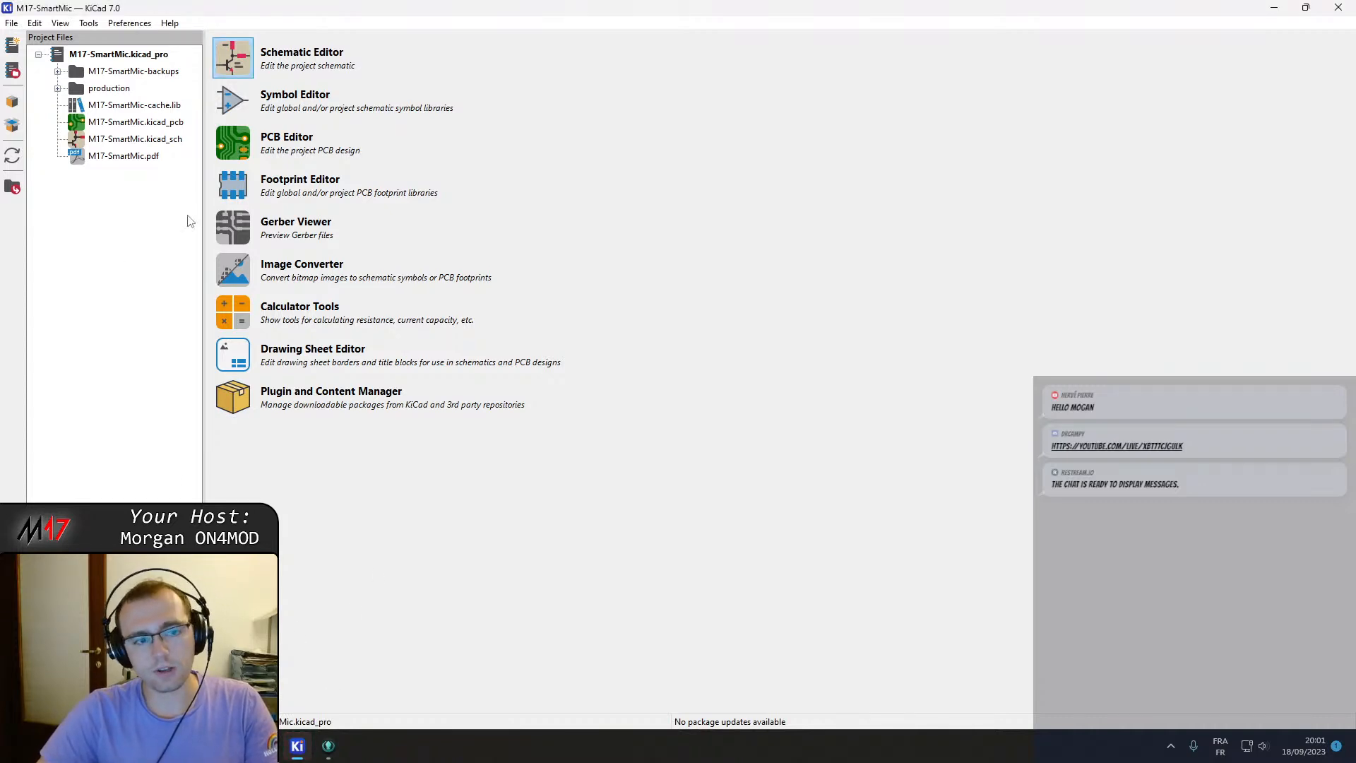
Open the project schematic and enter the Audio & Filter sheet.
{"action": "double_click", "coordinate": [104, 139]}
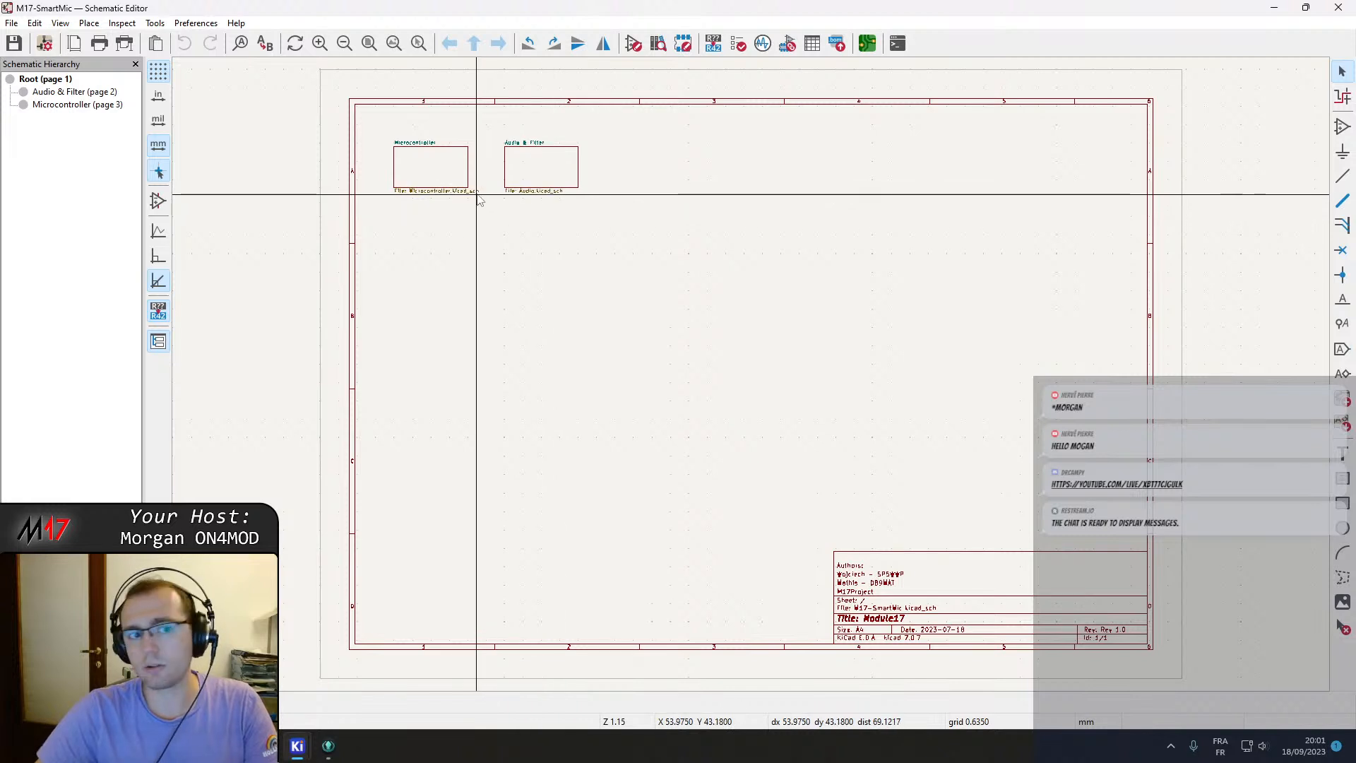
{"action": "scroll", "coordinate": [463, 185], "scroll_direction": "up", "scroll_amount": 3}
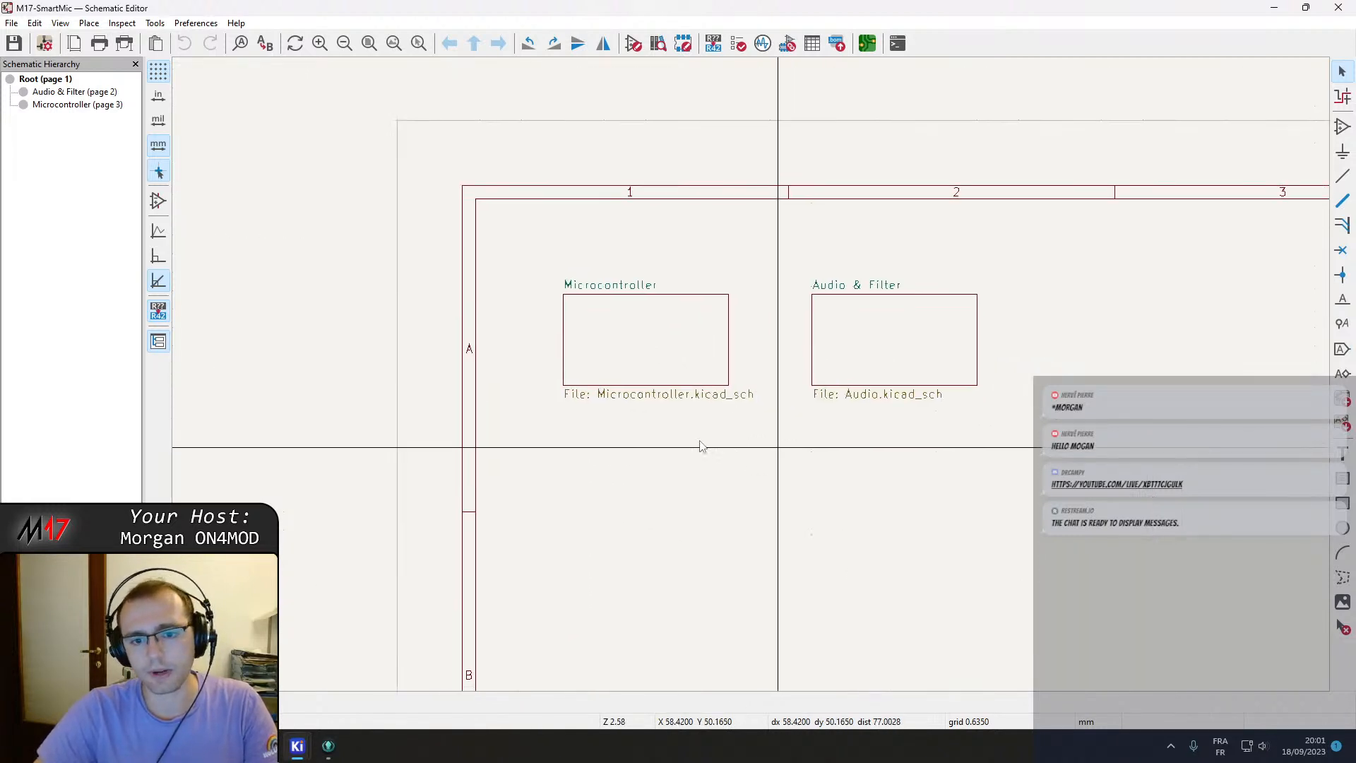
{"action": "middle_click_drag", "start_coordinate": [807, 447], "coordinate": [632, 432]}
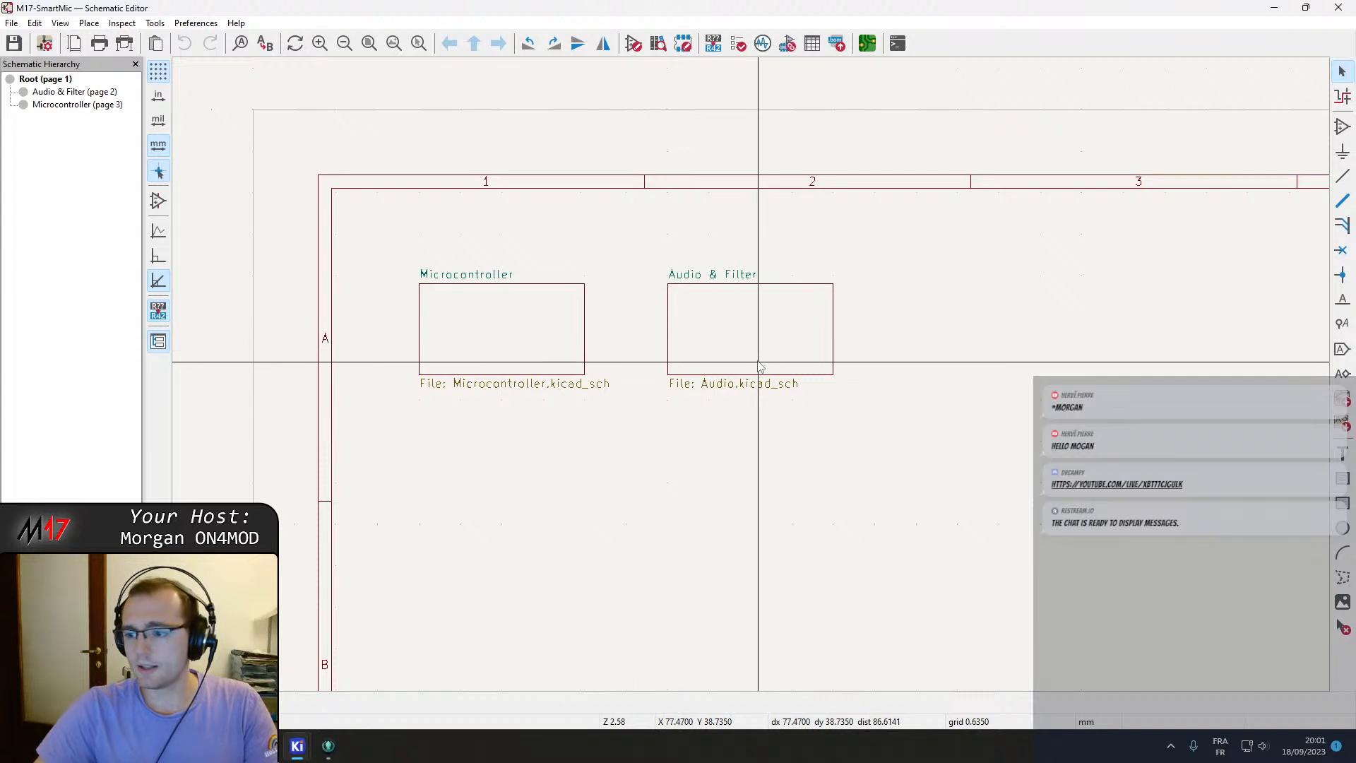
{"action": "double_click", "coordinate": [725, 343]}
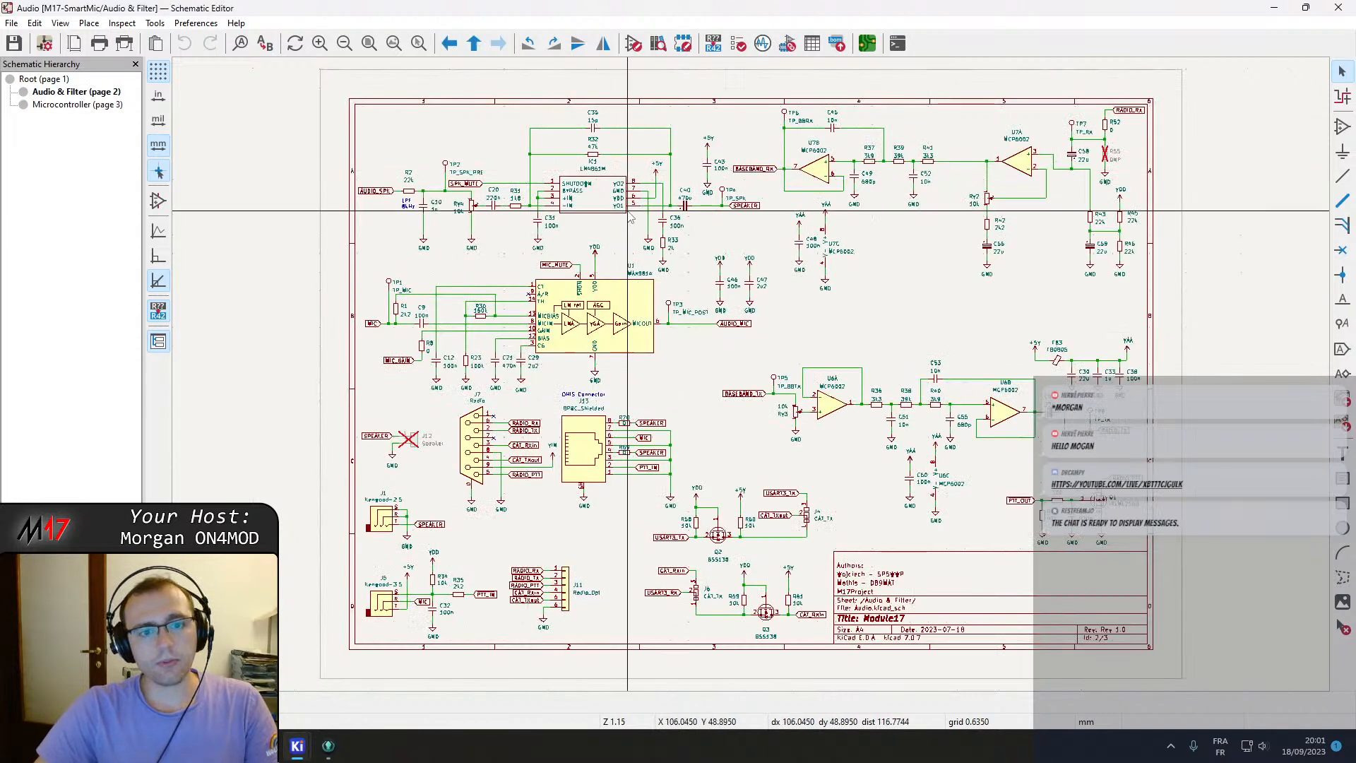
Examine the speaker amplifier circuit around IC1 LM4861M and its AUDIO_SPK input label.
{"action": "scroll", "coordinate": [725, 343], "scroll_direction": "up", "scroll_amount": 2}
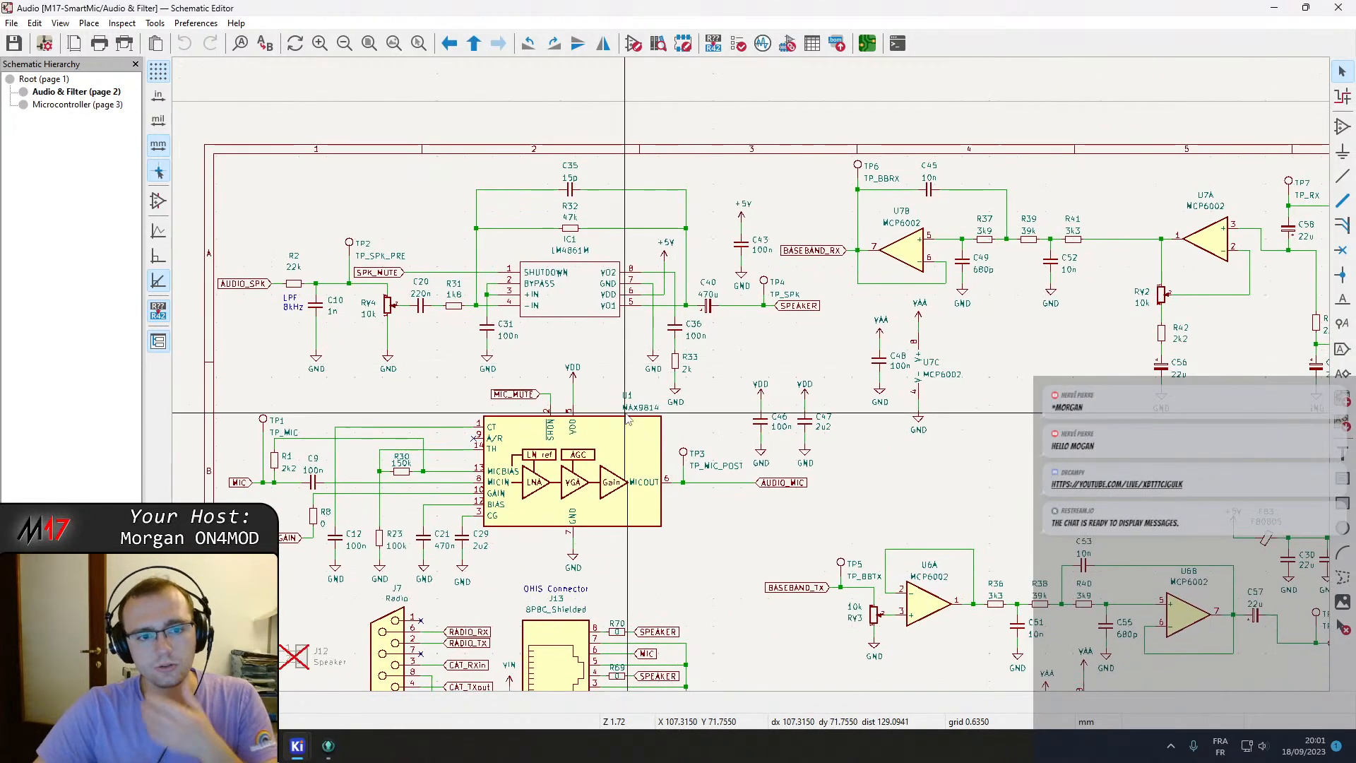
{"action": "middle_click_drag", "start_coordinate": [563, 365], "coordinate": [652, 445]}
{"action": "left_click", "coordinate": [646, 383]}
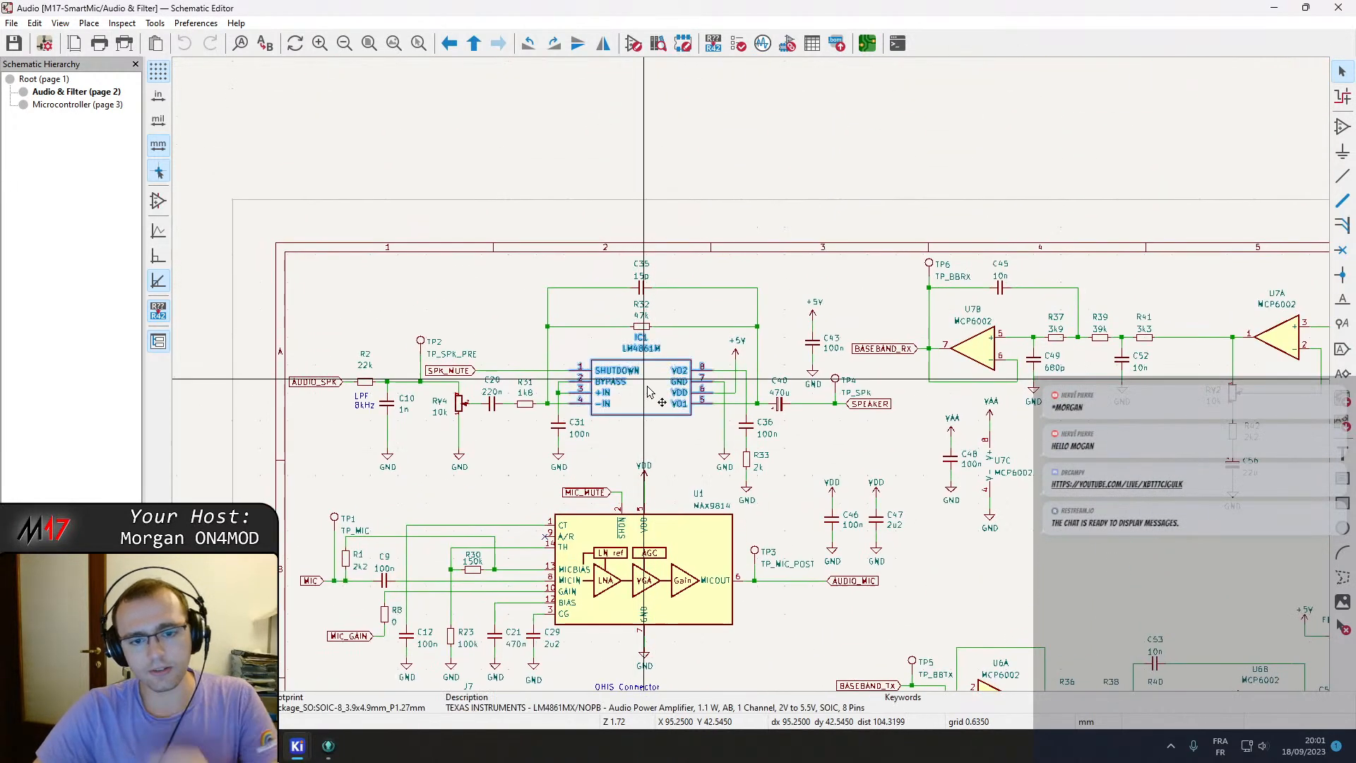
{"action": "scroll", "coordinate": [654, 472], "scroll_direction": "up", "scroll_amount": 2}
{"action": "left_click", "coordinate": [747, 302]}
{"action": "left_click", "coordinate": [748, 245]}
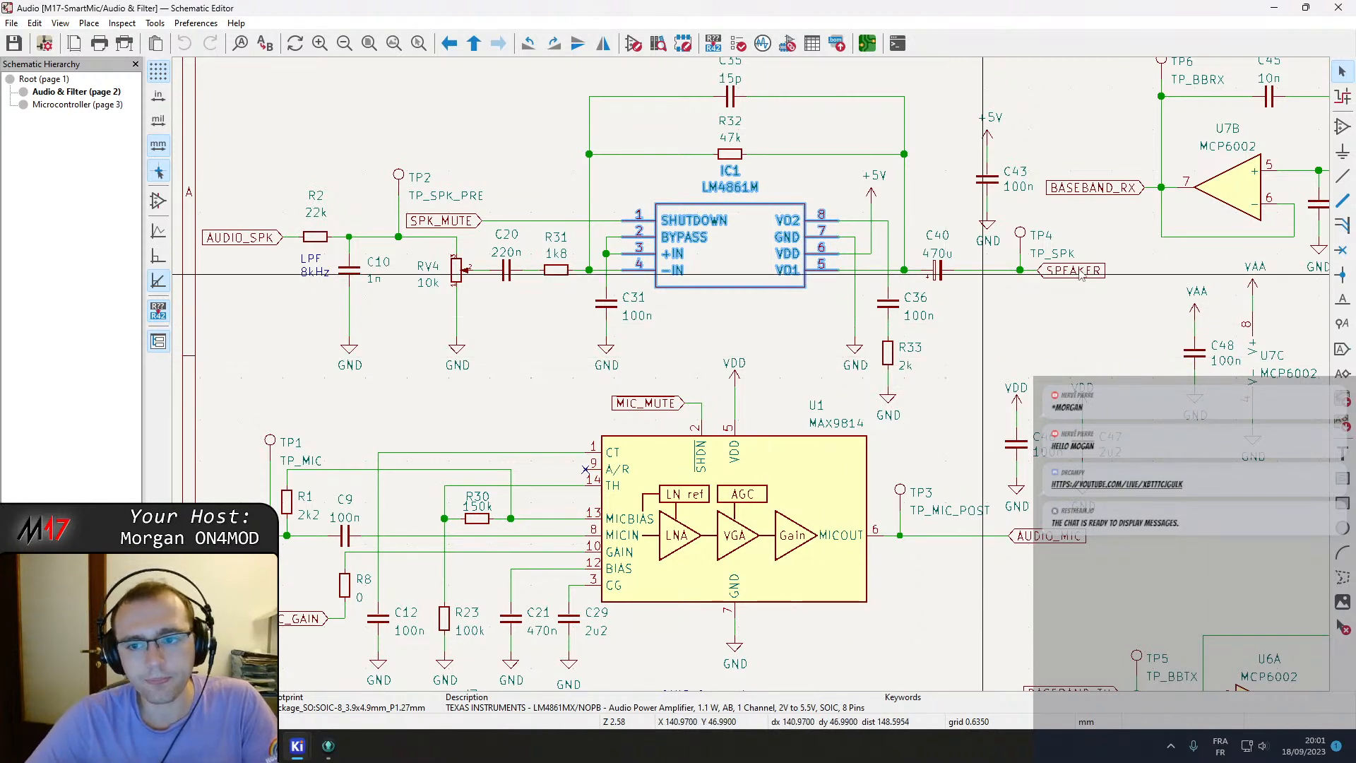
{"action": "middle_click_drag", "start_coordinate": [560, 311], "coordinate": [549, 324]}
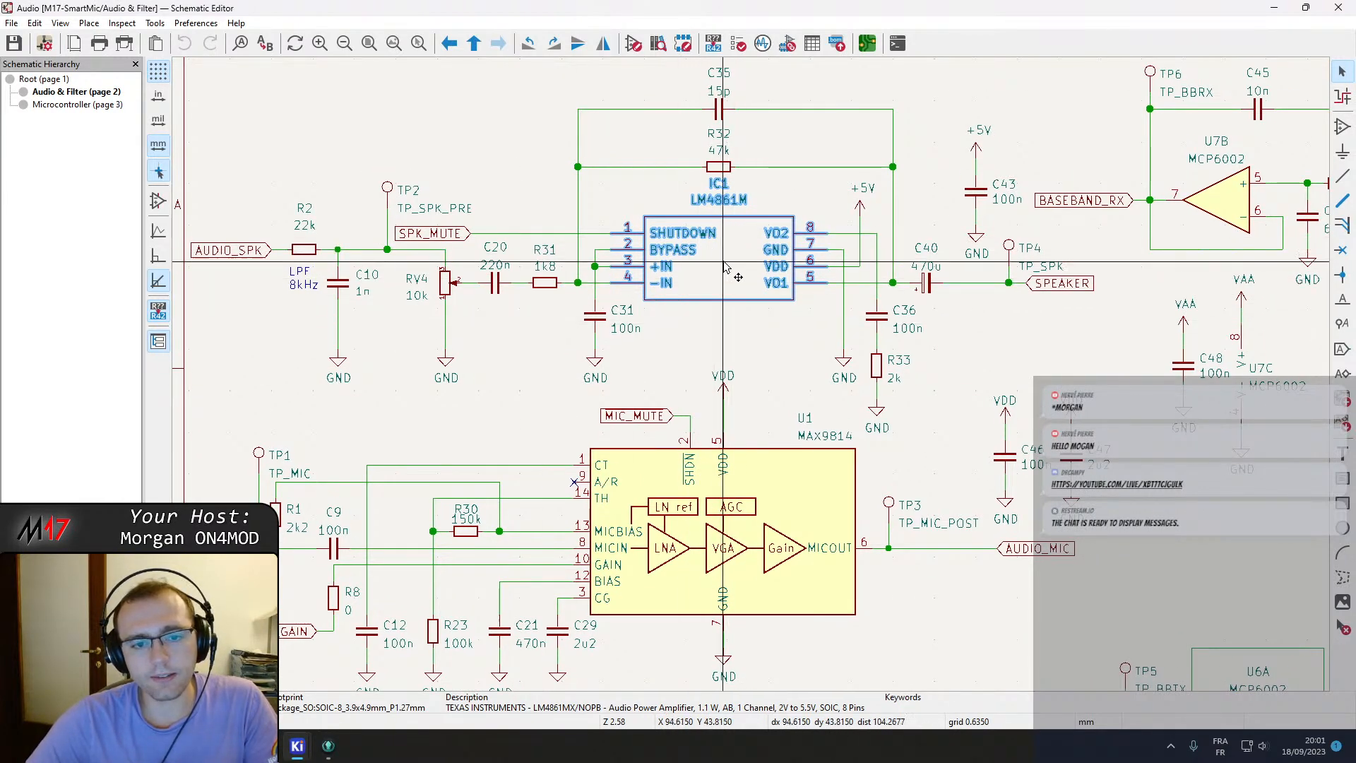
{"action": "left_click", "coordinate": [212, 253]}
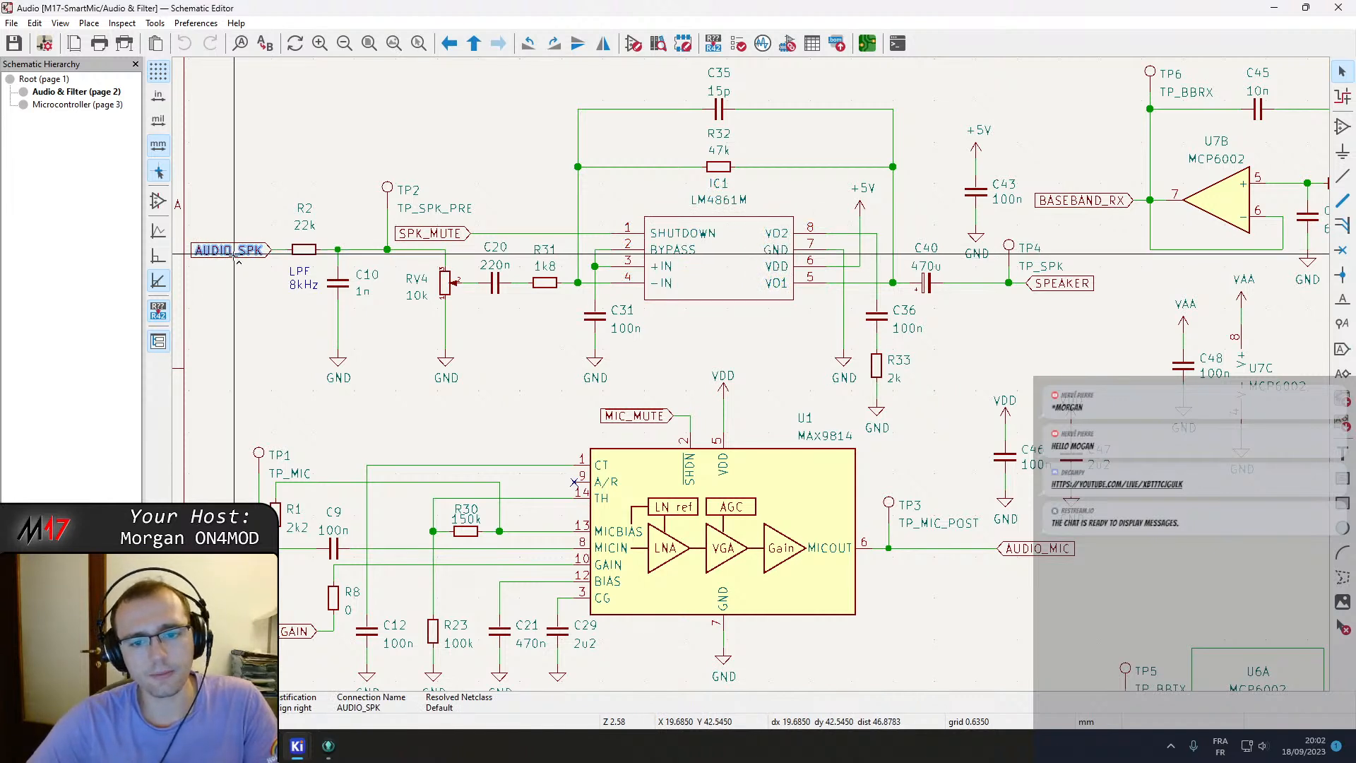
Leave the Audio & Filter sheet back to the root page and open the Microcontroller sheet.
{"action": "scroll", "coordinate": [792, 372], "scroll_direction": "down", "scroll_amount": 3}
{"action": "right_click", "coordinate": [792, 324]}
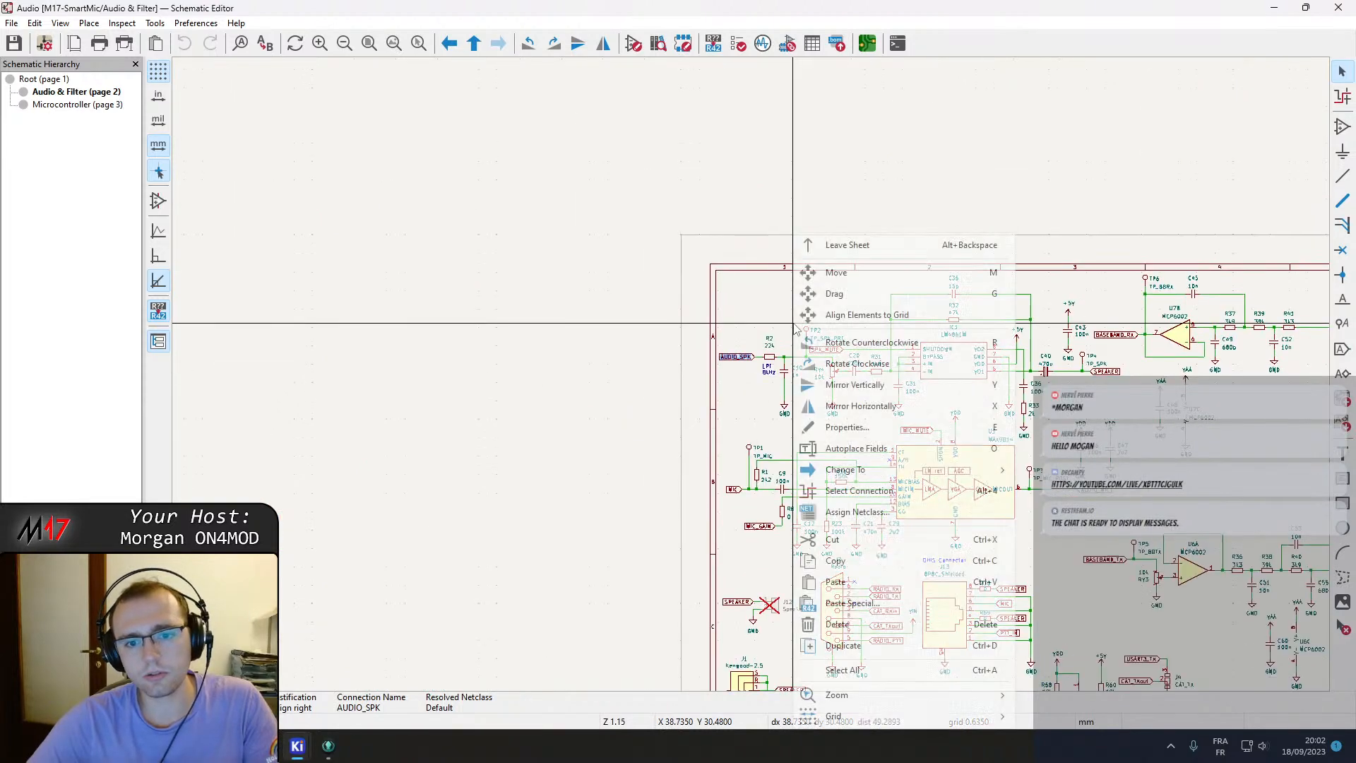
{"action": "left_click", "coordinate": [846, 245]}
{"action": "left_click", "coordinate": [724, 314]}
{"action": "double_click", "coordinate": [740, 340]}
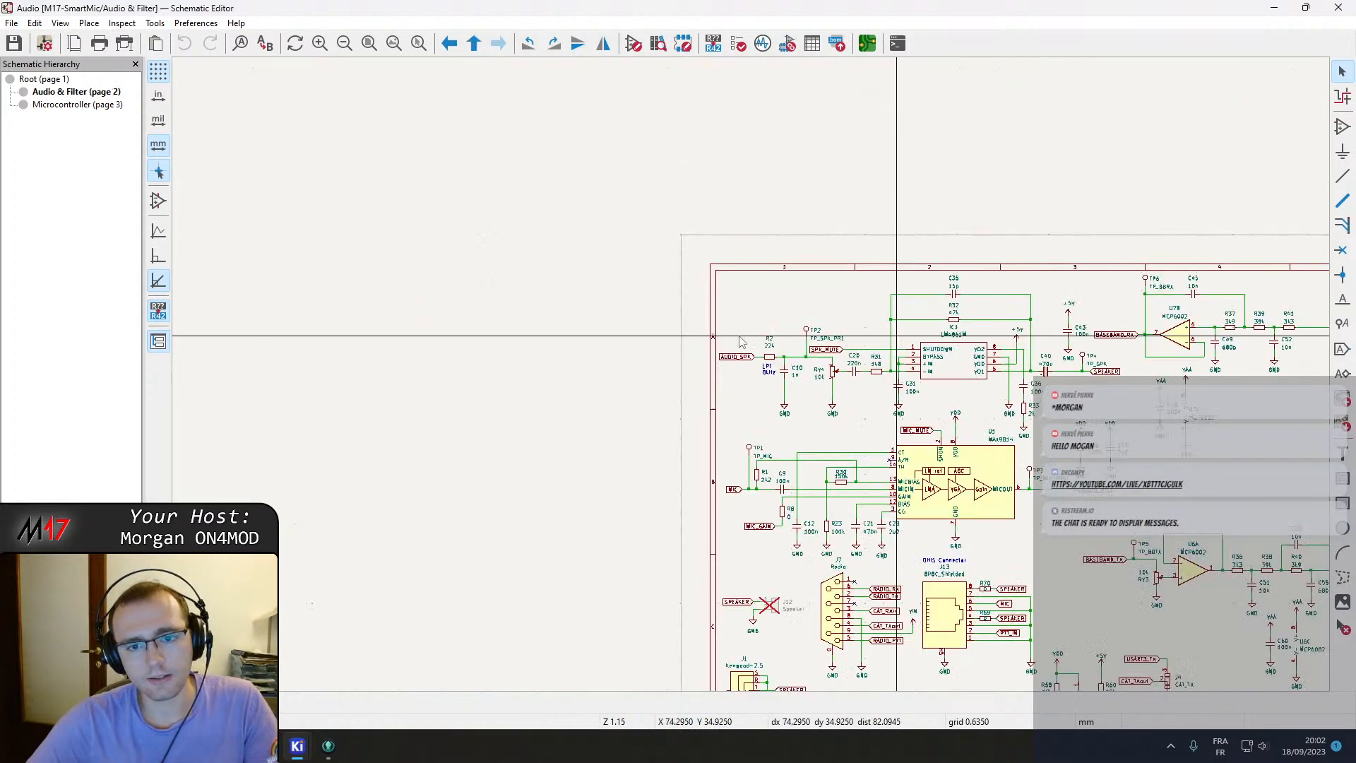
{"action": "scroll", "coordinate": [824, 277], "scroll_direction": "down", "scroll_amount": 2}
{"action": "right_click", "coordinate": [830, 274]}
{"action": "left_click", "coordinate": [868, 282]}
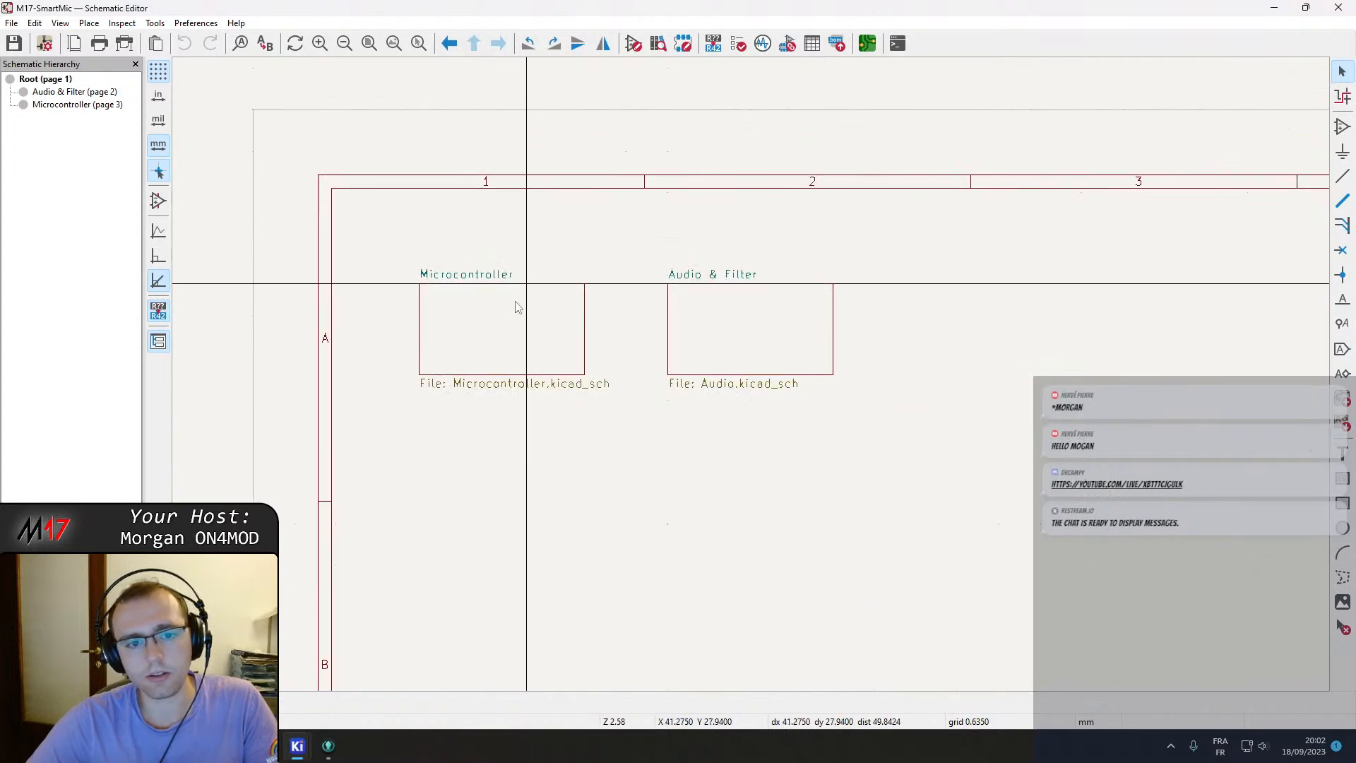
{"action": "double_click", "coordinate": [533, 287]}
Locate the AUDIO_SPK label on the STM32F405RGTx microcontroller pins.
{"action": "scroll", "coordinate": [773, 308], "scroll_direction": "up", "scroll_amount": 3}
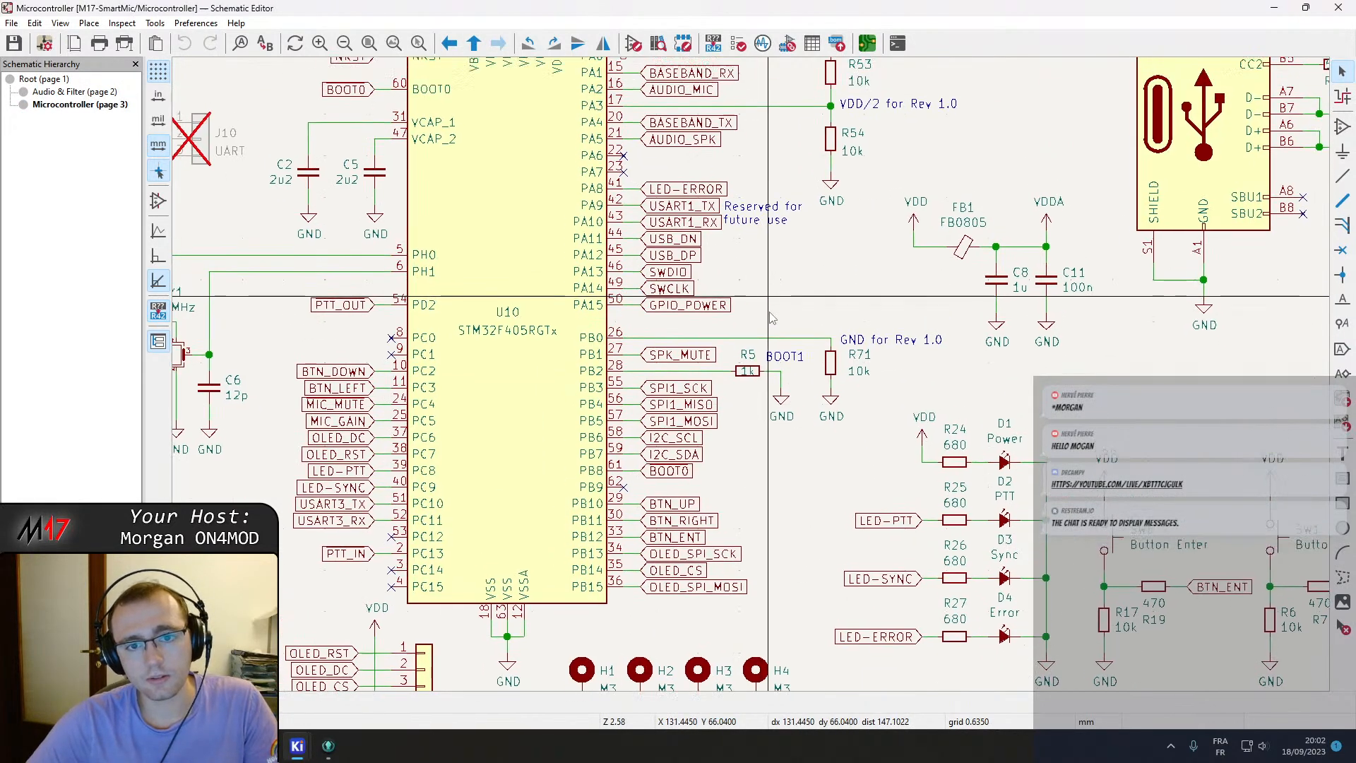
{"action": "middle_click_drag", "start_coordinate": [771, 304], "coordinate": [771, 365]}
{"action": "left_click", "coordinate": [682, 197]}
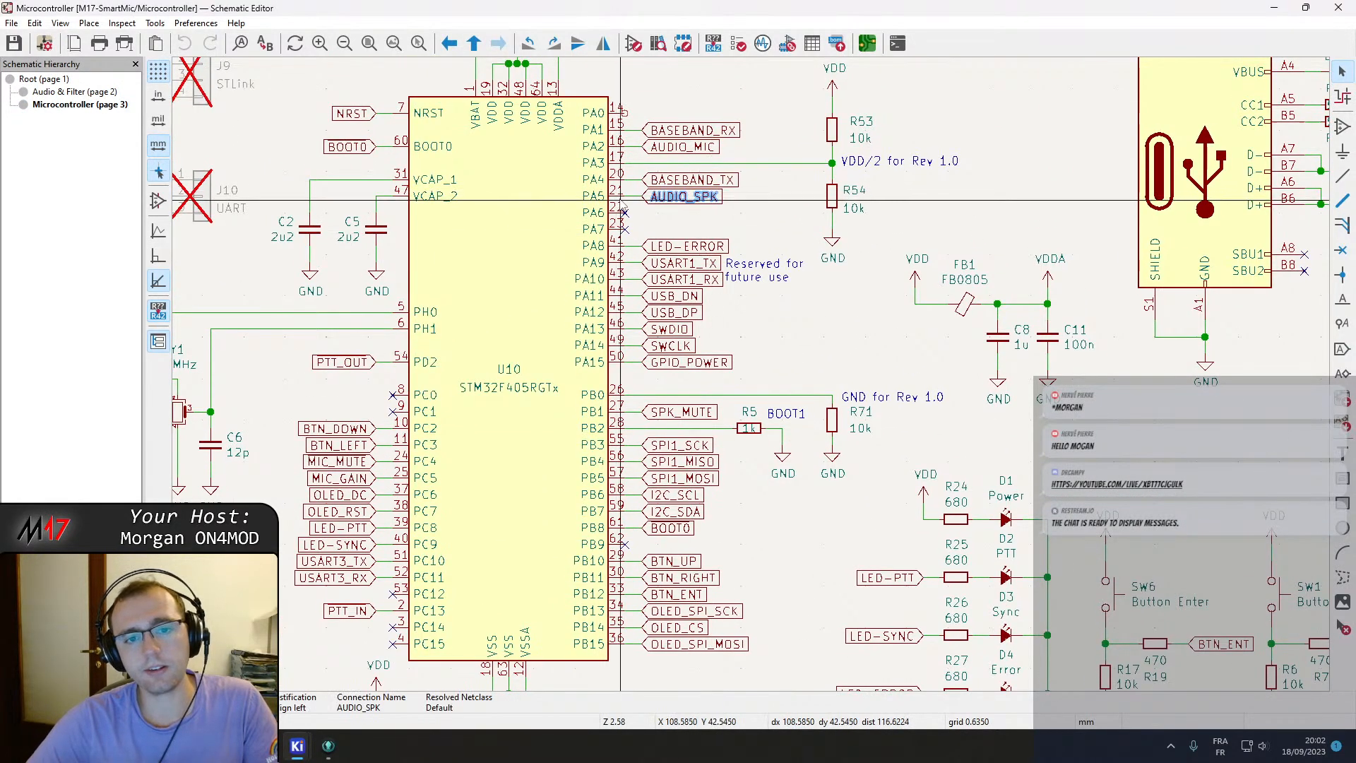
Return from the Microcontroller sheet to the Audio & Filter sheet.
{"action": "right_click", "coordinate": [740, 210]}
{"action": "left_click", "coordinate": [769, 221]}
{"action": "double_click", "coordinate": [732, 342]}
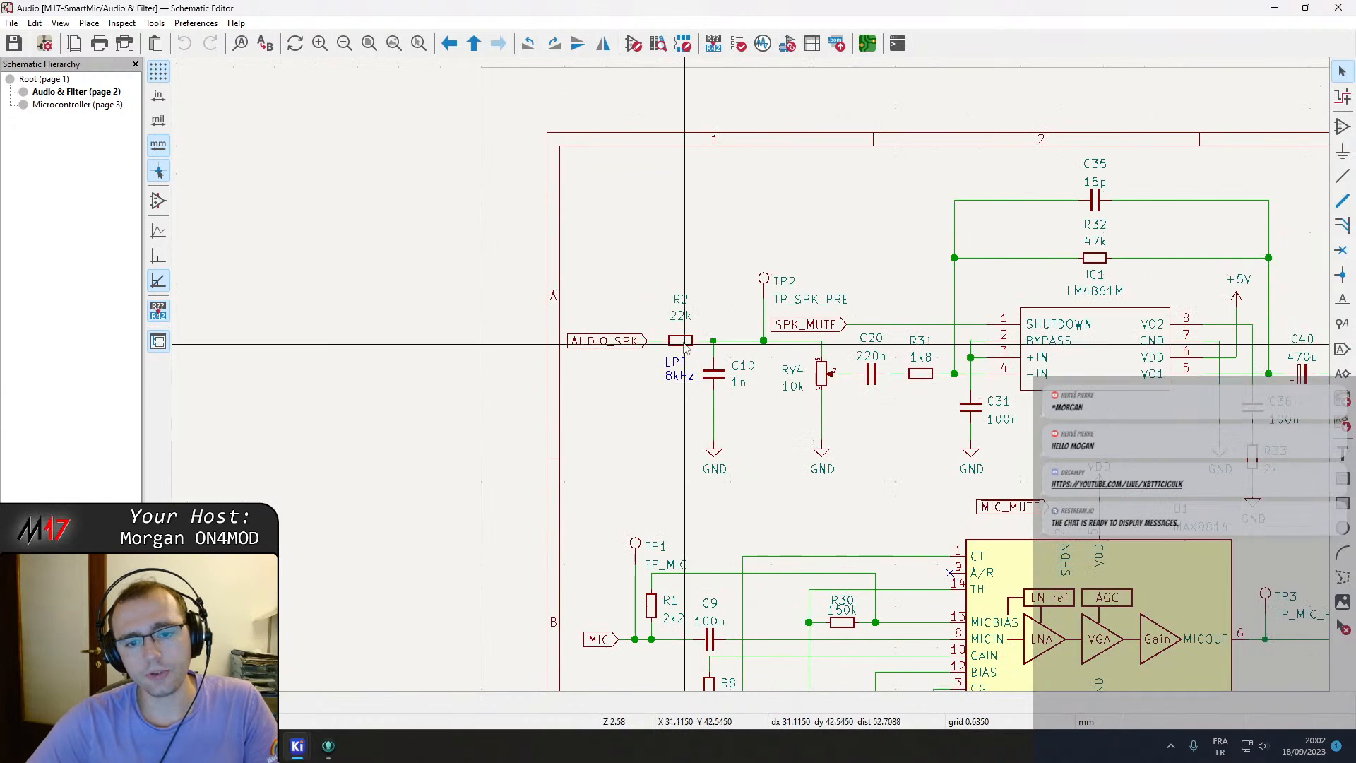
Inspect the speaker input network between AUDIO_SPK and the LM4861M amplifier inputs.
{"action": "scroll", "coordinate": [750, 363], "scroll_direction": "up", "scroll_amount": 2}
{"action": "middle_click_drag", "start_coordinate": [340, 335], "coordinate": [390, 343]}
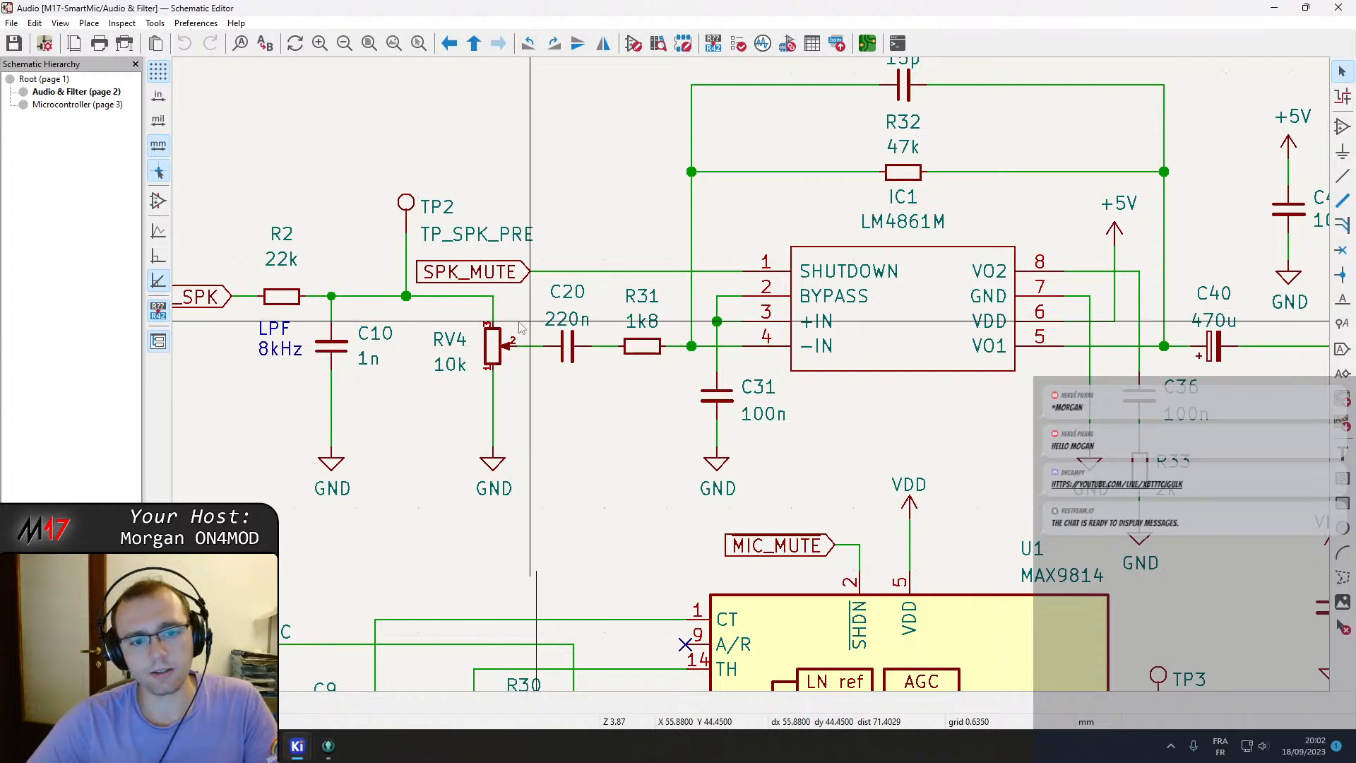
{"action": "middle_click_drag", "start_coordinate": [598, 427], "coordinate": [561, 455]}
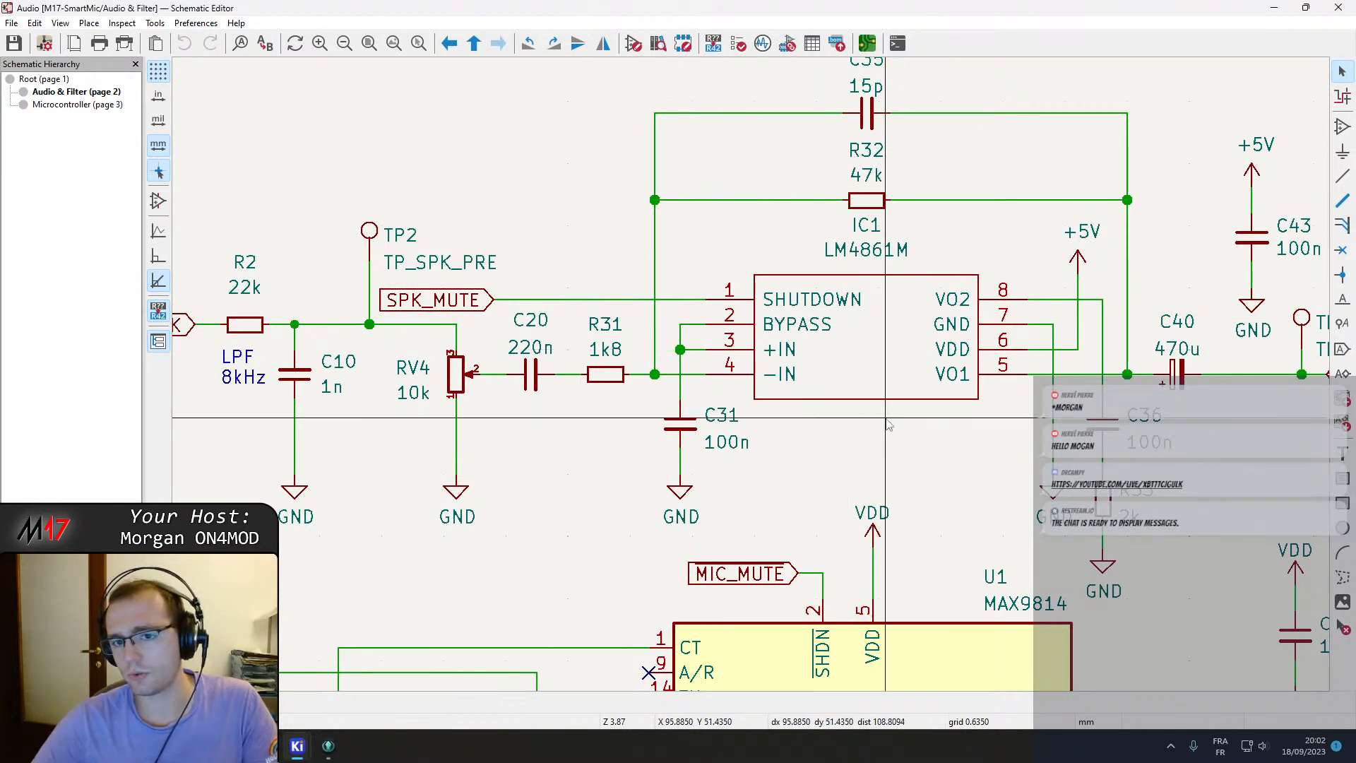
{"action": "scroll", "coordinate": [888, 424], "scroll_direction": "down", "scroll_amount": 2}
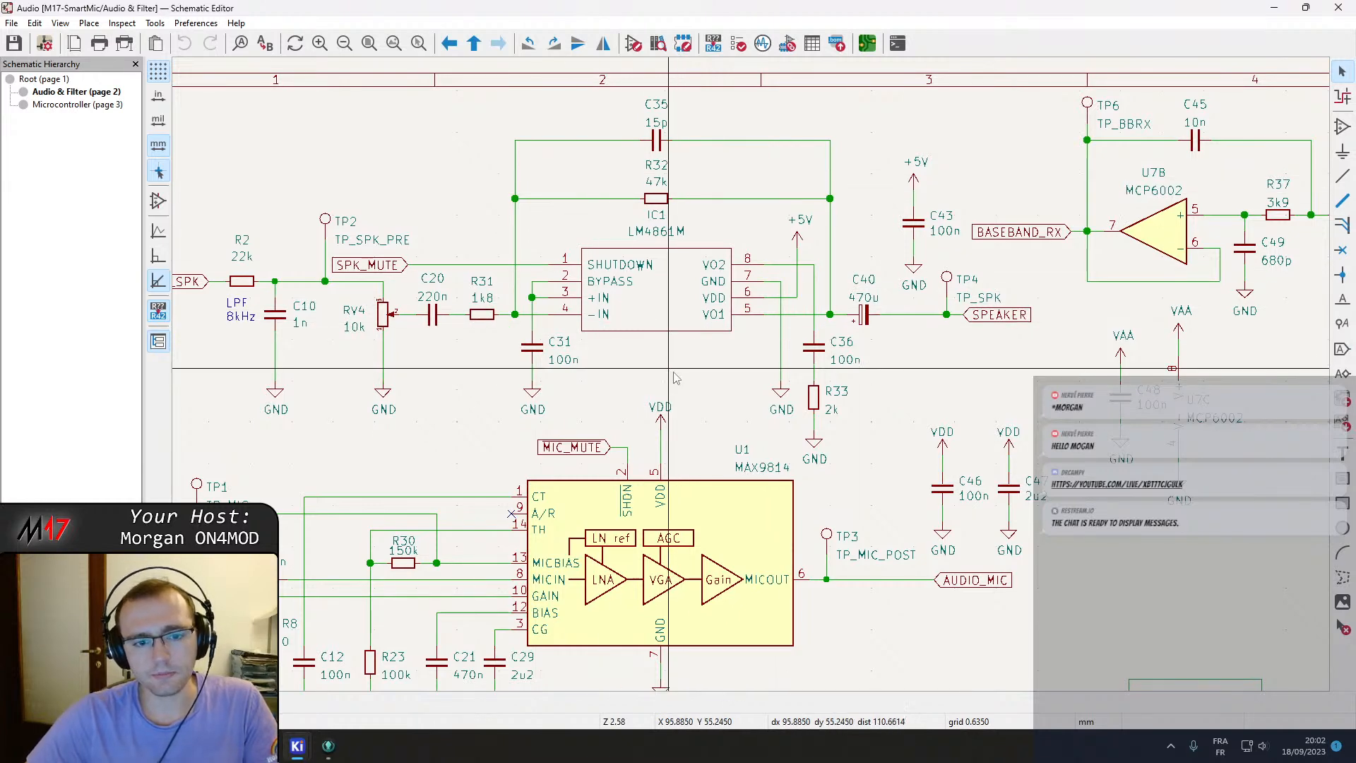
{"action": "middle_click_drag", "start_coordinate": [669, 371], "coordinate": [902, 382]}
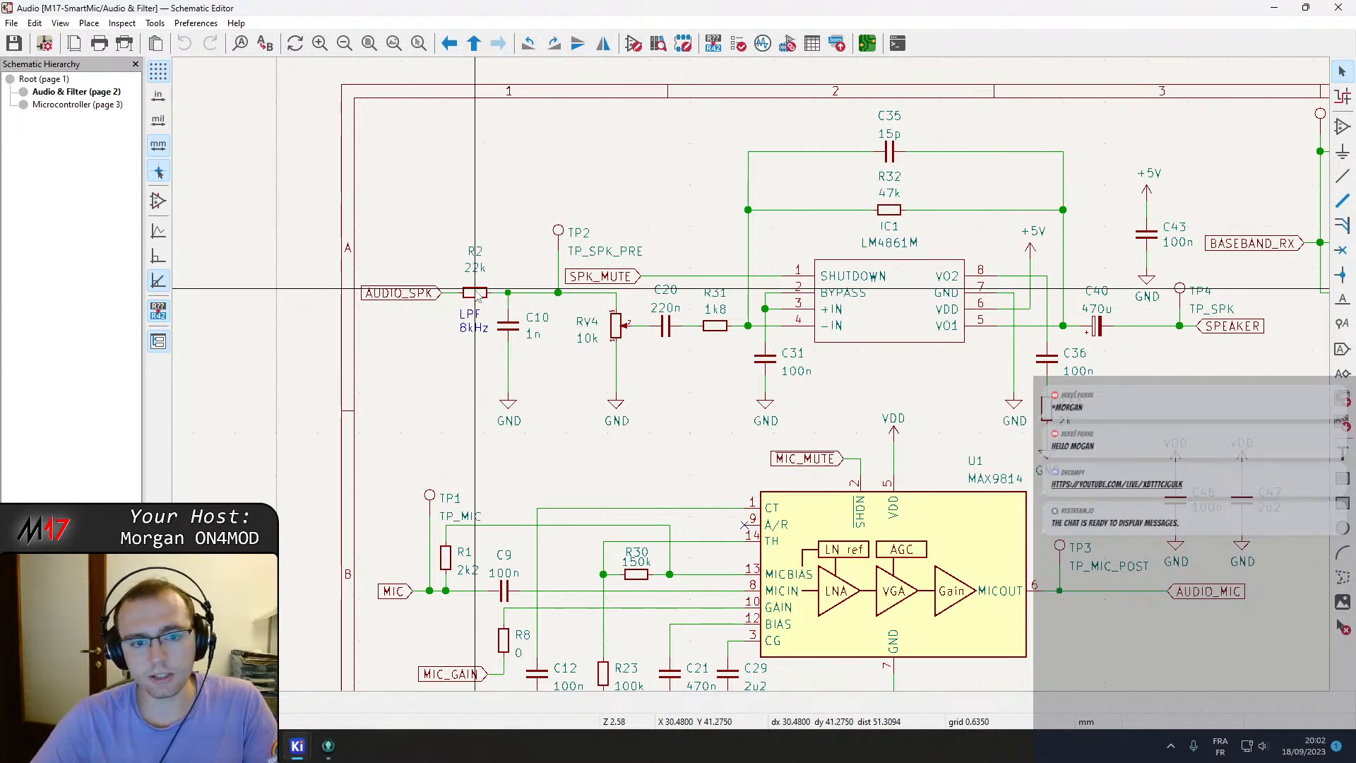
Examine the R2 / C10 low-pass filter and the RV4 volume potentiometer feeding the amplifier.
{"action": "scroll", "coordinate": [475, 293], "scroll_direction": "up", "scroll_amount": 3}
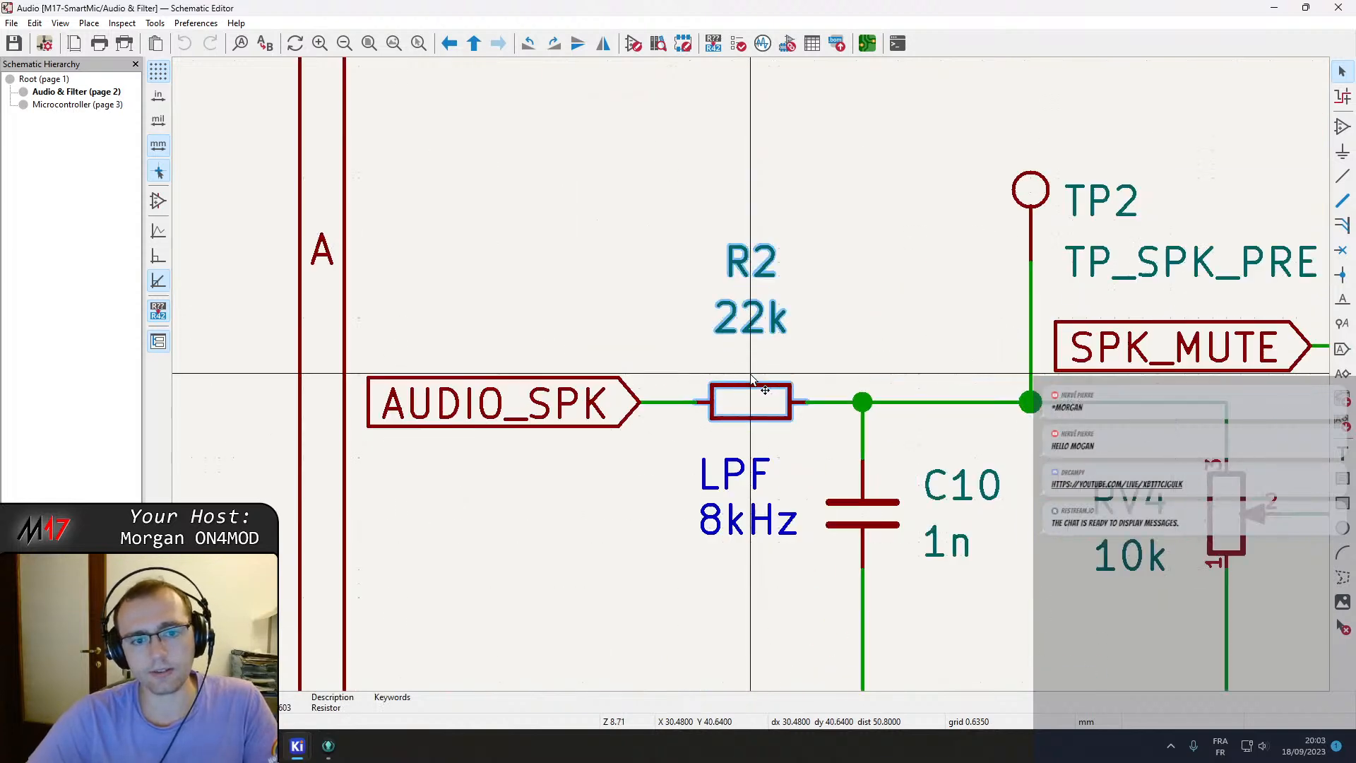
{"action": "scroll", "coordinate": [750, 374], "scroll_direction": "down", "scroll_amount": 1}
{"action": "middle_click_drag", "start_coordinate": [802, 327], "coordinate": [498, 296]}
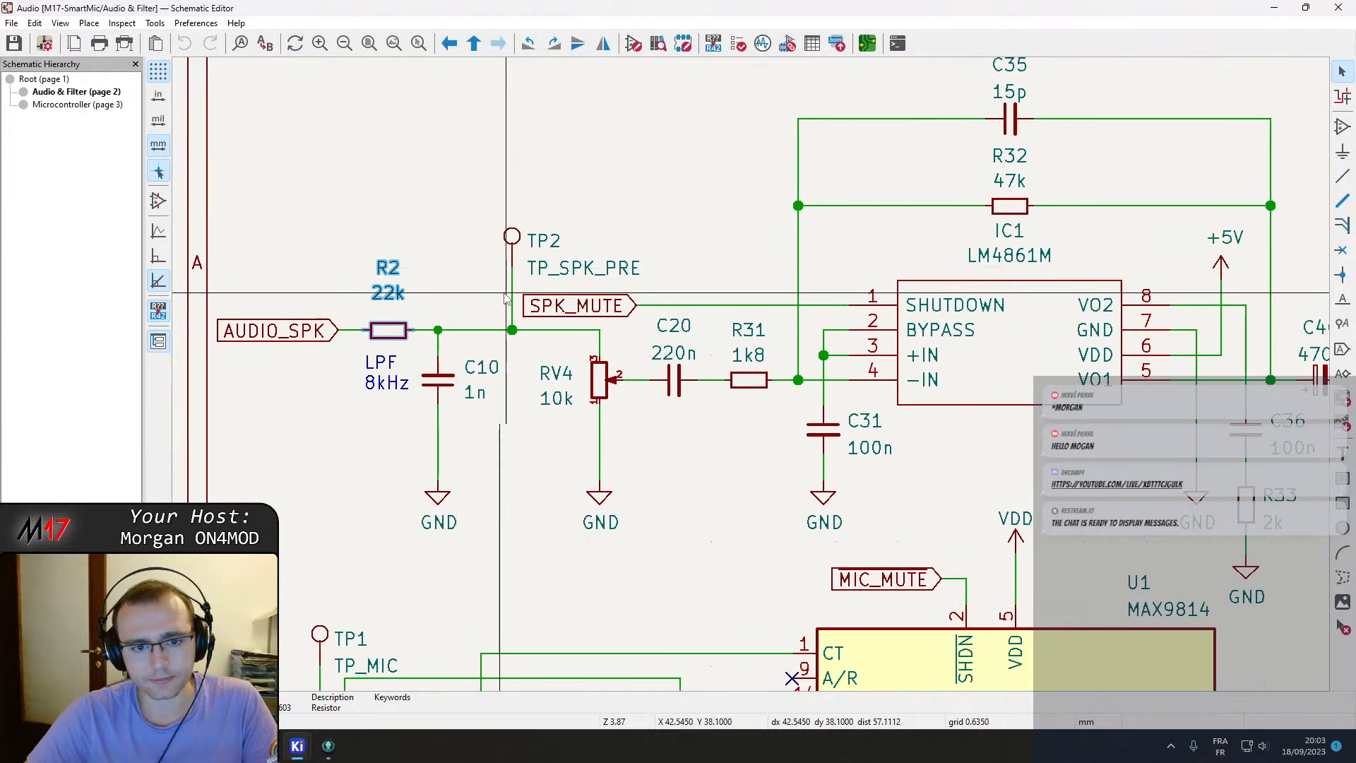
{"action": "left_click", "coordinate": [601, 387]}
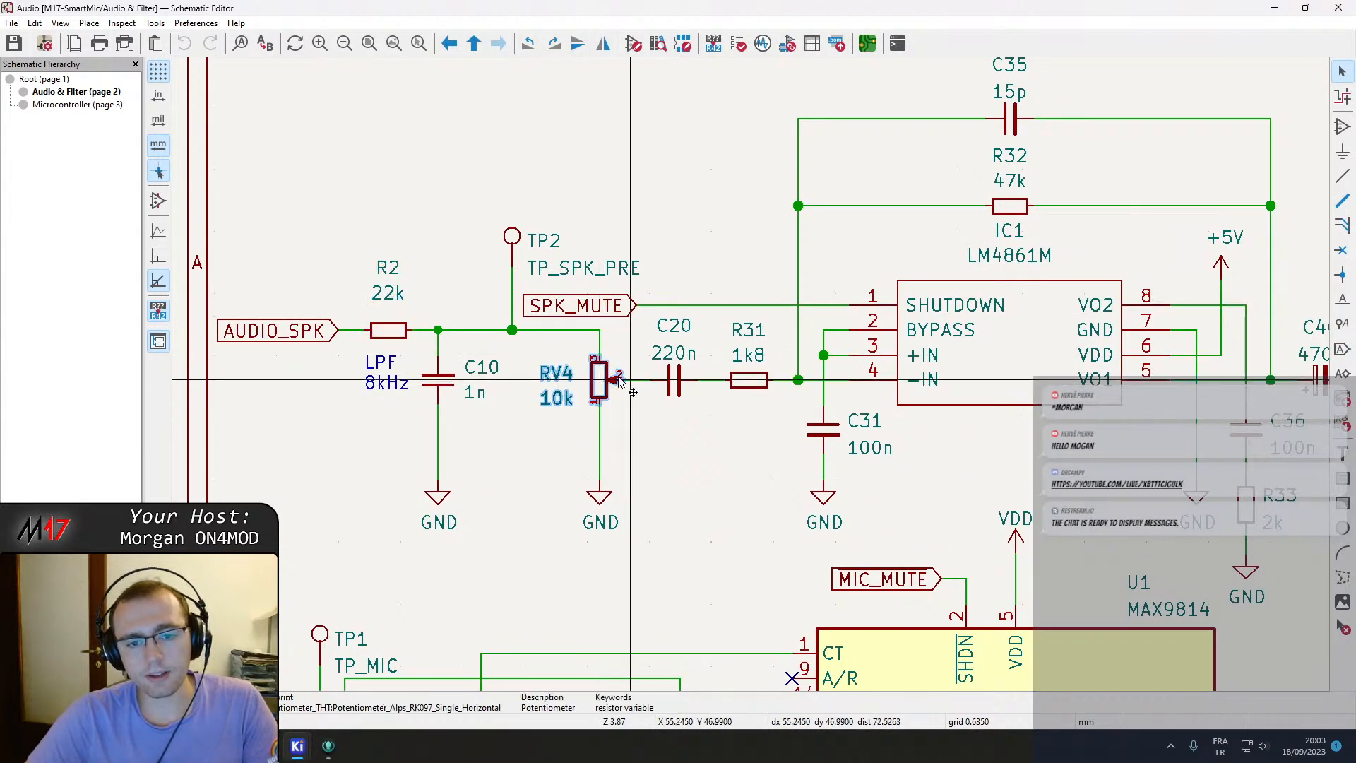
{"action": "middle_click_drag", "start_coordinate": [696, 456], "coordinate": [634, 450]}
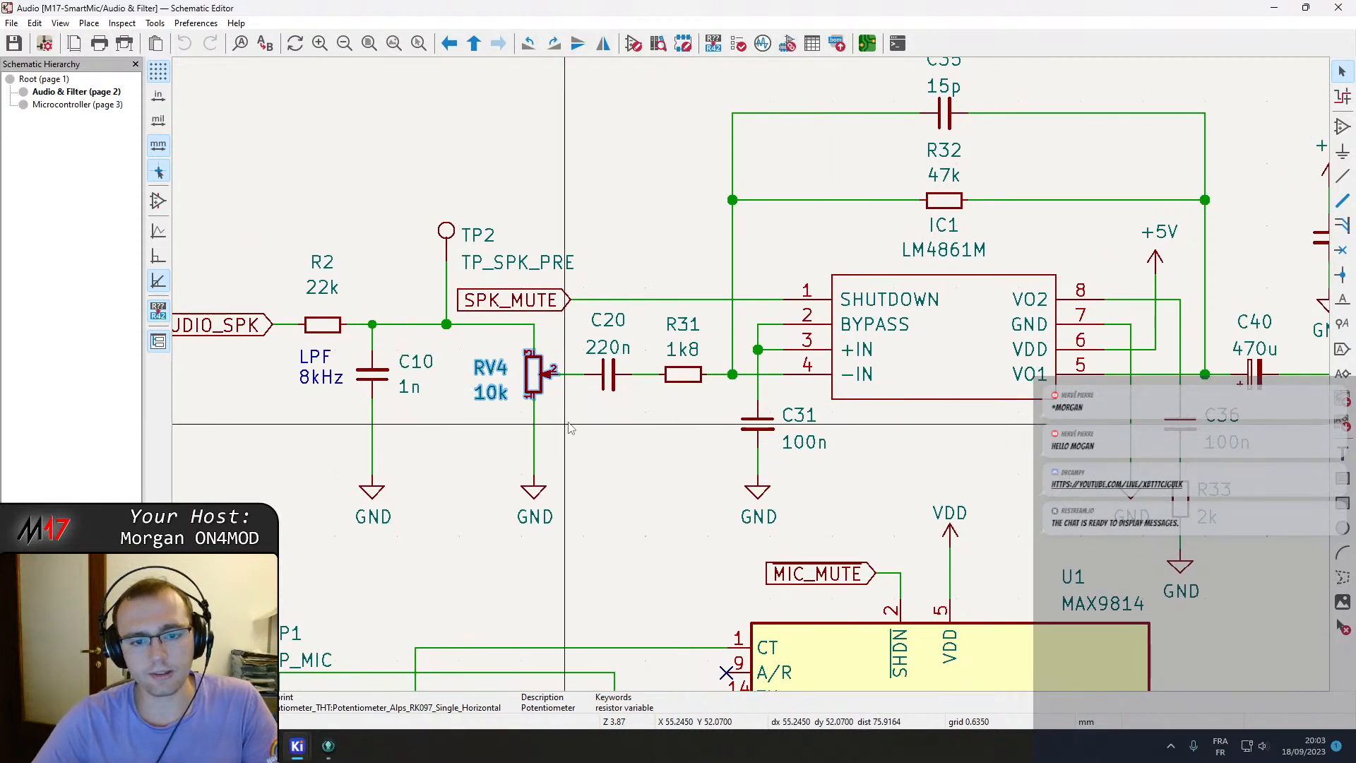
{"action": "scroll", "coordinate": [569, 425], "scroll_direction": "down", "scroll_amount": 2}
{"action": "middle_click_drag", "start_coordinate": [667, 396], "coordinate": [798, 388]}
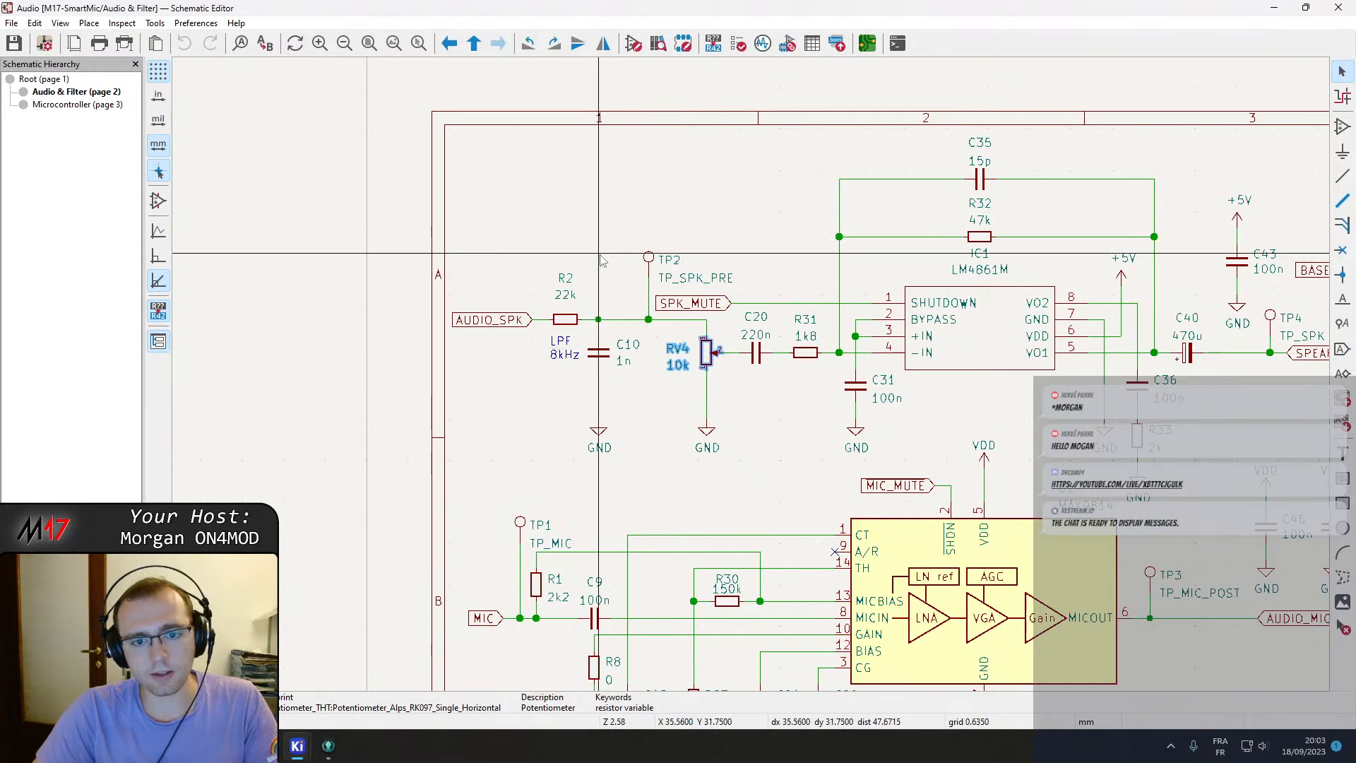
{"action": "left_click", "coordinate": [659, 396]}
{"action": "middle_click_drag", "start_coordinate": [665, 418], "coordinate": [511, 396]}
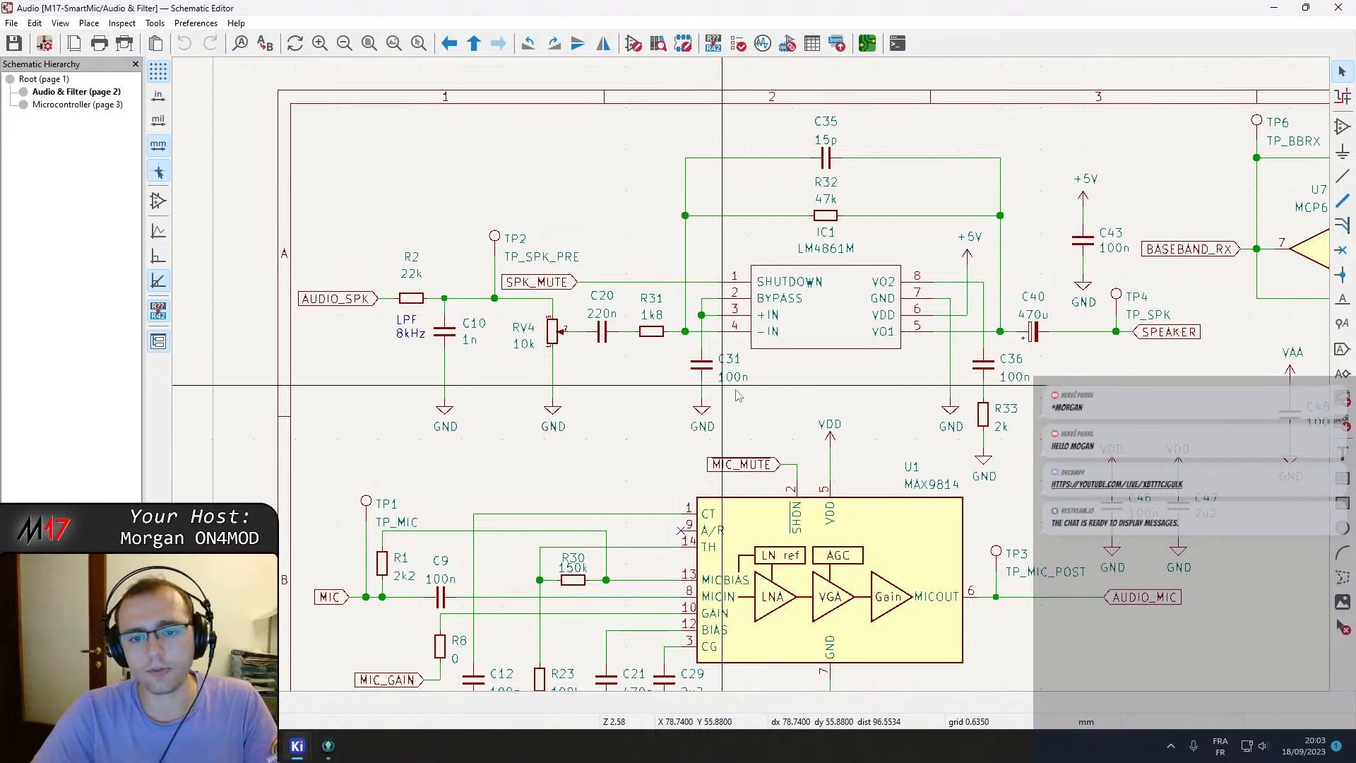
Inspect the IC1 LM4861M amplifier symbol and its surrounding feedback components.
{"action": "middle_click_drag", "start_coordinate": [832, 397], "coordinate": [767, 395]}
{"action": "left_click", "coordinate": [779, 259]}
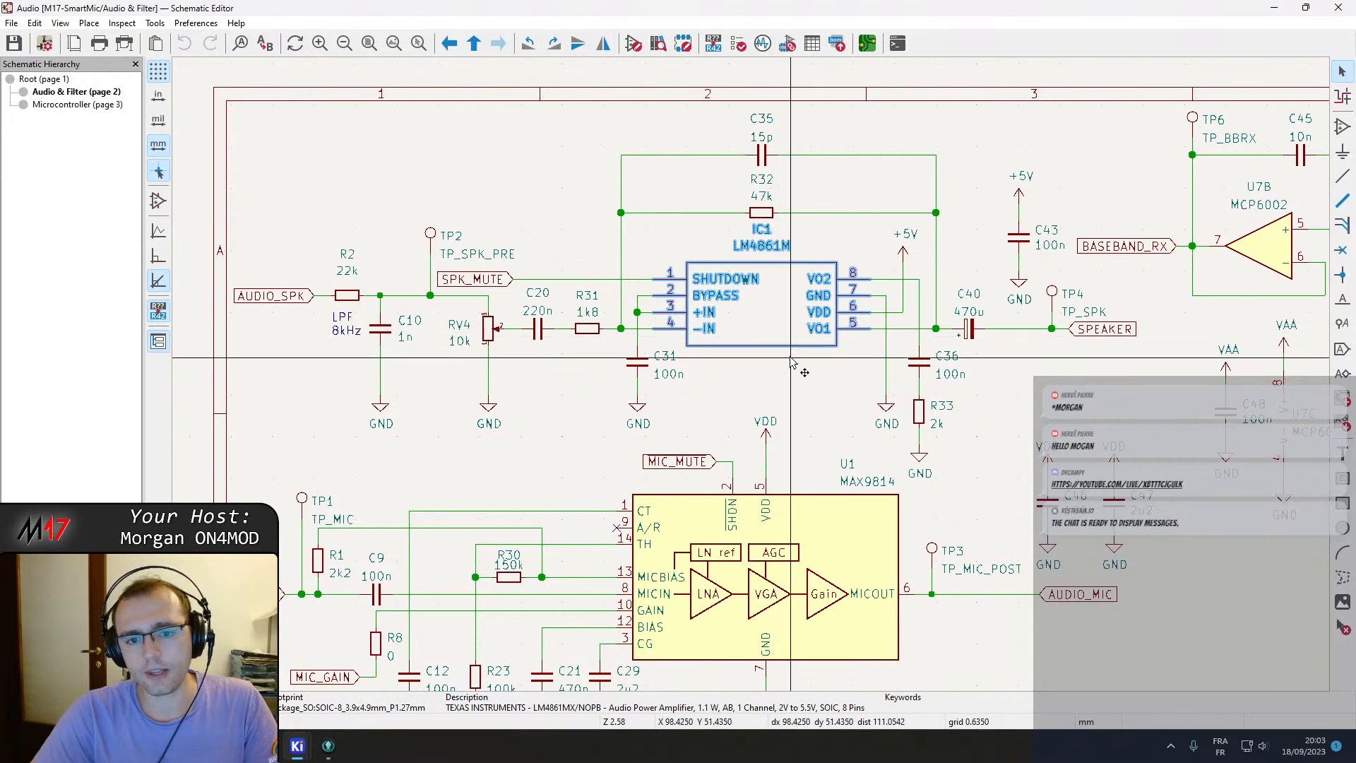
{"action": "left_click", "coordinate": [808, 381]}
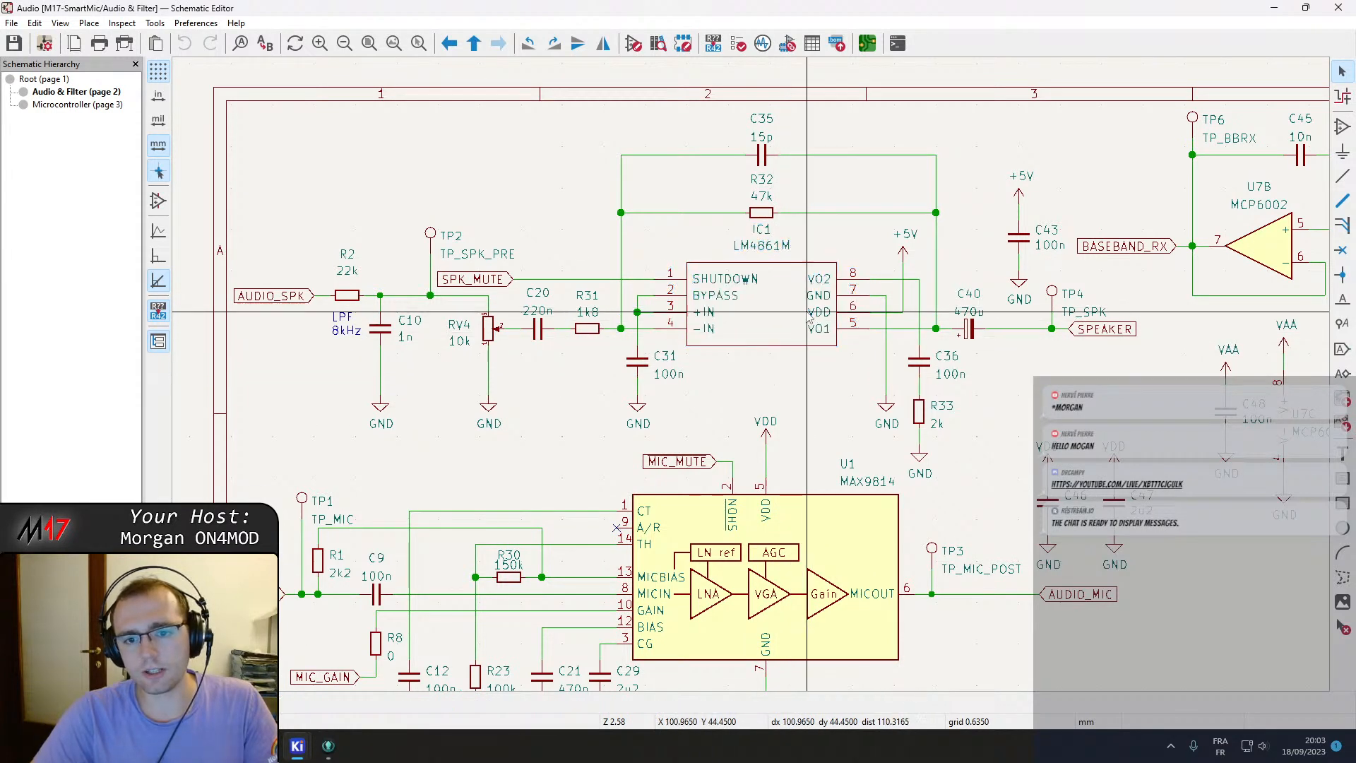
{"action": "scroll", "coordinate": [807, 381], "scroll_direction": "down", "scroll_amount": 2}
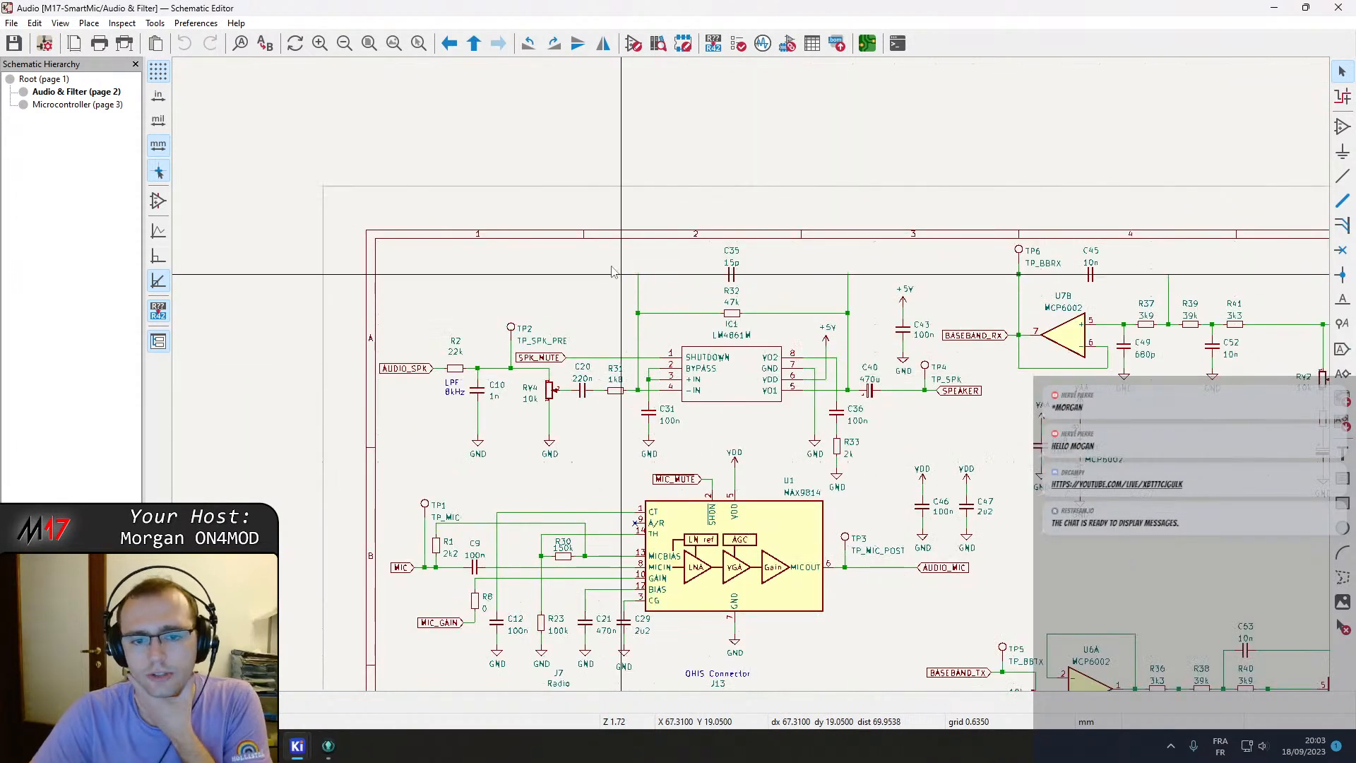
{"action": "scroll", "coordinate": [753, 380], "scroll_direction": "up", "scroll_amount": 2}
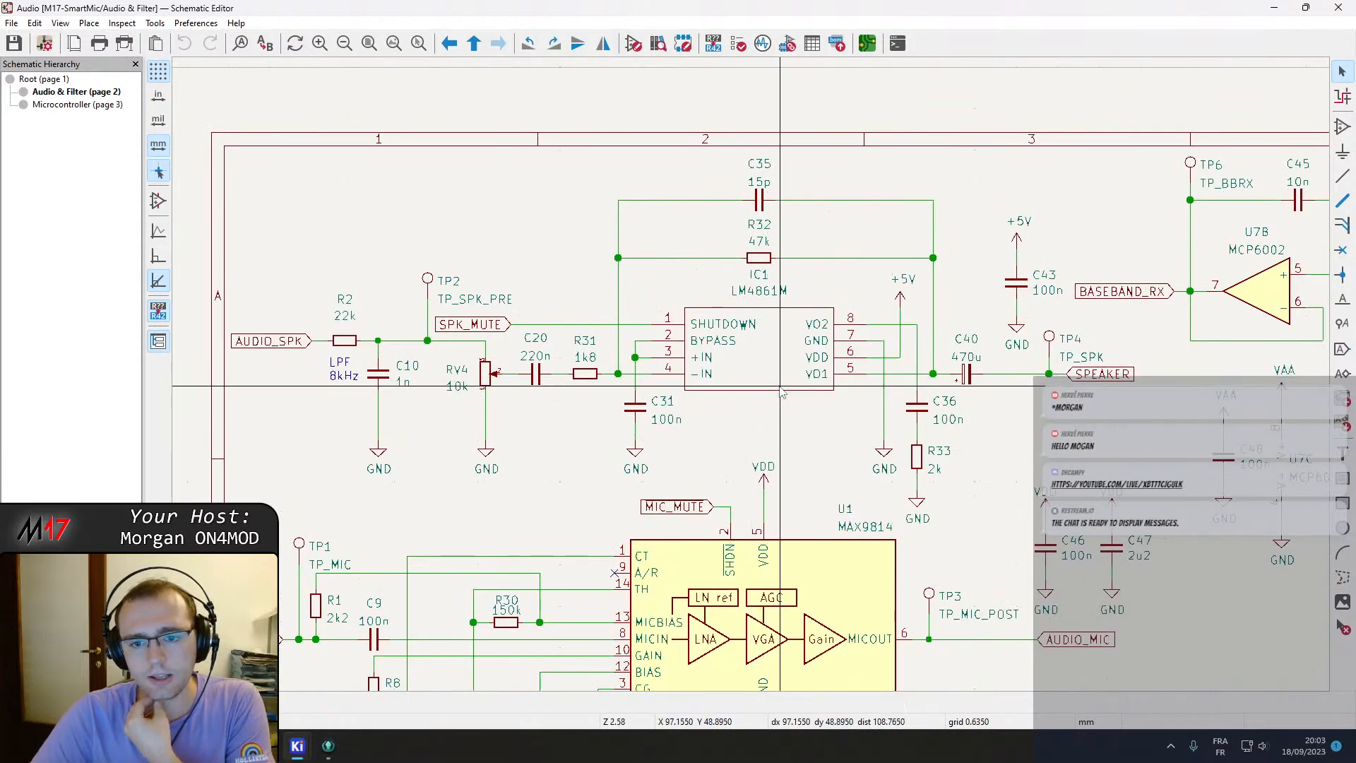
{"action": "middle_click_drag", "start_coordinate": [786, 387], "coordinate": [771, 381]}
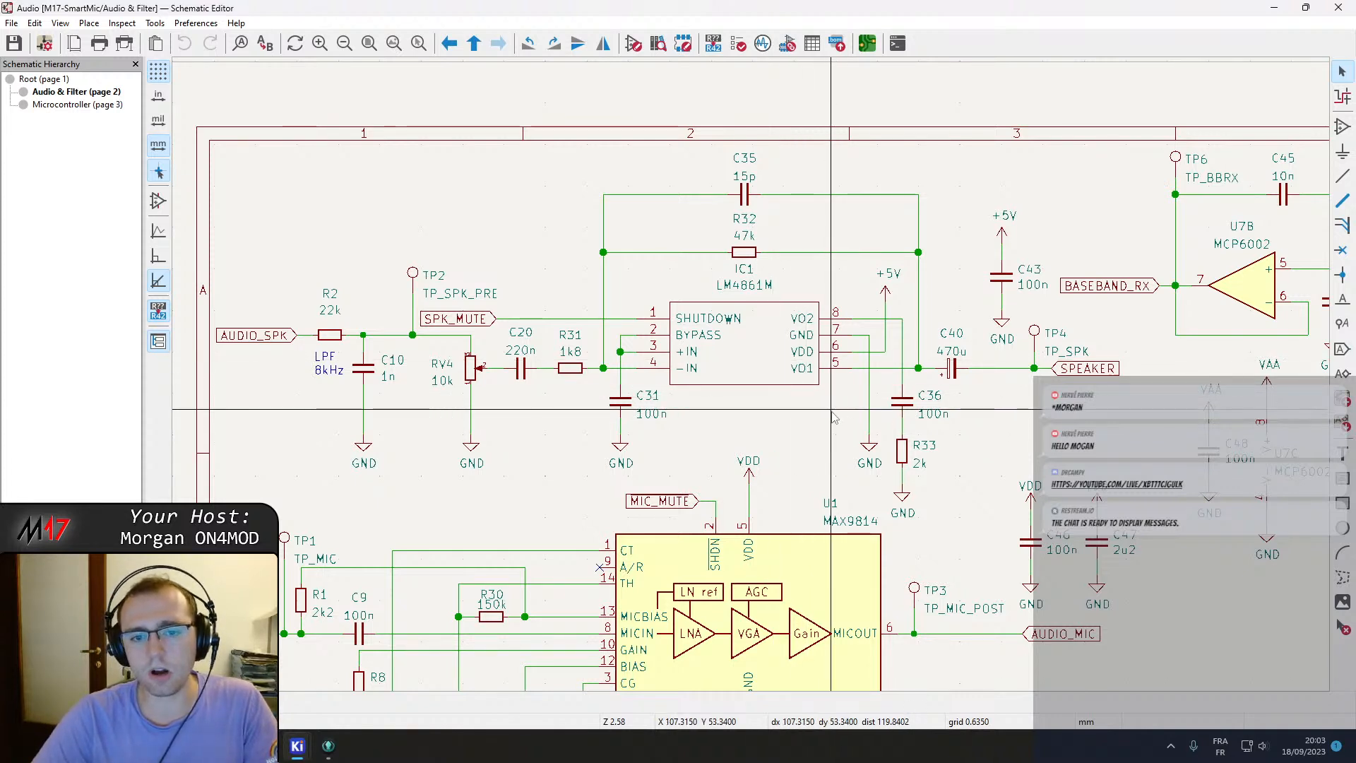
Trace the amplifier output through C40 to the SPEAKER label and its connections on the sheet.
{"action": "middle_click_drag", "start_coordinate": [770, 363], "coordinate": [525, 311]}
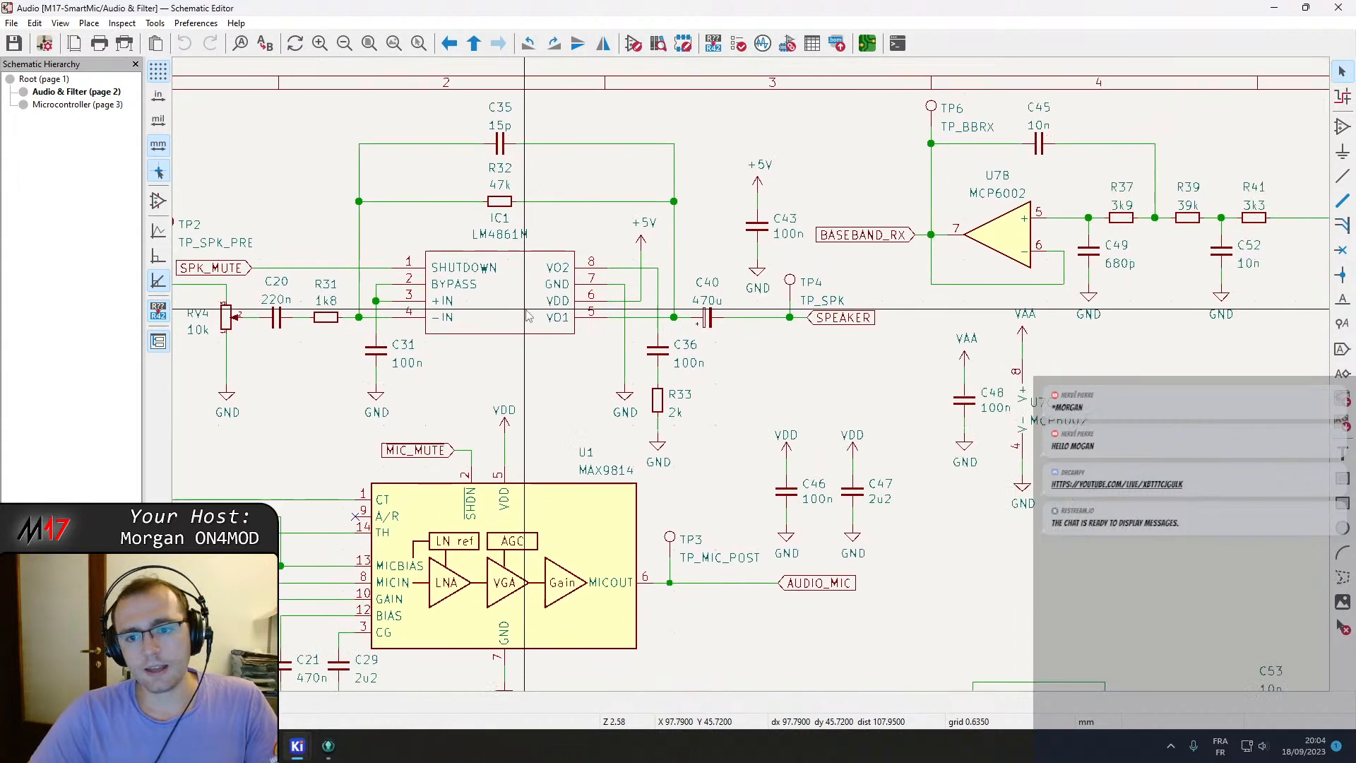
{"action": "left_click", "coordinate": [850, 324]}
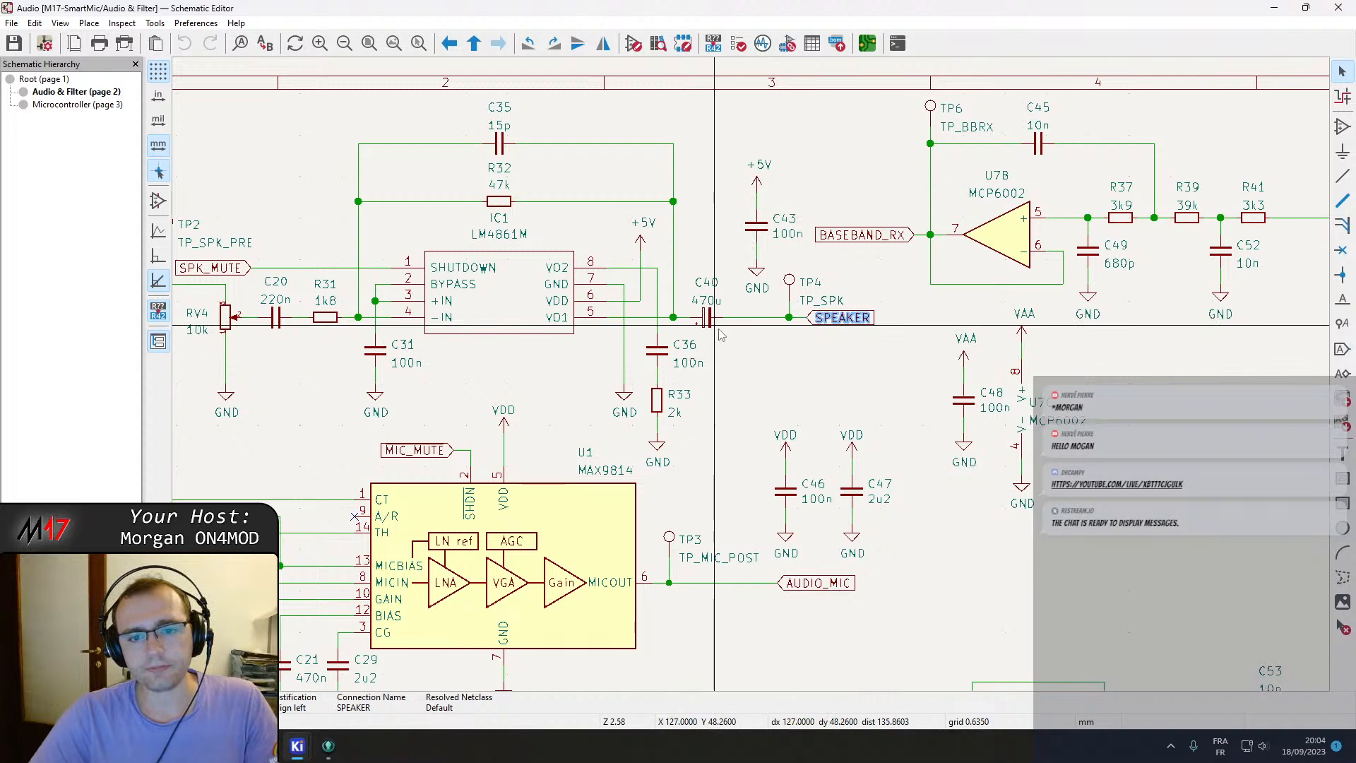
{"action": "scroll", "coordinate": [715, 331], "scroll_direction": "down", "scroll_amount": 2}
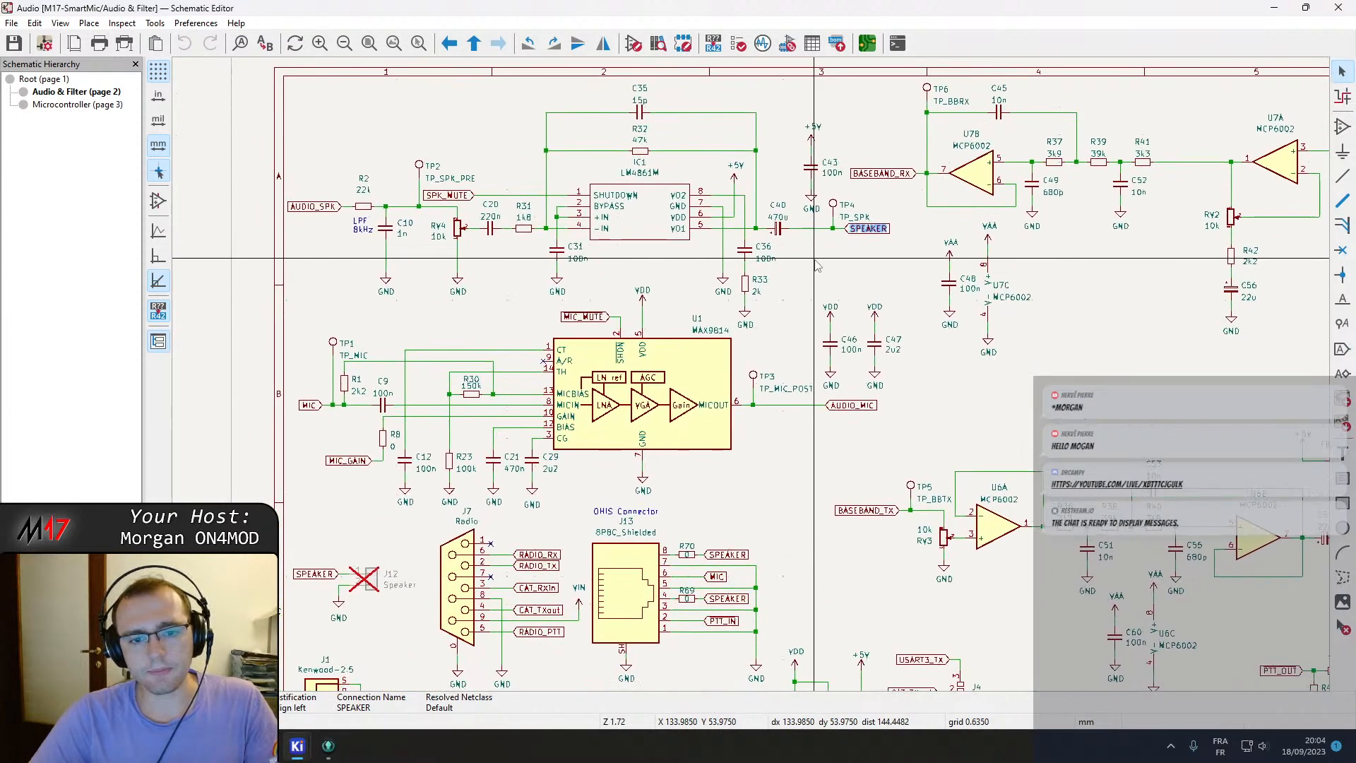
{"action": "middle_click_drag", "start_coordinate": [673, 197], "coordinate": [777, 263]}
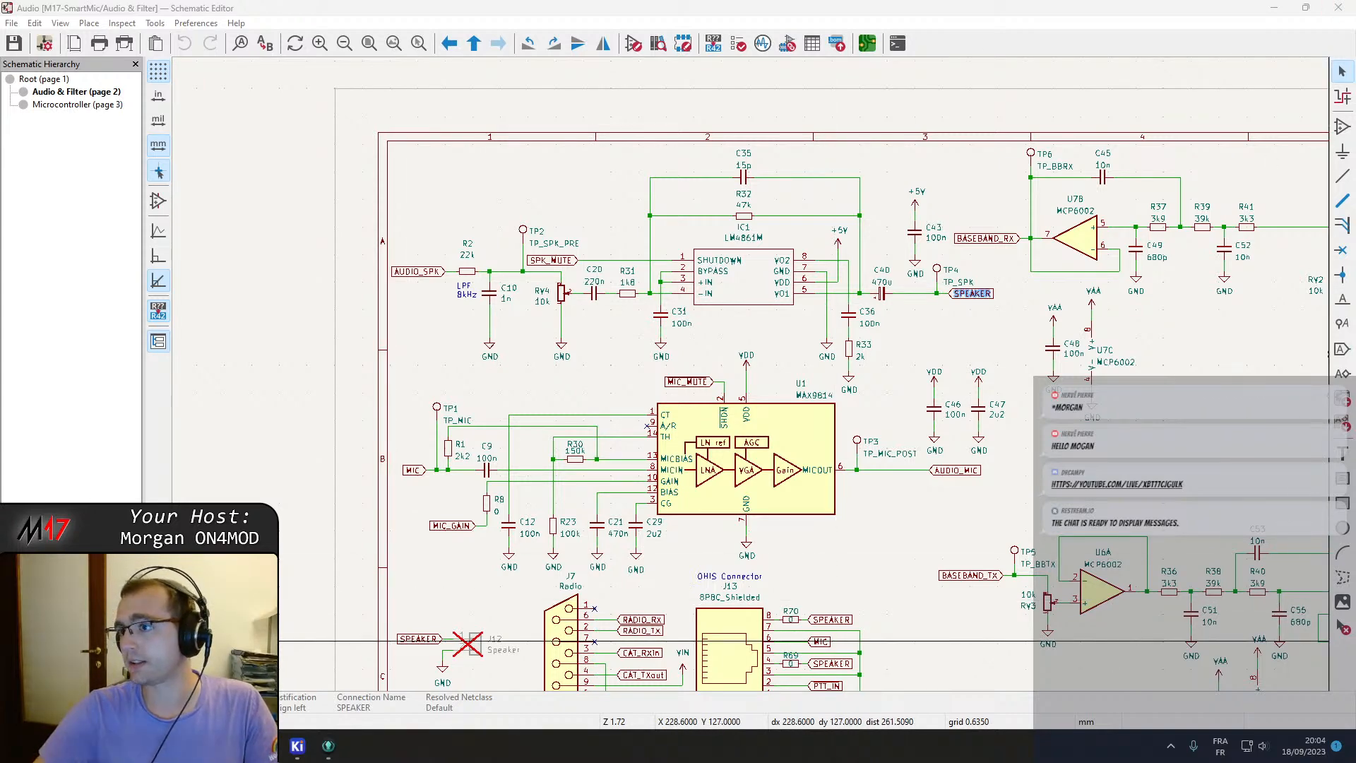
Switch to the Firefox web browser.
{"action": "left_click_drag", "start_coordinate": [1355, 230], "coordinate": [677, 1]}
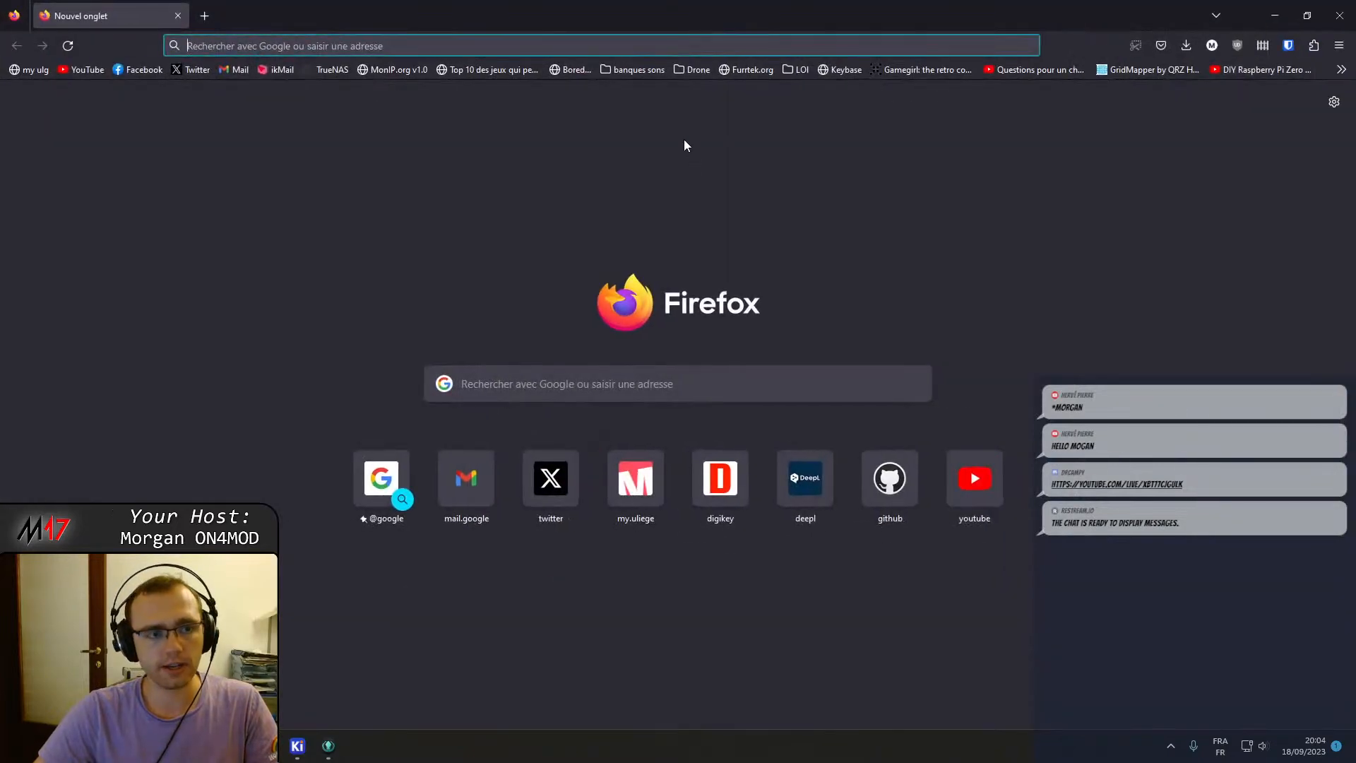
Search for a Sallen-Key filter and open the Sallen-Key Low-pass Filter Design Tool page.
{"action": "type", "text": "sallek"}
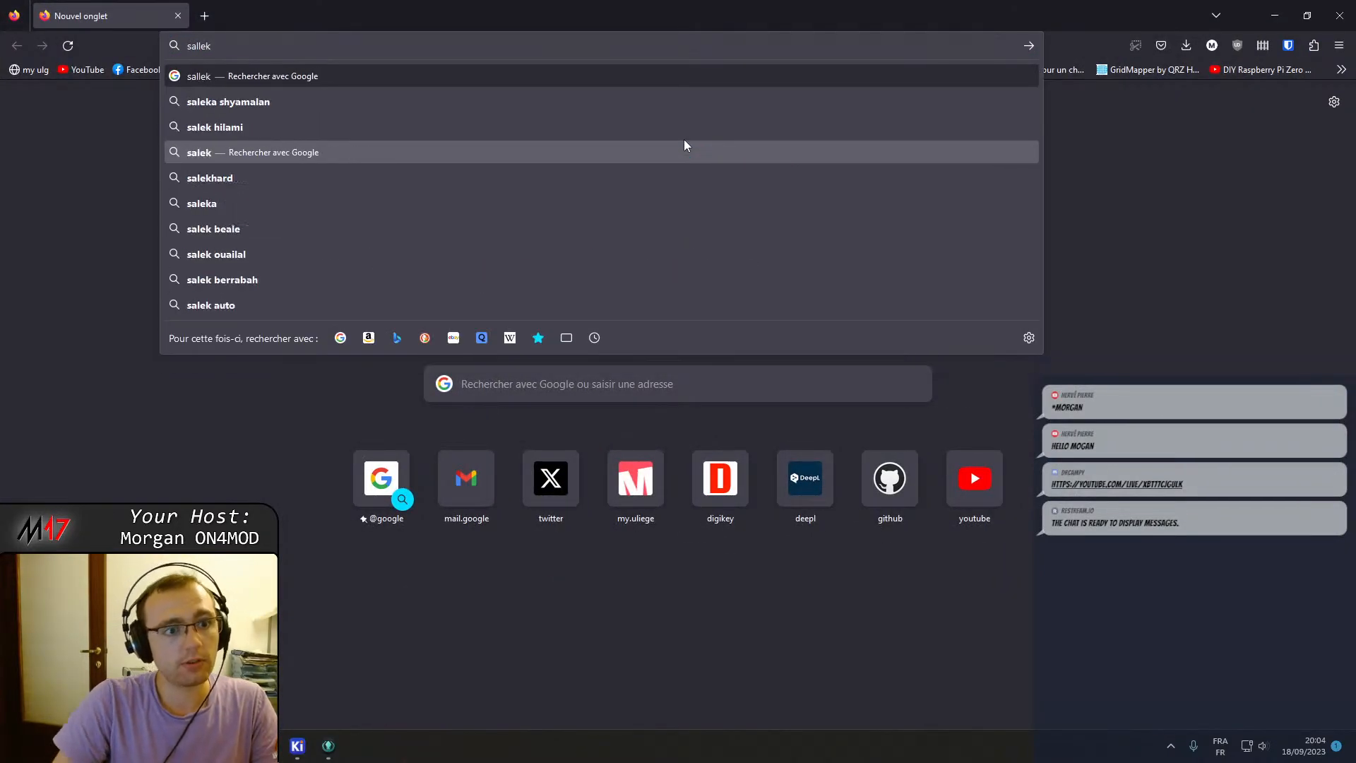
{"action": "key", "text": "BackSpace"}
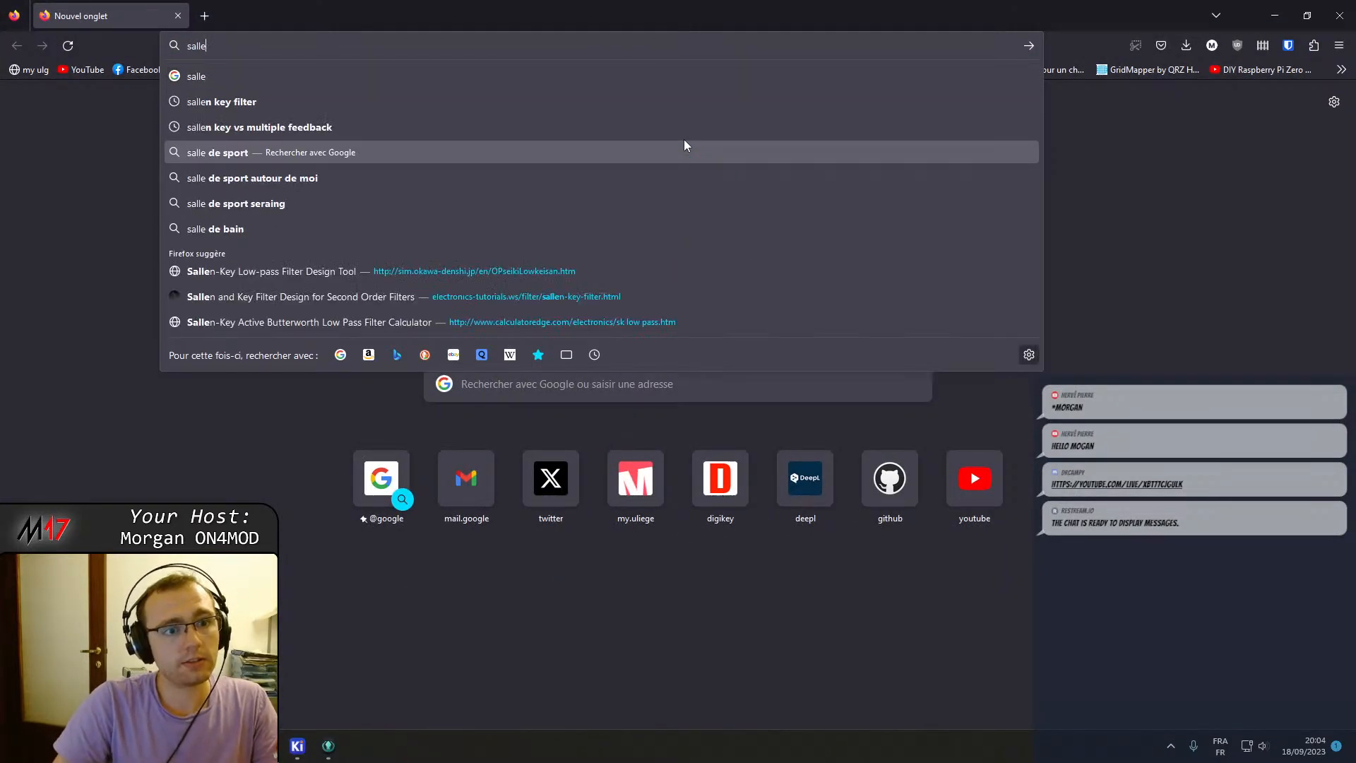
{"action": "key", "text": "Down"}
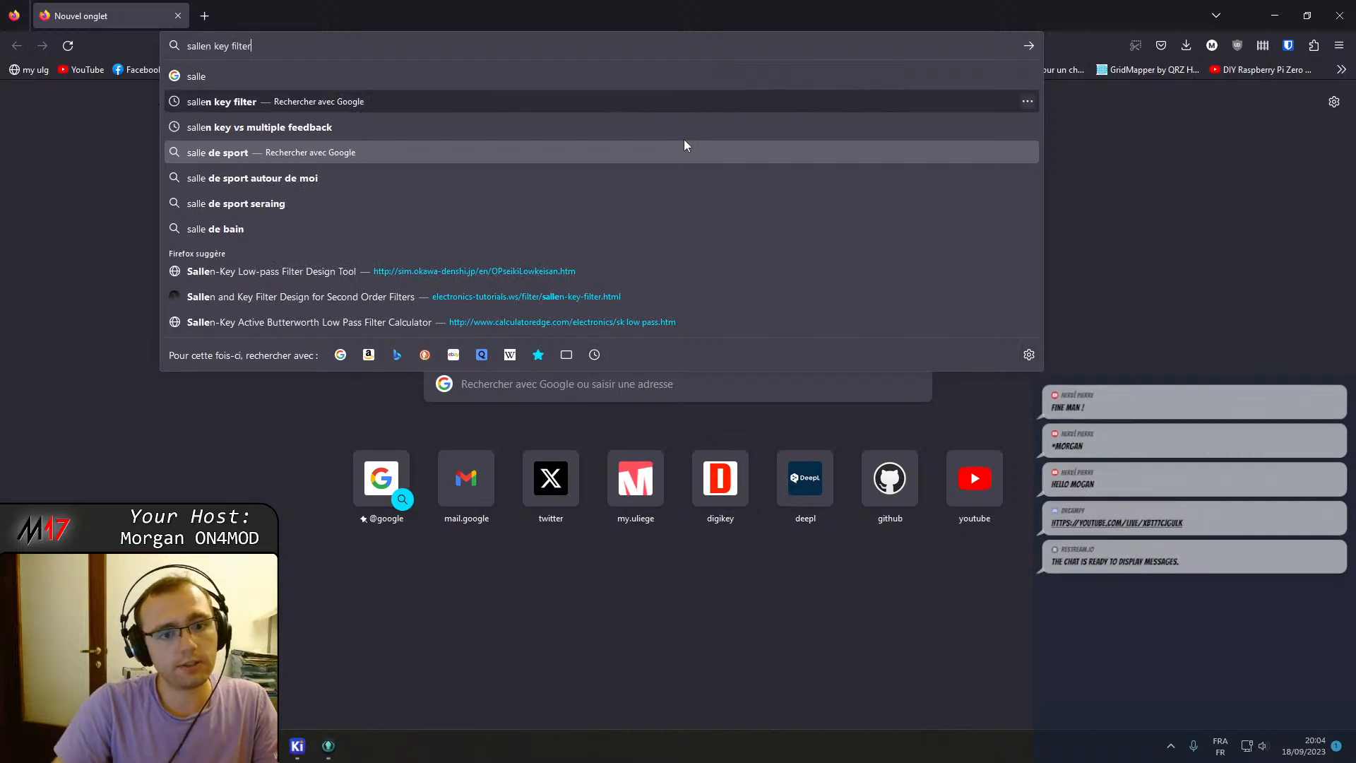
{"action": "left_click", "coordinate": [432, 271]}
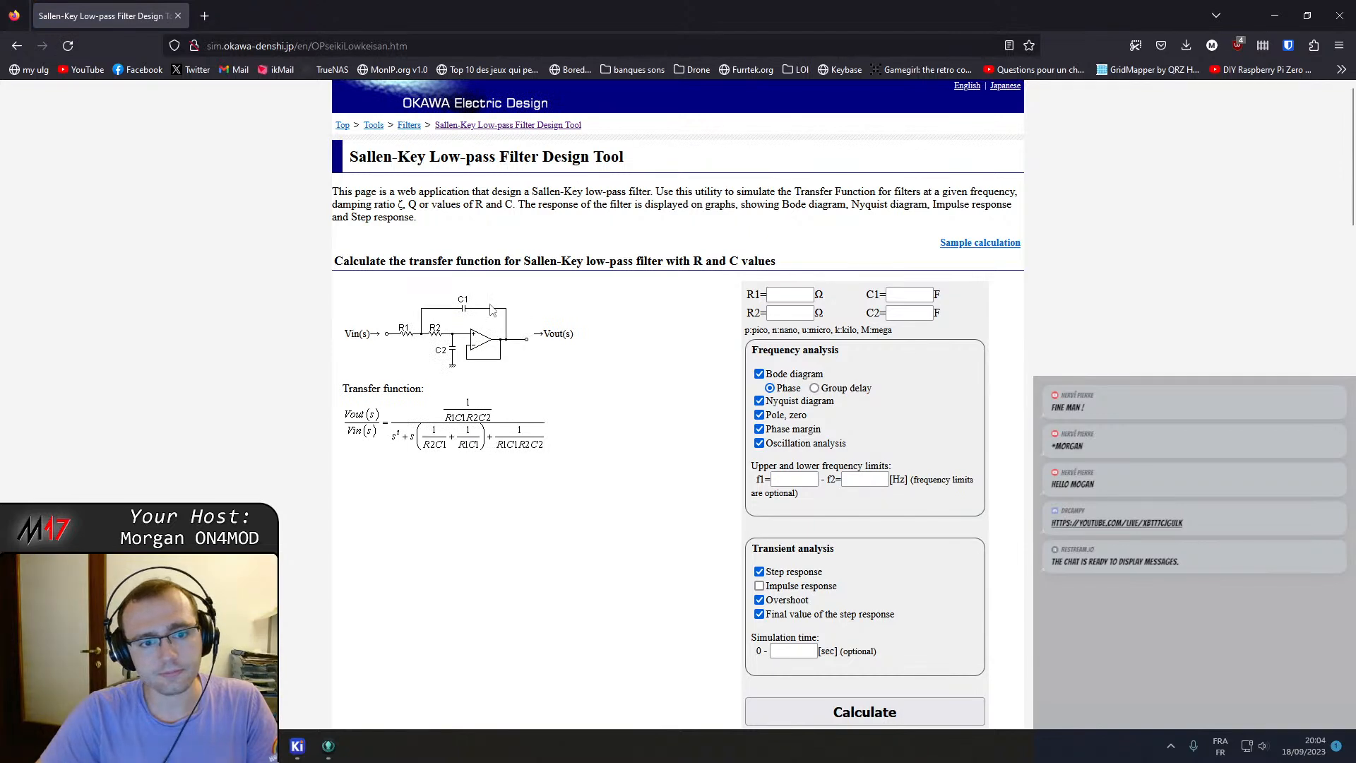
Switch to the KiCad schematic to review the speaker low-pass filter, then return to the design tool.
{"action": "scroll", "coordinate": [536, 307], "scroll_direction": "down", "scroll_amount": 1}
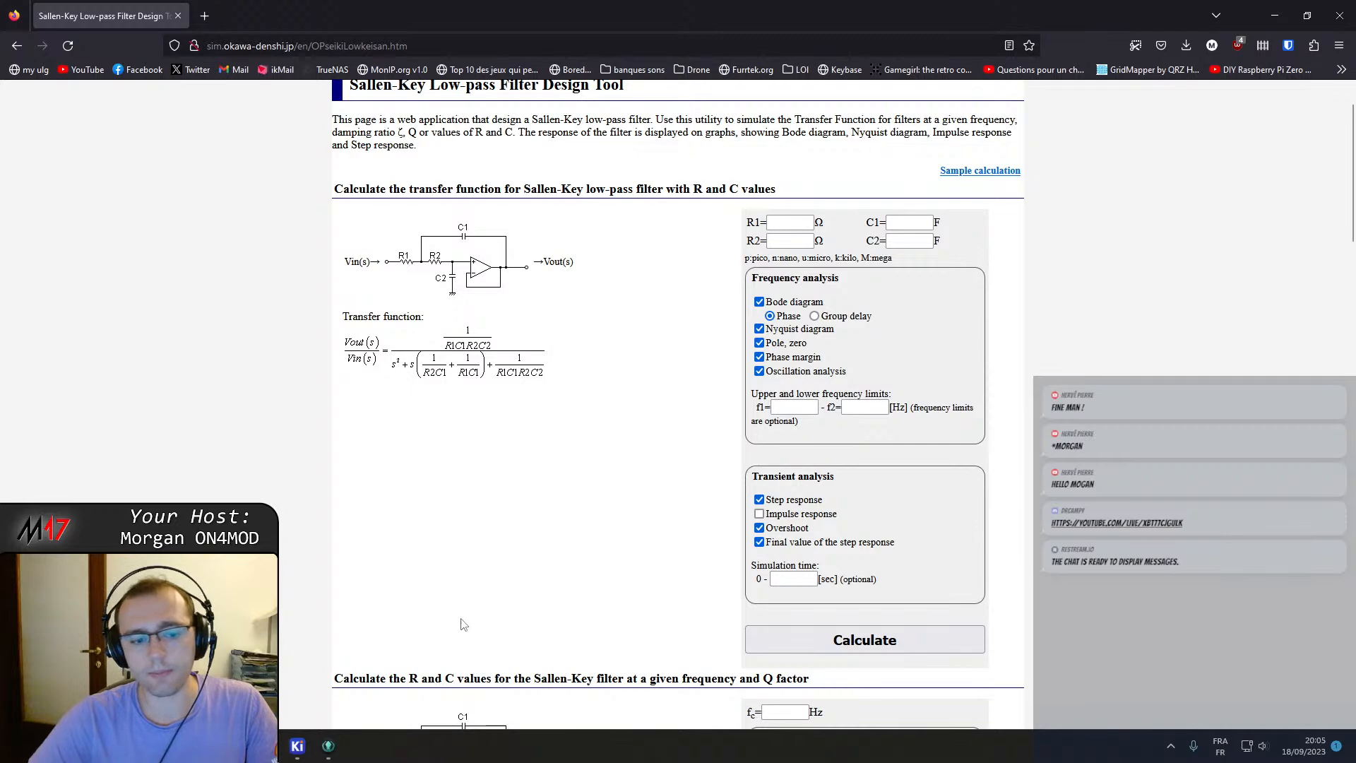
{"action": "mouse_move", "coordinate": [297, 747]}
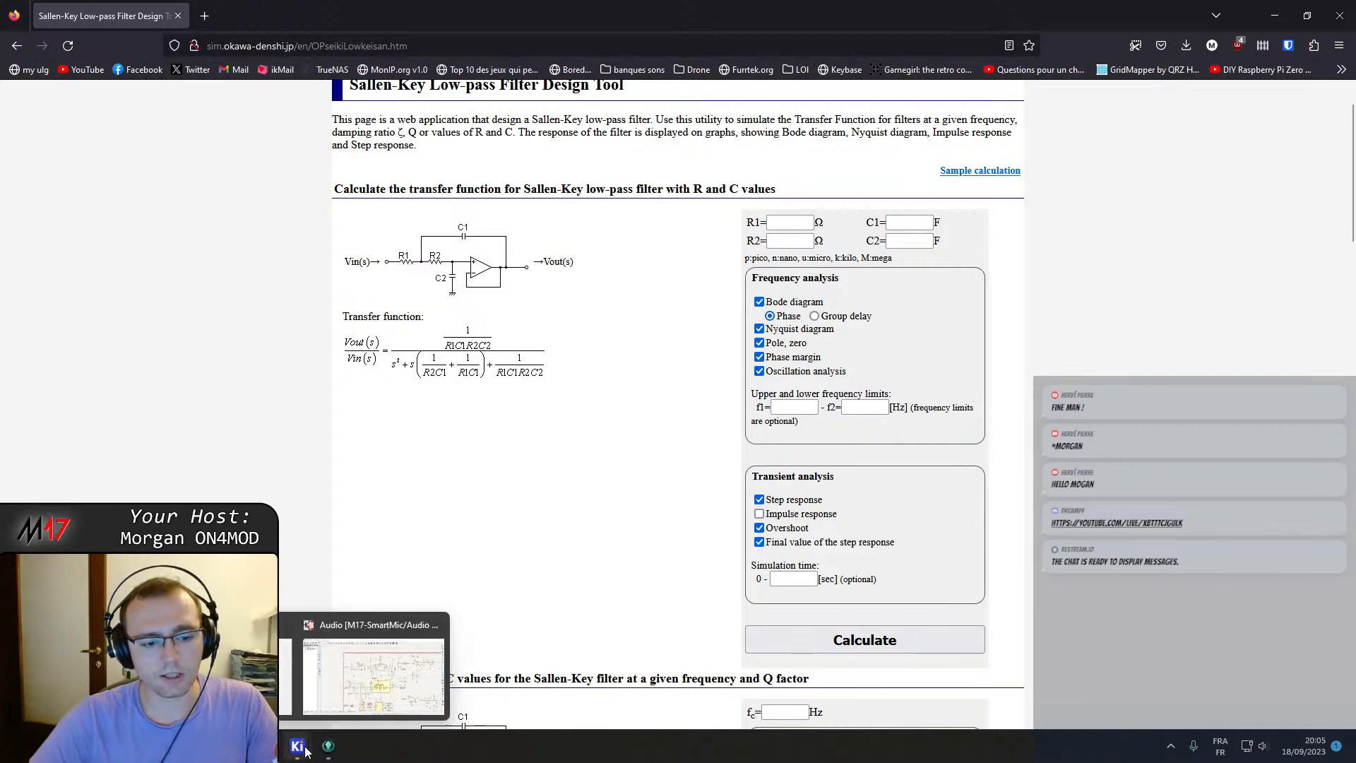
{"action": "left_click", "coordinate": [417, 622]}
{"action": "left_click", "coordinate": [413, 274]}
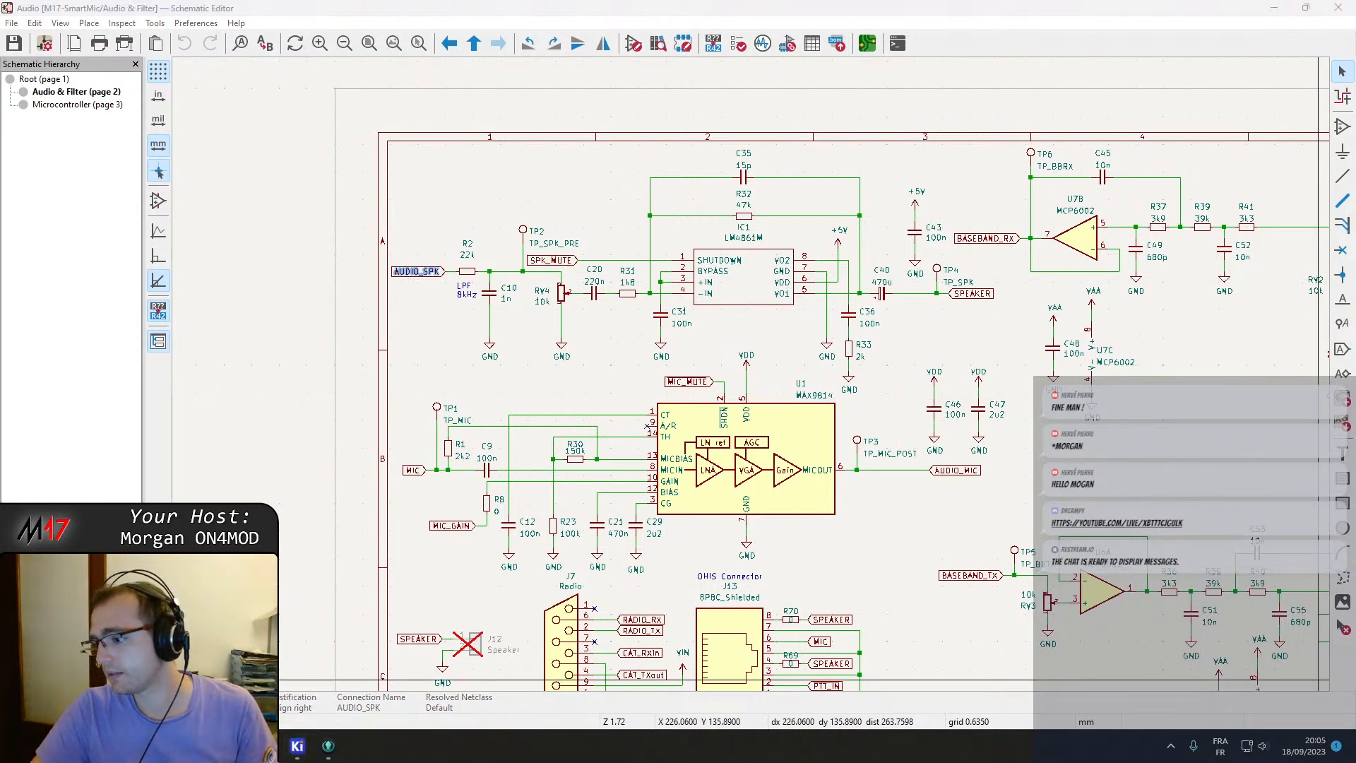
{"action": "middle_click_drag", "start_coordinate": [627, 370], "coordinate": [578, 343]}
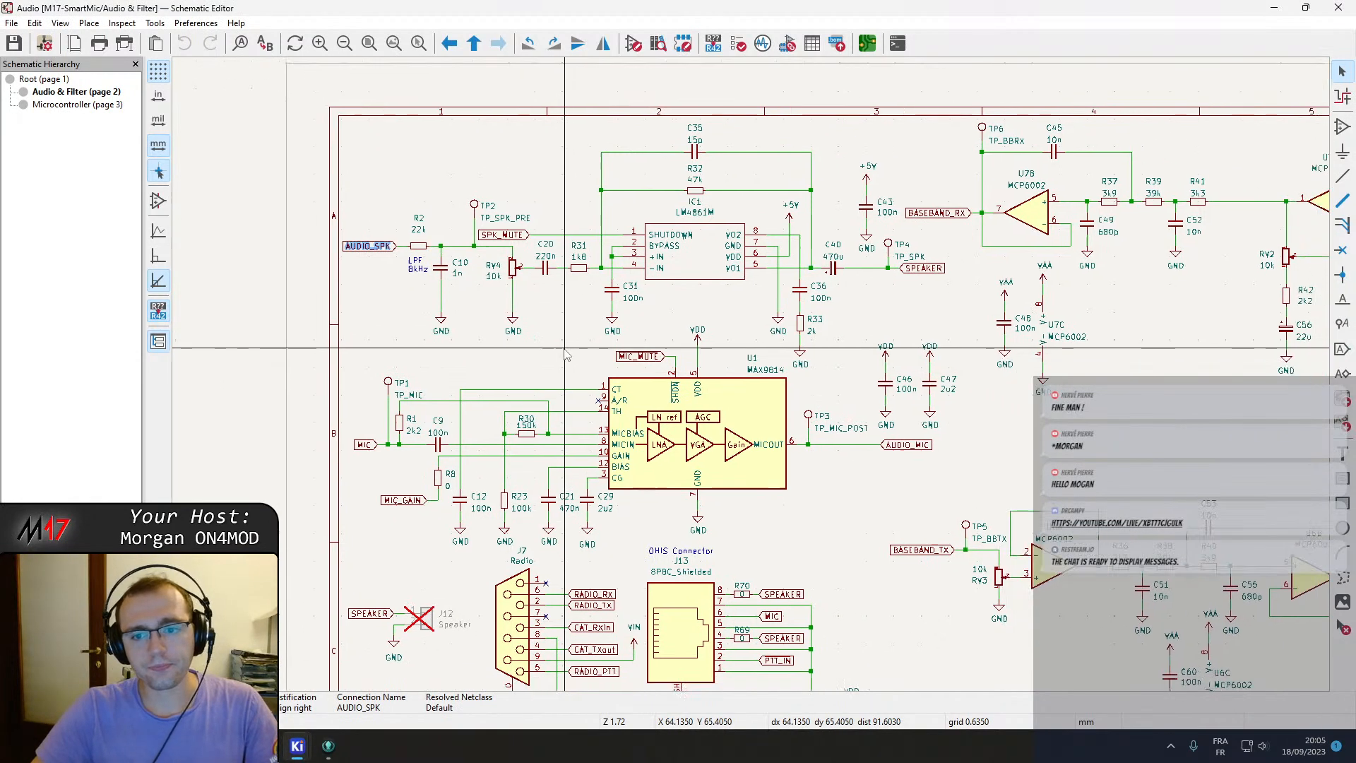
{"action": "left_click", "coordinate": [266, 746]}
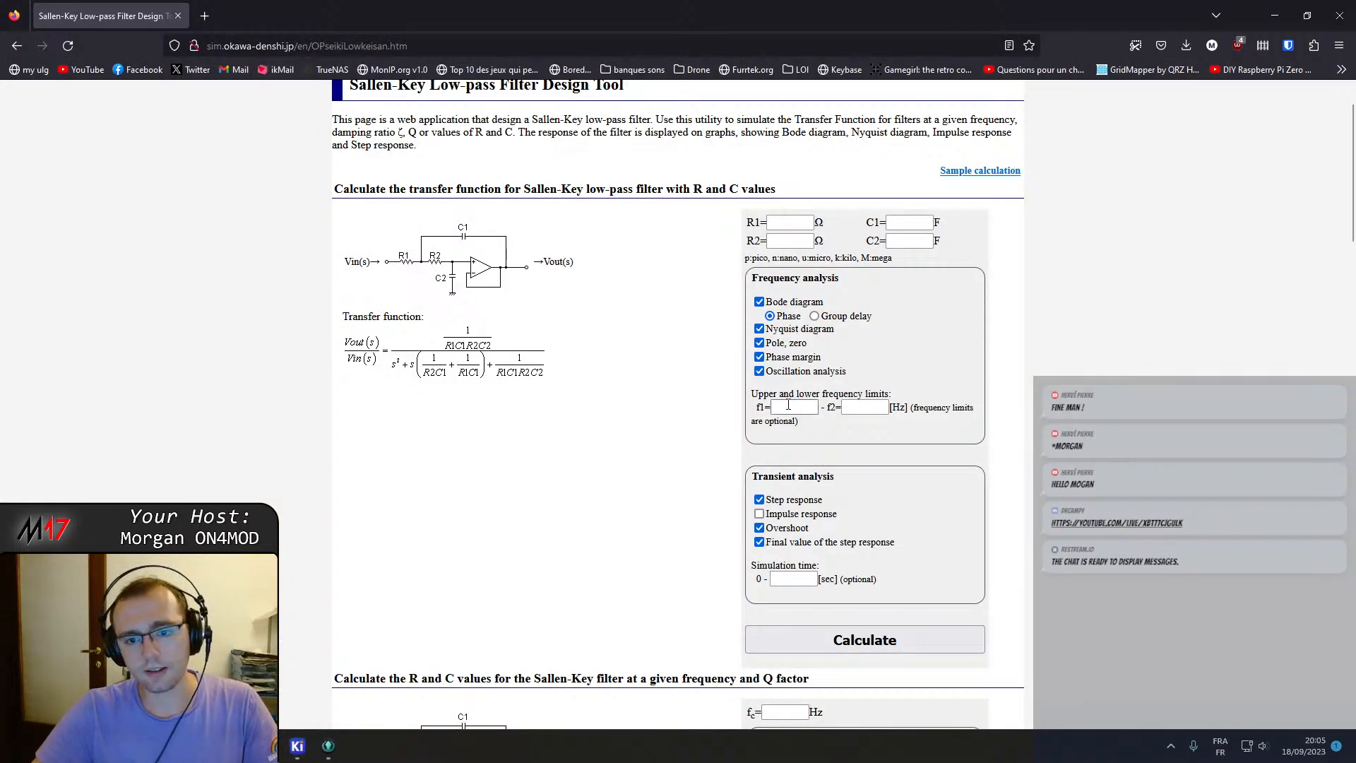
Read the section for calculating R and C values from a given frequency and Q factor.
{"action": "scroll", "coordinate": [447, 342], "scroll_direction": "down", "scroll_amount": 3}
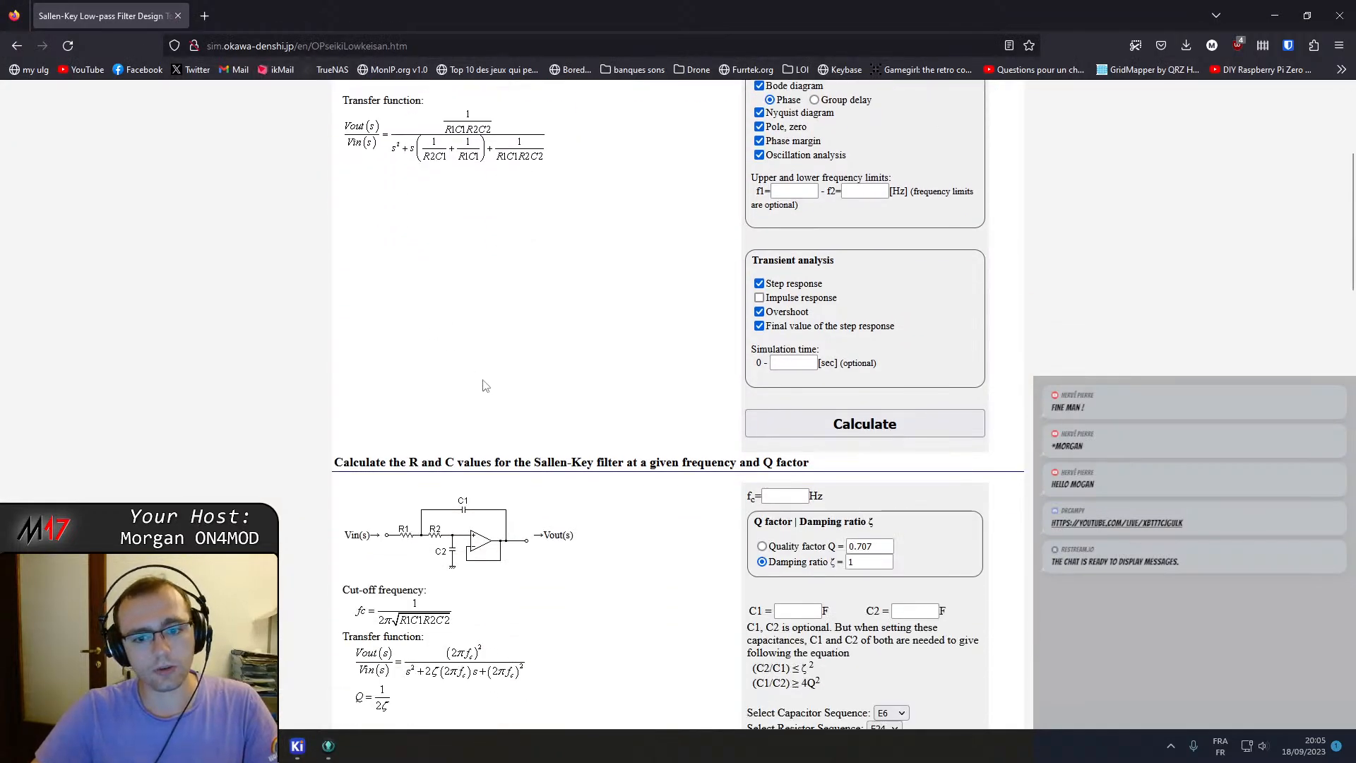
{"action": "scroll", "coordinate": [562, 370], "scroll_direction": "up", "scroll_amount": 3}
{"action": "scroll", "coordinate": [776, 395], "scroll_direction": "down", "scroll_amount": 4}
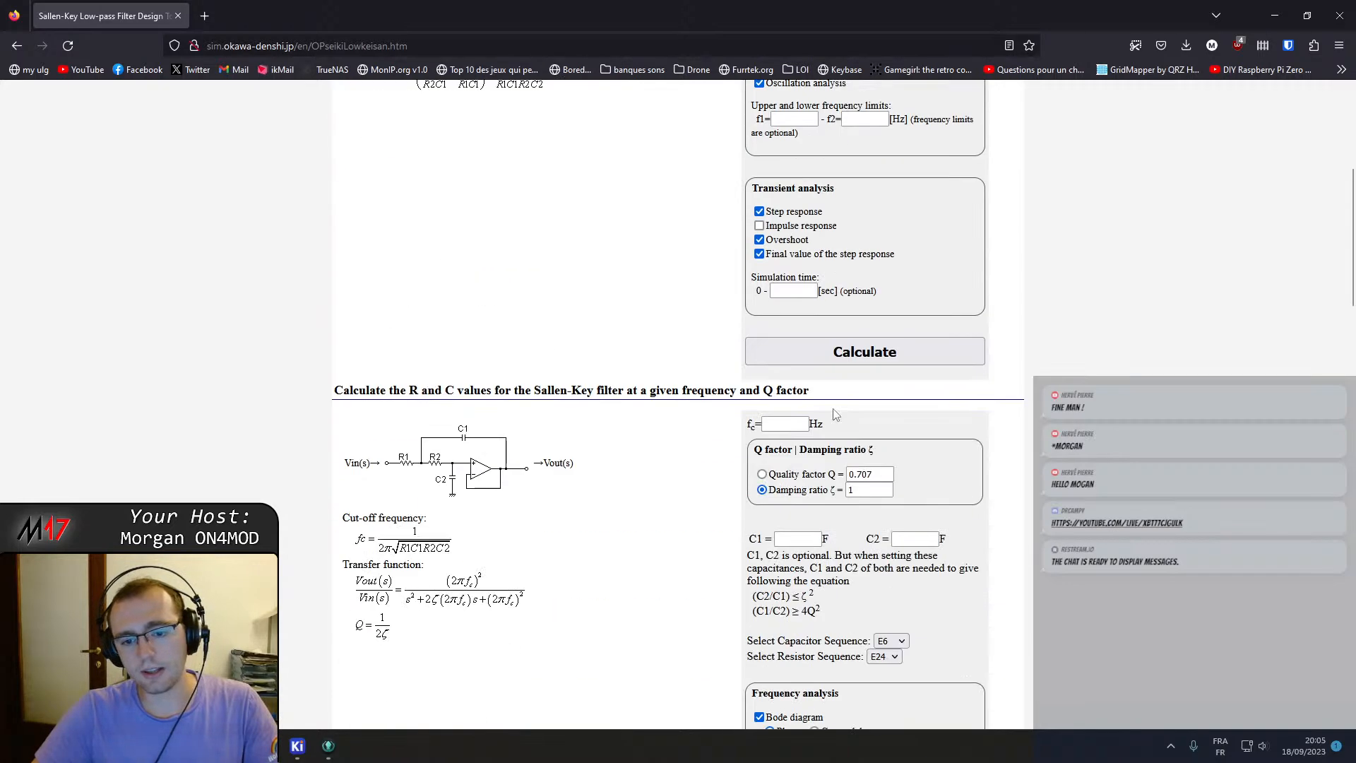
{"action": "scroll", "coordinate": [663, 454], "scroll_direction": "down", "scroll_amount": 2}
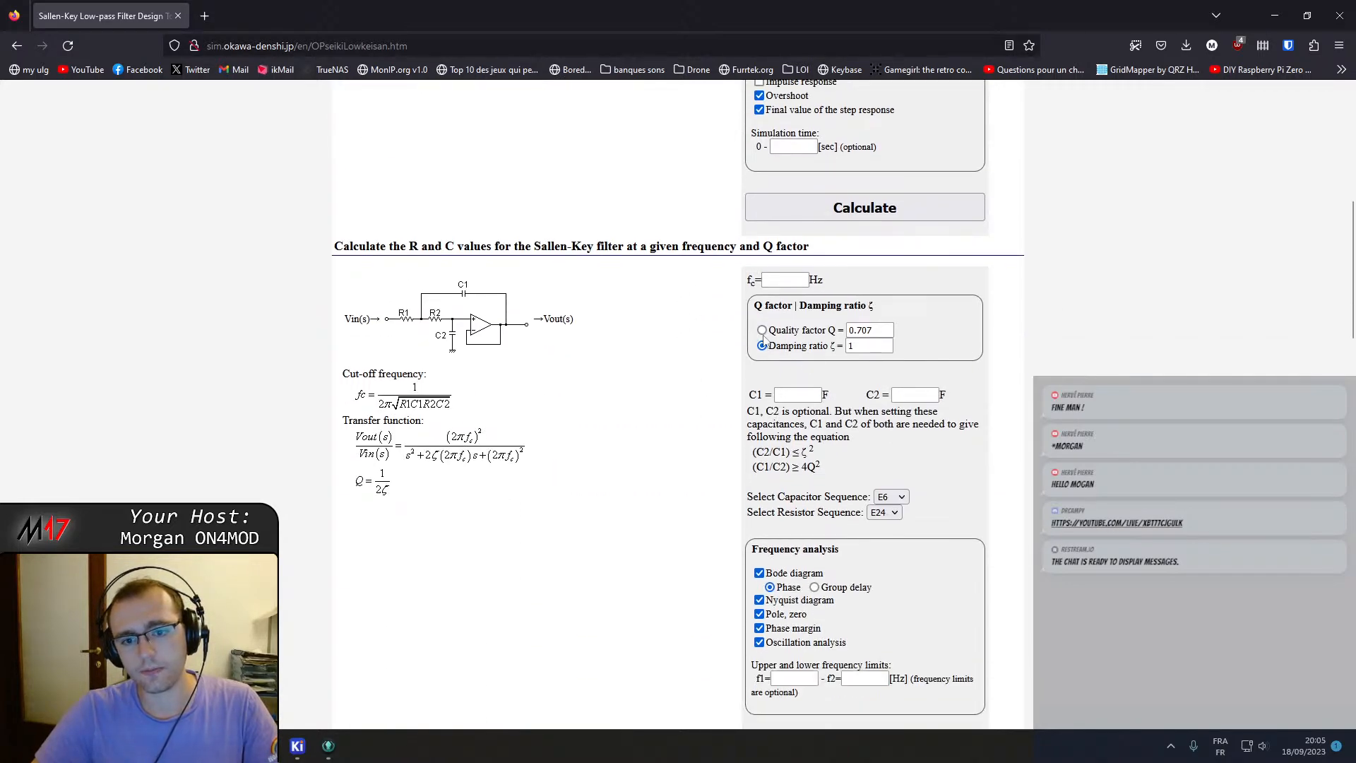
{"action": "scroll", "coordinate": [563, 368], "scroll_direction": "up", "scroll_amount": 6}
{"action": "scroll", "coordinate": [564, 387], "scroll_direction": "down", "scroll_amount": 6}
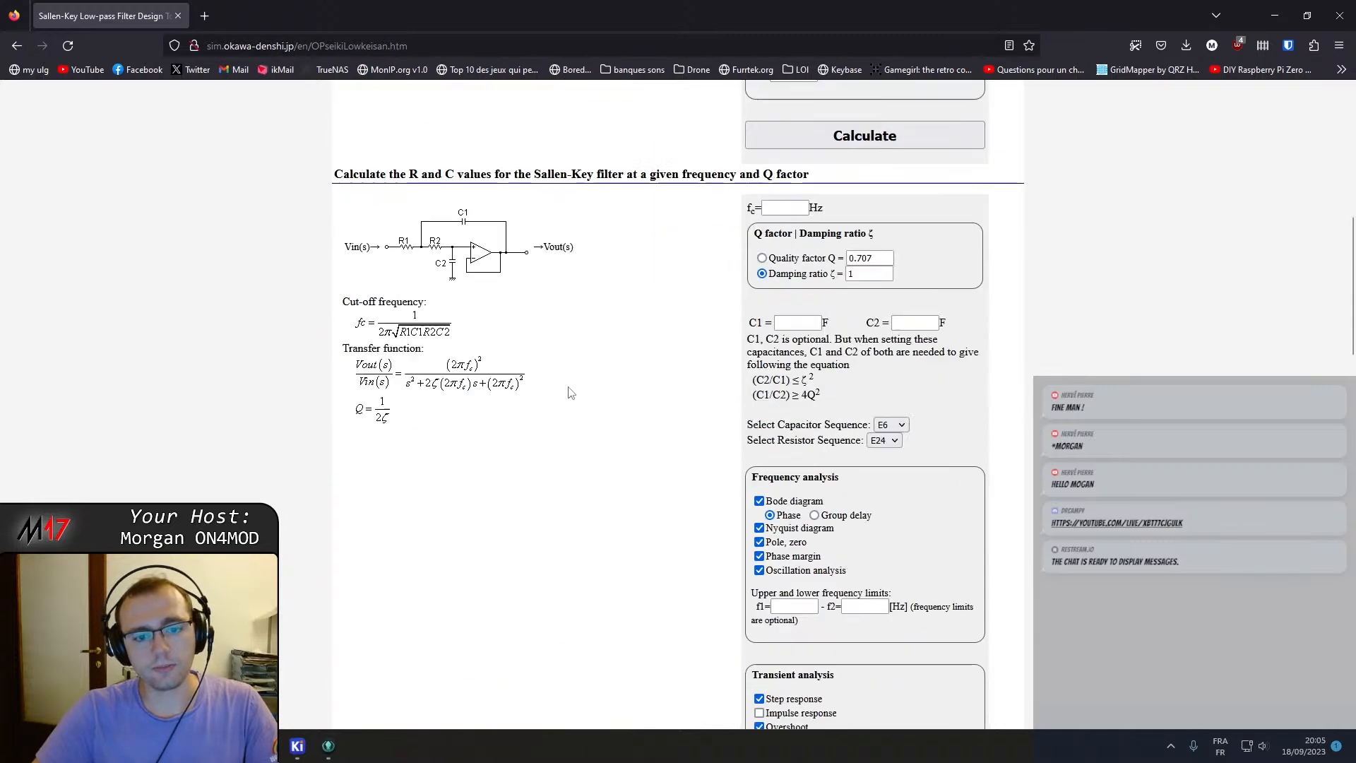
{"action": "scroll", "coordinate": [572, 395], "scroll_direction": "down", "scroll_amount": 8}
{"action": "scroll", "coordinate": [575, 400], "scroll_direction": "up", "scroll_amount": 10}
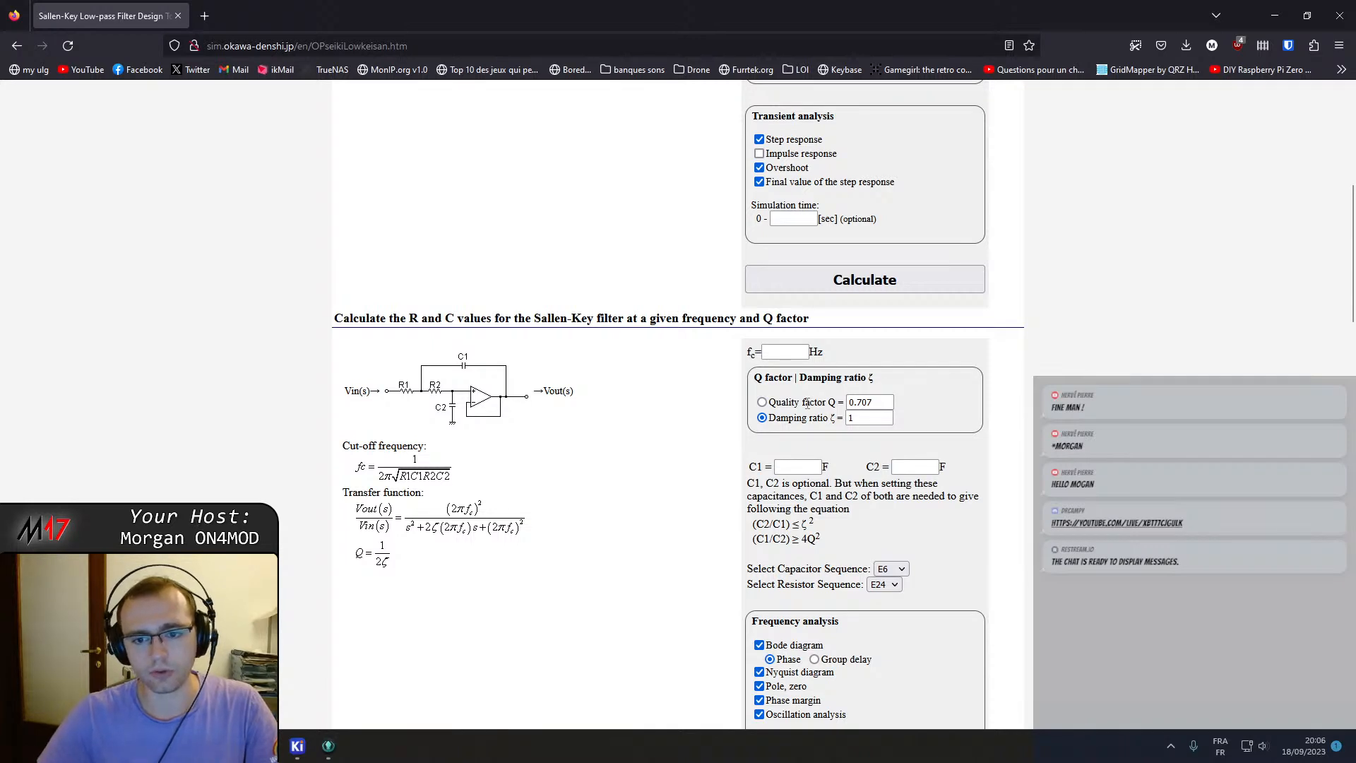
Calculate the Sallen-Key R and C values for a 4000 Hz cut-off frequency.
{"action": "left_click", "coordinate": [783, 352]}
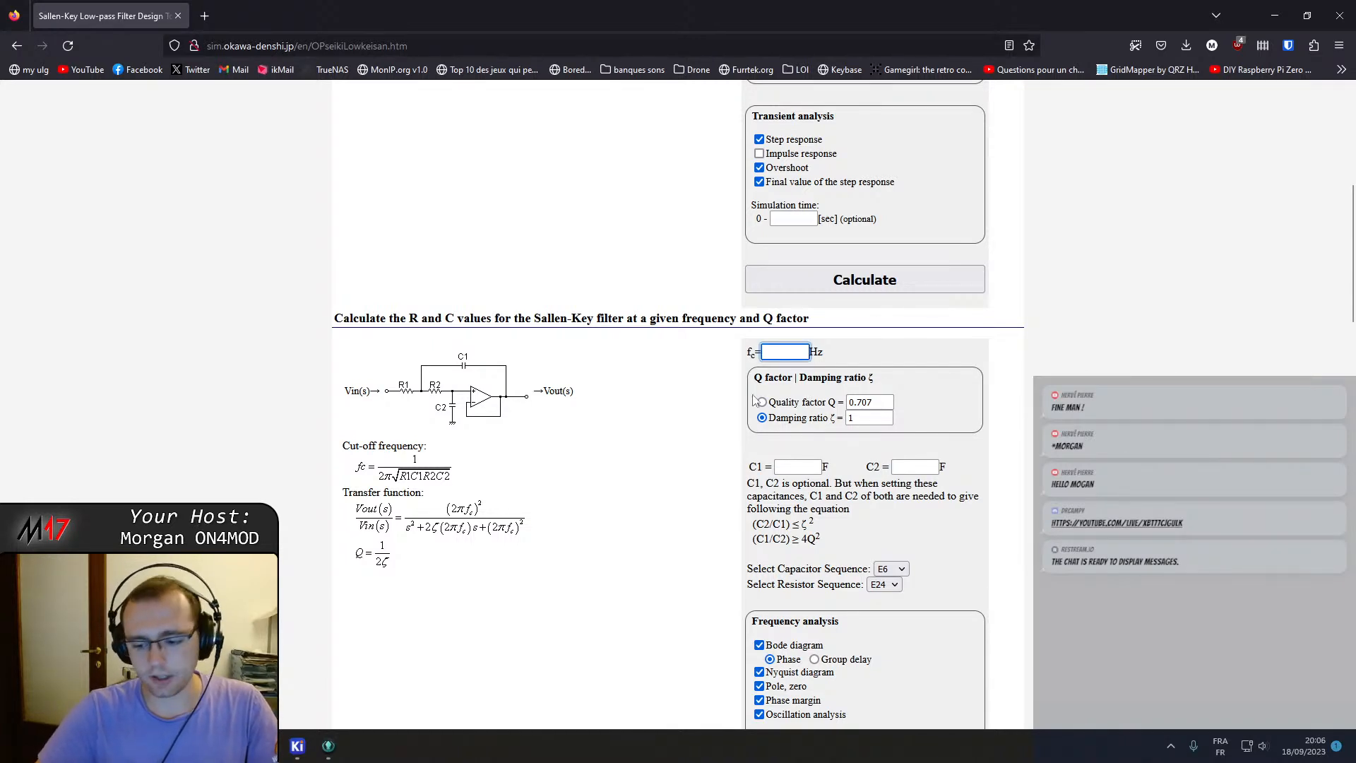
{"action": "type", "text": "4000"}
{"action": "key", "text": "Return"}
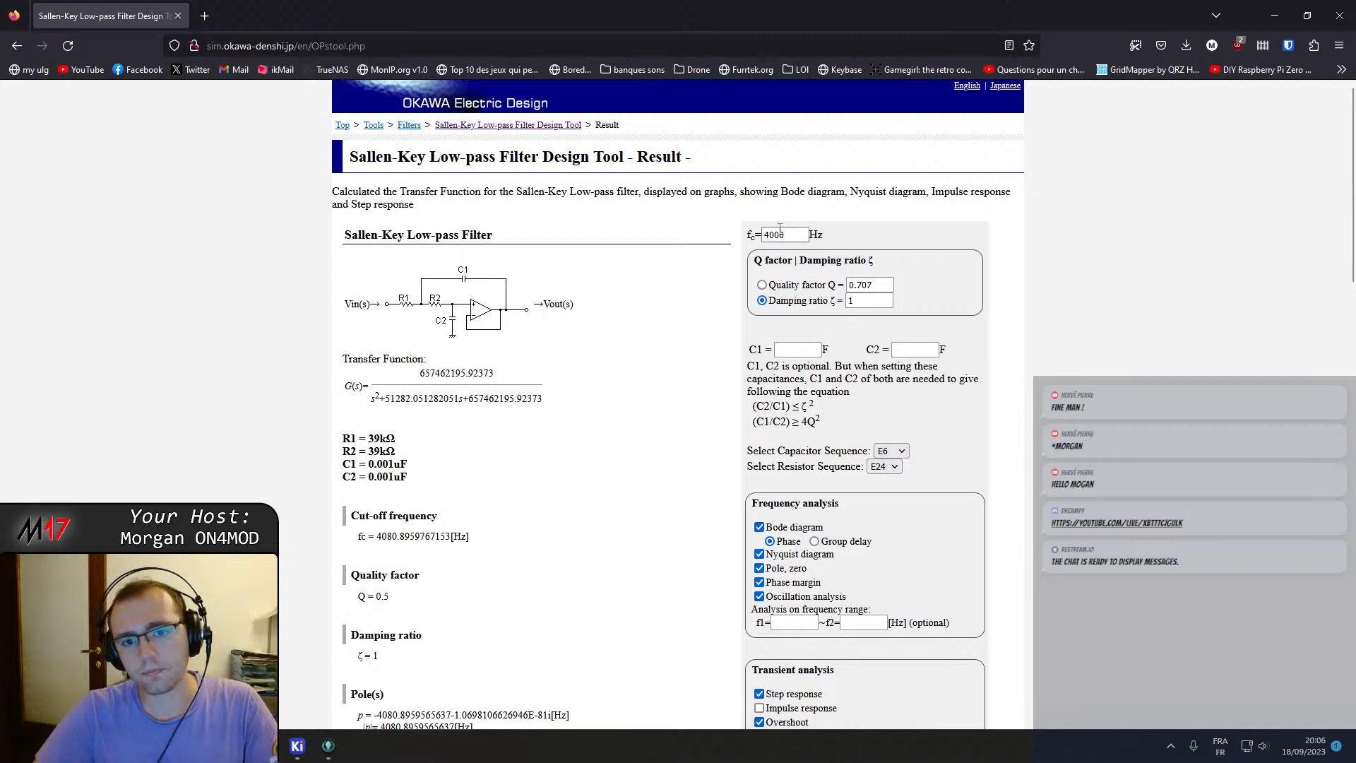
Switch to quality factor Q = 0.707, recalculate, and review the resulting Bode diagram.
{"action": "scroll", "coordinate": [873, 444], "scroll_direction": "down", "scroll_amount": 5}
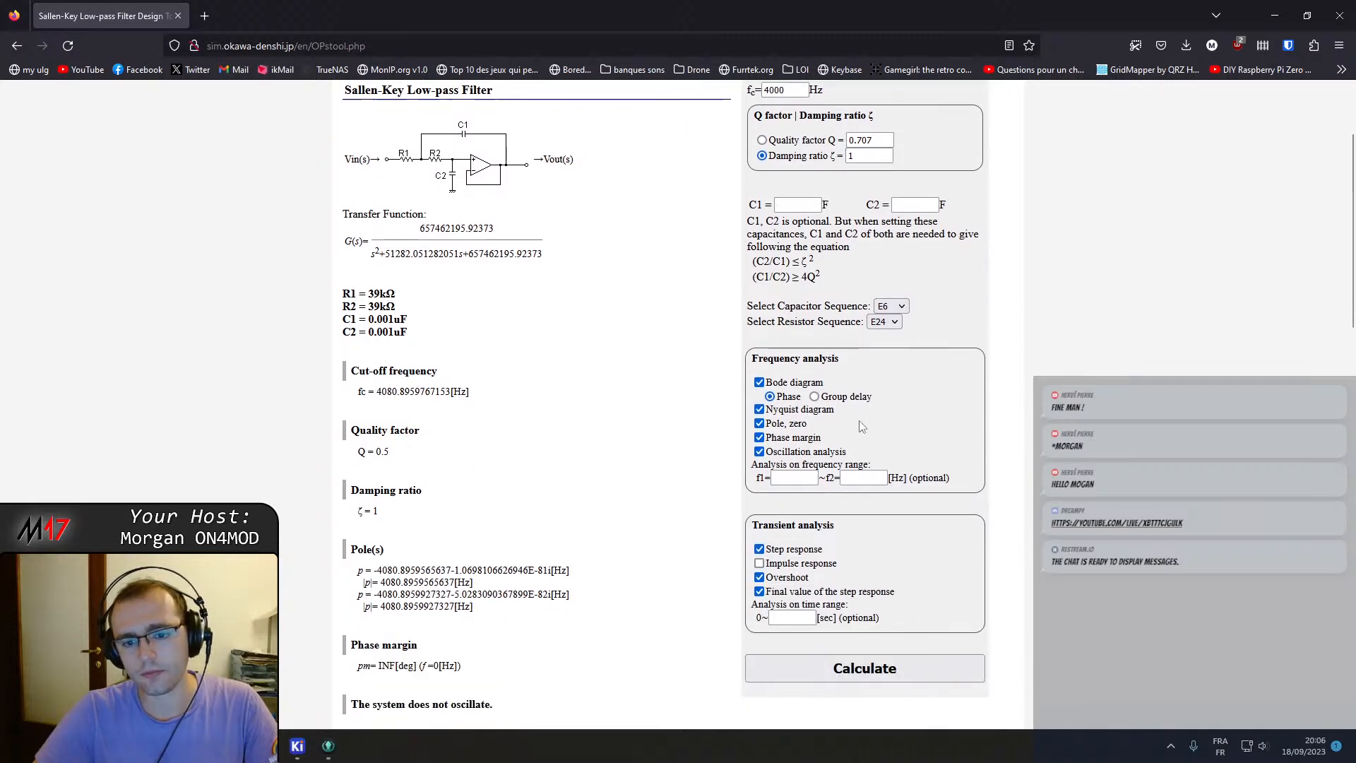
{"action": "left_click", "coordinate": [853, 463]}
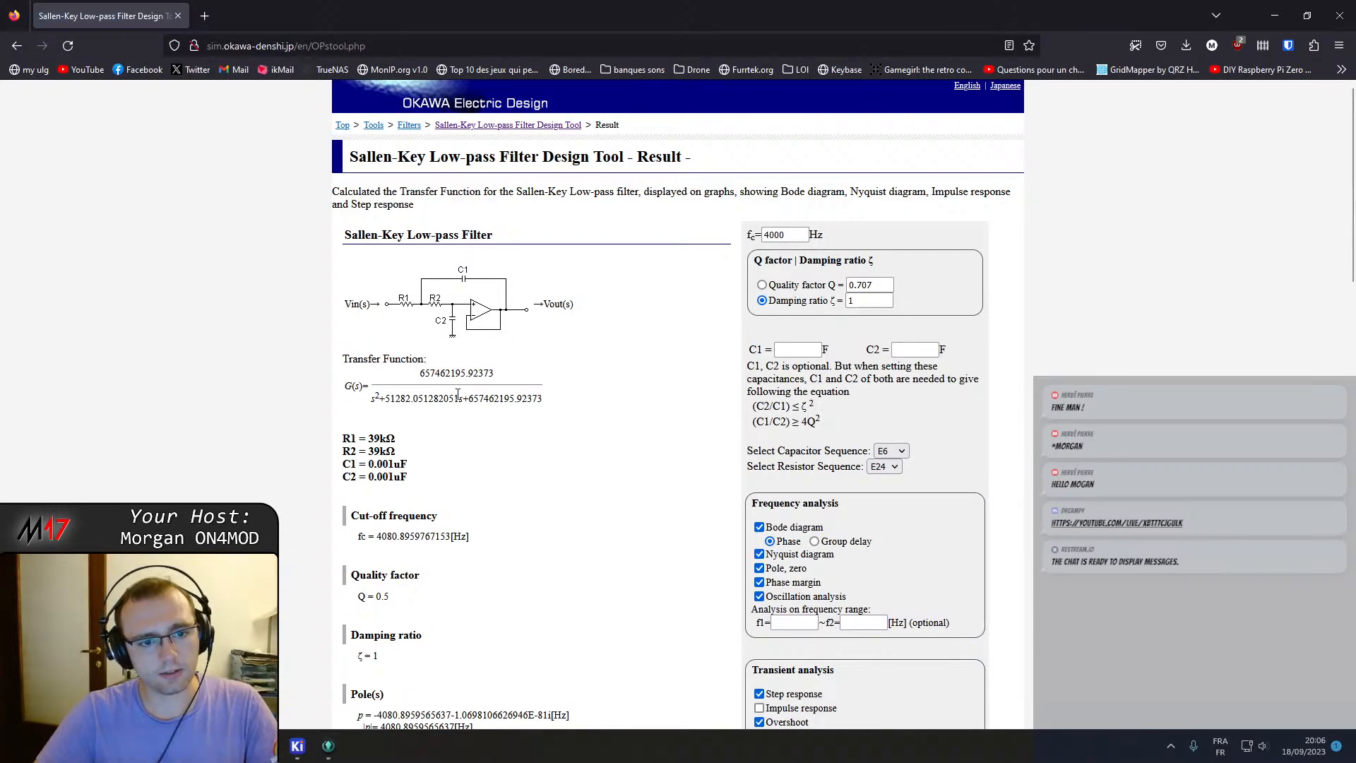
{"action": "left_click", "coordinate": [762, 285]}
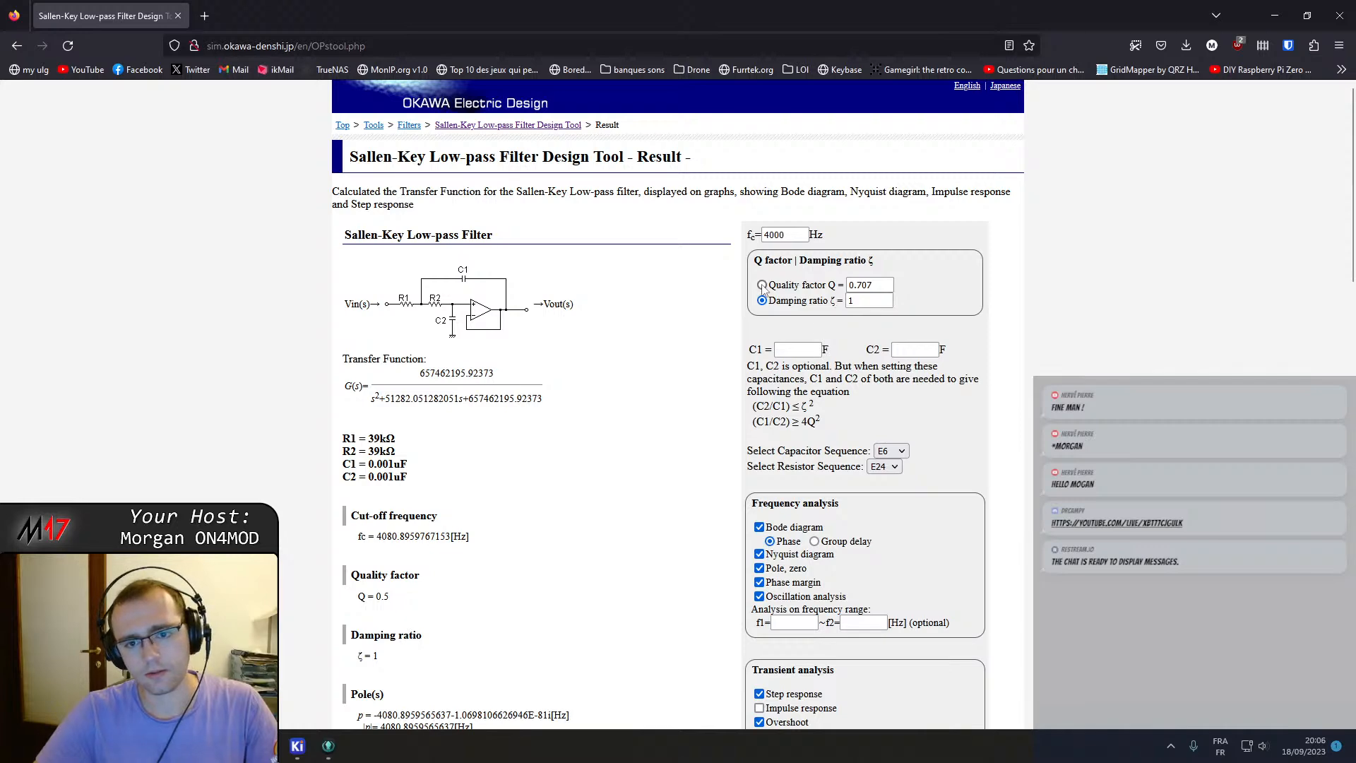
{"action": "scroll", "coordinate": [863, 385], "scroll_direction": "down", "scroll_amount": 5}
{"action": "left_click", "coordinate": [863, 456]}
{"action": "scroll", "coordinate": [586, 497], "scroll_direction": "down", "scroll_amount": 9}
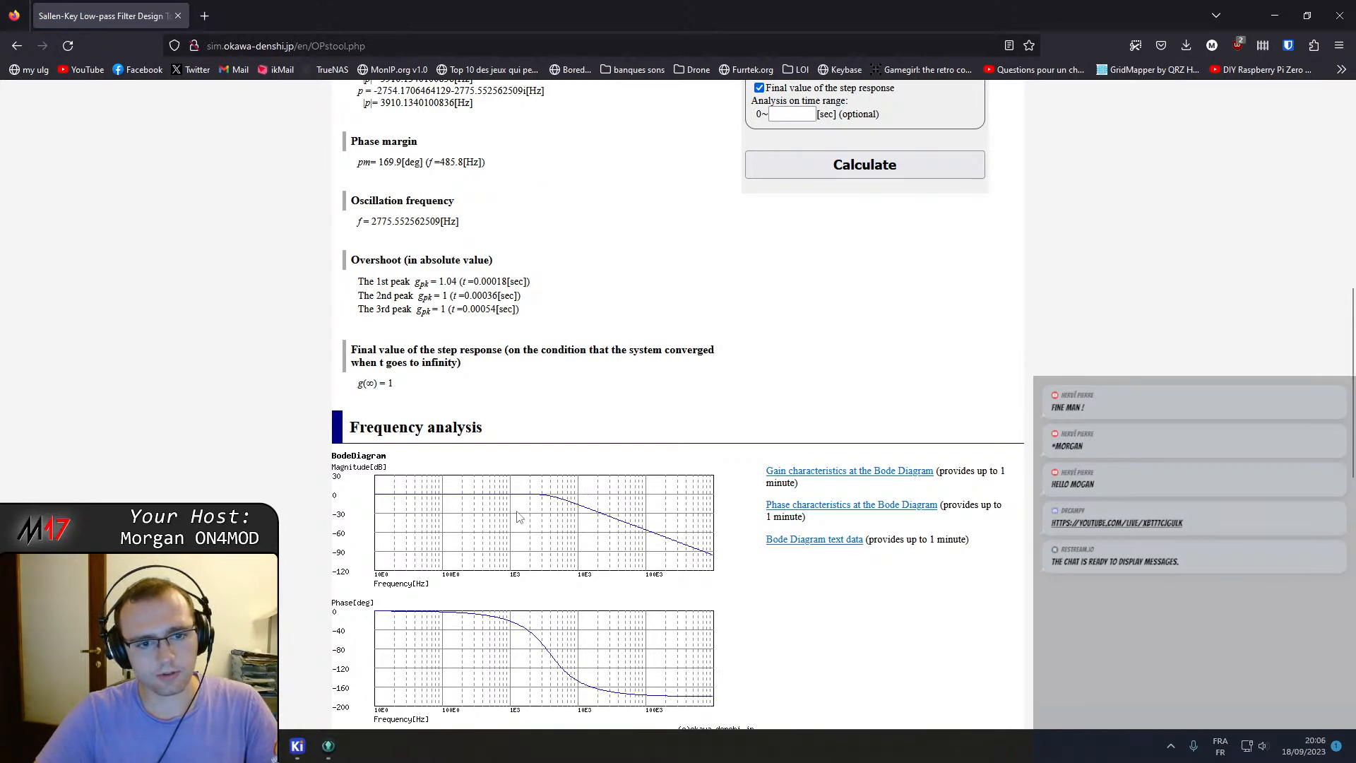
{"action": "scroll", "coordinate": [551, 560], "scroll_direction": "down", "scroll_amount": 4}
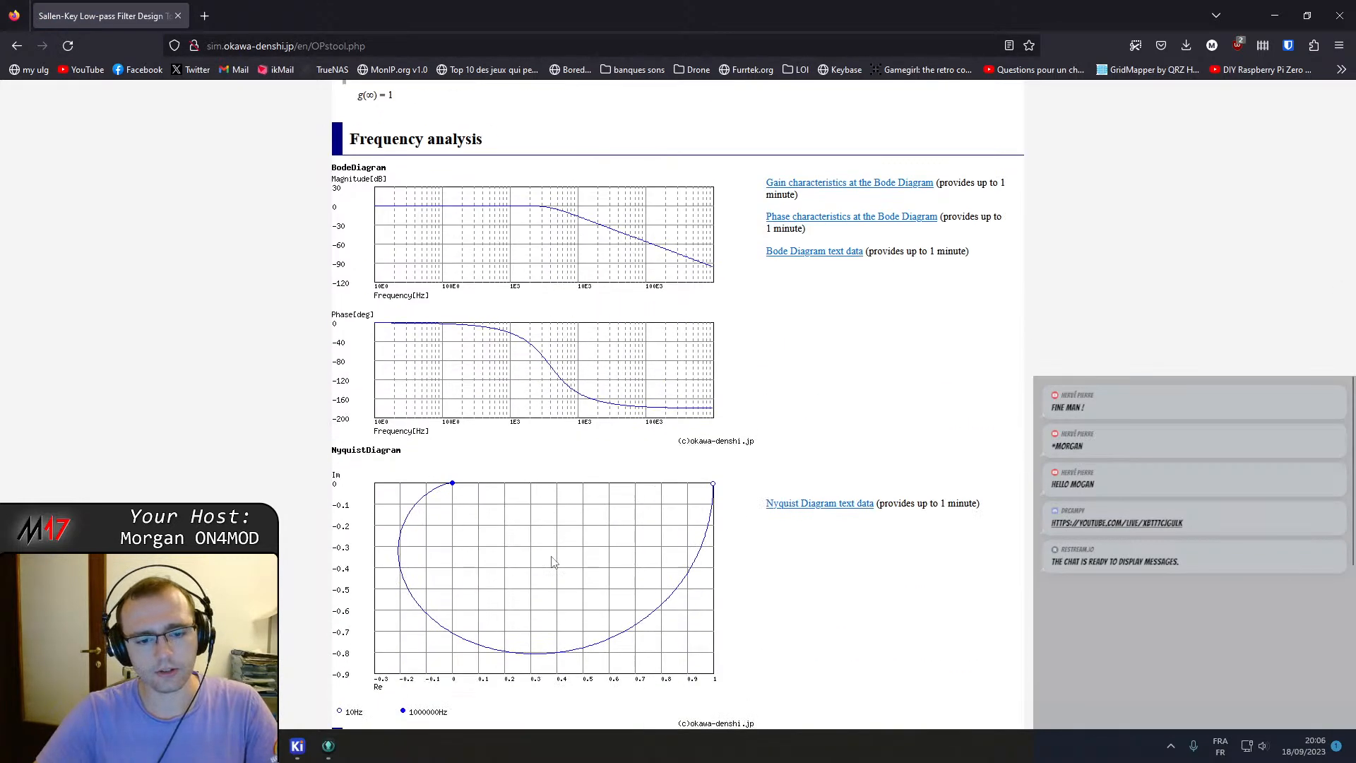
{"action": "scroll", "coordinate": [573, 540], "scroll_direction": "up", "scroll_amount": 7}
Launch LTspice and open the recent Draft1.asc schematic.
{"action": "key", "text": "super"}
{"action": "type", "text": "ltspice"}
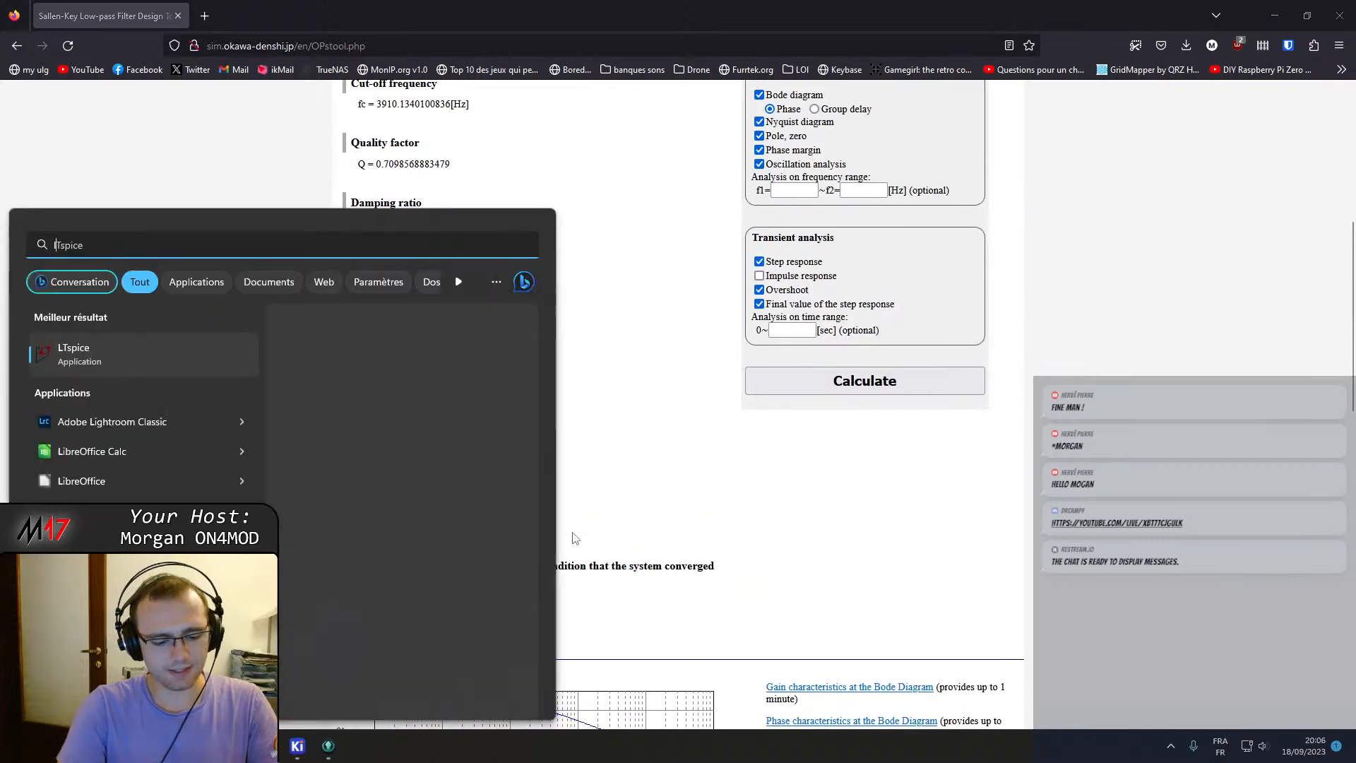
{"action": "key", "text": "Return"}
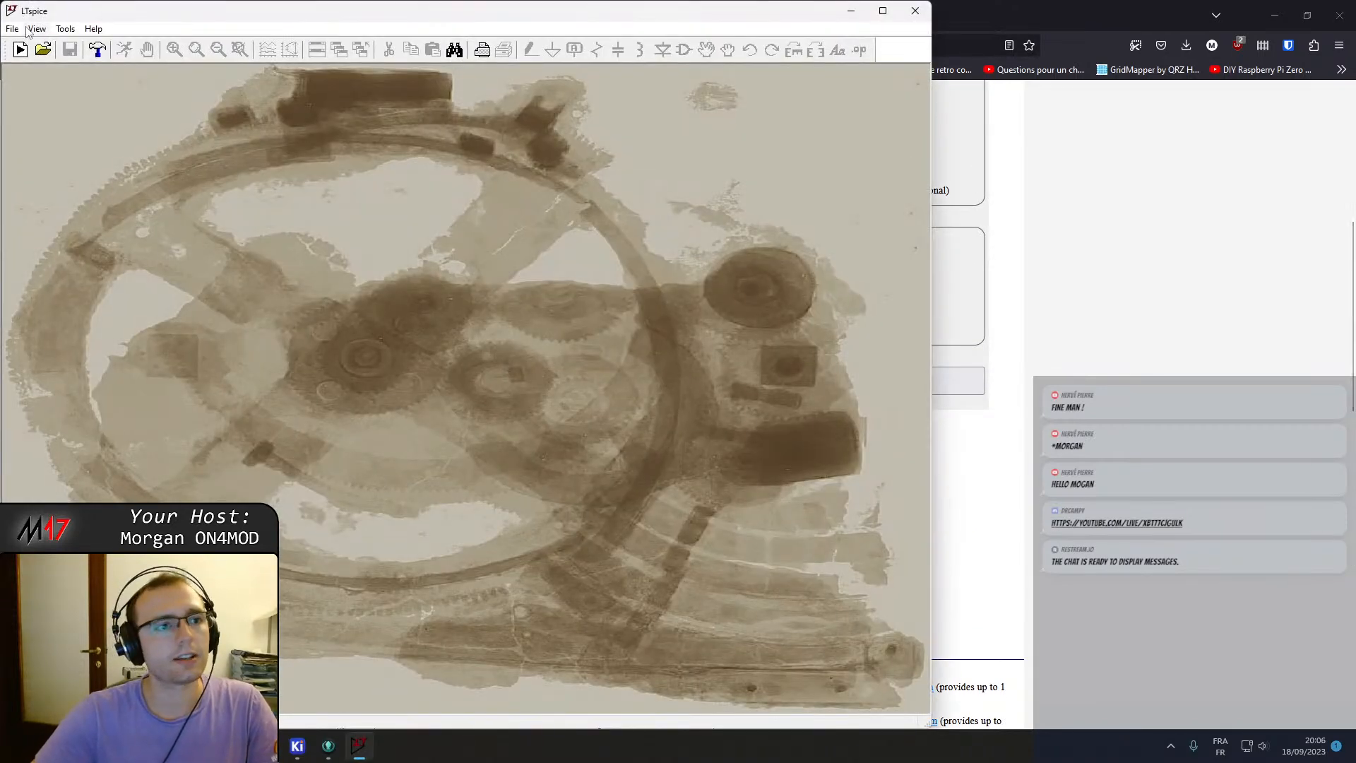
{"action": "left_click", "coordinate": [12, 28]}
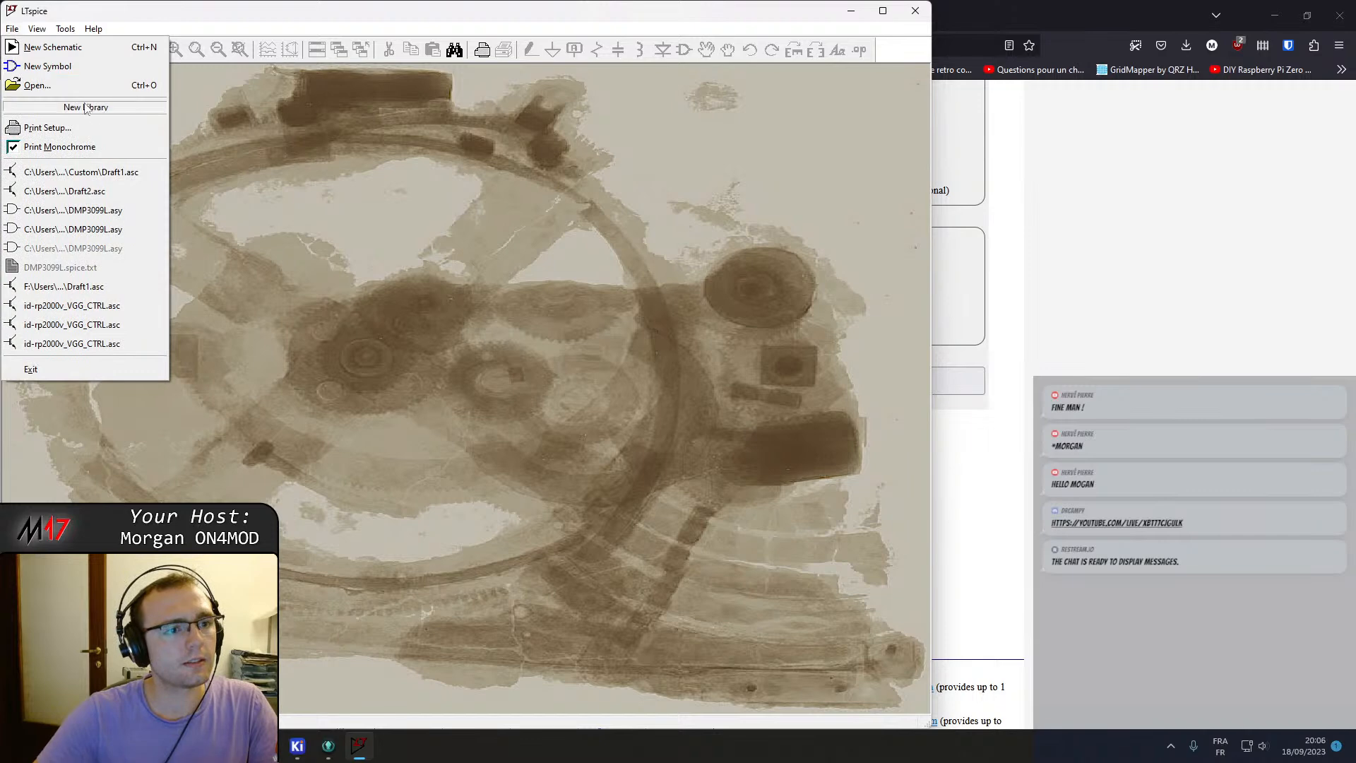
{"action": "left_click", "coordinate": [105, 173]}
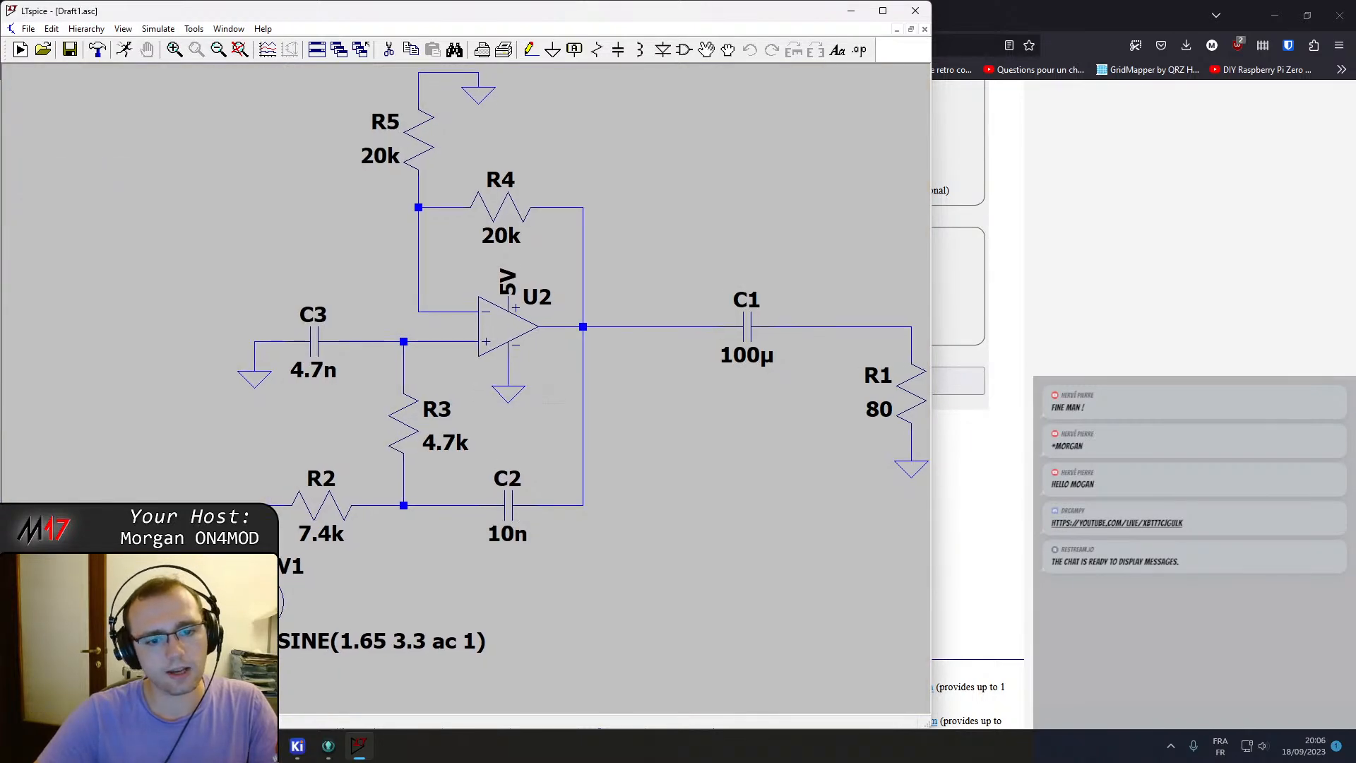
Run the AC simulation and probe the op-amp output node to plot its frequency response.
{"action": "scroll", "coordinate": [561, 405], "scroll_direction": "down", "scroll_amount": 2}
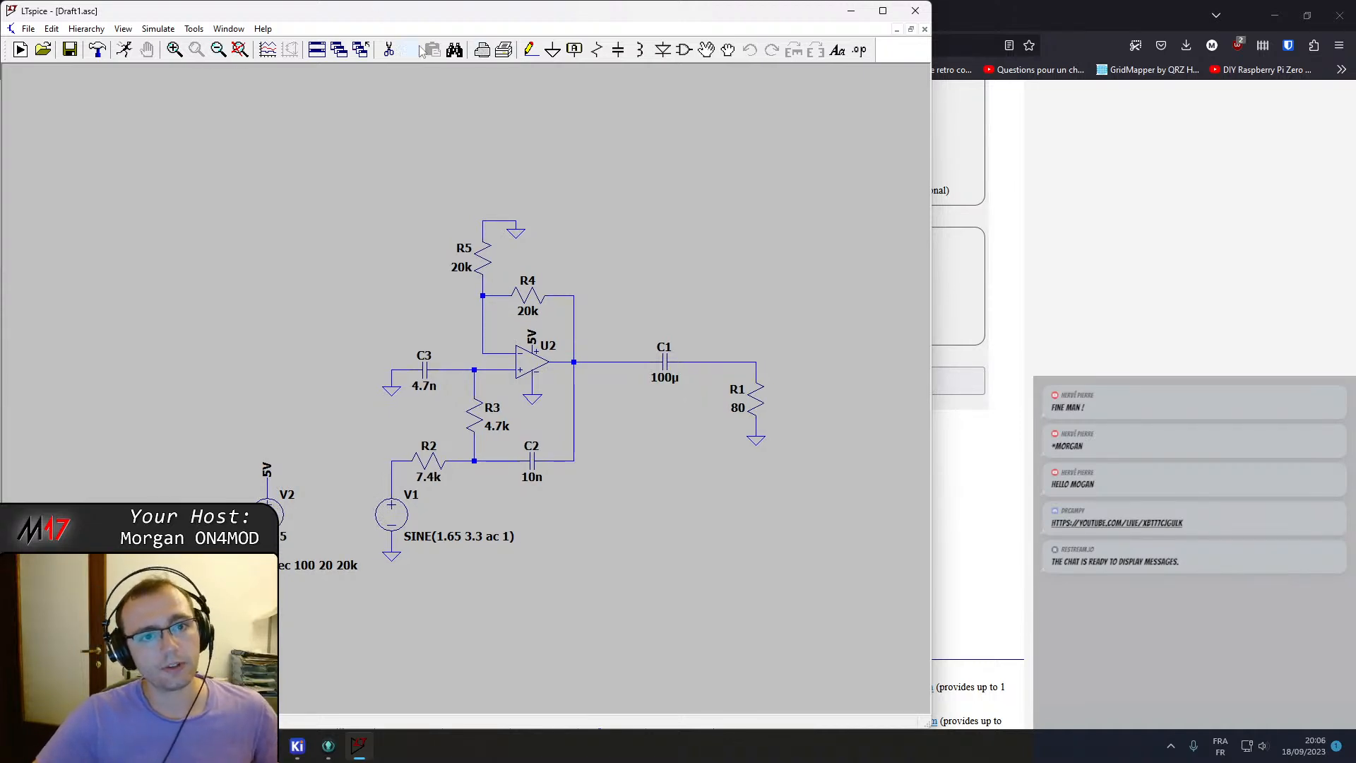
{"action": "left_click", "coordinate": [124, 50]}
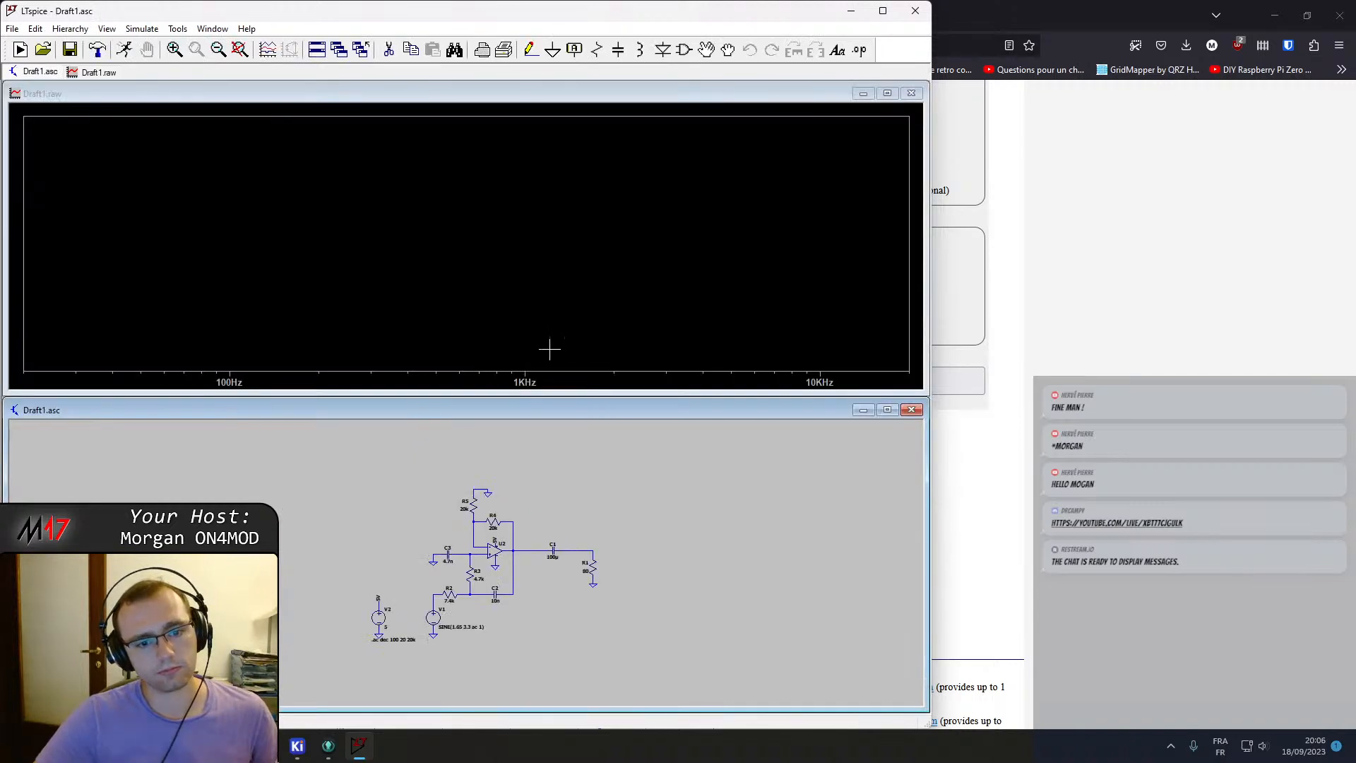
{"action": "left_click", "coordinate": [570, 549]}
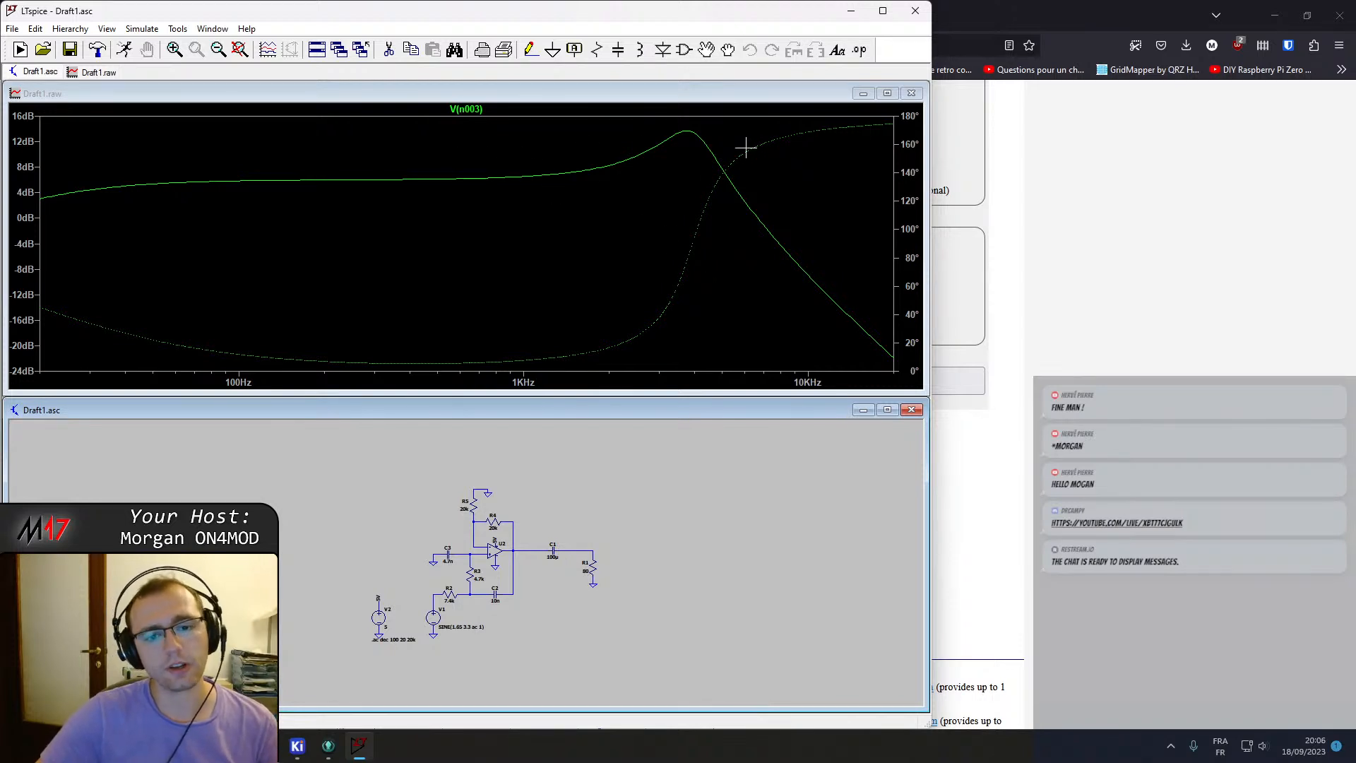
Delete the R5 and R4 gain resistors around the op-amp.
{"action": "scroll", "coordinate": [487, 601], "scroll_direction": "up", "scroll_amount": 3}
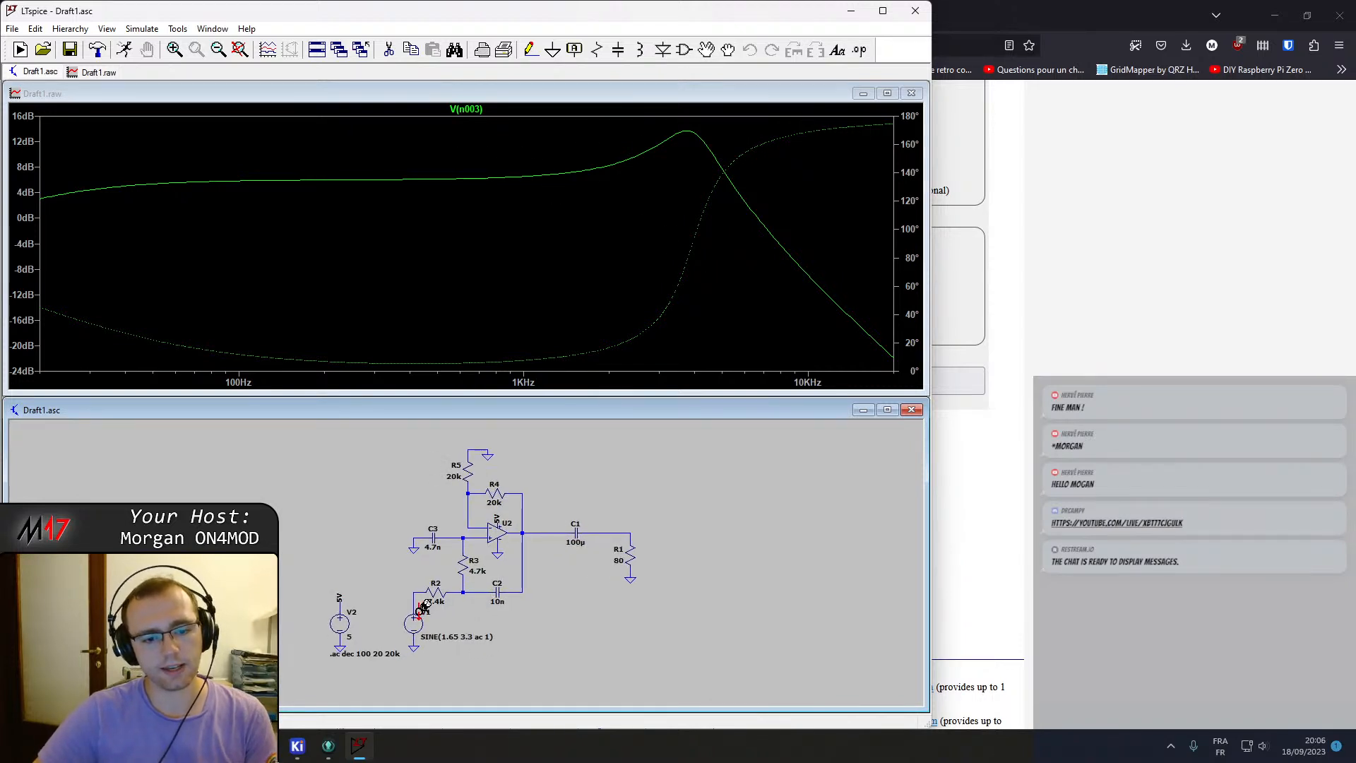
{"action": "scroll", "coordinate": [491, 583], "scroll_direction": "up", "scroll_amount": 2}
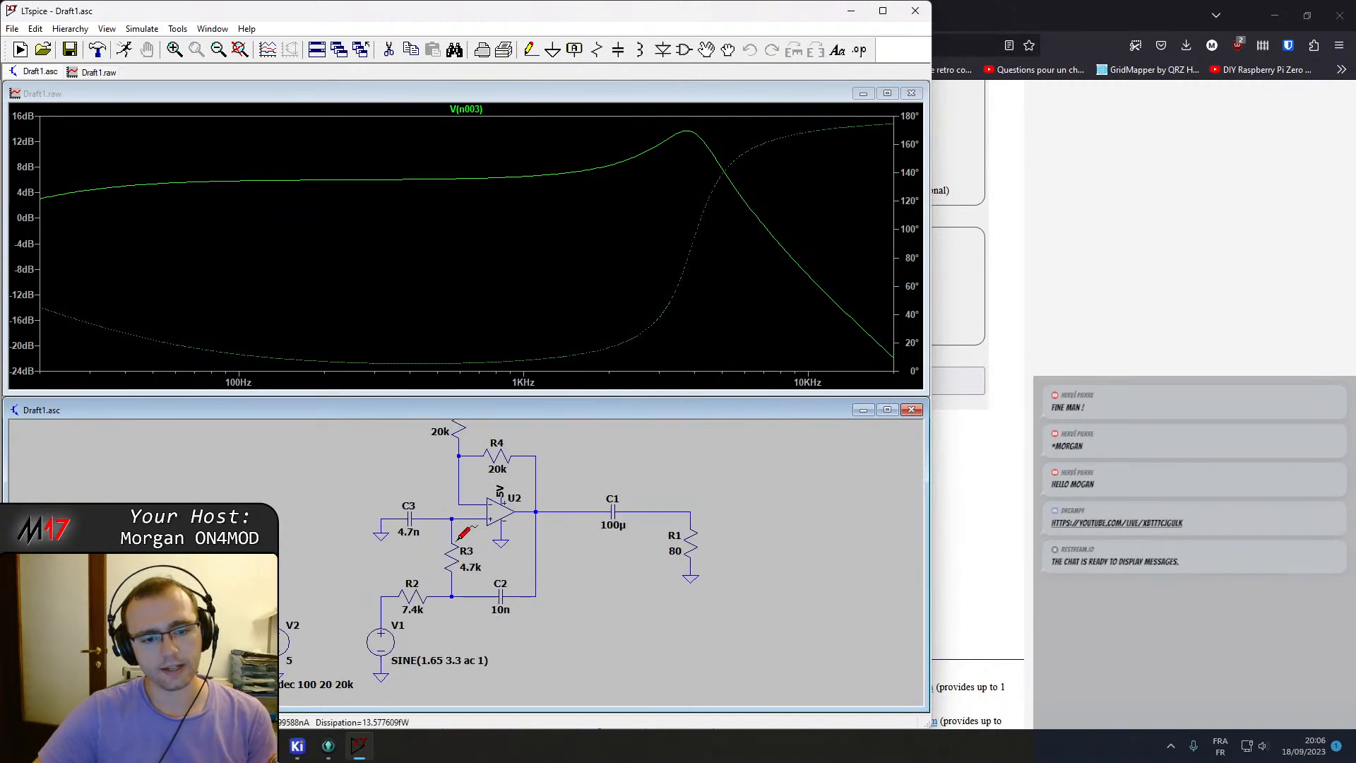
{"action": "scroll", "coordinate": [396, 624], "scroll_direction": "down", "scroll_amount": 1}
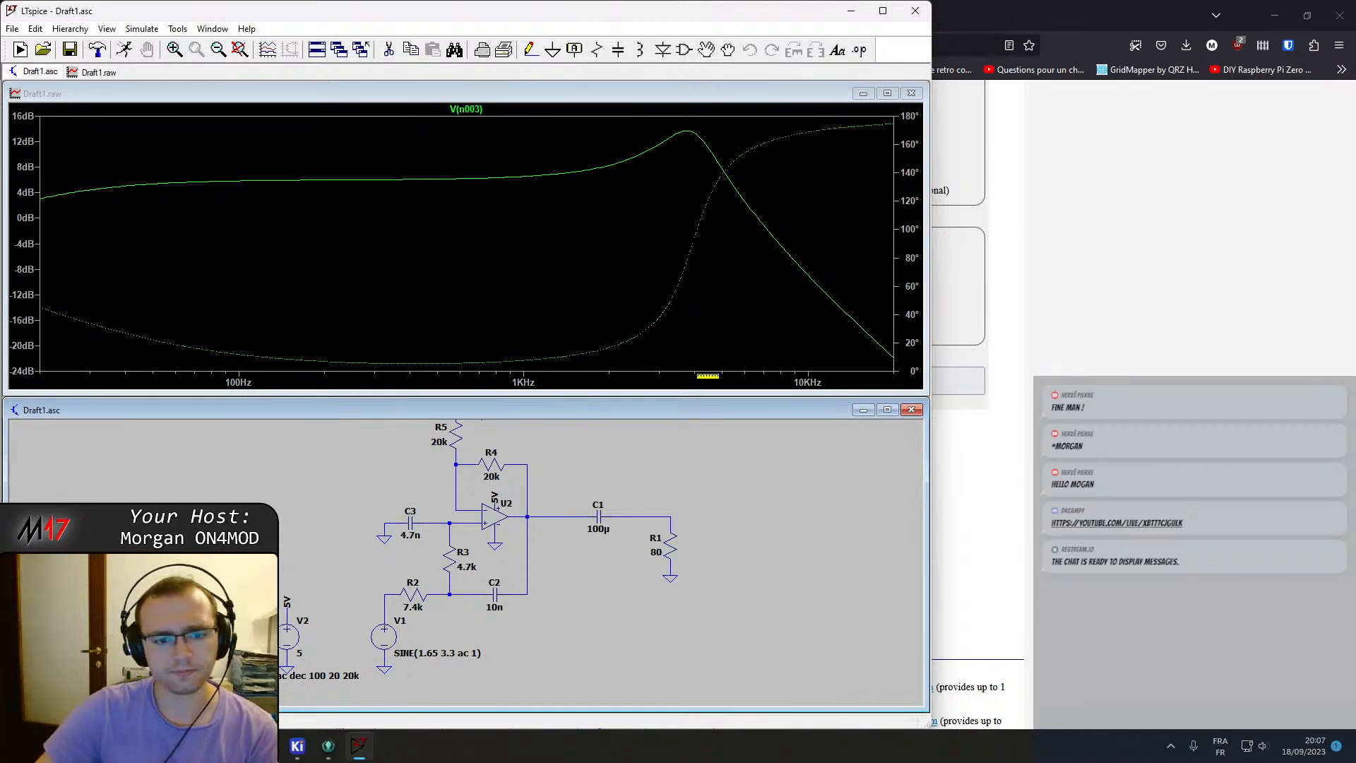
{"action": "scroll", "coordinate": [604, 461], "scroll_direction": "down", "scroll_amount": 2}
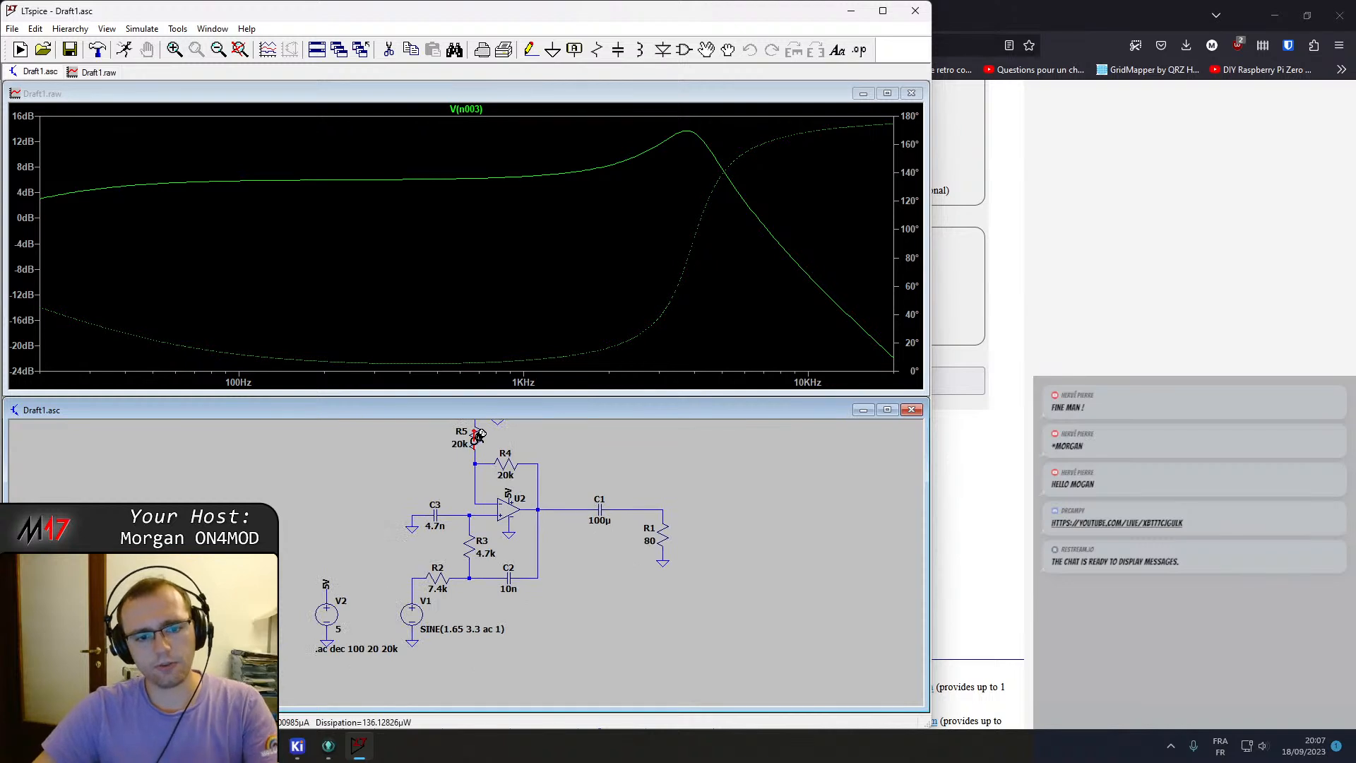
{"action": "left_click", "coordinate": [477, 442]}
{"action": "left_click", "coordinate": [505, 464]}
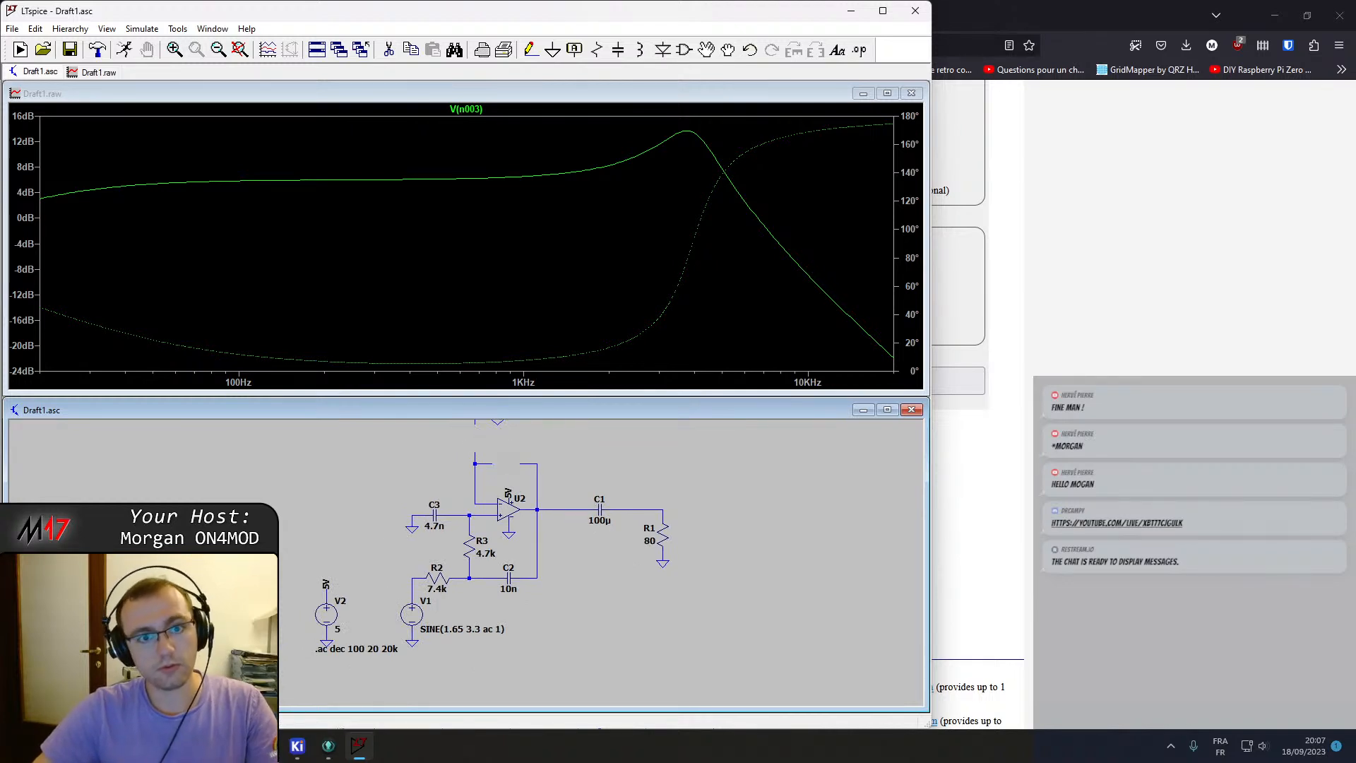
Draw a wire from the op-amp's inverting-input node to its output to make a unity-gain follower.
{"action": "left_click", "coordinate": [531, 51]}
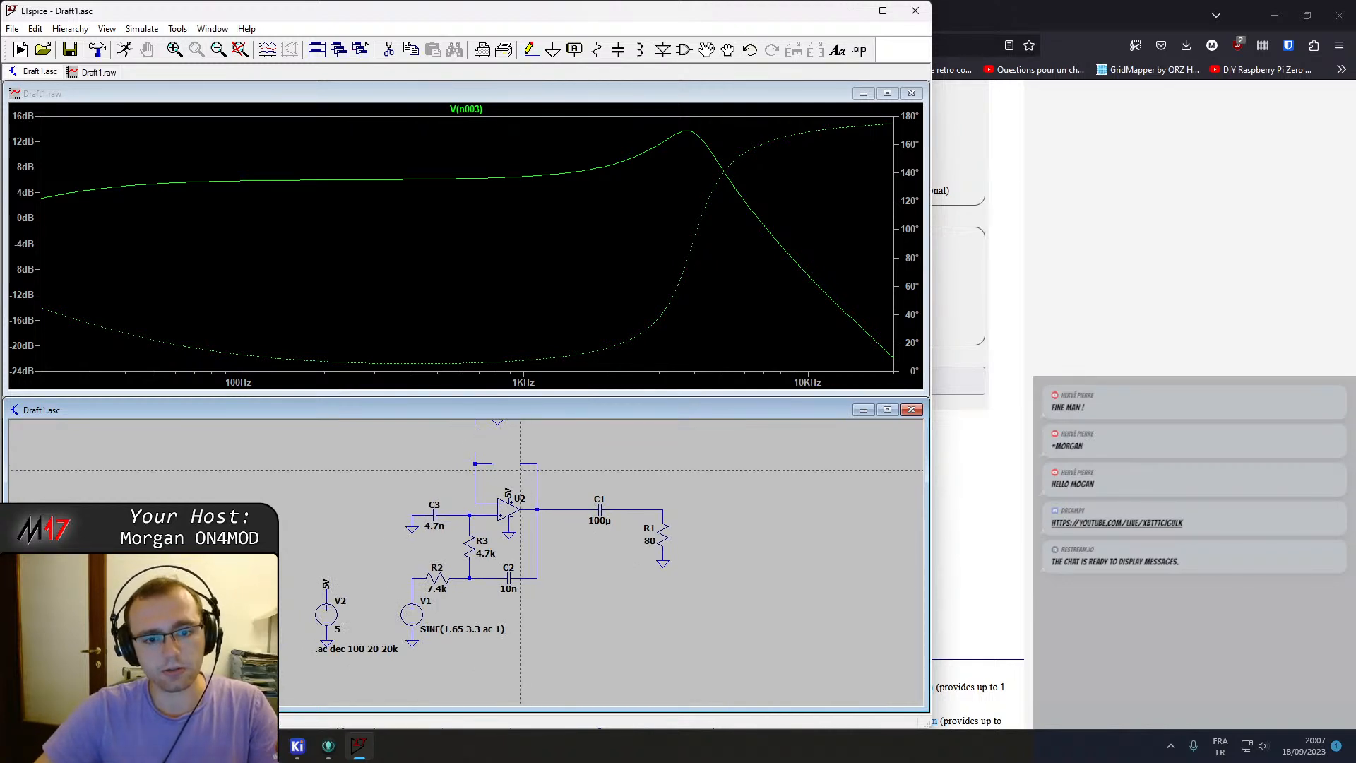
{"action": "left_click", "coordinate": [492, 463]}
{"action": "left_click", "coordinate": [520, 464]}
{"action": "key", "text": "Escape"}
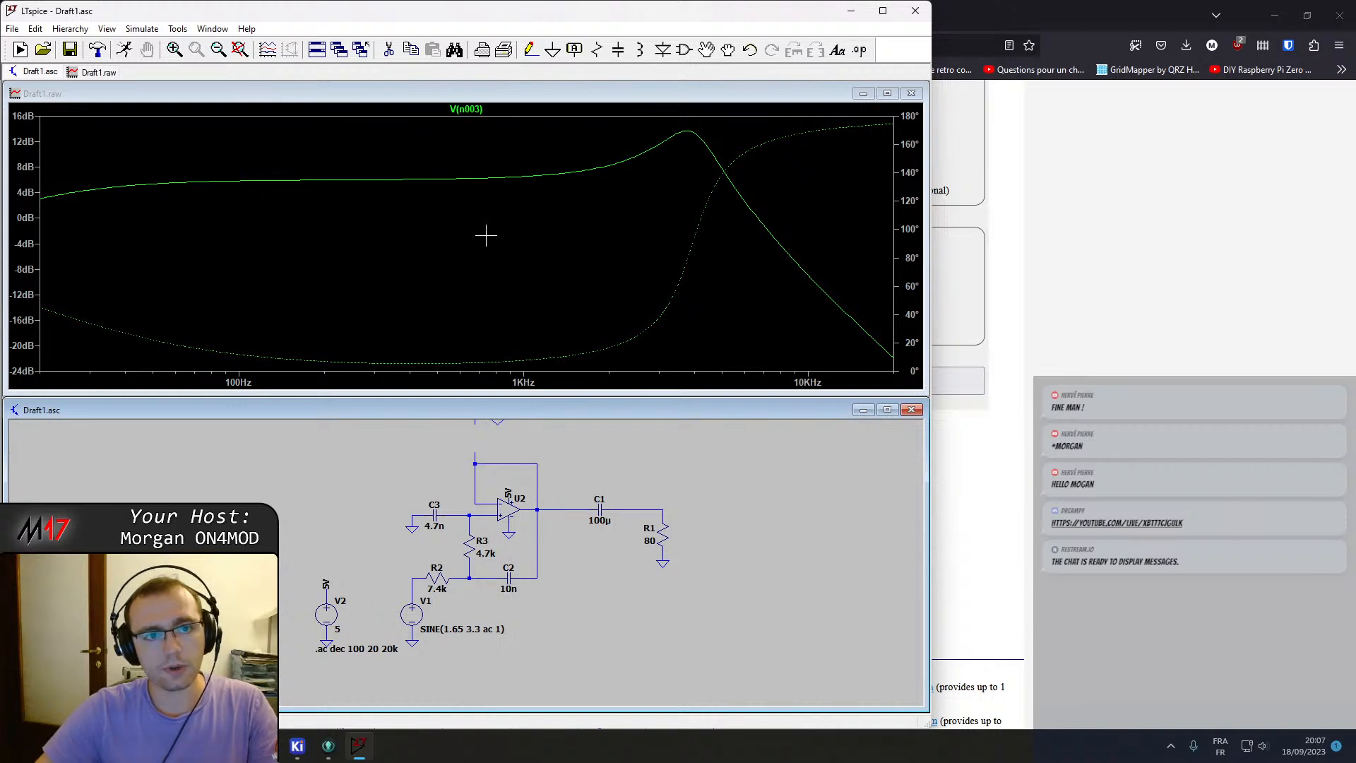
Re-run the AC simulation of the unity-gain follower circuit and zoom into the response around the cutoff region.
{"action": "left_click", "coordinate": [122, 51]}
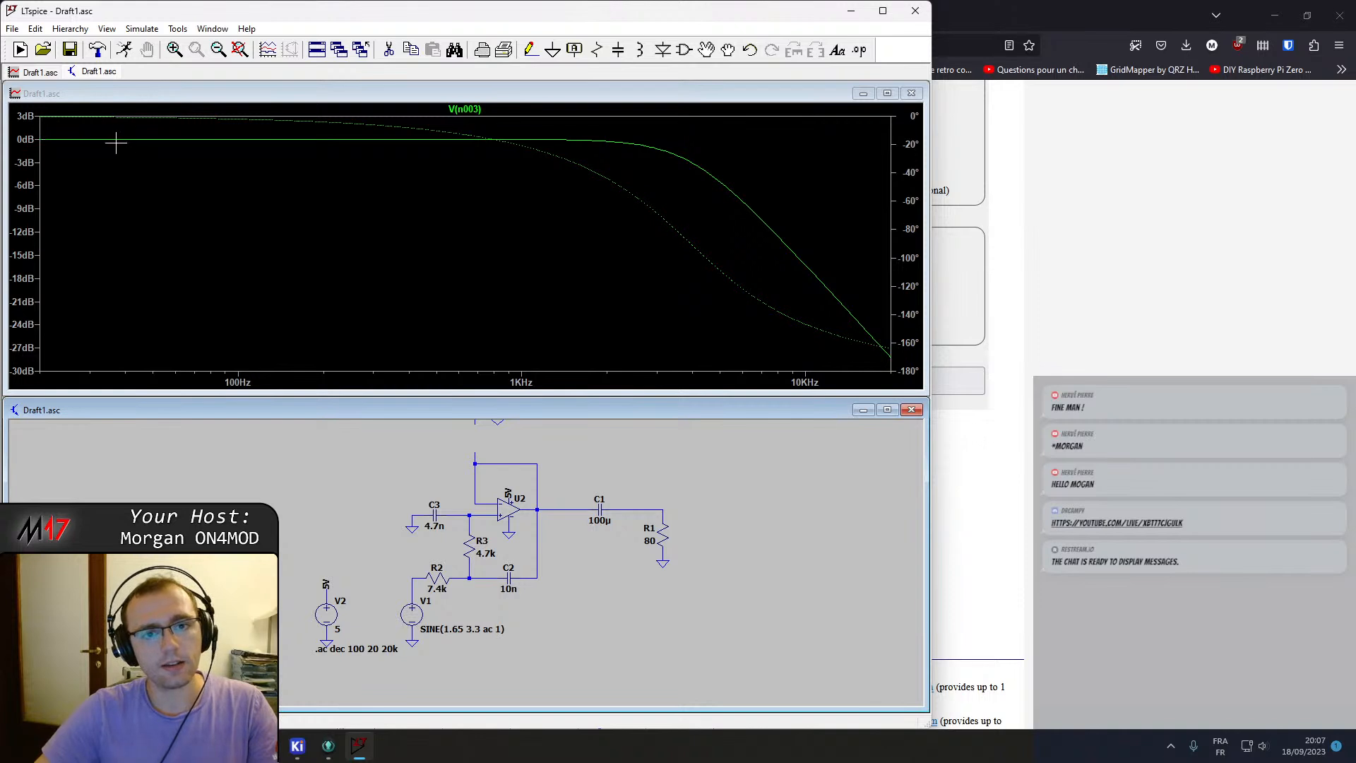
{"action": "left_click", "coordinate": [701, 168]}
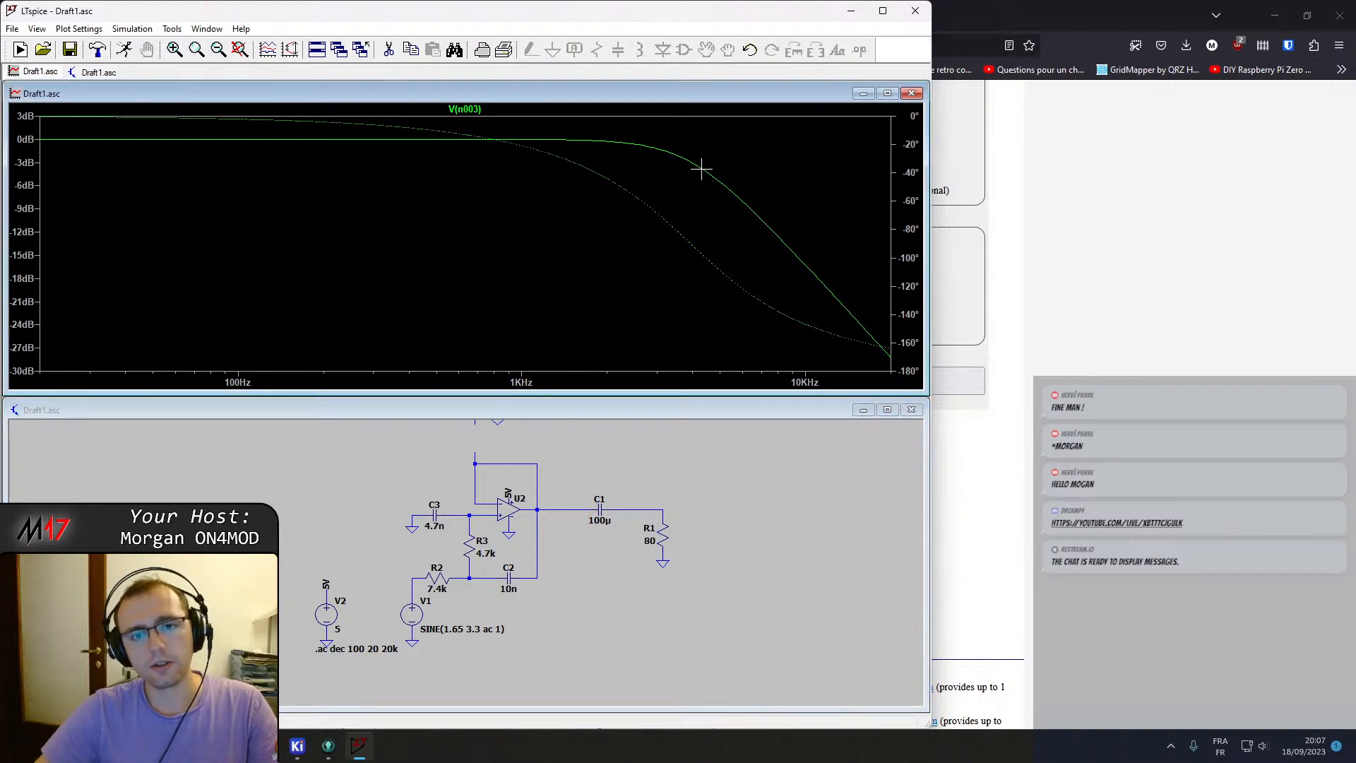
{"action": "left_click_drag", "start_coordinate": [636, 137], "coordinate": [756, 369]}
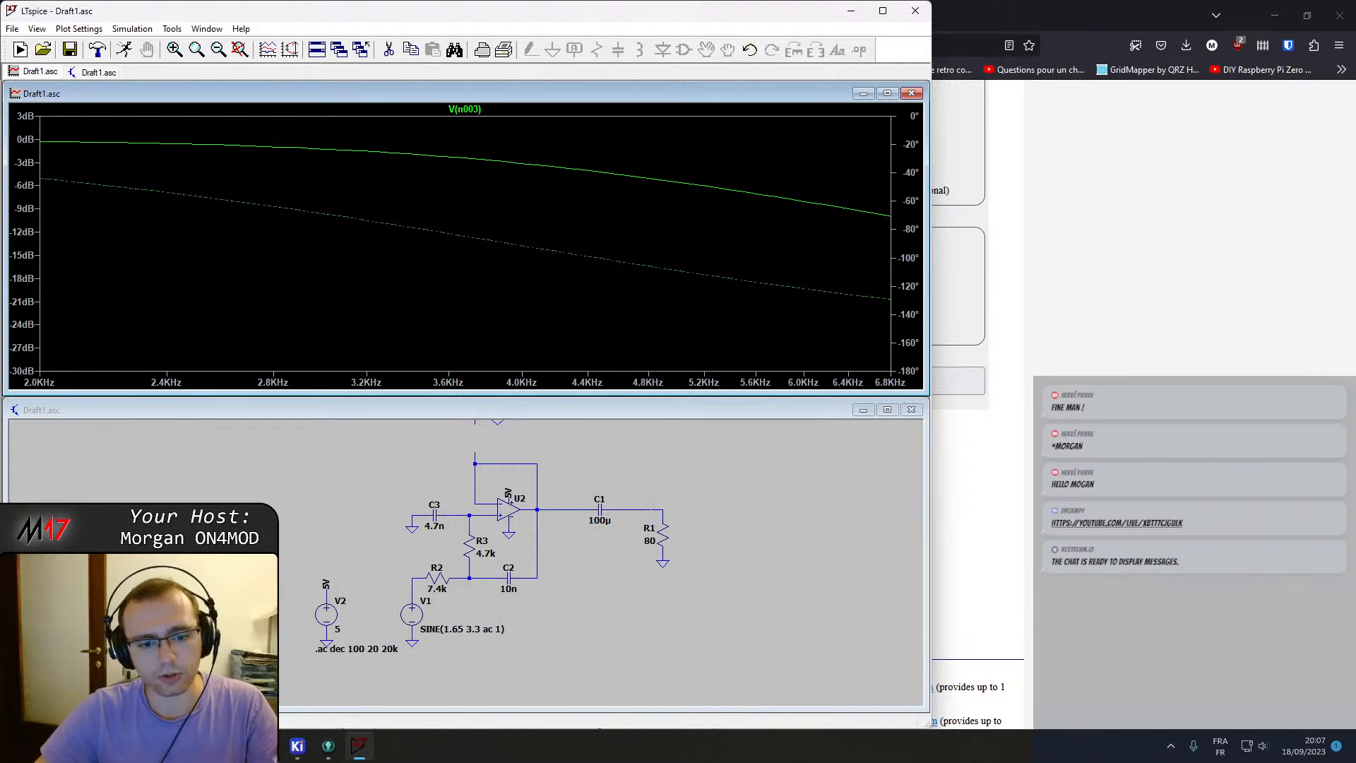
Place the filter calculator beside the simulator and review the calculated Sallen-Key component values.
{"action": "left_click", "coordinate": [1123, 379]}
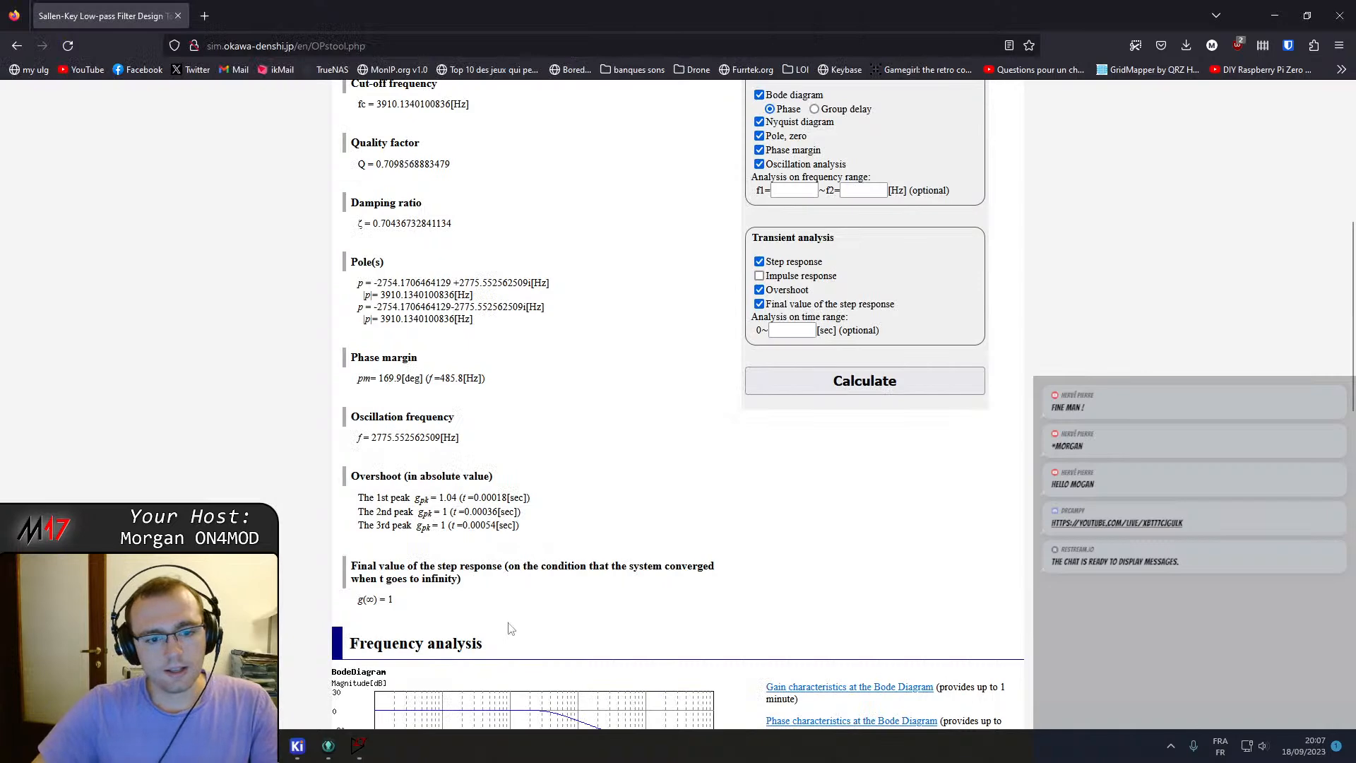
{"action": "left_click", "coordinate": [360, 745]}
{"action": "scroll", "coordinate": [475, 565], "scroll_direction": "down", "scroll_amount": 2}
{"action": "left_click_drag", "start_coordinate": [747, 20], "coordinate": [1352, 212]}
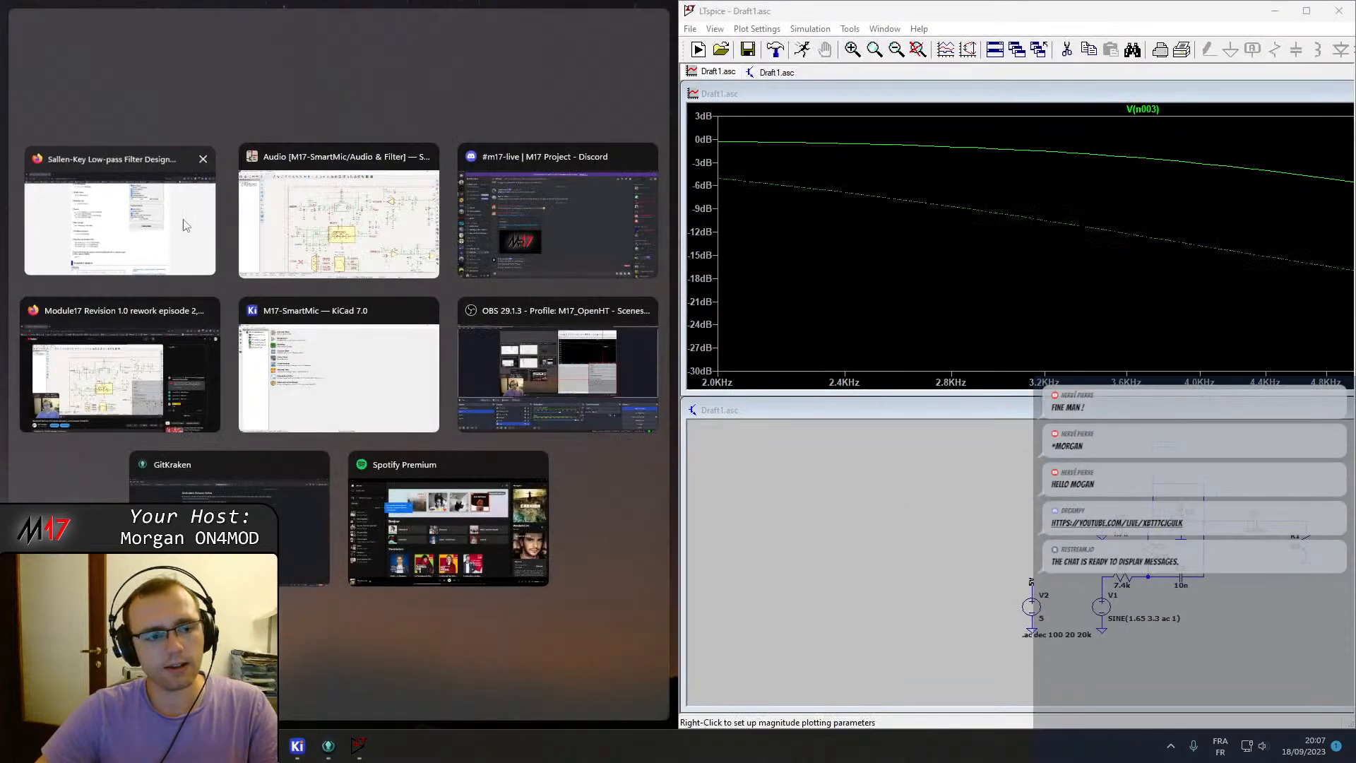
{"action": "left_click", "coordinate": [181, 223]}
{"action": "scroll", "coordinate": [346, 381], "scroll_direction": "up", "scroll_amount": 3}
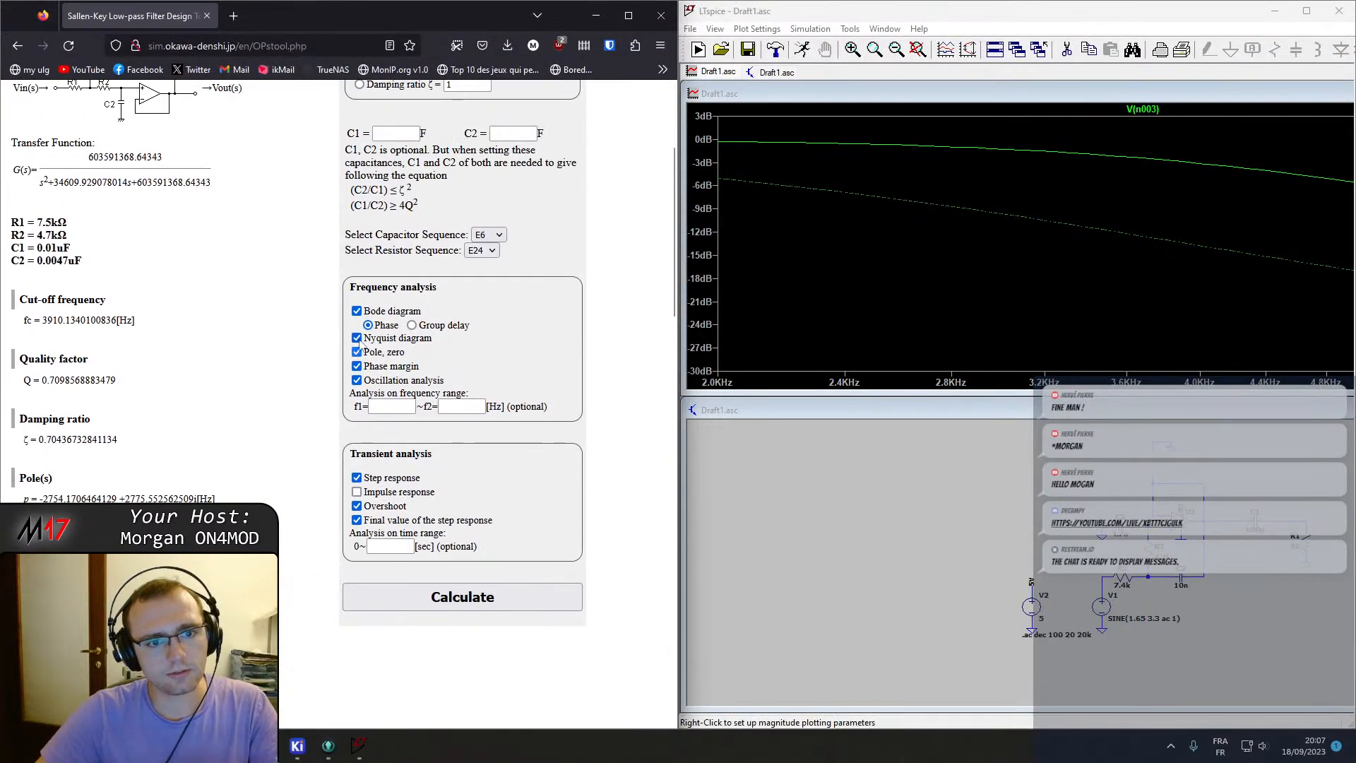
{"action": "scroll", "coordinate": [354, 366], "scroll_direction": "up", "scroll_amount": 2}
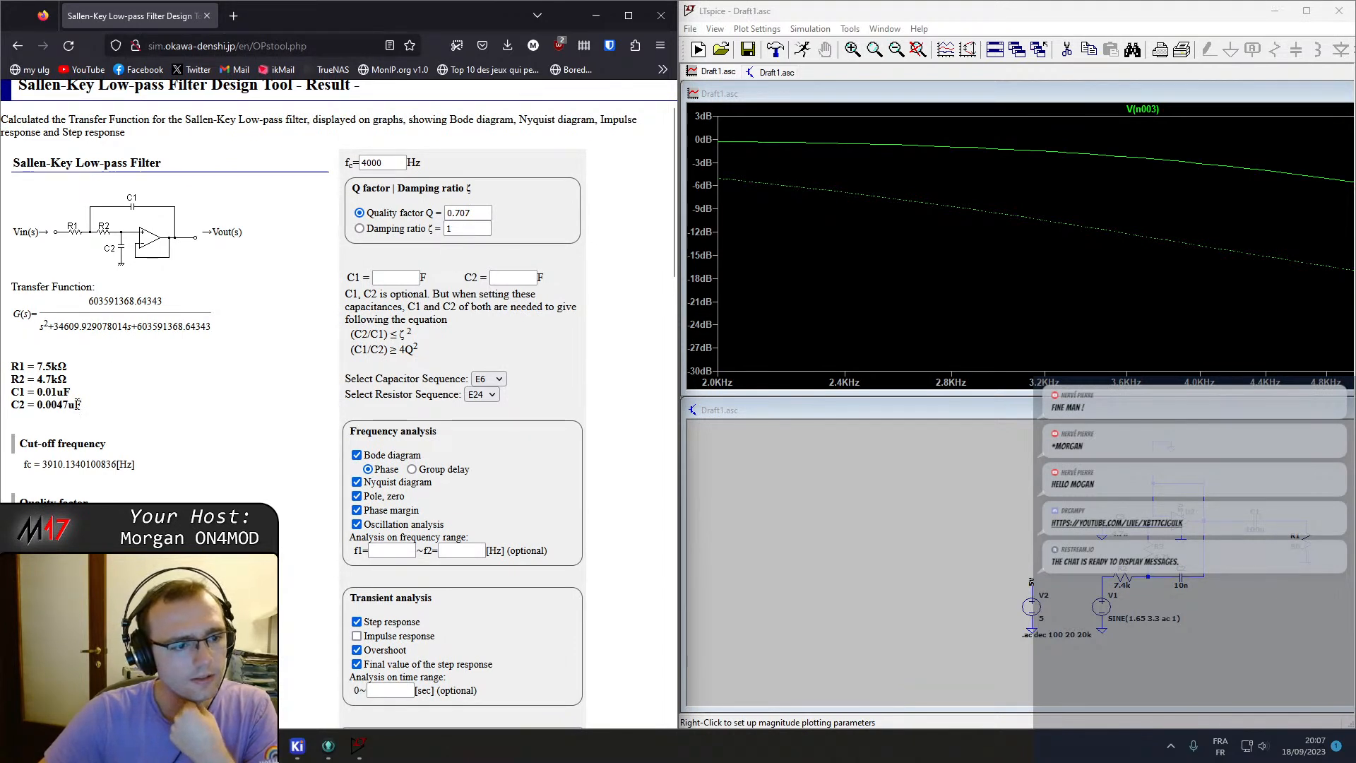
{"action": "scroll", "coordinate": [84, 413], "scroll_direction": "up", "scroll_amount": 1}
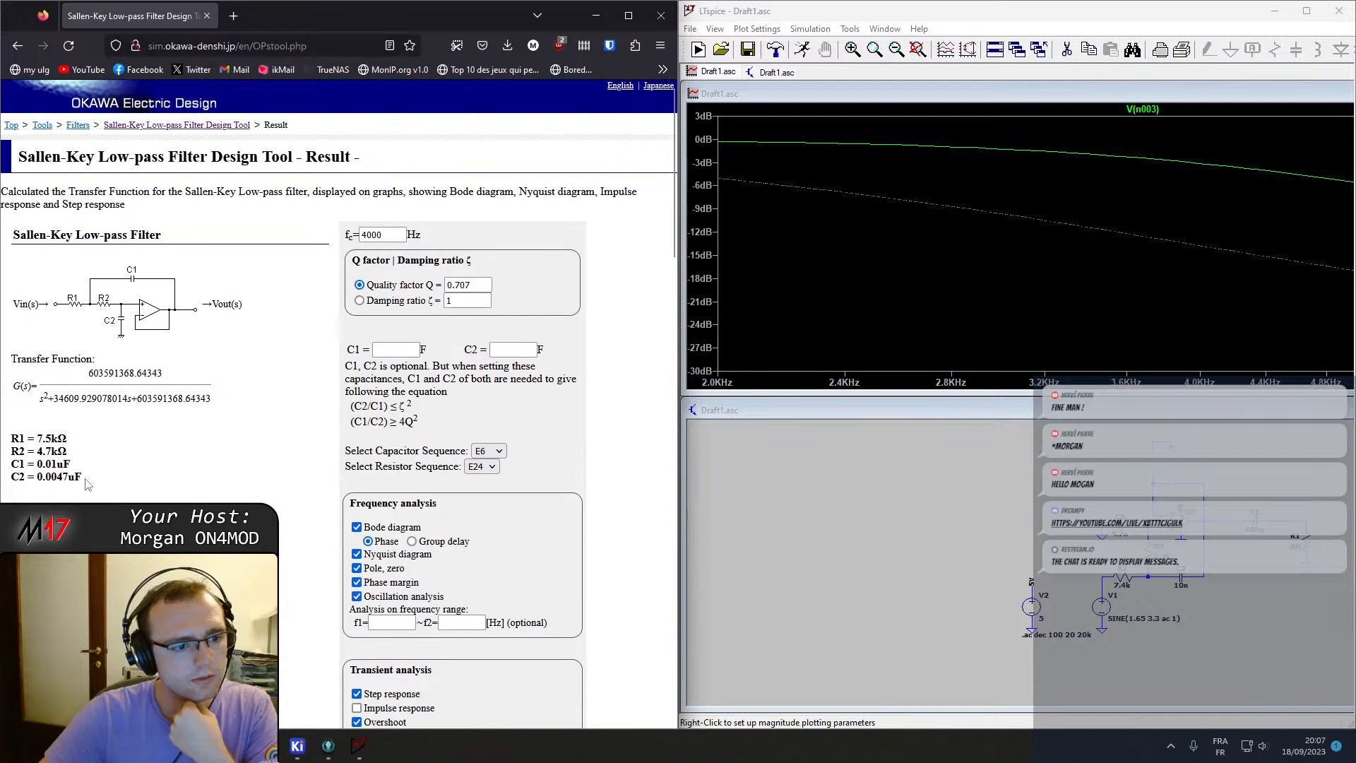
{"action": "scroll", "coordinate": [88, 483], "scroll_direction": "down", "scroll_amount": 10}
{"action": "scroll", "coordinate": [87, 477], "scroll_direction": "up", "scroll_amount": 10}
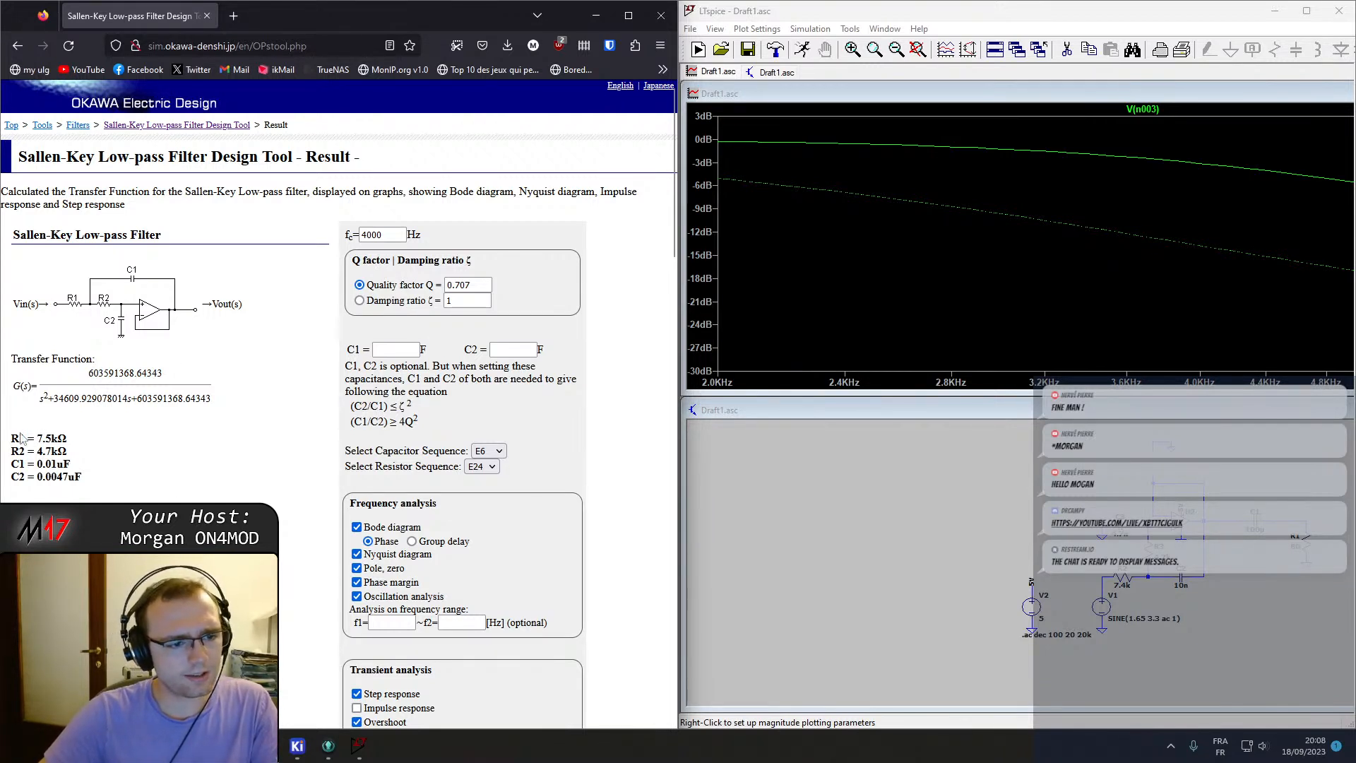
Recalculate the filter with damping ratio 1, then again with quality factor 0.707, comparing the resulting component values.
{"action": "left_click", "coordinate": [359, 300]}
{"action": "scroll", "coordinate": [395, 307], "scroll_direction": "down", "scroll_amount": 8}
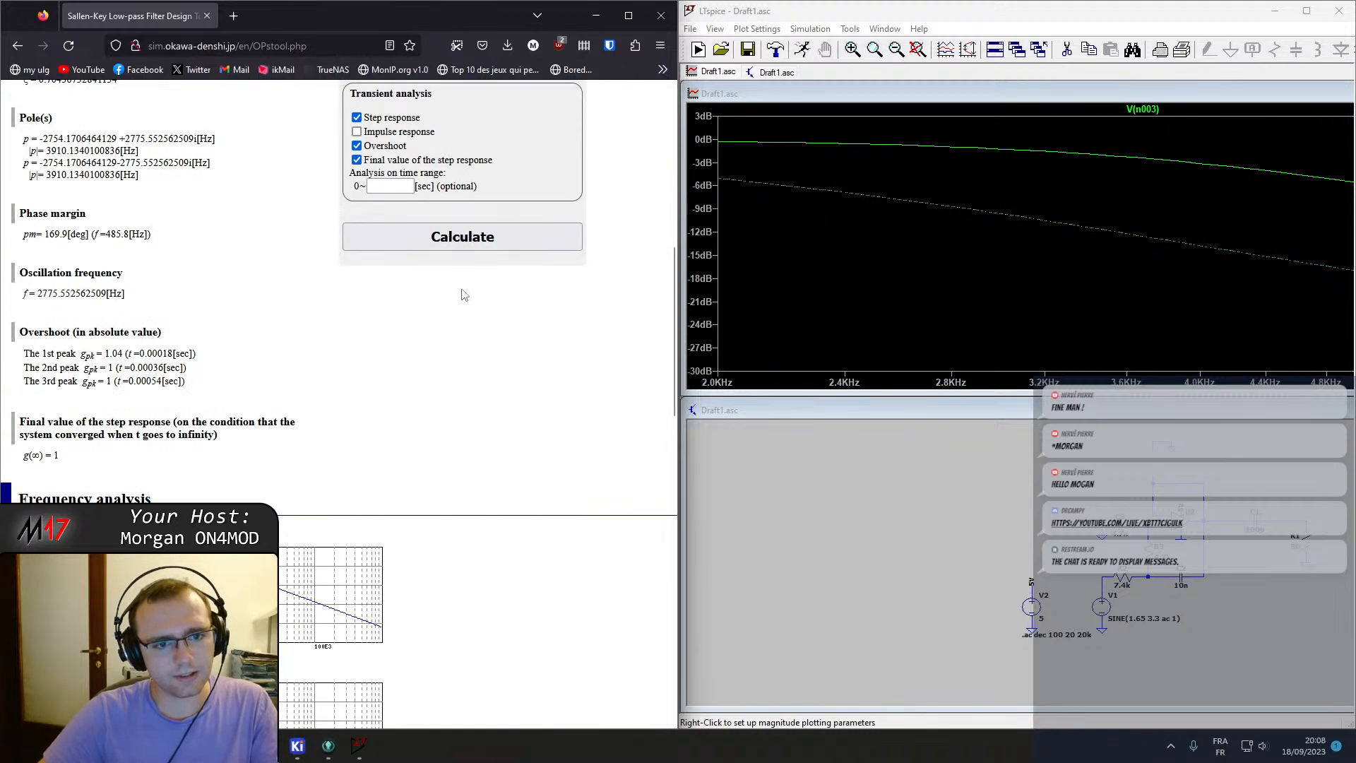
{"action": "left_click", "coordinate": [462, 240]}
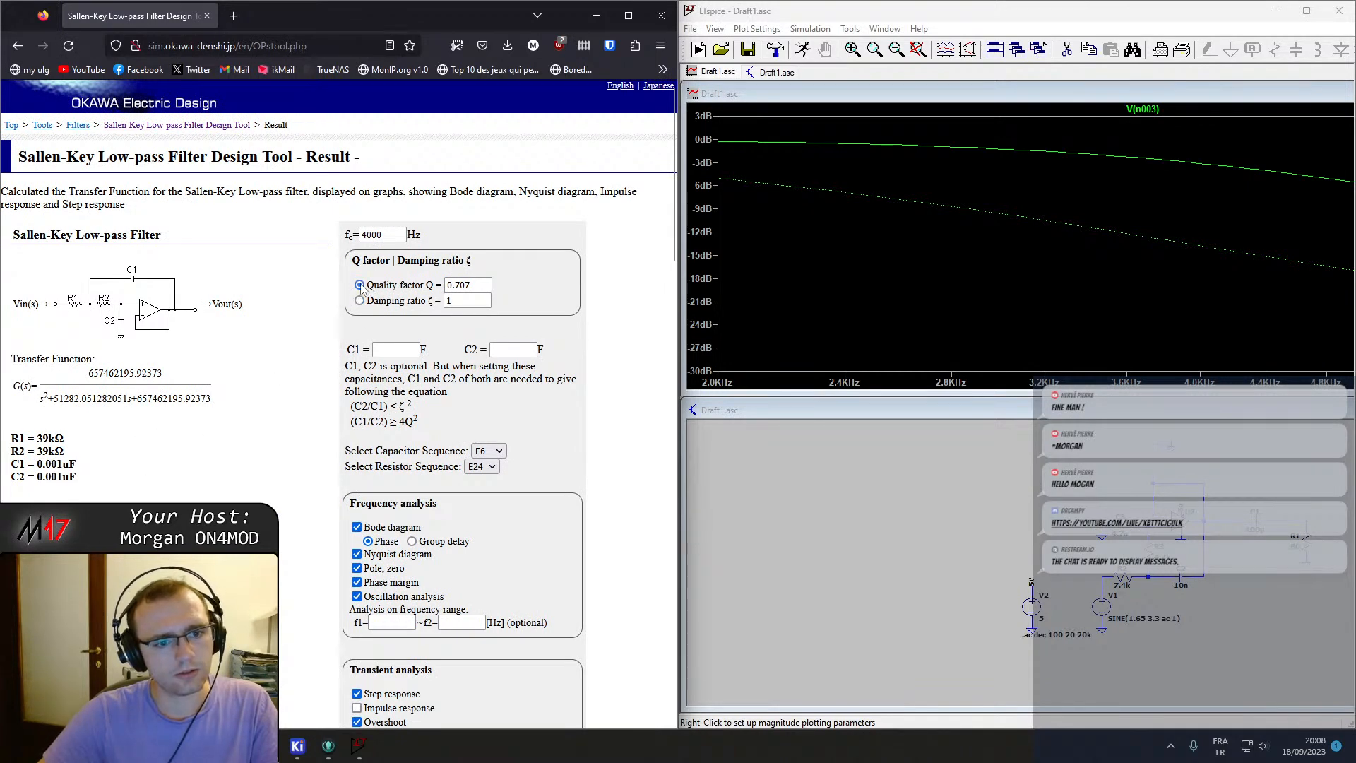
{"action": "scroll", "coordinate": [360, 285], "scroll_direction": "down", "scroll_amount": 8}
{"action": "left_click", "coordinate": [462, 308]}
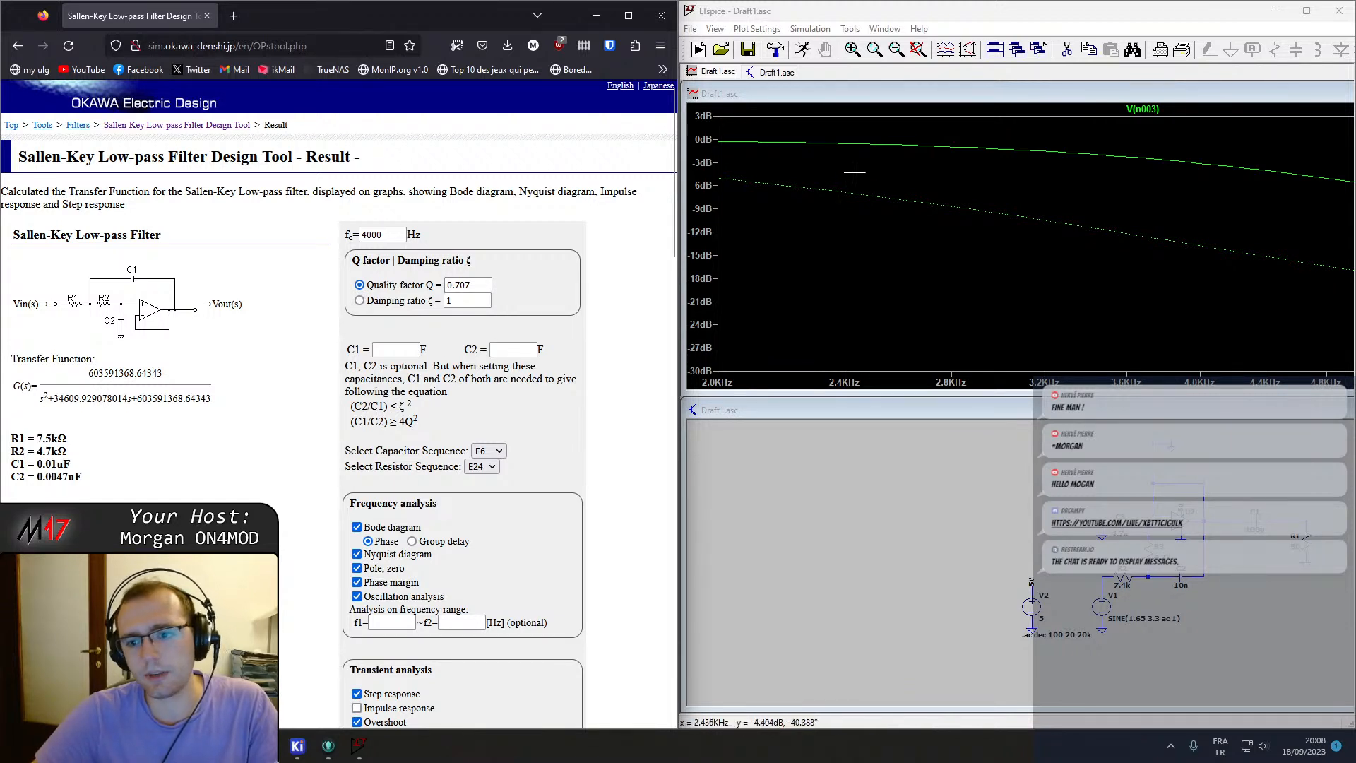
Zoom the response plot to fit all data, then switch to the KiCad schematic editor.
{"action": "right_click", "coordinate": [871, 196]}
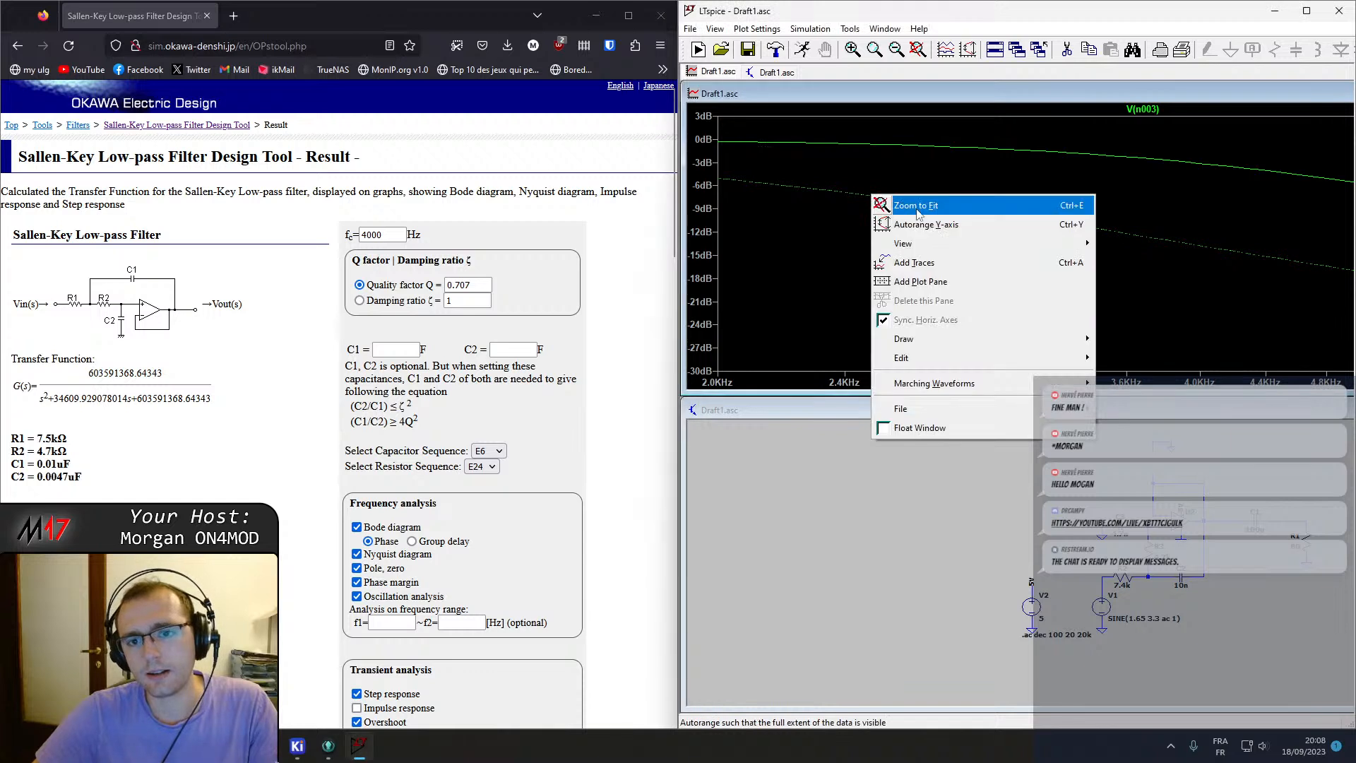
{"action": "left_click", "coordinate": [917, 206]}
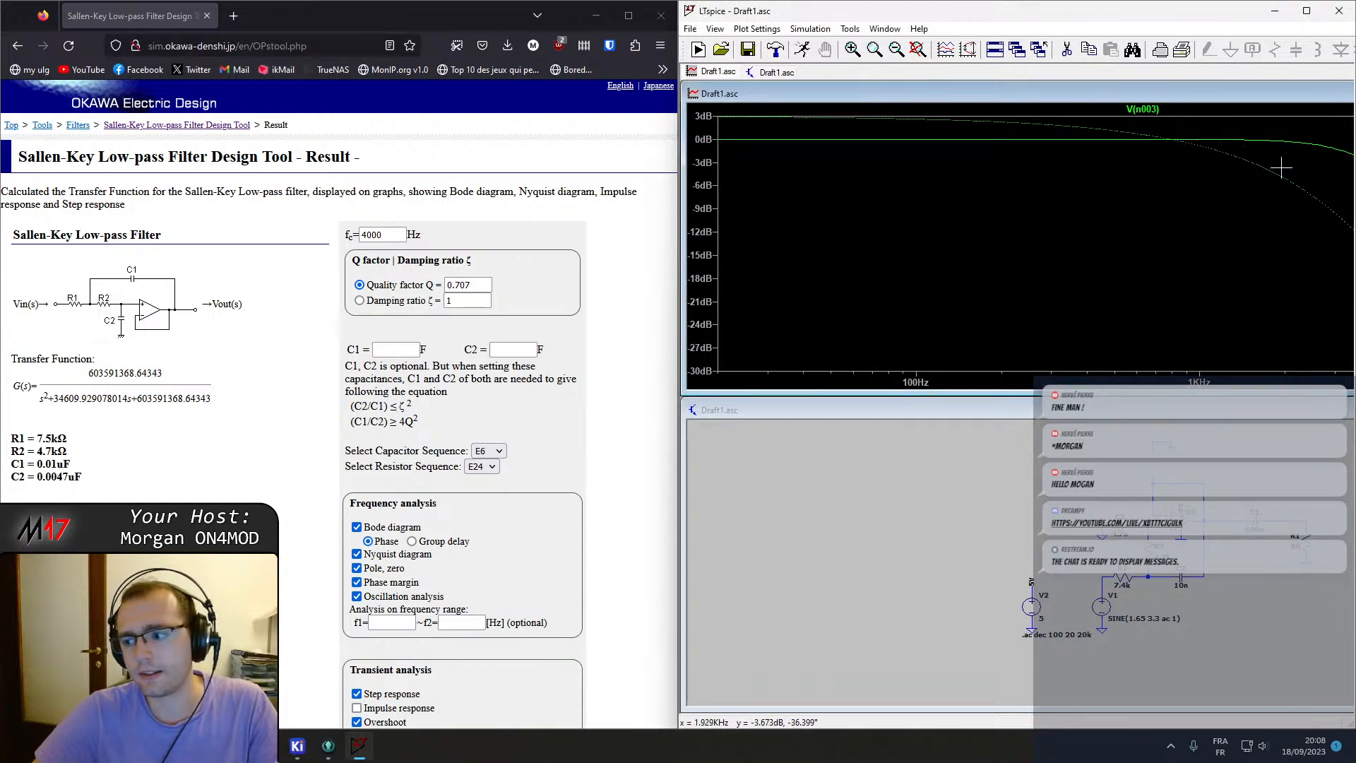
{"action": "left_click", "coordinate": [1275, 12]}
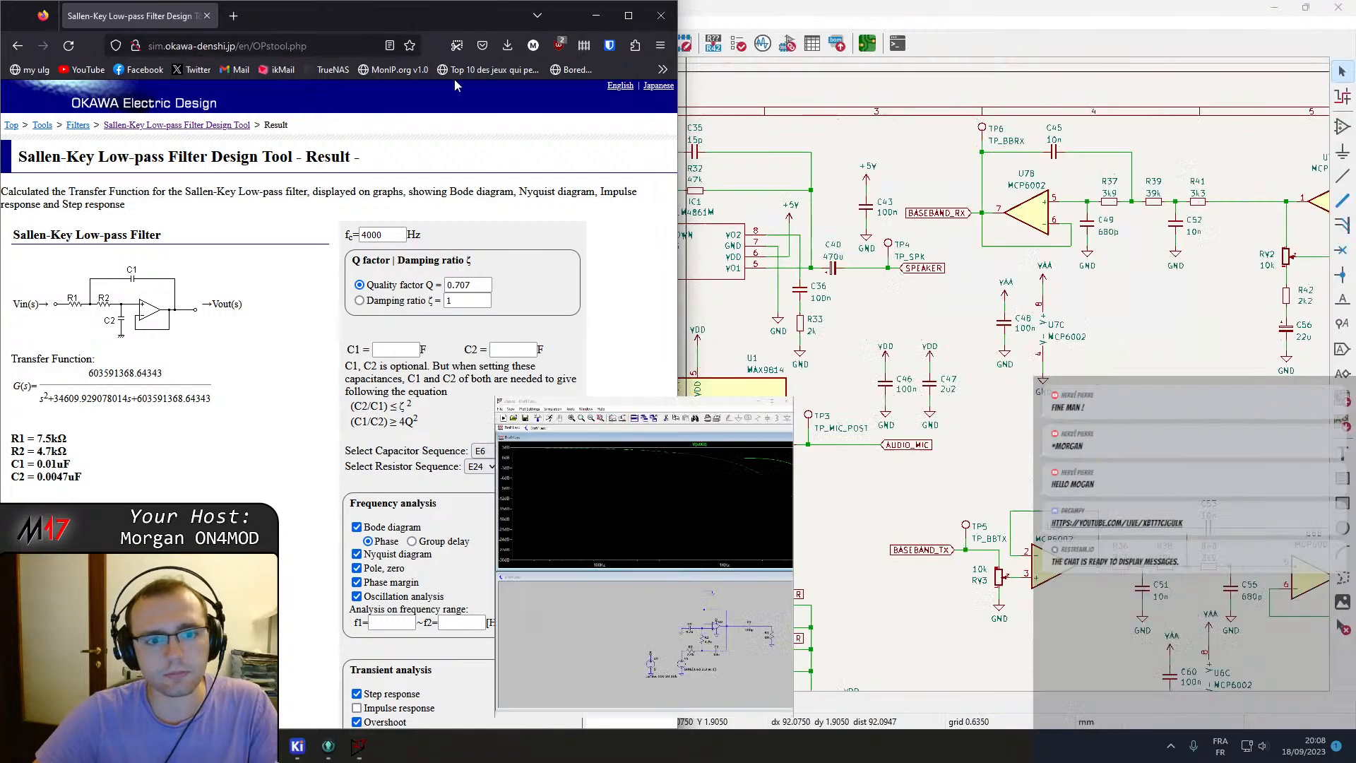
Dock the schematic editor beside the calculator and examine the speaker and baseband op-amp filter sections.
{"action": "left_click_drag", "start_coordinate": [928, 16], "coordinate": [1354, 22]}
{"action": "scroll", "coordinate": [1084, 339], "scroll_direction": "down", "scroll_amount": 4}
{"action": "scroll", "coordinate": [1112, 459], "scroll_direction": "up", "scroll_amount": 6}
{"action": "middle_click_drag", "start_coordinate": [1198, 373], "coordinate": [886, 309]}
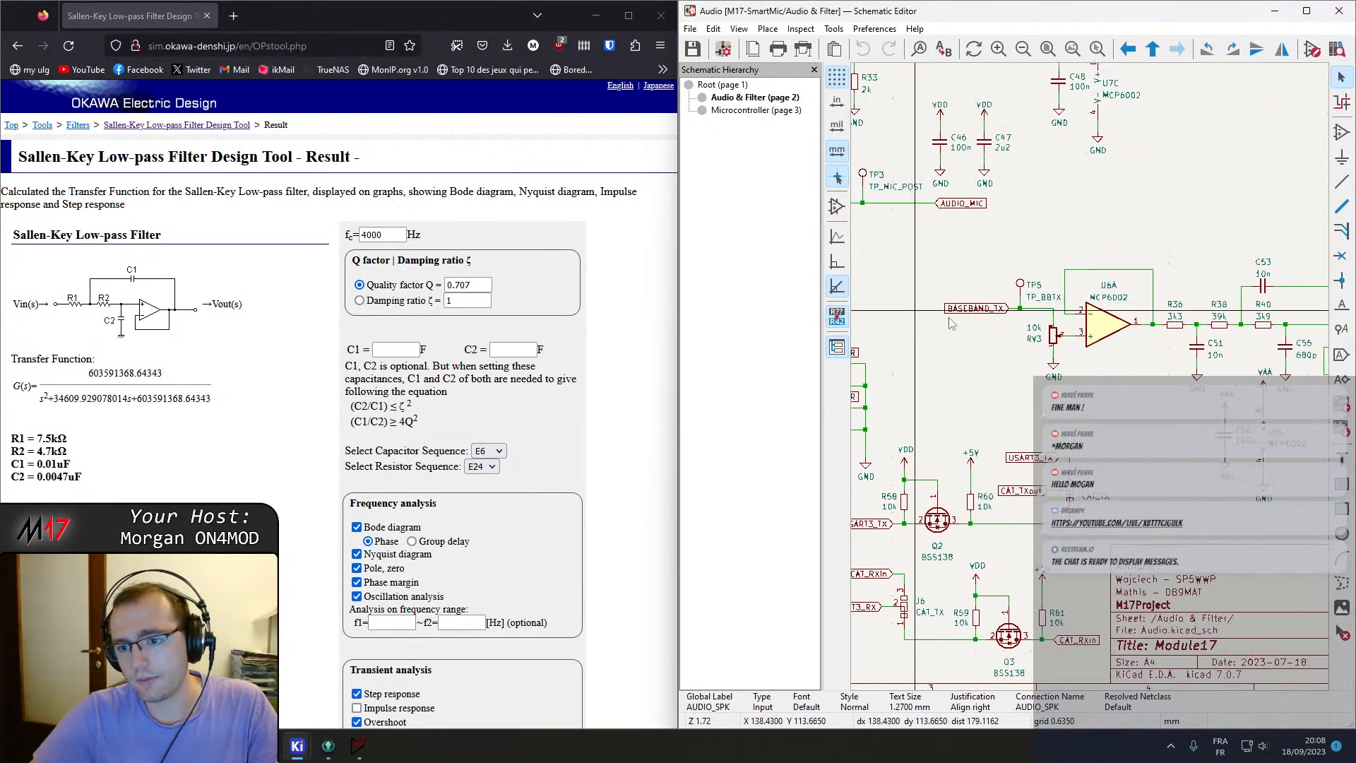
{"action": "middle_click_drag", "start_coordinate": [1170, 352], "coordinate": [1011, 370]}
{"action": "scroll", "coordinate": [1022, 385], "scroll_direction": "down", "scroll_amount": 2}
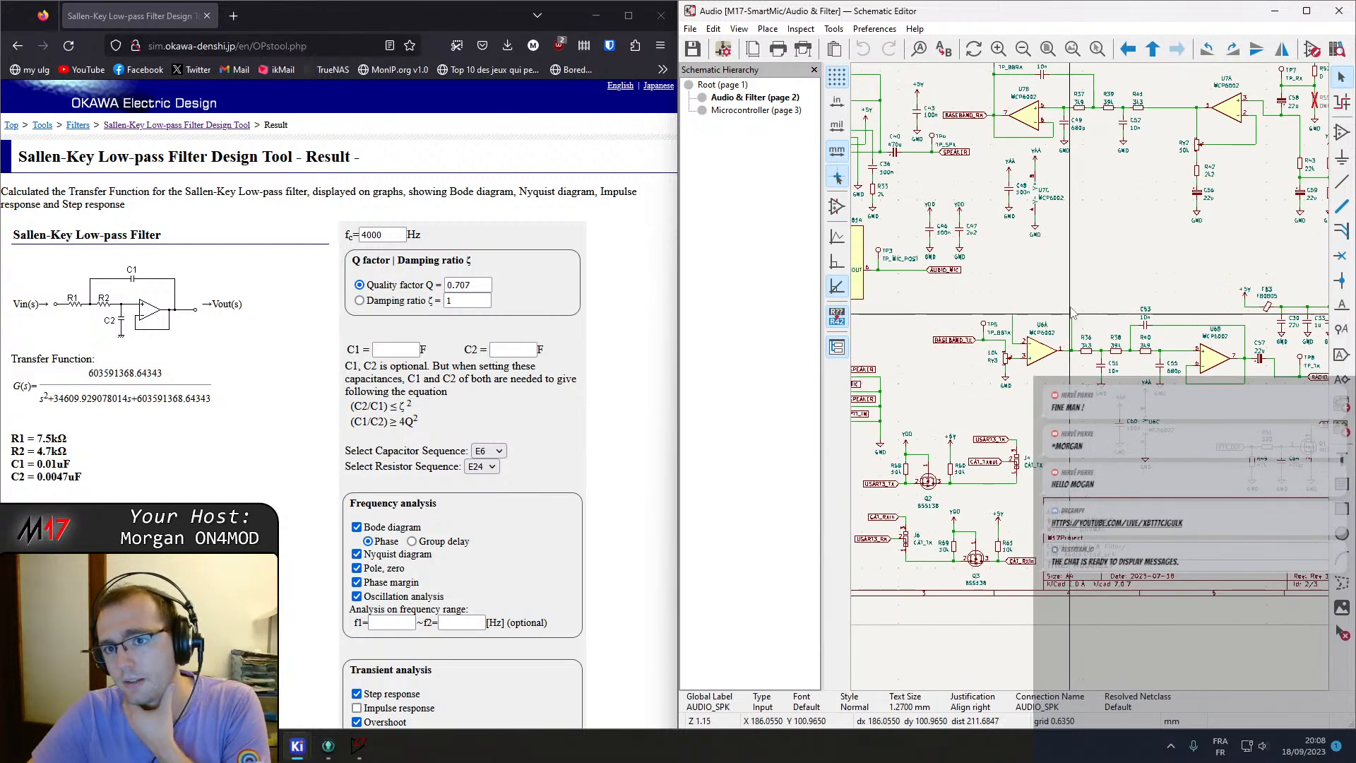
{"action": "middle_click_drag", "start_coordinate": [1071, 269], "coordinate": [1088, 346]}
{"action": "scroll", "coordinate": [1090, 352], "scroll_direction": "up", "scroll_amount": 6}
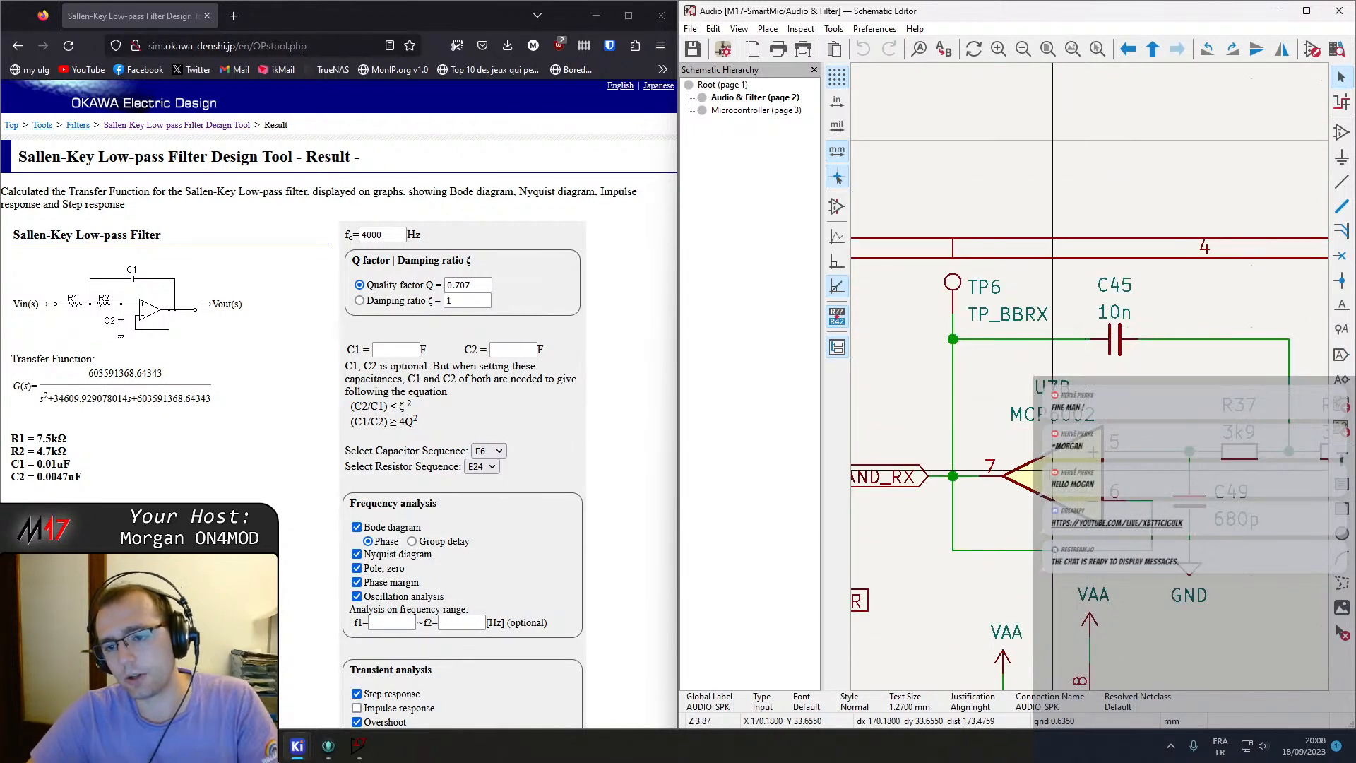
{"action": "middle_click_drag", "start_coordinate": [964, 395], "coordinate": [1125, 398]}
{"action": "scroll", "coordinate": [1023, 387], "scroll_direction": "down", "scroll_amount": 2}
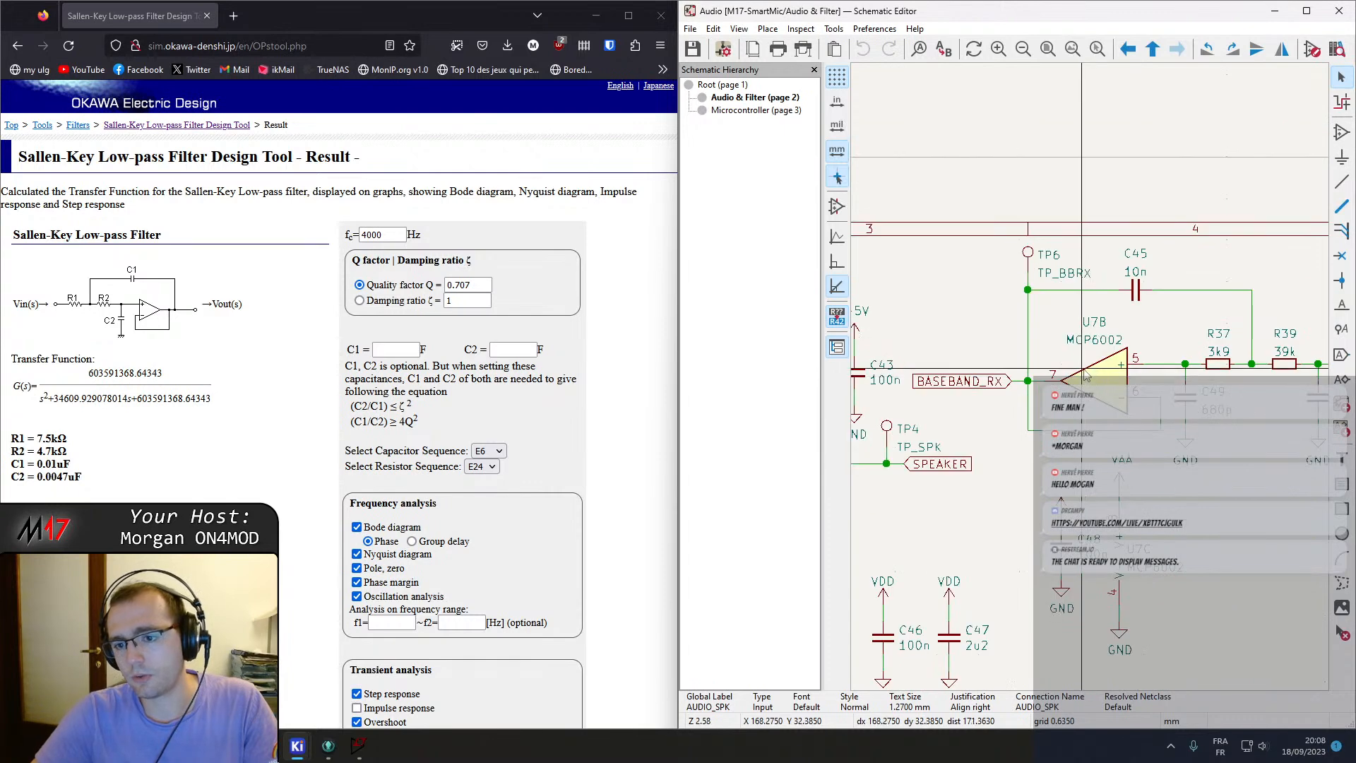
{"action": "middle_click_drag", "start_coordinate": [1020, 382], "coordinate": [1344, 361]}
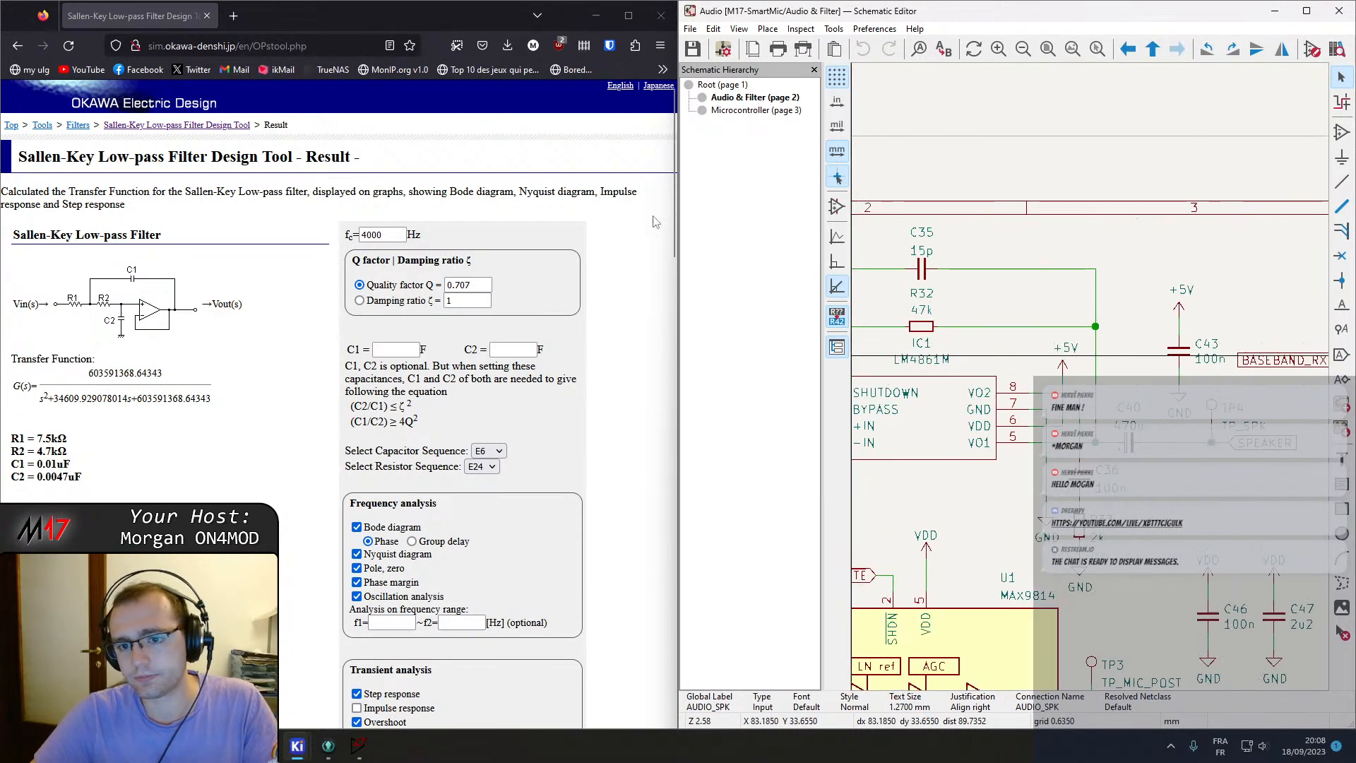
{"action": "left_click_drag", "start_coordinate": [668, 376], "coordinate": [576, 396]}
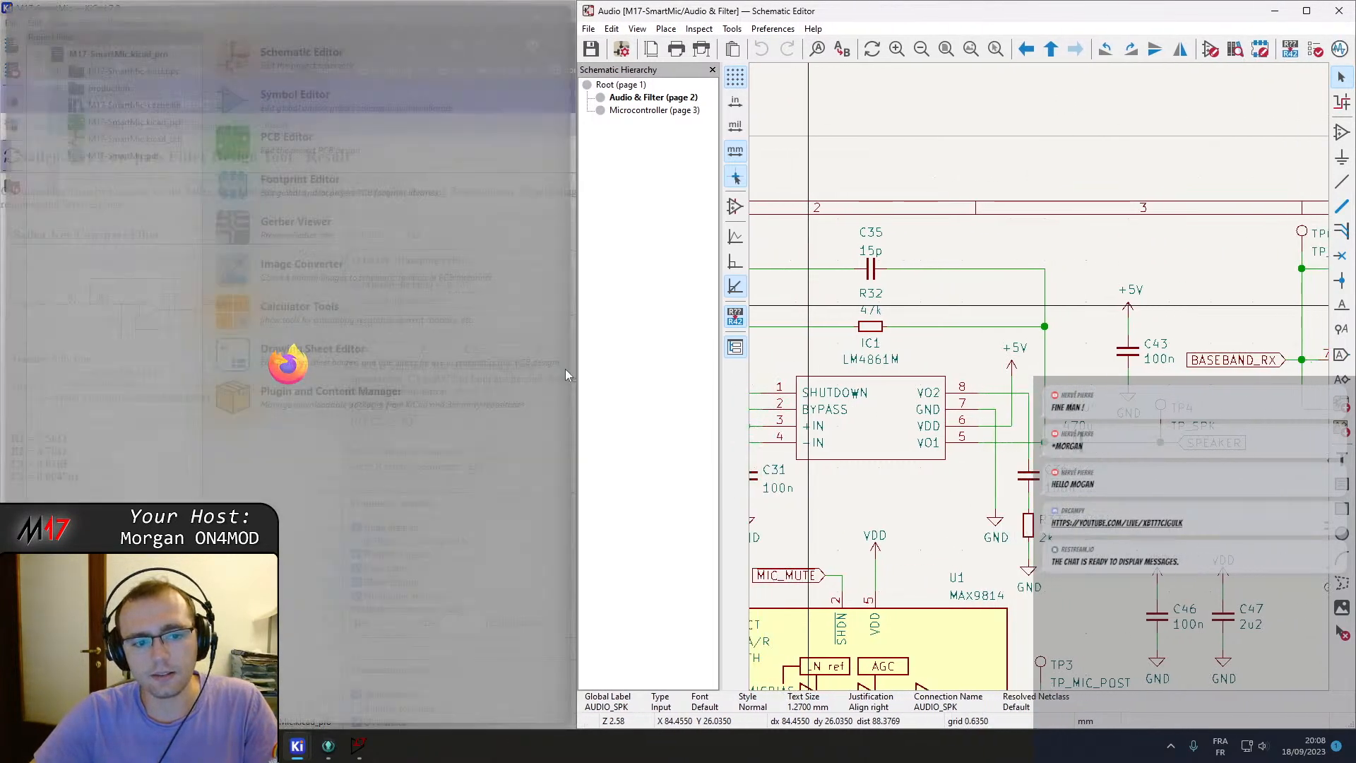
{"action": "scroll", "coordinate": [973, 362], "scroll_direction": "down", "scroll_amount": 4}
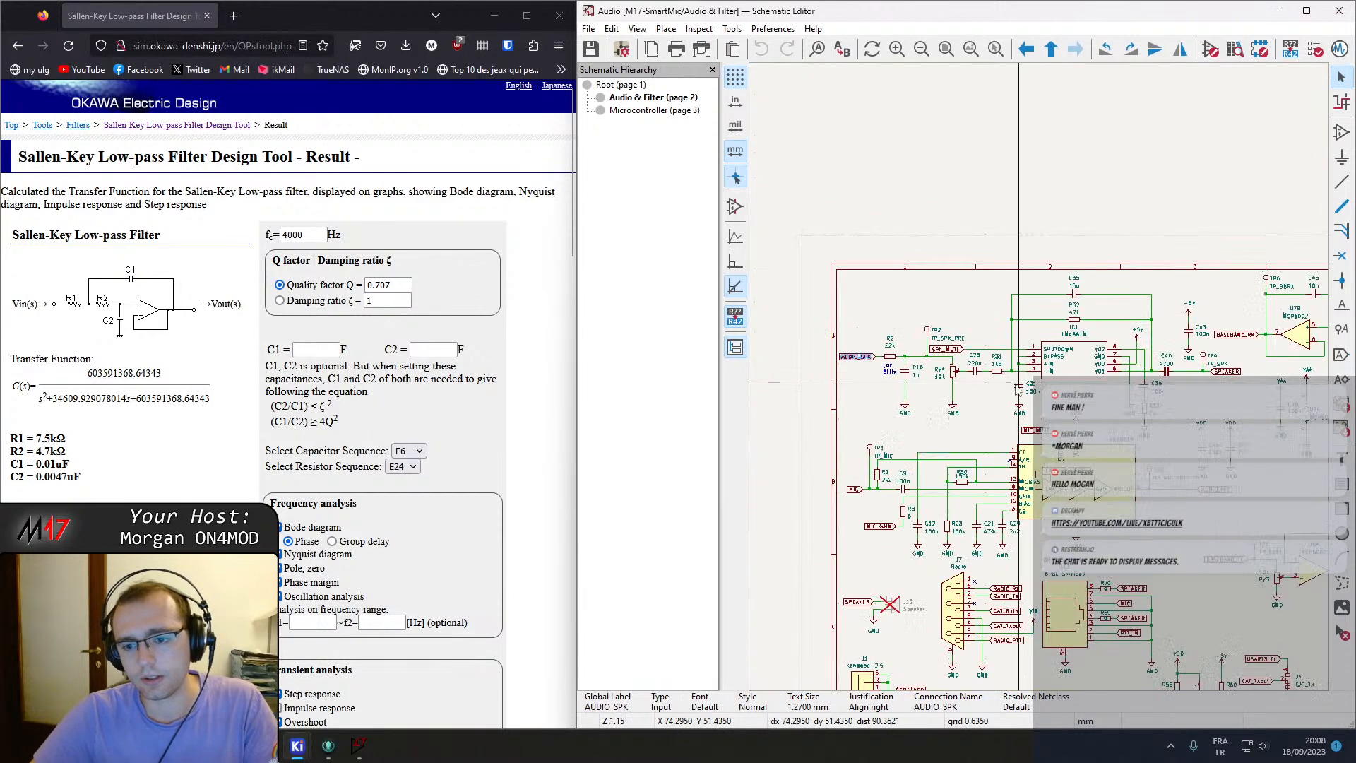
{"action": "key", "text": "a"}
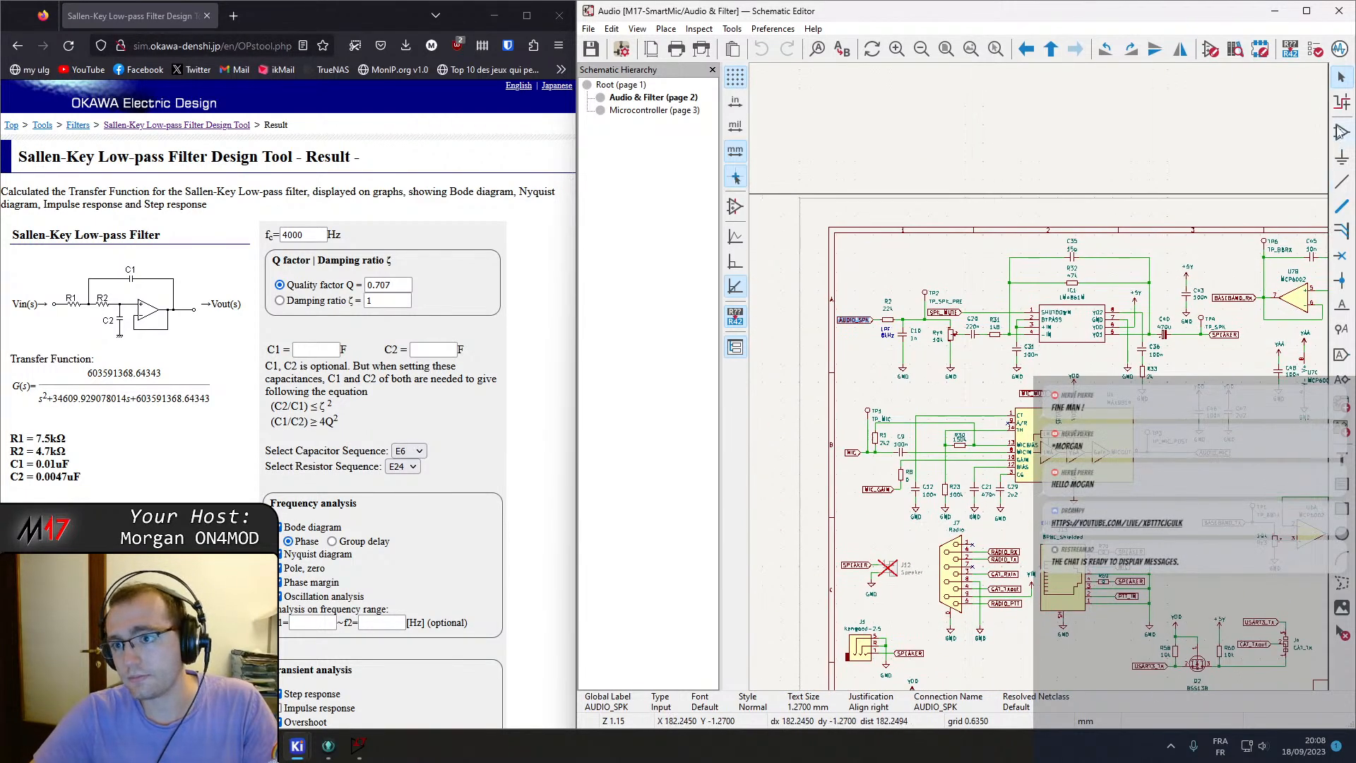
{"action": "type", "text": "MCP6002"}
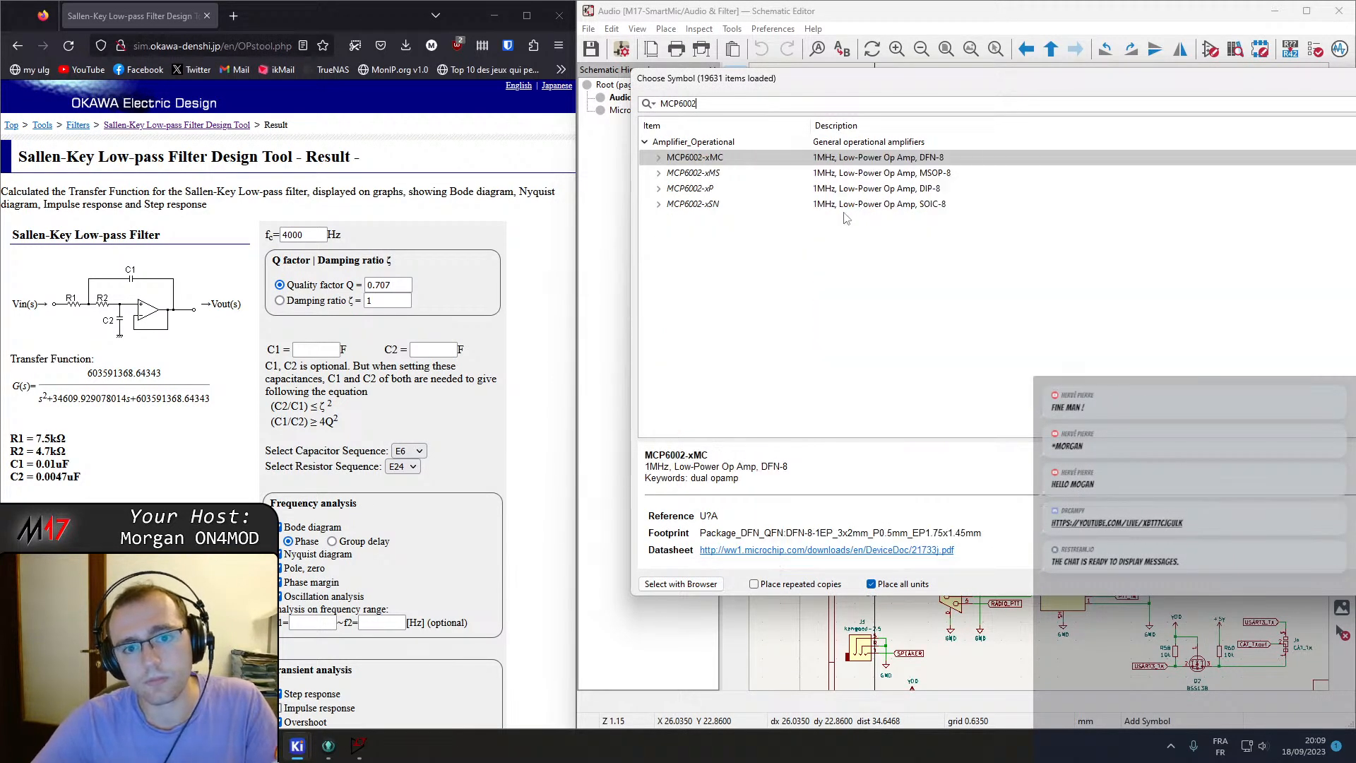
{"action": "left_click", "coordinate": [664, 160]}
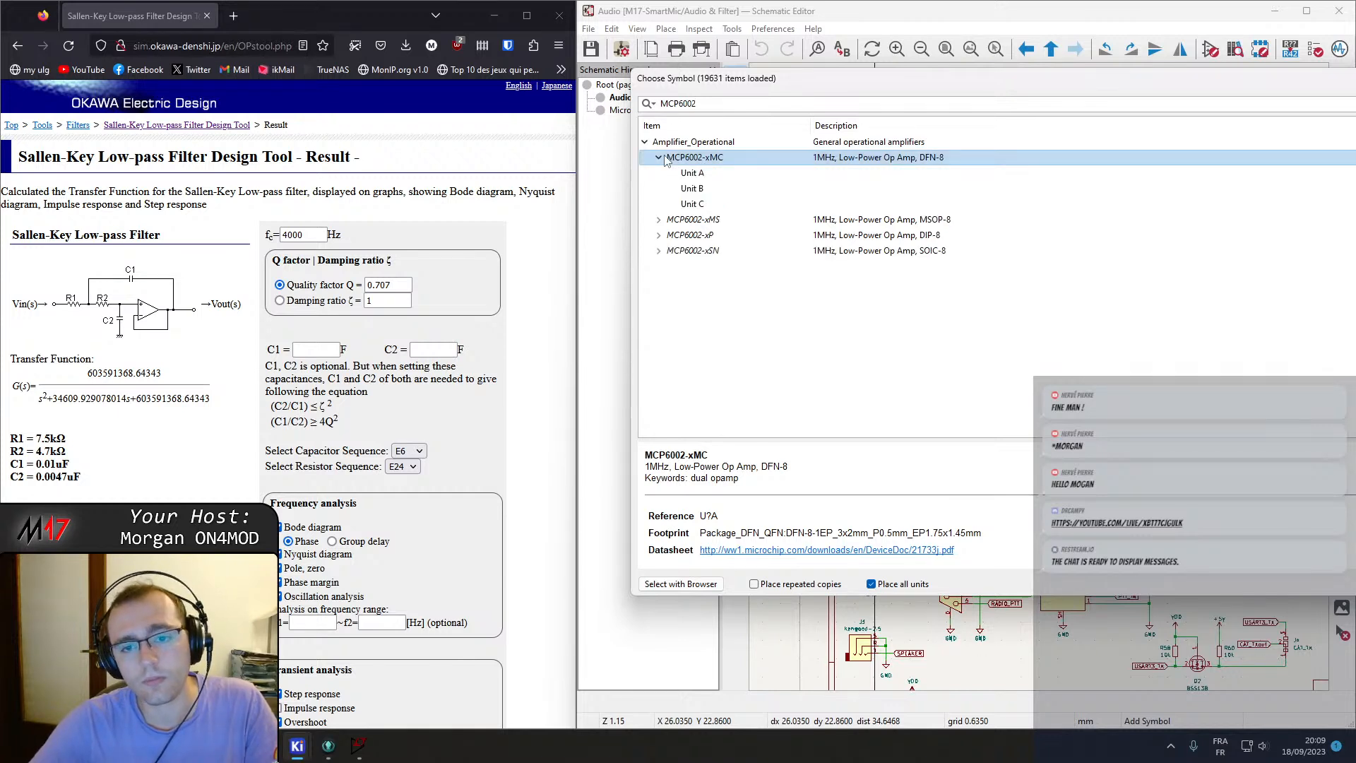
{"action": "left_click", "coordinate": [696, 173]}
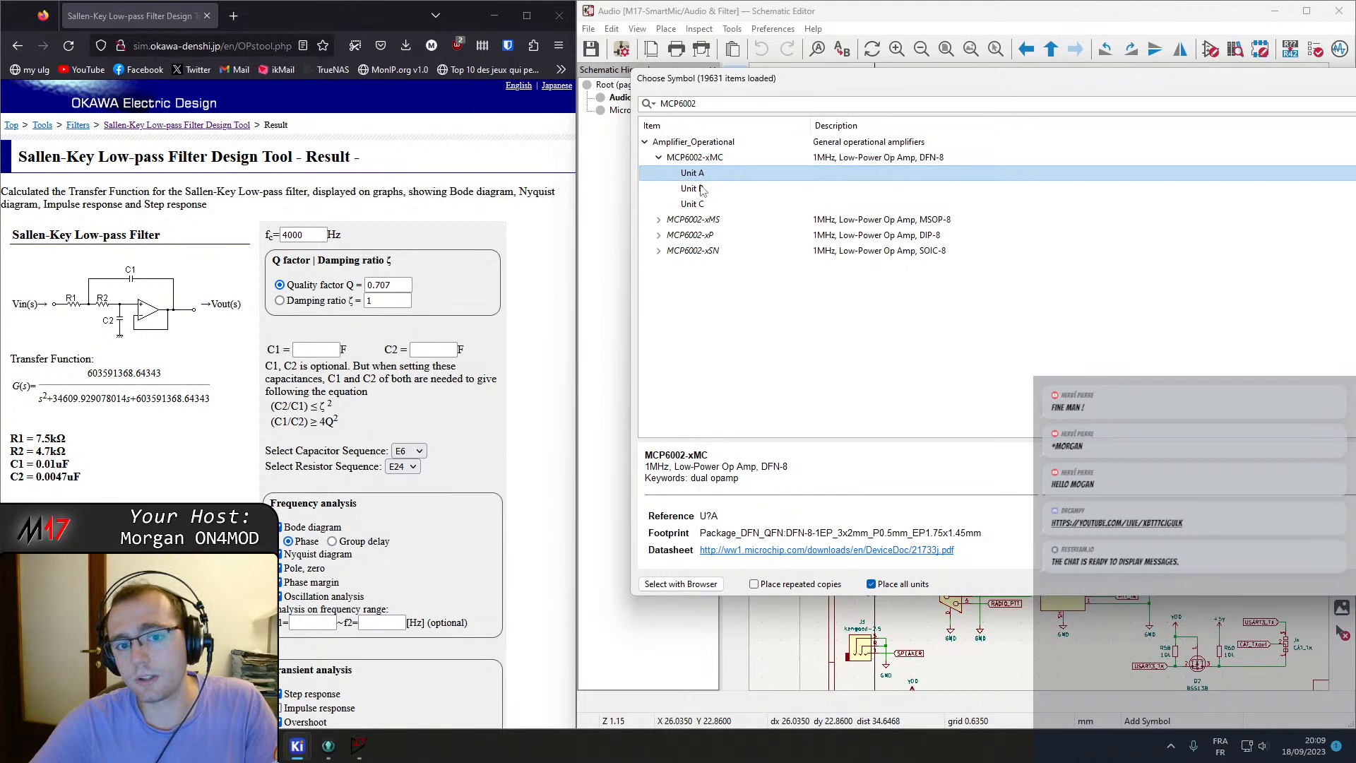
{"action": "left_click", "coordinate": [701, 189]}
{"action": "left_click", "coordinate": [704, 204]}
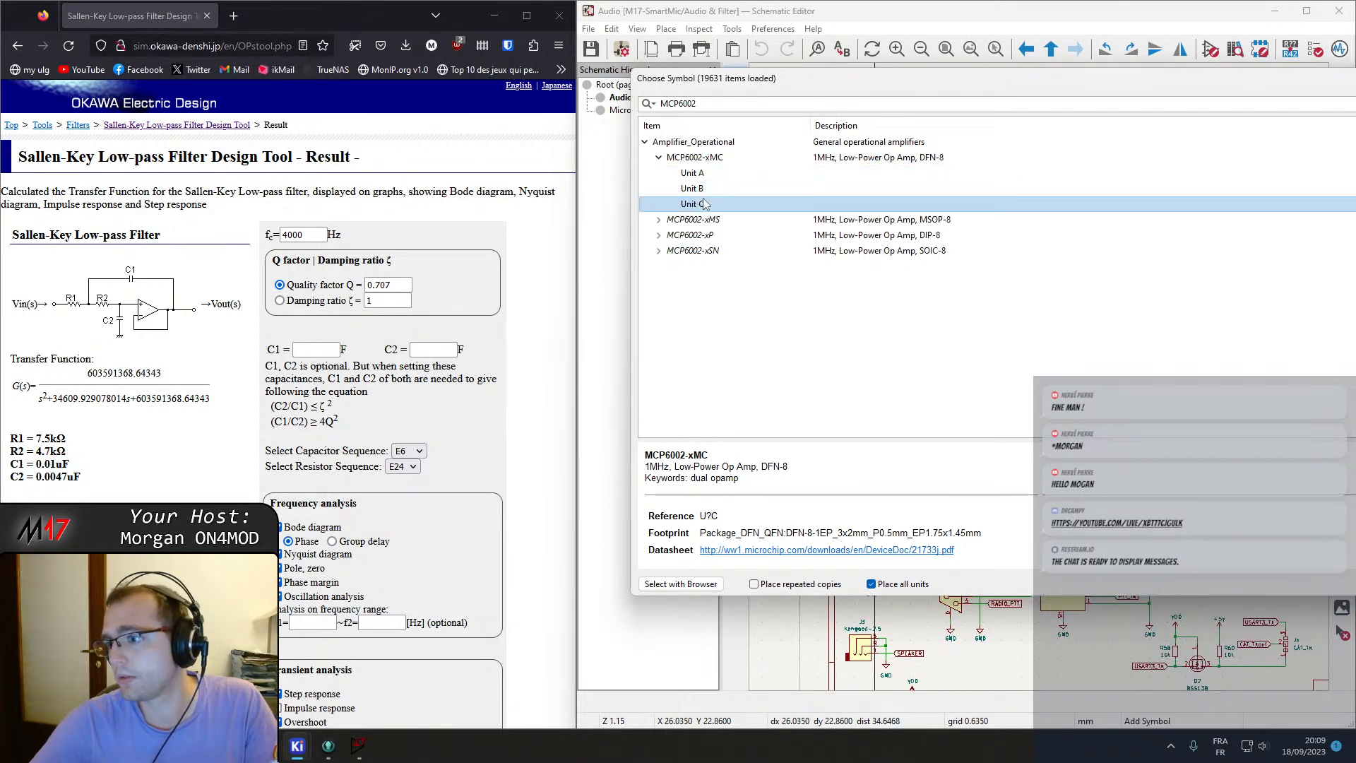
{"action": "double_click", "coordinate": [704, 204]}
{"action": "scroll", "coordinate": [939, 339], "scroll_direction": "up", "scroll_amount": 5}
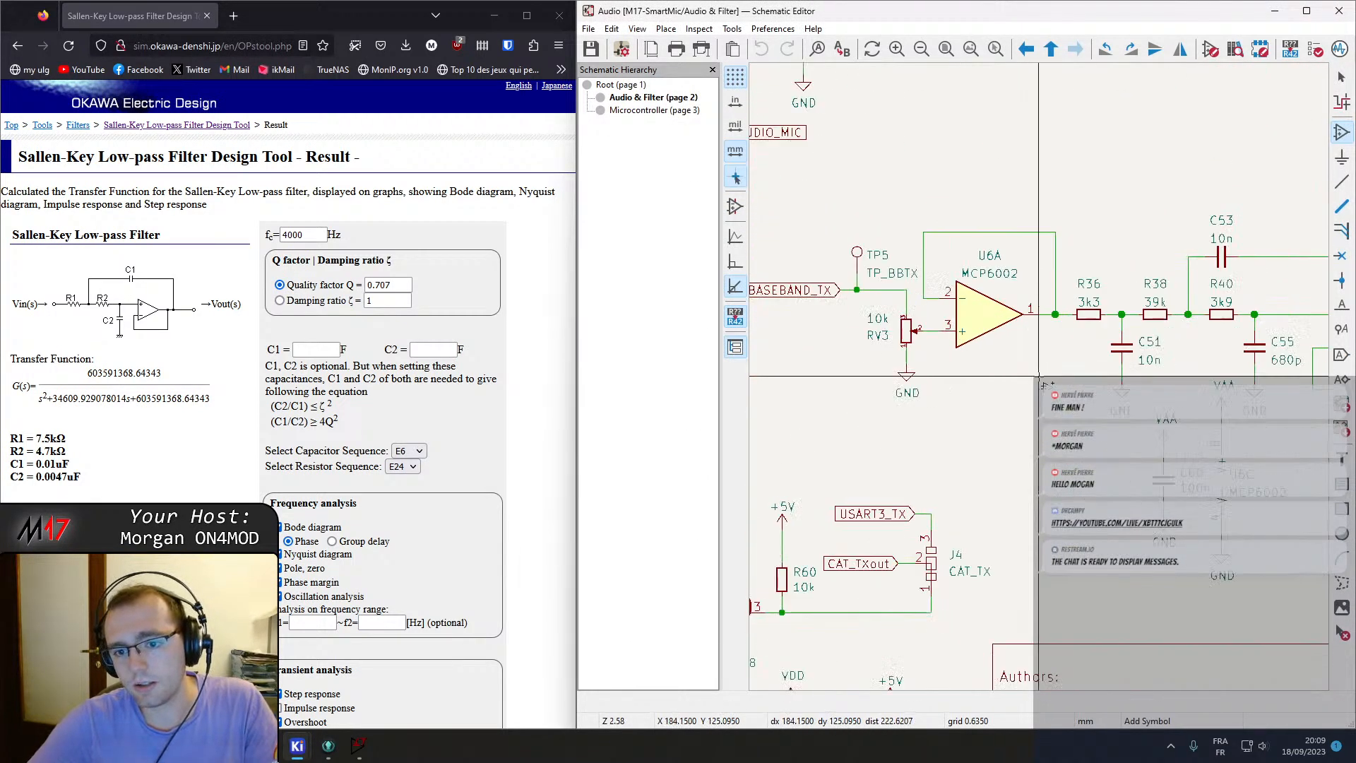
{"action": "key", "text": "Escape"}
Open the U6 op-amp's properties to check its library symbol link.
{"action": "double_click", "coordinate": [935, 297]}
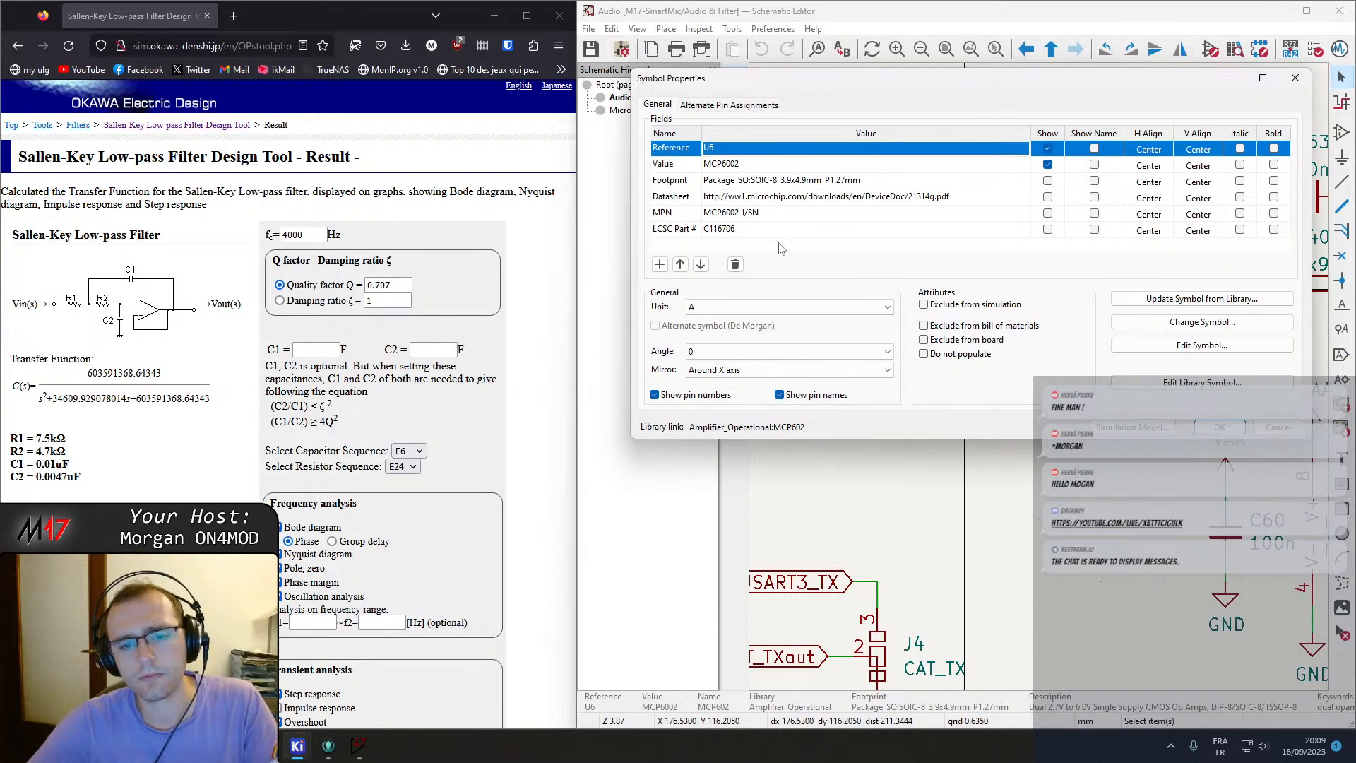
{"action": "left_click_drag", "start_coordinate": [805, 427], "coordinate": [703, 428]}
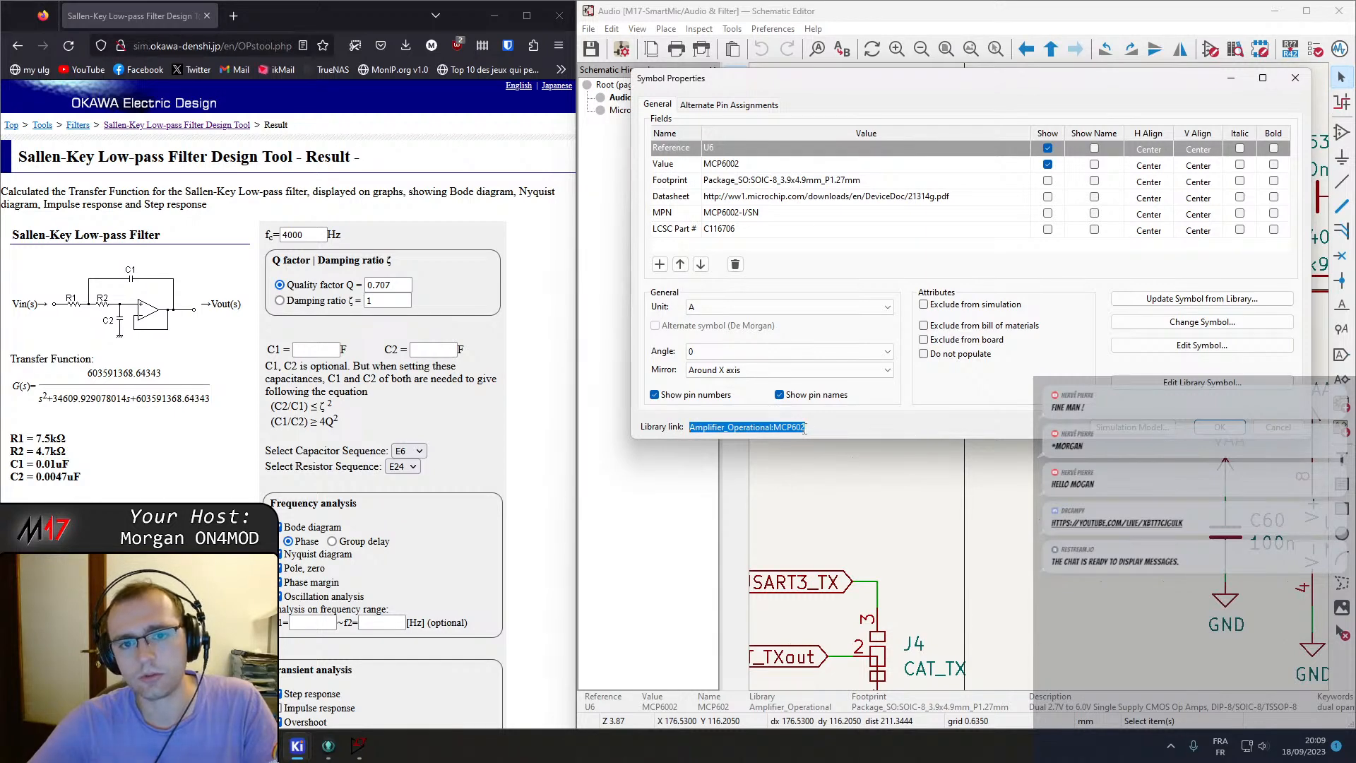
{"action": "key", "text": "Escape"}
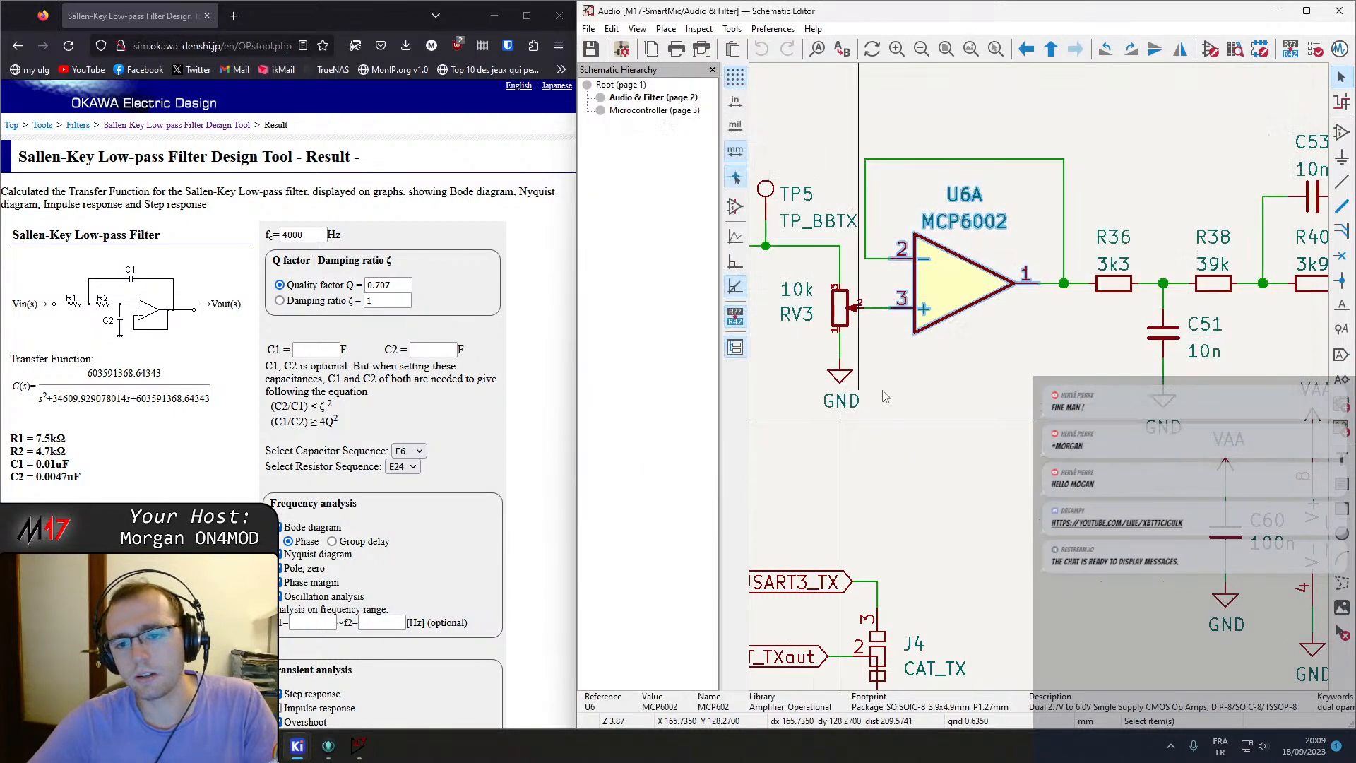
Place a dual MCP602 op-amp, putting units A and B above the speaker low-pass filter and power unit C above them.
{"action": "left_click", "coordinate": [1155, 198]}
{"action": "type", "text": "MCP602"}
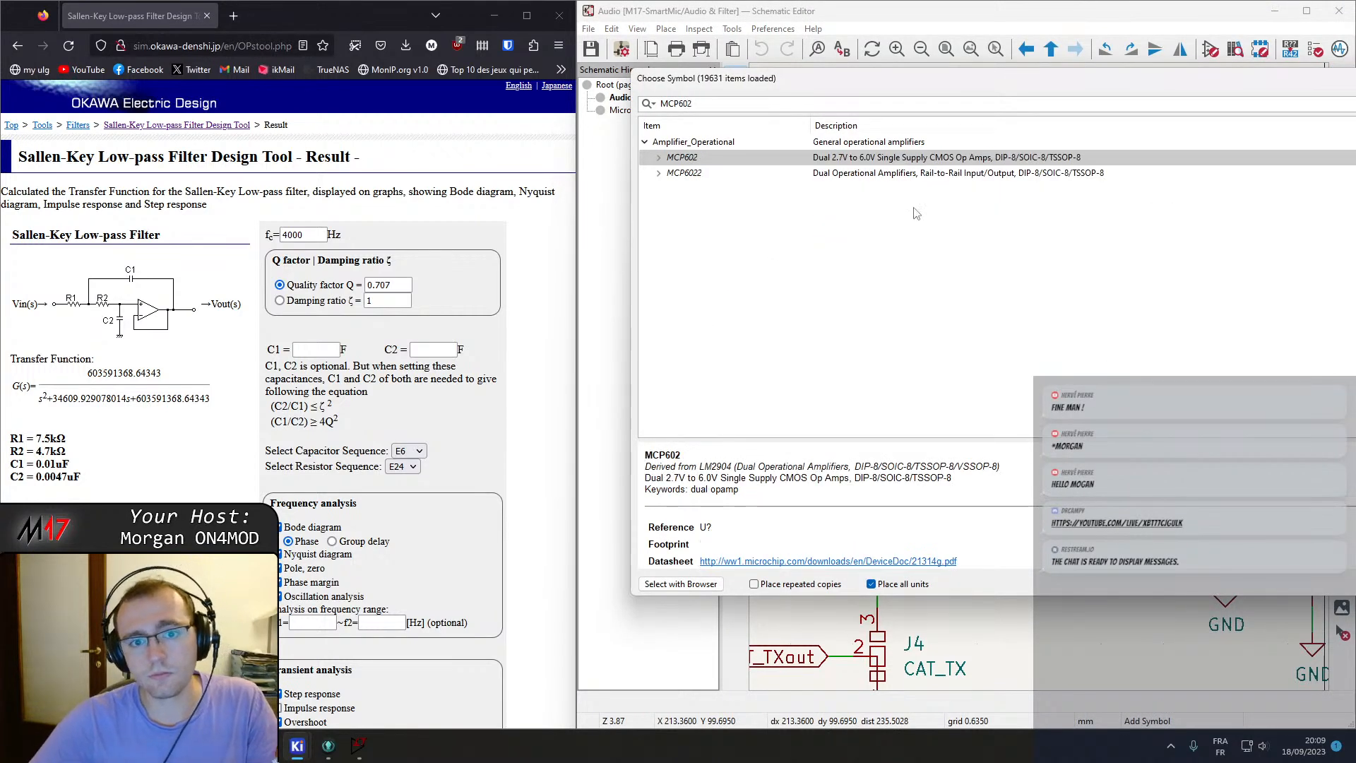
{"action": "left_click", "coordinate": [661, 158]}
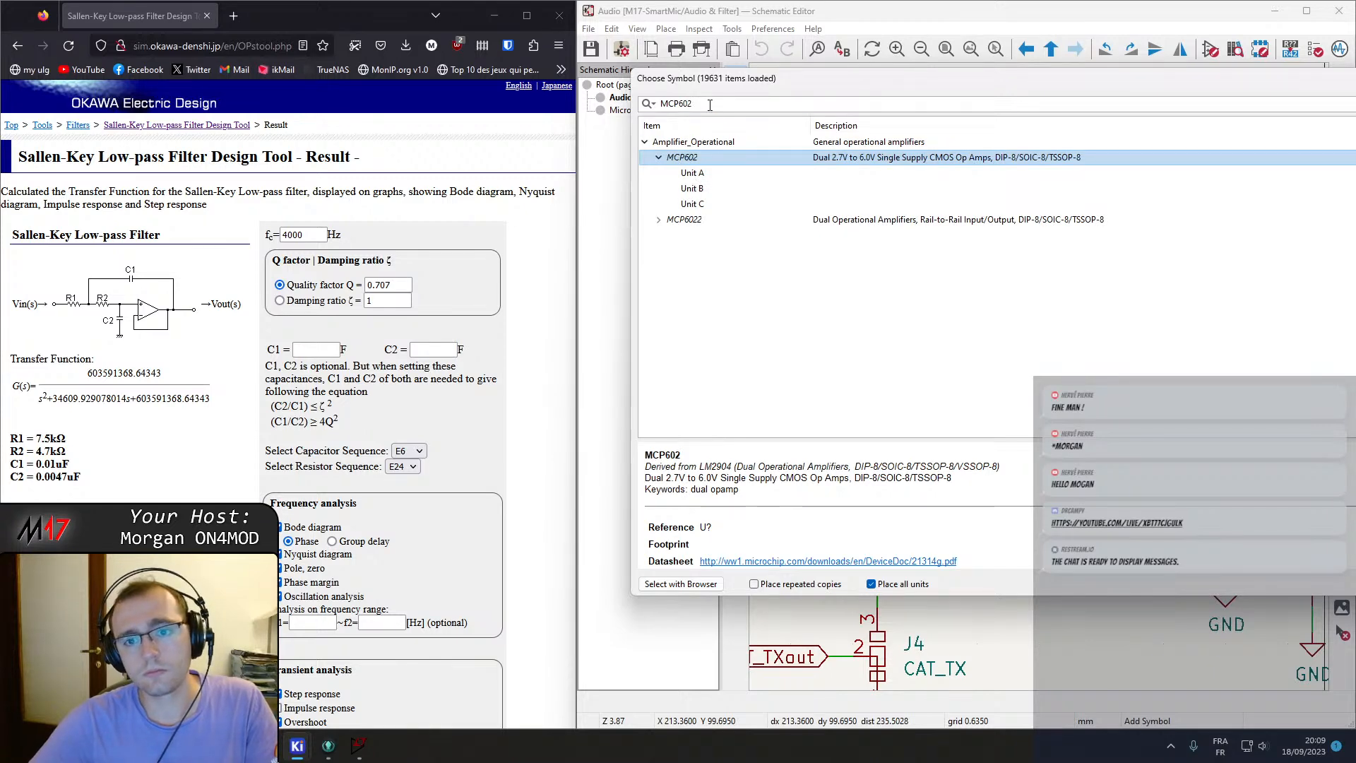
{"action": "double_click", "coordinate": [692, 158]}
{"action": "scroll", "coordinate": [1040, 375], "scroll_direction": "down", "scroll_amount": 3}
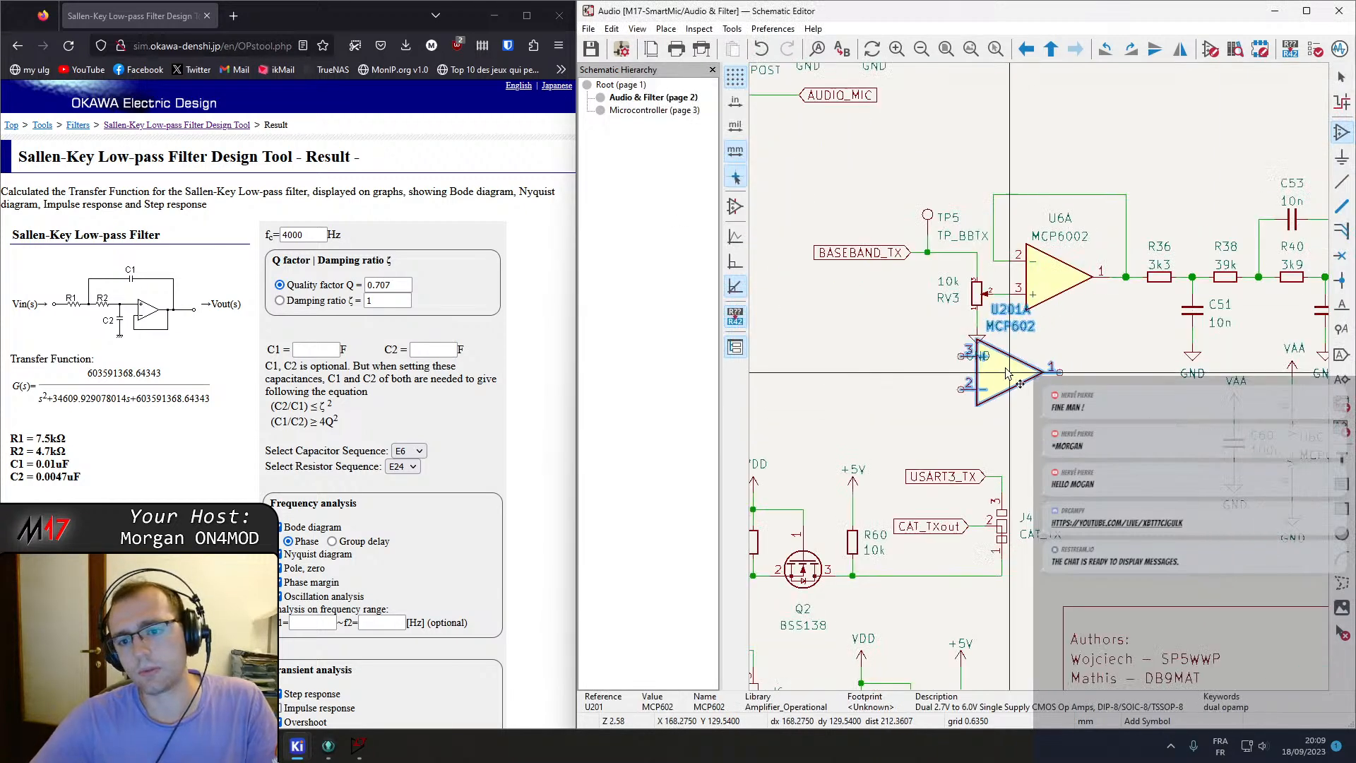
{"action": "scroll", "coordinate": [1040, 375], "scroll_direction": "down", "scroll_amount": 3}
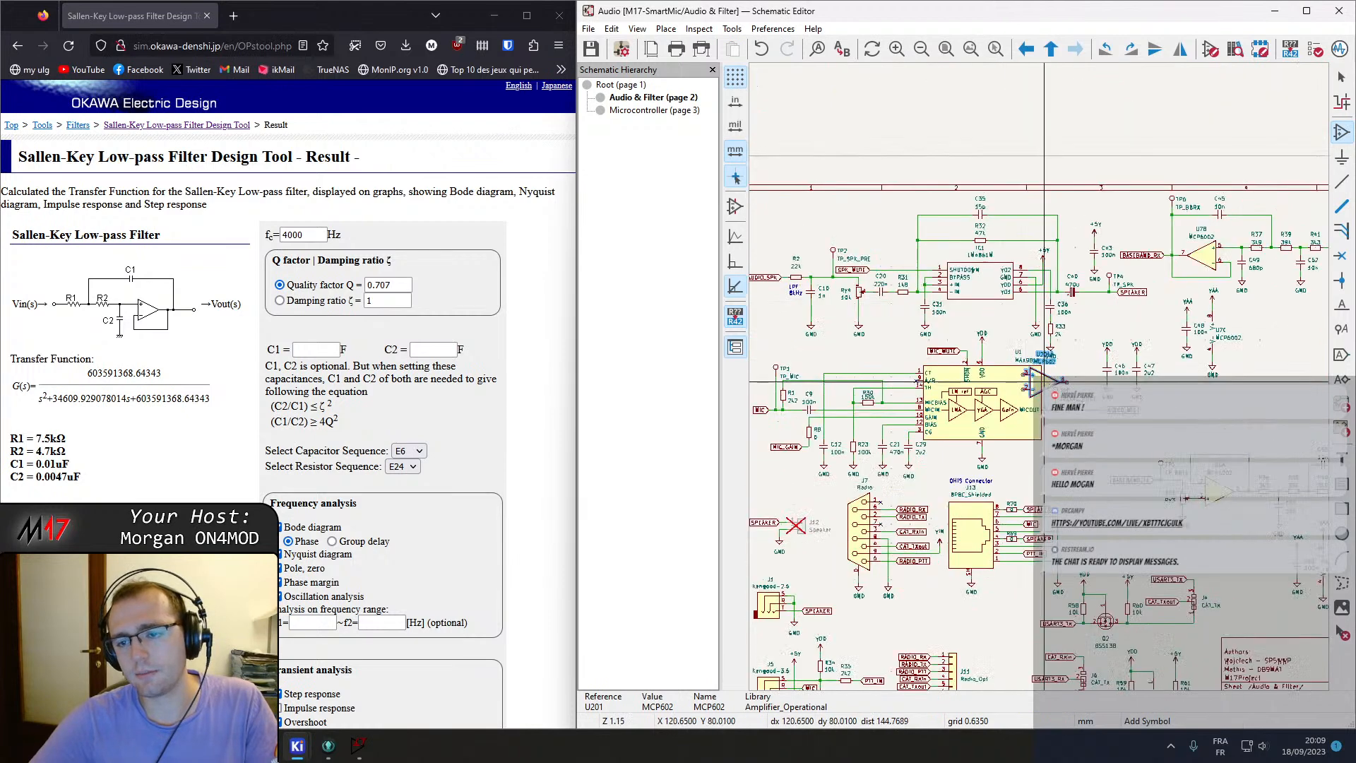
{"action": "middle_click_drag", "start_coordinate": [1018, 393], "coordinate": [1161, 415]}
{"action": "middle_click_drag", "start_coordinate": [923, 373], "coordinate": [1125, 396]}
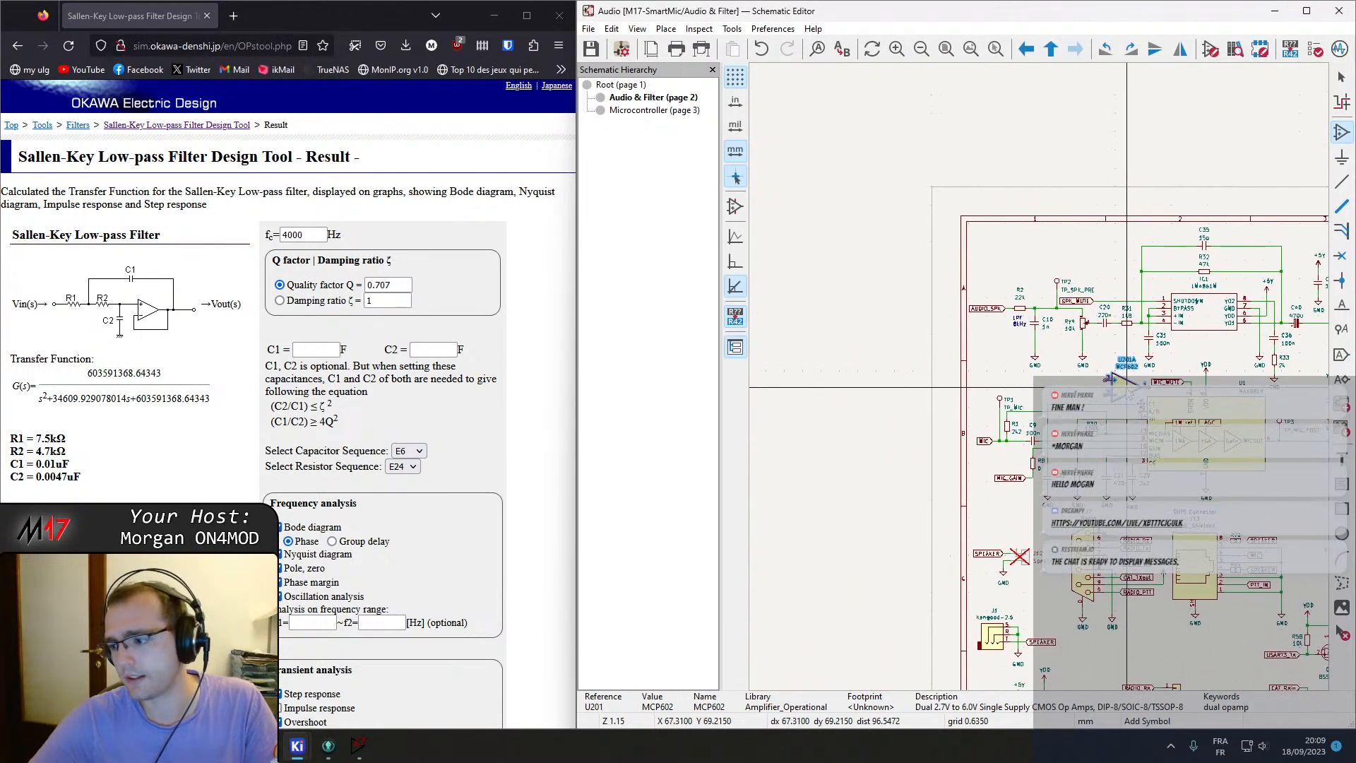
{"action": "scroll", "coordinate": [986, 290], "scroll_direction": "up", "scroll_amount": 3}
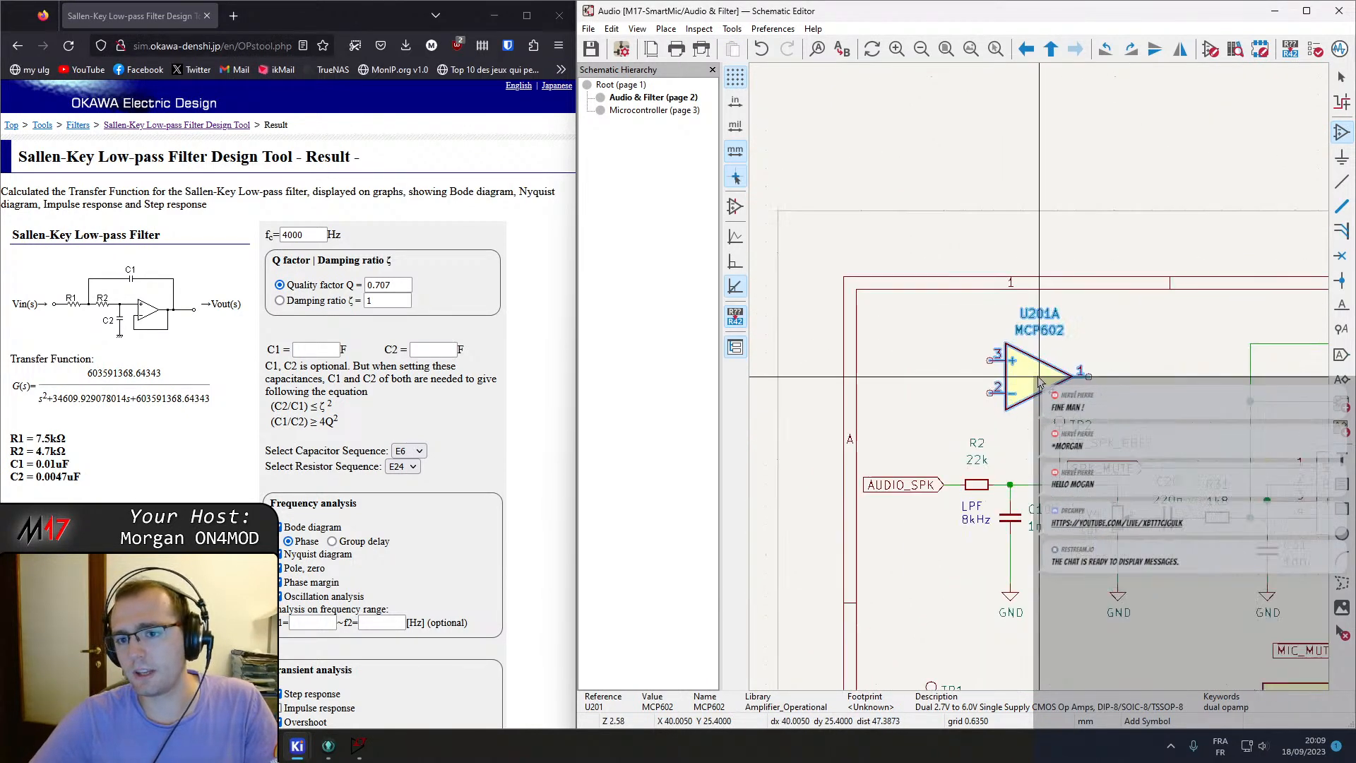
{"action": "left_click", "coordinate": [937, 381]}
{"action": "left_click", "coordinate": [1070, 373]}
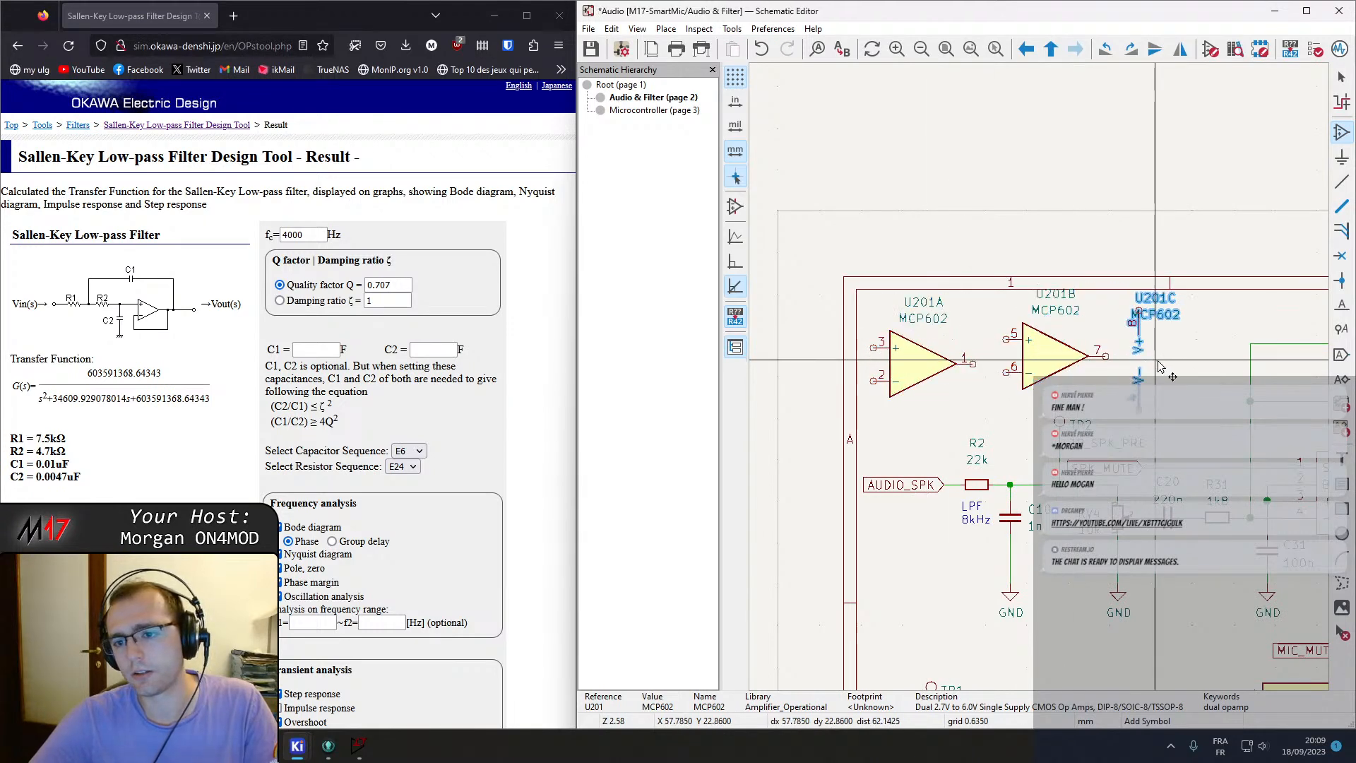
{"action": "middle_click_drag", "start_coordinate": [978, 383], "coordinate": [844, 324]}
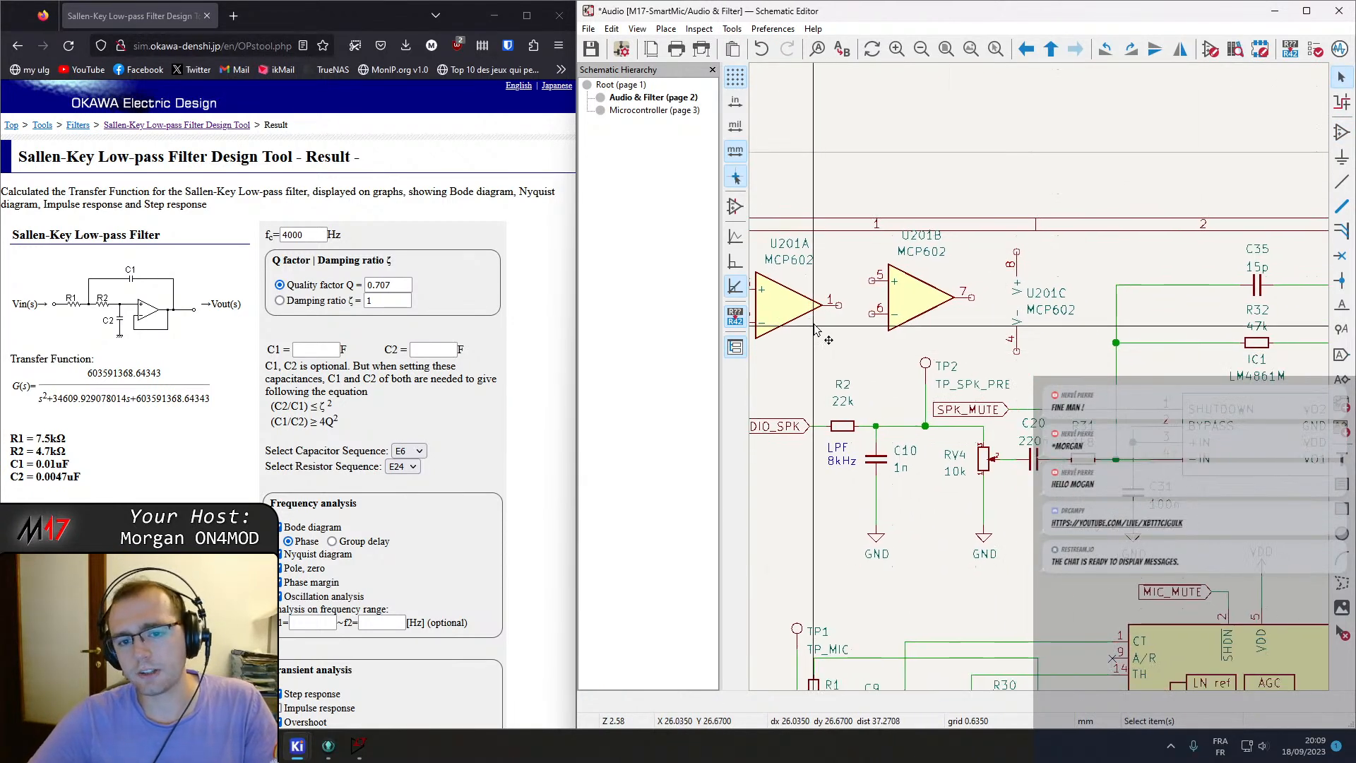
{"action": "left_click", "coordinate": [788, 310]}
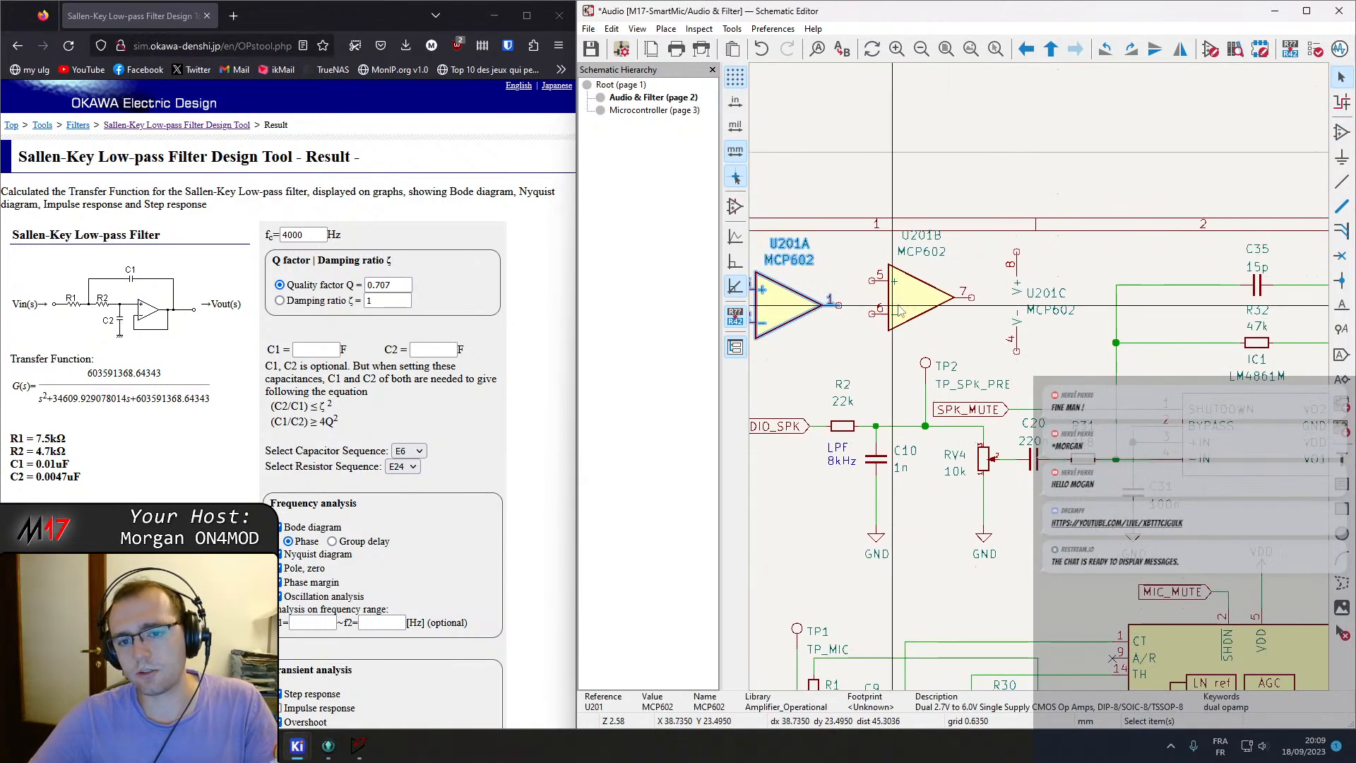
{"action": "left_click", "coordinate": [1022, 343]}
{"action": "left_click", "coordinate": [1019, 307]}
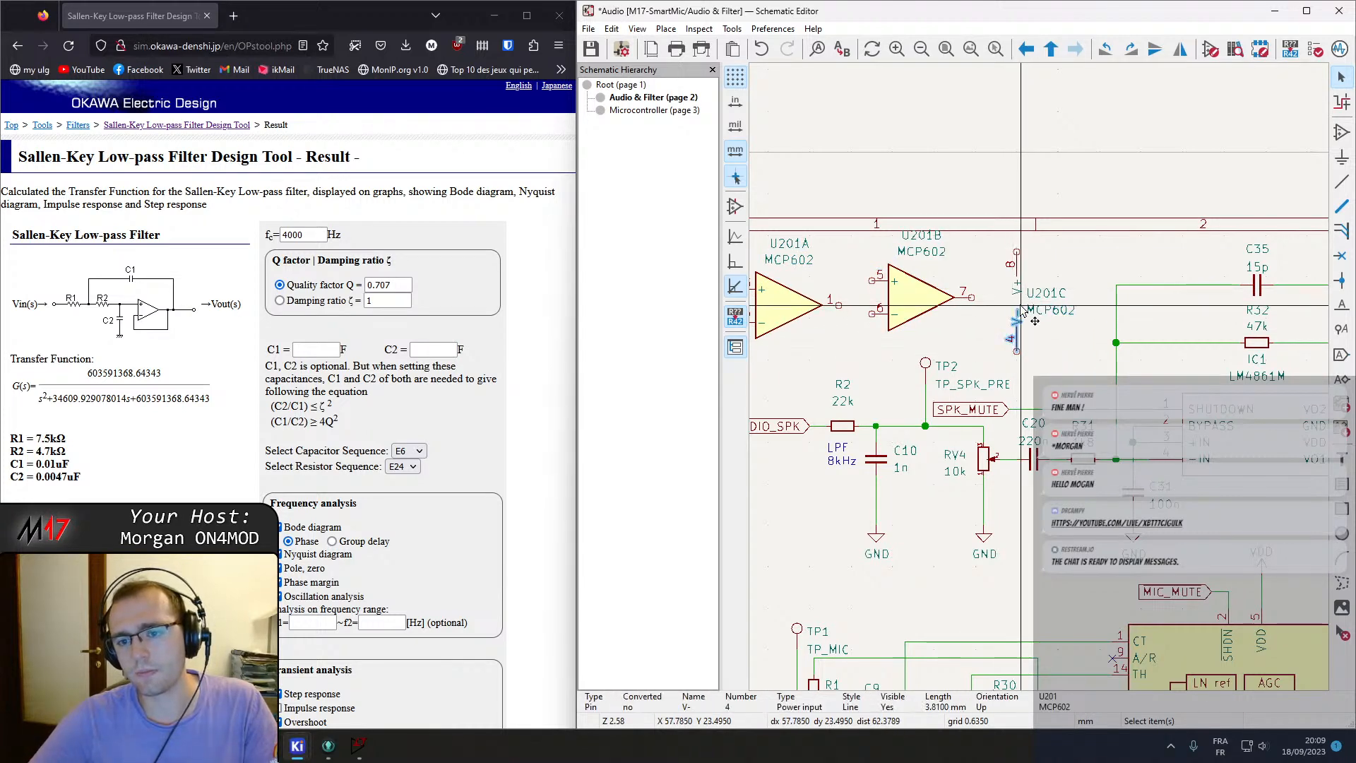
{"action": "left_click_drag", "start_coordinate": [1017, 302], "coordinate": [1004, 146]}
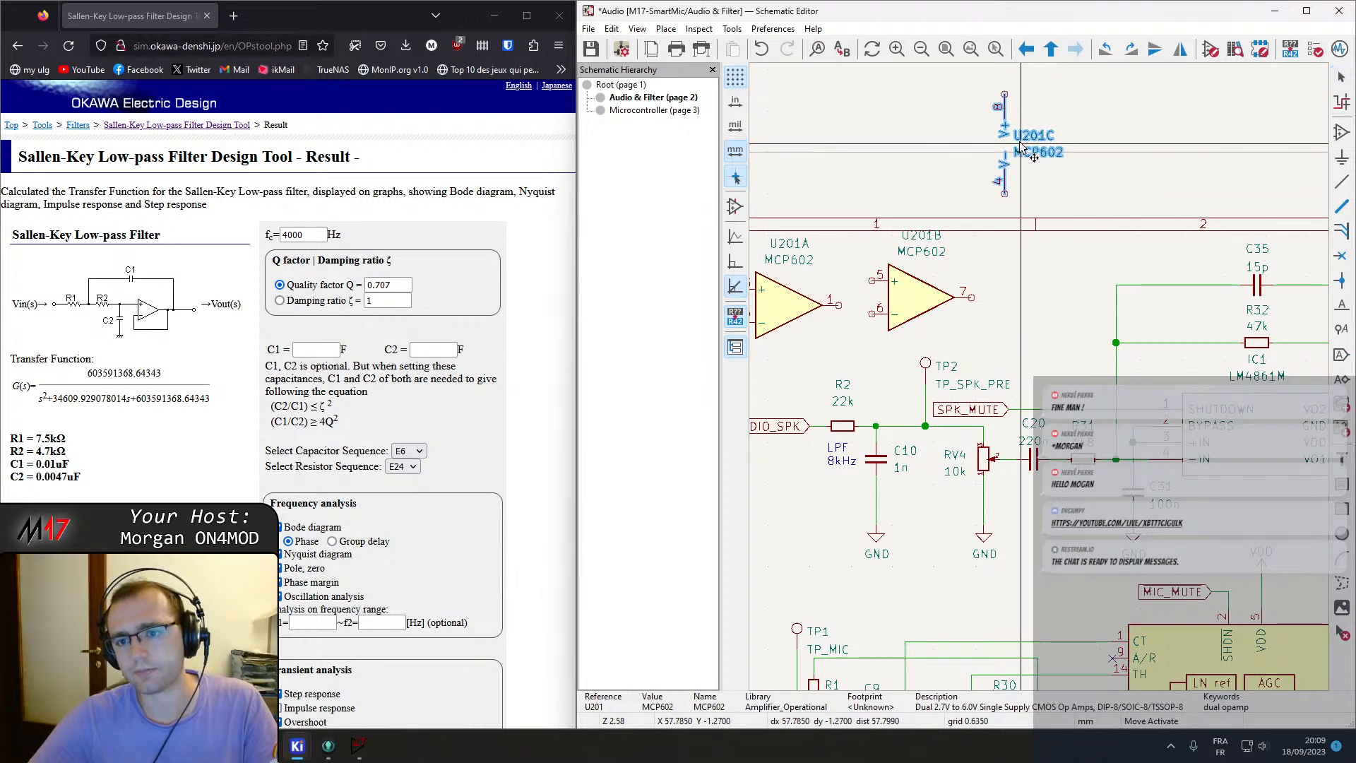
{"action": "left_click", "coordinate": [1030, 298]}
{"action": "middle_click_drag", "start_coordinate": [988, 422], "coordinate": [1059, 402]}
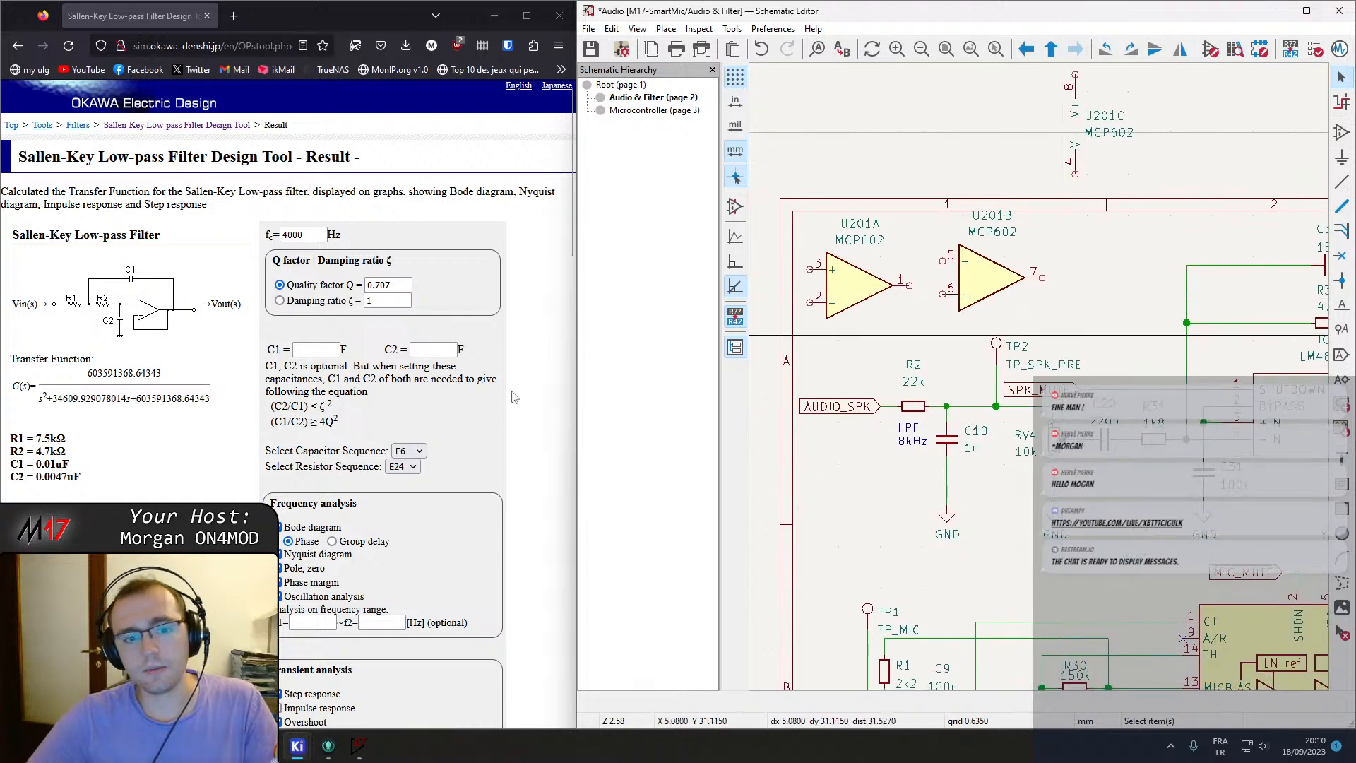
Widen the schematic editor and navigate to the root sheet.
{"action": "left_click_drag", "start_coordinate": [571, 368], "coordinate": [481, 367]}
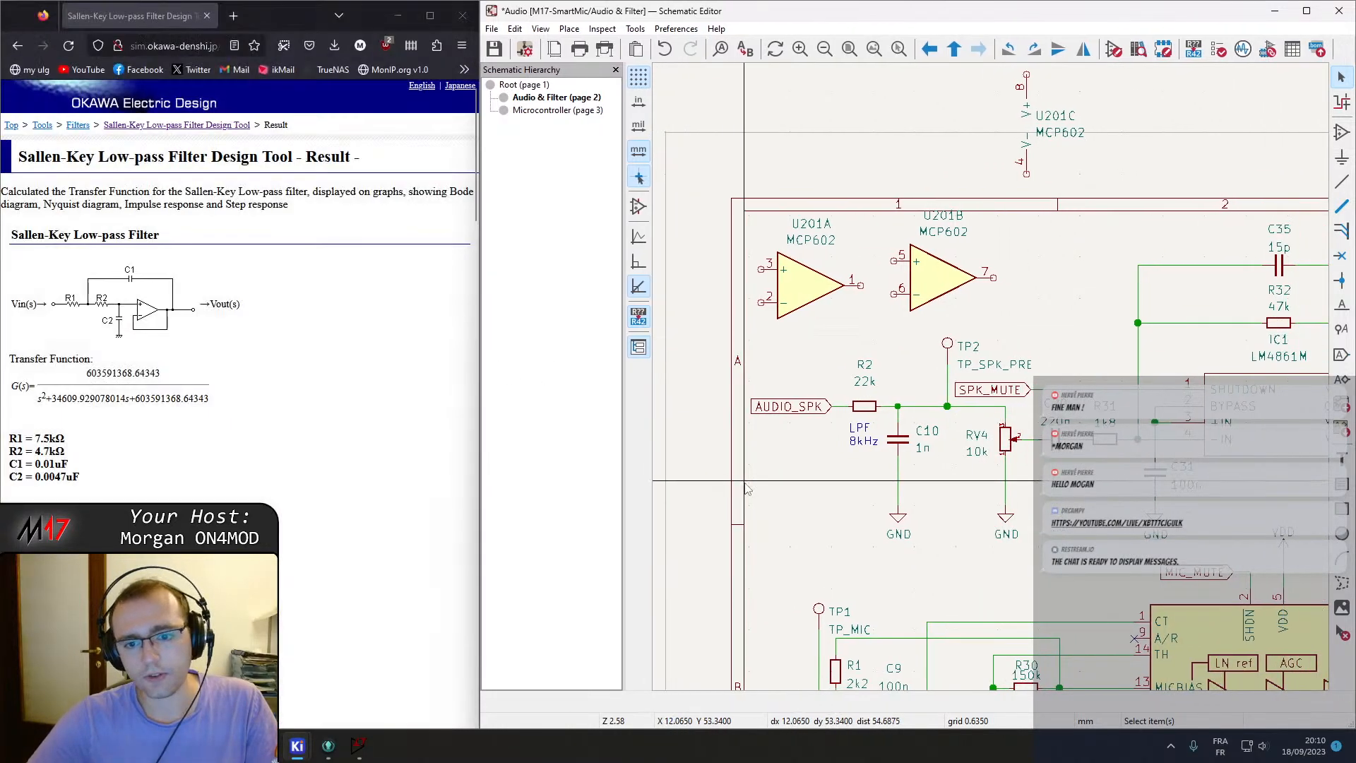
{"action": "scroll", "coordinate": [920, 309], "scroll_direction": "down", "scroll_amount": 3}
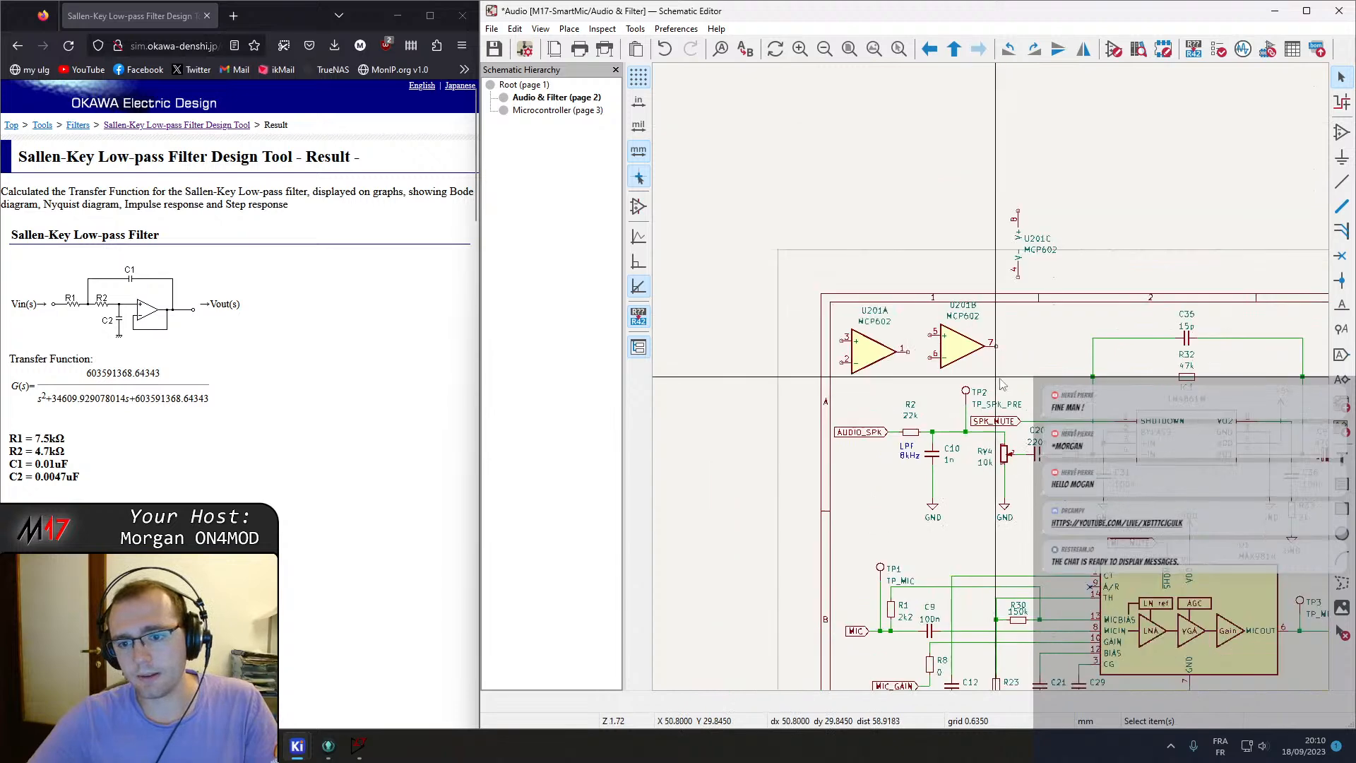
{"action": "scroll", "coordinate": [922, 317], "scroll_direction": "down", "scroll_amount": 4}
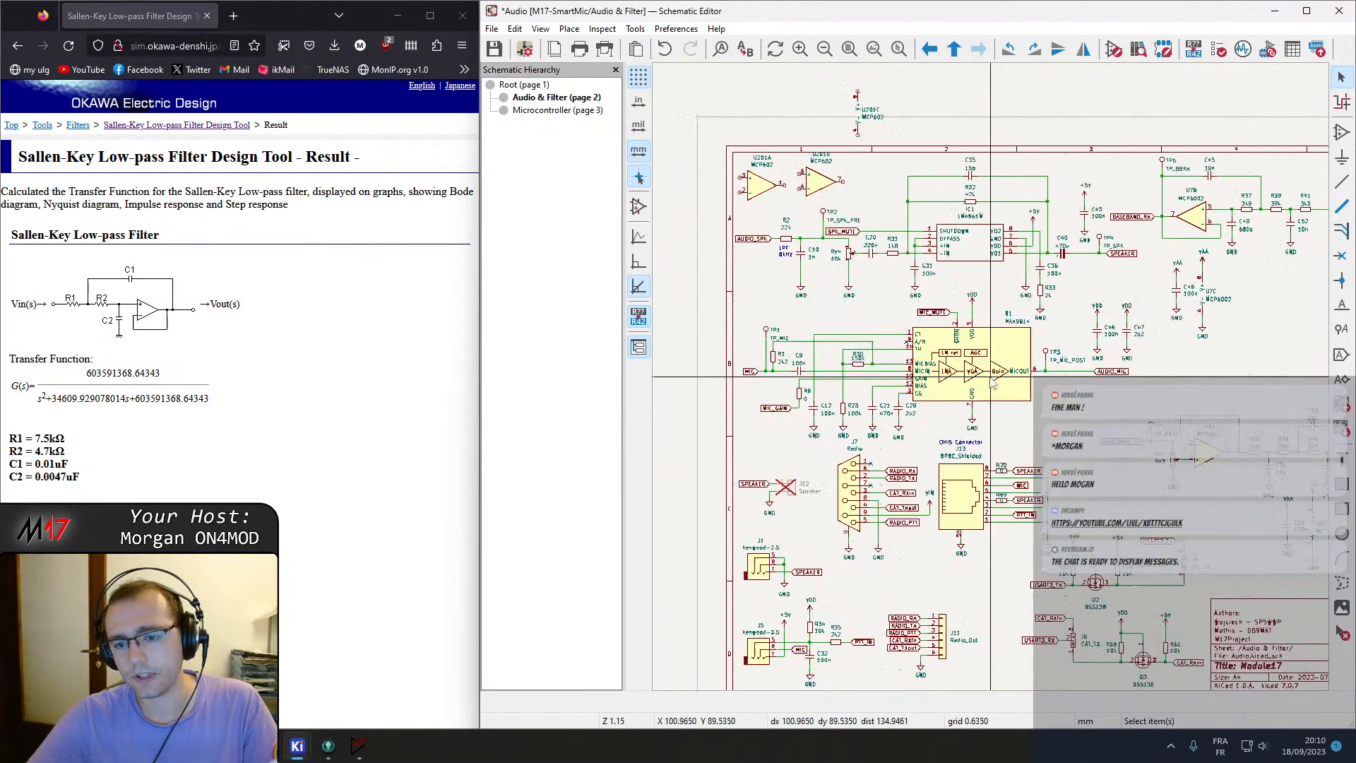
{"action": "scroll", "coordinate": [931, 363], "scroll_direction": "up", "scroll_amount": 3}
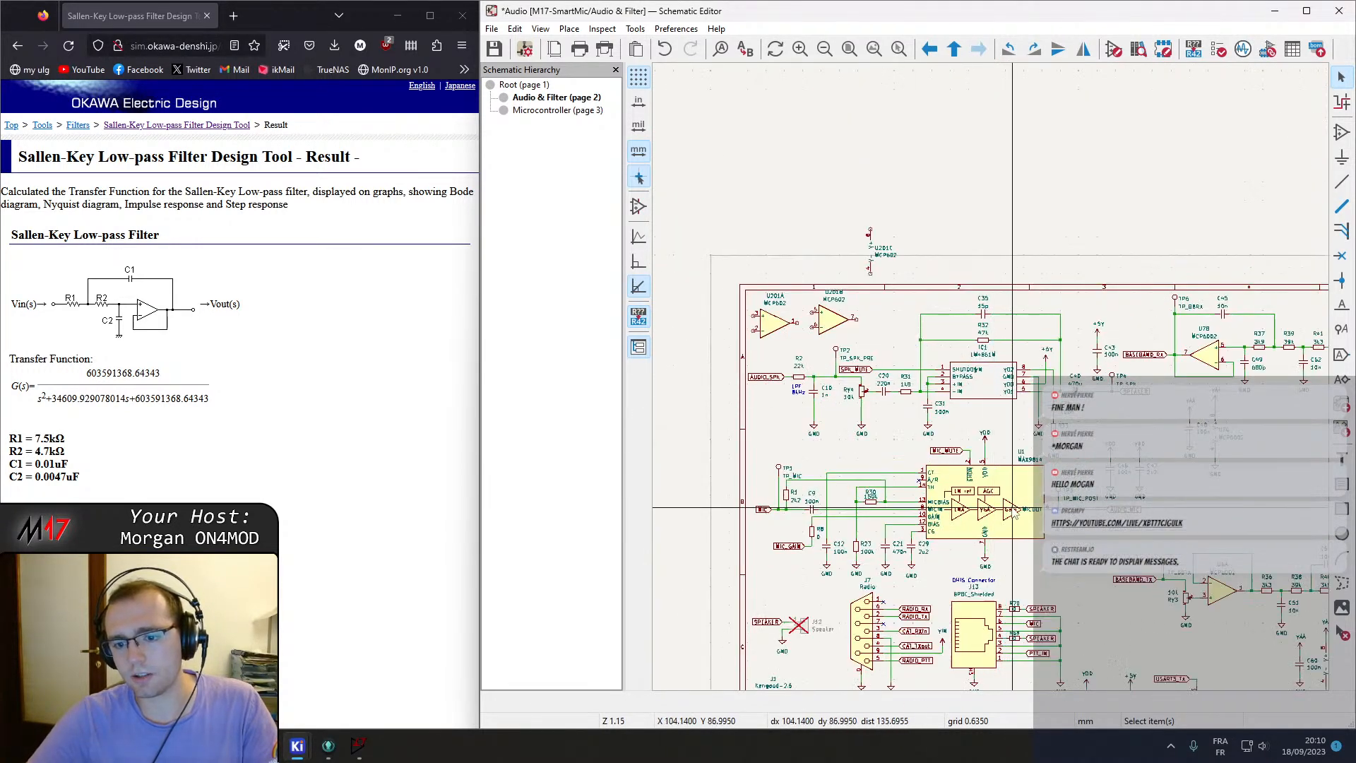
{"action": "middle_click_drag", "start_coordinate": [1049, 384], "coordinate": [1020, 374]}
{"action": "left_click", "coordinate": [557, 169]}
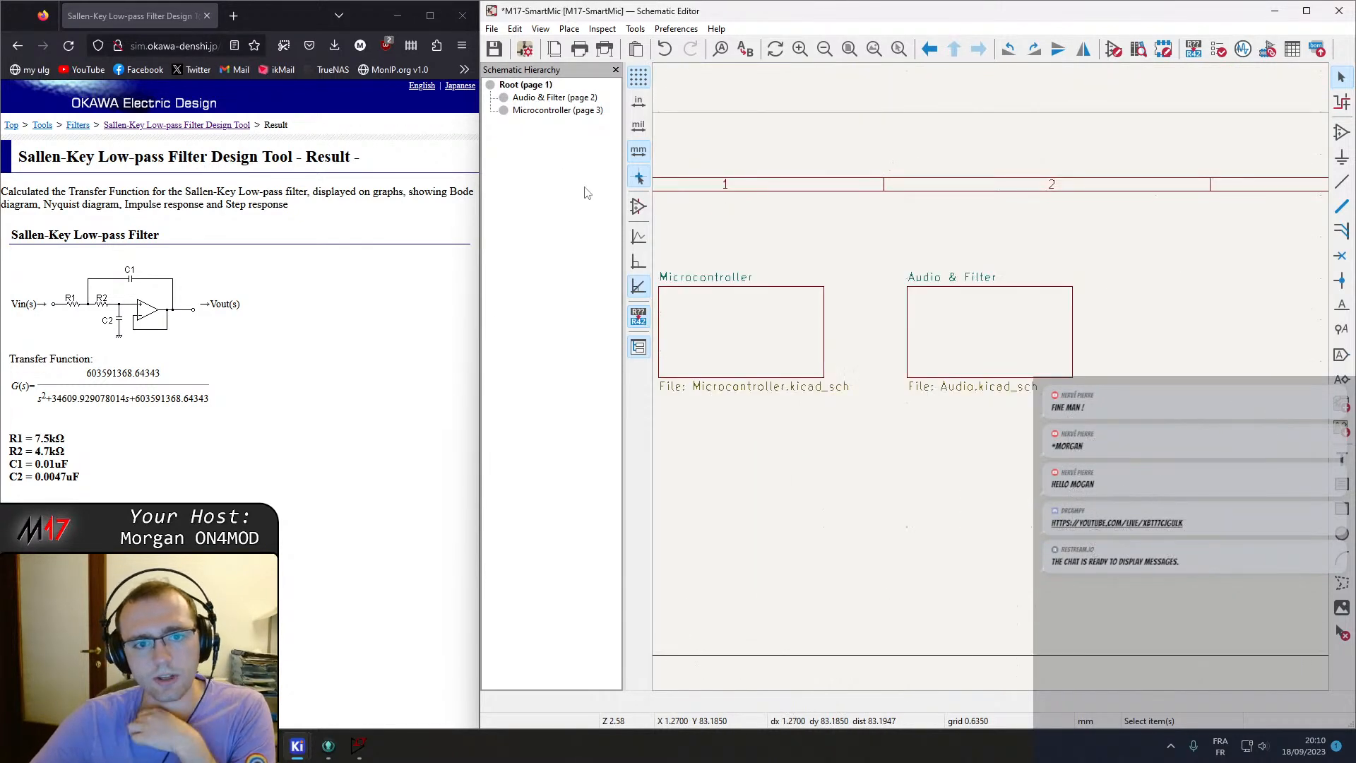
Maximize the editor and review the root sheet's page settings without changing them.
{"action": "left_click", "coordinate": [493, 28]}
{"action": "left_click", "coordinate": [492, 28]}
{"action": "left_click", "coordinate": [492, 29]}
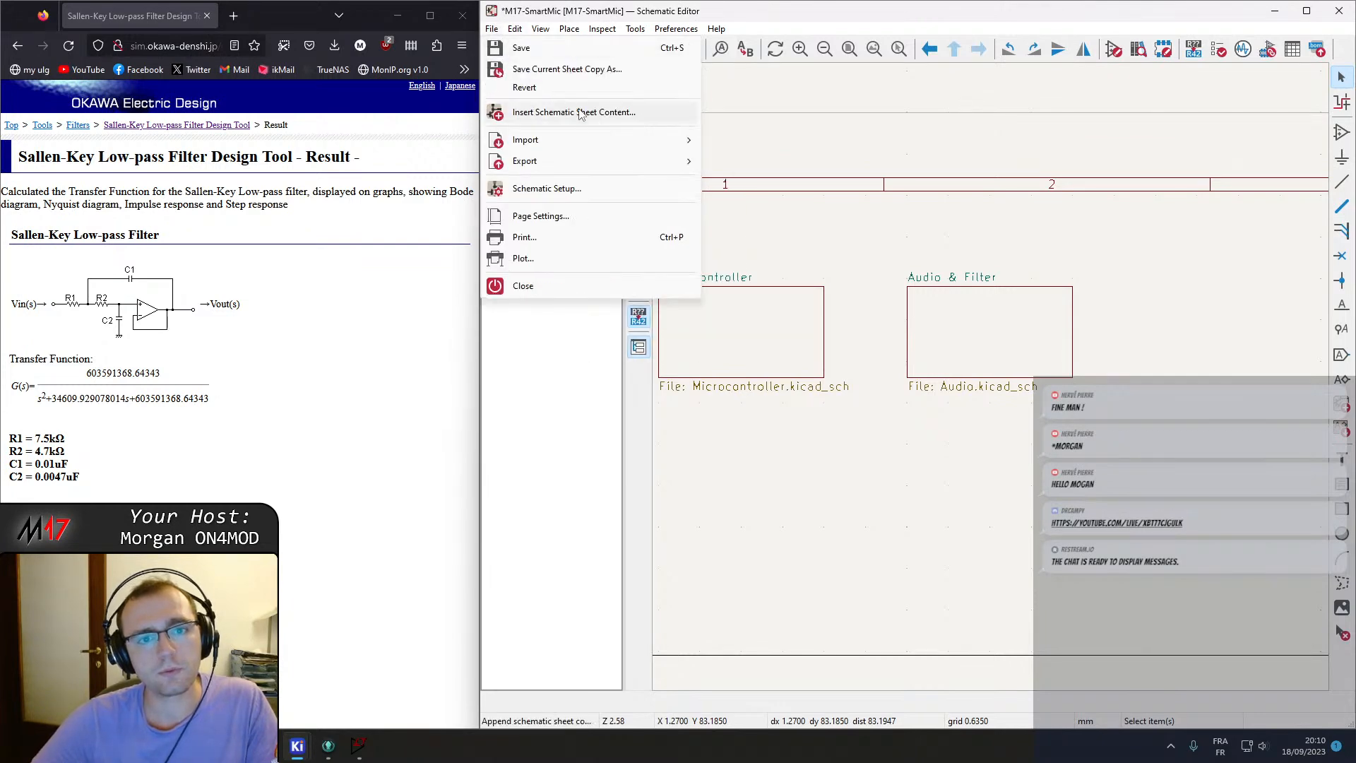
{"action": "left_click", "coordinate": [520, 30]}
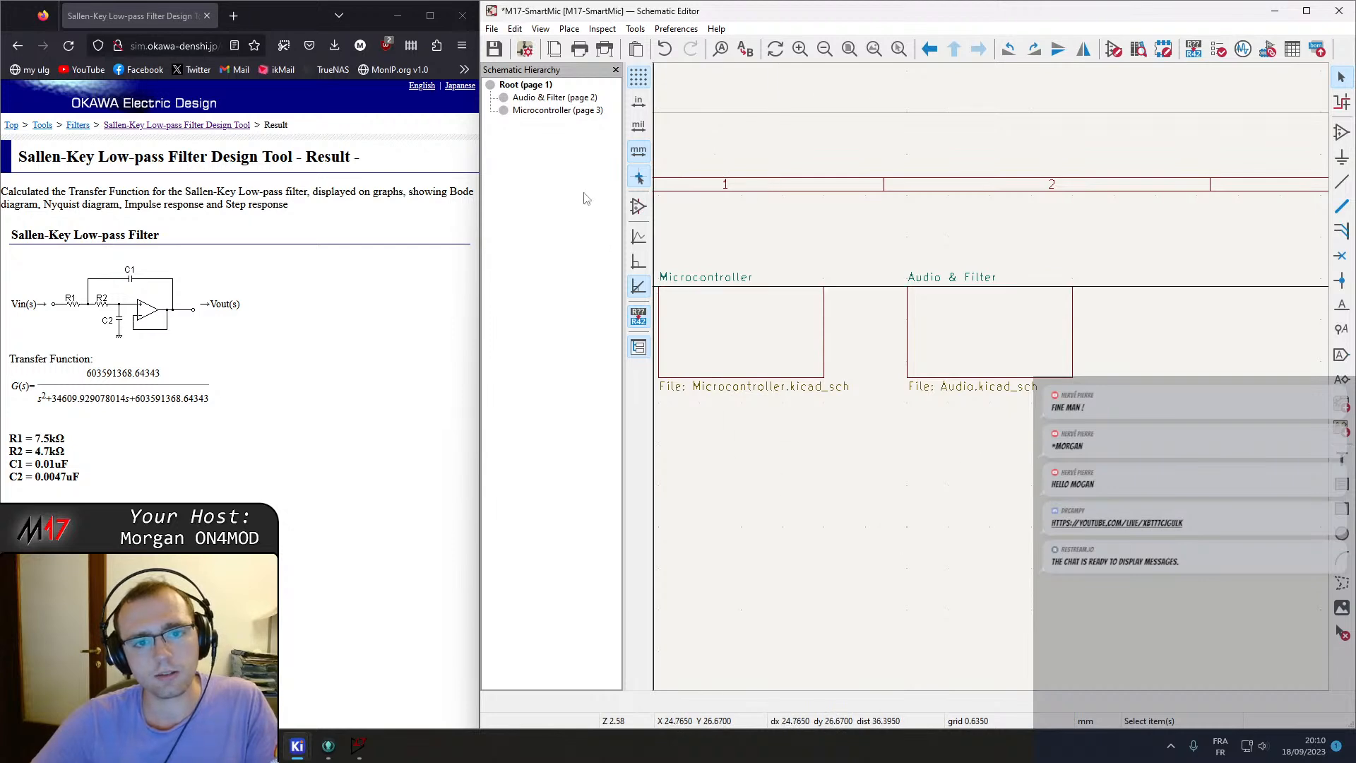
{"action": "left_click", "coordinate": [1306, 10]}
{"action": "scroll", "coordinate": [593, 357], "scroll_direction": "down", "scroll_amount": 1}
{"action": "middle_click_drag", "start_coordinate": [945, 453], "coordinate": [728, 384]}
{"action": "left_click", "coordinate": [60, 23]}
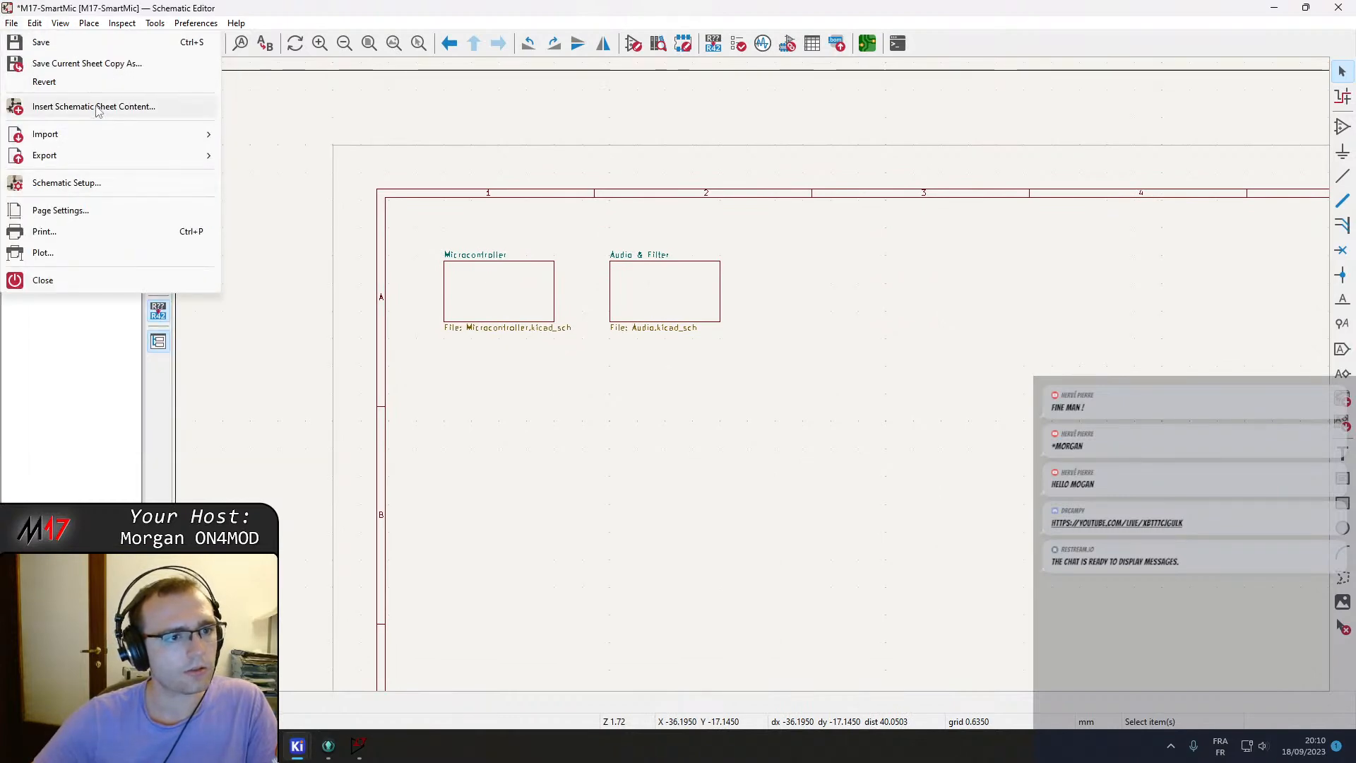
{"action": "left_click", "coordinate": [85, 210]}
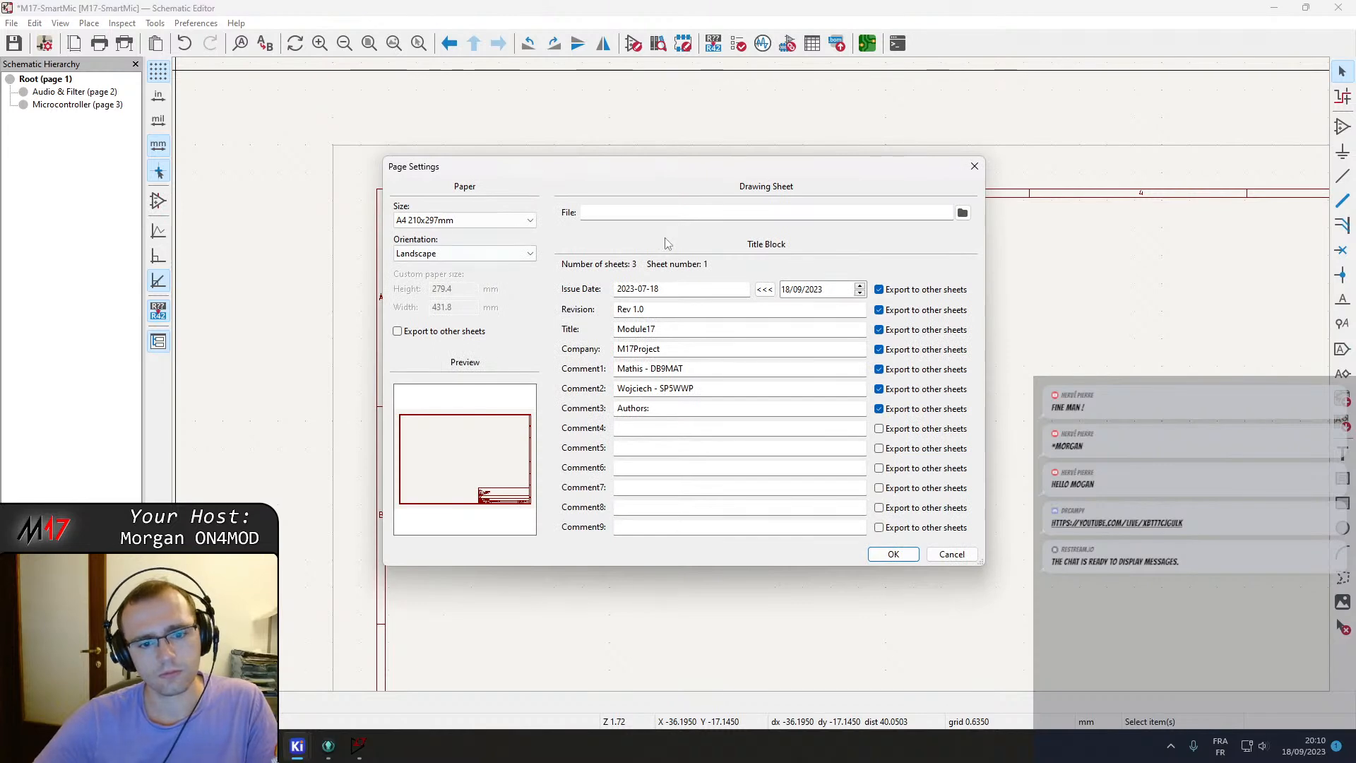
{"action": "key", "text": "Escape"}
{"action": "scroll", "coordinate": [614, 369], "scroll_direction": "down", "scroll_amount": 4}
{"action": "scroll", "coordinate": [800, 427], "scroll_direction": "up", "scroll_amount": 3}
{"action": "key", "text": "Home"}
{"action": "right_click", "coordinate": [698, 226]}
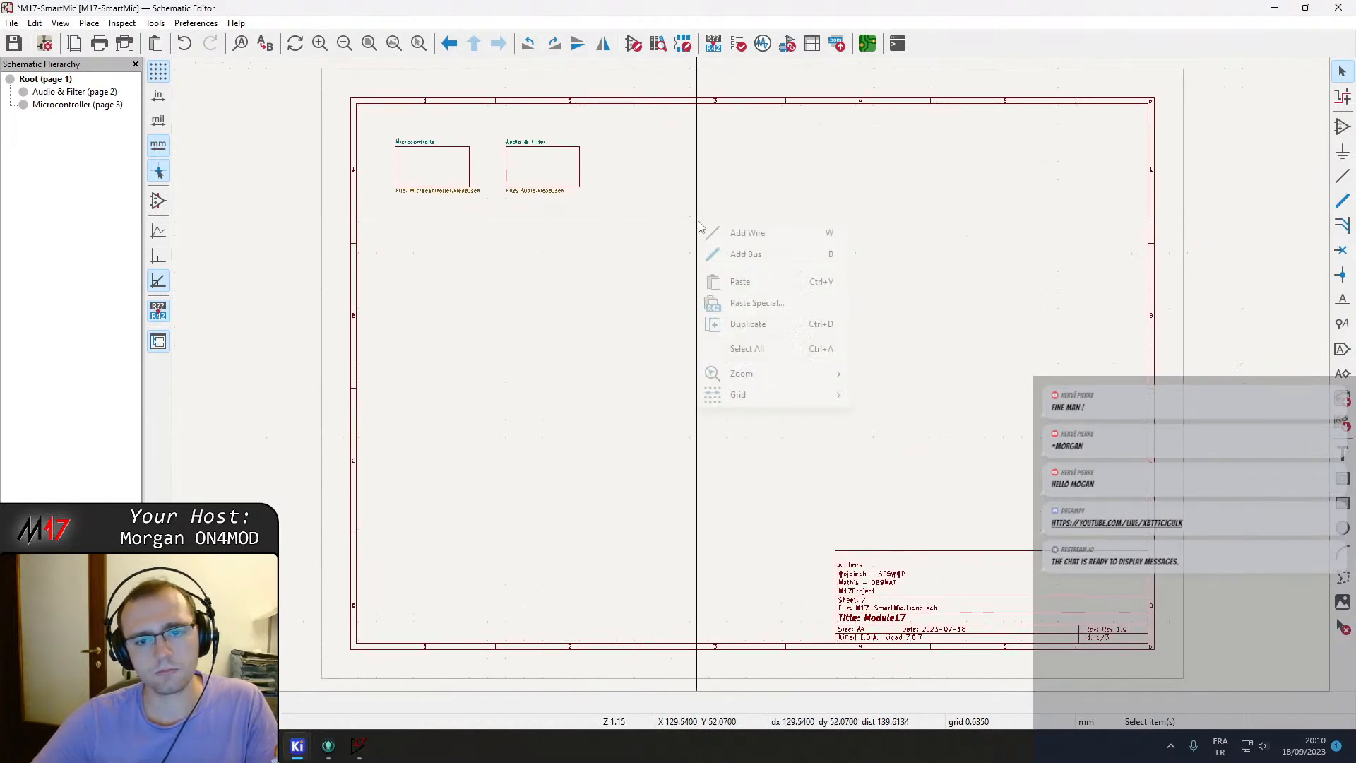
{"action": "left_click", "coordinate": [911, 437]}
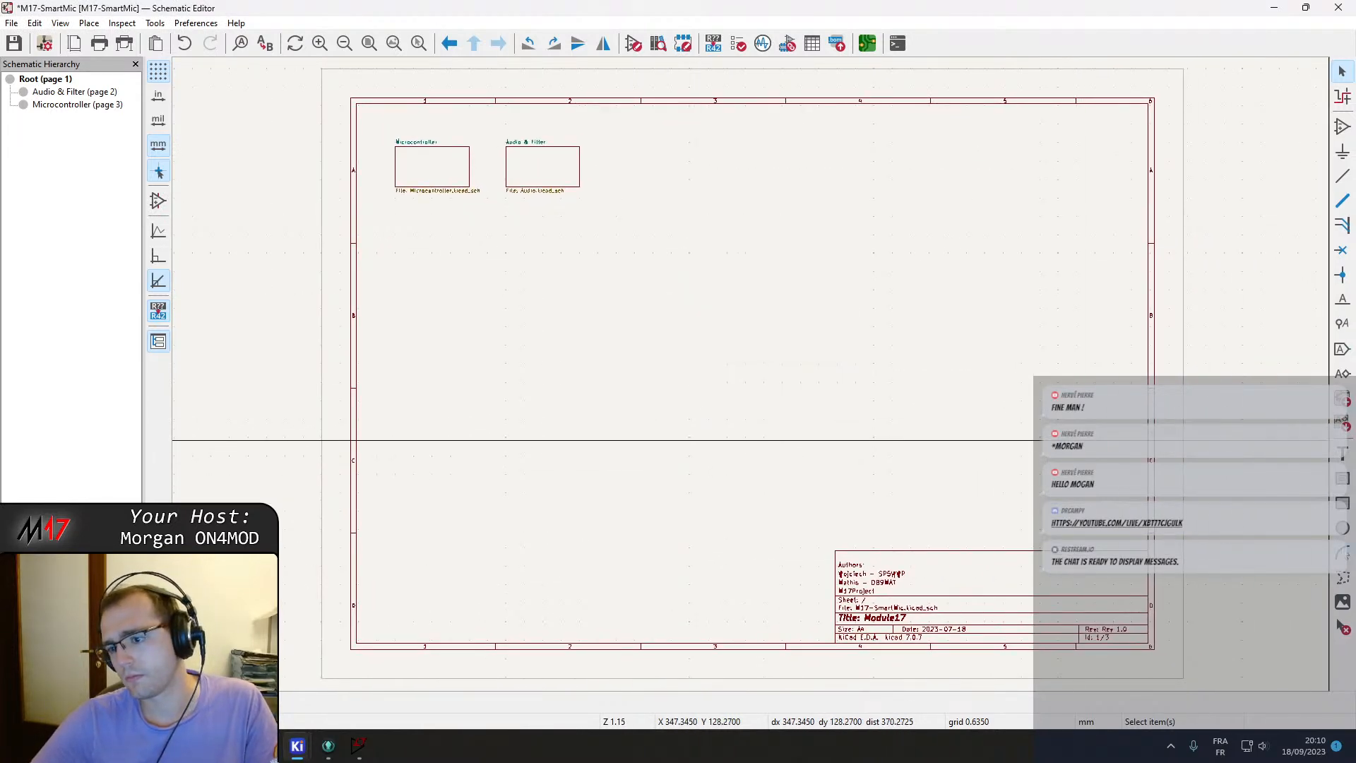
Add a hierarchical sheet named connectors with file connectors.kicad_sch beside the existing sheets on the root page.
{"action": "left_click", "coordinate": [1343, 399]}
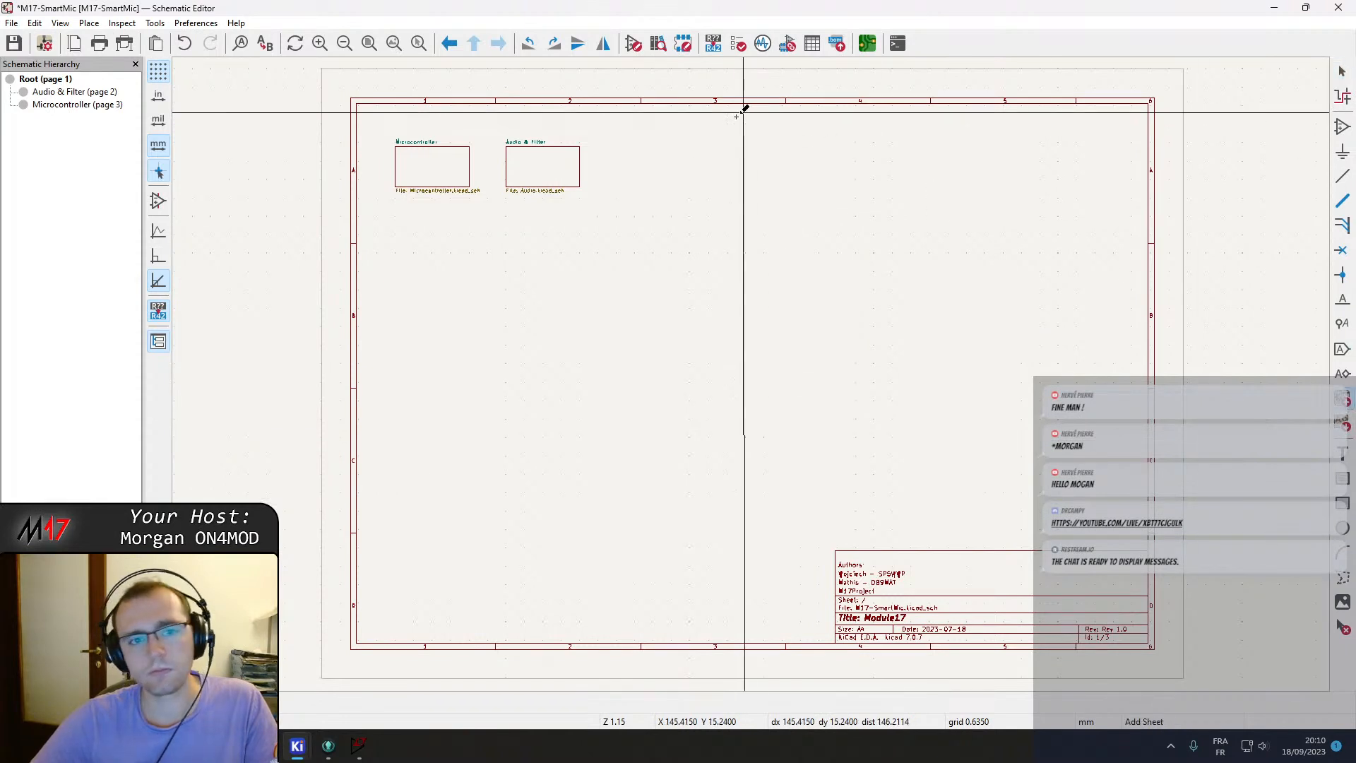
{"action": "left_click", "coordinate": [600, 147]}
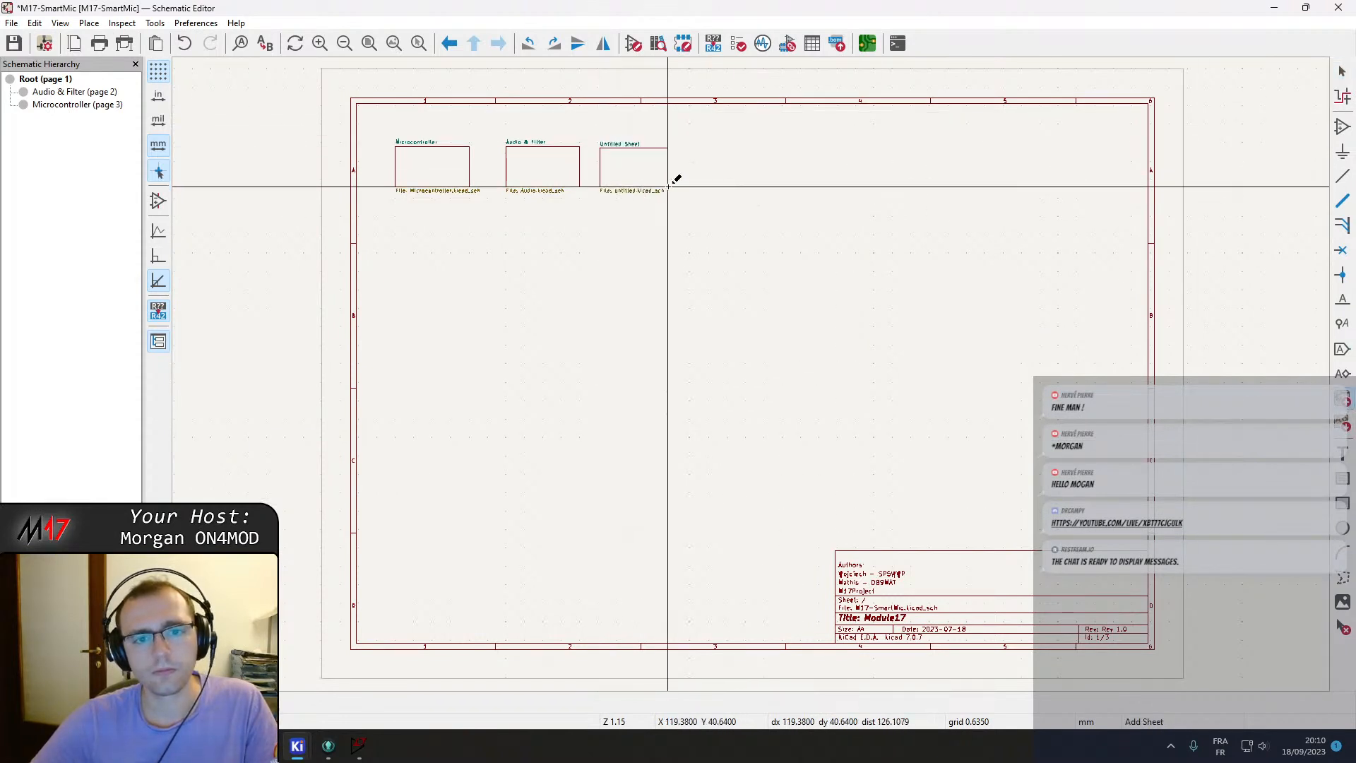
{"action": "left_click", "coordinate": [668, 186]}
{"action": "double_click", "coordinate": [191, 130]}
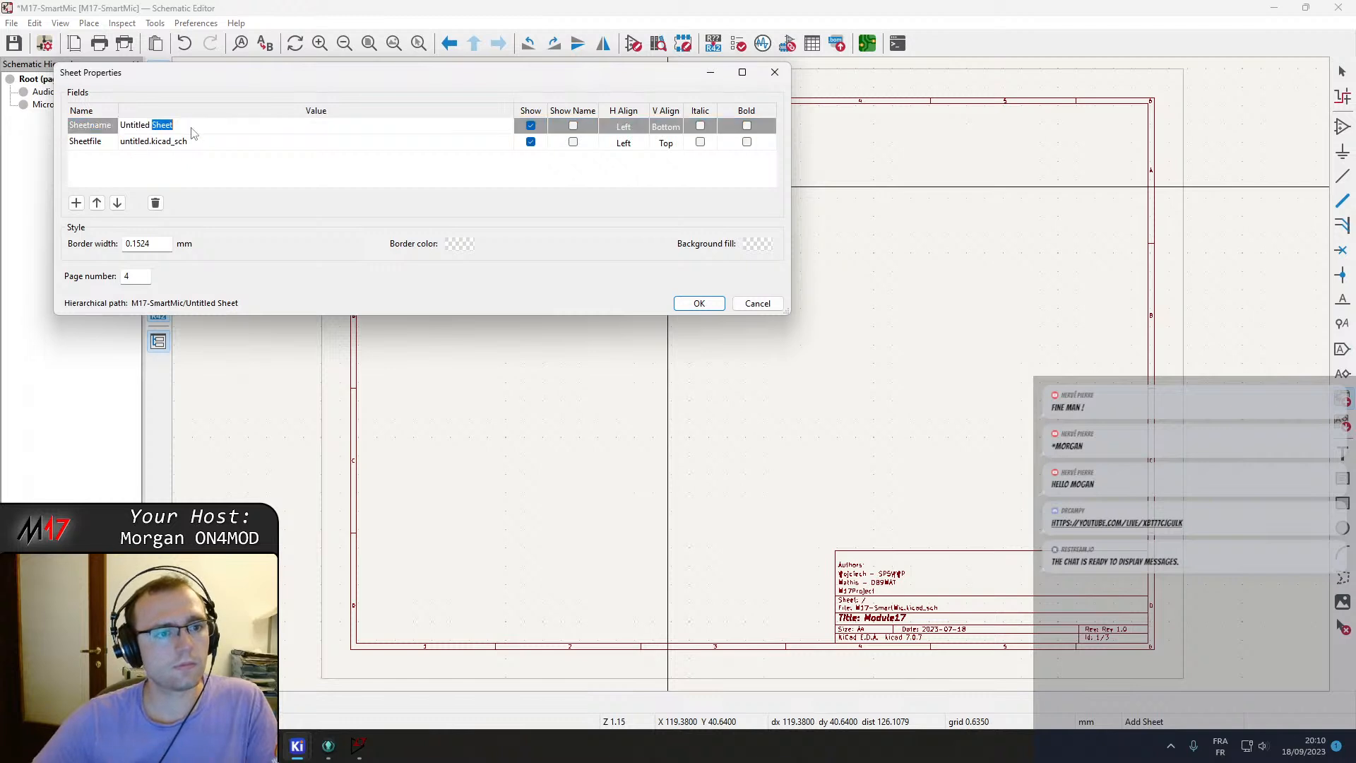
{"action": "key", "text": "ctrl+a"}
{"action": "type", "text": "conen"}
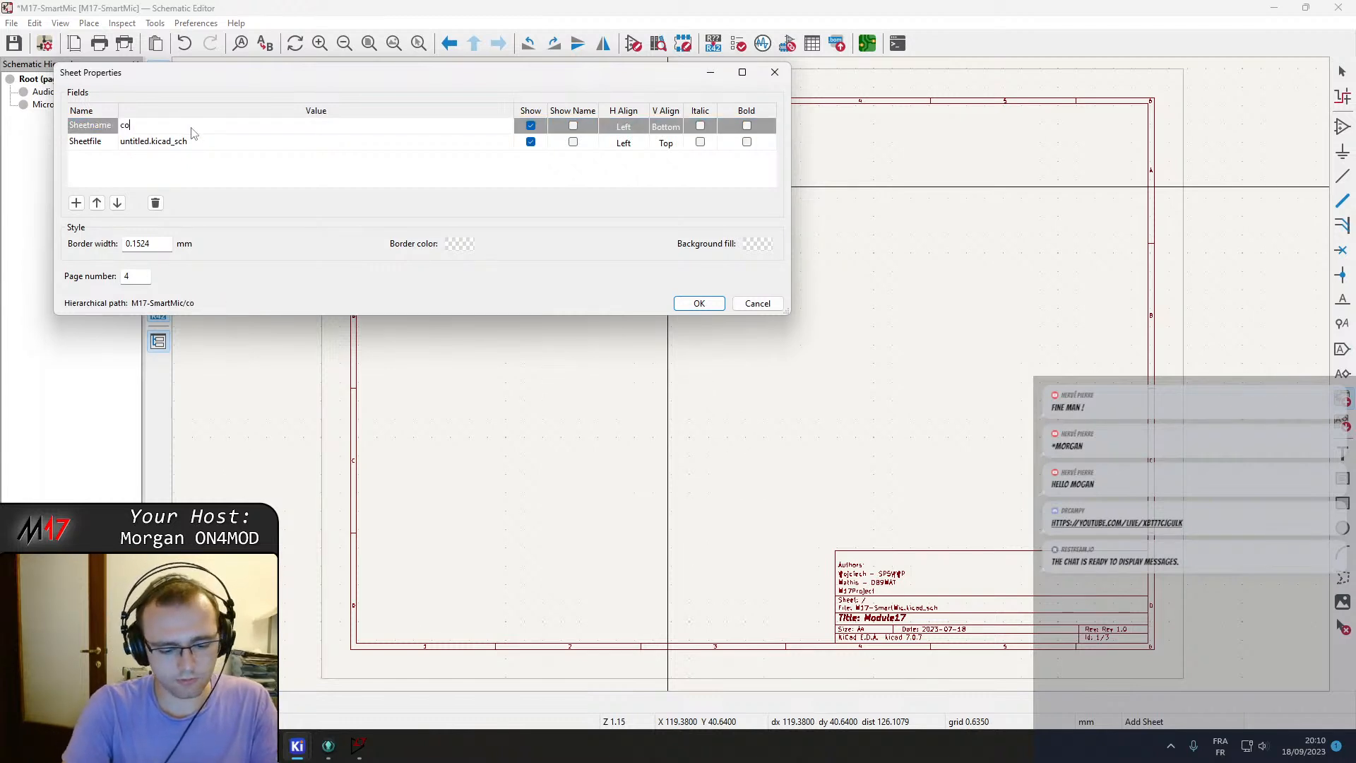
{"action": "left_click", "coordinate": [139, 144]}
{"action": "left_click", "coordinate": [153, 144]}
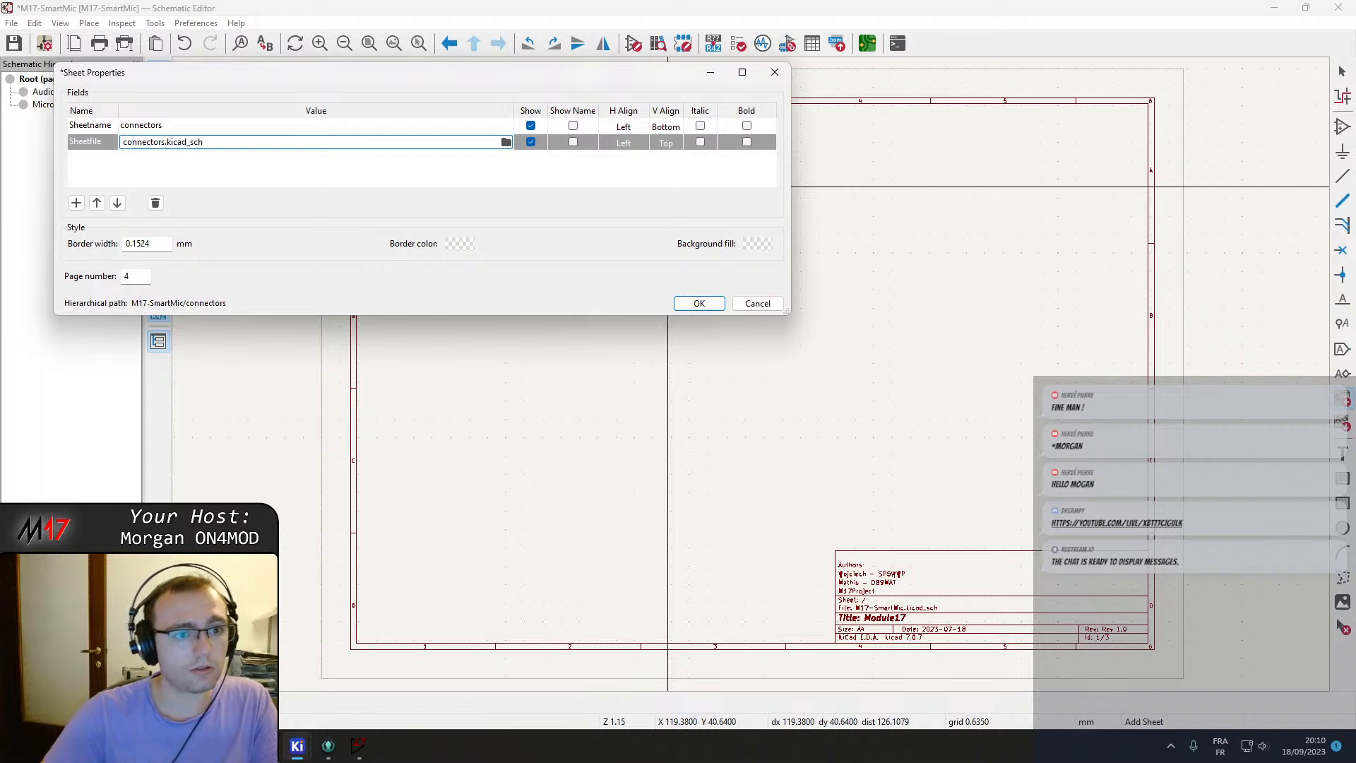
{"action": "left_click", "coordinate": [698, 304]}
Enter the new connectors sheet and leave it to return to the root page.
{"action": "double_click", "coordinate": [636, 173]}
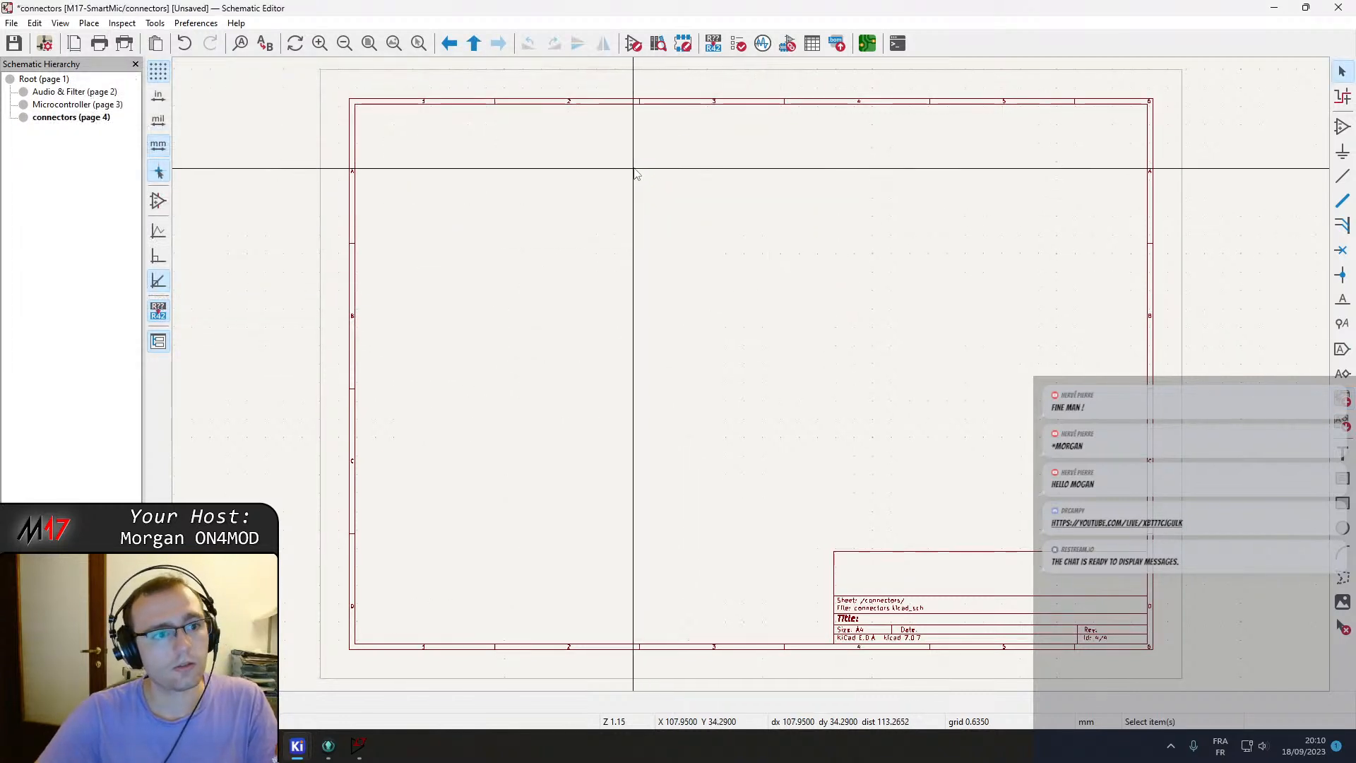
{"action": "right_click", "coordinate": [506, 171]}
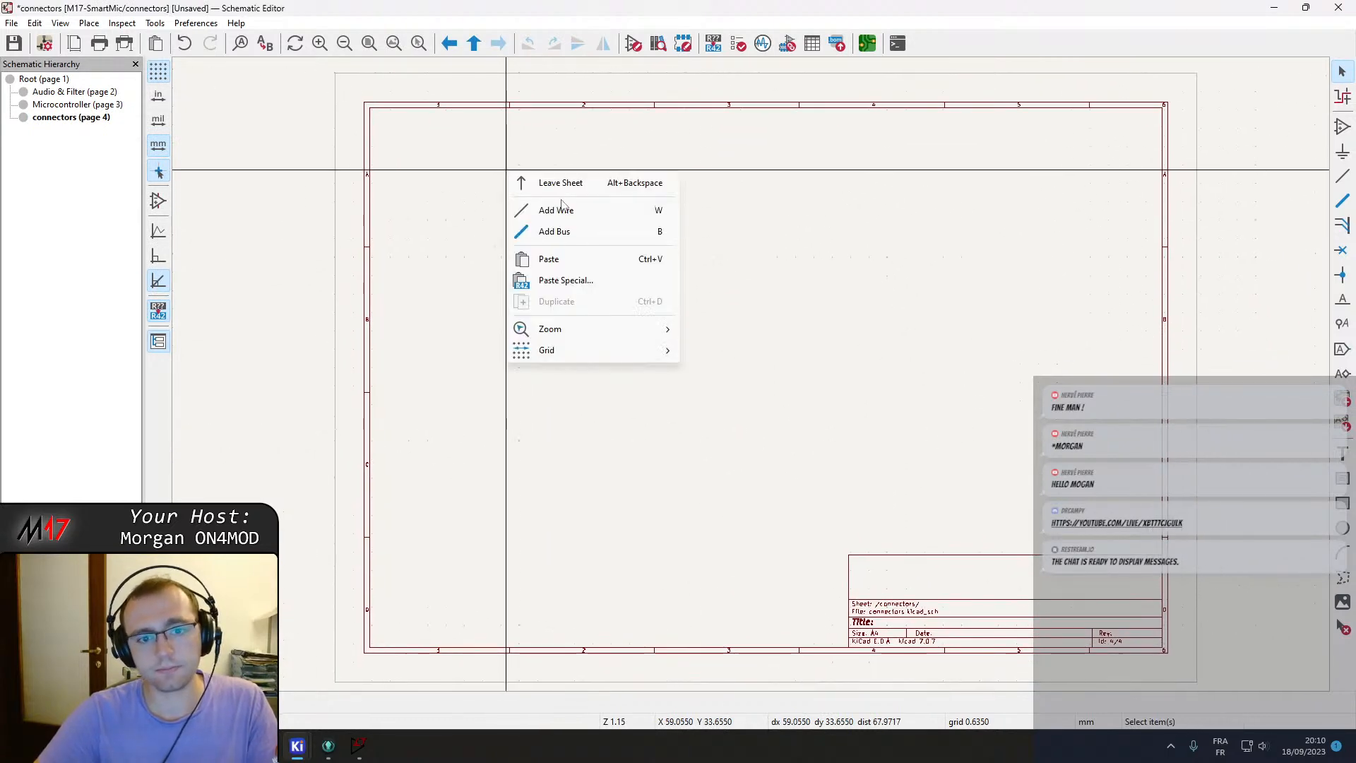
{"action": "left_click", "coordinate": [560, 183]}
Open the Audio & Filter sheet and delete the selected radio DB9 and RJ45 connector block.
{"action": "double_click", "coordinate": [530, 158]}
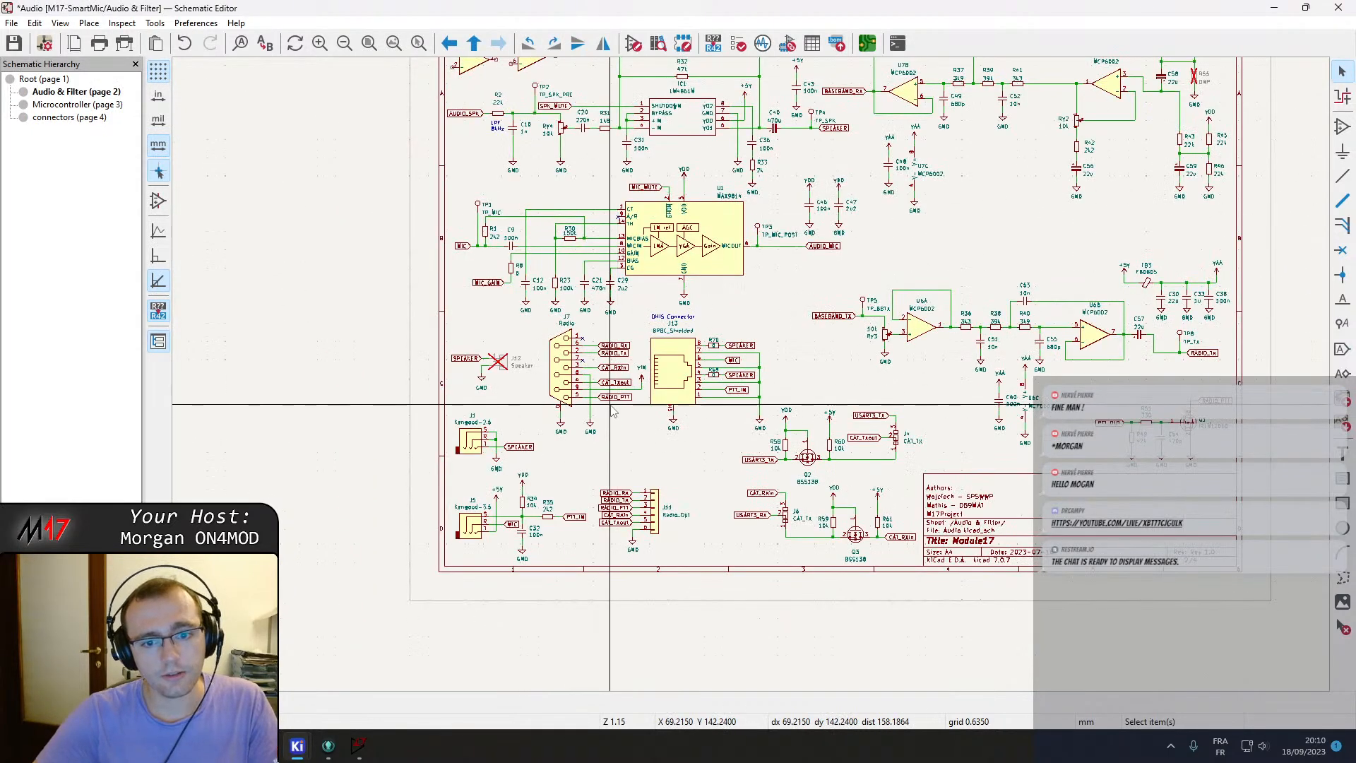
{"action": "scroll", "coordinate": [612, 411], "scroll_direction": "down", "scroll_amount": 3}
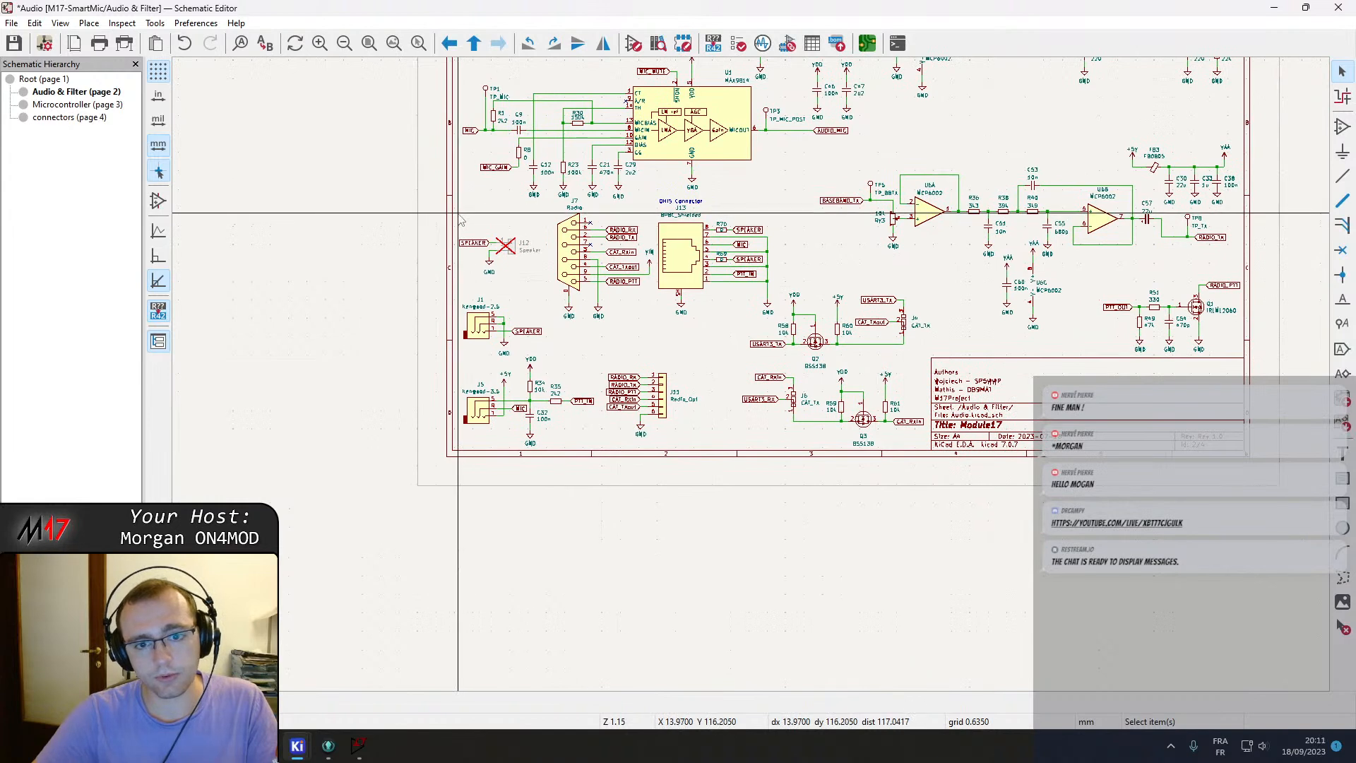
{"action": "left_click_drag", "start_coordinate": [549, 211], "coordinate": [572, 224]}
{"action": "left_click_drag", "start_coordinate": [792, 319], "coordinate": [793, 325]}
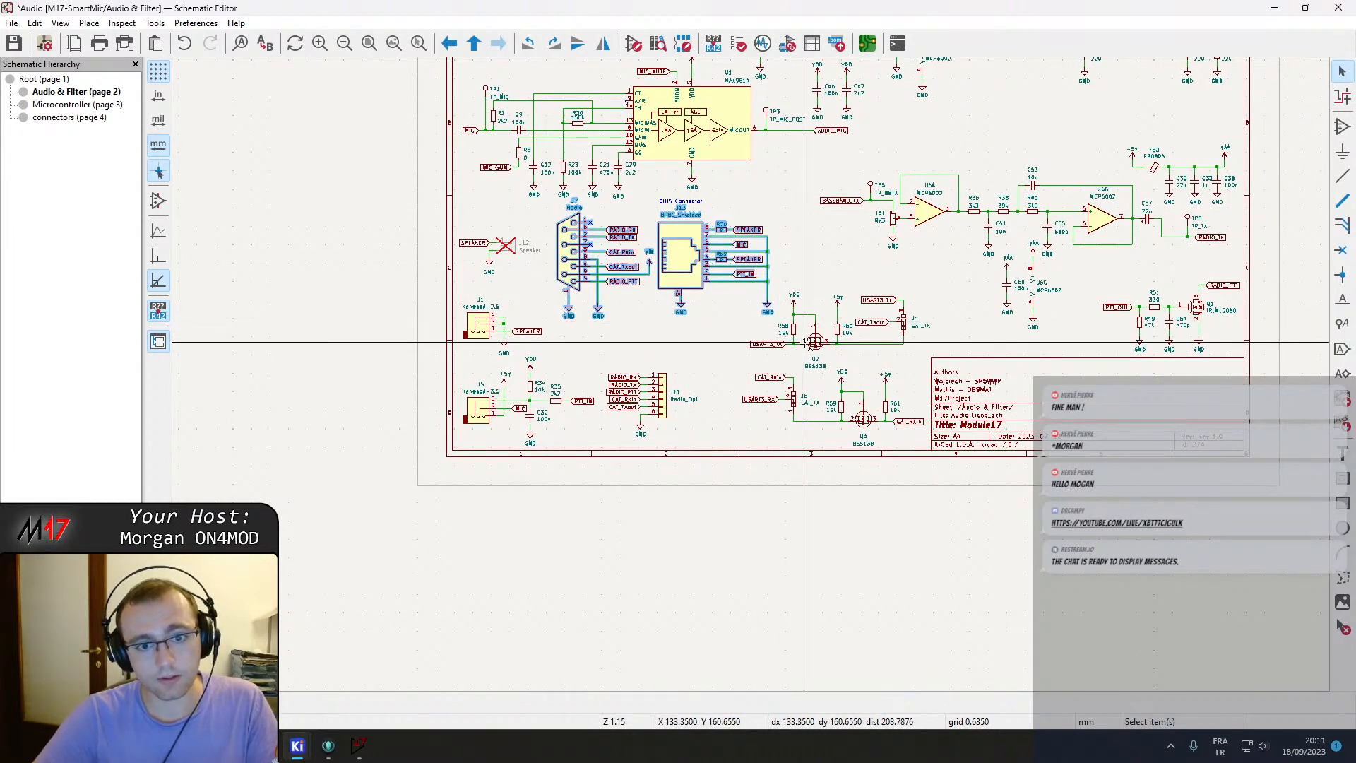
{"action": "key", "text": "Delete"}
Move the Kenwood audio jacks and radio control header from the Audio & Filter sheet onto the connectors sheet.
{"action": "left_click", "coordinate": [60, 115]}
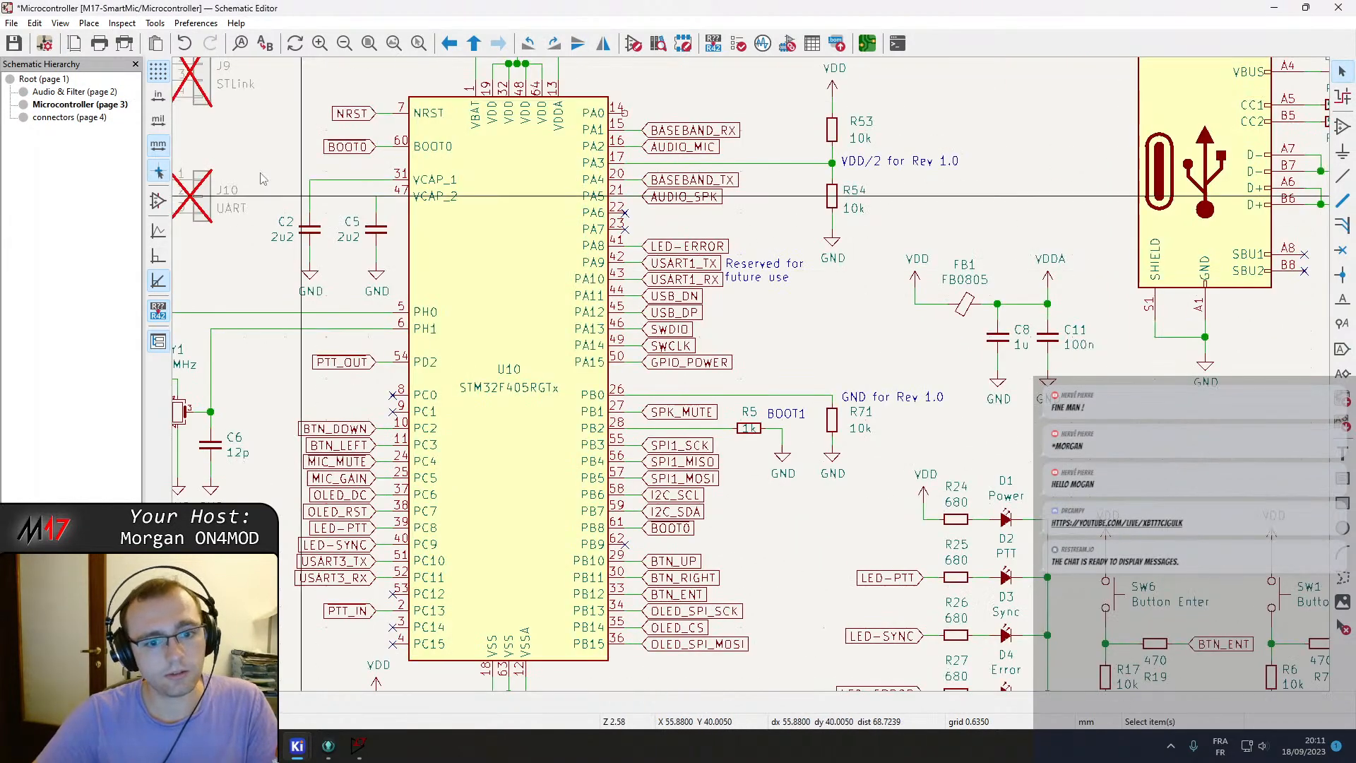
{"action": "left_click", "coordinate": [70, 92]}
{"action": "scroll", "coordinate": [467, 403], "scroll_direction": "up", "scroll_amount": 2}
{"action": "left_click_drag", "start_coordinate": [736, 211], "coordinate": [1153, 486]}
{"action": "key", "text": "ctrl+x"}
{"action": "right_click", "coordinate": [1030, 489]}
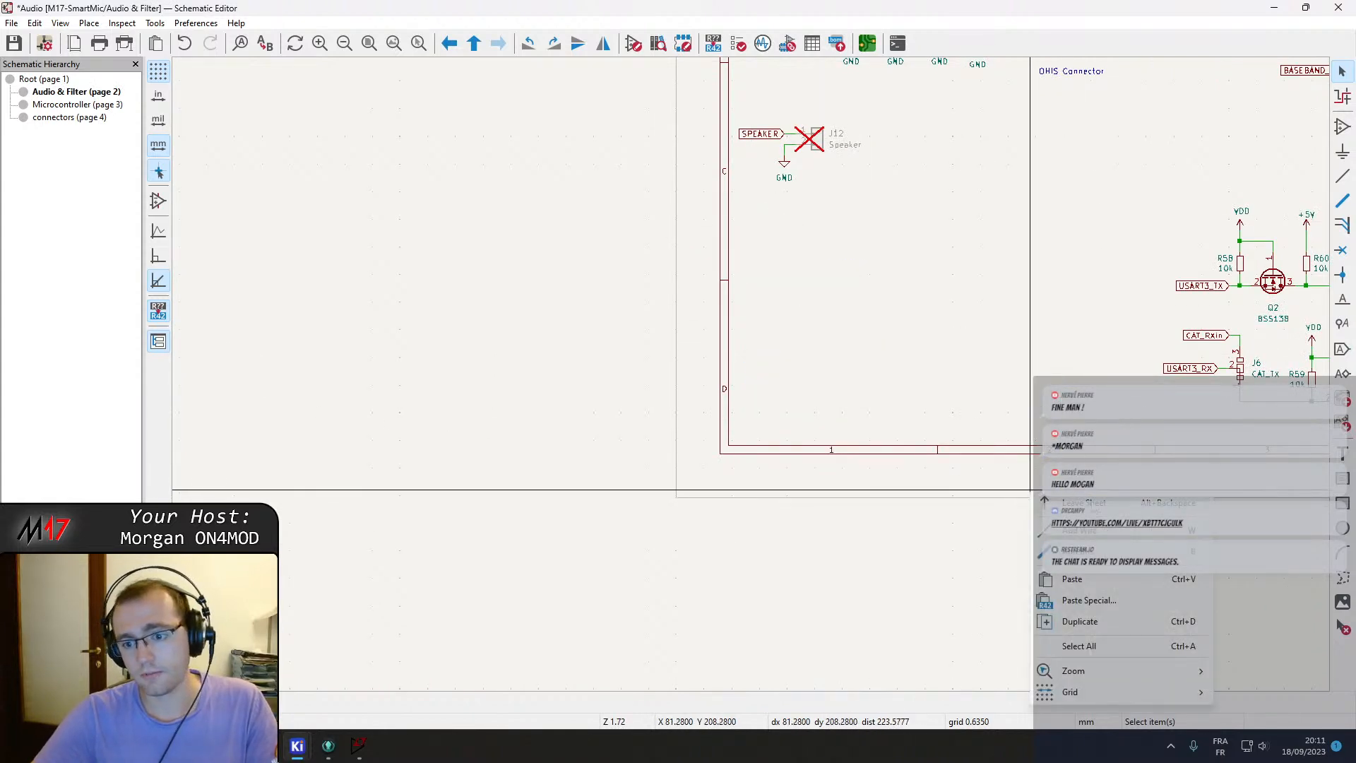
{"action": "left_click", "coordinate": [1080, 502]}
{"action": "double_click", "coordinate": [614, 160]}
{"action": "key", "text": "ctrl+v"}
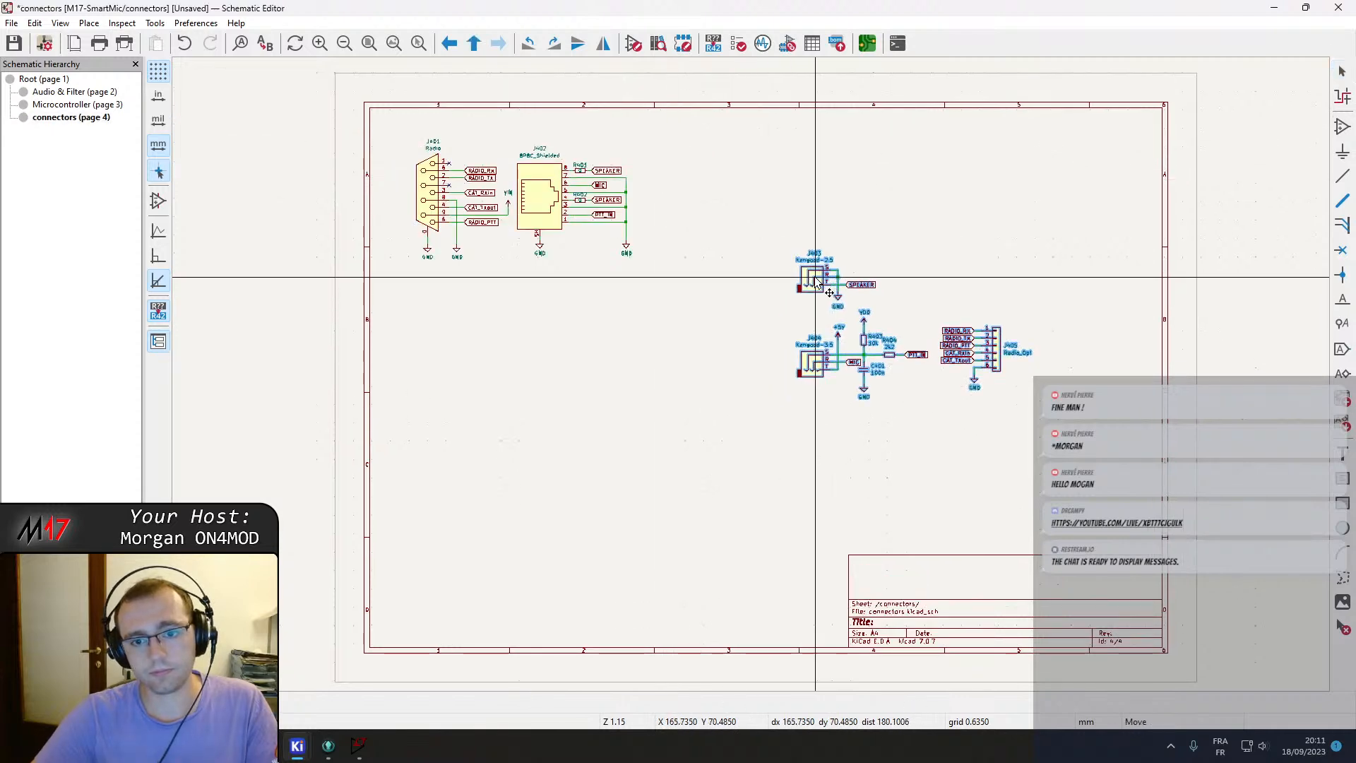
{"action": "left_click", "coordinate": [469, 317]}
Move the USB-C connector with its USBLC6-2 protection circuit from the Microcontroller sheet onto the connectors sheet.
{"action": "right_click", "coordinate": [611, 584]}
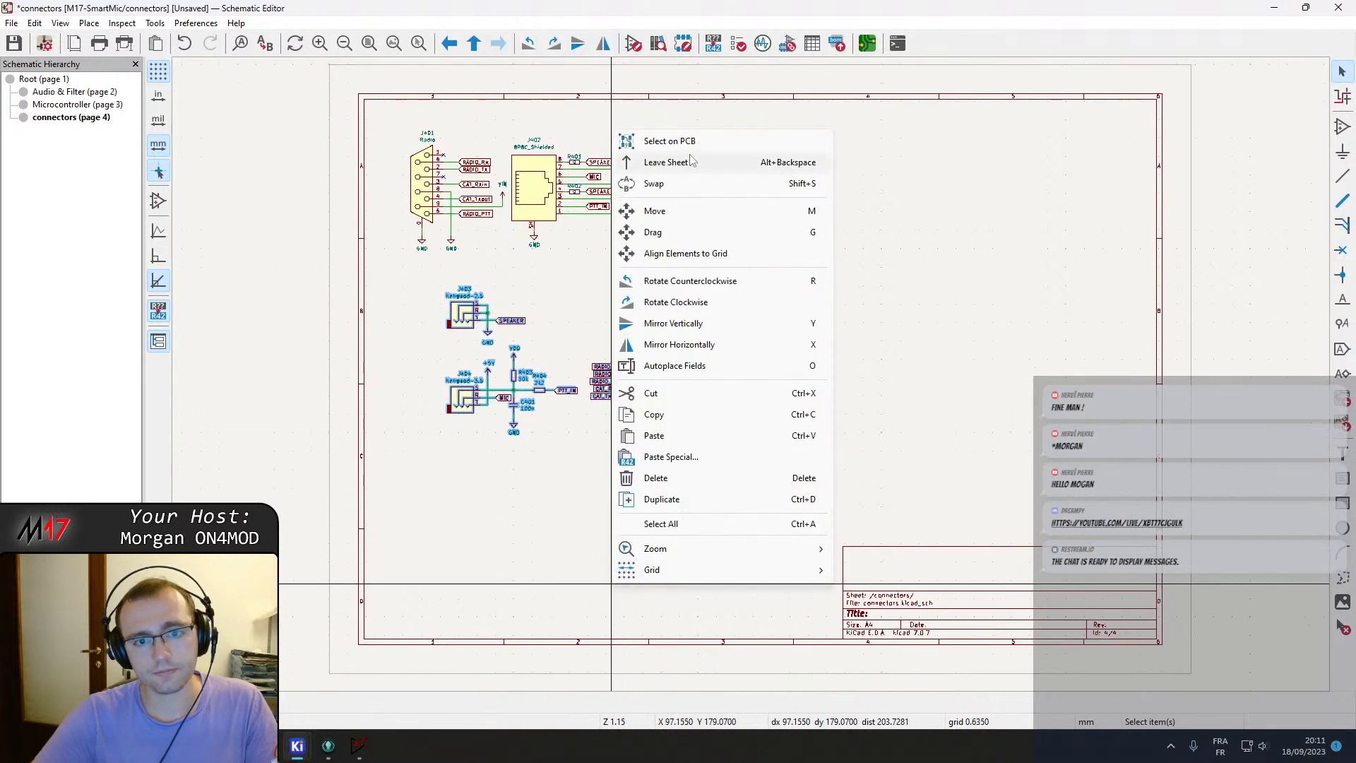
{"action": "left_click", "coordinate": [685, 165]}
{"action": "double_click", "coordinate": [415, 157]}
{"action": "scroll", "coordinate": [680, 326], "scroll_direction": "down", "scroll_amount": 2}
{"action": "middle_click_drag", "start_coordinate": [680, 327], "coordinate": [596, 344]}
{"action": "middle_click_drag", "start_coordinate": [1024, 309], "coordinate": [699, 310]}
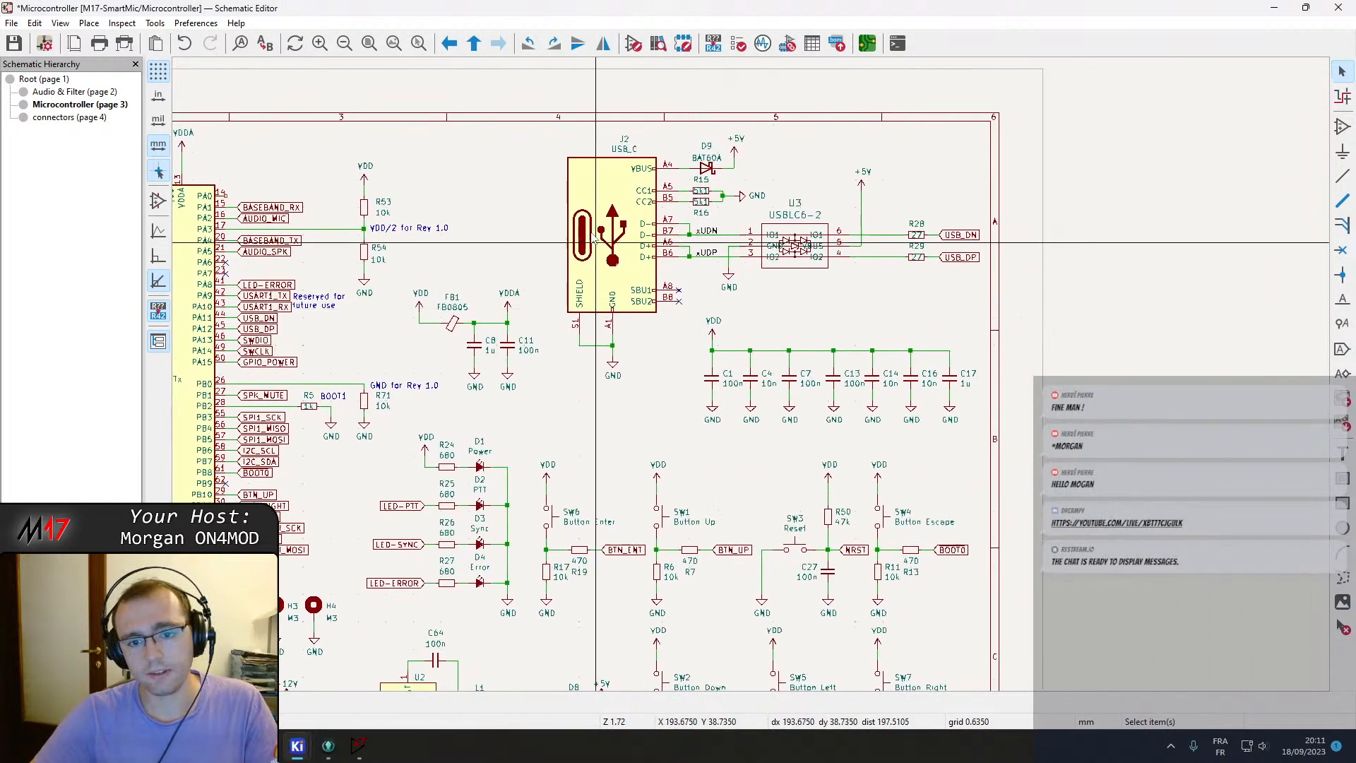
{"action": "left_click_drag", "start_coordinate": [560, 129], "coordinate": [900, 416]}
{"action": "left_click_drag", "start_coordinate": [1017, 454], "coordinate": [990, 448], "text": "shift"}
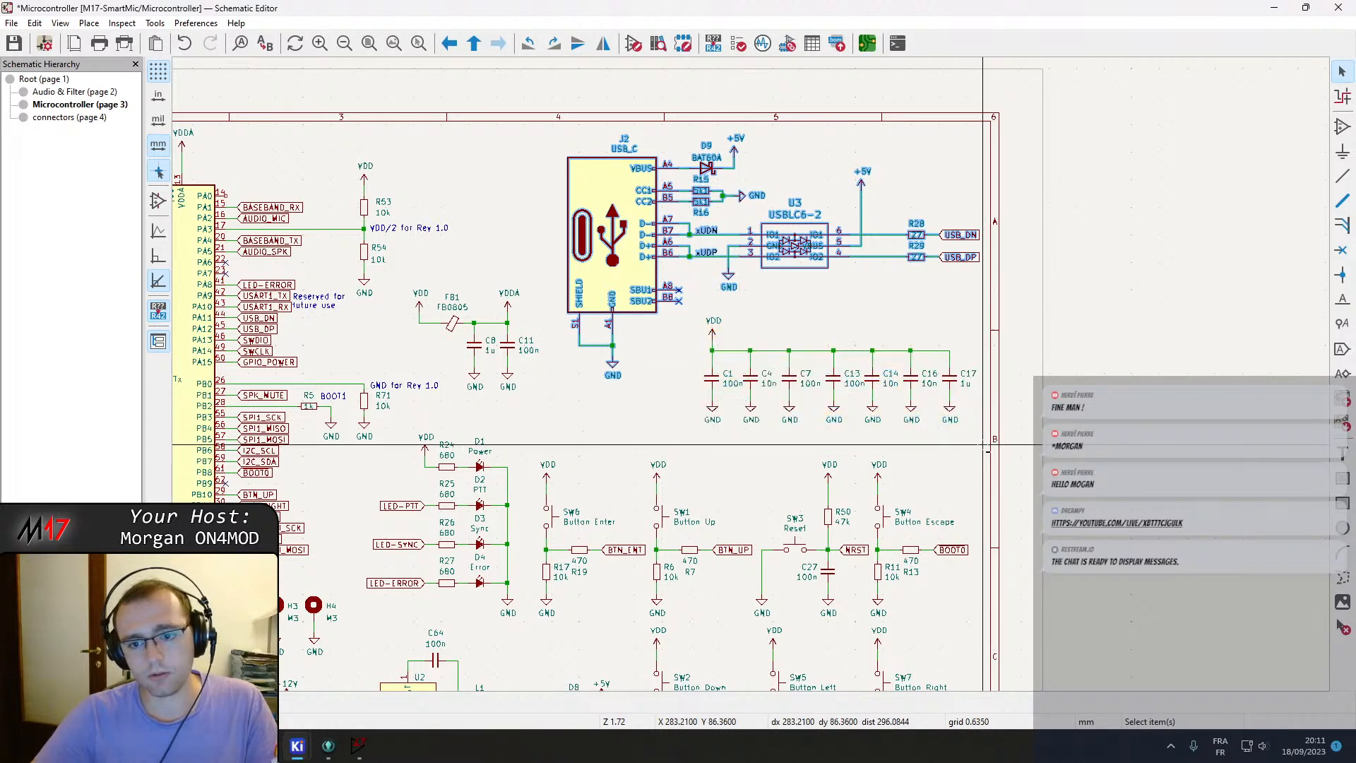
{"action": "key", "text": "Delete"}
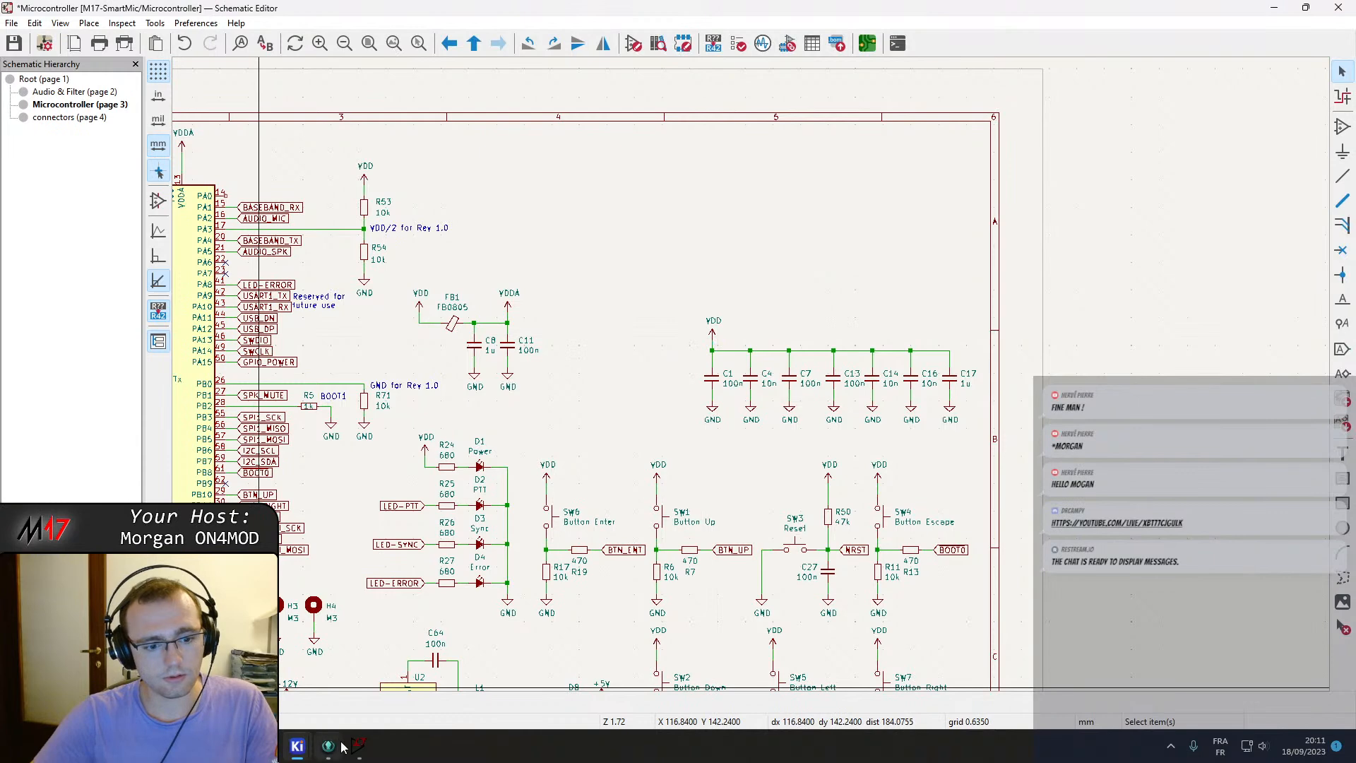
{"action": "left_click", "coordinate": [62, 118]}
{"action": "key", "text": "ctrl+v"}
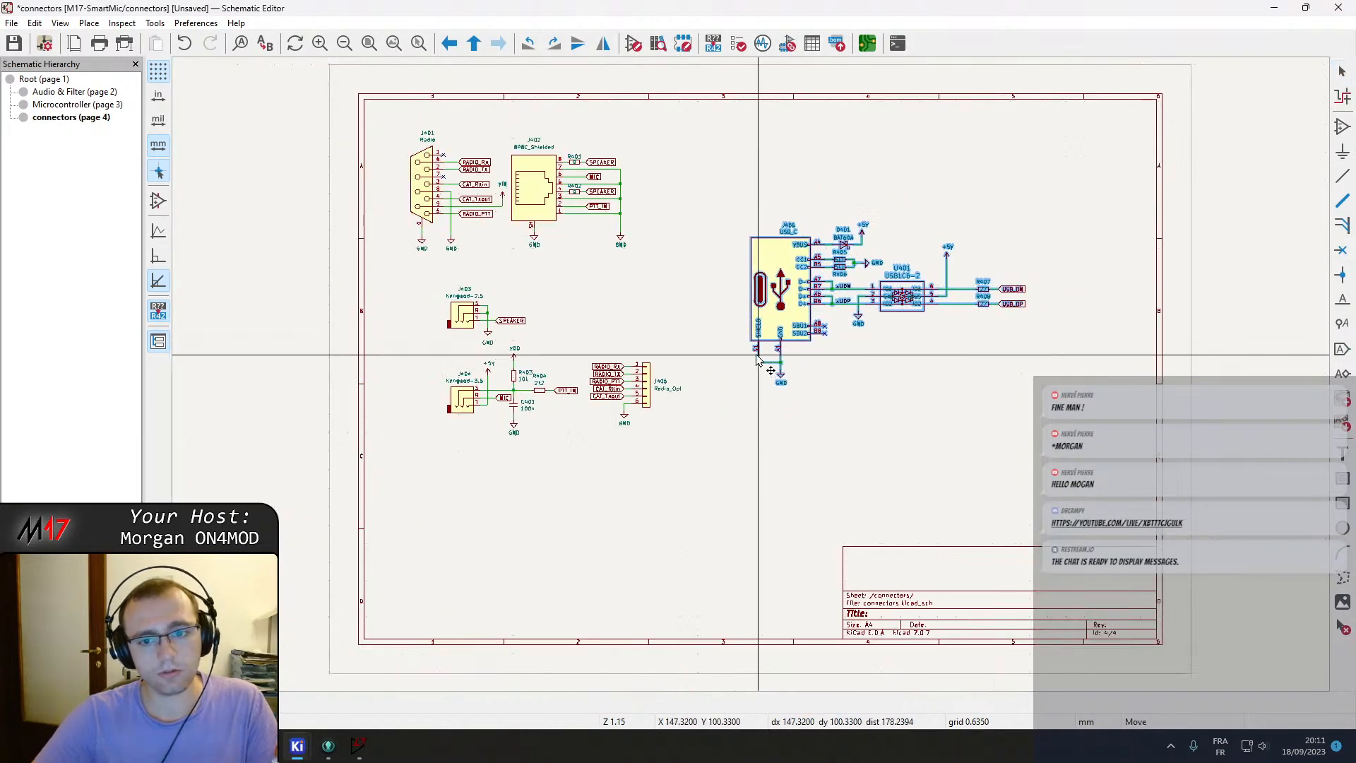
{"action": "left_click", "coordinate": [793, 279]}
Move the speaker connector from the Audio & Filter sheet onto the connectors sheet and return to the root page.
{"action": "right_click", "coordinate": [727, 423]}
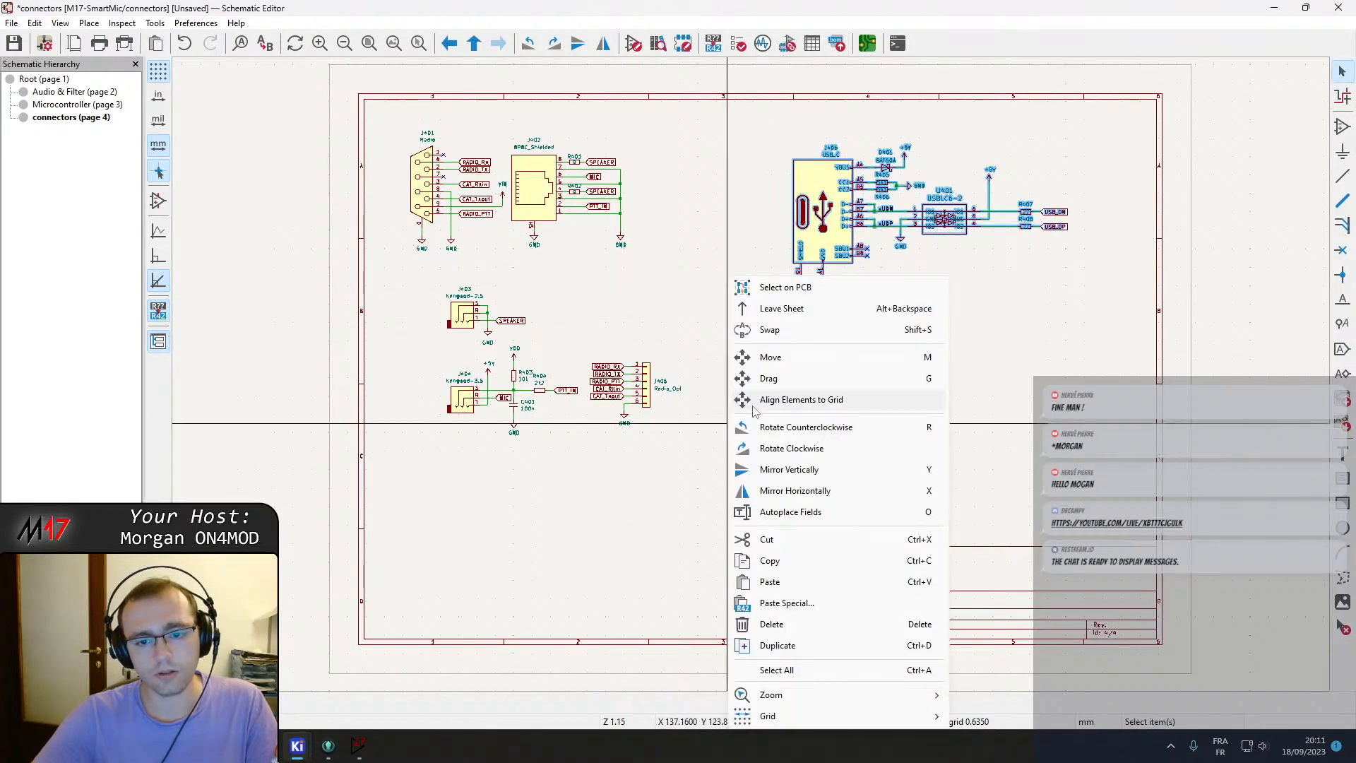
{"action": "left_click", "coordinate": [782, 309]}
{"action": "double_click", "coordinate": [562, 182]}
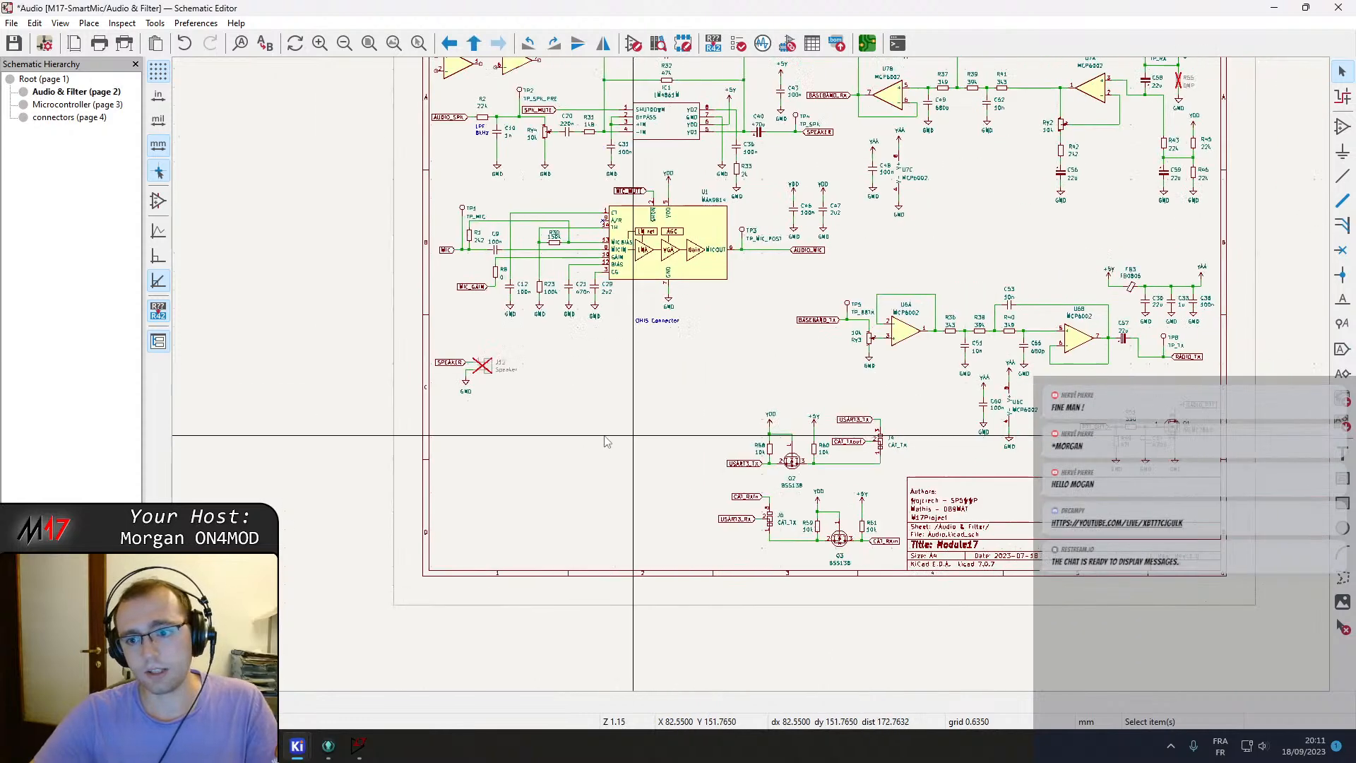
{"action": "middle_click_drag", "start_coordinate": [624, 435], "coordinate": [531, 439]}
{"action": "scroll", "coordinate": [851, 477], "scroll_direction": "up", "scroll_amount": 2}
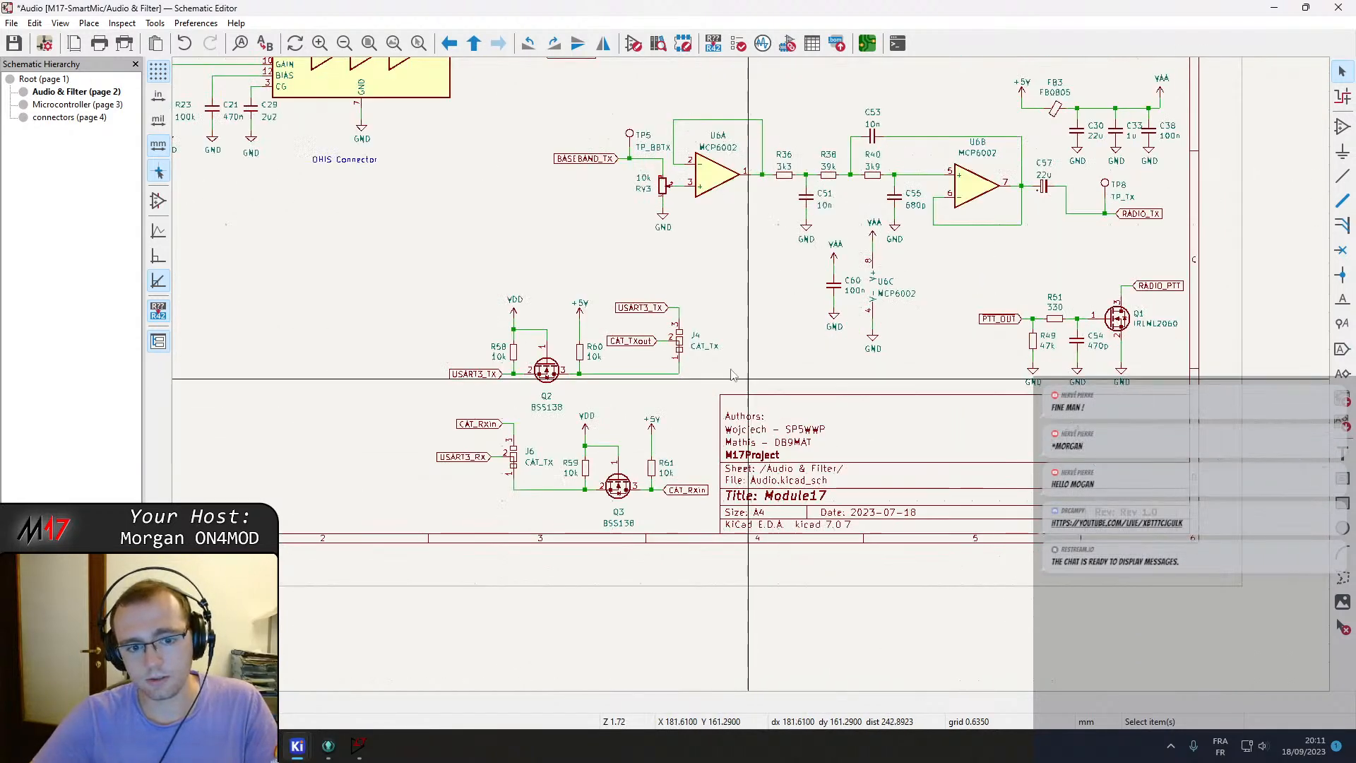
{"action": "middle_click_drag", "start_coordinate": [694, 336], "coordinate": [597, 680]}
{"action": "middle_click_drag", "start_coordinate": [635, 335], "coordinate": [905, 495]}
{"action": "middle_click_drag", "start_coordinate": [542, 580], "coordinate": [876, 355]}
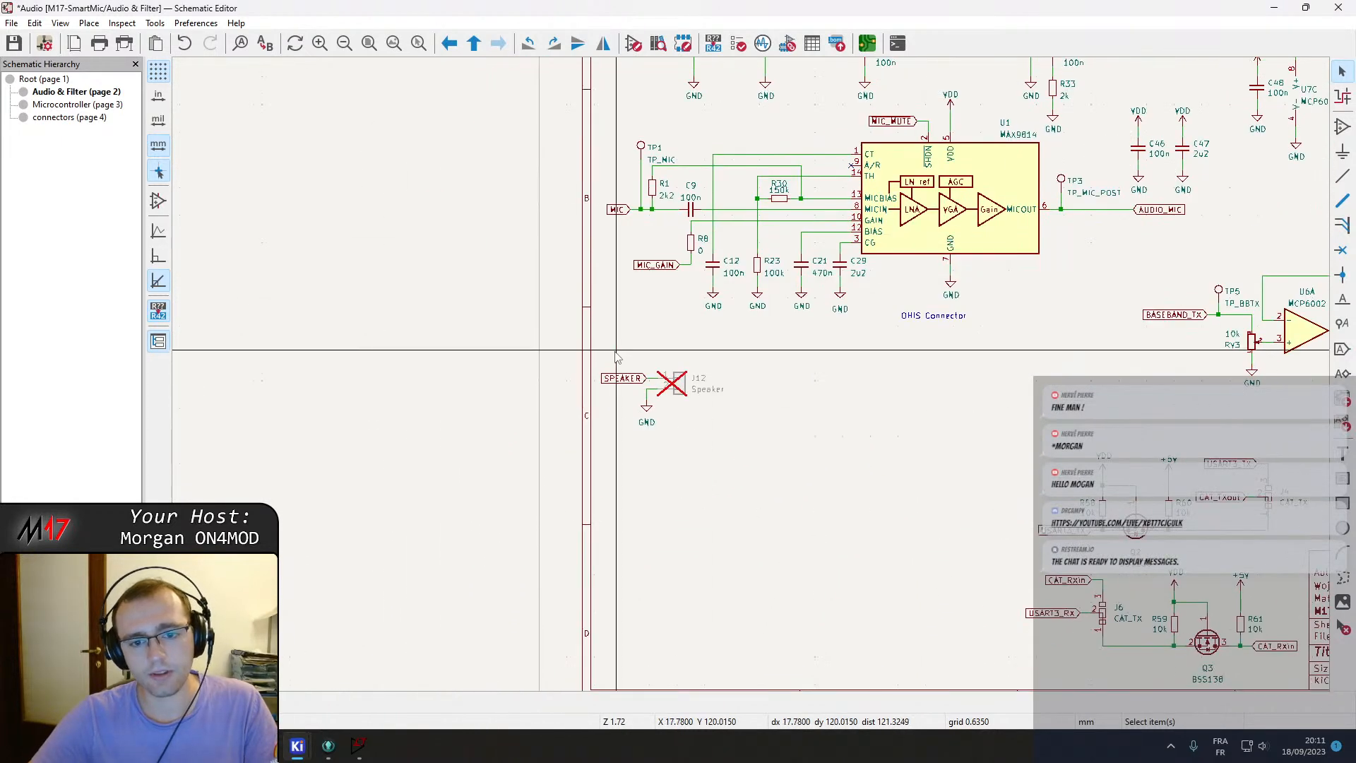
{"action": "right_click", "coordinate": [671, 545]}
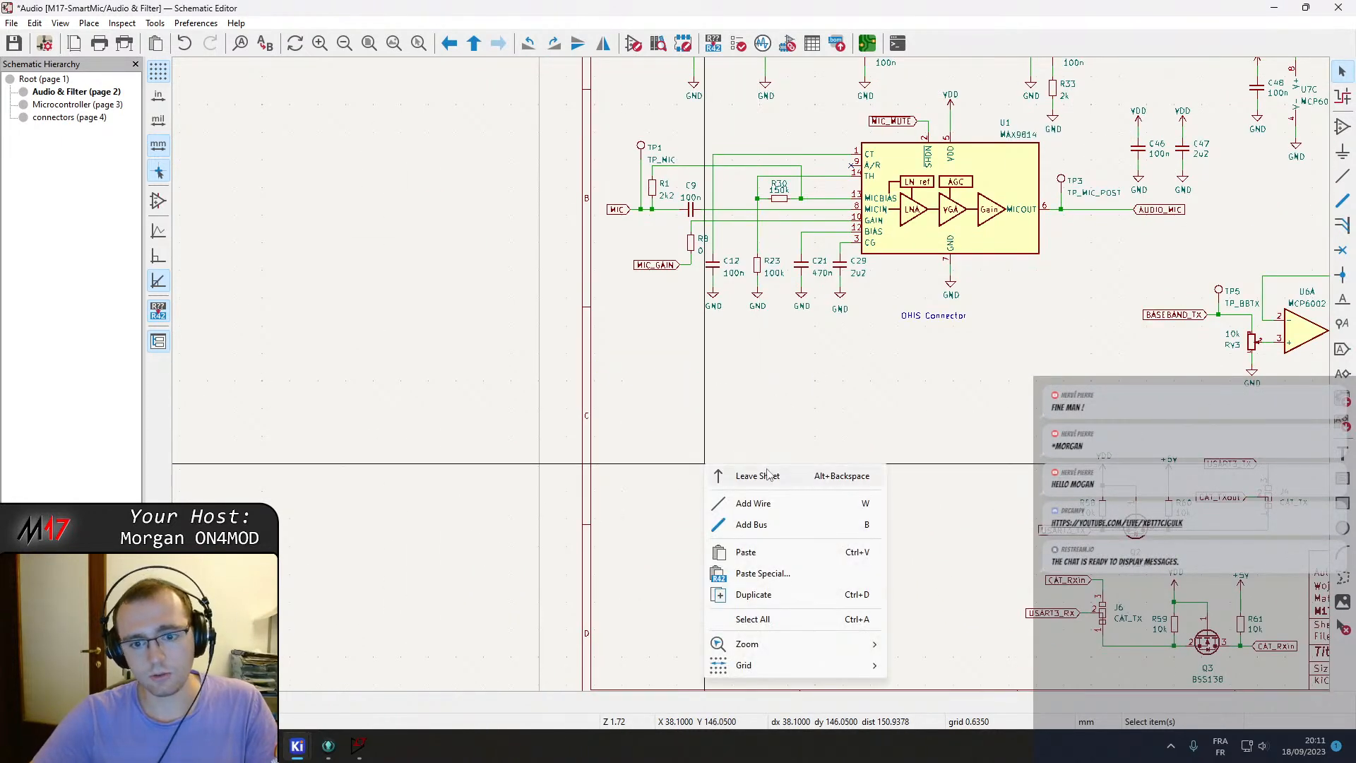
{"action": "left_click", "coordinate": [706, 560]}
{"action": "double_click", "coordinate": [638, 163]}
{"action": "key", "text": "ctrl+v"}
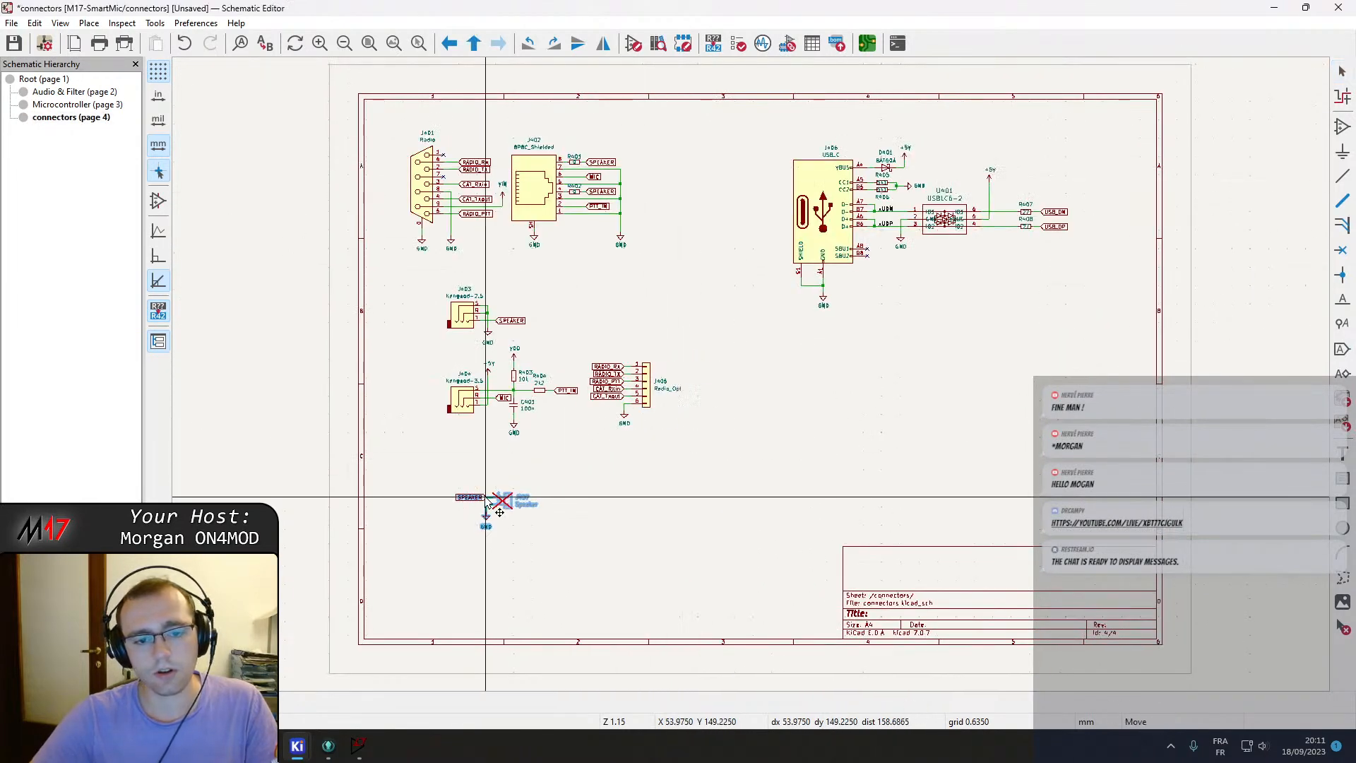
{"action": "right_click", "coordinate": [604, 505]}
{"action": "left_click", "coordinate": [666, 87]}
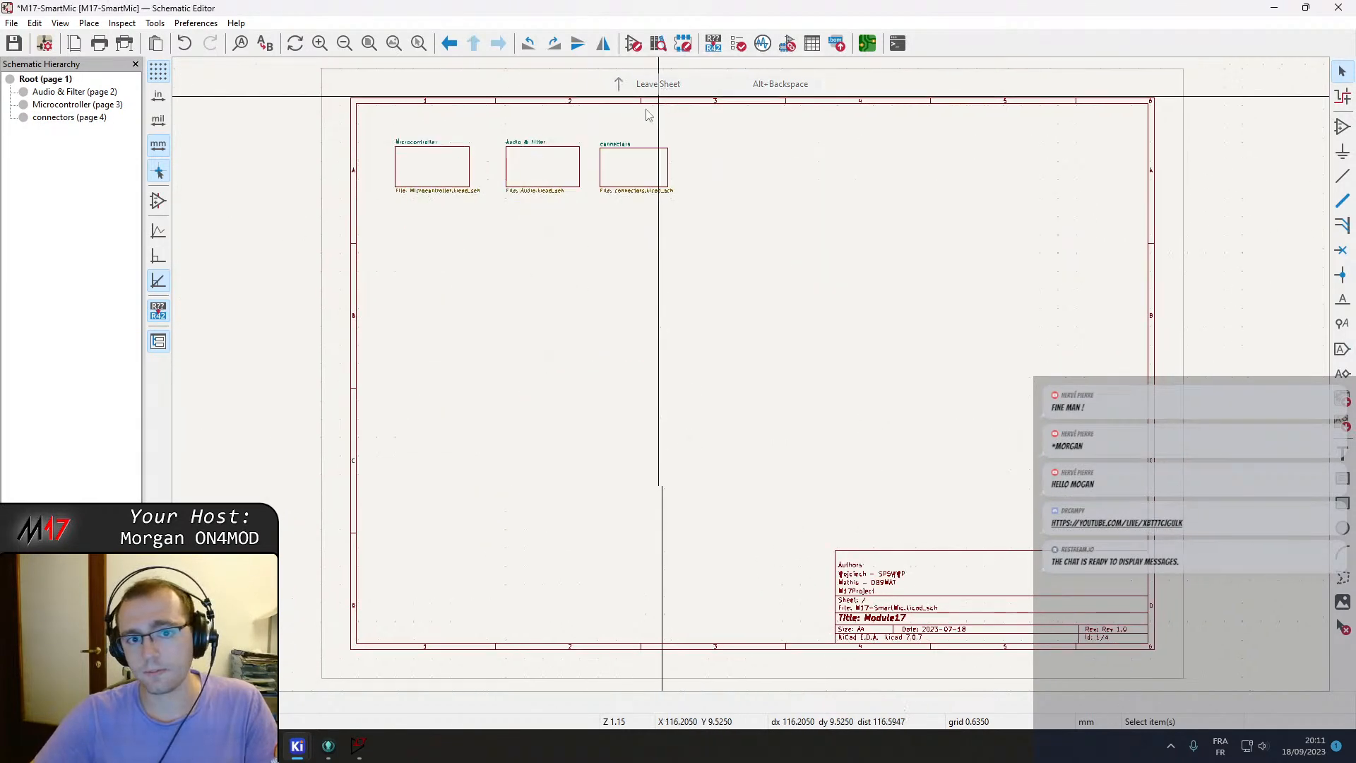
Move the STLink and UART headers with their resistors from the Microcontroller sheet onto the connectors sheet.
{"action": "double_click", "coordinate": [444, 165]}
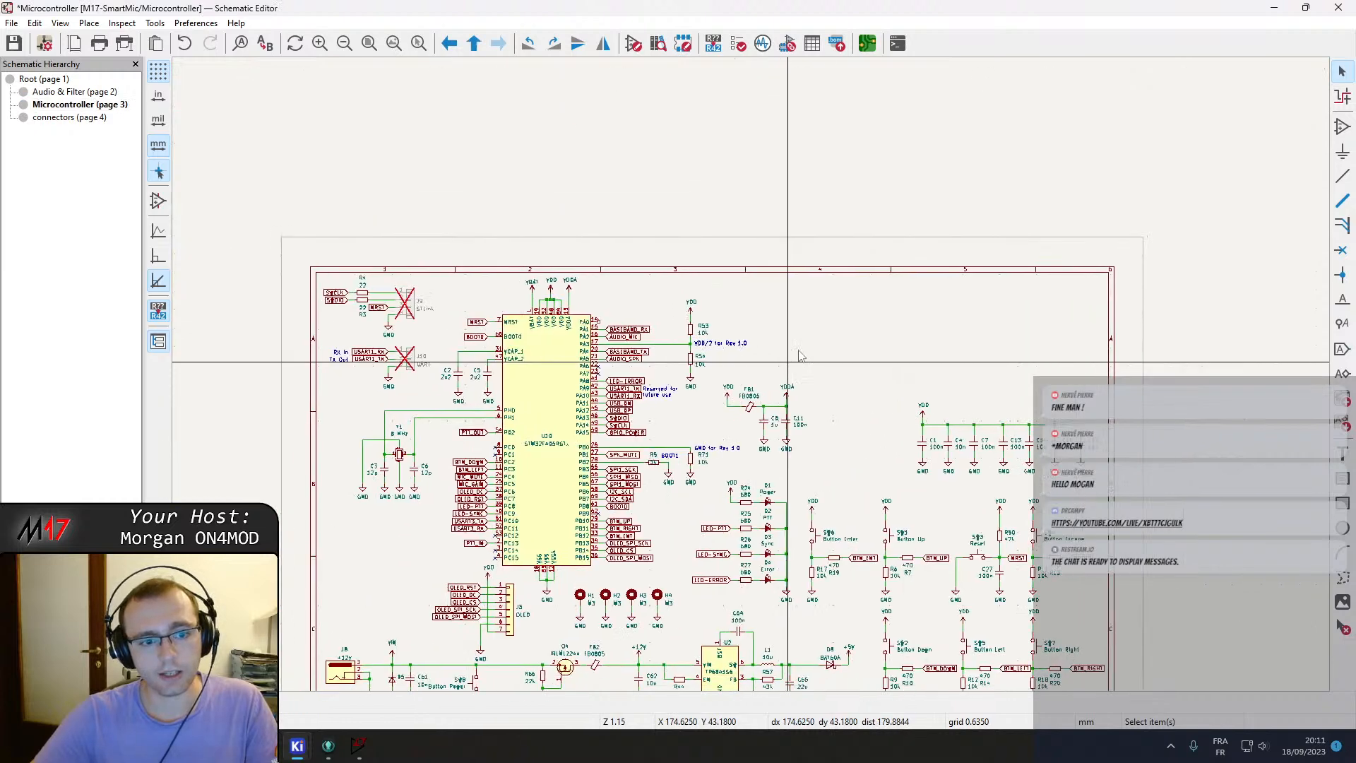
{"action": "scroll", "coordinate": [535, 289], "scroll_direction": "up", "scroll_amount": 2}
{"action": "left_click_drag", "start_coordinate": [507, 248], "coordinate": [690, 429]}
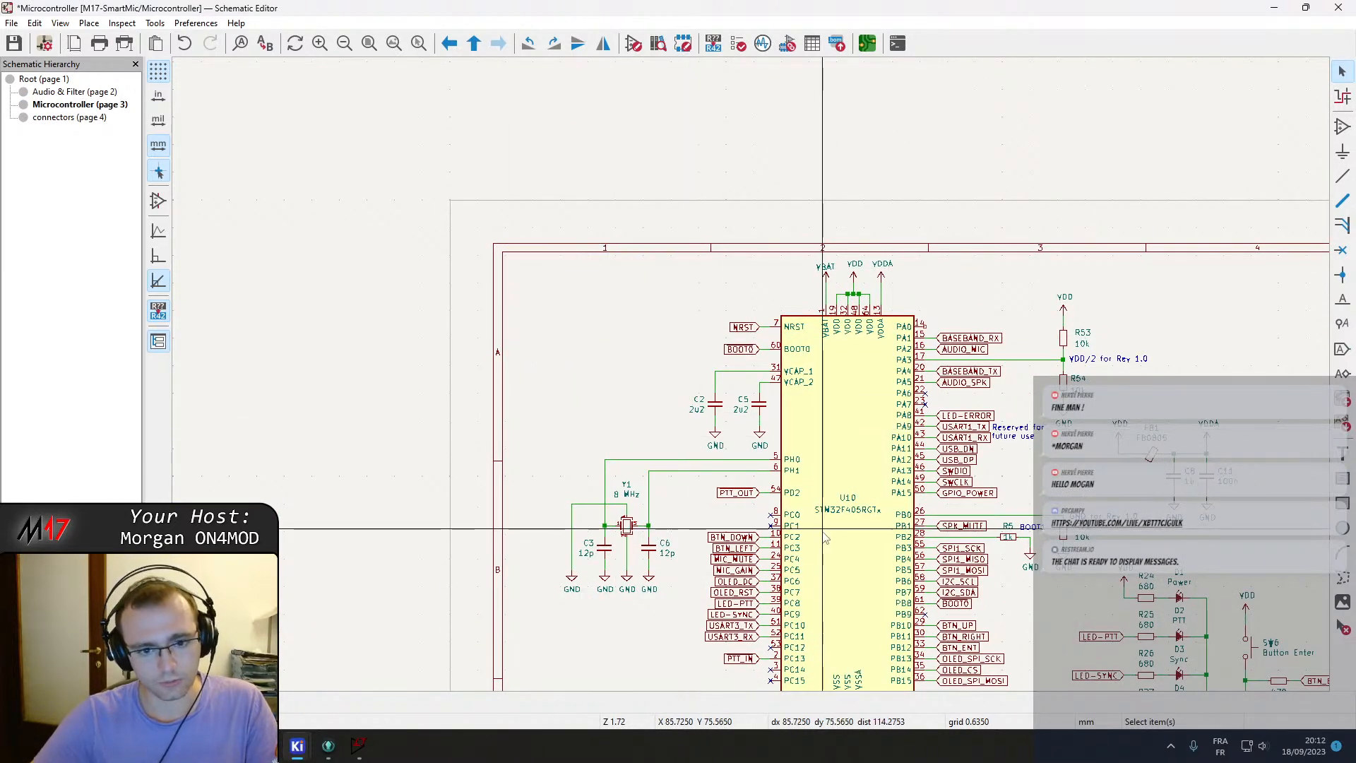
{"action": "scroll", "coordinate": [825, 537], "scroll_direction": "down", "scroll_amount": 3}
{"action": "scroll", "coordinate": [717, 303], "scroll_direction": "up", "scroll_amount": 4}
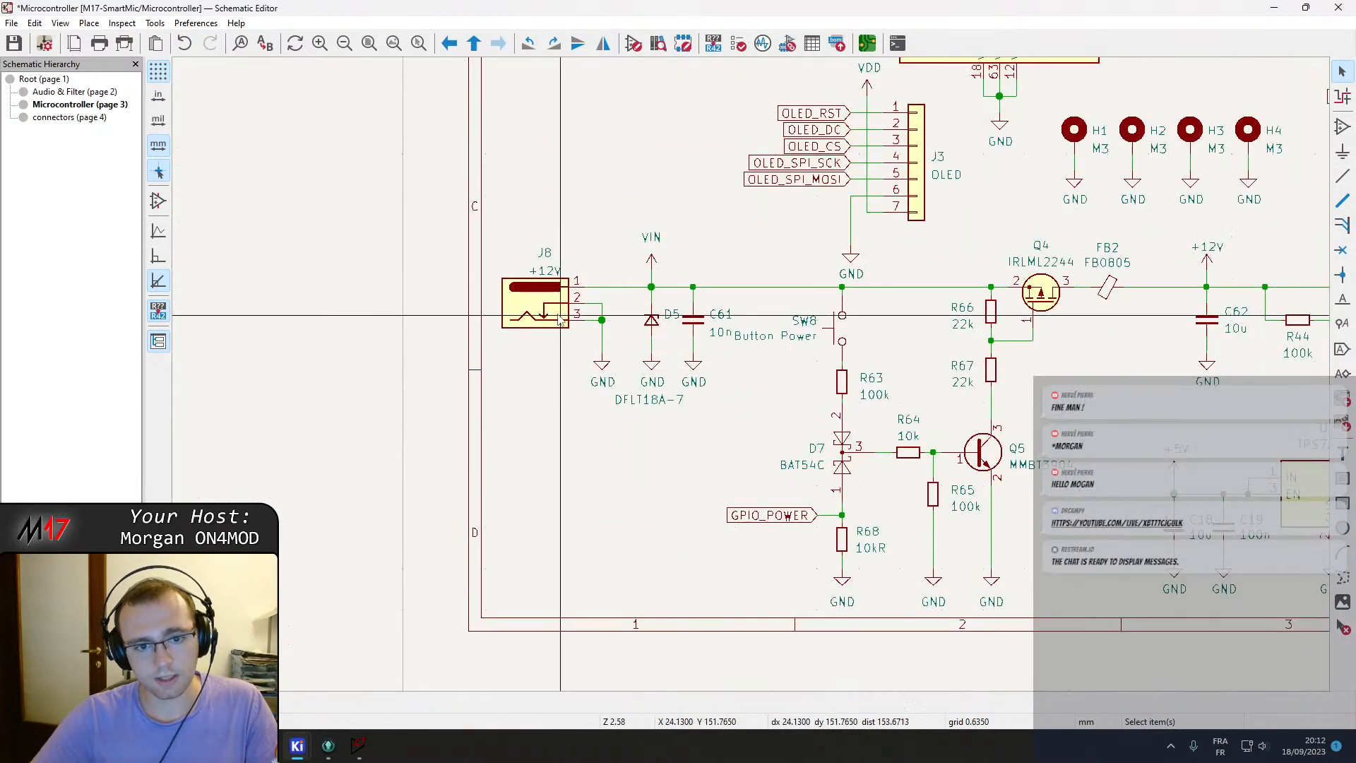
{"action": "scroll", "coordinate": [604, 381], "scroll_direction": "down", "scroll_amount": 2}
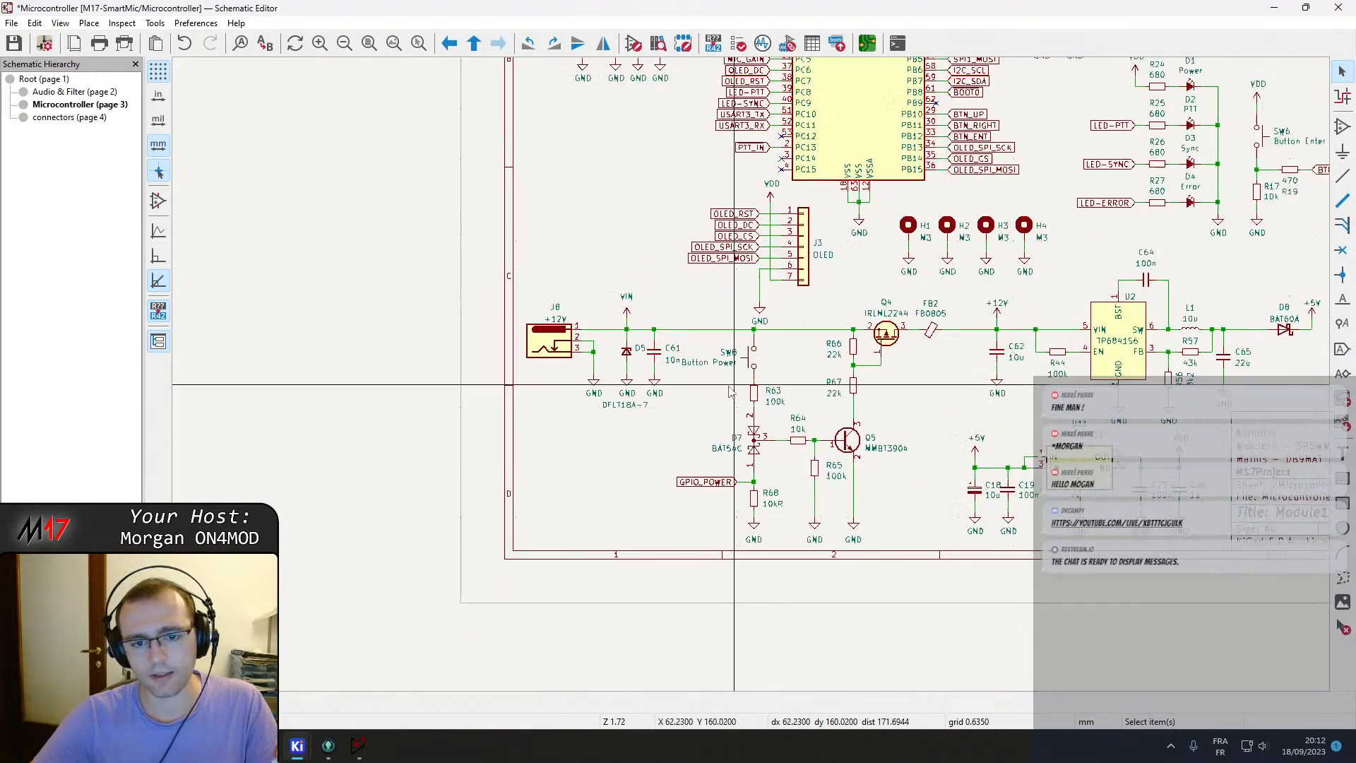
{"action": "middle_click_drag", "start_coordinate": [709, 371], "coordinate": [173, 377]}
{"action": "middle_click_drag", "start_coordinate": [1327, 379], "coordinate": [831, 388]}
{"action": "right_click", "coordinate": [710, 413]}
{"action": "left_click", "coordinate": [780, 424]}
{"action": "double_click", "coordinate": [629, 163]}
{"action": "key", "text": "ctrl+v"}
{"action": "left_click", "coordinate": [790, 373]}
{"action": "right_click", "coordinate": [727, 477]}
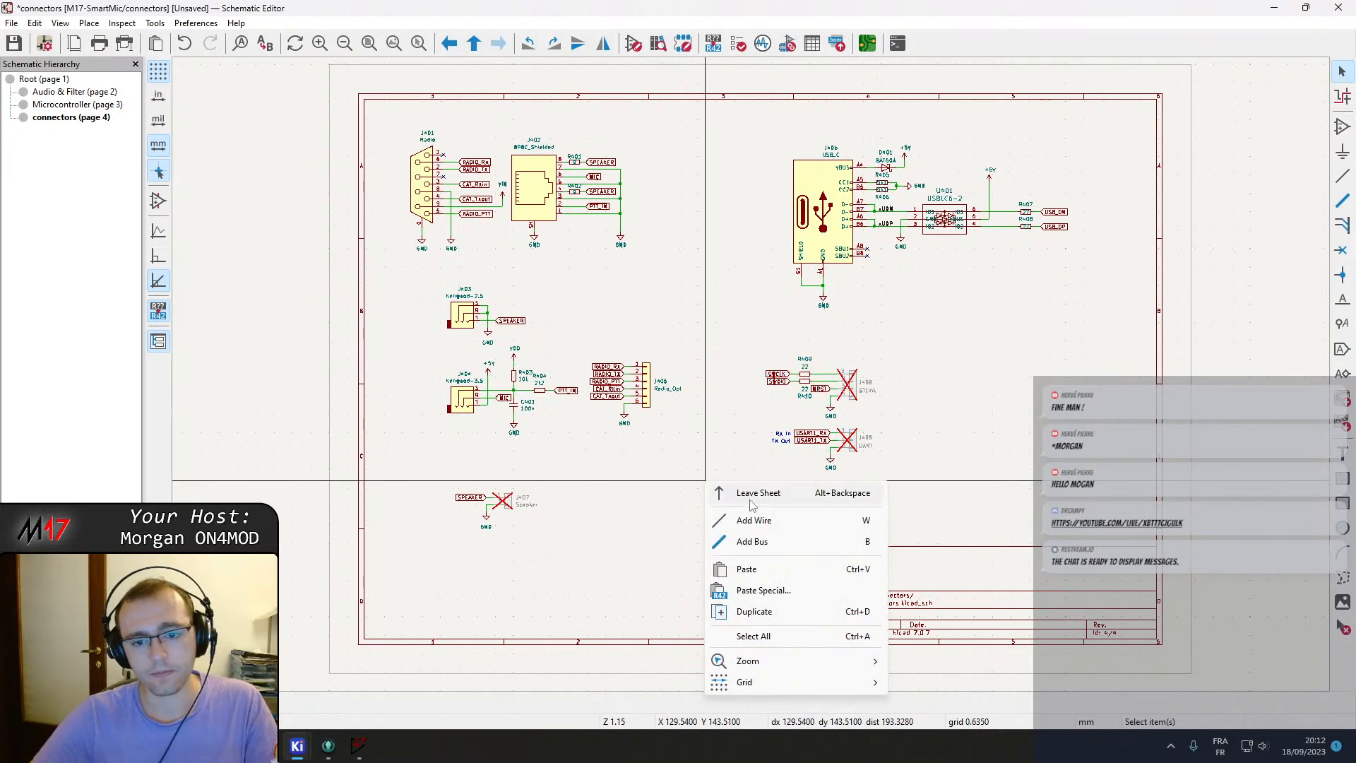
{"action": "left_click", "coordinate": [747, 487]}
On the Microcontroller sheet, move the 12 V barrel jack and its ground away from the power input circuit.
{"action": "double_click", "coordinate": [450, 167]}
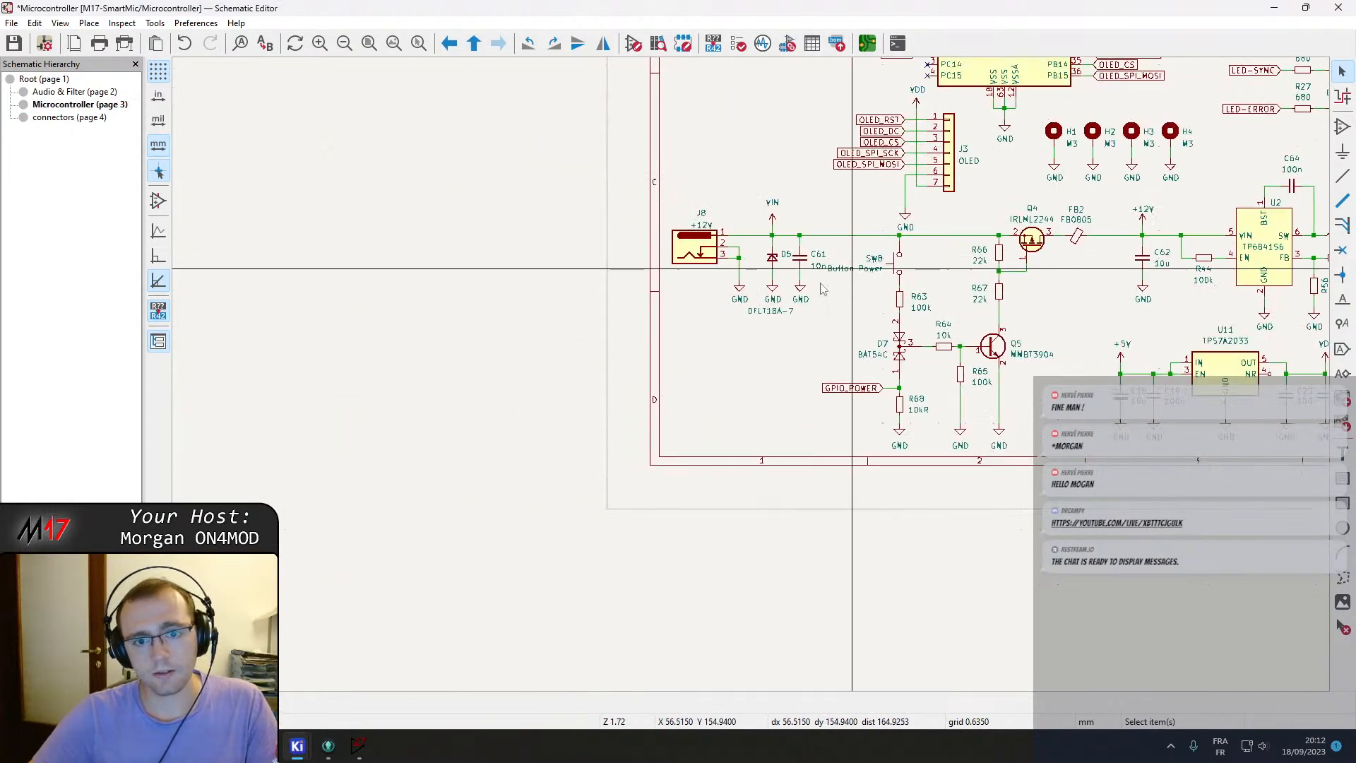
{"action": "scroll", "coordinate": [752, 382], "scroll_direction": "up", "scroll_amount": 4}
{"action": "middle_click_drag", "start_coordinate": [753, 389], "coordinate": [672, 384]}
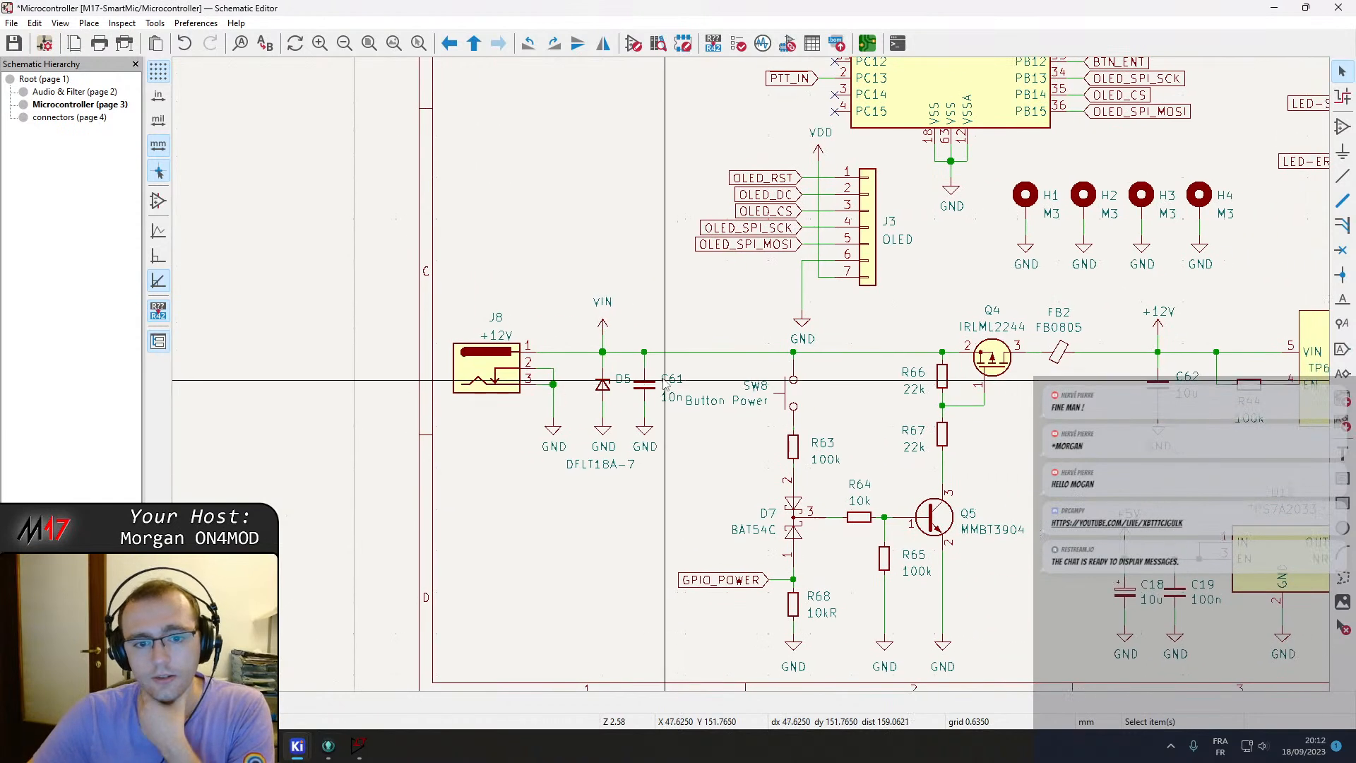
{"action": "left_click", "coordinate": [497, 363]}
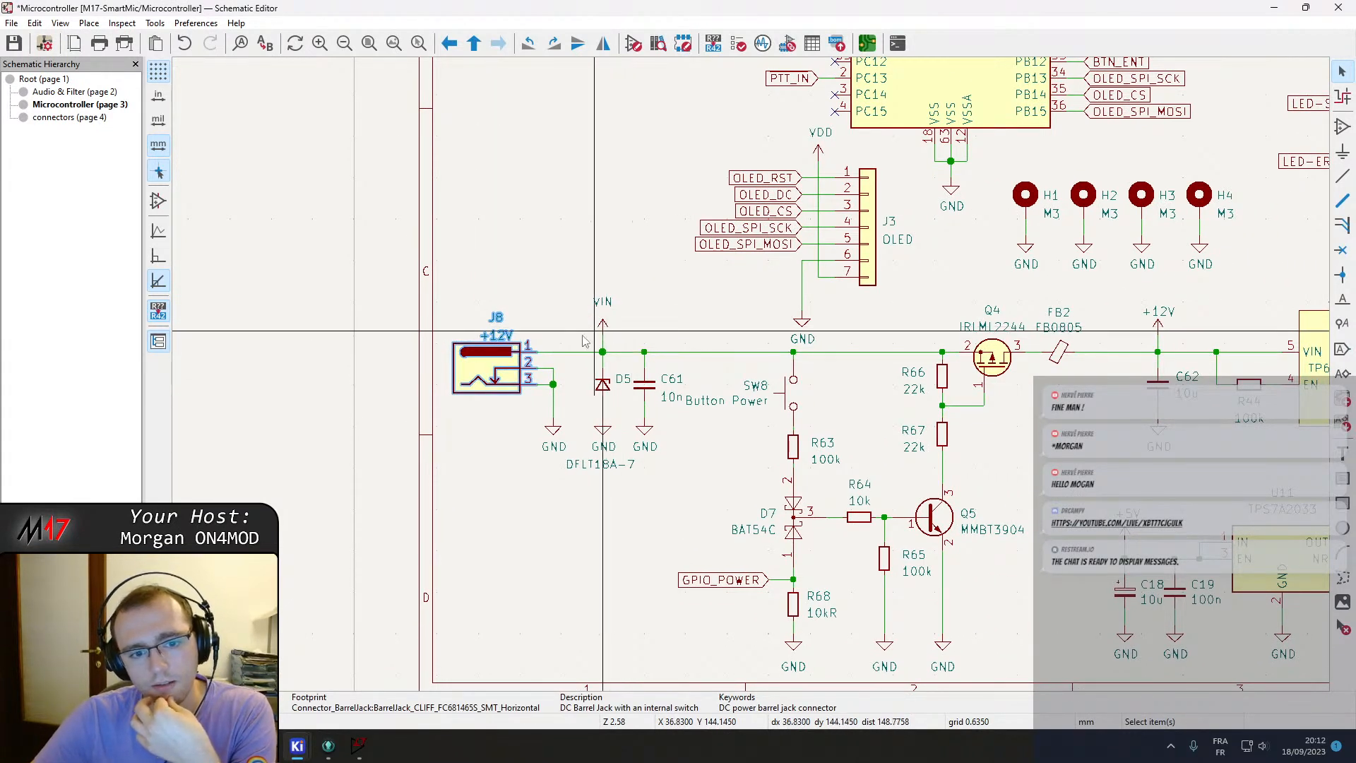
{"action": "left_click_drag", "start_coordinate": [448, 286], "coordinate": [572, 499]}
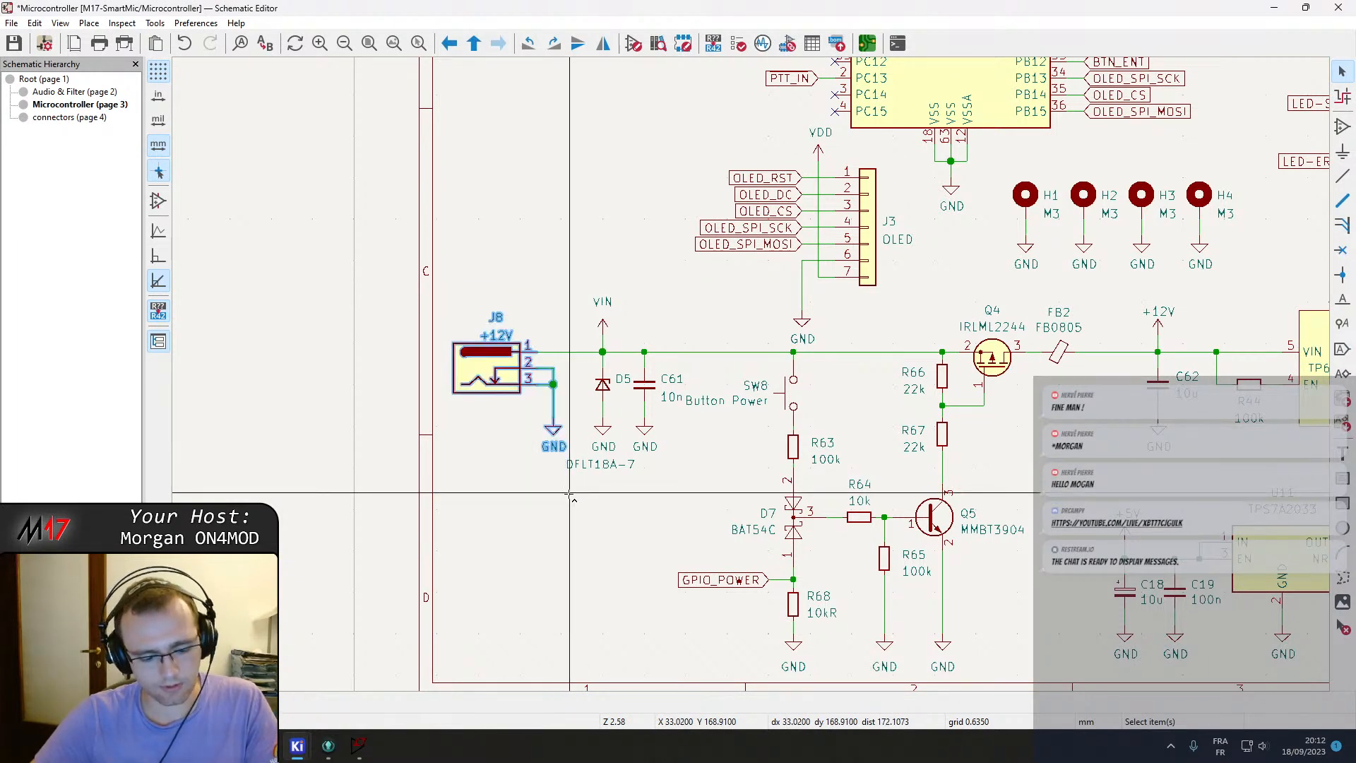
{"action": "key", "text": "m"}
{"action": "left_click", "coordinate": [600, 310]}
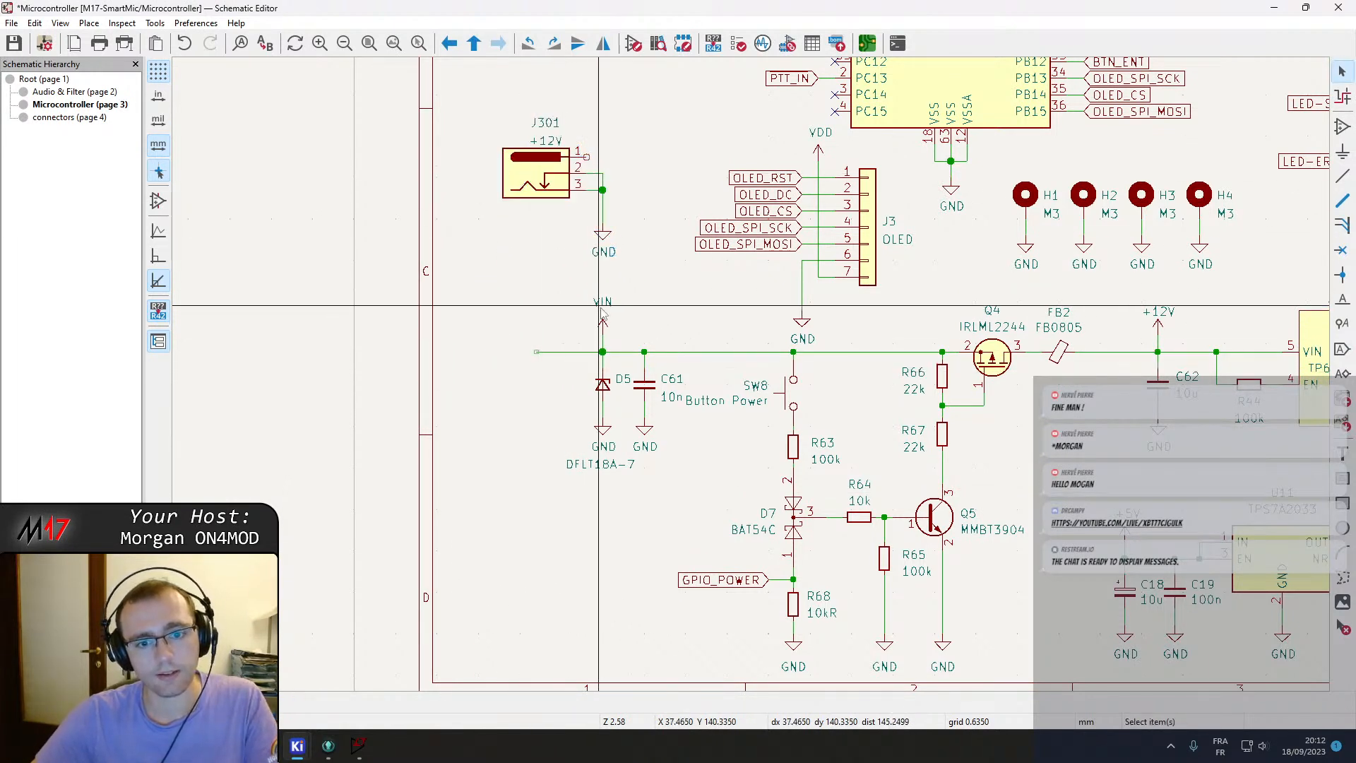
Give the barrel jack's pin 1 its own copied VIN power symbol with a wire, and delete the leftover wire stub.
{"action": "key", "text": "m"}
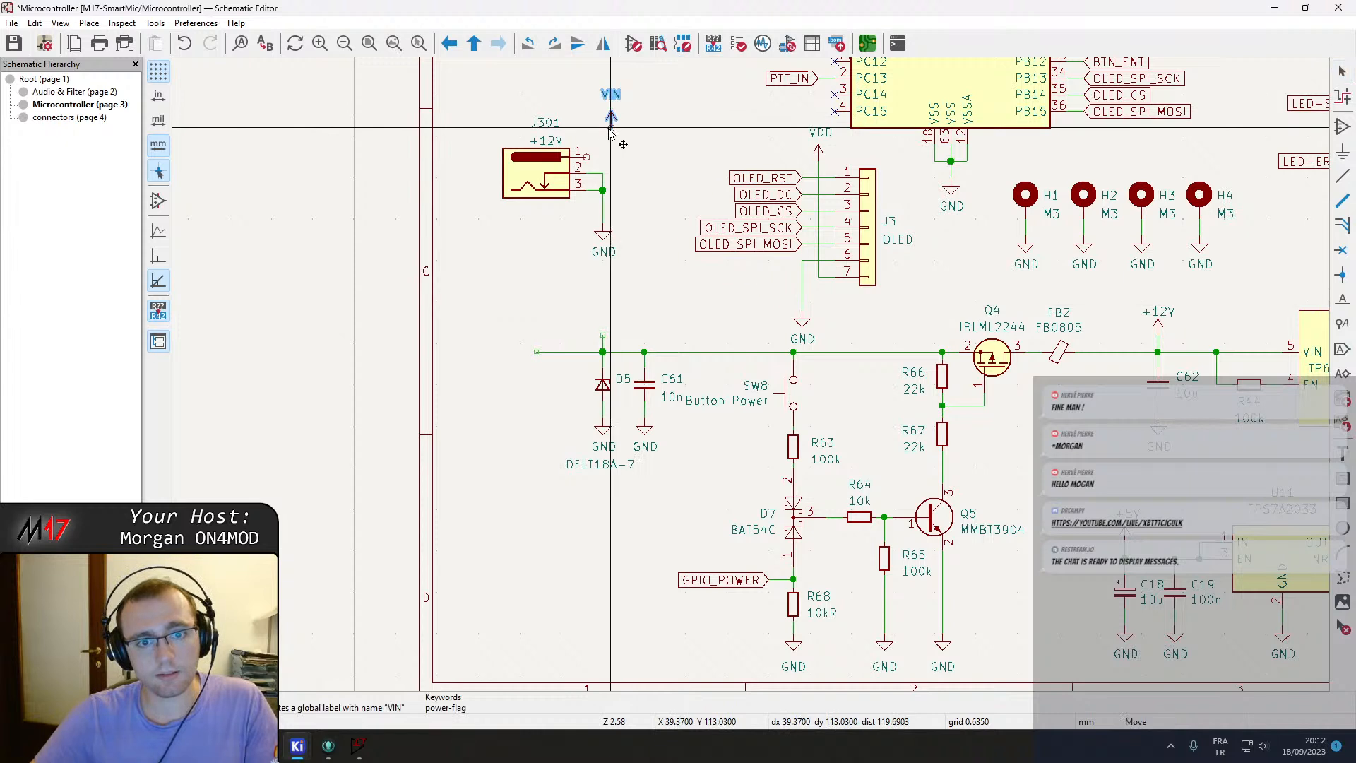
{"action": "key", "text": "ctrl+v"}
{"action": "left_click", "coordinate": [603, 334]}
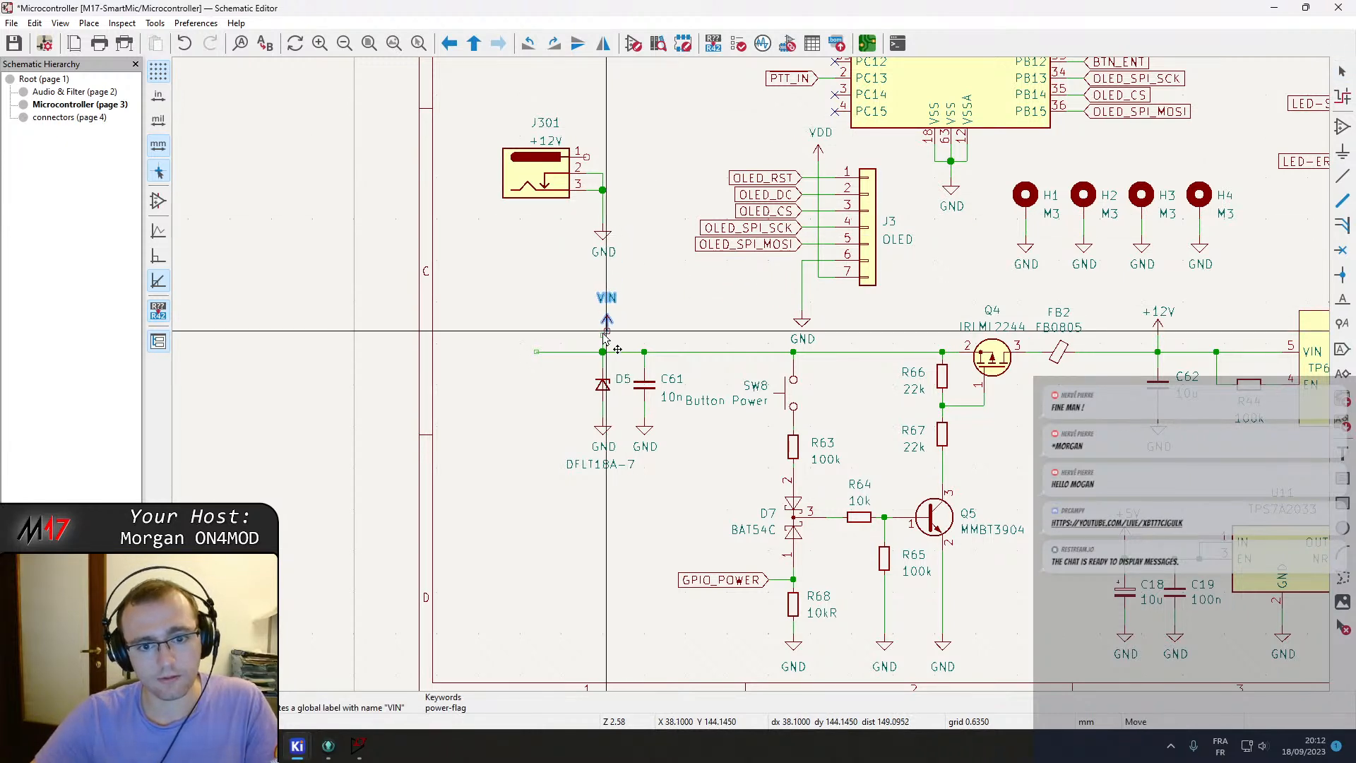
{"action": "key", "text": "ctrl+v"}
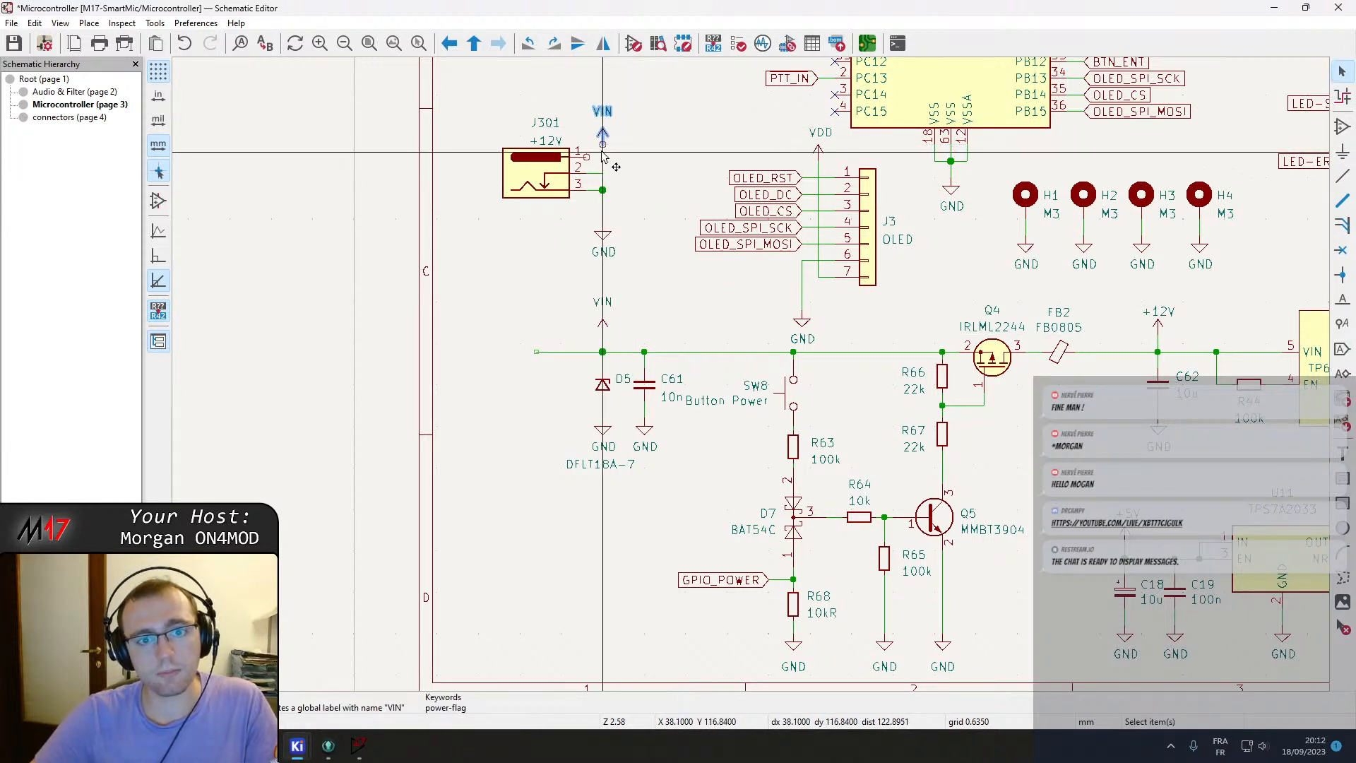
{"action": "left_click", "coordinate": [602, 142]}
{"action": "key", "text": "w"}
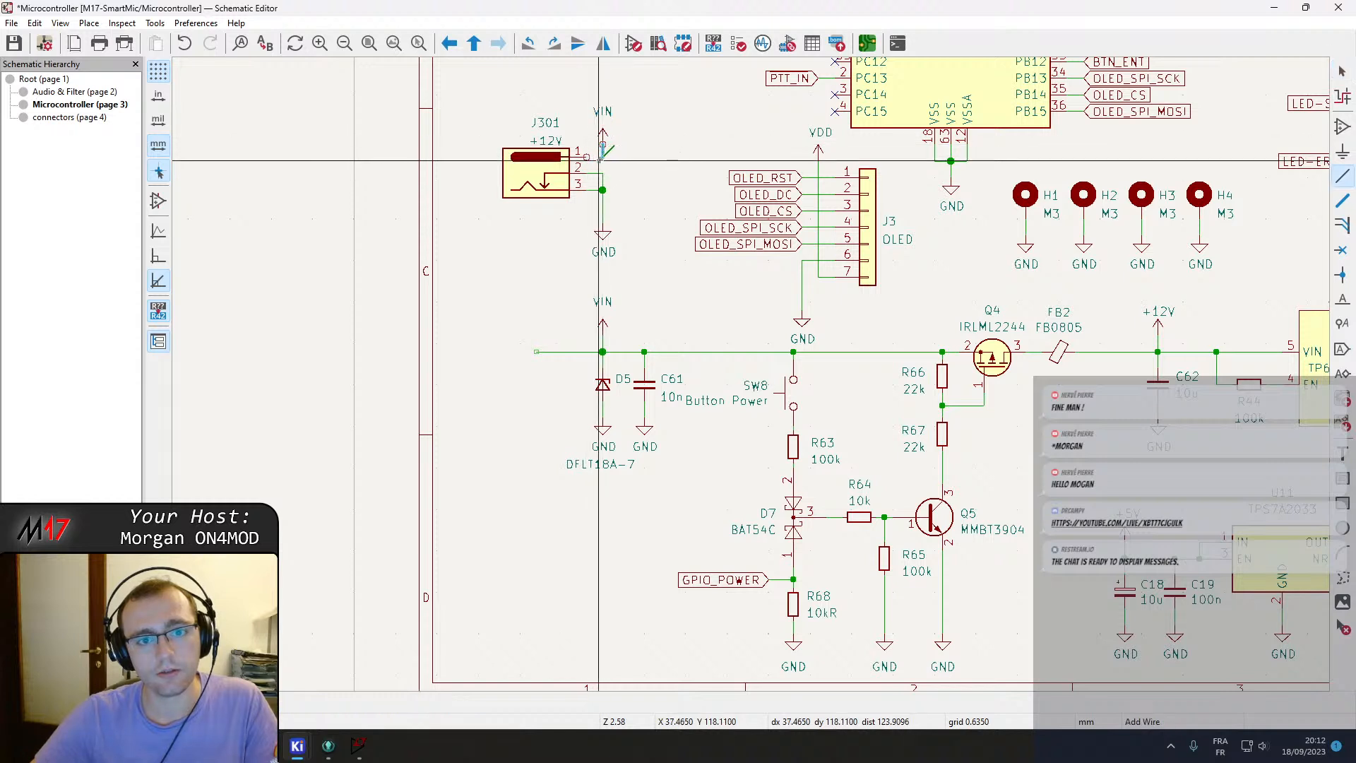
{"action": "left_click", "coordinate": [602, 144]}
{"action": "key", "text": "Escape"}
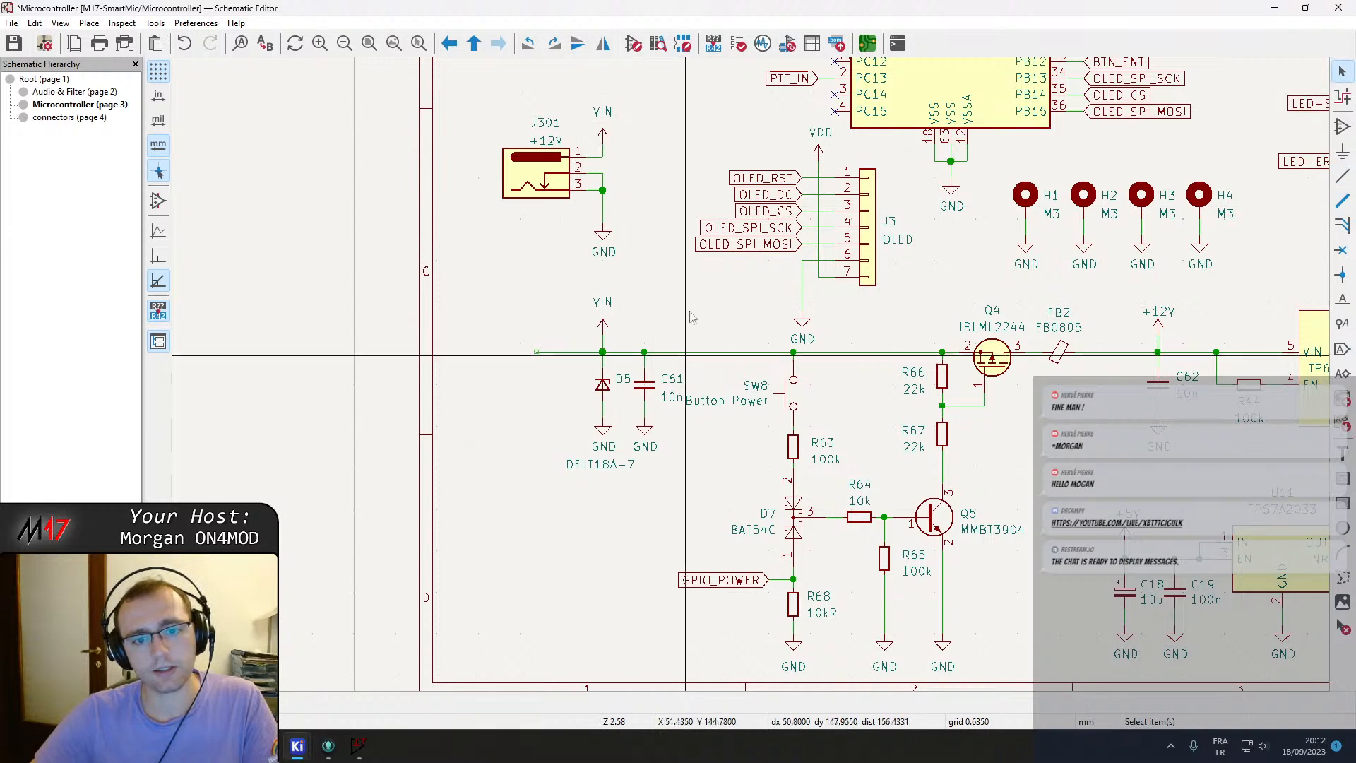
{"action": "left_click", "coordinate": [542, 351]}
{"action": "key", "text": "Delete"}
Move the barrel jack block onto the connectors sheet and save the schematic.
{"action": "left_click_drag", "start_coordinate": [490, 91], "coordinate": [664, 295]}
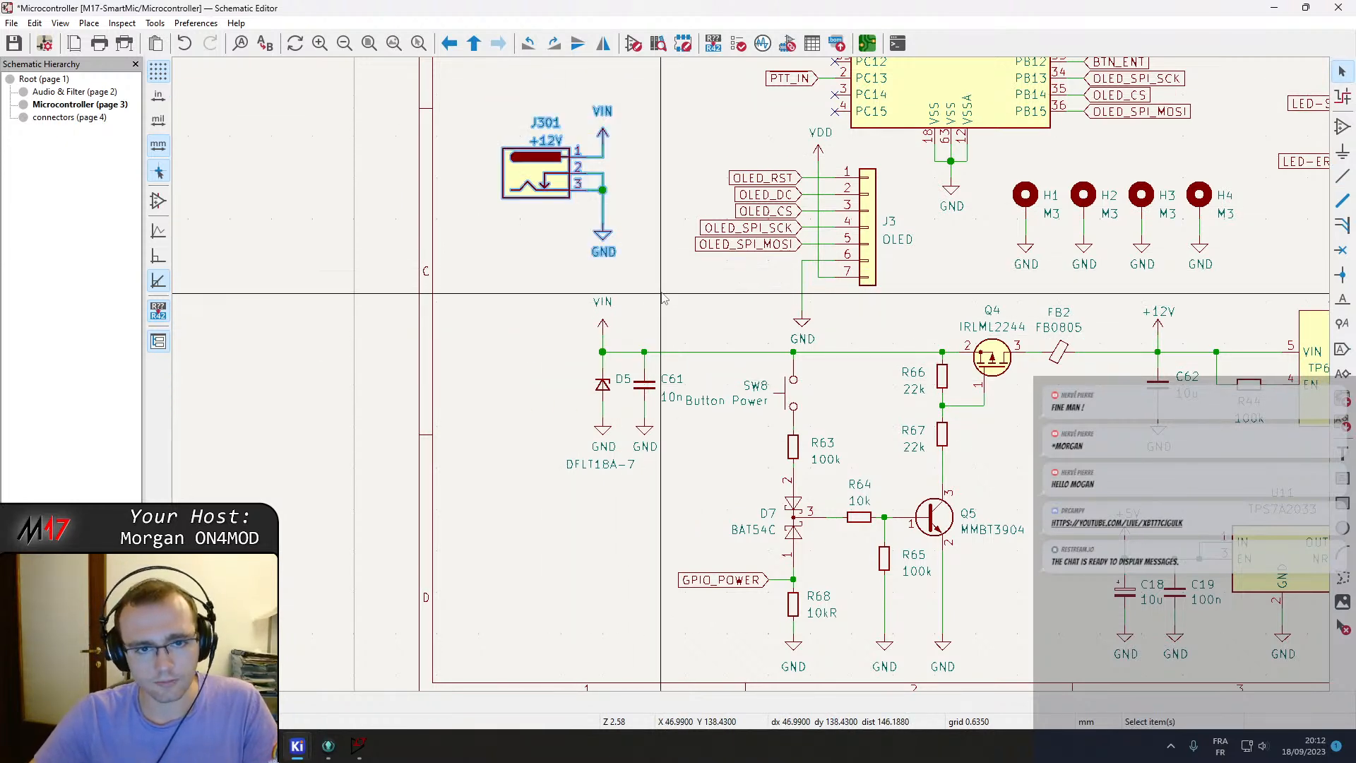
{"action": "right_click", "coordinate": [554, 230]}
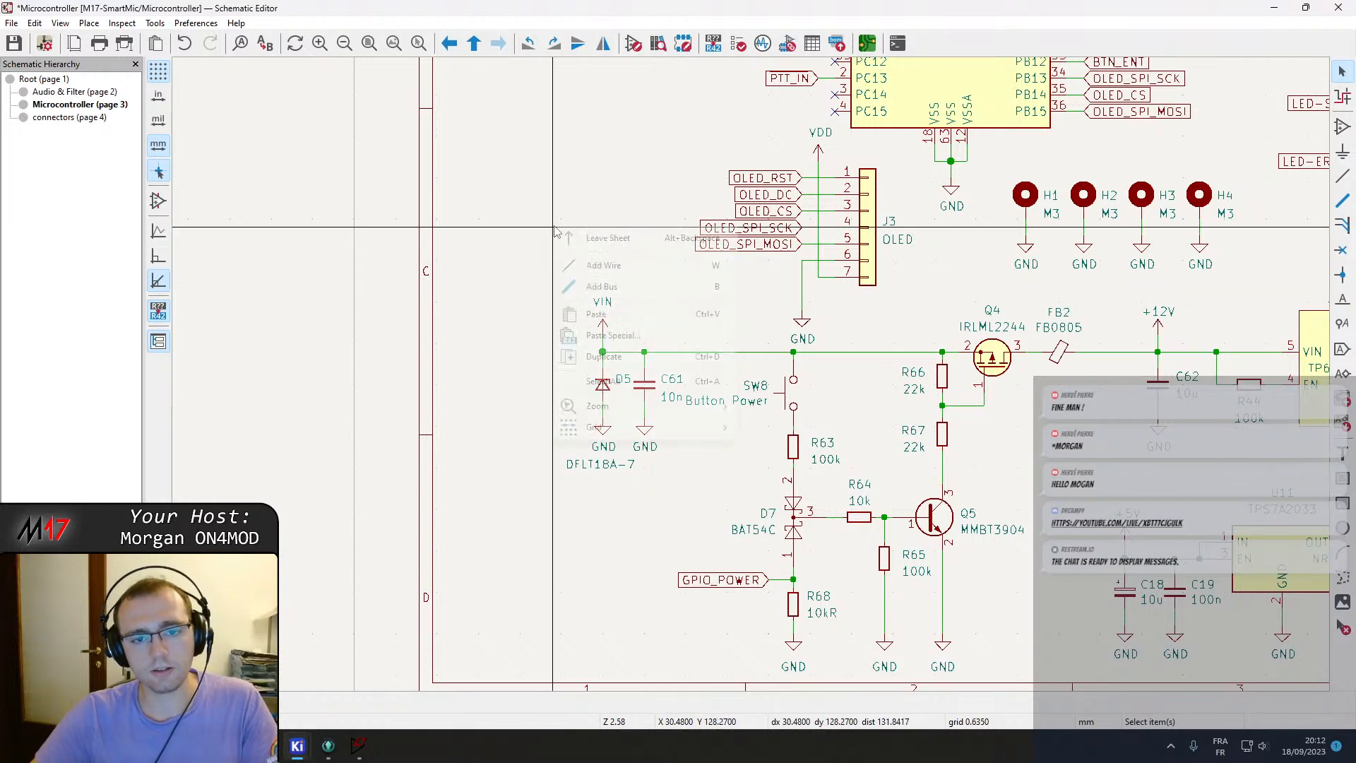
{"action": "left_click", "coordinate": [603, 238]}
{"action": "double_click", "coordinate": [515, 186]}
{"action": "key", "text": "ctrl+s"}
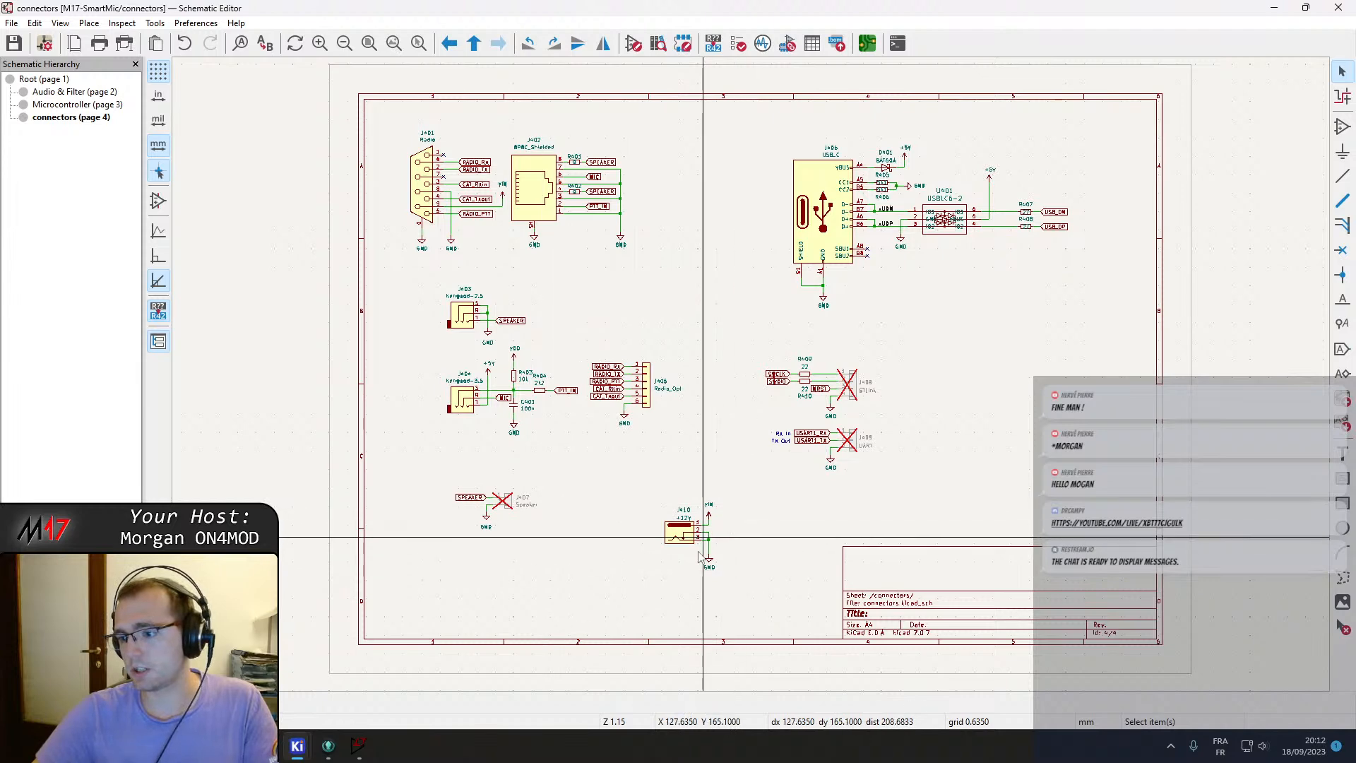
Leave the connectors sheet and open the Audio & Filter sheet.
{"action": "right_click", "coordinate": [533, 607]}
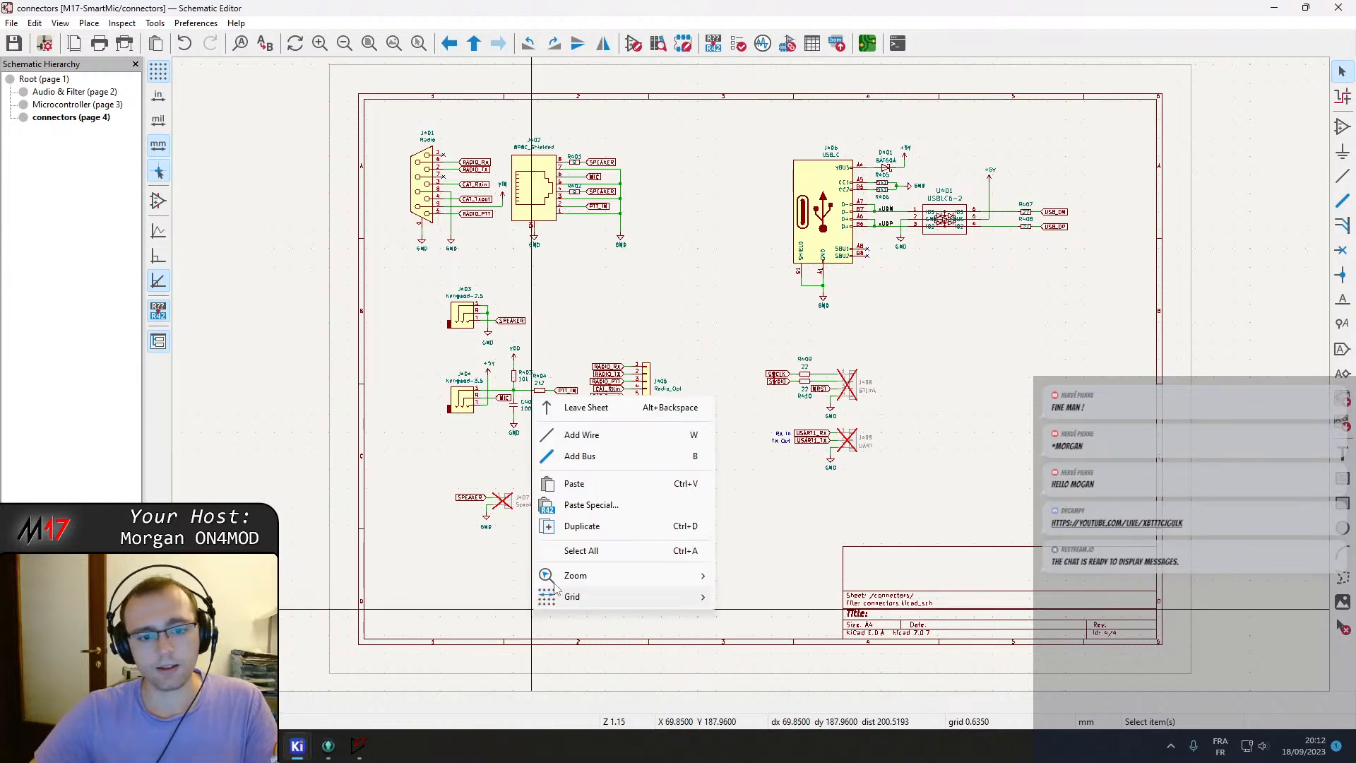
{"action": "left_click", "coordinate": [584, 406]}
{"action": "left_click", "coordinate": [438, 167]}
{"action": "double_click", "coordinate": [439, 166]}
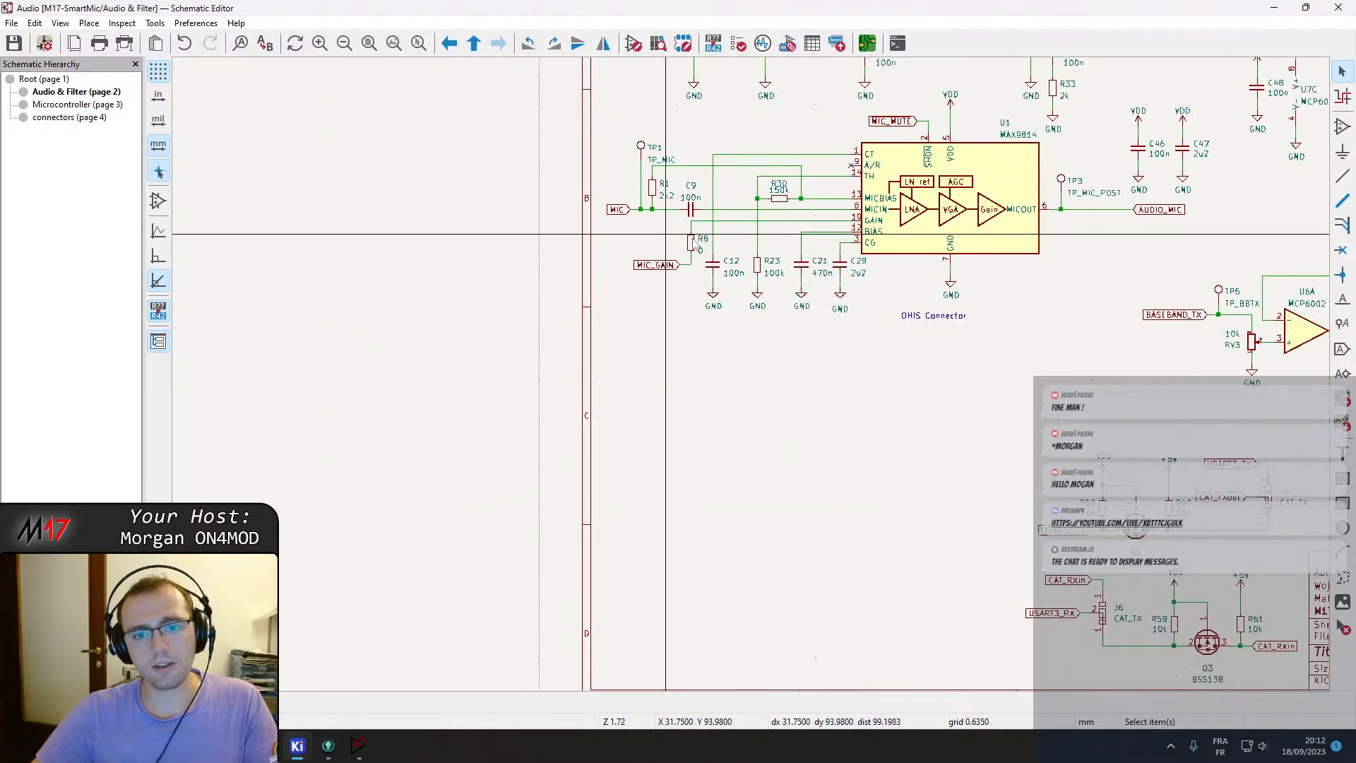
Check the connectors sheet from the root sheet, then return to the Audio & Filter sheet.
{"action": "scroll", "coordinate": [841, 417], "scroll_direction": "down", "scroll_amount": 2}
{"action": "key", "text": "Delete"}
{"action": "right_click", "coordinate": [765, 481]}
{"action": "left_click", "coordinate": [815, 494]}
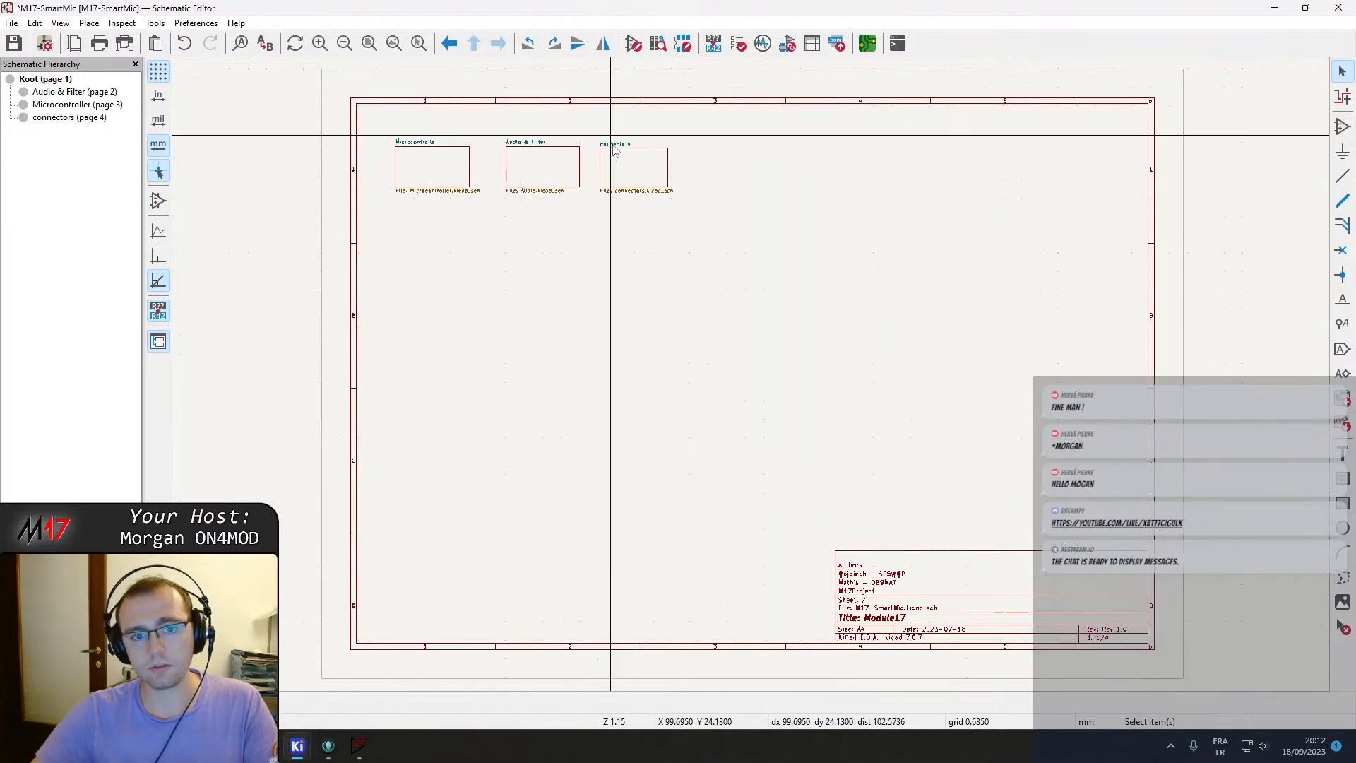
{"action": "double_click", "coordinate": [629, 164]}
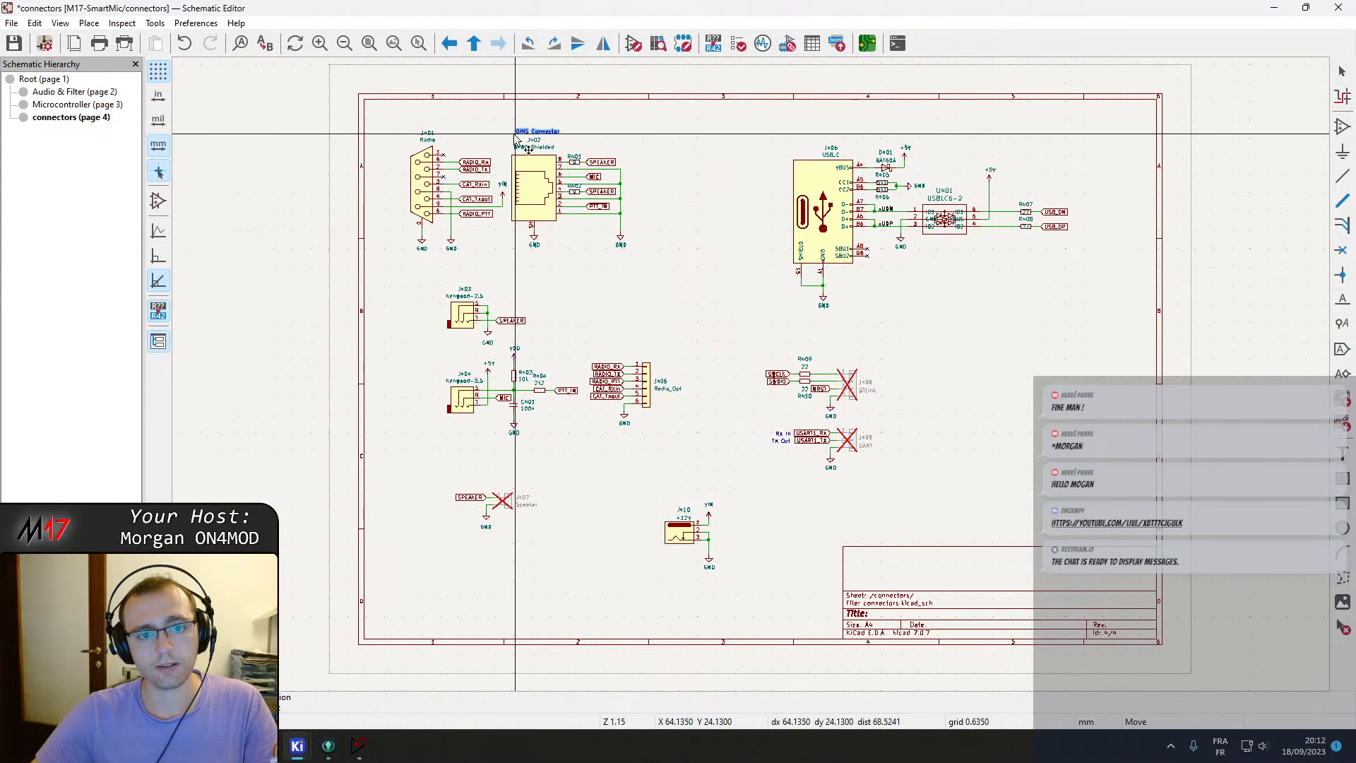
{"action": "right_click", "coordinate": [644, 264]}
{"action": "left_click", "coordinate": [660, 271]}
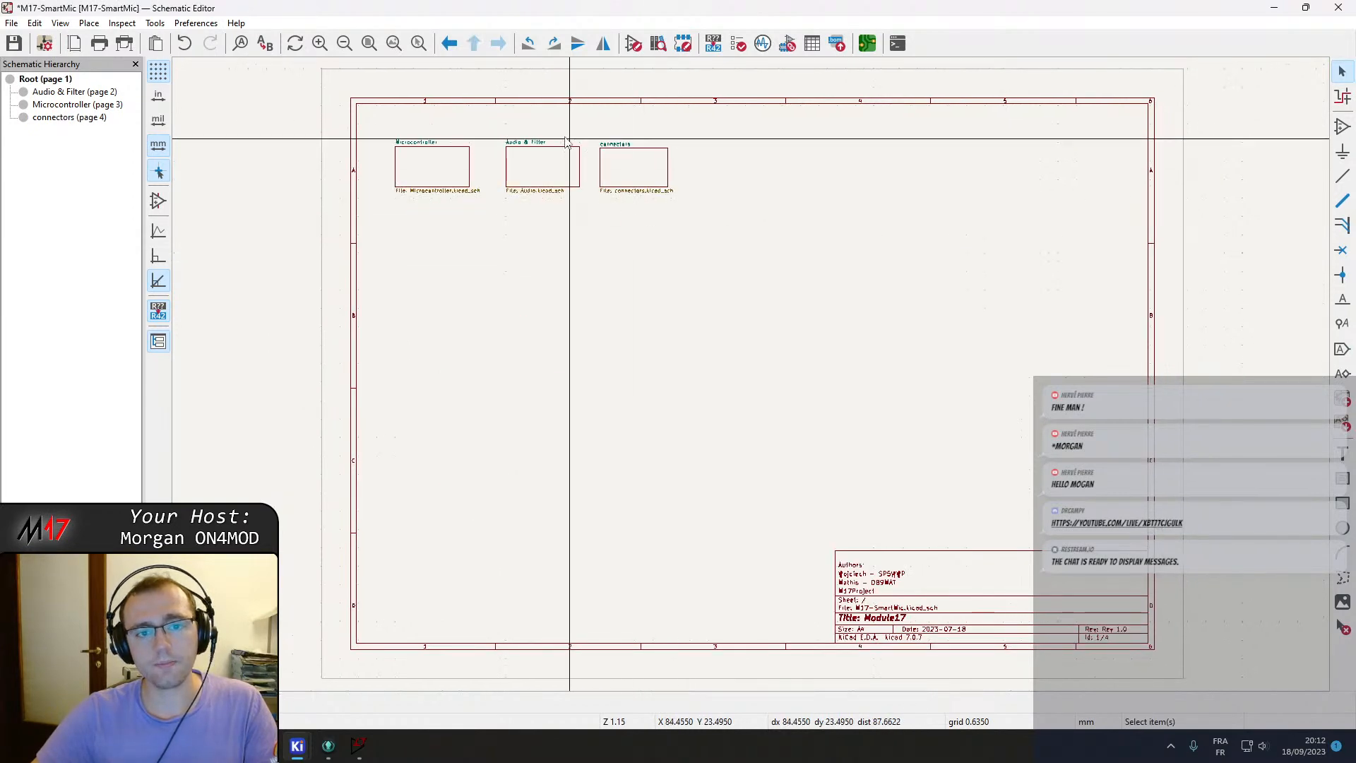
{"action": "double_click", "coordinate": [537, 172]}
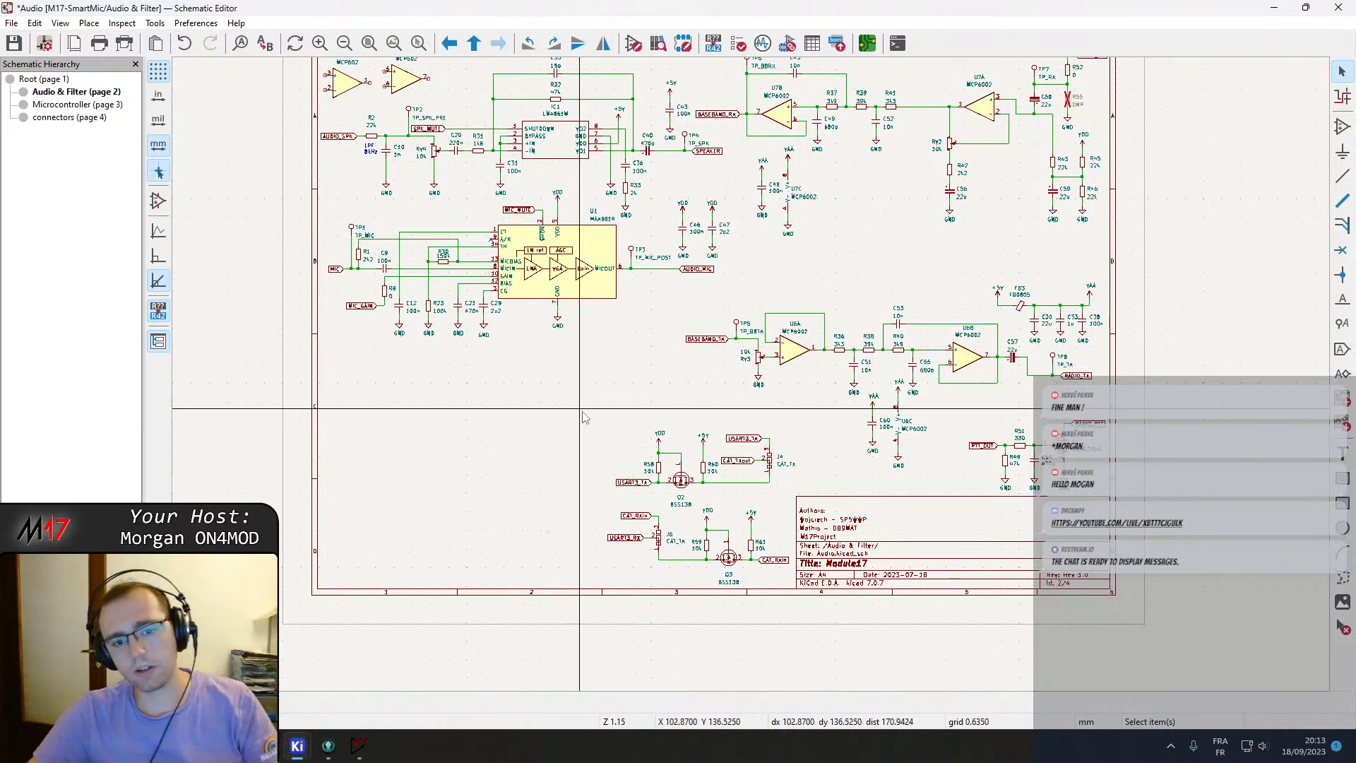
Move the CAT_TX level-shifter block with Q2 and J4 to the bottom-left corner of the sheet.
{"action": "left_click_drag", "start_coordinate": [582, 407], "coordinate": [798, 501]}
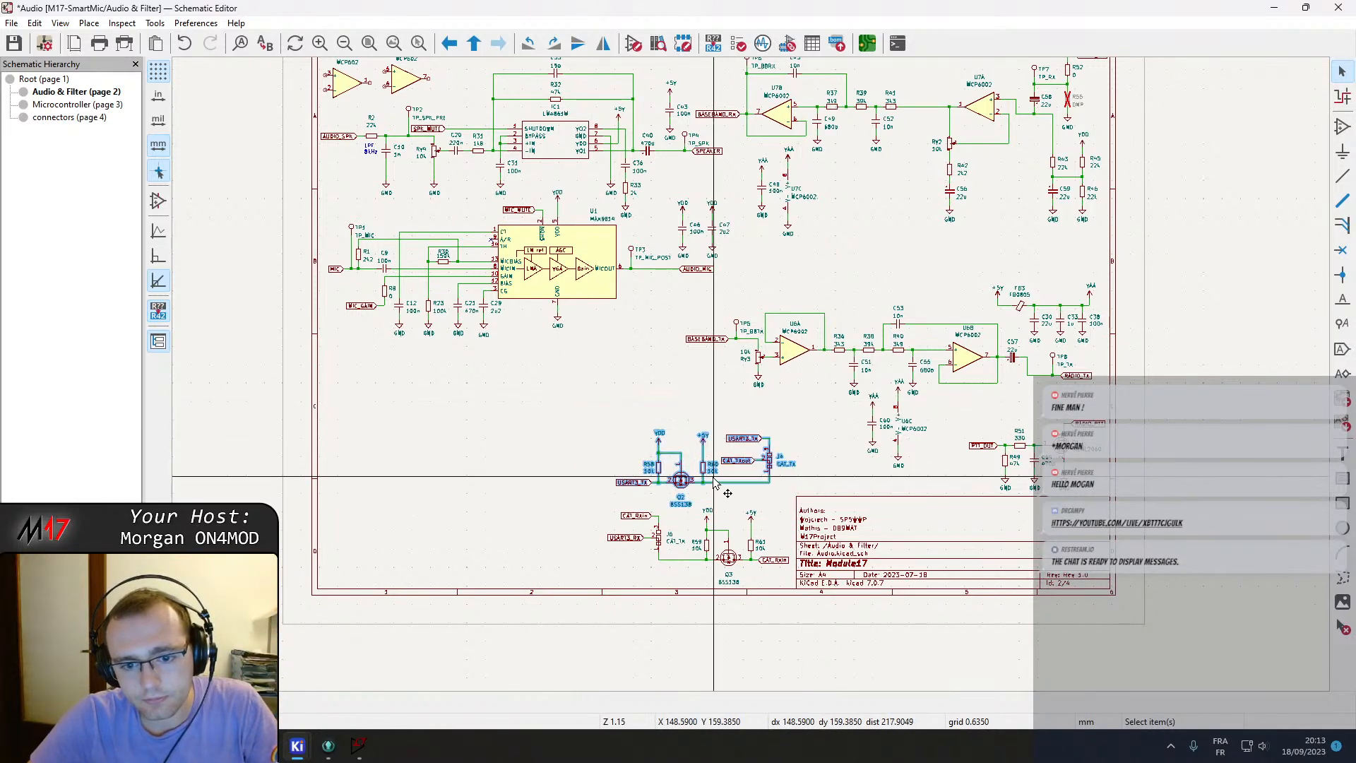
{"action": "left_click_drag", "start_coordinate": [675, 482], "coordinate": [425, 560]}
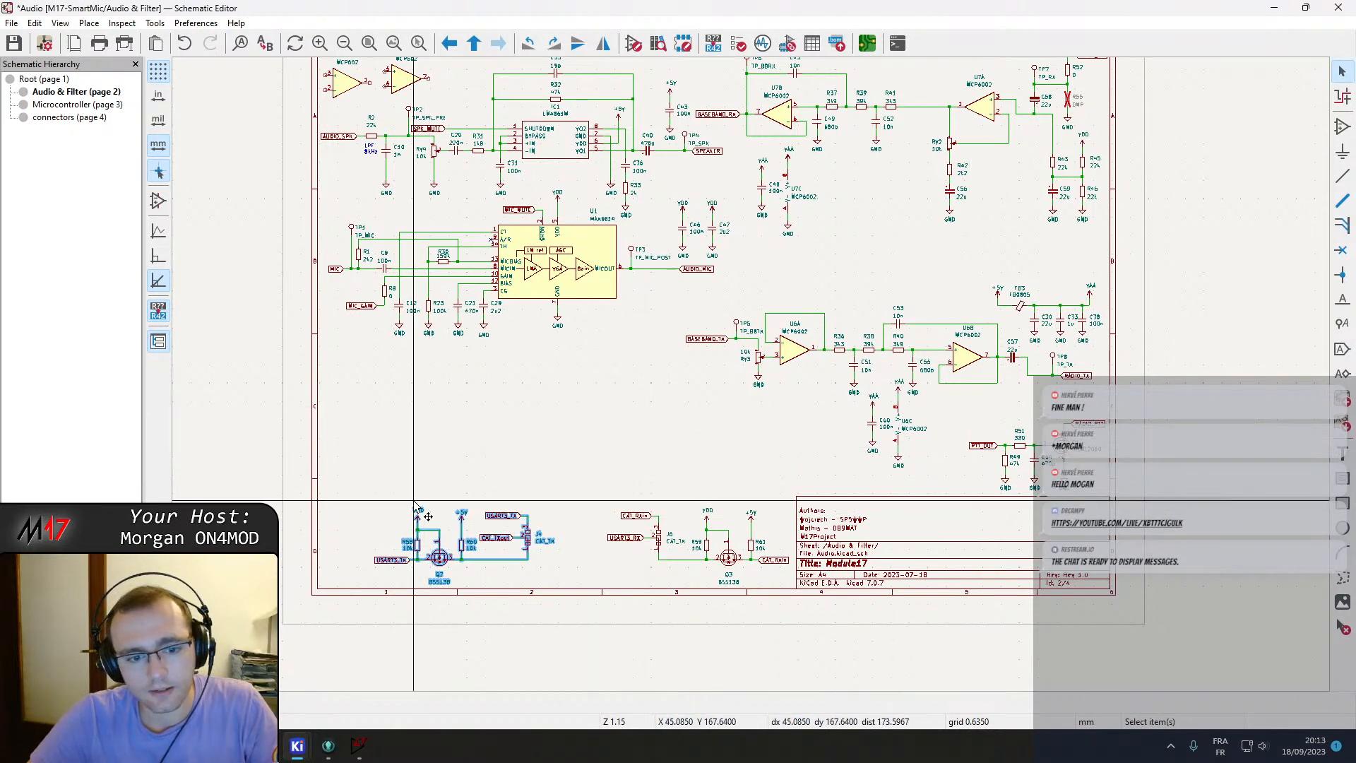
{"action": "scroll", "coordinate": [415, 505], "scroll_direction": "up", "scroll_amount": 2}
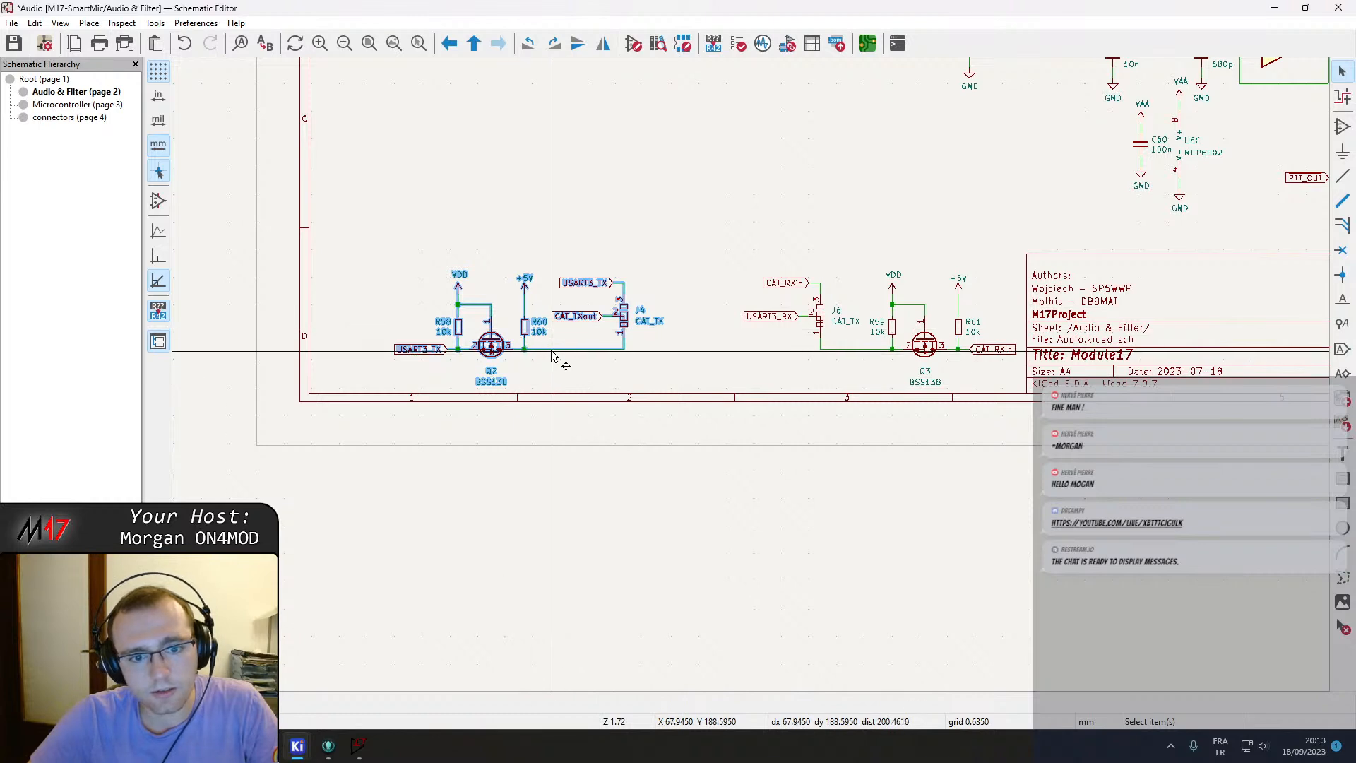
{"action": "key", "text": "m"}
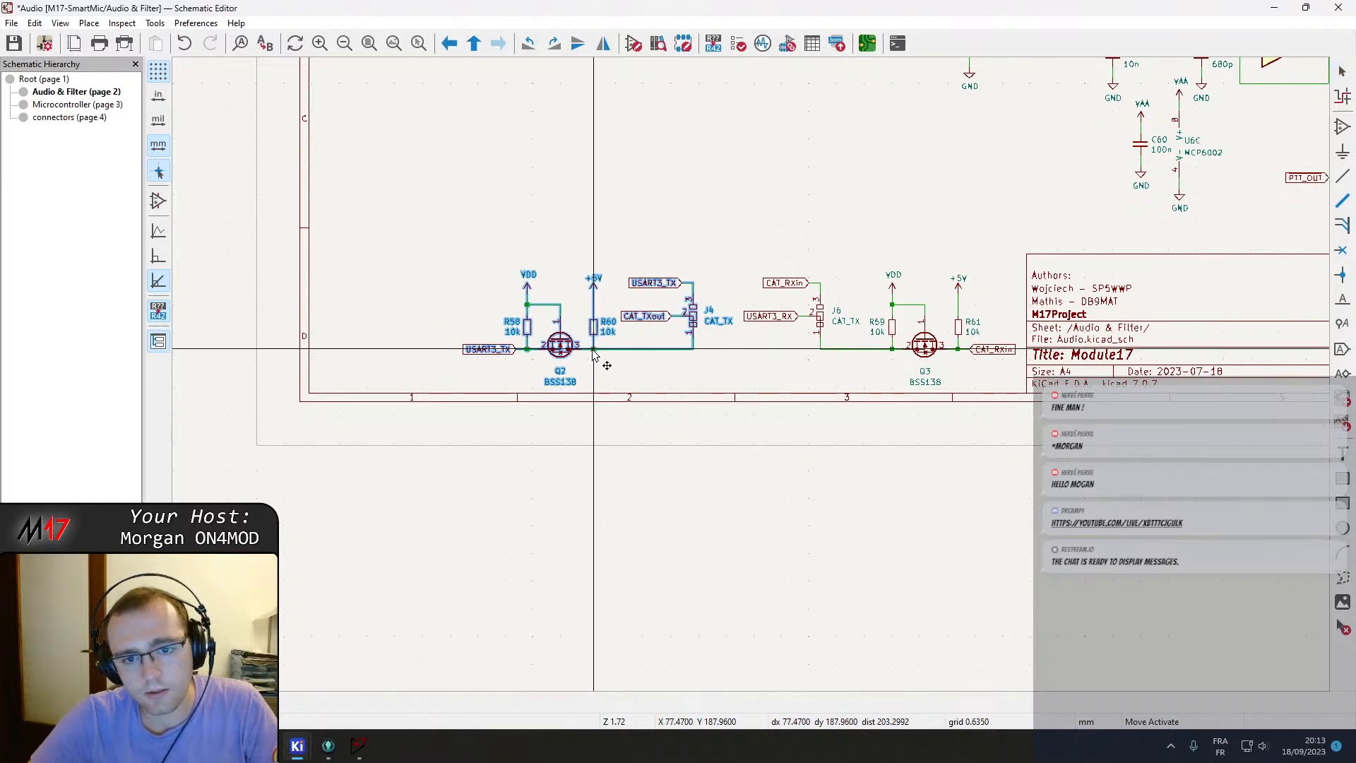
{"action": "left_click", "coordinate": [594, 350]}
Move the PTT output circuit with Q1, R51, R49 and C54 to the left of the Q2 block.
{"action": "middle_click_drag", "start_coordinate": [859, 355], "coordinate": [434, 402]}
{"action": "left_click_drag", "start_coordinate": [857, 168], "coordinate": [1128, 364]}
{"action": "middle_click_drag", "start_coordinate": [494, 411], "coordinate": [782, 447]}
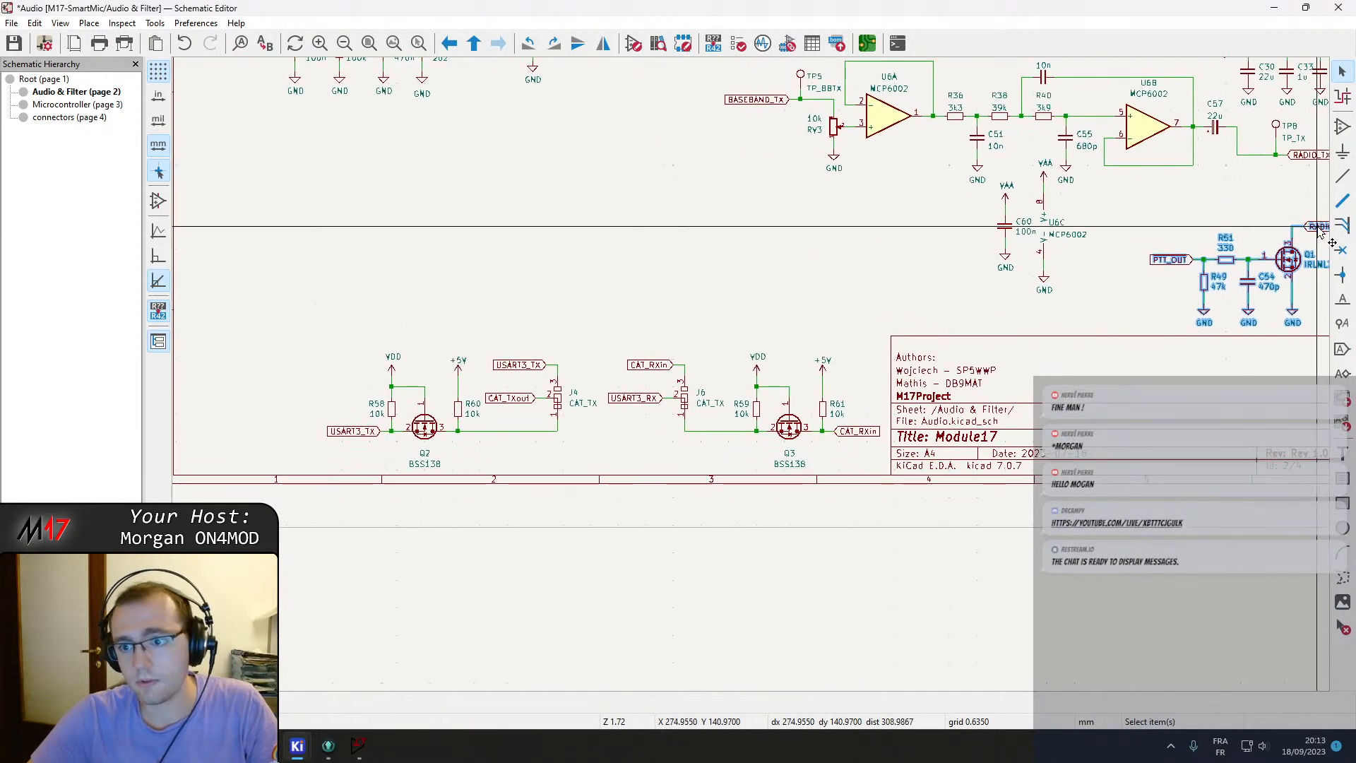
{"action": "key", "text": "m"}
{"action": "middle_click_drag", "start_coordinate": [605, 283], "coordinate": [889, 278]}
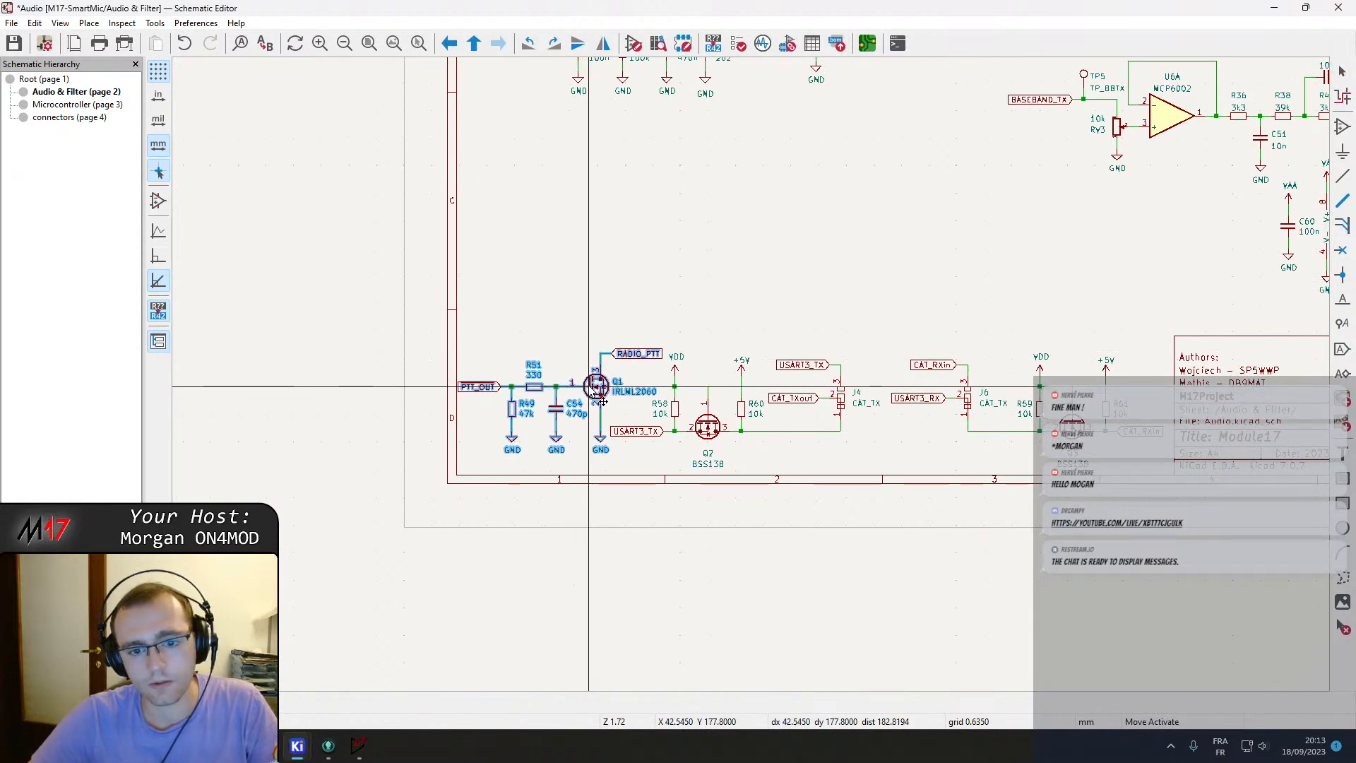
{"action": "left_click", "coordinate": [716, 299]}
{"action": "middle_click_drag", "start_coordinate": [732, 307], "coordinate": [623, 298]}
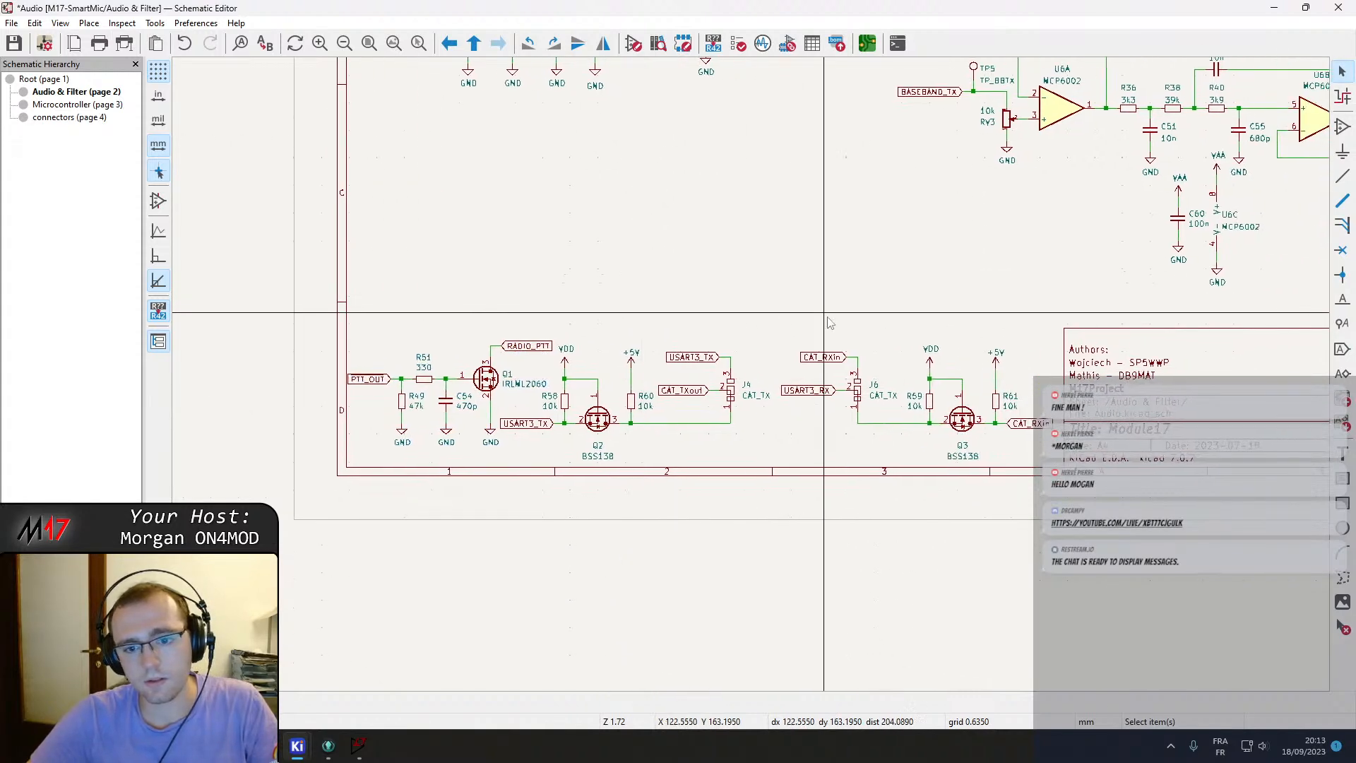
Shift the J6 CAT connector and its CAT_RXin and USART3_RX labels toward the Q3 level-shifter.
{"action": "middle_click_drag", "start_coordinate": [827, 322], "coordinate": [709, 302]}
{"action": "scroll", "coordinate": [779, 351], "scroll_direction": "up", "scroll_amount": 3}
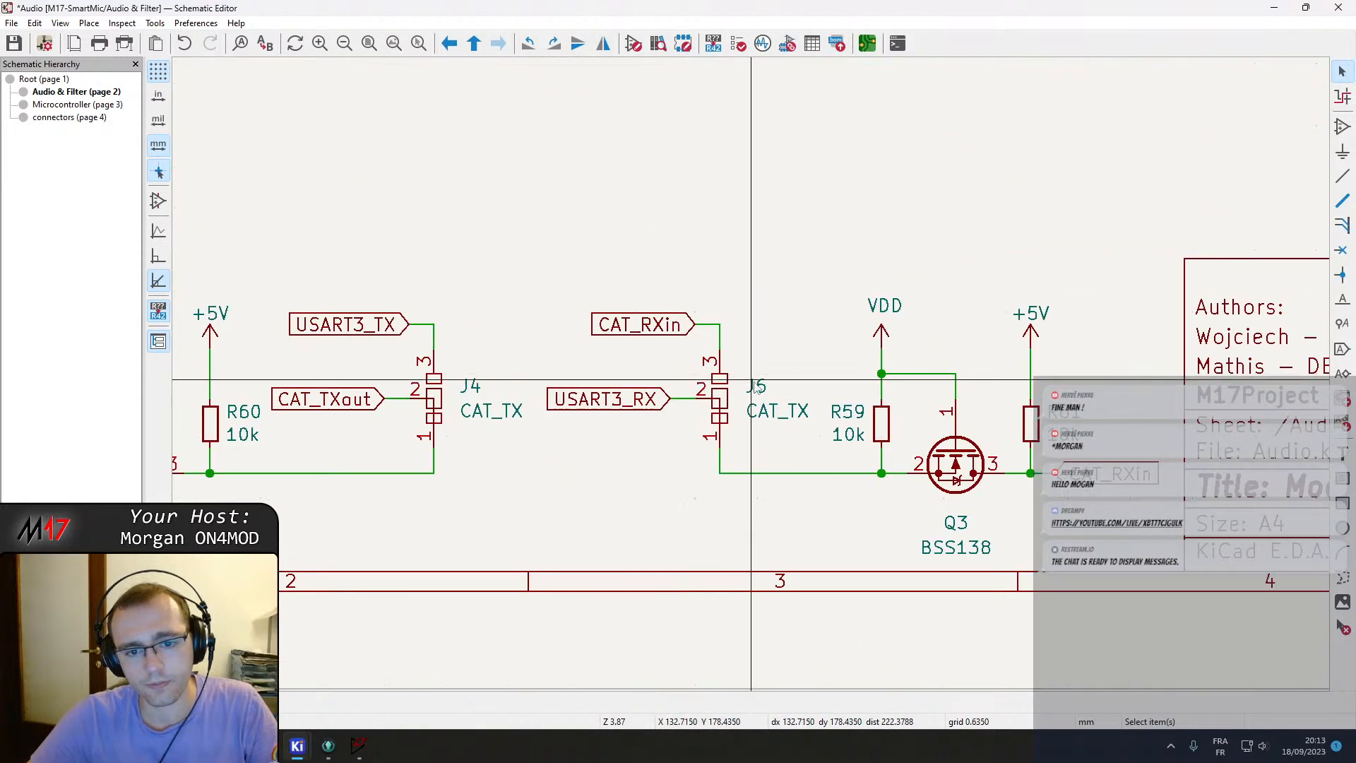
{"action": "middle_click_drag", "start_coordinate": [814, 361], "coordinate": [704, 336]}
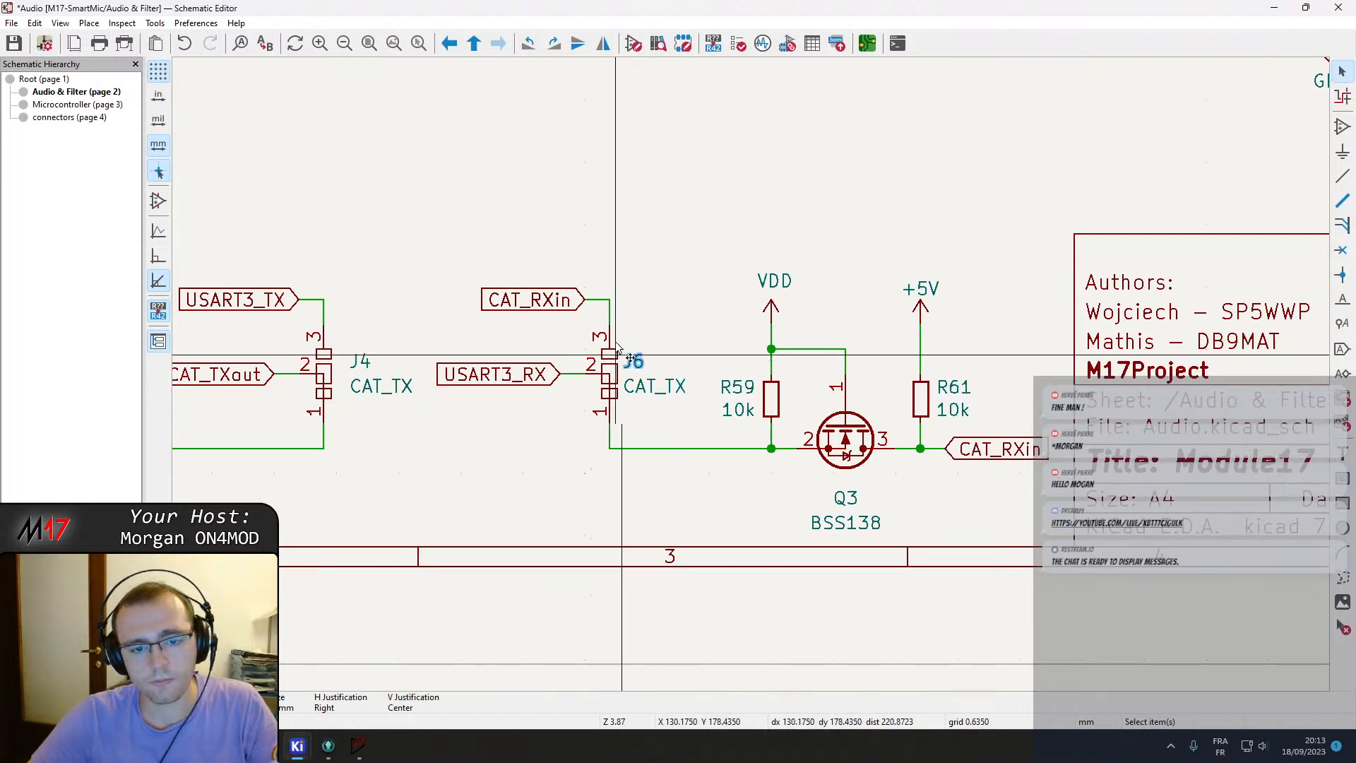
{"action": "key", "text": "m"}
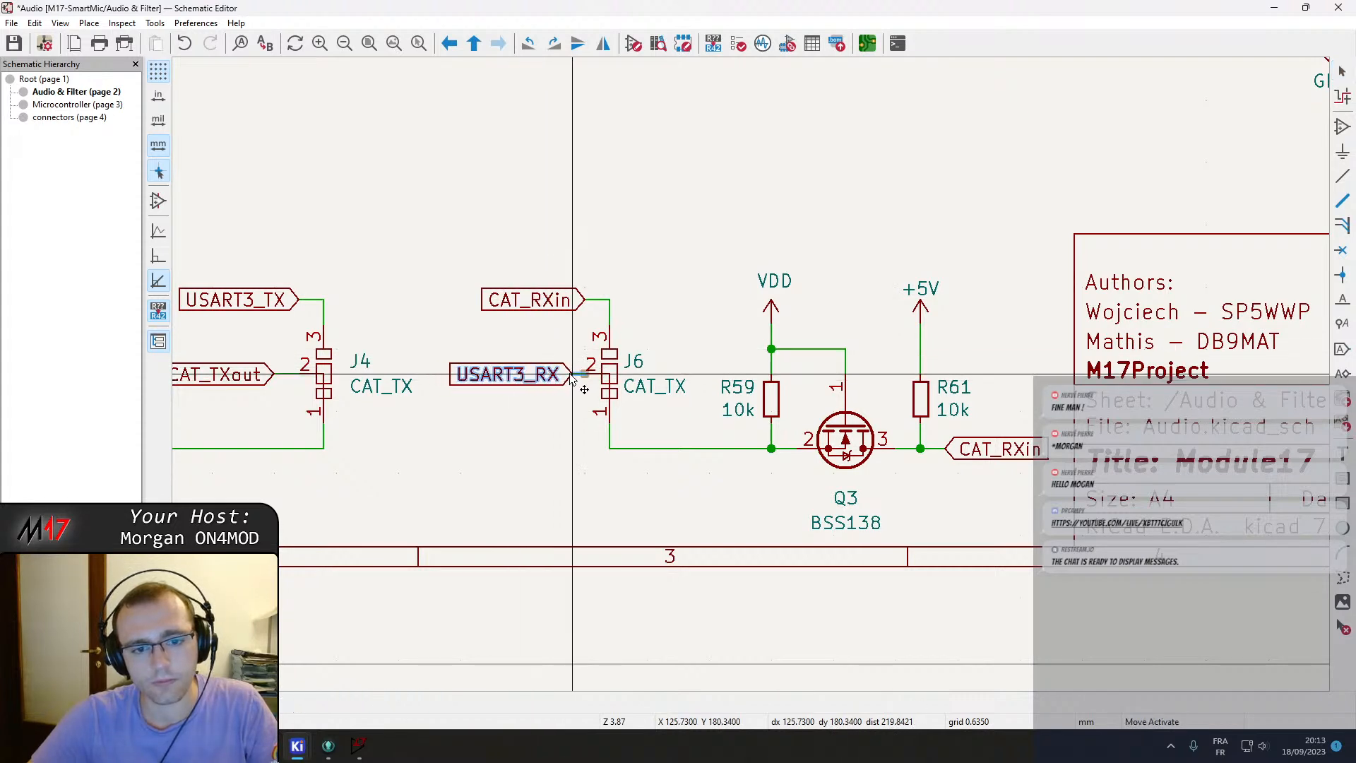
{"action": "left_click_drag", "start_coordinate": [494, 230], "coordinate": [617, 452]}
{"action": "left_click_drag", "start_coordinate": [610, 377], "coordinate": [636, 376]}
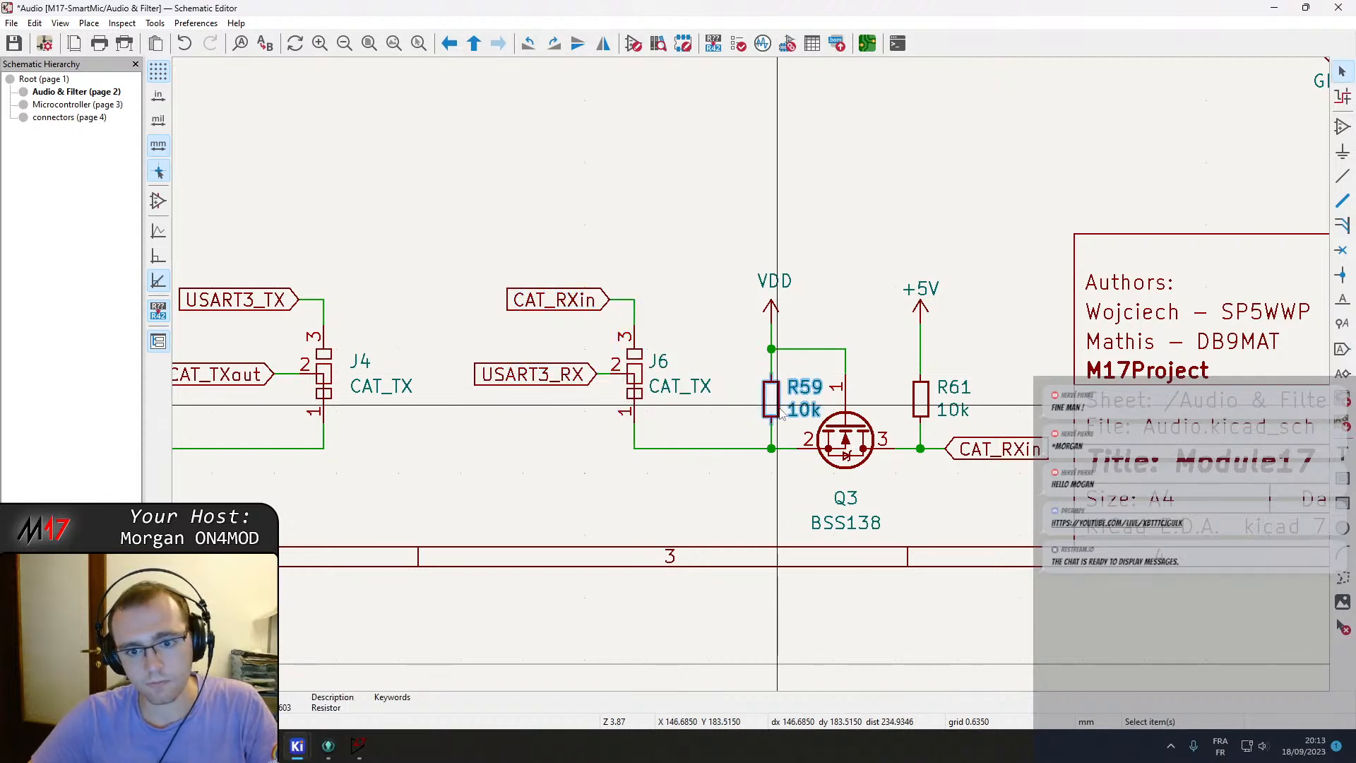
Realign J6 and its connecting wires with the Q3 circuit.
{"action": "left_click", "coordinate": [671, 463]}
{"action": "middle_click_drag", "start_coordinate": [558, 456], "coordinate": [641, 458]}
{"action": "left_click_drag", "start_coordinate": [611, 259], "coordinate": [724, 526]}
{"action": "left_click_drag", "start_coordinate": [717, 382], "coordinate": [735, 381]}
{"action": "middle_click_drag", "start_coordinate": [673, 422], "coordinate": [819, 402]}
{"action": "scroll", "coordinate": [825, 363], "scroll_direction": "up", "scroll_amount": 1}
{"action": "scroll", "coordinate": [803, 400], "scroll_direction": "down", "scroll_amount": 2}
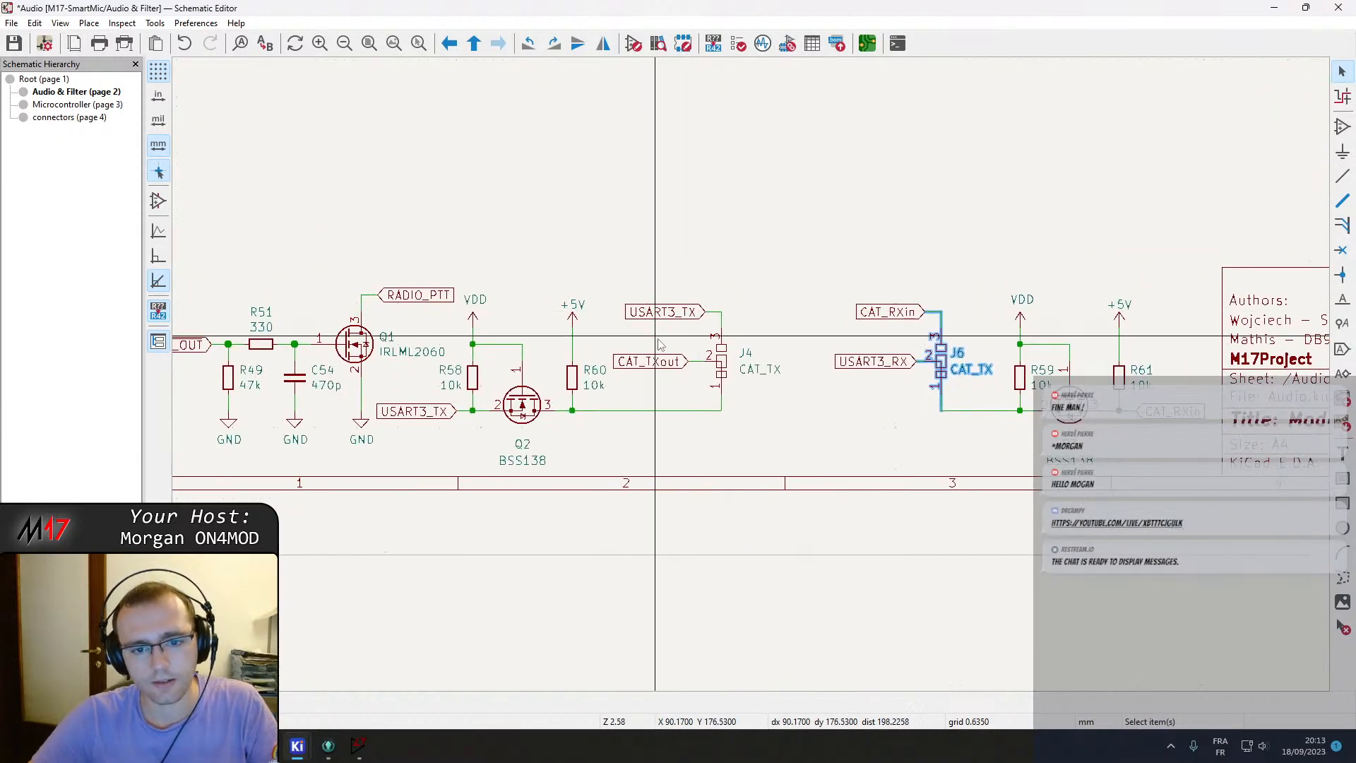
Align the USART3_TX and CAT_TXout labels and wires with the J4 connector.
{"action": "left_click", "coordinate": [649, 361]}
{"action": "left_click_drag", "start_coordinate": [649, 360], "coordinate": [696, 360]}
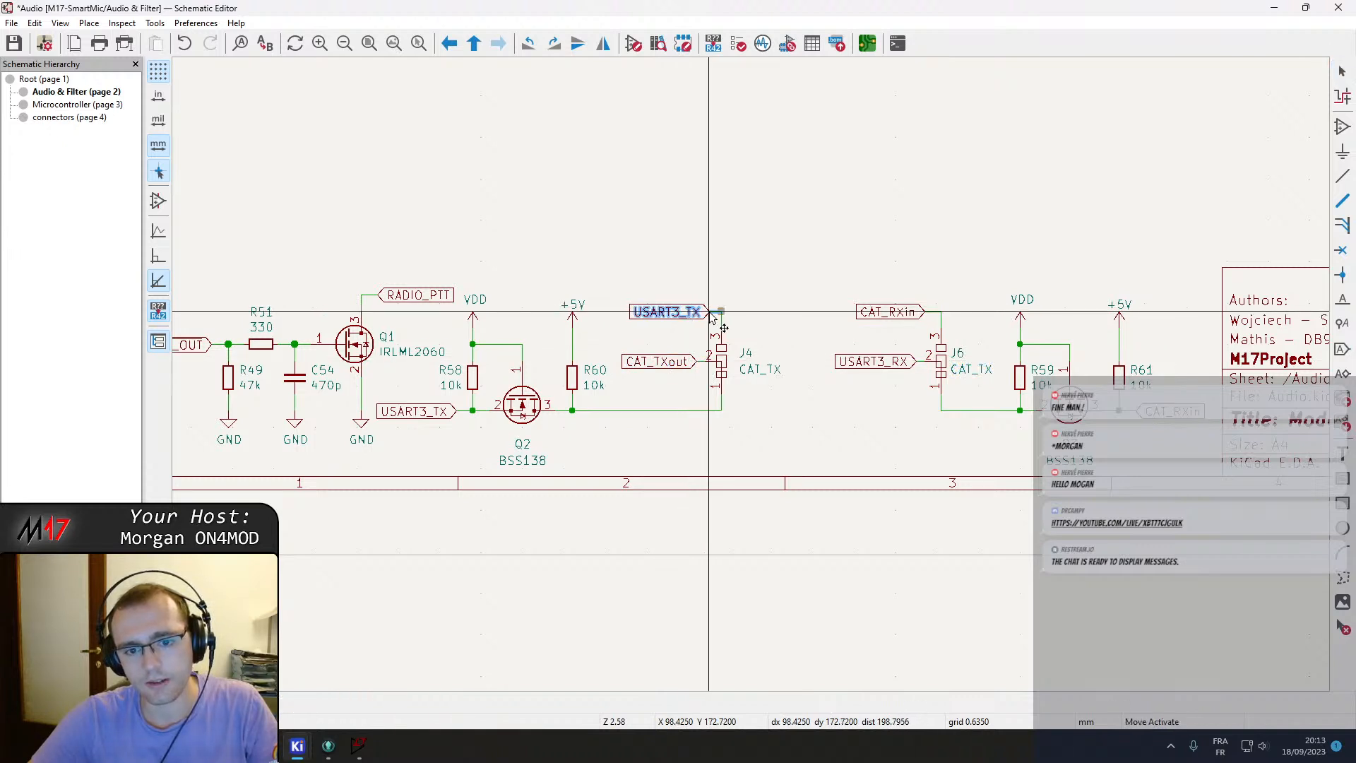
{"action": "left_click", "coordinate": [712, 318]}
{"action": "middle_click_drag", "start_coordinate": [751, 439], "coordinate": [772, 442]}
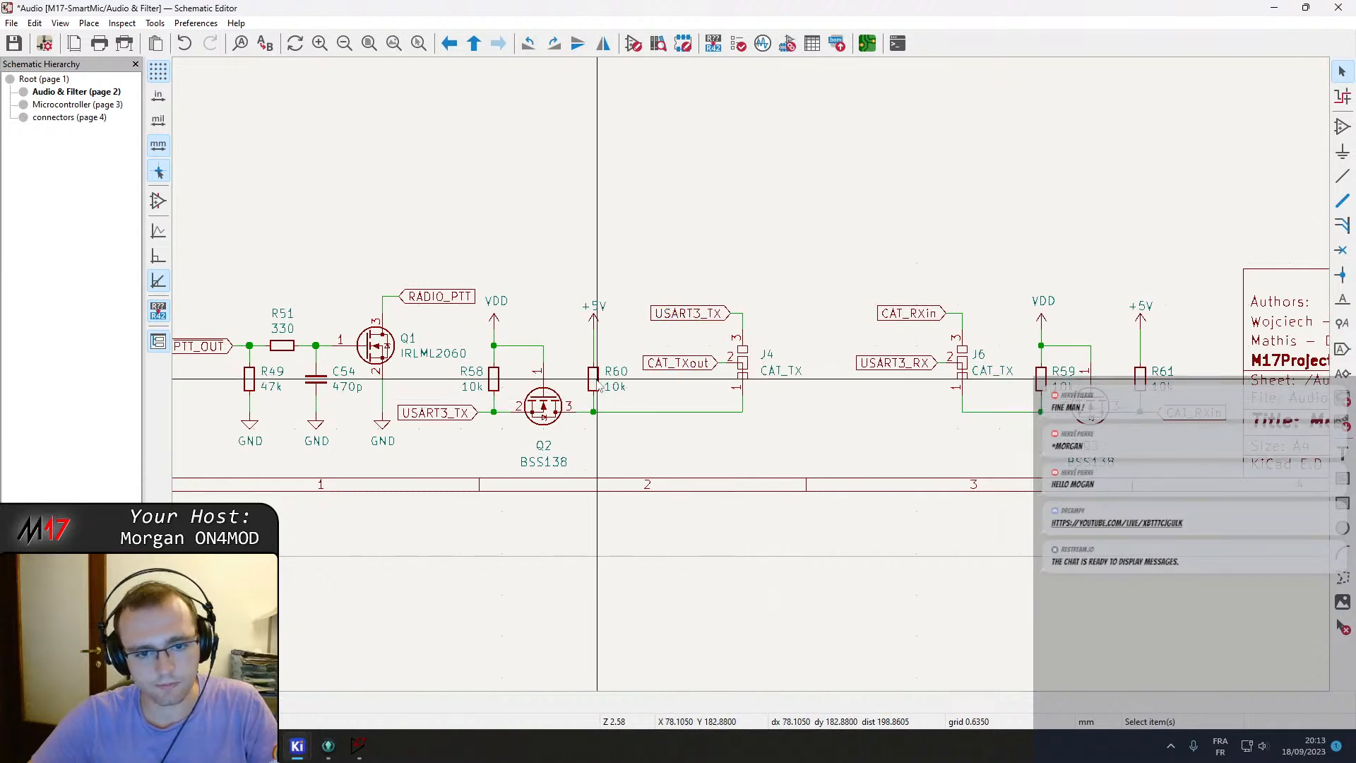
{"action": "left_click_drag", "start_coordinate": [846, 438], "coordinate": [691, 312]}
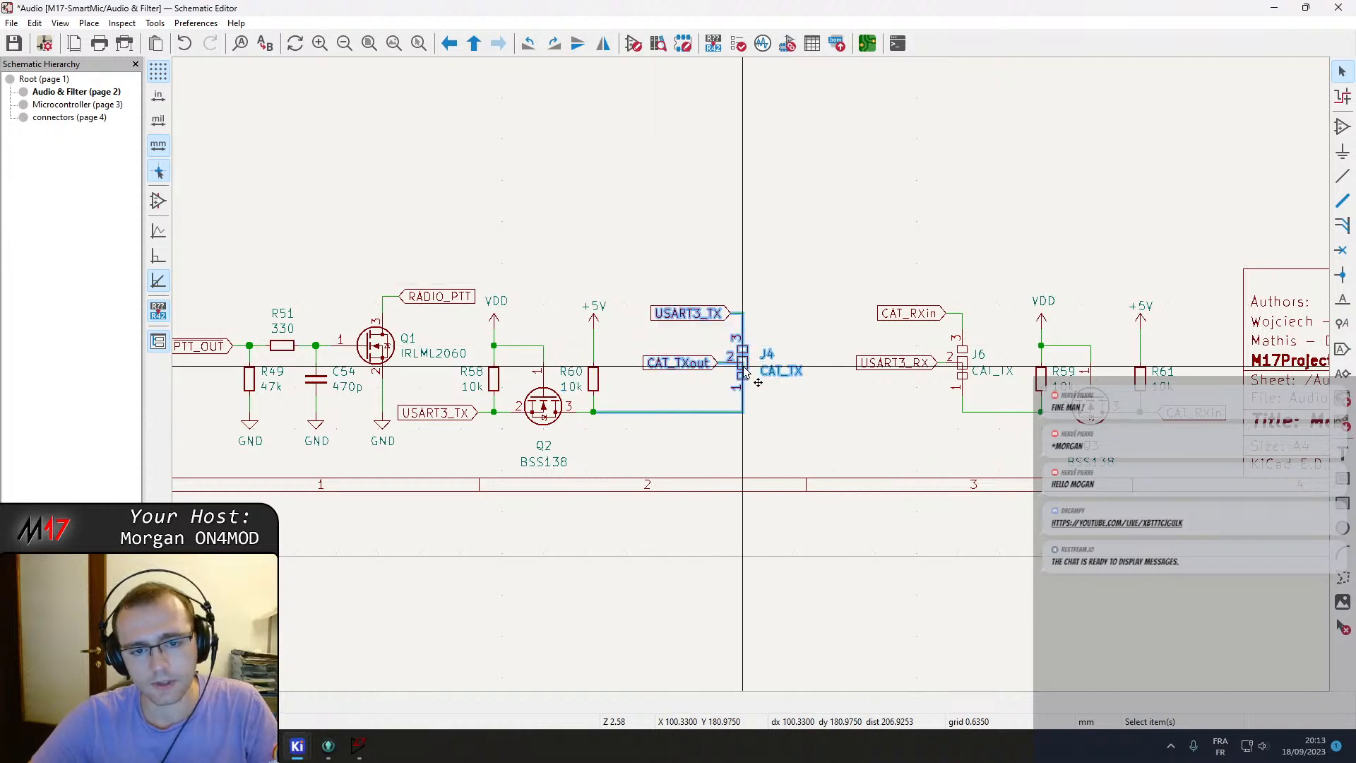
{"action": "left_click_drag", "start_coordinate": [682, 255], "coordinate": [773, 441]}
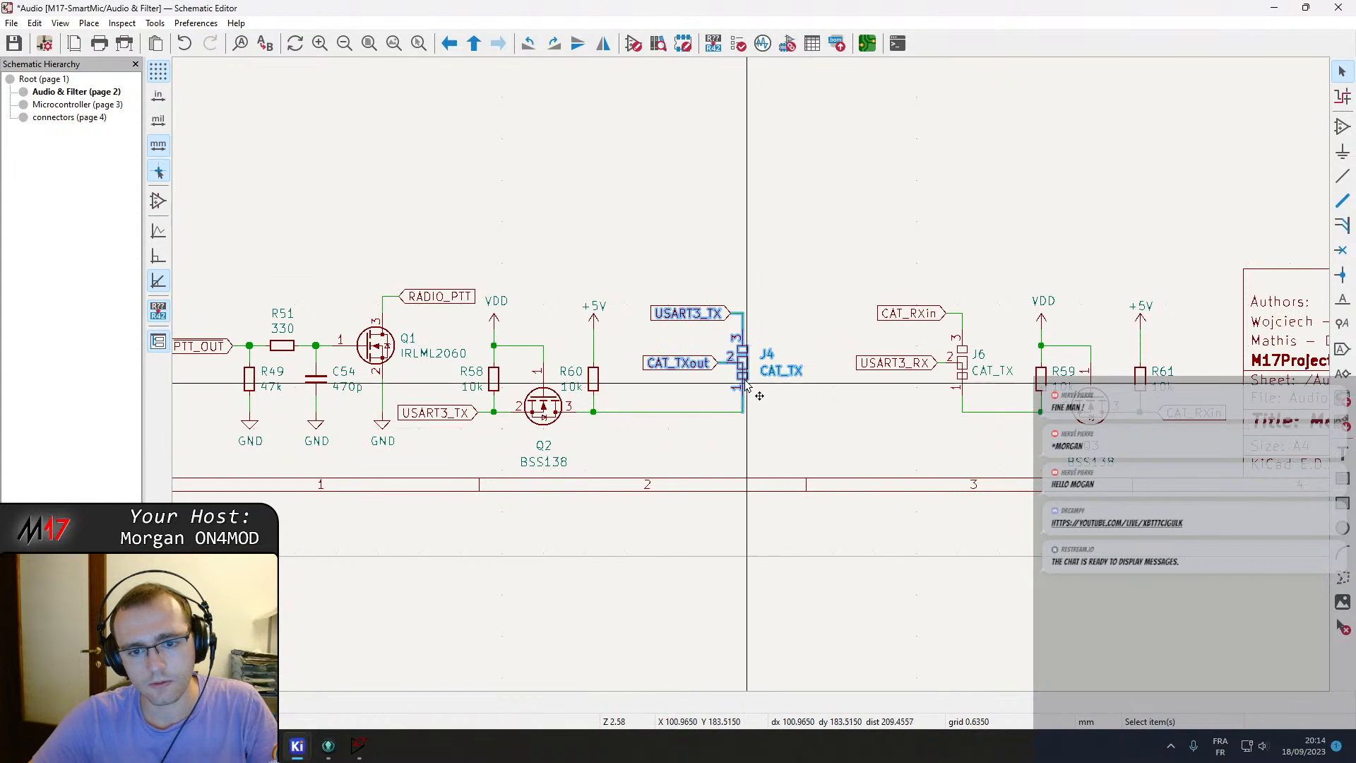
{"action": "left_click_drag", "start_coordinate": [711, 363], "coordinate": [711, 363]}
Space out the Q2 level-shifter block and the PTT circuit along the bottom row.
{"action": "left_click_drag", "start_coordinate": [777, 437], "coordinate": [418, 323]}
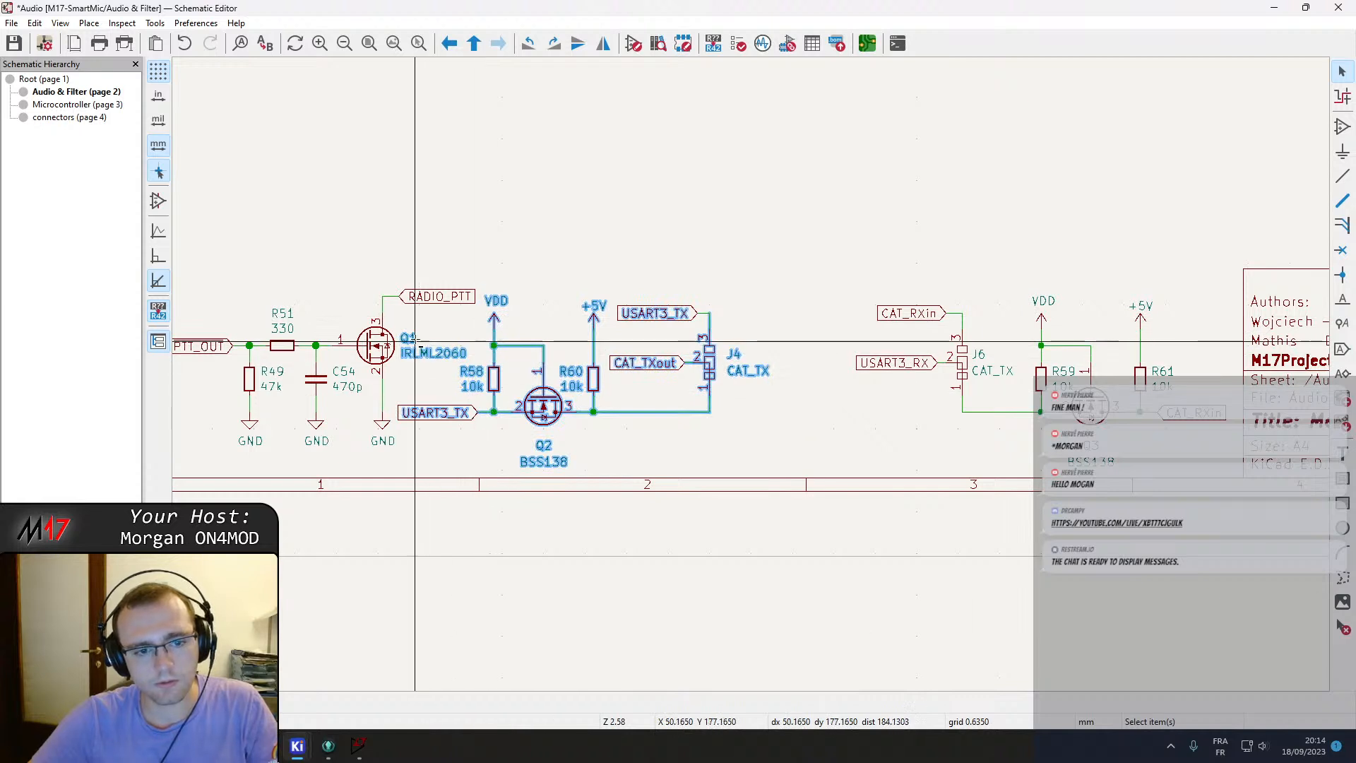
{"action": "left_click_drag", "start_coordinate": [545, 409], "coordinate": [615, 400]}
{"action": "middle_click_drag", "start_coordinate": [535, 383], "coordinate": [693, 379]}
{"action": "left_click_drag", "start_coordinate": [380, 246], "coordinate": [299, 227]}
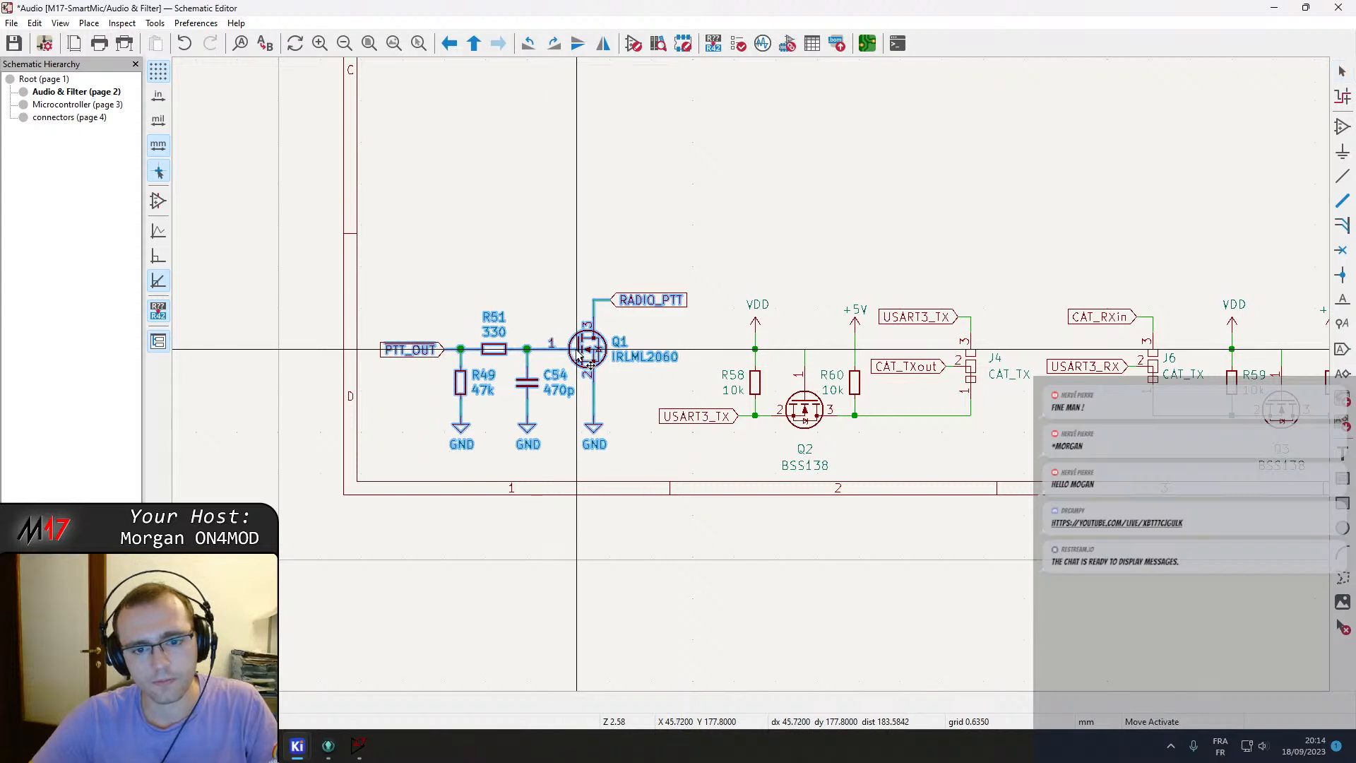
{"action": "scroll", "coordinate": [698, 290], "scroll_direction": "down", "scroll_amount": 4}
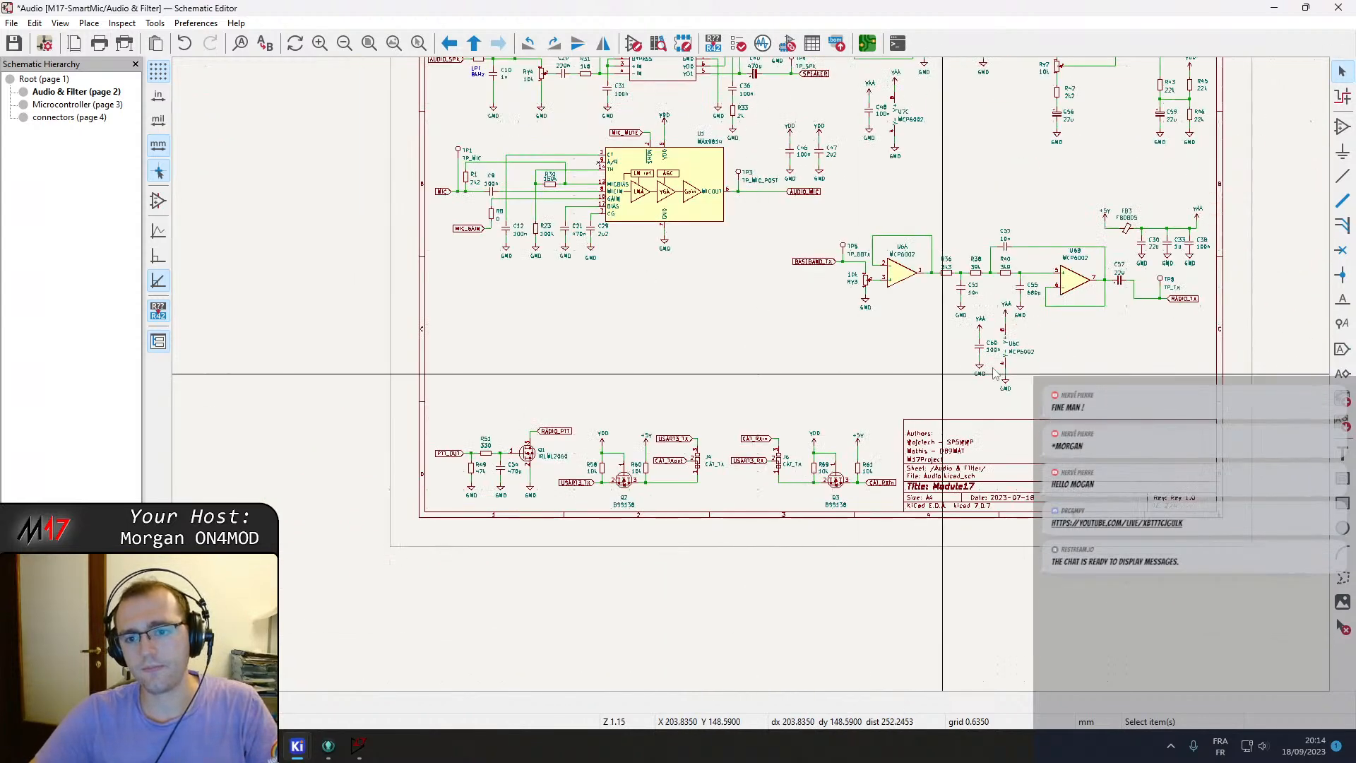
{"action": "scroll", "coordinate": [873, 367], "scroll_direction": "up", "scroll_amount": 4}
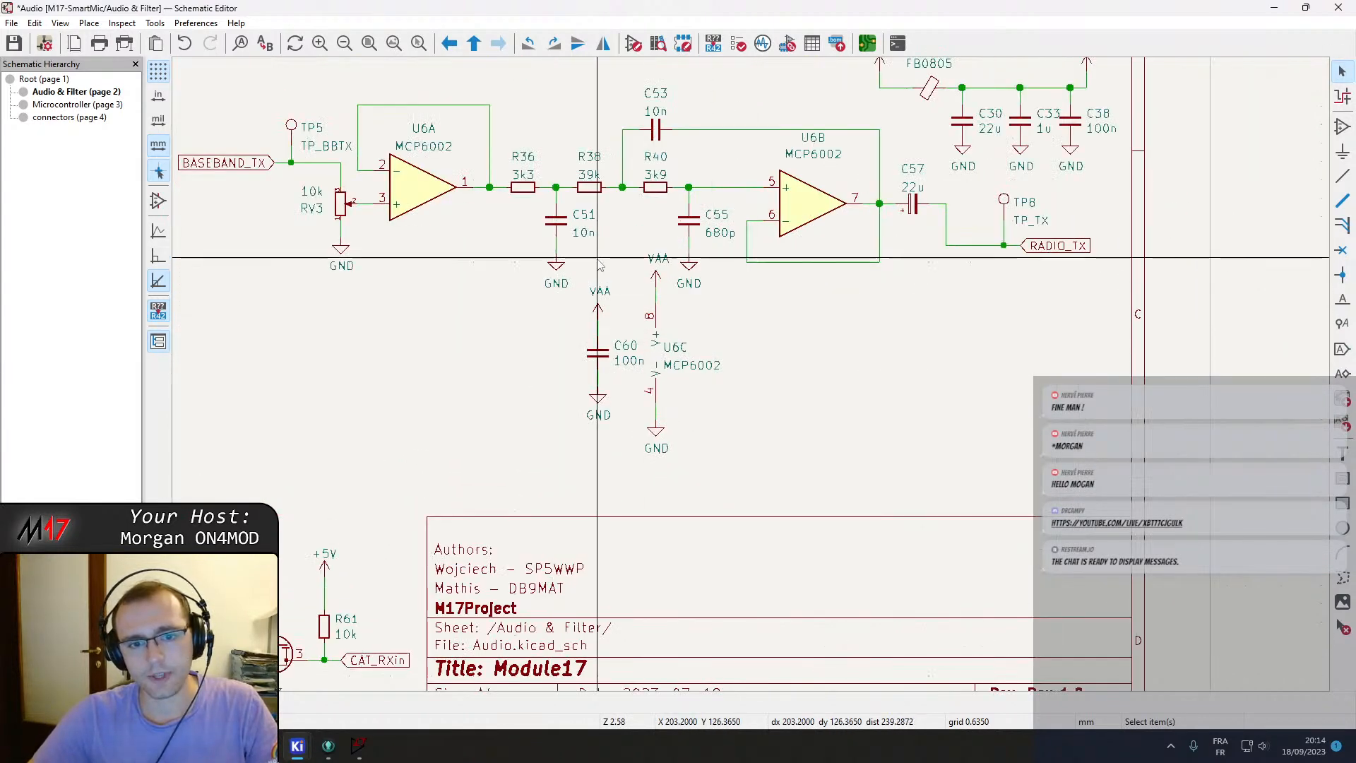
{"action": "left_click_drag", "start_coordinate": [592, 257], "coordinate": [665, 457]}
{"action": "left_click_drag", "start_coordinate": [656, 401], "coordinate": [827, 461]}
{"action": "key", "text": "ctrl+z"}
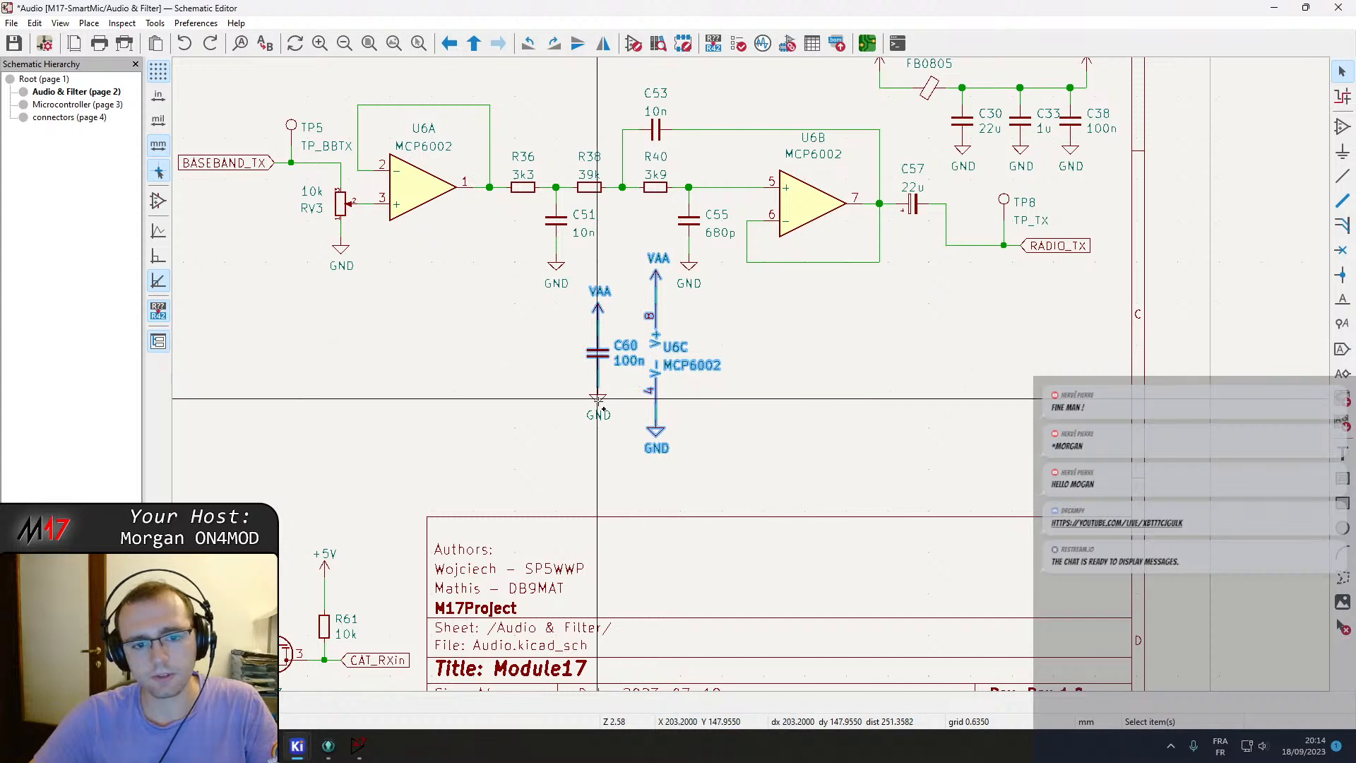
{"action": "middle_click_drag", "start_coordinate": [658, 304], "coordinate": [667, 363]}
{"action": "left_click_drag", "start_coordinate": [668, 363], "coordinate": [1003, 398]}
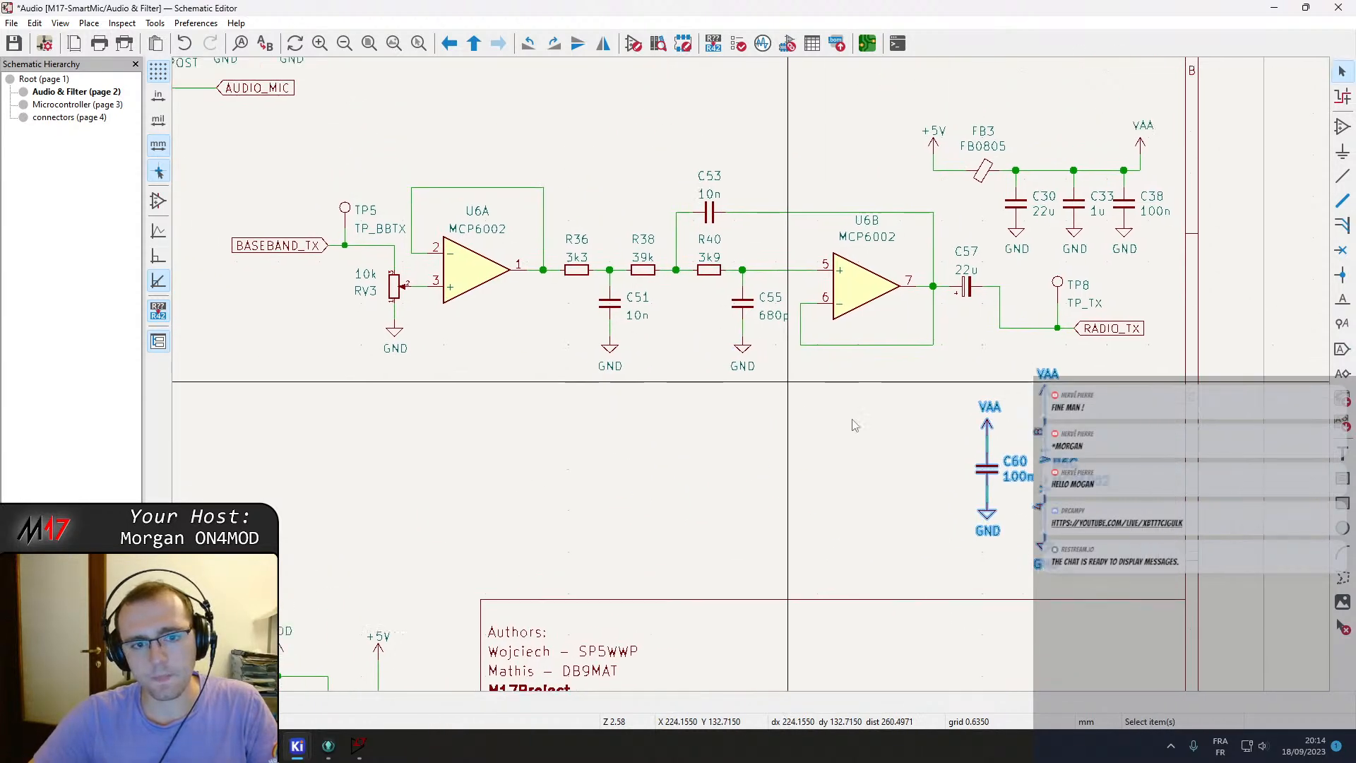
Move the baseband TX filter block with U6A, U6B and its passives up beneath the MAX9814 microphone stage.
{"action": "scroll", "coordinate": [805, 395], "scroll_direction": "down", "scroll_amount": 2}
{"action": "left_click_drag", "start_coordinate": [388, 238], "coordinate": [1045, 382]}
{"action": "left_click_drag", "start_coordinate": [1027, 308], "coordinate": [895, 223], "text": "ctrl+shift"}
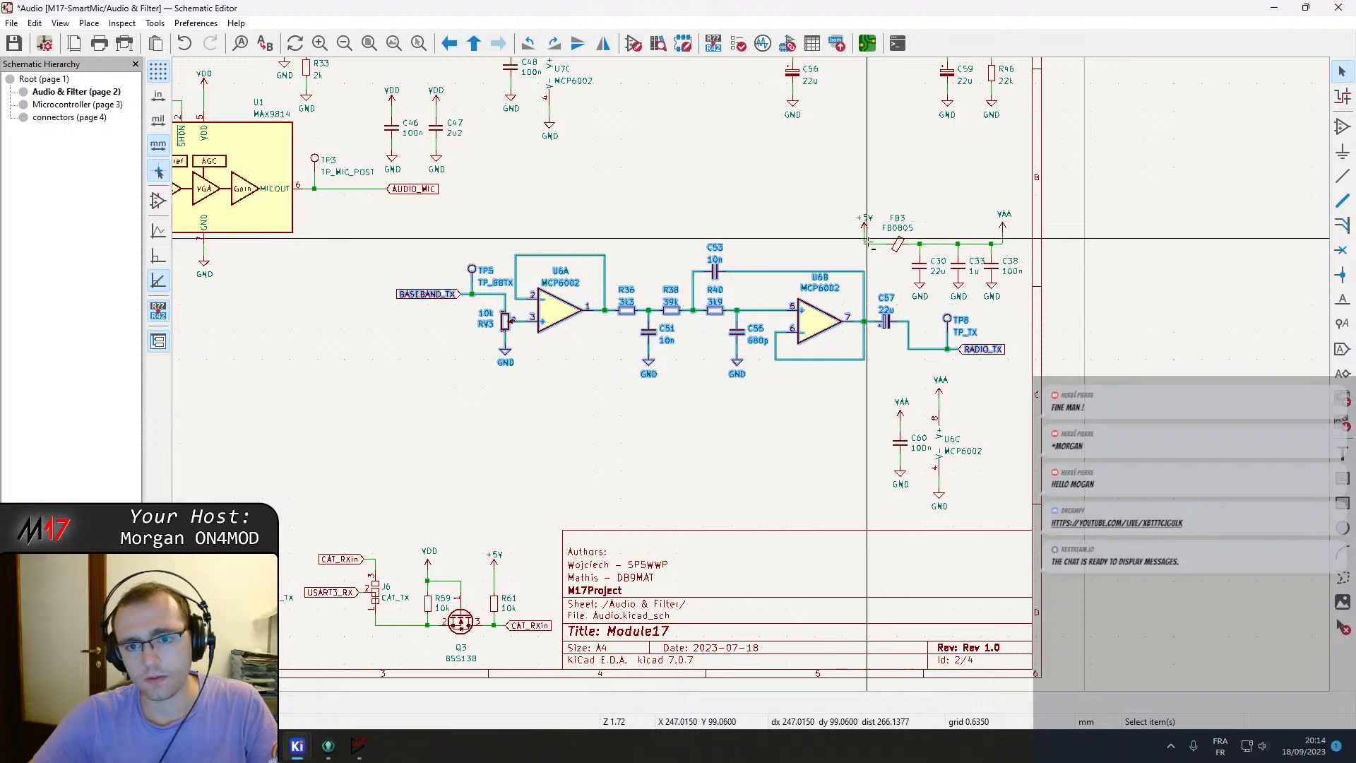
{"action": "key", "text": "m"}
{"action": "middle_click_drag", "start_coordinate": [596, 386], "coordinate": [859, 326]}
{"action": "middle_click_drag", "start_coordinate": [628, 407], "coordinate": [775, 325]}
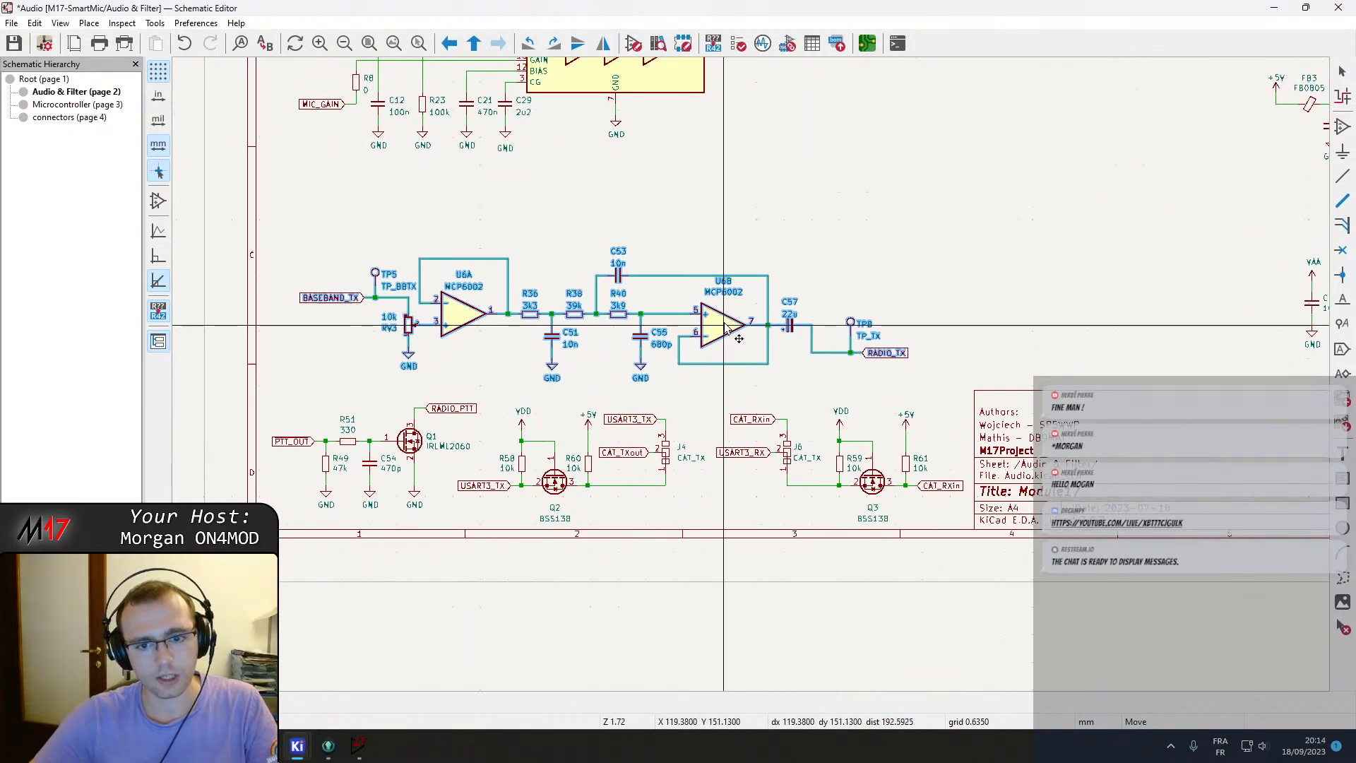
{"action": "left_click", "coordinate": [703, 314]}
Place the C60 decoupling capacitor and U6C power unit just right of the TX filter output.
{"action": "middle_click_drag", "start_coordinate": [913, 330], "coordinate": [845, 349]}
{"action": "left_click", "coordinate": [779, 384]}
{"action": "middle_click_drag", "start_coordinate": [779, 383], "coordinate": [615, 406]}
{"action": "left_click_drag", "start_coordinate": [1047, 268], "coordinate": [1158, 413]}
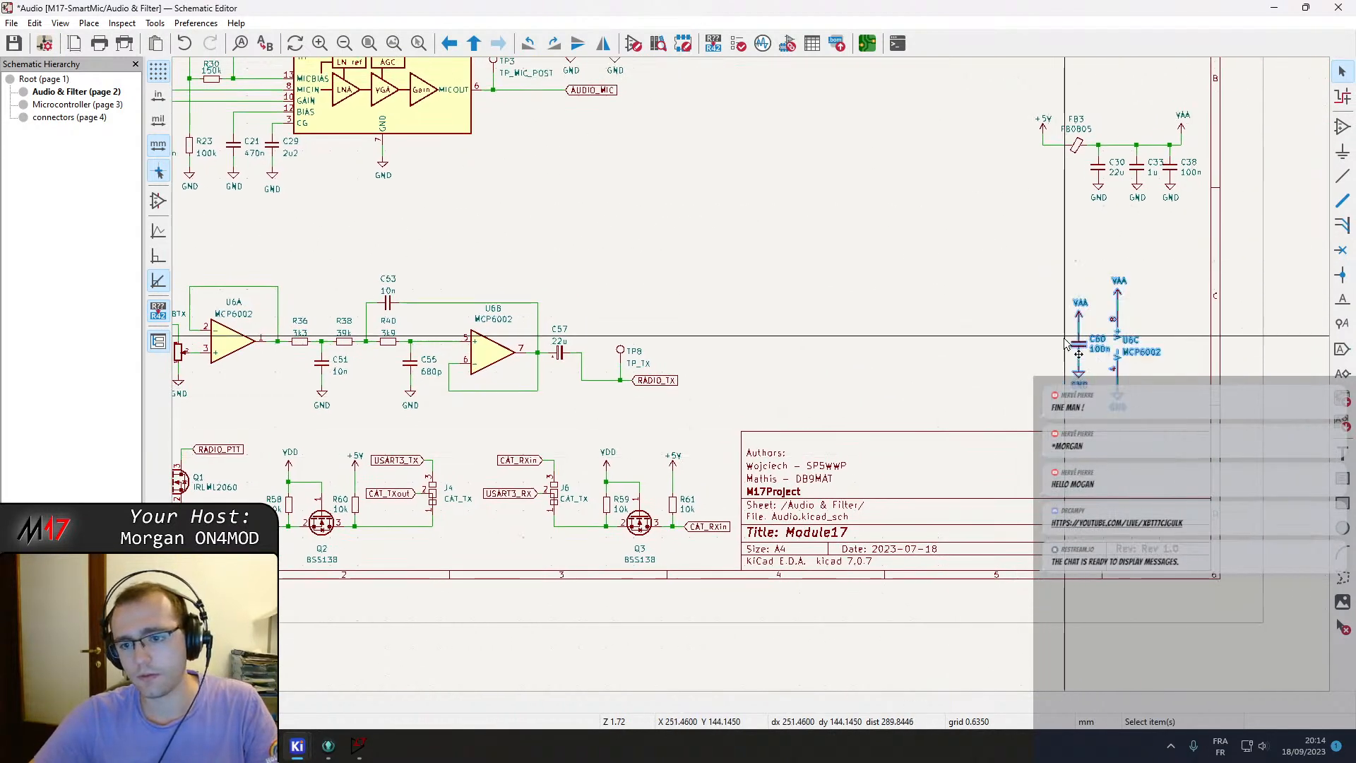
{"action": "key", "text": "m"}
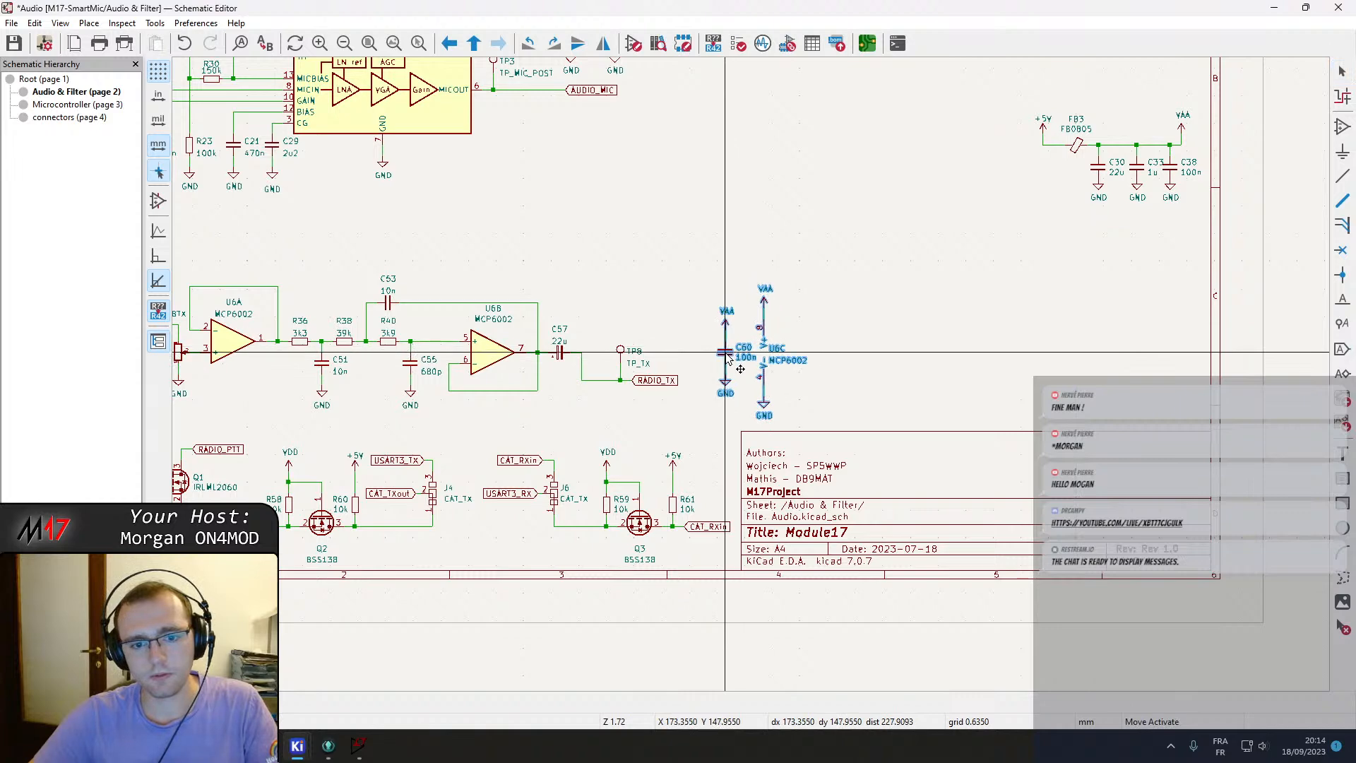
{"action": "left_click", "coordinate": [721, 353]}
Move the FB3 ferrite bead with its C30, C33 and C38 decoupling capacitors next to U6C.
{"action": "middle_click_drag", "start_coordinate": [909, 297], "coordinate": [793, 363]}
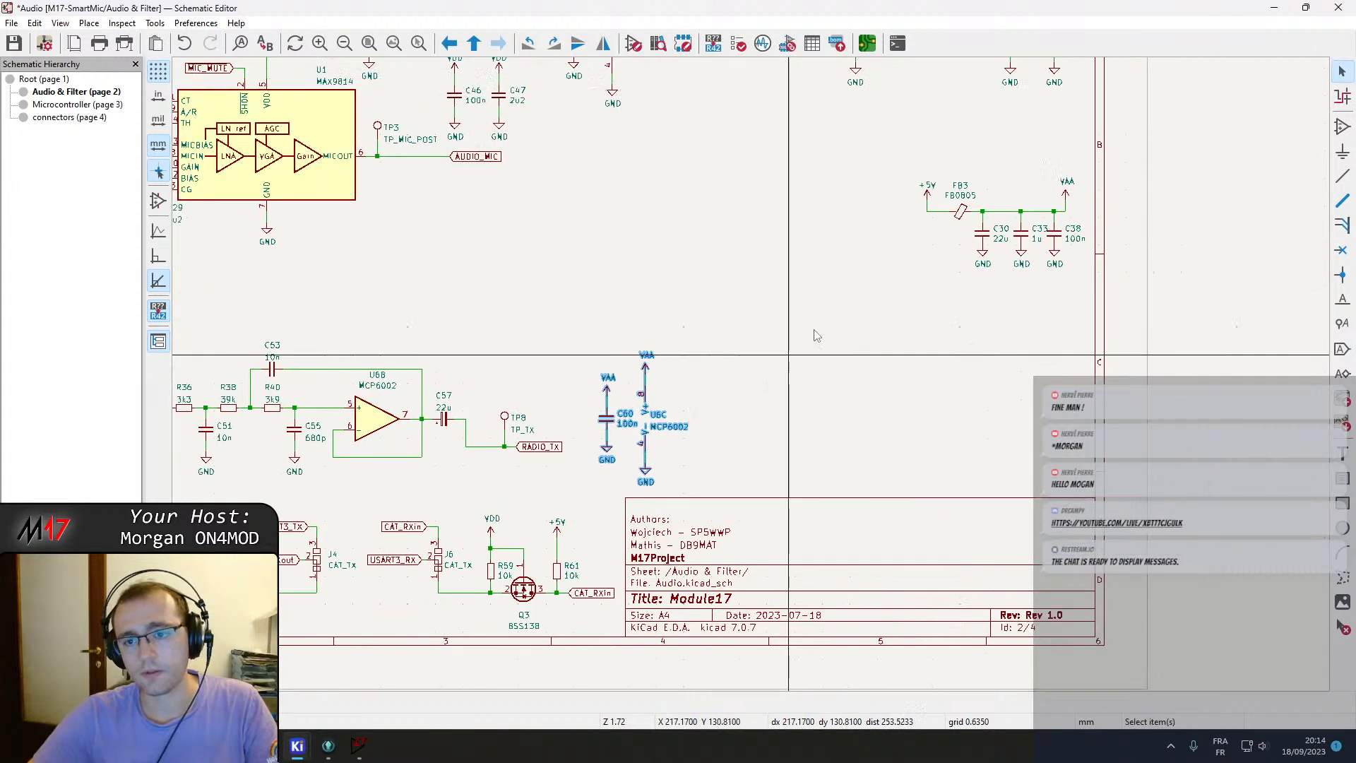
{"action": "left_click_drag", "start_coordinate": [916, 174], "coordinate": [1092, 281]}
{"action": "key", "text": "m"}
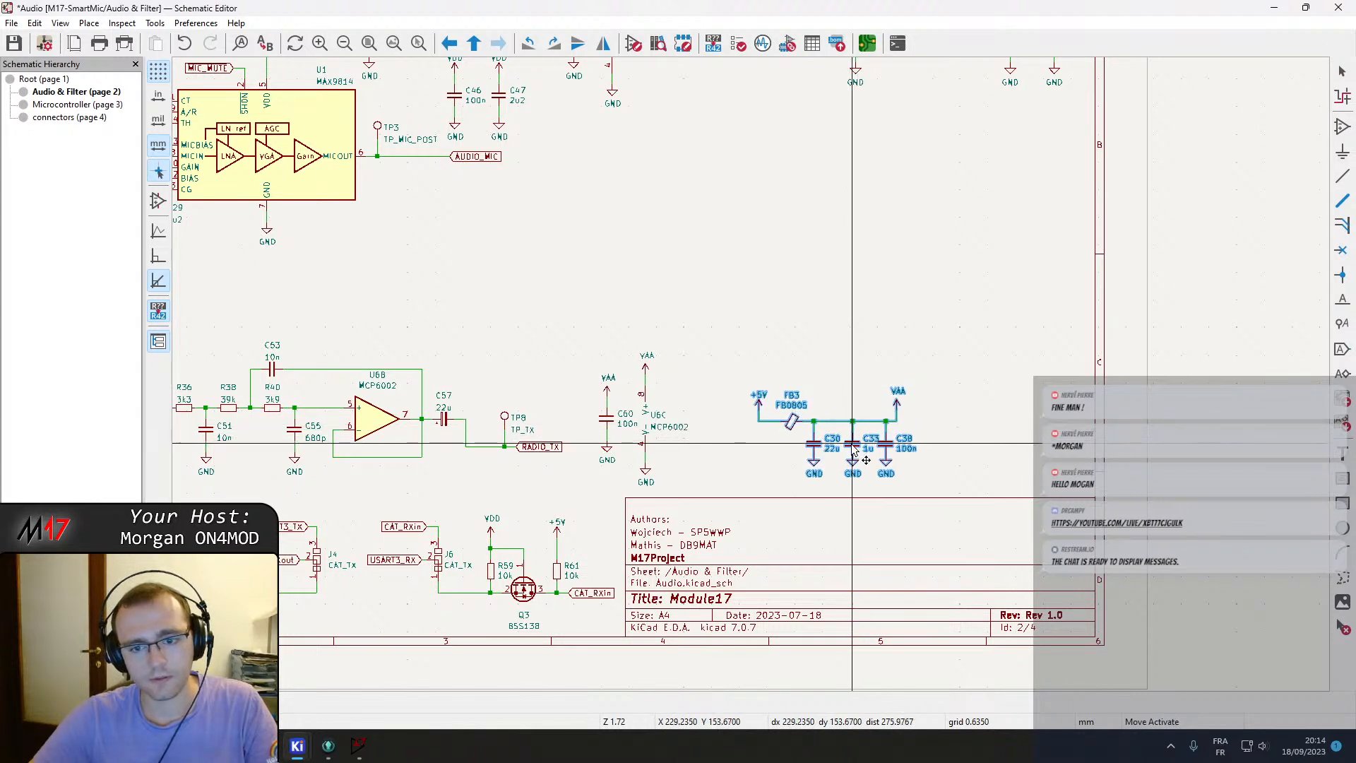
{"action": "left_click", "coordinate": [850, 444]}
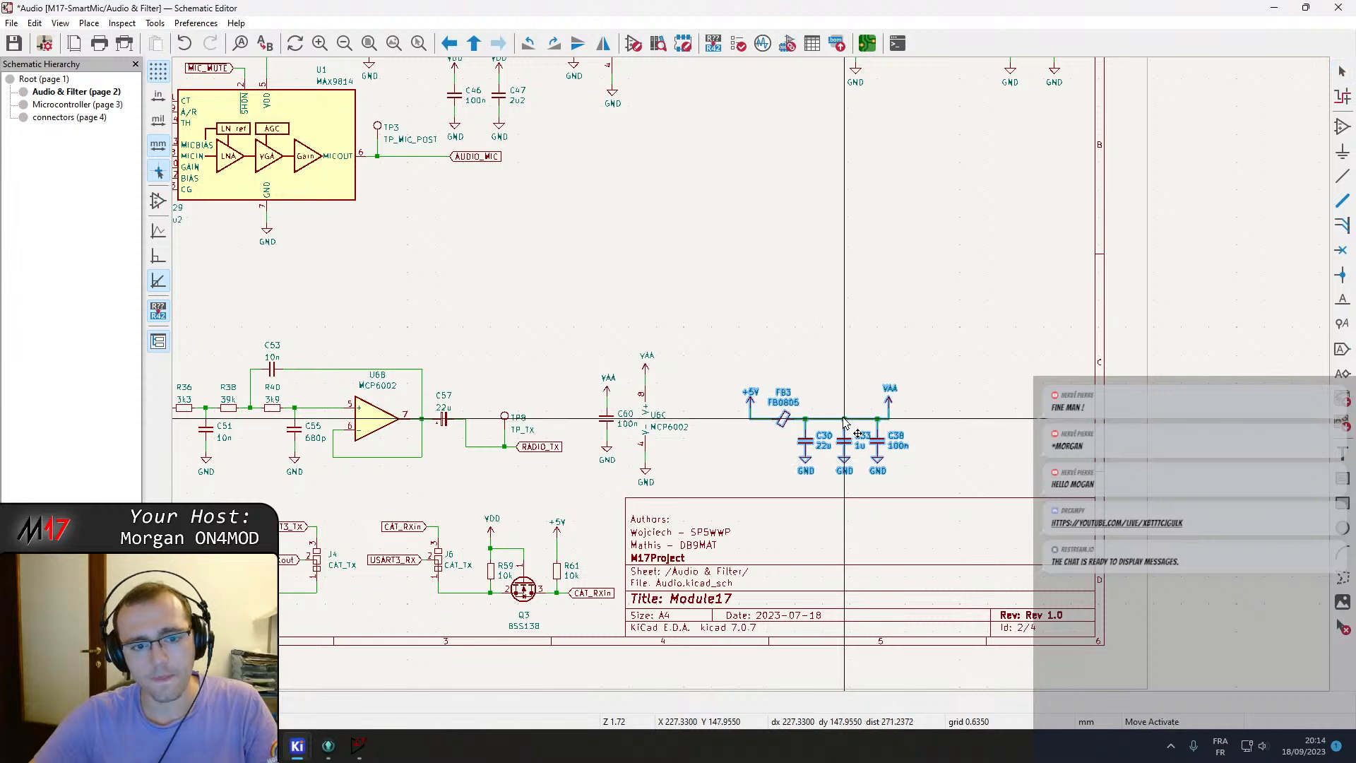
{"action": "left_click", "coordinate": [846, 422]}
Zoom out to review the rearranged Audio & Filter sheet layout.
{"action": "scroll", "coordinate": [750, 369], "scroll_direction": "down", "scroll_amount": 5}
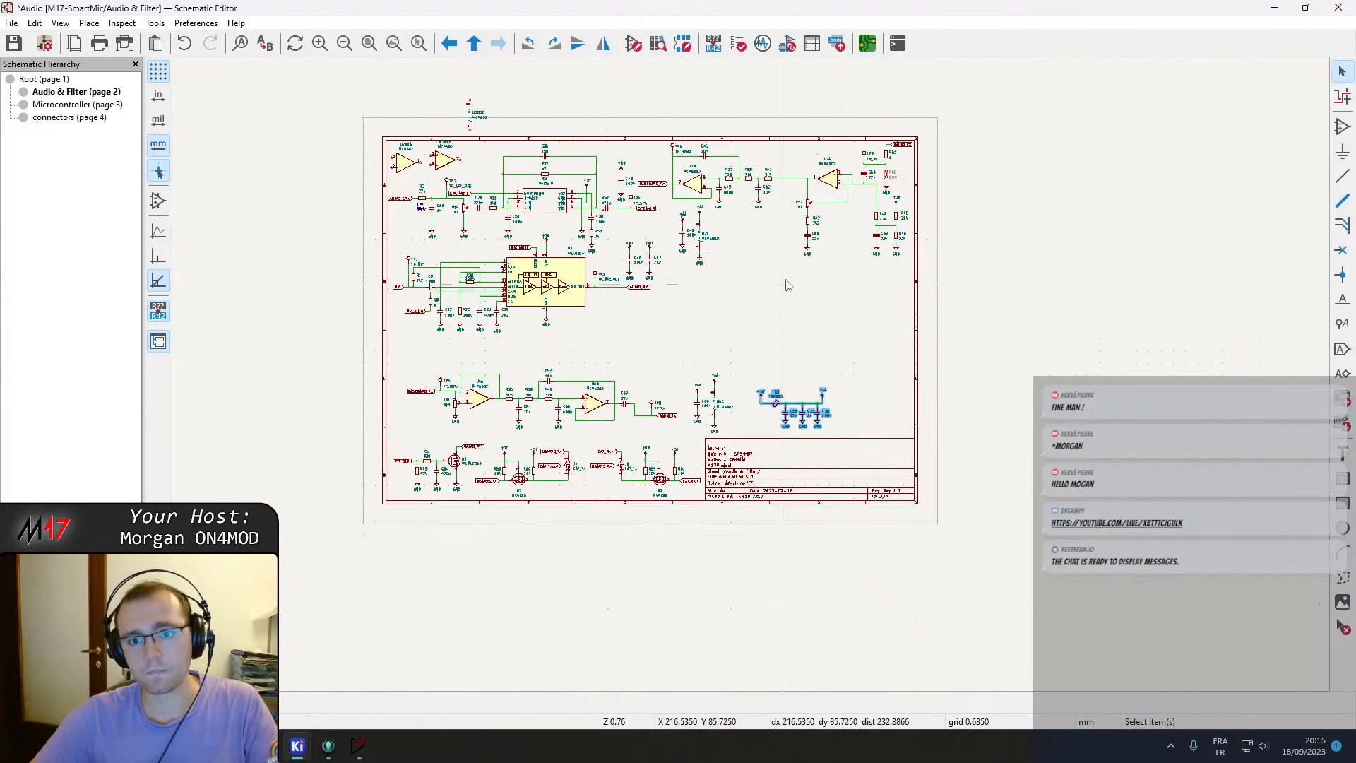
{"action": "scroll", "coordinate": [747, 382], "scroll_direction": "up", "scroll_amount": 4}
{"action": "middle_click_drag", "start_coordinate": [628, 405], "coordinate": [862, 402]}
{"action": "scroll", "coordinate": [872, 376], "scroll_direction": "up", "scroll_amount": 1}
{"action": "scroll", "coordinate": [735, 384], "scroll_direction": "down", "scroll_amount": 1}
{"action": "middle_click_drag", "start_coordinate": [688, 398], "coordinate": [816, 405]}
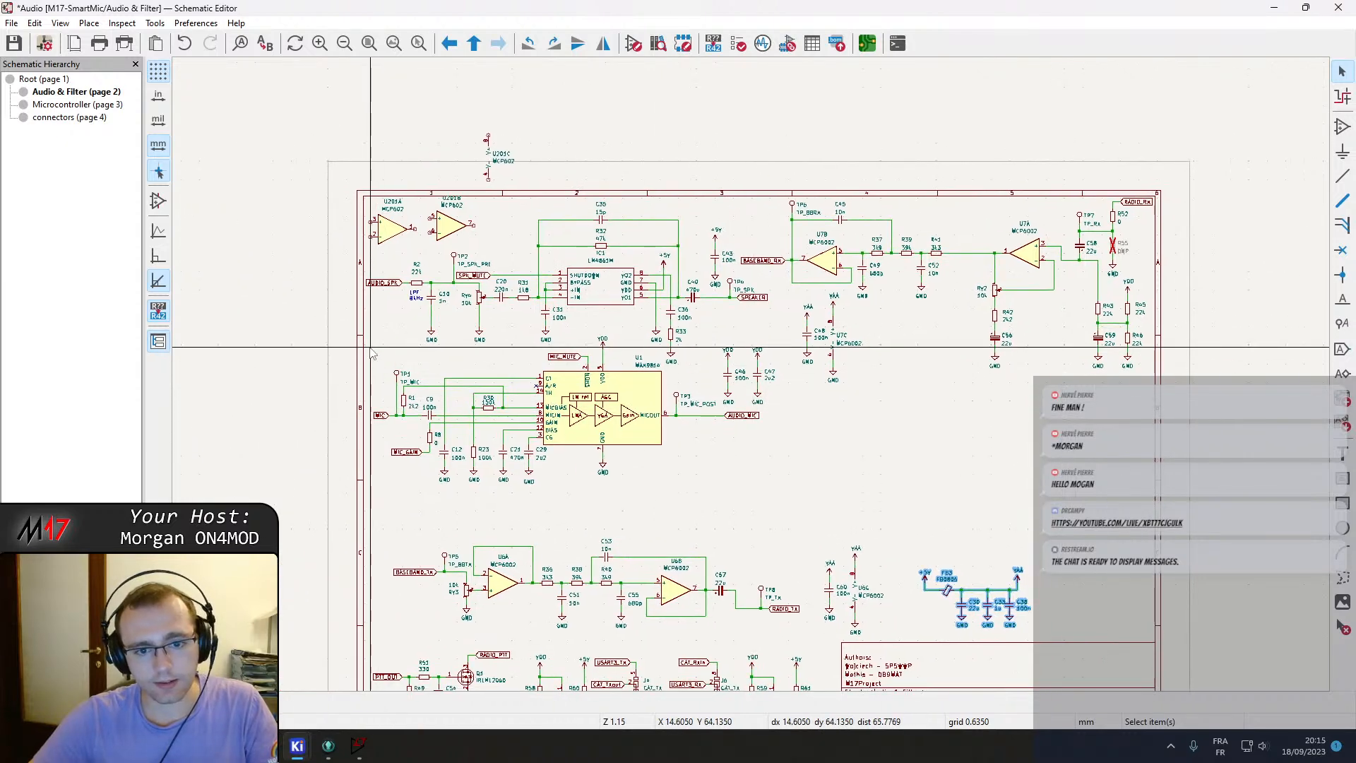
{"action": "left_click_drag", "start_coordinate": [367, 346], "coordinate": [304, 455]}
{"action": "middle_click_drag", "start_coordinate": [542, 562], "coordinate": [607, 416]}
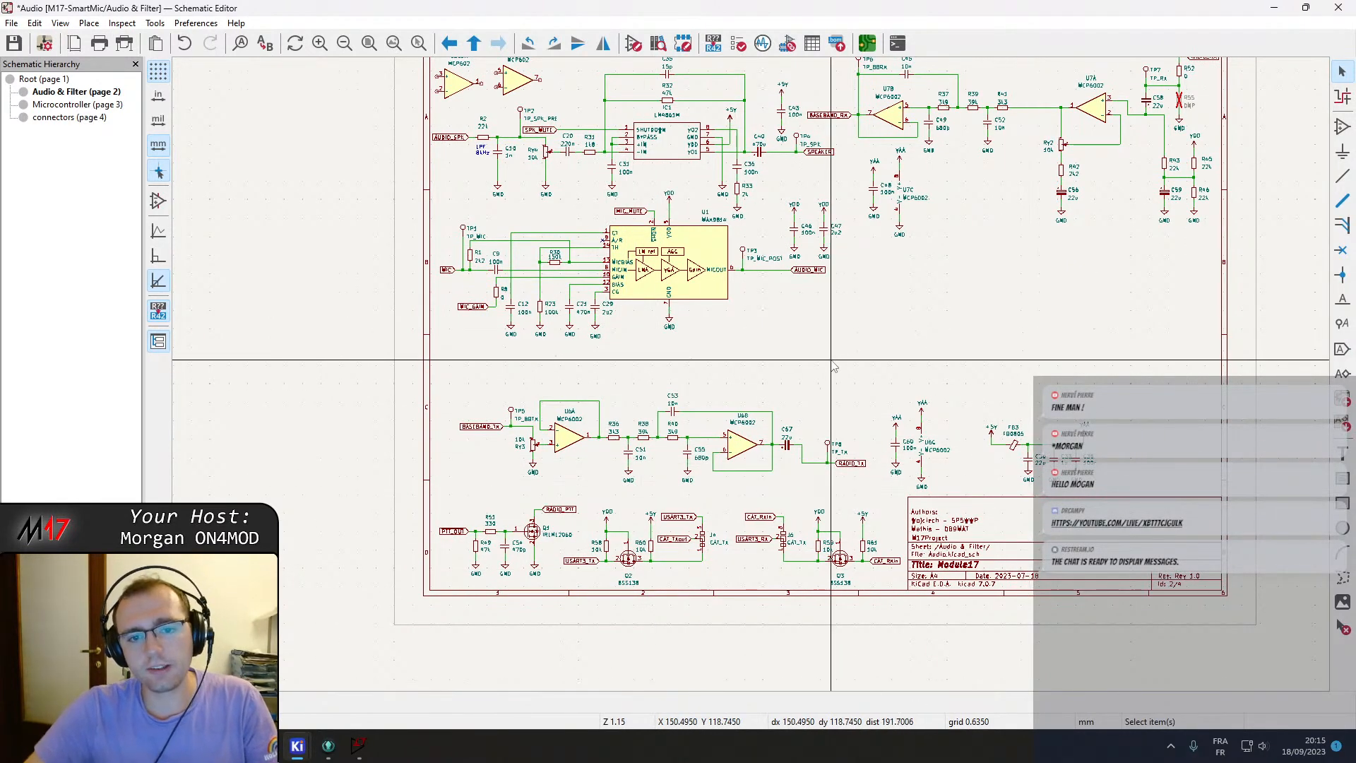
{"action": "middle_click_drag", "start_coordinate": [801, 358], "coordinate": [821, 401]}
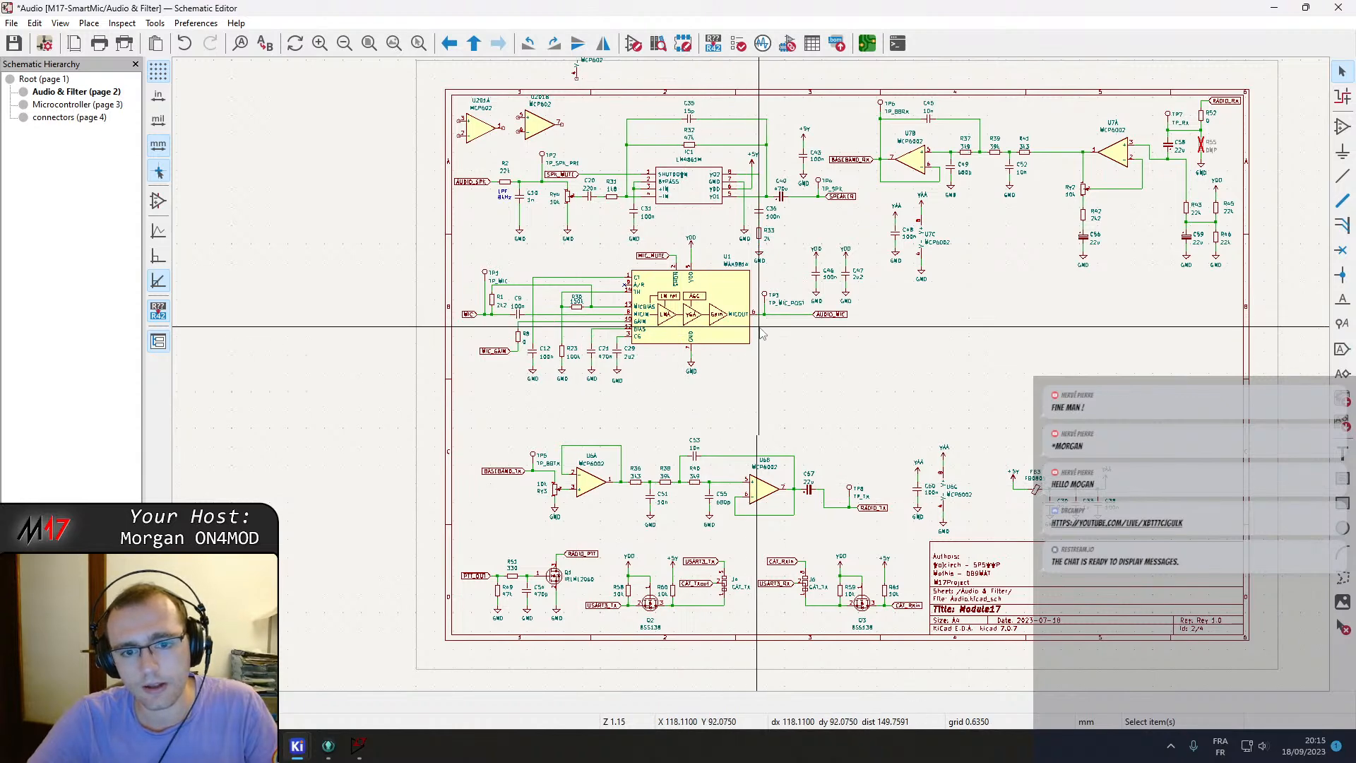
On the root sheet, move the connectors sheet symbol further right to free space beside Audio & Filter.
{"action": "left_click", "coordinate": [40, 80]}
{"action": "scroll", "coordinate": [621, 197], "scroll_direction": "up", "scroll_amount": 2}
{"action": "left_click_drag", "start_coordinate": [633, 351], "coordinate": [511, 242]}
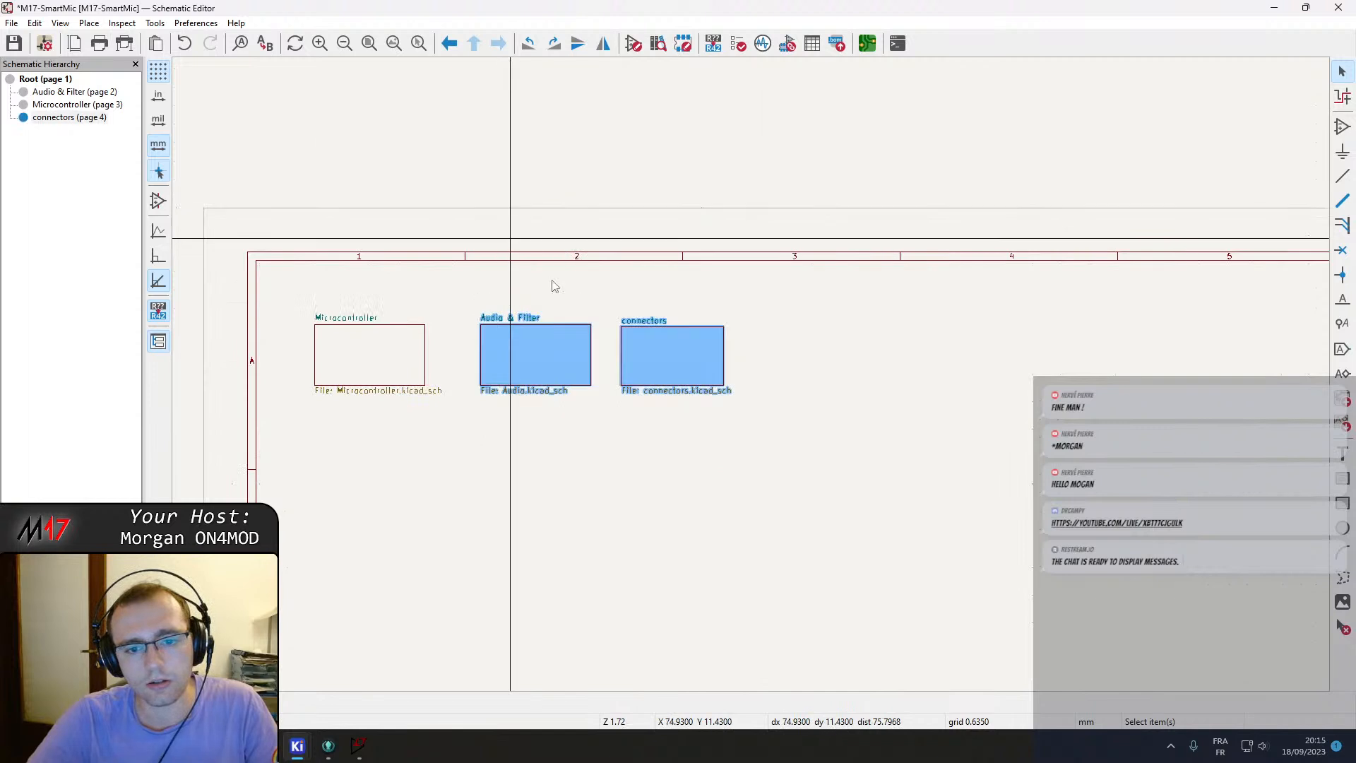
{"action": "left_click_drag", "start_coordinate": [718, 422], "coordinate": [605, 300]}
{"action": "left_click_drag", "start_coordinate": [651, 344], "coordinate": [937, 355]}
{"action": "left_click", "coordinate": [1341, 399]}
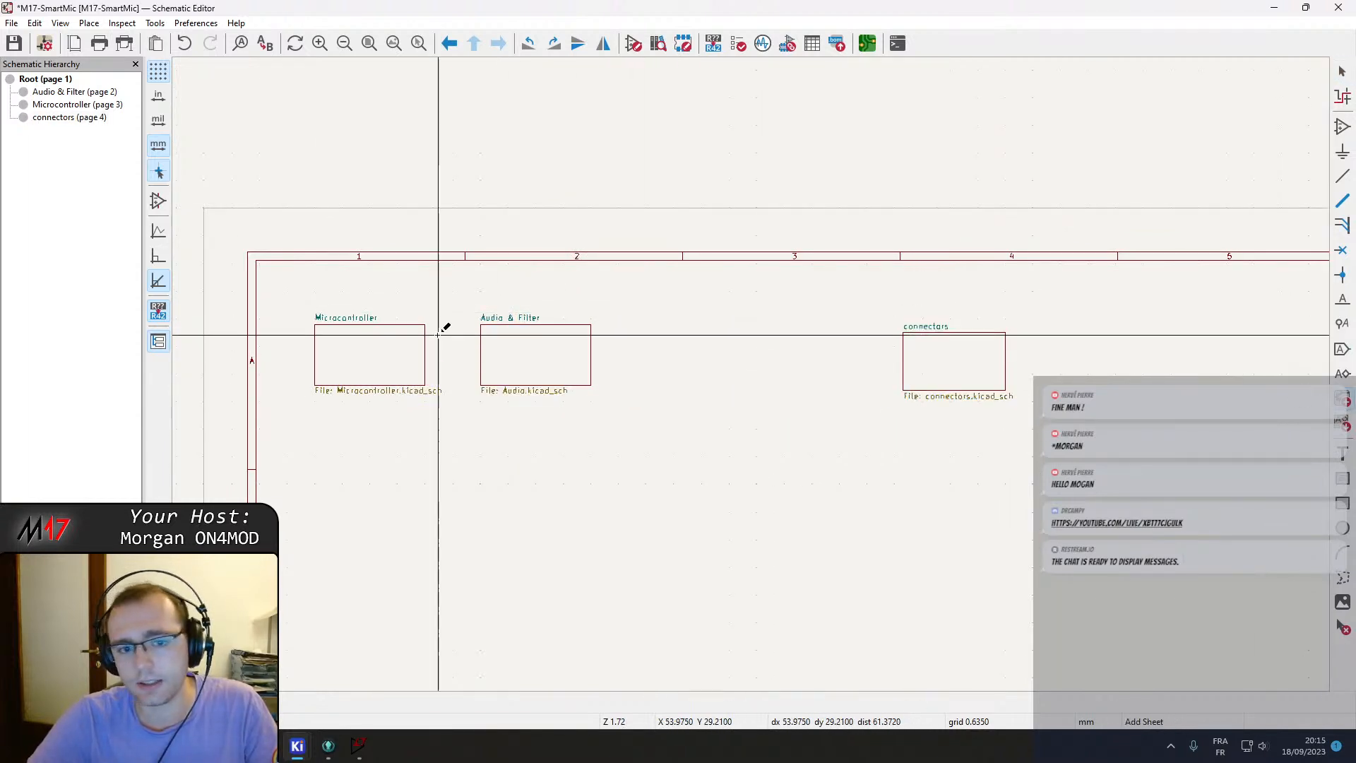
{"action": "left_click", "coordinate": [612, 326]}
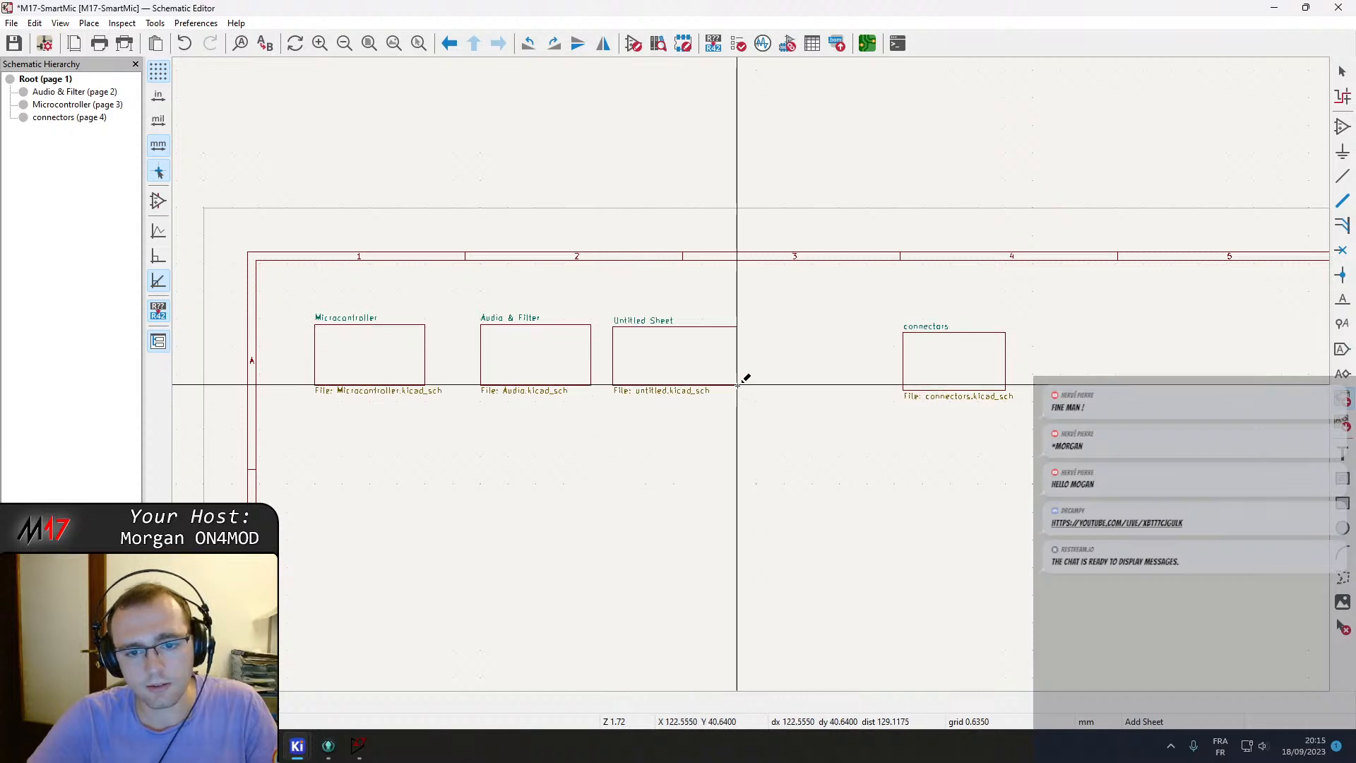
{"action": "left_click", "coordinate": [736, 385]}
{"action": "left_click", "coordinate": [210, 131]}
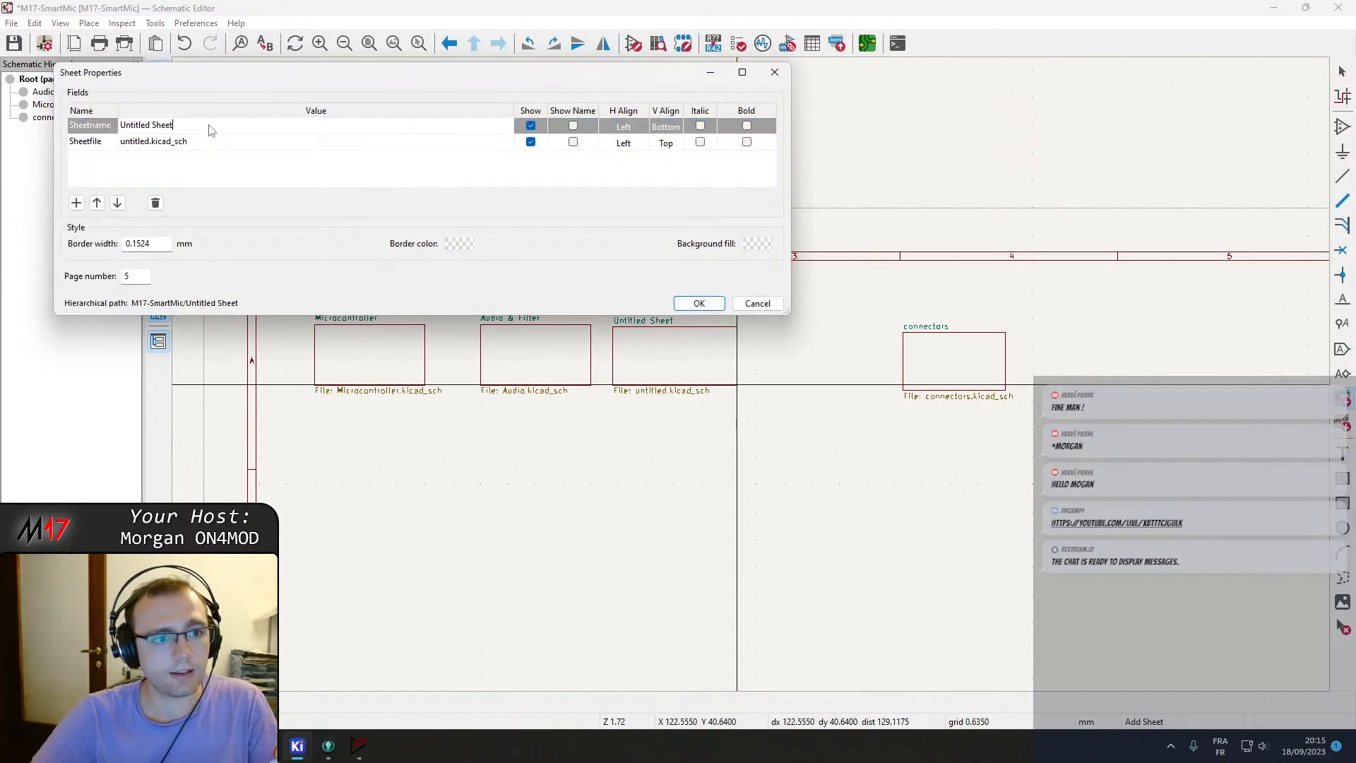
{"action": "key", "text": "Return"}
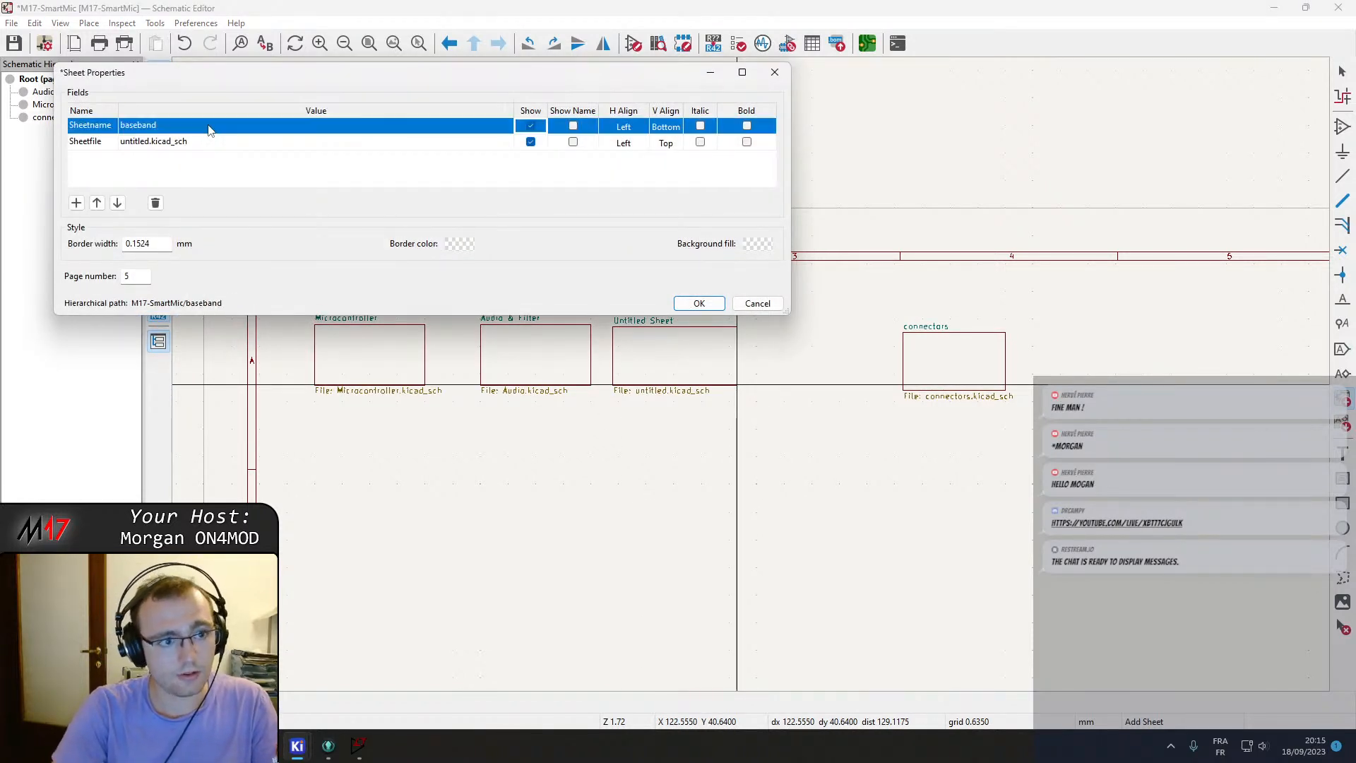
{"action": "left_click", "coordinate": [149, 144]}
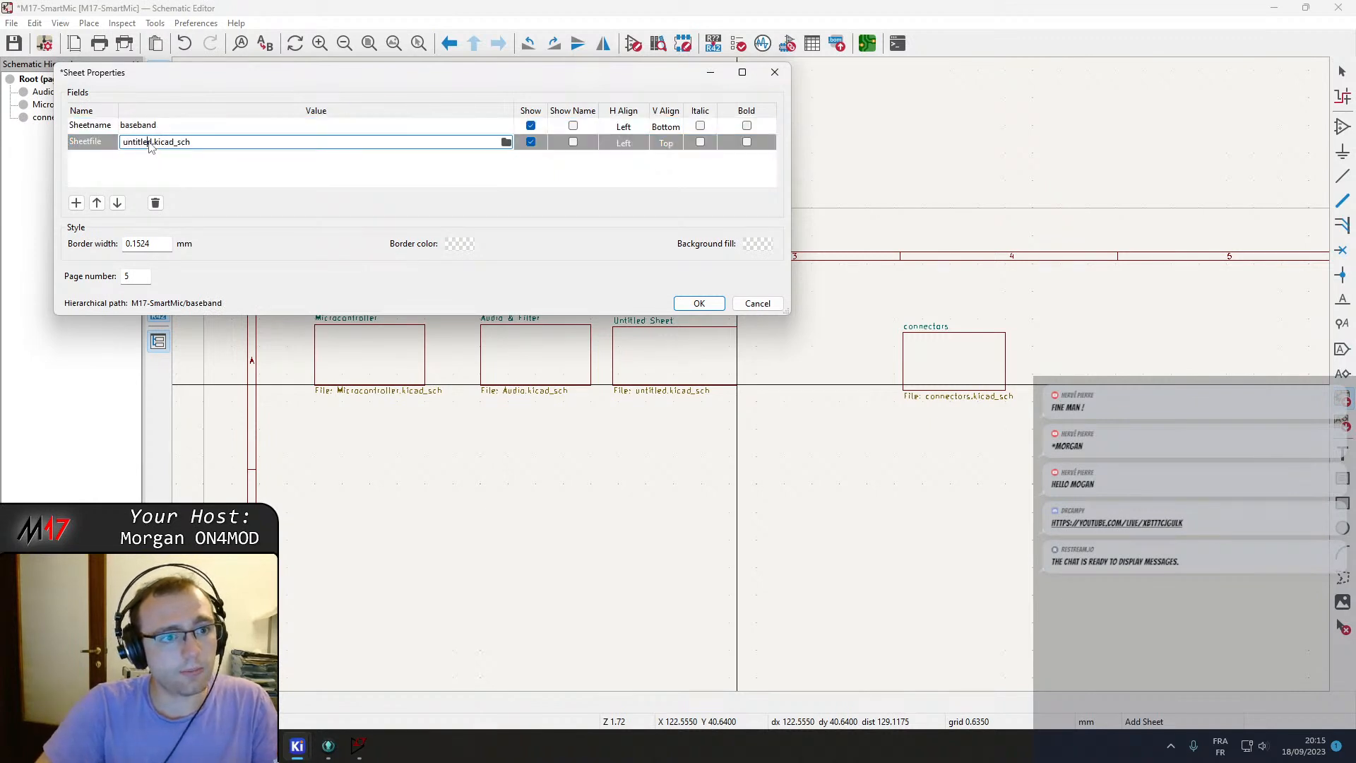
{"action": "type", "text": "baseband"}
{"action": "key", "text": "Return"}
{"action": "key", "text": "Escape"}
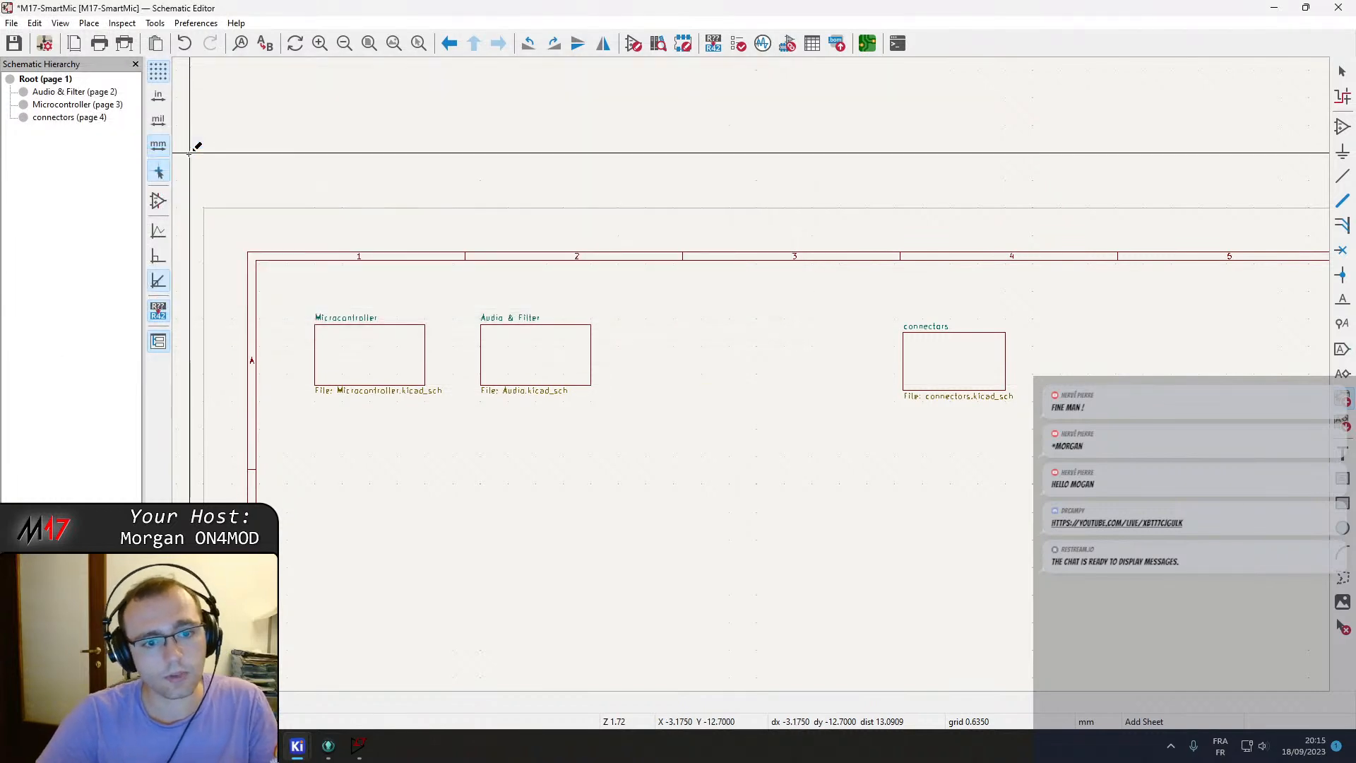
Add a new hierarchical sheet named Baseband with the sheet file baseband.kicad_sch between Audio & Filter and connectors.
{"action": "left_click", "coordinate": [666, 339]}
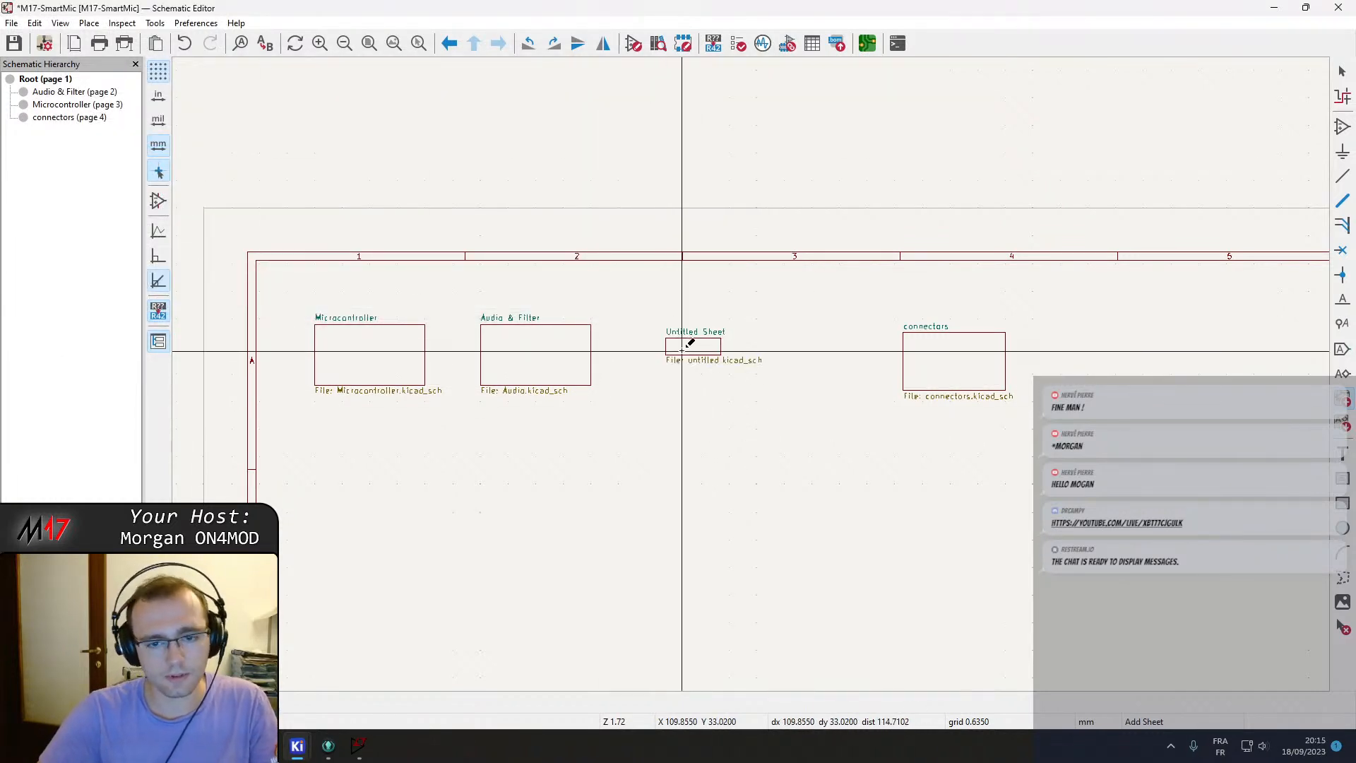
{"action": "left_click", "coordinate": [681, 351]}
{"action": "type", "text": "base"}
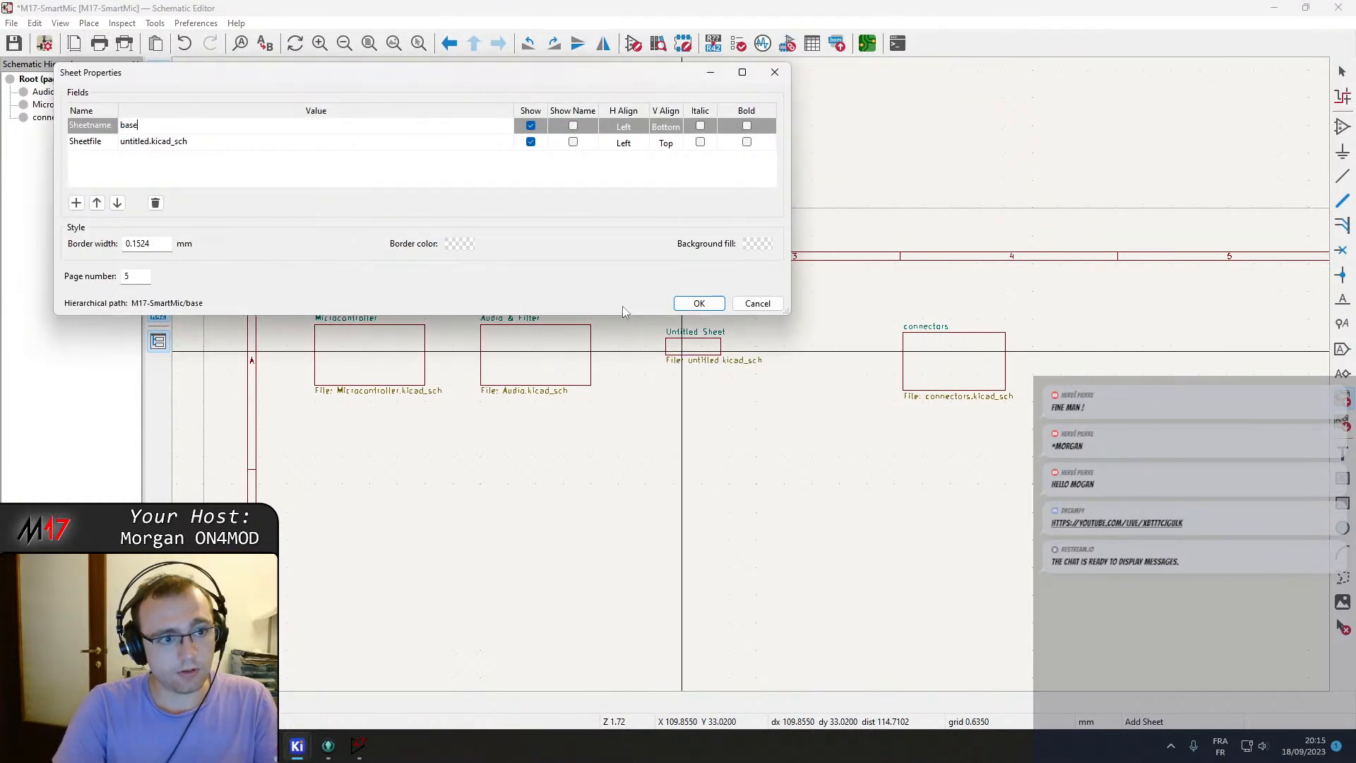
{"action": "type", "text": "band"}
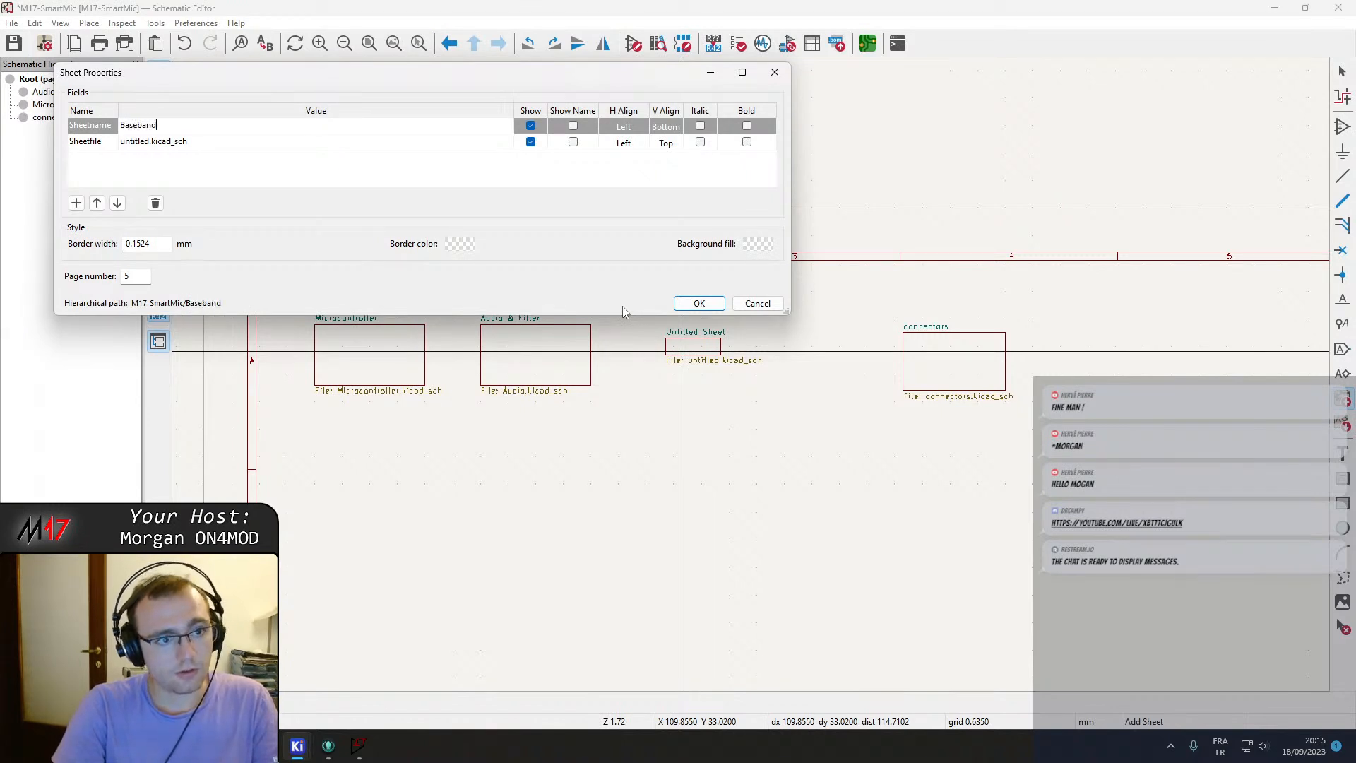
{"action": "key", "text": "Tab"}
{"action": "key", "text": "Tab"}
{"action": "key", "text": "Tab"}
{"action": "key", "text": "Tab"}
{"action": "key", "text": "Tab"}
{"action": "key", "text": "Tab"}
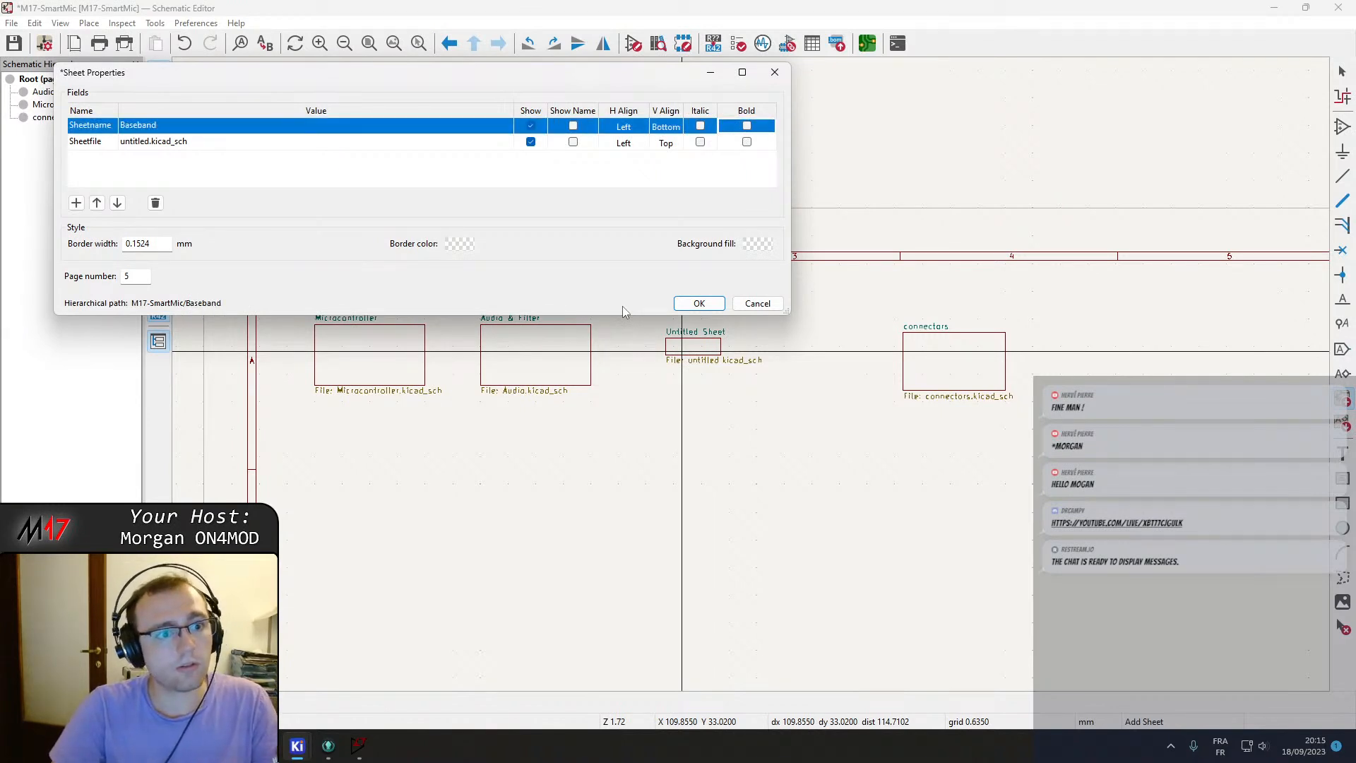
{"action": "left_click", "coordinate": [140, 143]}
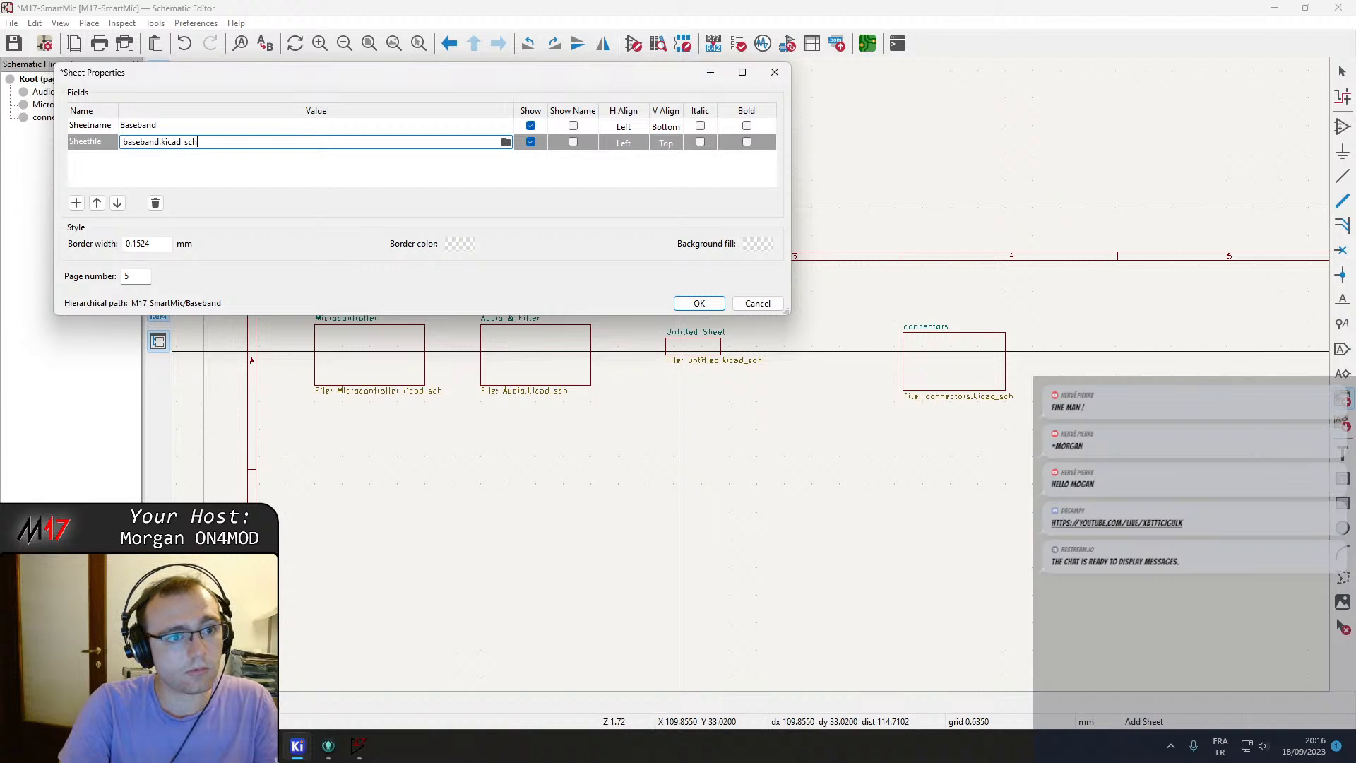
{"action": "key", "text": "Return"}
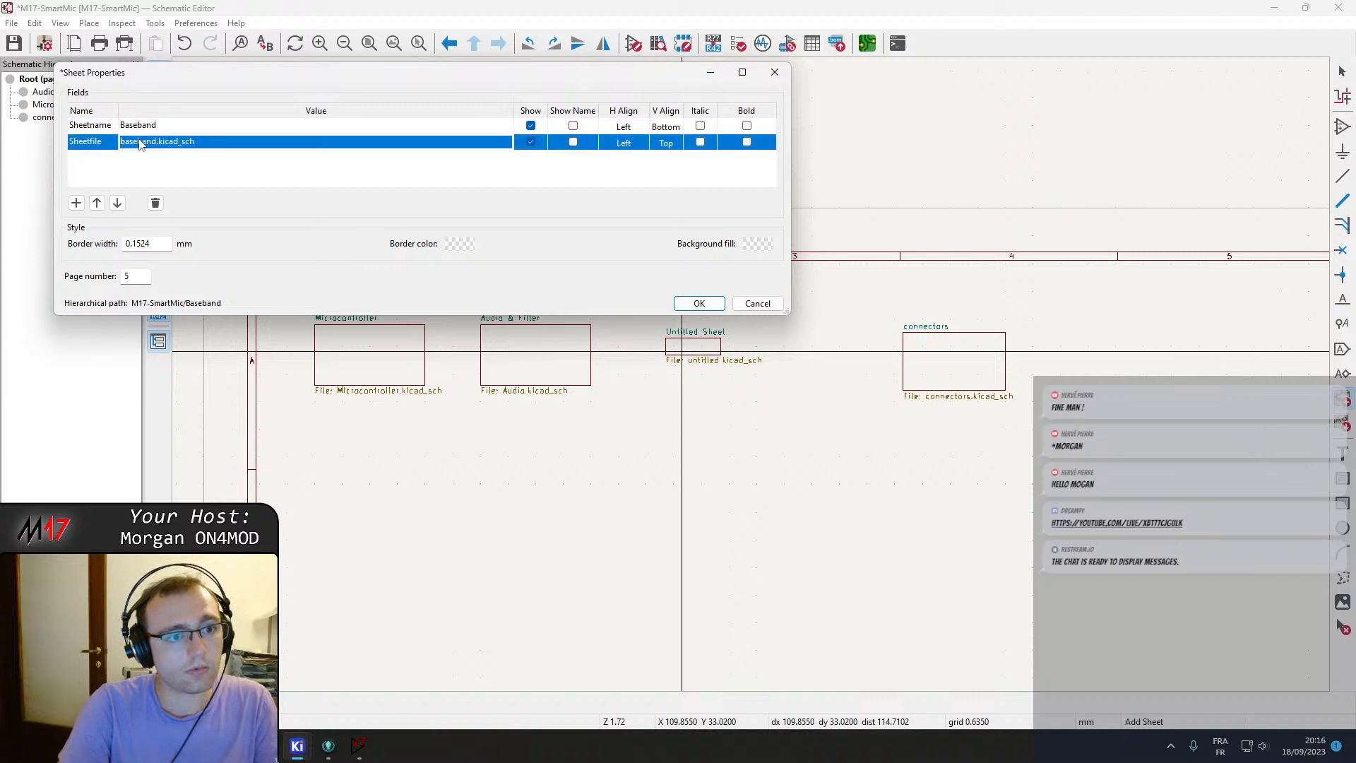
{"action": "left_click", "coordinate": [716, 305]}
{"action": "key", "text": "Escape"}
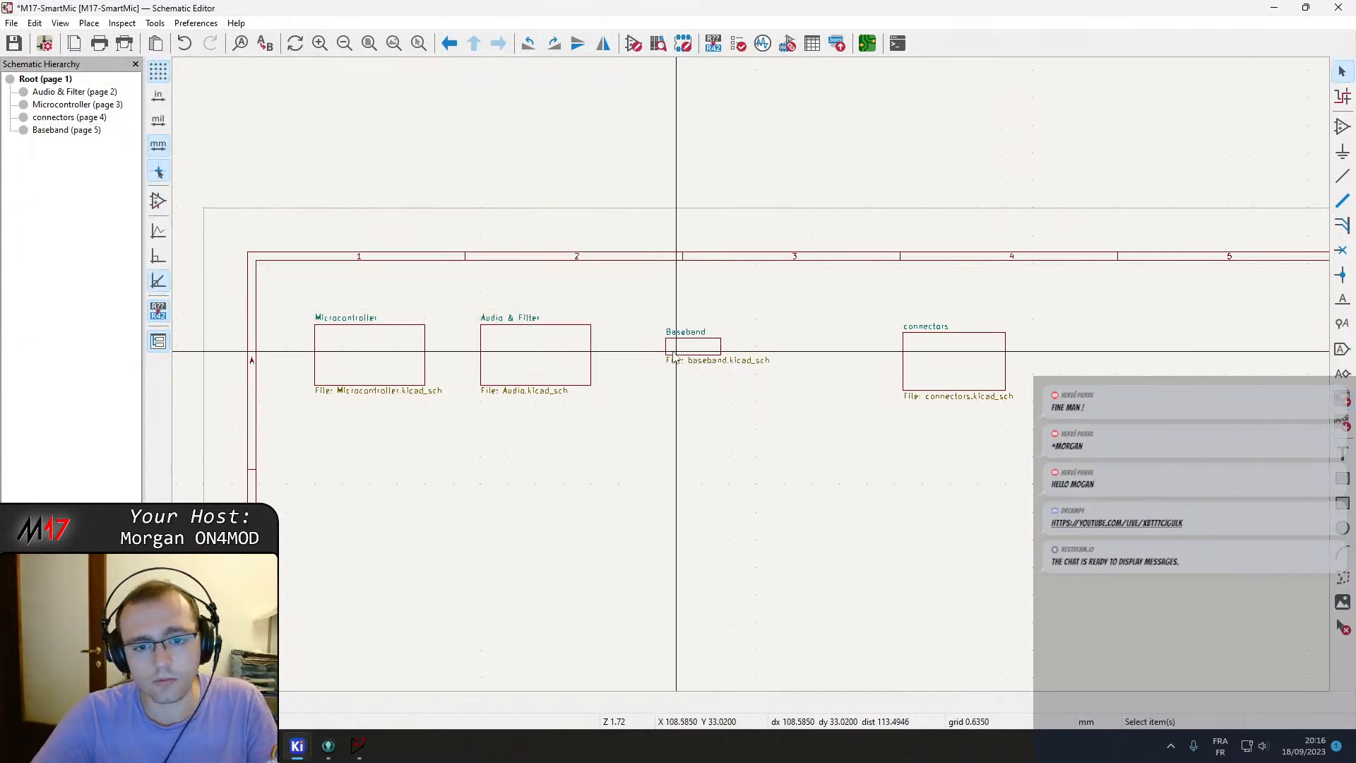
Enlarge the Baseband sheet symbol, place the connectors sheet symbol right next to it, and save.
{"action": "left_click", "coordinate": [542, 366]}
{"action": "left_click", "coordinate": [692, 346]}
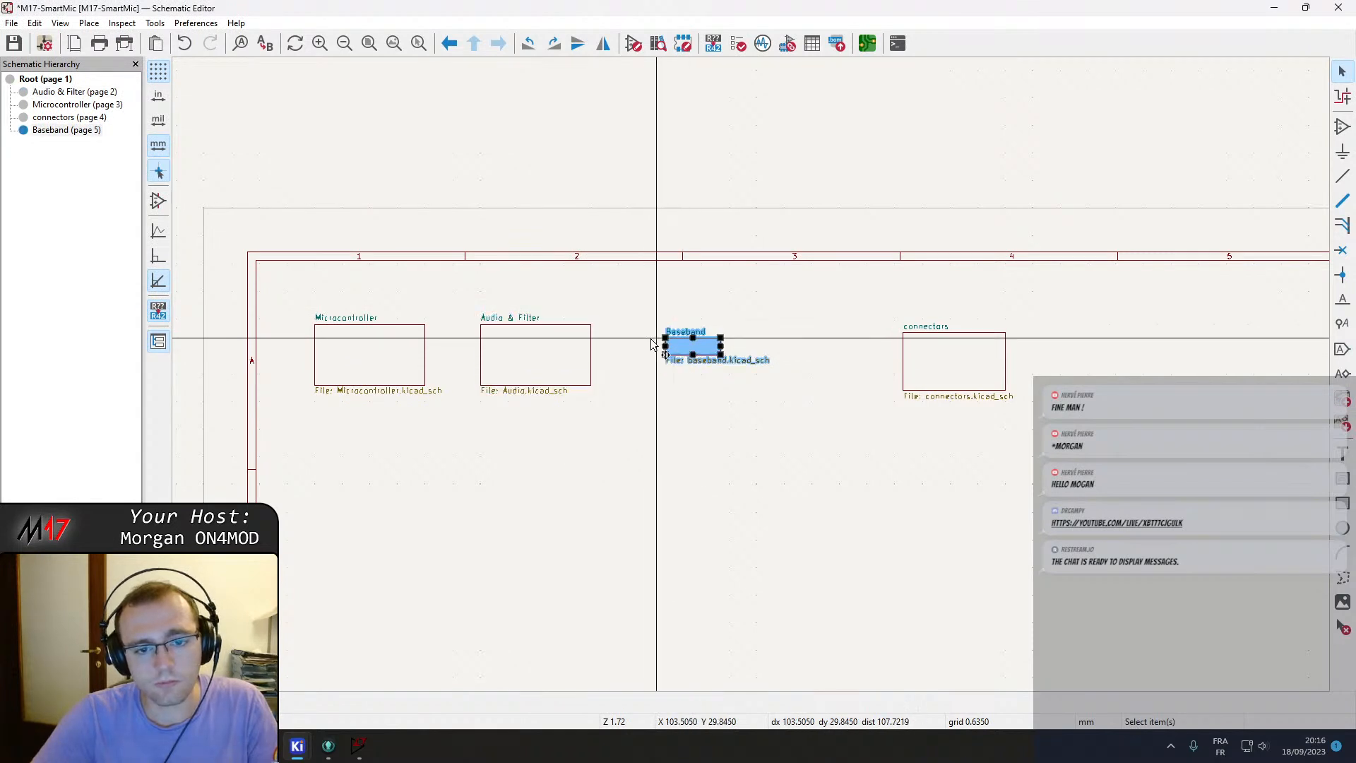
{"action": "left_click_drag", "start_coordinate": [676, 351], "coordinate": [720, 389]}
{"action": "left_click_drag", "start_coordinate": [956, 368], "coordinate": [791, 368]}
{"action": "key", "text": "ctrl+s"}
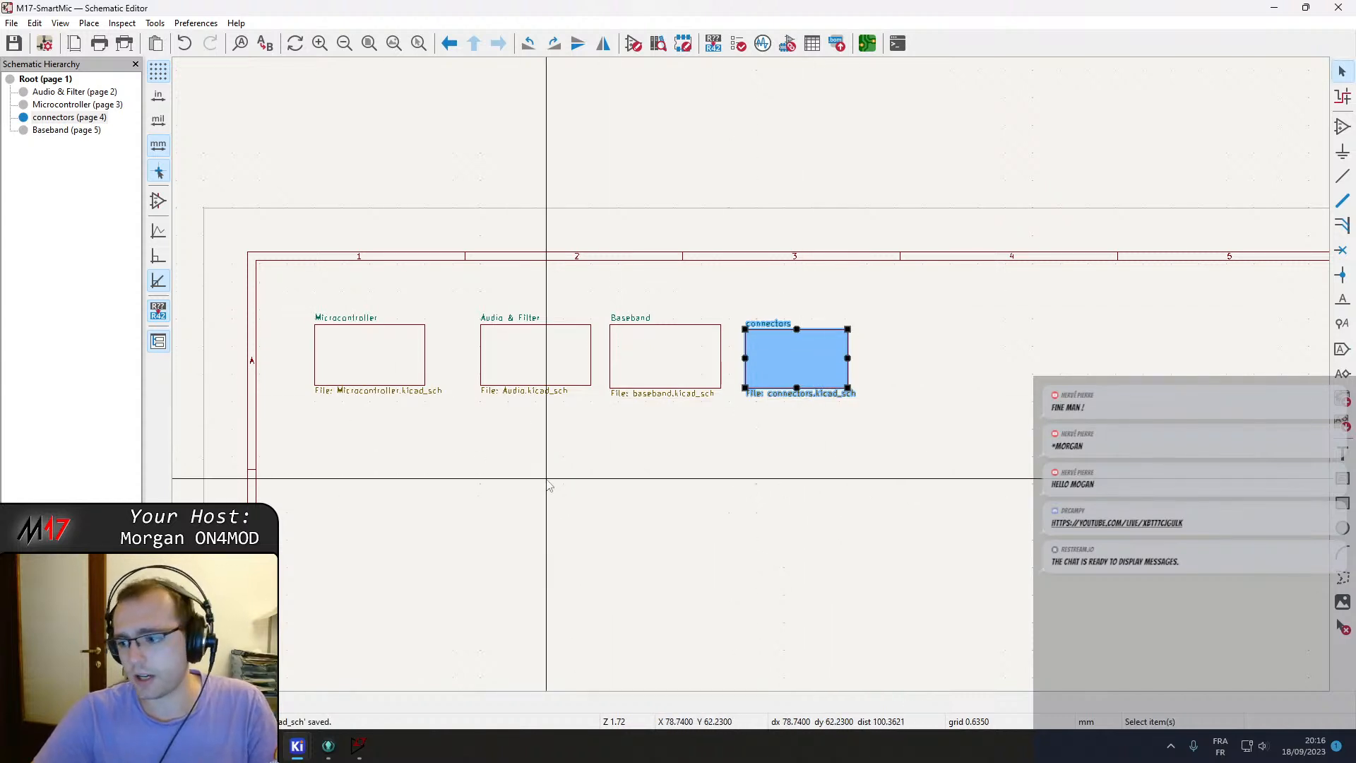
Open the new Baseband sheet and the connectors sheet to check them, then return to the root sheet.
{"action": "right_click", "coordinate": [493, 563]}
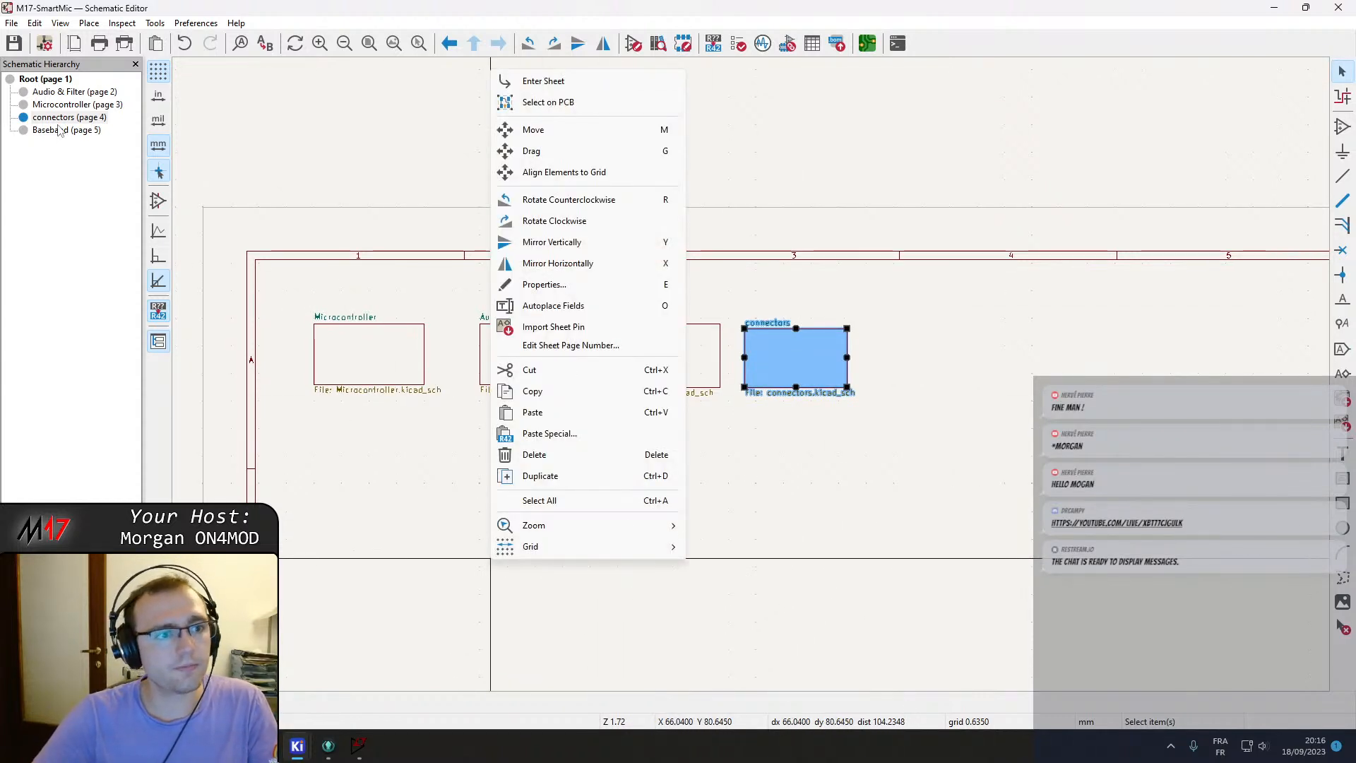
{"action": "left_click", "coordinate": [48, 134]}
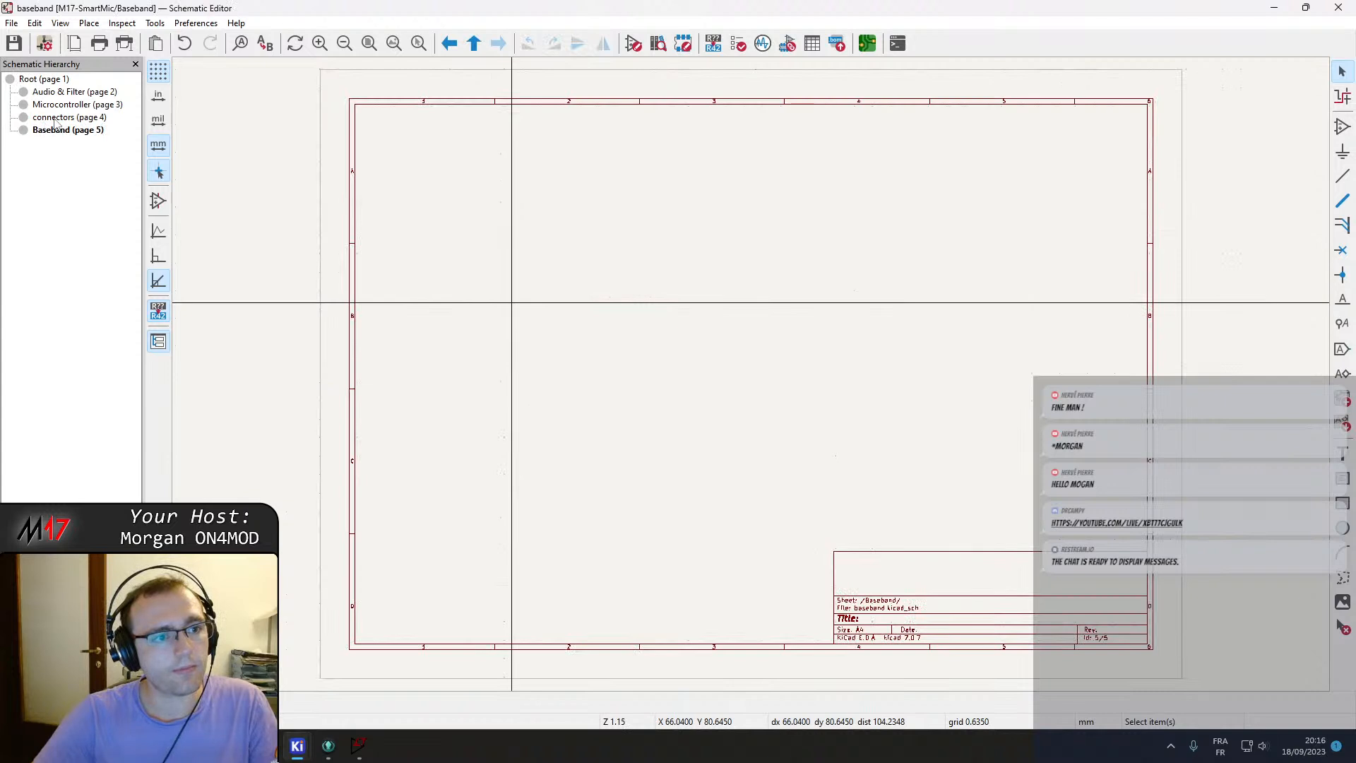
{"action": "left_click", "coordinate": [56, 117]}
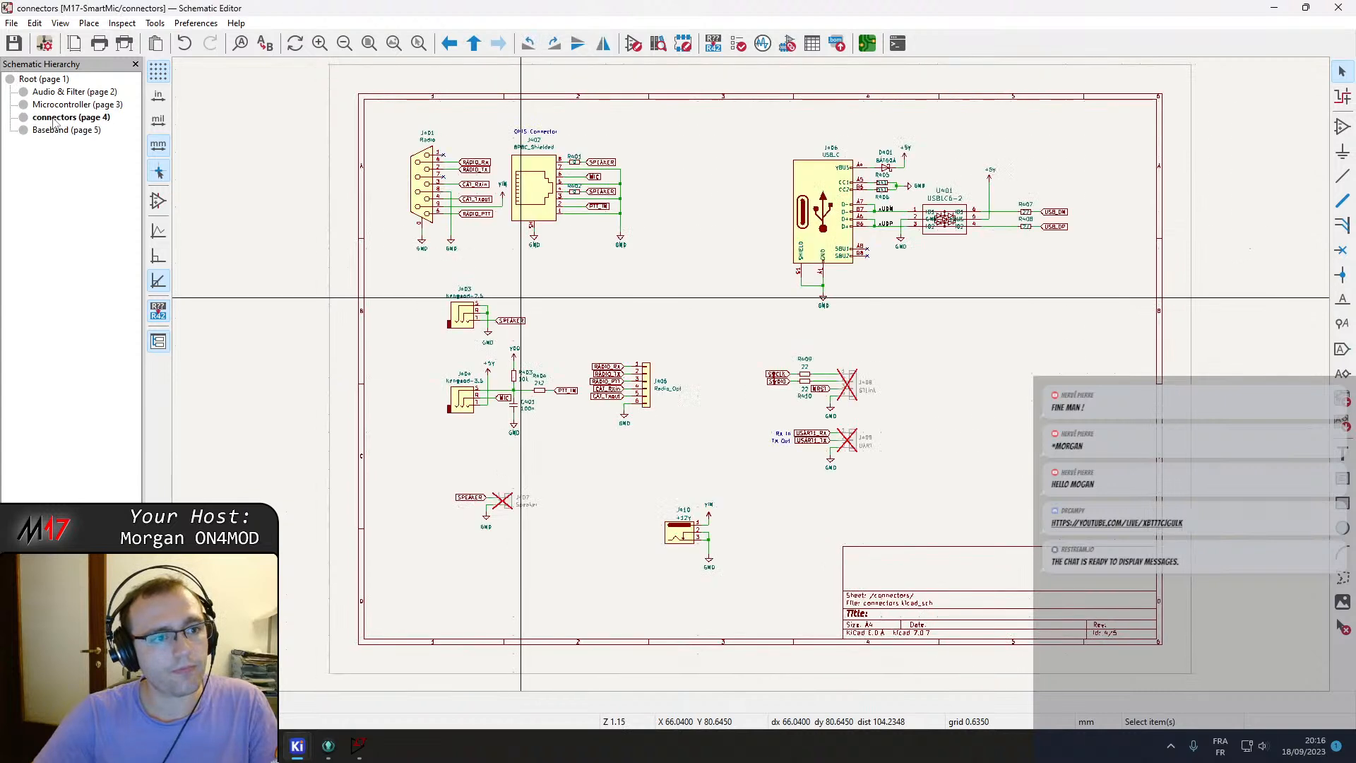
{"action": "left_click", "coordinate": [980, 647]}
{"action": "left_click", "coordinate": [43, 80]}
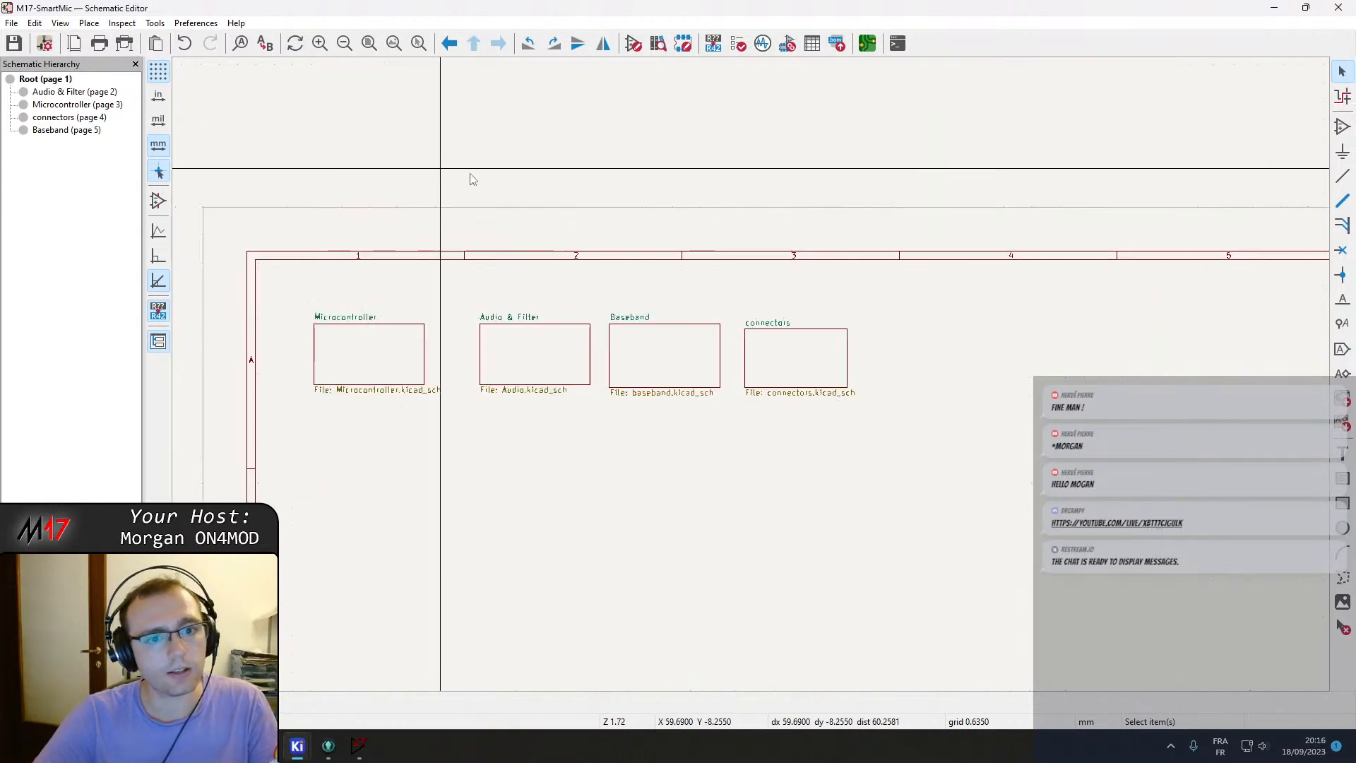
Rename the connectors sheet to Connectors and save the project.
{"action": "double_click", "coordinate": [767, 323]}
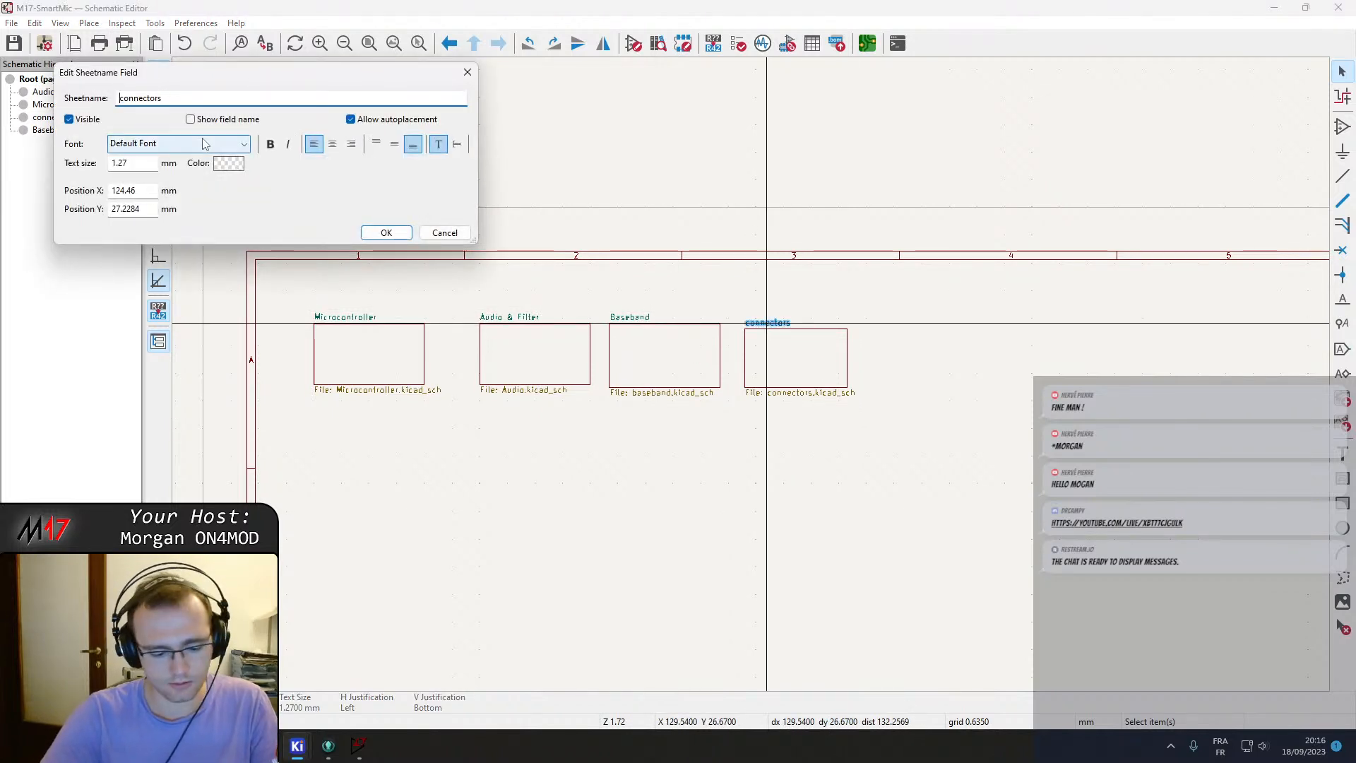
{"action": "type", "text": "C"}
{"action": "key", "text": "Delete"}
{"action": "key", "text": "Return"}
{"action": "key", "text": "ctrl+s"}
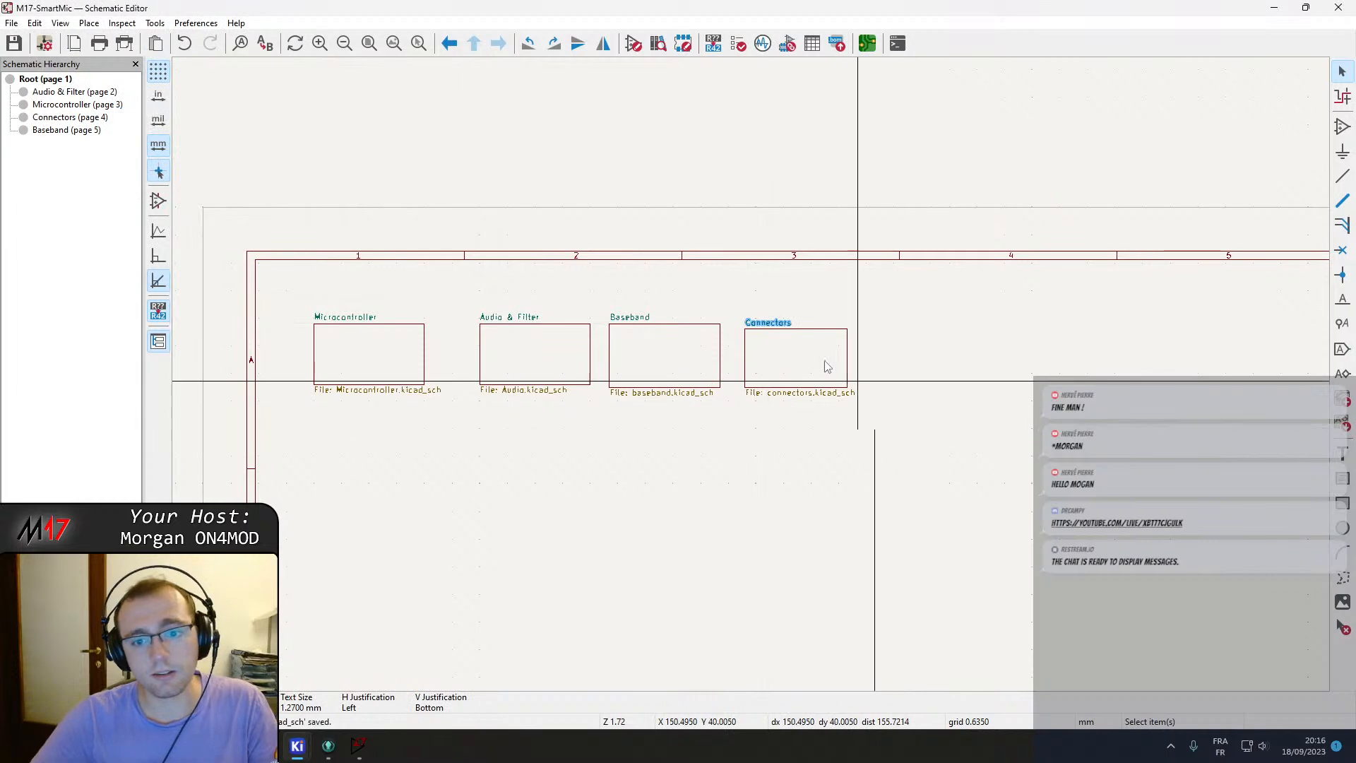
Move the baseband TX filter block with U6A, U6B and its passives from Audio & Filter onto the Baseband sheet.
{"action": "double_click", "coordinate": [553, 348]}
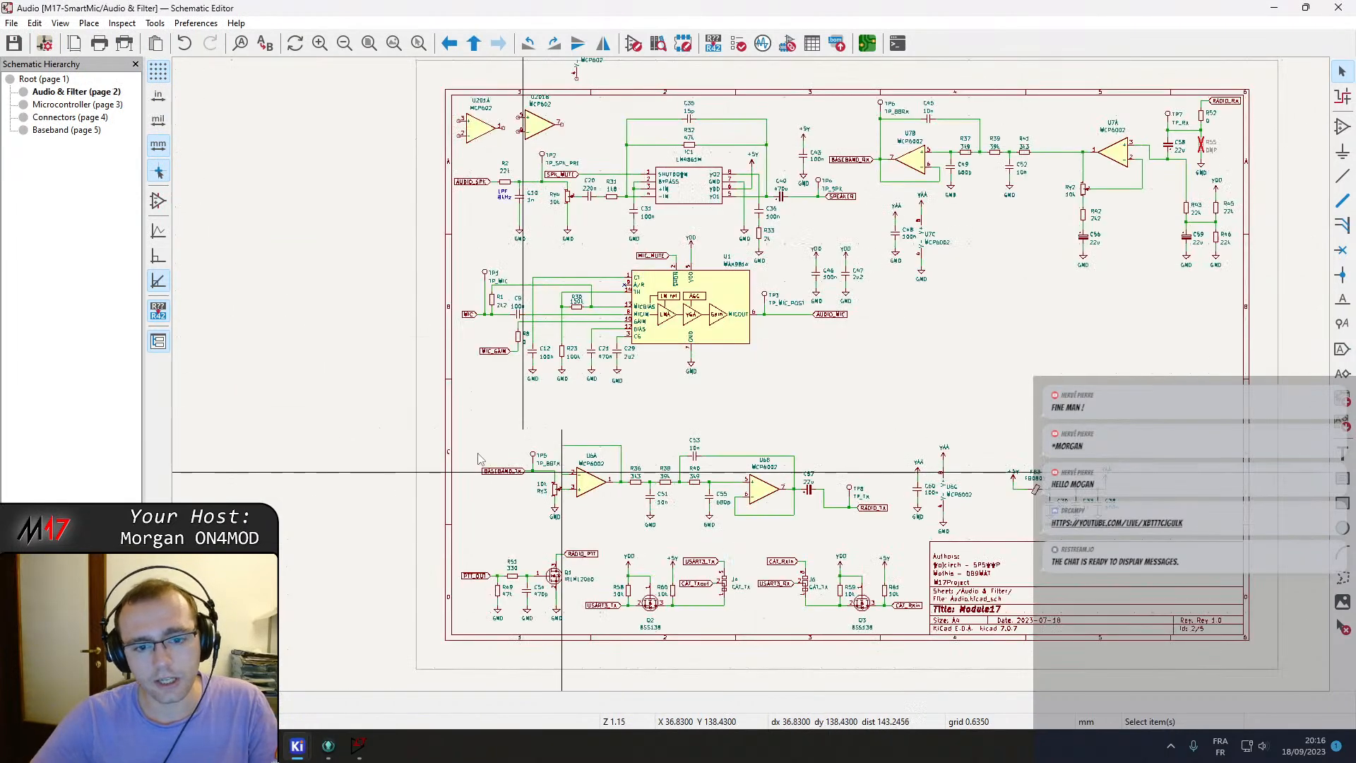
{"action": "left_click_drag", "start_coordinate": [432, 430], "coordinate": [901, 540]}
{"action": "key", "text": "Delete"}
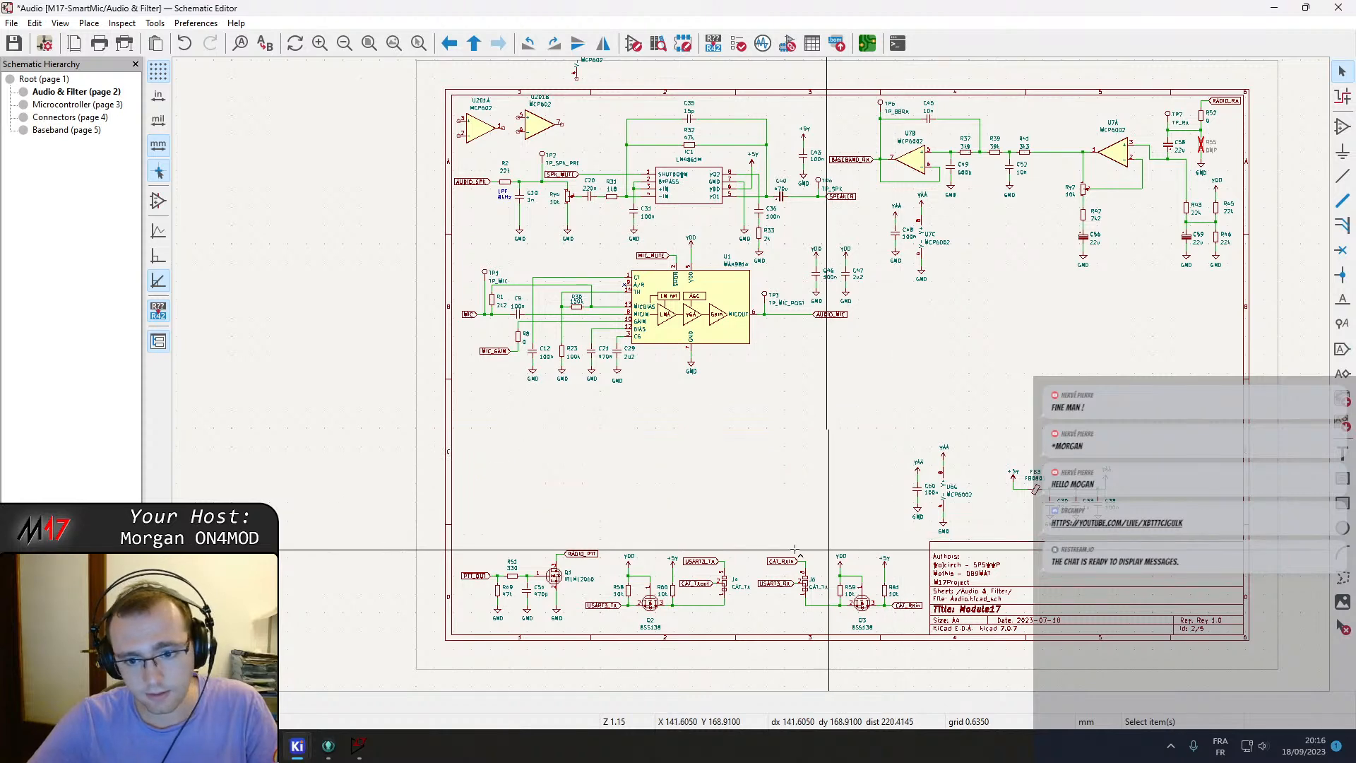
{"action": "left_click", "coordinate": [53, 130]}
{"action": "key", "text": "ctrl+v"}
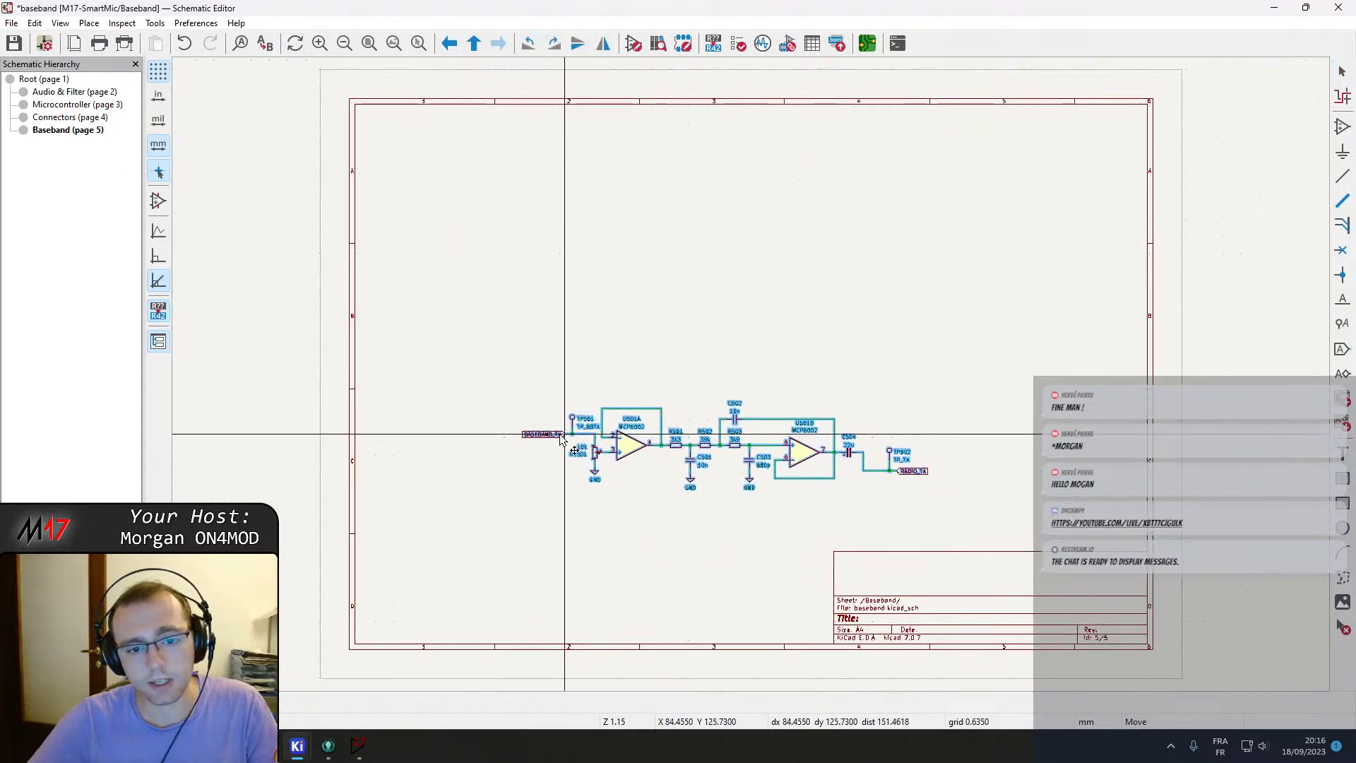
{"action": "right_click", "coordinate": [413, 263]}
{"action": "left_click", "coordinate": [467, 296]}
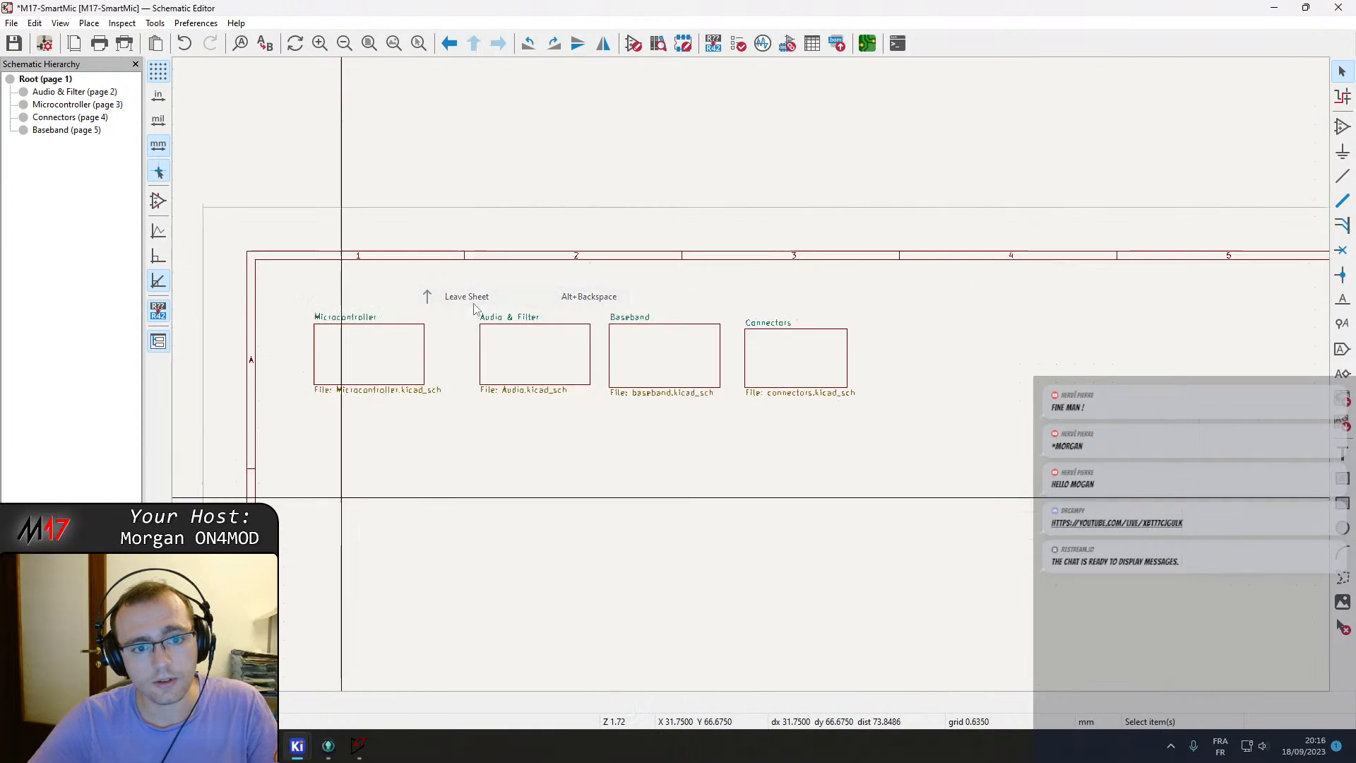
Enter the Baseband sheet to check the pasted TX filter, then leave it.
{"action": "double_click", "coordinate": [699, 368]}
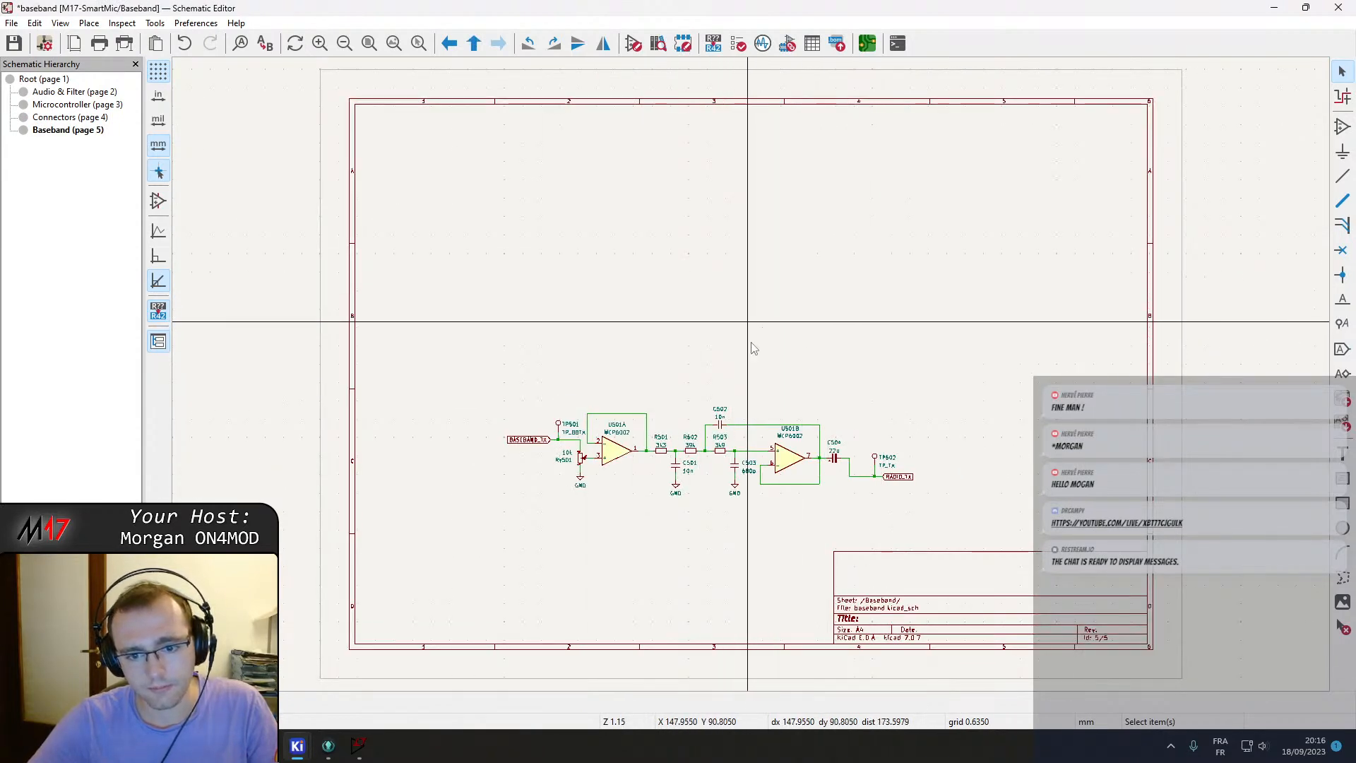
{"action": "right_click", "coordinate": [668, 335]}
{"action": "left_click", "coordinate": [706, 351]}
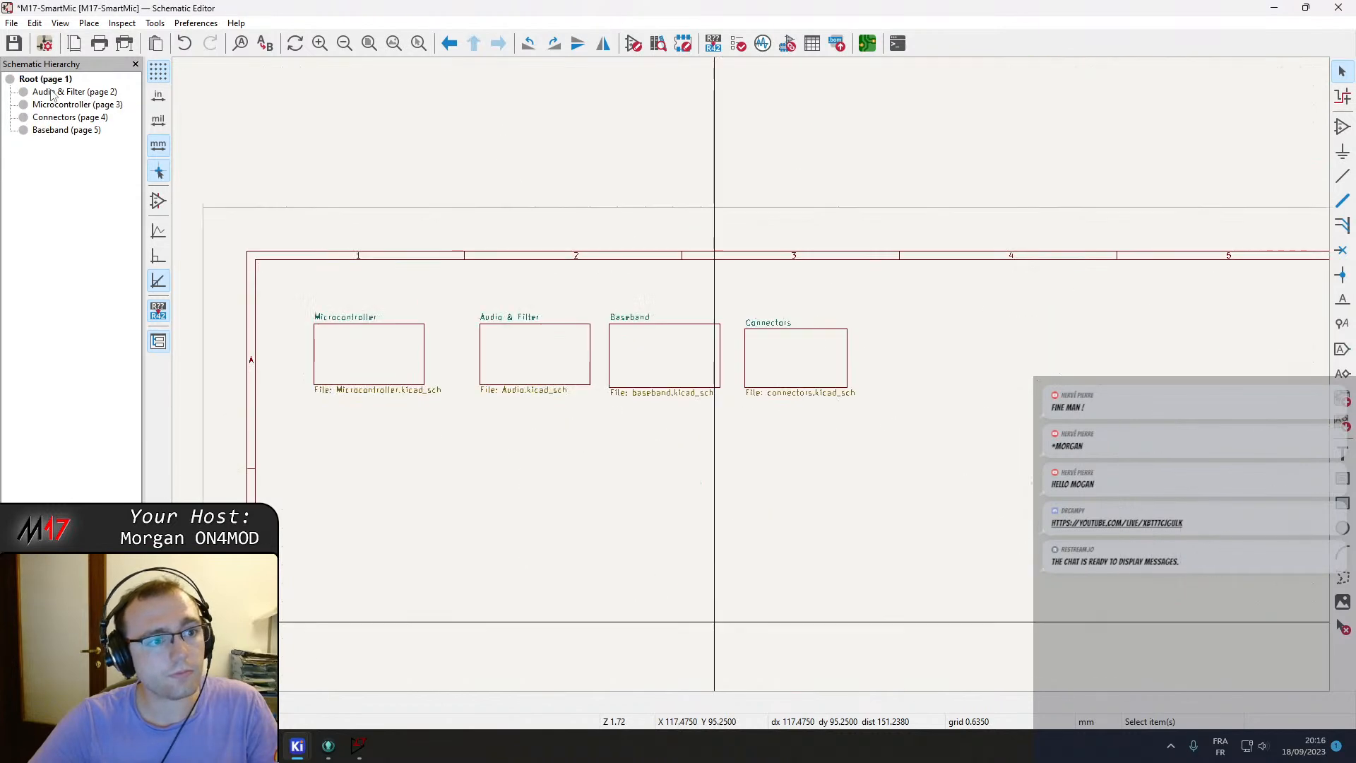
Move the baseband RX filter block with U7A, U7B and its passives from Audio & Filter to the top of the Baseband sheet.
{"action": "left_click", "coordinate": [51, 93]}
{"action": "middle_click_drag", "start_coordinate": [910, 144], "coordinate": [511, 231]}
{"action": "left_click_drag", "start_coordinate": [425, 168], "coordinate": [910, 377]}
{"action": "left_click_drag", "start_coordinate": [600, 398], "coordinate": [426, 279], "text": "ctrl+shift"}
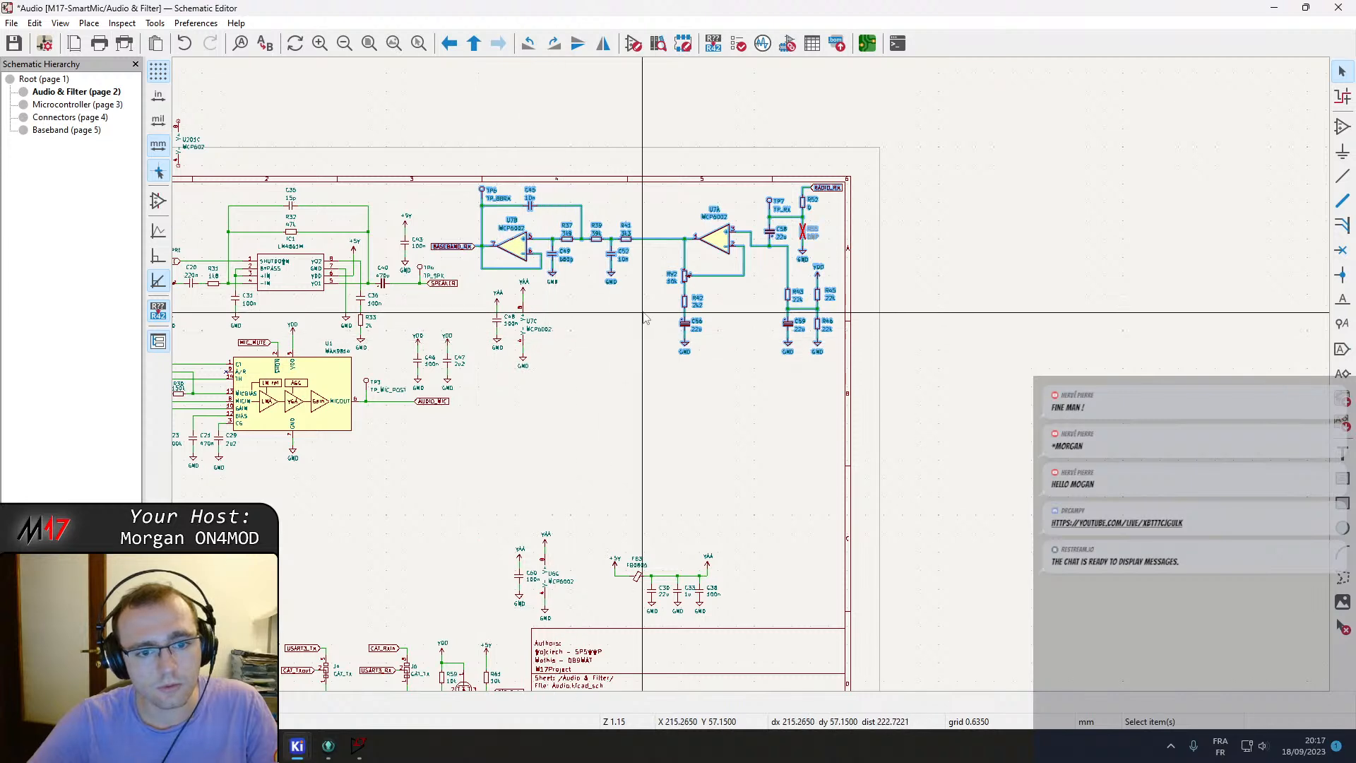
{"action": "key", "text": "m"}
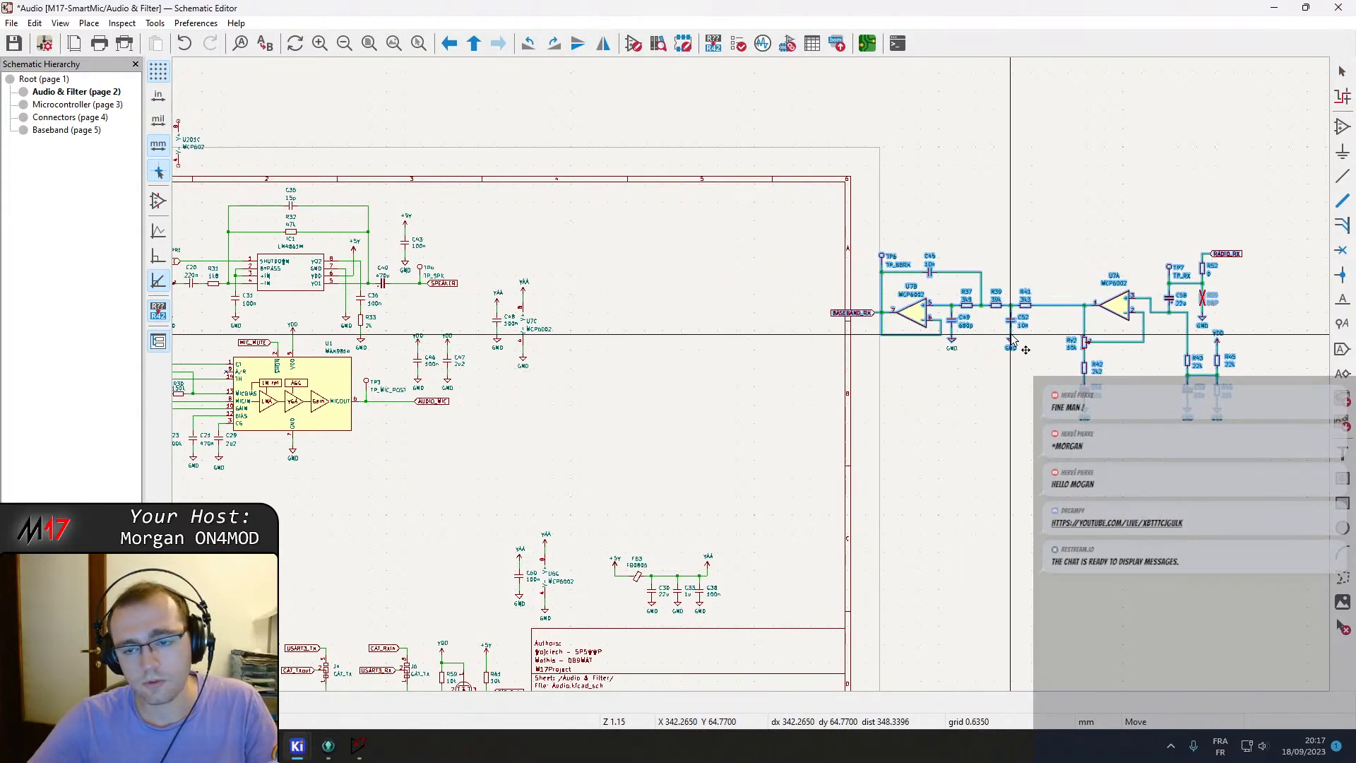
{"action": "key", "text": "ctrl+x"}
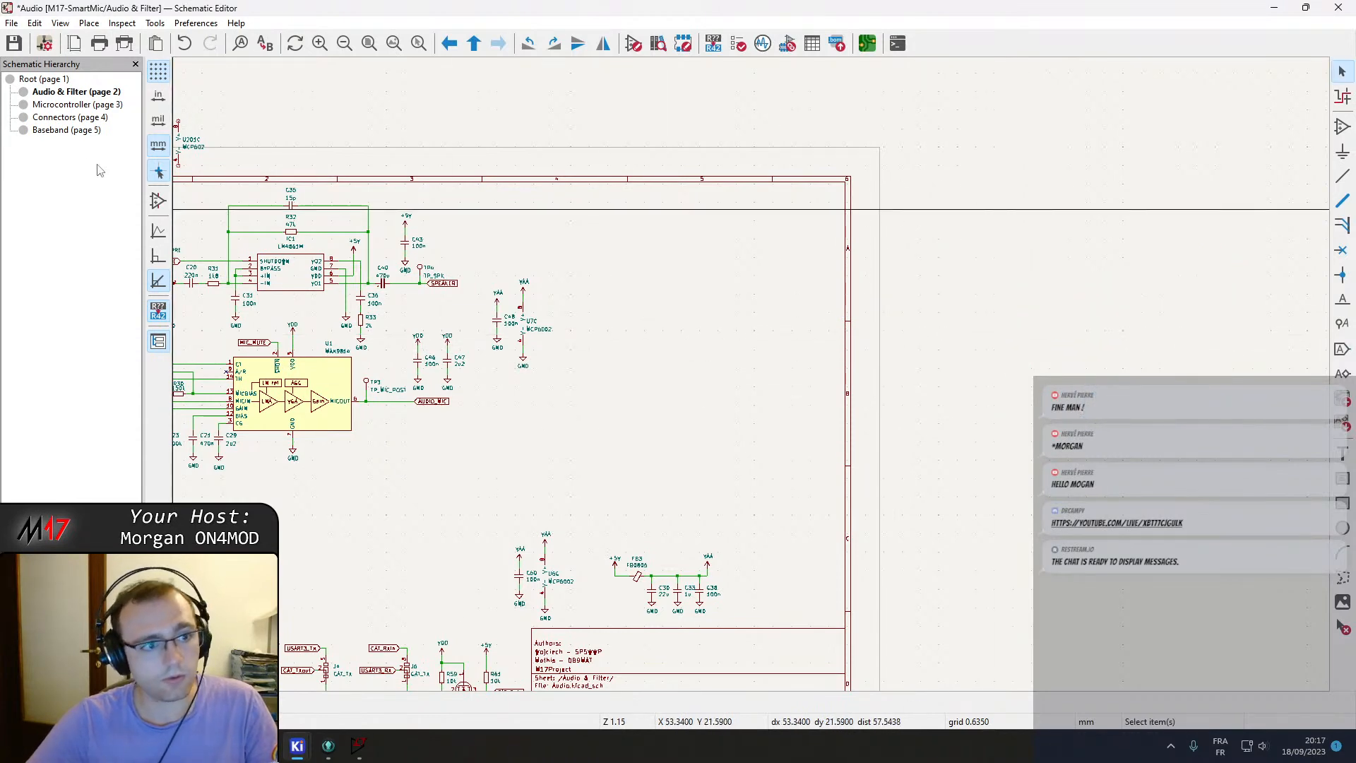
{"action": "left_click", "coordinate": [67, 130]}
{"action": "key", "text": "ctrl+v"}
{"action": "left_click", "coordinate": [545, 193]}
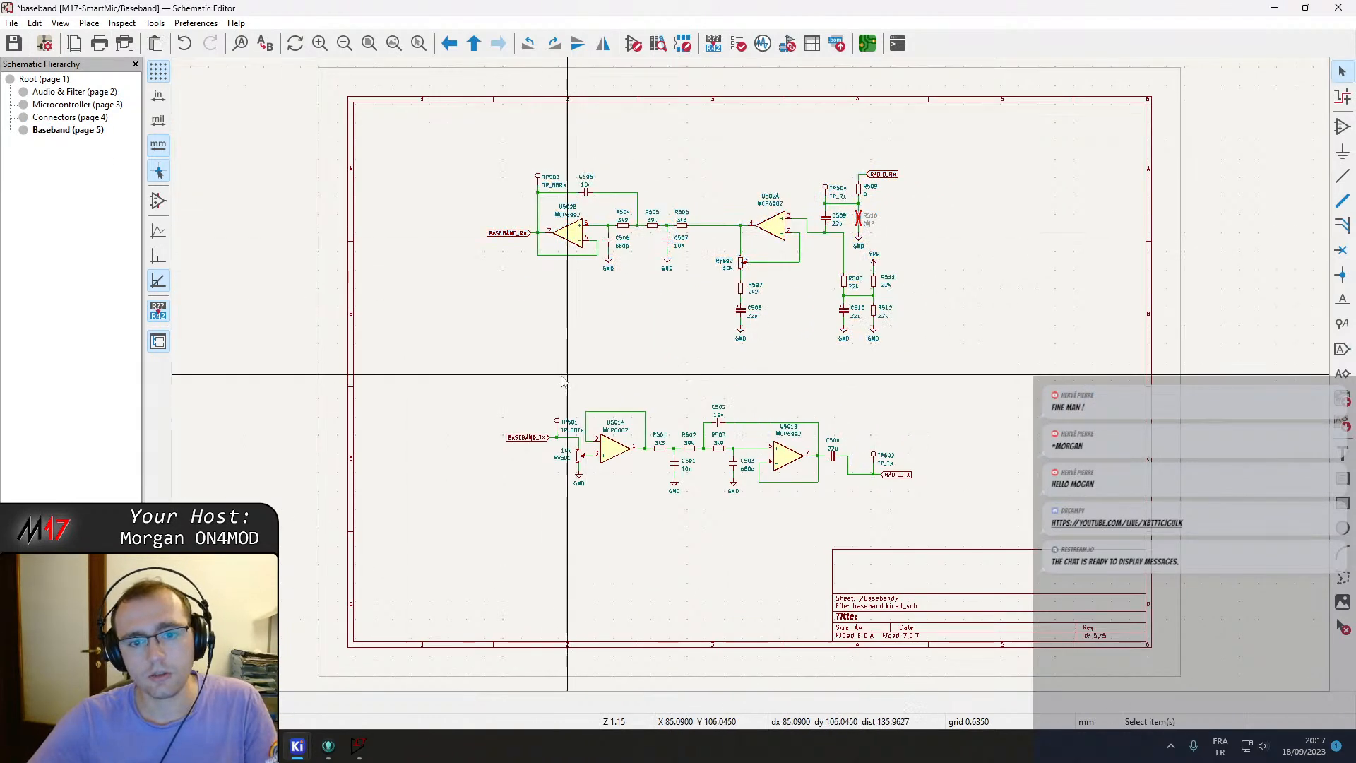
Examine the RX and TX filter blocks on the Baseband sheet up close.
{"action": "right_click", "coordinate": [444, 355]}
{"action": "left_click", "coordinate": [735, 417]}
{"action": "scroll", "coordinate": [735, 382], "scroll_direction": "up", "scroll_amount": 2}
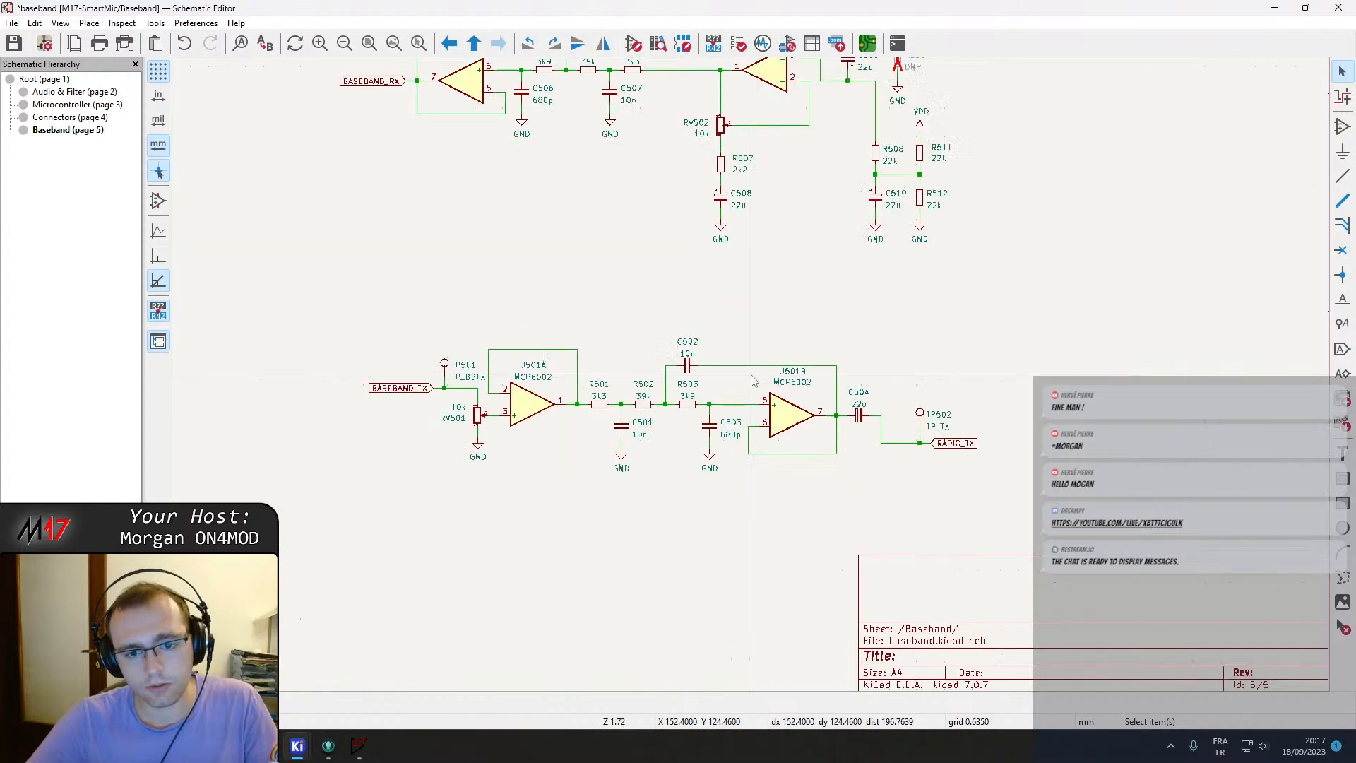
Leave the Baseband sheet, open the Microcontroller sheet to look it over, and return to the root sheet.
{"action": "middle_click_drag", "start_coordinate": [672, 233], "coordinate": [702, 323]}
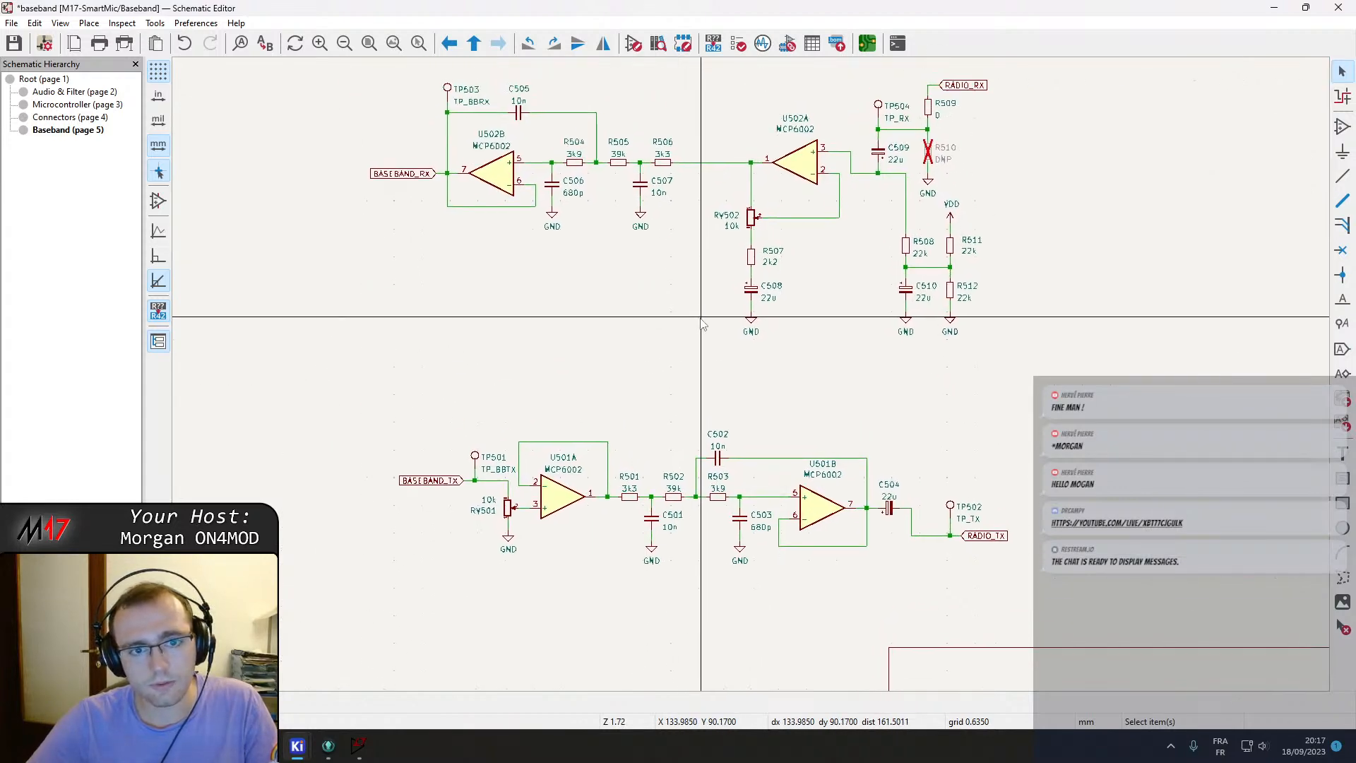
{"action": "right_click", "coordinate": [653, 326]}
{"action": "left_click", "coordinate": [688, 340]}
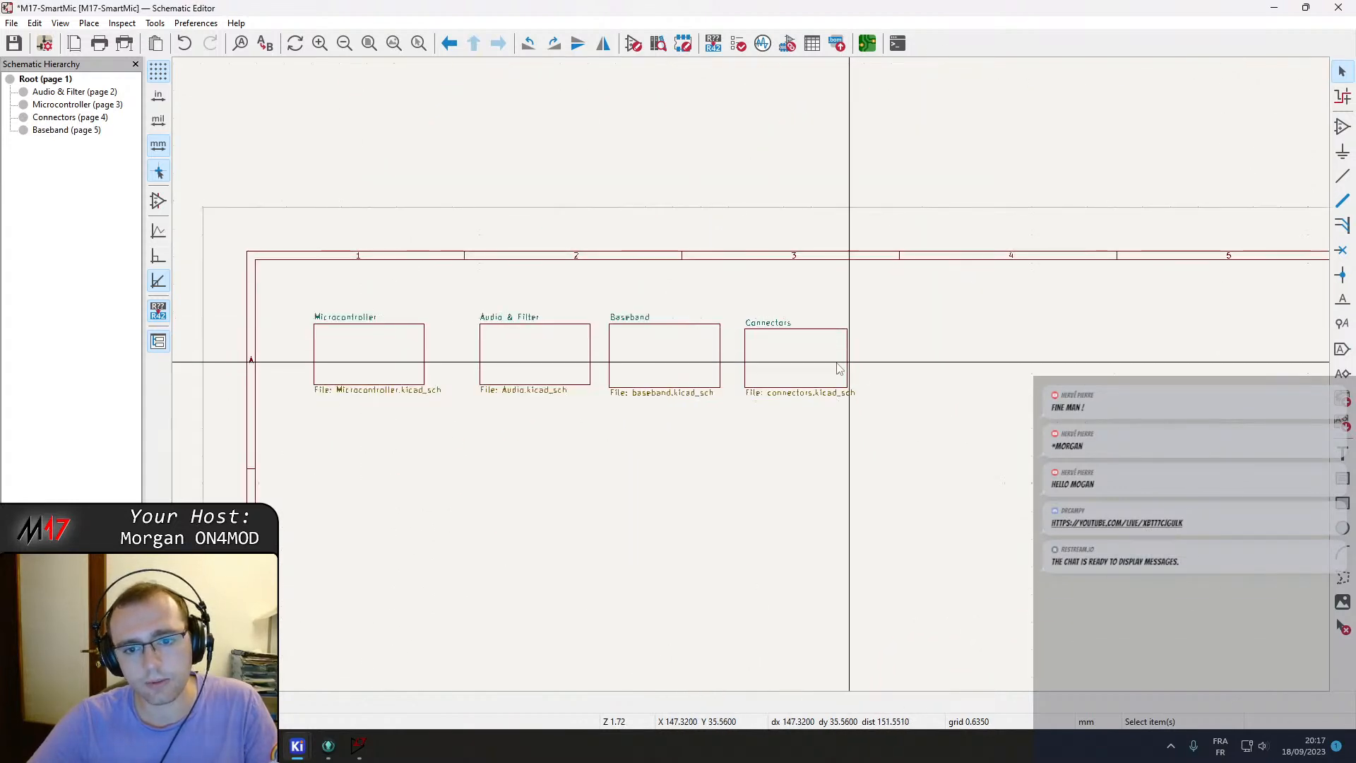
{"action": "double_click", "coordinate": [366, 373]}
{"action": "scroll", "coordinate": [609, 372], "scroll_direction": "down", "scroll_amount": 3}
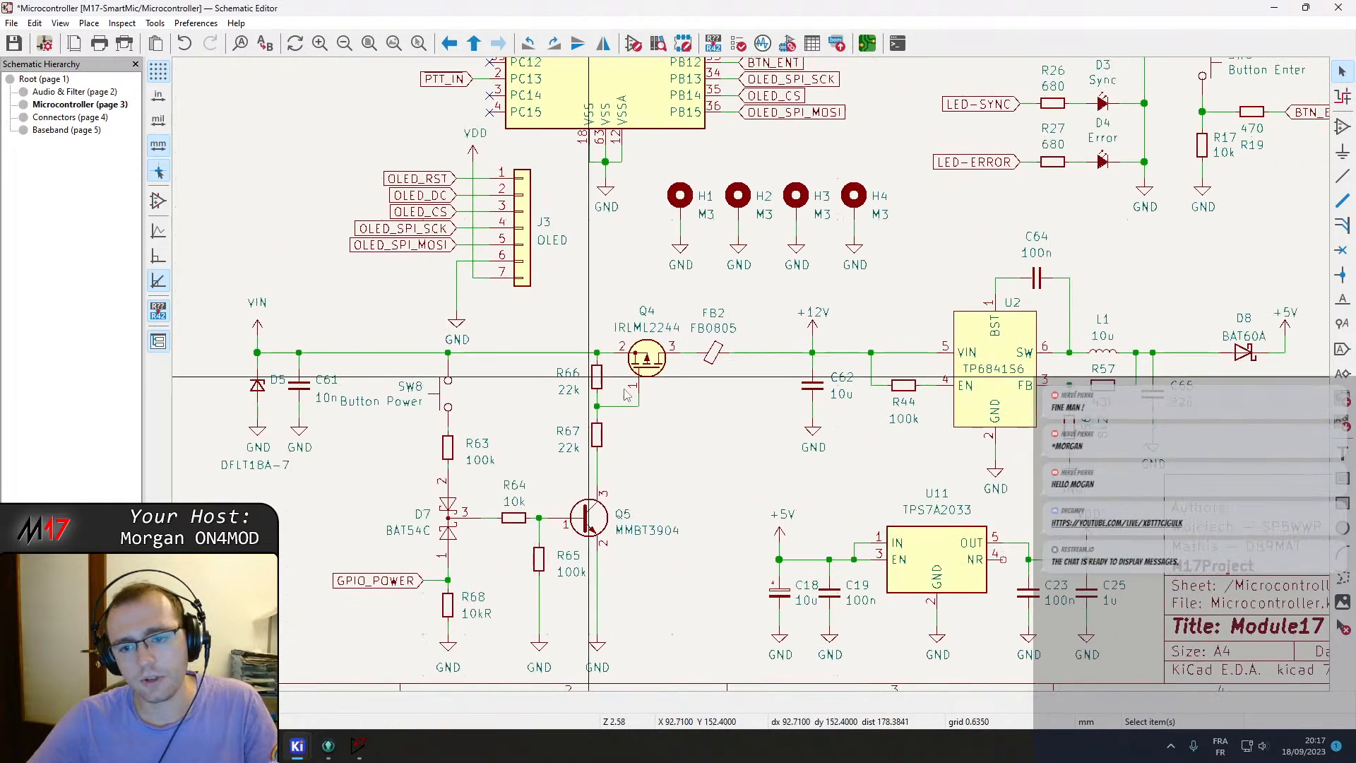
{"action": "right_click", "coordinate": [510, 290]}
{"action": "left_click", "coordinate": [548, 303]}
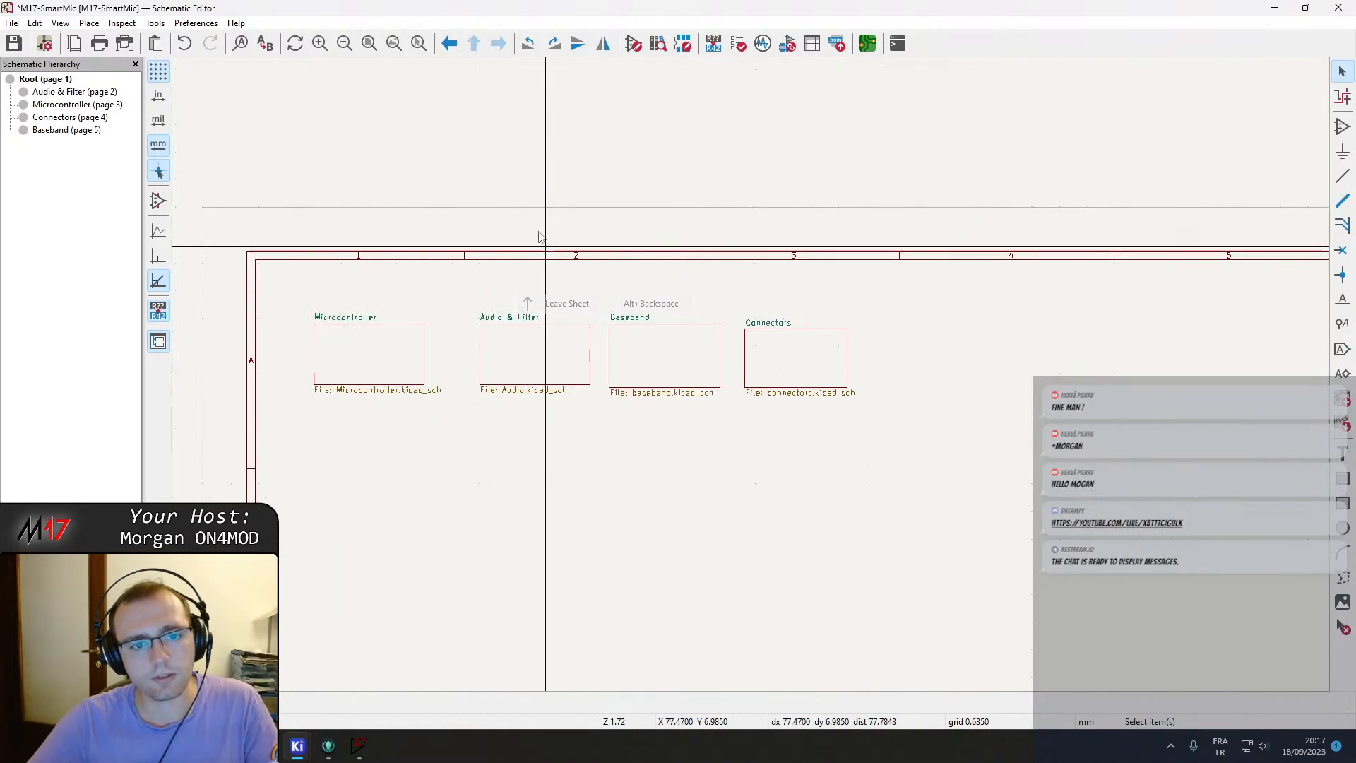
Open the Audio & Filter sheet and move the op-amp power units and decoupling capacitors together into one group.
{"action": "double_click", "coordinate": [553, 357]}
{"action": "mouse_move", "coordinate": [569, 441]}
{"action": "middle_mouse_down"}
{"action": "mouse_move", "coordinate": [753, 375]}
{"action": "mouse_move", "coordinate": [715, 283]}
{"action": "middle_mouse_up"}
{"action": "left_click_drag", "start_coordinate": [656, 345], "coordinate": [730, 448]}
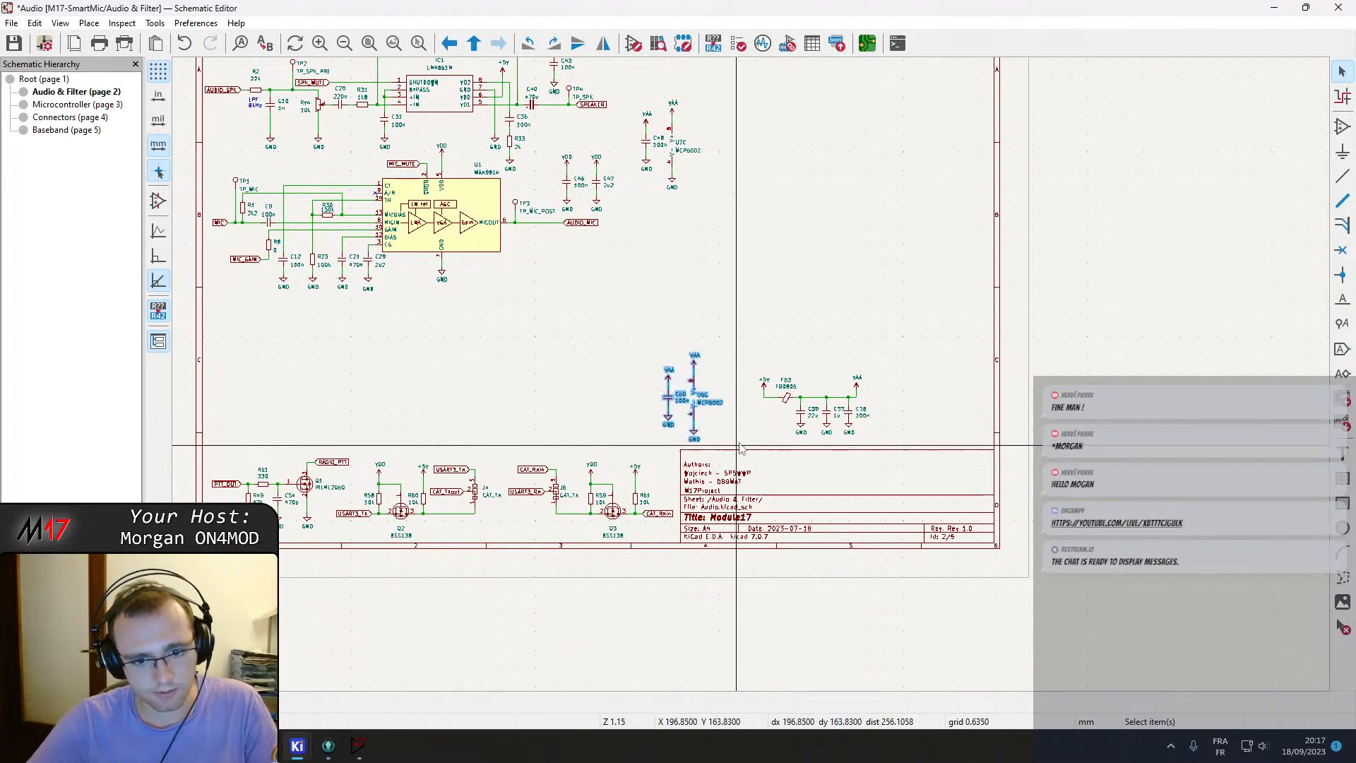
{"action": "left_click_drag", "start_coordinate": [638, 97], "coordinate": [710, 218]}
{"action": "key", "text": "m"}
{"action": "left_click", "coordinate": [636, 404]}
Cut the op-amp power units and their decoupling capacitors and paste them on the Baseband sheet between the RX and TX filters.
{"action": "left_click_drag", "start_coordinate": [575, 326], "coordinate": [727, 439]}
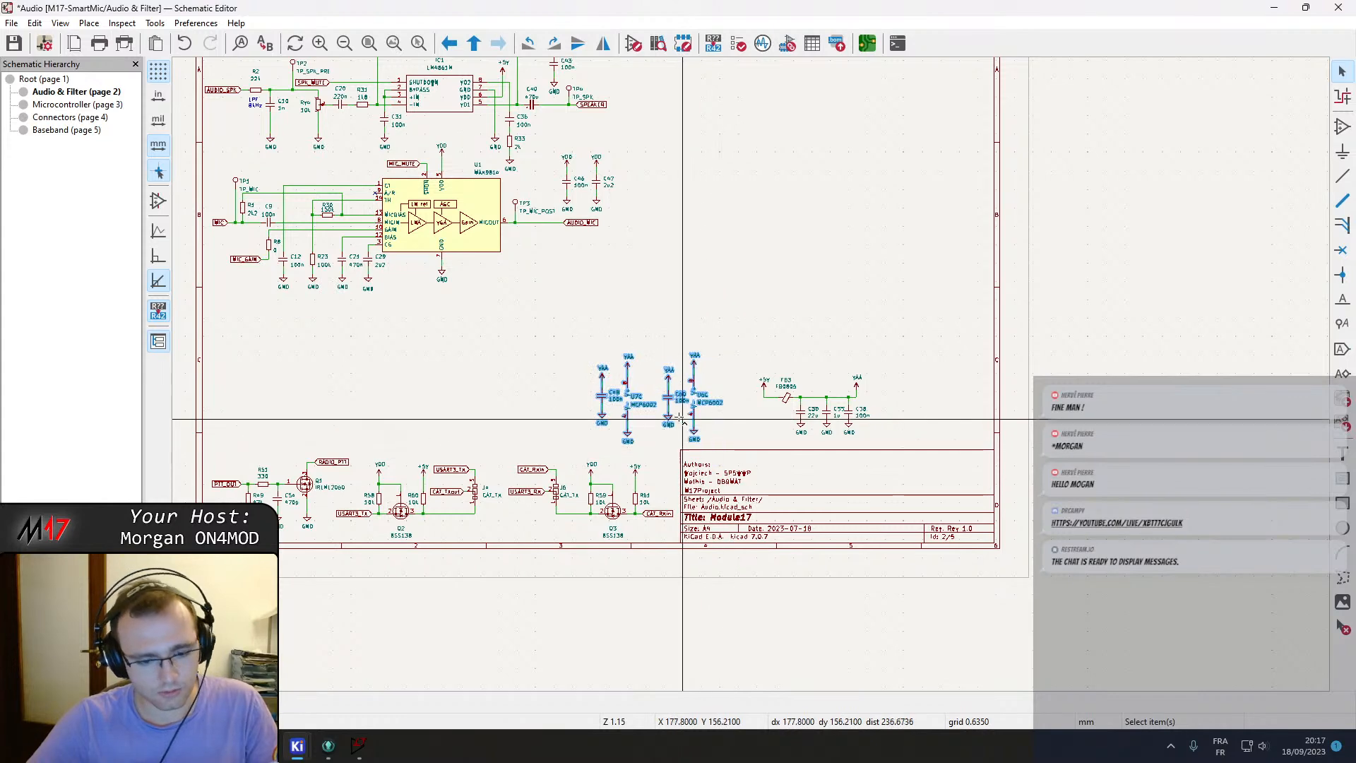
{"action": "key", "text": "ctrl+x"}
{"action": "right_click", "coordinate": [497, 312]}
{"action": "left_click", "coordinate": [567, 323]}
{"action": "double_click", "coordinate": [714, 360]}
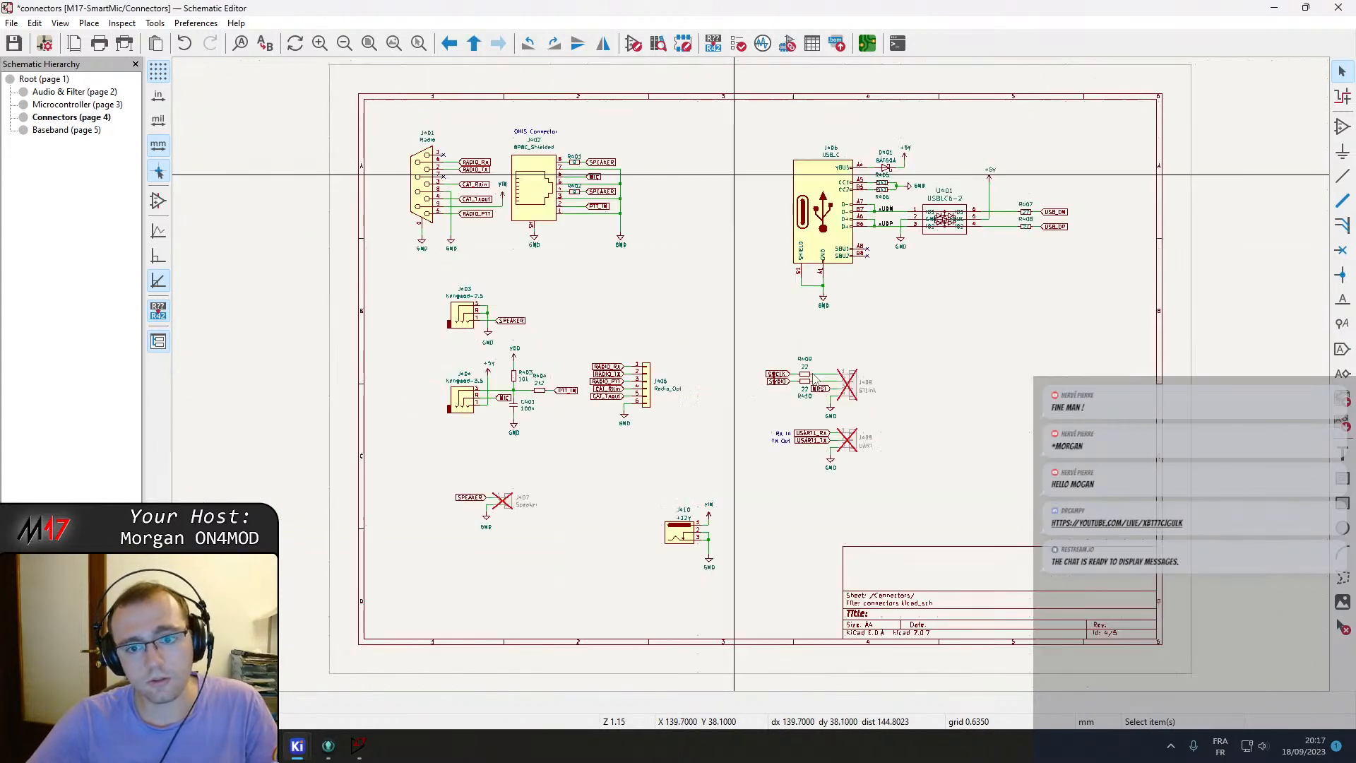
{"action": "right_click", "coordinate": [750, 351]}
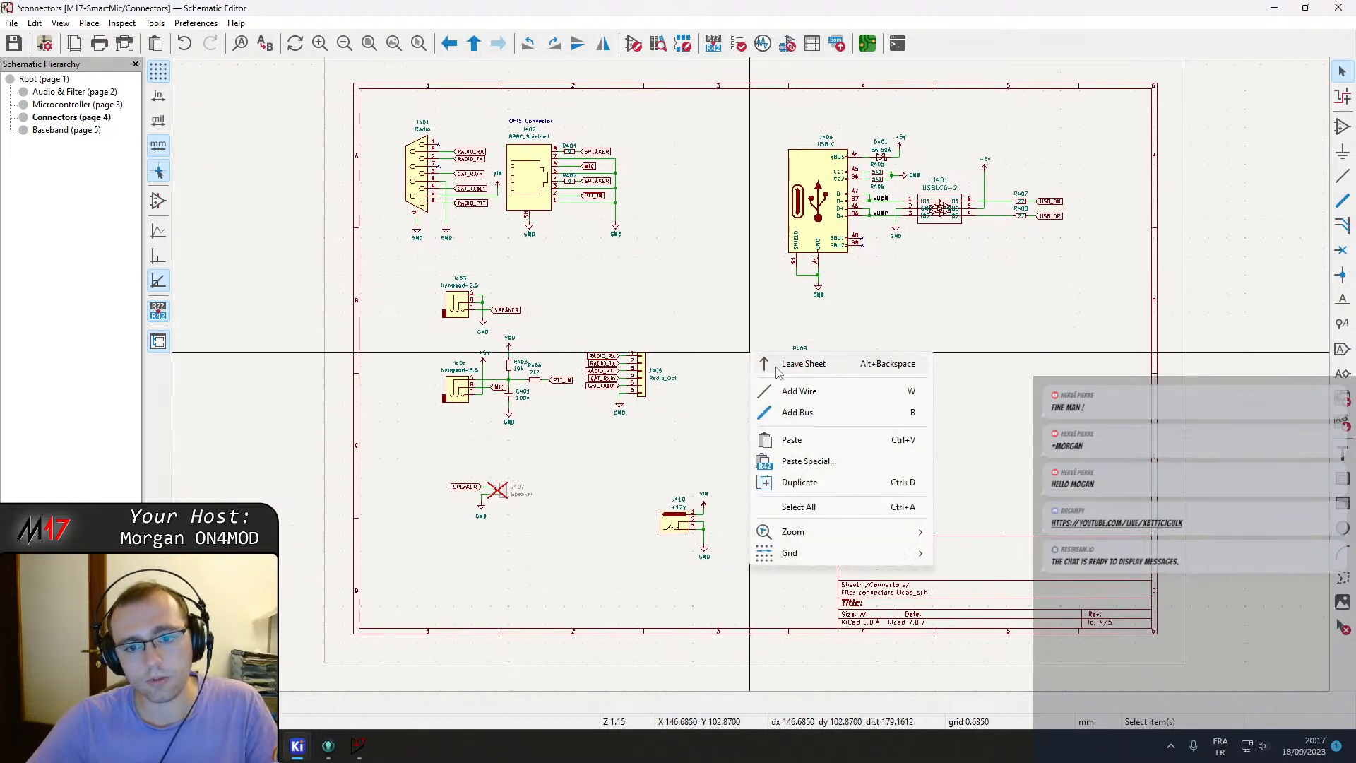
{"action": "left_click", "coordinate": [68, 130]}
{"action": "key", "text": "ctrl+v"}
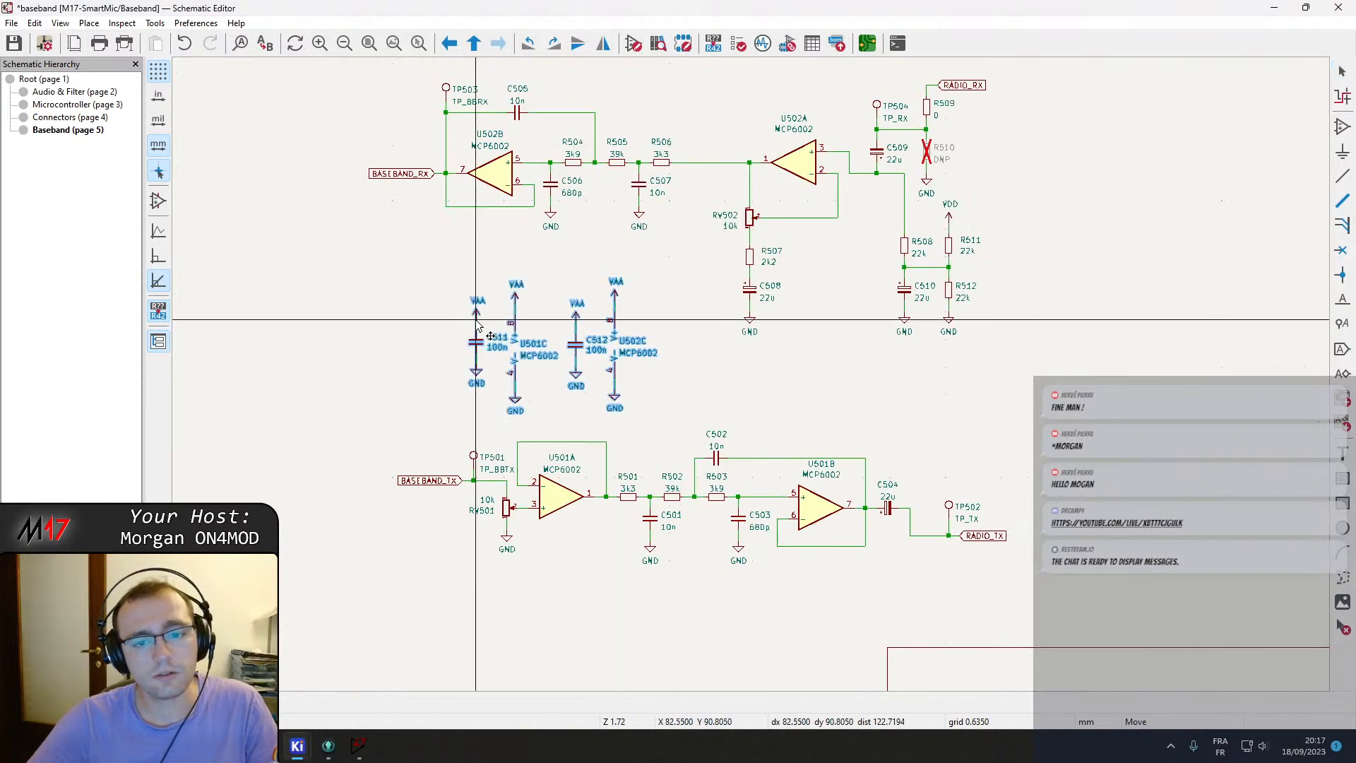
{"action": "left_click", "coordinate": [346, 500]}
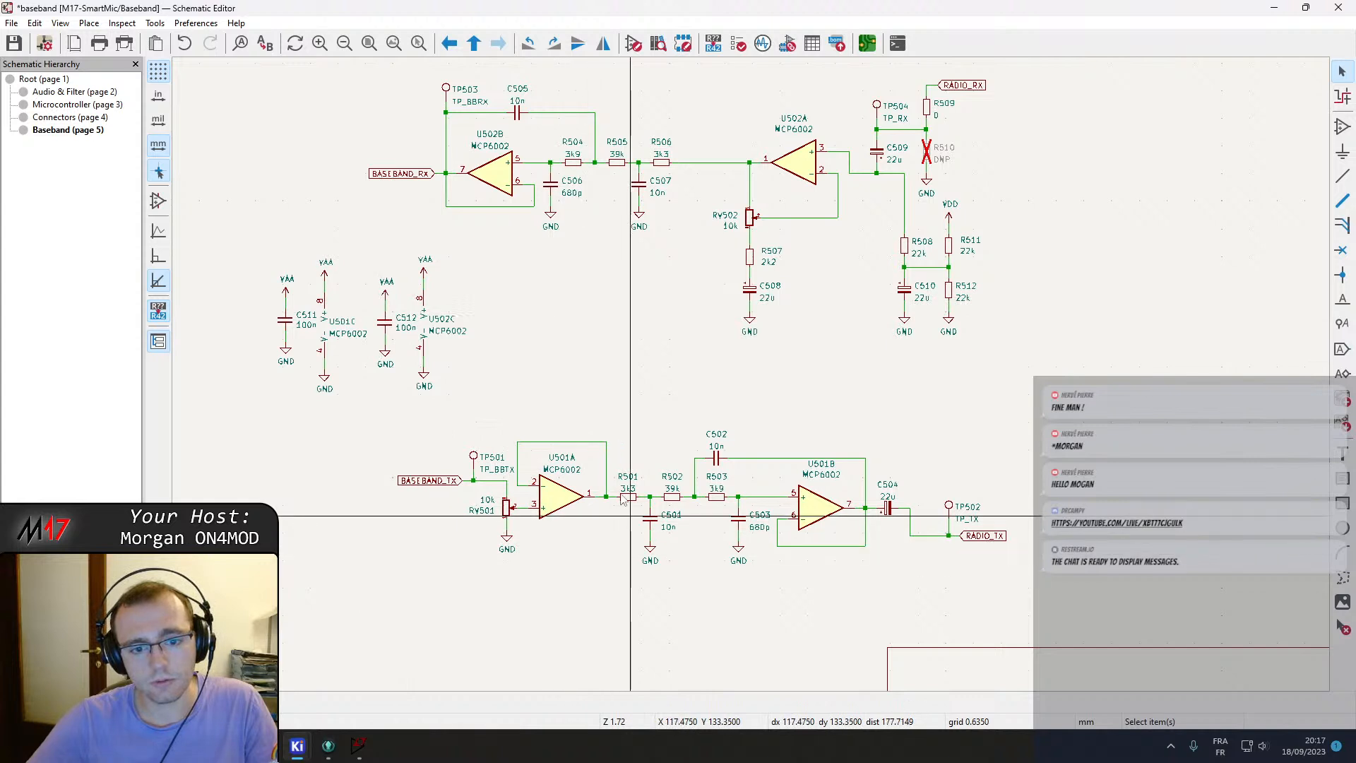
Rearrange the pasted power units and decoupling capacitors on the Baseband sheet, then return to the root sheet.
{"action": "middle_click_drag", "start_coordinate": [531, 344], "coordinate": [665, 403]}
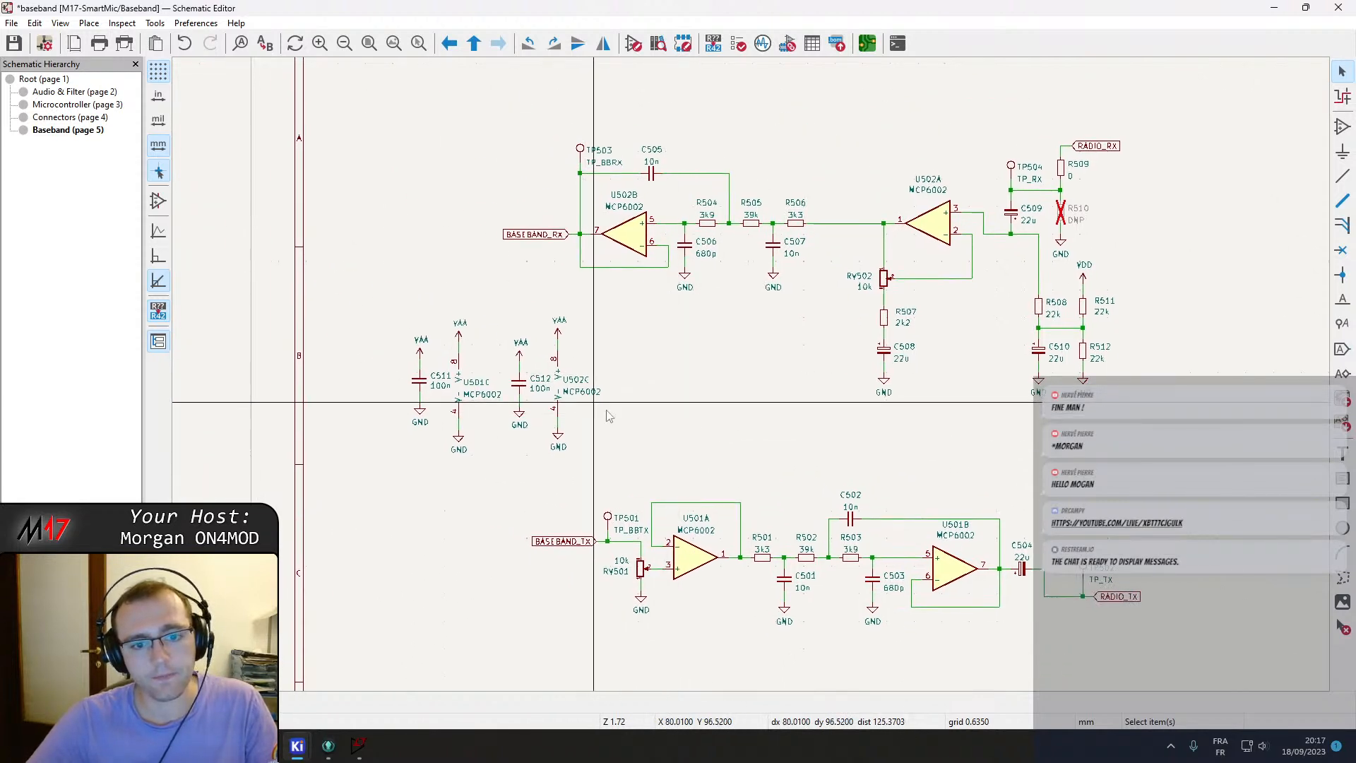
{"action": "left_click_drag", "start_coordinate": [615, 454], "coordinate": [510, 304]}
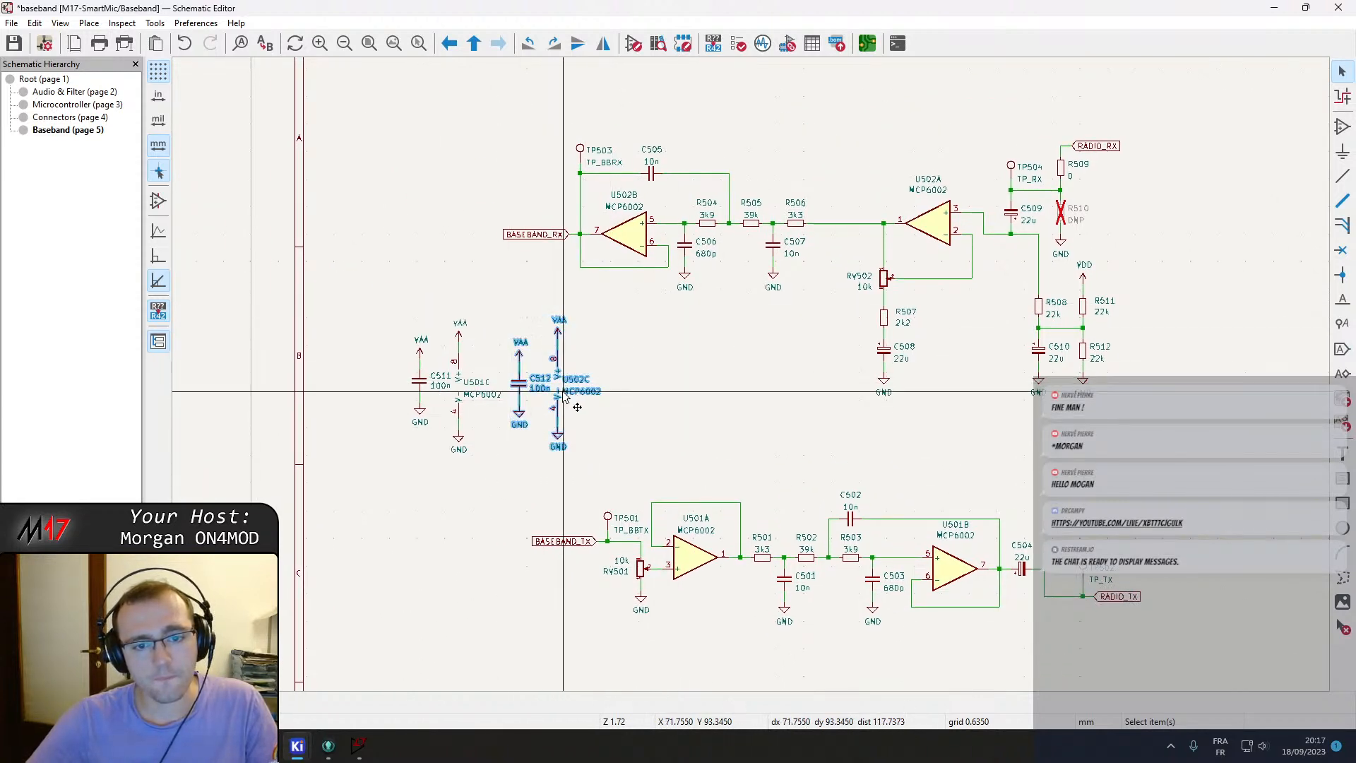
{"action": "left_click_drag", "start_coordinate": [565, 396], "coordinate": [419, 218]}
{"action": "left_click_drag", "start_coordinate": [490, 478], "coordinate": [409, 327]}
{"action": "left_click_drag", "start_coordinate": [469, 386], "coordinate": [441, 543]}
{"action": "right_click", "coordinate": [519, 400]}
{"action": "left_click", "coordinate": [558, 309]}
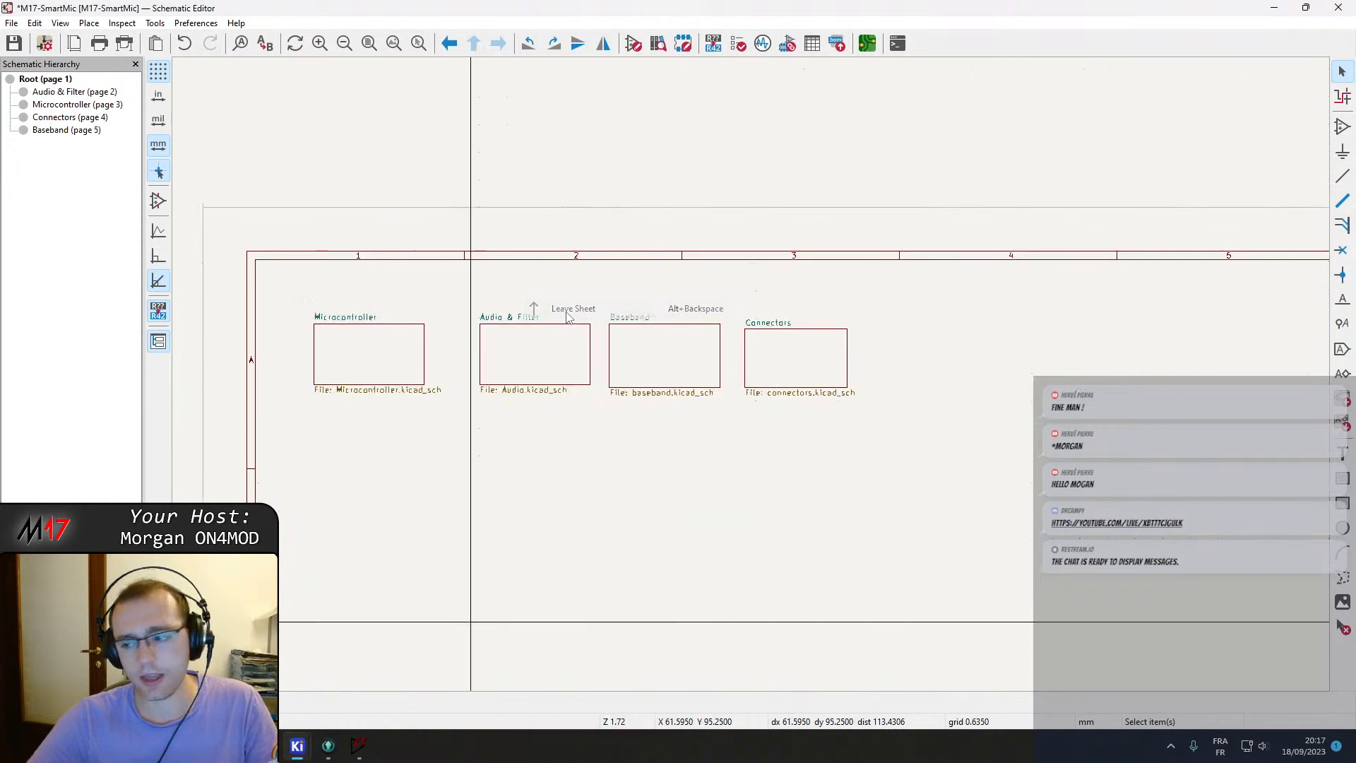
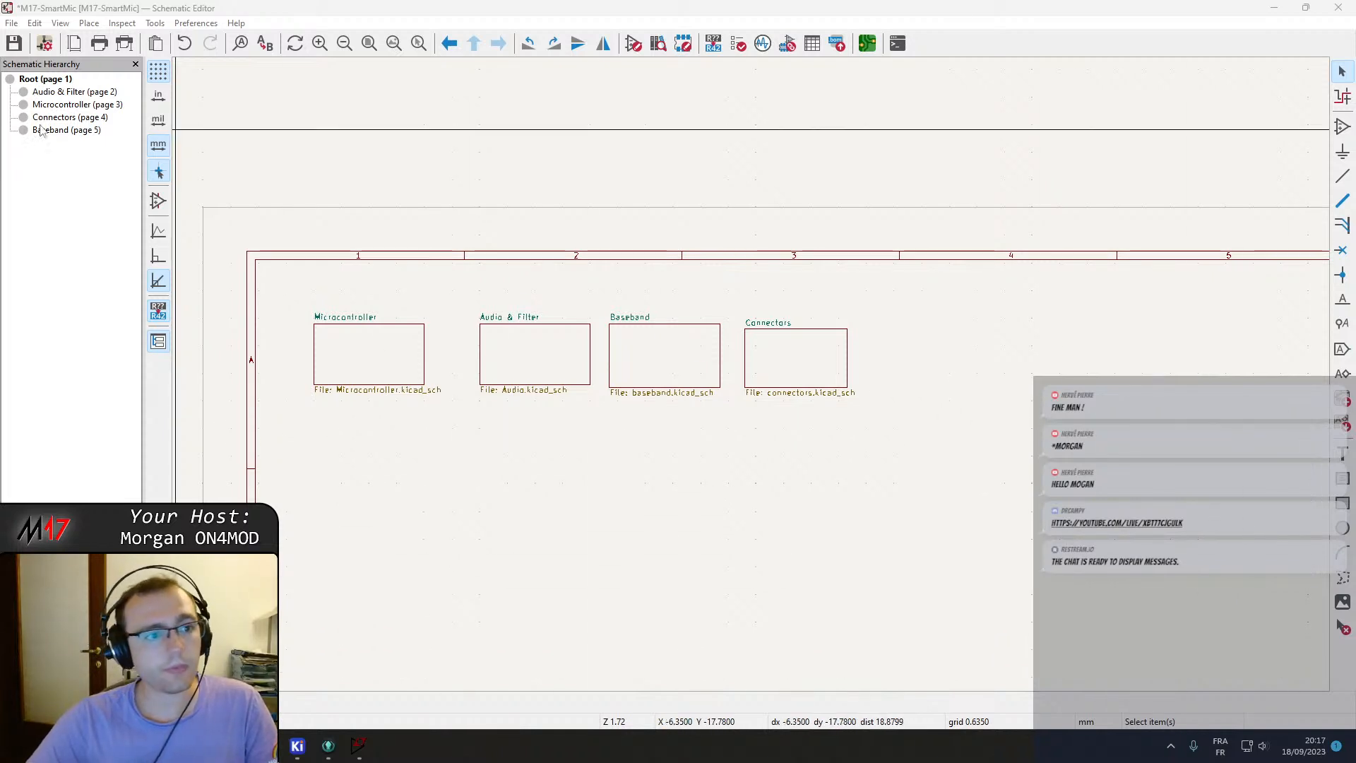
Open the Audio & Filter sheet and survey its speaker amplifier, microphone amplifier and CAT interface circuits.
{"action": "left_click", "coordinate": [63, 93]}
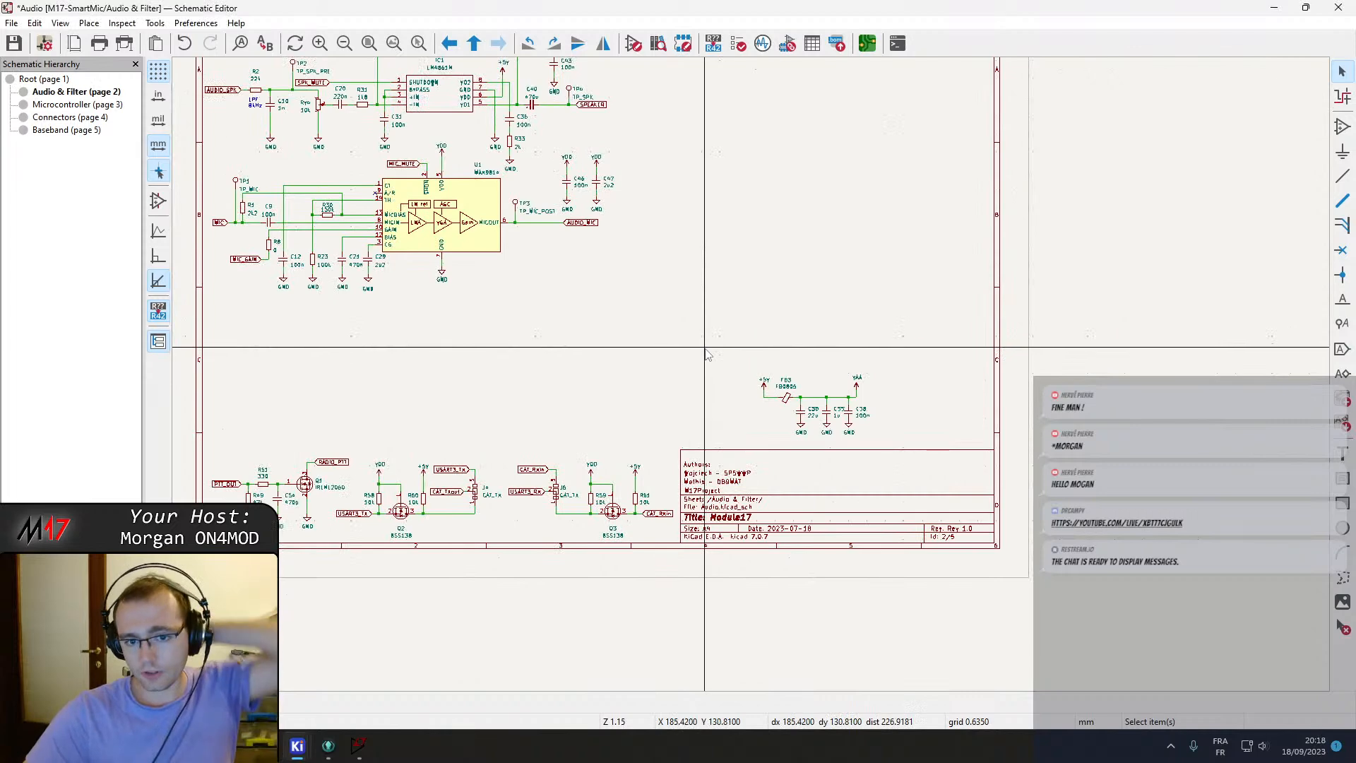
{"action": "scroll", "coordinate": [761, 333], "scroll_direction": "up", "scroll_amount": 4}
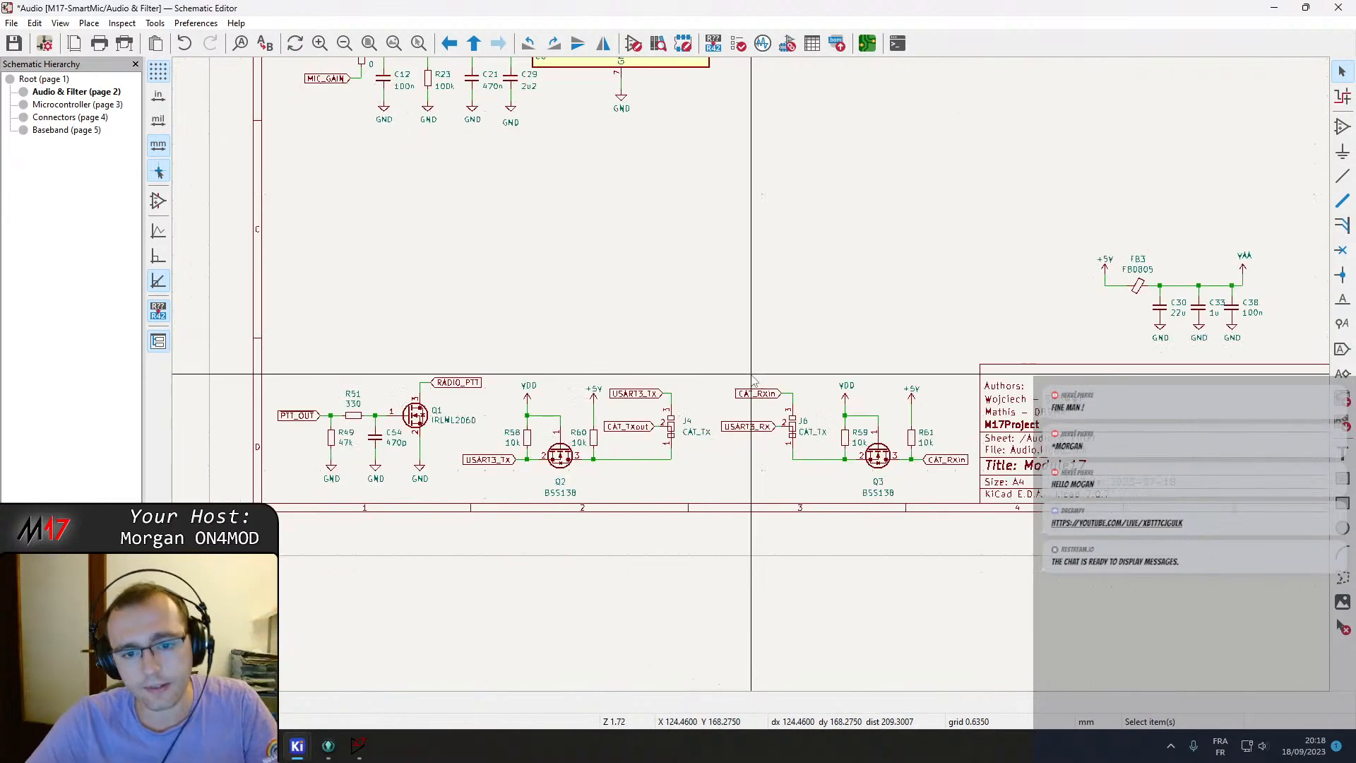
{"action": "scroll", "coordinate": [753, 380], "scroll_direction": "down", "scroll_amount": 3}
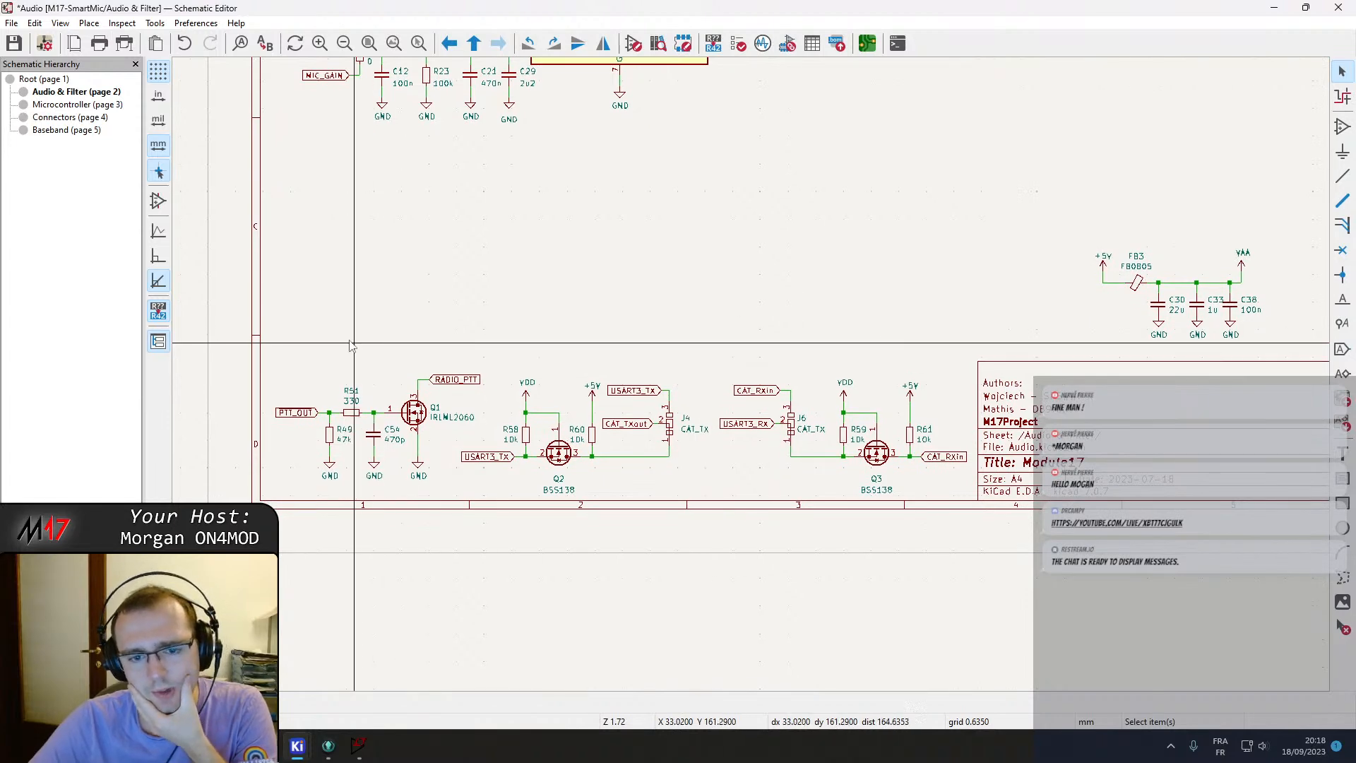
{"action": "scroll", "coordinate": [782, 356], "scroll_direction": "down", "scroll_amount": 2}
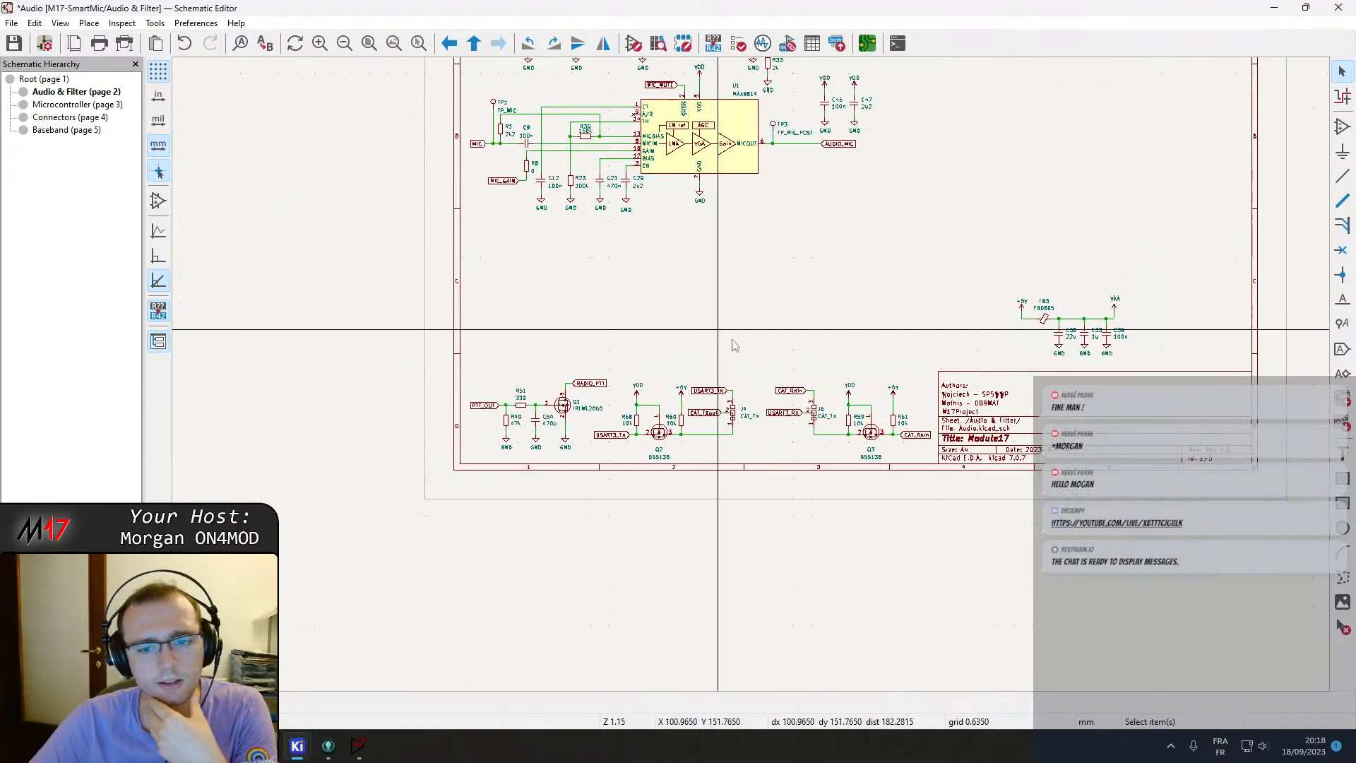
{"action": "scroll", "coordinate": [753, 376], "scroll_direction": "up", "scroll_amount": 2}
{"action": "scroll", "coordinate": [753, 379], "scroll_direction": "up", "scroll_amount": 2}
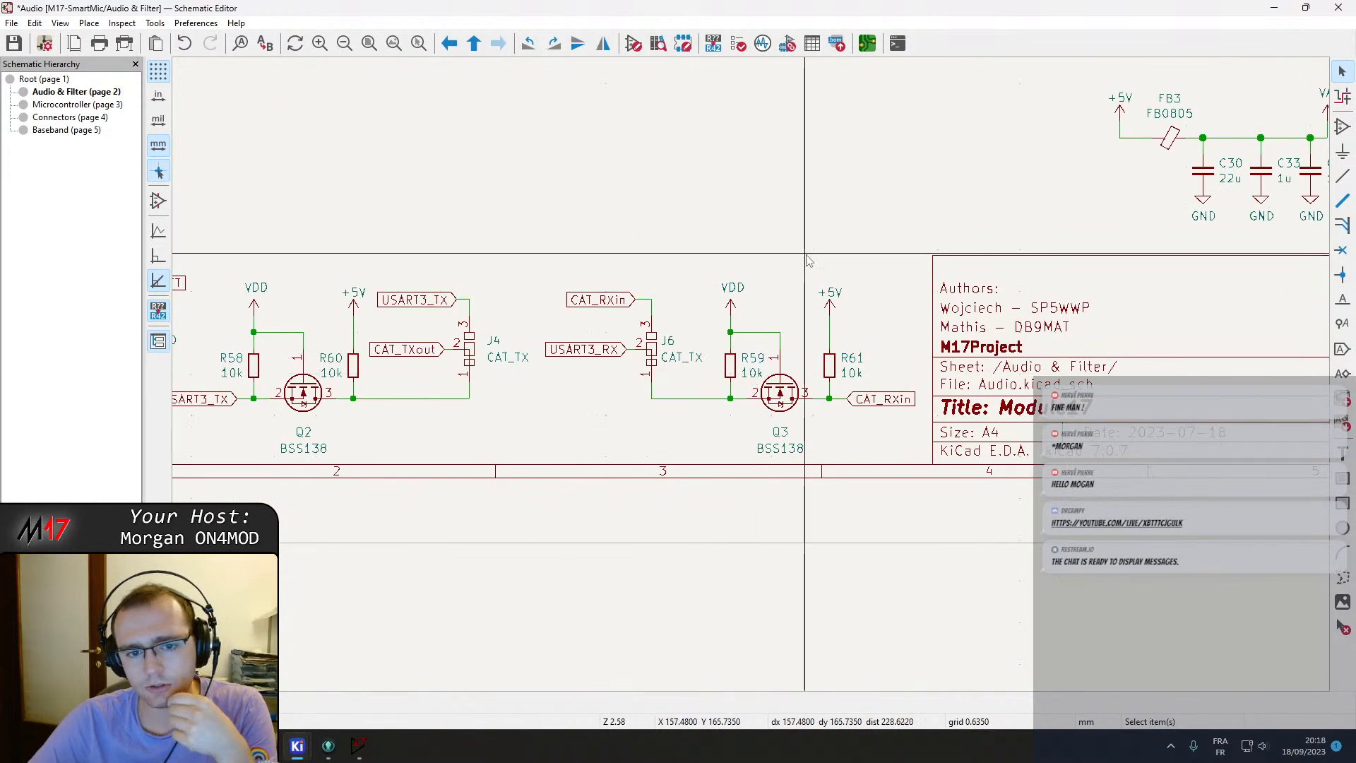
{"action": "middle_click_drag", "start_coordinate": [767, 323], "coordinate": [595, 362]}
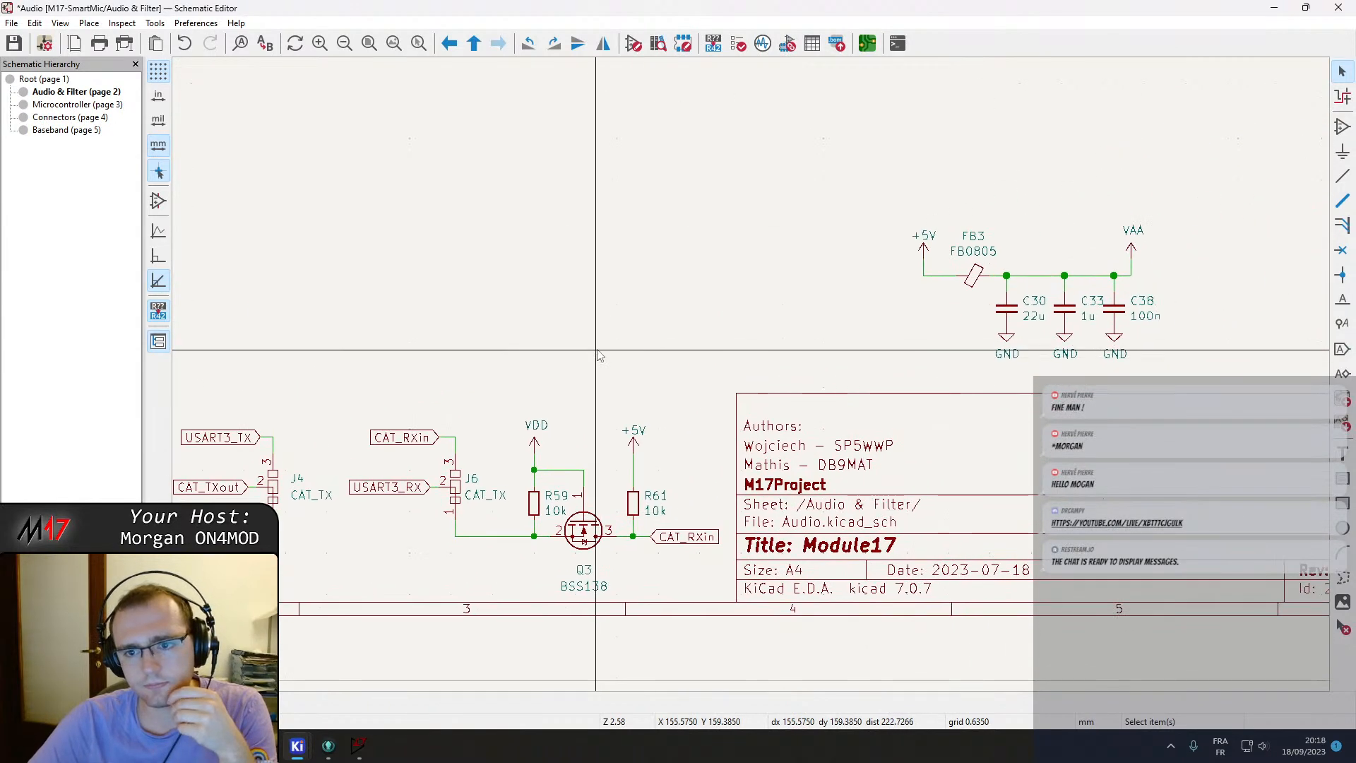
{"action": "scroll", "coordinate": [608, 345], "scroll_direction": "down", "scroll_amount": 1}
{"action": "middle_click_drag", "start_coordinate": [781, 311], "coordinate": [840, 455]}
{"action": "left_click_drag", "start_coordinate": [972, 387], "coordinate": [1182, 569]}
{"action": "middle_click_drag", "start_coordinate": [554, 279], "coordinate": [684, 399]}
{"action": "scroll", "coordinate": [683, 399], "scroll_direction": "down", "scroll_amount": 1}
{"action": "middle_click_drag", "start_coordinate": [824, 385], "coordinate": [827, 418]}
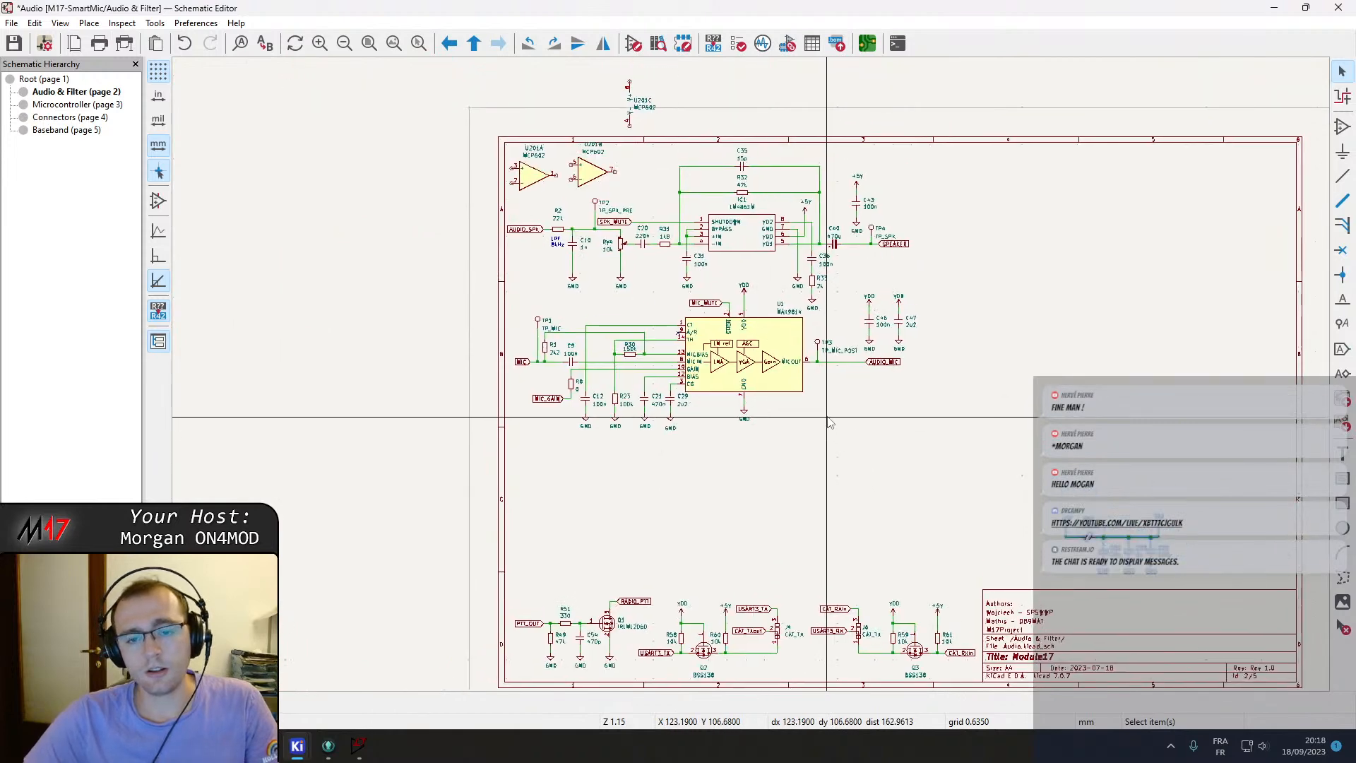
Try to move the microphone amplifier section downward, then undo the move.
{"action": "left_click_drag", "start_coordinate": [929, 483], "coordinate": [366, 276]}
{"action": "left_click_drag", "start_coordinate": [742, 397], "coordinate": [740, 435]}
{"action": "key", "text": "ctrl+z"}
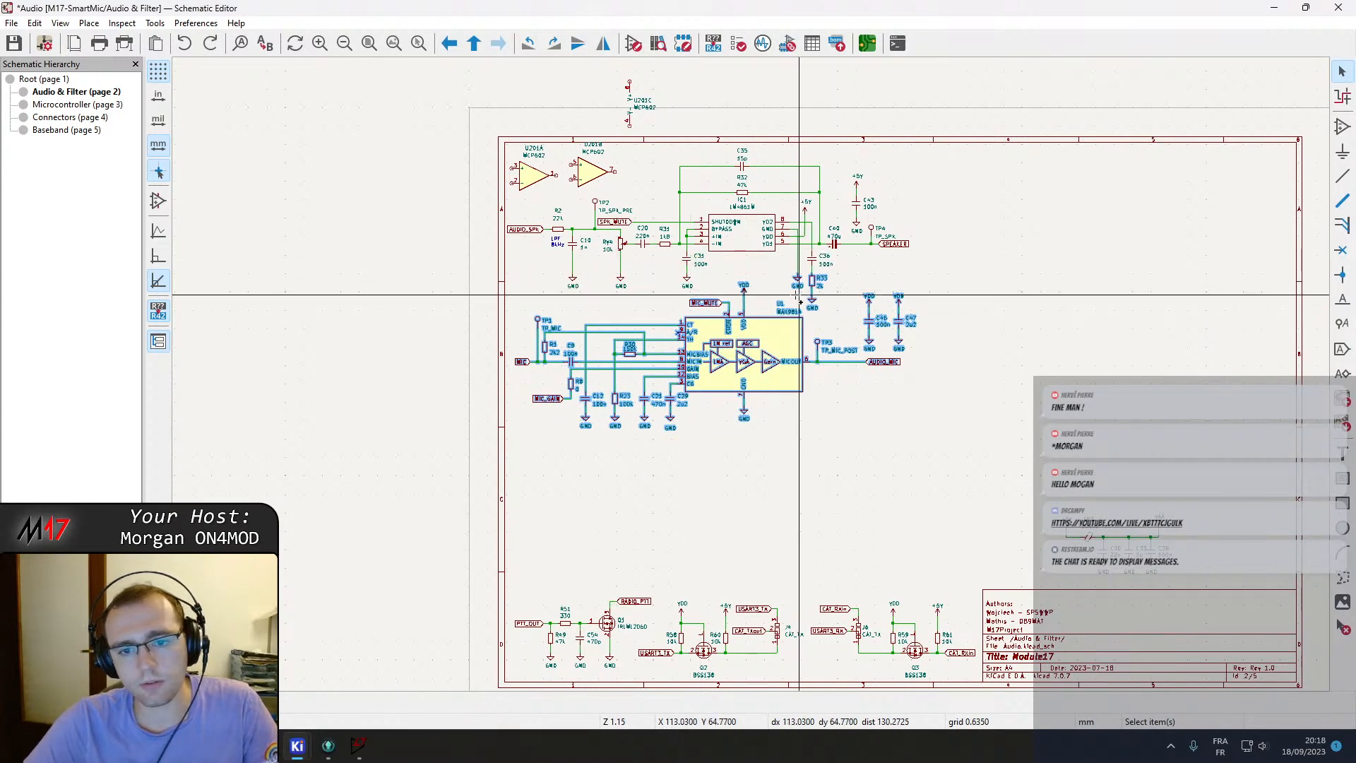
Move the MAX9814 microphone amplifier section with its MIC_MUTE label to a new spot on the sheet.
{"action": "scroll", "coordinate": [791, 304], "scroll_direction": "up", "scroll_amount": 3}
{"action": "scroll", "coordinate": [753, 381], "scroll_direction": "up", "scroll_amount": 4}
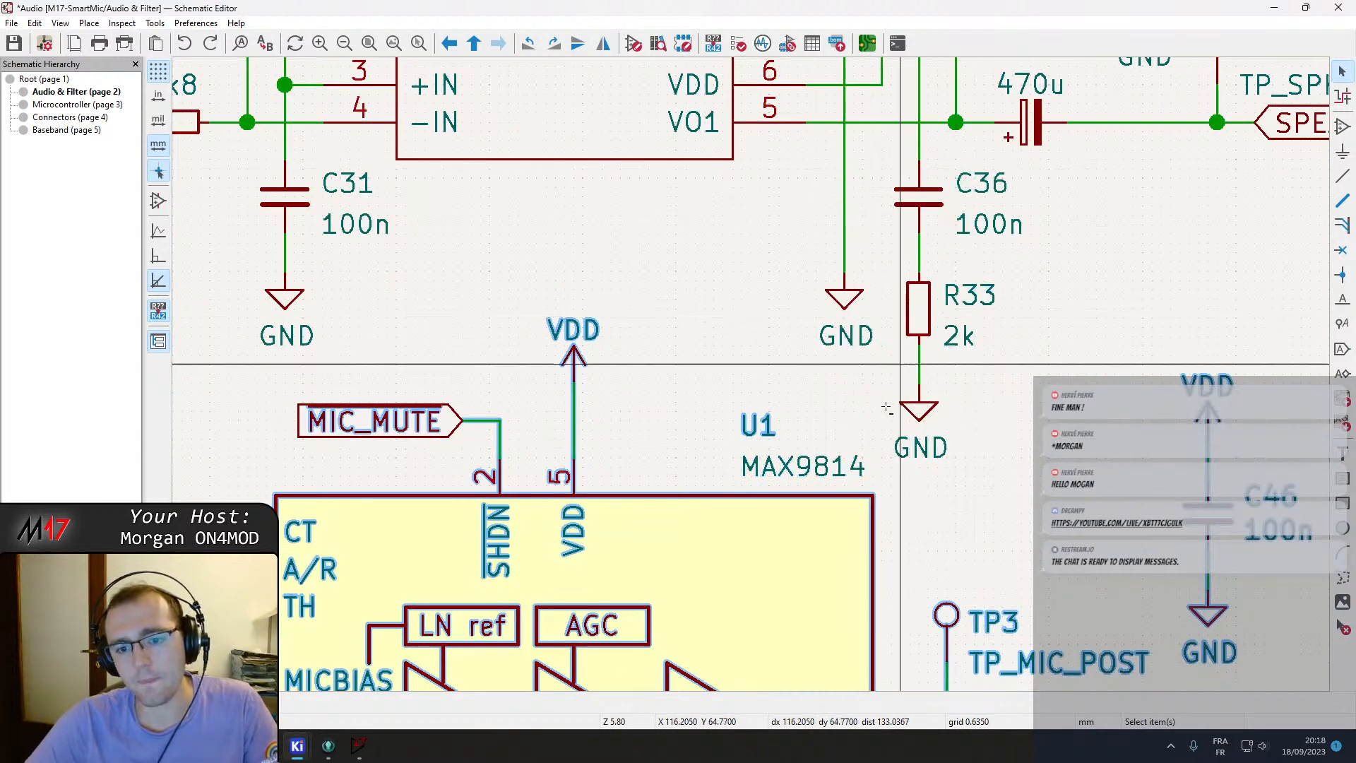
{"action": "scroll", "coordinate": [823, 467], "scroll_direction": "left", "scroll_amount": 5, "text": "ctrl"}
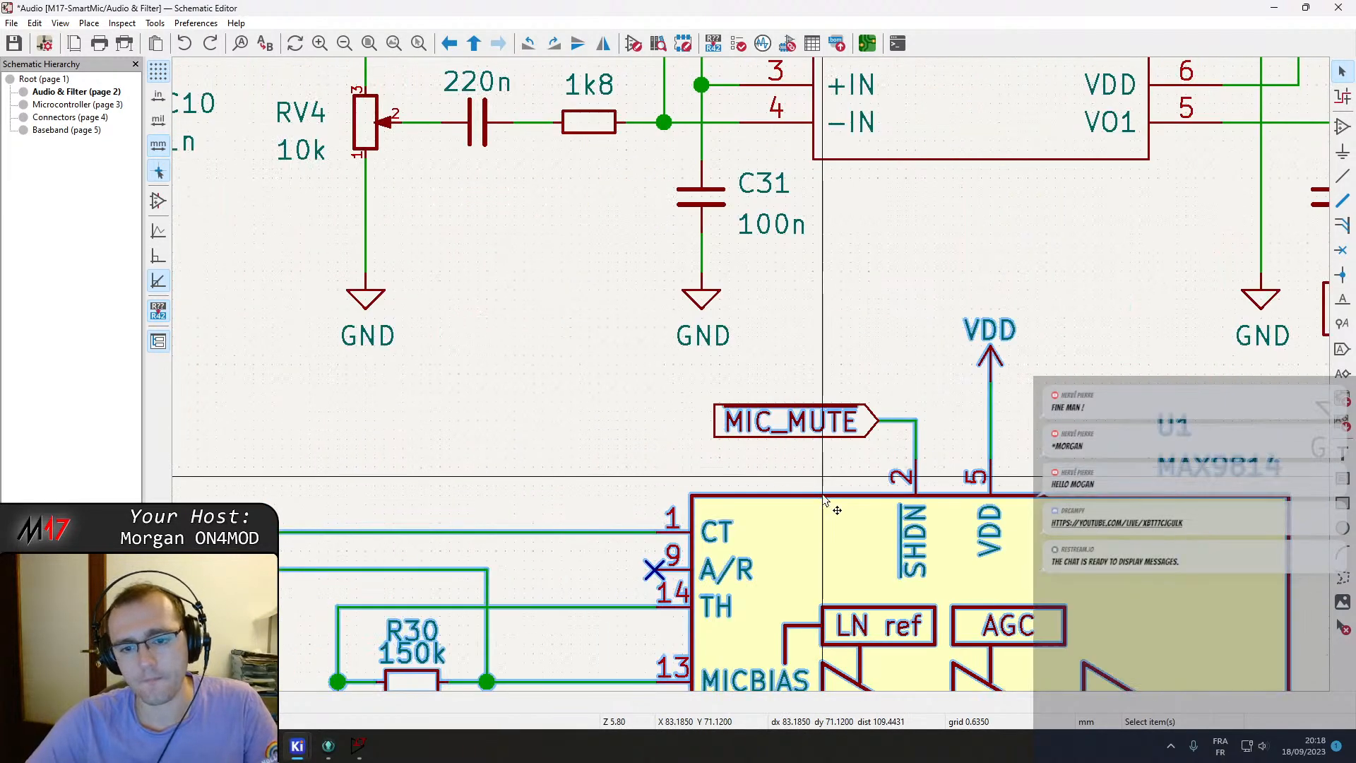
{"action": "scroll", "coordinate": [822, 513], "scroll_direction": "down", "scroll_amount": 4}
{"action": "key", "text": "m"}
{"action": "scroll", "coordinate": [772, 472], "scroll_direction": "down", "scroll_amount": 1}
{"action": "middle_click_drag", "start_coordinate": [751, 374], "coordinate": [775, 139]}
{"action": "scroll", "coordinate": [890, 147], "scroll_direction": "up", "scroll_amount": 1}
{"action": "middle_click_drag", "start_coordinate": [751, 375], "coordinate": [500, 463]}
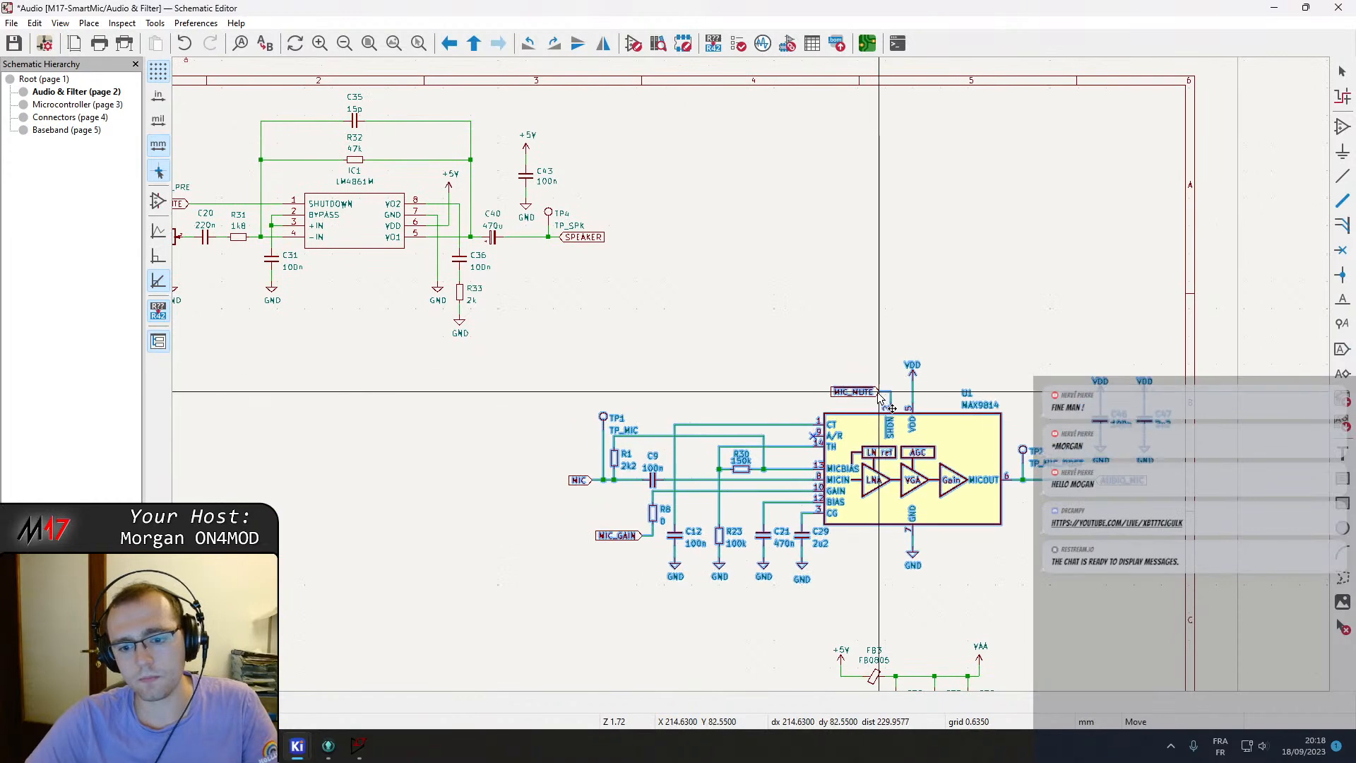
{"action": "left_click", "coordinate": [879, 391]}
Reposition the microphone amplifier parts above the title block on the sheet's right side.
{"action": "middle_click_drag", "start_coordinate": [915, 563], "coordinate": [870, 407]}
{"action": "left_click_drag", "start_coordinate": [781, 483], "coordinate": [997, 583]}
{"action": "key", "text": "m"}
{"action": "middle_click_drag", "start_coordinate": [921, 111], "coordinate": [851, 404]}
{"action": "left_click", "coordinate": [954, 303]}
{"action": "middle_click_drag", "start_coordinate": [661, 524], "coordinate": [732, 370]}
{"action": "left_click_drag", "start_coordinate": [532, 336], "coordinate": [488, 333]}
{"action": "key", "text": "m"}
{"action": "middle_click_drag", "start_coordinate": [873, 550], "coordinate": [872, 311]}
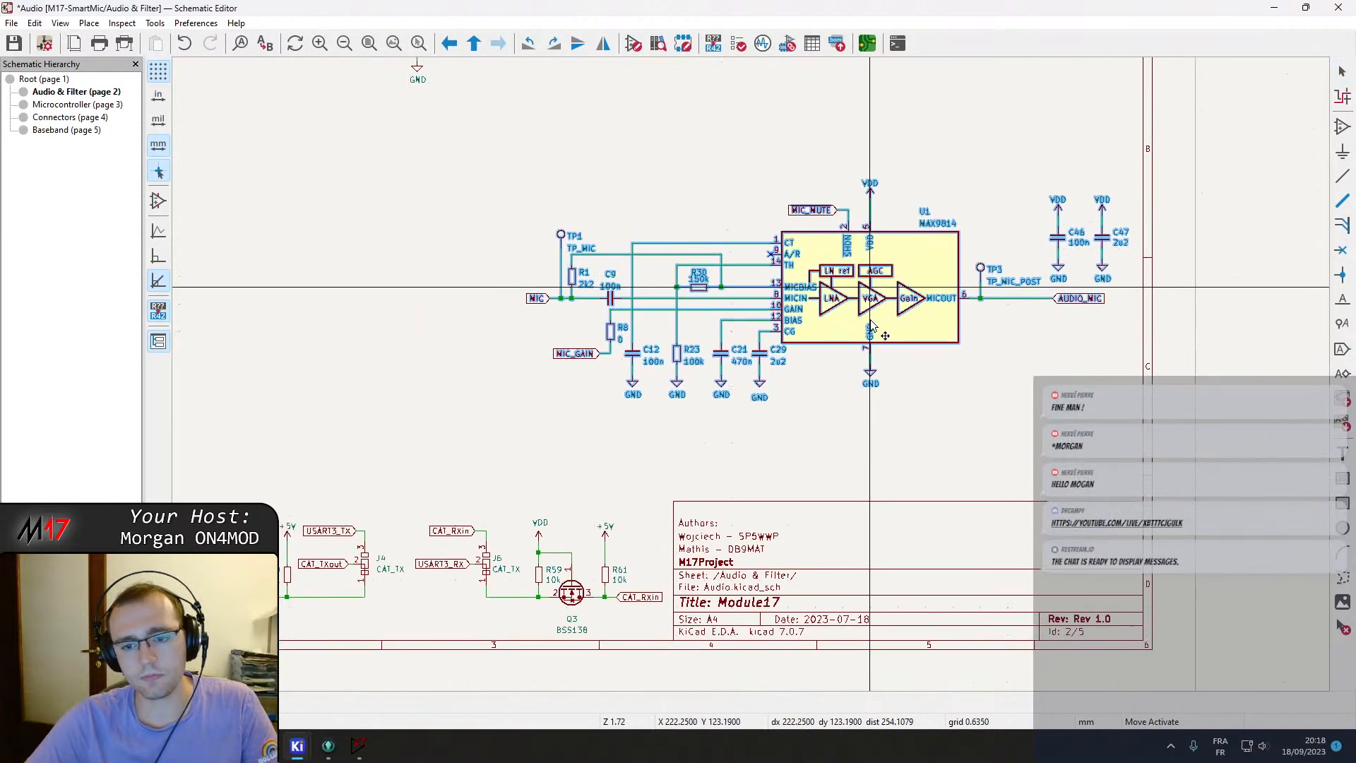
{"action": "left_click", "coordinate": [853, 339]}
Select and relocate another group of schematic parts to tidy the sheet layout.
{"action": "middle_click_drag", "start_coordinate": [603, 273], "coordinate": [748, 510]}
{"action": "middle_click_drag", "start_coordinate": [668, 373], "coordinate": [753, 382]}
{"action": "scroll", "coordinate": [753, 382], "scroll_direction": "down", "scroll_amount": 2}
{"action": "left_click_drag", "start_coordinate": [1014, 409], "coordinate": [379, 197]}
{"action": "key", "text": "m"}
{"action": "left_click", "coordinate": [892, 403]}
Move the AUDIO_SPK label to the left edge of the sheet, level with the MCP602 op-amps.
{"action": "scroll", "coordinate": [750, 375], "scroll_direction": "up", "scroll_amount": 2}
{"action": "left_click", "coordinate": [674, 172]}
{"action": "middle_click_drag", "start_coordinate": [500, 284], "coordinate": [810, 420]}
{"action": "left_click", "coordinate": [568, 529]}
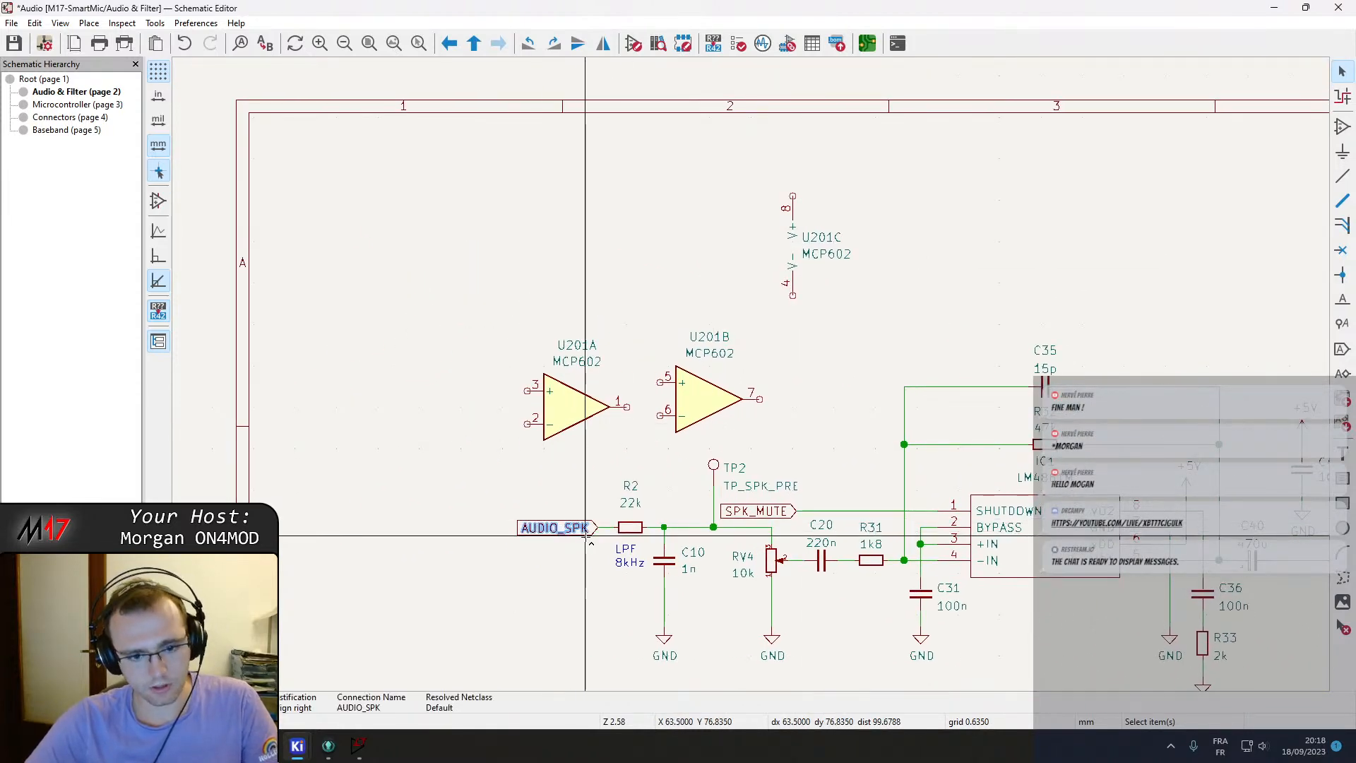
{"action": "left_click_drag", "start_coordinate": [592, 404], "coordinate": [618, 274]}
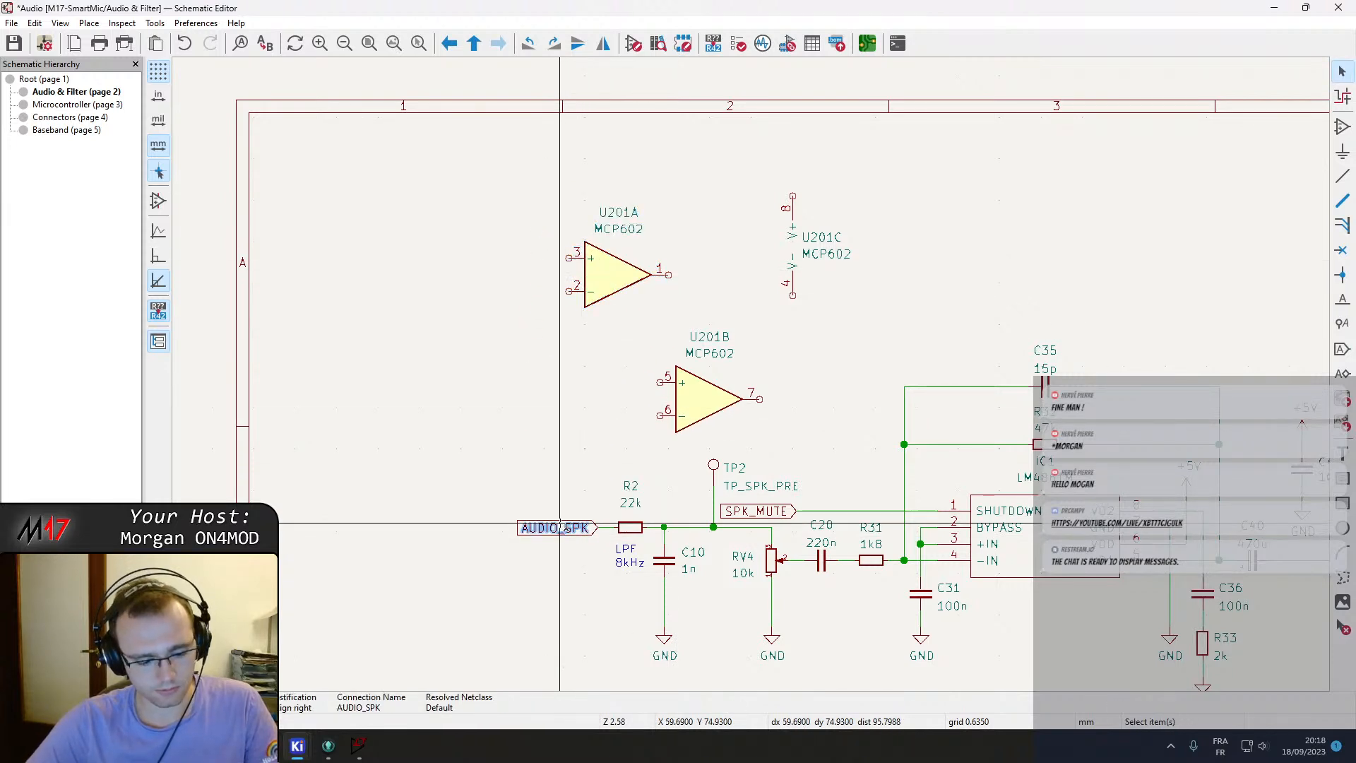
{"action": "key", "text": "ctrl+v"}
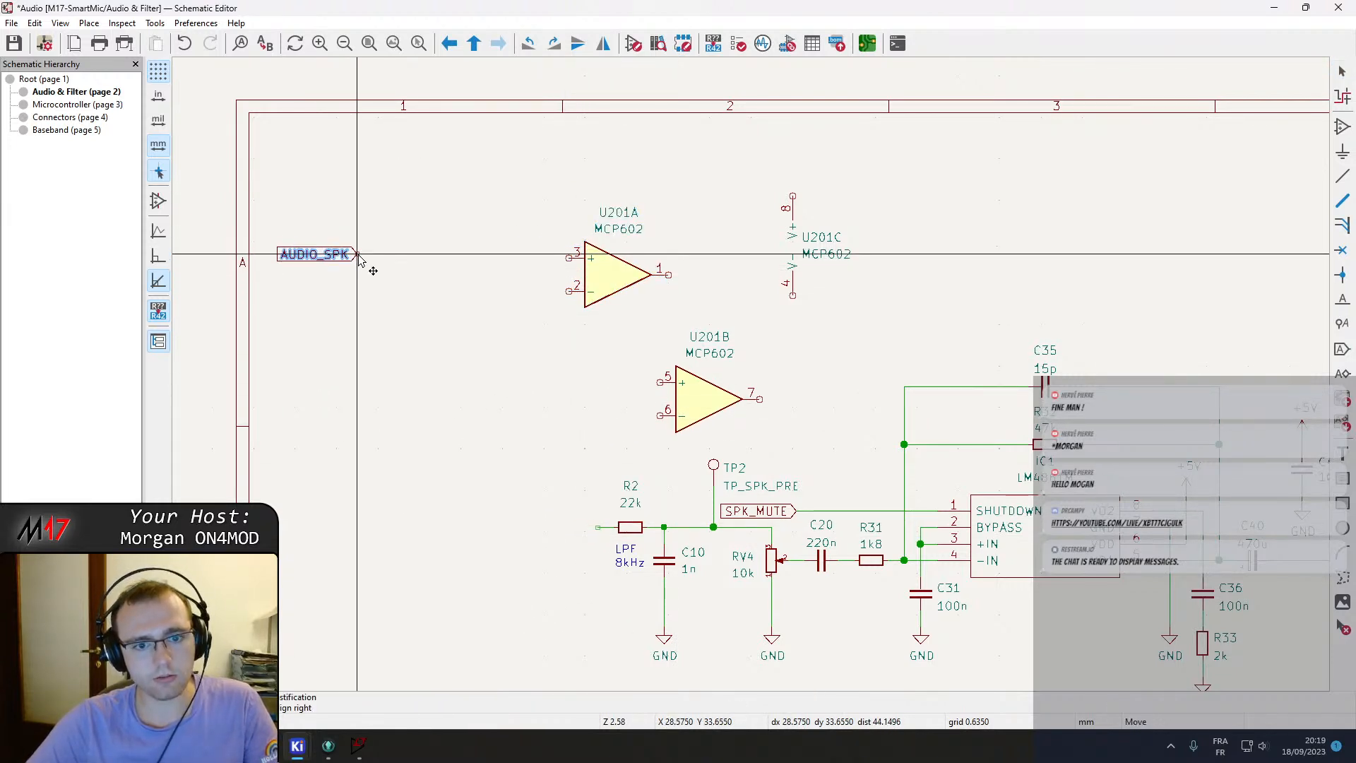
{"action": "left_click", "coordinate": [358, 262]}
Move op-amp unit U201A closer to the AUDIO_SPK label.
{"action": "scroll", "coordinate": [358, 261], "scroll_direction": "up", "scroll_amount": 3}
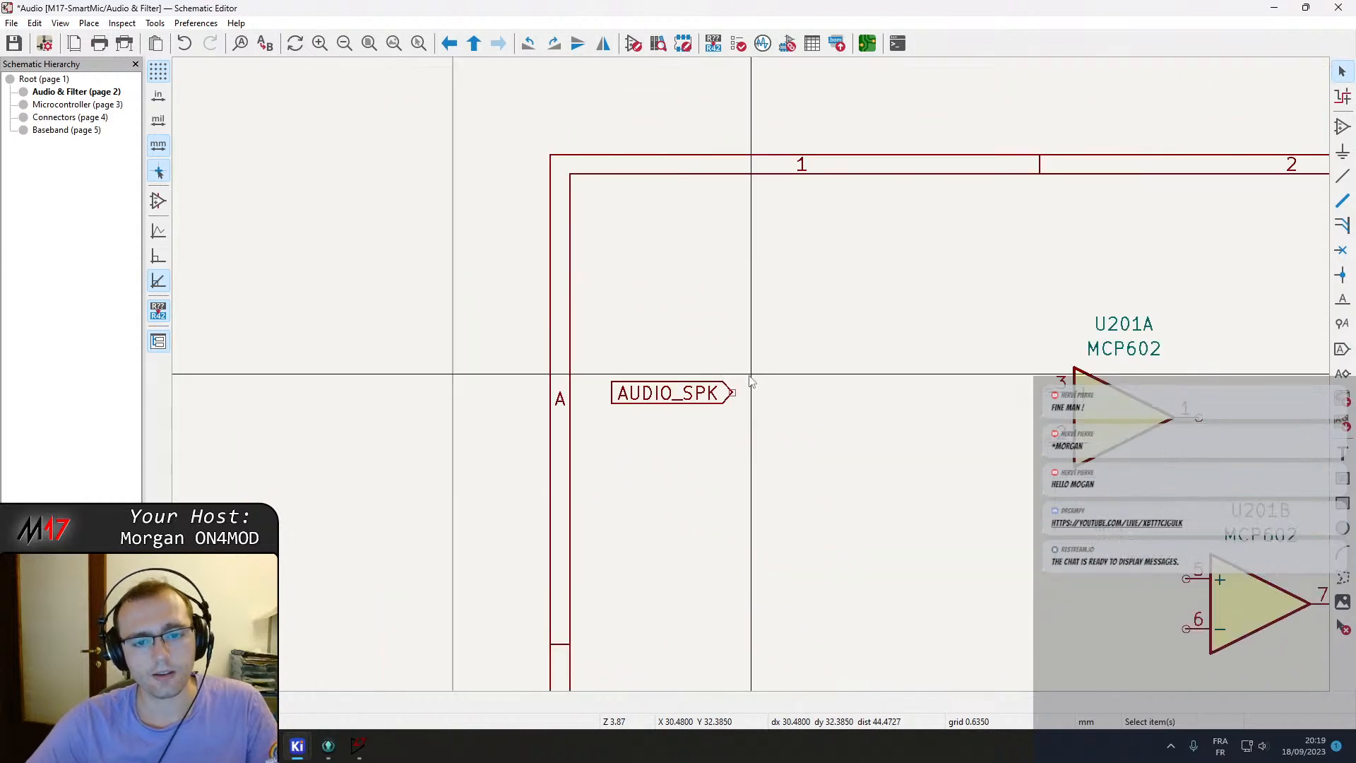
{"action": "key", "text": "Escape"}
{"action": "key", "text": "Escape"}
{"action": "middle_click_drag", "start_coordinate": [812, 412], "coordinate": [676, 420]}
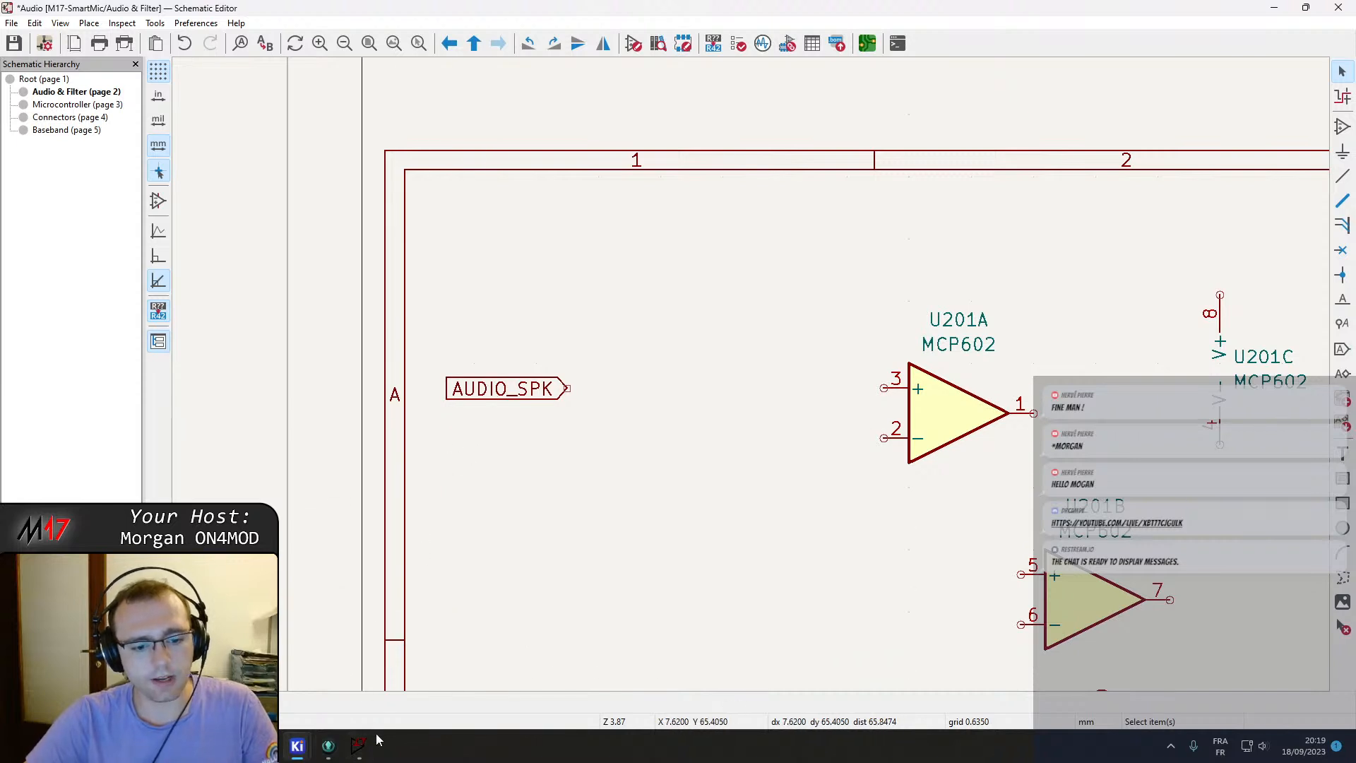
{"action": "left_click", "coordinate": [960, 419]}
{"action": "left_click_drag", "start_coordinate": [960, 418], "coordinate": [867, 418]}
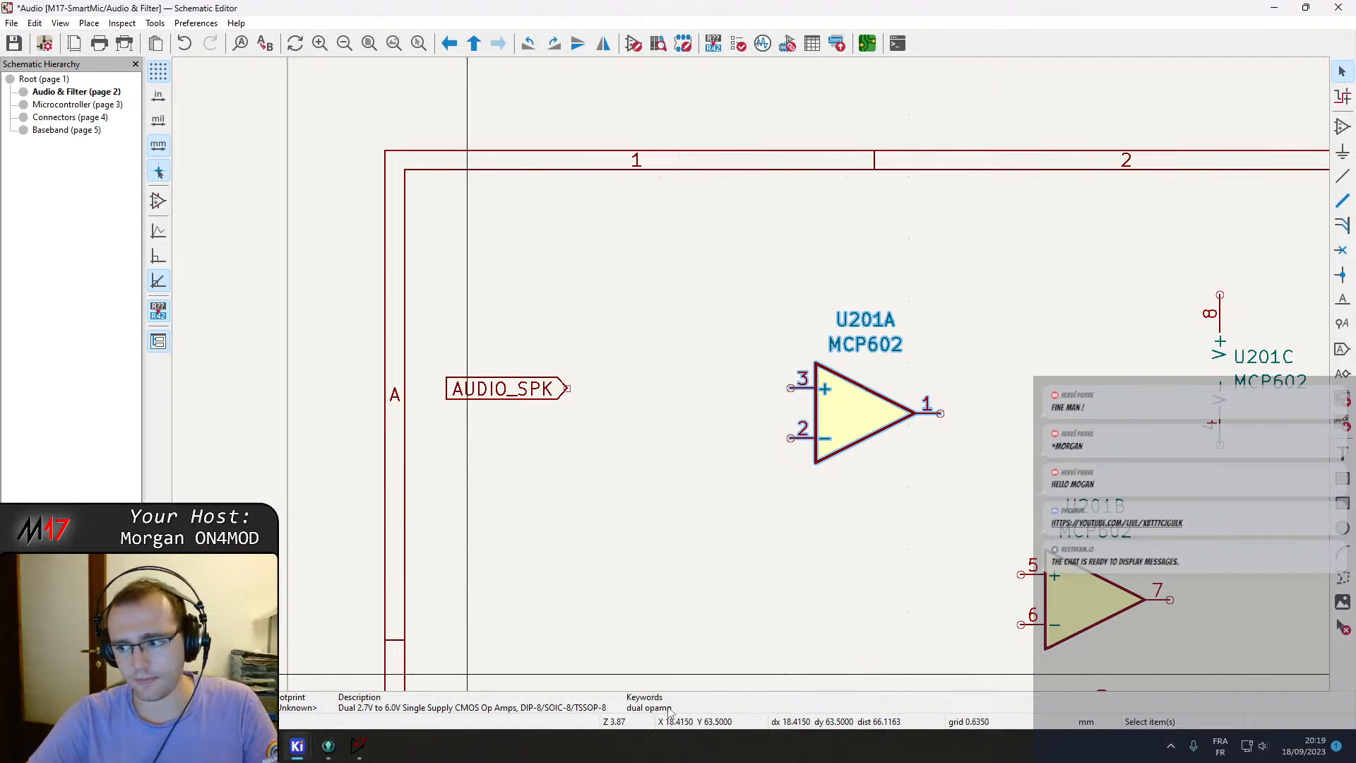
Place op-amp unit U201B directly below U201A.
{"action": "middle_click_drag", "start_coordinate": [914, 521], "coordinate": [817, 500]}
{"action": "middle_click_drag", "start_coordinate": [953, 549], "coordinate": [768, 508]}
{"action": "left_click", "coordinate": [819, 544]}
{"action": "left_click_drag", "start_coordinate": [819, 544], "coordinate": [524, 512]}
{"action": "middle_click_drag", "start_coordinate": [523, 507], "coordinate": [639, 503]}
{"action": "left_click", "coordinate": [681, 525]}
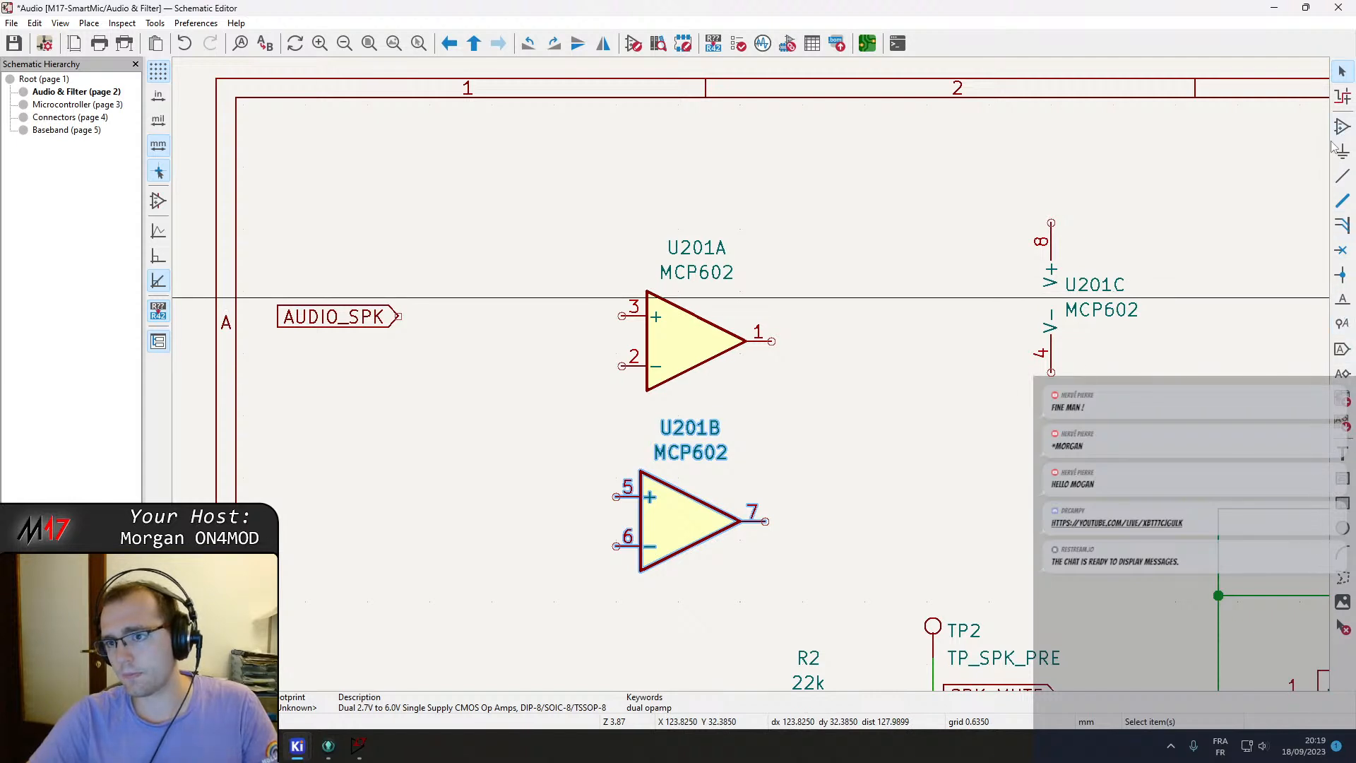
{"action": "left_click", "coordinate": [782, 432]}
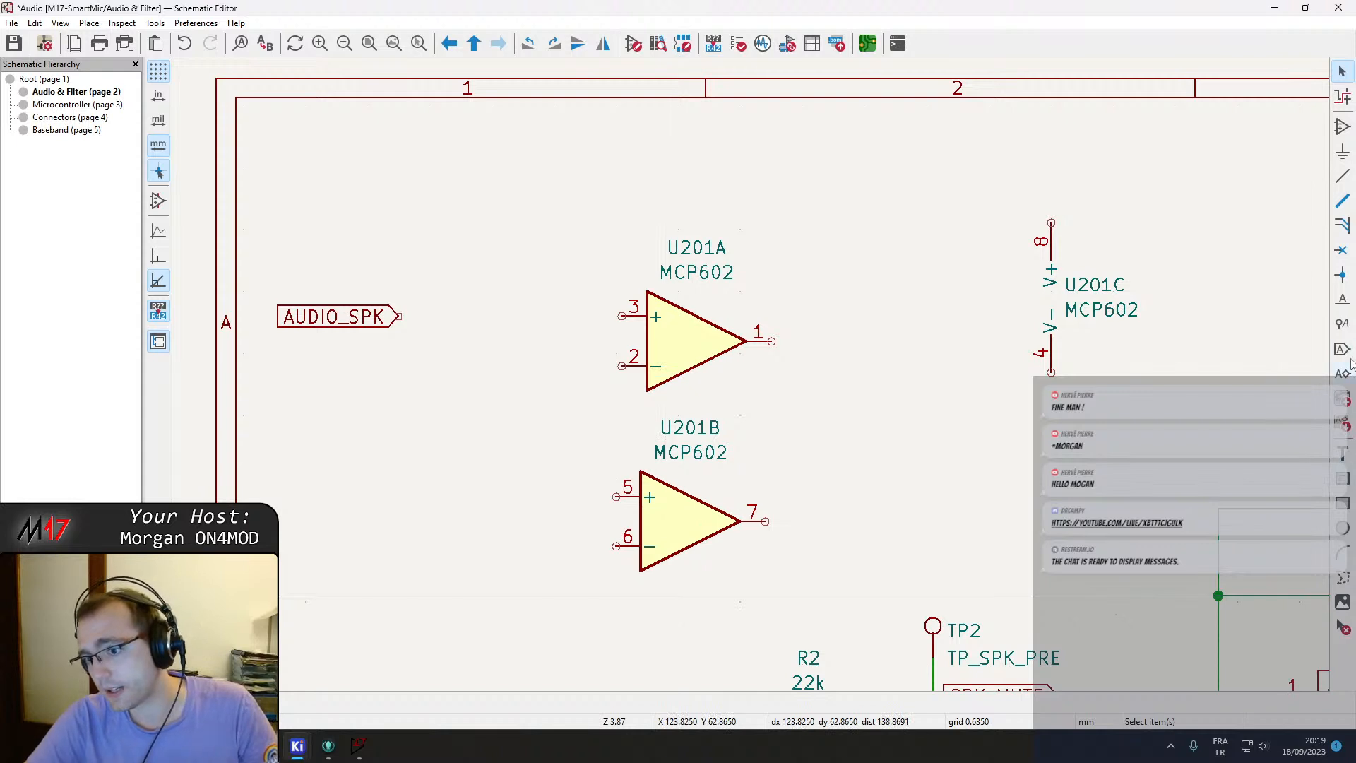
Add no-connect flags to U201B's pins 5, 6 and 7.
{"action": "left_click", "coordinate": [1341, 249]}
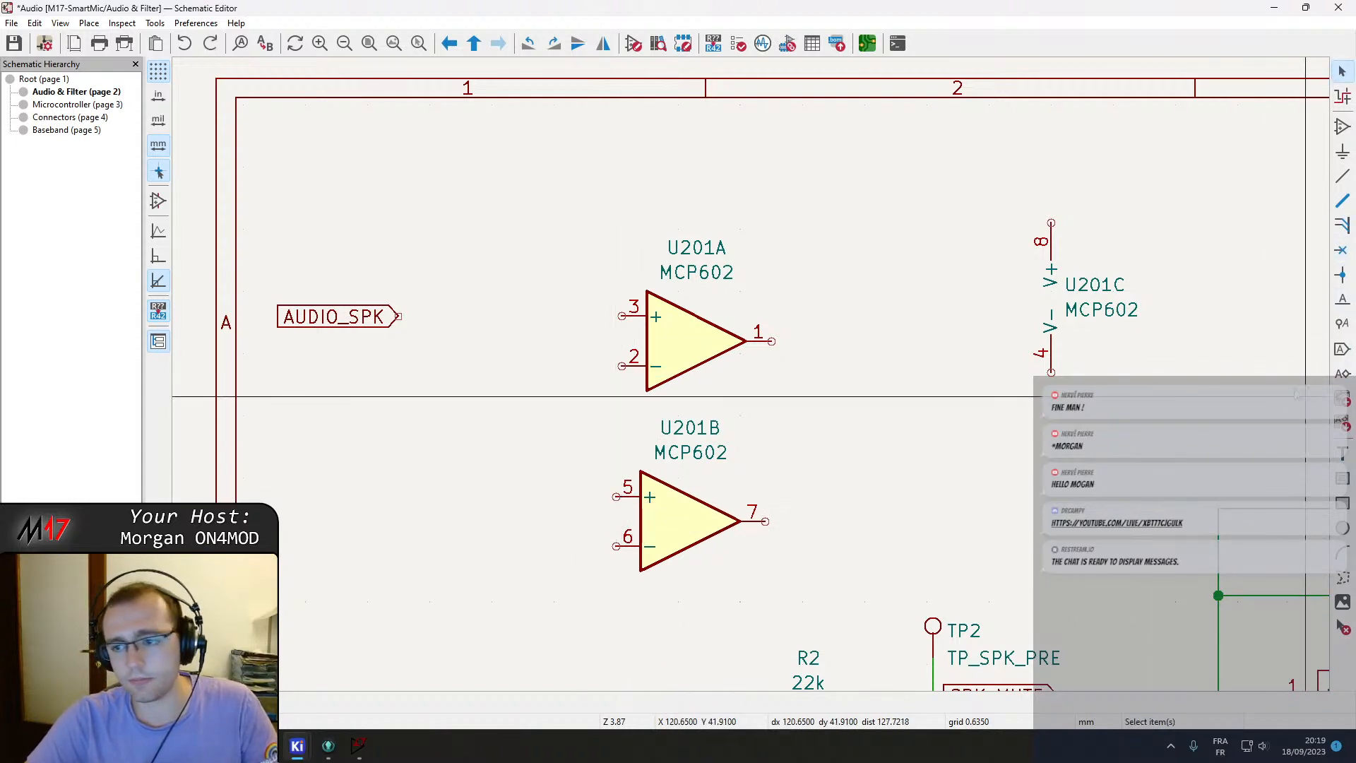
{"action": "left_click", "coordinate": [1341, 250]}
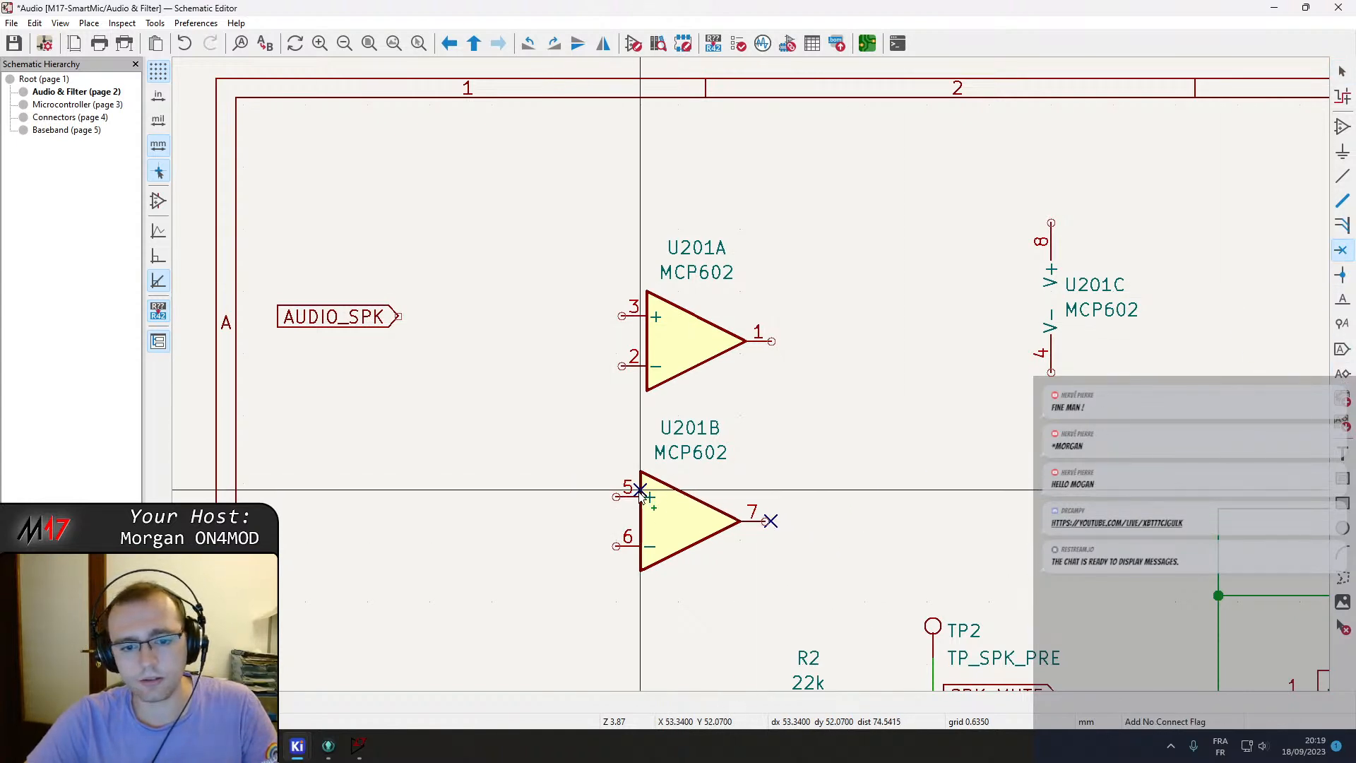
{"action": "left_click", "coordinate": [615, 545]}
{"action": "key", "text": "Escape"}
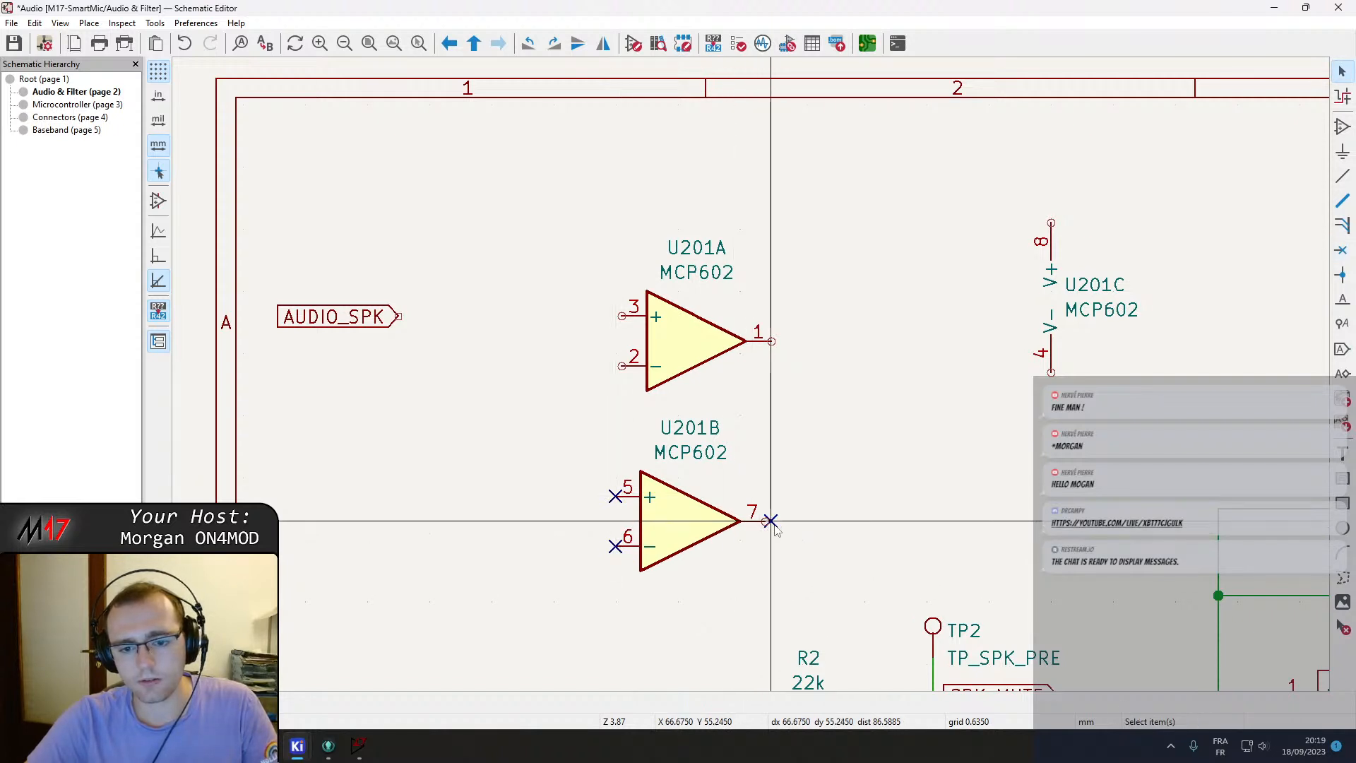
Shift U201B down and left, raise U201A, and adjust the AUDIO_SPK label position.
{"action": "left_click", "coordinate": [692, 535]}
{"action": "left_click_drag", "start_coordinate": [692, 535], "coordinate": [426, 591]}
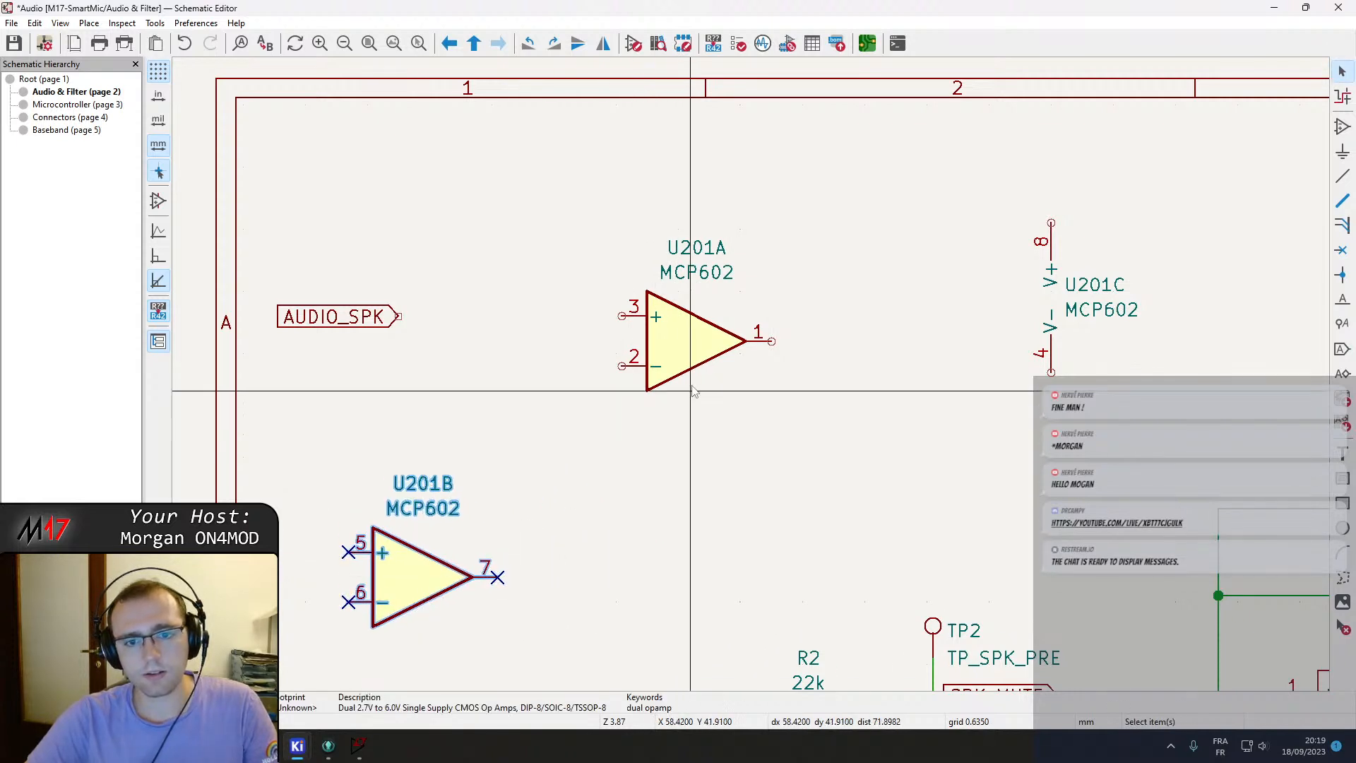
{"action": "left_click", "coordinate": [692, 353]}
{"action": "left_click_drag", "start_coordinate": [692, 348], "coordinate": [649, 250]}
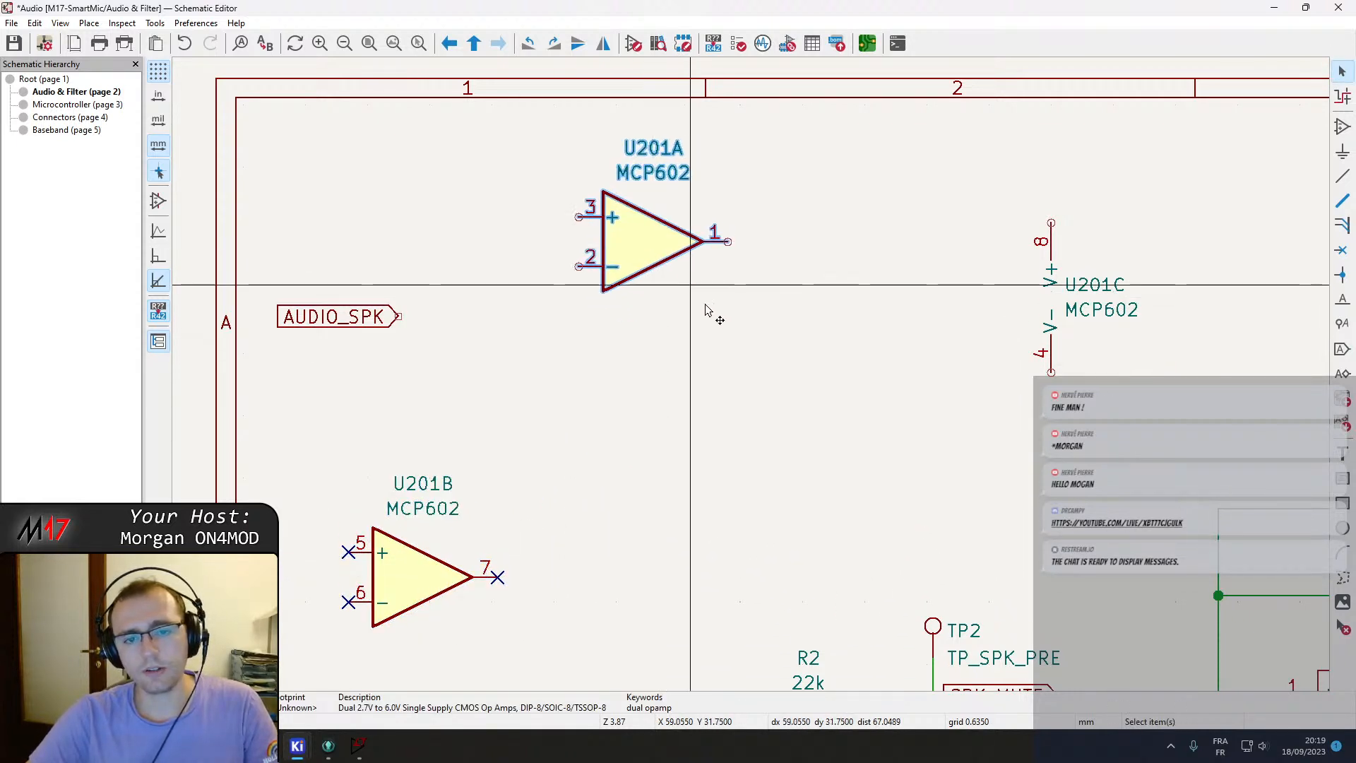
{"action": "left_click", "coordinate": [713, 316]}
{"action": "left_click", "coordinate": [363, 322]}
{"action": "left_click_drag", "start_coordinate": [363, 322], "coordinate": [442, 218]}
Switch to the browser's Sallen-Key Low-pass Filter Design Tool result and tile the schematic editor beside it.
{"action": "key", "text": "alt+Tab"}
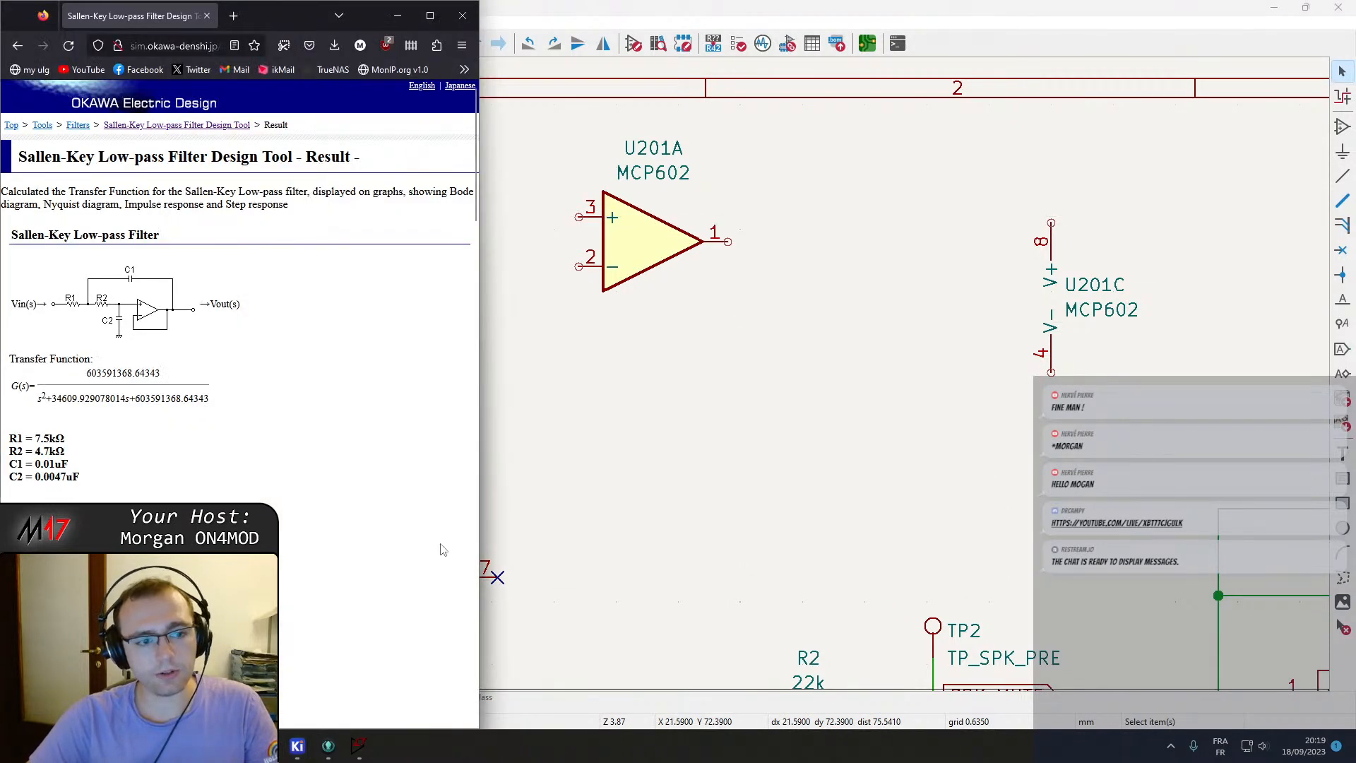
{"action": "left_click_drag", "start_coordinate": [669, 7], "coordinate": [1354, 209]}
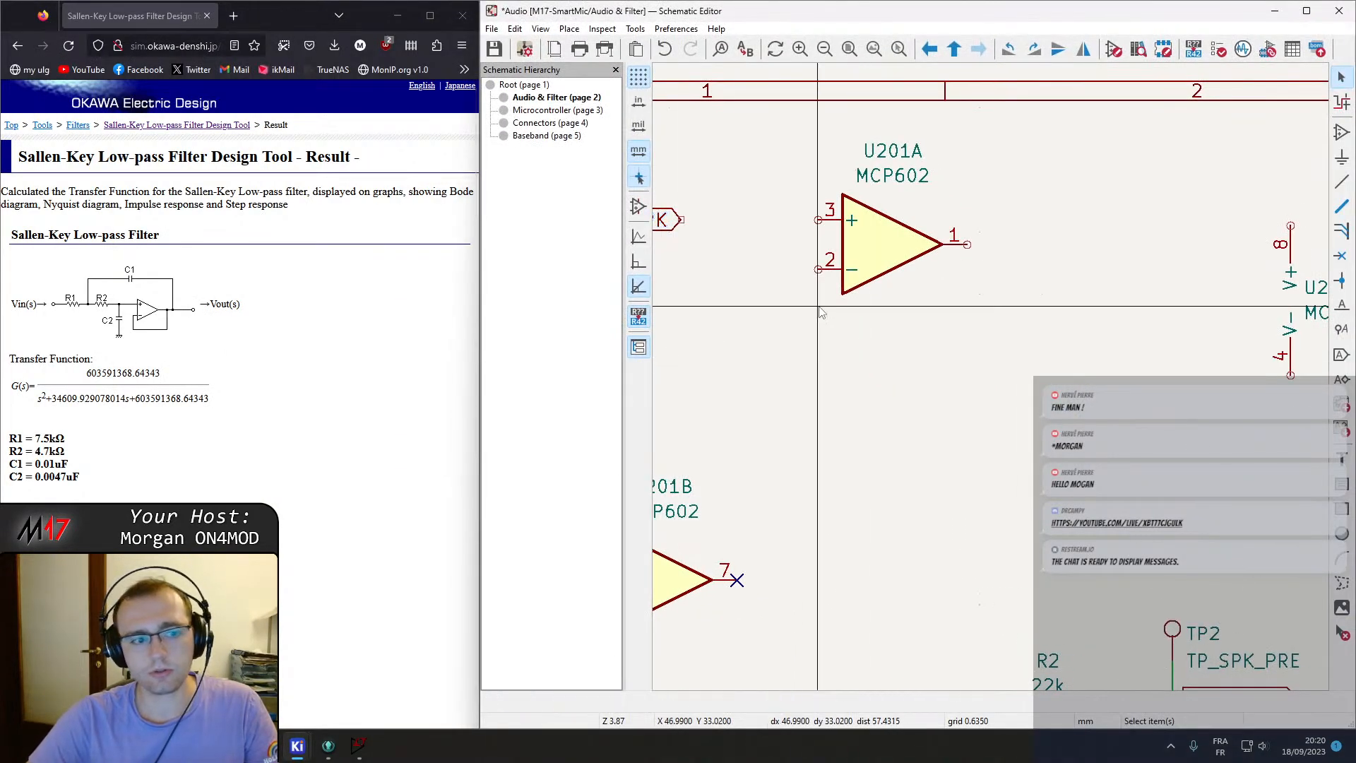
{"action": "scroll", "coordinate": [947, 379], "scroll_direction": "down", "scroll_amount": 3}
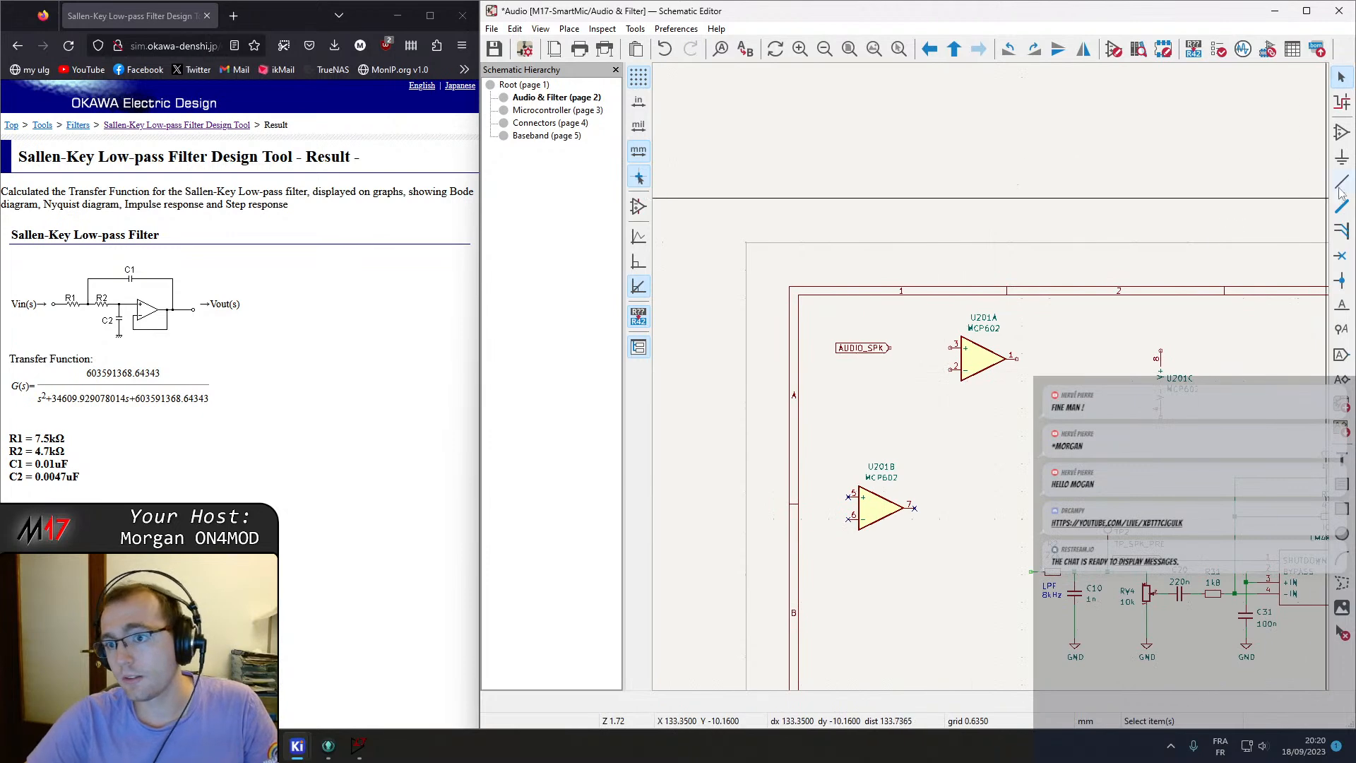
Place two R_Small resistors, R201 and R202, between the AUDIO_SPK label and the op-amps.
{"action": "left_click", "coordinate": [1344, 159]}
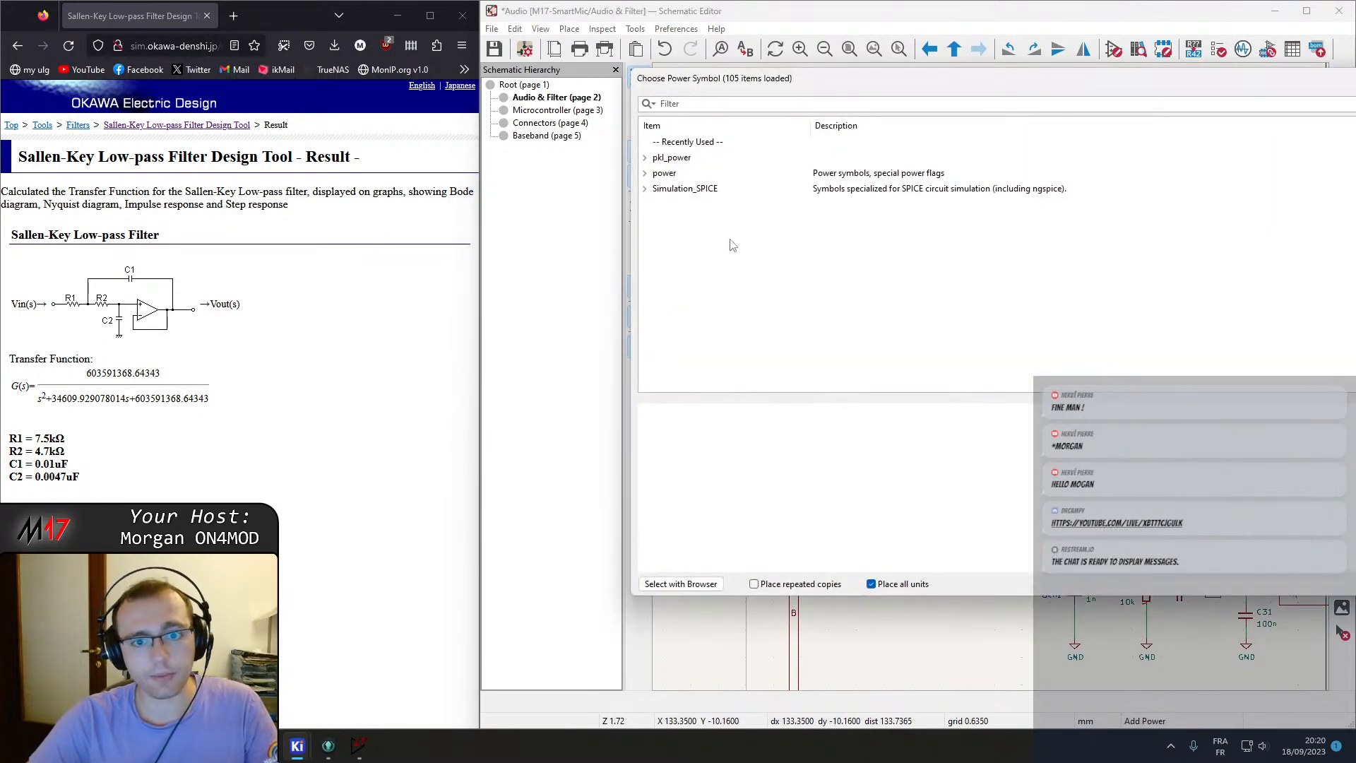
{"action": "key", "text": "Escape"}
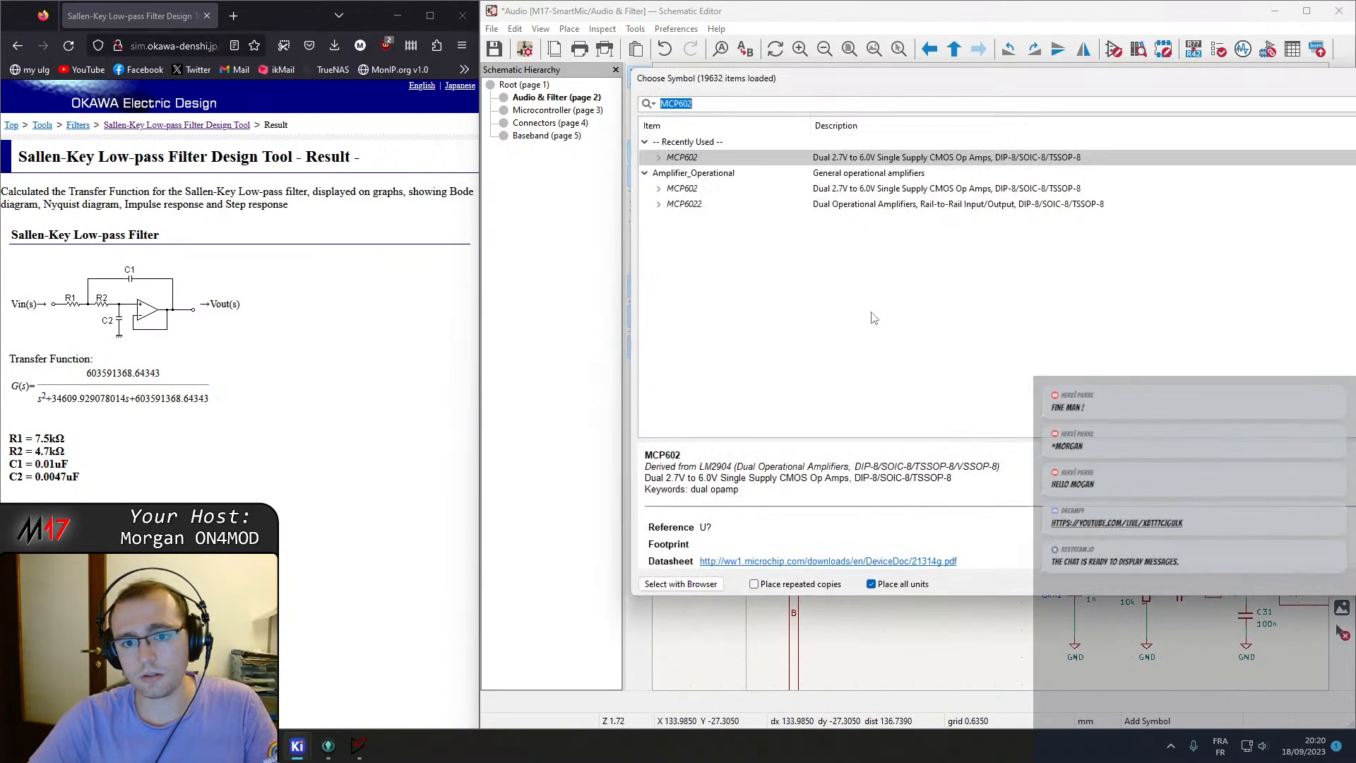
{"action": "type", "text": "R"}
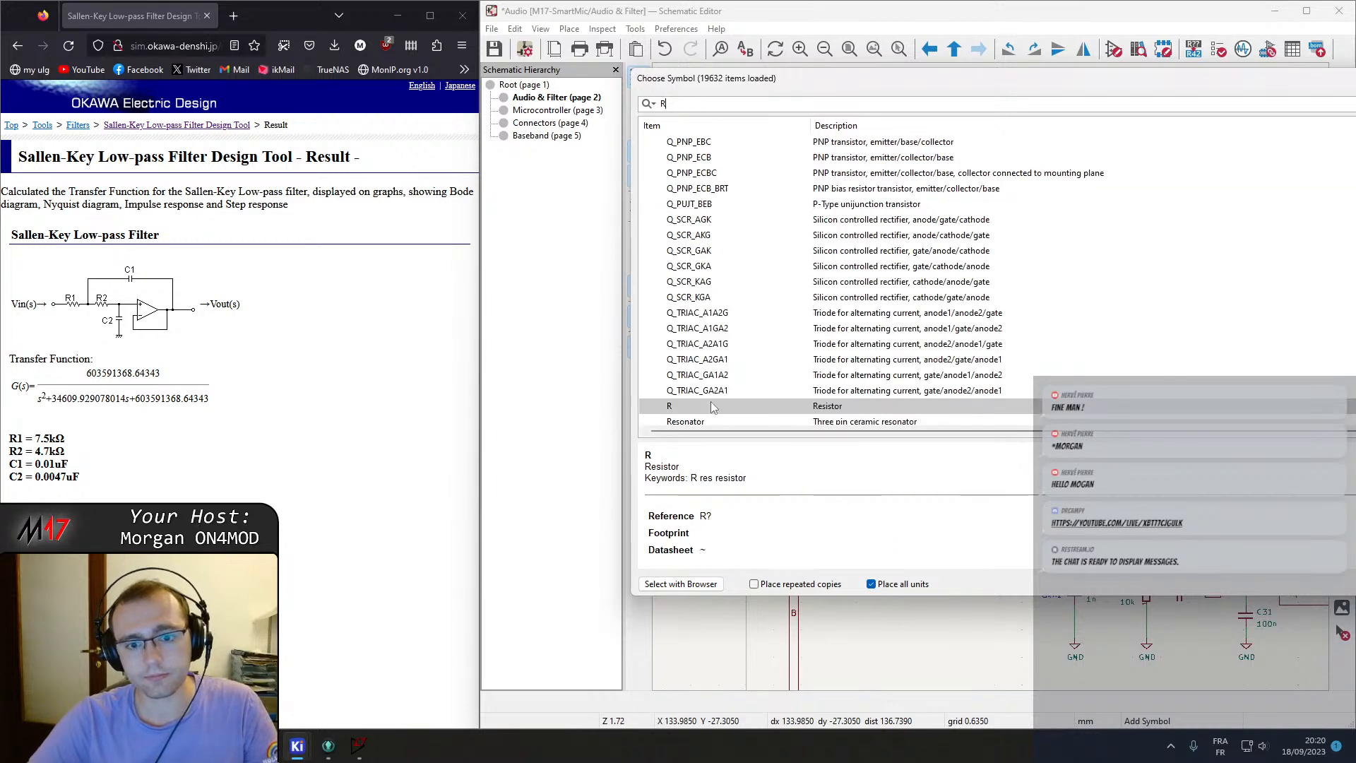
{"action": "type", "text": "_"}
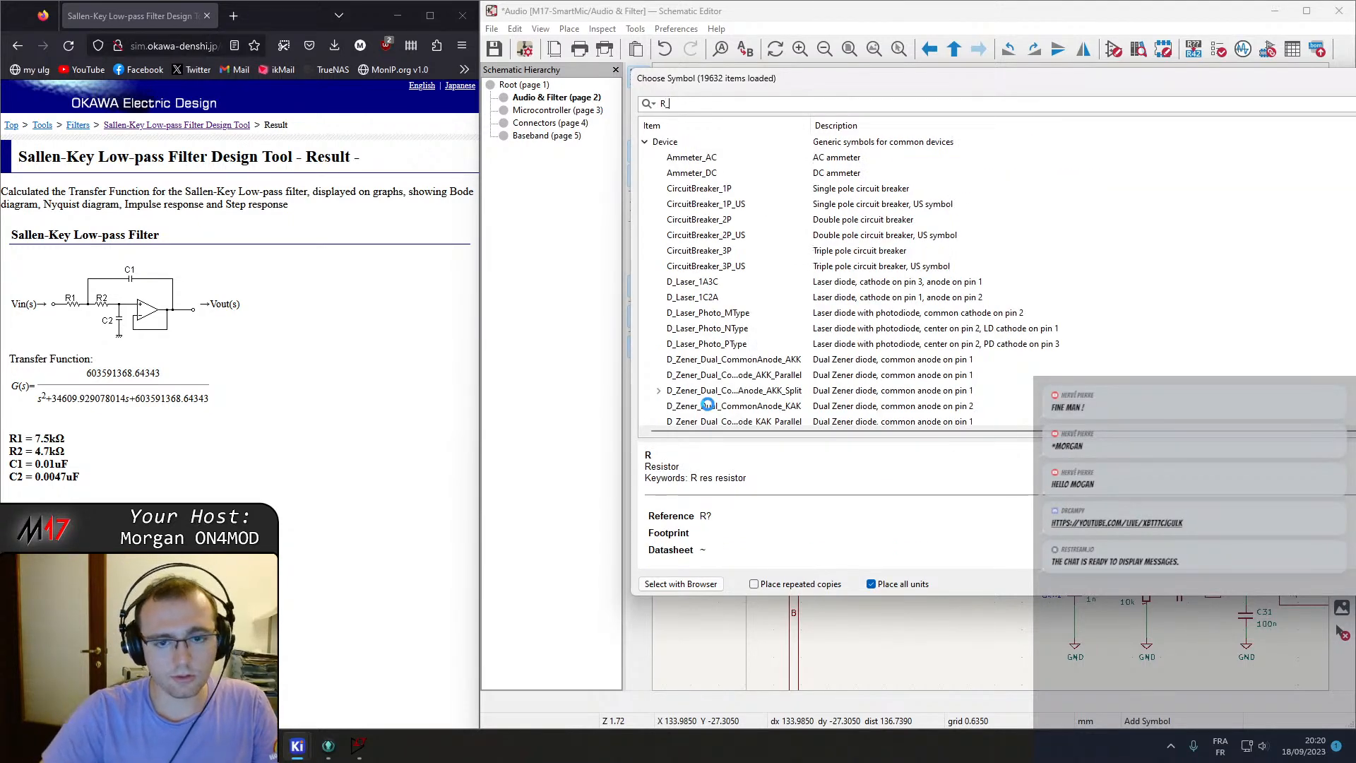
{"action": "type", "text": "s"}
{"action": "double_click", "coordinate": [681, 266]}
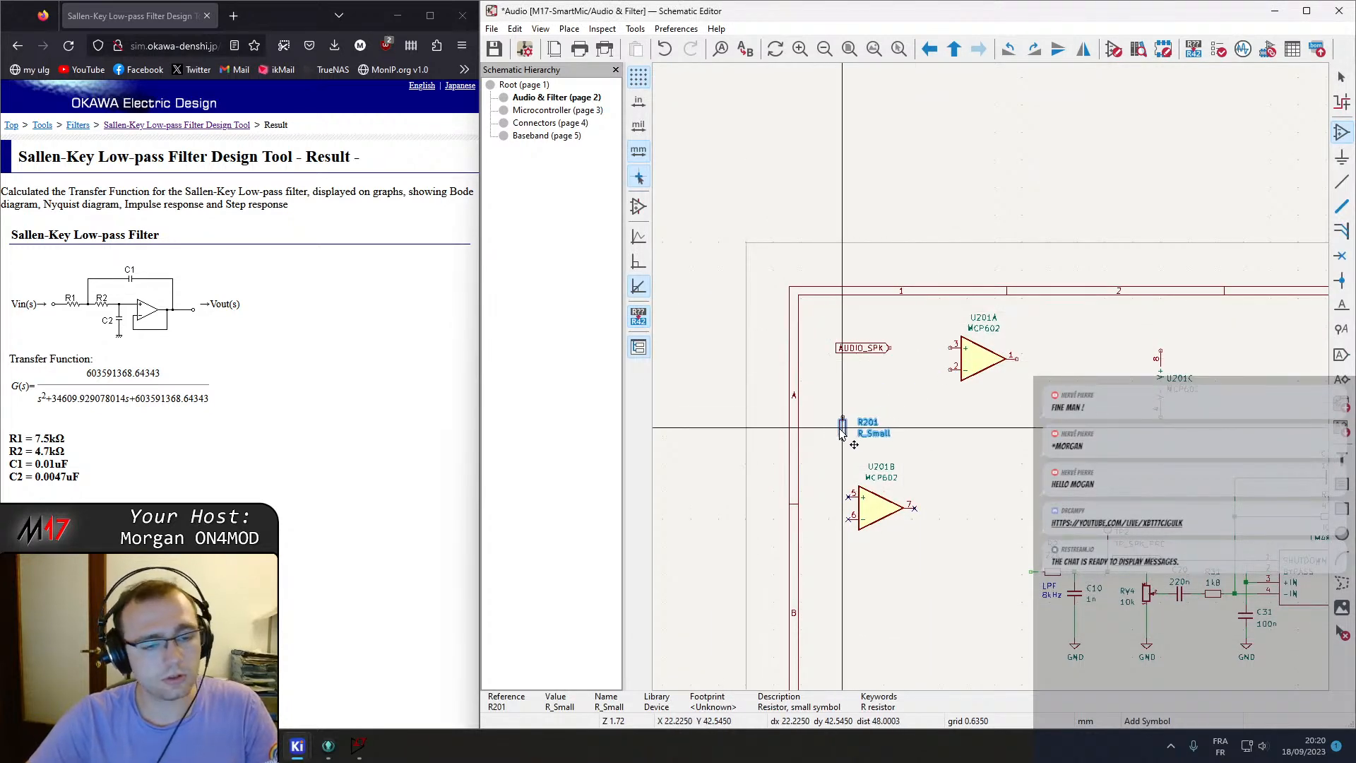
{"action": "left_click", "coordinate": [936, 431]}
{"action": "left_click", "coordinate": [937, 440]}
{"action": "key", "text": "Escape"}
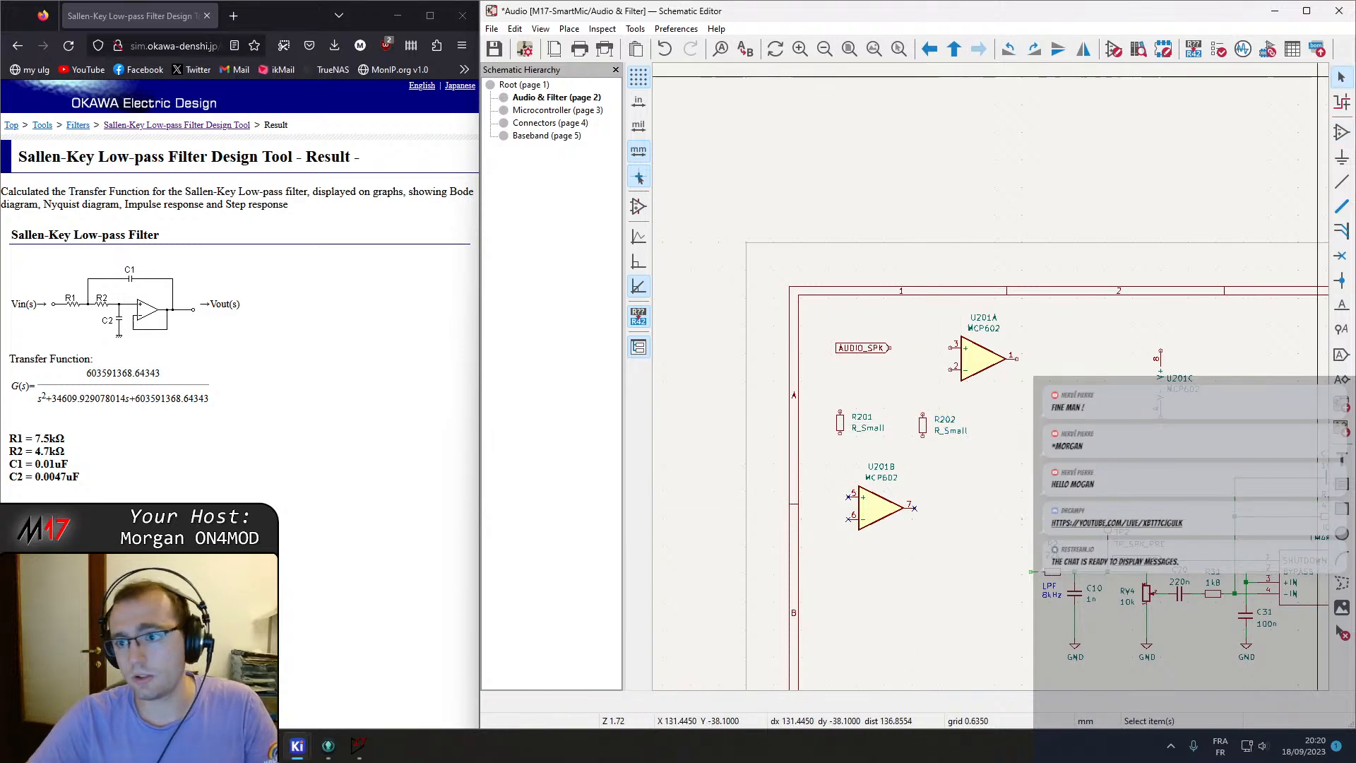
Place two C_Small capacitors, C201 and C202, beside the resistors near the op-amps.
{"action": "left_click", "coordinate": [1341, 134]}
{"action": "left_click", "coordinate": [1140, 125]}
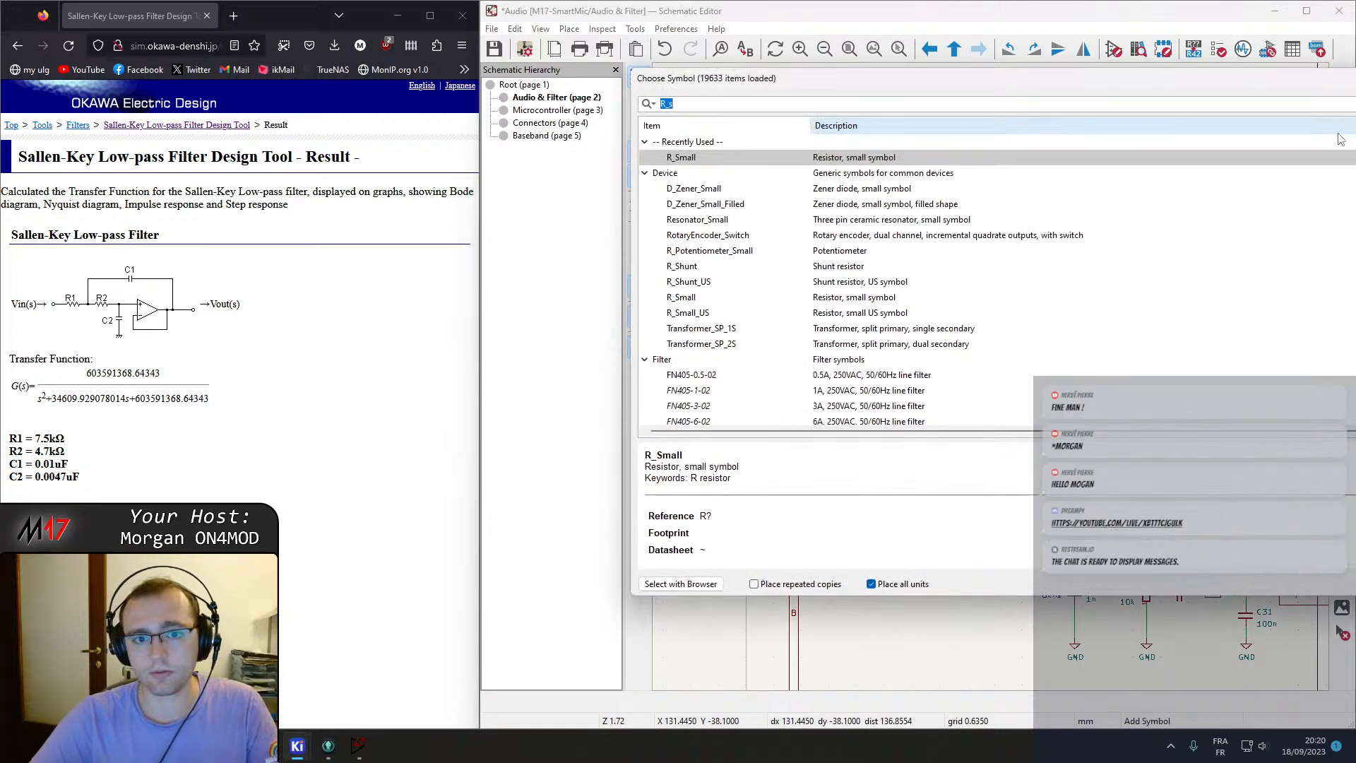
{"action": "type", "text": "C_small"}
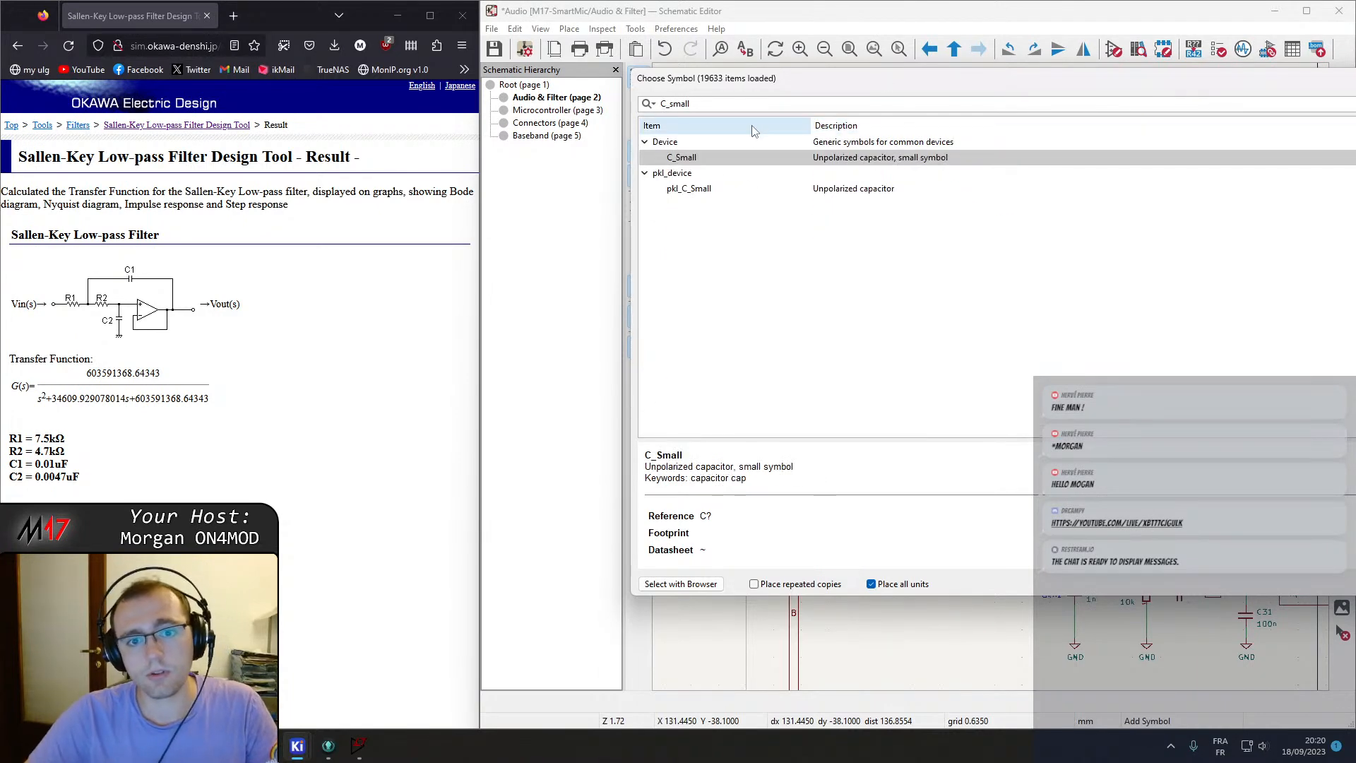
{"action": "double_click", "coordinate": [720, 157]}
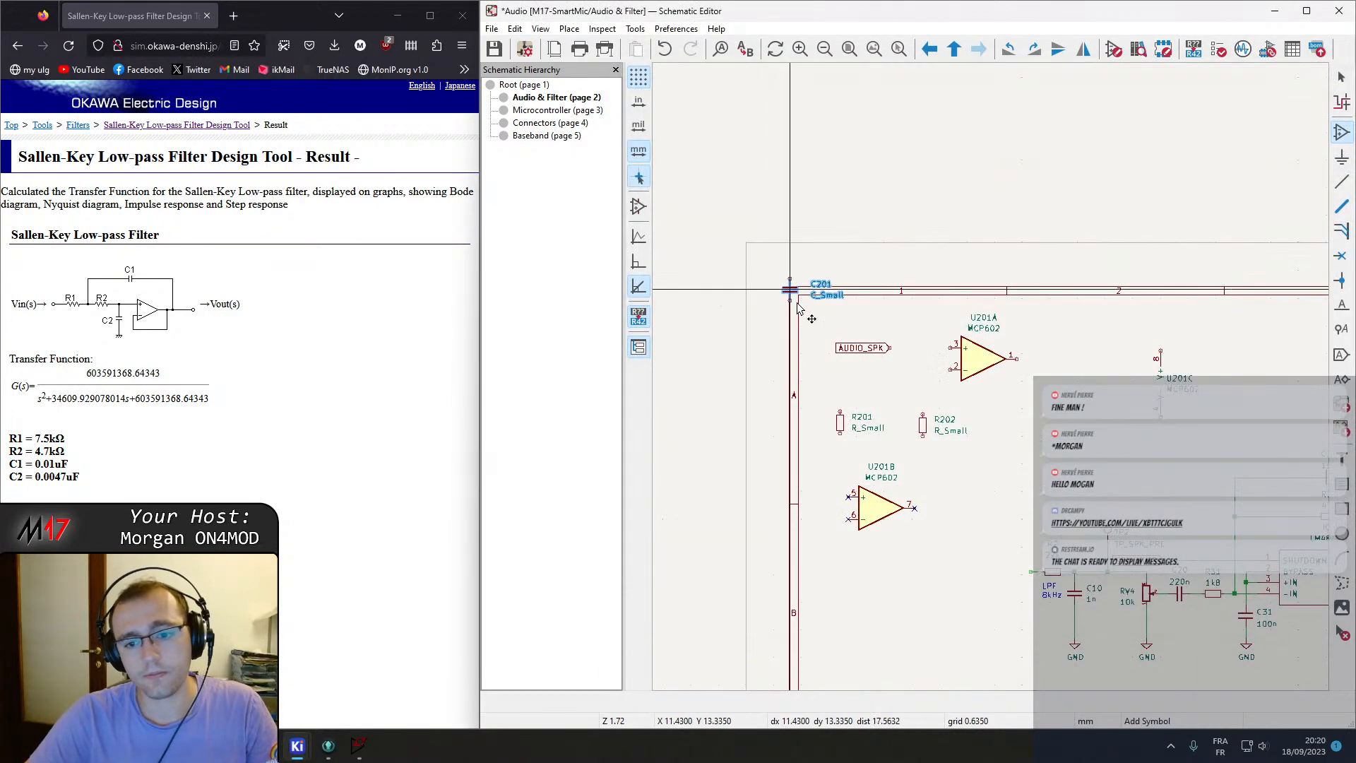
{"action": "key", "text": "ctrl+d"}
{"action": "left_click", "coordinate": [1011, 431]}
{"action": "key", "text": "Escape"}
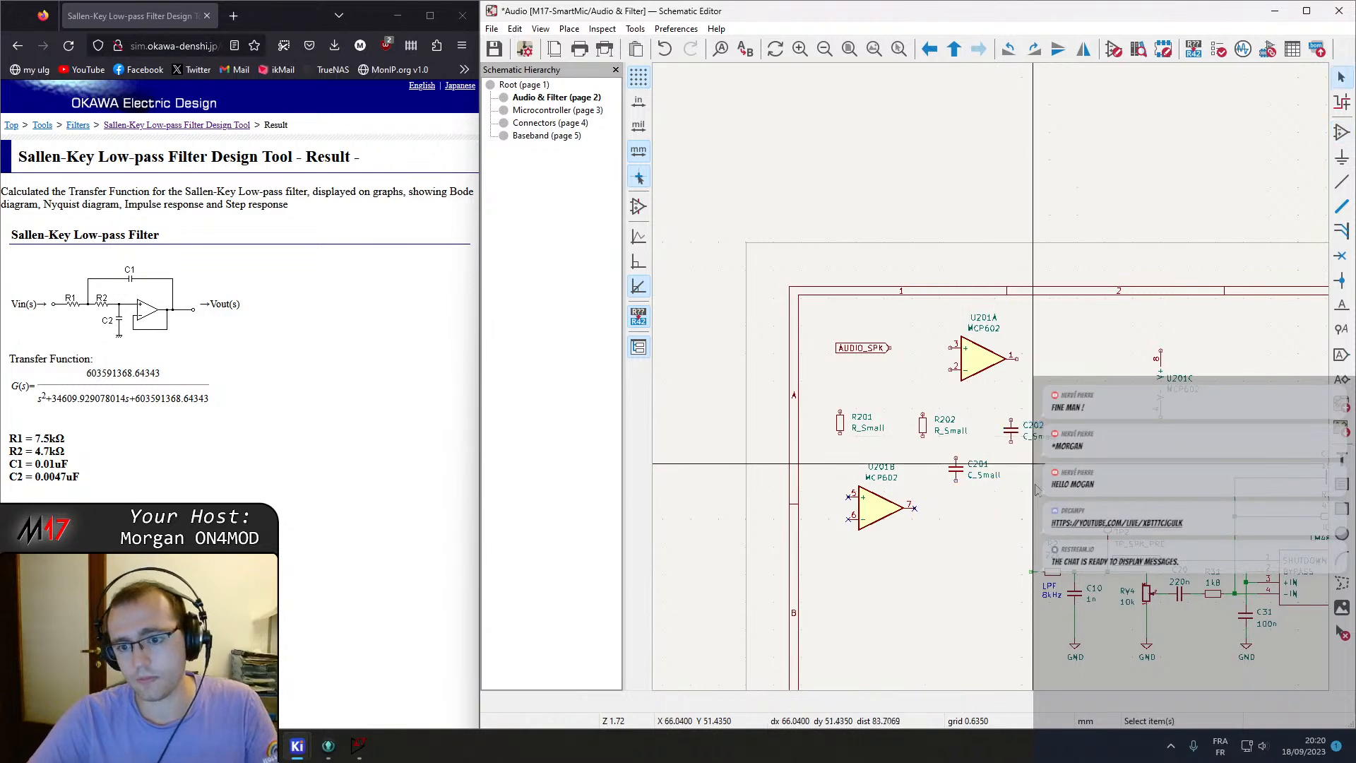
Arrange AUDIO_SPK, R201, R202 and a rotated C201 into the Sallen-Key layout in front of U201A.
{"action": "scroll", "coordinate": [985, 451], "scroll_direction": "up", "scroll_amount": 2}
{"action": "middle_click_drag", "start_coordinate": [825, 233], "coordinate": [782, 311]}
{"action": "key", "text": "m"}
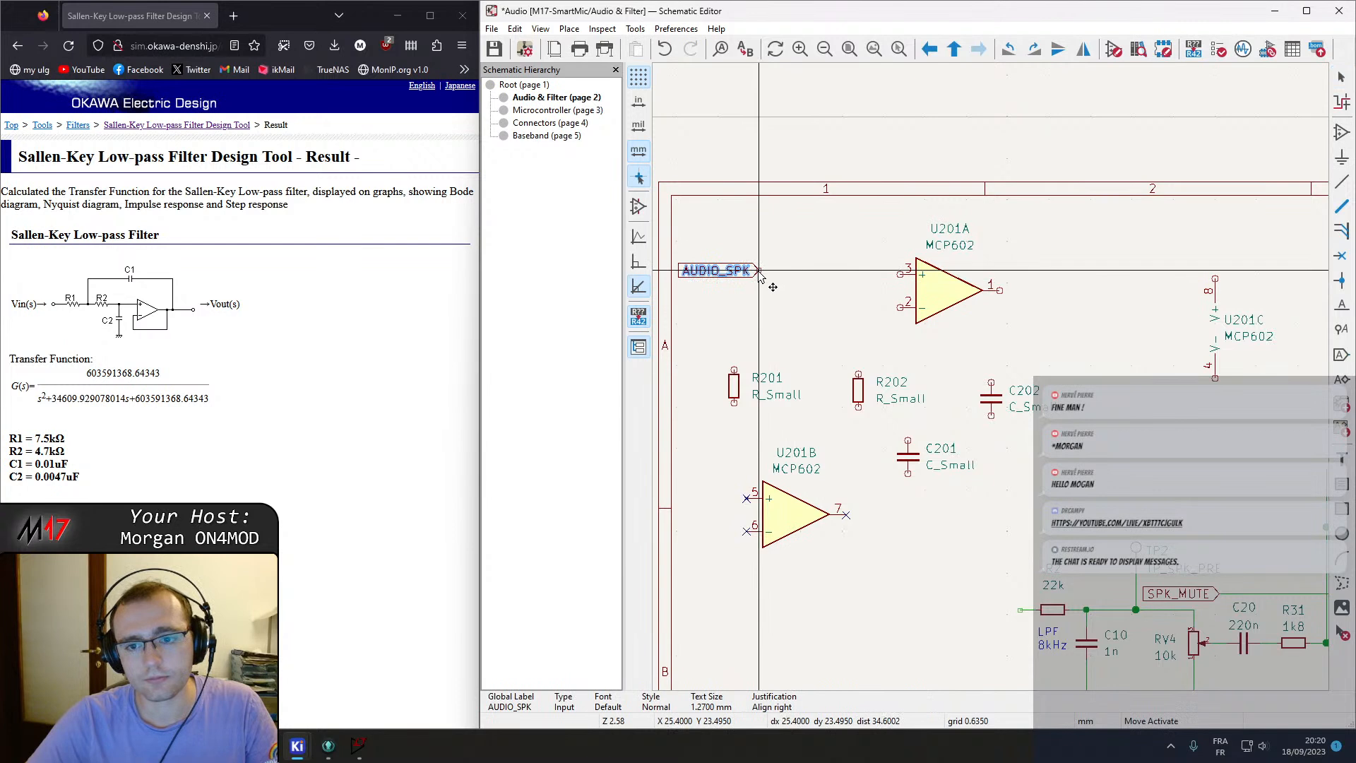
{"action": "left_click", "coordinate": [752, 279]}
{"action": "key", "text": "m"}
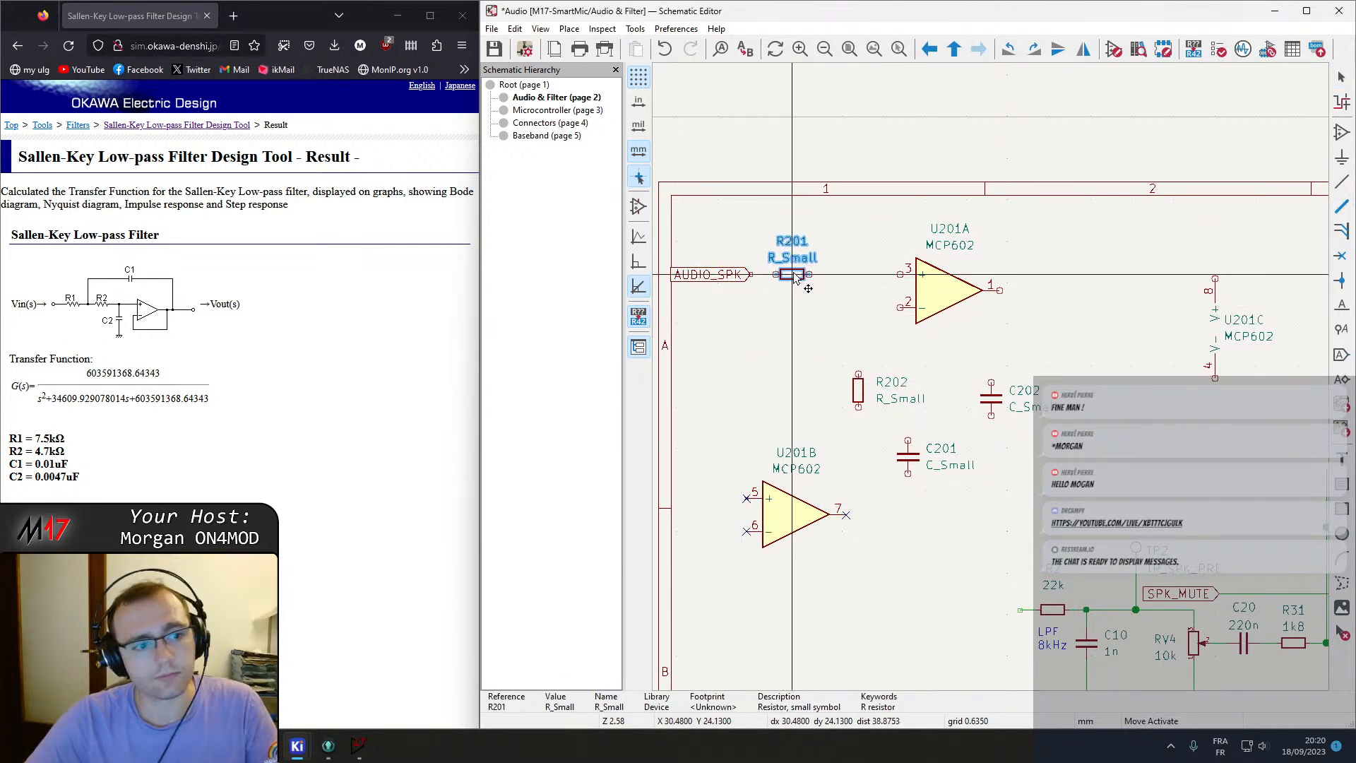
{"action": "left_click_drag", "start_coordinate": [903, 456], "coordinate": [926, 206]}
{"action": "key", "text": "r"}
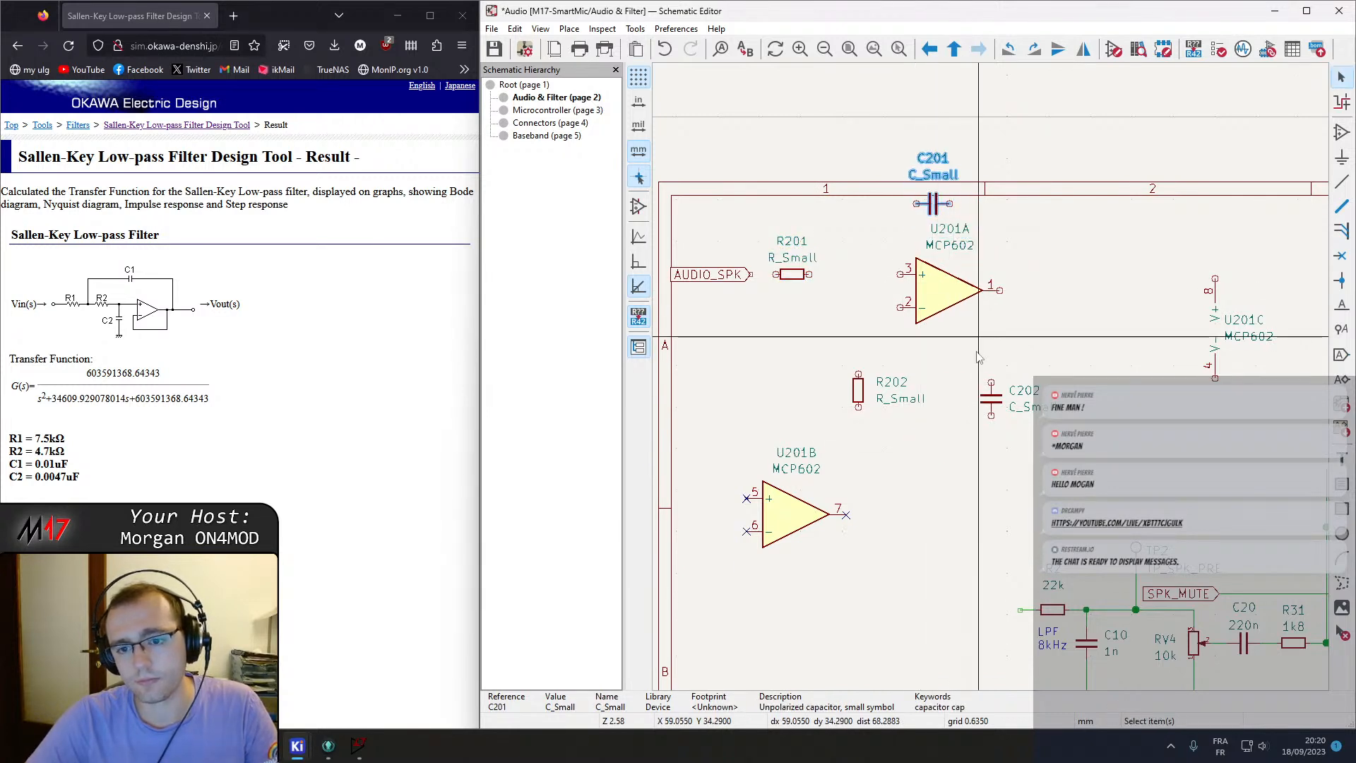
{"action": "left_click_drag", "start_coordinate": [1001, 351], "coordinate": [753, 217]}
{"action": "left_click_drag", "start_coordinate": [953, 298], "coordinate": [968, 351]}
{"action": "left_click", "coordinate": [857, 394]}
{"action": "key", "text": "r"}
{"action": "left_click_drag", "start_coordinate": [866, 386], "coordinate": [892, 317]}
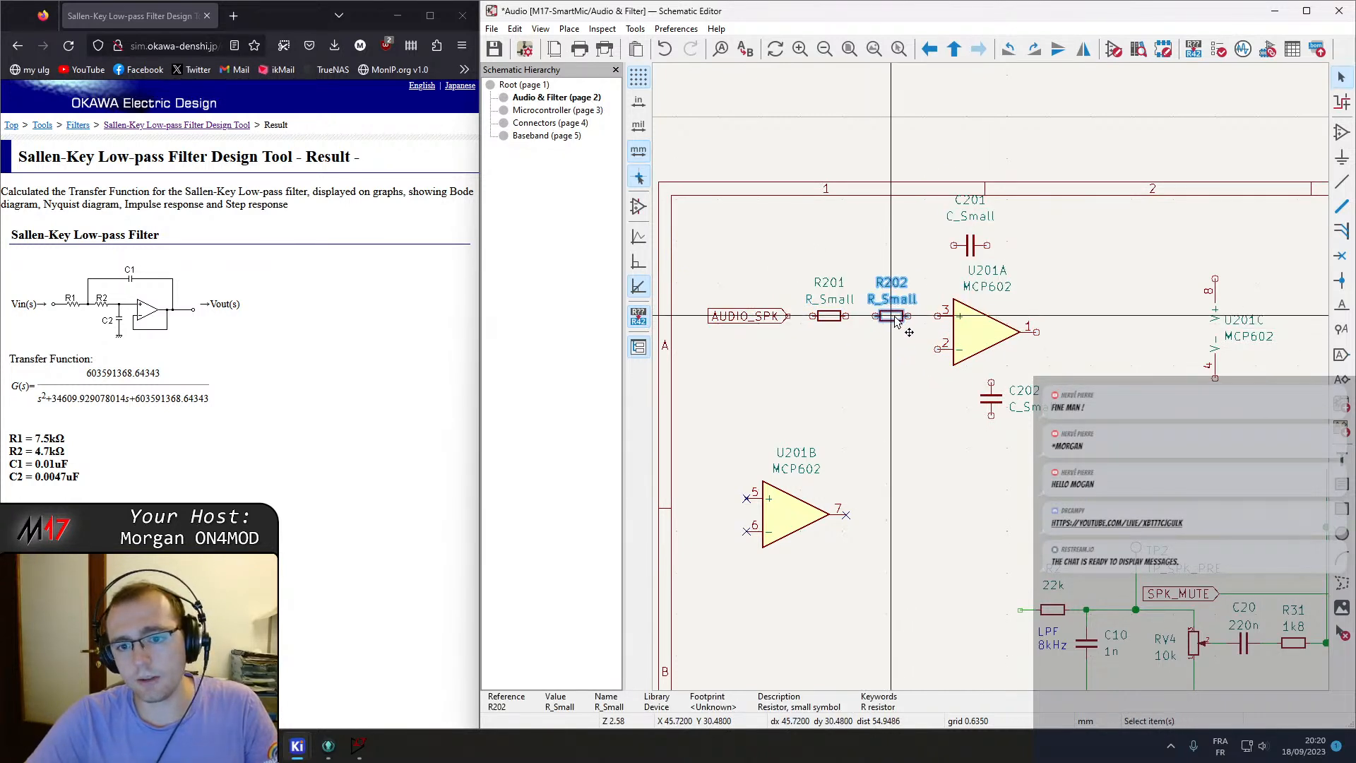
Wire AUDIO_SPK through R201 and R202 to U201A's pin 3, and connect C201 between the resistor junction and the output.
{"action": "left_click", "coordinate": [937, 317]}
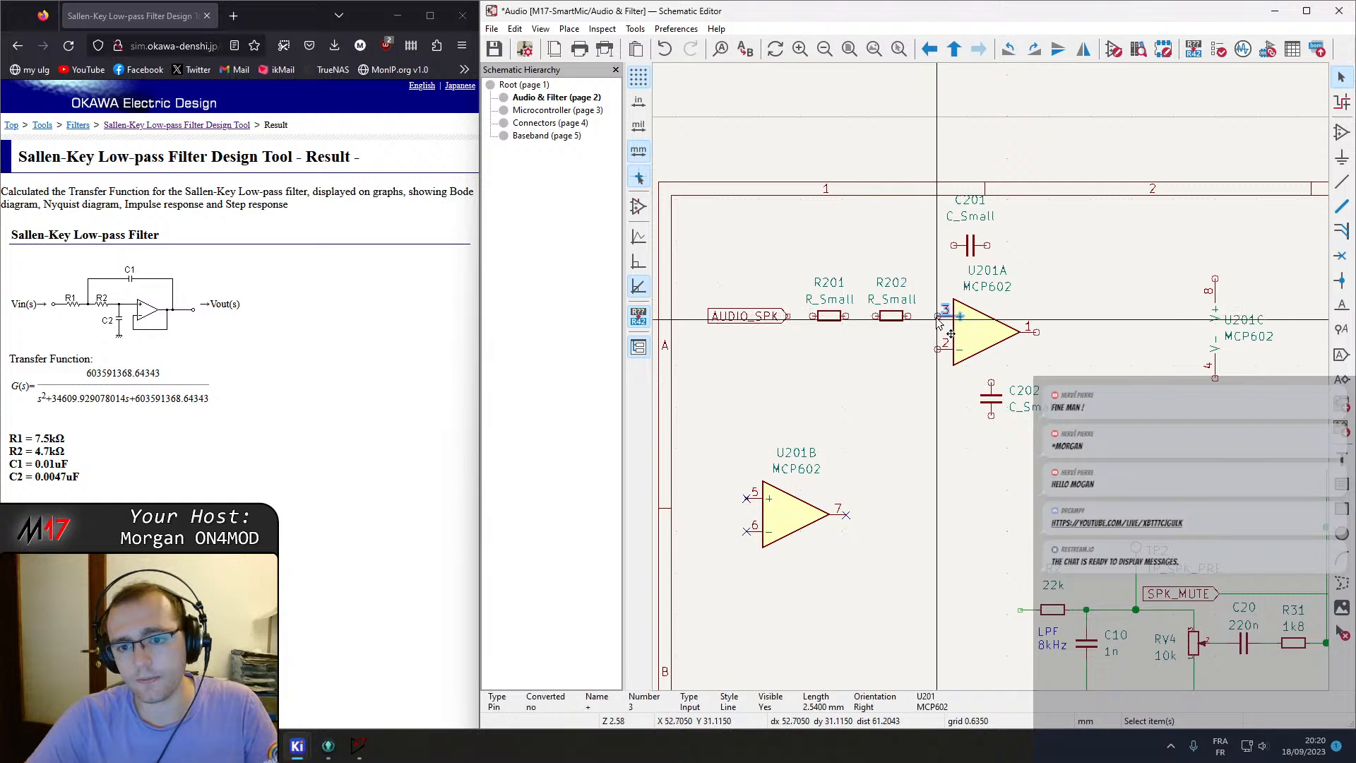
{"action": "left_click", "coordinate": [908, 316]}
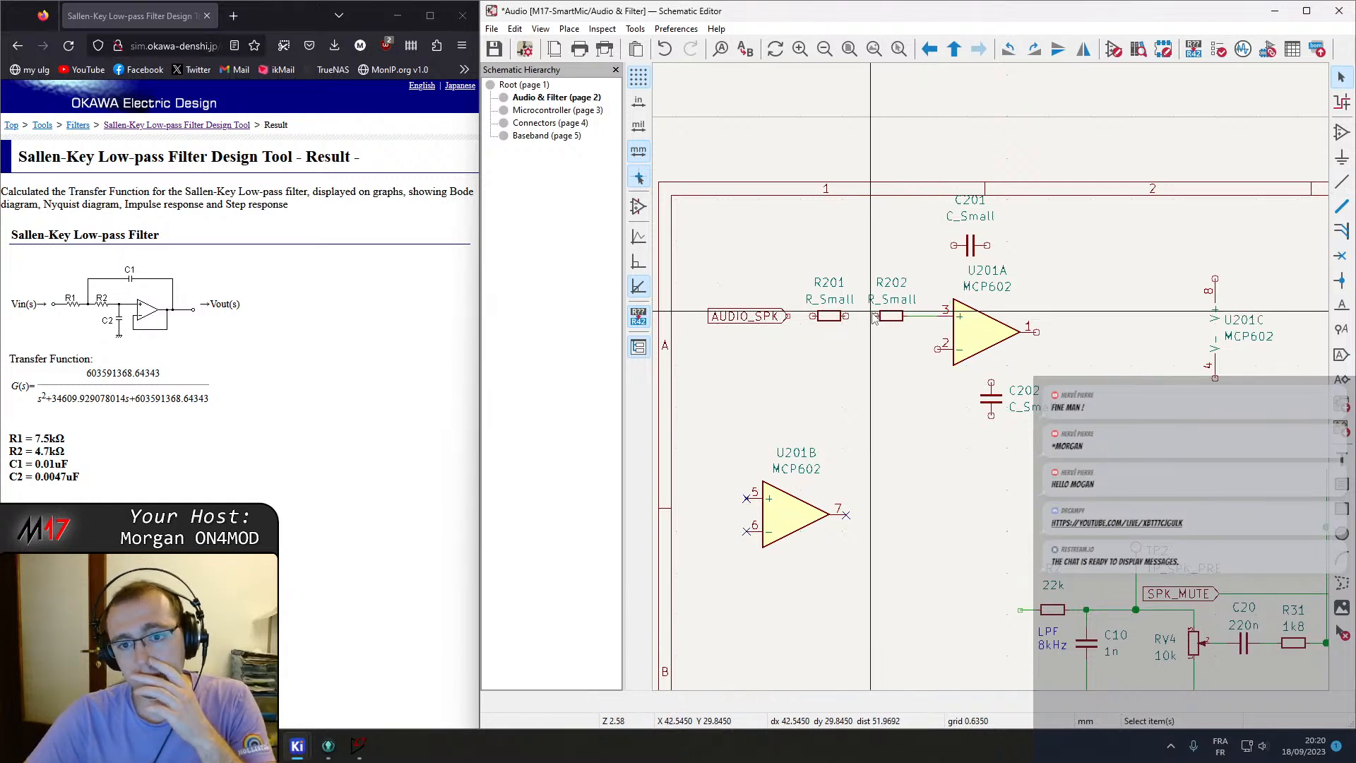
{"action": "key", "text": "Escape"}
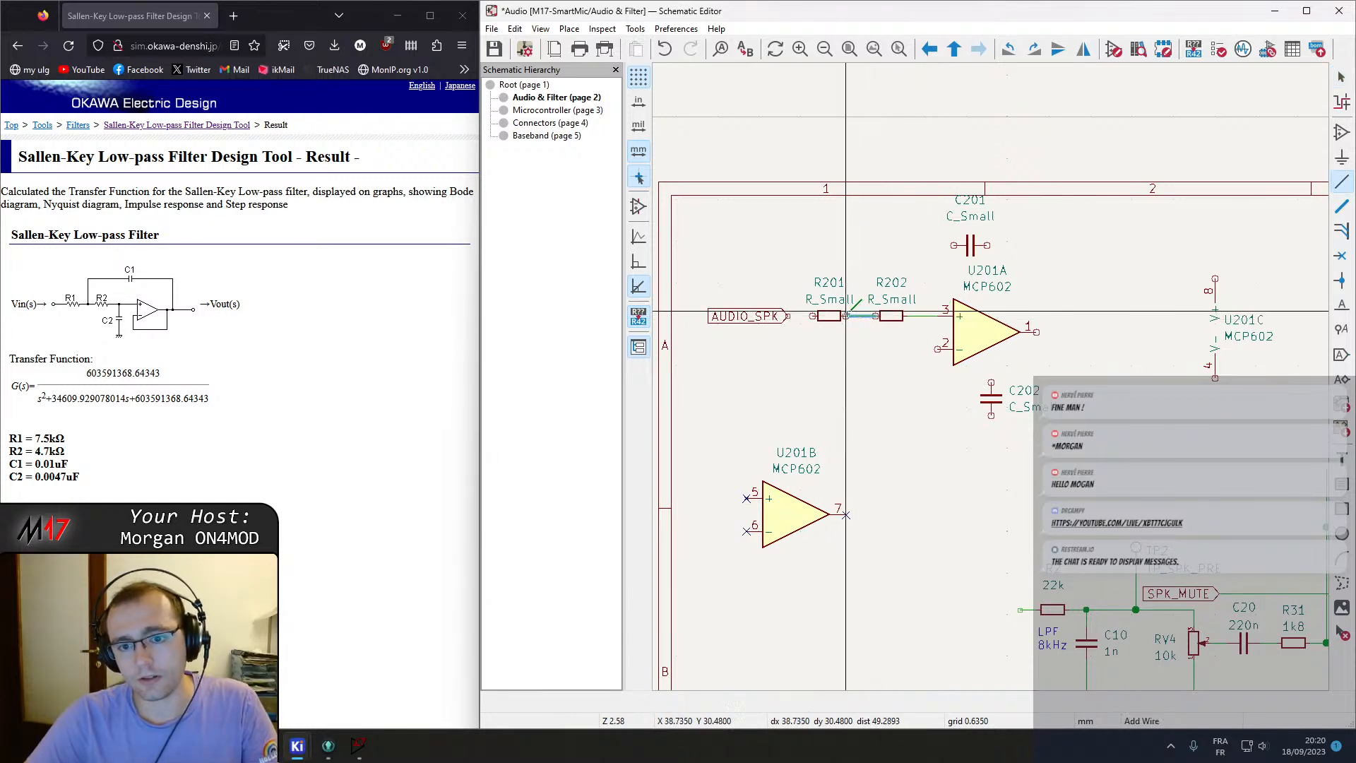
{"action": "left_click", "coordinate": [788, 316]}
{"action": "key", "text": "Escape"}
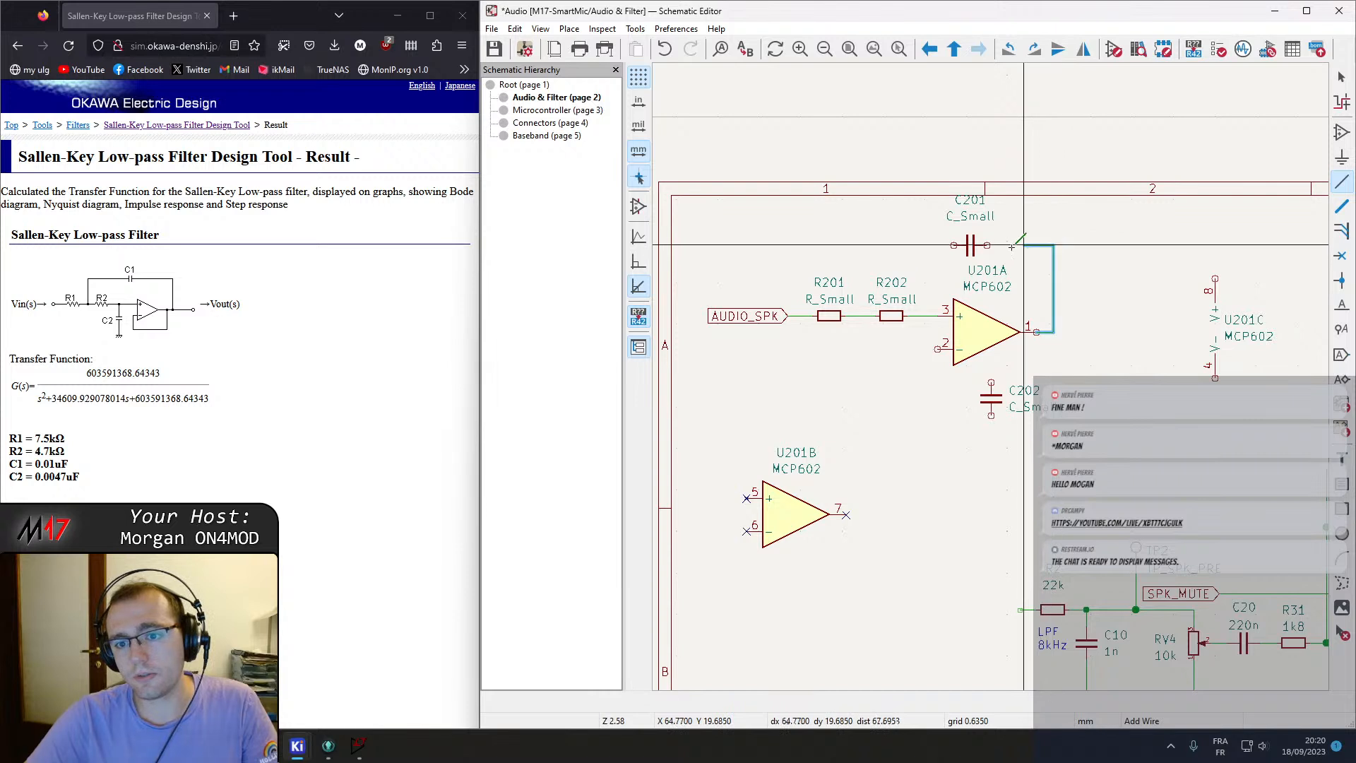
{"action": "left_click", "coordinate": [988, 244]}
{"action": "key", "text": "Escape"}
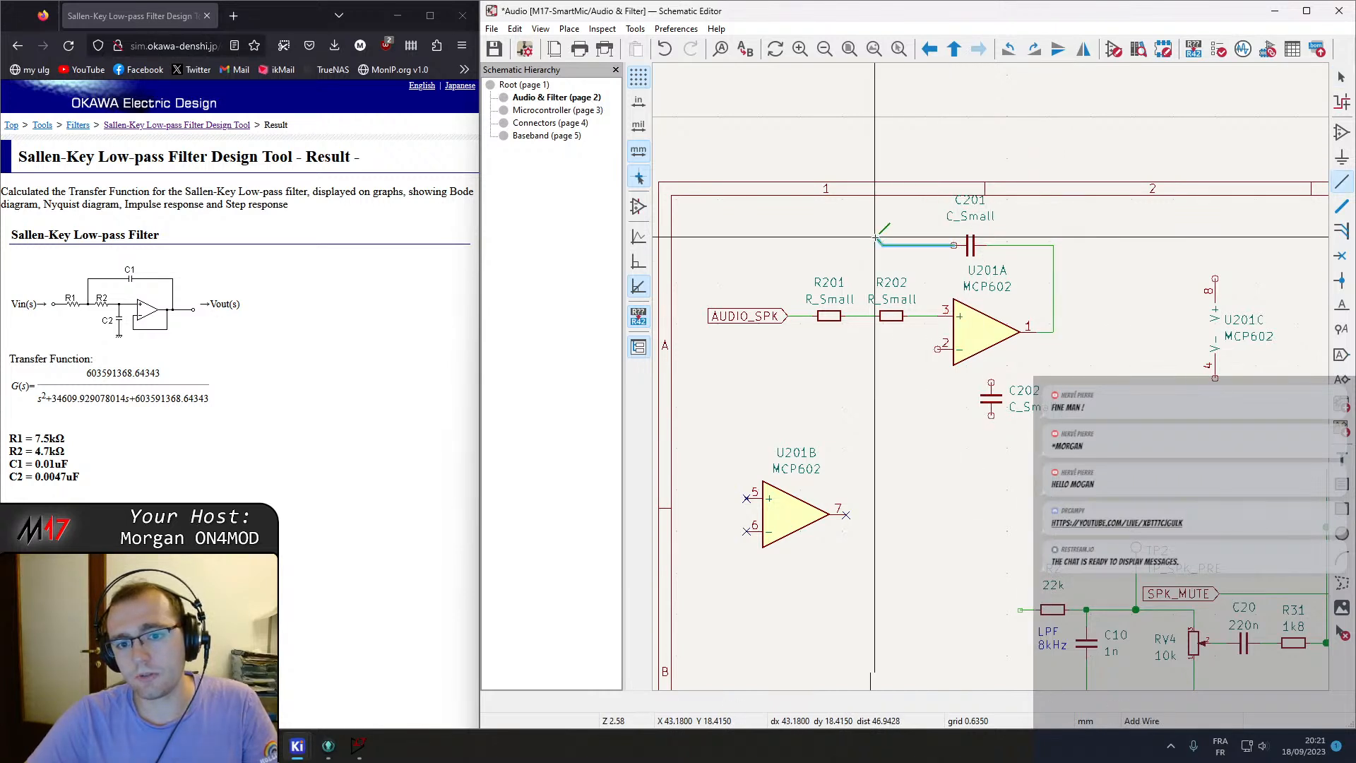
{"action": "left_click", "coordinate": [862, 315]}
{"action": "key", "text": "Escape"}
Reposition C201 and its feedback wire, then set C202 under the R202–pin 3 node and wire it to that node.
{"action": "left_click_drag", "start_coordinate": [992, 398], "coordinate": [904, 376]}
{"action": "left_click_drag", "start_coordinate": [986, 336], "coordinate": [992, 332]}
{"action": "left_click", "coordinate": [1052, 292]}
{"action": "left_click_drag", "start_coordinate": [1052, 296], "coordinate": [1081, 333]}
{"action": "left_click_drag", "start_coordinate": [994, 333], "coordinate": [1026, 336]}
{"action": "left_click", "coordinate": [910, 380]}
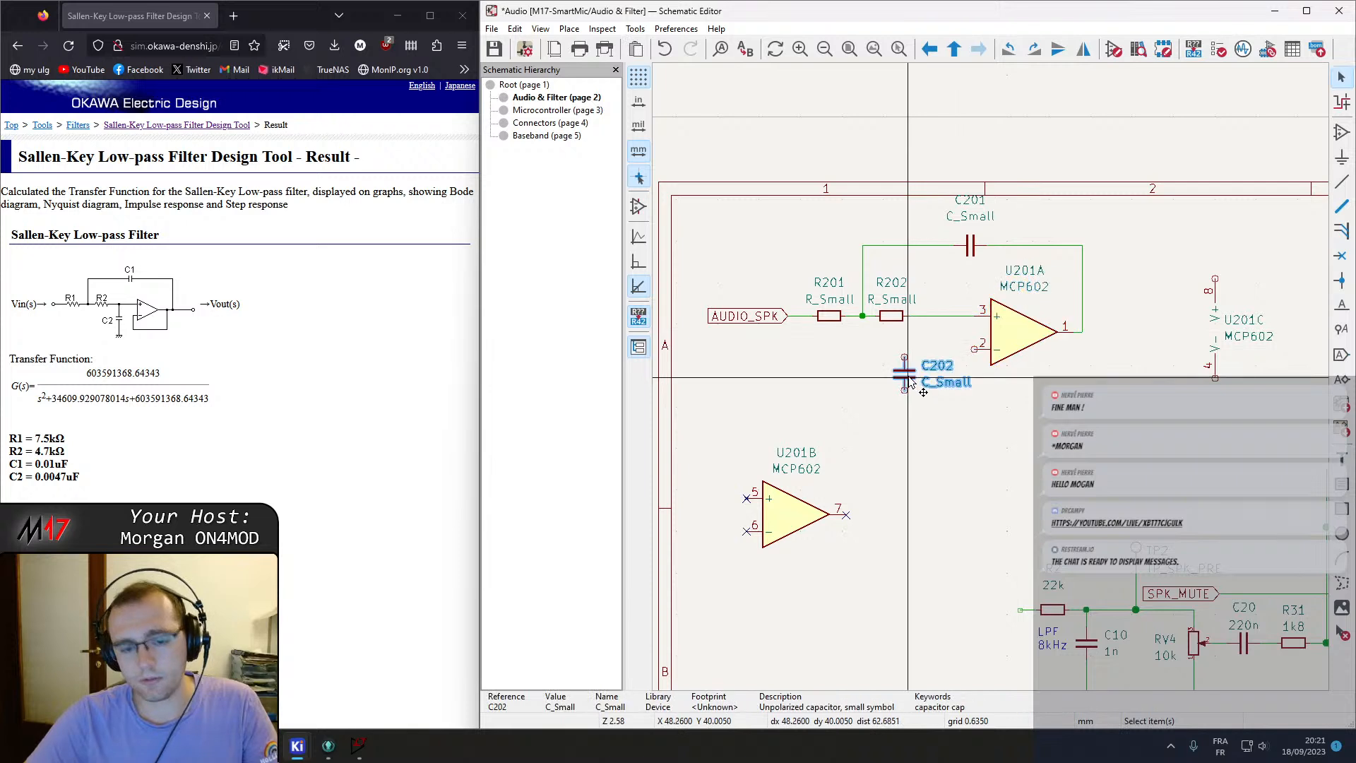
{"action": "left_click_drag", "start_coordinate": [911, 380], "coordinate": [926, 365]}
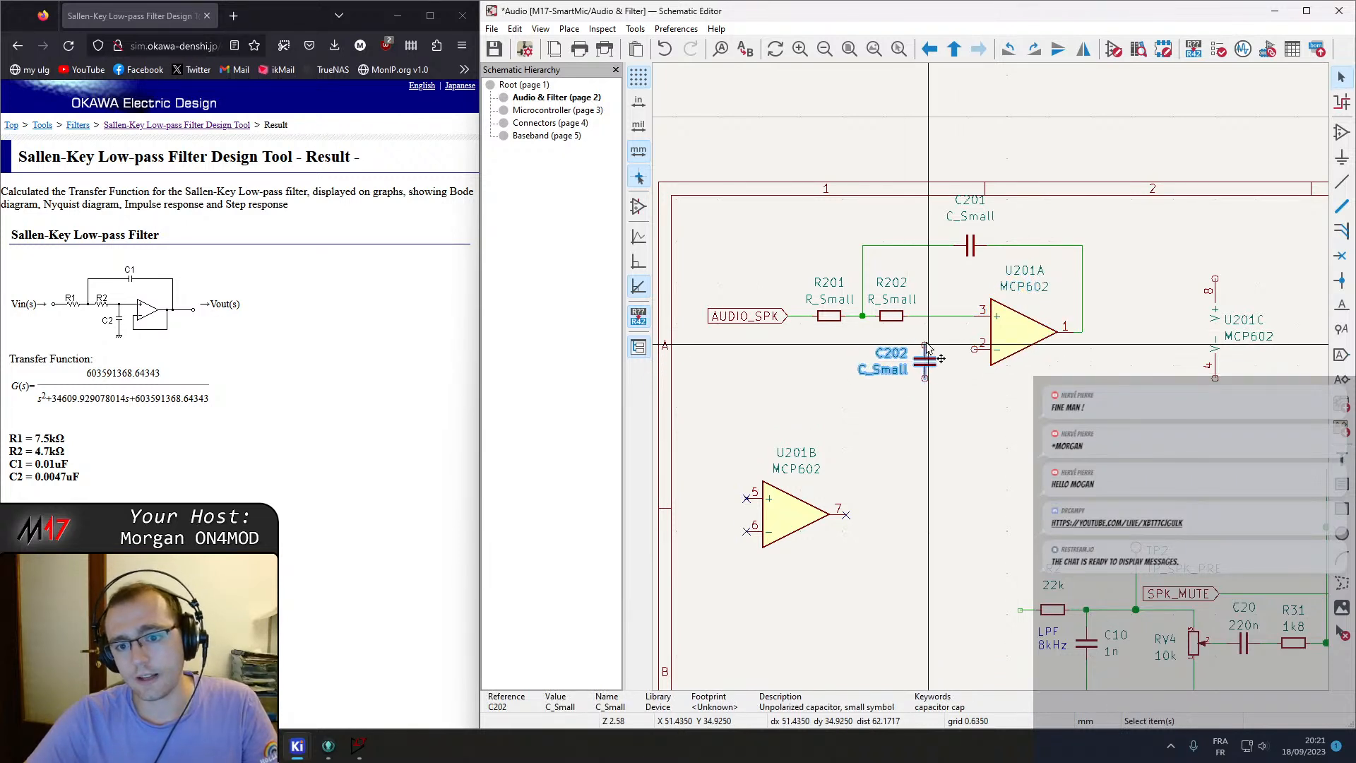
{"action": "left_click", "coordinate": [925, 344]}
{"action": "left_click", "coordinate": [924, 316]}
{"action": "key", "text": "Escape"}
{"action": "double_click", "coordinate": [924, 394]}
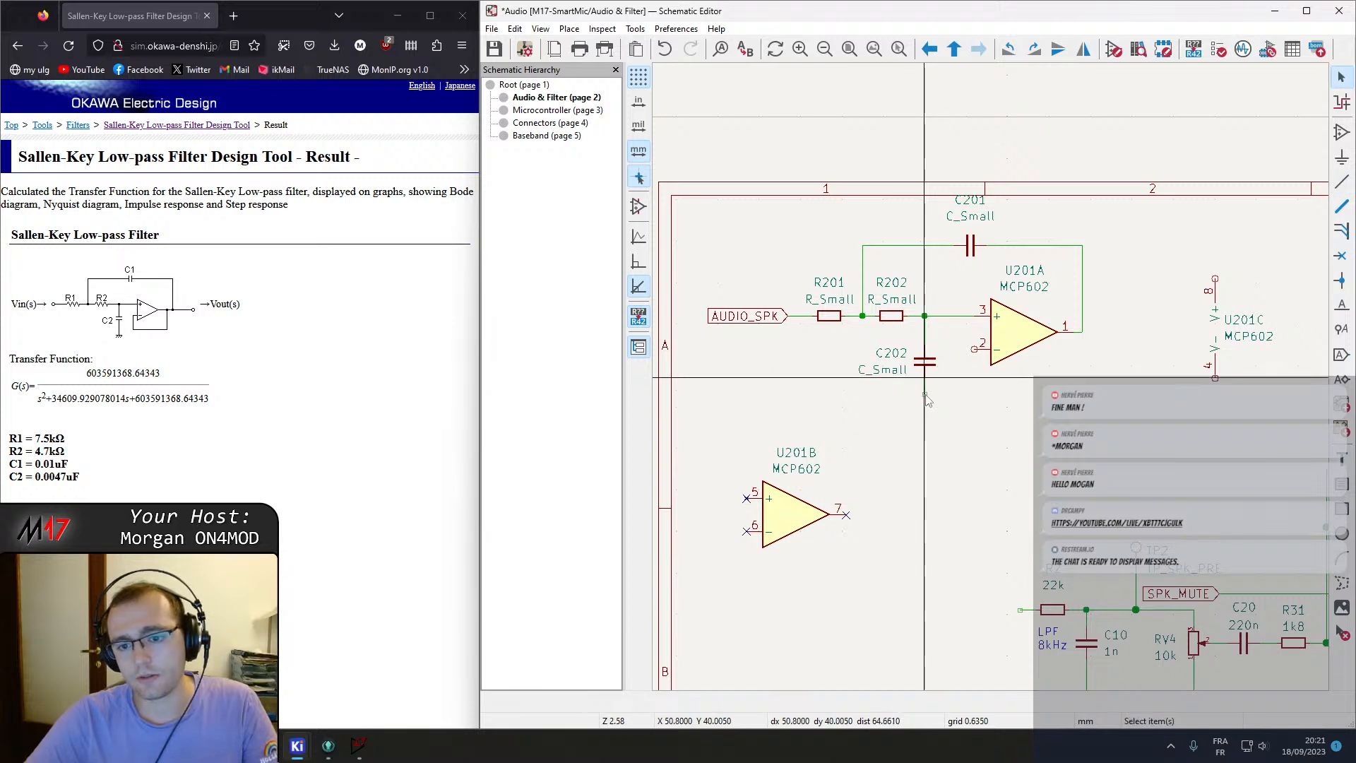
Add a GND symbol to the bottom of C202.
{"action": "middle_click_drag", "start_coordinate": [1067, 482], "coordinate": [986, 391]}
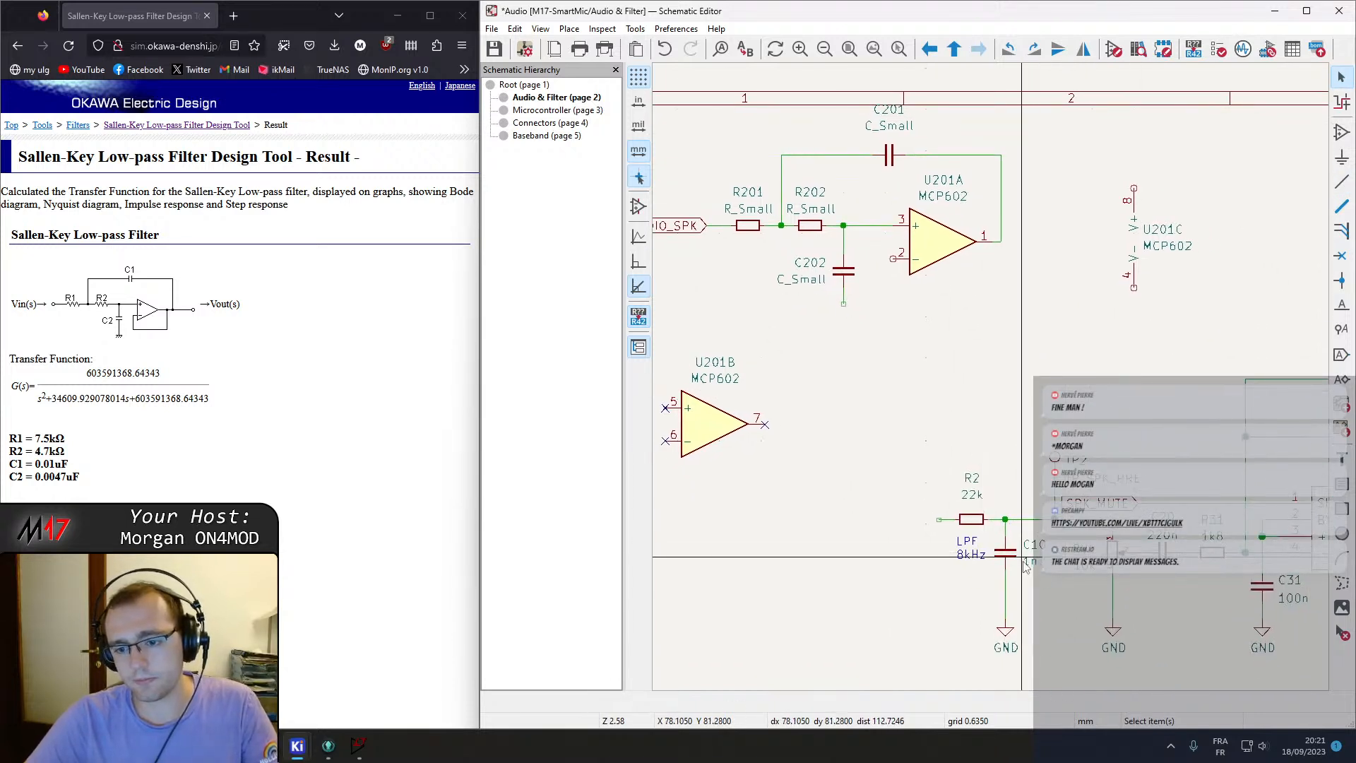
{"action": "key", "text": "ctrl+d"}
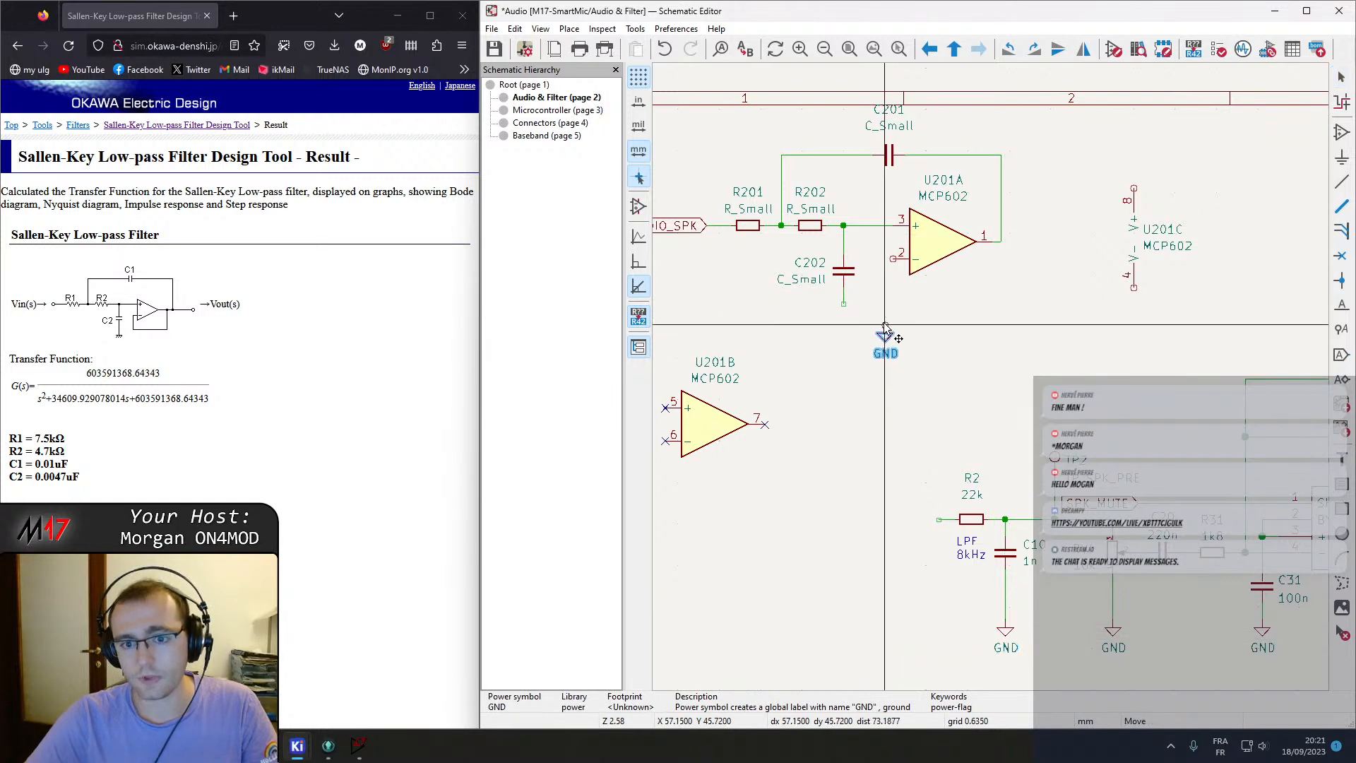
{"action": "left_click", "coordinate": [843, 311]}
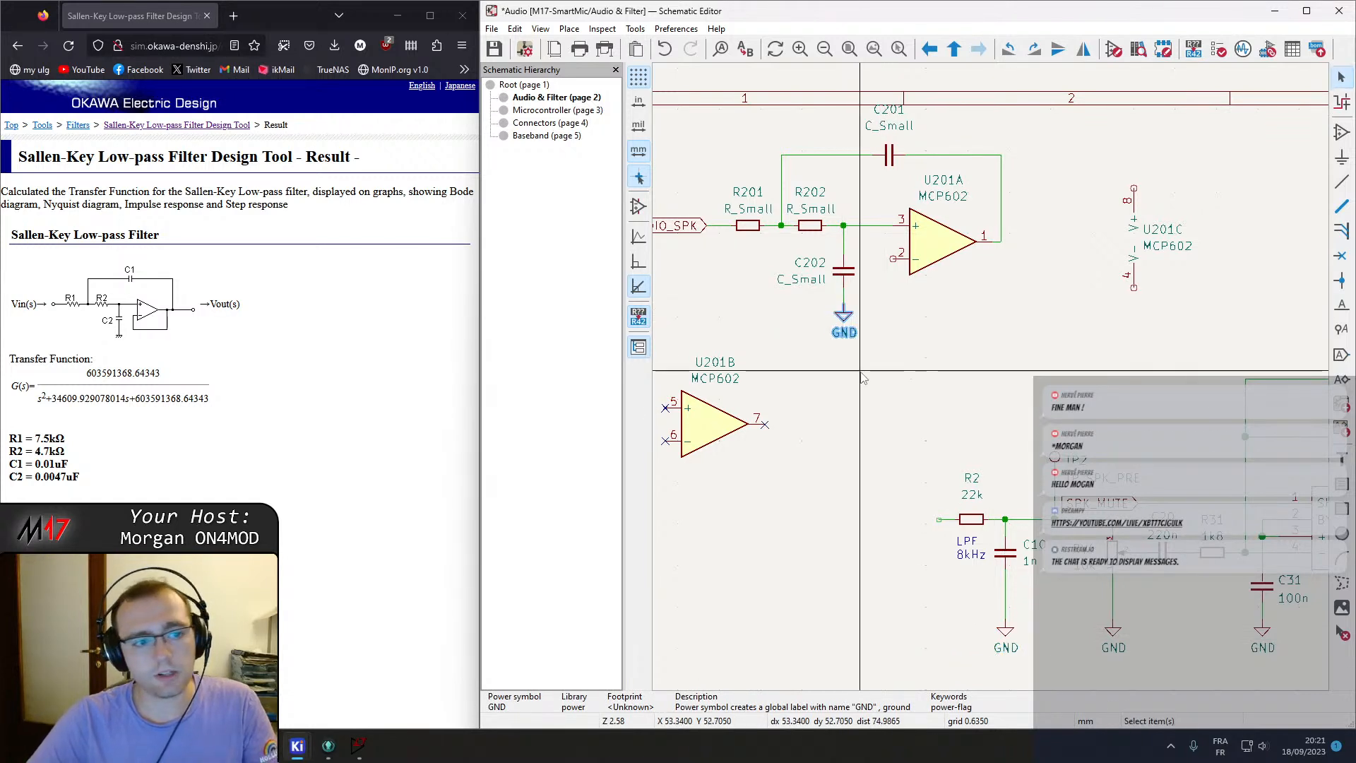
Wire U201A's inverting input pin 2 back to its output as a unity-gain follower.
{"action": "left_click", "coordinate": [881, 259]}
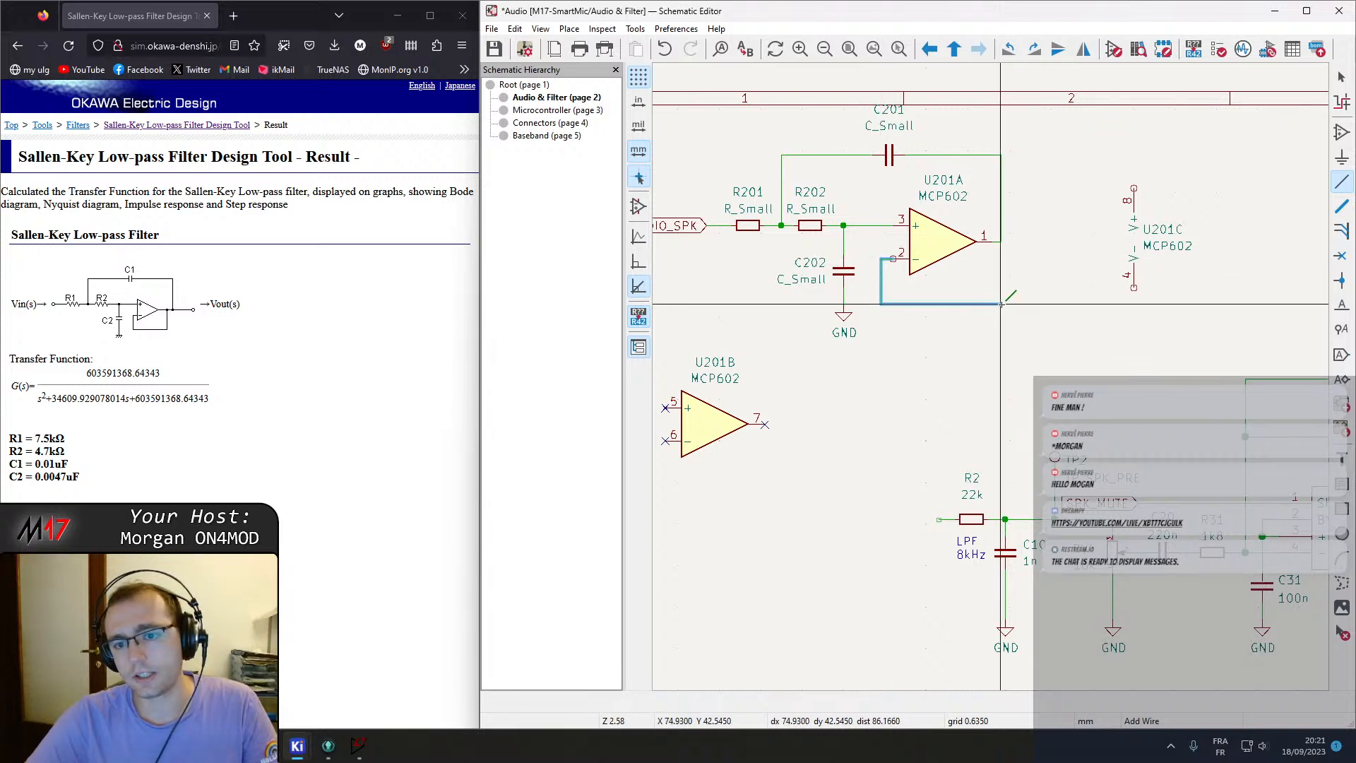
{"action": "left_click", "coordinate": [1001, 241]}
{"action": "key", "text": "Escape"}
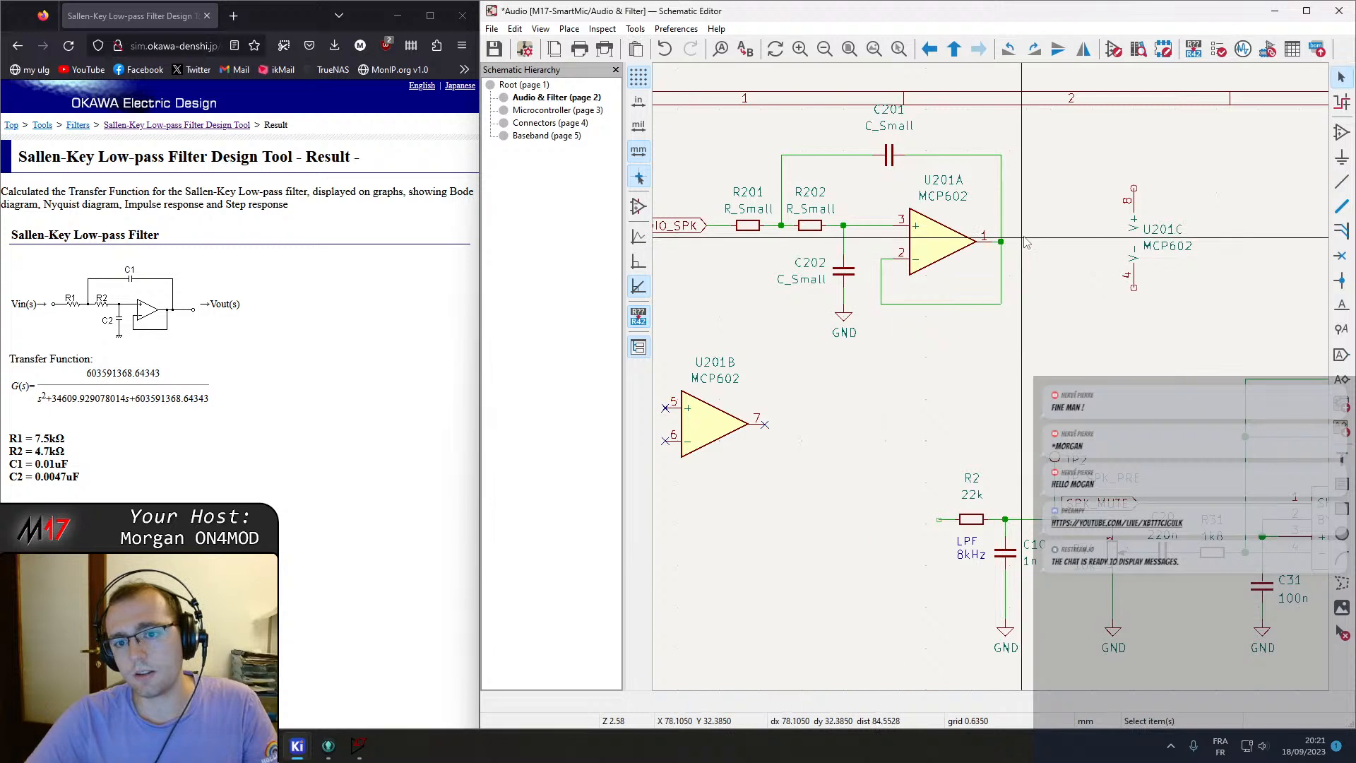
Delete the old 8 kHz LPF parts, R2, C10 and their ground, from the speaker path.
{"action": "middle_click_drag", "start_coordinate": [1026, 242], "coordinate": [966, 240]}
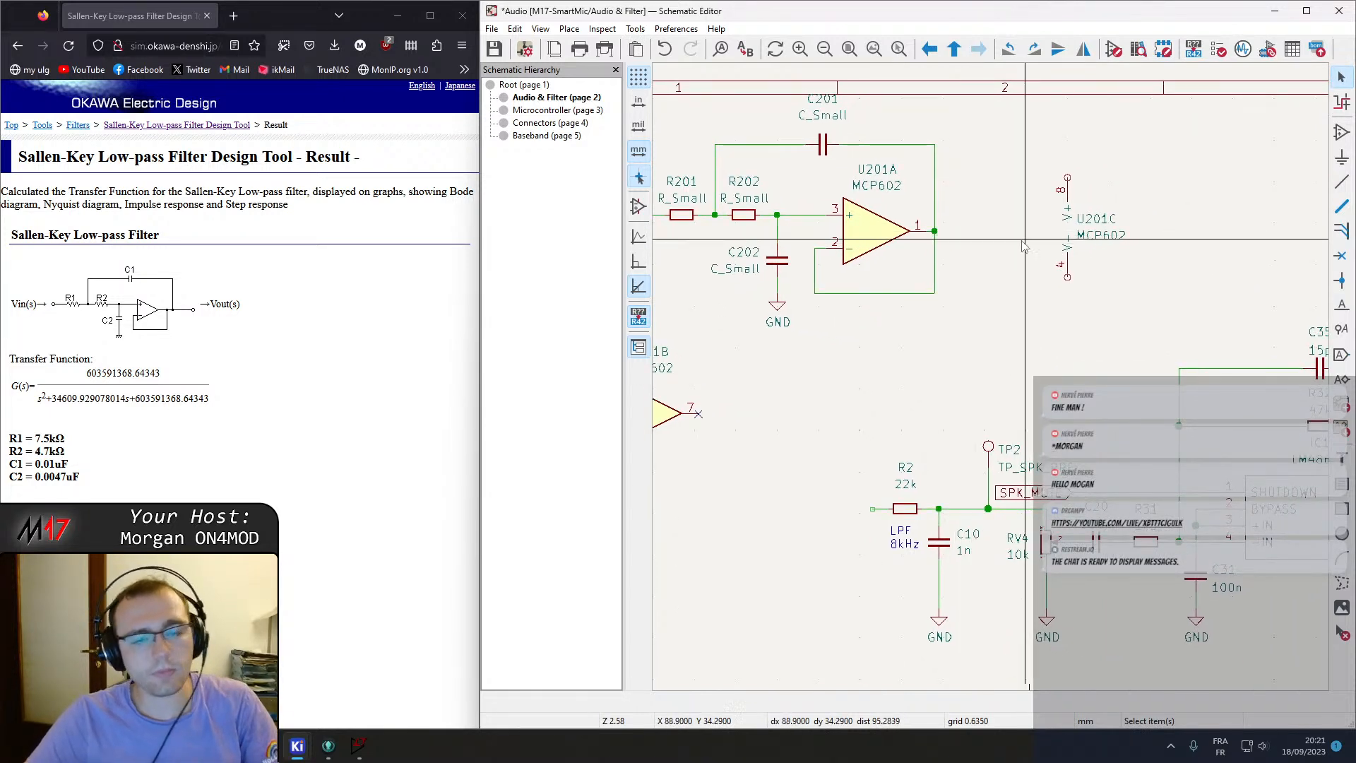
{"action": "scroll", "coordinate": [916, 233], "scroll_direction": "down", "scroll_amount": 3}
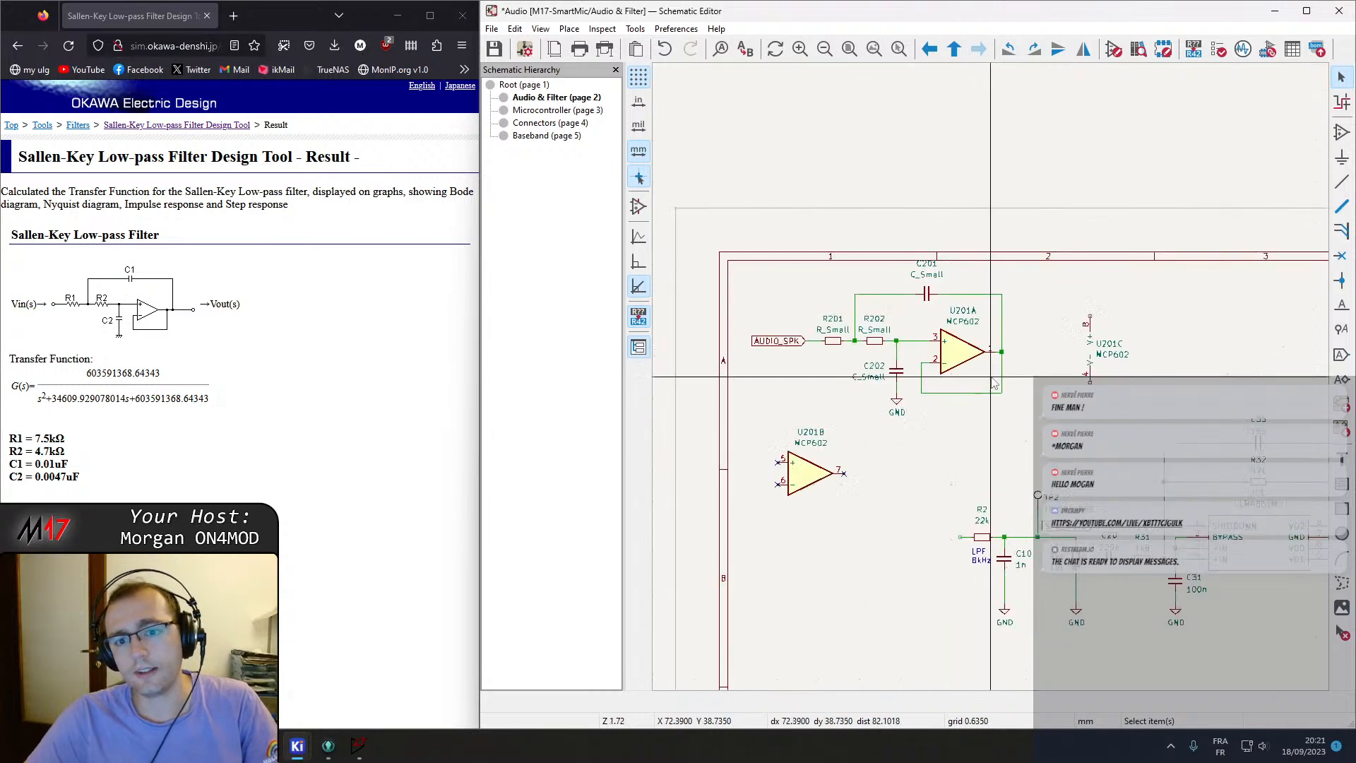
{"action": "middle_click_drag", "start_coordinate": [779, 240], "coordinate": [833, 259]}
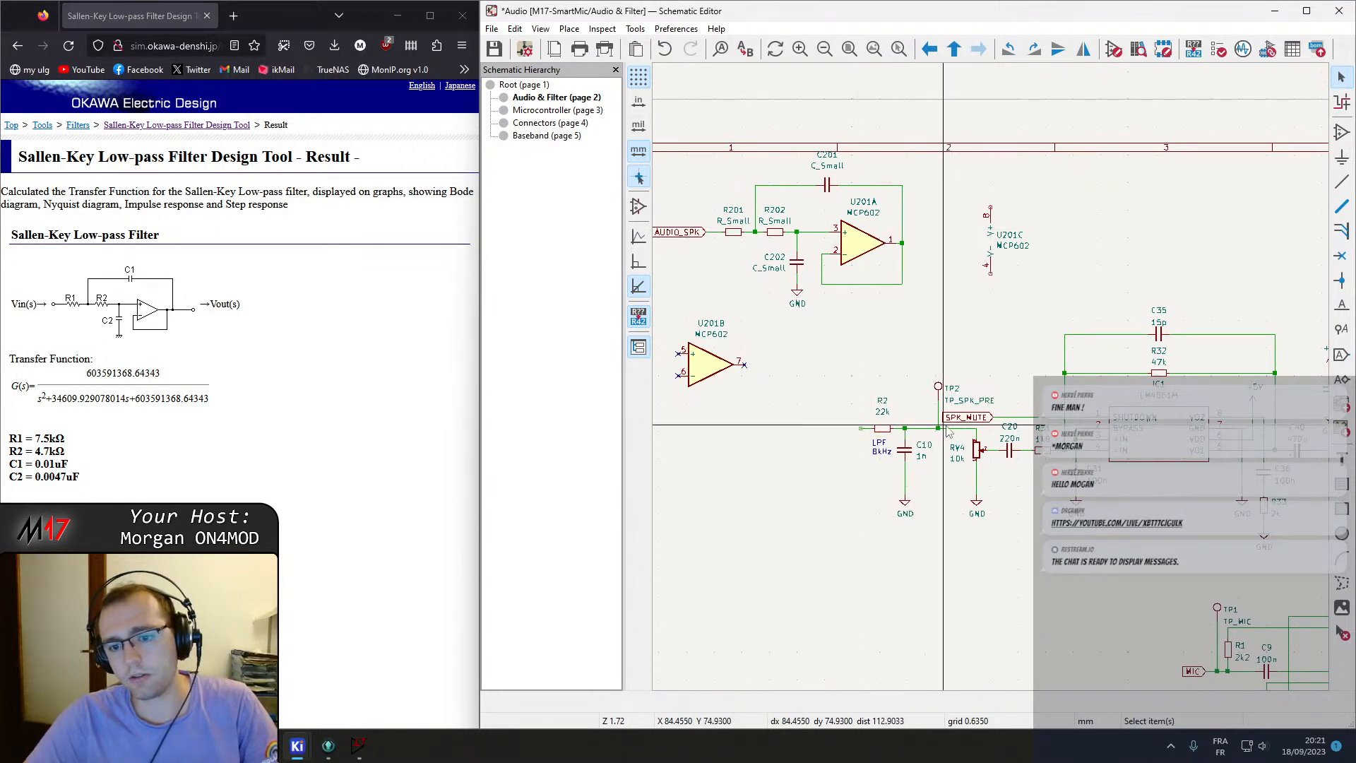
{"action": "left_click_drag", "start_coordinate": [852, 409], "coordinate": [926, 550]}
{"action": "key", "text": "Delete"}
{"action": "middle_click_drag", "start_coordinate": [747, 227], "coordinate": [987, 380]}
Set R201's value to 7.5k and R202's value to 4.7k.
{"action": "scroll", "coordinate": [987, 380], "scroll_direction": "up", "scroll_amount": 2}
{"action": "left_click", "coordinate": [970, 377]}
{"action": "double_click", "coordinate": [969, 376]}
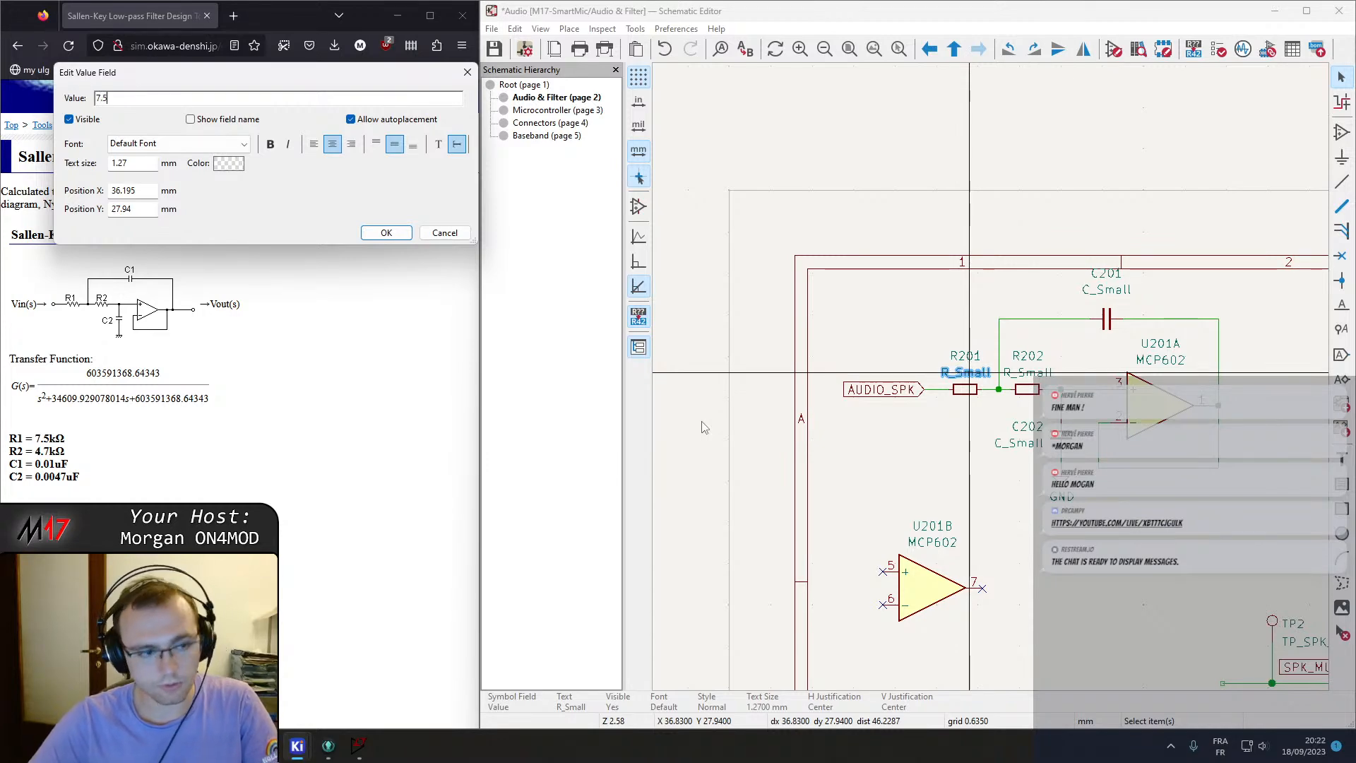
{"action": "type", "text": "7.5k"}
{"action": "key", "text": "Return"}
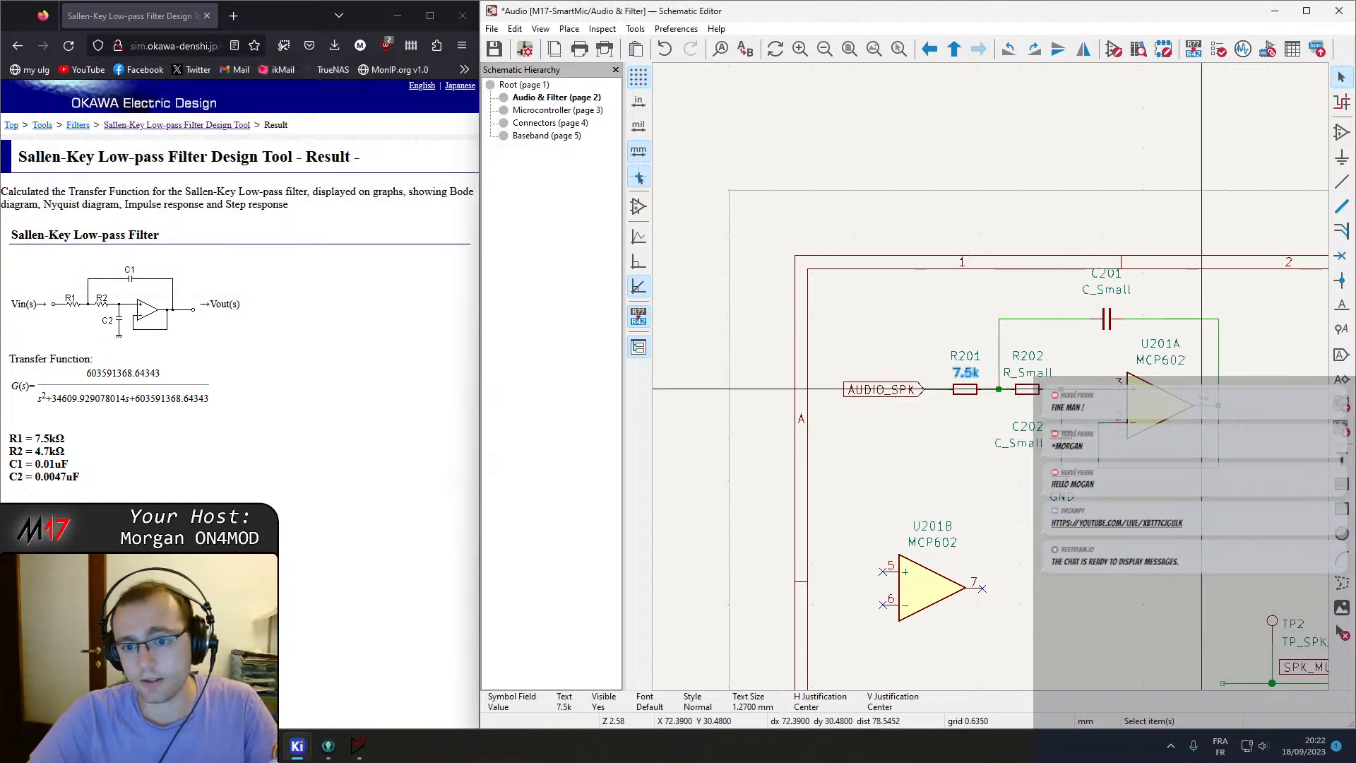
{"action": "double_click", "coordinate": [1044, 374]}
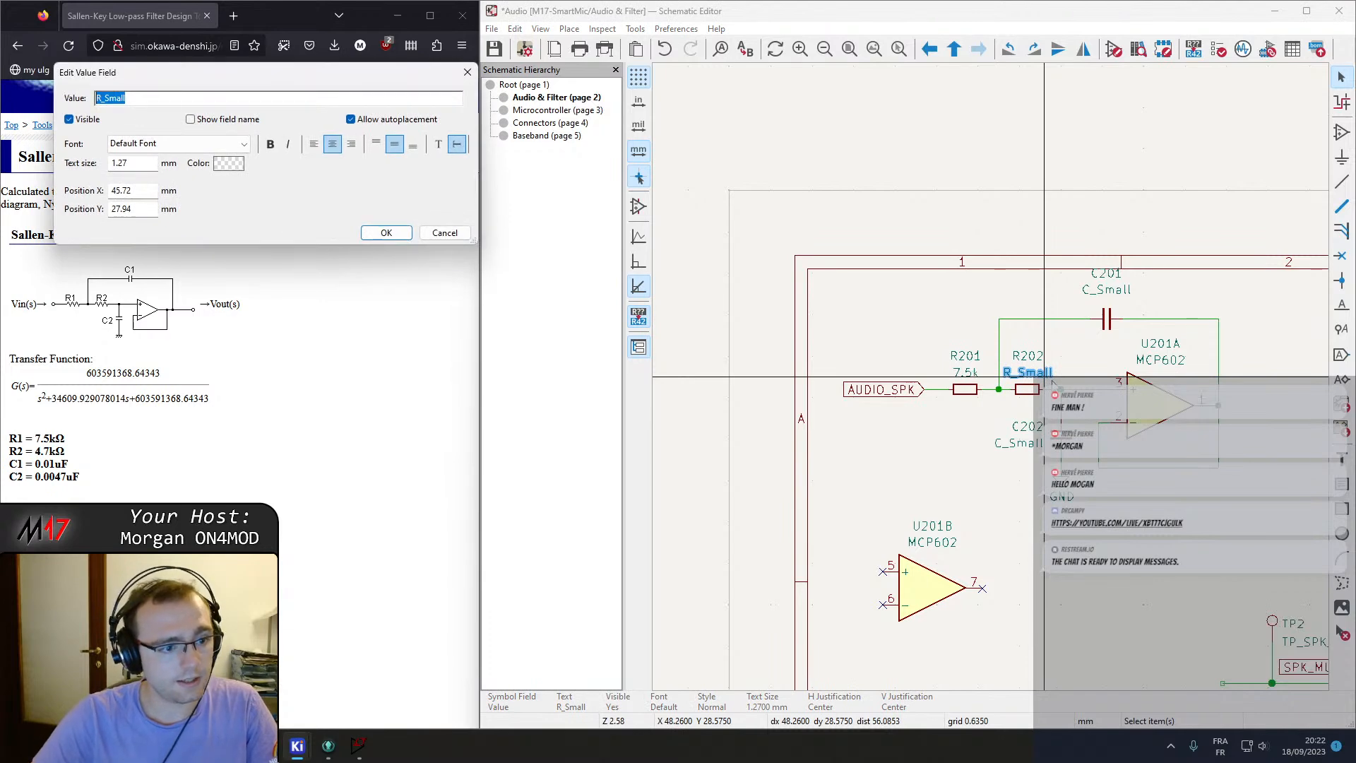
{"action": "type", "text": "4.7k"}
{"action": "key", "text": "Return"}
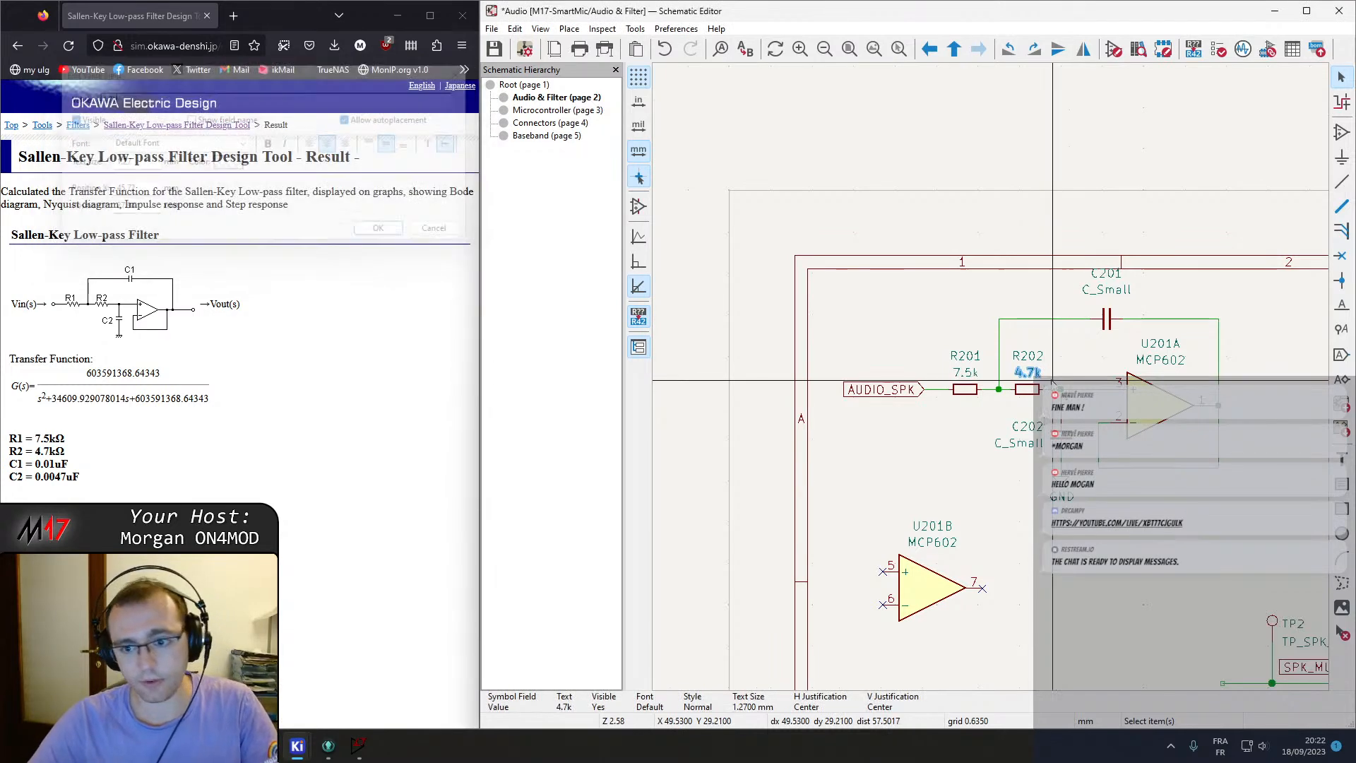
Set C201's value to 10n and C202's value to 4.7n.
{"action": "double_click", "coordinate": [1105, 290]}
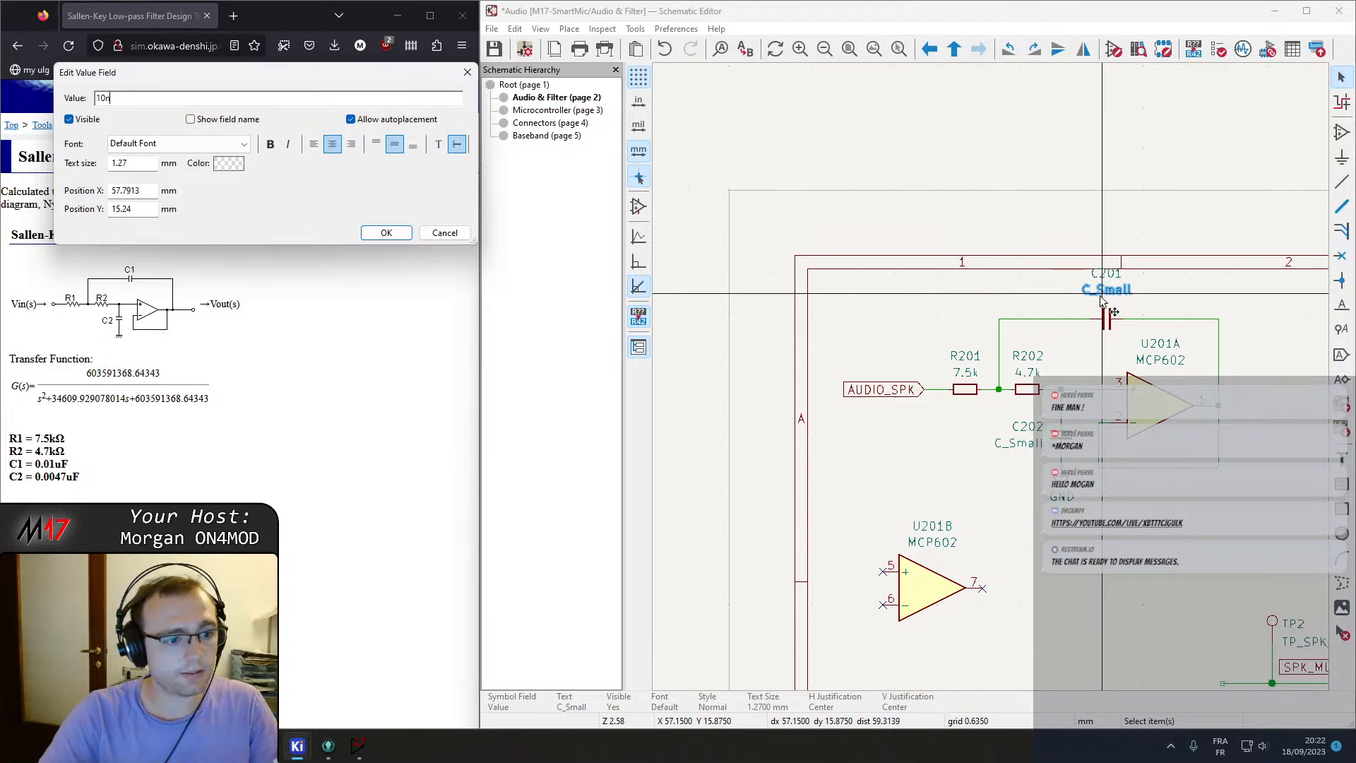
{"action": "type", "text": "10n"}
{"action": "key", "text": "Return"}
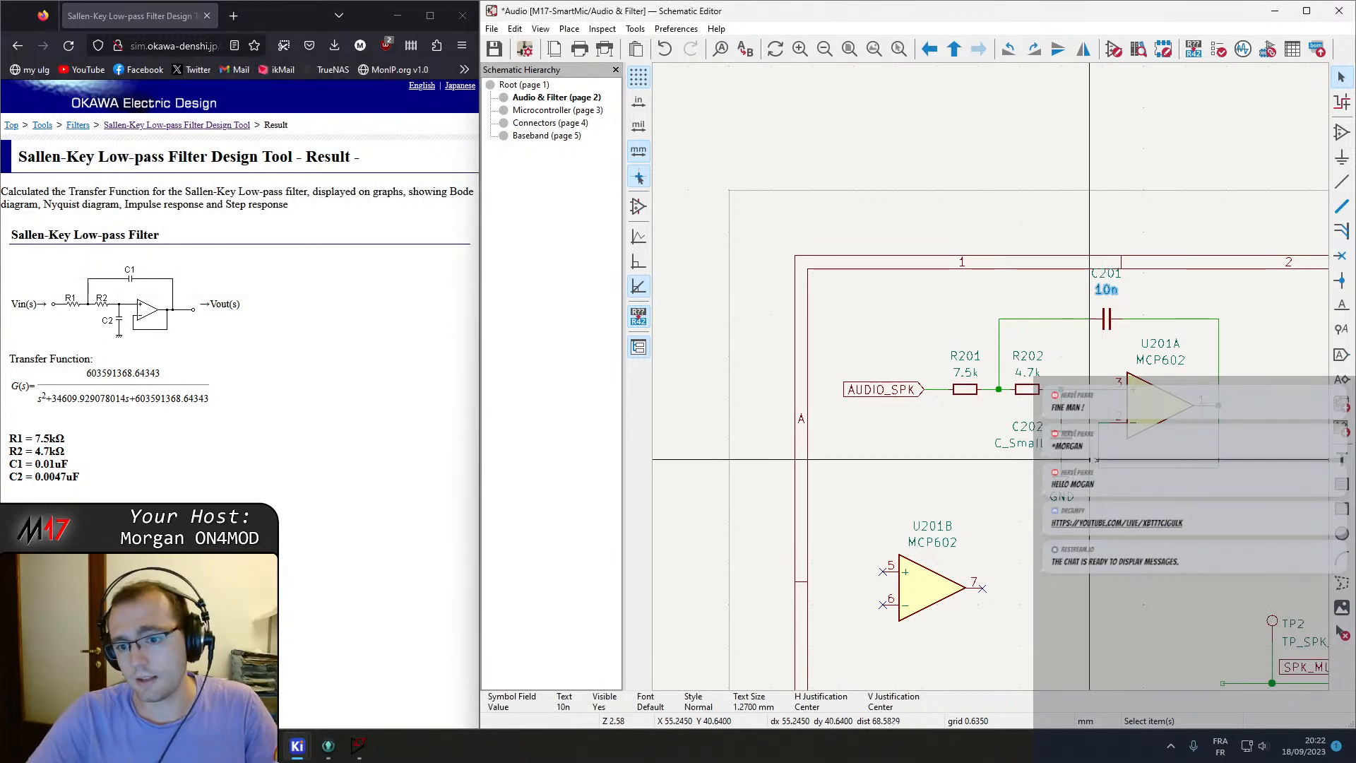
{"action": "type", "text": "v4"}
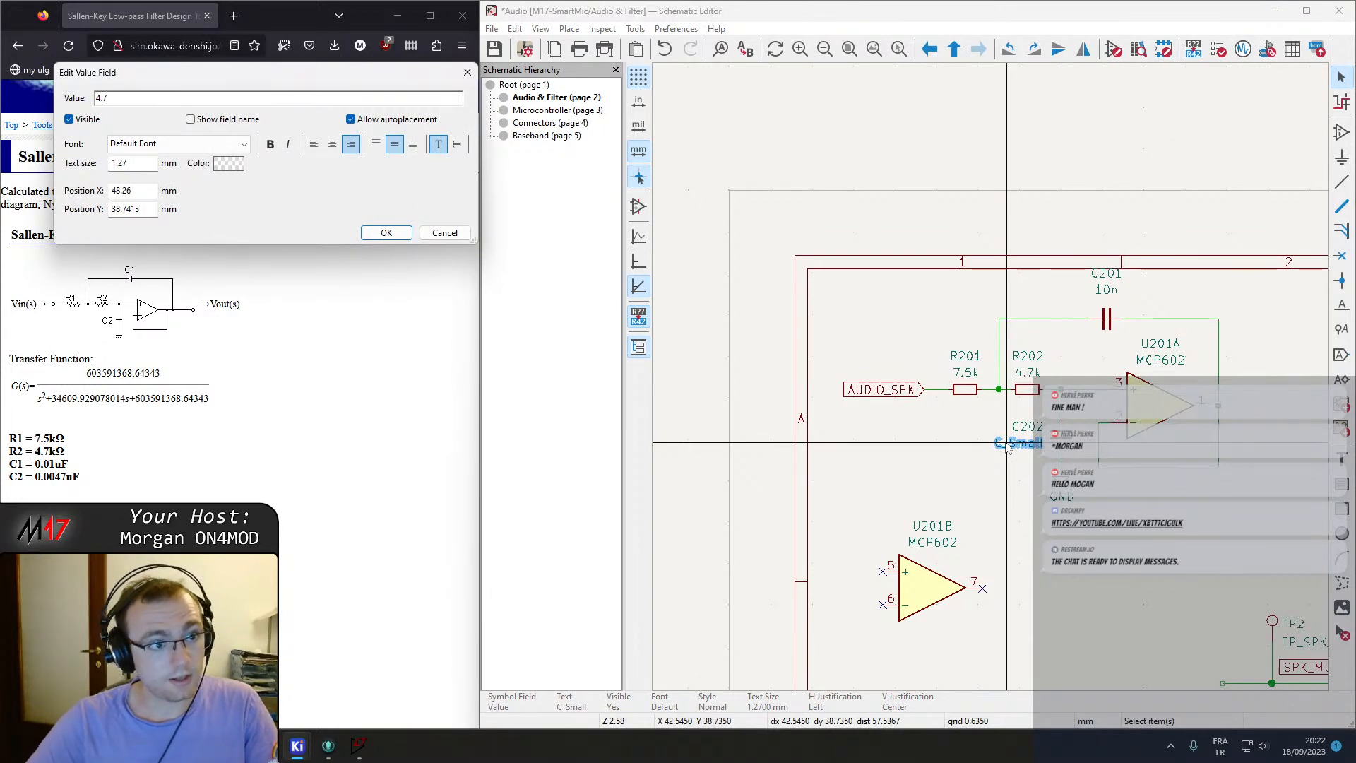
{"action": "key", "text": "Return"}
Save the schematic.
{"action": "key", "text": "ctrl+s"}
{"action": "scroll", "coordinate": [755, 361], "scroll_direction": "up", "scroll_amount": 2}
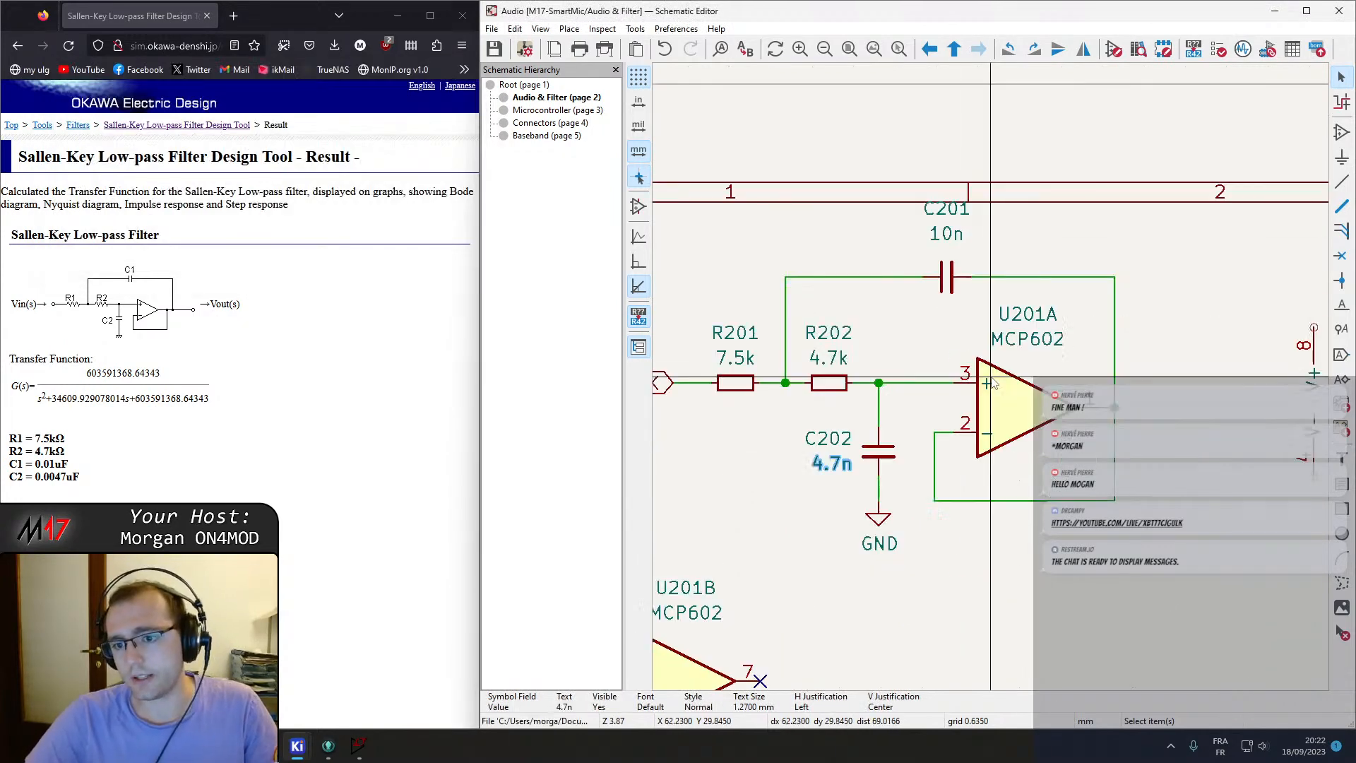
{"action": "scroll", "coordinate": [754, 361], "scroll_direction": "down", "scroll_amount": 3}
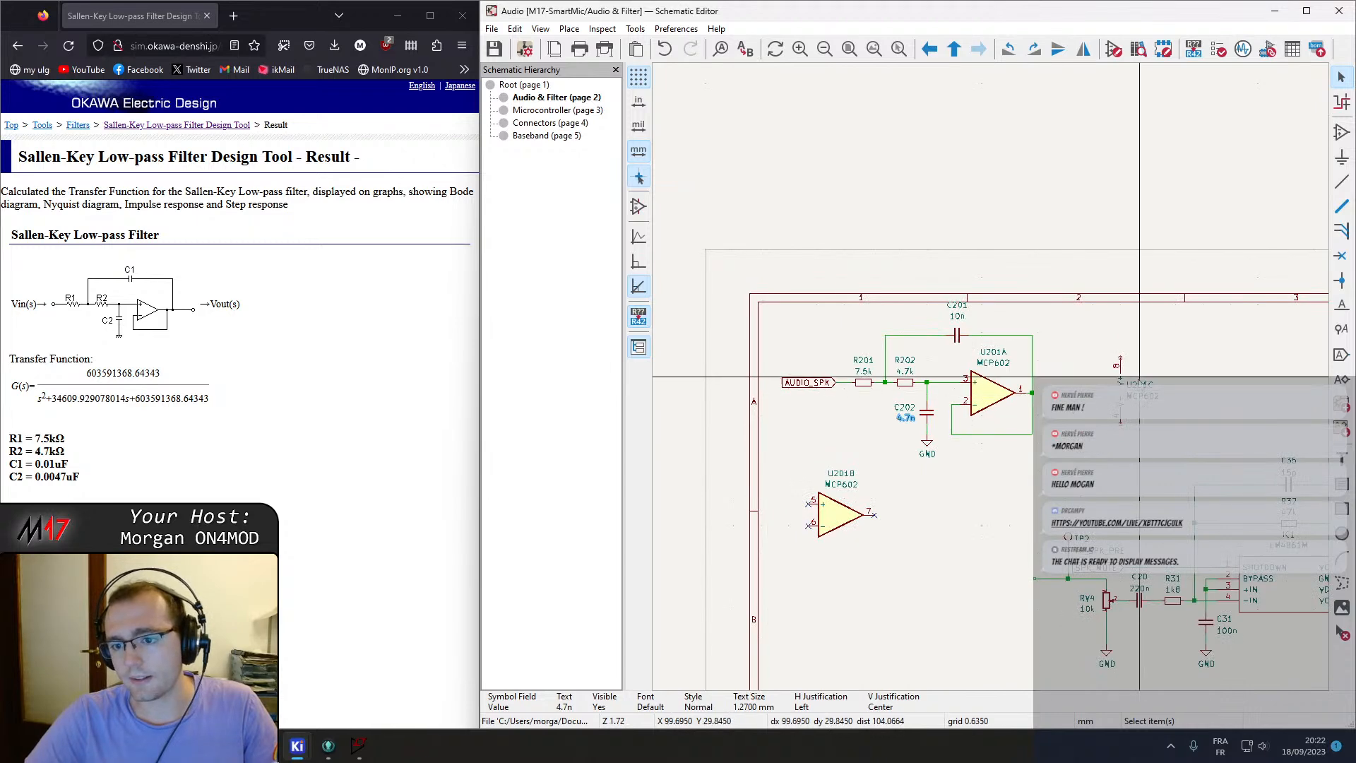
Move the U201C power unit down beside U201B below the filter.
{"action": "left_click", "coordinate": [1119, 381]}
{"action": "left_click_drag", "start_coordinate": [1125, 392], "coordinate": [964, 533]}
{"action": "scroll", "coordinate": [1051, 455], "scroll_direction": "down", "scroll_amount": 2}
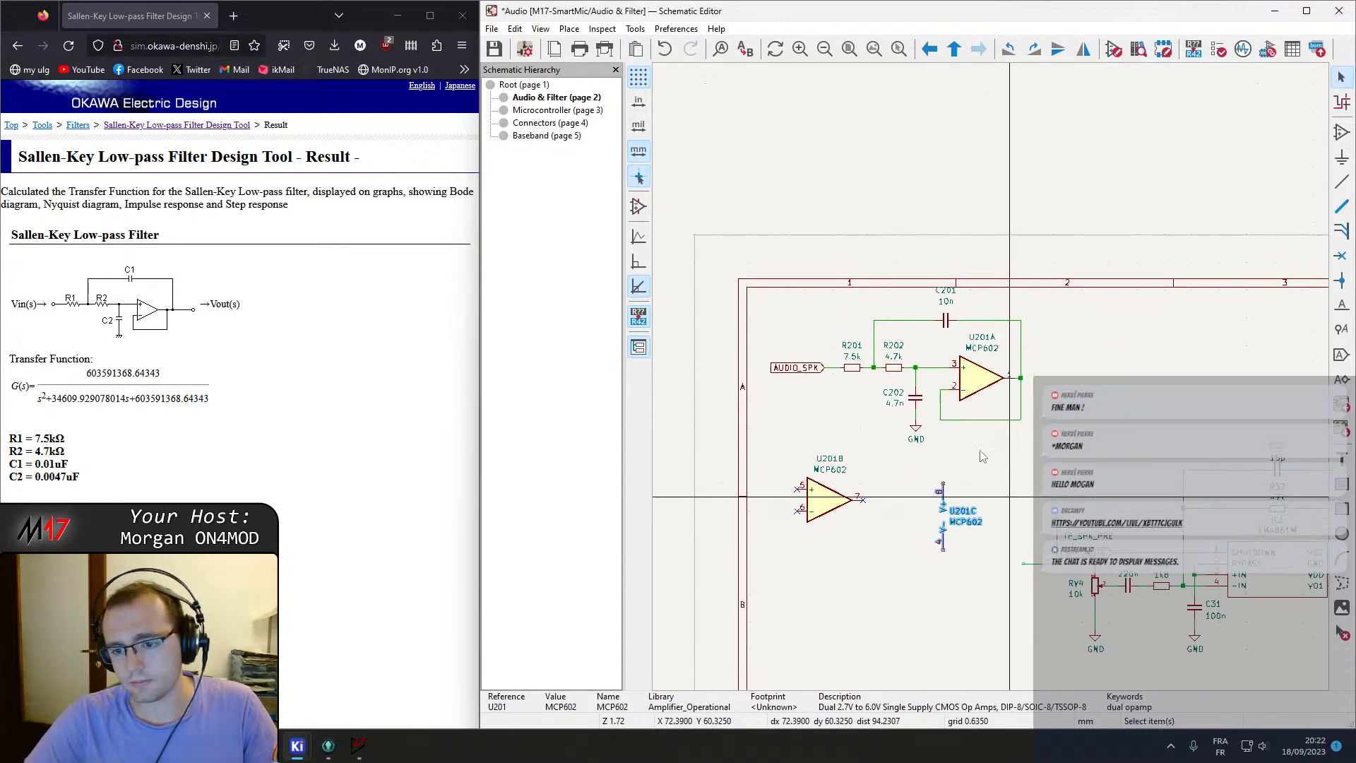
Select the Sallen-Key filter block with its op-amp units and shift it to the right.
{"action": "middle_click_drag", "start_coordinate": [1138, 526], "coordinate": [738, 346]}
{"action": "middle_click_drag", "start_coordinate": [959, 279], "coordinate": [1164, 288]}
{"action": "right_click", "coordinate": [667, 318]}
{"action": "left_click", "coordinate": [482, 155]}
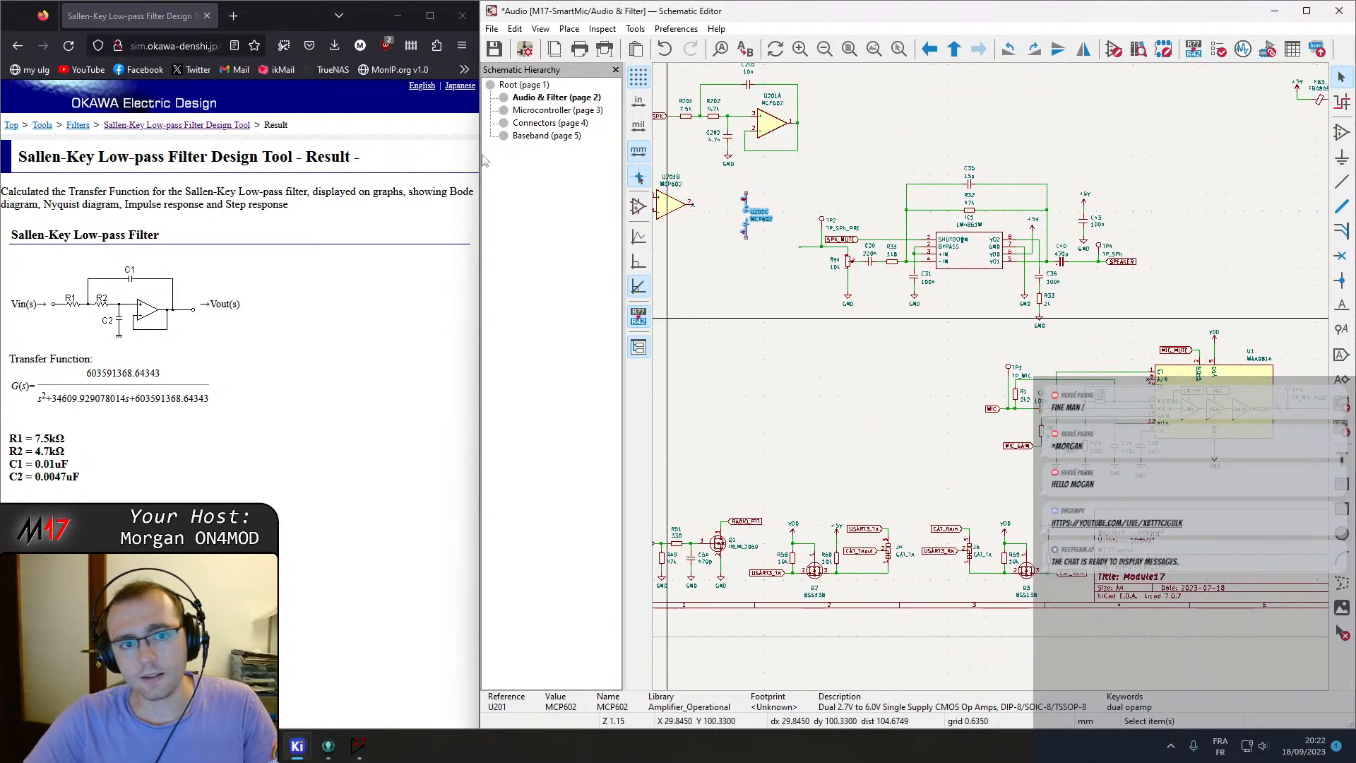
Copy the U502C op-amp power unit with its 100n decoupling capacitor from the Baseband sheet into the Audio & Filter sheet.
{"action": "left_click", "coordinate": [542, 134]}
{"action": "scroll", "coordinate": [993, 381], "scroll_direction": "up", "scroll_amount": 3}
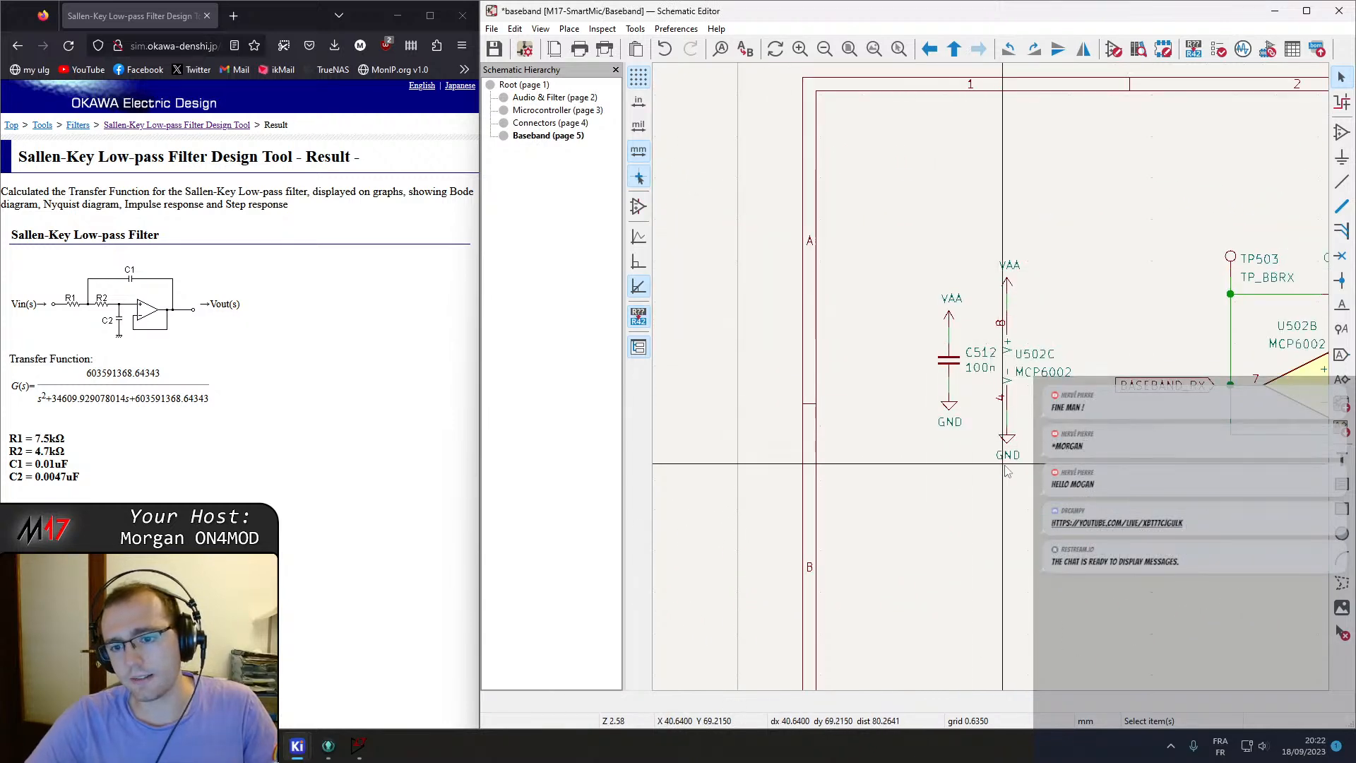
{"action": "left_click_drag", "start_coordinate": [892, 181], "coordinate": [1099, 612]}
{"action": "right_click", "coordinate": [898, 558]}
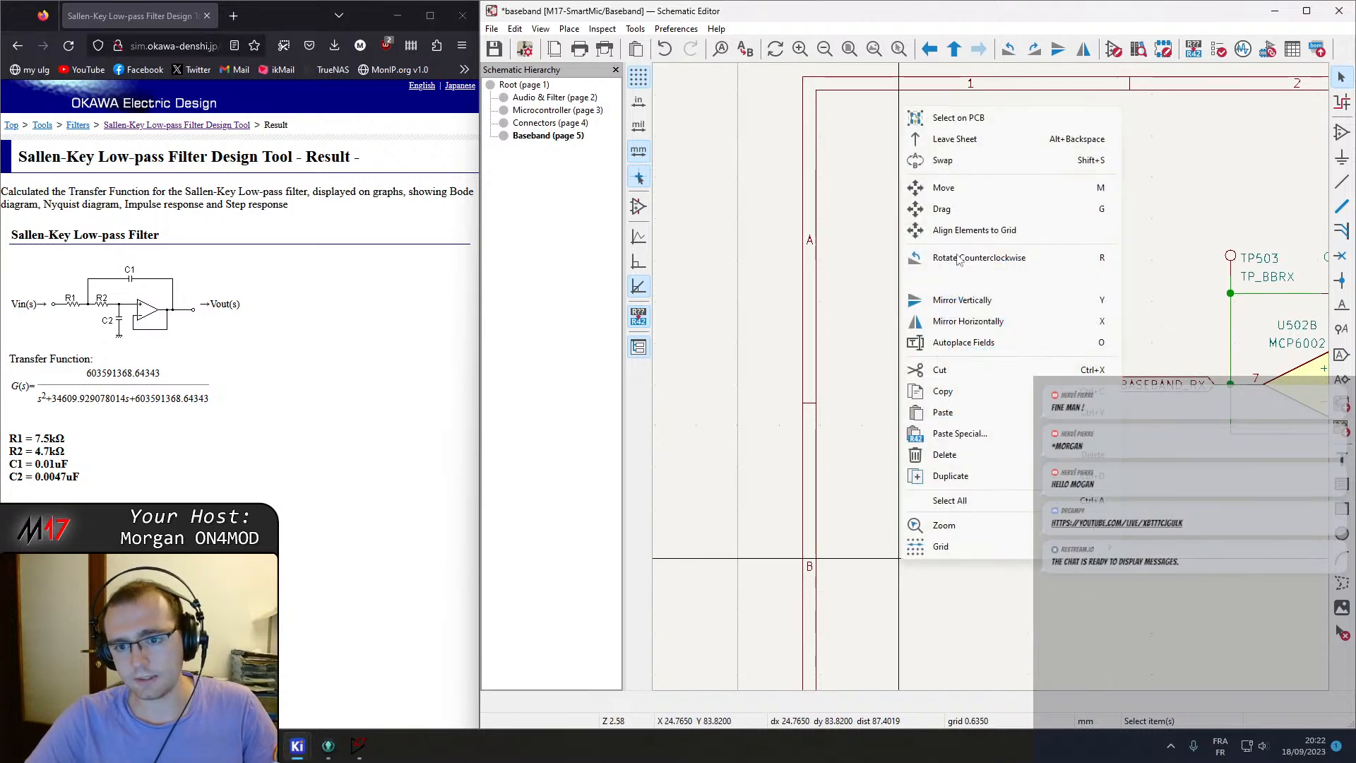
{"action": "left_click", "coordinate": [961, 143]}
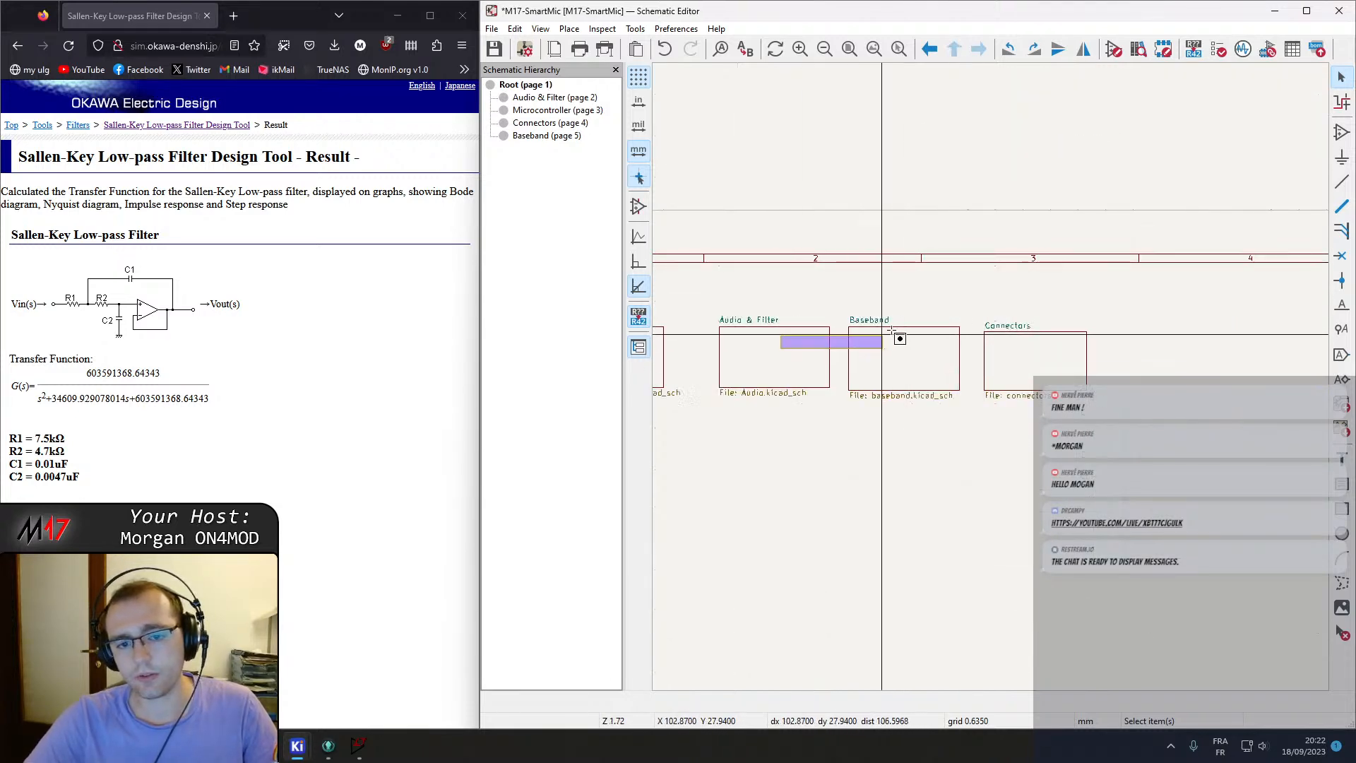
{"action": "double_click", "coordinate": [808, 344]}
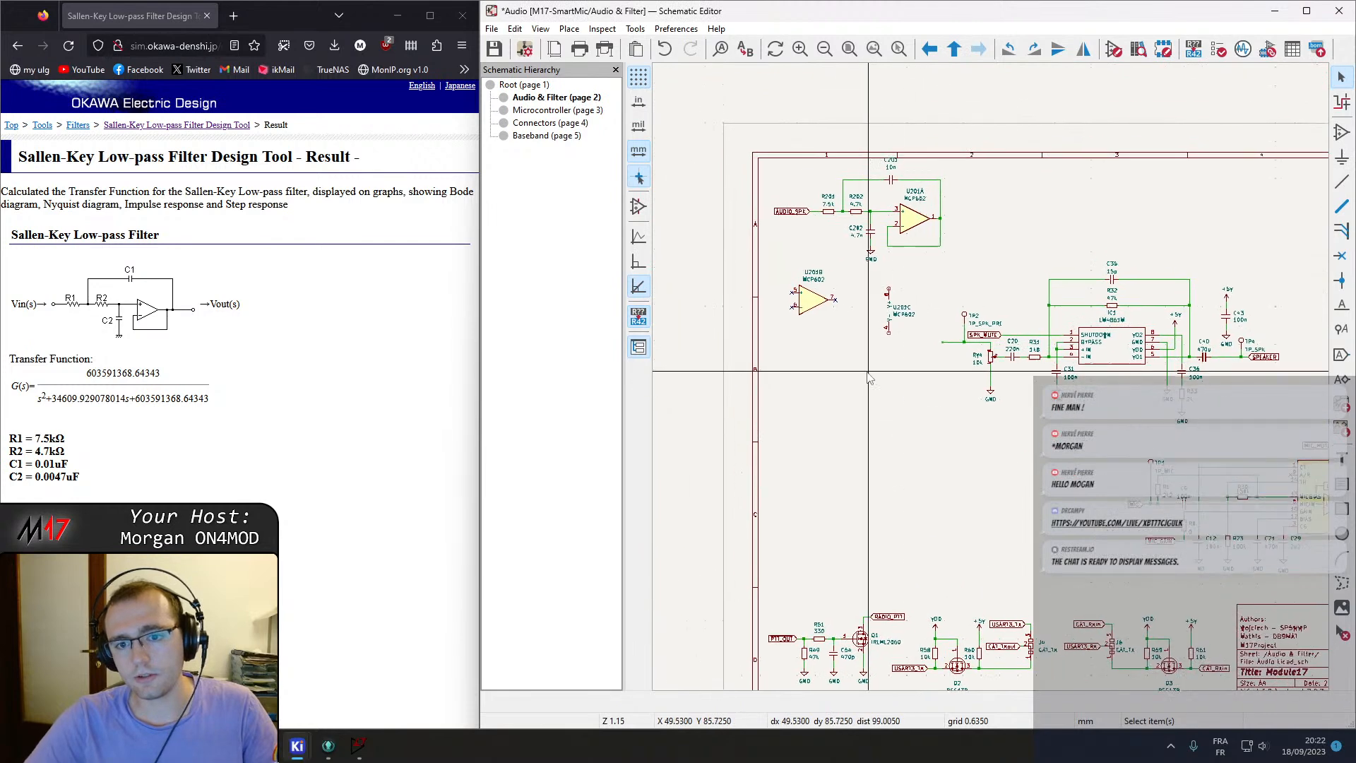
{"action": "scroll", "coordinate": [866, 401], "scroll_direction": "up", "scroll_amount": 2}
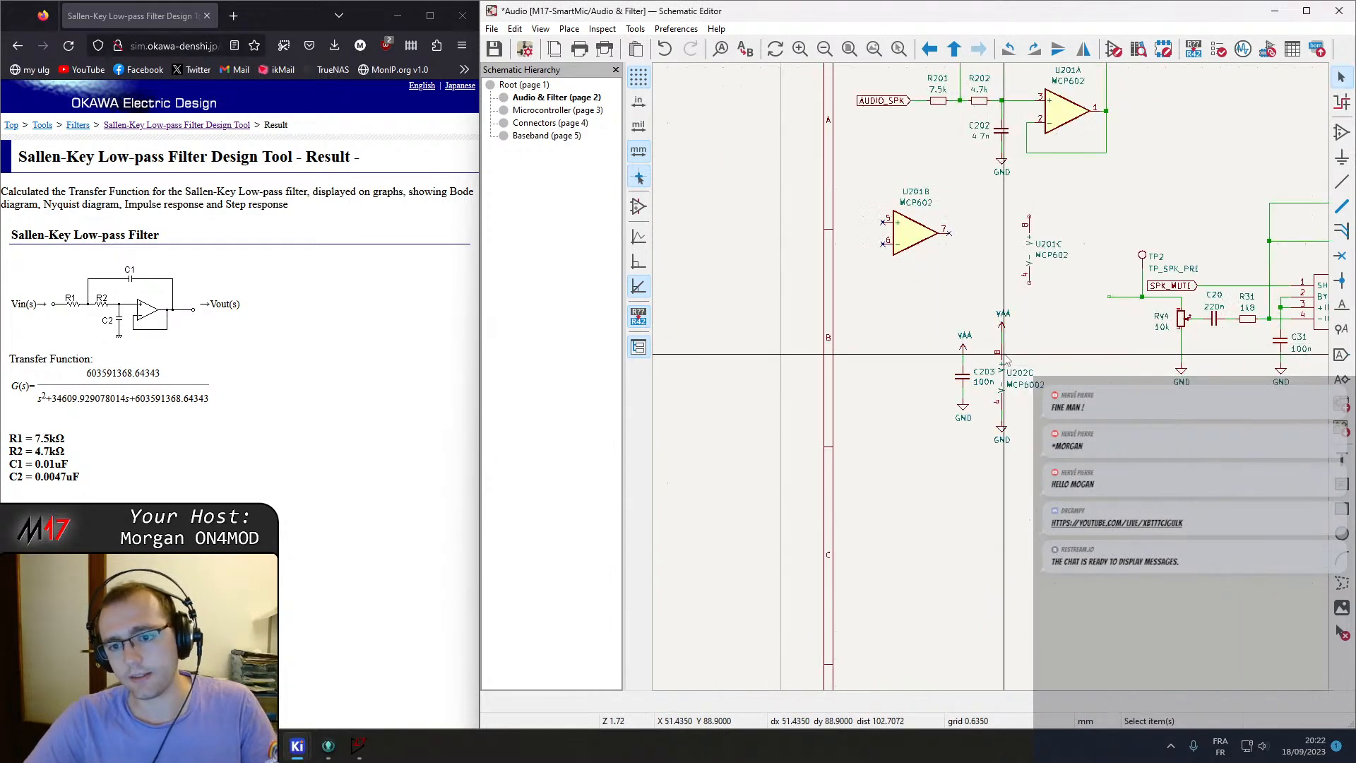
Delete the copied U202C unit and connect the U201C power unit to the VAA and GND symbols beside C203.
{"action": "left_click", "coordinate": [1029, 382]}
{"action": "key", "text": "Delete"}
{"action": "left_click", "coordinate": [1003, 364]}
{"action": "key", "text": "Escape"}
{"action": "left_click", "coordinate": [1005, 381]}
{"action": "left_click", "coordinate": [1004, 405]}
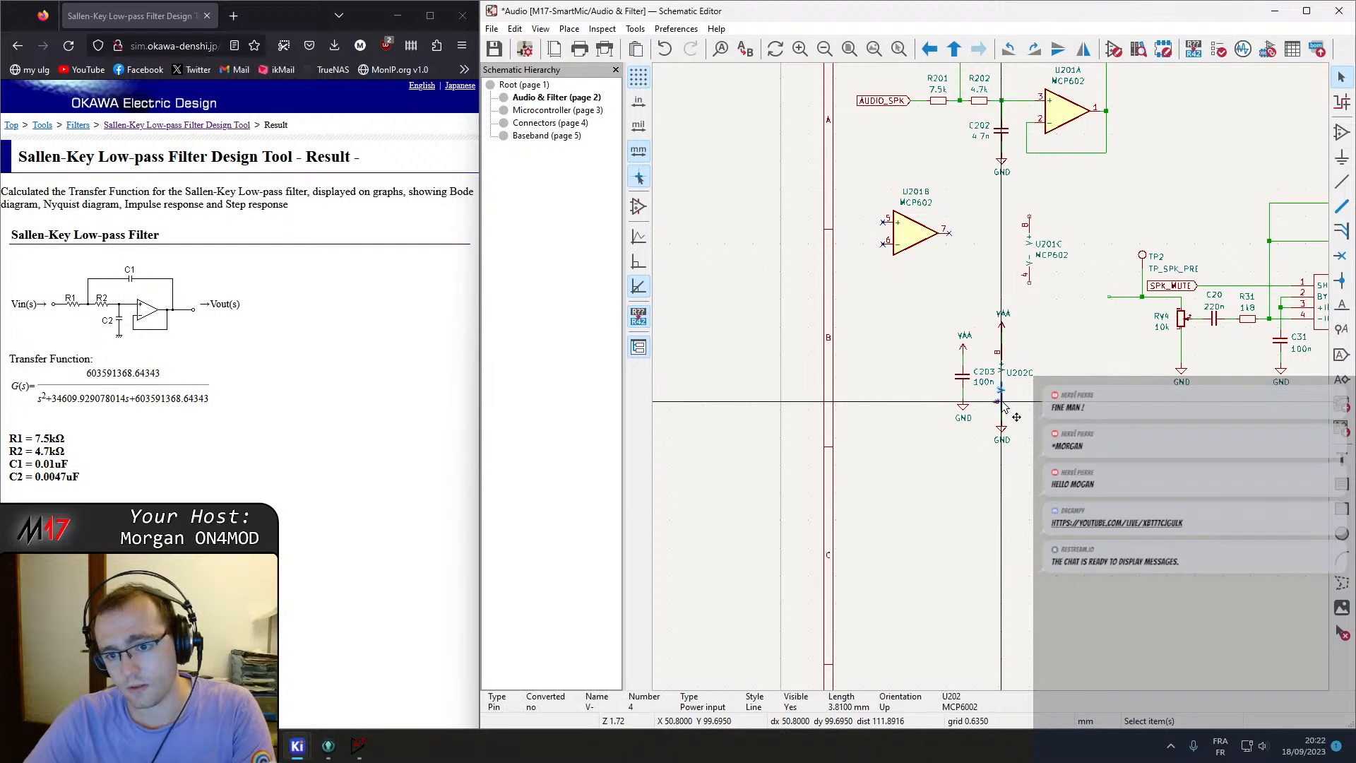
{"action": "scroll", "coordinate": [1005, 404], "scroll_direction": "up", "scroll_amount": 8}
{"action": "left_click", "coordinate": [1065, 302]}
{"action": "key", "text": "Delete"}
{"action": "scroll", "coordinate": [988, 380], "scroll_direction": "down", "scroll_amount": 2}
{"action": "middle_click_drag", "start_coordinate": [980, 348], "coordinate": [932, 421]}
{"action": "scroll", "coordinate": [932, 421], "scroll_direction": "down", "scroll_amount": 1}
{"action": "middle_click_drag", "start_coordinate": [979, 305], "coordinate": [1004, 399]}
{"action": "left_click", "coordinate": [980, 220]}
Move the U201C power unit with C203 and its supply symbols to the left of the speaker amplifier, below the filter.
{"action": "key", "text": "m"}
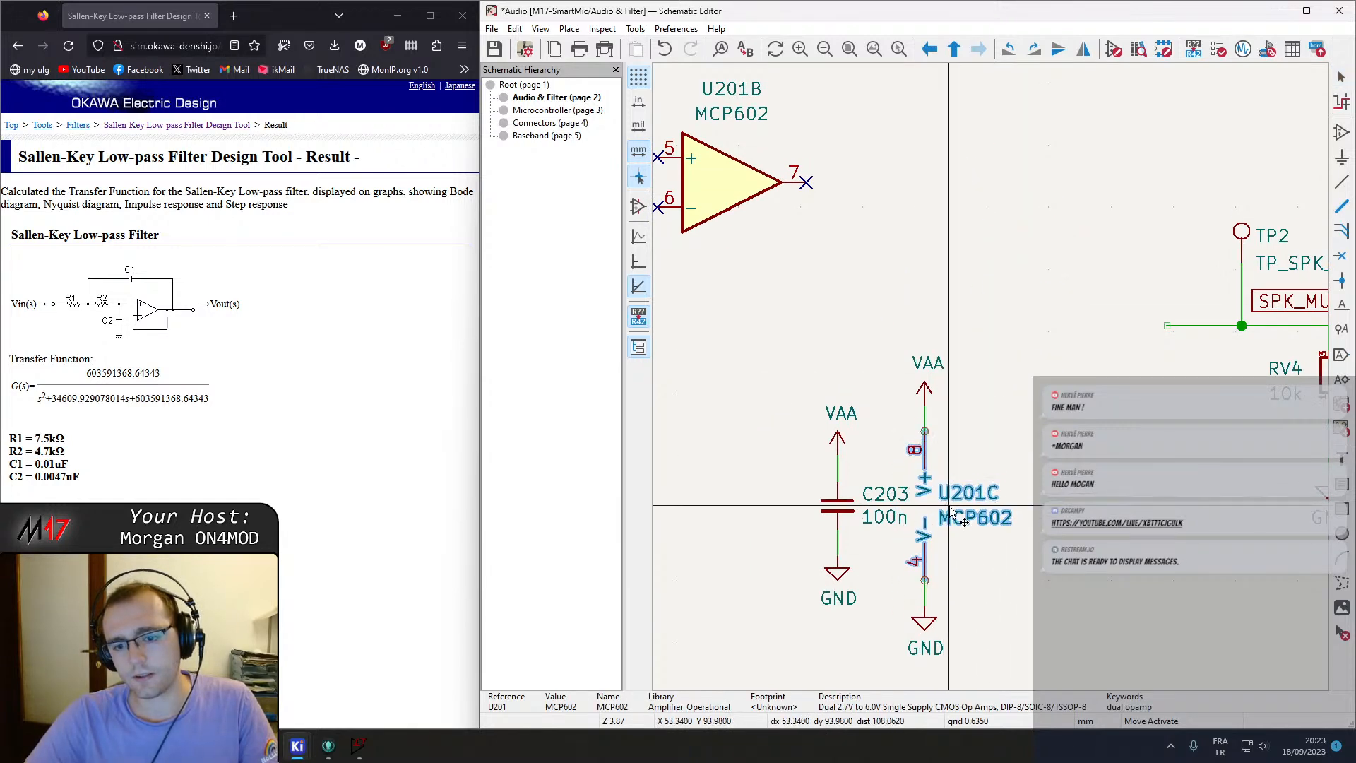
{"action": "scroll", "coordinate": [1021, 587], "scroll_direction": "down", "scroll_amount": 1}
{"action": "middle_click_drag", "start_coordinate": [1021, 588], "coordinate": [992, 387]}
{"action": "left_click_drag", "start_coordinate": [1004, 481], "coordinate": [782, 173]}
{"action": "left_click", "coordinate": [1048, 301]}
{"action": "scroll", "coordinate": [1055, 308], "scroll_direction": "down", "scroll_amount": 4}
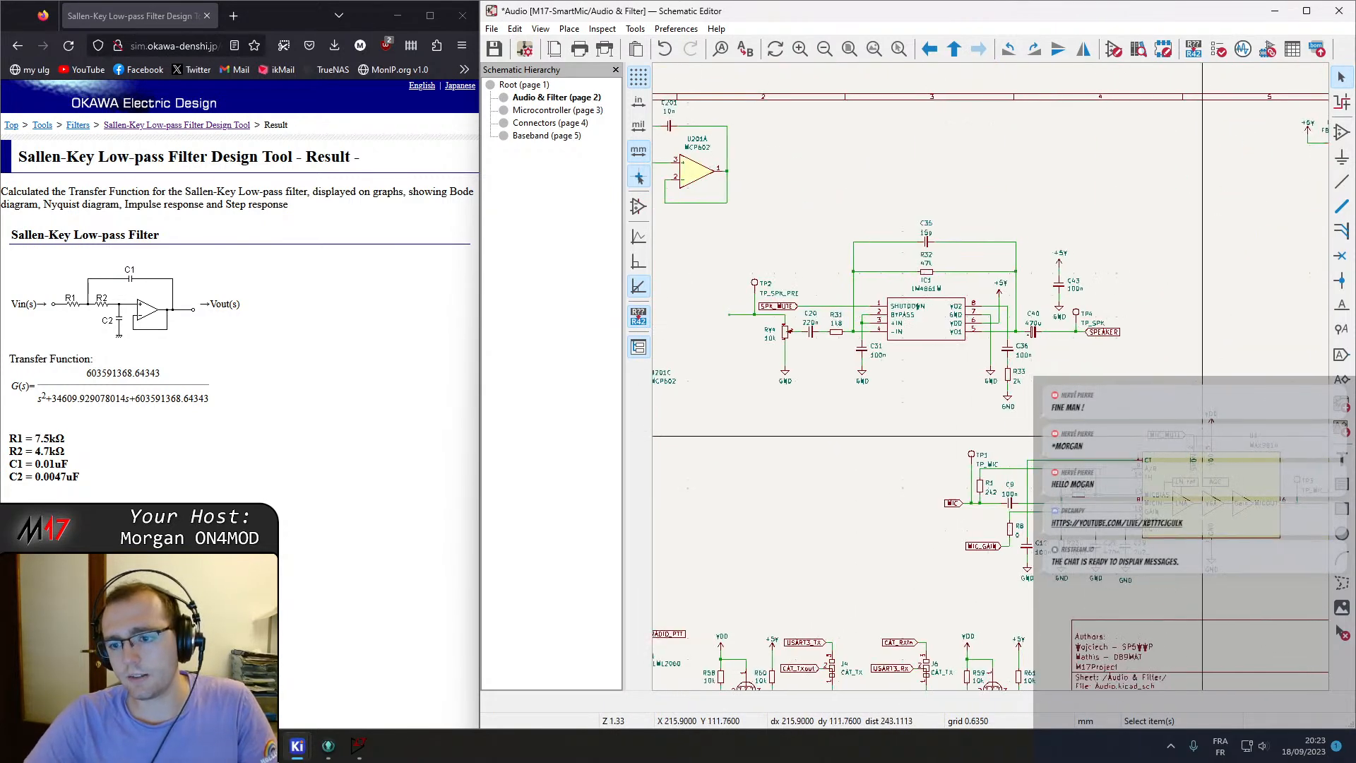
{"action": "scroll", "coordinate": [1190, 215], "scroll_direction": "up", "scroll_amount": 5}
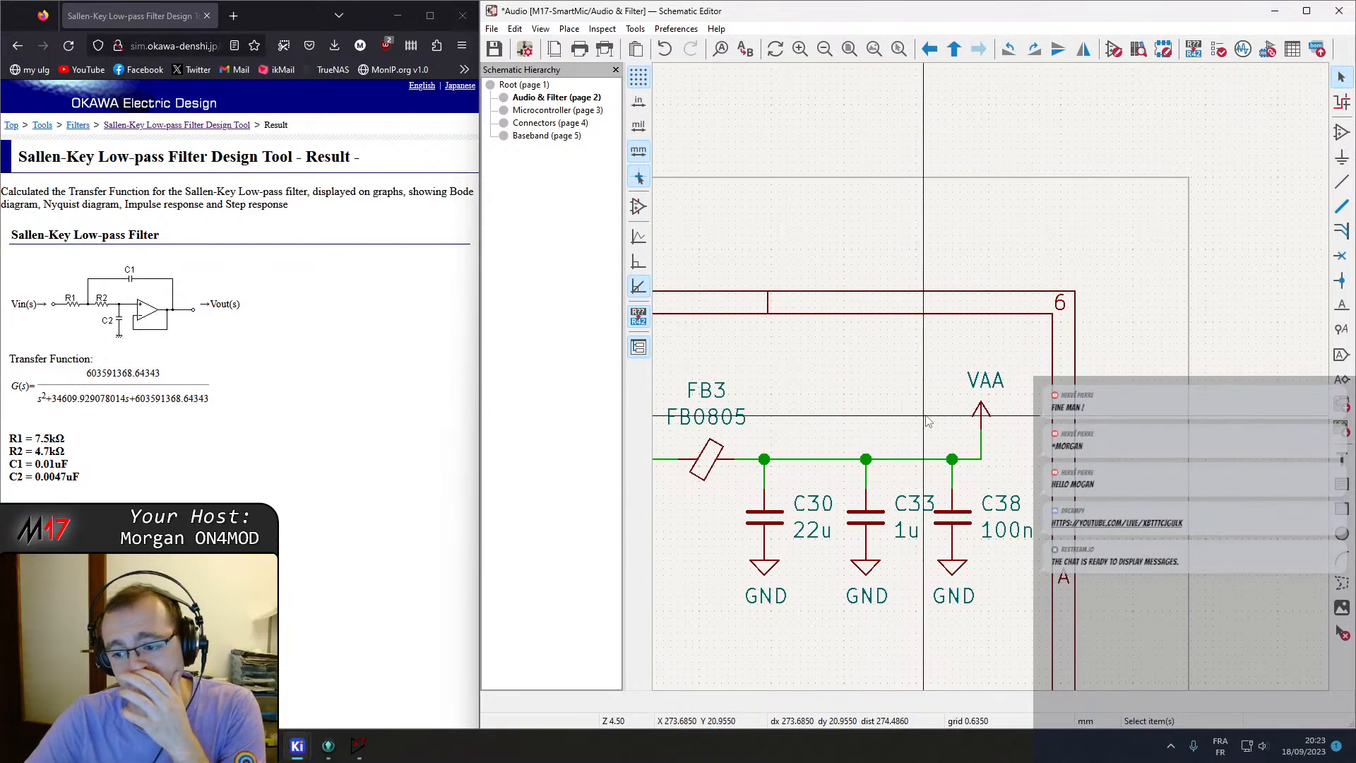
{"action": "scroll", "coordinate": [993, 382], "scroll_direction": "down", "scroll_amount": 2}
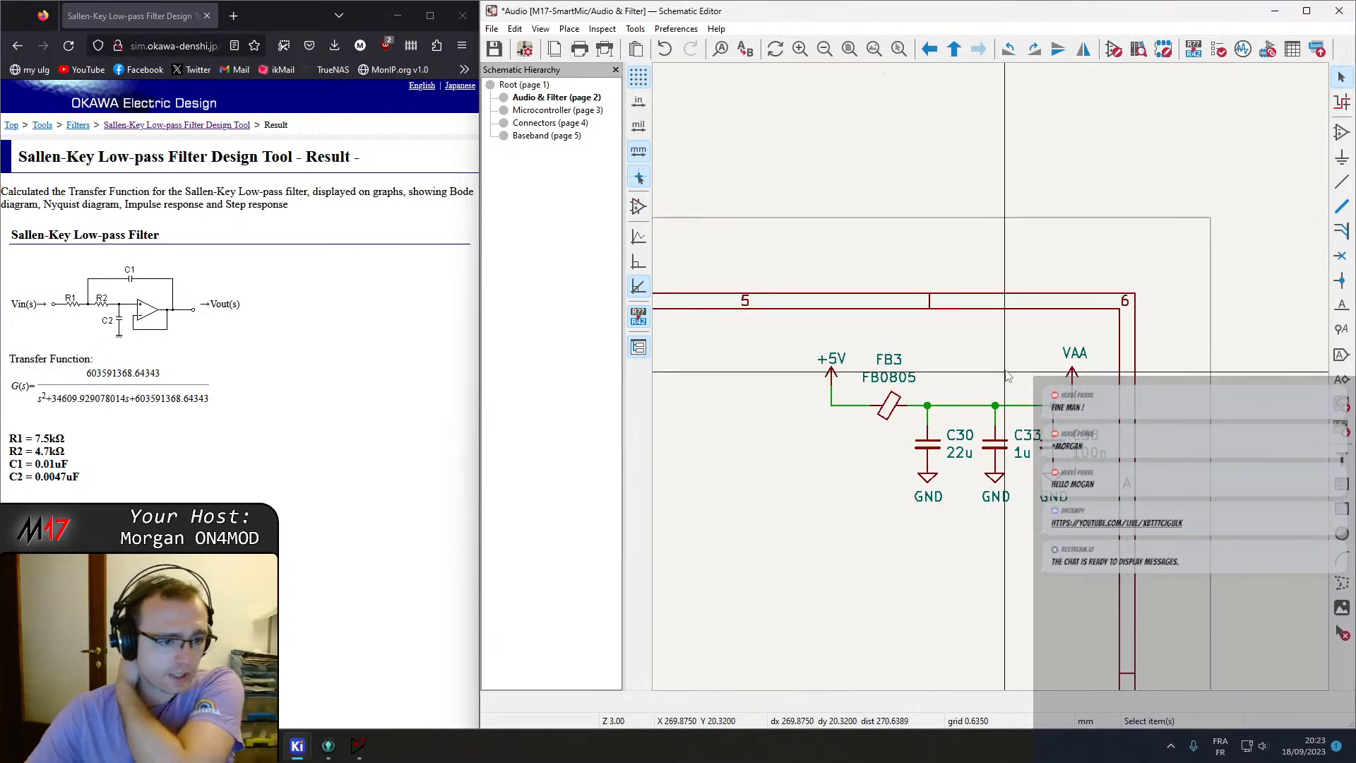
{"action": "scroll", "coordinate": [1014, 385], "scroll_direction": "down", "scroll_amount": 4}
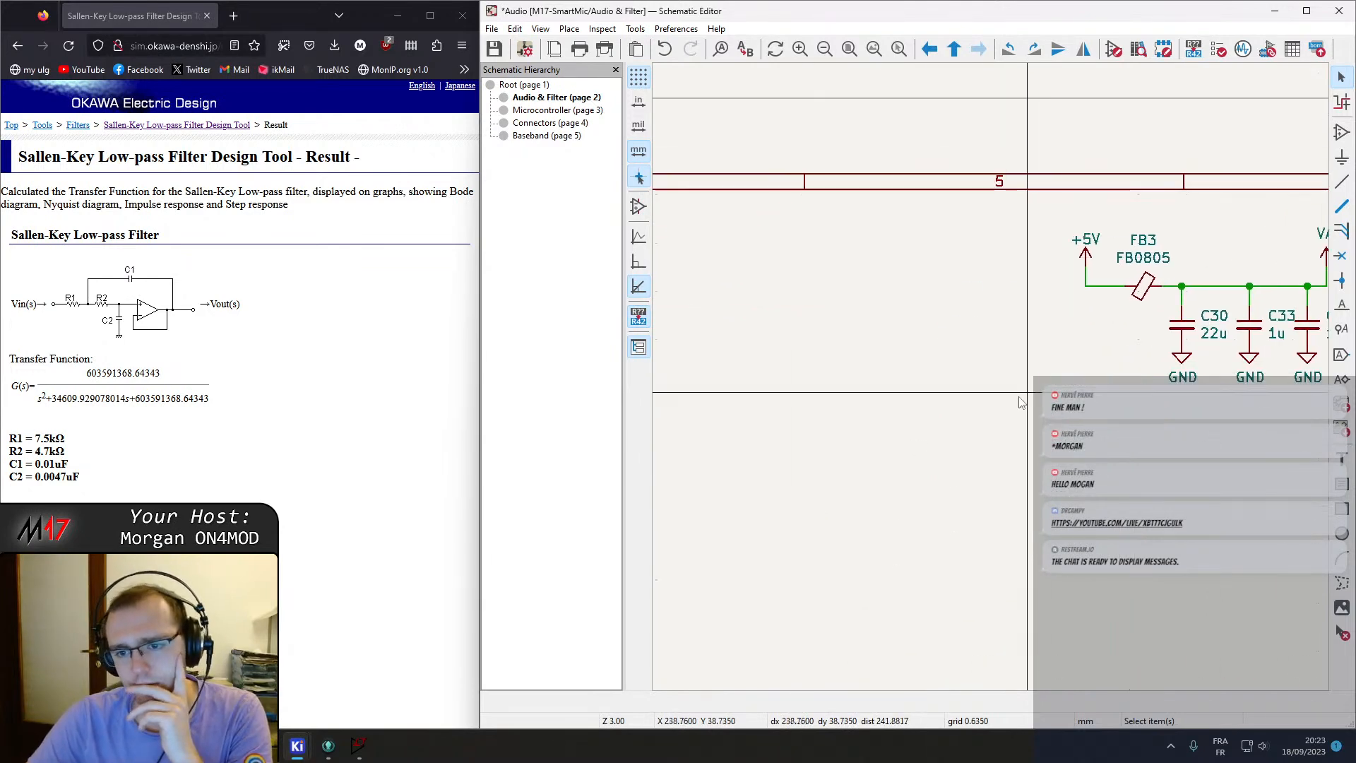
{"action": "middle_click_drag", "start_coordinate": [968, 409], "coordinate": [1094, 368]}
{"action": "middle_click_drag", "start_coordinate": [765, 455], "coordinate": [1035, 375]}
{"action": "middle_click_drag", "start_coordinate": [1040, 536], "coordinate": [975, 416]}
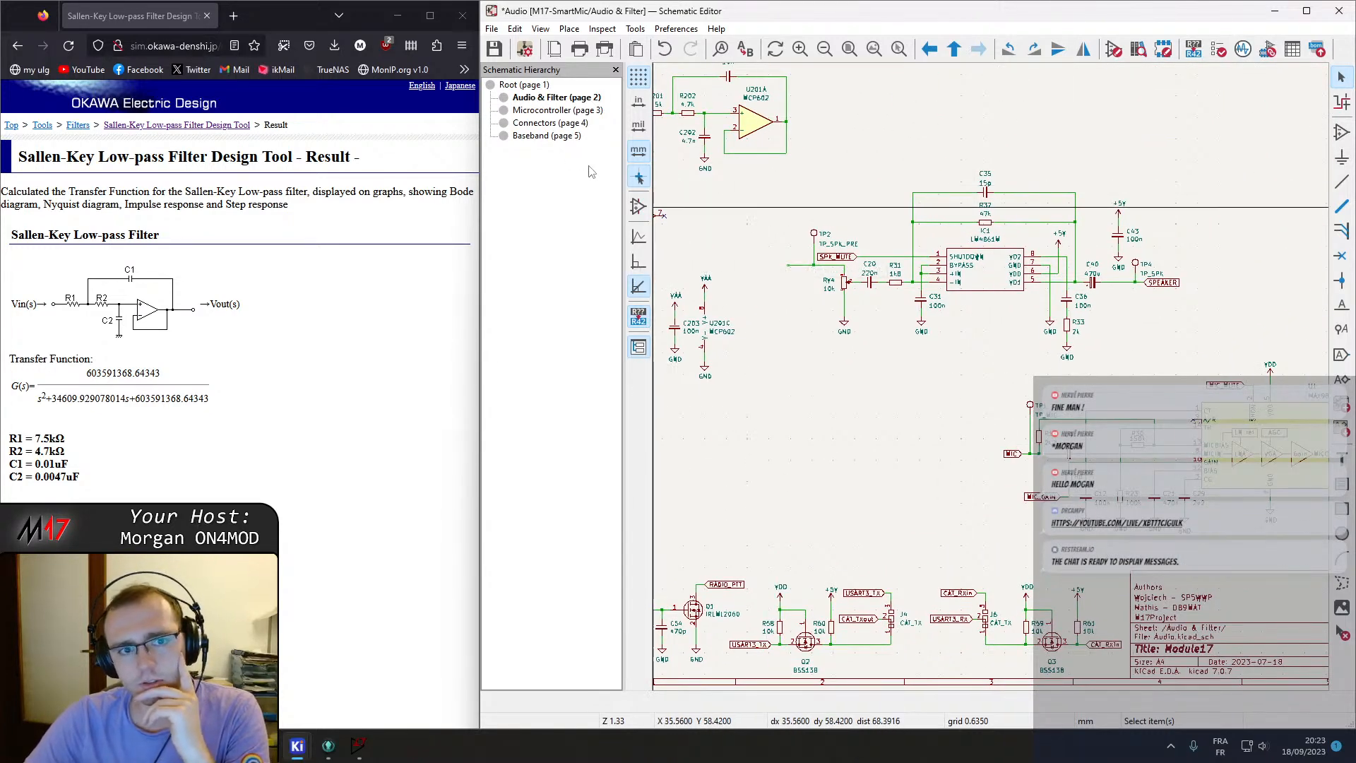
Open the datasheet of the TPS7A2033 regulator U11 from its properties on the Microcontroller sheet, then close the dialog.
{"action": "left_click", "coordinate": [542, 111]}
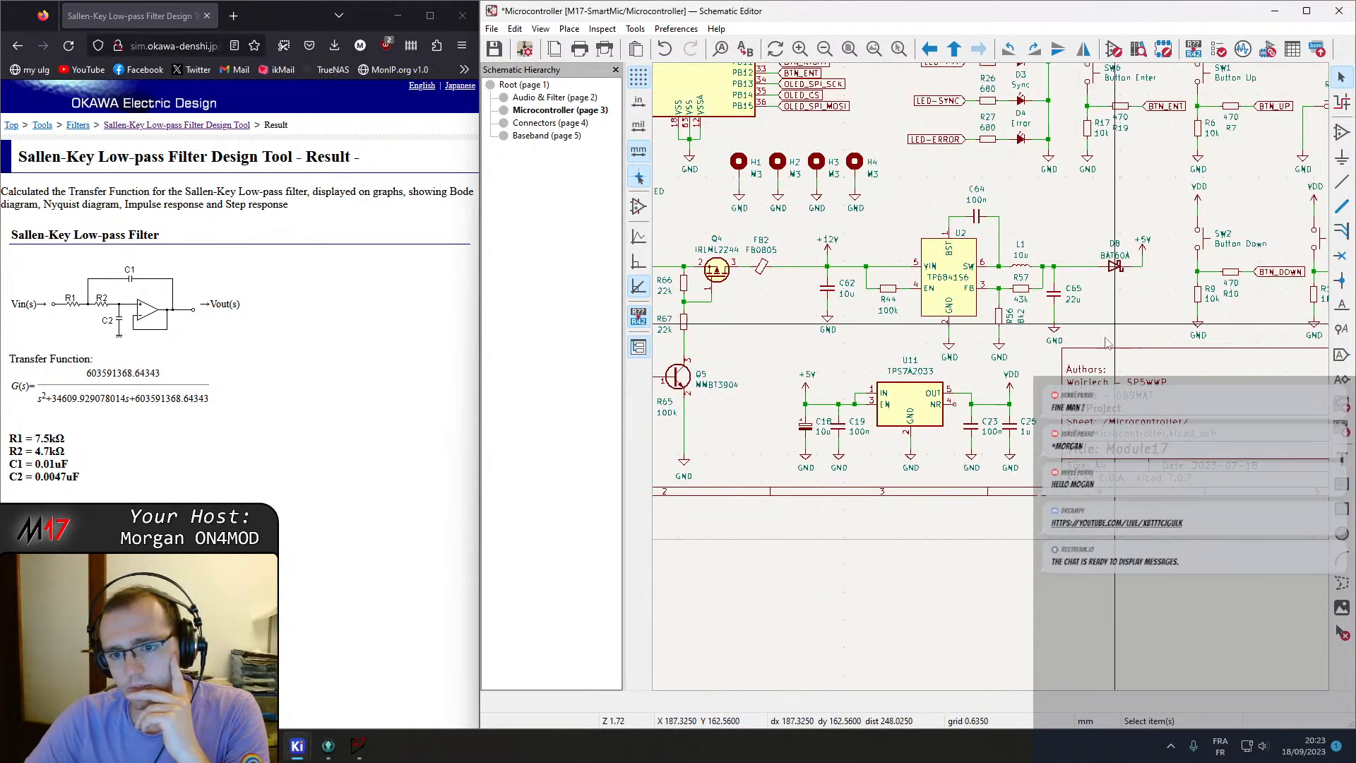
{"action": "left_click", "coordinate": [914, 415]}
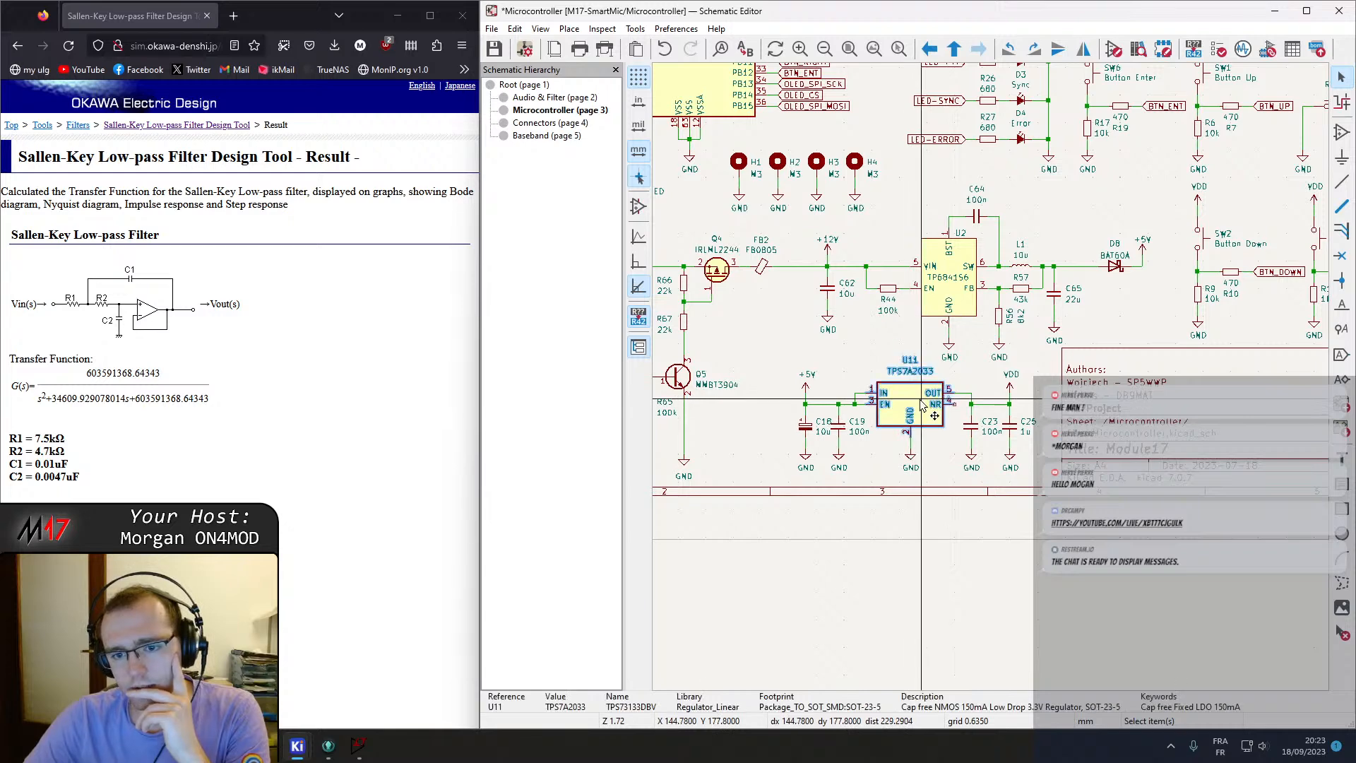
{"action": "scroll", "coordinate": [918, 413], "scroll_direction": "up", "scroll_amount": 2}
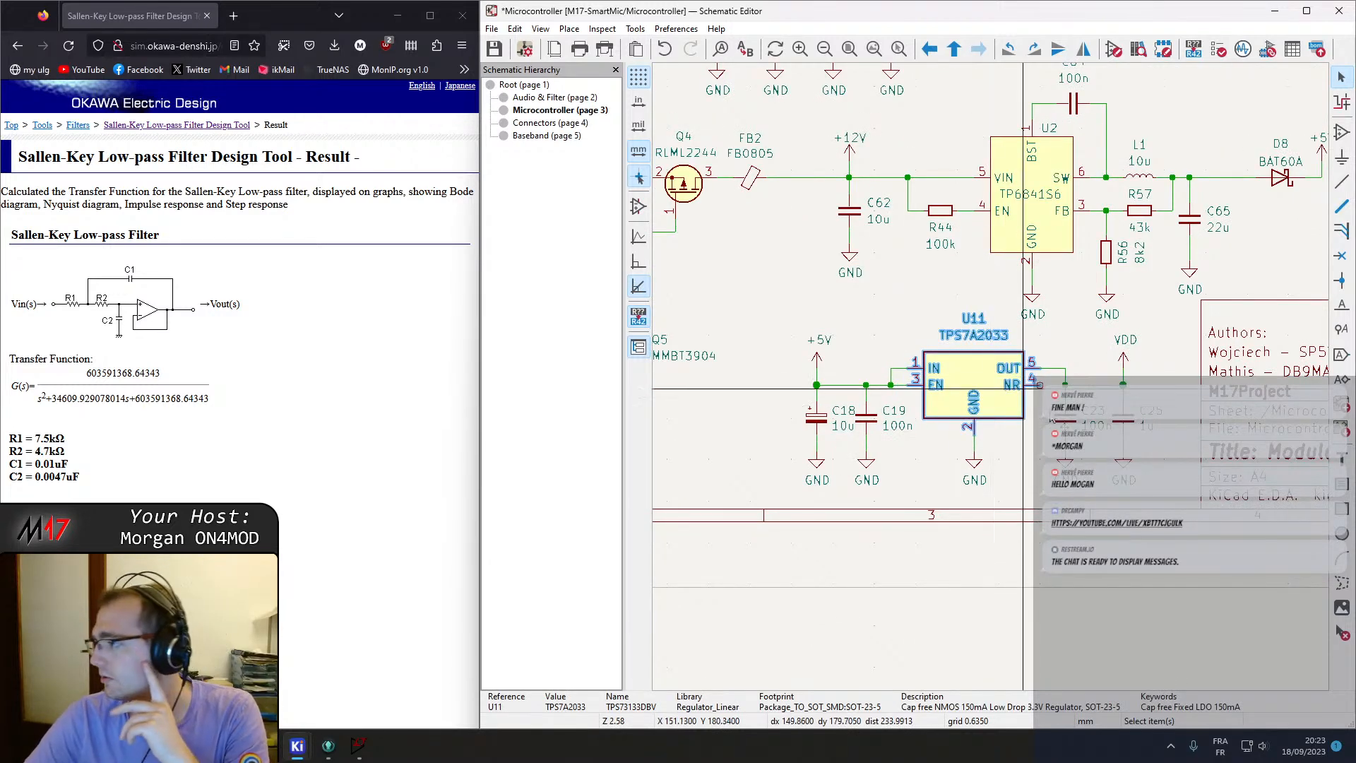
{"action": "double_click", "coordinate": [968, 374]}
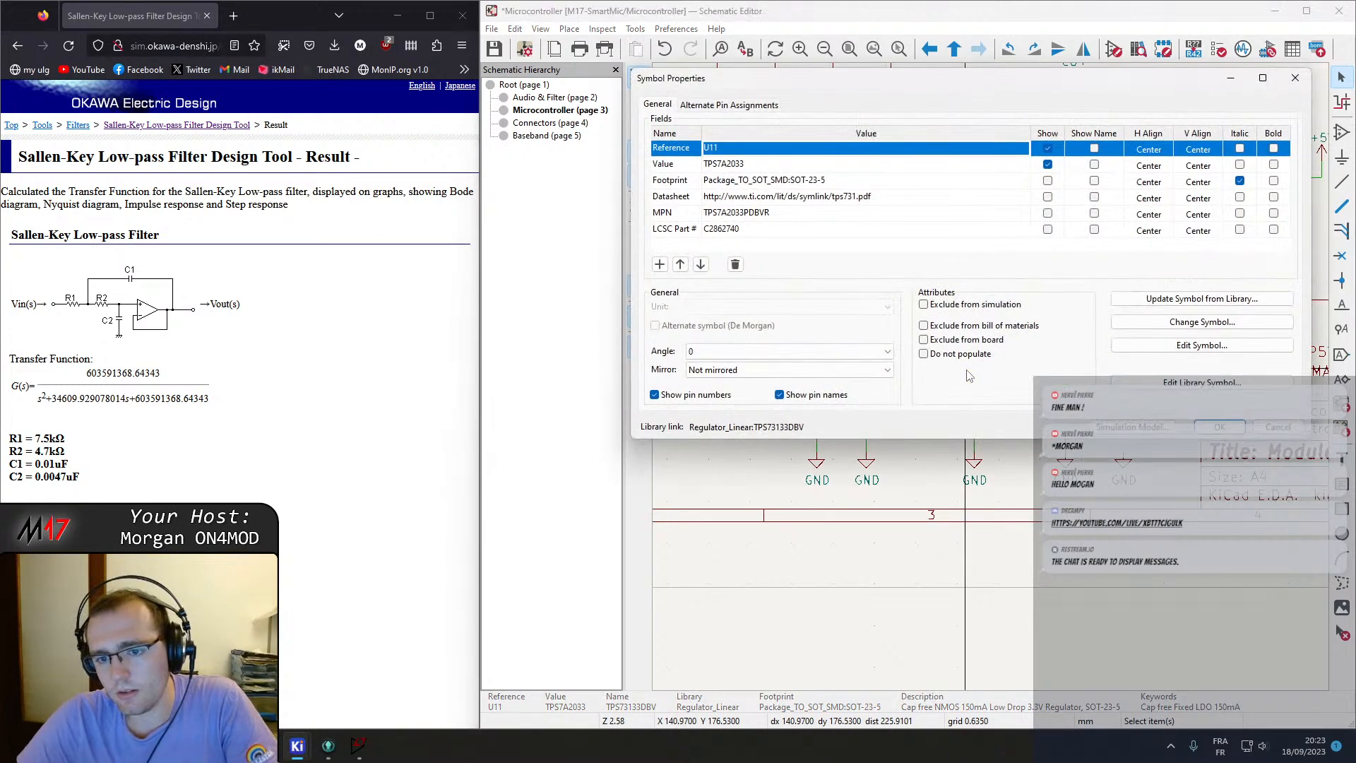
{"action": "left_click", "coordinate": [801, 200]}
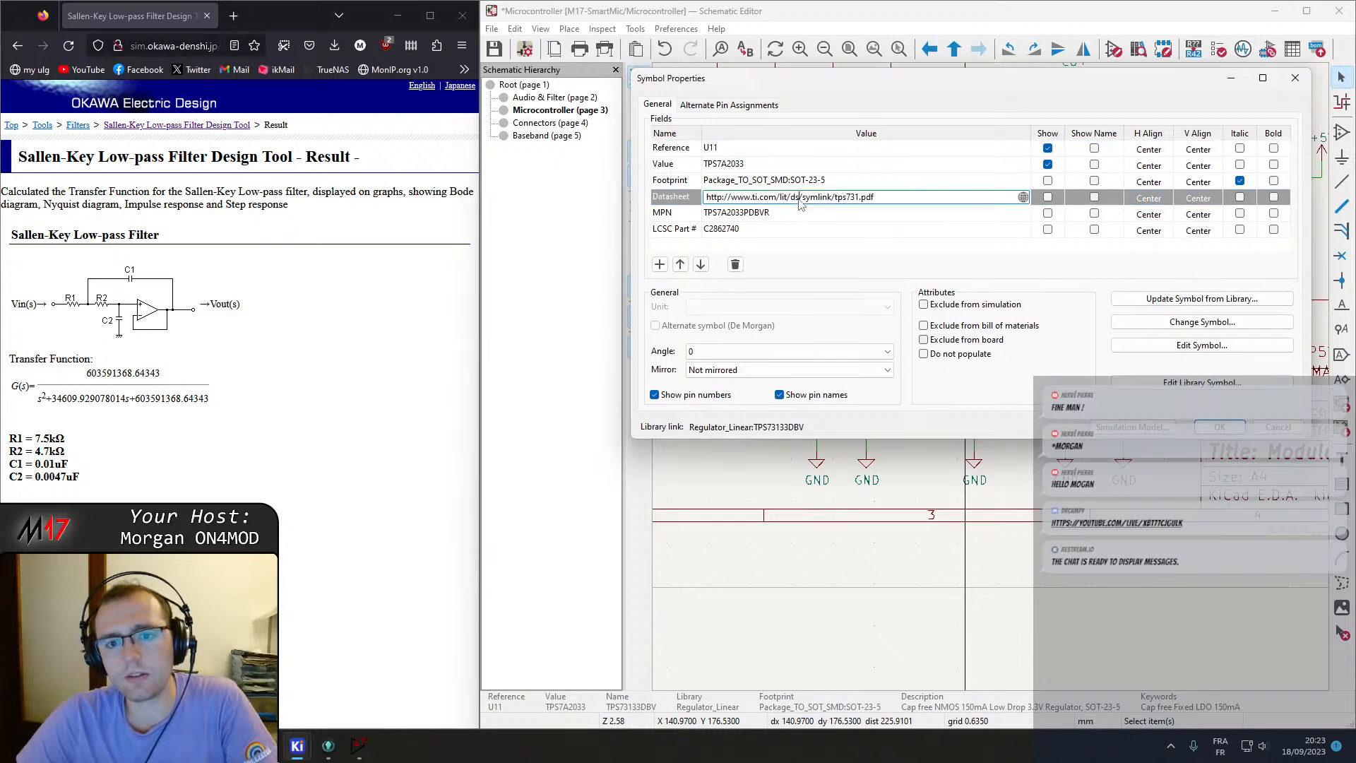
{"action": "left_click", "coordinate": [245, 23]}
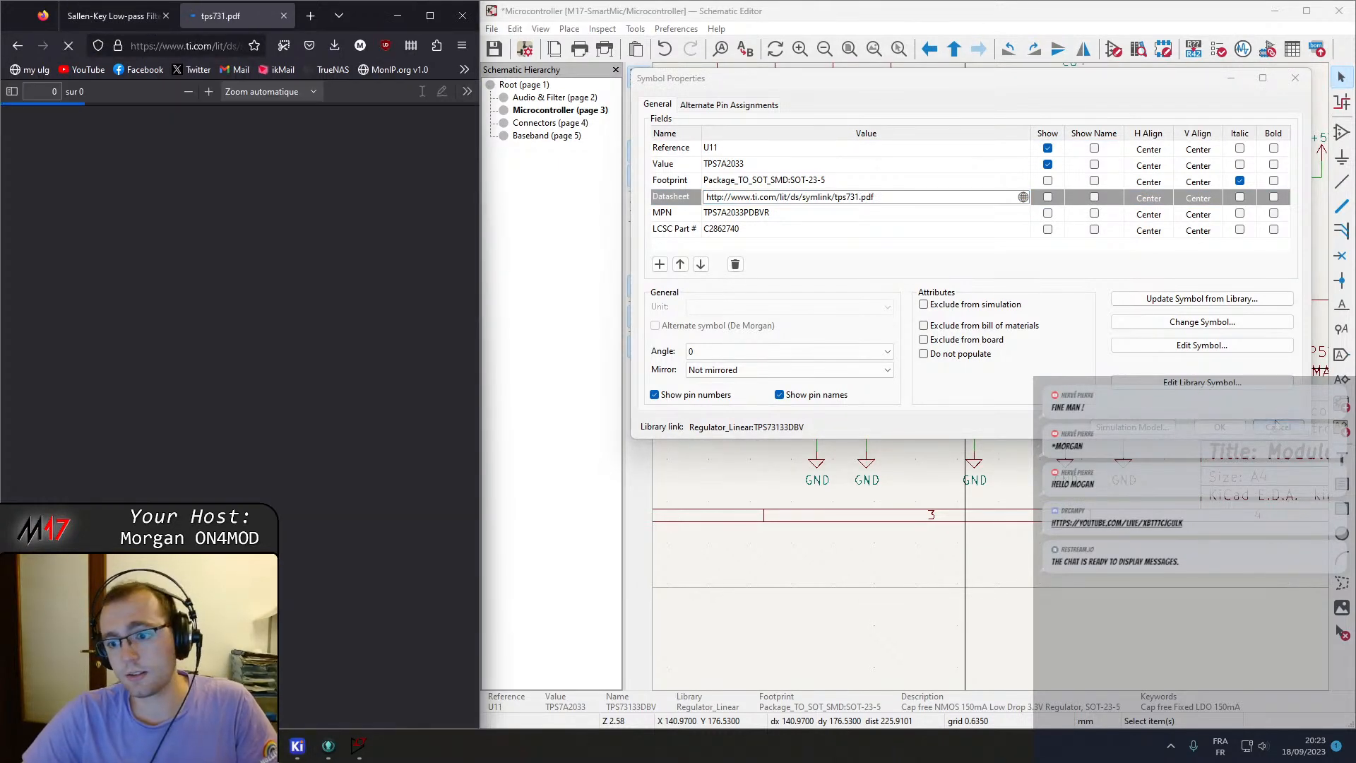
{"action": "left_click", "coordinate": [1220, 427]}
{"action": "double_click", "coordinate": [973, 378]}
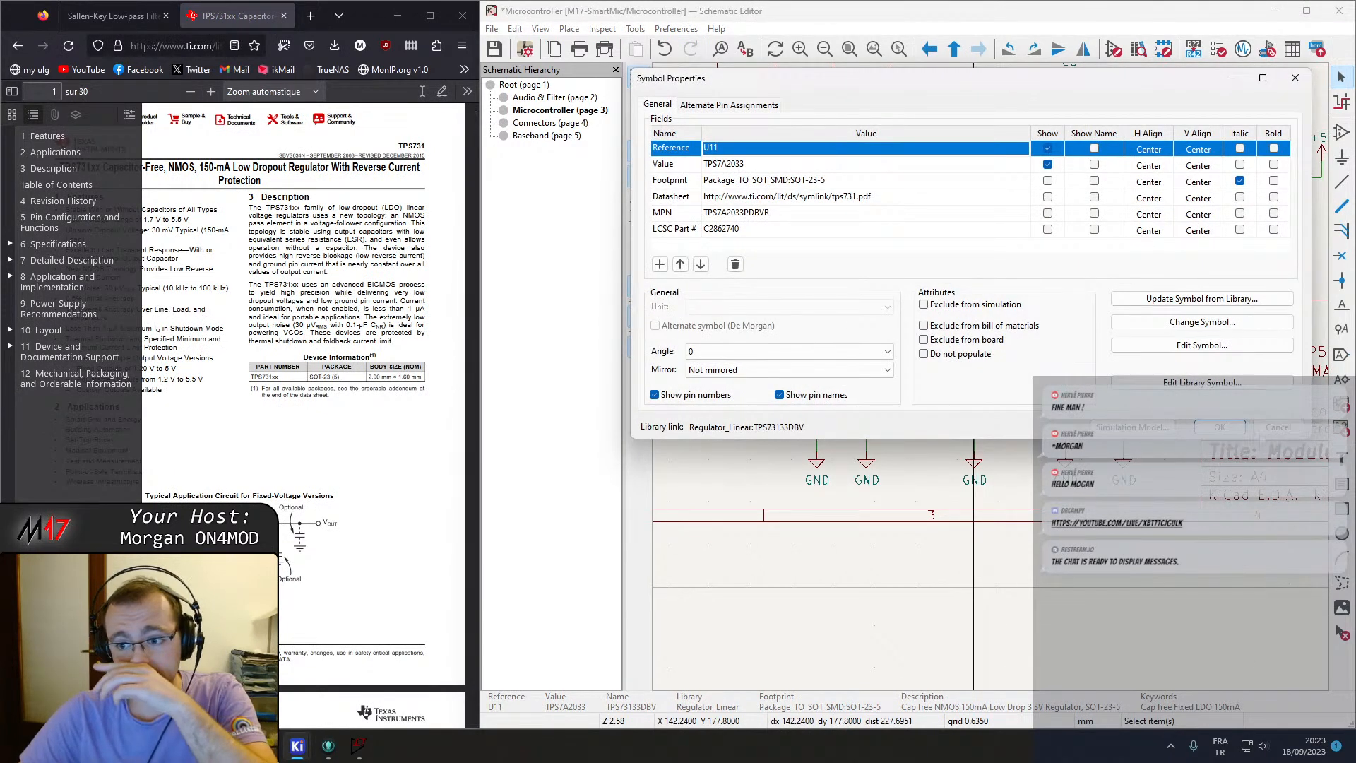
{"action": "left_click", "coordinate": [1264, 428]}
Copy the MPN of regulator U2 from its properties and search the web for TP6841S6.
{"action": "double_click", "coordinate": [1034, 205]}
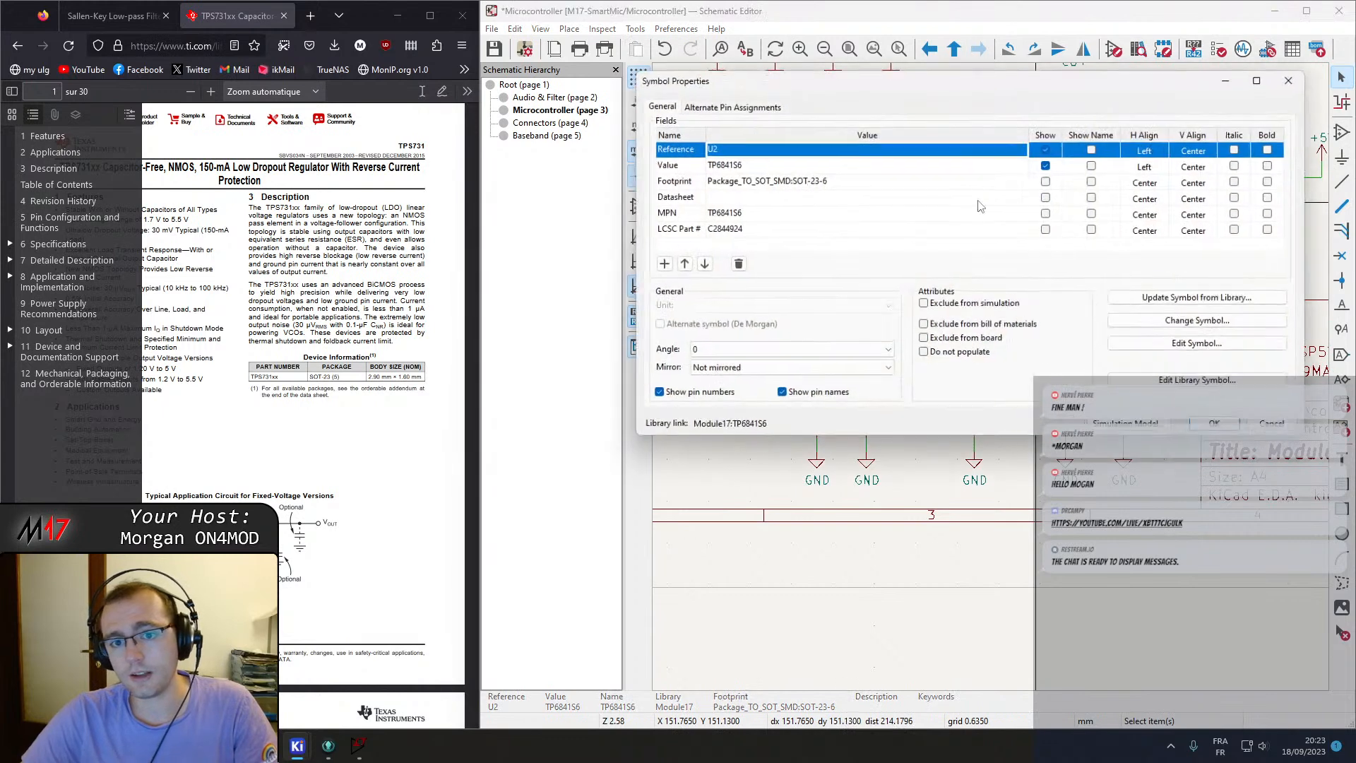
{"action": "double_click", "coordinate": [728, 213]}
{"action": "key", "text": "ctrl+c"}
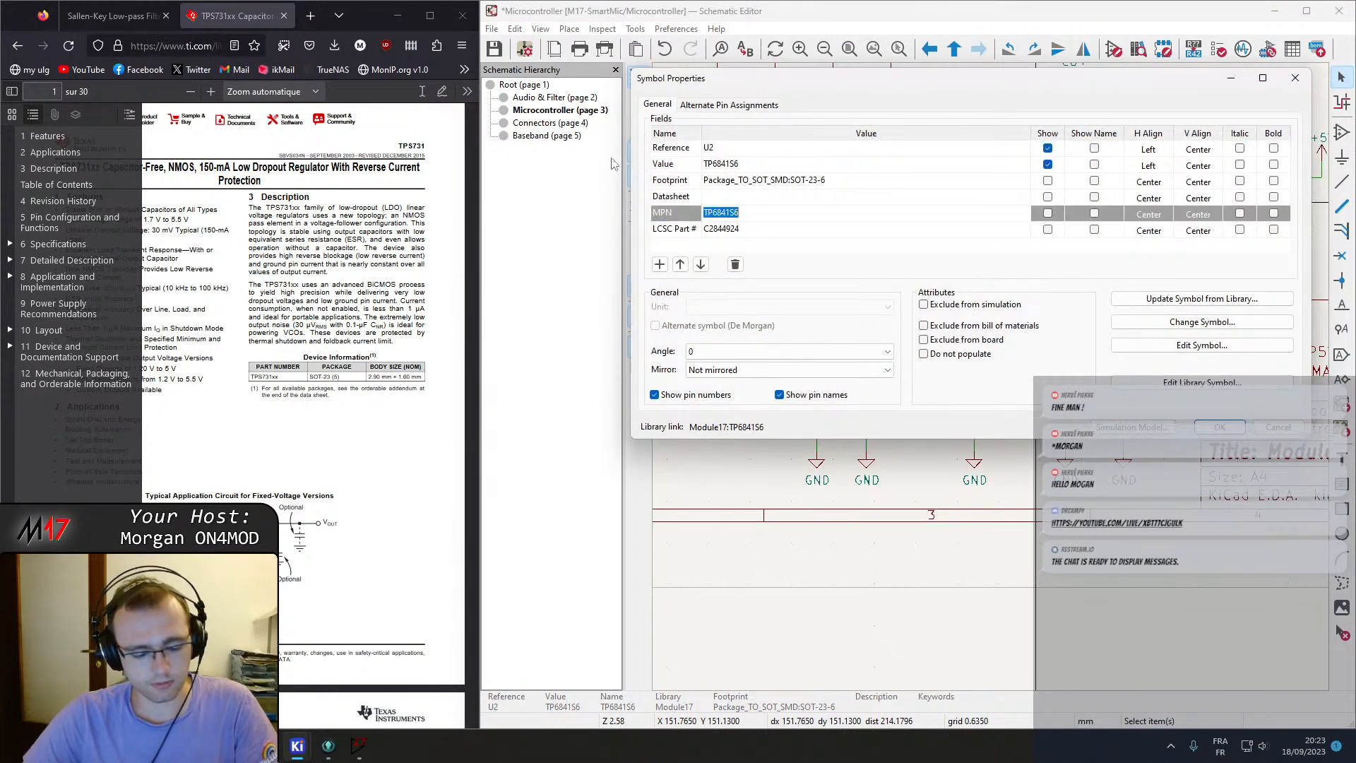
{"action": "left_click", "coordinate": [310, 16]}
{"action": "key", "text": "ctrl+v"}
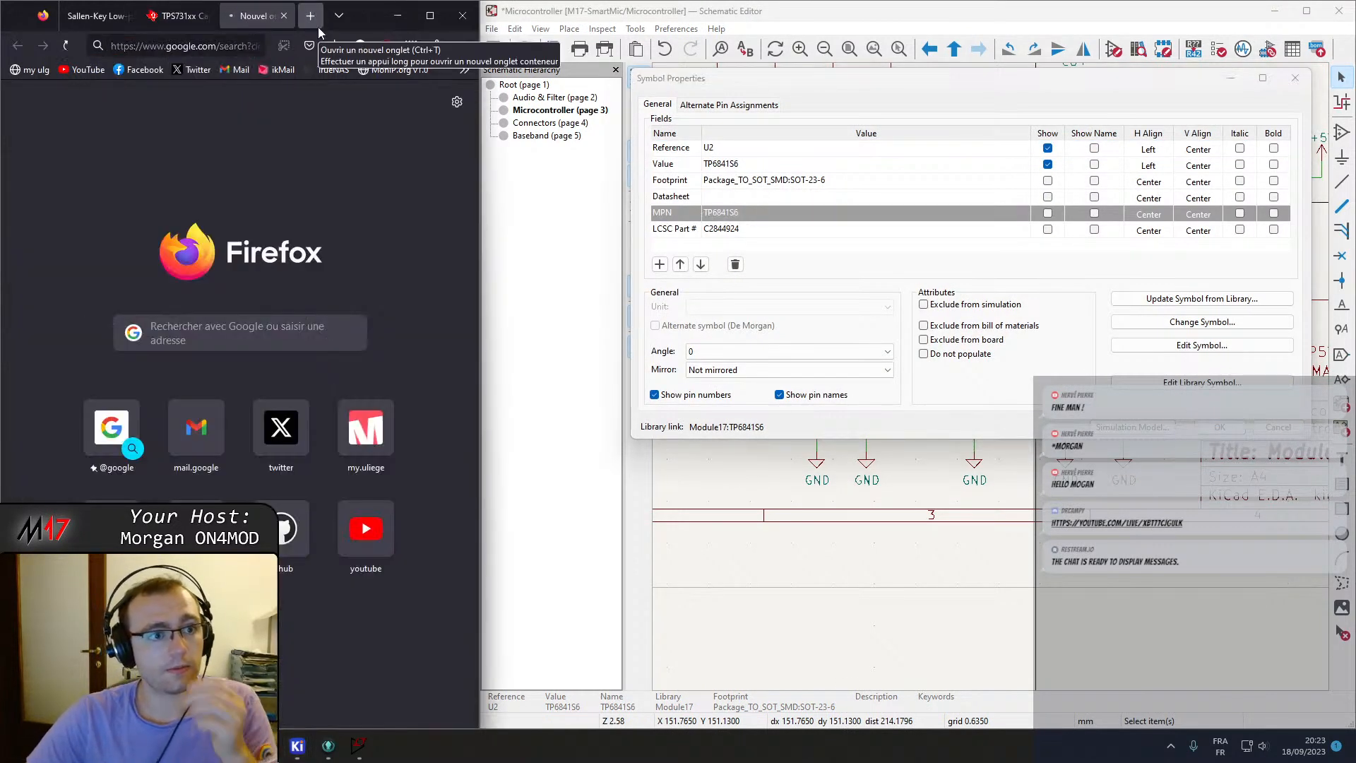
{"action": "key", "text": "Return"}
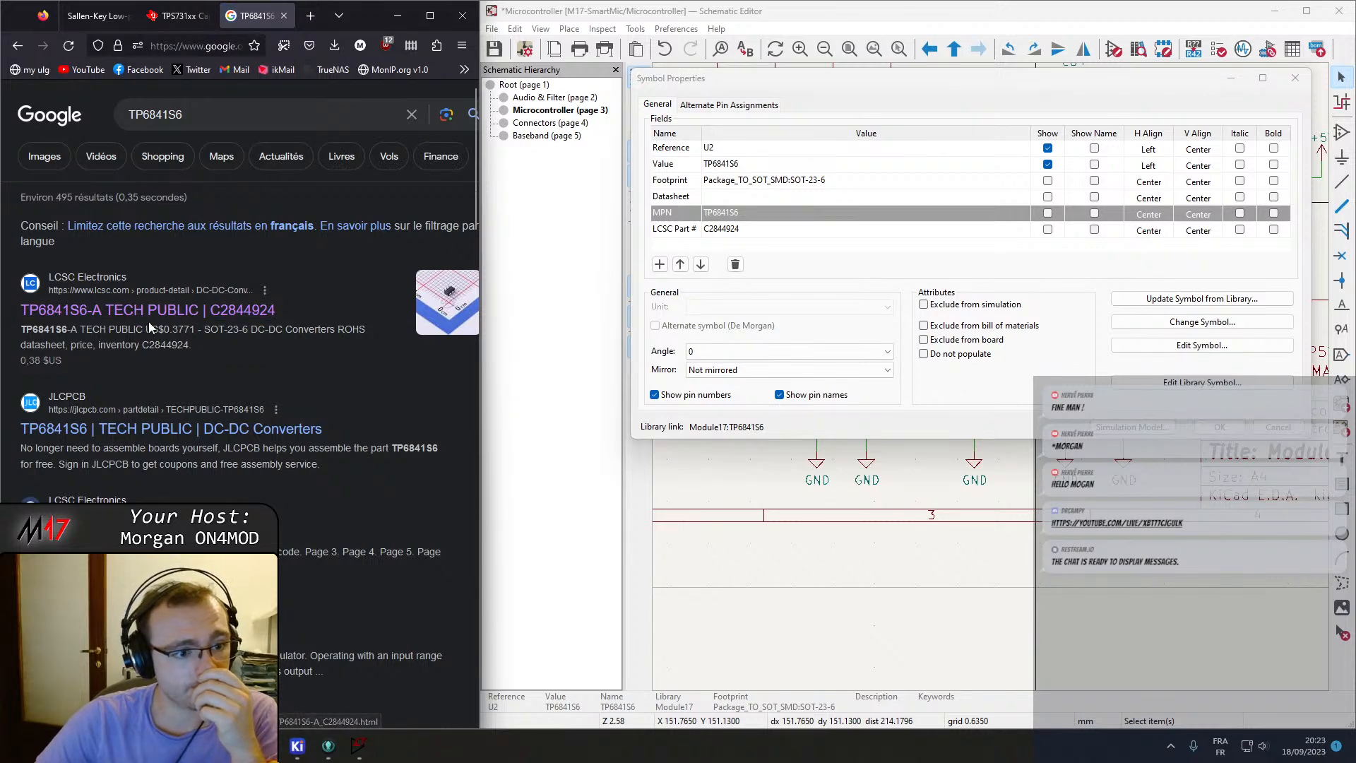
Open the TP6841S6-A LCSC product page and its datasheet PDF in a maximized browser window.
{"action": "left_click", "coordinate": [152, 311]}
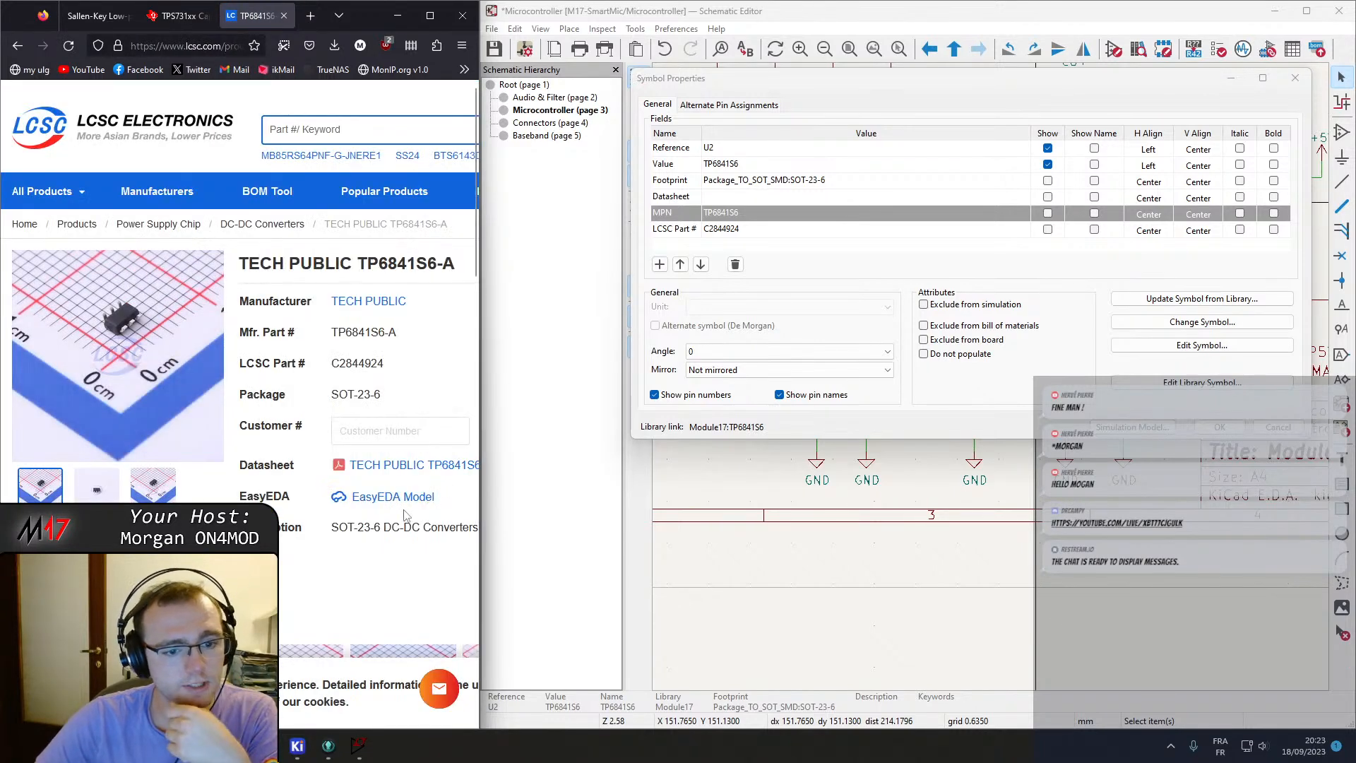
{"action": "left_click", "coordinate": [388, 478]}
{"action": "key", "text": "super+Up"}
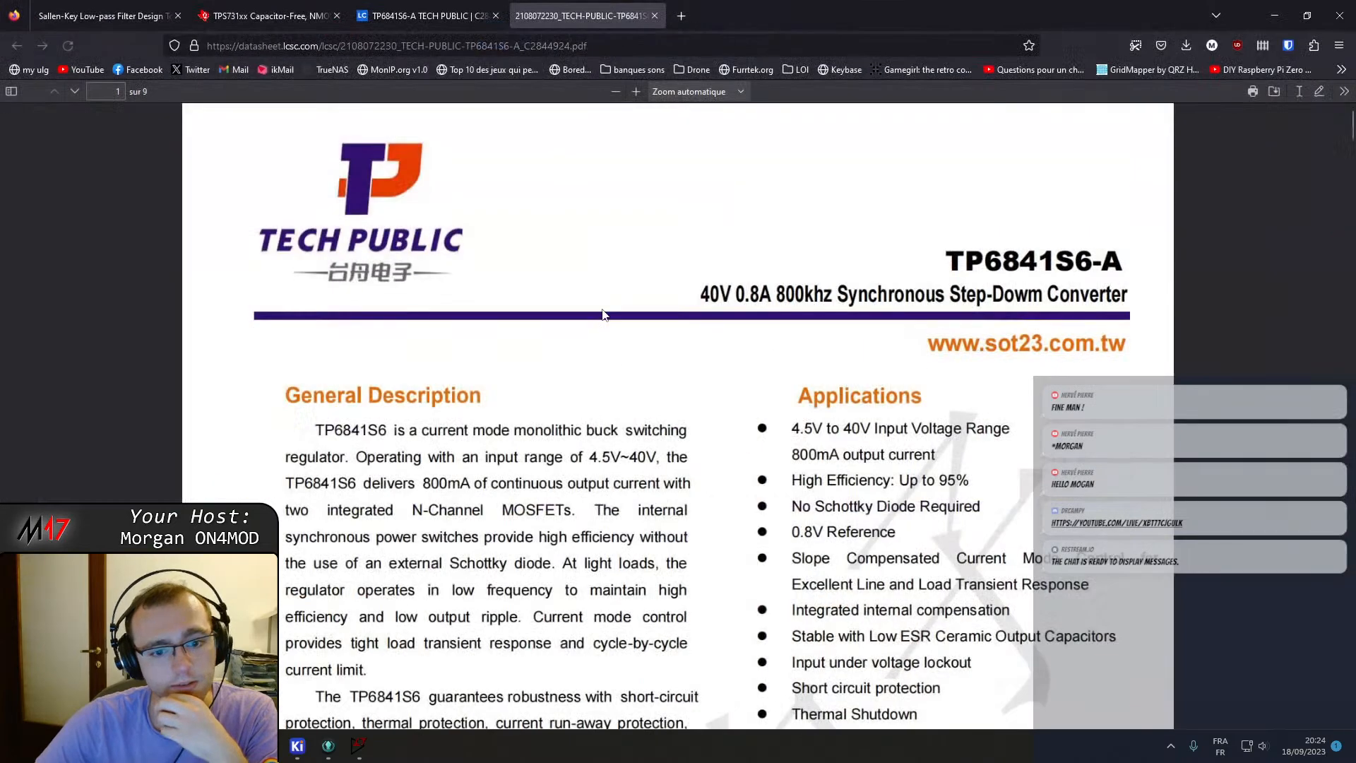
Read through the TP6841S6-A datasheet's maximum ratings, electrical characteristics and typical performance waveforms.
{"action": "scroll", "coordinate": [609, 336], "scroll_direction": "down", "scroll_amount": 1}
{"action": "scroll", "coordinate": [609, 336], "scroll_direction": "down", "scroll_amount": 2}
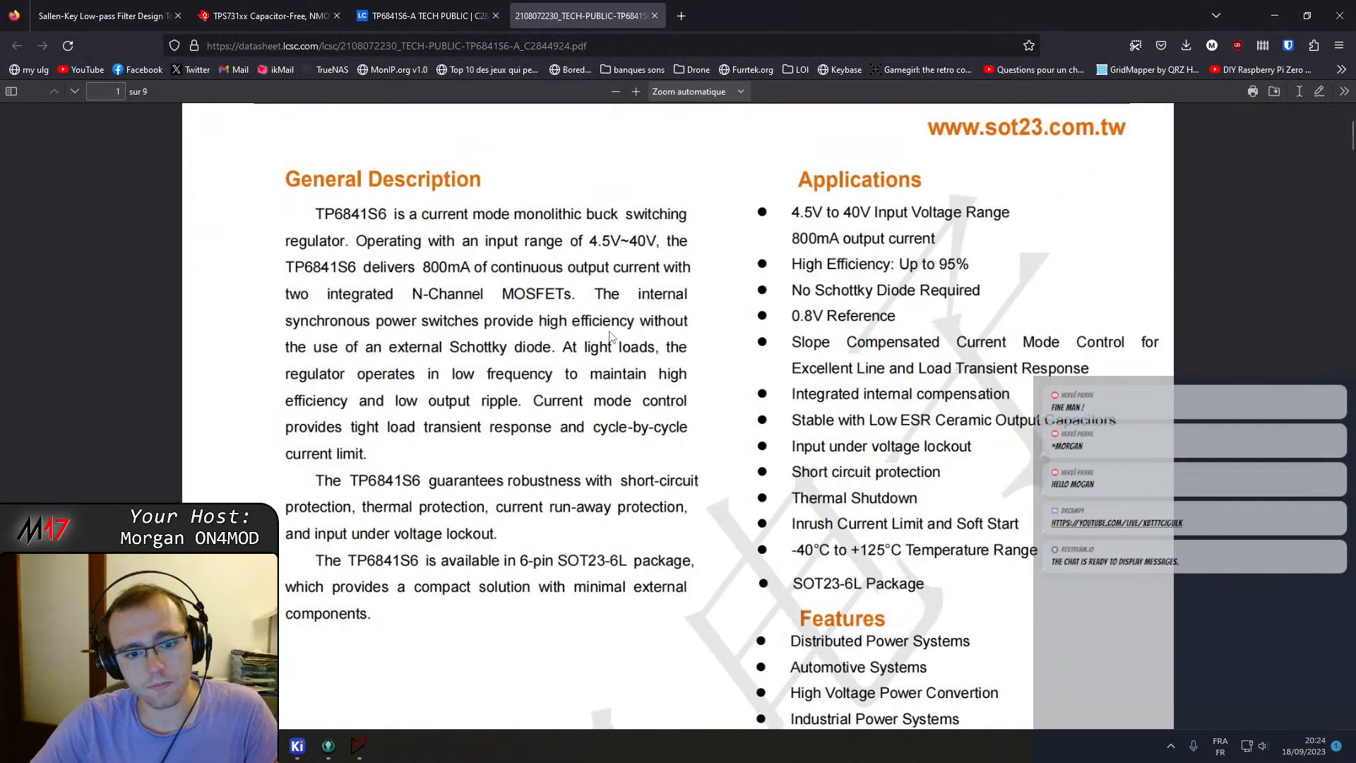
{"action": "scroll", "coordinate": [611, 337], "scroll_direction": "down", "scroll_amount": 7}
{"action": "scroll", "coordinate": [614, 349], "scroll_direction": "down", "scroll_amount": 9}
{"action": "scroll", "coordinate": [620, 353], "scroll_direction": "down", "scroll_amount": 9}
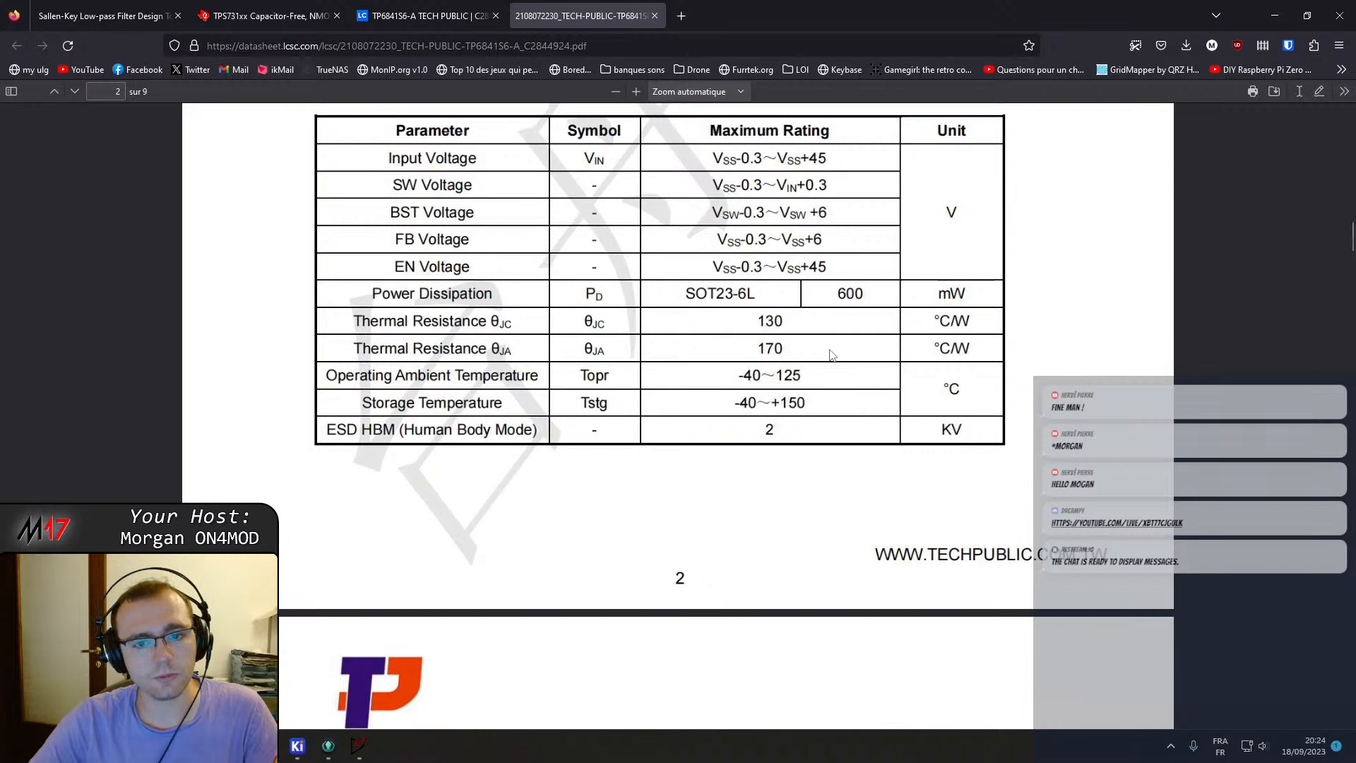
{"action": "scroll", "coordinate": [832, 354], "scroll_direction": "down", "scroll_amount": 5}
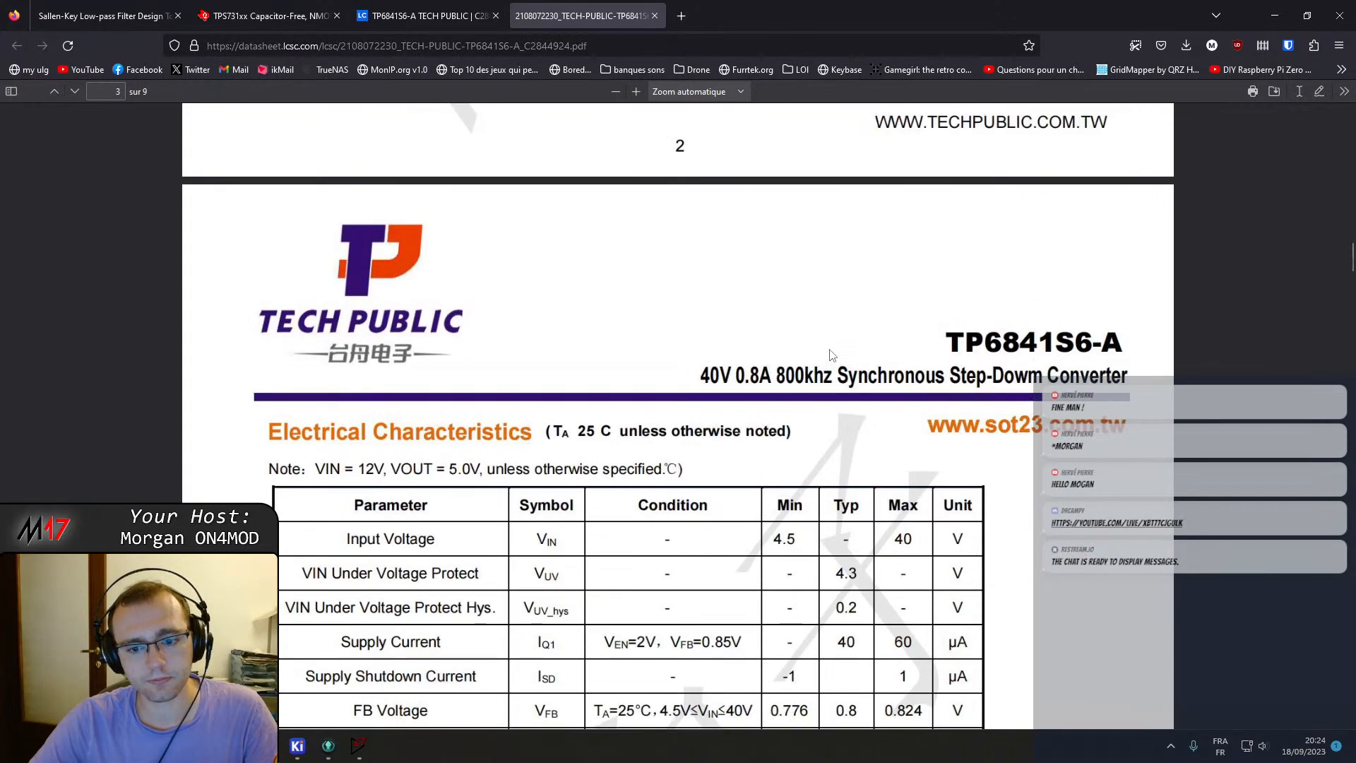
{"action": "scroll", "coordinate": [830, 355], "scroll_direction": "down", "scroll_amount": 5}
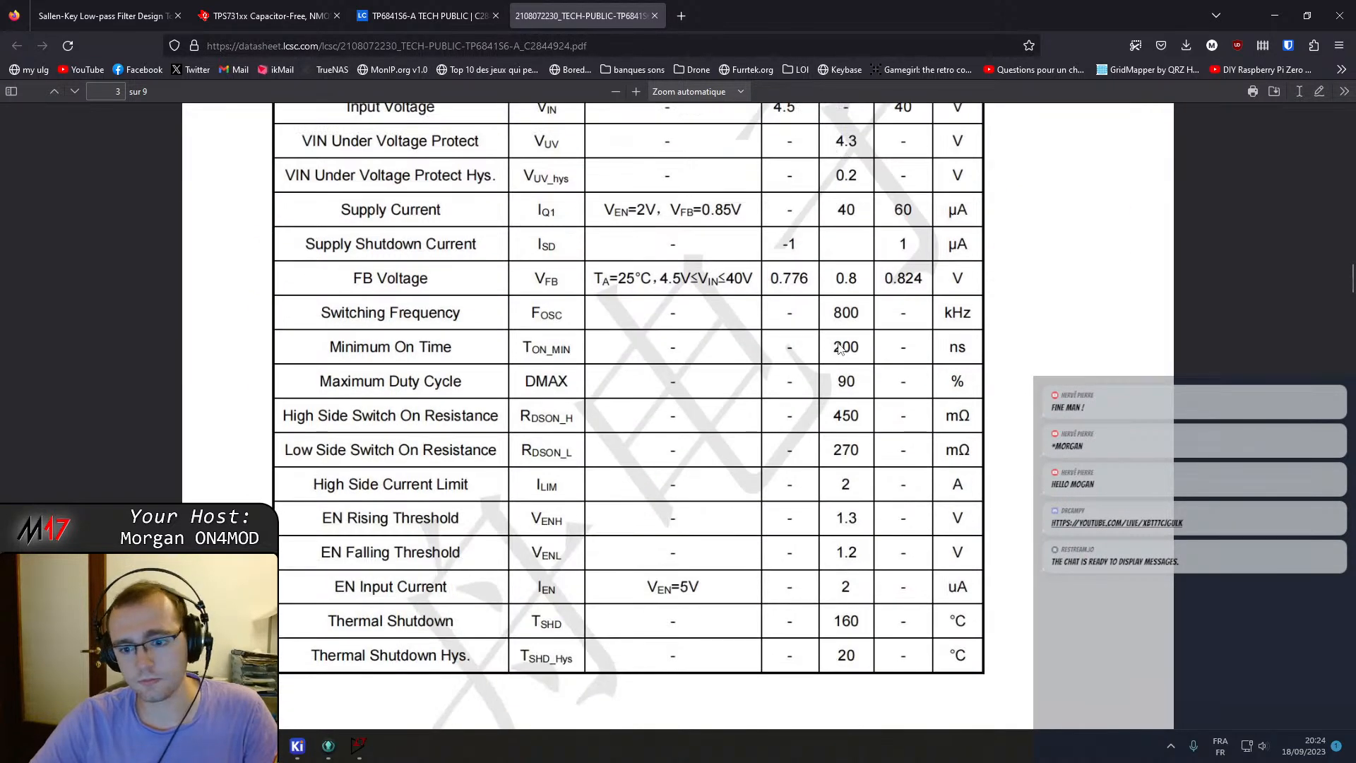
{"action": "scroll", "coordinate": [839, 348], "scroll_direction": "up", "scroll_amount": 2}
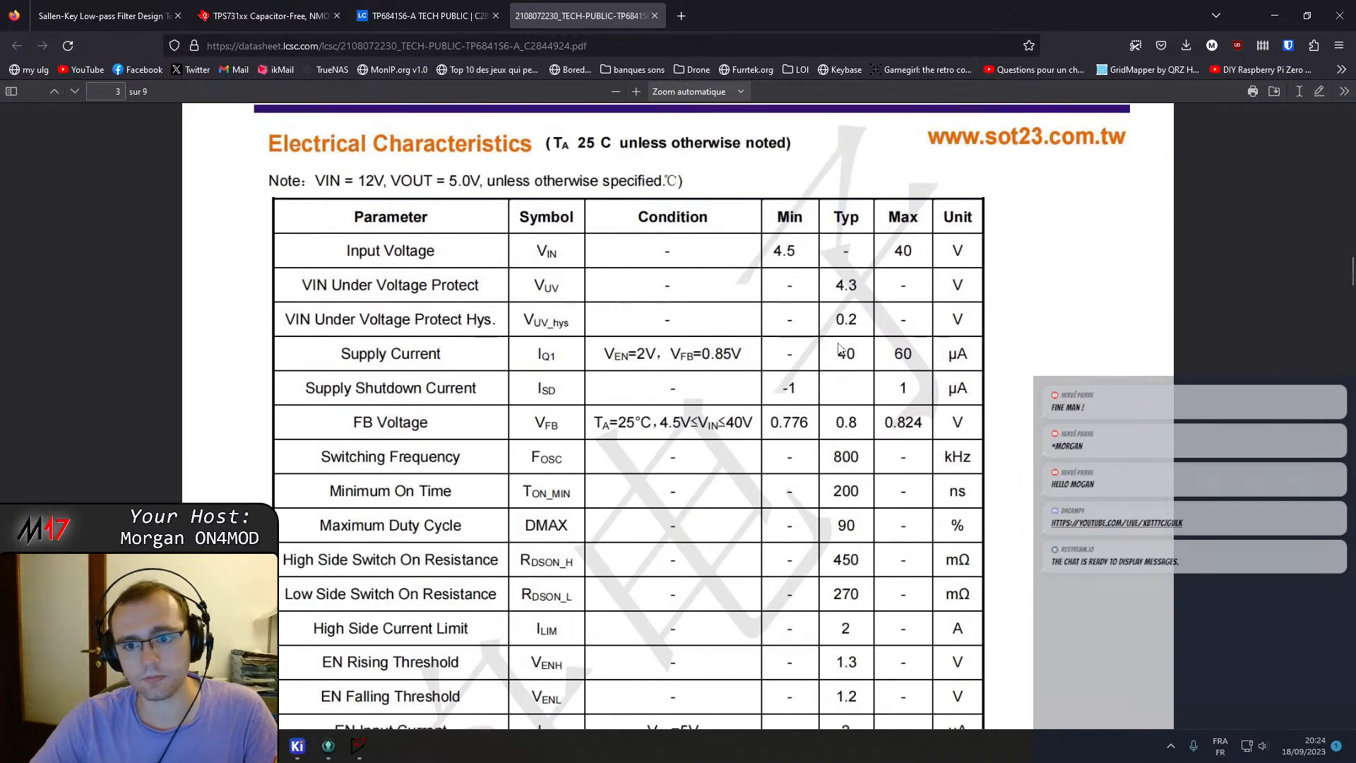
{"action": "scroll", "coordinate": [839, 348], "scroll_direction": "down", "scroll_amount": 17}
{"action": "scroll", "coordinate": [842, 351], "scroll_direction": "down", "scroll_amount": 8}
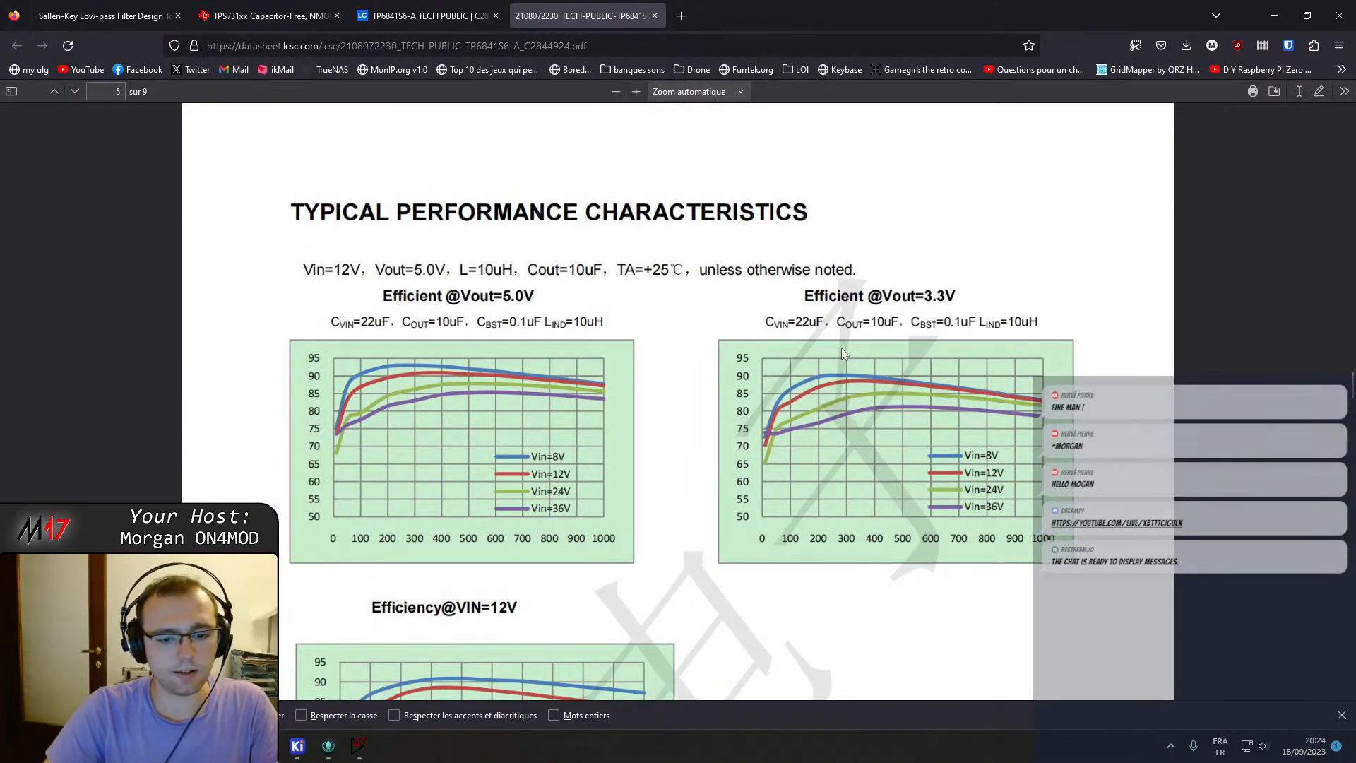
{"action": "scroll", "coordinate": [909, 394], "scroll_direction": "down", "scroll_amount": 6}
{"action": "scroll", "coordinate": [910, 394], "scroll_direction": "down", "scroll_amount": 3}
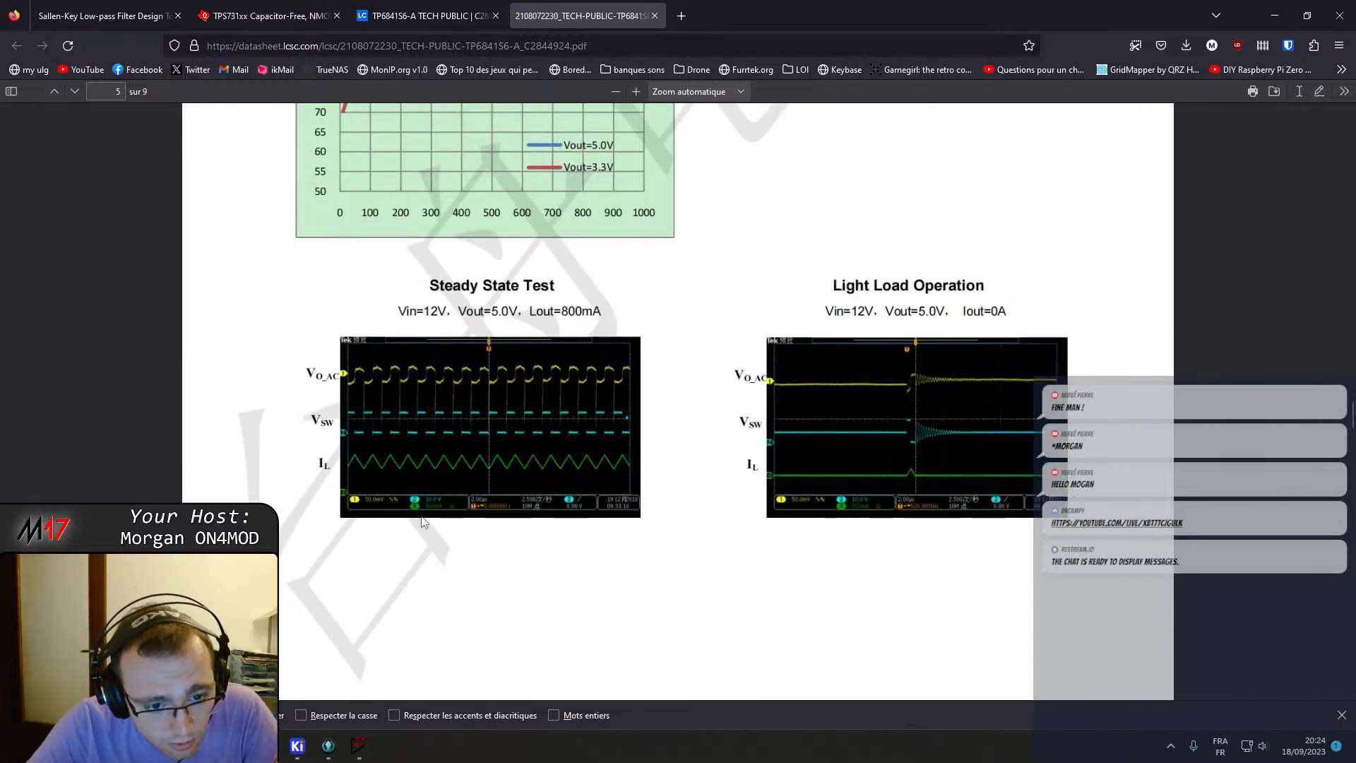
{"action": "scroll", "coordinate": [465, 473], "scroll_direction": "down", "scroll_amount": 1}
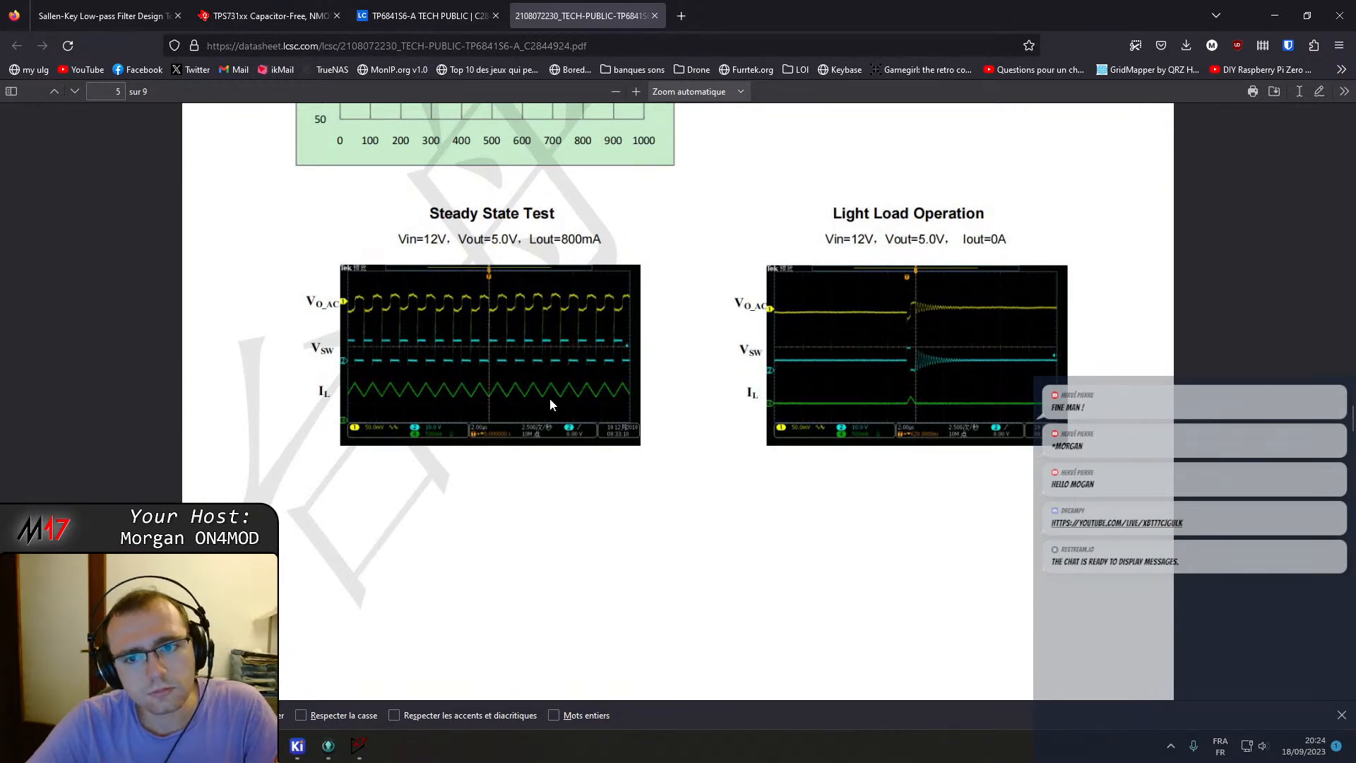
{"action": "scroll", "coordinate": [617, 388], "scroll_direction": "up", "scroll_amount": 5}
{"action": "scroll", "coordinate": [573, 237], "scroll_direction": "down", "scroll_amount": 12}
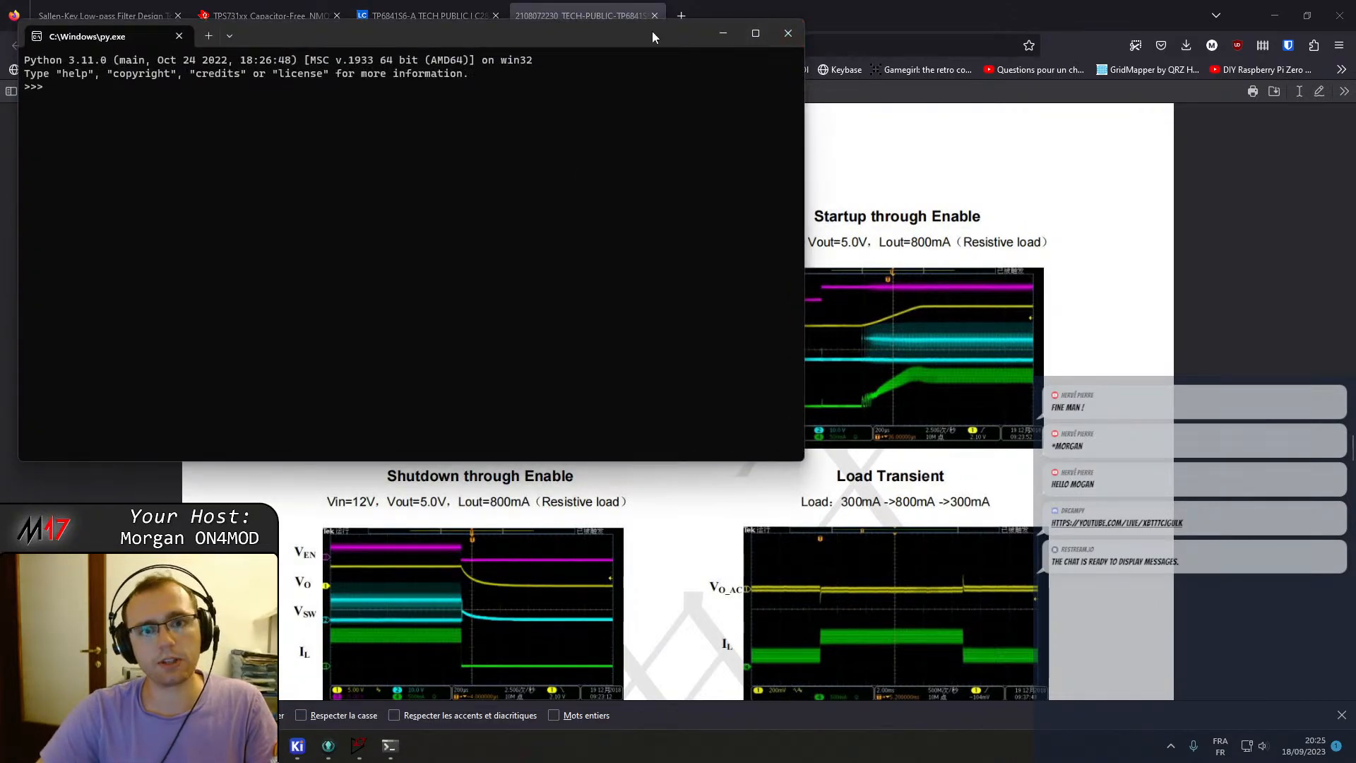
{"action": "left_click_drag", "start_coordinate": [651, 31], "coordinate": [1355, 224]}
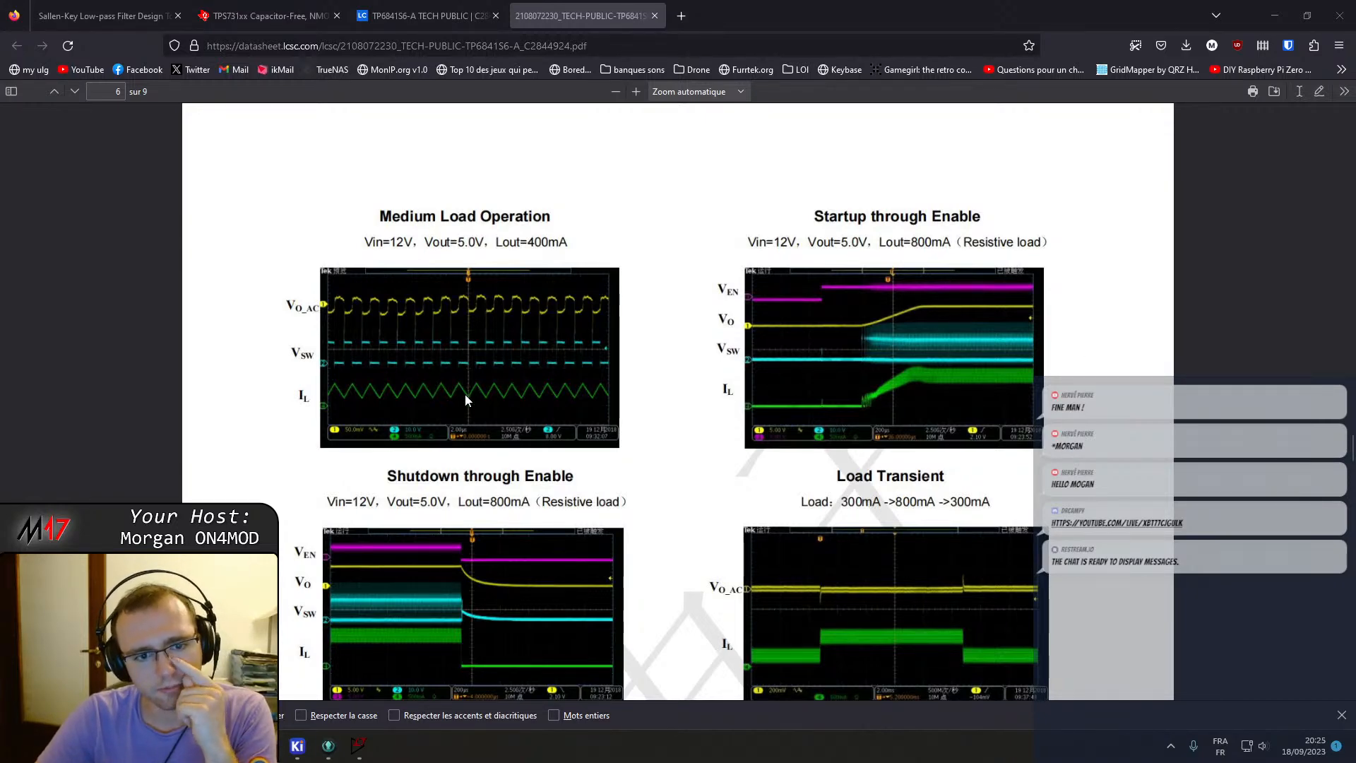
Read the TP6841S6-A datasheet's functional description, output-voltage divider table, inductor and capacitor selection, and reference designs.
{"action": "scroll", "coordinate": [465, 400], "scroll_direction": "down", "scroll_amount": 15}
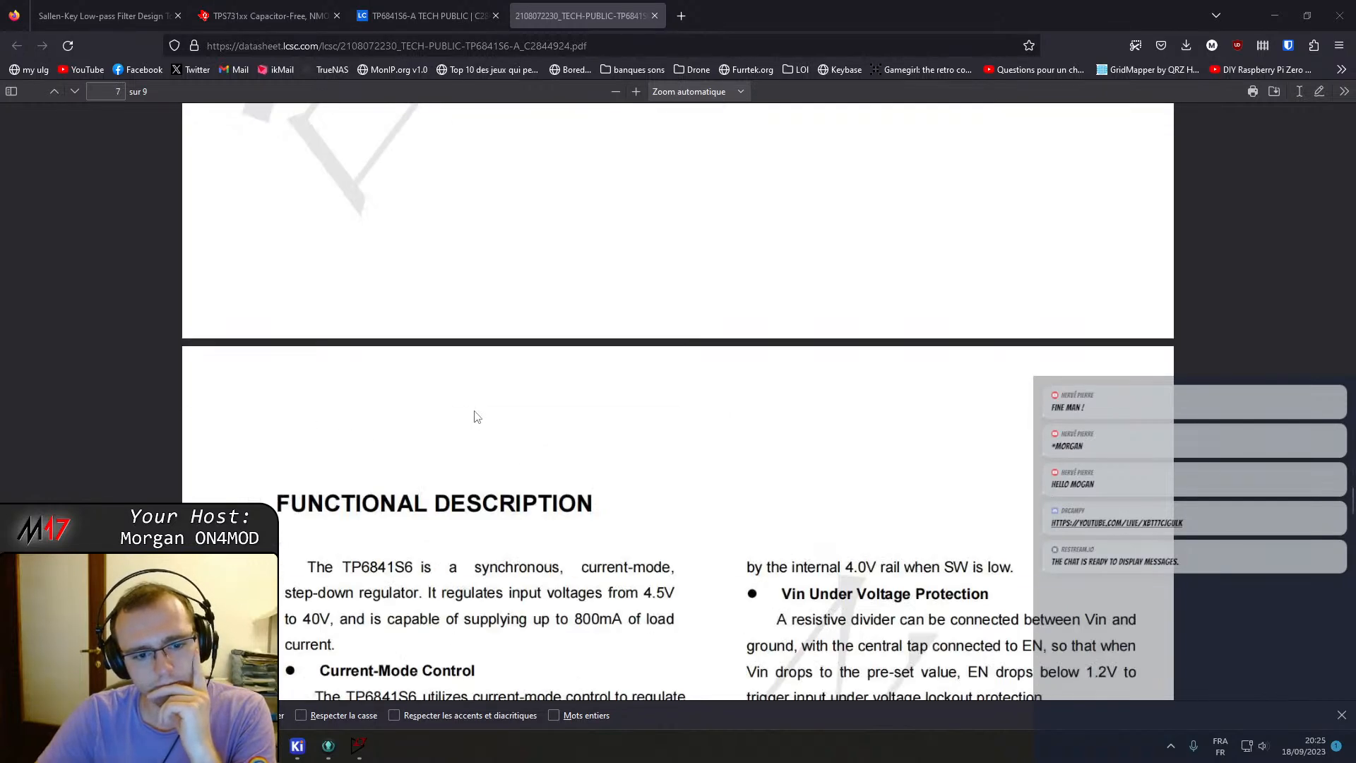
{"action": "scroll", "coordinate": [659, 351], "scroll_direction": "down", "scroll_amount": 4}
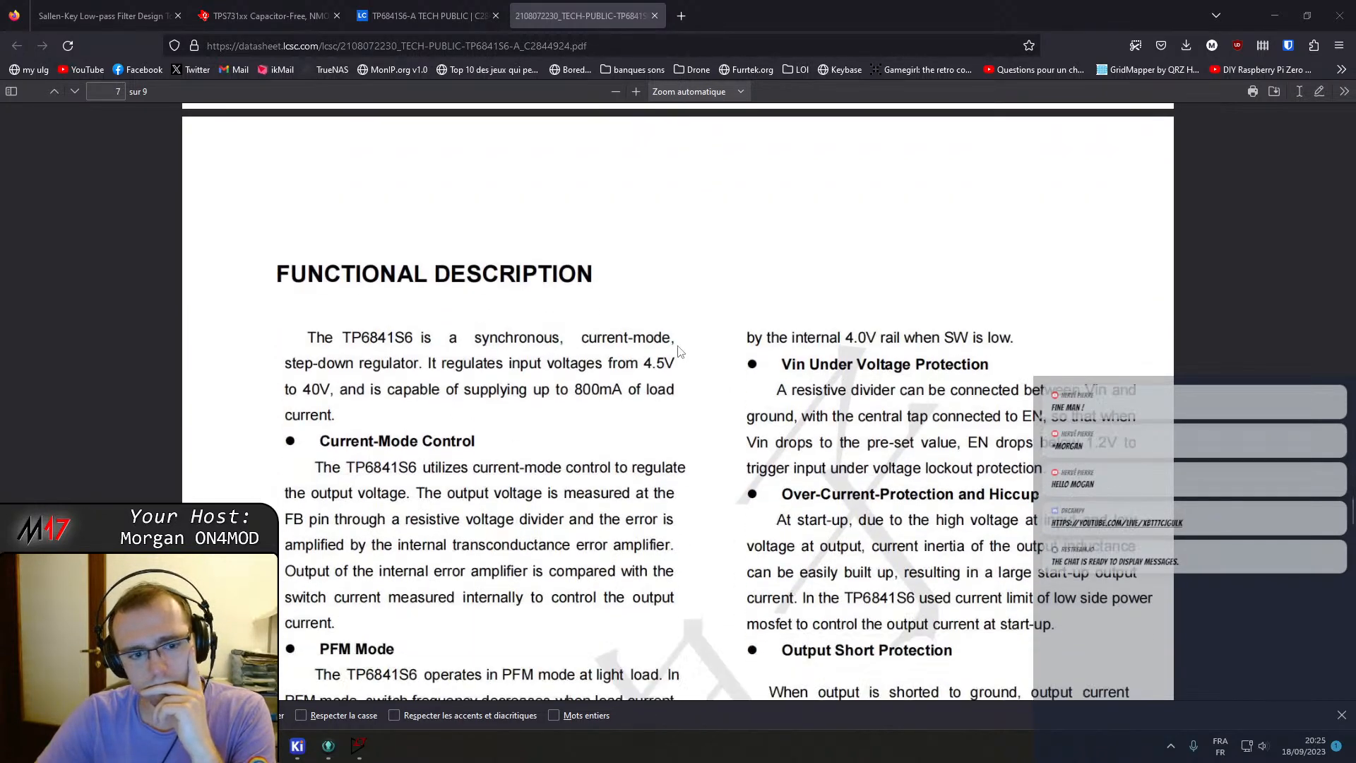
{"action": "scroll", "coordinate": [680, 348], "scroll_direction": "down", "scroll_amount": 1}
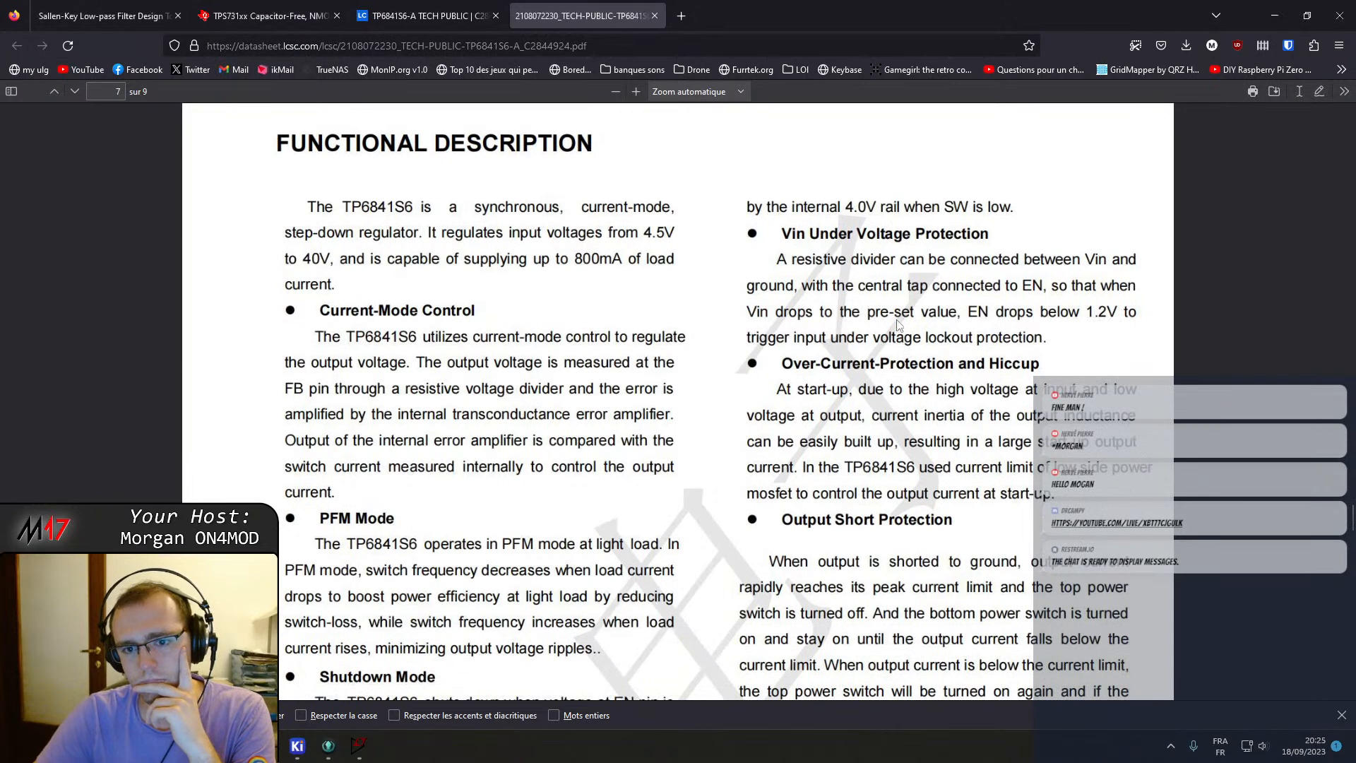
{"action": "scroll", "coordinate": [884, 406], "scroll_direction": "down", "scroll_amount": 5}
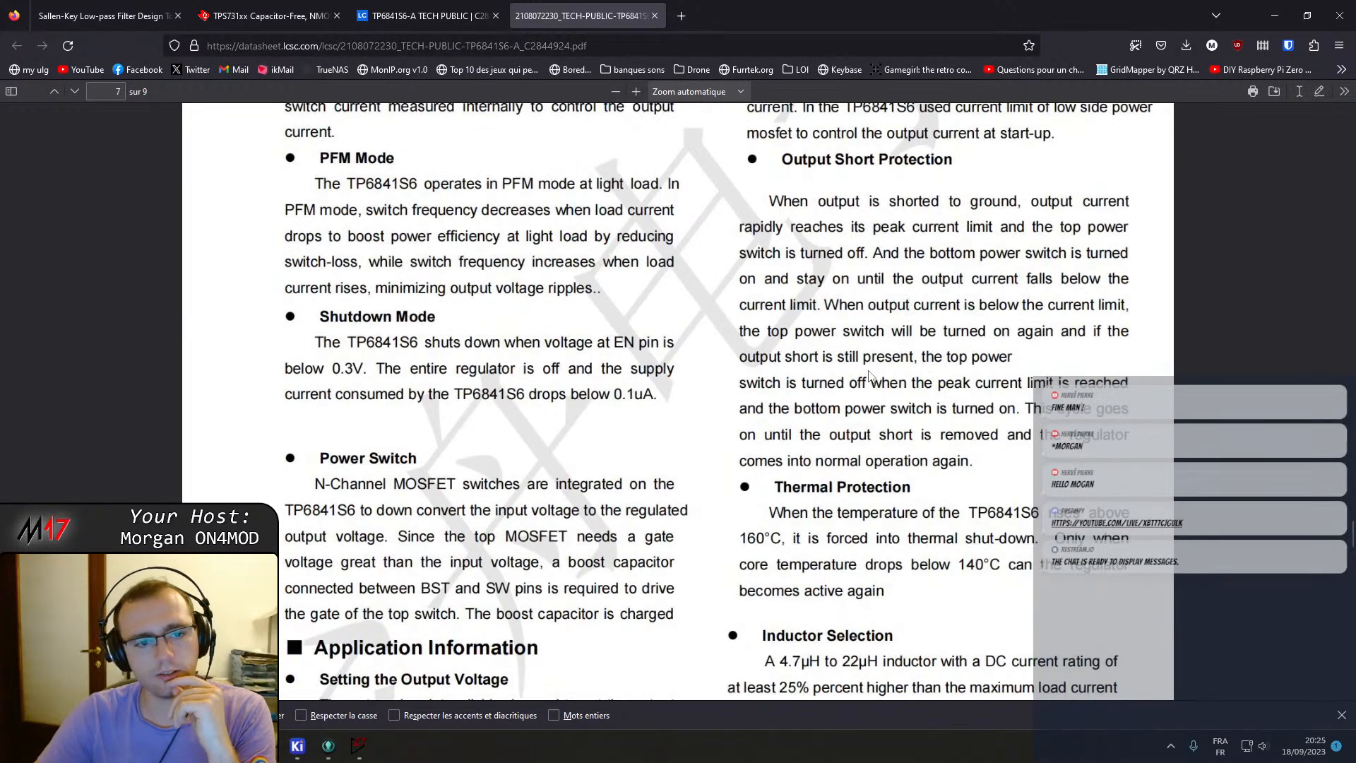
{"action": "scroll", "coordinate": [579, 401], "scroll_direction": "down", "scroll_amount": 2}
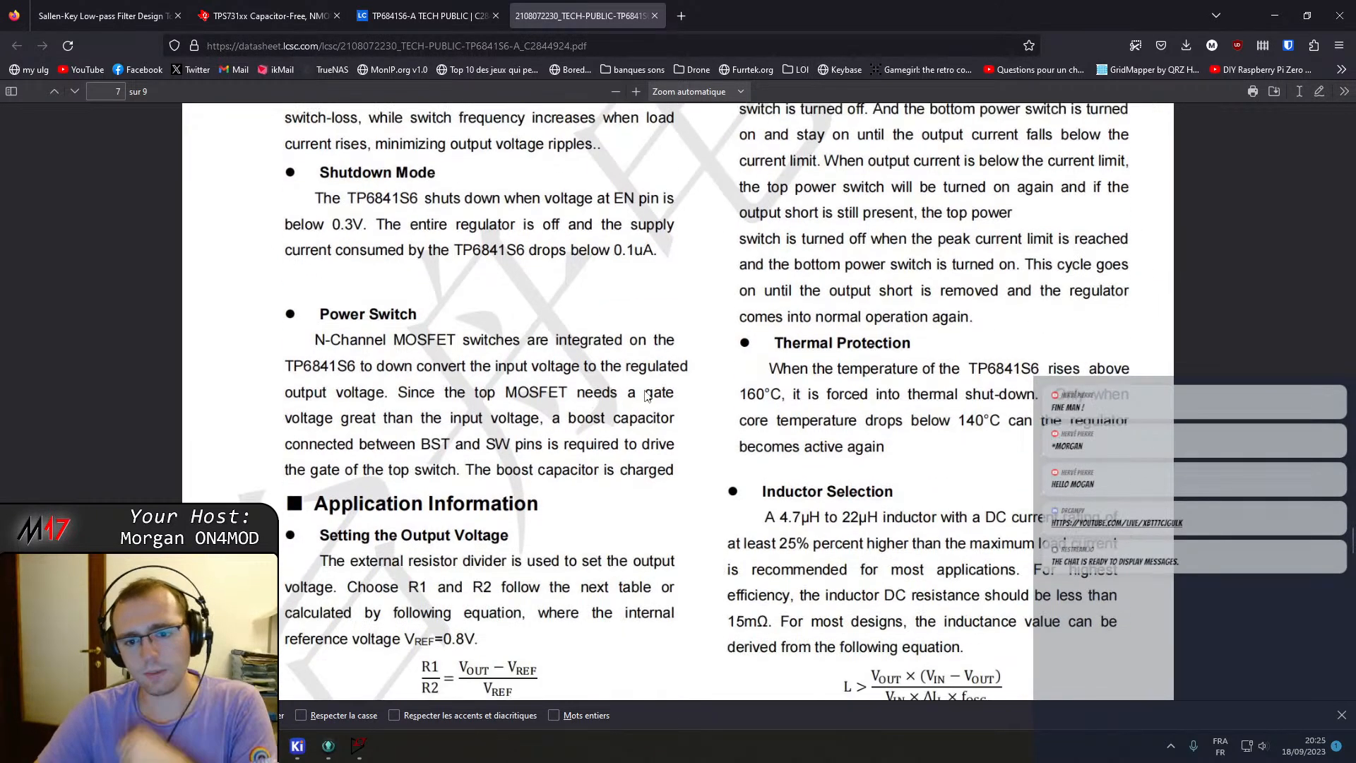
{"action": "scroll", "coordinate": [655, 387], "scroll_direction": "down", "scroll_amount": 4}
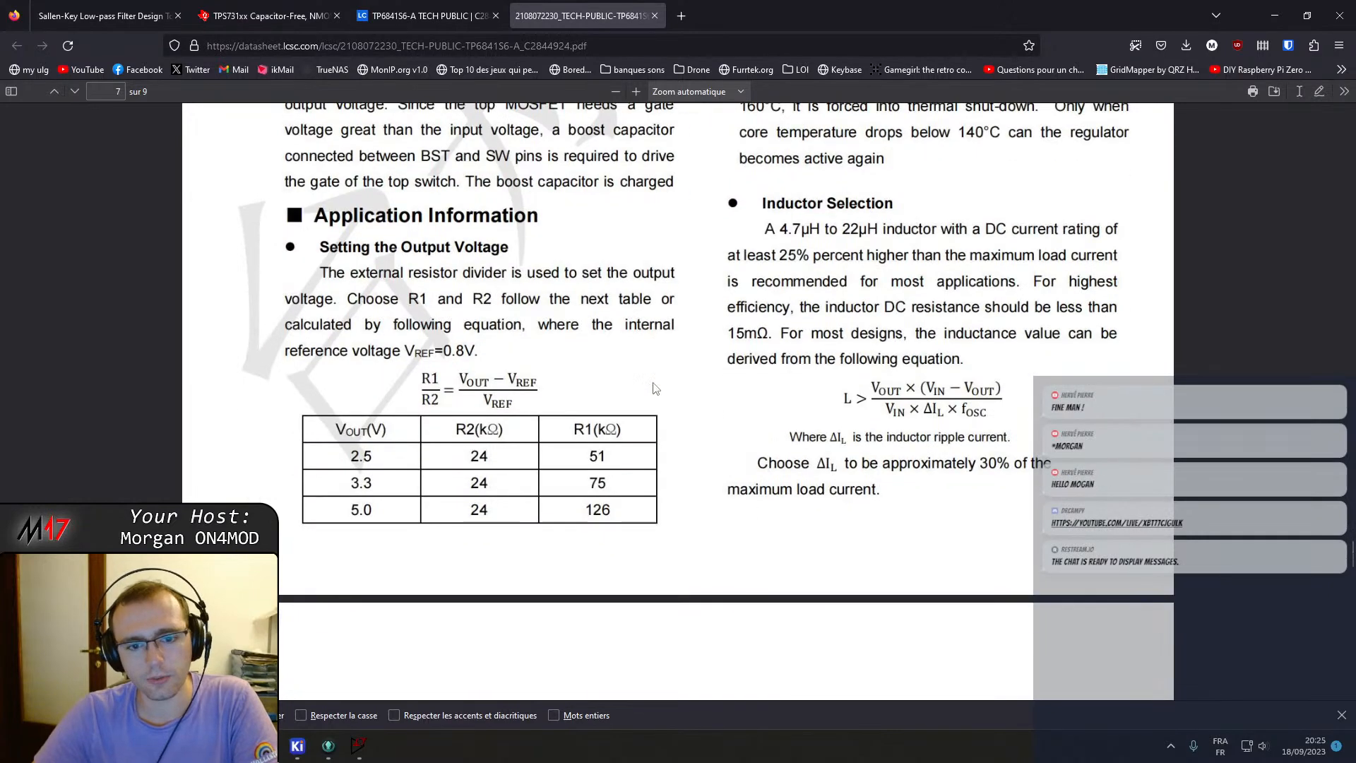
{"action": "scroll", "coordinate": [702, 330], "scroll_direction": "down", "scroll_amount": 6}
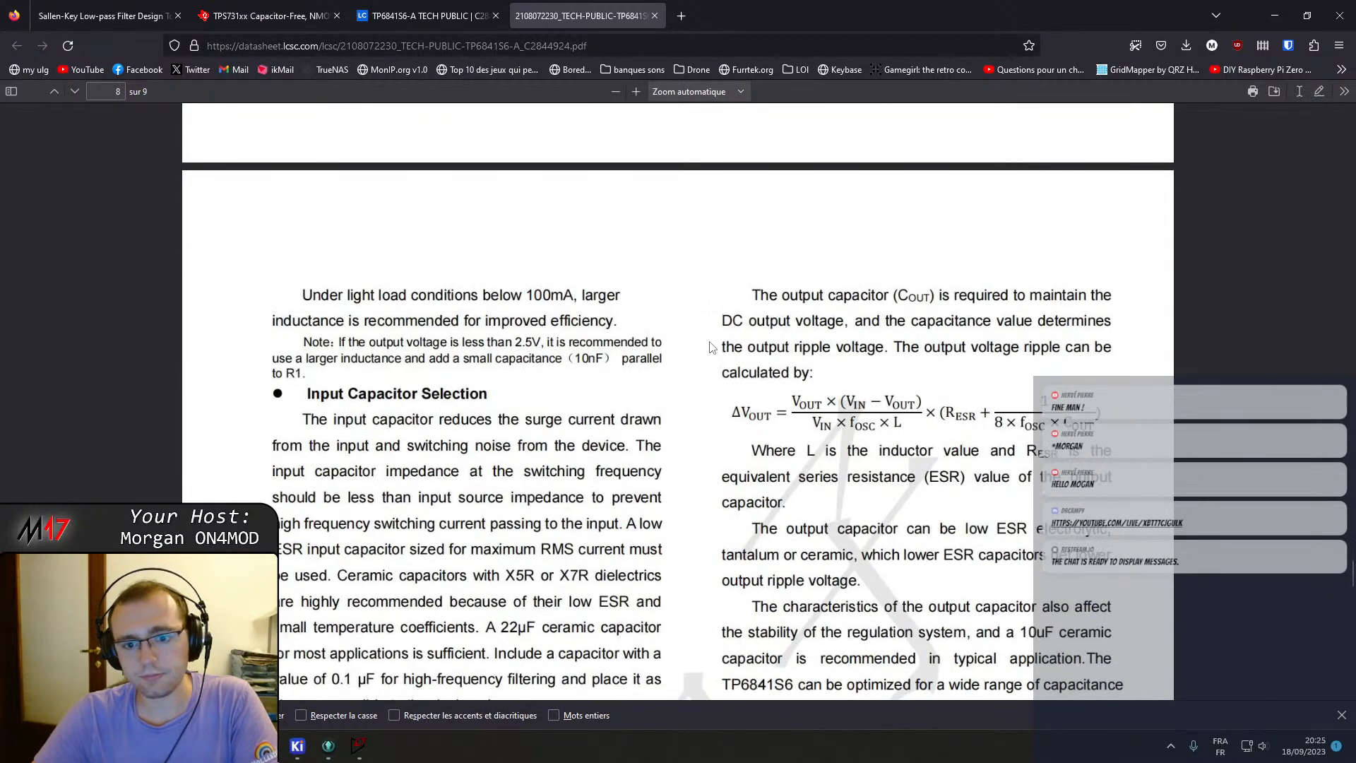
{"action": "scroll", "coordinate": [713, 347], "scroll_direction": "down", "scroll_amount": 3}
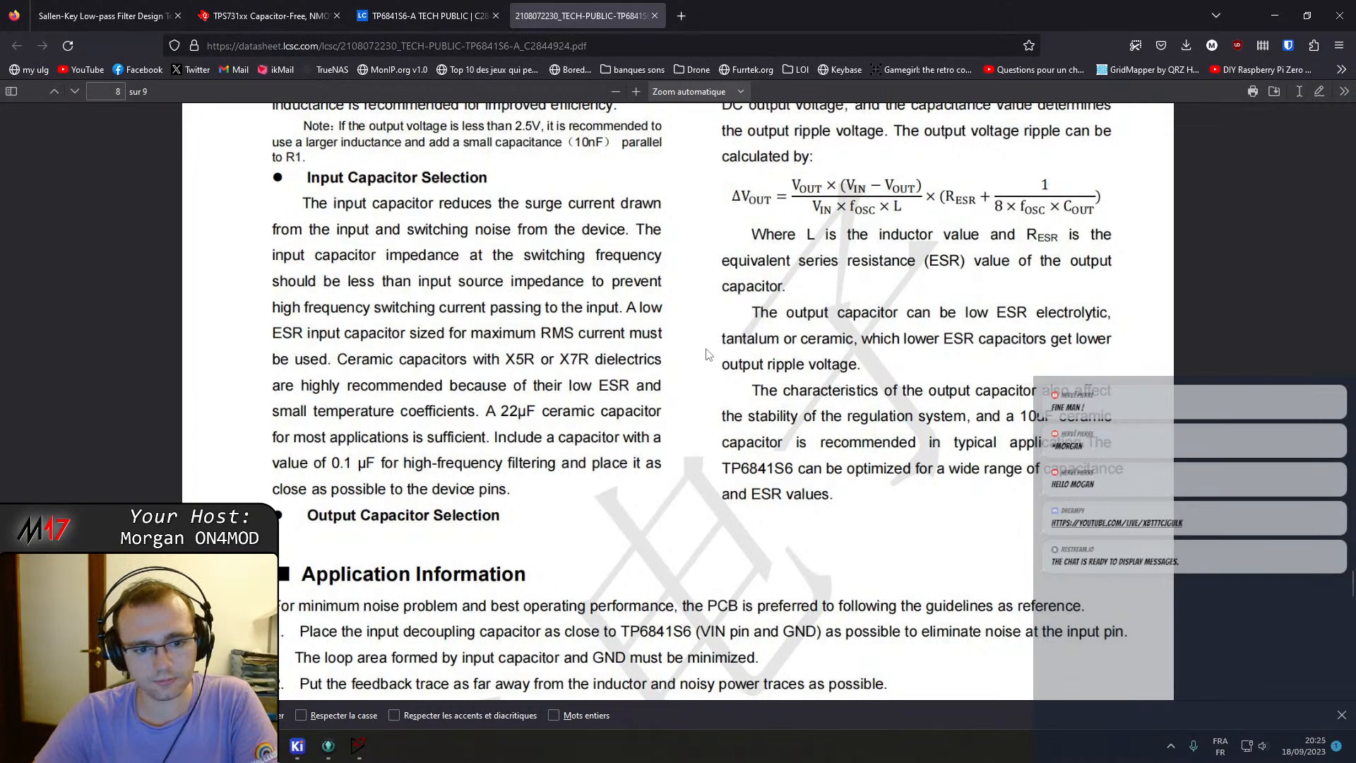
{"action": "scroll", "coordinate": [706, 353], "scroll_direction": "up", "scroll_amount": 2}
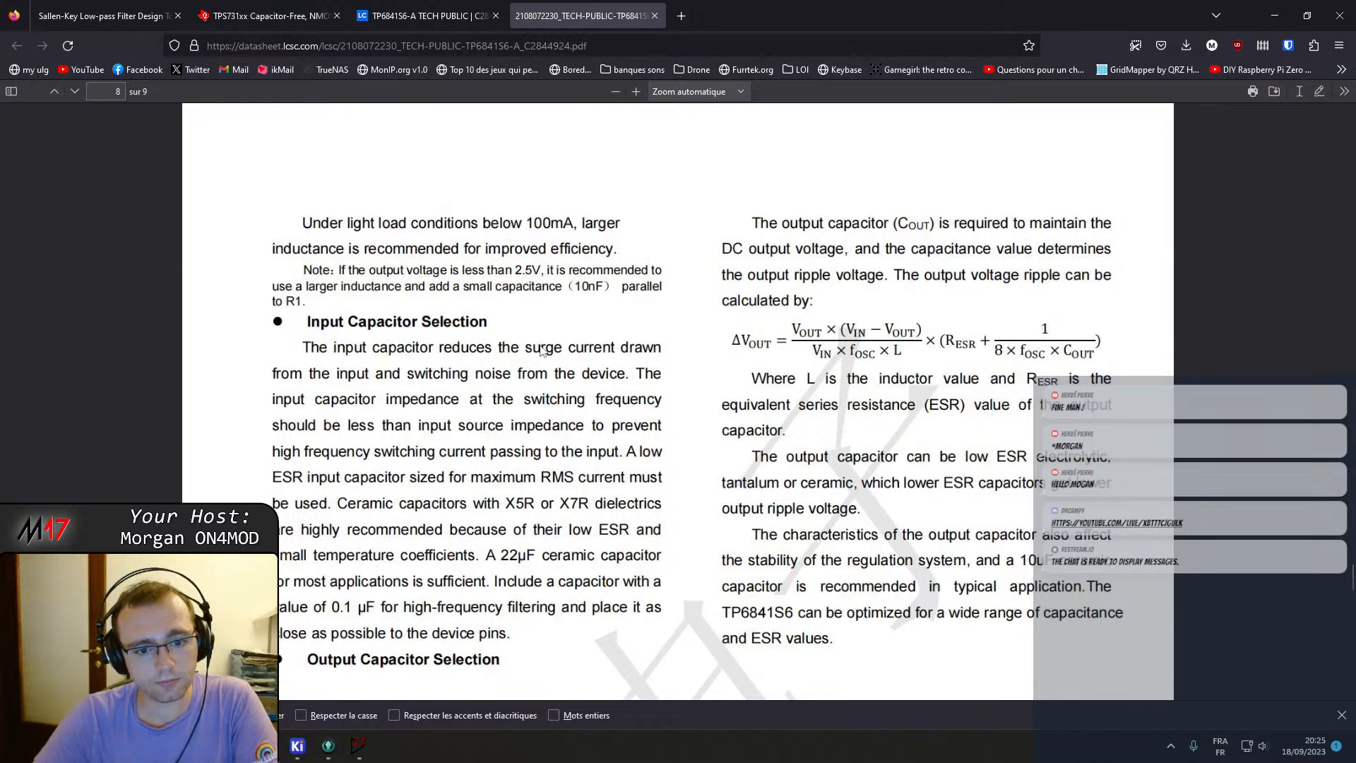
{"action": "scroll", "coordinate": [544, 356], "scroll_direction": "down", "scroll_amount": 4}
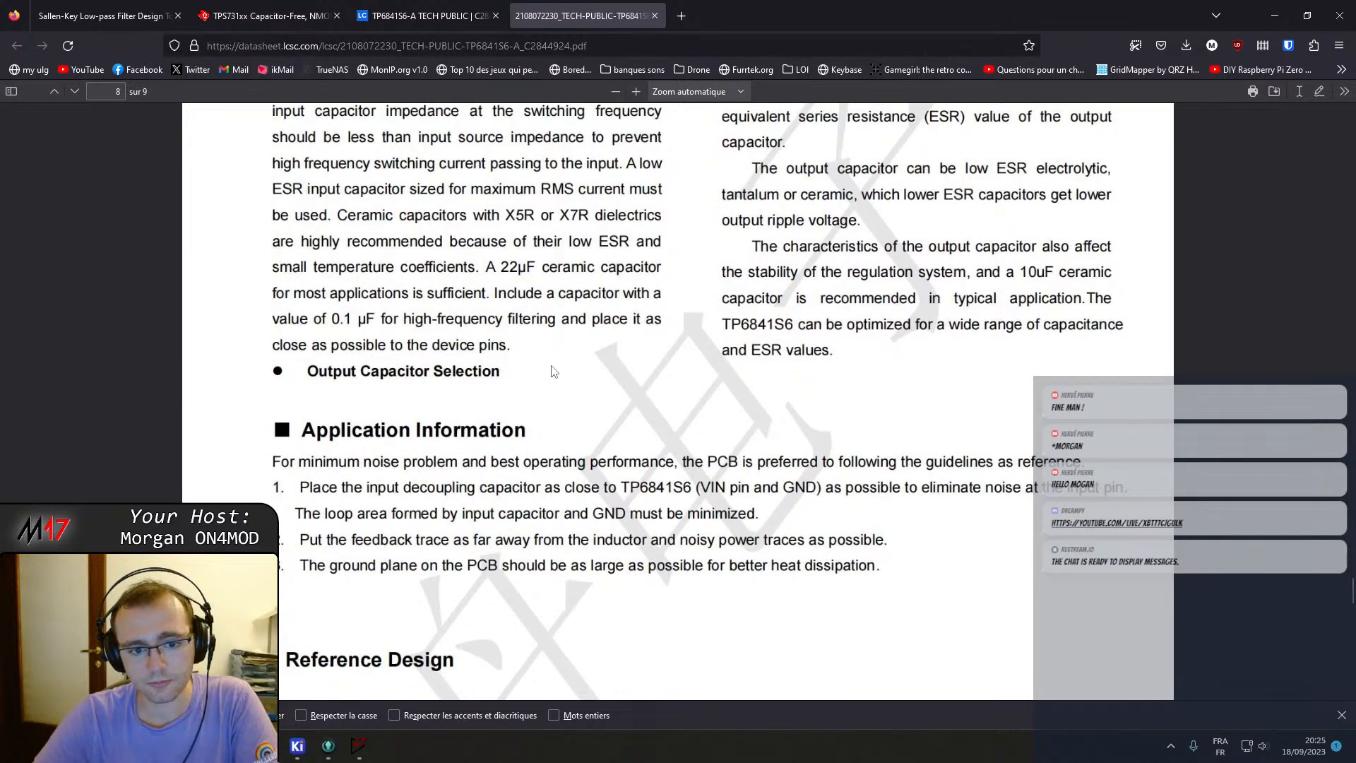
{"action": "scroll", "coordinate": [551, 369], "scroll_direction": "down", "scroll_amount": 6}
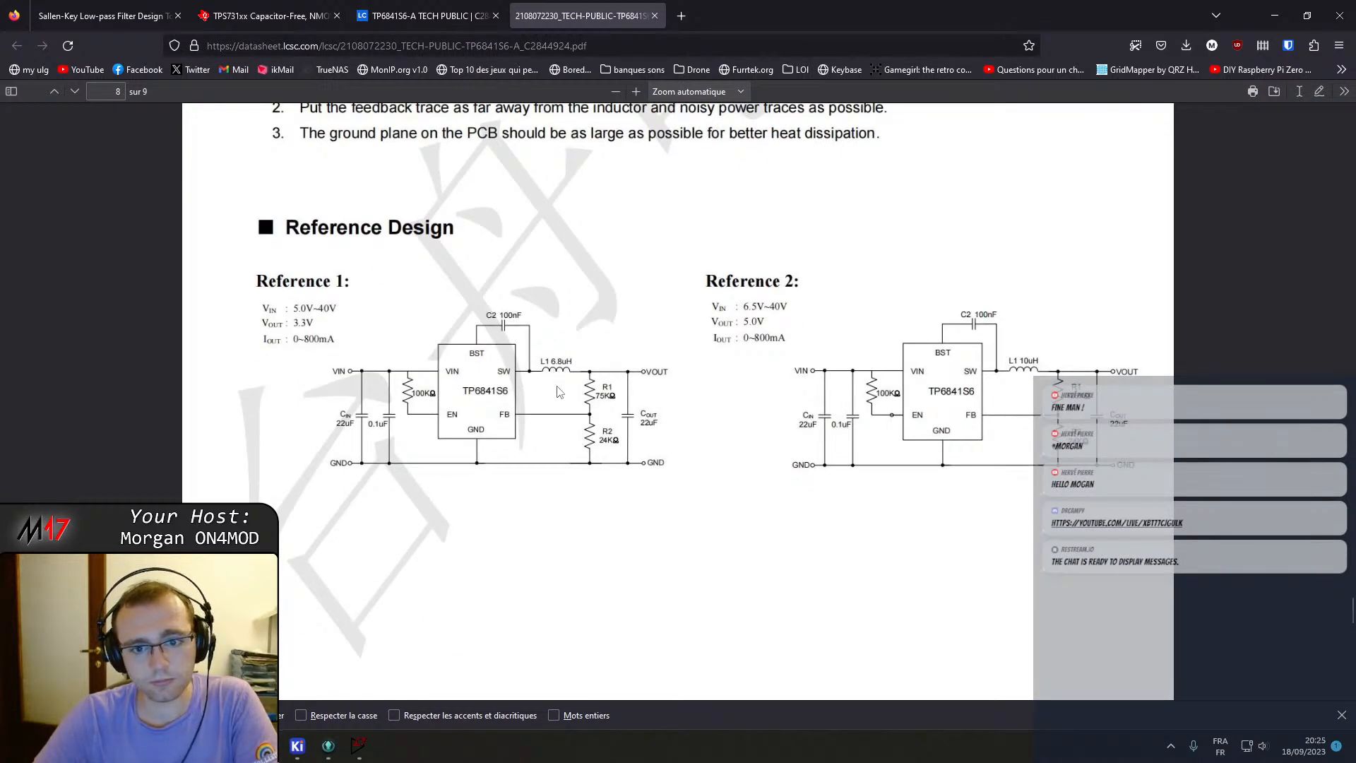
{"action": "scroll", "coordinate": [558, 390], "scroll_direction": "down", "scroll_amount": 20}
Scroll back up through the TP6841S6-A datasheet to its typical performance characteristics page.
{"action": "scroll", "coordinate": [537, 406], "scroll_direction": "up", "scroll_amount": 10}
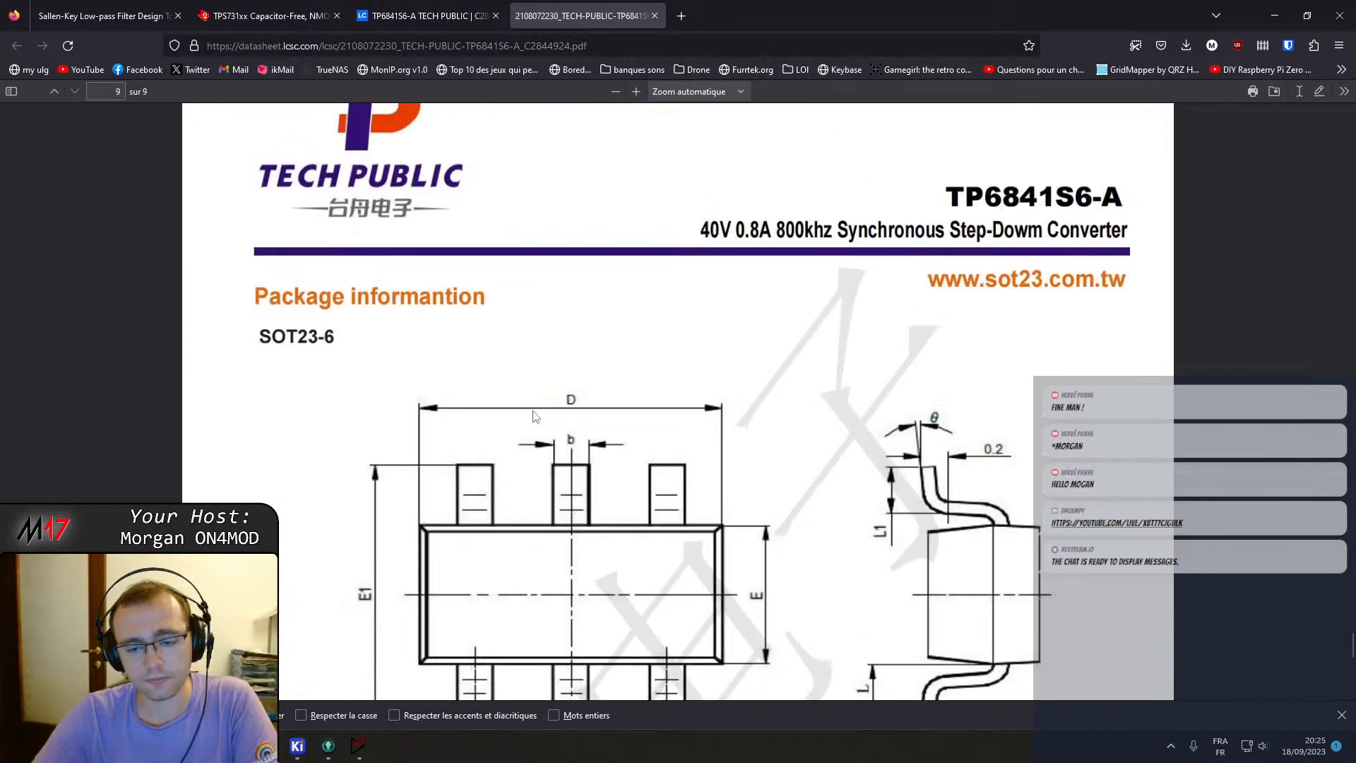
{"action": "scroll", "coordinate": [537, 417], "scroll_direction": "up", "scroll_amount": 20}
{"action": "scroll", "coordinate": [548, 433], "scroll_direction": "up", "scroll_amount": 8}
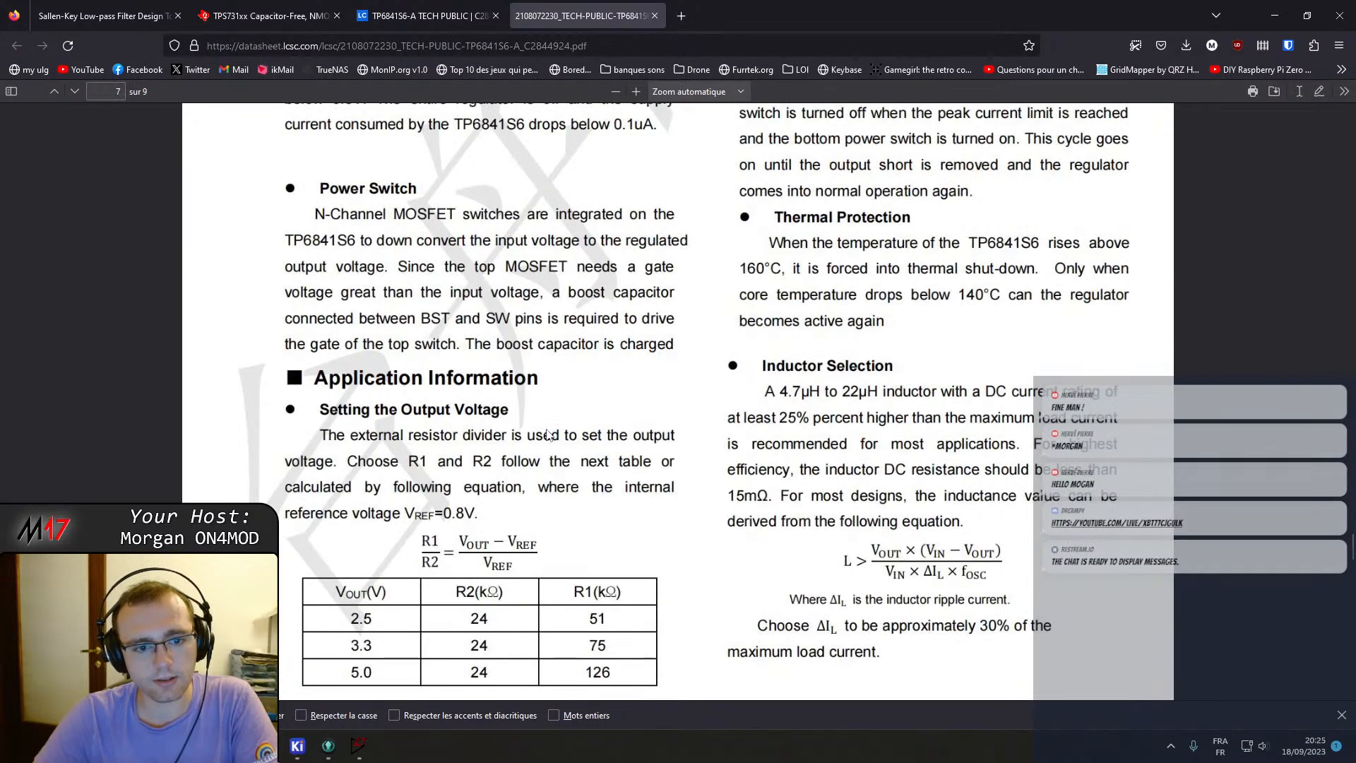
{"action": "scroll", "coordinate": [838, 554], "scroll_direction": "up", "scroll_amount": 4}
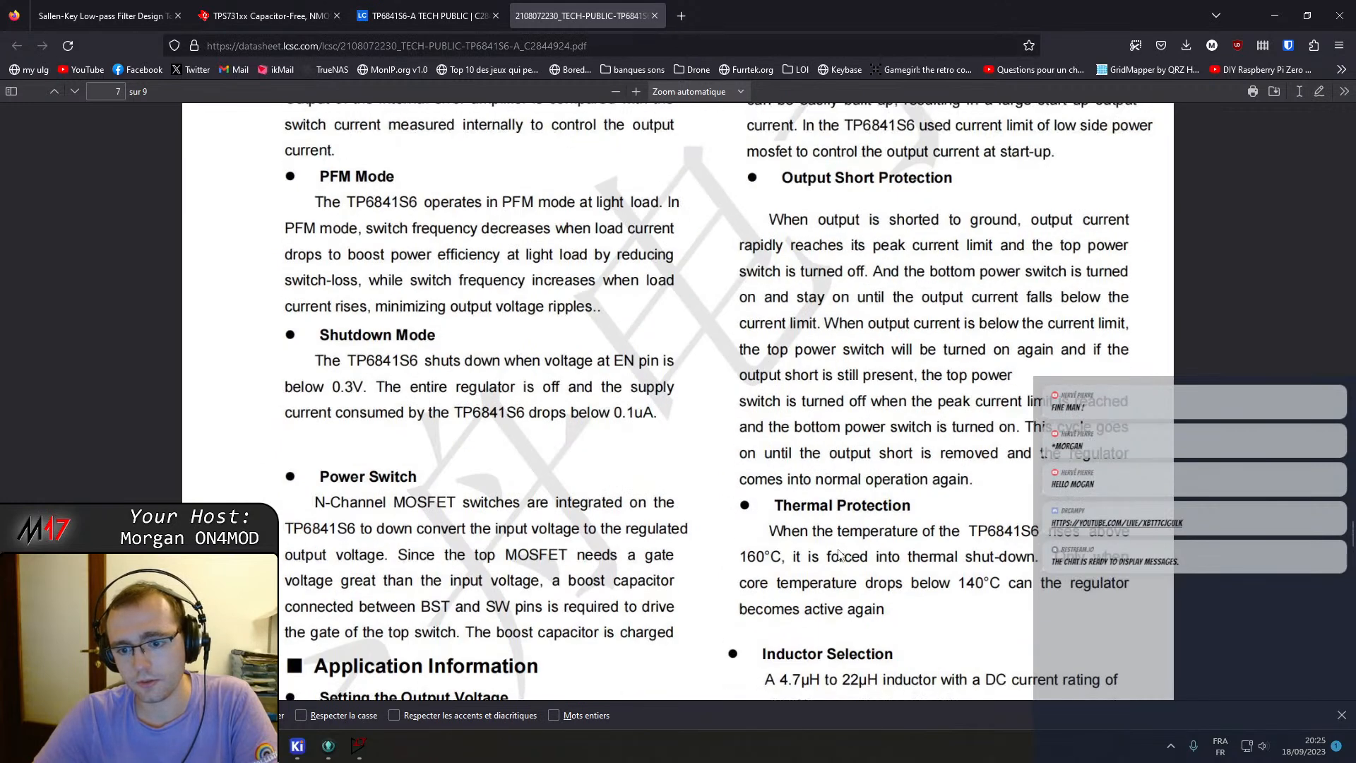
{"action": "scroll", "coordinate": [840, 555], "scroll_direction": "up", "scroll_amount": 3}
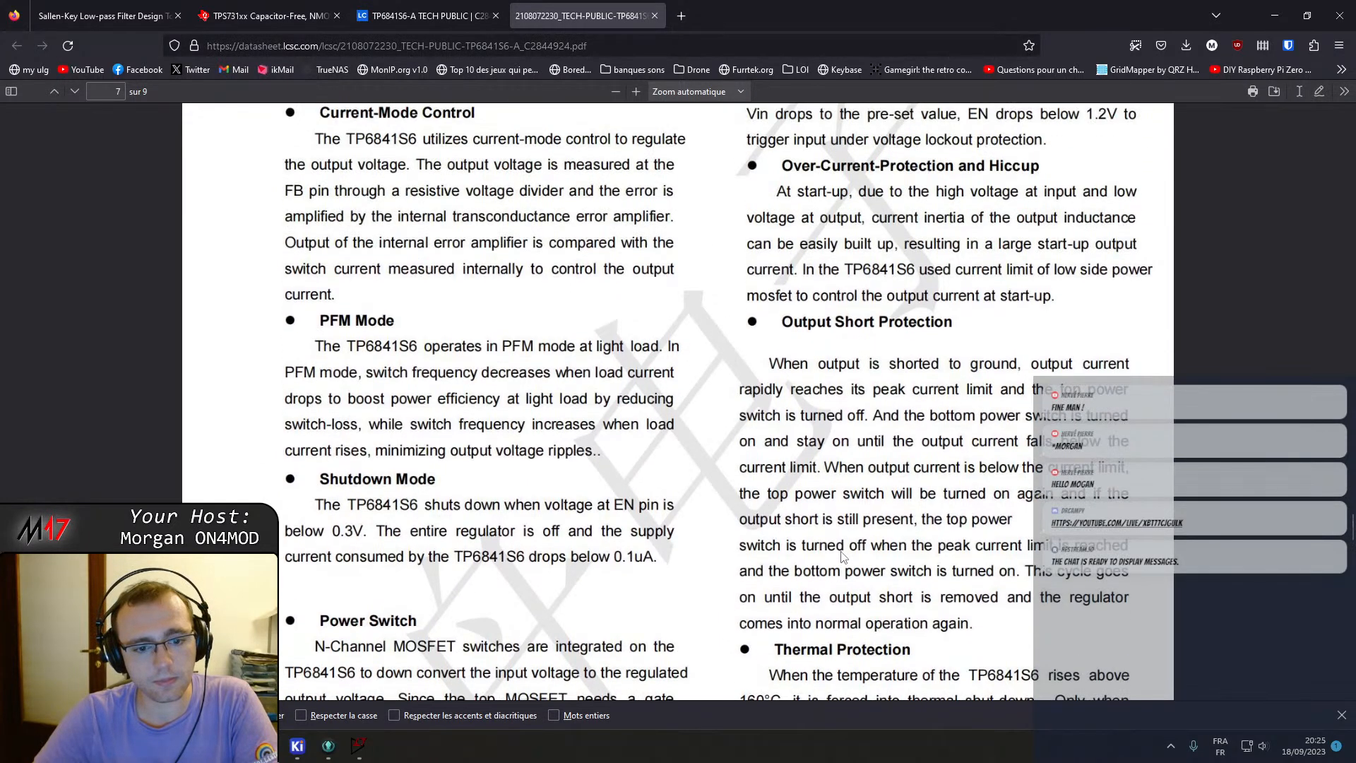
{"action": "scroll", "coordinate": [840, 555], "scroll_direction": "up", "scroll_amount": 2}
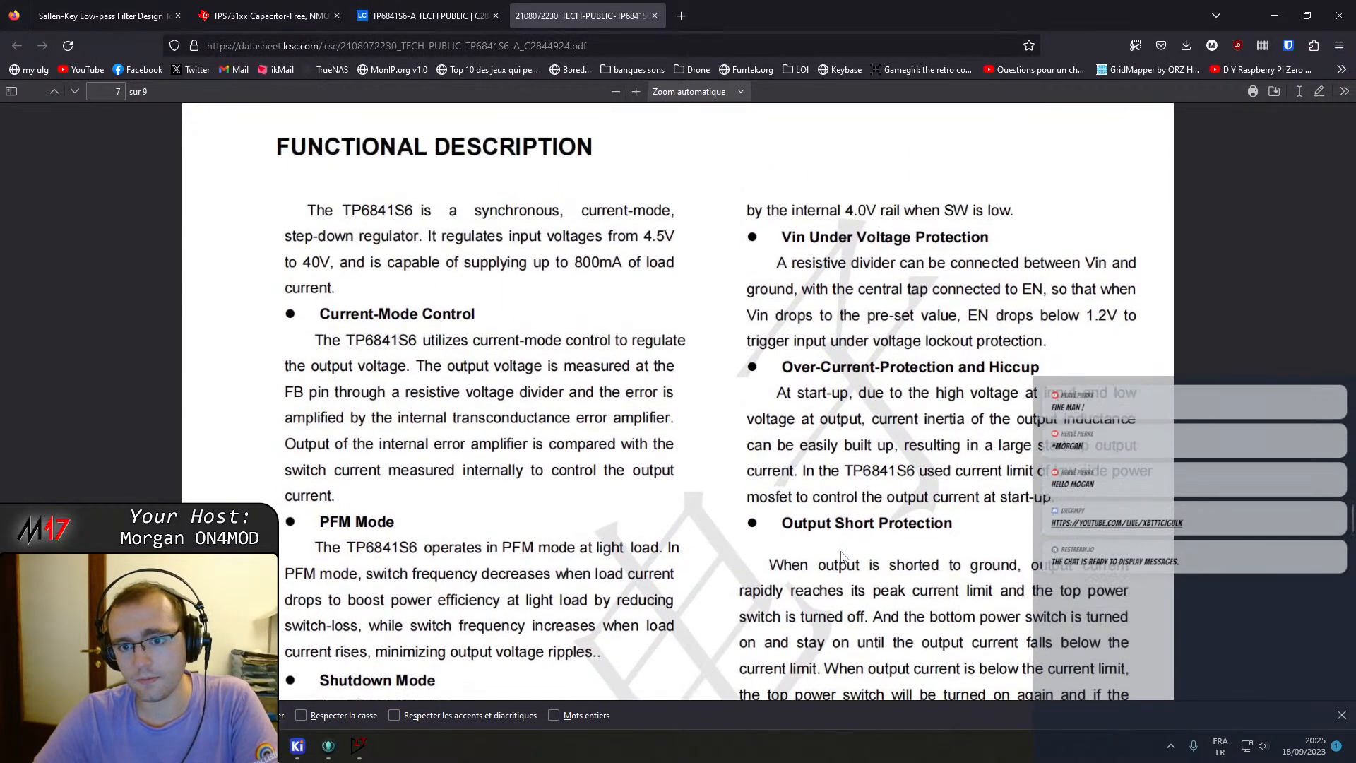
{"action": "scroll", "coordinate": [840, 555], "scroll_direction": "up", "scroll_amount": 12}
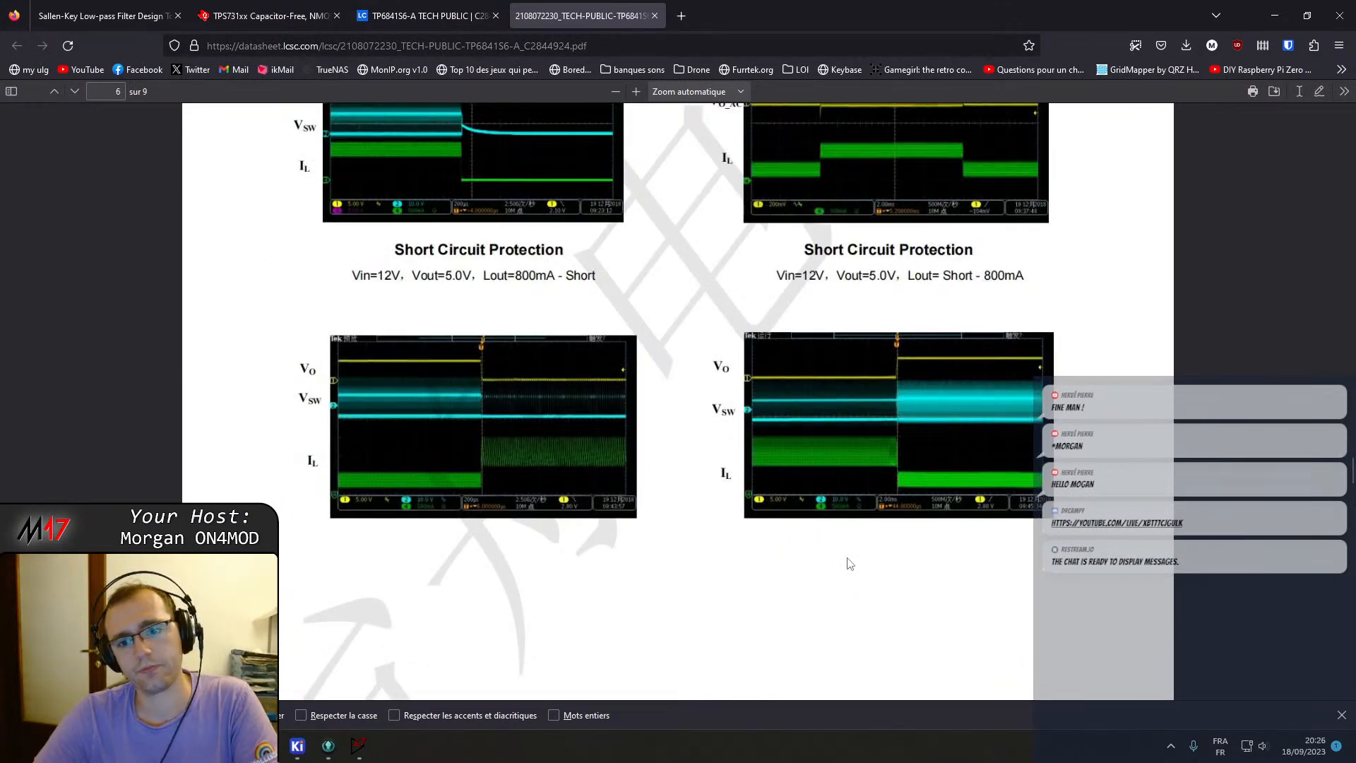
{"action": "scroll", "coordinate": [848, 557], "scroll_direction": "up", "scroll_amount": 7}
{"action": "scroll", "coordinate": [848, 557], "scroll_direction": "up", "scroll_amount": 13}
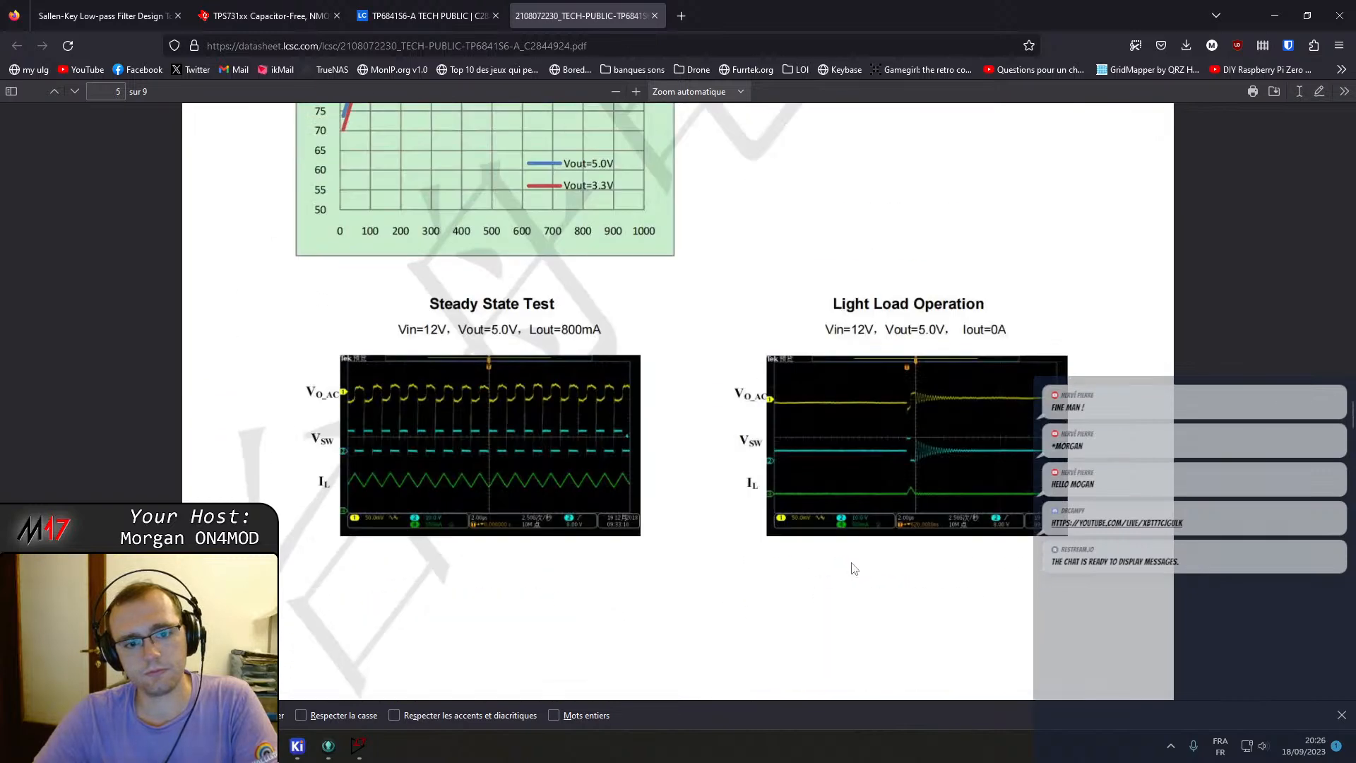
{"action": "scroll", "coordinate": [852, 565], "scroll_direction": "up", "scroll_amount": 9}
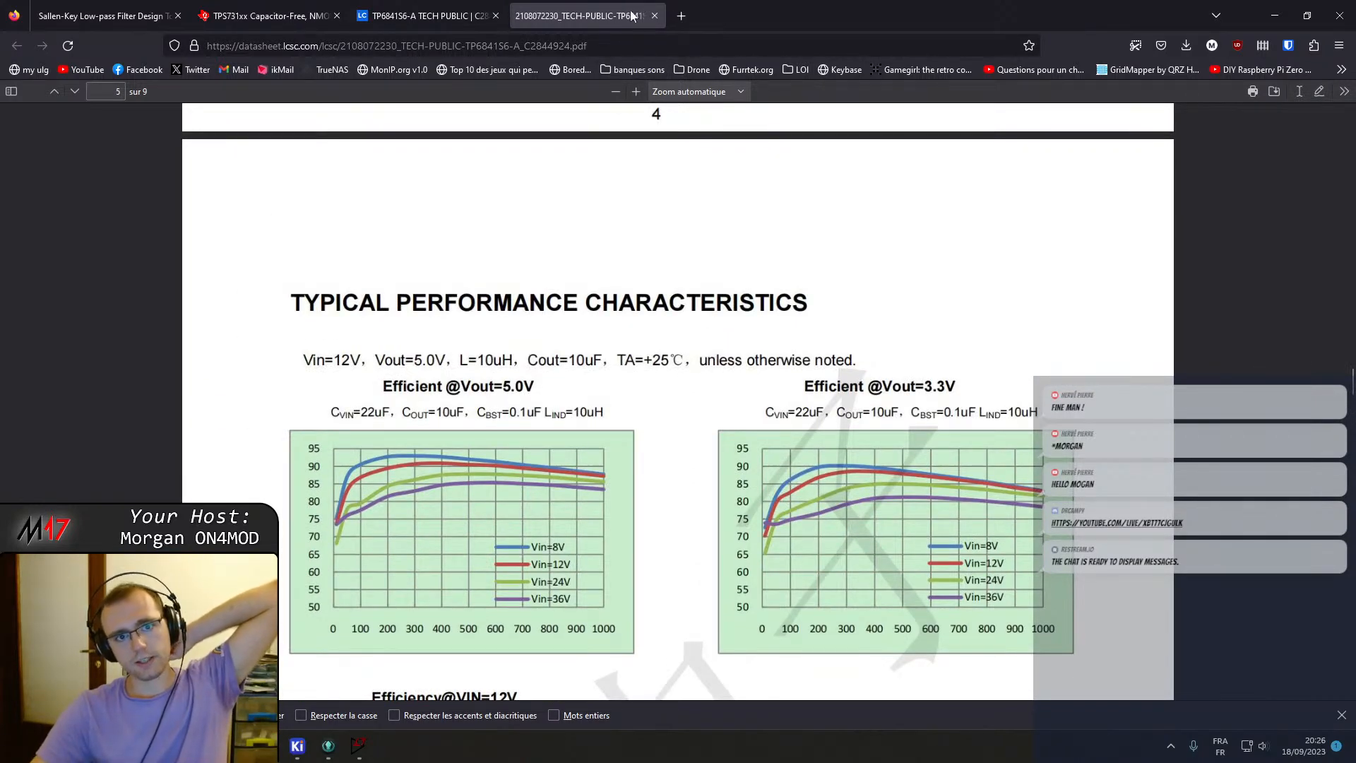
Return to the Microcontroller sheet in the KiCad schematic editor and maximize its window.
{"action": "left_click", "coordinate": [346, 759]}
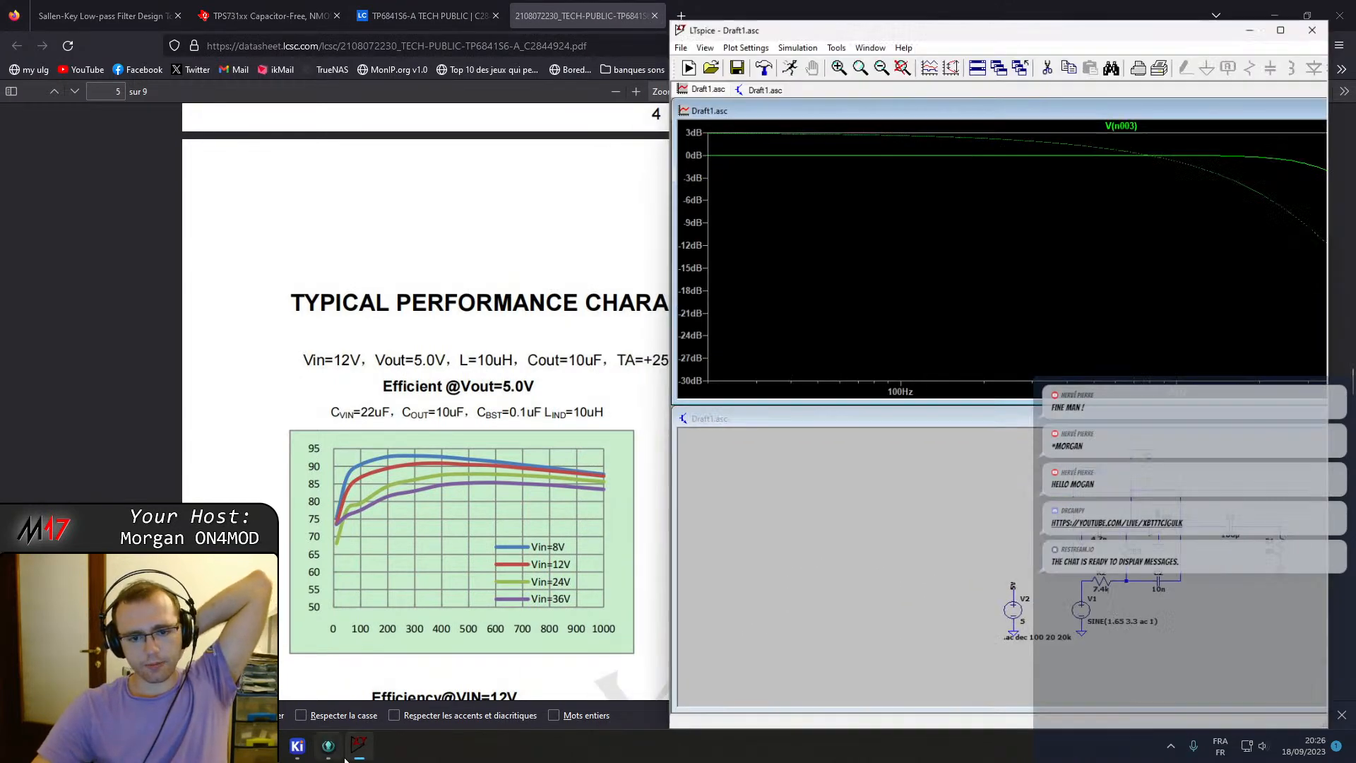
{"action": "left_click", "coordinate": [463, 21]}
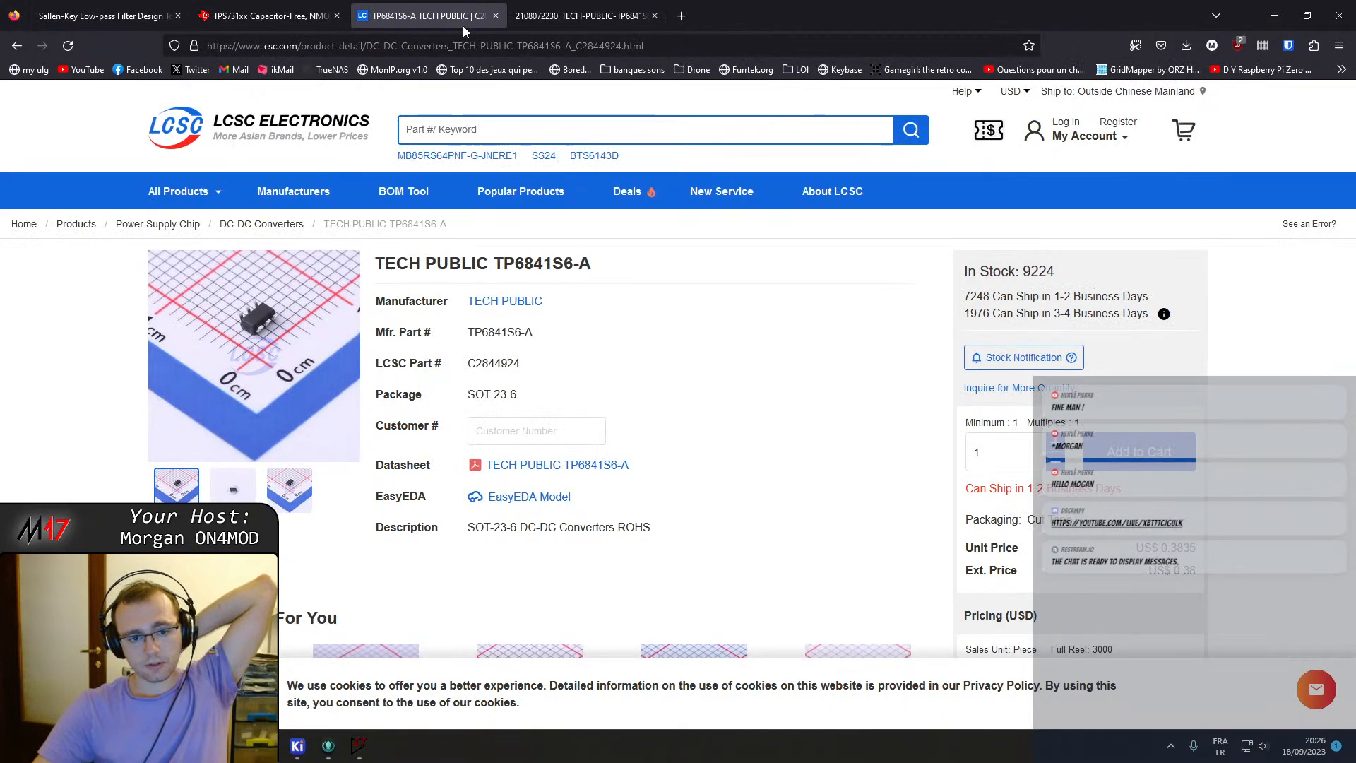
{"action": "left_click", "coordinate": [247, 15]}
{"action": "left_click", "coordinate": [99, 16]}
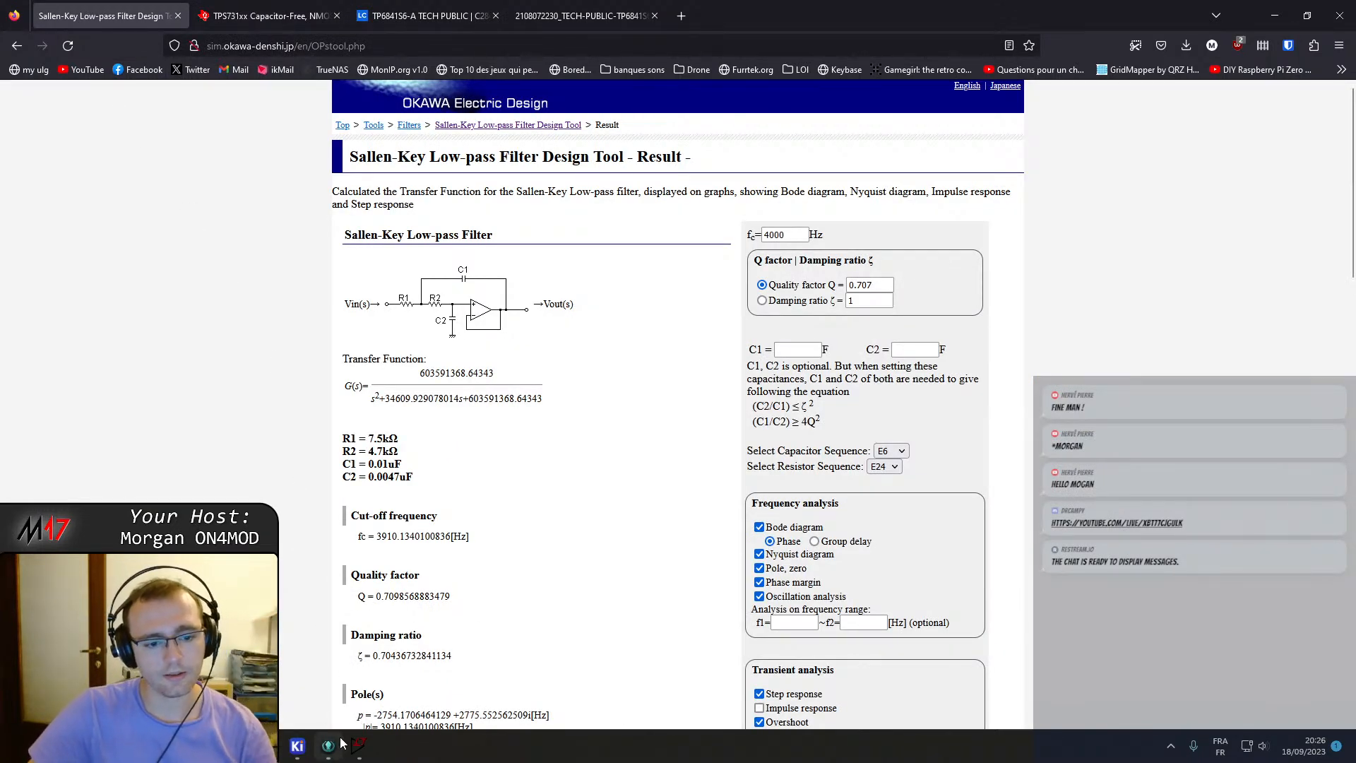
{"action": "left_click", "coordinate": [361, 746]}
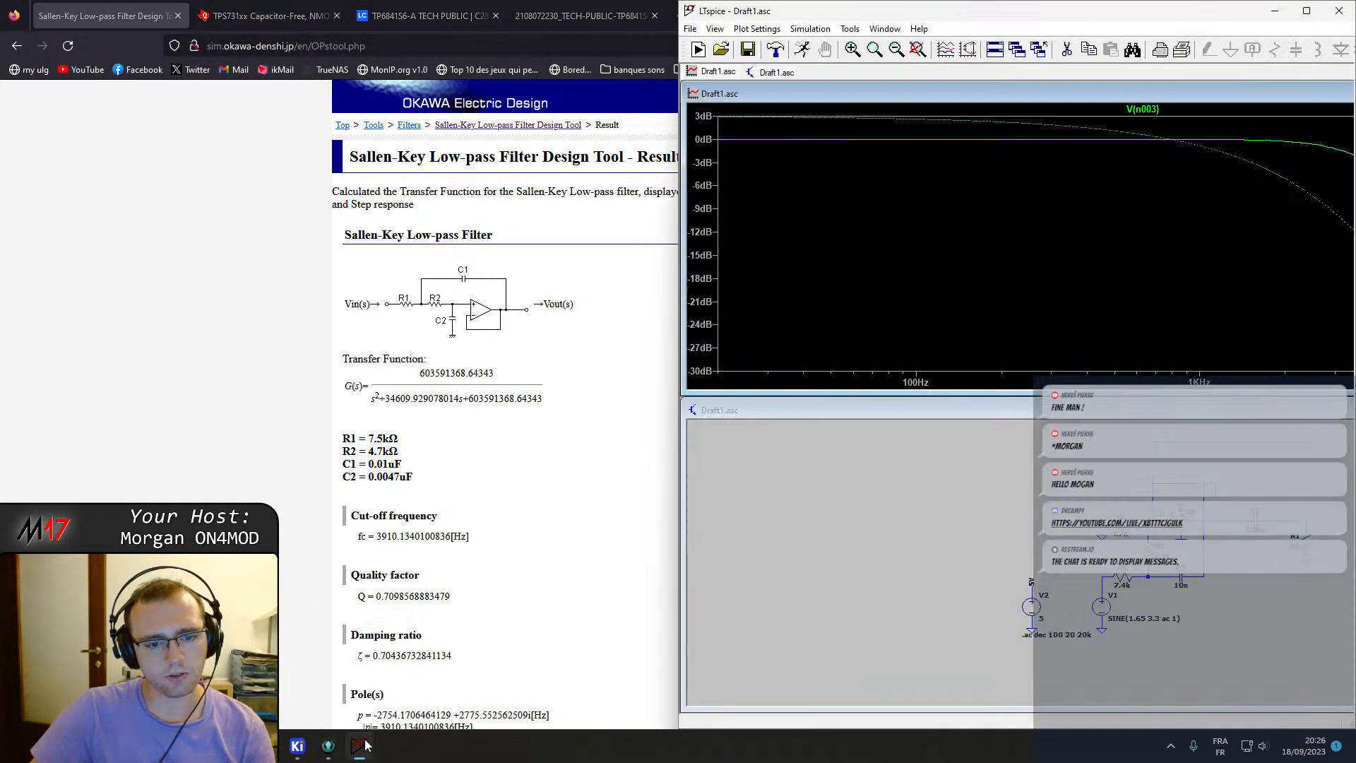
{"action": "left_click", "coordinate": [328, 745]}
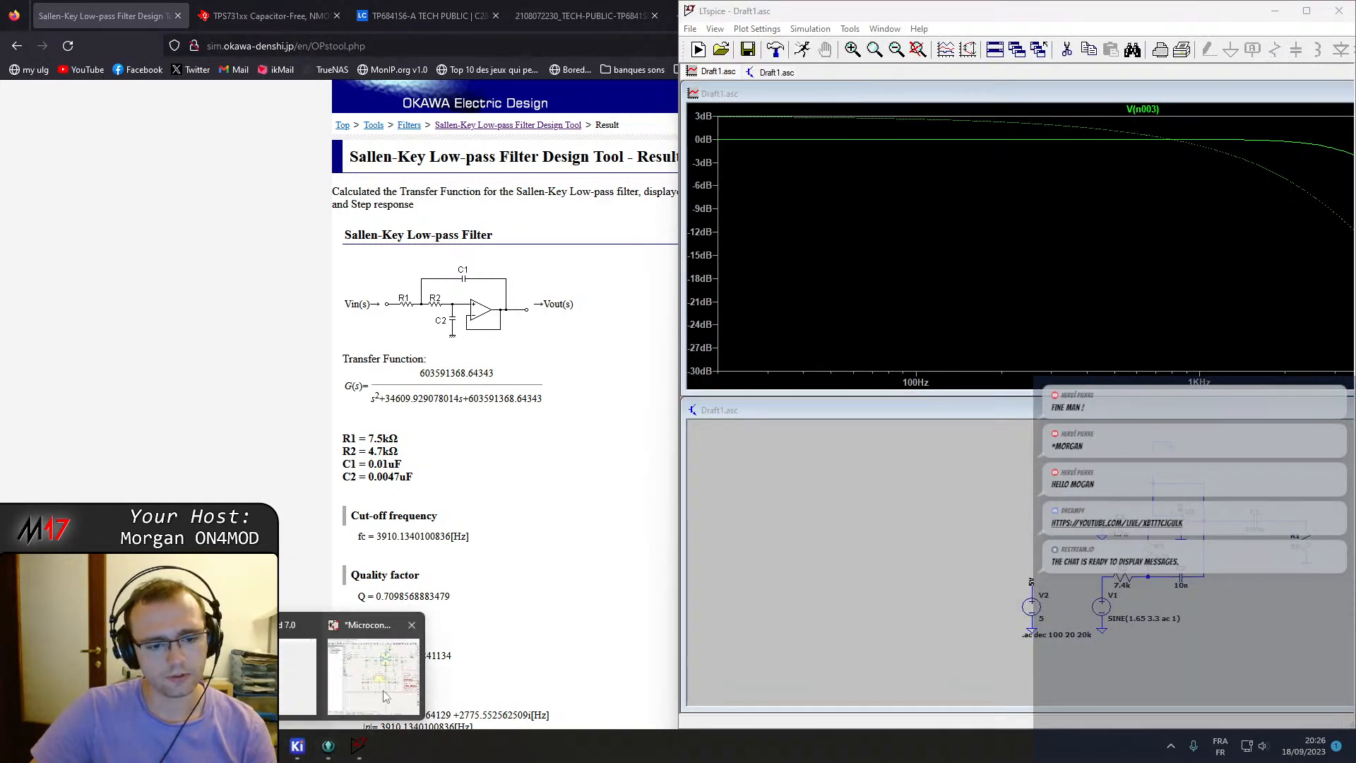
{"action": "left_click", "coordinate": [381, 695]}
{"action": "left_click", "coordinate": [1295, 78]}
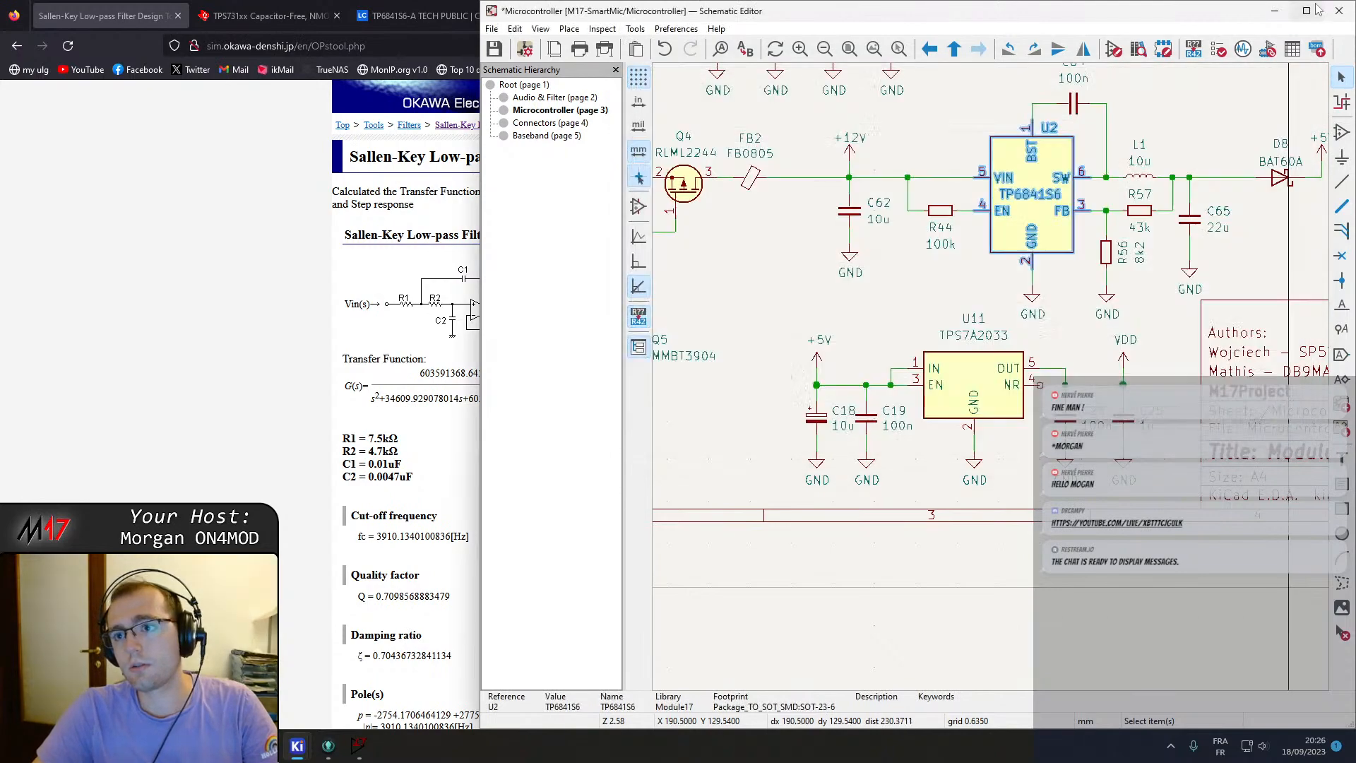
{"action": "left_click", "coordinate": [1305, 12]}
Copy the VDD power symbol beside regulator U11 and go back to the root sheet.
{"action": "scroll", "coordinate": [770, 392], "scroll_direction": "down", "scroll_amount": 2}
{"action": "middle_click_drag", "start_coordinate": [847, 395], "coordinate": [645, 378]}
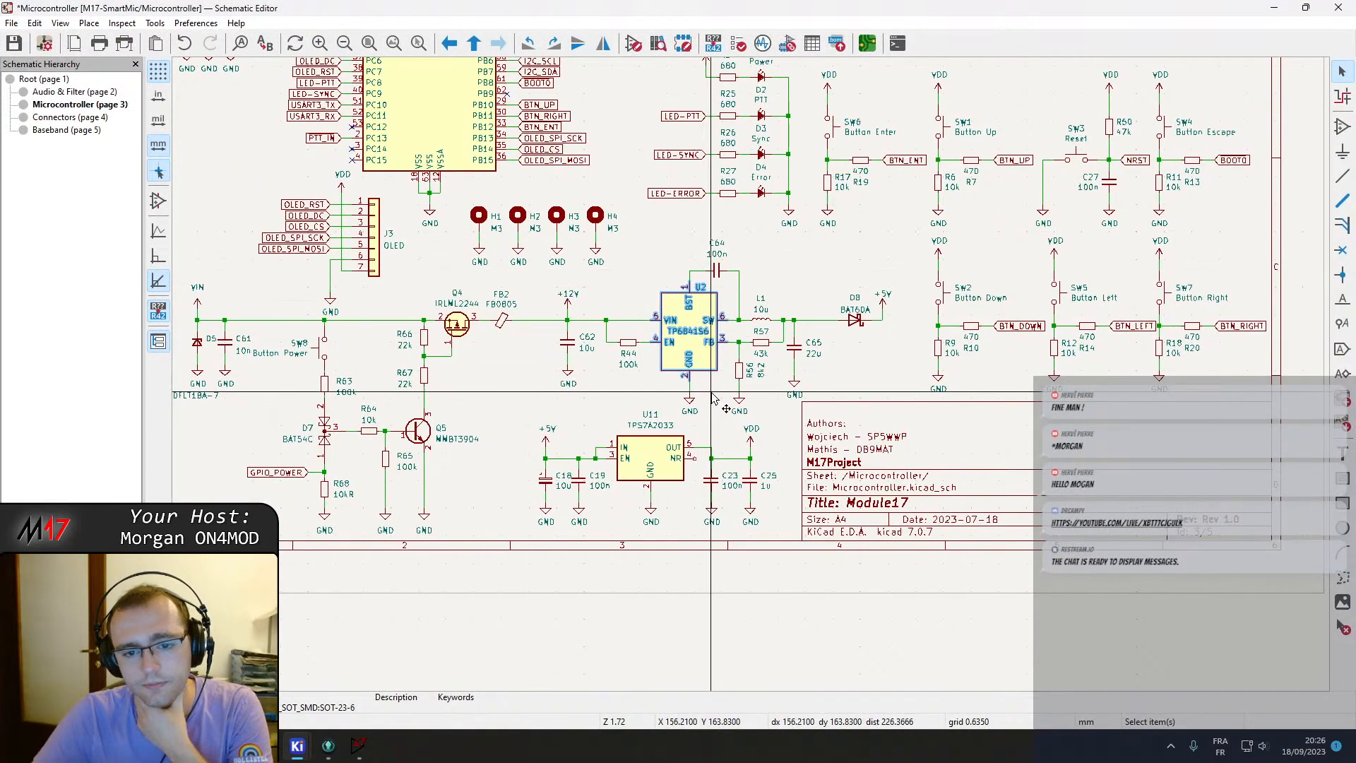
{"action": "middle_click_drag", "start_coordinate": [738, 410], "coordinate": [830, 463]}
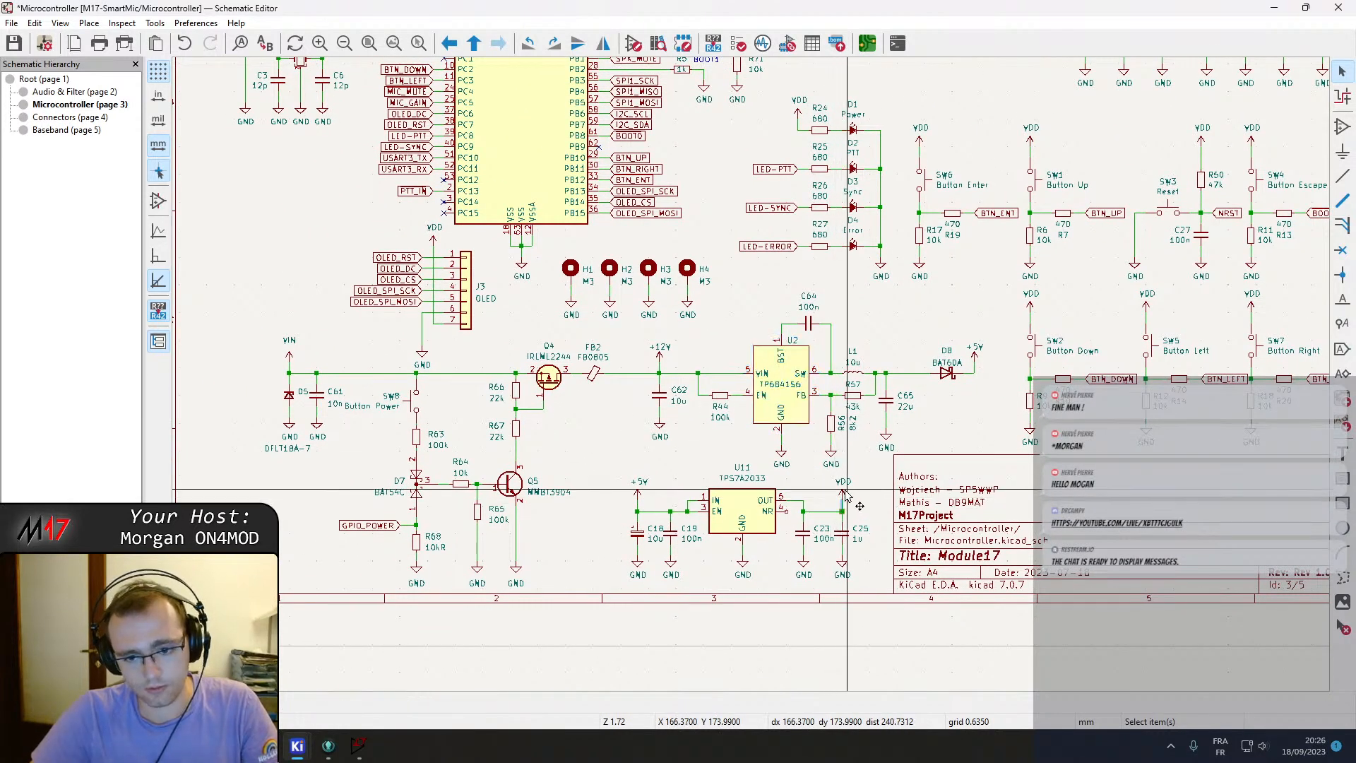
{"action": "left_click", "coordinate": [841, 495]}
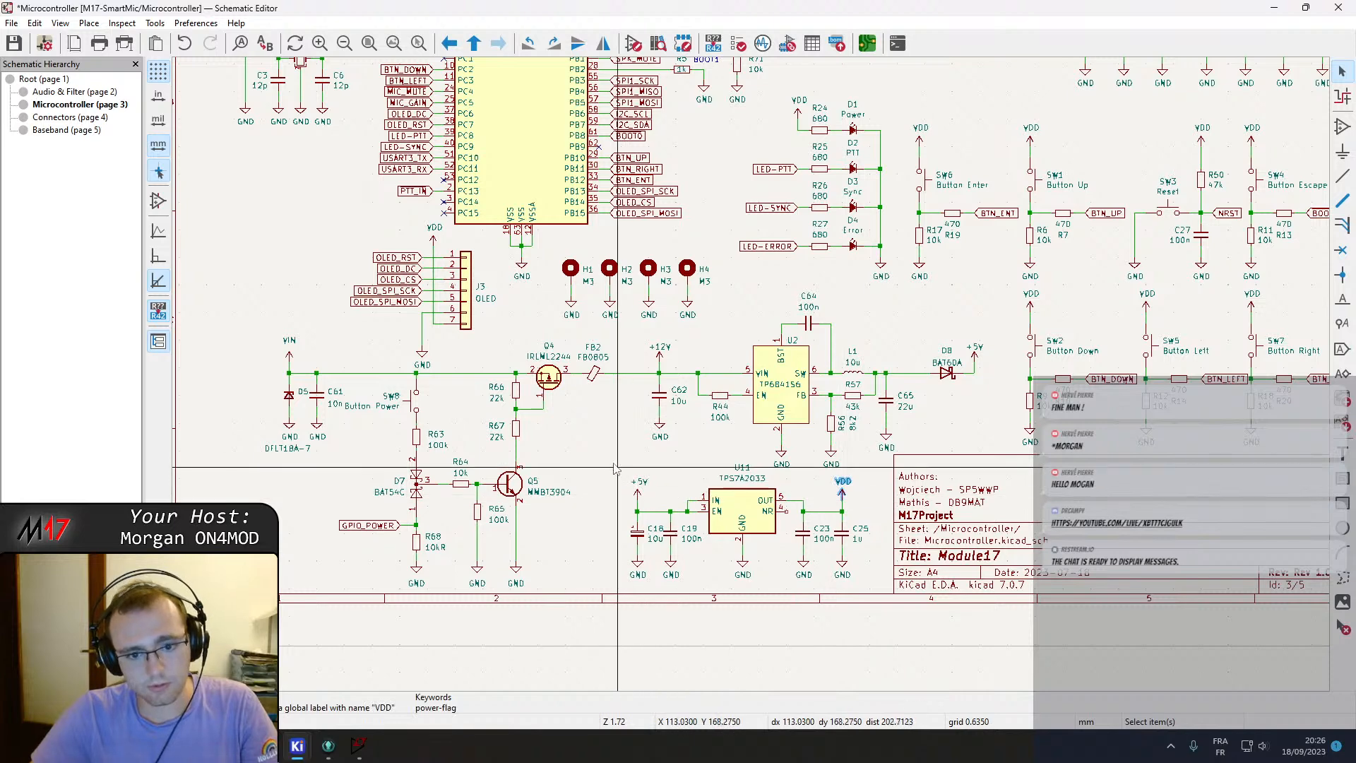
{"action": "right_click", "coordinate": [557, 214]}
{"action": "left_click", "coordinate": [671, 243]}
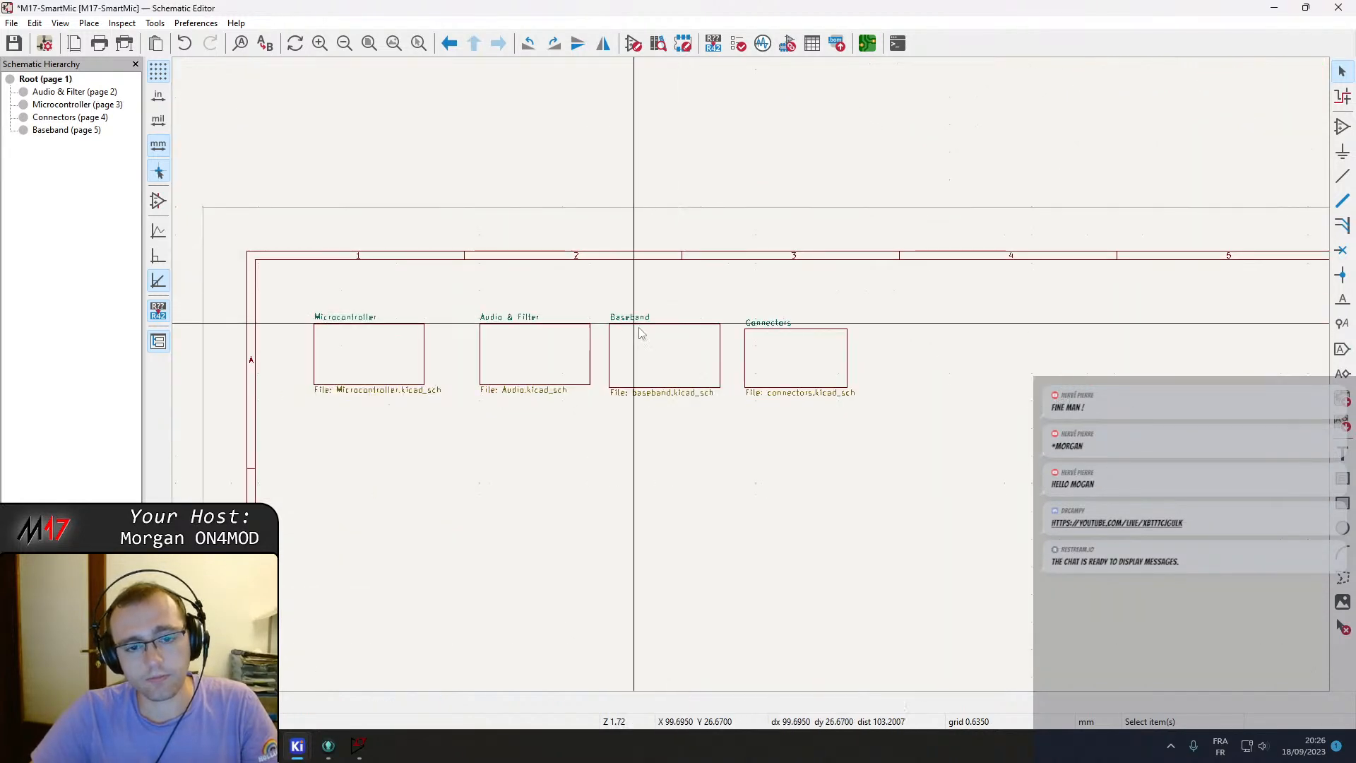
Open the Audio & Filter sheet and paste the VDD symbol near the Sallen-Key filter.
{"action": "left_click", "coordinate": [535, 357]}
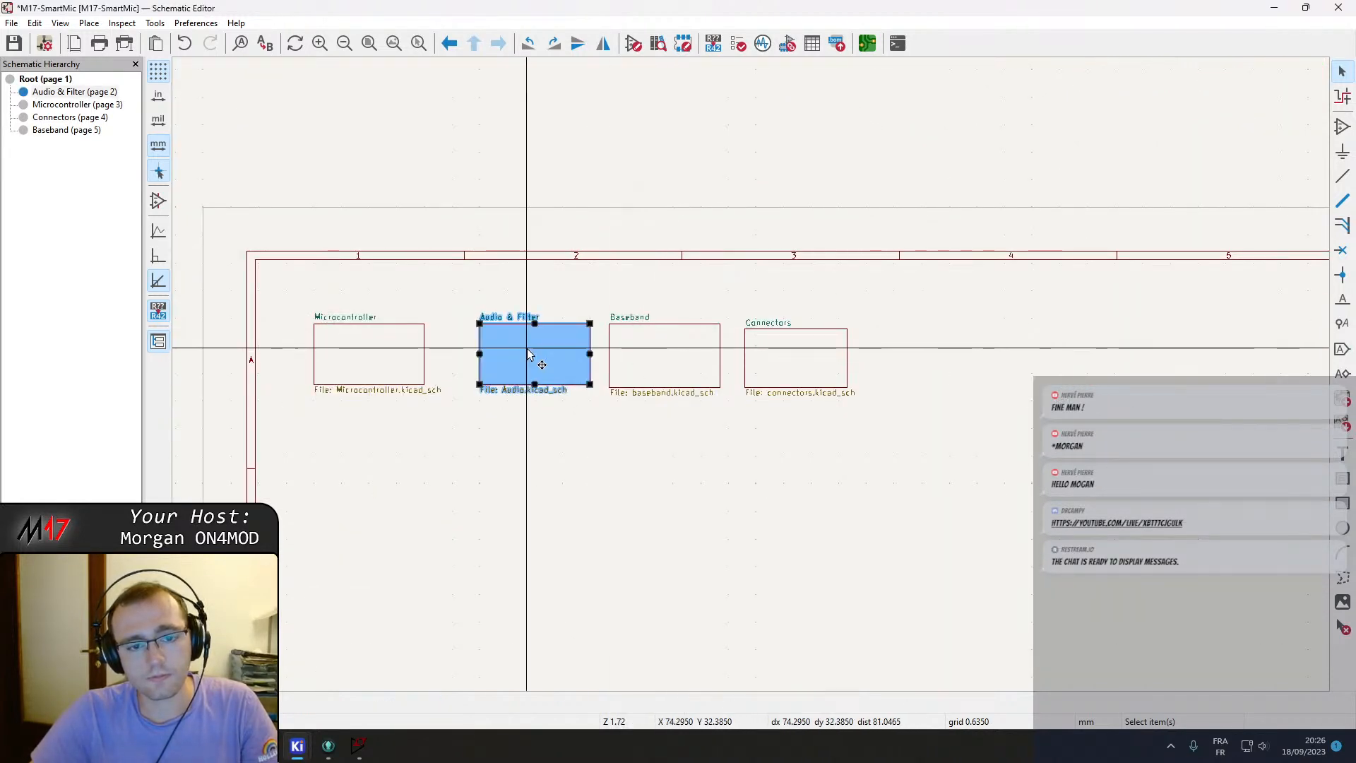
{"action": "double_click", "coordinate": [526, 358]}
{"action": "scroll", "coordinate": [572, 251], "scroll_direction": "up", "scroll_amount": 2}
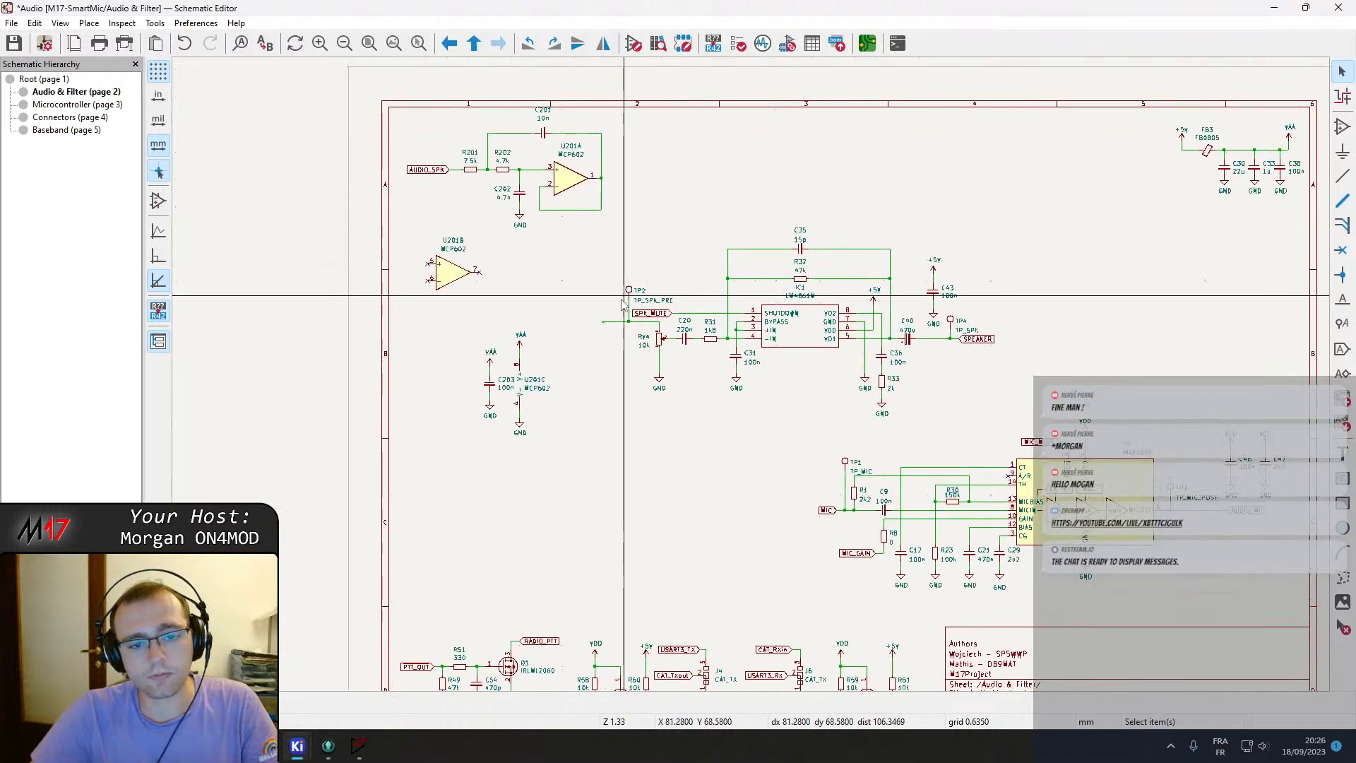
{"action": "left_click", "coordinate": [647, 412]}
{"action": "left_click", "coordinate": [714, 414]}
{"action": "key", "text": "ctrl+v"}
{"action": "left_click", "coordinate": [714, 415]}
Paste another VDD symbol under the VAA supply filter capacitors, then delete it.
{"action": "middle_click_drag", "start_coordinate": [930, 425], "coordinate": [676, 396]}
{"action": "middle_click_drag", "start_coordinate": [1010, 382], "coordinate": [640, 474]}
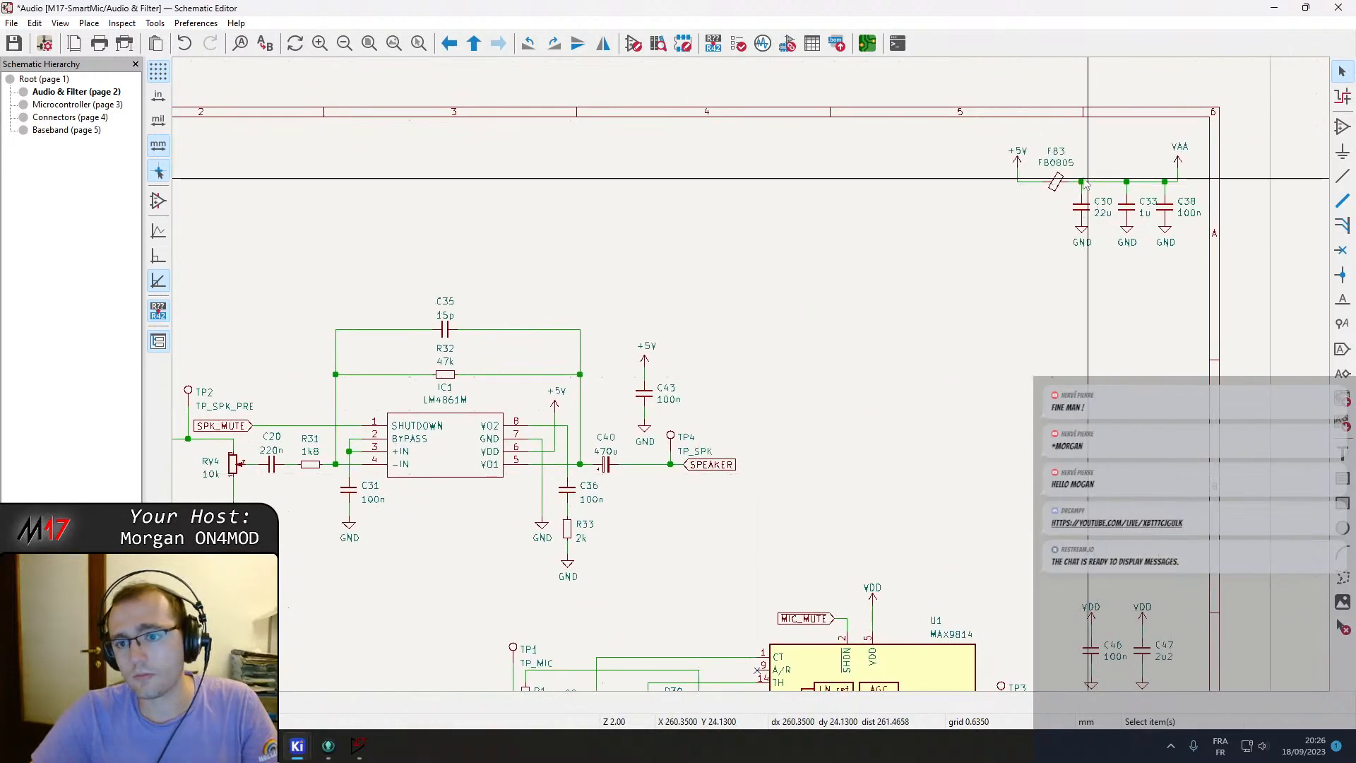
{"action": "middle_click_drag", "start_coordinate": [1091, 318], "coordinate": [780, 325]}
{"action": "key", "text": "ctrl+v"}
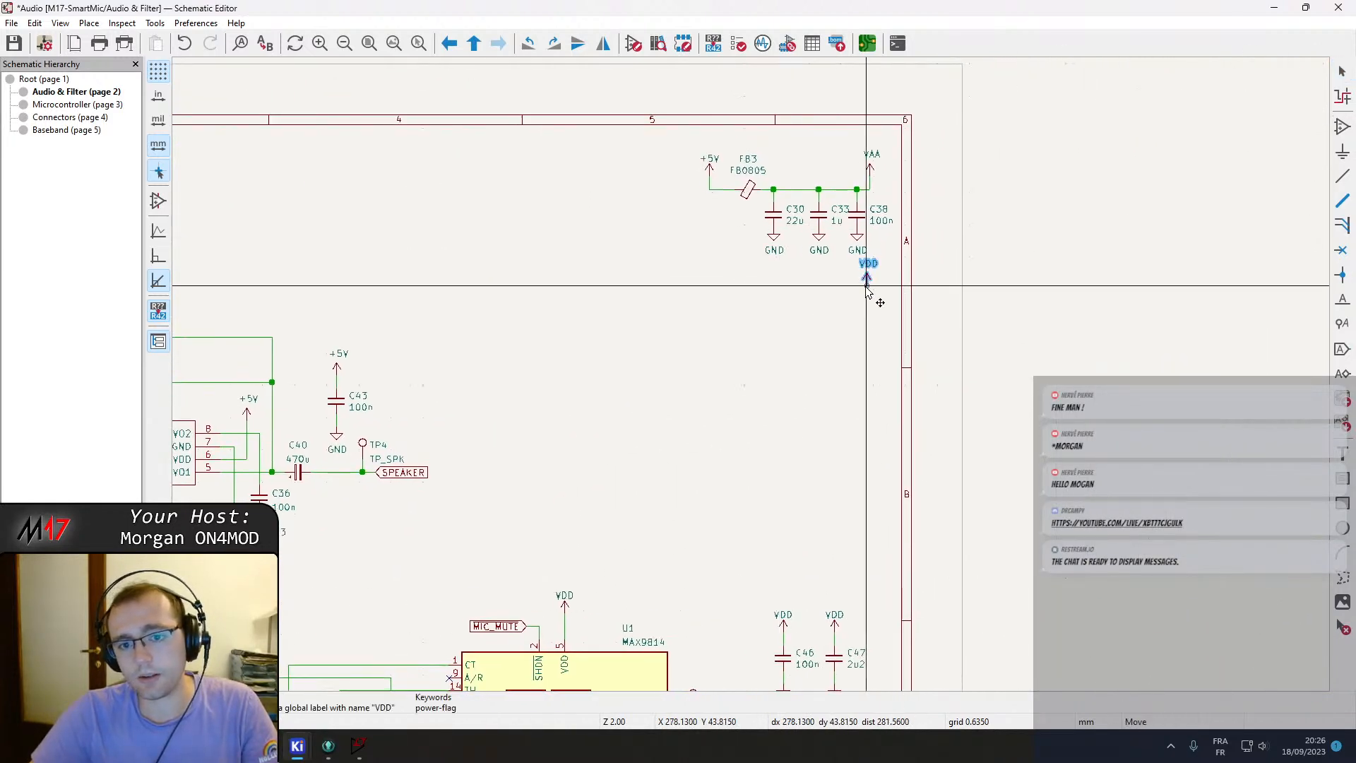
{"action": "left_click", "coordinate": [869, 300]}
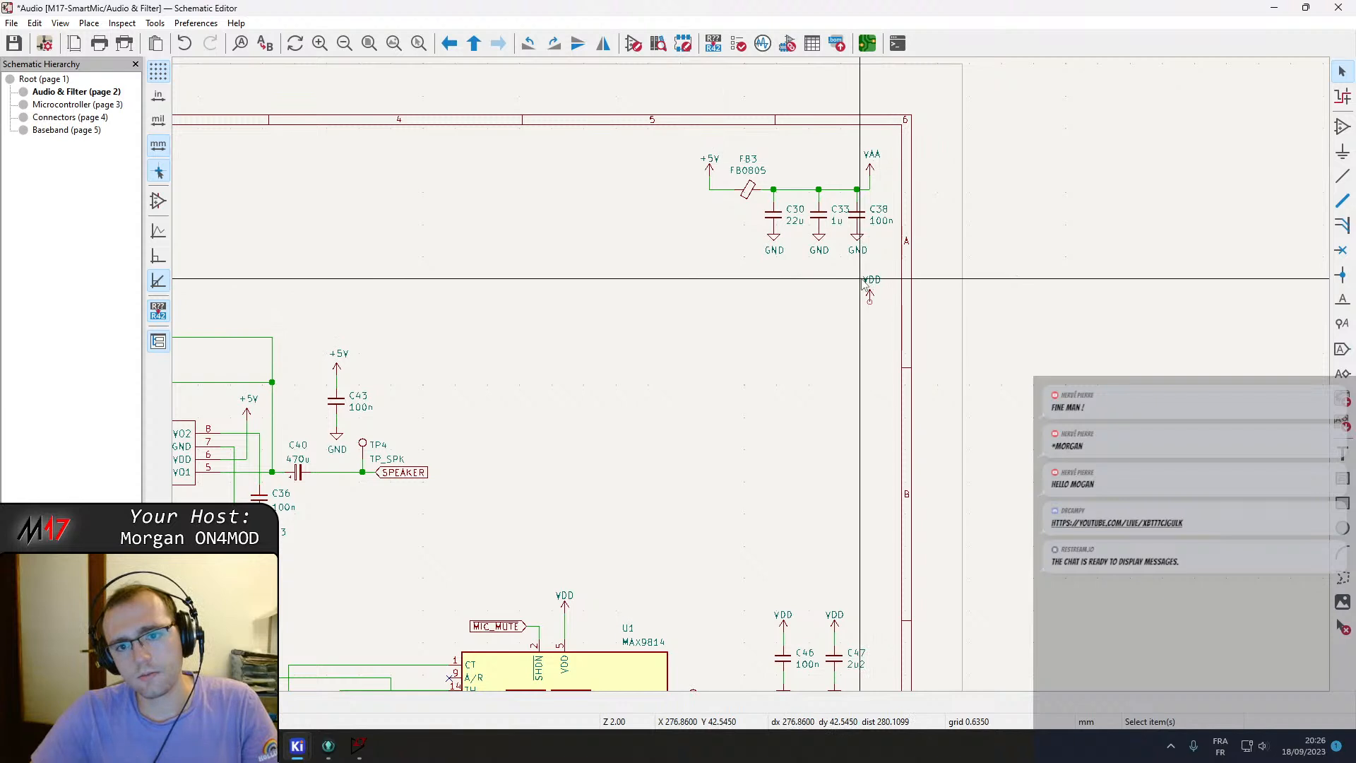
{"action": "left_click_drag", "start_coordinate": [861, 276], "coordinate": [896, 335]}
{"action": "key", "text": "Delete"}
Delete the stray pasted item near the filter and speaker amplifier, then save the schematic.
{"action": "middle_click_drag", "start_coordinate": [661, 368], "coordinate": [1224, 375]}
{"action": "left_click_drag", "start_coordinate": [476, 478], "coordinate": [508, 514]}
{"action": "key", "text": "Delete"}
{"action": "key", "text": "ctrl+s"}
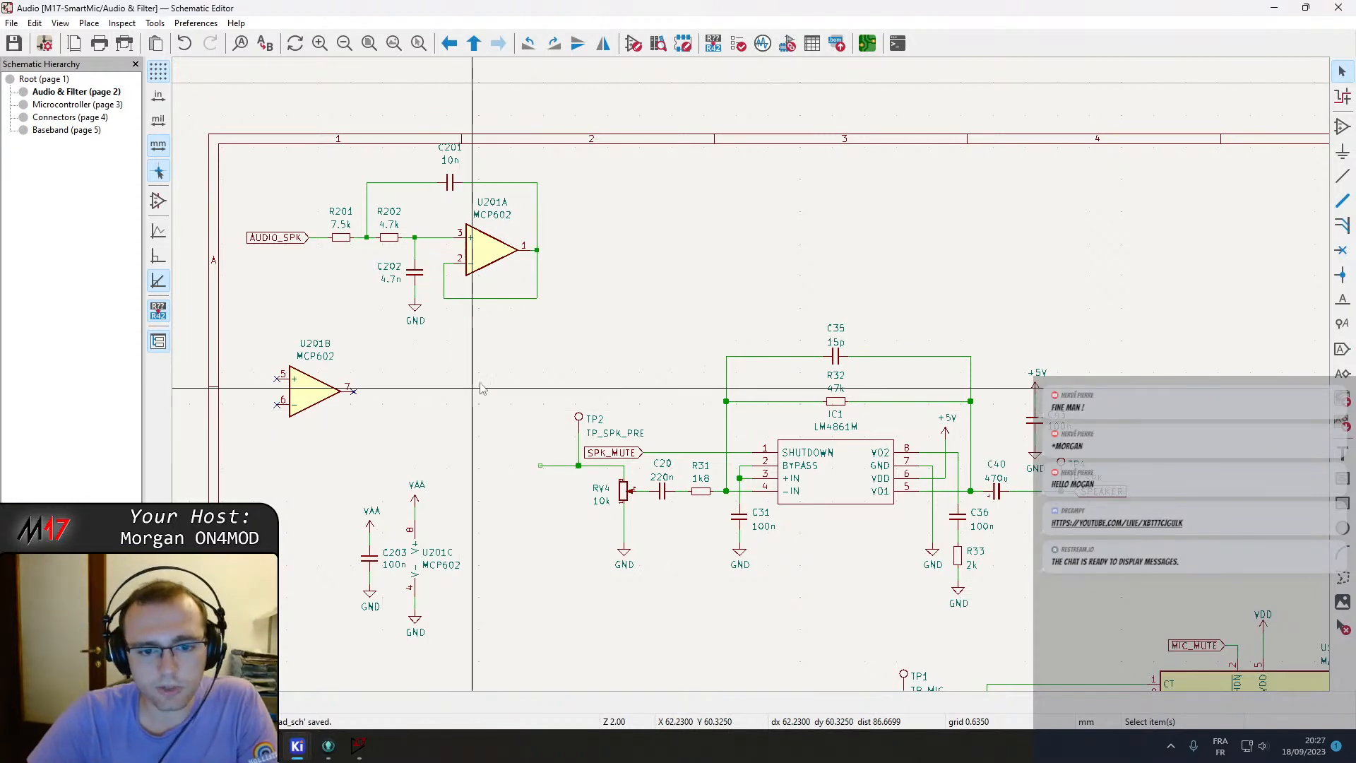
Move the LM4861 speaker amplifier circuit up and to the right, next to the filter, and delete the leftover dangling wire.
{"action": "scroll", "coordinate": [459, 390], "scroll_direction": "up", "scroll_amount": 2}
{"action": "middle_click_drag", "start_coordinate": [675, 307], "coordinate": [579, 398]}
{"action": "scroll", "coordinate": [598, 408], "scroll_direction": "down", "scroll_amount": 2}
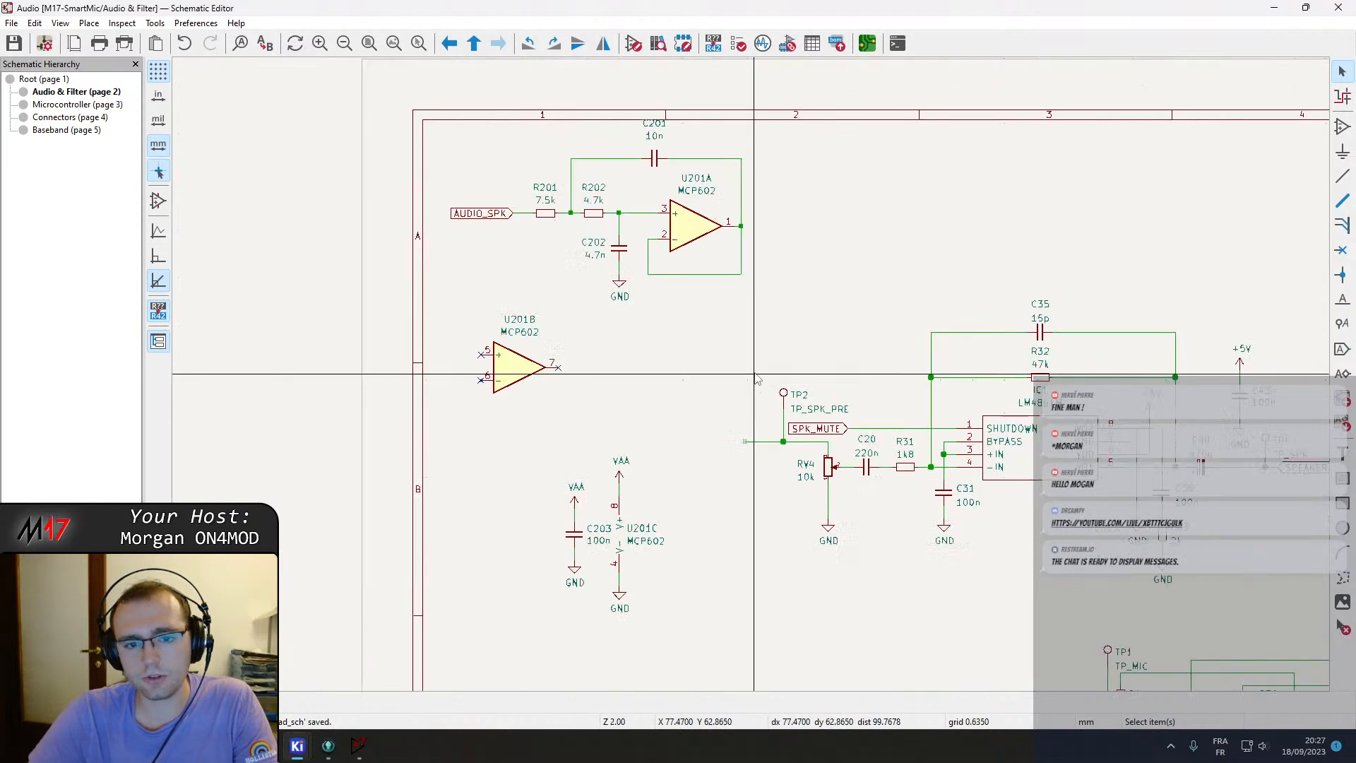
{"action": "mouse_move", "coordinate": [723, 418]}
{"action": "left_mouse_down"}
{"action": "mouse_move", "coordinate": [749, 476]}
{"action": "mouse_move", "coordinate": [706, 432]}
{"action": "mouse_move", "coordinate": [712, 410]}
{"action": "left_mouse_up"}
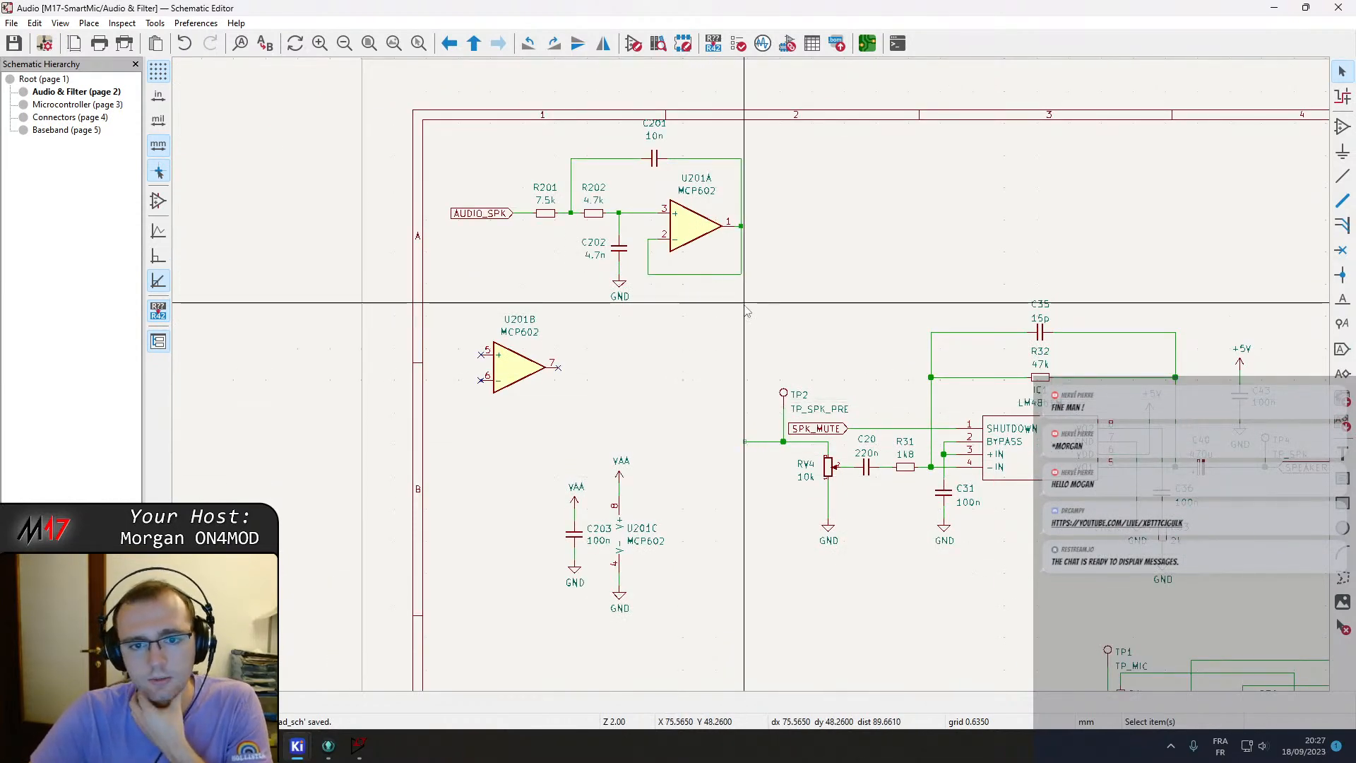
{"action": "middle_click_drag", "start_coordinate": [744, 294], "coordinate": [627, 323]}
{"action": "middle_click_drag", "start_coordinate": [733, 328], "coordinate": [517, 273]}
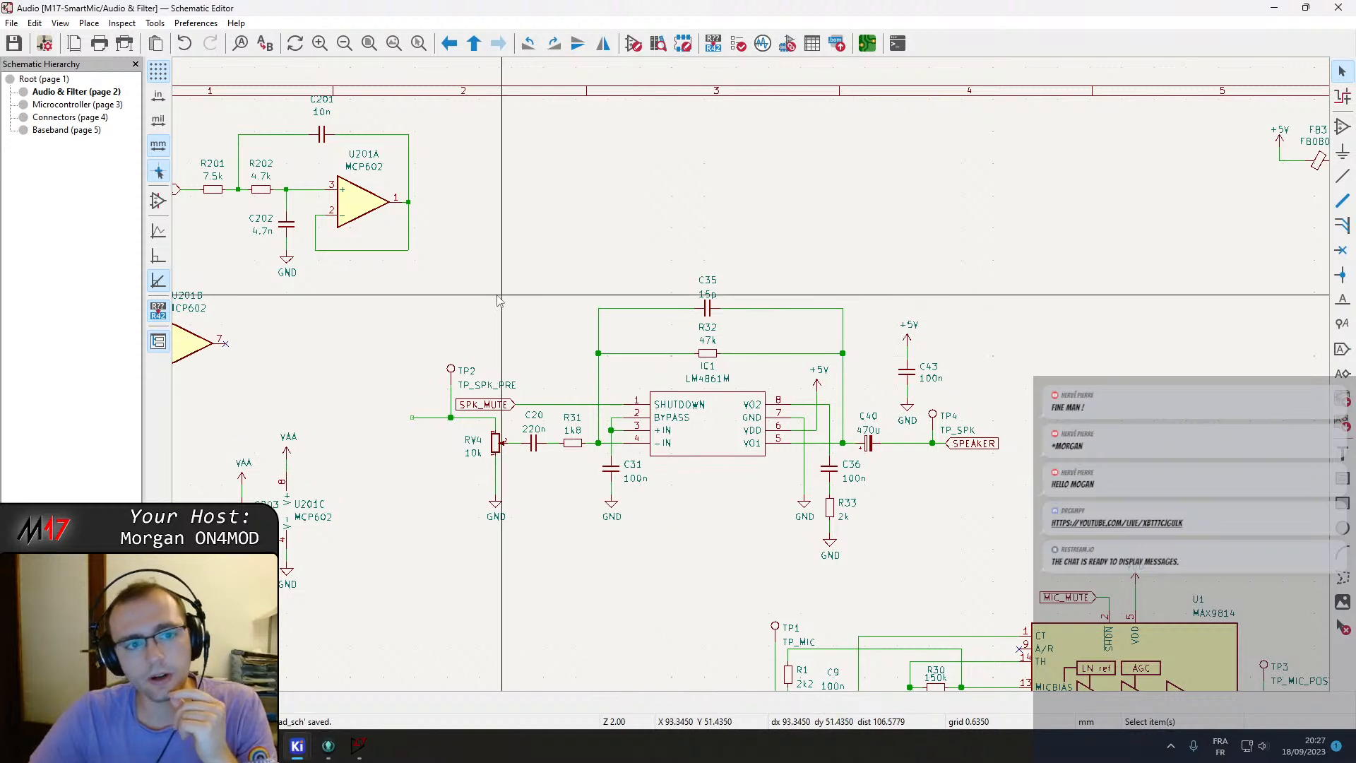
{"action": "middle_click_drag", "start_coordinate": [513, 303], "coordinate": [612, 356]}
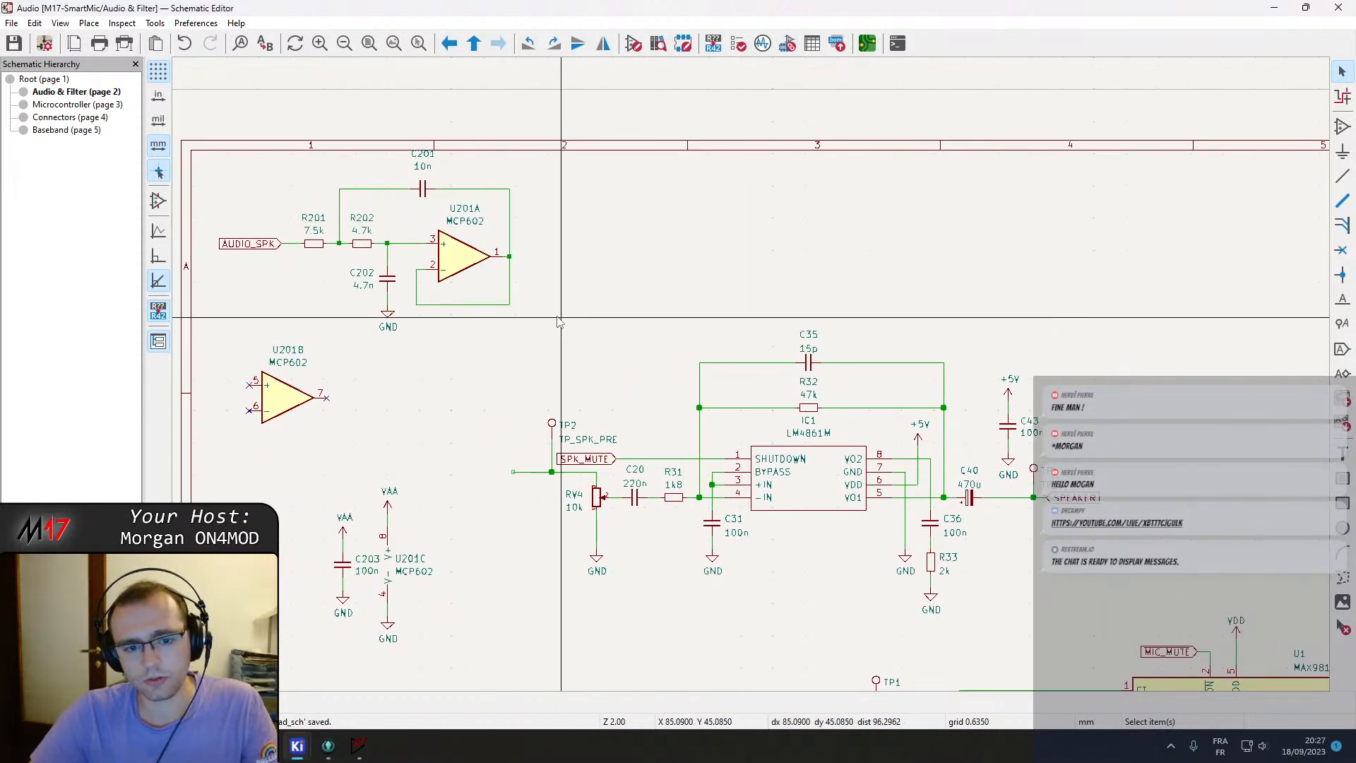
{"action": "left_click_drag", "start_coordinate": [520, 327], "coordinate": [1119, 609]}
{"action": "left_click_drag", "start_coordinate": [725, 498], "coordinate": [829, 346]}
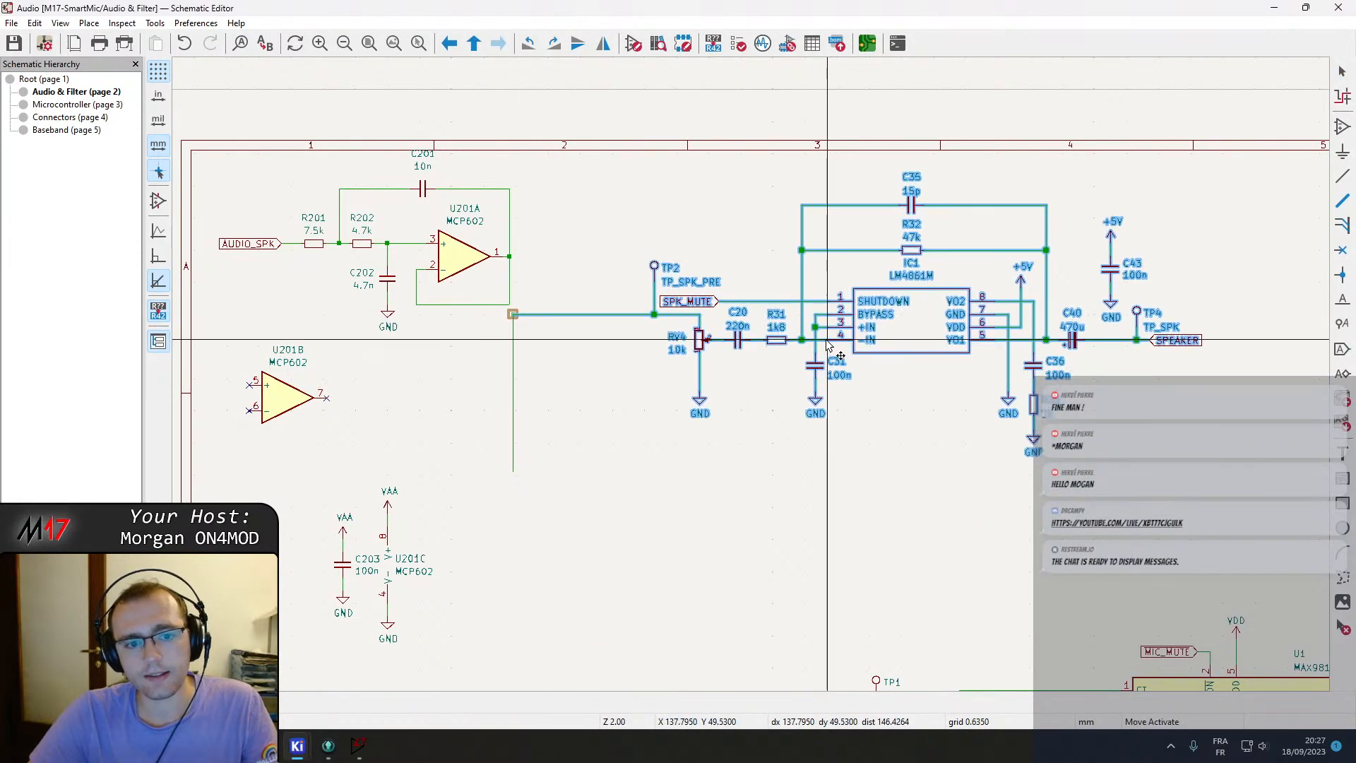
{"action": "left_click", "coordinate": [513, 469]}
{"action": "key", "text": "Delete"}
Copy the LM4861M part number from amplifier IC1's value field.
{"action": "left_click", "coordinate": [911, 277]}
{"action": "double_click", "coordinate": [910, 277]}
{"action": "key", "text": "ctrl+c"}
{"action": "key", "text": "Escape"}
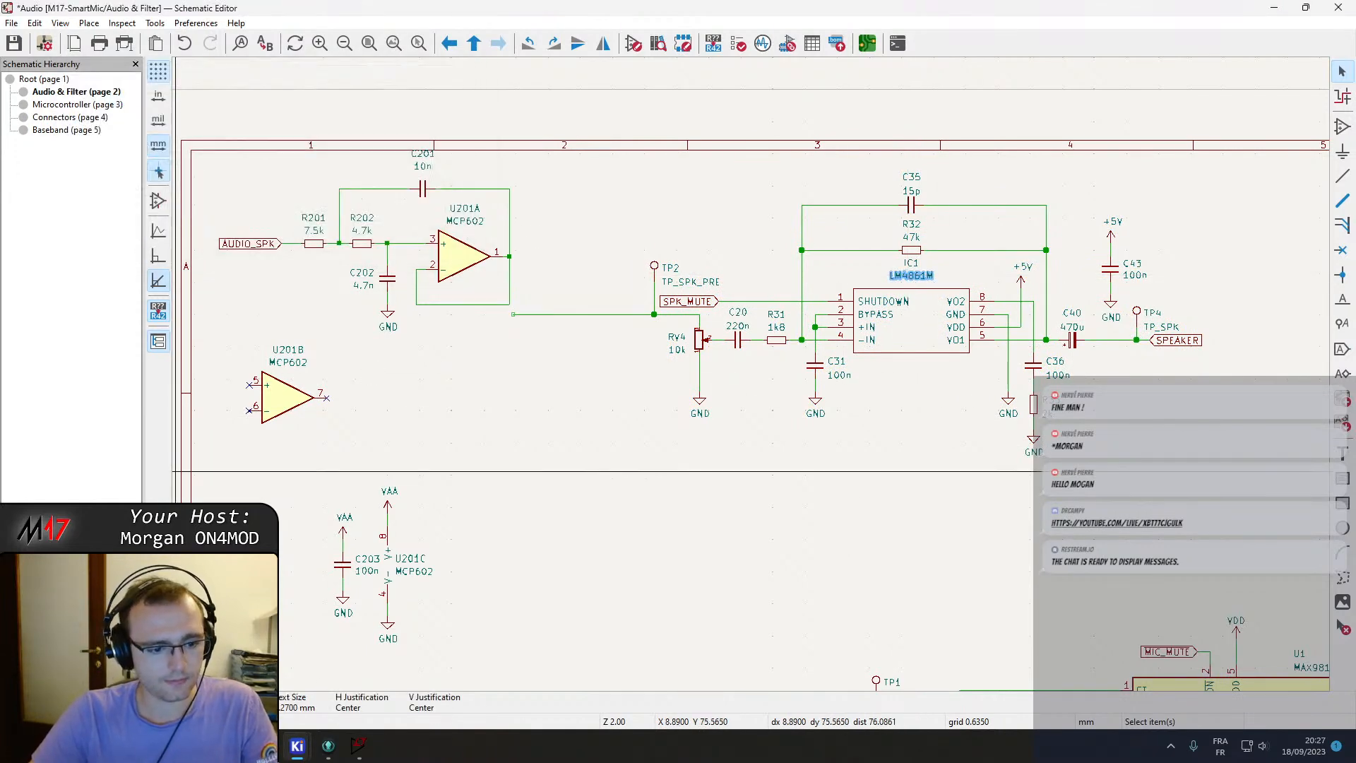
Switch to Firefox and search the web for LM4861M in a new tab.
{"action": "key", "text": "alt+Tab"}
{"action": "left_click", "coordinate": [678, 15]}
{"action": "key", "text": "ctrl+v"}
{"action": "key", "text": "Return"}
{"action": "middle_click", "coordinate": [237, 4]}
{"action": "middle_click", "coordinate": [236, 3]}
{"action": "middle_click", "coordinate": [236, 4]}
{"action": "middle_click", "coordinate": [240, 3]}
{"action": "right_click", "coordinate": [265, 6]}
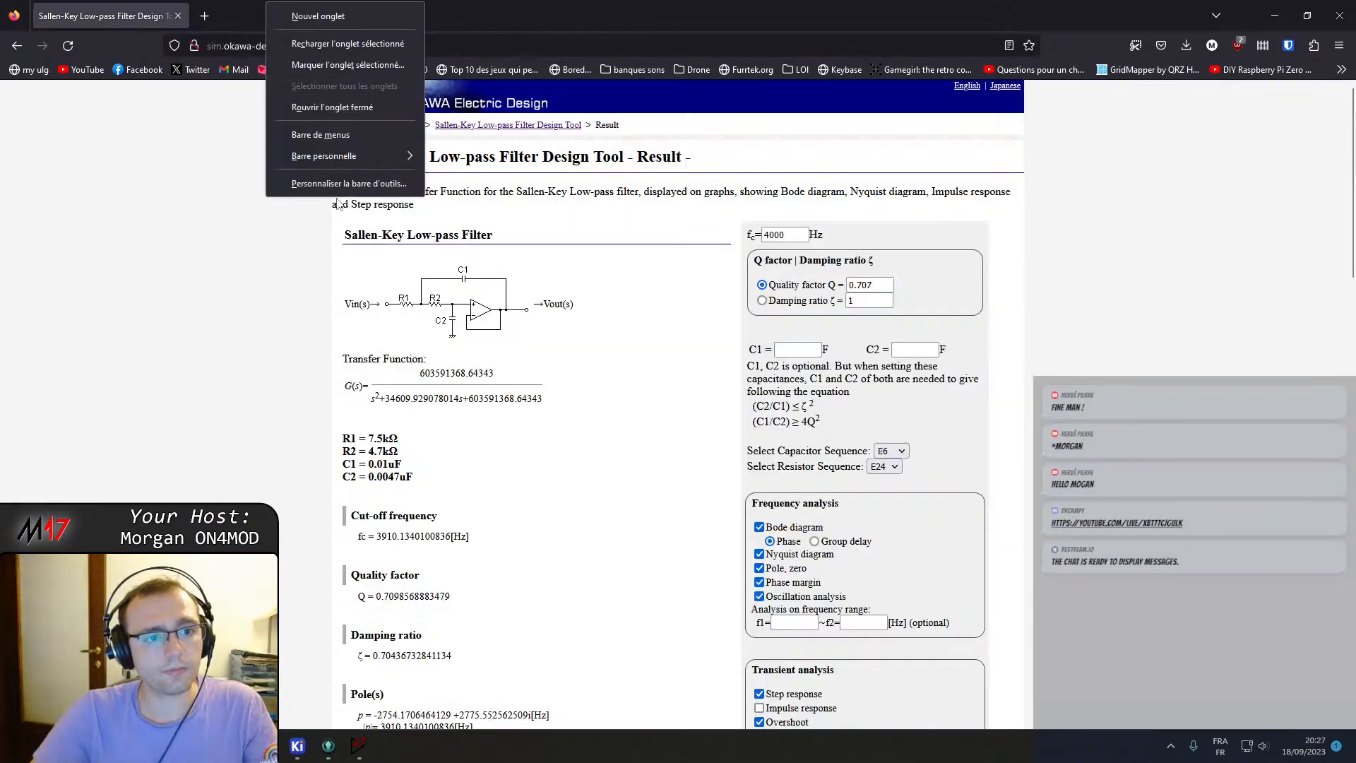
{"action": "left_click", "coordinate": [187, 190]}
{"action": "right_click", "coordinate": [62, 7]}
{"action": "left_click", "coordinate": [104, 307]}
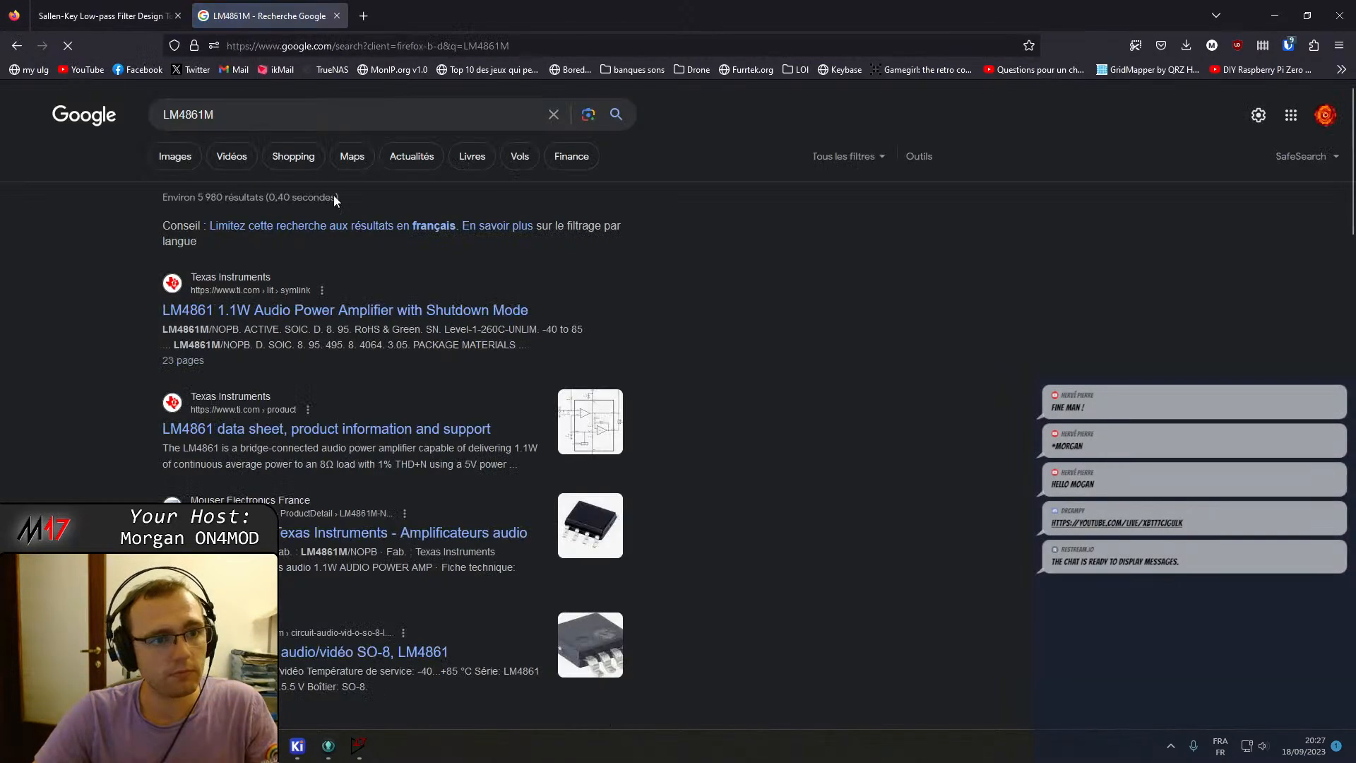
Open the LM4861 datasheet and examine its typical and single-ended application circuits.
{"action": "left_click", "coordinate": [279, 311]}
{"action": "scroll", "coordinate": [641, 419], "scroll_direction": "down", "scroll_amount": 6}
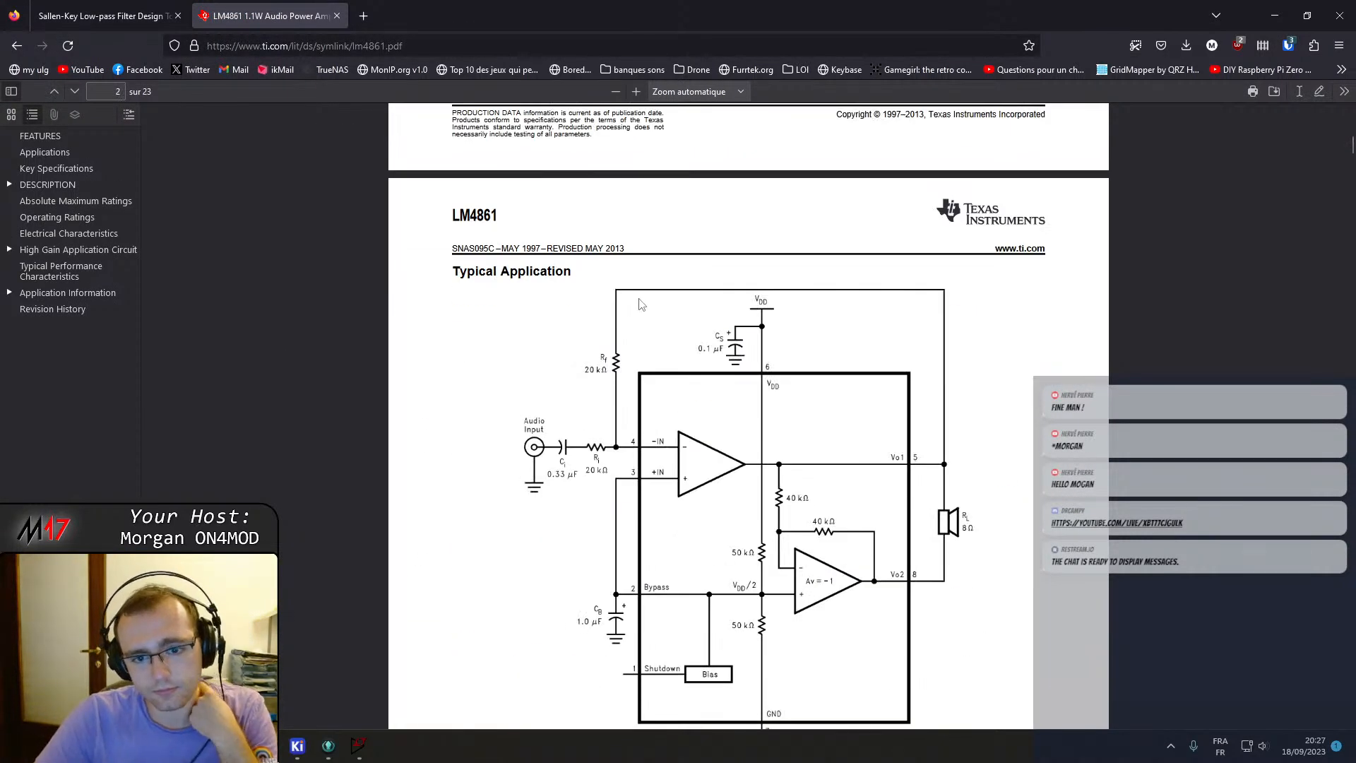
{"action": "scroll", "coordinate": [688, 240], "scroll_direction": "down", "scroll_amount": 9}
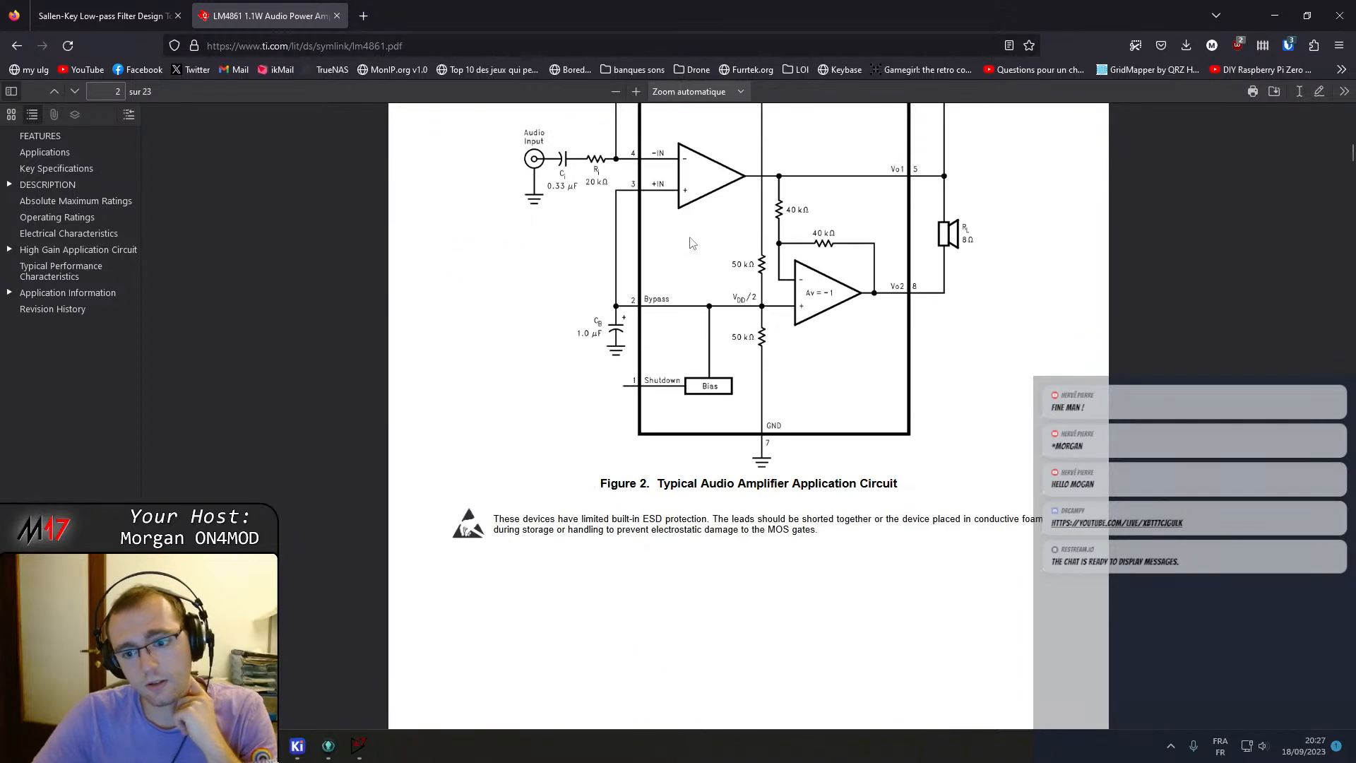
{"action": "scroll", "coordinate": [695, 250], "scroll_direction": "down", "scroll_amount": 15}
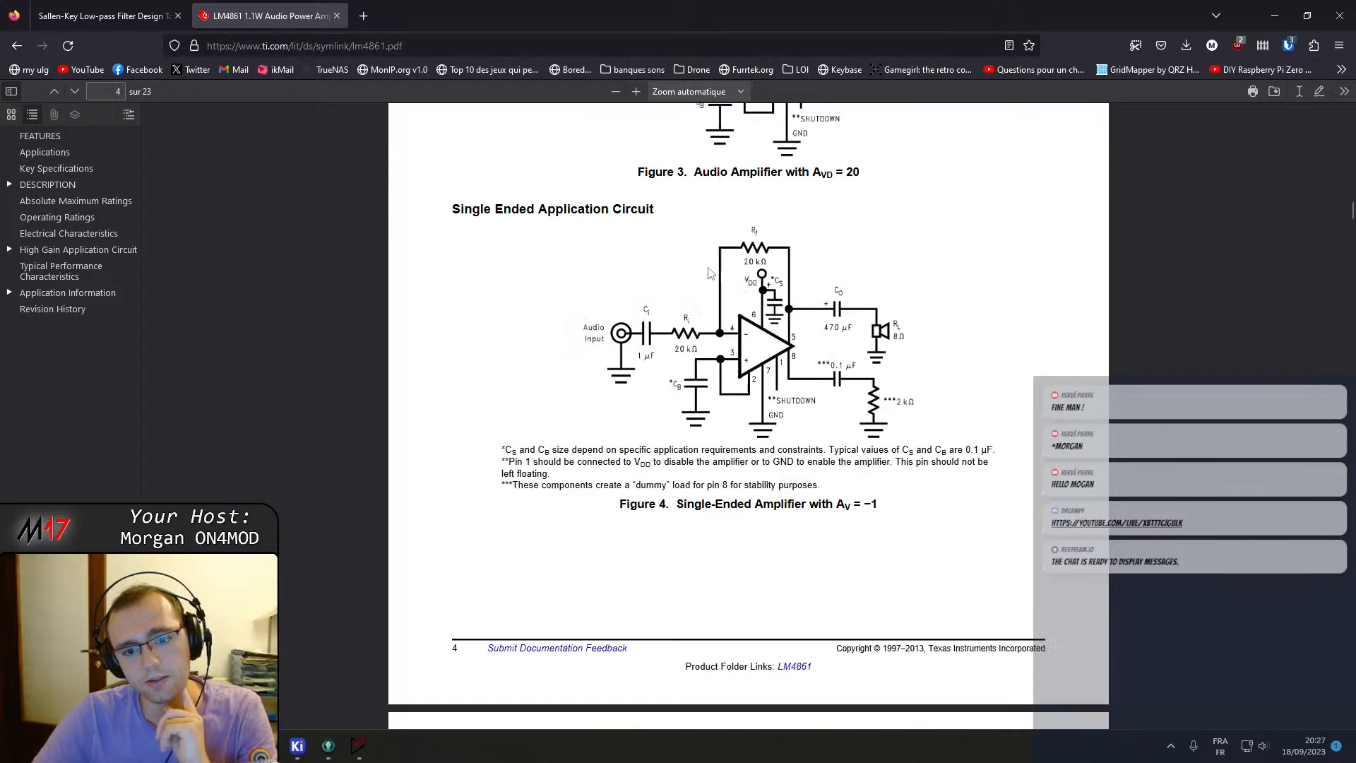
{"action": "scroll", "coordinate": [731, 577], "scroll_direction": "down", "scroll_amount": 1}
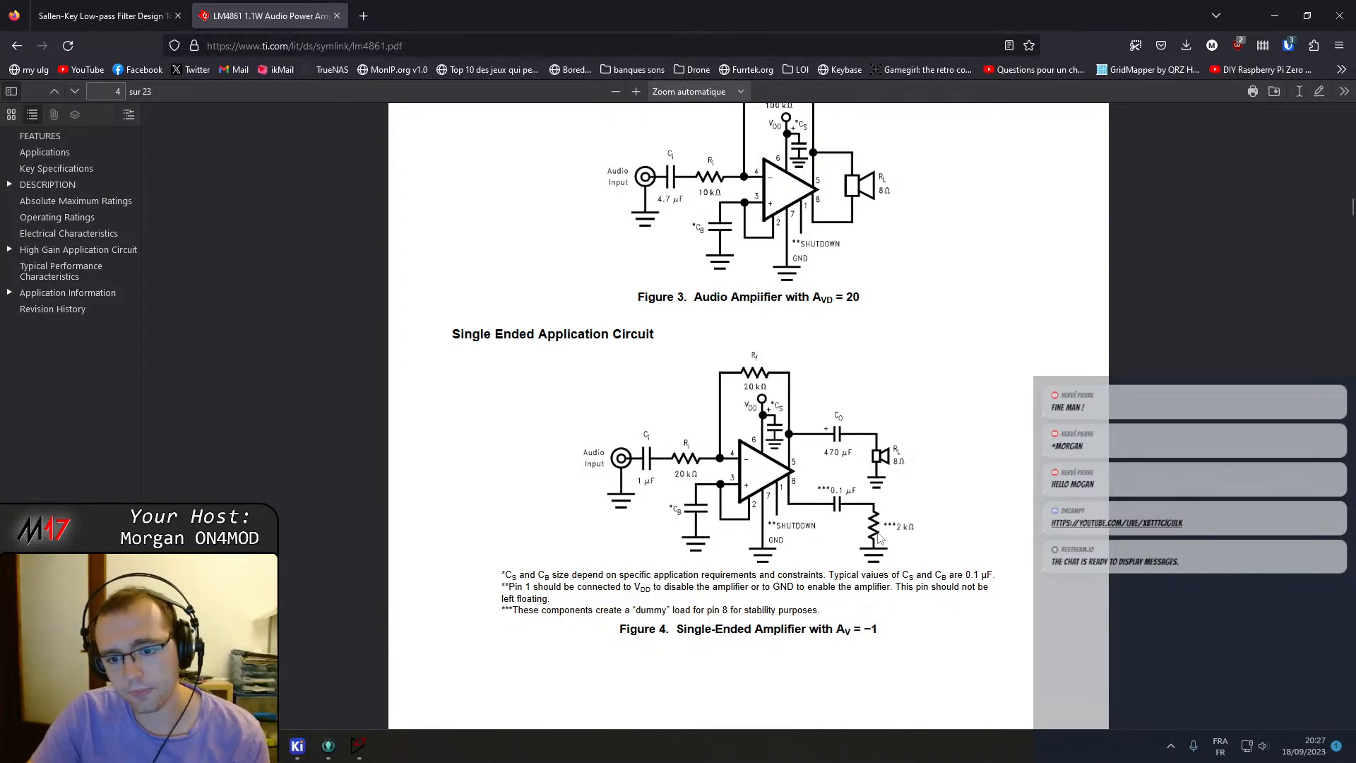
{"action": "scroll", "coordinate": [878, 539], "scroll_direction": "down", "scroll_amount": 2}
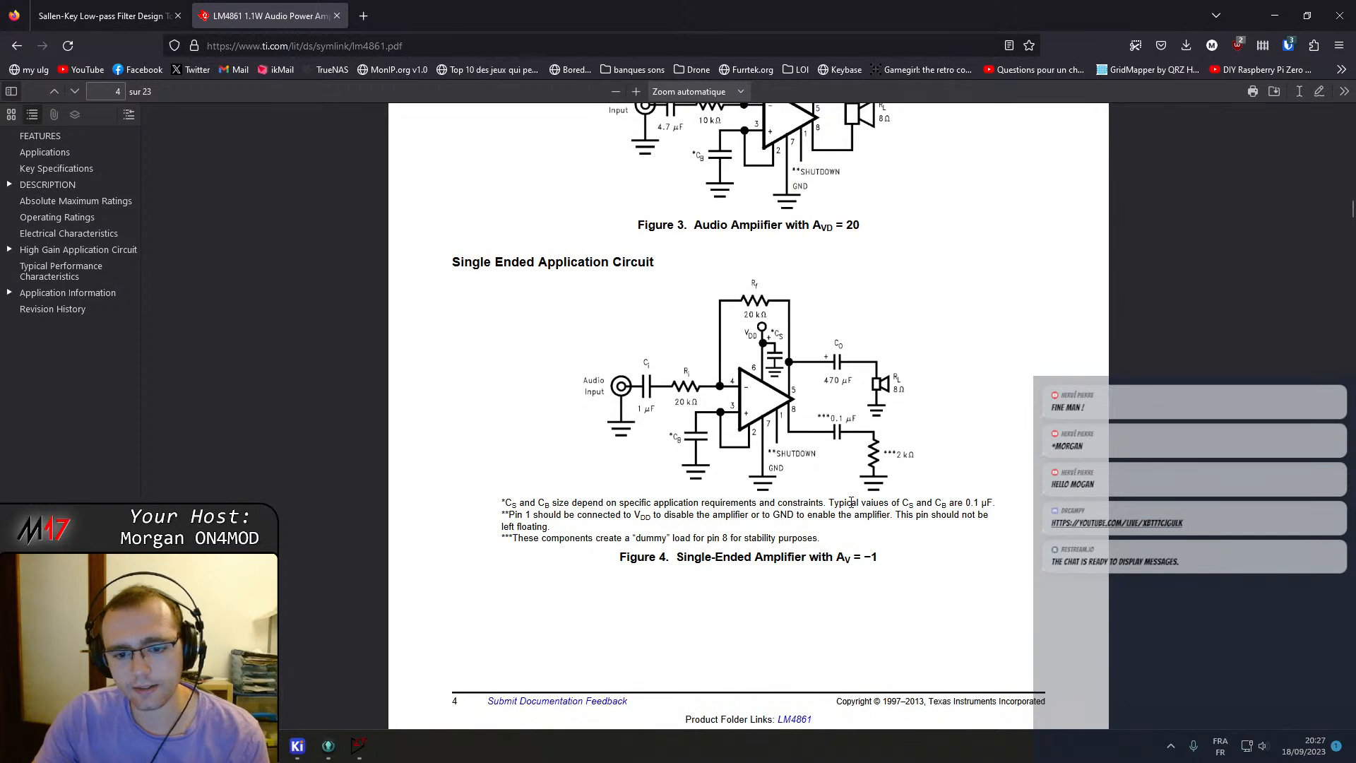
{"action": "scroll", "coordinate": [819, 503], "scroll_direction": "down", "scroll_amount": 4}
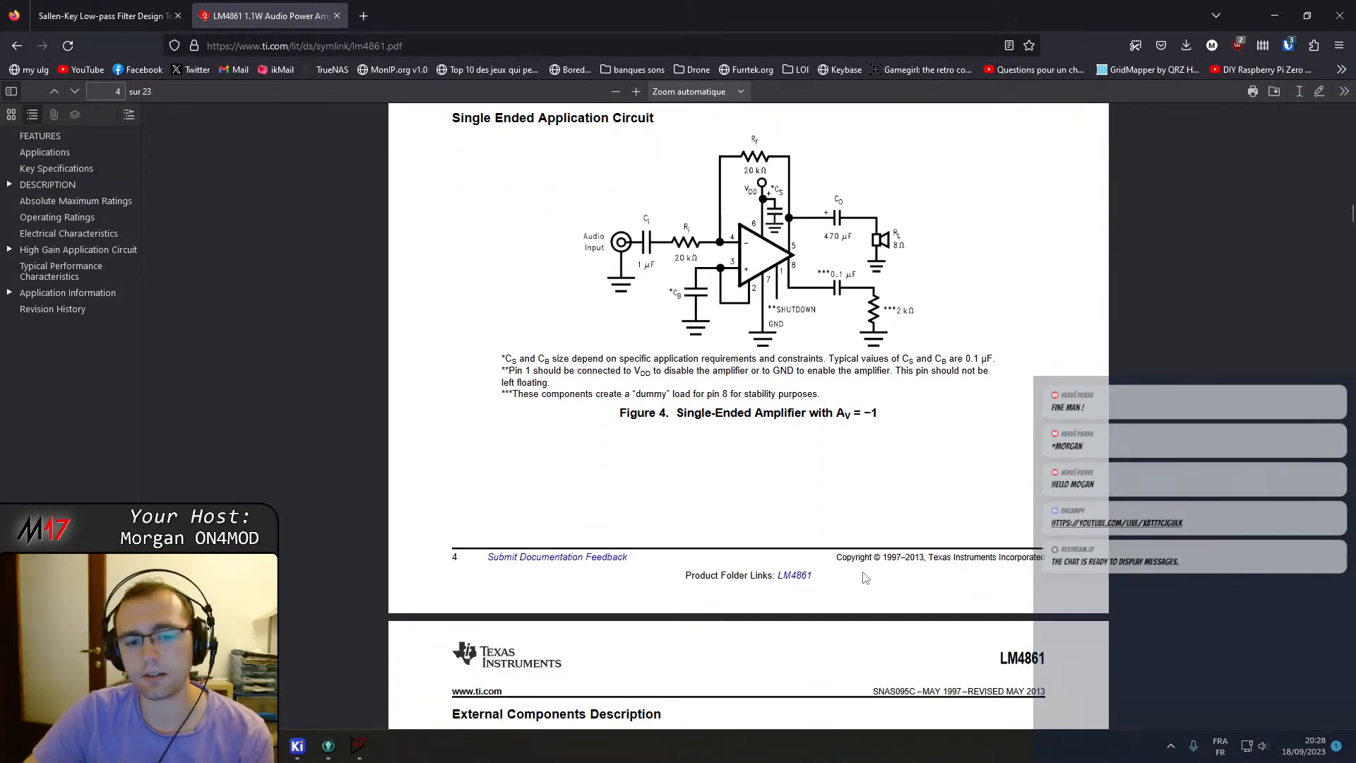
{"action": "scroll", "coordinate": [831, 420], "scroll_direction": "up", "scroll_amount": 6}
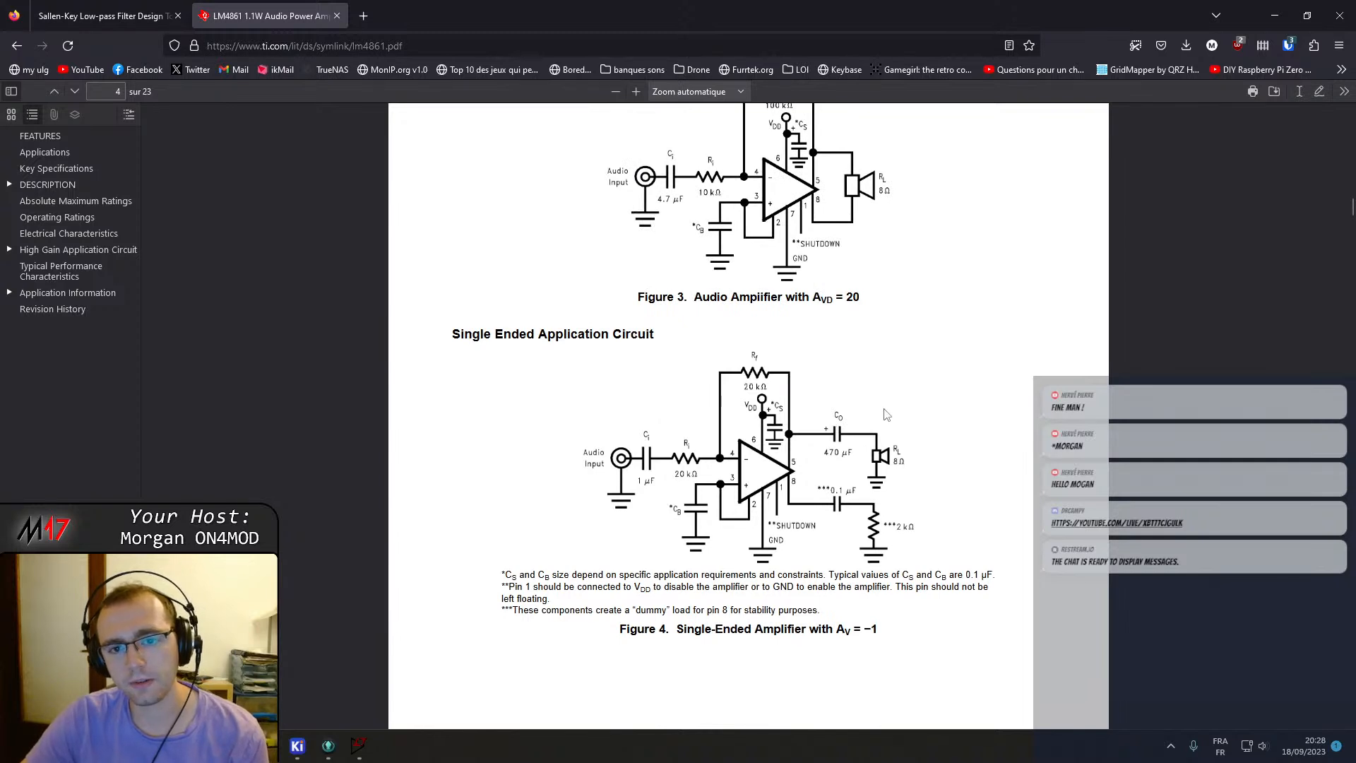
{"action": "scroll", "coordinate": [885, 415], "scroll_direction": "up", "scroll_amount": 8}
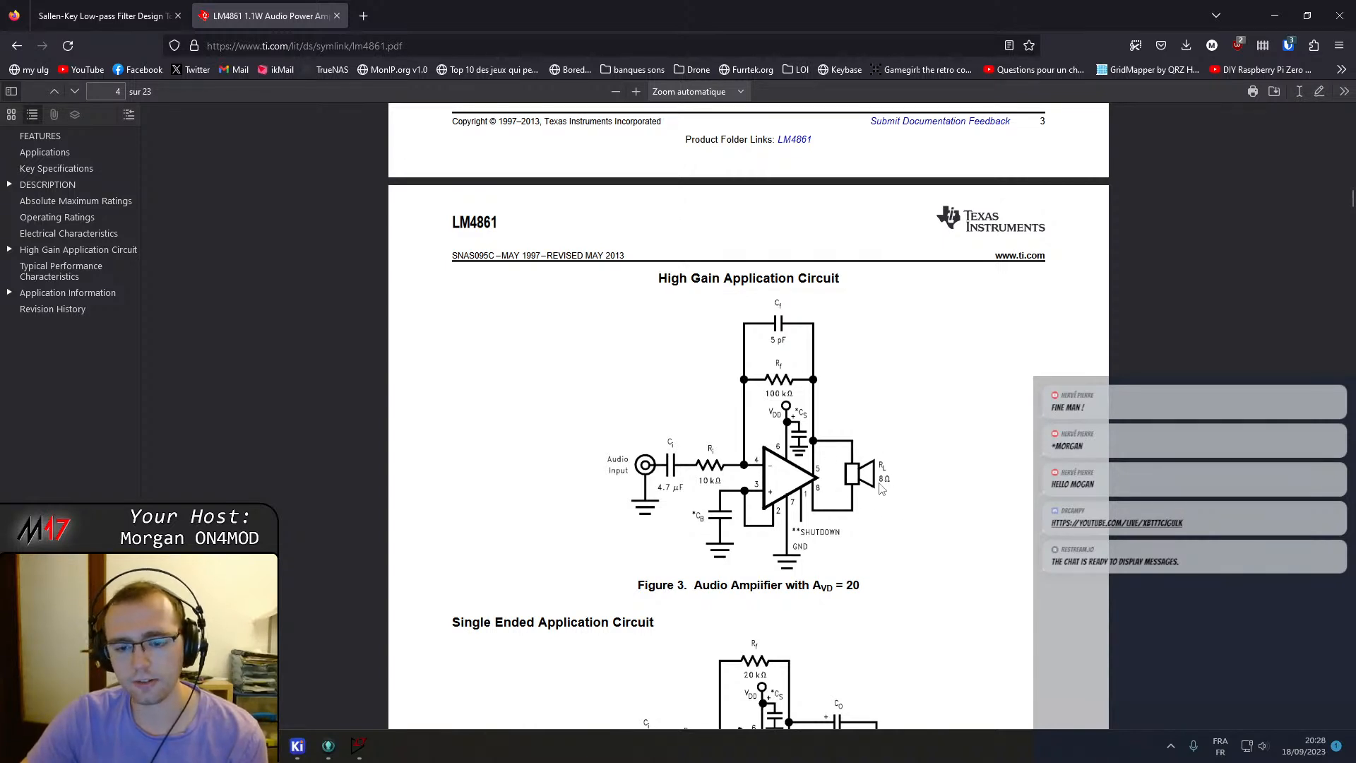
{"action": "scroll", "coordinate": [878, 467], "scroll_direction": "down", "scroll_amount": 2}
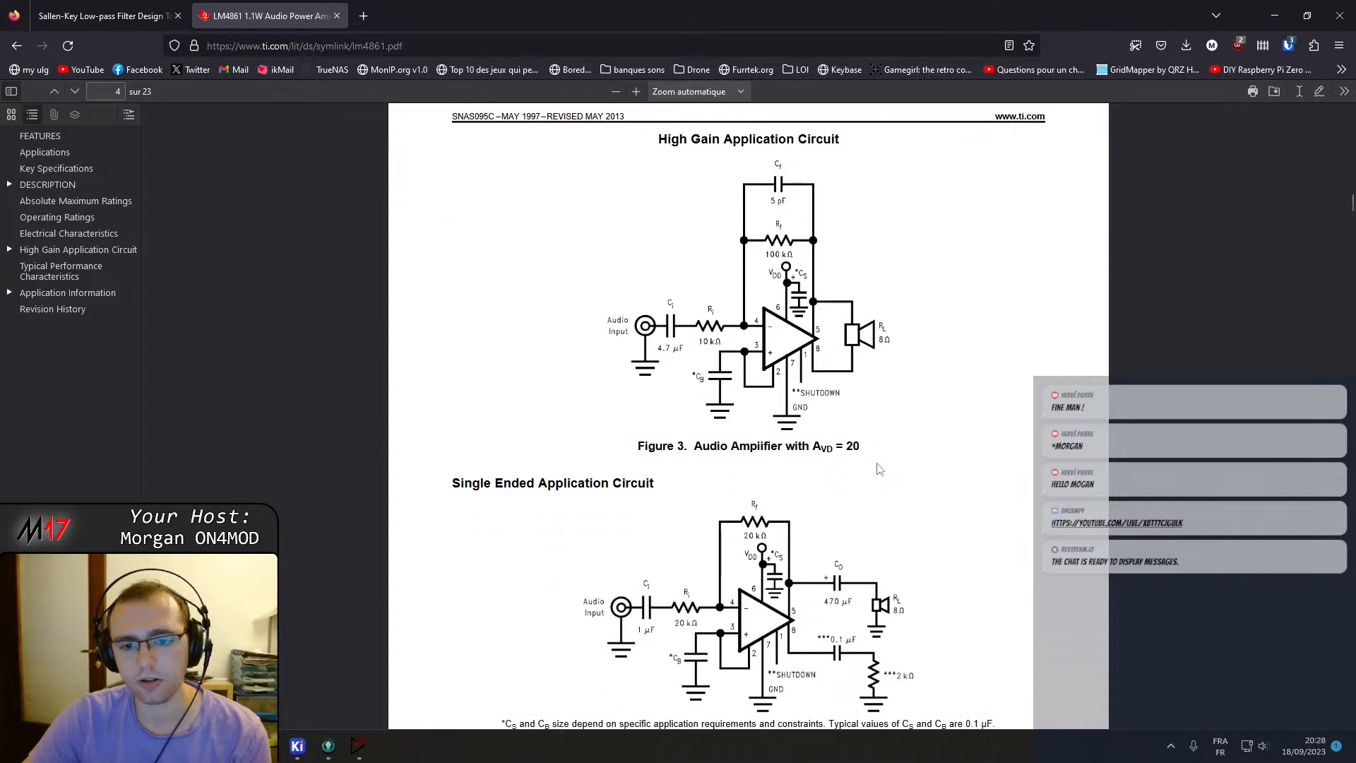
{"action": "scroll", "coordinate": [876, 466], "scroll_direction": "down", "scroll_amount": 2}
{"action": "scroll", "coordinate": [876, 466], "scroll_direction": "down", "scroll_amount": 1}
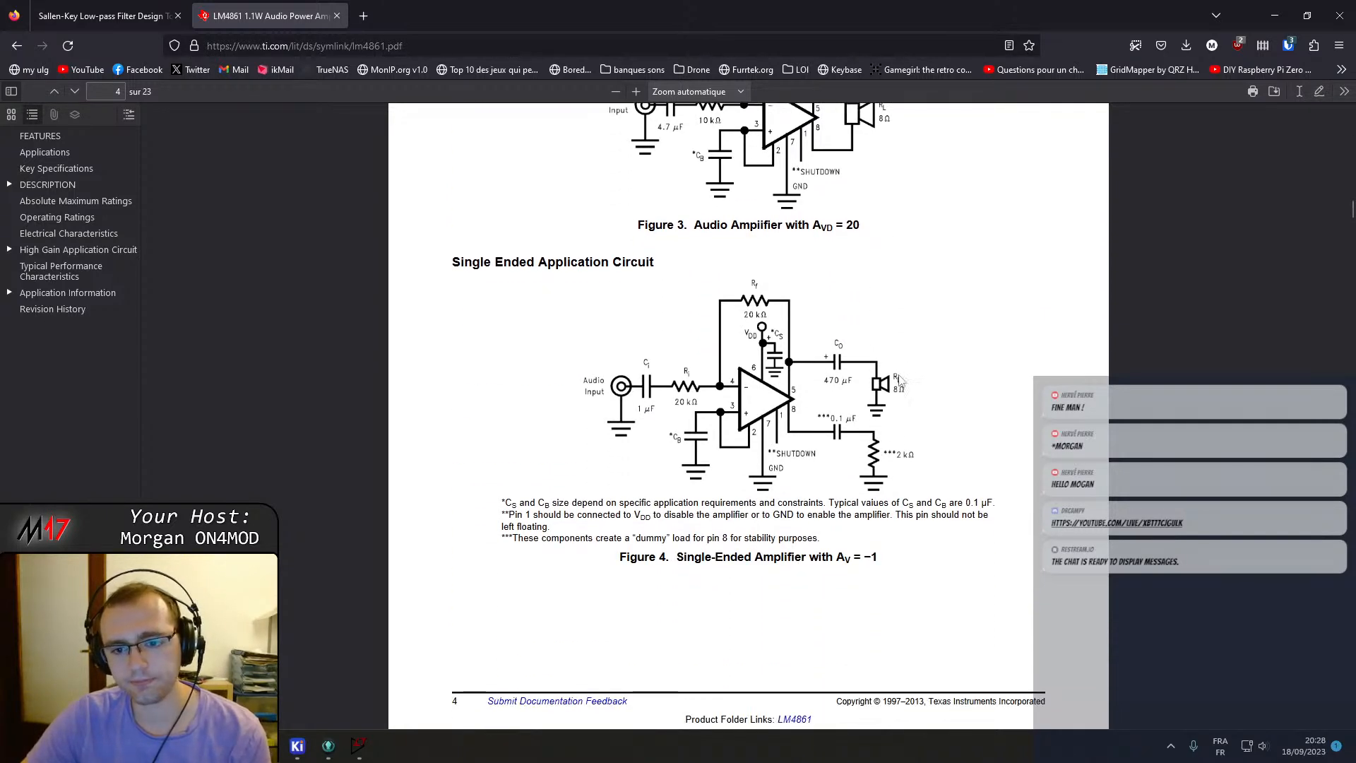
Arrange the datasheet browser window beside the schematic editor.
{"action": "left_click_drag", "start_coordinate": [794, 15], "coordinate": [1353, 318]}
{"action": "left_click", "coordinate": [119, 198]}
{"action": "scroll", "coordinate": [471, 353], "scroll_direction": "up", "scroll_amount": 3}
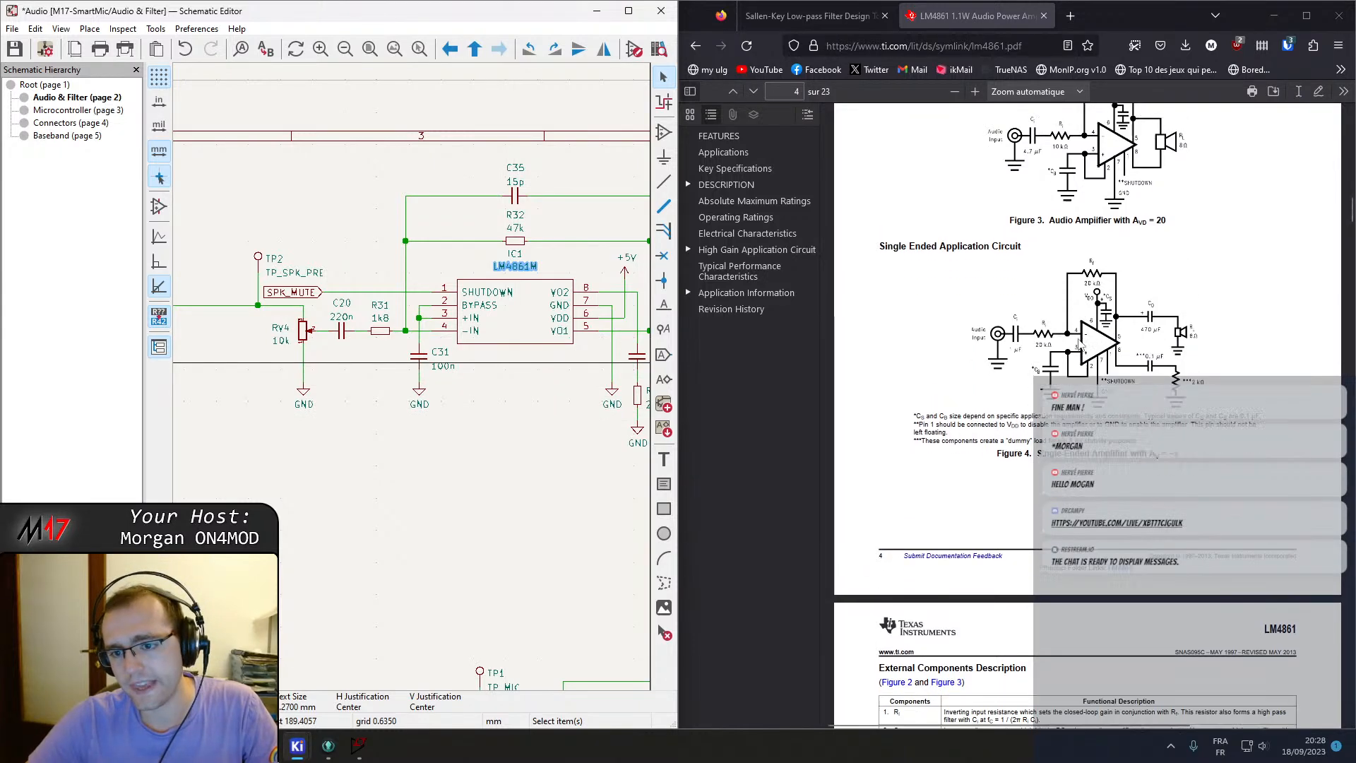
{"action": "left_click", "coordinate": [1085, 355]}
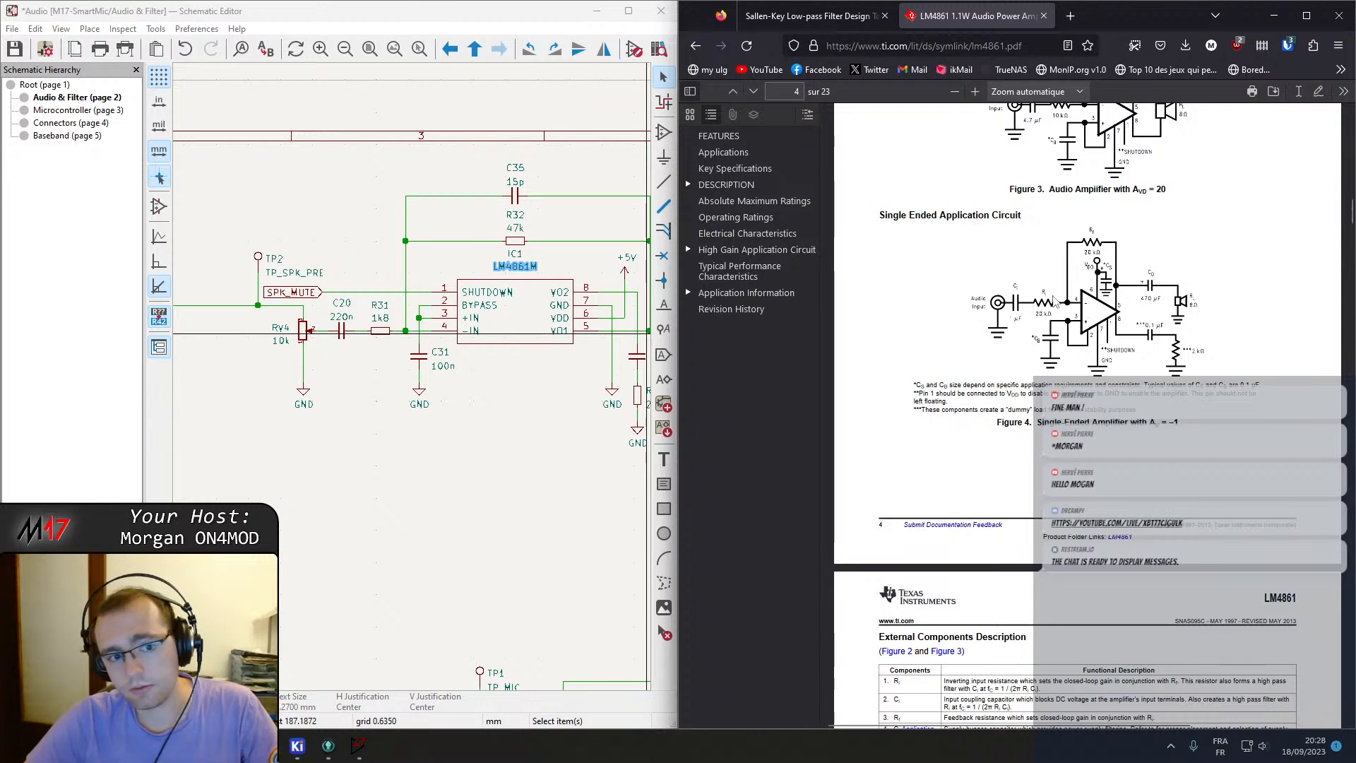
Compare the amplifier's components and the filter wiring in the schematic with the datasheet application circuit.
{"action": "left_click", "coordinate": [356, 361]}
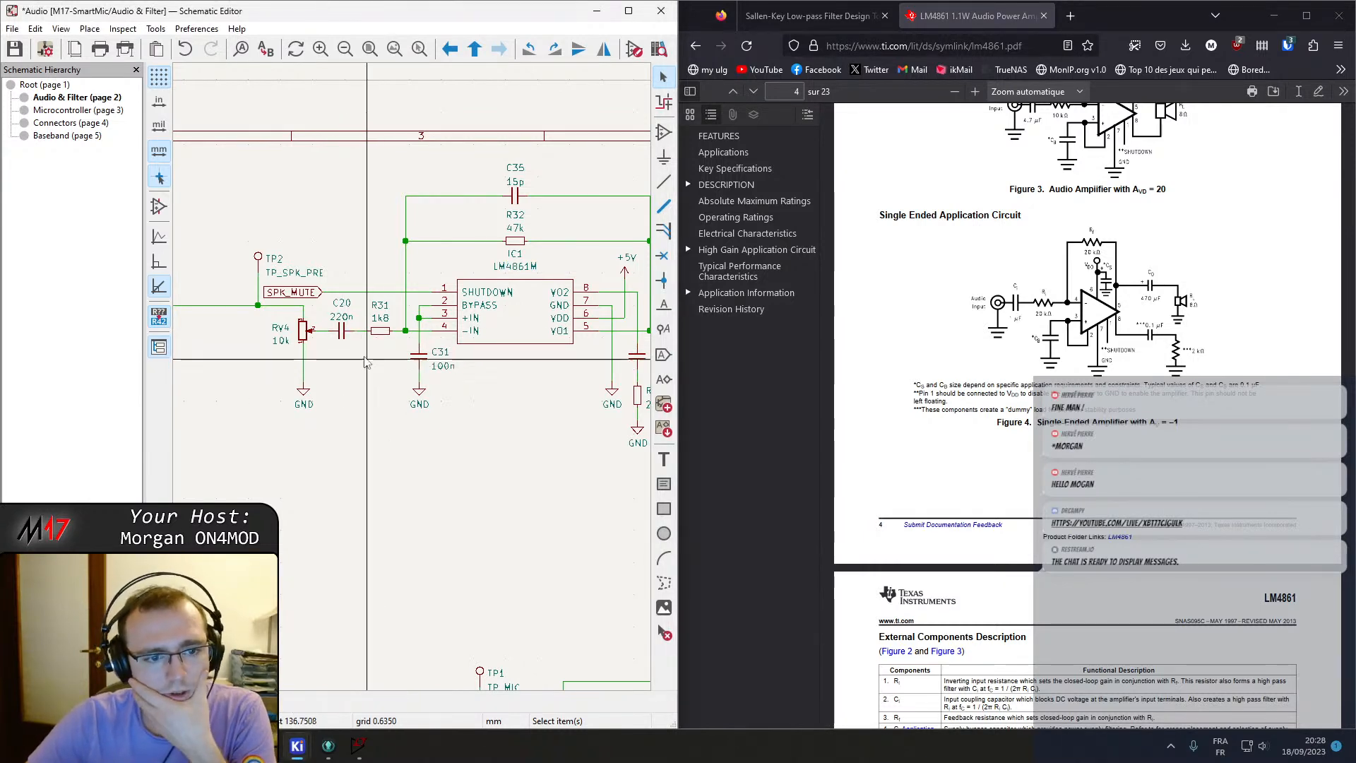
{"action": "middle_click_drag", "start_coordinate": [386, 363], "coordinate": [260, 371]}
{"action": "left_click", "coordinate": [392, 252]}
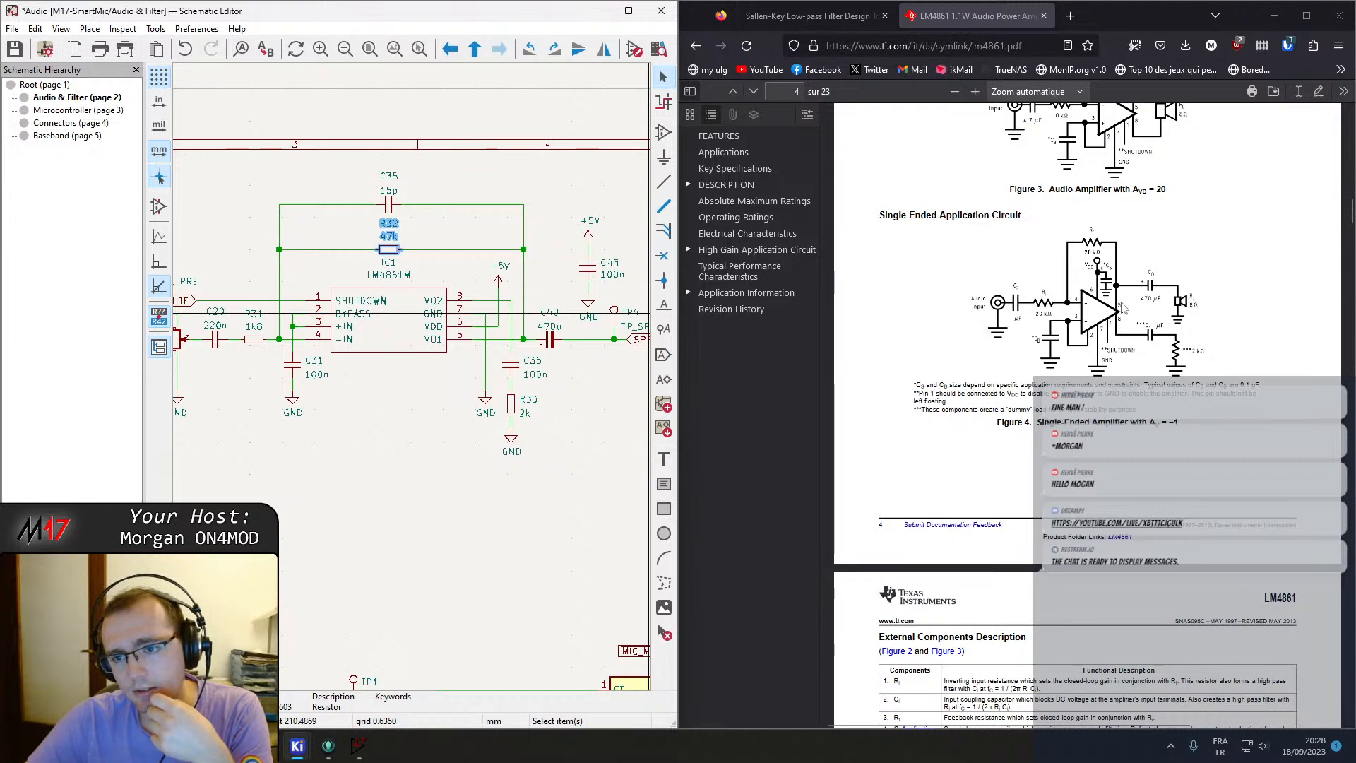
{"action": "scroll", "coordinate": [1100, 240], "scroll_direction": "down", "scroll_amount": 1}
{"action": "scroll", "coordinate": [1113, 394], "scroll_direction": "up", "scroll_amount": 6}
{"action": "scroll", "coordinate": [1108, 409], "scroll_direction": "down", "scroll_amount": 1}
{"action": "scroll", "coordinate": [1109, 410], "scroll_direction": "down", "scroll_amount": 1}
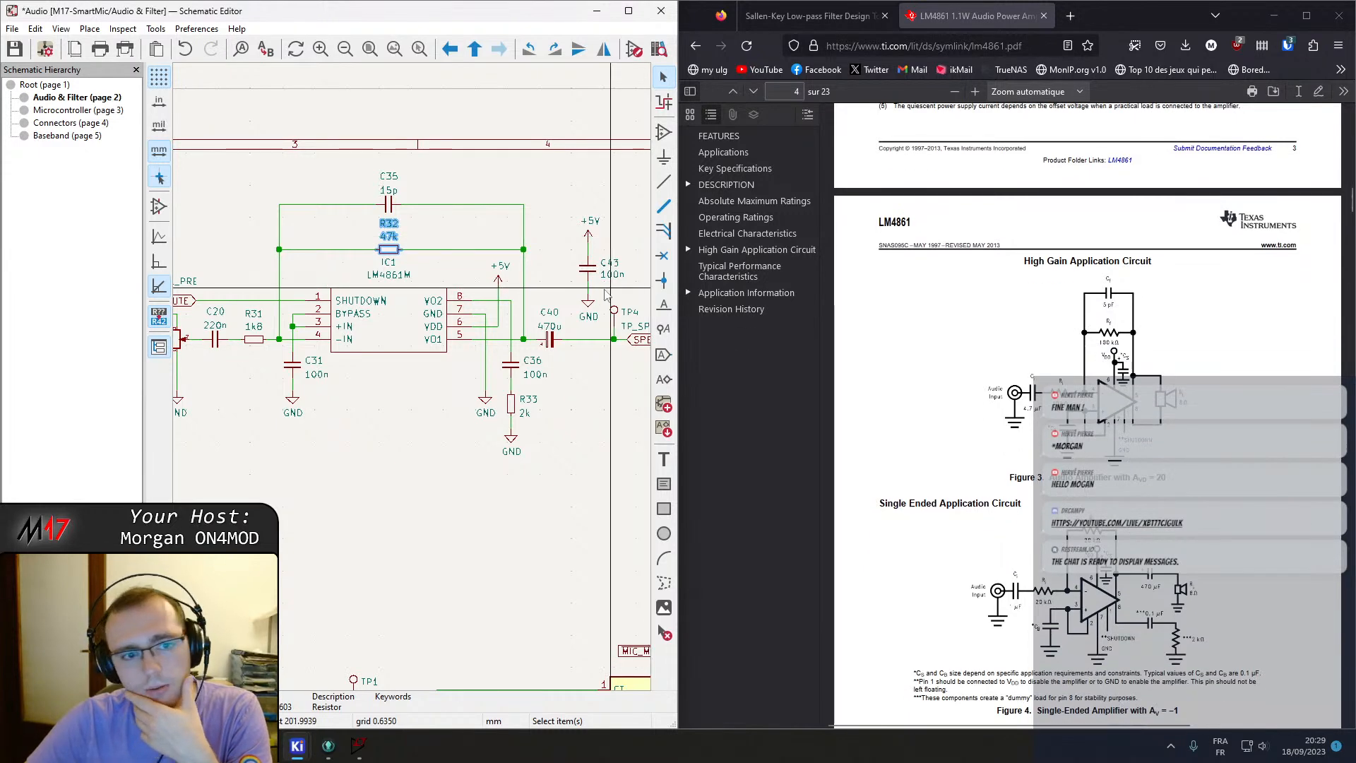
{"action": "left_click", "coordinate": [391, 205]}
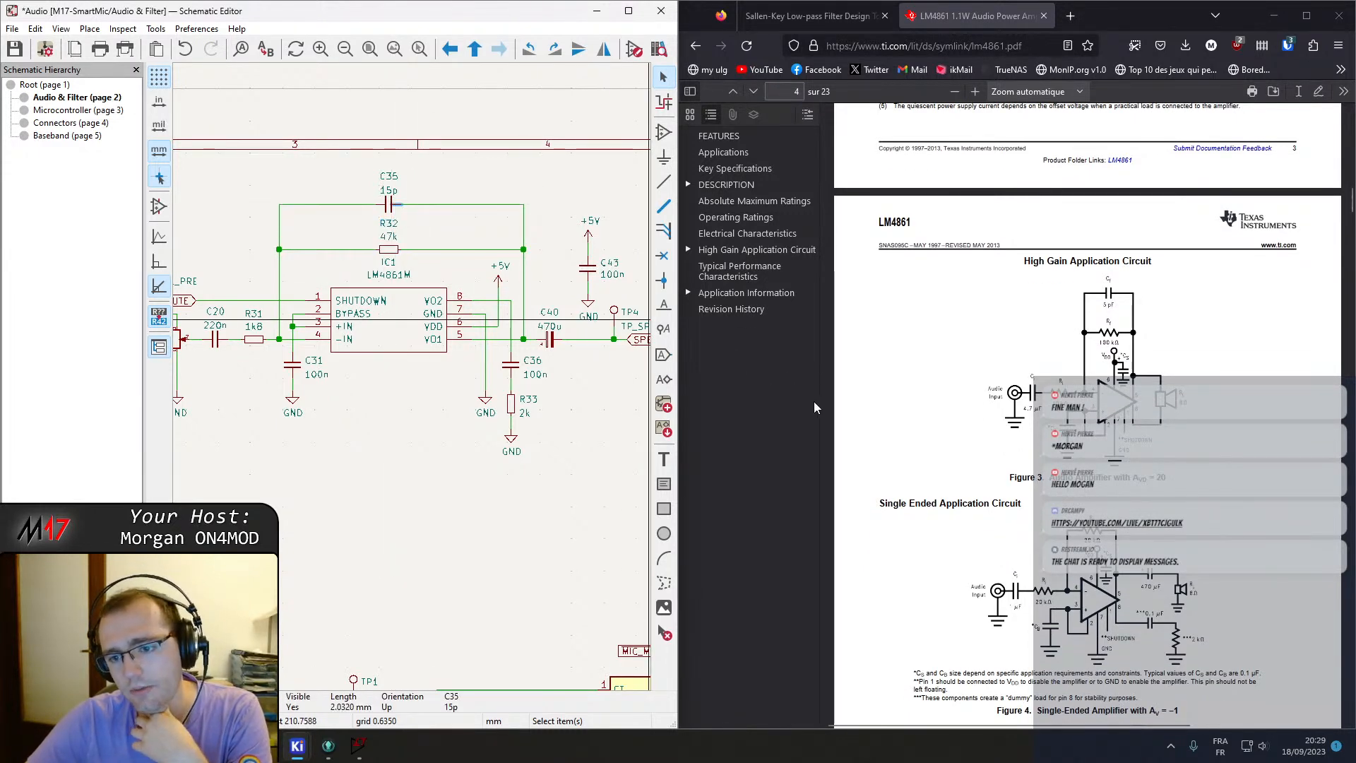
{"action": "middle_click_drag", "start_coordinate": [356, 403], "coordinate": [444, 431]}
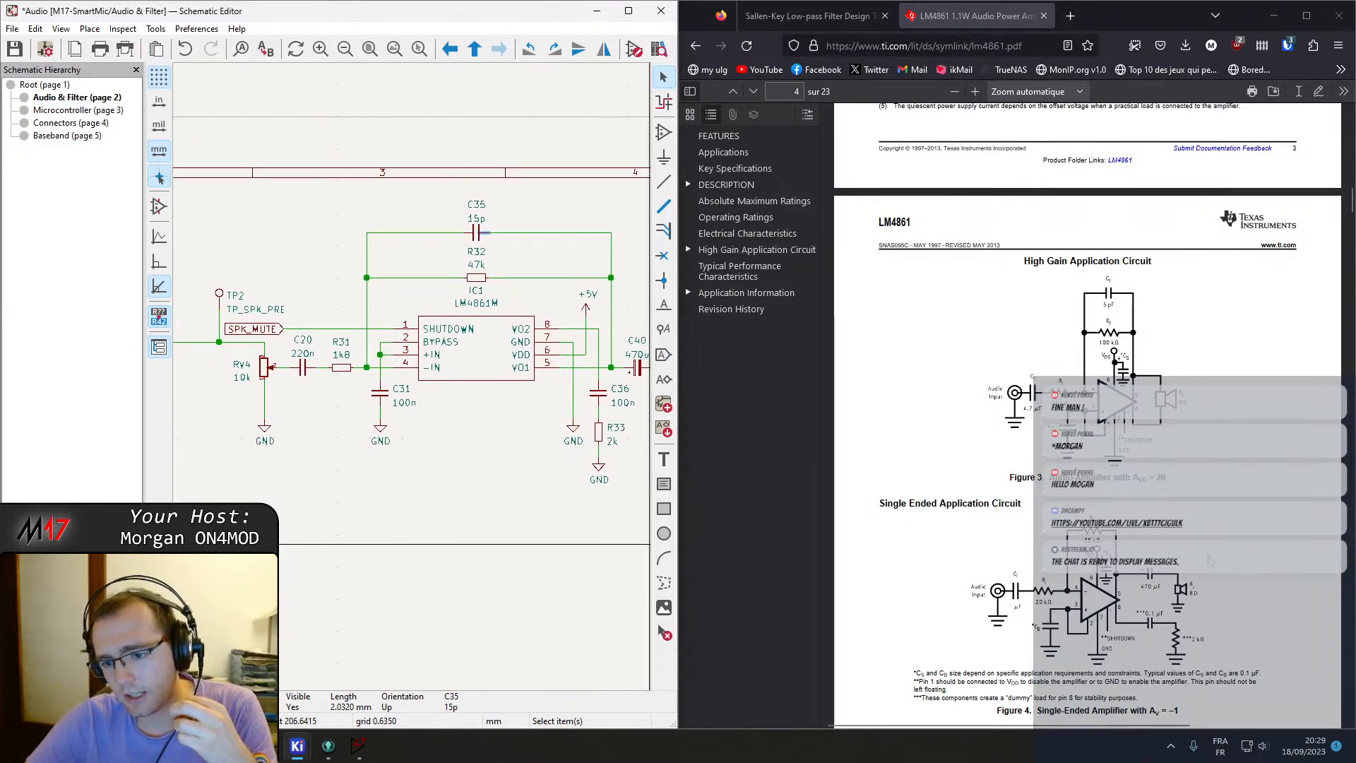
{"action": "scroll", "coordinate": [1214, 563], "scroll_direction": "down", "scroll_amount": 3}
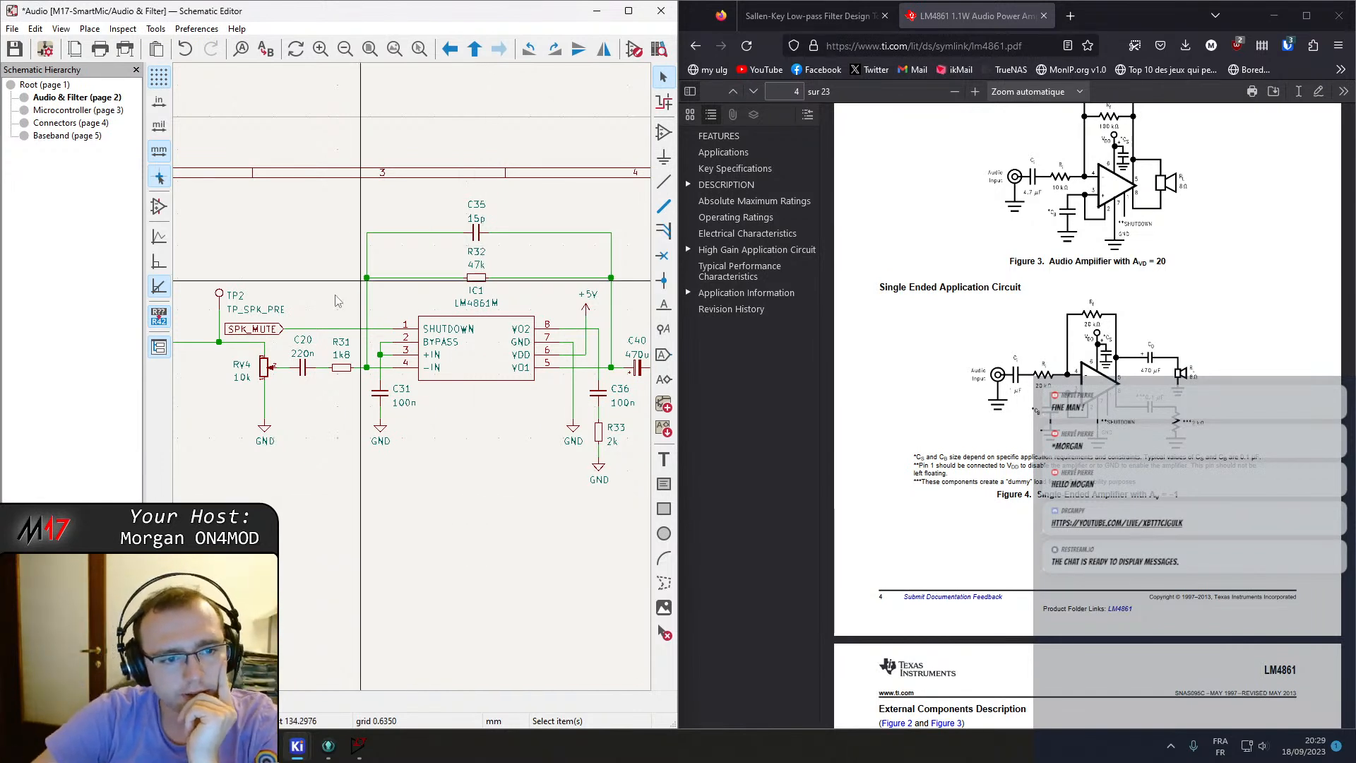
{"action": "left_click", "coordinate": [270, 330]}
{"action": "middle_click_drag", "start_coordinate": [339, 463], "coordinate": [474, 487]}
{"action": "left_click", "coordinate": [354, 324]}
{"action": "left_click_drag", "start_coordinate": [354, 326], "coordinate": [275, 352]}
{"action": "left_click", "coordinate": [338, 418]}
{"action": "middle_click_drag", "start_coordinate": [346, 425], "coordinate": [291, 408]}
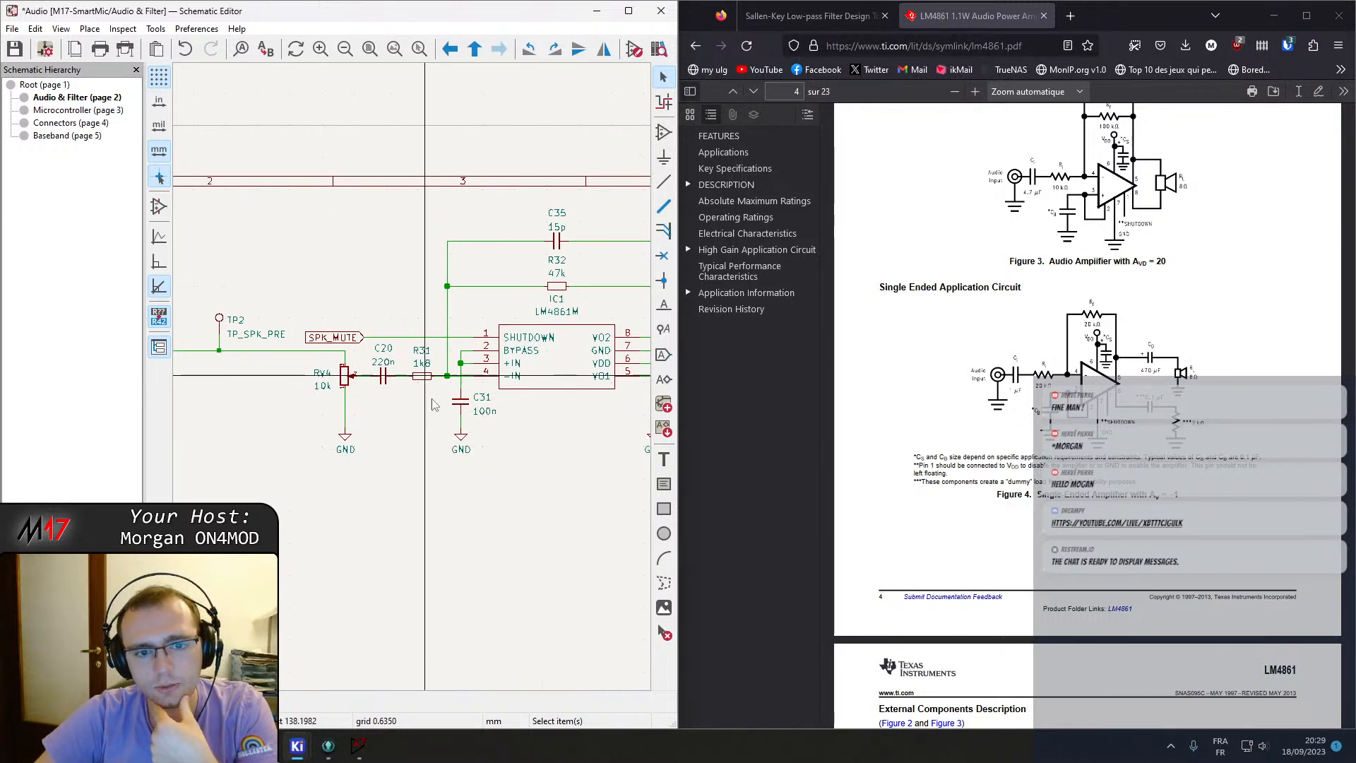
{"action": "scroll", "coordinate": [436, 450], "scroll_direction": "down", "scroll_amount": 3}
{"action": "middle_click_drag", "start_coordinate": [396, 400], "coordinate": [601, 457]}
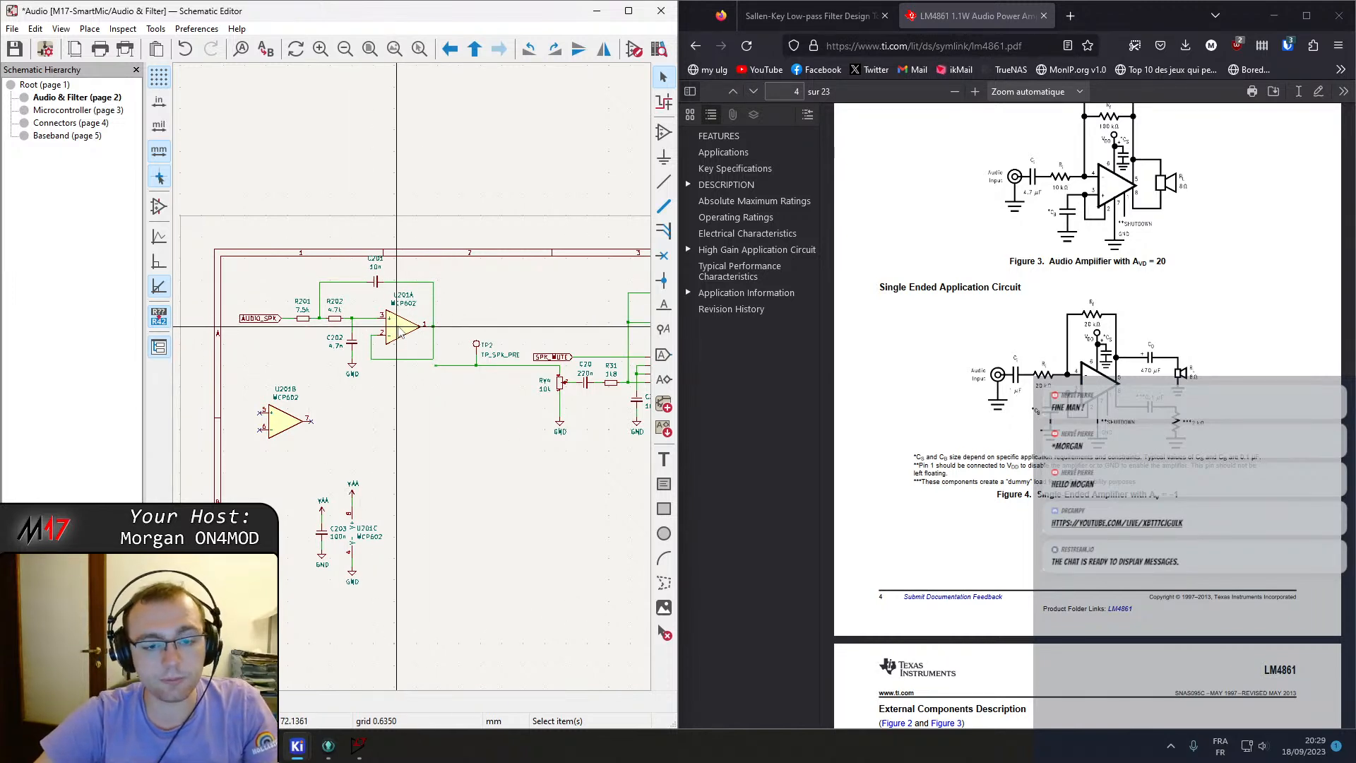
{"action": "middle_click_drag", "start_coordinate": [546, 334], "coordinate": [523, 325]}
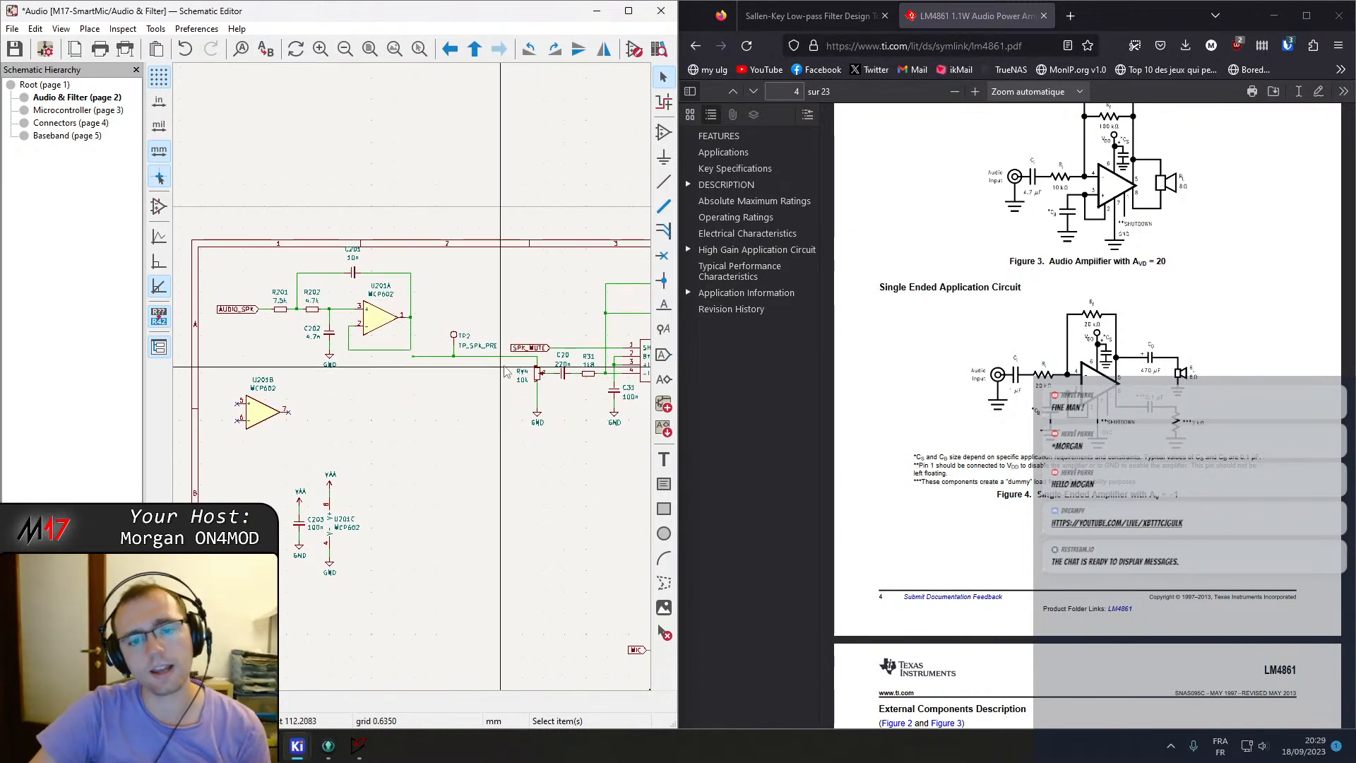
{"action": "middle_click_drag", "start_coordinate": [544, 363], "coordinate": [416, 377]}
{"action": "scroll", "coordinate": [416, 378], "scroll_direction": "down", "scroll_amount": 1}
{"action": "scroll", "coordinate": [417, 377], "scroll_direction": "up", "scroll_amount": 1}
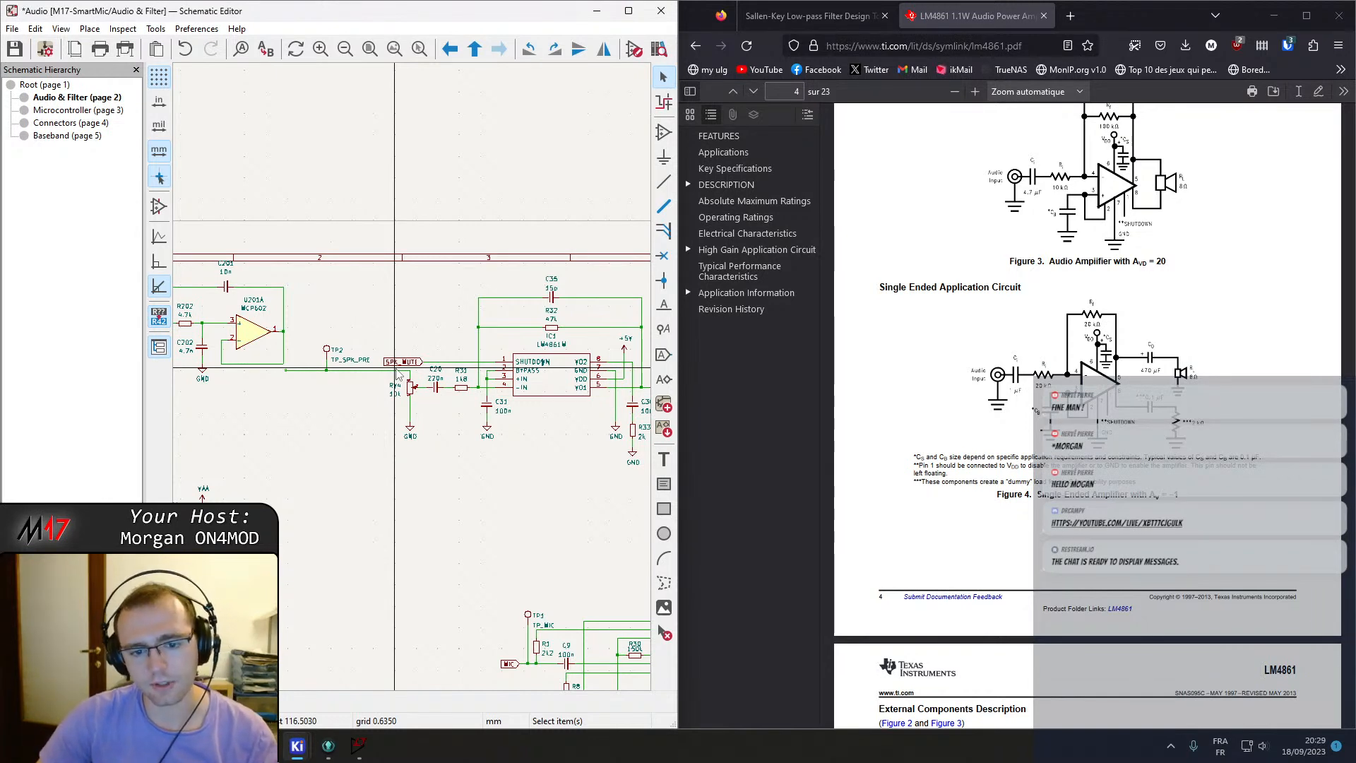
{"action": "middle_click_drag", "start_coordinate": [395, 331], "coordinate": [608, 361]}
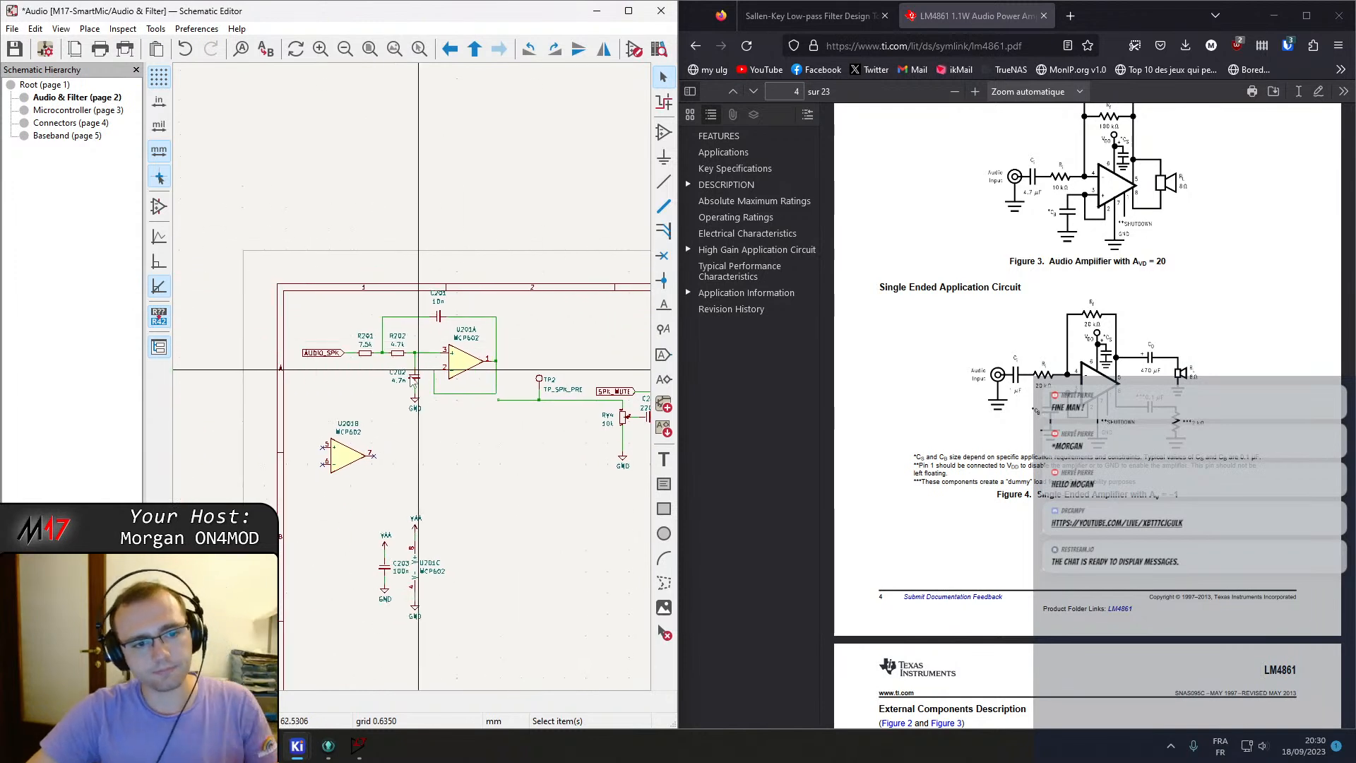
Move op-amp unit U201B lower on the sheet and shift the Sallen-Key filter down to line up with the amplifier input.
{"action": "left_click", "coordinate": [346, 456]}
{"action": "left_click_drag", "start_coordinate": [346, 457], "coordinate": [567, 613]}
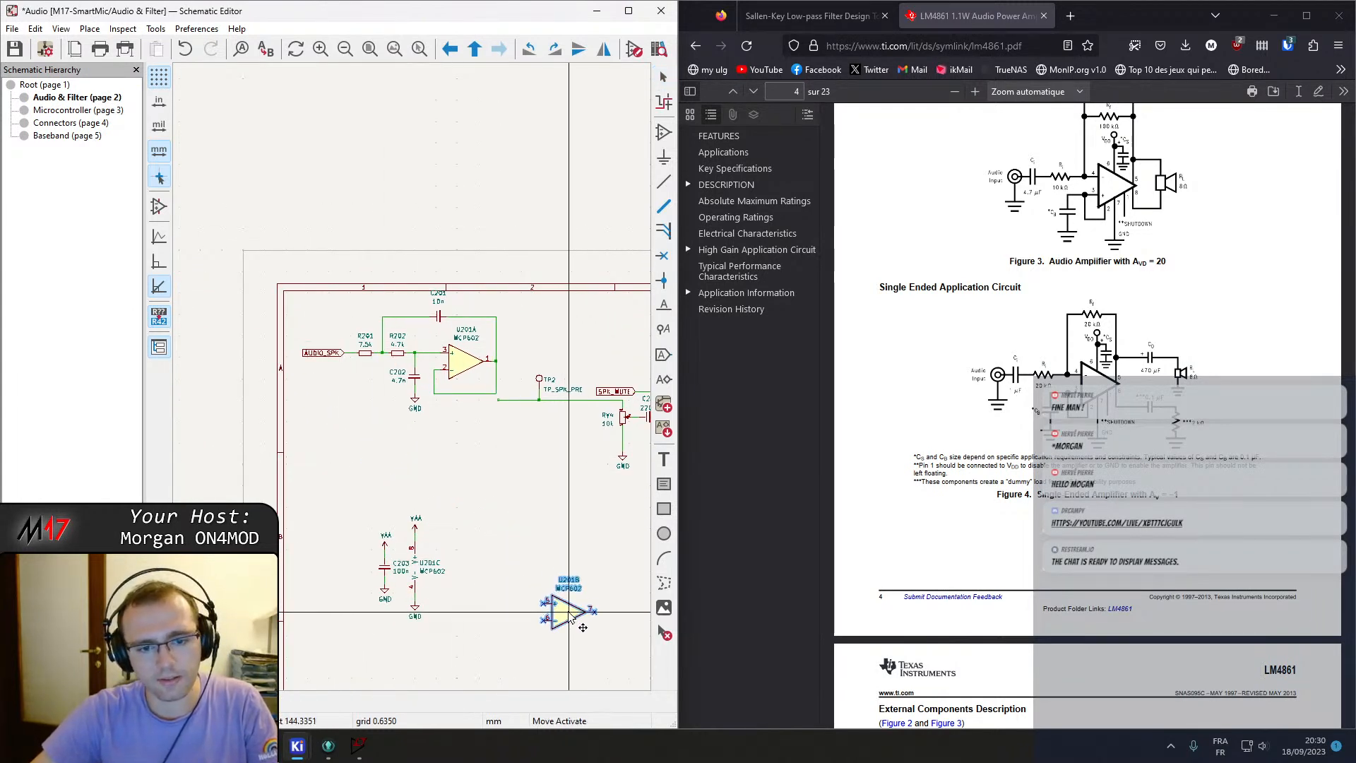
{"action": "left_click_drag", "start_coordinate": [294, 288], "coordinate": [497, 452]}
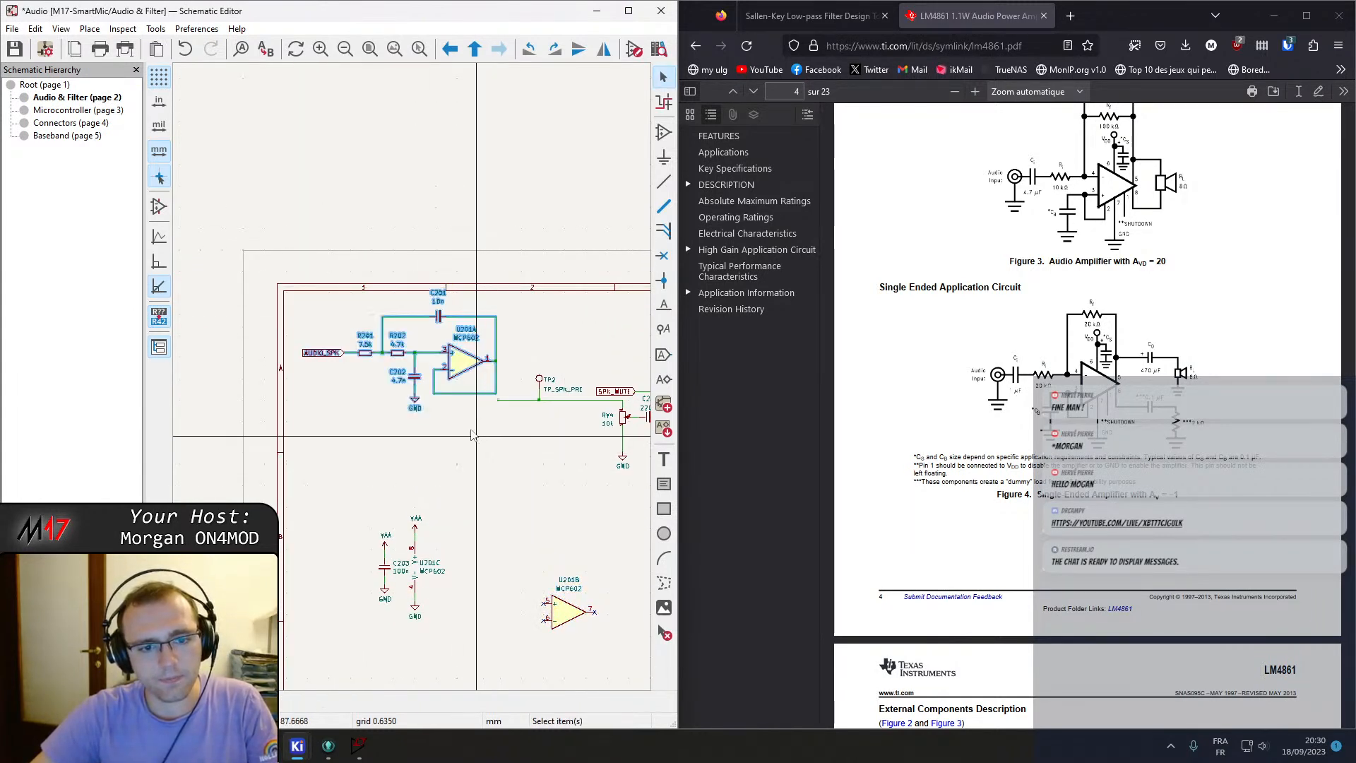
{"action": "left_click_drag", "start_coordinate": [466, 362], "coordinate": [464, 405]}
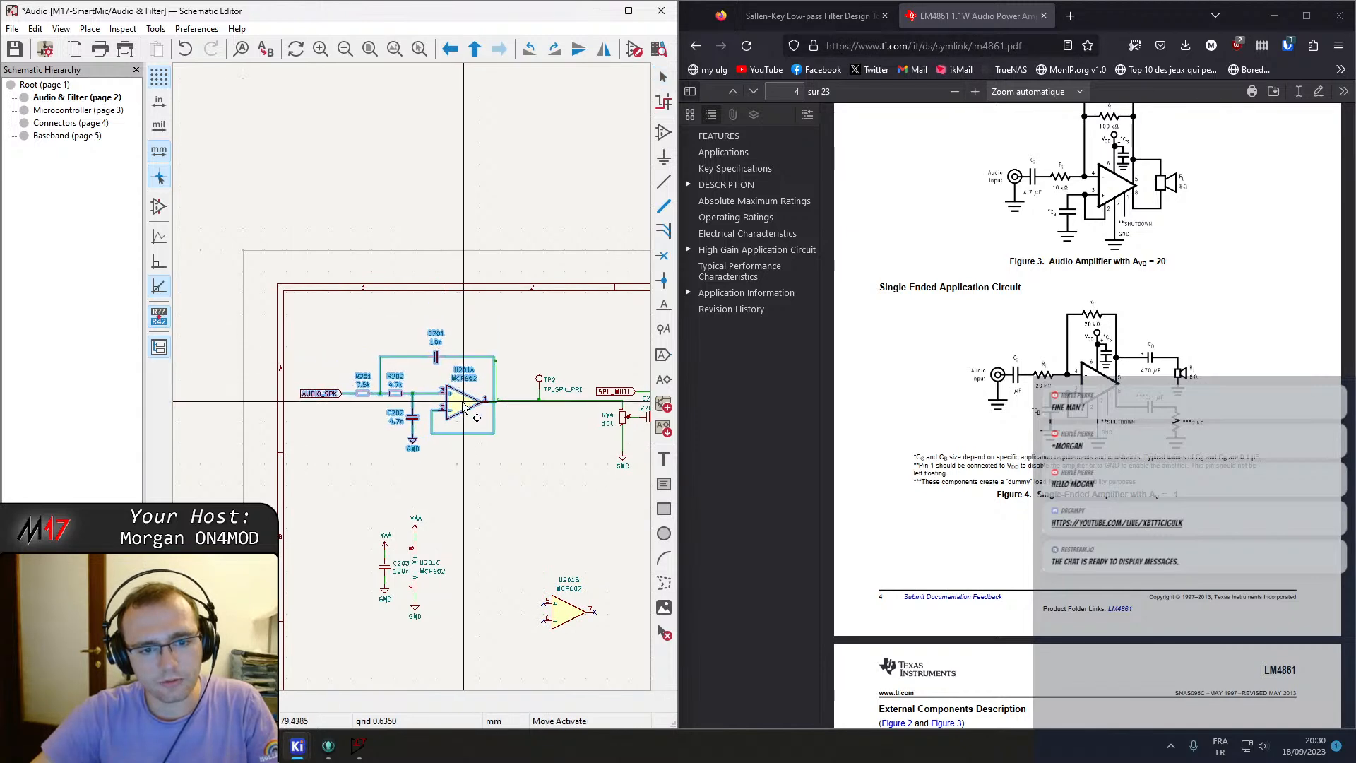
{"action": "left_click", "coordinate": [464, 406]}
Delete the stray wire stub at the U201A op-amp output.
{"action": "scroll", "coordinate": [464, 406], "scroll_direction": "up", "scroll_amount": 4}
{"action": "left_click", "coordinate": [448, 343]}
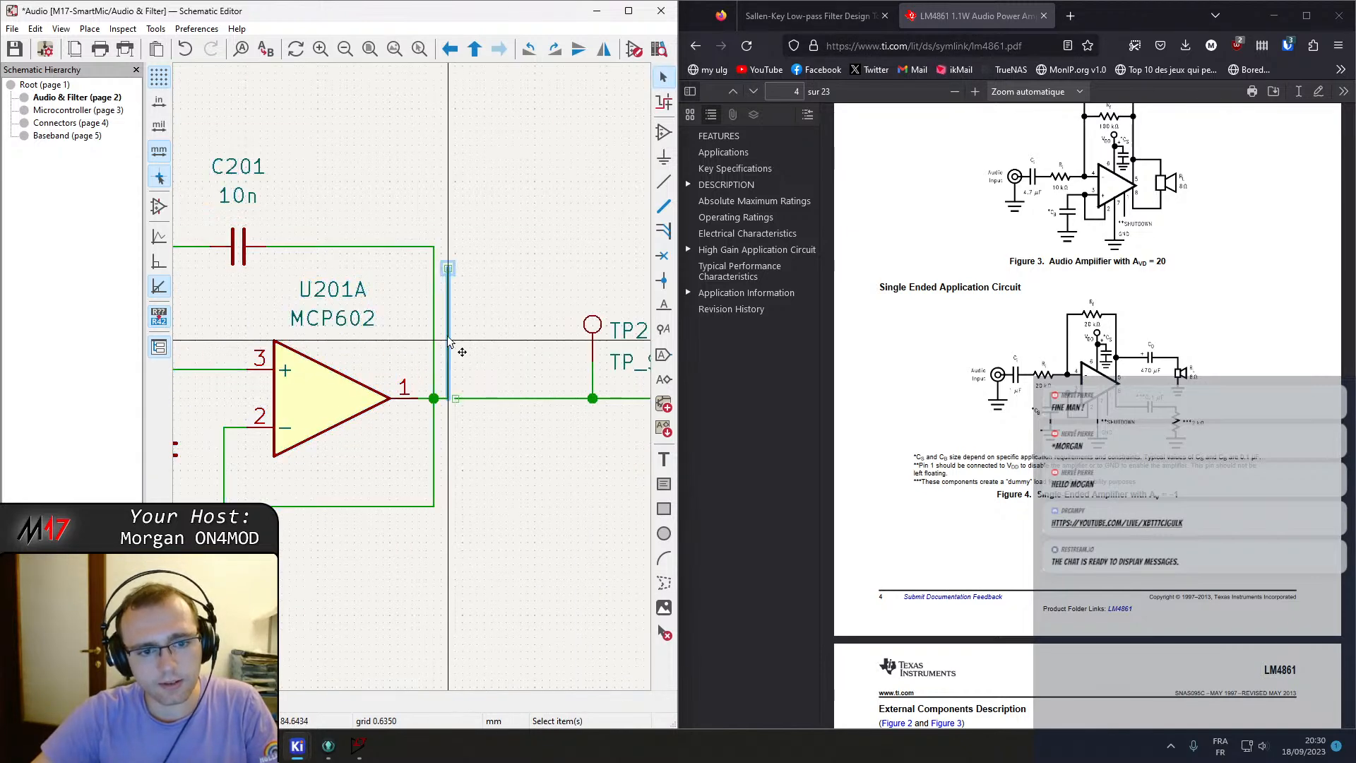
{"action": "key", "text": "Delete"}
{"action": "key", "text": "w"}
{"action": "key", "text": "Escape"}
{"action": "scroll", "coordinate": [460, 370], "scroll_direction": "down", "scroll_amount": 8}
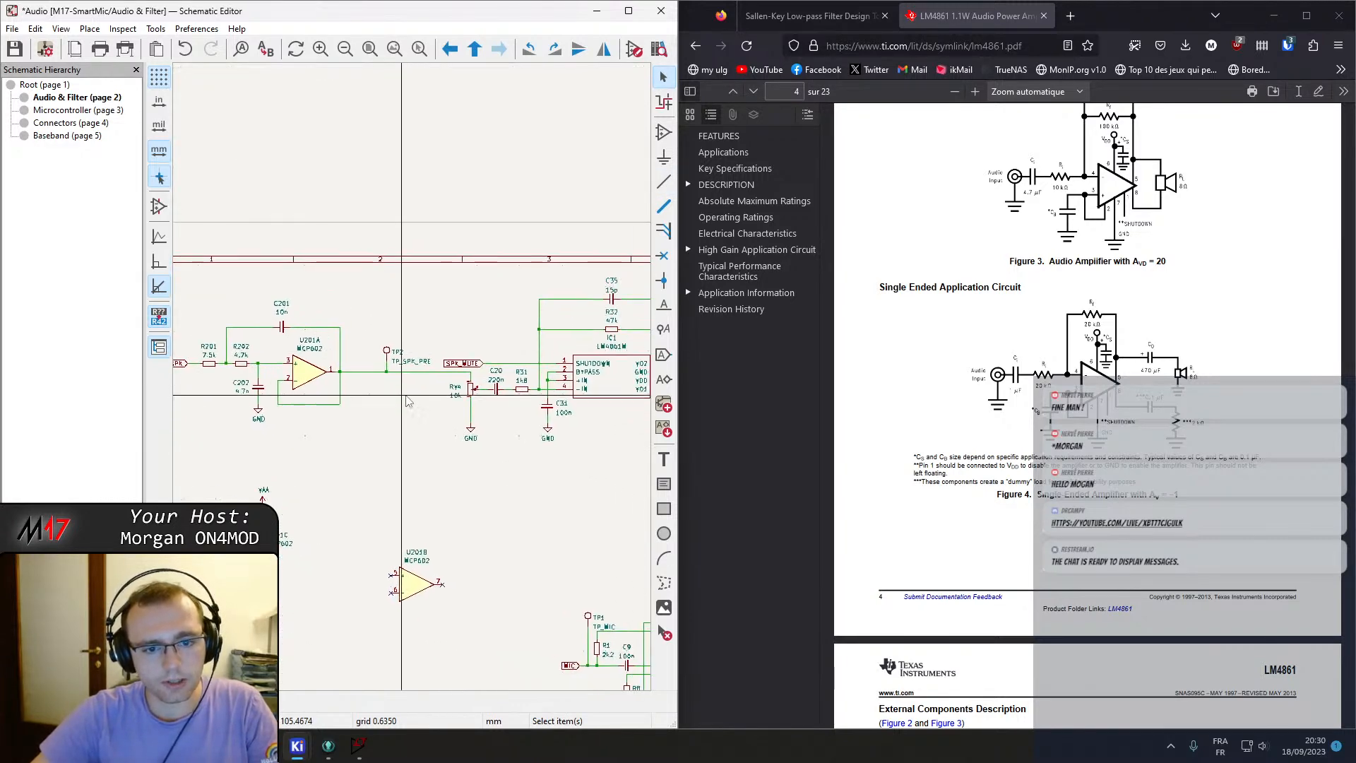
Maximize the schematic editor and compare the amplifier input network with the filter simulation in LTspice.
{"action": "left_click", "coordinate": [627, 10]}
{"action": "scroll", "coordinate": [786, 441], "scroll_direction": "up", "scroll_amount": 6}
{"action": "scroll", "coordinate": [756, 379], "scroll_direction": "down", "scroll_amount": 3}
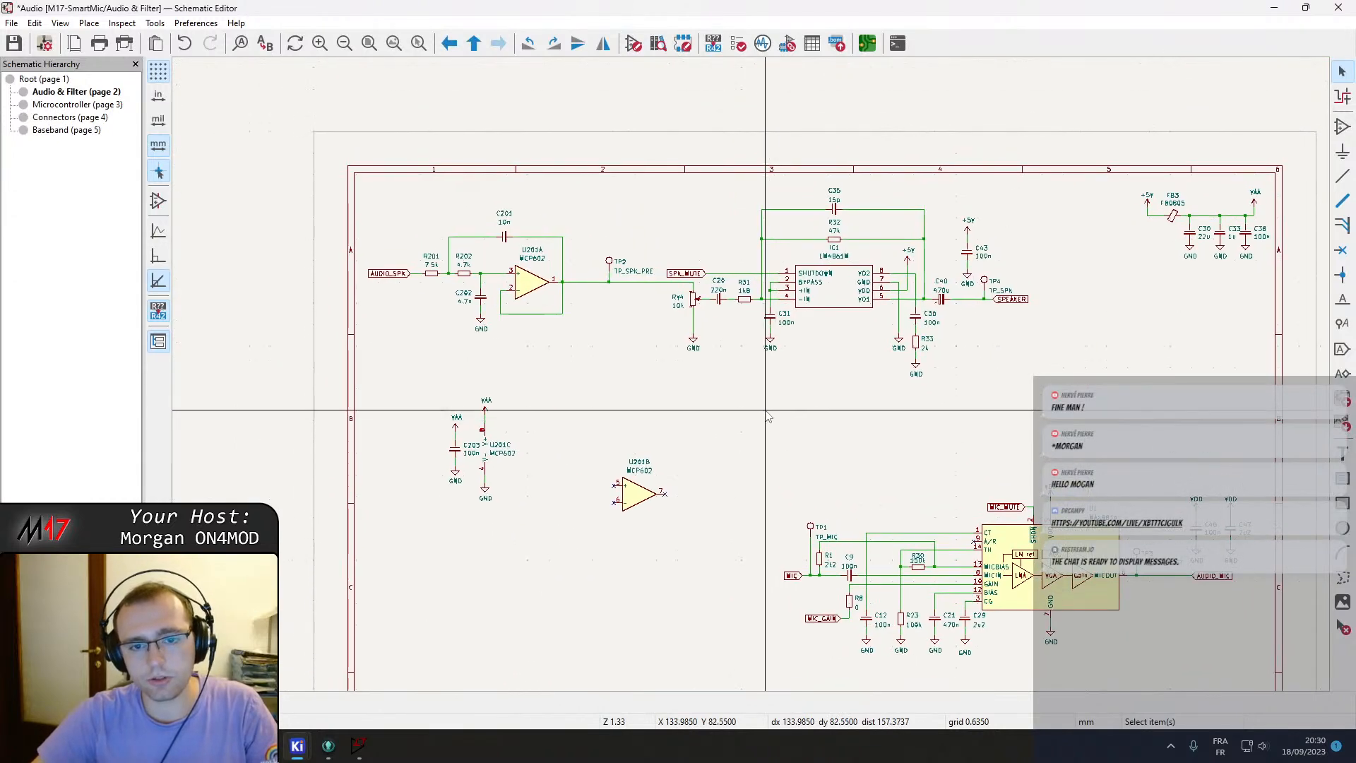
{"action": "scroll", "coordinate": [689, 349], "scroll_direction": "up", "scroll_amount": 5}
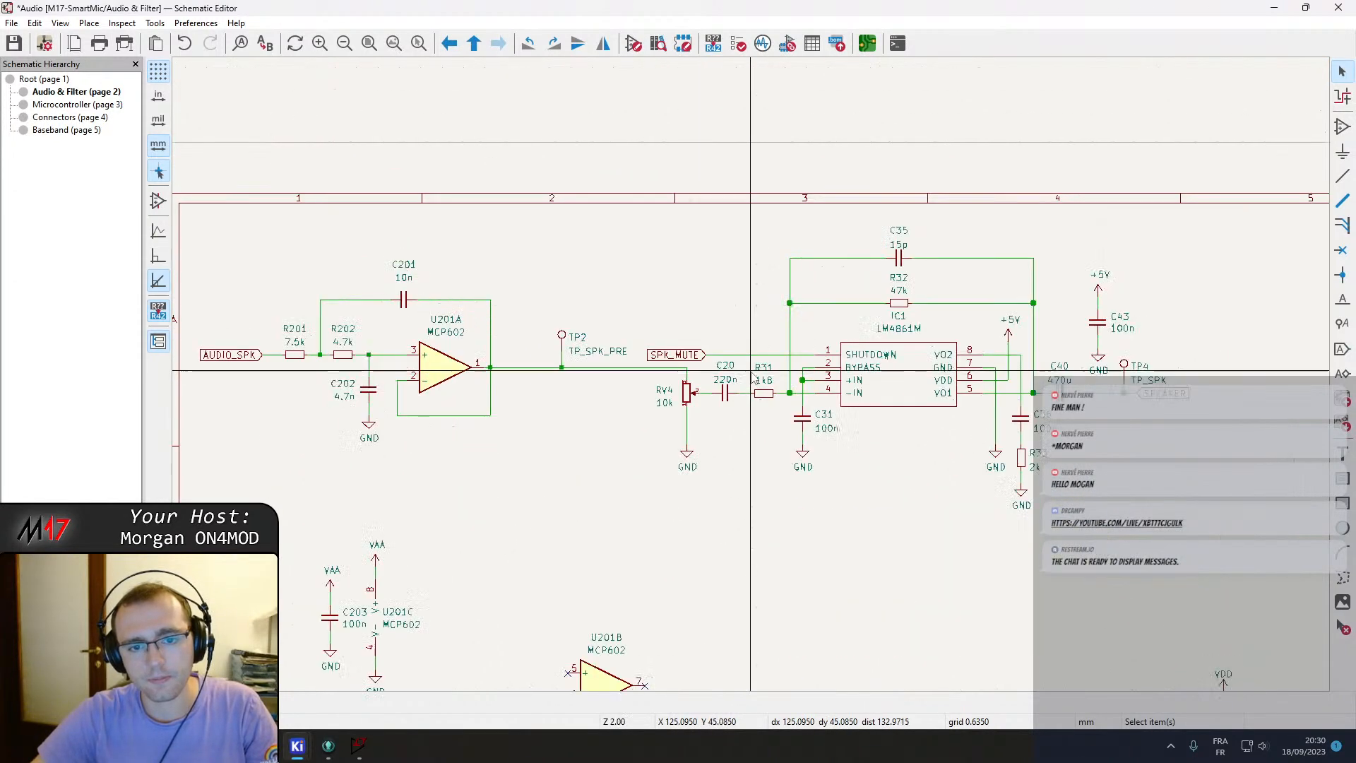
{"action": "middle_click_drag", "start_coordinate": [678, 351], "coordinate": [664, 343]}
{"action": "middle_click_drag", "start_coordinate": [704, 389], "coordinate": [672, 516]}
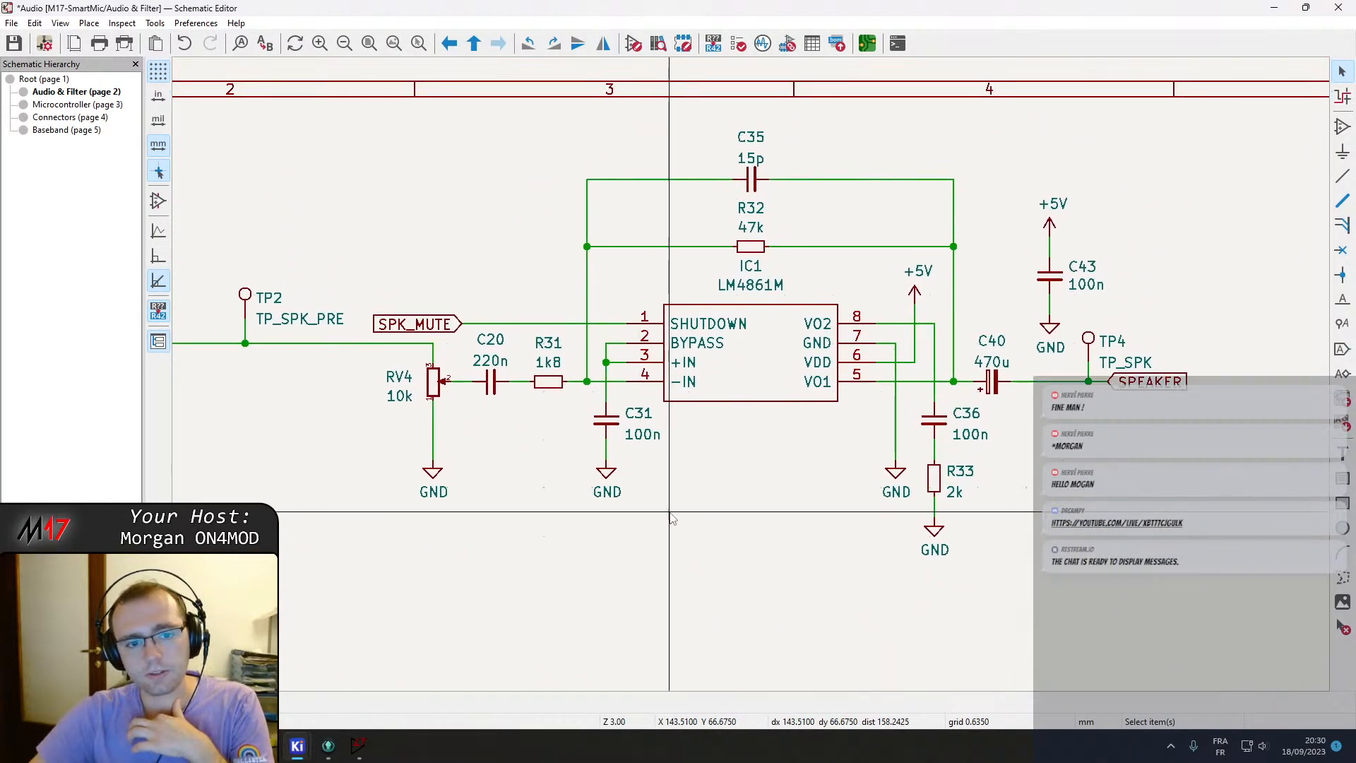
{"action": "left_click", "coordinate": [492, 386]}
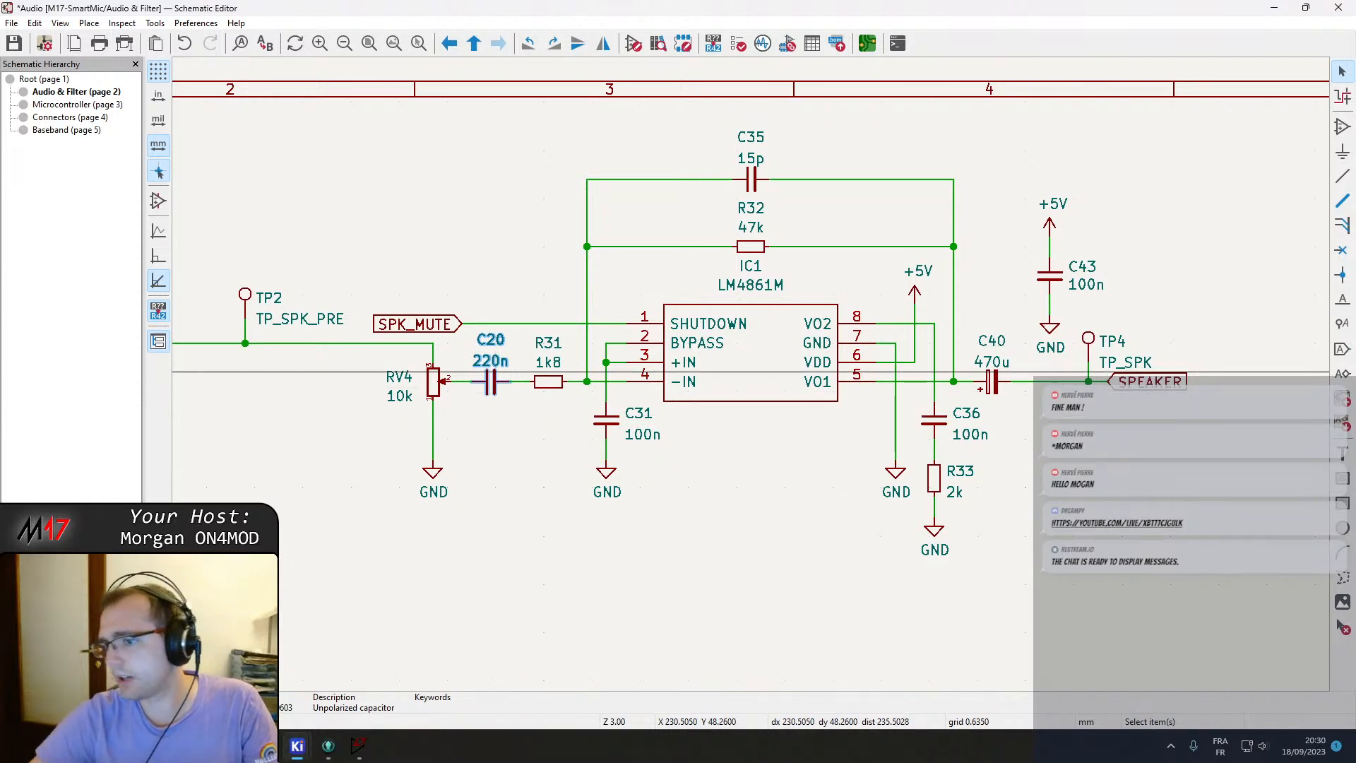
{"action": "middle_click_drag", "start_coordinate": [562, 190], "coordinate": [521, 246]}
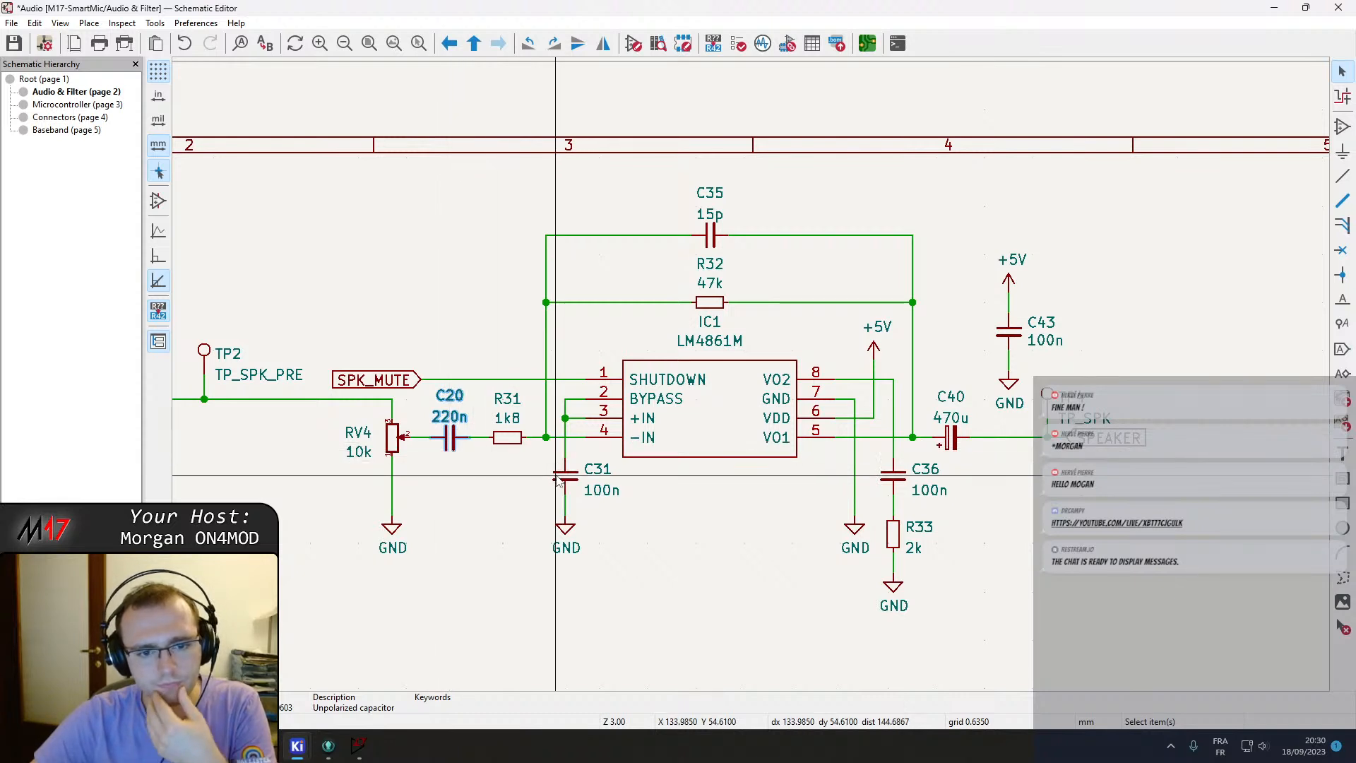
{"action": "left_click", "coordinate": [359, 745]}
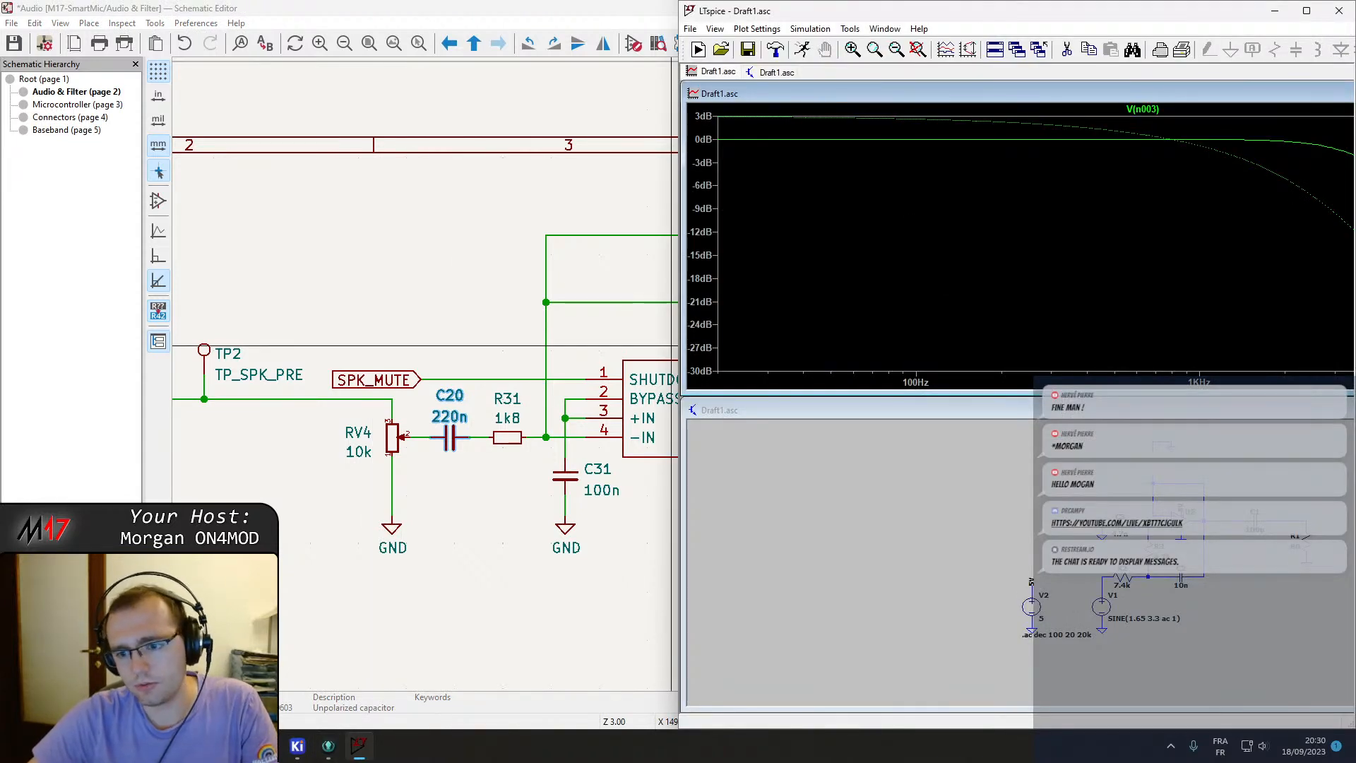
{"action": "left_click_drag", "start_coordinate": [989, 508], "coordinate": [814, 568]}
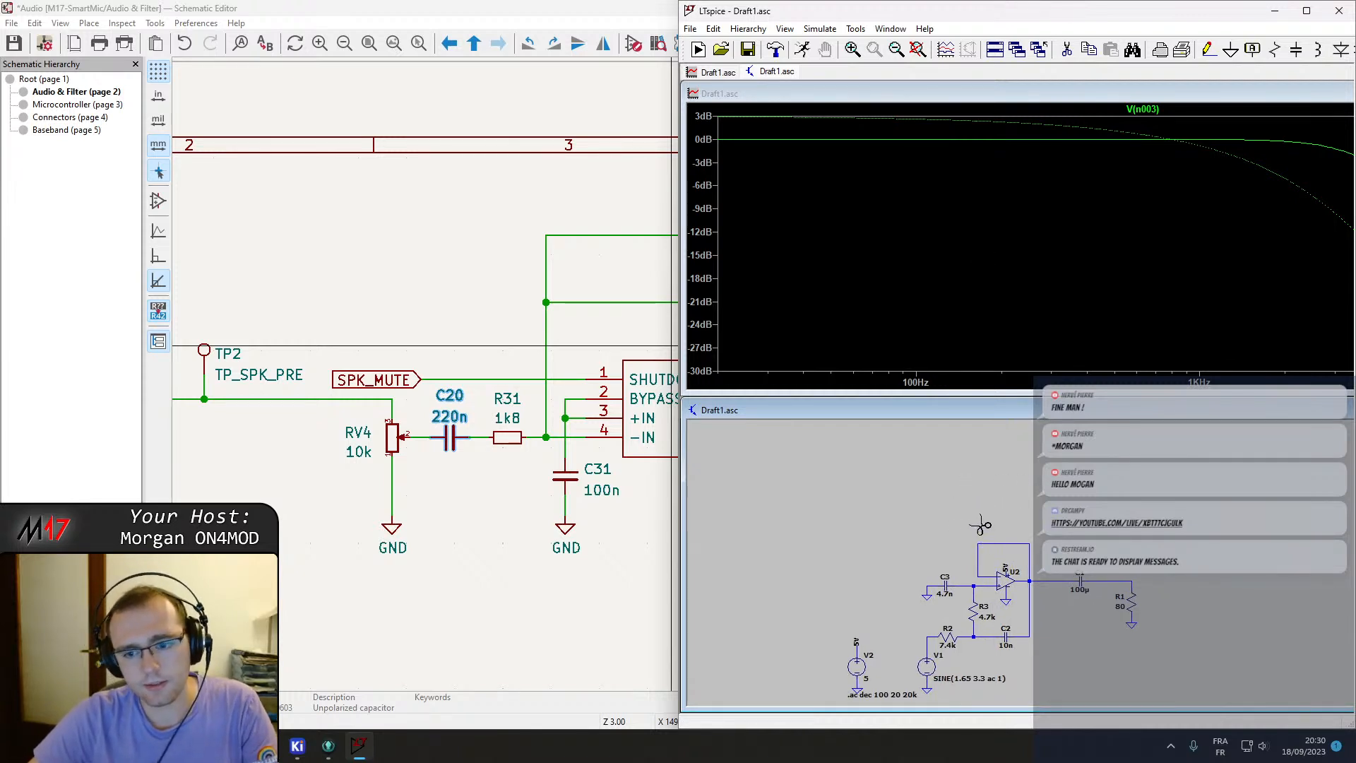
{"action": "scroll", "coordinate": [973, 566], "scroll_direction": "down", "scroll_amount": 1}
{"action": "scroll", "coordinate": [973, 565], "scroll_direction": "up", "scroll_amount": 2}
{"action": "left_click_drag", "start_coordinate": [973, 566], "coordinate": [1008, 501]}
{"action": "left_click", "coordinate": [500, 5]}
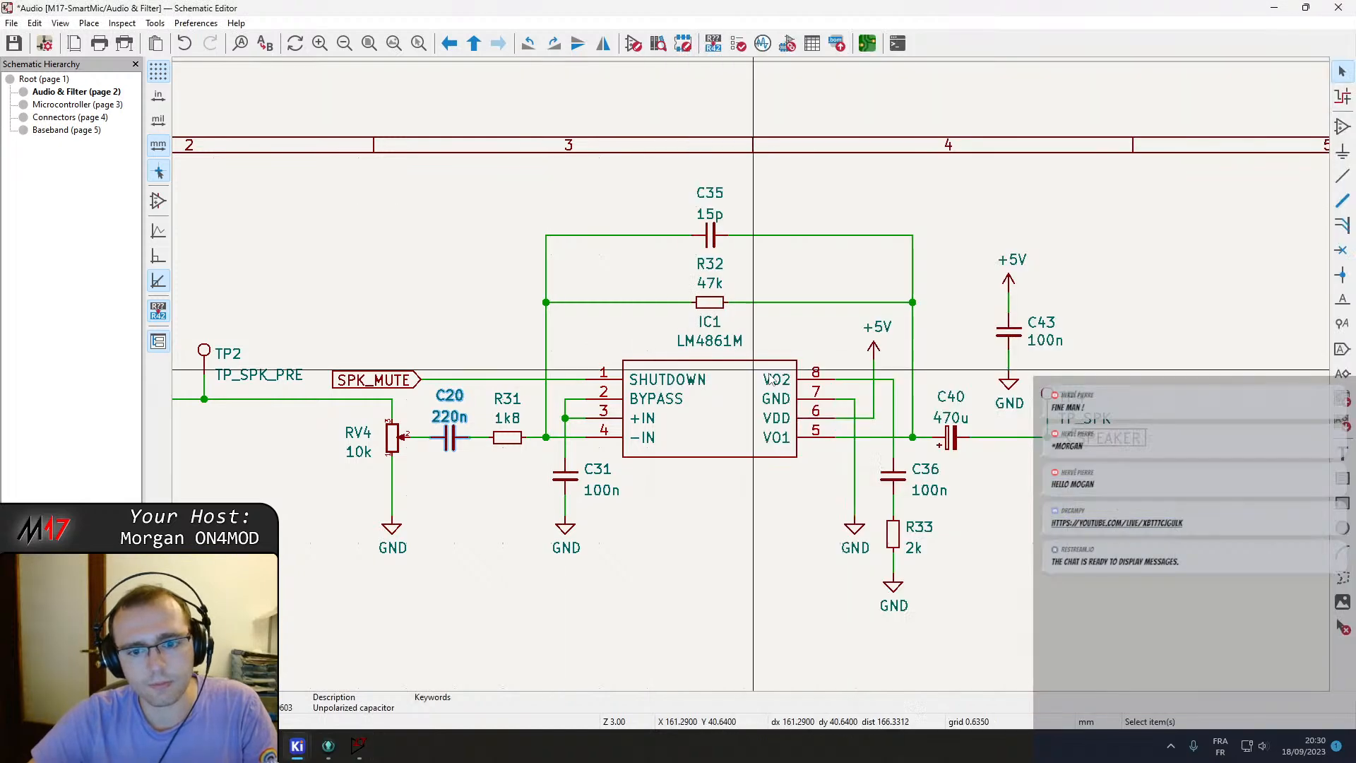
Move the whole Sallen-Key filter block to the right, closer to the amplifier input.
{"action": "scroll", "coordinate": [774, 304], "scroll_direction": "down", "scroll_amount": 1}
{"action": "middle_click_drag", "start_coordinate": [642, 364], "coordinate": [774, 348]}
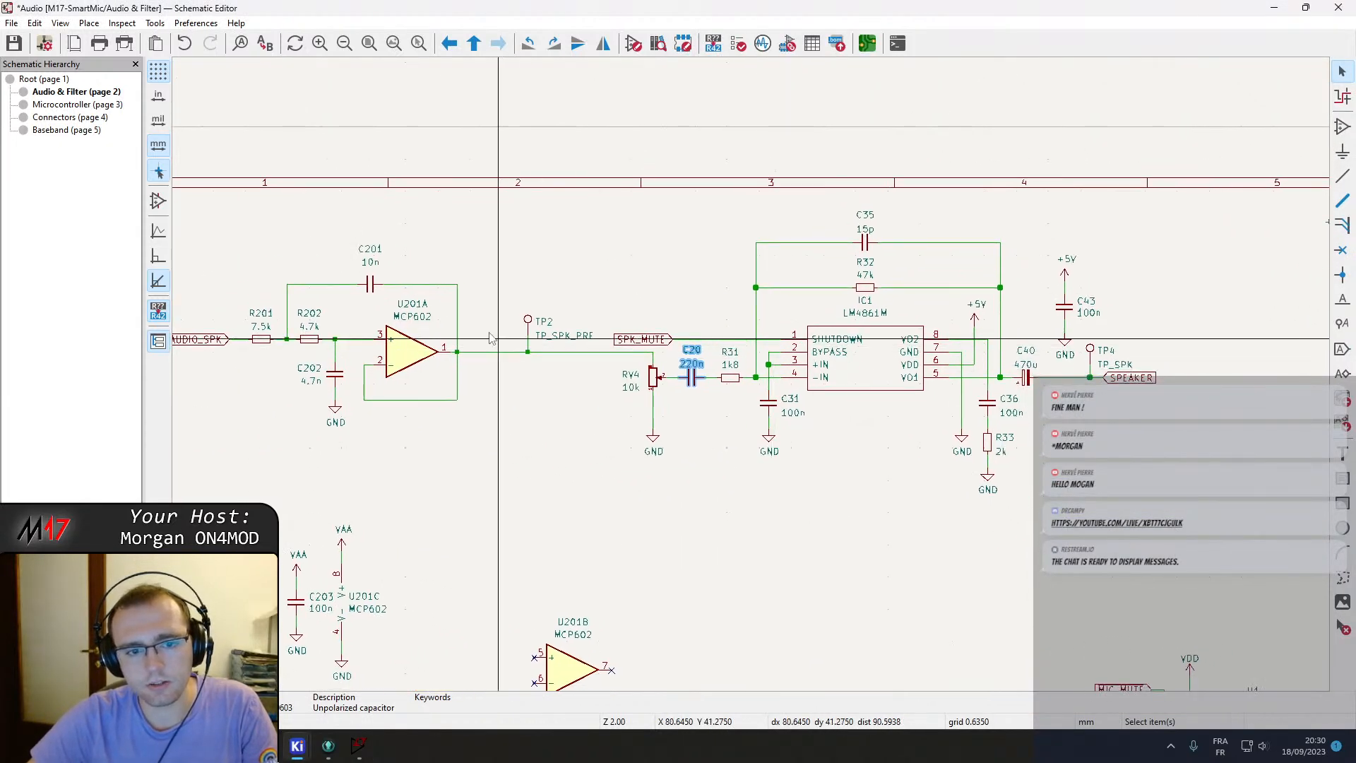
{"action": "middle_click_drag", "start_coordinate": [495, 336], "coordinate": [603, 340]}
{"action": "left_click_drag", "start_coordinate": [296, 252], "coordinate": [574, 448]}
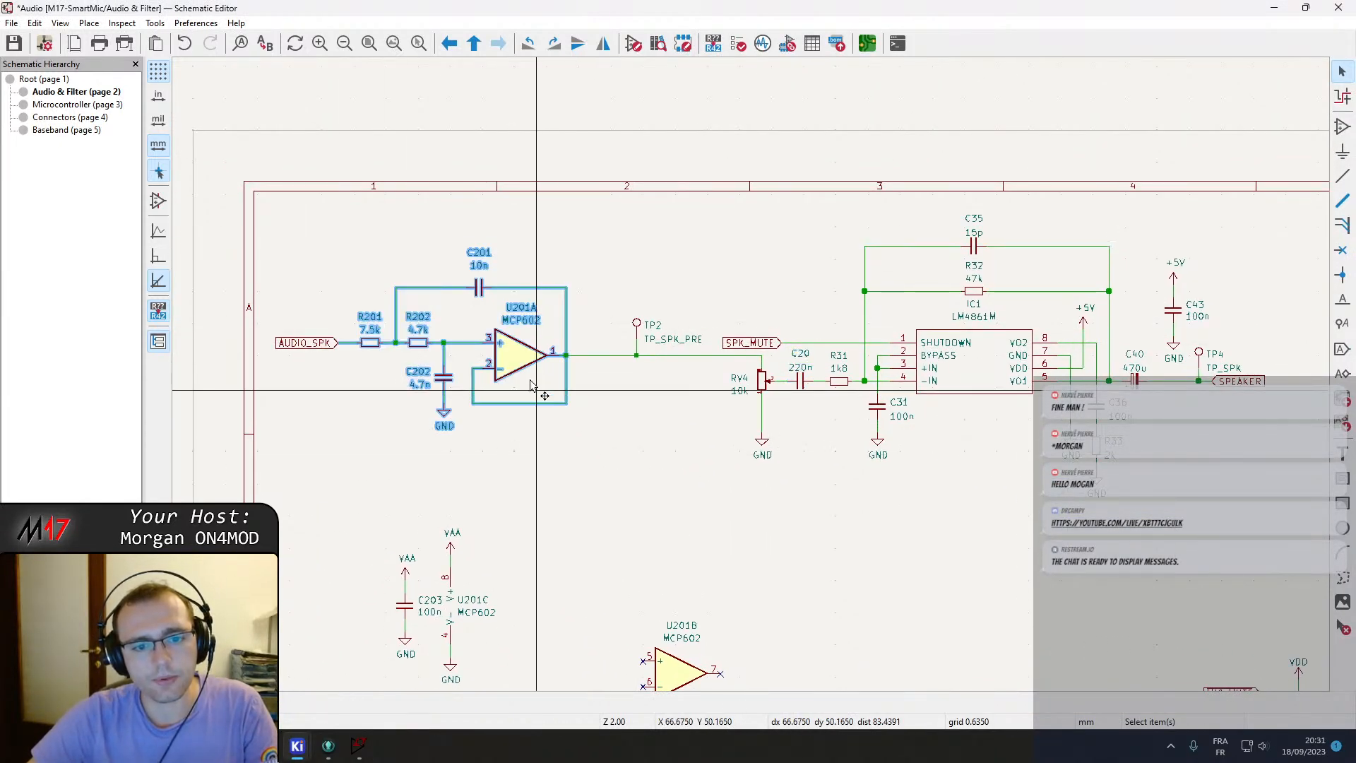
{"action": "key", "text": "m"}
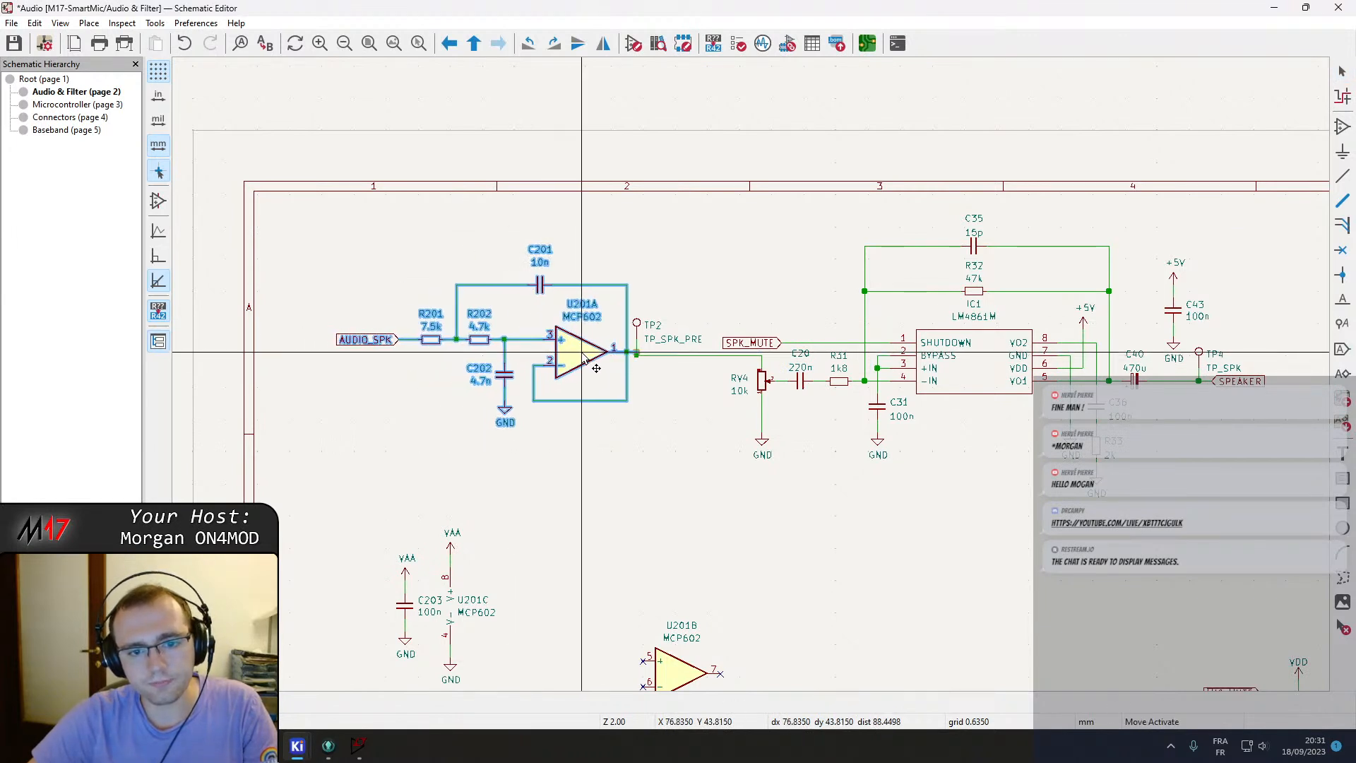
{"action": "left_click", "coordinate": [579, 355]}
Reposition the TP_SPK_PRE test point onto the filter output wire and save the schematic.
{"action": "left_click", "coordinate": [671, 342]}
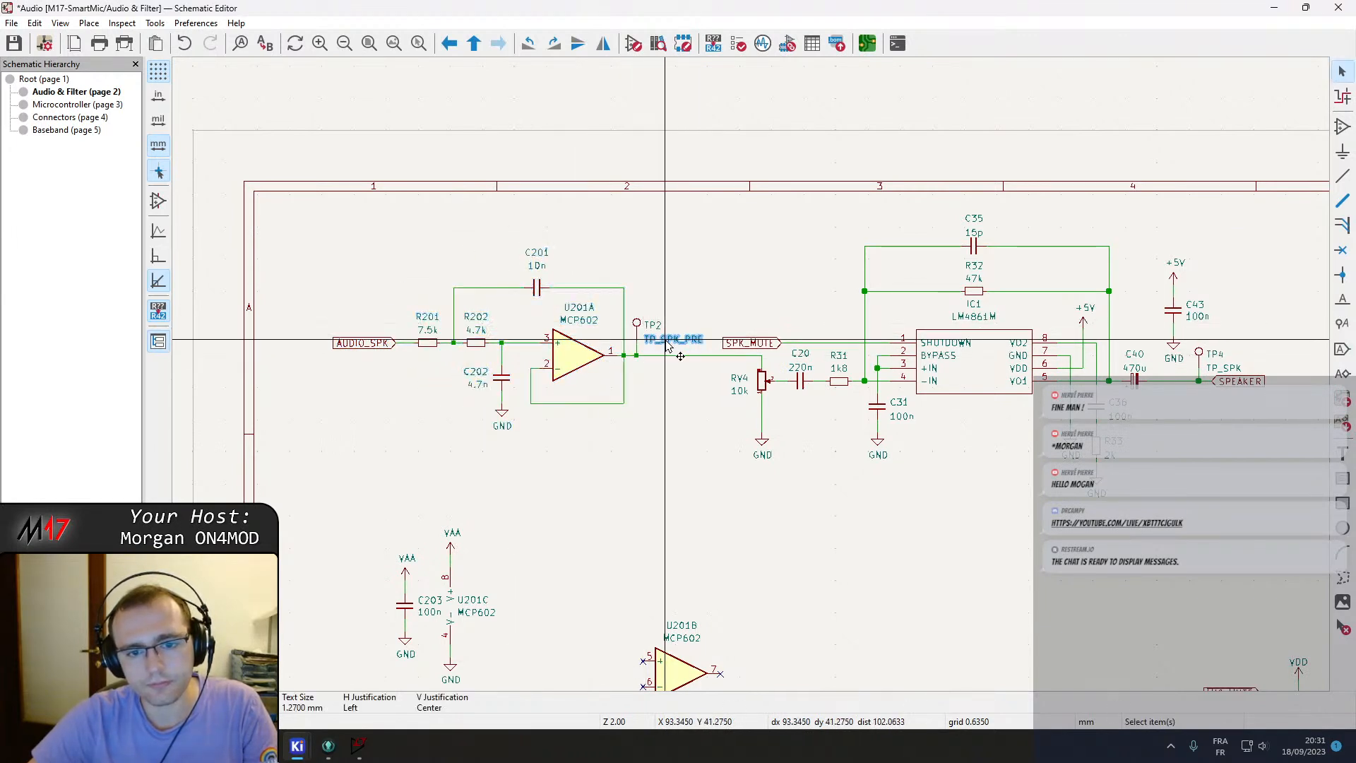
{"action": "left_click_drag", "start_coordinate": [645, 323], "coordinate": [659, 356]}
{"action": "left_click", "coordinate": [659, 357]}
{"action": "key", "text": "ctrl+s"}
Reposition the SPK_MUTE label on the amplifier's shutdown line.
{"action": "middle_click_drag", "start_coordinate": [894, 471], "coordinate": [835, 448]}
{"action": "left_click", "coordinate": [714, 321]}
{"action": "left_click_drag", "start_coordinate": [690, 322], "coordinate": [761, 321]}
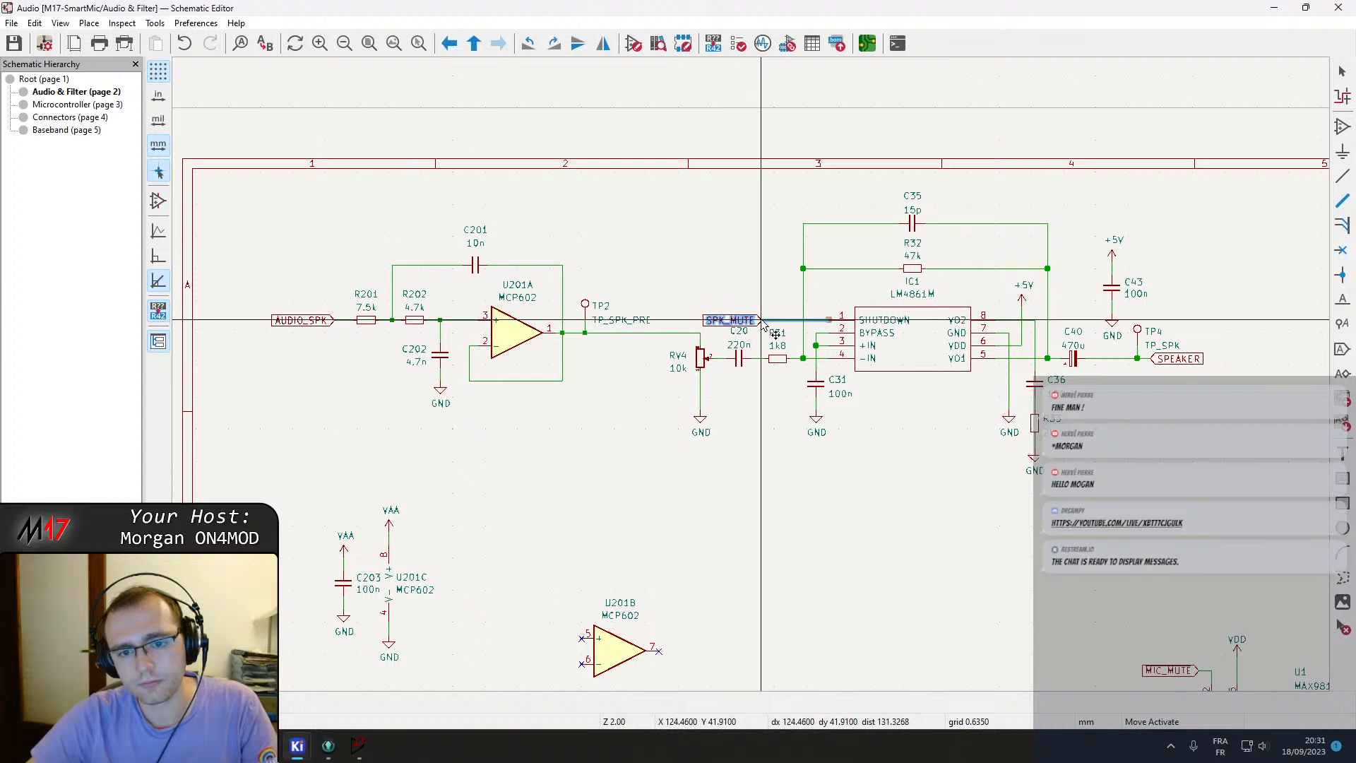
{"action": "left_click", "coordinate": [762, 323]}
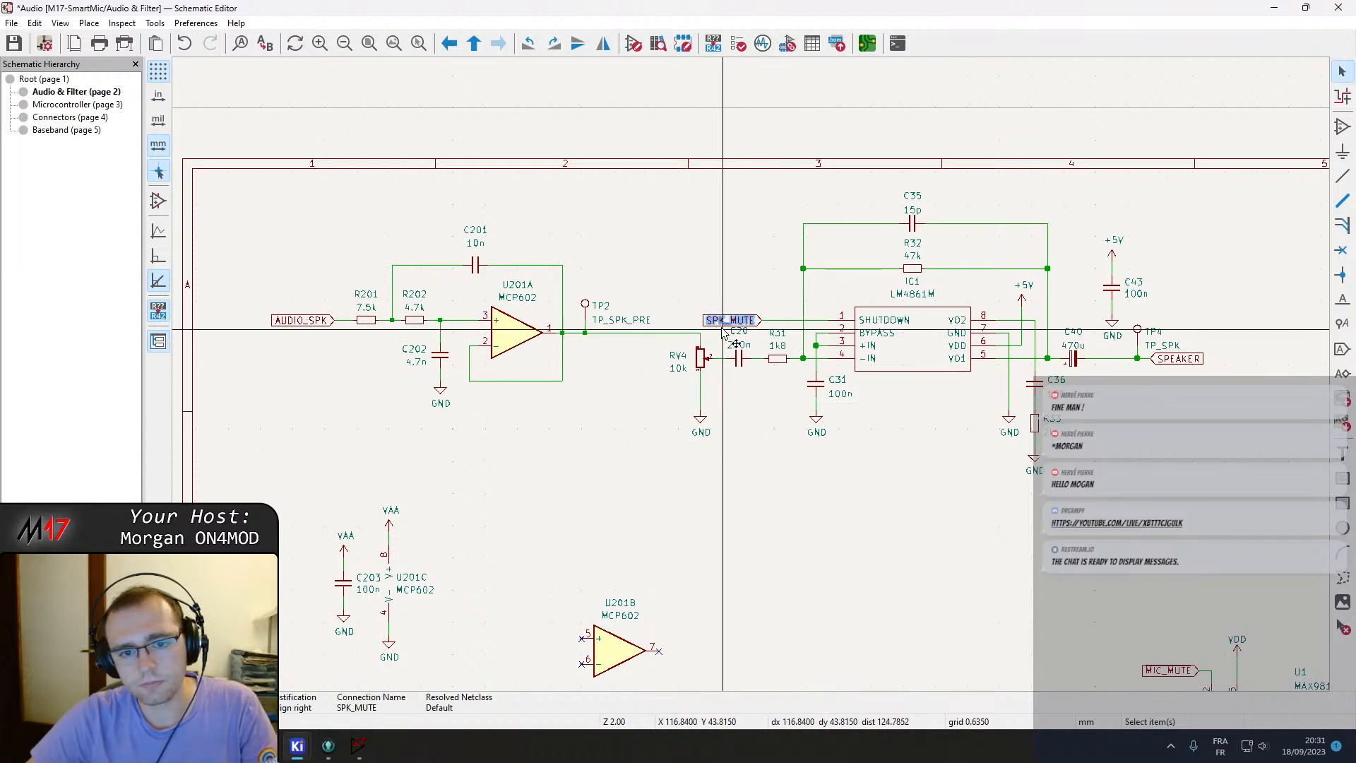
Shift the Sallen-Key filter block slightly right to line up with TP2.
{"action": "left_click_drag", "start_coordinate": [273, 236], "coordinate": [617, 487]}
{"action": "key", "text": "m"}
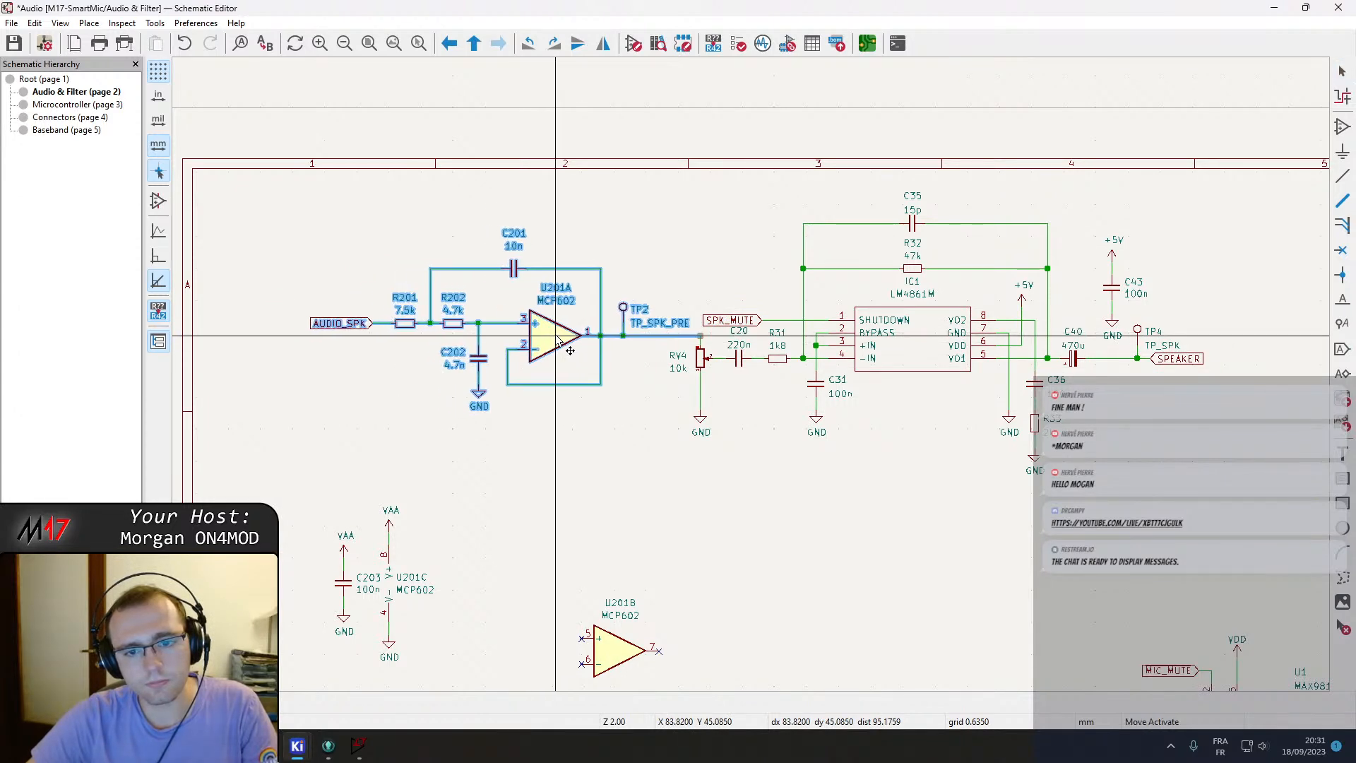
{"action": "left_click", "coordinate": [569, 348]}
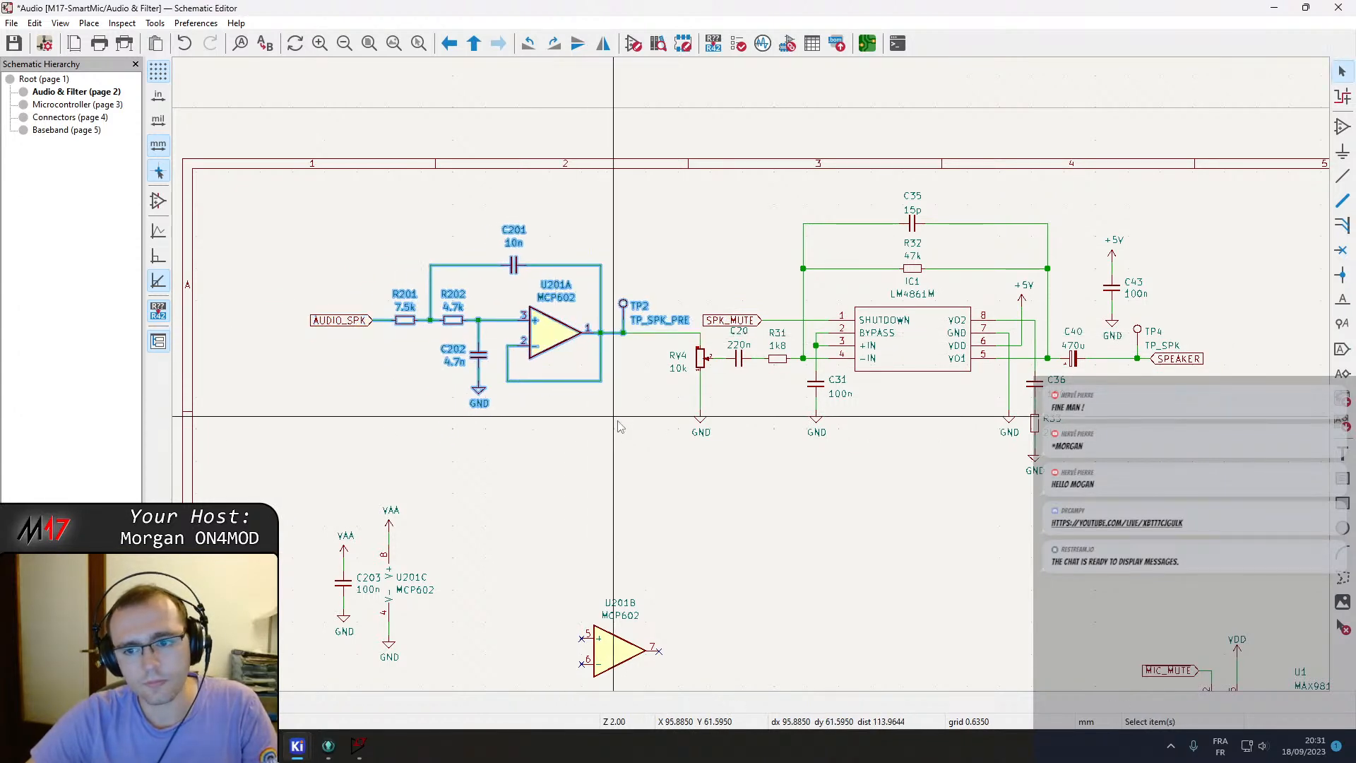
Move the unused op-amp unit U201B up beside the U201C power unit and save the schematic.
{"action": "scroll", "coordinate": [751, 372], "scroll_direction": "down", "scroll_amount": 3}
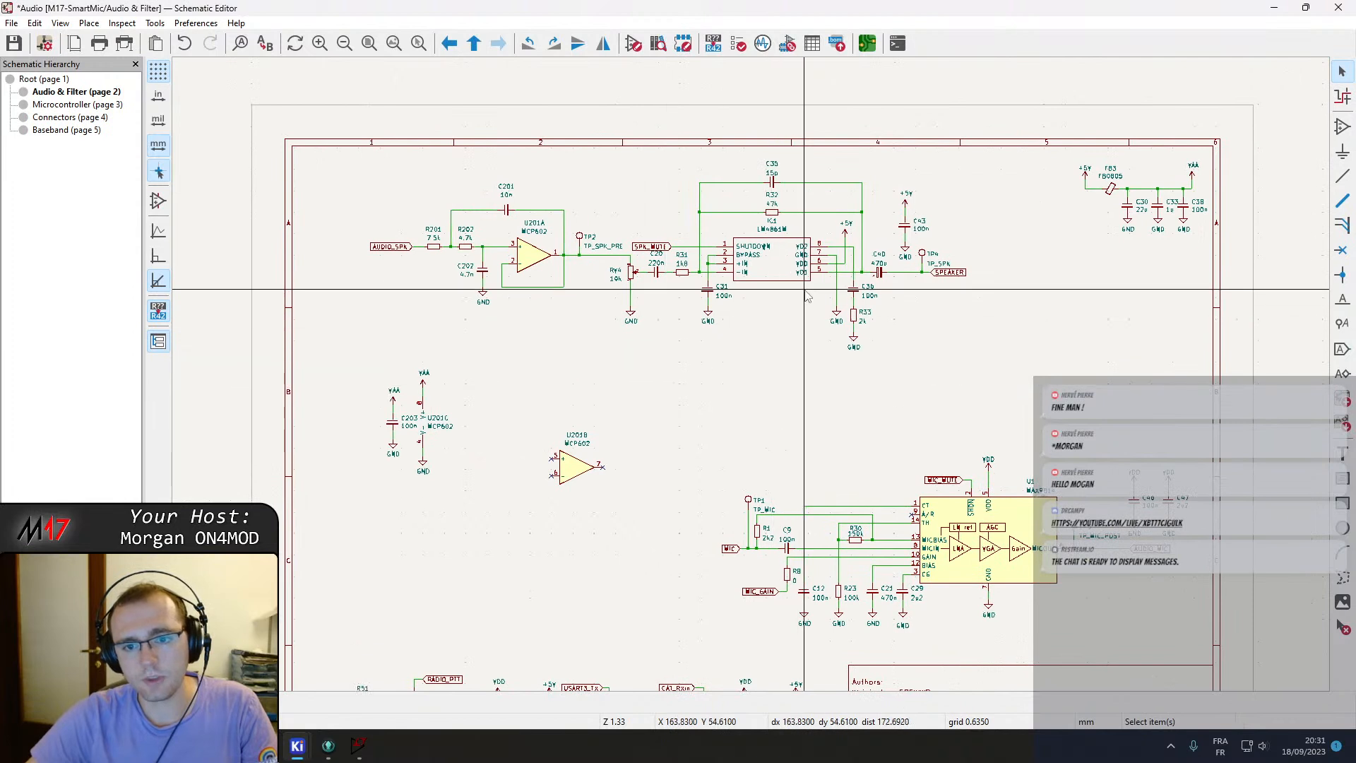
{"action": "left_click", "coordinate": [947, 275]}
{"action": "scroll", "coordinate": [947, 274], "scroll_direction": "up", "scroll_amount": 3}
{"action": "scroll", "coordinate": [787, 384], "scroll_direction": "down", "scroll_amount": 2}
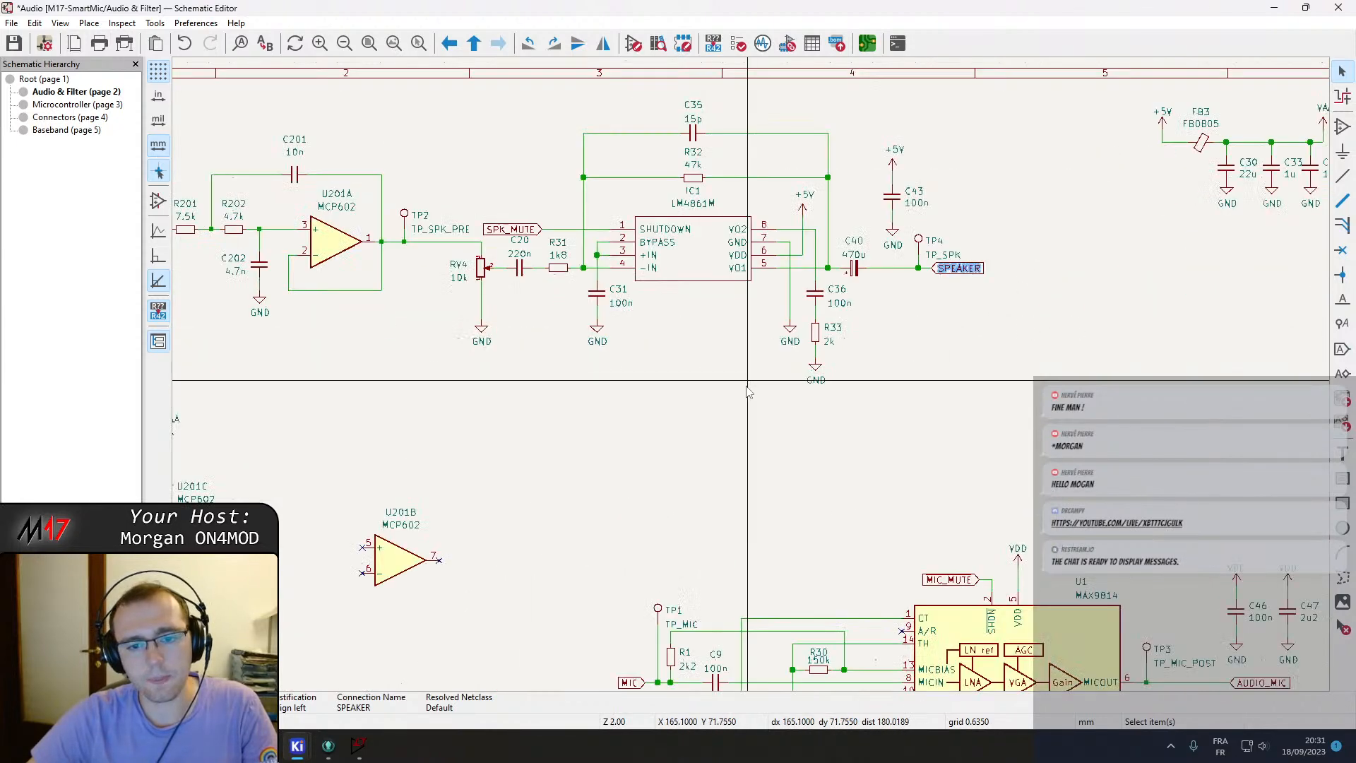
{"action": "scroll", "coordinate": [717, 413], "scroll_direction": "down", "scroll_amount": 2}
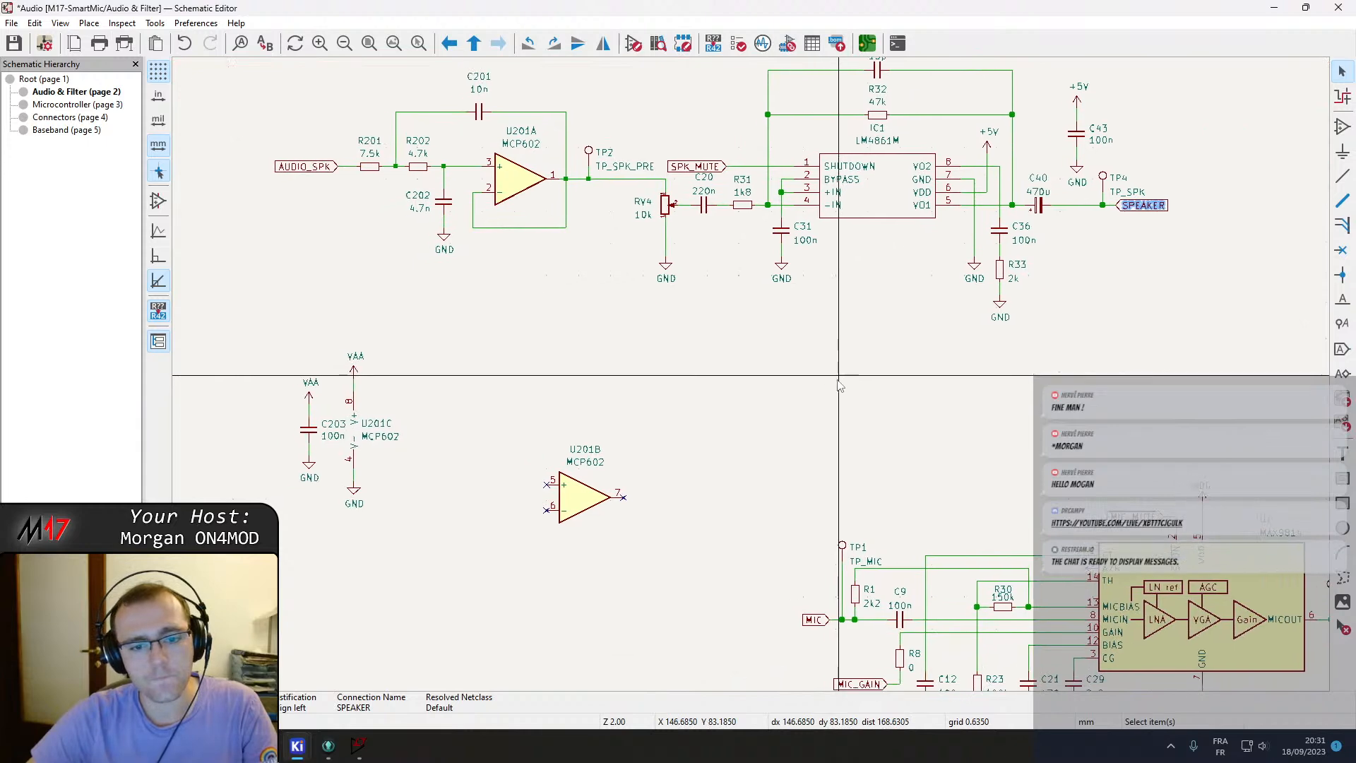
{"action": "left_click_drag", "start_coordinate": [388, 345], "coordinate": [483, 463]}
{"action": "left_click_drag", "start_coordinate": [454, 396], "coordinate": [447, 331]}
{"action": "left_click", "coordinate": [599, 442]}
{"action": "left_click_drag", "start_coordinate": [599, 441], "coordinate": [558, 344]}
{"action": "left_click", "coordinate": [538, 338]}
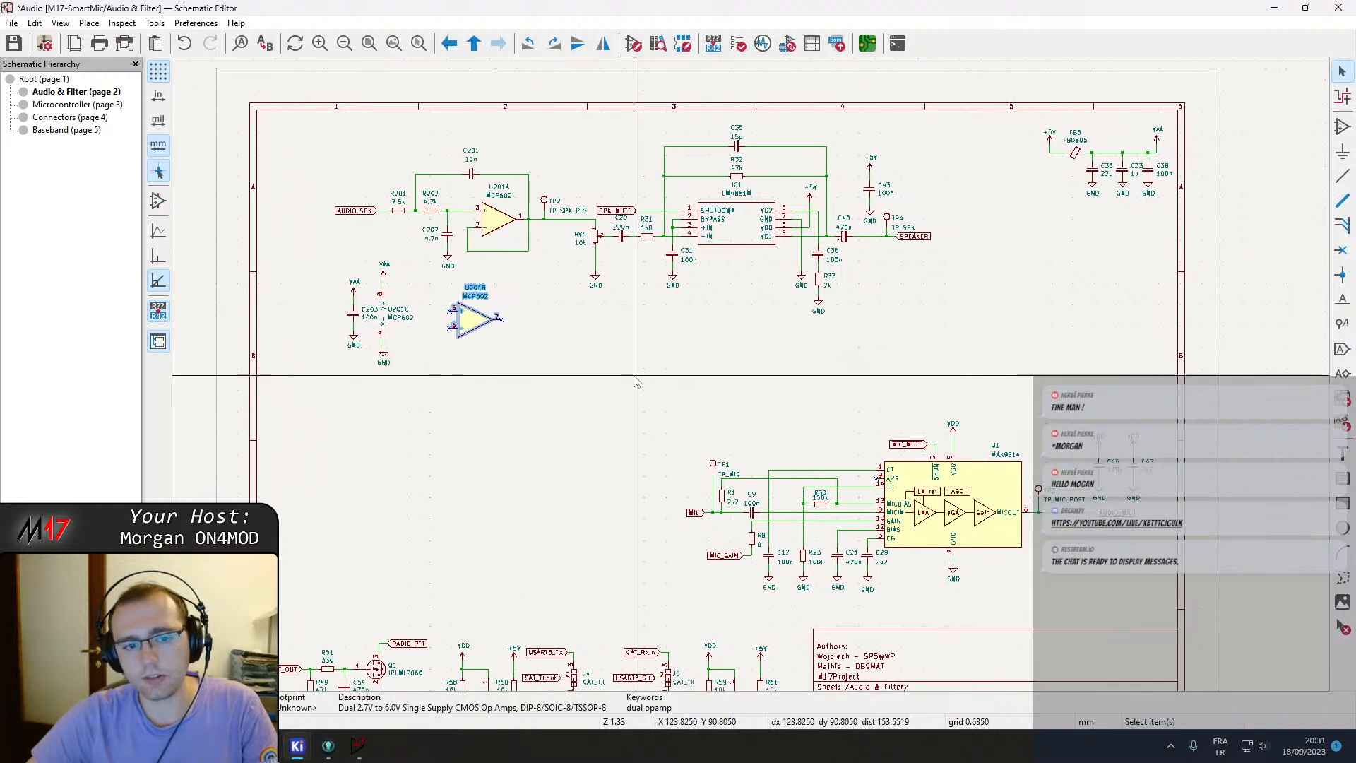
{"action": "key", "text": "ctrl+s"}
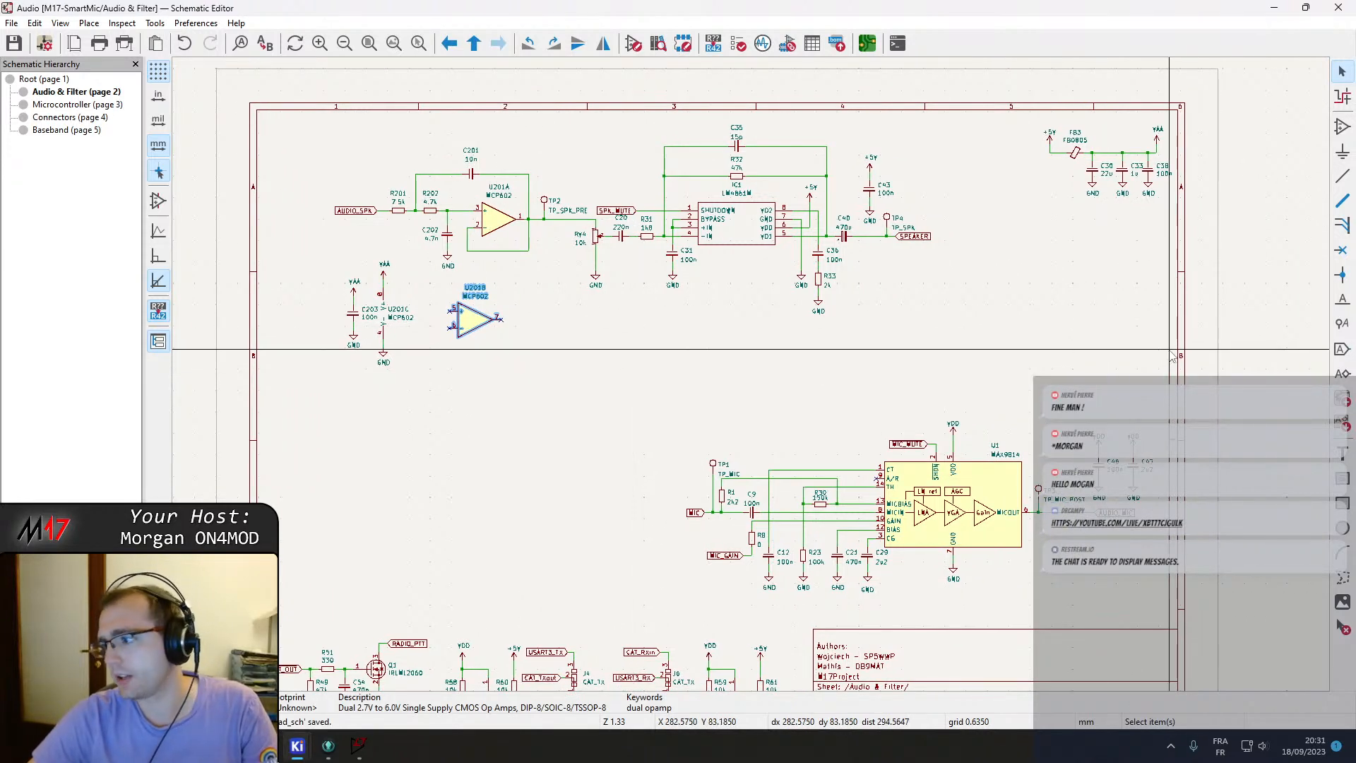
Switch to the browser and open taiga.io in a new tab.
{"action": "middle_click_drag", "start_coordinate": [541, 511], "coordinate": [508, 503]}
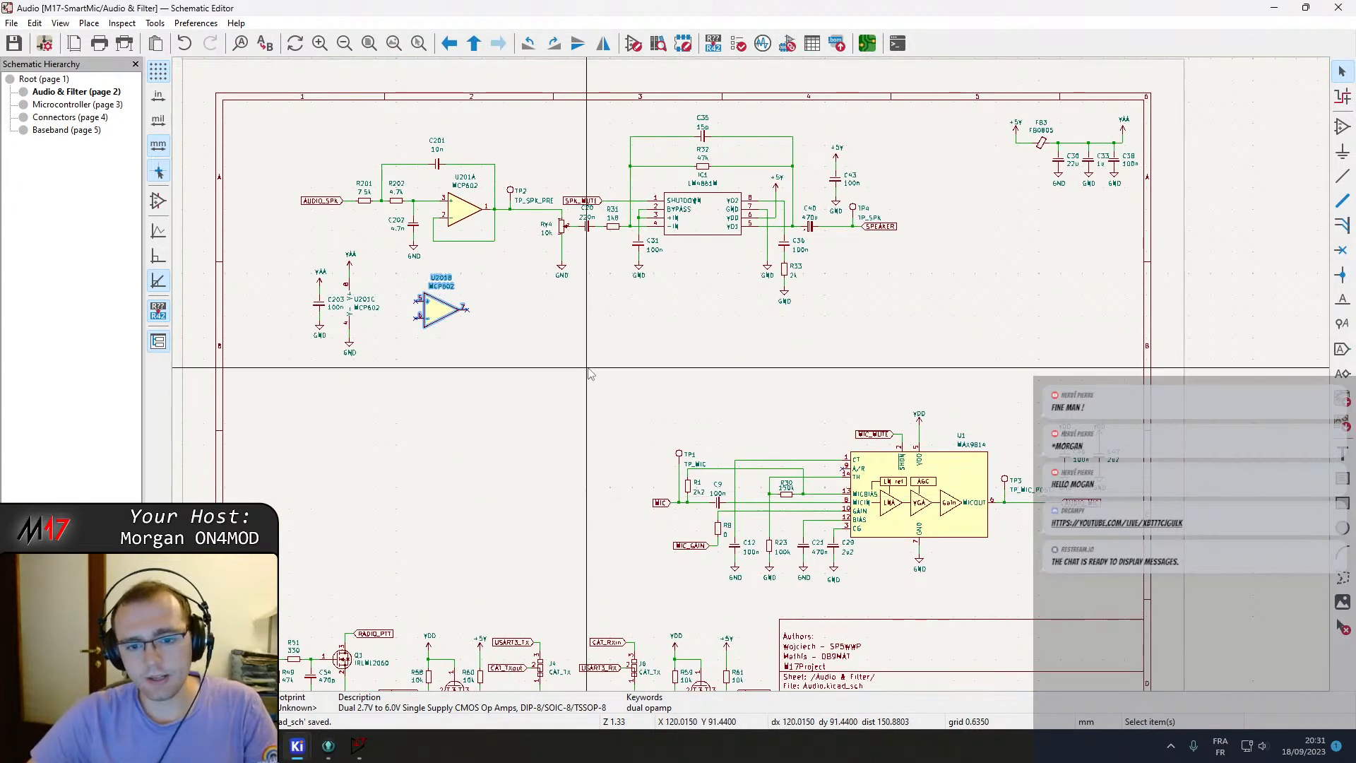
{"action": "key", "text": "alt+Tab"}
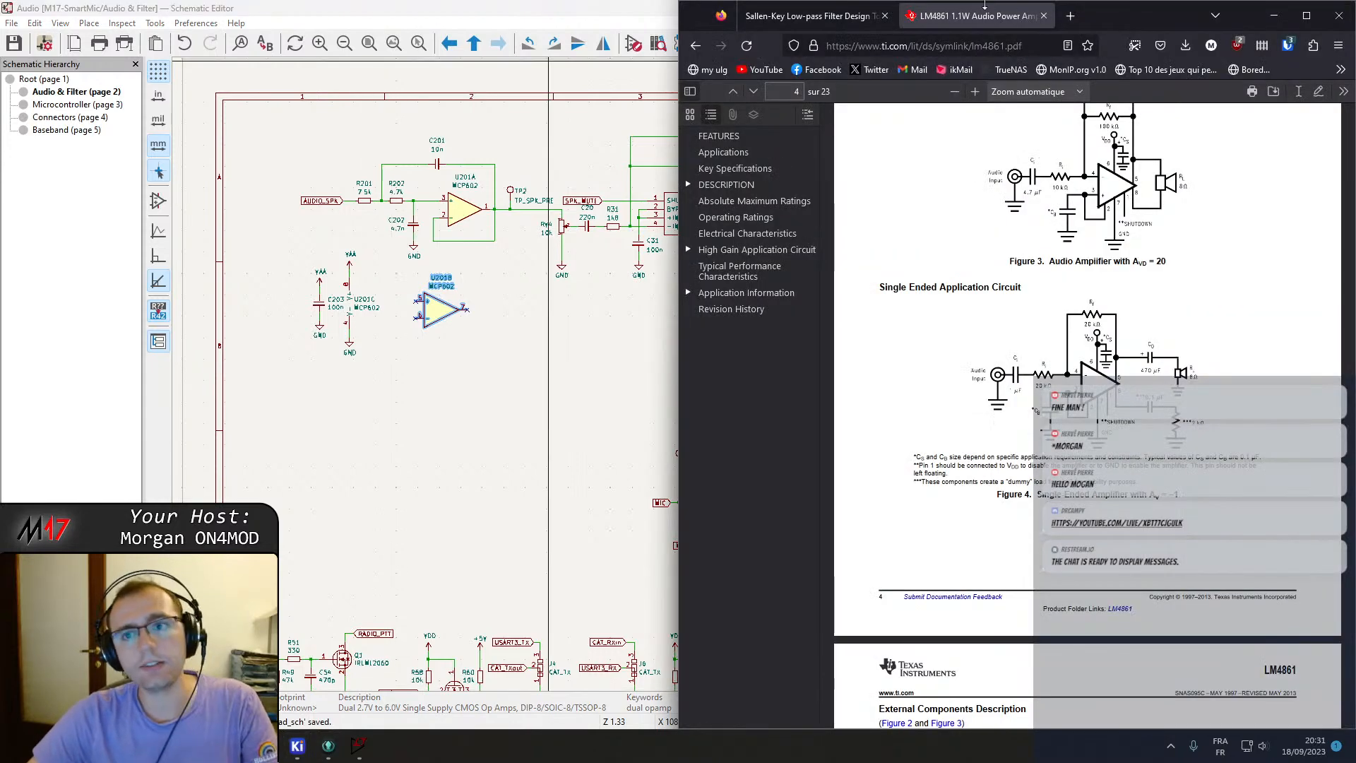
{"action": "left_click", "coordinate": [1073, 17]}
{"action": "type", "text": "taiga.io/"}
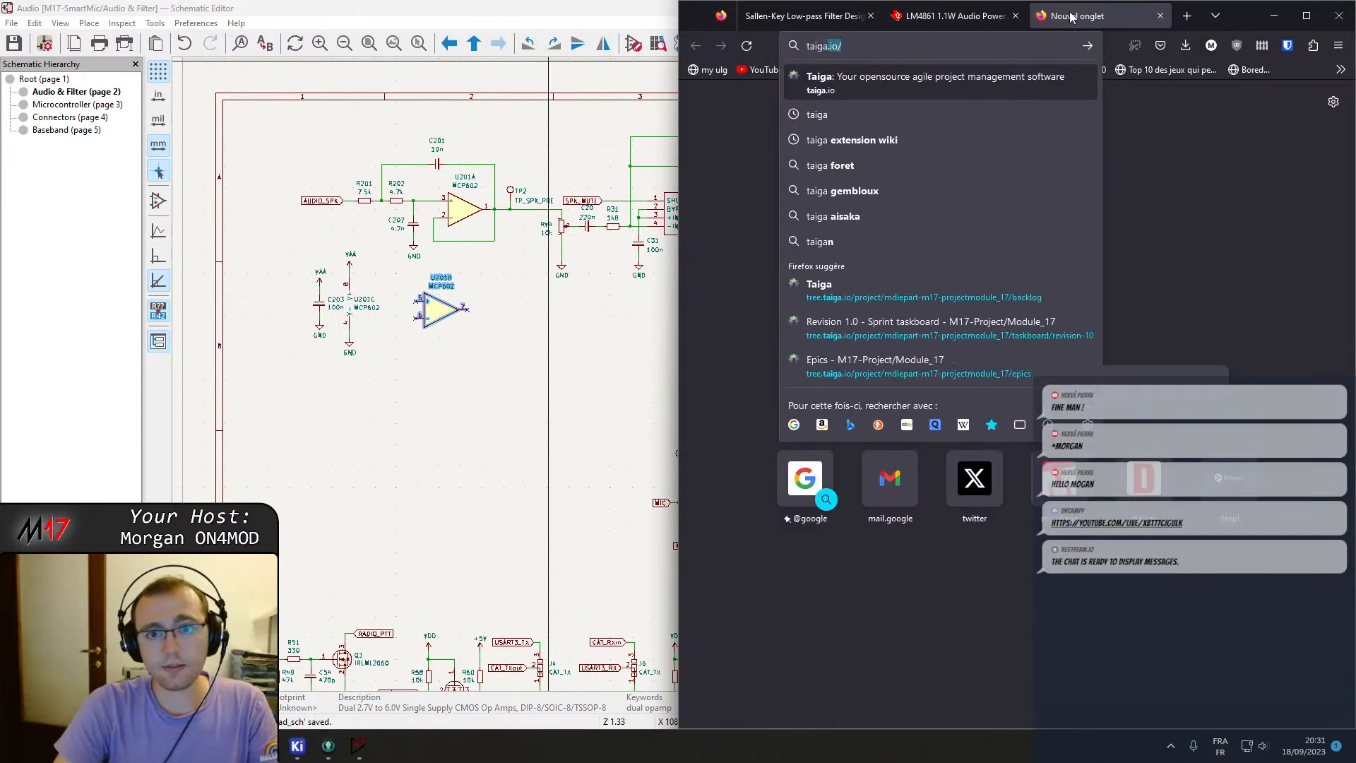
{"action": "key", "text": "Return"}
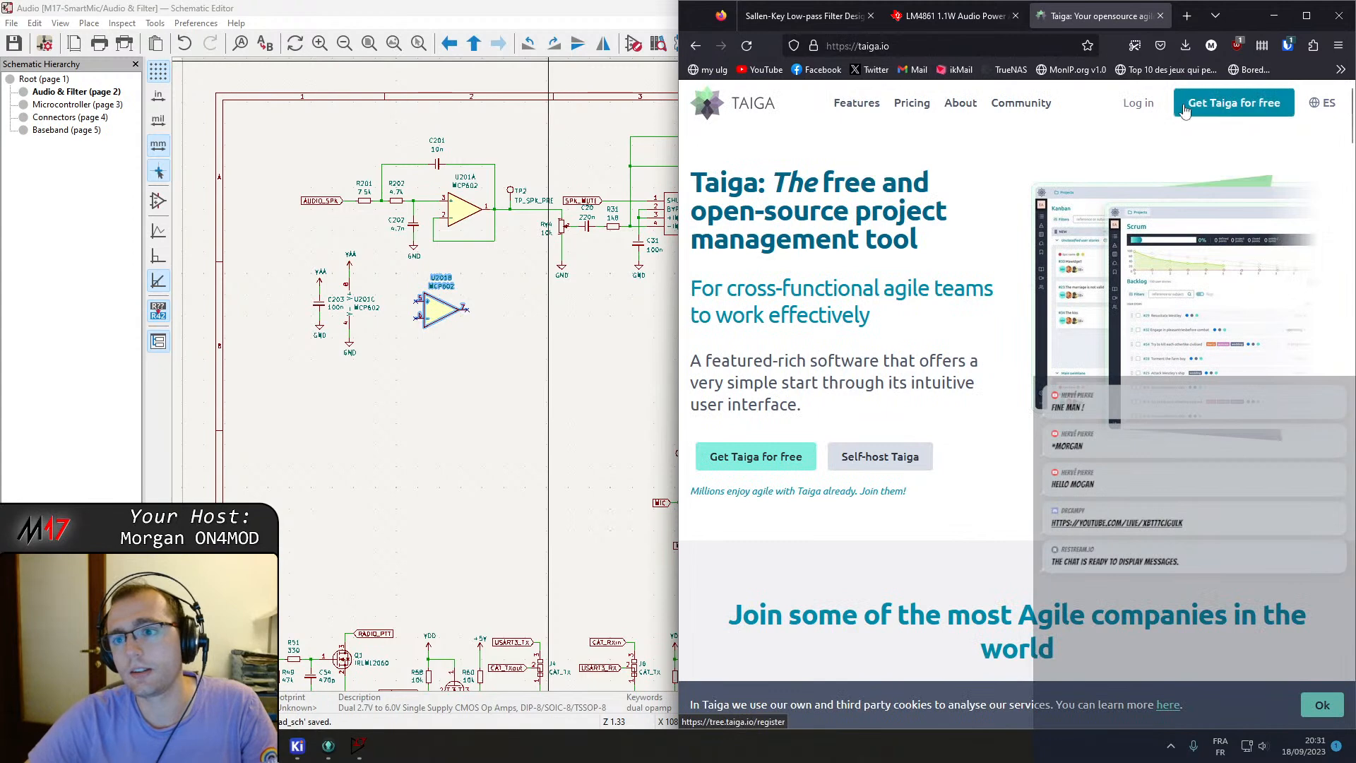
Log in and open the M17-Project/Module_17 project's Revision 1.0 sprint taskboard.
{"action": "left_click", "coordinate": [1134, 104]}
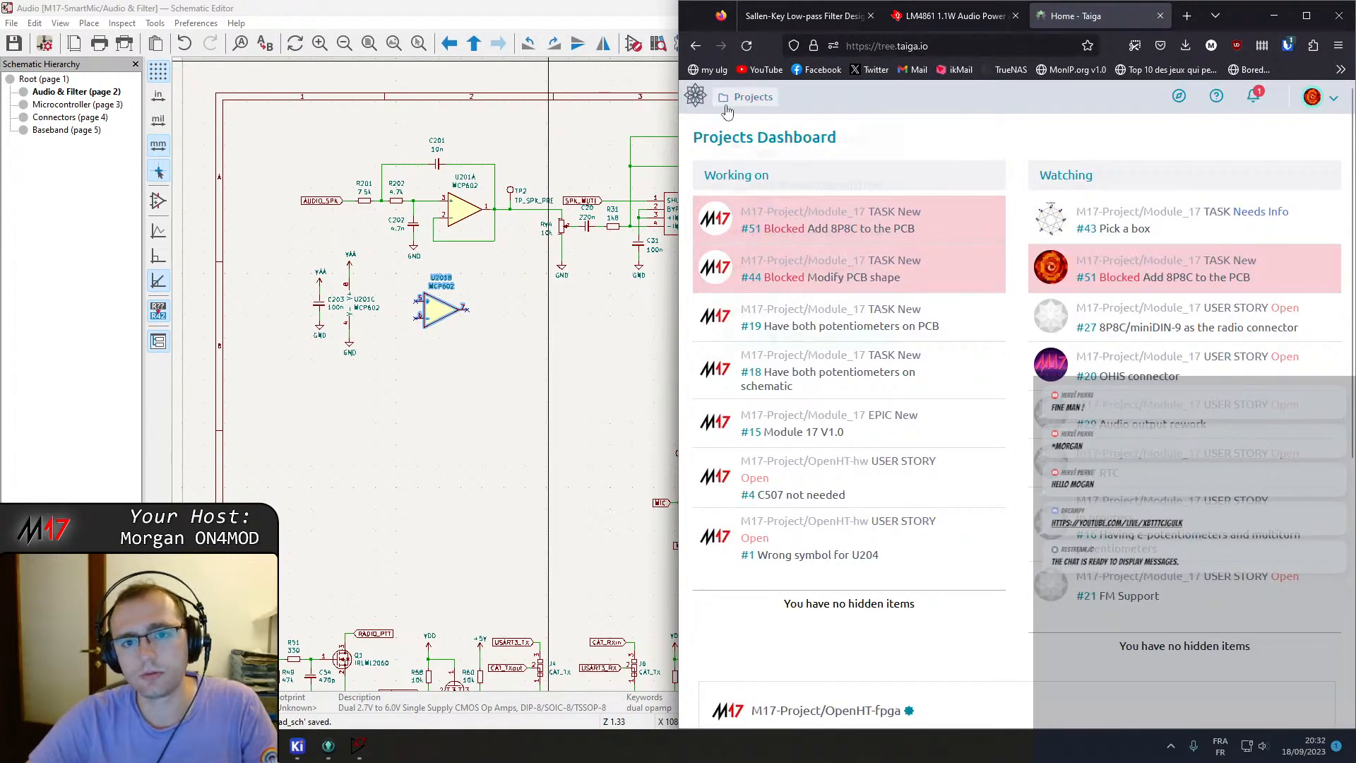
{"action": "left_click", "coordinate": [750, 97]}
{"action": "left_click", "coordinate": [821, 360]}
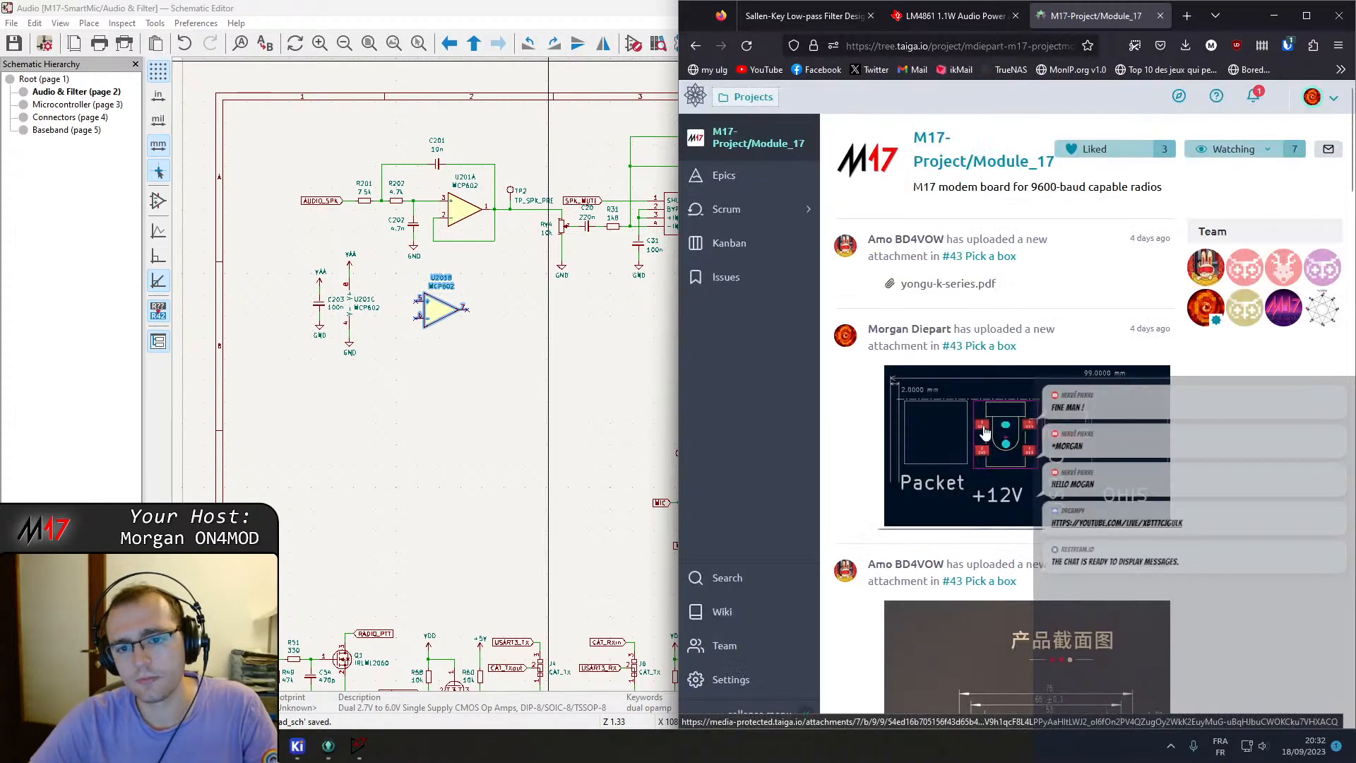
{"action": "left_click", "coordinate": [726, 209]}
{"action": "left_click", "coordinate": [730, 273]}
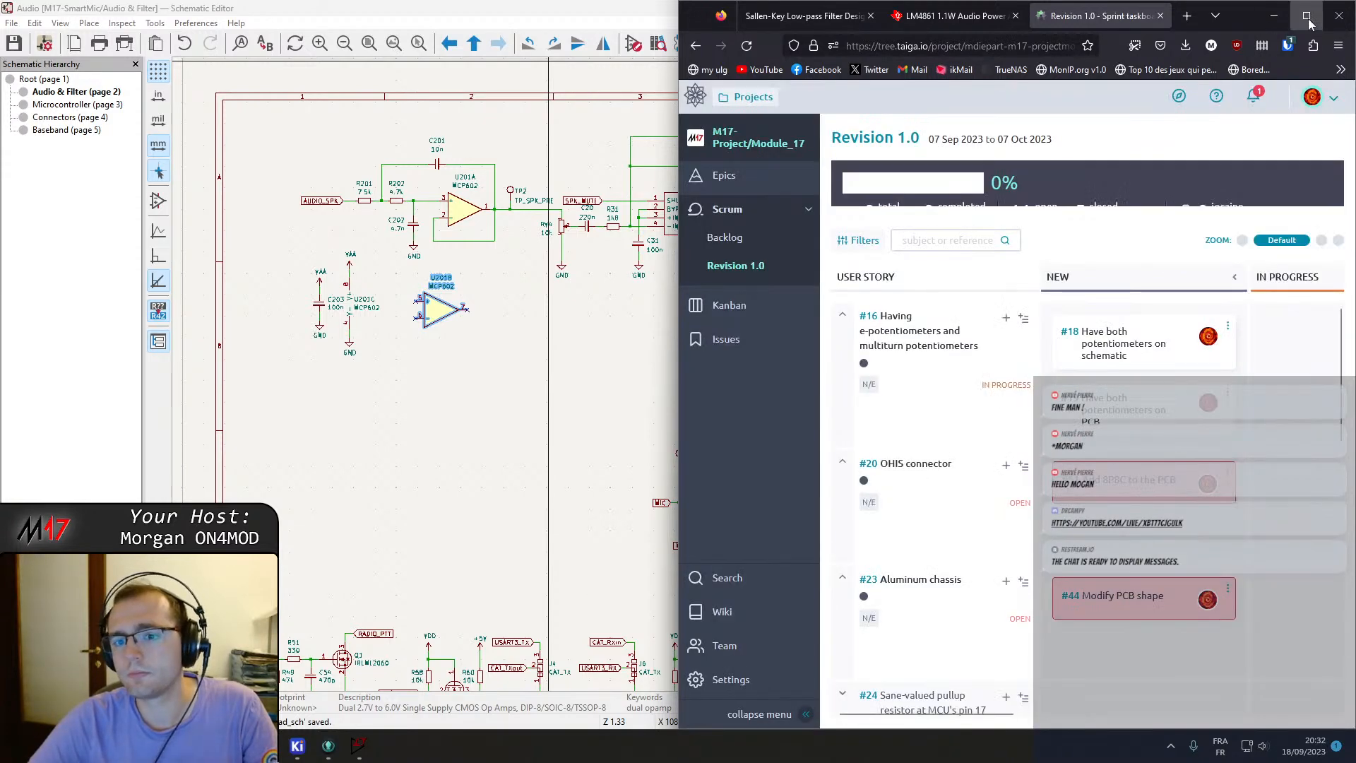
Maximize the browser and open task #32 Add additional audio output connector from the taskboard.
{"action": "left_click", "coordinate": [1306, 16]}
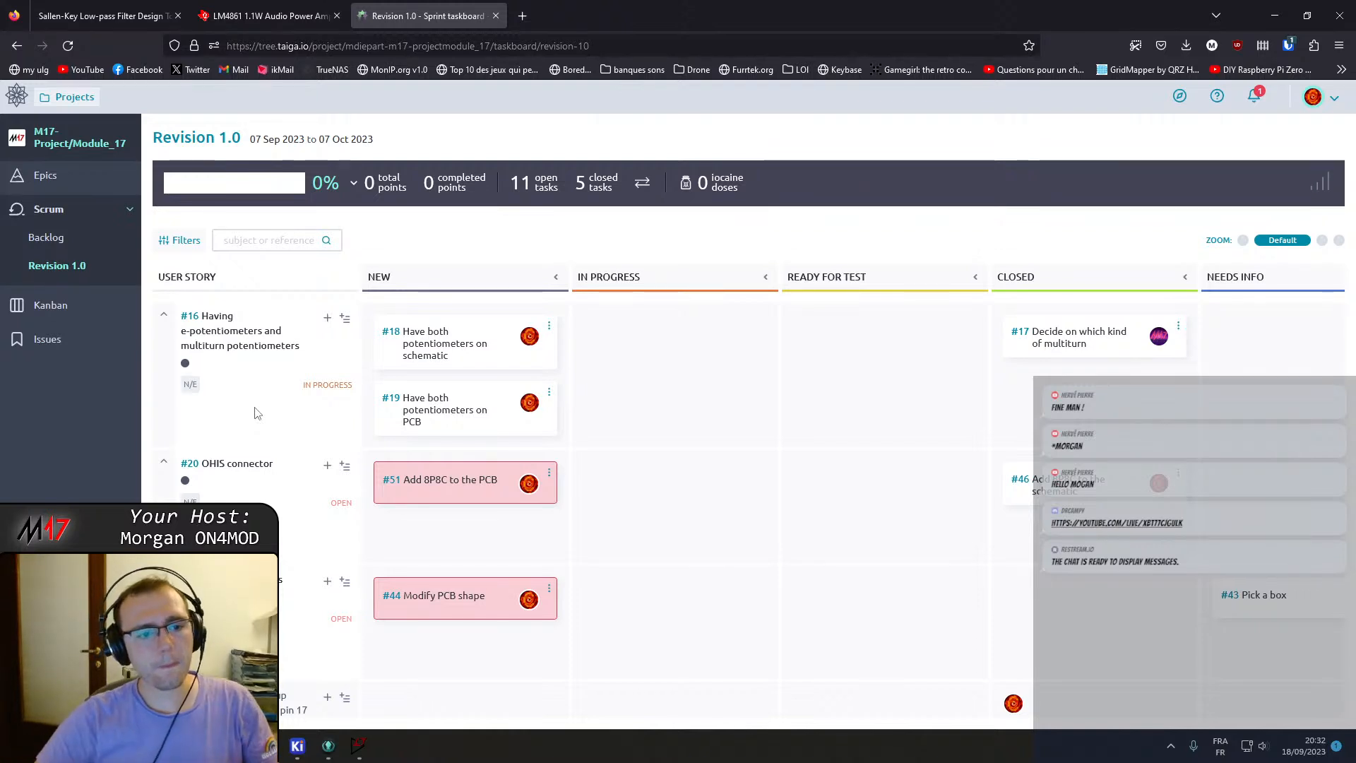
{"action": "scroll", "coordinate": [625, 452], "scroll_direction": "down", "scroll_amount": 3}
{"action": "scroll", "coordinate": [561, 447], "scroll_direction": "up", "scroll_amount": 2}
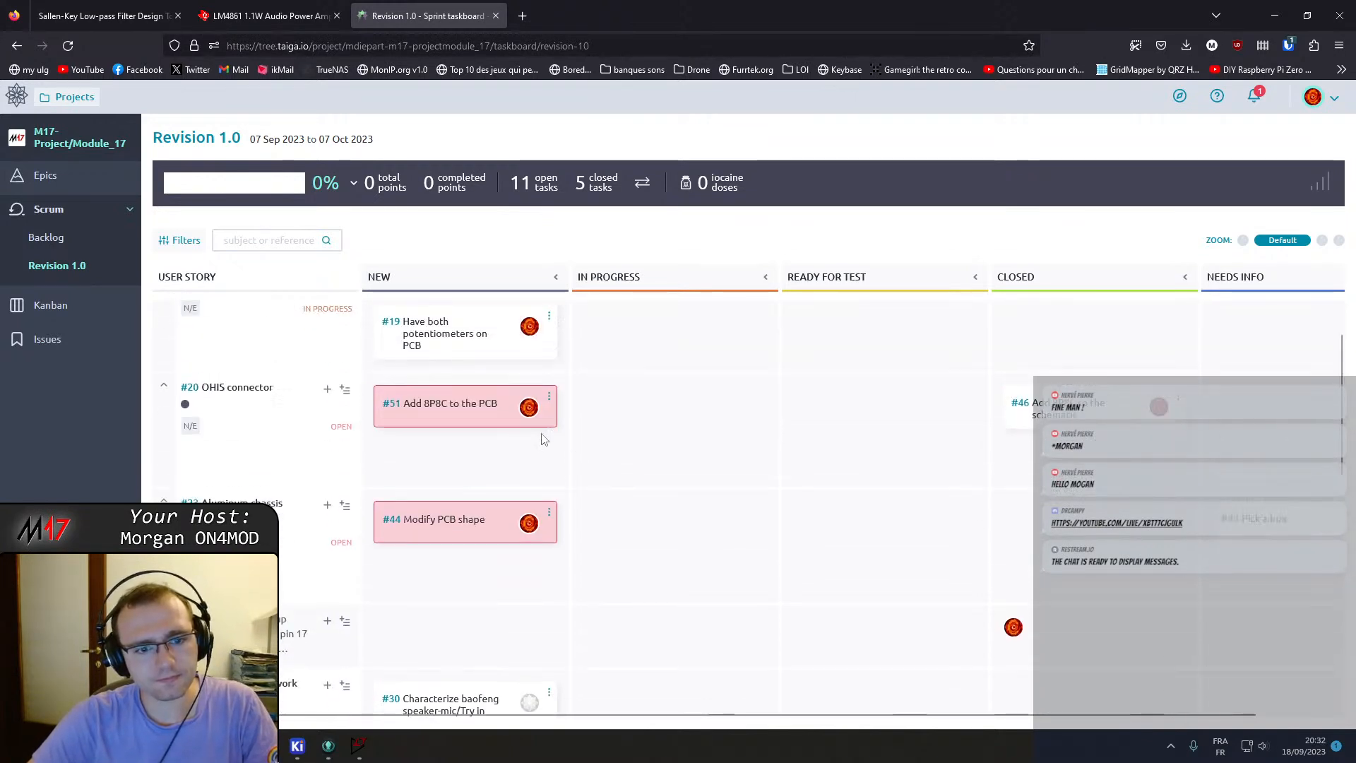
{"action": "scroll", "coordinate": [495, 523], "scroll_direction": "down", "scroll_amount": 2}
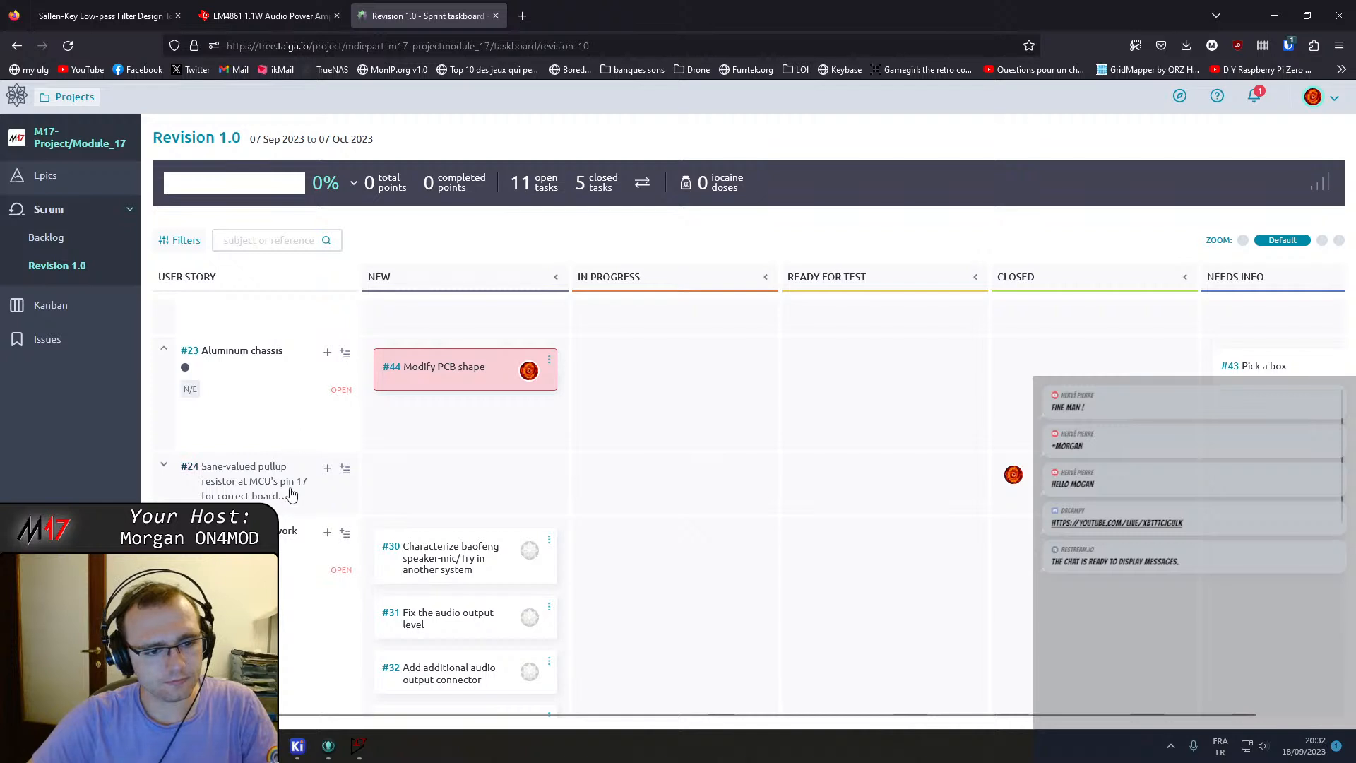
{"action": "scroll", "coordinate": [467, 440], "scroll_direction": "down", "scroll_amount": 2}
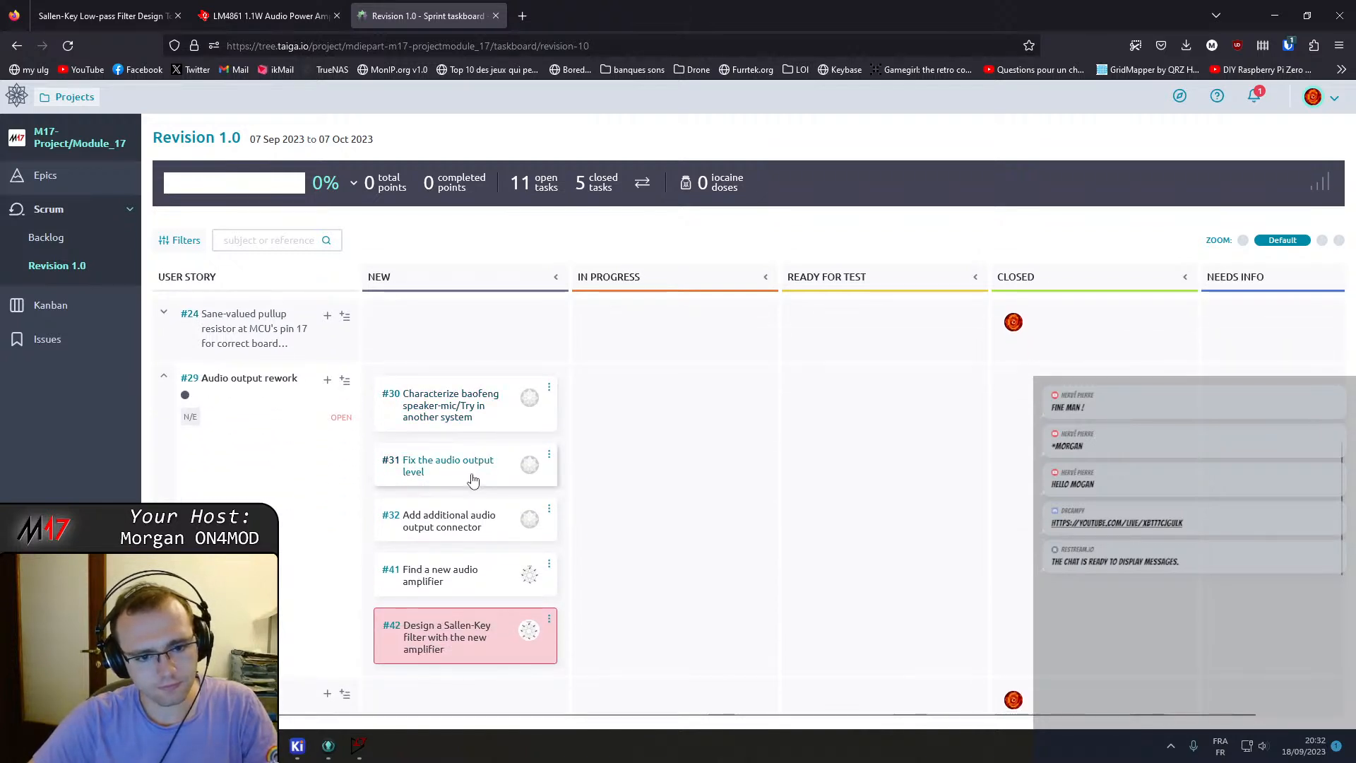
{"action": "left_click", "coordinate": [464, 533]}
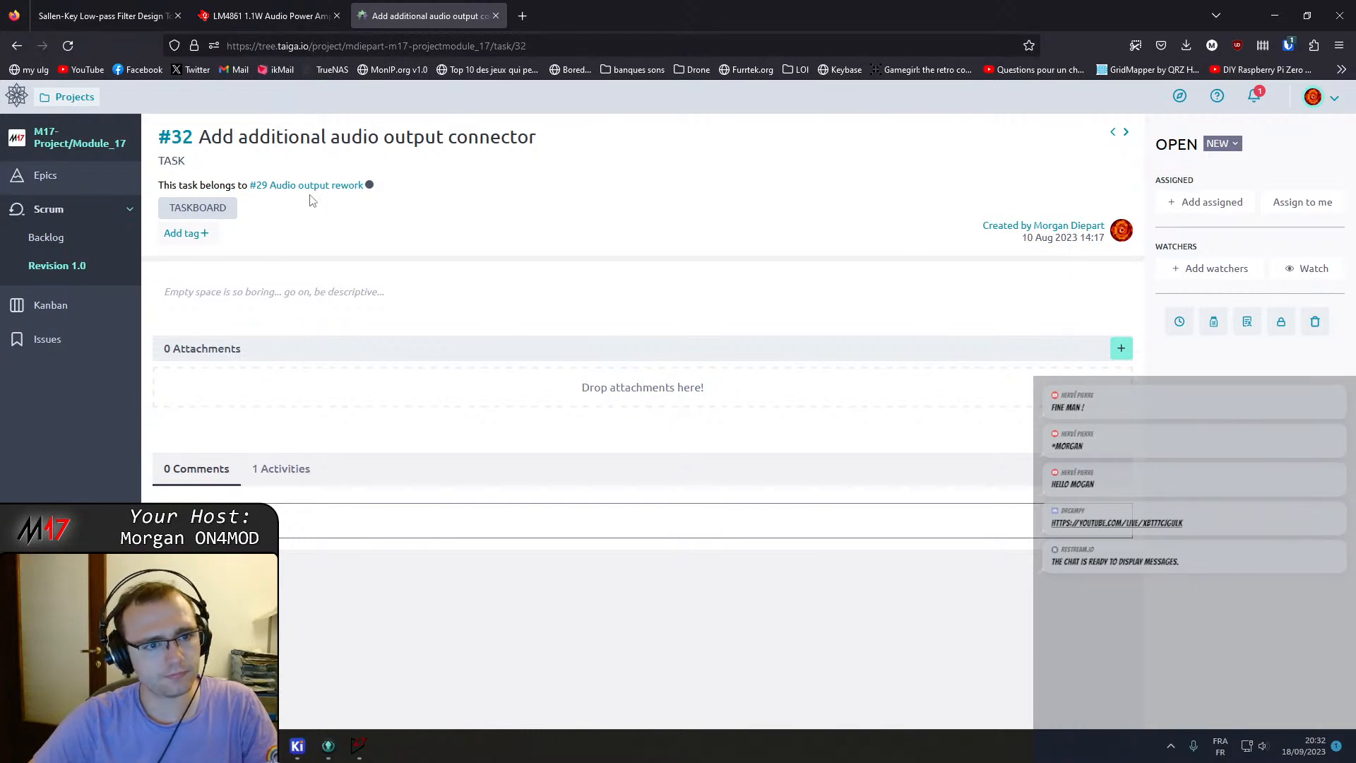
Return to the Revision 1.0 taskboard, open task #42 Design a Sallen-Key filter, then its blocking task #41 Find a new audio amplifier.
{"action": "key", "text": "alt+Left"}
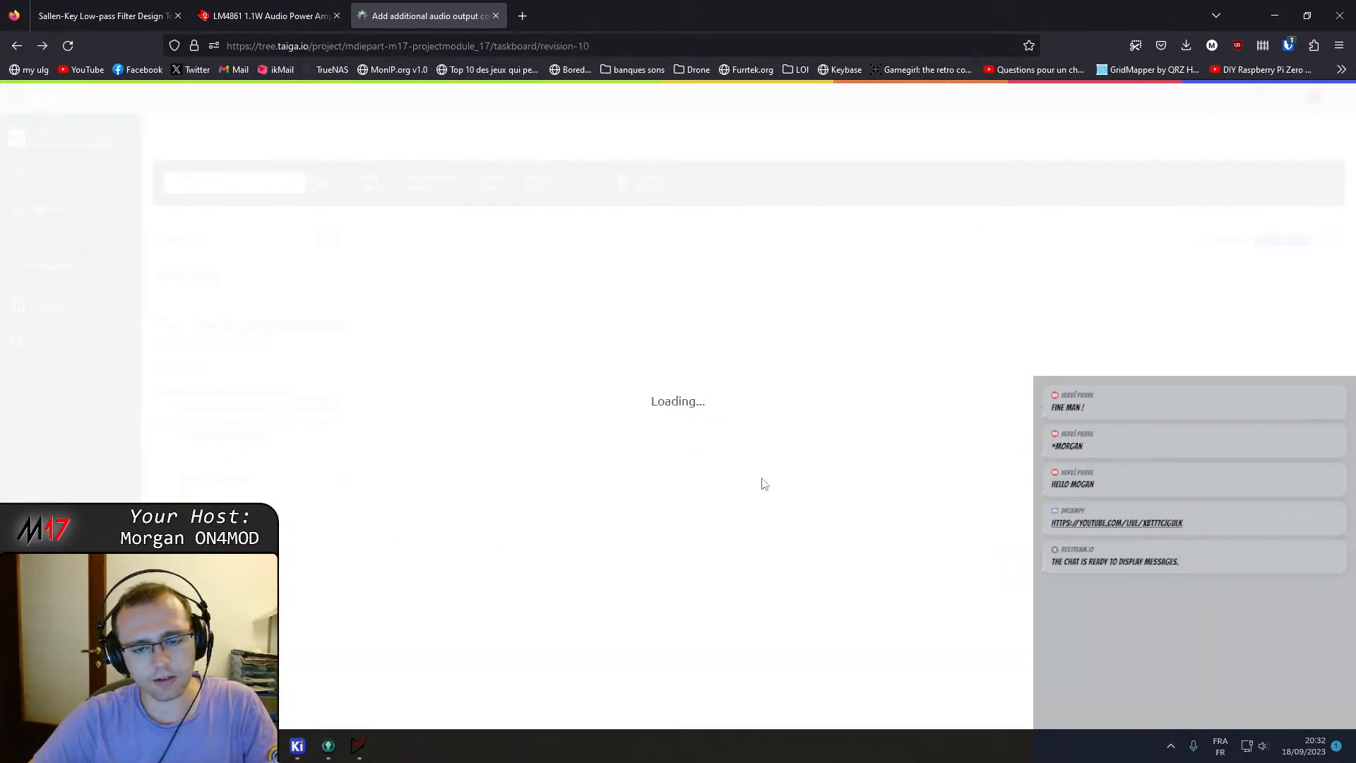
{"action": "scroll", "coordinate": [495, 579], "scroll_direction": "down", "scroll_amount": 3}
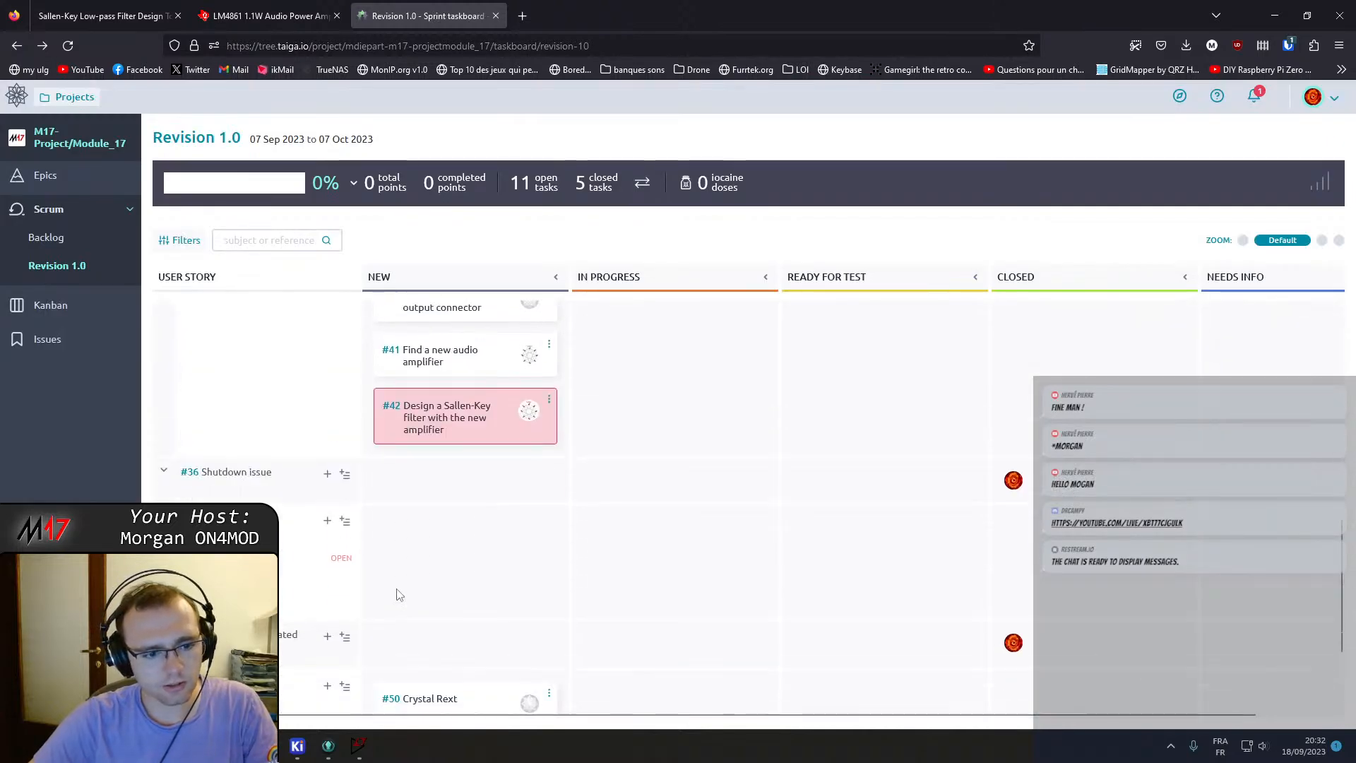
{"action": "scroll", "coordinate": [322, 367], "scroll_direction": "up", "scroll_amount": 4}
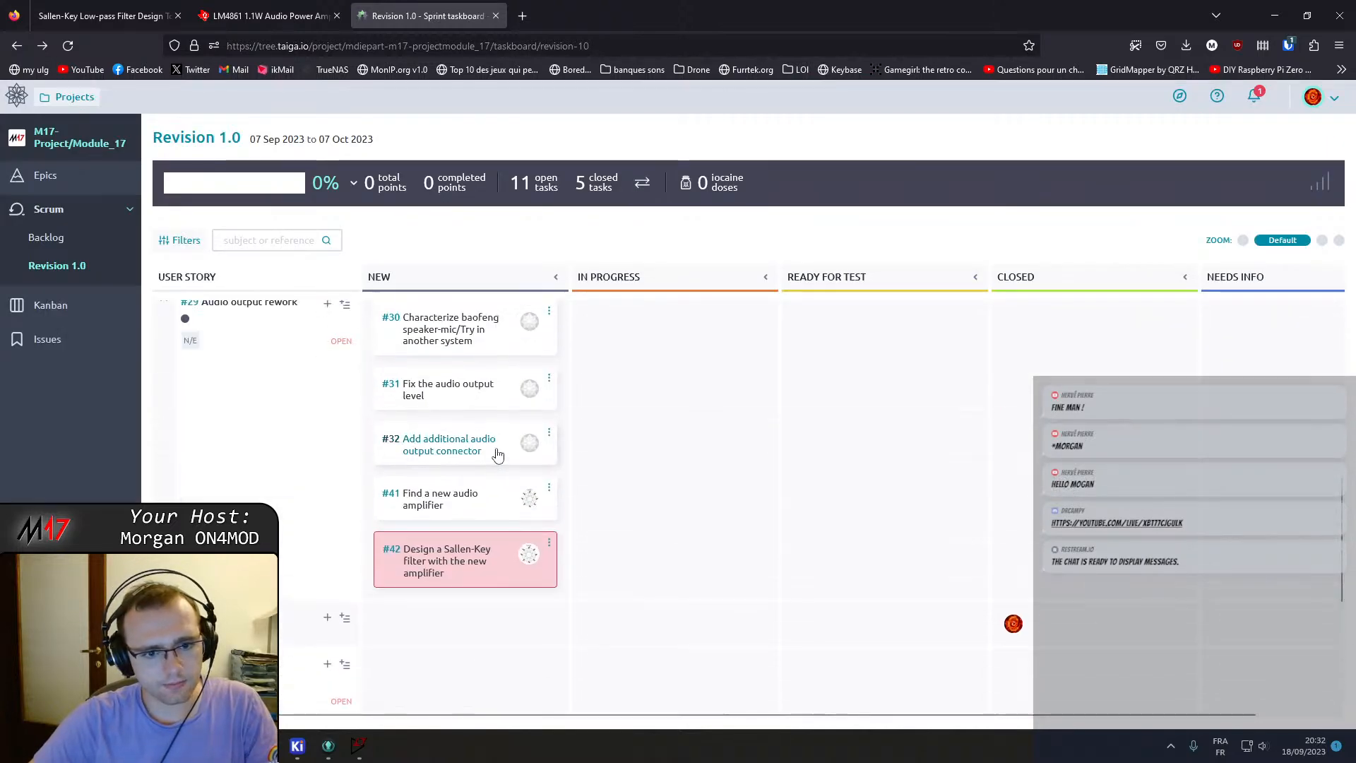
{"action": "left_click", "coordinate": [485, 562]}
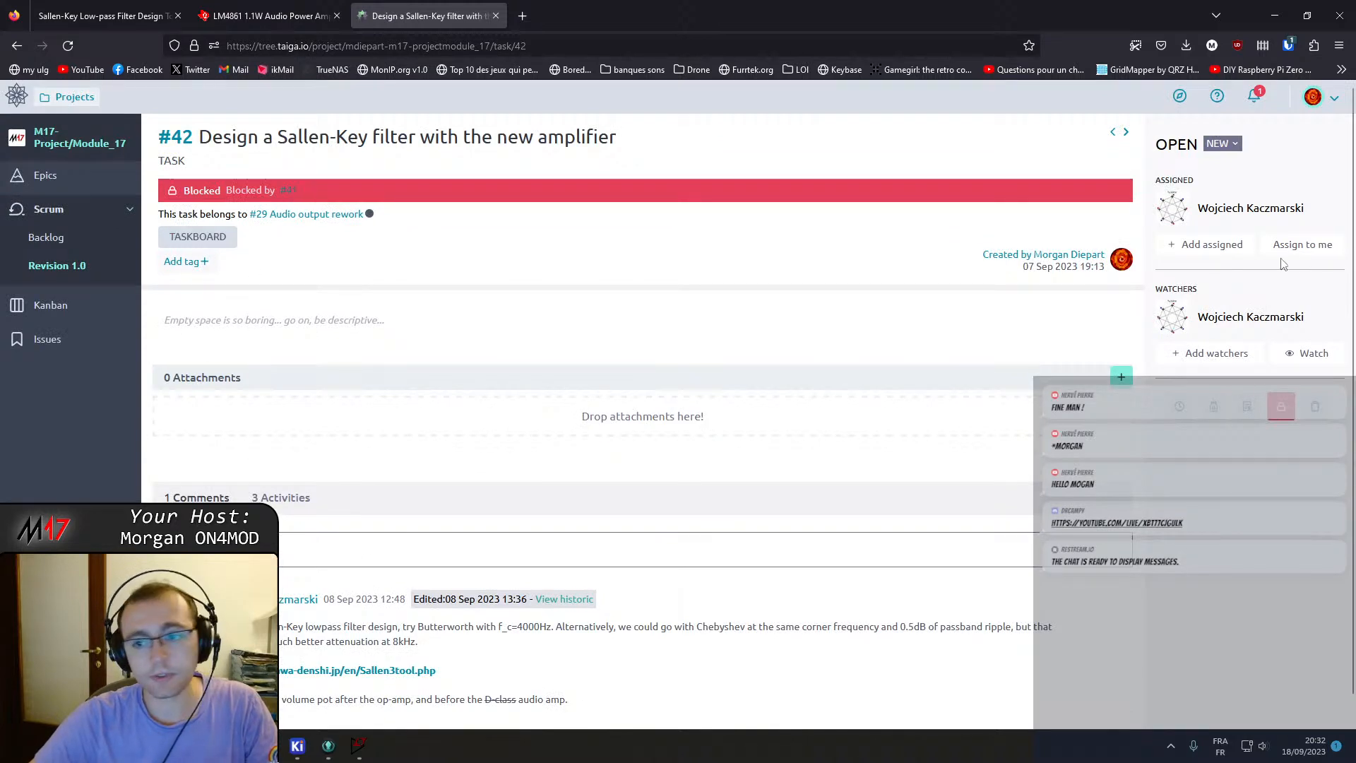
{"action": "left_click", "coordinate": [291, 190]}
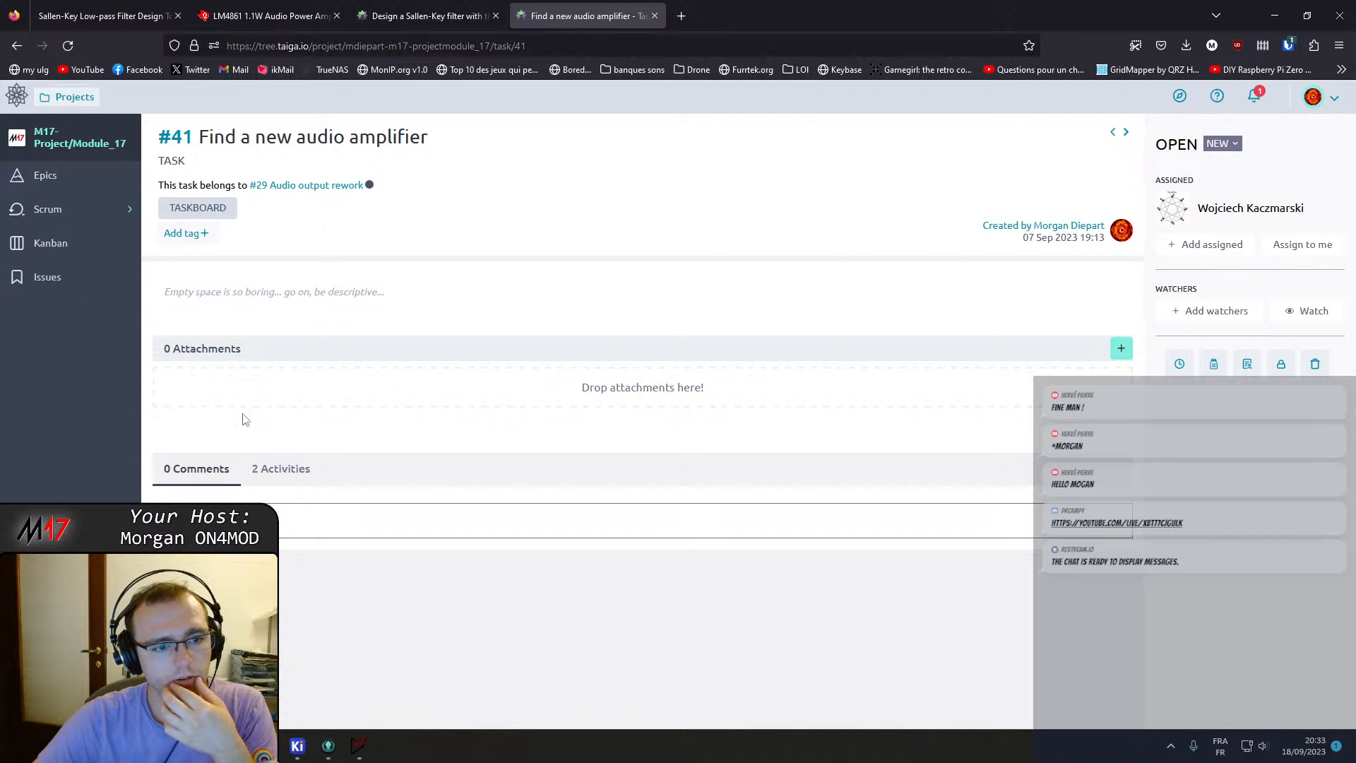
{"action": "left_click", "coordinate": [438, 521]}
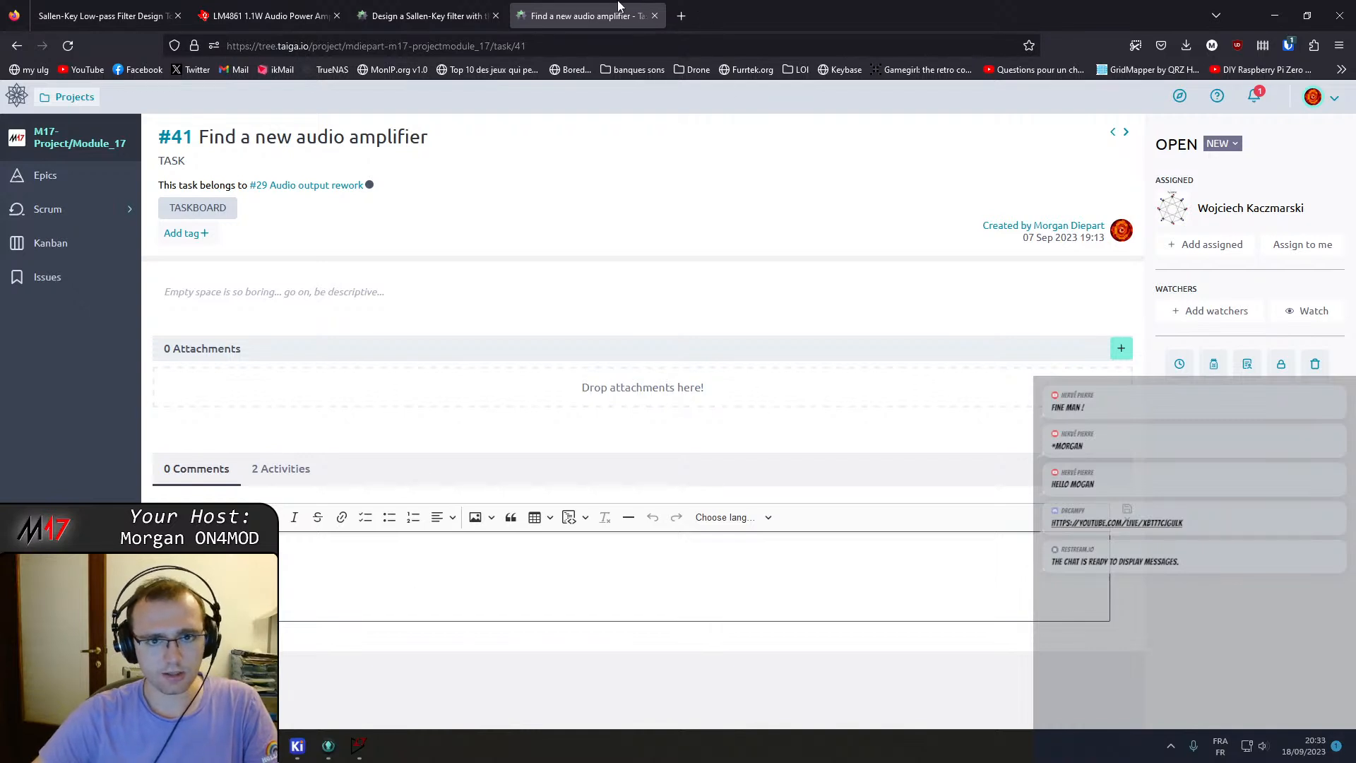
Search the web for LM4991 in a new tab and read through its Texas Instruments datasheet.
{"action": "left_click", "coordinate": [682, 8]}
{"action": "type", "text": "LM"}
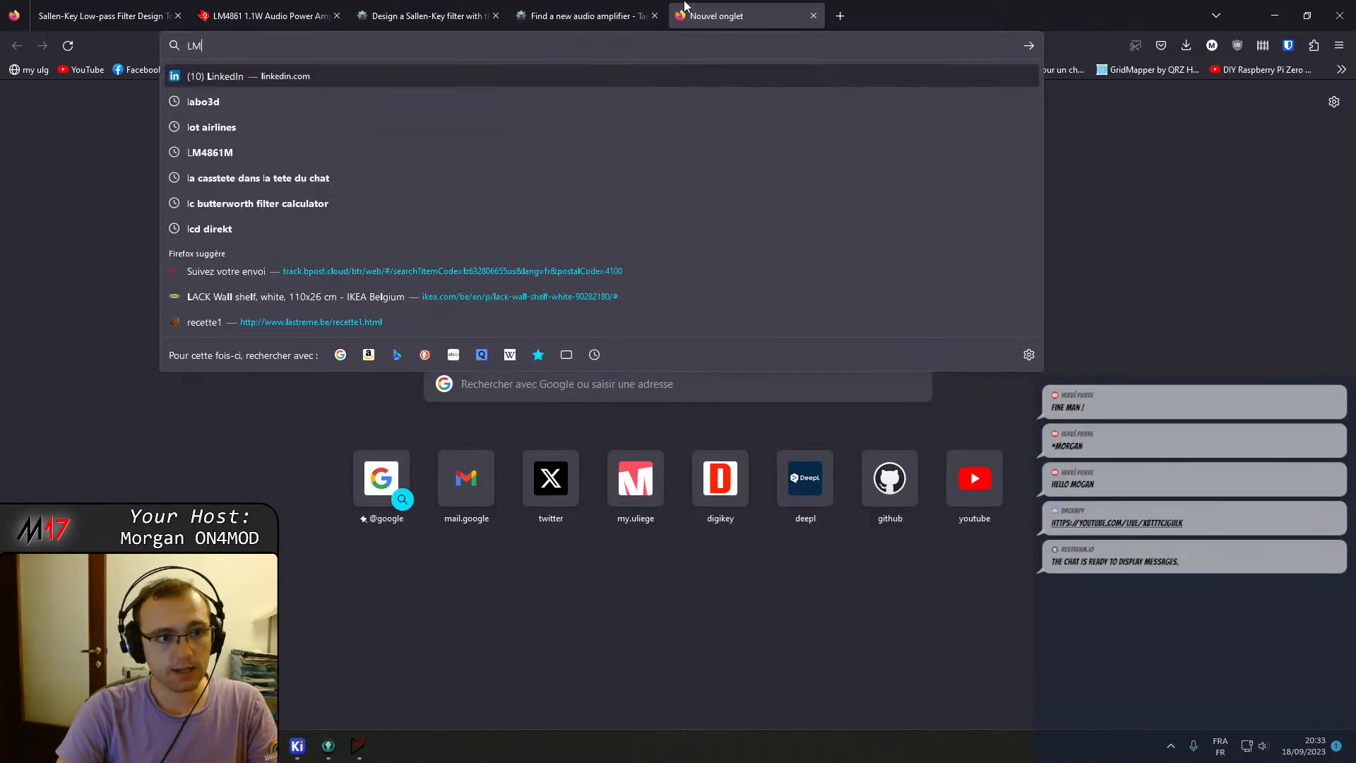
{"action": "type", "text": "4"}
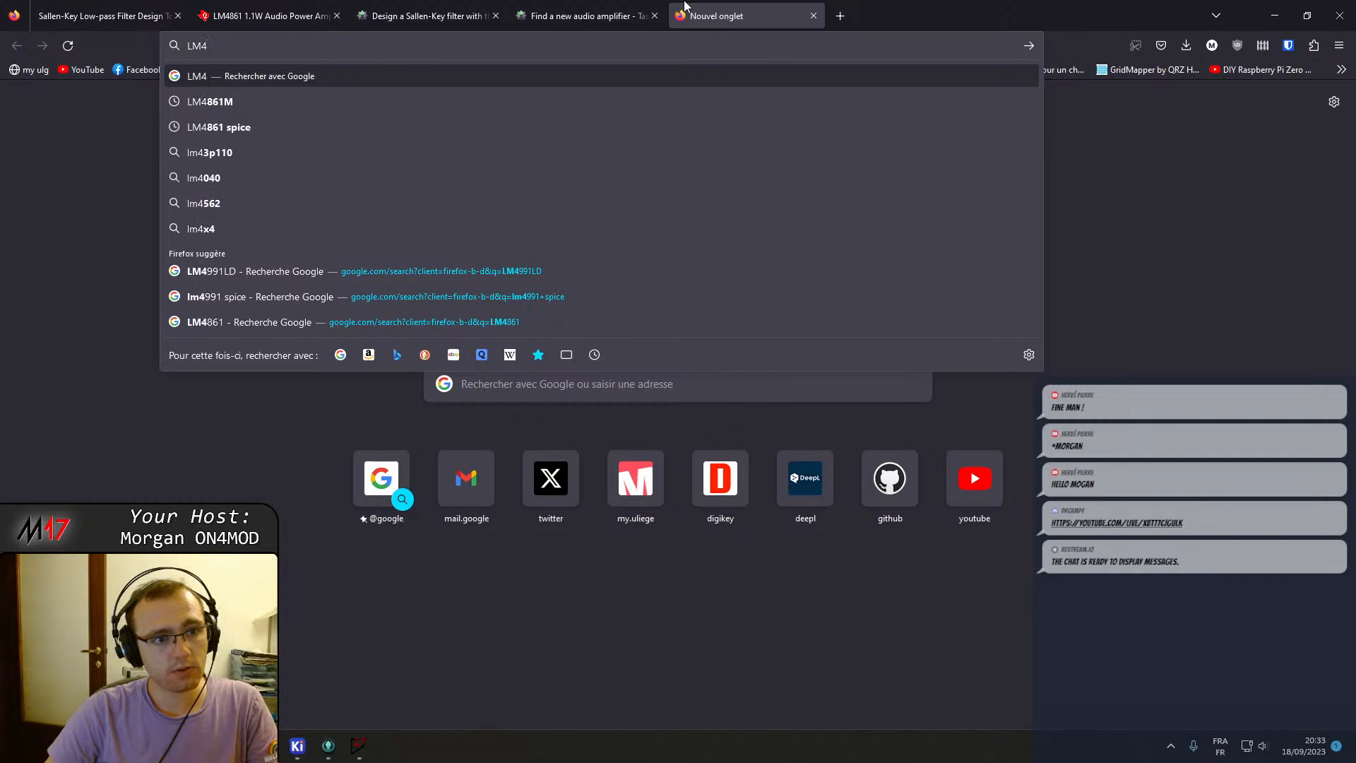
{"action": "type", "text": "99+1"}
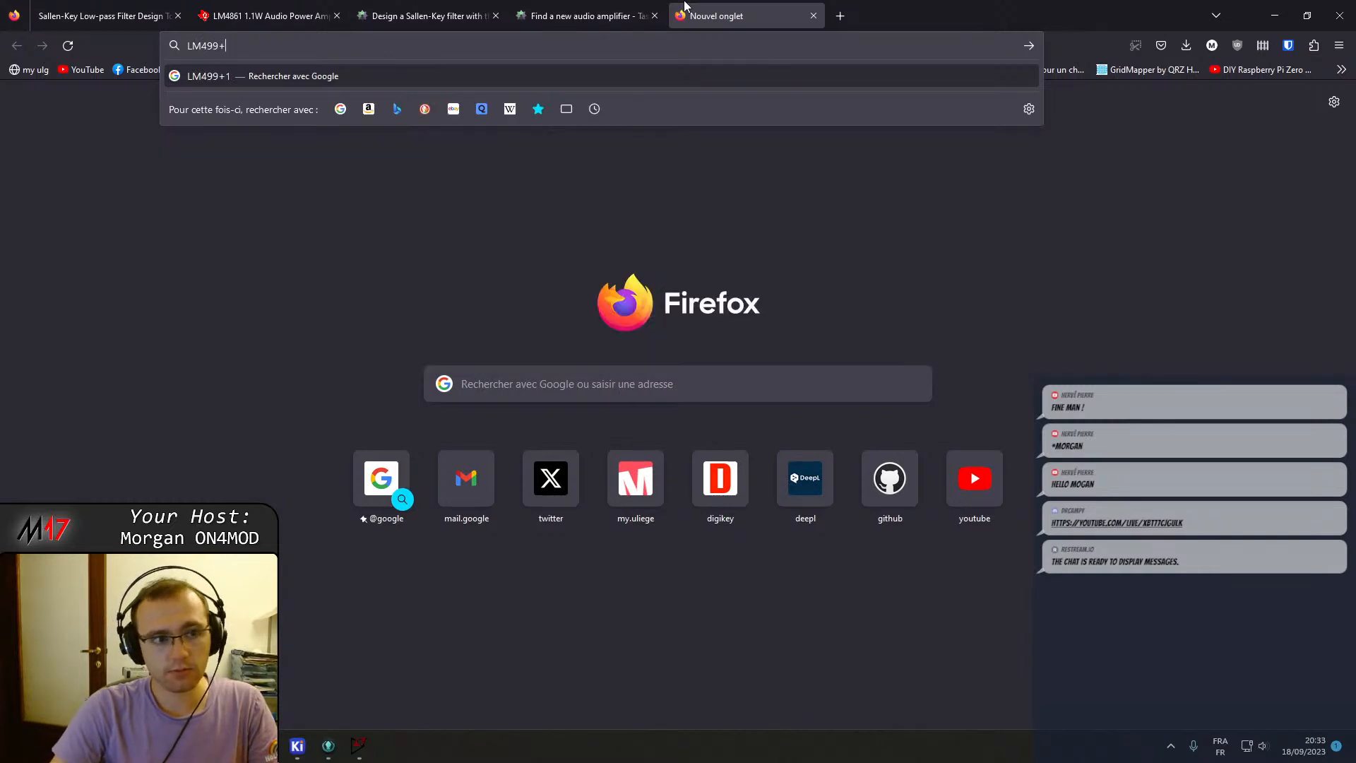
{"action": "key", "text": "Return"}
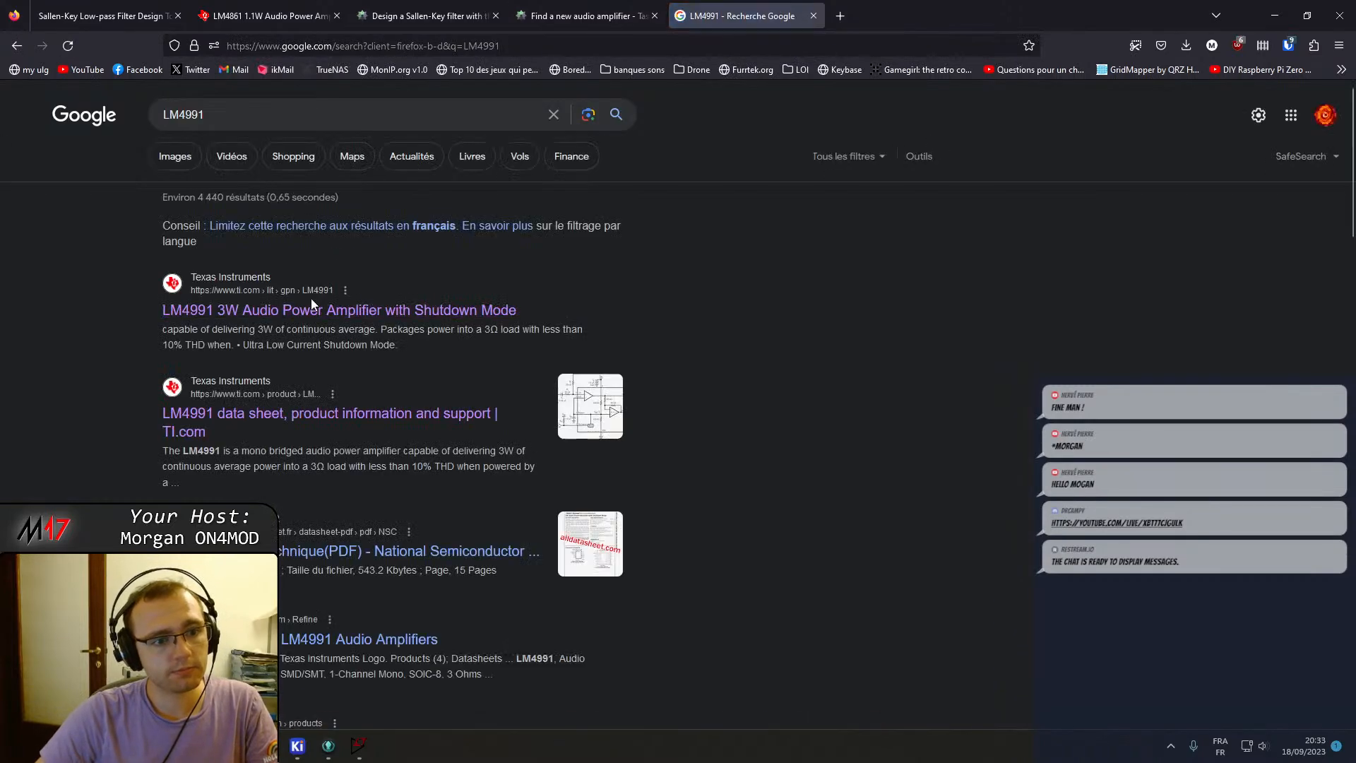
{"action": "left_click", "coordinate": [313, 312]}
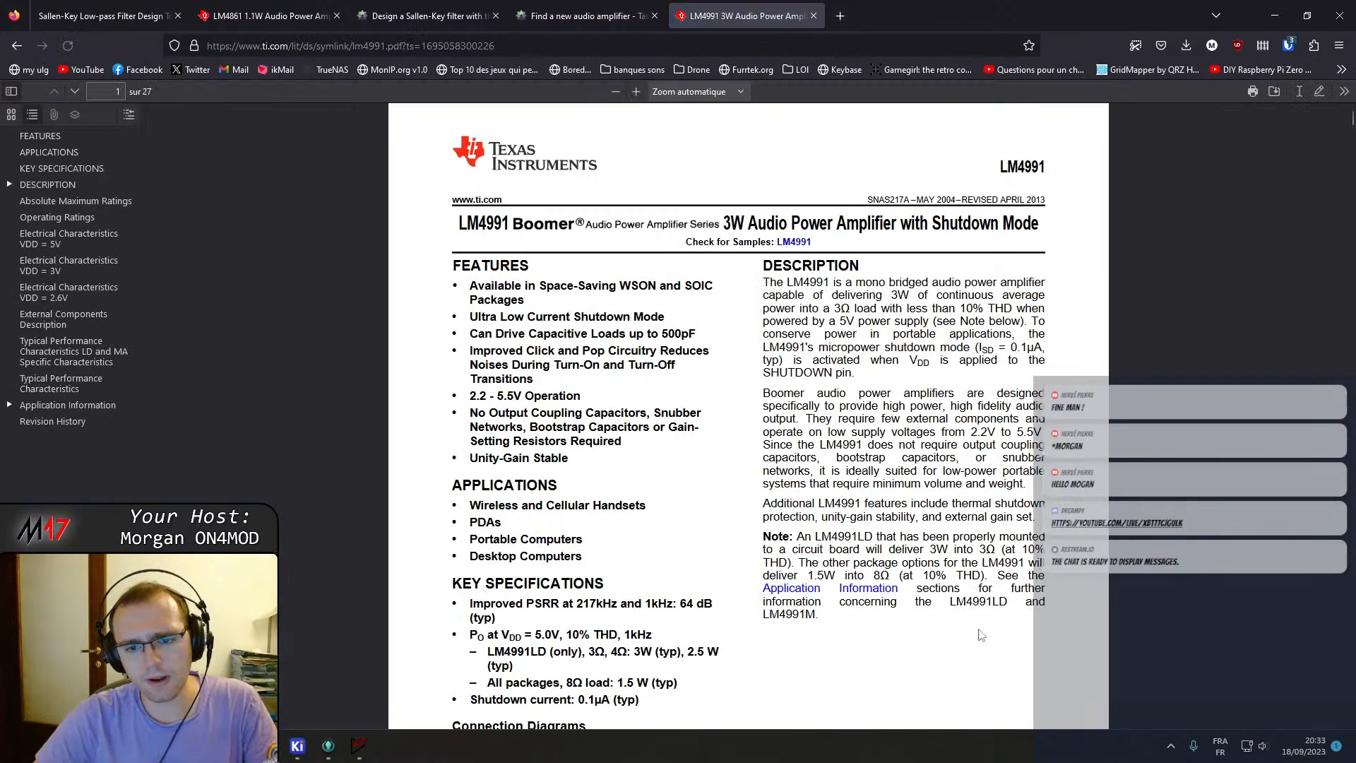
{"action": "scroll", "coordinate": [913, 409], "scroll_direction": "down", "scroll_amount": 6}
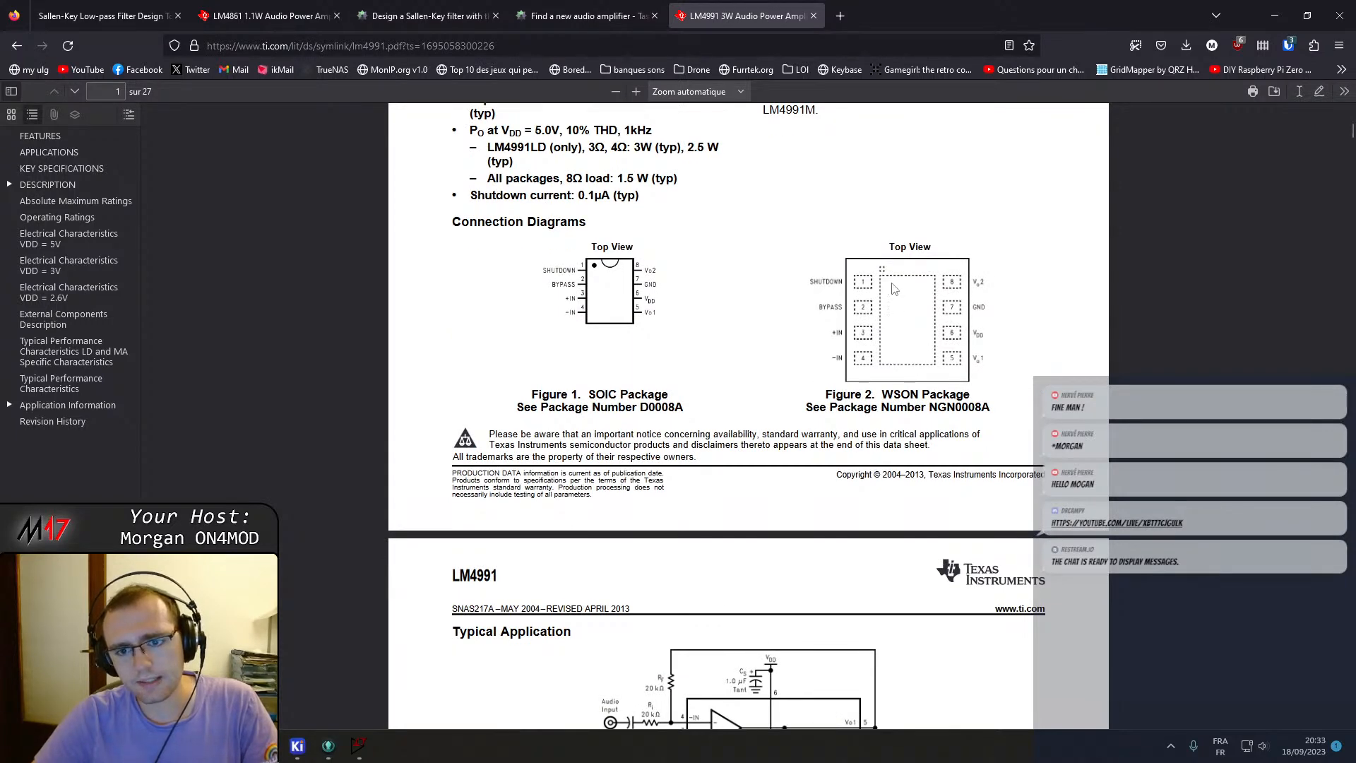
{"action": "scroll", "coordinate": [883, 361], "scroll_direction": "down", "scroll_amount": 3}
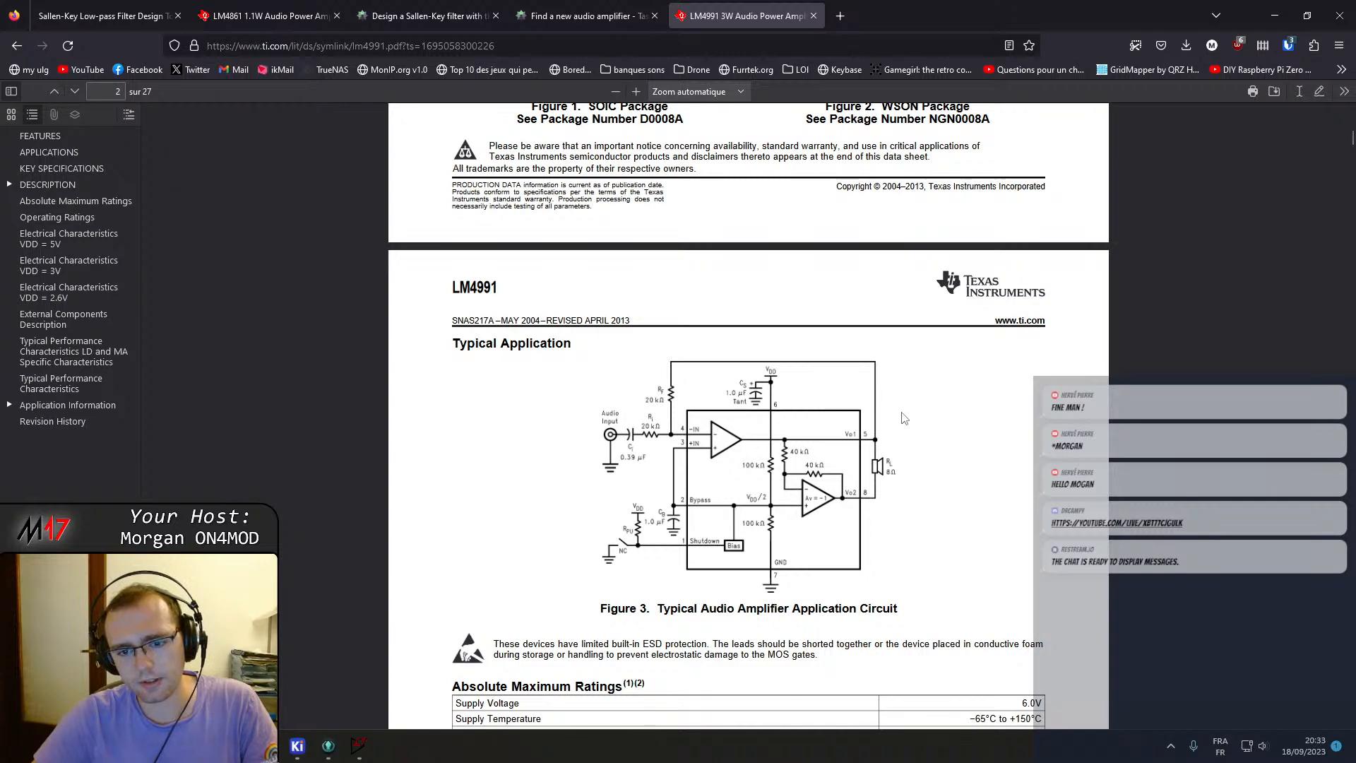
{"action": "scroll", "coordinate": [906, 422], "scroll_direction": "down", "scroll_amount": 1}
{"action": "scroll", "coordinate": [911, 427], "scroll_direction": "up", "scroll_amount": 6}
{"action": "scroll", "coordinate": [912, 429], "scroll_direction": "up", "scroll_amount": 4}
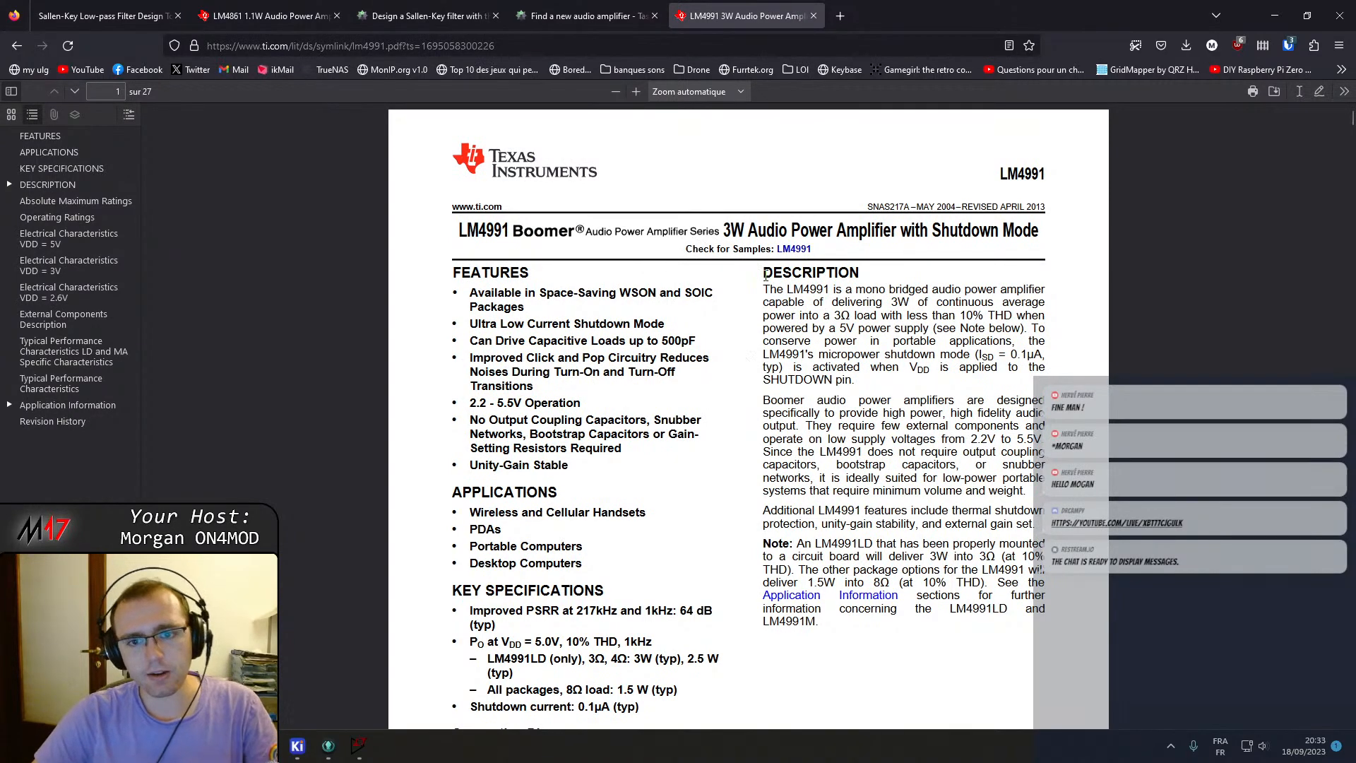
Tile the browser with the LM4991 datasheet beside the schematic editor window.
{"action": "left_click_drag", "start_coordinate": [922, 3], "coordinate": [1353, 385]}
{"action": "left_click", "coordinate": [324, 200]}
{"action": "scroll", "coordinate": [446, 308], "scroll_direction": "up", "scroll_amount": 2}
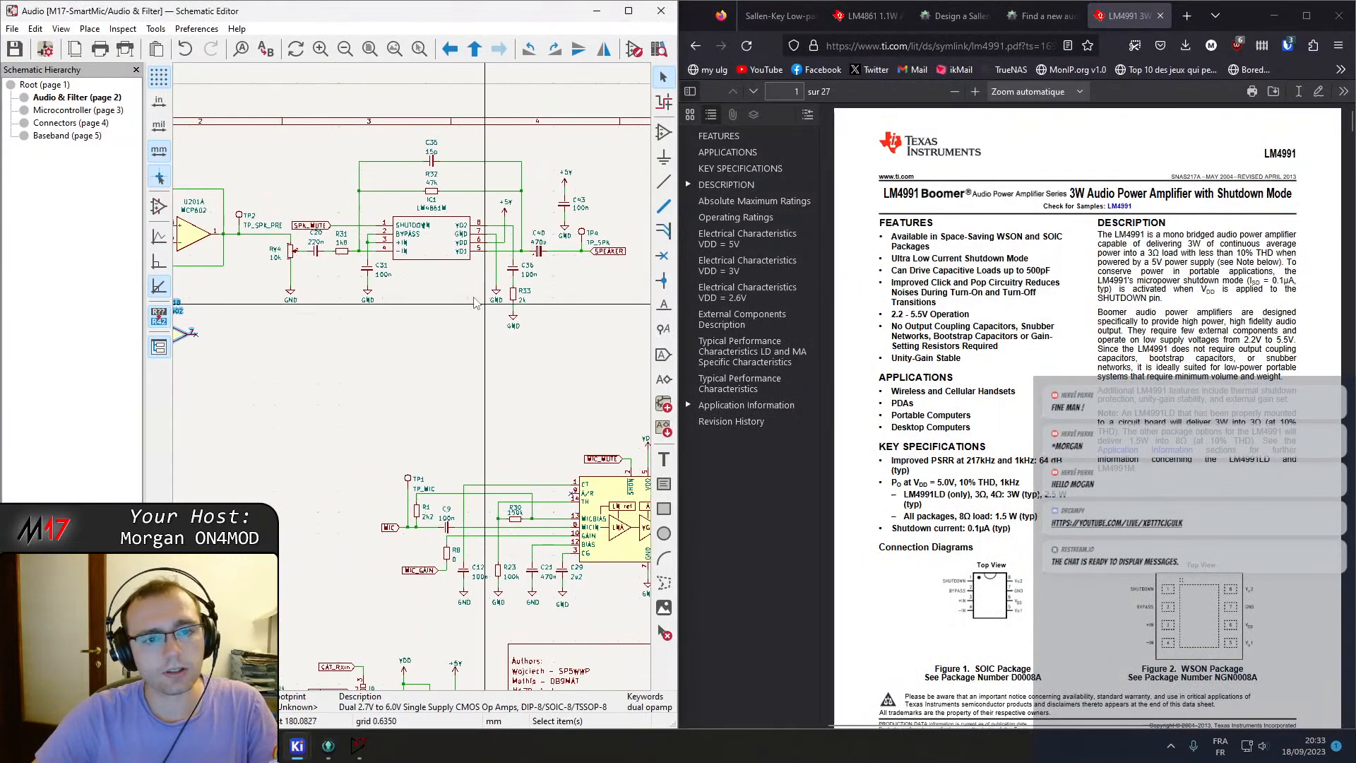
Inspect the IC1 LM4861M amplifier's properties and search the symbol library for LM4991 without placing anything.
{"action": "left_click", "coordinate": [407, 312]}
{"action": "double_click", "coordinate": [408, 313]}
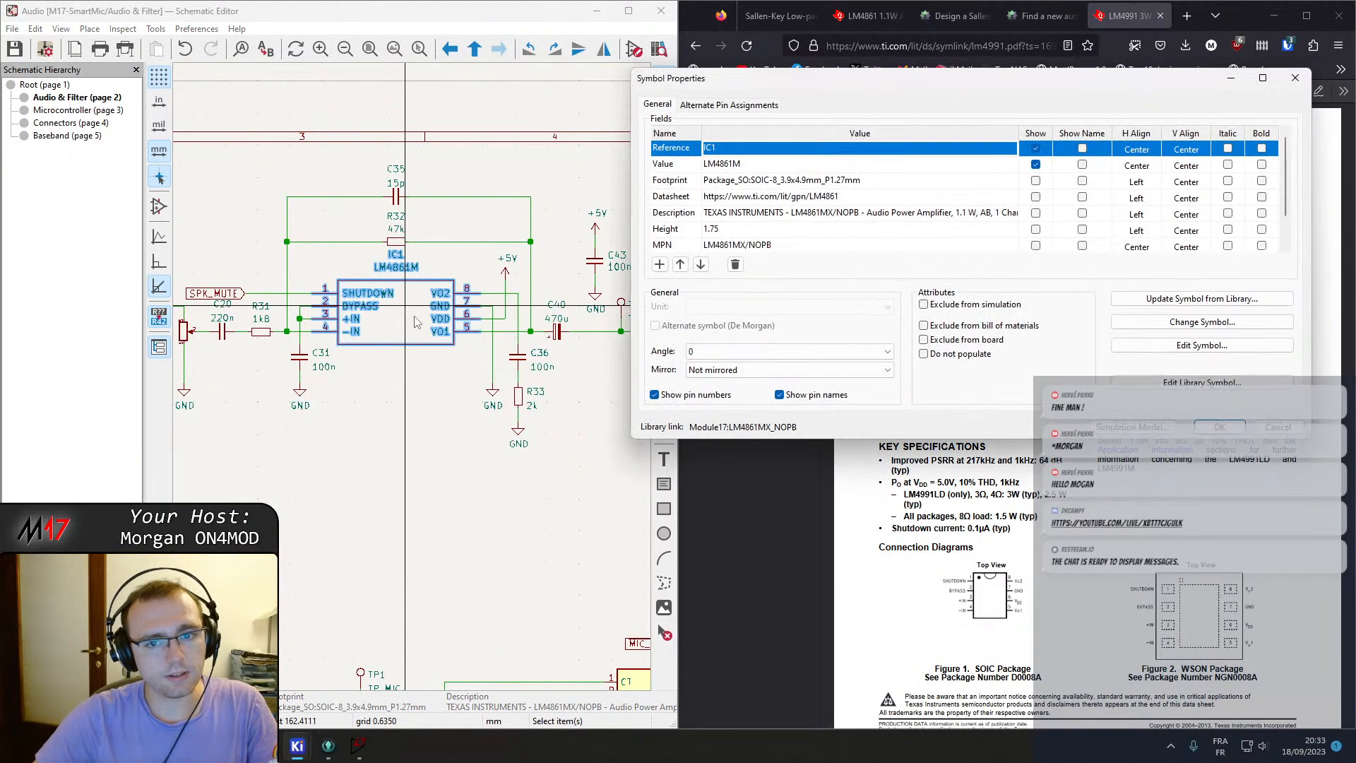
{"action": "key", "text": "Escape"}
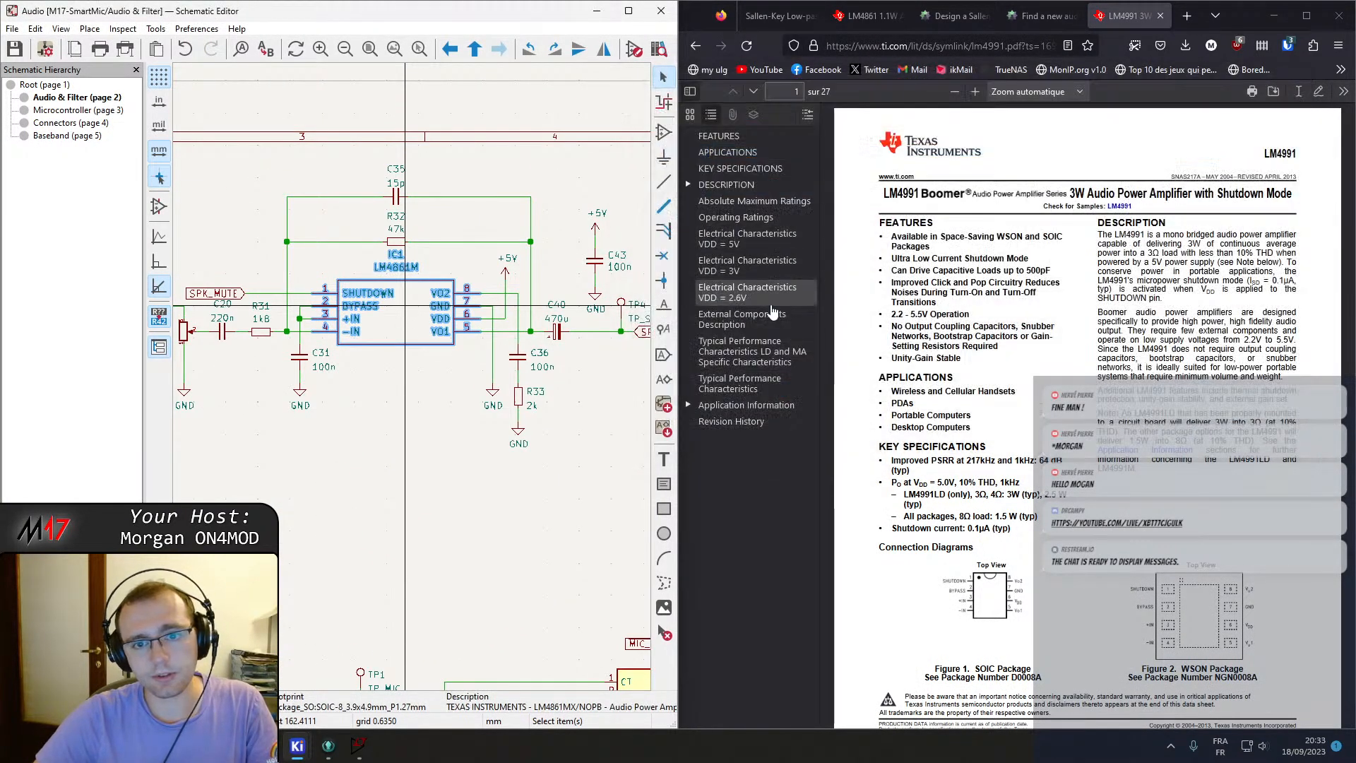
{"action": "left_click", "coordinate": [665, 133]}
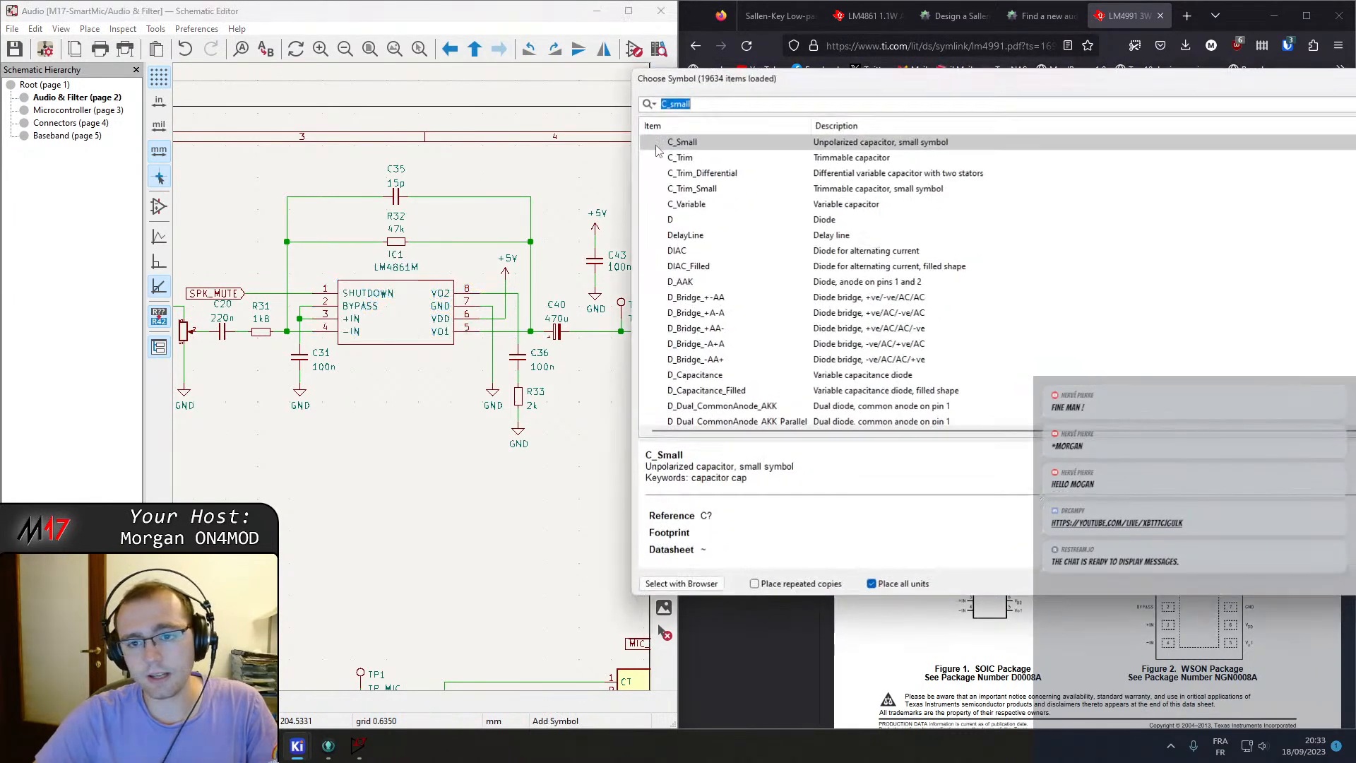
{"action": "type", "text": "LM499"}
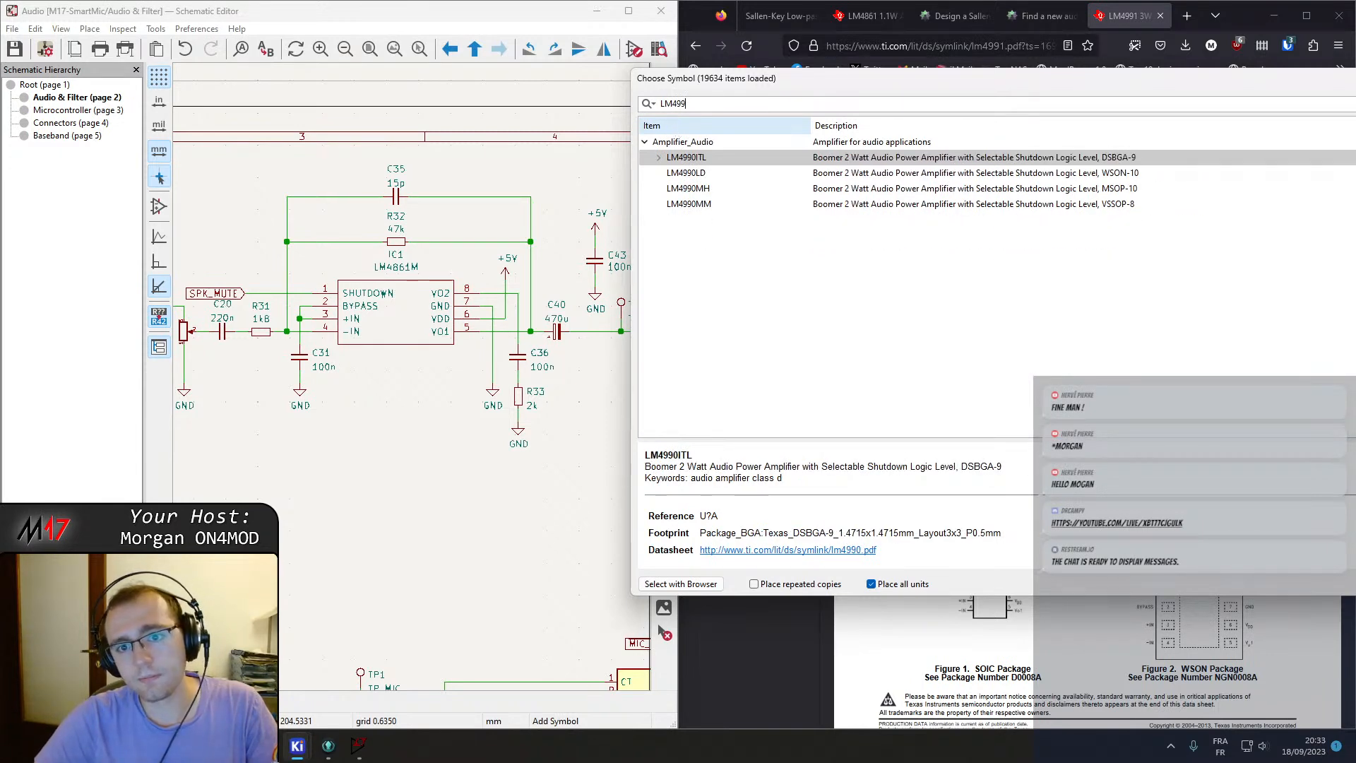
{"action": "type", "text": "1"}
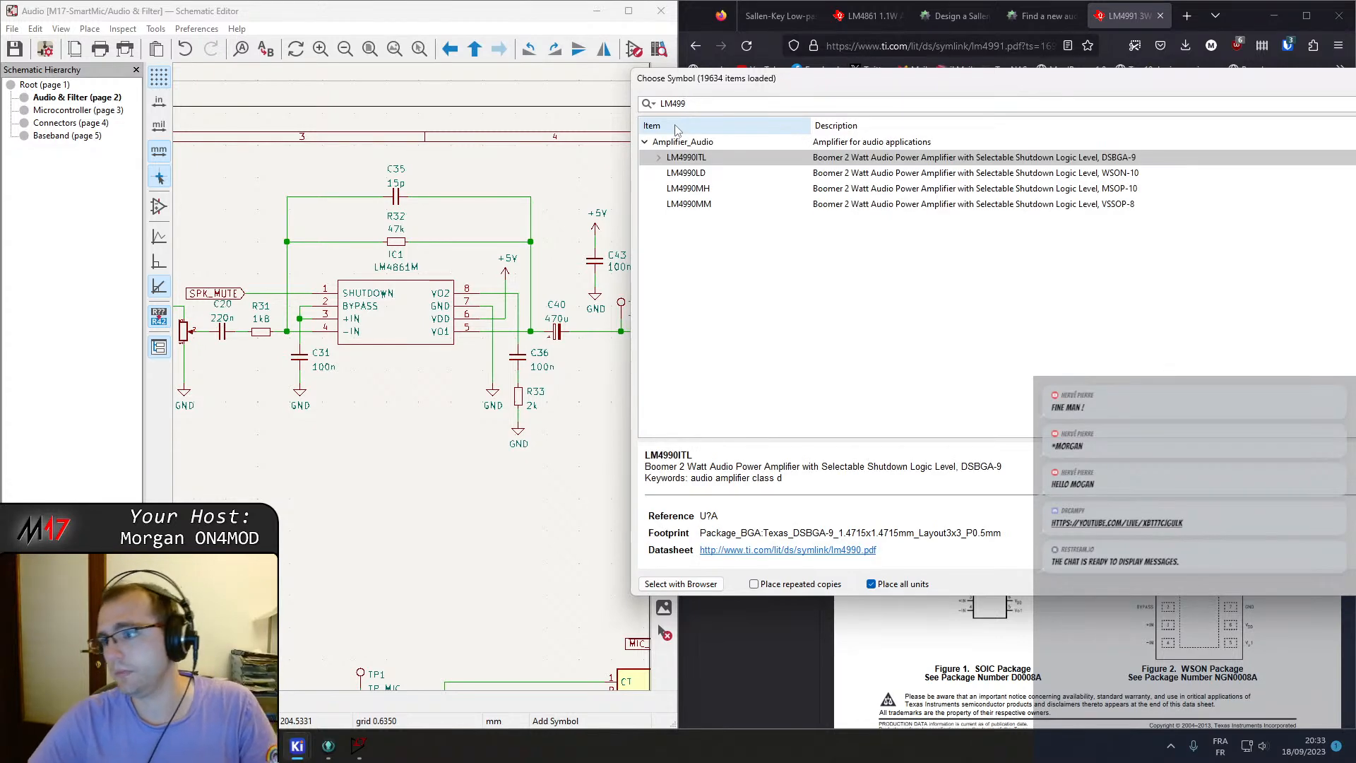
{"action": "key", "text": "Escape"}
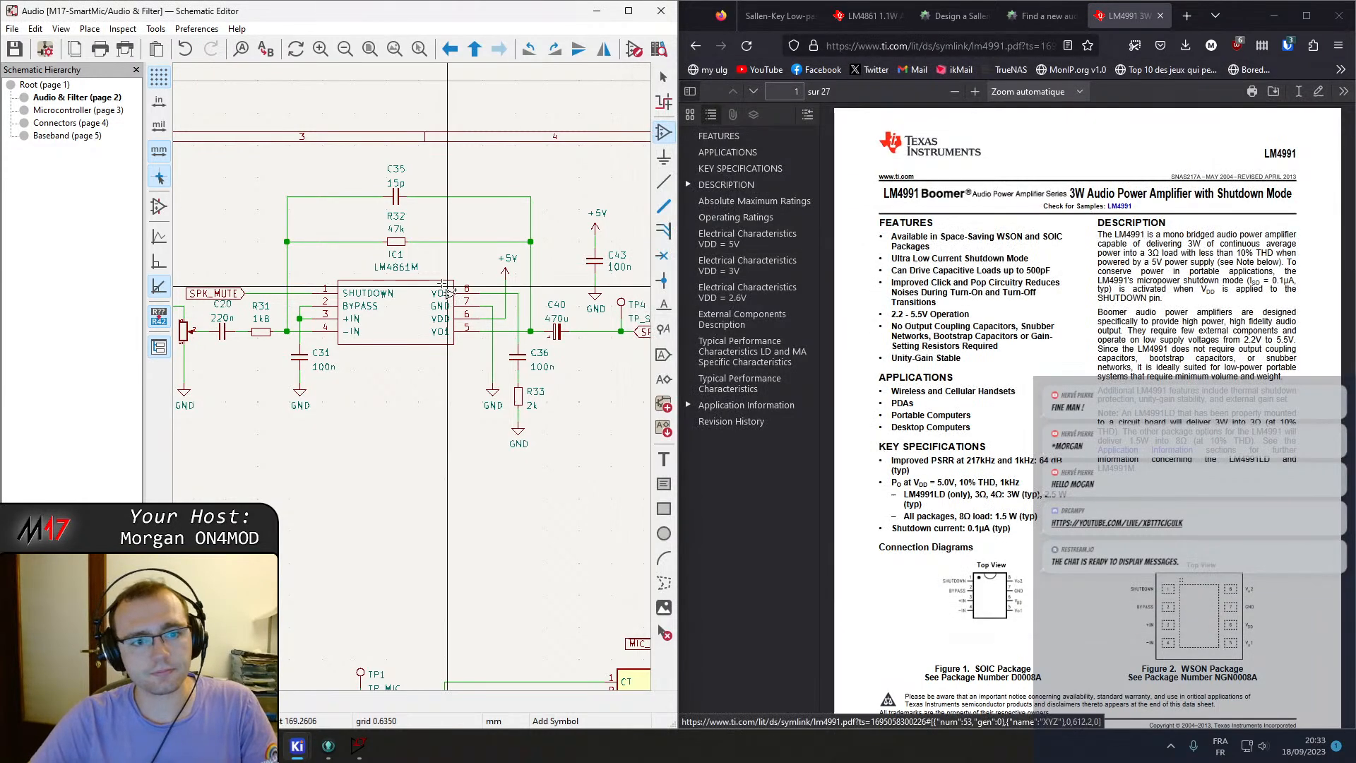
Reopen the IC1 amplifier's properties to check its library link, then cancel the dialog.
{"action": "left_click", "coordinate": [408, 316]}
{"action": "double_click", "coordinate": [407, 316]}
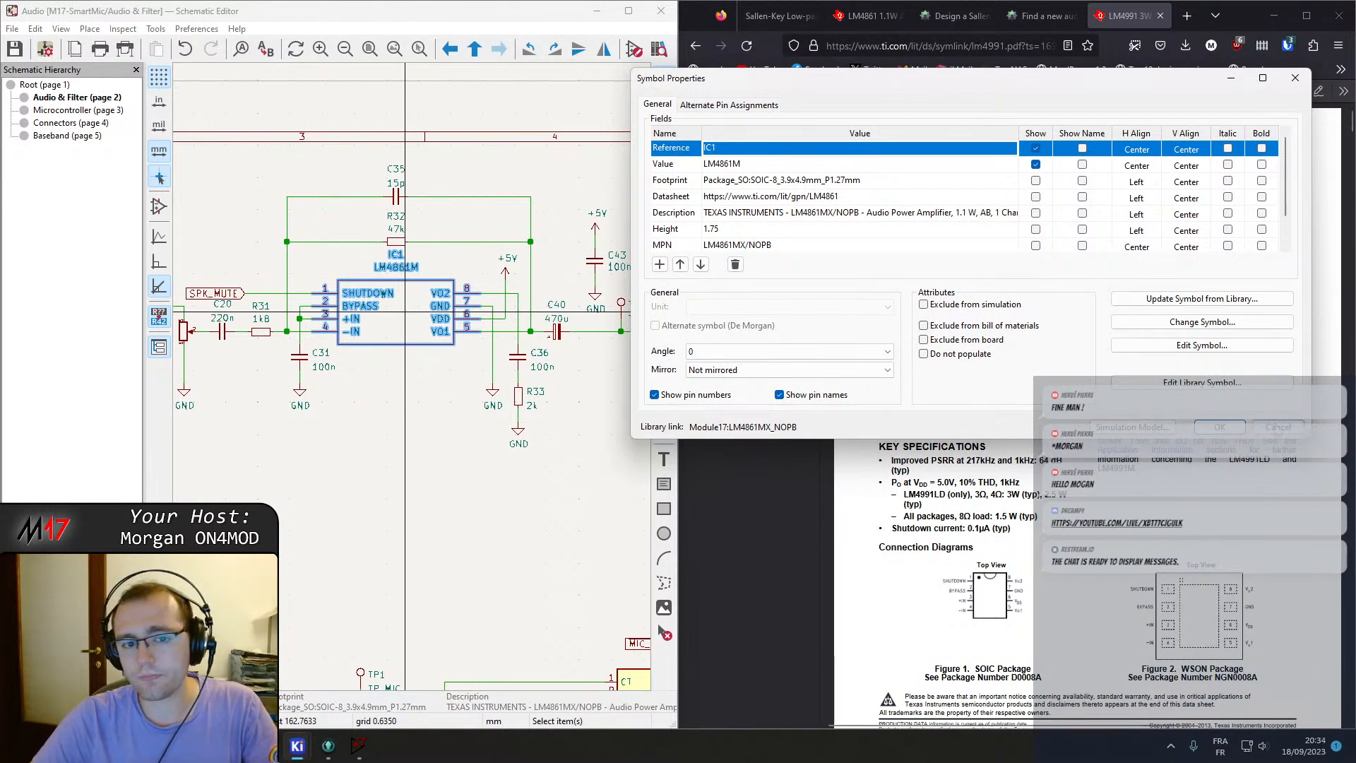
{"action": "left_click", "coordinate": [1277, 426]}
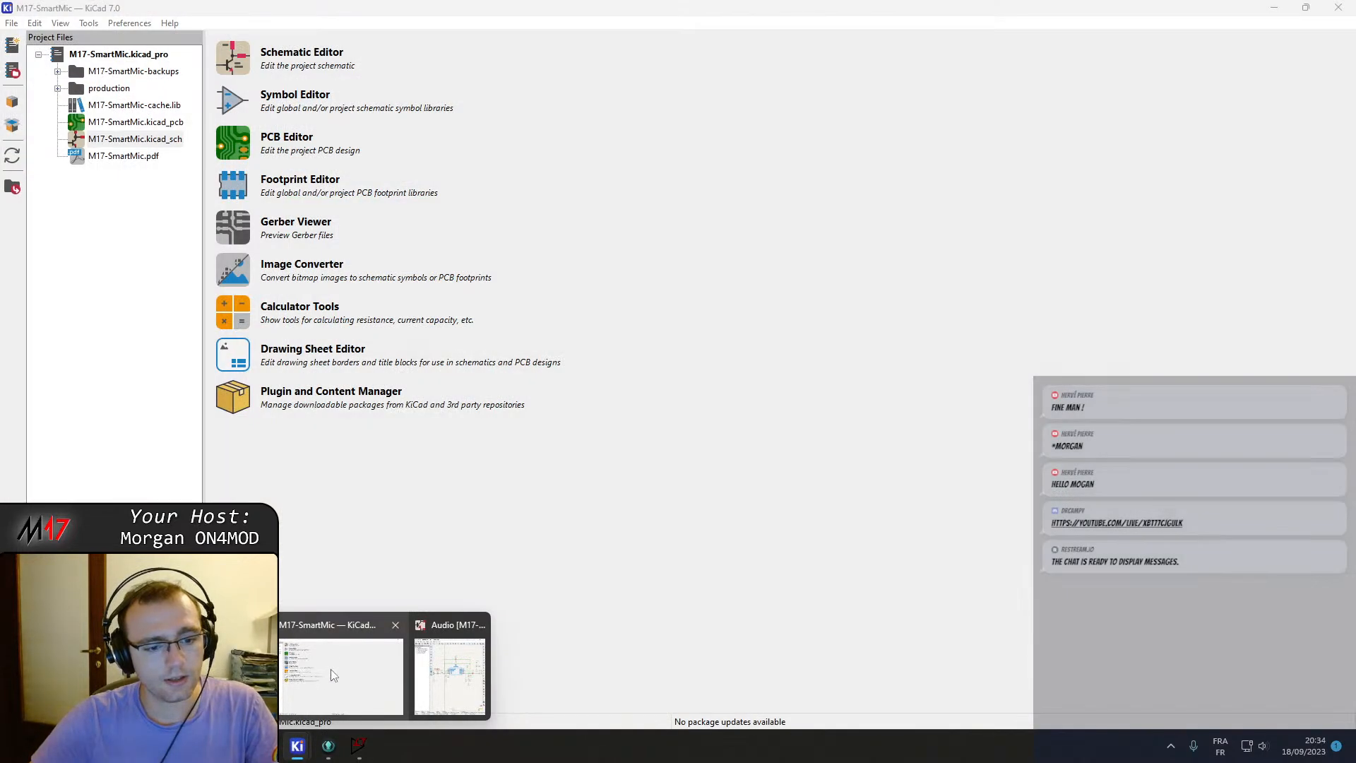
Open the Symbol Editor from the project manager and filter the libraries for Module17.
{"action": "left_click", "coordinate": [346, 671]}
{"action": "left_click", "coordinate": [236, 100]}
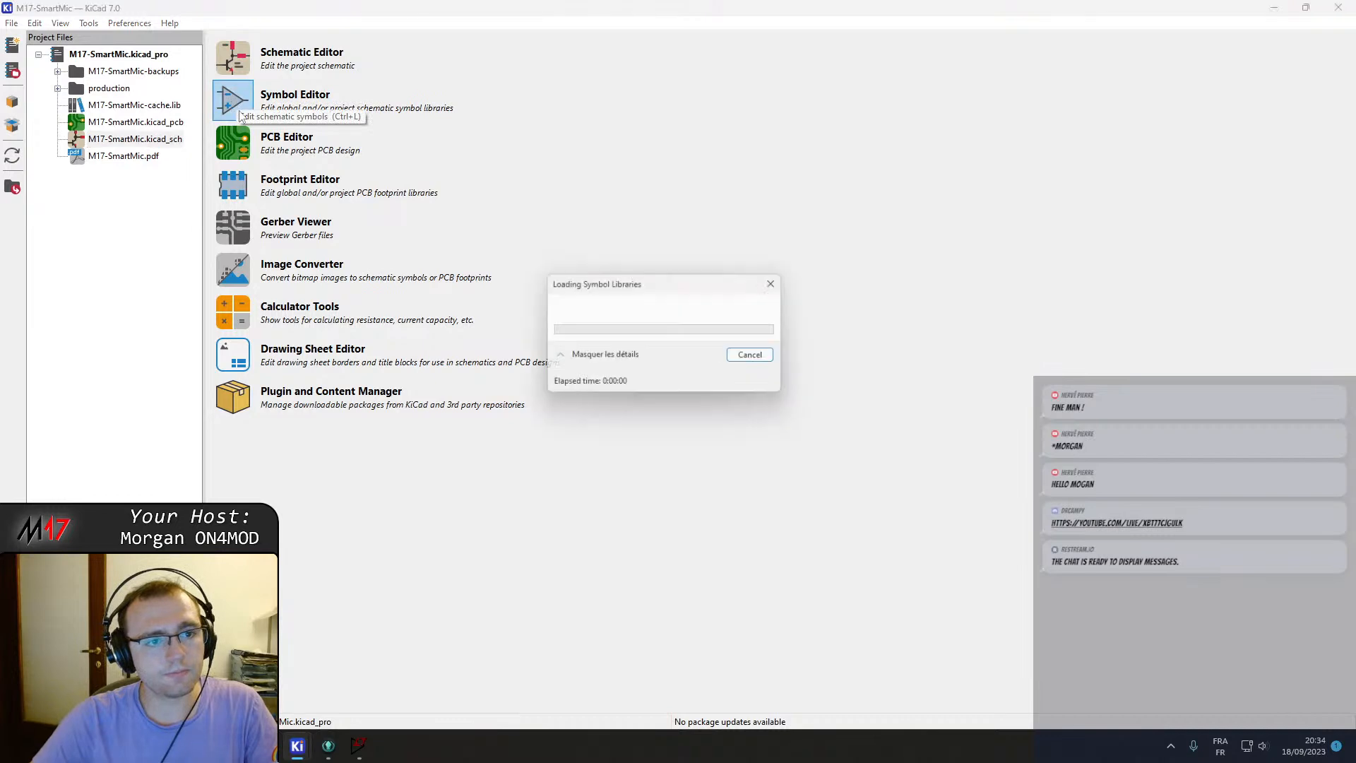
{"action": "left_click", "coordinate": [71, 78]}
{"action": "type", "text": "Module"}
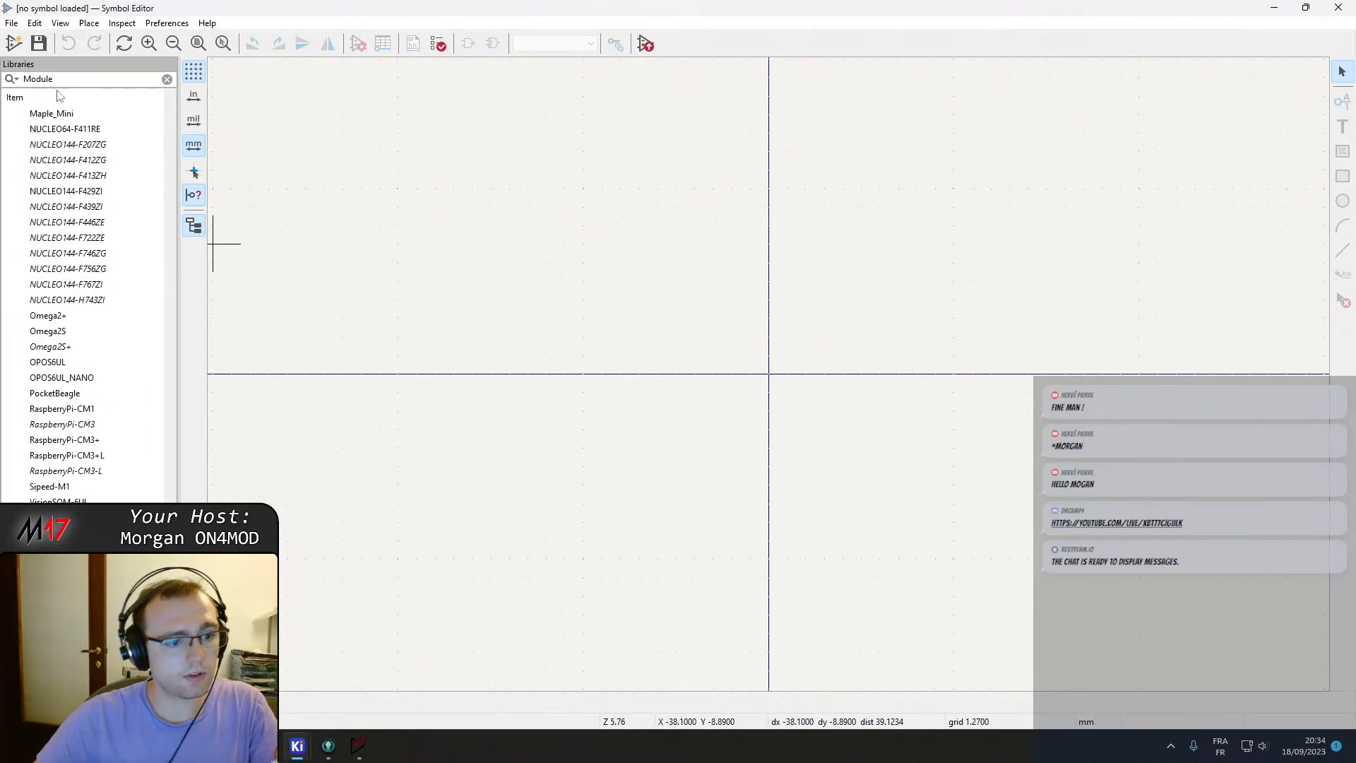
{"action": "type", "text": "17"}
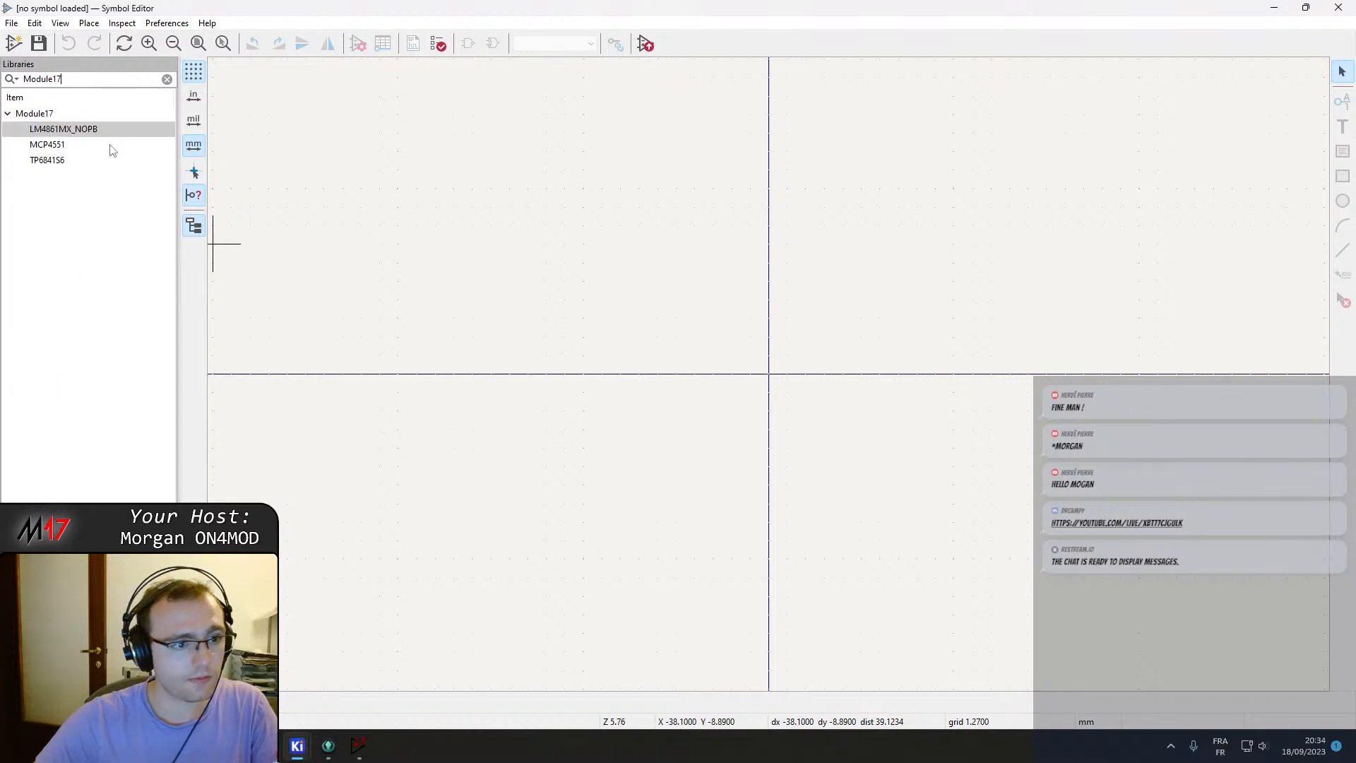
Duplicate the LM4861MX_NOPB symbol in the Module17 library.
{"action": "left_click", "coordinate": [63, 148]}
{"action": "double_click", "coordinate": [73, 131]}
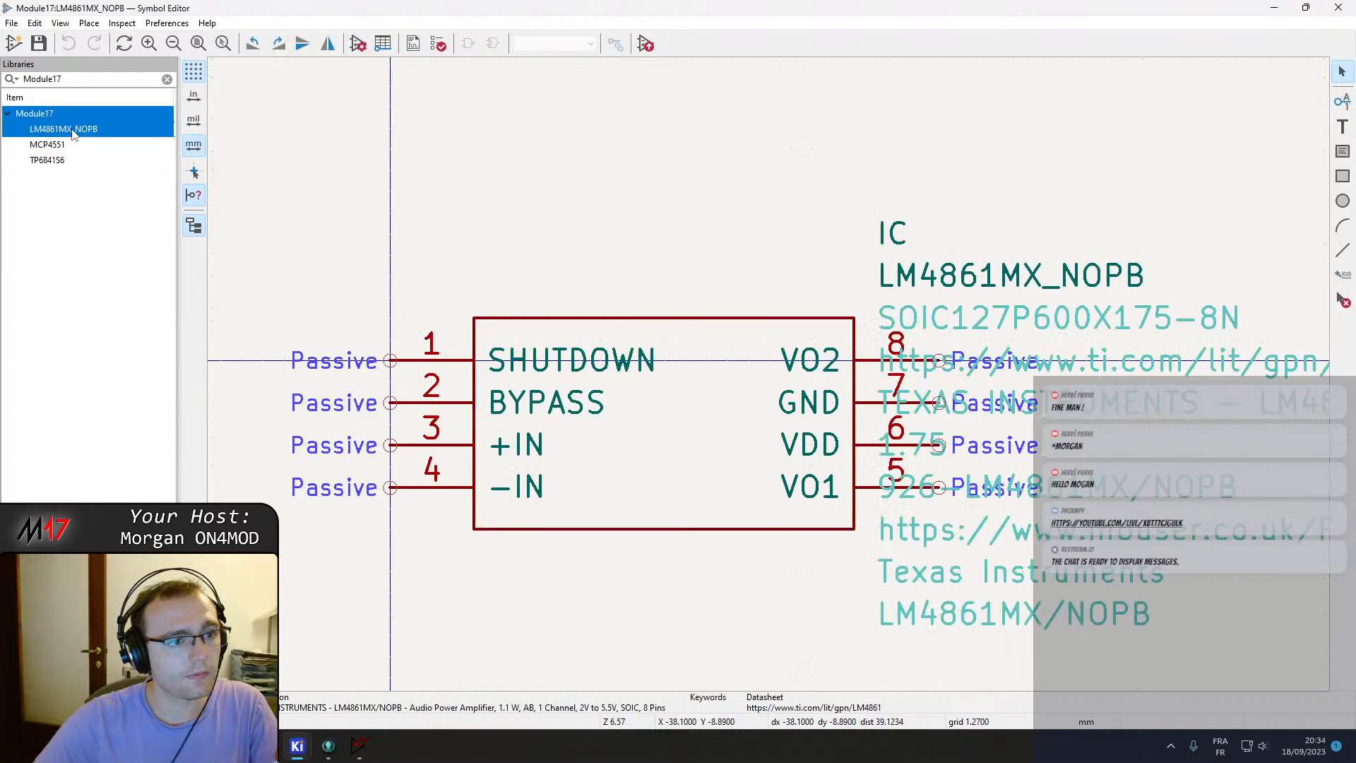
{"action": "right_click", "coordinate": [74, 131]}
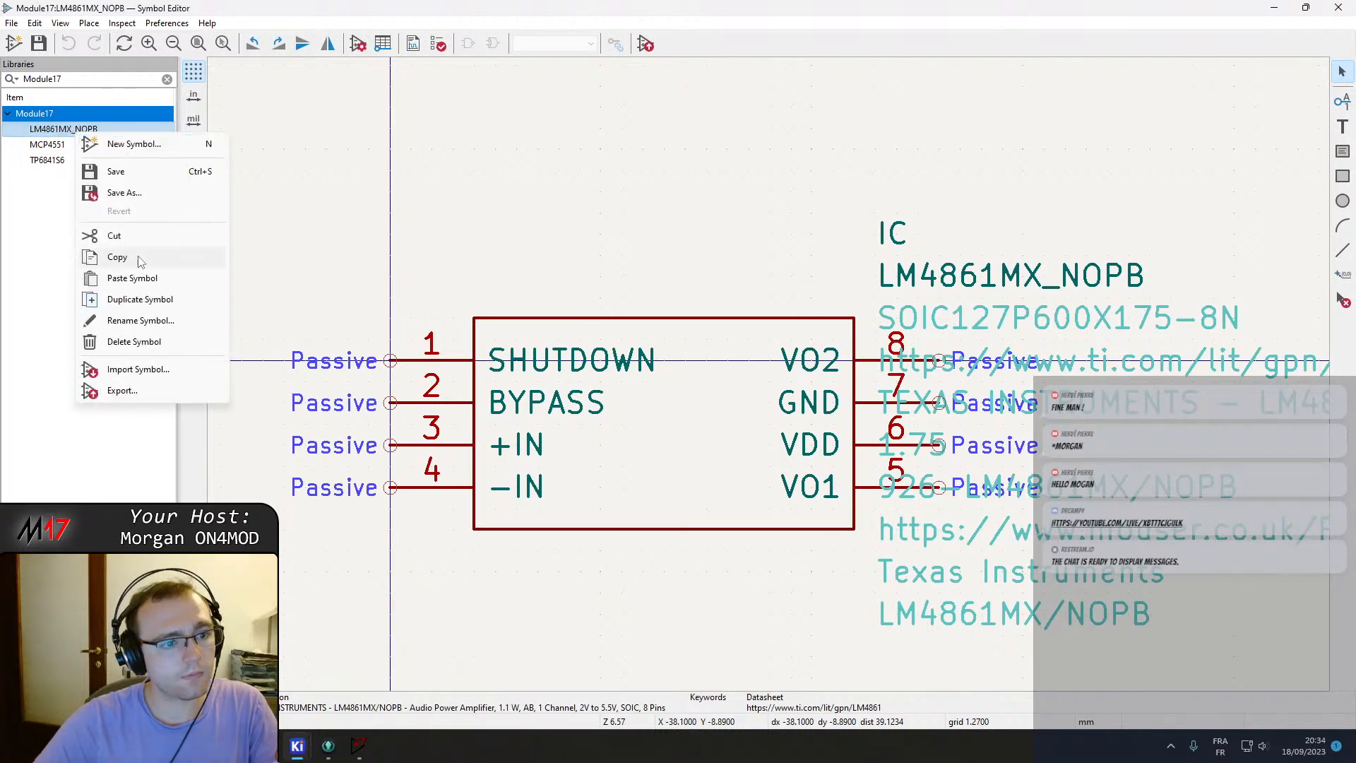
{"action": "left_click", "coordinate": [140, 299]}
{"action": "right_click", "coordinate": [76, 146]}
{"action": "right_click", "coordinate": [62, 129]}
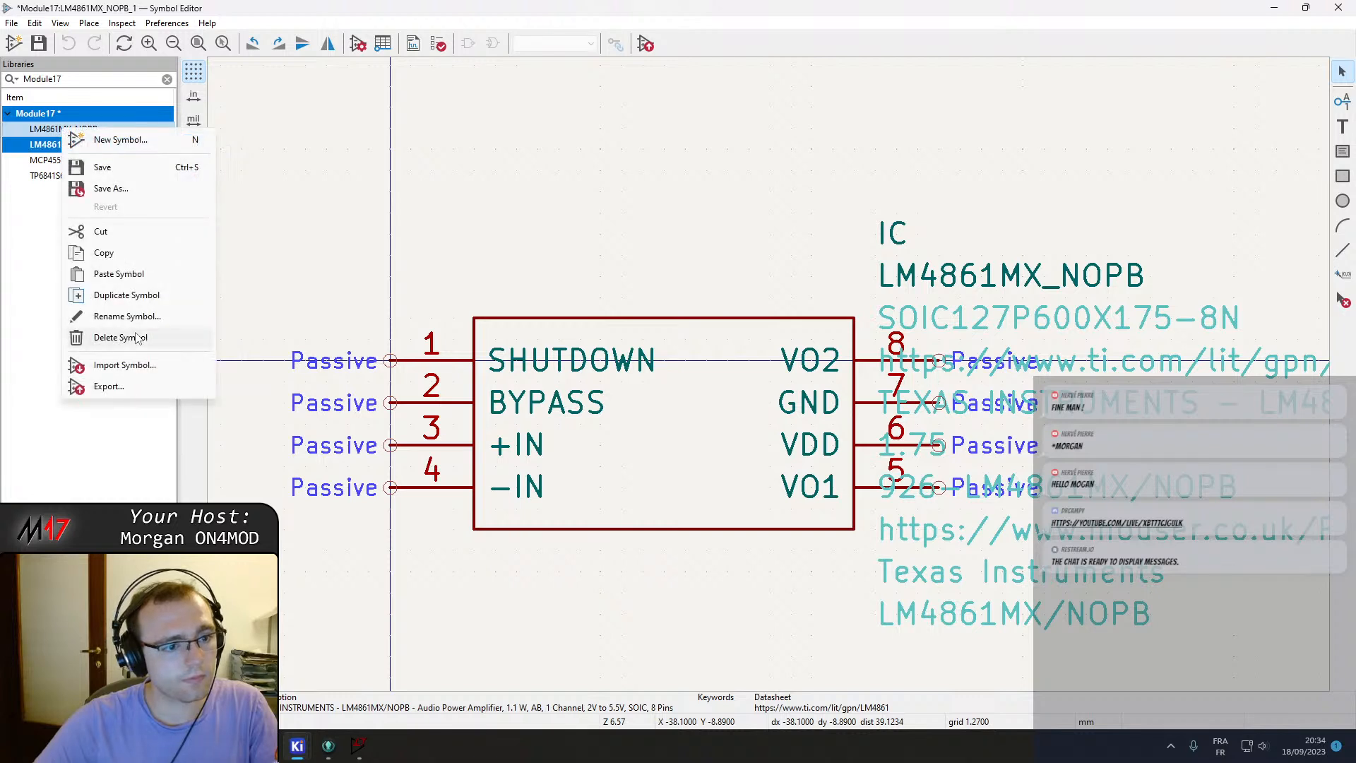
{"action": "left_click", "coordinate": [57, 423]}
{"action": "left_click", "coordinate": [69, 131]}
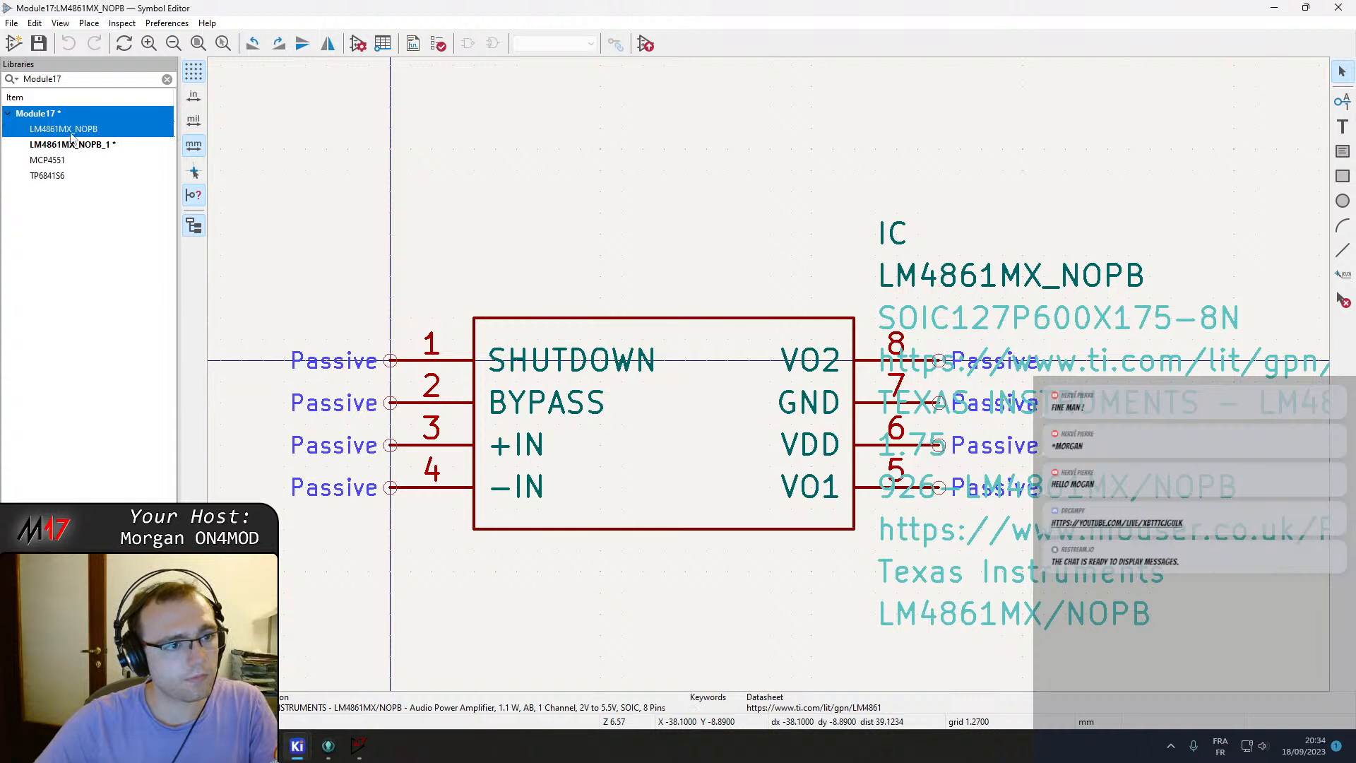
{"action": "right_click", "coordinate": [73, 140]}
{"action": "left_click", "coordinate": [108, 440]}
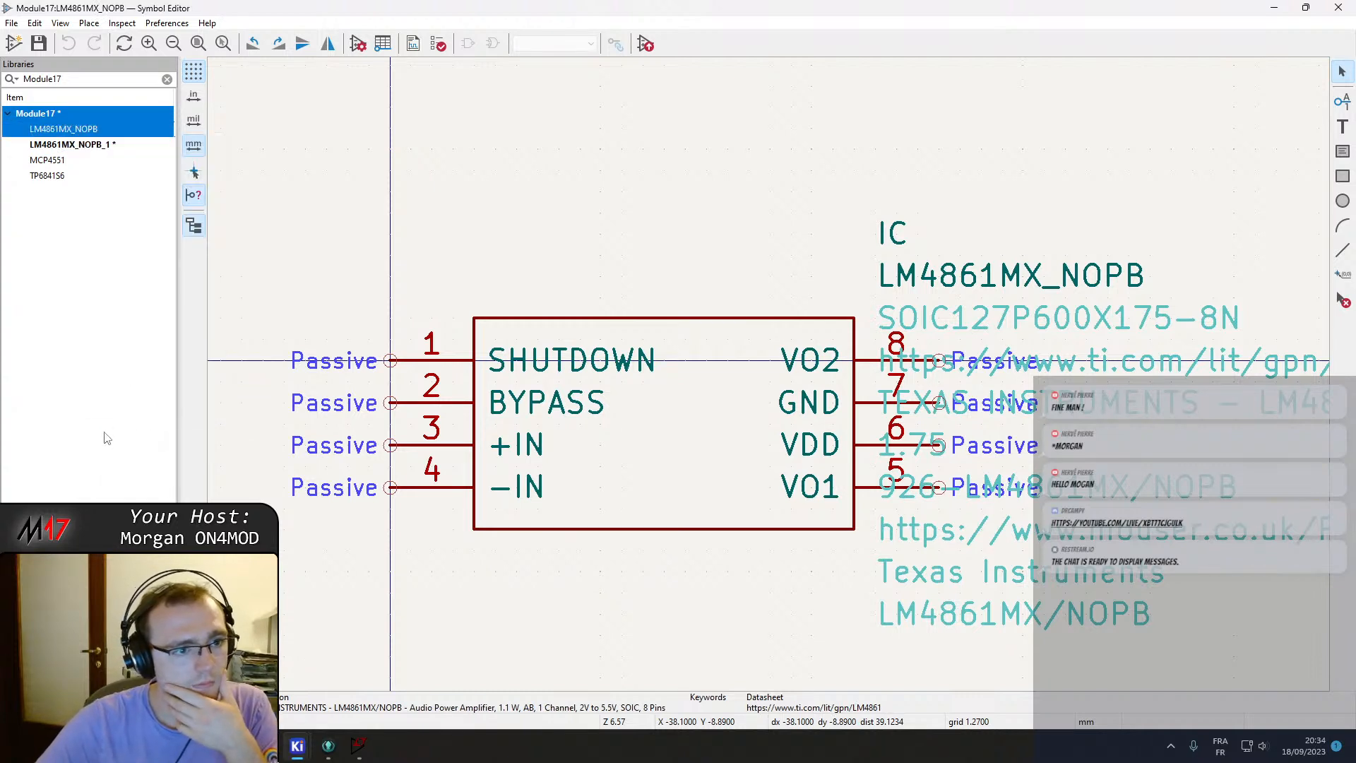
{"action": "right_click", "coordinate": [106, 432]}
{"action": "left_click", "coordinate": [73, 172]}
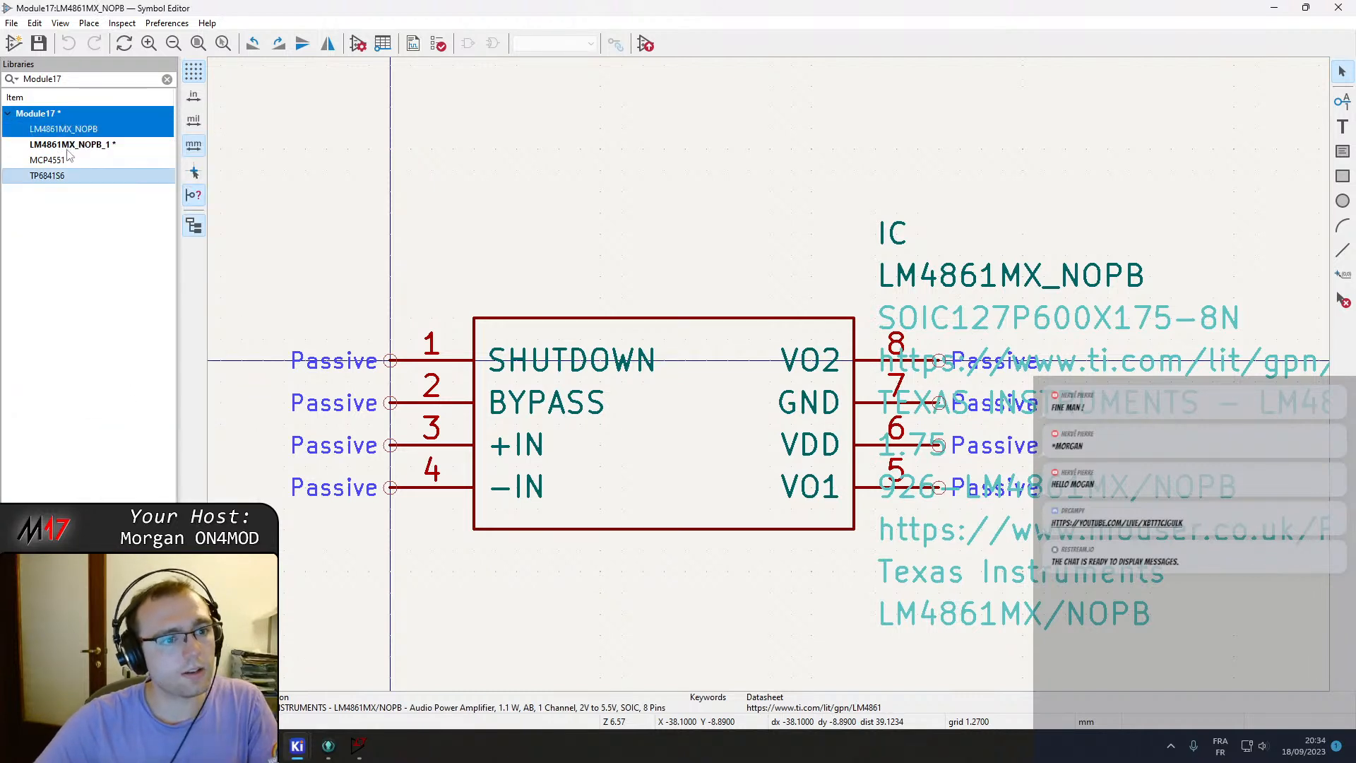
Delete the duplicated LM4861MX_NOPB_1 symbol from the Module17 library.
{"action": "left_click", "coordinate": [69, 147]}
{"action": "right_click", "coordinate": [67, 147]}
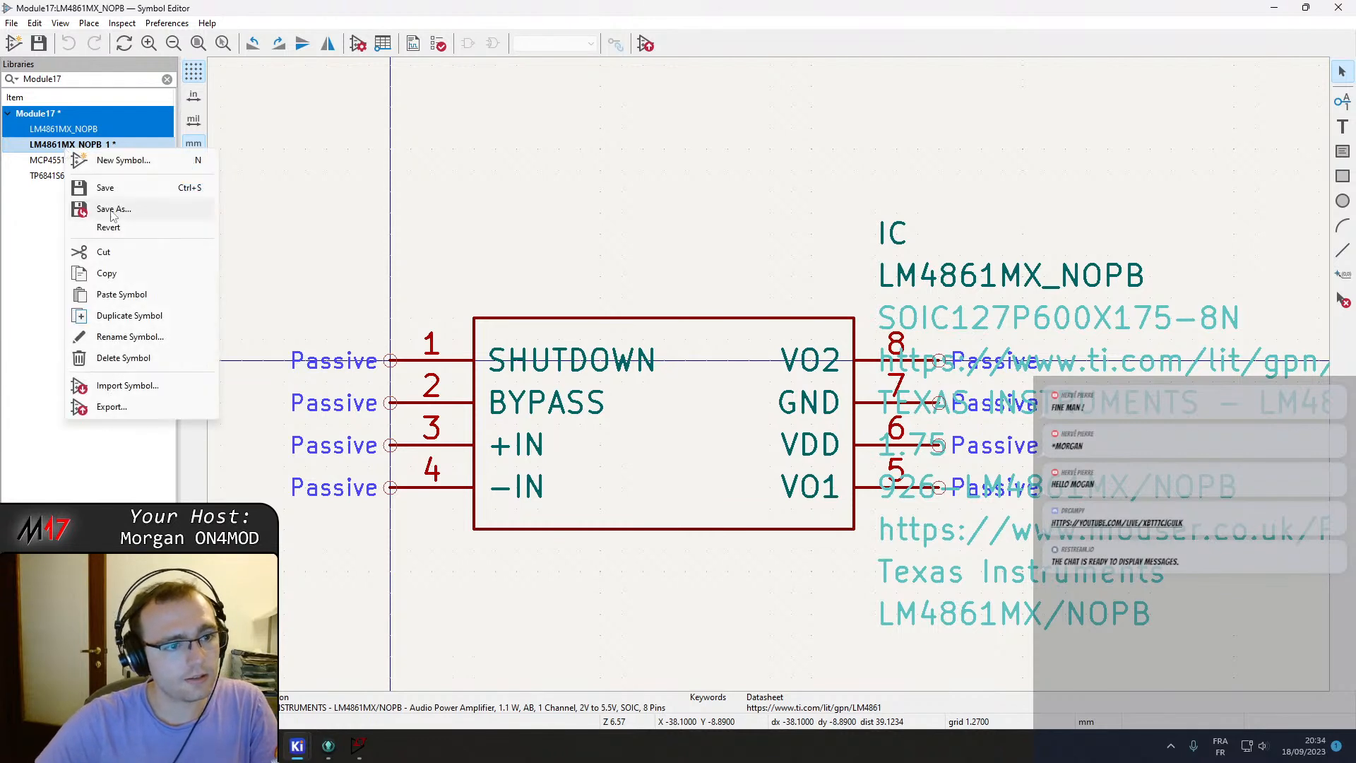
{"action": "left_click", "coordinate": [124, 358]}
Start a new symbol in the Module17 library named LM4991xx, derived from the existing LM4861MX_NOPB symbol.
{"action": "left_click", "coordinate": [711, 374]}
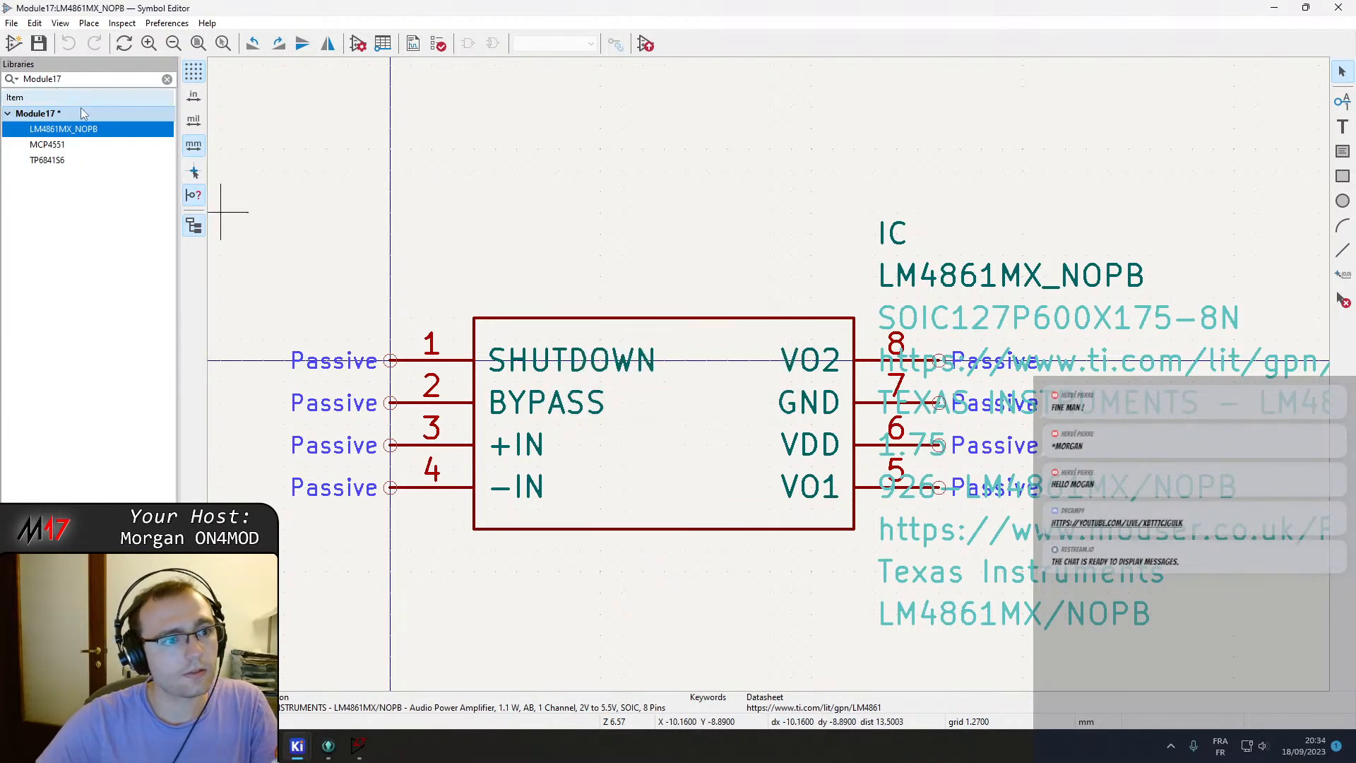
{"action": "right_click", "coordinate": [79, 136]}
{"action": "left_click", "coordinate": [126, 147]}
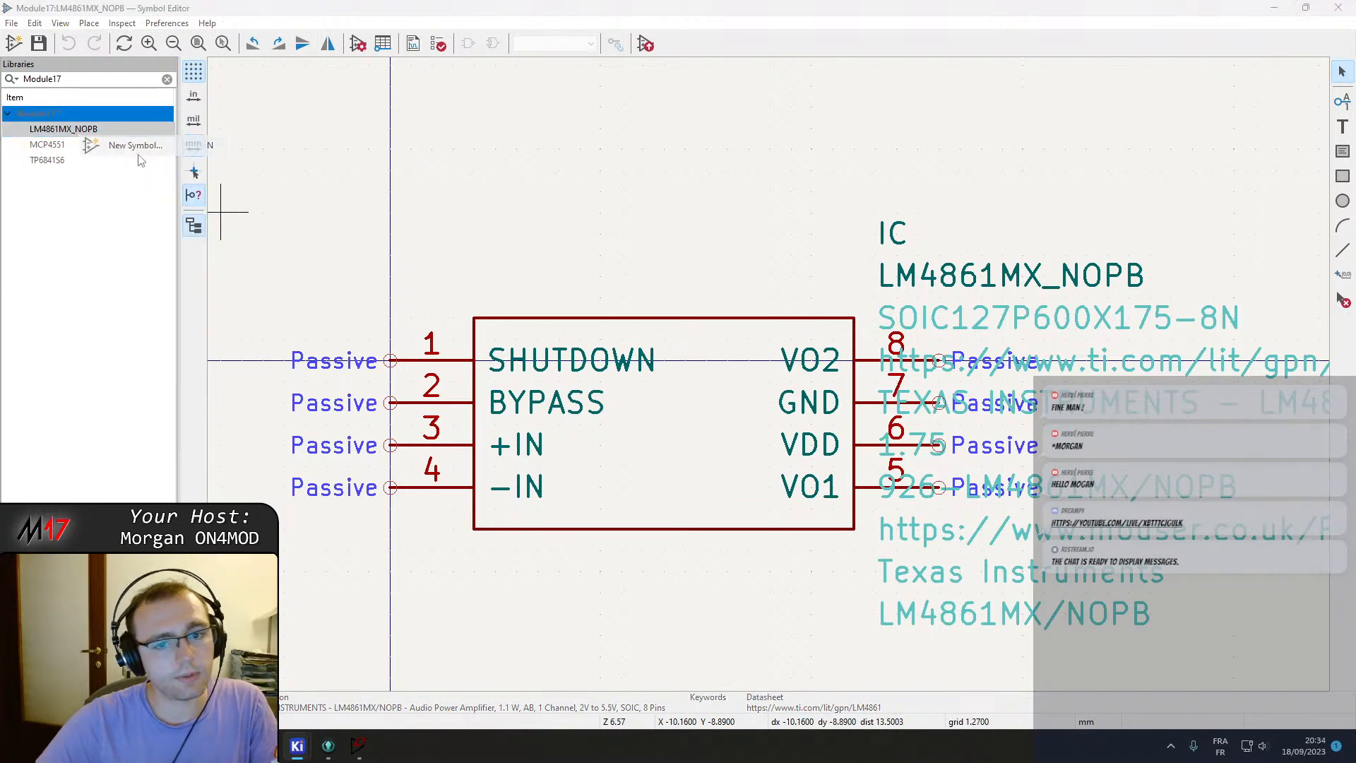
{"action": "left_click", "coordinate": [720, 290]}
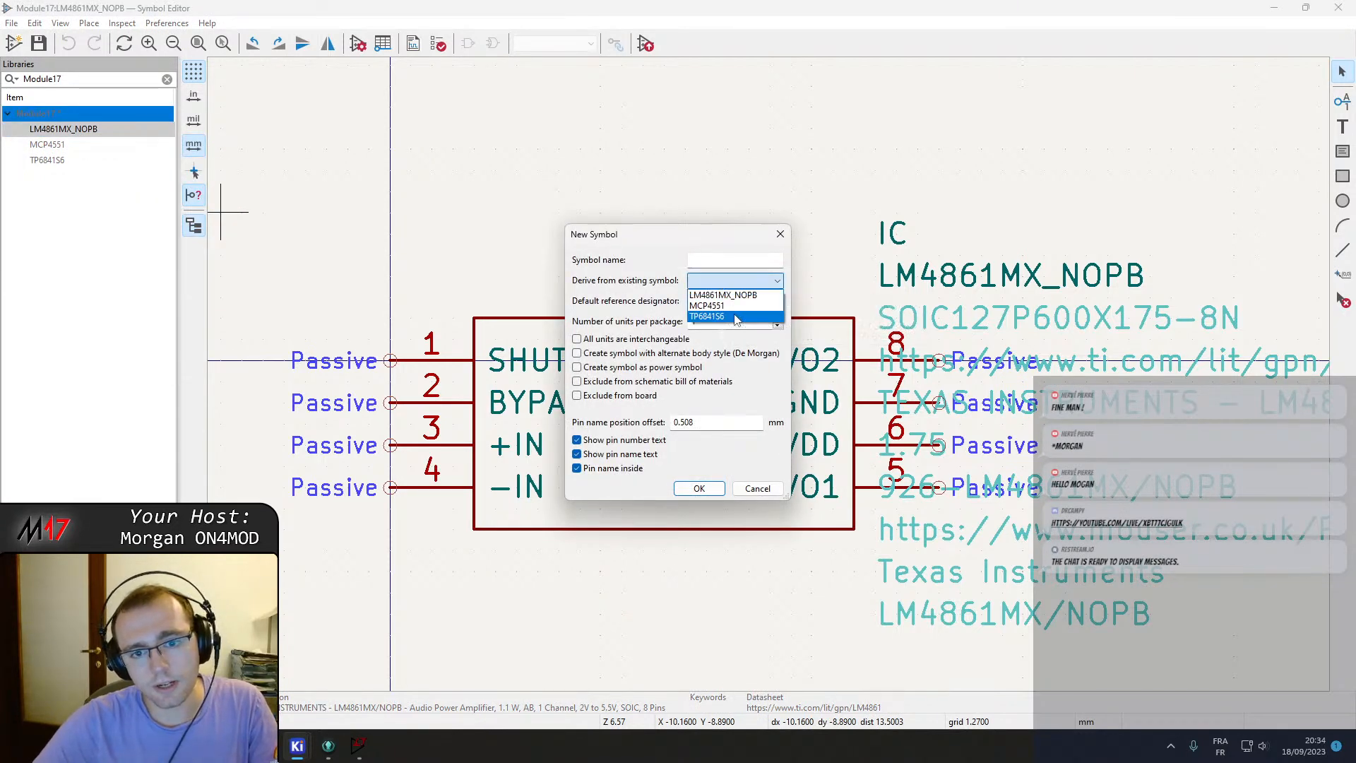
{"action": "left_click", "coordinate": [727, 297]}
{"action": "left_click", "coordinate": [704, 261]}
{"action": "type", "text": "LM4991"}
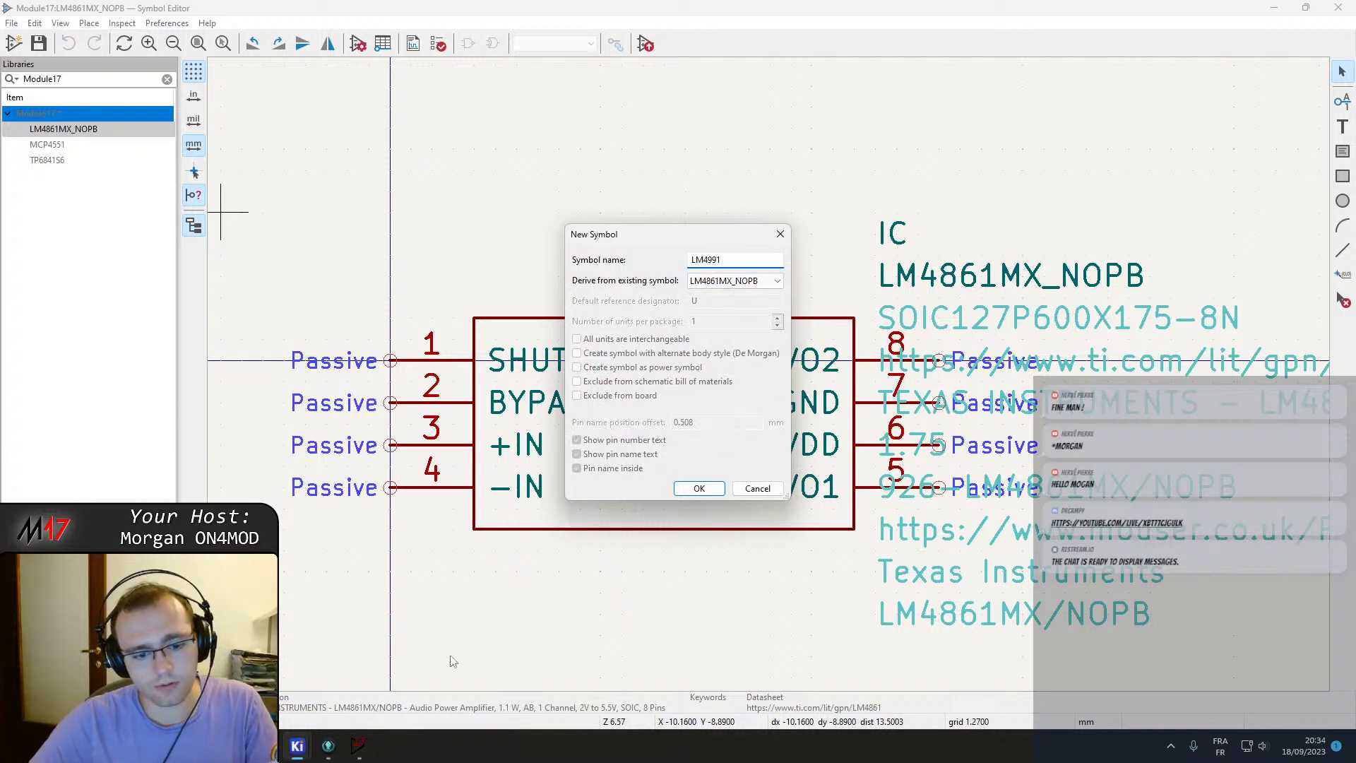
Switch to the browser and examine the LM4991 datasheet's features and connection diagrams for its pinout.
{"action": "left_click", "coordinate": [358, 746]}
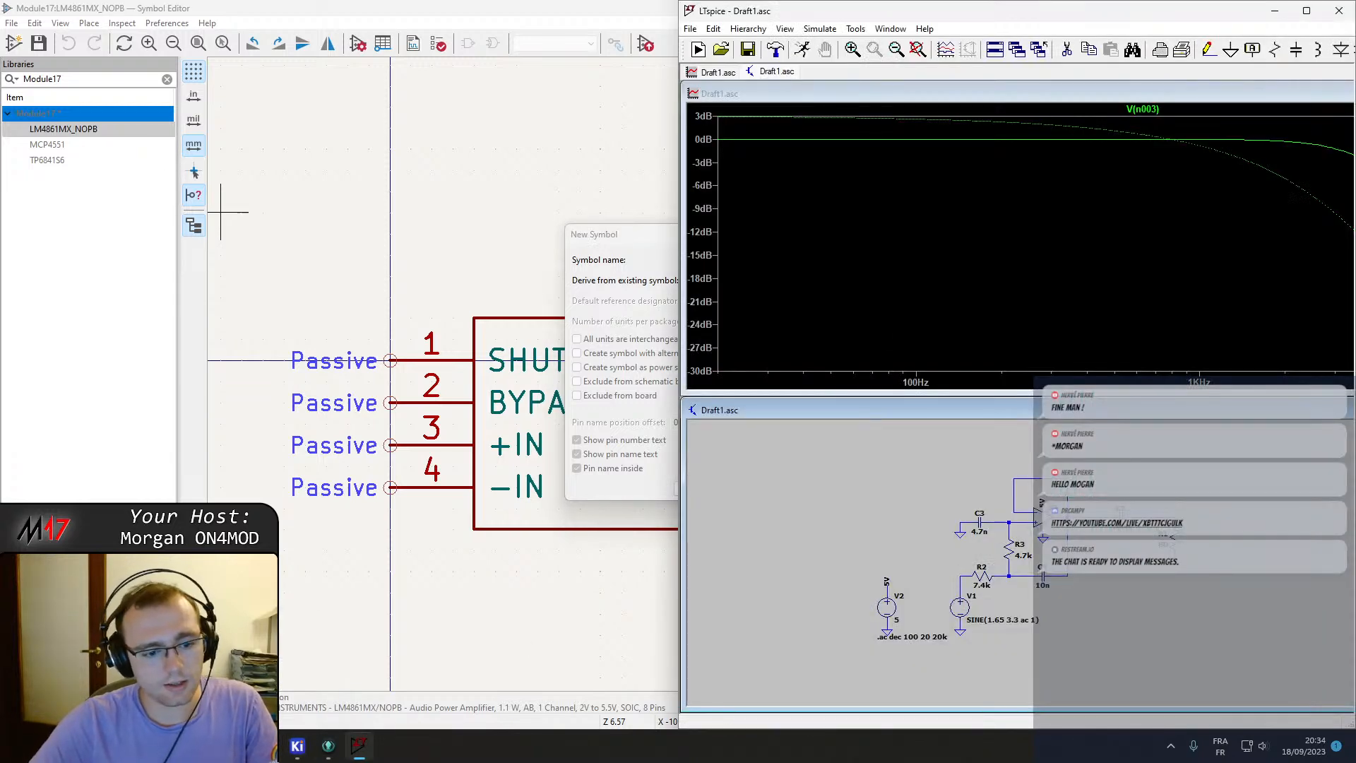
{"action": "key", "text": "alt+Tab"}
{"action": "scroll", "coordinate": [1103, 547], "scroll_direction": "down", "scroll_amount": 2}
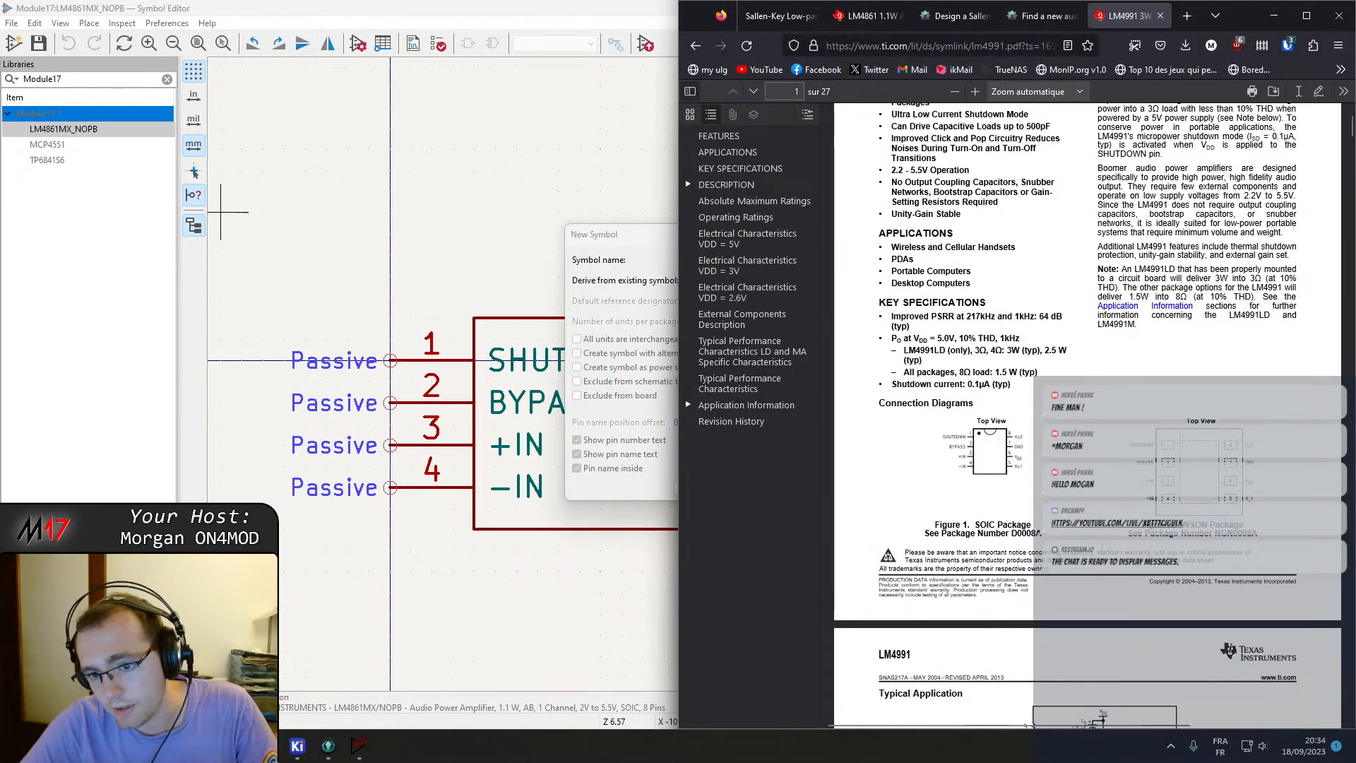
{"action": "scroll", "coordinate": [1086, 423], "scroll_direction": "up", "scroll_amount": 3, "text": "ctrl"}
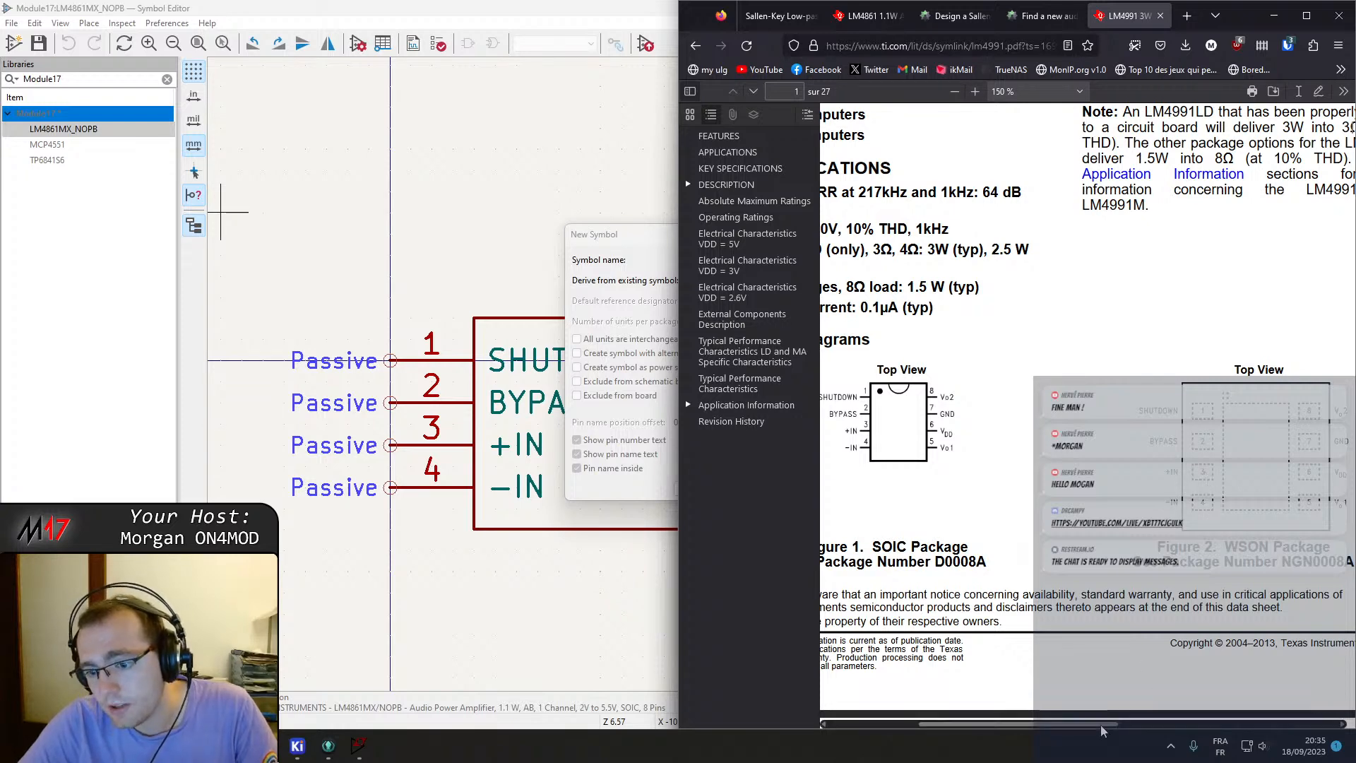
{"action": "left_click_drag", "start_coordinate": [1088, 723], "coordinate": [1059, 724]}
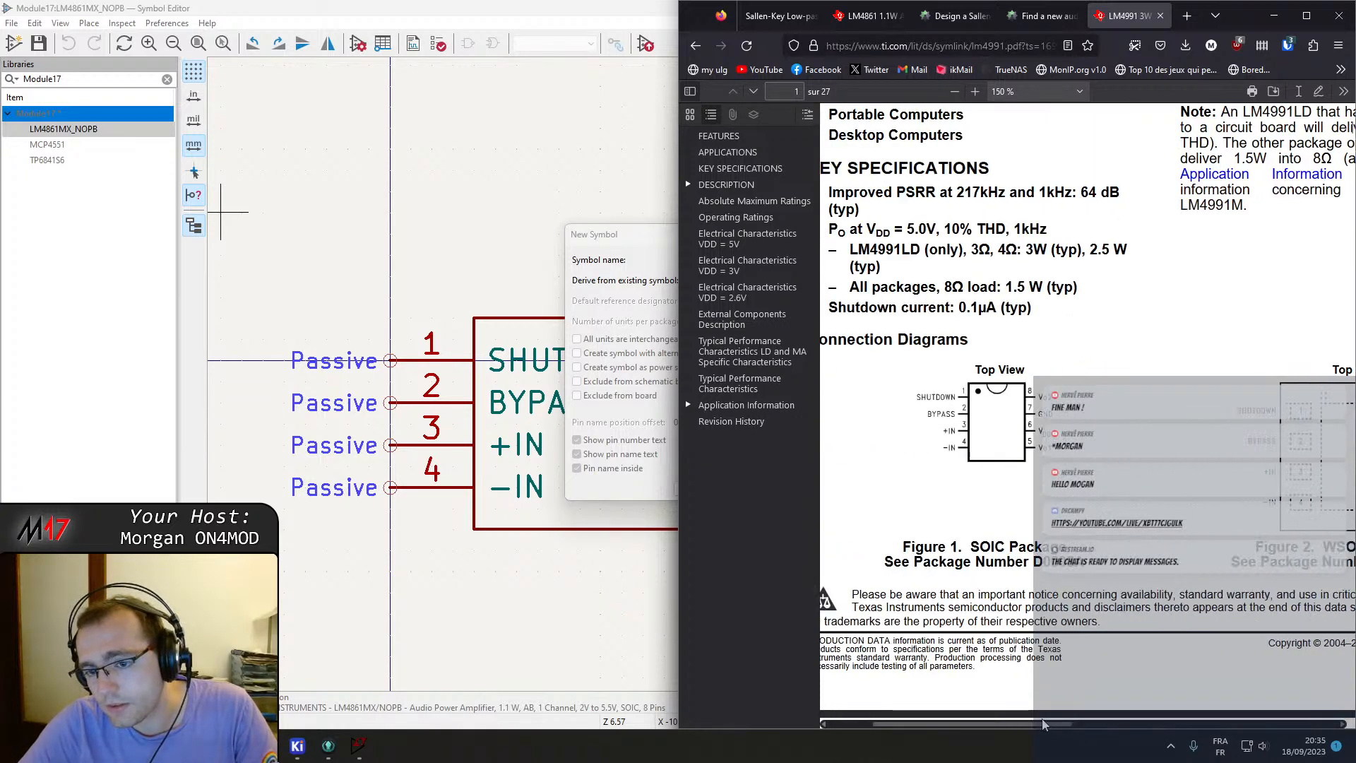
{"action": "scroll", "coordinate": [874, 428], "scroll_direction": "down", "scroll_amount": 5, "text": "ctrl"}
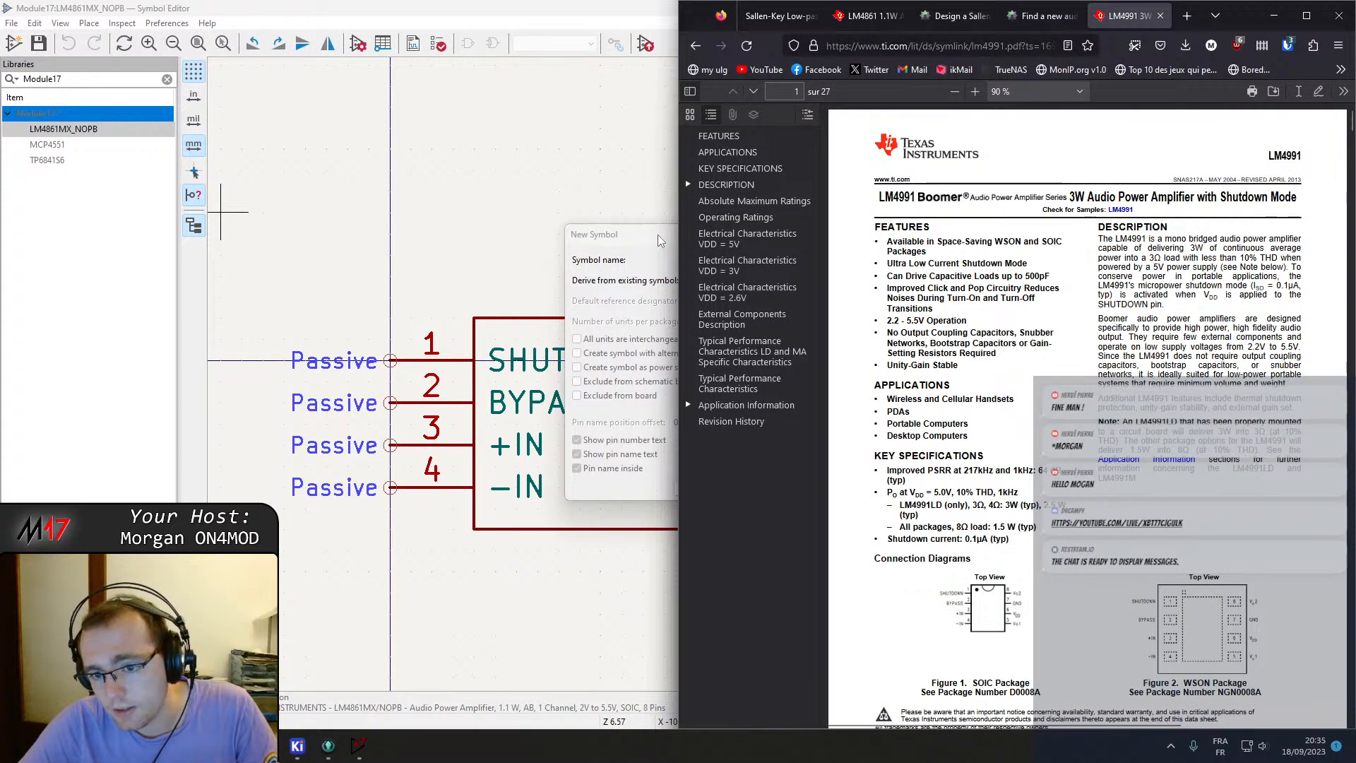
{"action": "left_click_drag", "start_coordinate": [662, 236], "coordinate": [579, 209]}
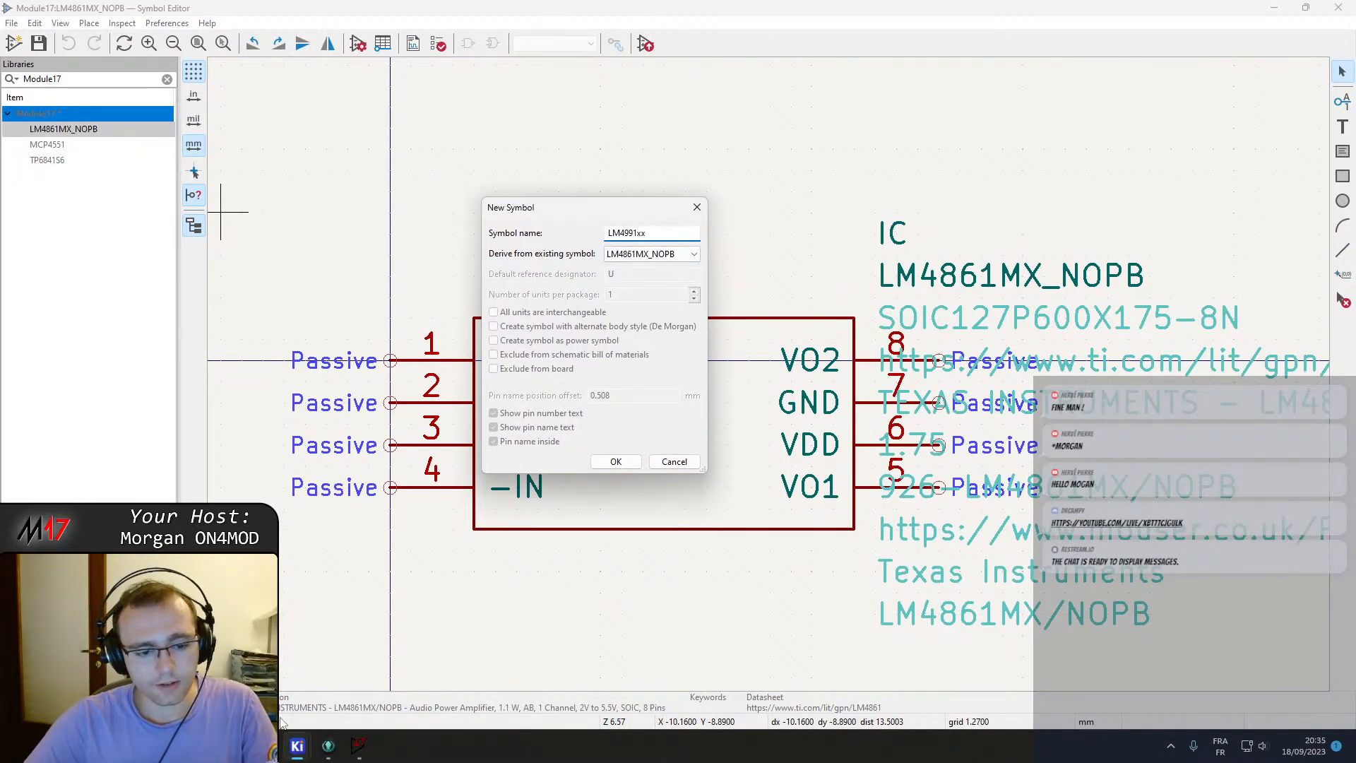
Scroll through the LM4991 datasheet's typical application circuit and absolute maximum ratings pages.
{"action": "left_click", "coordinate": [358, 745]}
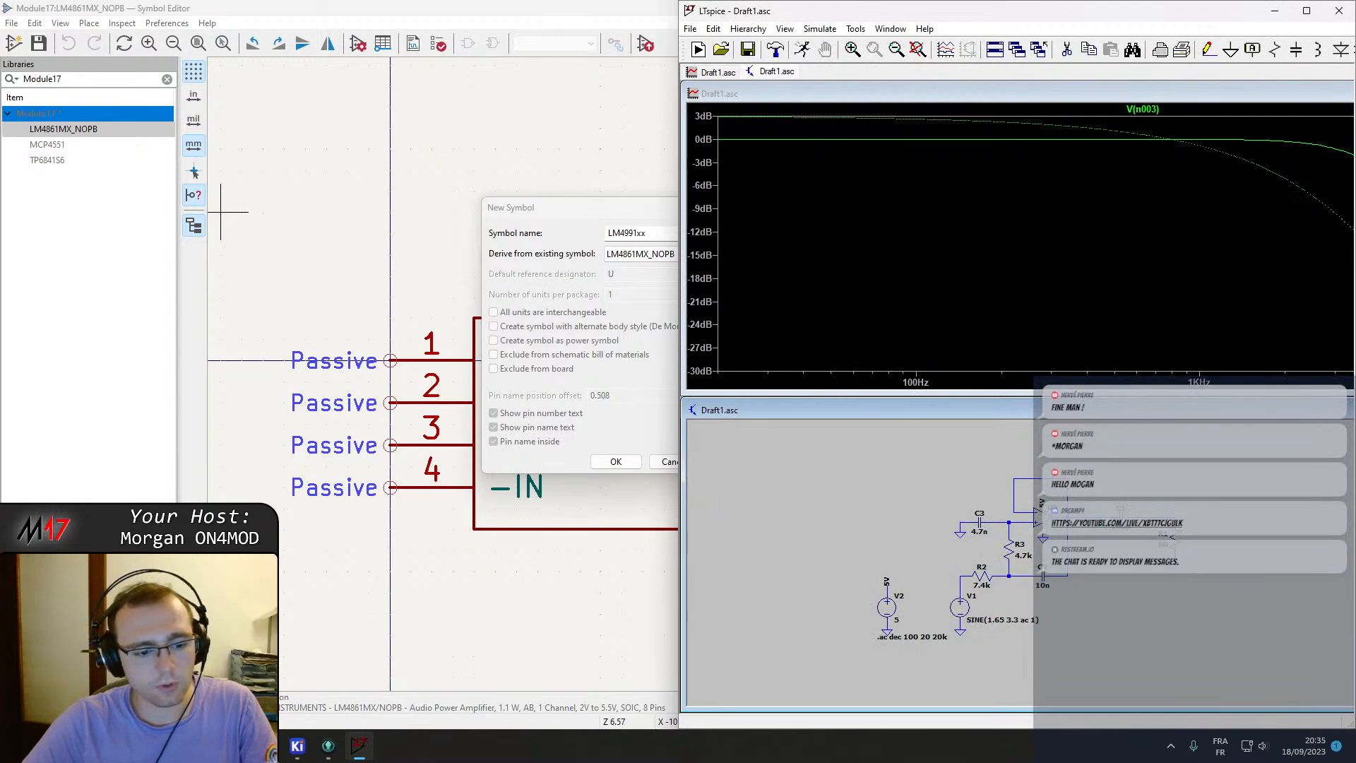
{"action": "key", "text": "alt+Tab"}
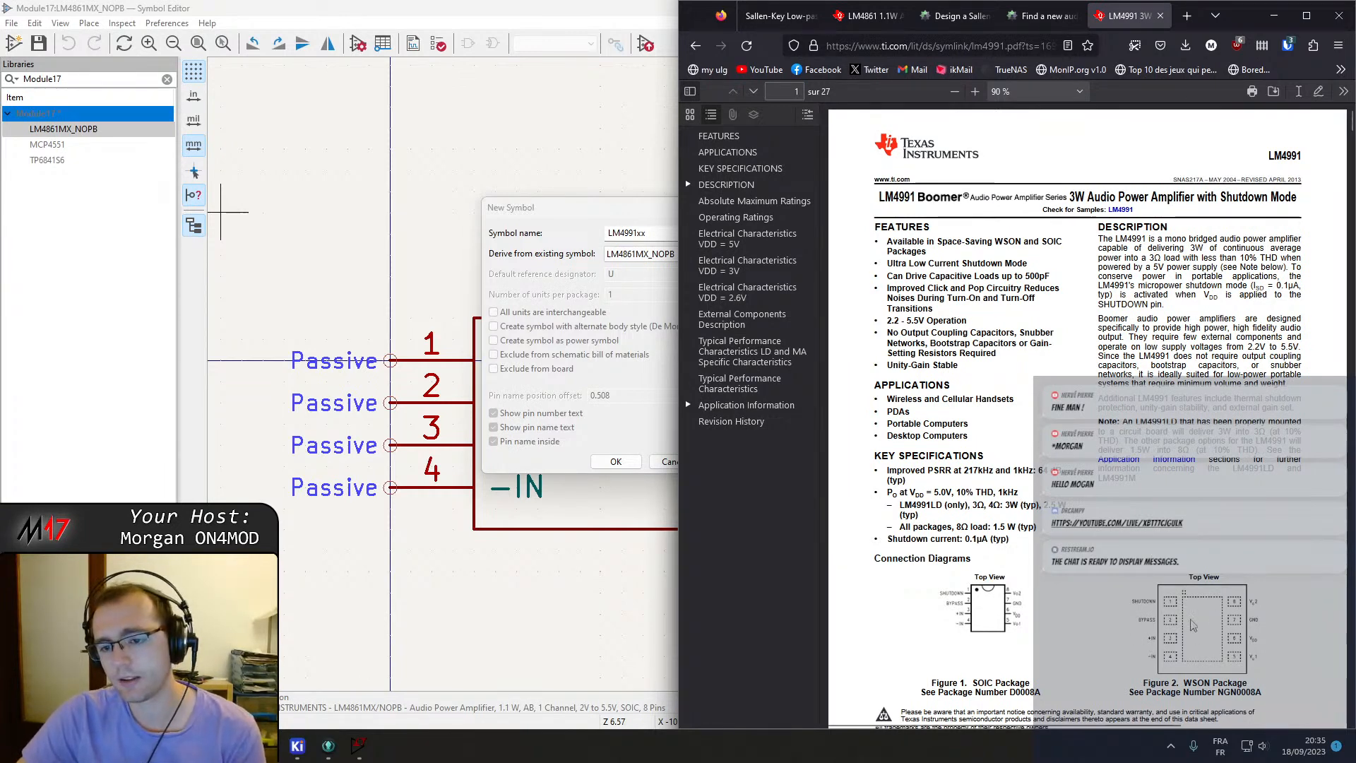
{"action": "scroll", "coordinate": [1205, 638], "scroll_direction": "down", "scroll_amount": 4}
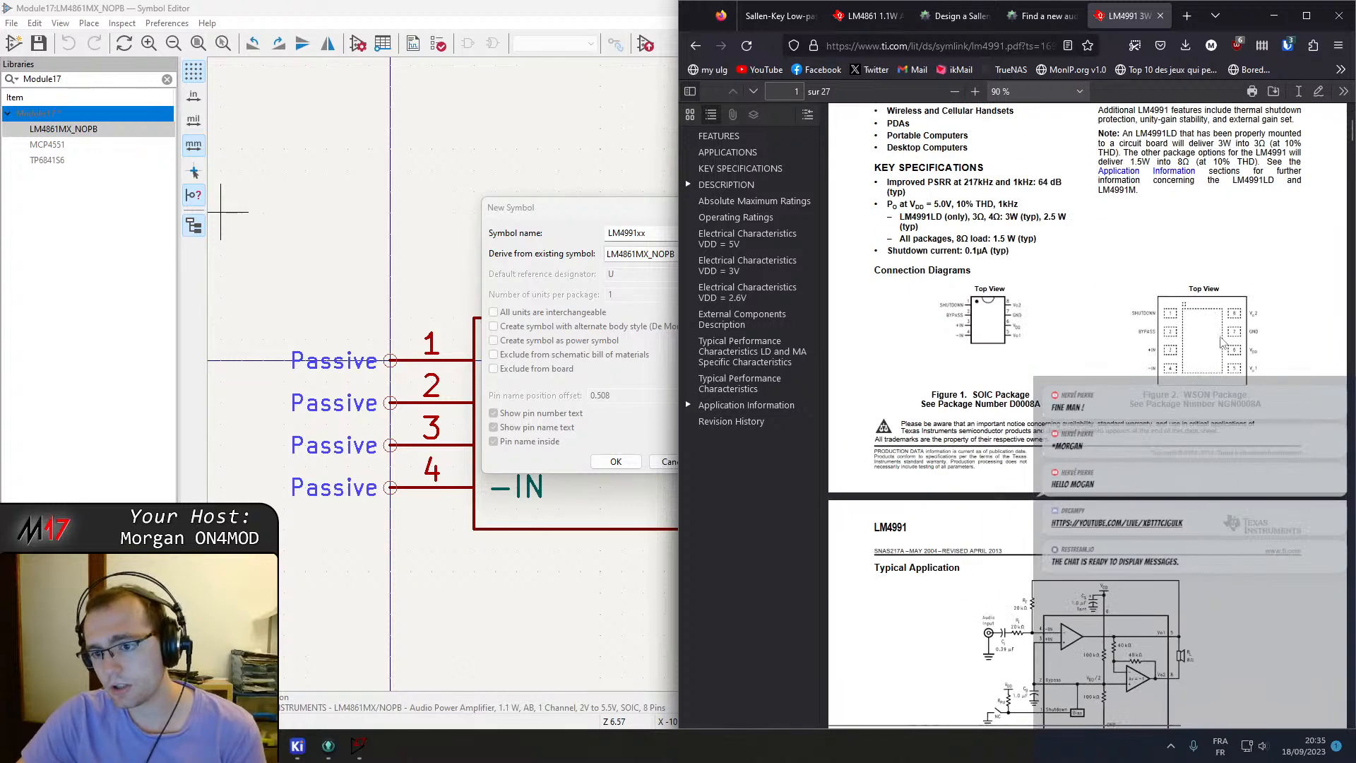
{"action": "scroll", "coordinate": [1207, 344], "scroll_direction": "down", "scroll_amount": 5}
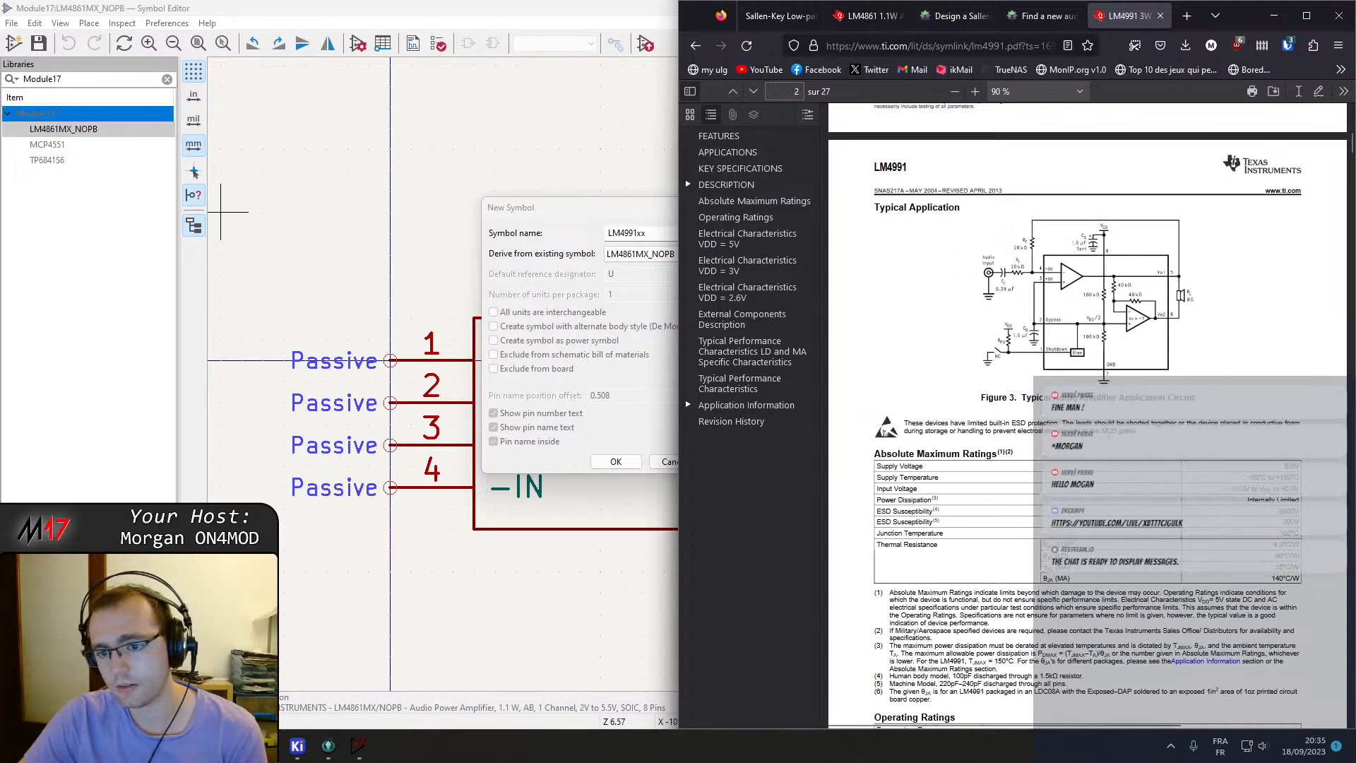
{"action": "scroll", "coordinate": [1106, 443], "scroll_direction": "down", "scroll_amount": 2}
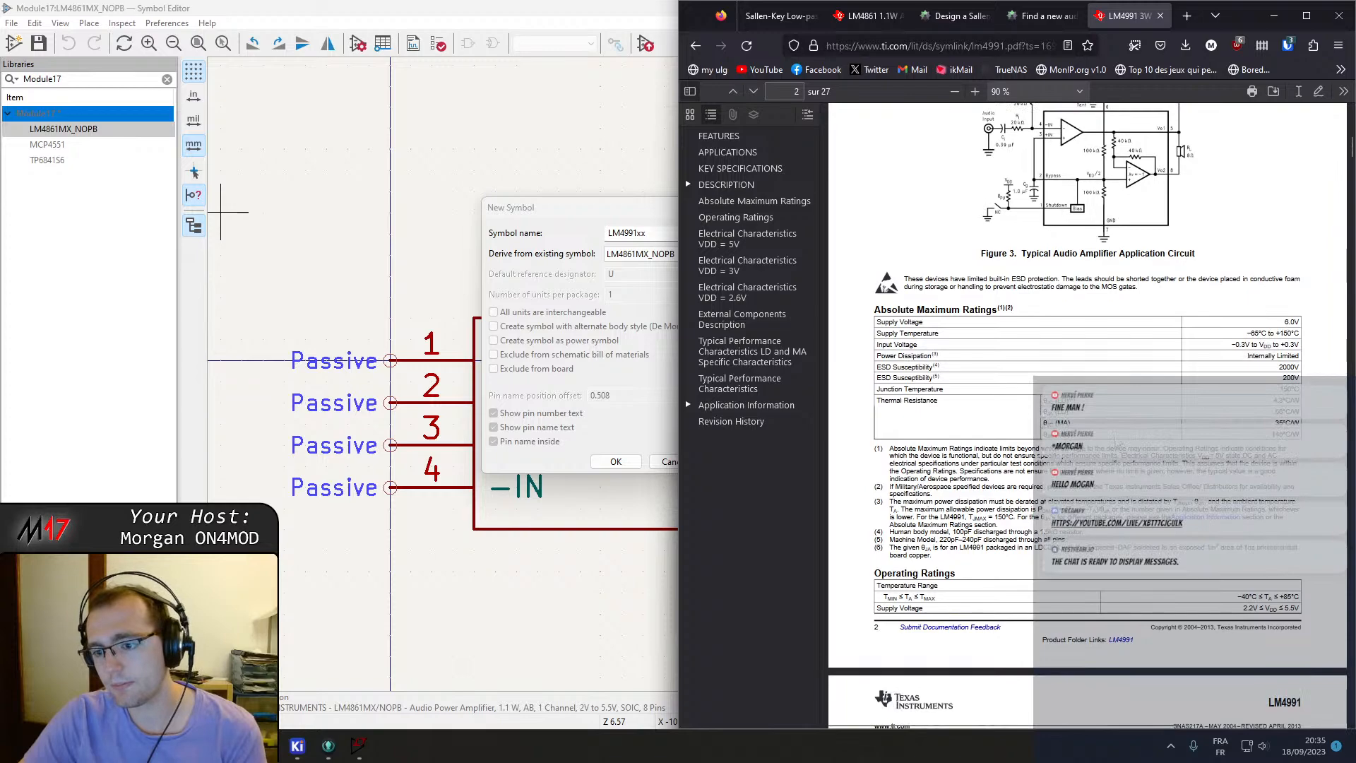
{"action": "scroll", "coordinate": [1115, 444], "scroll_direction": "down", "scroll_amount": 5}
{"action": "scroll", "coordinate": [1038, 367], "scroll_direction": "up", "scroll_amount": 10}
{"action": "scroll", "coordinate": [1038, 367], "scroll_direction": "up", "scroll_amount": 5}
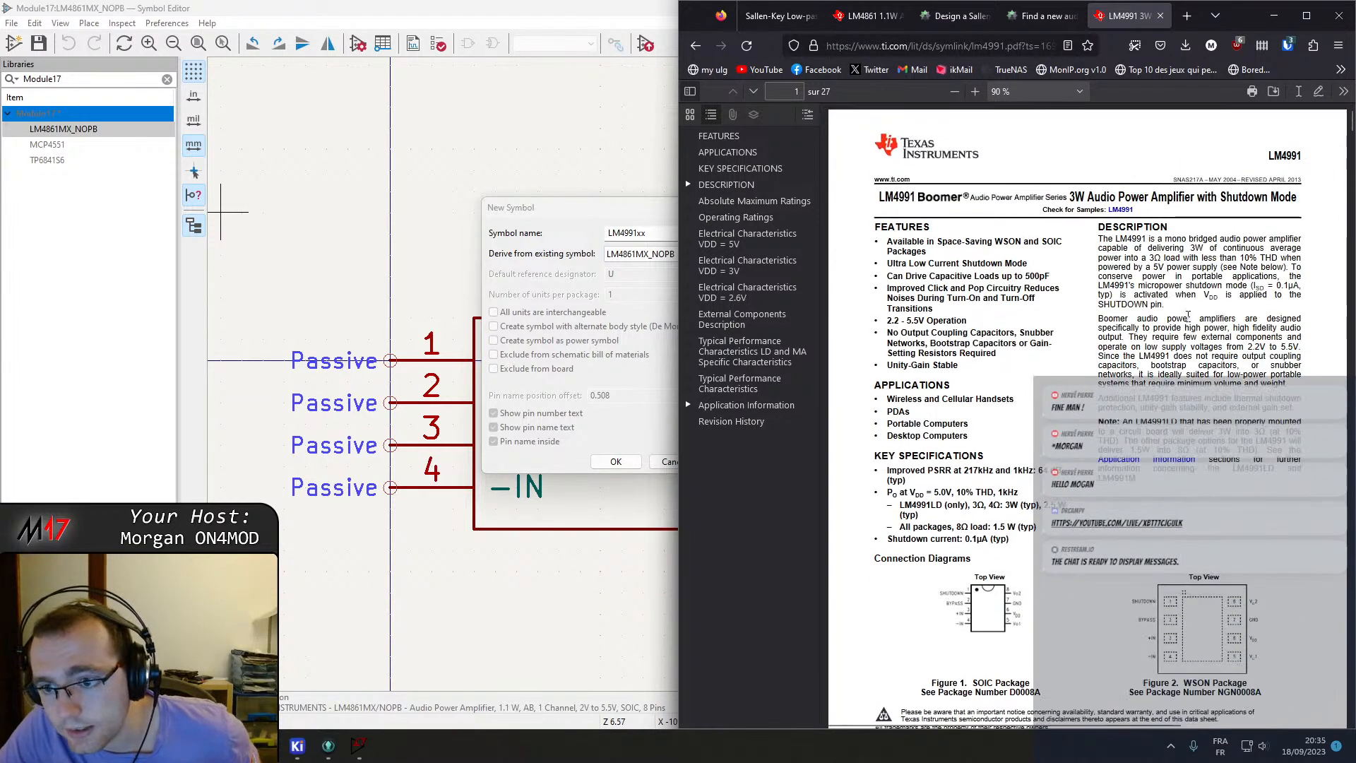
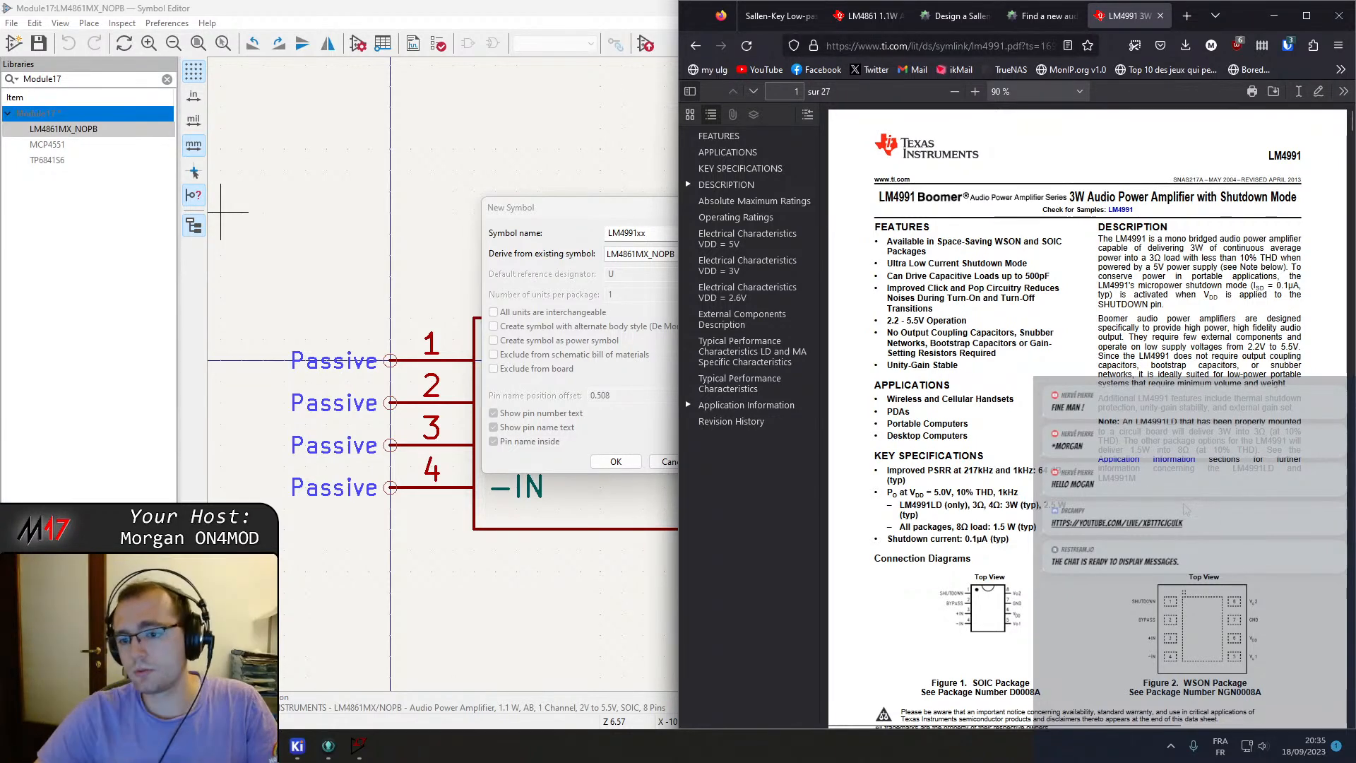
Confirm the new LM4991xx symbol derived from LM4861MX_NOPB and save the Module17 library.
{"action": "left_click", "coordinate": [632, 220]}
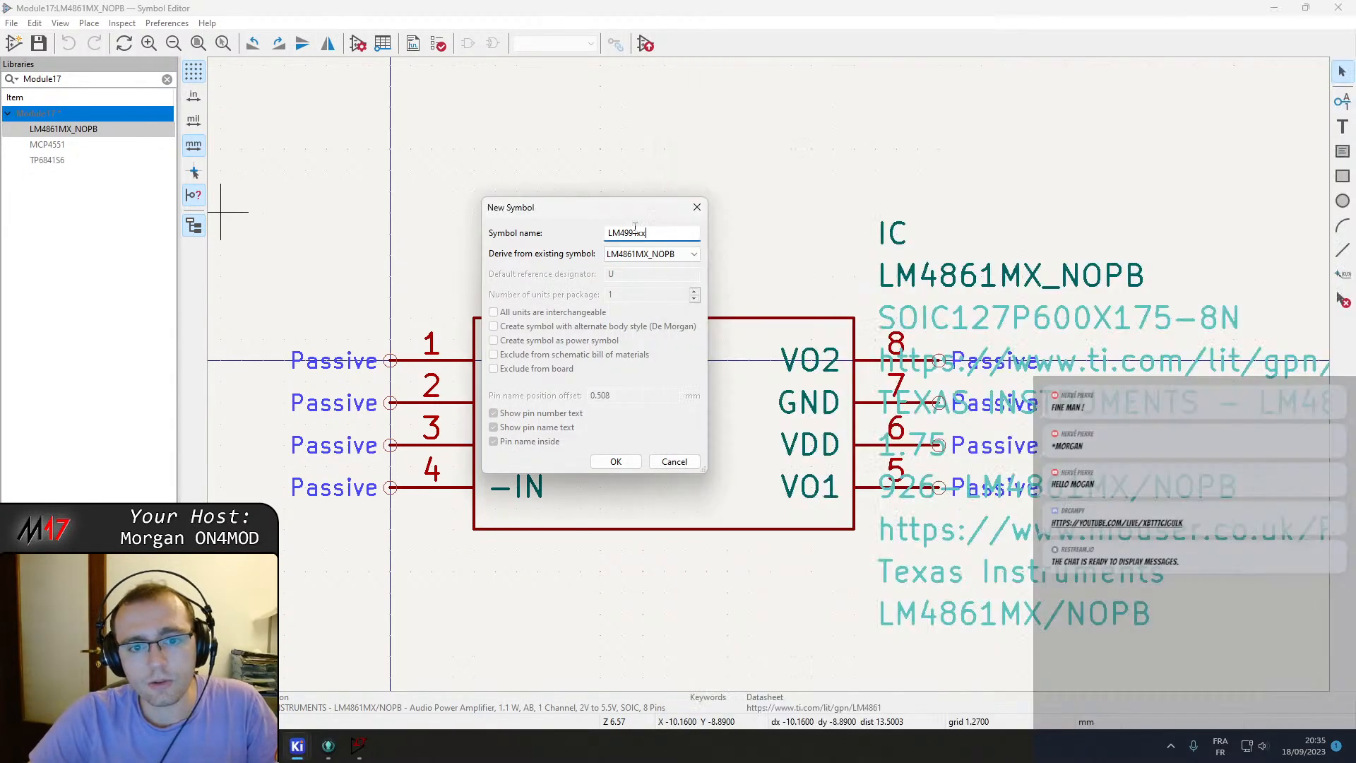
{"action": "left_click", "coordinate": [616, 461]}
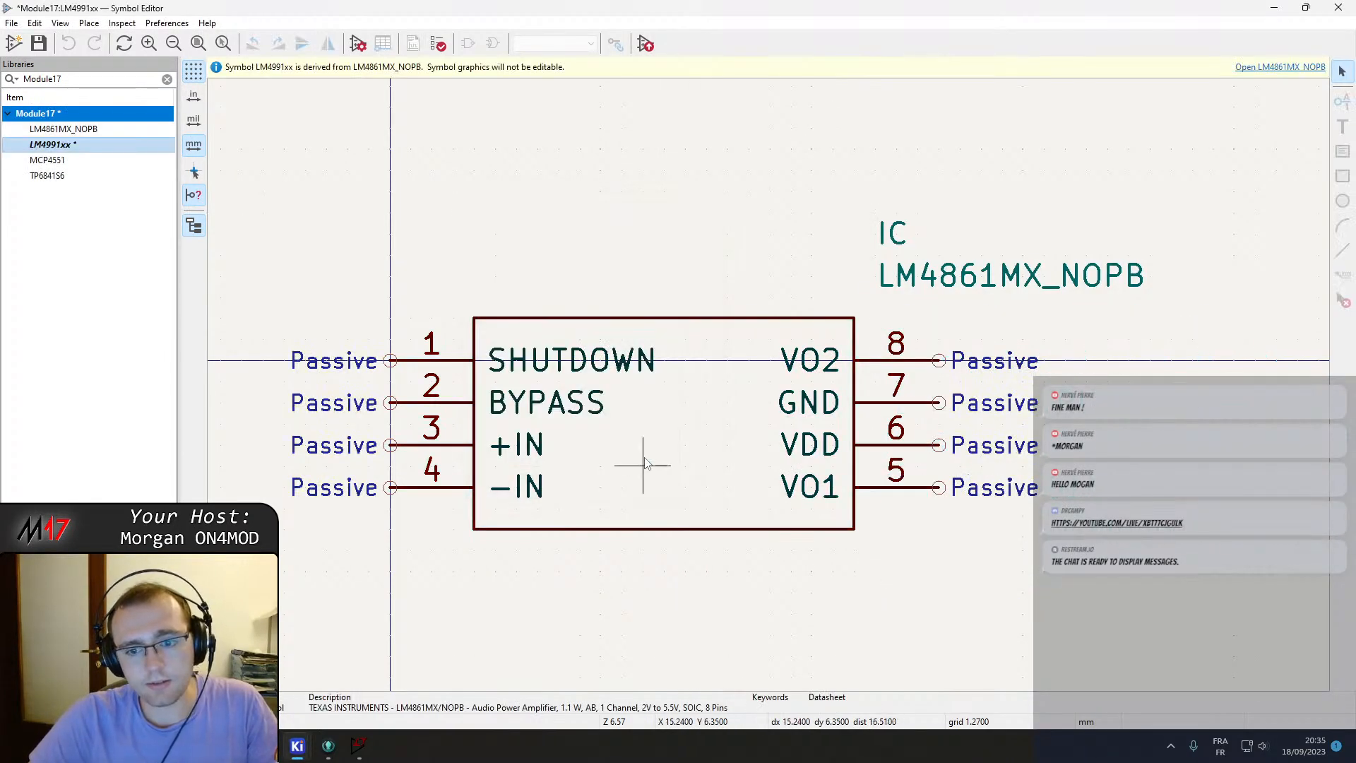
{"action": "key", "text": "ctrl+s"}
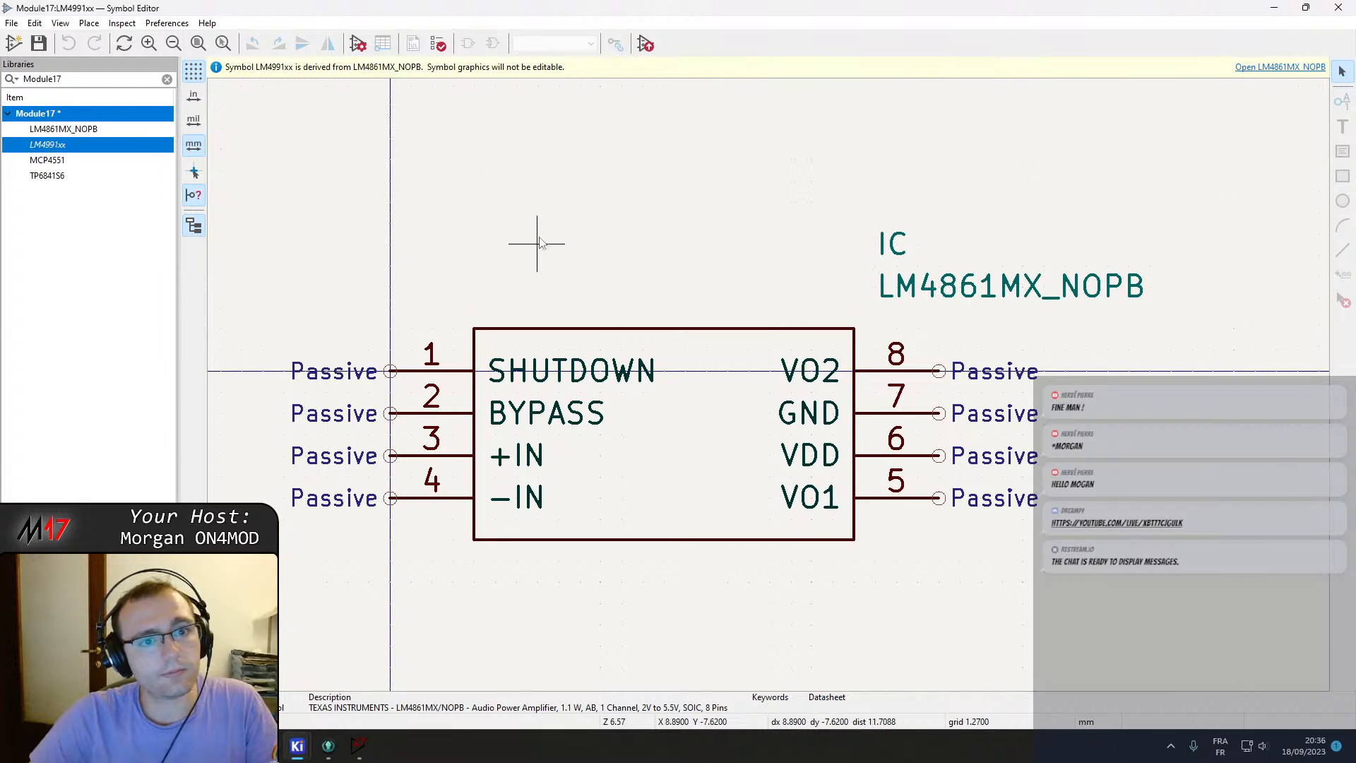
Open the LM4991xx symbol's properties and replace the part number in its description with LM4991.
{"action": "scroll", "coordinate": [867, 411], "scroll_direction": "down", "scroll_amount": 3}
{"action": "double_click", "coordinate": [91, 130]}
{"action": "scroll", "coordinate": [649, 433], "scroll_direction": "down", "scroll_amount": 5}
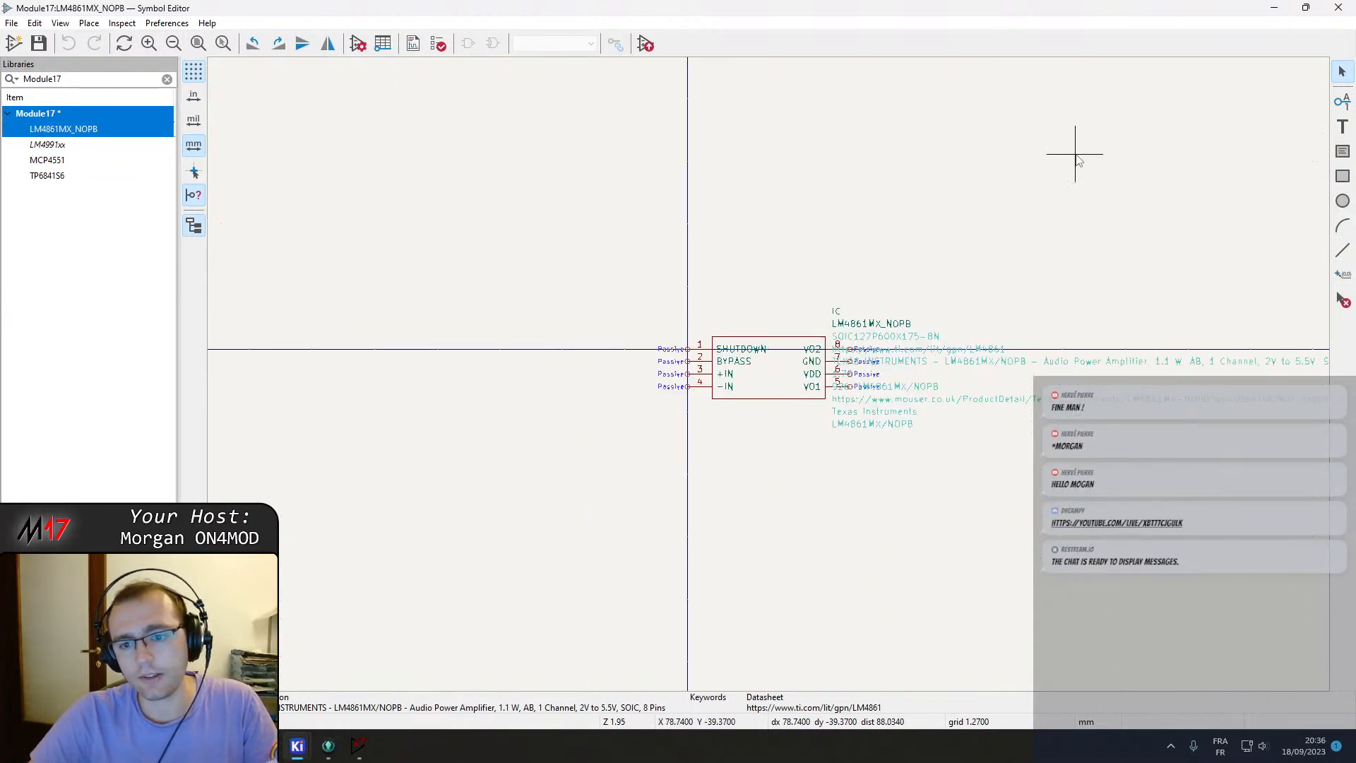
{"action": "double_click", "coordinate": [45, 144]}
{"action": "right_click", "coordinate": [47, 144]}
{"action": "key", "text": "Escape"}
{"action": "left_click", "coordinate": [359, 44]}
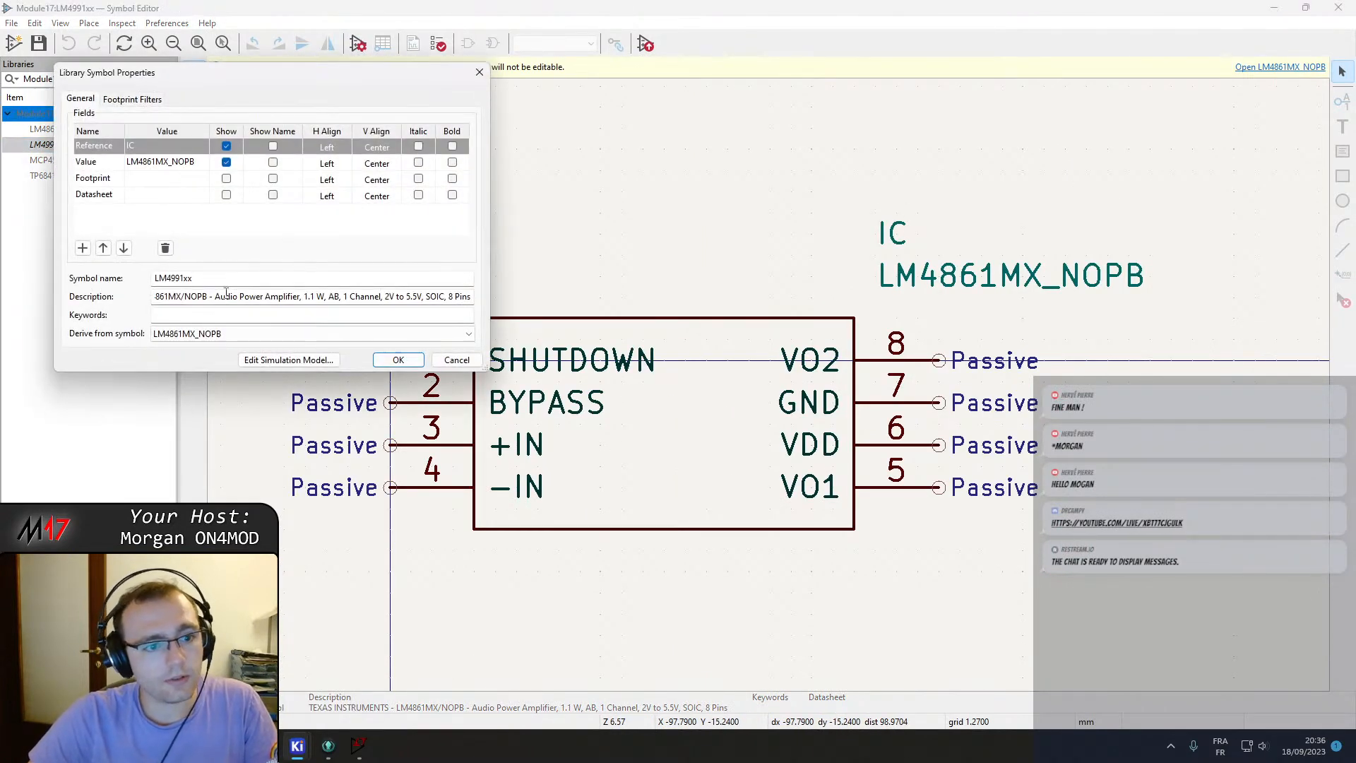
{"action": "left_click_drag", "start_coordinate": [194, 297], "coordinate": [101, 302]}
{"action": "left_click", "coordinate": [269, 297]}
{"action": "key", "text": "BackSpace"}
{"action": "key", "text": "BackSpace"}
{"action": "key", "text": "BackSpace"}
{"action": "type", "text": "991"}
Change the description's output power to 3 W and remove the SOIC package mention.
{"action": "key", "text": "Delete"}
{"action": "key", "text": "Delete"}
{"action": "key", "text": "Delete"}
{"action": "key", "text": "Delete"}
{"action": "key", "text": "Delete"}
{"action": "key", "text": "Delete"}
{"action": "key", "text": "Delete"}
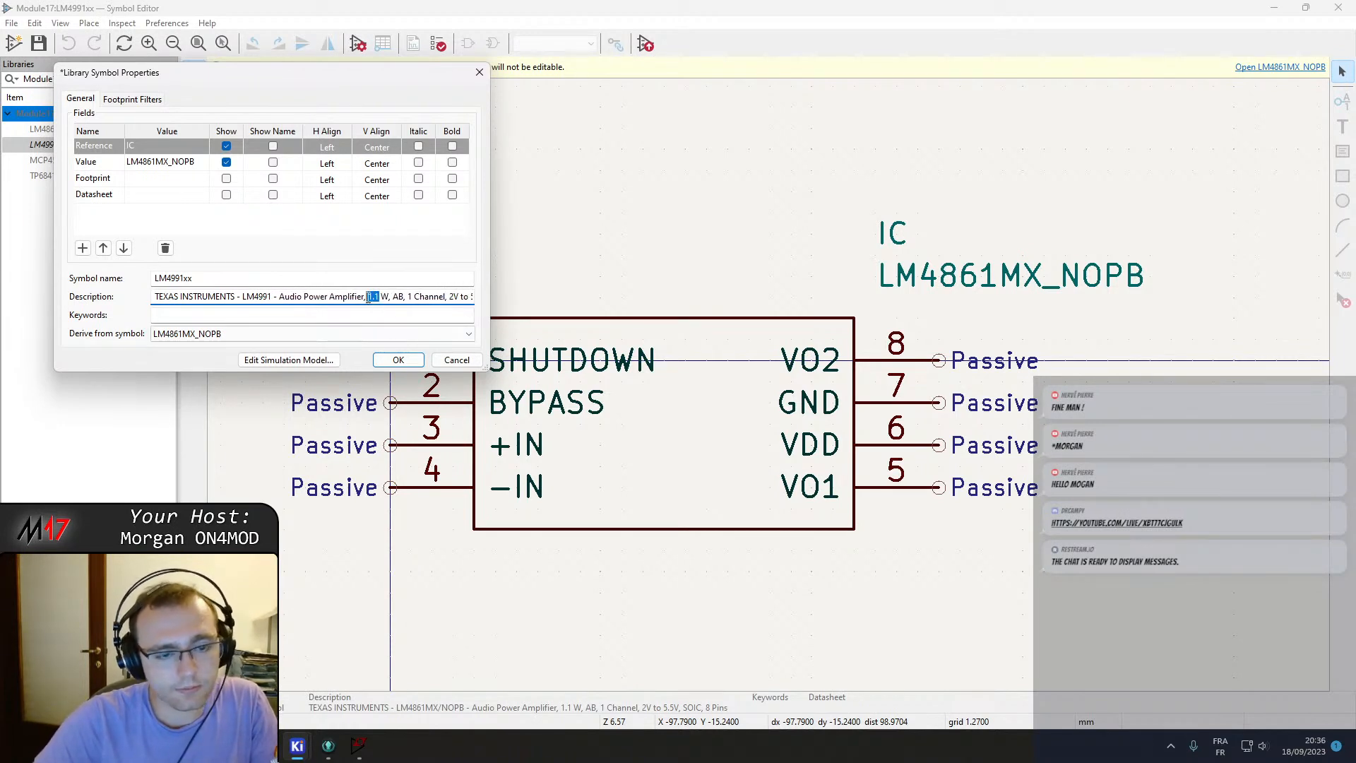
{"action": "type", "text": "3"}
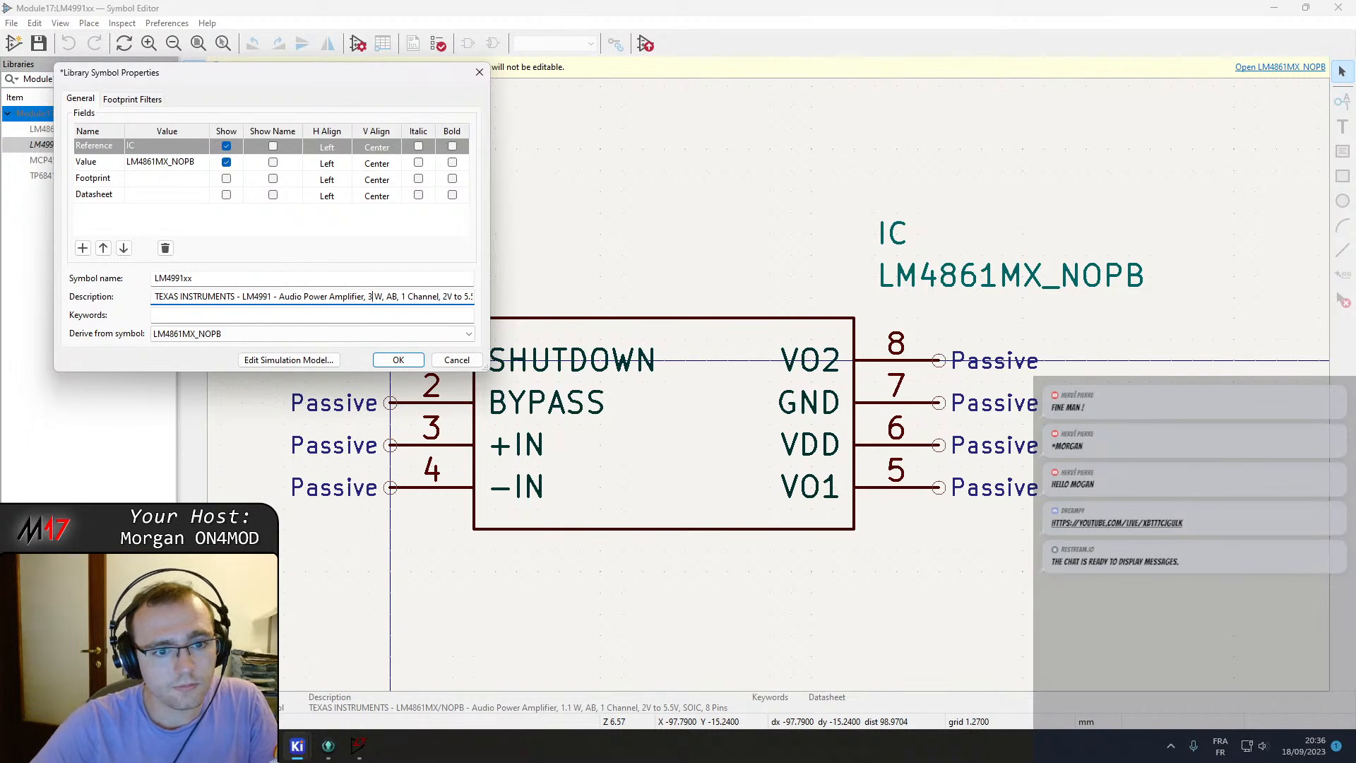
{"action": "key", "text": "Right"}
{"action": "key", "text": "Right"}
{"action": "key", "text": "Right"}
{"action": "key", "text": "Right"}
{"action": "key", "text": "Right"}
{"action": "key", "text": "Right"}
{"action": "key", "text": "Right"}
{"action": "key", "text": "Right"}
{"action": "key", "text": "Right"}
{"action": "key", "text": "Right"}
{"action": "key", "text": "Right"}
{"action": "key", "text": "Right"}
{"action": "key", "text": "Right"}
{"action": "key", "text": "Right"}
{"action": "key", "text": "Right"}
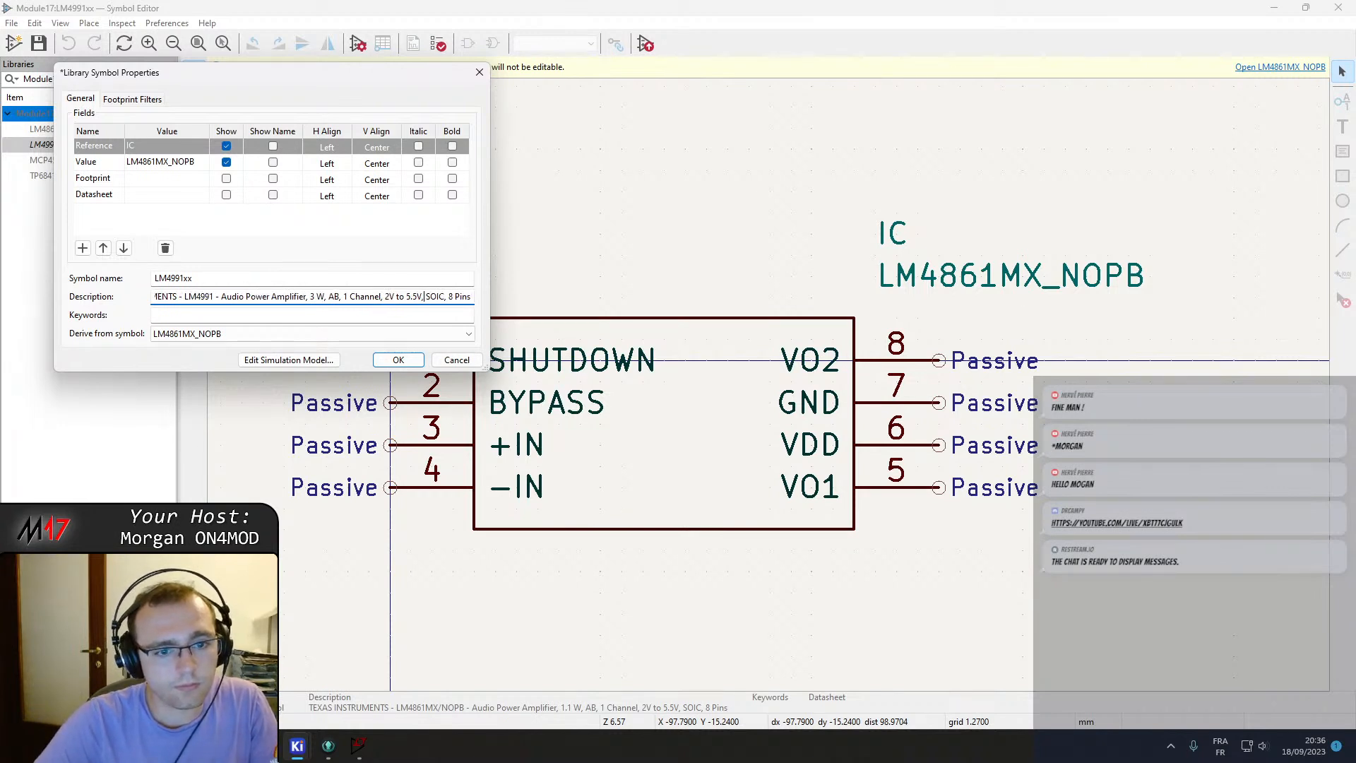
{"action": "double_click", "coordinate": [436, 296]}
{"action": "key", "text": "BackSpace"}
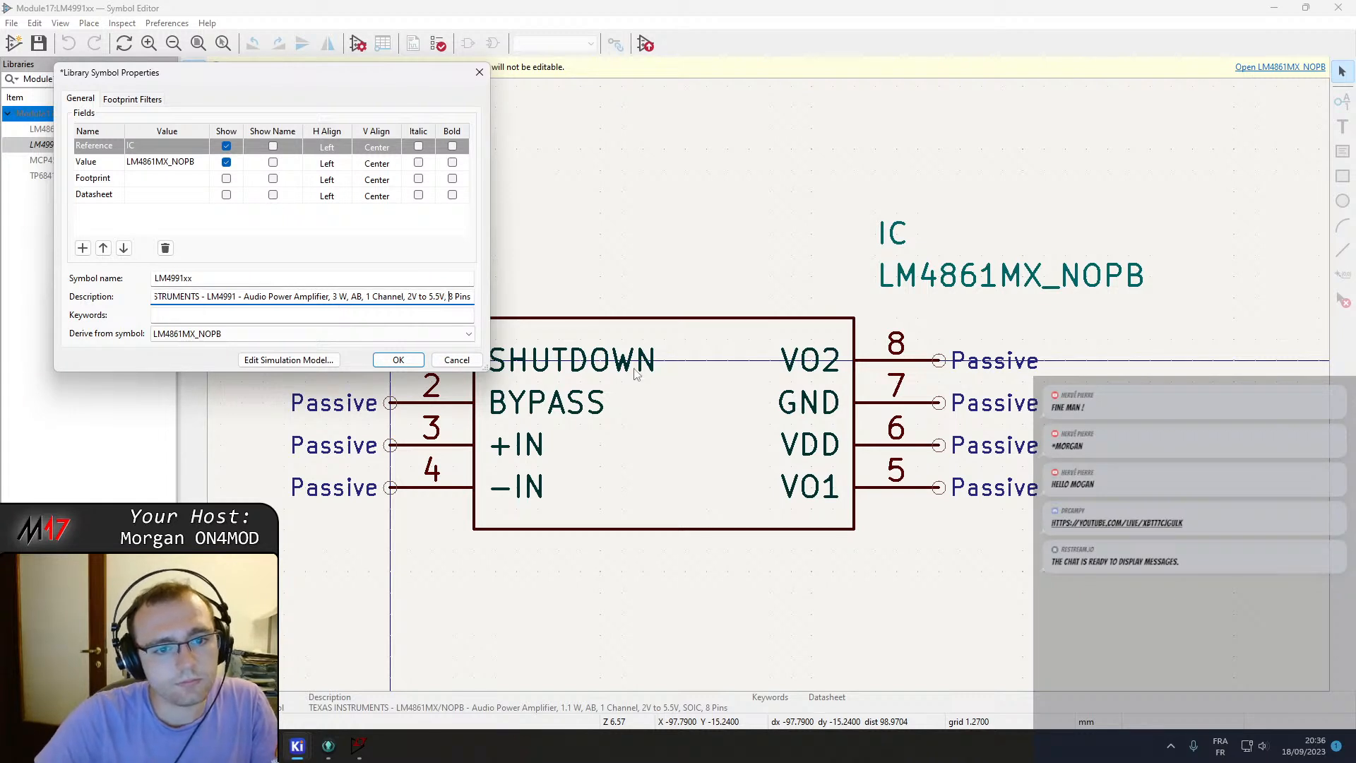
Copy the LM4991 datasheet URL from the browser into the symbol's Datasheet field, confirm and save the library.
{"action": "left_click", "coordinate": [208, 317]}
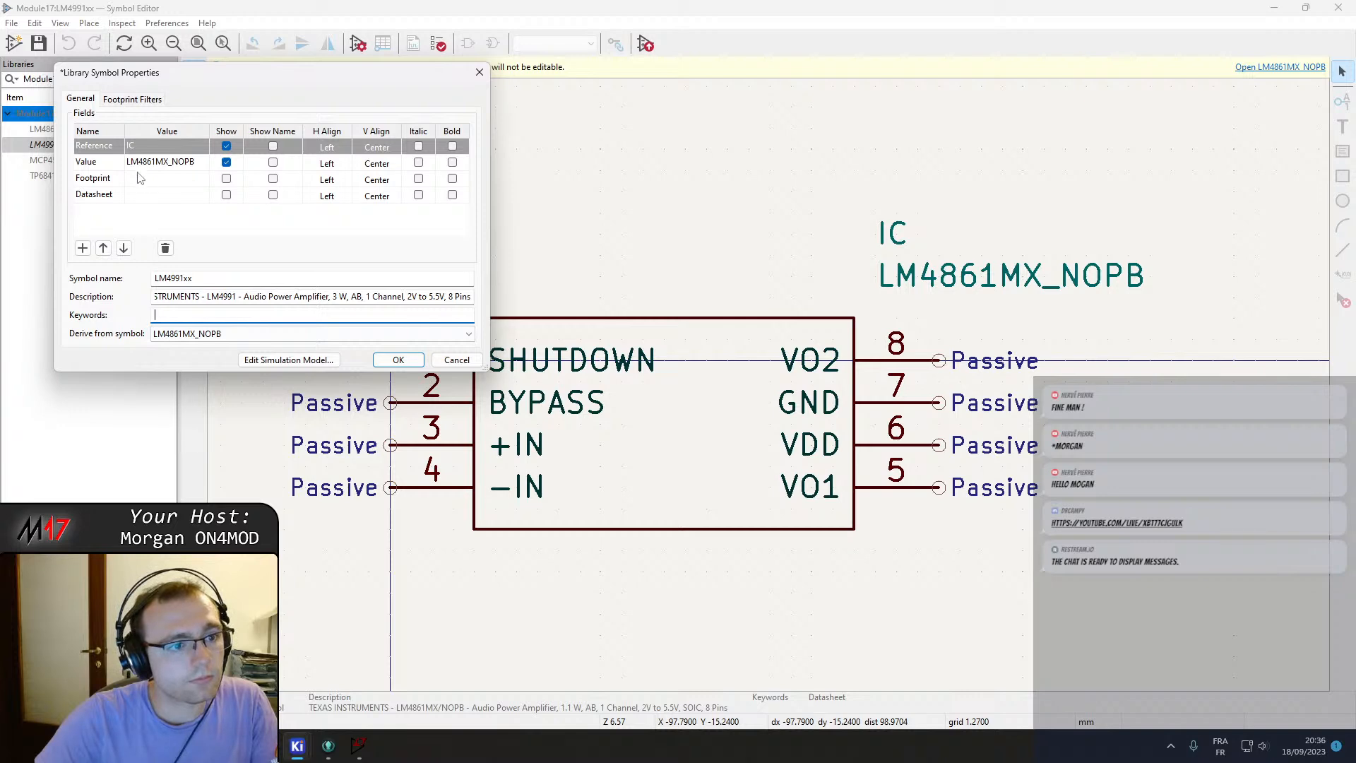
{"action": "key", "text": "alt+Tab"}
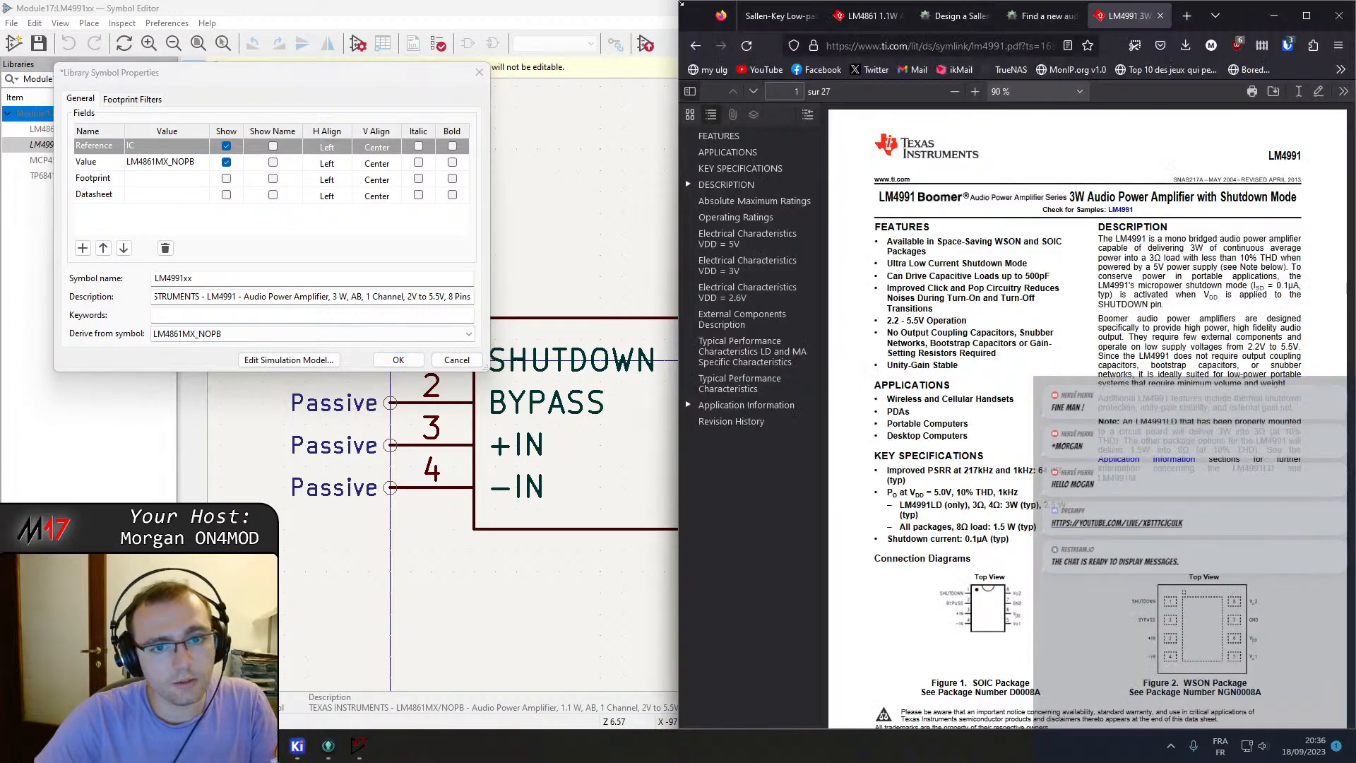
{"action": "left_click", "coordinate": [939, 46]}
{"action": "key", "text": "ctrl+c"}
{"action": "left_click", "coordinate": [168, 196]}
{"action": "key", "text": "ctrl+v"}
{"action": "left_click", "coordinate": [401, 361]}
{"action": "key", "text": "ctrl+s"}
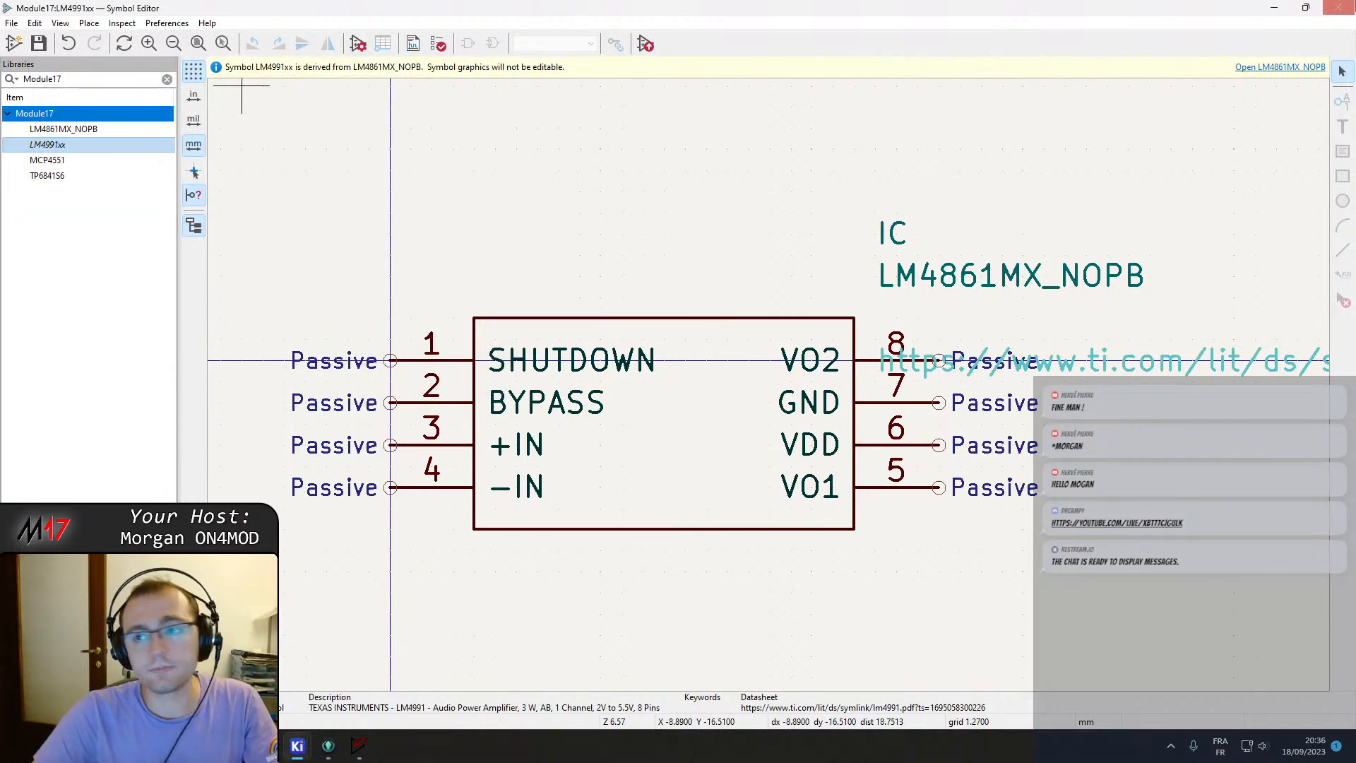
Close the symbol editor, switch to the schematic and try to place the LM4991xx symbol.
{"action": "left_click", "coordinate": [1338, 8]}
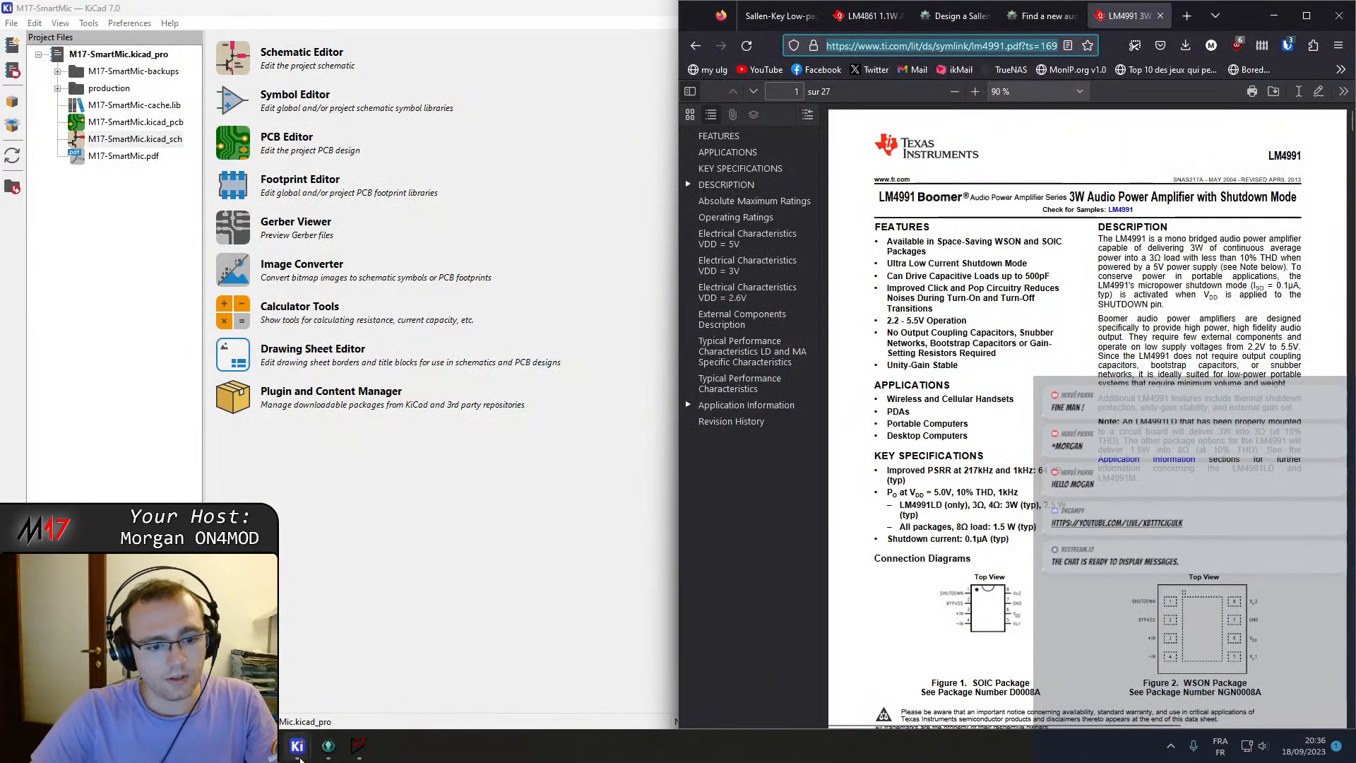
{"action": "left_click", "coordinate": [458, 646]}
{"action": "type", "text": "a"}
{"action": "type", "text": "LM4991"}
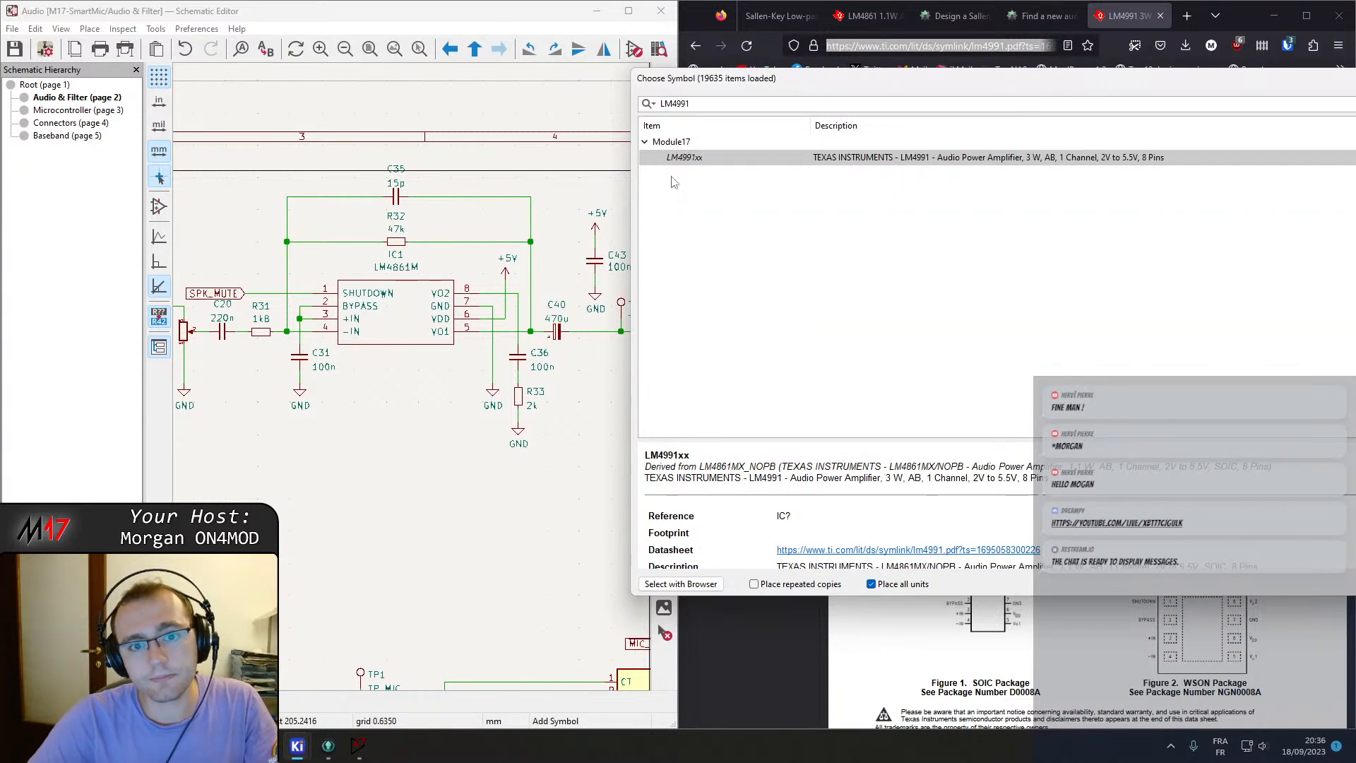
{"action": "double_click", "coordinate": [690, 156]}
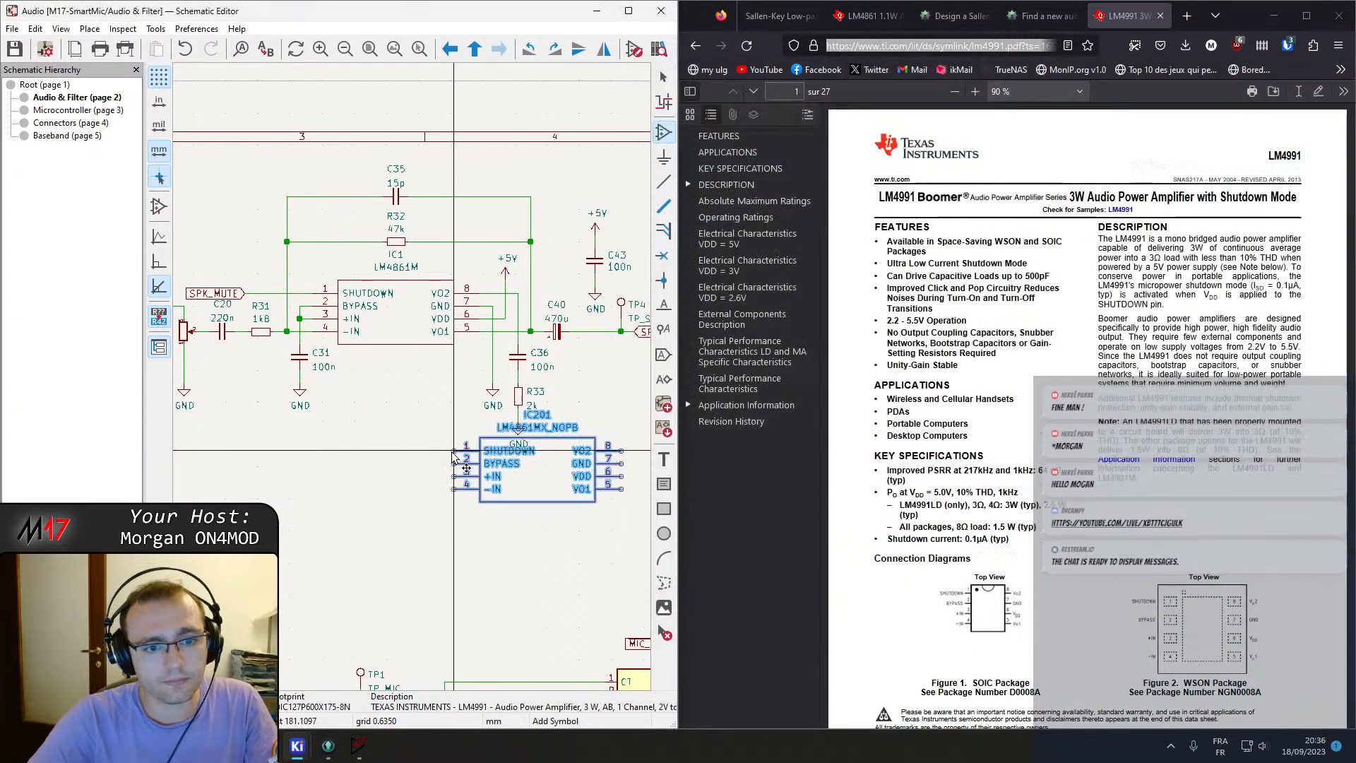
{"action": "left_click", "coordinate": [393, 338]}
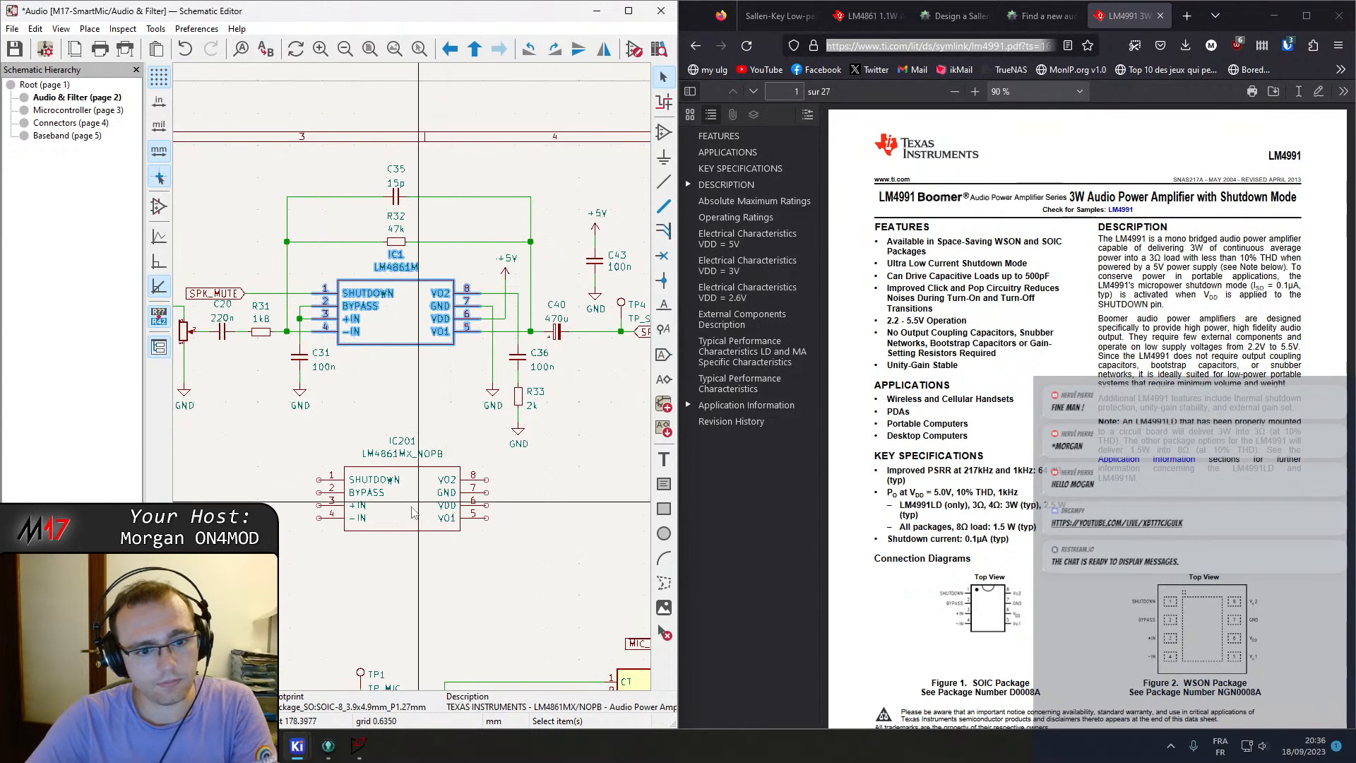
{"action": "key", "text": "Escape"}
Place the LM4991xx symbol on the Audio & Filter sheet below the existing LM4861M amplifier.
{"action": "left_click", "coordinate": [657, 144]}
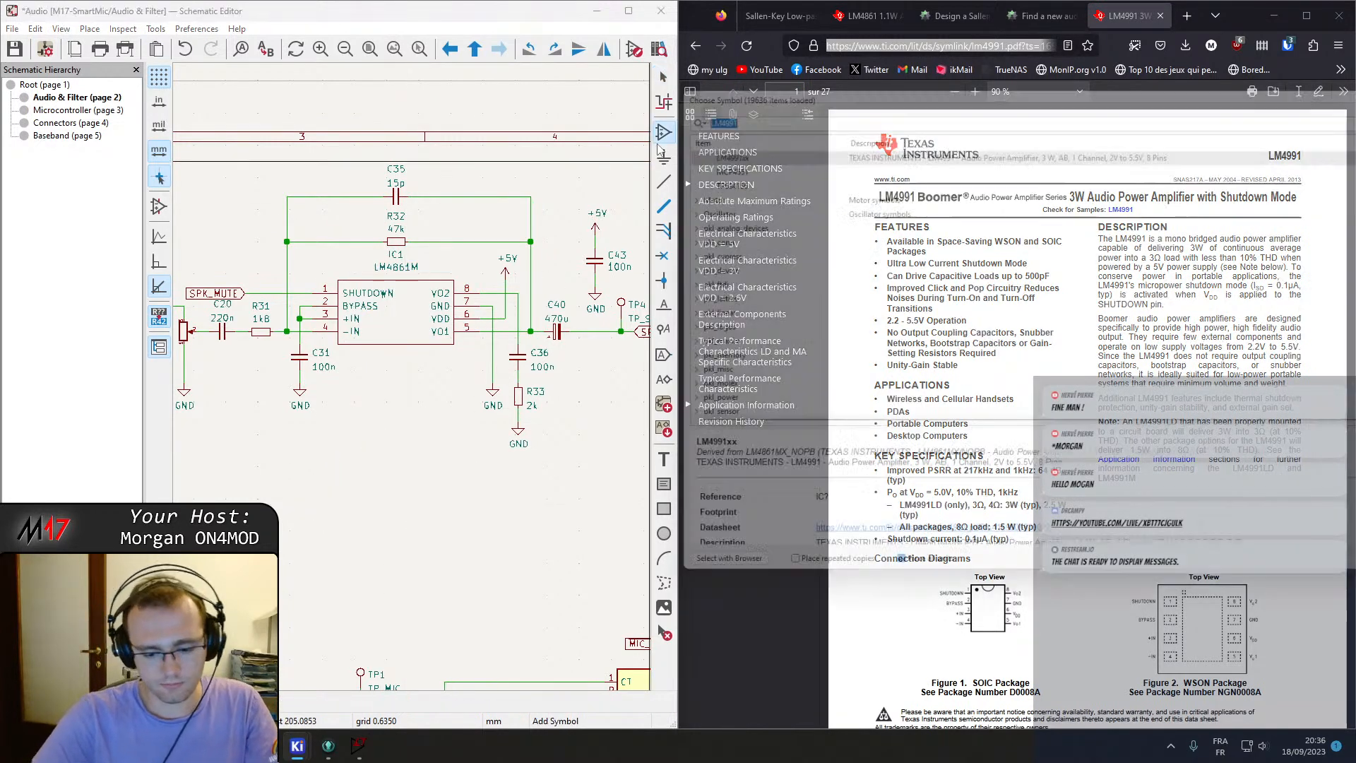
{"action": "type", "text": "LM"}
{"action": "left_click", "coordinate": [666, 159]}
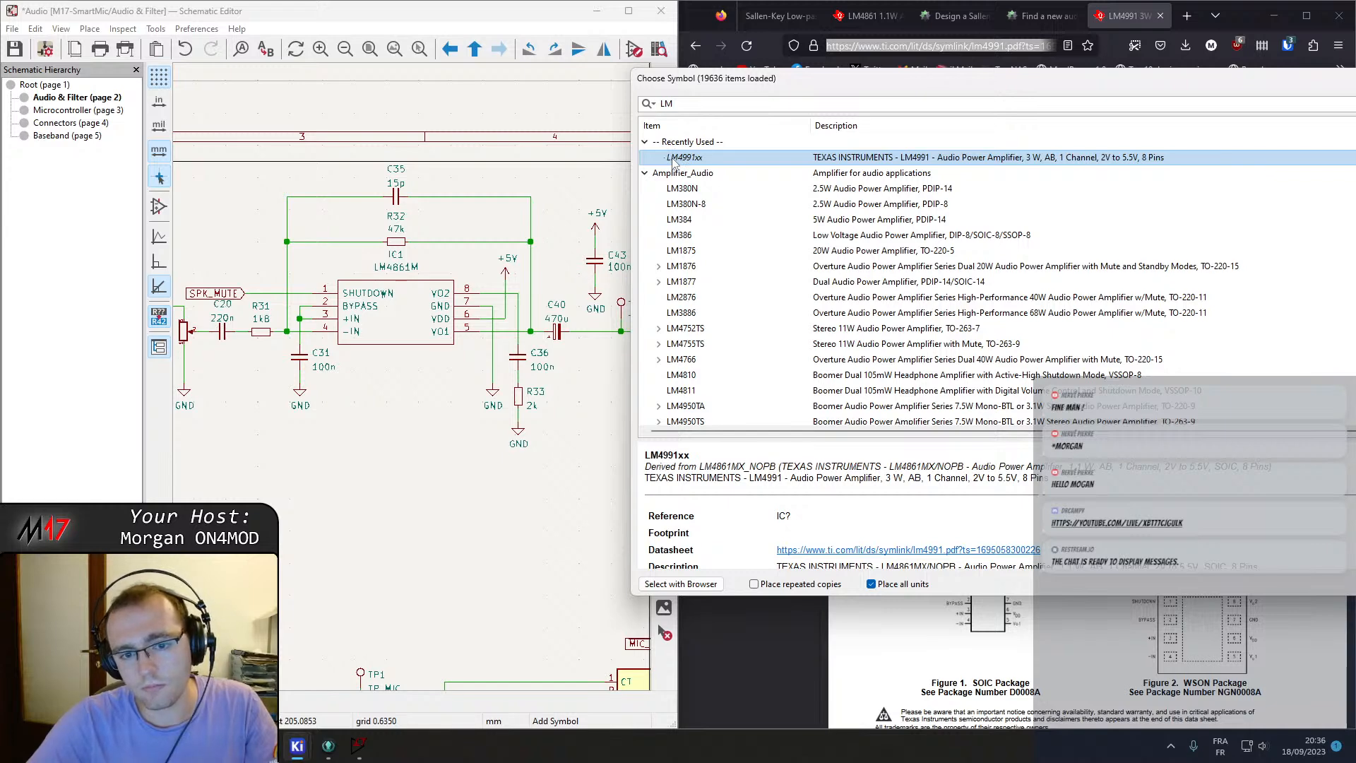
{"action": "double_click", "coordinate": [680, 159]}
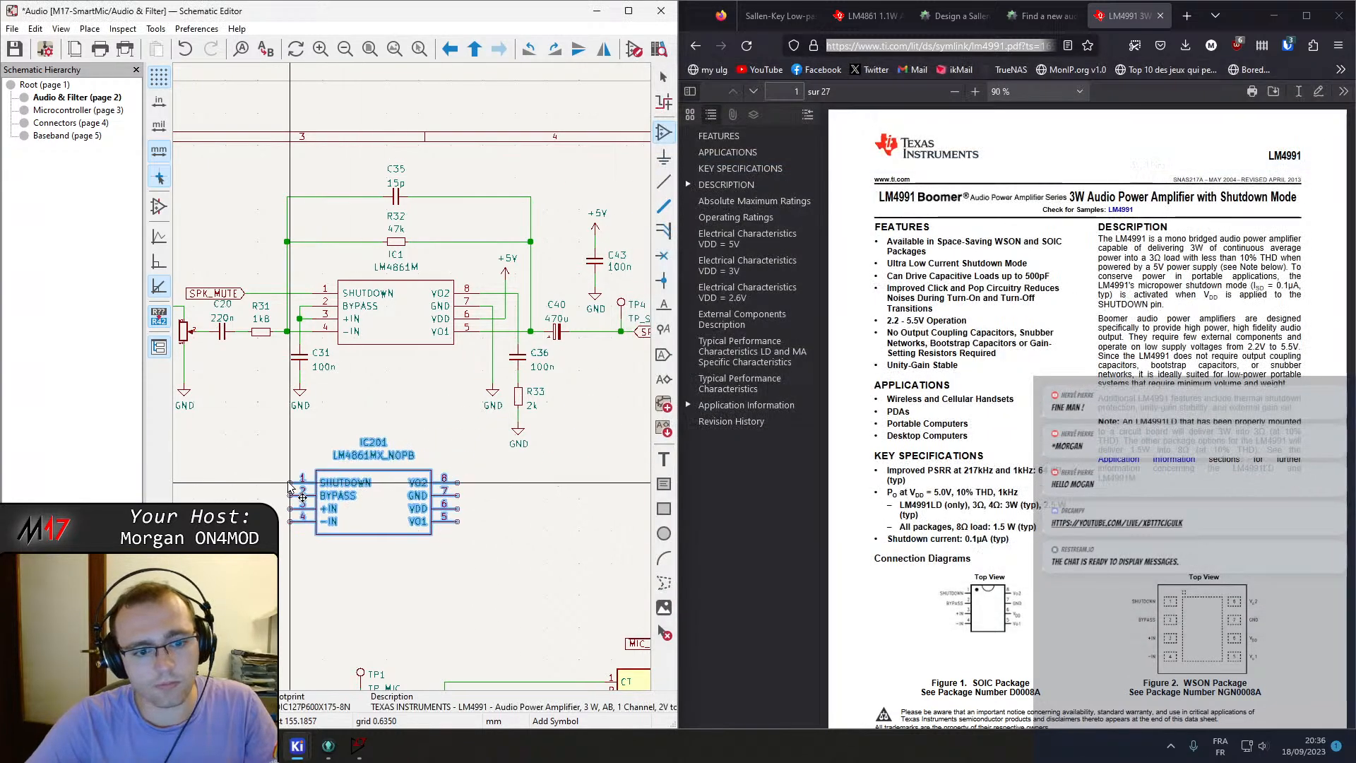
{"action": "left_click", "coordinate": [377, 534]}
{"action": "key", "text": "Escape"}
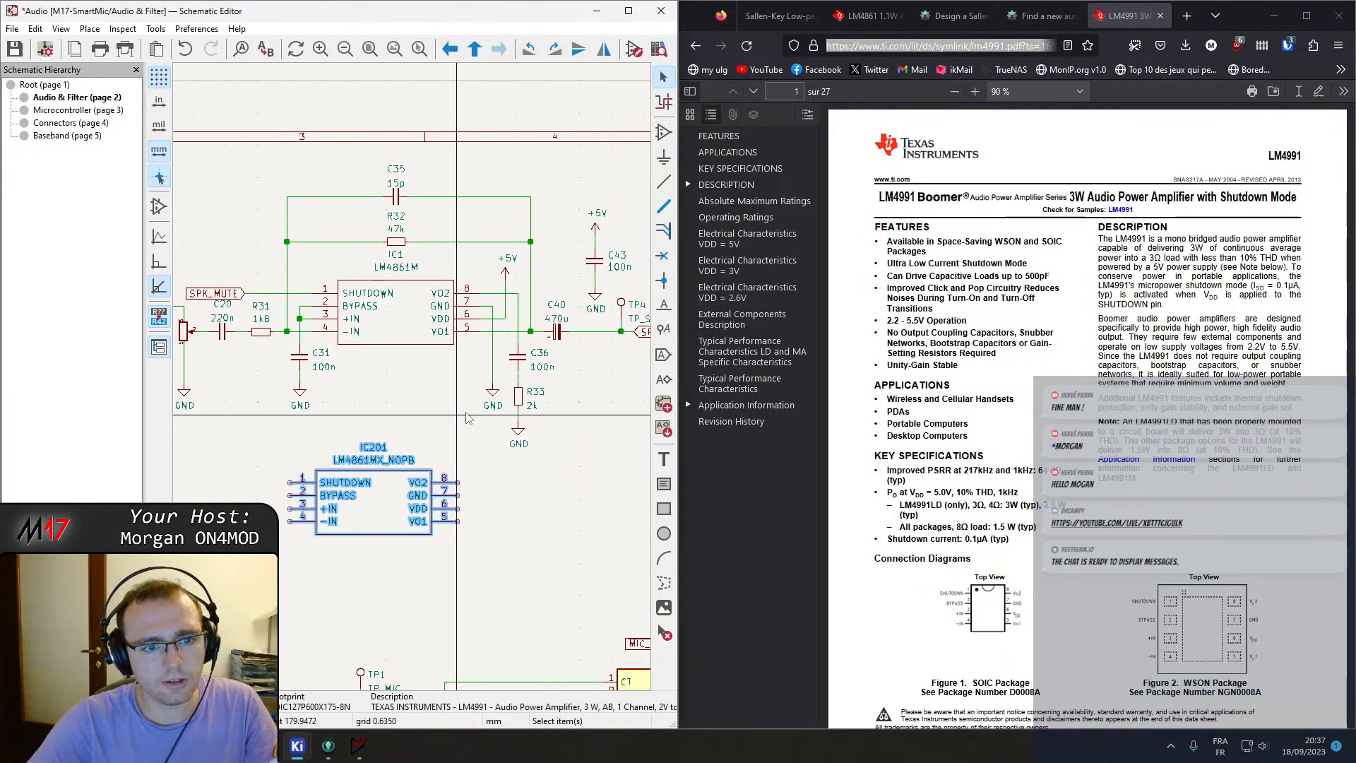
Set the placed amplifier's value to LM4991xx.
{"action": "double_click", "coordinate": [367, 460]}
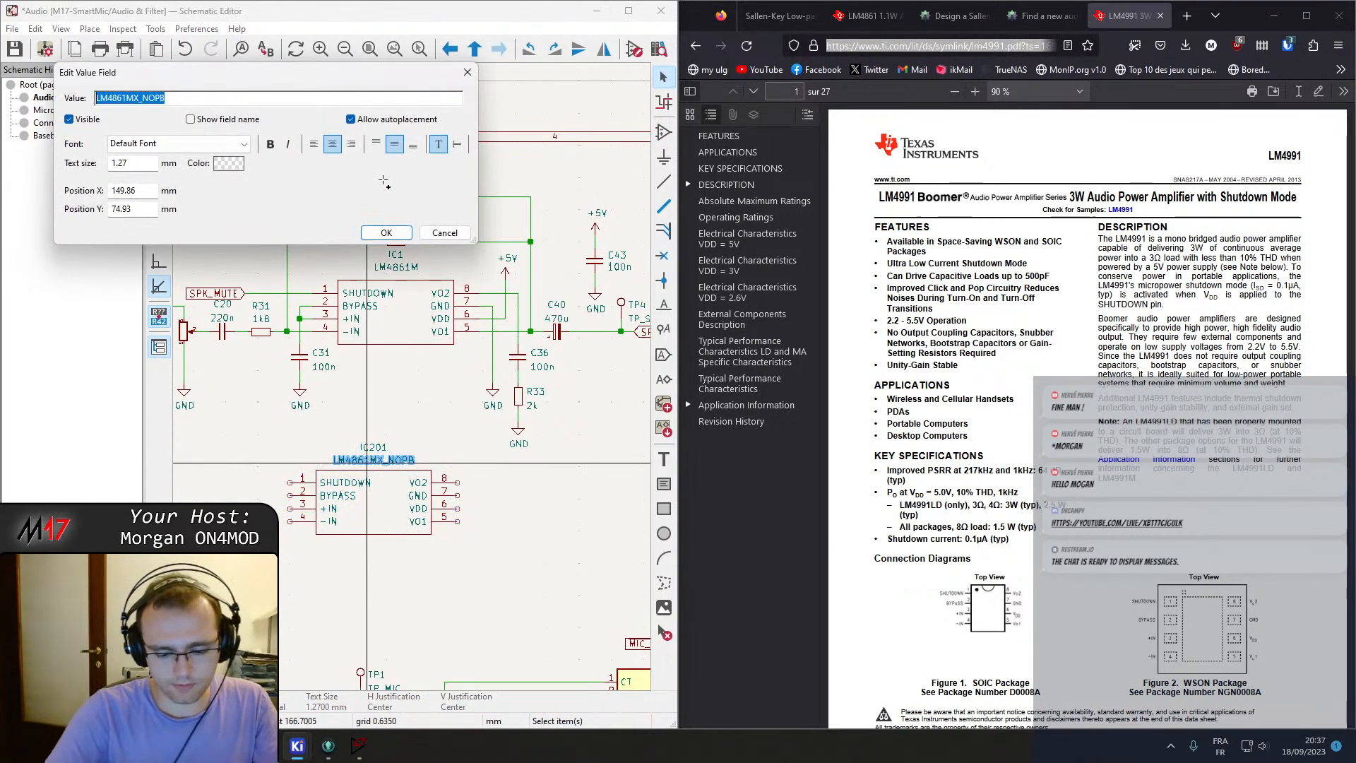
{"action": "type", "text": "LM4991xx"}
{"action": "key", "text": "Return"}
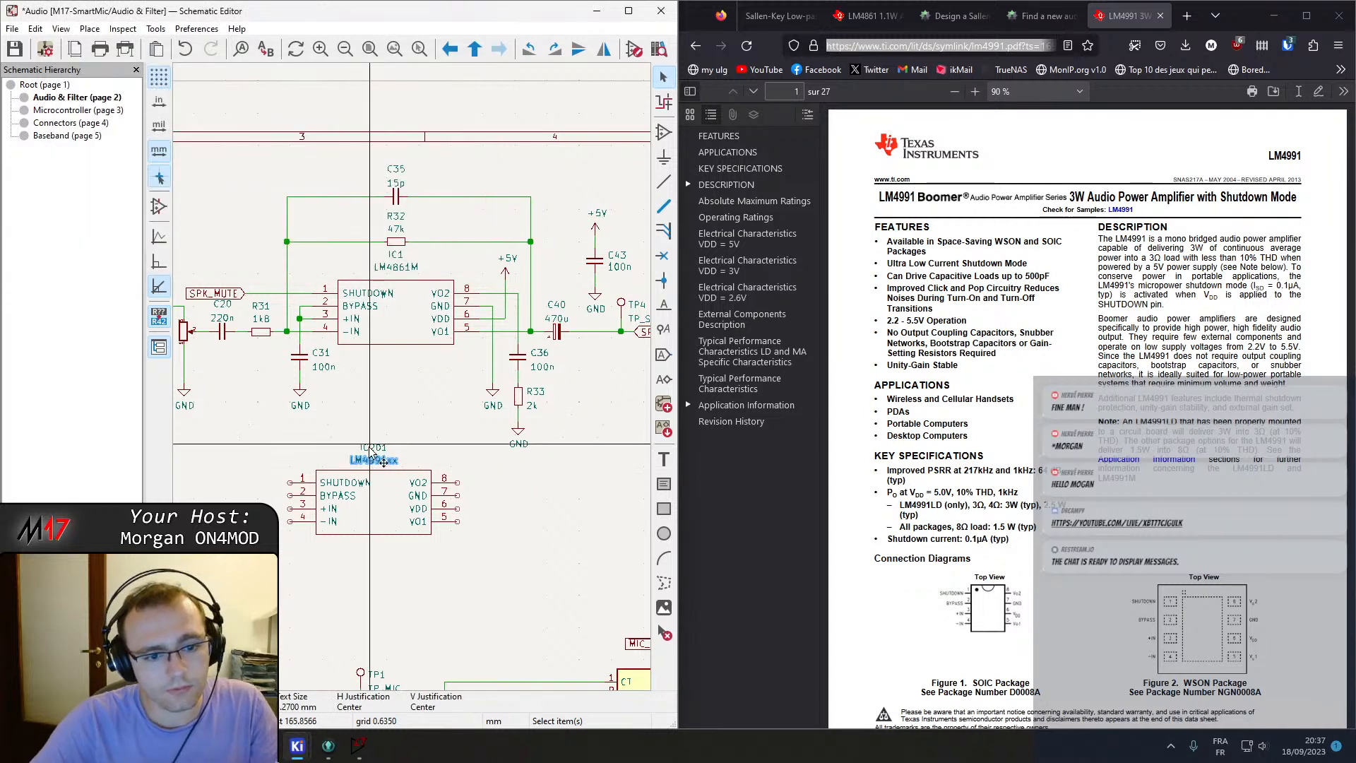
Open the placed amplifier's symbol properties and examine its Description field.
{"action": "double_click", "coordinate": [383, 512]}
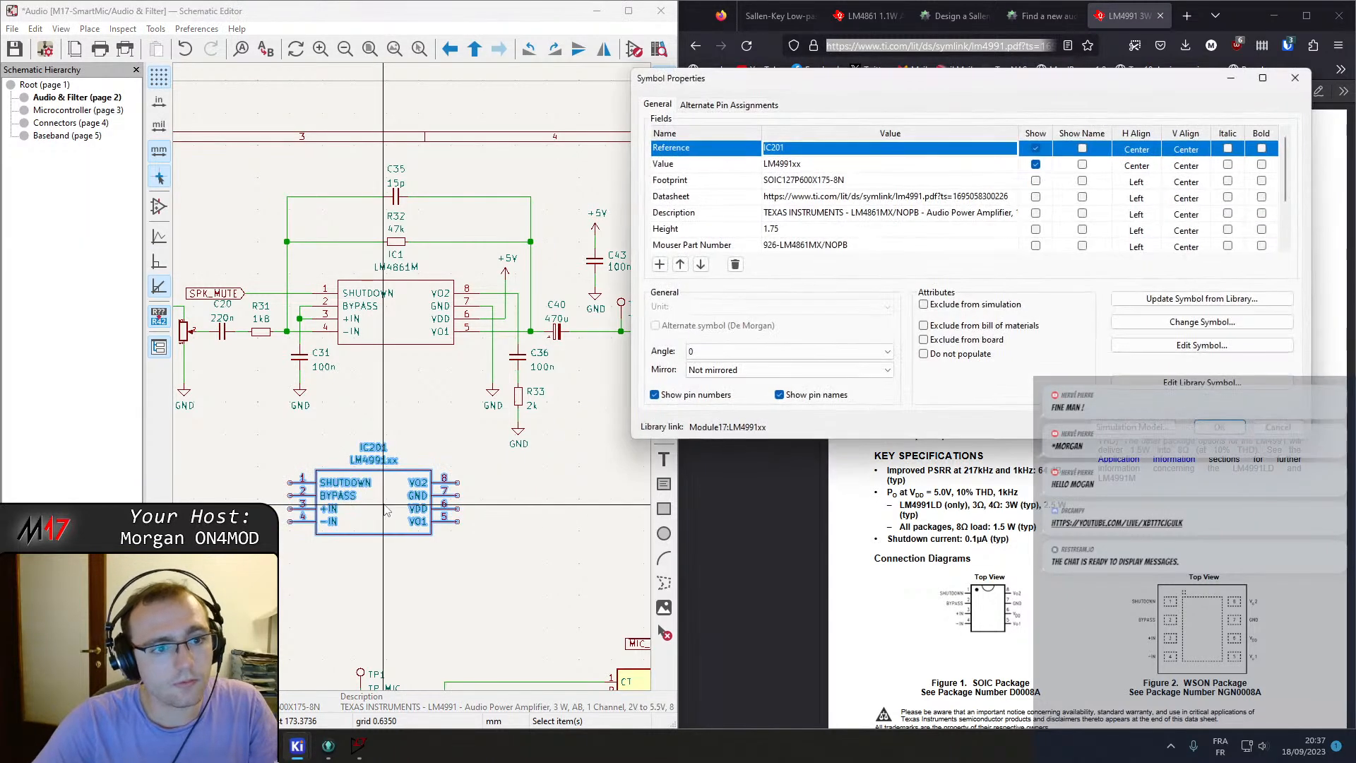
{"action": "left_click", "coordinate": [873, 219]}
{"action": "left_click", "coordinate": [874, 216]}
{"action": "left_click", "coordinate": [856, 266]}
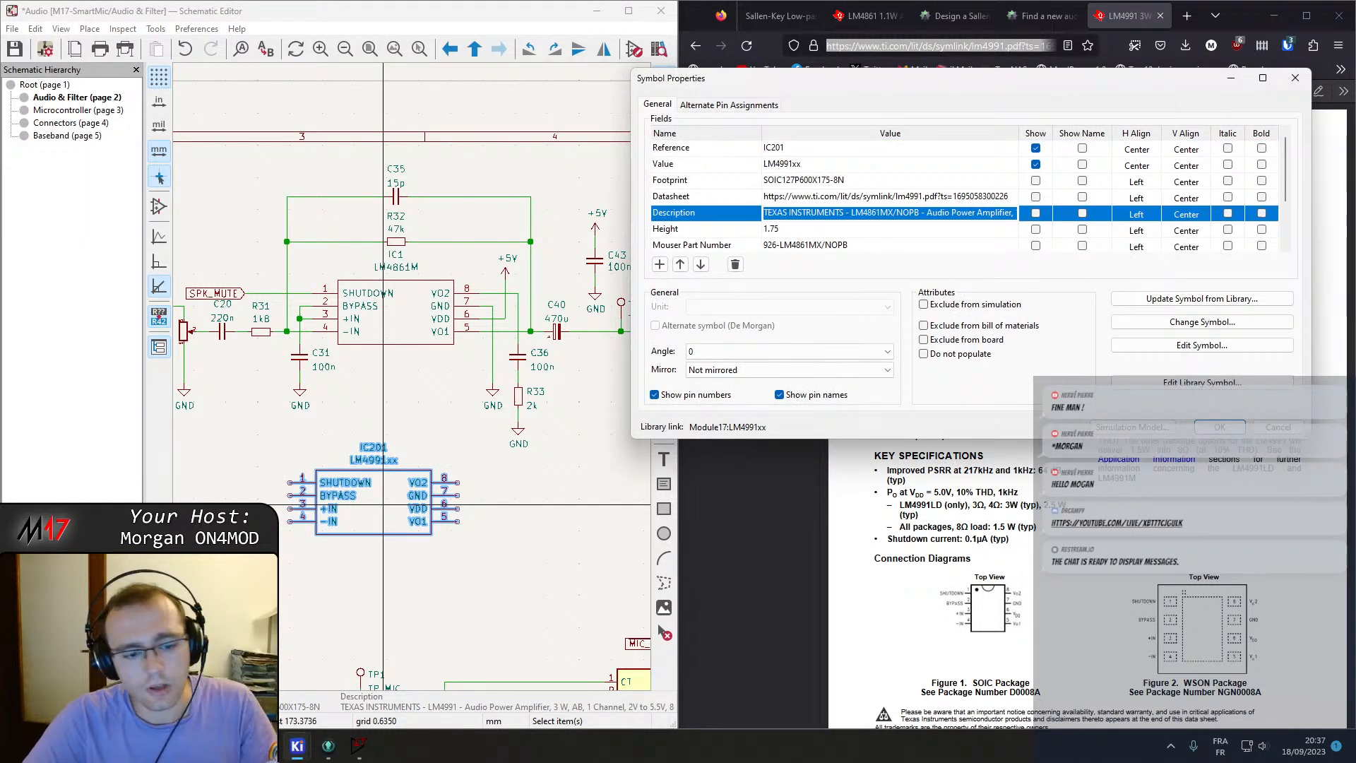
Reopen the Symbol Editor and load the LM4991xx symbol from the Module17 library.
{"action": "mouse_move", "coordinate": [298, 746]}
{"action": "left_click", "coordinate": [349, 670]}
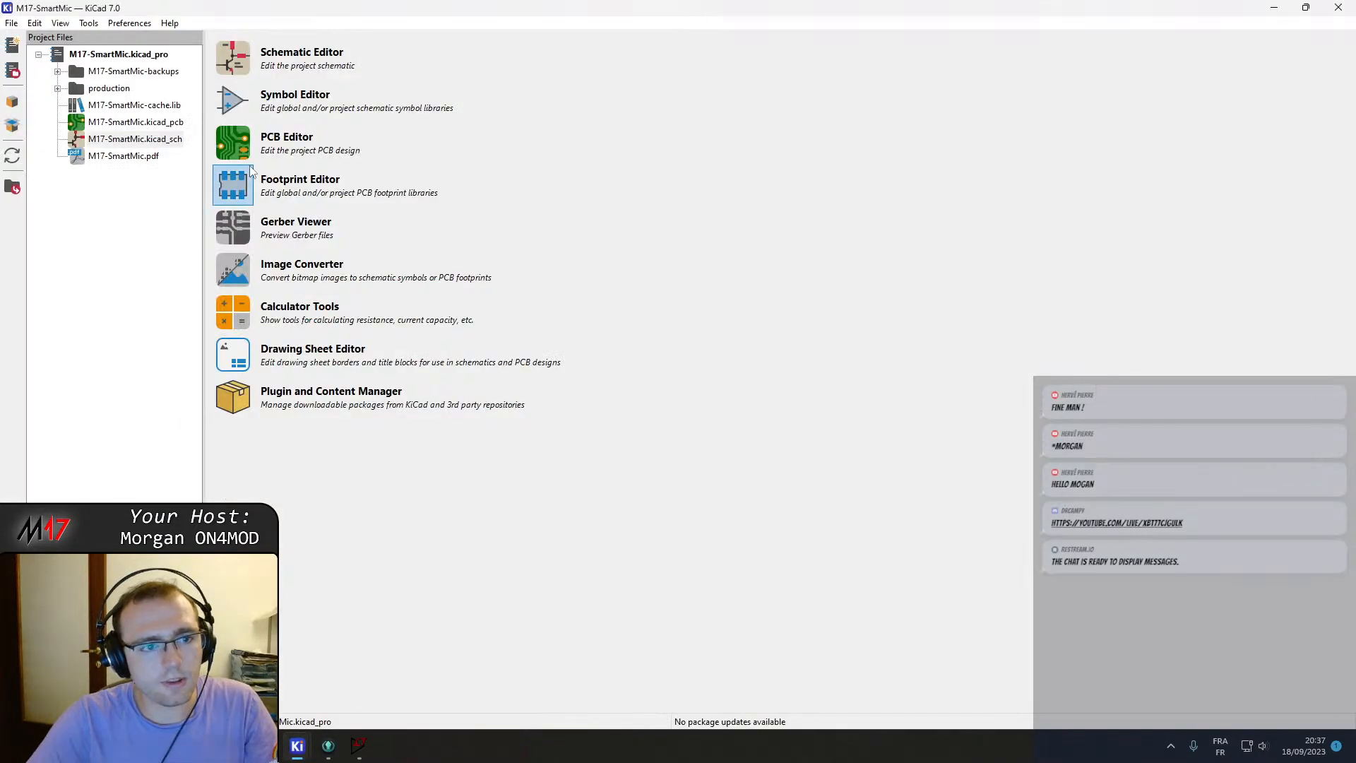
{"action": "left_click", "coordinate": [233, 95]}
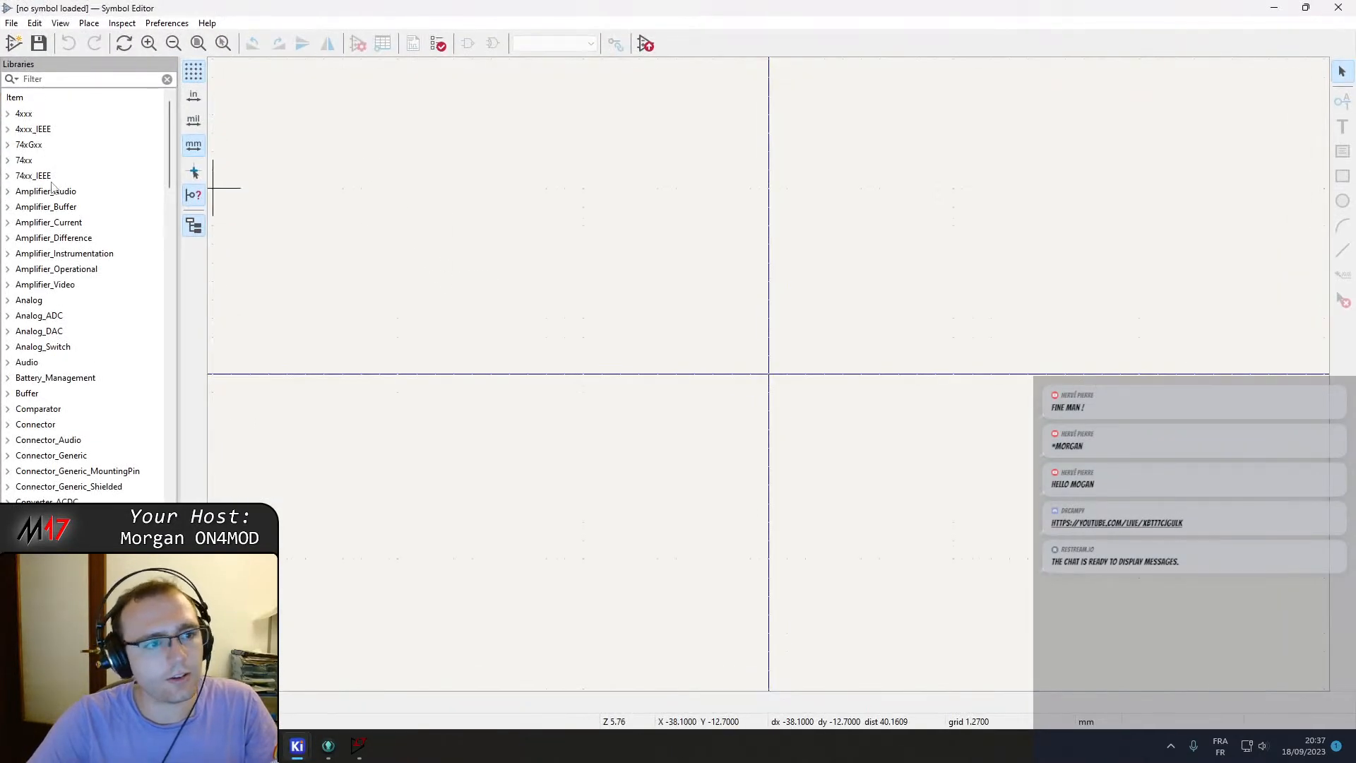
{"action": "left_click", "coordinate": [41, 80]}
{"action": "type", "text": "module178"}
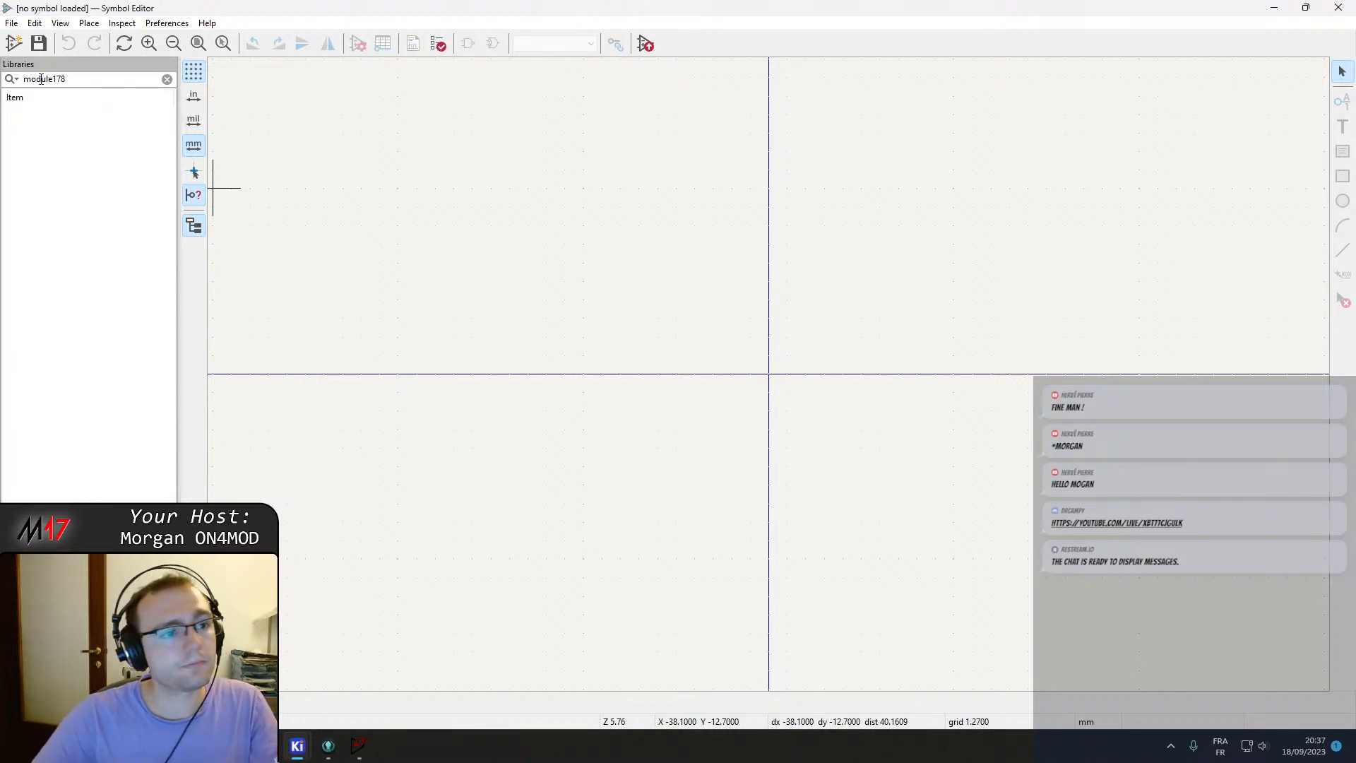
{"action": "key", "text": "BackSpace"}
{"action": "double_click", "coordinate": [57, 145]}
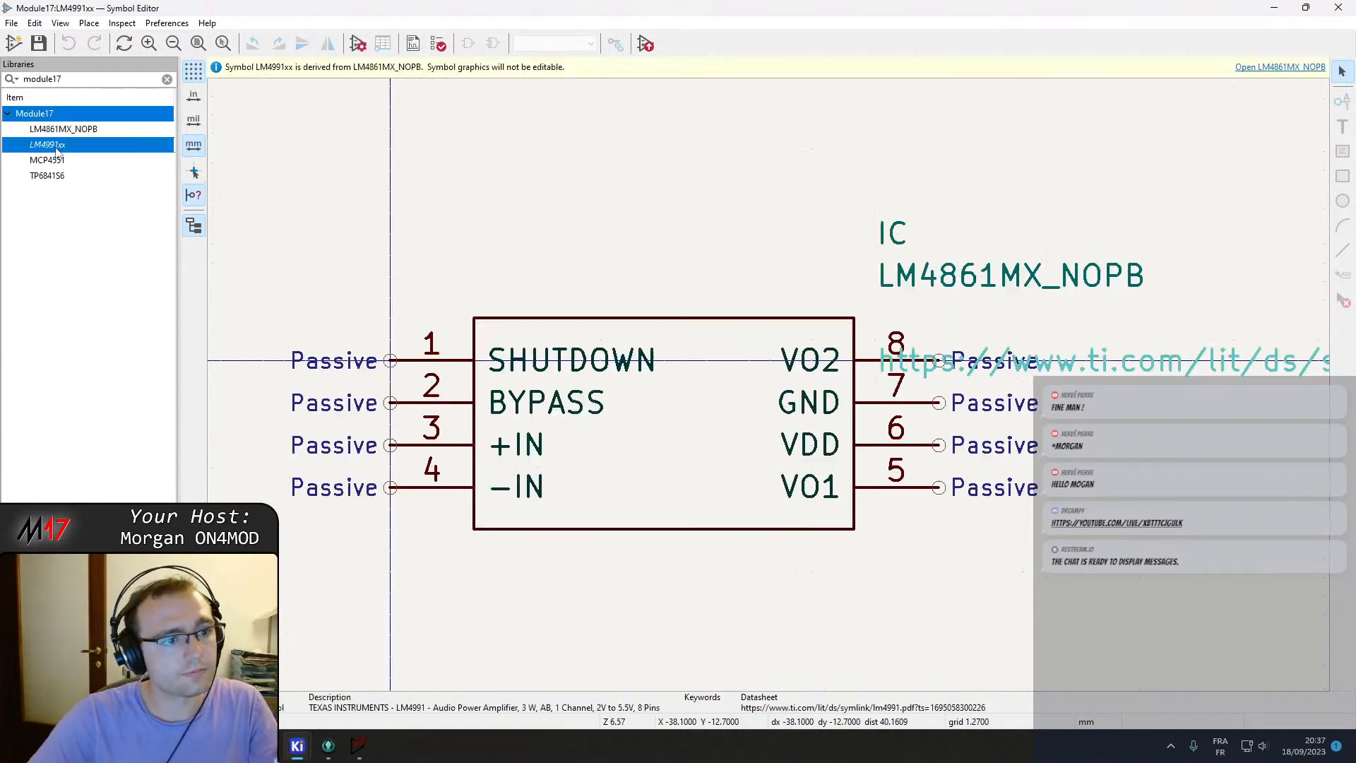
Set the LM4991xx symbol's Value field to LM4991xx in its properties and confirm.
{"action": "left_click", "coordinate": [356, 49]}
{"action": "left_click", "coordinate": [162, 163]}
{"action": "left_click", "coordinate": [188, 149]}
{"action": "left_click", "coordinate": [195, 161]}
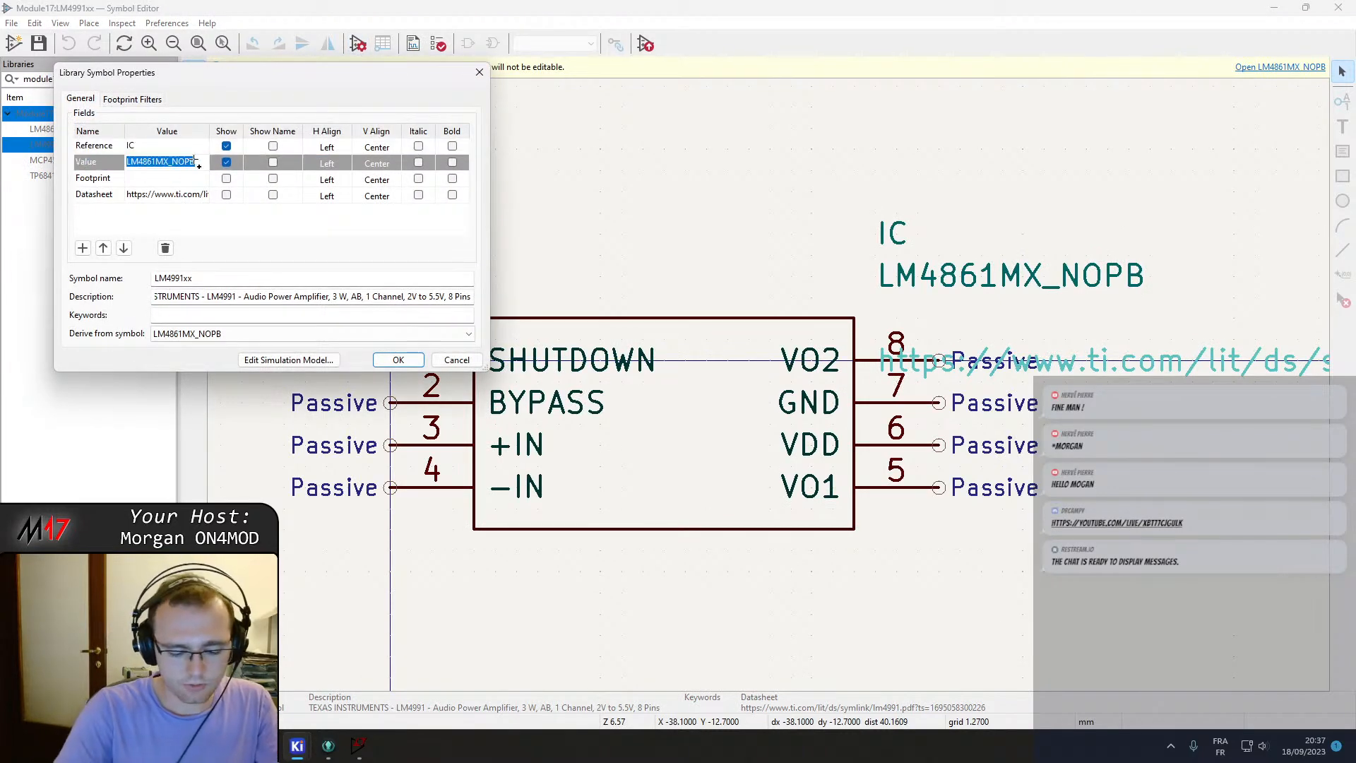
{"action": "type", "text": "LM4991xx"}
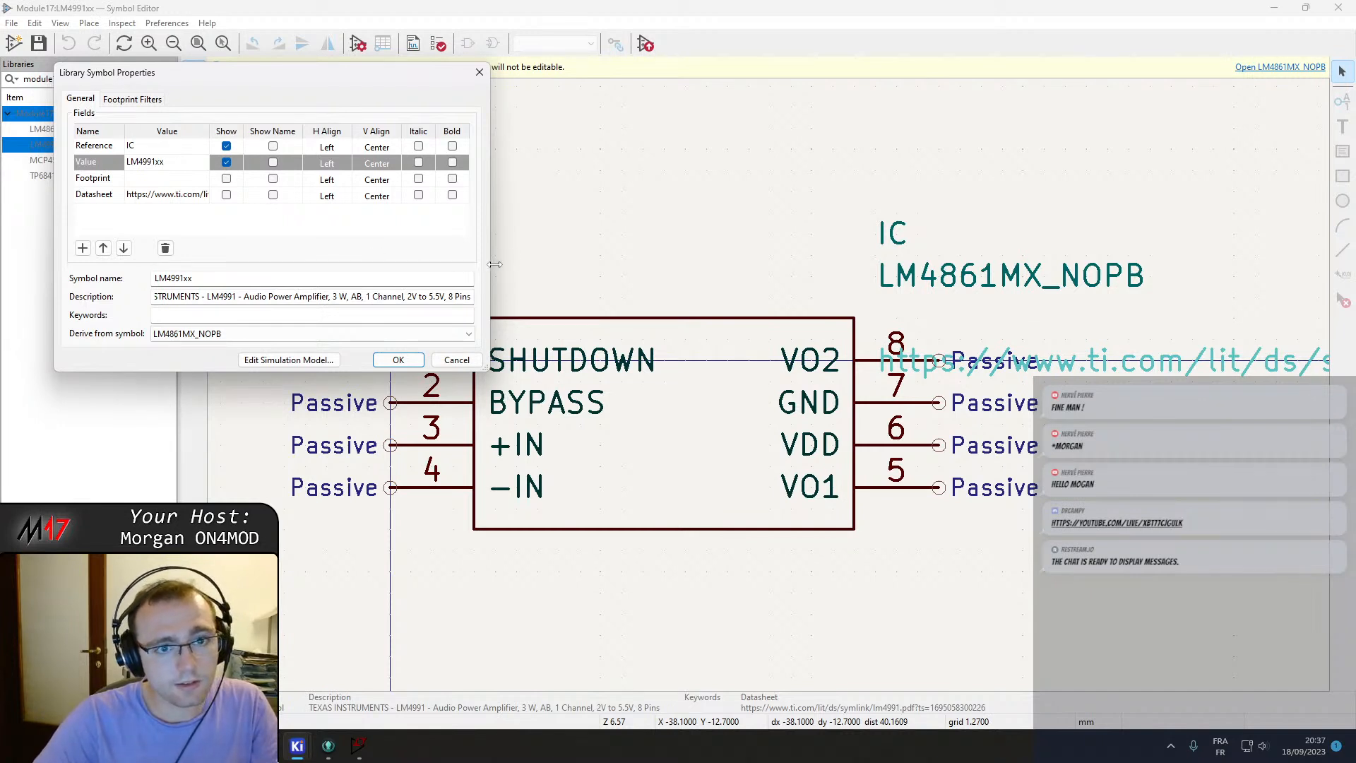
{"action": "left_click_drag", "start_coordinate": [494, 264], "coordinate": [875, 264]}
{"action": "left_click", "coordinate": [178, 295]}
{"action": "key", "text": "Home"}
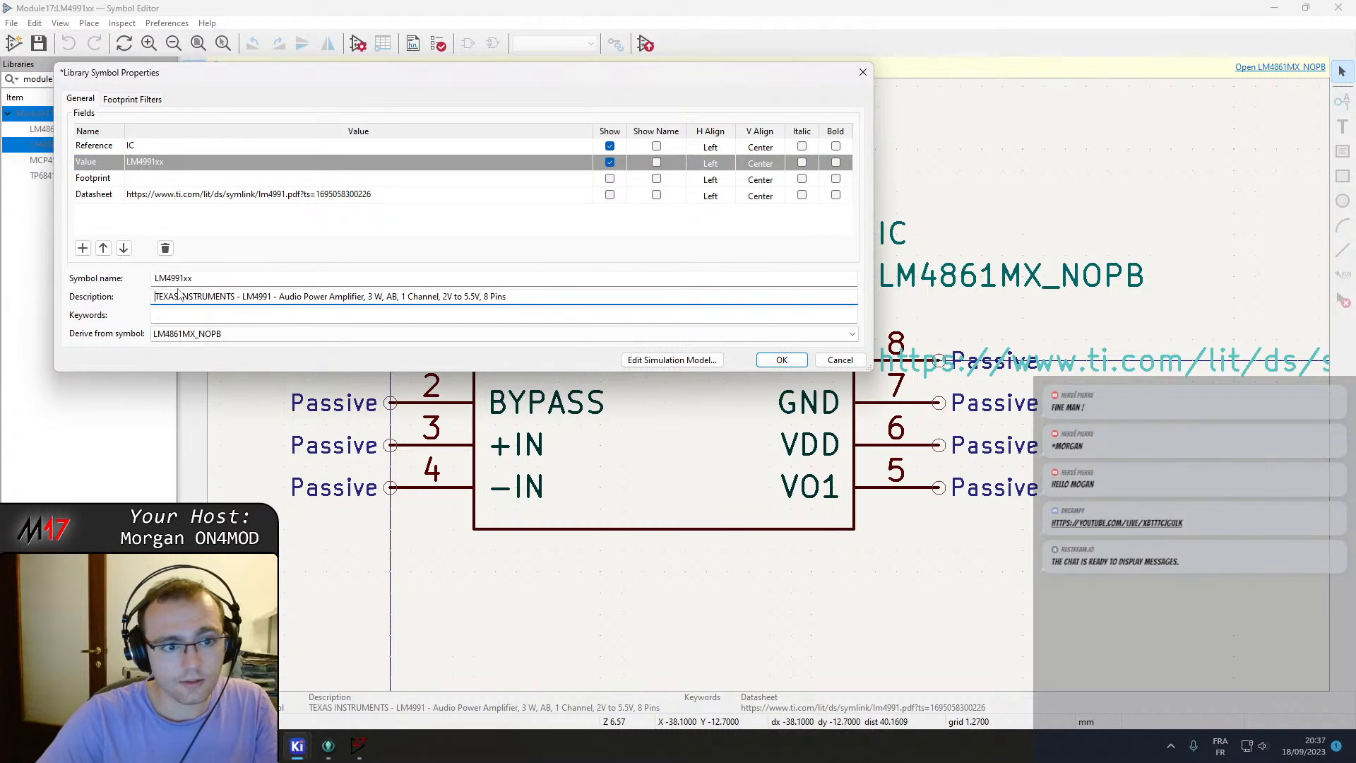
{"action": "left_click", "coordinate": [222, 335]}
{"action": "left_click", "coordinate": [219, 340]}
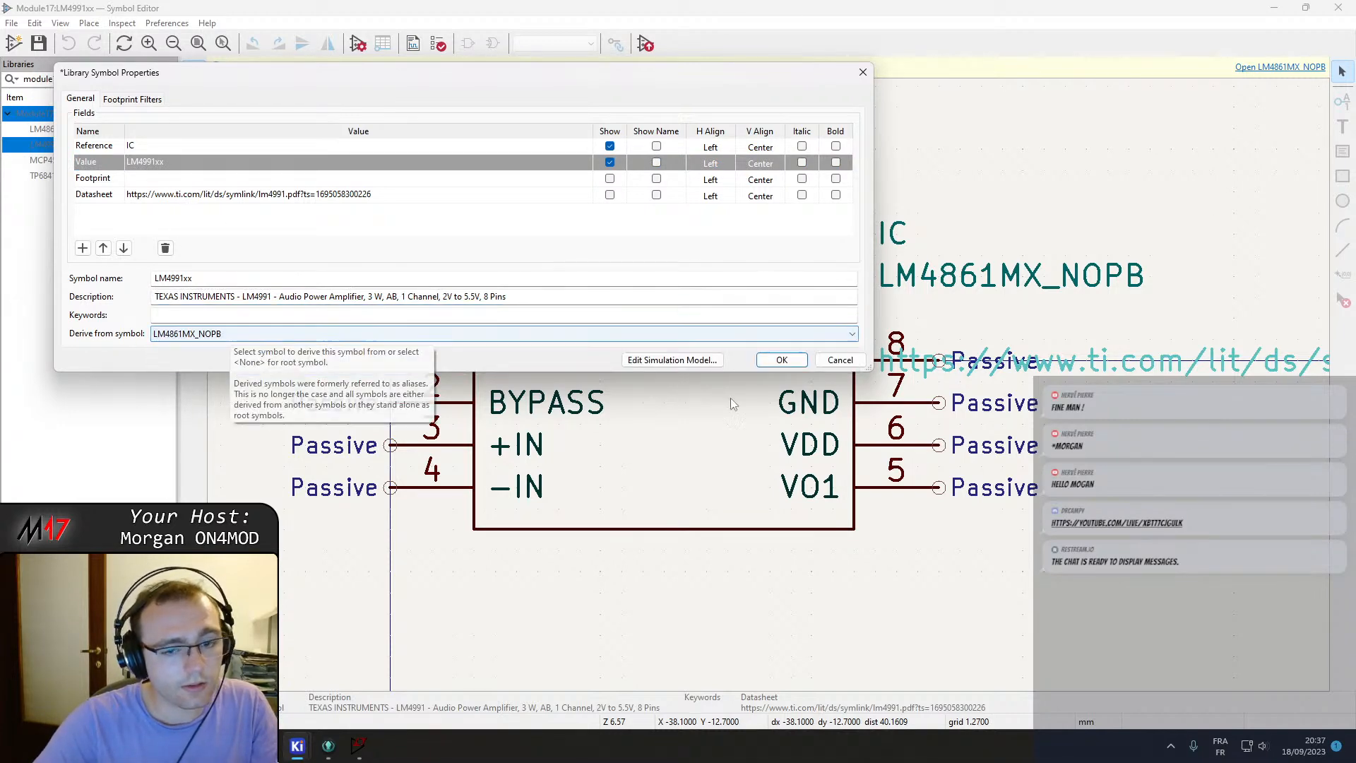
{"action": "left_click", "coordinate": [781, 360]}
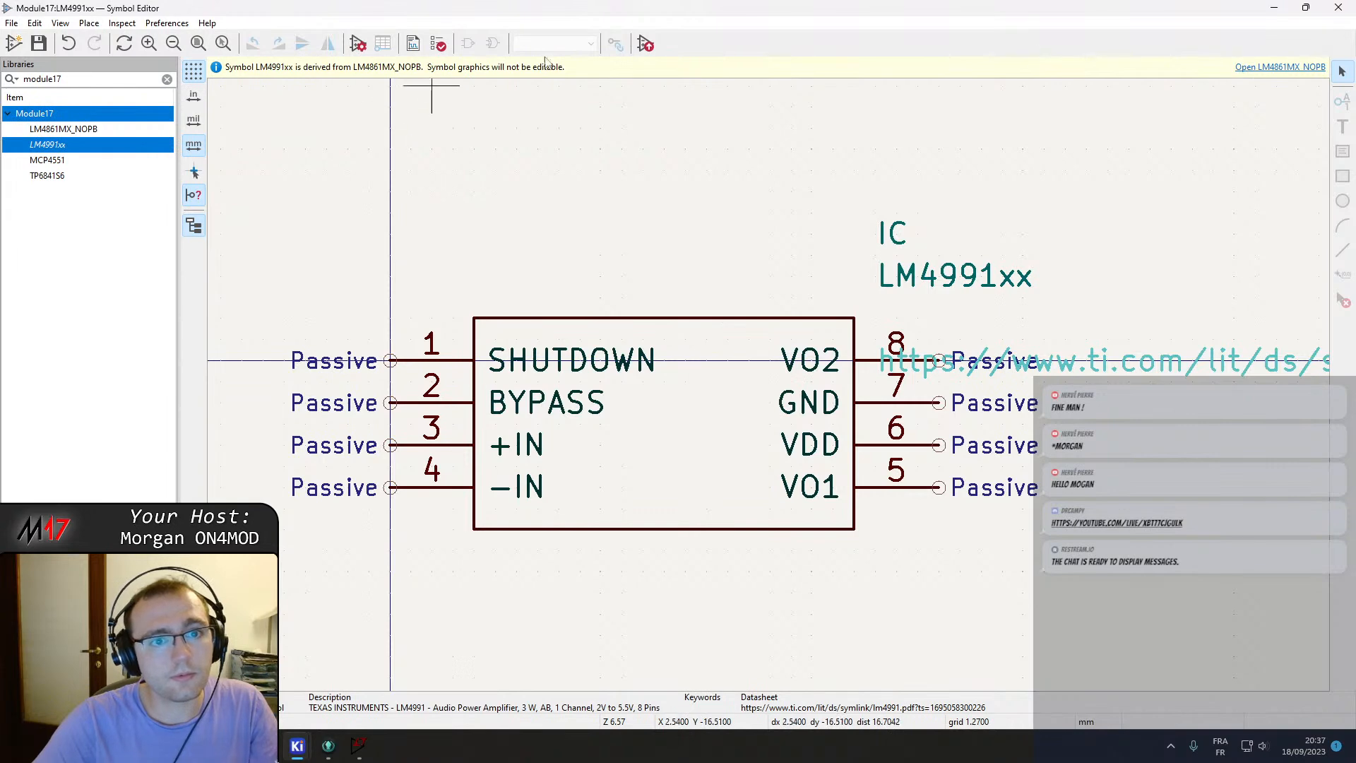
Close the symbol editor and return to the schematic's symbol properties dialog.
{"action": "left_click", "coordinate": [1338, 7]}
{"action": "mouse_move", "coordinate": [350, 759]}
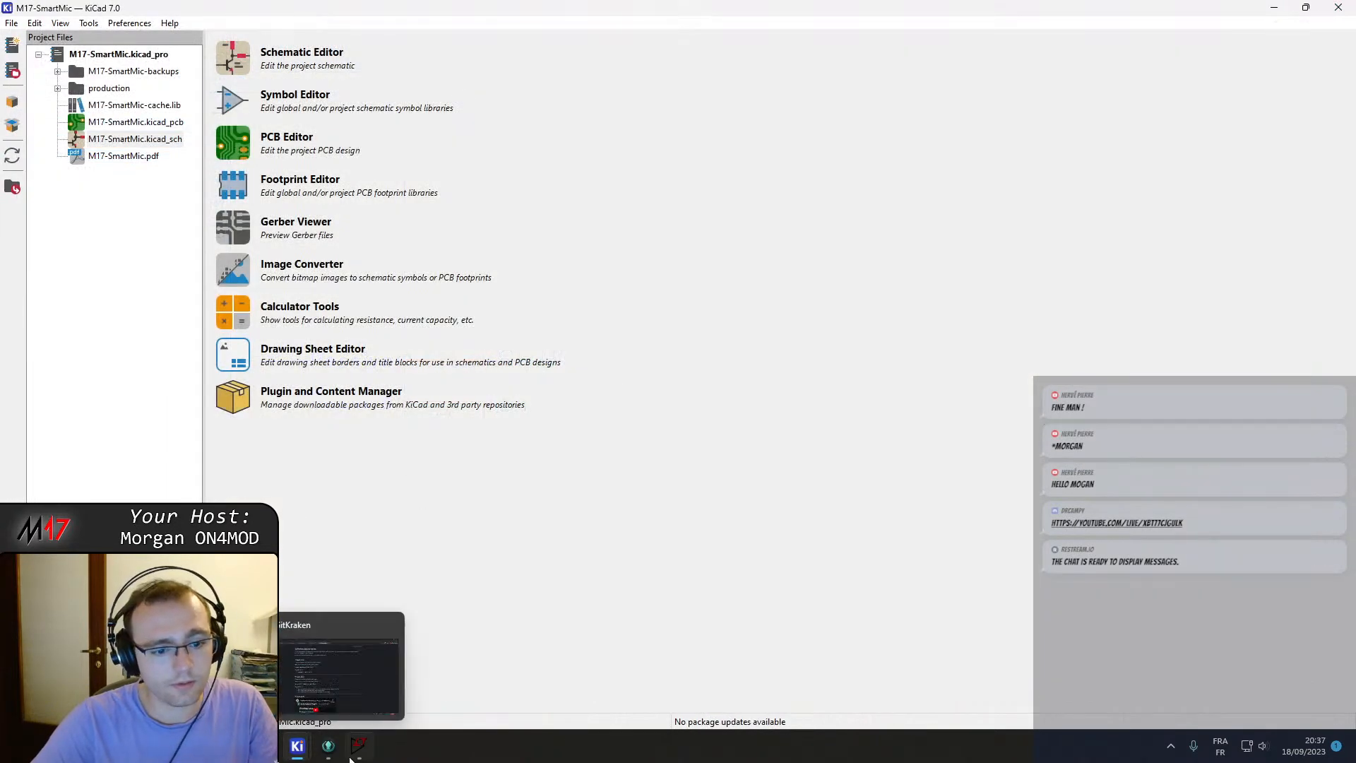
{"action": "mouse_move", "coordinate": [297, 745]}
{"action": "left_click", "coordinate": [455, 667]}
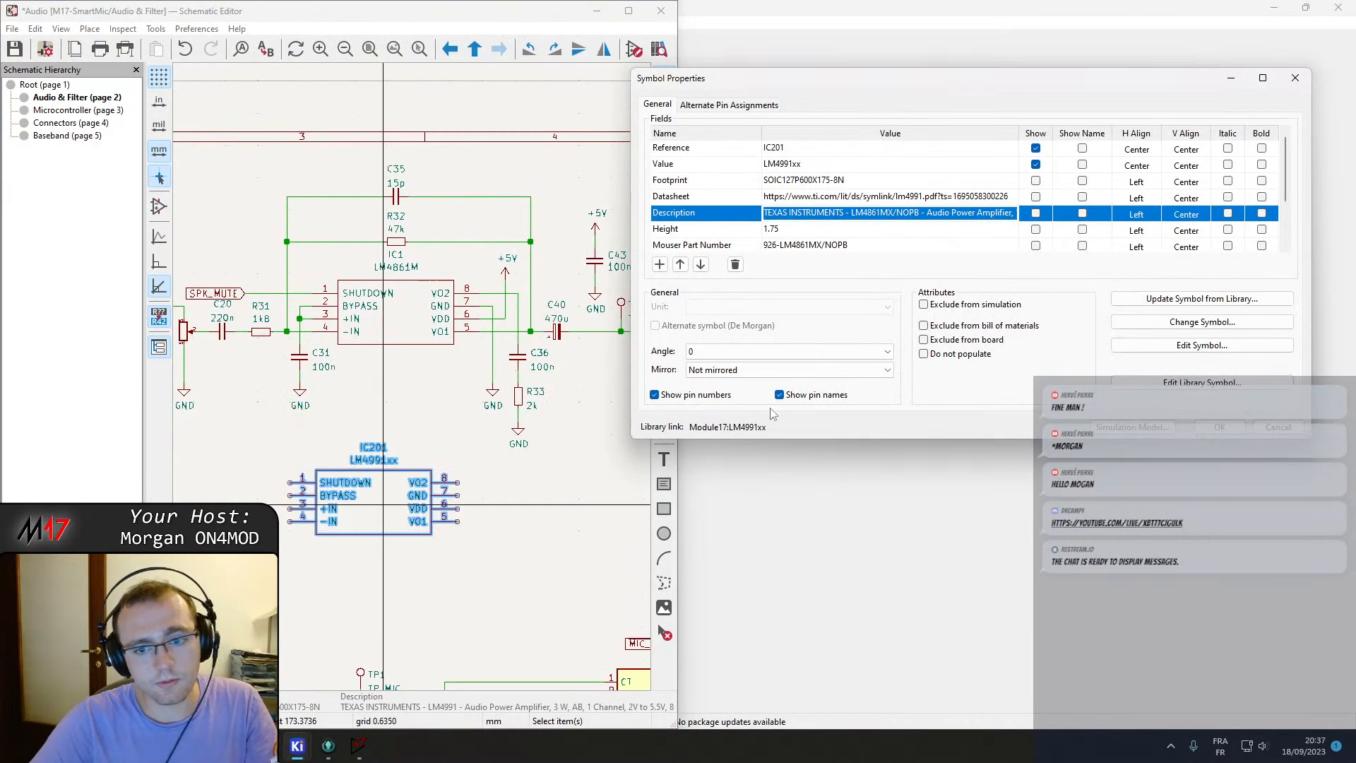
Place an LM4991xx symbol from the recently used list below the amplifier circuit and open its properties.
{"action": "key", "text": "Escape"}
{"action": "key", "text": "Escape"}
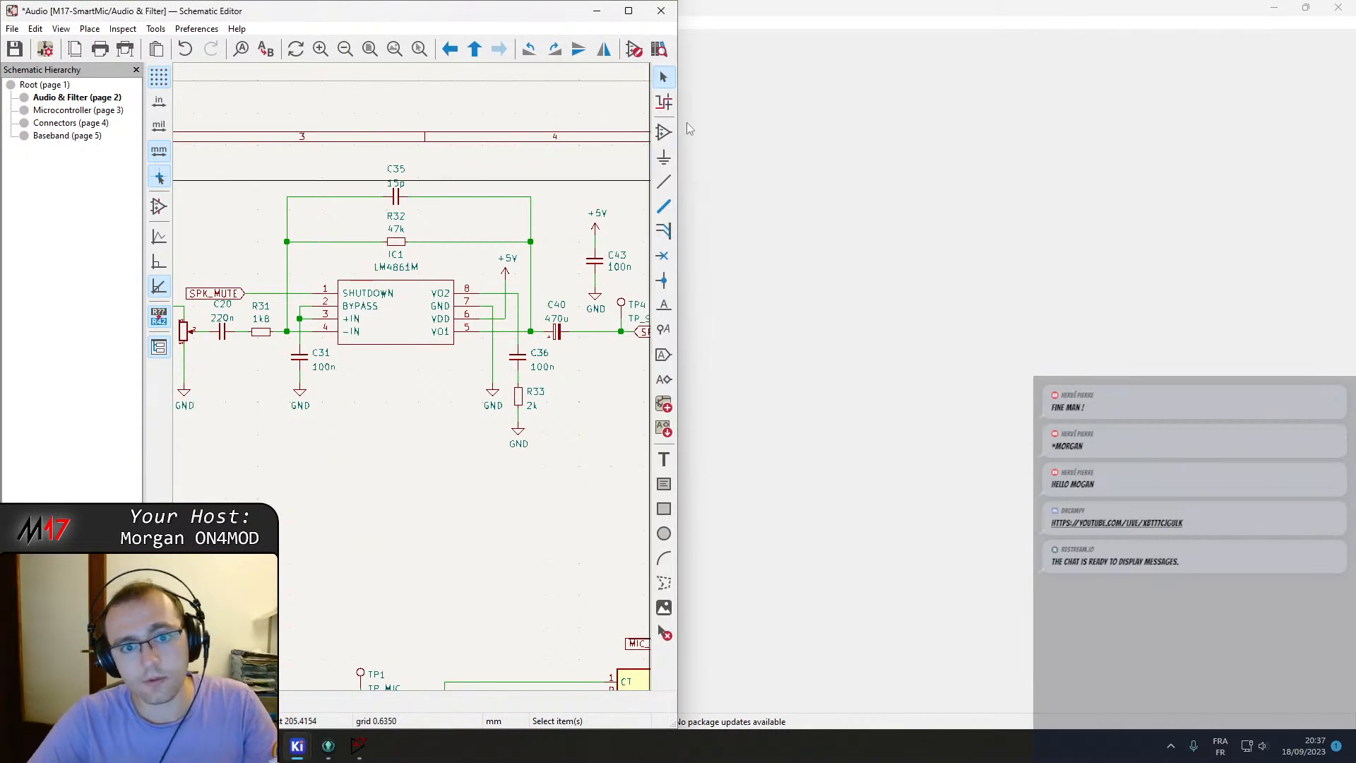
{"action": "left_click", "coordinate": [663, 134]}
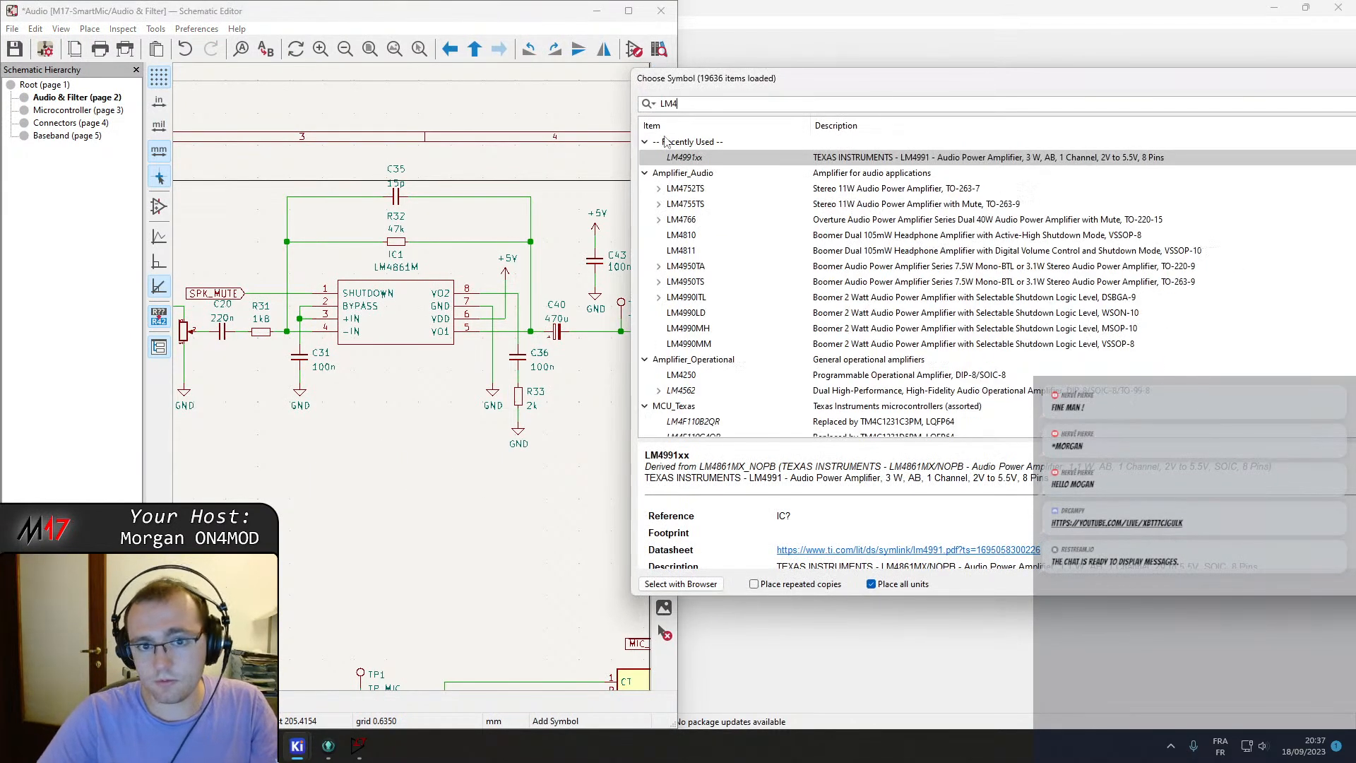
{"action": "double_click", "coordinate": [684, 157]}
{"action": "left_click", "coordinate": [387, 514]}
{"action": "double_click", "coordinate": [387, 514]}
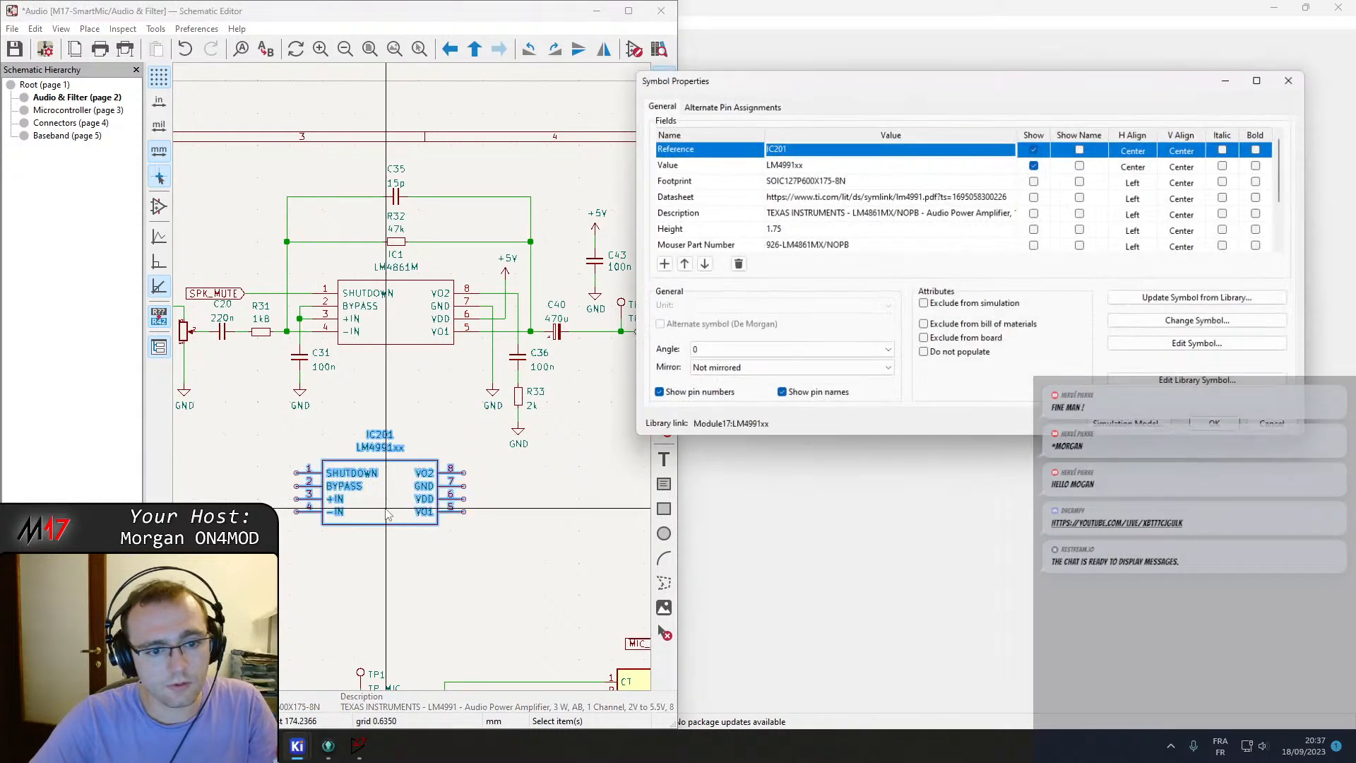
Delete the Mouser, Height and Manufacturer fields from the symbol's properties, keeping Reference, Value, Footprint, Datasheet and Description, and confirm.
{"action": "left_click", "coordinate": [811, 246]}
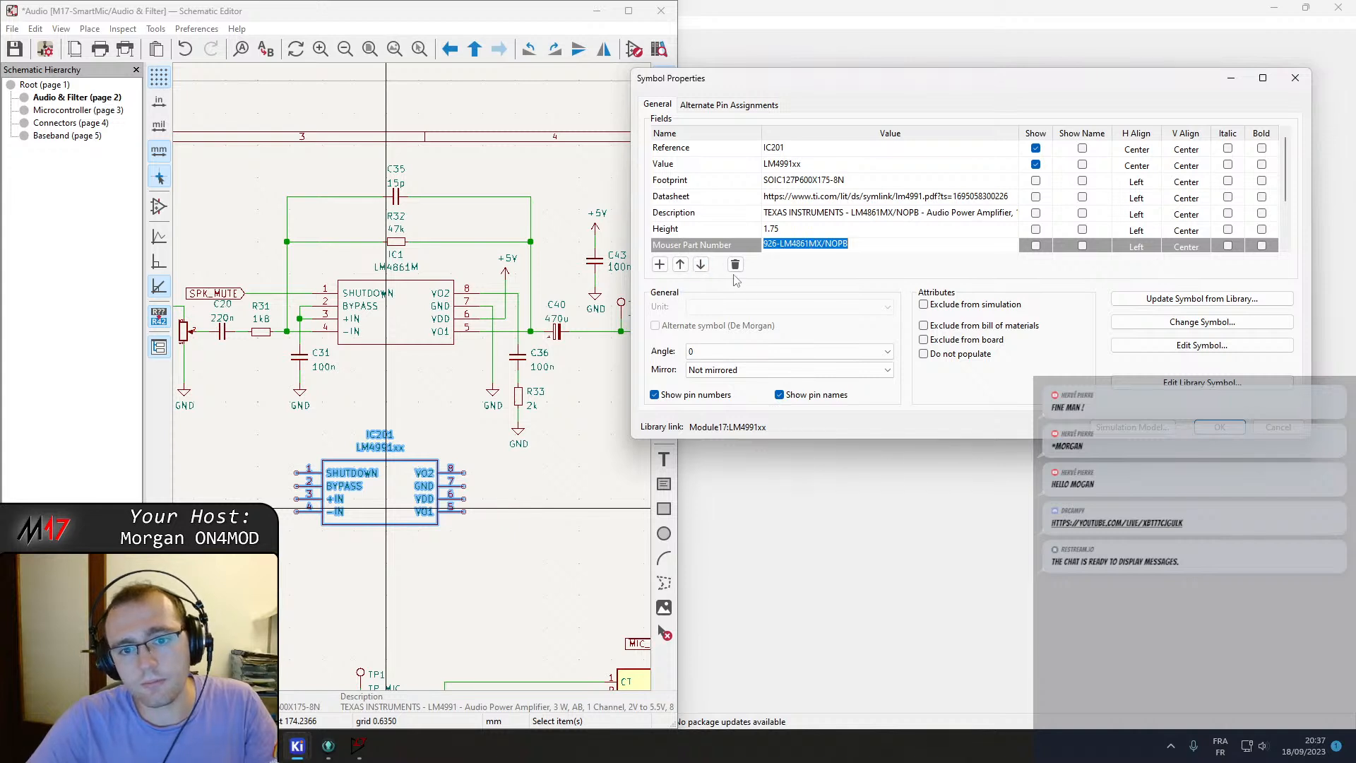
{"action": "left_click", "coordinate": [767, 272]}
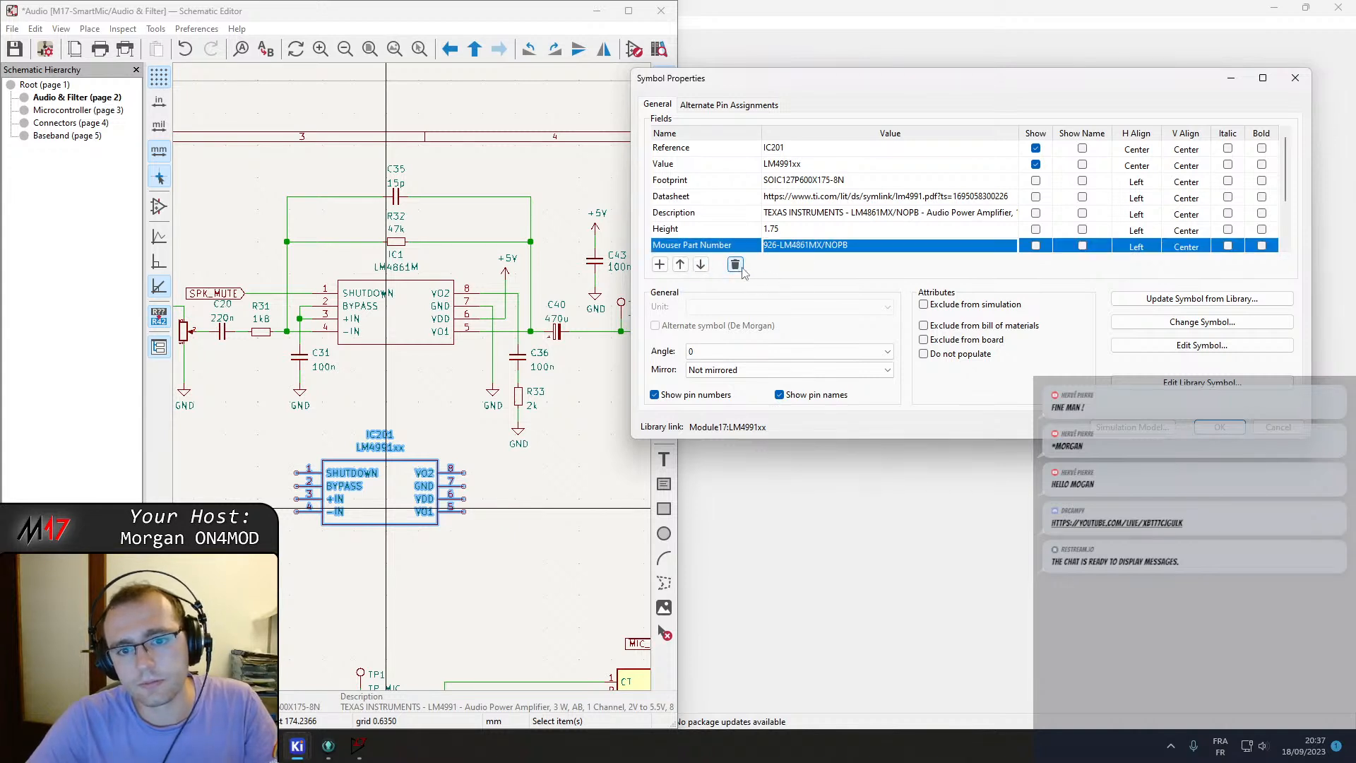
{"action": "left_click", "coordinate": [735, 265]}
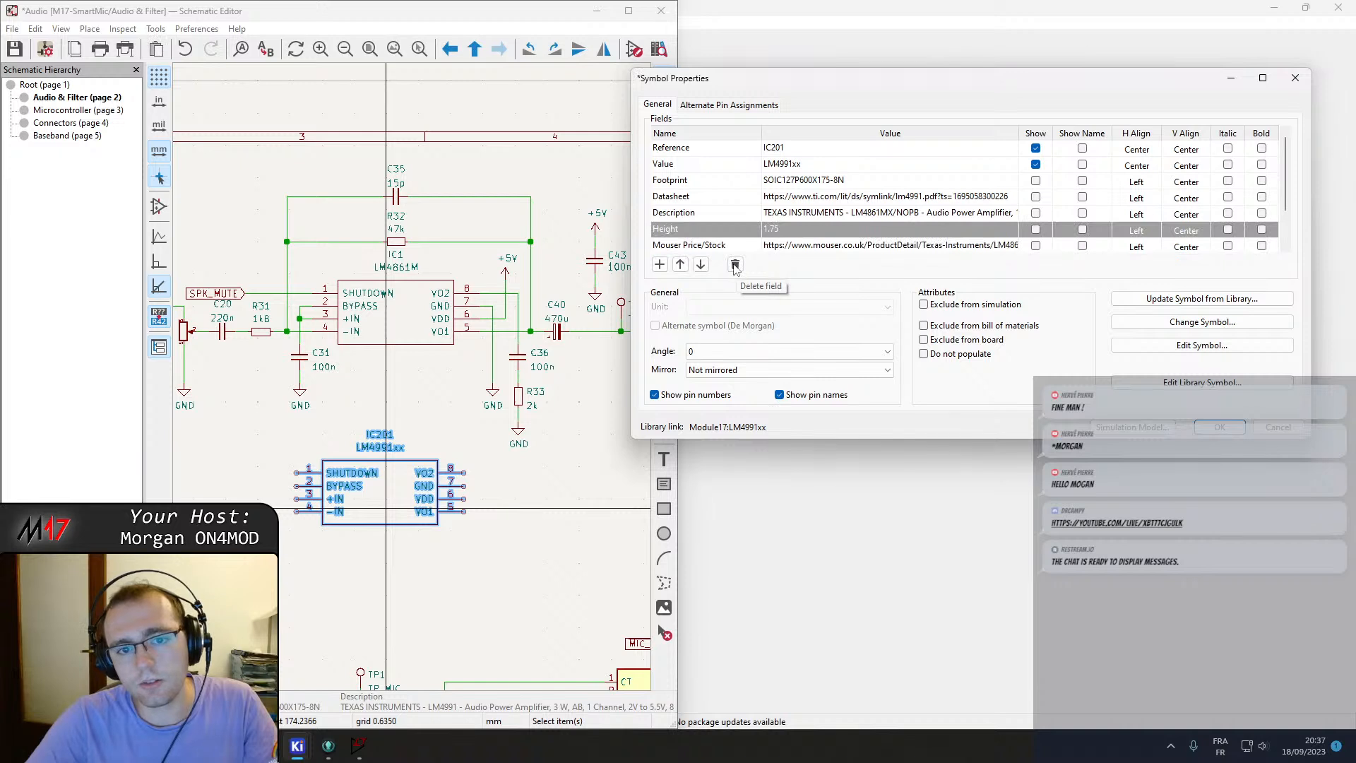
{"action": "scroll", "coordinate": [748, 243], "scroll_direction": "down", "scroll_amount": 2}
{"action": "left_click", "coordinate": [728, 204]}
{"action": "left_click", "coordinate": [735, 265]}
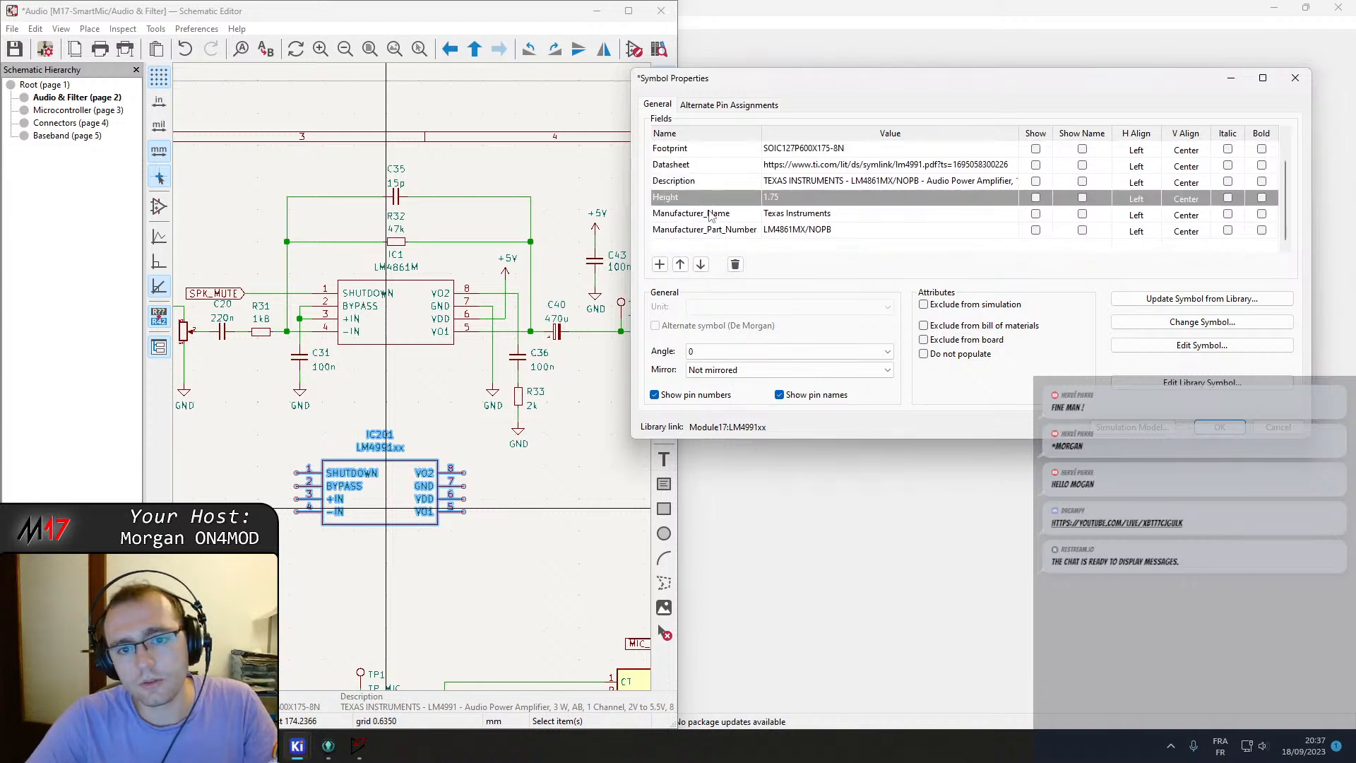
{"action": "left_click", "coordinate": [735, 266]}
{"action": "left_click", "coordinate": [734, 225]}
{"action": "left_click", "coordinate": [735, 265]}
{"action": "left_click", "coordinate": [735, 265]}
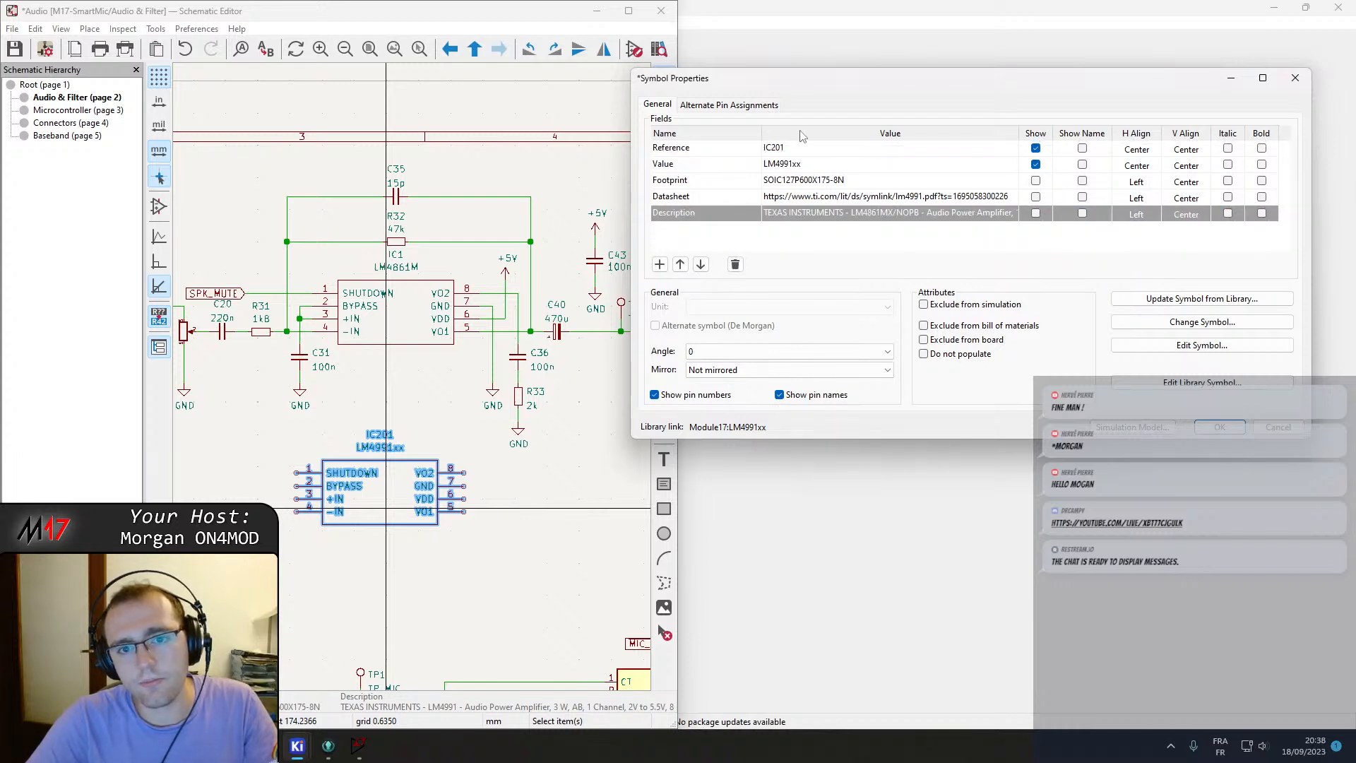
{"action": "left_click", "coordinate": [928, 212]}
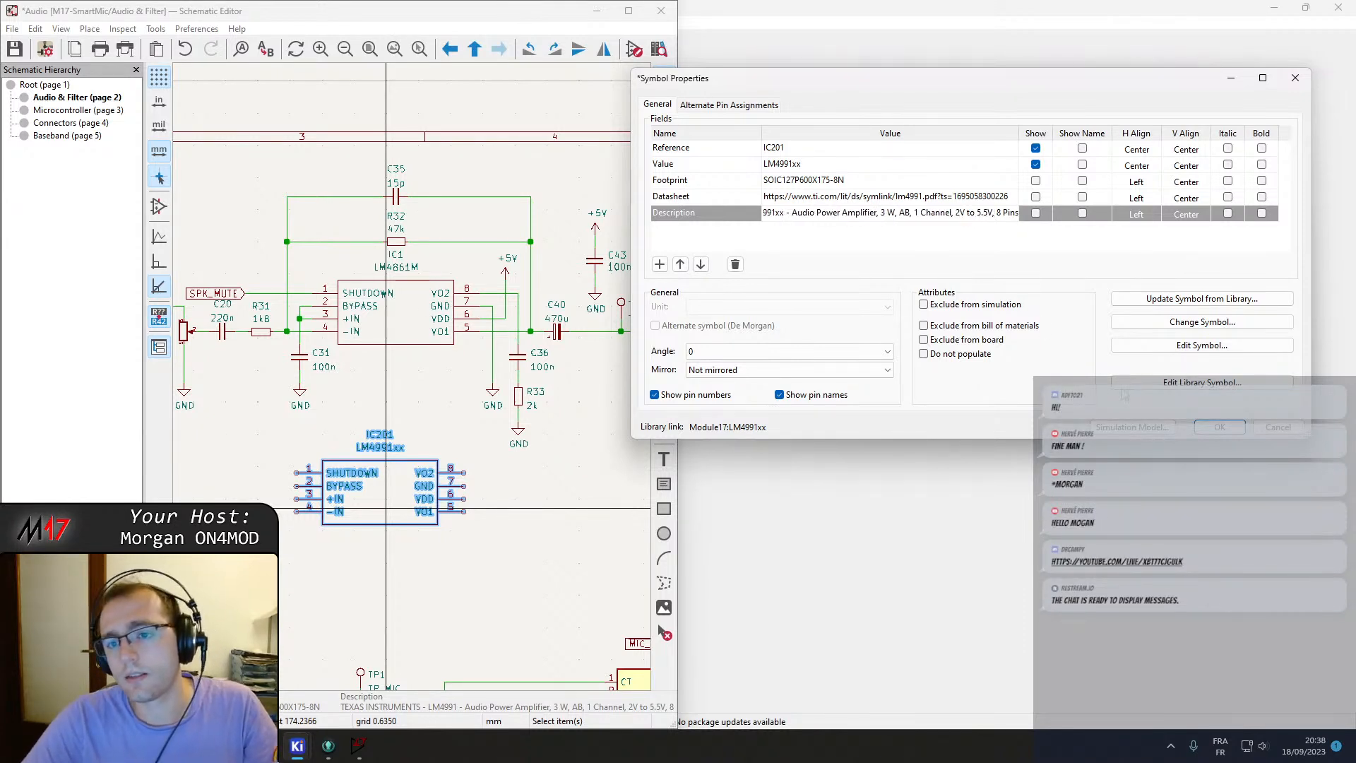
{"action": "left_click", "coordinate": [1220, 426]}
Delete the old LM4861M amplifier, move the LM4991xx symbol into its place in the circuit, and save.
{"action": "left_click", "coordinate": [413, 565]}
{"action": "left_click", "coordinate": [408, 301]}
{"action": "key", "text": "Delete"}
{"action": "left_click", "coordinate": [393, 496]}
{"action": "key", "text": "m"}
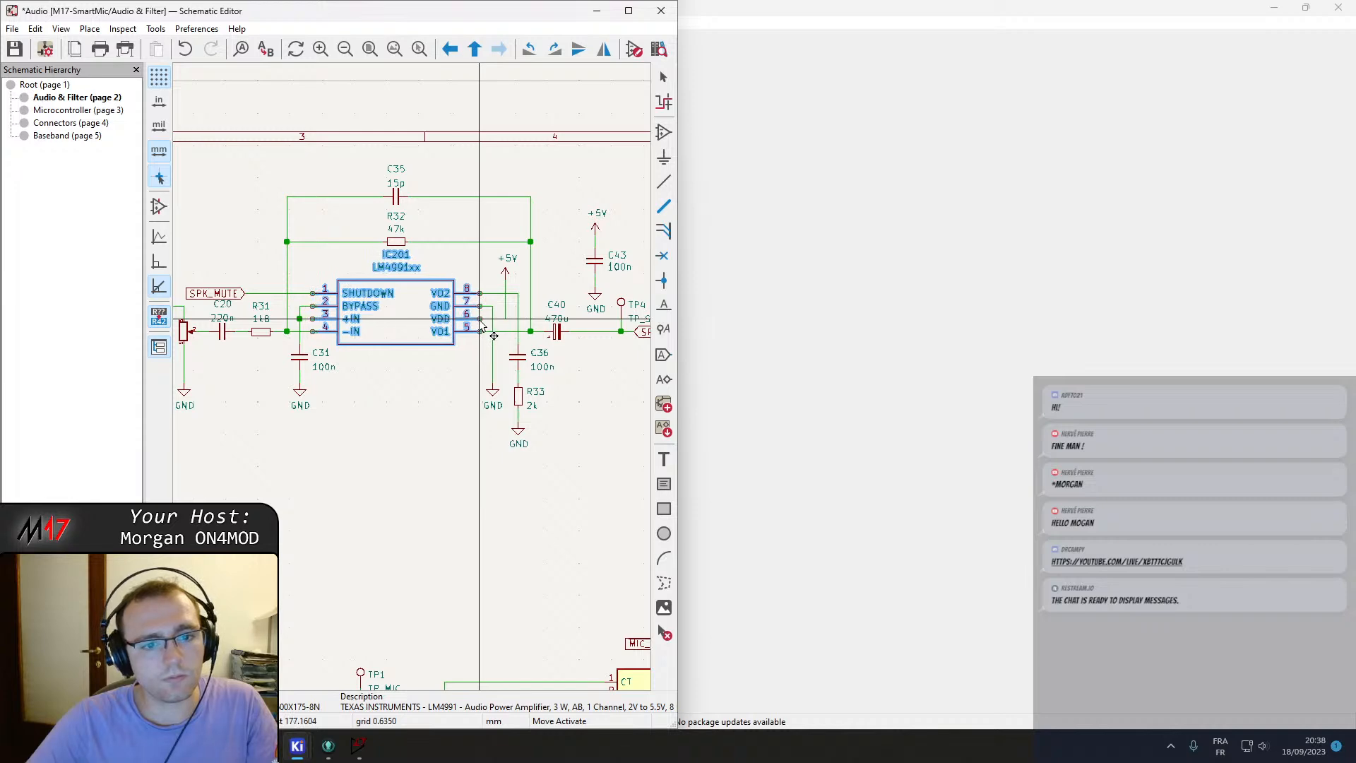
{"action": "left_click", "coordinate": [480, 326]}
{"action": "key", "text": "ctrl+s"}
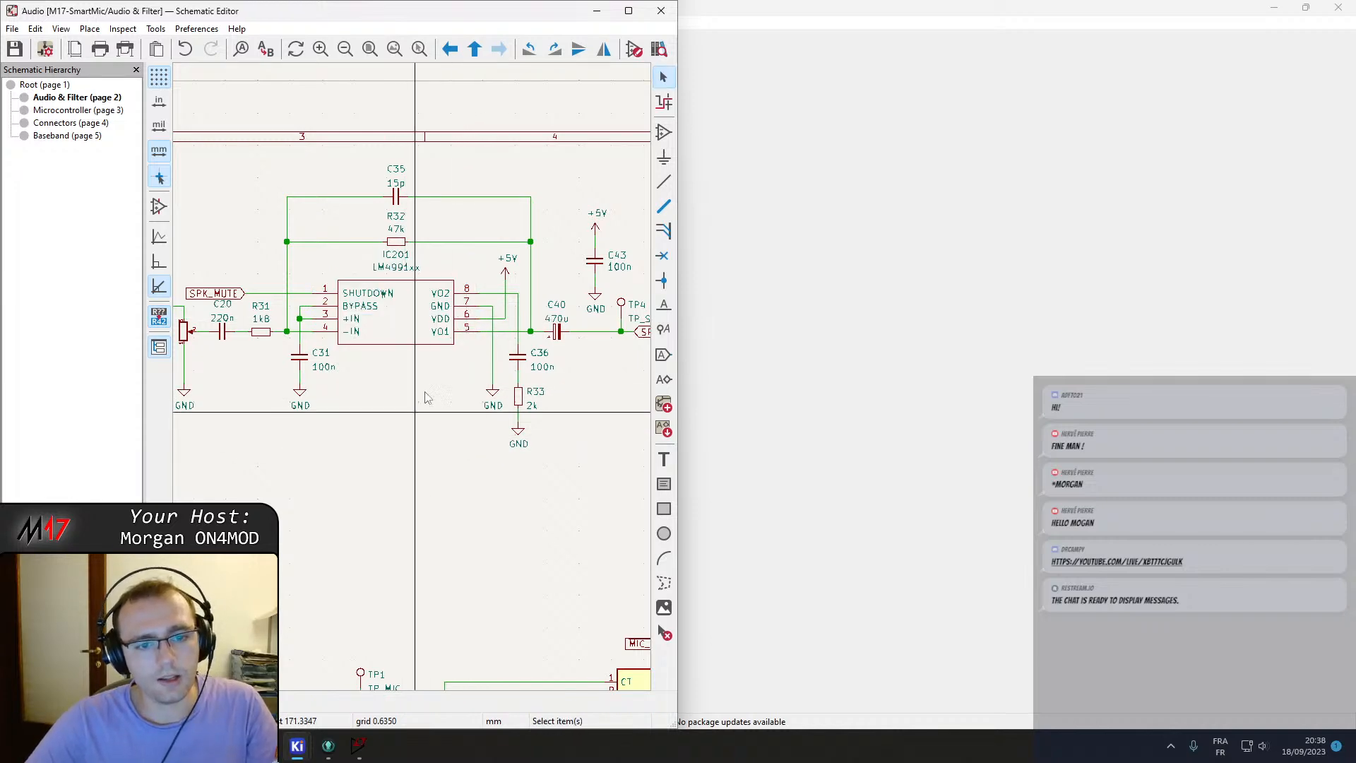
Compare the amplifier's pin assignment with the SOIC connection diagram in the LM4991 datasheet.
{"action": "left_click", "coordinate": [627, 10]}
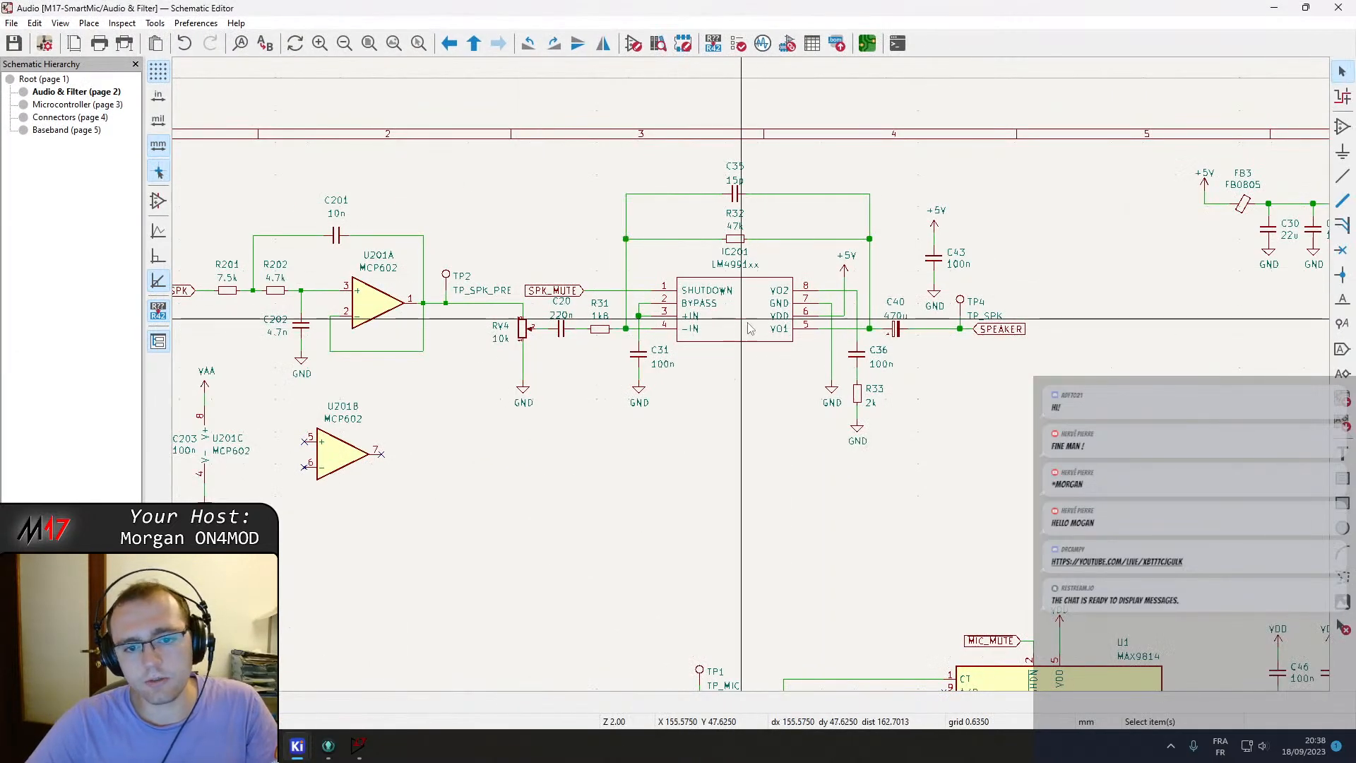
{"action": "left_click_drag", "start_coordinate": [826, 6], "coordinate": [1, 438]}
{"action": "left_click", "coordinate": [878, 240]}
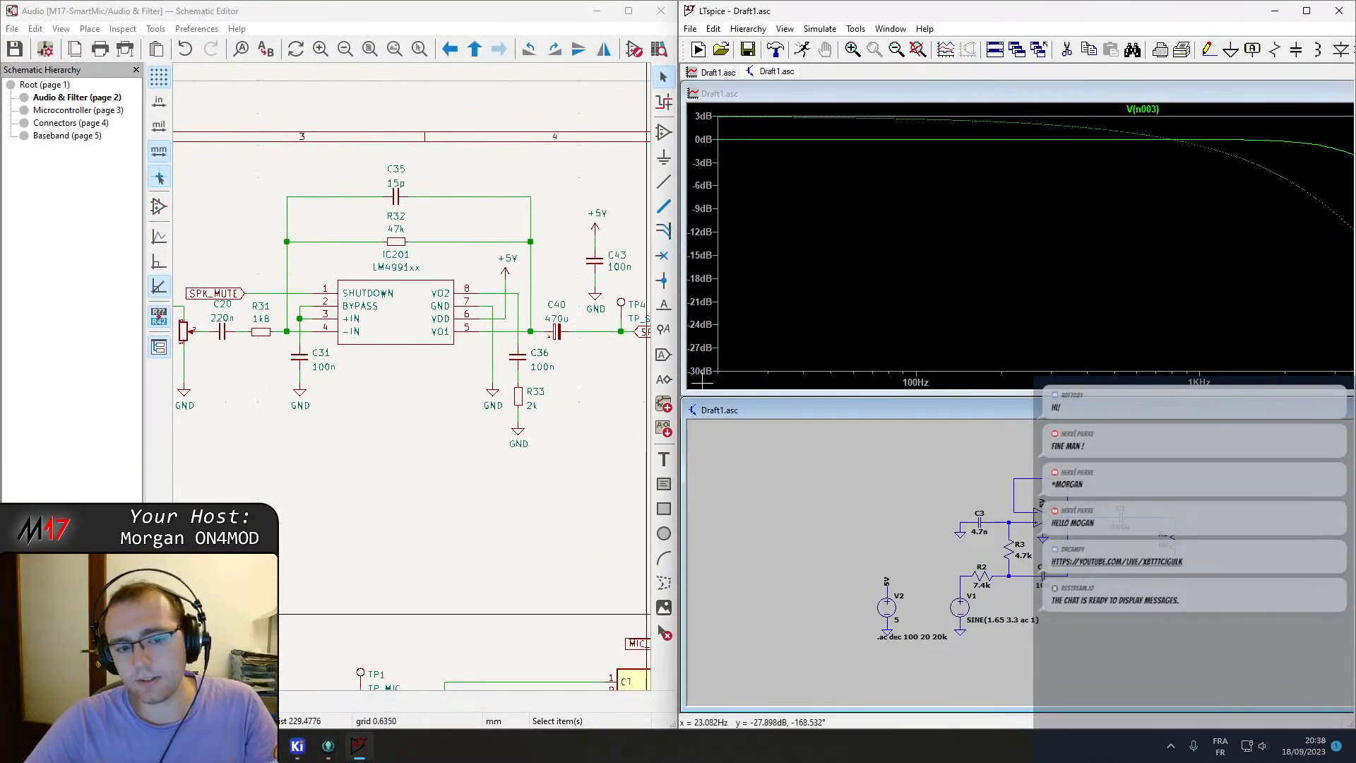
{"action": "left_click", "coordinate": [204, 746]}
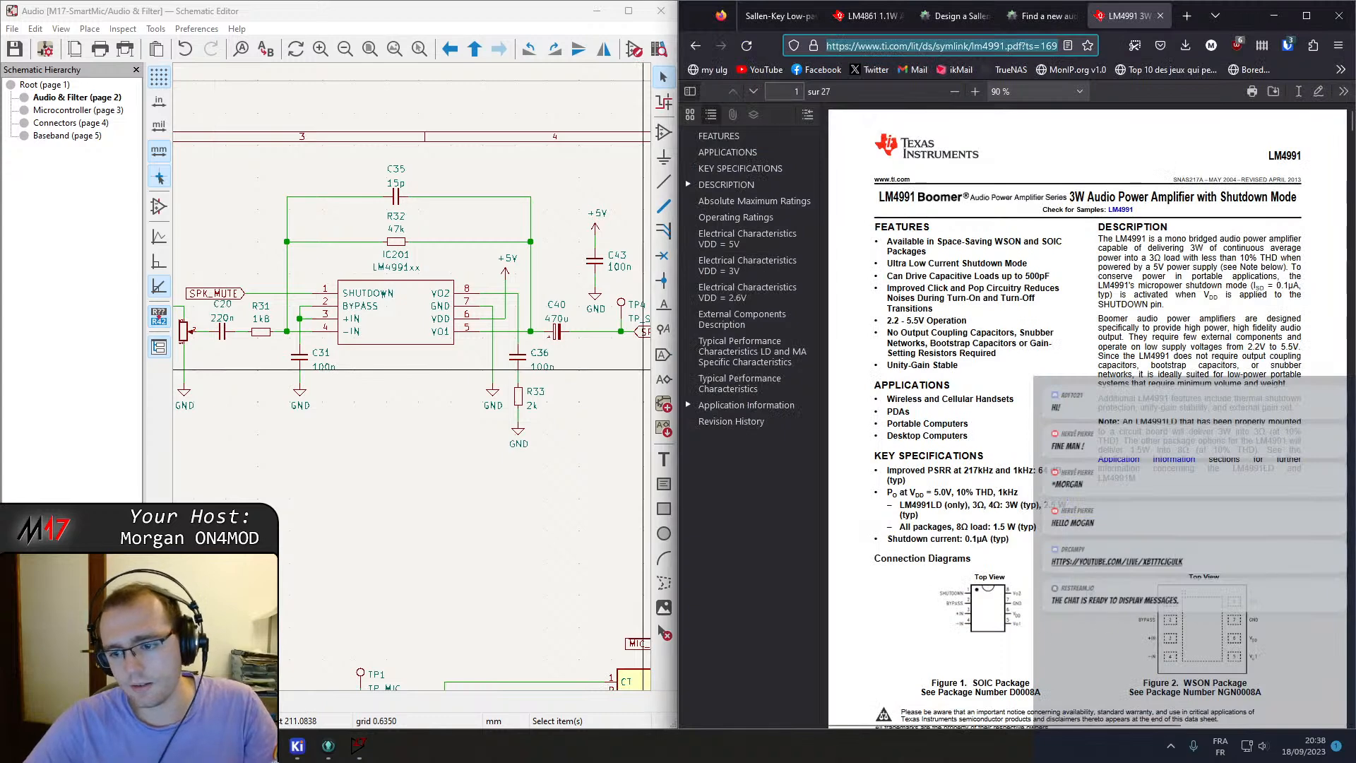
{"action": "left_click", "coordinate": [1106, 624]}
{"action": "scroll", "coordinate": [1106, 624], "scroll_direction": "up", "scroll_amount": 12, "text": "ctrl"}
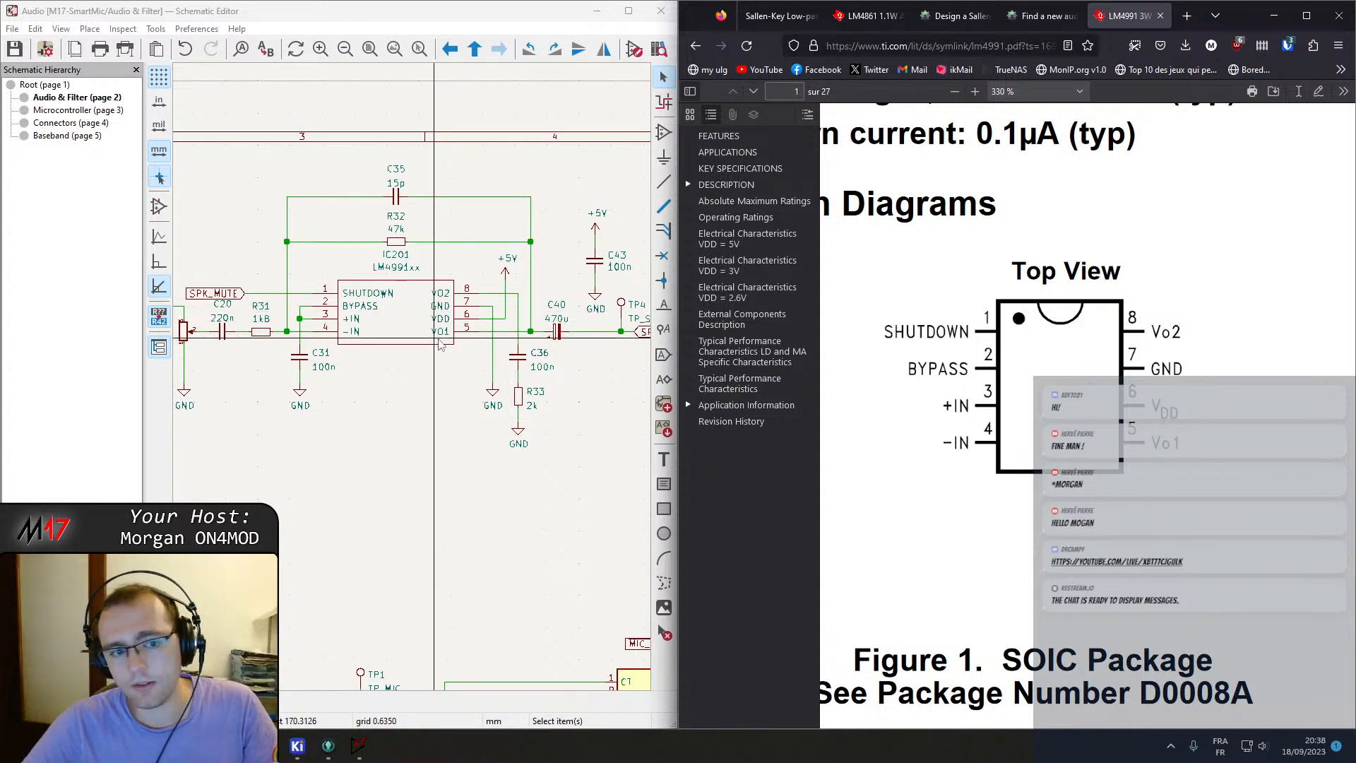
{"action": "left_click", "coordinate": [627, 11]}
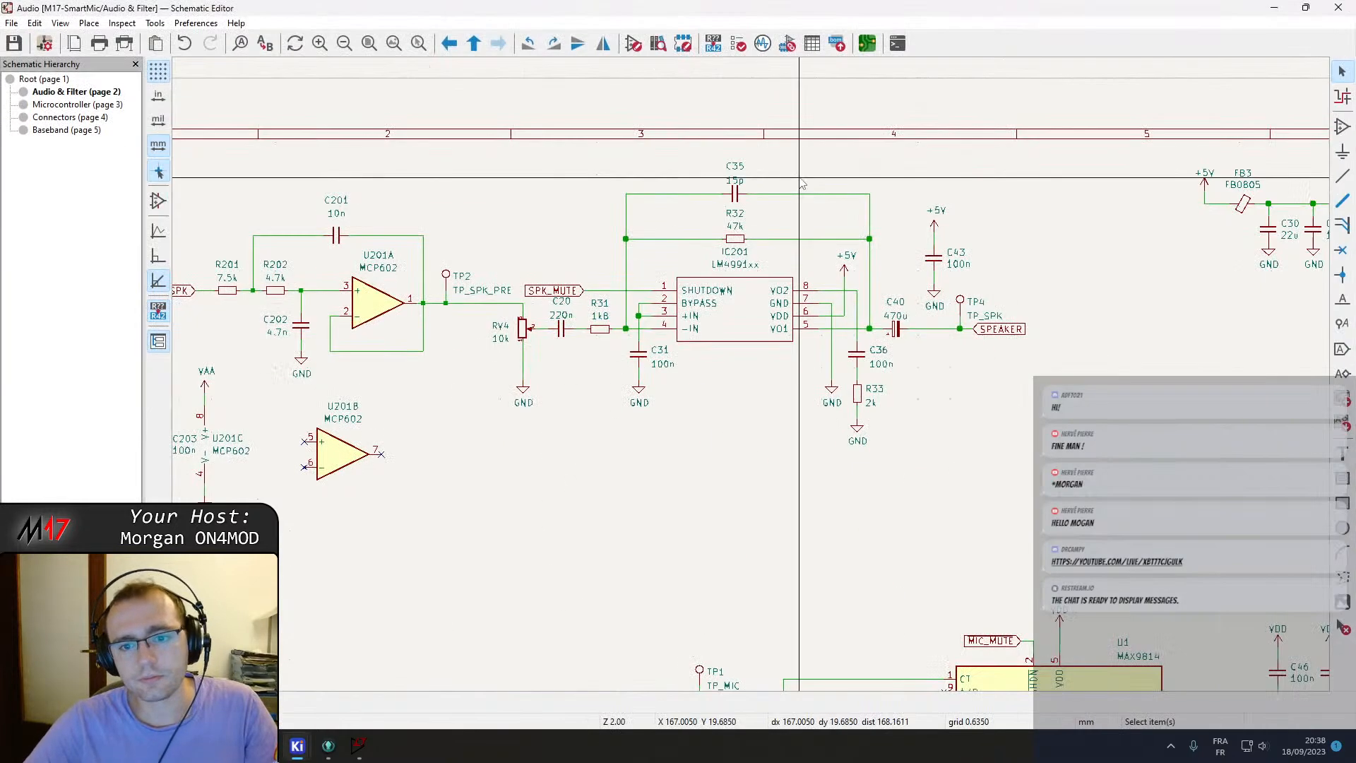
Review the whole Audio & Filter sheet and save it again.
{"action": "scroll", "coordinate": [915, 475], "scroll_direction": "down", "scroll_amount": 2}
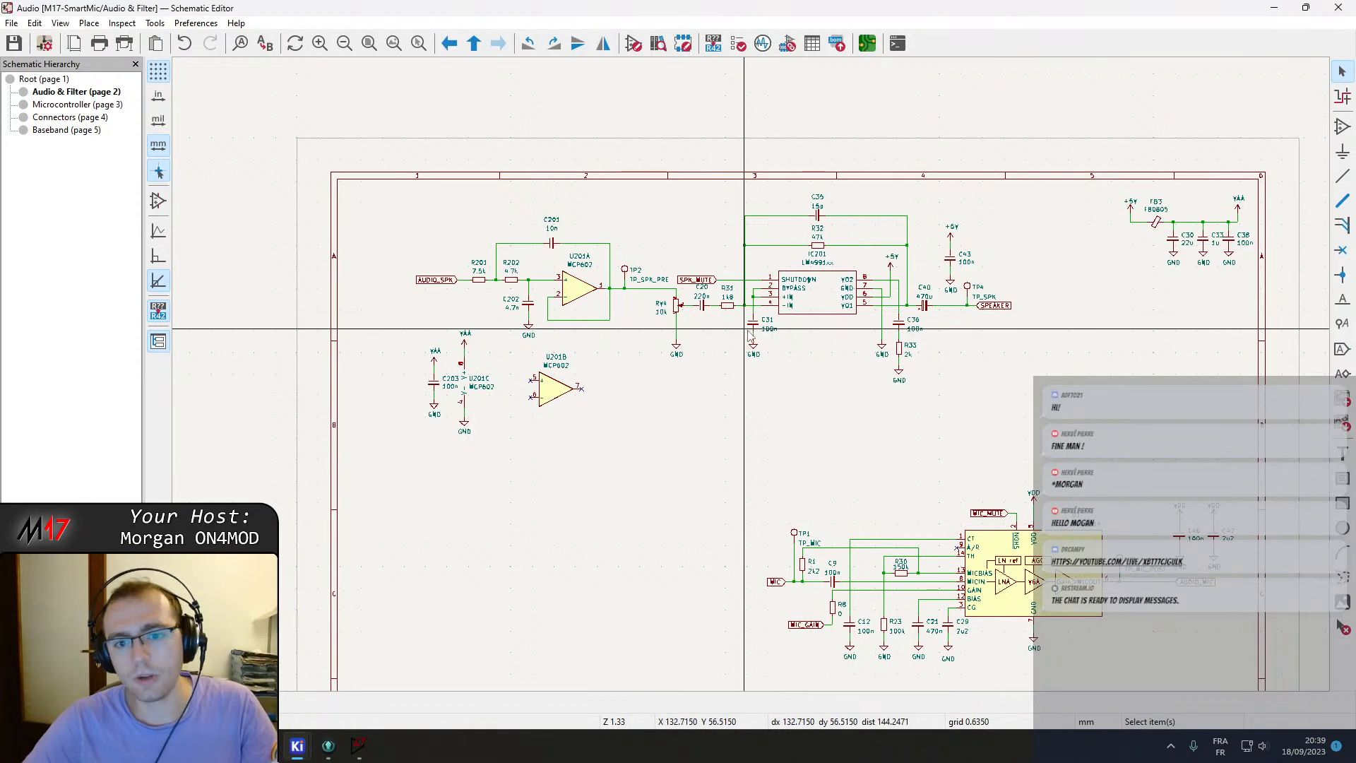
{"action": "middle_click_drag", "start_coordinate": [1010, 415], "coordinate": [1011, 337]}
{"action": "key", "text": "ctrl+s"}
{"action": "middle_click_drag", "start_coordinate": [735, 415], "coordinate": [739, 375]}
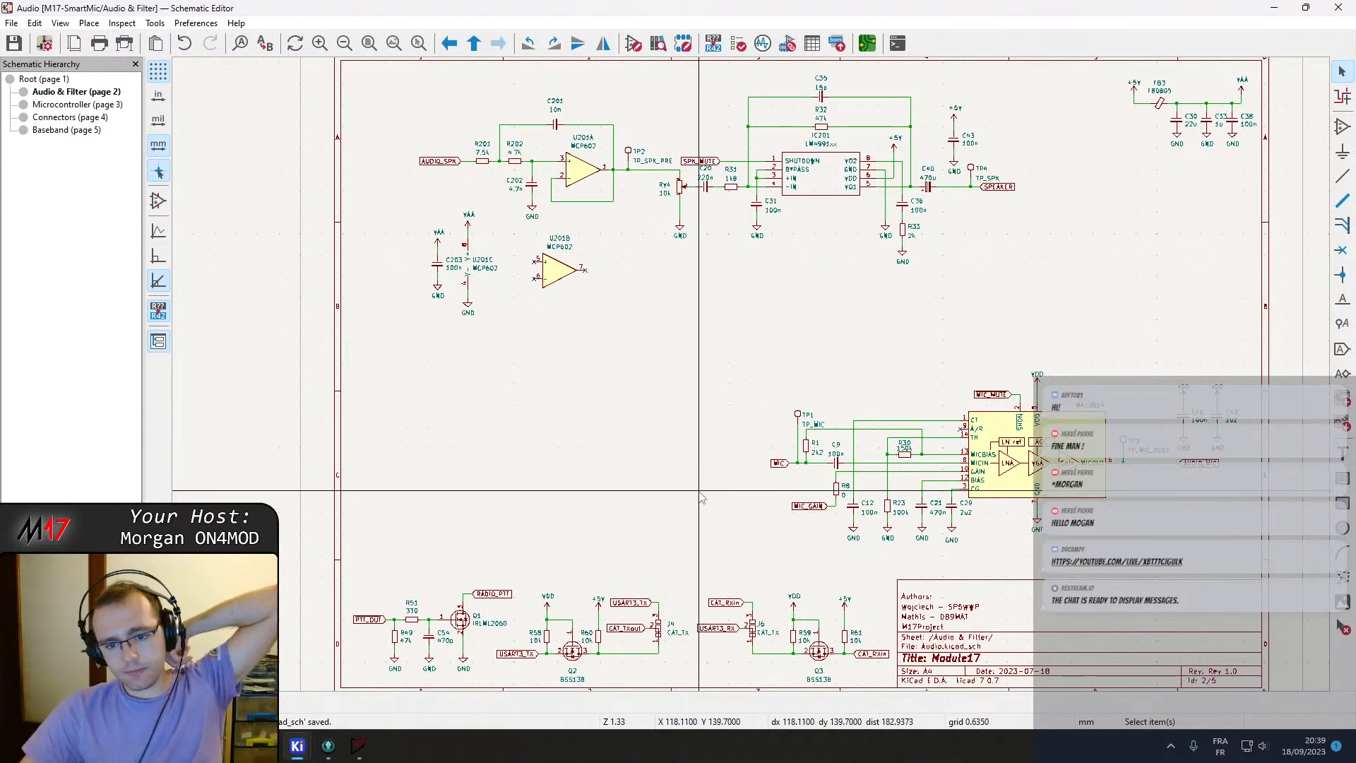
Switch to the Baseband sheet and inspect the receive and transmit filters with their RV502 and RV501 trimmers.
{"action": "left_click", "coordinate": [56, 129]}
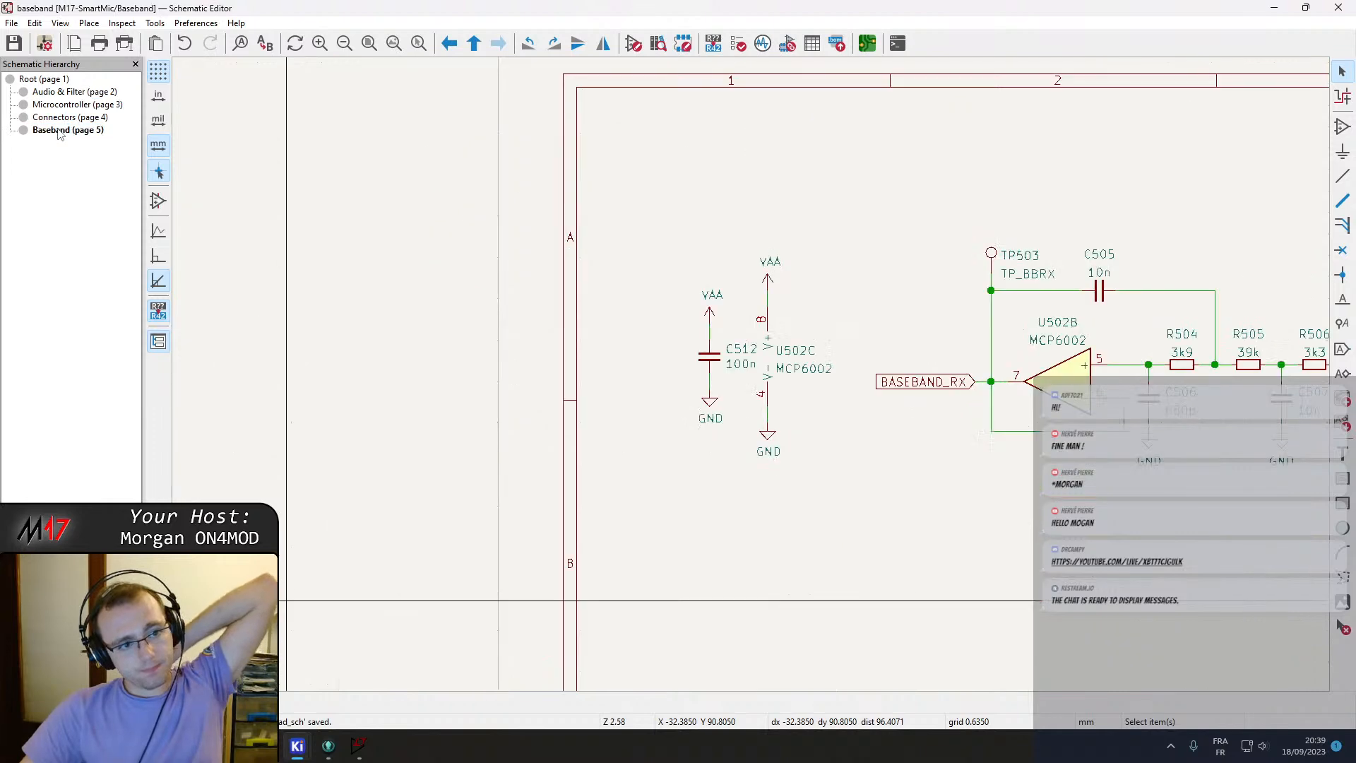
{"action": "middle_click_drag", "start_coordinate": [938, 392], "coordinate": [476, 311]}
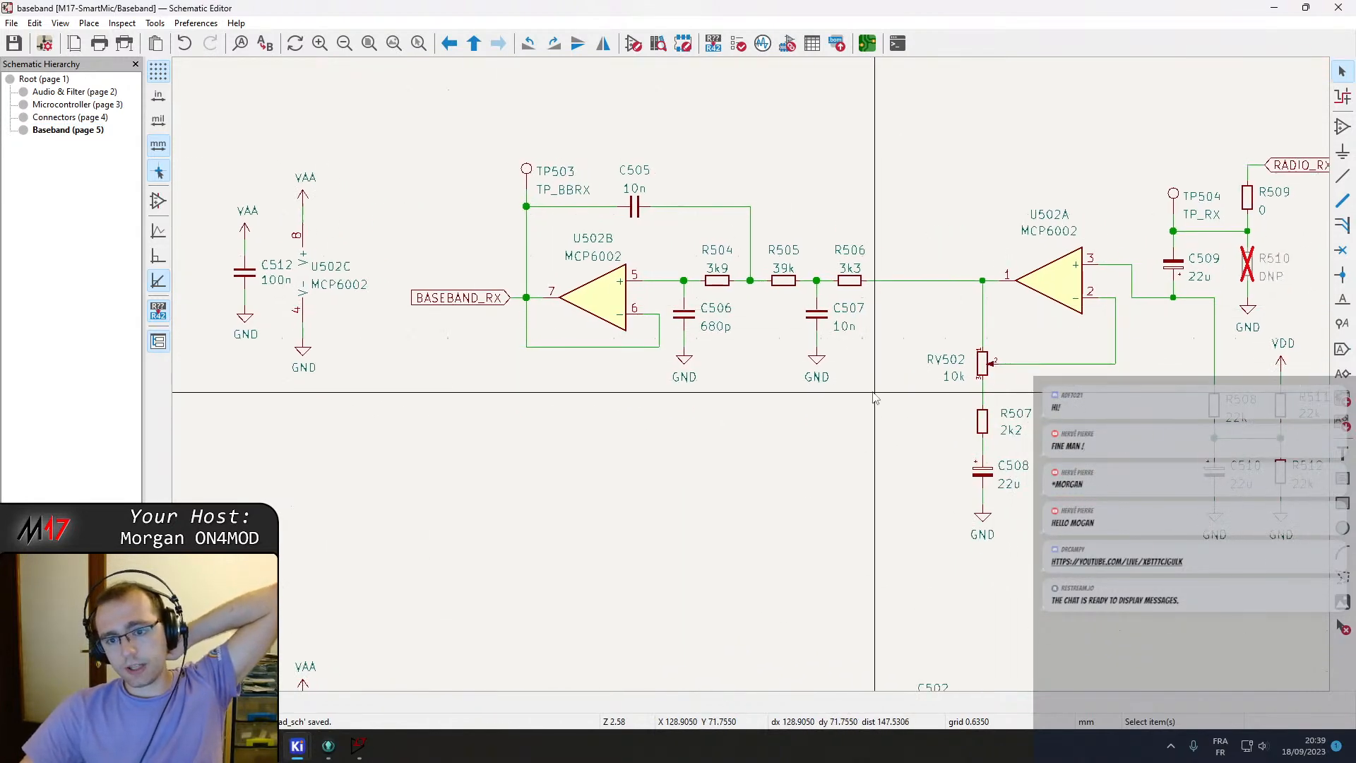
{"action": "middle_click_drag", "start_coordinate": [882, 394], "coordinate": [499, 374]}
{"action": "left_click", "coordinate": [602, 353]}
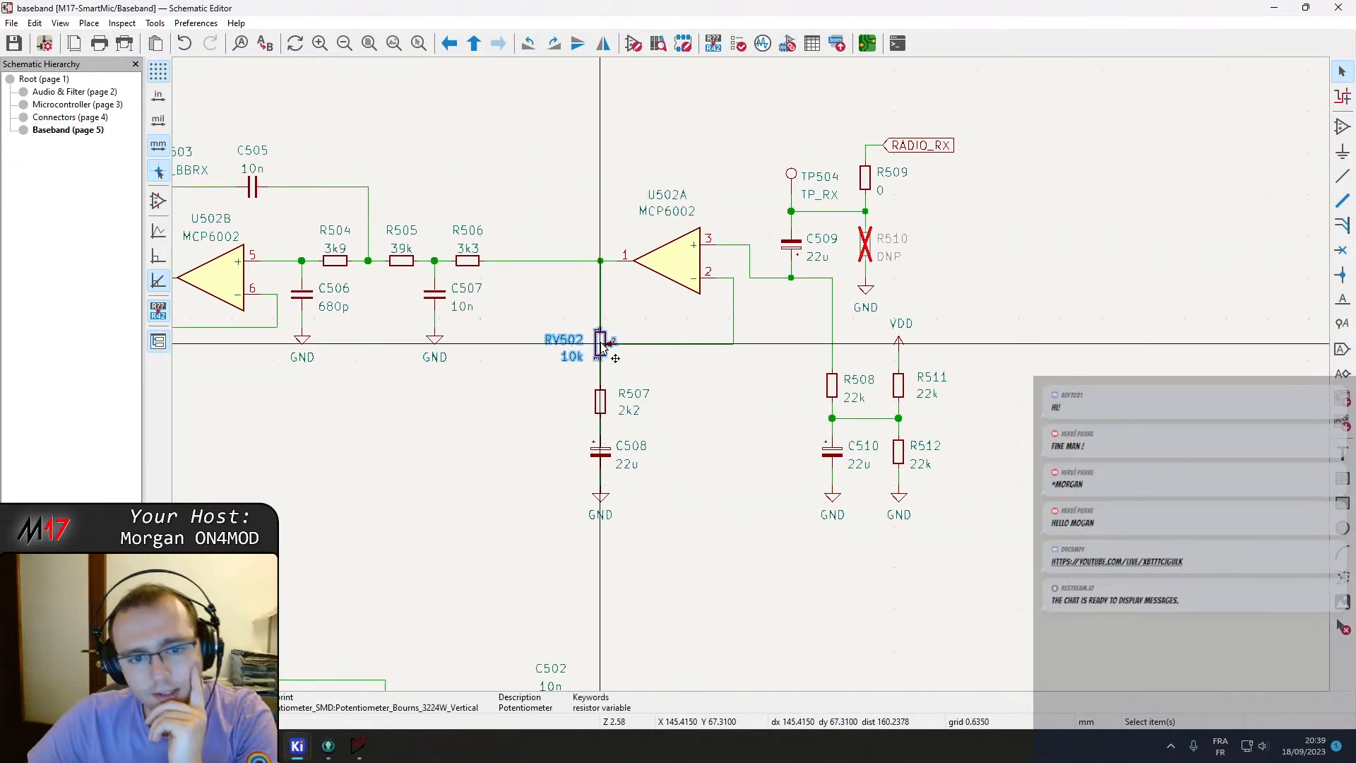
{"action": "scroll", "coordinate": [763, 401], "scroll_direction": "left", "scroll_amount": 8, "text": "ctrl"}
{"action": "scroll", "coordinate": [805, 397], "scroll_direction": "down", "scroll_amount": 1}
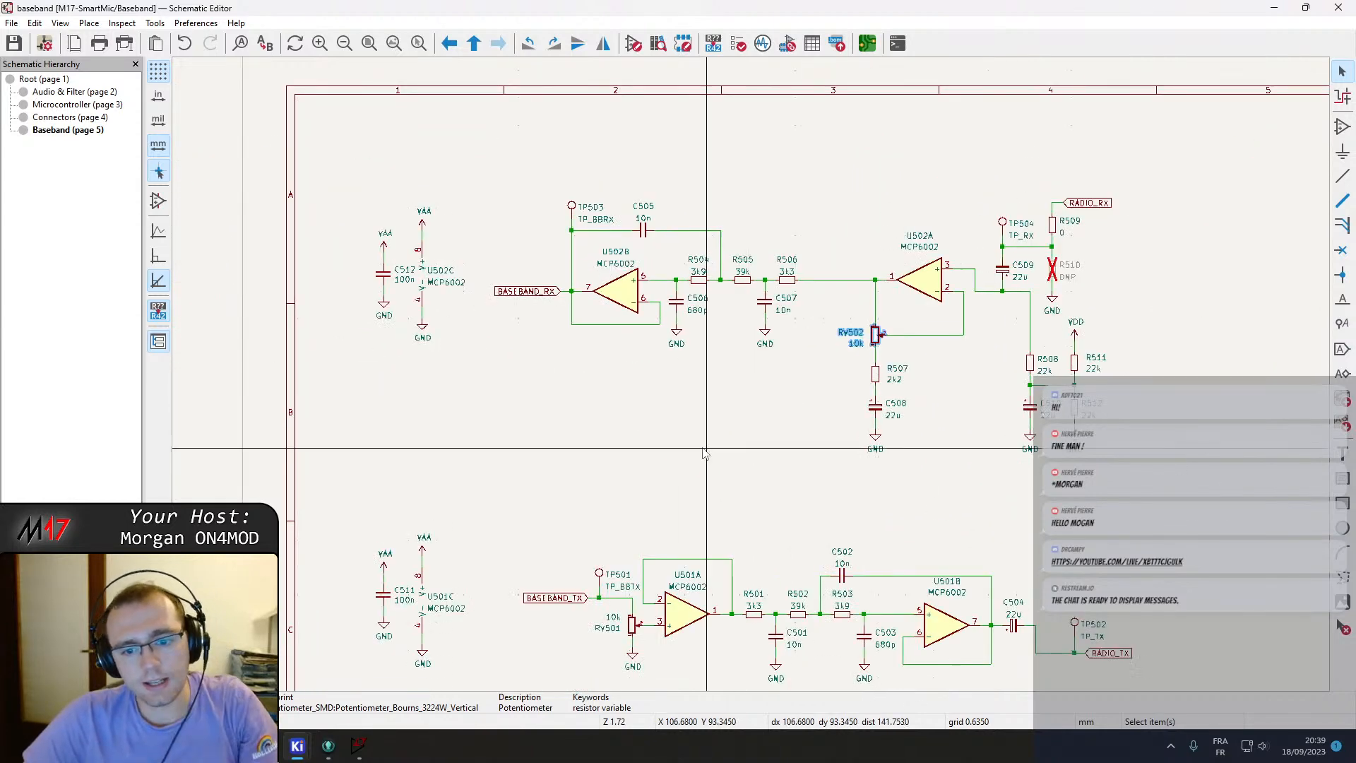
{"action": "middle_click_drag", "start_coordinate": [803, 653], "coordinate": [723, 505]}
{"action": "left_click", "coordinate": [555, 476]}
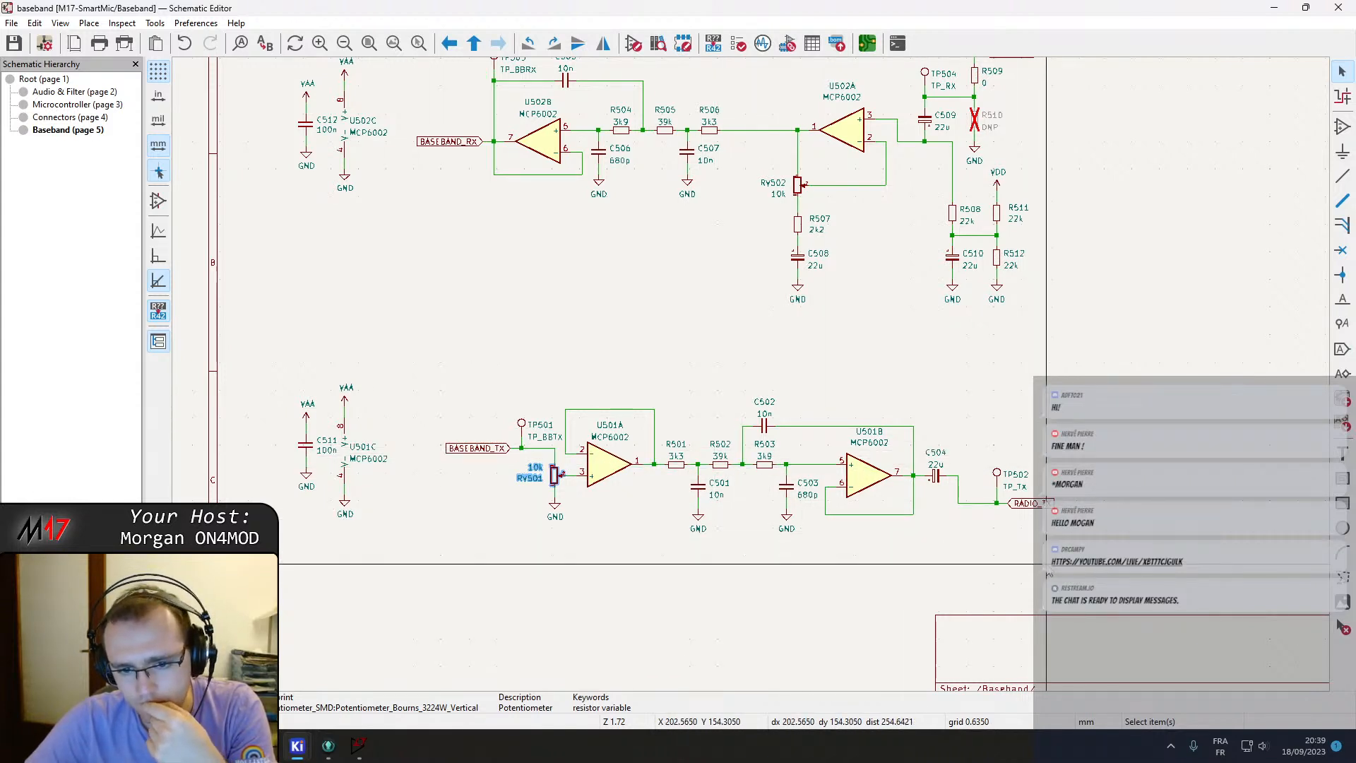
{"action": "middle_click_drag", "start_coordinate": [664, 373], "coordinate": [694, 384]}
Reposition the TP502 test point onto the RADIO_TX line next to C504.
{"action": "left_click_drag", "start_coordinate": [1097, 549], "coordinate": [1014, 450]}
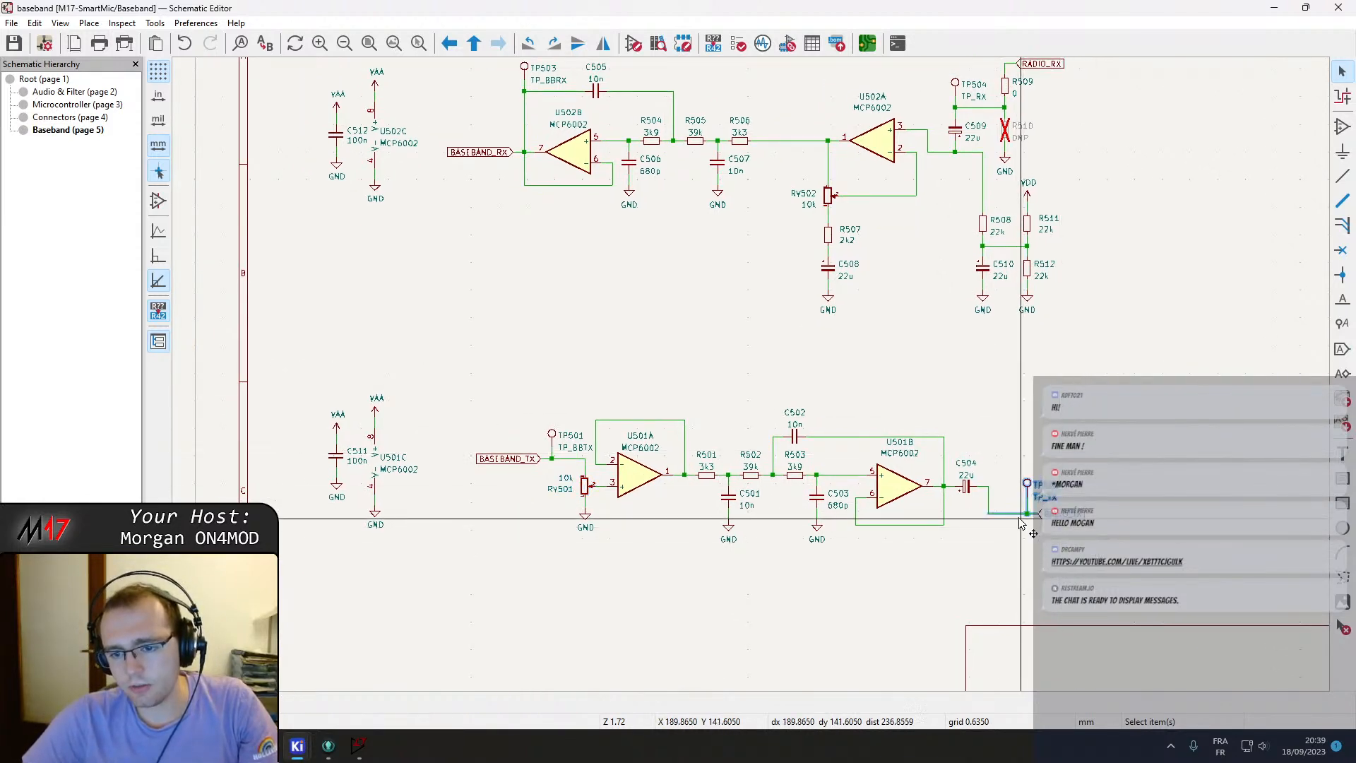
{"action": "key", "text": "m"}
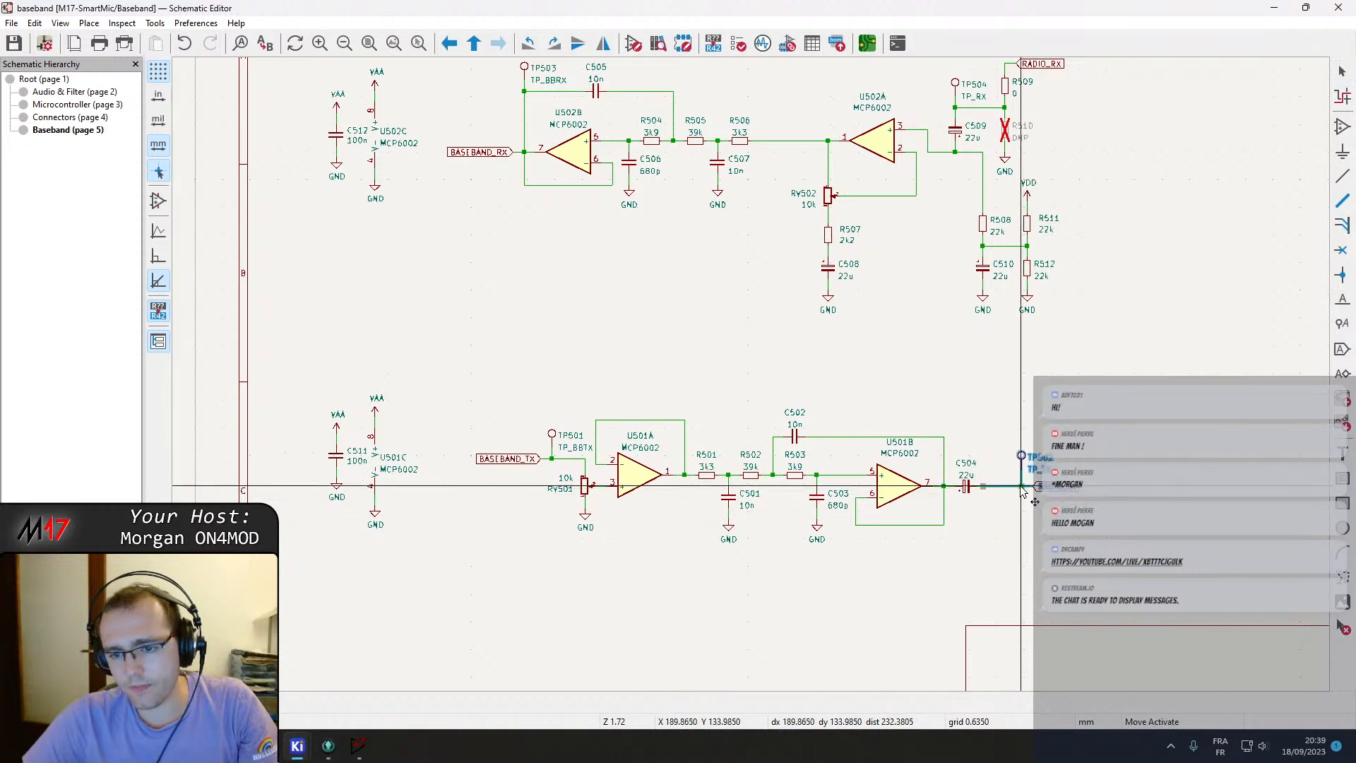
{"action": "left_click", "coordinate": [1003, 504]}
{"action": "scroll", "coordinate": [1001, 504], "scroll_direction": "up", "scroll_amount": 3}
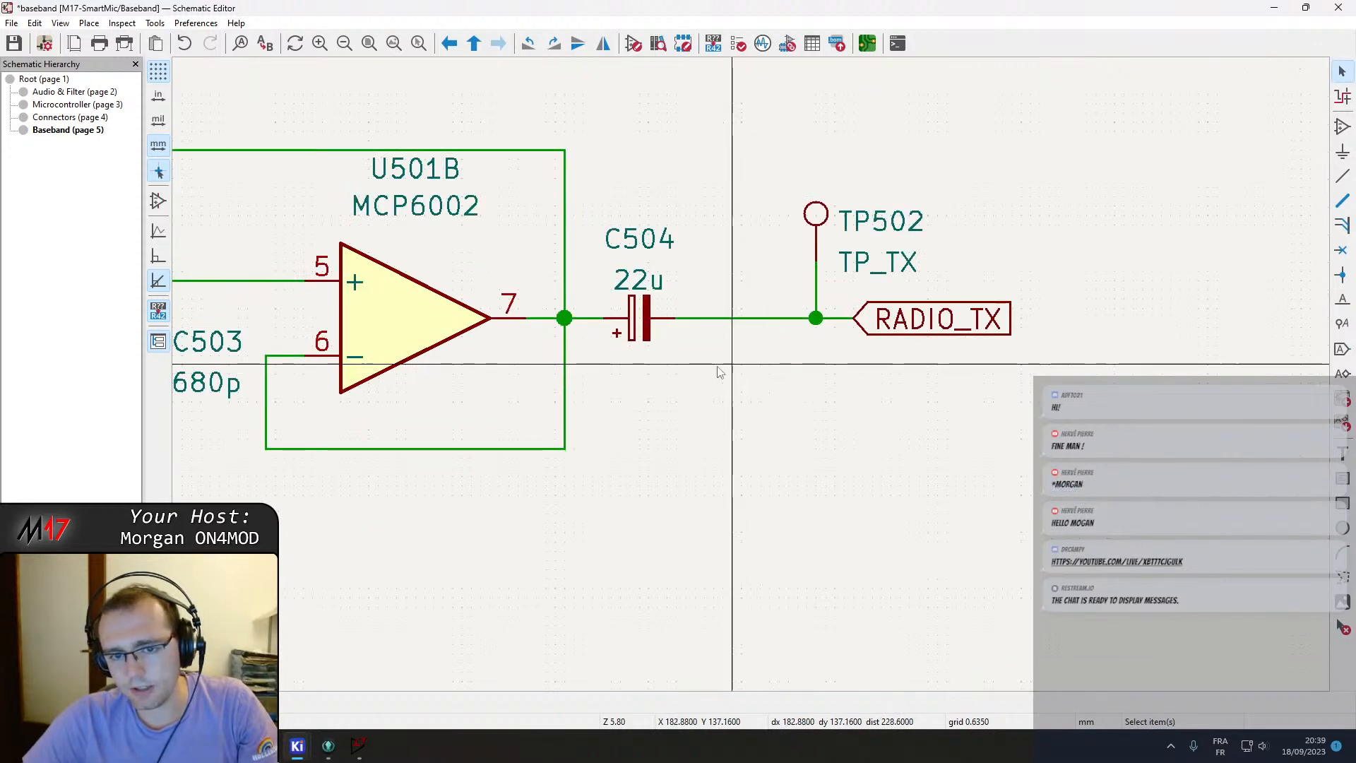
Inspect the Baseband transmit filter layout and select the RV501 trimmer.
{"action": "scroll", "coordinate": [696, 359], "scroll_direction": "down", "scroll_amount": 1}
{"action": "scroll", "coordinate": [718, 422], "scroll_direction": "down", "scroll_amount": 2}
{"action": "middle_click_drag", "start_coordinate": [360, 311], "coordinate": [521, 562]}
{"action": "middle_click_drag", "start_coordinate": [598, 290], "coordinate": [672, 335]}
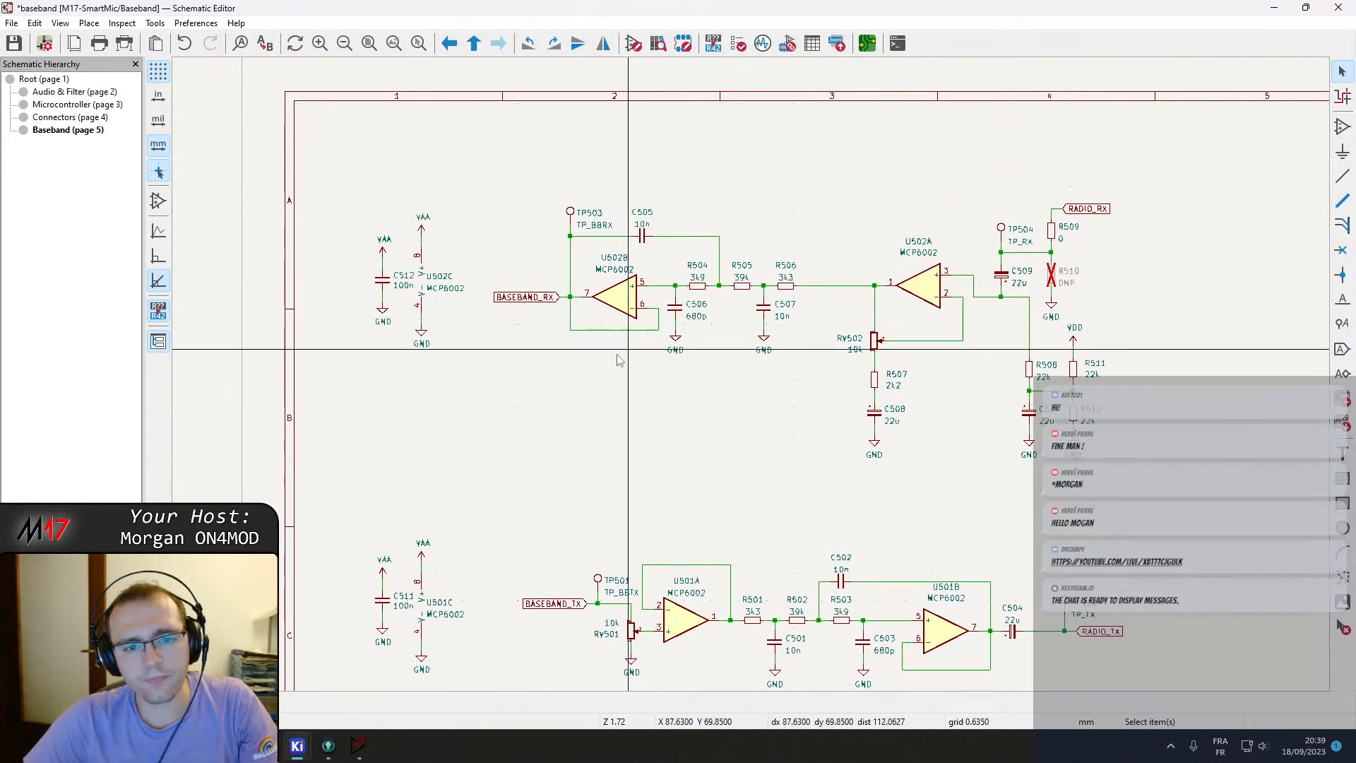
{"action": "middle_click_drag", "start_coordinate": [485, 545], "coordinate": [422, 359]}
{"action": "middle_click_drag", "start_coordinate": [643, 281], "coordinate": [631, 490]}
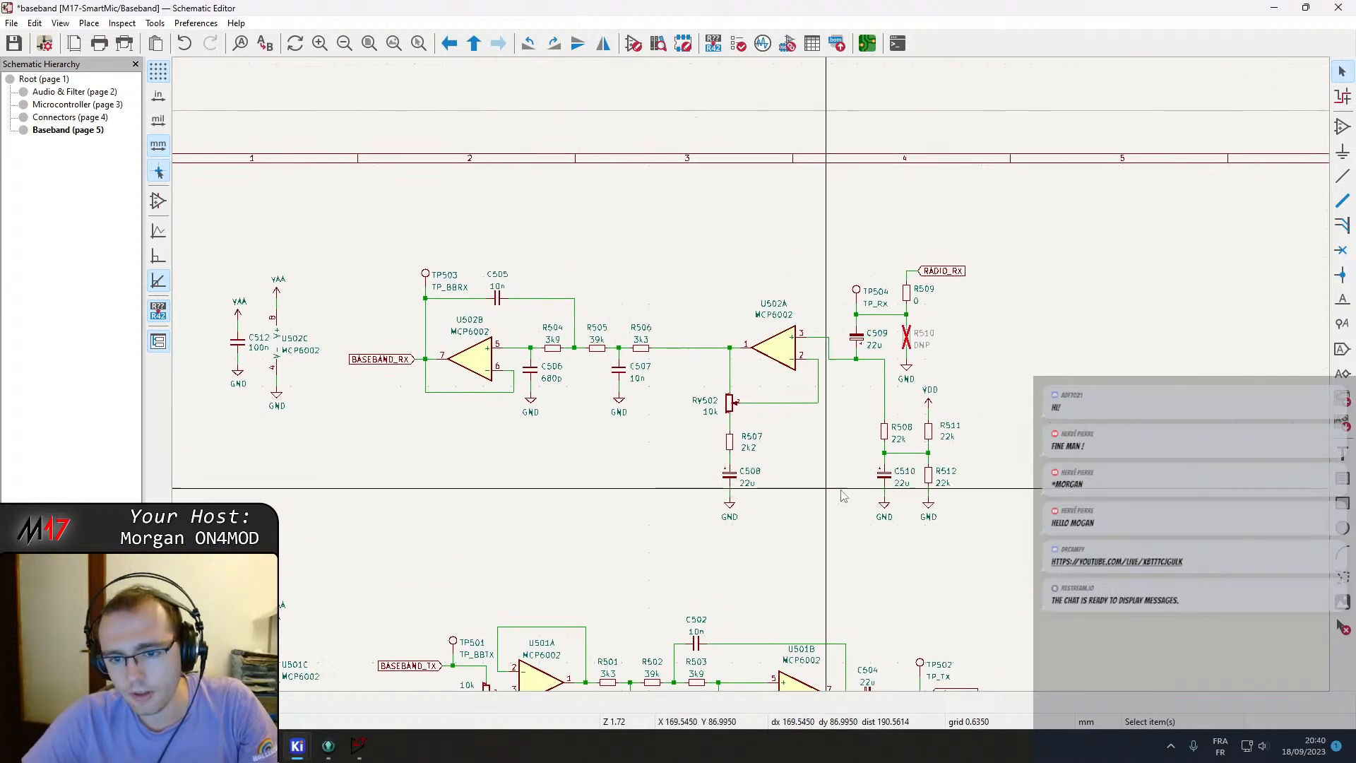
{"action": "middle_click_drag", "start_coordinate": [569, 520], "coordinate": [756, 406]}
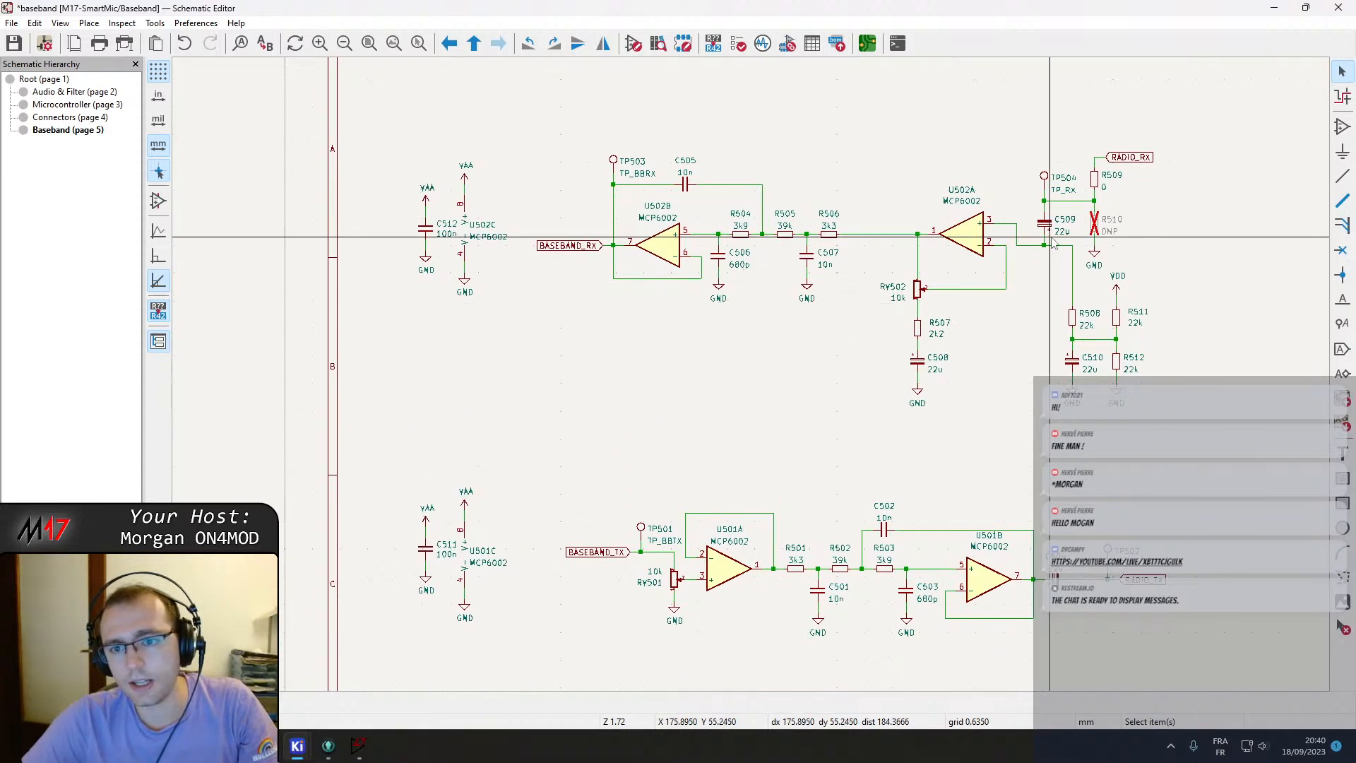
{"action": "middle_click_drag", "start_coordinate": [801, 424], "coordinate": [709, 311]}
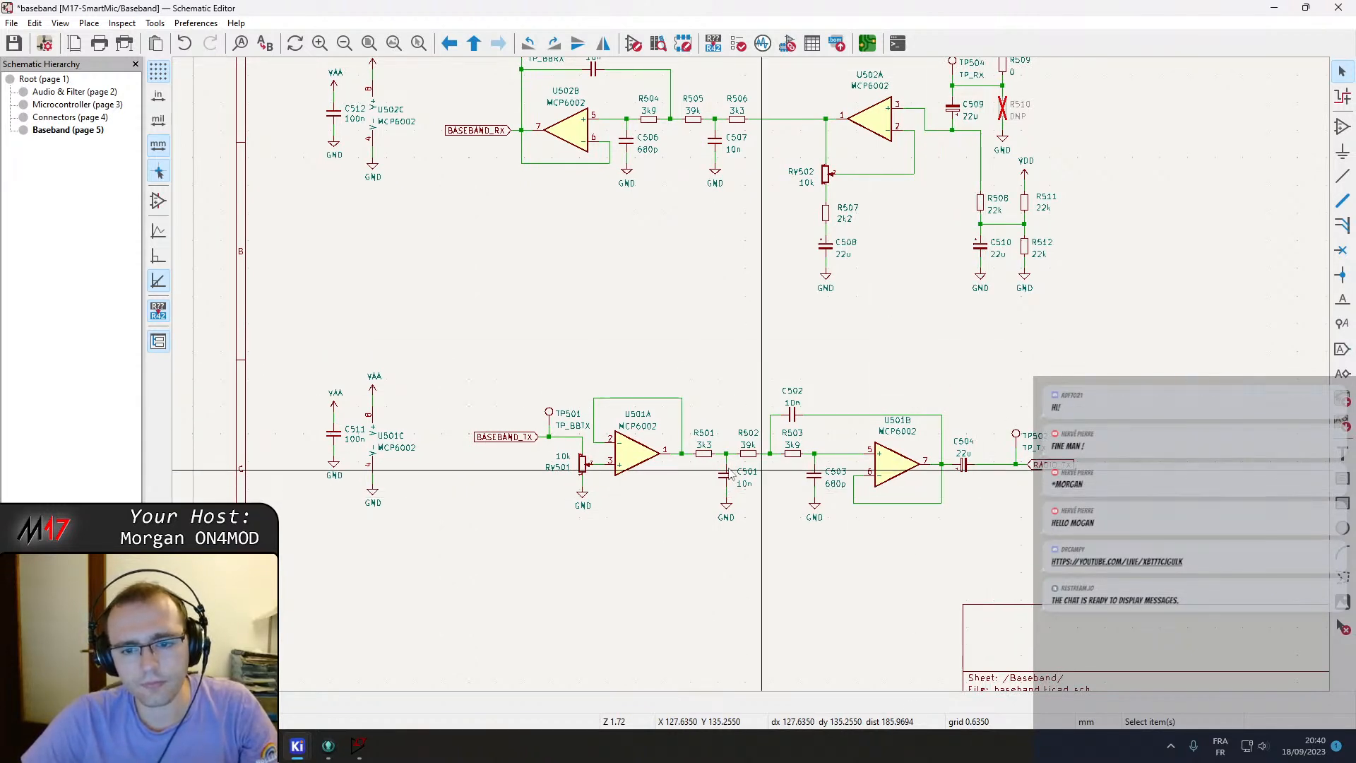
{"action": "left_click", "coordinate": [584, 464]}
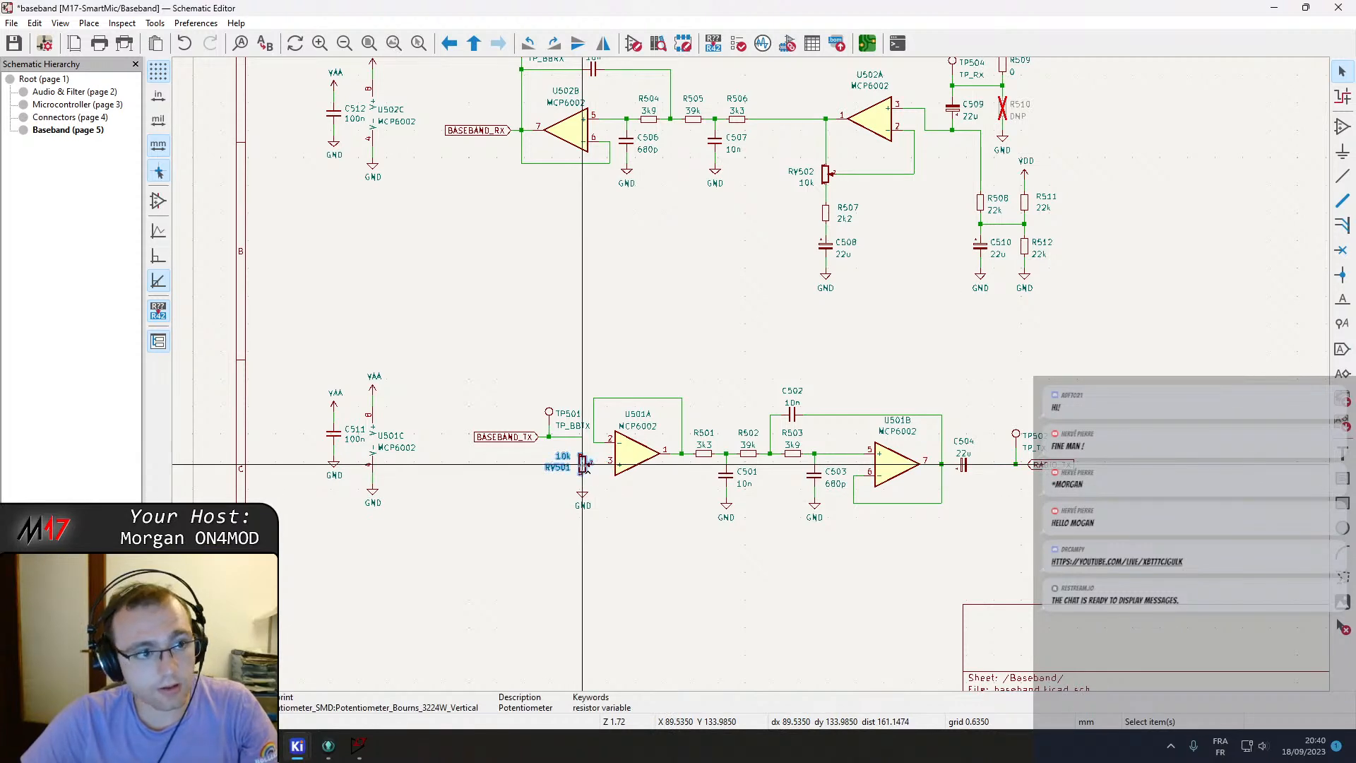
Launch GitKraken and switch to the Module_17 repository to view the changed schematic files.
{"action": "left_click", "coordinate": [327, 747]}
{"action": "left_click", "coordinate": [1338, 8]}
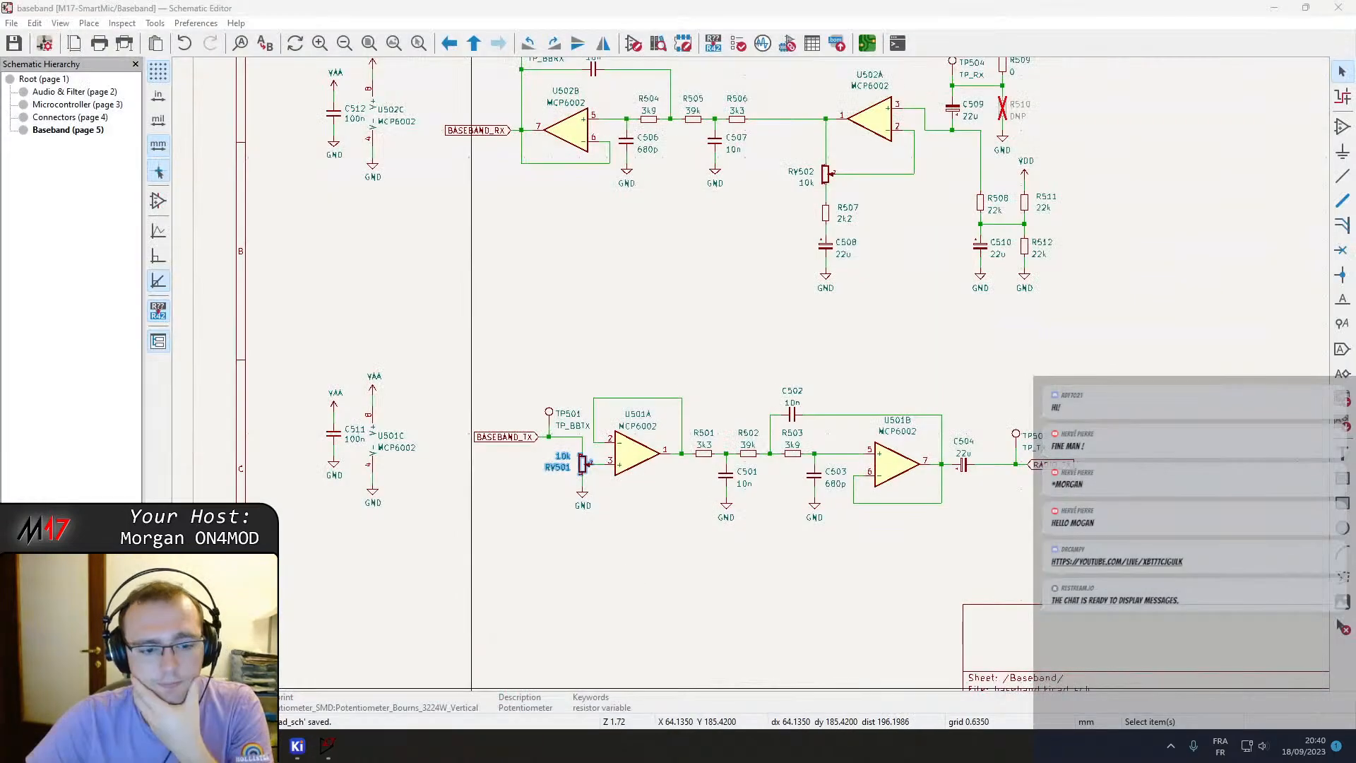
{"action": "mouse_move", "coordinate": [299, 751]}
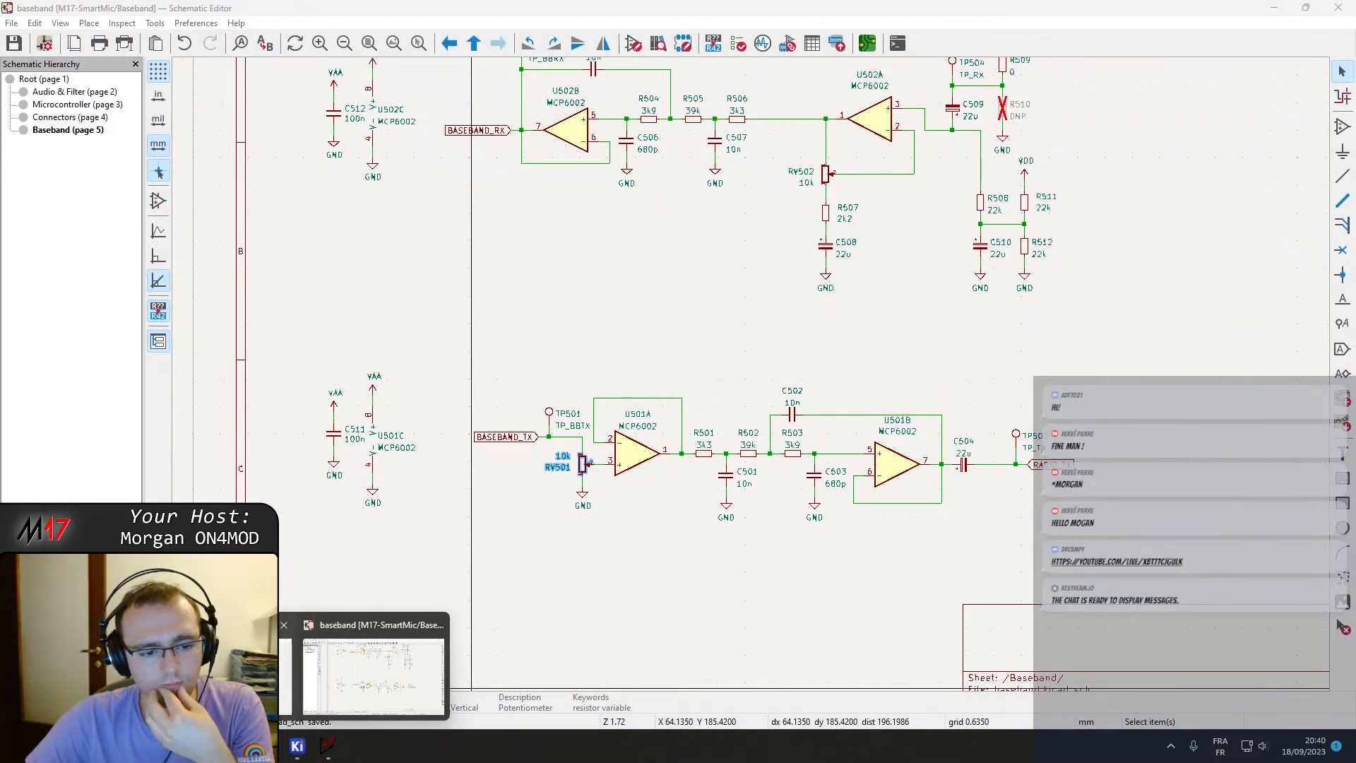
{"action": "left_click", "coordinate": [376, 668]}
{"action": "key", "text": "super"}
{"action": "type", "text": "git"}
{"action": "key", "text": "Return"}
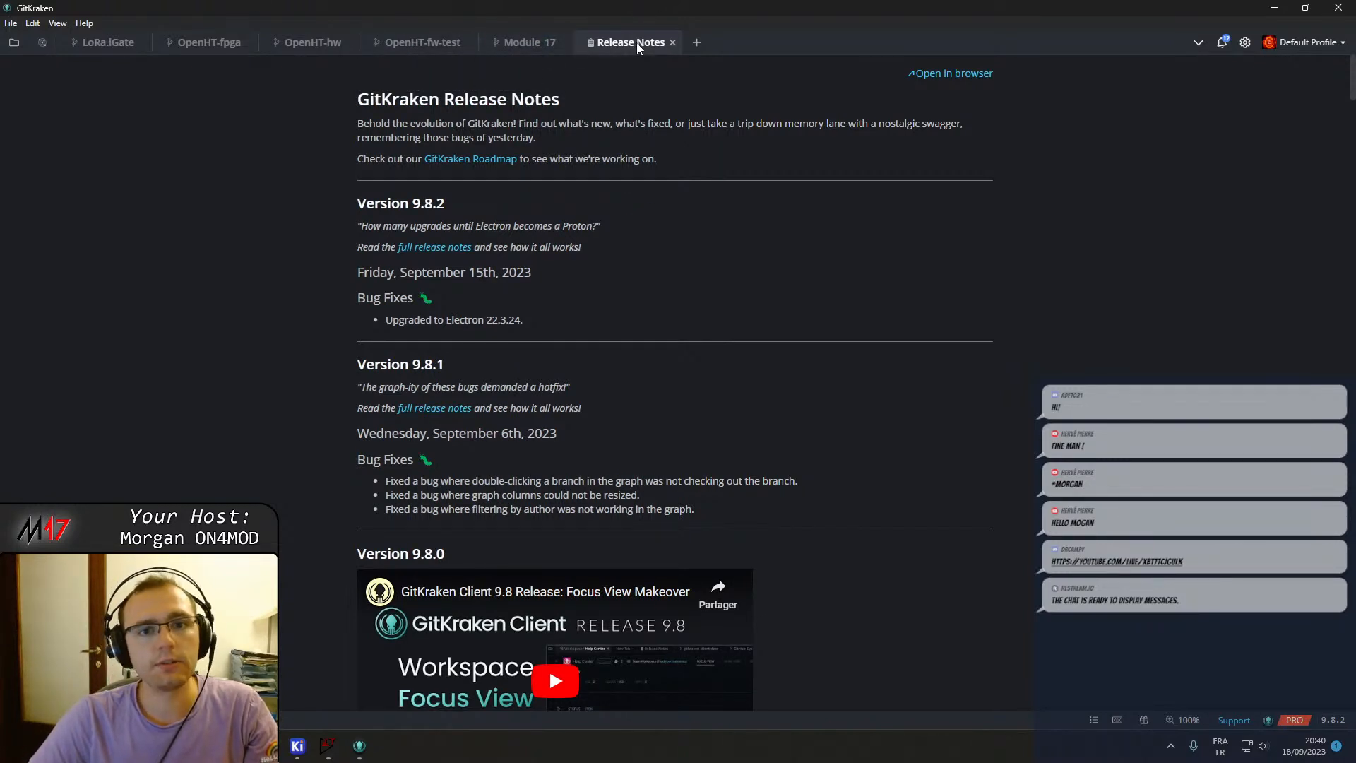
{"action": "left_click", "coordinate": [672, 42]}
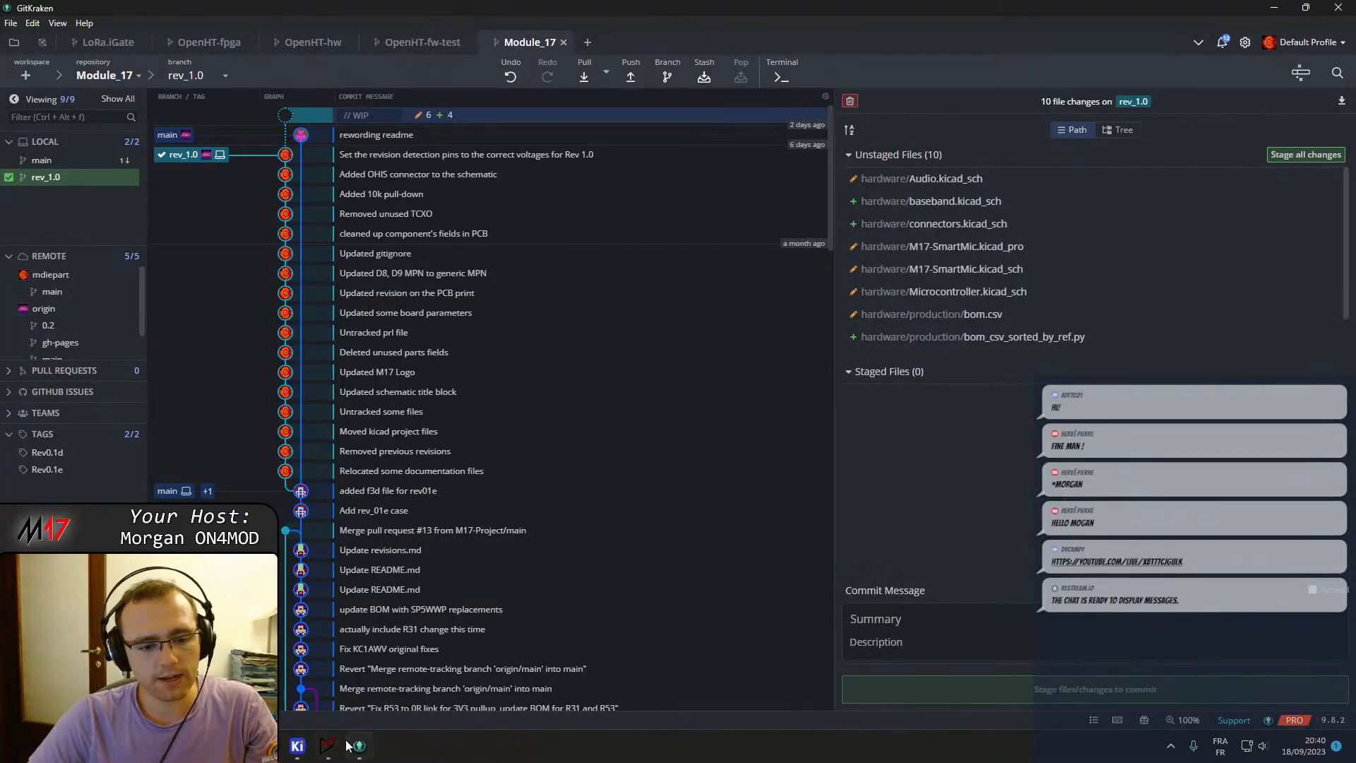
Close the LTspice window without saving the Draft1 schematic.
{"action": "right_click", "coordinate": [329, 746]}
{"action": "left_click", "coordinate": [320, 714]}
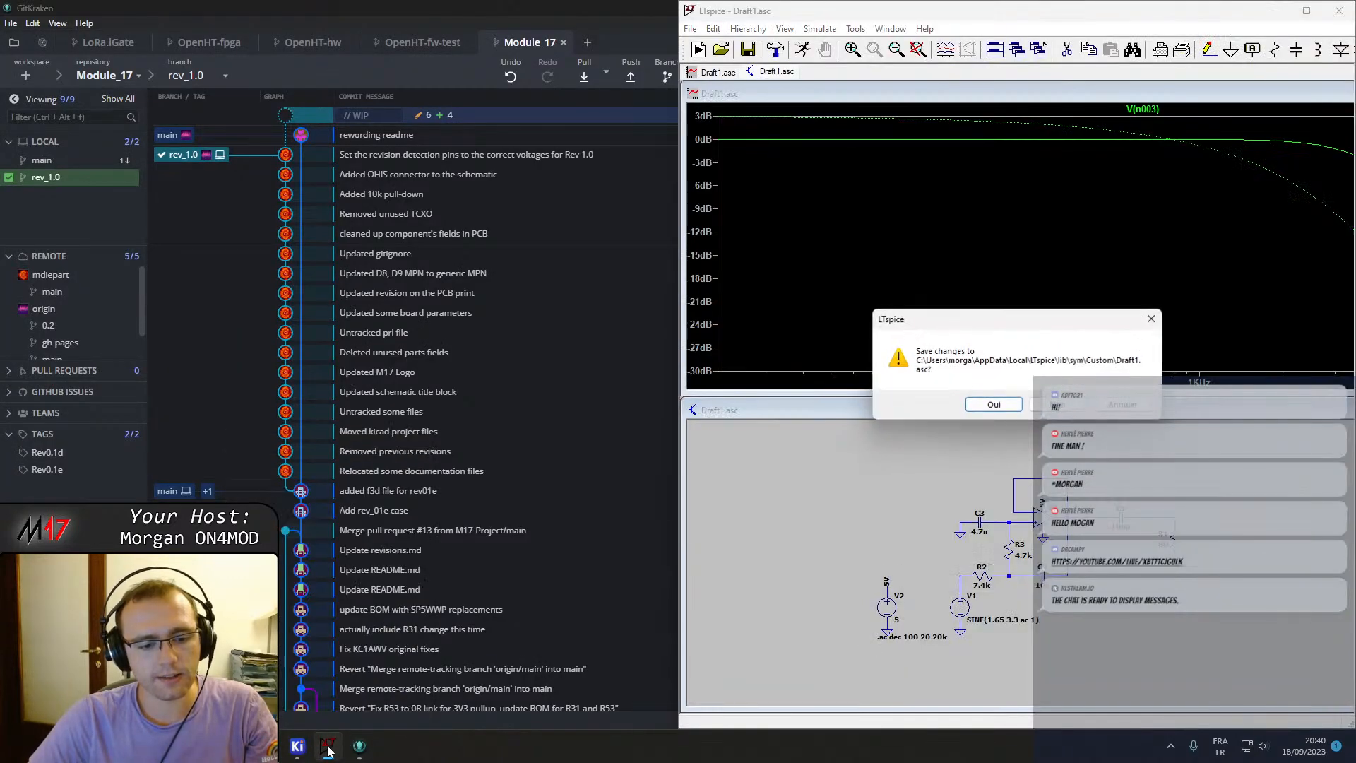
{"action": "left_click", "coordinate": [1035, 404]}
{"action": "mouse_move", "coordinate": [298, 745]}
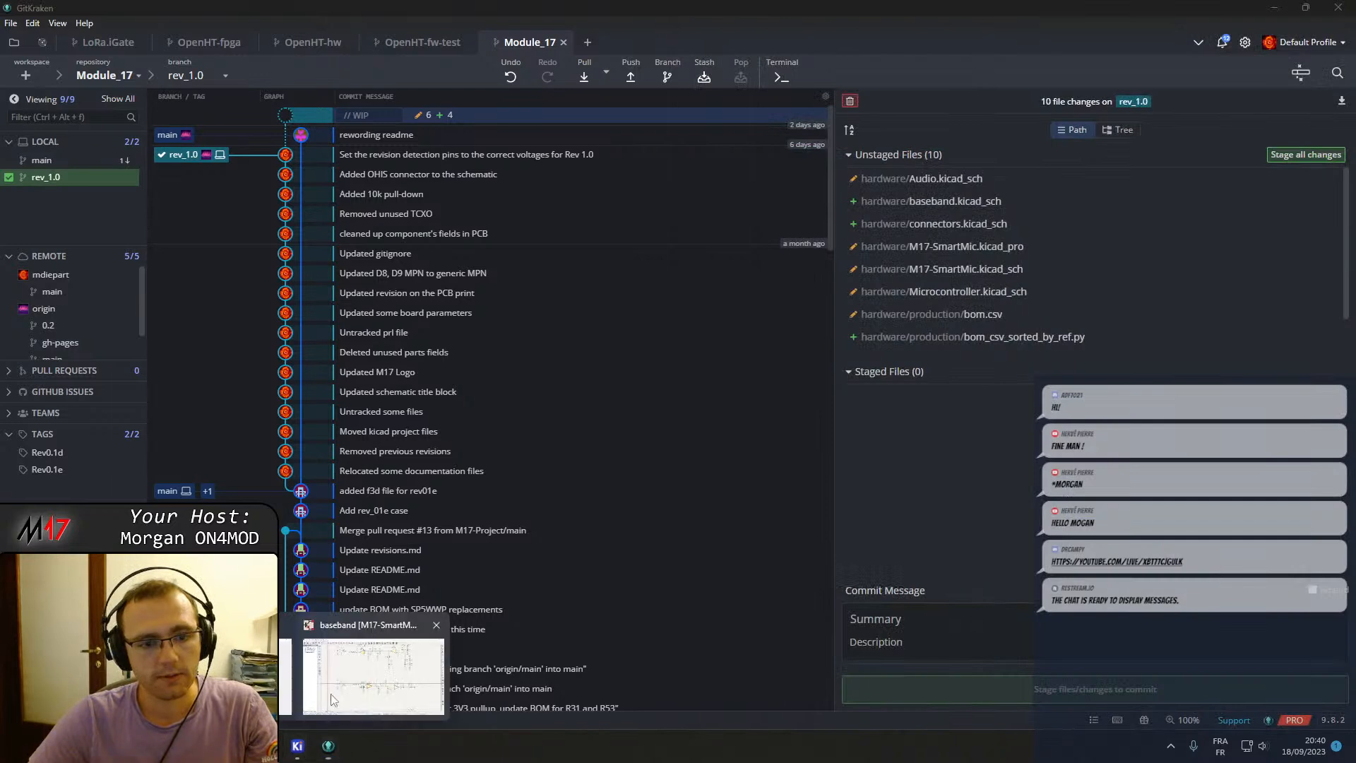
Review the Baseband sheet and the reworked LM4991 amplifier circuit on the Audio & Filter sheet.
{"action": "left_click", "coordinate": [386, 658]}
{"action": "scroll", "coordinate": [752, 370], "scroll_direction": "down", "scroll_amount": 4}
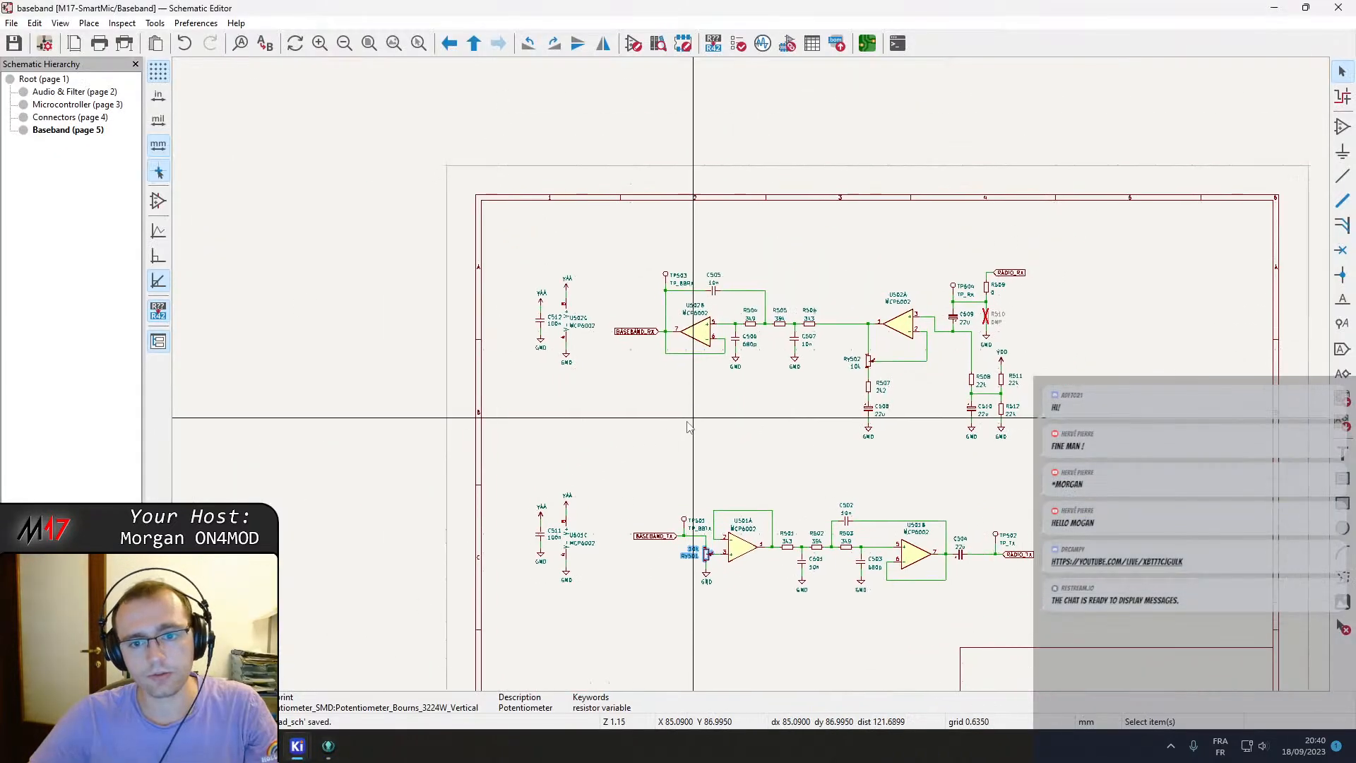
{"action": "right_click", "coordinate": [687, 420]}
{"action": "left_click", "coordinate": [740, 181]}
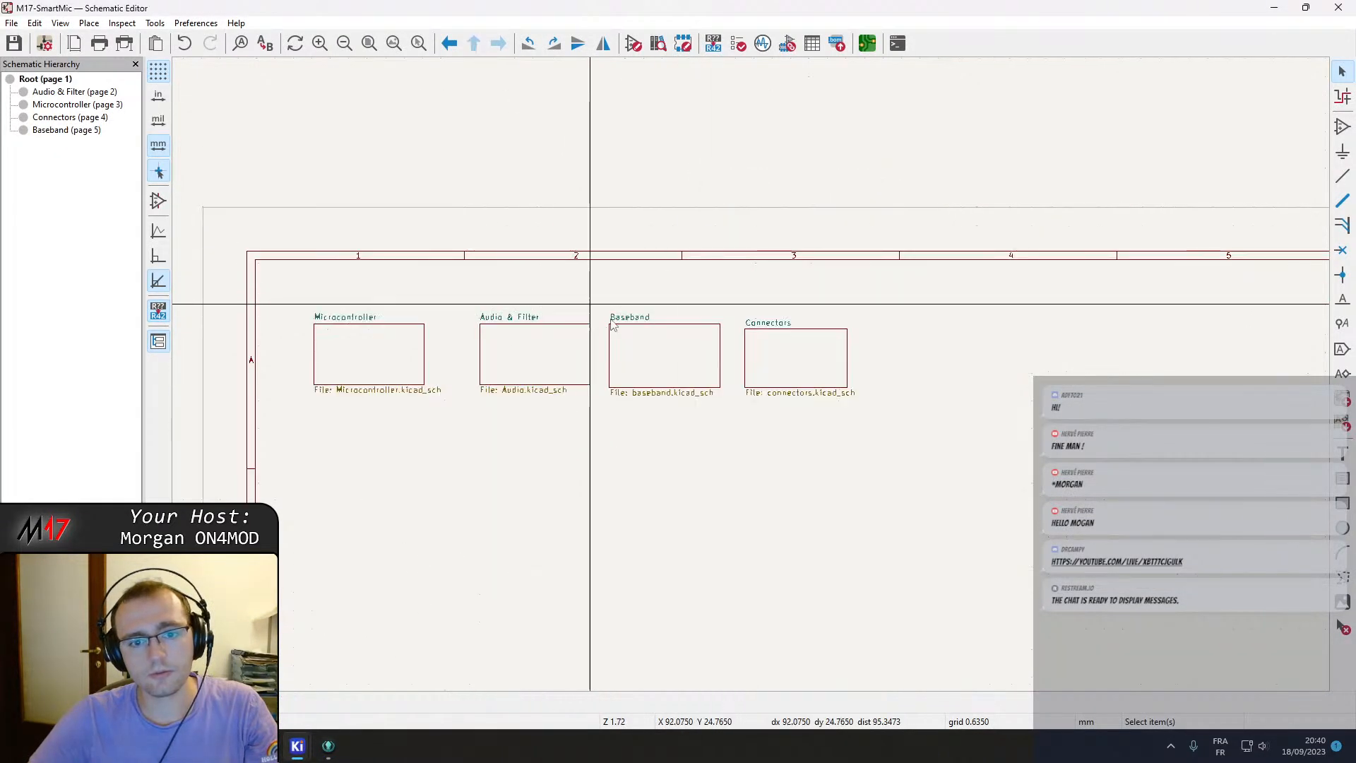
{"action": "double_click", "coordinate": [548, 342]}
{"action": "scroll", "coordinate": [823, 180], "scroll_direction": "up", "scroll_amount": 3}
{"action": "left_click", "coordinate": [800, 521]}
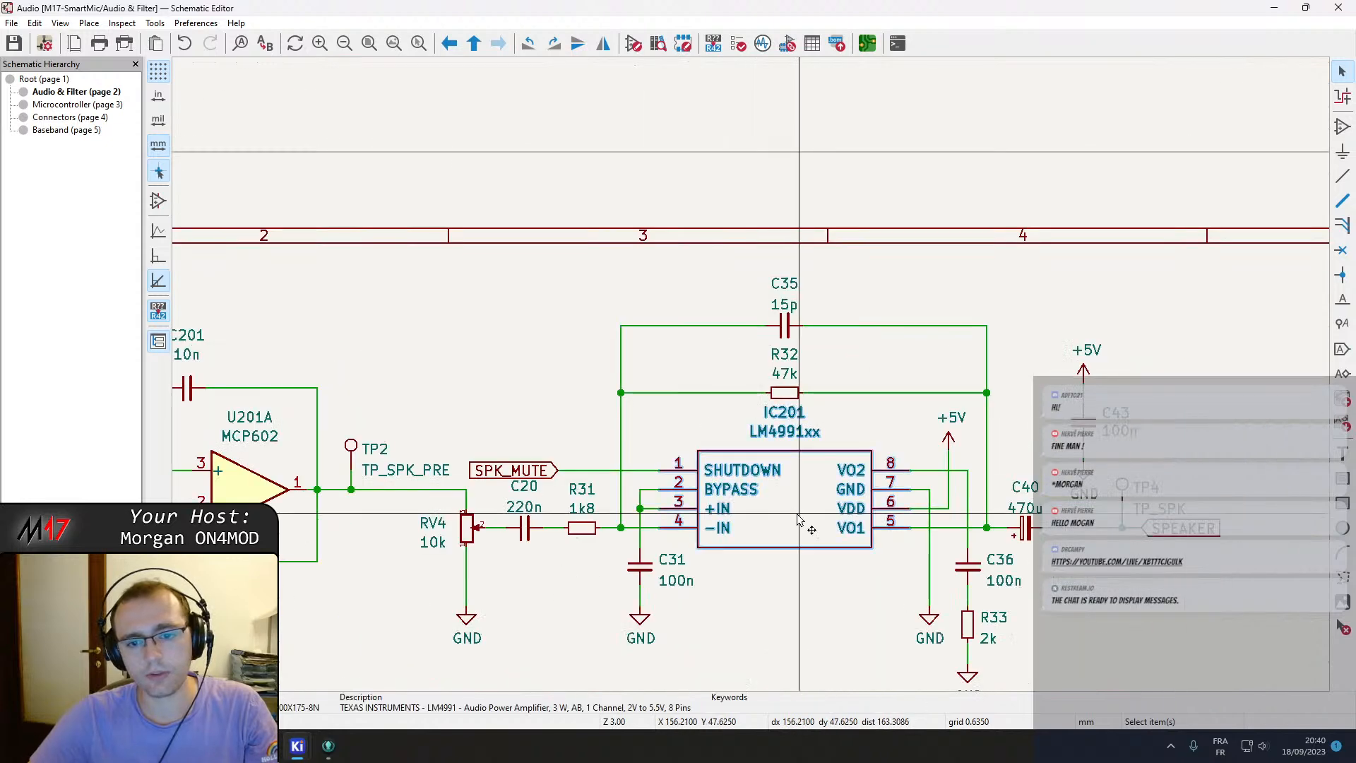
{"action": "middle_click_drag", "start_coordinate": [802, 596], "coordinate": [825, 557]}
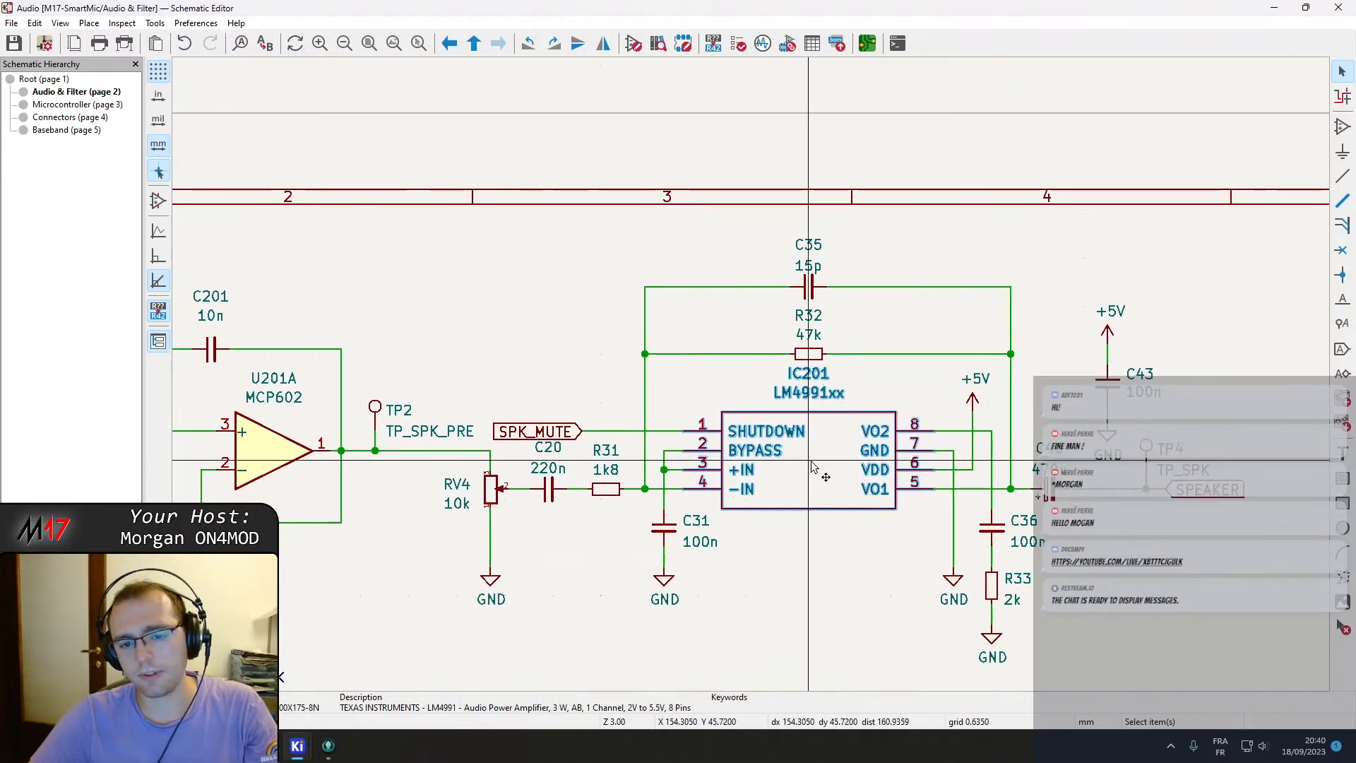
{"action": "scroll", "coordinate": [734, 374], "scroll_direction": "down", "scroll_amount": 2}
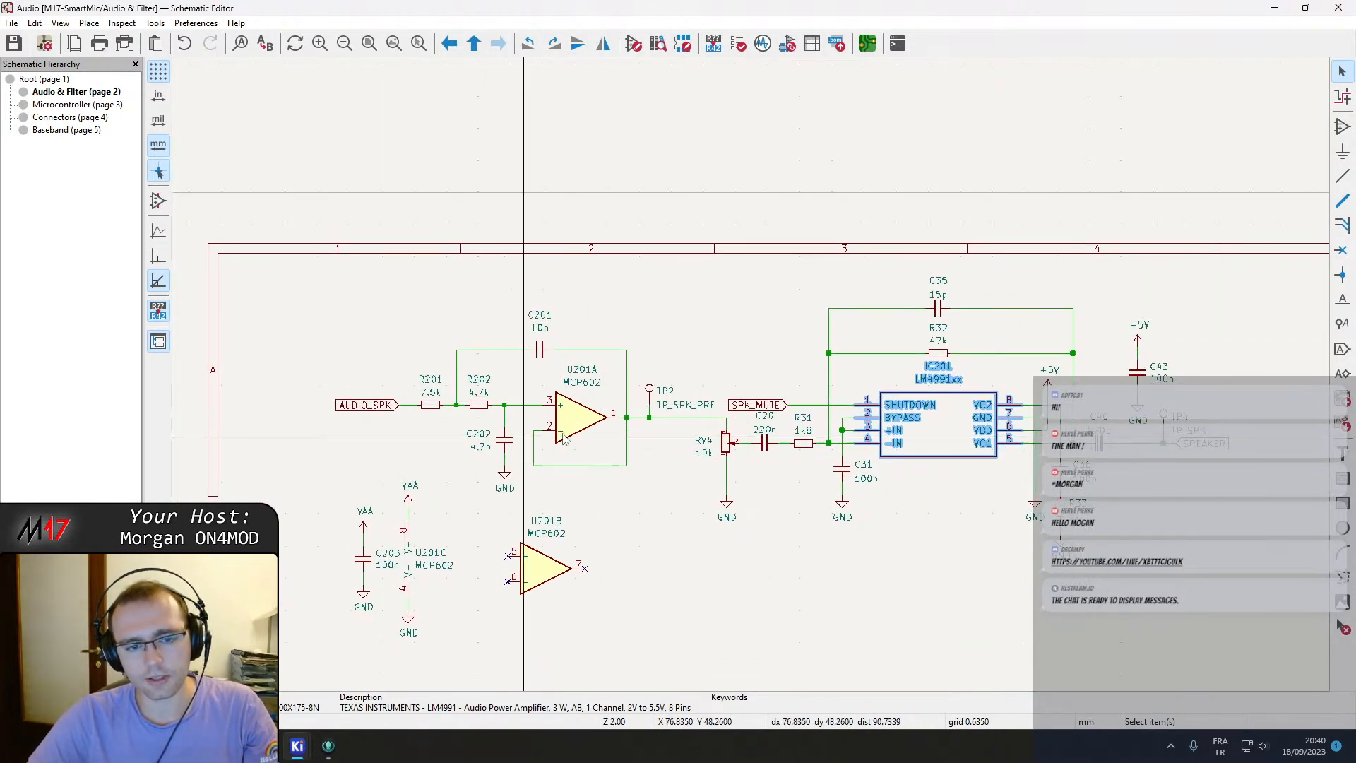
{"action": "middle_click_drag", "start_coordinate": [938, 504], "coordinate": [778, 464]}
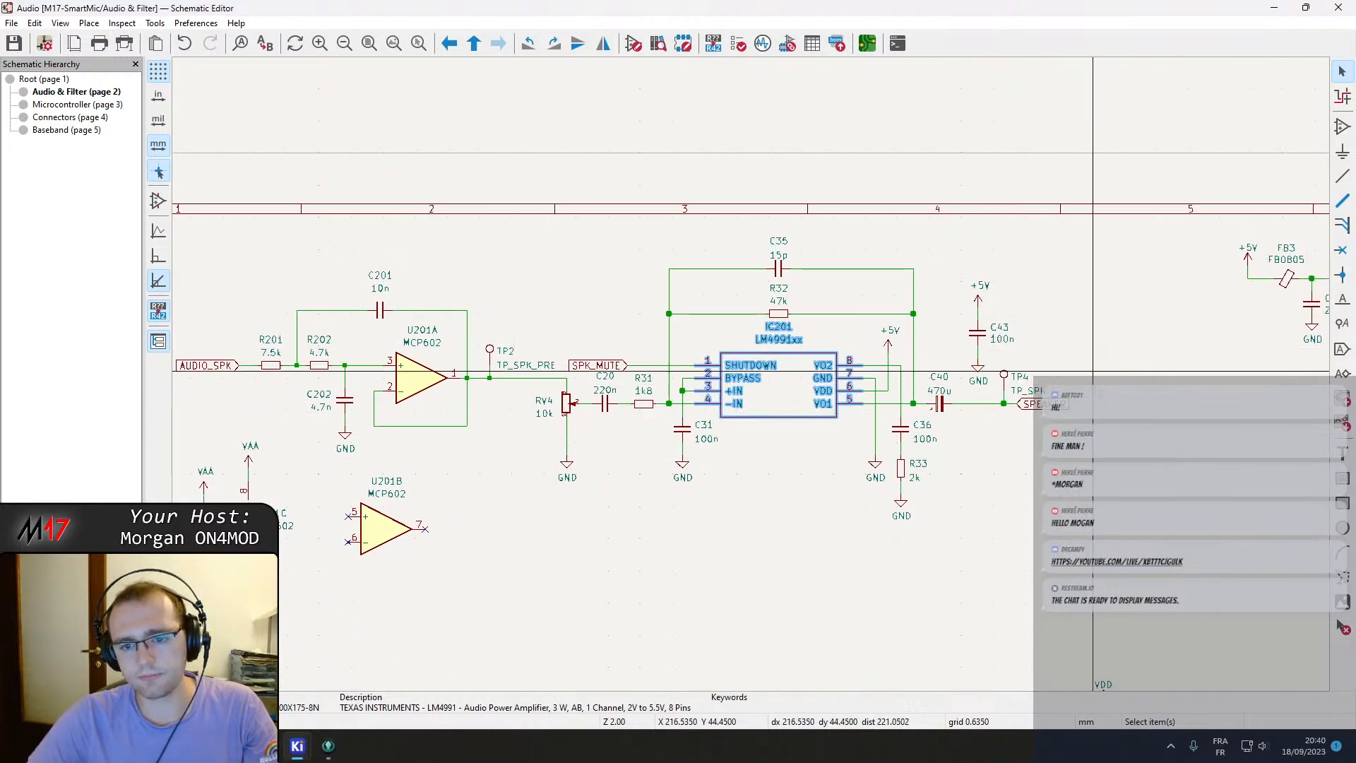
{"action": "middle_click_drag", "start_coordinate": [583, 607], "coordinate": [700, 561]}
{"action": "right_click", "coordinate": [699, 562]}
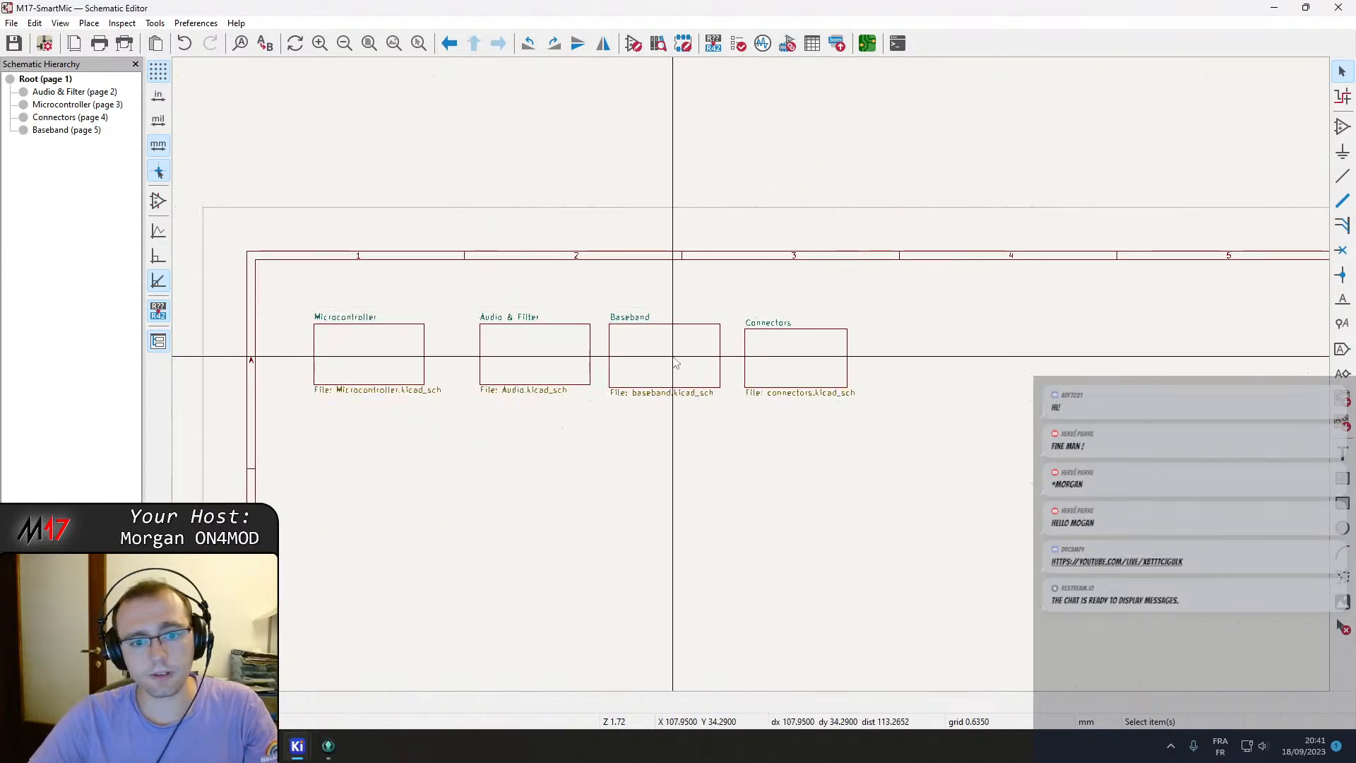
{"action": "double_click", "coordinate": [672, 359]}
Stage the changed schematic sheets, the project file and the Module17.kicad_sym library for commit.
{"action": "left_click", "coordinate": [313, 758]}
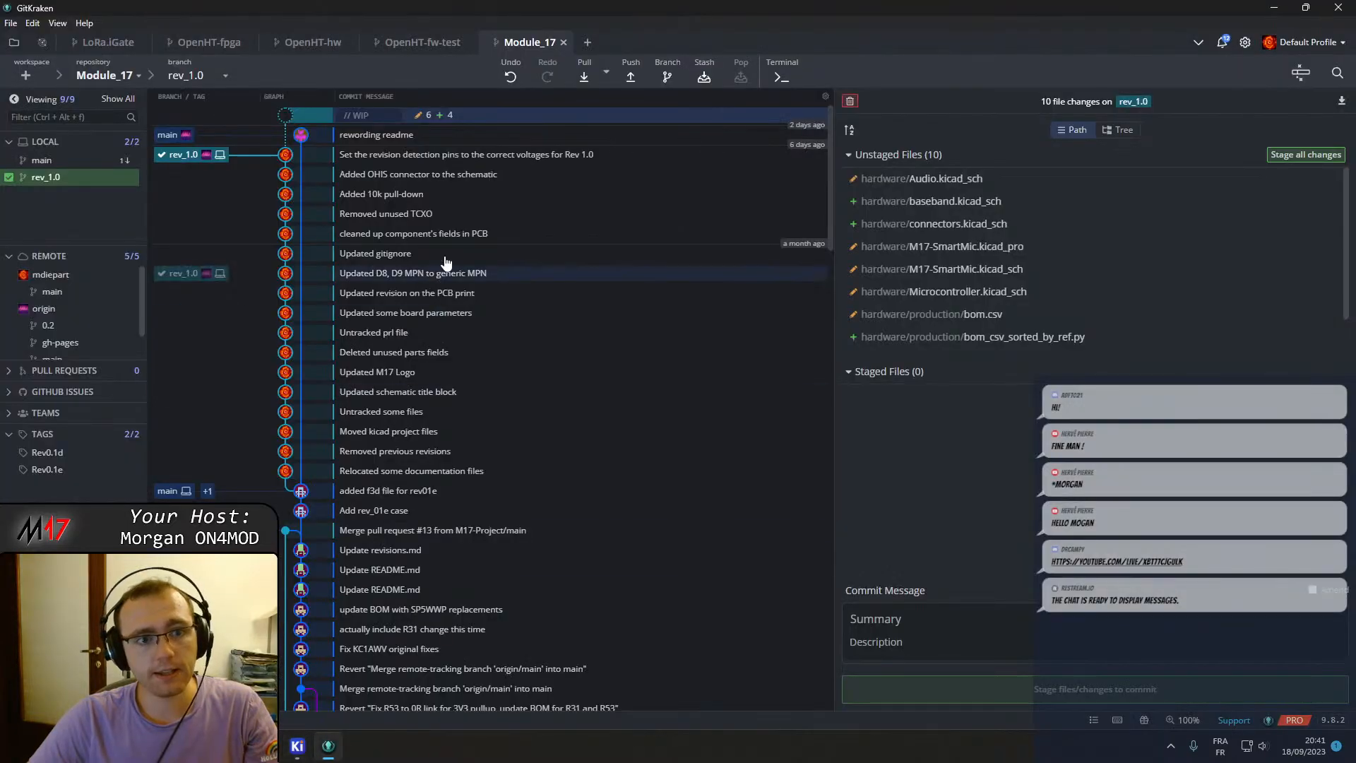
{"action": "left_click", "coordinate": [1023, 186]}
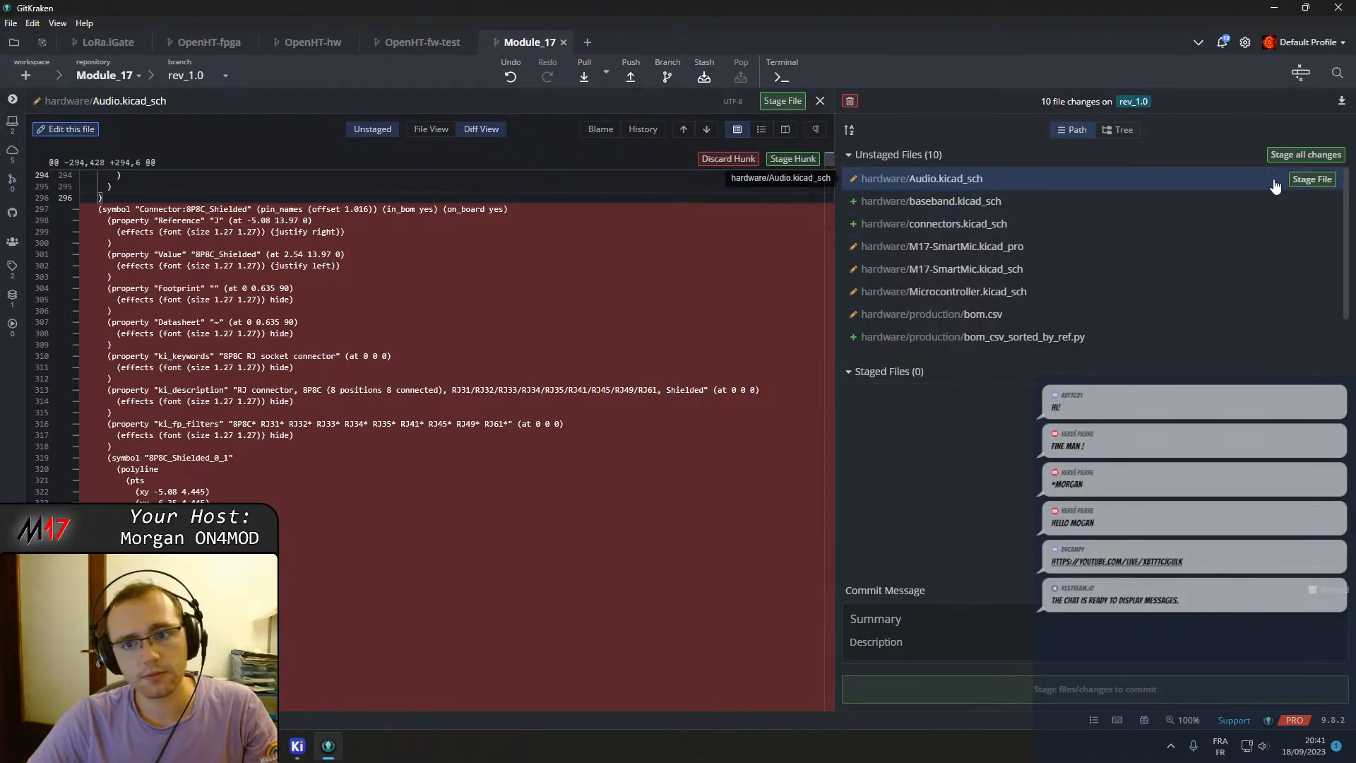
{"action": "left_click", "coordinate": [1310, 179]}
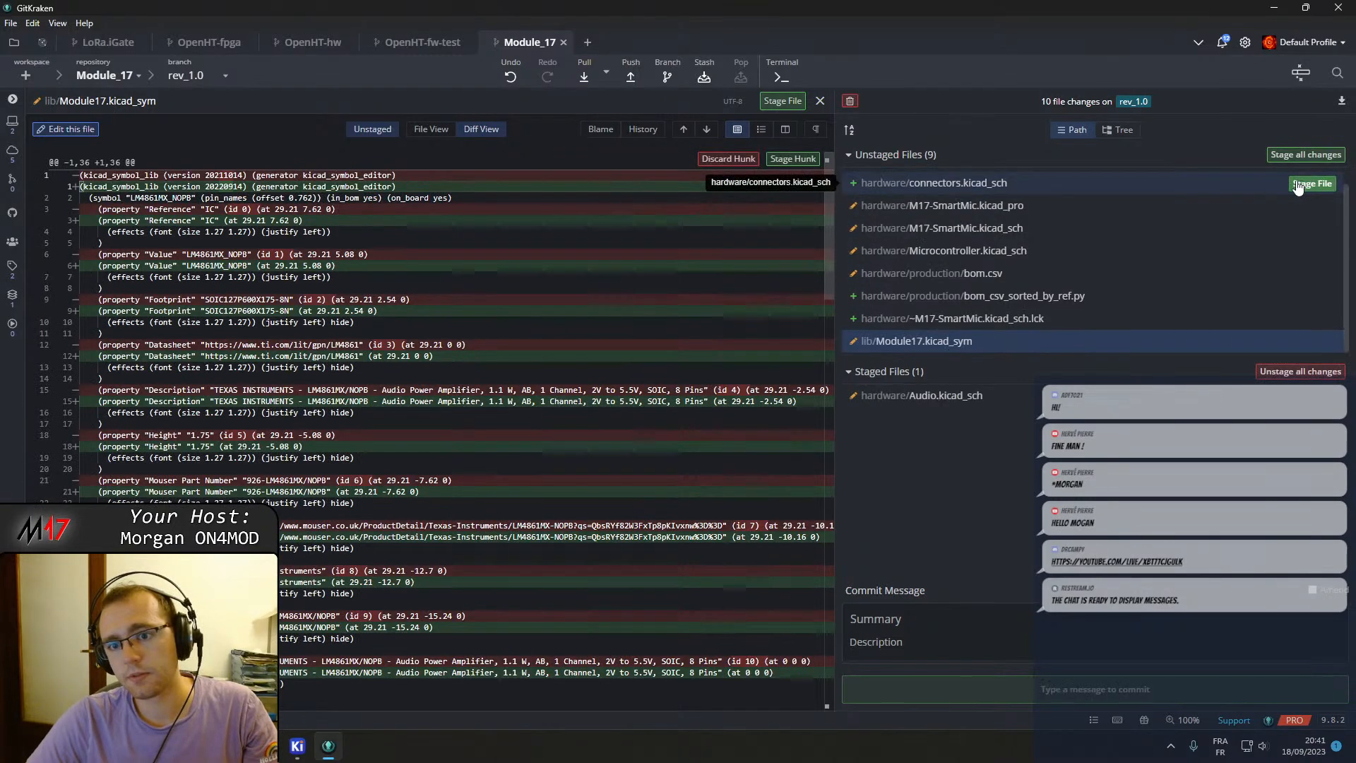
{"action": "left_click", "coordinate": [1312, 179]}
{"action": "left_click", "coordinate": [1081, 206]}
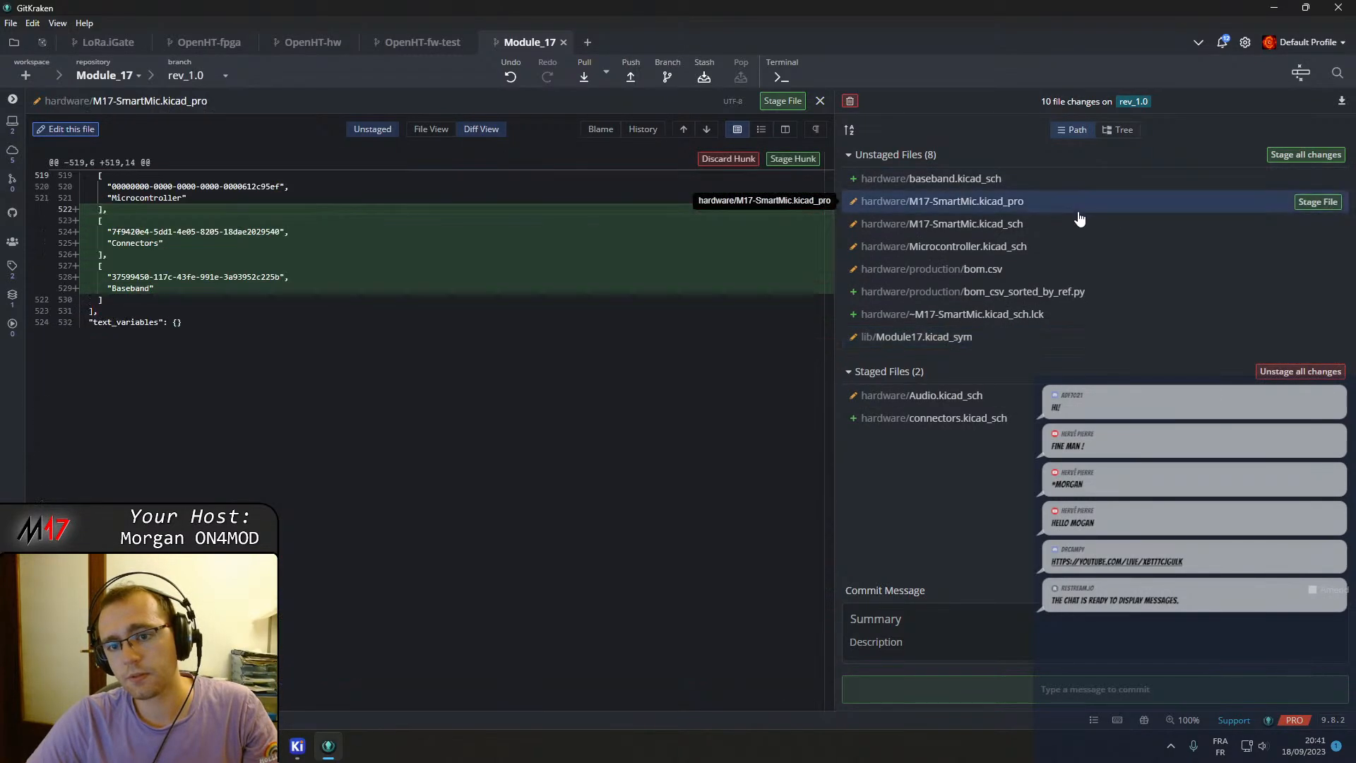
{"action": "left_click", "coordinate": [1310, 203]}
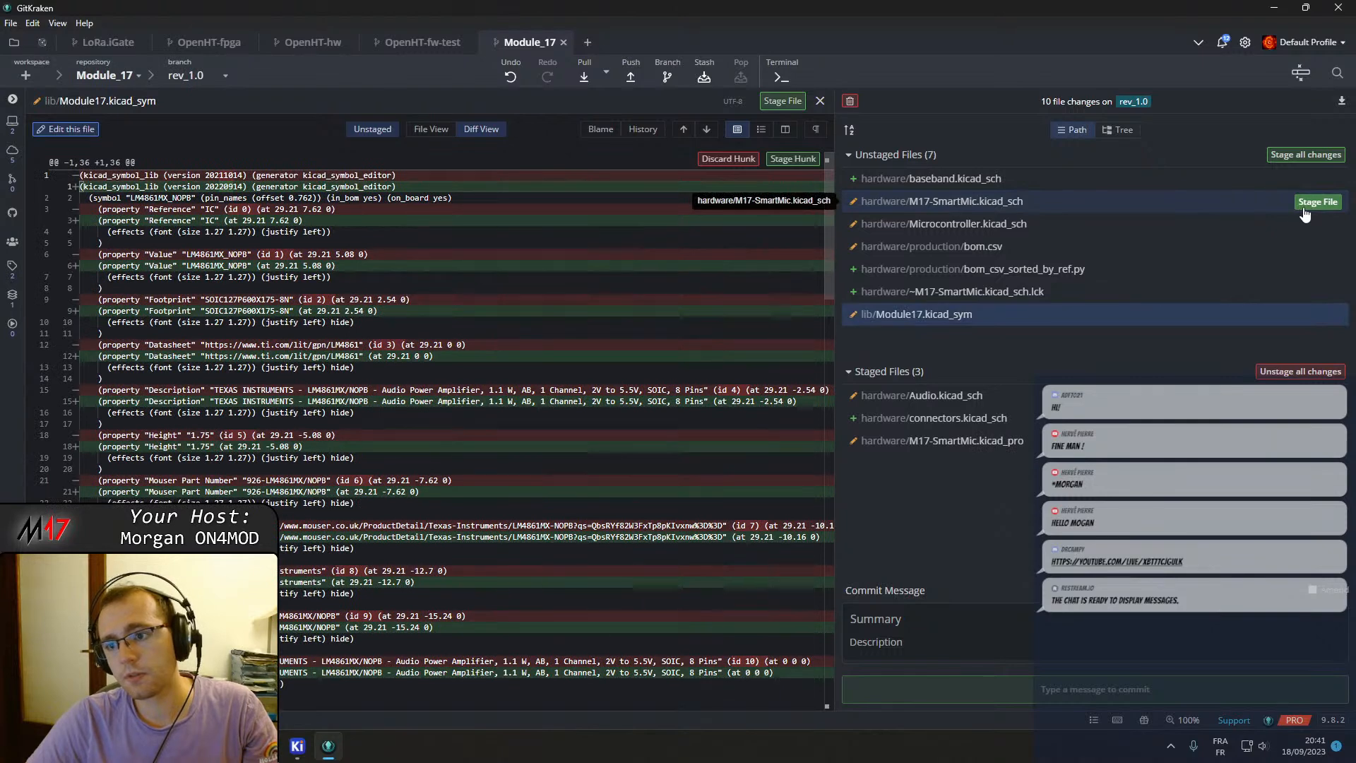
{"action": "left_click", "coordinate": [1310, 204]}
{"action": "left_click", "coordinate": [1314, 203]}
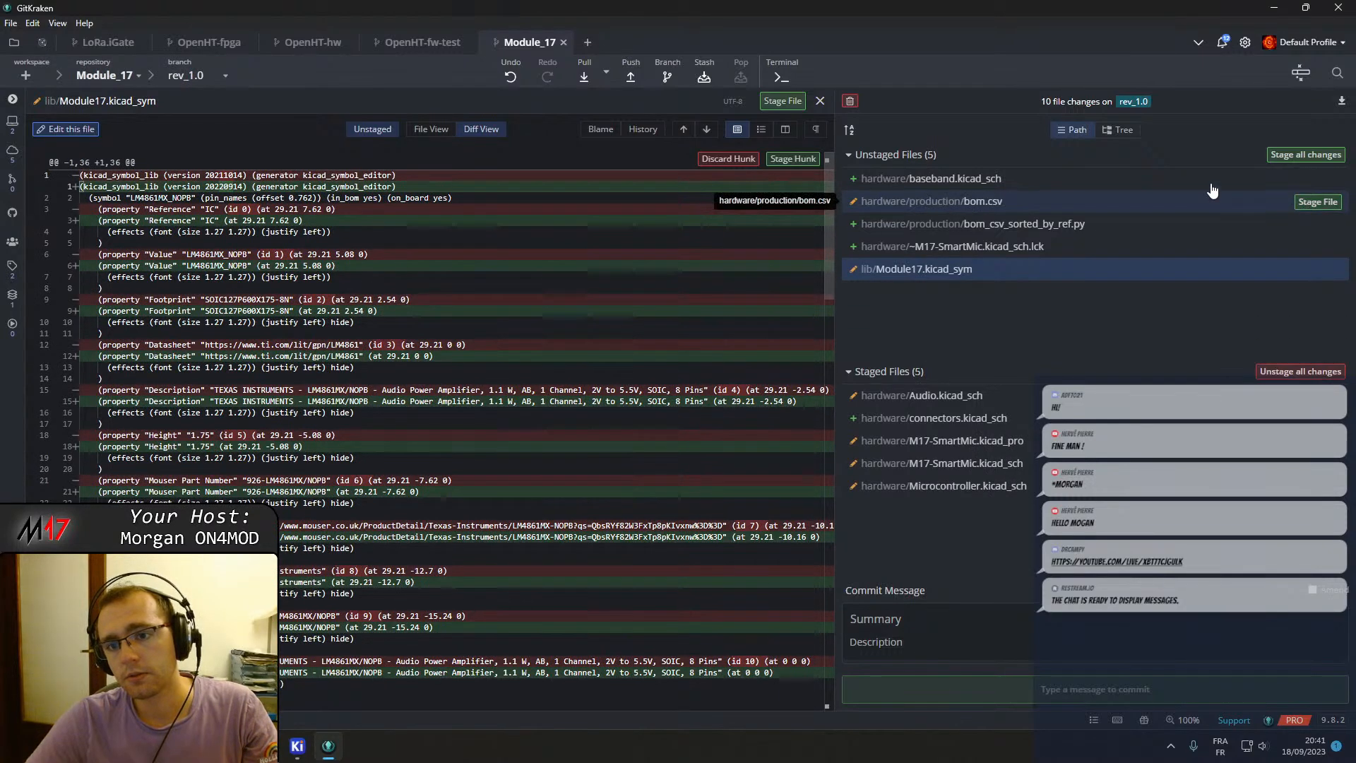
{"action": "left_click", "coordinate": [1312, 180]}
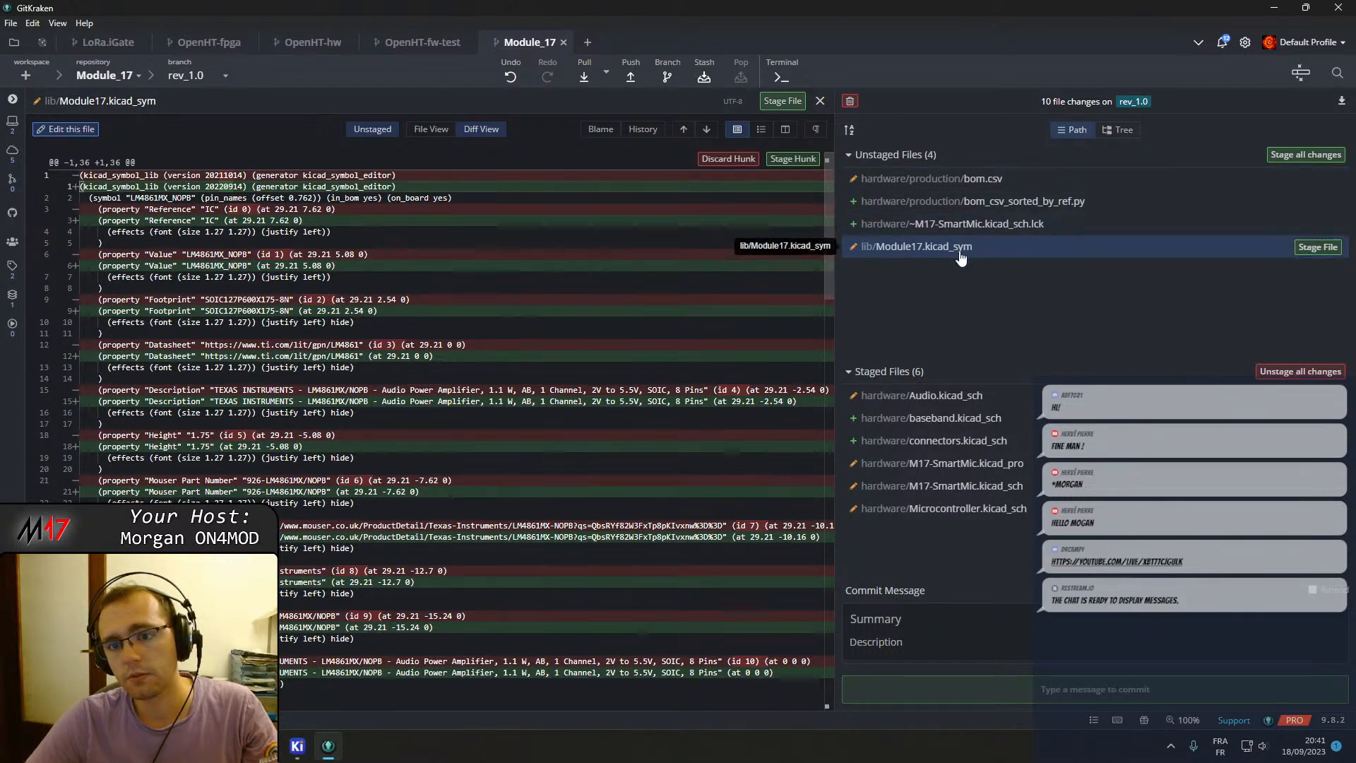
{"action": "left_click", "coordinate": [1314, 247]}
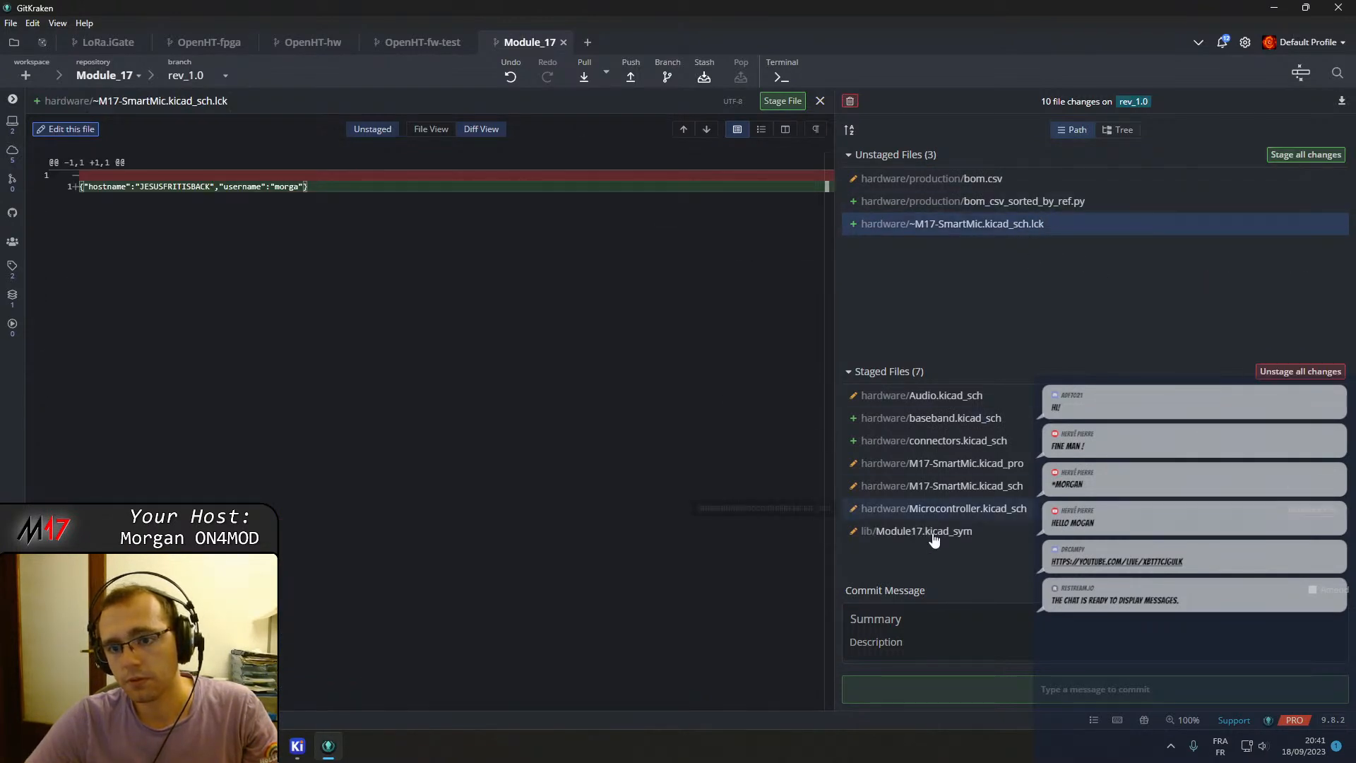
Commit the staged files with the summary "Reworked audio output diagram".
{"action": "type", "text": "Reworked audio output diagram"}
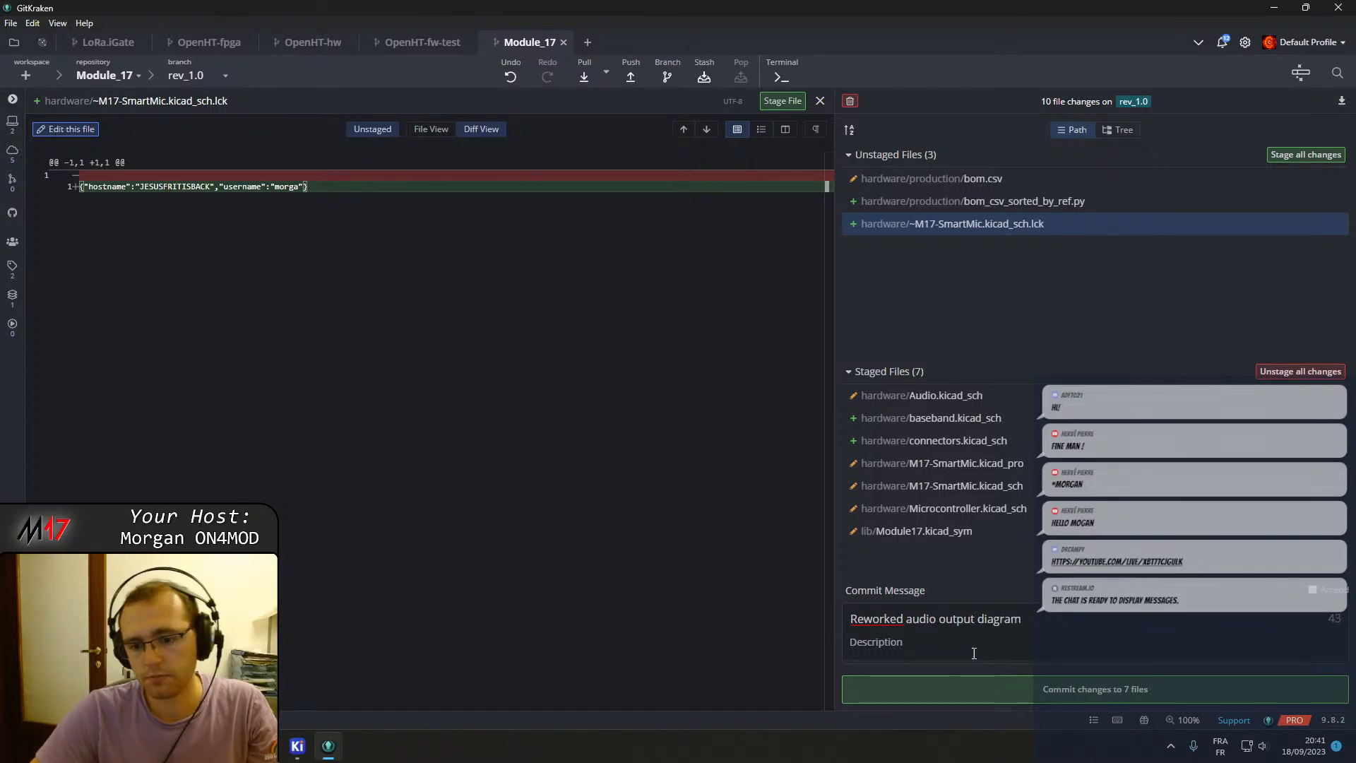
{"action": "left_click", "coordinate": [1034, 689]}
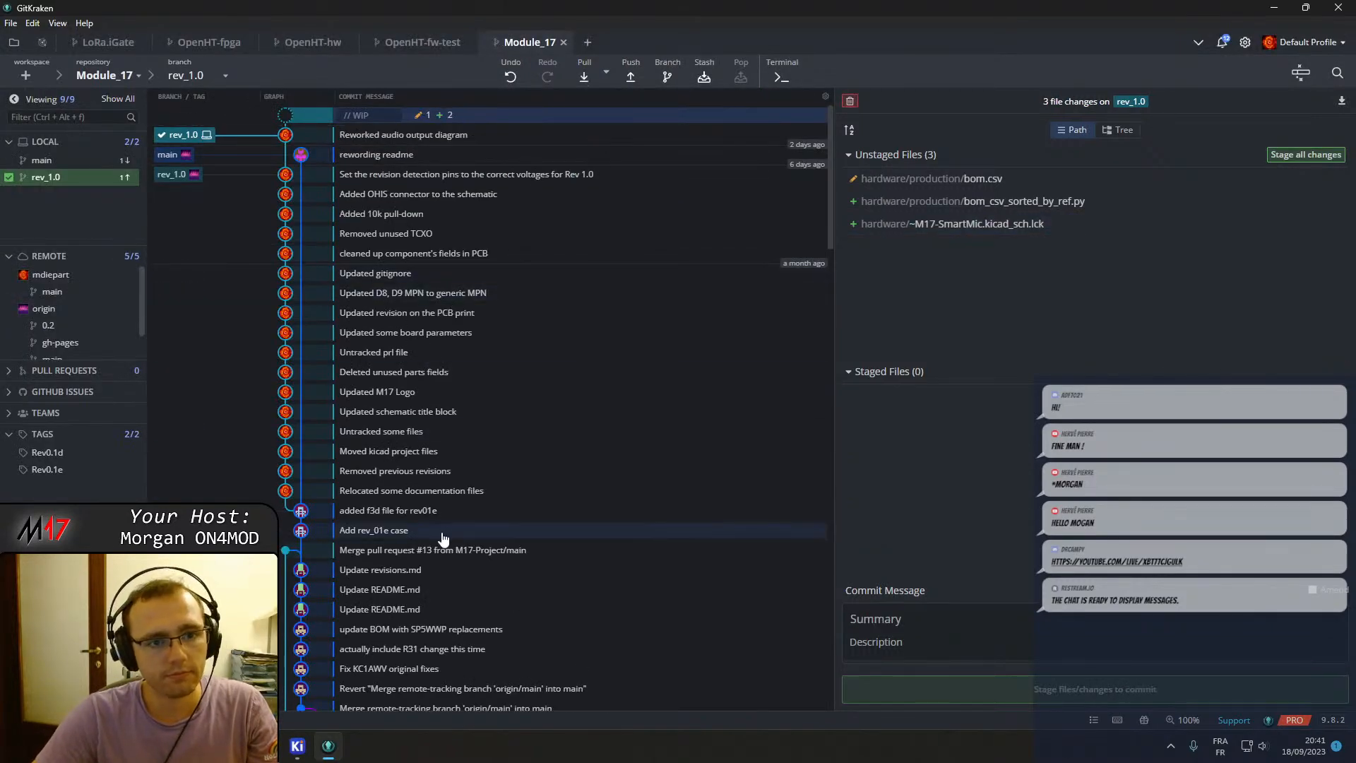
Inspect the diffs of the remaining unstaged schematic lock file and BOM CSV.
{"action": "left_click", "coordinate": [329, 745]}
{"action": "left_click", "coordinate": [328, 746]}
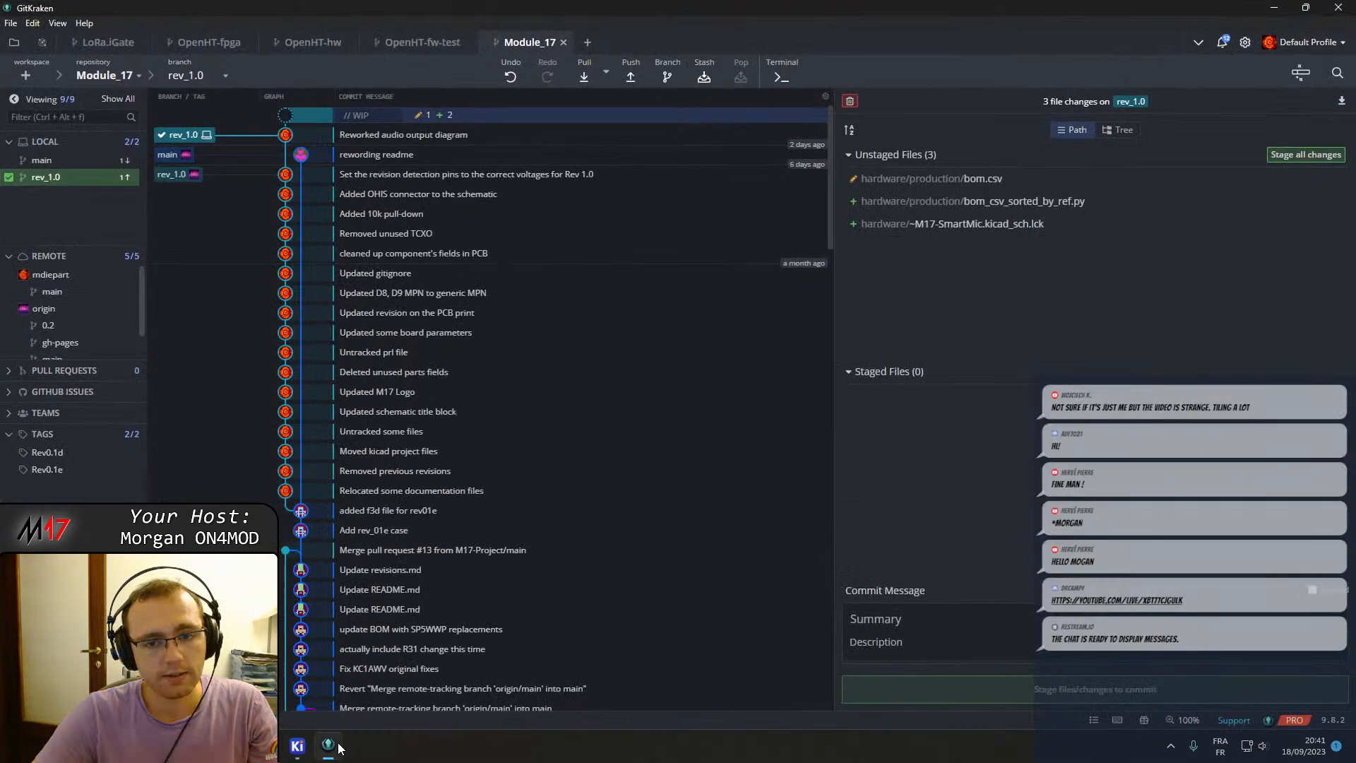
{"action": "left_click", "coordinate": [1017, 224]}
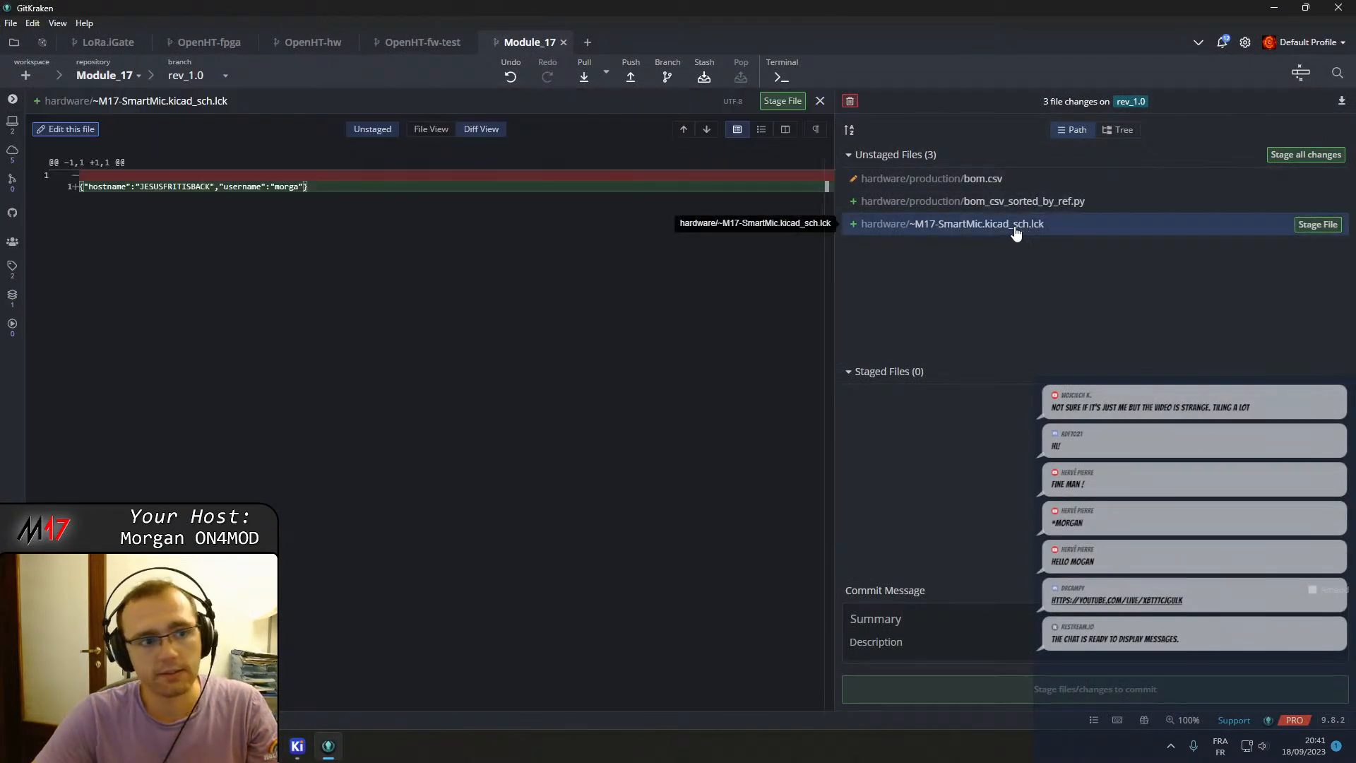
{"action": "left_click", "coordinate": [942, 181]}
Close the KiCad schematic editor and project manager and return to the commit graph.
{"action": "left_click", "coordinate": [334, 741]}
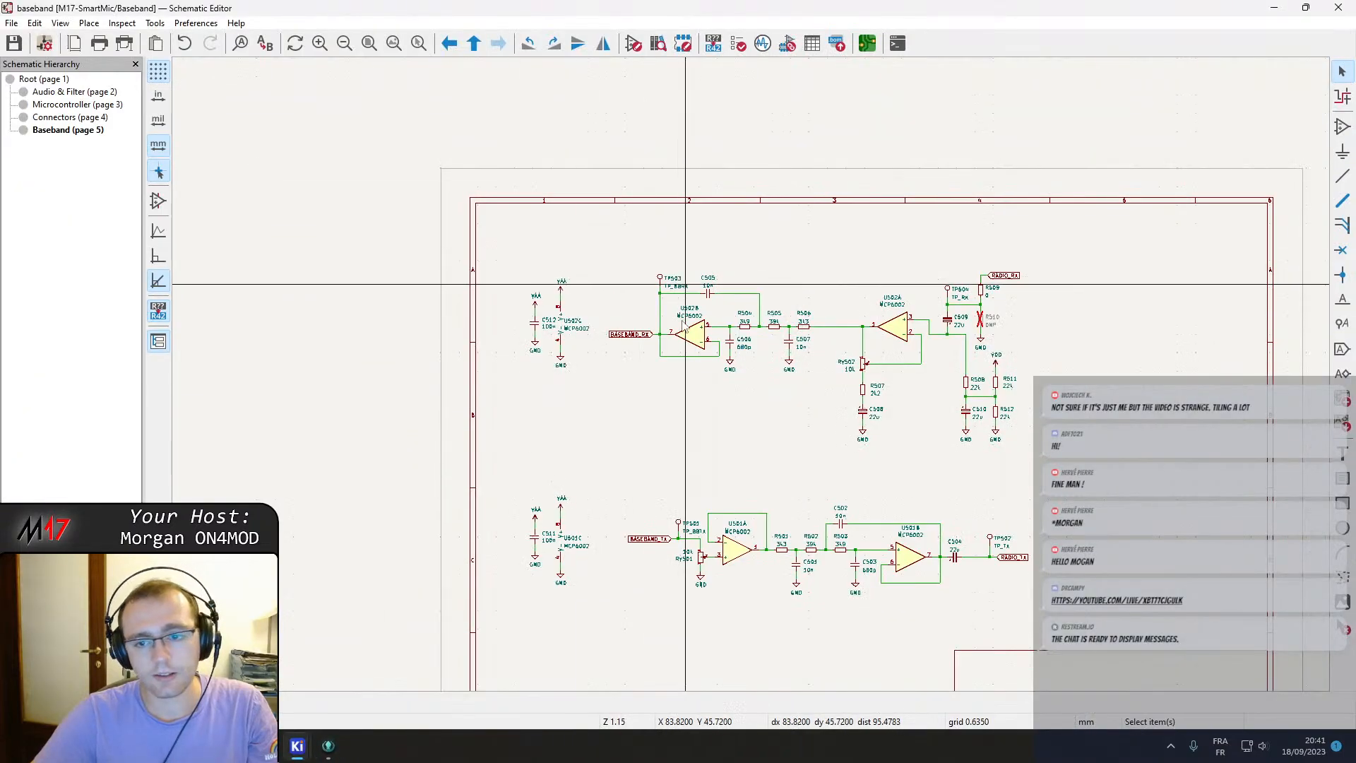
{"action": "middle_click_drag", "start_coordinate": [684, 420], "coordinate": [457, 409]}
{"action": "left_click", "coordinate": [1339, 5]}
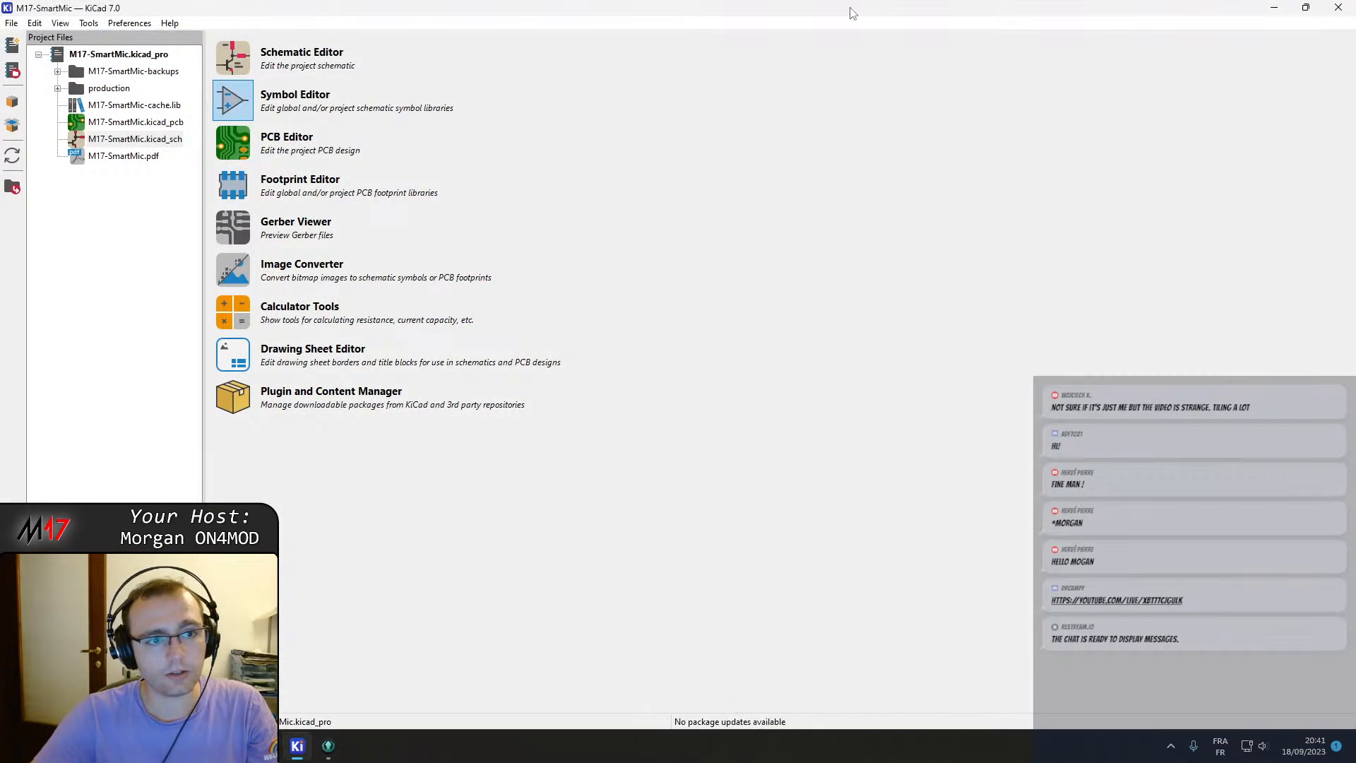
{"action": "left_click", "coordinate": [1340, 6]}
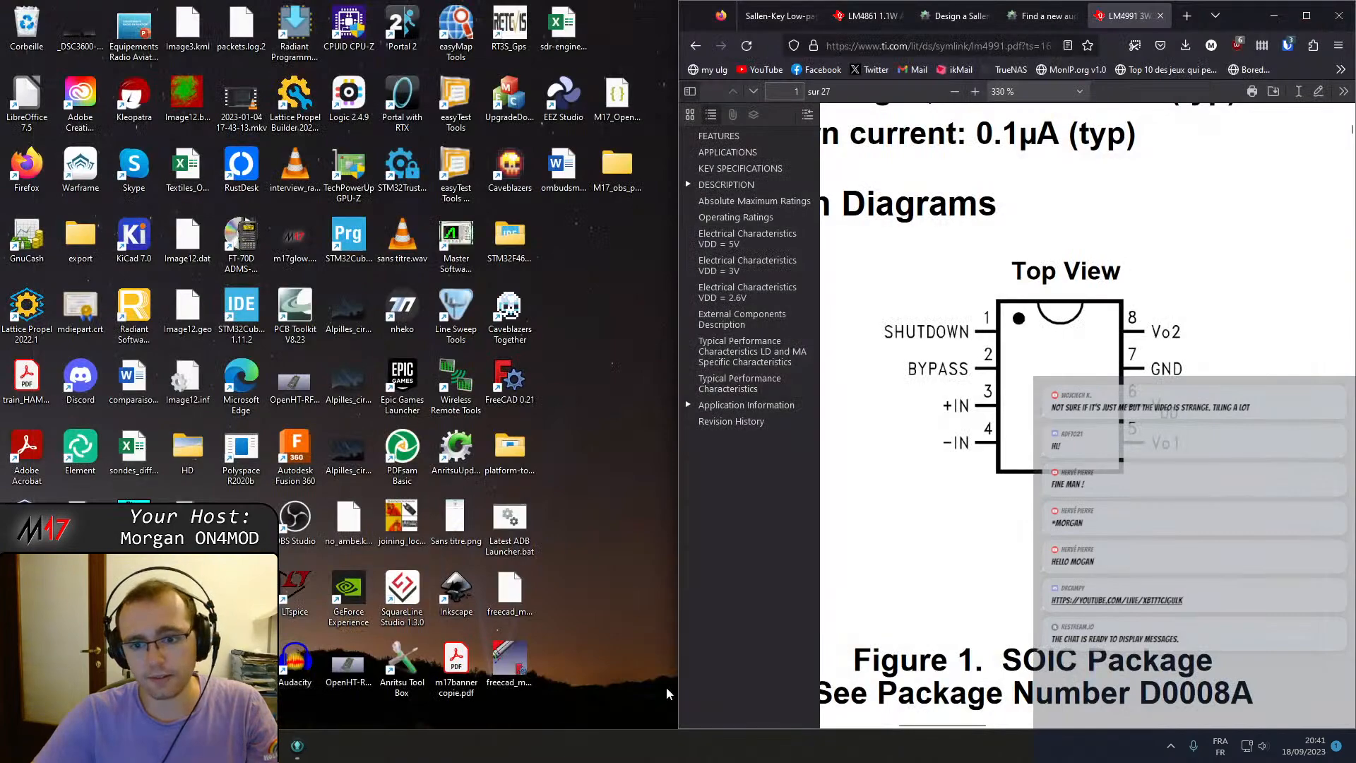
{"action": "left_click", "coordinate": [298, 746]}
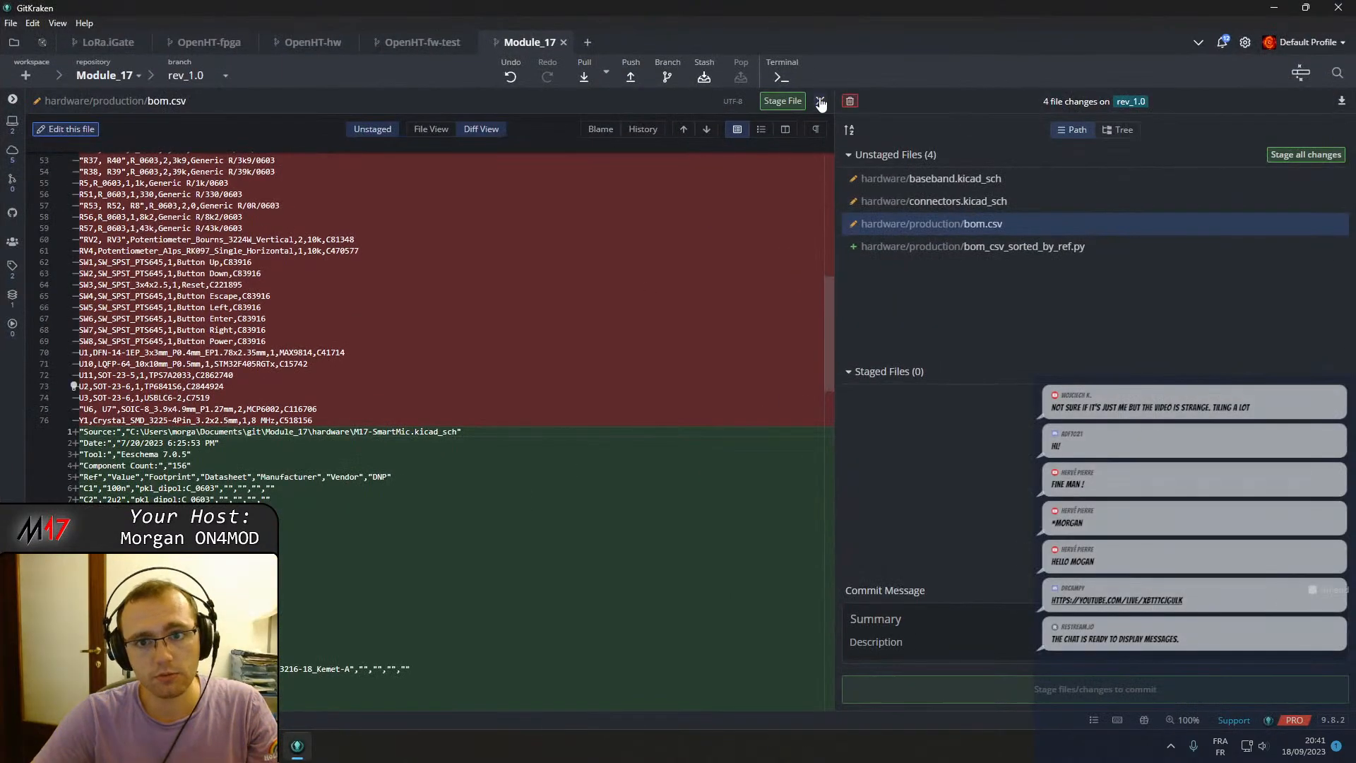
{"action": "left_click", "coordinate": [819, 98]}
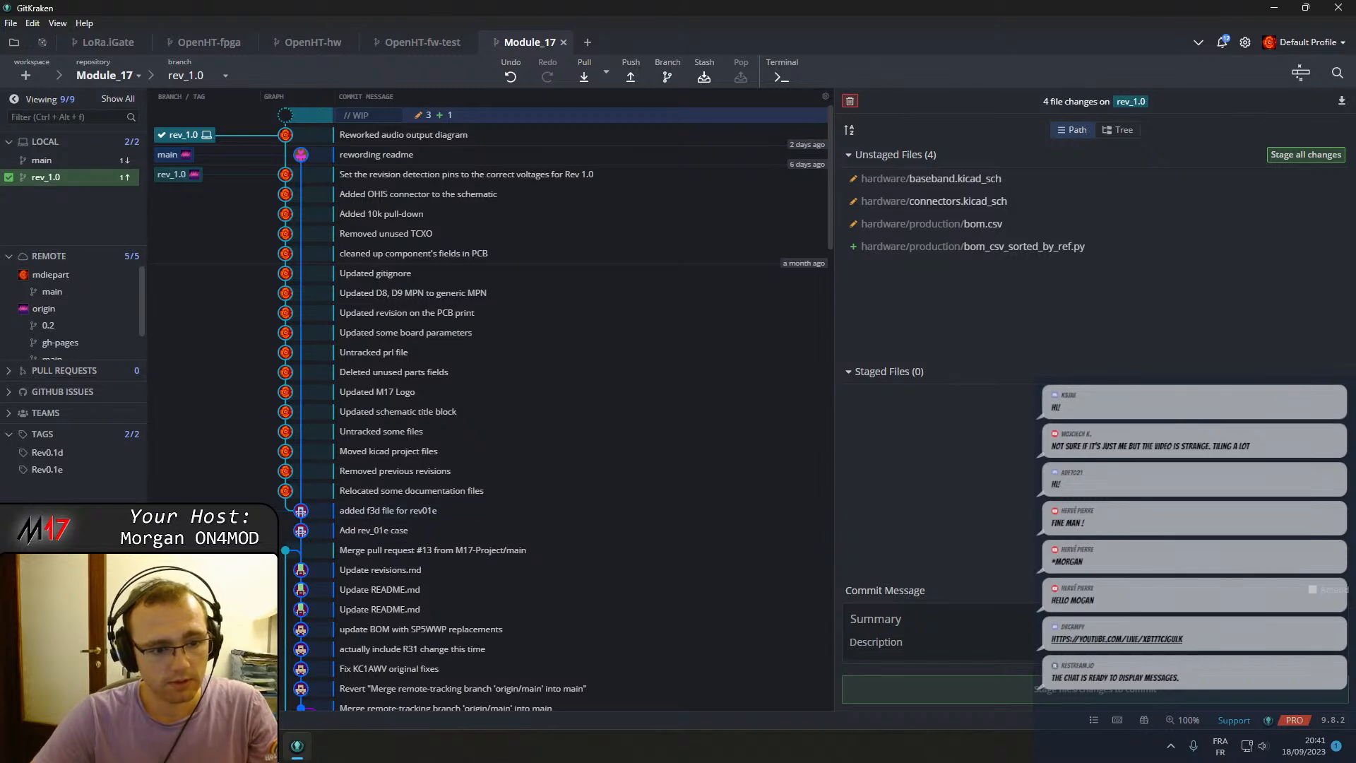
Check out the older commit "added f3d file for rev01e".
{"action": "left_click", "coordinate": [361, 511]}
{"action": "right_click", "coordinate": [363, 511]}
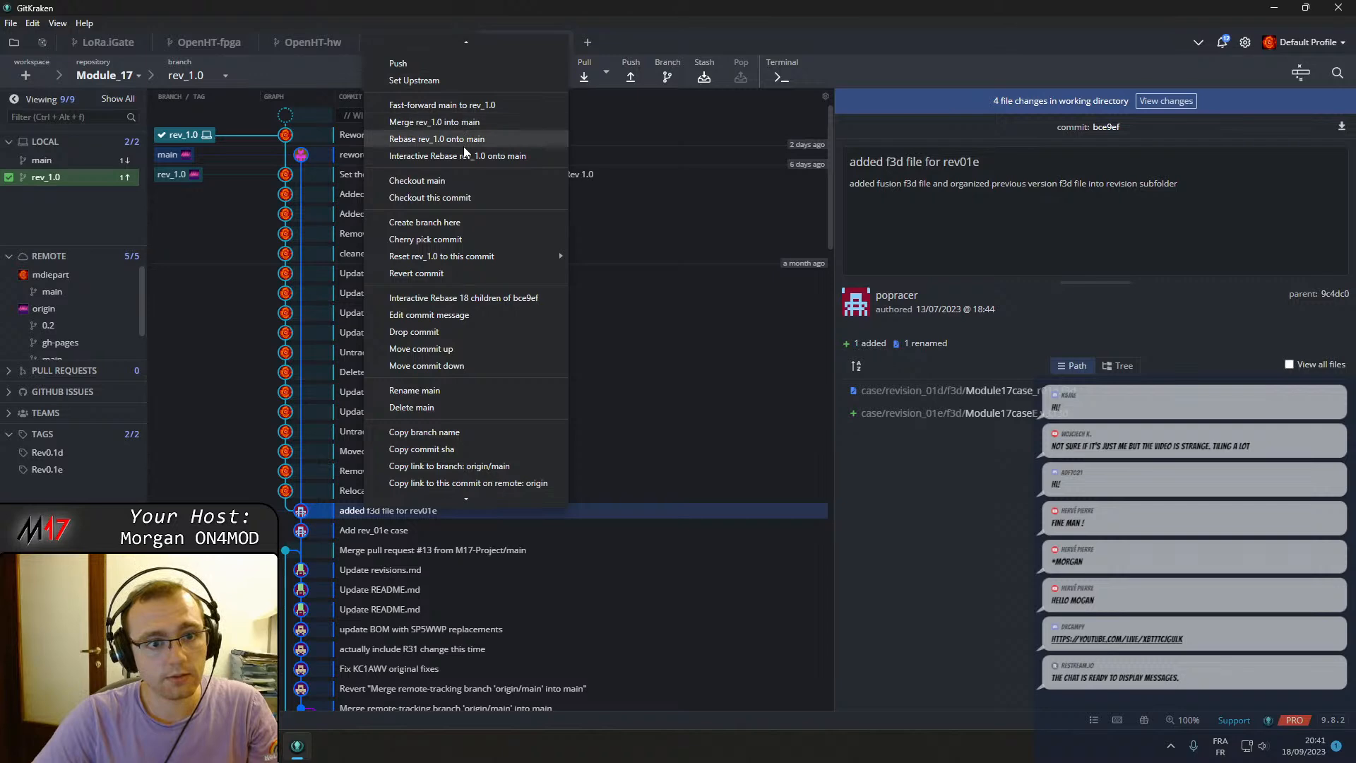
{"action": "left_click", "coordinate": [463, 182]}
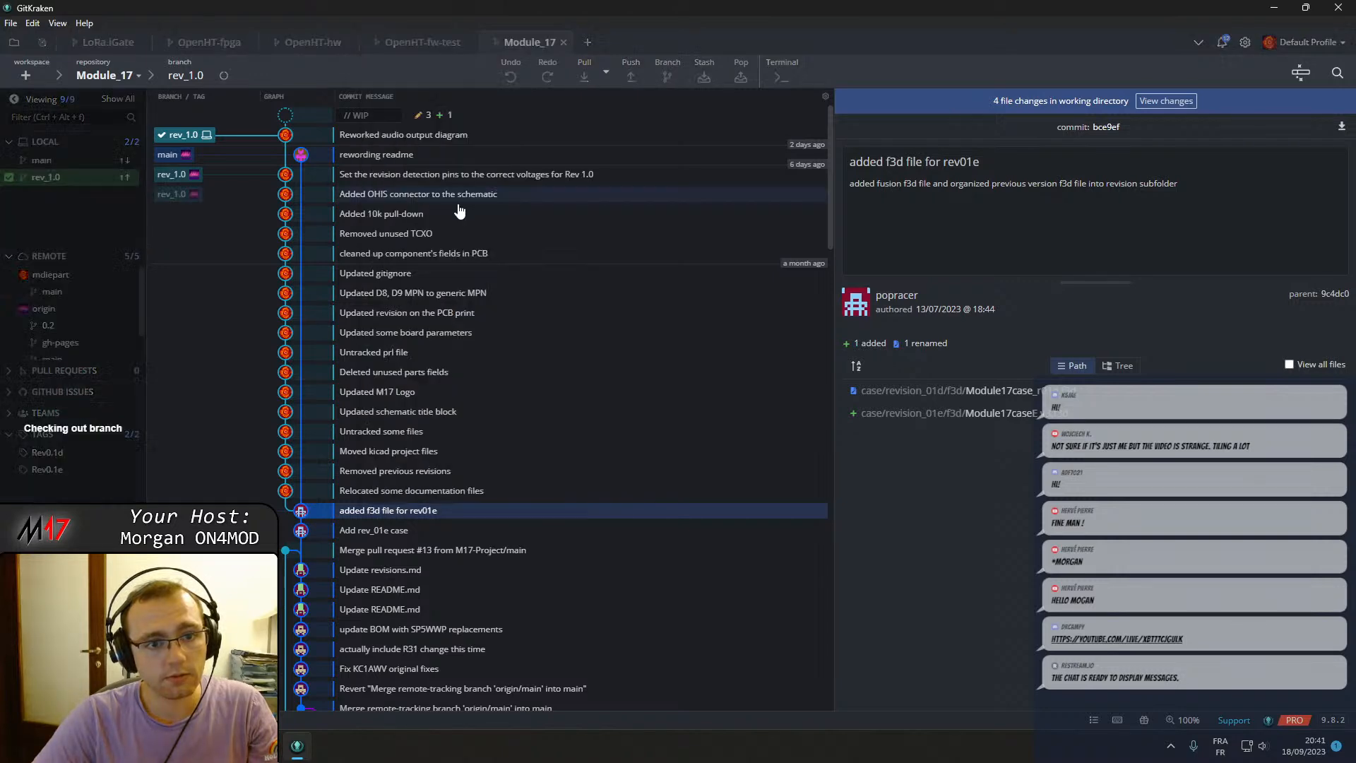
Launch KiCad 7.0 and open the M17-SmartMic project from the hardware r0.1d folder.
{"action": "left_click", "coordinate": [295, 745]}
{"action": "type", "text": "kicad 7.0"}
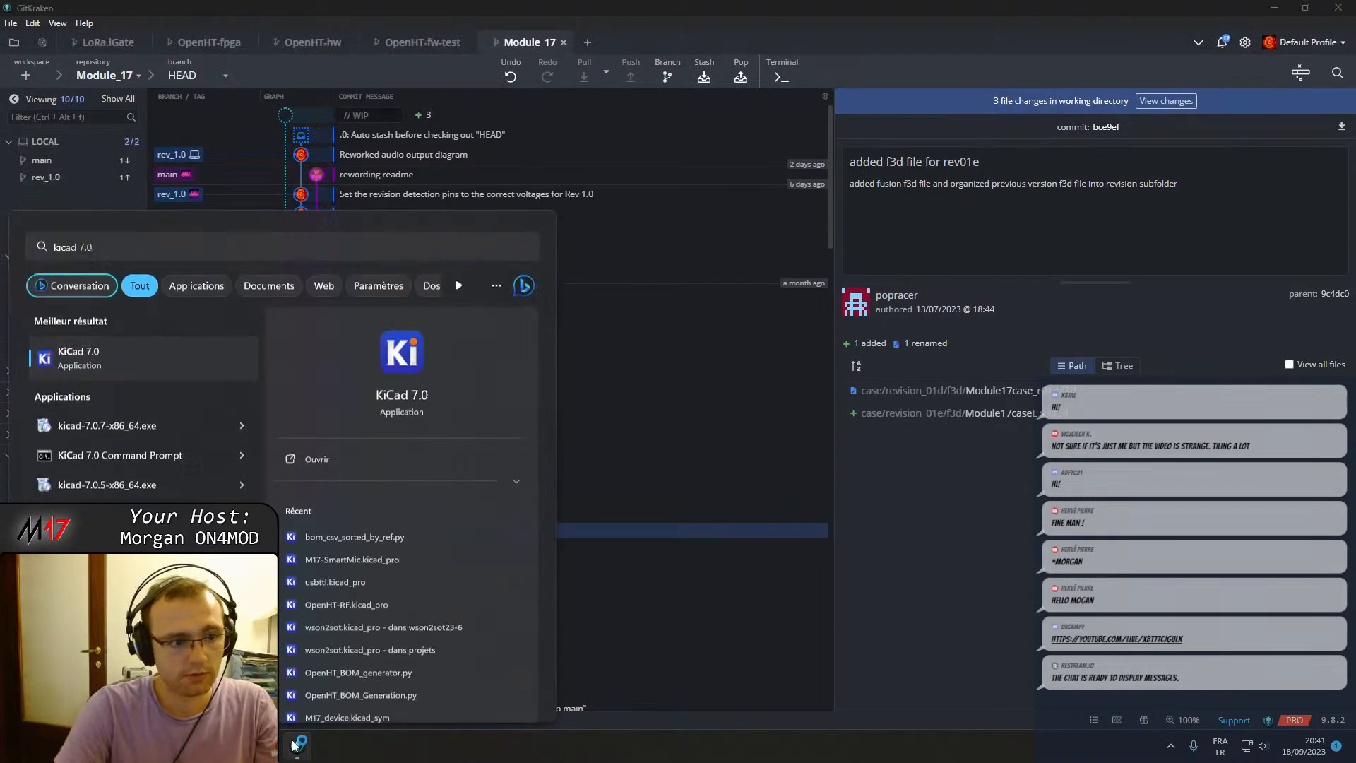
{"action": "key", "text": "Return"}
{"action": "left_click", "coordinate": [13, 24]}
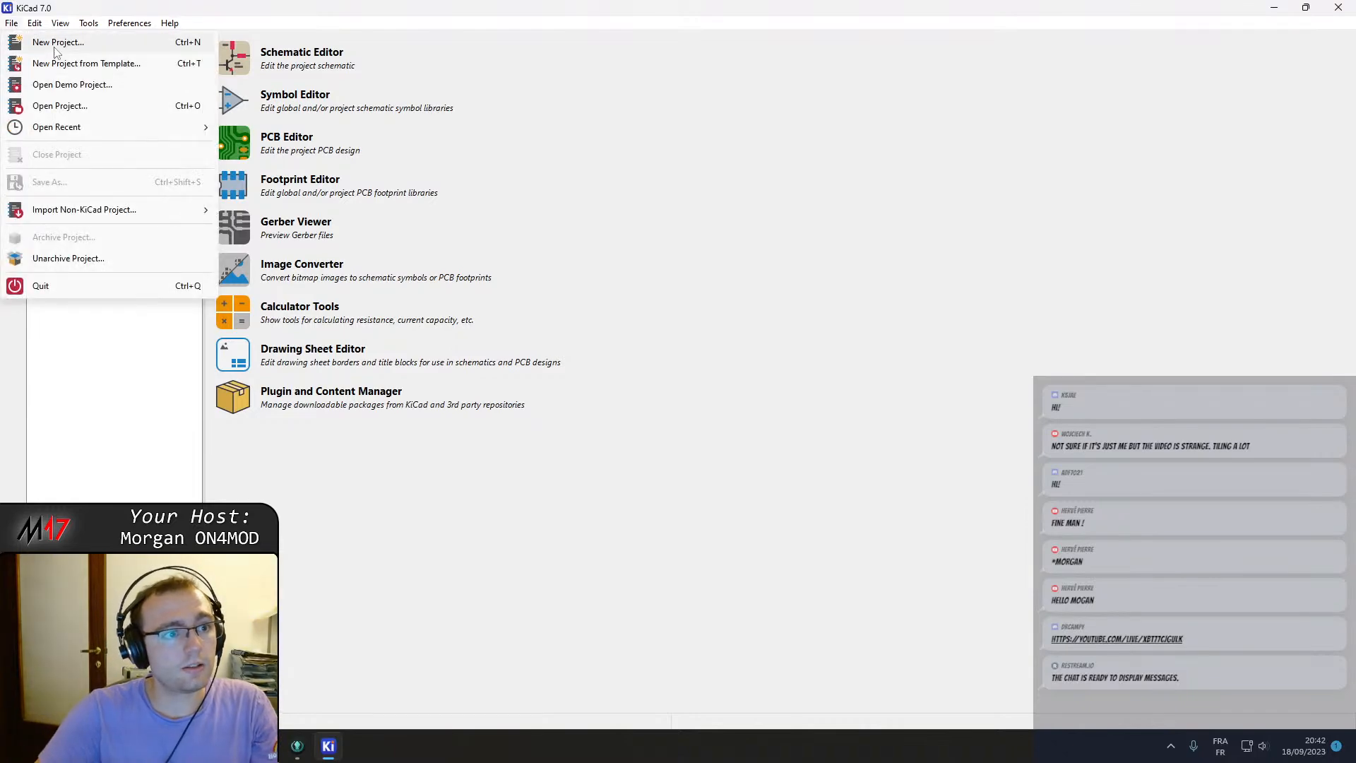
{"action": "left_click", "coordinate": [69, 106]}
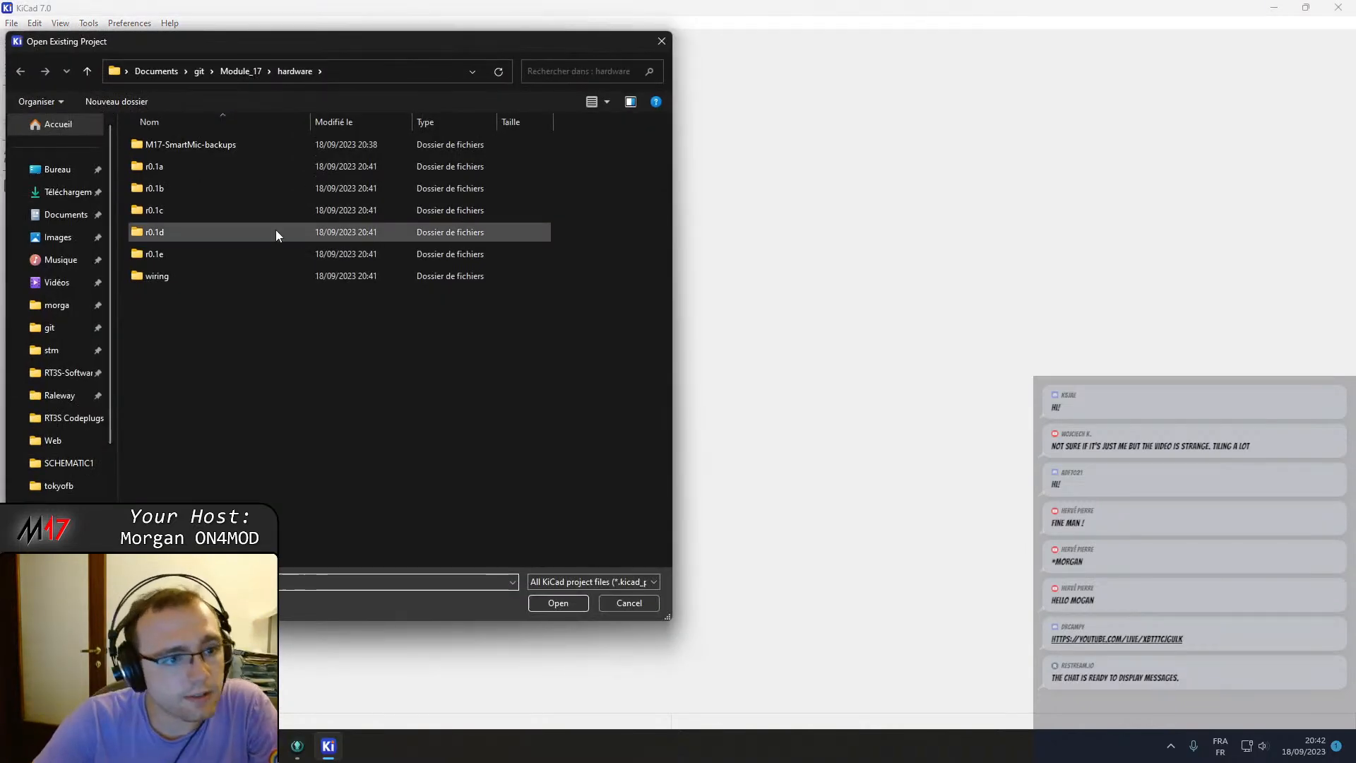
{"action": "double_click", "coordinate": [176, 232]}
{"action": "double_click", "coordinate": [204, 163]}
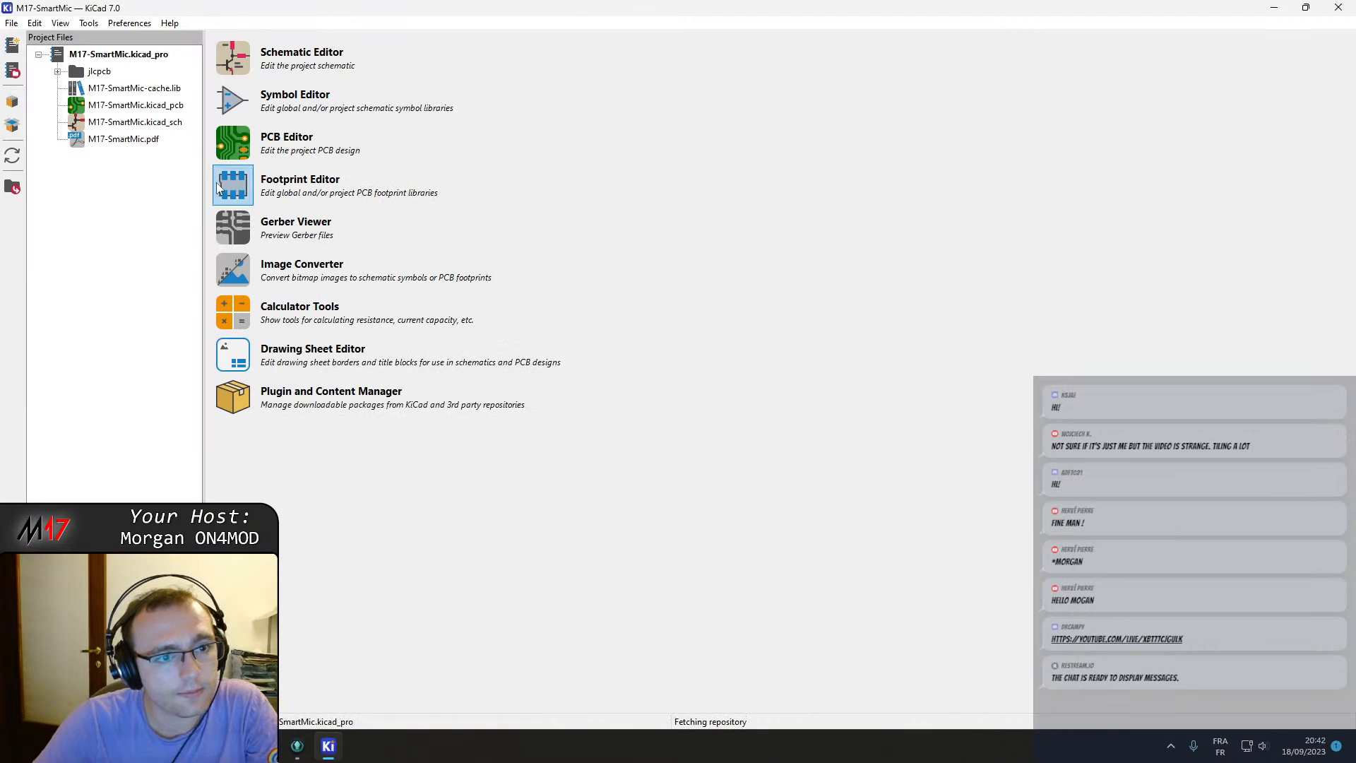
Open the old revision's Audio & Filter sheet and examine its transmit filter and MCP4551 circuit.
{"action": "double_click", "coordinate": [132, 123]}
{"action": "double_click", "coordinate": [540, 185]}
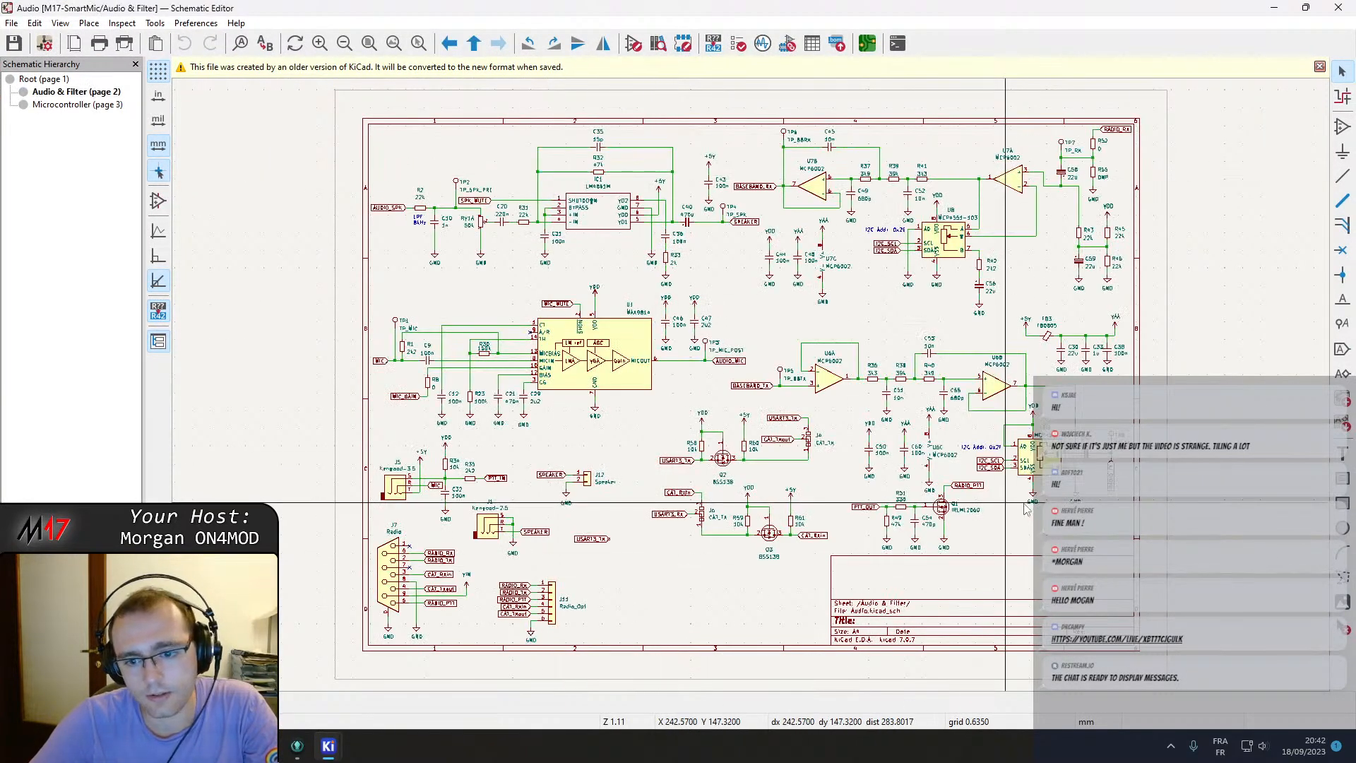
{"action": "scroll", "coordinate": [643, 185], "scroll_direction": "up", "scroll_amount": 2}
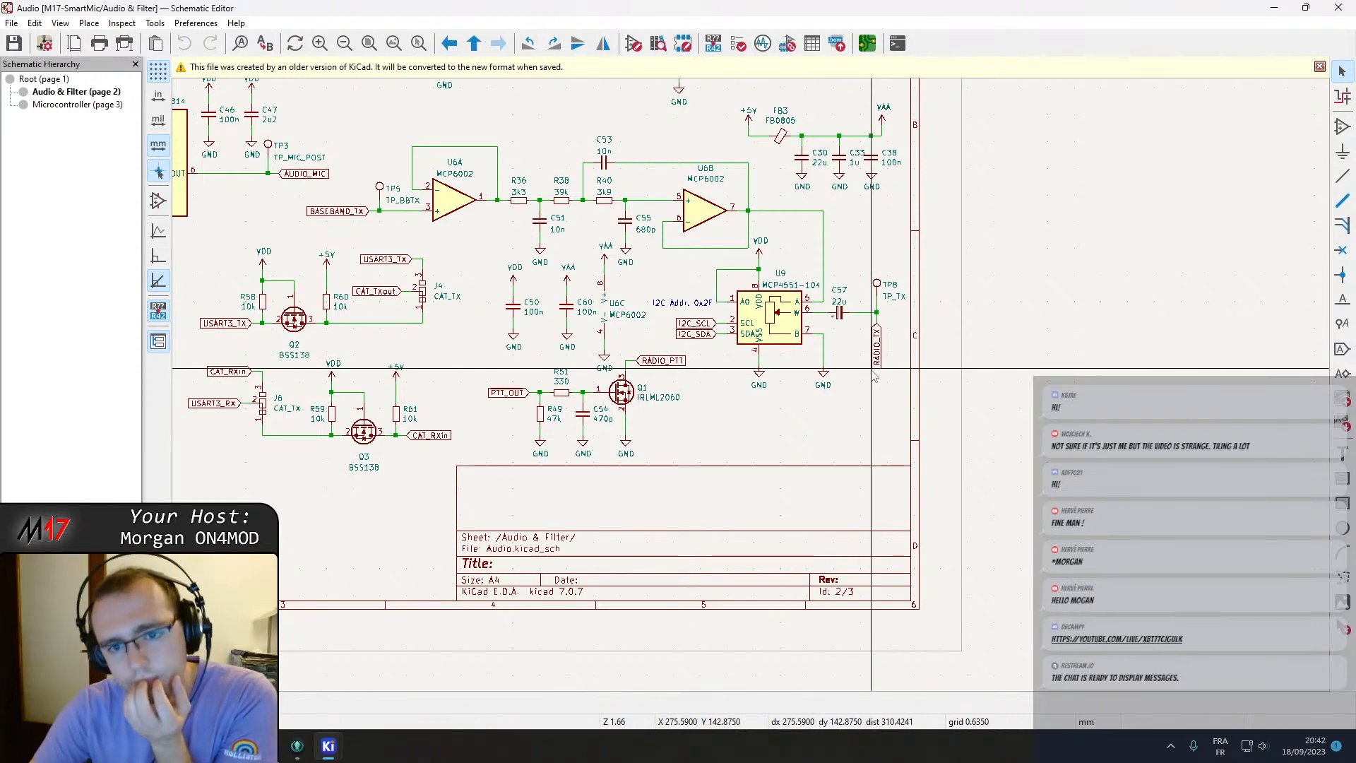
{"action": "scroll", "coordinate": [842, 299], "scroll_direction": "up", "scroll_amount": 2}
{"action": "left_click", "coordinate": [726, 364]}
{"action": "scroll", "coordinate": [732, 351], "scroll_direction": "down", "scroll_amount": 2}
{"action": "left_click", "coordinate": [851, 428]}
{"action": "scroll", "coordinate": [869, 480], "scroll_direction": "up", "scroll_amount": 3}
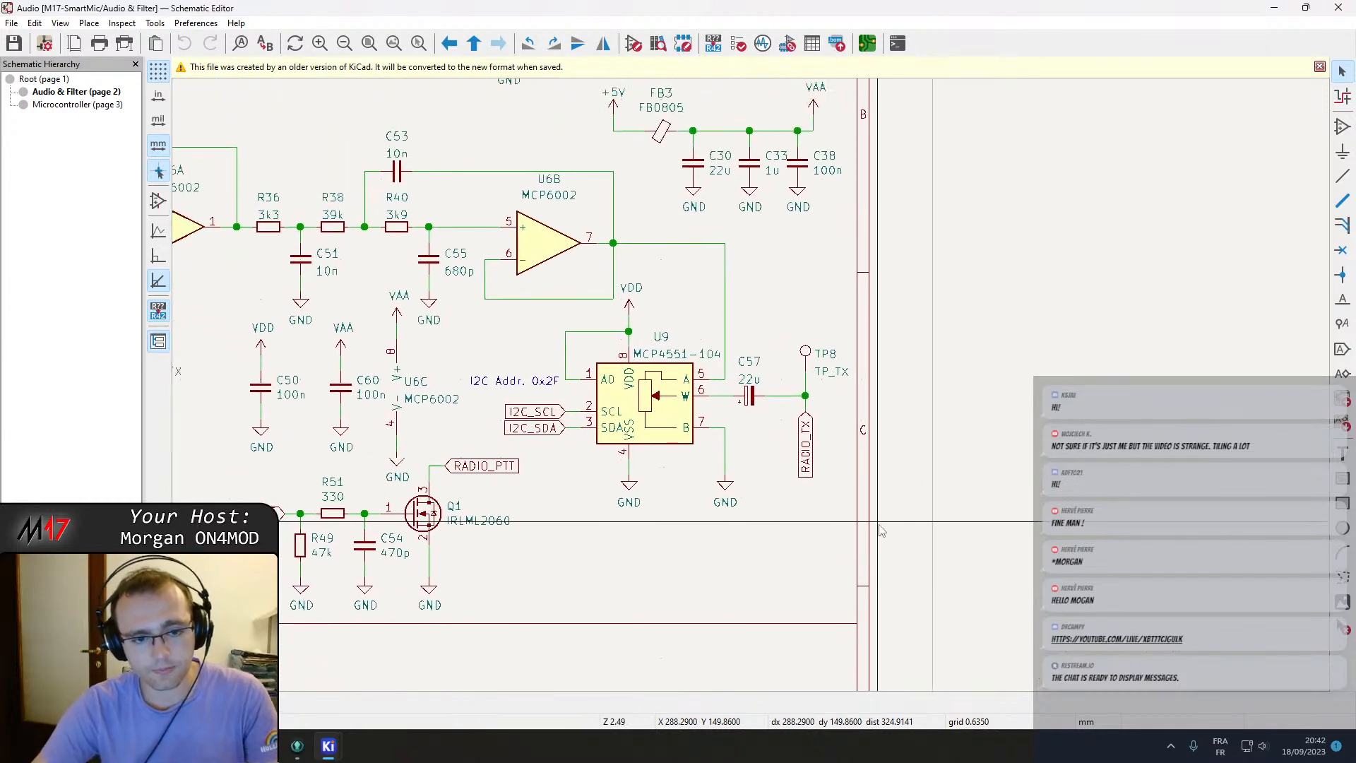
Capture a screenshot of the old revision's transmit filter and MCP4551 circuit.
{"action": "middle_click_drag", "start_coordinate": [878, 525], "coordinate": [897, 542]}
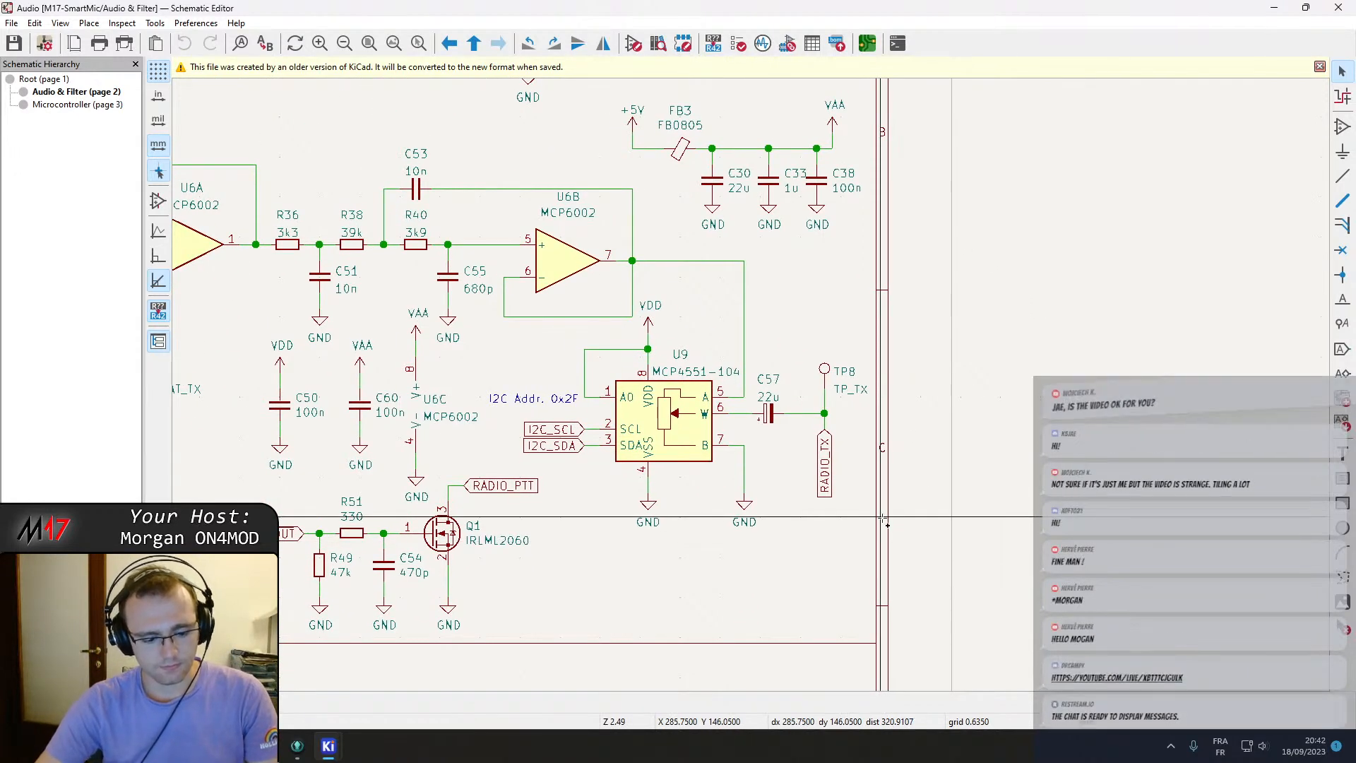
{"action": "key", "text": "super+shift+s"}
{"action": "left_click_drag", "start_coordinate": [476, 167], "coordinate": [933, 610]}
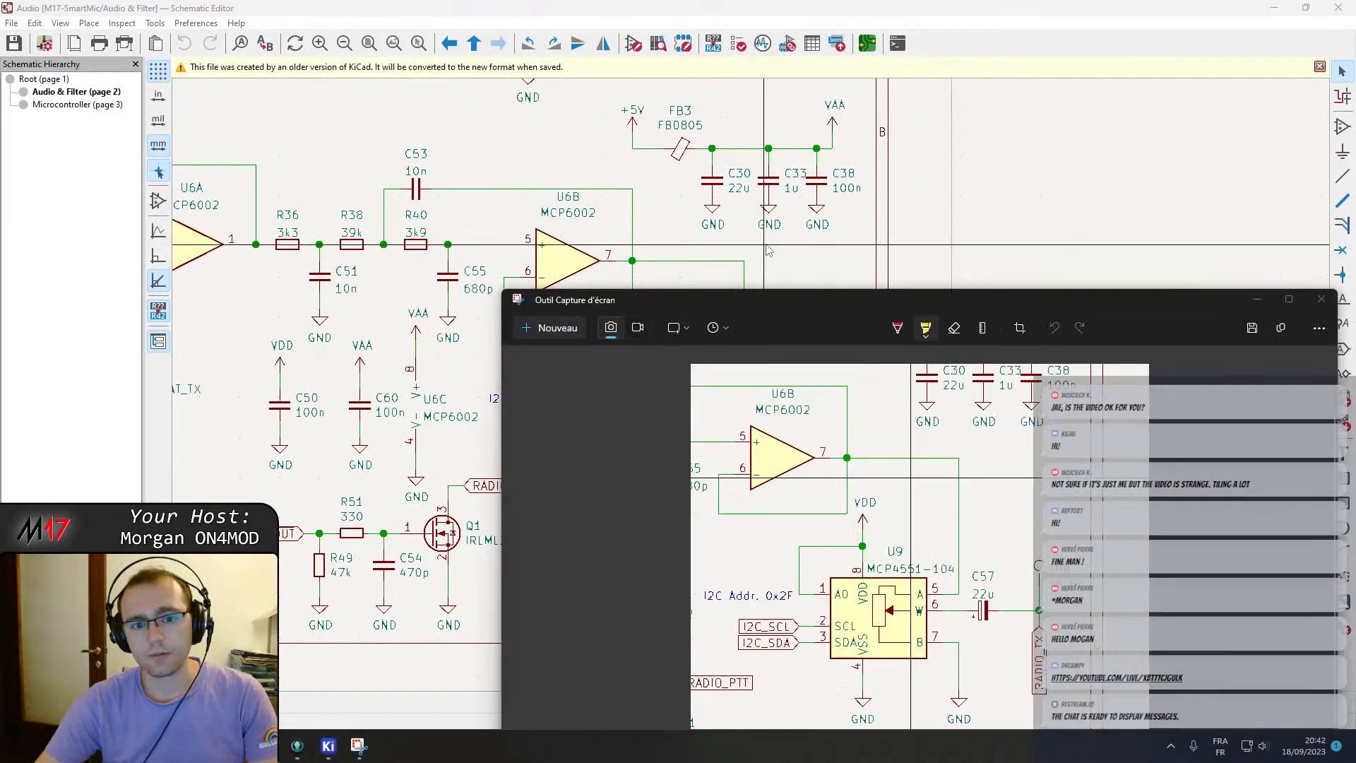
Capture a screenshot of the old revision's receive filter and MCP4551 circuit from the upper part of the sheet.
{"action": "left_click", "coordinate": [1002, 172]}
{"action": "scroll", "coordinate": [825, 331], "scroll_direction": "down", "scroll_amount": 5}
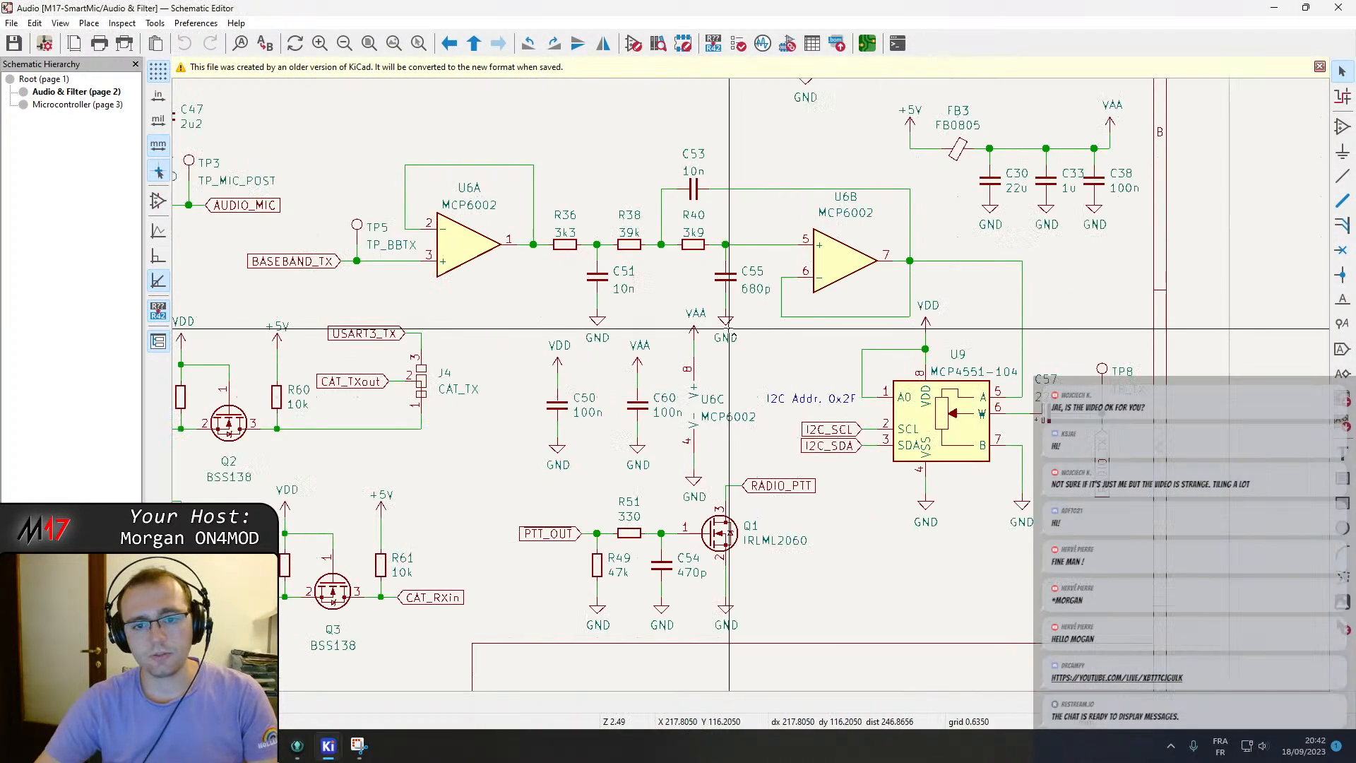
{"action": "middle_click_drag", "start_coordinate": [814, 296], "coordinate": [668, 319]}
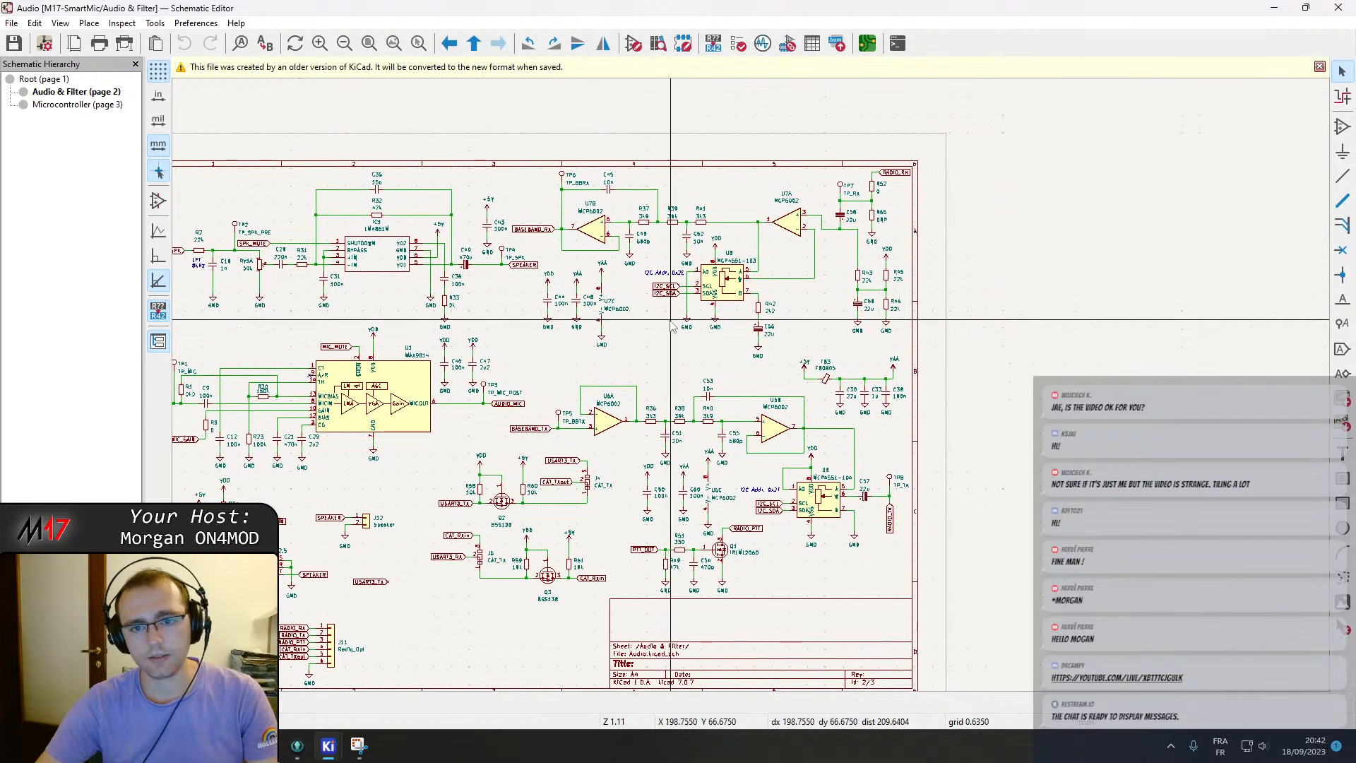
{"action": "scroll", "coordinate": [754, 326], "scroll_direction": "up", "scroll_amount": 3}
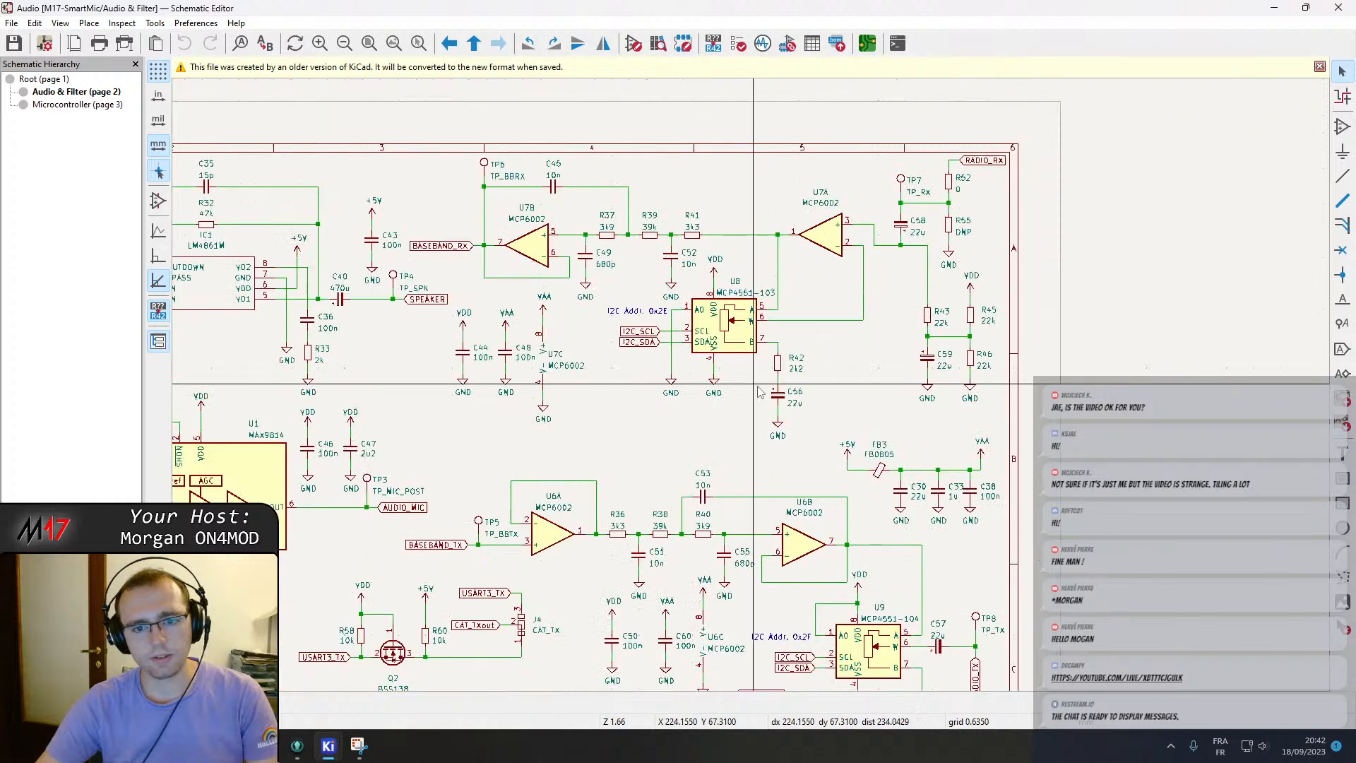
{"action": "middle_click_drag", "start_coordinate": [777, 393], "coordinate": [782, 266]}
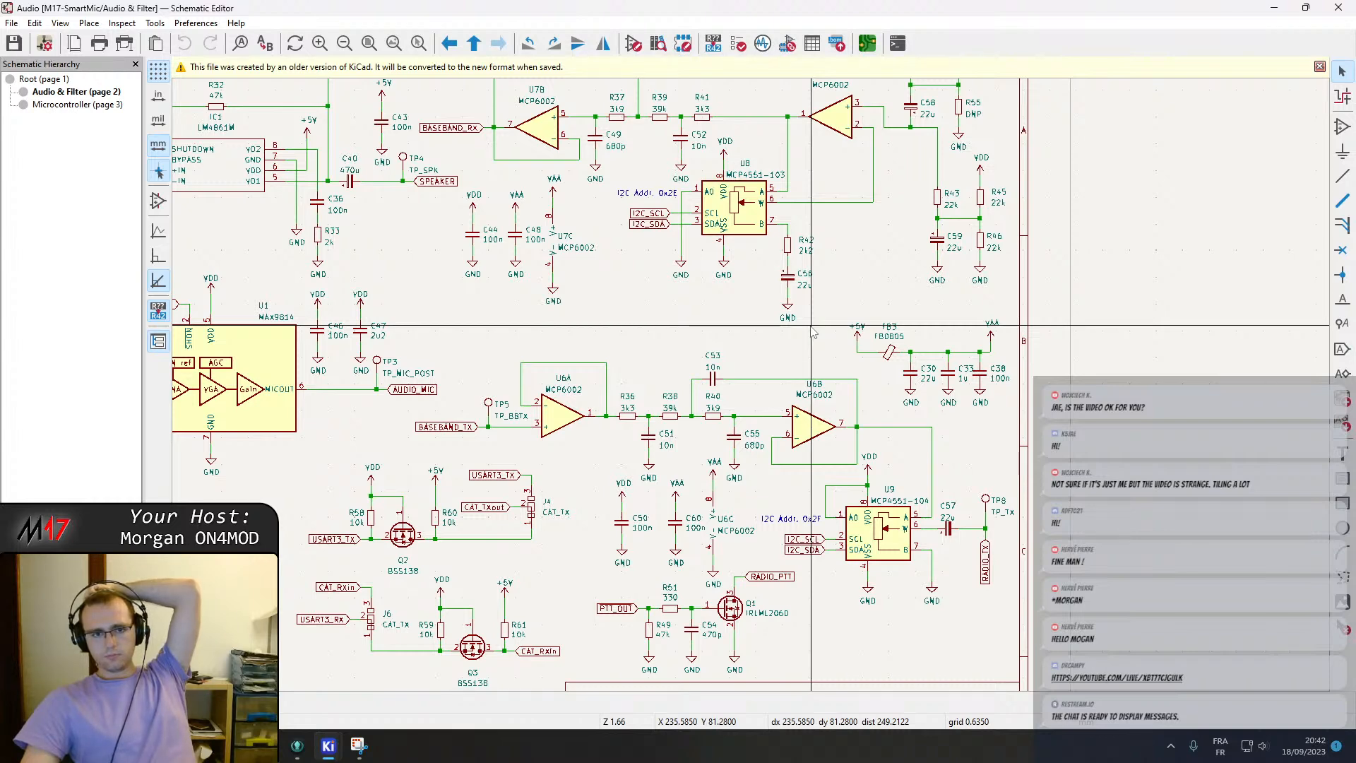
{"action": "middle_click_drag", "start_coordinate": [812, 330], "coordinate": [861, 413]}
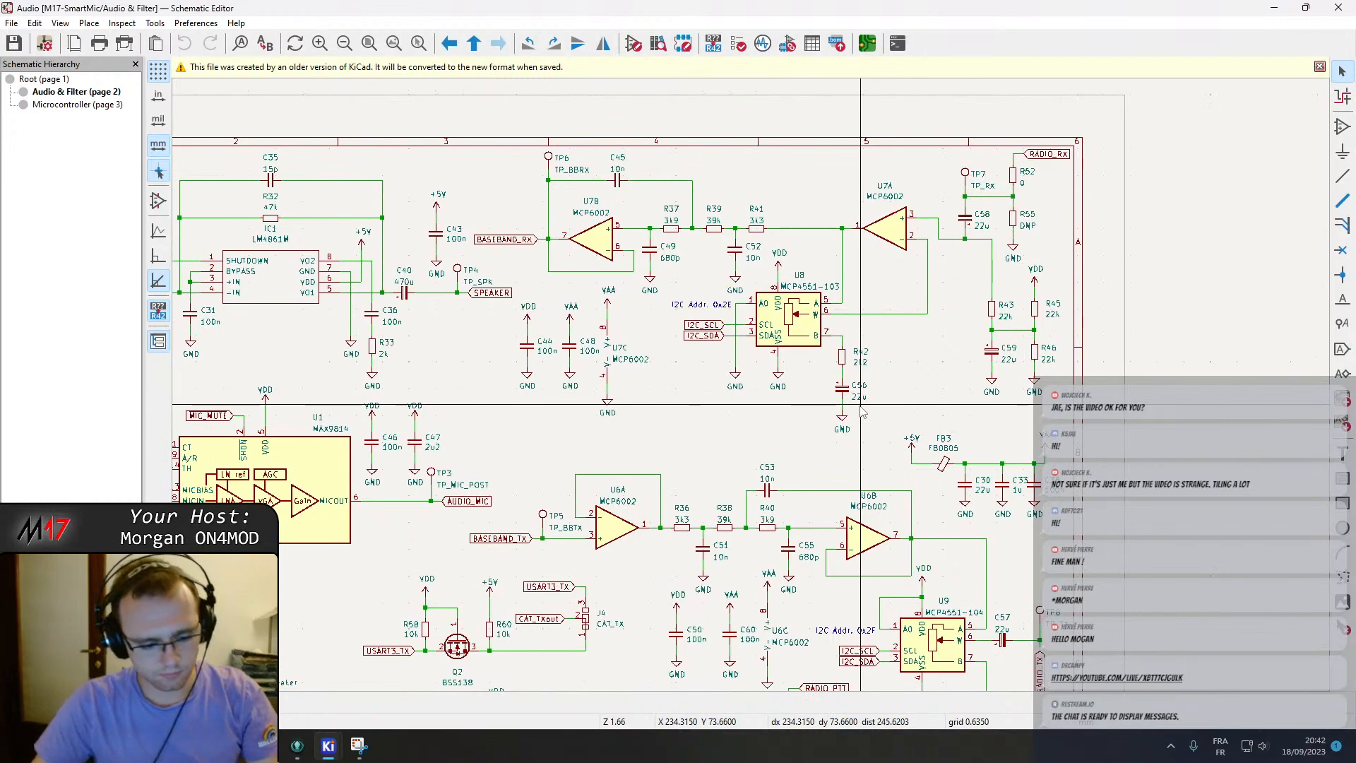
{"action": "key", "text": "super+shift+s"}
{"action": "left_click_drag", "start_coordinate": [509, 168], "coordinate": [1106, 445]}
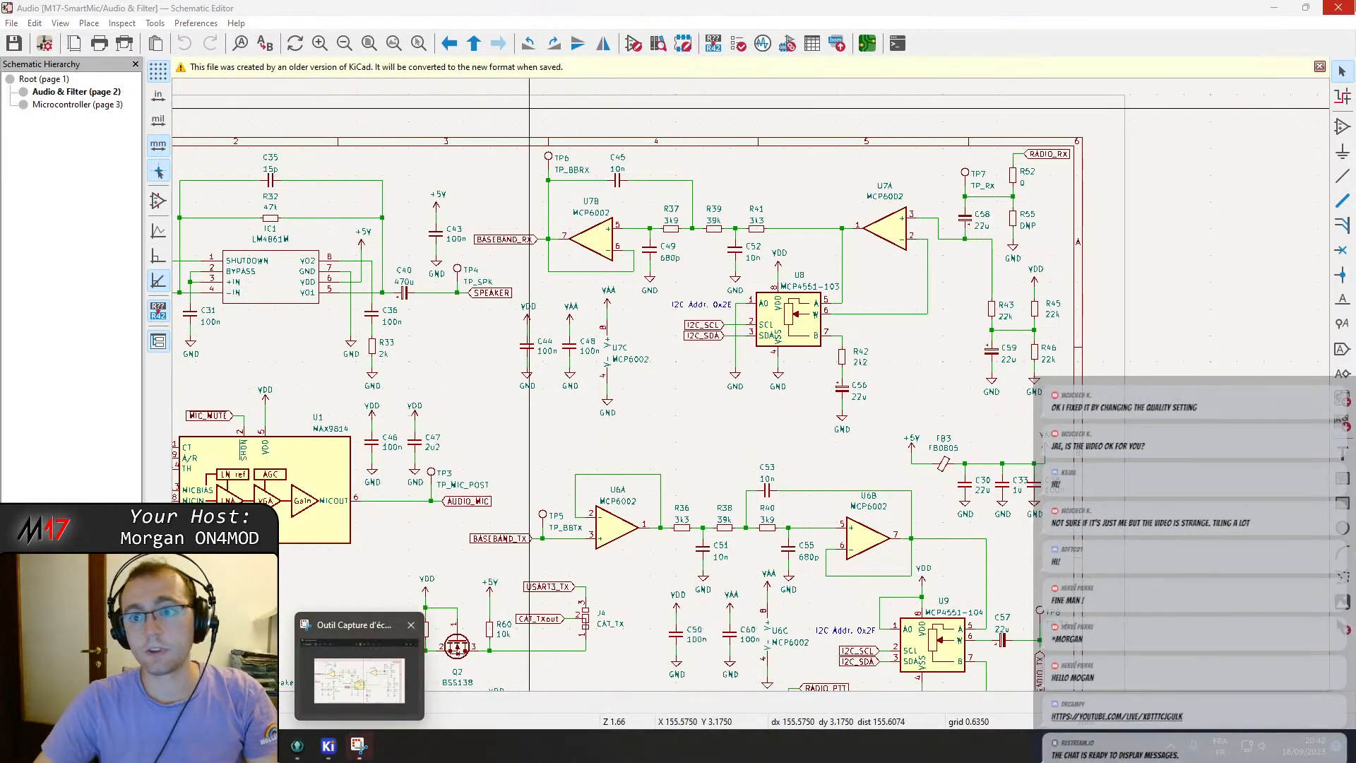
Close the old-revision schematic editor and the KiCad project manager.
{"action": "left_click", "coordinate": [1338, 7]}
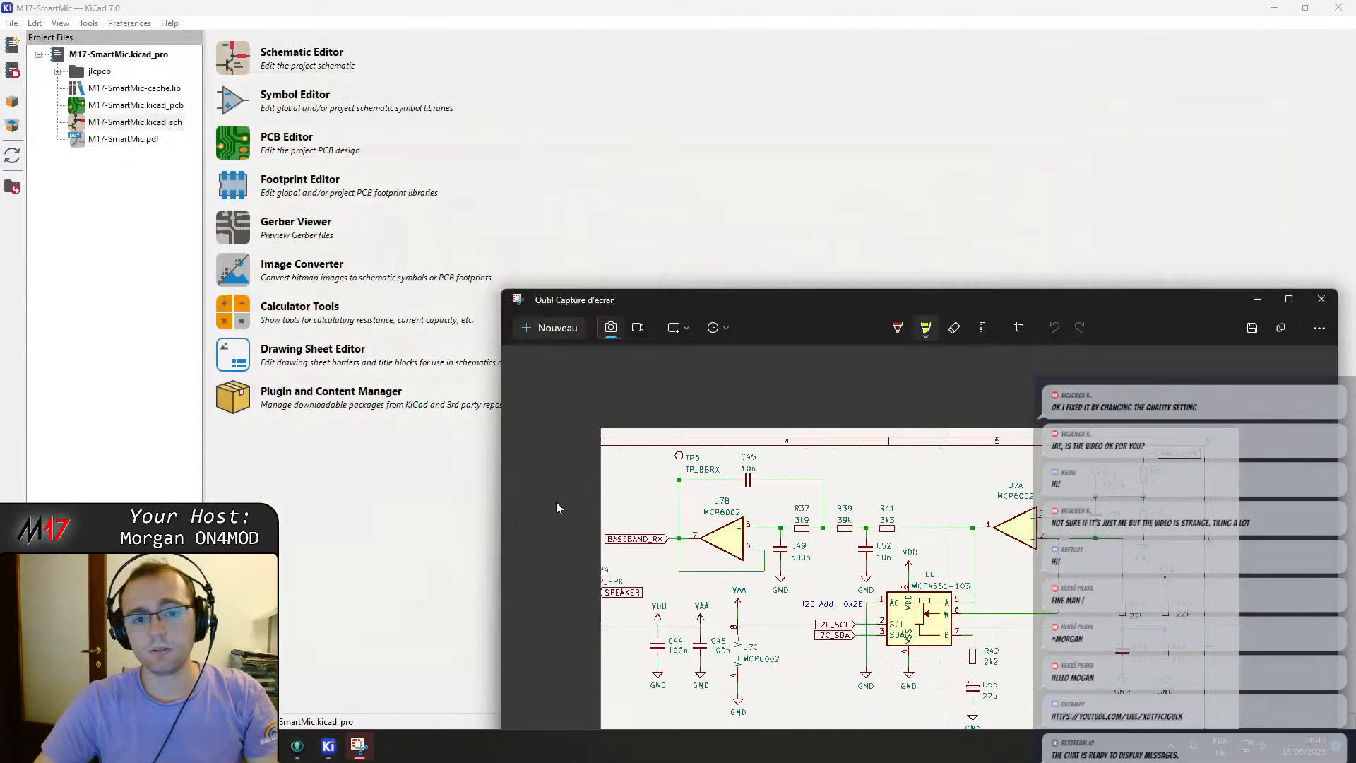
{"action": "left_click", "coordinate": [295, 745]}
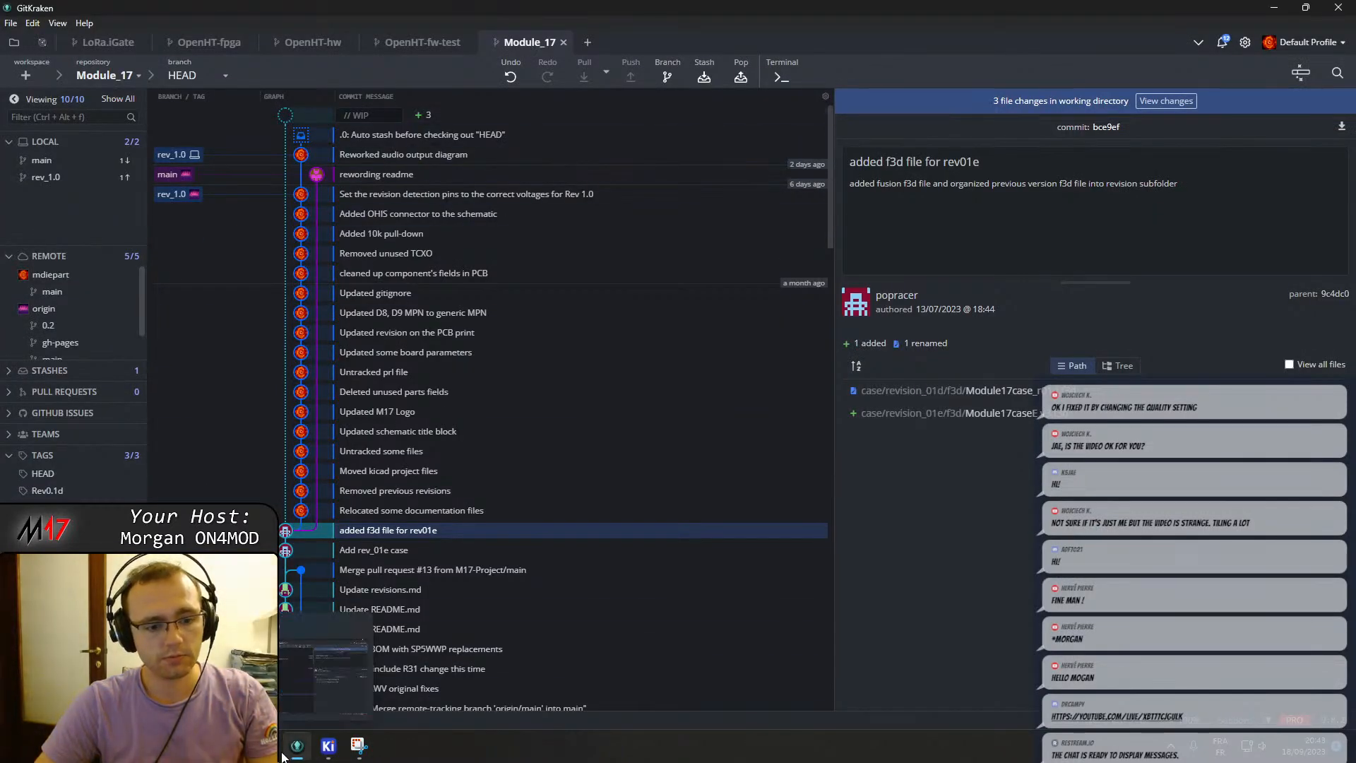
{"action": "left_click", "coordinate": [329, 745]}
{"action": "left_click", "coordinate": [1338, 7]}
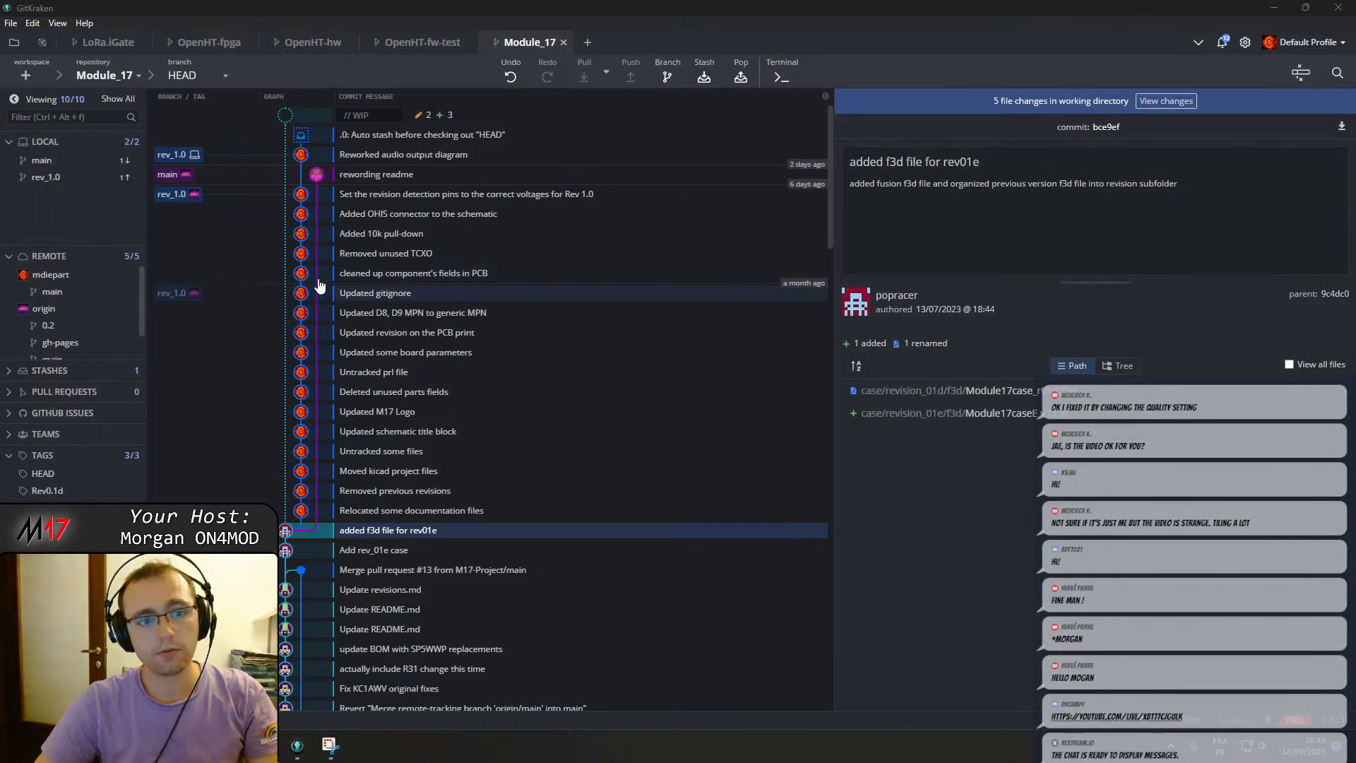
Inspect the changed files of the auto-stash commit, including the baseband schematic diff.
{"action": "left_click", "coordinate": [436, 135]}
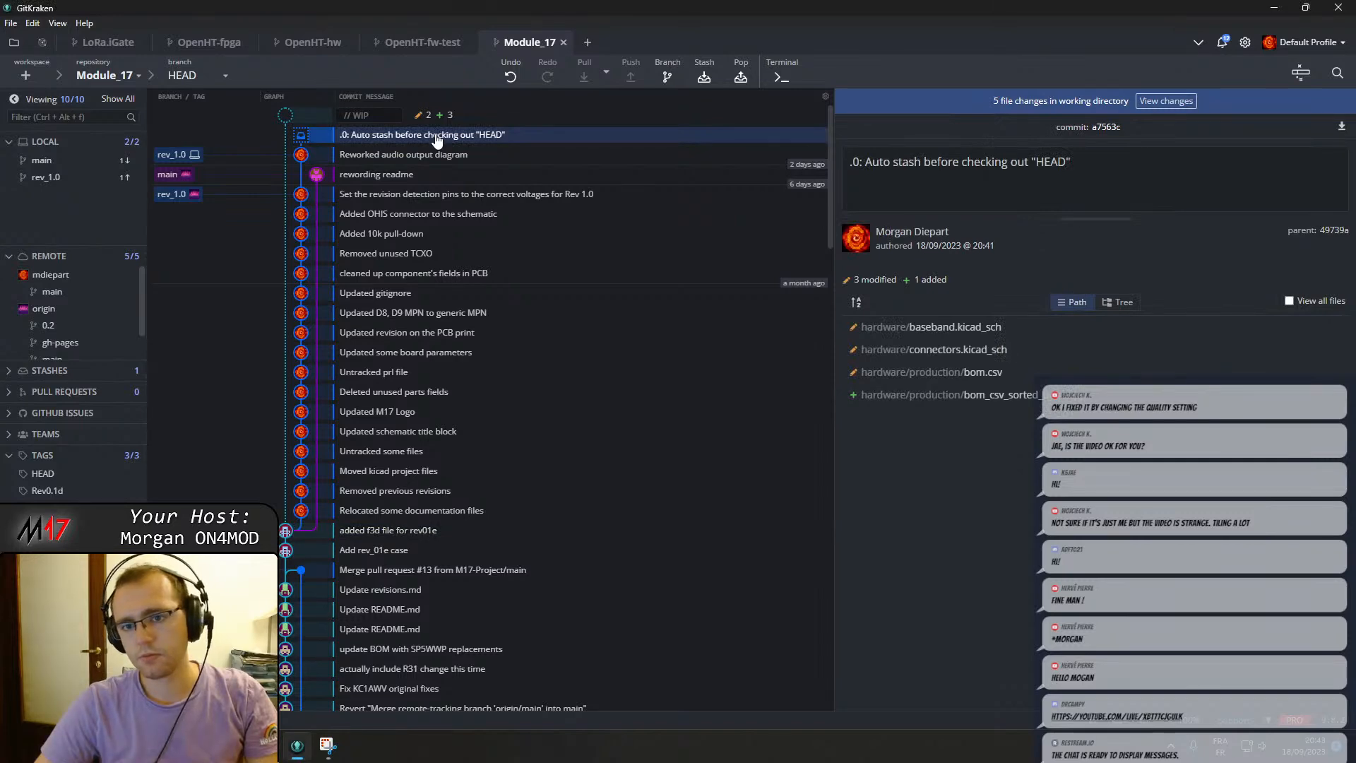
{"action": "left_click", "coordinate": [940, 326]}
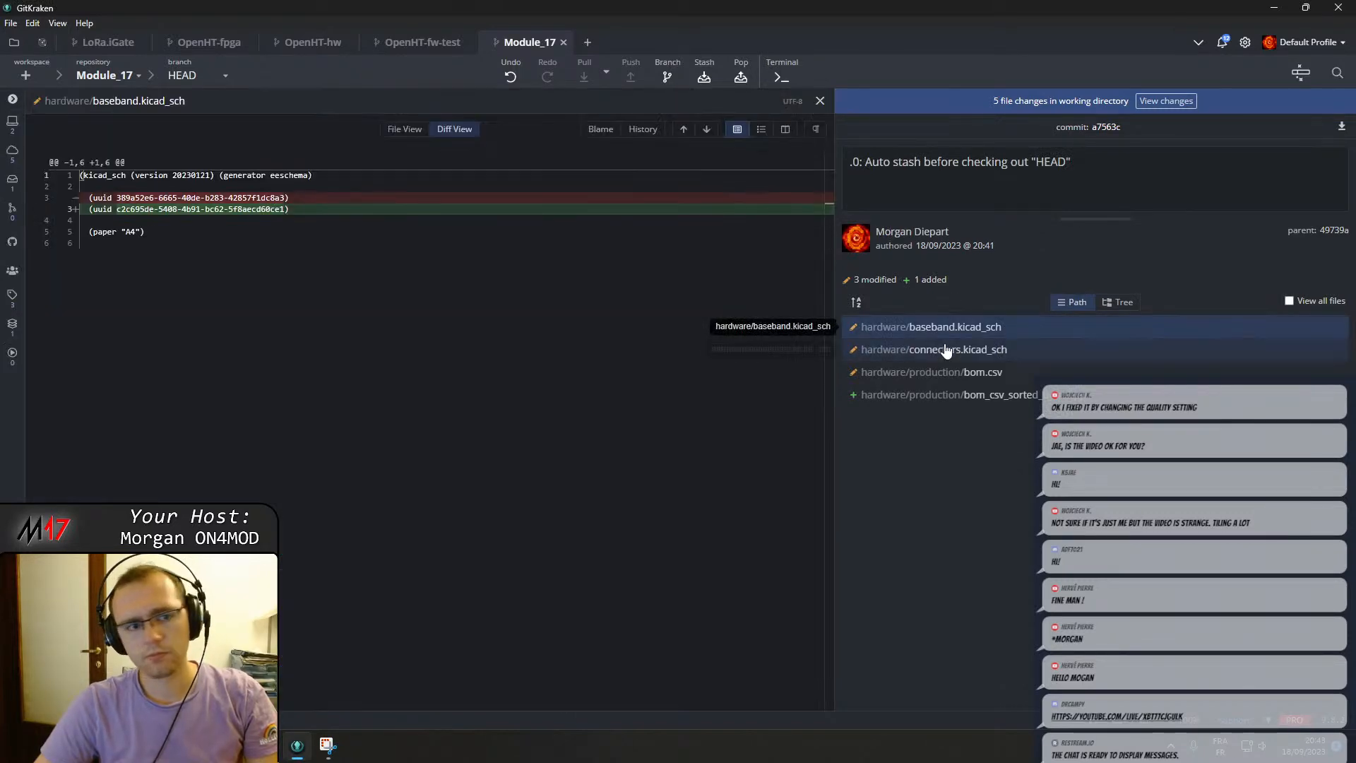
{"action": "left_click", "coordinate": [939, 349]}
{"action": "left_click", "coordinate": [820, 101]}
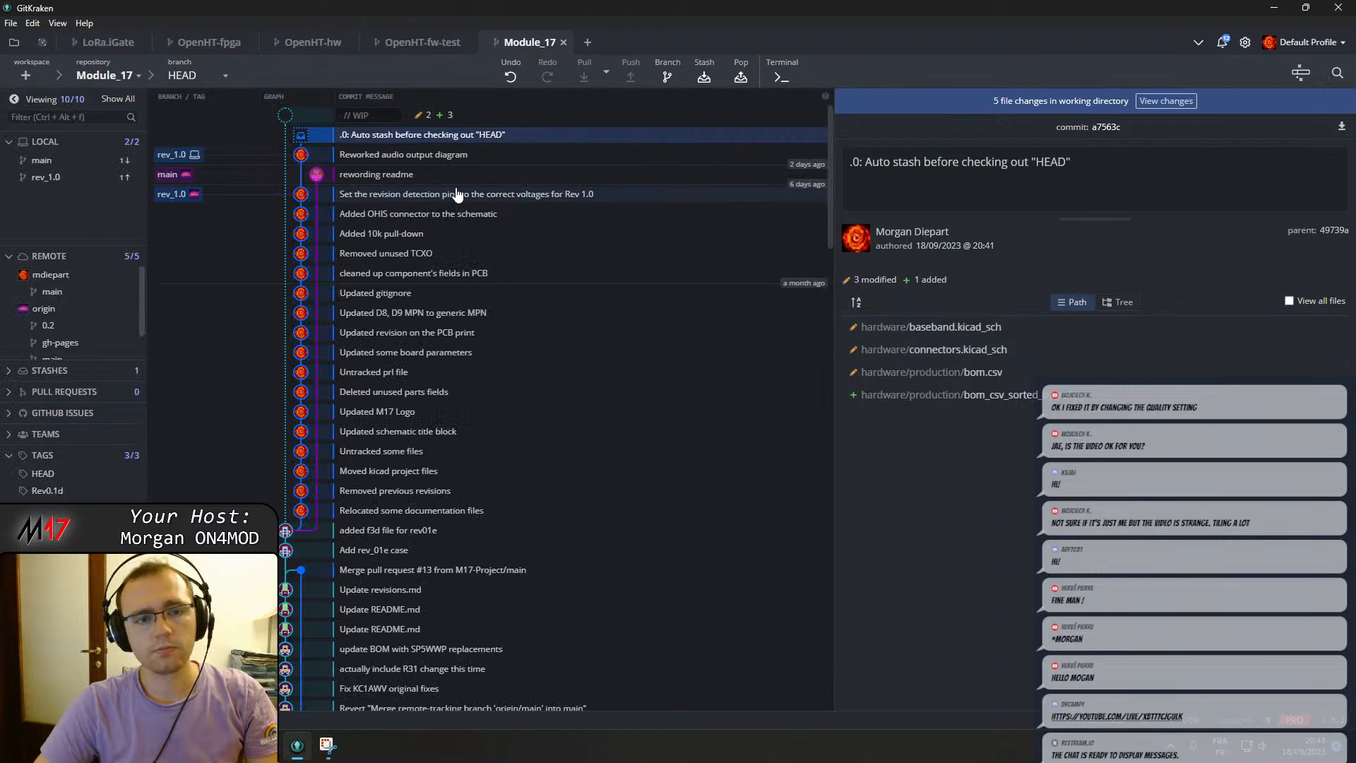
Discard all uncommitted changes in the working directory of the detached HEAD.
{"action": "right_click", "coordinate": [381, 156]}
{"action": "left_click", "coordinate": [430, 95]}
{"action": "left_click", "coordinate": [431, 114]}
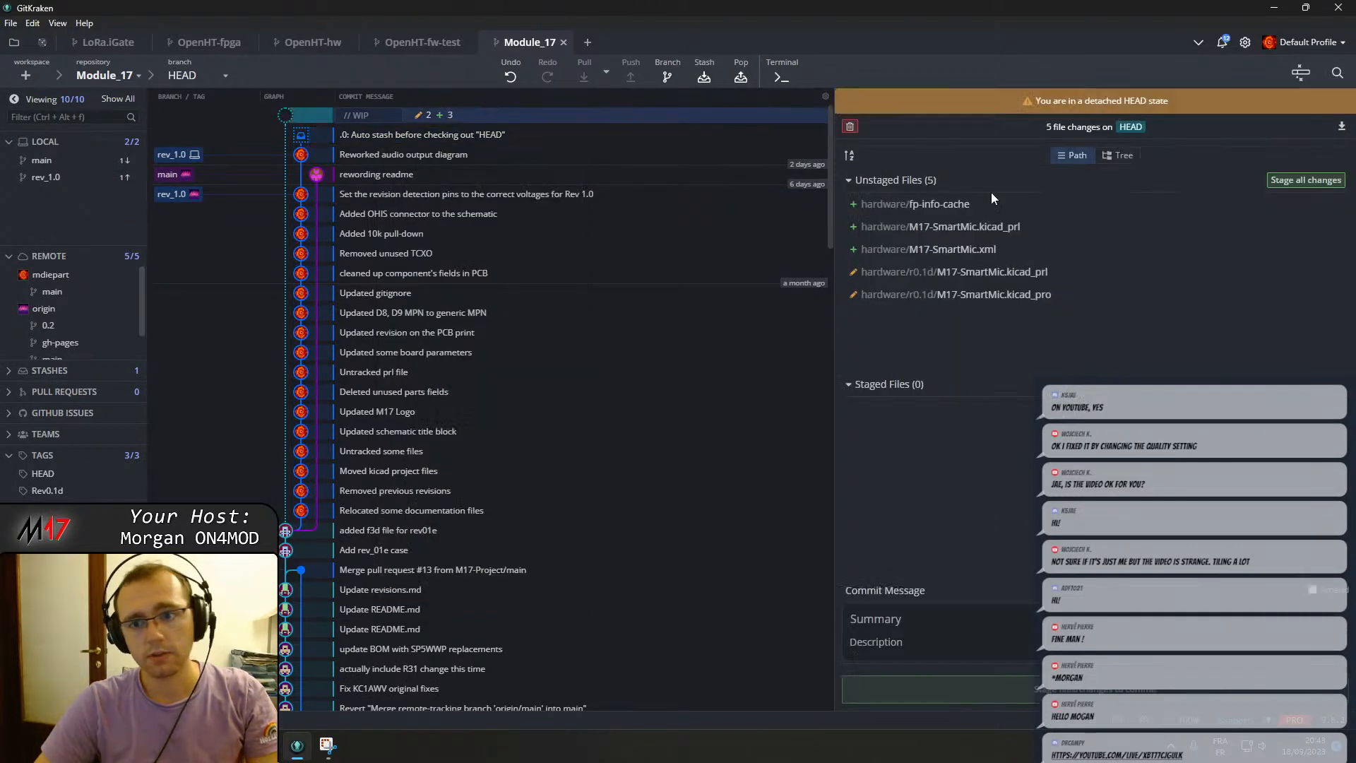
{"action": "left_click", "coordinate": [849, 126]}
{"action": "left_click", "coordinate": [949, 72]}
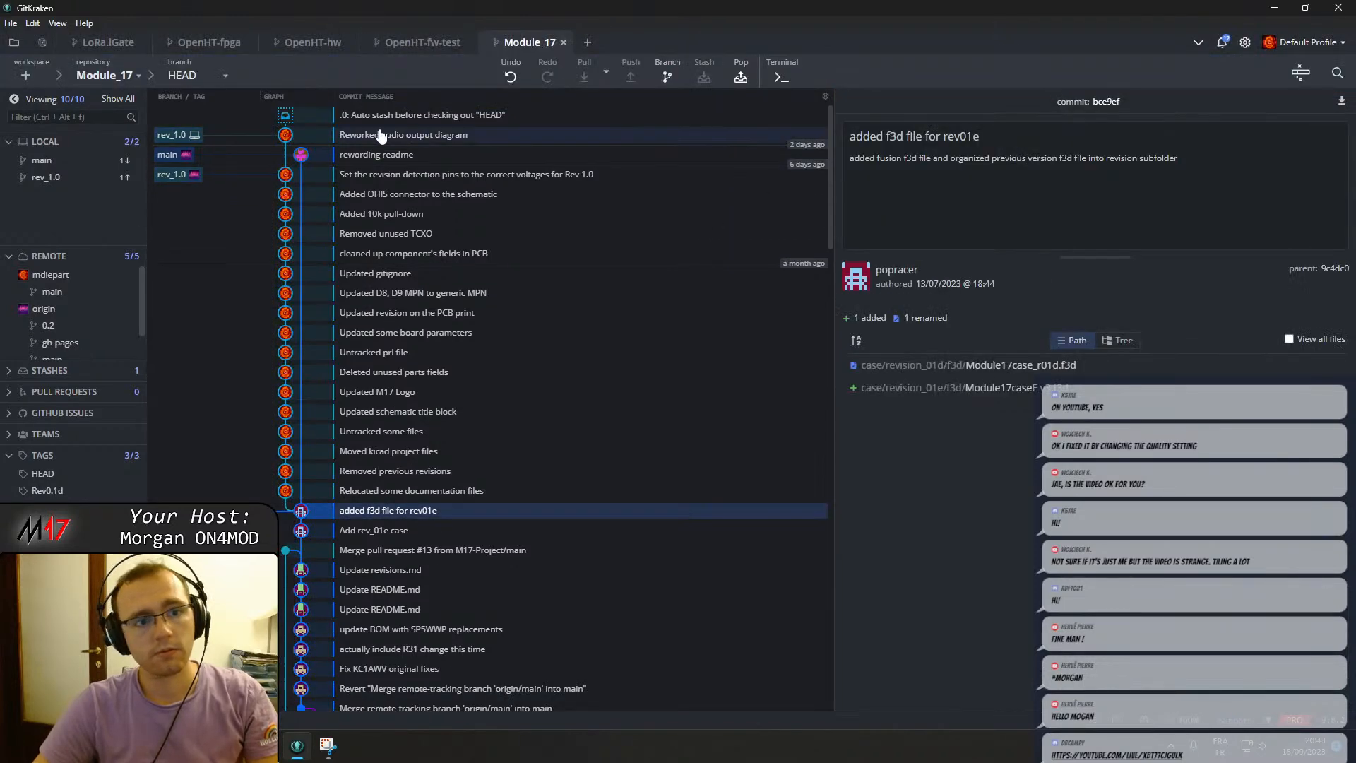
Check out the rev_1.0 branch and pop the auto-stash onto it.
{"action": "left_click", "coordinate": [379, 135]}
{"action": "right_click", "coordinate": [379, 135]}
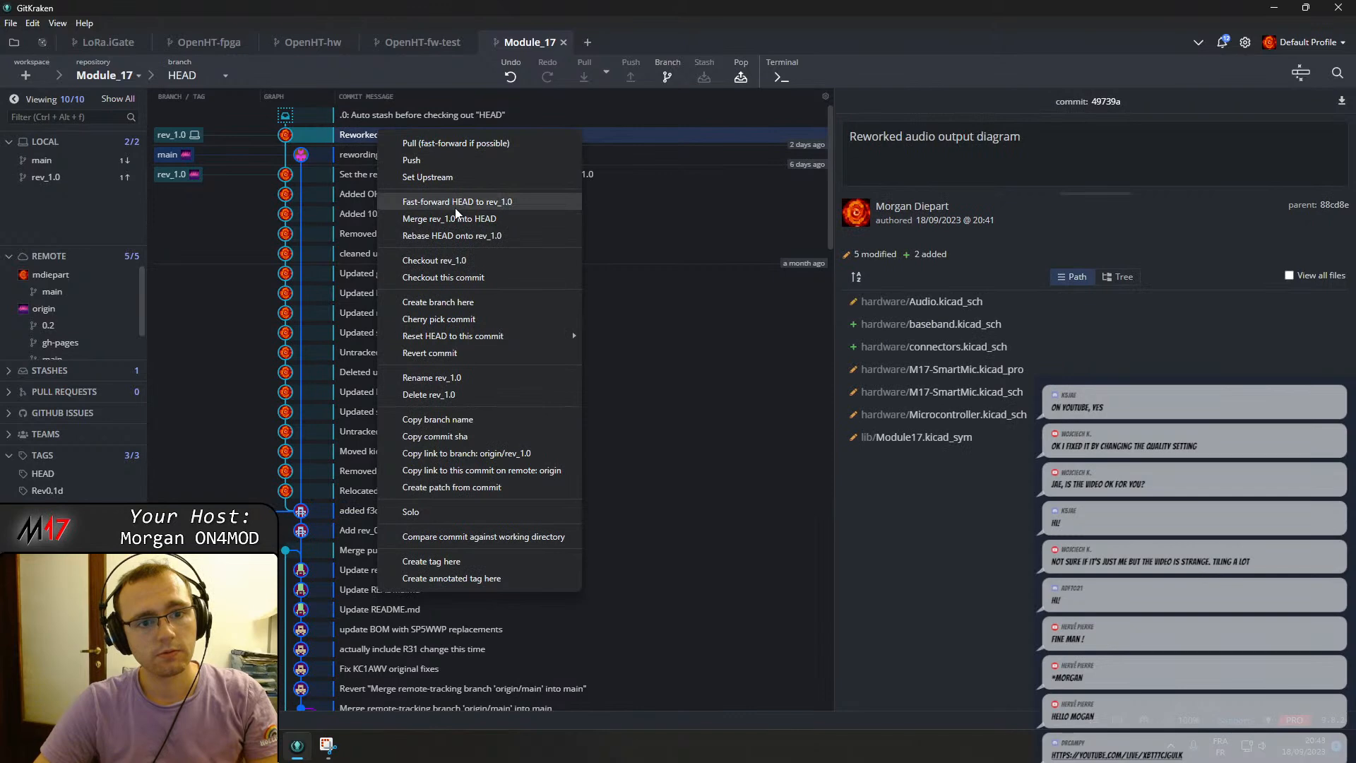
{"action": "left_click", "coordinate": [185, 130]}
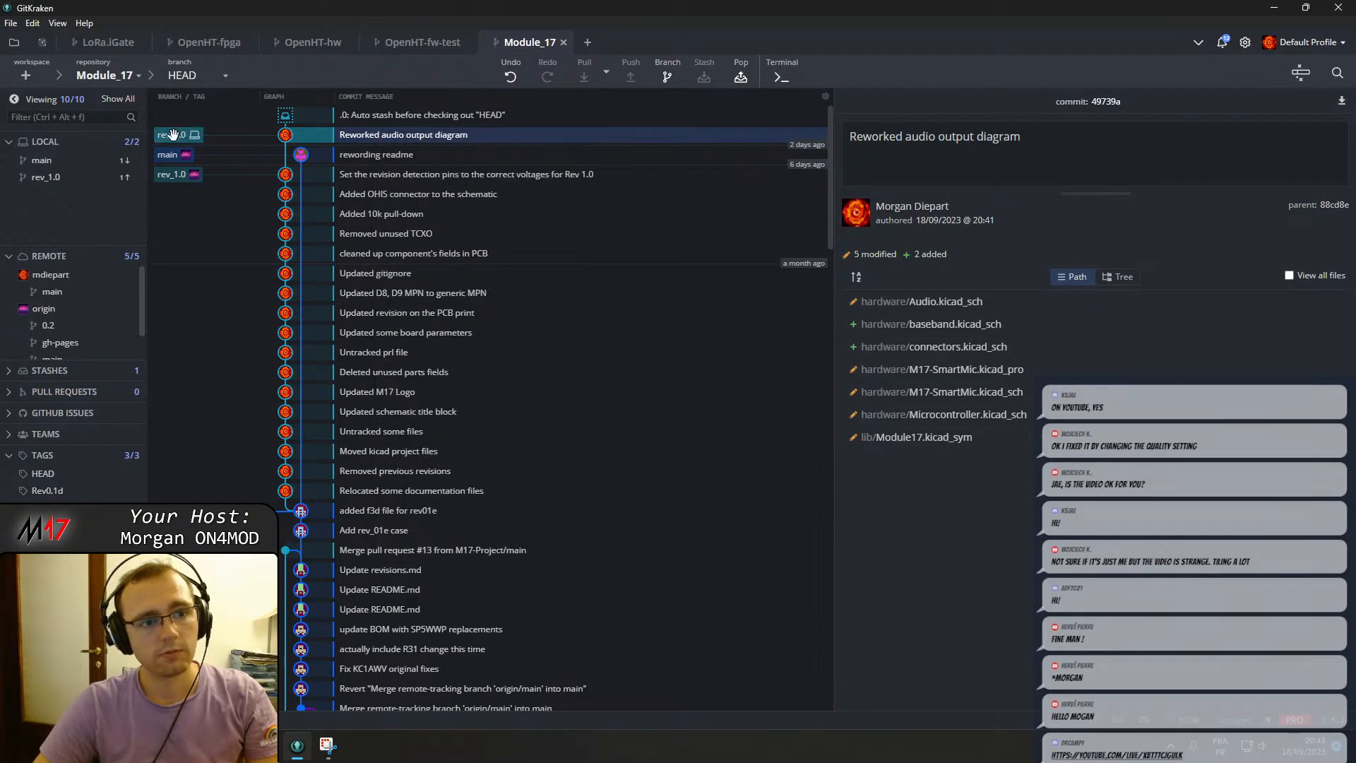
{"action": "double_click", "coordinate": [173, 134]}
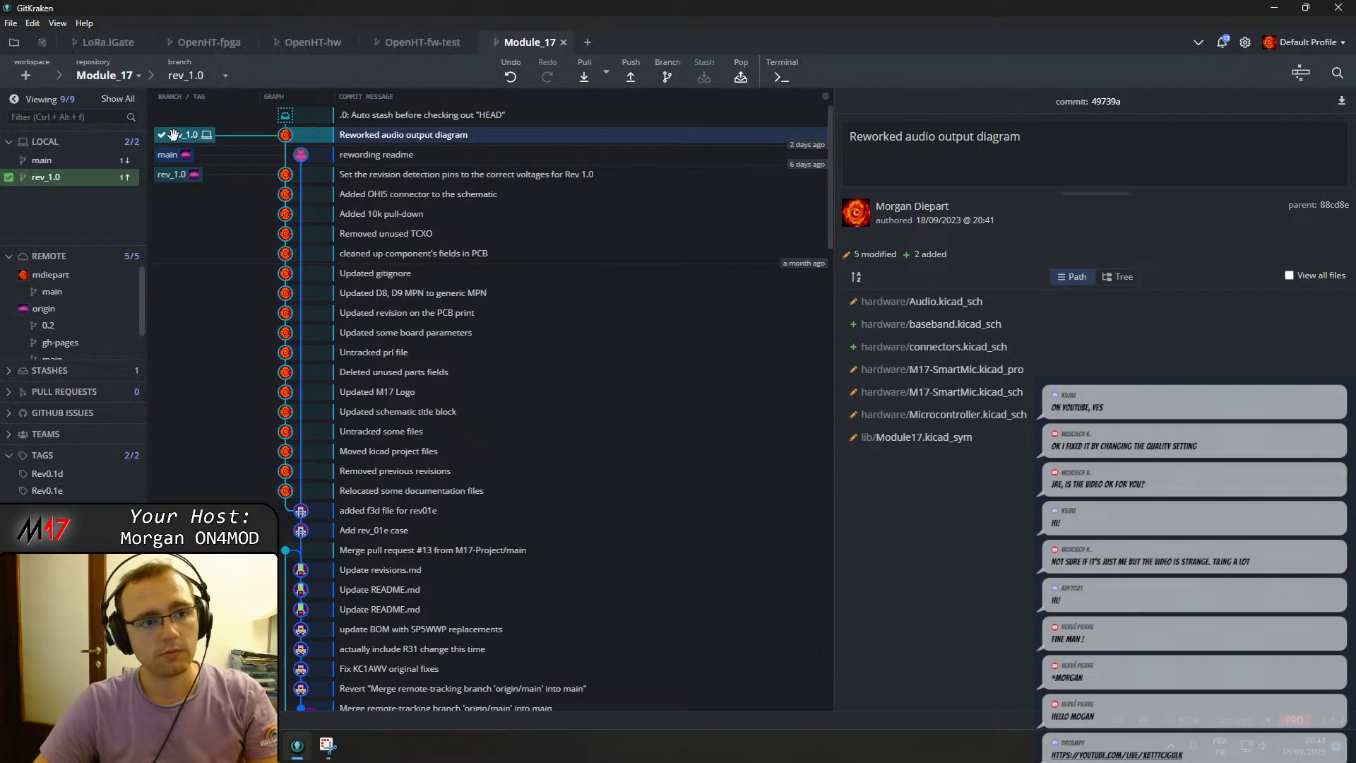
{"action": "left_click", "coordinate": [745, 73]}
Launch KiCad 7.0 and open the M17-SmartMic project from the hardware folder.
{"action": "key", "text": "super"}
{"action": "type", "text": "k"}
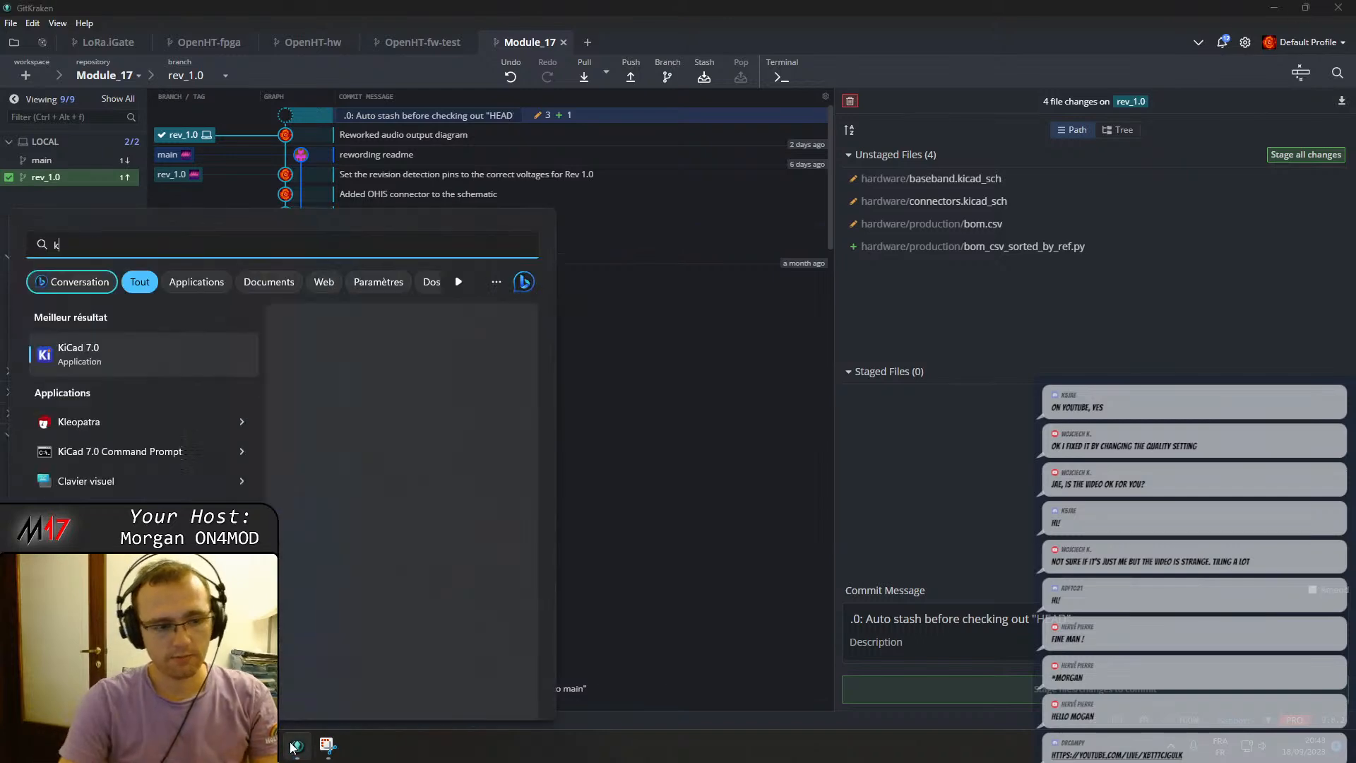
{"action": "key", "text": "Return"}
{"action": "left_click", "coordinate": [11, 22]}
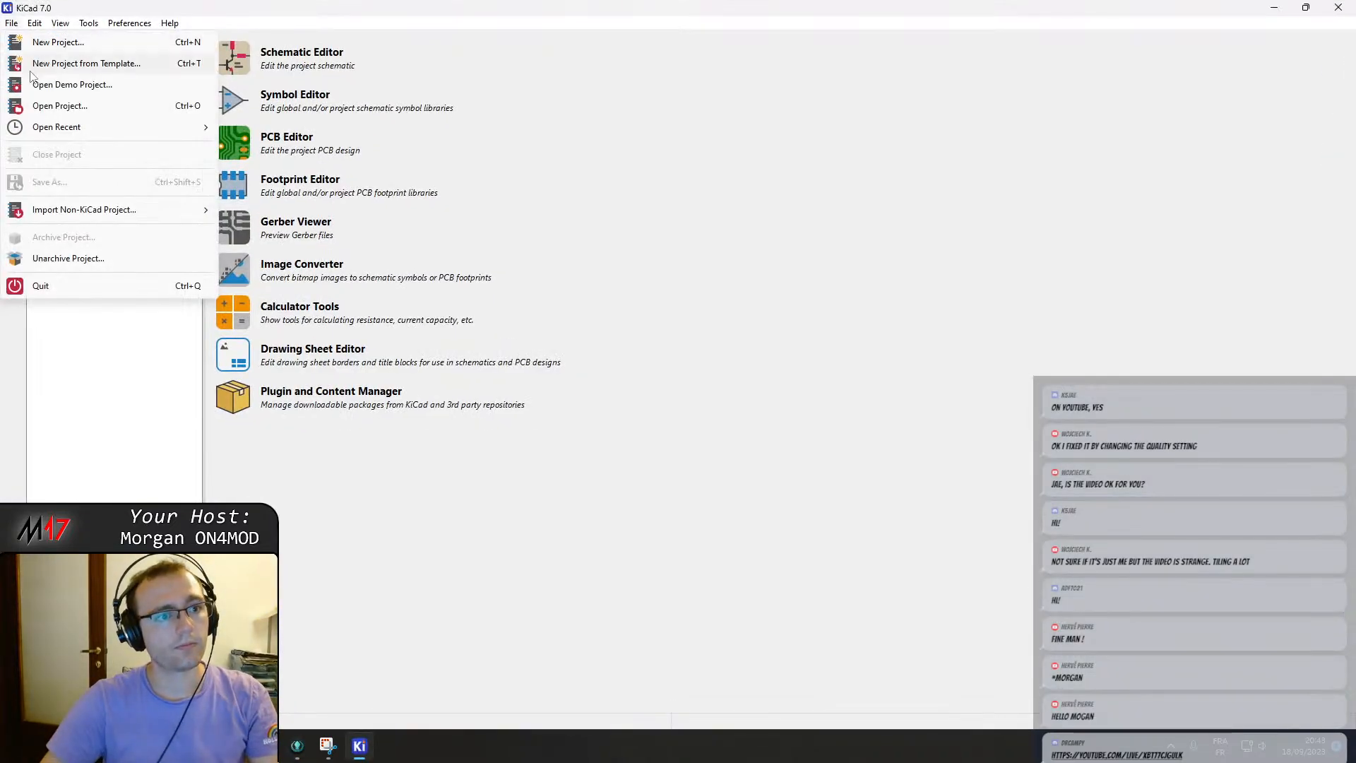
{"action": "left_click", "coordinate": [63, 105]}
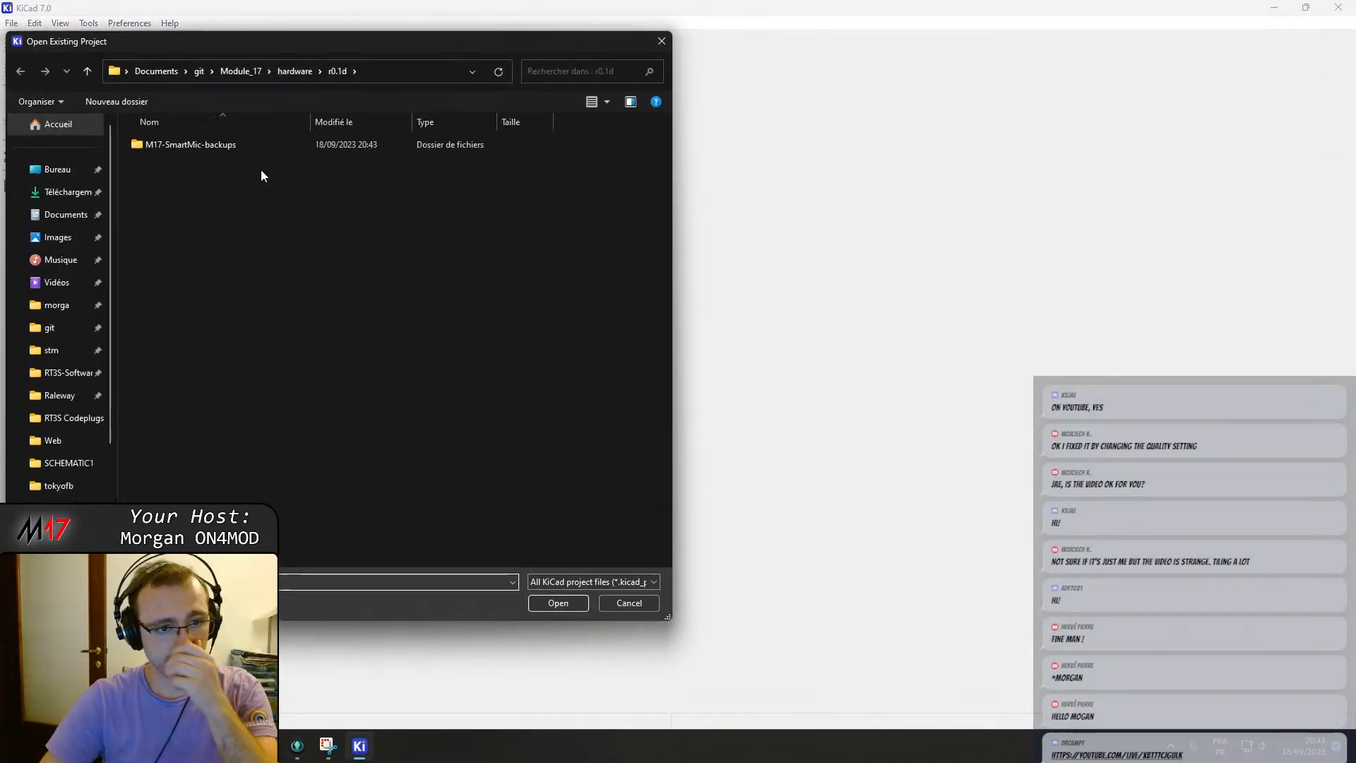
{"action": "left_click", "coordinate": [294, 71]}
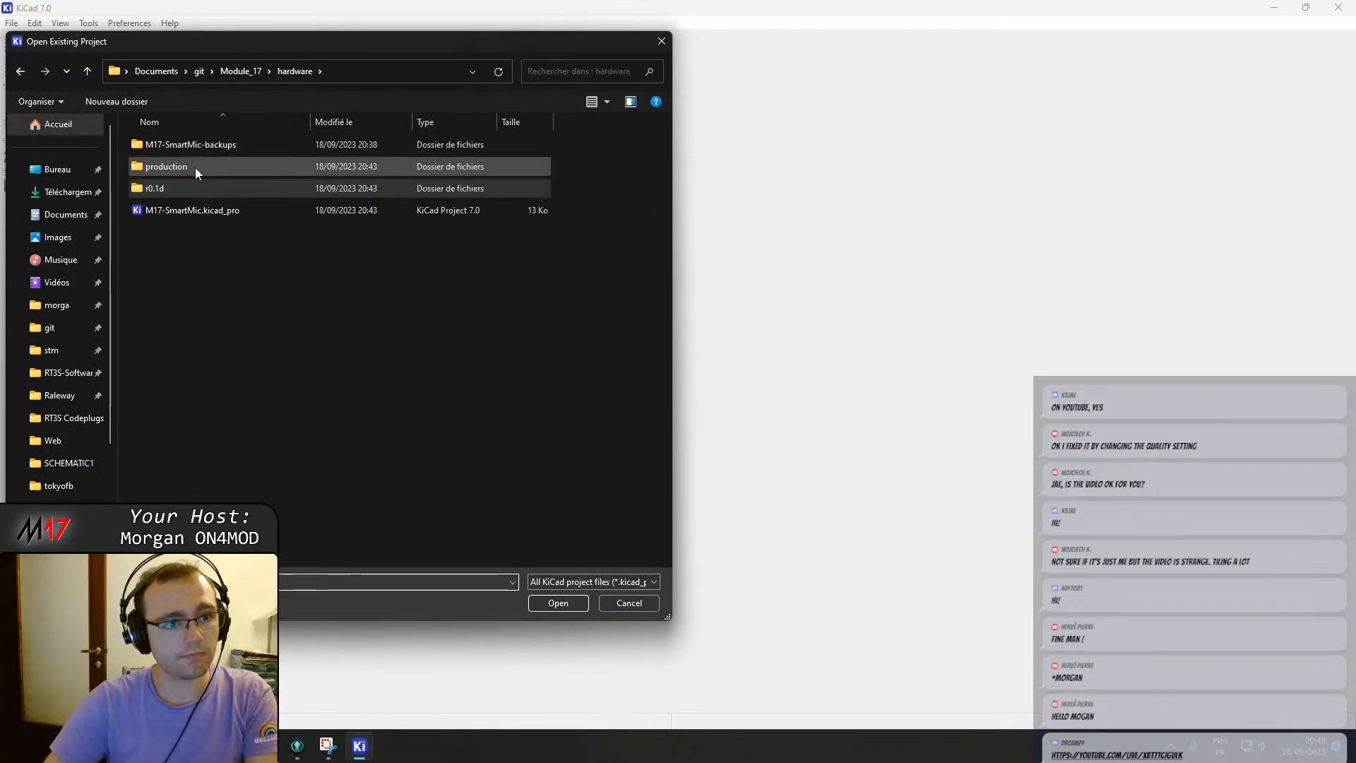
{"action": "double_click", "coordinate": [209, 211]}
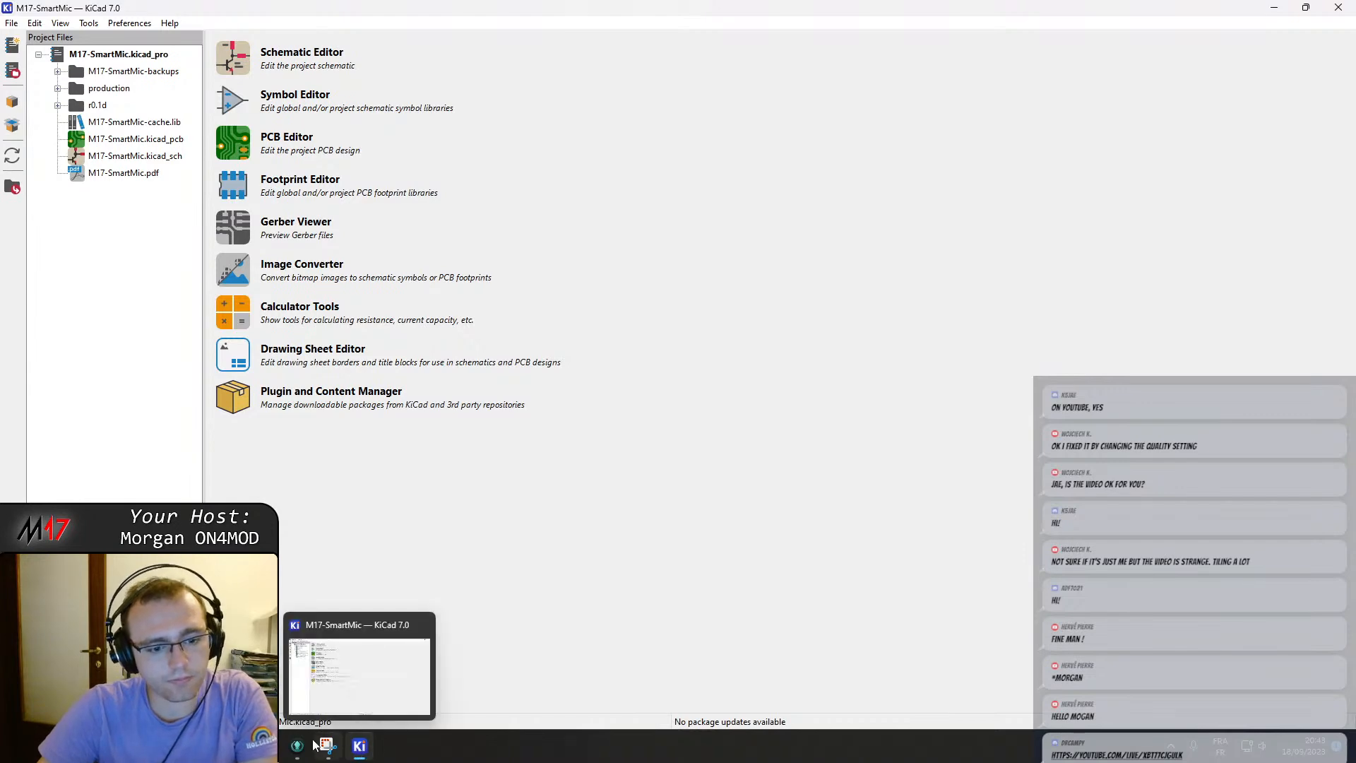
Open the project schematic and enter the Baseband sheet to view its receive and transmit filters.
{"action": "left_click", "coordinate": [346, 680]}
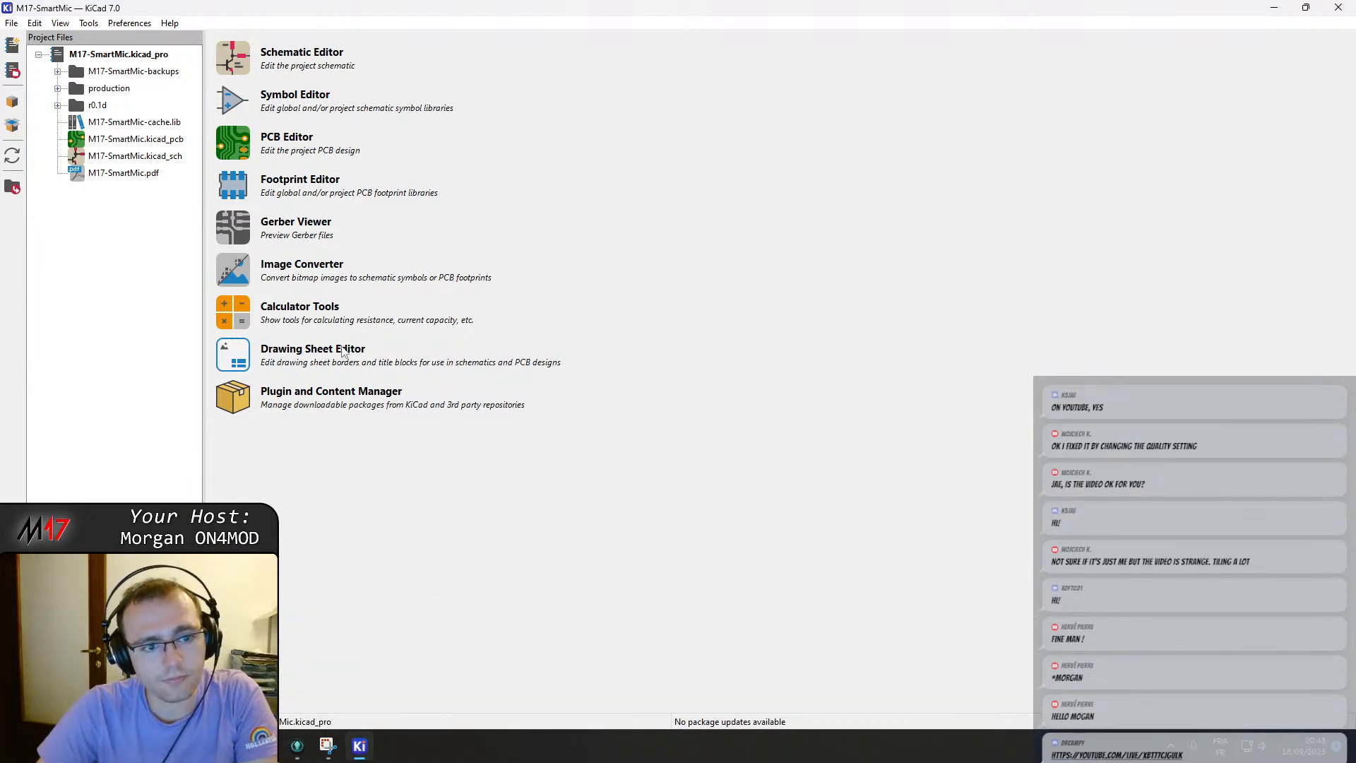
{"action": "double_click", "coordinate": [129, 157]}
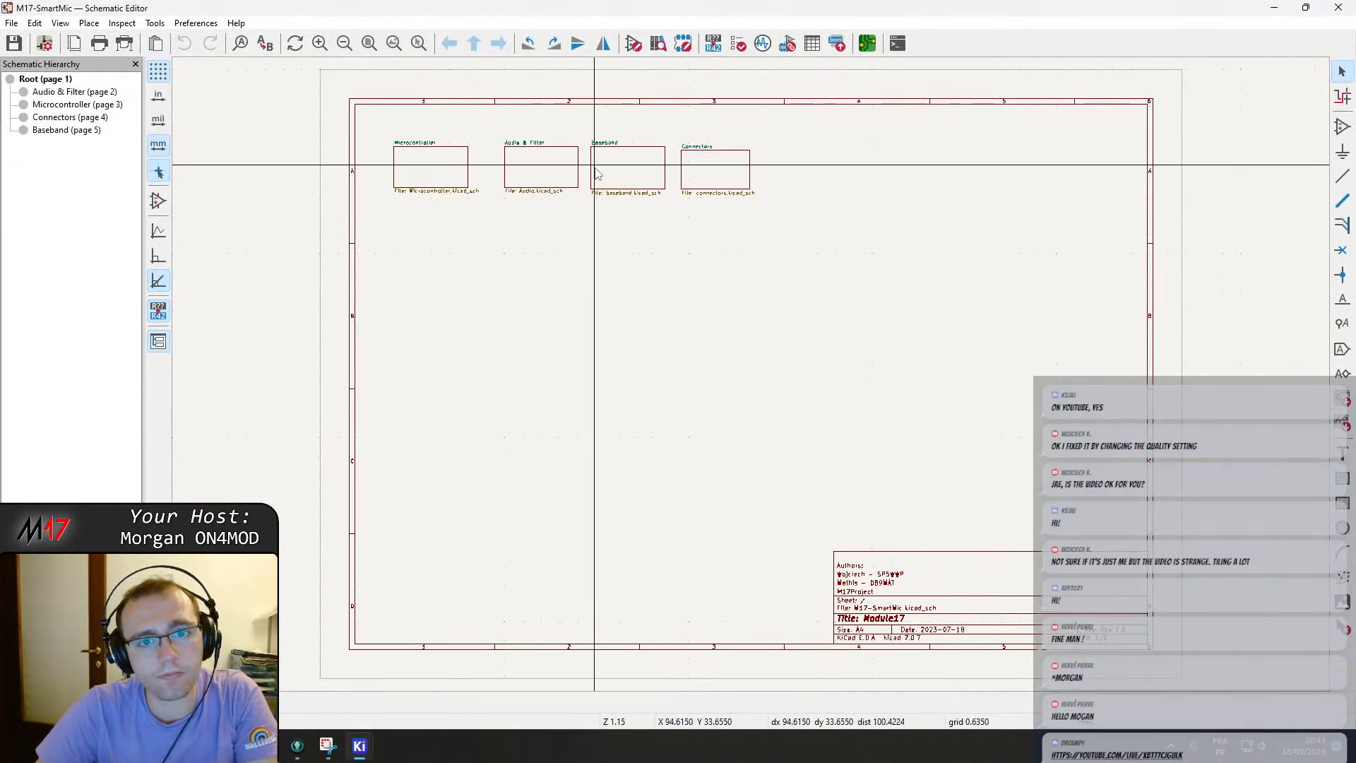
{"action": "double_click", "coordinate": [627, 170]}
{"action": "scroll", "coordinate": [722, 311], "scroll_direction": "up", "scroll_amount": 3}
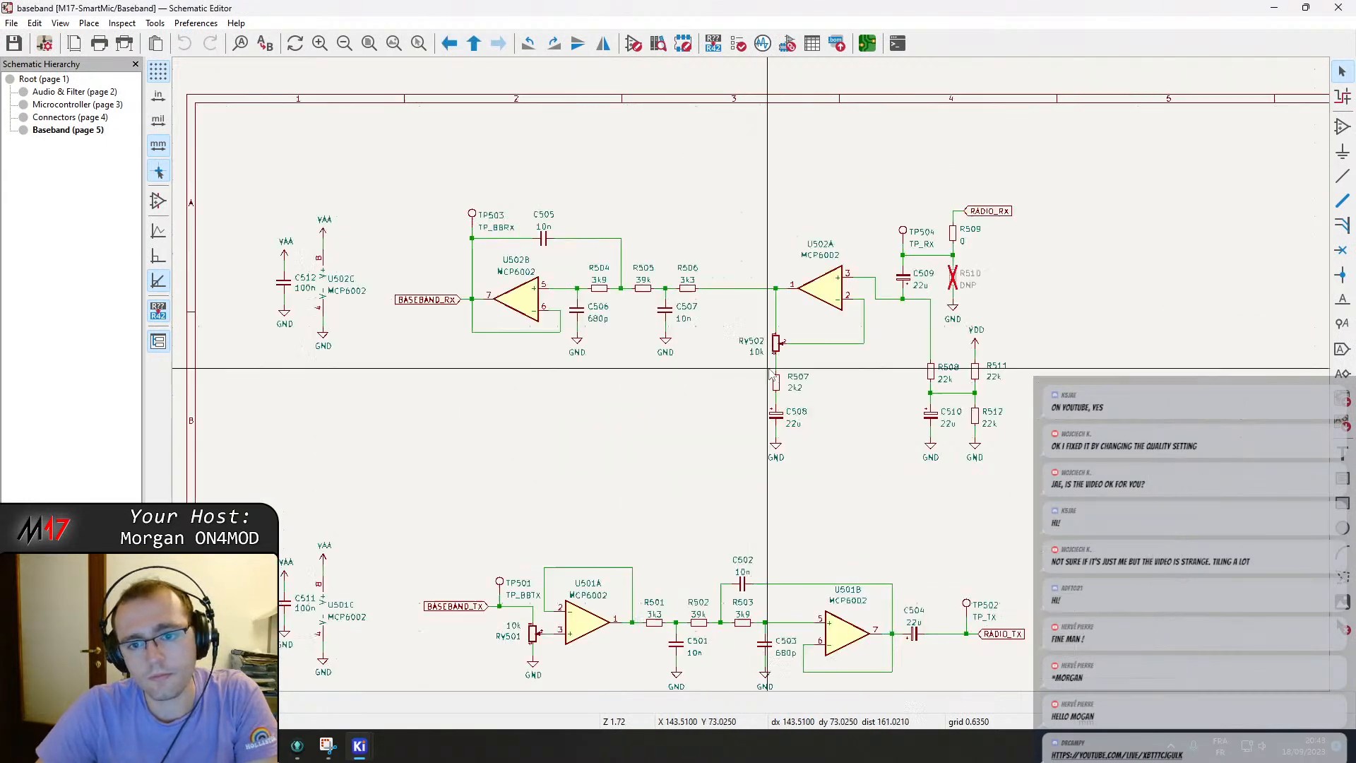
{"action": "middle_click_drag", "start_coordinate": [876, 382], "coordinate": [763, 274]}
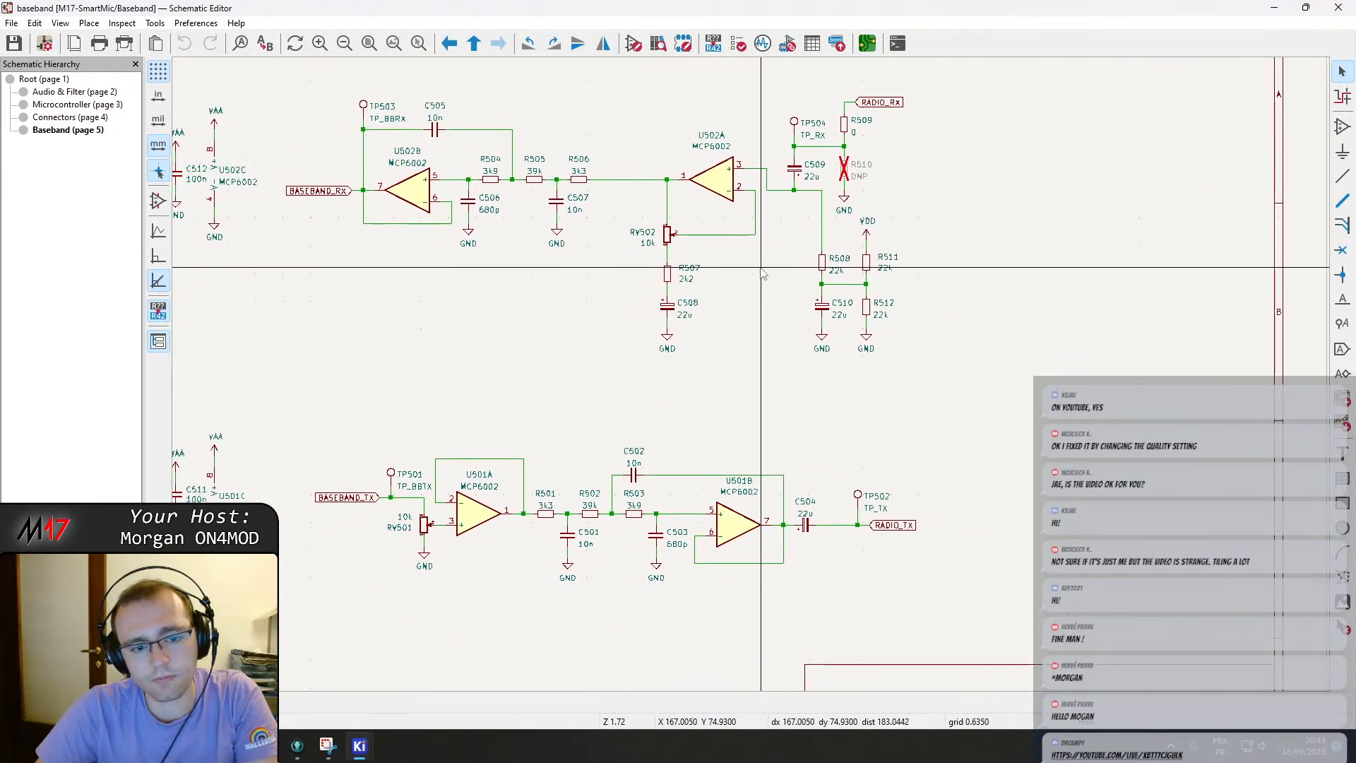
{"action": "scroll", "coordinate": [763, 274], "scroll_direction": "down", "scroll_amount": 3}
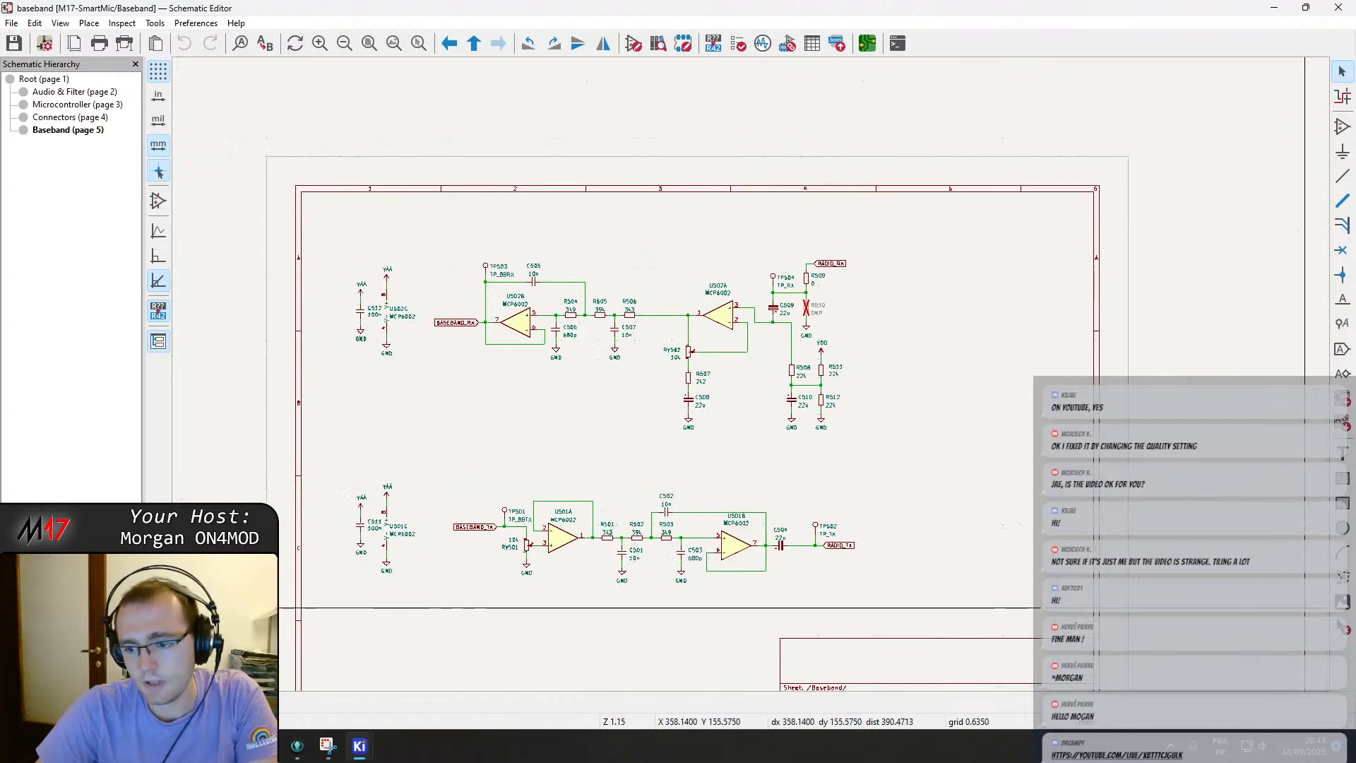
Place the schematic editor beside the old-revision screenshot and zoom in on the baseband receive filter.
{"action": "left_click", "coordinate": [327, 745]}
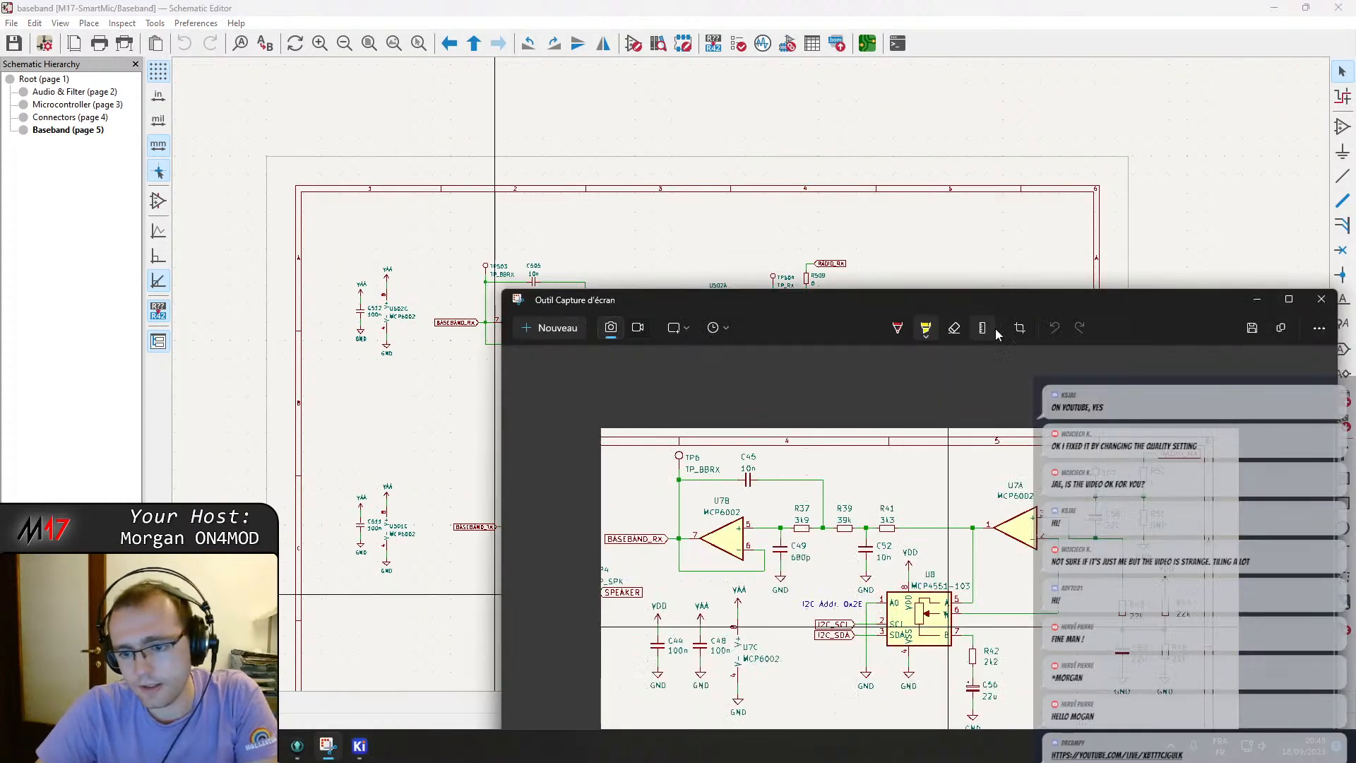
{"action": "left_click_drag", "start_coordinate": [1045, 7], "coordinate": [1, 226]}
{"action": "left_click", "coordinate": [831, 226]}
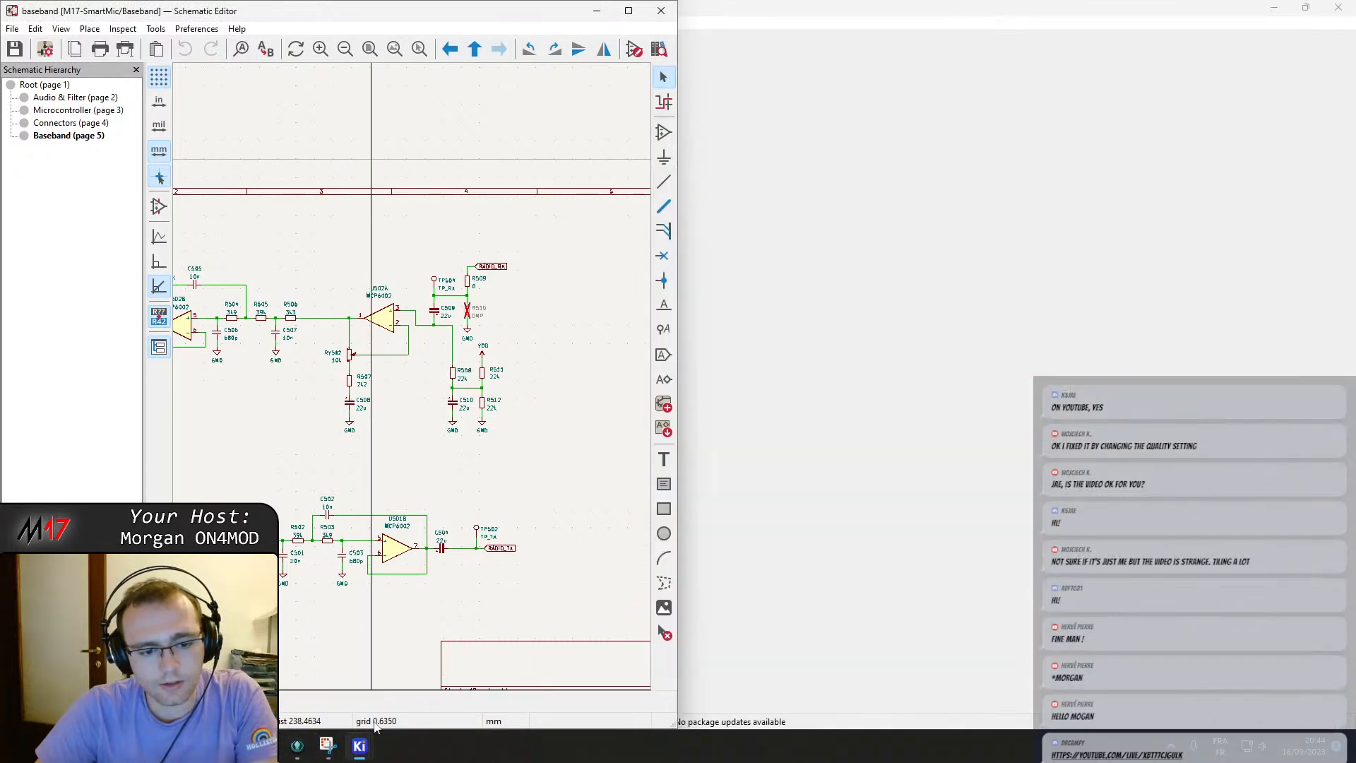
{"action": "scroll", "coordinate": [417, 375], "scroll_direction": "up", "scroll_amount": 2}
{"action": "scroll", "coordinate": [417, 374], "scroll_direction": "up", "scroll_amount": 1}
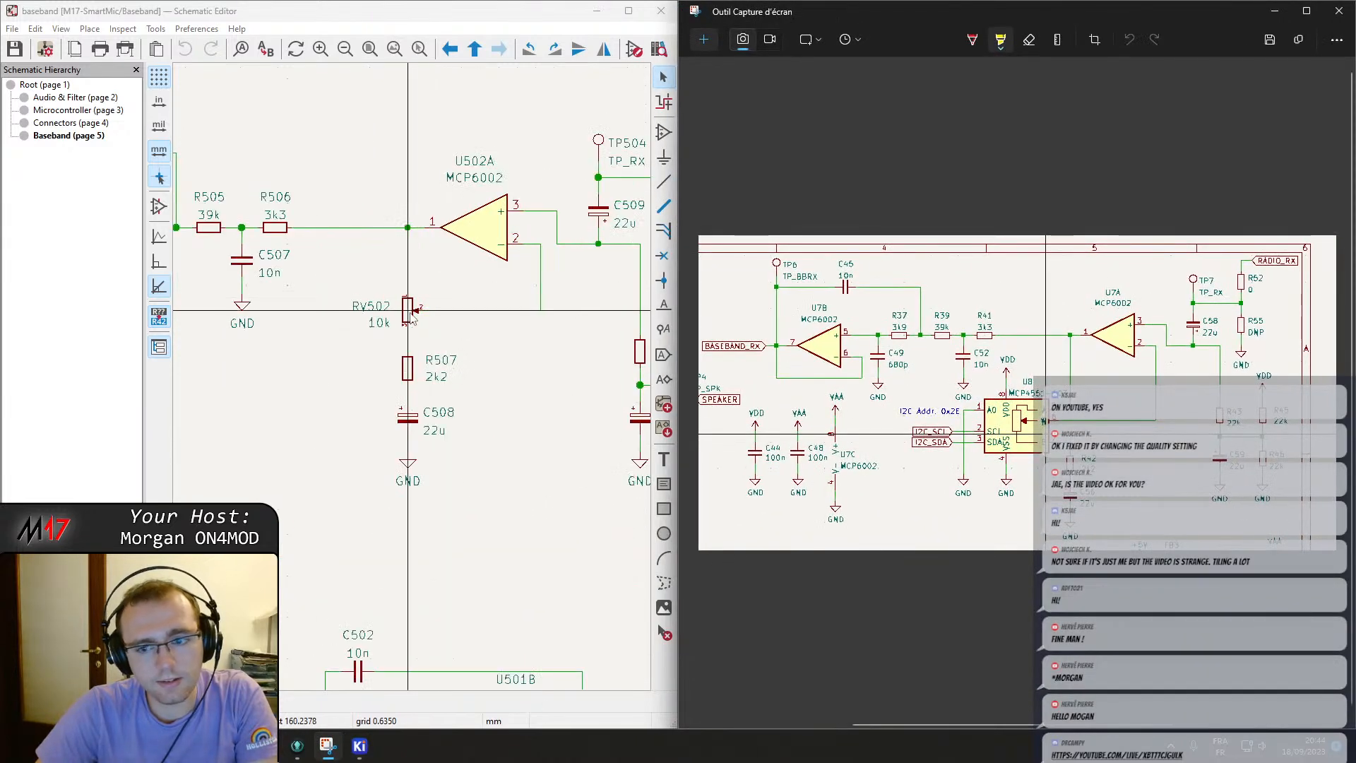
Select the RV502 trimmer potentiometer to inspect it against the old MCP4551 circuit.
{"action": "left_click", "coordinate": [408, 309]}
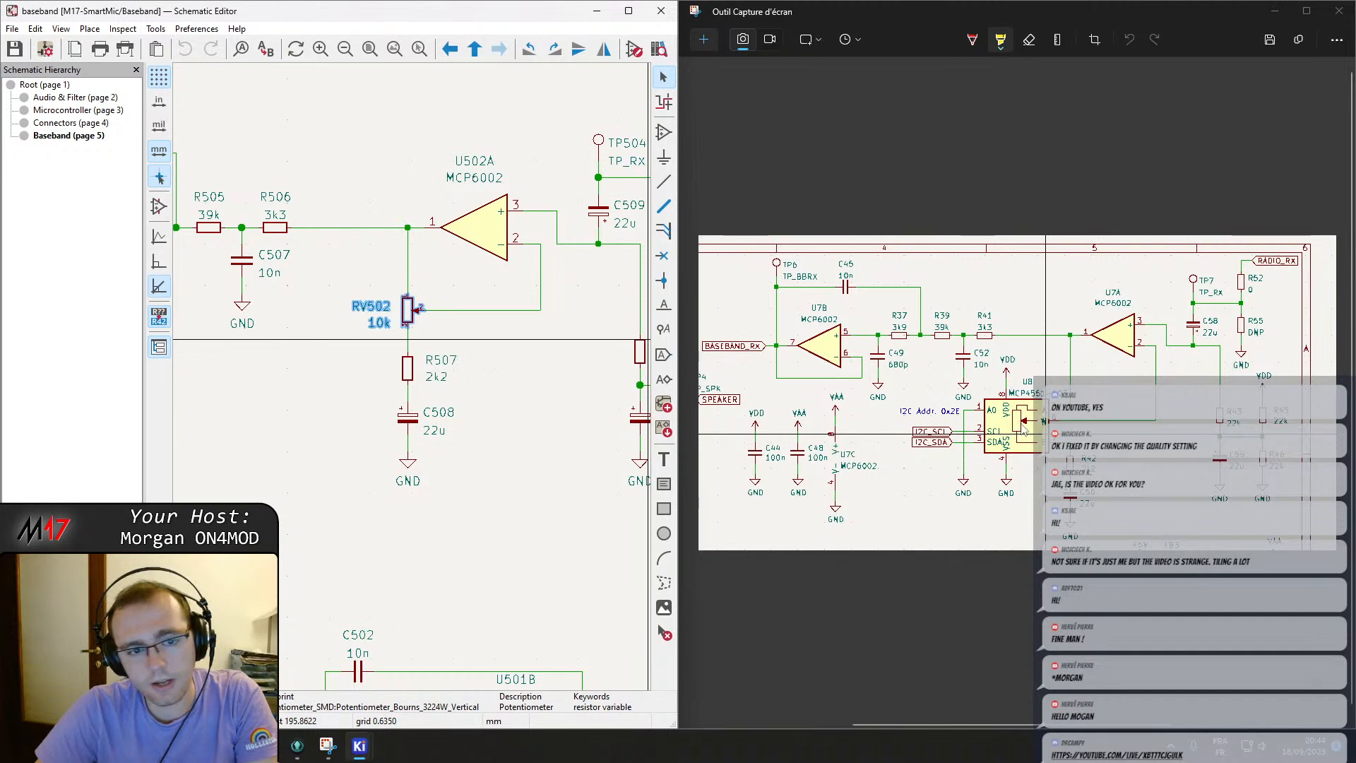
{"action": "left_click", "coordinate": [587, 436]}
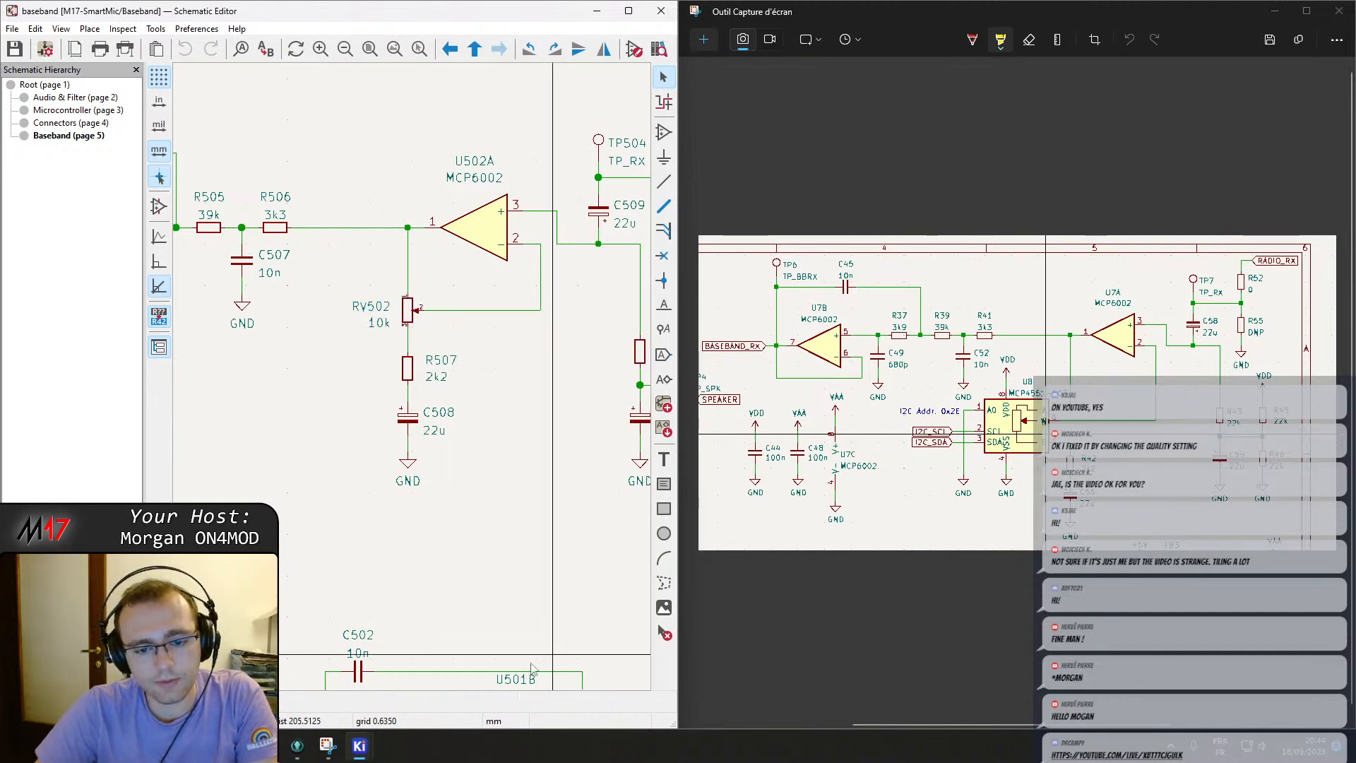
{"action": "mouse_move", "coordinate": [327, 747]}
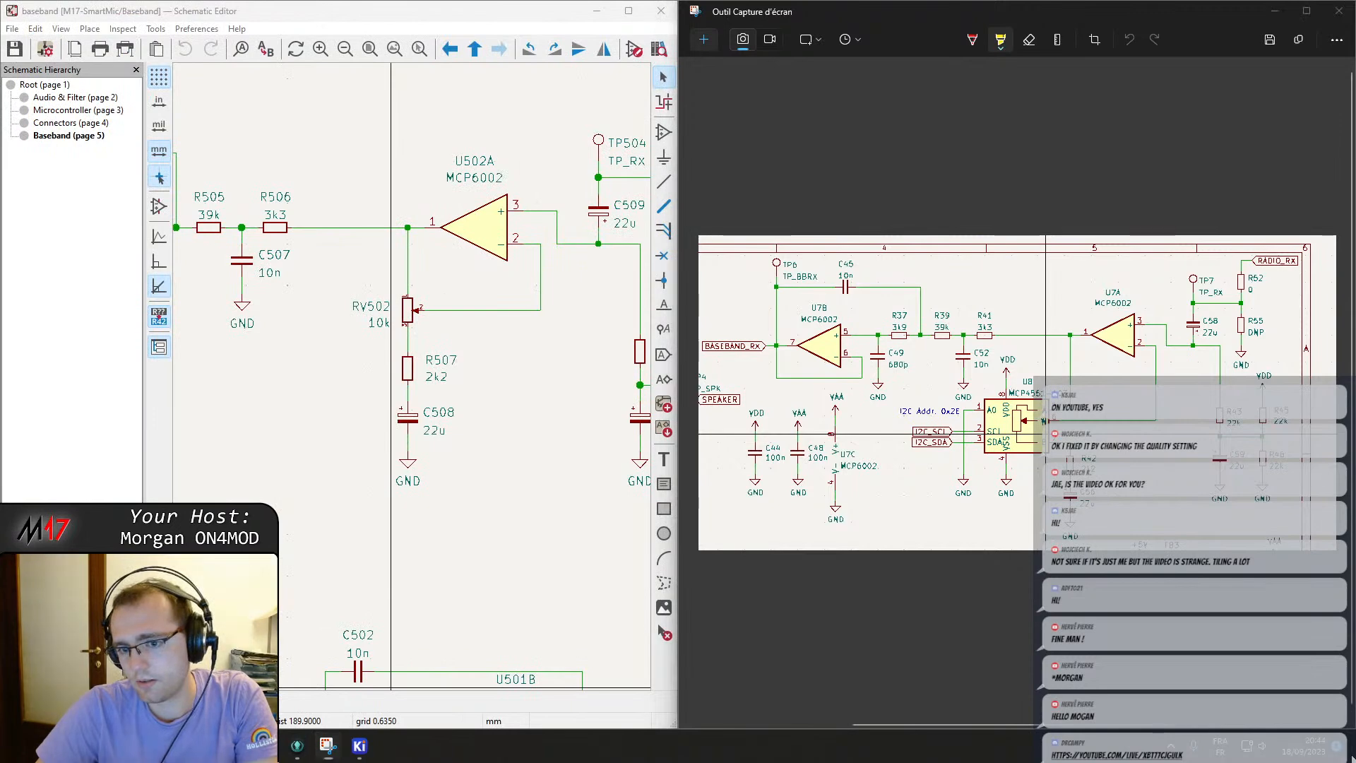
{"action": "left_click", "coordinate": [1351, 759]}
{"action": "left_click", "coordinate": [1313, 746]}
{"action": "left_click", "coordinate": [1305, 742]}
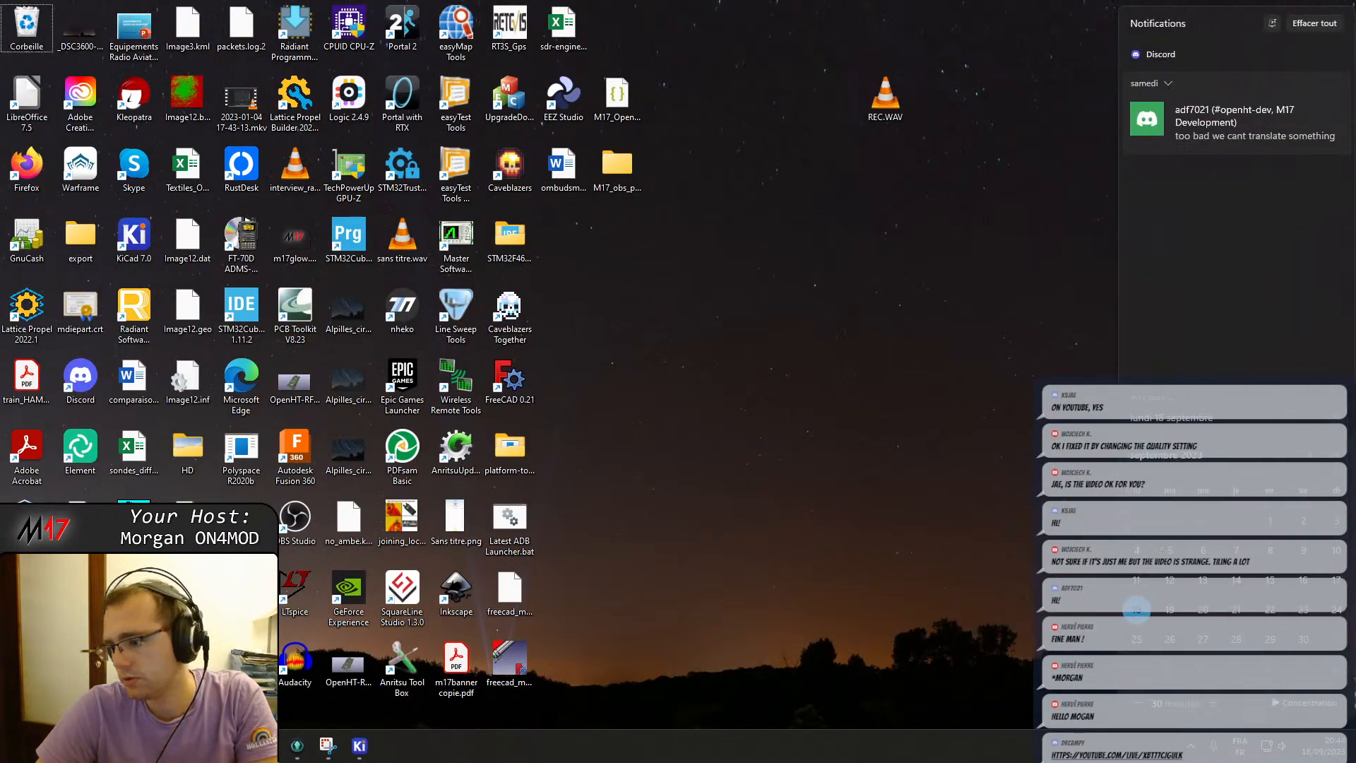
{"action": "left_click", "coordinate": [1341, 755]}
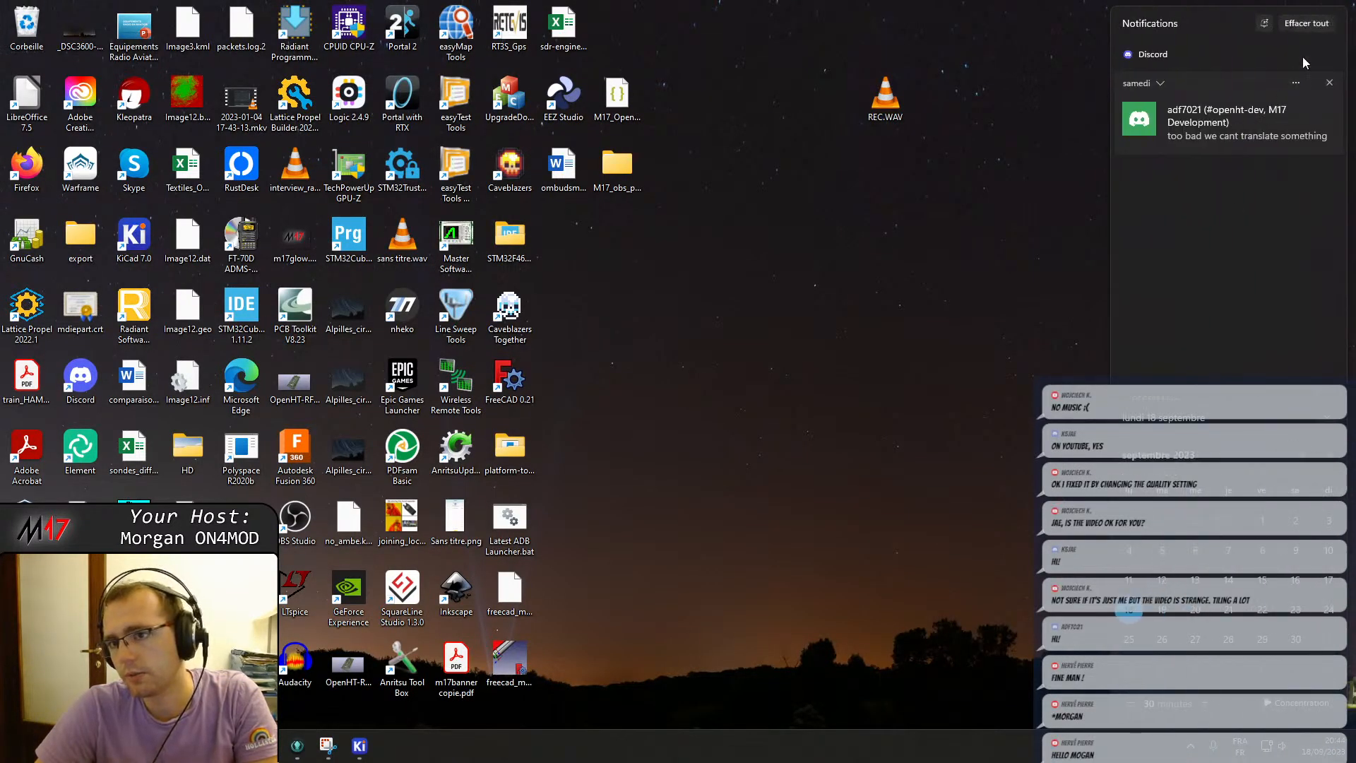
{"action": "left_click", "coordinate": [953, 227]}
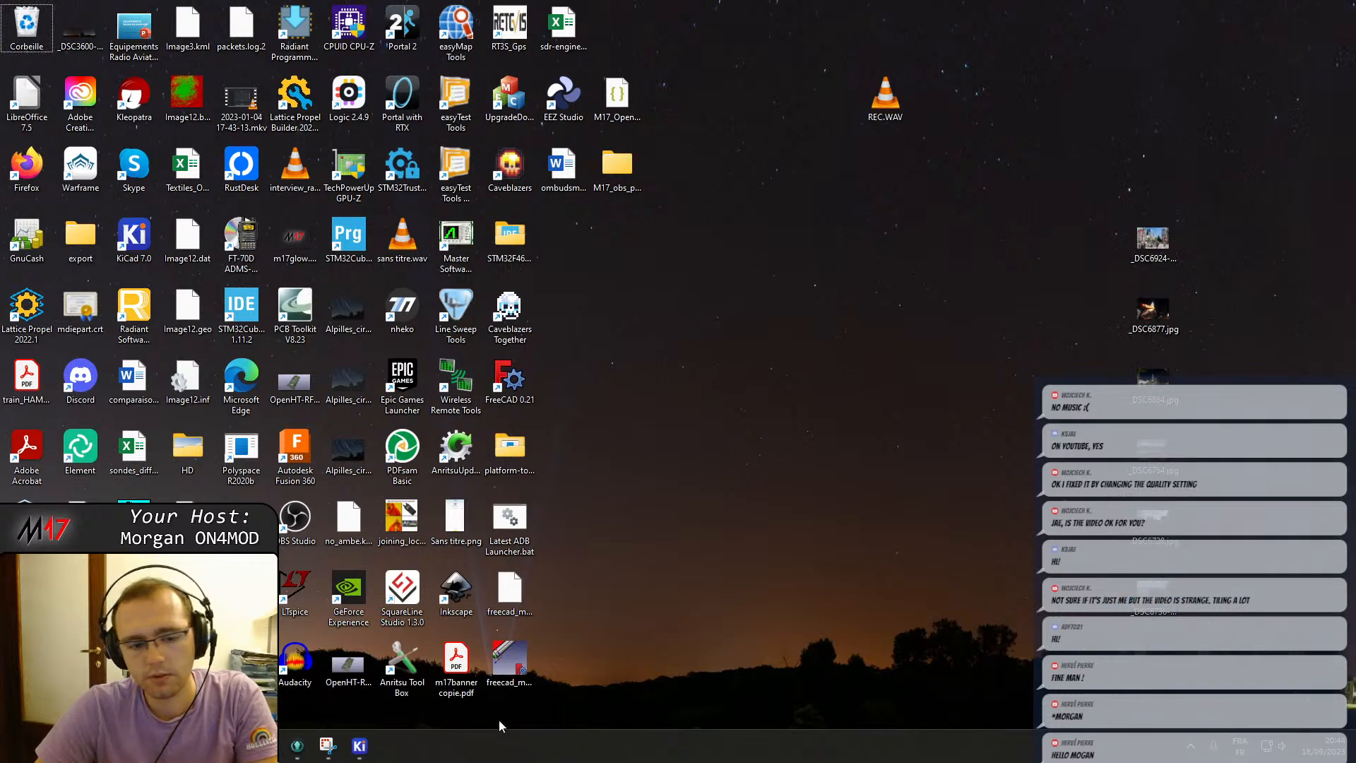
Switch to GitKraken and check out the 'added f3d file for rev01e' commit.
{"action": "left_click", "coordinate": [324, 747]}
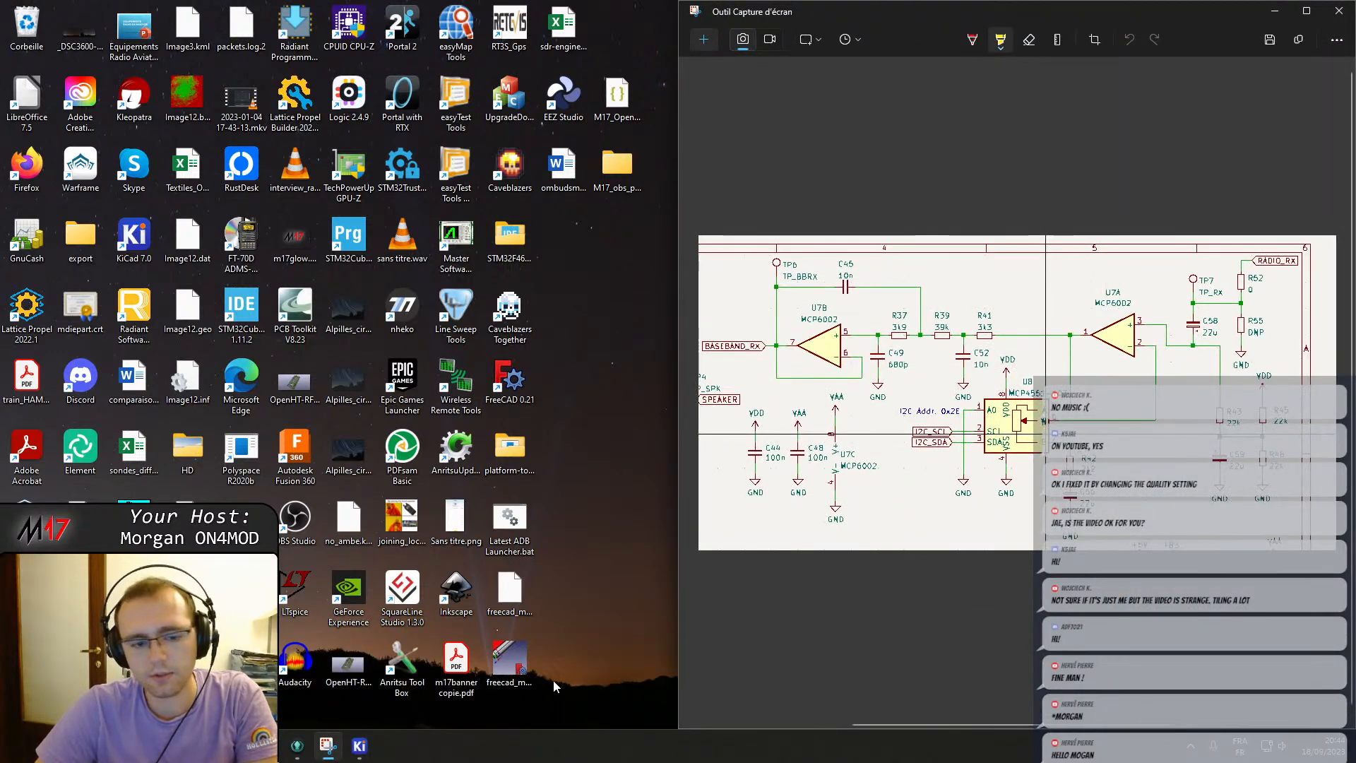
{"action": "left_click", "coordinate": [360, 747]}
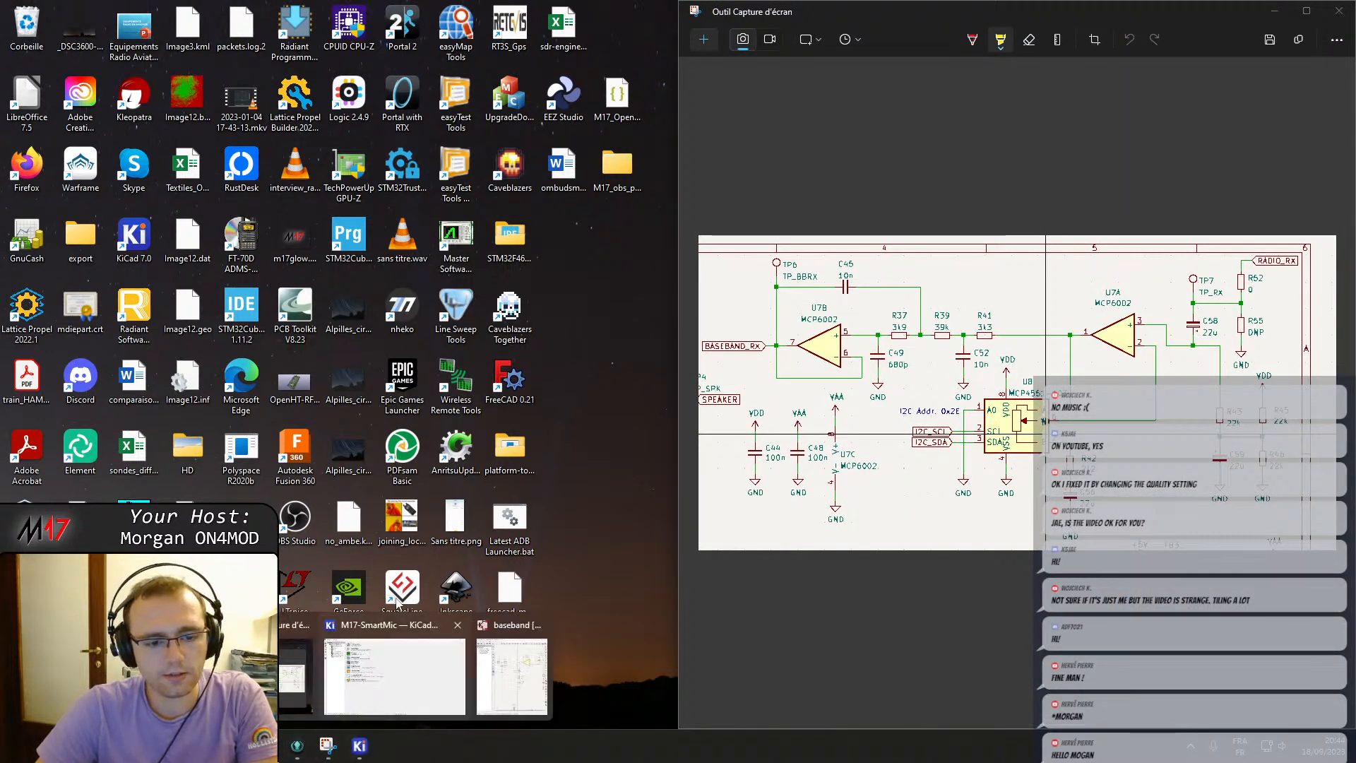
{"action": "left_click", "coordinate": [297, 746]}
{"action": "right_click", "coordinate": [397, 511]}
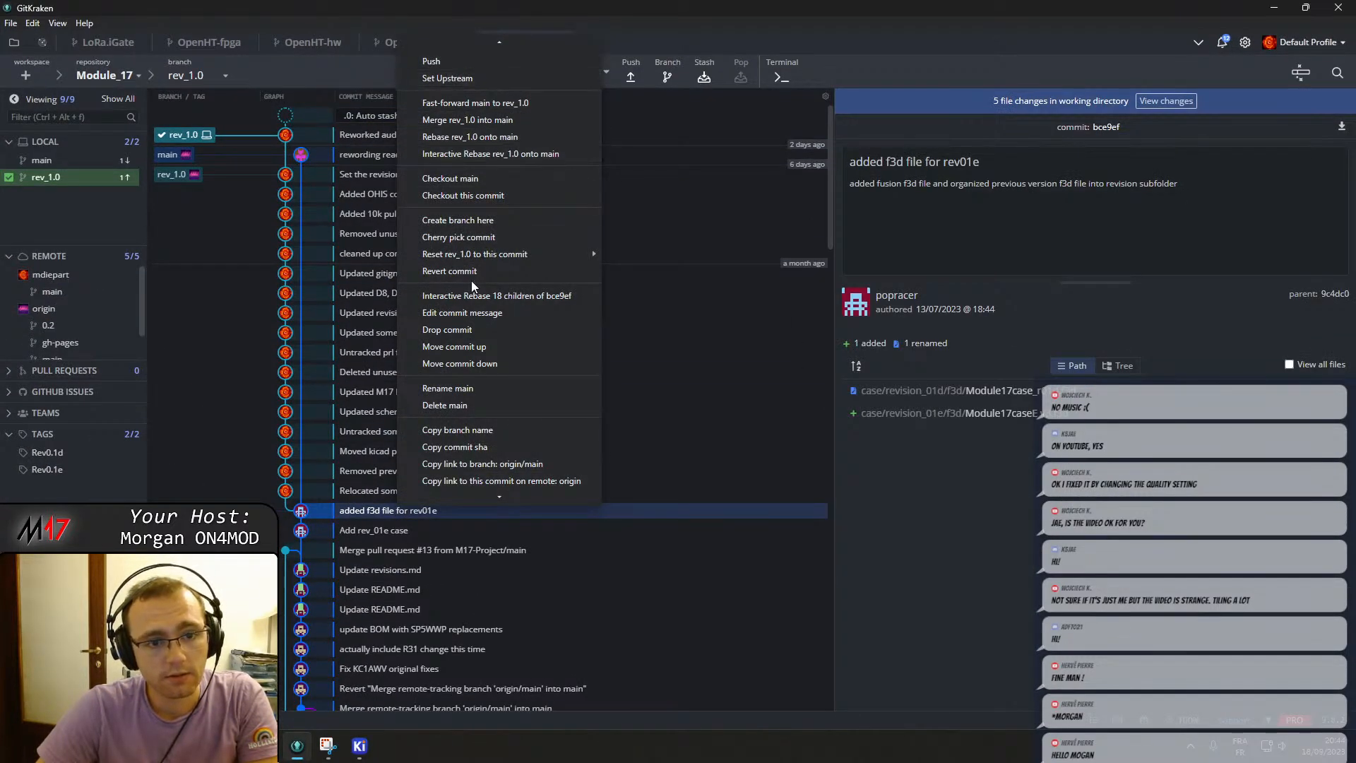
{"action": "left_click", "coordinate": [464, 195]}
Close the KiCad window and discard the uncommitted working-directory changes on the checked-out commit.
{"action": "mouse_move", "coordinate": [355, 749]}
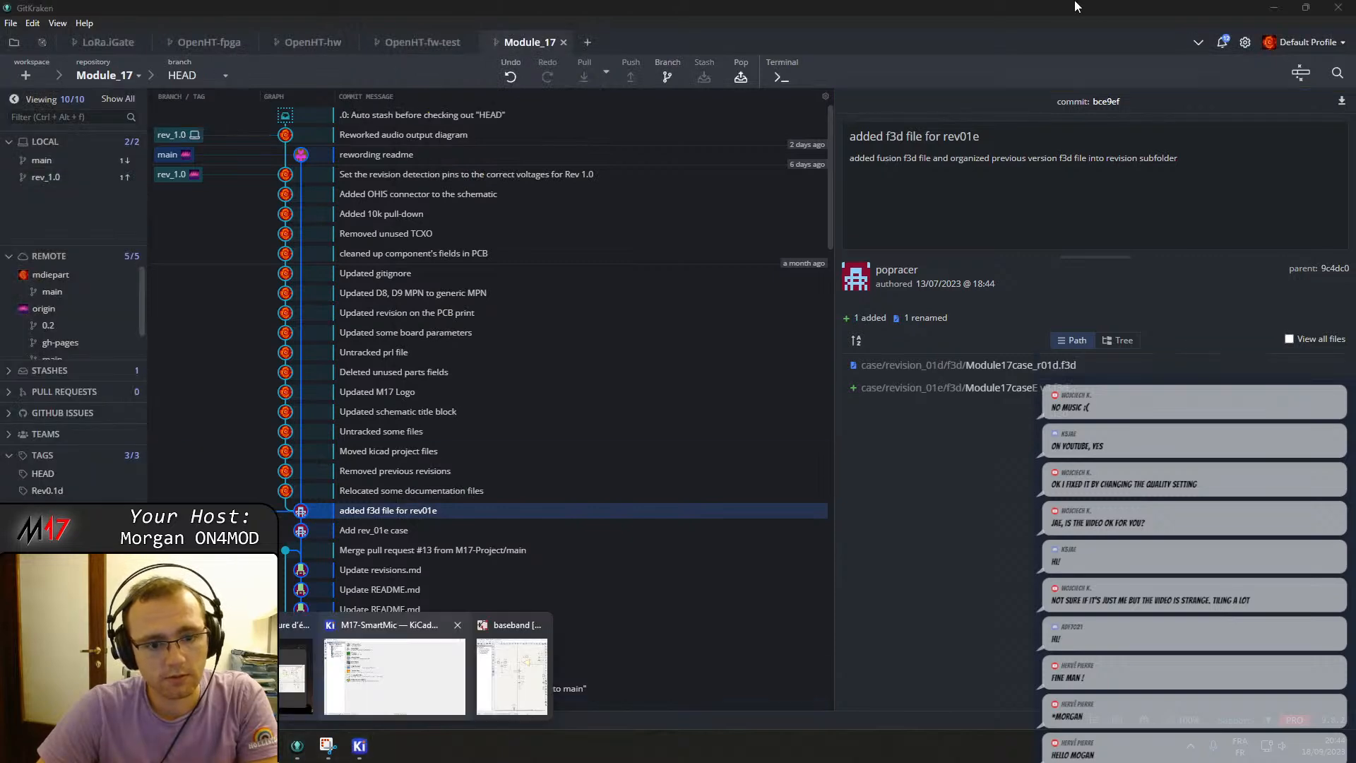
{"action": "left_click", "coordinate": [414, 660]}
{"action": "left_click", "coordinate": [1339, 7]}
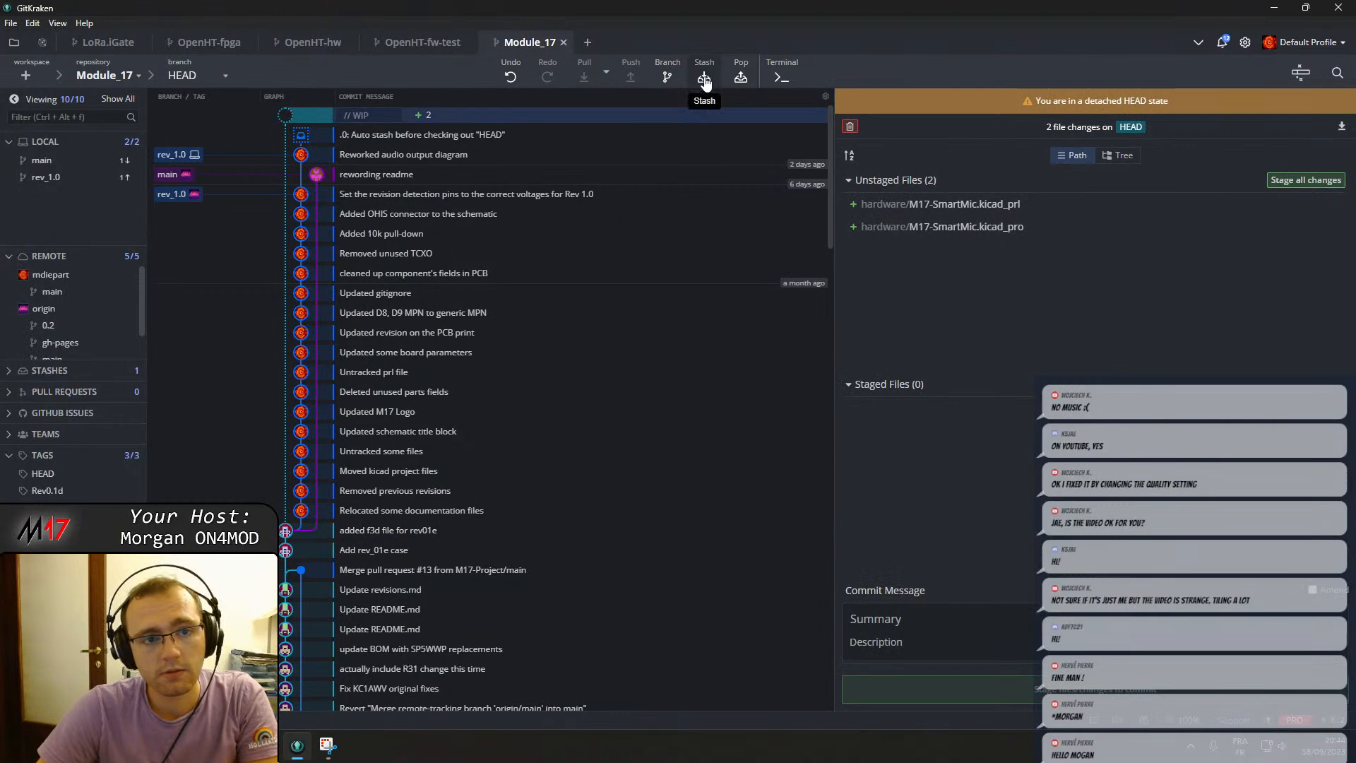
{"action": "left_click", "coordinate": [850, 127]}
{"action": "left_click", "coordinate": [1000, 72]}
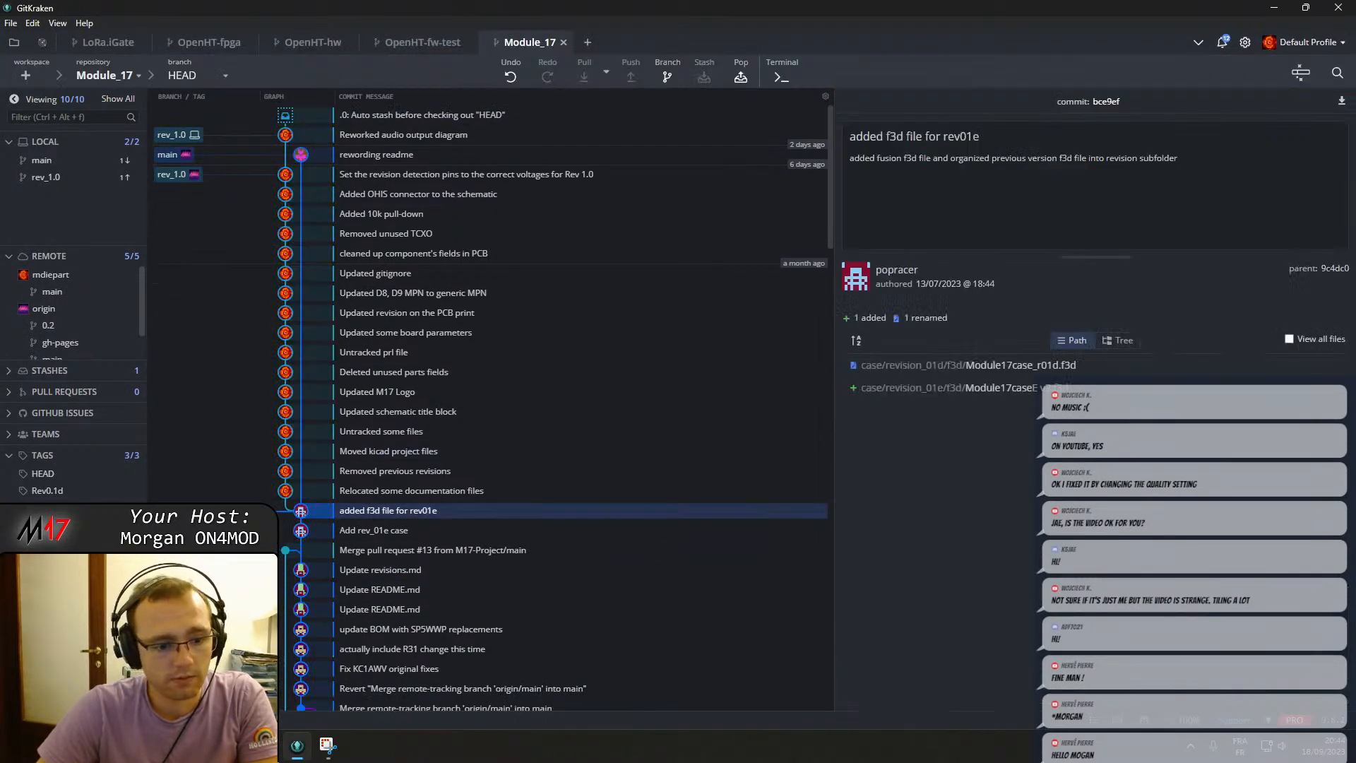
Launch KiCad 7.0 and open the M17-SmartMic project inside the hardware/r0.1d folder.
{"action": "key", "text": "super"}
{"action": "type", "text": "ki"}
{"action": "key", "text": "Return"}
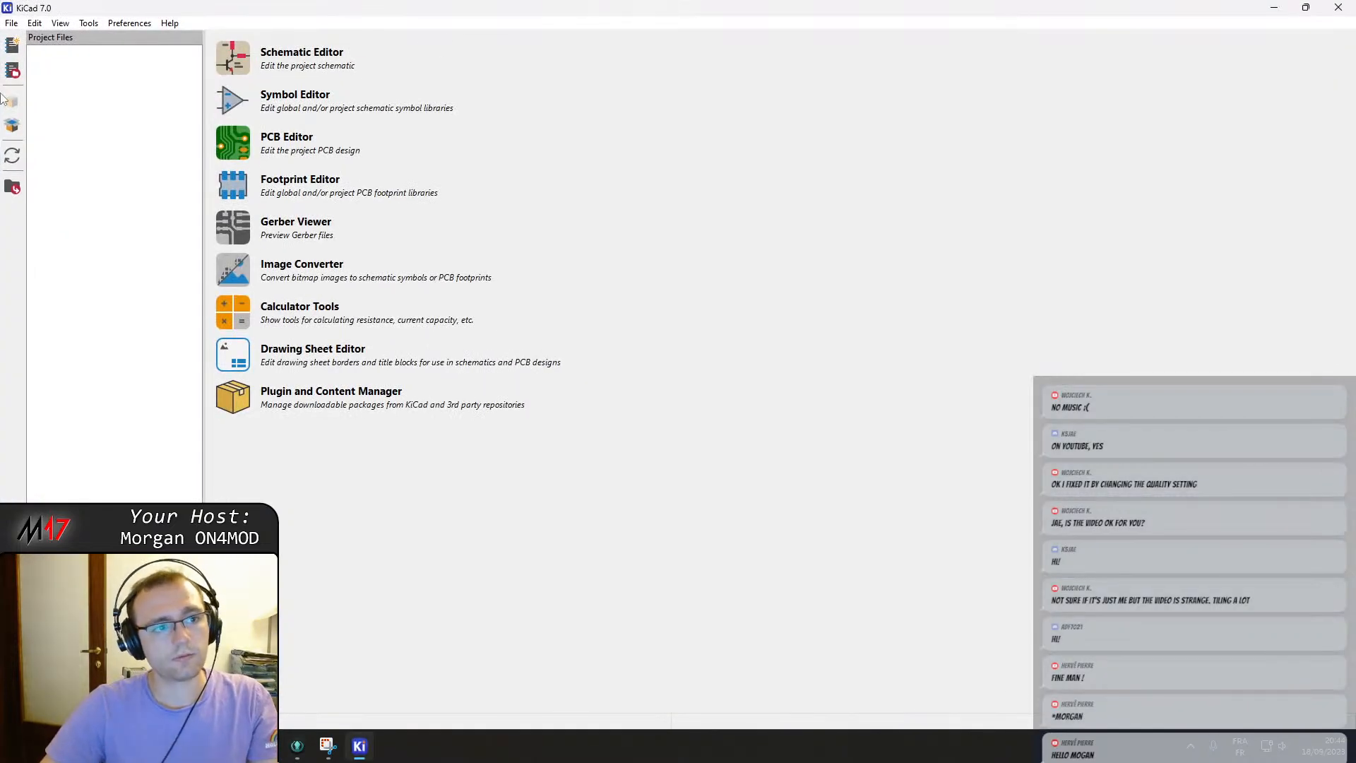
{"action": "left_click", "coordinate": [11, 22]}
{"action": "left_click", "coordinate": [43, 106]}
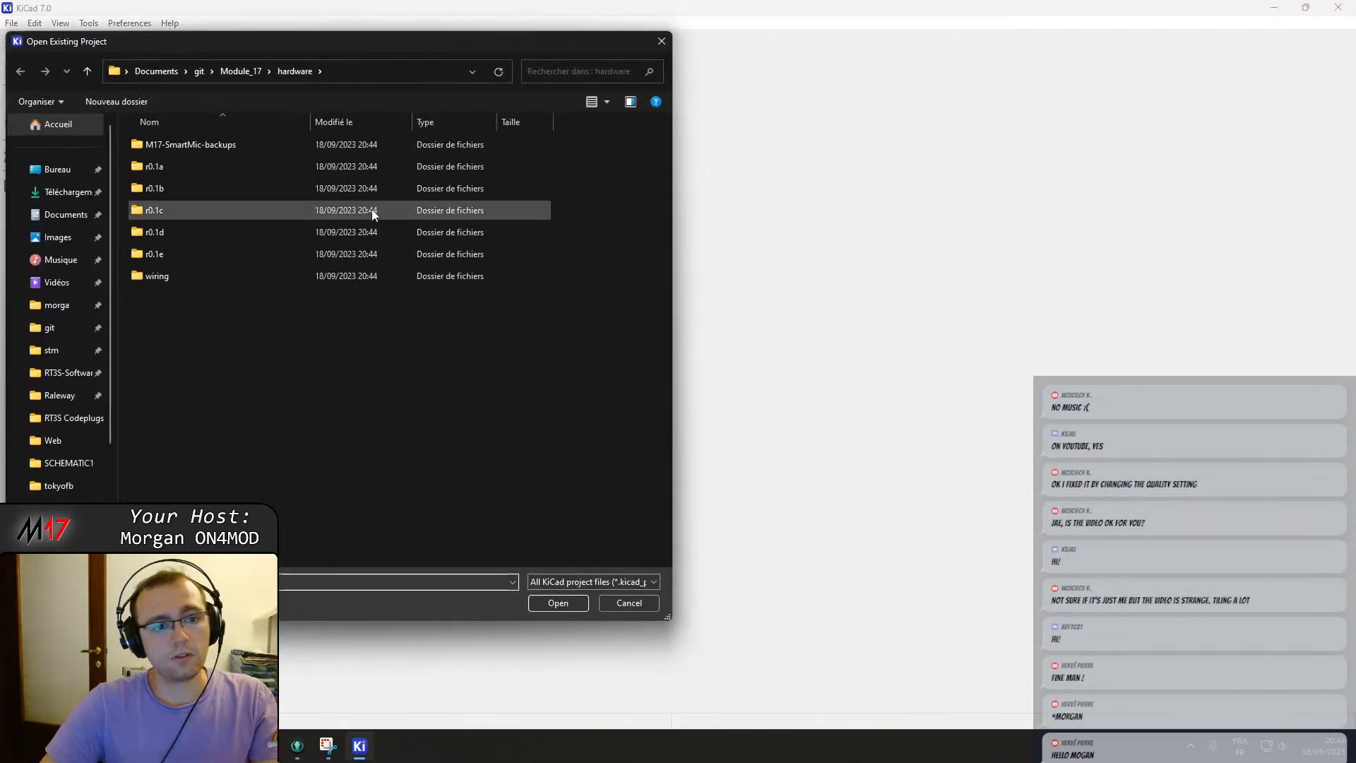
{"action": "double_click", "coordinate": [245, 230]}
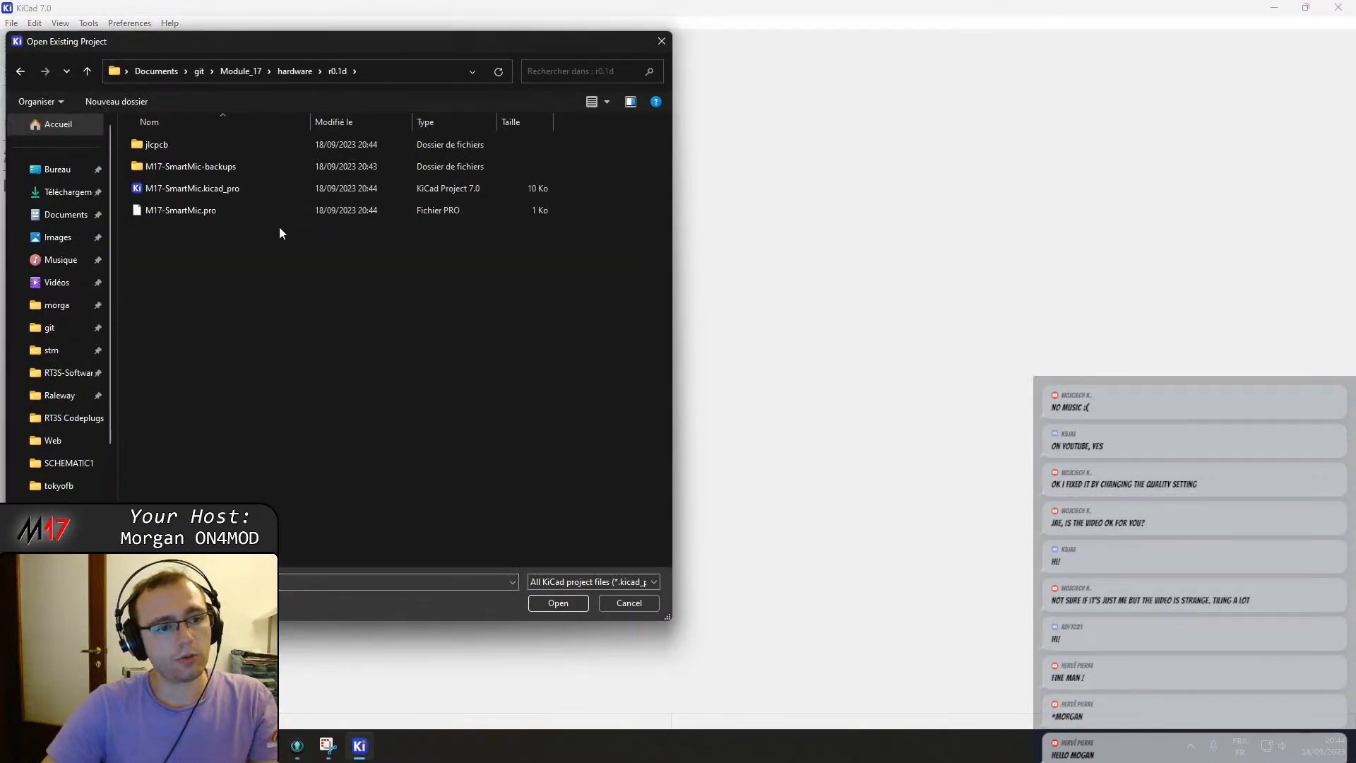
{"action": "double_click", "coordinate": [220, 190]}
Open the r0.1d schematic and enter the Audio & Filter sheet, zooming in on the filter circuitry.
{"action": "left_click", "coordinate": [117, 141]}
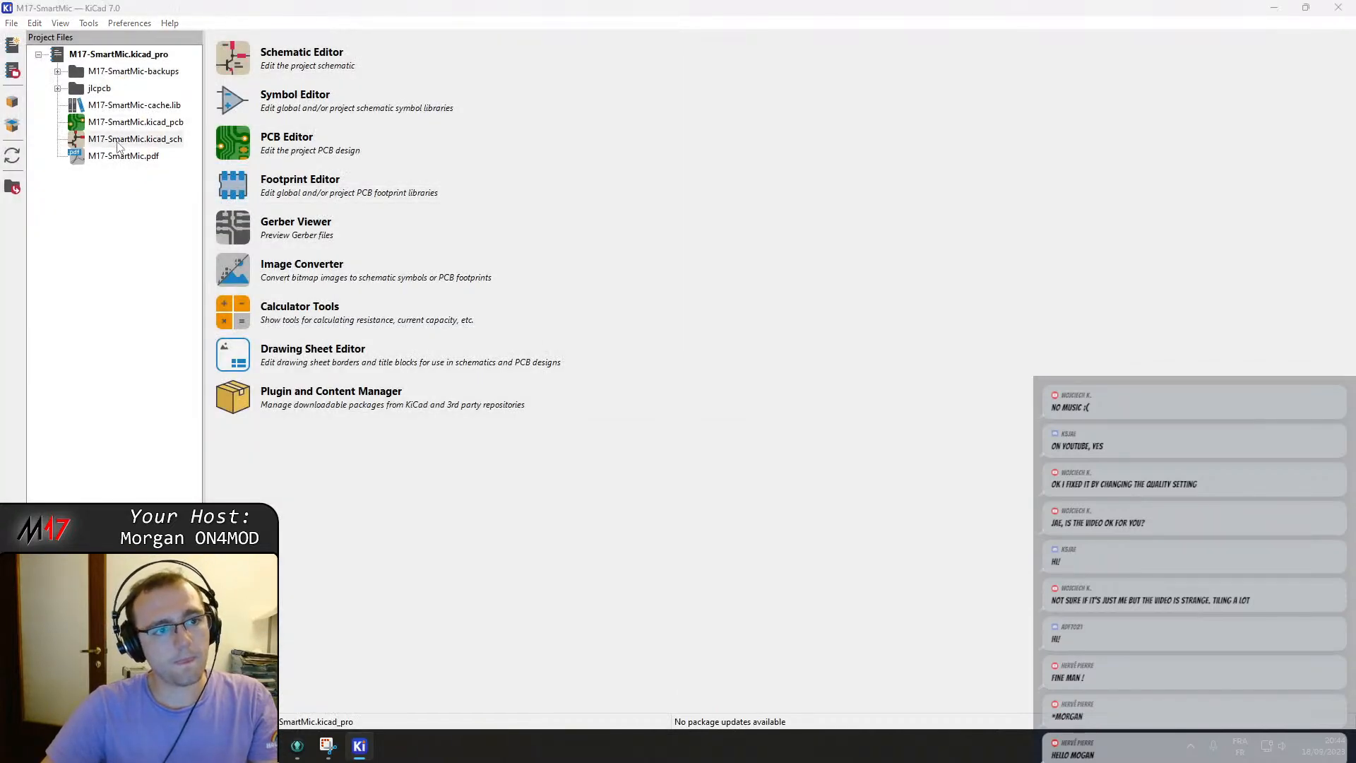
{"action": "double_click", "coordinate": [118, 141]}
{"action": "left_click", "coordinate": [557, 187]}
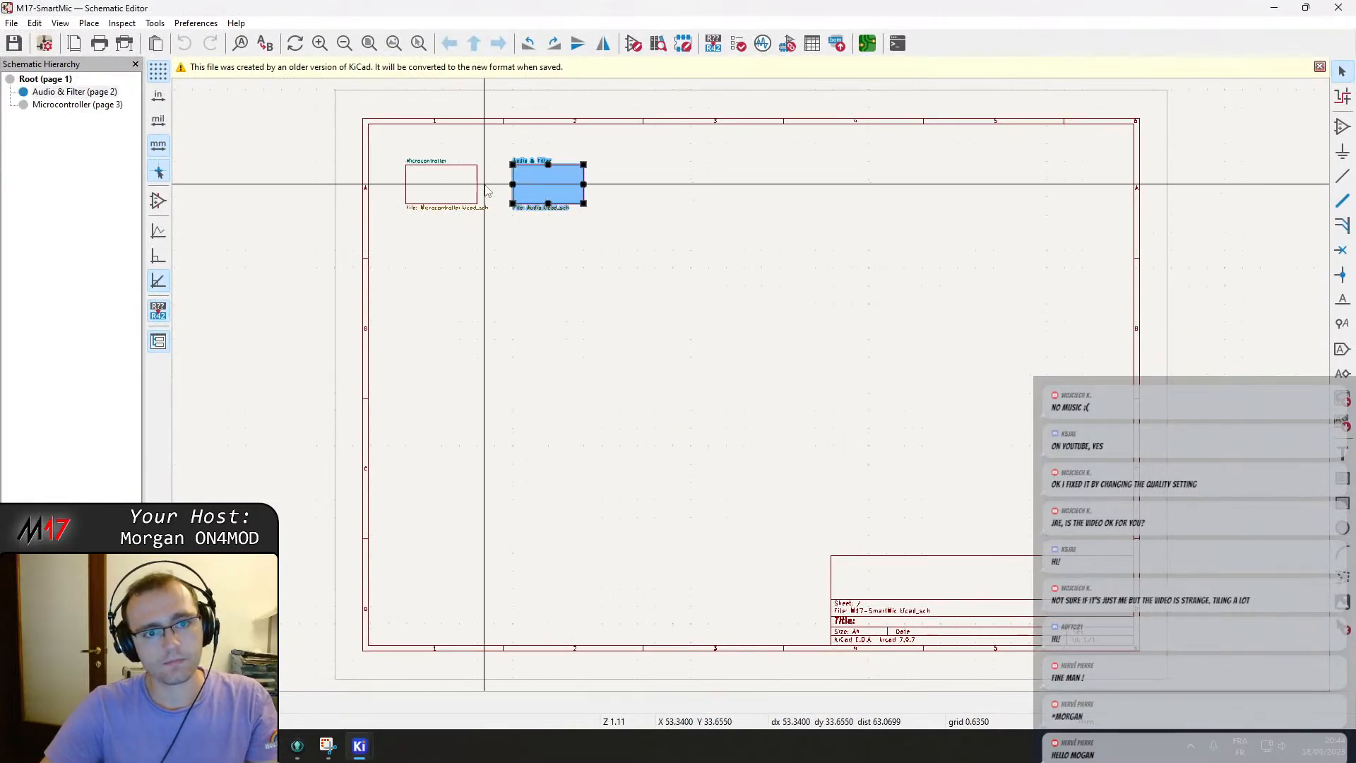
{"action": "double_click", "coordinate": [571, 185]}
{"action": "scroll", "coordinate": [752, 389], "scroll_direction": "up", "scroll_amount": 3}
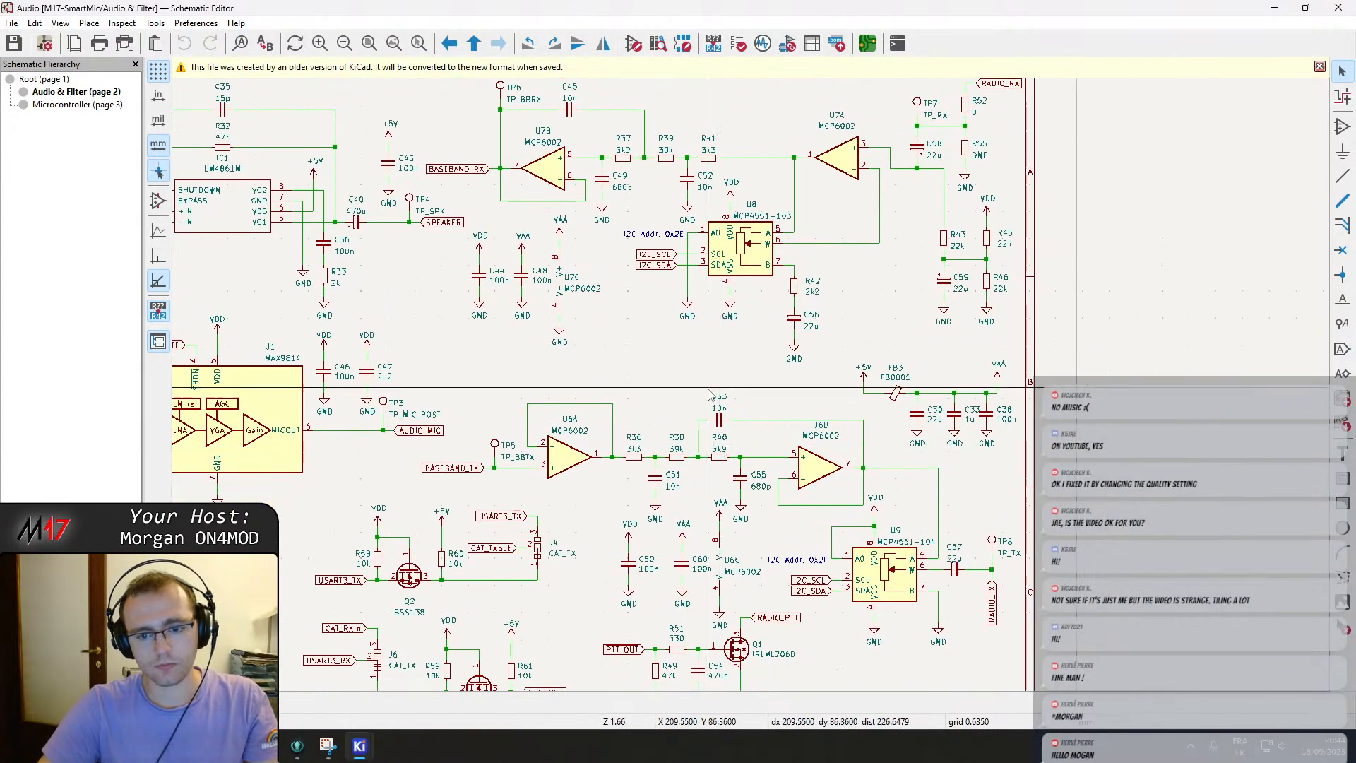
Capture a screenshot of the old receive and transmit filter section of the Audio & Filter sheet.
{"action": "middle_click_drag", "start_coordinate": [708, 389], "coordinate": [704, 429]}
{"action": "key", "text": "shift+super+s"}
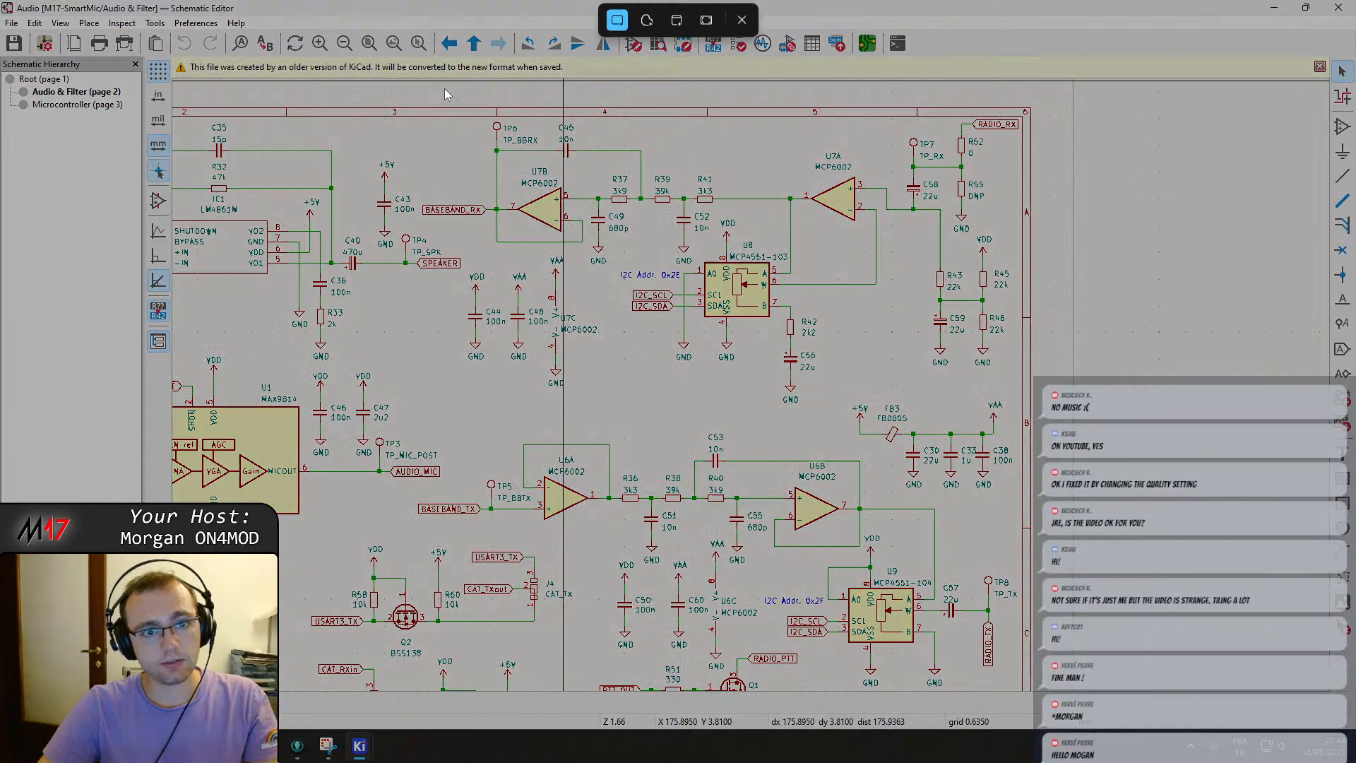
{"action": "left_click_drag", "start_coordinate": [400, 94], "coordinate": [1099, 697]}
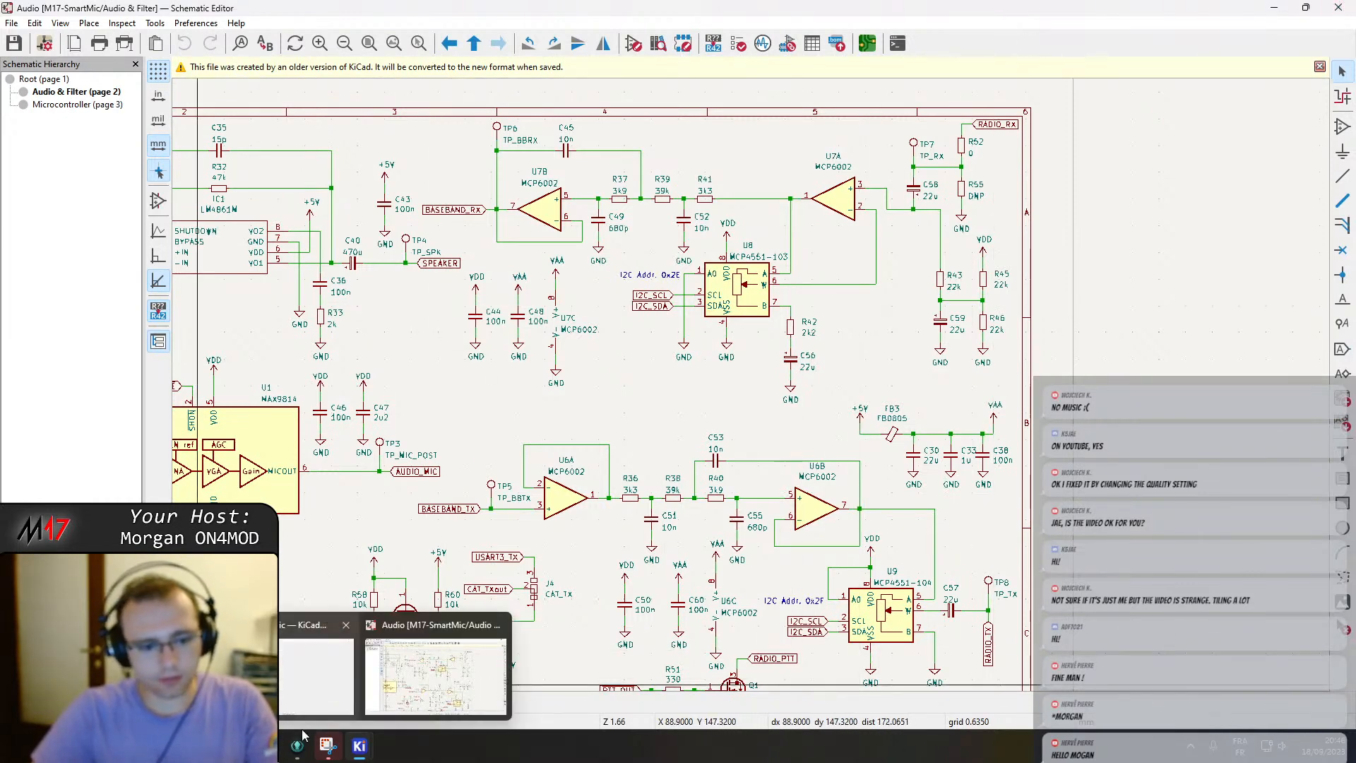
Close the r0.1d schematic editor and the KiCad project manager.
{"action": "left_click", "coordinate": [319, 742]}
{"action": "left_click", "coordinate": [1321, 299]}
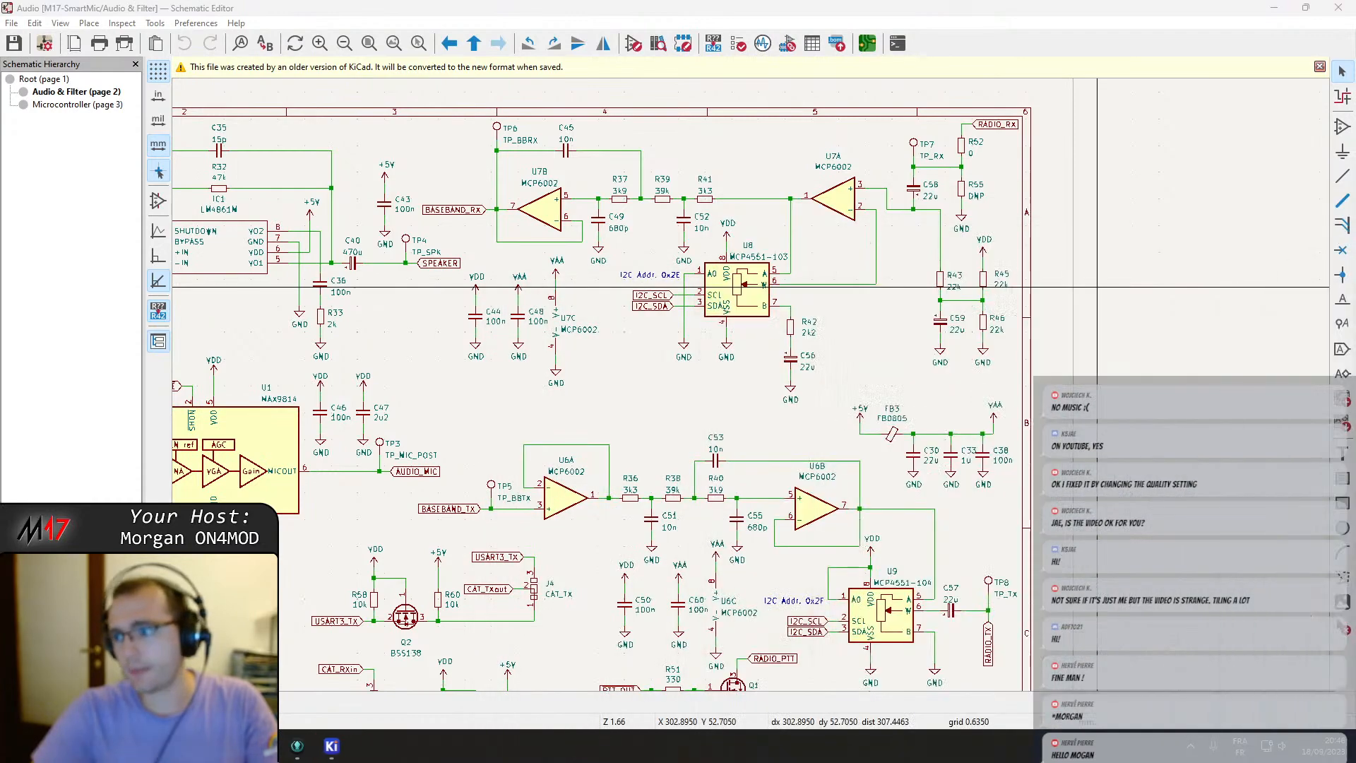
{"action": "left_click", "coordinate": [1337, 7]}
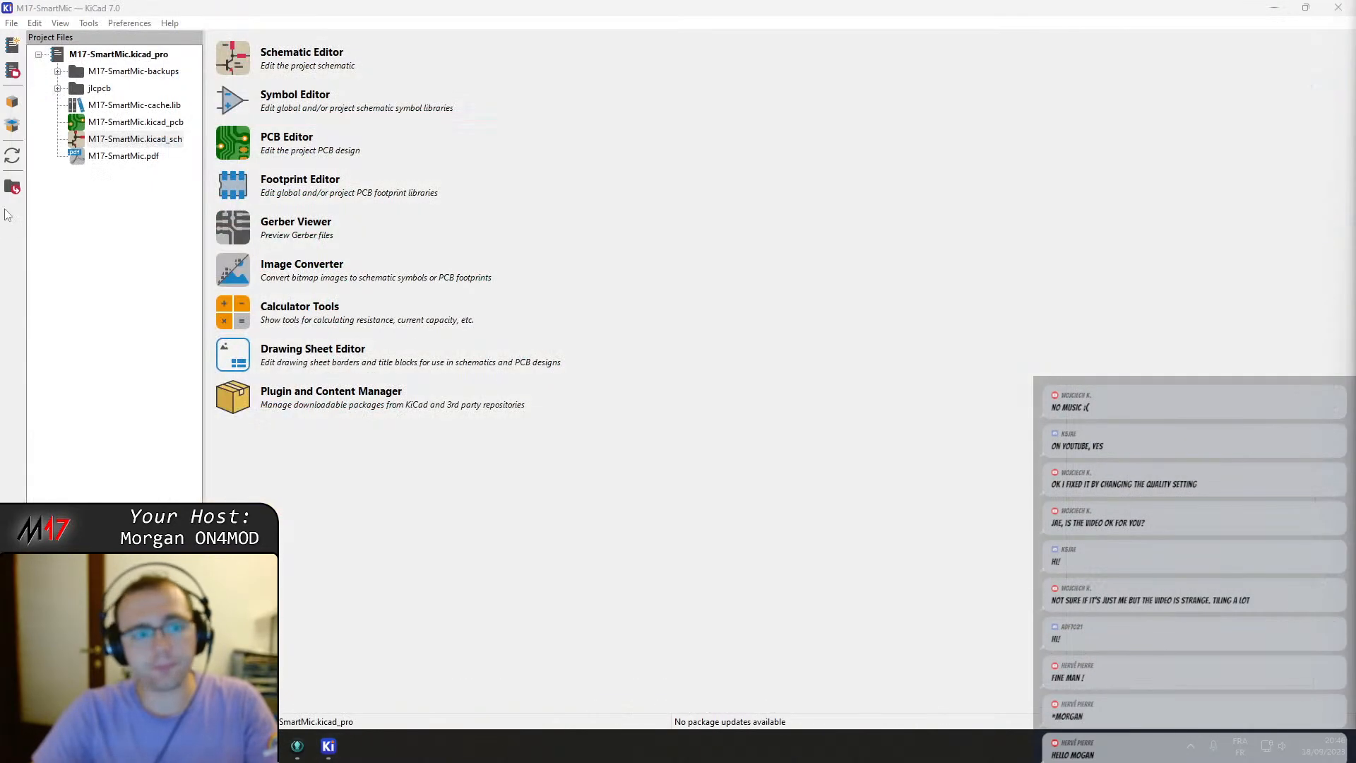
{"action": "left_click", "coordinate": [1337, 7]}
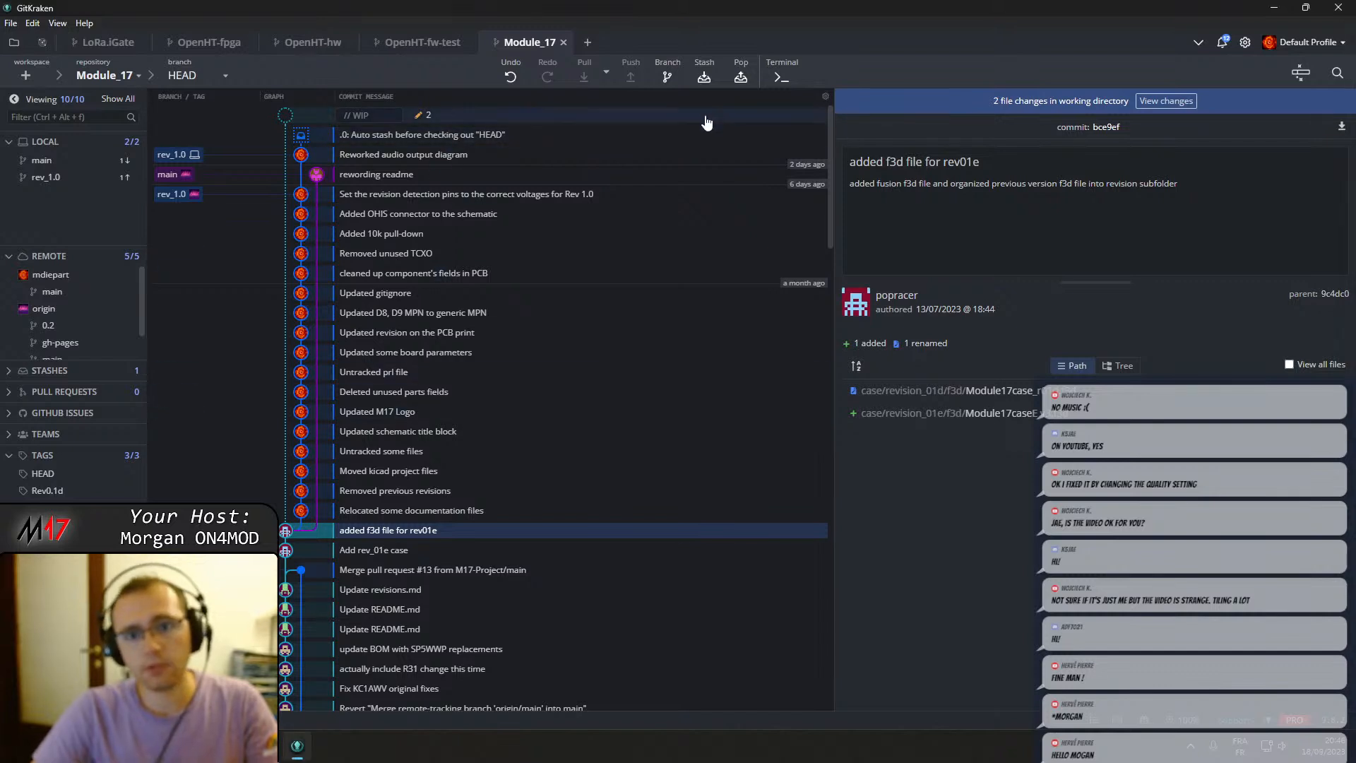
Discard the working-directory changes in GitKraken.
{"action": "left_click", "coordinate": [791, 114]}
{"action": "left_click", "coordinate": [850, 125]}
{"action": "left_click", "coordinate": [949, 72]}
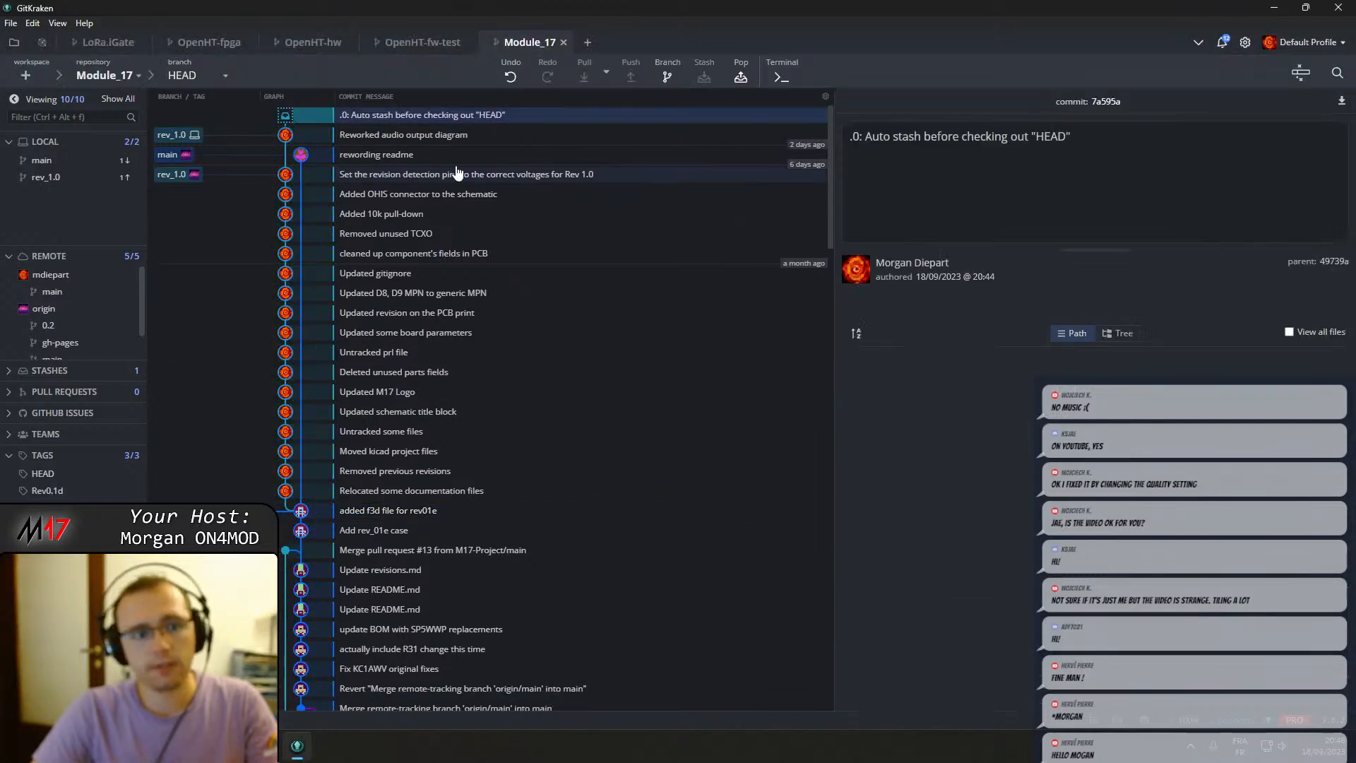
Check out the rev_1.0 branch and apply the '.0: Auto stash before checking out "HEAD"' stash.
{"action": "left_click", "coordinate": [424, 135]}
{"action": "double_click", "coordinate": [179, 135]}
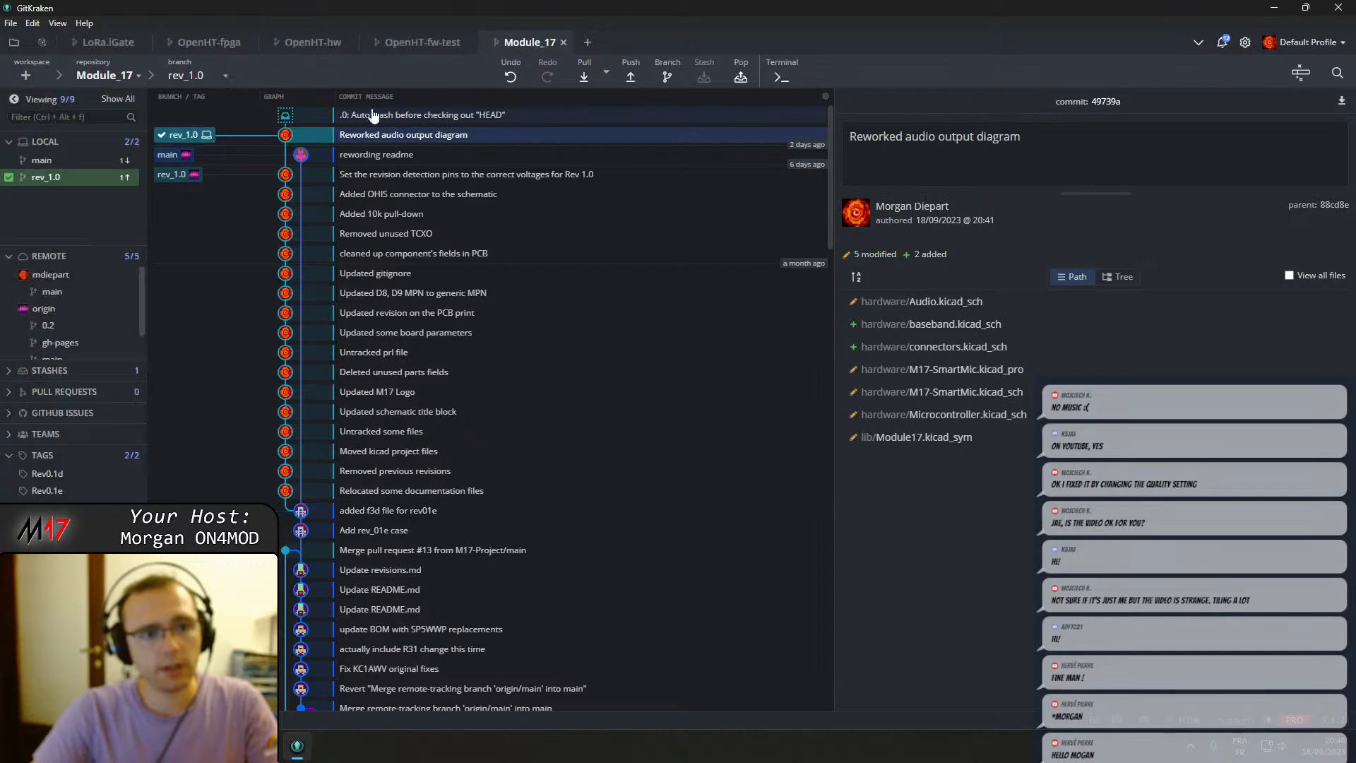
{"action": "left_click", "coordinate": [412, 113]}
{"action": "right_click", "coordinate": [427, 114]}
{"action": "left_click", "coordinate": [471, 133]}
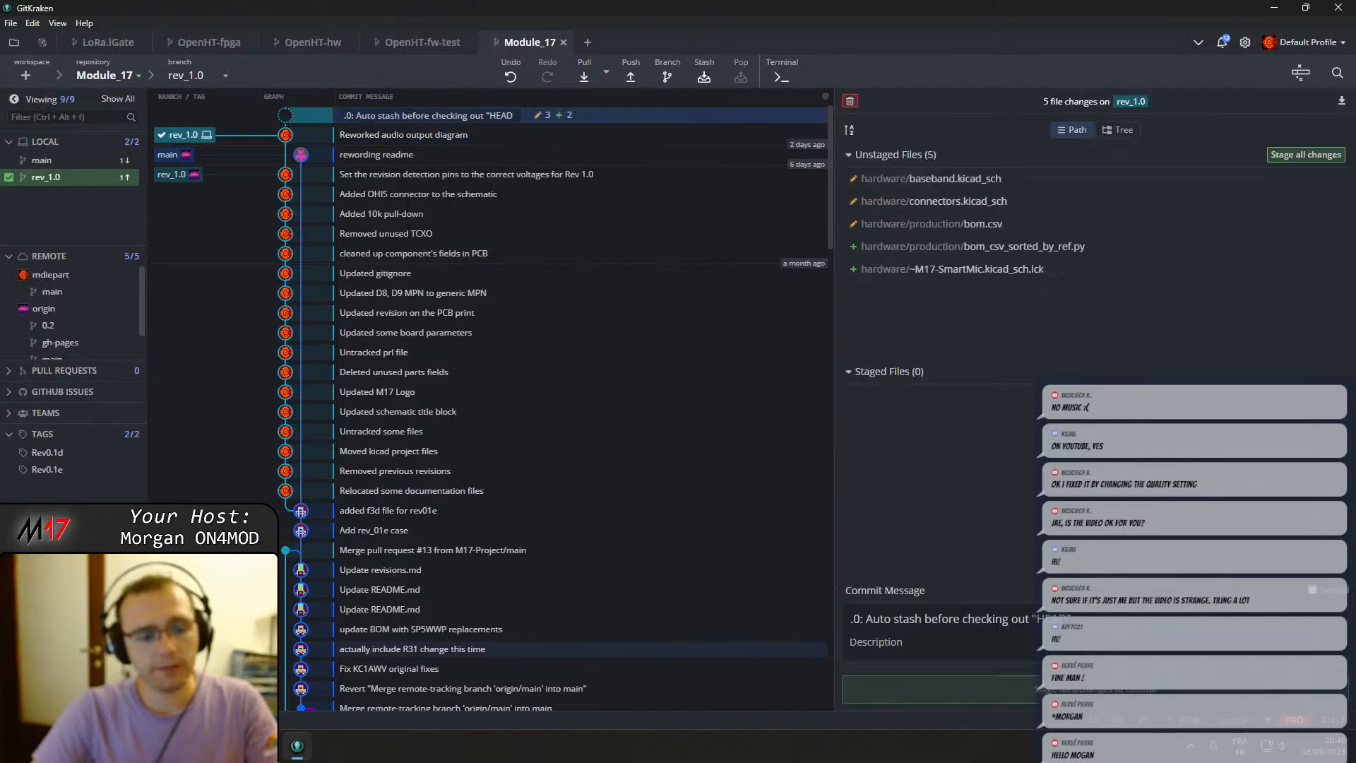
Relaunch KiCad, reopen the recent hardware/M17-SmartMic project, and cancel opening its already-open schematic.
{"action": "key", "text": "super"}
{"action": "type", "text": "ki"}
{"action": "key", "text": "Return"}
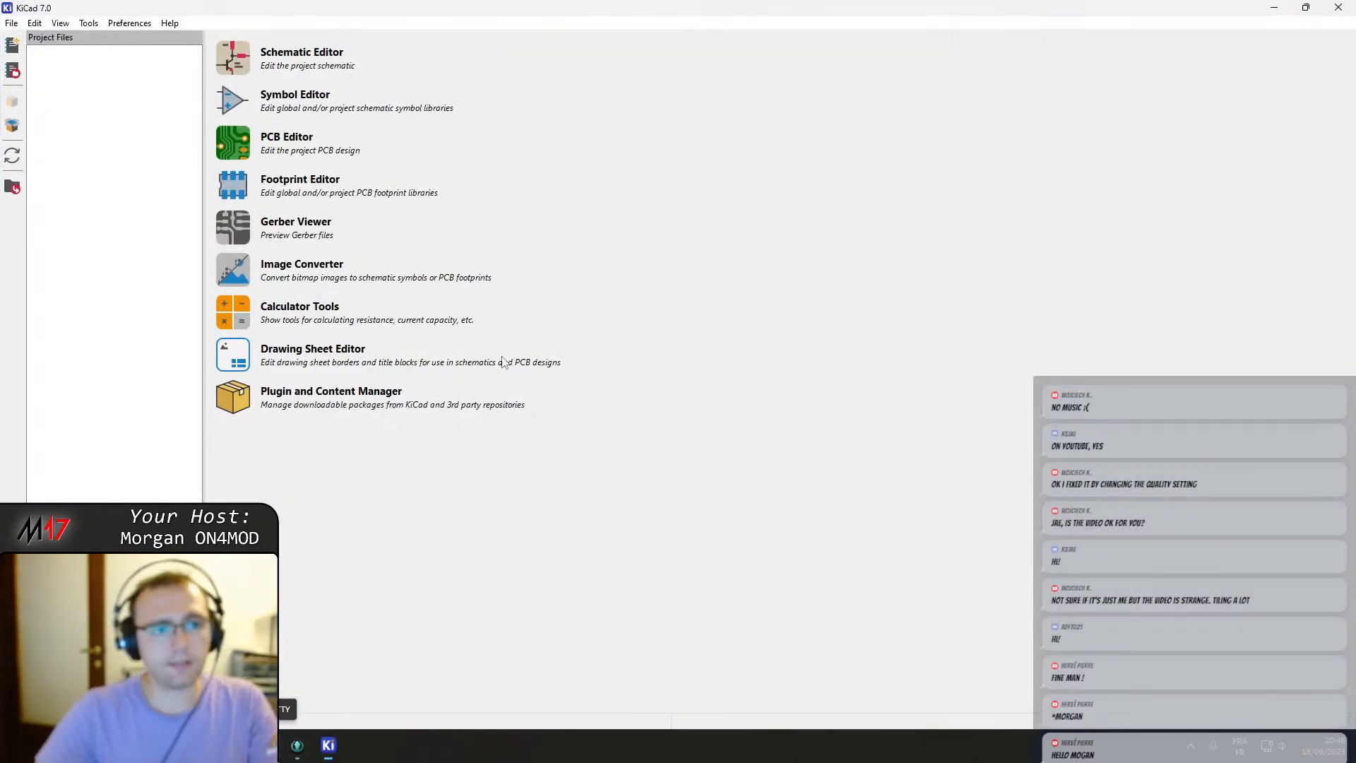
{"action": "left_click", "coordinate": [12, 24]}
{"action": "mouse_move", "coordinate": [56, 127]}
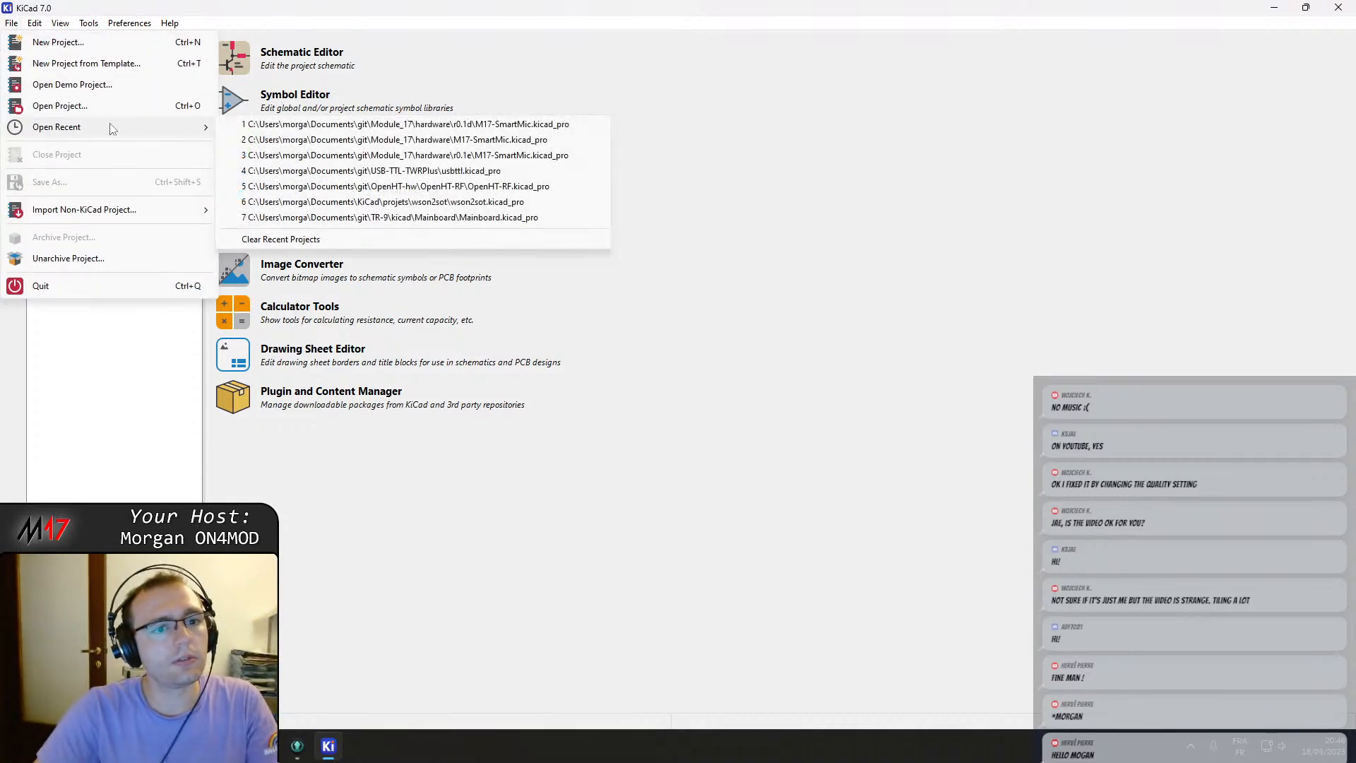
{"action": "left_click", "coordinate": [376, 144]}
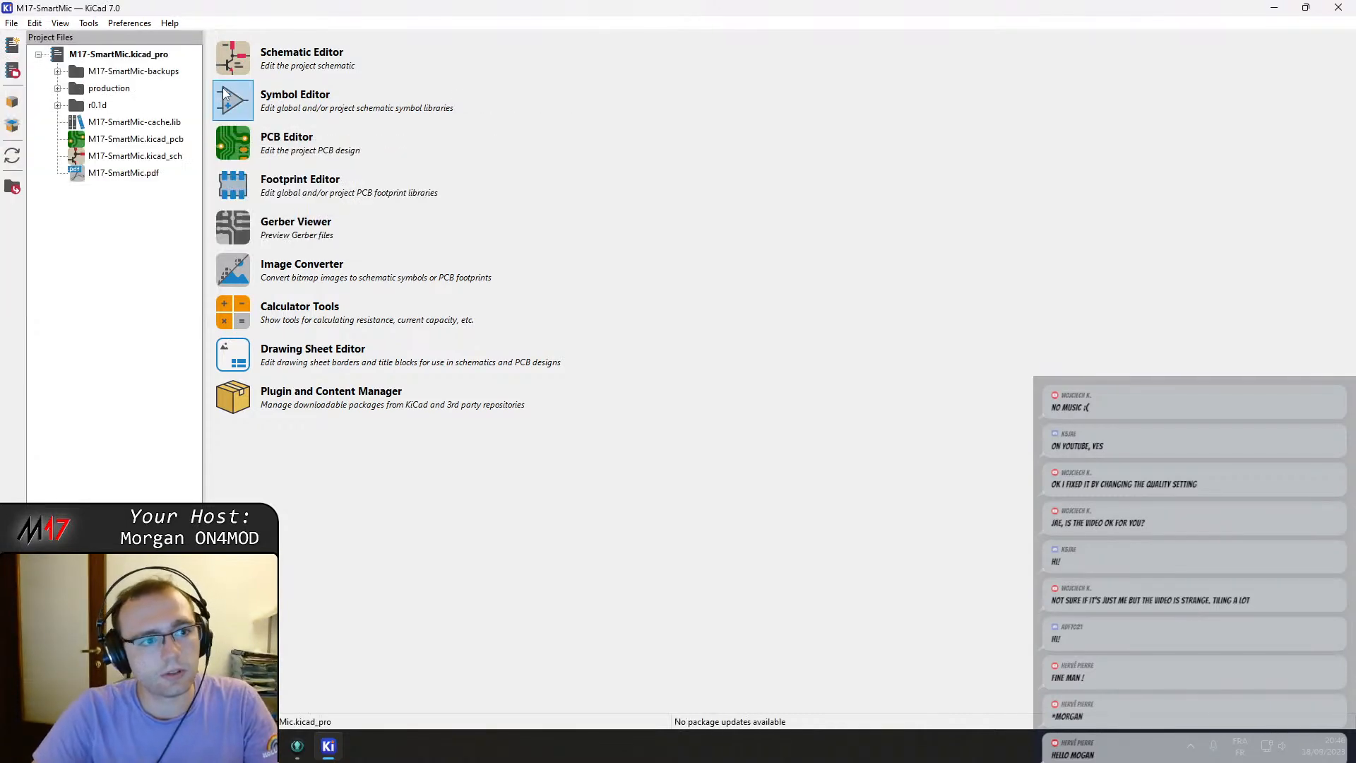
{"action": "left_click", "coordinate": [121, 159]}
{"action": "double_click", "coordinate": [121, 156]}
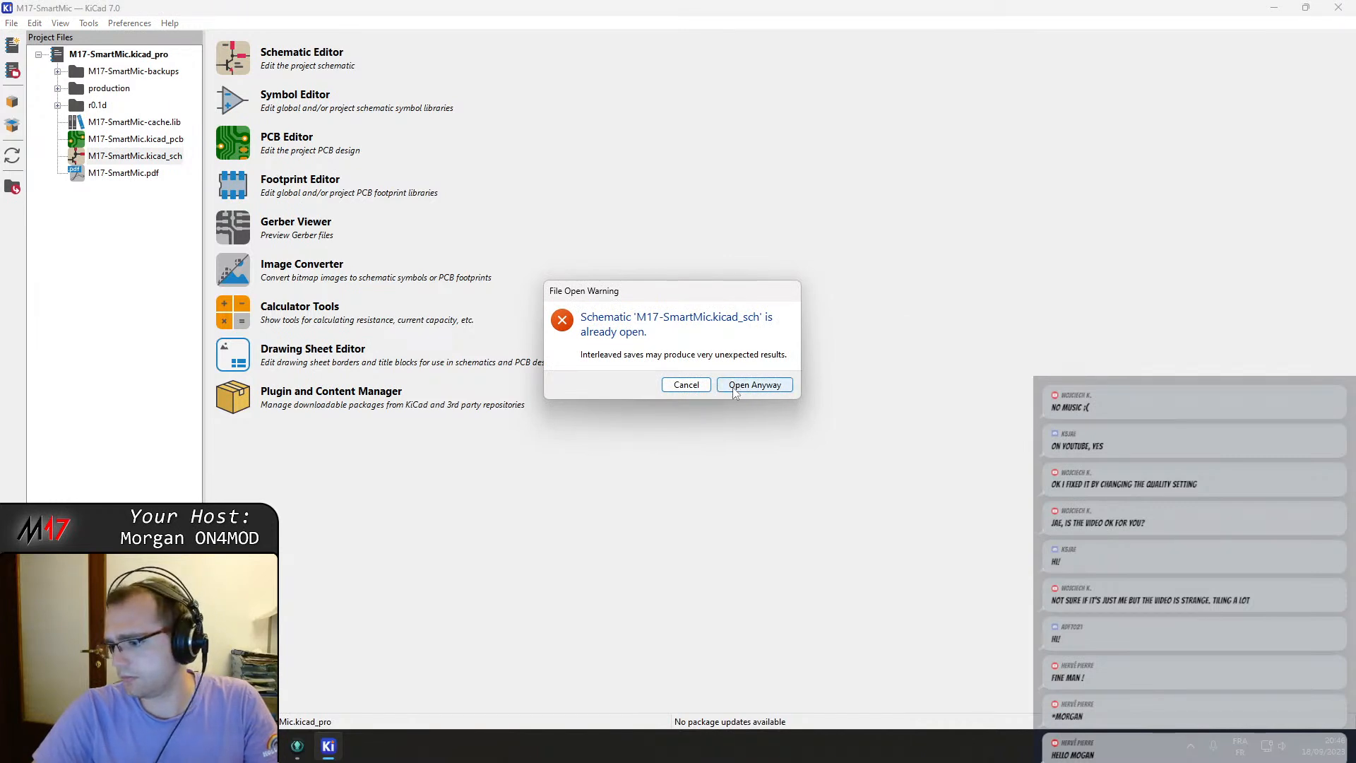
{"action": "left_click", "coordinate": [688, 385]}
Discard the stray ~M17-SmartMic.kicad_sch.lck lock file from the unstaged changes in GitKraken.
{"action": "left_click", "coordinate": [296, 746]}
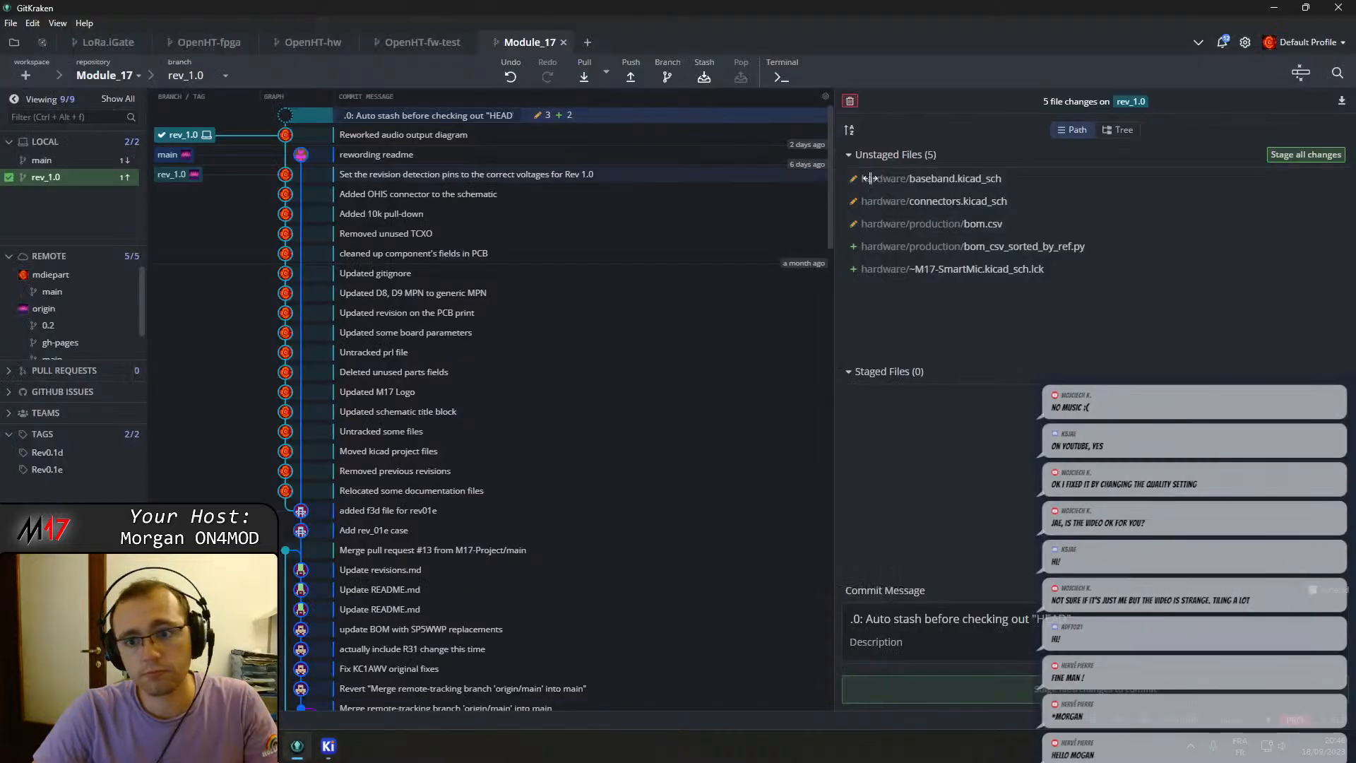
{"action": "left_click", "coordinate": [990, 274]}
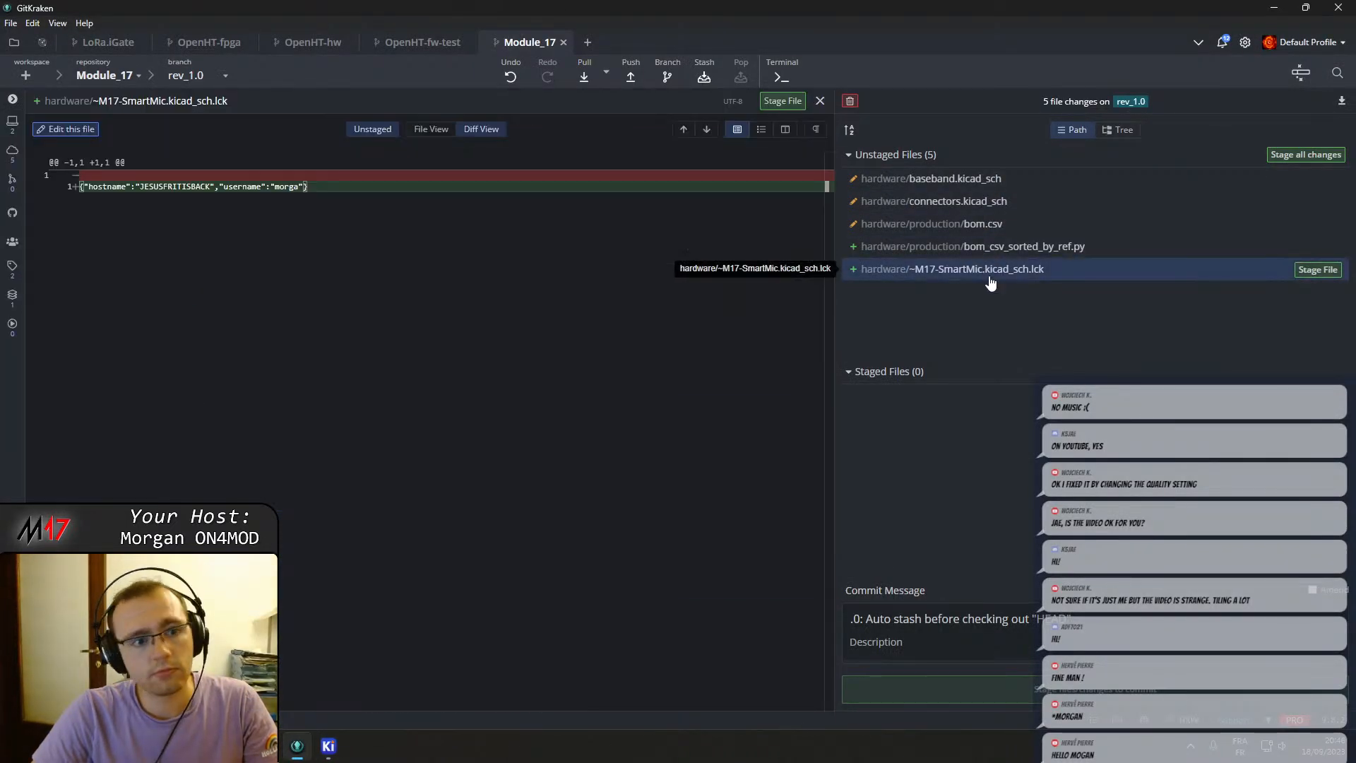
{"action": "right_click", "coordinate": [991, 278]}
{"action": "left_click", "coordinate": [1017, 329]}
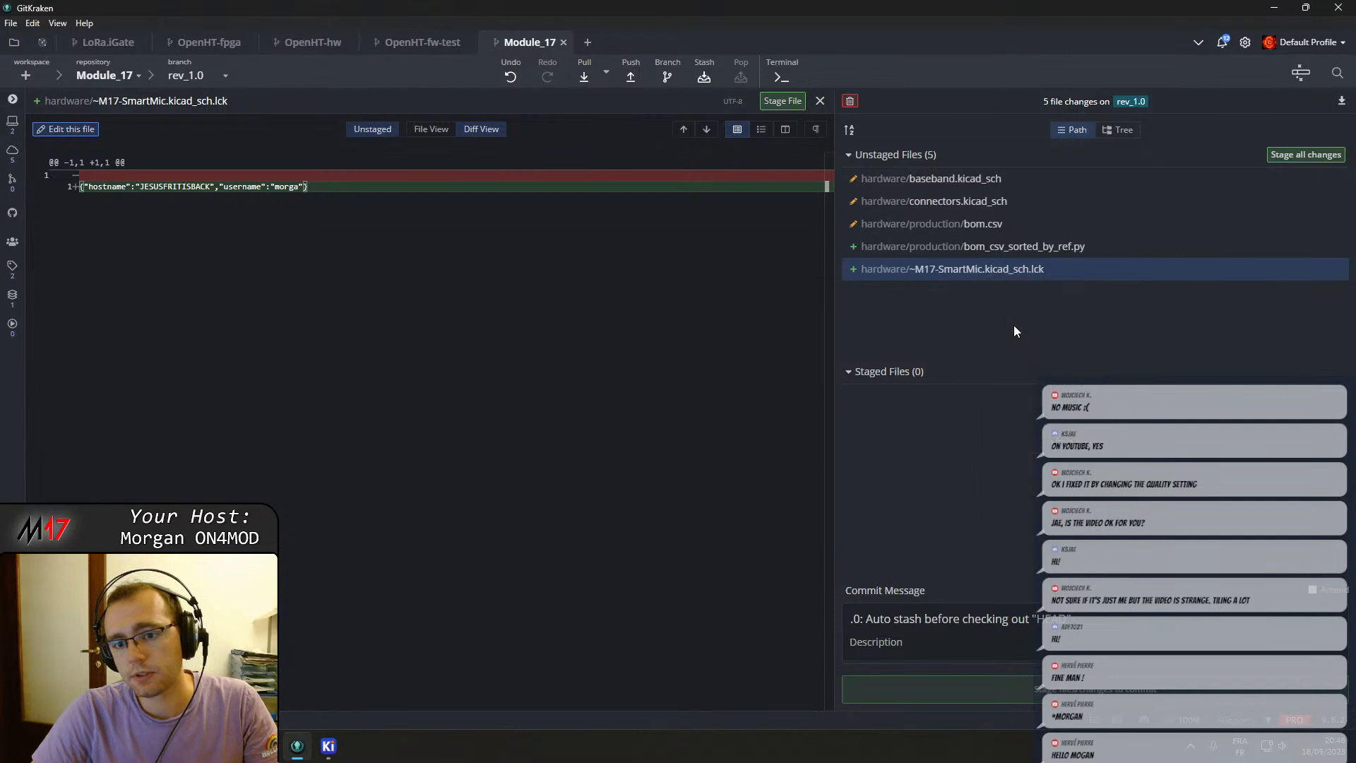
{"action": "left_click", "coordinate": [997, 75]}
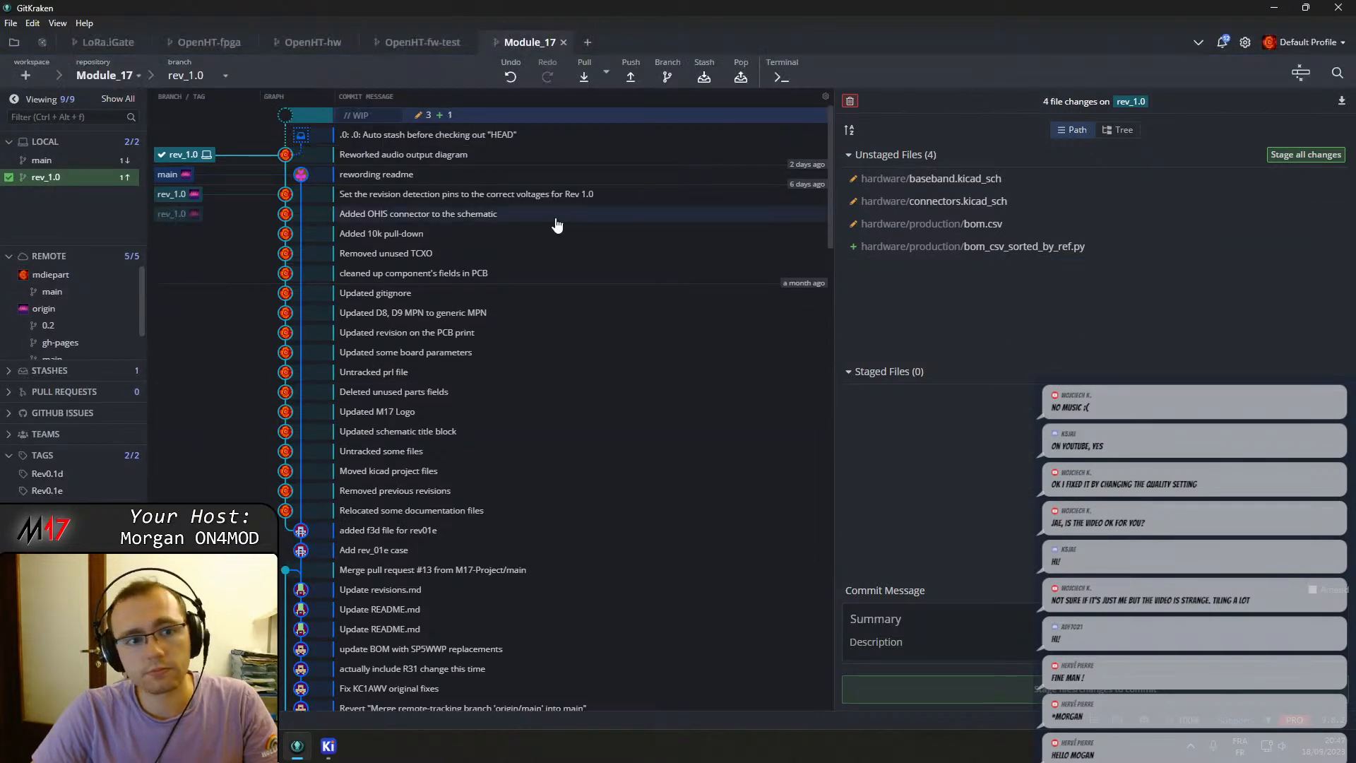
Delete the '.0: .0: Auto stash before checking out "HEAD"' stash.
{"action": "left_click", "coordinate": [458, 134]}
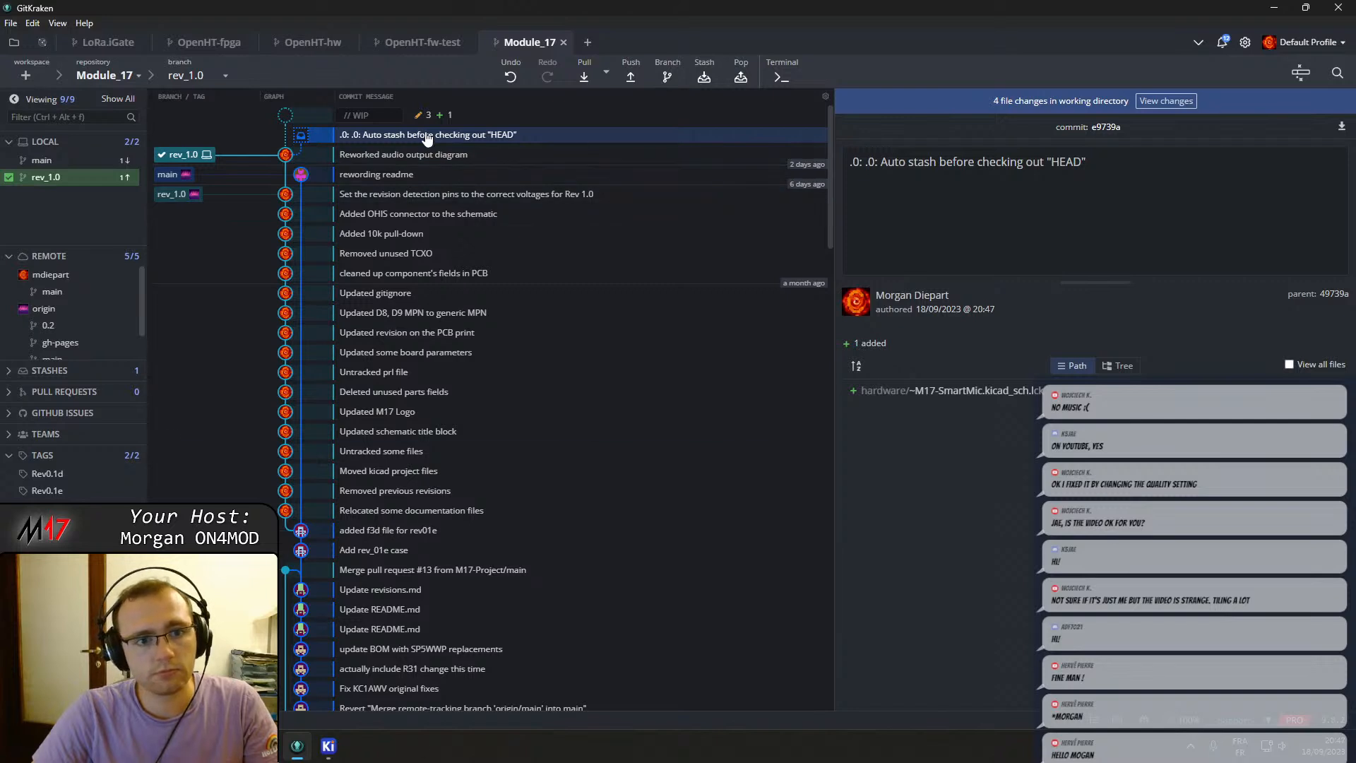
{"action": "right_click", "coordinate": [427, 136]}
{"action": "left_click", "coordinate": [481, 180]}
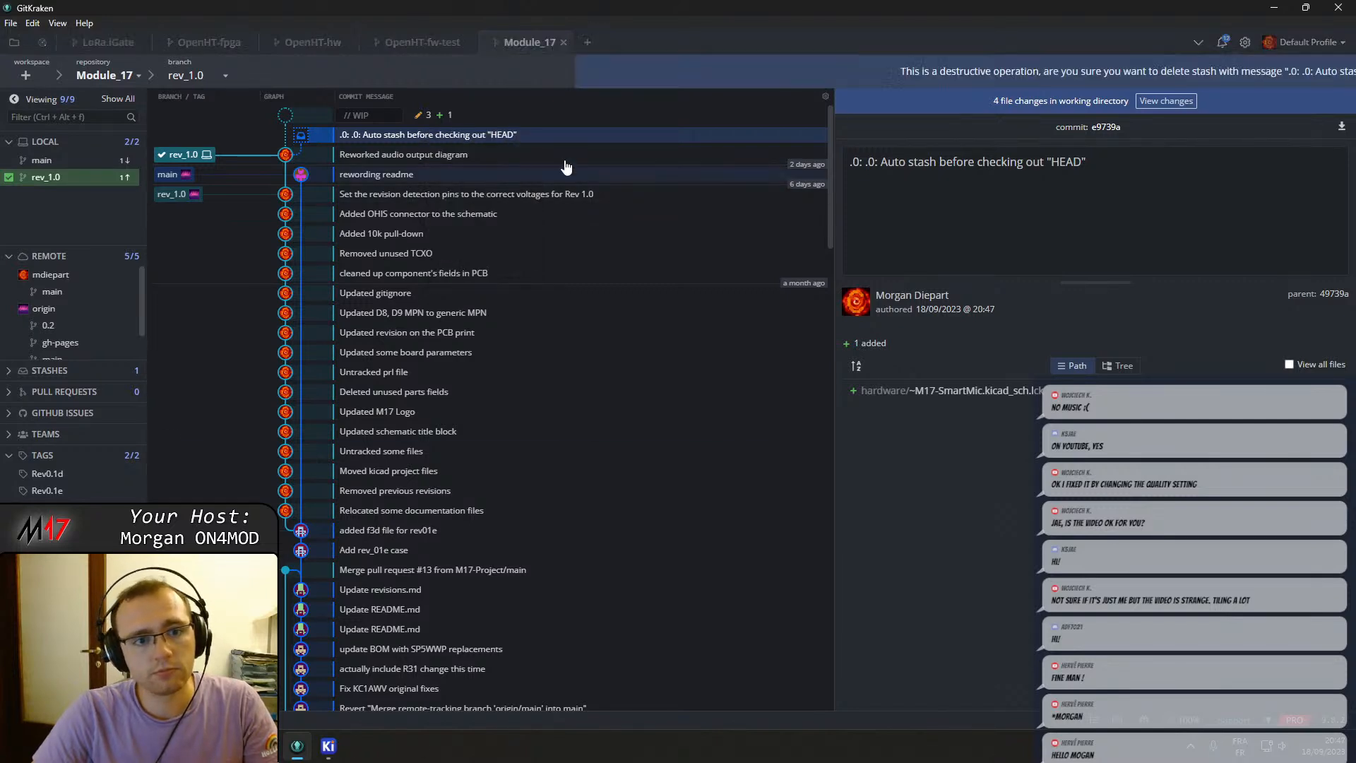
{"action": "left_click", "coordinate": [961, 71]}
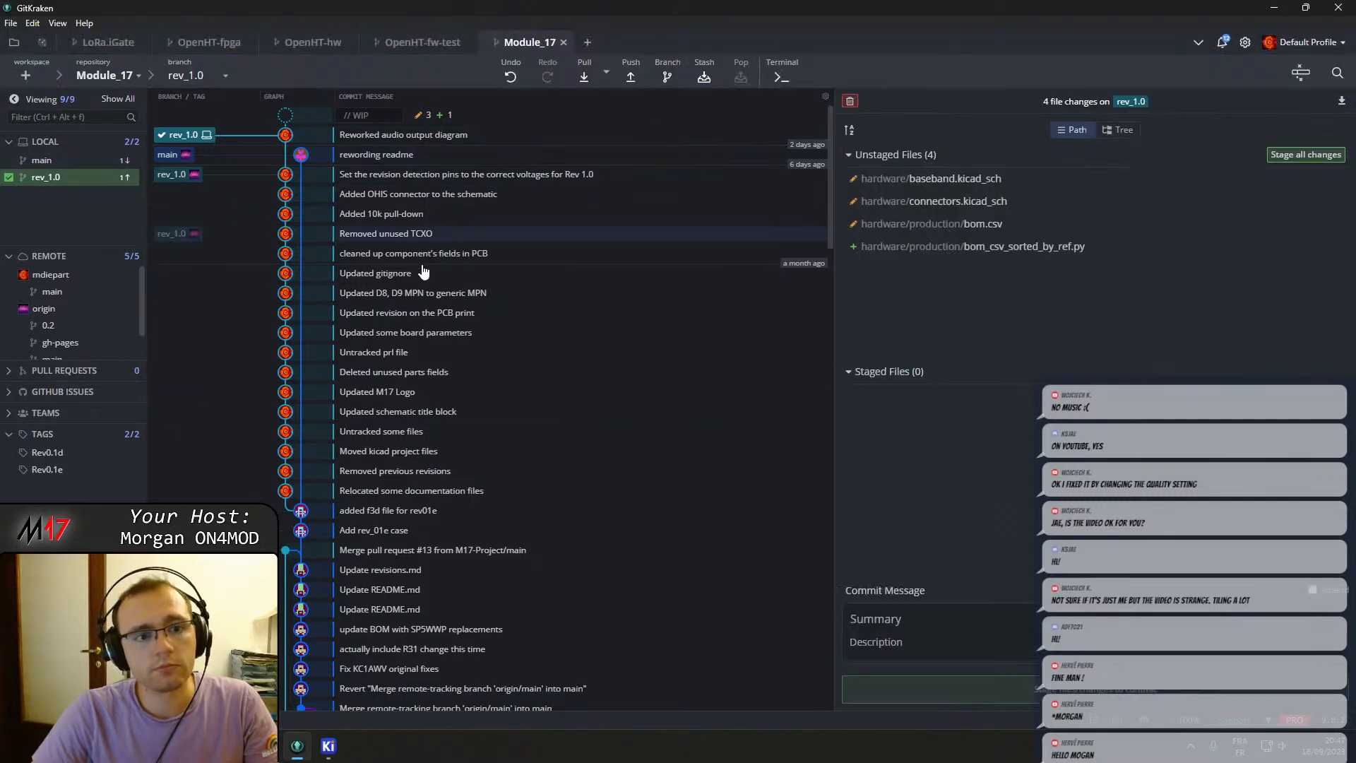
Switch to KiCad and open the M17-SmartMic.kicad_sch schematic.
{"action": "left_click", "coordinate": [328, 747]}
{"action": "double_click", "coordinate": [131, 157]}
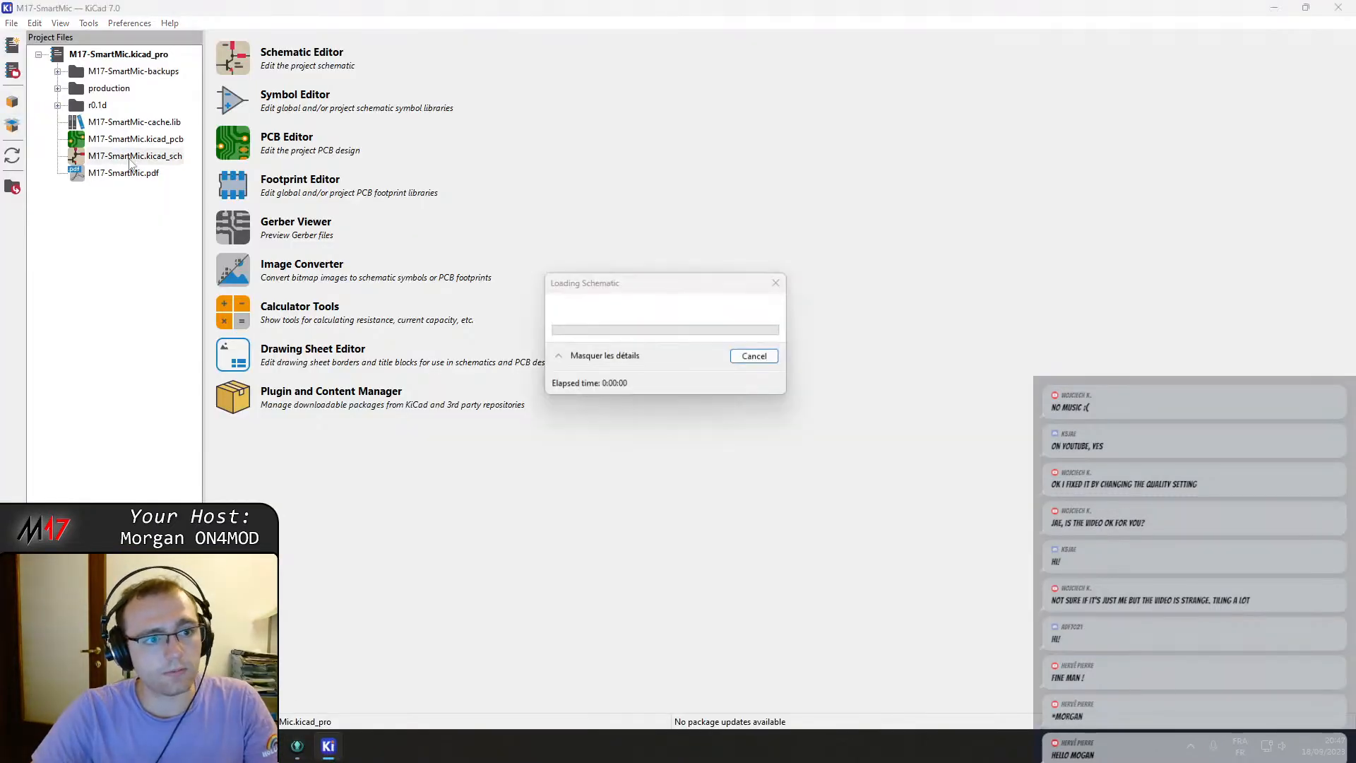
Open the schematic's Baseband sheet and dock the editor window beside the older revision's screenshot.
{"action": "double_click", "coordinate": [554, 176]}
{"action": "scroll", "coordinate": [748, 395], "scroll_direction": "up", "scroll_amount": 1}
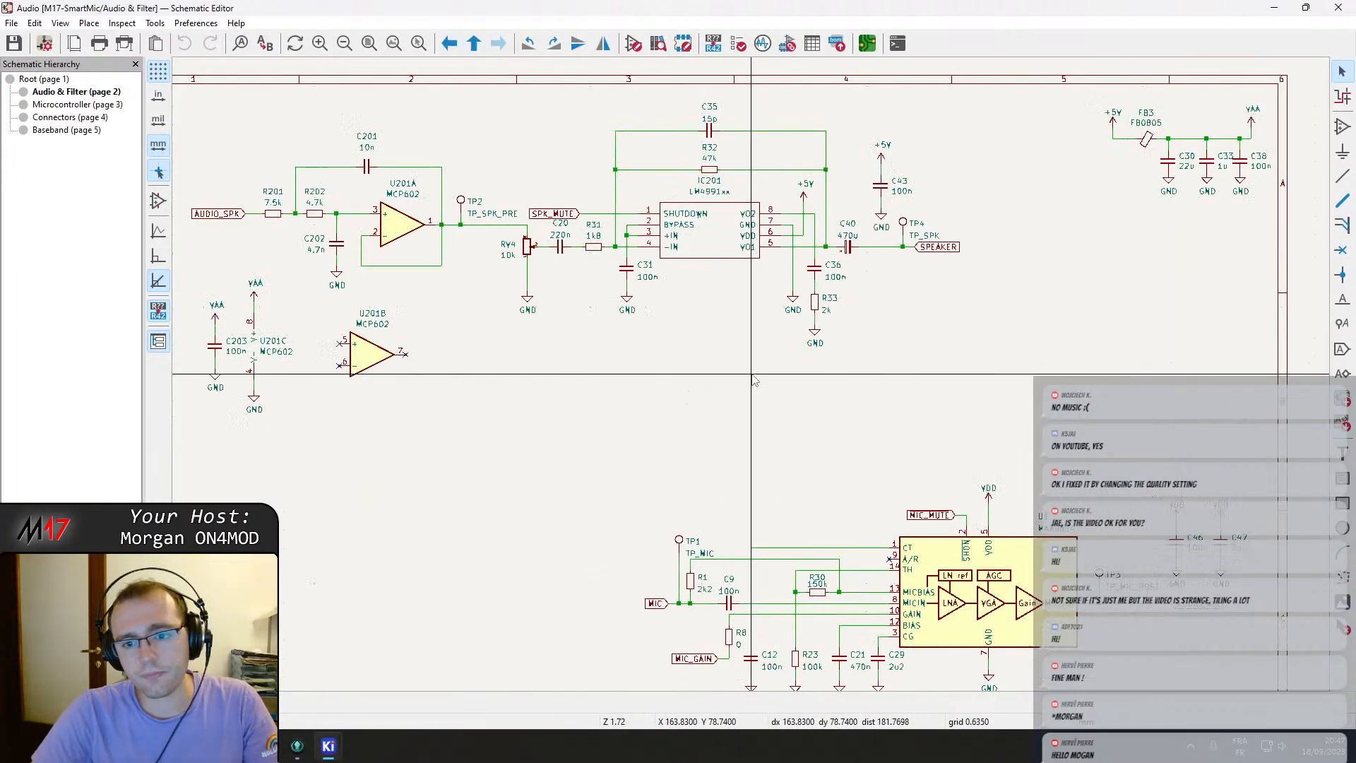
{"action": "scroll", "coordinate": [706, 409], "scroll_direction": "down", "scroll_amount": 1}
{"action": "right_click", "coordinate": [706, 409]}
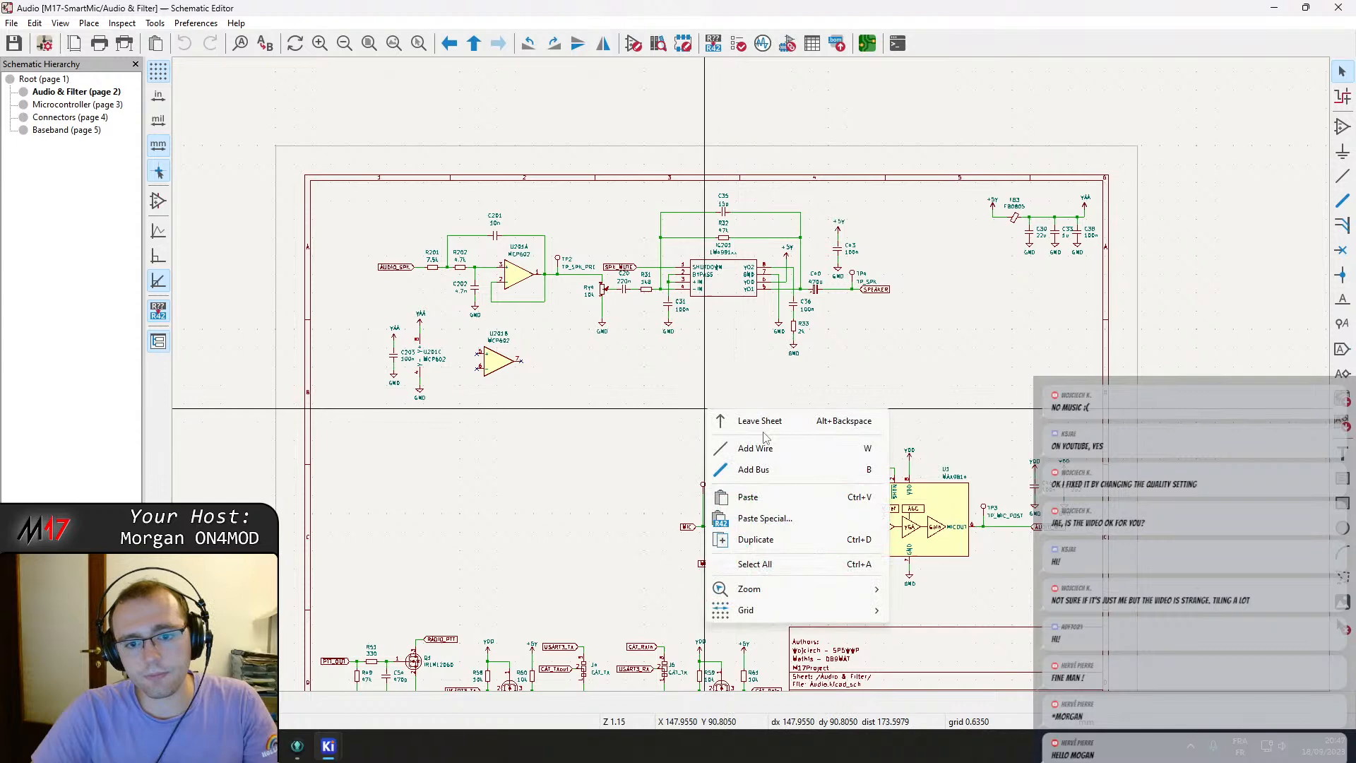
{"action": "left_click", "coordinate": [54, 118]}
{"action": "left_click", "coordinate": [57, 130]}
{"action": "scroll", "coordinate": [730, 242], "scroll_direction": "up", "scroll_amount": 2}
{"action": "middle_click_drag", "start_coordinate": [708, 436], "coordinate": [662, 307]}
{"action": "left_click_drag", "start_coordinate": [1355, 53], "coordinate": [1341, 201]}
{"action": "left_click", "coordinate": [452, 318]}
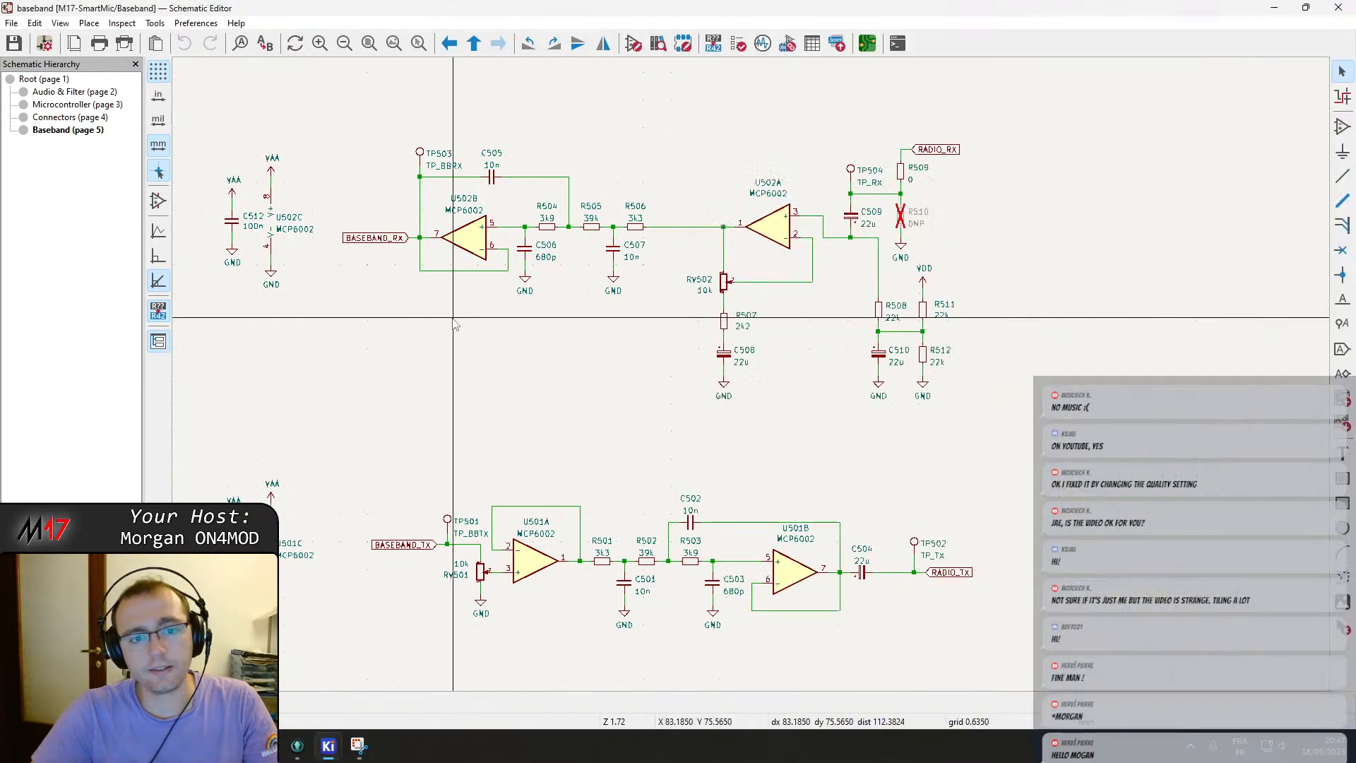
{"action": "left_click_drag", "start_coordinate": [944, 4], "coordinate": [1, 350]}
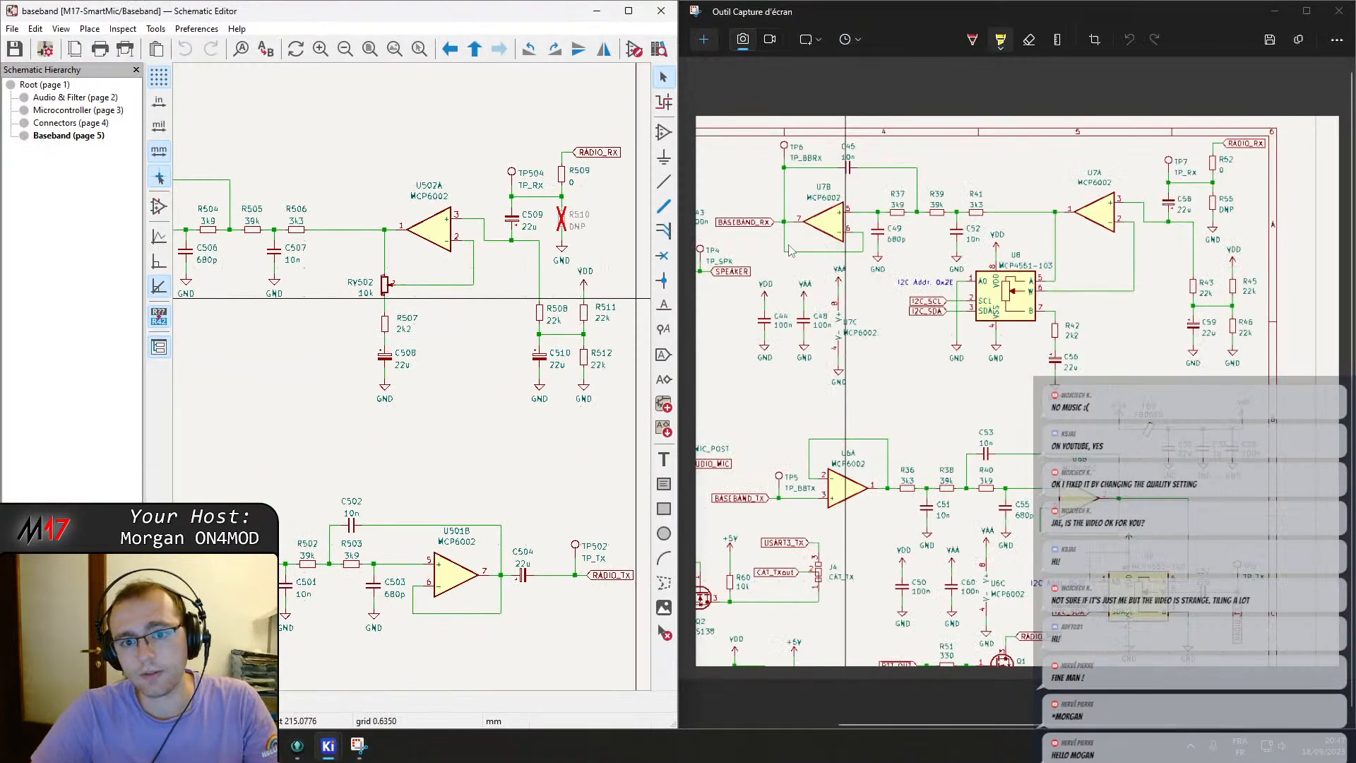
Pan around the Baseband sheet's receive and transmit paths, comparing RV502 and RV501 with the old revision's digital potentiometer circuit.
{"action": "middle_click_drag", "start_coordinate": [439, 379], "coordinate": [517, 387]}
{"action": "middle_click_drag", "start_coordinate": [537, 295], "coordinate": [348, 272]}
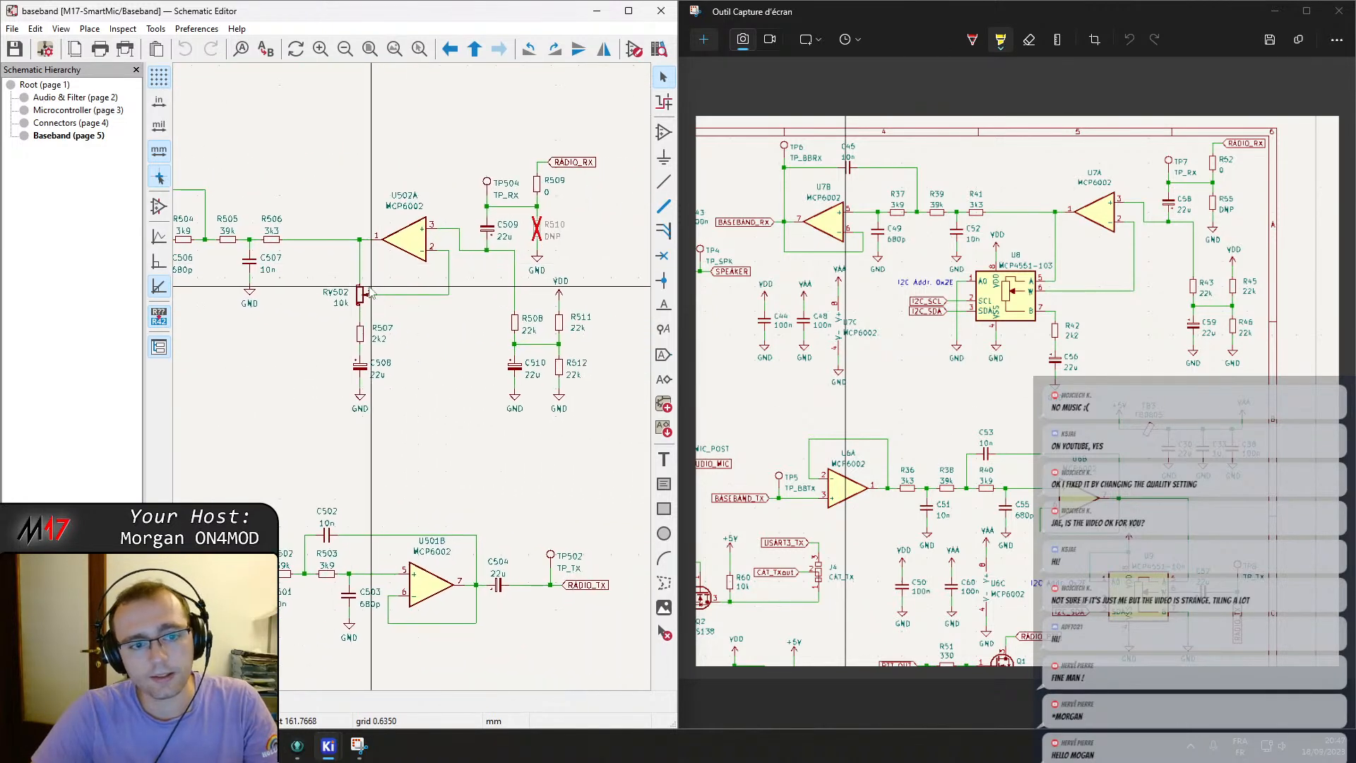
{"action": "left_click", "coordinate": [359, 294]}
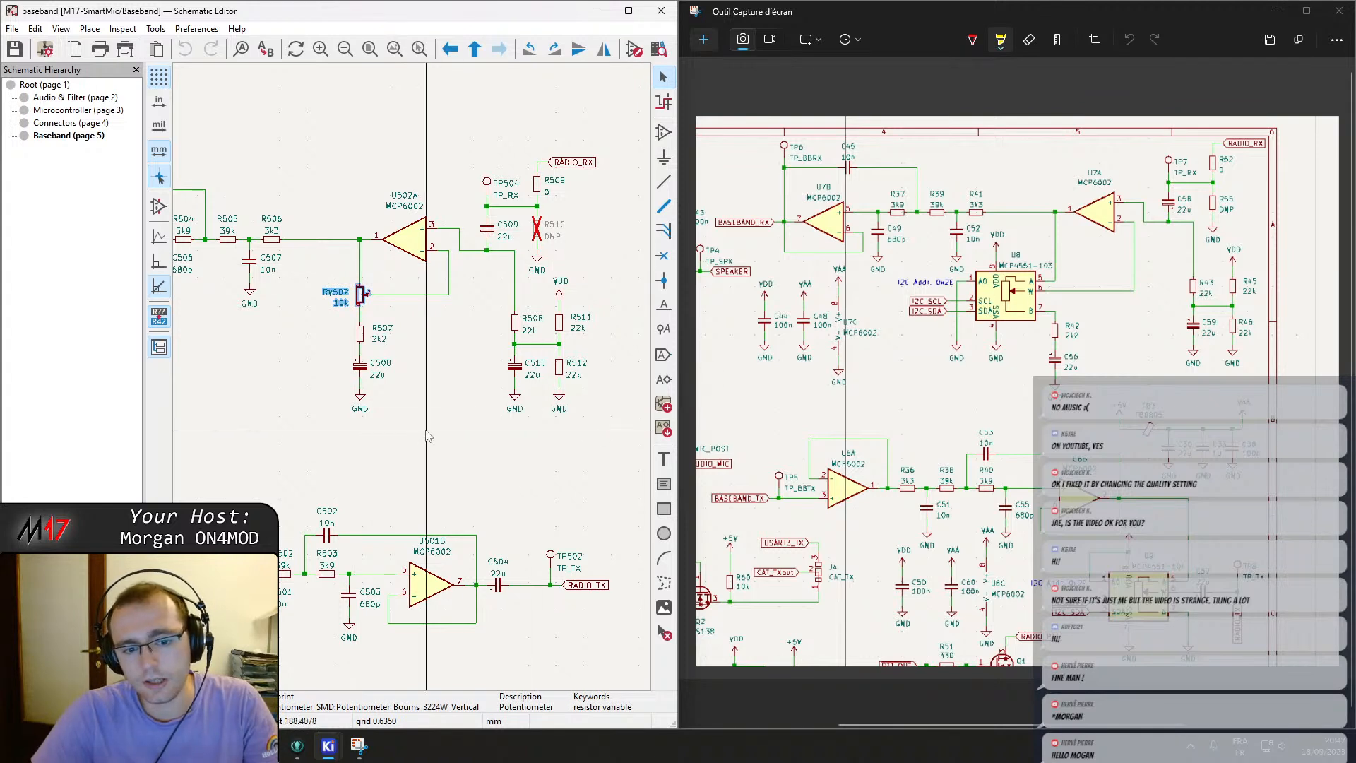
{"action": "middle_click_drag", "start_coordinate": [412, 432], "coordinate": [612, 305]}
{"action": "middle_click_drag", "start_coordinate": [507, 362], "coordinate": [614, 243]}
{"action": "left_click", "coordinate": [427, 327]}
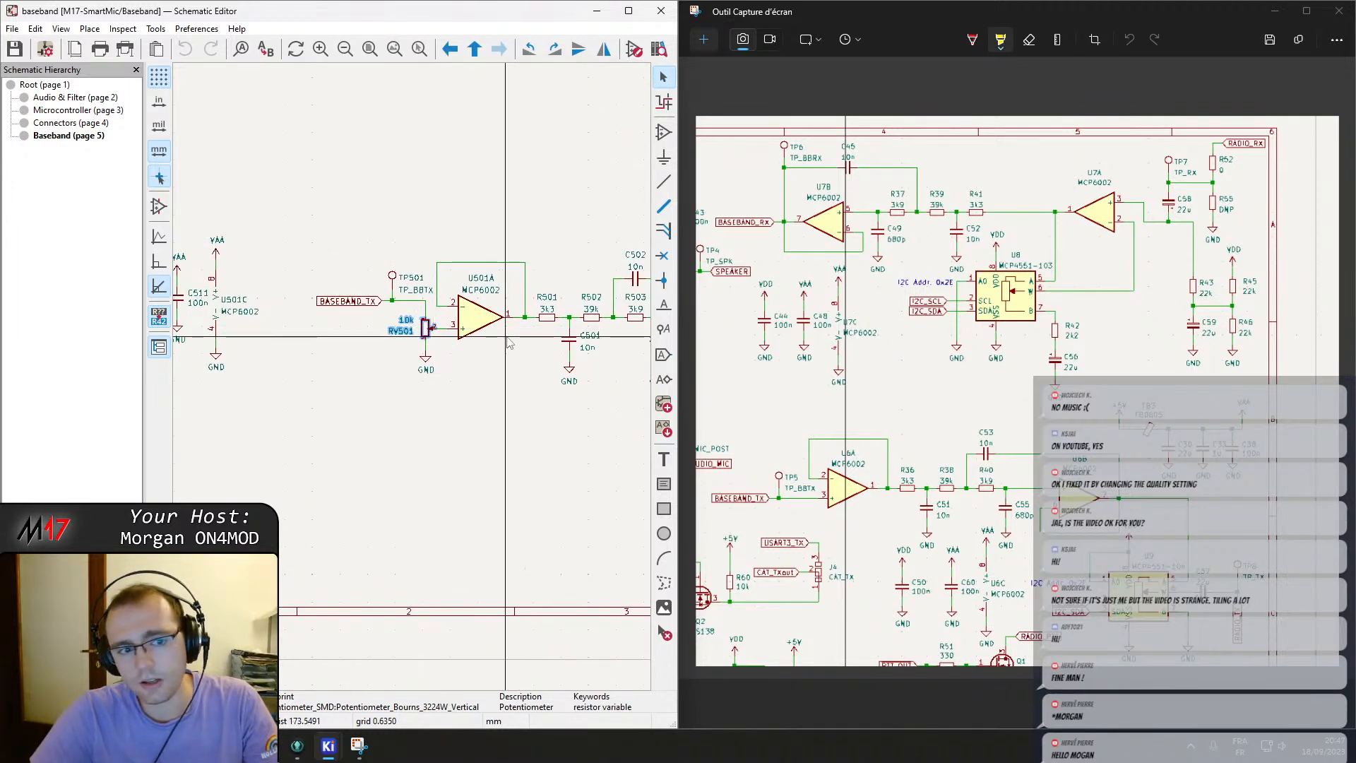
{"action": "middle_click_drag", "start_coordinate": [616, 339], "coordinate": [244, 284]}
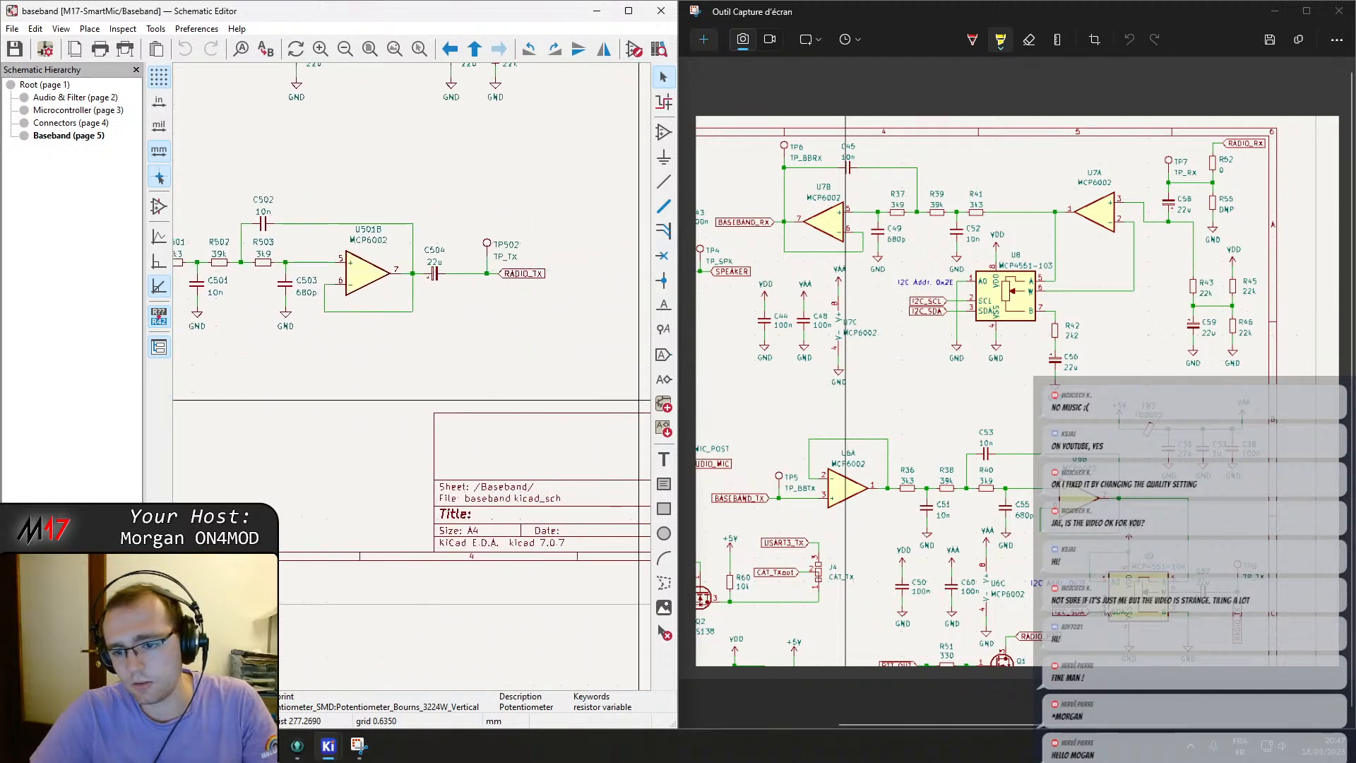
{"action": "scroll", "coordinate": [1107, 612], "scroll_direction": "down", "scroll_amount": 1}
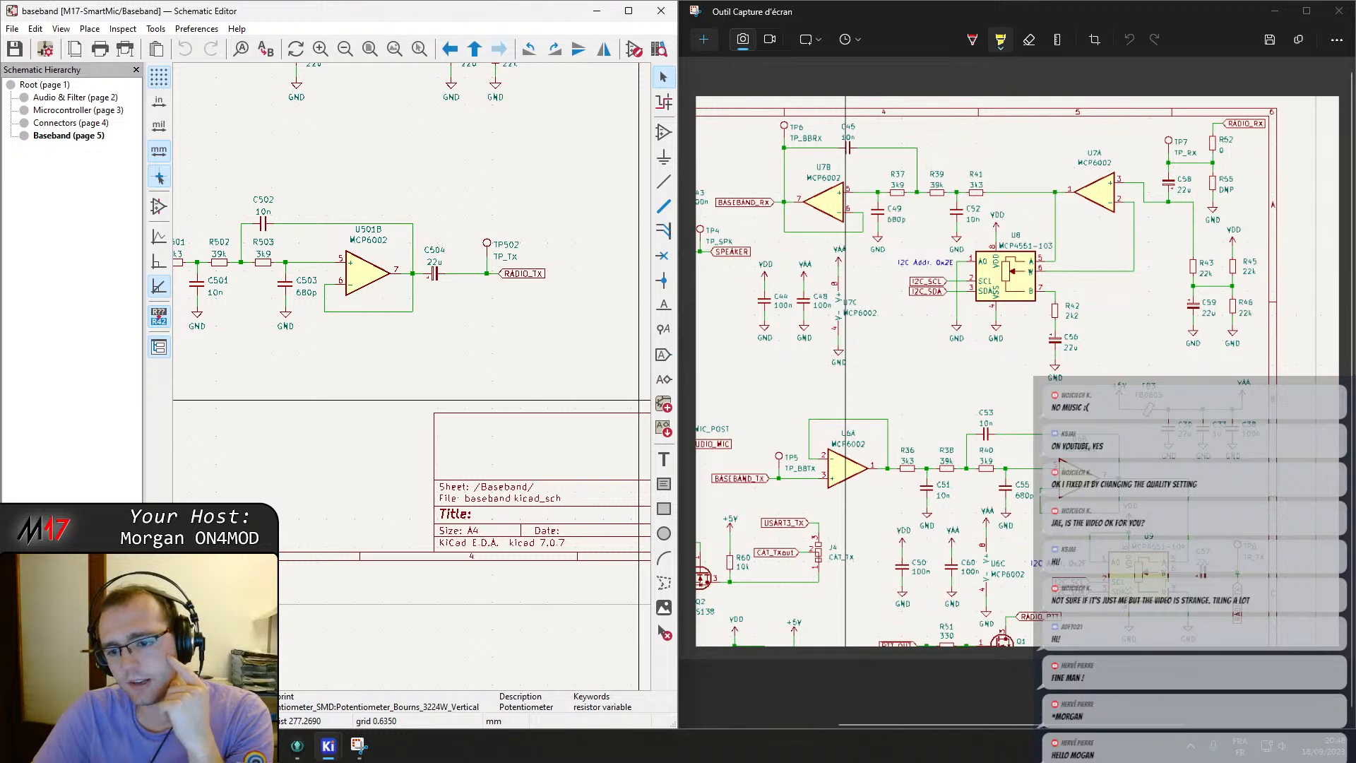
{"action": "scroll", "coordinate": [356, 385], "scroll_direction": "down", "scroll_amount": 3}
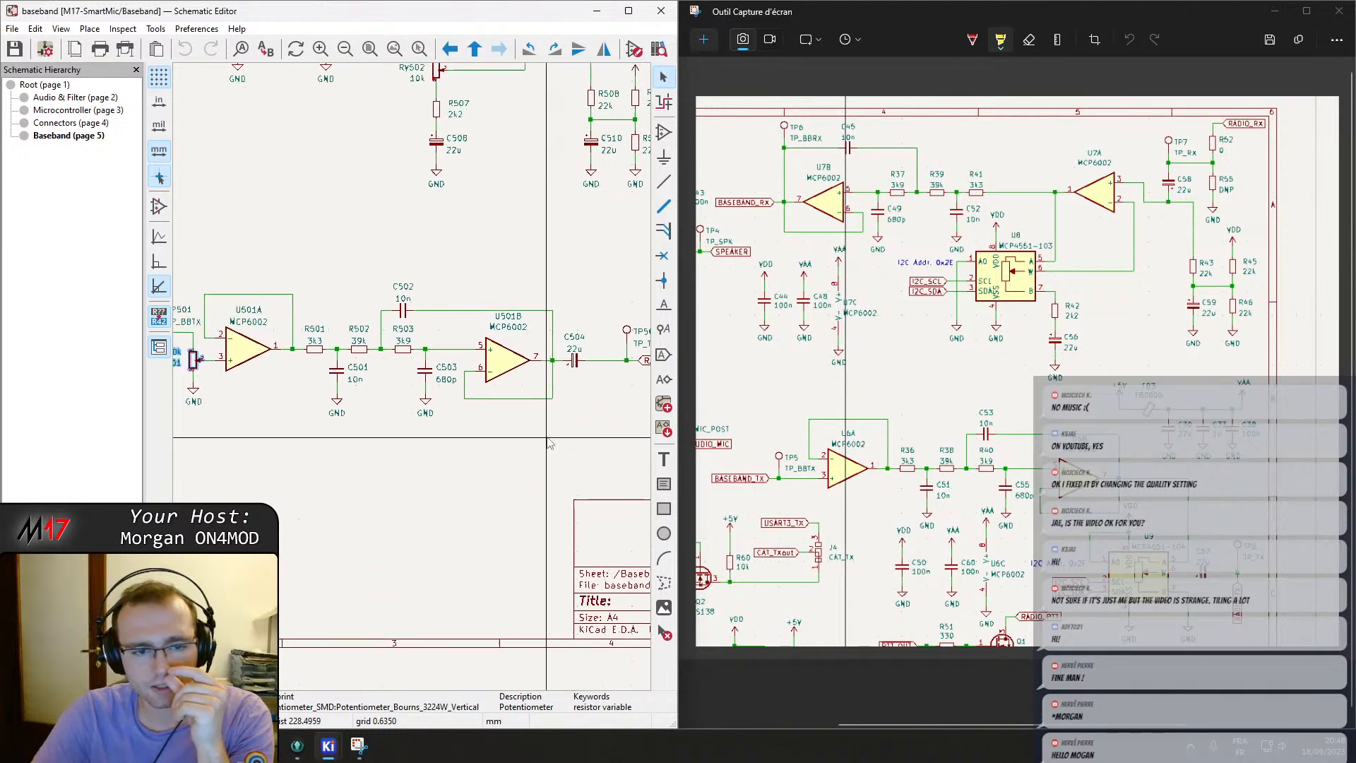
{"action": "middle_click_drag", "start_coordinate": [355, 379], "coordinate": [460, 456]}
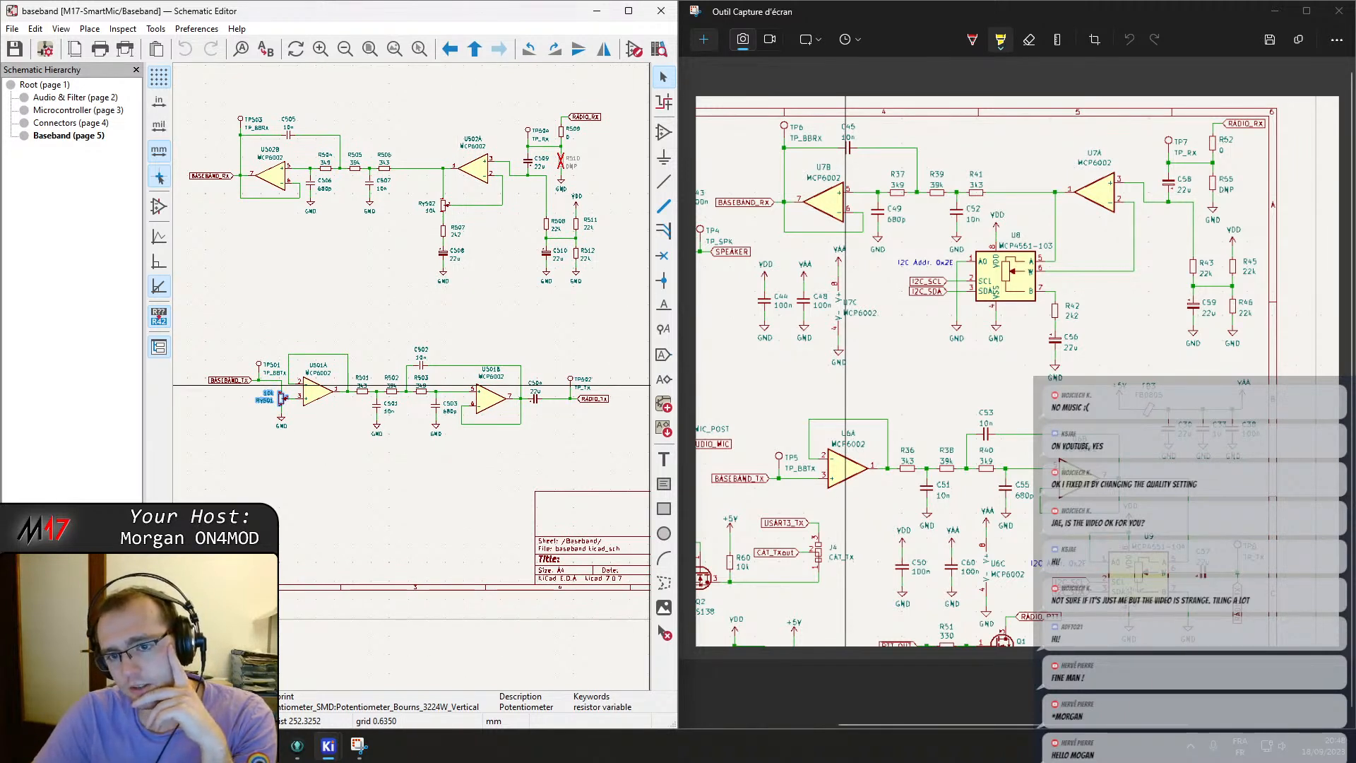
{"action": "middle_click_drag", "start_coordinate": [412, 273], "coordinate": [552, 288]}
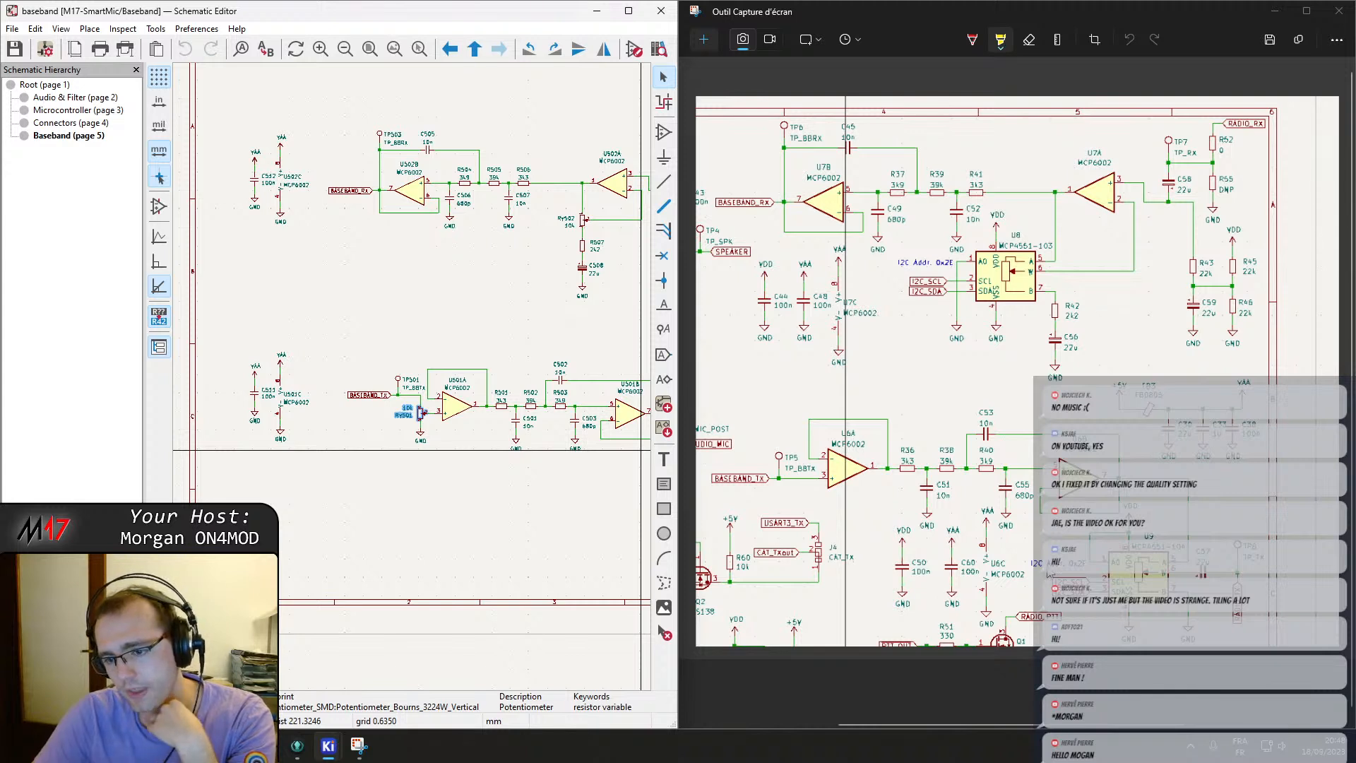
{"action": "left_click", "coordinate": [436, 287]}
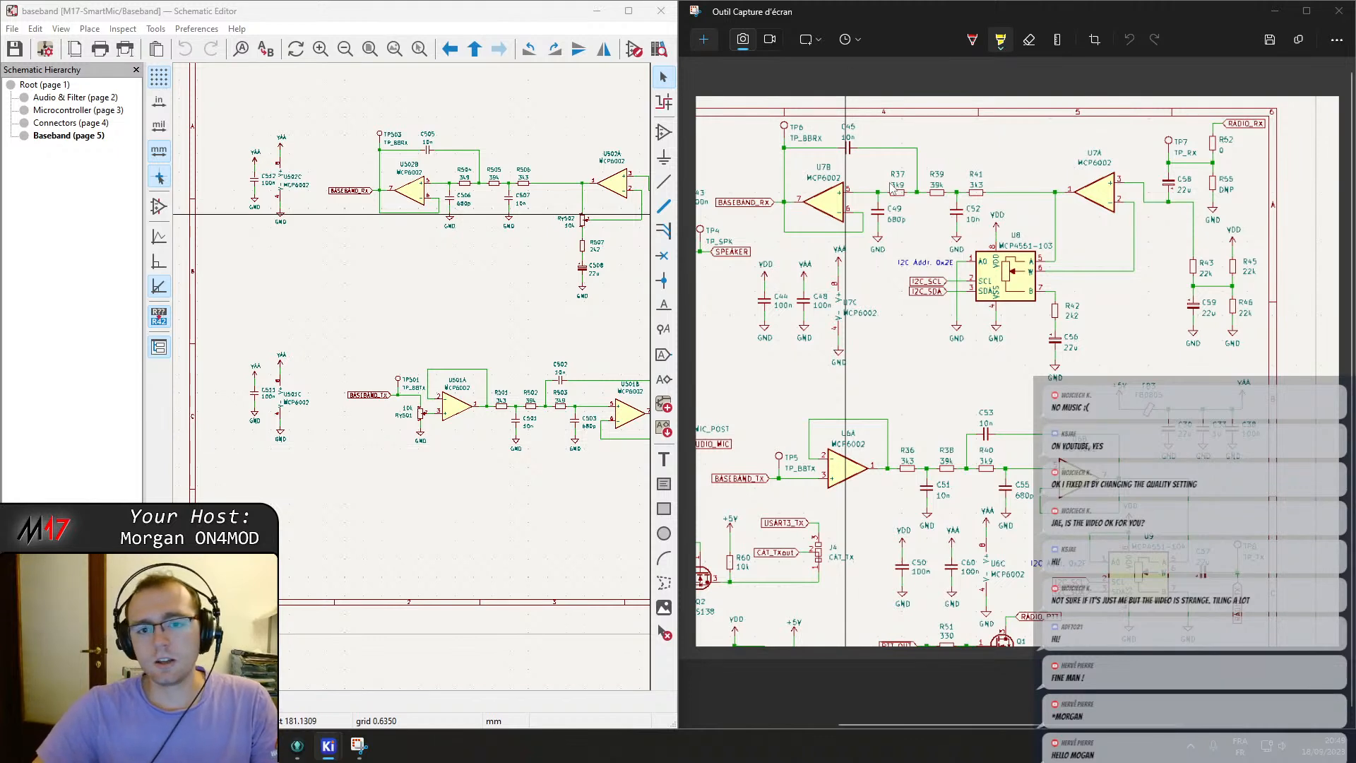
{"action": "scroll", "coordinate": [433, 483], "scroll_direction": "up", "scroll_amount": 3}
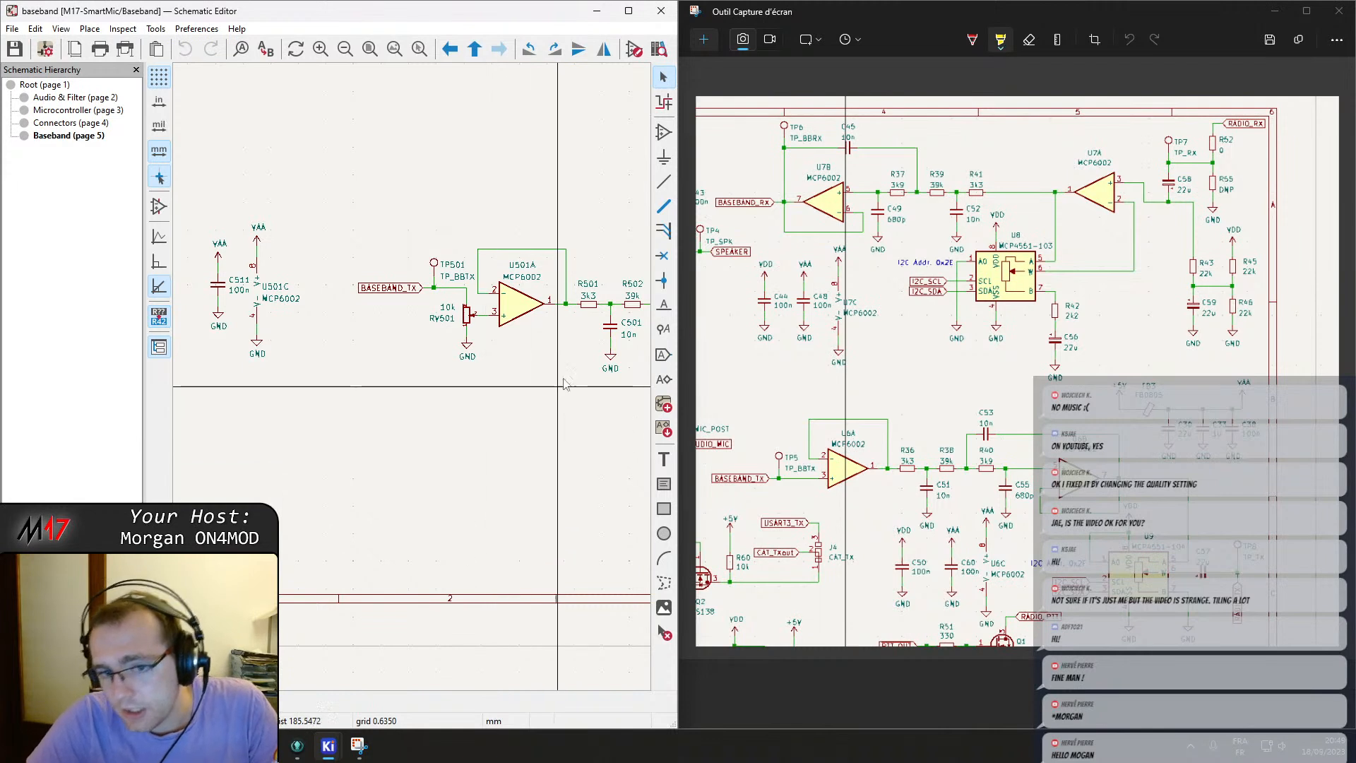
Place an MCP4551 digital potentiometer symbol from the Module17 library on the Baseband sheet.
{"action": "left_click", "coordinate": [663, 132]}
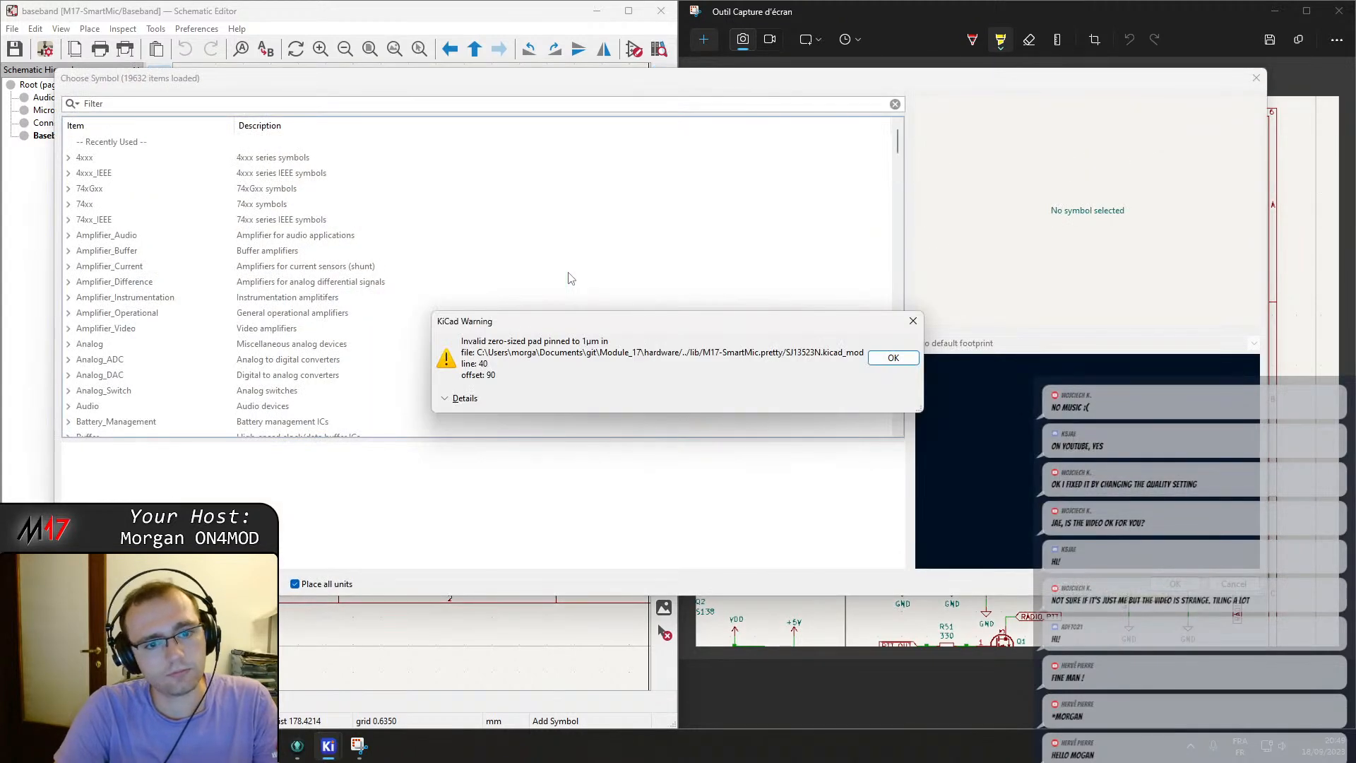
{"action": "key", "text": "Return"}
{"action": "type", "text": "MCP4551"}
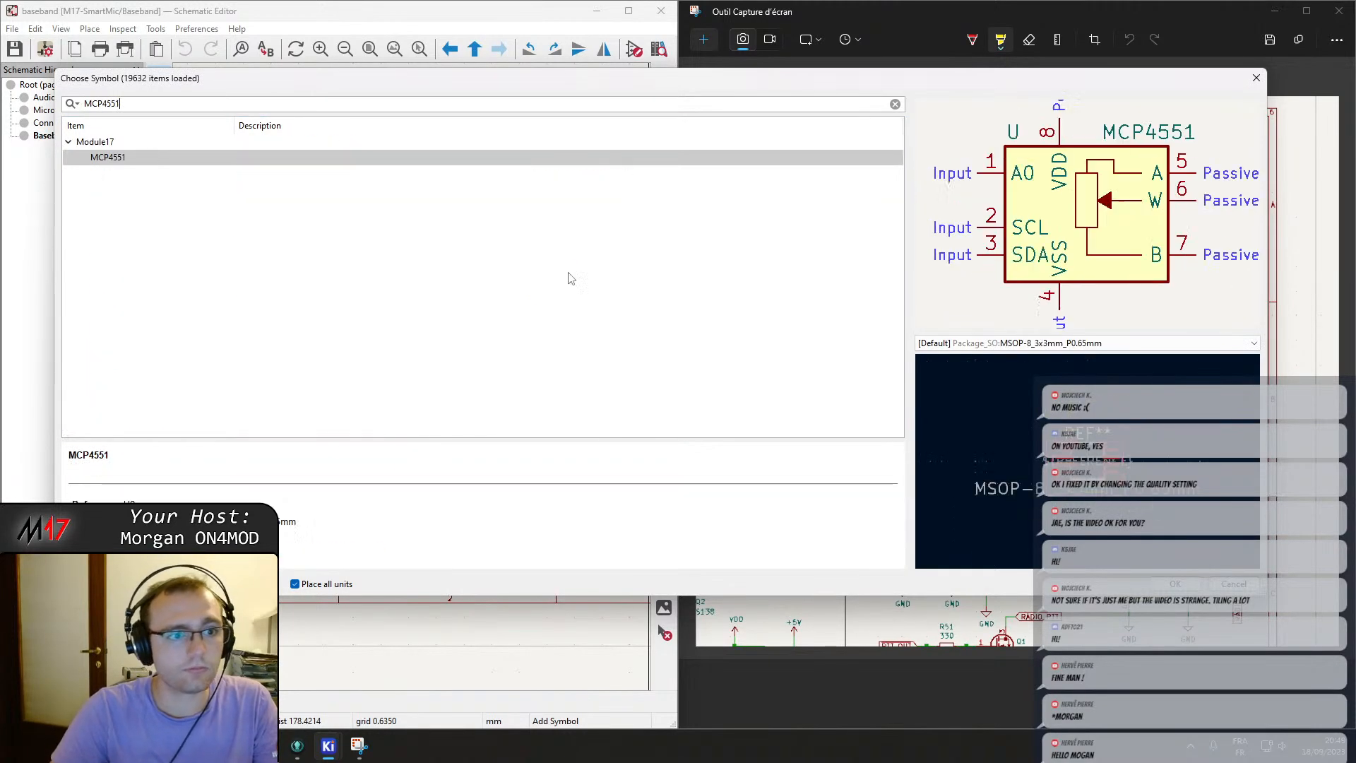
{"action": "key", "text": "Return"}
{"action": "left_click", "coordinate": [405, 415]}
{"action": "key", "text": "Escape"}
Duplicate the MCP4551 and move the copy, U504, beside RV502 in the receive path.
{"action": "key", "text": "ctrl+d"}
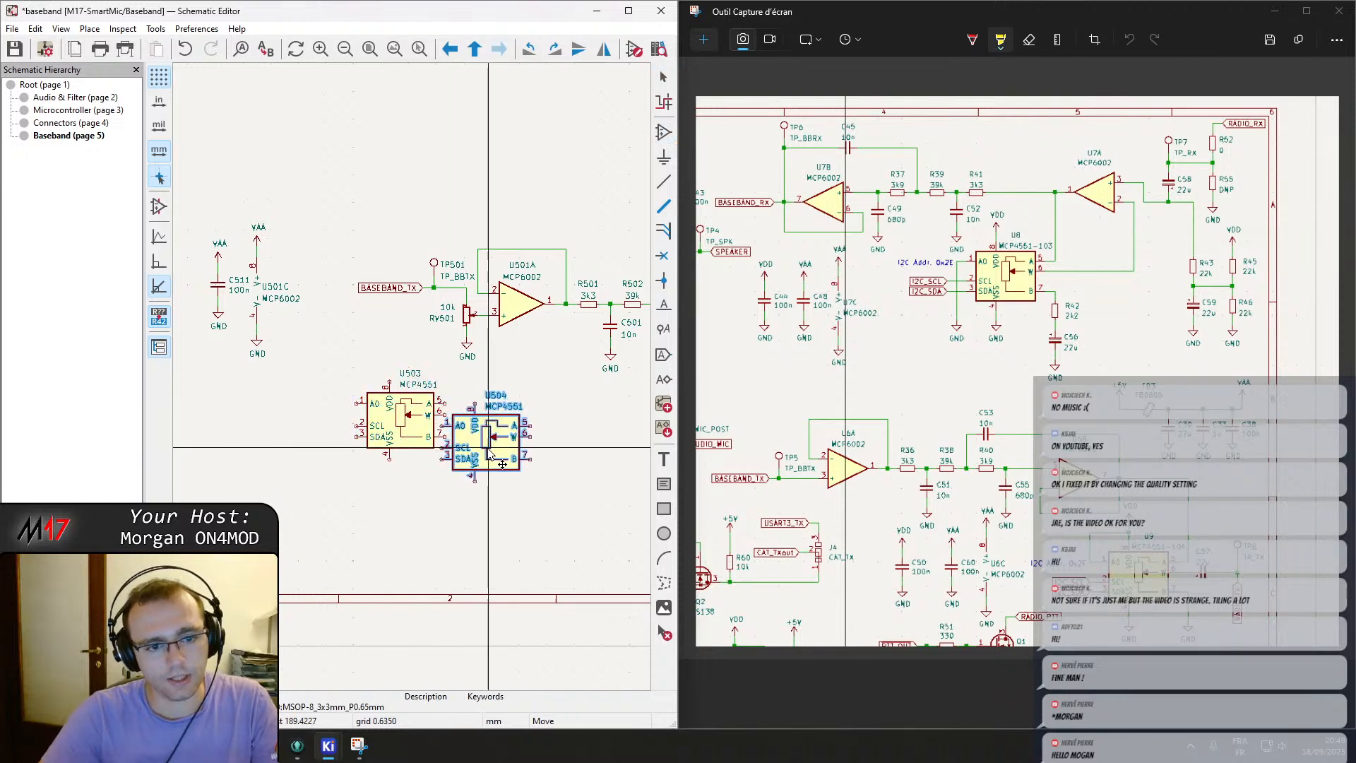
{"action": "left_click", "coordinate": [499, 459]}
{"action": "key", "text": "m"}
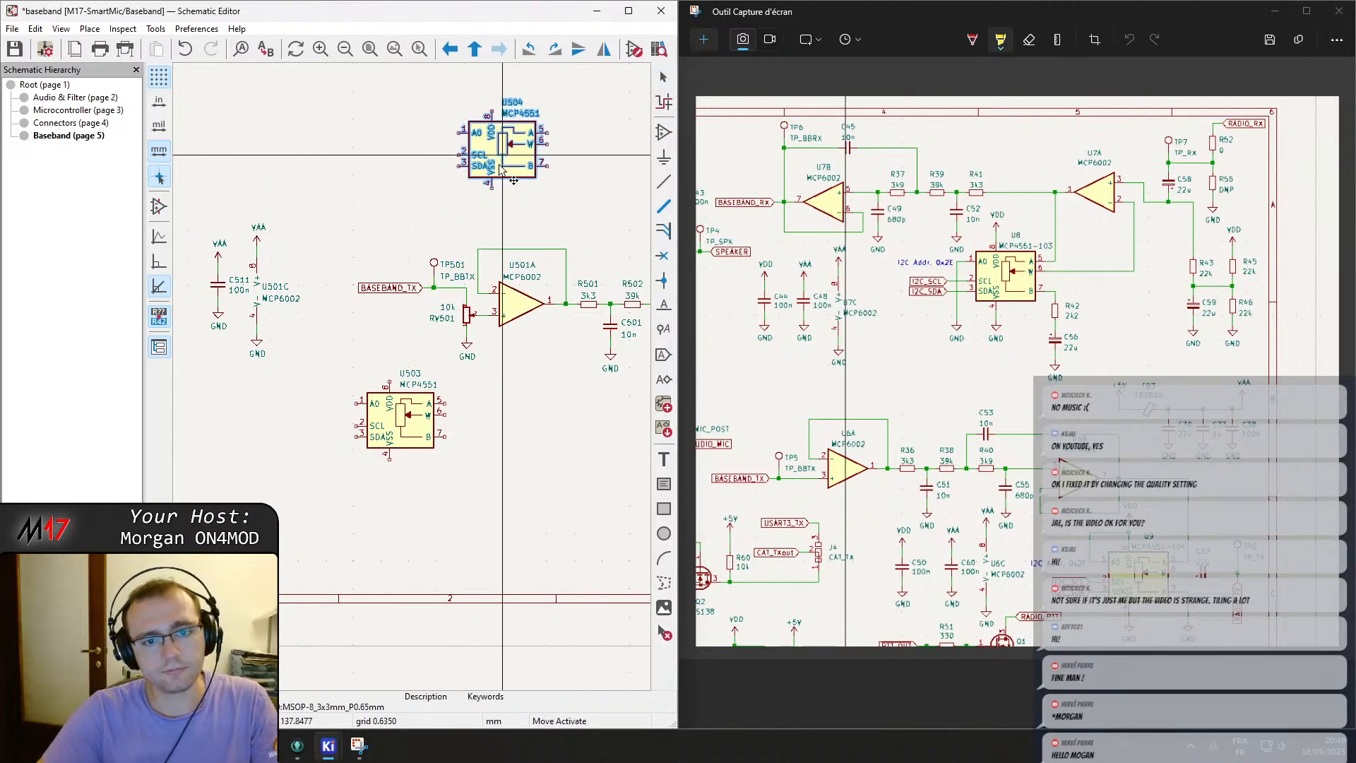
{"action": "scroll", "coordinate": [499, 136], "scroll_direction": "down", "scroll_amount": 2}
{"action": "left_click", "coordinate": [374, 386]}
{"action": "scroll", "coordinate": [504, 342], "scroll_direction": "up", "scroll_amount": 1}
{"action": "scroll", "coordinate": [411, 376], "scroll_direction": "down", "scroll_amount": 2}
{"action": "left_click_drag", "start_coordinate": [231, 281], "coordinate": [533, 442]}
{"action": "left_click_drag", "start_coordinate": [427, 336], "coordinate": [524, 310]}
{"action": "left_click", "coordinate": [522, 383]}
{"action": "scroll", "coordinate": [522, 385], "scroll_direction": "up", "scroll_amount": 2}
{"action": "scroll", "coordinate": [411, 377], "scroll_direction": "up", "scroll_amount": 2}
{"action": "middle_click_drag", "start_coordinate": [396, 439], "coordinate": [462, 466]}
{"action": "left_click_drag", "start_coordinate": [461, 466], "coordinate": [432, 459]}
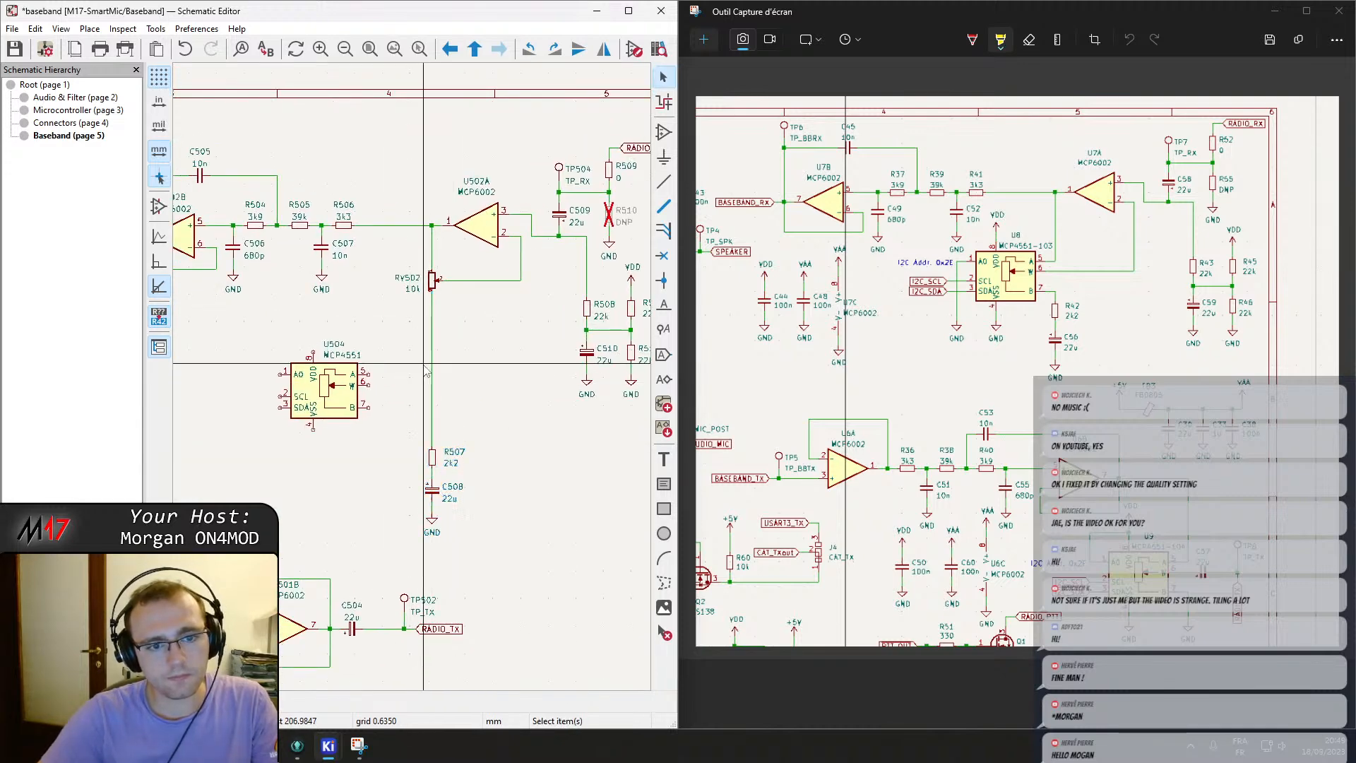
Move RV502 further down along its receive-path wire.
{"action": "left_click_drag", "start_coordinate": [434, 286], "coordinate": [434, 360]}
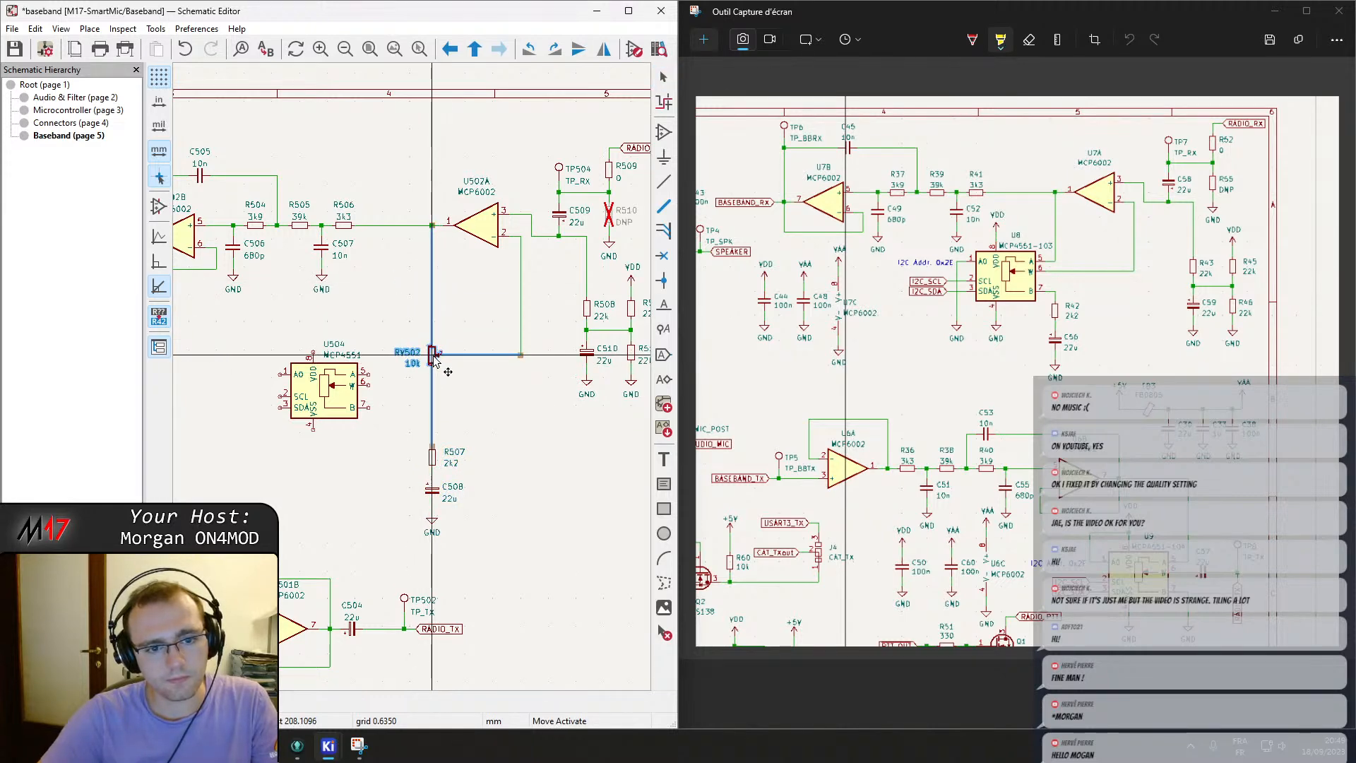
{"action": "scroll", "coordinate": [433, 359], "scroll_direction": "up", "scroll_amount": 1}
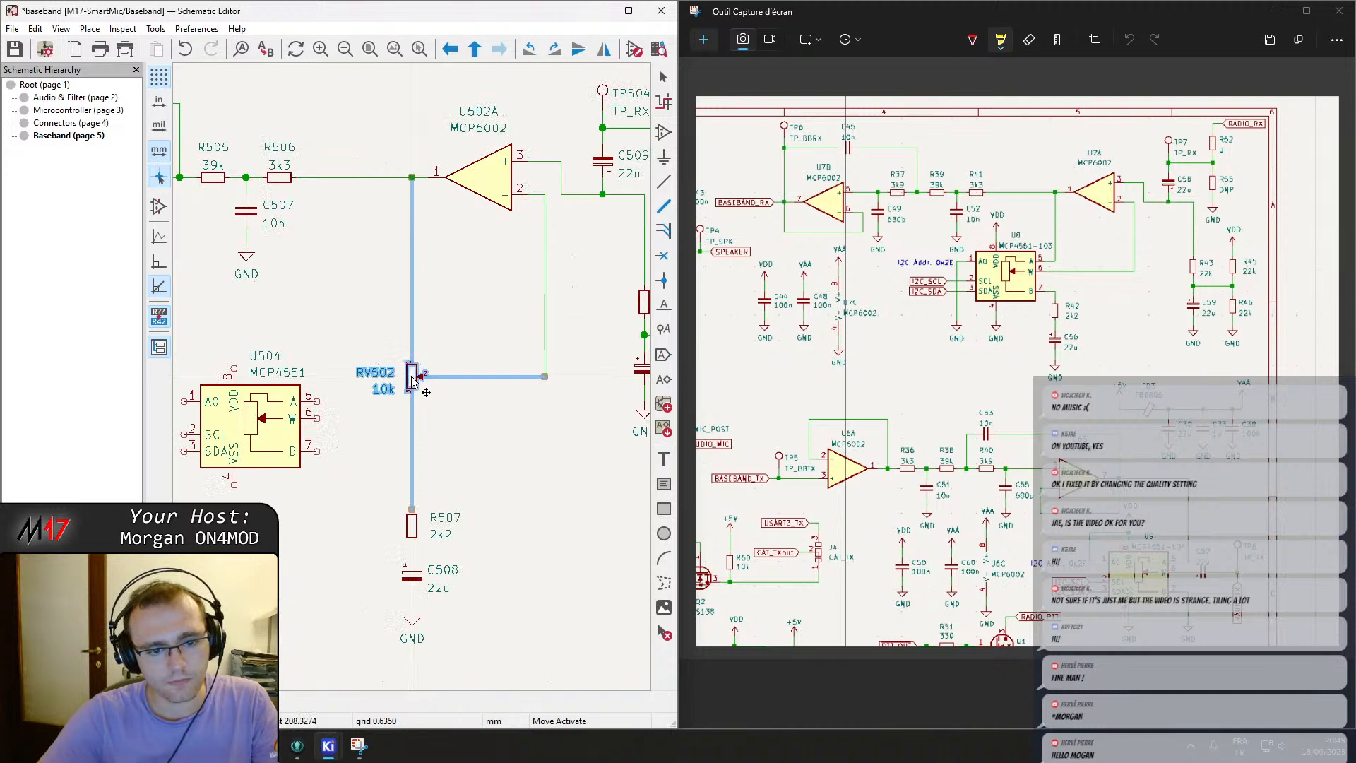
{"action": "left_click", "coordinate": [413, 378]}
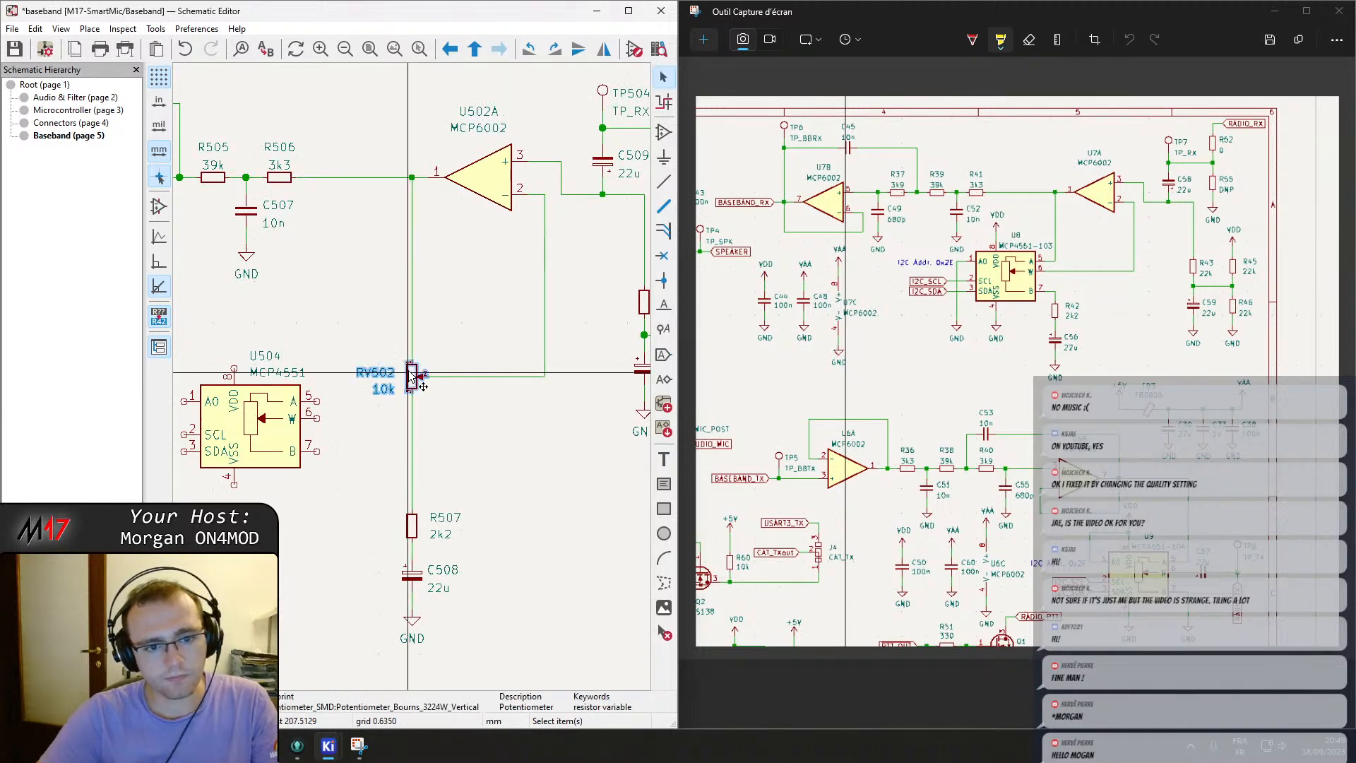
Reposition U504 to the left of RV502, below the receive filter, and maximize the editor window.
{"action": "middle_click_drag", "start_coordinate": [400, 439], "coordinate": [567, 416]}
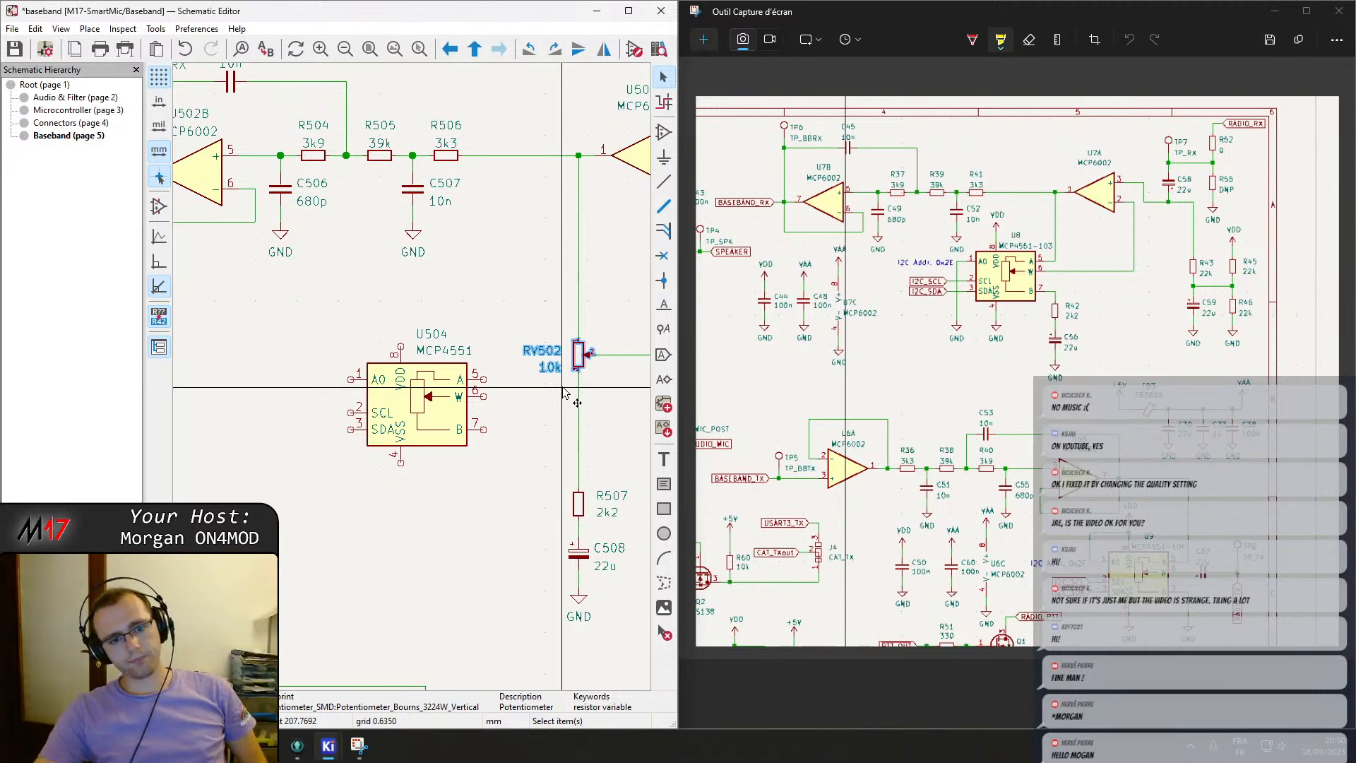
{"action": "middle_click_drag", "start_coordinate": [581, 366], "coordinate": [477, 353]}
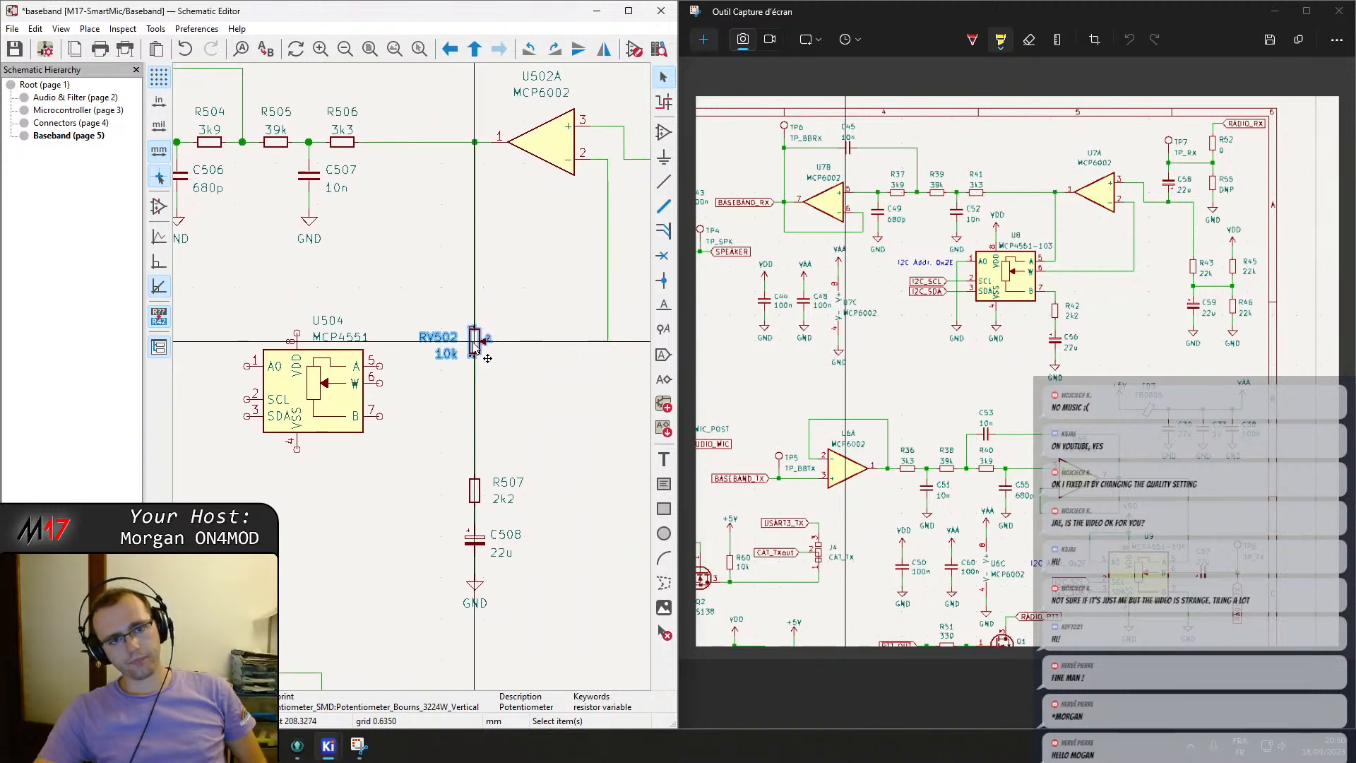
{"action": "left_click", "coordinate": [351, 400]}
{"action": "left_click_drag", "start_coordinate": [313, 400], "coordinate": [293, 396]}
{"action": "middle_click_drag", "start_coordinate": [292, 395], "coordinate": [375, 400]}
{"action": "scroll", "coordinate": [379, 404], "scroll_direction": "down", "scroll_amount": 2}
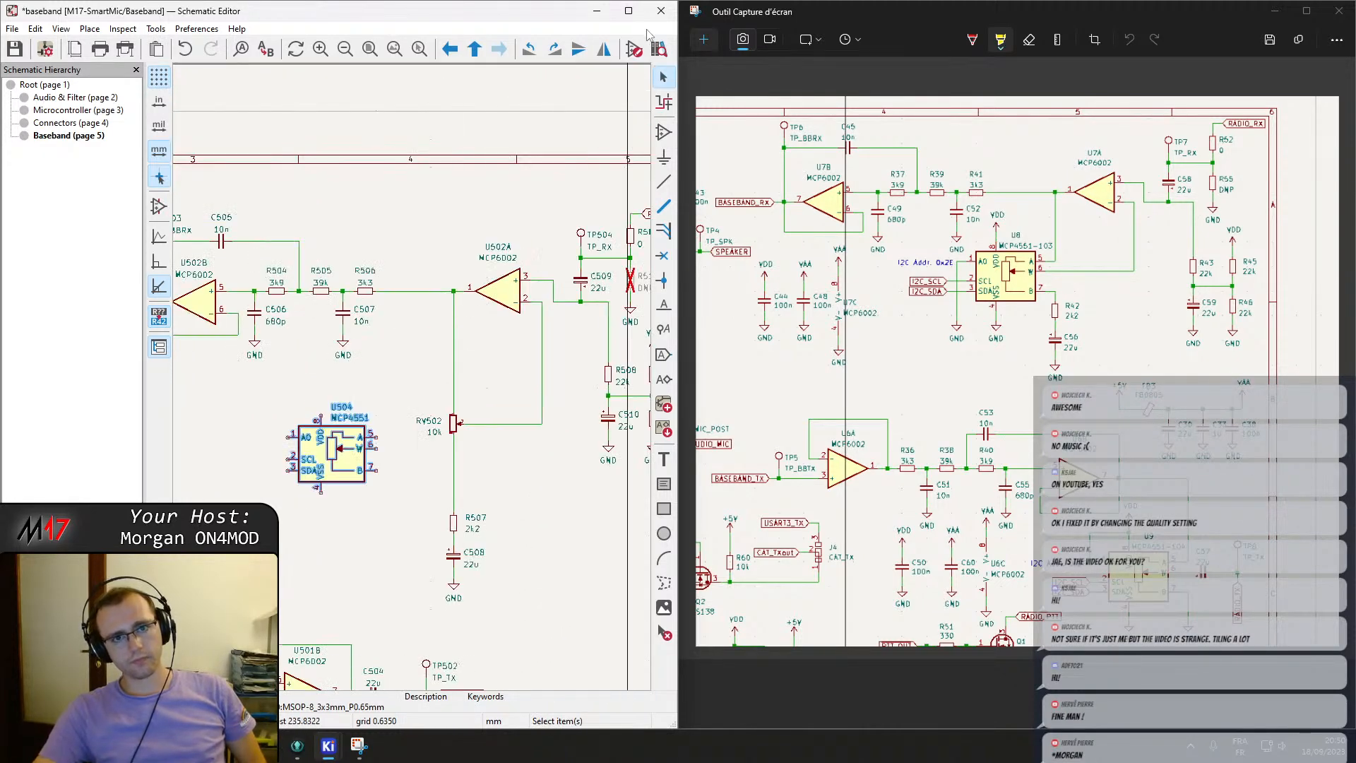
{"action": "left_click", "coordinate": [628, 10]}
{"action": "scroll", "coordinate": [717, 460], "scroll_direction": "up", "scroll_amount": 2}
{"action": "middle_click_drag", "start_coordinate": [717, 460], "coordinate": [765, 399]}
{"action": "key", "text": "Escape"}
{"action": "left_click_drag", "start_coordinate": [696, 396], "coordinate": [499, 418]}
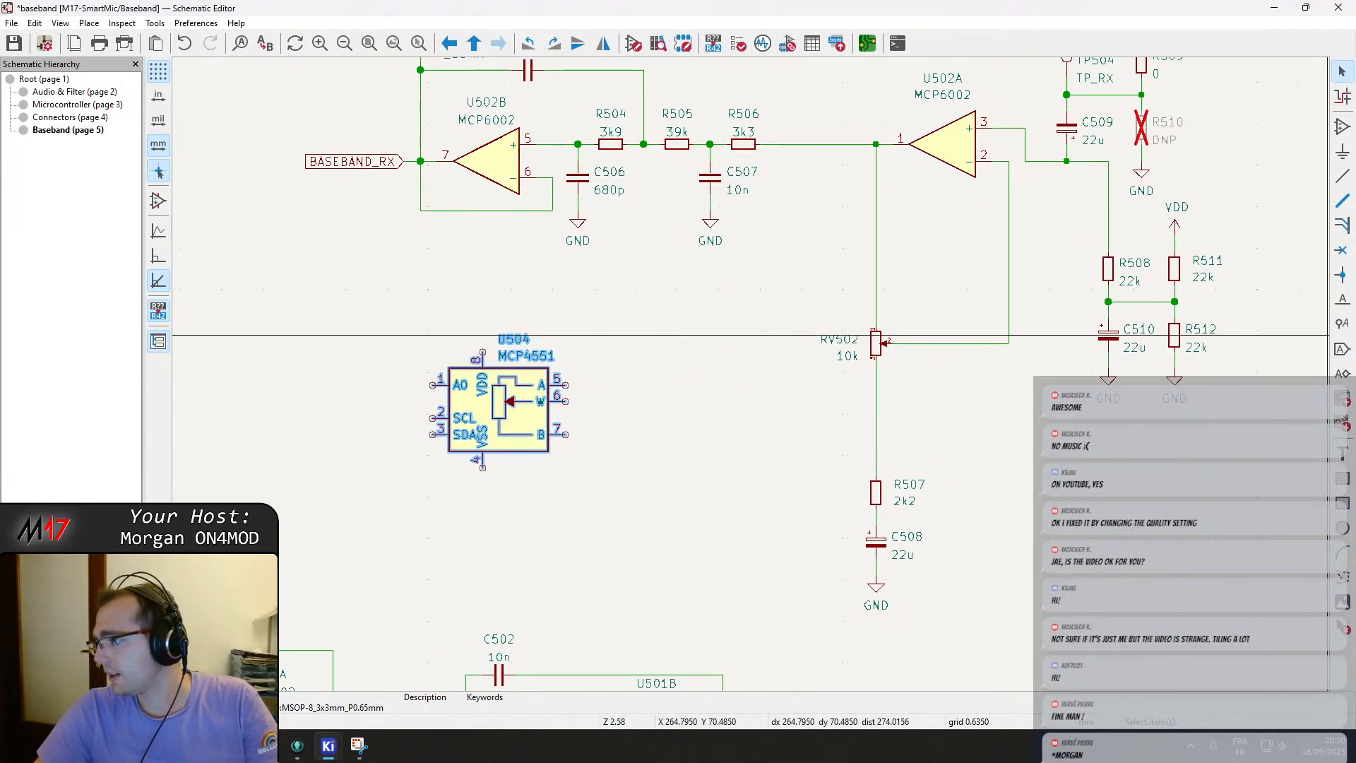
Draw a rectangle enclosing the U504 digital potentiometer.
{"action": "left_click", "coordinate": [1342, 502]}
{"action": "left_click", "coordinate": [423, 302]}
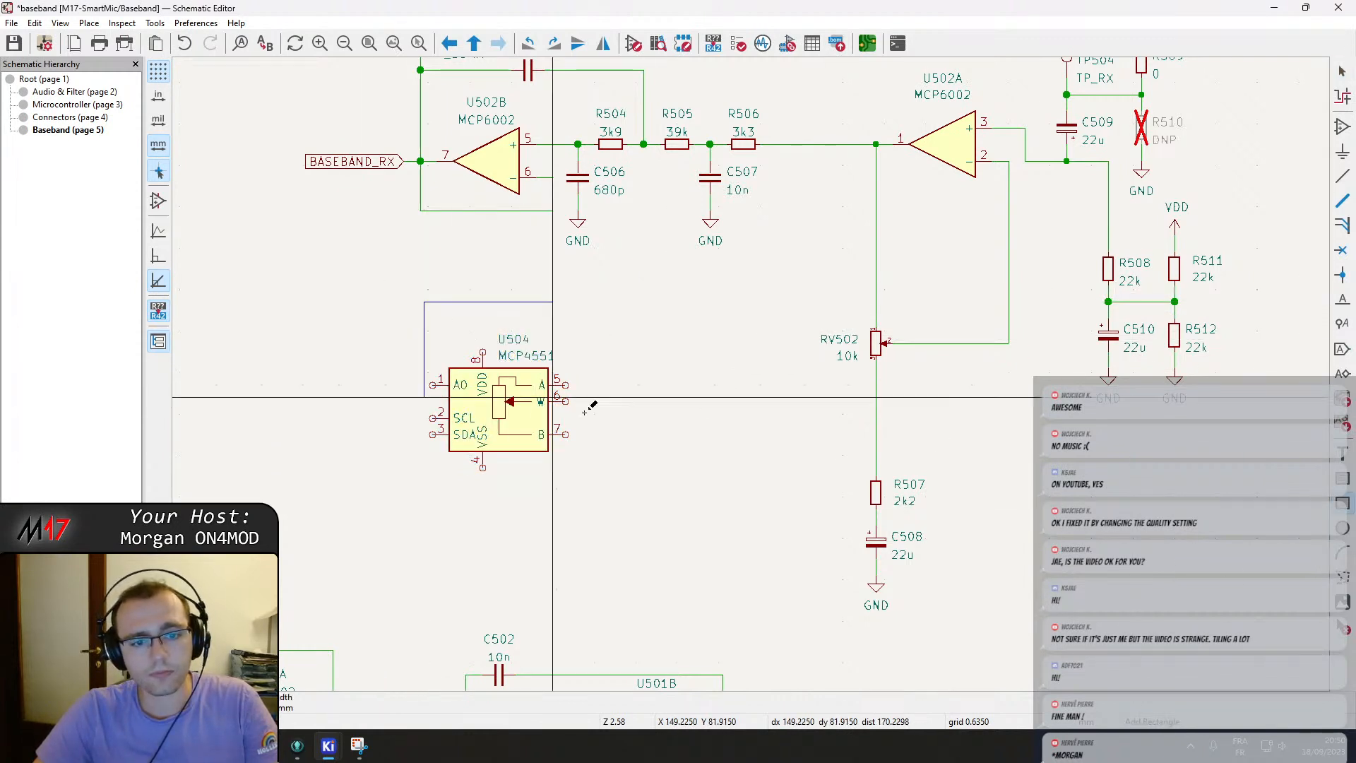
{"action": "left_click", "coordinate": [814, 484]}
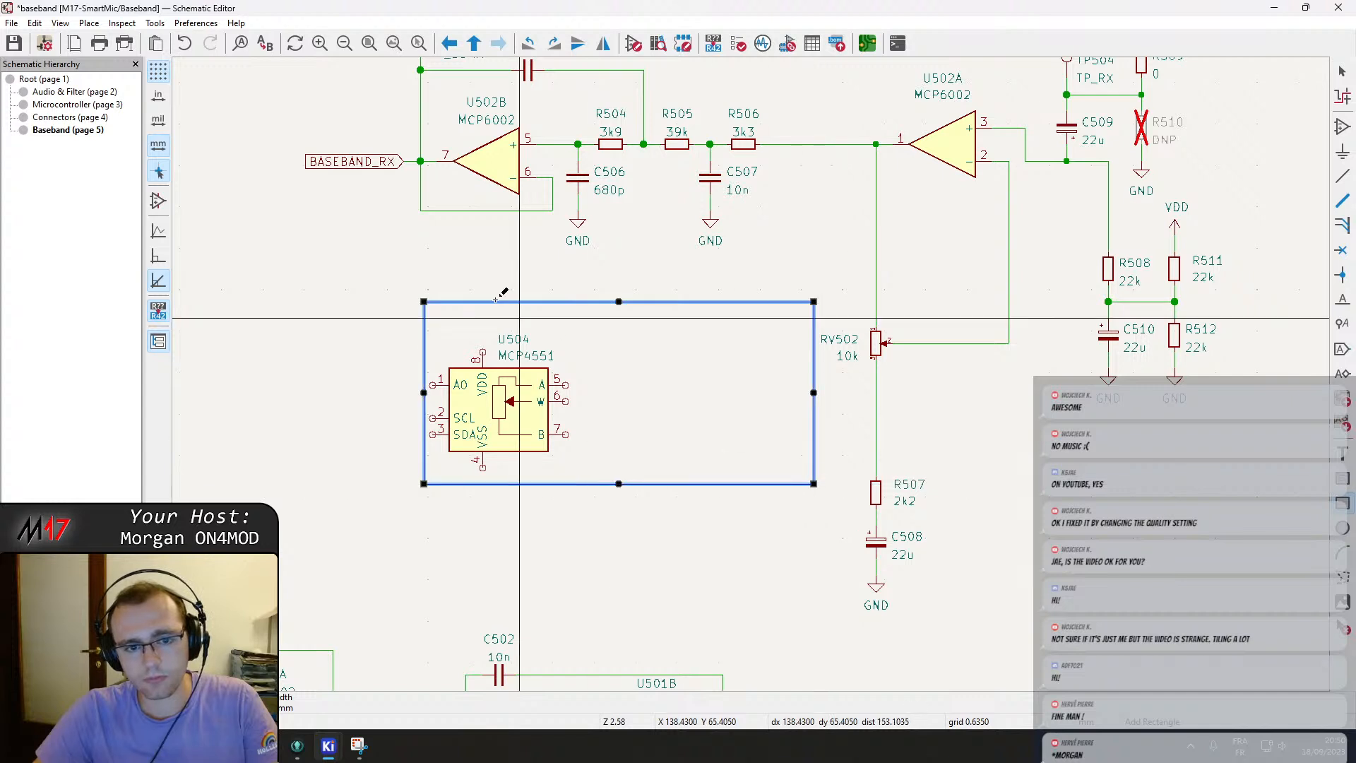
{"action": "key", "text": "Escape"}
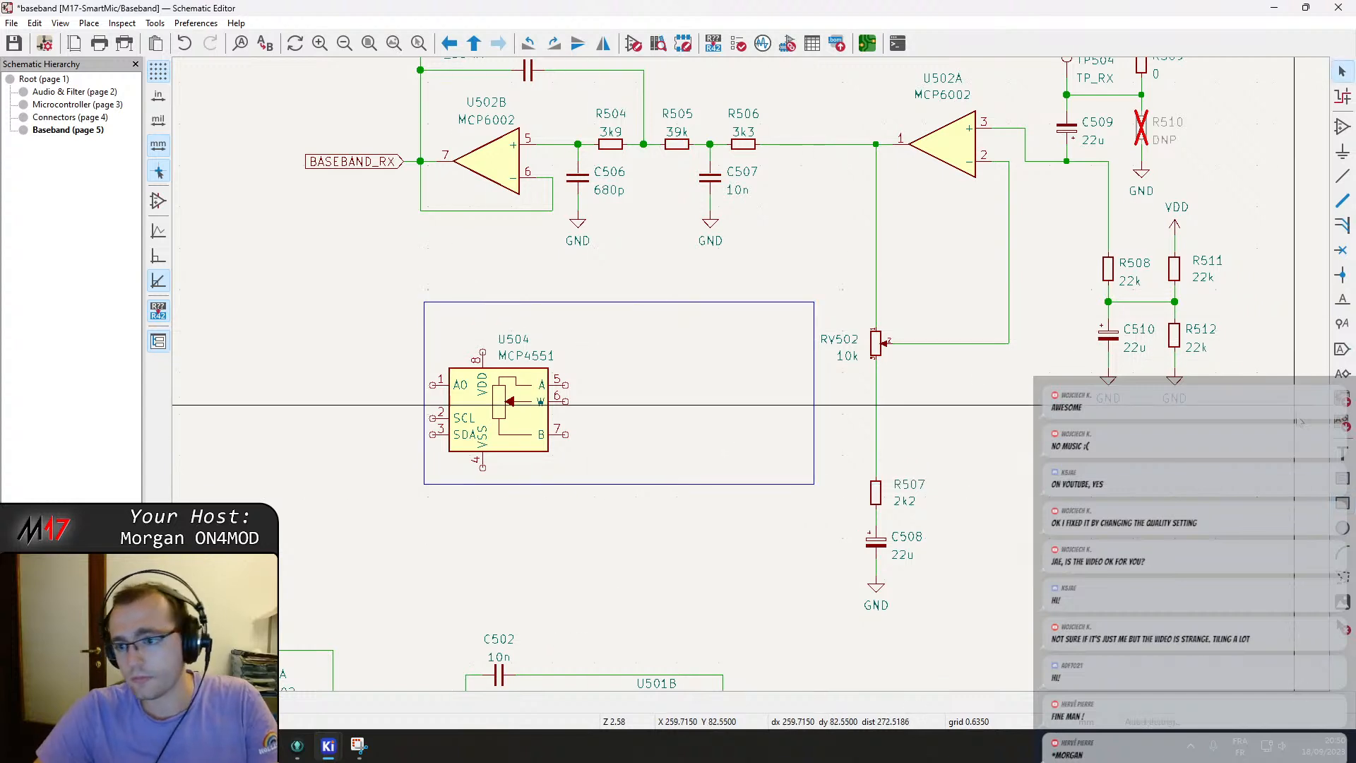
Add the text label PICK ONE at the top left inside the rectangle.
{"action": "left_click", "coordinate": [1345, 459]}
{"action": "type", "text": "PICK_ONE"}
{"action": "key", "text": "Return"}
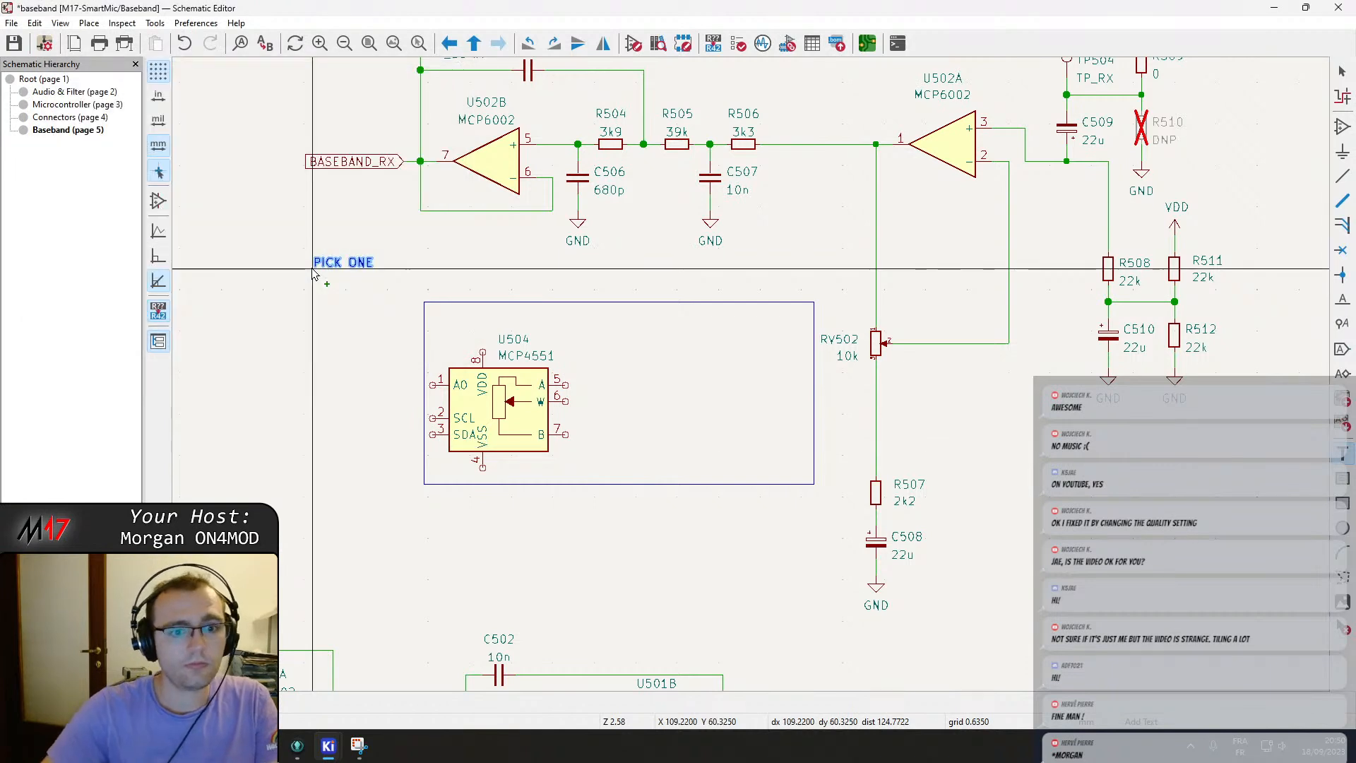
{"action": "left_click", "coordinate": [429, 317]}
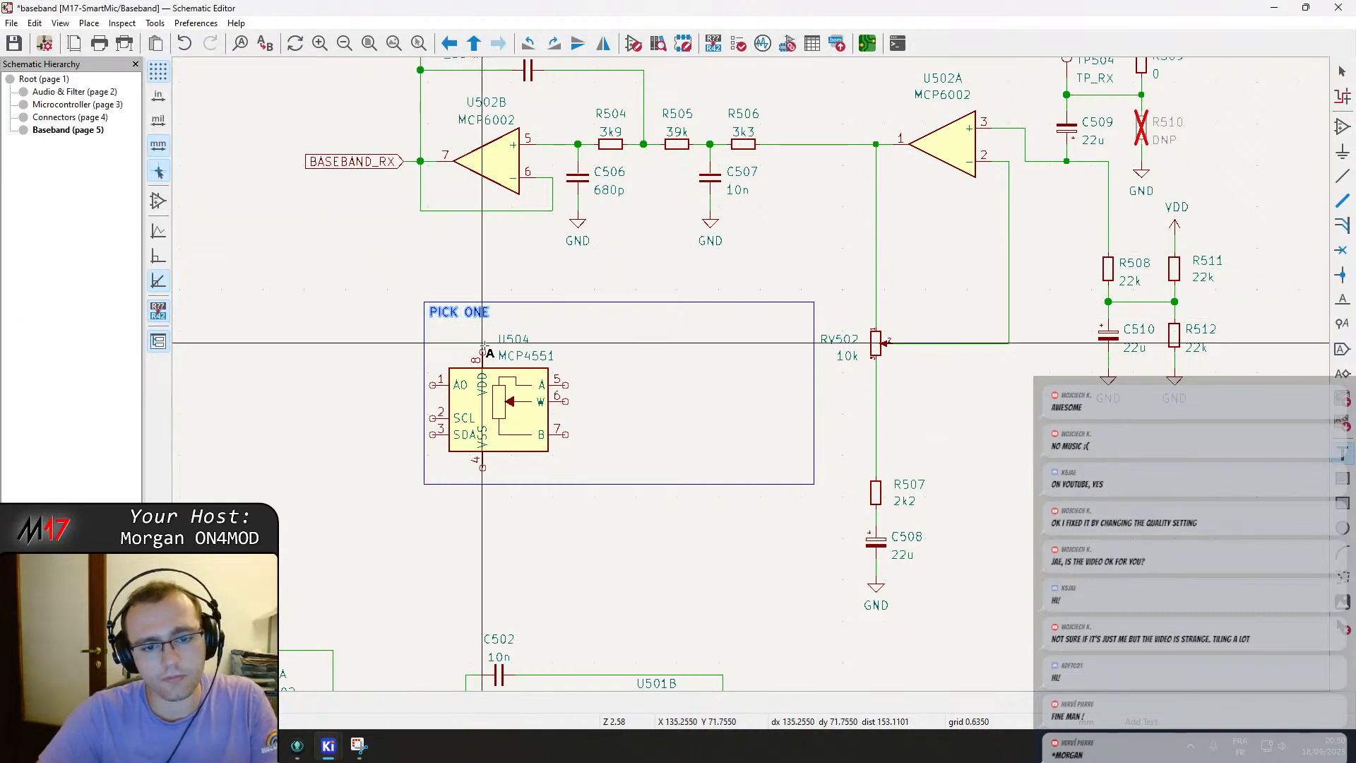
{"action": "key", "text": "Escape"}
{"action": "key", "text": "Escape"}
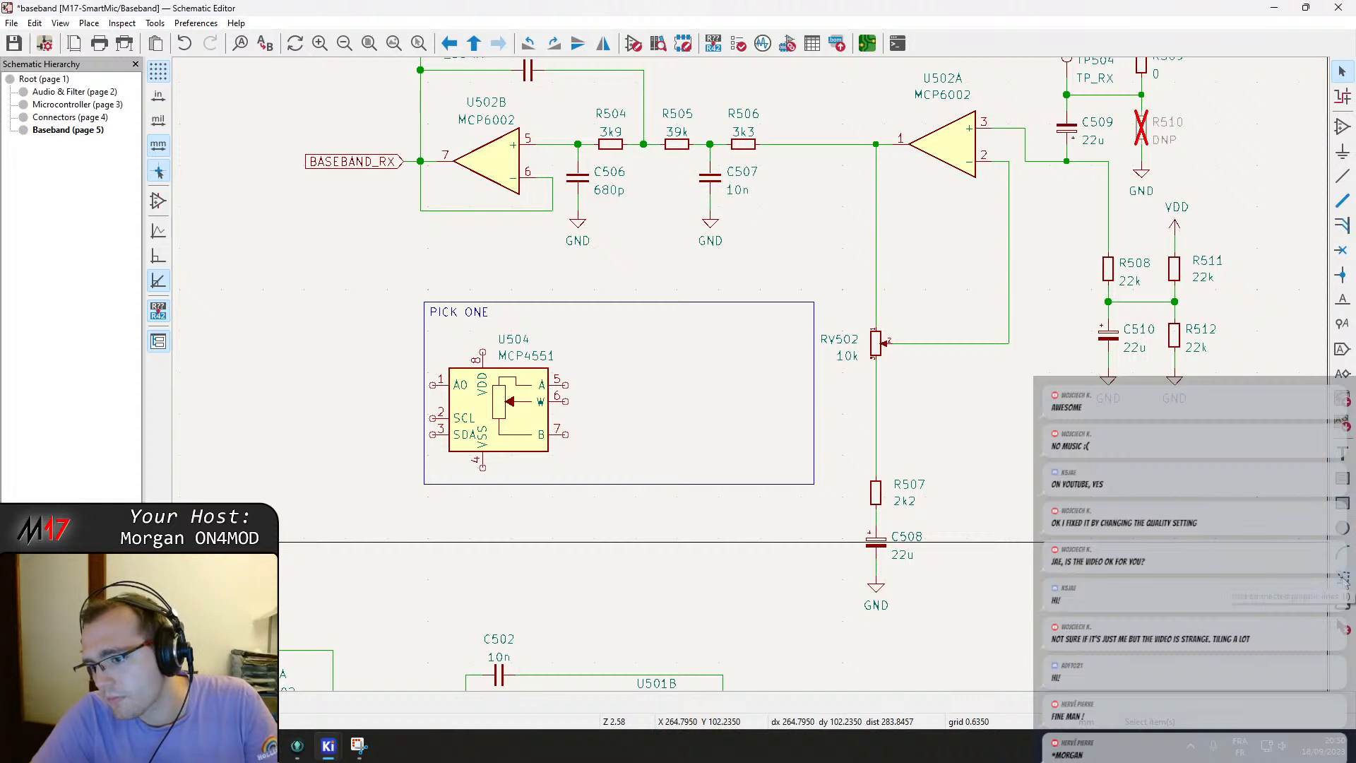
Draw a horizontal line under the PICK ONE label across the rectangle's width.
{"action": "left_click", "coordinate": [1343, 577]}
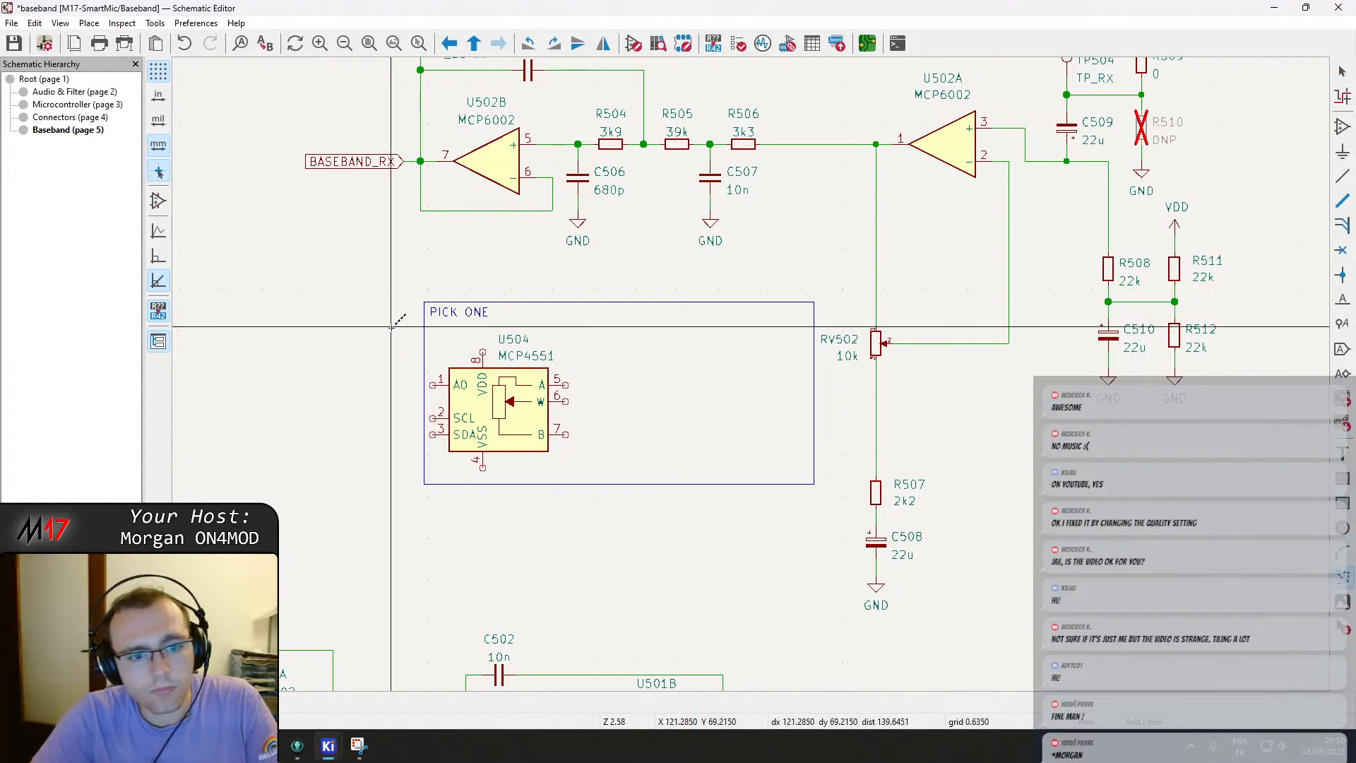
{"action": "left_click", "coordinate": [424, 322]}
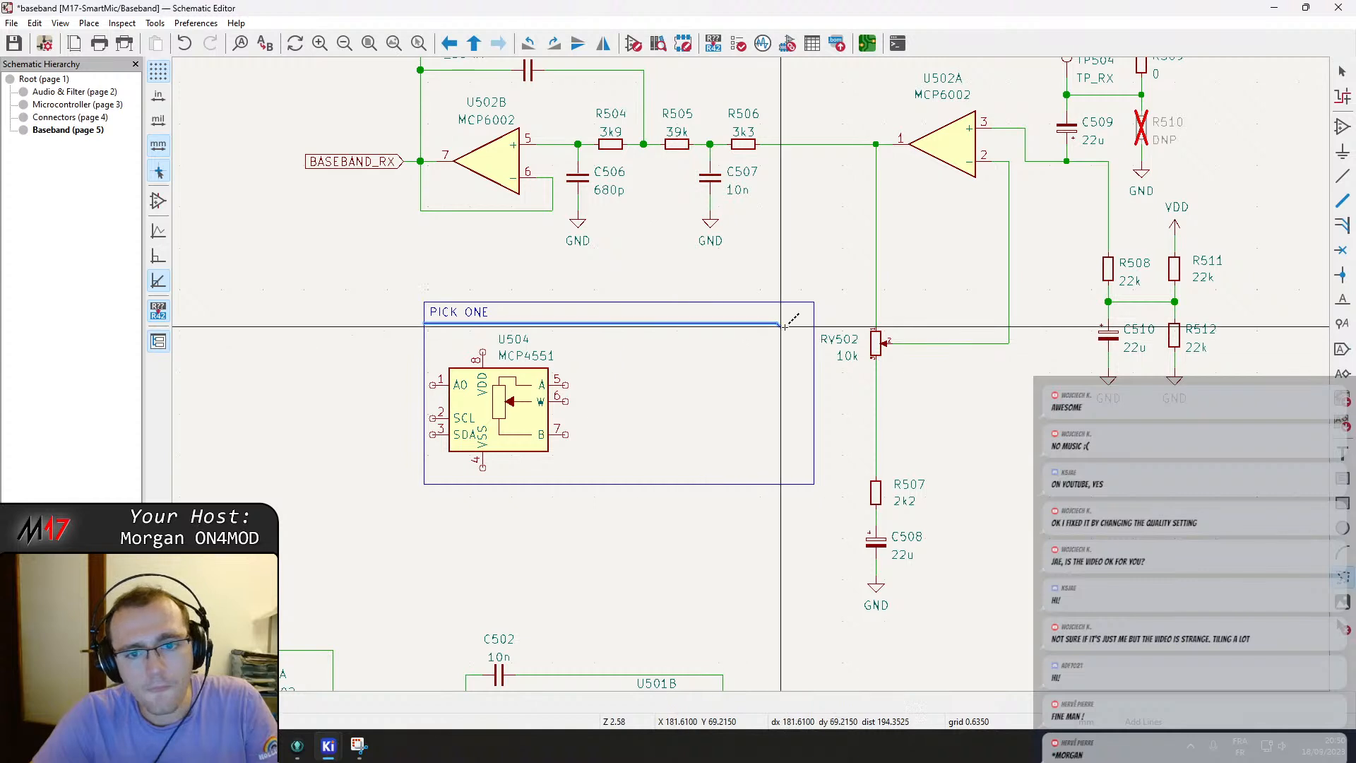
{"action": "double_click", "coordinate": [814, 322]}
{"action": "key", "text": "Escape"}
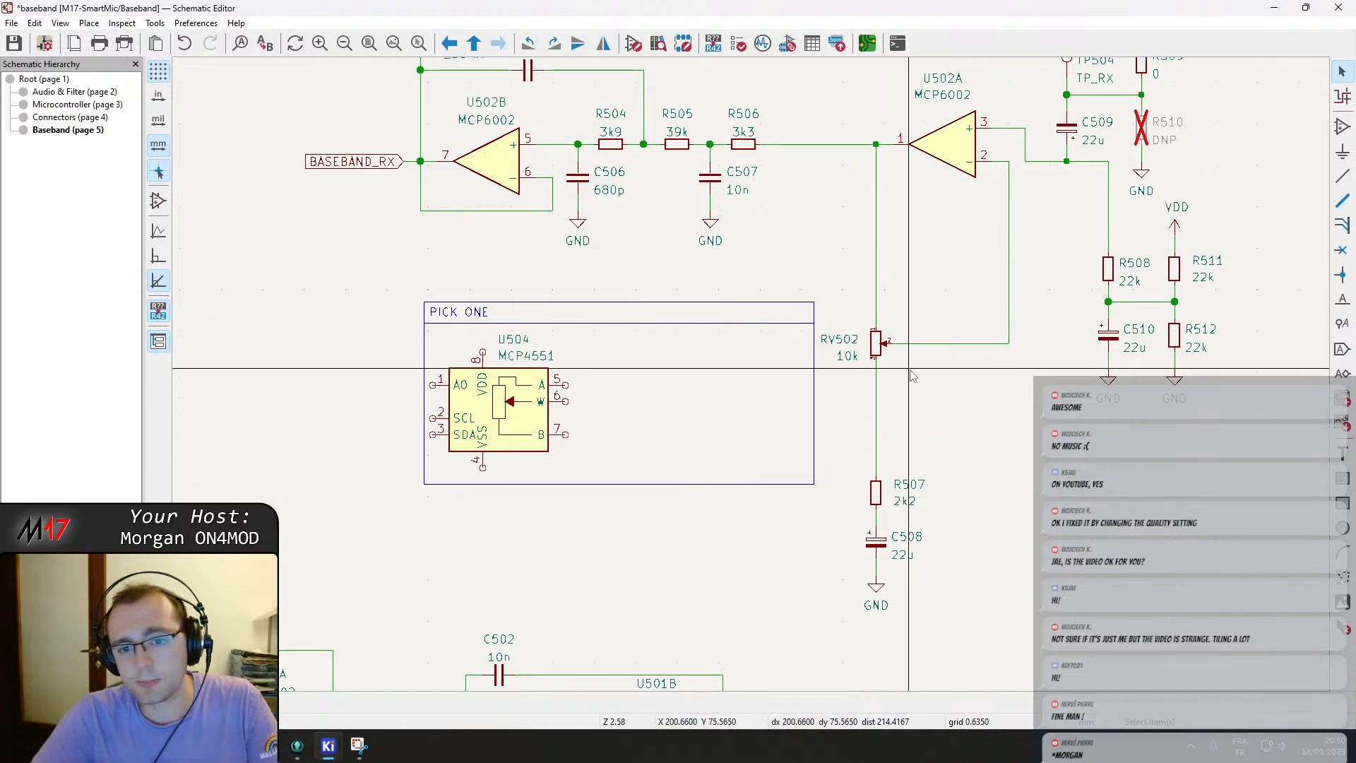
Move RV502 into the PICK ONE rectangle, to the right of U504.
{"action": "left_click", "coordinate": [878, 345]}
{"action": "key", "text": "m"}
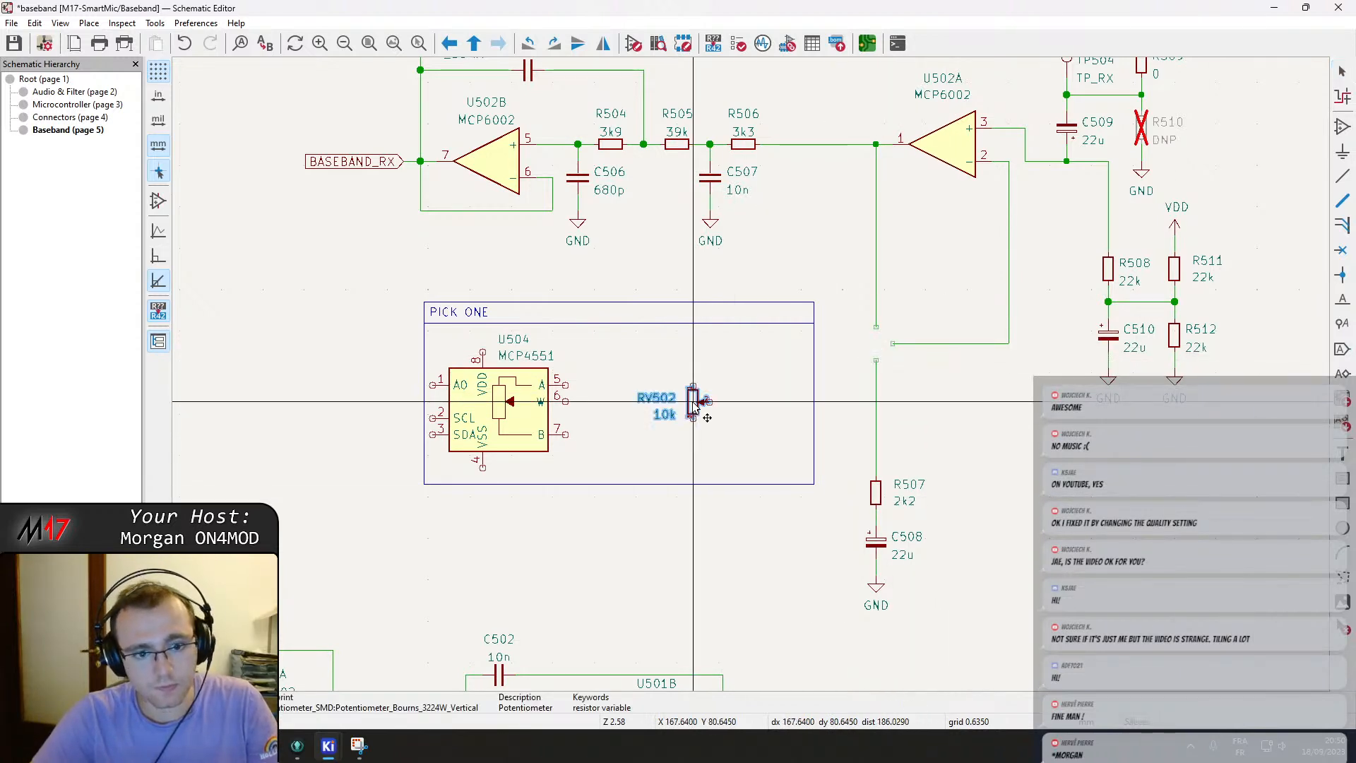
{"action": "left_click", "coordinate": [726, 392]}
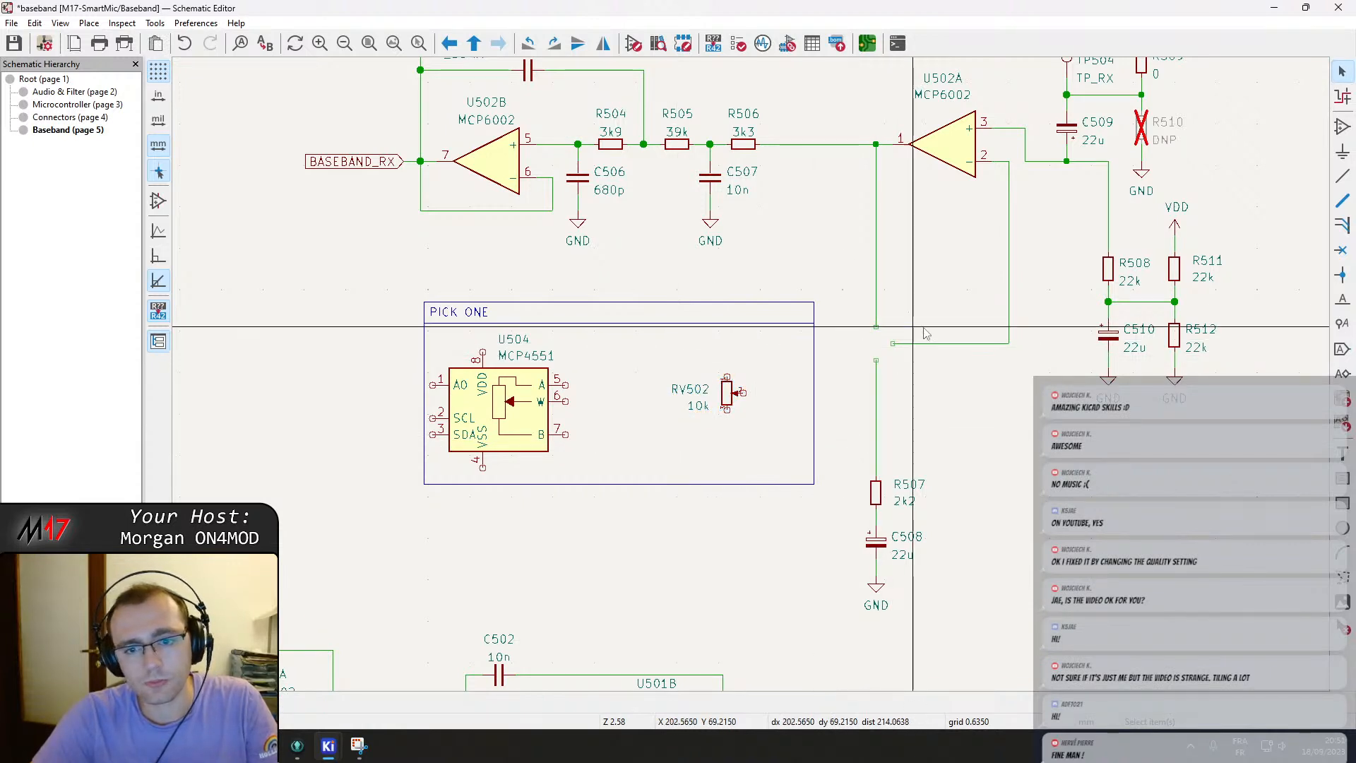
Place a BB_RX_A net label at the upper open end of the receive-path wire where RV502 used to sit.
{"action": "middle_click_drag", "start_coordinate": [931, 249], "coordinate": [889, 339]}
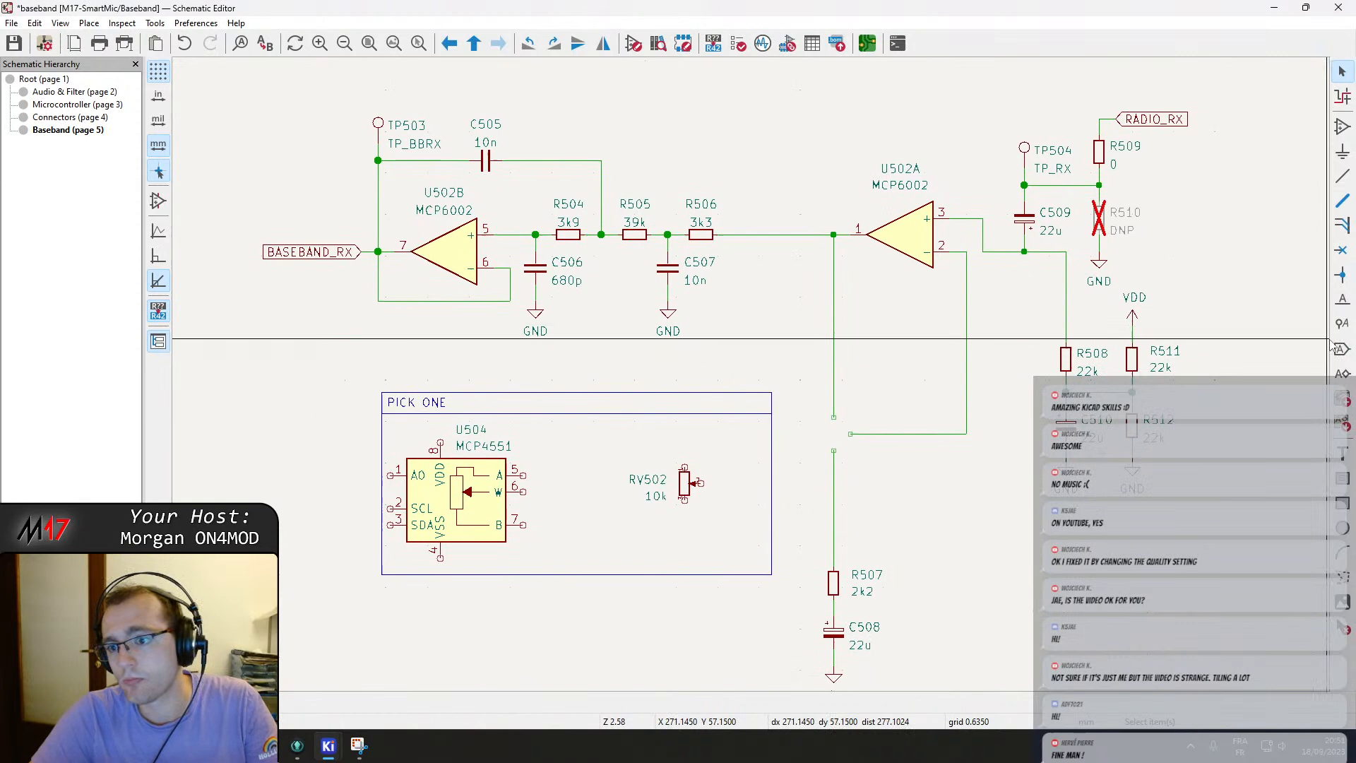
{"action": "left_click", "coordinate": [1341, 301]}
{"action": "left_click", "coordinate": [765, 410]}
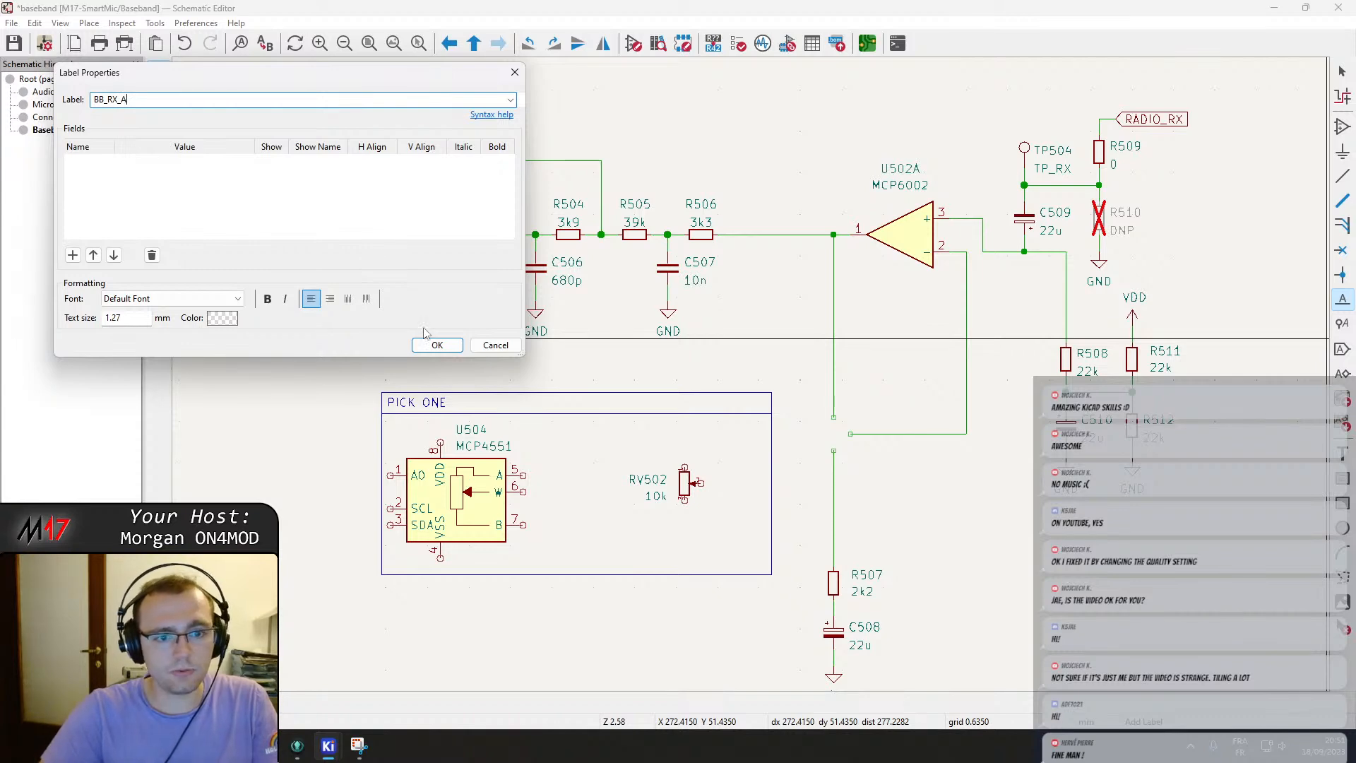
{"action": "left_click", "coordinate": [437, 346]}
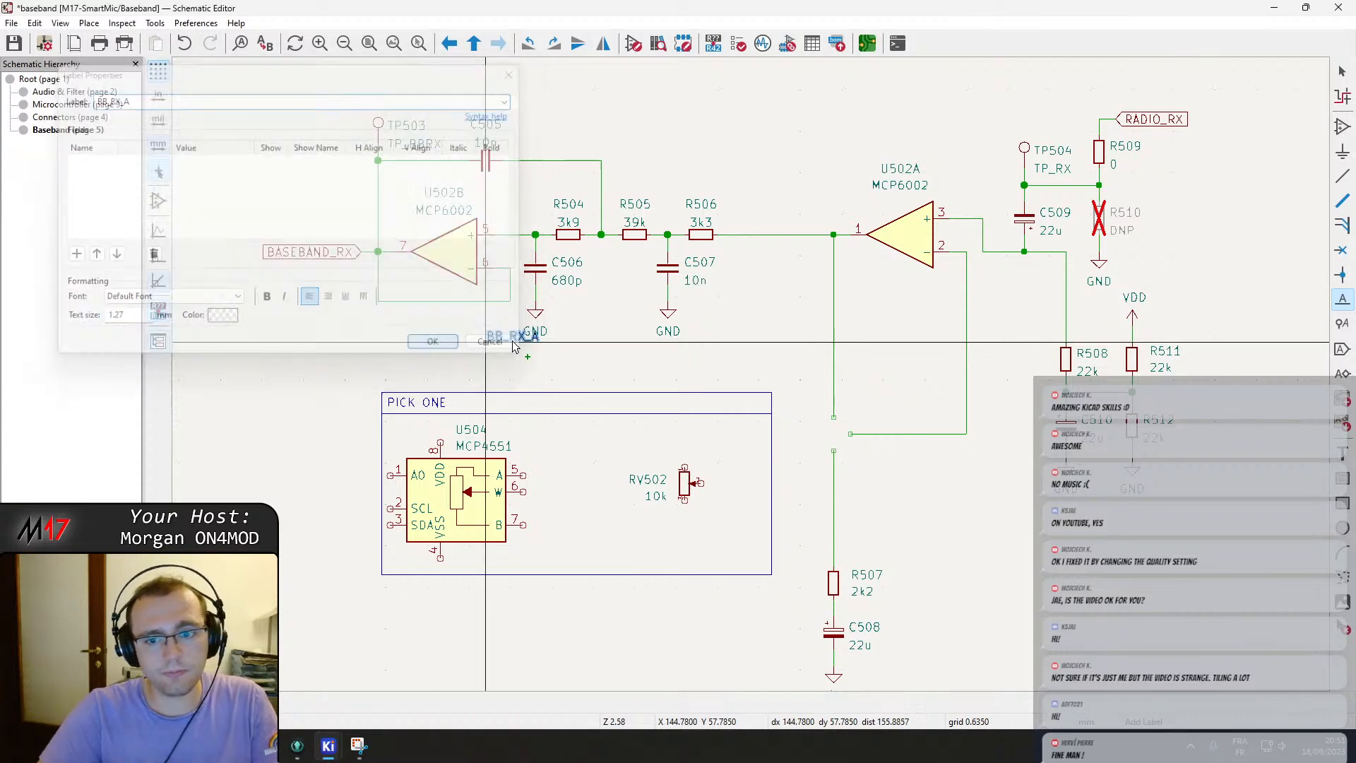
{"action": "left_click", "coordinate": [850, 388]}
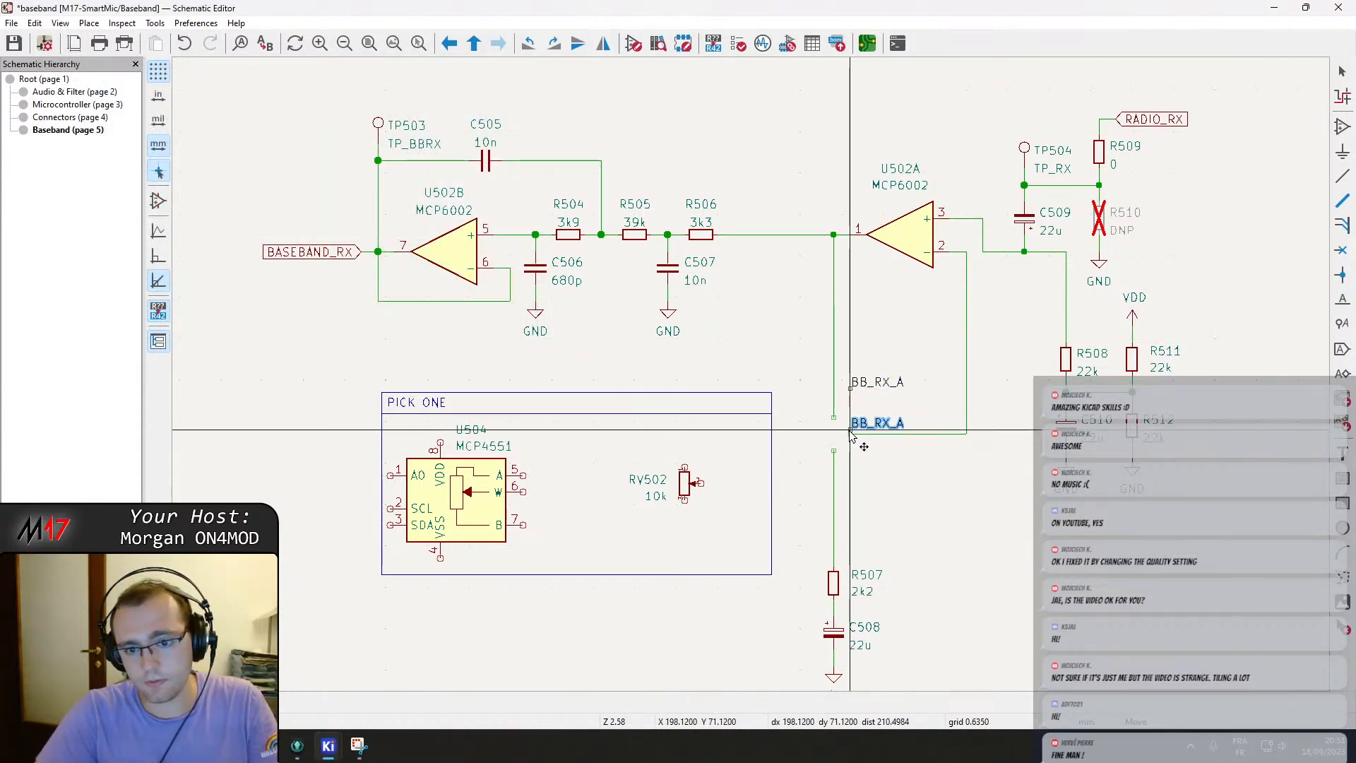
Place another net label at the lower open wire end above R507 and name it BB_RX_B.
{"action": "left_click", "coordinate": [850, 432]}
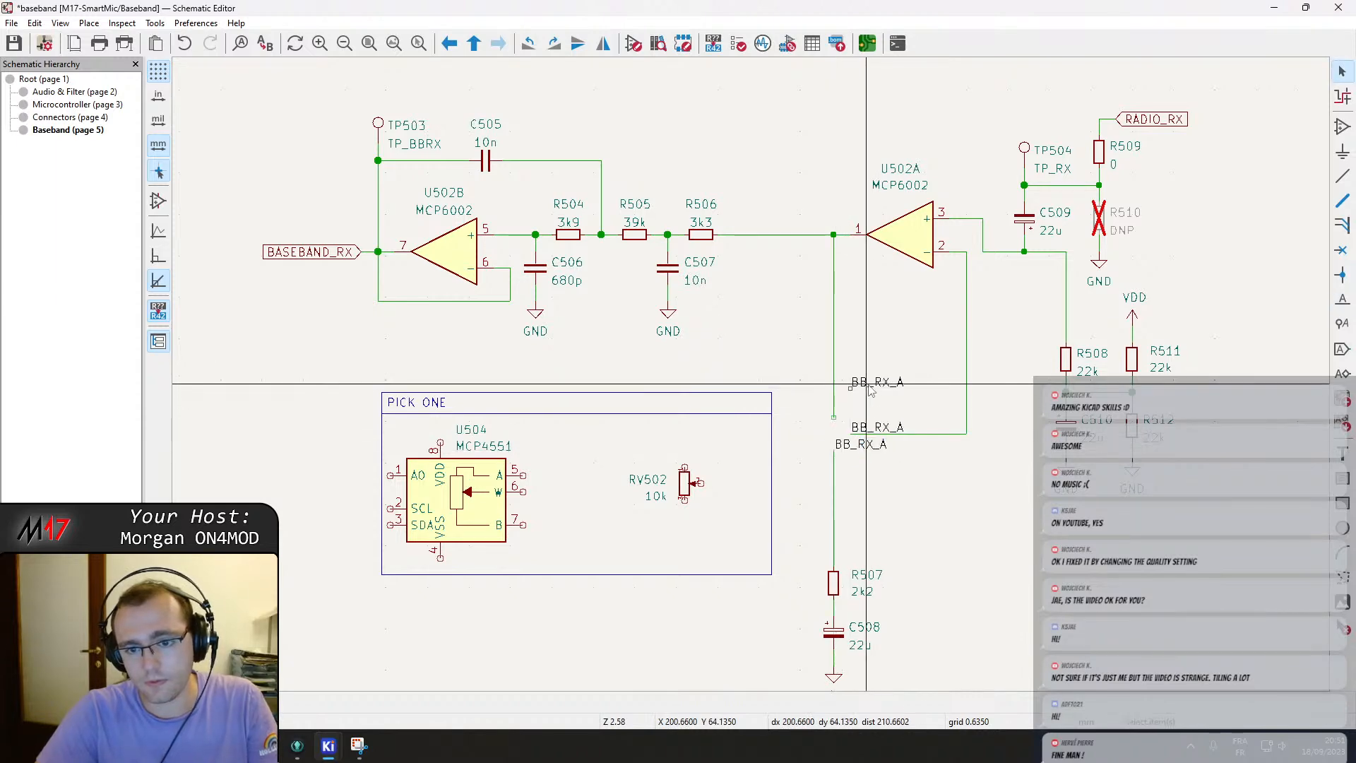
{"action": "double_click", "coordinate": [851, 446]}
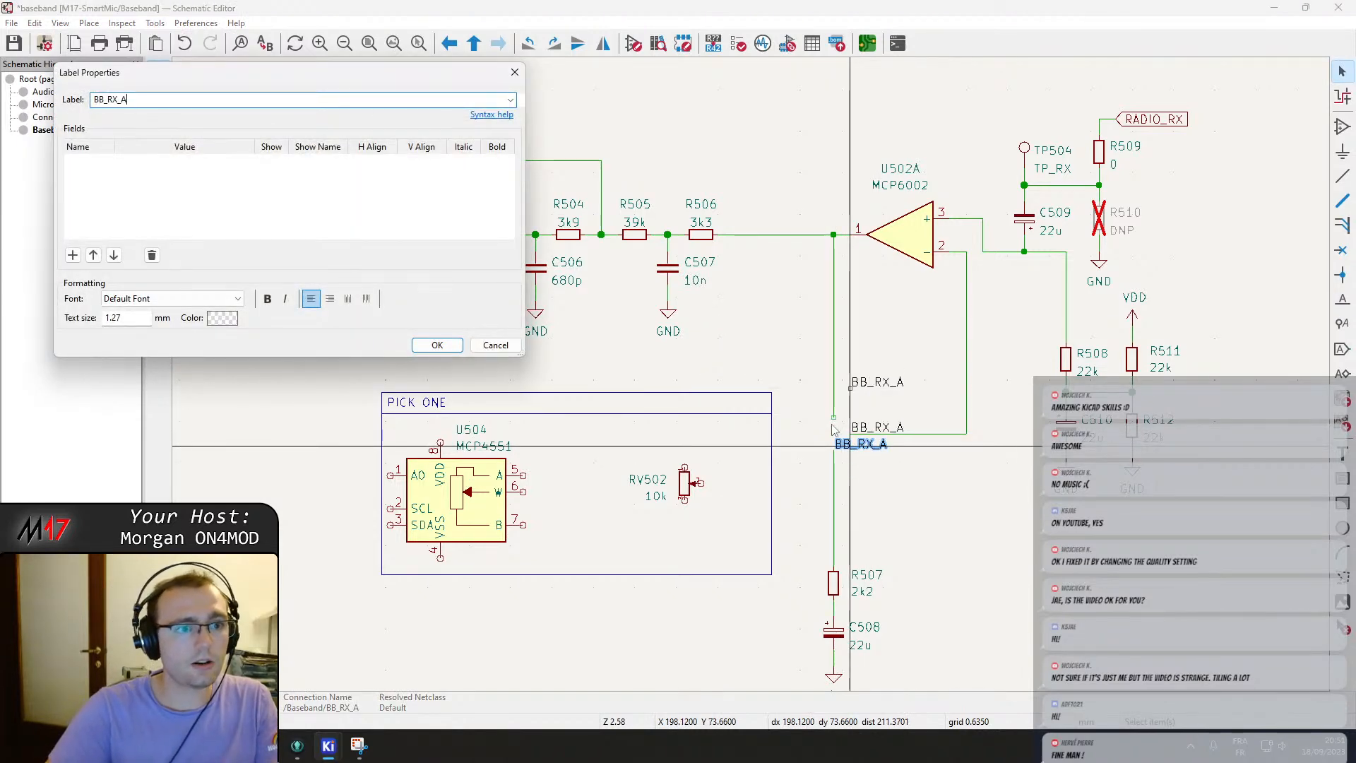
{"action": "type", "text": "B"}
{"action": "key", "text": "Return"}
Rename the label on the wire leading to U502A's input as BB_RX_W.
{"action": "double_click", "coordinate": [884, 428]}
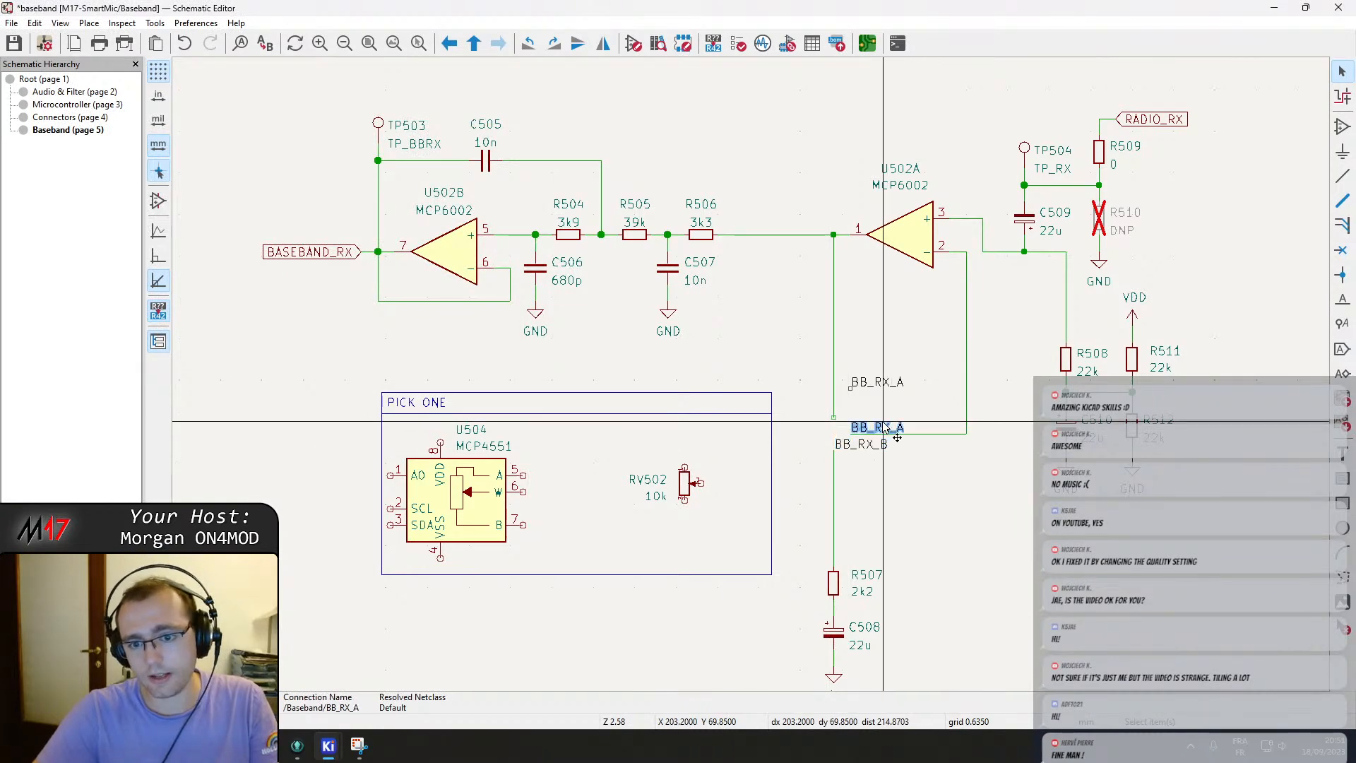
{"action": "type", "text": "W"}
{"action": "key", "text": "Return"}
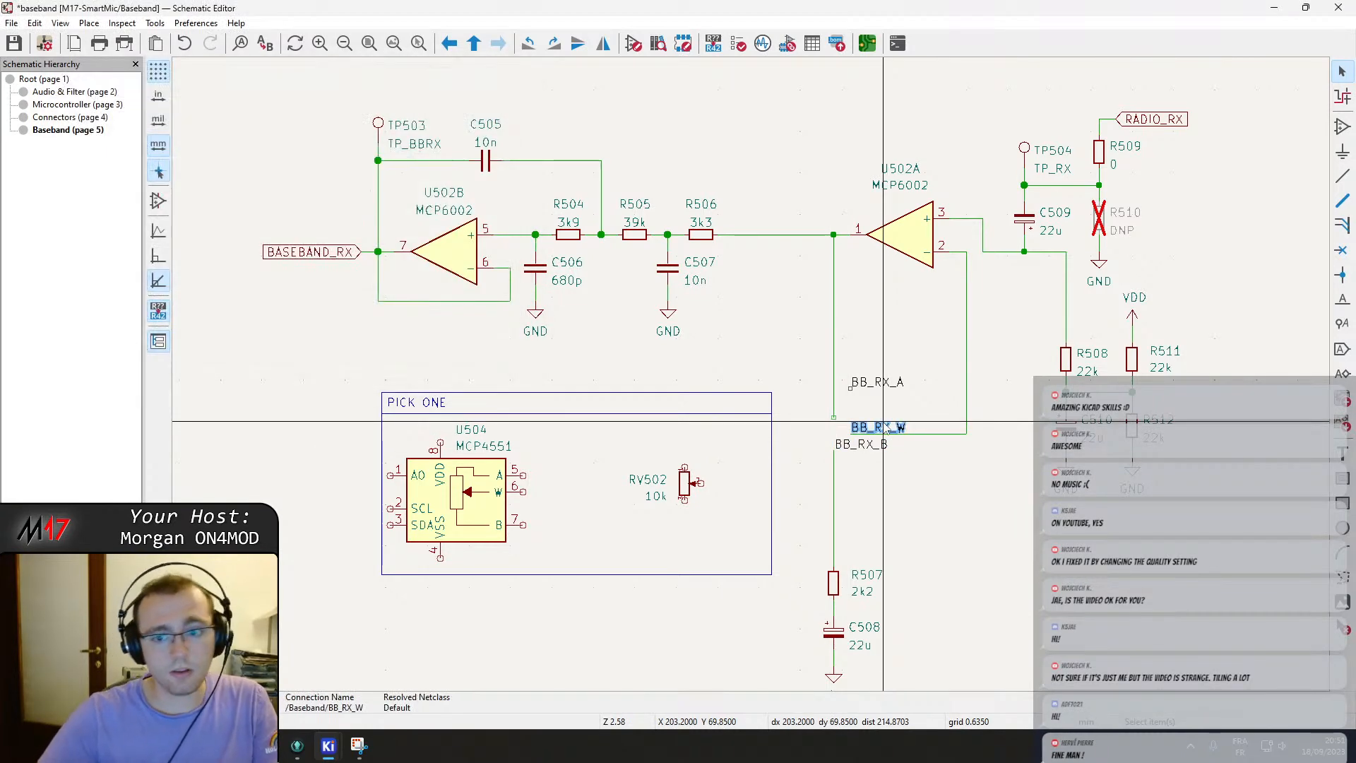
Copy the BB_RX_A label onto RV502's top pin.
{"action": "scroll", "coordinate": [879, 434], "scroll_direction": "up", "scroll_amount": 4}
{"action": "left_click", "coordinate": [725, 341]}
{"action": "left_click_drag", "start_coordinate": [706, 340], "coordinate": [687, 395]}
{"action": "left_click_drag", "start_coordinate": [748, 208], "coordinate": [699, 226]}
{"action": "scroll", "coordinate": [743, 388], "scroll_direction": "down", "scroll_amount": 2}
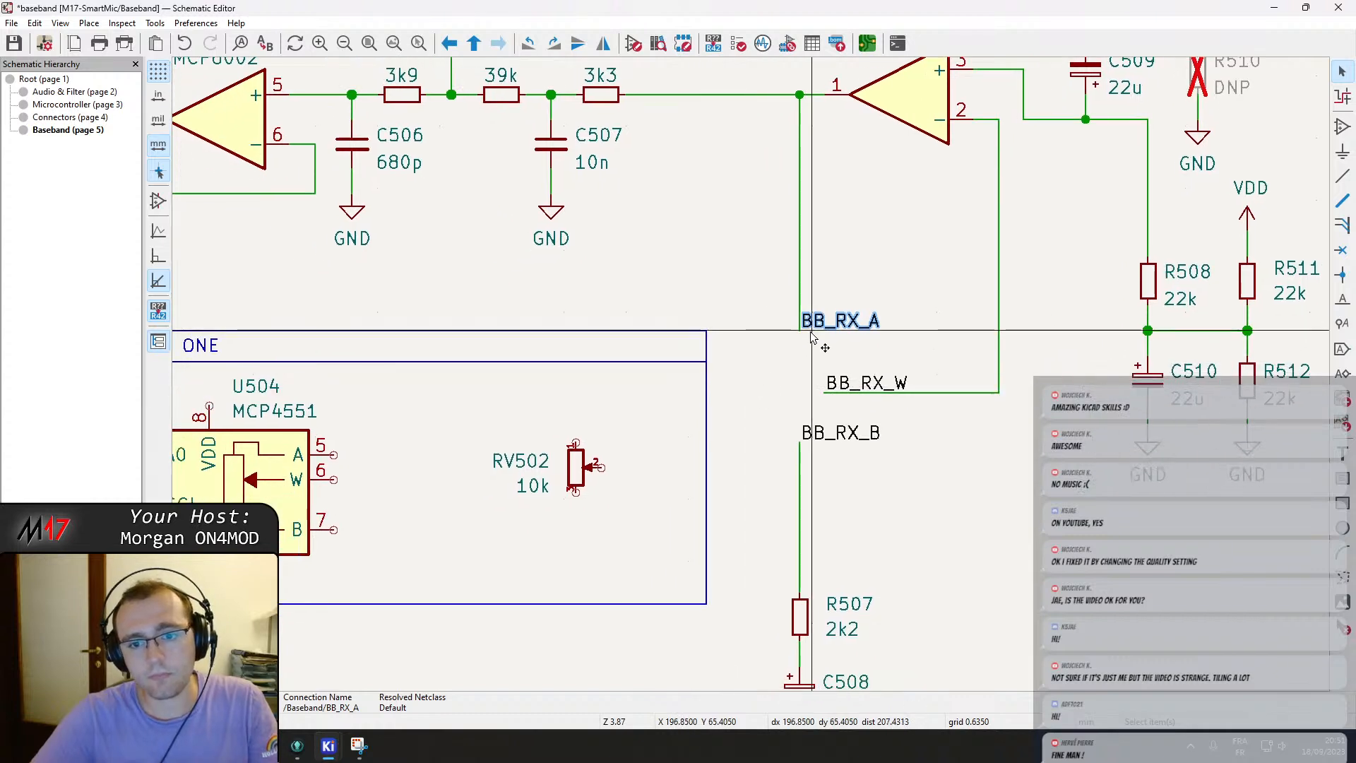
{"action": "key", "text": "ctrl+d"}
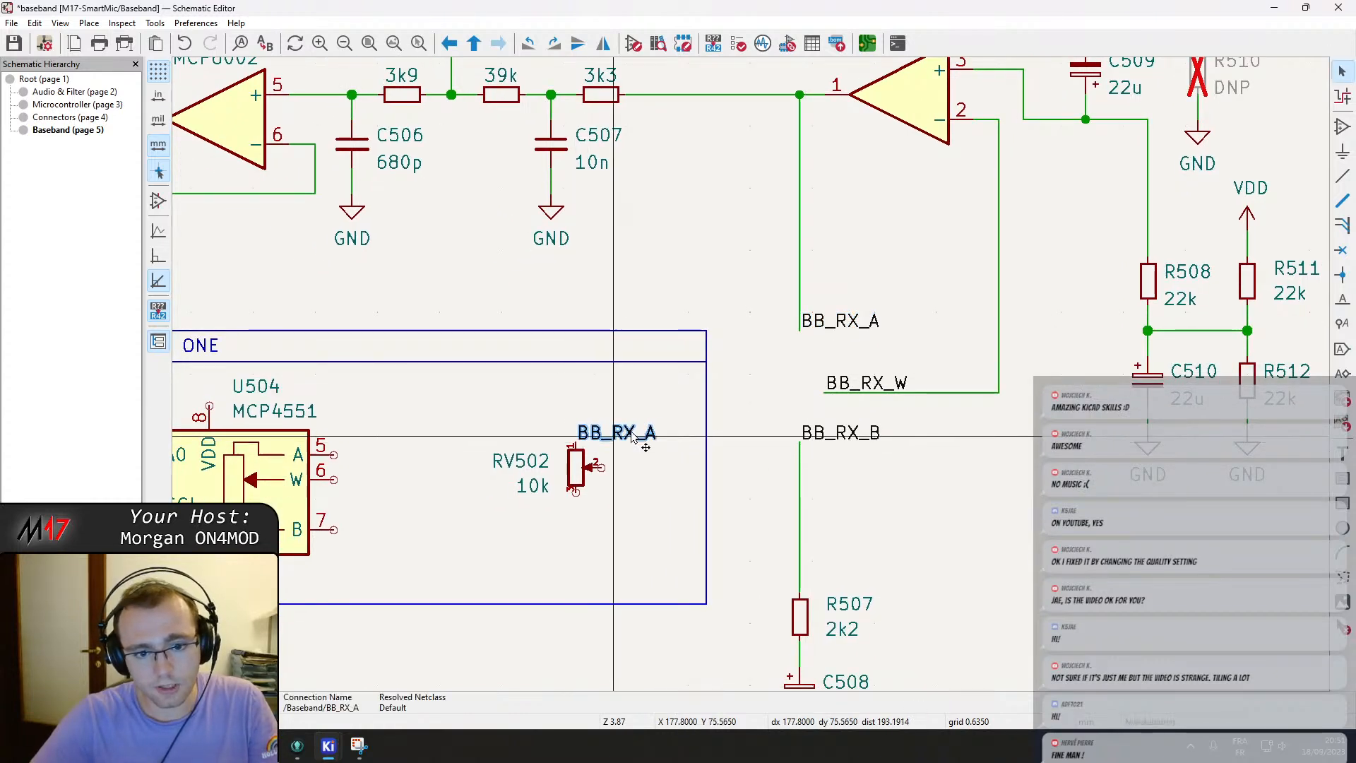
{"action": "left_click", "coordinate": [576, 443]}
{"action": "key", "text": "ctrl+d"}
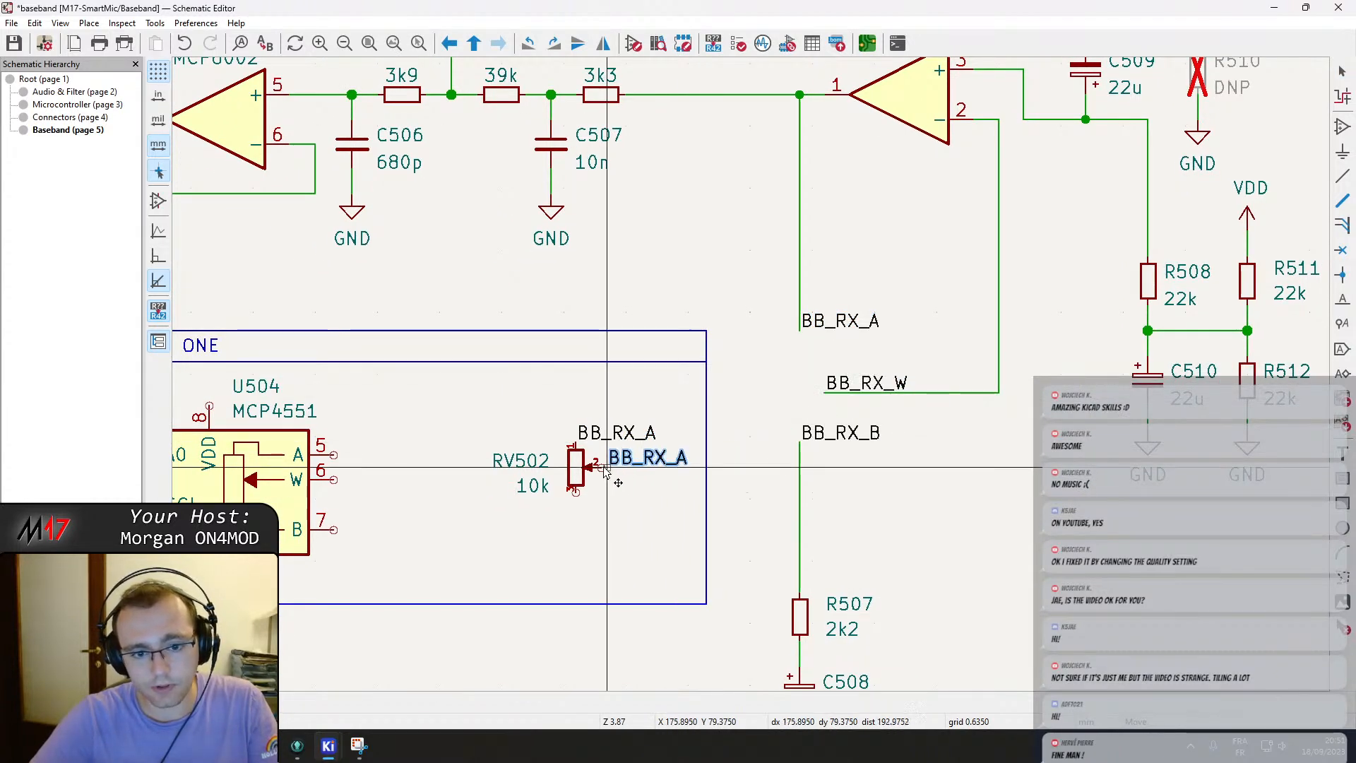
{"action": "key", "text": "Escape"}
Copy the BB_RX_W and BB_RX_B labels onto RV502's wiper and bottom pins.
{"action": "left_click", "coordinate": [843, 384]}
{"action": "key", "text": "ctrl+d"}
{"action": "left_click", "coordinate": [599, 464]}
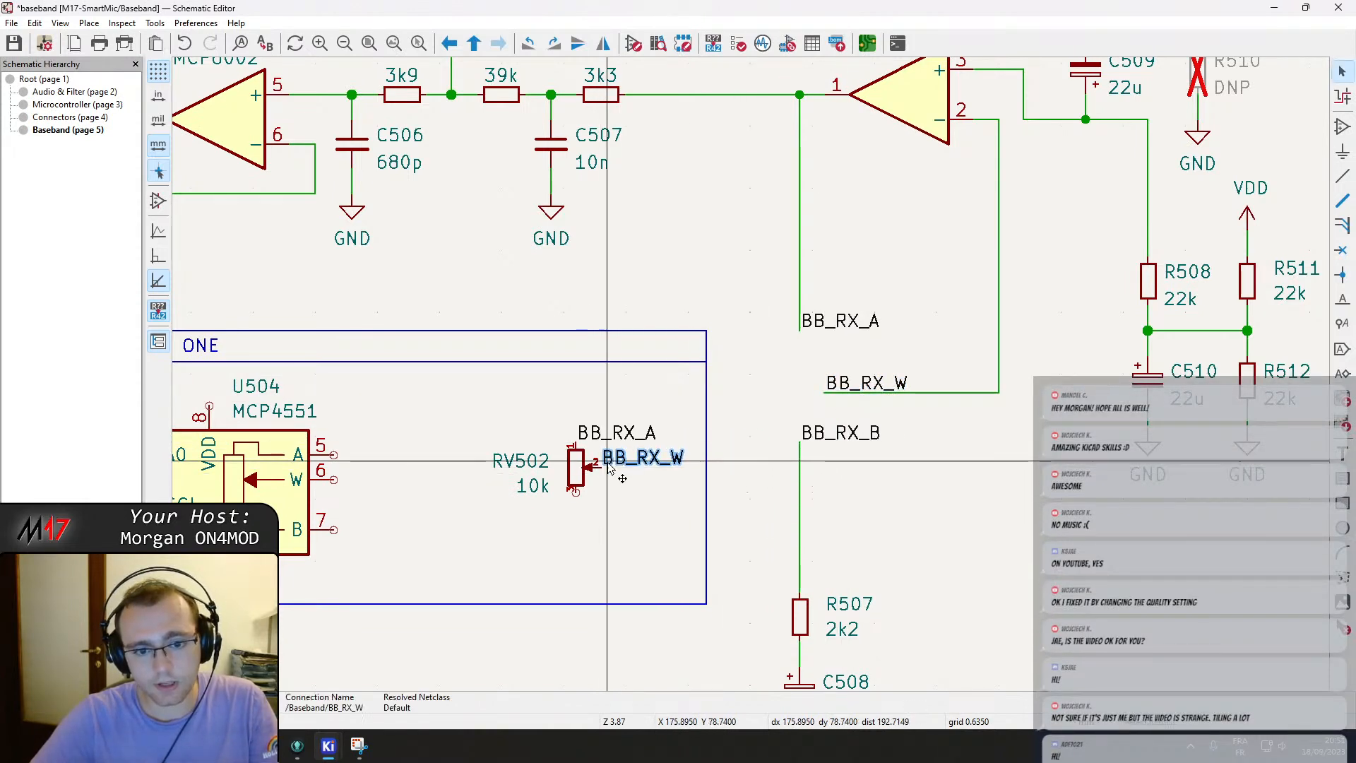
{"action": "left_click", "coordinate": [825, 436]}
{"action": "key", "text": "ctrl+d"}
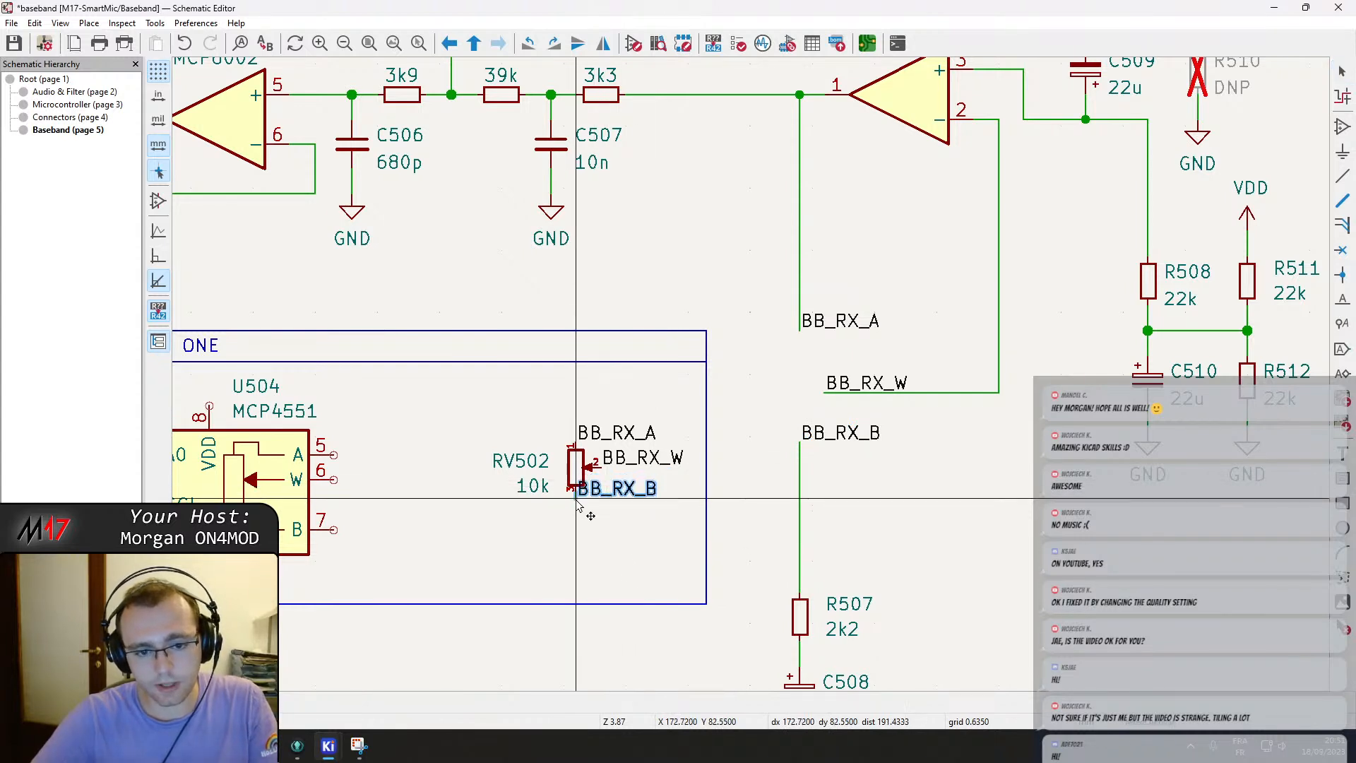
{"action": "left_click", "coordinate": [578, 521]}
Reposition the BB_RX_W and BB_RX_A labels attached to RV502 so they connect cleanly.
{"action": "left_click", "coordinate": [622, 459]}
{"action": "key", "text": "m"}
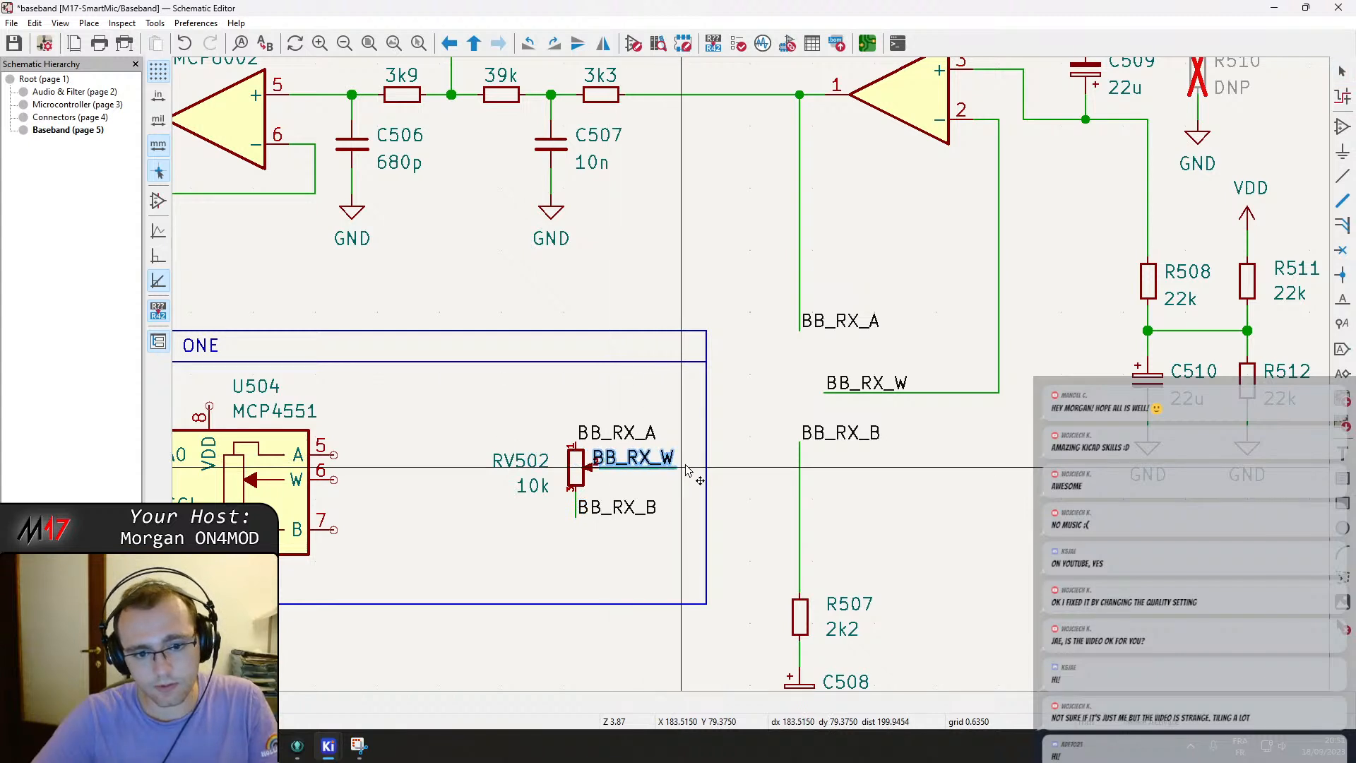
{"action": "left_click", "coordinate": [694, 468]}
{"action": "left_click", "coordinate": [607, 436]}
{"action": "key", "text": "g"}
{"action": "left_click", "coordinate": [576, 425]}
Draw a vertical divider line inside the PICK ONE box between U504 and RV502.
{"action": "left_click", "coordinate": [577, 537]}
{"action": "middle_click_drag", "start_coordinate": [467, 531], "coordinate": [684, 477]}
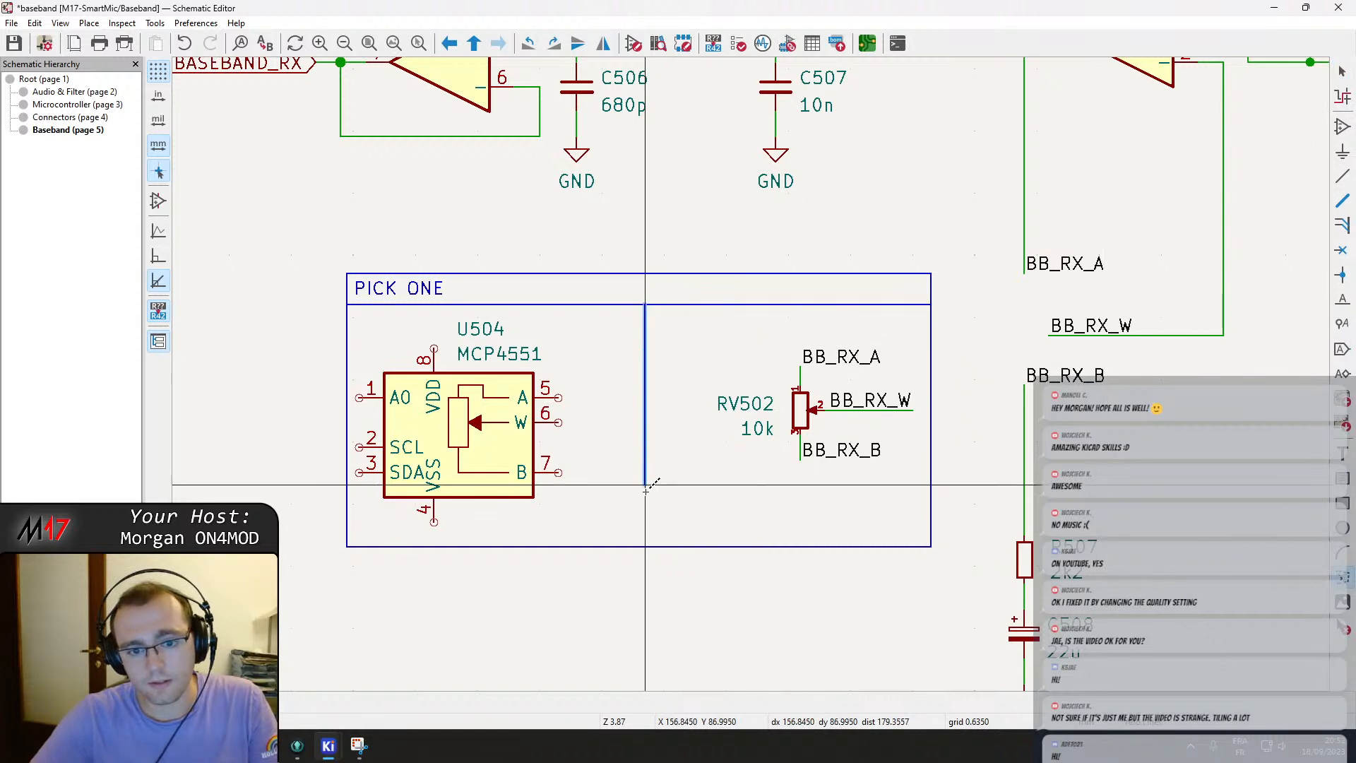
{"action": "double_click", "coordinate": [650, 553]}
{"action": "key", "text": "Escape"}
Copy the BB_RX_A label to U504's A pin and wire it to the pin.
{"action": "middle_click_drag", "start_coordinate": [534, 486], "coordinate": [619, 491]}
{"action": "left_click", "coordinate": [918, 360]}
{"action": "key", "text": "Escape"}
{"action": "left_click", "coordinate": [918, 364]}
{"action": "key", "text": "ctrl+d"}
{"action": "key", "text": "r"}
{"action": "key", "text": "r"}
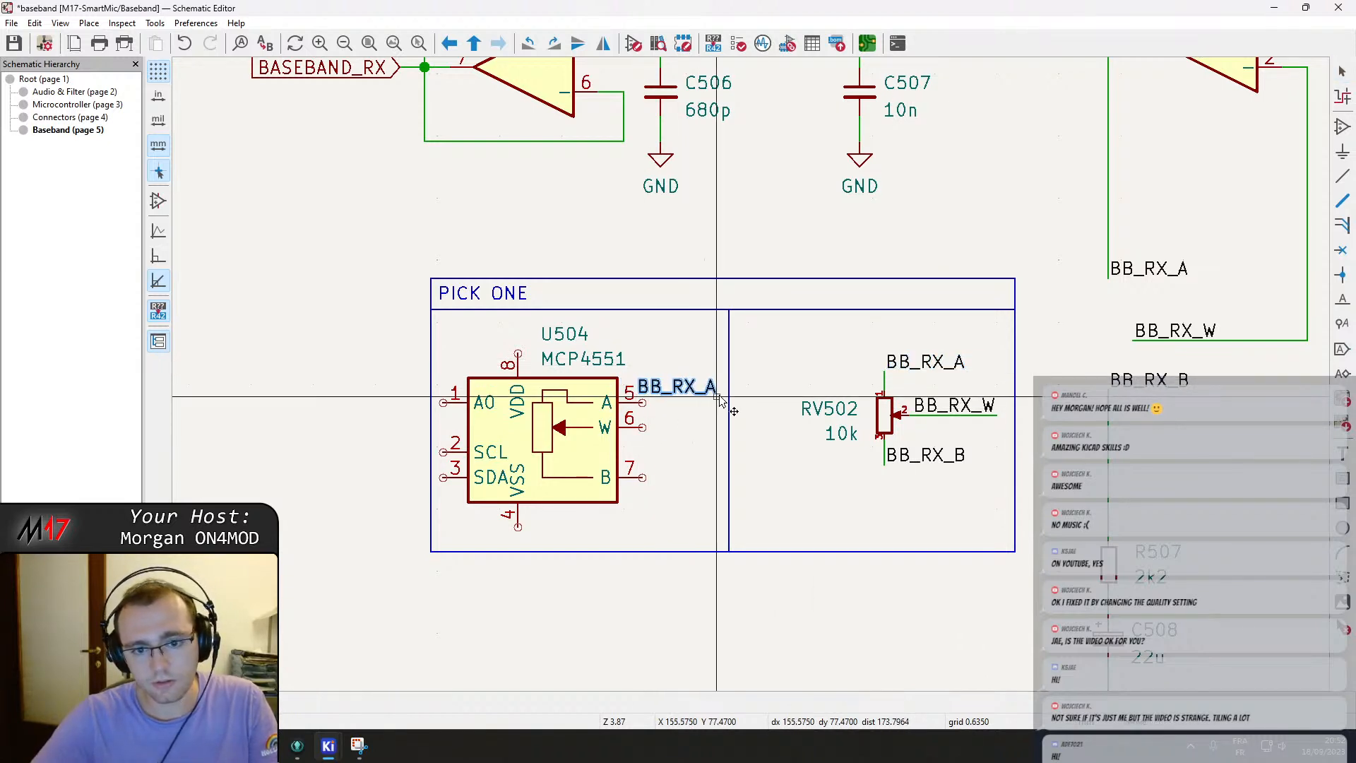
{"action": "left_click", "coordinate": [722, 401]}
{"action": "key", "text": "w"}
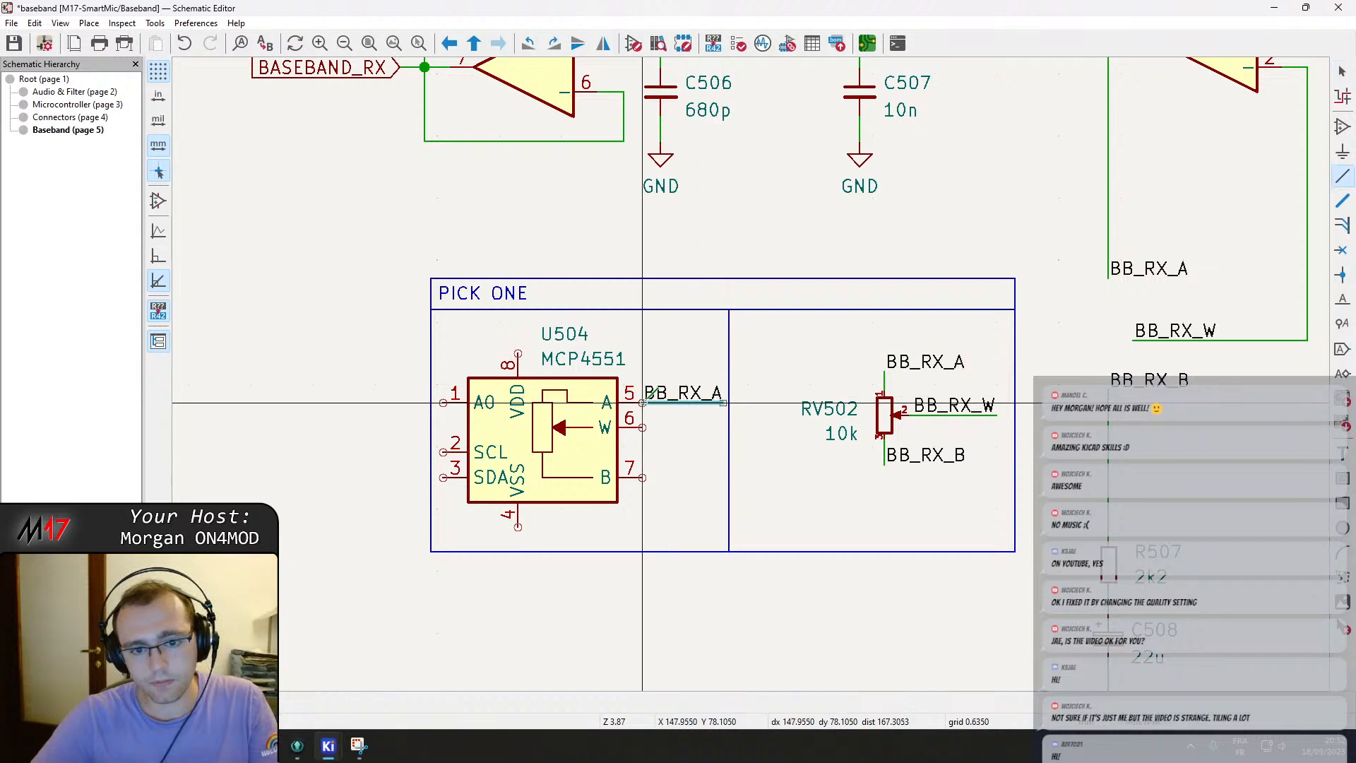
{"action": "left_click", "coordinate": [643, 401]}
Copy the BB_RX_W and BB_RX_B labels to U504's W and B pins.
{"action": "left_click", "coordinate": [932, 408]}
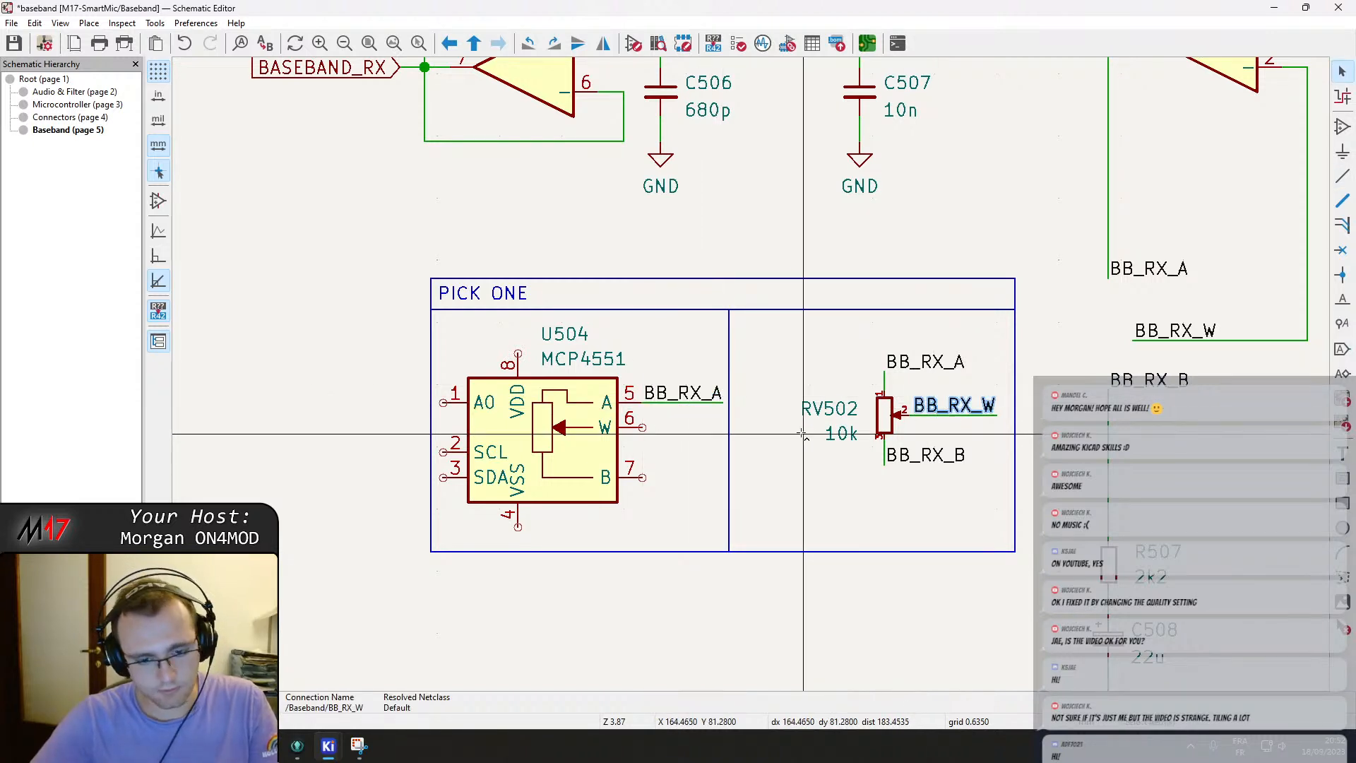
{"action": "key", "text": "ctrl+d"}
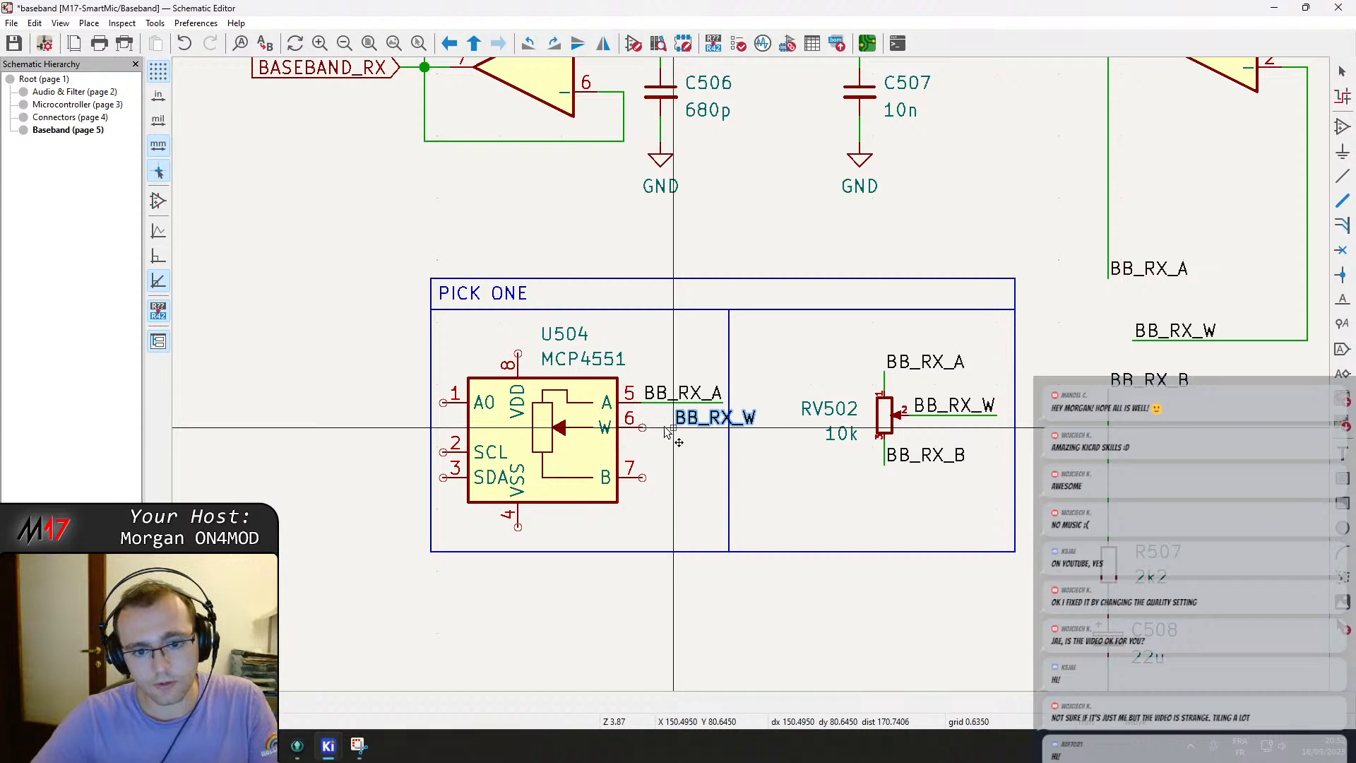
{"action": "key", "text": "x"}
{"action": "left_click", "coordinate": [722, 429]}
{"action": "left_click", "coordinate": [925, 454]}
{"action": "key", "text": "ctrl+d"}
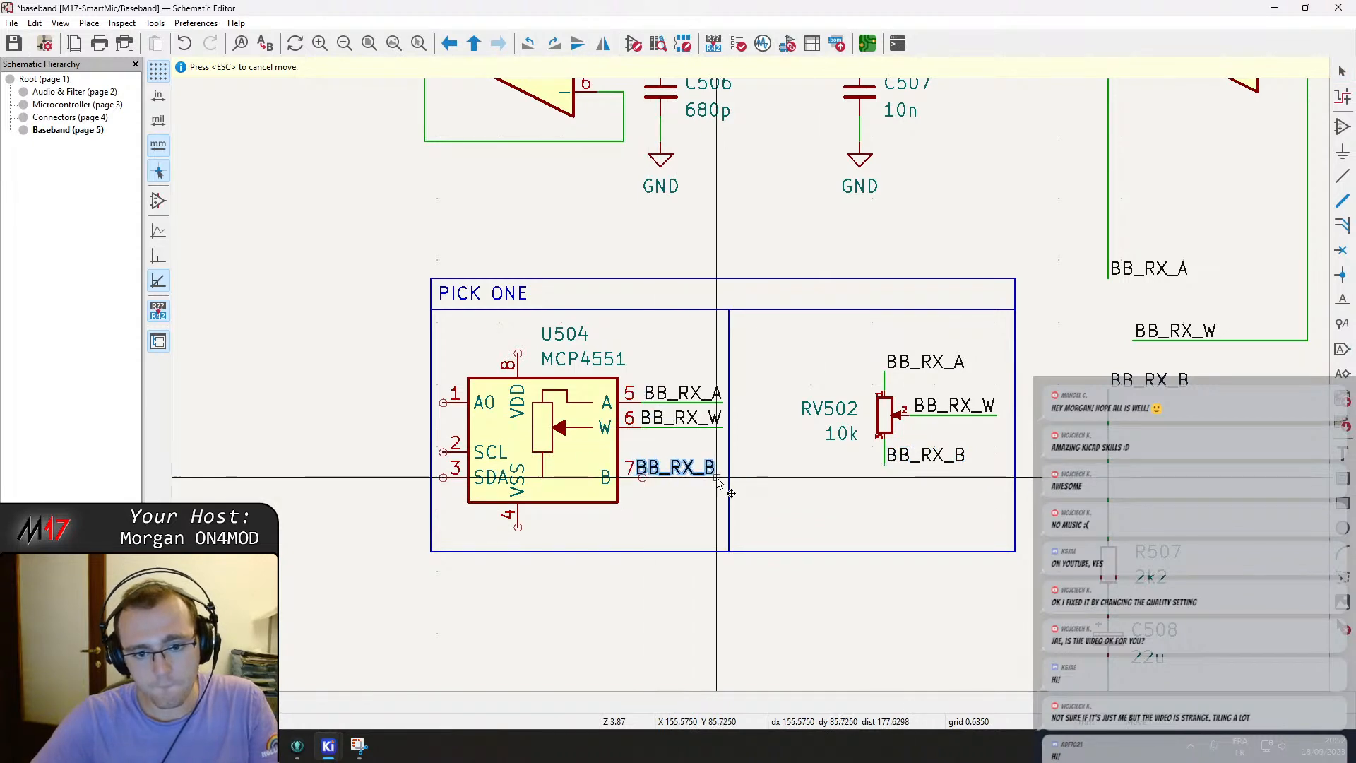
{"action": "left_click", "coordinate": [723, 477]}
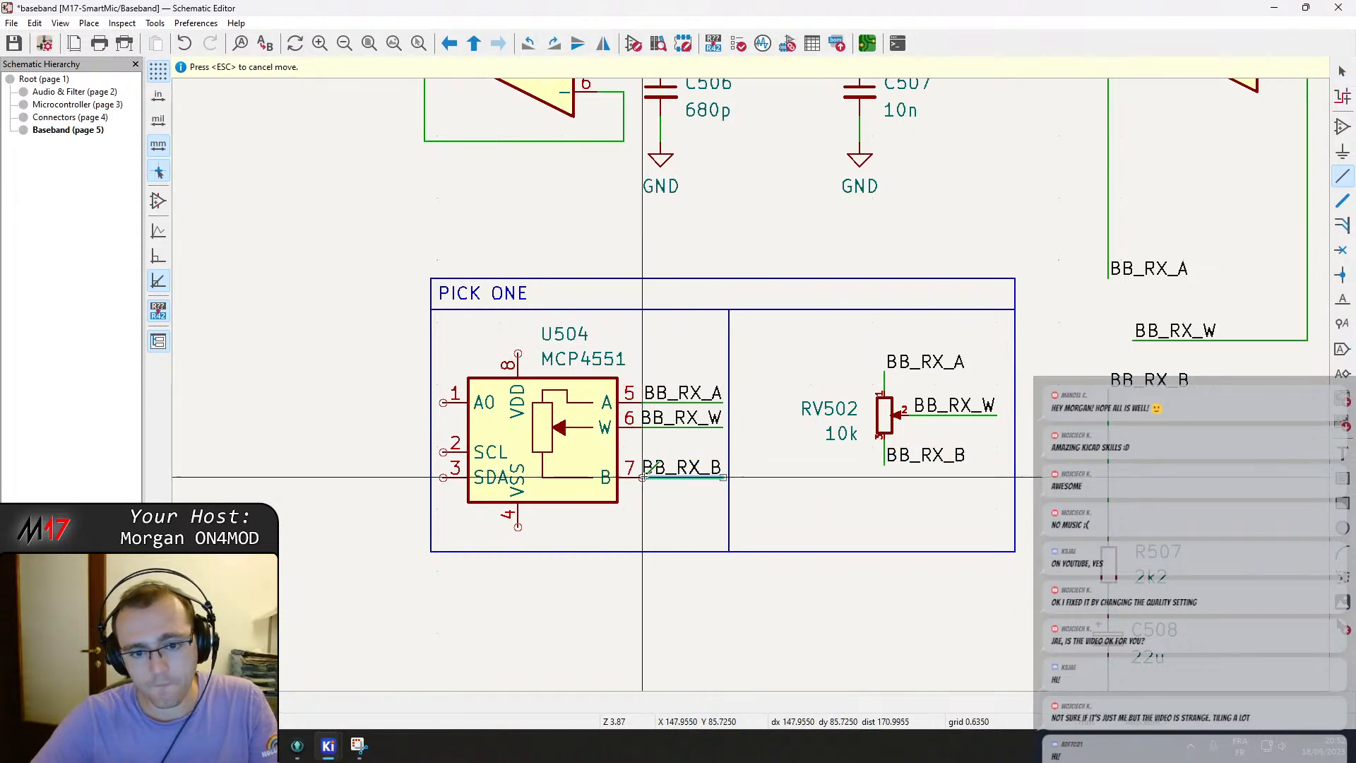
Add a GND symbol to U504's VSS pin by copying an existing ground.
{"action": "middle_click_drag", "start_coordinate": [544, 528], "coordinate": [635, 485]}
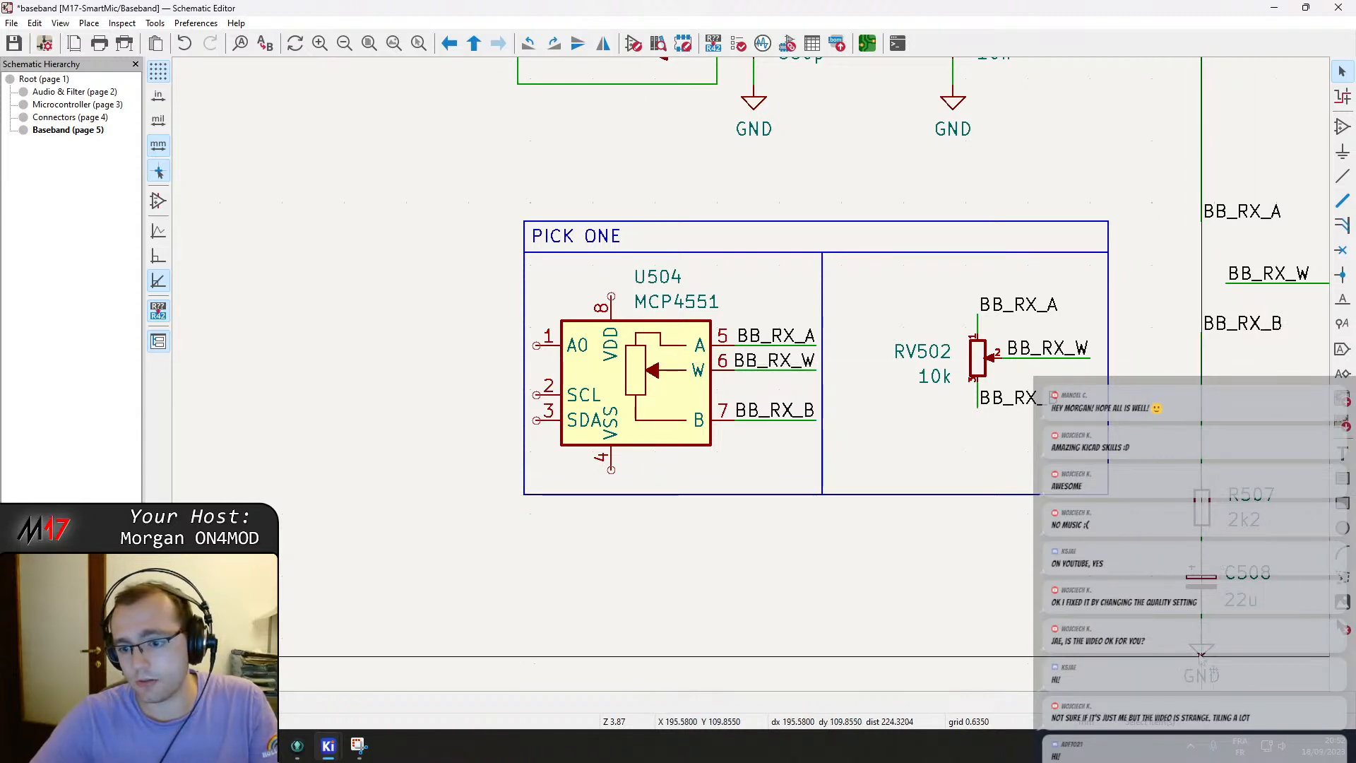
{"action": "left_click", "coordinate": [1200, 651]}
{"action": "key", "text": "ctrl+d"}
{"action": "left_click", "coordinate": [612, 485]}
{"action": "scroll", "coordinate": [612, 484], "scroll_direction": "down", "scroll_amount": 3}
{"action": "scroll", "coordinate": [602, 495], "scroll_direction": "up", "scroll_amount": 1}
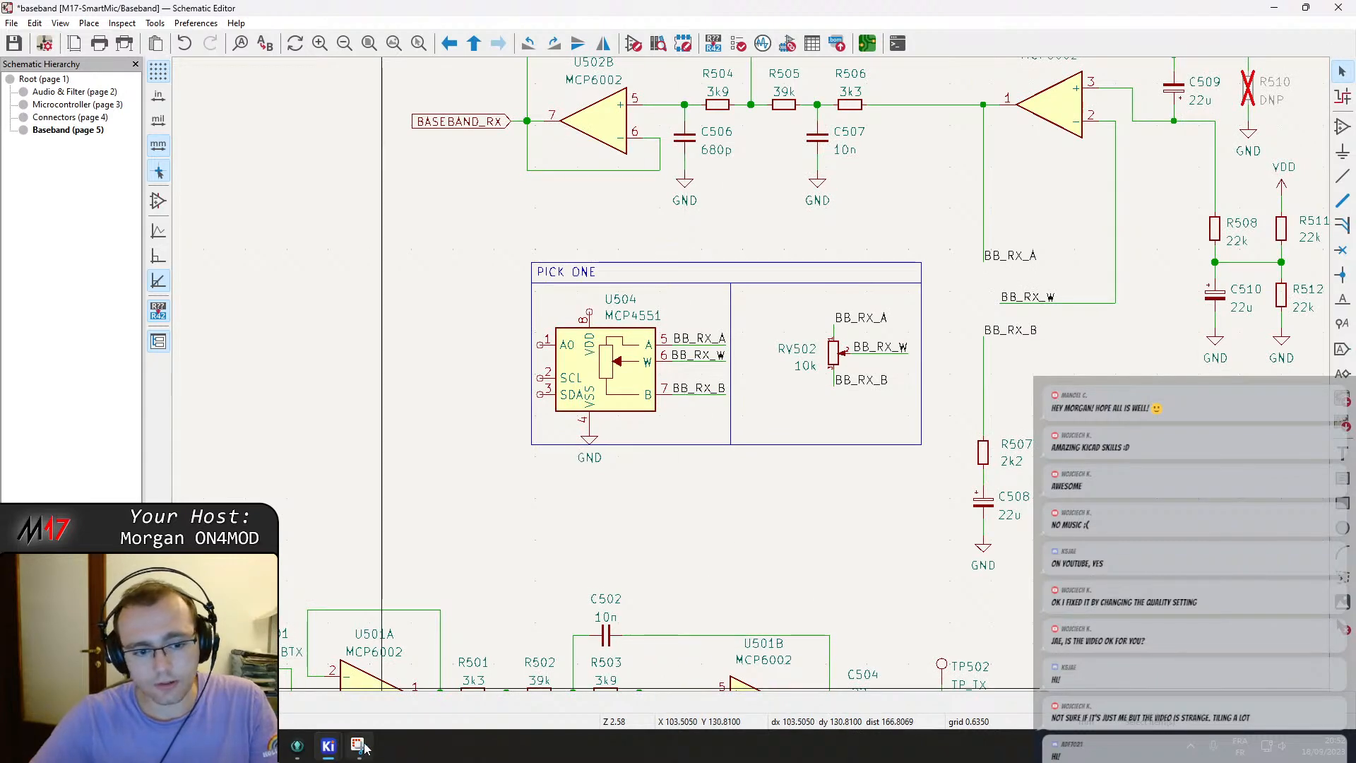
Check the r0.1d reference schematic, then enlarge the PICK ONE rectangle downward and to the left.
{"action": "left_click", "coordinate": [362, 746]}
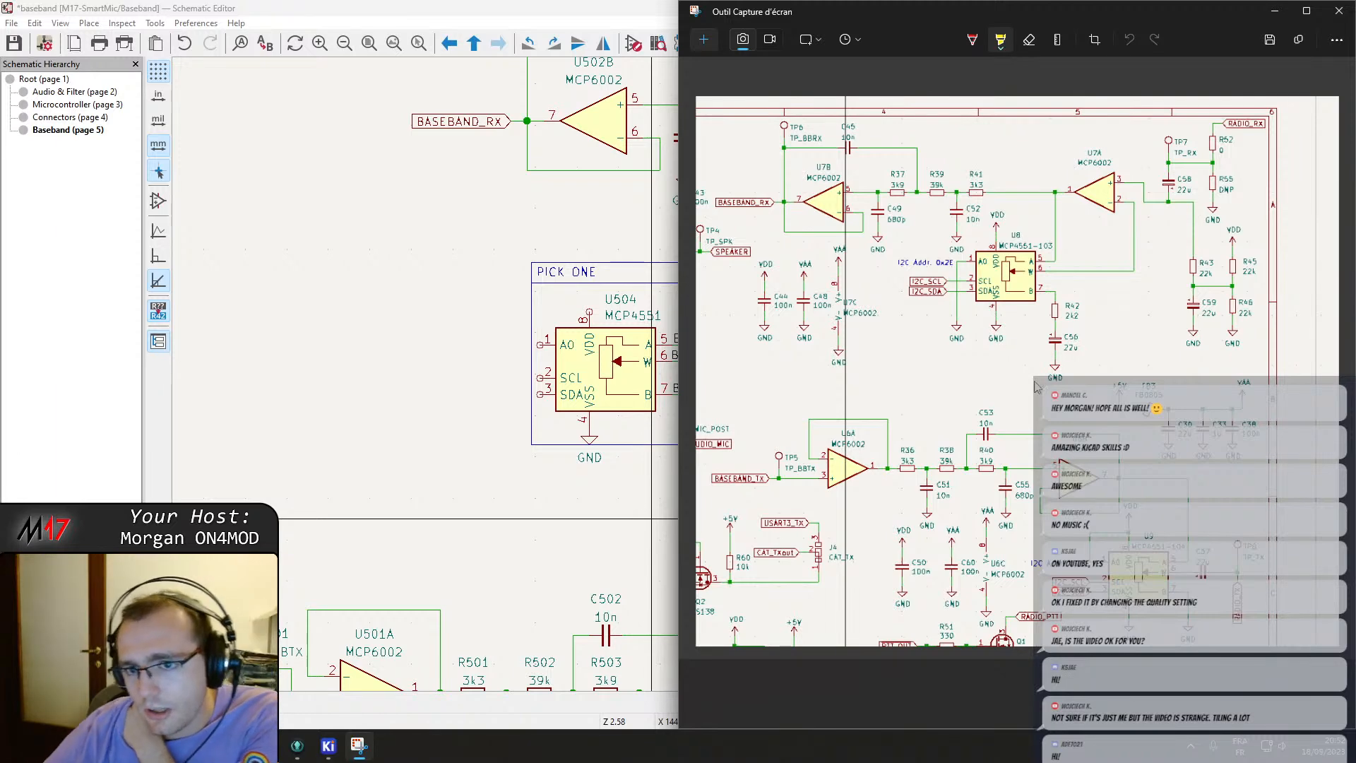
{"action": "left_click", "coordinate": [380, 349]}
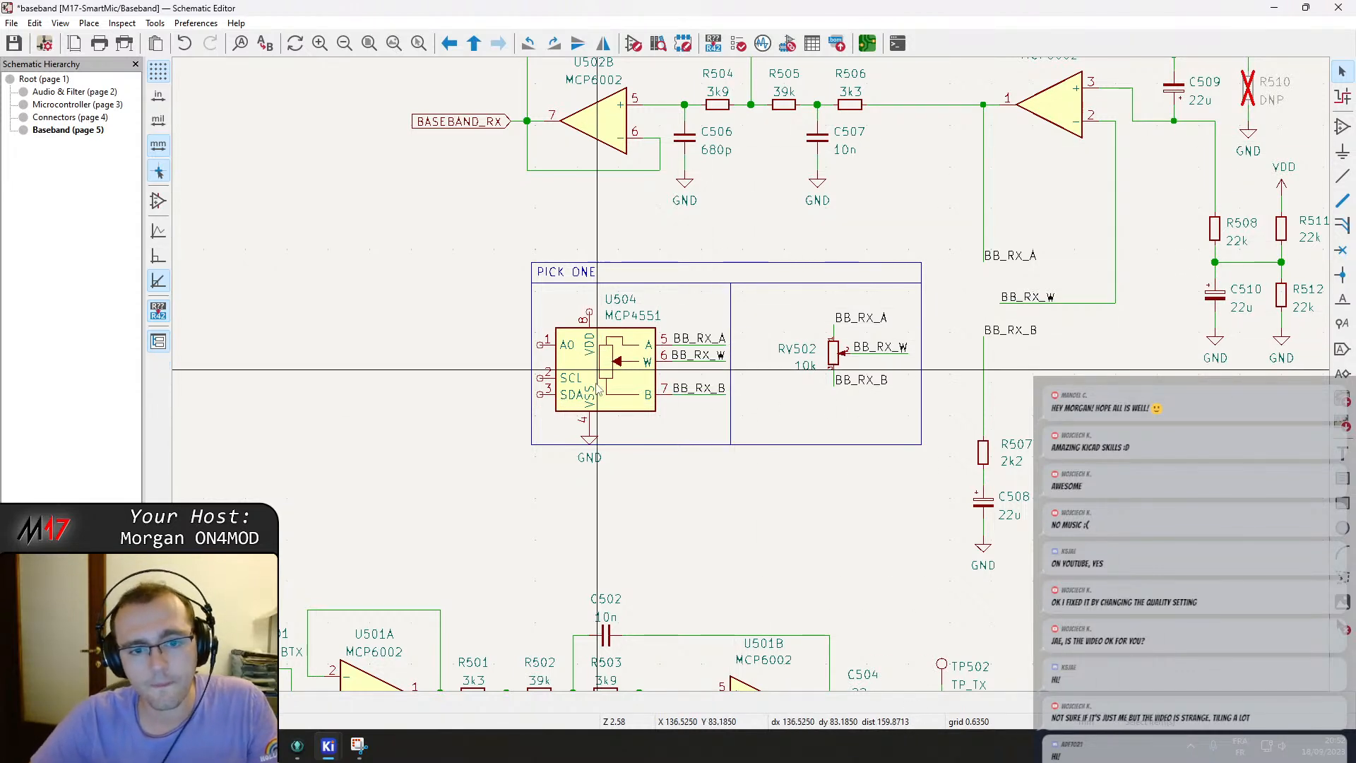
{"action": "left_click", "coordinate": [621, 444]}
{"action": "left_click_drag", "start_coordinate": [727, 444], "coordinate": [728, 499]}
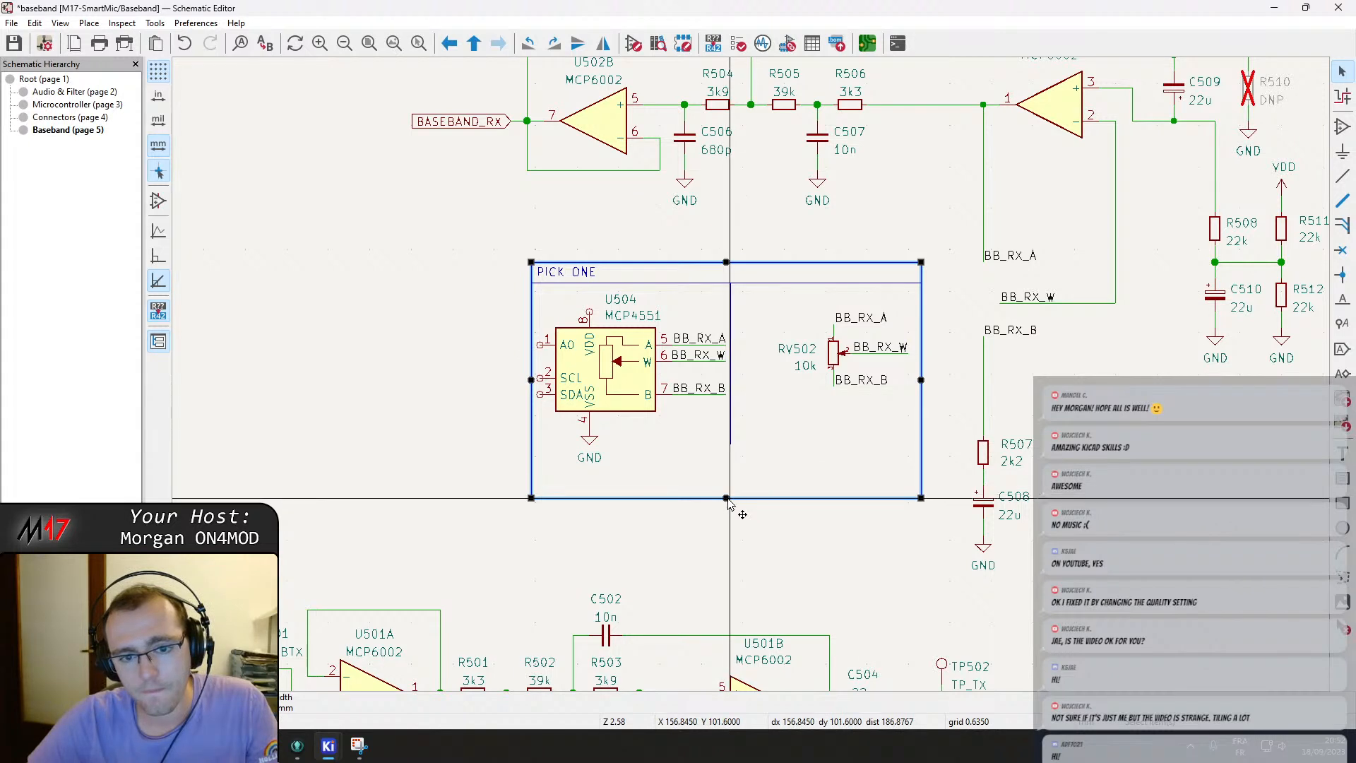
{"action": "left_click_drag", "start_coordinate": [531, 380], "coordinate": [489, 381]}
Move U504 together with its labels and ground down and left within the enlarged box.
{"action": "left_click", "coordinate": [570, 371]}
{"action": "left_click", "coordinate": [617, 374]}
{"action": "mouse_move", "coordinate": [608, 378]}
{"action": "left_mouse_down"}
{"action": "mouse_move", "coordinate": [594, 380]}
{"action": "mouse_move", "coordinate": [606, 376]}
{"action": "left_mouse_up"}
{"action": "left_click_drag", "start_coordinate": [536, 334], "coordinate": [532, 293]}
{"action": "key", "text": "Escape"}
{"action": "left_click_drag", "start_coordinate": [604, 382], "coordinate": [590, 419]}
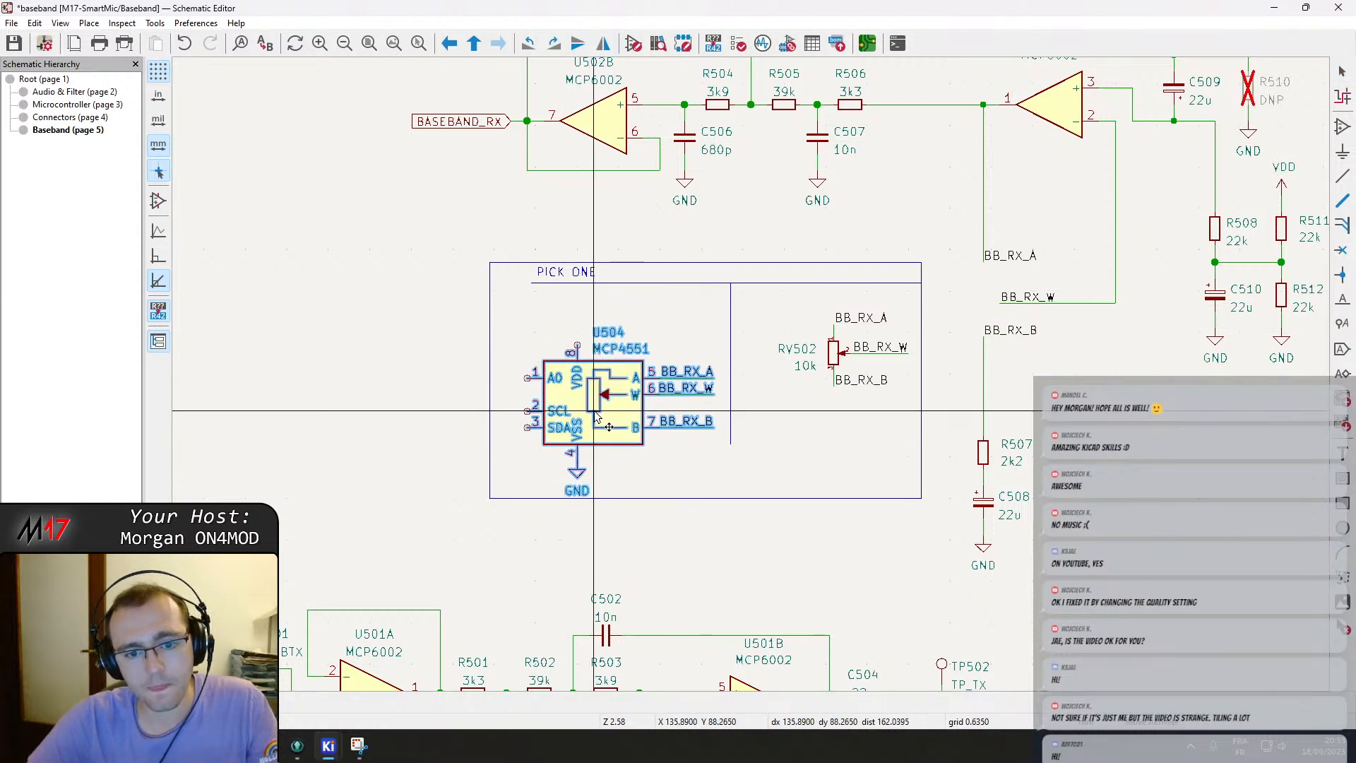
Widen the PICK ONE rectangle to the right and stretch the divider line to full box height between U504 and RV502.
{"action": "left_click", "coordinate": [771, 499]}
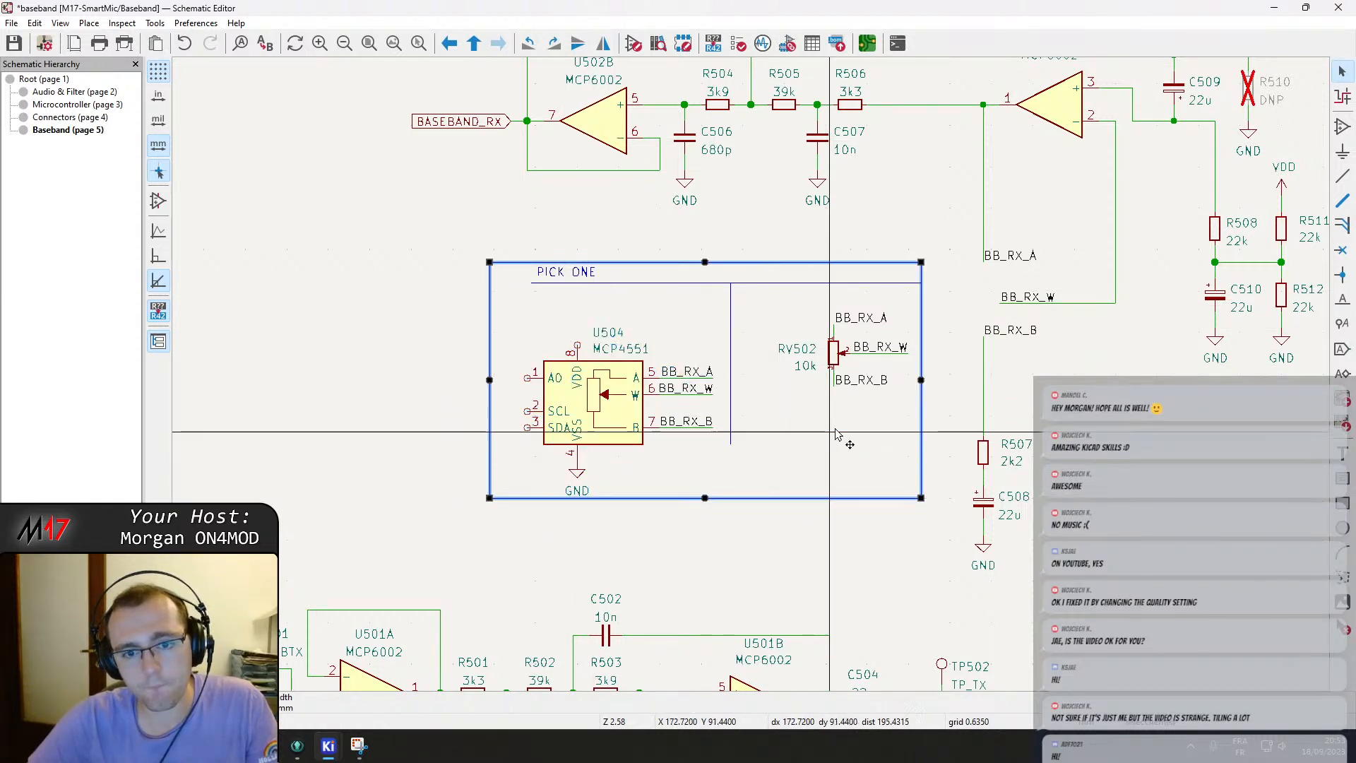
{"action": "left_click_drag", "start_coordinate": [922, 382], "coordinate": [942, 382]}
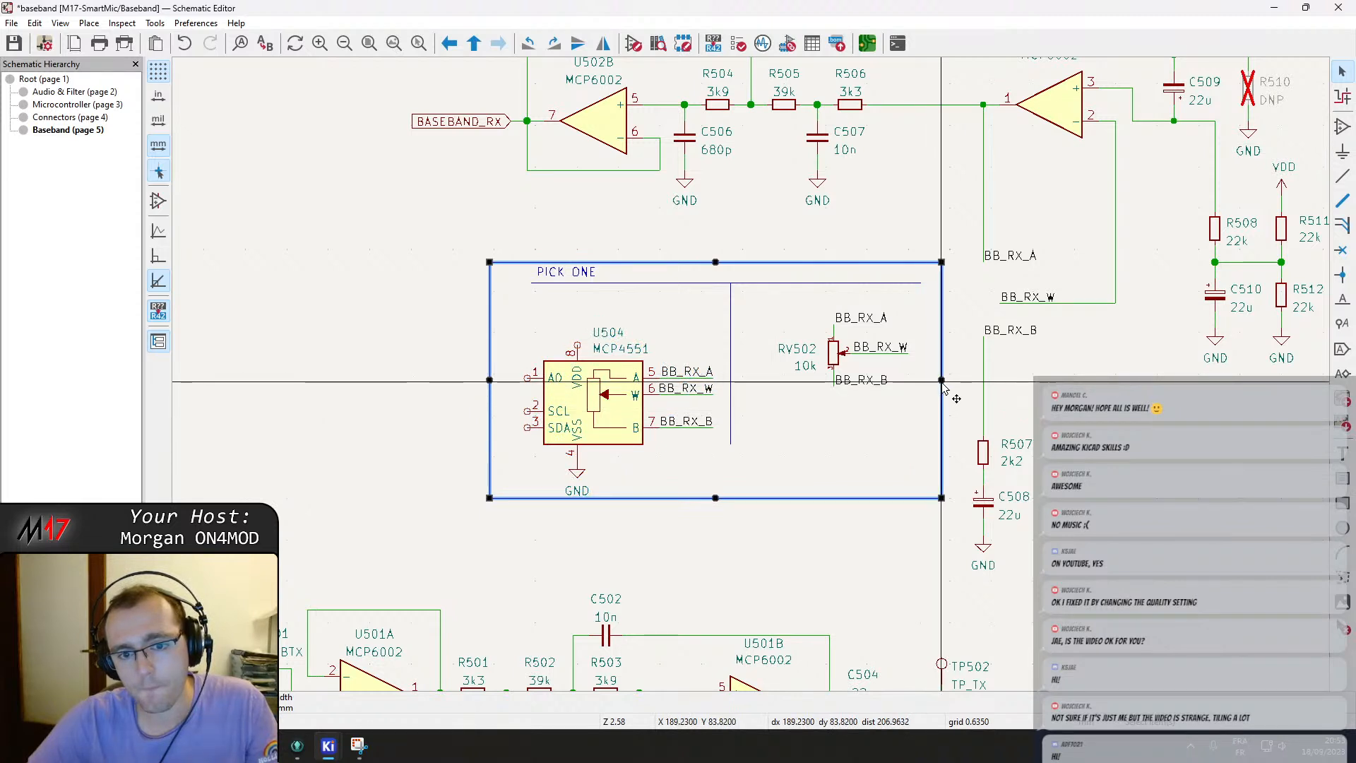
{"action": "left_click", "coordinate": [717, 284]}
{"action": "left_click", "coordinate": [731, 293]}
{"action": "left_click", "coordinate": [732, 297]}
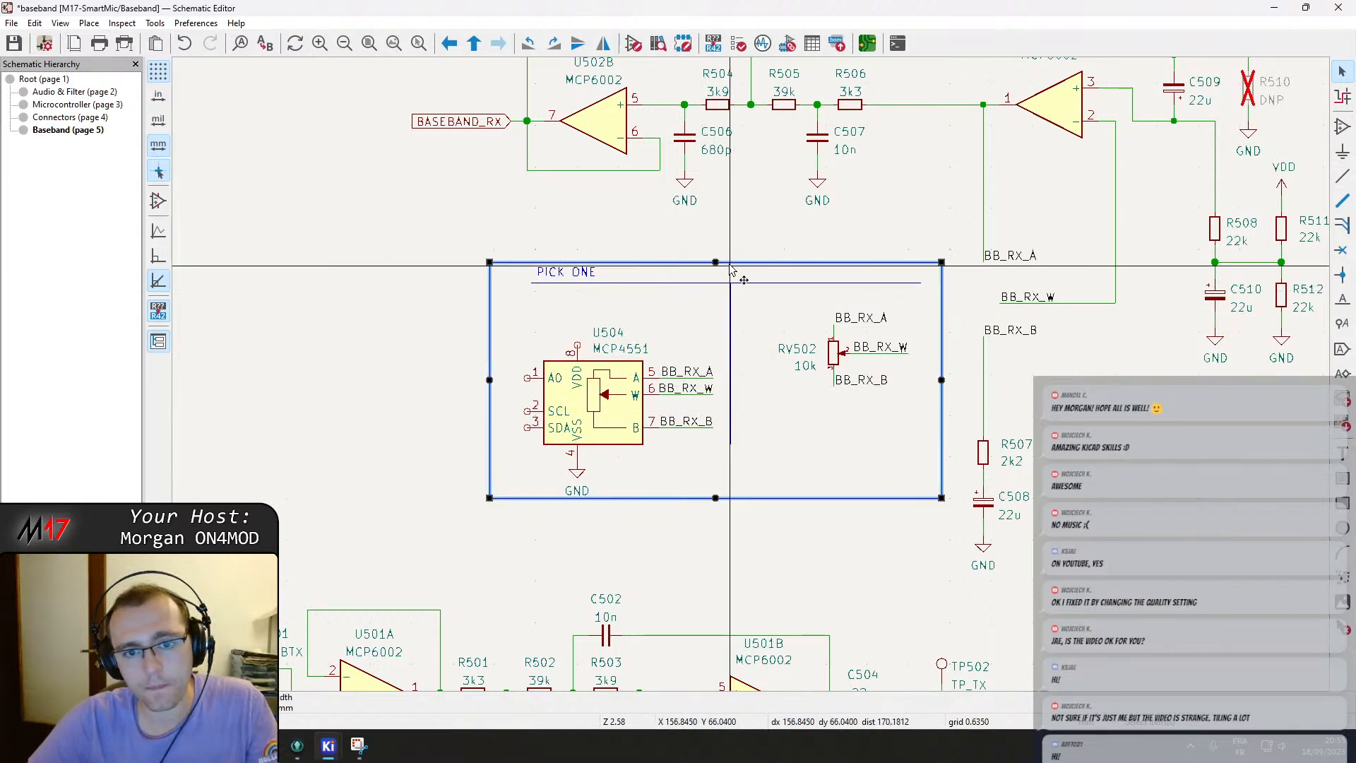
{"action": "left_click", "coordinate": [732, 303]}
{"action": "left_click_drag", "start_coordinate": [731, 288], "coordinate": [715, 275]}
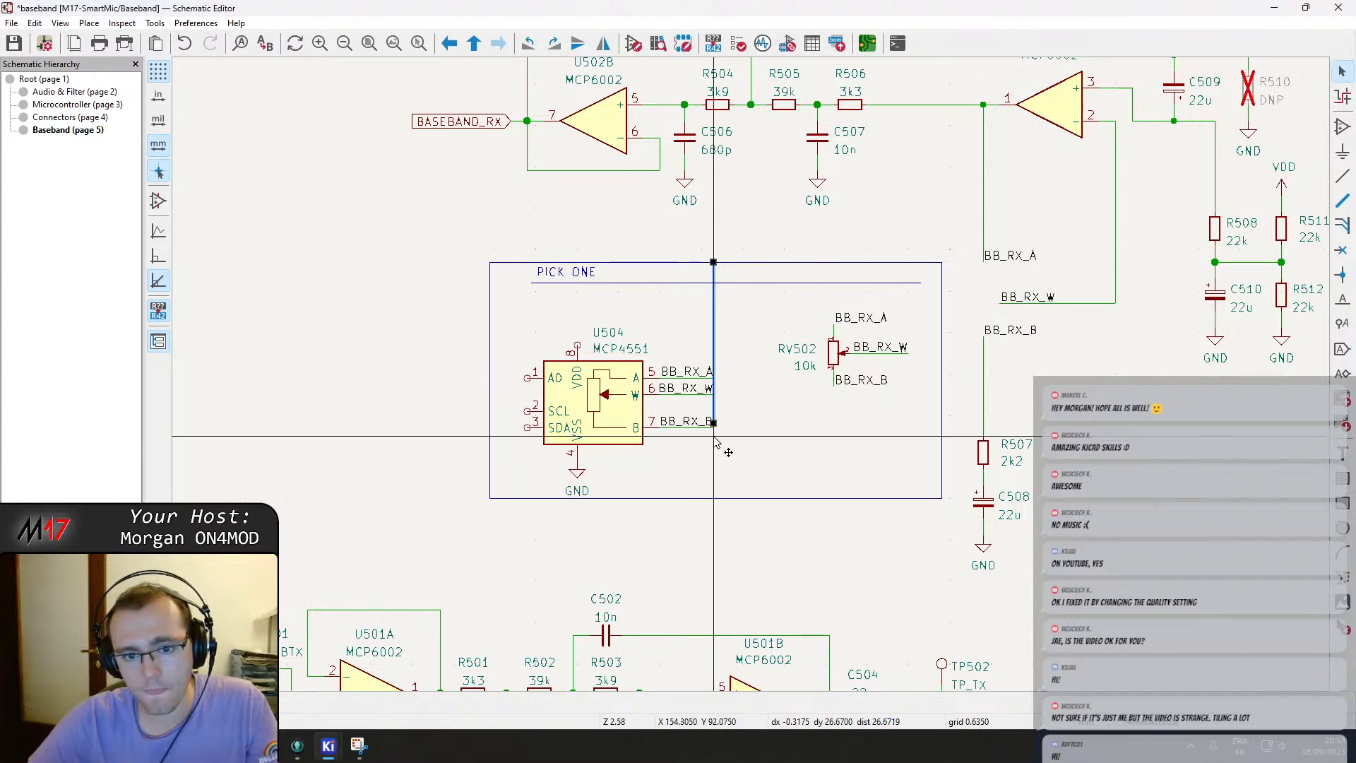
{"action": "left_click_drag", "start_coordinate": [713, 422], "coordinate": [713, 487]}
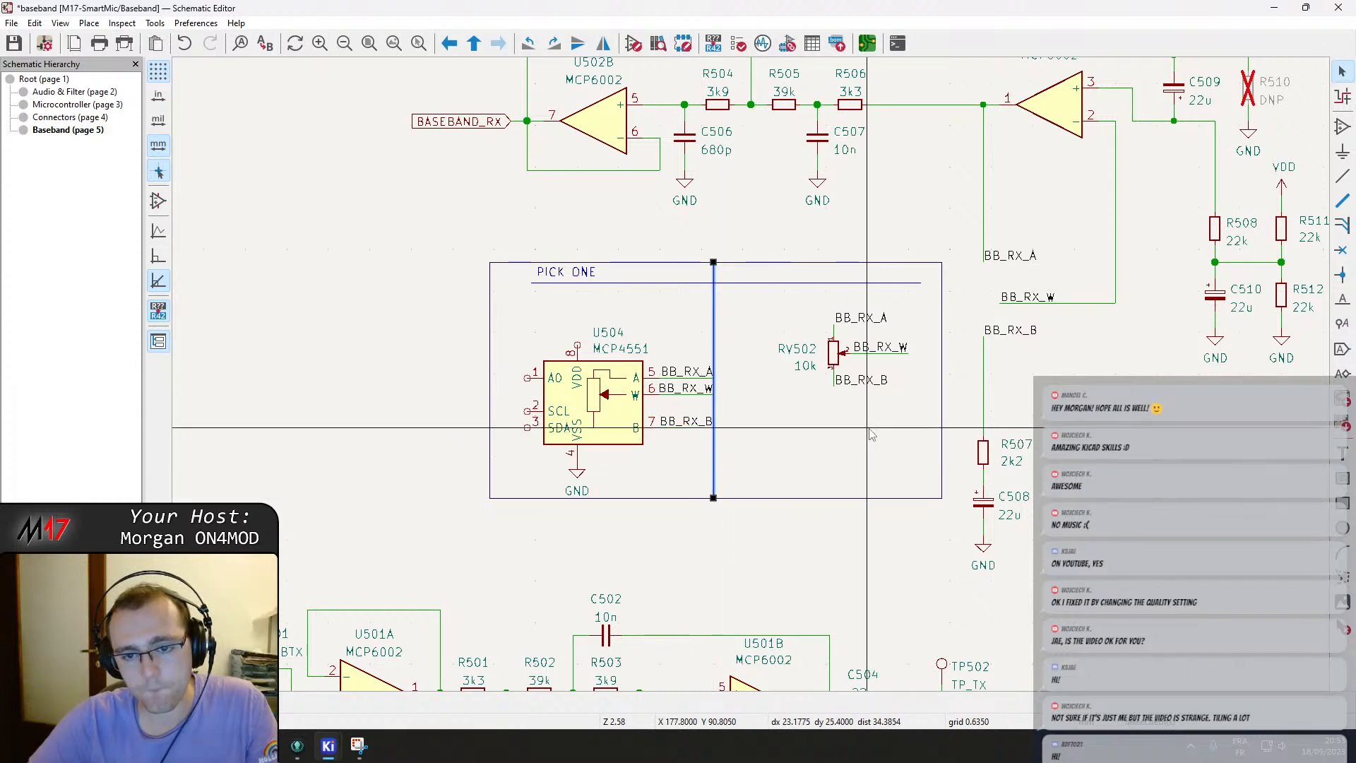
{"action": "left_click_drag", "start_coordinate": [714, 334], "coordinate": [764, 264]}
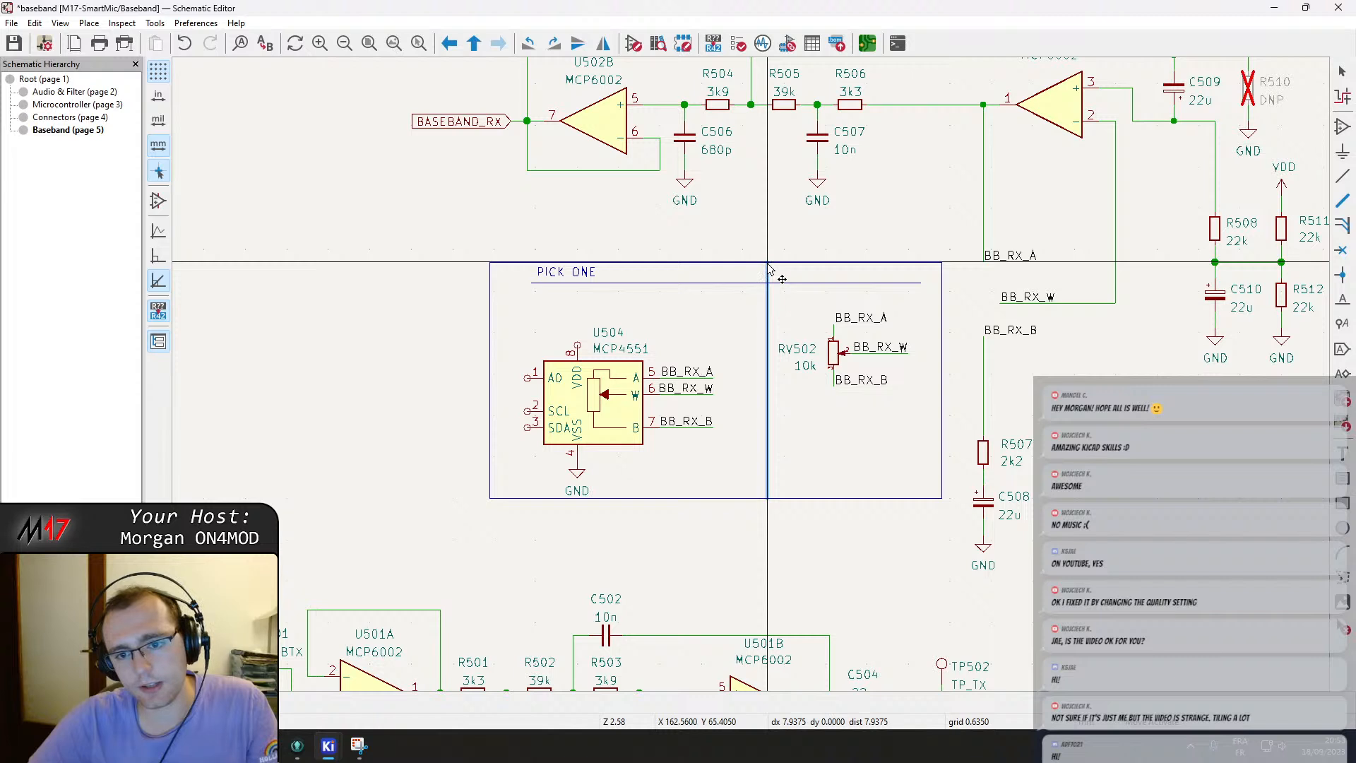
Stretch the PICK ONE title underline across the full box width and shorten the divider line to start at it.
{"action": "left_click", "coordinate": [534, 283]}
{"action": "left_click_drag", "start_coordinate": [531, 282], "coordinate": [492, 285]}
{"action": "left_click_drag", "start_coordinate": [921, 282], "coordinate": [942, 284]}
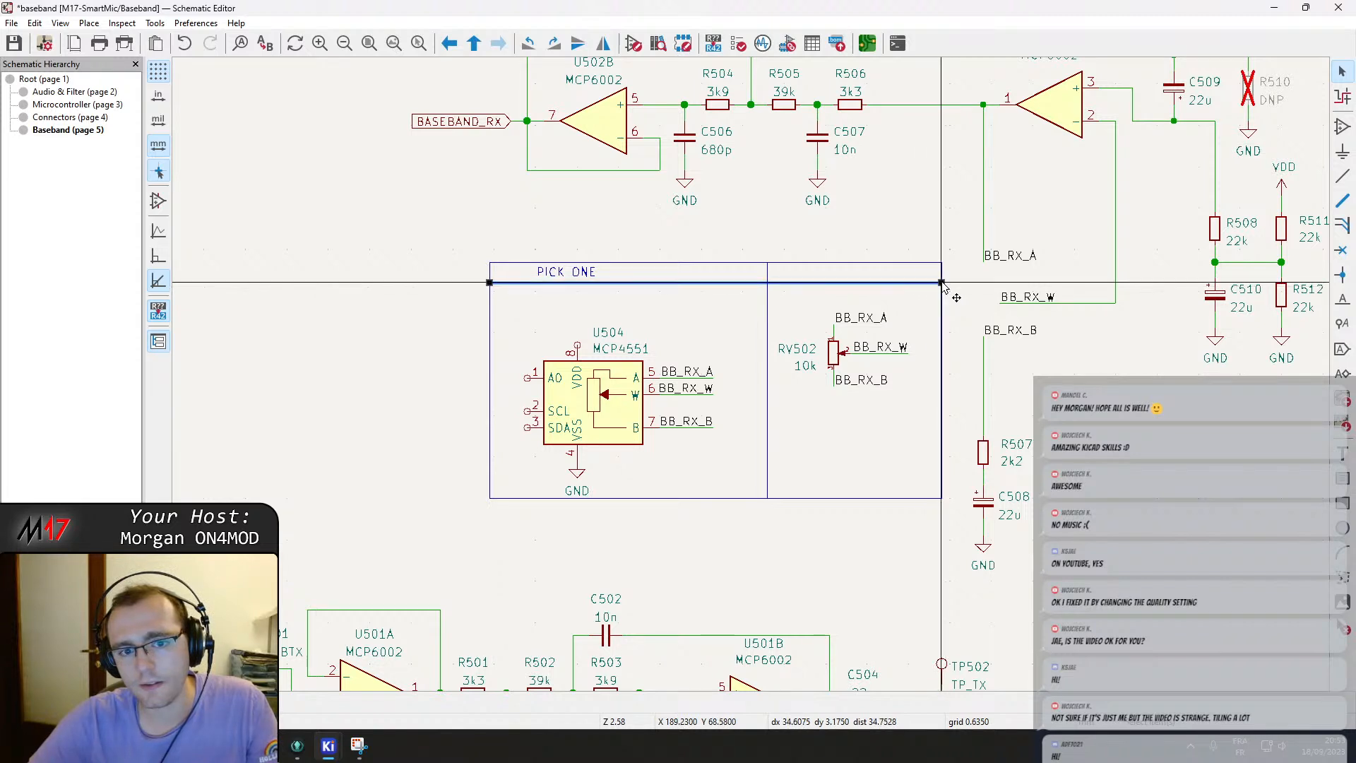
{"action": "left_click", "coordinate": [676, 236]}
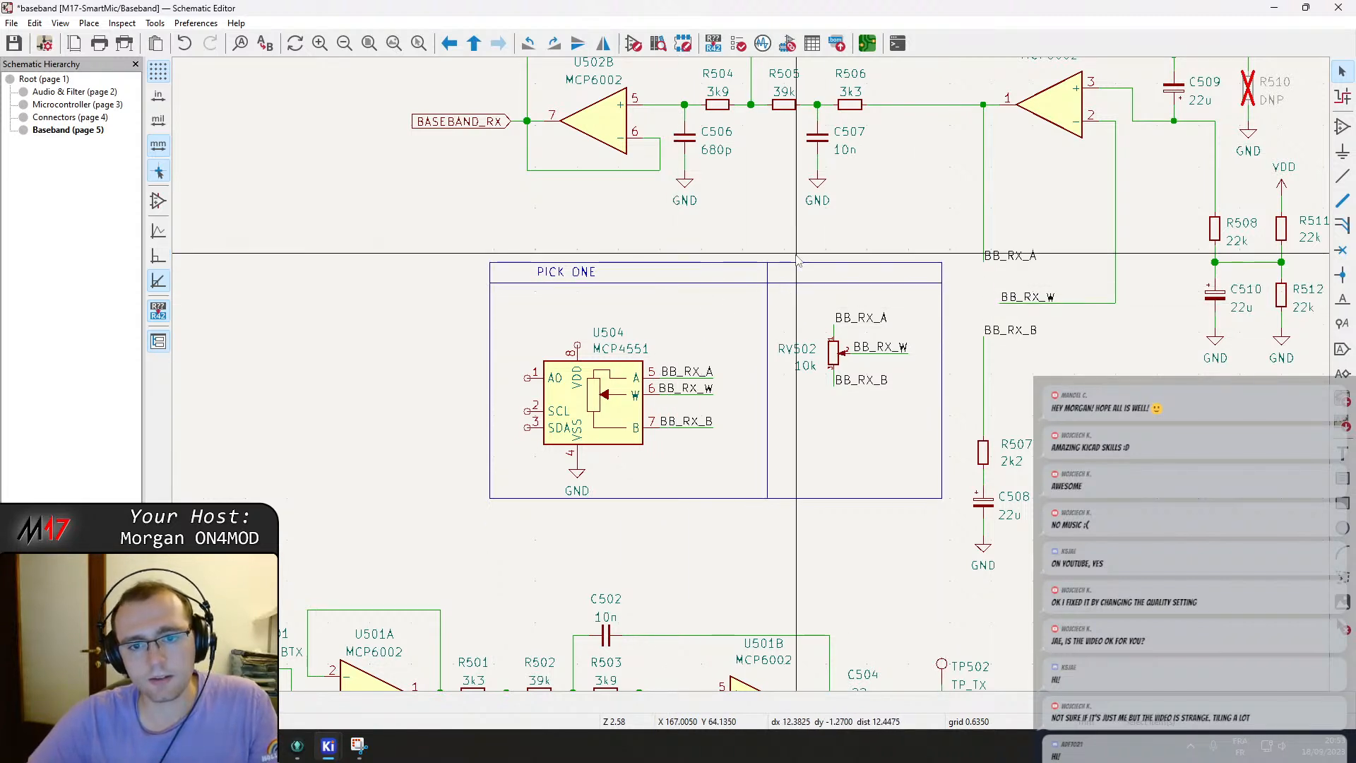
{"action": "left_click", "coordinate": [770, 270]}
{"action": "left_click_drag", "start_coordinate": [767, 265], "coordinate": [769, 282]}
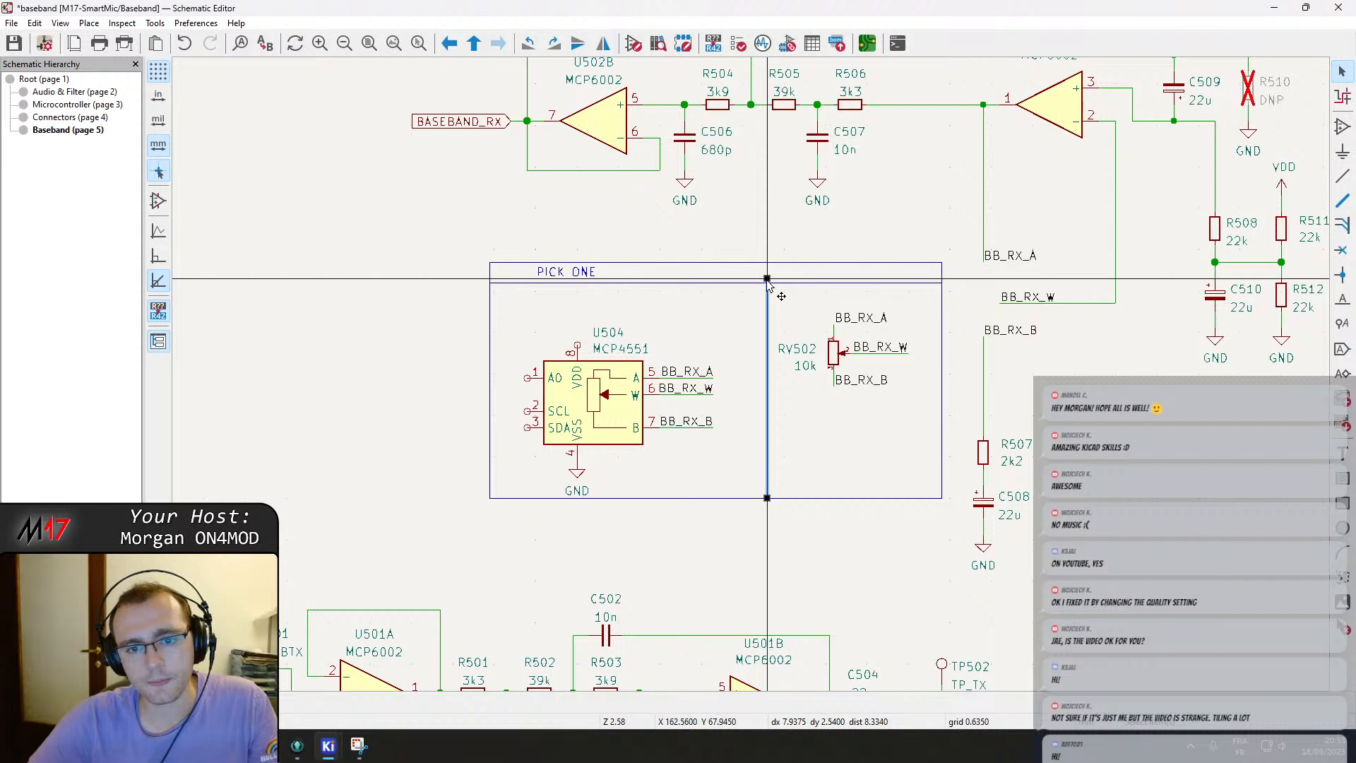
Shift RV502 down and U504 to the right within their halves of the PICK ONE box.
{"action": "left_click_drag", "start_coordinate": [921, 419], "coordinate": [778, 299]}
{"action": "left_click_drag", "start_coordinate": [838, 355], "coordinate": [834, 397]}
{"action": "left_click_drag", "start_coordinate": [738, 473], "coordinate": [534, 328]}
{"action": "left_click_drag", "start_coordinate": [602, 406], "coordinate": [634, 405]}
{"action": "left_click", "coordinate": [604, 326]}
{"action": "scroll", "coordinate": [604, 326], "scroll_direction": "up", "scroll_amount": 3}
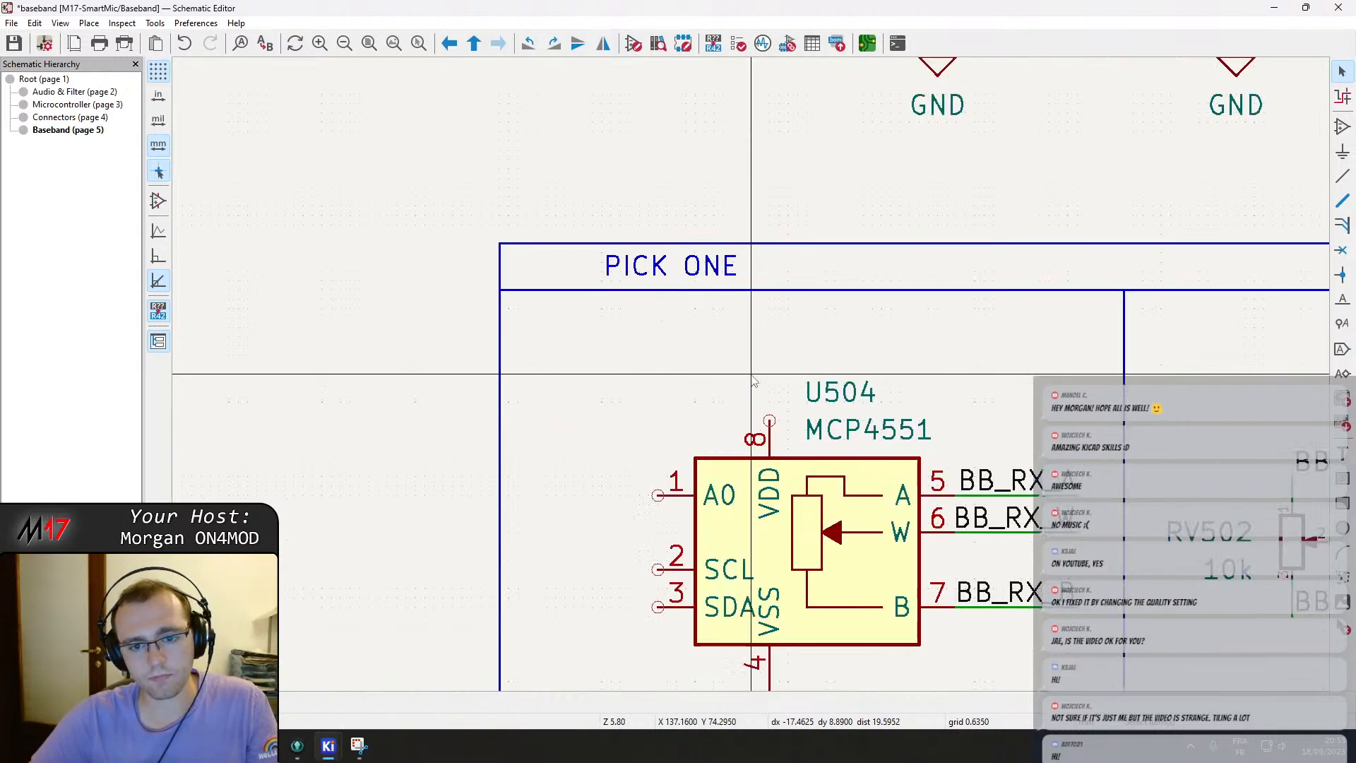
{"action": "scroll", "coordinate": [732, 340], "scroll_direction": "down", "scroll_amount": 4}
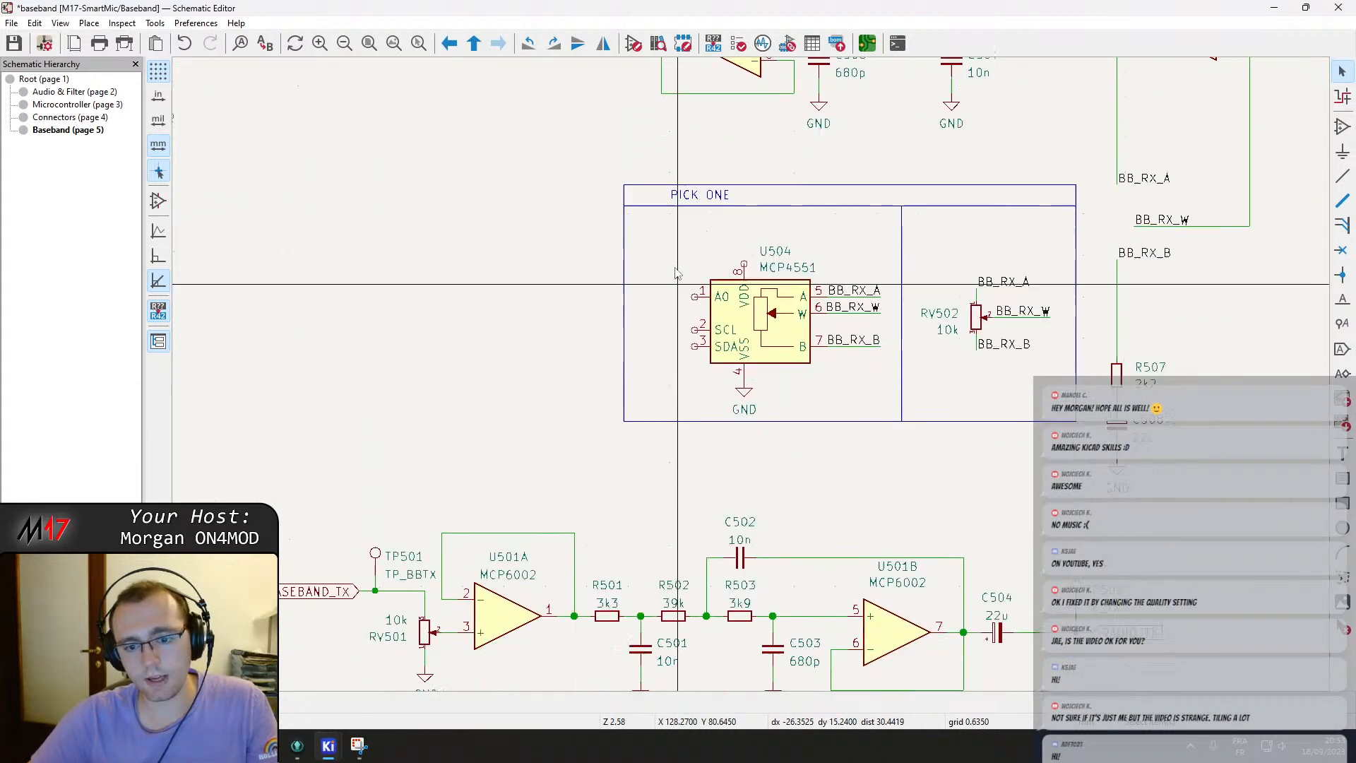
{"action": "scroll", "coordinate": [745, 321], "scroll_direction": "down", "scroll_amount": 1}
{"action": "middle_click_drag", "start_coordinate": [785, 406], "coordinate": [700, 489]}
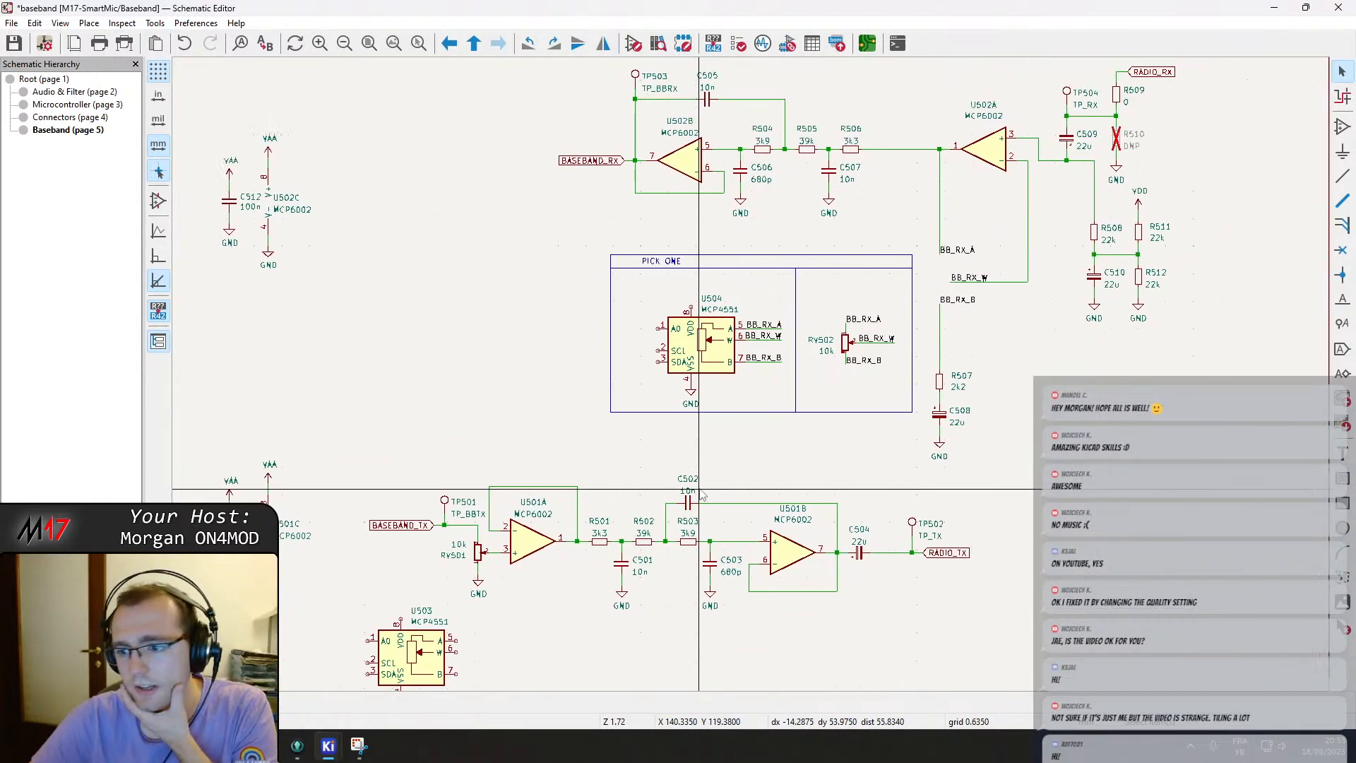
Check the r0.1d reference, then ground U504's A0 pin with a short wire and a pasted GND symbol.
{"action": "left_click", "coordinate": [357, 745]}
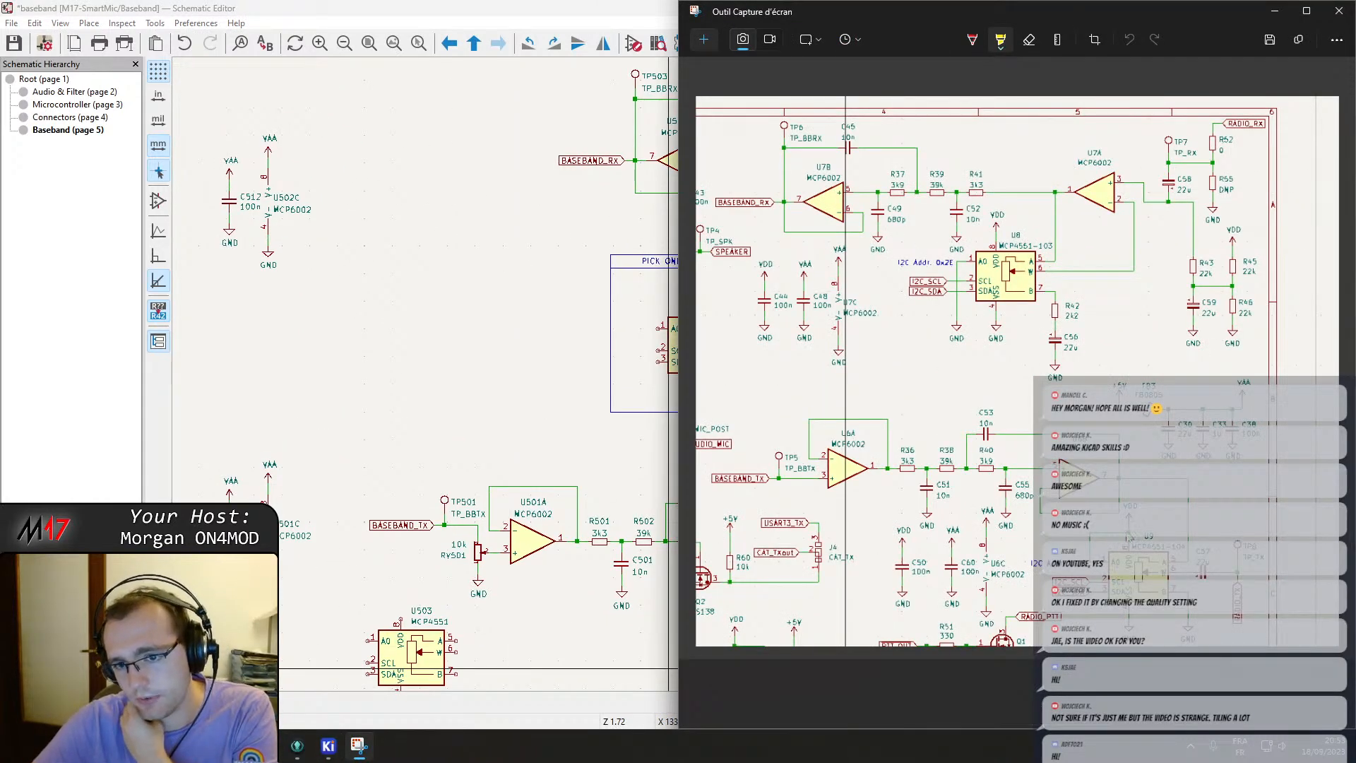
{"action": "left_click", "coordinate": [358, 746]}
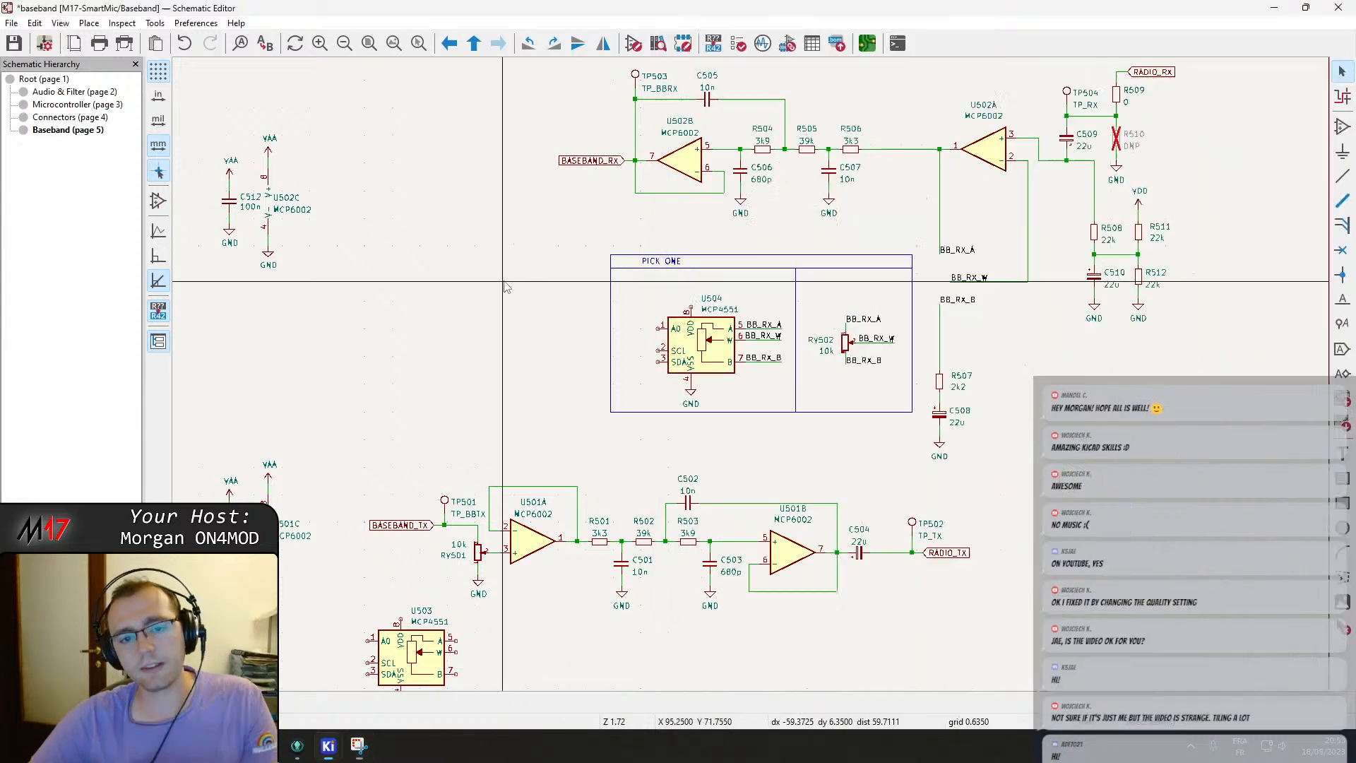
{"action": "left_click", "coordinate": [358, 746]}
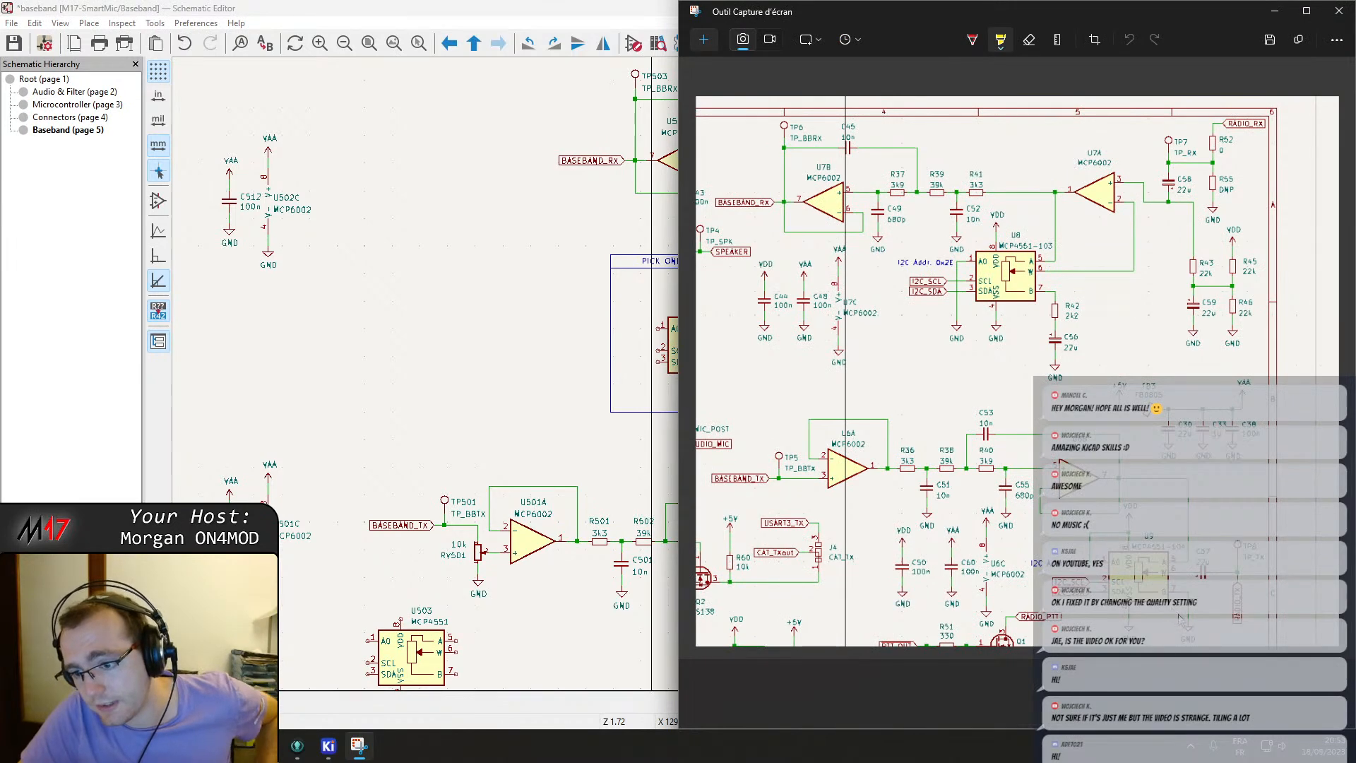
{"action": "left_click", "coordinate": [558, 330]}
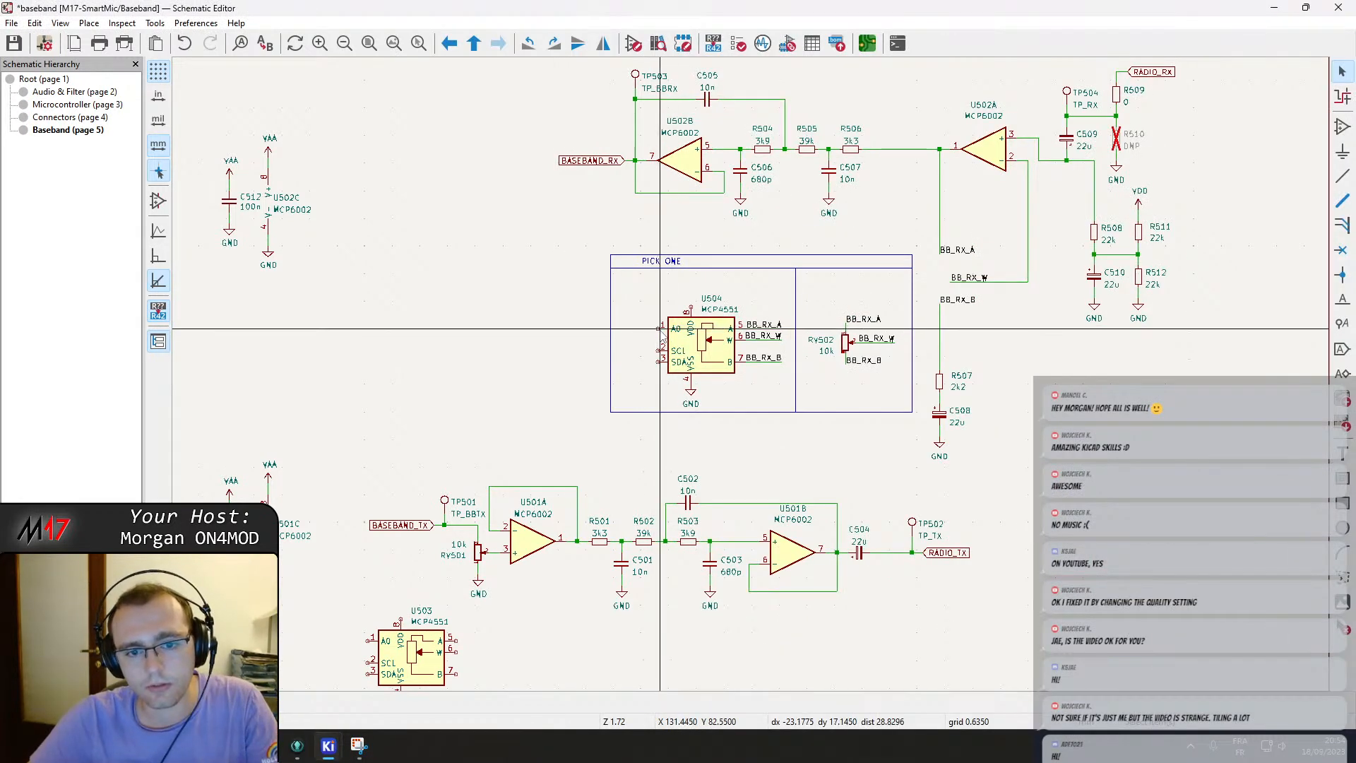
{"action": "scroll", "coordinate": [661, 329], "scroll_direction": "up", "scroll_amount": 6}
{"action": "key", "text": "w"}
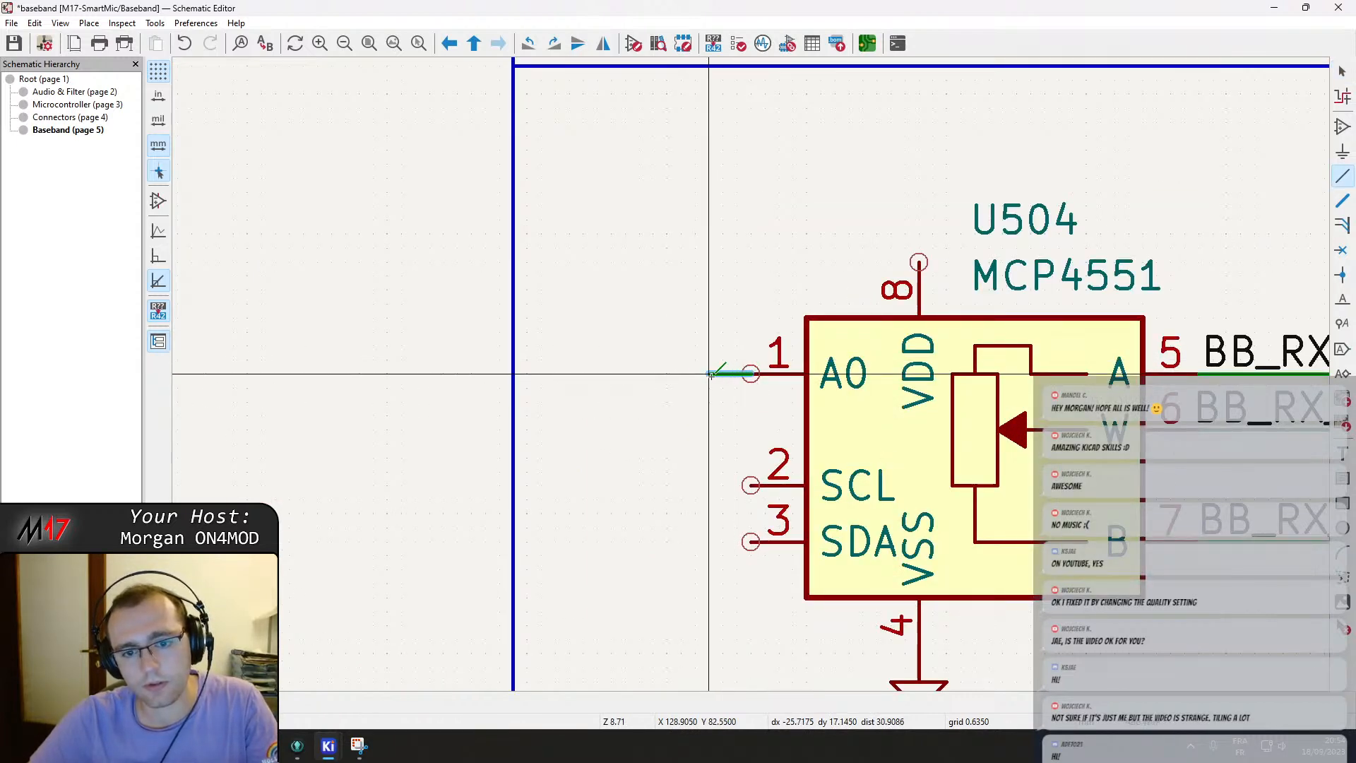
{"action": "scroll", "coordinate": [778, 485], "scroll_direction": "down", "scroll_amount": 1}
{"action": "key", "text": "ctrl+v"}
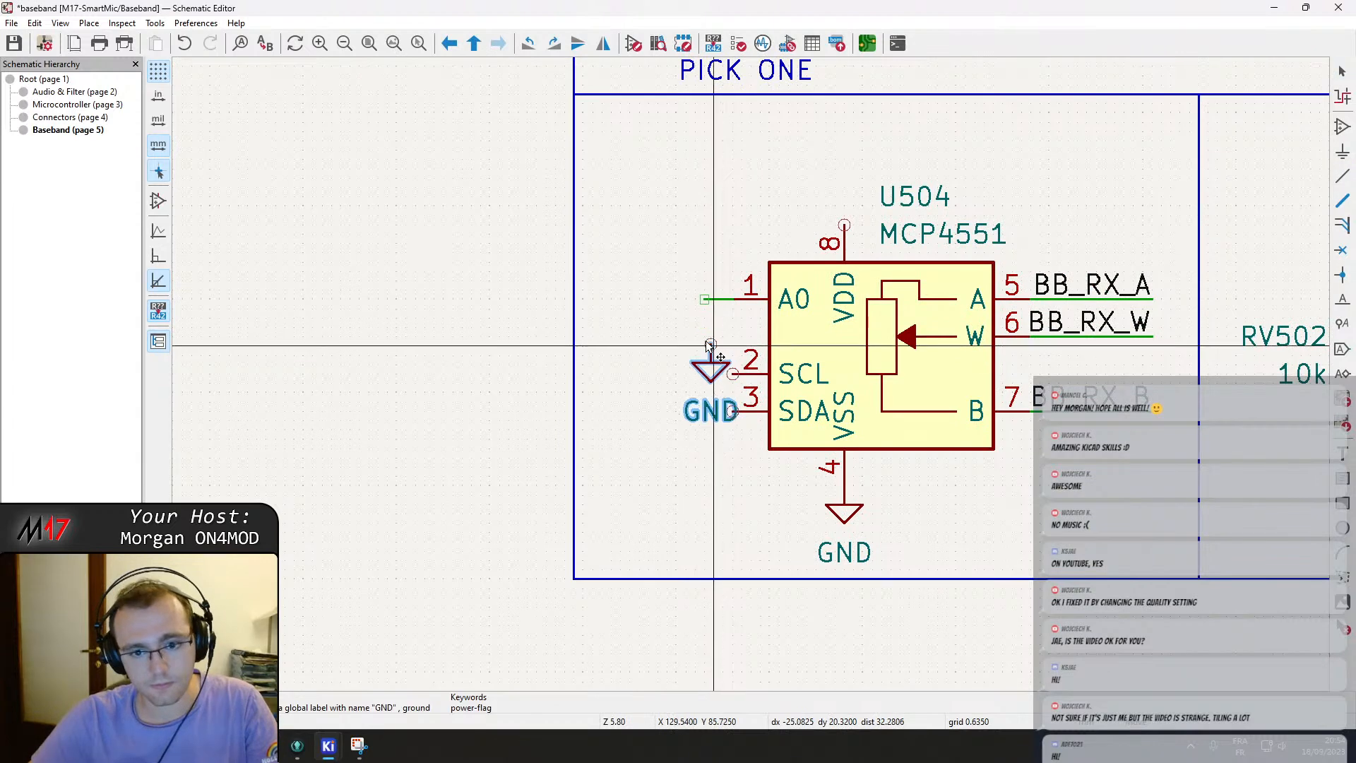
{"action": "left_click", "coordinate": [704, 299]}
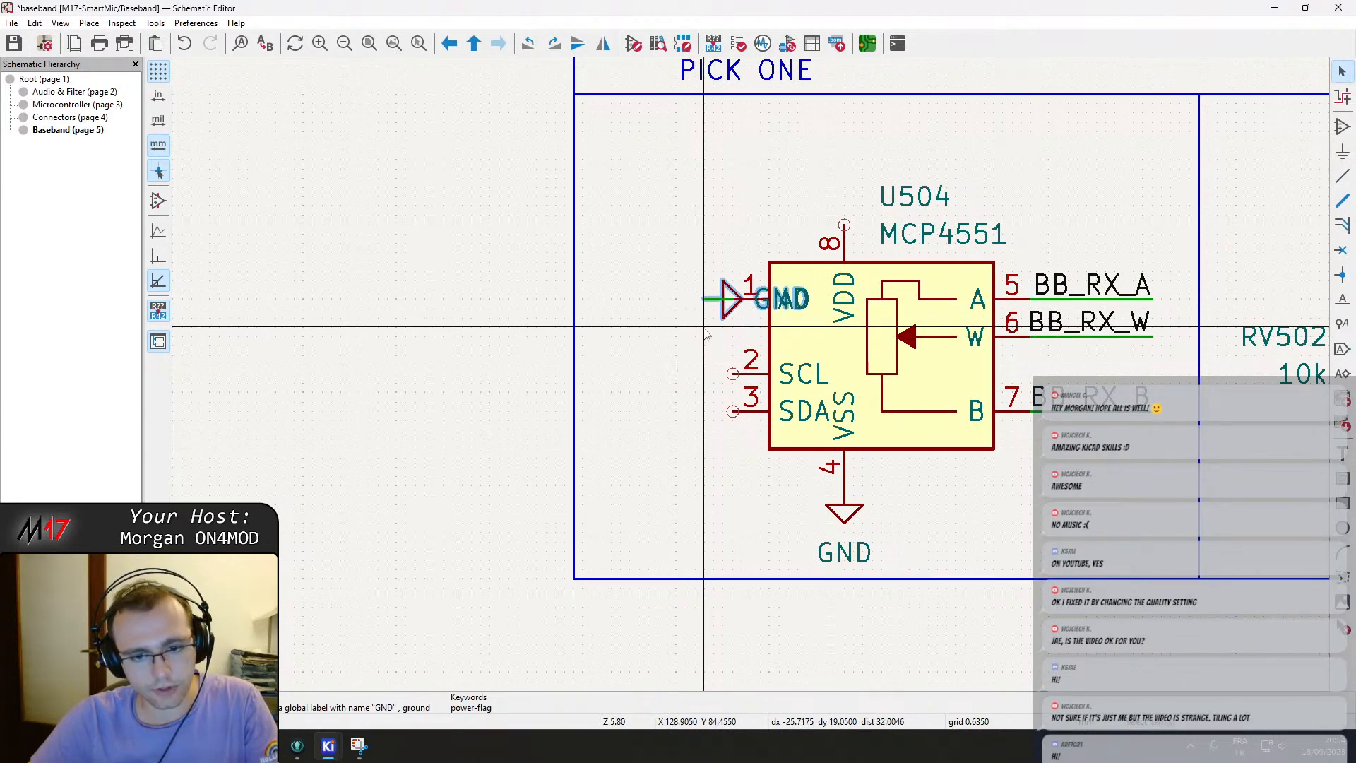
{"action": "key", "text": "Escape"}
{"action": "scroll", "coordinate": [704, 339], "scroll_direction": "down", "scroll_amount": 1}
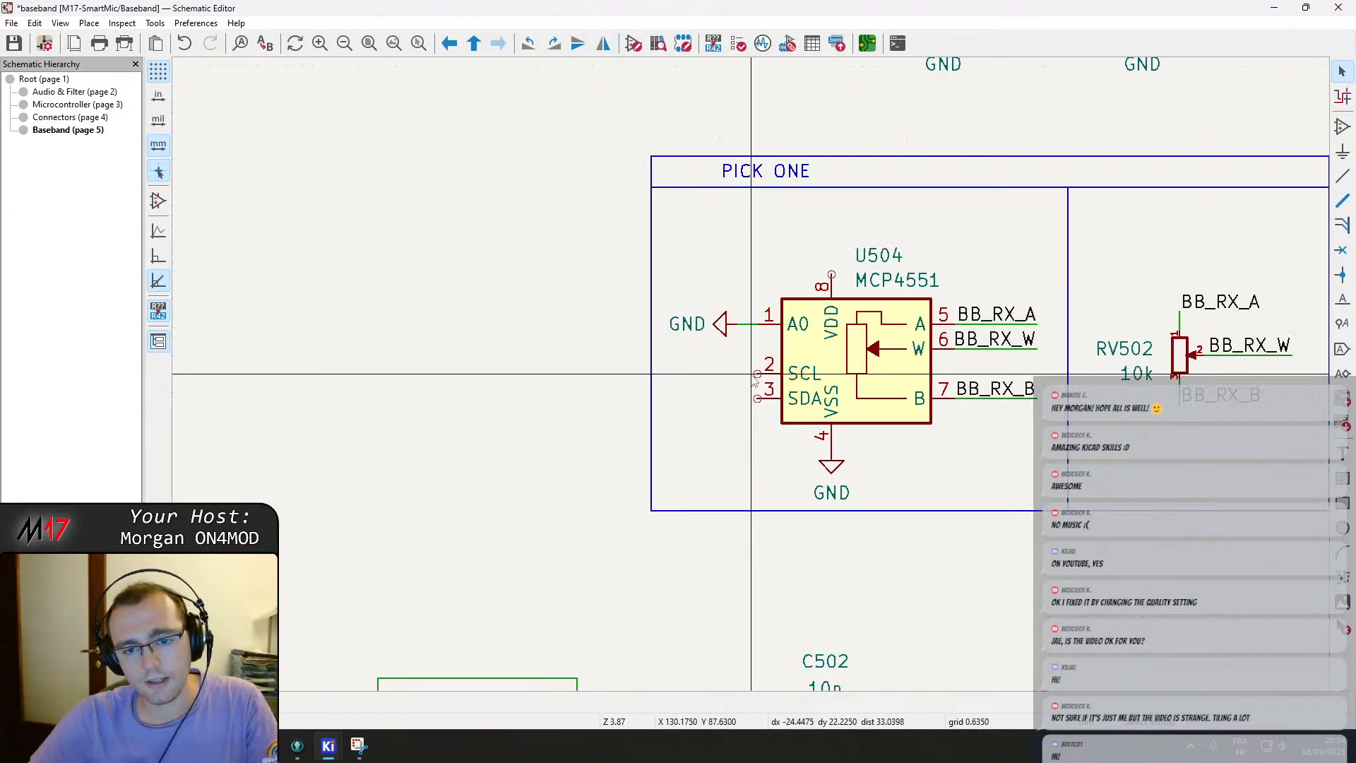
{"action": "scroll", "coordinate": [702, 410], "scroll_direction": "down", "scroll_amount": 1}
{"action": "scroll", "coordinate": [603, 472], "scroll_direction": "up", "scroll_amount": 1}
Copy the I2C_SCL and I2C_SDA labels from the Microcontroller sheet and attach them, mirrored, to U504's SCL and SDA pins.
{"action": "left_click", "coordinate": [359, 744]}
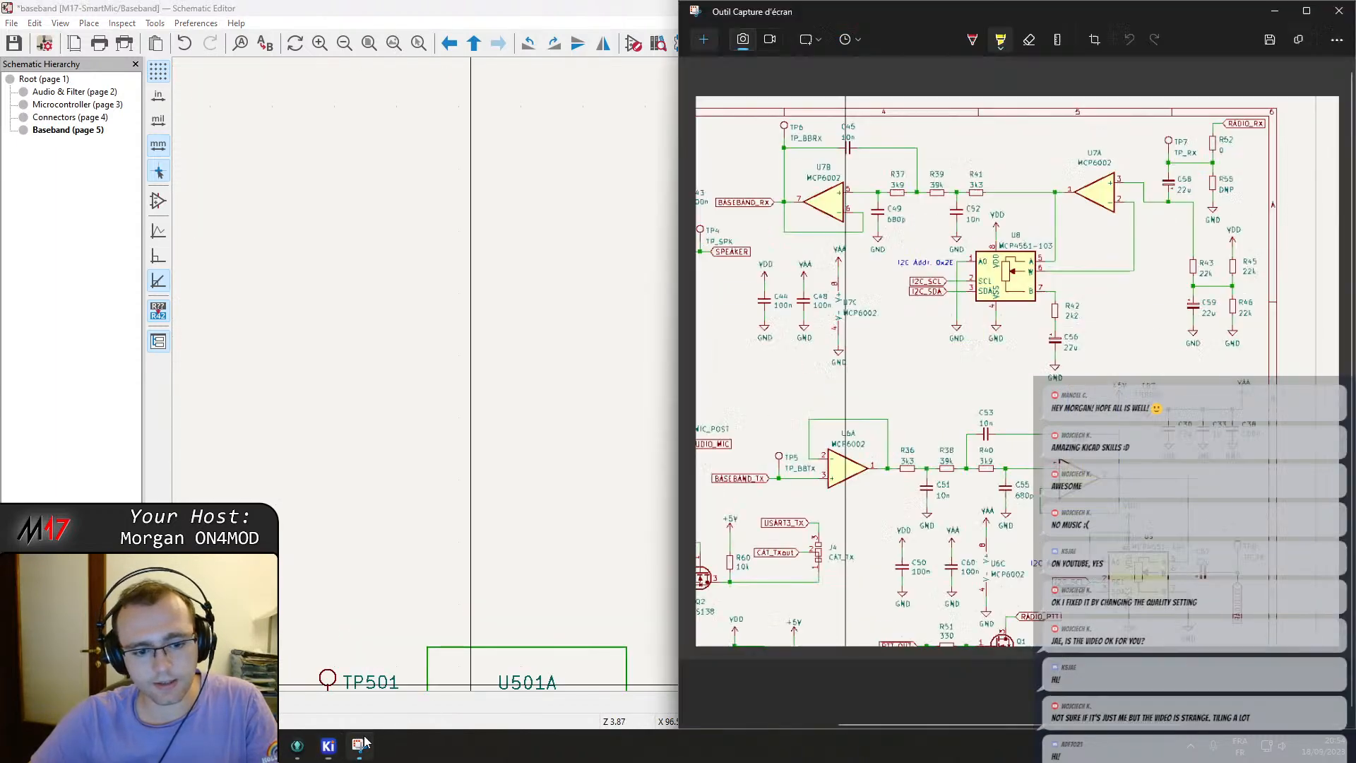
{"action": "left_click", "coordinate": [469, 393]}
{"action": "scroll", "coordinate": [750, 376], "scroll_direction": "down", "scroll_amount": 2}
{"action": "right_click", "coordinate": [751, 376]}
{"action": "left_click", "coordinate": [783, 385]}
{"action": "double_click", "coordinate": [448, 180]}
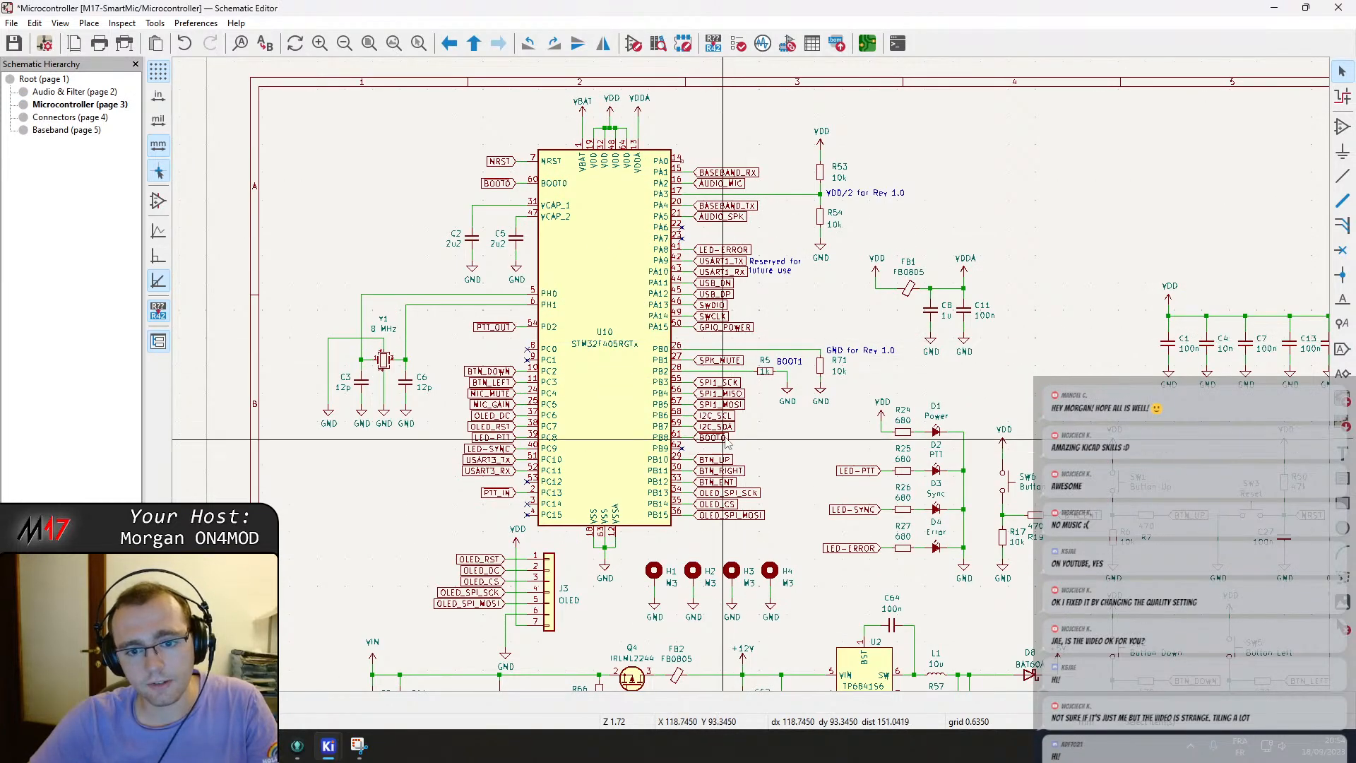
{"action": "scroll", "coordinate": [751, 376], "scroll_direction": "up", "scroll_amount": 2}
{"action": "left_click_drag", "start_coordinate": [746, 353], "coordinate": [750, 356]}
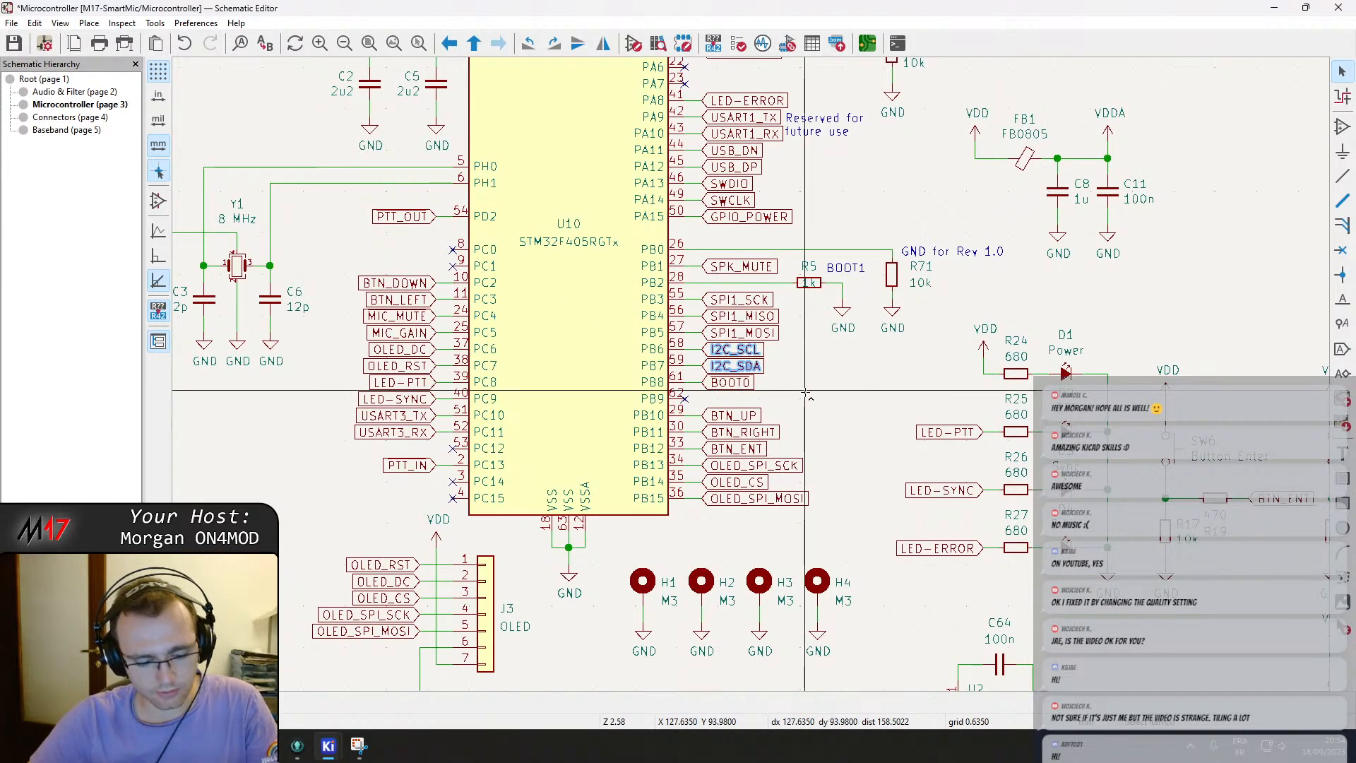
{"action": "right_click", "coordinate": [803, 413]}
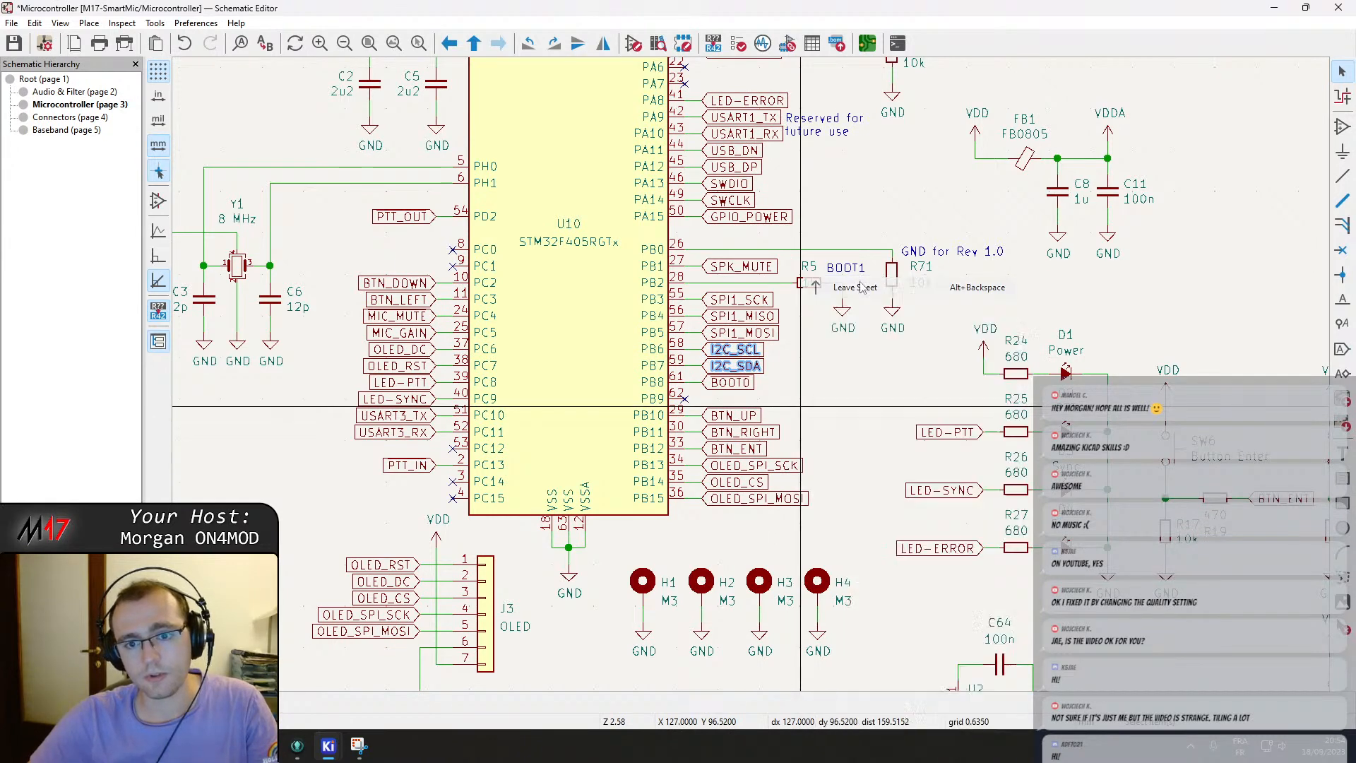
{"action": "left_click", "coordinate": [861, 287]}
{"action": "double_click", "coordinate": [638, 165]}
{"action": "scroll", "coordinate": [584, 443], "scroll_direction": "up", "scroll_amount": 2}
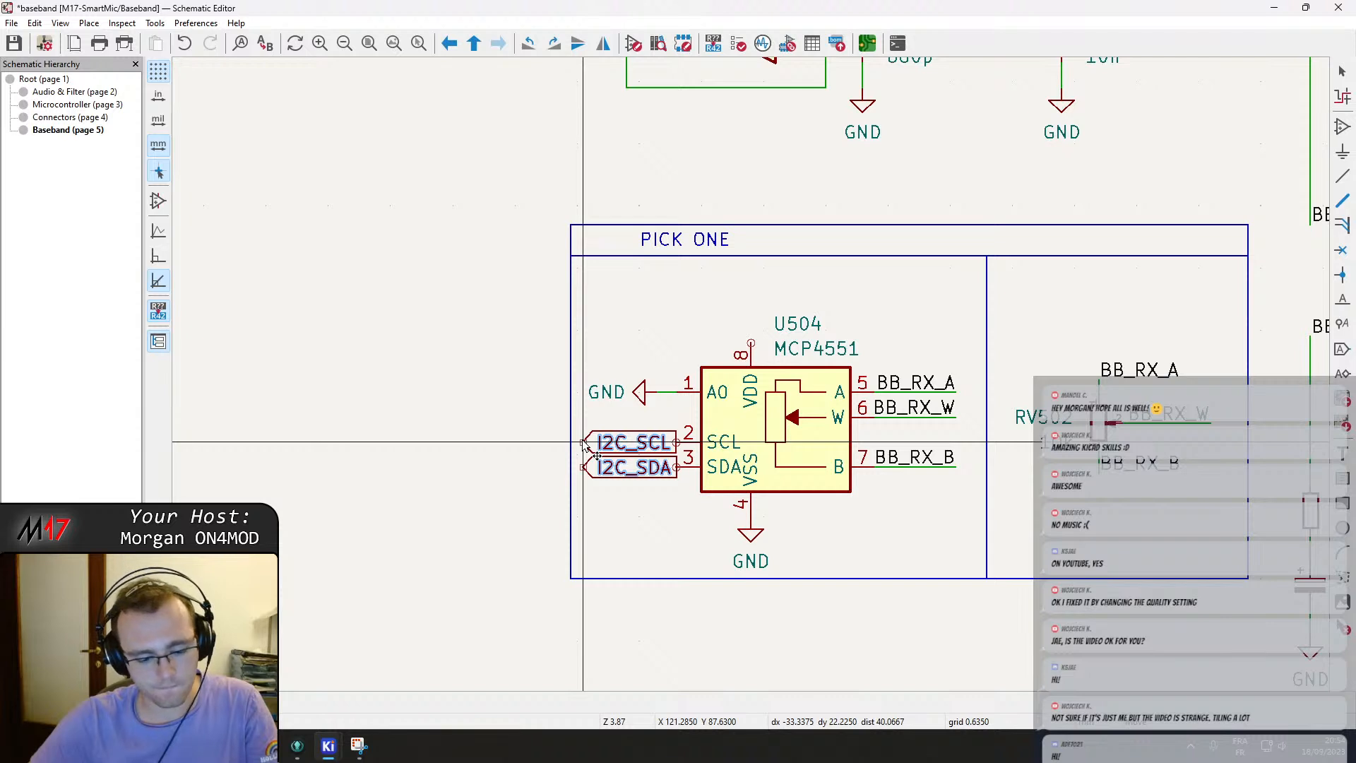
{"action": "key", "text": "y"}
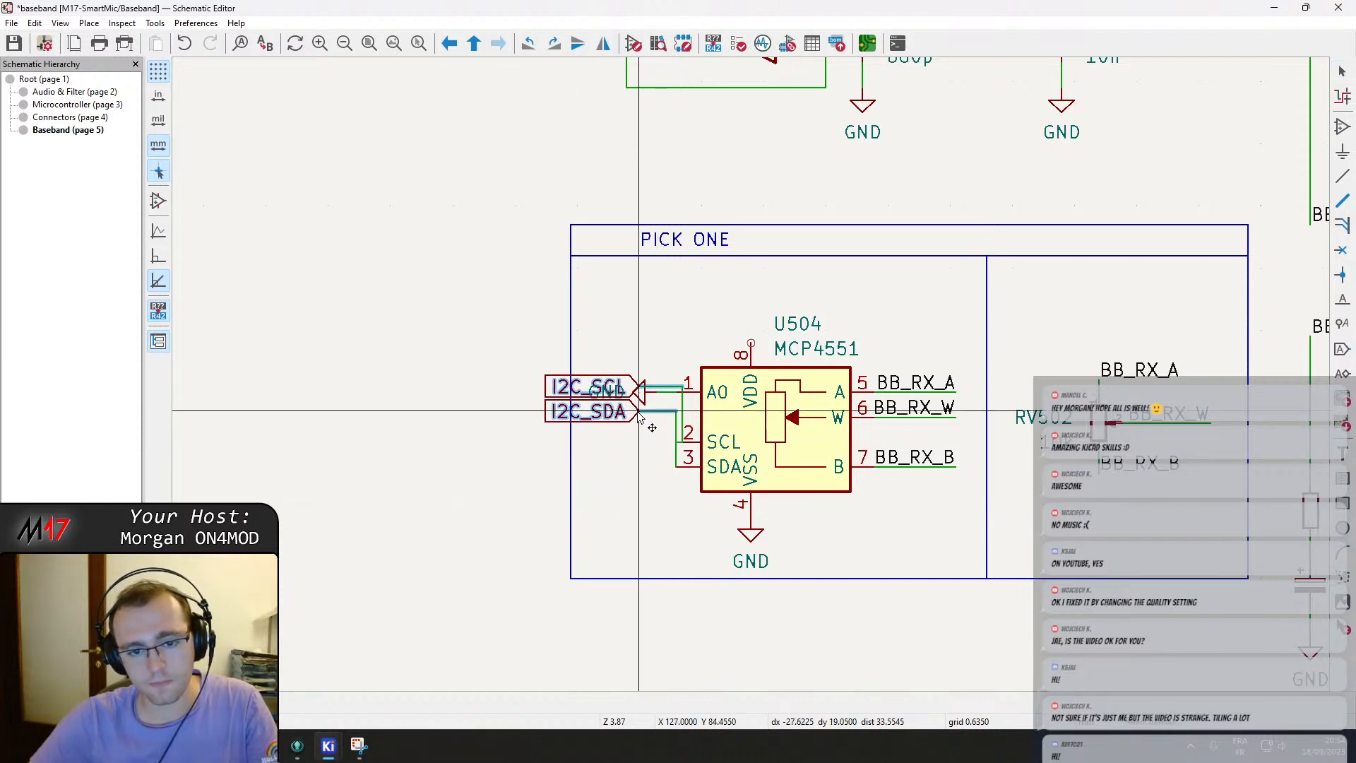
{"action": "left_click", "coordinate": [665, 476]}
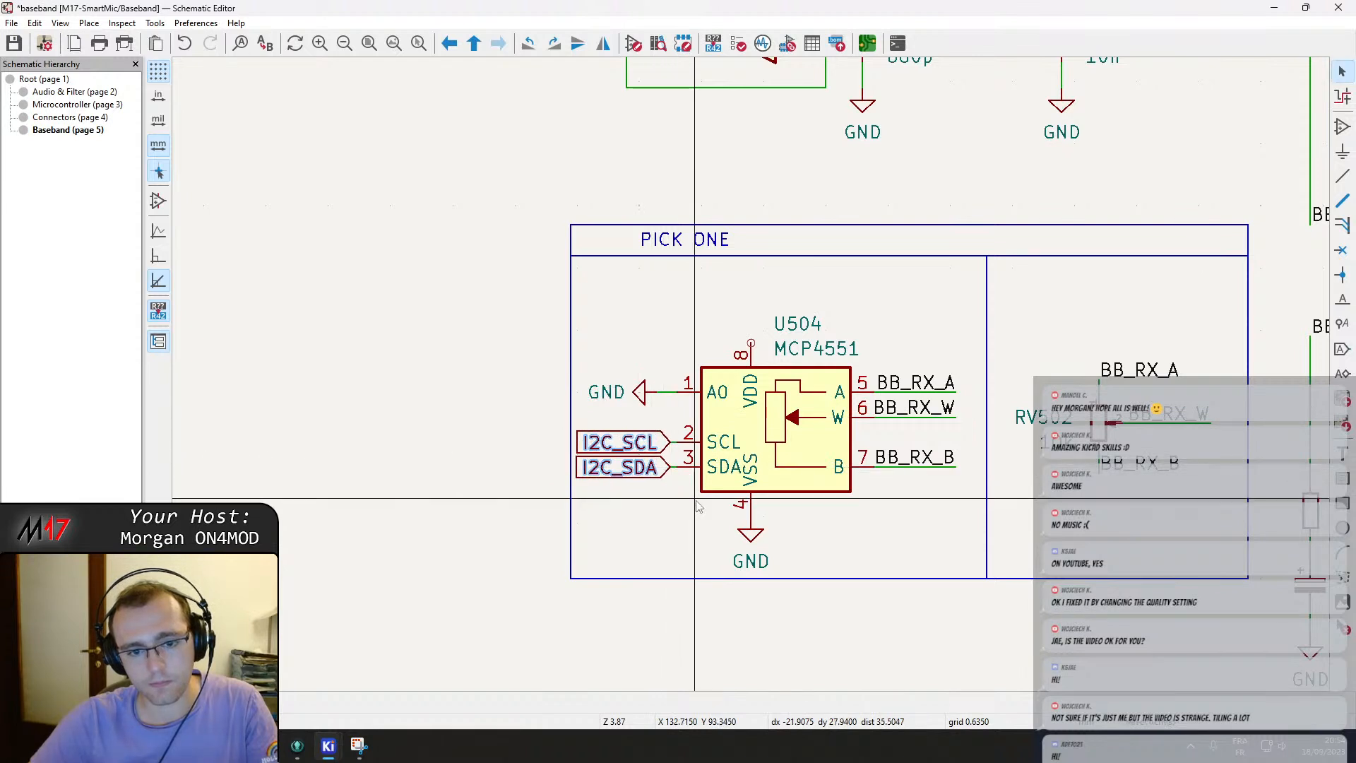
Paste a VDD power symbol onto U504's VDD pin and reposition U504's reference text.
{"action": "middle_click_drag", "start_coordinate": [857, 529], "coordinate": [761, 493]}
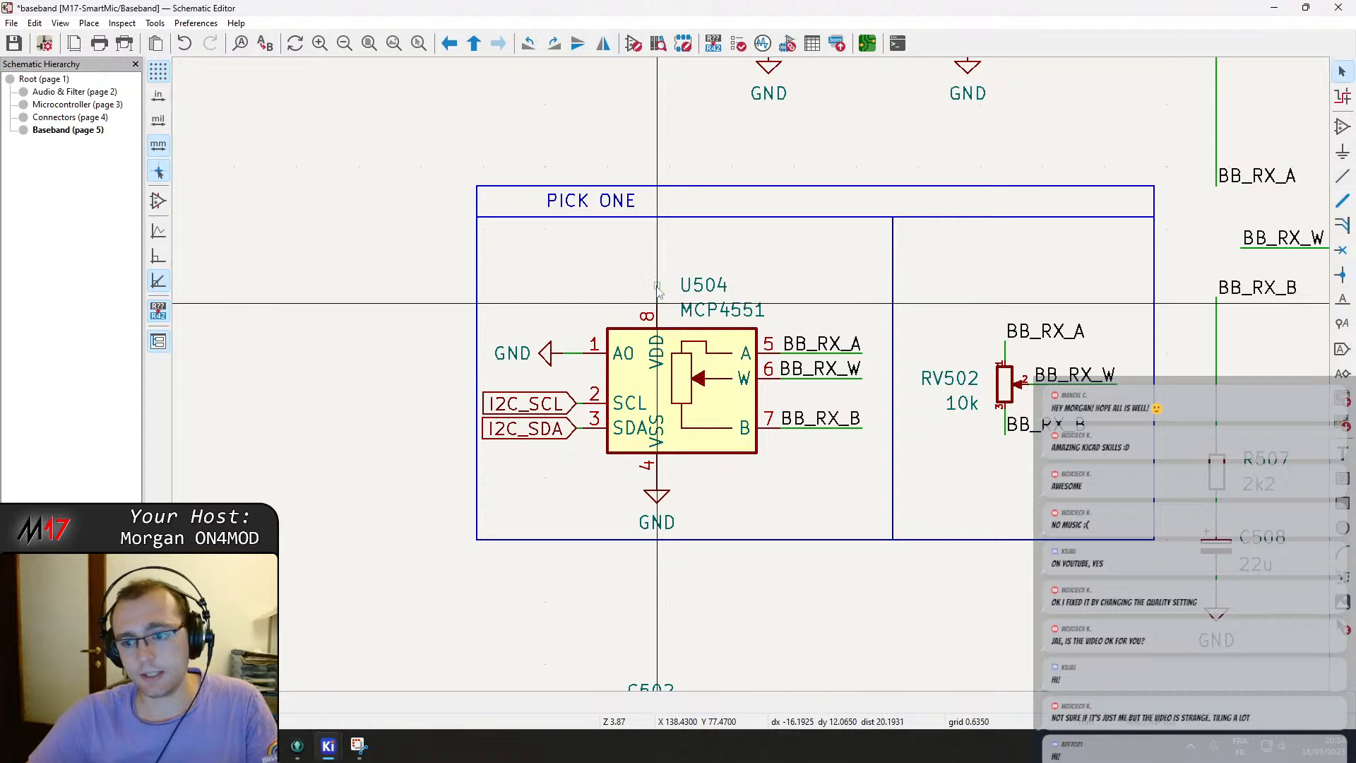
{"action": "scroll", "coordinate": [782, 283], "scroll_direction": "up", "scroll_amount": 3}
{"action": "middle_click_drag", "start_coordinate": [491, 304], "coordinate": [563, 231]}
{"action": "left_click", "coordinate": [1149, 200]}
{"action": "key", "text": "ctrl+v"}
{"action": "scroll", "coordinate": [685, 299], "scroll_direction": "up", "scroll_amount": 3}
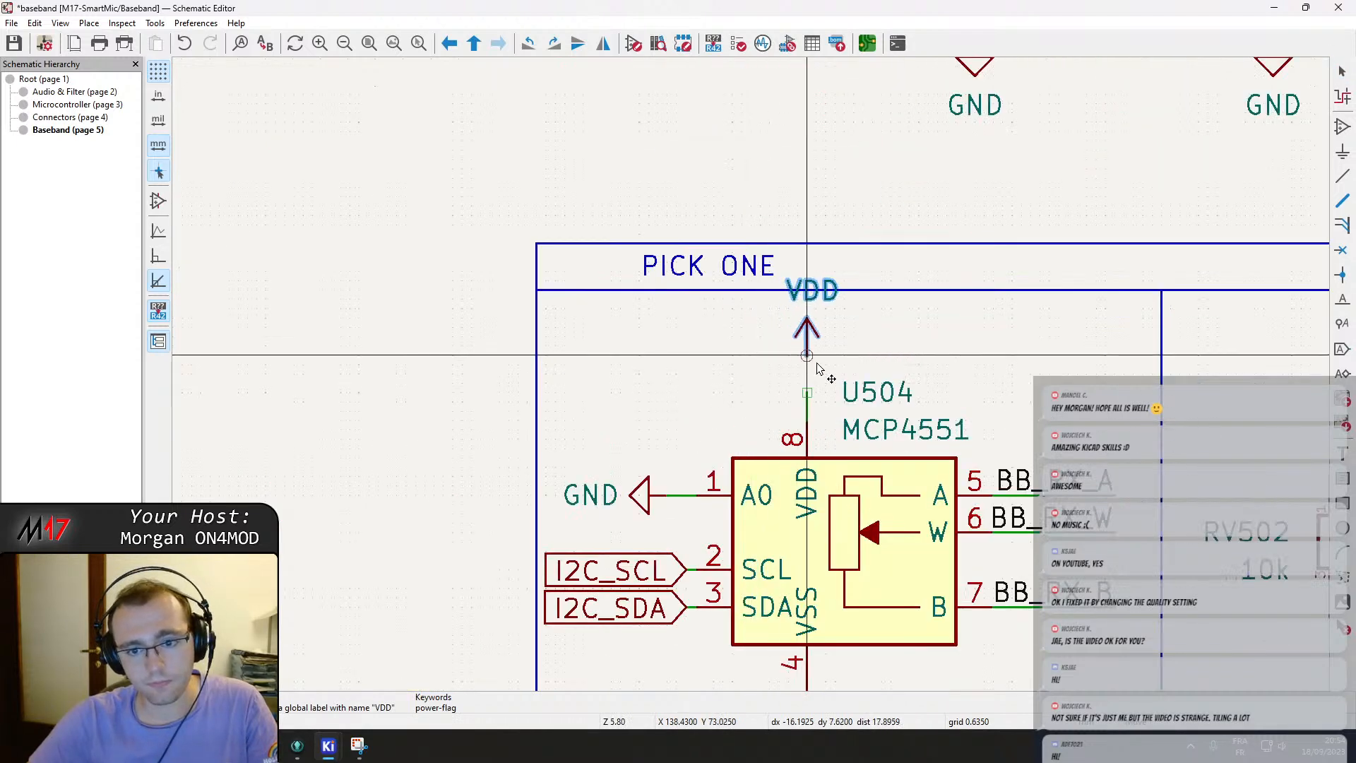
{"action": "left_click", "coordinate": [818, 404]}
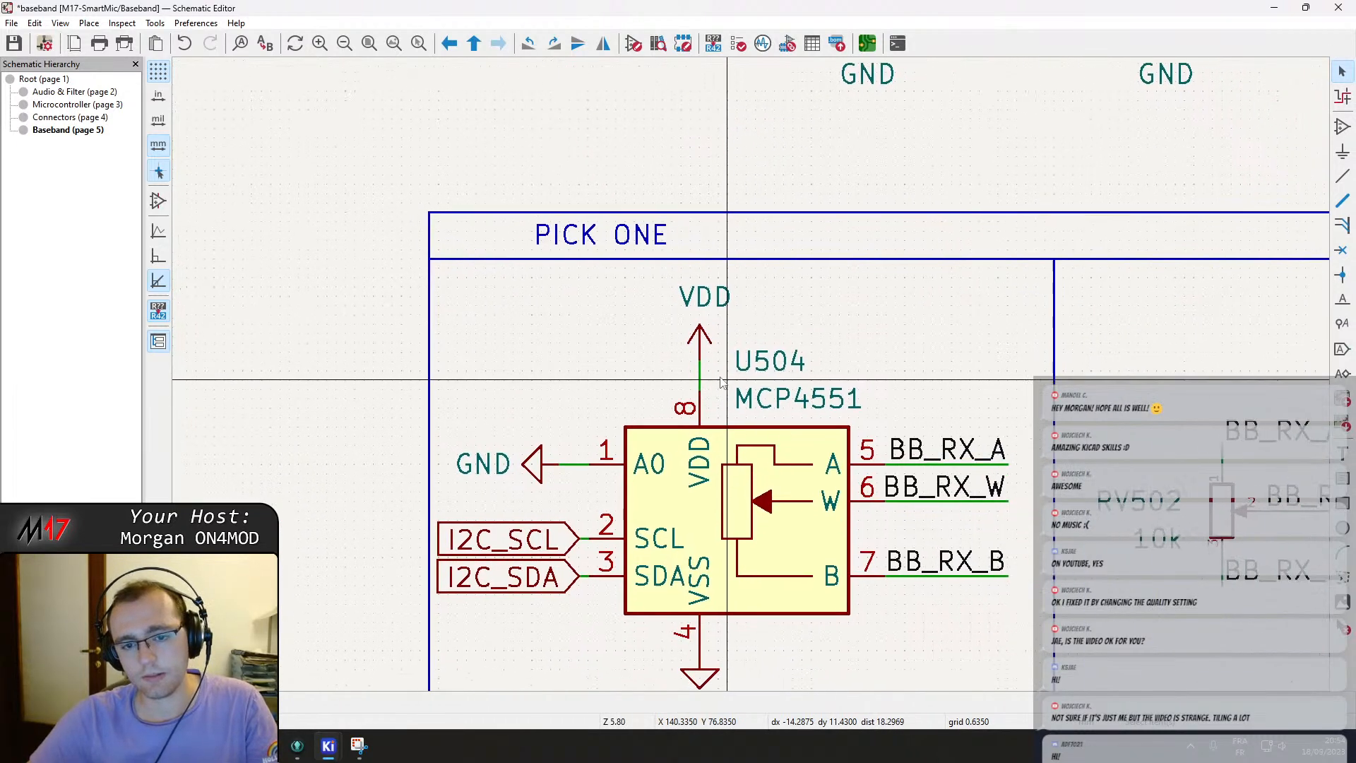
{"action": "middle_click_drag", "start_coordinate": [898, 442], "coordinate": [909, 345]}
Move RV502, the divider line and U504 with its labels to re-center them in the PICK ONE box halves.
{"action": "scroll", "coordinate": [888, 375], "scroll_direction": "down", "scroll_amount": 3}
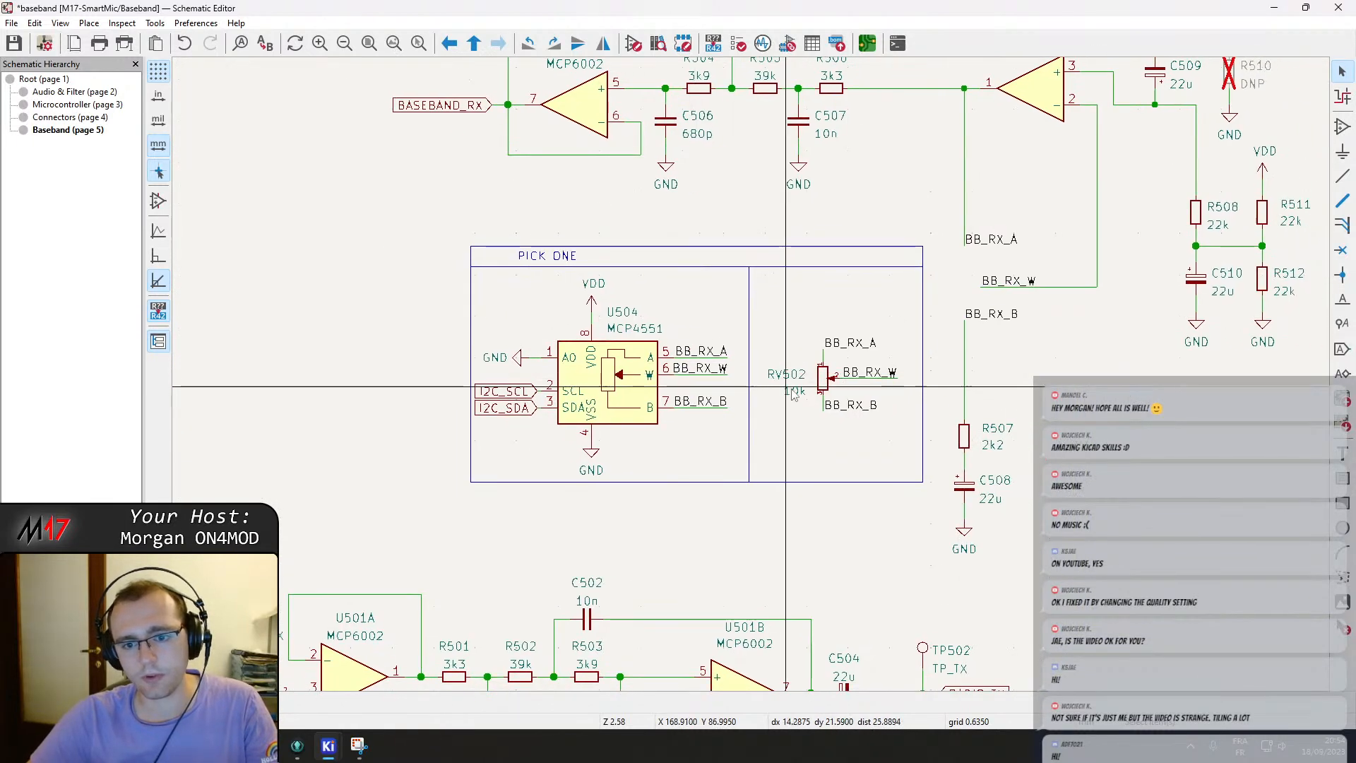
{"action": "left_click_drag", "start_coordinate": [765, 296], "coordinate": [907, 440]}
{"action": "key", "text": "m"}
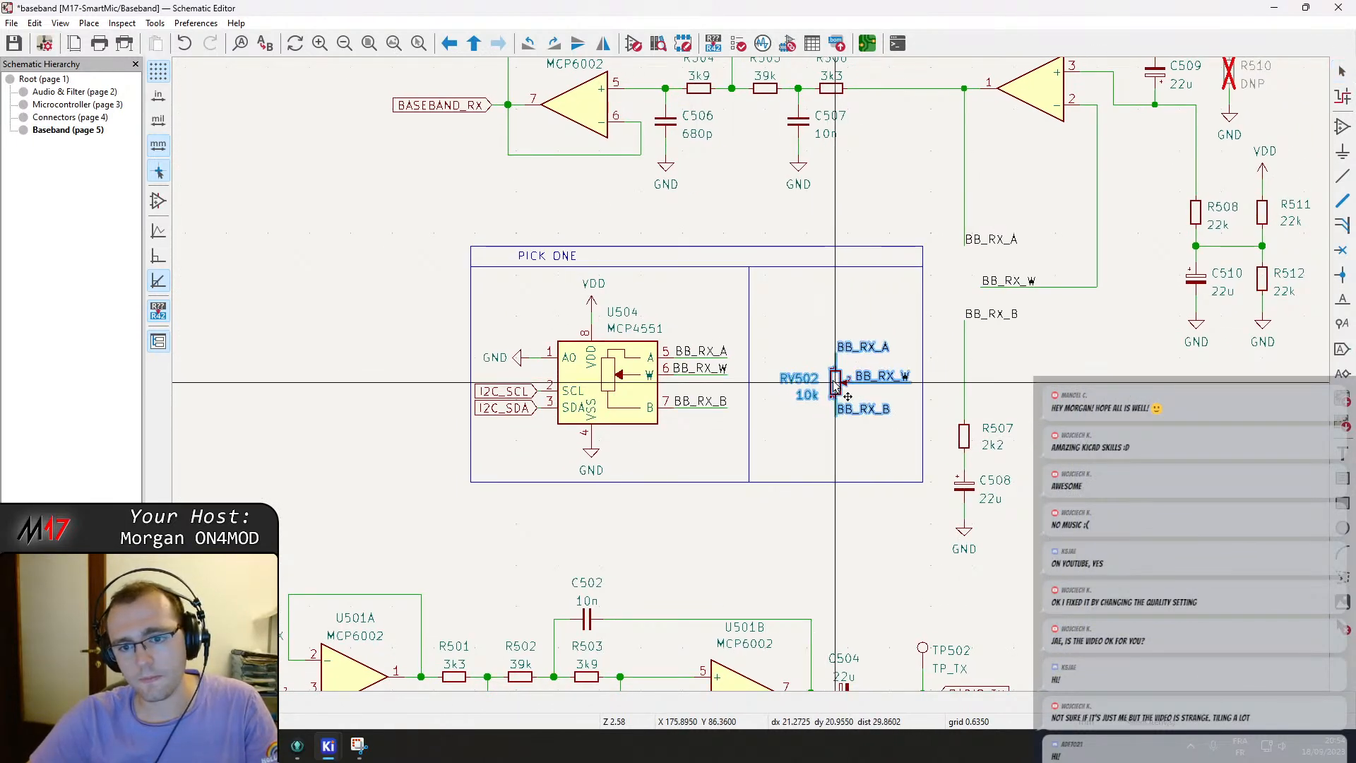
{"action": "left_click", "coordinate": [839, 376]}
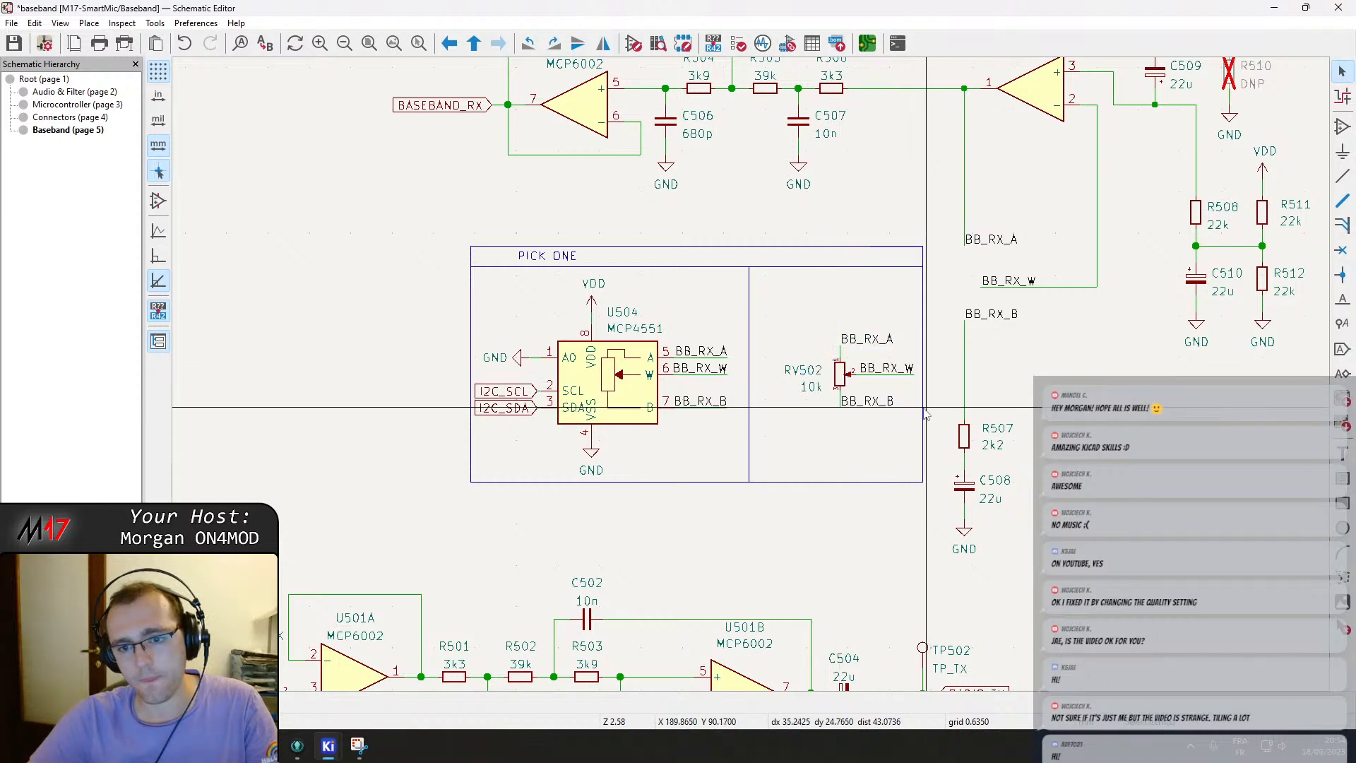
{"action": "key", "text": "m"}
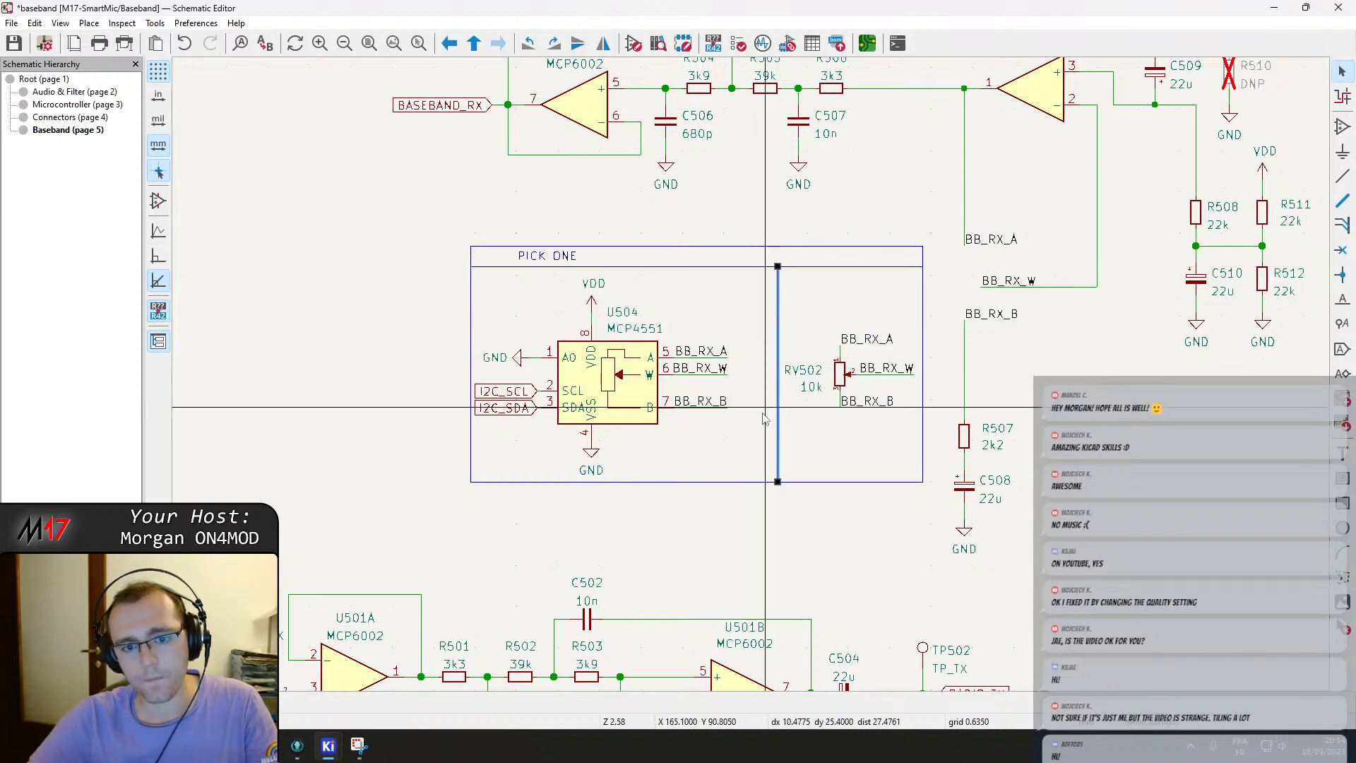
{"action": "left_click", "coordinate": [777, 269]}
{"action": "left_click_drag", "start_coordinate": [744, 475], "coordinate": [491, 276]}
{"action": "key", "text": "m"}
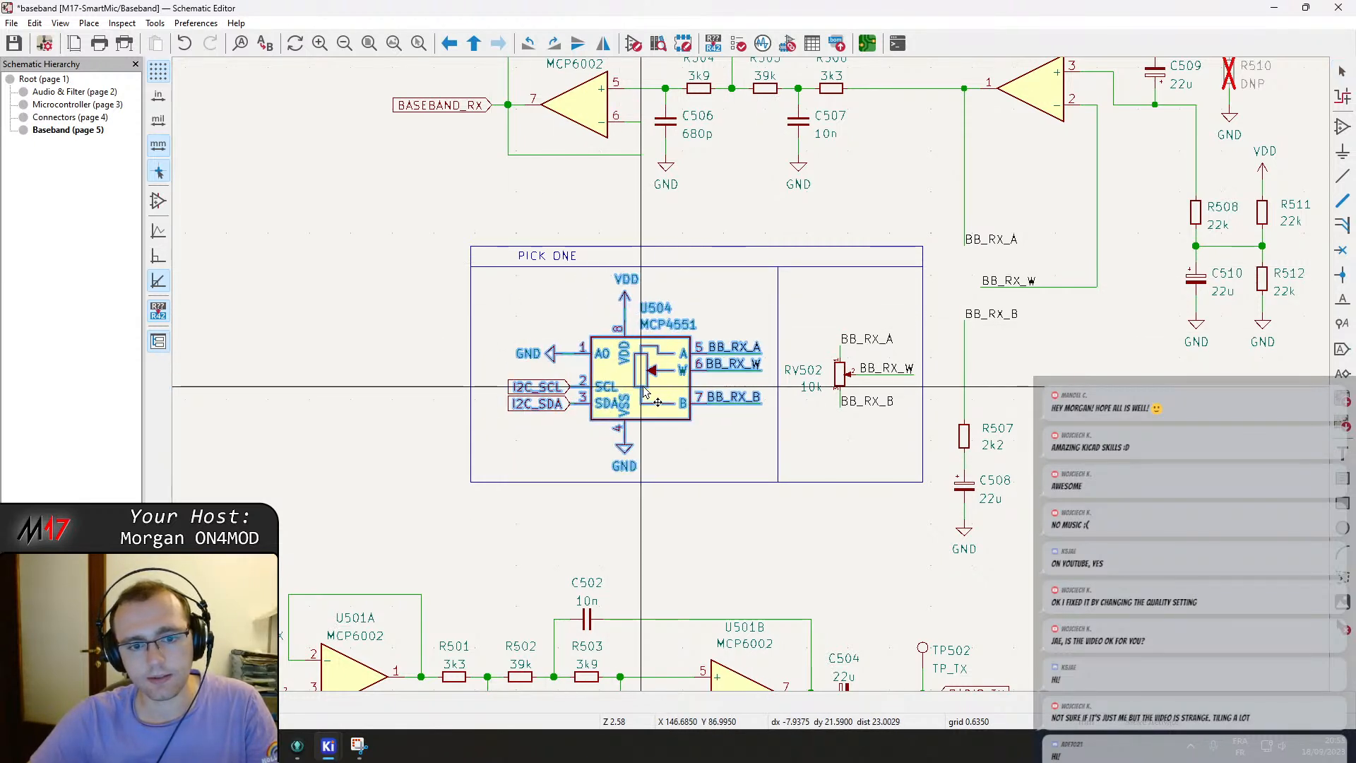
{"action": "left_click", "coordinate": [657, 393]}
{"action": "left_click", "coordinate": [521, 435]}
{"action": "middle_click_drag", "start_coordinate": [528, 437], "coordinate": [581, 440]}
Place a rotated C_Small capacitor above U504's A0 pin, left of the VDD symbol.
{"action": "left_click", "coordinate": [720, 126]}
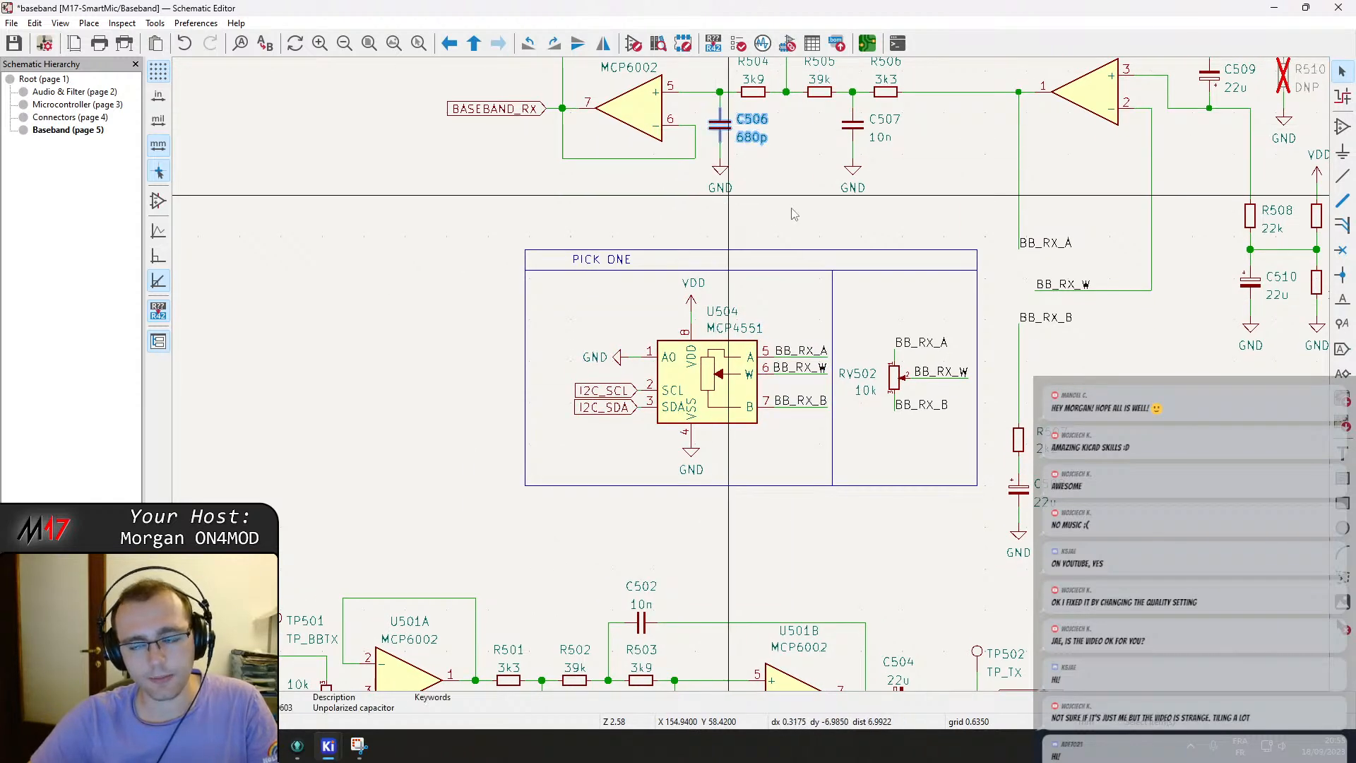
{"action": "type", "text": "a"}
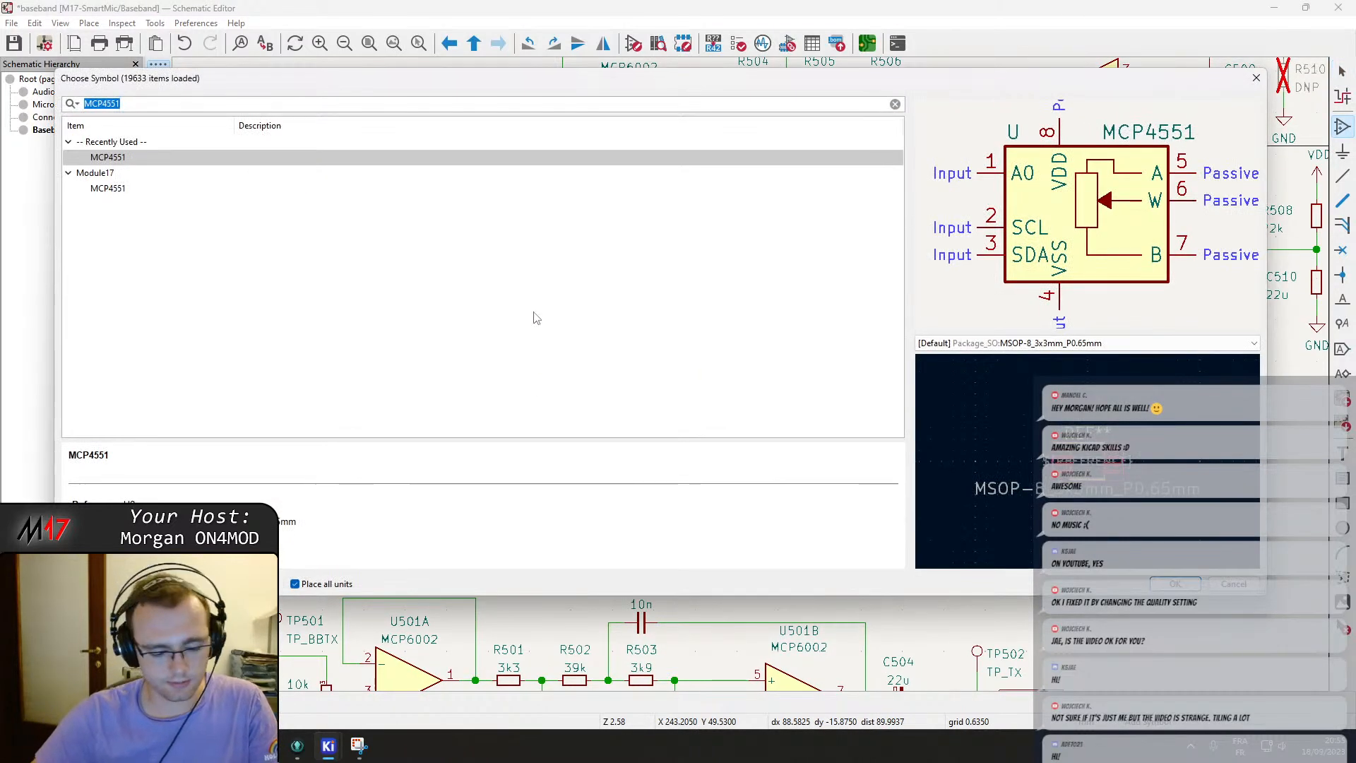
{"action": "type", "text": "C_small"}
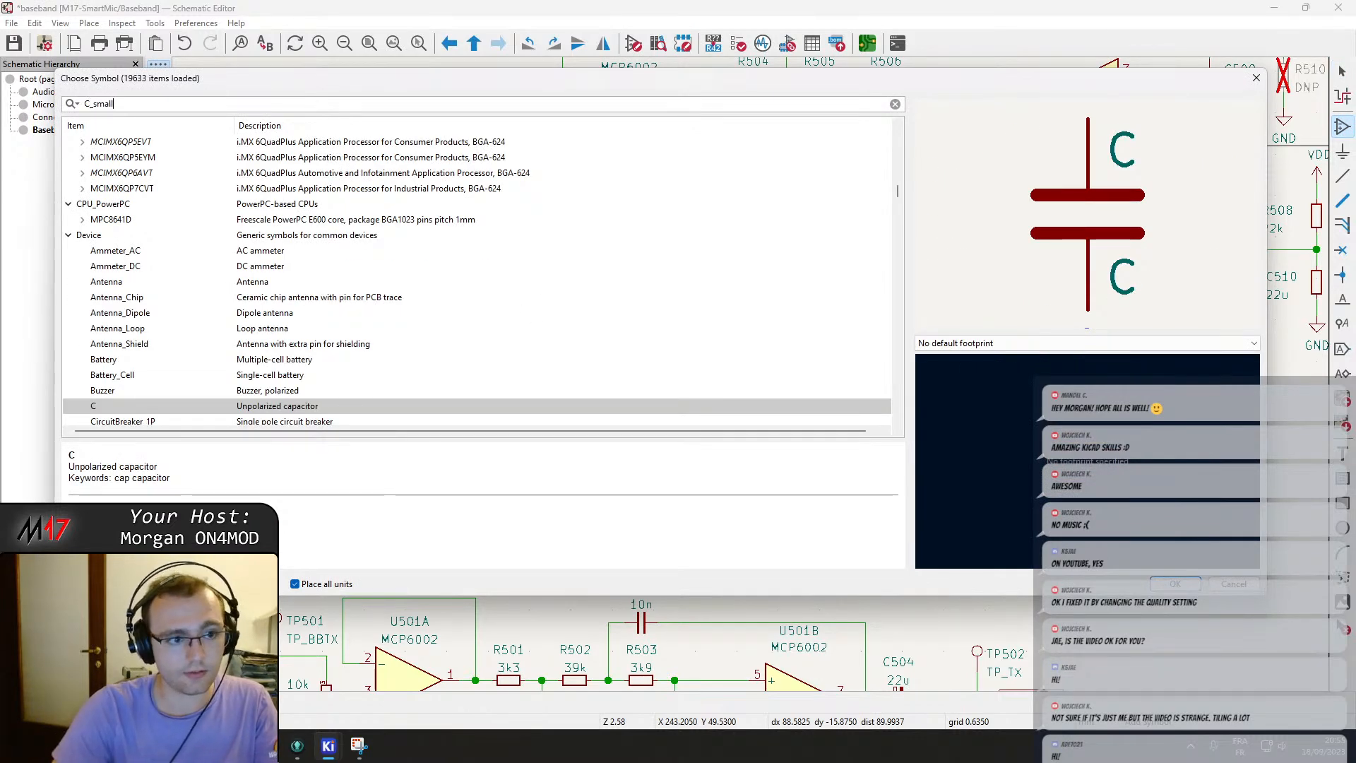
{"action": "key", "text": "Return"}
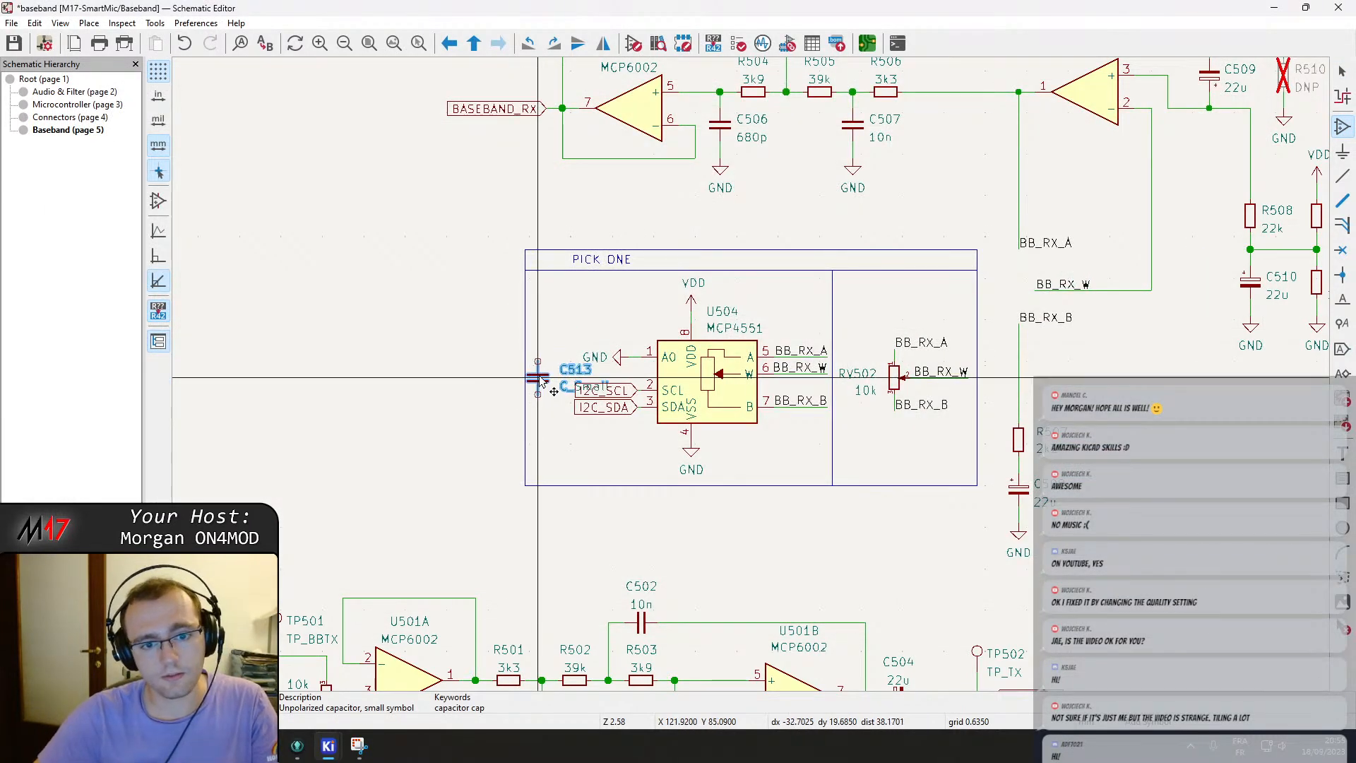
{"action": "key", "text": "r"}
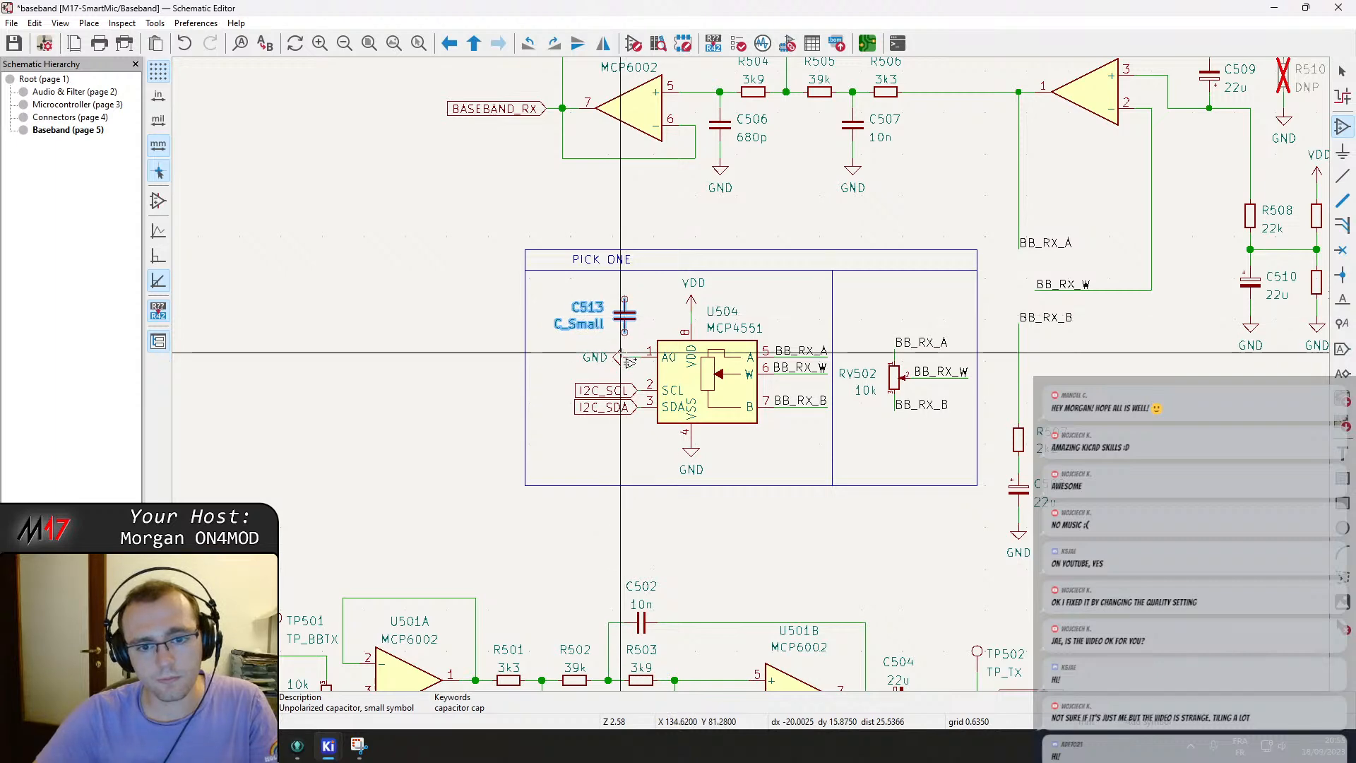
{"action": "left_click", "coordinate": [624, 319]}
{"action": "scroll", "coordinate": [635, 343], "scroll_direction": "up", "scroll_amount": 4}
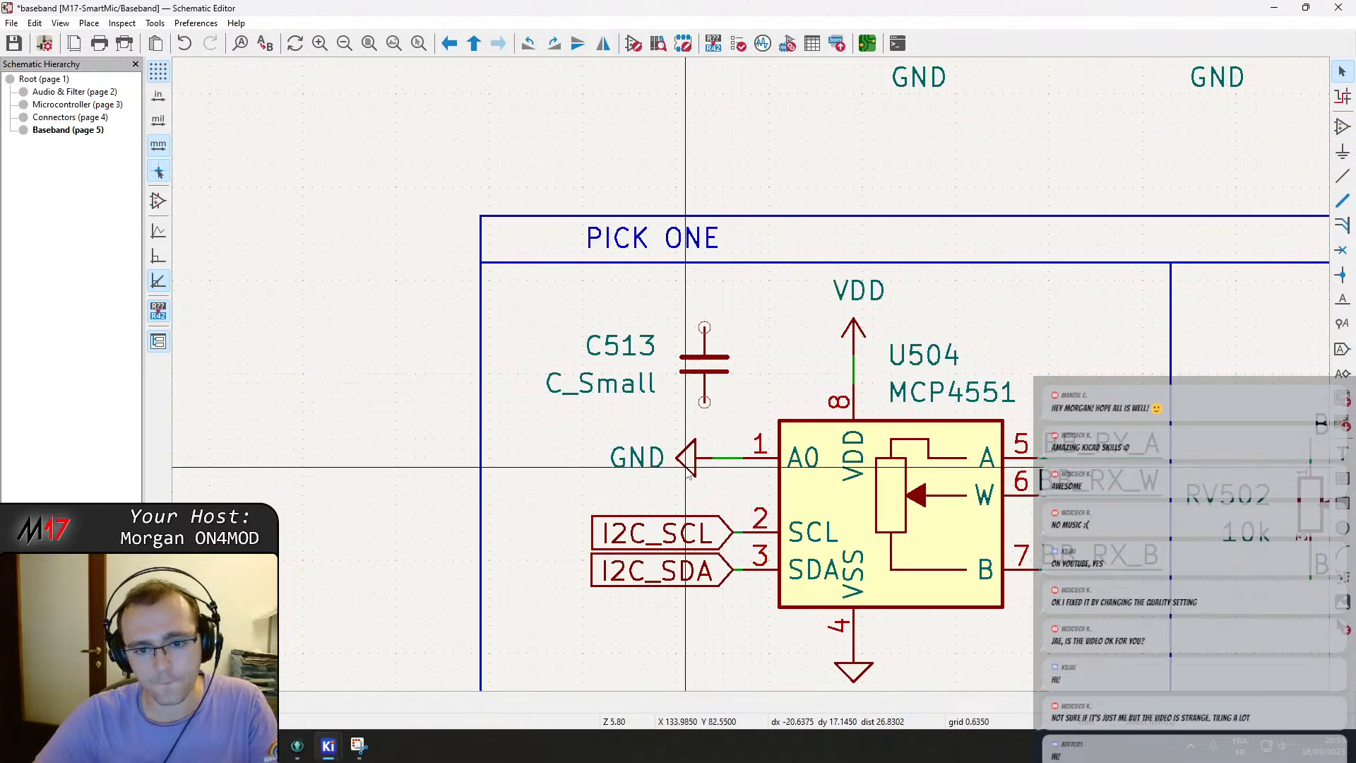
Move the I2C_SCL and I2C_SDA labels further left of U504's SCL and SDA pins.
{"action": "left_click", "coordinate": [714, 459]}
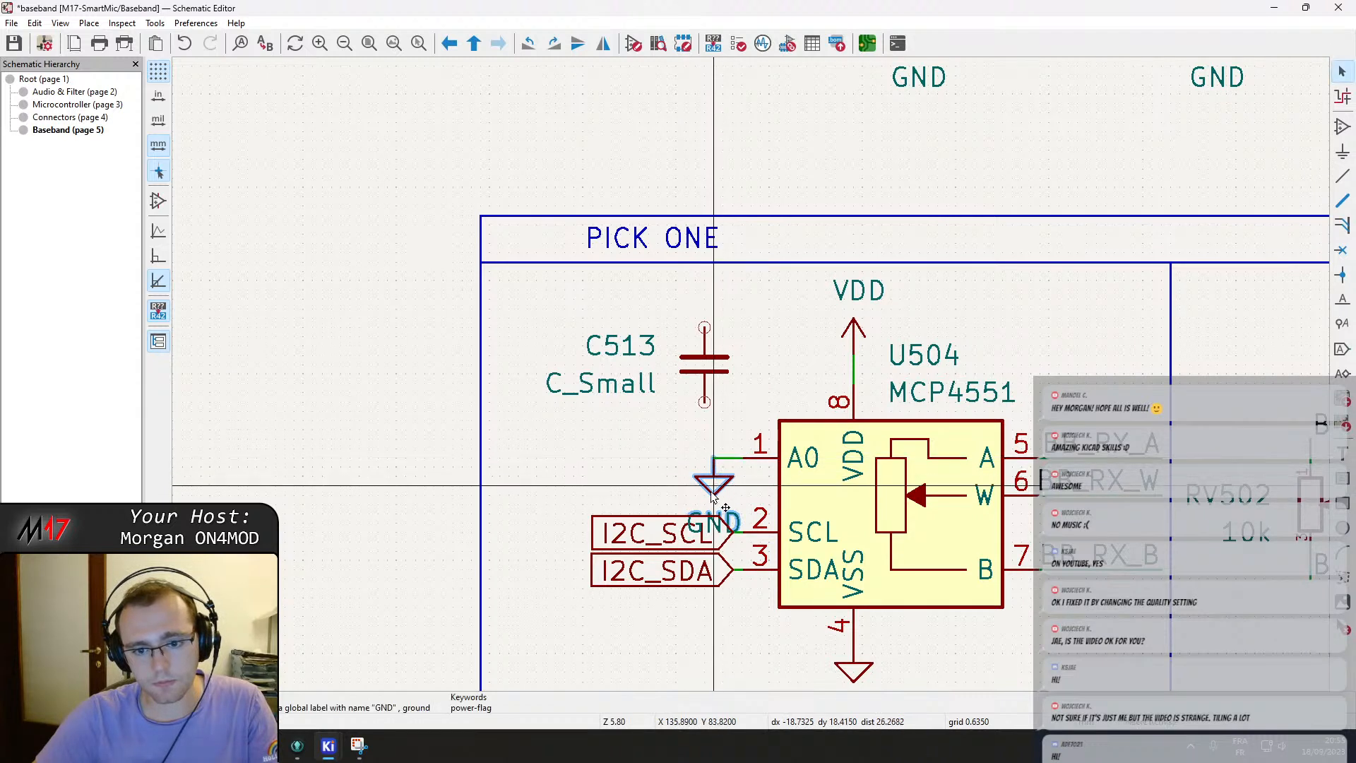
{"action": "left_click_drag", "start_coordinate": [645, 583], "coordinate": [611, 521]}
{"action": "key", "text": "g"}
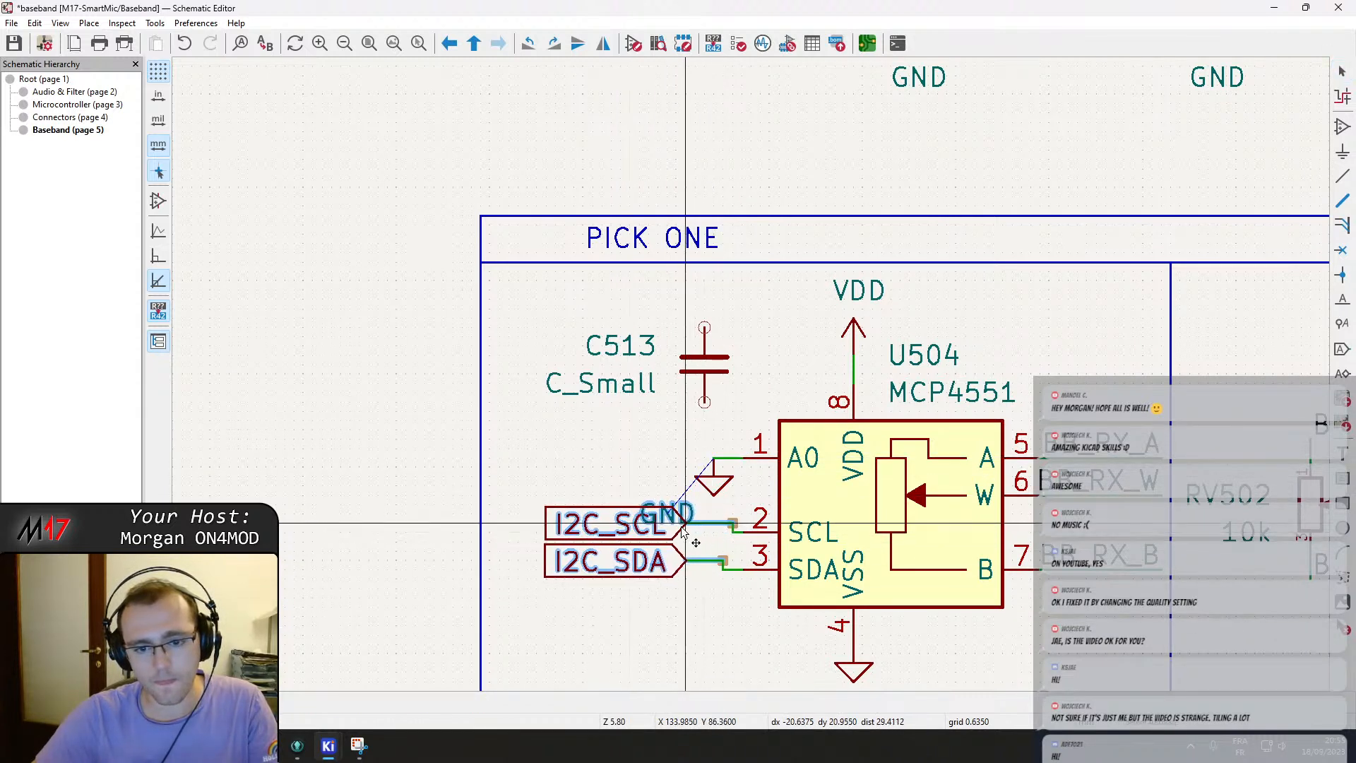
{"action": "left_click", "coordinate": [649, 533]}
{"action": "left_click", "coordinate": [649, 523]}
Move the GND symbol on U504's A0 pin down beneath the A0 wire, directly below C513.
{"action": "key", "text": "m"}
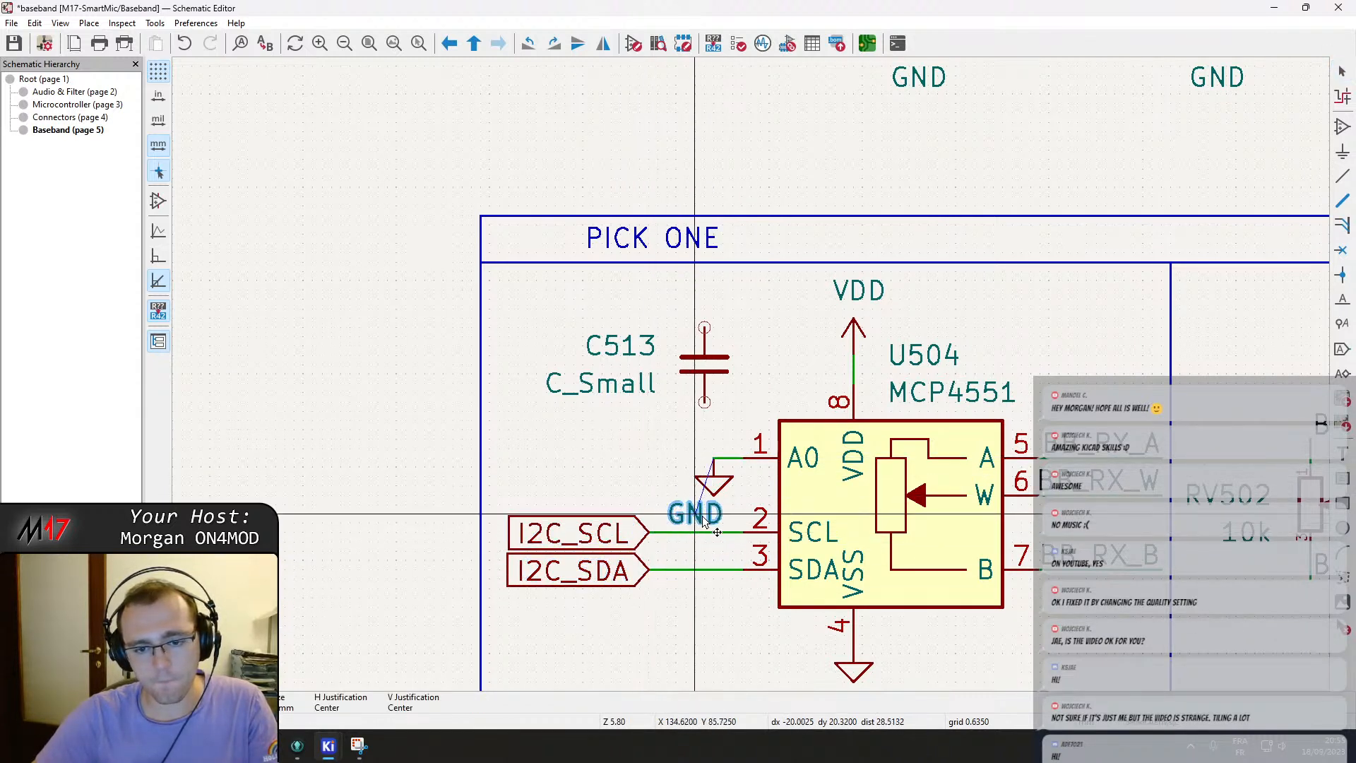
{"action": "left_click", "coordinate": [715, 520]}
{"action": "double_click", "coordinate": [716, 484]}
{"action": "key", "text": "Escape"}
{"action": "left_click_drag", "start_coordinate": [715, 484], "coordinate": [706, 462]}
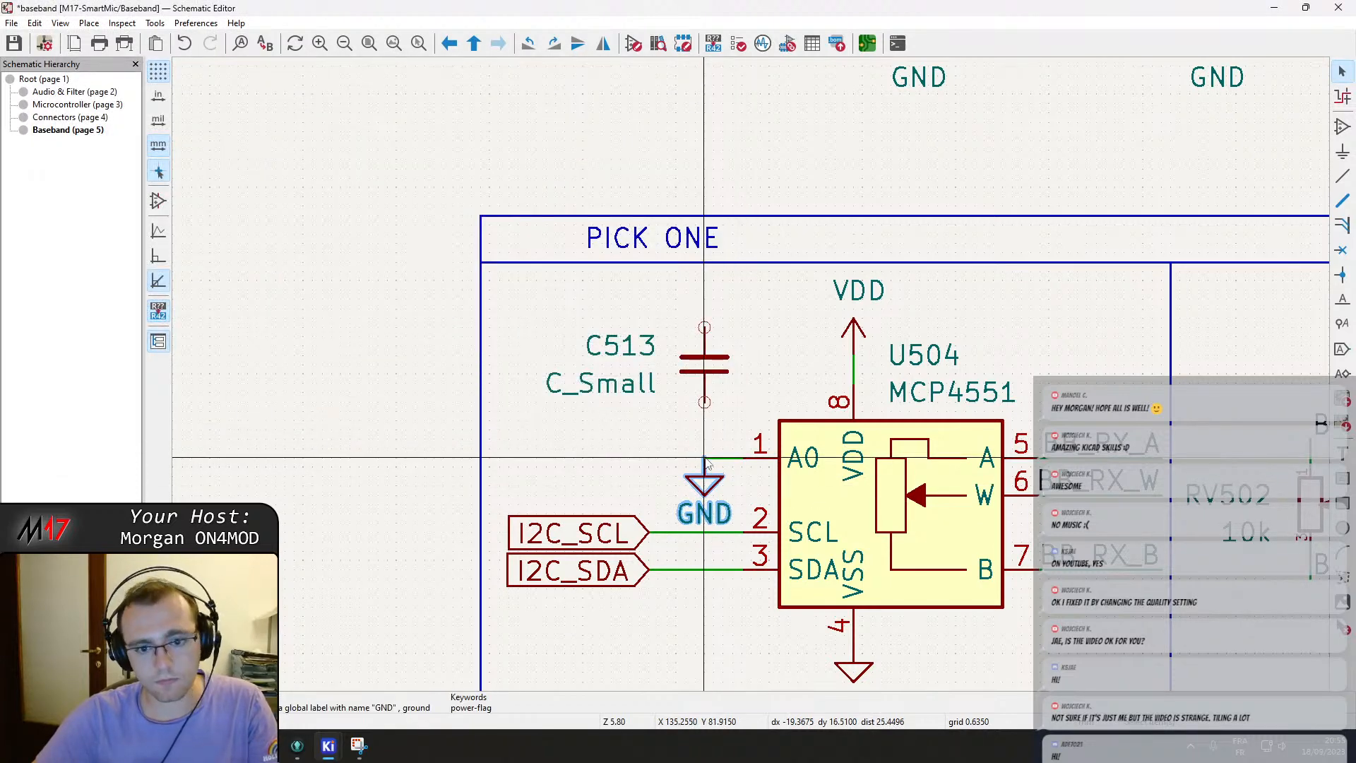
Wire C513's lower pin down to the A0 pin connection.
{"action": "key", "text": "w"}
{"action": "left_click", "coordinate": [704, 457]}
{"action": "left_click", "coordinate": [704, 327]}
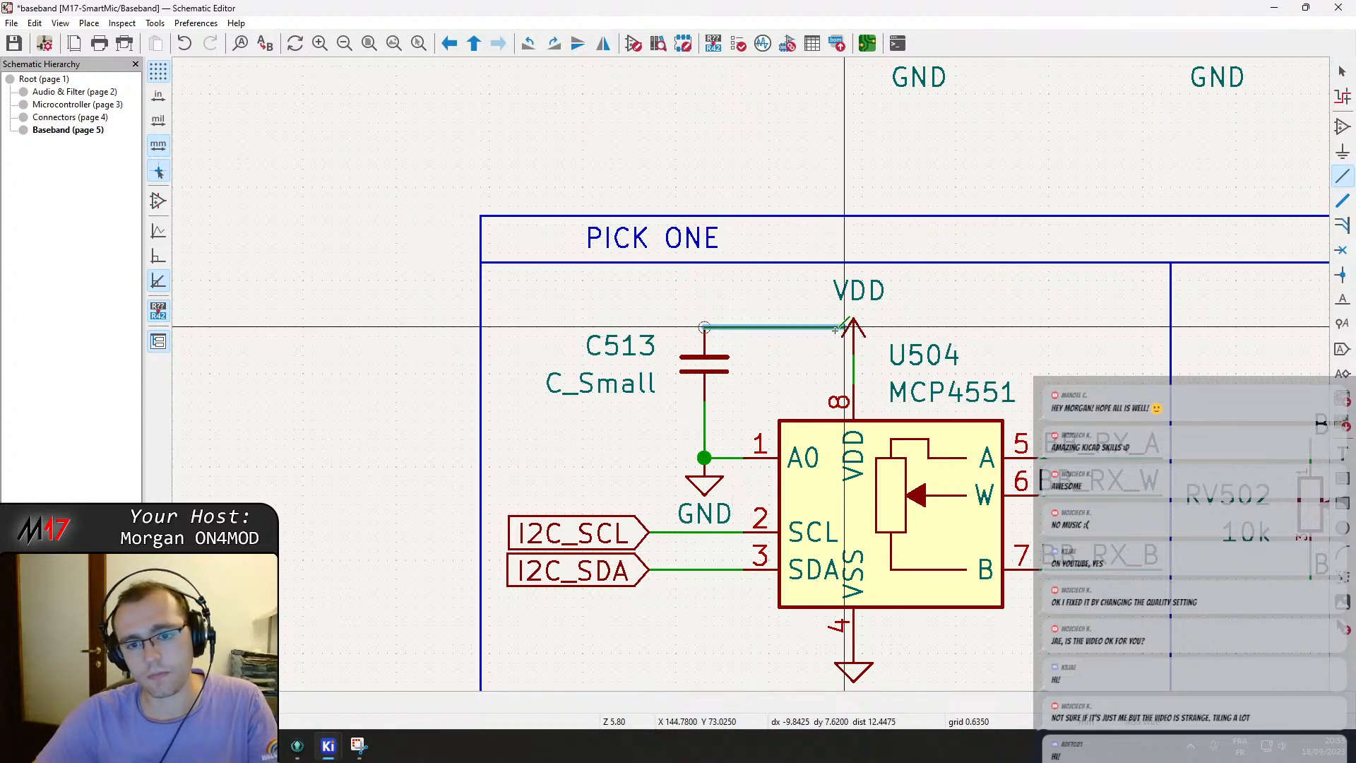
{"action": "key", "text": "Escape"}
{"action": "key", "text": "Escape"}
{"action": "key", "text": "w"}
{"action": "key", "text": "Escape"}
{"action": "key", "text": "Escape"}
Lower C513, wire its upper pin across to U504's VDD pin, and save the schematic.
{"action": "key", "text": "g"}
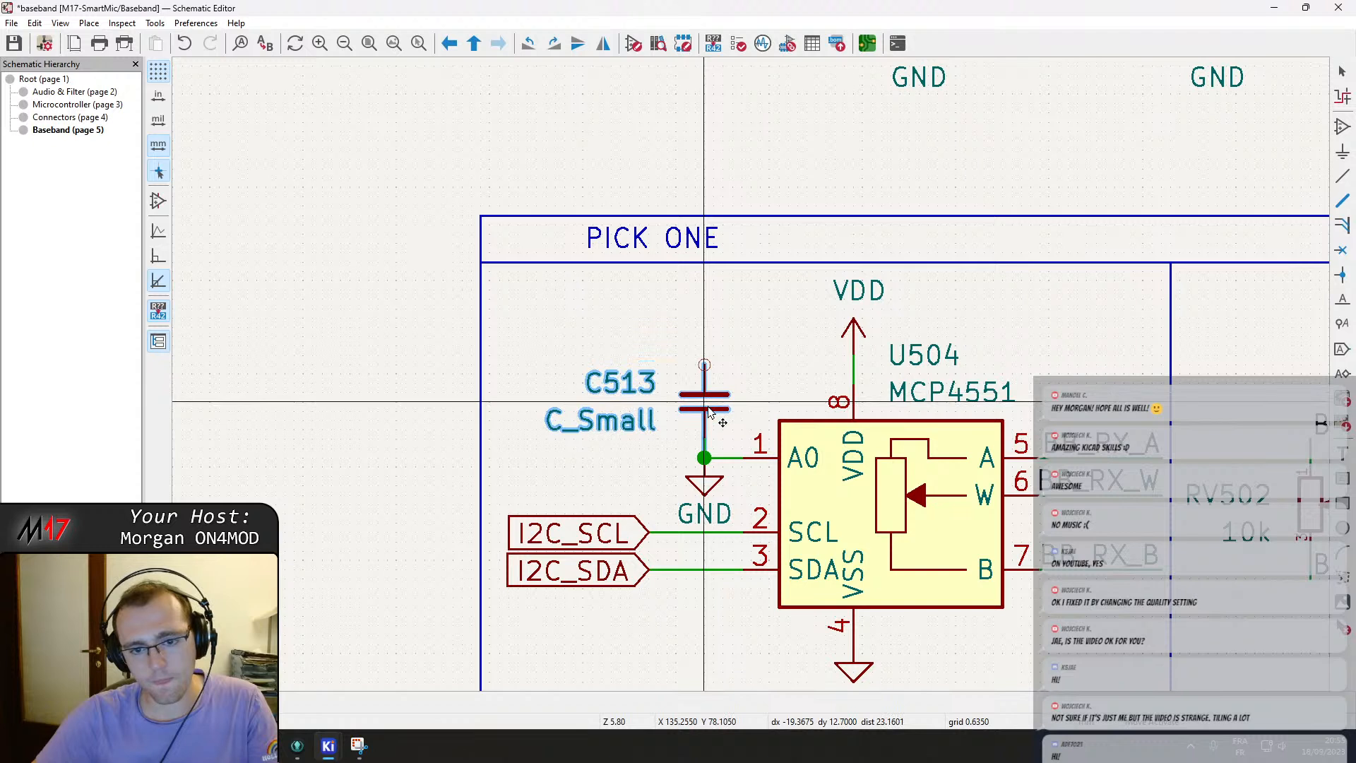
{"action": "left_click", "coordinate": [710, 366]}
{"action": "key", "text": "w"}
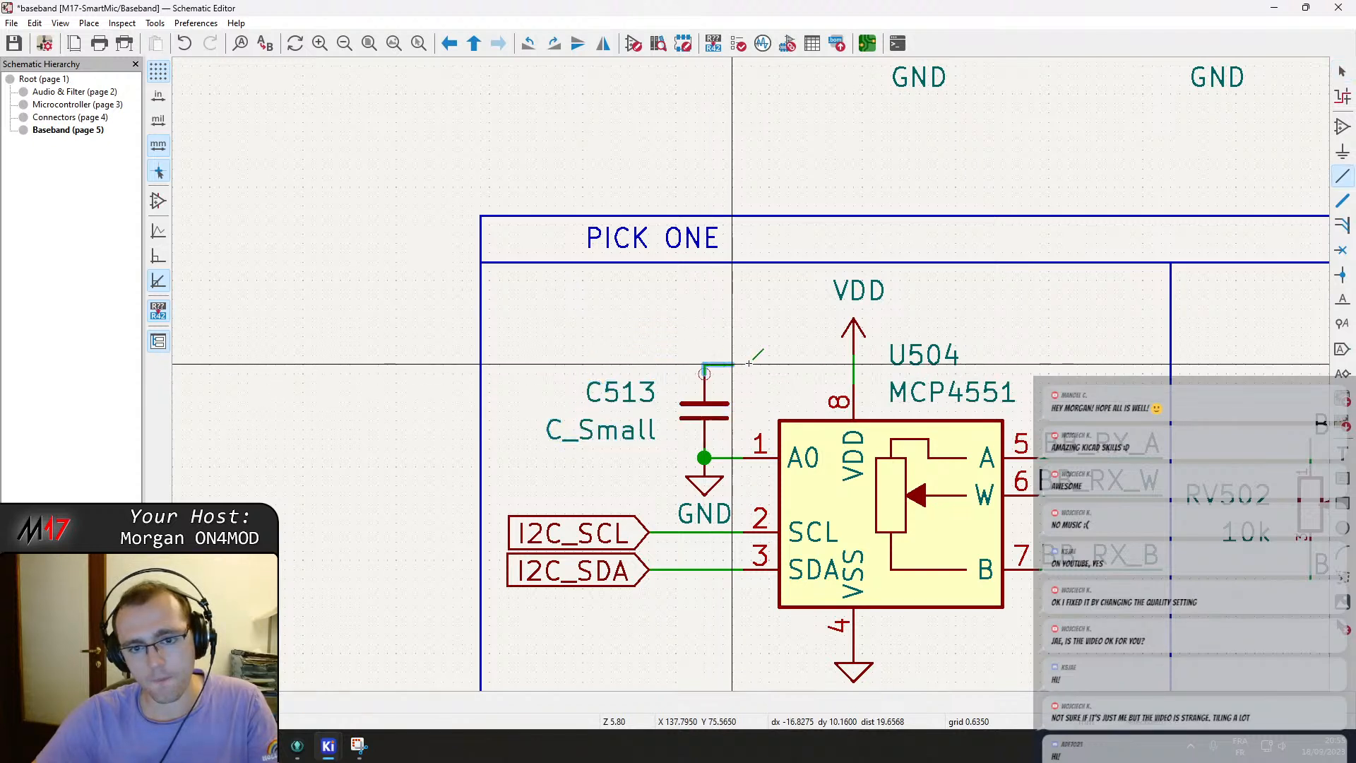
{"action": "left_click", "coordinate": [851, 364]}
{"action": "key", "text": "Escape"}
{"action": "key", "text": "ctrl+s"}
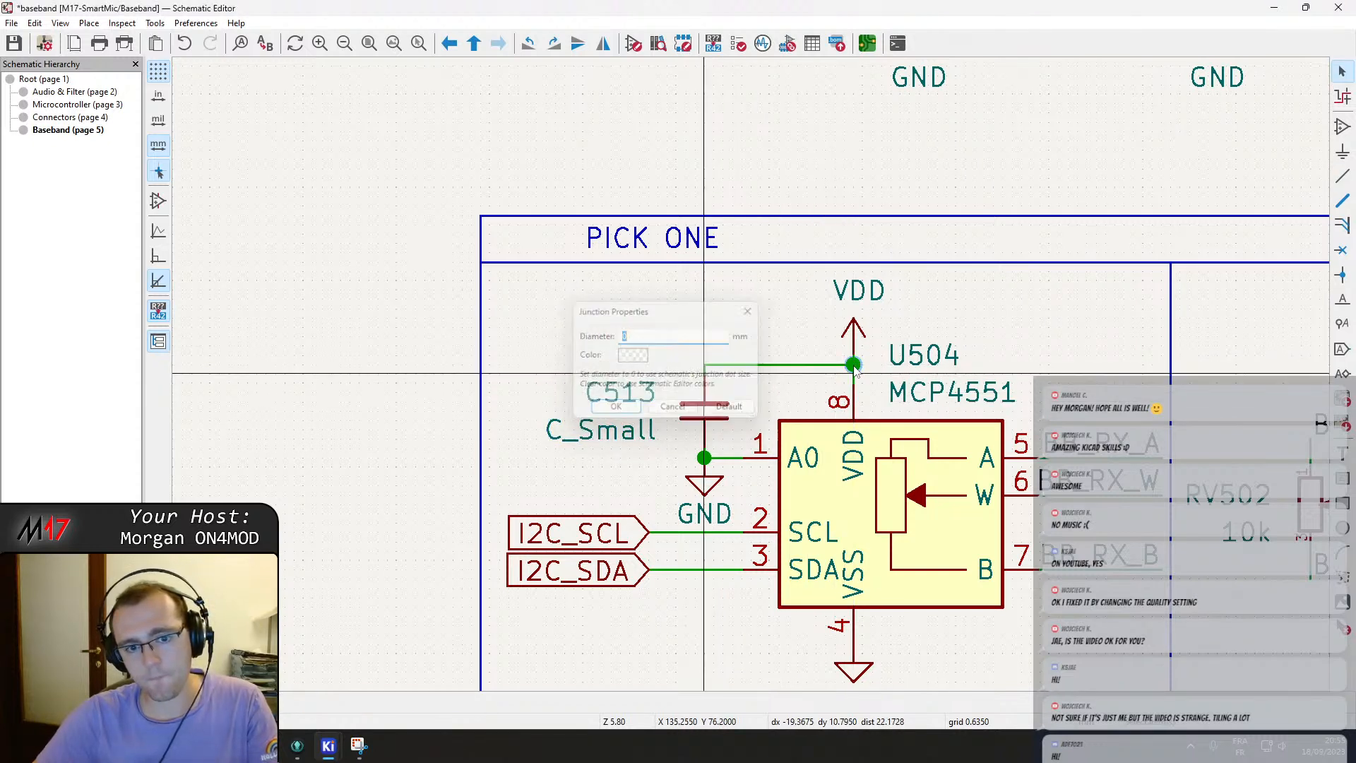
{"action": "scroll", "coordinate": [832, 324], "scroll_direction": "down", "scroll_amount": 4}
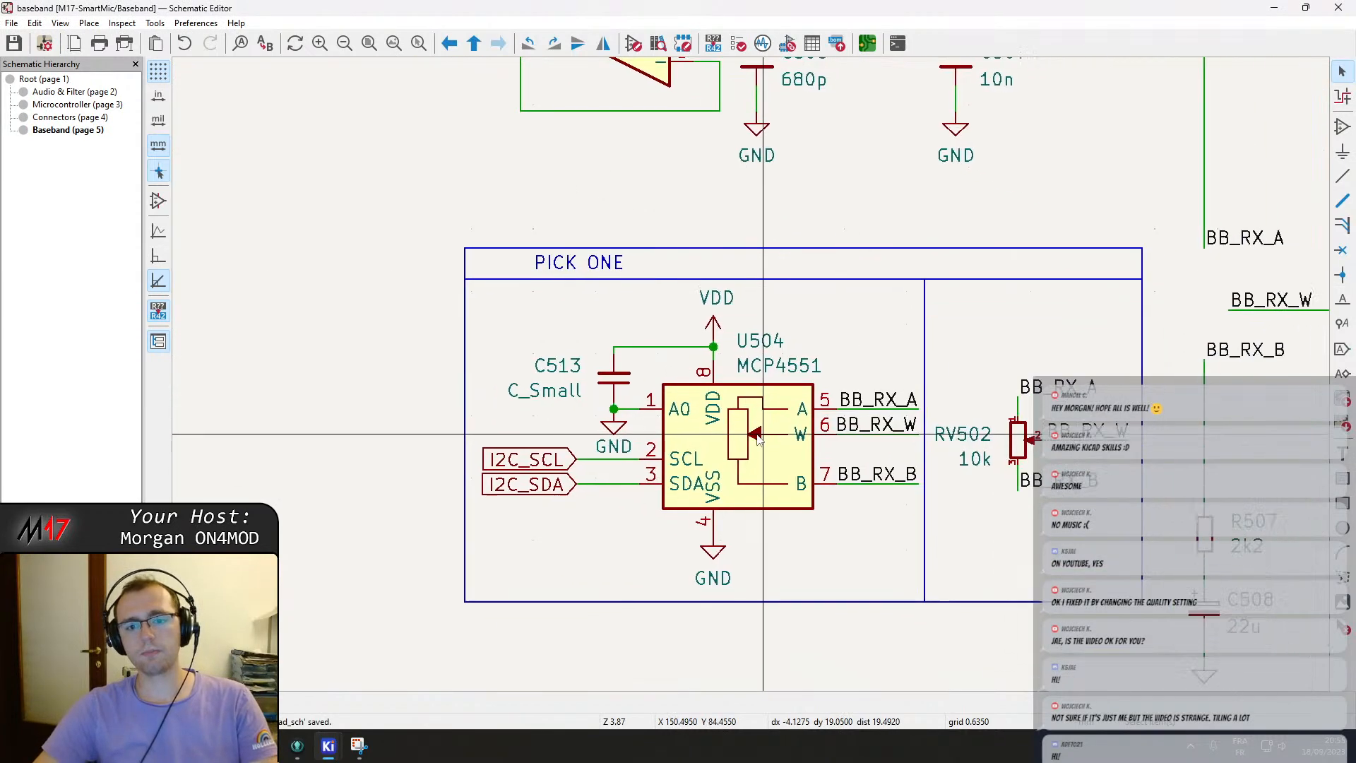
{"action": "scroll", "coordinate": [753, 382], "scroll_direction": "up", "scroll_amount": 3}
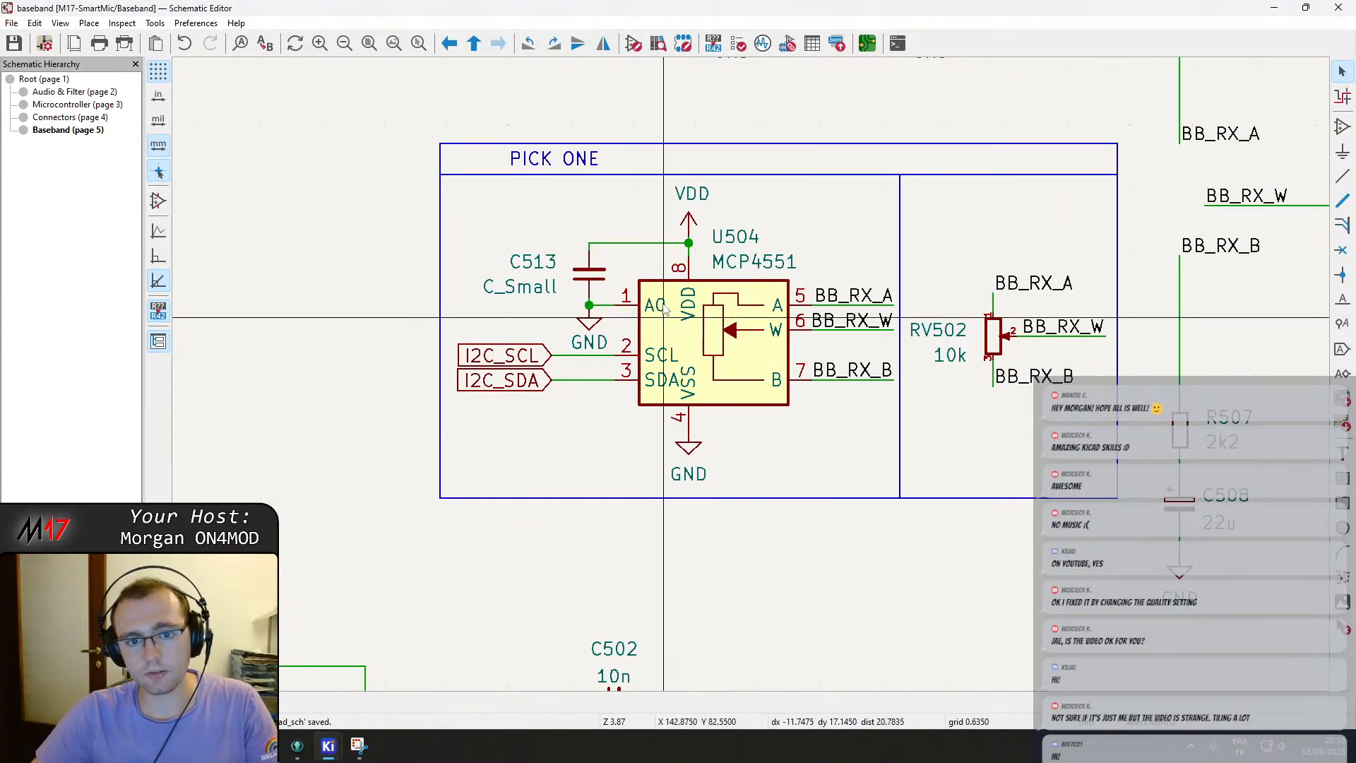
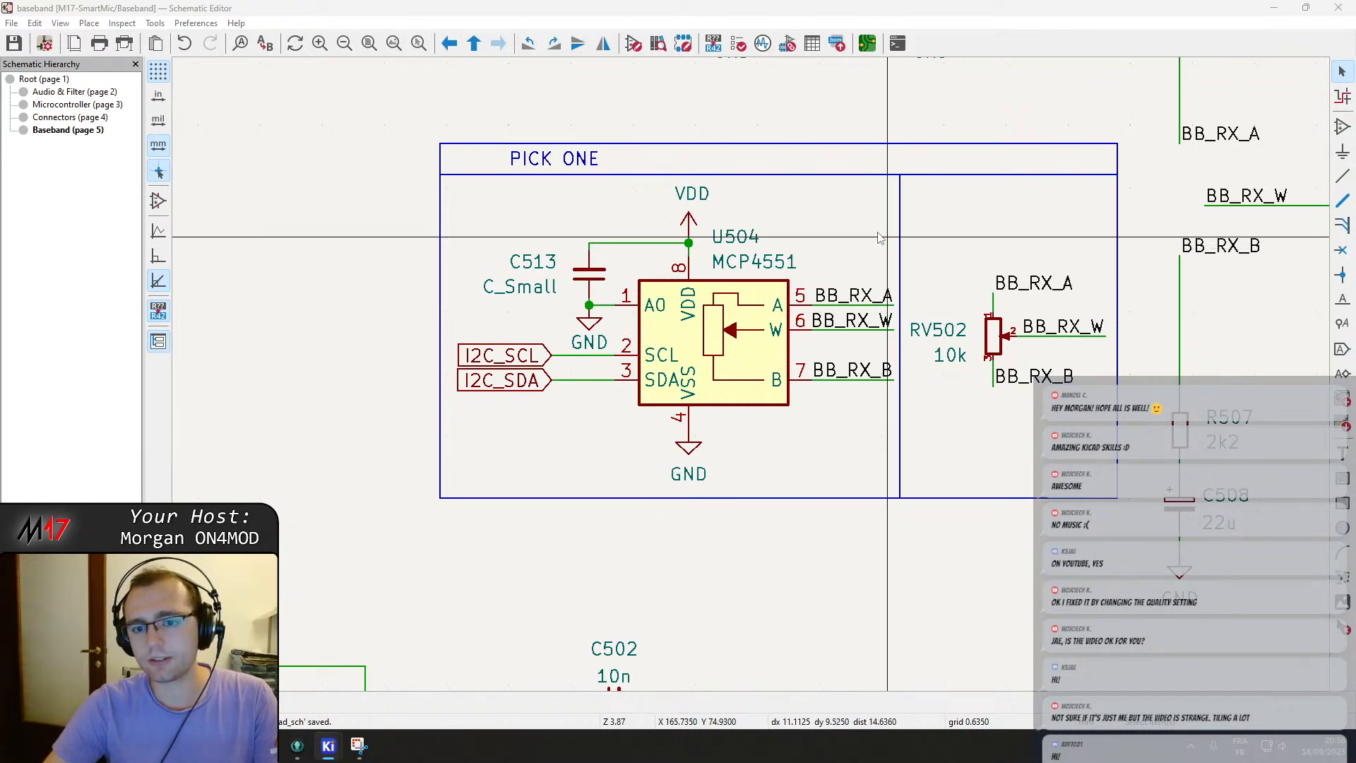
Move the PICK ONE title text to the middle of the box's header.
{"action": "scroll", "coordinate": [845, 234], "scroll_direction": "up", "scroll_amount": 1}
{"action": "scroll", "coordinate": [693, 357], "scroll_direction": "down", "scroll_amount": 1}
{"action": "middle_click_drag", "start_coordinate": [726, 418], "coordinate": [699, 324]}
{"action": "scroll", "coordinate": [699, 324], "scroll_direction": "down", "scroll_amount": 1}
{"action": "scroll", "coordinate": [751, 381], "scroll_direction": "down", "scroll_amount": 2}
{"action": "scroll", "coordinate": [785, 389], "scroll_direction": "up", "scroll_amount": 1}
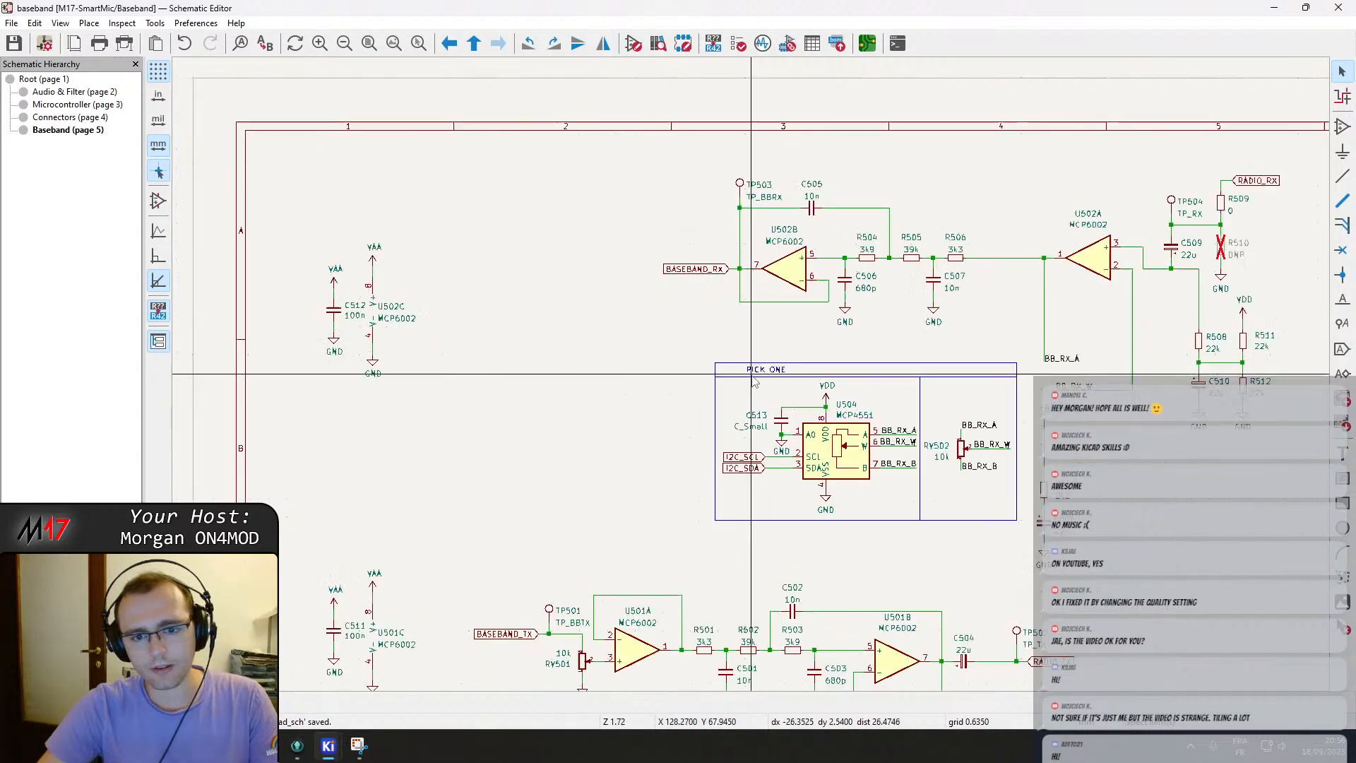
{"action": "scroll", "coordinate": [786, 389], "scroll_direction": "up", "scroll_amount": 1}
{"action": "left_click", "coordinate": [710, 344]}
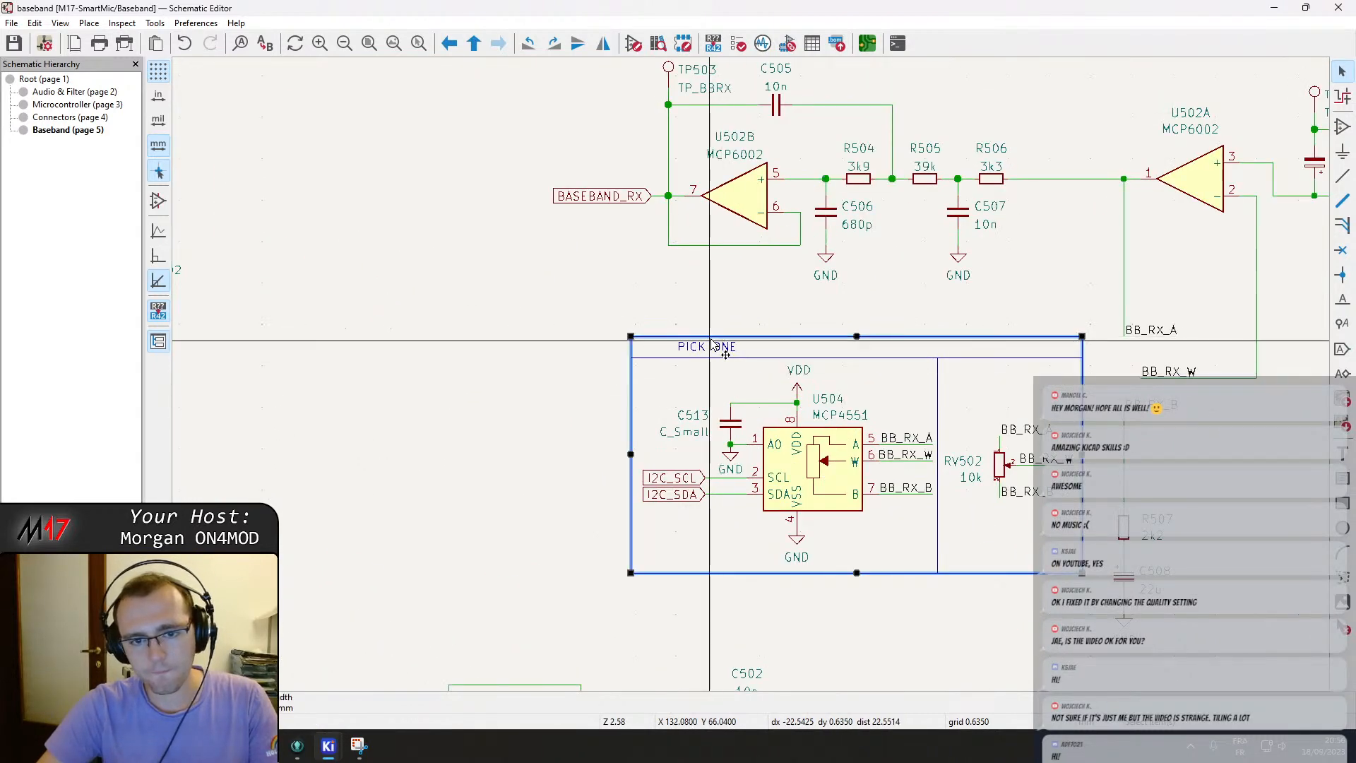
{"action": "left_click_drag", "start_coordinate": [712, 351], "coordinate": [898, 356]}
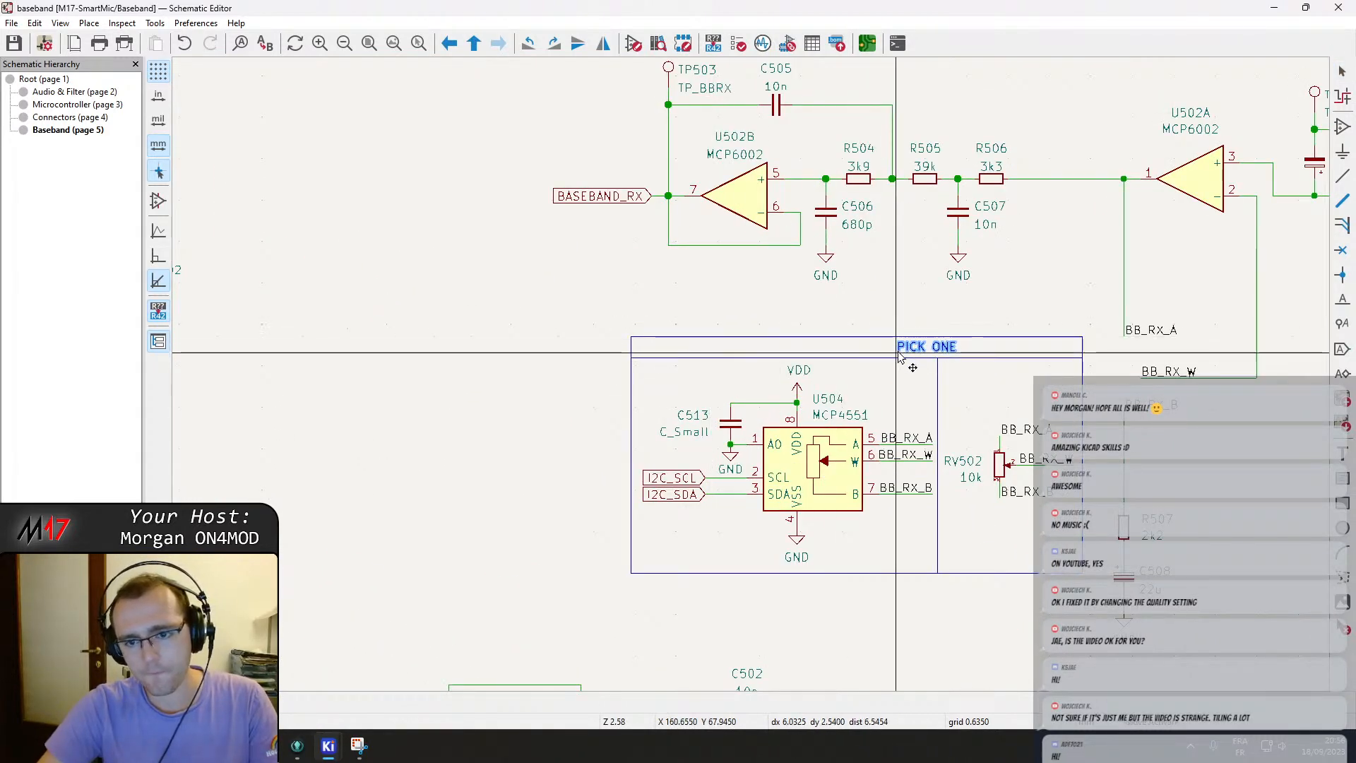
{"action": "left_click", "coordinate": [906, 356]}
{"action": "scroll", "coordinate": [928, 393], "scroll_direction": "up", "scroll_amount": 1}
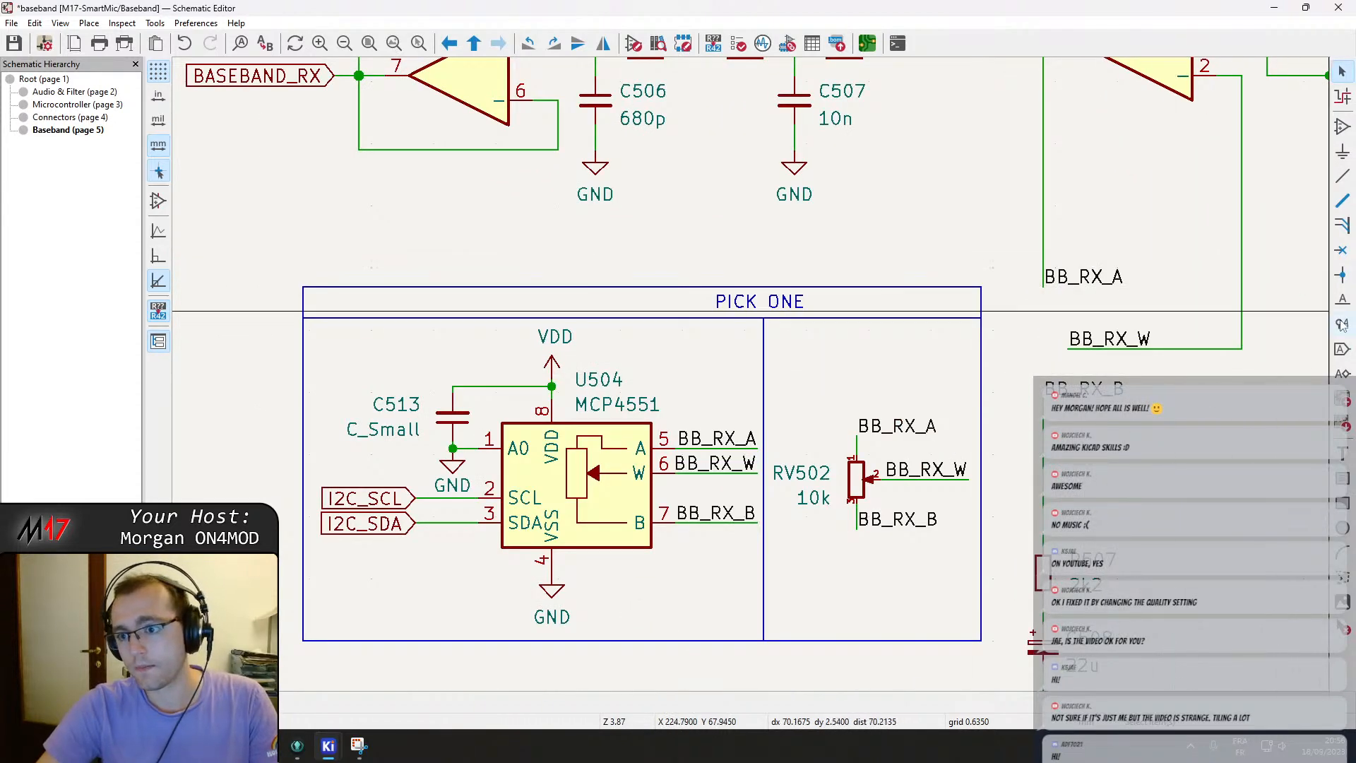
Mark potentiometer RV502 as Do not populate and save the schematic.
{"action": "left_click_drag", "start_coordinate": [785, 373], "coordinate": [900, 534]}
{"action": "right_click", "coordinate": [859, 479]}
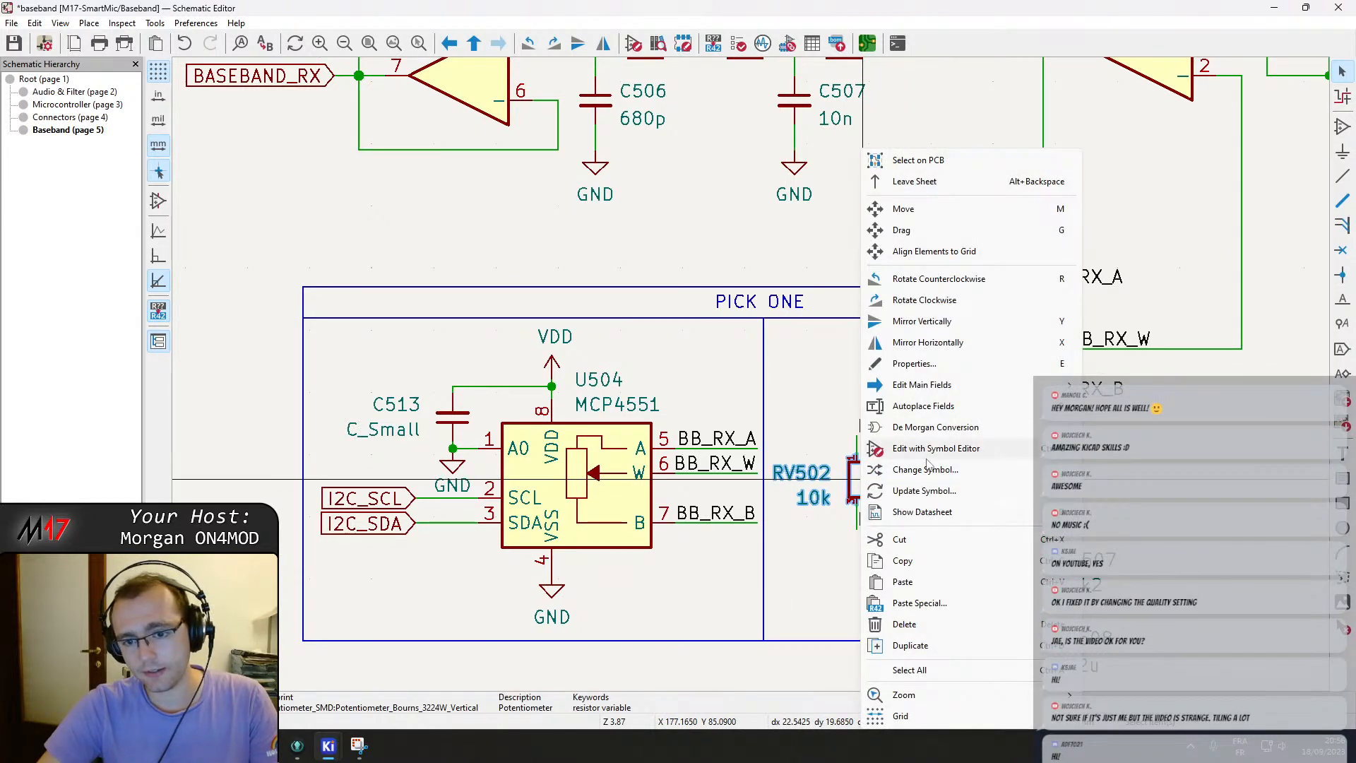
{"action": "left_click", "coordinate": [916, 365]}
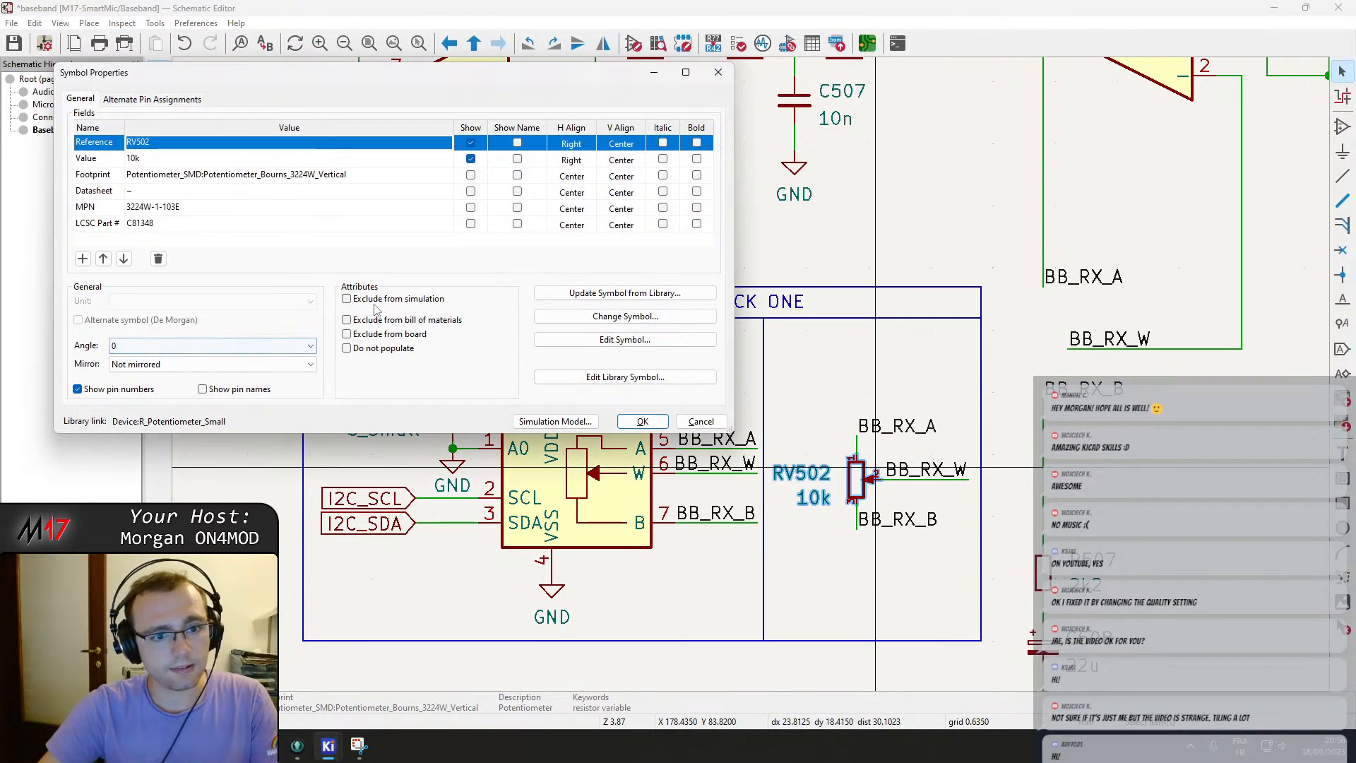
{"action": "left_click", "coordinate": [347, 348]}
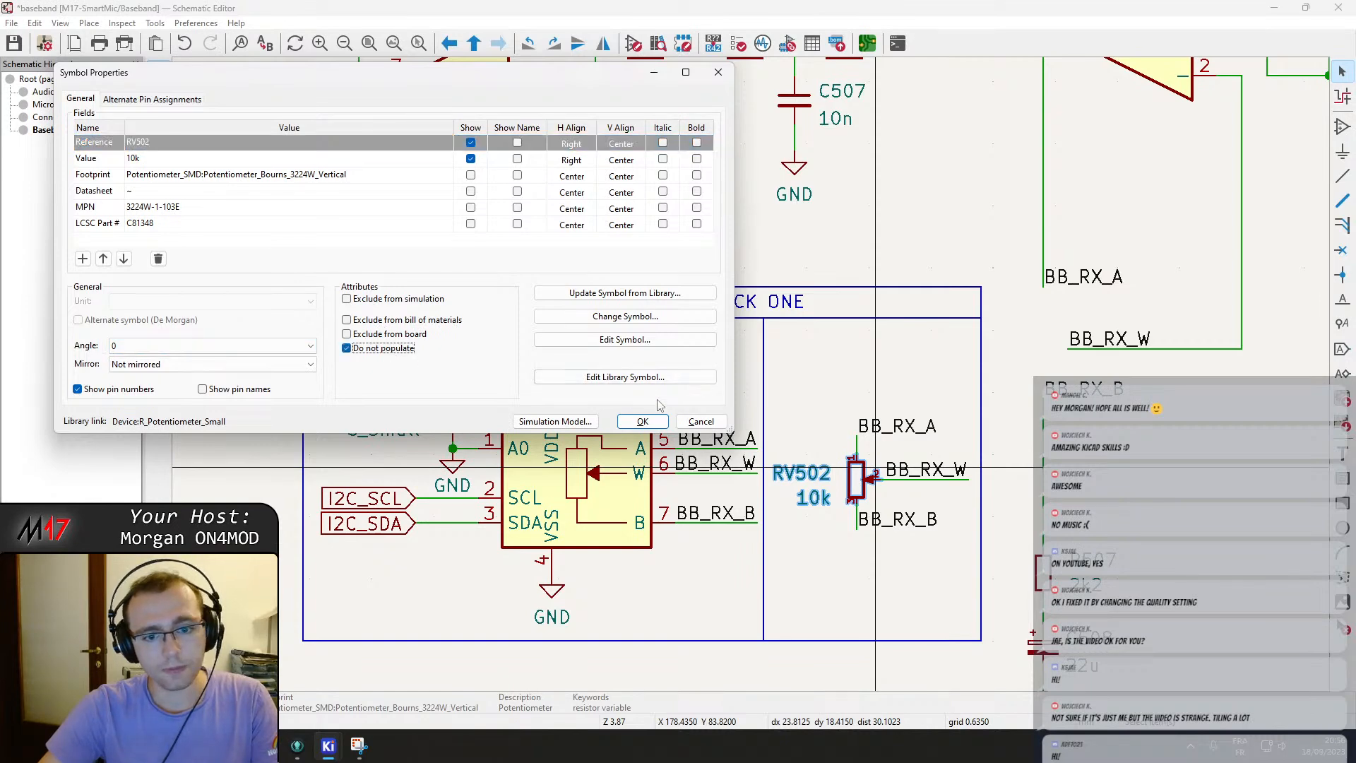
{"action": "left_click", "coordinate": [642, 421]}
{"action": "key", "text": "ctrl+s"}
Add a "multiturn potentiometer" text heading at the top of the RV502 section.
{"action": "scroll", "coordinate": [536, 207], "scroll_direction": "down", "scroll_amount": 2}
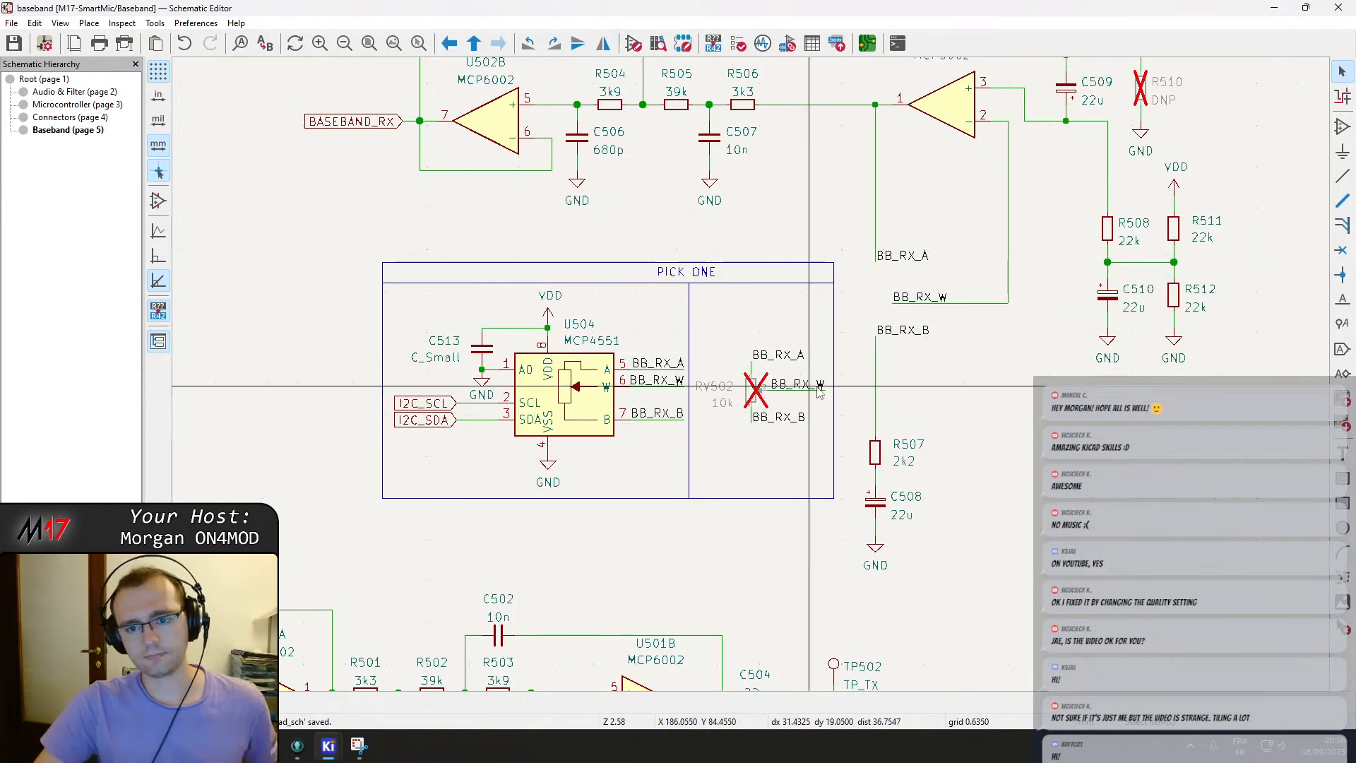
{"action": "scroll", "coordinate": [856, 414], "scroll_direction": "down", "scroll_amount": 2}
{"action": "middle_click_drag", "start_coordinate": [792, 414], "coordinate": [807, 396]}
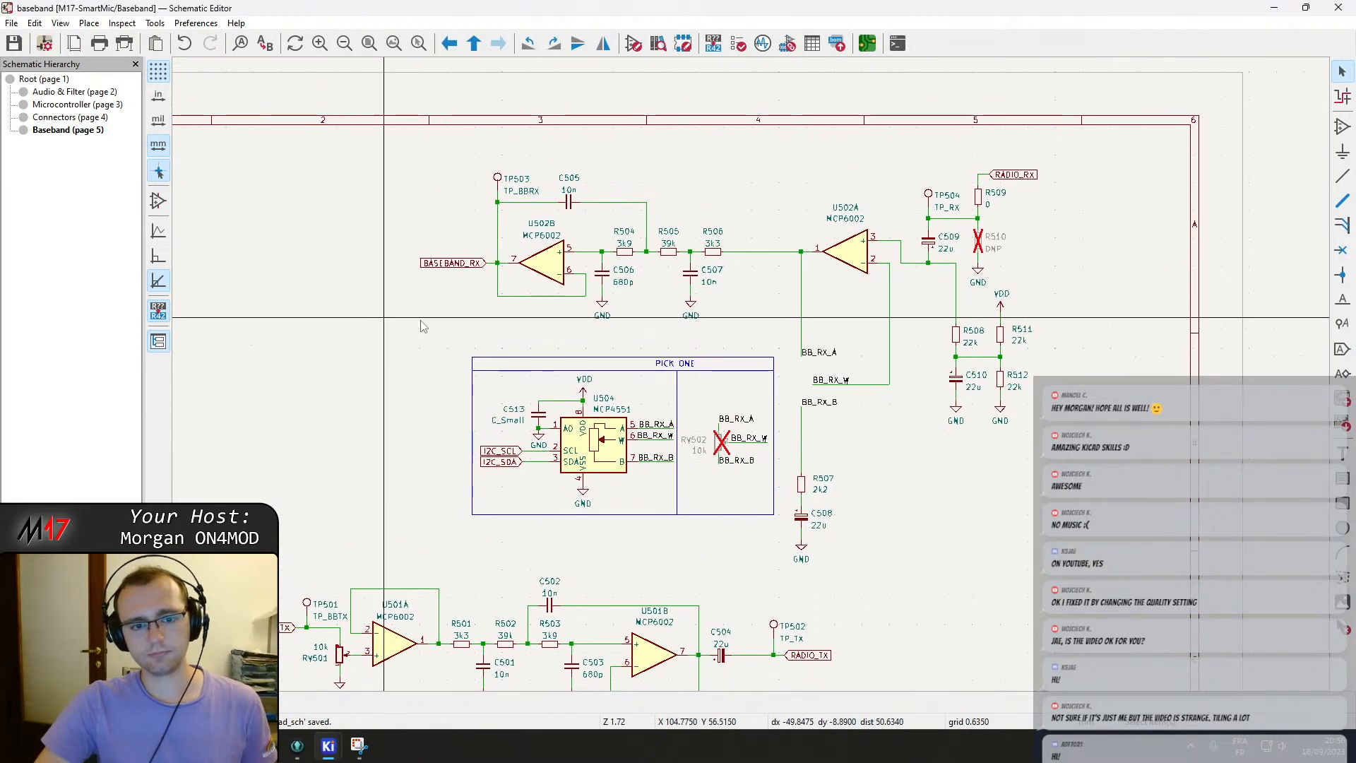
{"action": "middle_click_drag", "start_coordinate": [542, 369], "coordinate": [603, 337]}
{"action": "scroll", "coordinate": [657, 338], "scroll_direction": "up", "scroll_amount": 5}
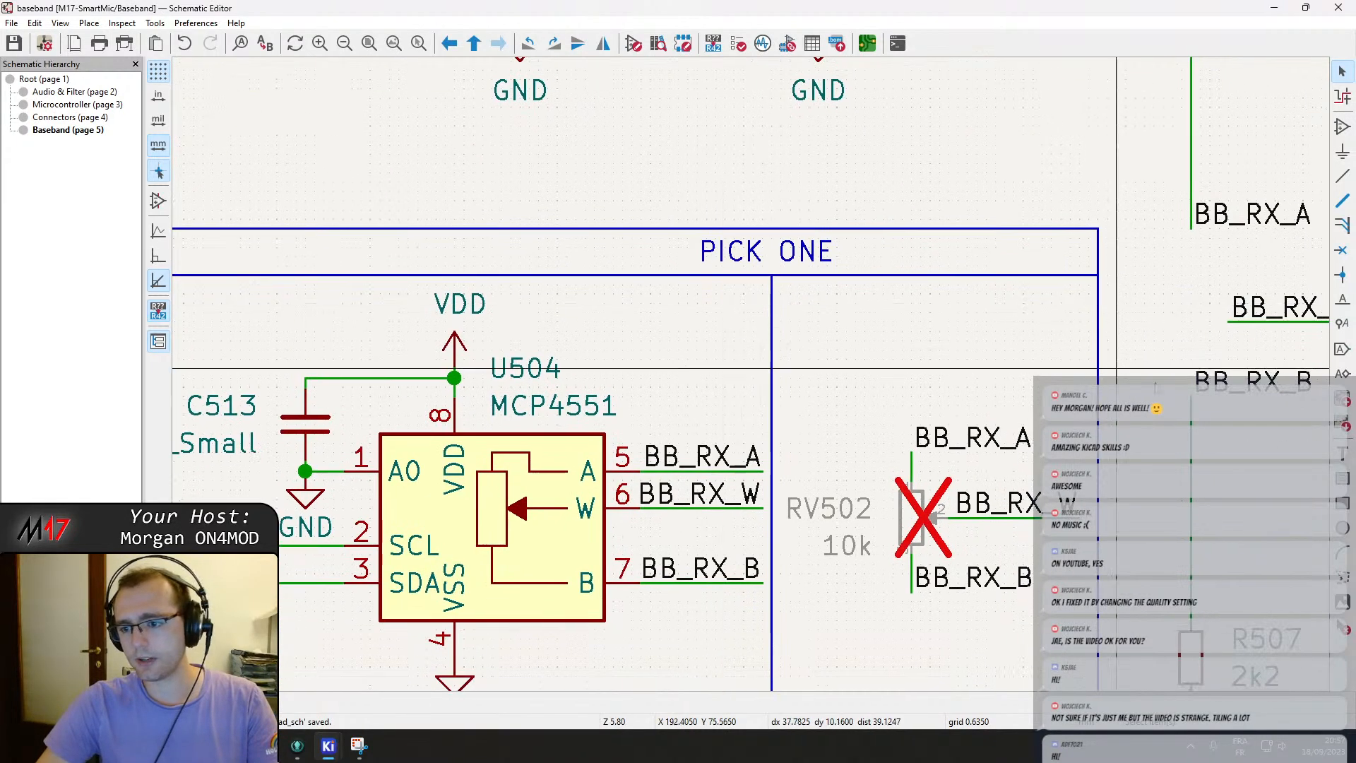
{"action": "key", "text": "t"}
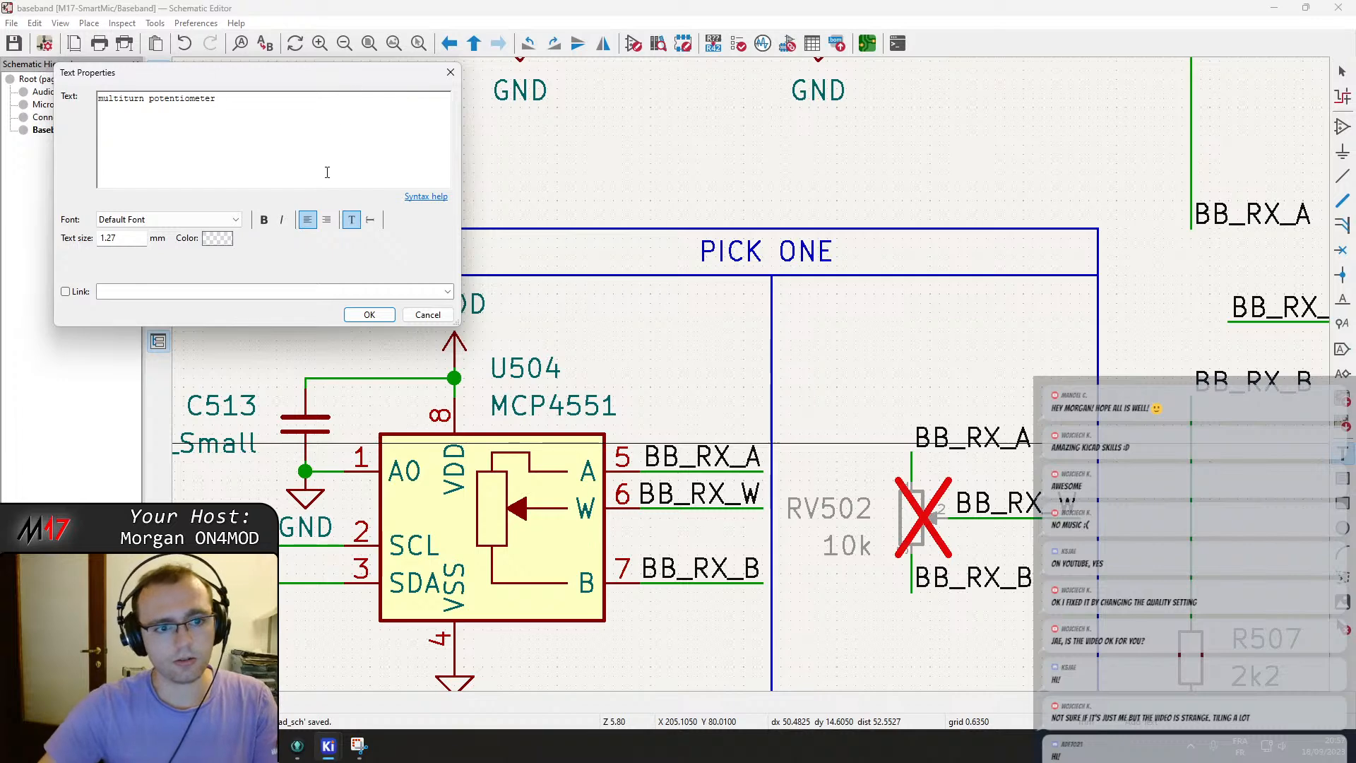
{"action": "left_click", "coordinate": [368, 315]}
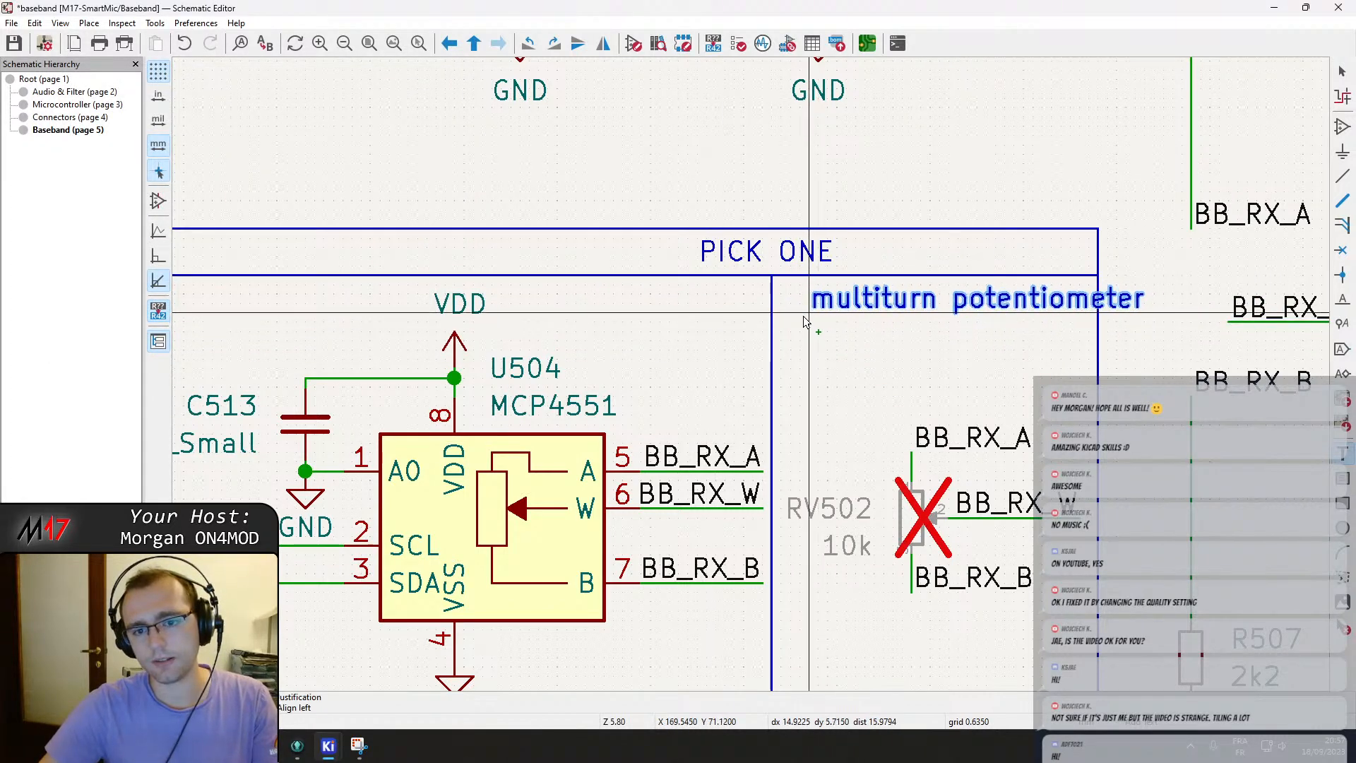
{"action": "left_click", "coordinate": [781, 314]}
Extend the PICK ONE box's left side outward and stretch its top lines to meet it.
{"action": "scroll", "coordinate": [789, 364], "scroll_direction": "down", "scroll_amount": 1}
{"action": "middle_click_drag", "start_coordinate": [767, 407], "coordinate": [1005, 300]}
{"action": "key", "text": "Escape"}
{"action": "left_click", "coordinate": [519, 332]}
{"action": "left_click_drag", "start_coordinate": [519, 353], "coordinate": [460, 363]}
{"action": "left_click", "coordinate": [516, 207]}
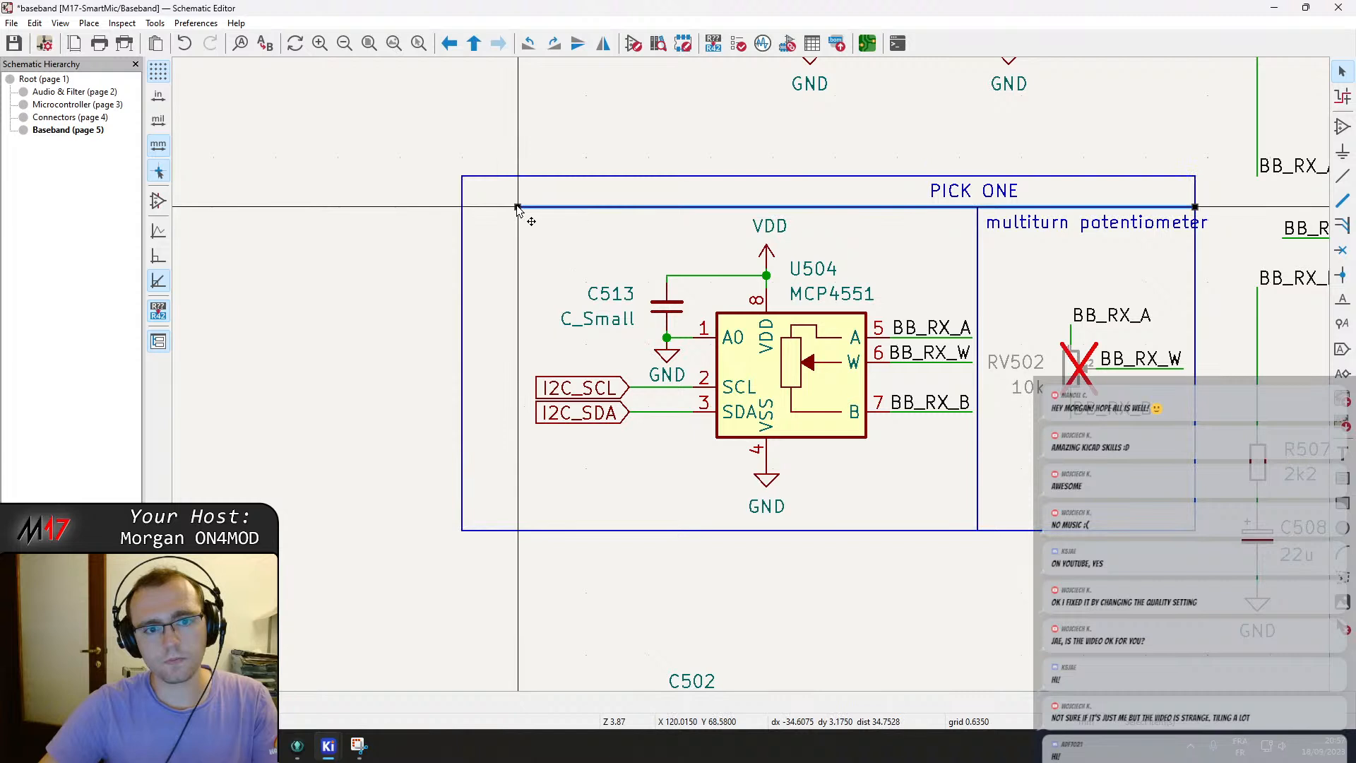
{"action": "left_click_drag", "start_coordinate": [466, 211], "coordinate": [462, 207]}
Shift the MCP4551 circuit left and move the section divider with its heading leftward.
{"action": "left_click_drag", "start_coordinate": [956, 529], "coordinate": [509, 242]}
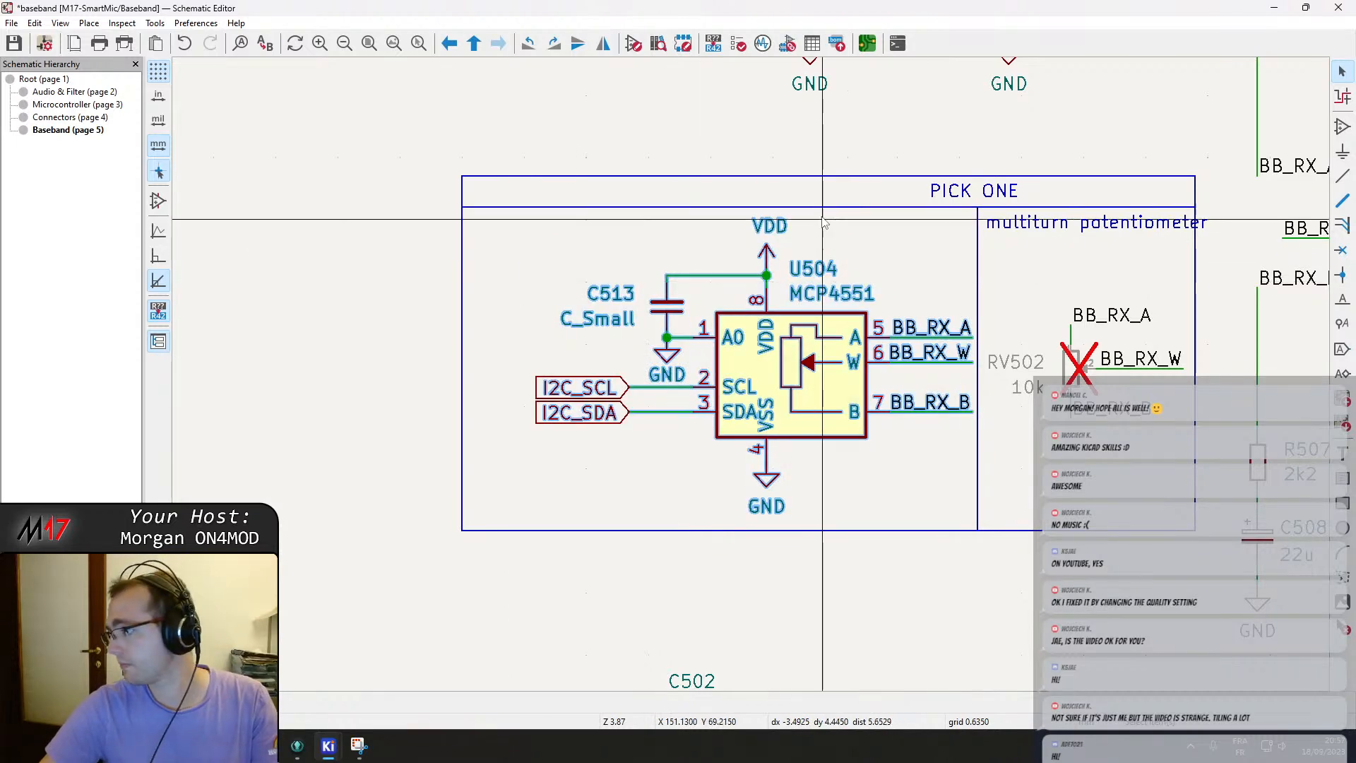
{"action": "left_click_drag", "start_coordinate": [790, 387], "coordinate": [739, 391]}
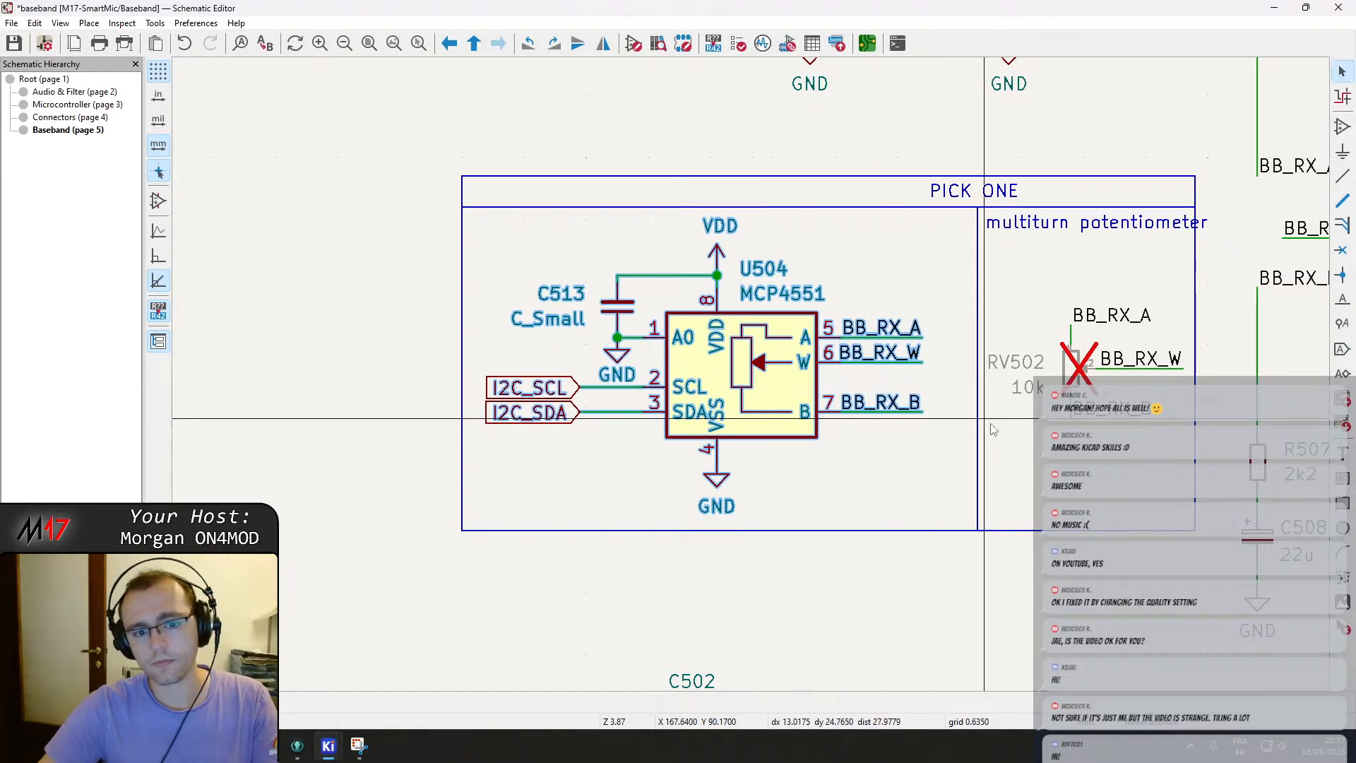
{"action": "left_click", "coordinate": [1025, 439]}
{"action": "left_click", "coordinate": [977, 365]}
{"action": "left_click_drag", "start_coordinate": [980, 365], "coordinate": [961, 233]}
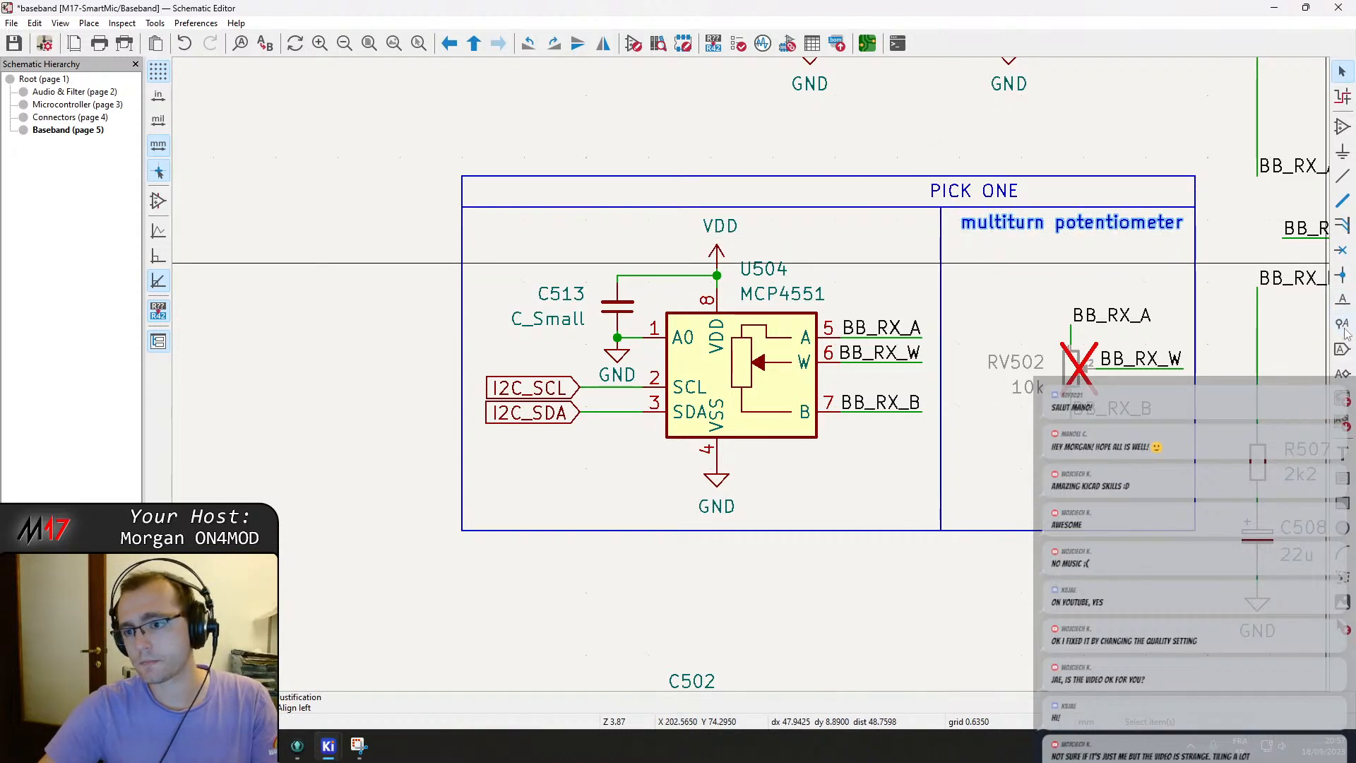
Add an "e-Potentiometer" text heading in the MCP4551 section, nudge the other heading, and save.
{"action": "left_click", "coordinate": [1342, 452]}
{"action": "left_click", "coordinate": [1325, 455]}
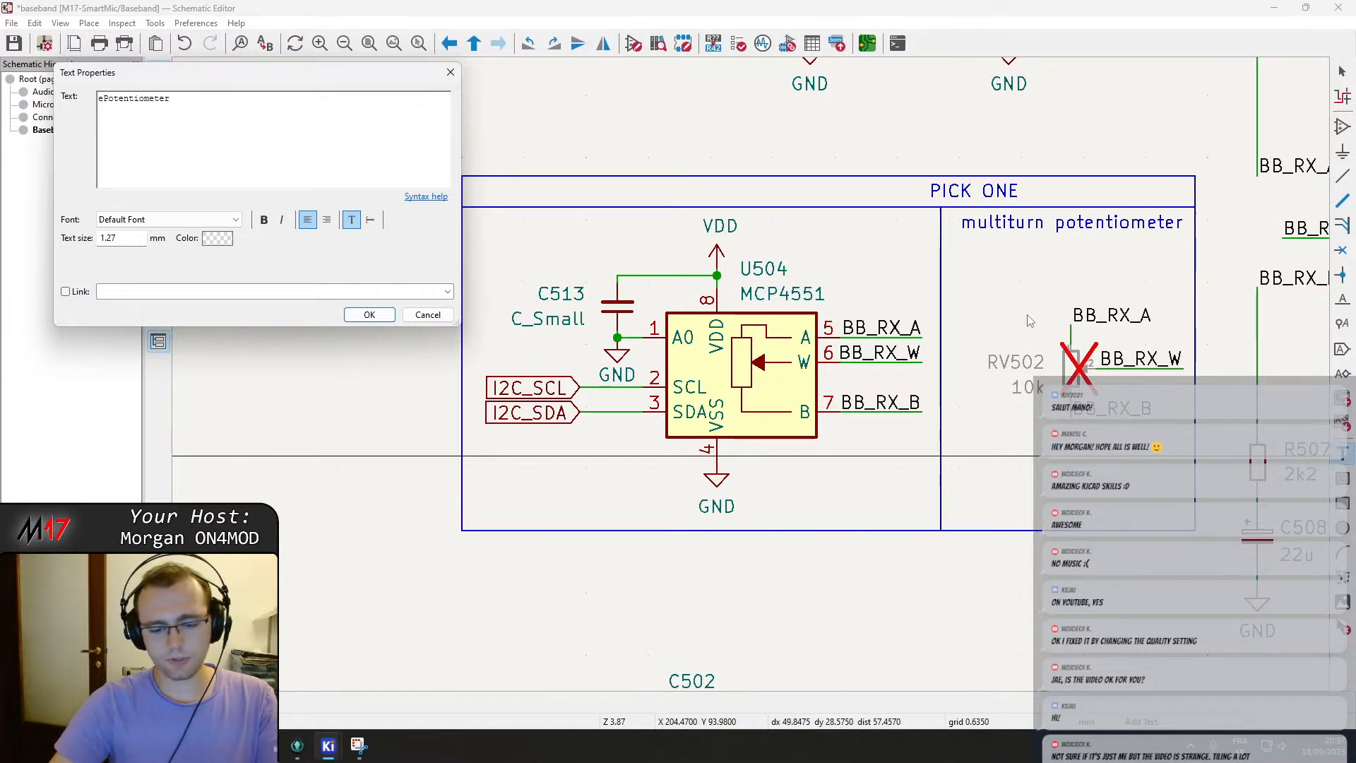
{"action": "key", "text": "ctrl+Return"}
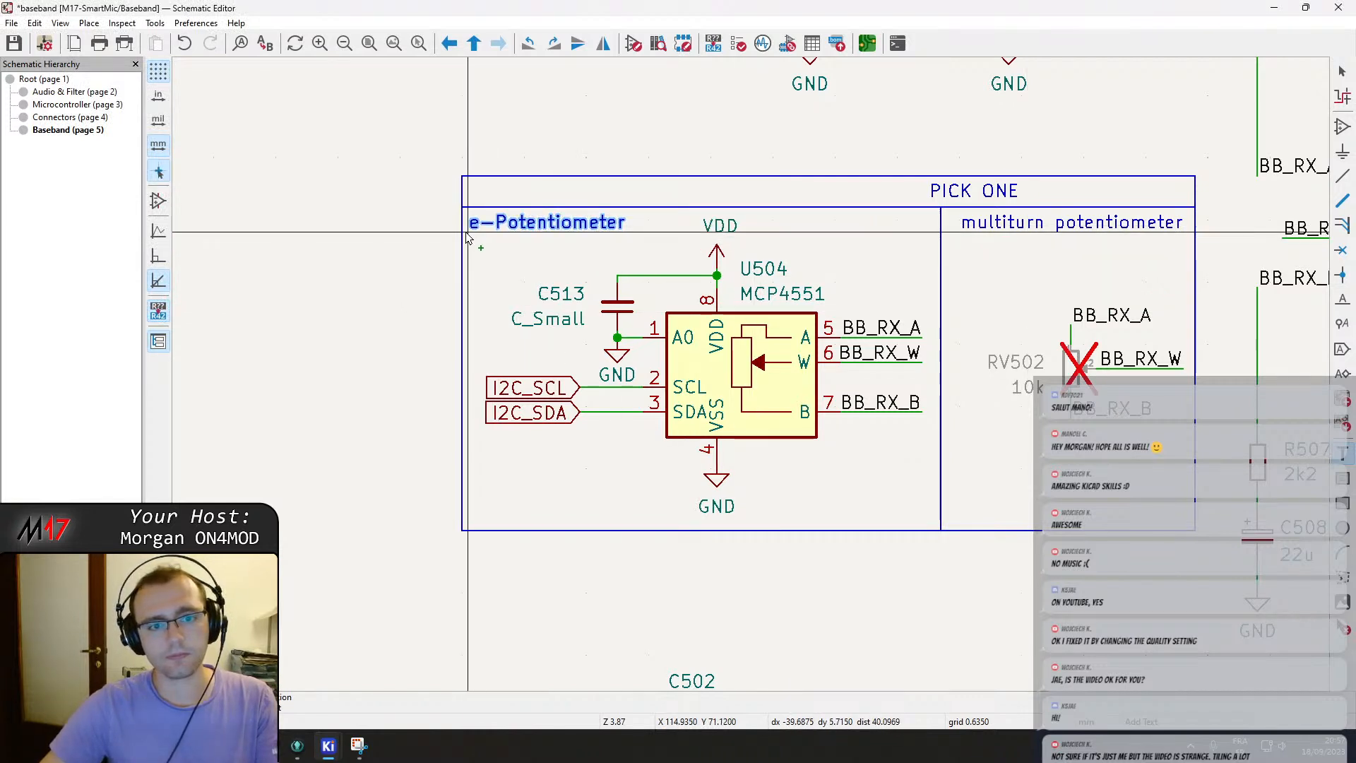
{"action": "left_click", "coordinate": [487, 229]}
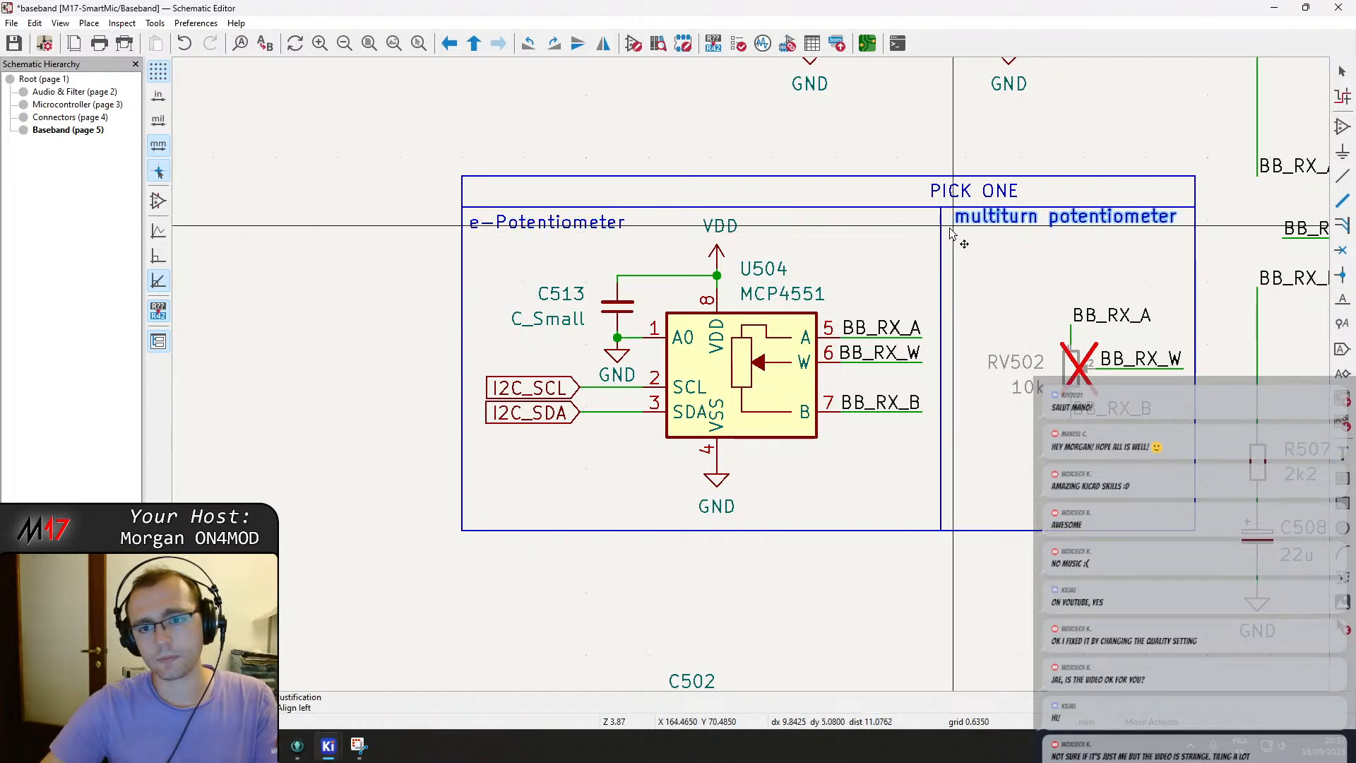
{"action": "left_click", "coordinate": [948, 235]}
{"action": "key", "text": "ctrl+s"}
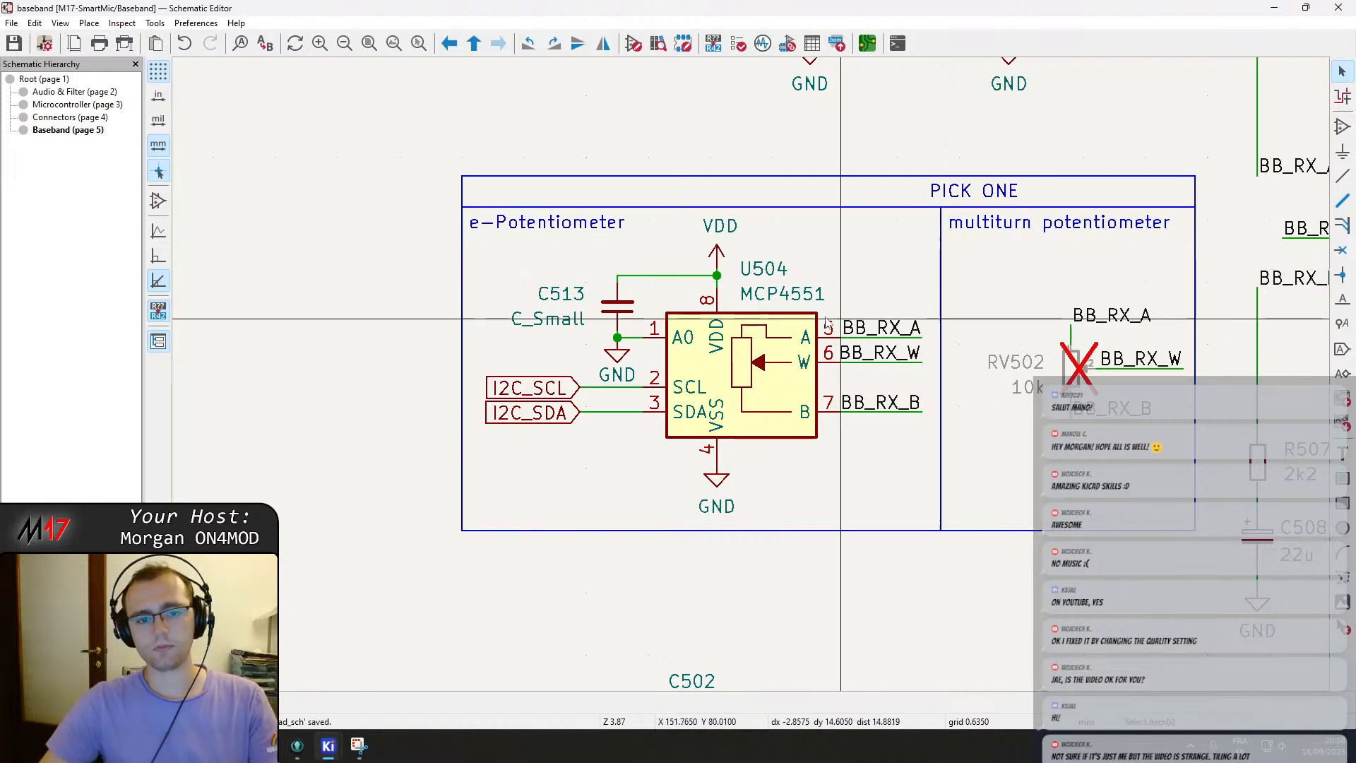
Make the PICK ONE title text bold through its text properties.
{"action": "scroll", "coordinate": [848, 327], "scroll_direction": "down", "scroll_amount": 2}
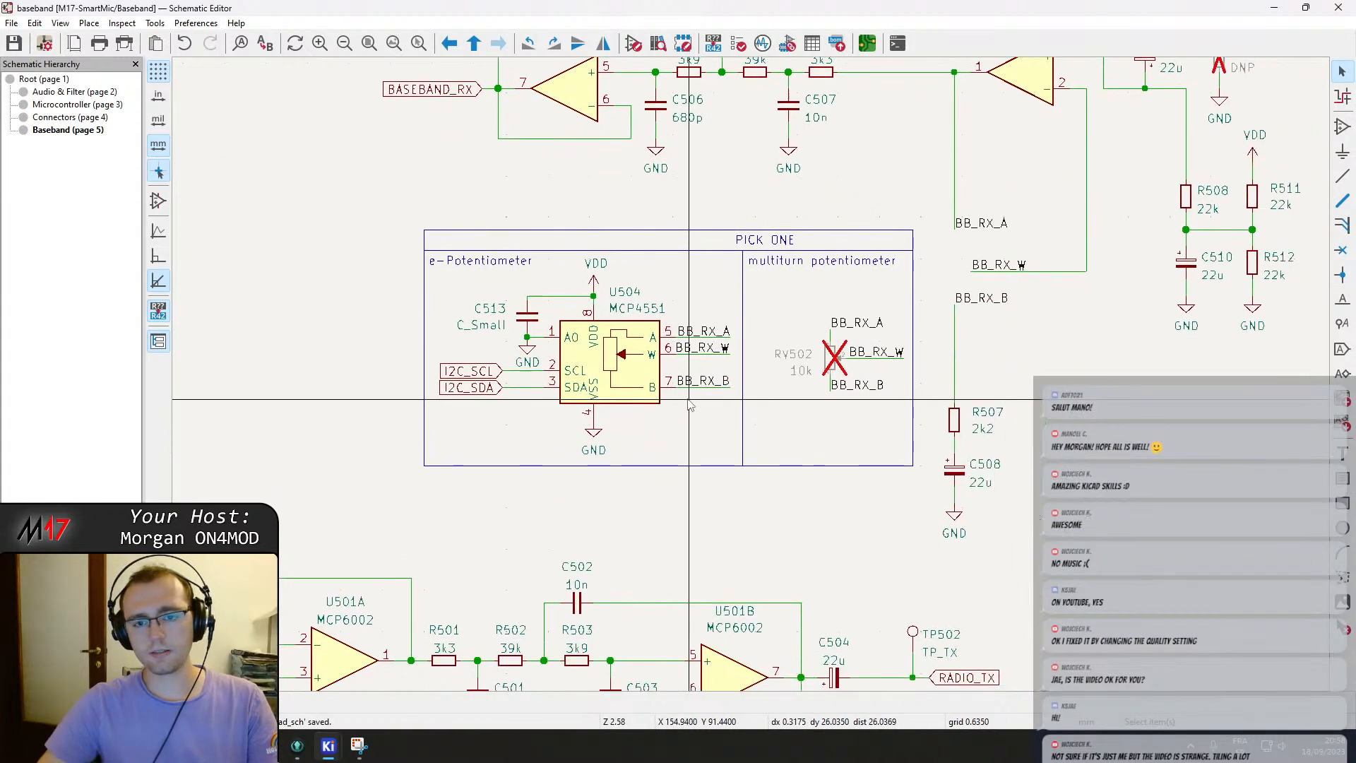
{"action": "key", "text": "m"}
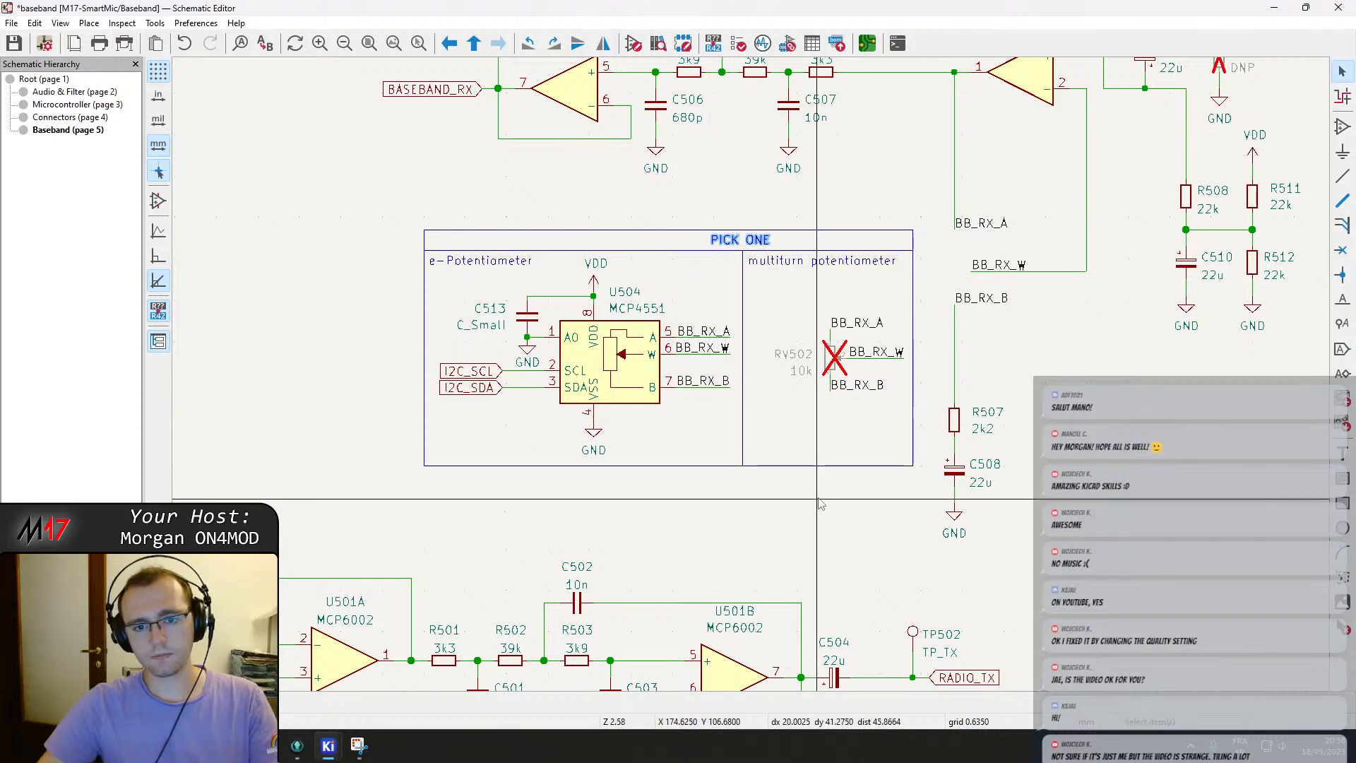
{"action": "scroll", "coordinate": [711, 251], "scroll_direction": "up", "scroll_amount": 4}
{"action": "double_click", "coordinate": [708, 344]}
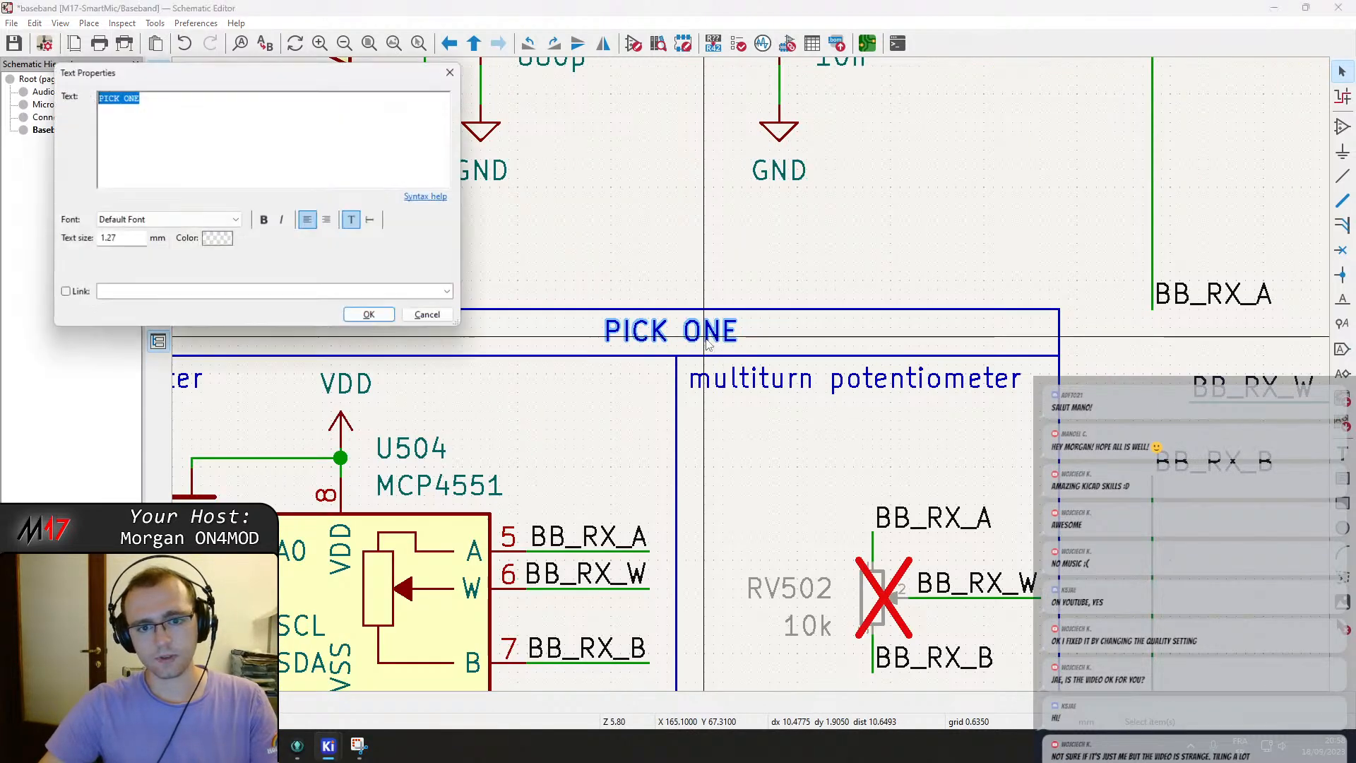
{"action": "left_click", "coordinate": [368, 315]}
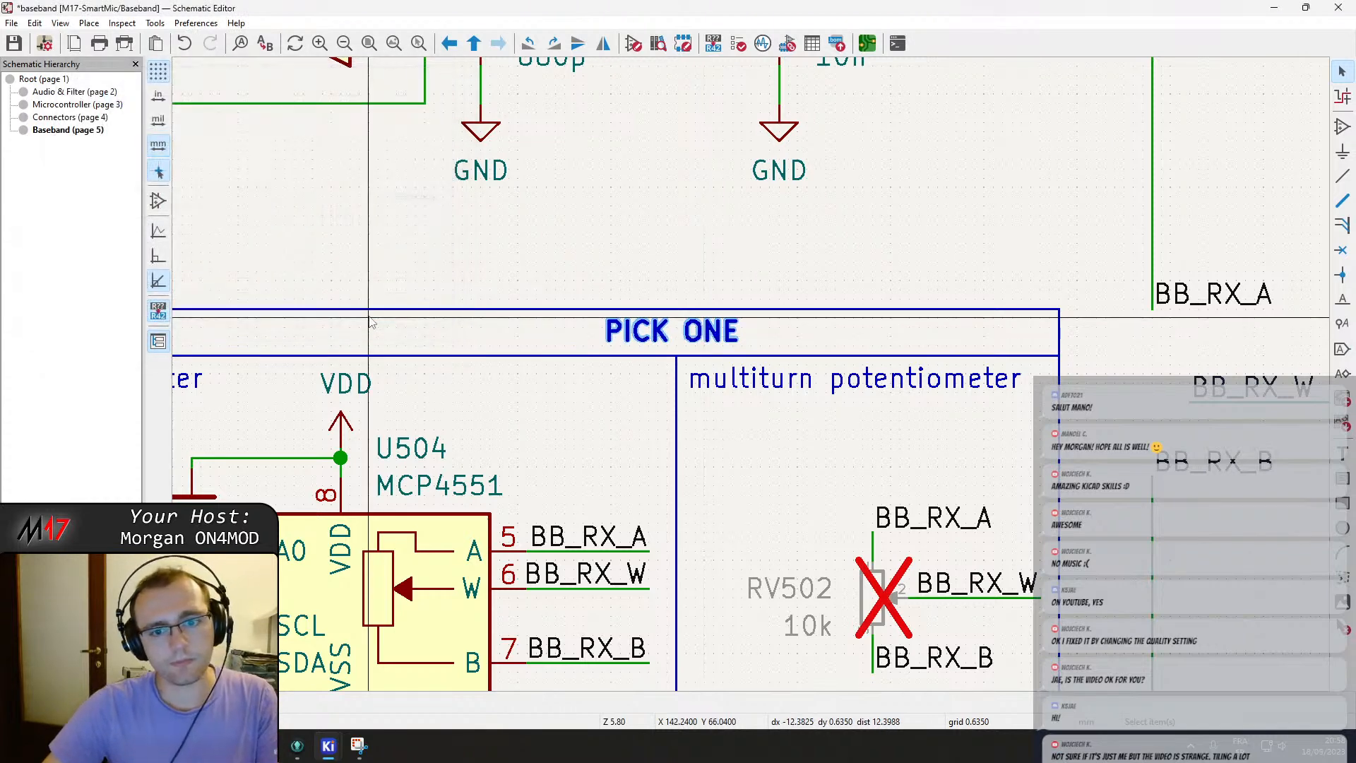
Nudge the multiturn potentiometer heading into place and save.
{"action": "scroll", "coordinate": [762, 383], "scroll_direction": "down", "scroll_amount": 4}
{"action": "mouse_move", "coordinate": [762, 379]}
{"action": "middle_mouse_down"}
{"action": "mouse_move", "coordinate": [800, 357]}
{"action": "mouse_move", "coordinate": [768, 356]}
{"action": "middle_mouse_up"}
{"action": "key", "text": "ctrl+s"}
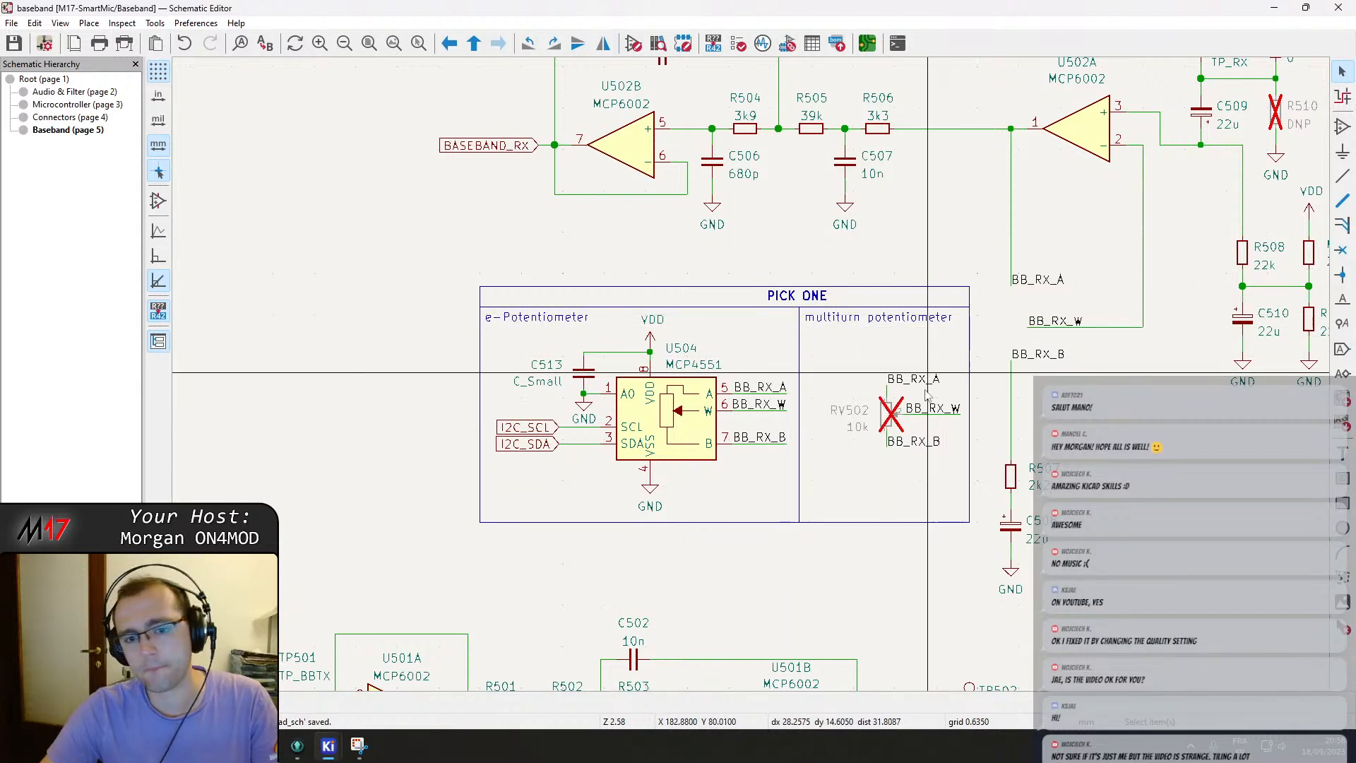
Duplicate the whole PICK ONE block and place the copy below the TX amplifier chain.
{"action": "scroll", "coordinate": [803, 399], "scroll_direction": "down", "scroll_amount": 2}
{"action": "left_click_drag", "start_coordinate": [494, 369], "coordinate": [877, 569]}
{"action": "middle_click_drag", "start_coordinate": [802, 593], "coordinate": [722, 427]}
{"action": "middle_click_drag", "start_coordinate": [741, 503], "coordinate": [941, 250]}
{"action": "left_click", "coordinate": [533, 531]}
{"action": "key", "text": "ctrl+v"}
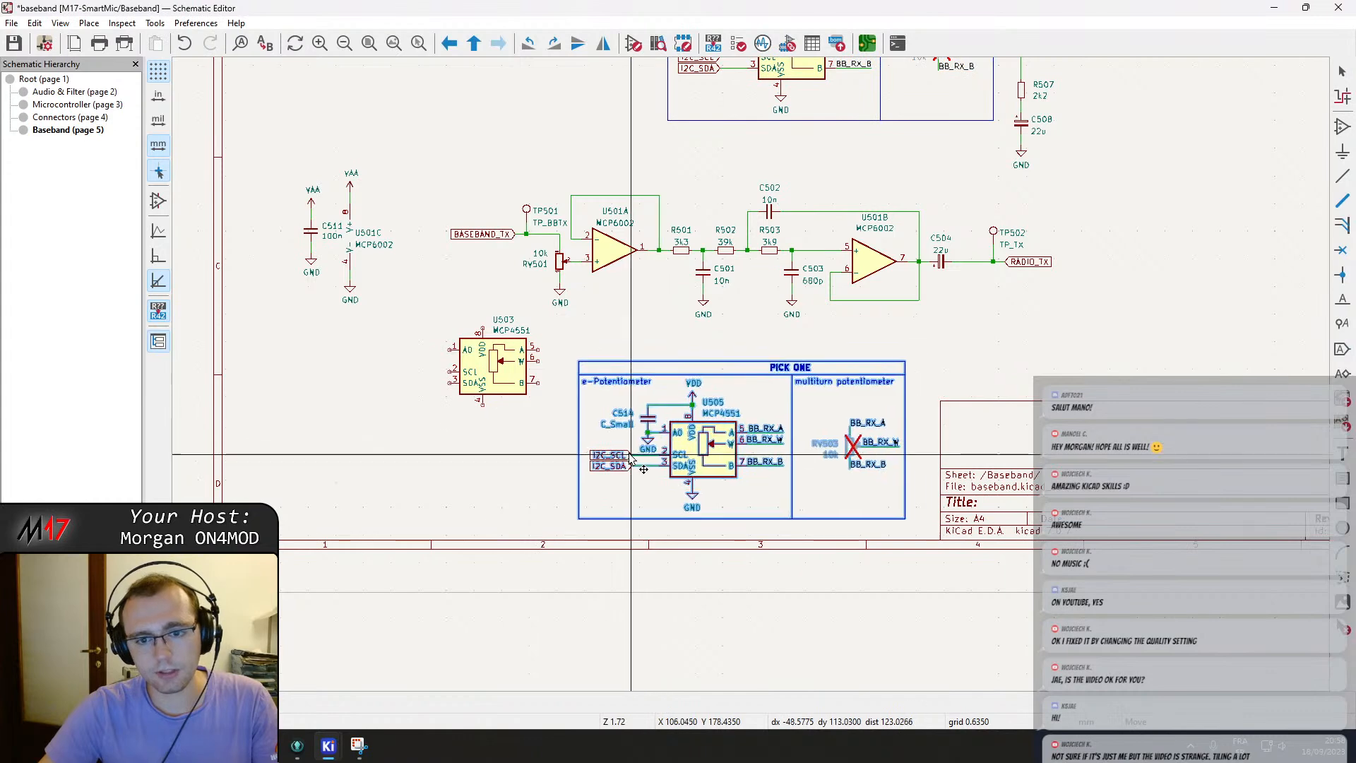
{"action": "left_click", "coordinate": [584, 403]}
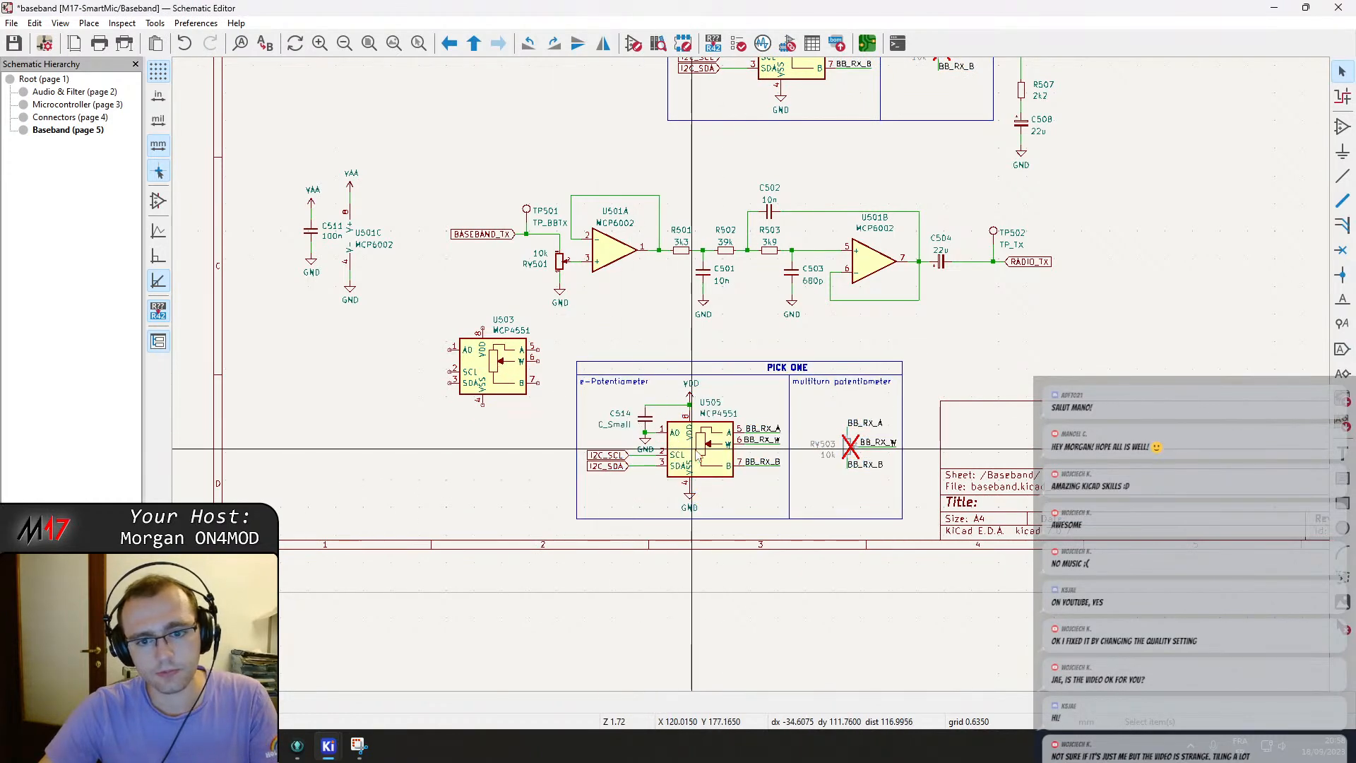
Delete the copied chip and move the existing U503 MCP4551 into the new block.
{"action": "key", "text": "Delete"}
{"action": "left_click_drag", "start_coordinate": [492, 370], "coordinate": [702, 461]}
{"action": "scroll", "coordinate": [720, 368], "scroll_direction": "up", "scroll_amount": 5}
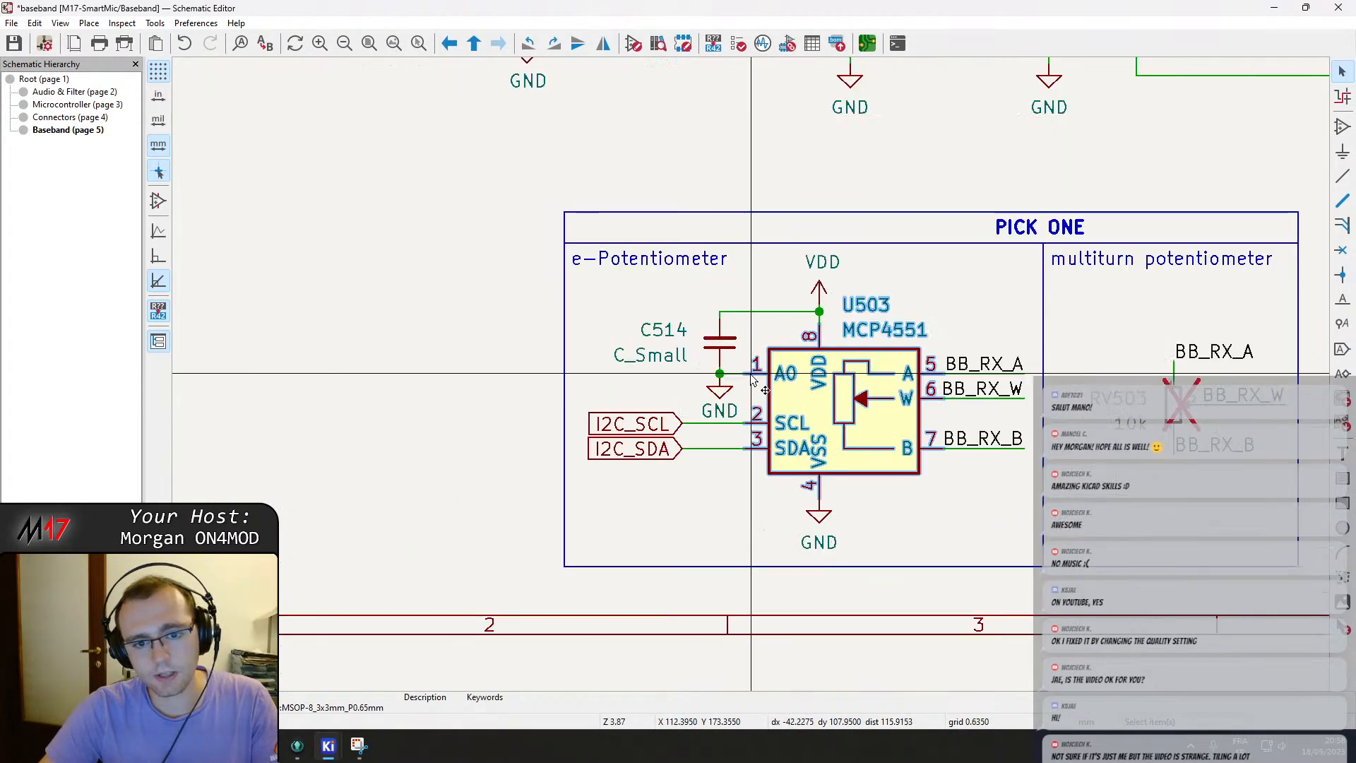
{"action": "key", "text": "Escape"}
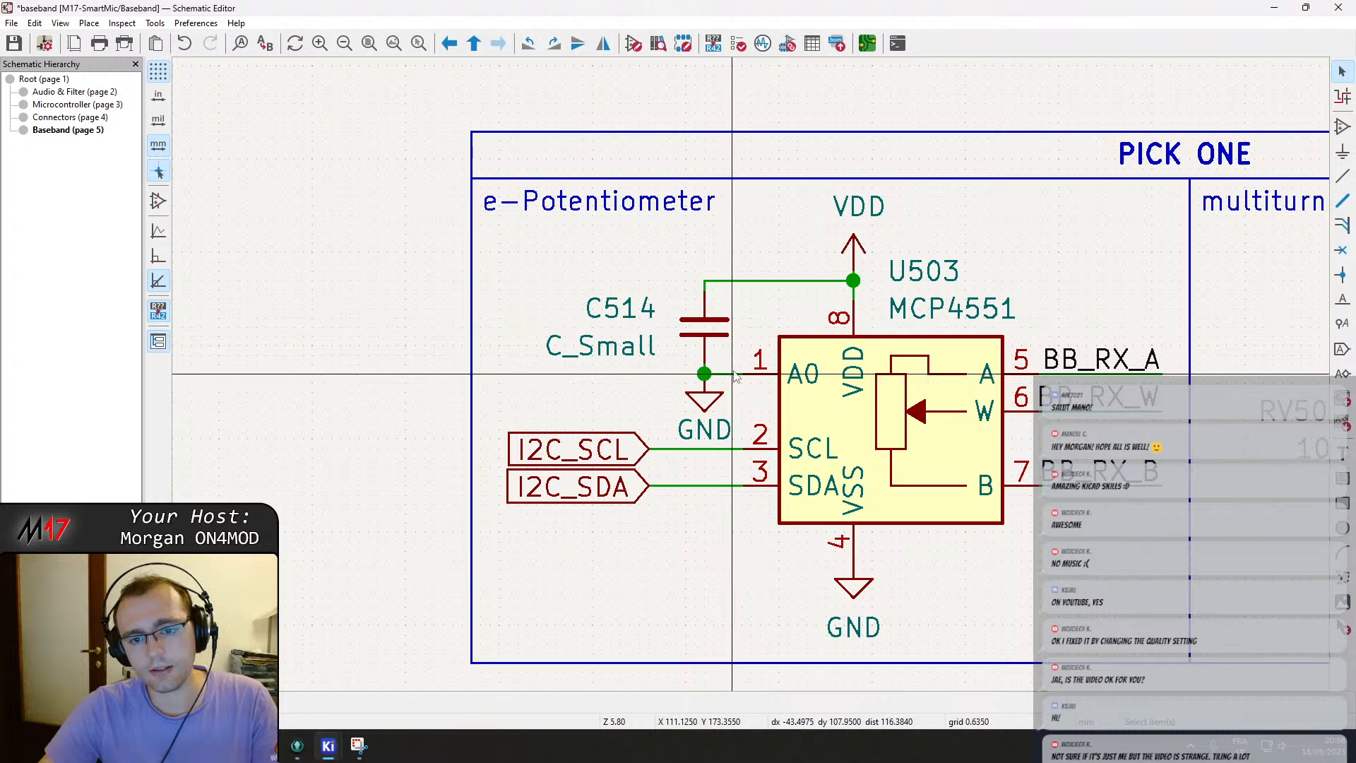
Move capacitor C514 and its GND symbol further left in the new block.
{"action": "left_click", "coordinate": [710, 335]}
{"action": "left_click_drag", "start_coordinate": [708, 332], "coordinate": [615, 331]}
{"action": "left_click", "coordinate": [699, 378]}
{"action": "left_click_drag", "start_coordinate": [699, 378], "coordinate": [662, 377]}
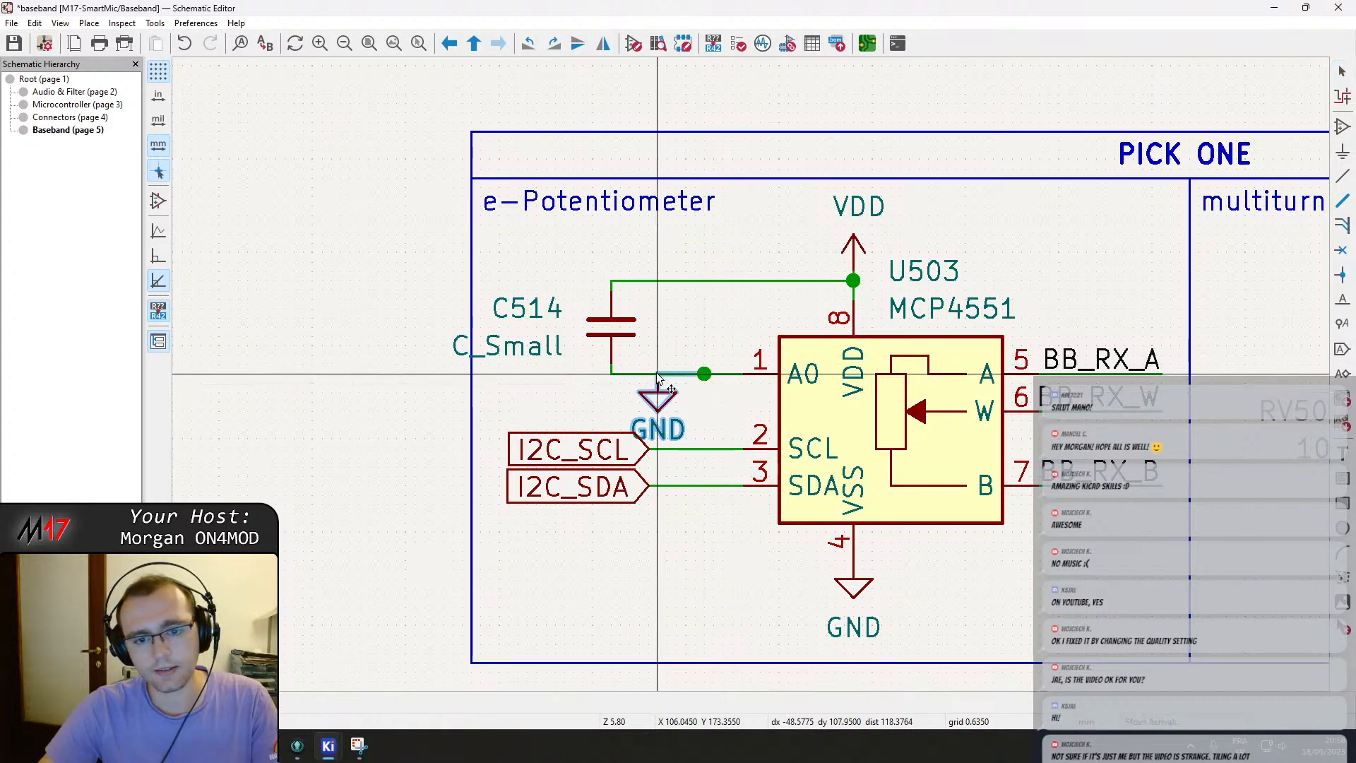
Rewire C514 and the A0 pin to VDD in the new block and save.
{"action": "left_click", "coordinate": [741, 374]}
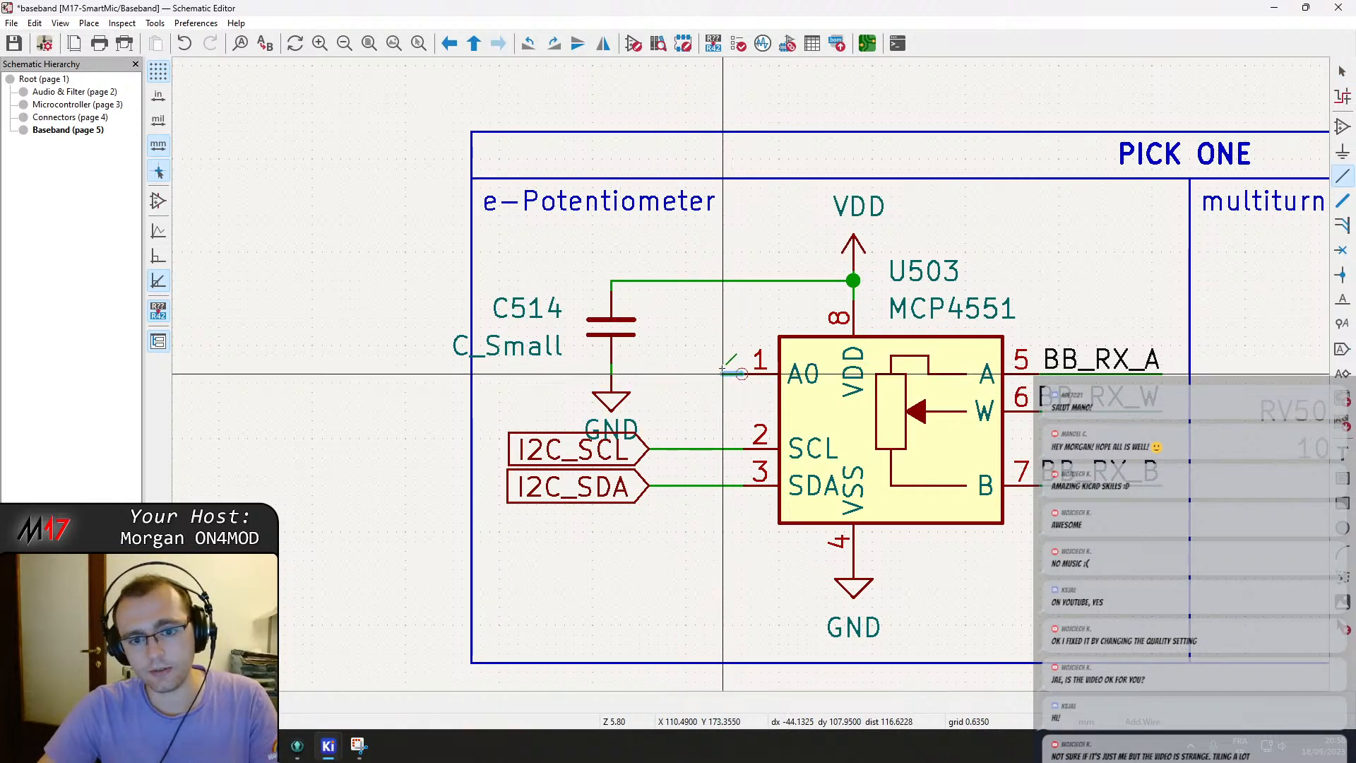
{"action": "left_click", "coordinate": [722, 281]}
{"action": "left_click_drag", "start_coordinate": [651, 411], "coordinate": [589, 318]}
{"action": "left_click_drag", "start_coordinate": [610, 327], "coordinate": [675, 329]}
{"action": "left_click", "coordinate": [678, 332]}
{"action": "key", "text": "ctrl+s"}
Rename the new block's pin 5 label to BB_TX_A.
{"action": "scroll", "coordinate": [791, 422], "scroll_direction": "down", "scroll_amount": 2}
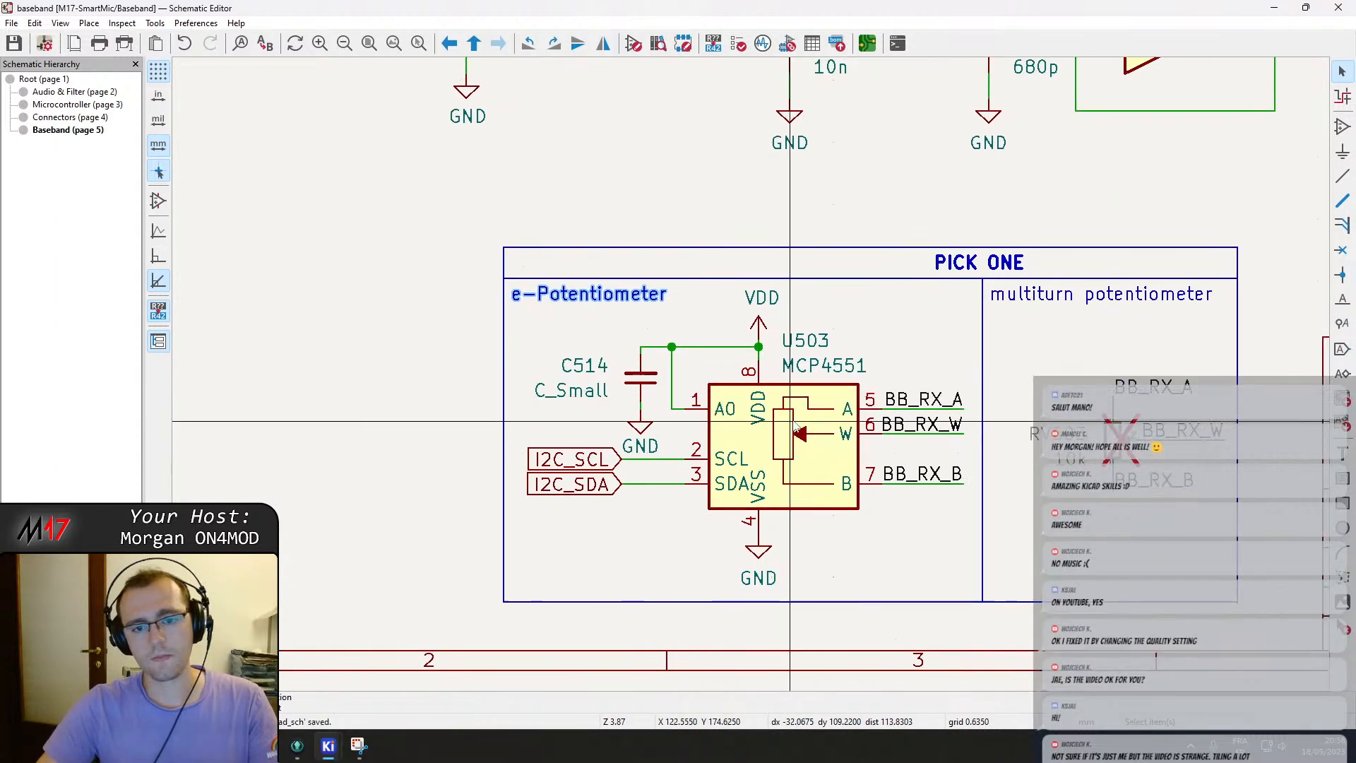
{"action": "scroll", "coordinate": [795, 422], "scroll_direction": "down", "scroll_amount": 4}
{"action": "scroll", "coordinate": [754, 382], "scroll_direction": "up", "scroll_amount": 4}
{"action": "double_click", "coordinate": [721, 315]}
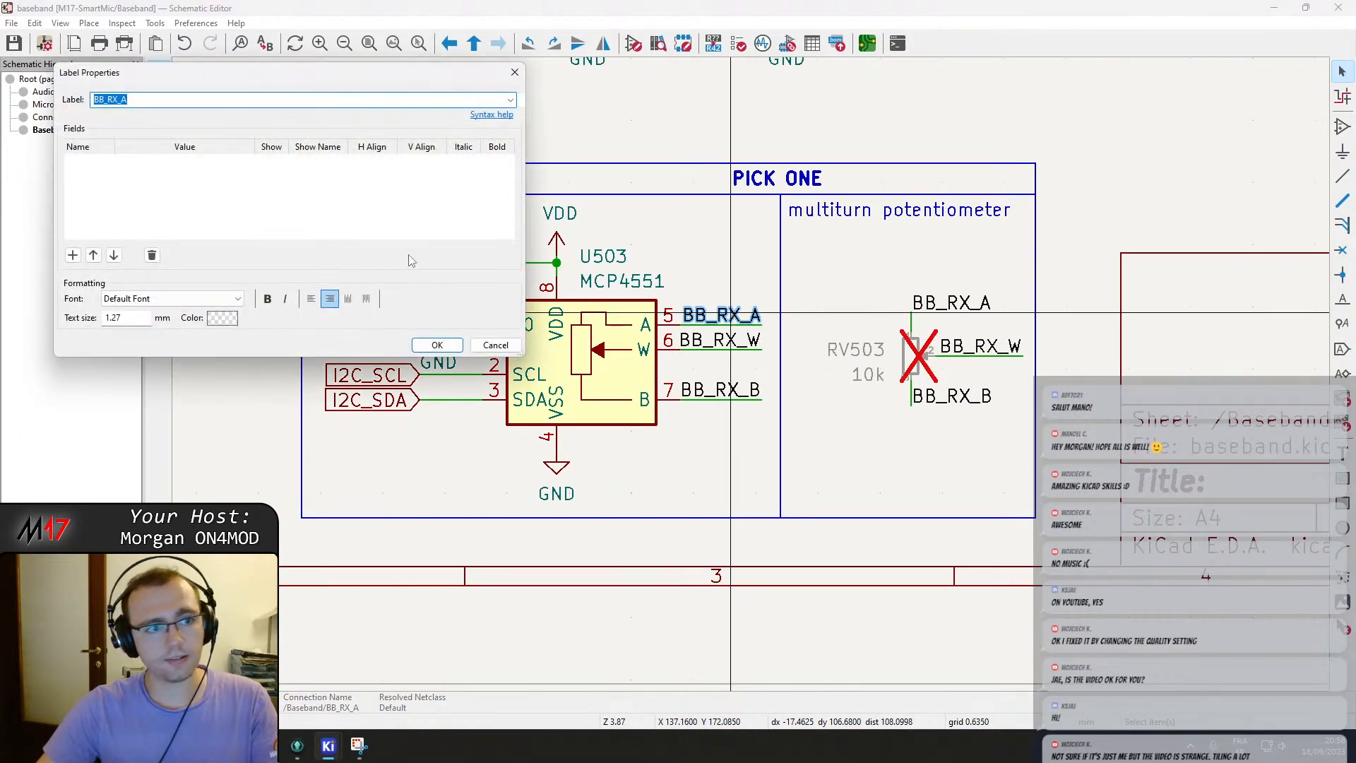
{"action": "type", "text": "T"}
{"action": "key", "text": "Return"}
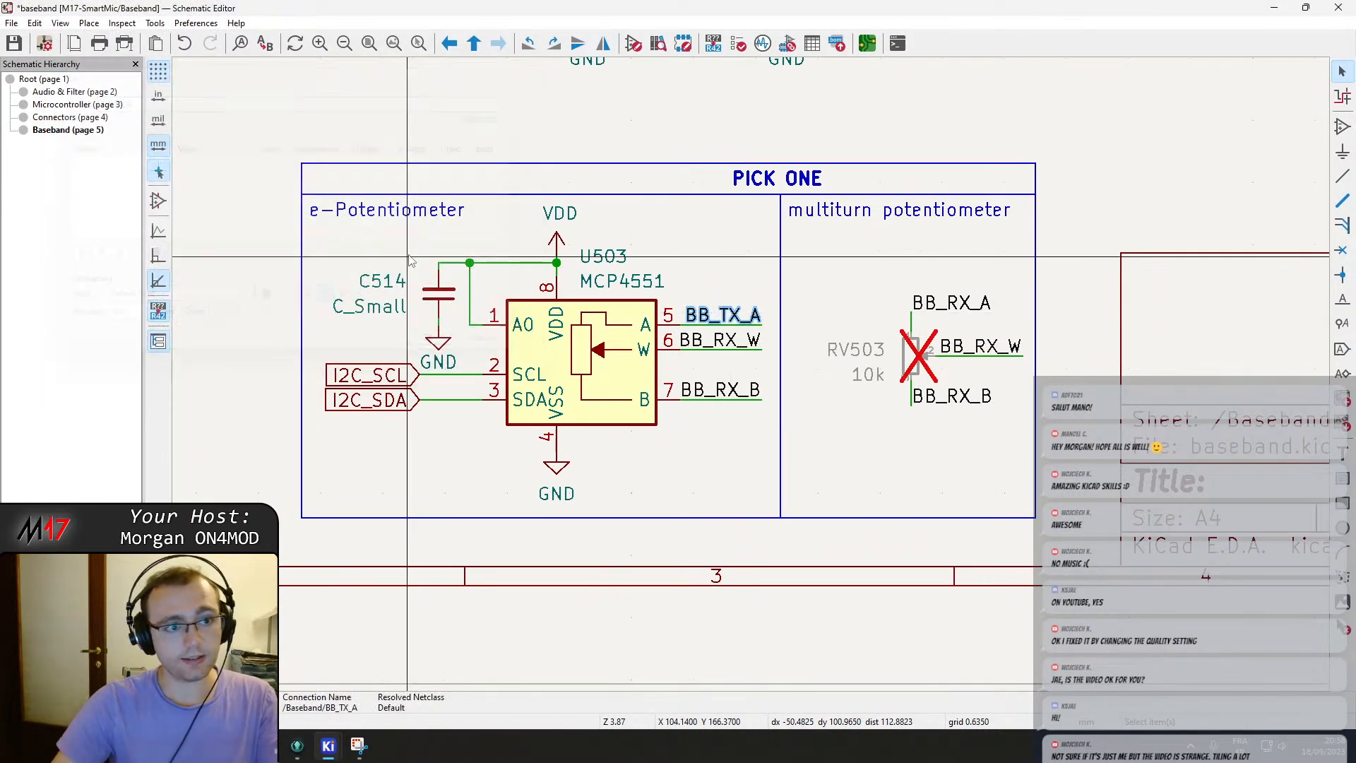
Rename the new block's pin 6 and pin 7 labels to BB_TX_W and BB_TX_B.
{"action": "double_click", "coordinate": [748, 346]}
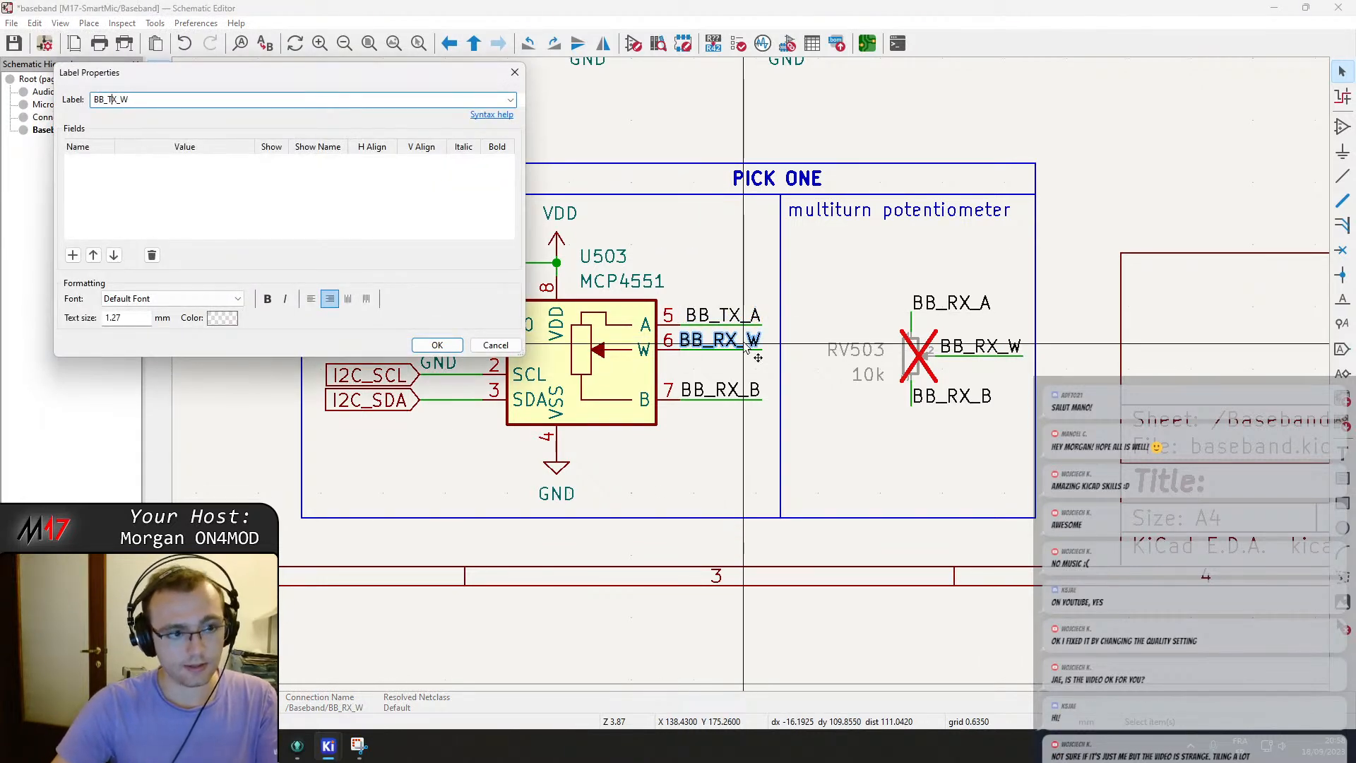
{"action": "type", "text": "T"}
{"action": "key", "text": "Return"}
{"action": "double_click", "coordinate": [720, 390]}
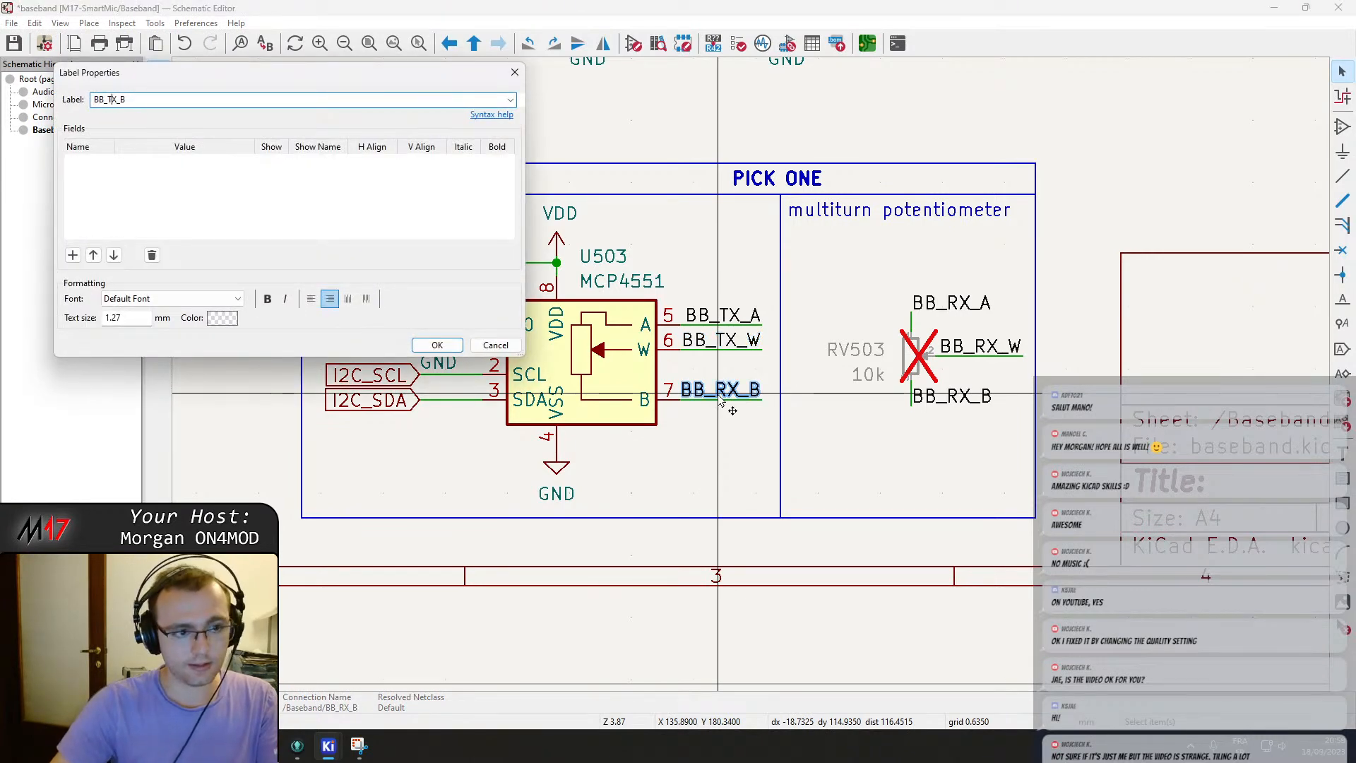
{"action": "key", "text": "Return"}
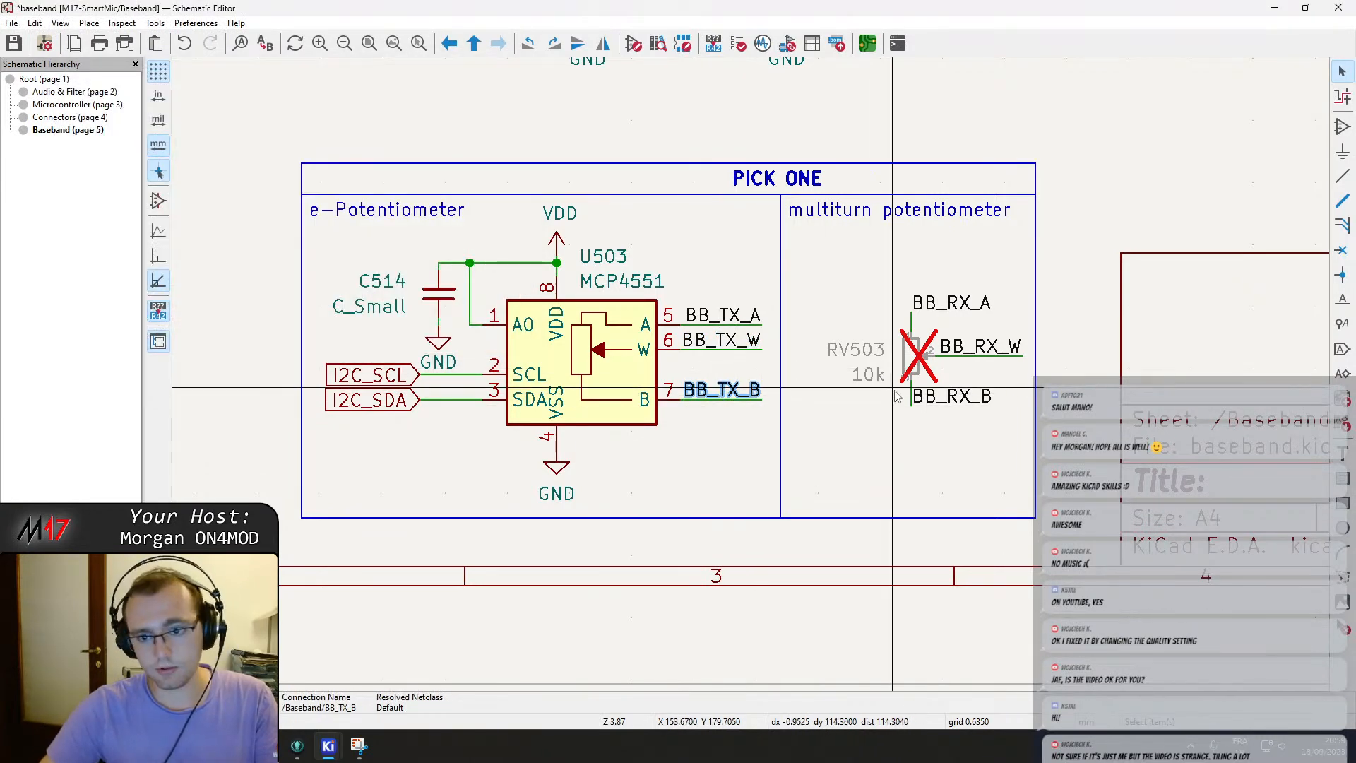
Rename the multiturn potentiometer's labels in the new block to BB_TX_B, BB_TX_W and BB_TX_A.
{"action": "double_click", "coordinate": [974, 396]}
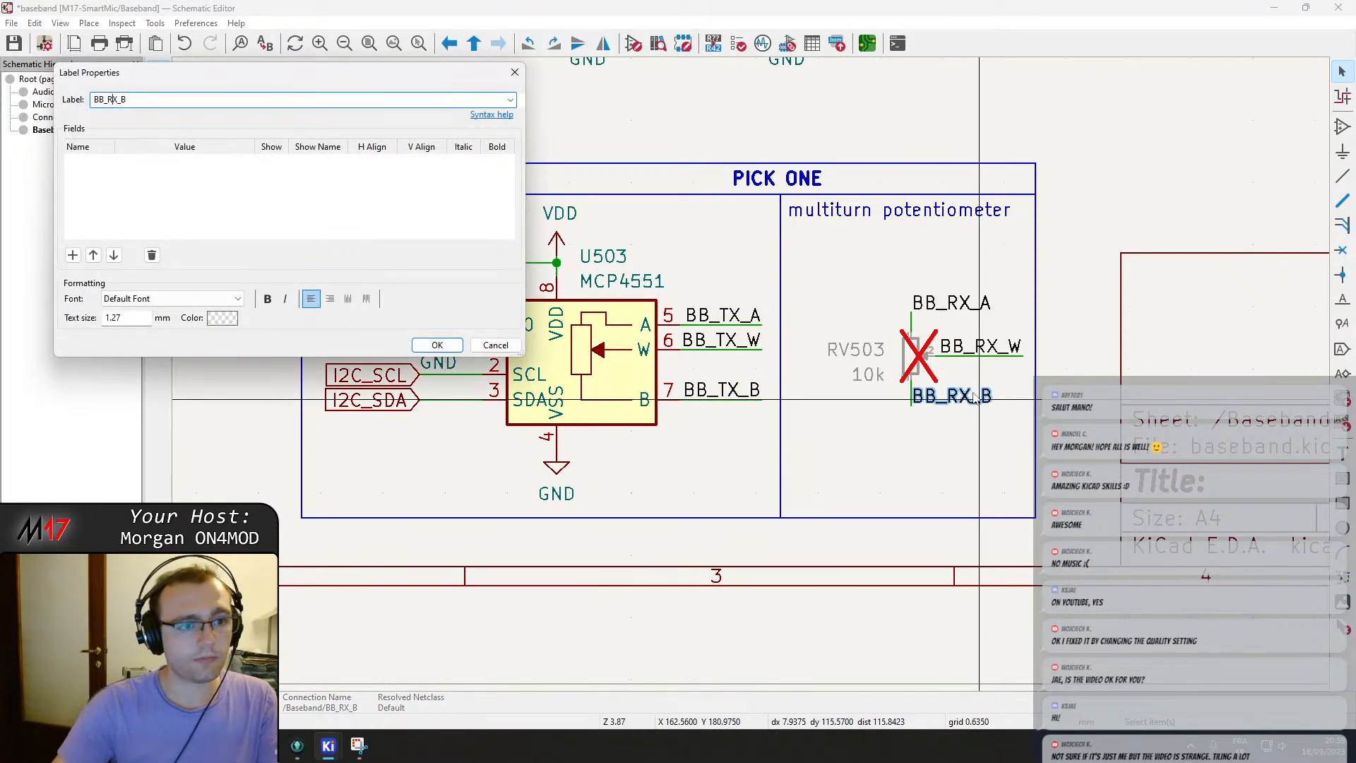
{"action": "key", "text": "Return"}
{"action": "double_click", "coordinate": [974, 346]}
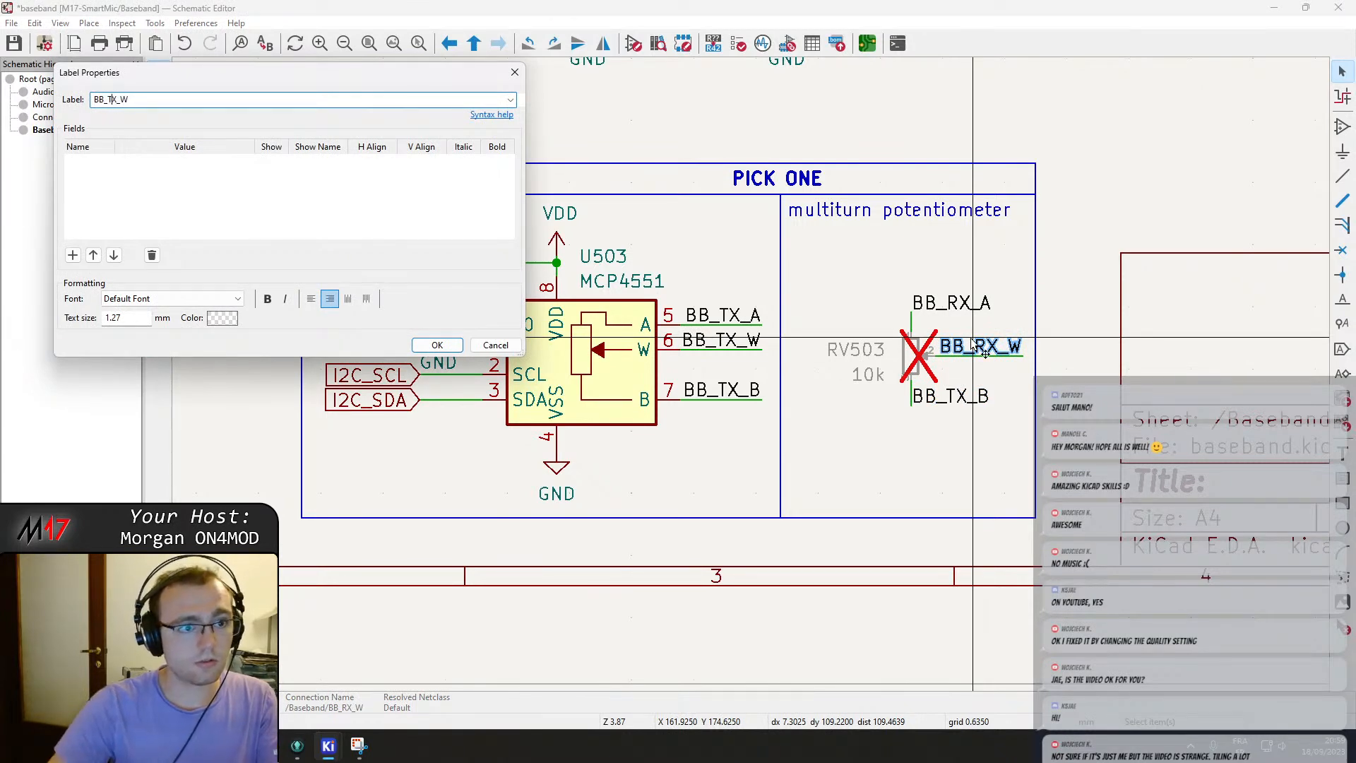
{"action": "key", "text": "Return"}
{"action": "double_click", "coordinate": [946, 304]}
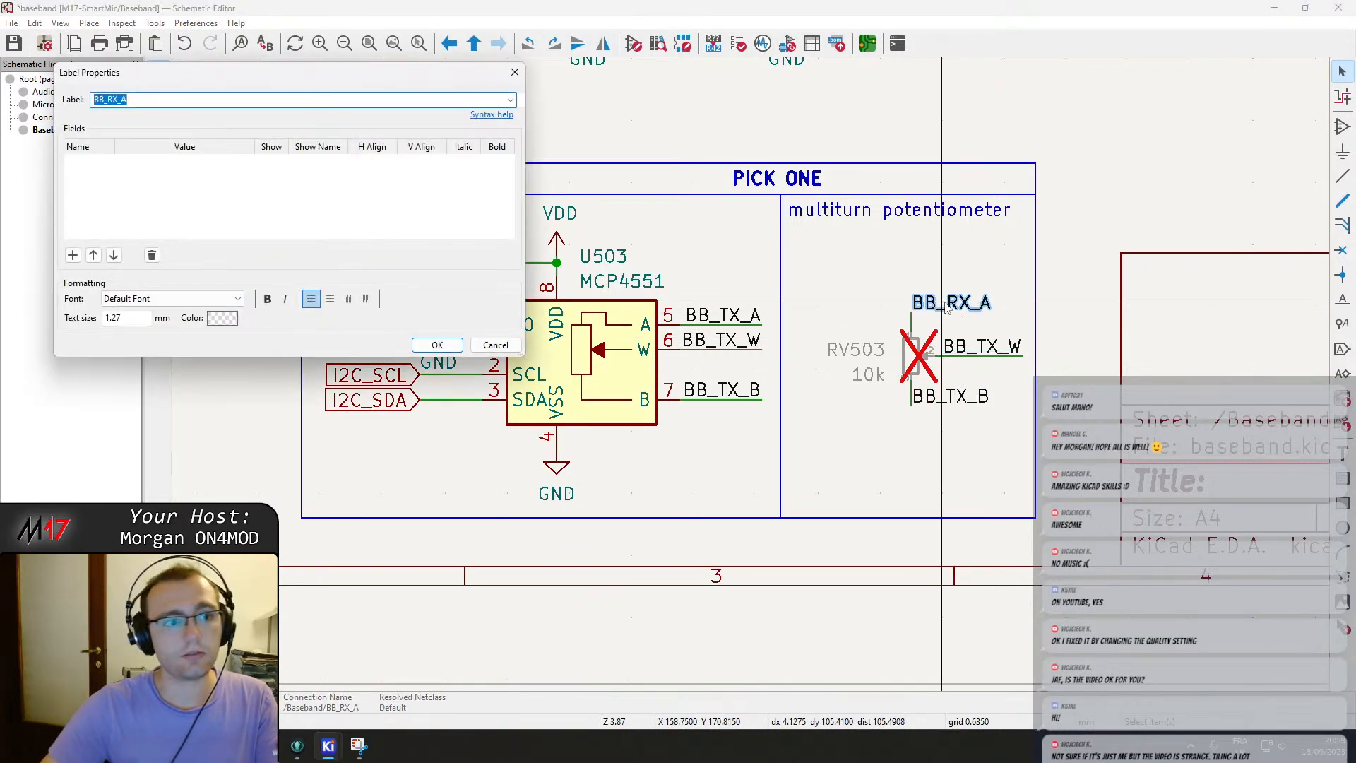
{"action": "type", "text": "T"}
{"action": "key", "text": "Return"}
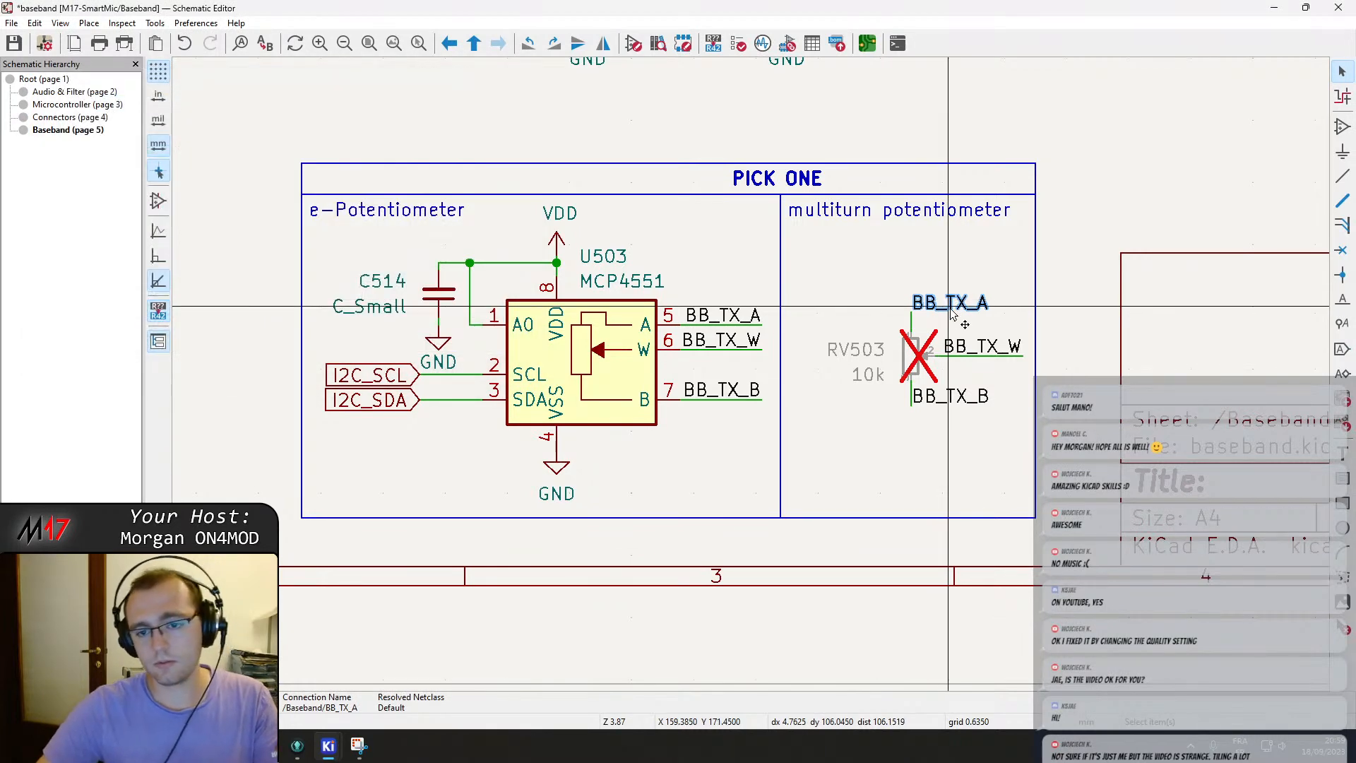
Bring copies of the BB_TX_A, BB_TX_W and BB_TX_B labels up beside RV501 at the TX op-amp input.
{"action": "left_click", "coordinate": [974, 345]}
{"action": "middle_click_drag", "start_coordinate": [1016, 254], "coordinate": [786, 426]}
{"action": "scroll", "coordinate": [787, 427], "scroll_direction": "down", "scroll_amount": 3}
{"action": "middle_click_drag", "start_coordinate": [816, 321], "coordinate": [928, 351]}
{"action": "key", "text": "m"}
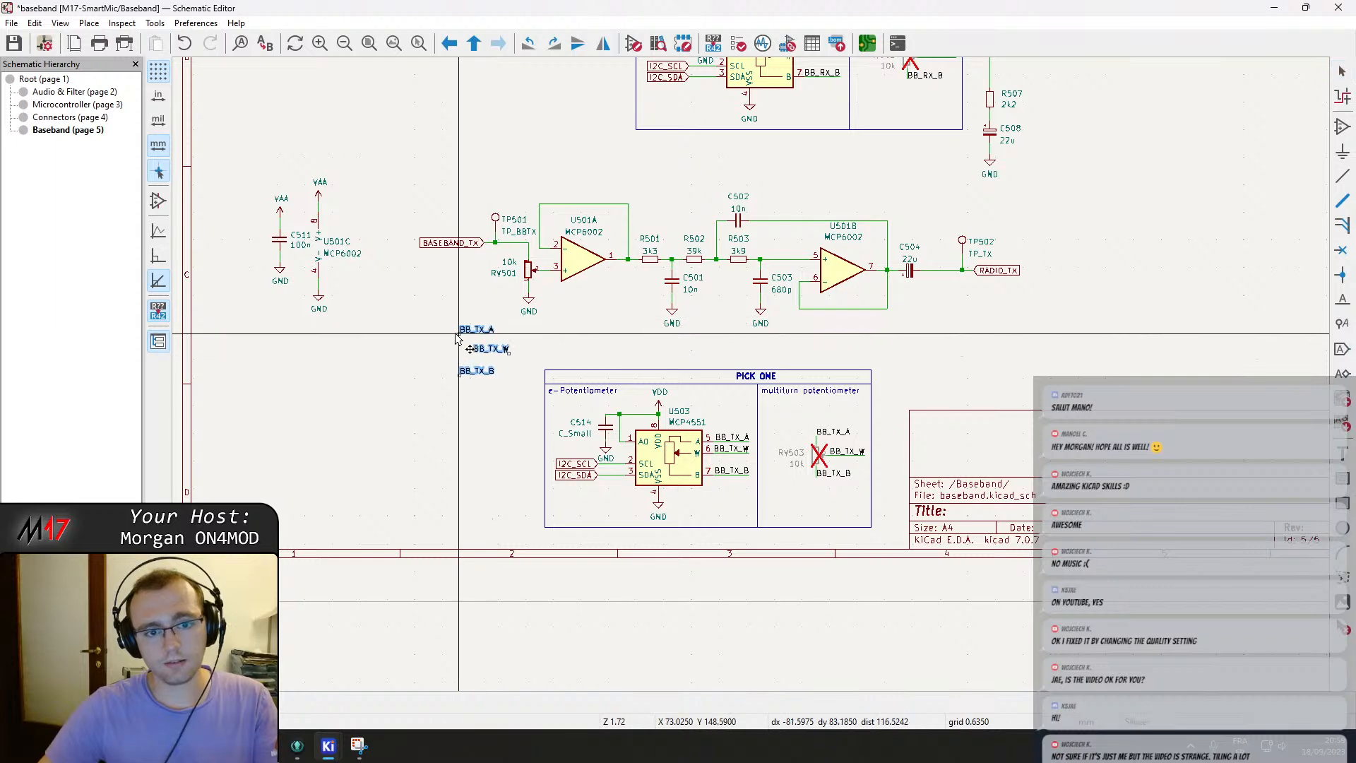
{"action": "scroll", "coordinate": [463, 333], "scroll_direction": "up", "scroll_amount": 6}
{"action": "scroll", "coordinate": [757, 335], "scroll_direction": "down", "scroll_amount": 3}
{"action": "left_click", "coordinate": [791, 385]}
{"action": "left_click_drag", "start_coordinate": [645, 158], "coordinate": [813, 442]}
{"action": "left_click_drag", "start_coordinate": [807, 357], "coordinate": [752, 346]}
{"action": "left_click", "coordinate": [701, 246]}
{"action": "left_click_drag", "start_coordinate": [680, 295], "coordinate": [605, 295]}
{"action": "left_click_drag", "start_coordinate": [729, 269], "coordinate": [639, 263]}
Move potentiometer RV501 into the new block's multiturn section and mark it Do not populate.
{"action": "left_click", "coordinate": [807, 352]}
{"action": "left_click_drag", "start_coordinate": [811, 422], "coordinate": [810, 499]}
{"action": "left_click_drag", "start_coordinate": [807, 350], "coordinate": [770, 351]}
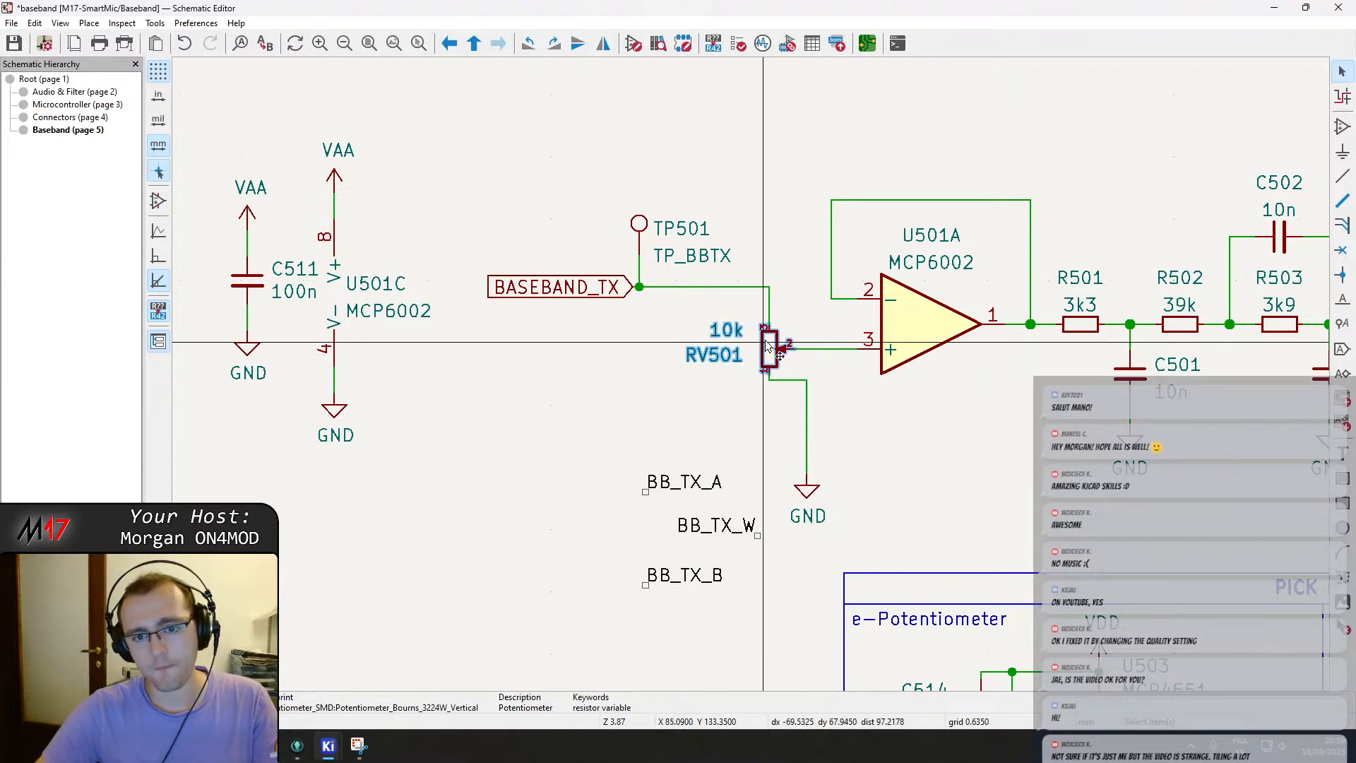
{"action": "scroll", "coordinate": [768, 395], "scroll_direction": "right", "scroll_amount": 3}
{"action": "scroll", "coordinate": [768, 394], "scroll_direction": "down", "scroll_amount": 1}
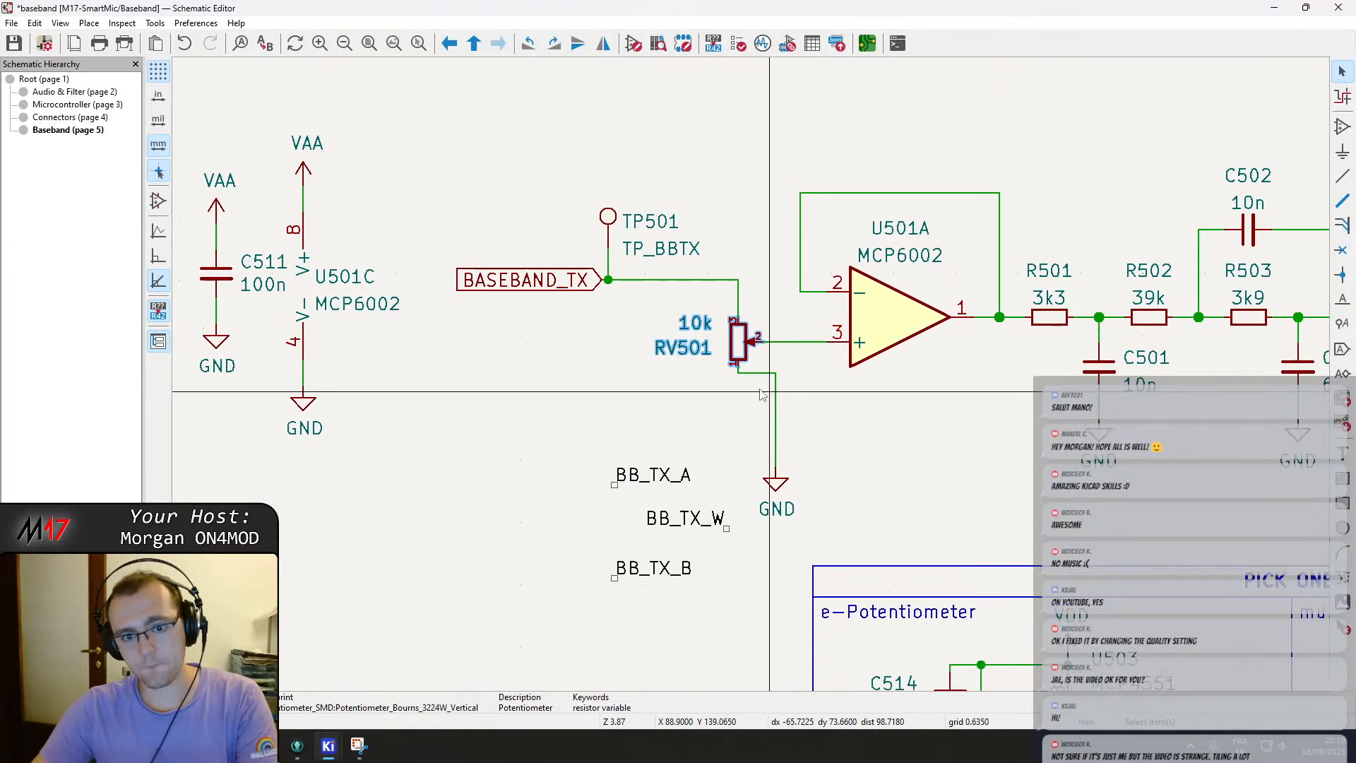
{"action": "scroll", "coordinate": [770, 400], "scroll_direction": "right", "scroll_amount": 5}
{"action": "scroll", "coordinate": [770, 400], "scroll_direction": "down", "scroll_amount": 3}
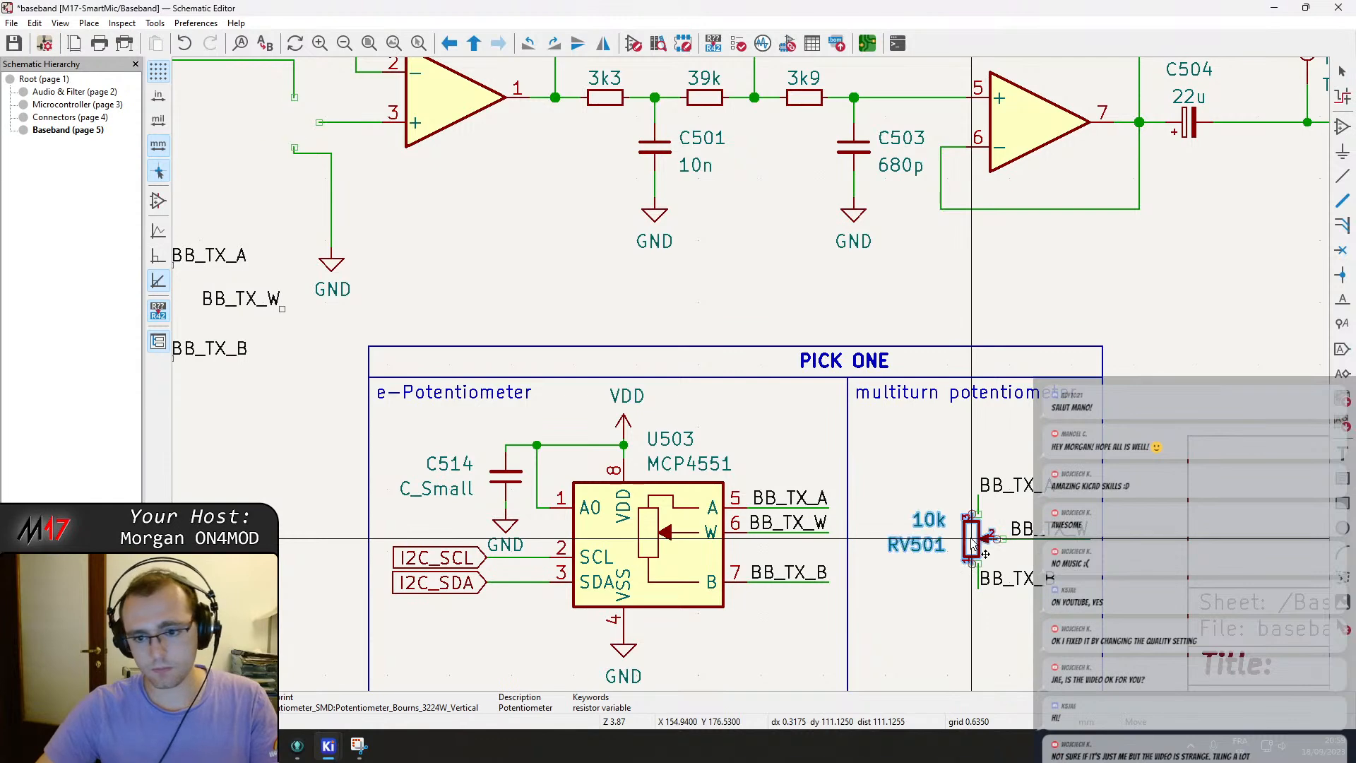
{"action": "double_click", "coordinate": [979, 540]}
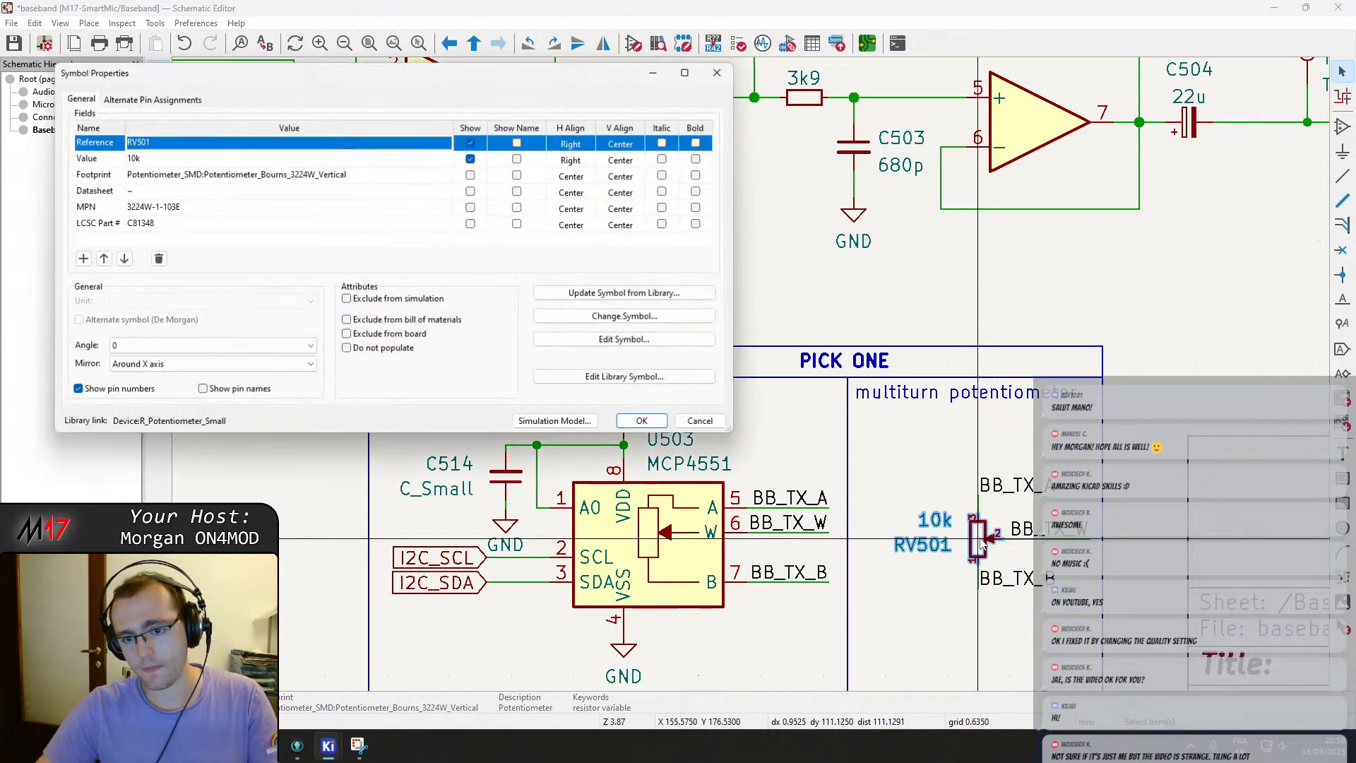
{"action": "left_click", "coordinate": [376, 349]}
{"action": "left_click", "coordinate": [640, 421]}
Attach the BB_TX_A, BB_TX_W and BB_TX_B labels to the wire ends left by RV501 at the op-amp input.
{"action": "scroll", "coordinate": [540, 418], "scroll_direction": "left", "scroll_amount": 6}
{"action": "scroll", "coordinate": [540, 418], "scroll_direction": "up", "scroll_amount": 3}
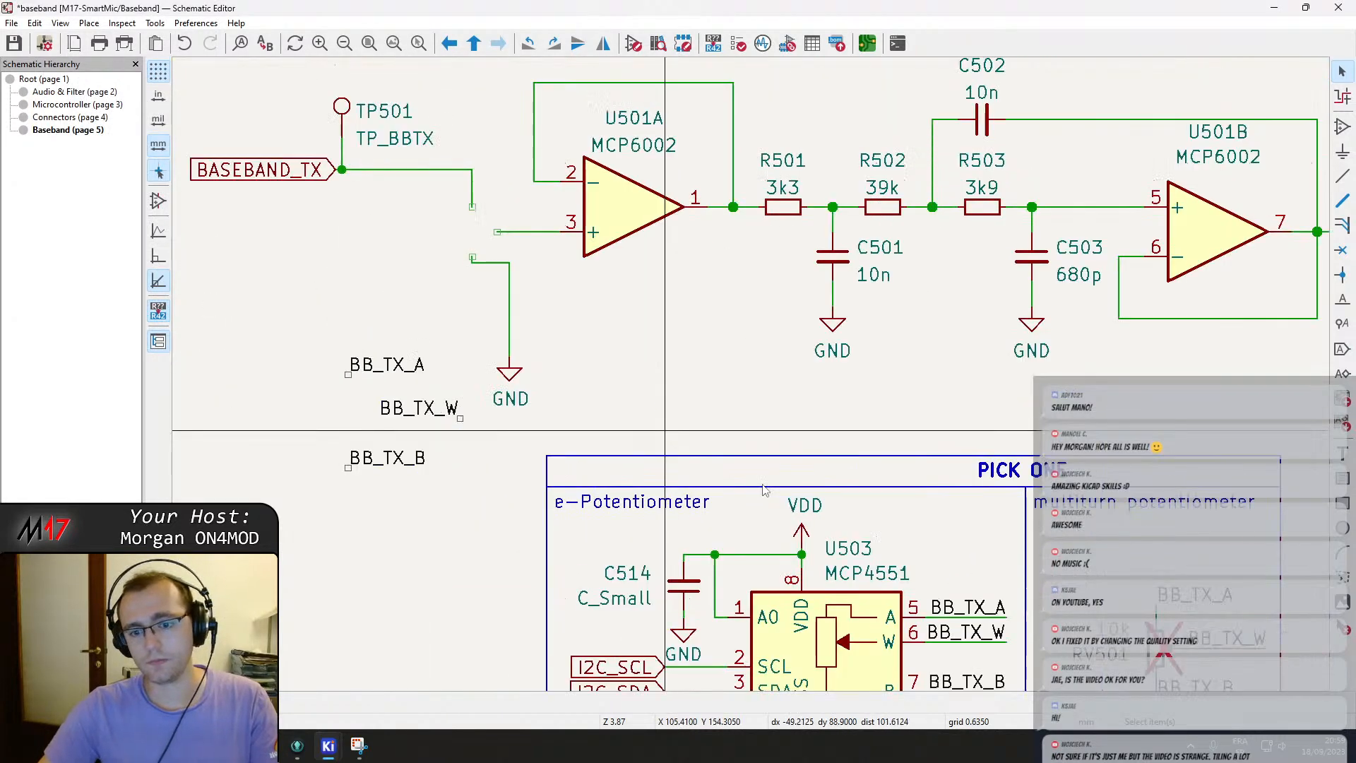
{"action": "key", "text": "m"}
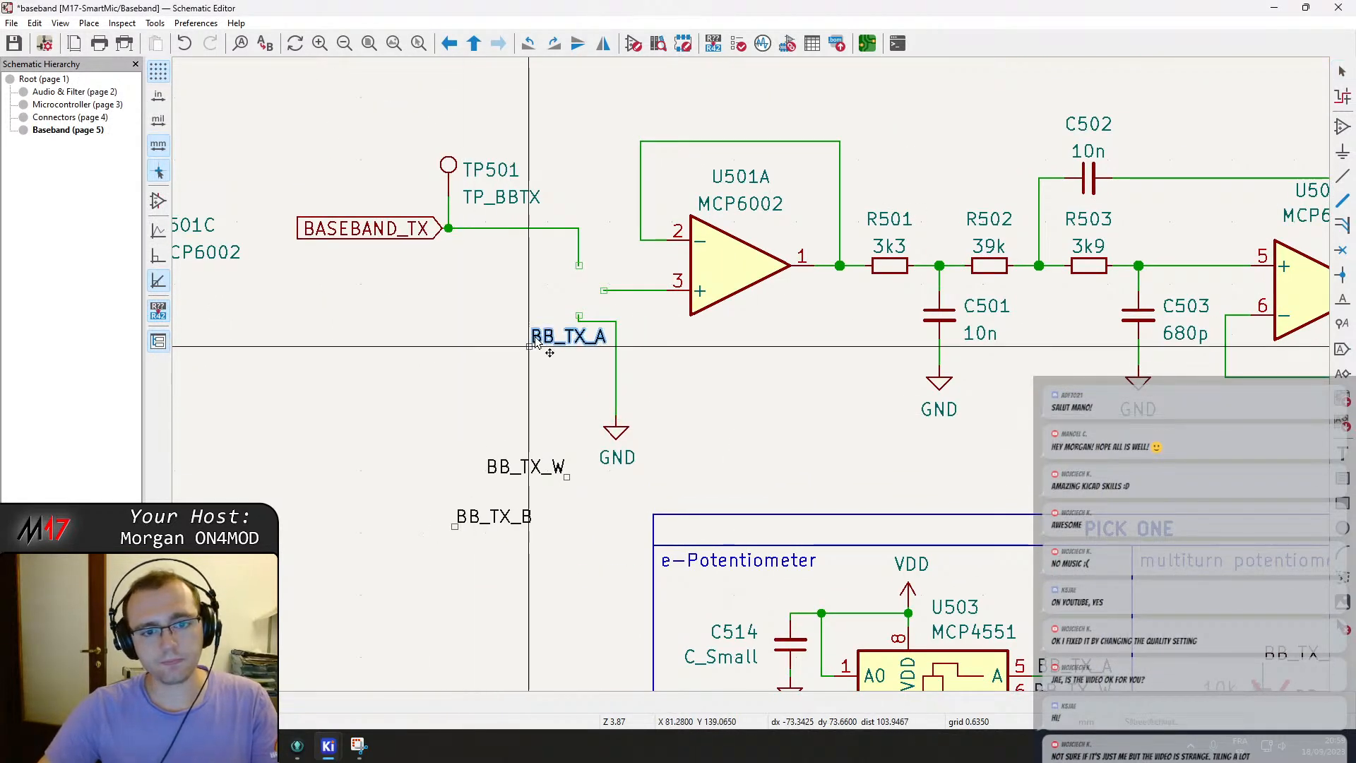
{"action": "left_click", "coordinate": [579, 265]}
{"action": "key", "text": "m"}
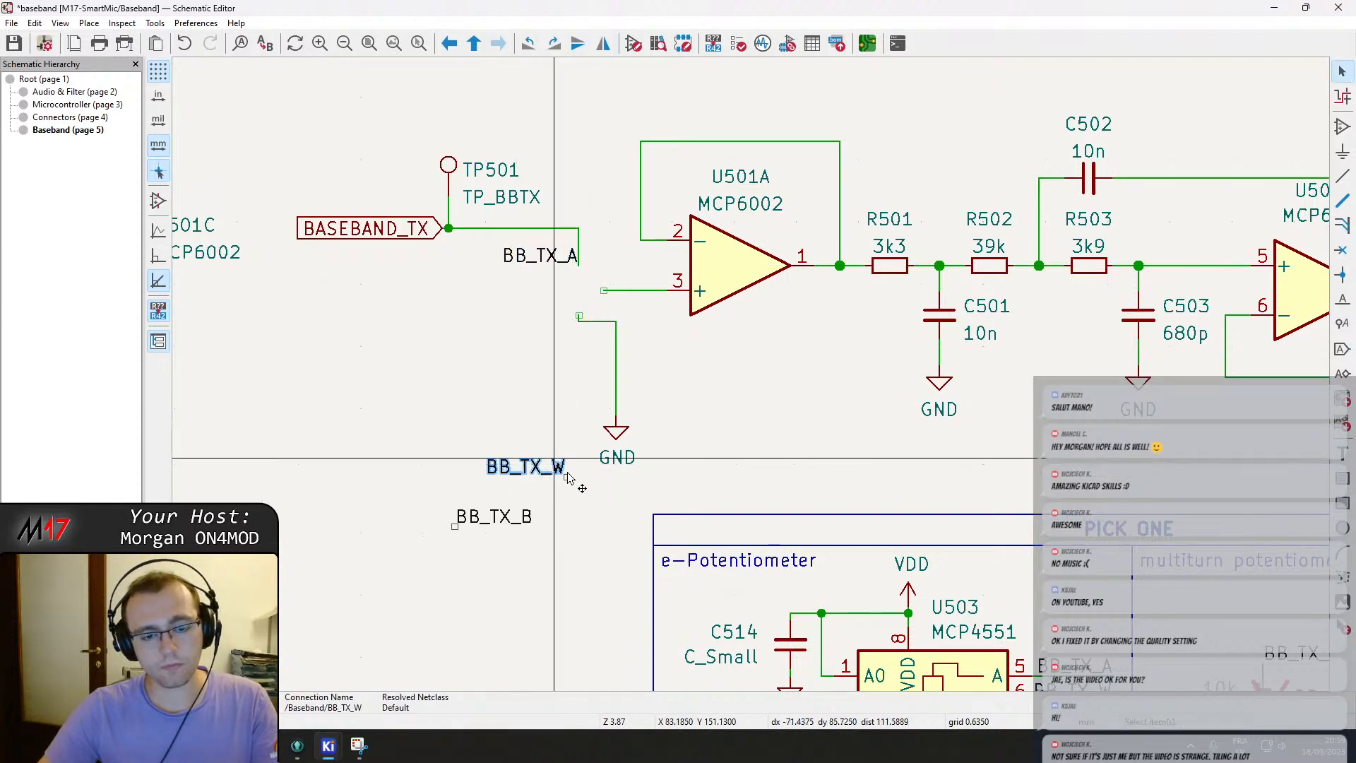
{"action": "key", "text": "r"}
{"action": "key", "text": "r"}
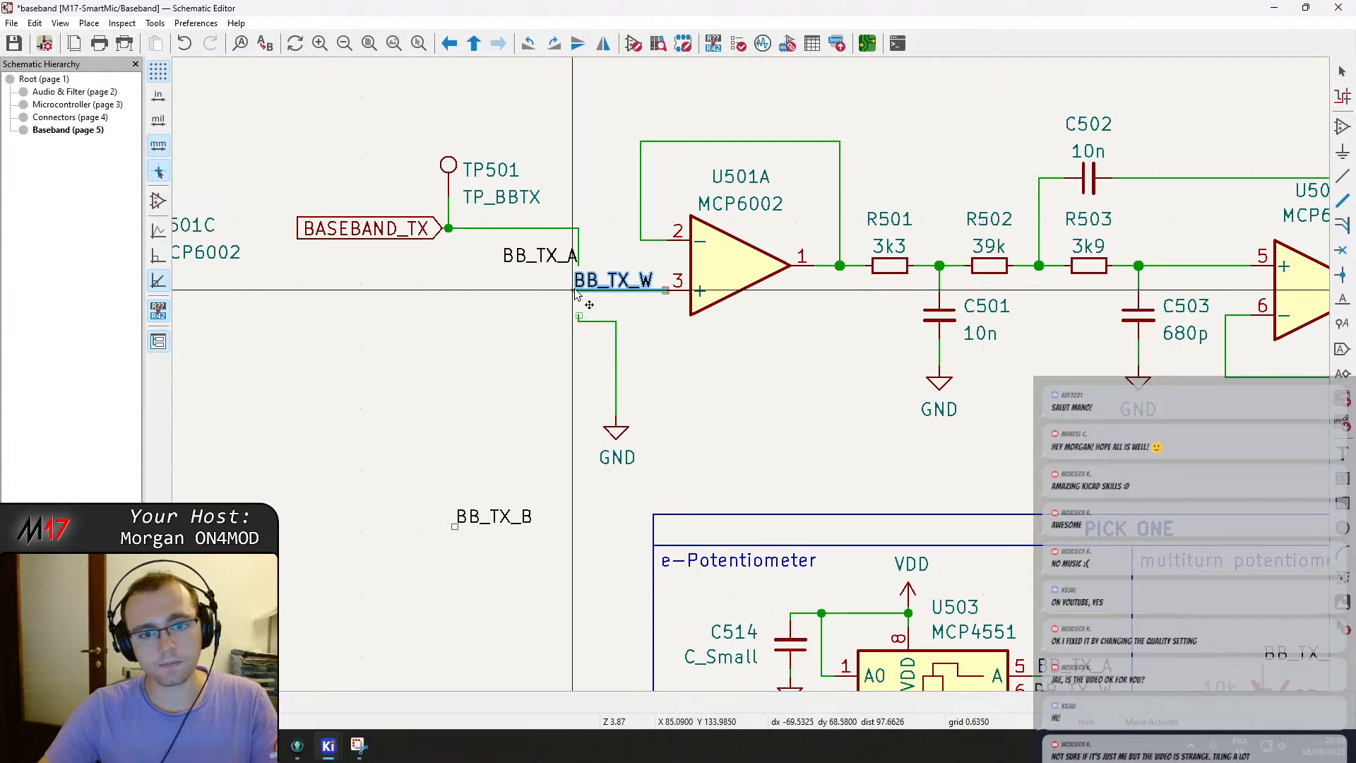
{"action": "left_click", "coordinate": [579, 295]}
{"action": "key", "text": "m"}
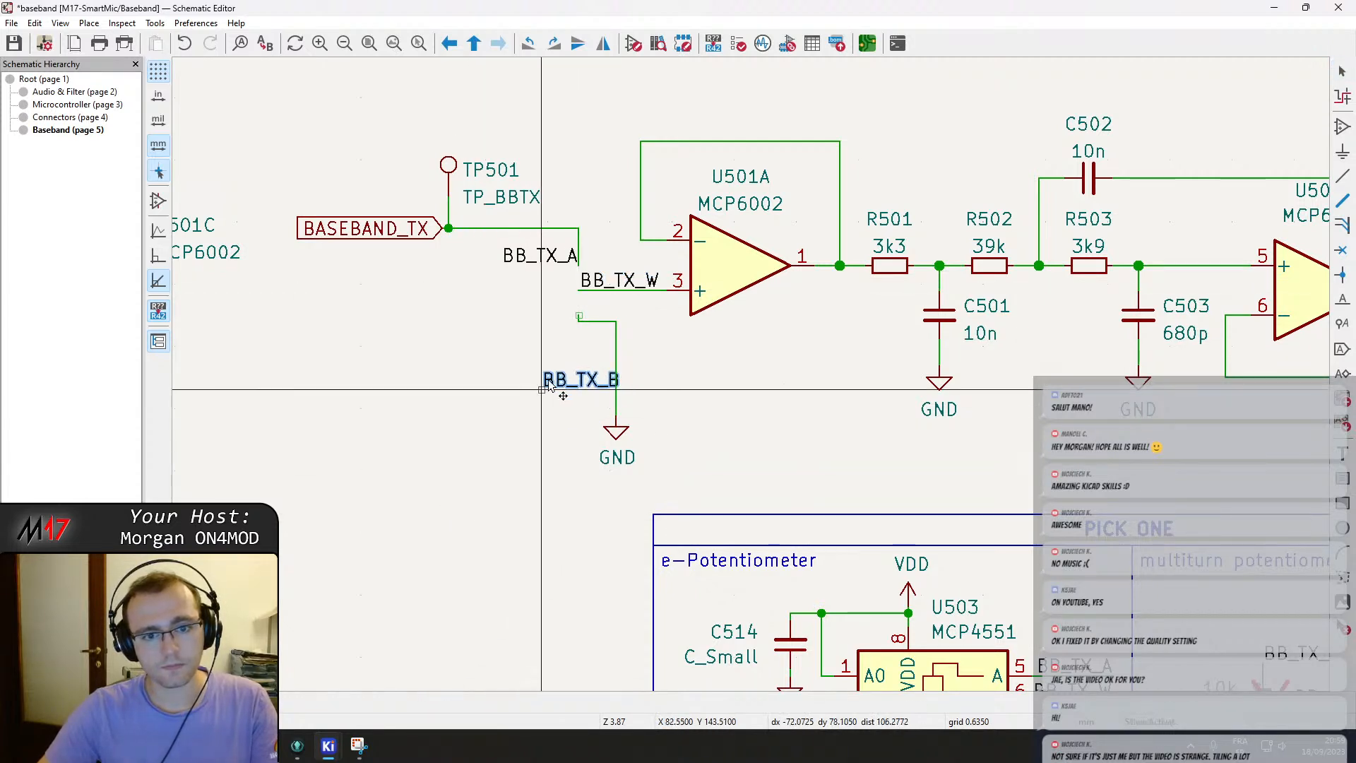
{"action": "left_click", "coordinate": [579, 316]}
{"action": "left_click_drag", "start_coordinate": [614, 426], "coordinate": [580, 374]}
{"action": "scroll", "coordinate": [579, 375], "scroll_direction": "down", "scroll_amount": 3}
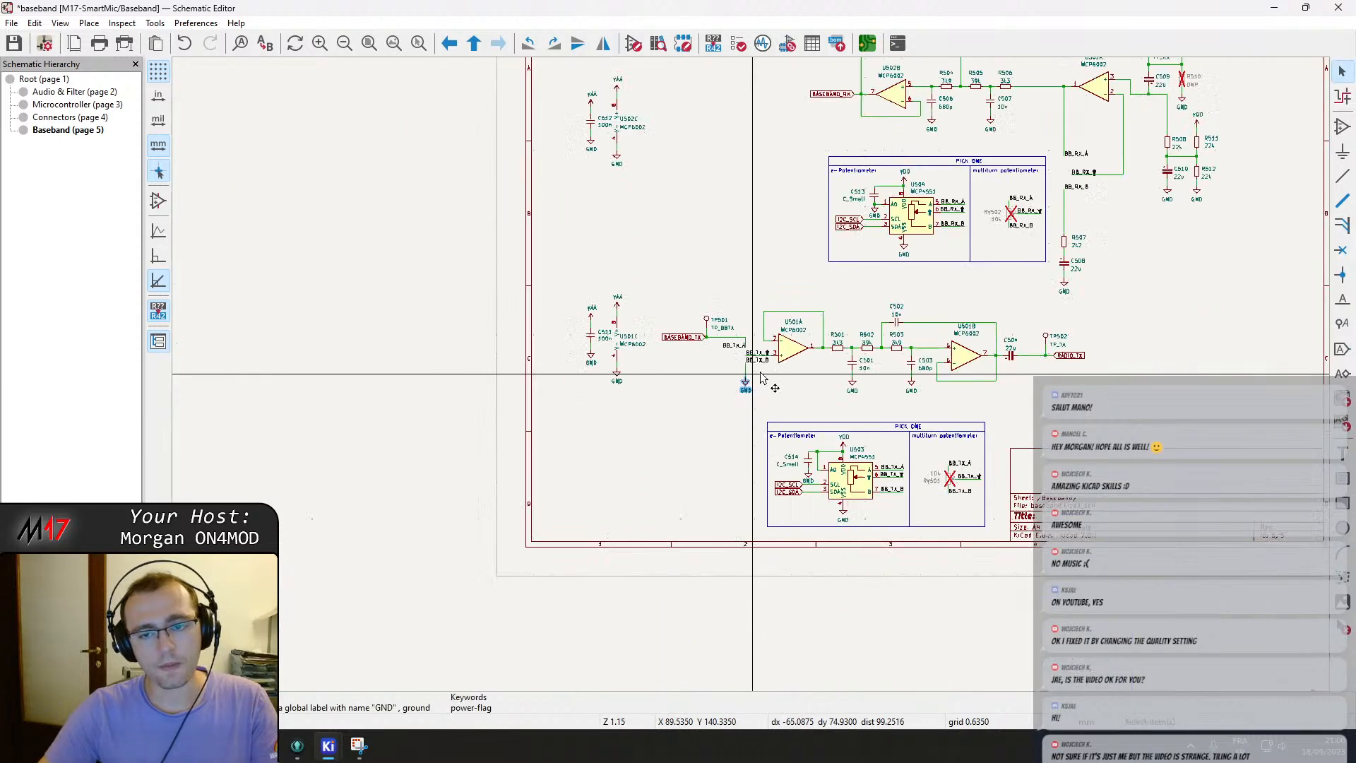
Tidy the label and GND wiring at the TX op-amp input and save the schematic.
{"action": "scroll", "coordinate": [669, 242], "scroll_direction": "up", "scroll_amount": 6}
{"action": "middle_click_drag", "start_coordinate": [668, 240], "coordinate": [658, 219]}
{"action": "mouse_move", "coordinate": [873, 300]}
{"action": "left_mouse_down"}
{"action": "mouse_move", "coordinate": [932, 318]}
{"action": "mouse_move", "coordinate": [877, 318]}
{"action": "left_mouse_up"}
{"action": "left_click_drag", "start_coordinate": [954, 638], "coordinate": [880, 539]}
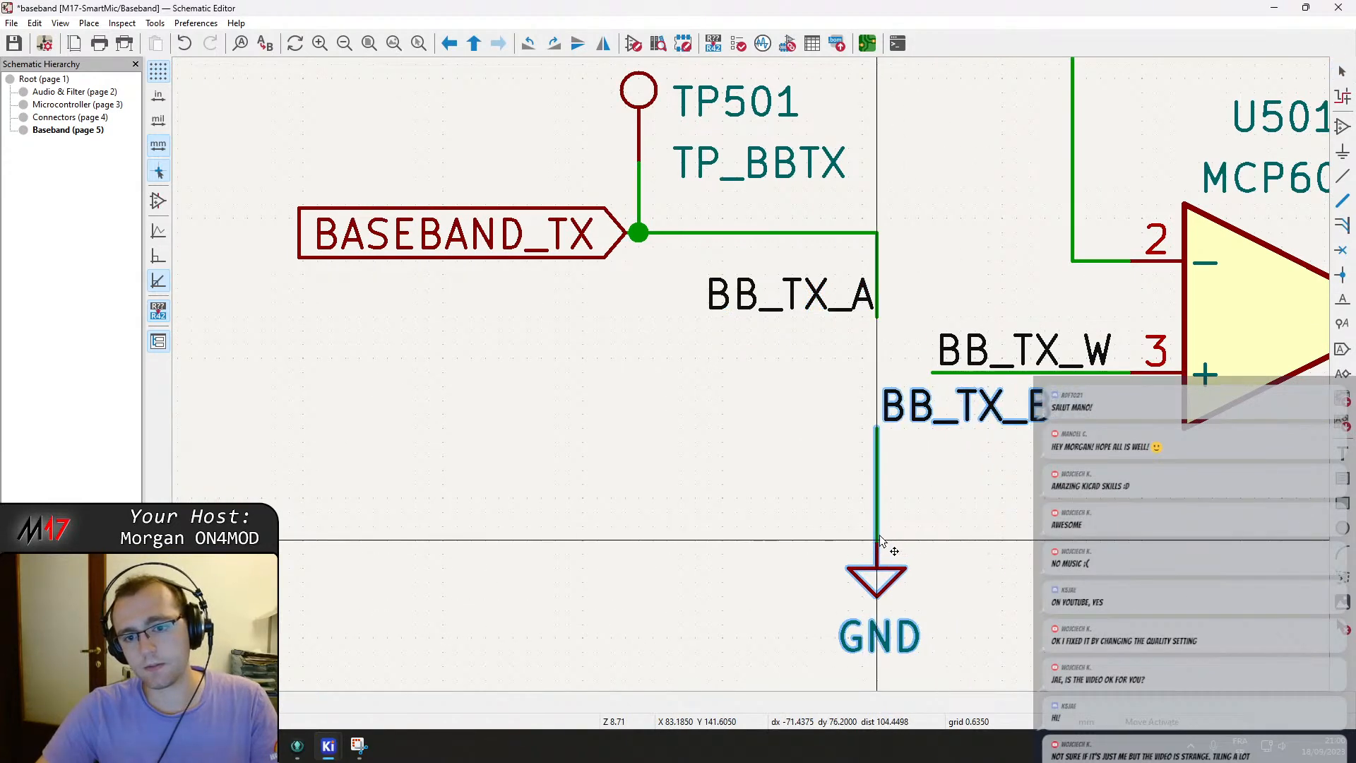
{"action": "scroll", "coordinate": [888, 540], "scroll_direction": "down", "scroll_amount": 2}
{"action": "left_click", "coordinate": [774, 284]}
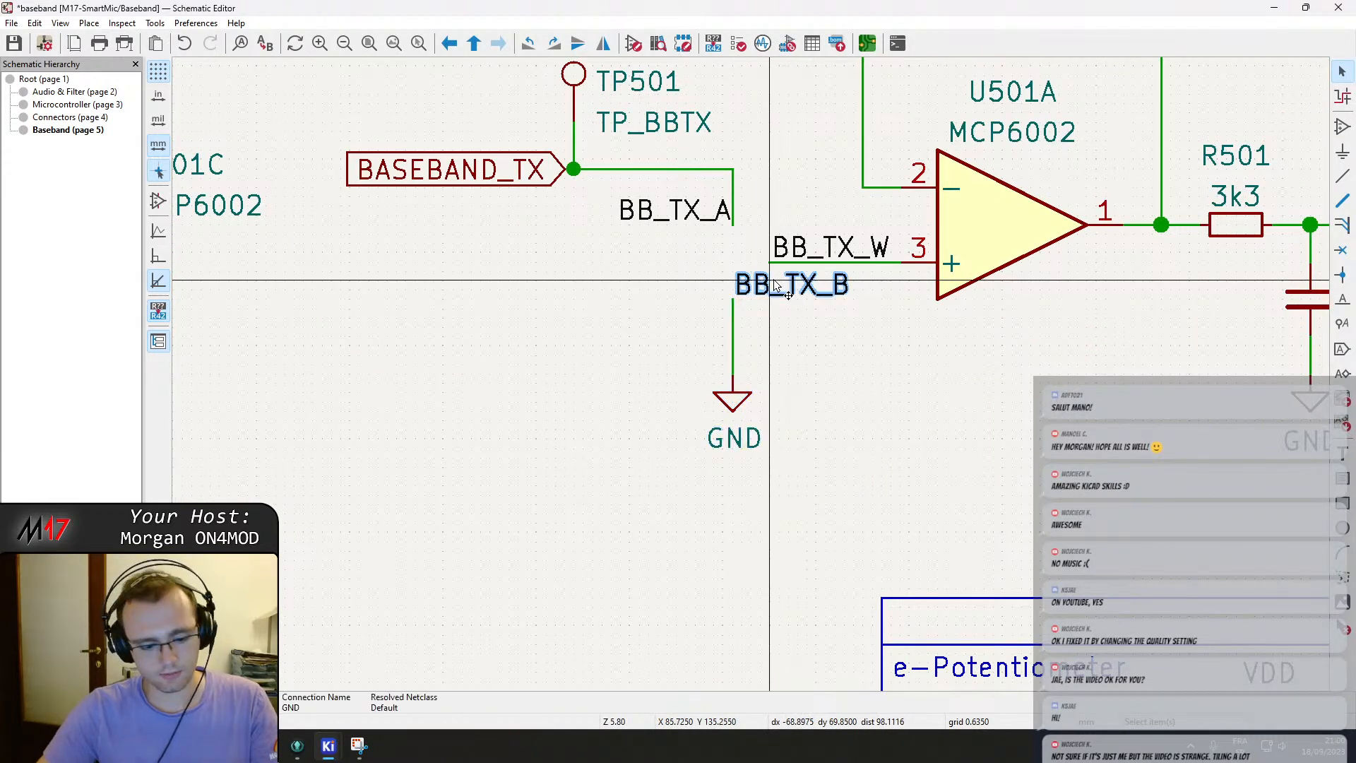
{"action": "scroll", "coordinate": [777, 285], "scroll_direction": "down", "scroll_amount": 4}
{"action": "middle_click_drag", "start_coordinate": [775, 374], "coordinate": [372, 692]}
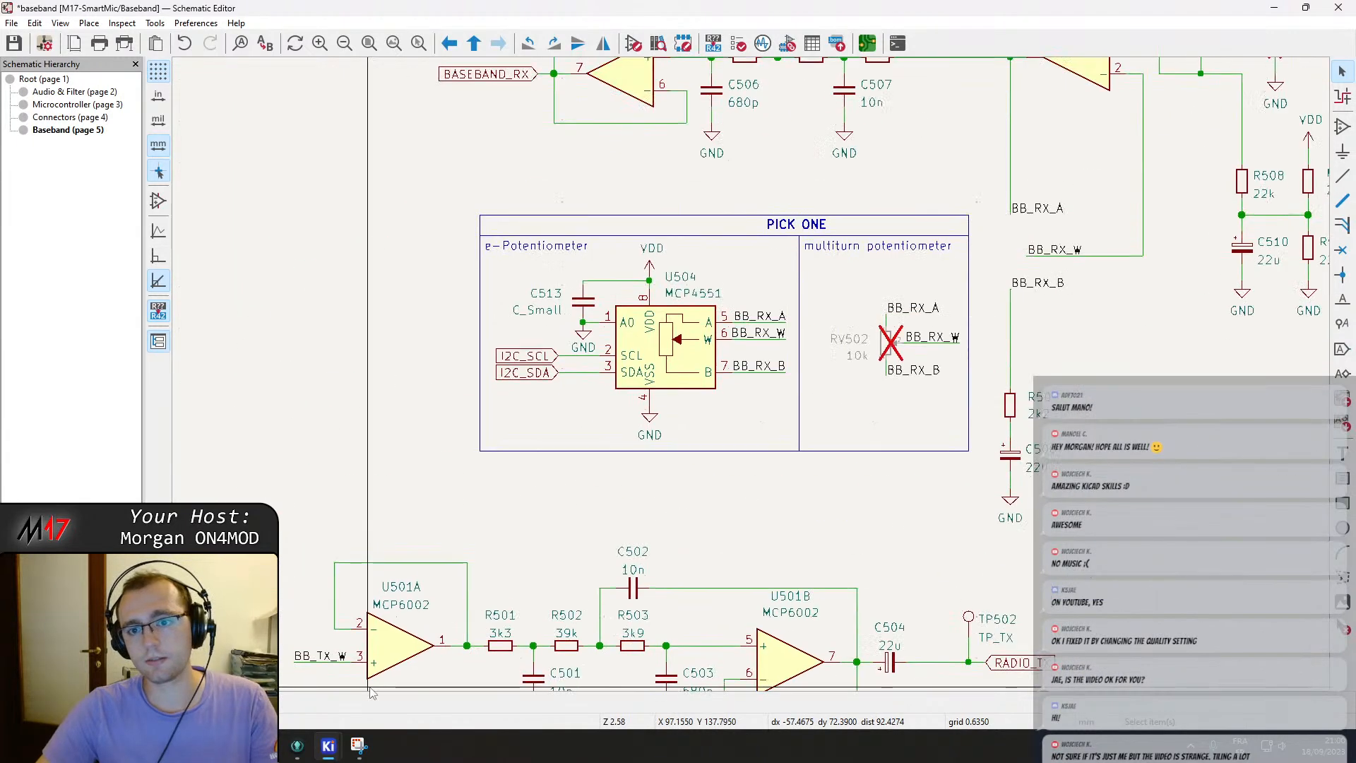
{"action": "middle_click_drag", "start_coordinate": [776, 463], "coordinate": [907, 301]}
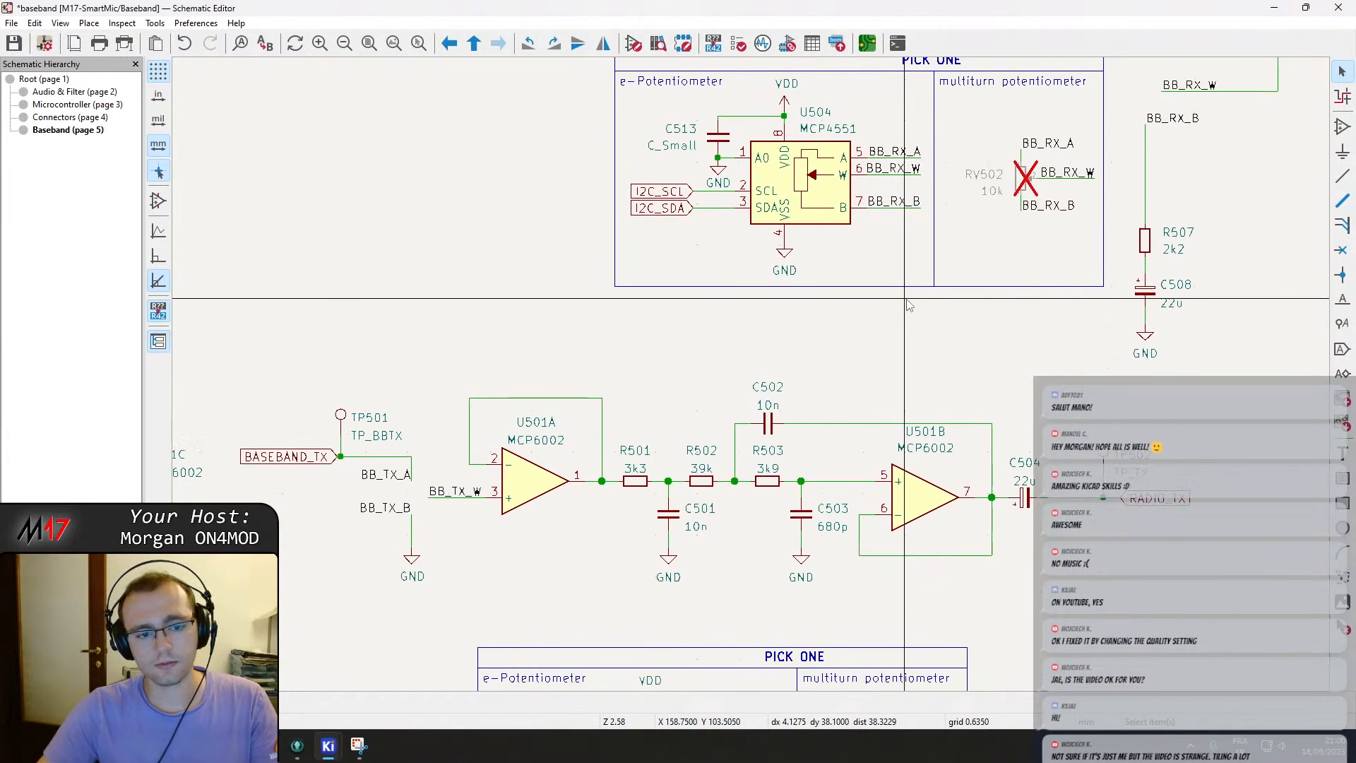
{"action": "middle_click_drag", "start_coordinate": [455, 524], "coordinate": [539, 408]}
{"action": "mouse_move", "coordinate": [587, 489]}
{"action": "middle_mouse_down"}
{"action": "mouse_move", "coordinate": [693, 381]}
{"action": "mouse_move", "coordinate": [726, 376]}
{"action": "middle_mouse_up"}
{"action": "key", "text": "ctrl+s"}
Rearrange the TX filter, the U501C power unit and the TX PICK ONE block on the sheet, then save.
{"action": "scroll", "coordinate": [727, 376], "scroll_direction": "down", "scroll_amount": 1}
{"action": "mouse_move", "coordinate": [603, 388]}
{"action": "middle_mouse_down"}
{"action": "mouse_move", "coordinate": [735, 378]}
{"action": "mouse_move", "coordinate": [732, 391]}
{"action": "middle_mouse_up"}
{"action": "left_click_drag", "start_coordinate": [520, 208], "coordinate": [651, 367]}
{"action": "left_click_drag", "start_coordinate": [601, 309], "coordinate": [602, 159]}
{"action": "middle_click_drag", "start_coordinate": [604, 152], "coordinate": [618, 274]}
{"action": "middle_click_drag", "start_coordinate": [1137, 350], "coordinate": [926, 329]}
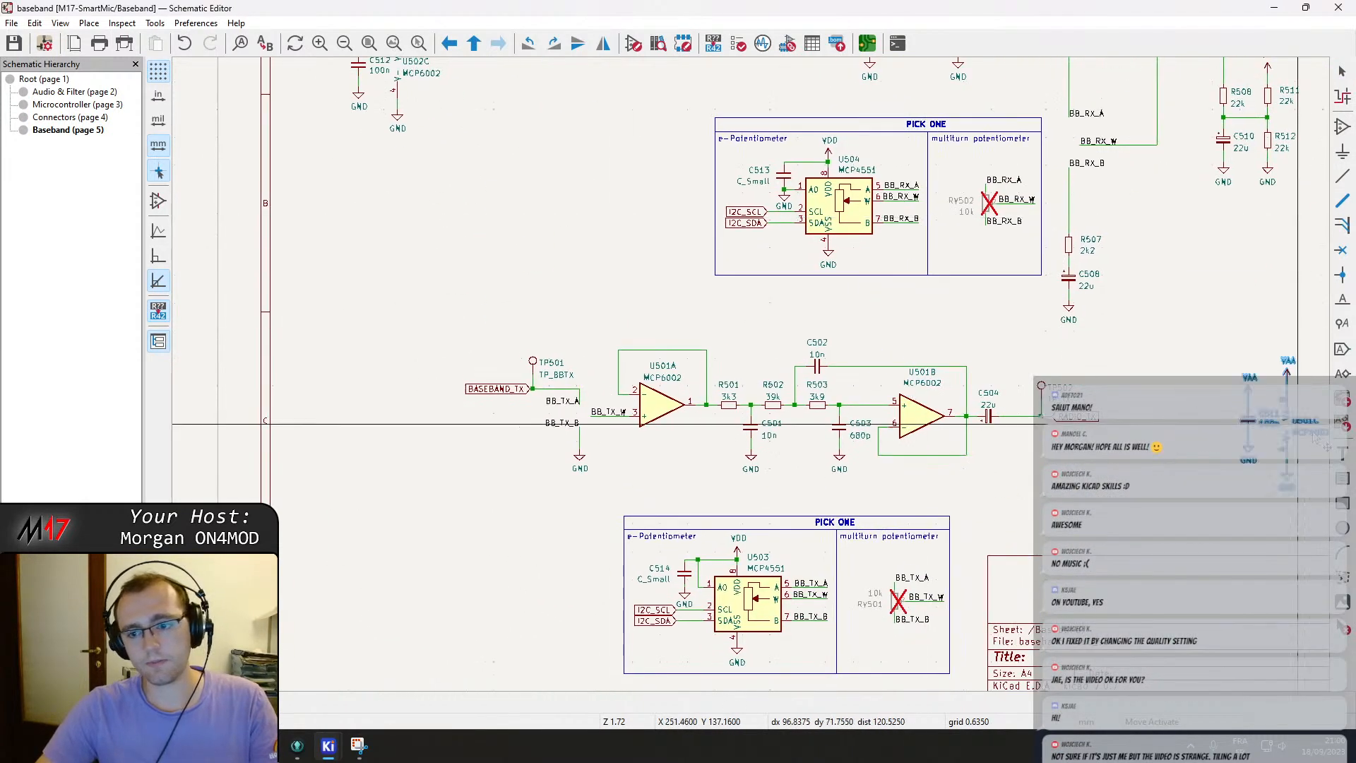
{"action": "left_click", "coordinate": [1212, 453]}
{"action": "middle_click_drag", "start_coordinate": [830, 581], "coordinate": [877, 447]}
{"action": "left_click_drag", "start_coordinate": [664, 373], "coordinate": [997, 535]}
{"action": "key", "text": "m"}
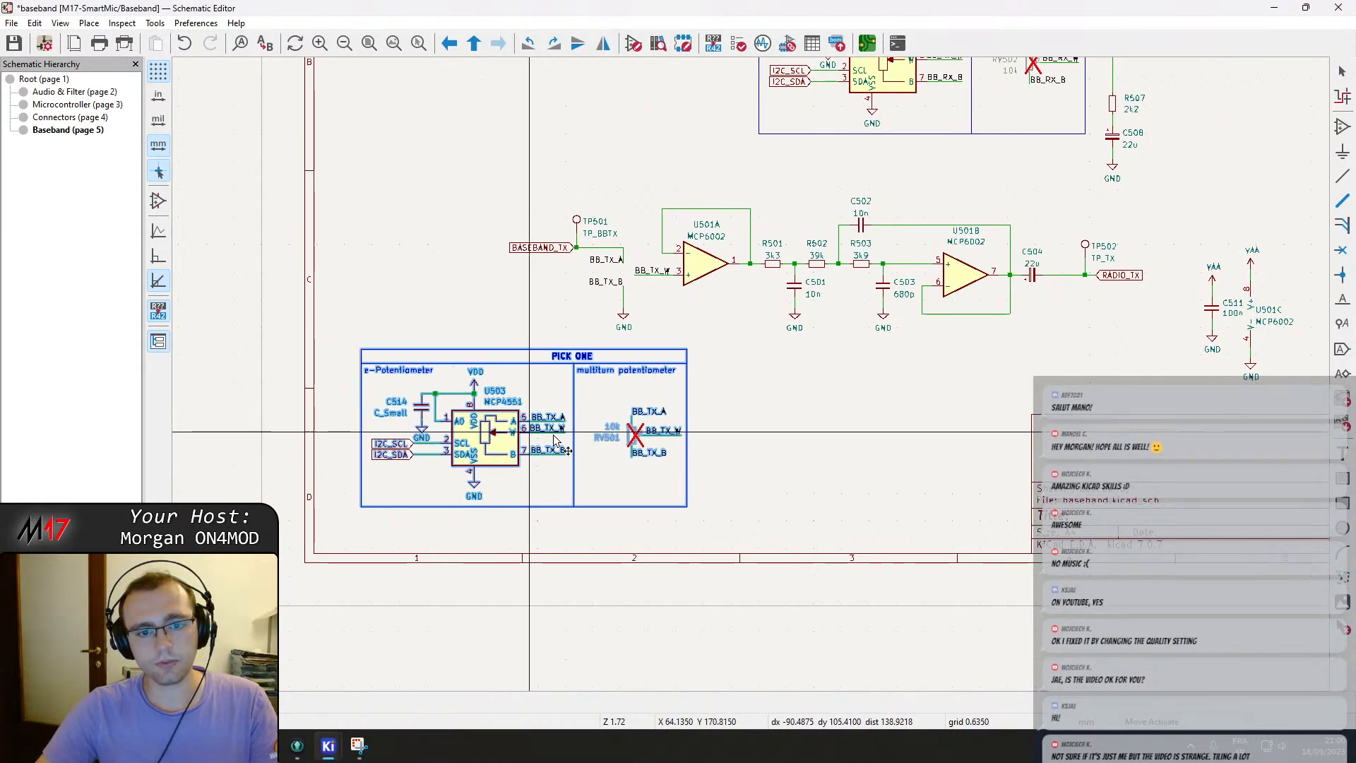
{"action": "left_click", "coordinate": [591, 436]}
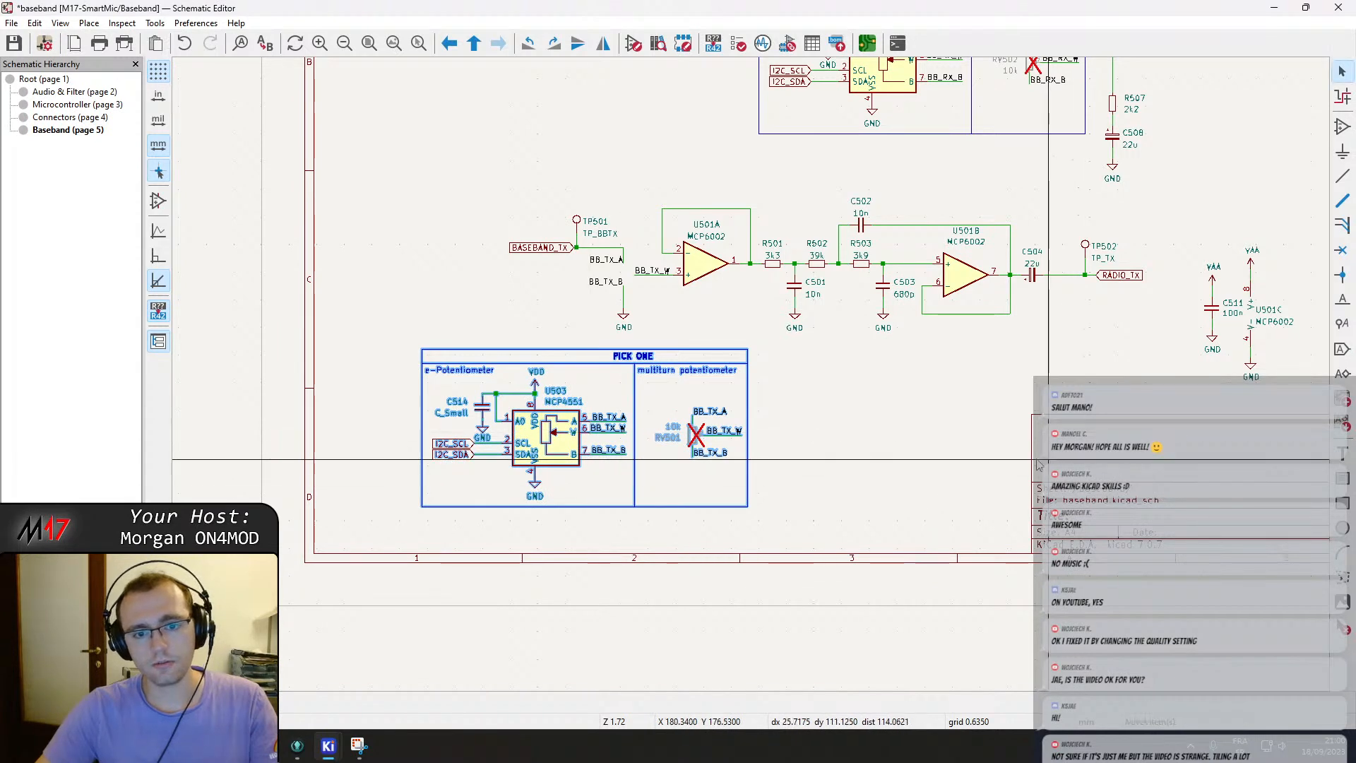
{"action": "left_click", "coordinate": [824, 387]}
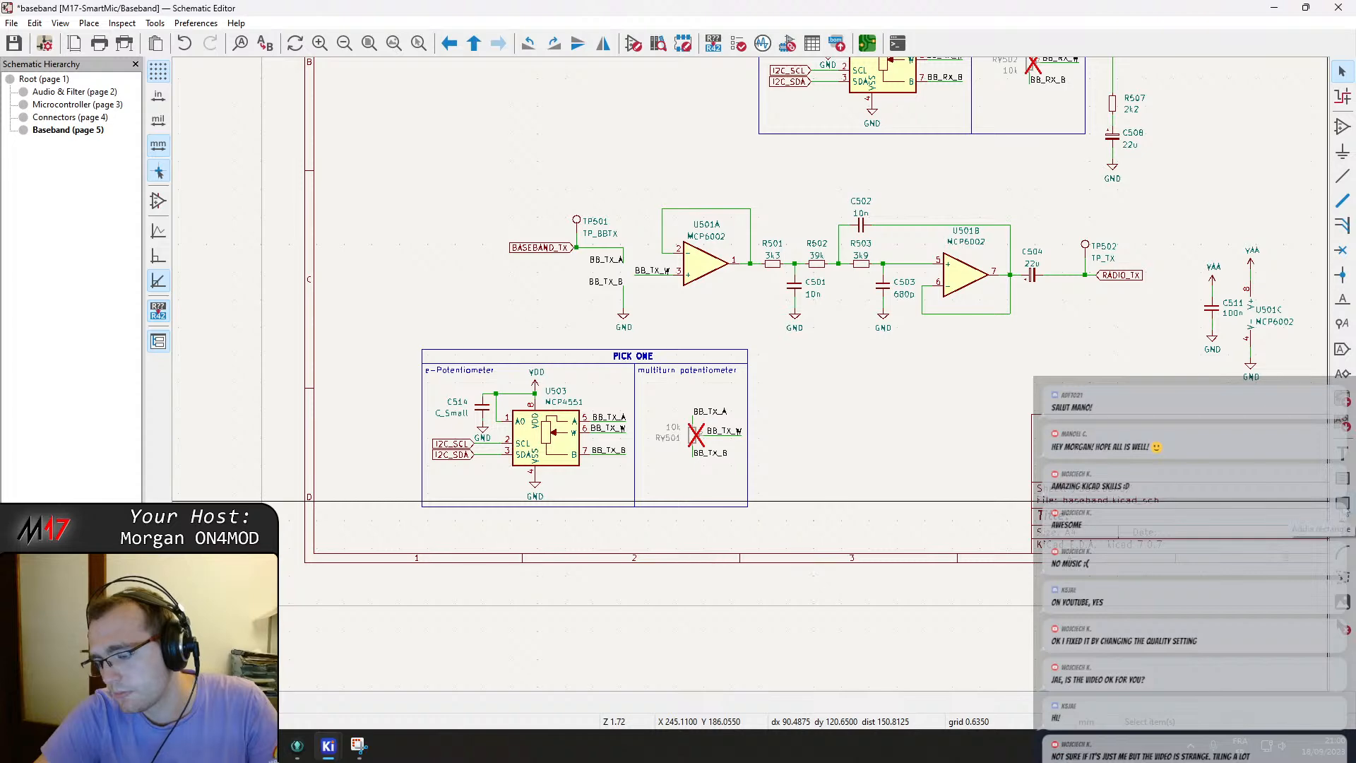
{"action": "scroll", "coordinate": [783, 320], "scroll_direction": "down", "scroll_amount": 3}
{"action": "scroll", "coordinate": [763, 296], "scroll_direction": "right", "scroll_amount": 3, "text": "ctrl"}
{"action": "key", "text": "ctrl+s"}
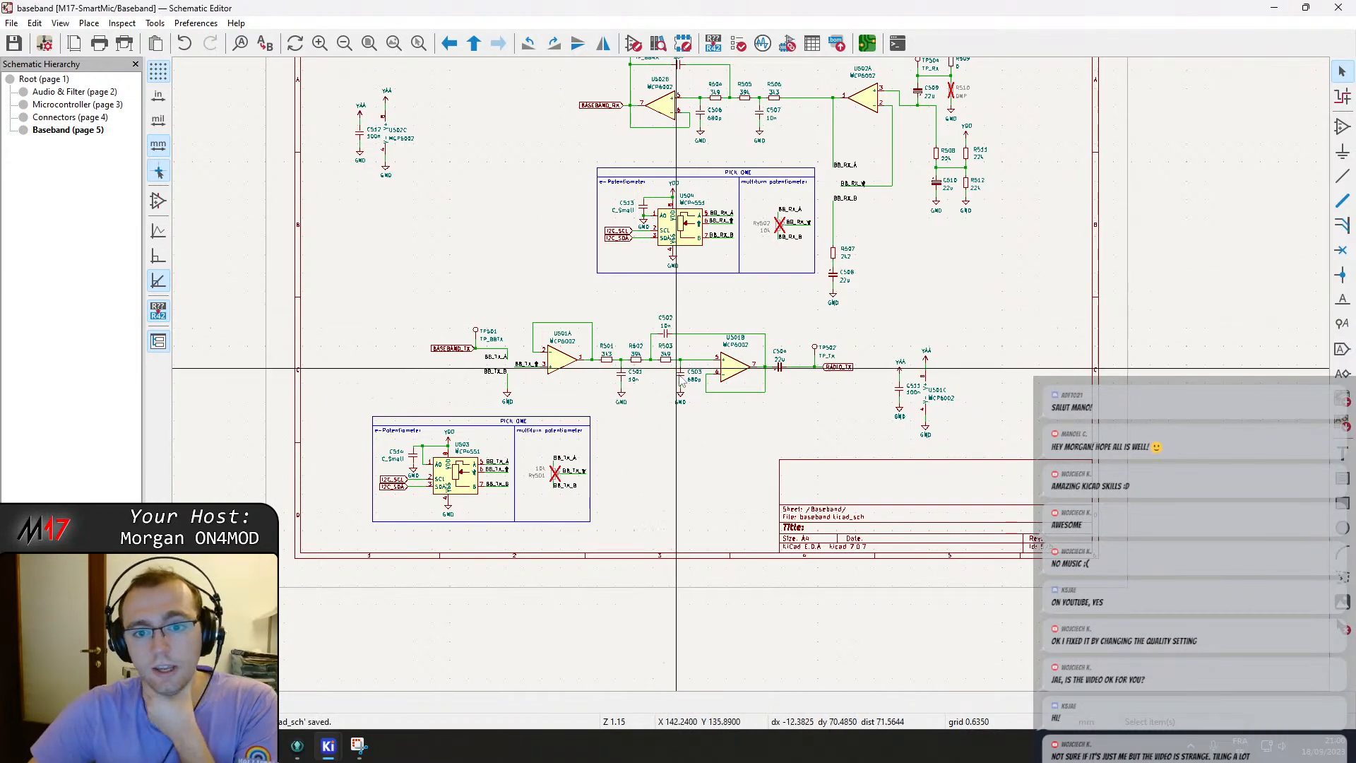
Switch to the browser and open task #18 "Have both potentiometers on schematic" on the Taiga taskboard.
{"action": "left_click", "coordinate": [266, 746]}
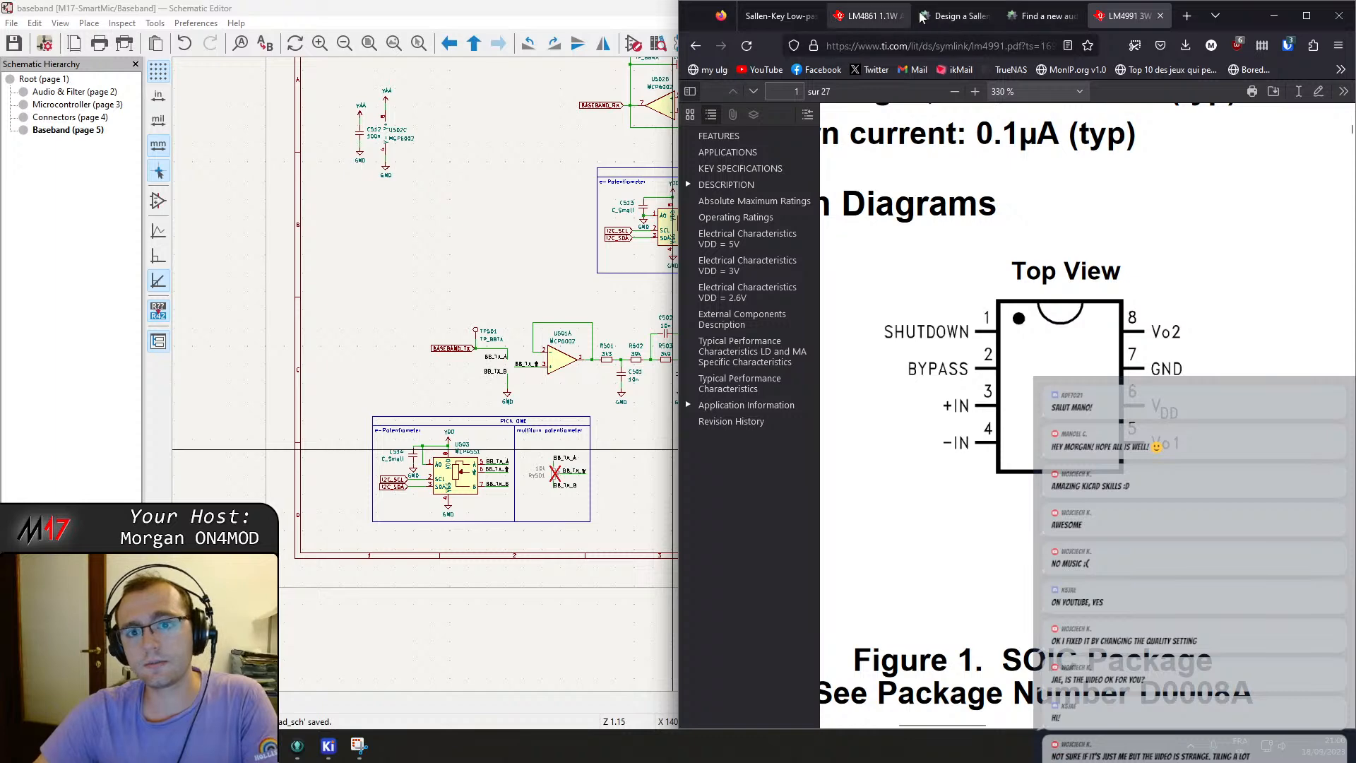
{"action": "left_click", "coordinate": [949, 16]}
{"action": "left_click", "coordinate": [745, 270]}
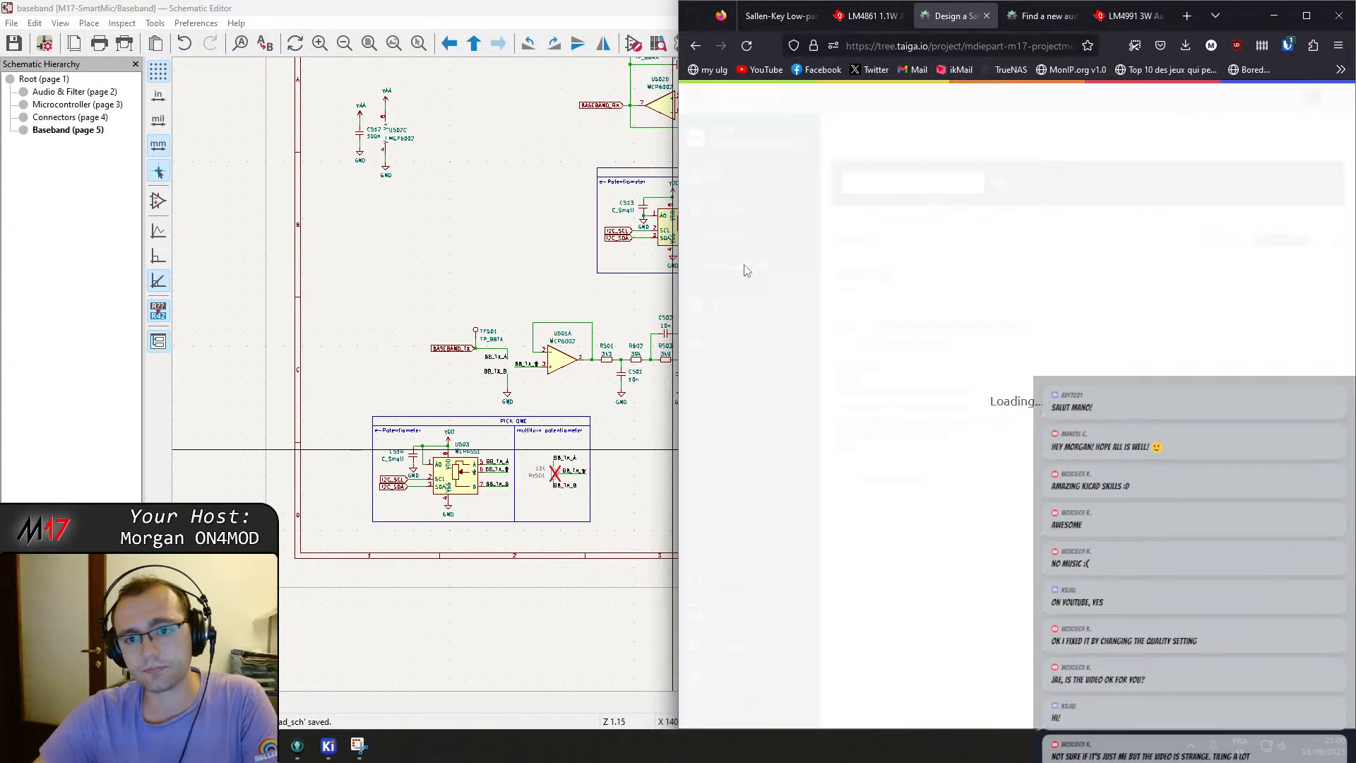
{"action": "left_click", "coordinate": [1306, 16]}
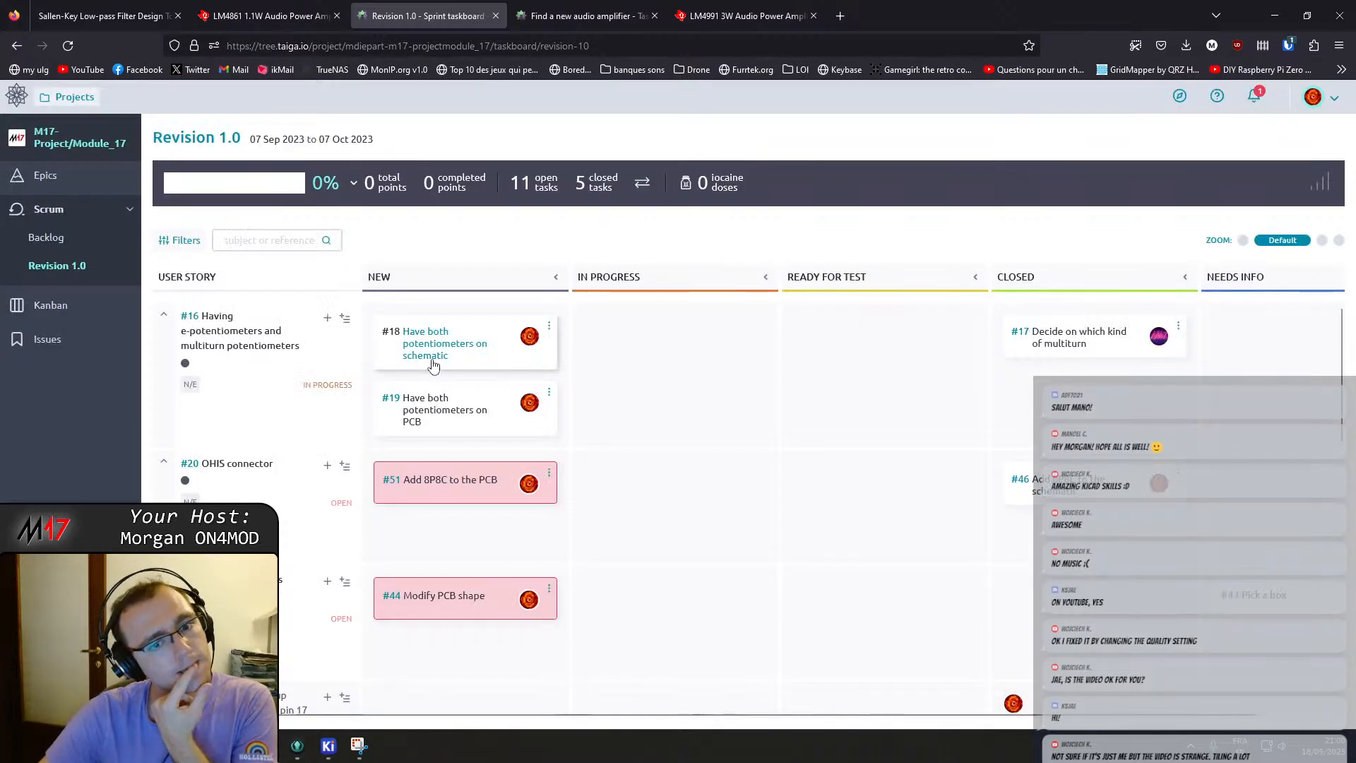
{"action": "left_click", "coordinate": [438, 355]}
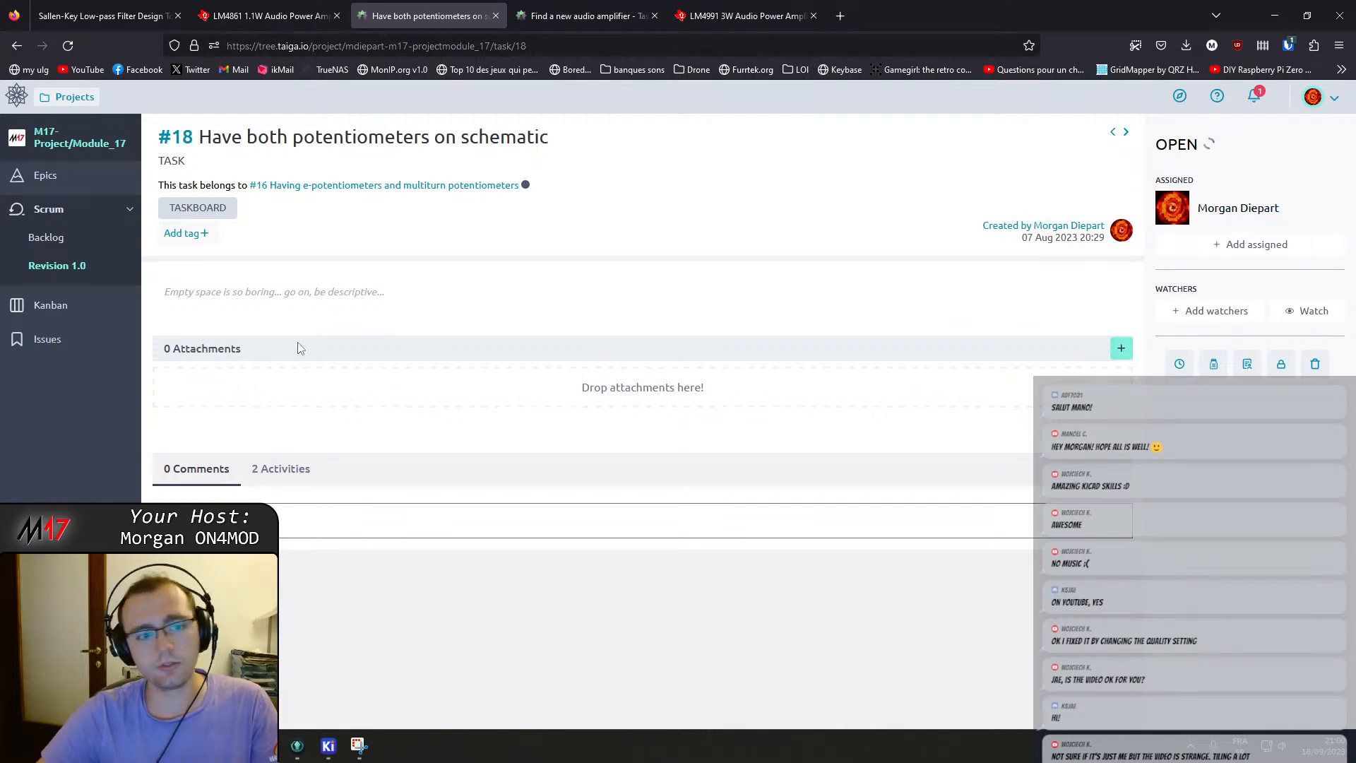
Switch to GitKraken, stage baseband.kicad_sch and discard the change to connectors.kicad_sch.
{"action": "key", "text": "alt+Tab"}
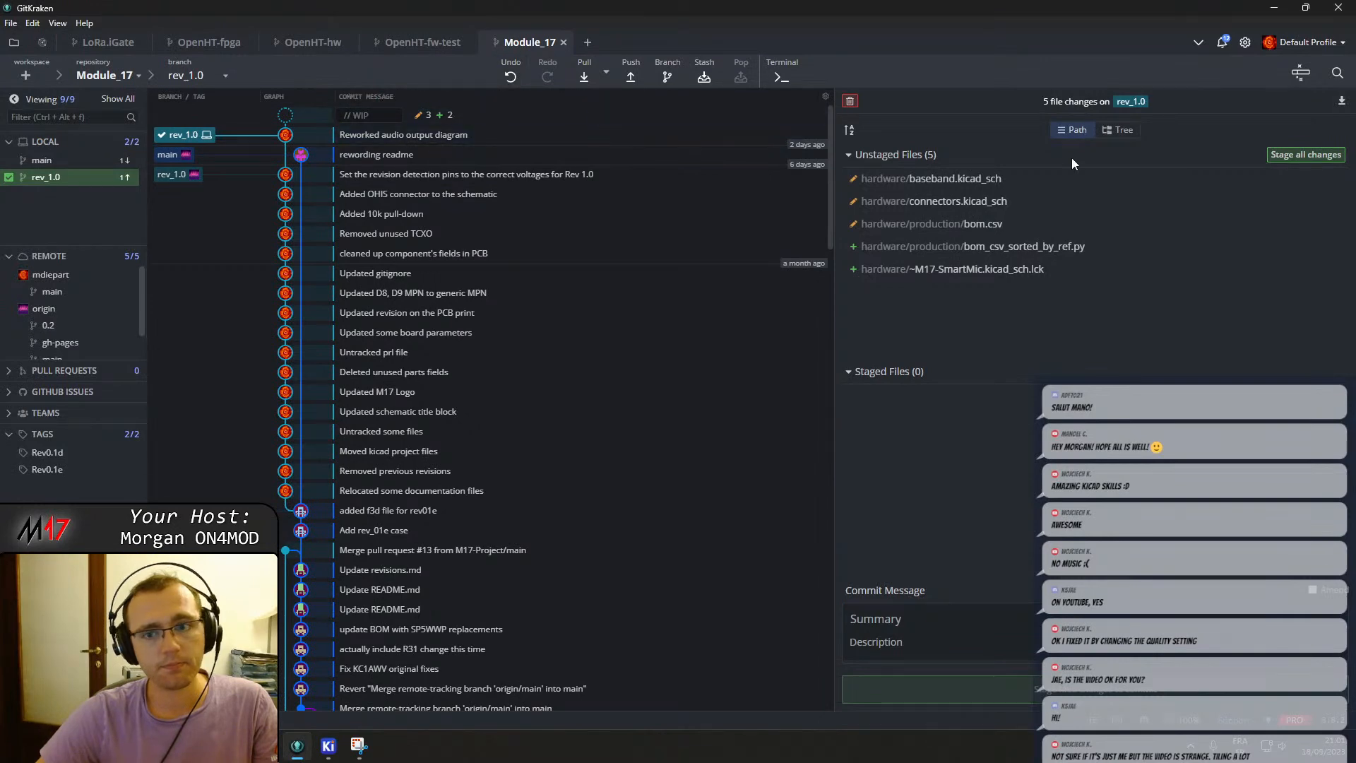
{"action": "left_click", "coordinate": [1020, 185]}
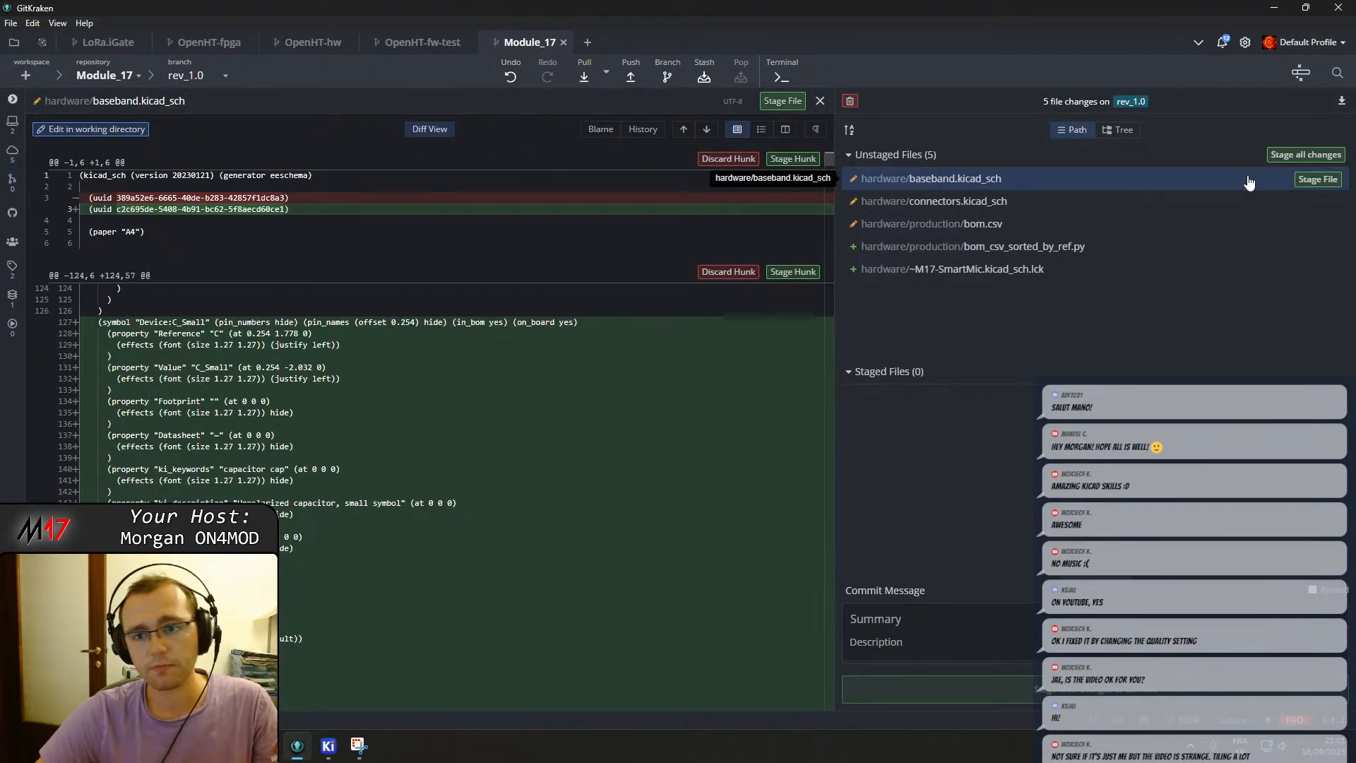
{"action": "left_click", "coordinate": [1317, 179]}
{"action": "left_click", "coordinate": [1059, 185]}
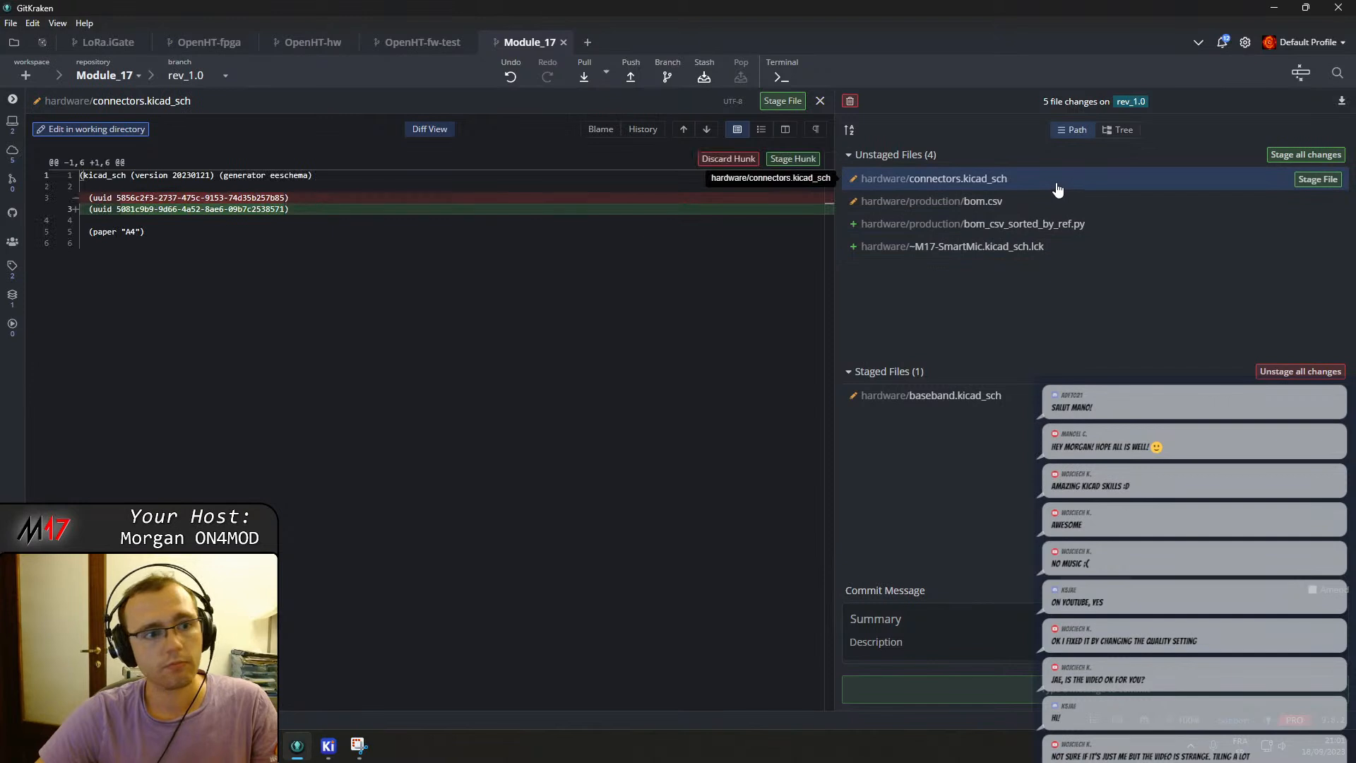
{"action": "left_click", "coordinate": [738, 159]}
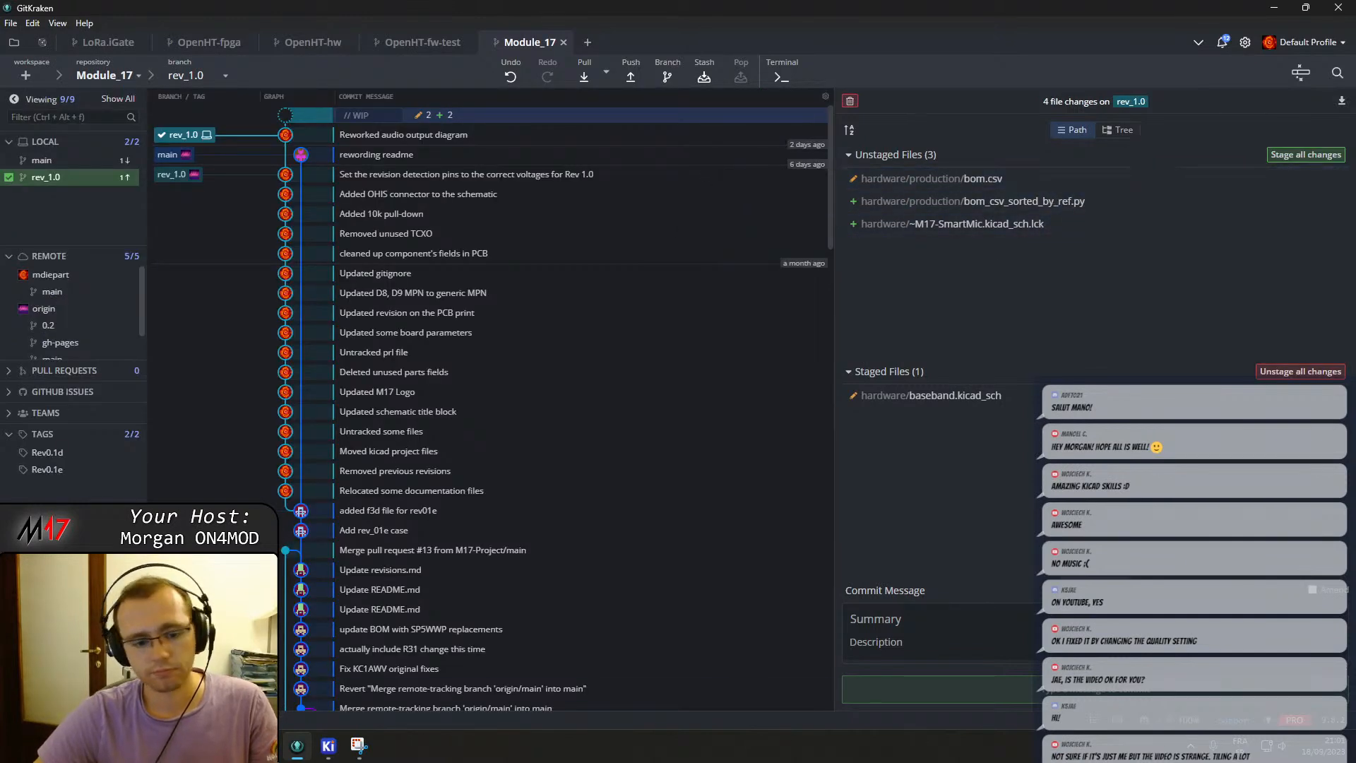
Switch to the schematic and move R507, C508 and their GND up beneath the BB_RX_B label, then save.
{"action": "mouse_move", "coordinate": [329, 745]}
{"action": "left_click", "coordinate": [416, 646]}
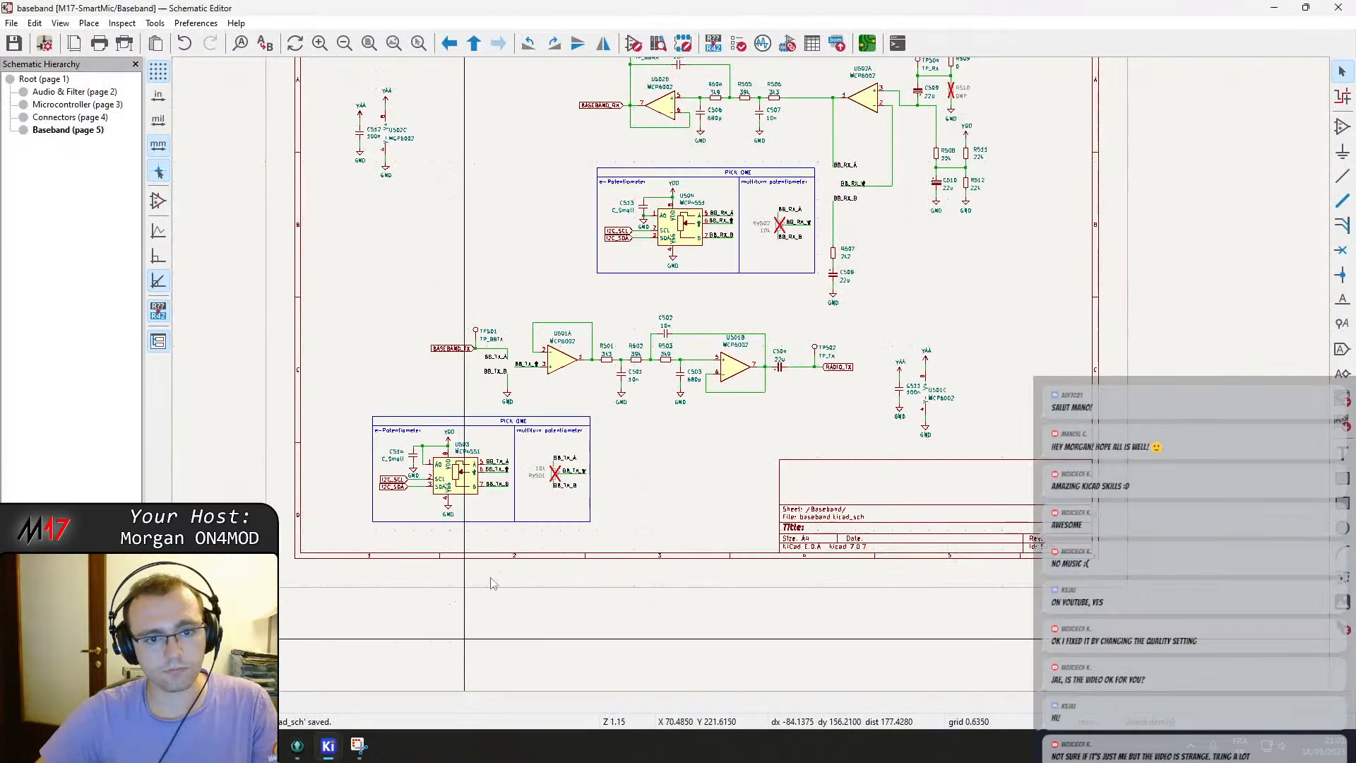
{"action": "middle_click_drag", "start_coordinate": [569, 301], "coordinate": [549, 338]}
{"action": "scroll", "coordinate": [526, 457], "scroll_direction": "up", "scroll_amount": 2}
{"action": "middle_click_drag", "start_coordinate": [809, 257], "coordinate": [592, 371]}
{"action": "scroll", "coordinate": [592, 371], "scroll_direction": "down", "scroll_amount": 2}
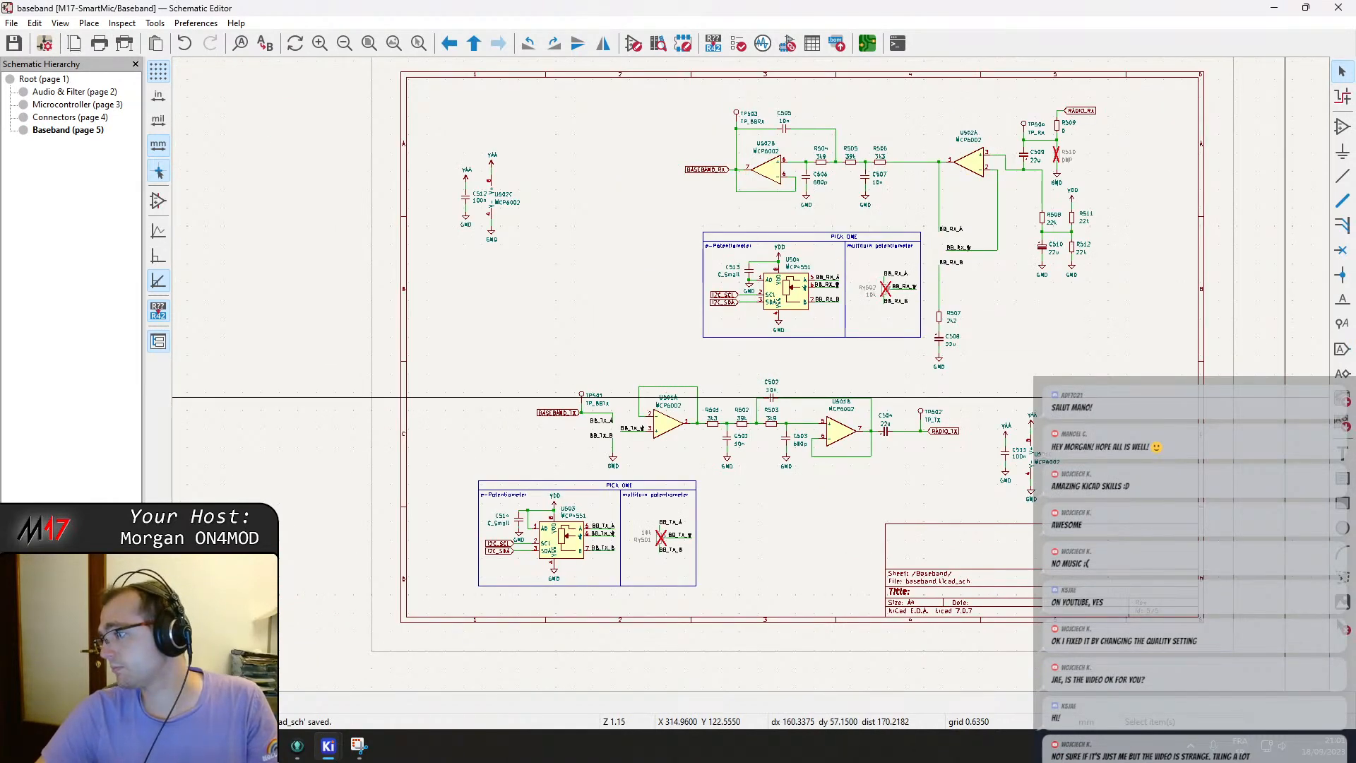
{"action": "middle_click_drag", "start_coordinate": [798, 355], "coordinate": [667, 360]}
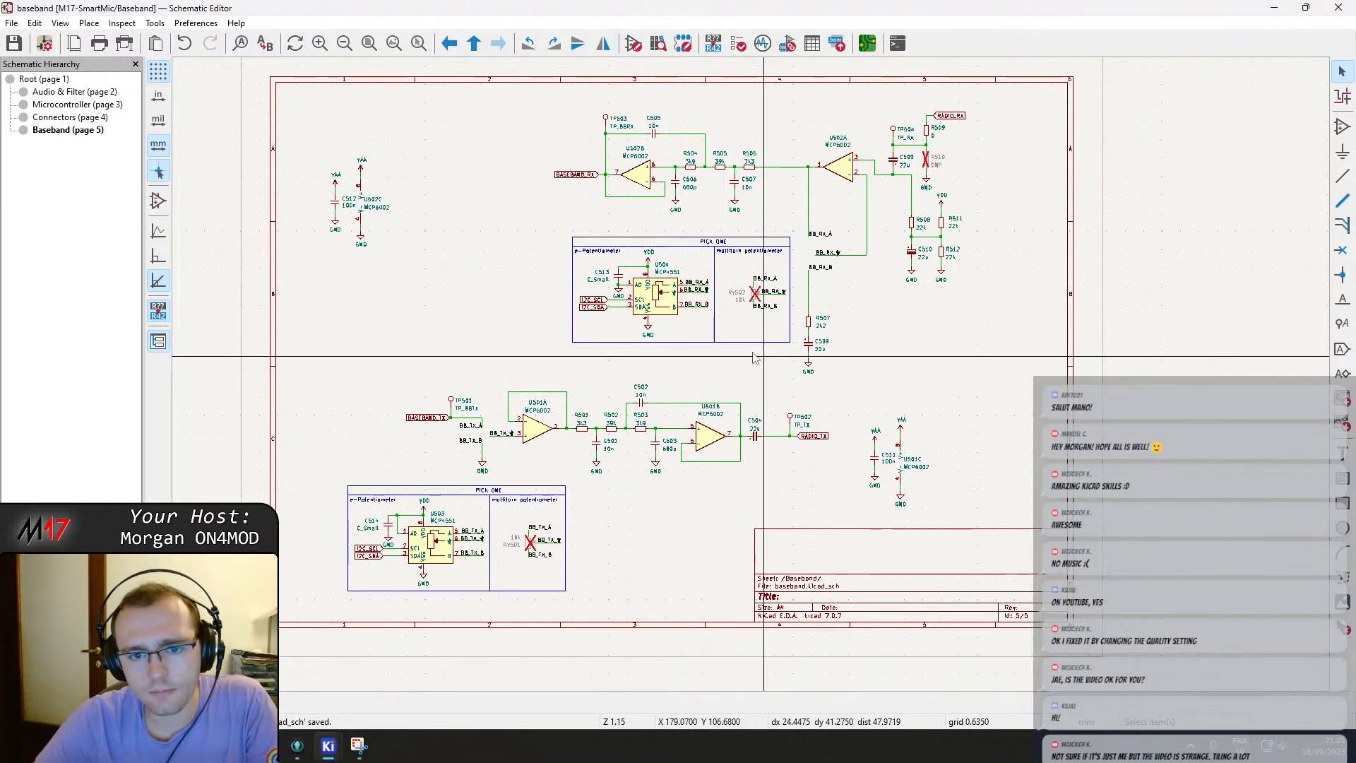
{"action": "scroll", "coordinate": [854, 322], "scroll_direction": "up", "scroll_amount": 4}
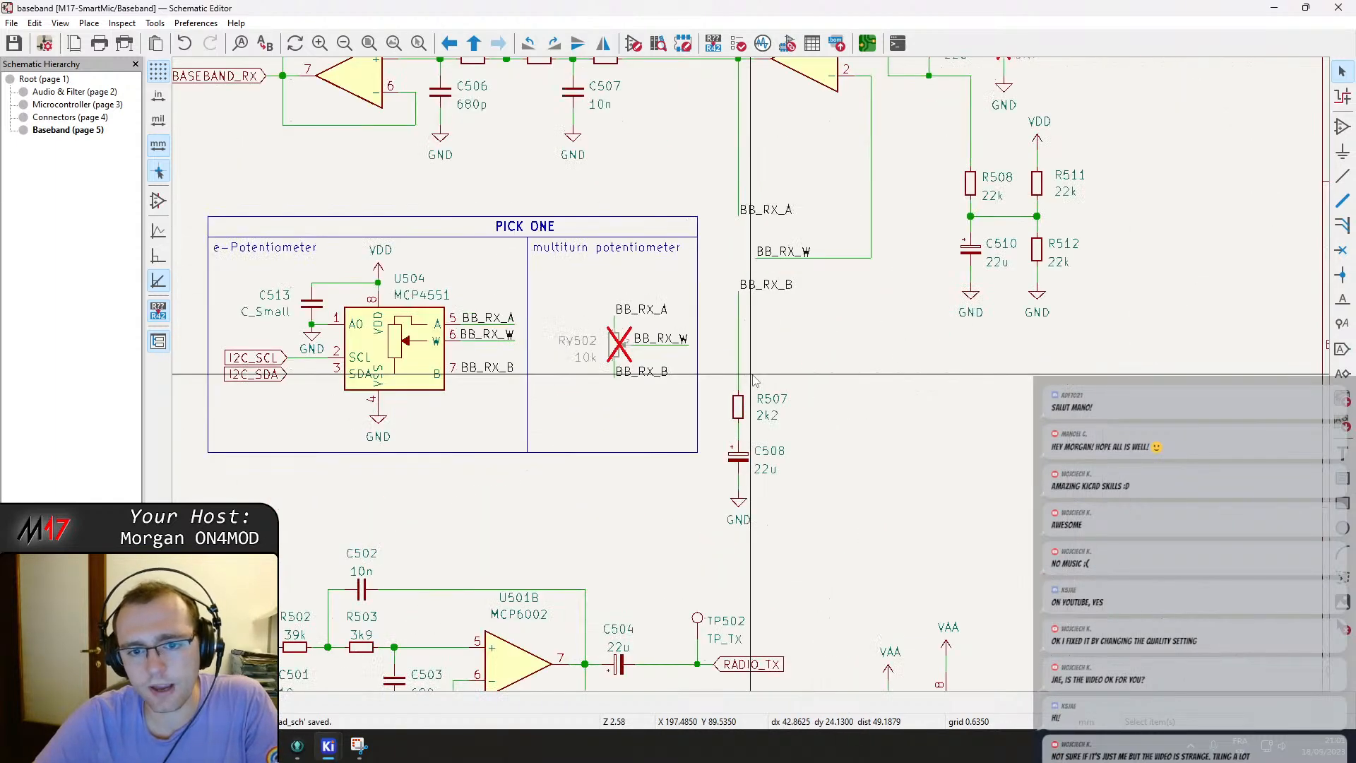
{"action": "left_click", "coordinate": [808, 324]}
{"action": "left_click_drag", "start_coordinate": [738, 409], "coordinate": [738, 329]}
{"action": "left_click_drag", "start_coordinate": [763, 530], "coordinate": [739, 374]}
{"action": "key", "text": "Escape"}
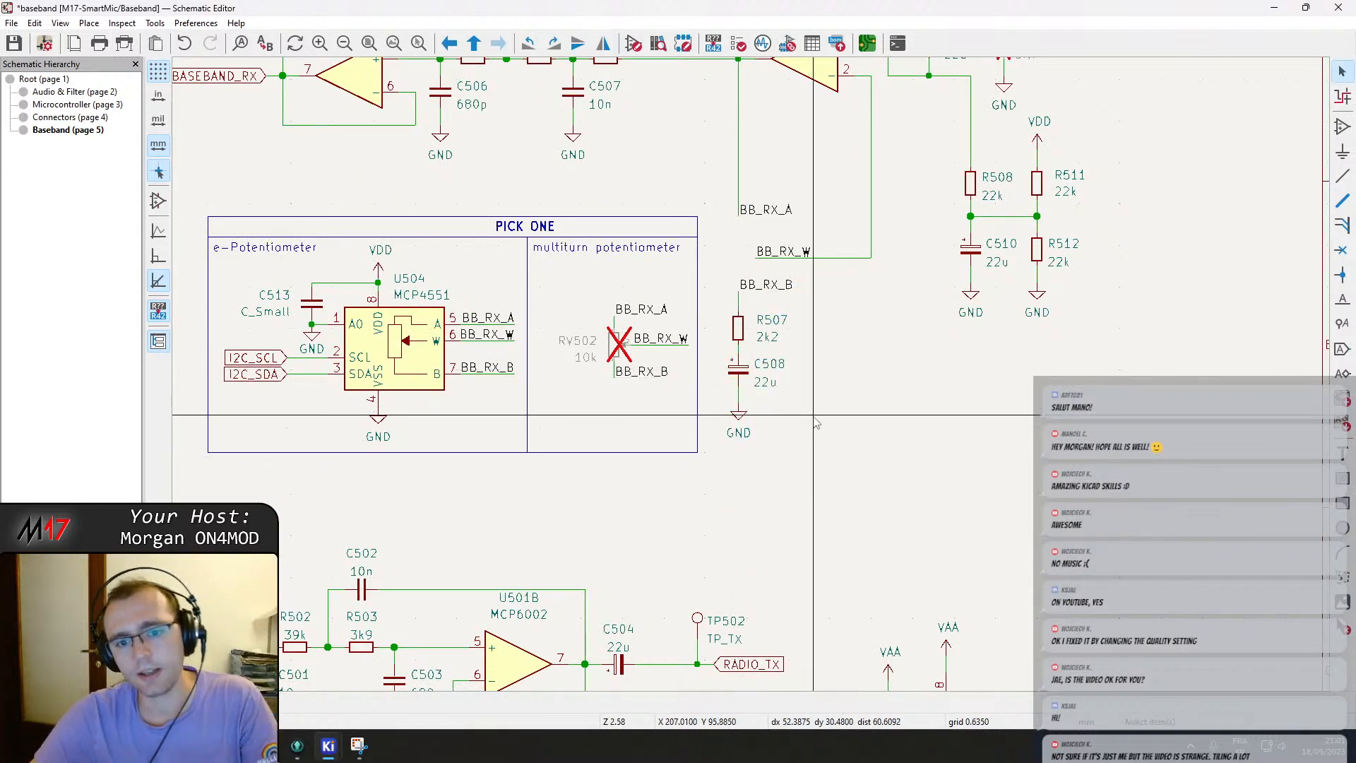
{"action": "key", "text": "ctrl+s"}
Inspect the value field of MCP4551 U503 in the TX PICK ONE block without changing it.
{"action": "middle_click_drag", "start_coordinate": [782, 357], "coordinate": [806, 480]}
{"action": "scroll", "coordinate": [800, 467], "scroll_direction": "down", "scroll_amount": 3}
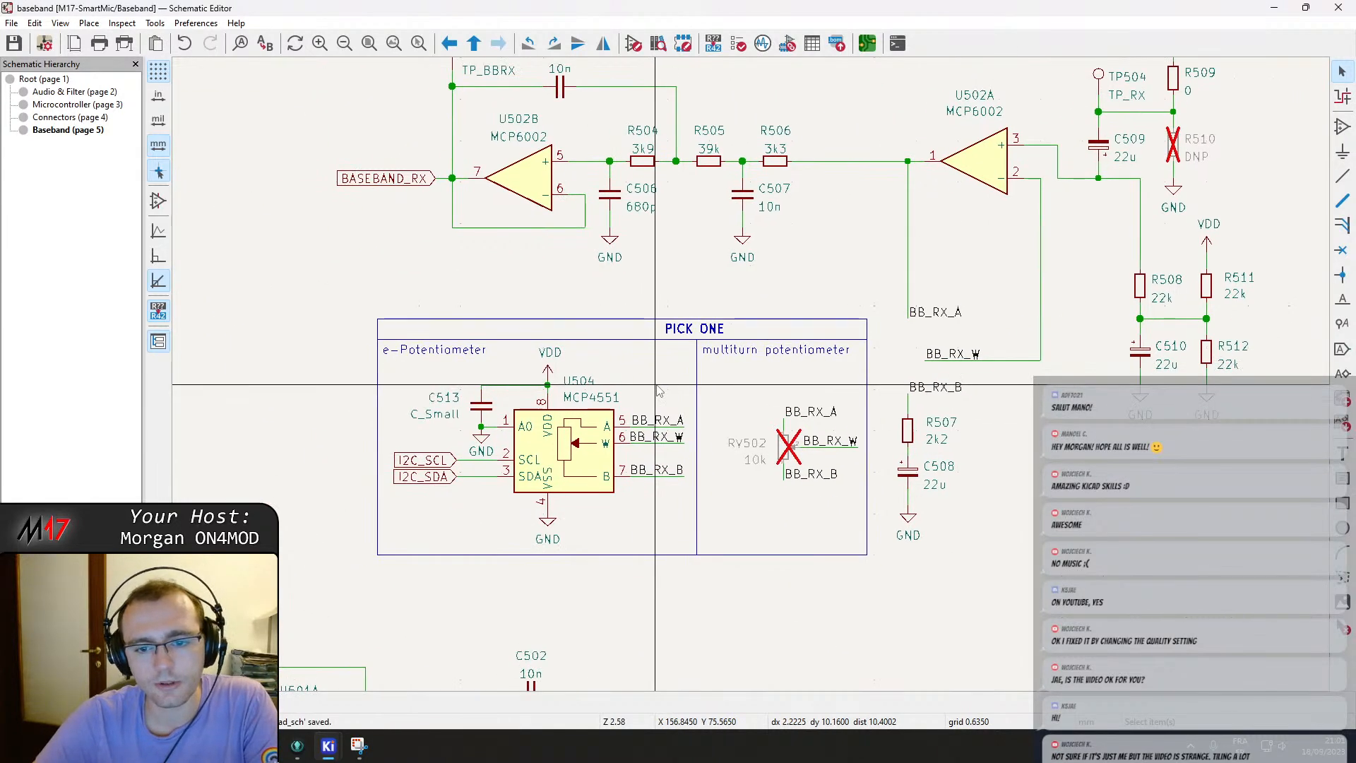
{"action": "middle_click_drag", "start_coordinate": [534, 255], "coordinate": [498, 237]}
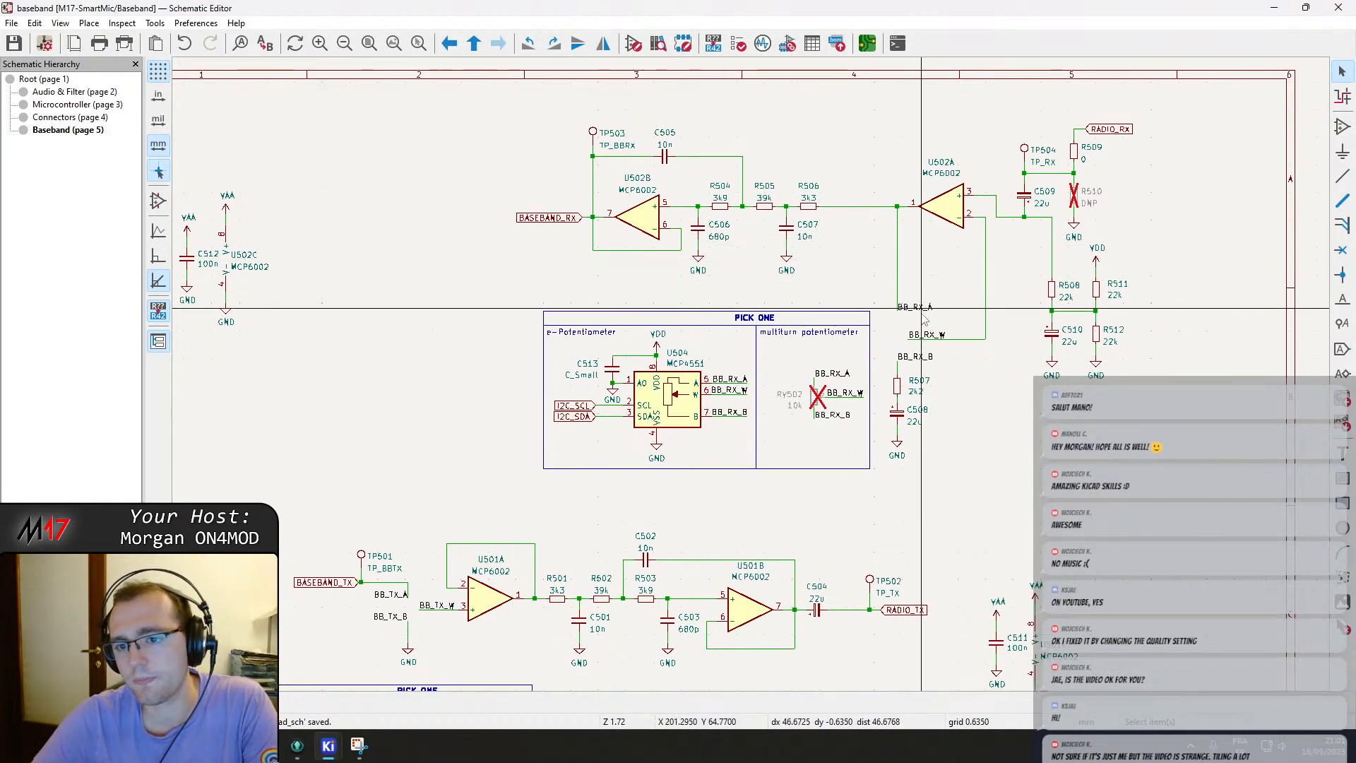
{"action": "middle_click_drag", "start_coordinate": [535, 371], "coordinate": [682, 104]}
{"action": "double_click", "coordinate": [505, 468]}
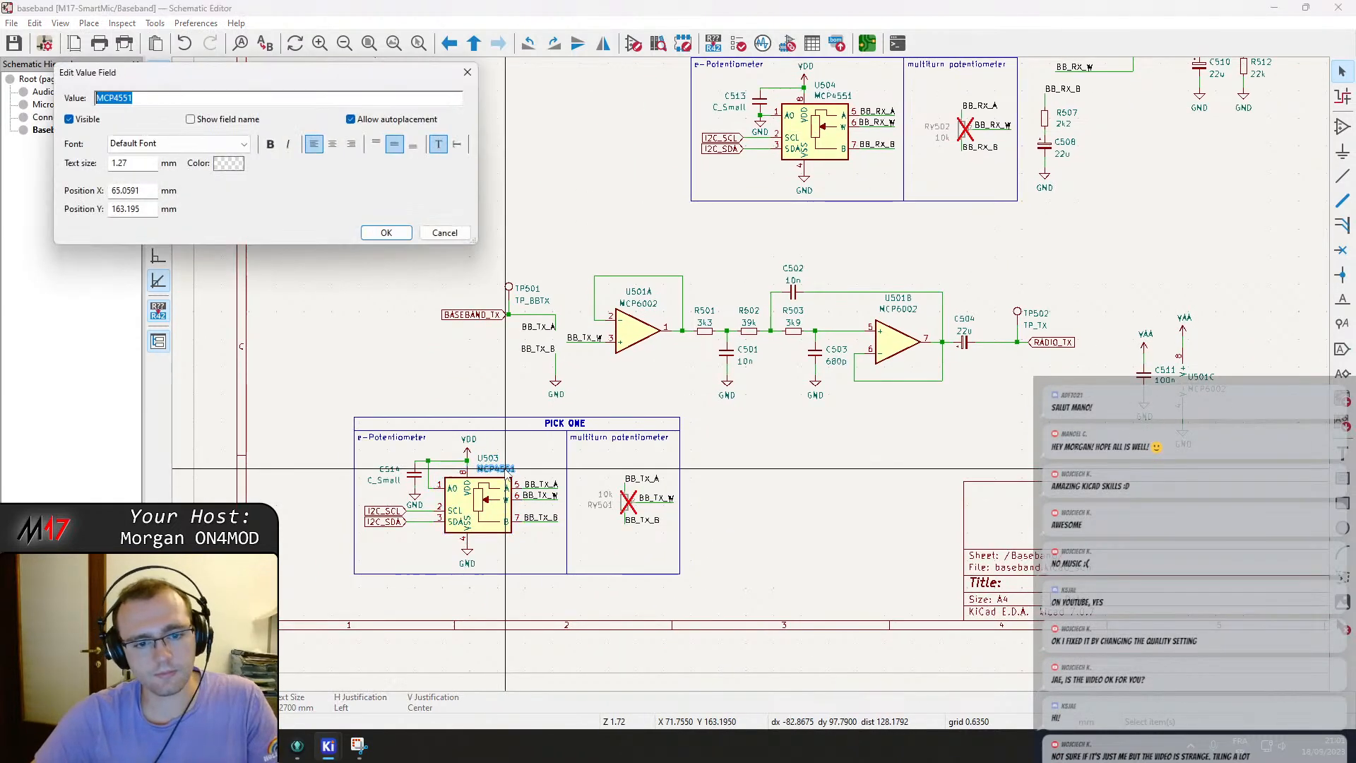
{"action": "key", "text": "Return"}
{"action": "key", "text": "ctrl+s"}
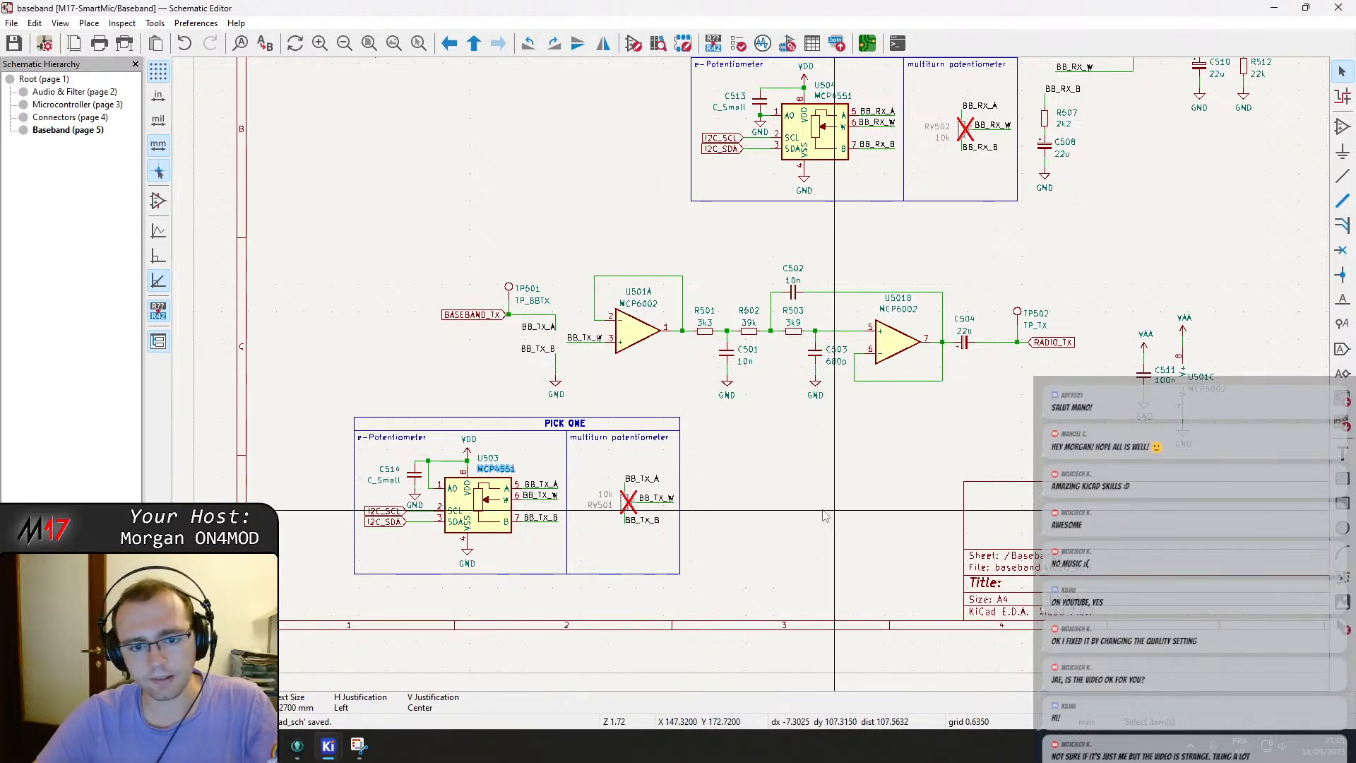
{"action": "middle_click_drag", "start_coordinate": [828, 452], "coordinate": [708, 519]}
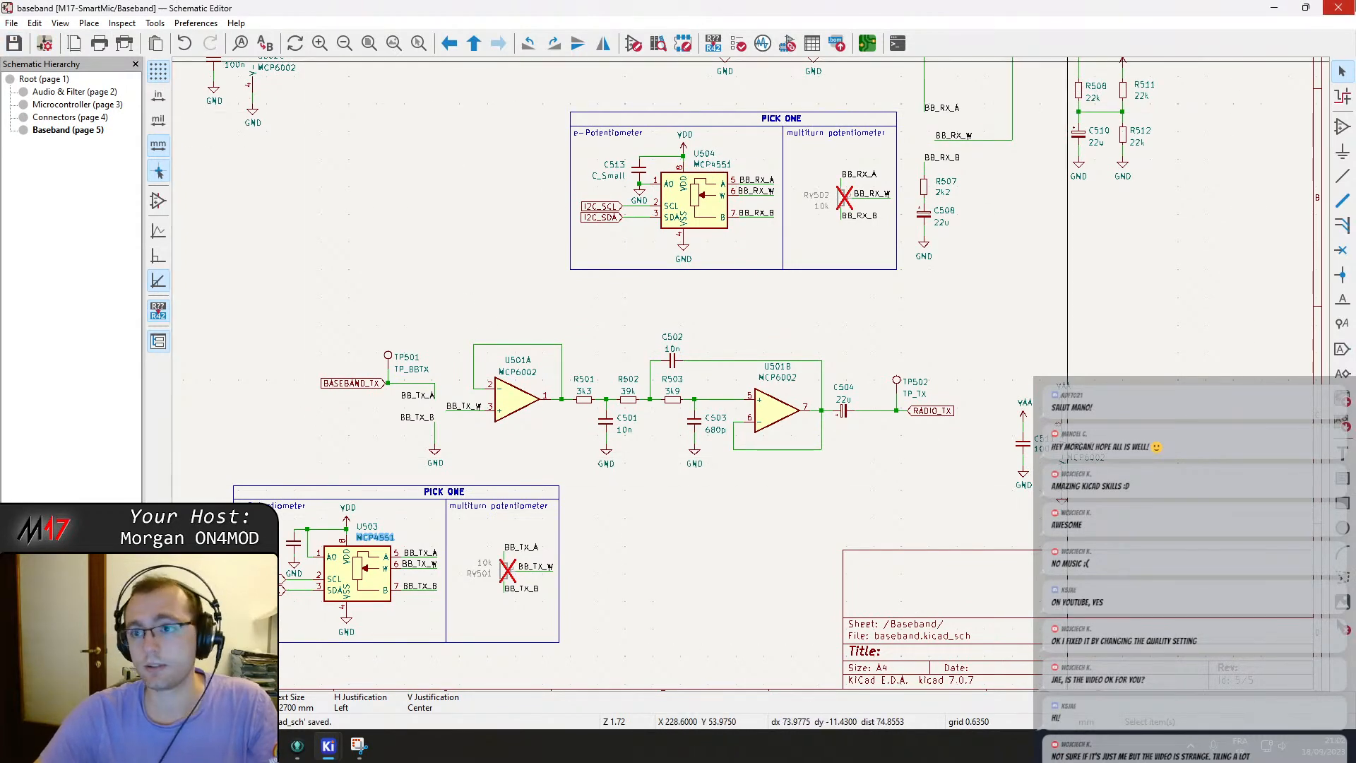
Back in GitKraken, stage the updated baseband.kicad_sch and discard the hunk in connectors.kicad_sch.
{"action": "key", "text": "alt+Tab"}
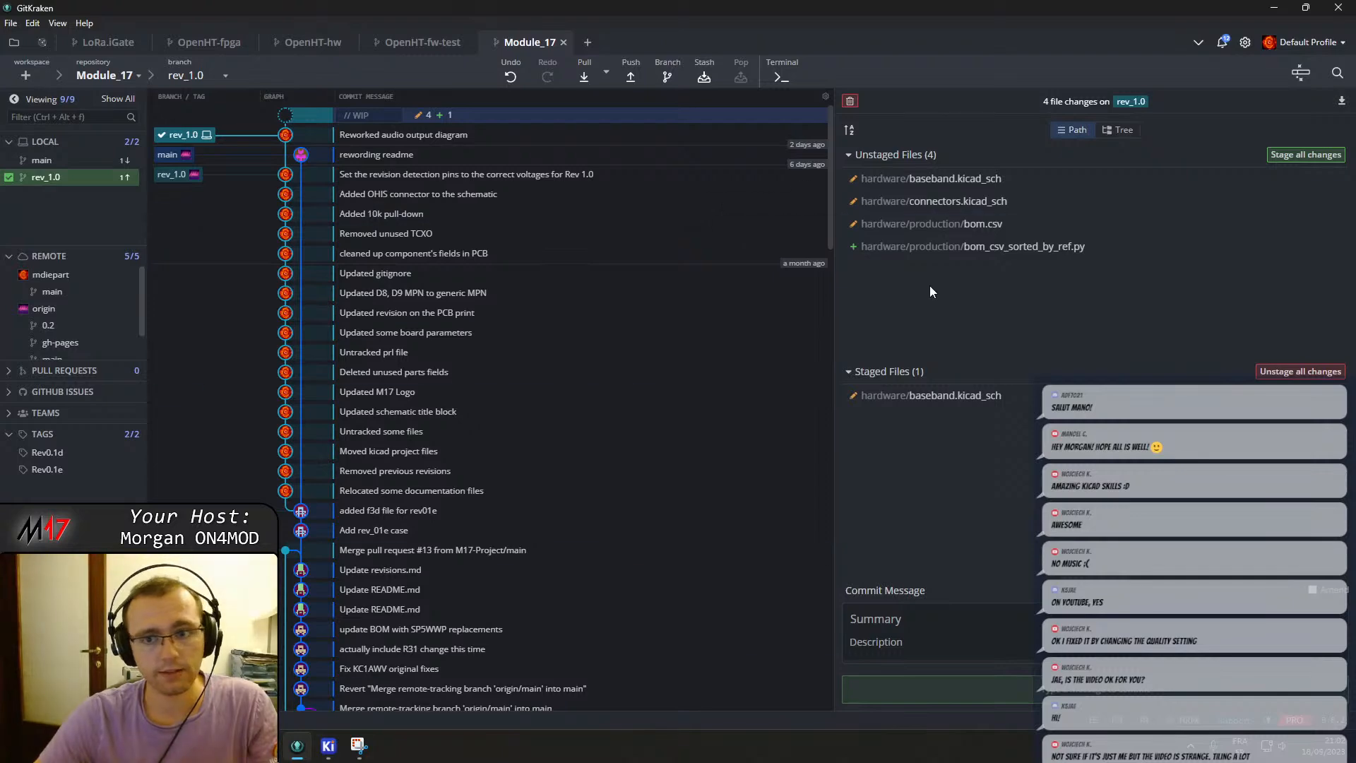
{"action": "left_click", "coordinate": [1067, 182]}
{"action": "left_click", "coordinate": [1317, 180]}
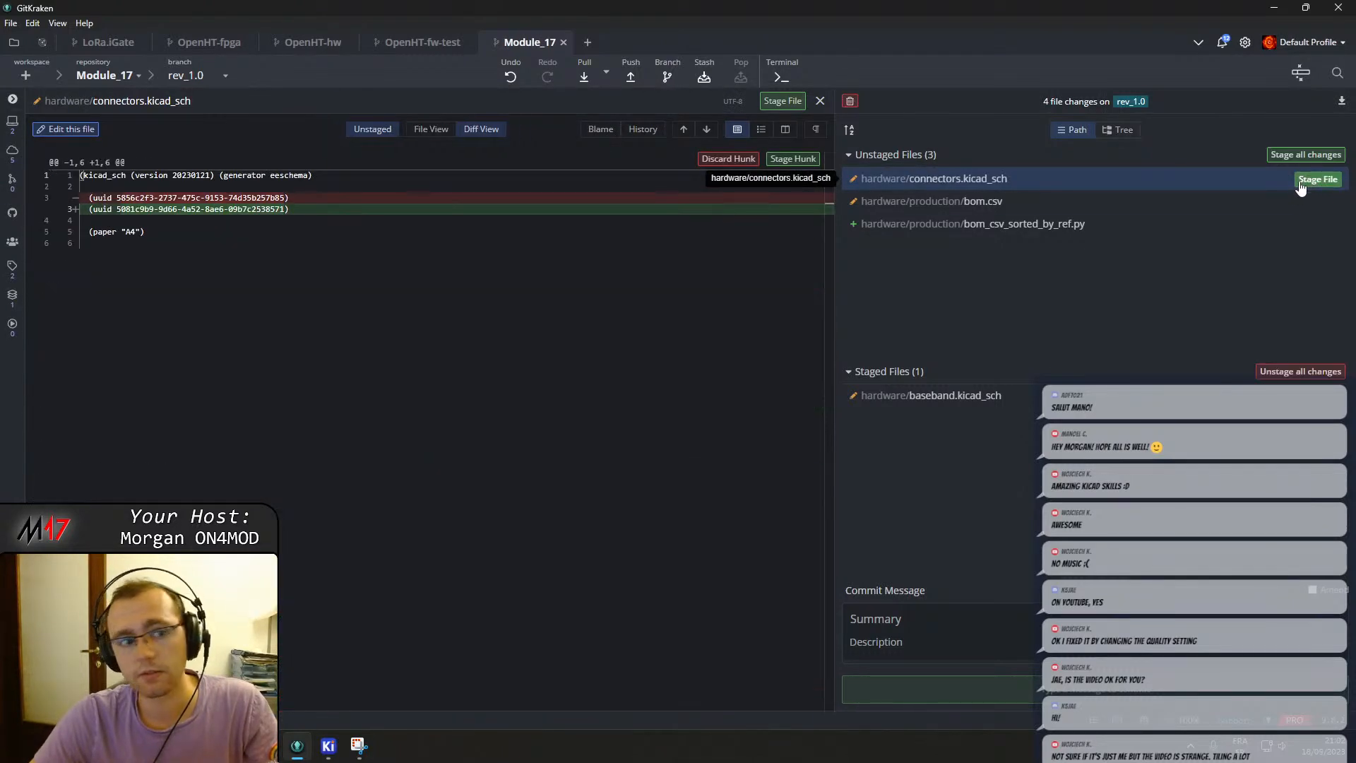
{"action": "left_click", "coordinate": [724, 159]}
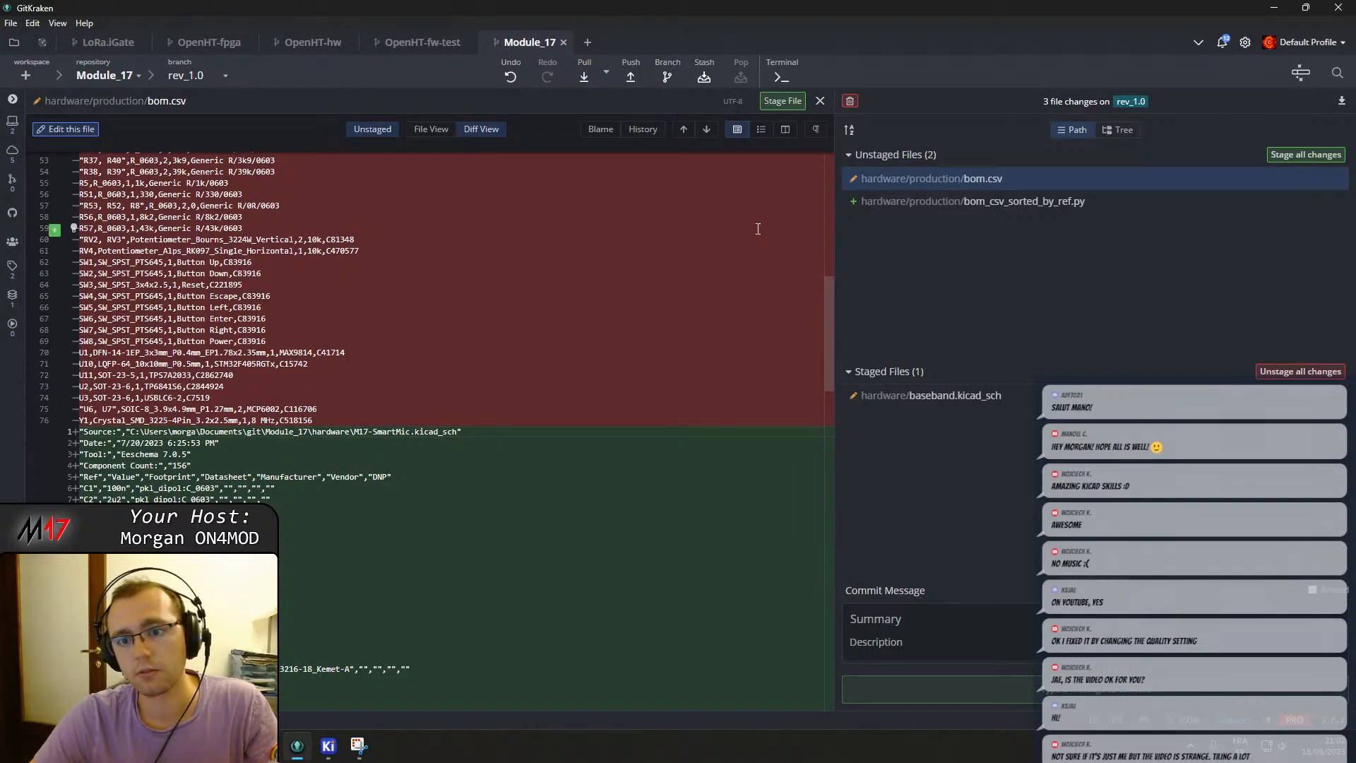
Commit the staged file with the summary "Placed both e-potentiometers and multiturn potentiometers on schematic".
{"action": "left_click", "coordinate": [913, 613]}
{"action": "type", "text": "P"}
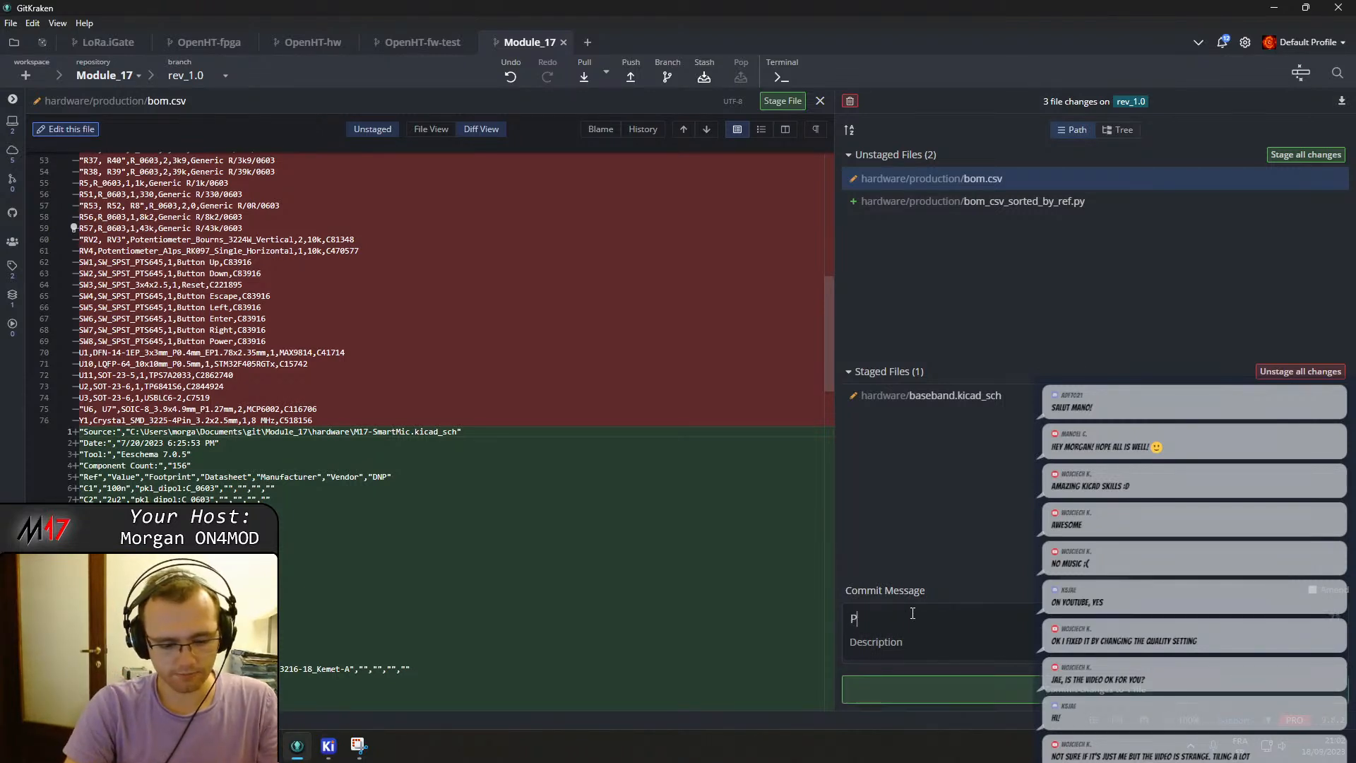
{"action": "type", "text": "laced both e-potentiometers and multiturn potentio"}
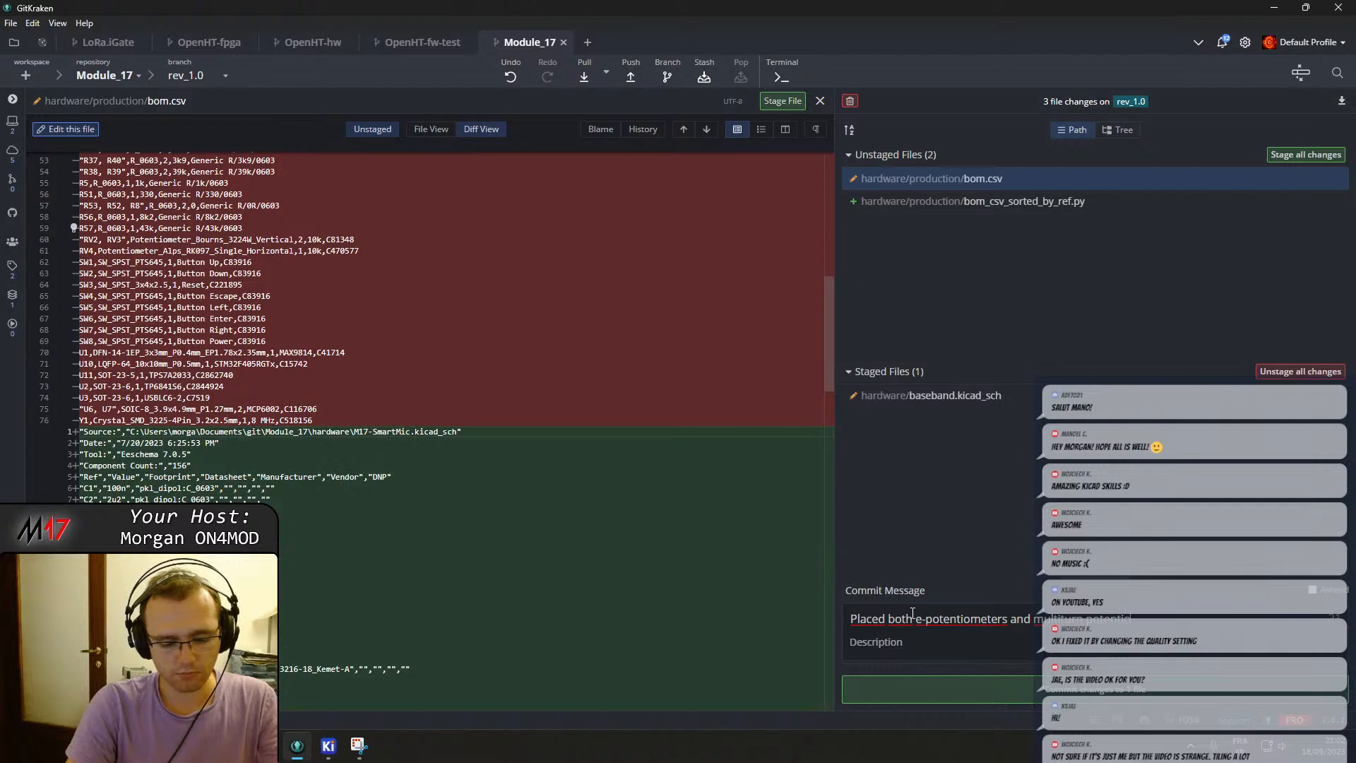
{"action": "type", "text": "chema"}
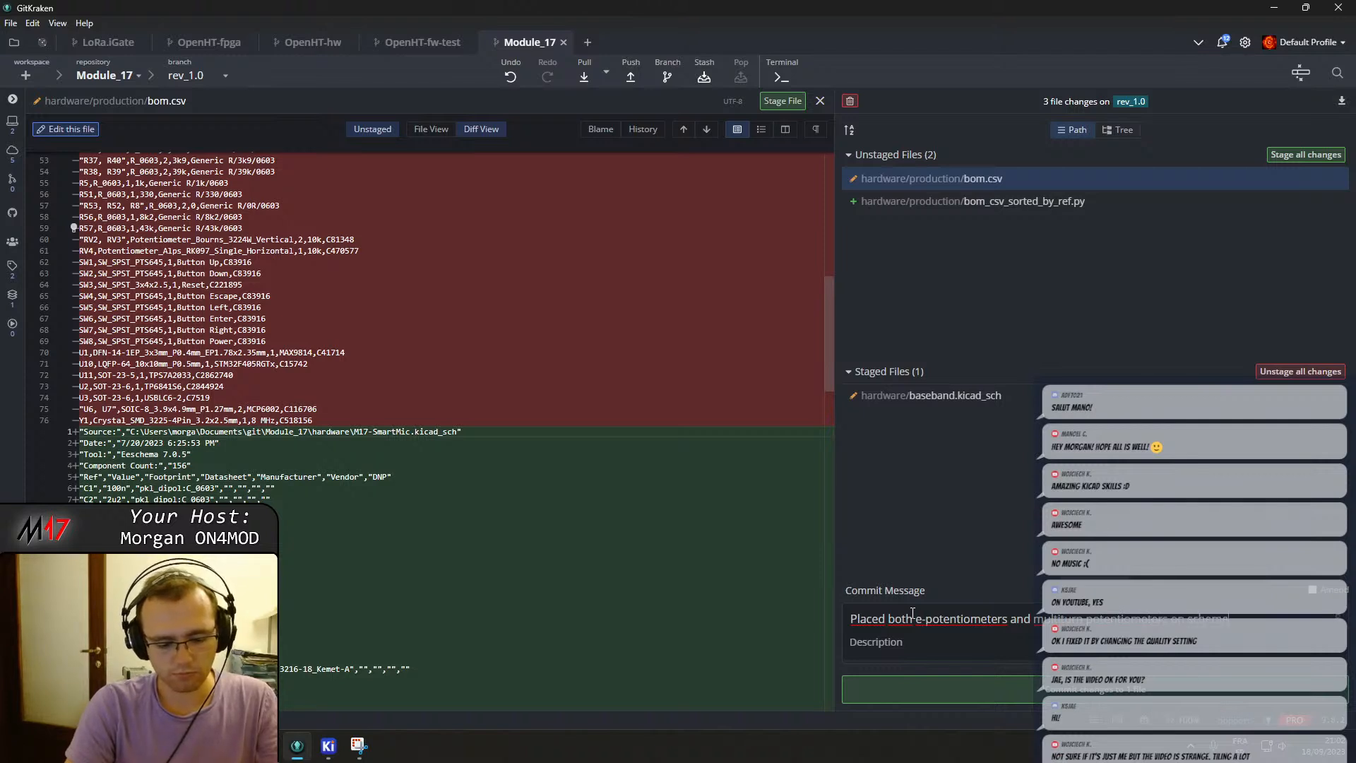
{"action": "type", "text": "tic"}
{"action": "key", "text": "ctrl+Return"}
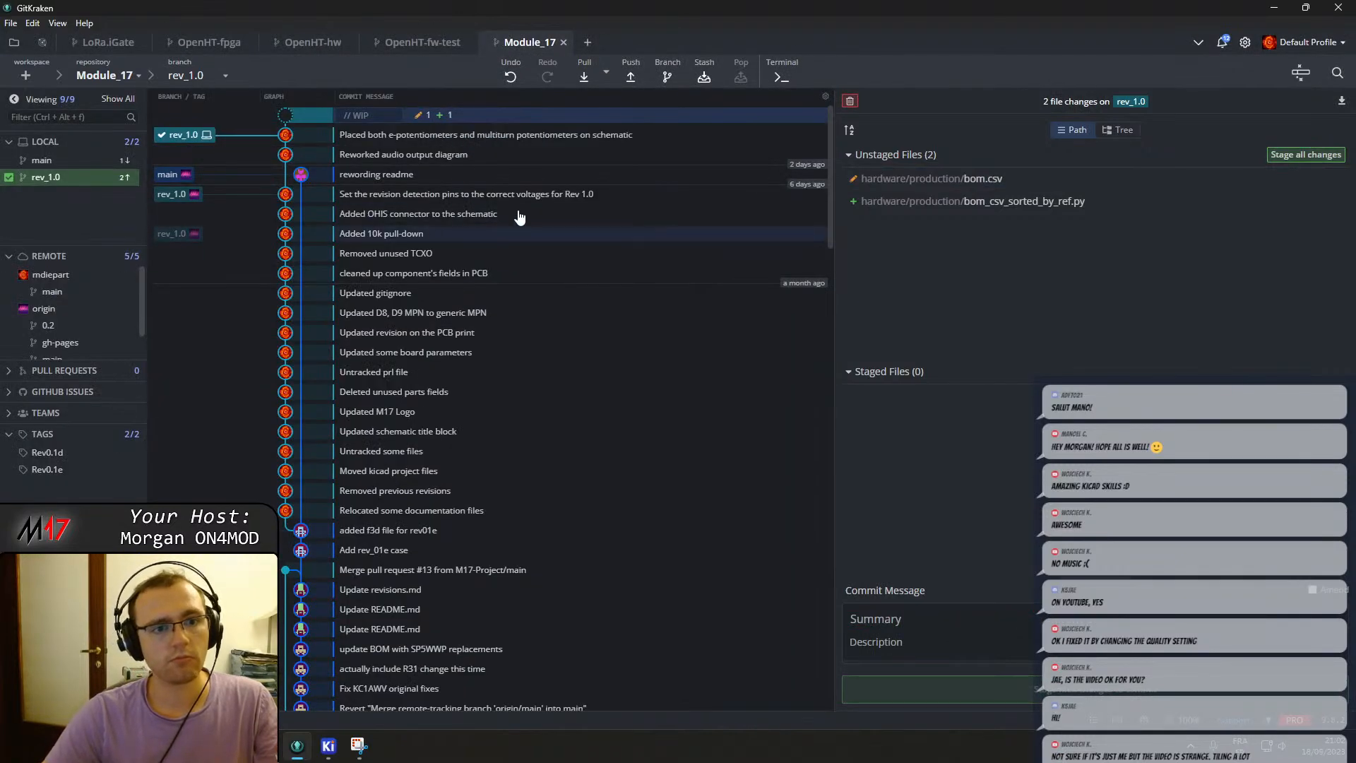
Copy the new commit's hash and post it as a comment on Taiga task #18.
{"action": "left_click", "coordinate": [600, 134]}
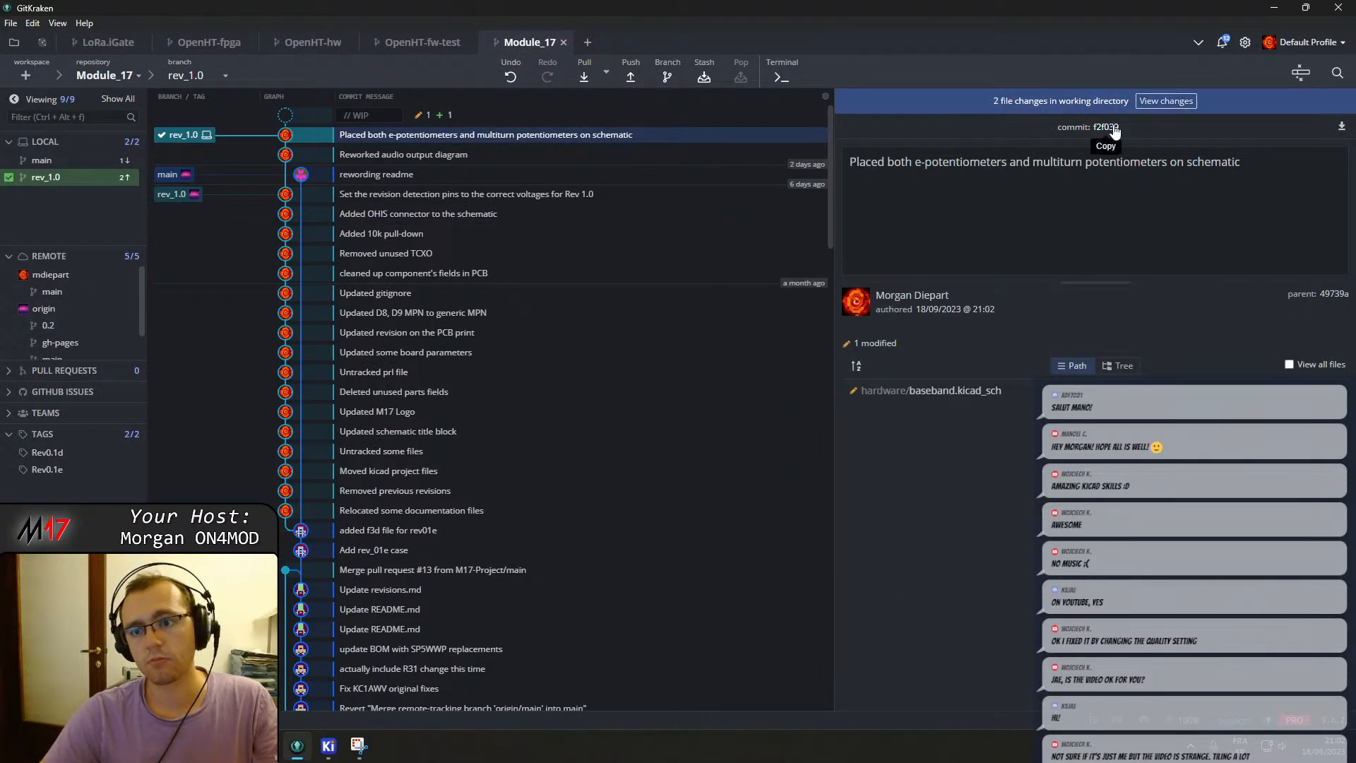
{"action": "key", "text": "alt+Tab"}
{"action": "left_click", "coordinate": [321, 526]}
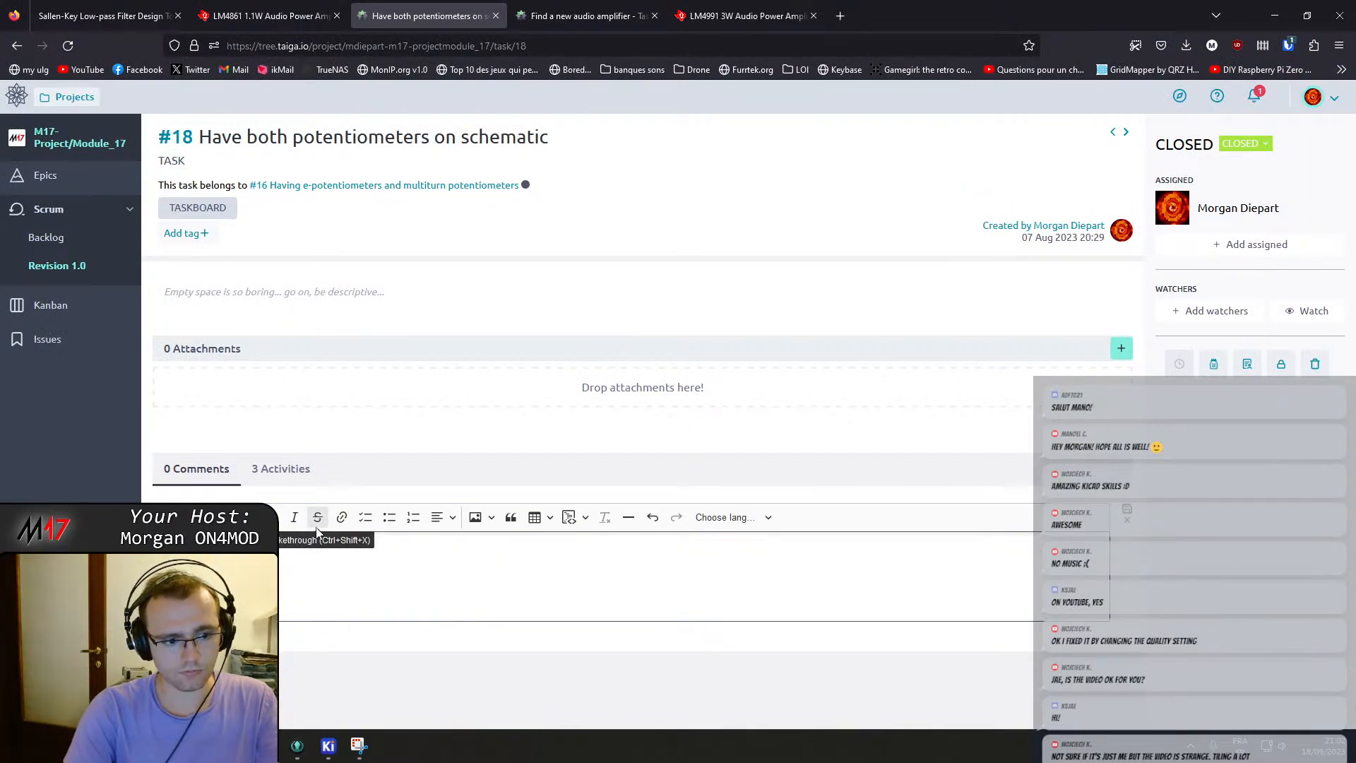
{"action": "key", "text": "ctrl+v"}
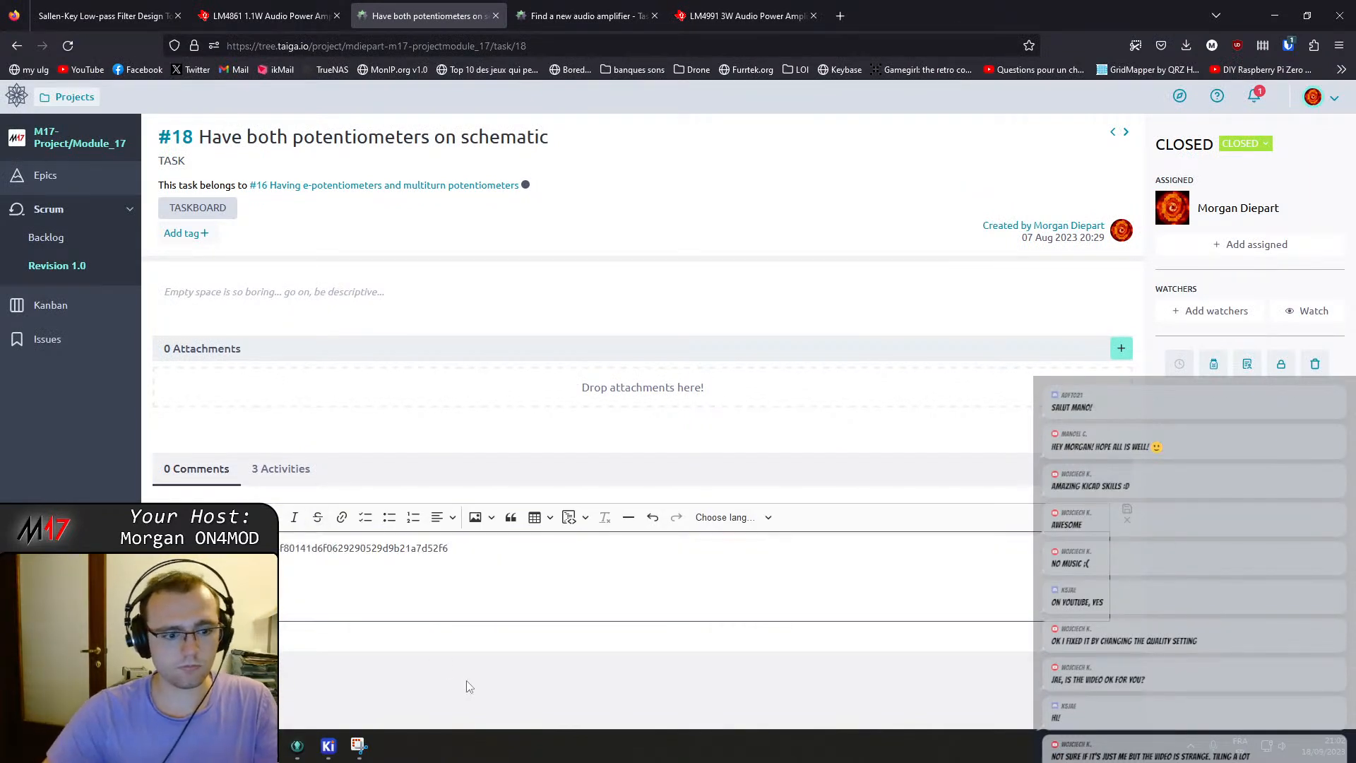
{"action": "left_click", "coordinate": [1127, 516]}
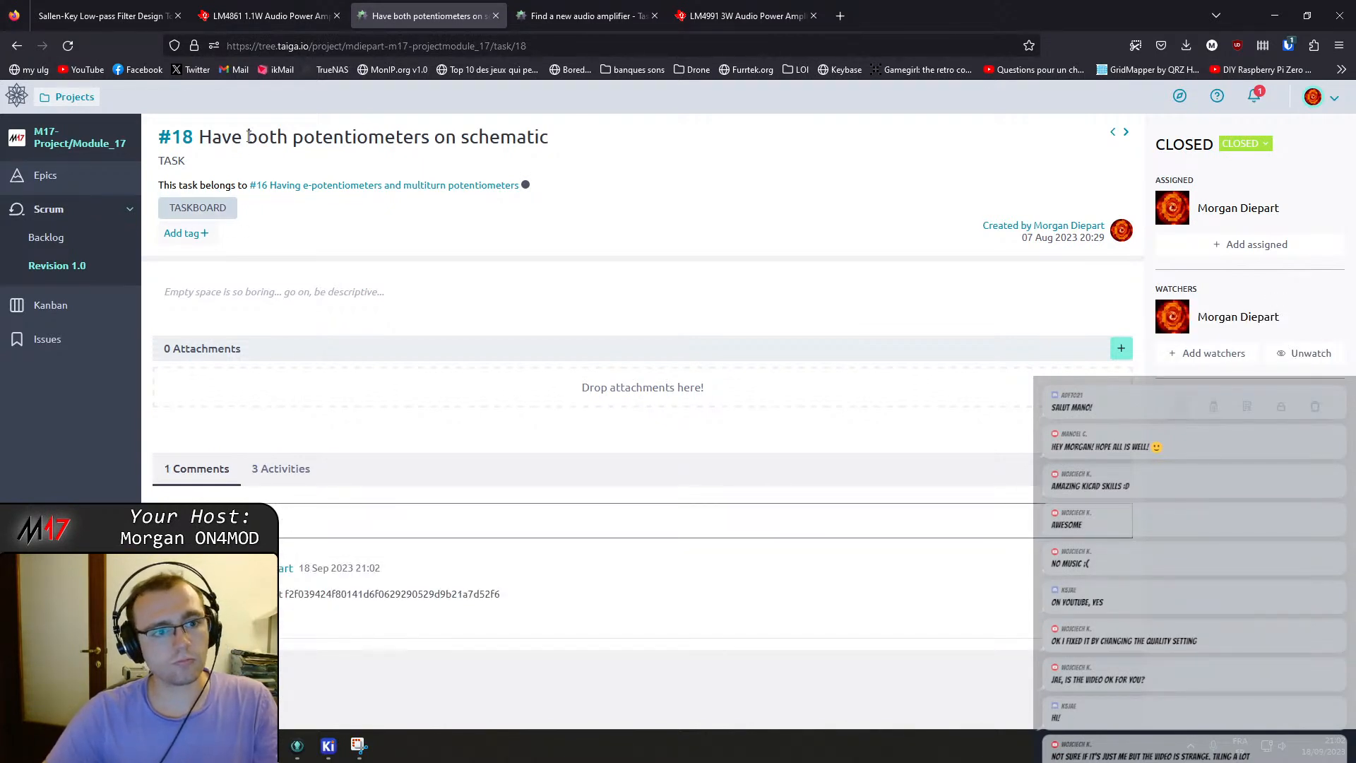
Review parent user story #16's task list, then return to the Revision 1.0 taskboard.
{"action": "left_click", "coordinate": [302, 186]}
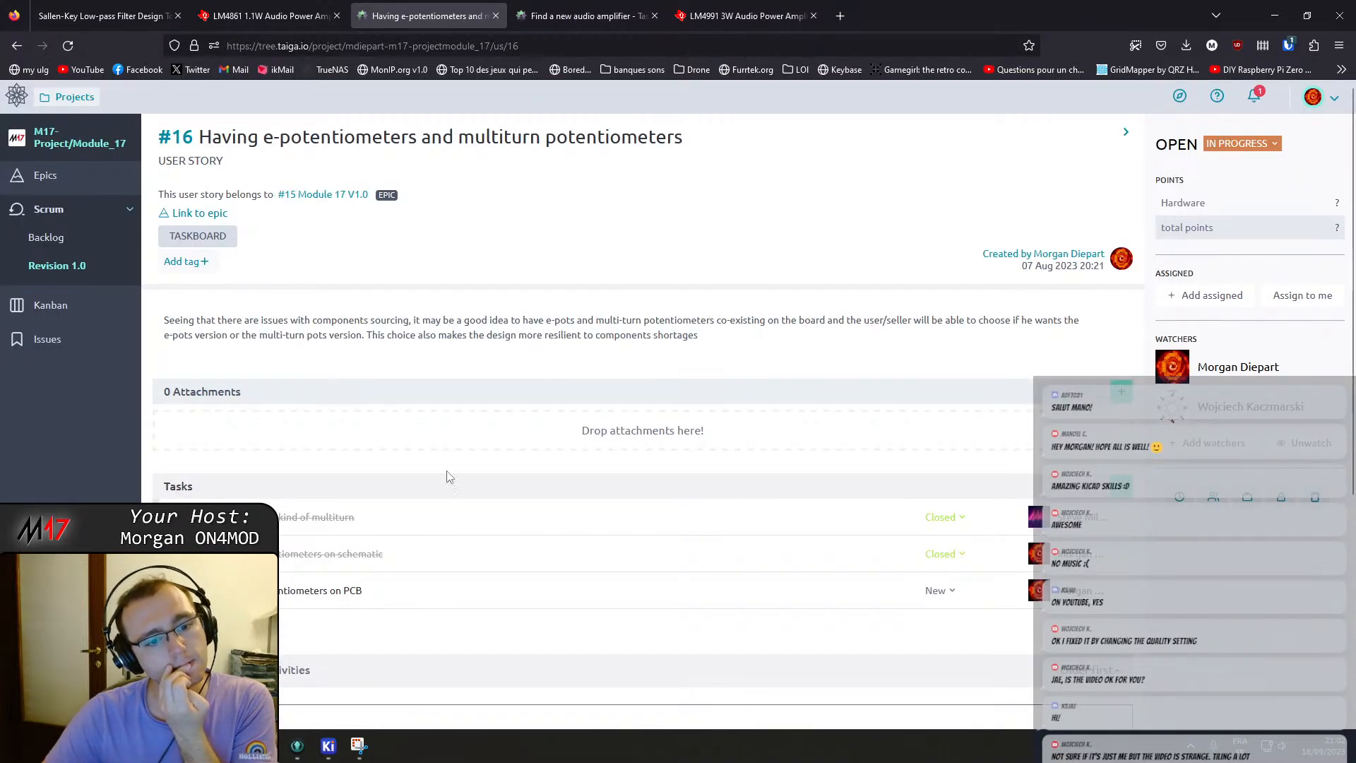
{"action": "scroll", "coordinate": [459, 501], "scroll_direction": "down", "scroll_amount": 2}
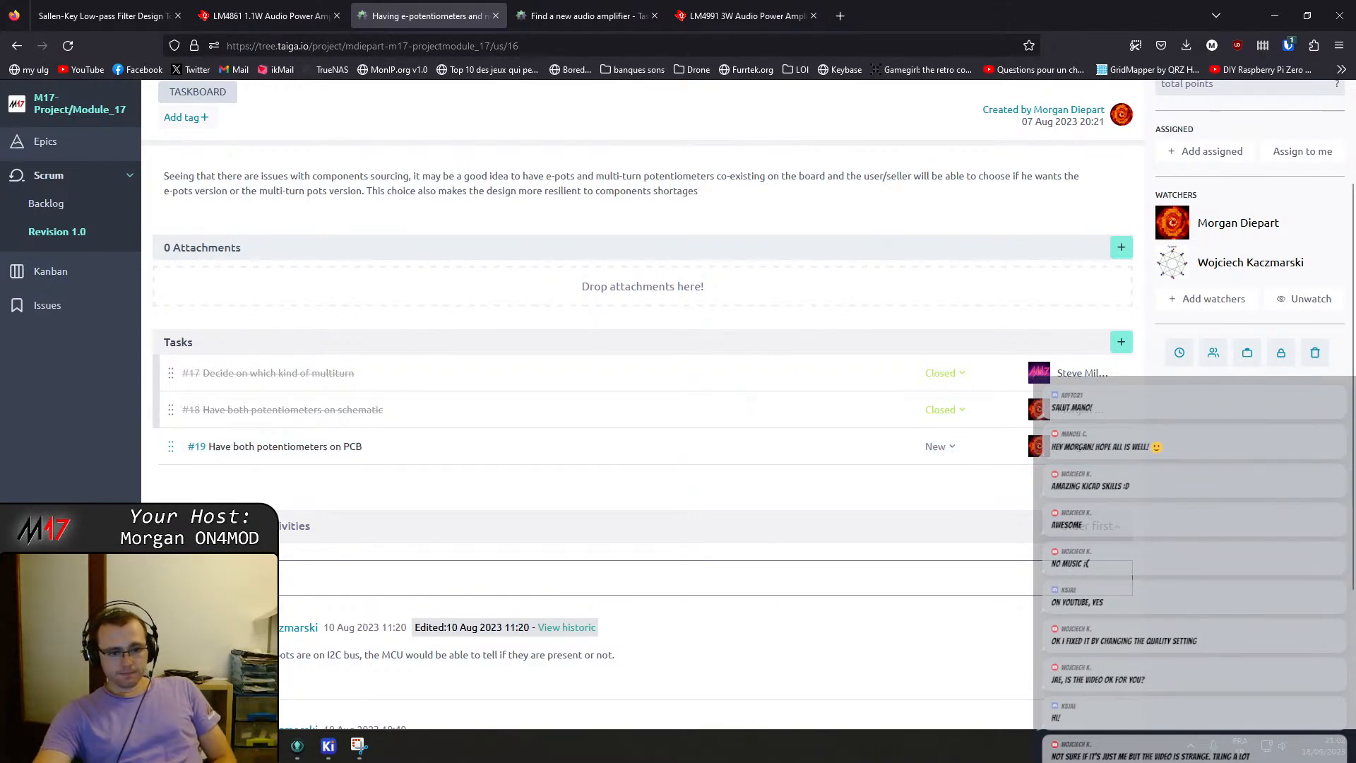
{"action": "scroll", "coordinate": [812, 550], "scroll_direction": "down", "scroll_amount": 3}
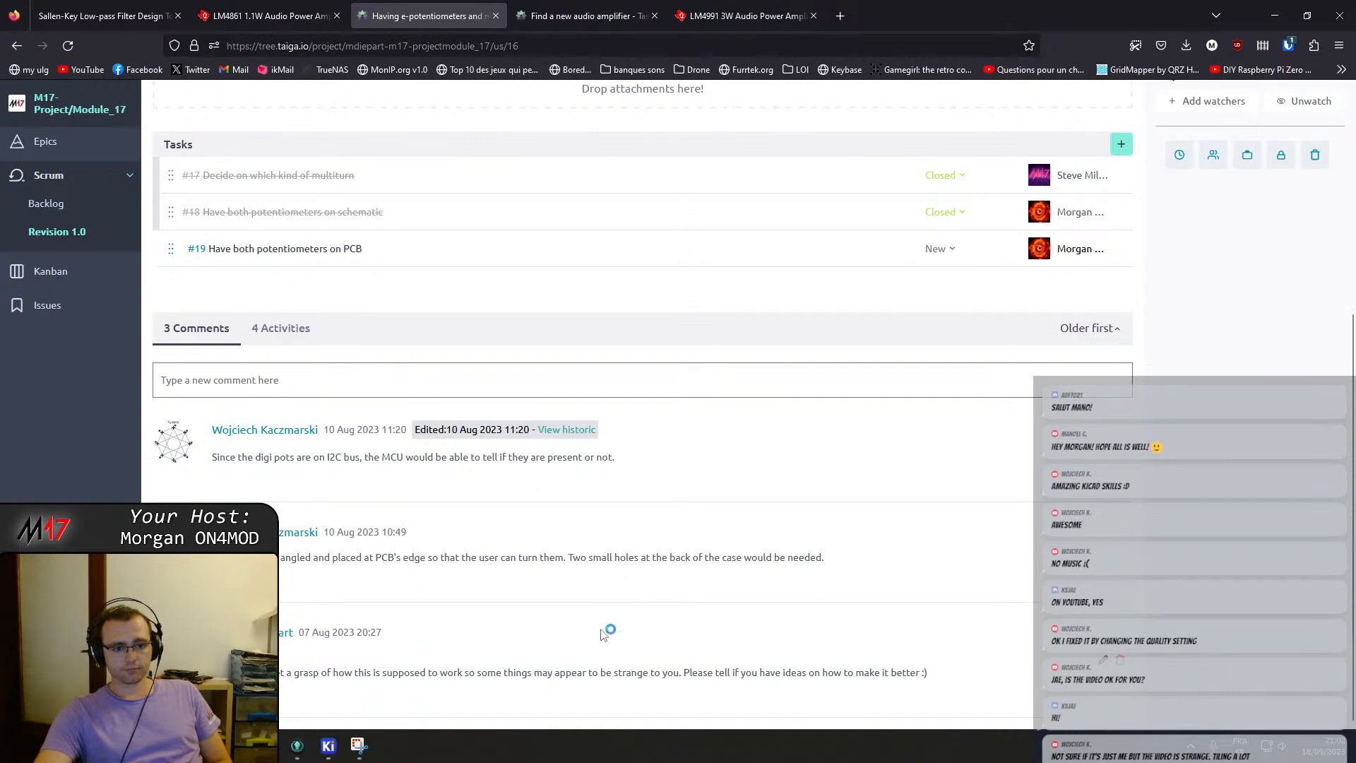
{"action": "scroll", "coordinate": [603, 634], "scroll_direction": "up", "scroll_amount": 5}
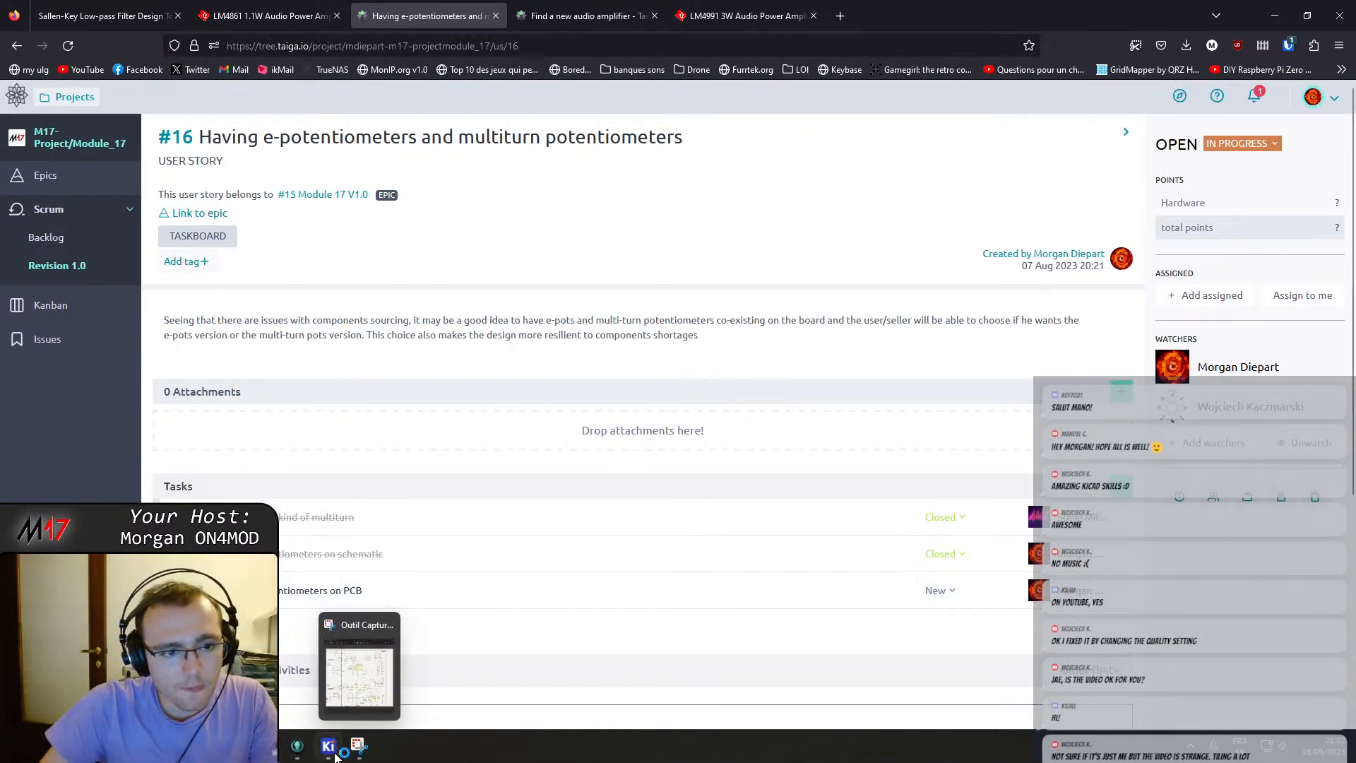
{"action": "scroll", "coordinate": [357, 375], "scroll_direction": "down", "scroll_amount": 2}
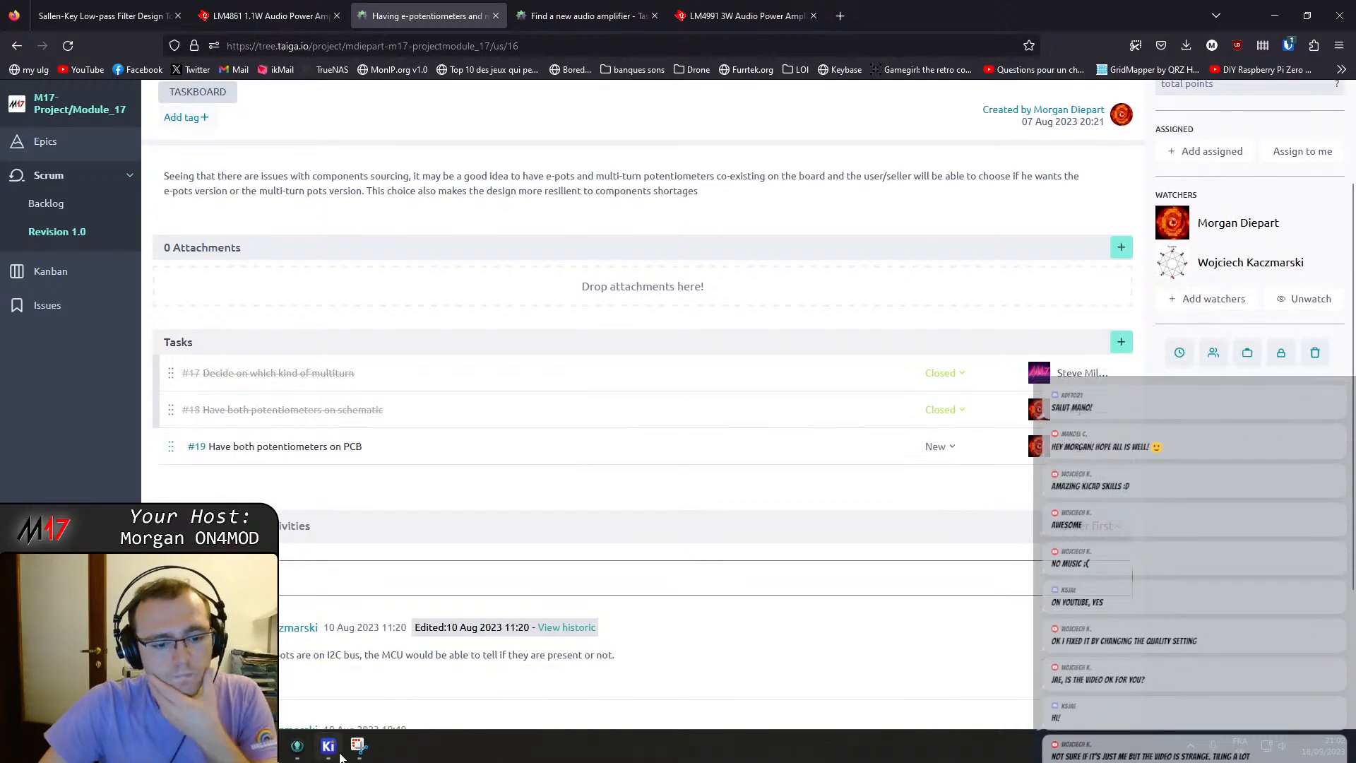
{"action": "left_click", "coordinate": [328, 745]}
{"action": "left_click", "coordinate": [337, 754]}
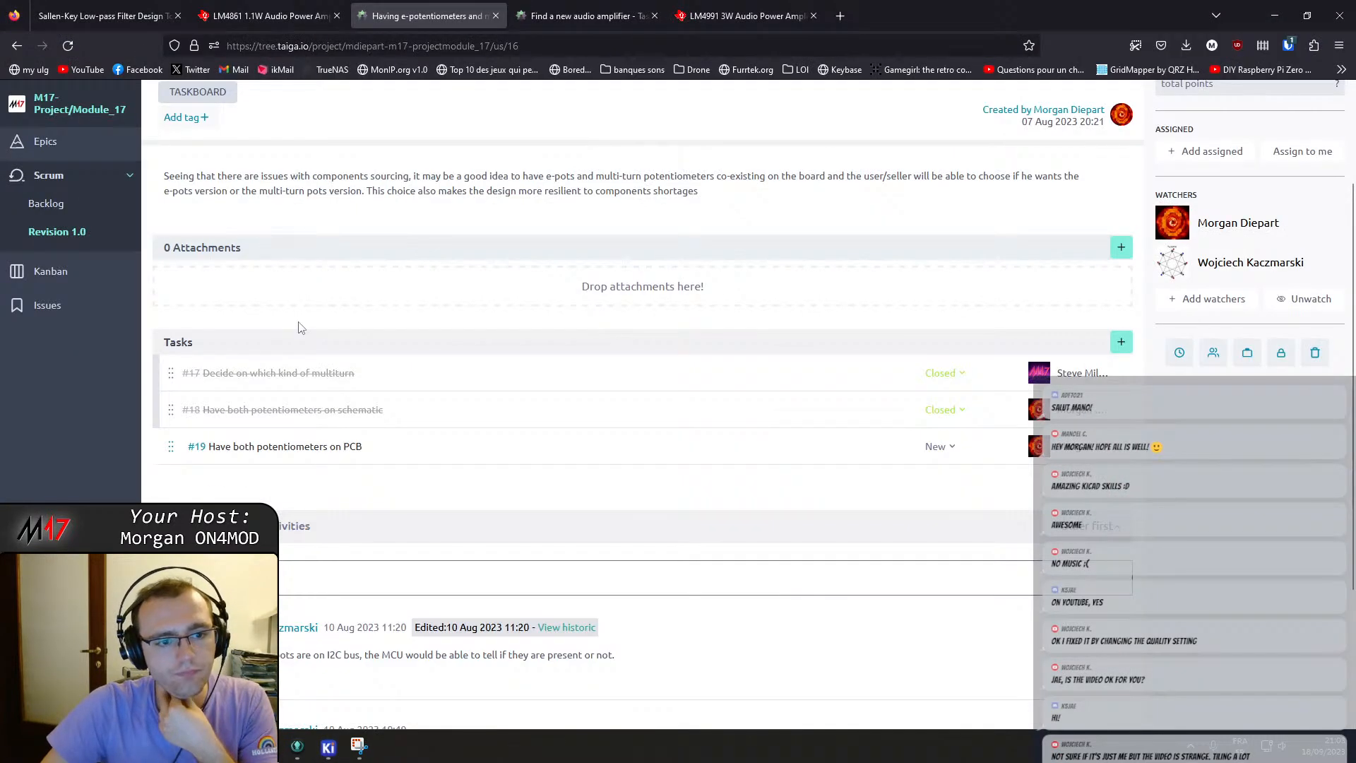
{"action": "left_click", "coordinate": [46, 232]}
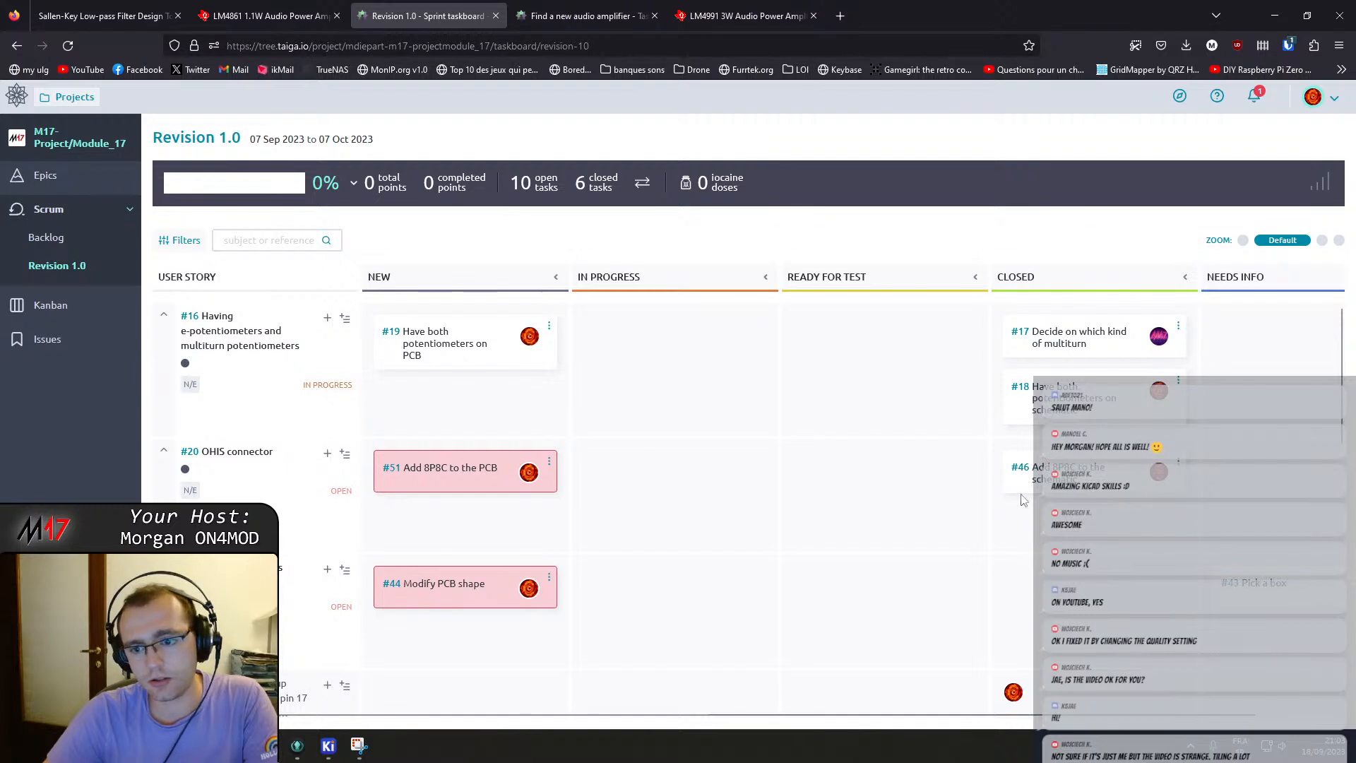
{"action": "scroll", "coordinate": [499, 462], "scroll_direction": "down", "scroll_amount": 5}
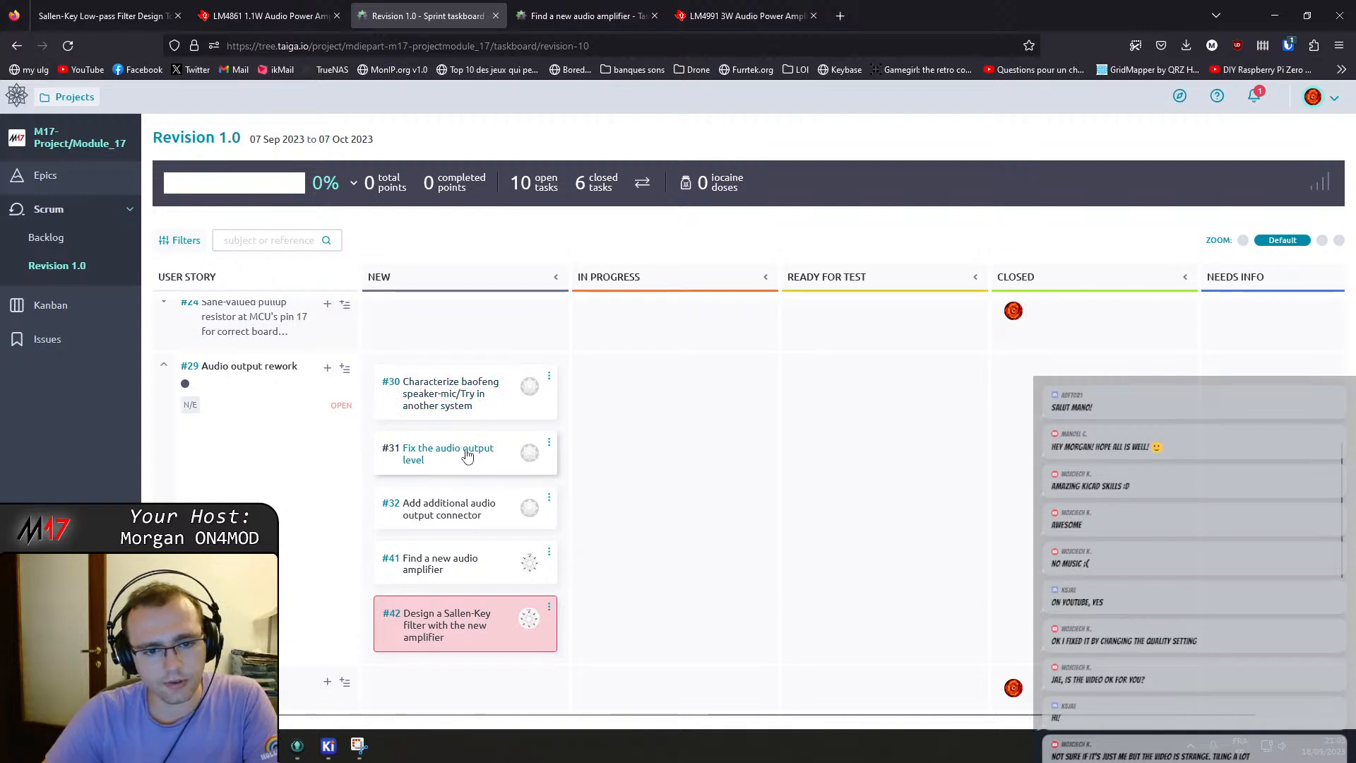
Open task #31 "Fix the audio output level" and post a comment that the filter is gonna give a better audio output volume.
{"action": "left_click", "coordinate": [549, 442]}
{"action": "left_click", "coordinate": [417, 461]}
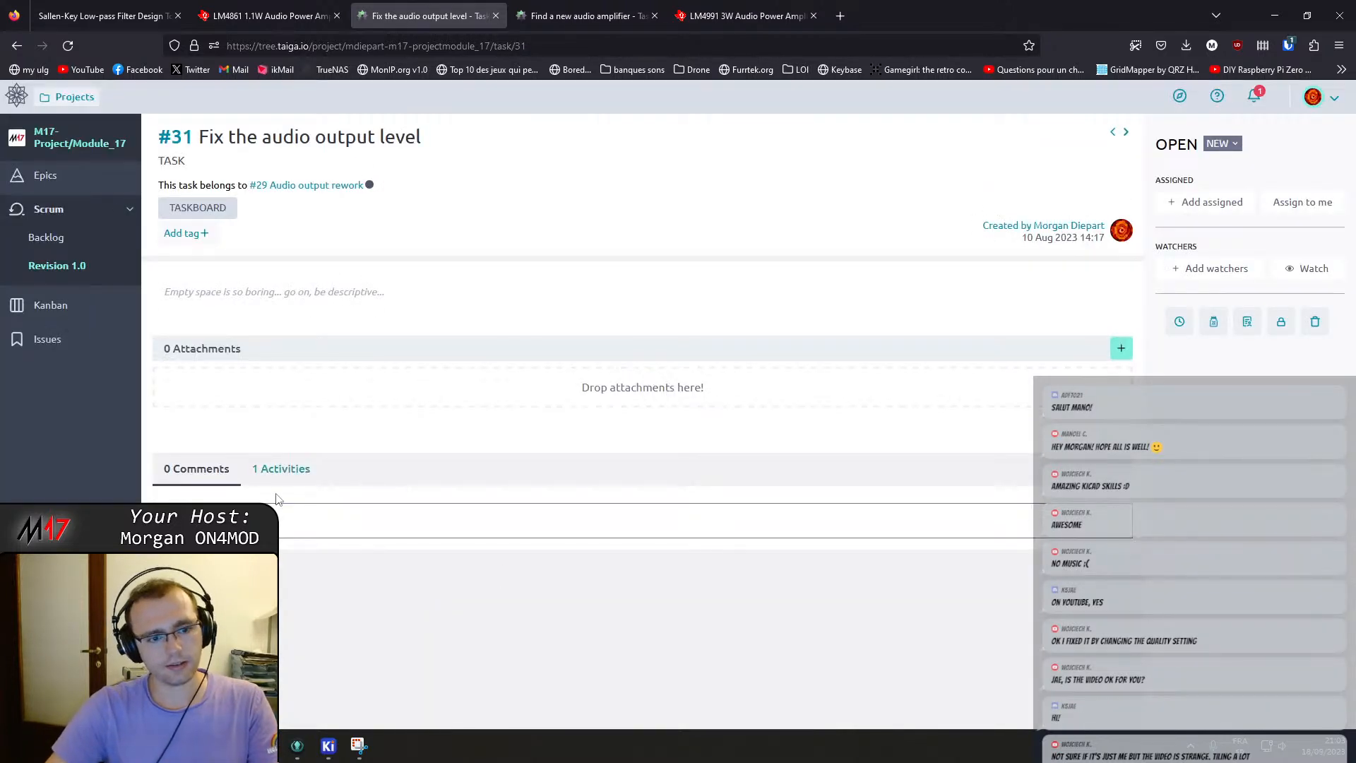
{"action": "left_click", "coordinate": [260, 526]}
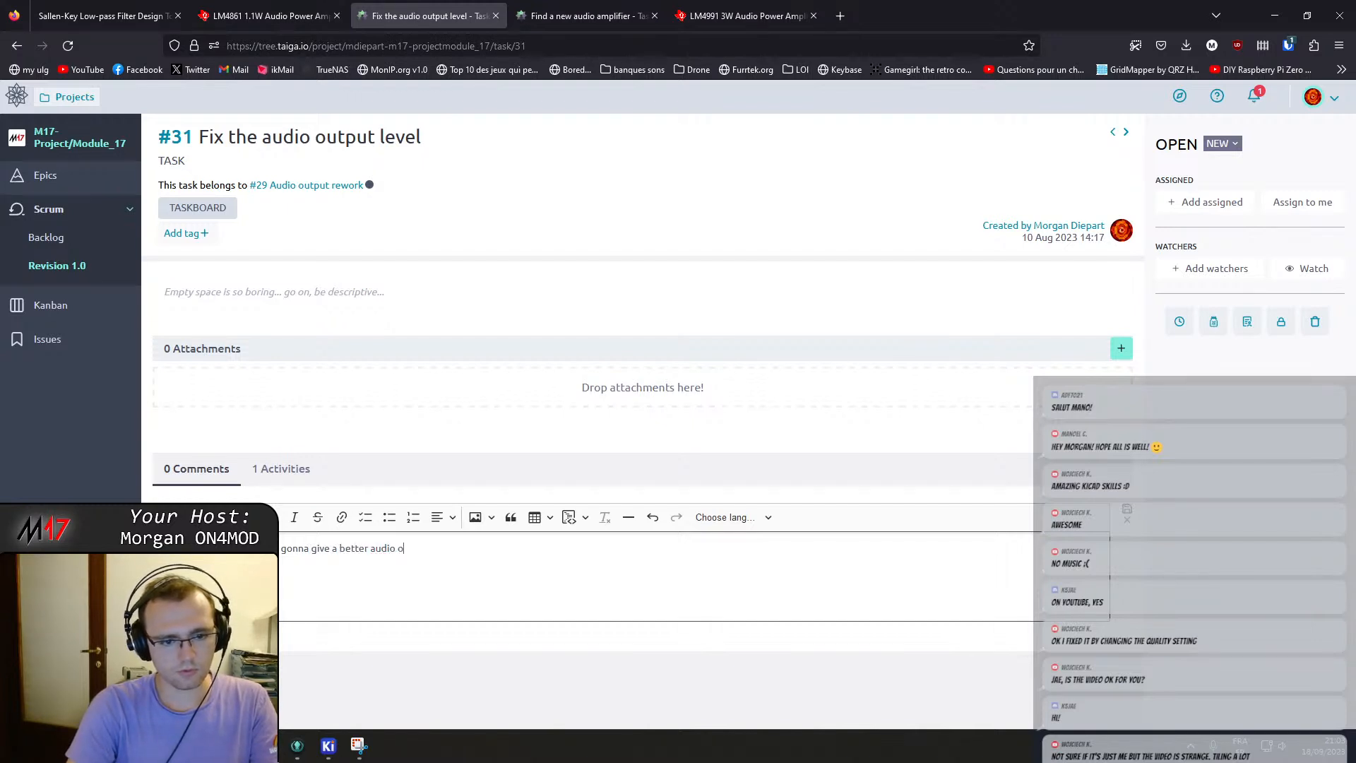
{"action": "type", "text": "."}
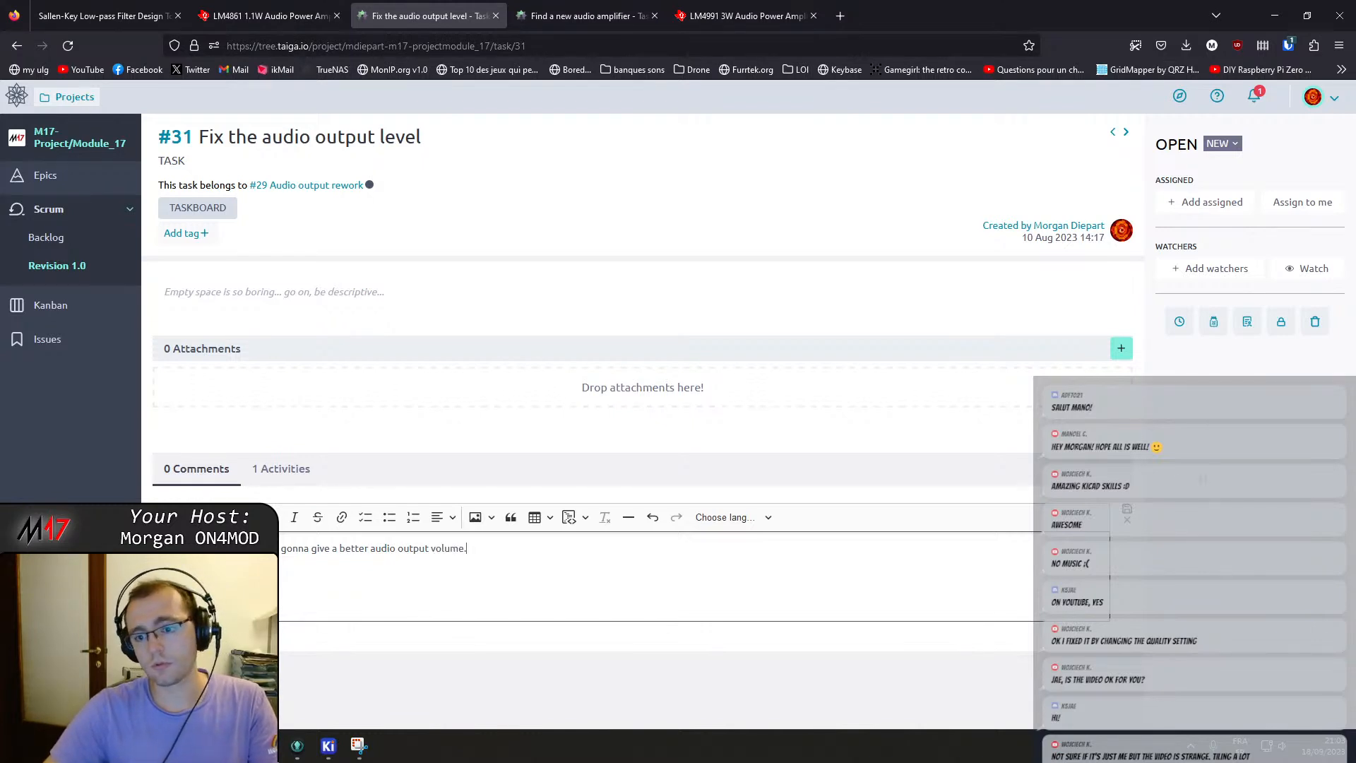
{"action": "left_click", "coordinate": [1125, 513]}
Set task #31's status to Closed and go back to the Revision 1.0 taskboard.
{"action": "left_click", "coordinate": [1222, 143]}
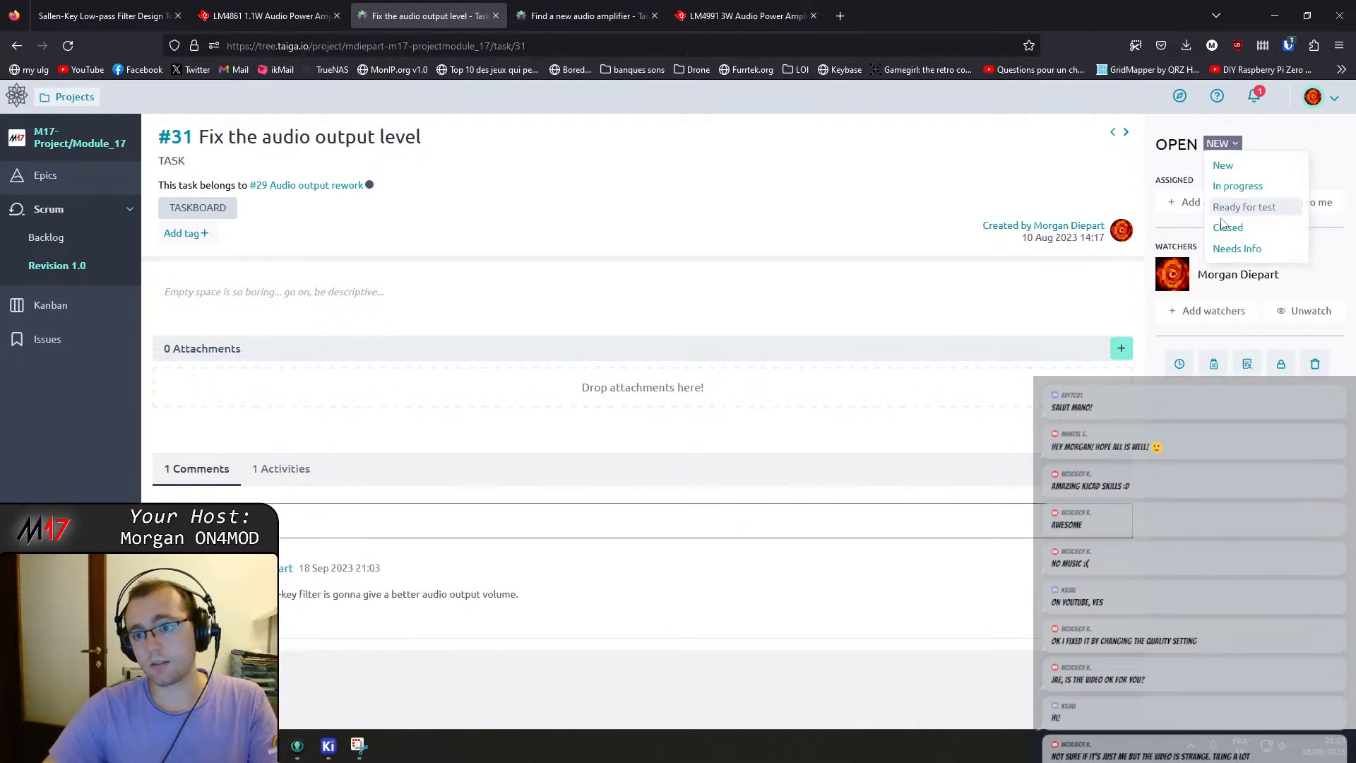
{"action": "left_click", "coordinate": [1228, 228]}
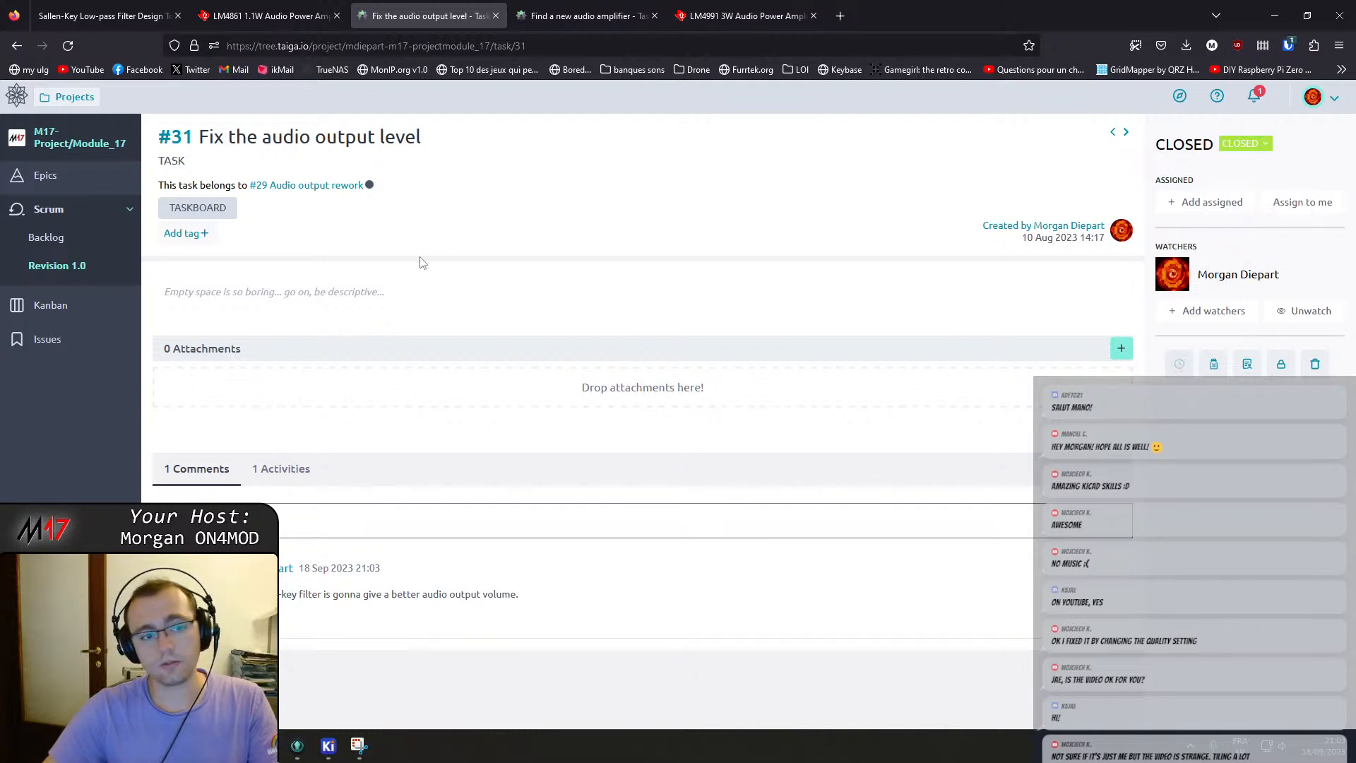
{"action": "left_click", "coordinate": [59, 268]}
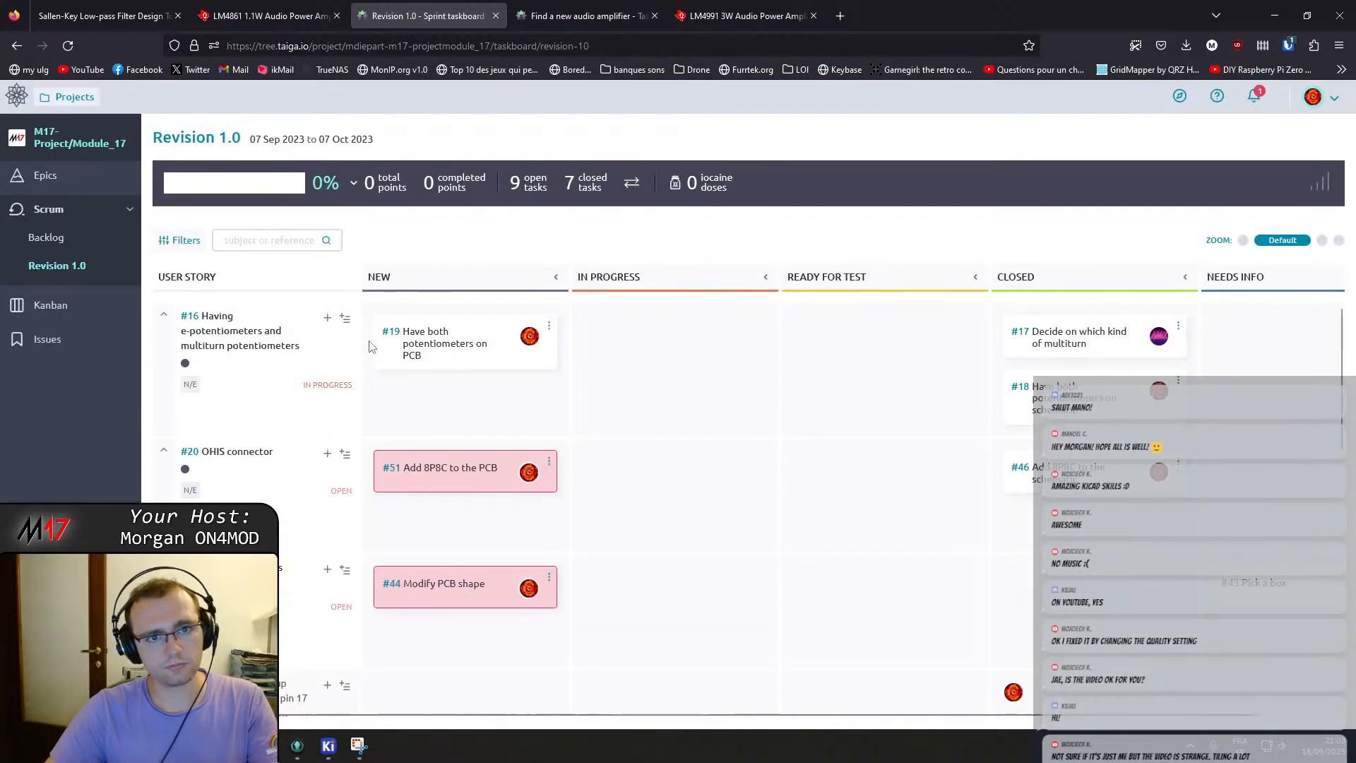
Open task #41 "Find a new audio amplifier" and write a comment about choosing an amplifier for higher maximum output power.
{"action": "scroll", "coordinate": [423, 452], "scroll_direction": "down", "scroll_amount": 5}
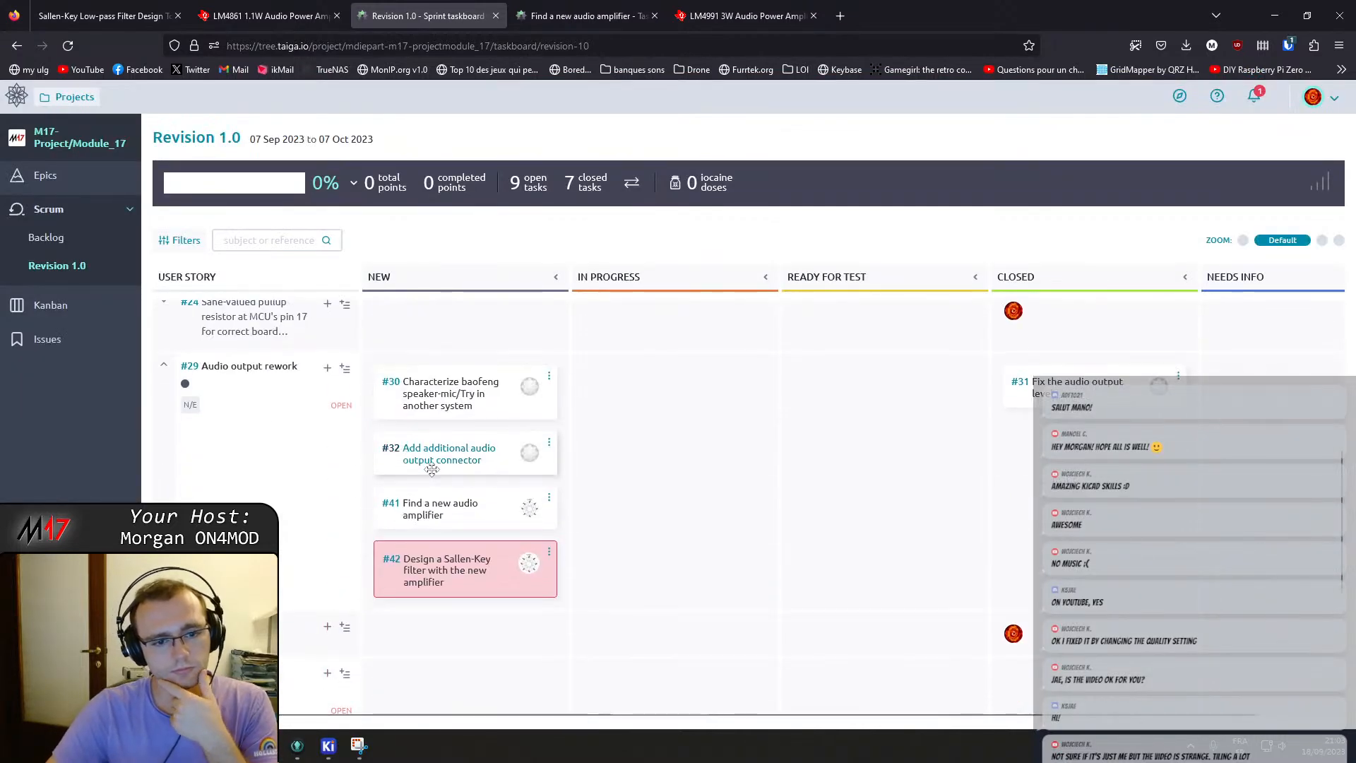
{"action": "left_click", "coordinate": [462, 518]}
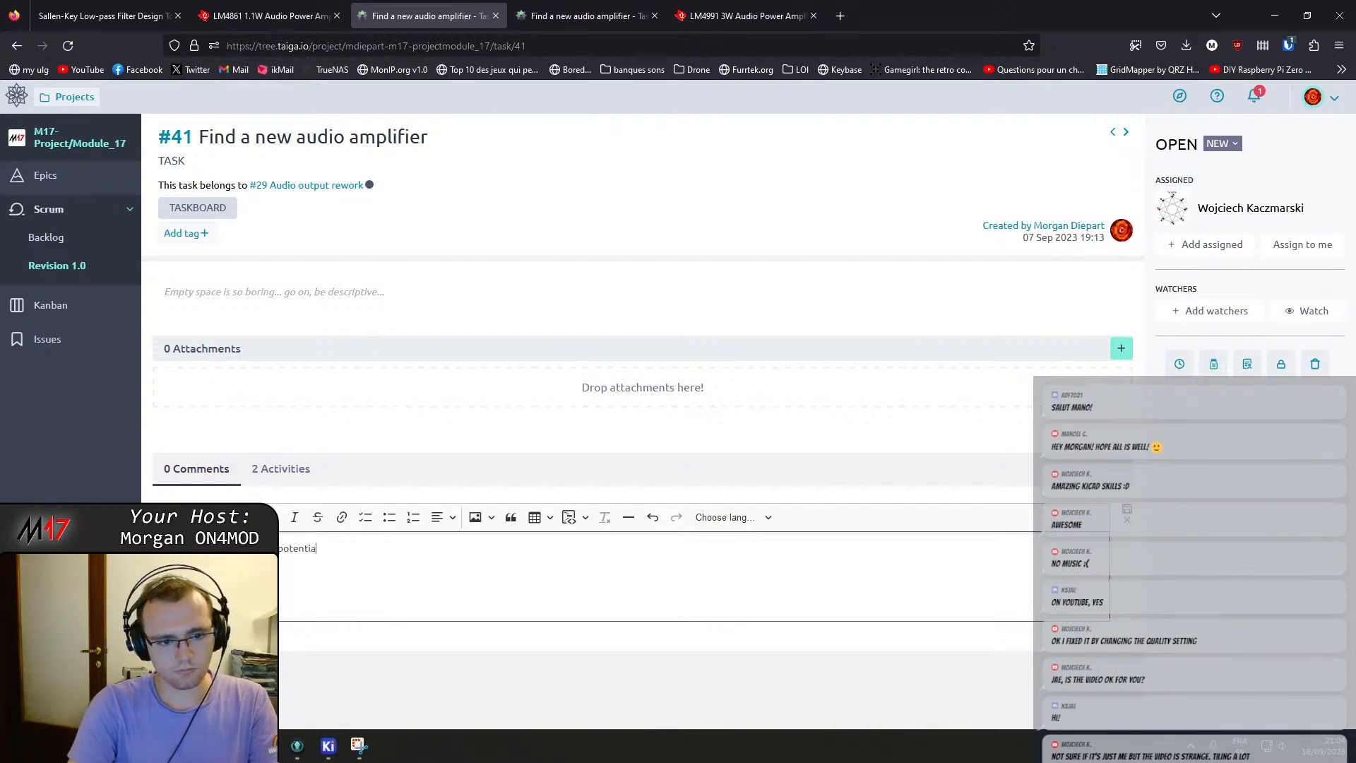
{"action": "key", "text": "BackSpace"}
{"action": "key", "text": "BackSpace"}
{"action": "key", "text": "BackSpace"}
{"action": "key", "text": "BackSpace"}
{"action": "key", "text": "BackSpace"}
{"action": "key", "text": "BackSpace"}
{"action": "key", "text": "BackSpace"}
{"action": "key", "text": "BackSpace"}
{"action": "key", "text": "BackSpace"}
{"action": "key", "text": "BackSpace"}
{"action": "key", "text": "BackSpace"}
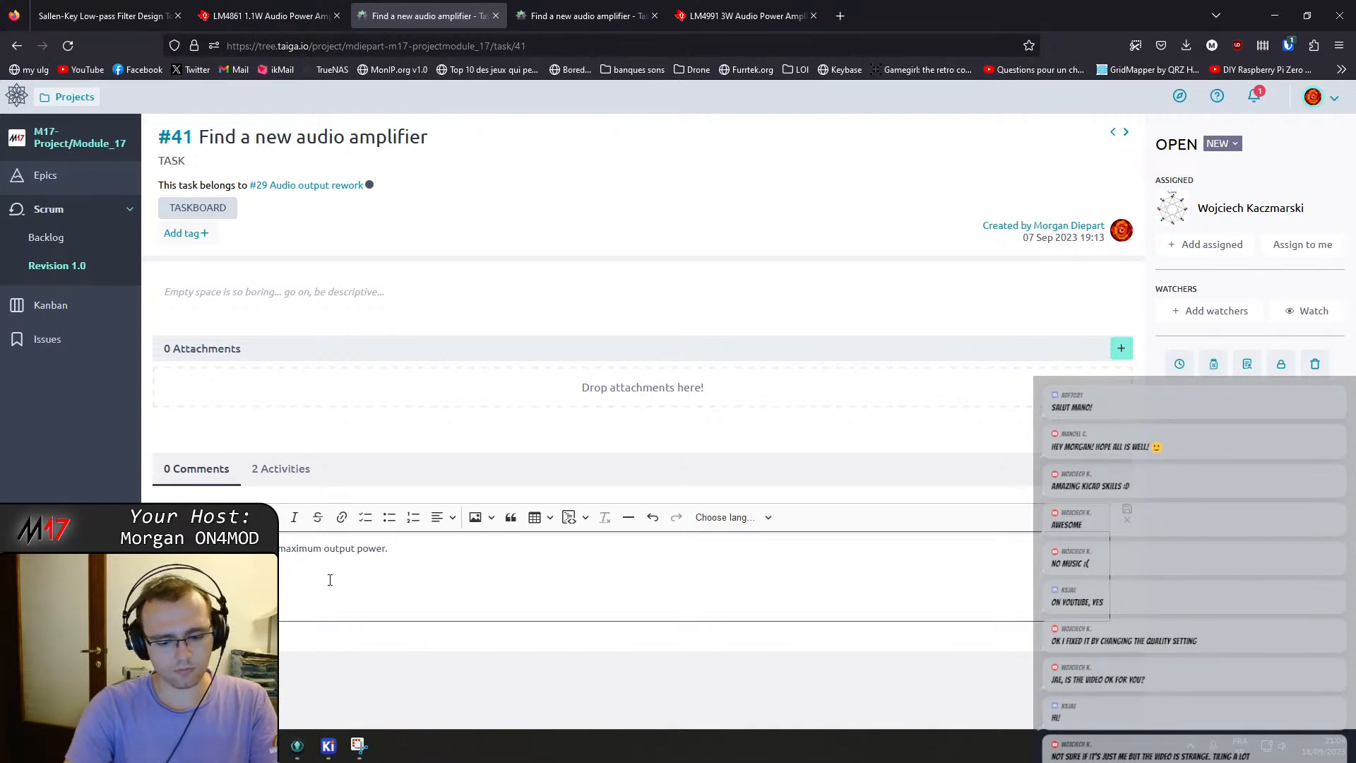
Copy the hash of the "Reworked audio output diagram" commit, paste it into task #41's comment and post it.
{"action": "left_click", "coordinate": [296, 745]}
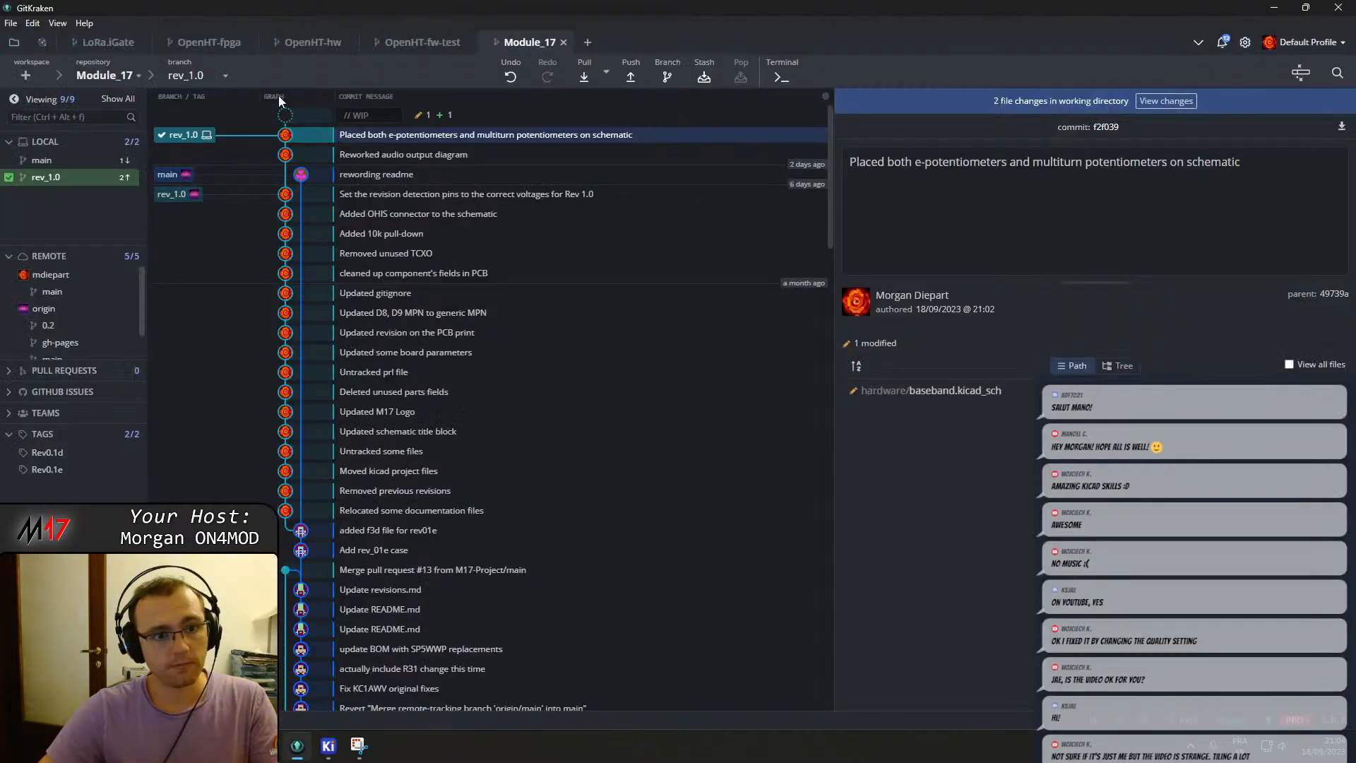
{"action": "left_click", "coordinate": [418, 157]}
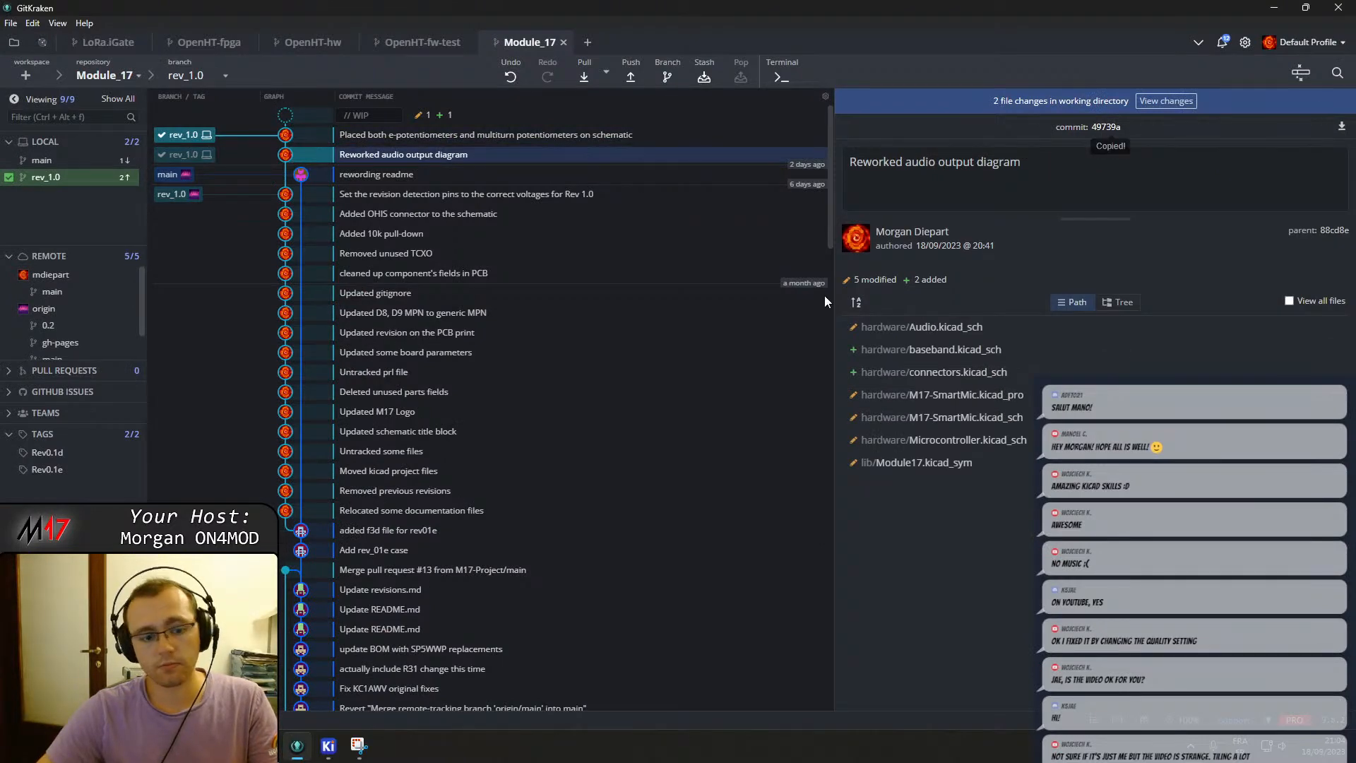
{"action": "left_click", "coordinate": [302, 749]}
{"action": "key", "text": "ctrl+v"}
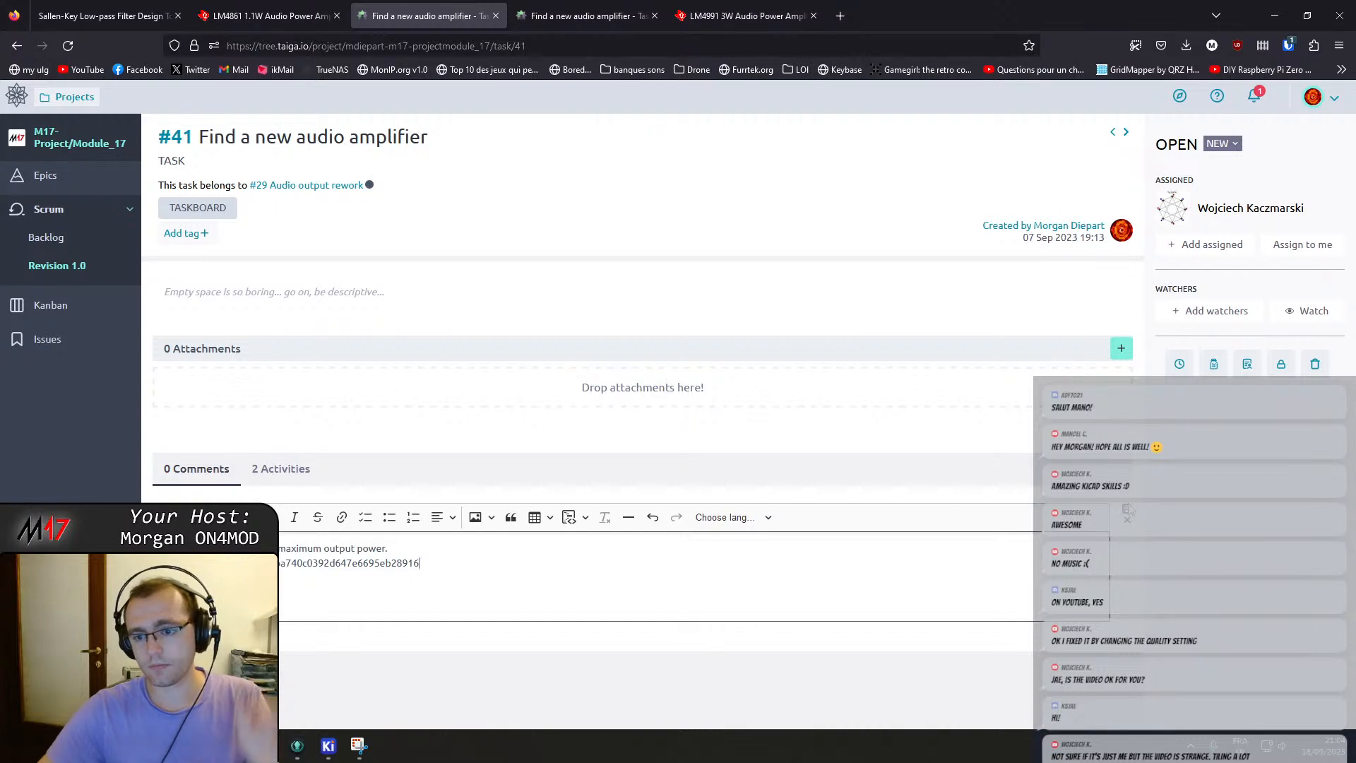
{"action": "left_click", "coordinate": [1130, 508]}
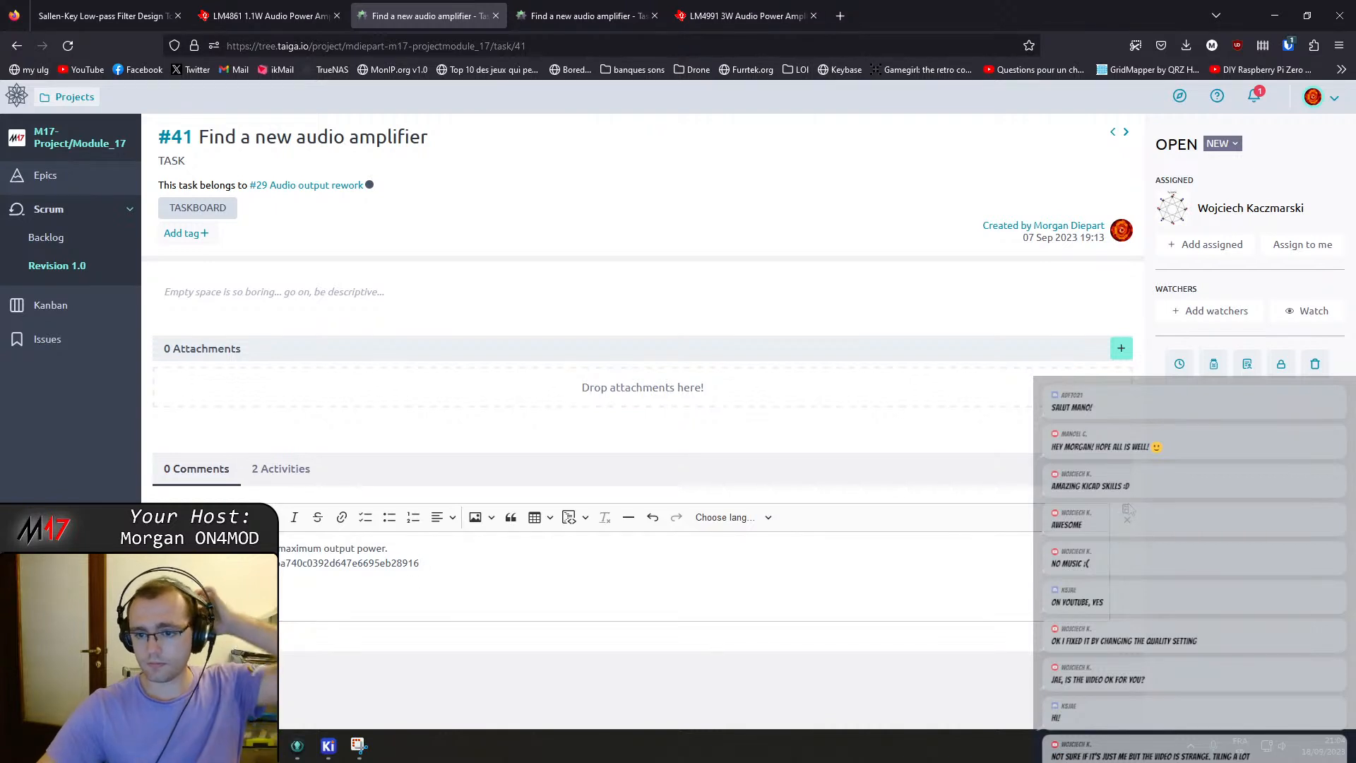
Set task #41's status to Closed, then return to the Revision 1.0 taskboard through user story #29.
{"action": "left_click", "coordinate": [1222, 143]}
{"action": "left_click", "coordinate": [1232, 228]}
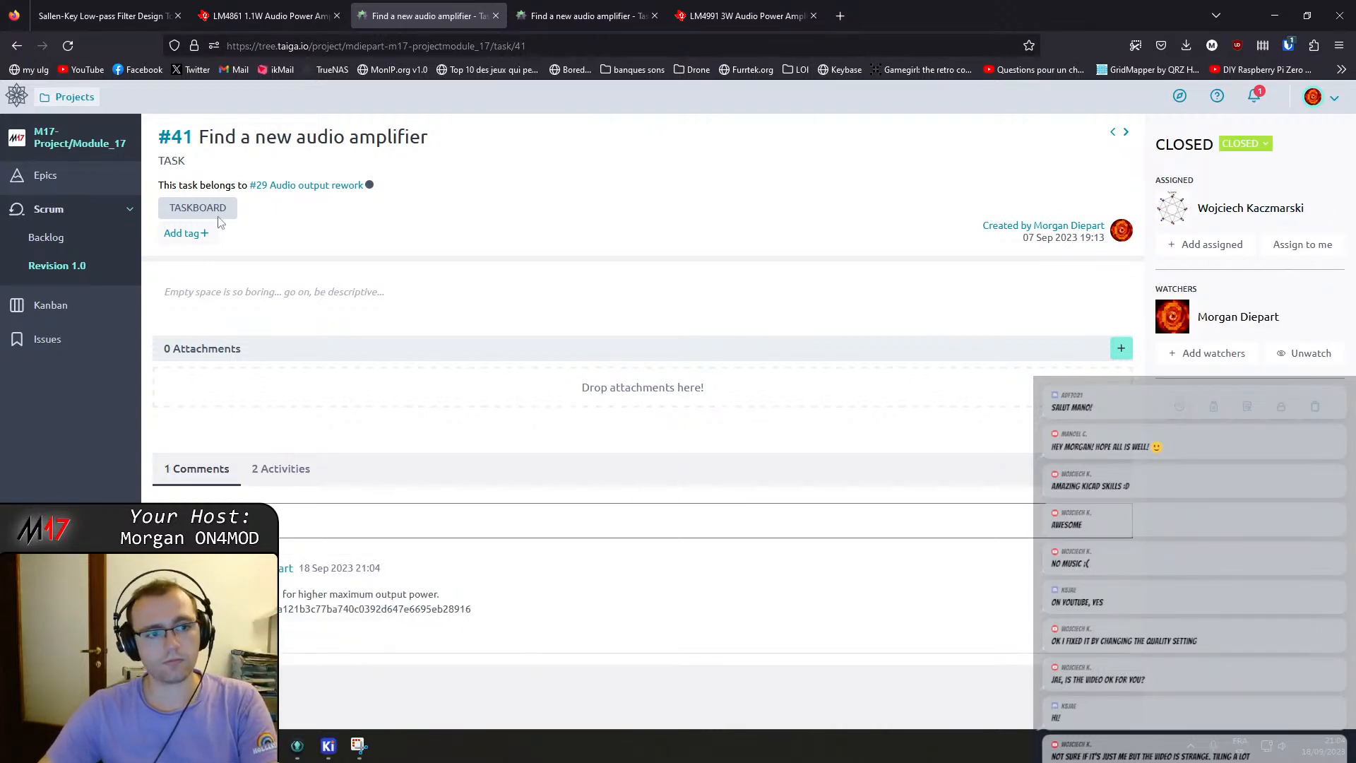
{"action": "left_click", "coordinate": [290, 185]}
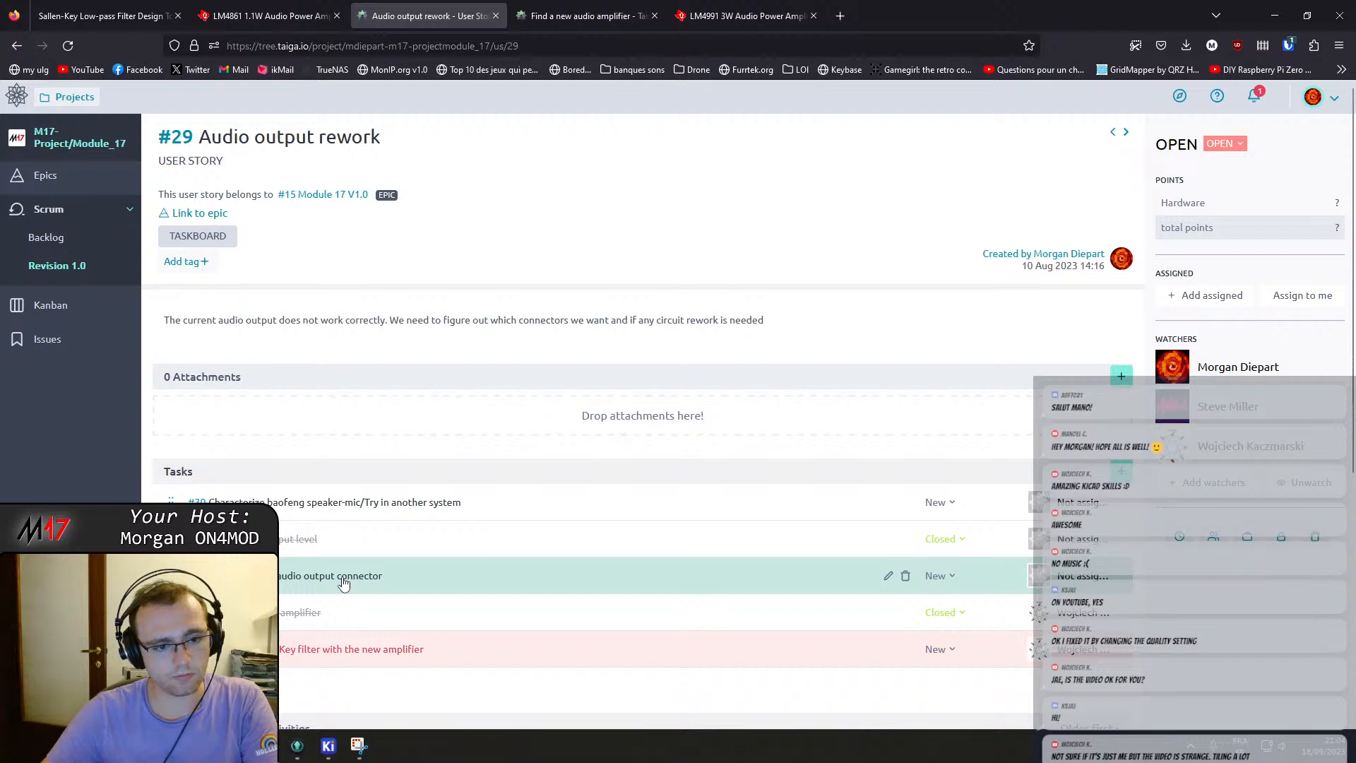
{"action": "left_click", "coordinate": [76, 267]}
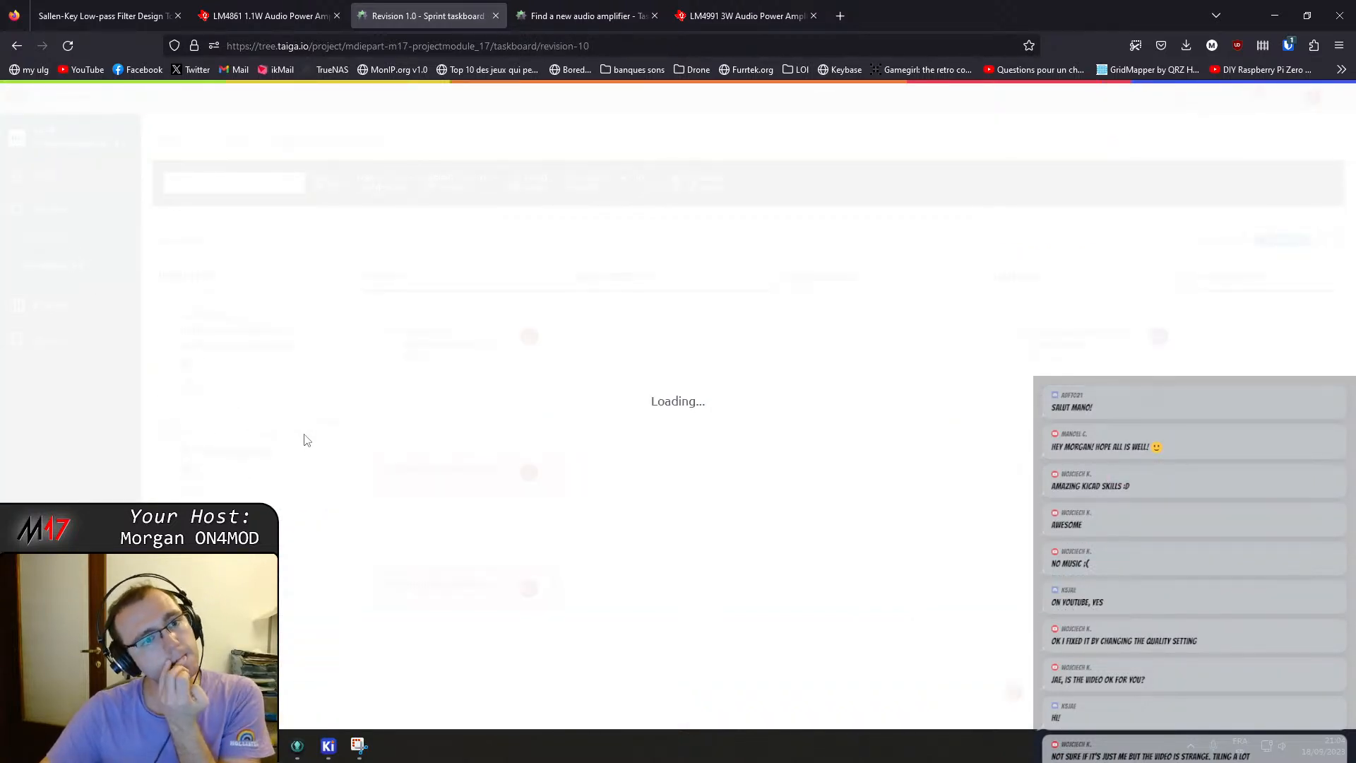
Open task #32 "Add additional audio output connector" from the Revision 1.0 taskboard.
{"action": "scroll", "coordinate": [305, 441], "scroll_direction": "down", "scroll_amount": 5}
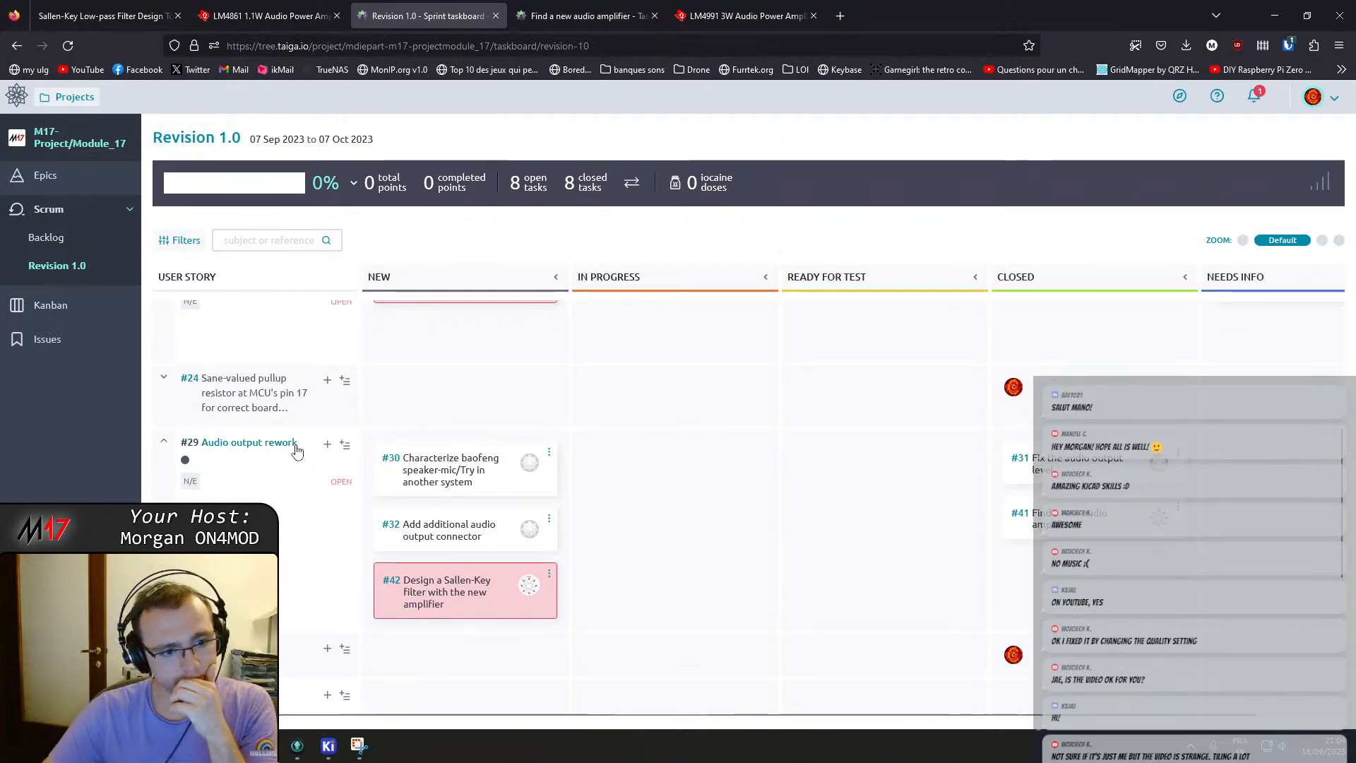
{"action": "scroll", "coordinate": [306, 448], "scroll_direction": "down", "scroll_amount": 2}
{"action": "scroll", "coordinate": [310, 509], "scroll_direction": "up", "scroll_amount": 3}
{"action": "scroll", "coordinate": [308, 509], "scroll_direction": "up", "scroll_amount": 3}
{"action": "scroll", "coordinate": [327, 492], "scroll_direction": "up", "scroll_amount": 4}
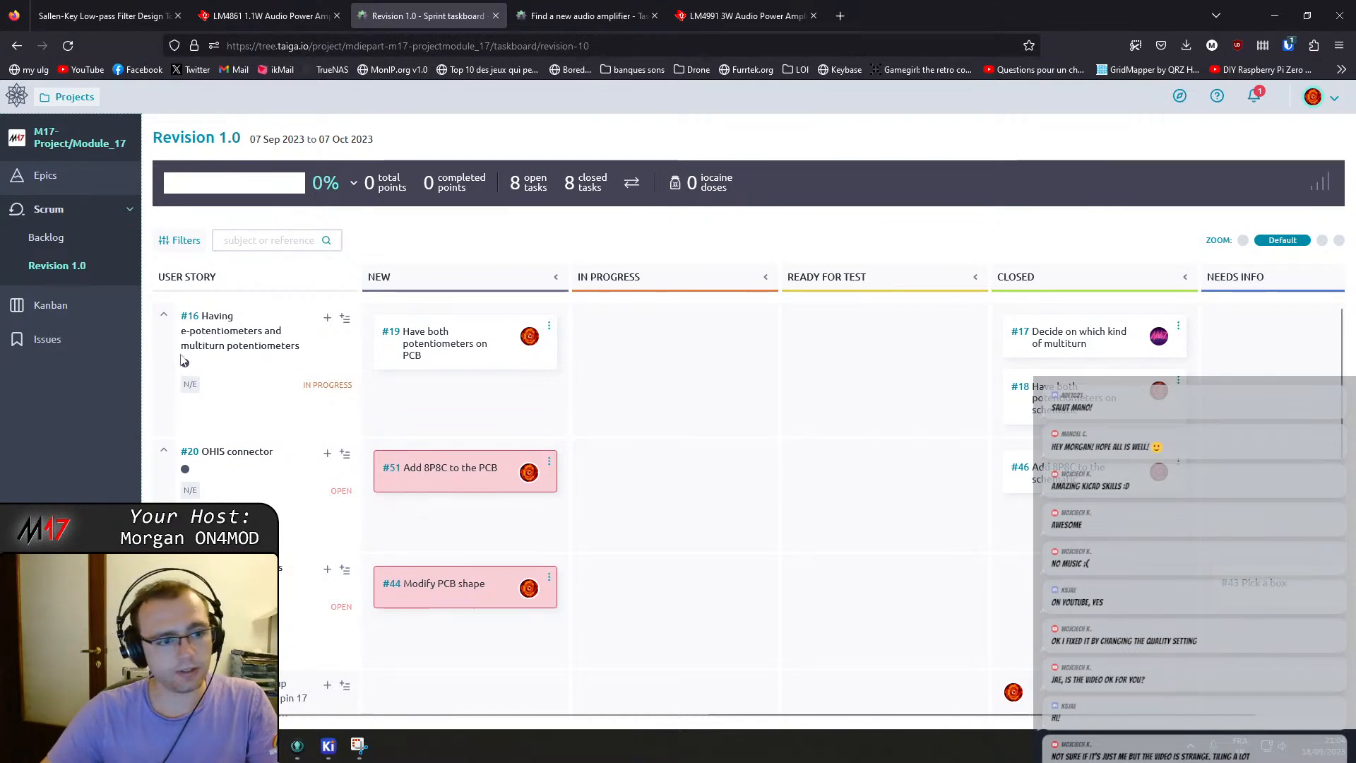
{"action": "scroll", "coordinate": [526, 565], "scroll_direction": "down", "scroll_amount": 5}
{"action": "left_click", "coordinate": [464, 533]}
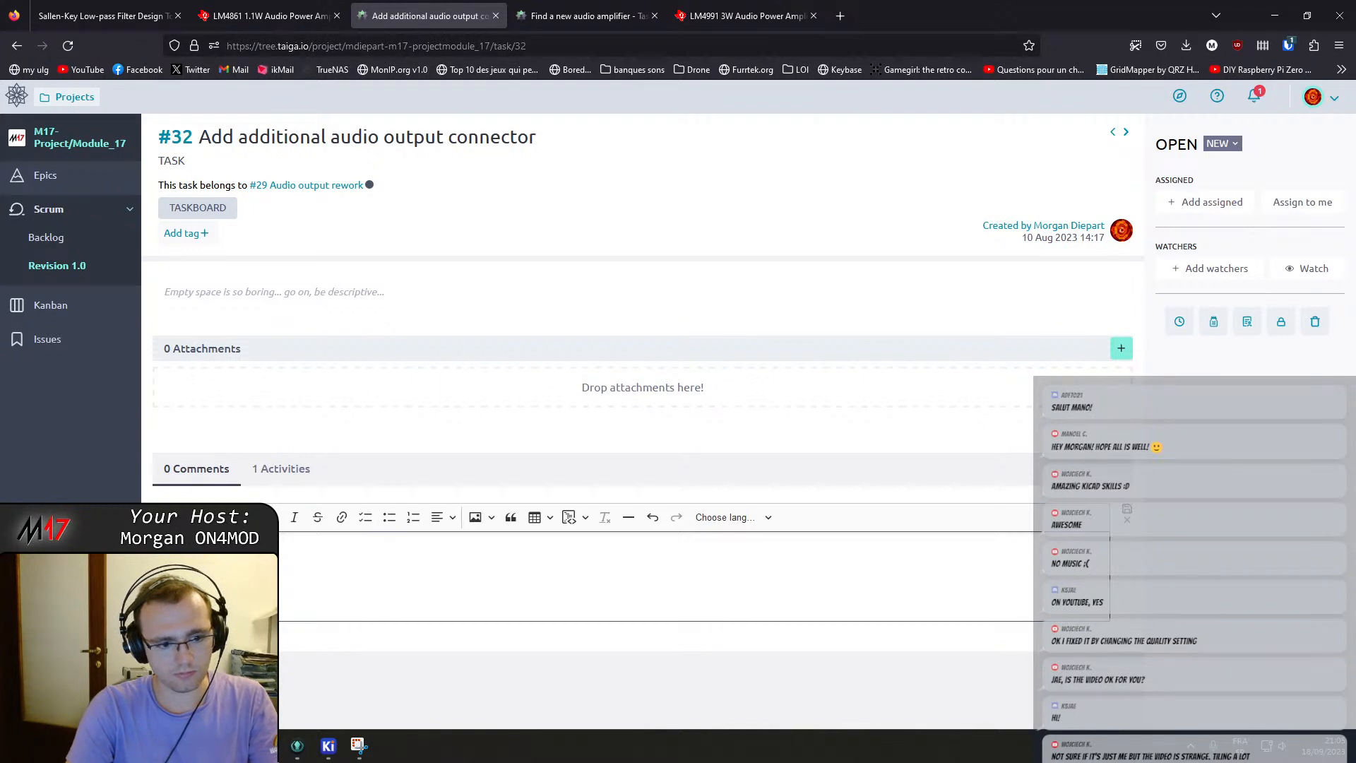
Start a comment on task #32 saying only an OHIS connector will be added (see #20), fixing the "connector" typo.
{"action": "type", "text": "IS conenctor (see #20)."}
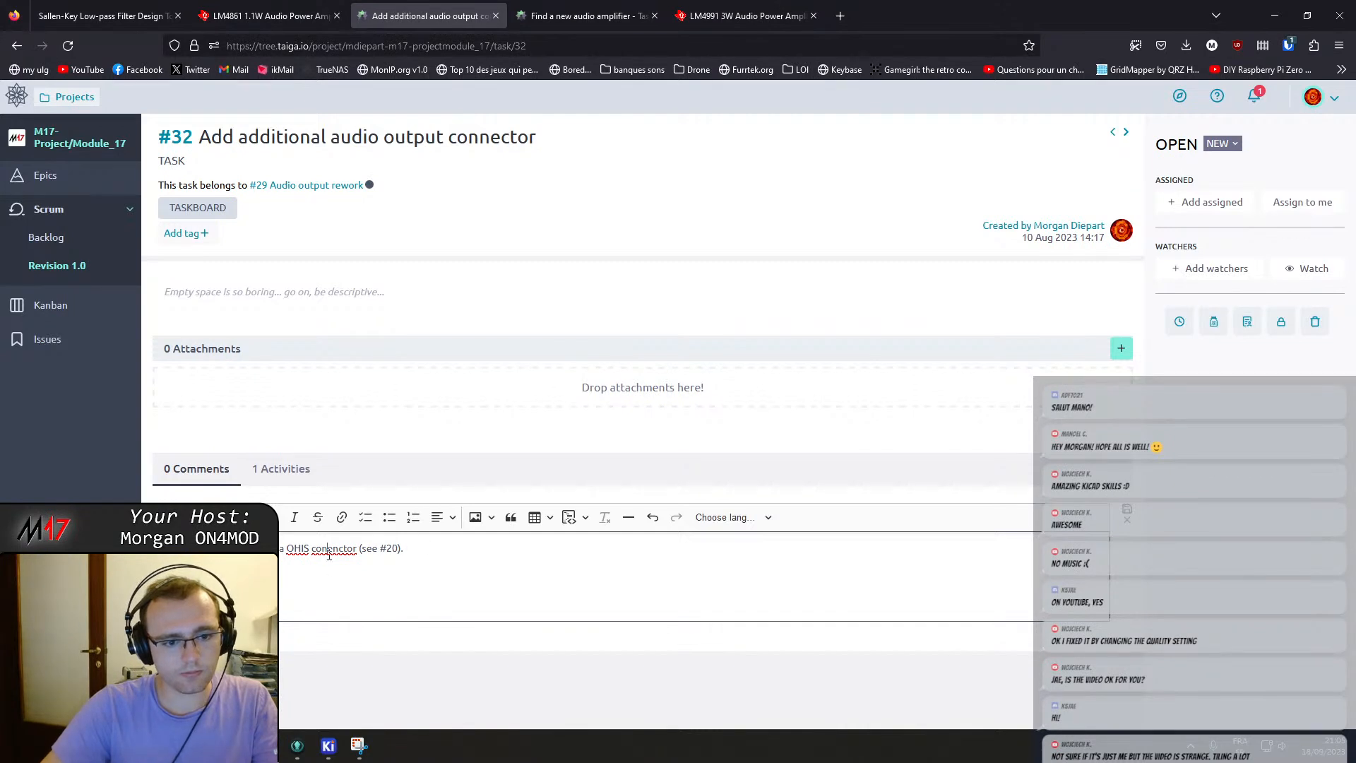
{"action": "key", "text": "Delete"}
{"action": "key", "text": "Right"}
{"action": "type", "text": "e"}
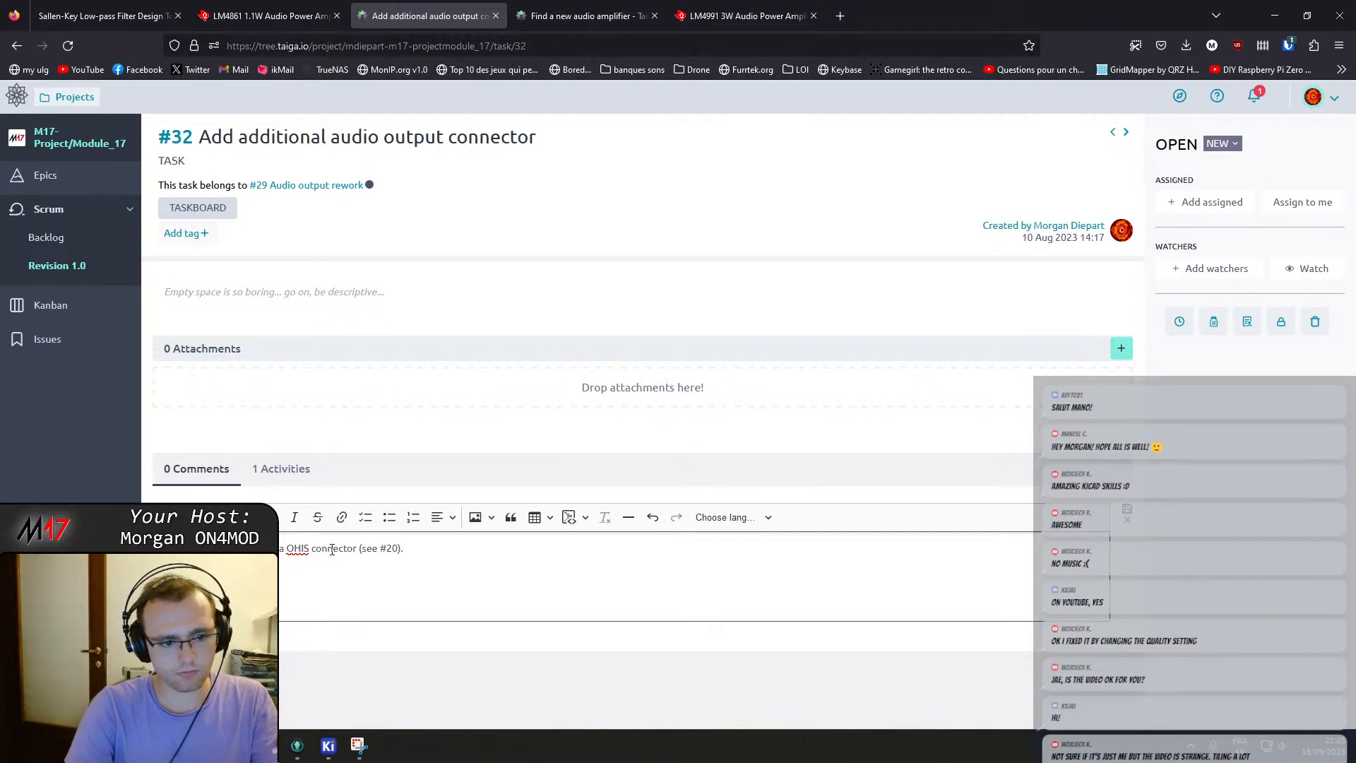
Add a sentence about putting a note on the PCB warning that the audio connectors only fit the Chinese speaker-mics.
{"action": "type", "text": "the PCB to"}
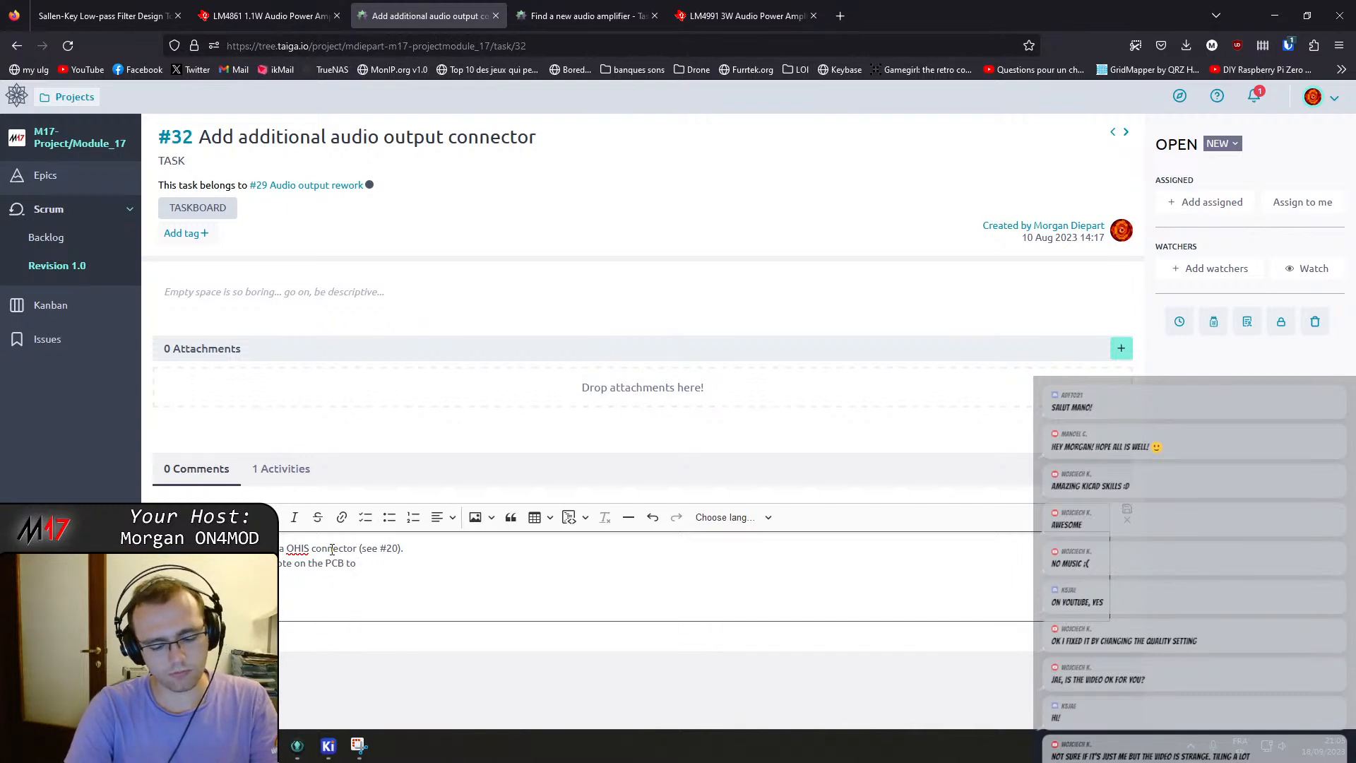
{"action": "type", "text": " warn that the"}
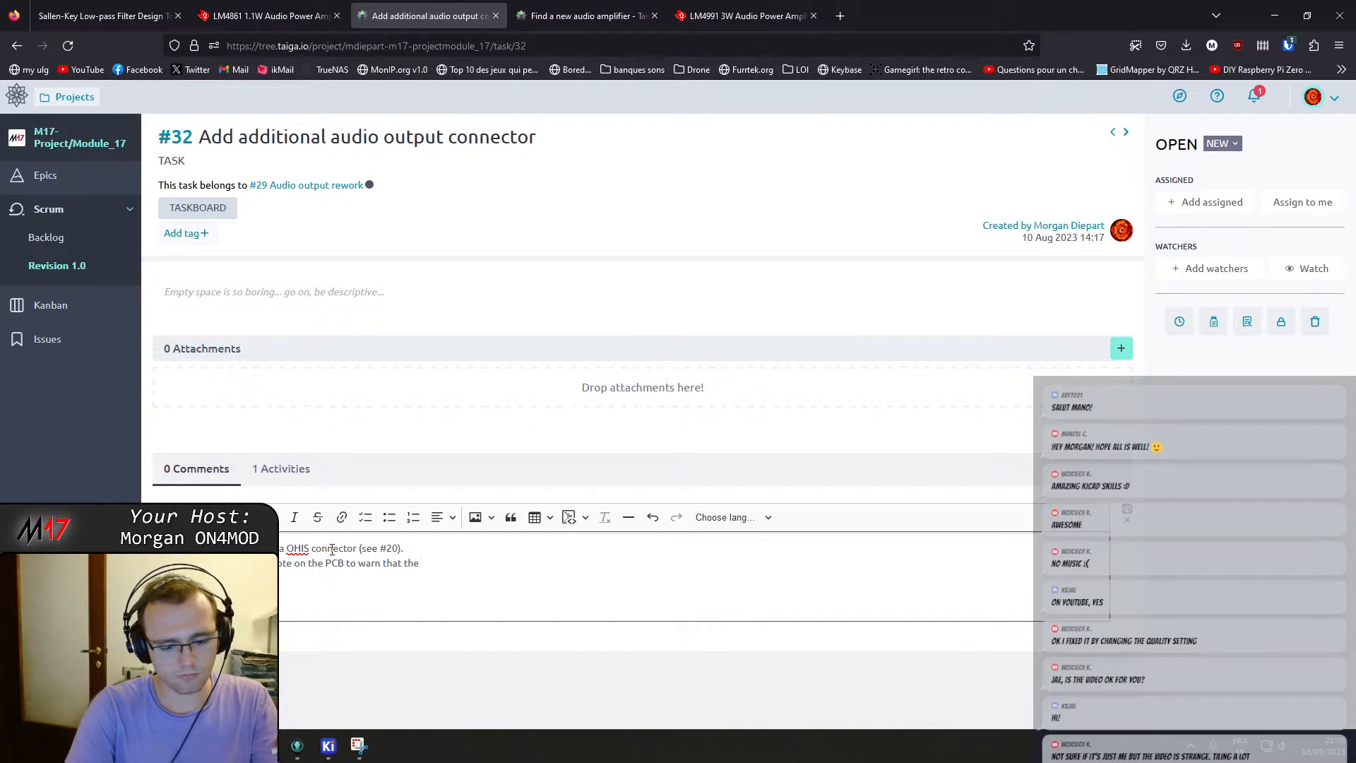
{"action": "key", "text": "BackSpace"}
{"action": "key", "text": "BackSpace"}
{"action": "key", "text": "BackSpace"}
{"action": "key", "text": "BackSpace"}
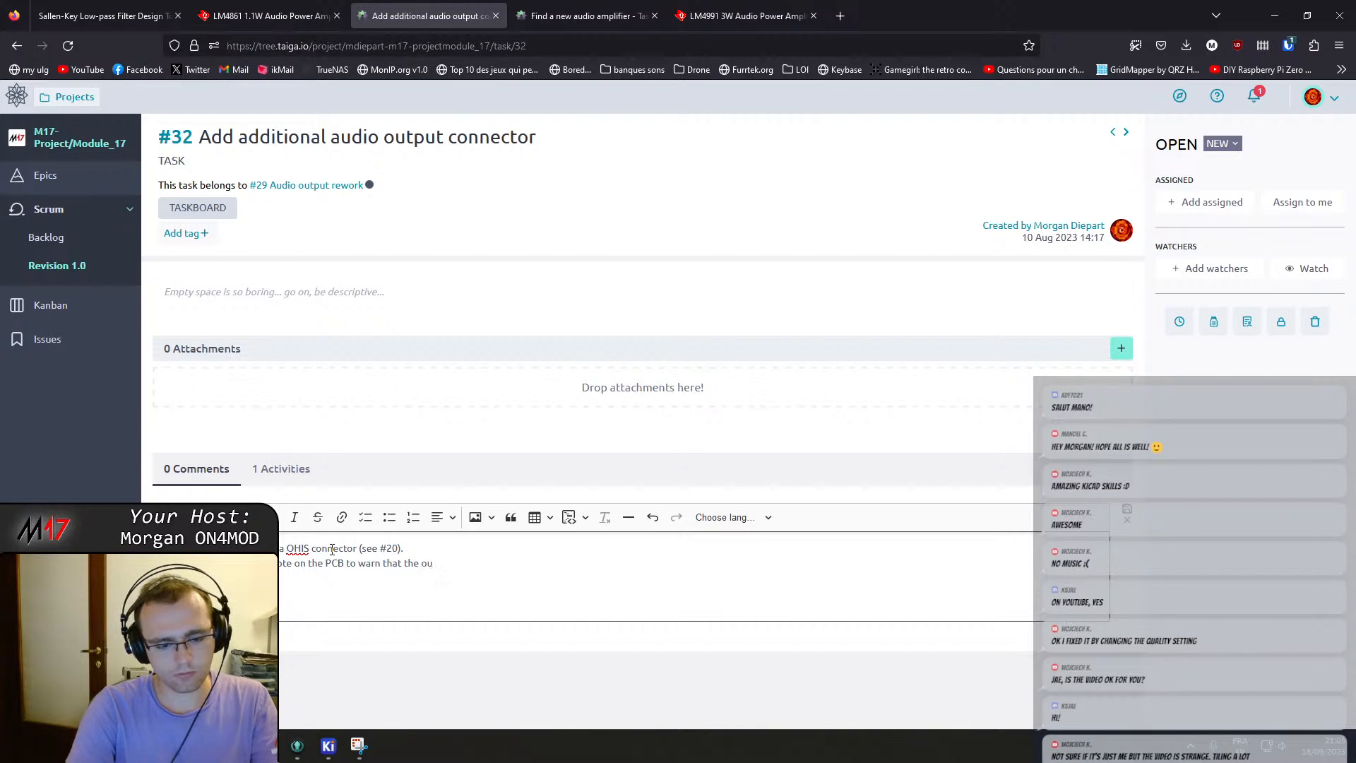
{"action": "type", "text": "audio connectors only f"}
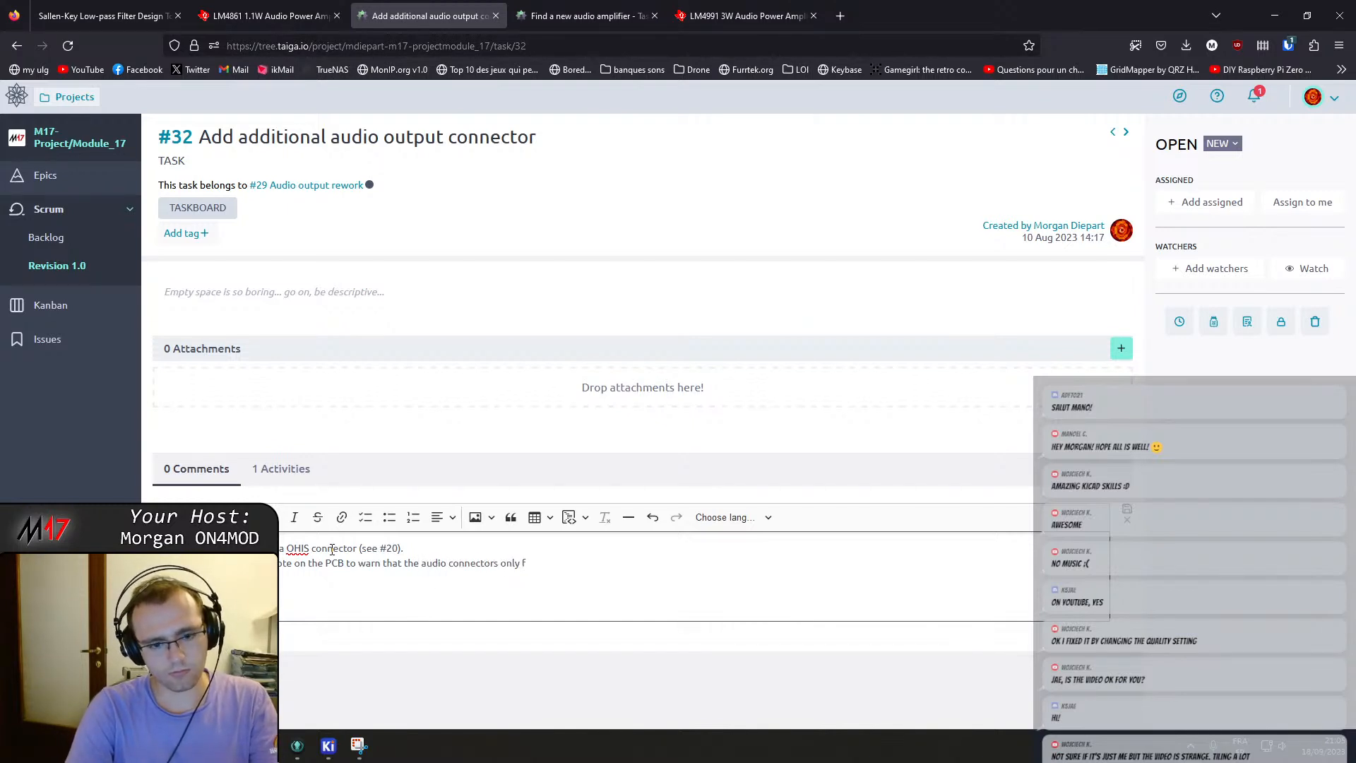
{"action": "key", "text": "BackSpace"}
{"action": "key", "text": "BackSpace"}
{"action": "key", "text": "BackSpace"}
{"action": "type", "text": "t the chinese speaker-mic "}
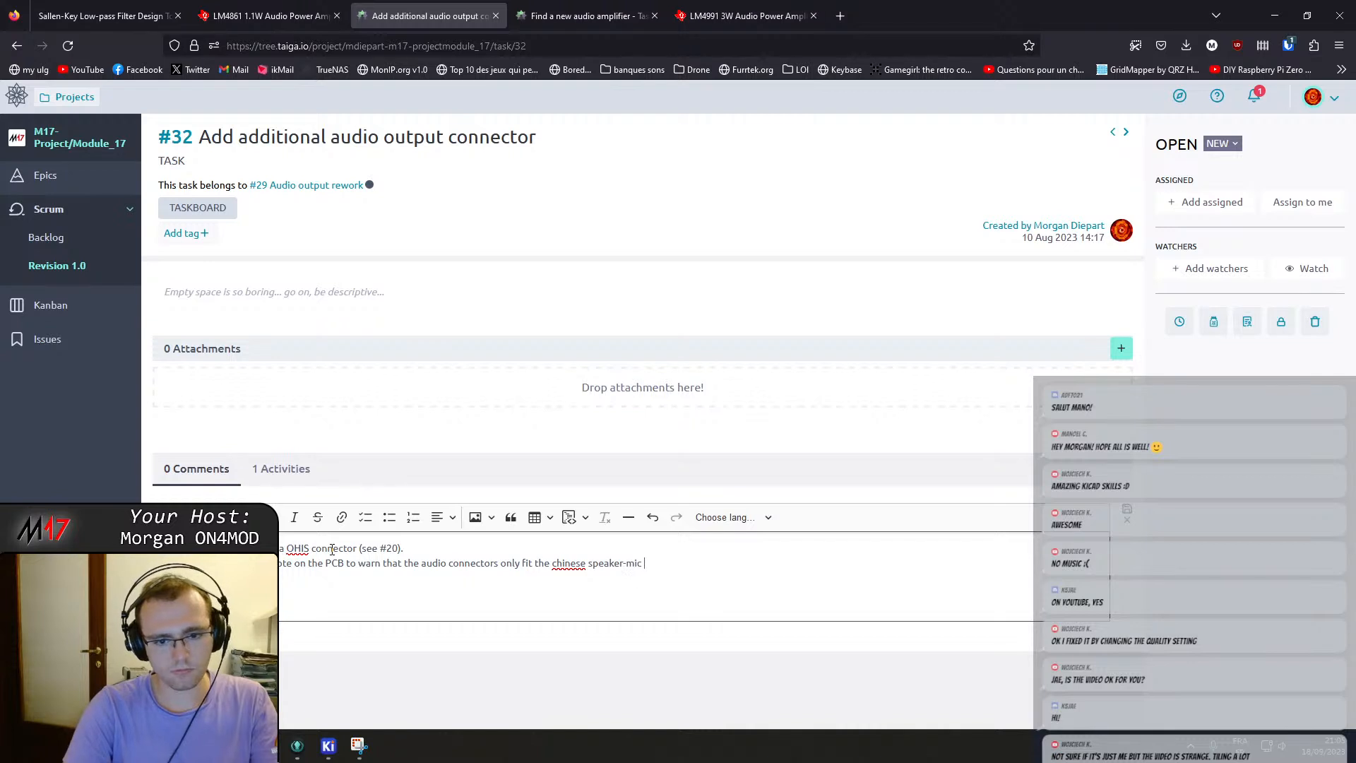
{"action": "type", "text": "."}
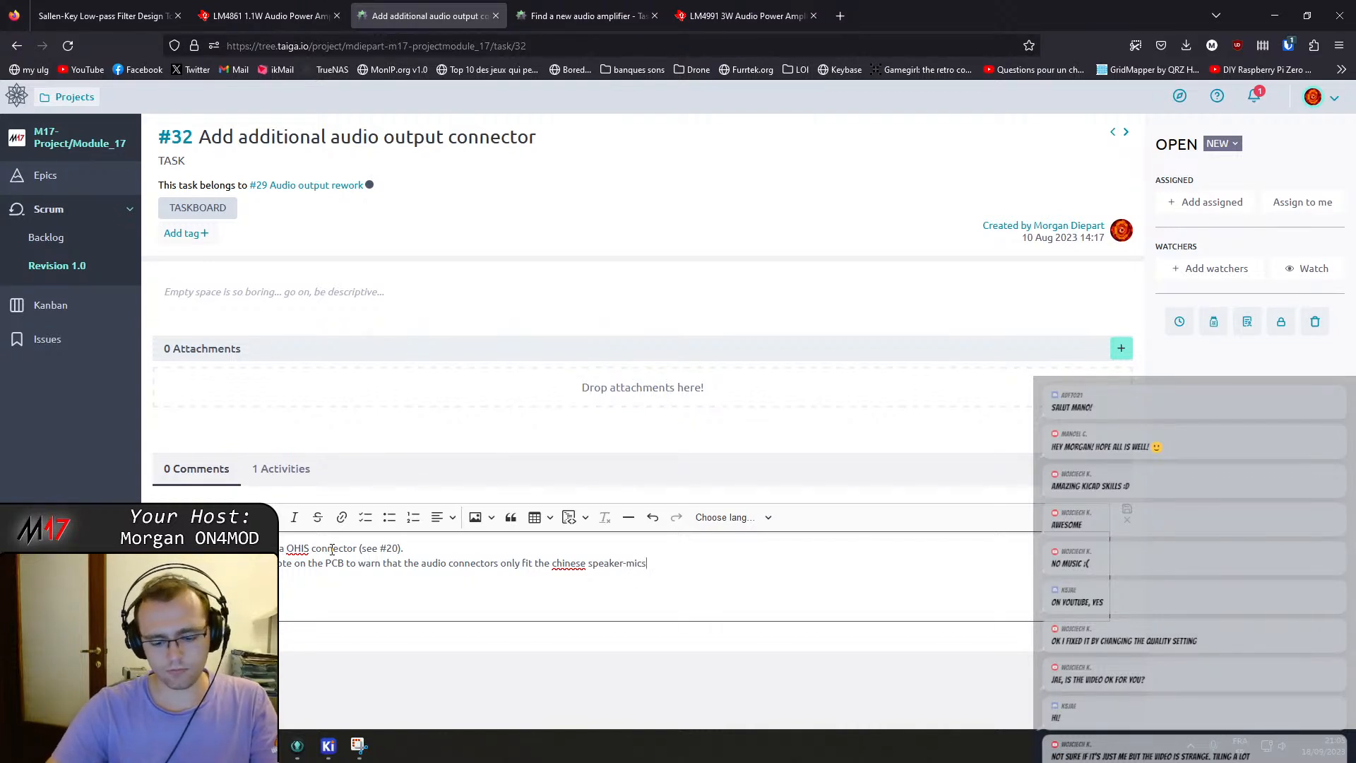
Correct the spelling of "Chinese" in the comment and post it.
{"action": "left_click", "coordinate": [572, 563]}
{"action": "type", "text": "e"}
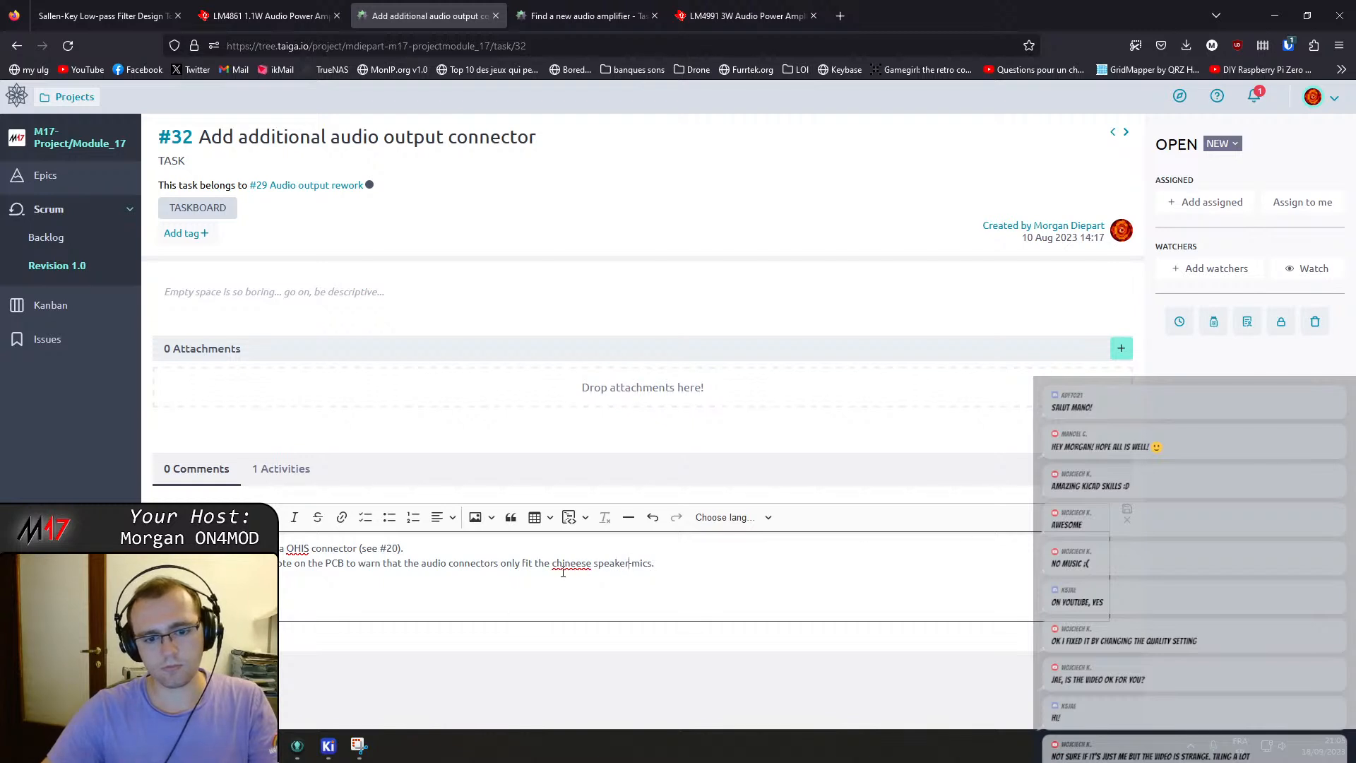
{"action": "right_click", "coordinate": [563, 565]}
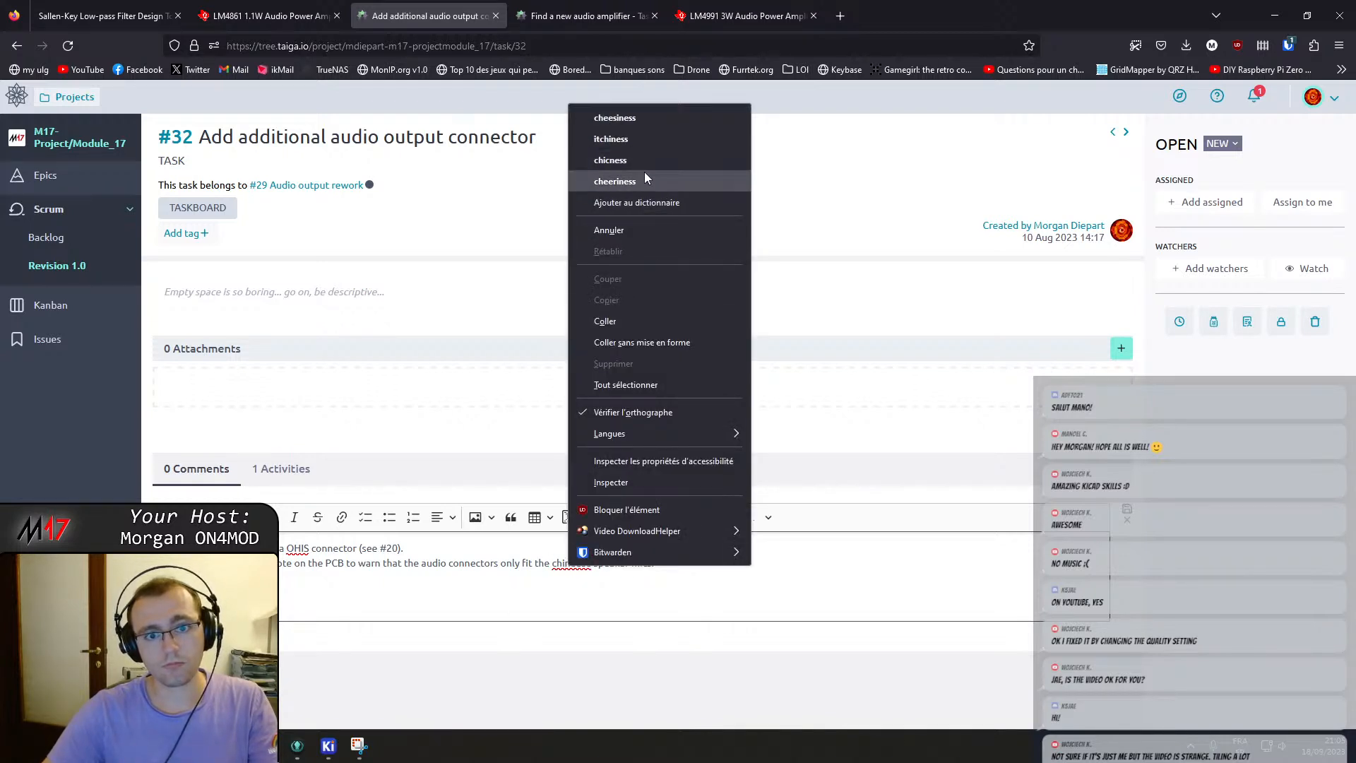
{"action": "key", "text": "Escape"}
{"action": "key", "text": "BackSpace"}
{"action": "type", "text": "C"}
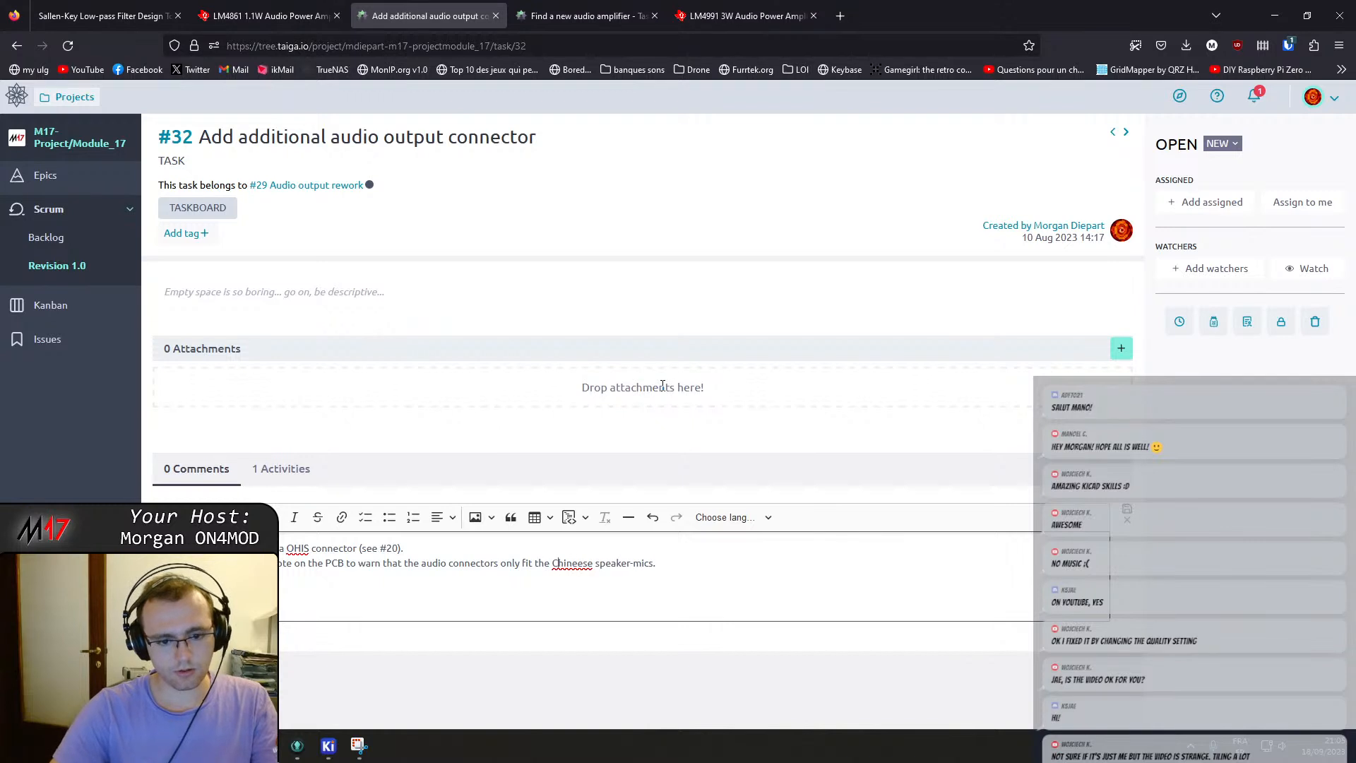
{"action": "key", "text": "BackSpace"}
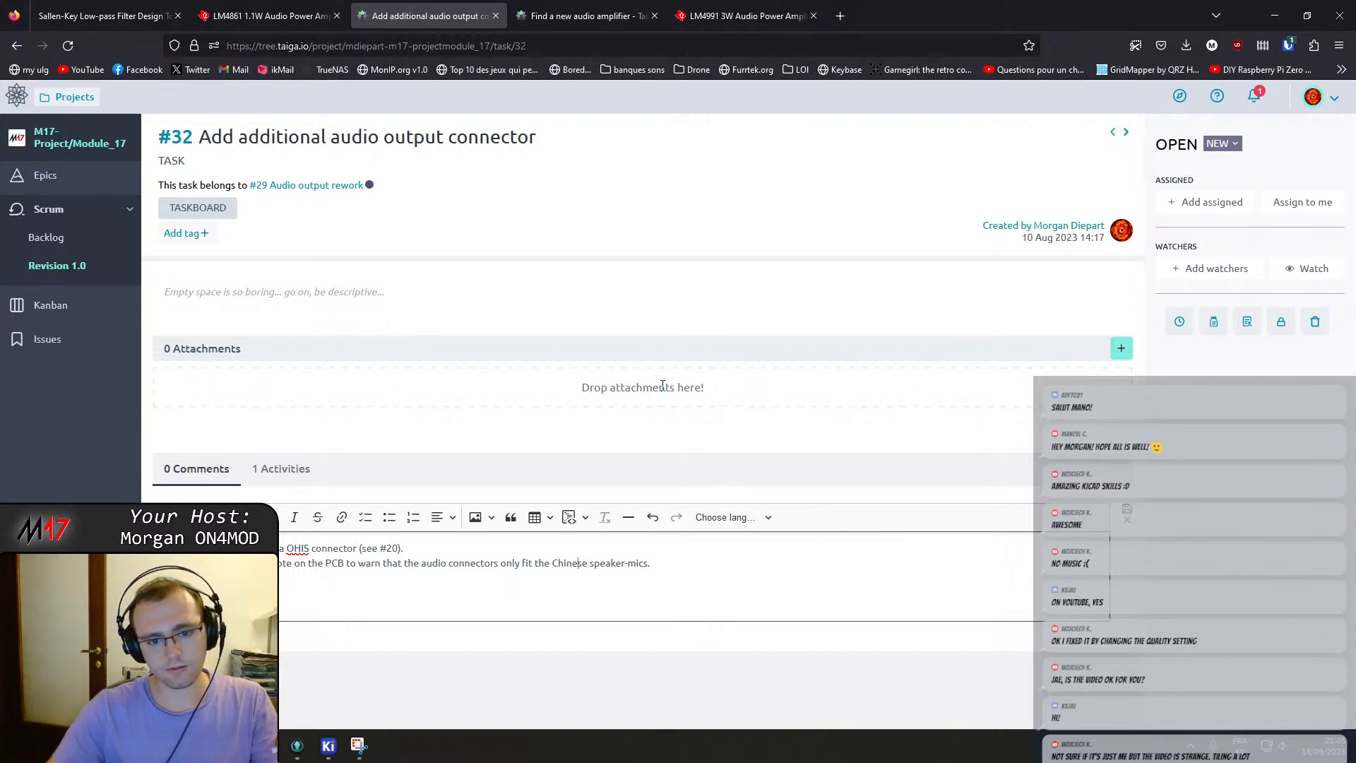
{"action": "left_click", "coordinate": [1124, 512]}
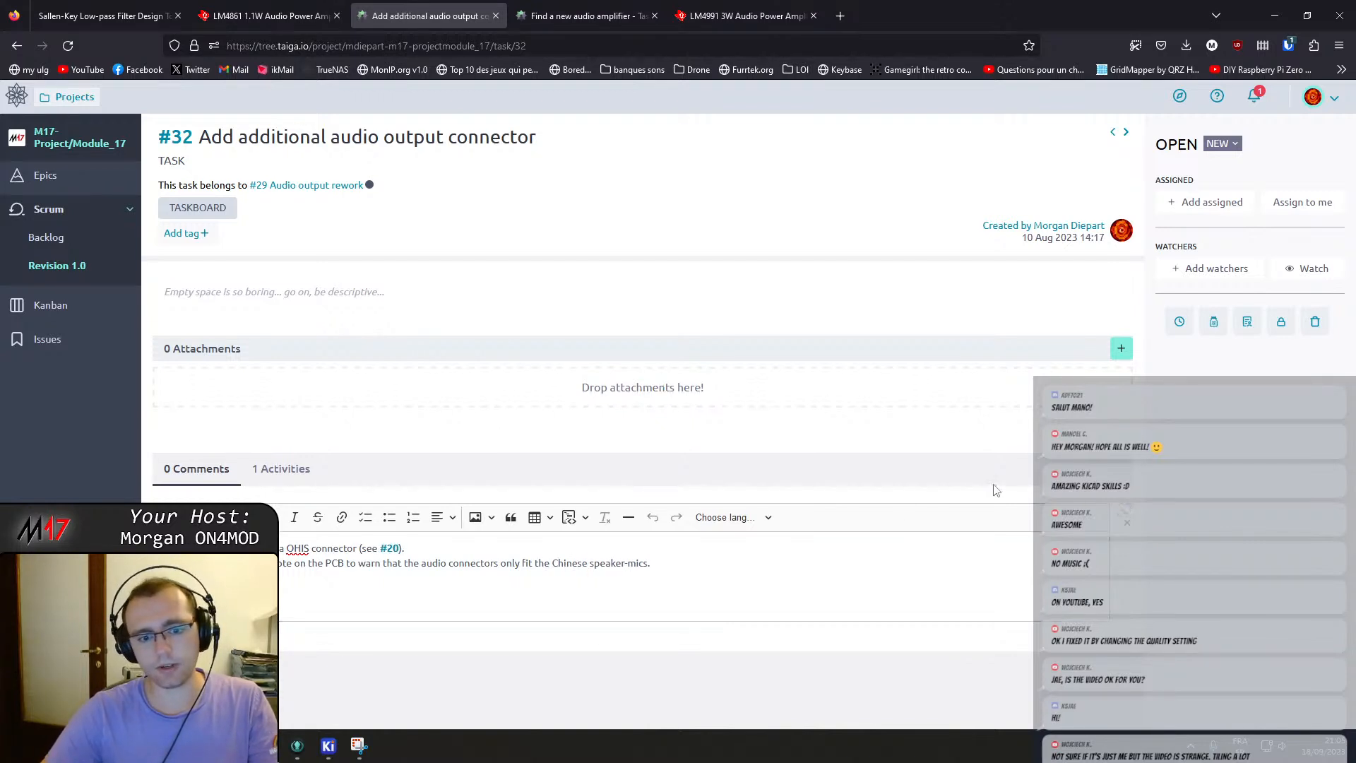
Set task #32's status to In progress and go back to the Revision 1.0 taskboard.
{"action": "left_click", "coordinate": [1222, 144]}
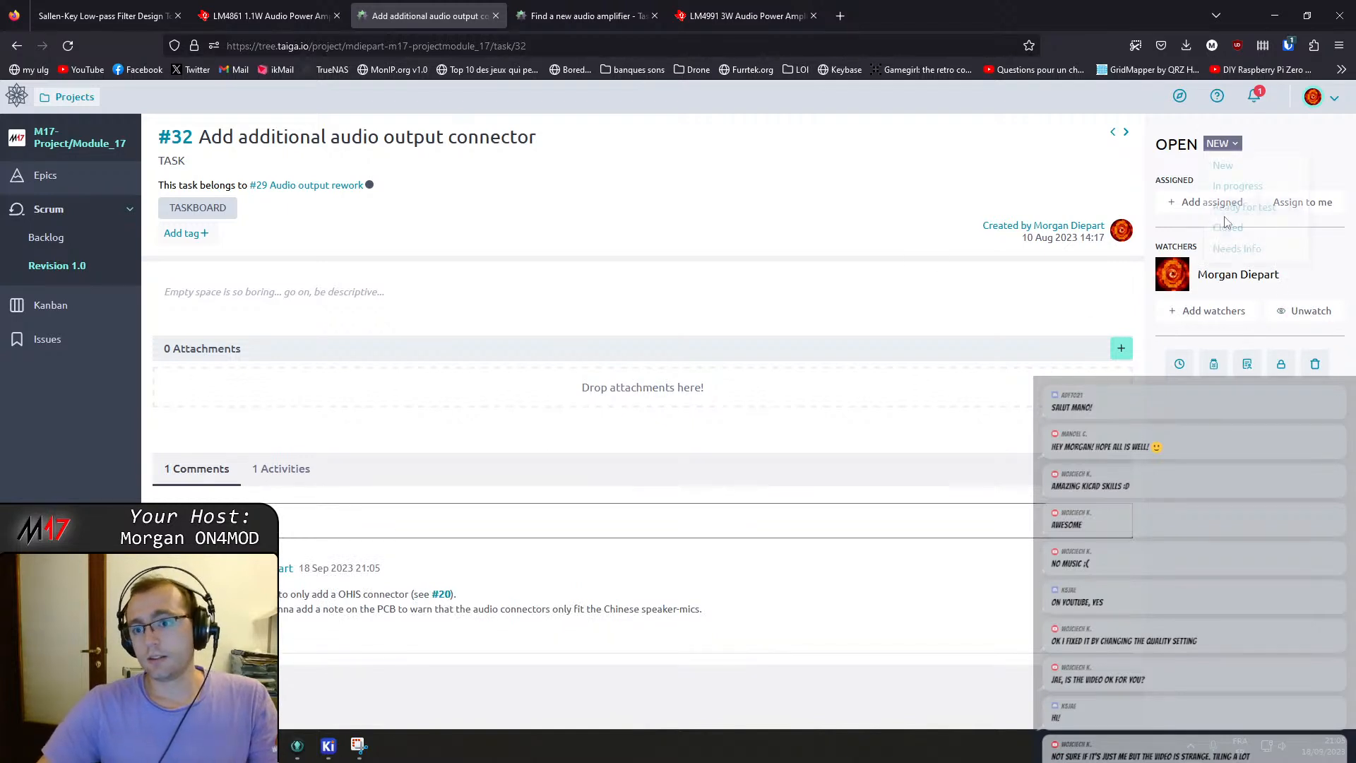
{"action": "left_click", "coordinate": [1240, 185]}
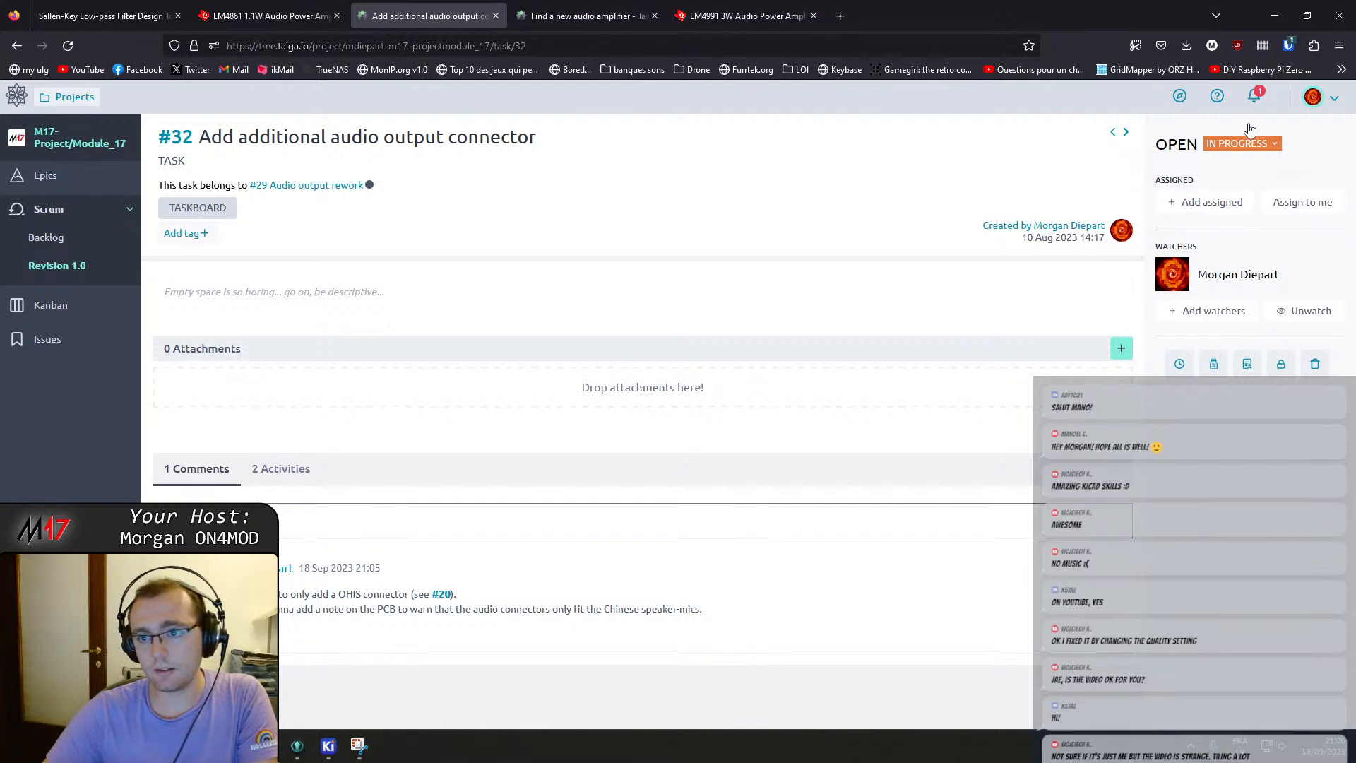
{"action": "left_click", "coordinate": [54, 271]}
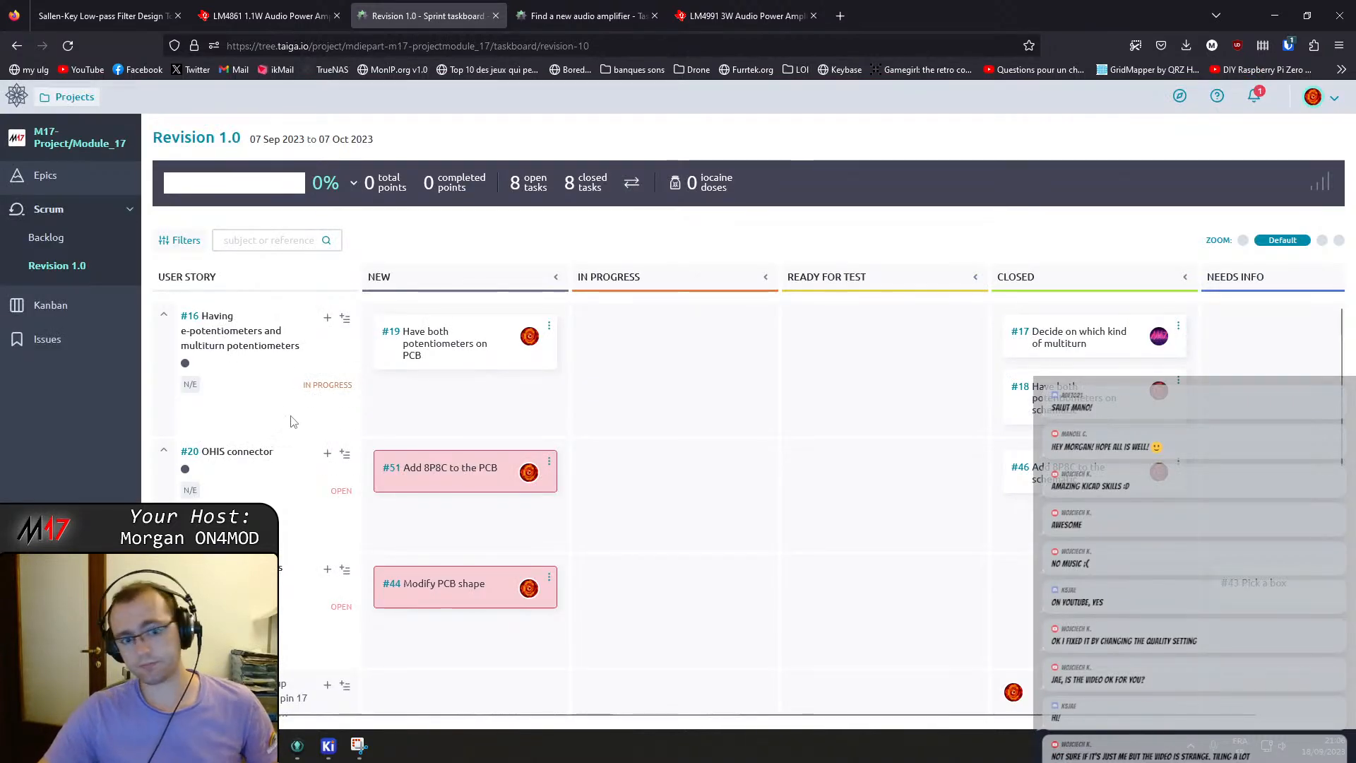
Review task #30 and the remaining cards on the Revision 1.0 taskboard.
{"action": "scroll", "coordinate": [503, 487], "scroll_direction": "down", "scroll_amount": 3}
{"action": "scroll", "coordinate": [503, 488], "scroll_direction": "down", "scroll_amount": 2}
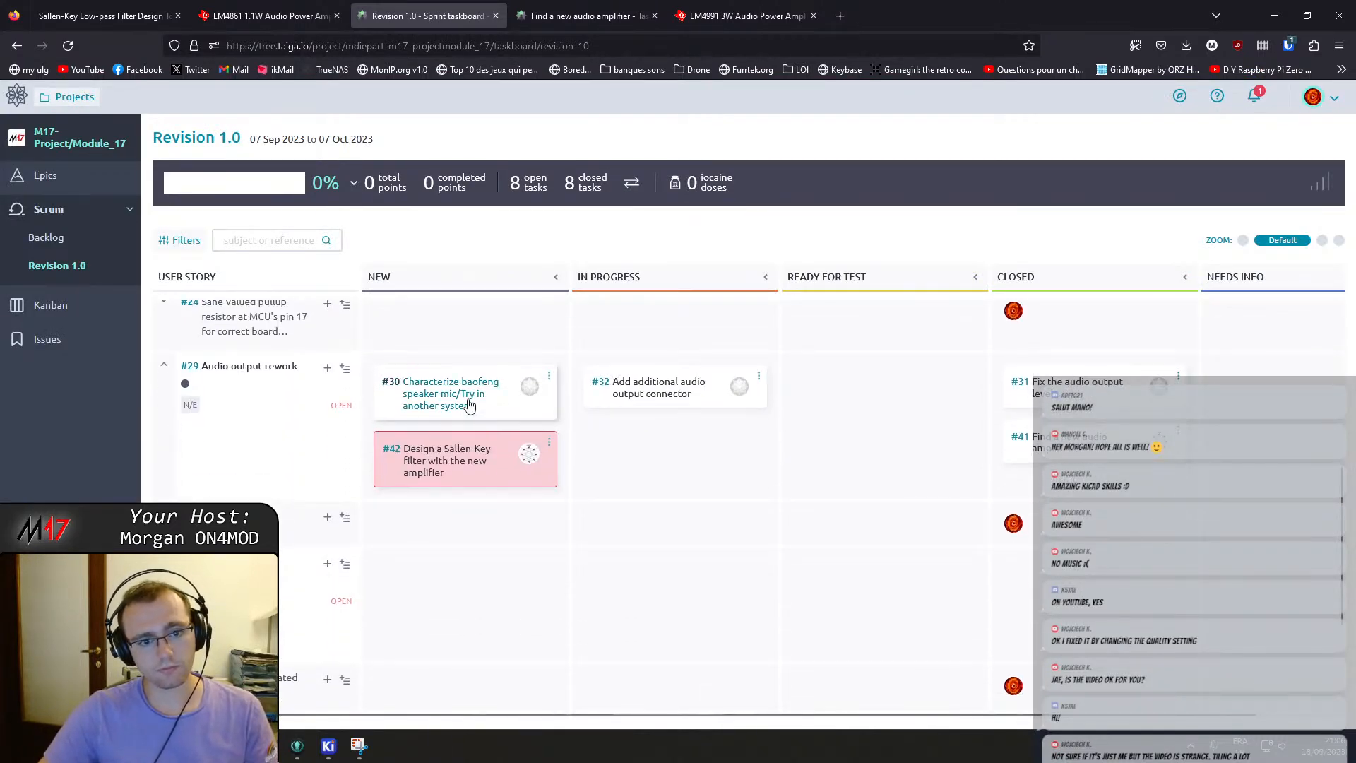
{"action": "left_click", "coordinate": [467, 401]}
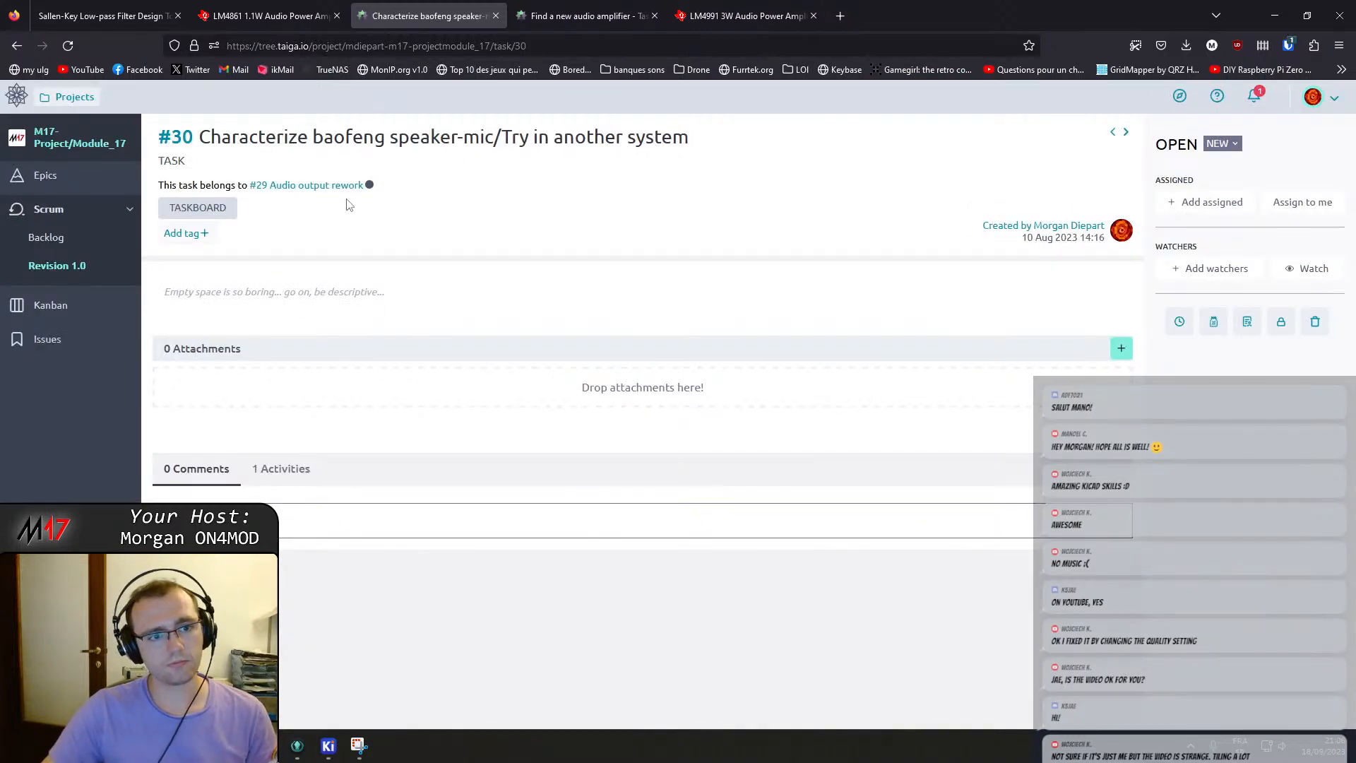
{"action": "key", "text": "alt+Left"}
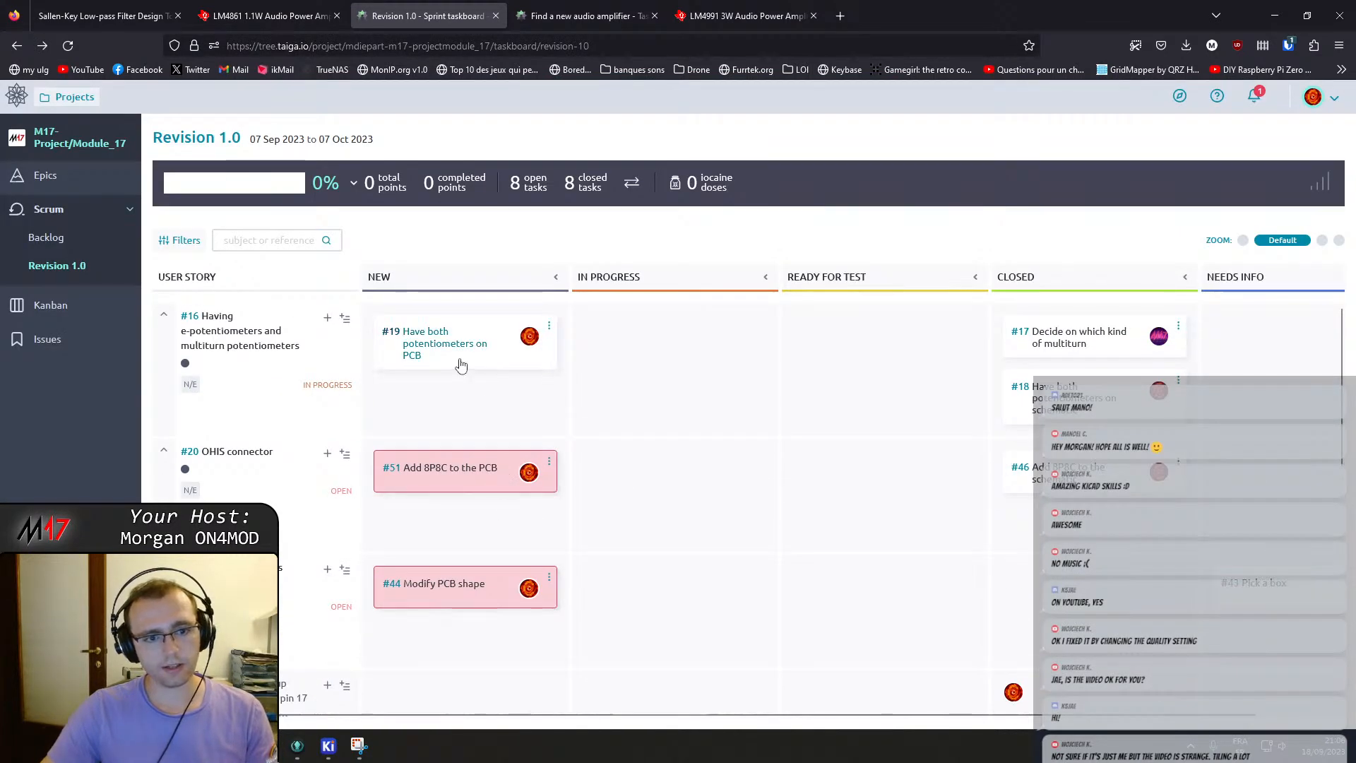
{"action": "scroll", "coordinate": [460, 363], "scroll_direction": "down", "scroll_amount": 4}
{"action": "scroll", "coordinate": [457, 367], "scroll_direction": "down", "scroll_amount": 4}
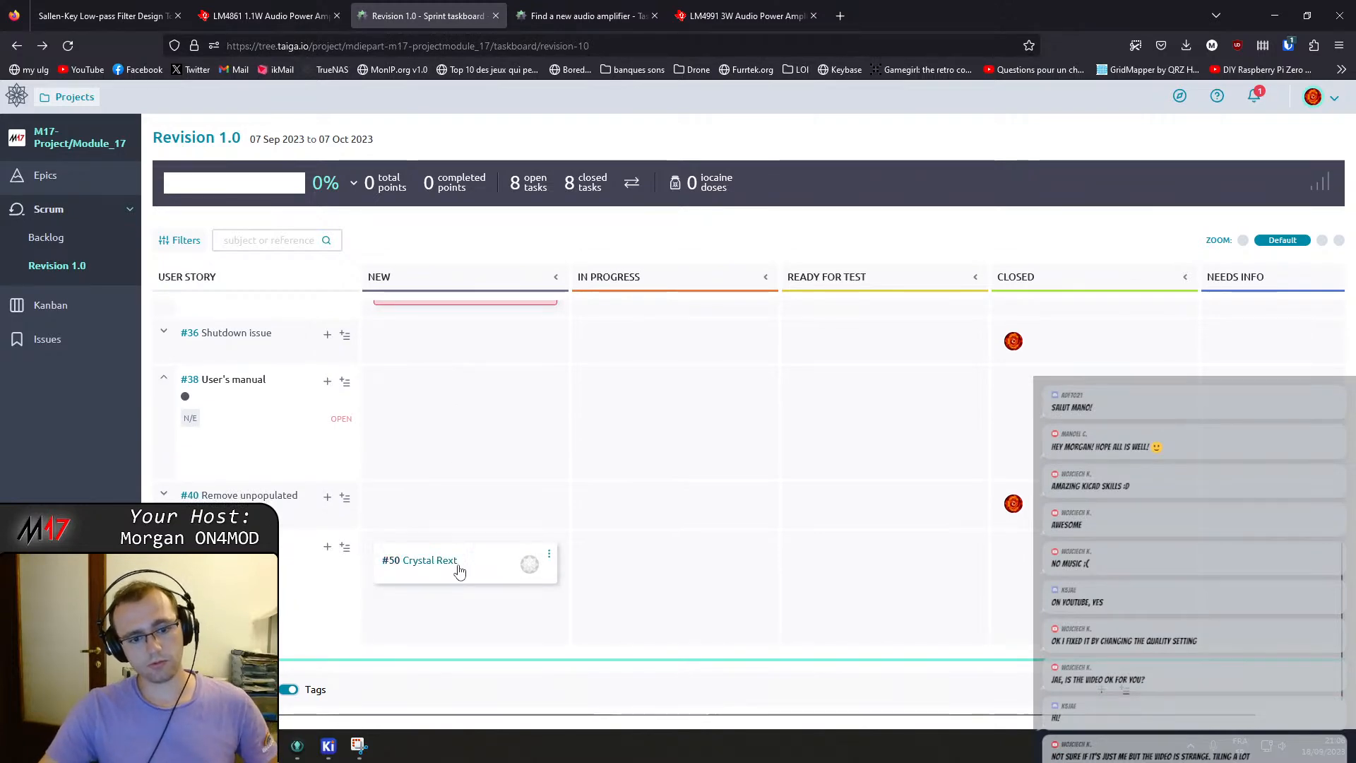
{"action": "scroll", "coordinate": [457, 567], "scroll_direction": "up", "scroll_amount": 4}
{"action": "scroll", "coordinate": [457, 567], "scroll_direction": "down", "scroll_amount": 4}
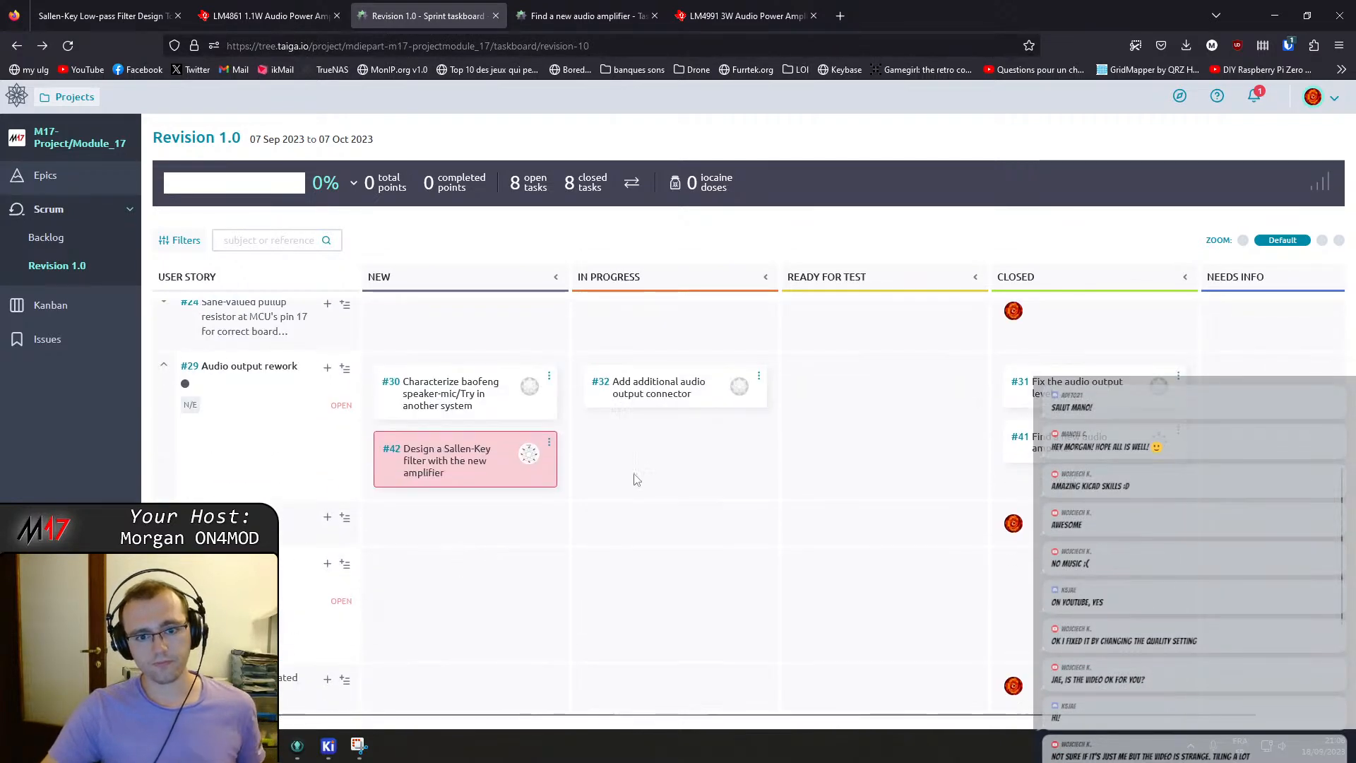
{"action": "scroll", "coordinate": [670, 420], "scroll_direction": "up", "scroll_amount": 4}
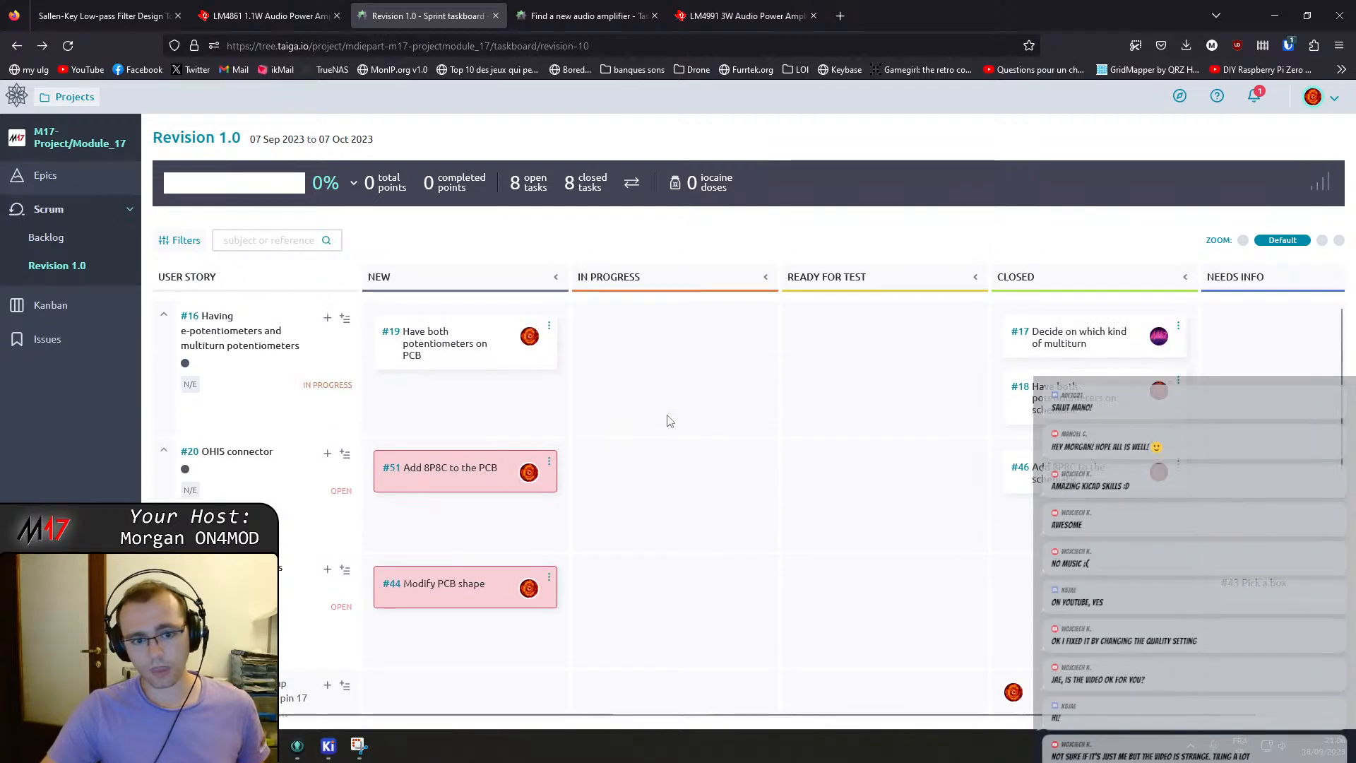
Search the web for Hammond enclosures and open the 1455L801RD part page and its PDF drawing.
{"action": "scroll", "coordinate": [670, 422], "scroll_direction": "down", "scroll_amount": 3}
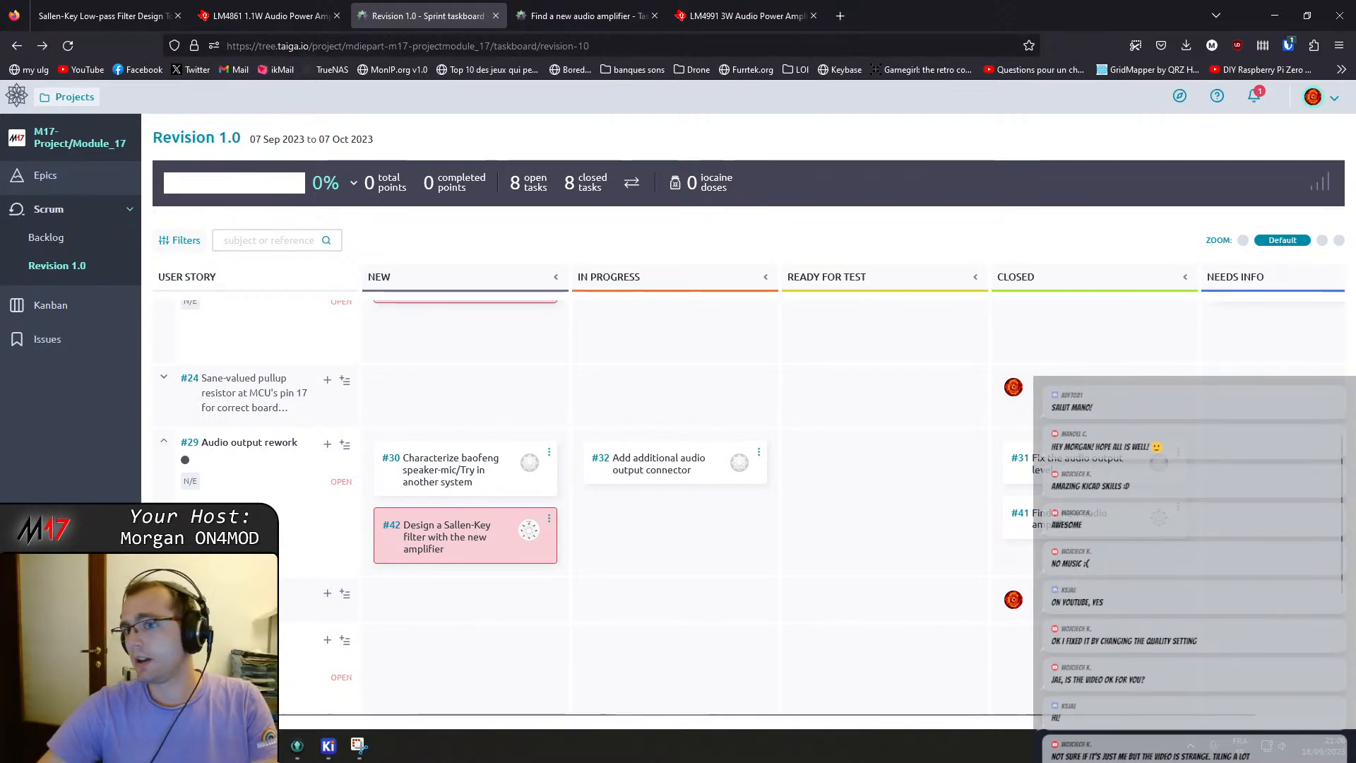
{"action": "key", "text": "ctrl+t"}
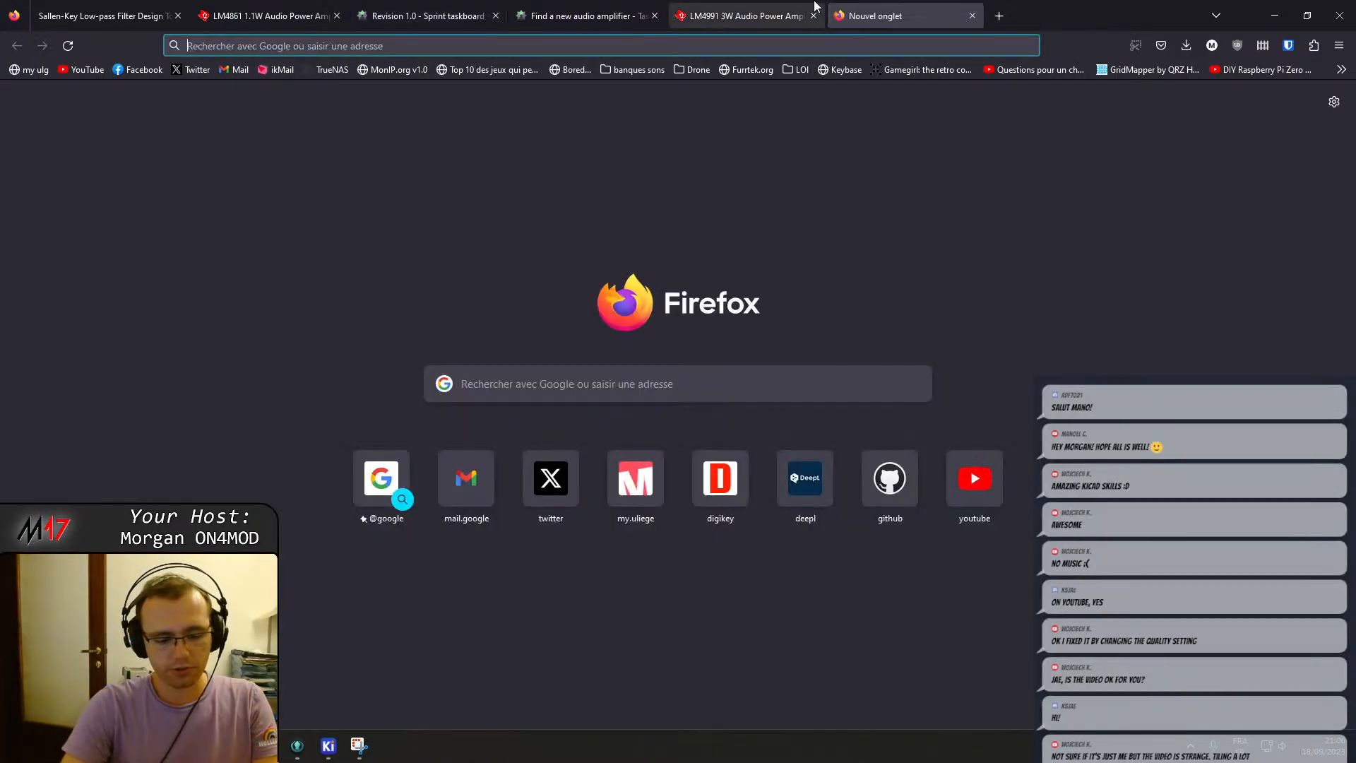
{"action": "type", "text": "hammon"}
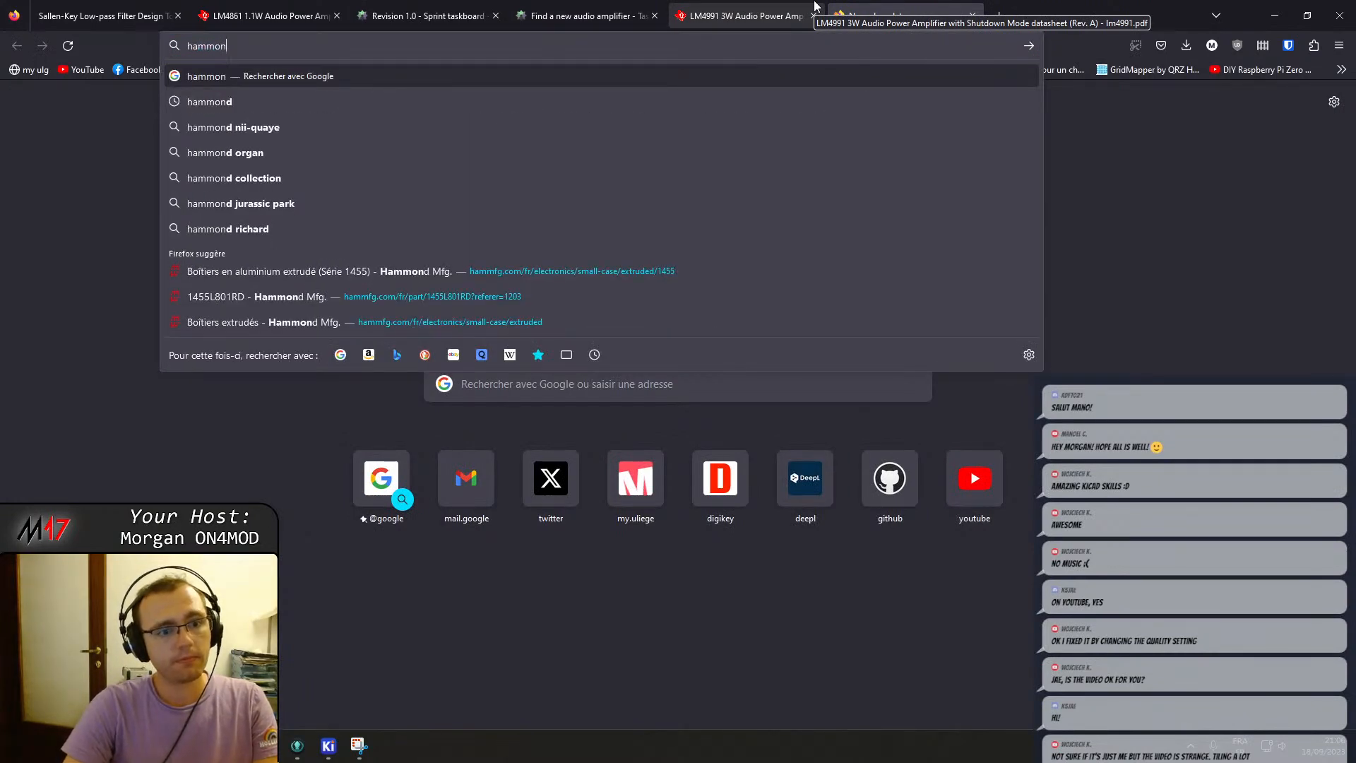
{"action": "left_click", "coordinate": [223, 297]}
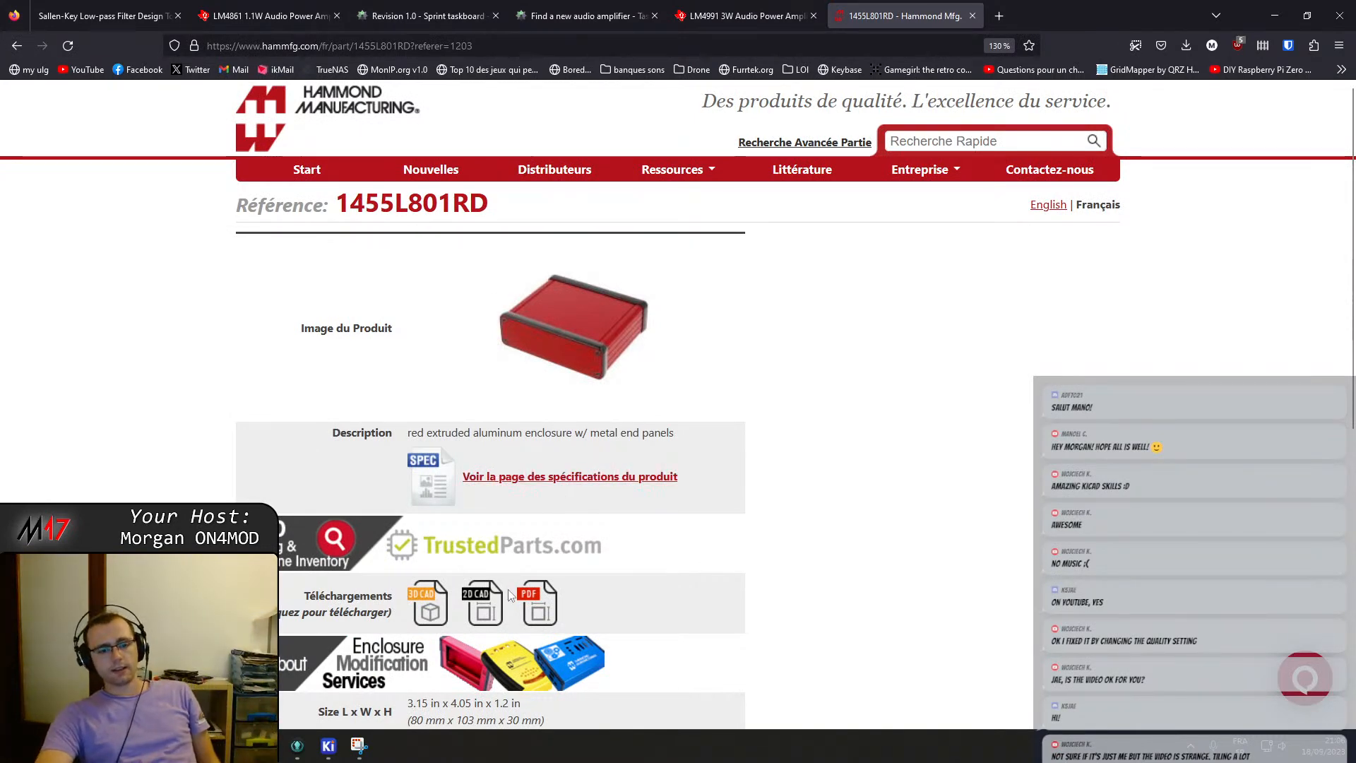
{"action": "left_click", "coordinate": [544, 606]}
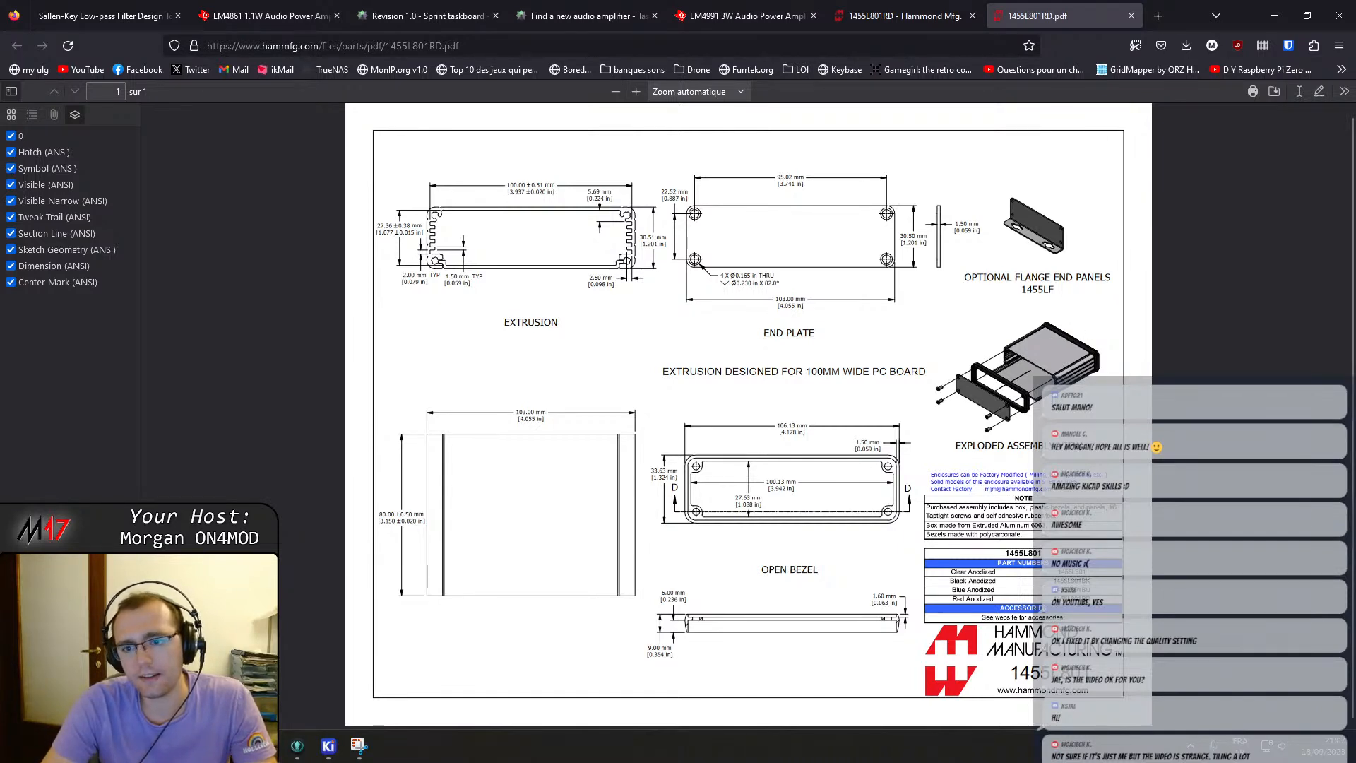
Examine the 1455L801RD enclosure drawing's extrusion, end plate and bezel dimensions.
{"action": "key", "text": "ctrl+shift+Tab"}
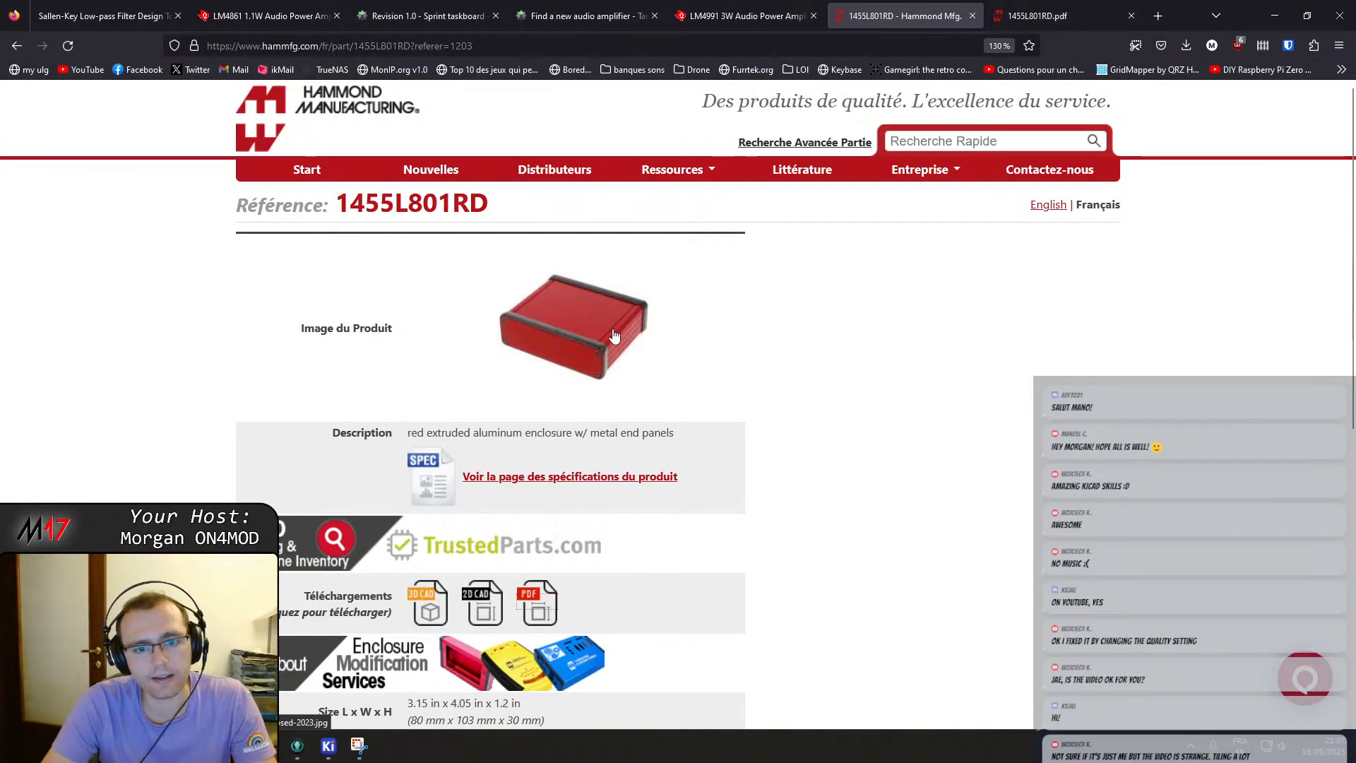
{"action": "scroll", "coordinate": [610, 355], "scroll_direction": "down", "scroll_amount": 3}
{"action": "scroll", "coordinate": [610, 356], "scroll_direction": "up", "scroll_amount": 3}
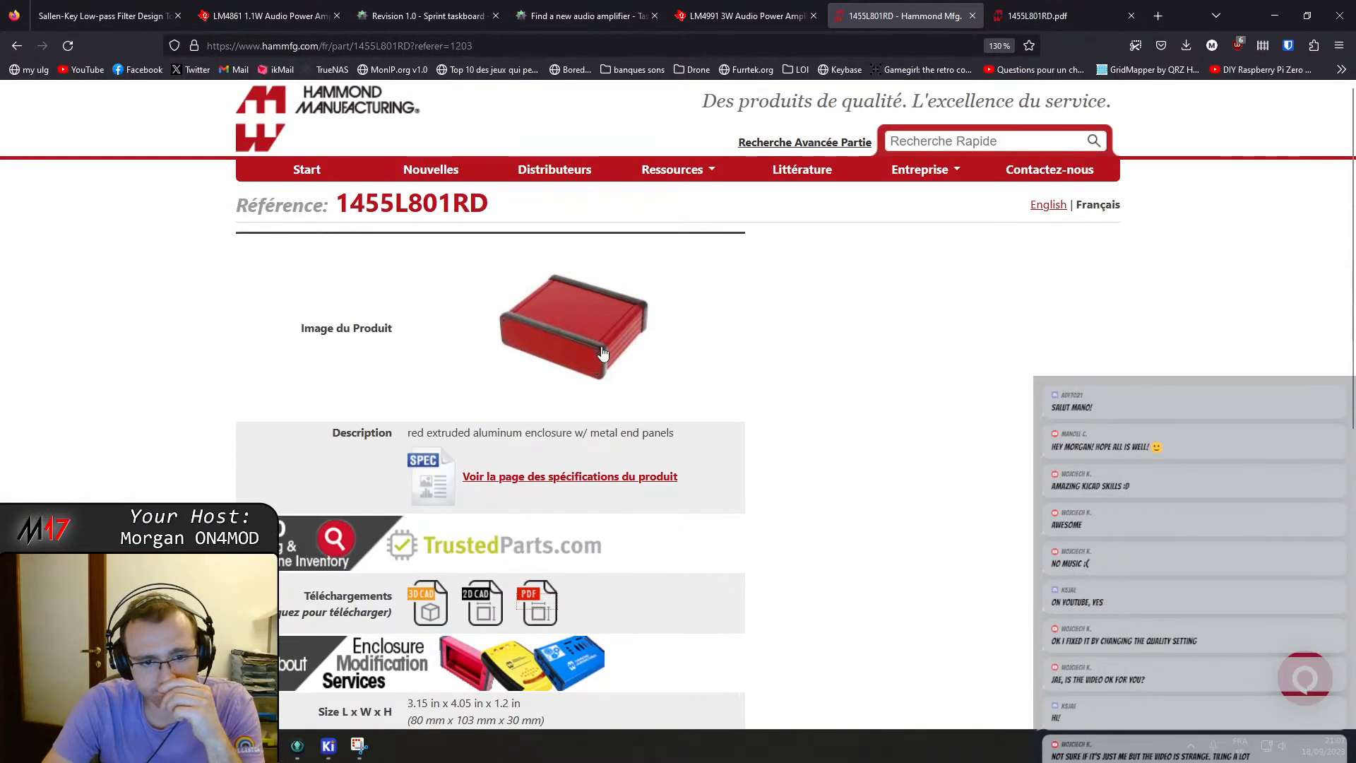
{"action": "key", "text": "ctrl+Tab"}
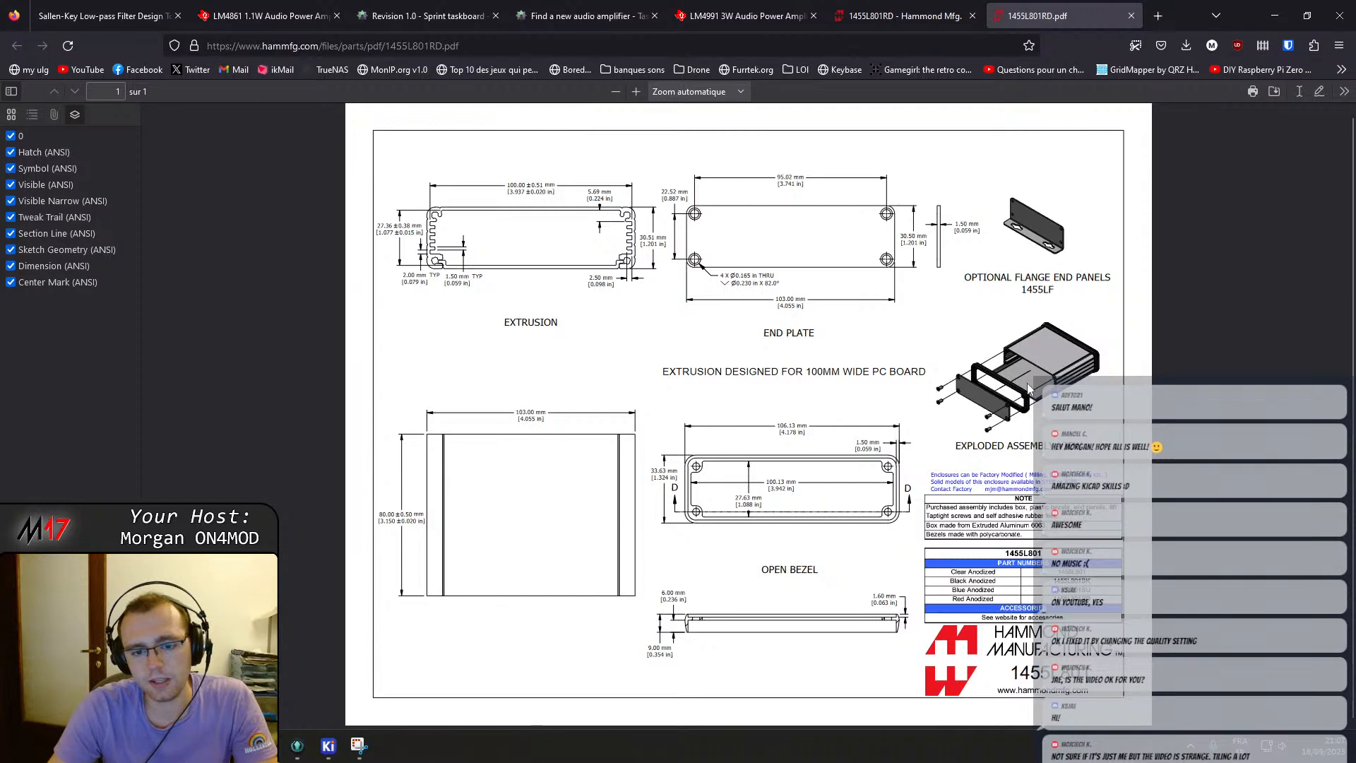
{"action": "scroll", "coordinate": [585, 266], "scroll_direction": "up", "scroll_amount": 3, "text": "ctrl"}
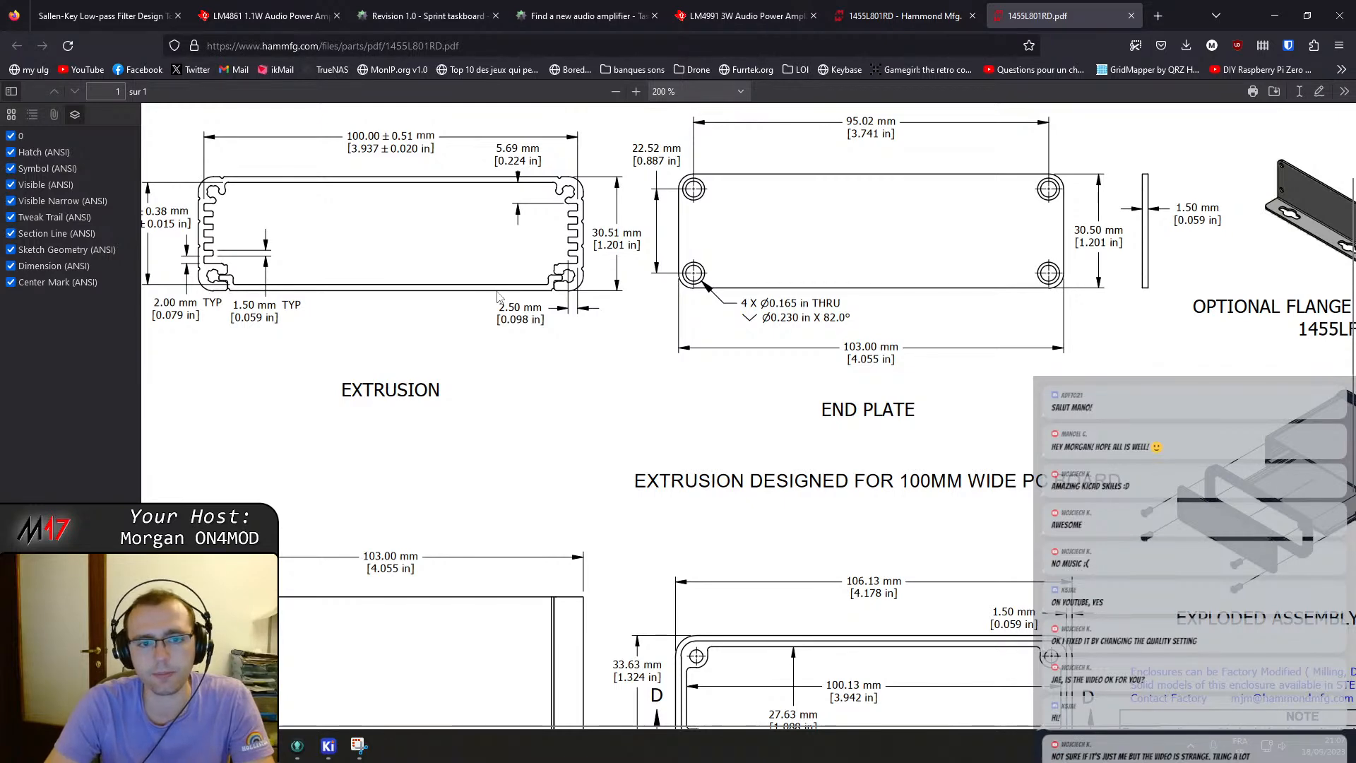
{"action": "scroll", "coordinate": [699, 322], "scroll_direction": "down", "scroll_amount": 1, "text": "ctrl"}
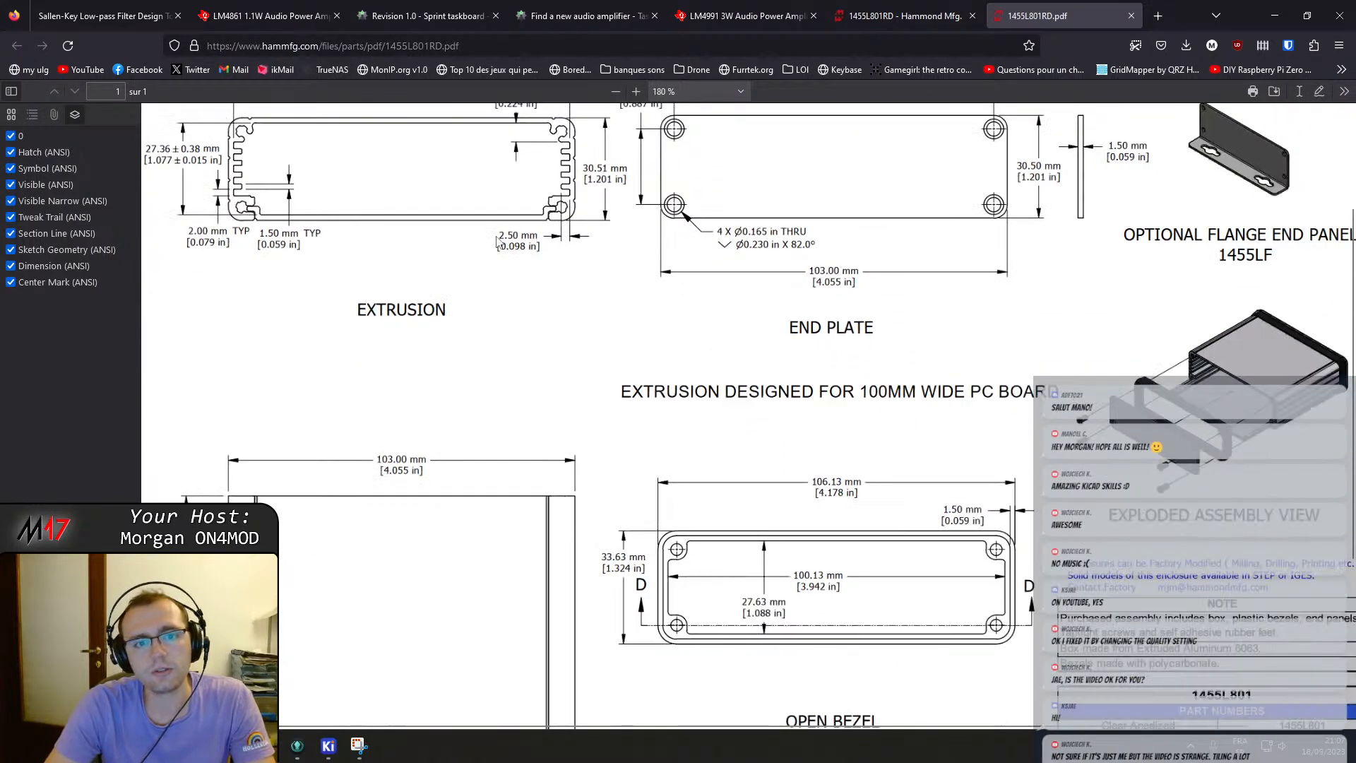
{"action": "scroll", "coordinate": [496, 242], "scroll_direction": "down", "scroll_amount": 2, "text": "ctrl"}
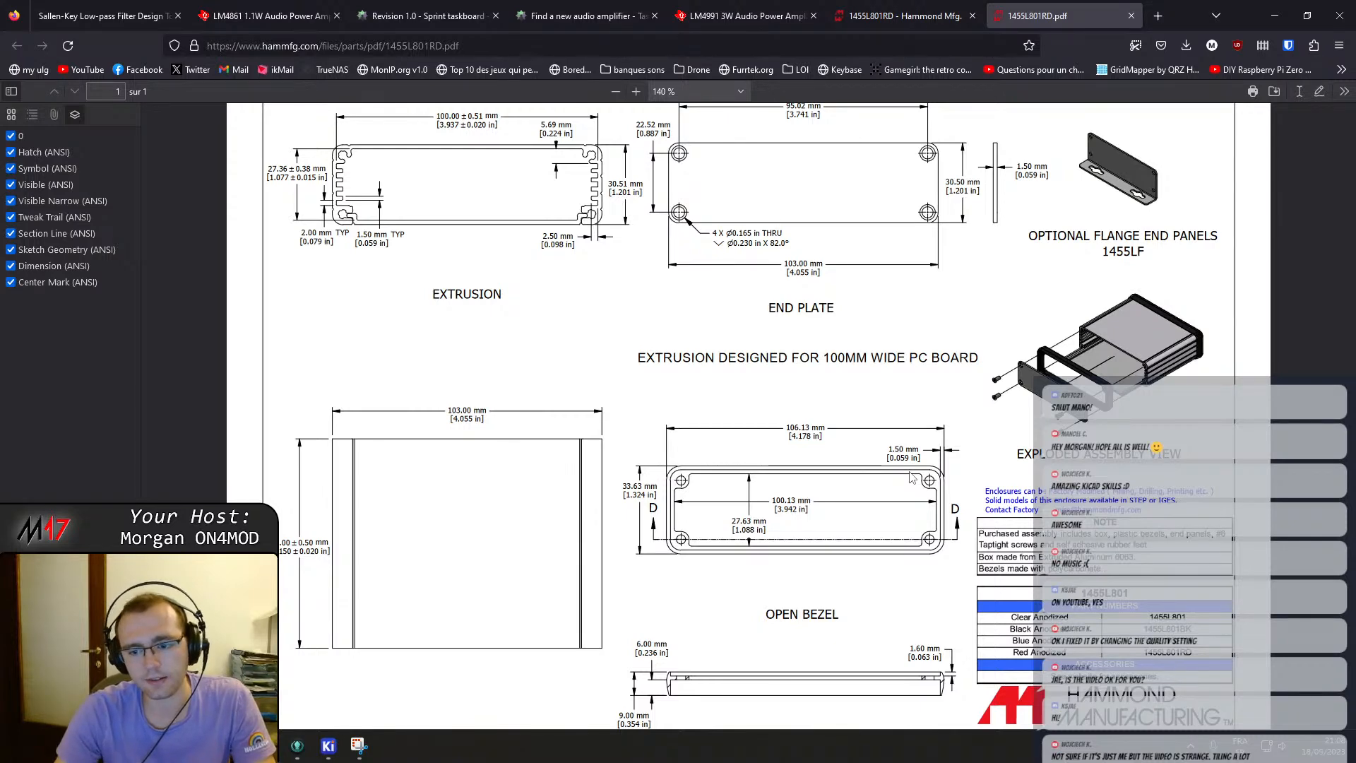
{"action": "scroll", "coordinate": [985, 303], "scroll_direction": "up", "scroll_amount": 2}
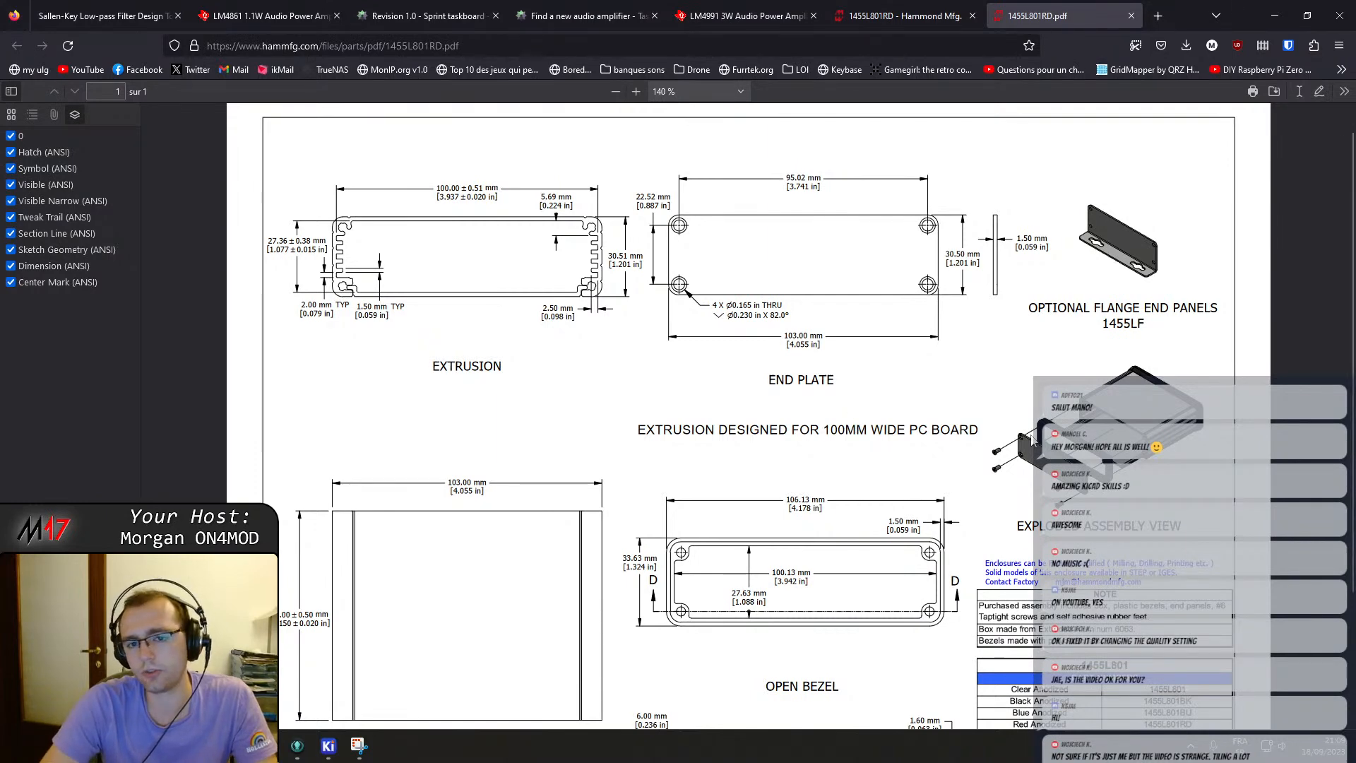
{"action": "scroll", "coordinate": [428, 498], "scroll_direction": "down", "scroll_amount": 2}
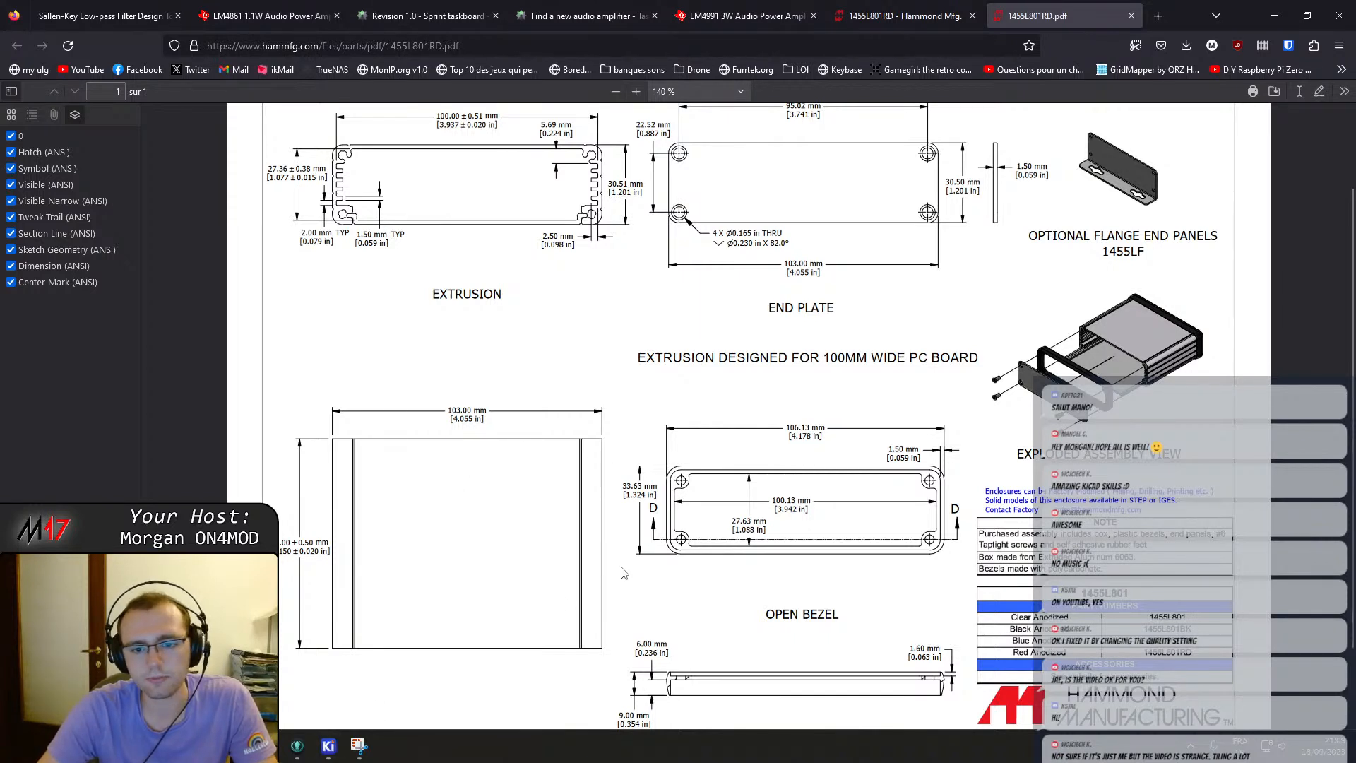
{"action": "scroll", "coordinate": [727, 329], "scroll_direction": "up", "scroll_amount": 2}
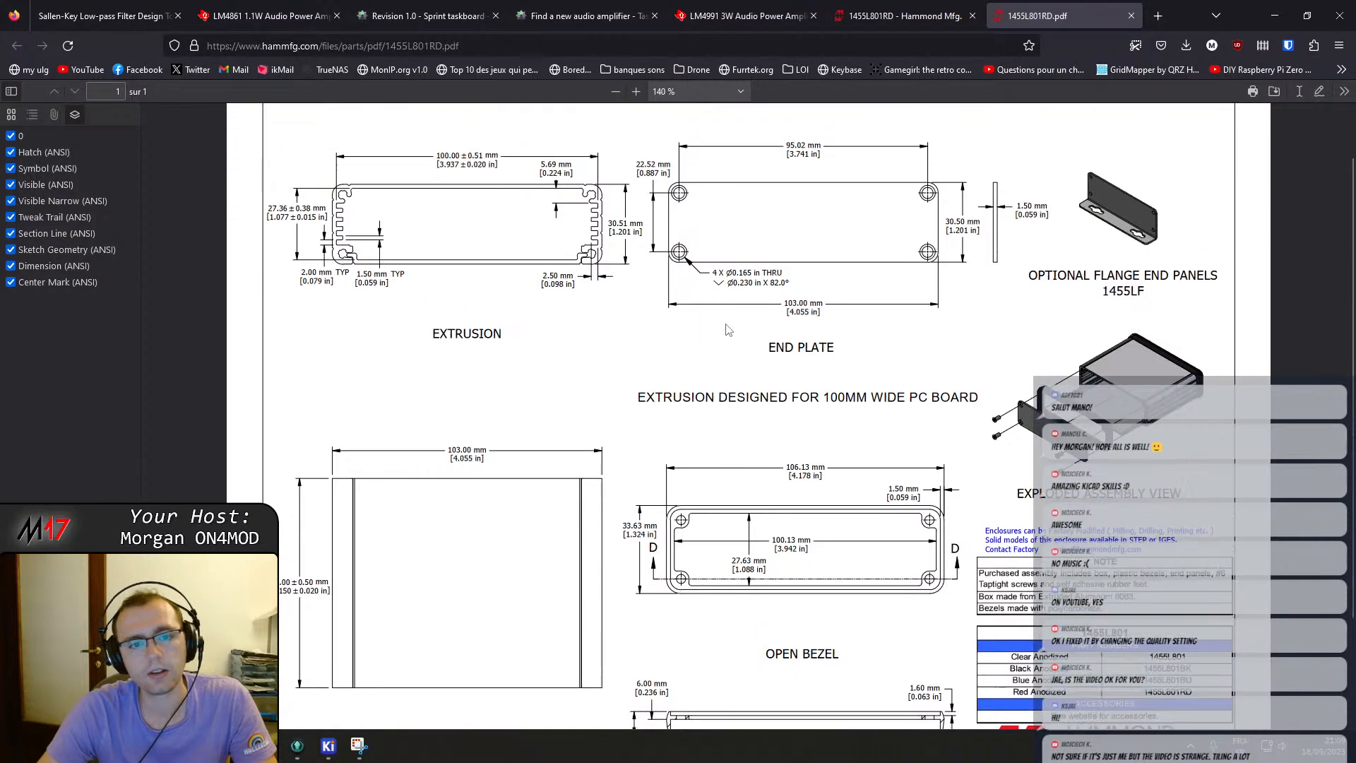
Review the uncommitted working-directory changes of the Module_17 repository.
{"action": "left_click", "coordinate": [308, 747]}
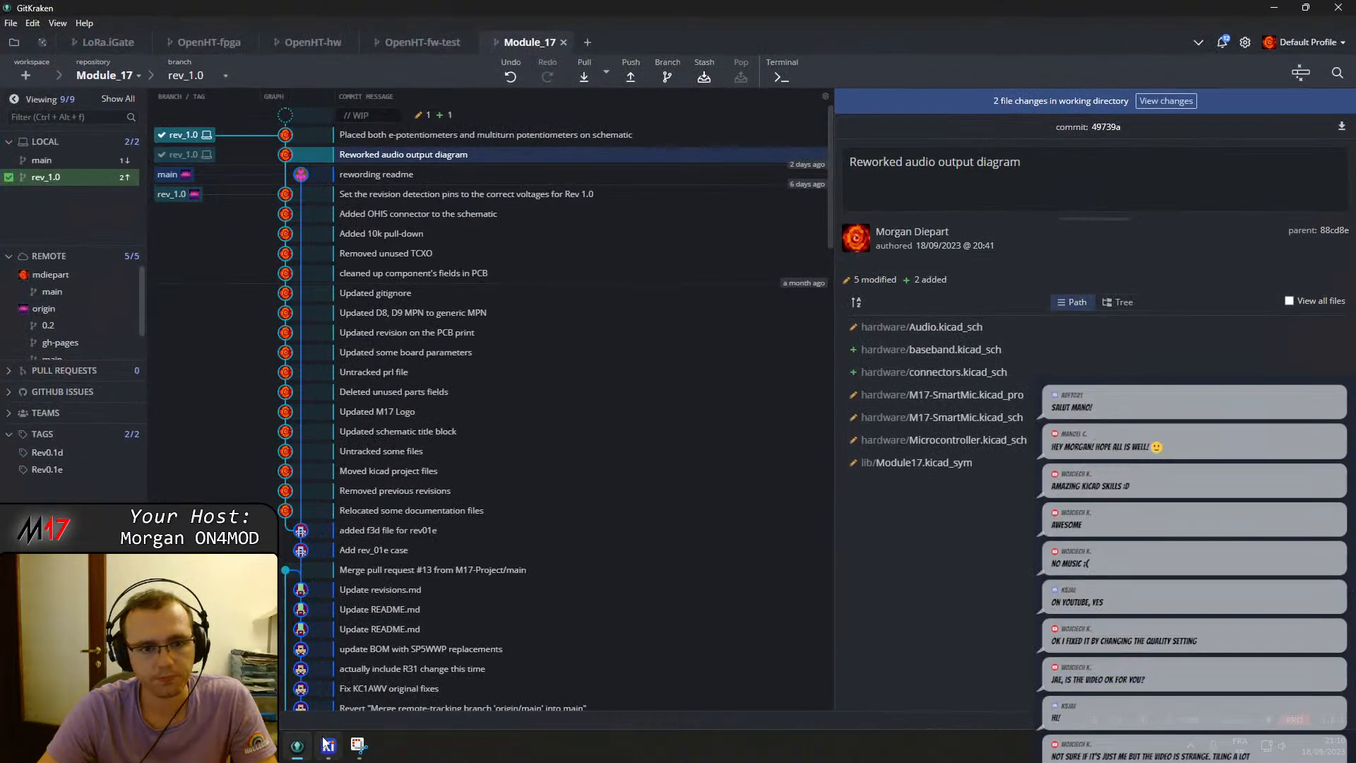
{"action": "left_click", "coordinate": [494, 115]}
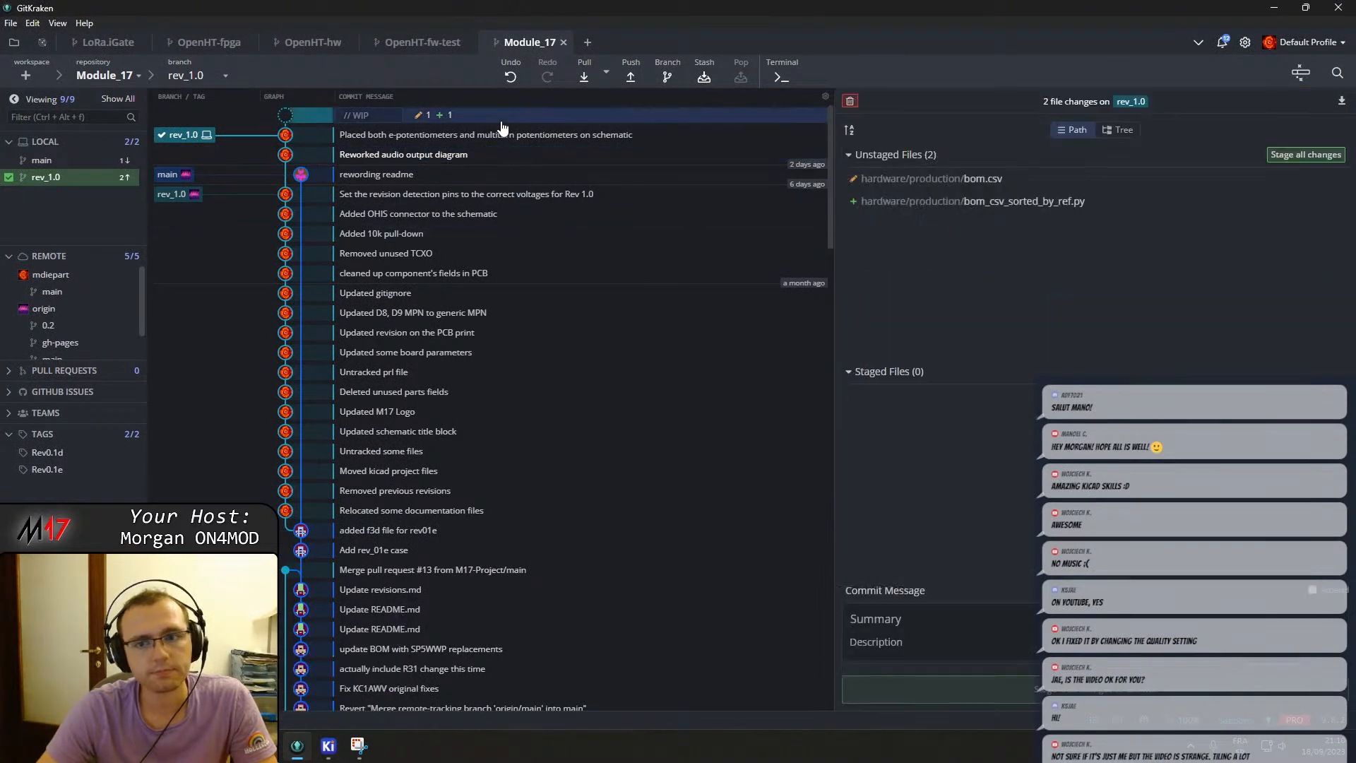
Open the M17-SmartMic schematic from the KiCad project manager.
{"action": "left_click", "coordinate": [326, 747]}
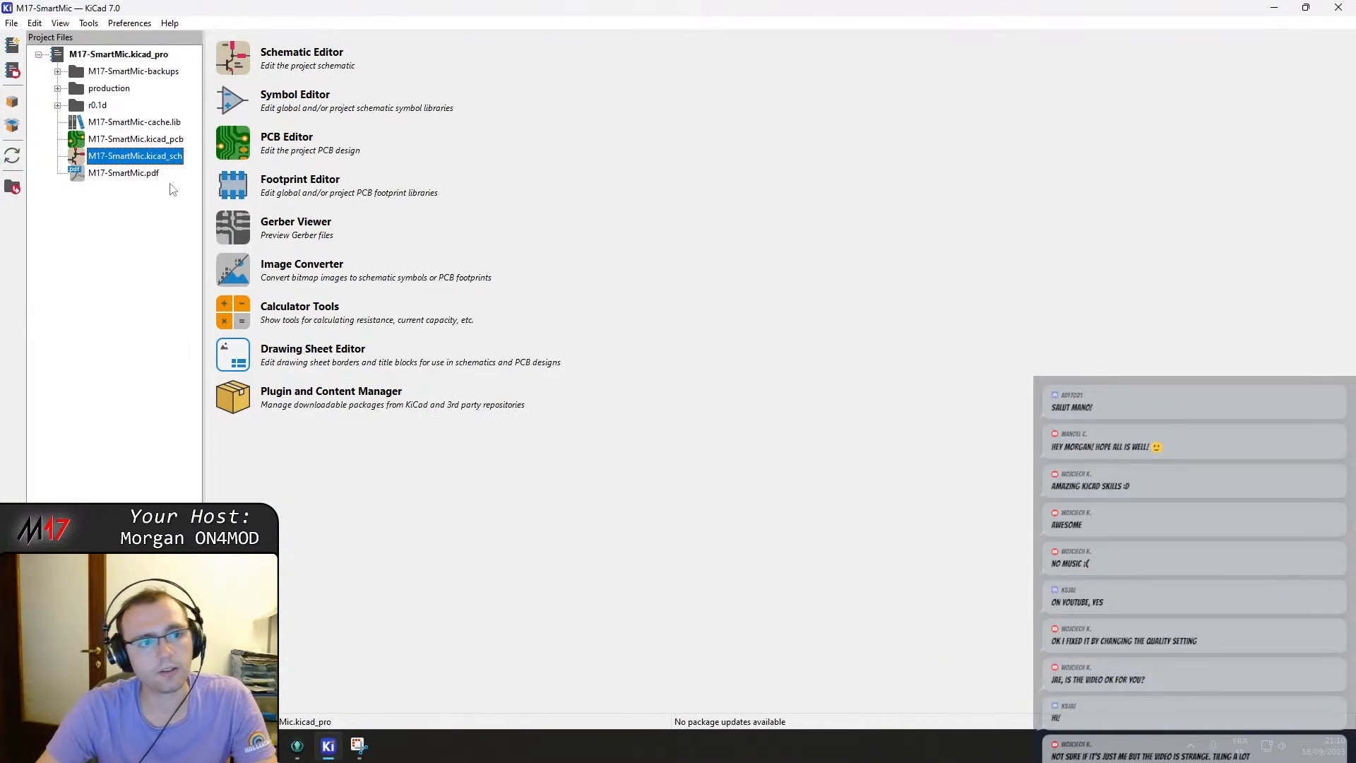
{"action": "left_click", "coordinate": [348, 162]}
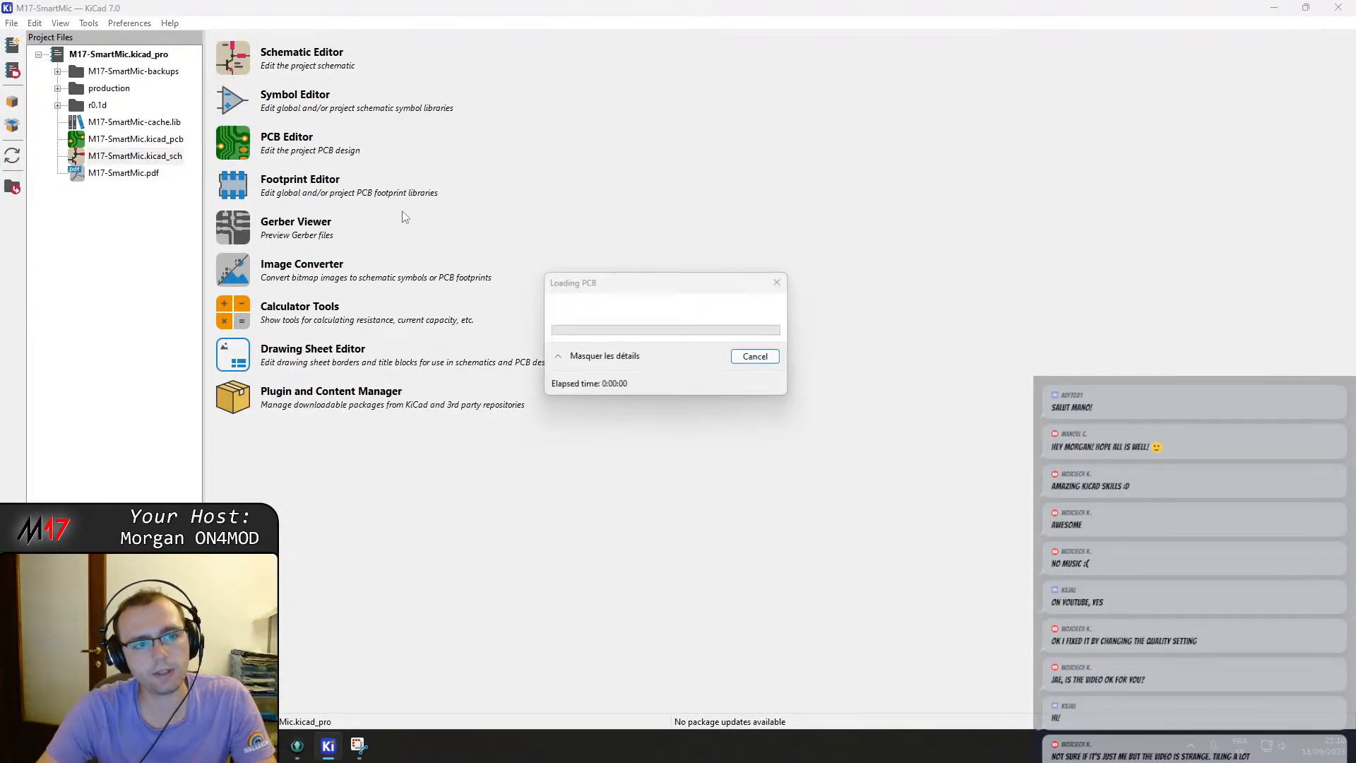
{"action": "left_click", "coordinate": [1334, 7]}
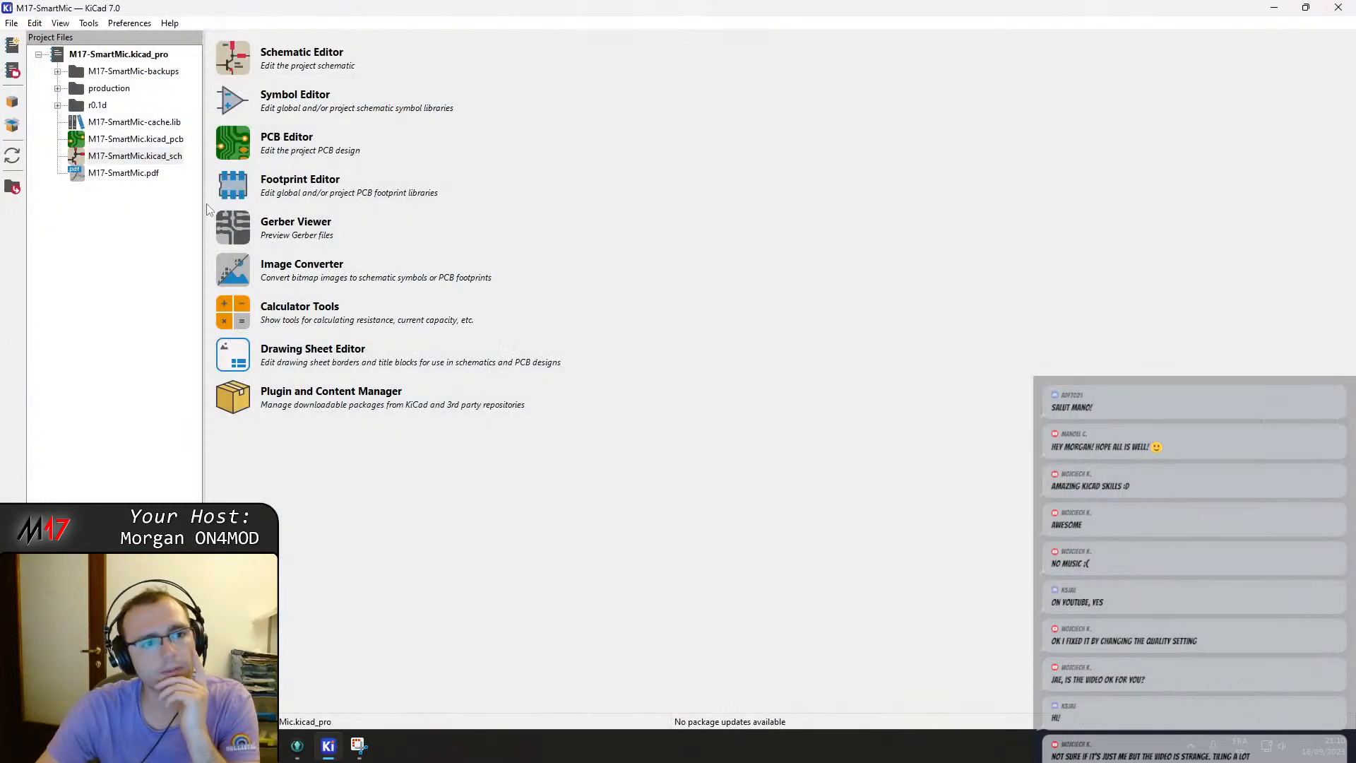
{"action": "left_click", "coordinate": [130, 157]}
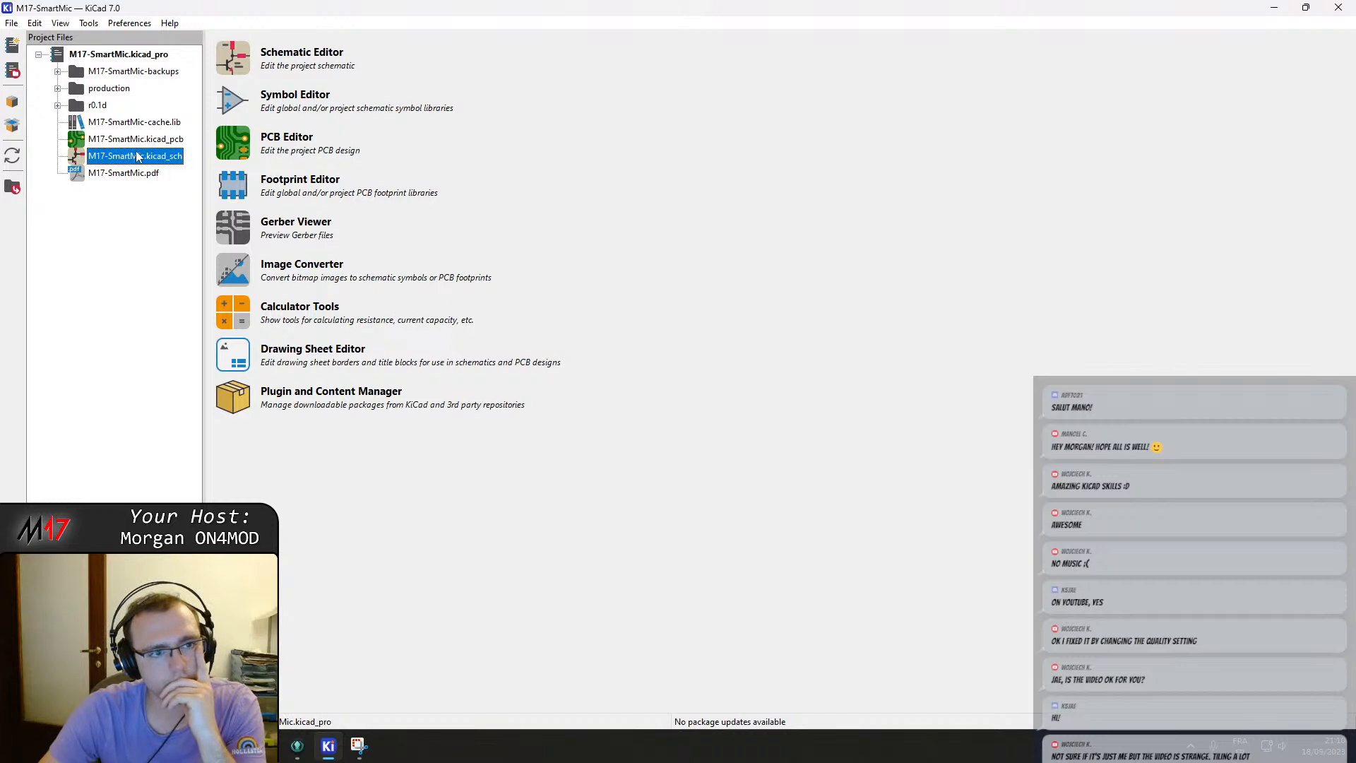
{"action": "double_click", "coordinate": [144, 157]}
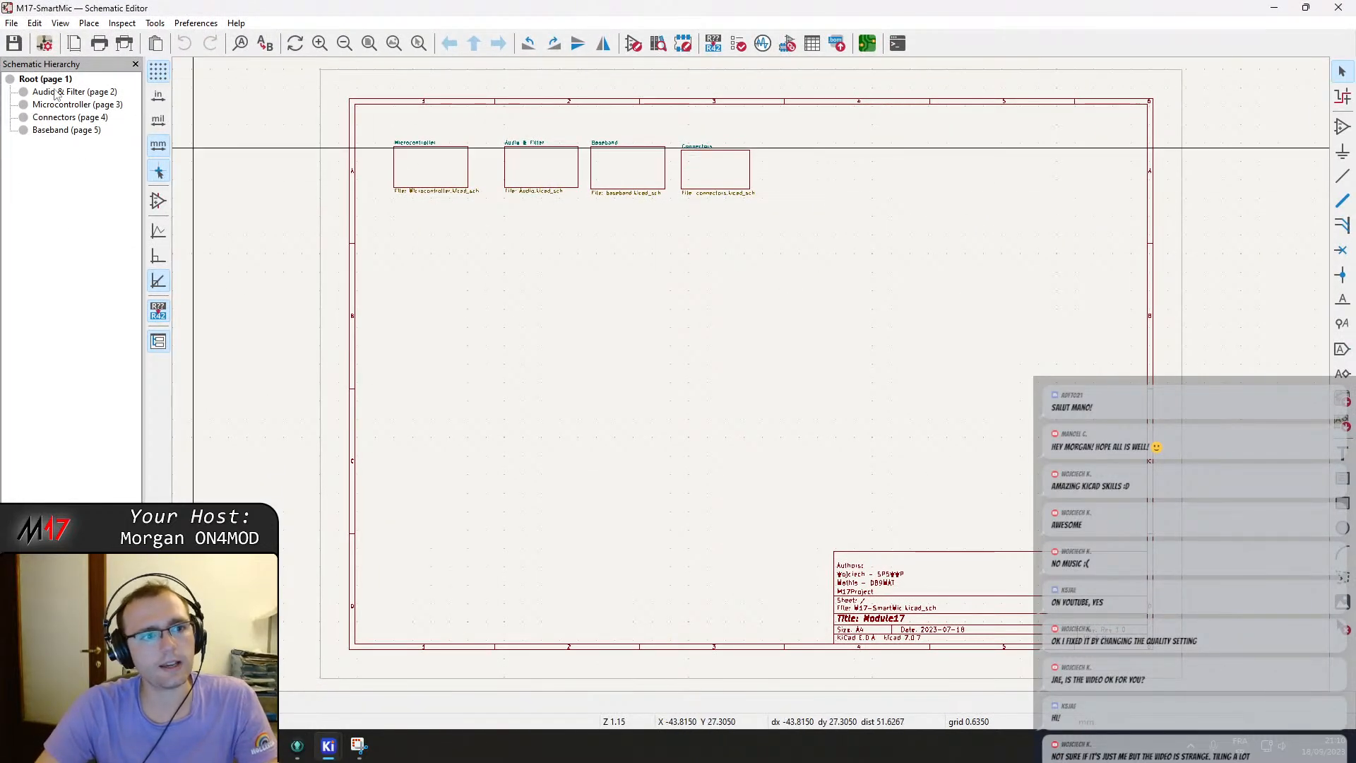
{"action": "left_click", "coordinate": [1338, 7]}
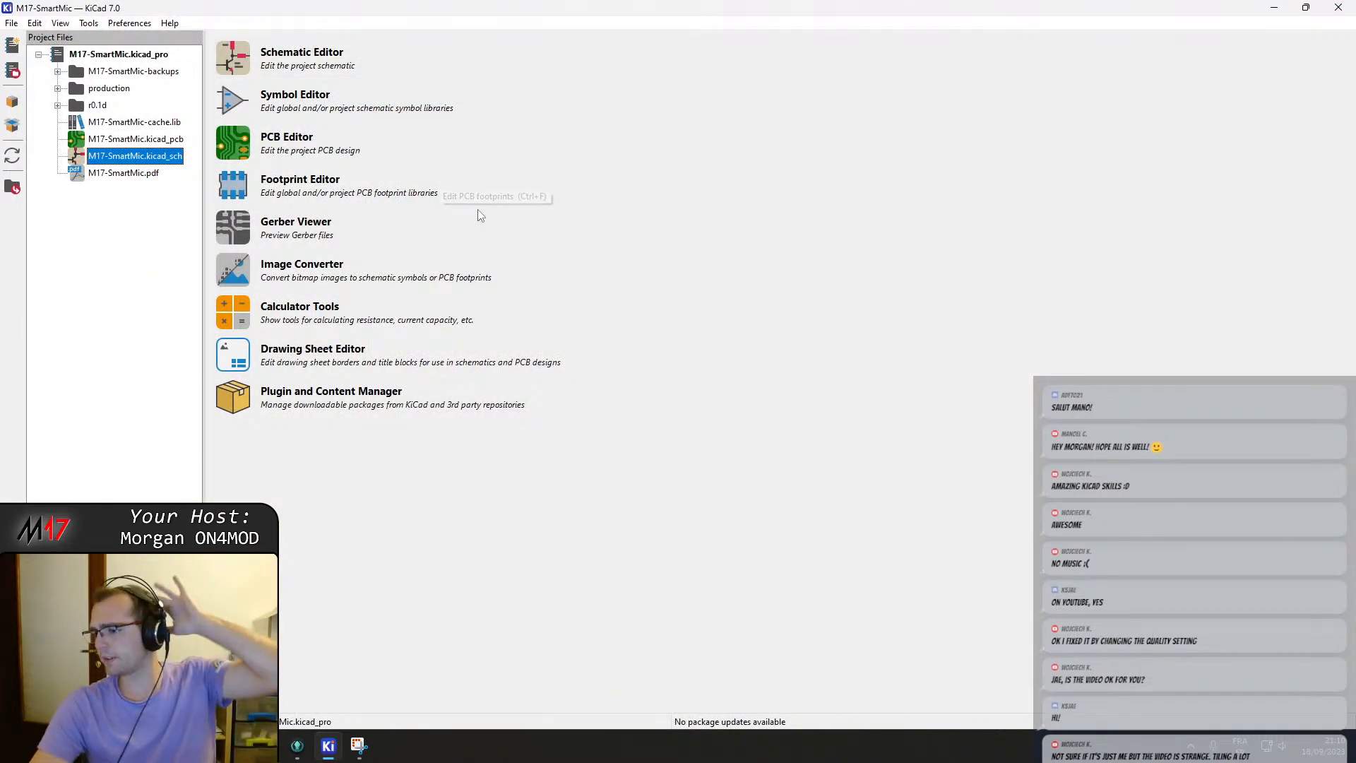
{"action": "double_click", "coordinate": [131, 141]}
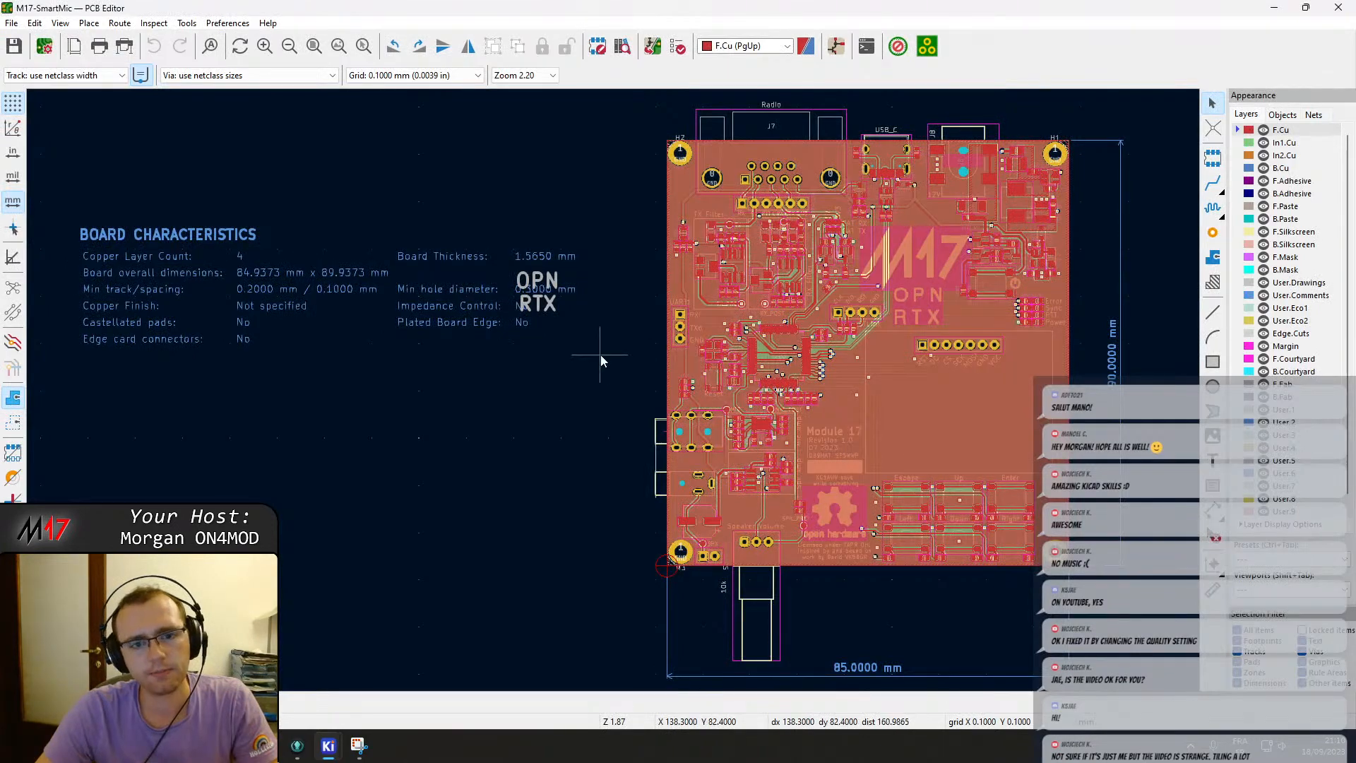
{"action": "left_click", "coordinate": [1338, 7]}
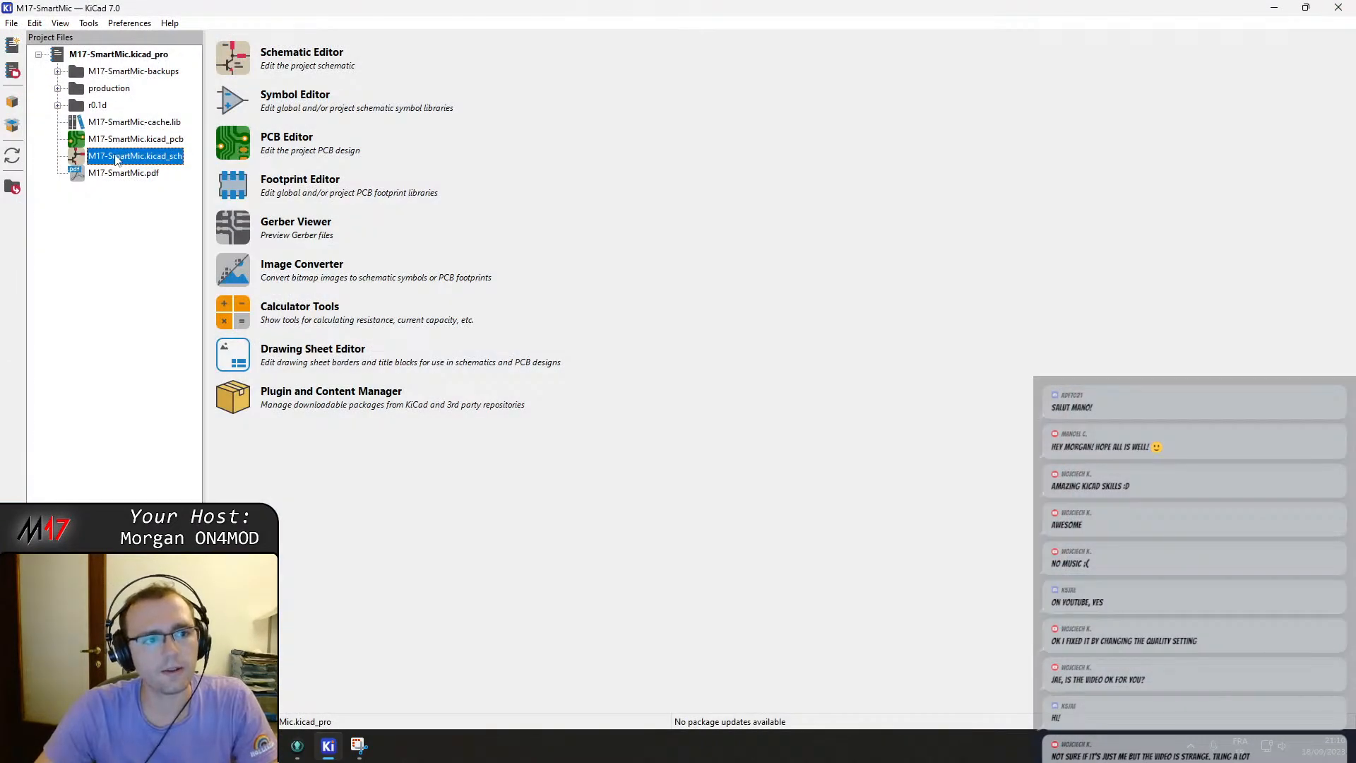
{"action": "double_click", "coordinate": [118, 156]}
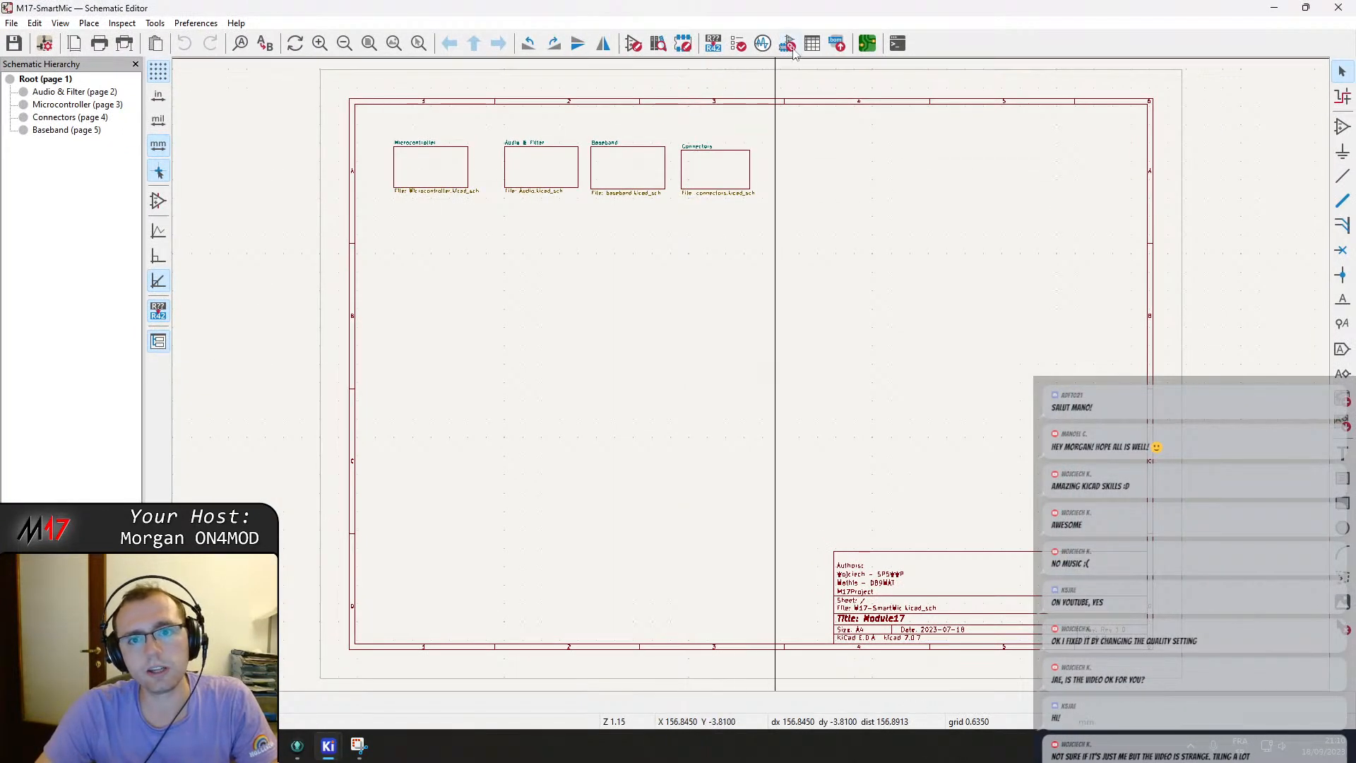
Open the footprint assignment tool without converting legacy entries and inspect the capacitor assignments.
{"action": "left_click", "coordinate": [788, 44]}
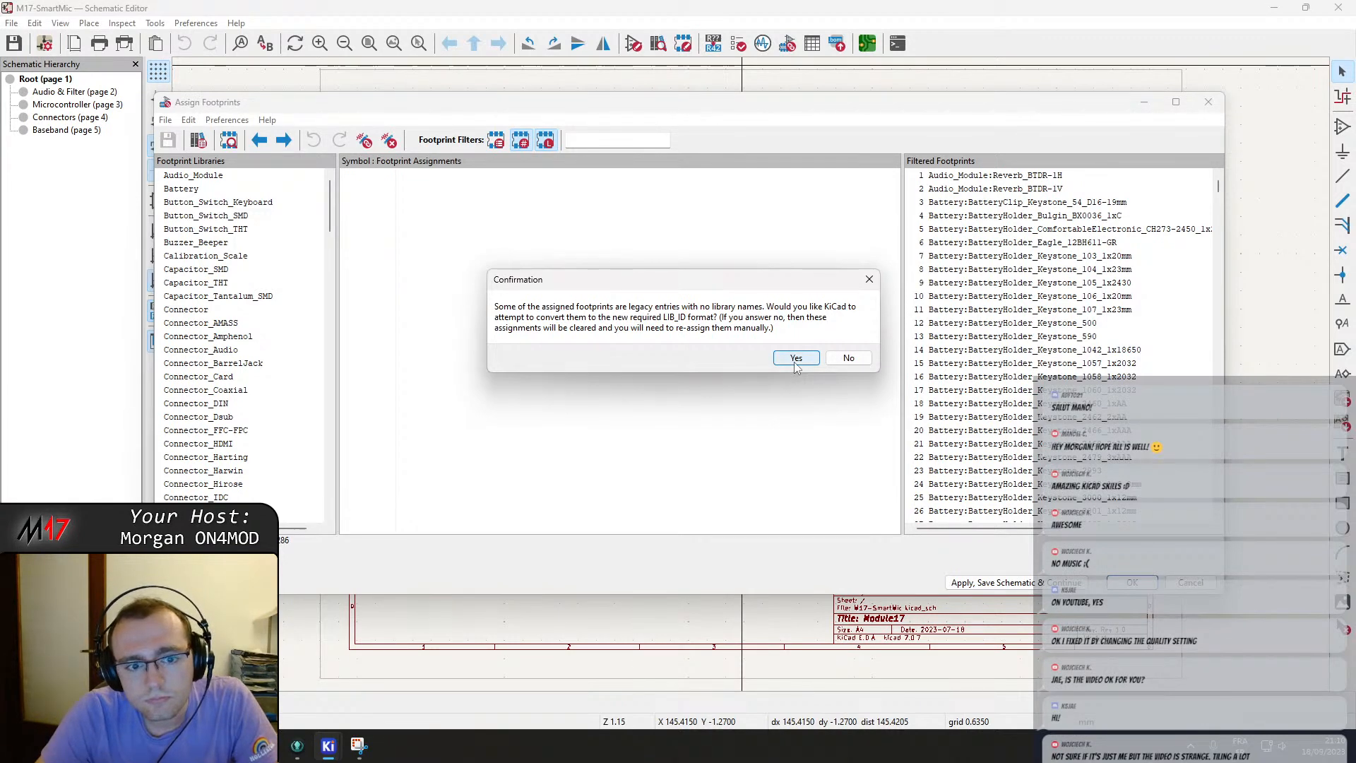
{"action": "left_click", "coordinate": [851, 360]}
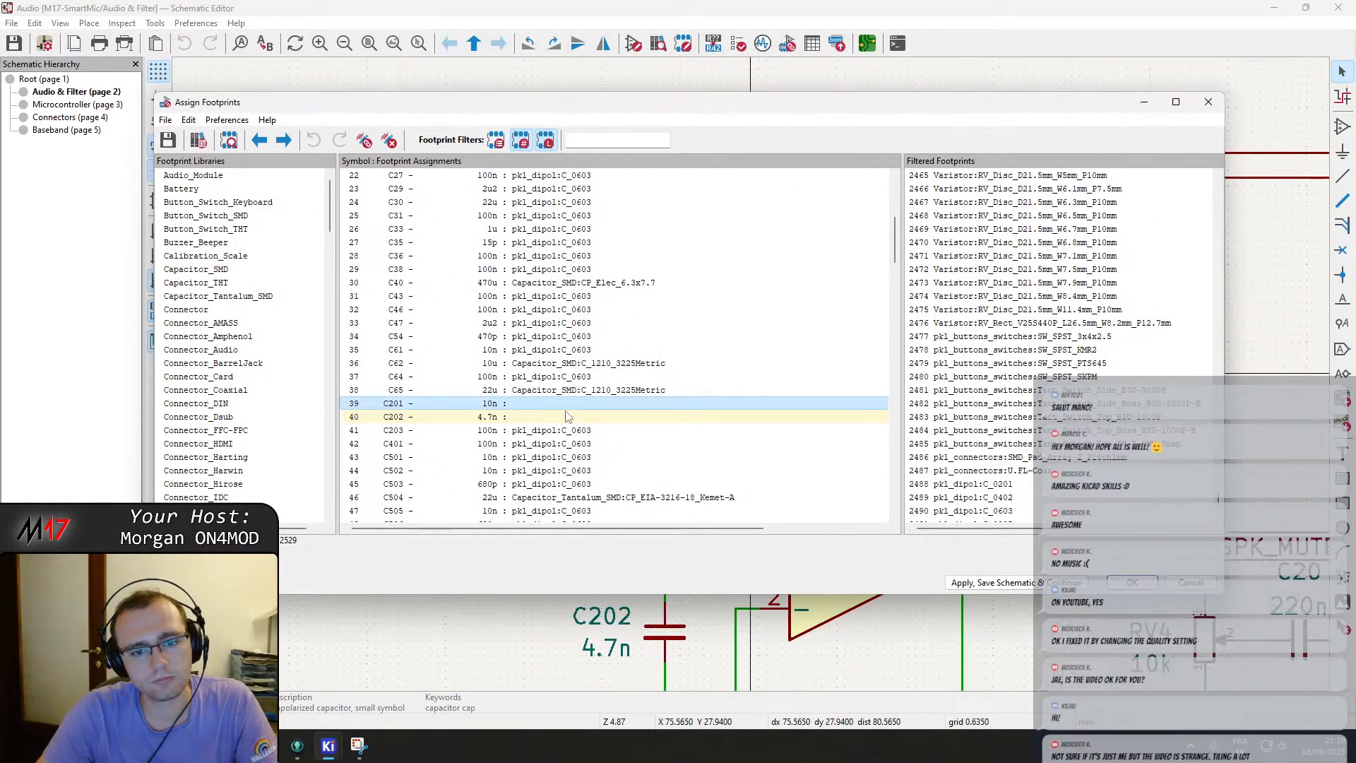
{"action": "scroll", "coordinate": [581, 432], "scroll_direction": "down", "scroll_amount": 1}
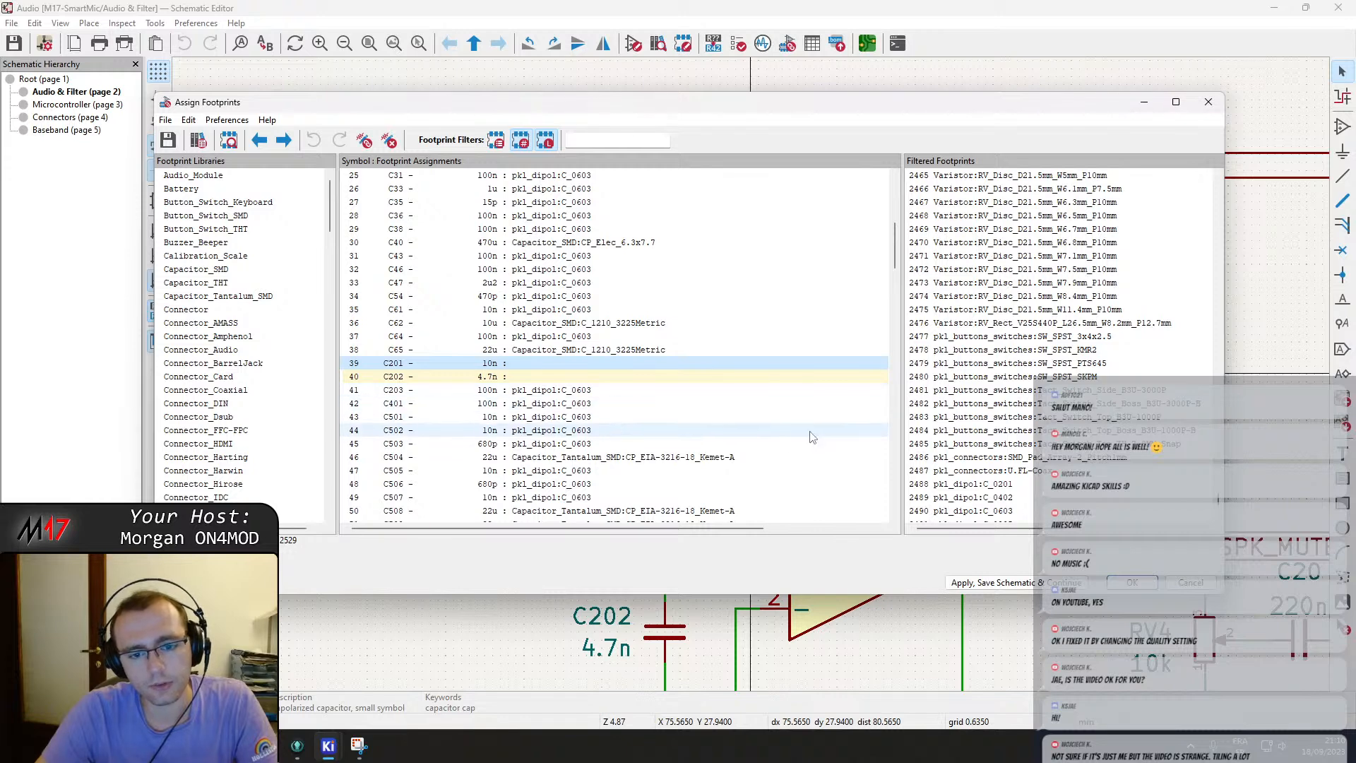
{"action": "scroll", "coordinate": [783, 429], "scroll_direction": "down", "scroll_amount": 6}
{"action": "scroll", "coordinate": [576, 365], "scroll_direction": "up", "scroll_amount": 5}
{"action": "scroll", "coordinate": [574, 367], "scroll_direction": "down", "scroll_amount": 4}
{"action": "left_click", "coordinate": [548, 376]}
{"action": "left_click", "coordinate": [656, 10]}
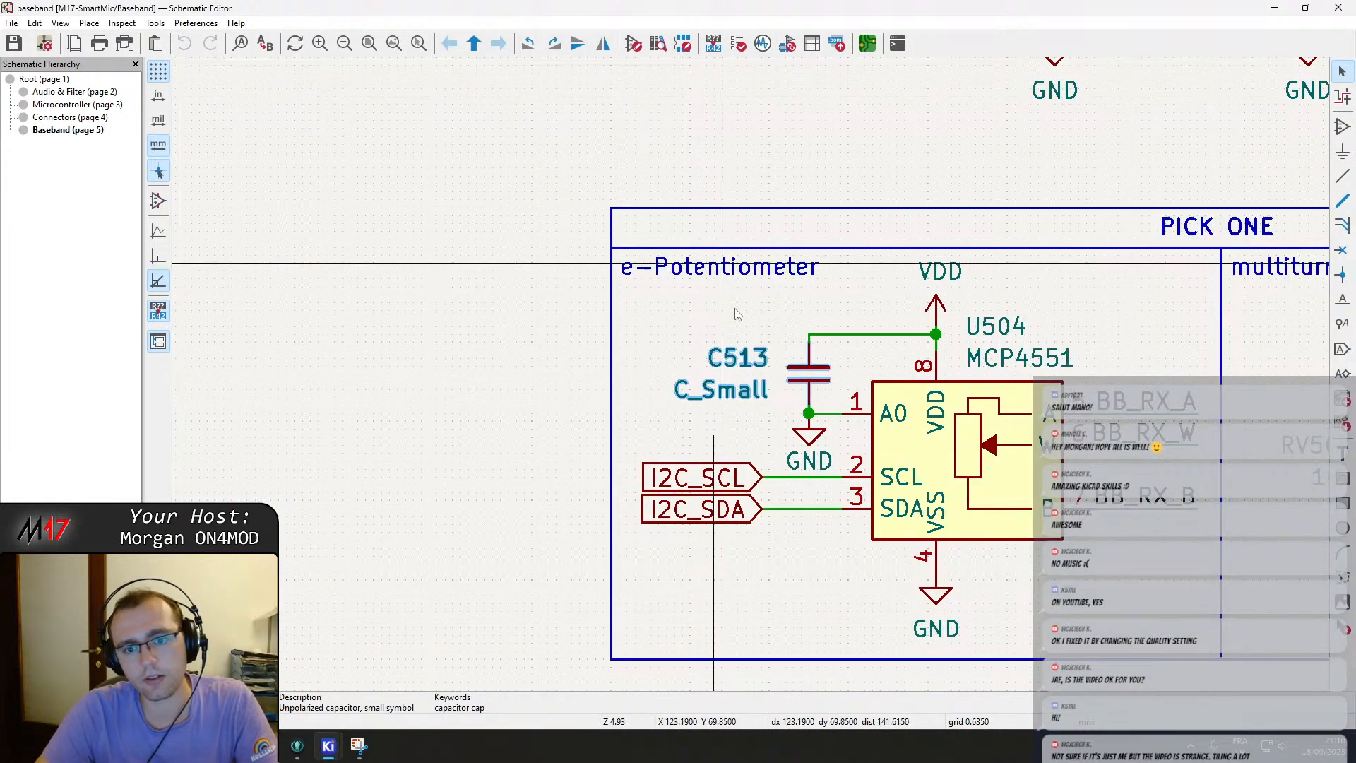
Set the values of decoupling capacitors C513 and C514 beside the e-potentiometers to 100n.
{"action": "double_click", "coordinate": [745, 396]}
{"action": "type", "text": "100n"}
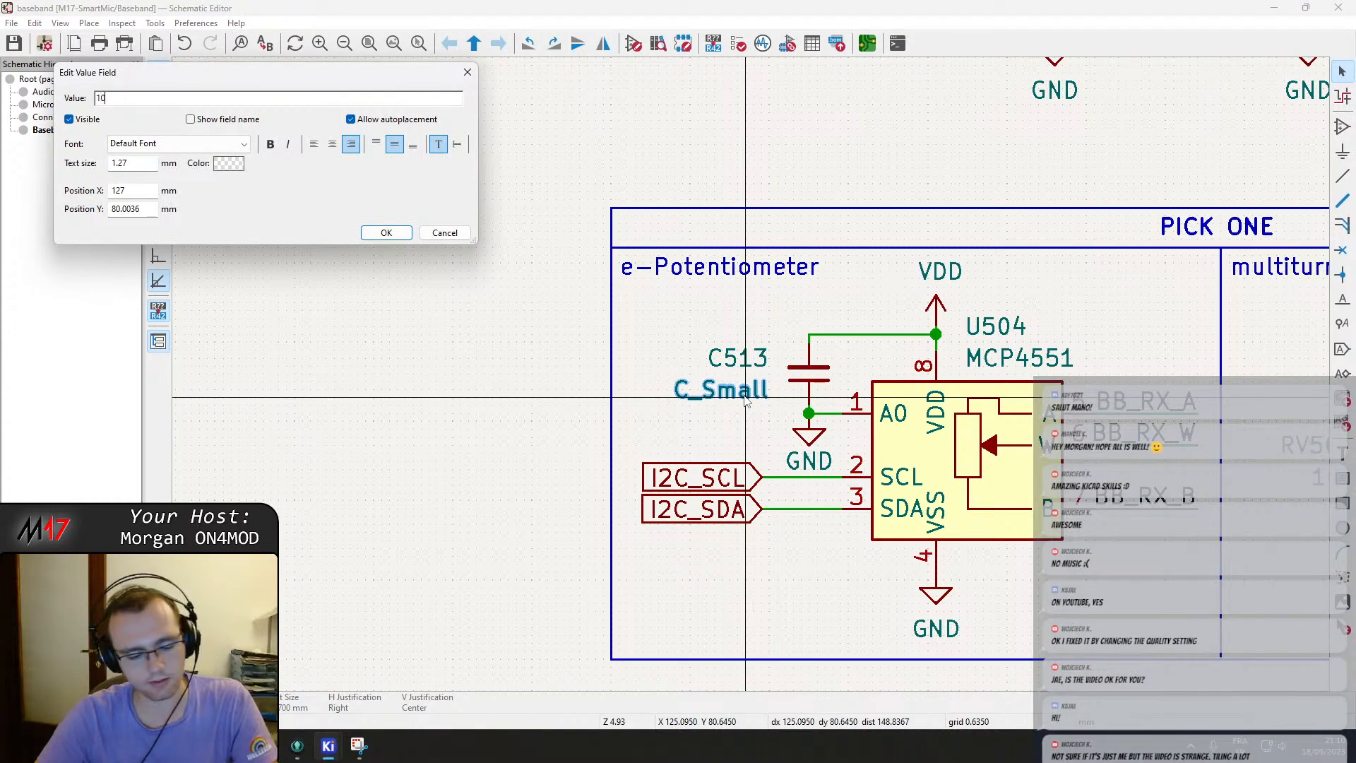
{"action": "key", "text": "Return"}
{"action": "scroll", "coordinate": [811, 379], "scroll_direction": "down", "scroll_amount": 3}
{"action": "scroll", "coordinate": [811, 379], "scroll_direction": "down", "scroll_amount": 3}
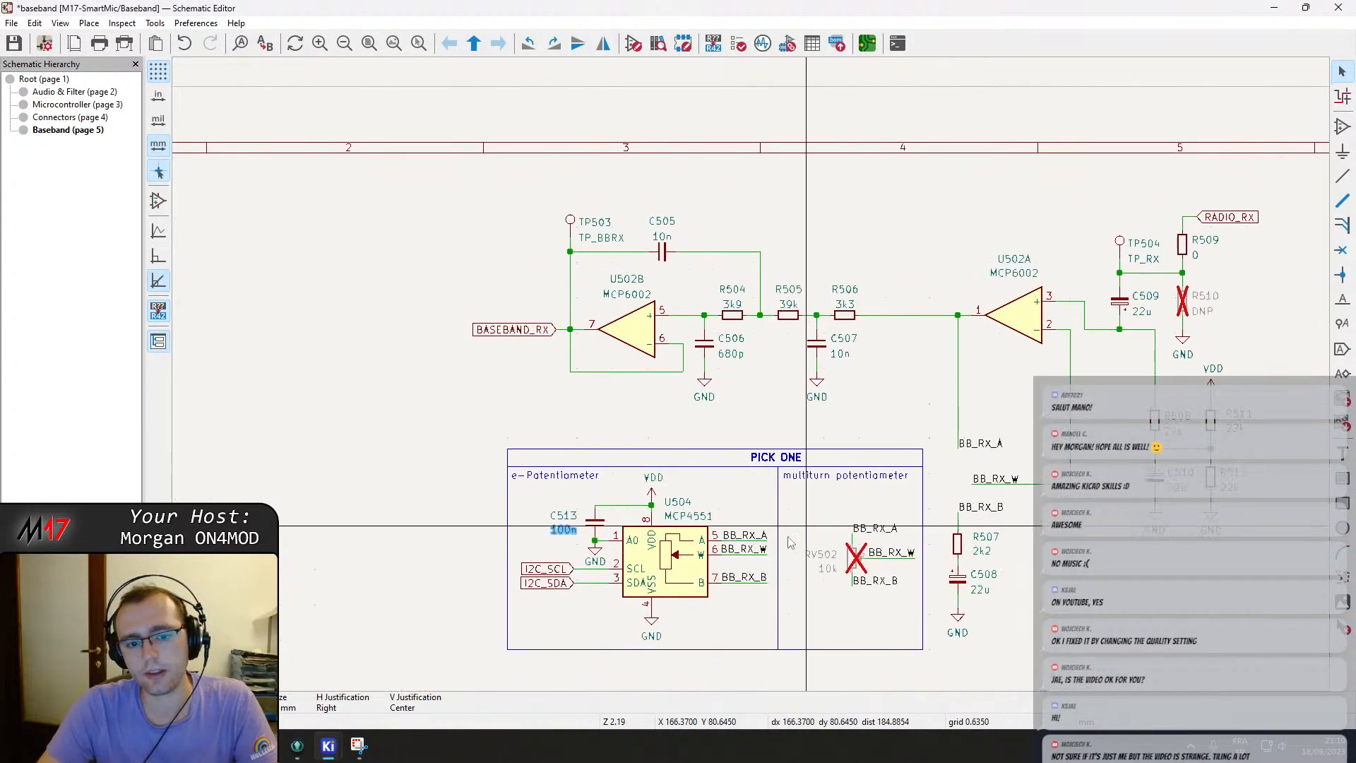
{"action": "scroll", "coordinate": [819, 325], "scroll_direction": "up", "scroll_amount": 5}
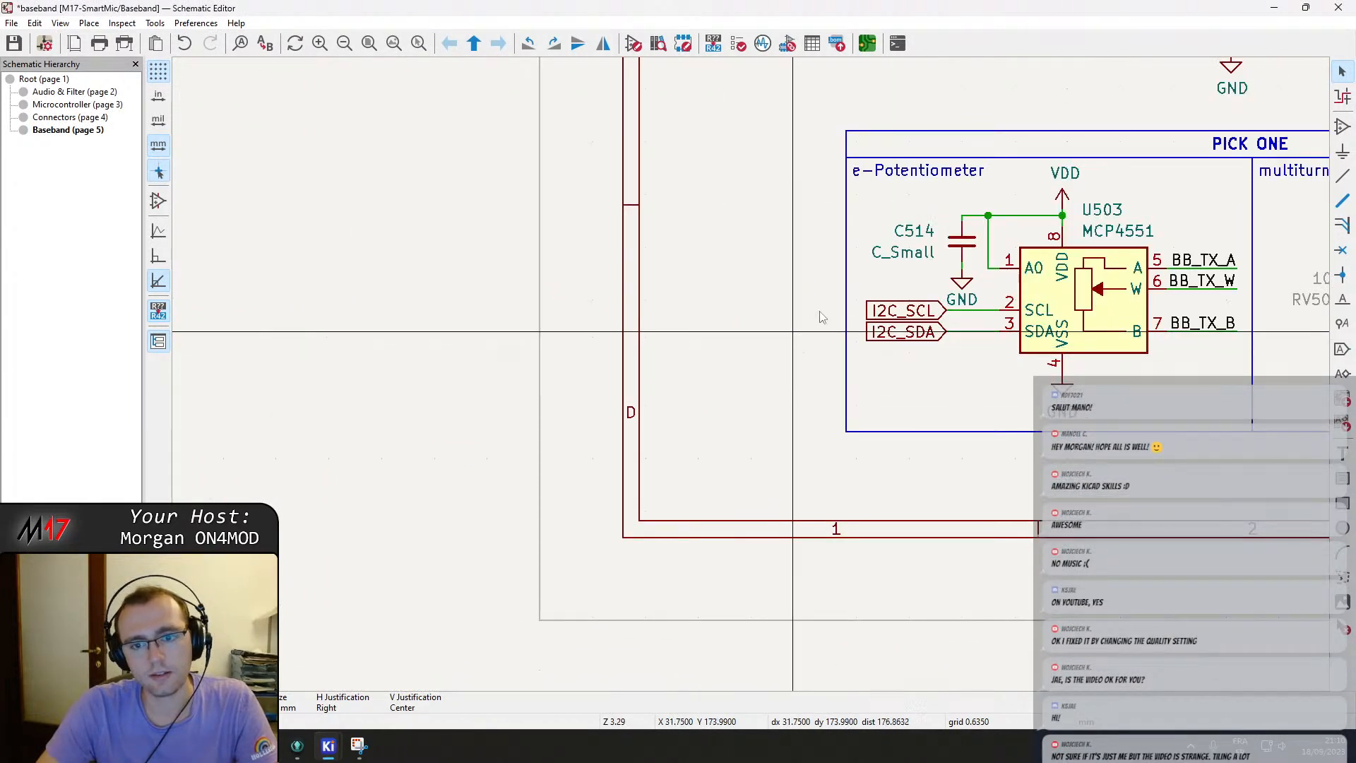
{"action": "double_click", "coordinate": [875, 252]}
{"action": "type", "text": "100n"}
{"action": "key", "text": "Return"}
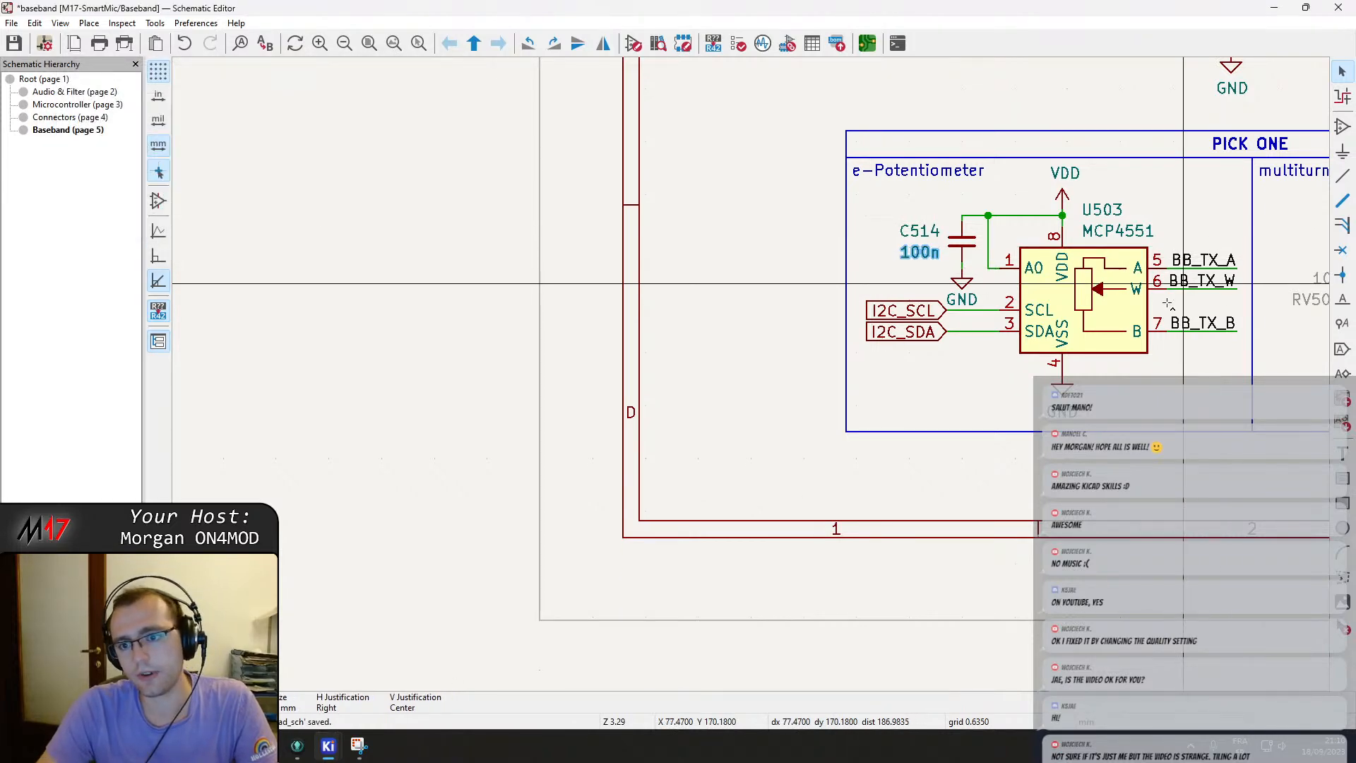
Copy the U503 e-potentiometer's MCP4551 value and search the web for it in a new tab.
{"action": "double_click", "coordinate": [1120, 229]}
{"action": "key", "text": "ctrl+c"}
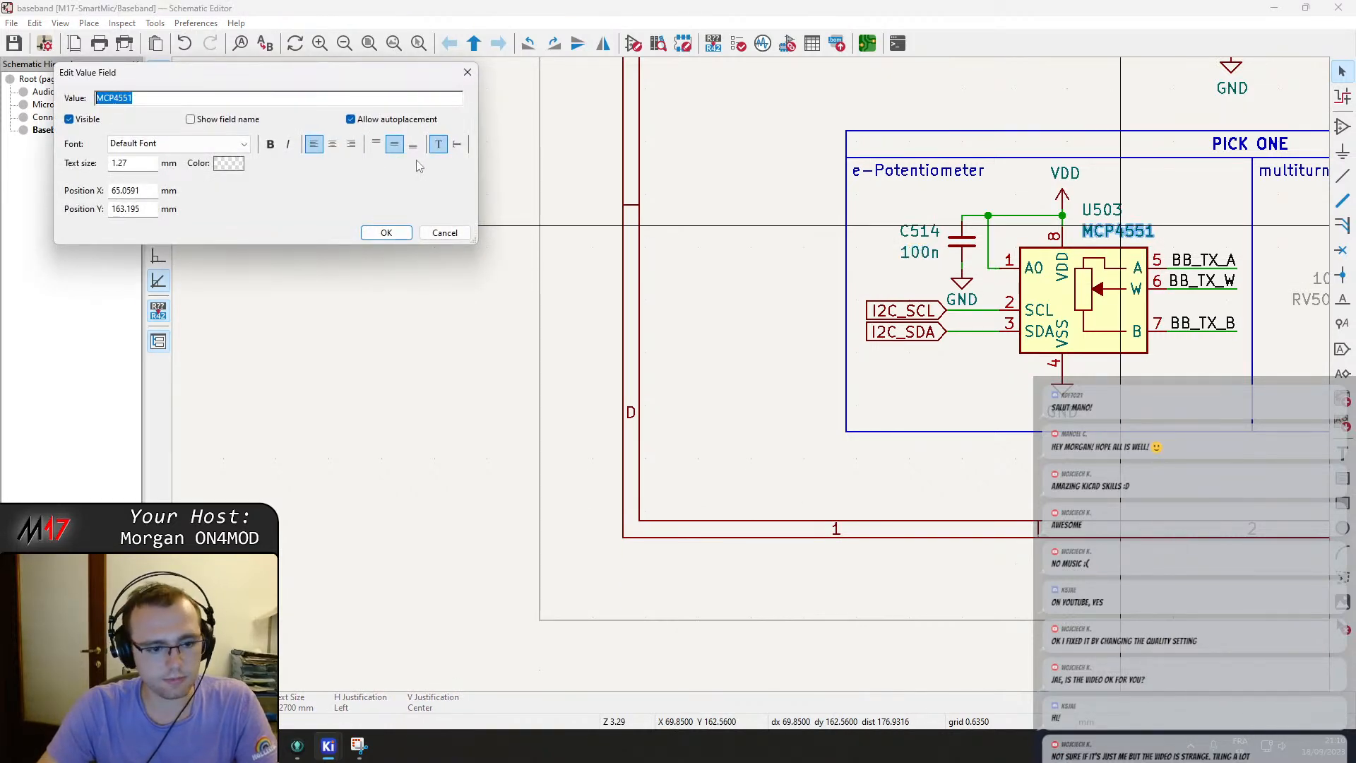
{"action": "left_click", "coordinate": [443, 232]}
{"action": "left_click", "coordinate": [173, 746]}
{"action": "key", "text": "ctrl+t"}
{"action": "key", "text": "ctrl+v"}
{"action": "key", "text": "Return"}
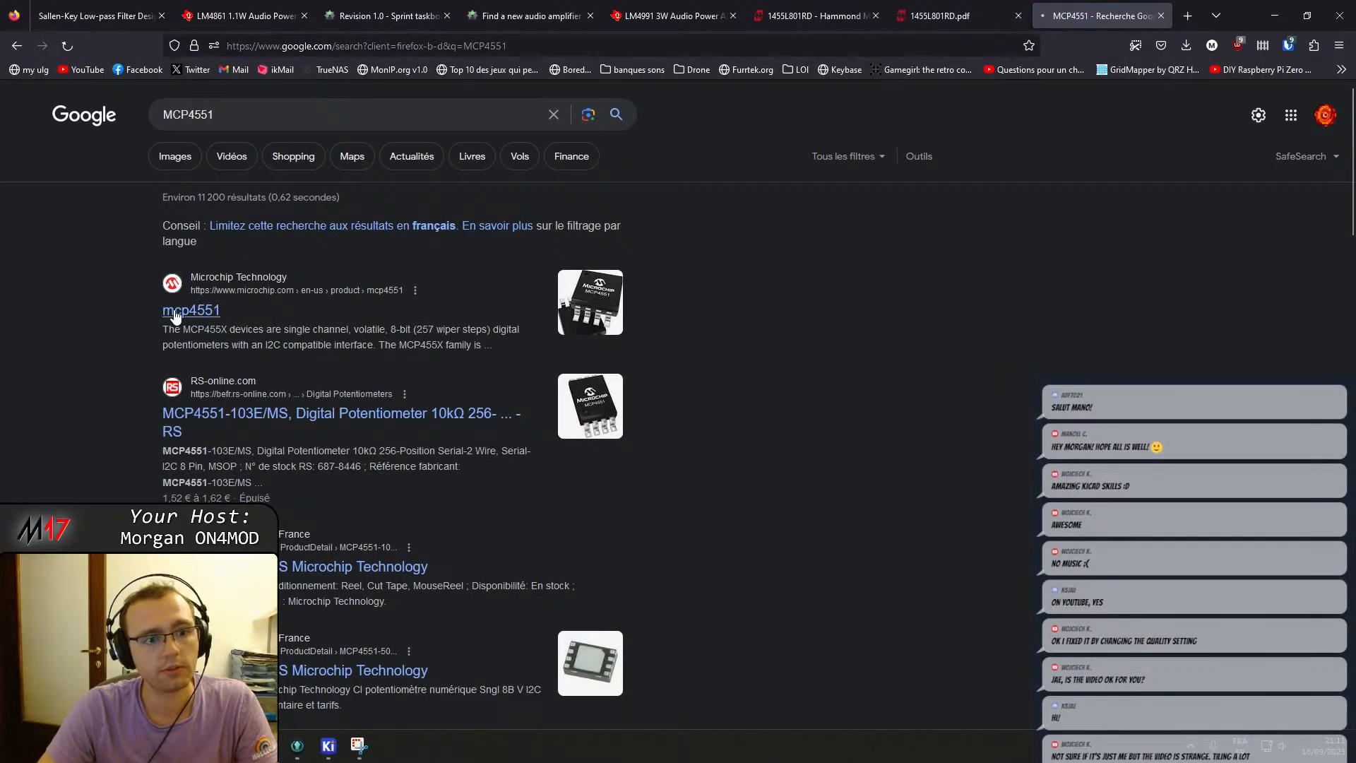
Open Microchip's MCP4551 product page and download the MCP453X/455X/463X/465X datasheet.
{"action": "left_click", "coordinate": [180, 311]}
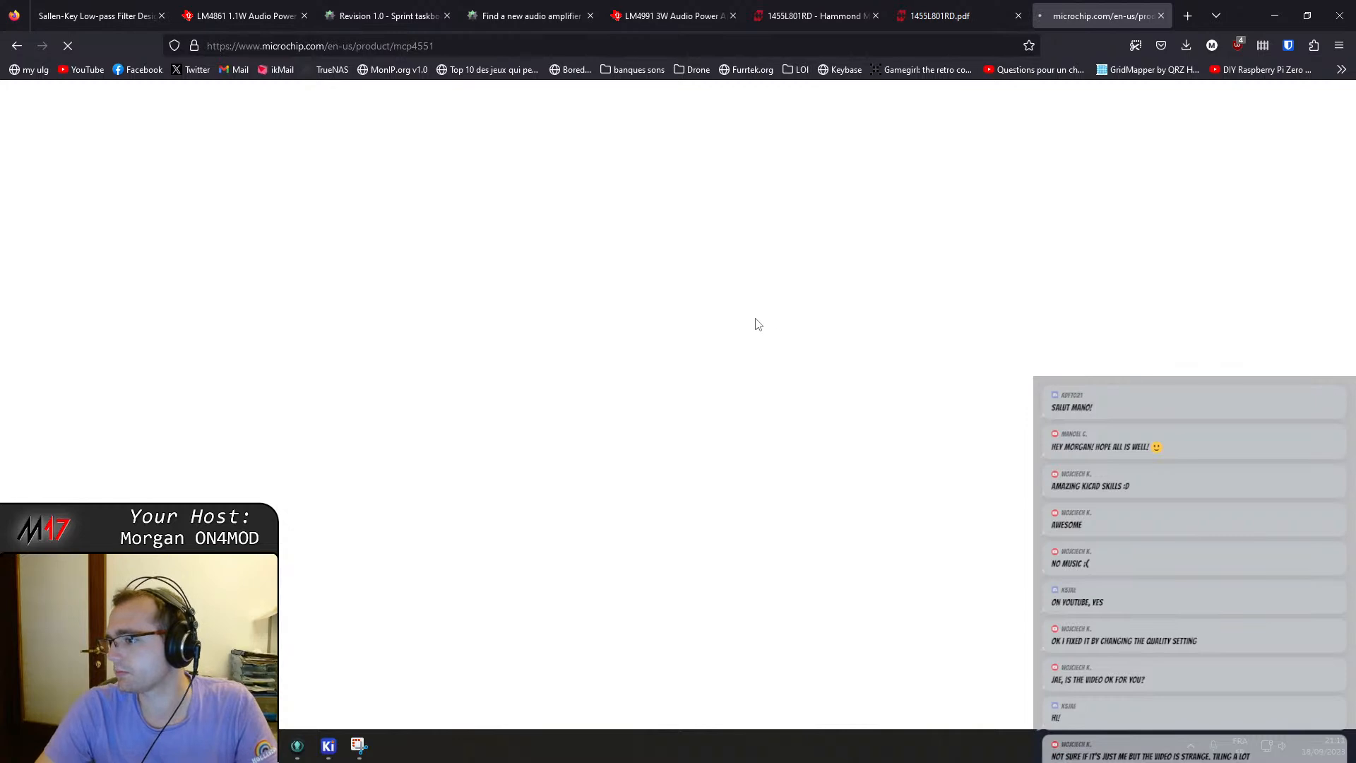
{"action": "left_click", "coordinate": [543, 368]}
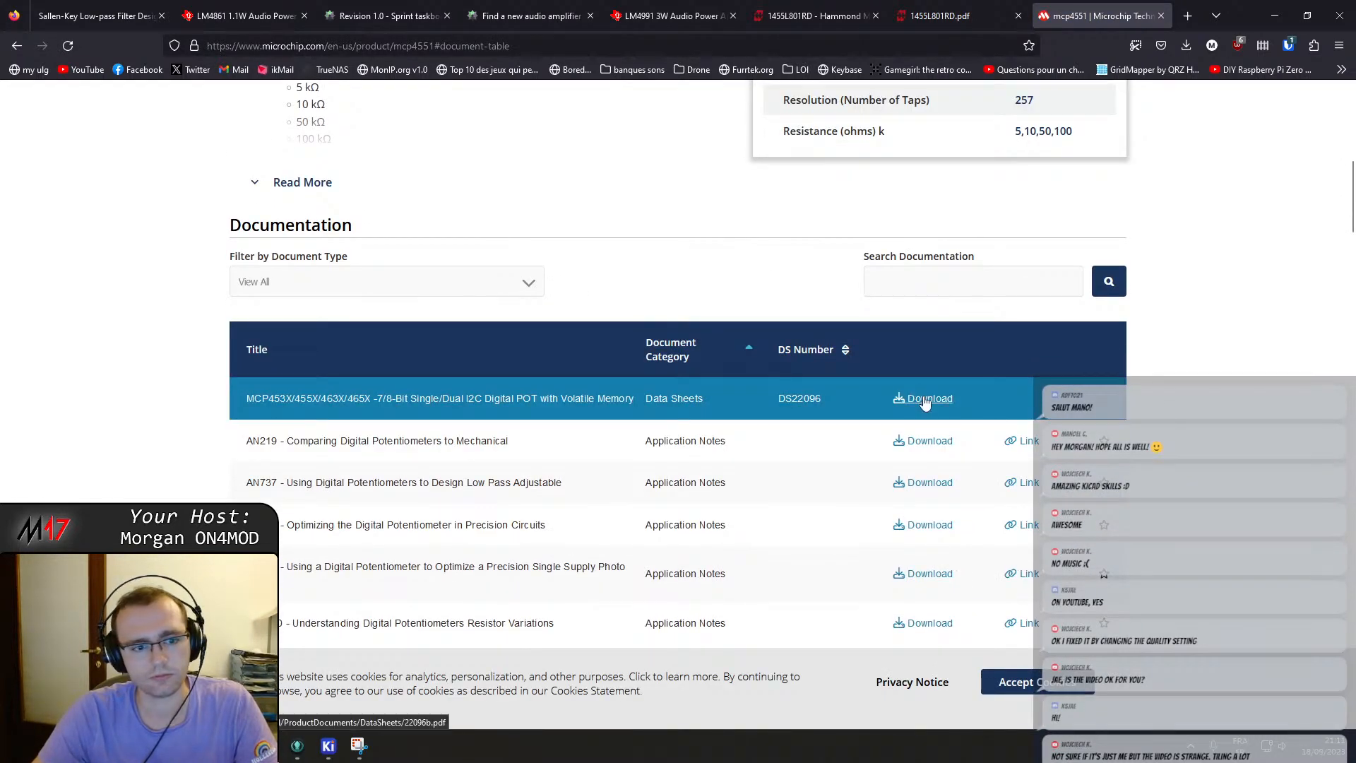
{"action": "left_click", "coordinate": [926, 398]}
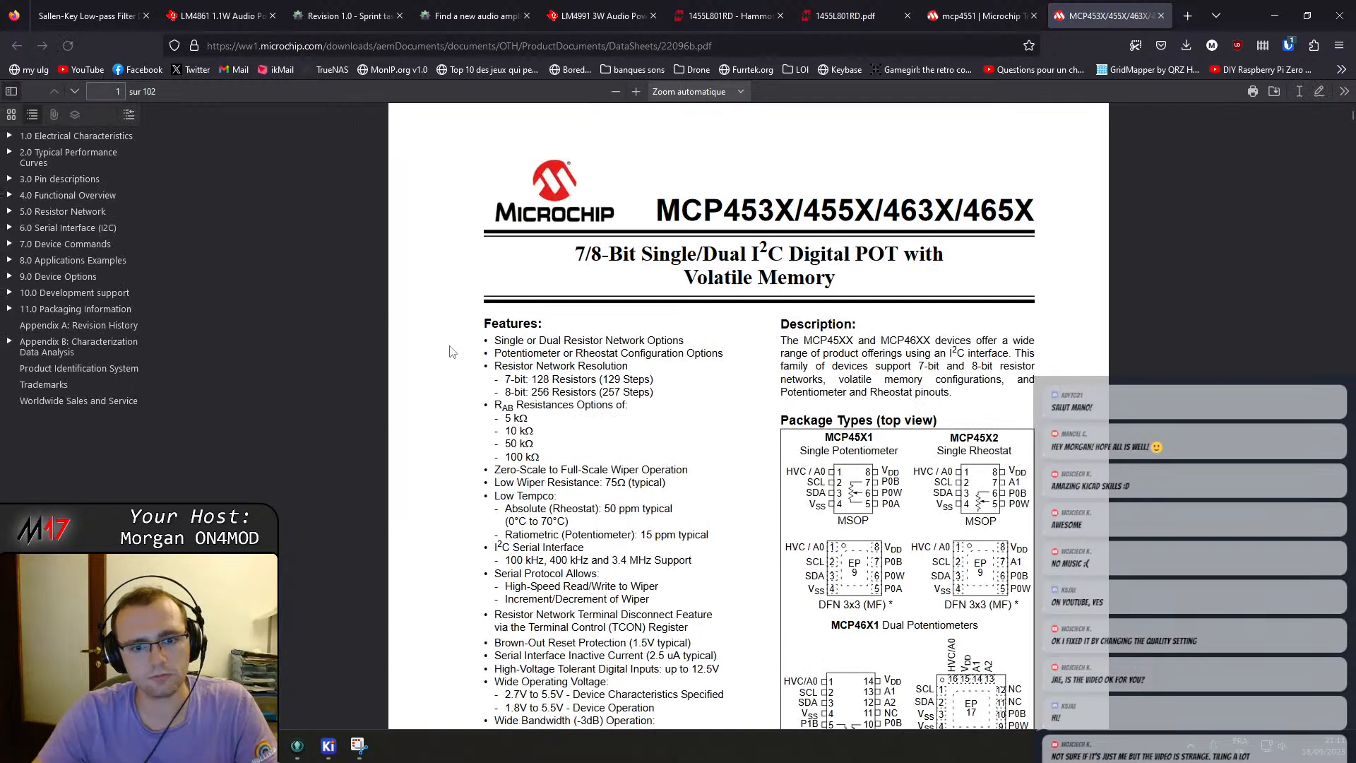
Read through the MCP4551 datasheet's features, pinouts, resistor network, I2C addressing and application examples.
{"action": "scroll", "coordinate": [674, 371], "scroll_direction": "up", "scroll_amount": 4, "text": "ctrl"}
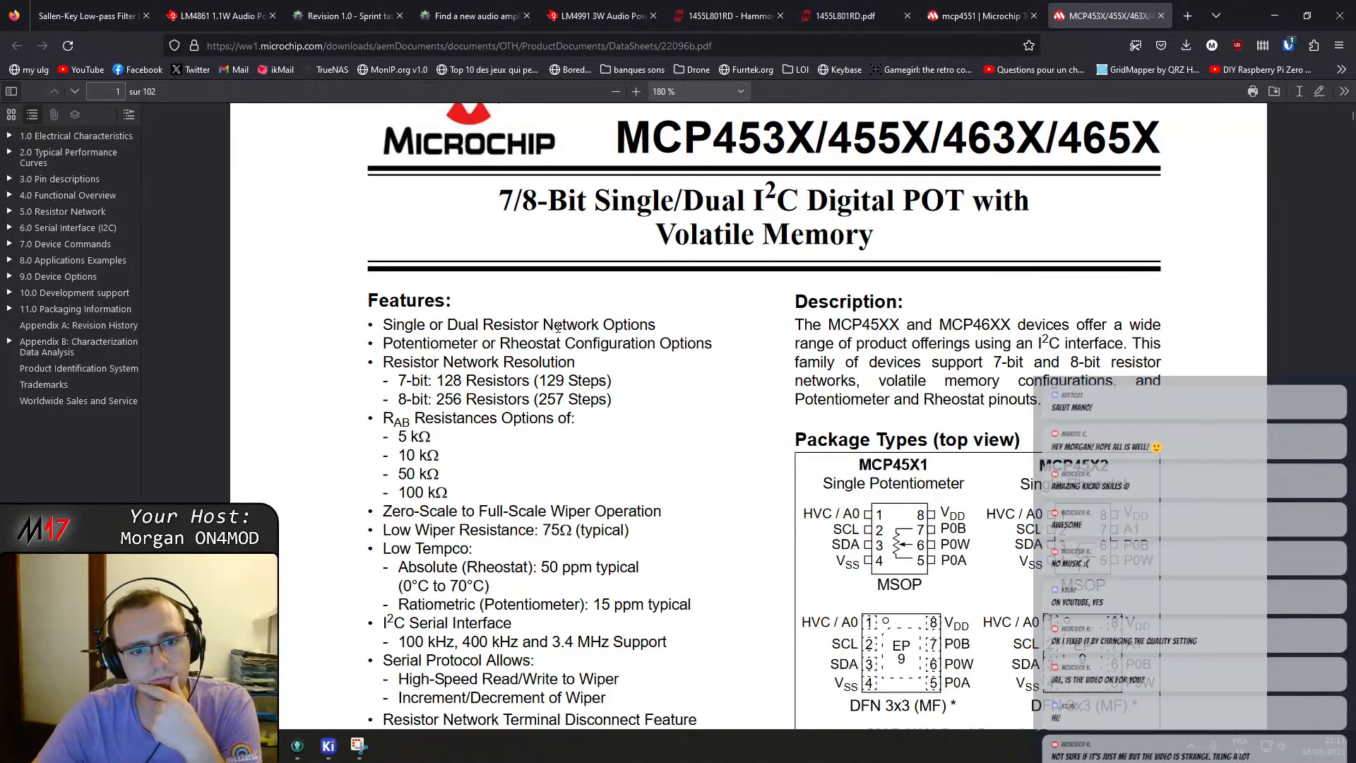
{"action": "scroll", "coordinate": [604, 435], "scroll_direction": "down", "scroll_amount": 1}
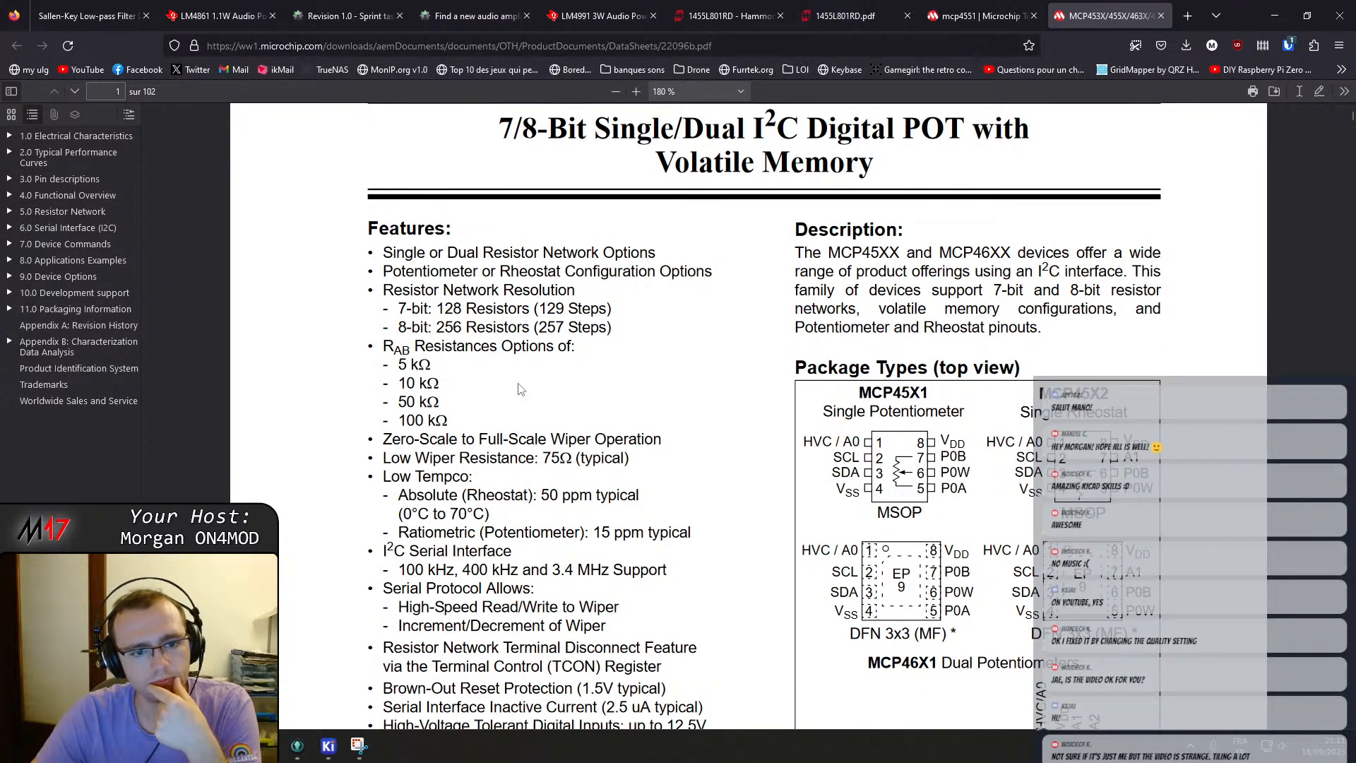
{"action": "scroll", "coordinate": [459, 427], "scroll_direction": "up", "scroll_amount": 2}
{"action": "scroll", "coordinate": [649, 417], "scroll_direction": "down", "scroll_amount": 4}
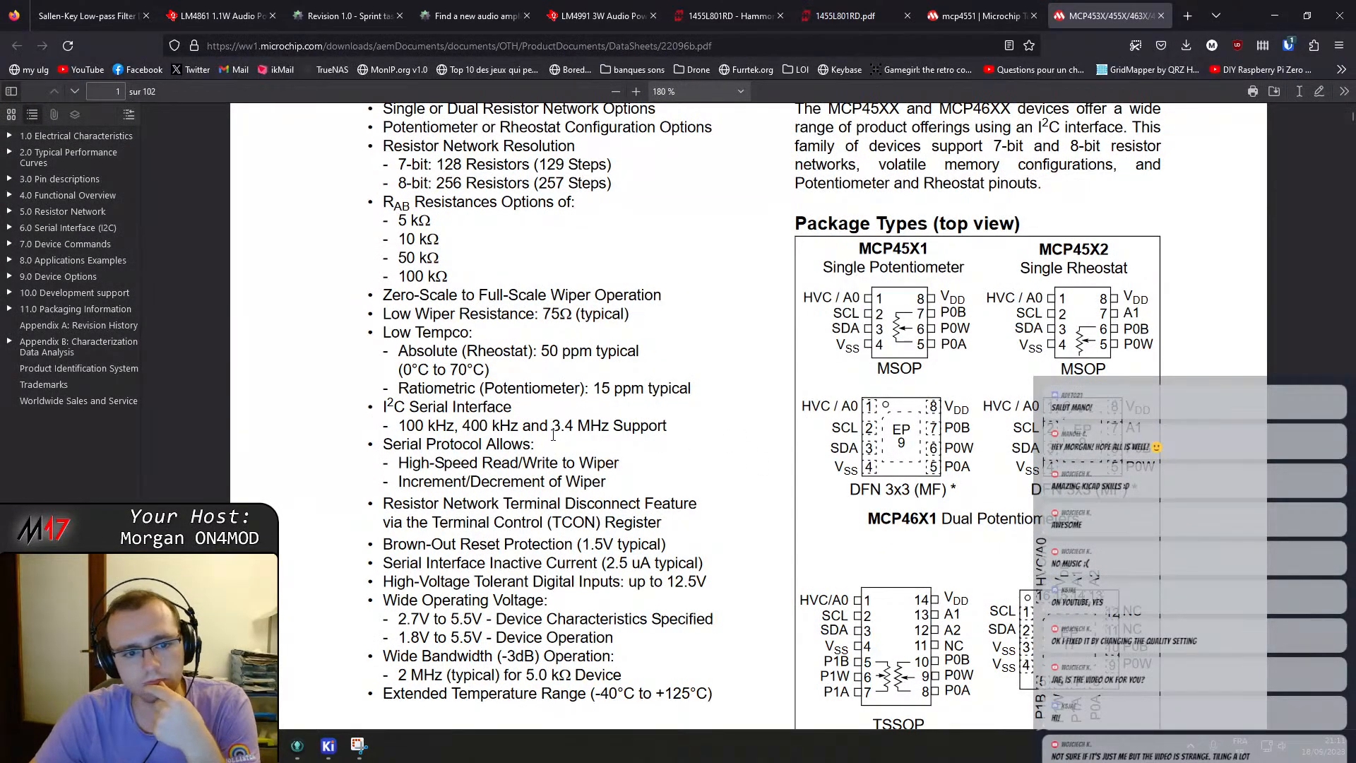
{"action": "scroll", "coordinate": [554, 436], "scroll_direction": "down", "scroll_amount": 2}
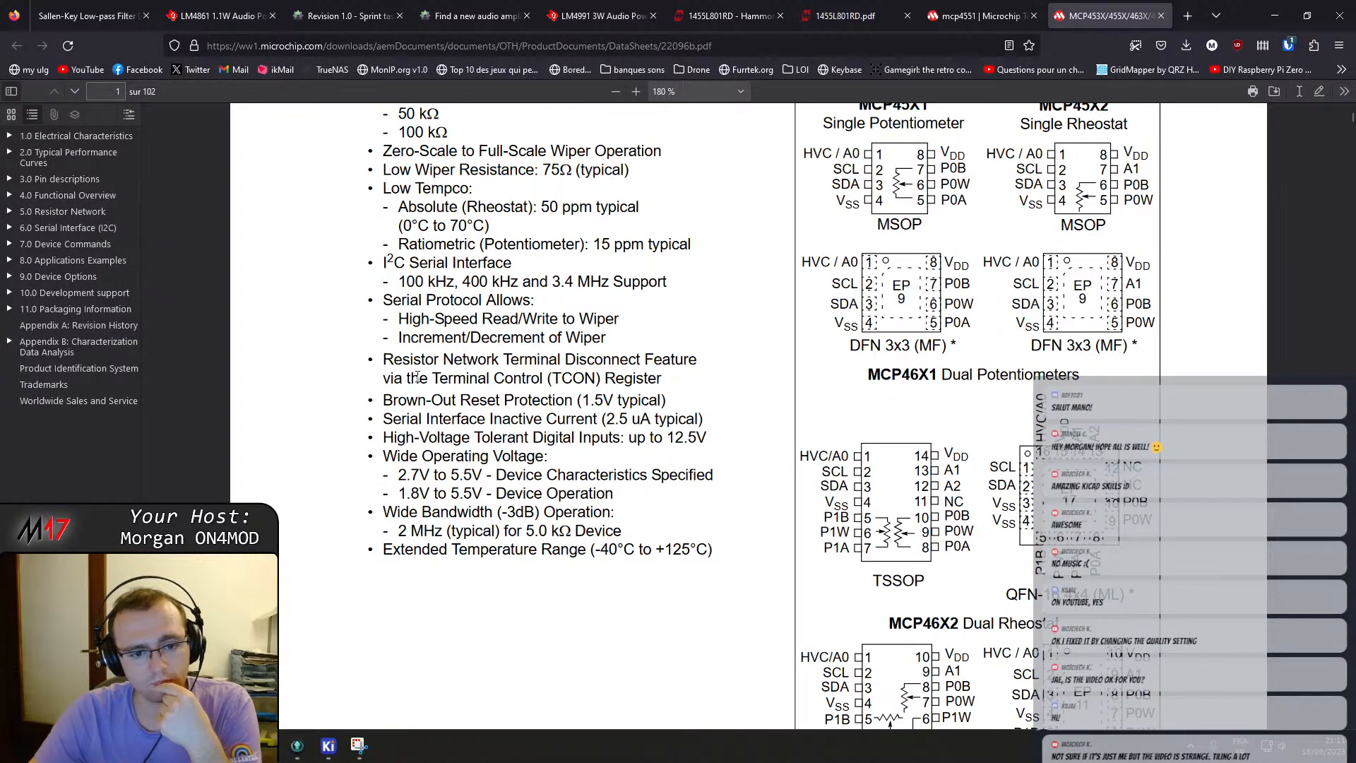
{"action": "scroll", "coordinate": [434, 466], "scroll_direction": "down", "scroll_amount": 3}
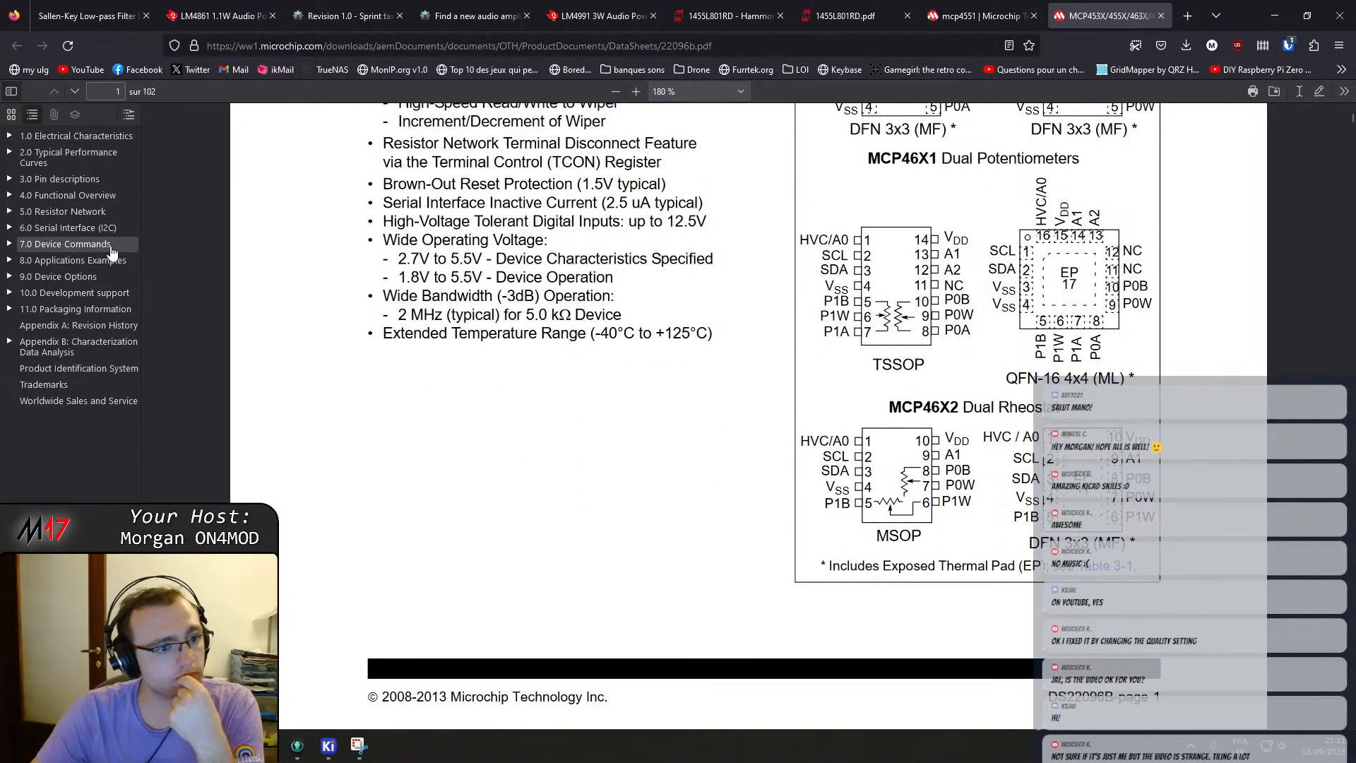
{"action": "scroll", "coordinate": [495, 389], "scroll_direction": "down", "scroll_amount": 8}
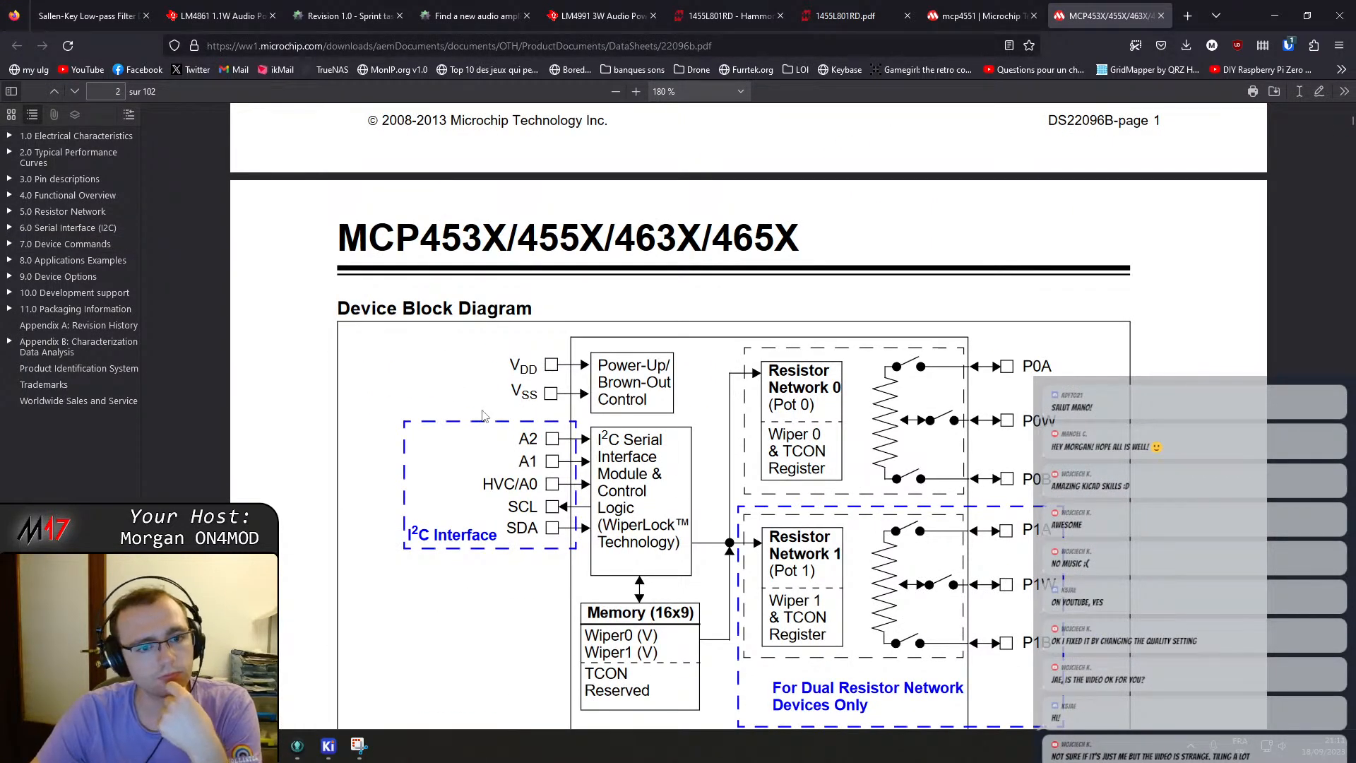
{"action": "scroll", "coordinate": [482, 416], "scroll_direction": "down", "scroll_amount": 5}
{"action": "scroll", "coordinate": [487, 398], "scroll_direction": "up", "scroll_amount": 3}
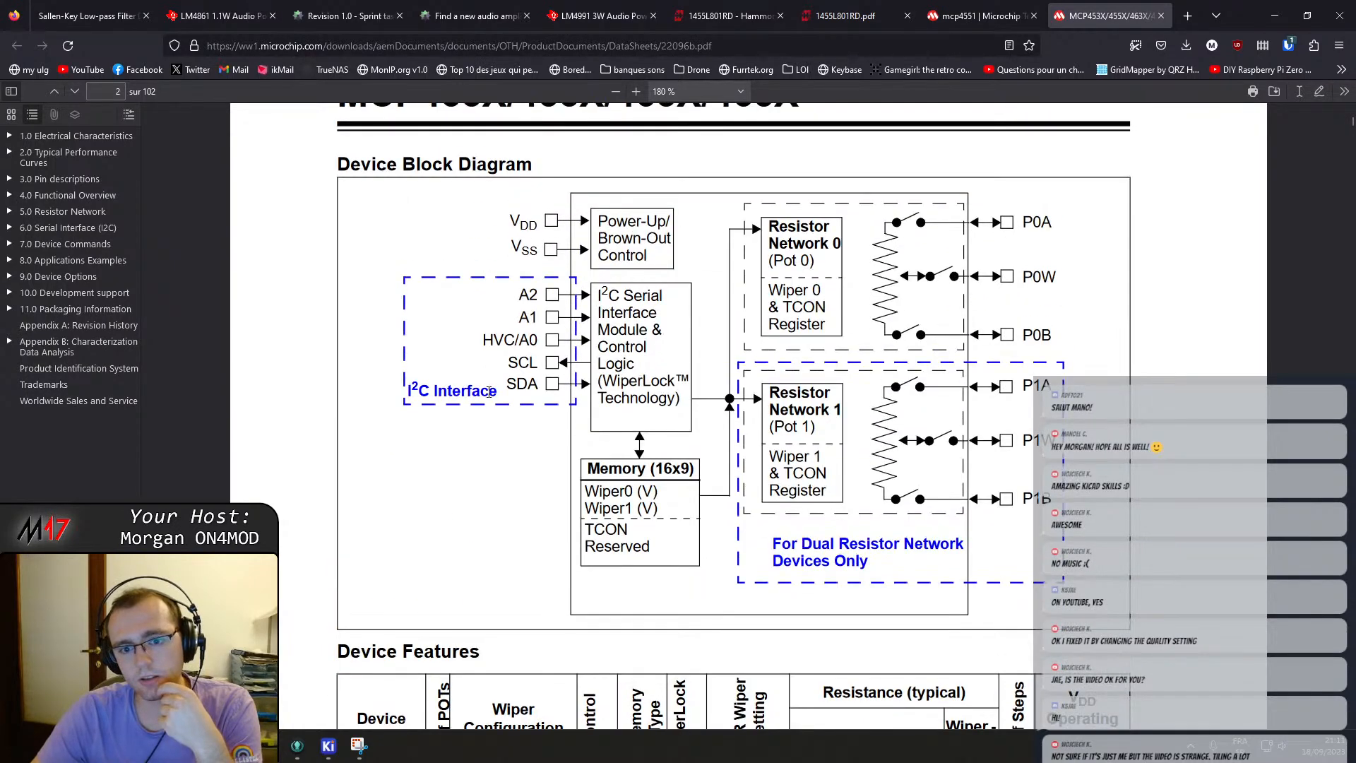
{"action": "scroll", "coordinate": [488, 392], "scroll_direction": "down", "scroll_amount": 5}
{"action": "scroll", "coordinate": [515, 424], "scroll_direction": "down", "scroll_amount": 10}
{"action": "scroll", "coordinate": [516, 431], "scroll_direction": "down", "scroll_amount": 18}
{"action": "scroll", "coordinate": [523, 445], "scroll_direction": "up", "scroll_amount": 20}
{"action": "scroll", "coordinate": [526, 454], "scroll_direction": "up", "scroll_amount": 20}
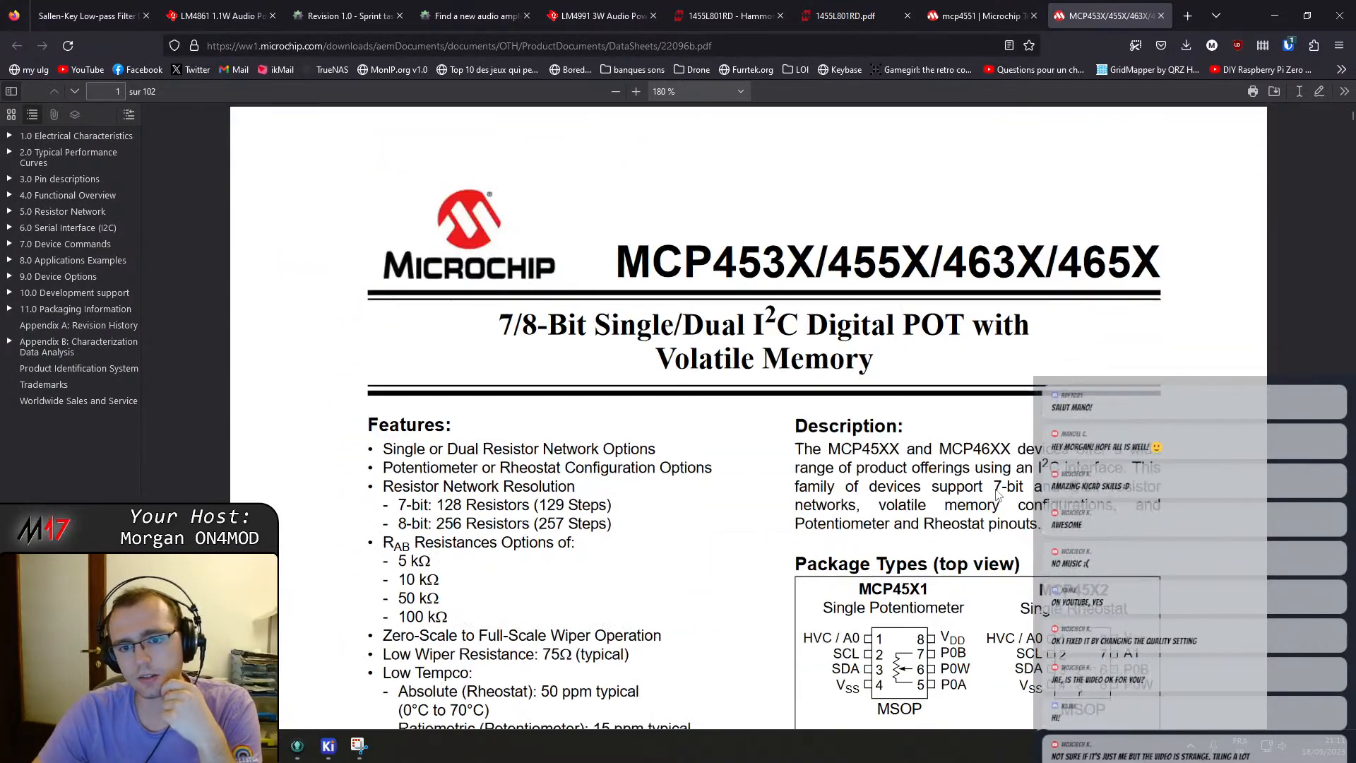
{"action": "scroll", "coordinate": [998, 494], "scroll_direction": "down", "scroll_amount": 20}
{"action": "scroll", "coordinate": [1014, 442], "scroll_direction": "down", "scroll_amount": 20}
{"action": "scroll", "coordinate": [1019, 453], "scroll_direction": "down", "scroll_amount": 20}
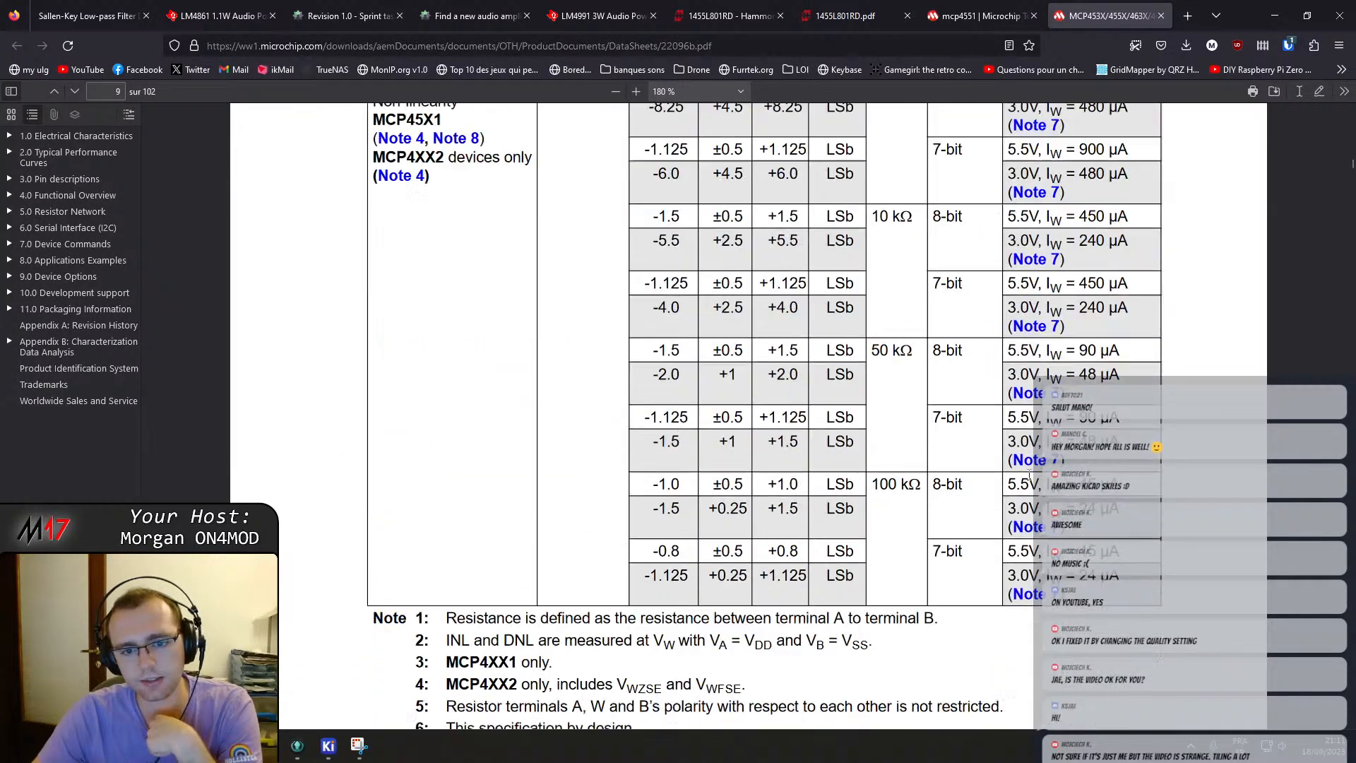
{"action": "scroll", "coordinate": [1016, 466], "scroll_direction": "up", "scroll_amount": 5}
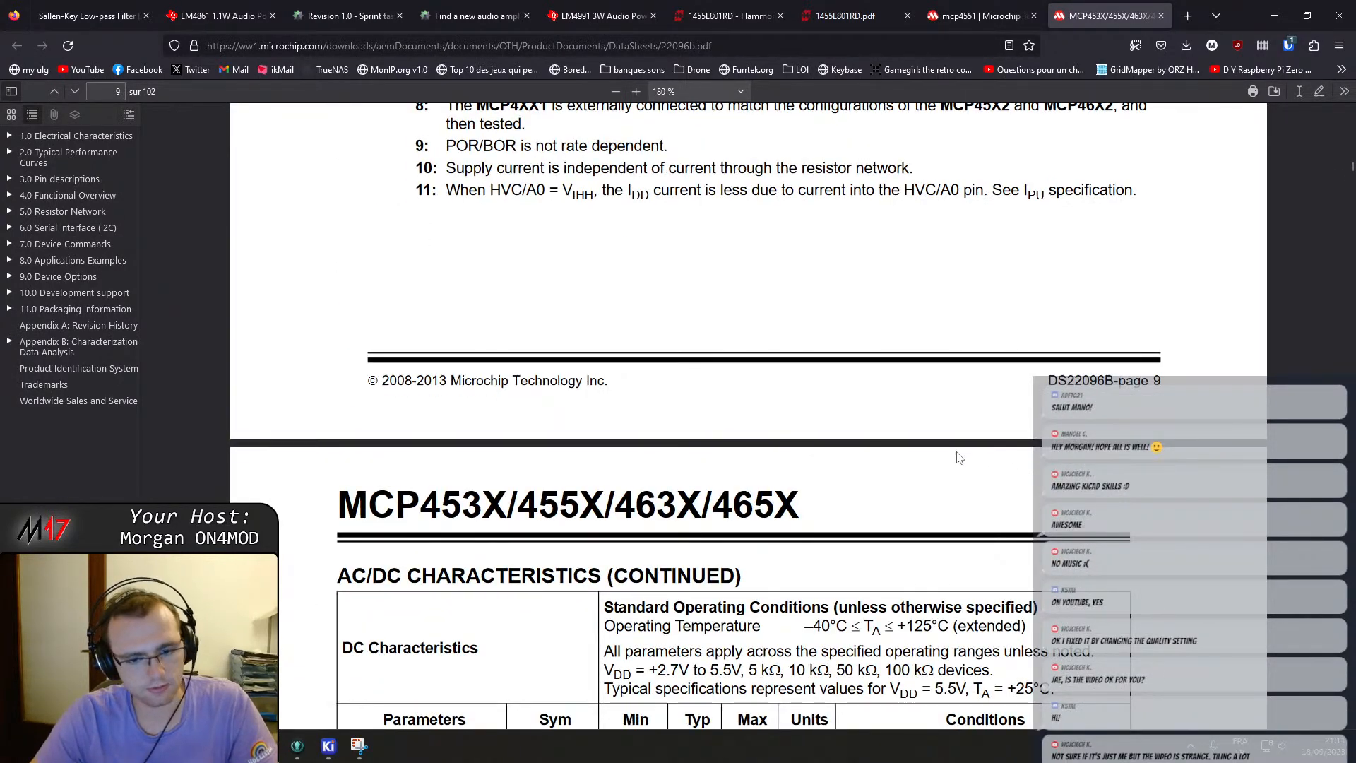
{"action": "scroll", "coordinate": [959, 457], "scroll_direction": "down", "scroll_amount": 5, "text": "ctrl"}
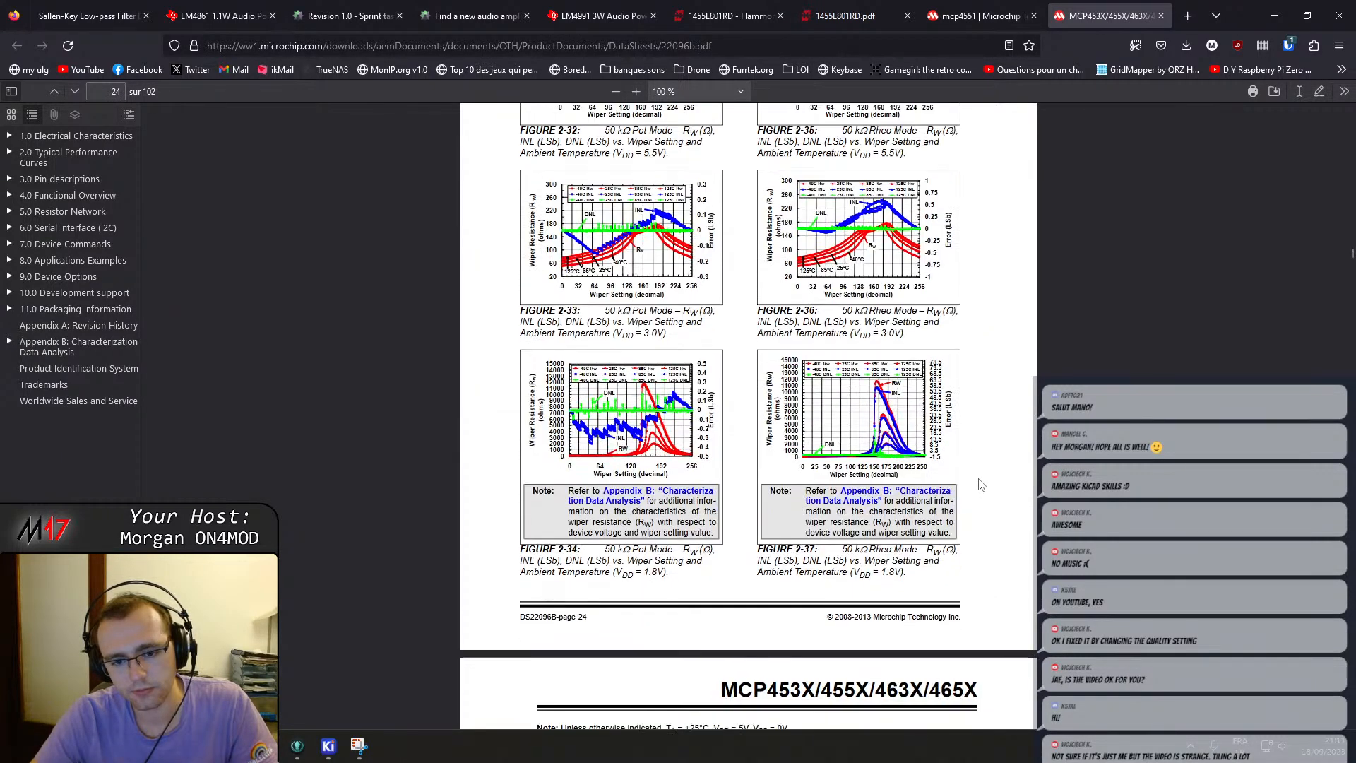
{"action": "scroll", "coordinate": [980, 482], "scroll_direction": "down", "scroll_amount": 20}
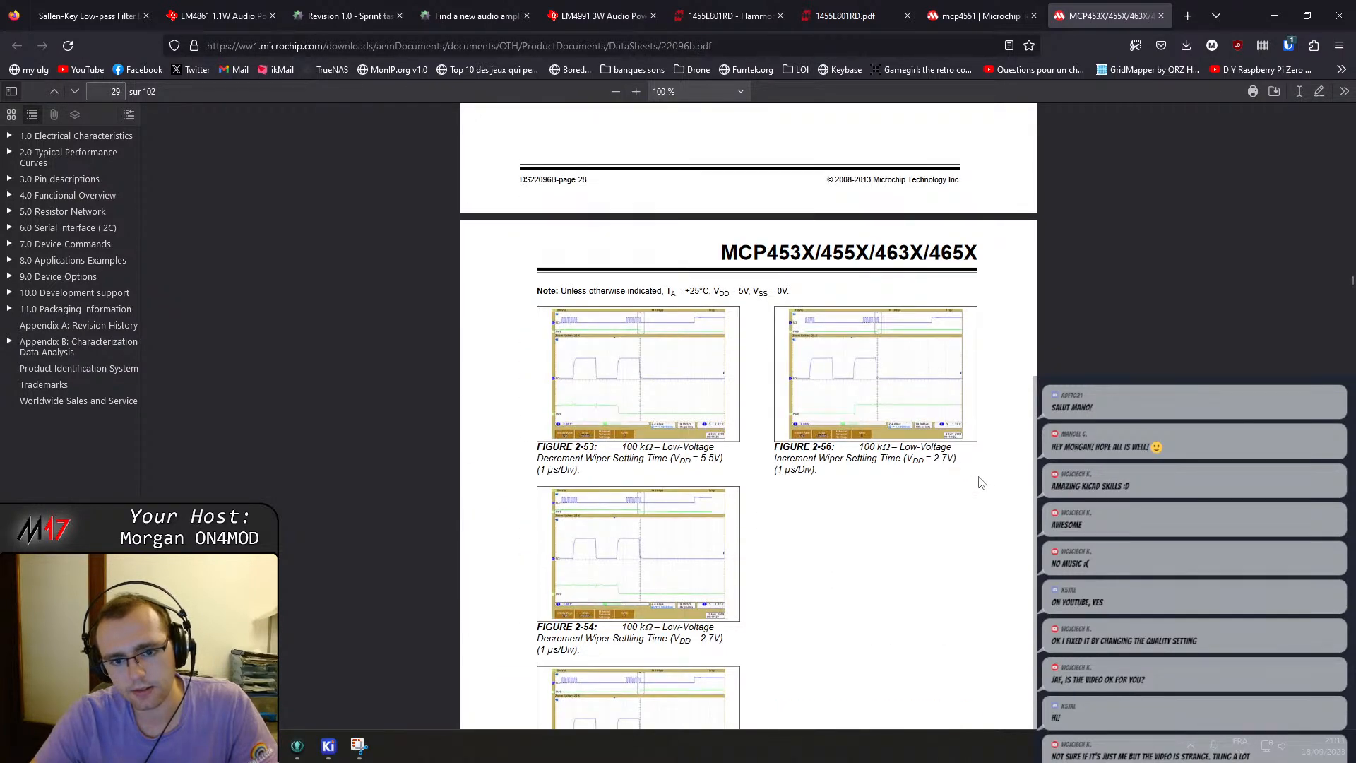
{"action": "scroll", "coordinate": [980, 481], "scroll_direction": "down", "scroll_amount": 20}
{"action": "scroll", "coordinate": [985, 487], "scroll_direction": "down", "scroll_amount": 6}
{"action": "scroll", "coordinate": [986, 489], "scroll_direction": "up", "scroll_amount": 4}
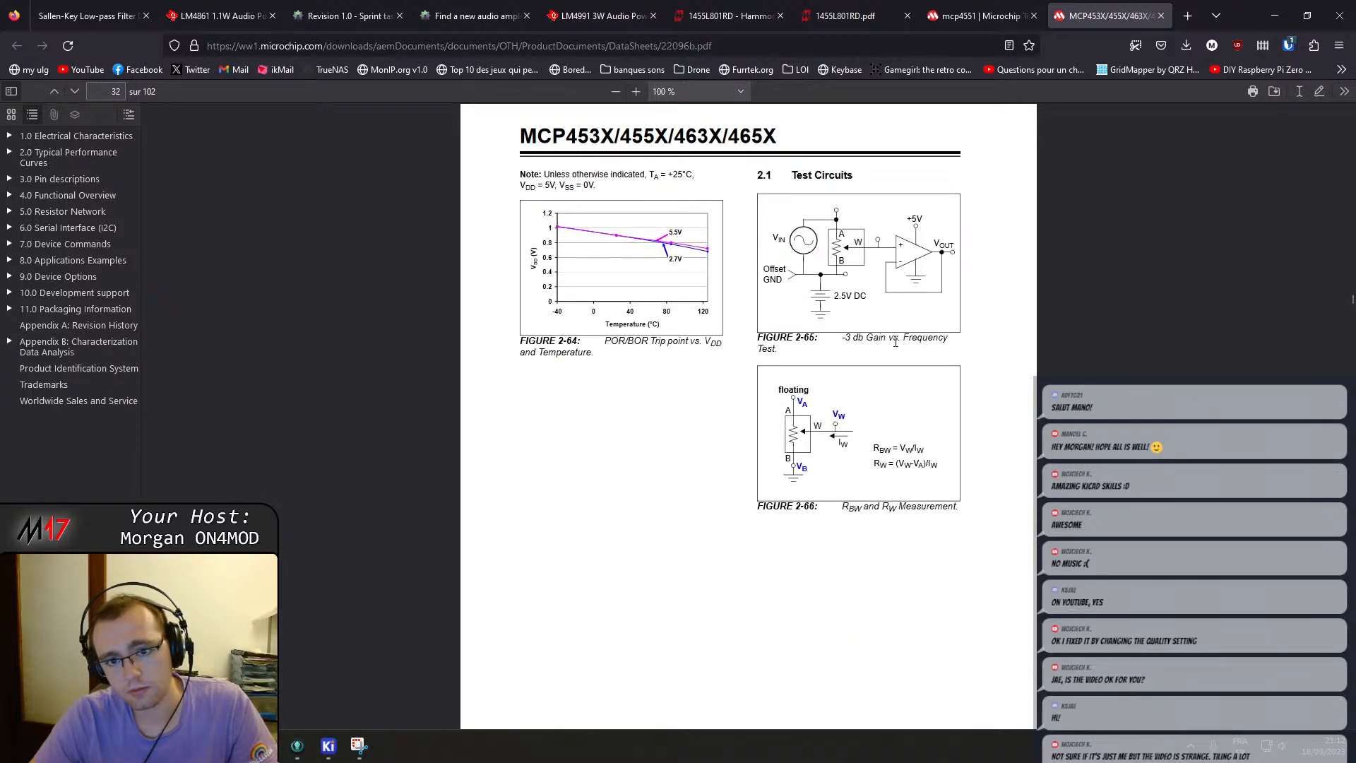
{"action": "scroll", "coordinate": [876, 339], "scroll_direction": "up", "scroll_amount": 1}
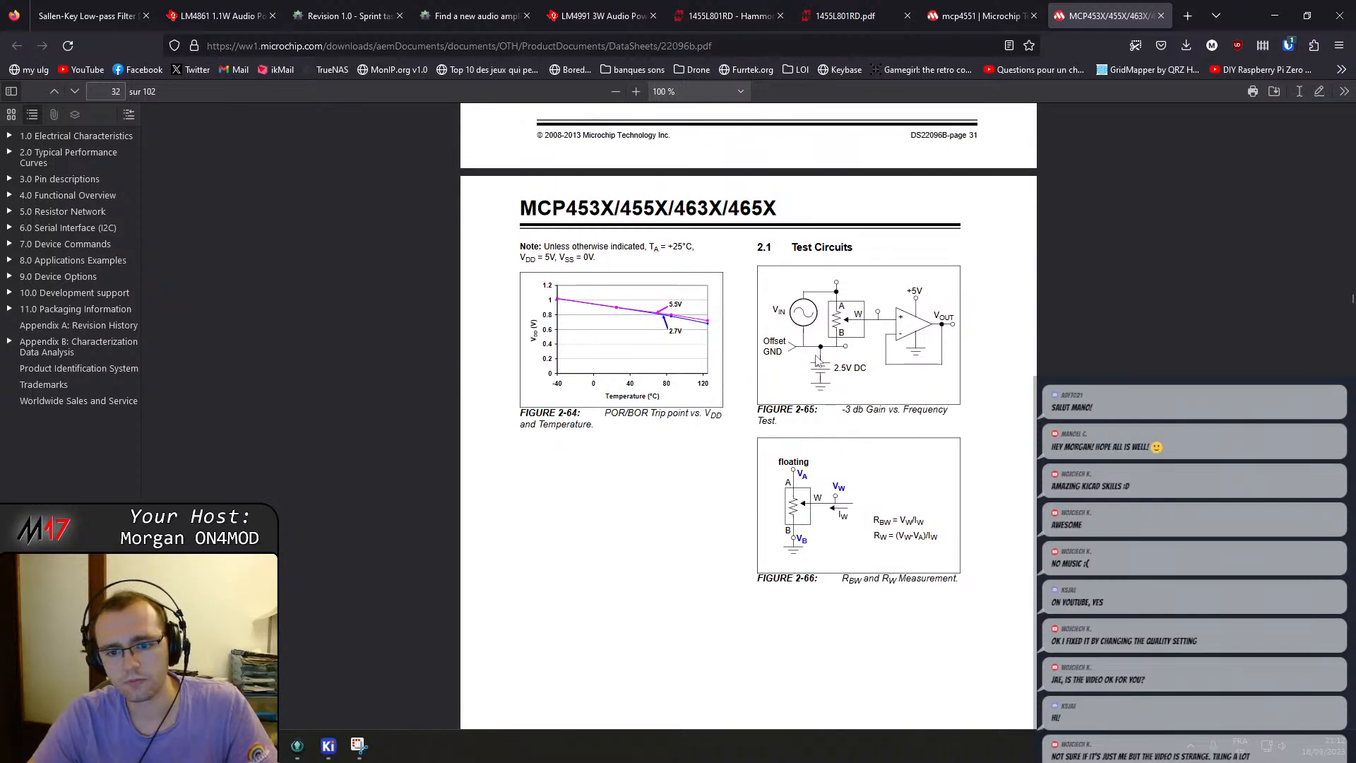
{"action": "scroll", "coordinate": [819, 362], "scroll_direction": "down", "scroll_amount": 20}
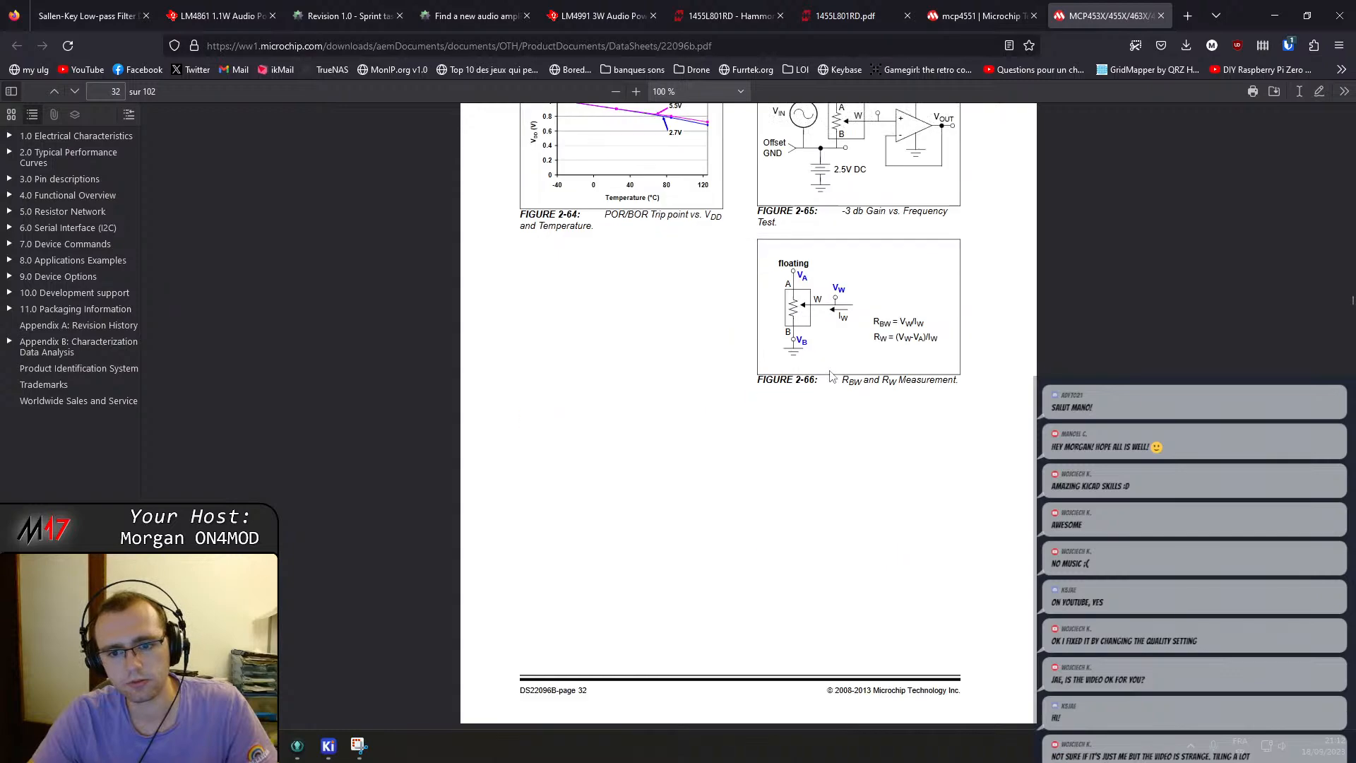
{"action": "scroll", "coordinate": [839, 384], "scroll_direction": "down", "scroll_amount": 8}
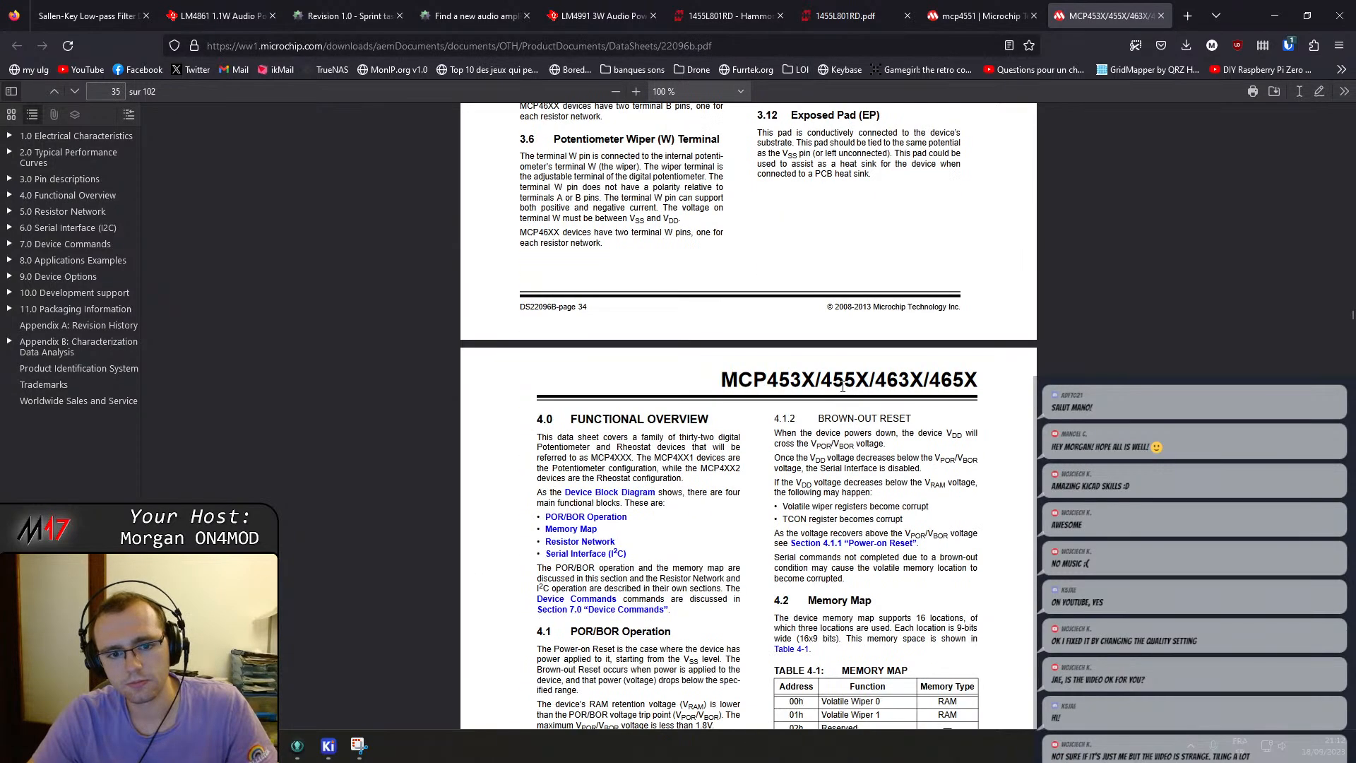
{"action": "scroll", "coordinate": [841, 387], "scroll_direction": "down", "scroll_amount": 20}
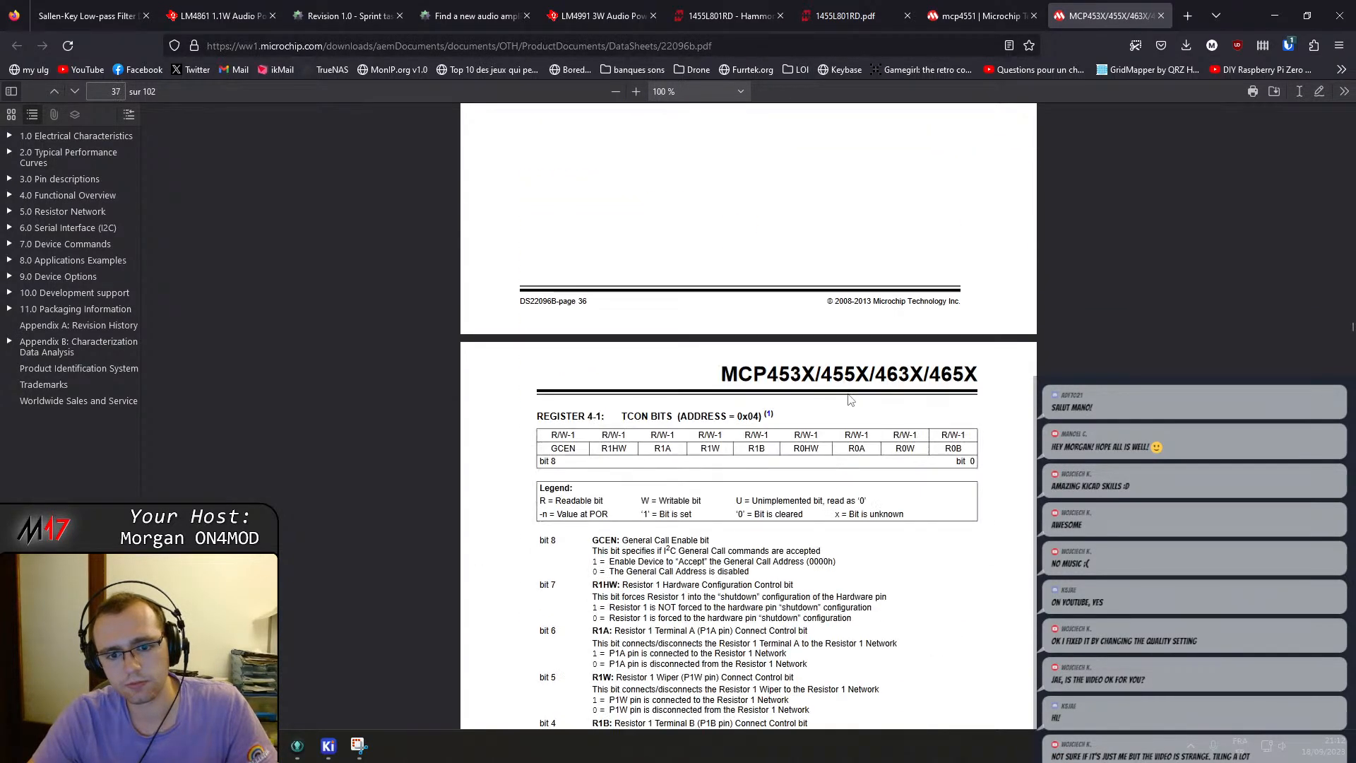
{"action": "scroll", "coordinate": [855, 413], "scroll_direction": "down", "scroll_amount": 20}
{"action": "scroll", "coordinate": [860, 416], "scroll_direction": "up", "scroll_amount": 10}
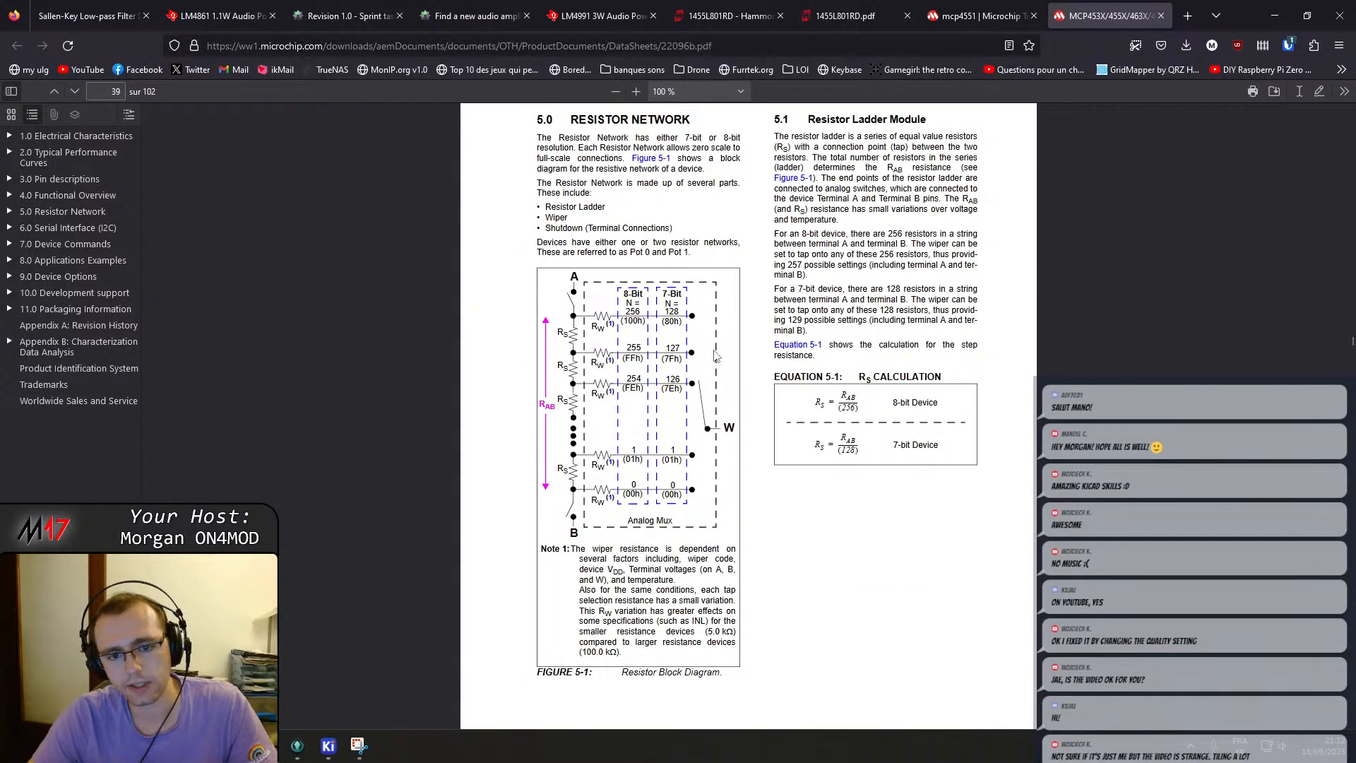
{"action": "scroll", "coordinate": [743, 372], "scroll_direction": "down", "scroll_amount": 20}
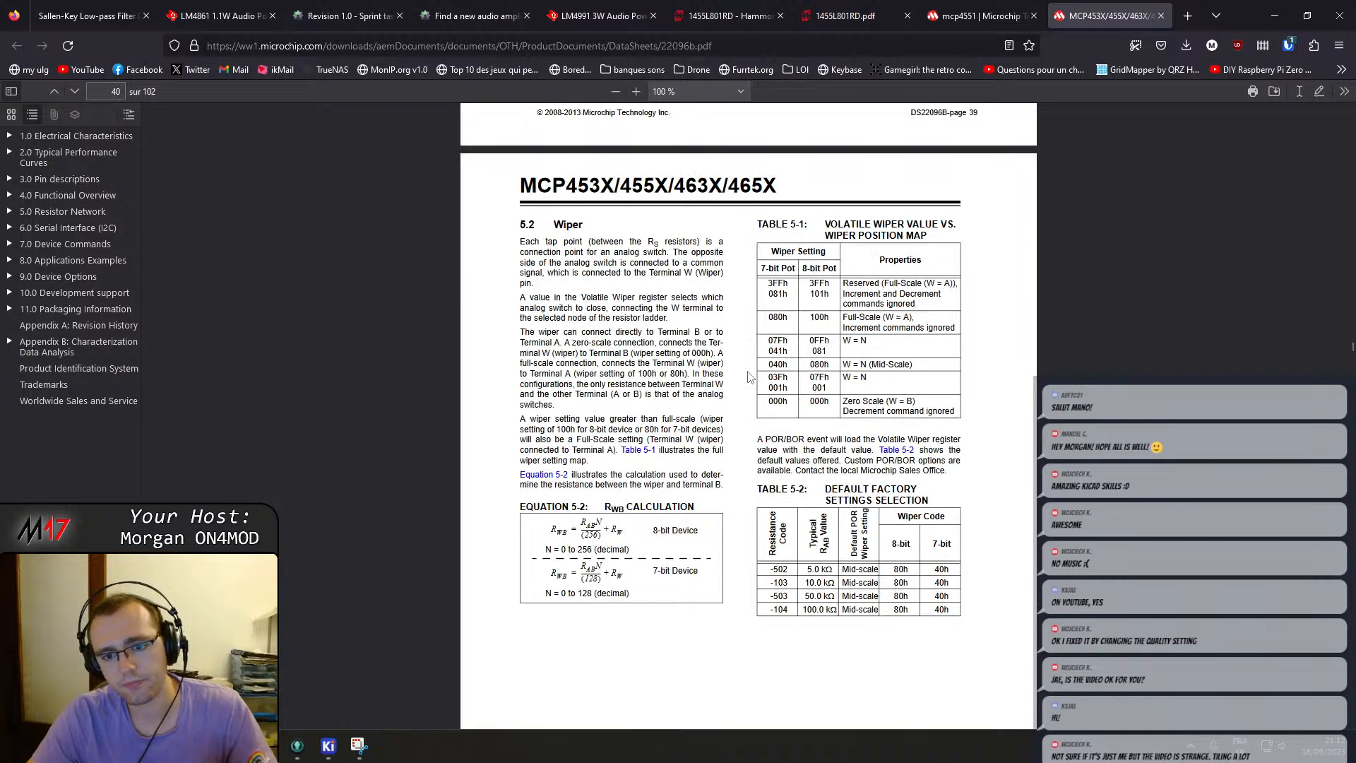
{"action": "scroll", "coordinate": [751, 380], "scroll_direction": "down", "scroll_amount": 20}
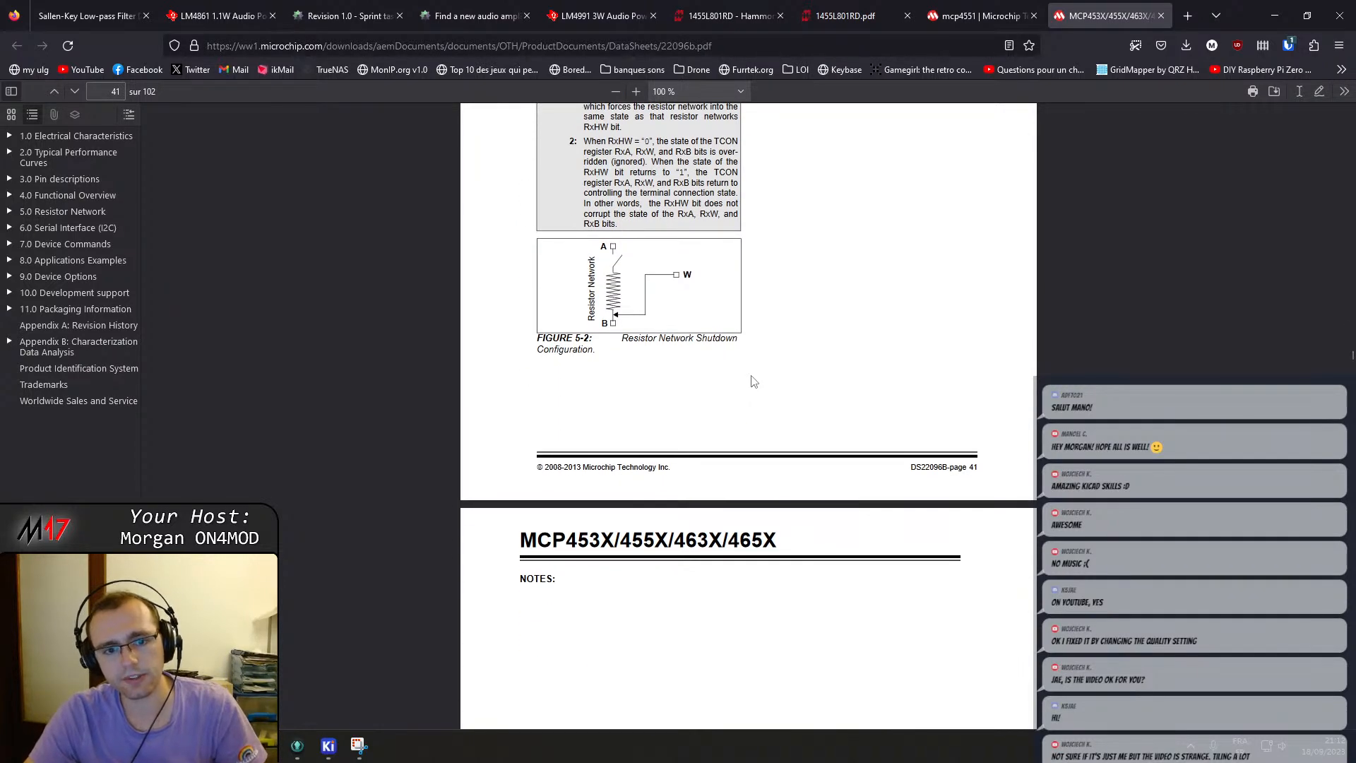
{"action": "scroll", "coordinate": [743, 361], "scroll_direction": "down", "scroll_amount": 8}
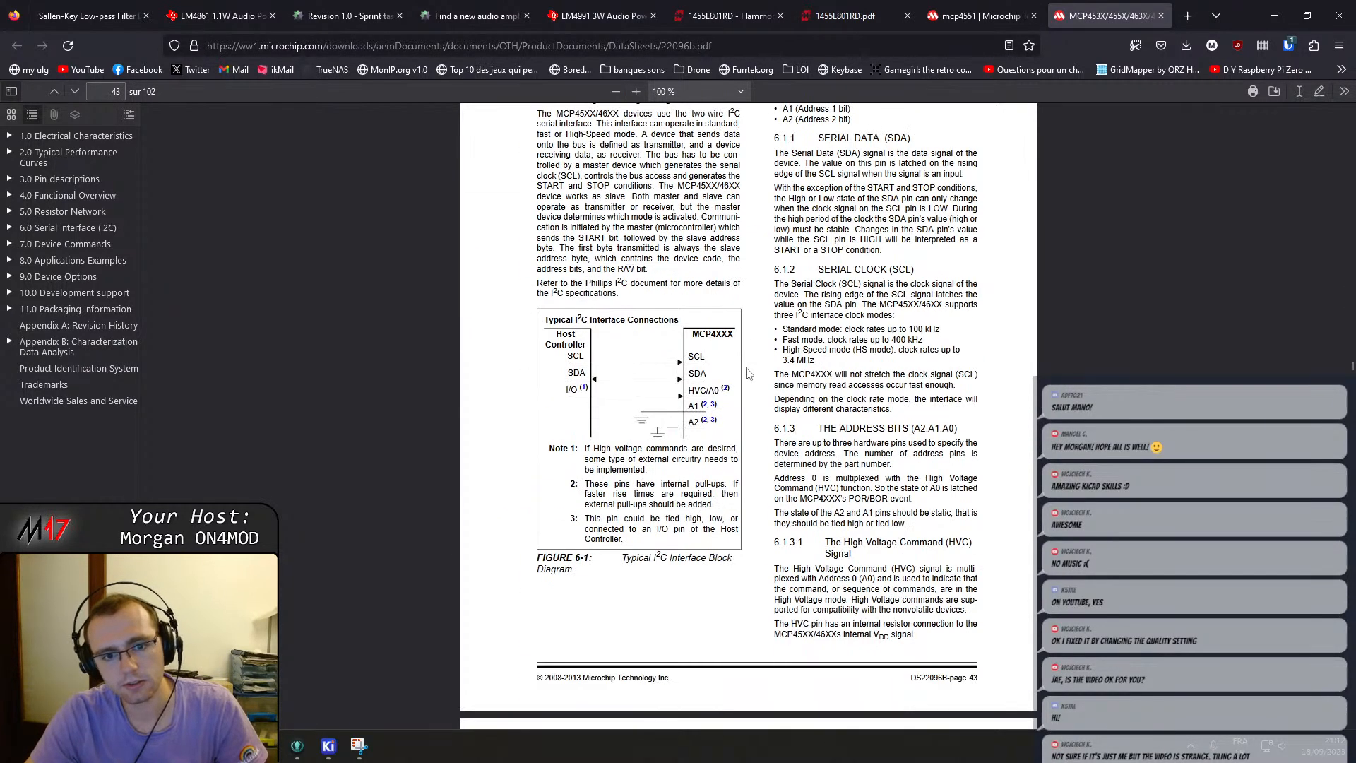
{"action": "scroll", "coordinate": [749, 375], "scroll_direction": "down", "scroll_amount": 16}
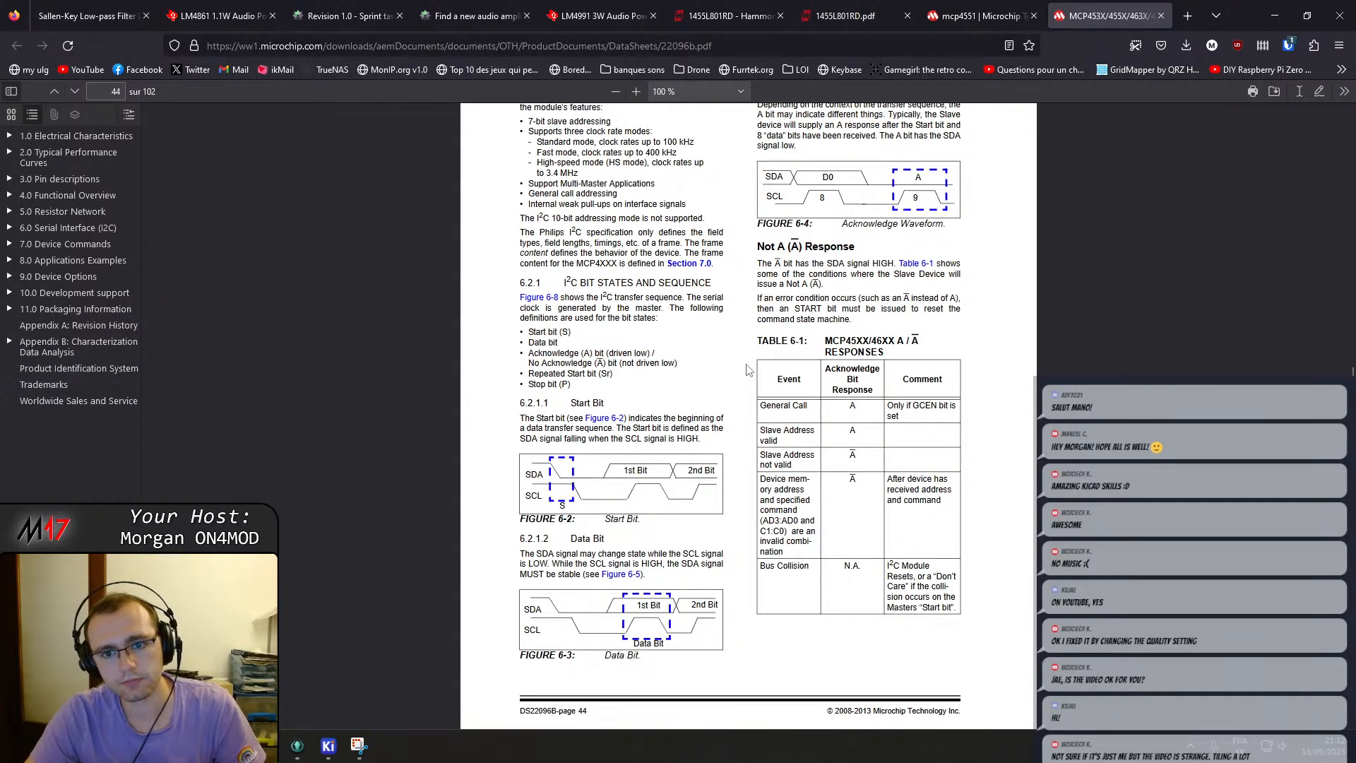
{"action": "scroll", "coordinate": [750, 370], "scroll_direction": "down", "scroll_amount": 20}
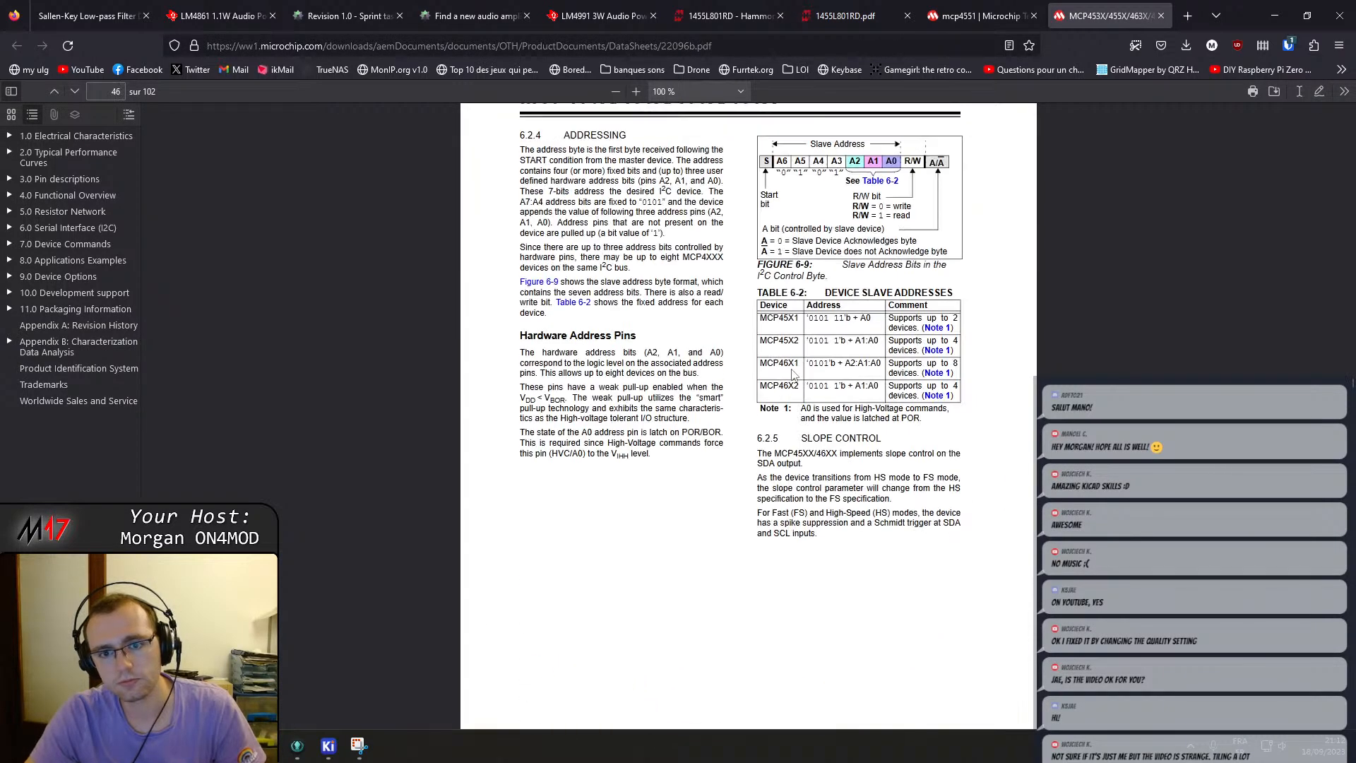
{"action": "scroll", "coordinate": [813, 328], "scroll_direction": "down", "scroll_amount": 20}
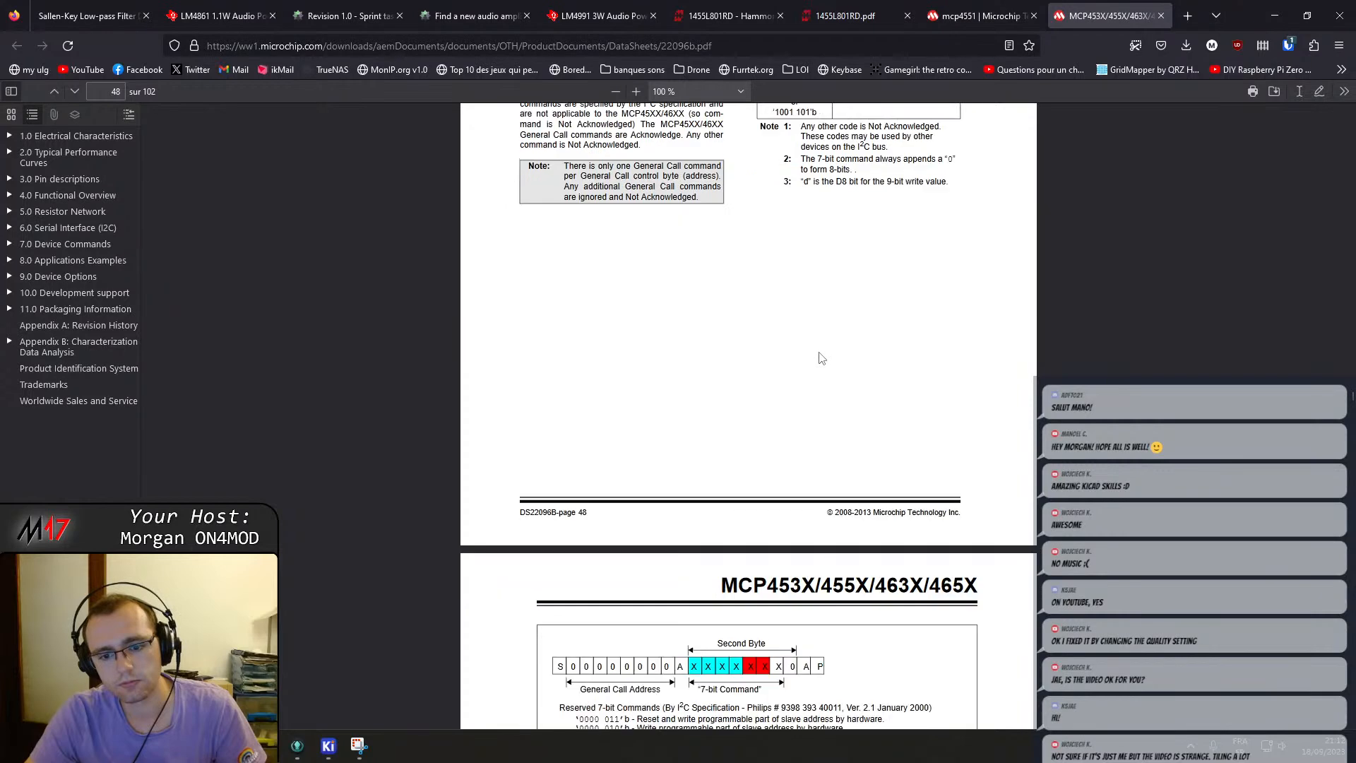
{"action": "scroll", "coordinate": [819, 364], "scroll_direction": "down", "scroll_amount": 20}
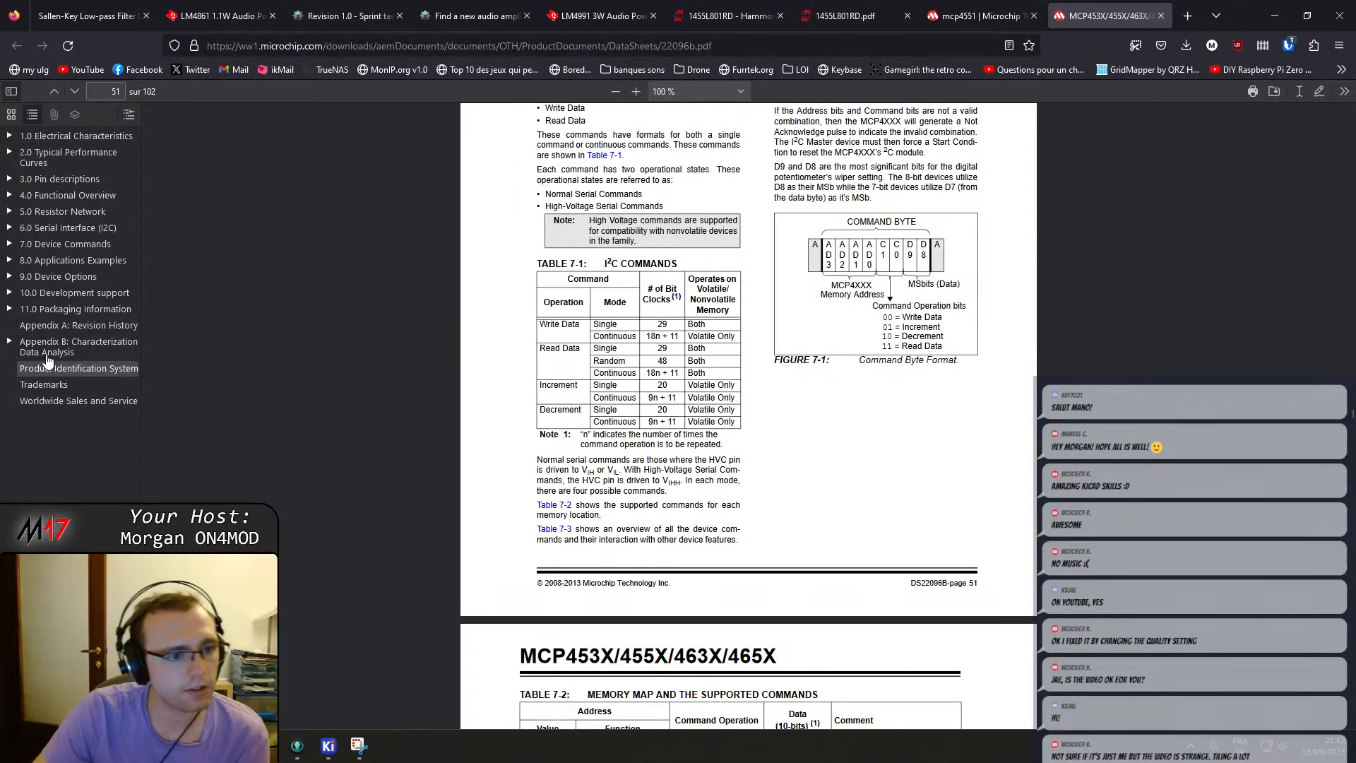
{"action": "left_click", "coordinate": [55, 262]}
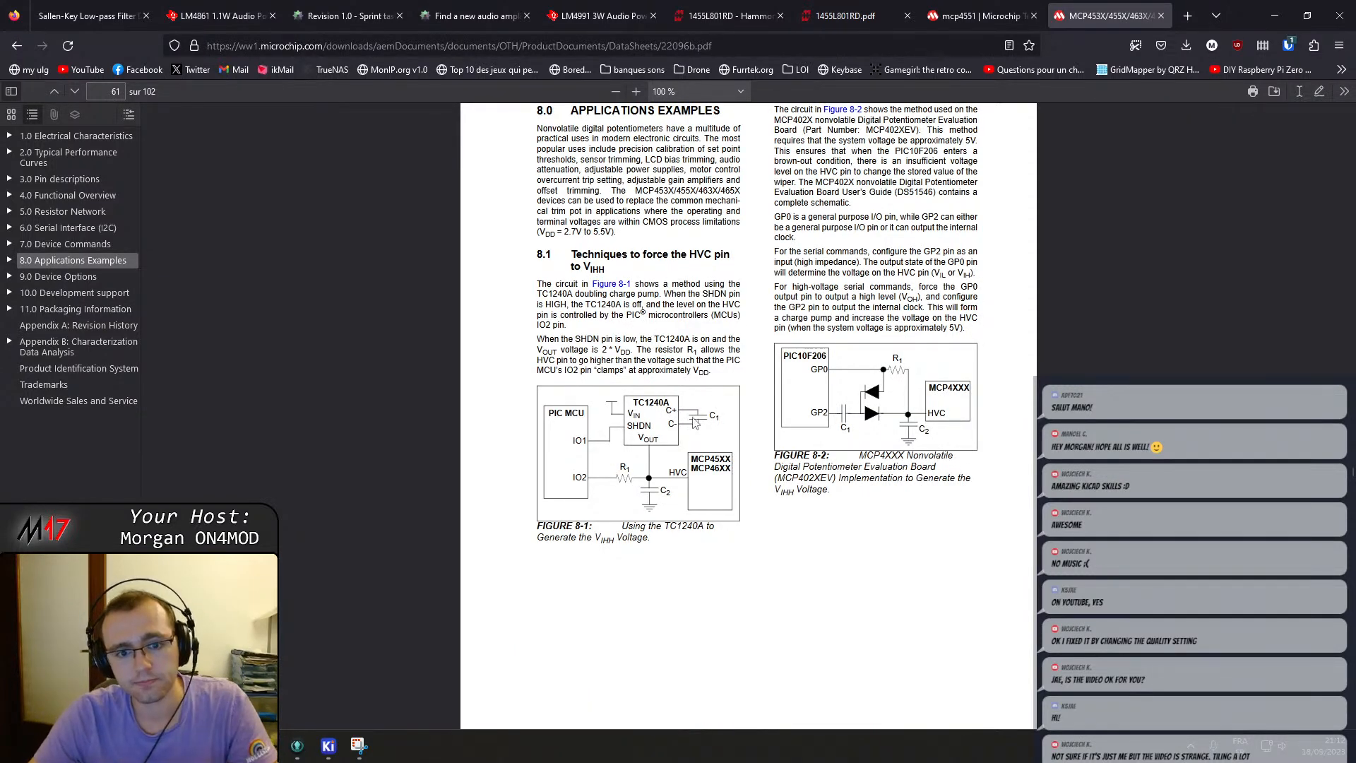
{"action": "scroll", "coordinate": [782, 417], "scroll_direction": "down", "scroll_amount": 15}
{"action": "scroll", "coordinate": [782, 409], "scroll_direction": "down", "scroll_amount": 10}
Close the datasheet tab and close the footprint assignment tool, discarding its changes.
{"action": "left_click", "coordinate": [1160, 16]}
{"action": "mouse_move", "coordinate": [329, 750]}
{"action": "left_click", "coordinate": [429, 621]}
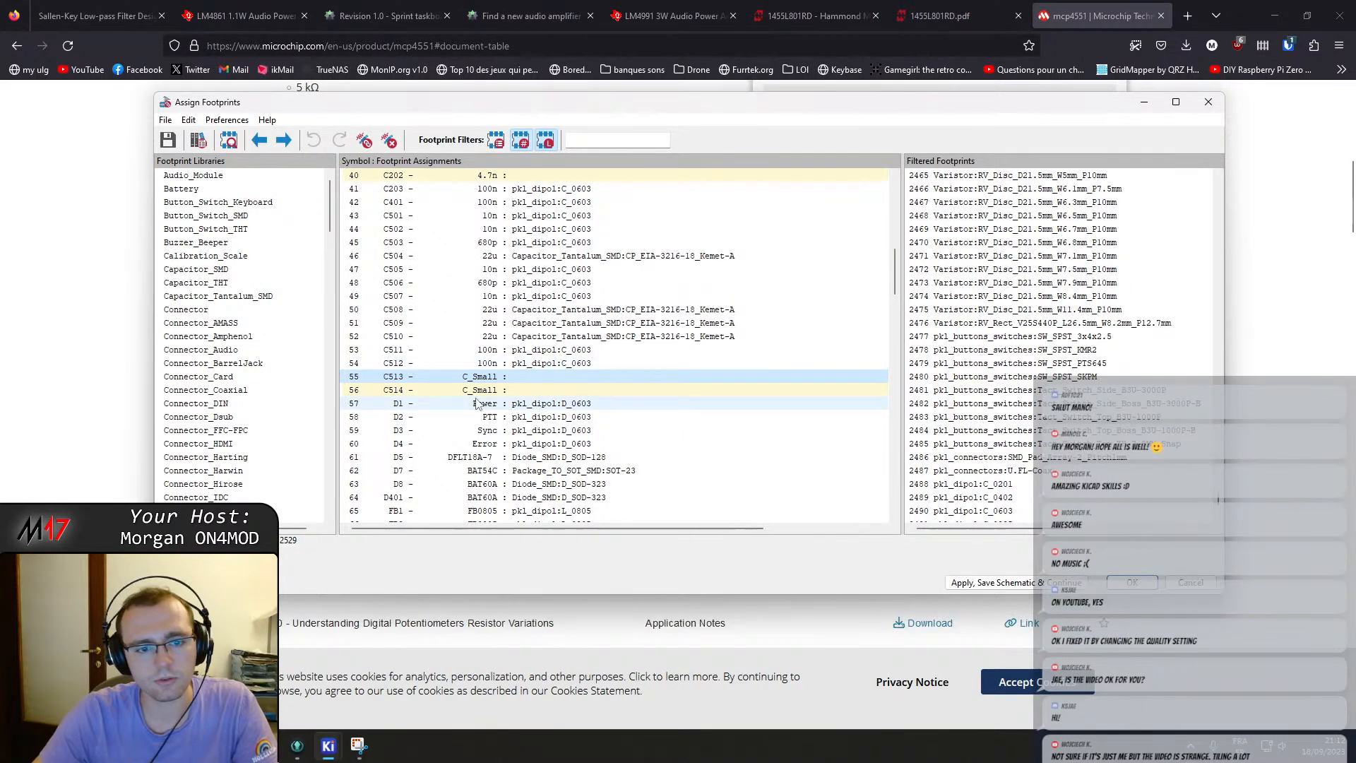
{"action": "left_click", "coordinate": [1199, 104]}
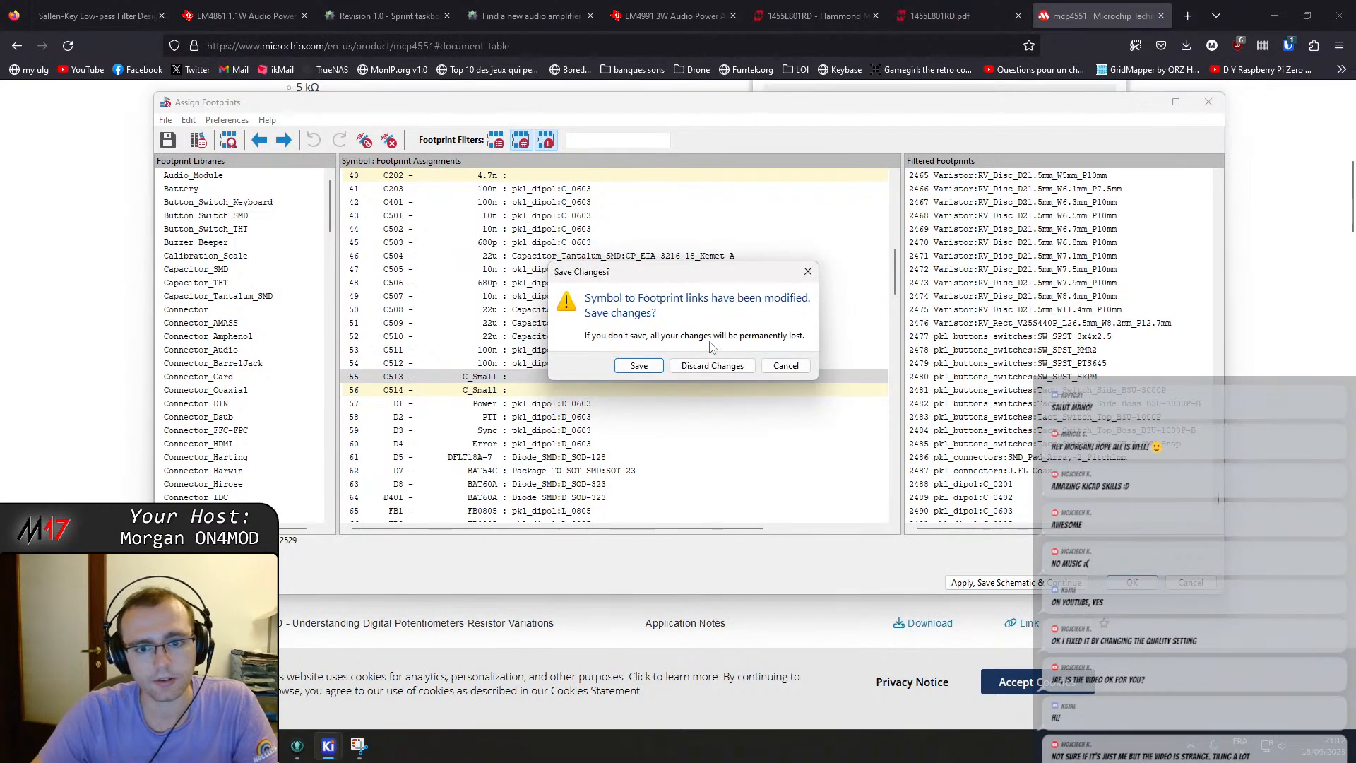
{"action": "left_click", "coordinate": [707, 366]}
Reopen the footprint assignment tool from the schematic and select the unassigned capacitor C201 entry.
{"action": "mouse_move", "coordinate": [329, 745]}
{"action": "left_click", "coordinate": [417, 635]}
{"action": "scroll", "coordinate": [752, 418], "scroll_direction": "down", "scroll_amount": 4}
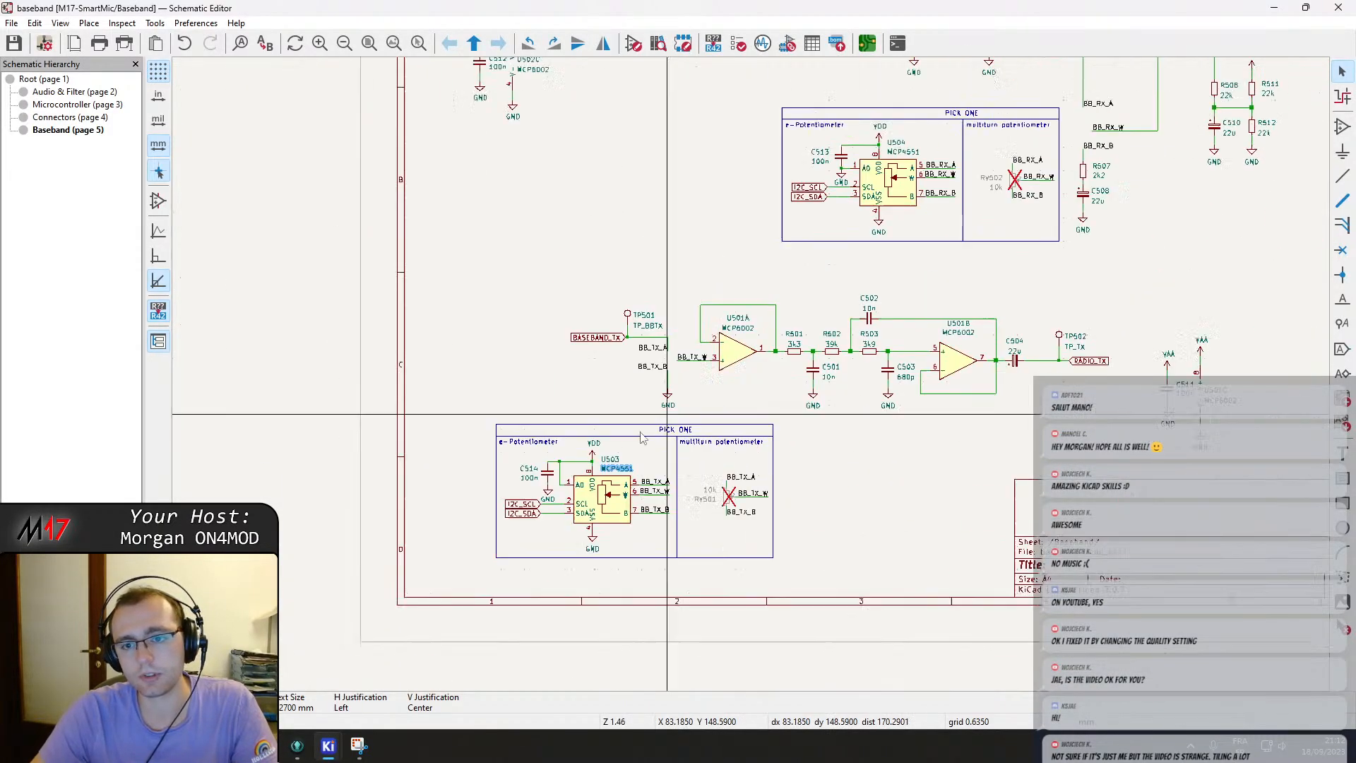
{"action": "left_click", "coordinate": [867, 43]}
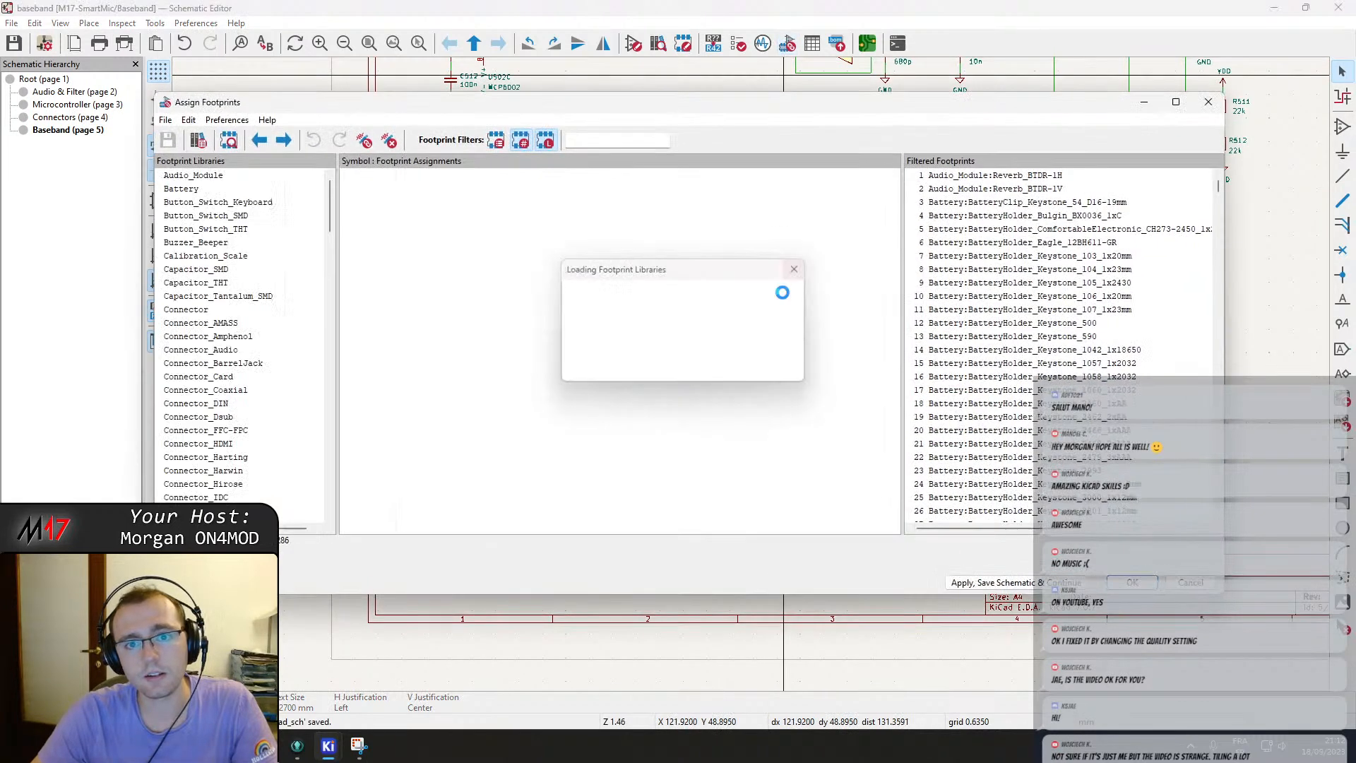
{"action": "left_click", "coordinate": [848, 358]}
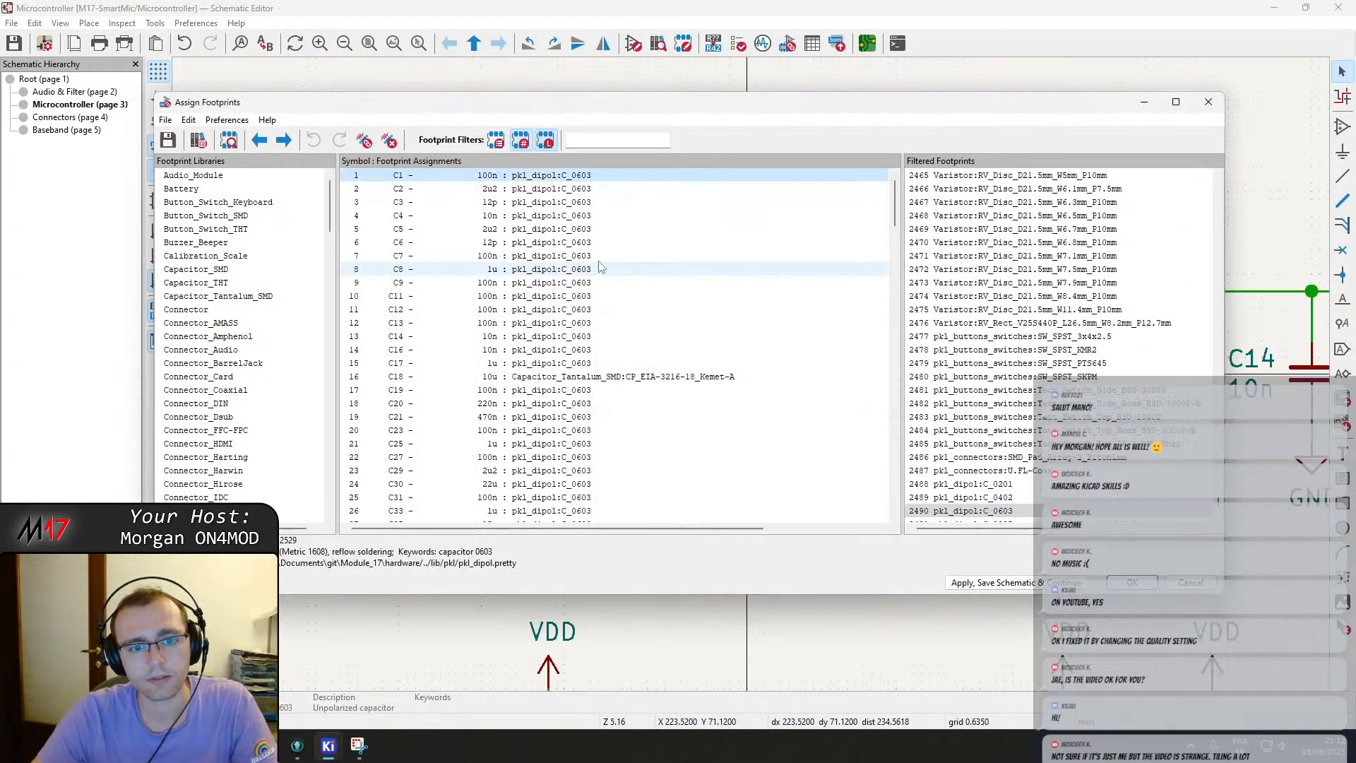
{"action": "scroll", "coordinate": [620, 316], "scroll_direction": "down", "scroll_amount": 7}
{"action": "left_click", "coordinate": [559, 403]}
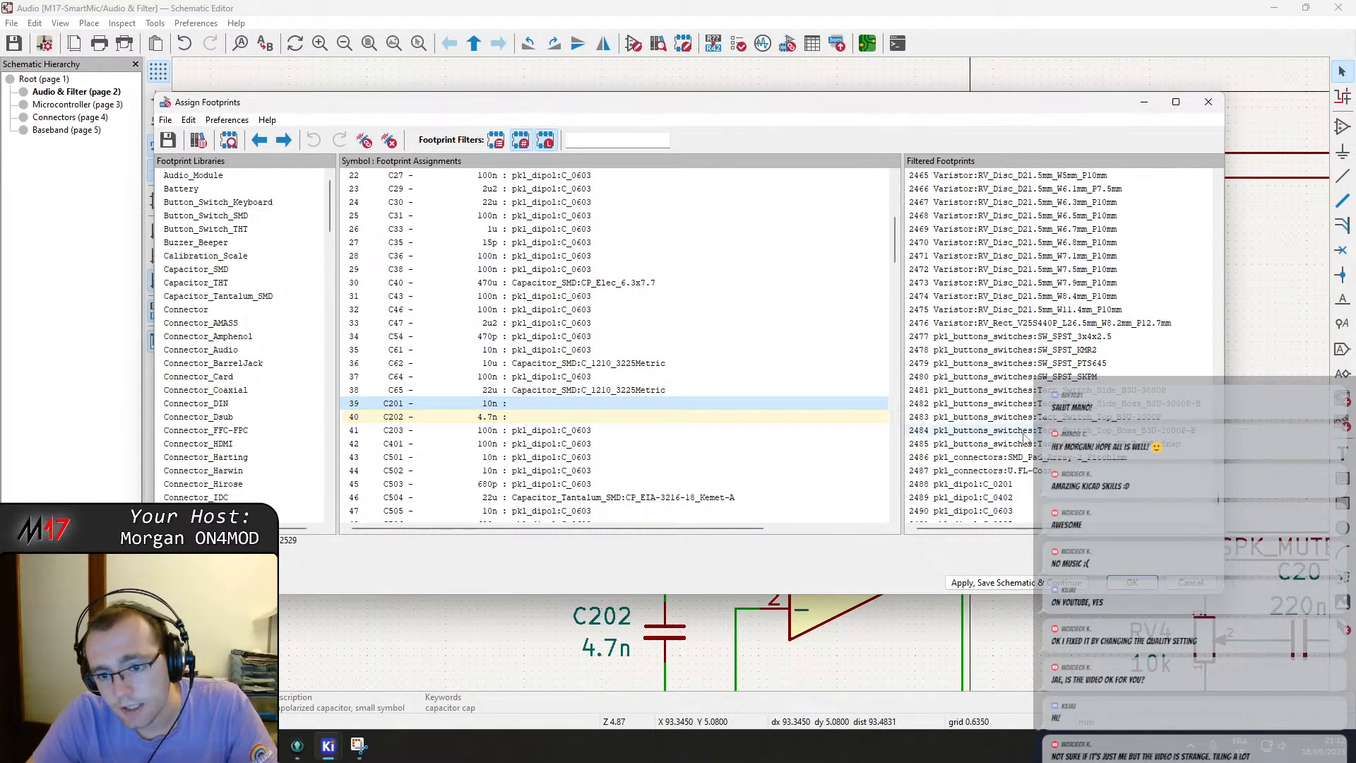
Assign the pkl_dipol C_0603 footprint to the unassigned capacitors C201, C202 and C513.
{"action": "scroll", "coordinate": [1016, 452], "scroll_direction": "down", "scroll_amount": 2}
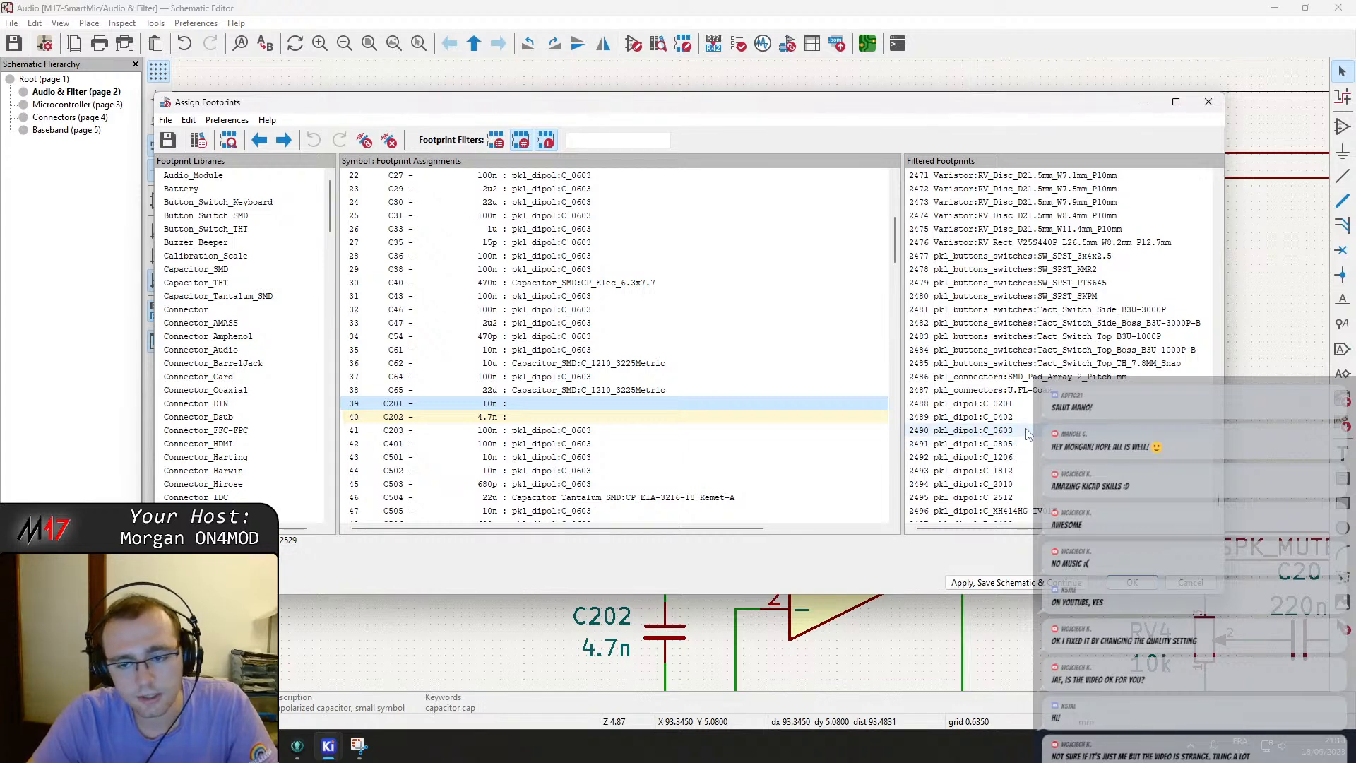
{"action": "double_click", "coordinate": [1027, 434]}
{"action": "double_click", "coordinate": [1028, 435]}
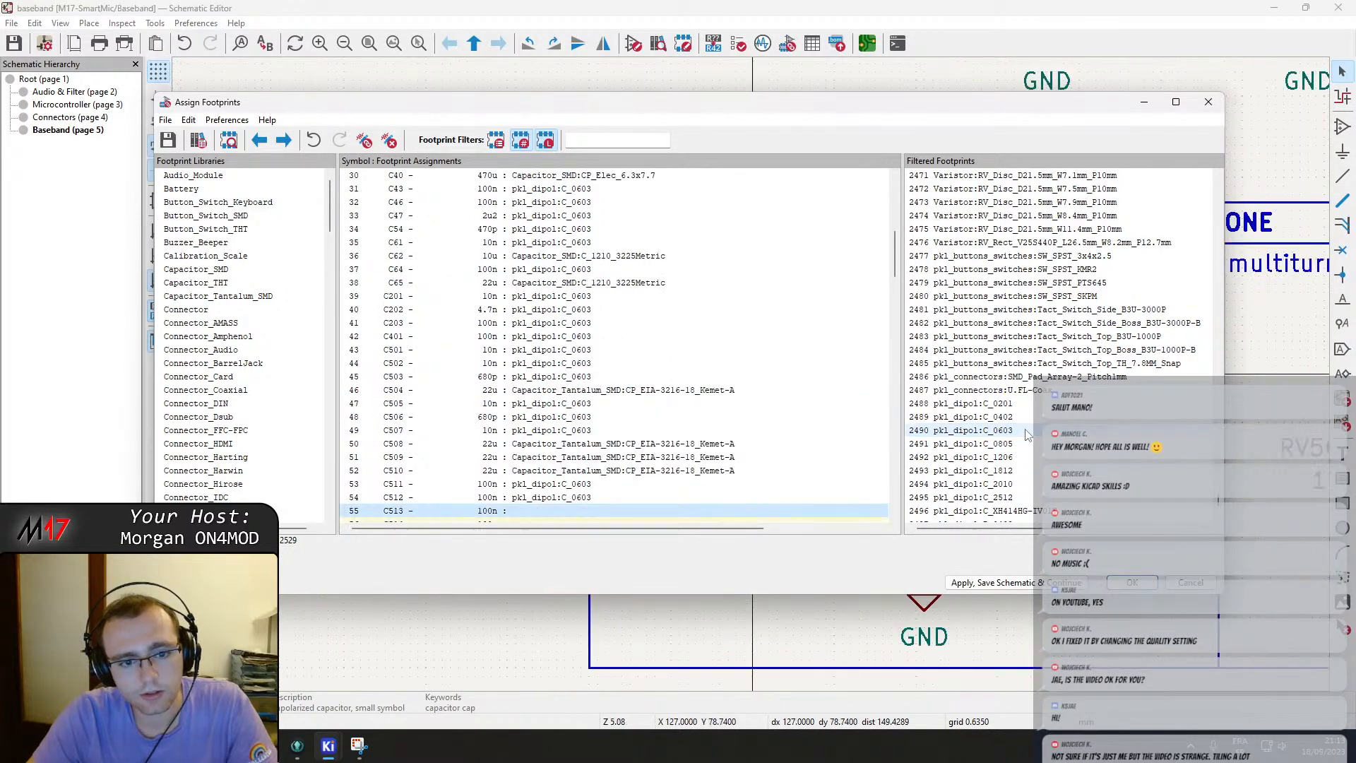
{"action": "double_click", "coordinate": [1028, 434]}
{"action": "double_click", "coordinate": [1027, 434]}
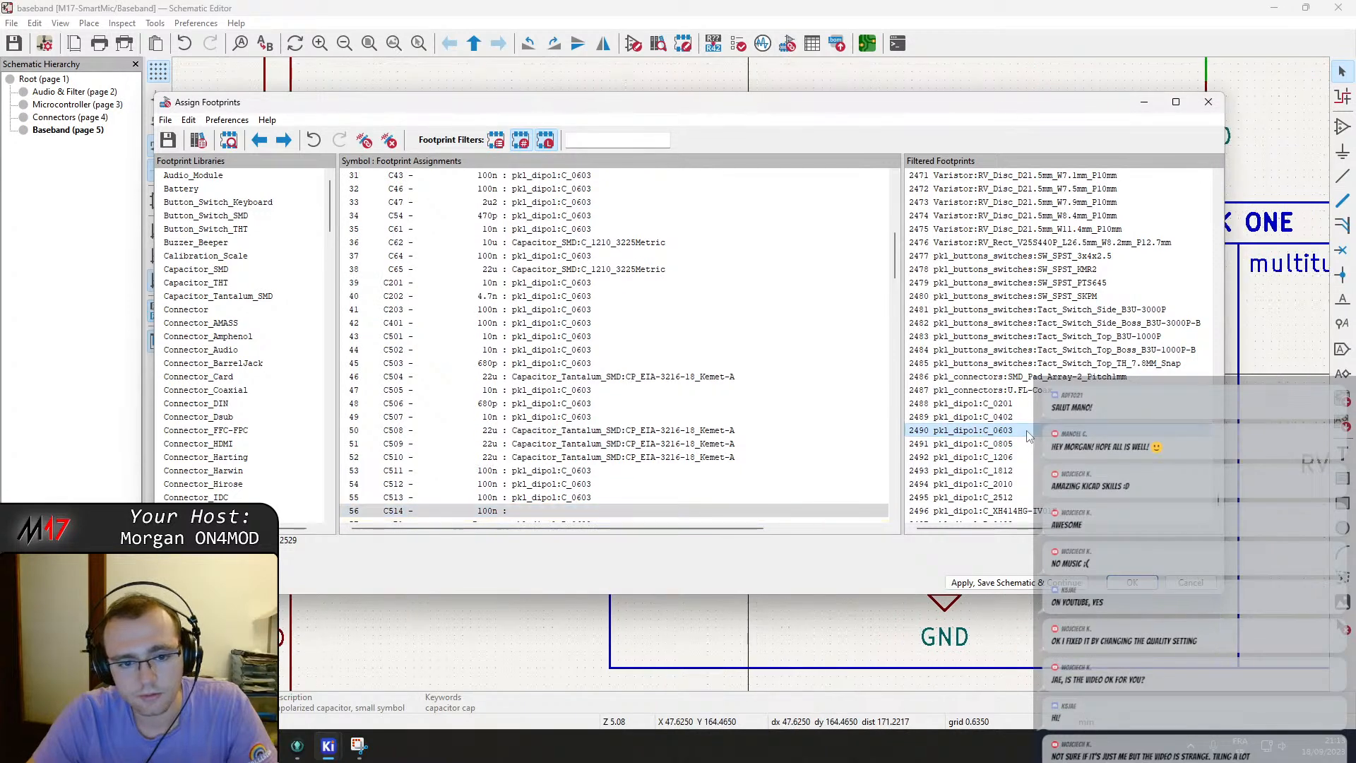
Assign the pkl_dipol R_0603 footprint to resistors R201 and R202, and apply the assignments.
{"action": "scroll", "coordinate": [635, 415], "scroll_direction": "down", "scroll_amount": 1}
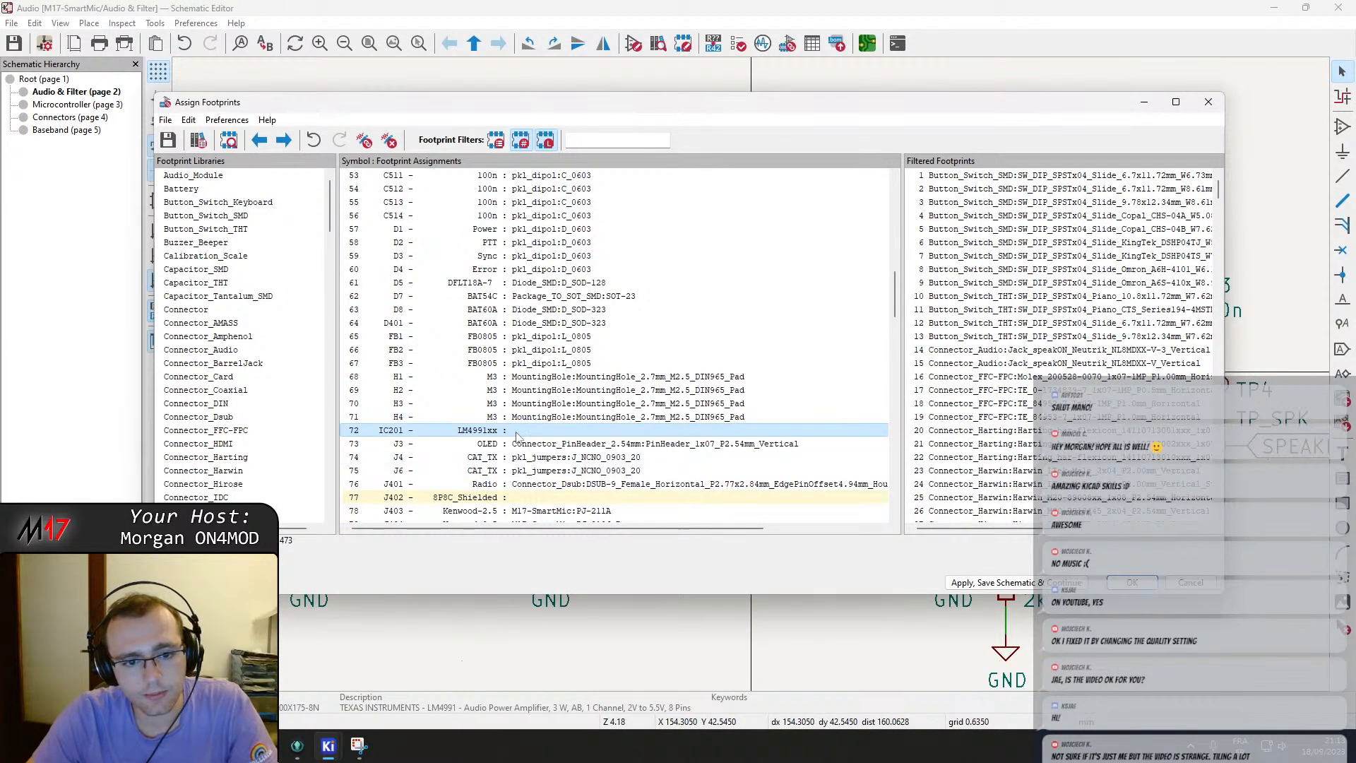
{"action": "scroll", "coordinate": [860, 494], "scroll_direction": "down", "scroll_amount": 3}
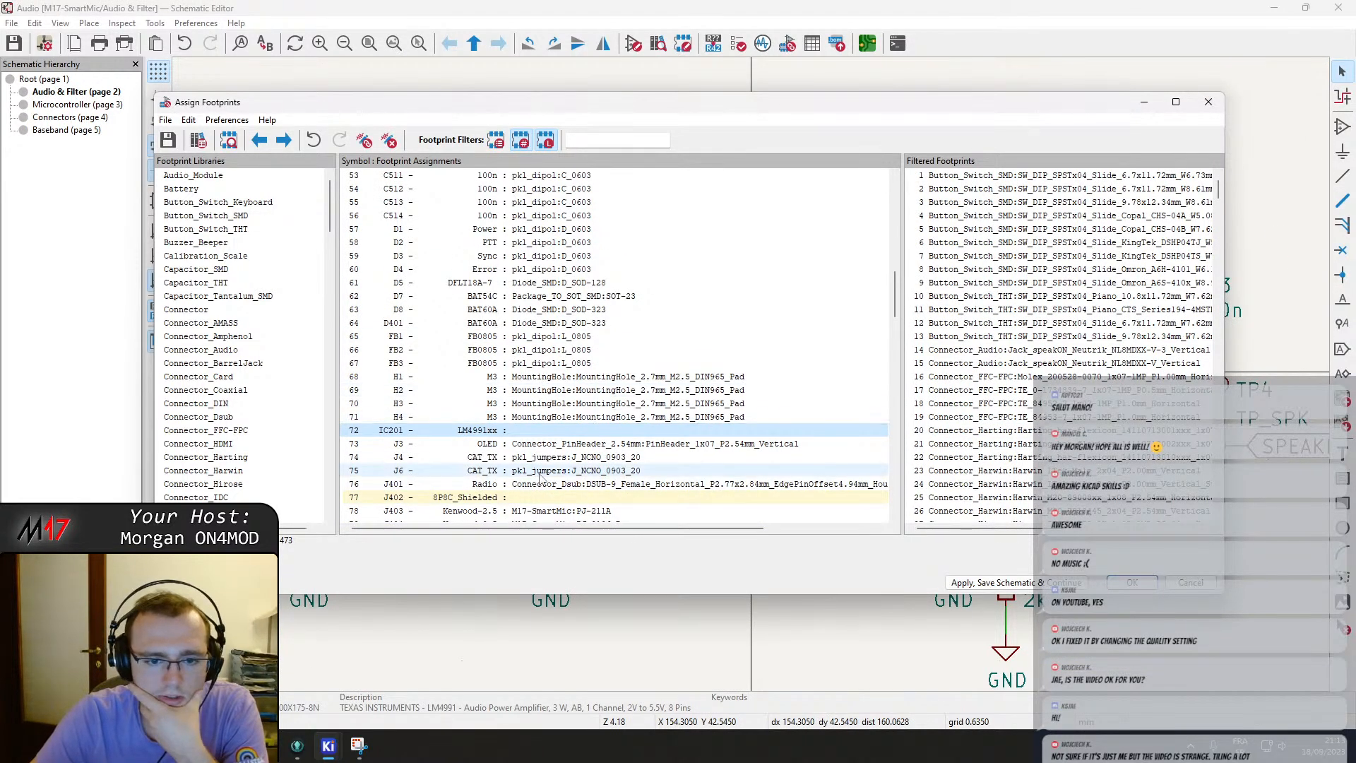
{"action": "scroll", "coordinate": [551, 485], "scroll_direction": "down", "scroll_amount": 20}
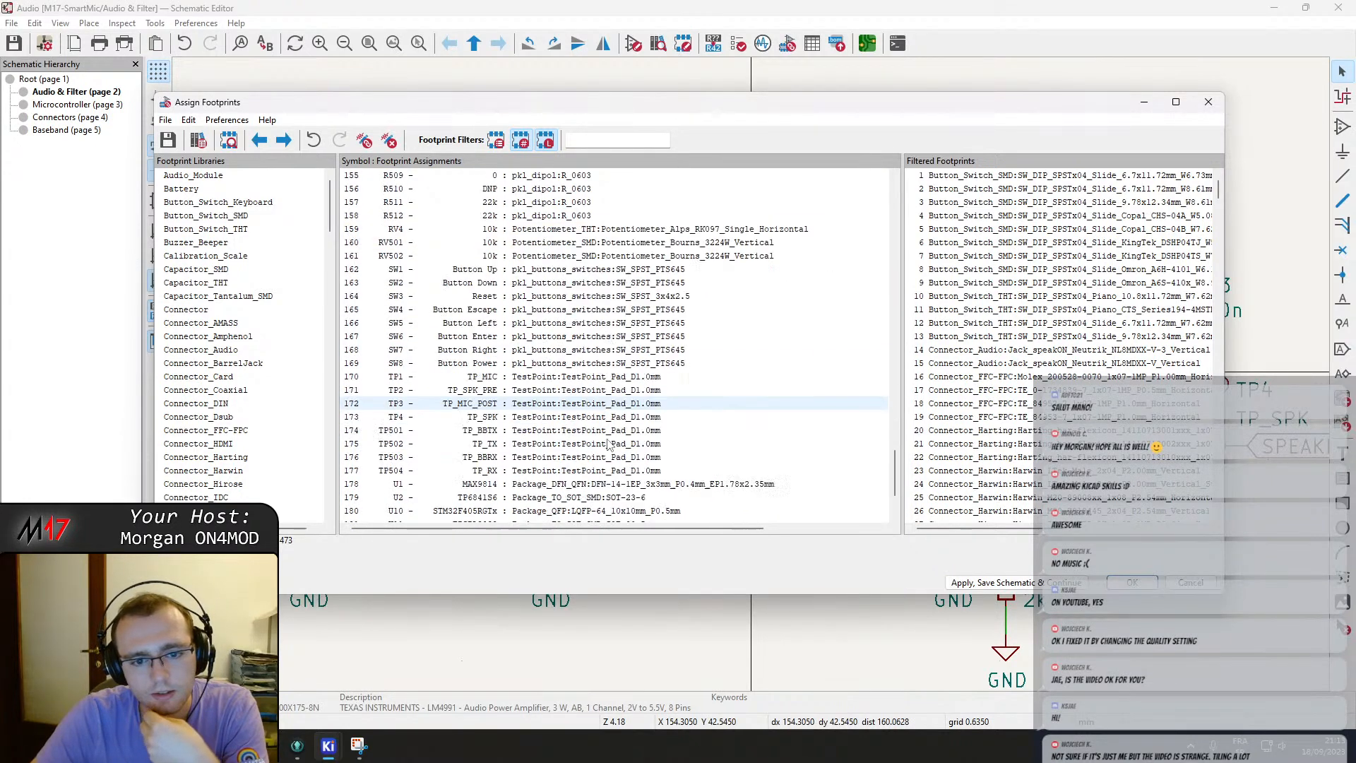
{"action": "scroll", "coordinate": [609, 445], "scroll_direction": "up", "scroll_amount": 6}
{"action": "left_click", "coordinate": [579, 392]}
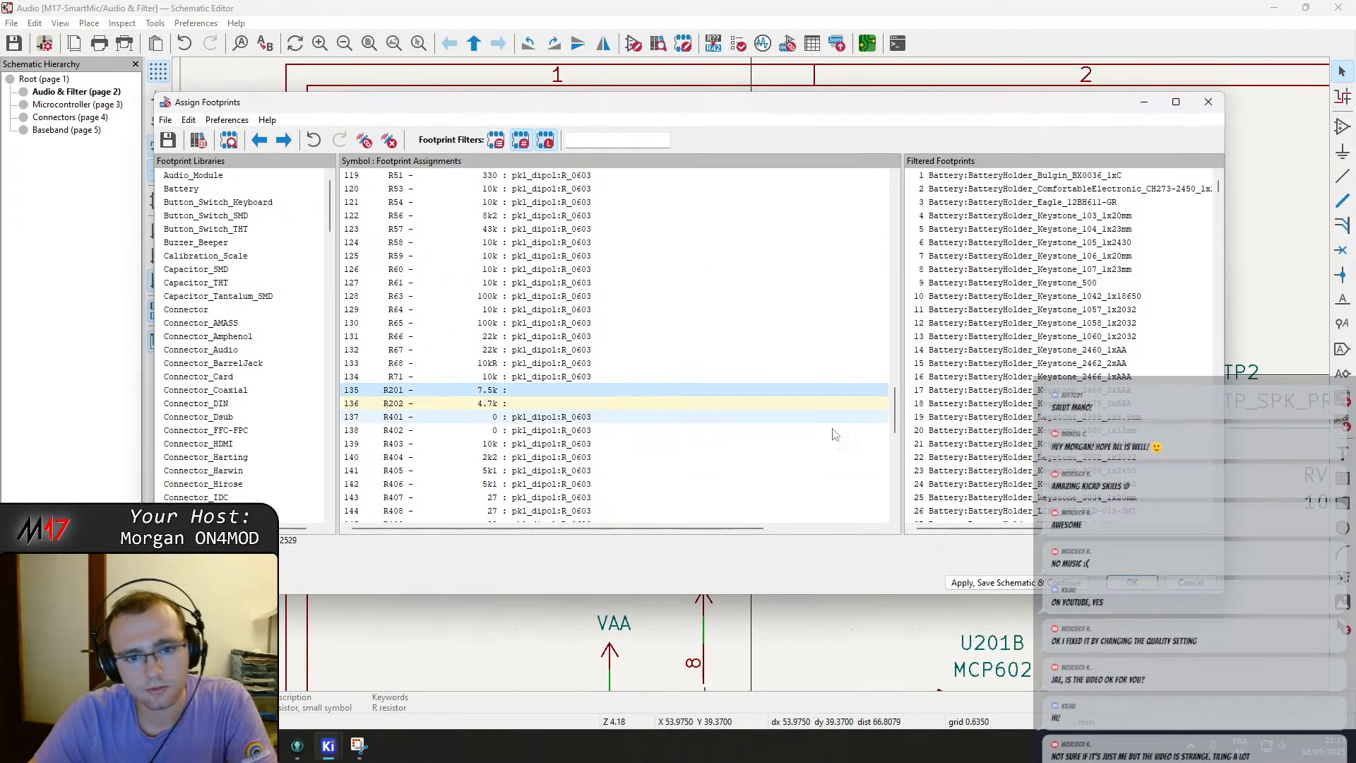
{"action": "scroll", "coordinate": [1022, 458], "scroll_direction": "down", "scroll_amount": 16}
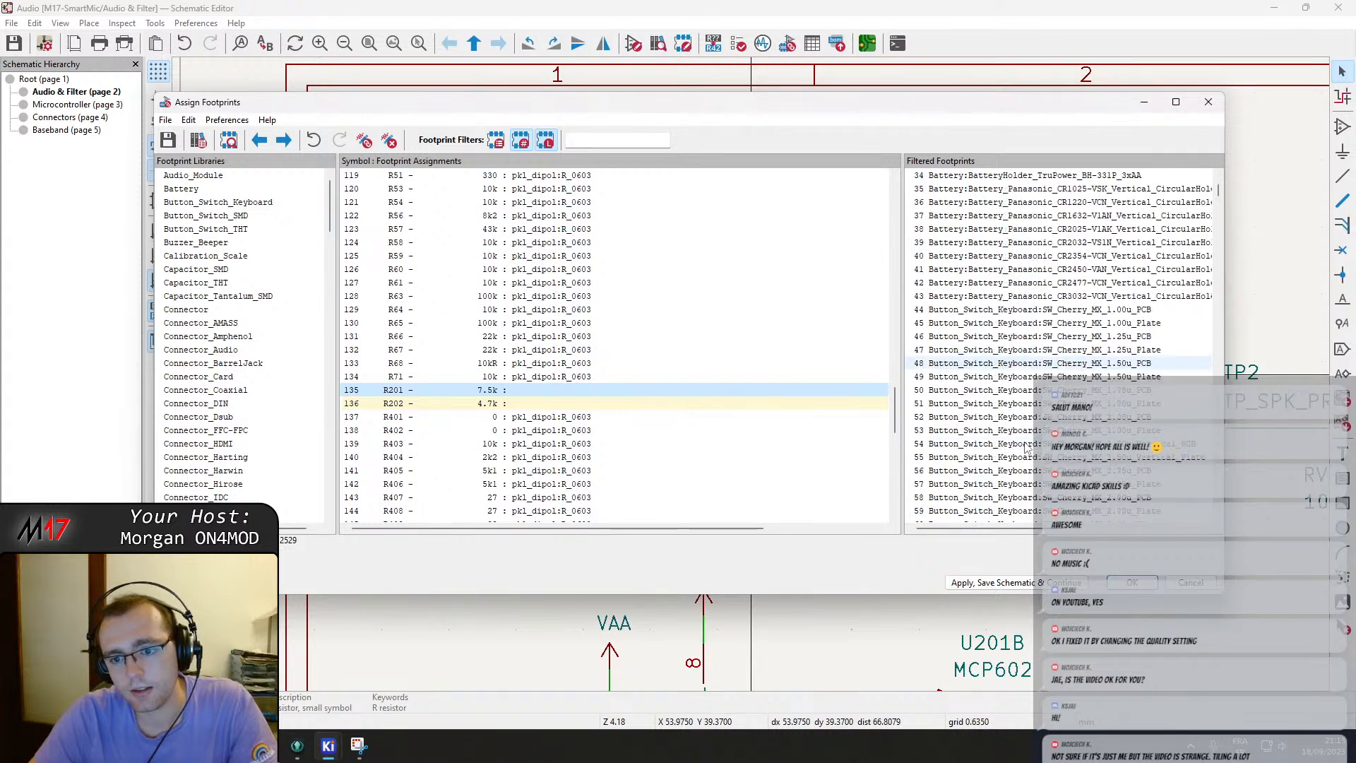
{"action": "scroll", "coordinate": [277, 420], "scroll_direction": "down", "scroll_amount": 20}
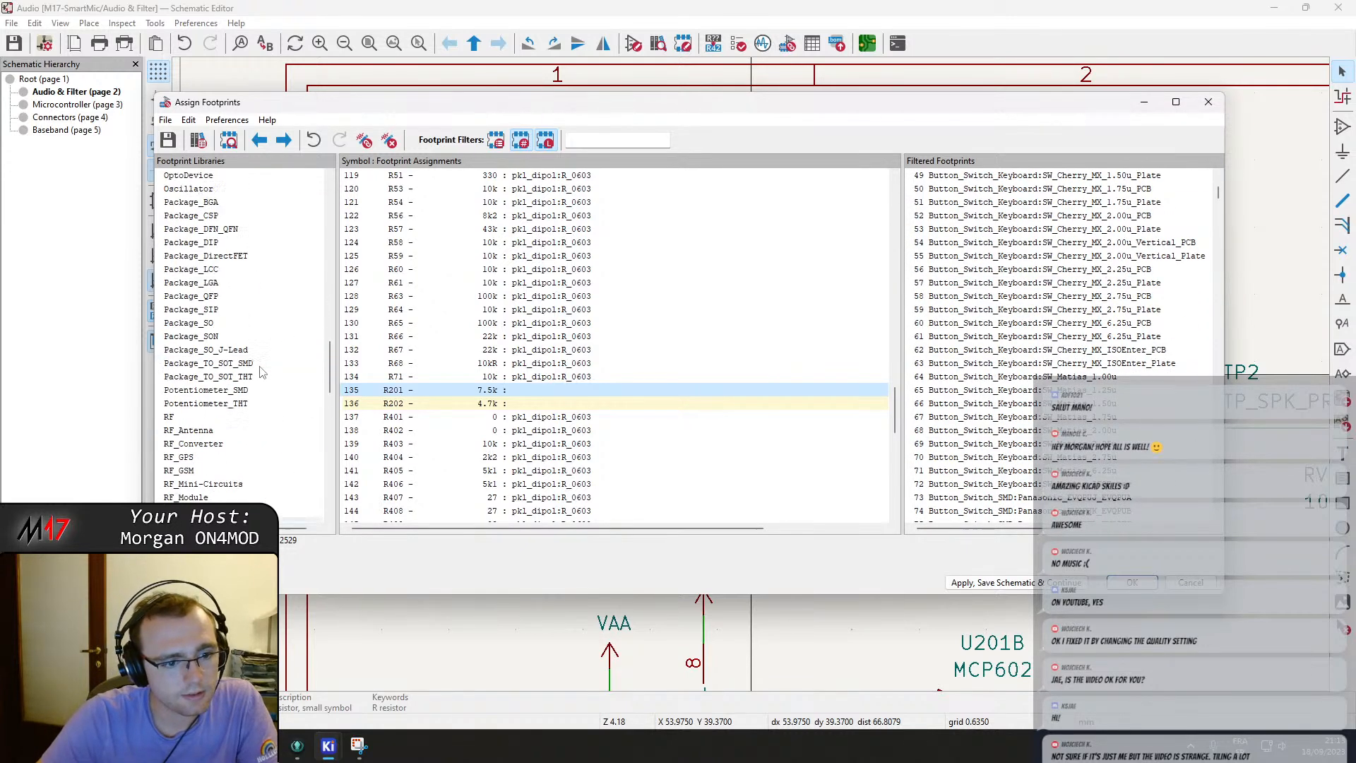
{"action": "scroll", "coordinate": [256, 366], "scroll_direction": "down", "scroll_amount": 20}
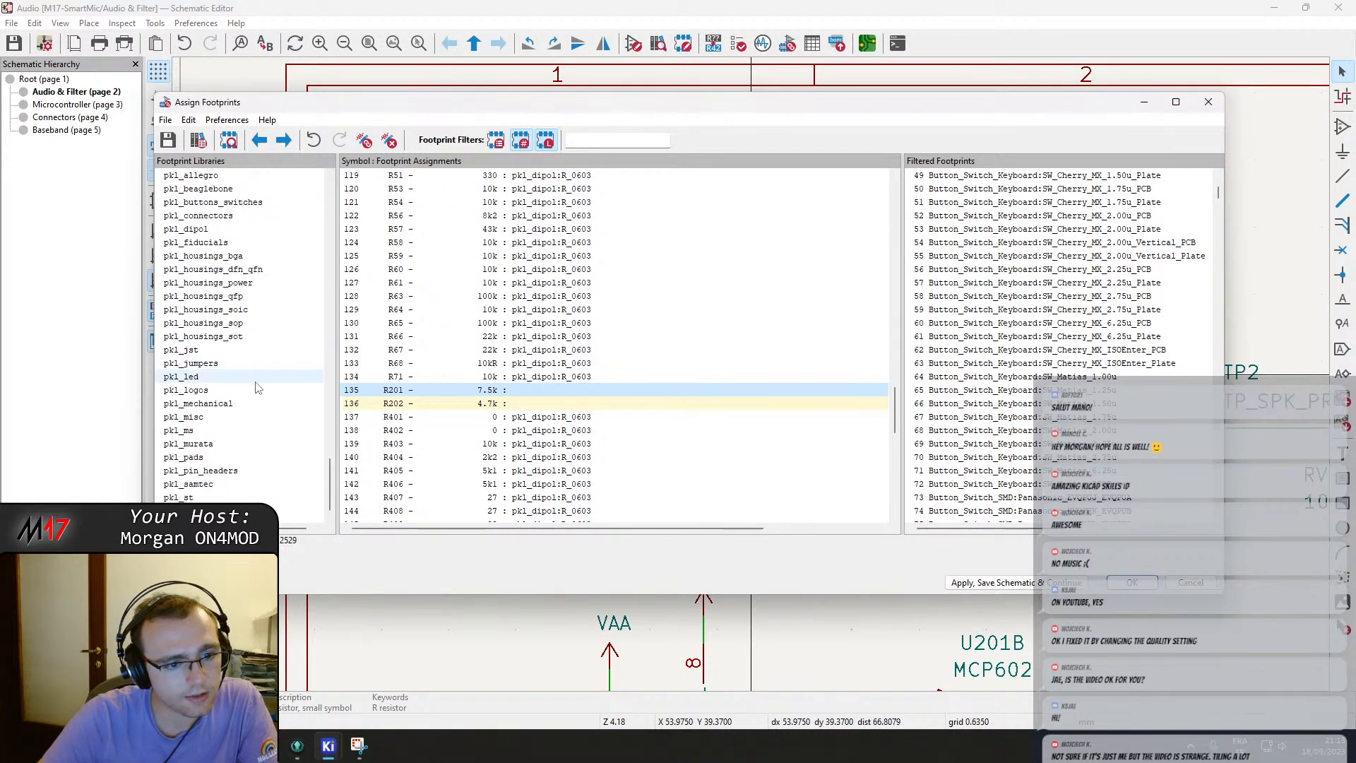
{"action": "scroll", "coordinate": [225, 254], "scroll_direction": "up", "scroll_amount": 1}
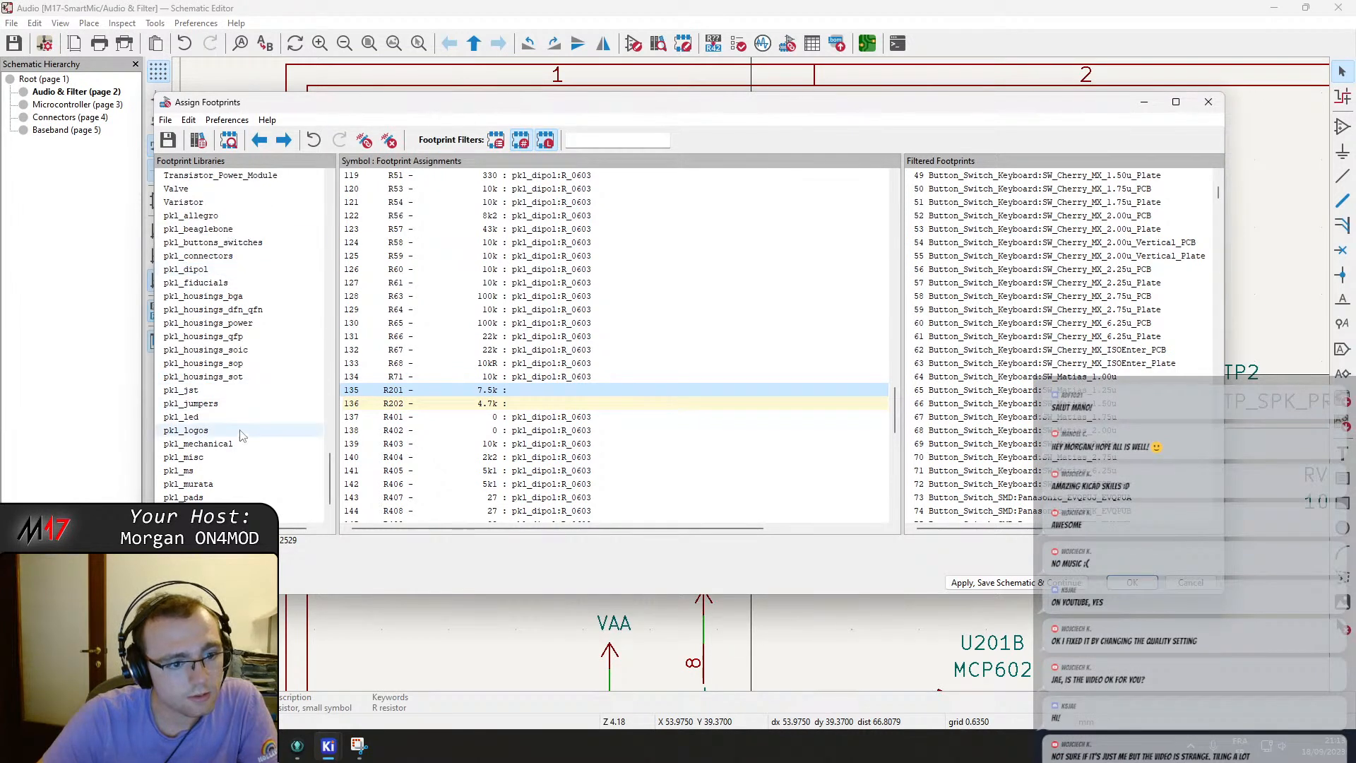
{"action": "left_click", "coordinate": [222, 457]}
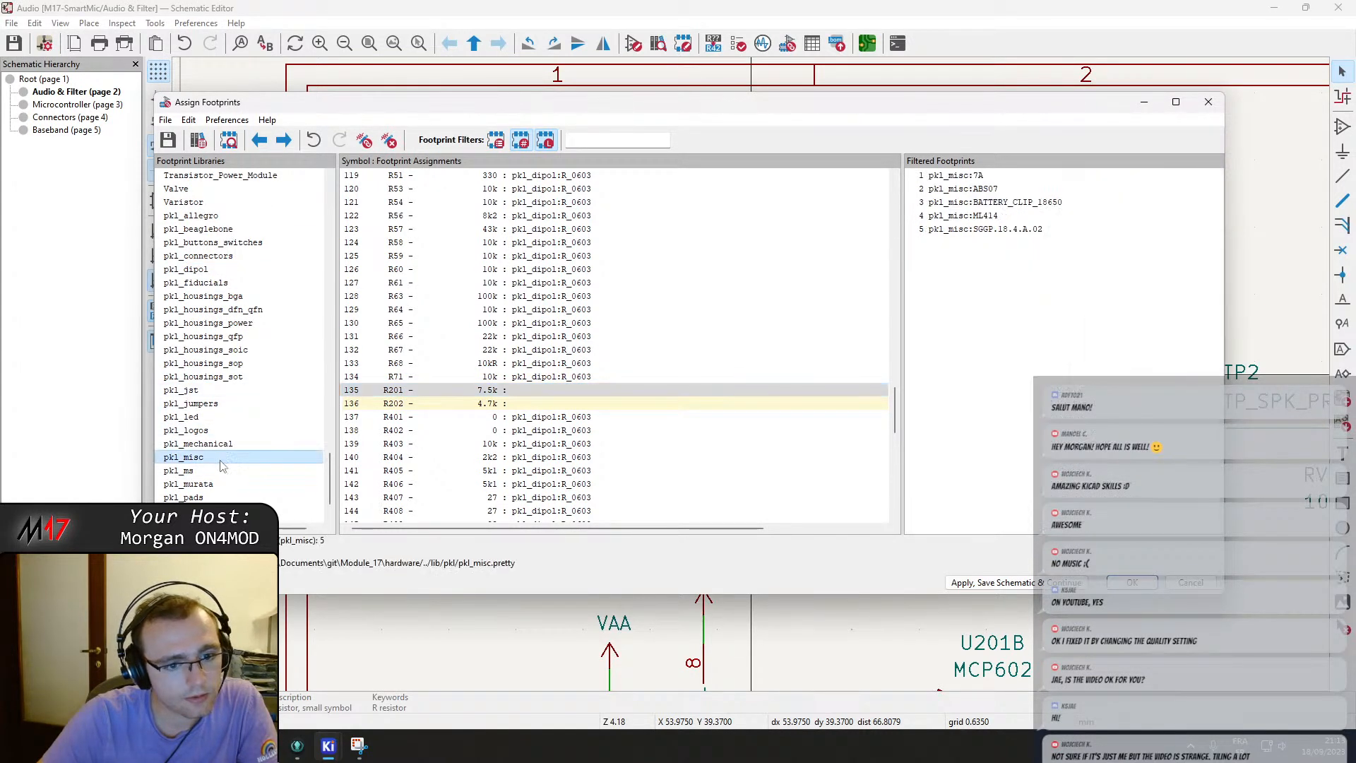
{"action": "left_click", "coordinate": [244, 270]}
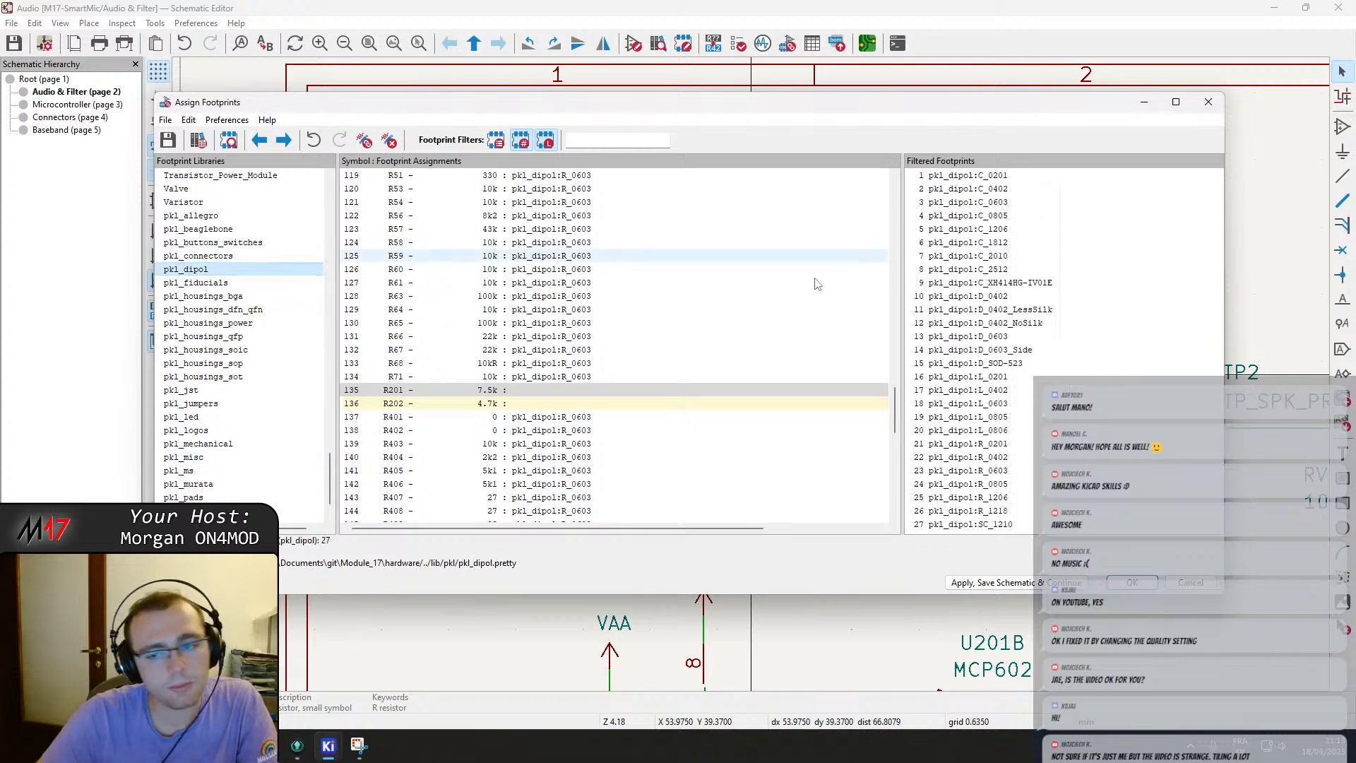
{"action": "double_click", "coordinate": [978, 472]}
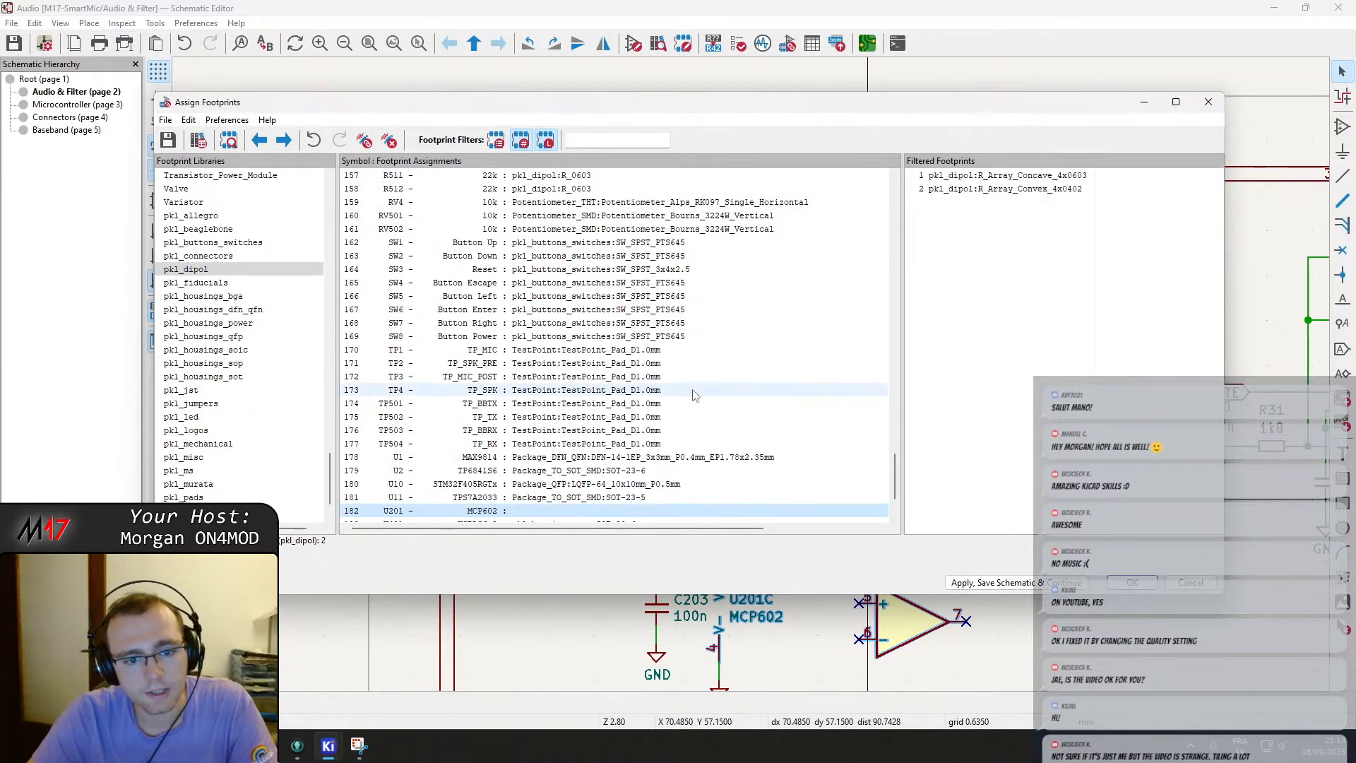
{"action": "scroll", "coordinate": [686, 408], "scroll_direction": "down", "scroll_amount": 1}
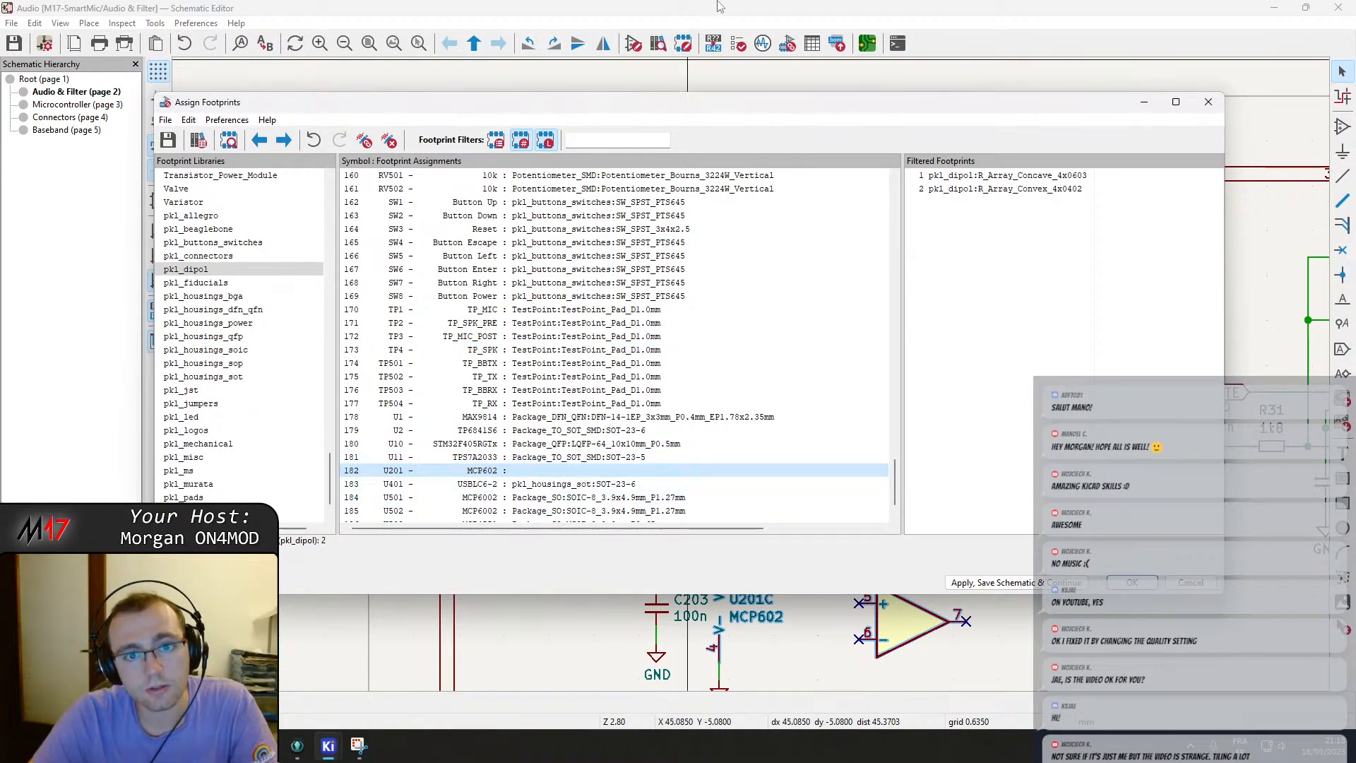
{"action": "left_click", "coordinate": [1146, 585]}
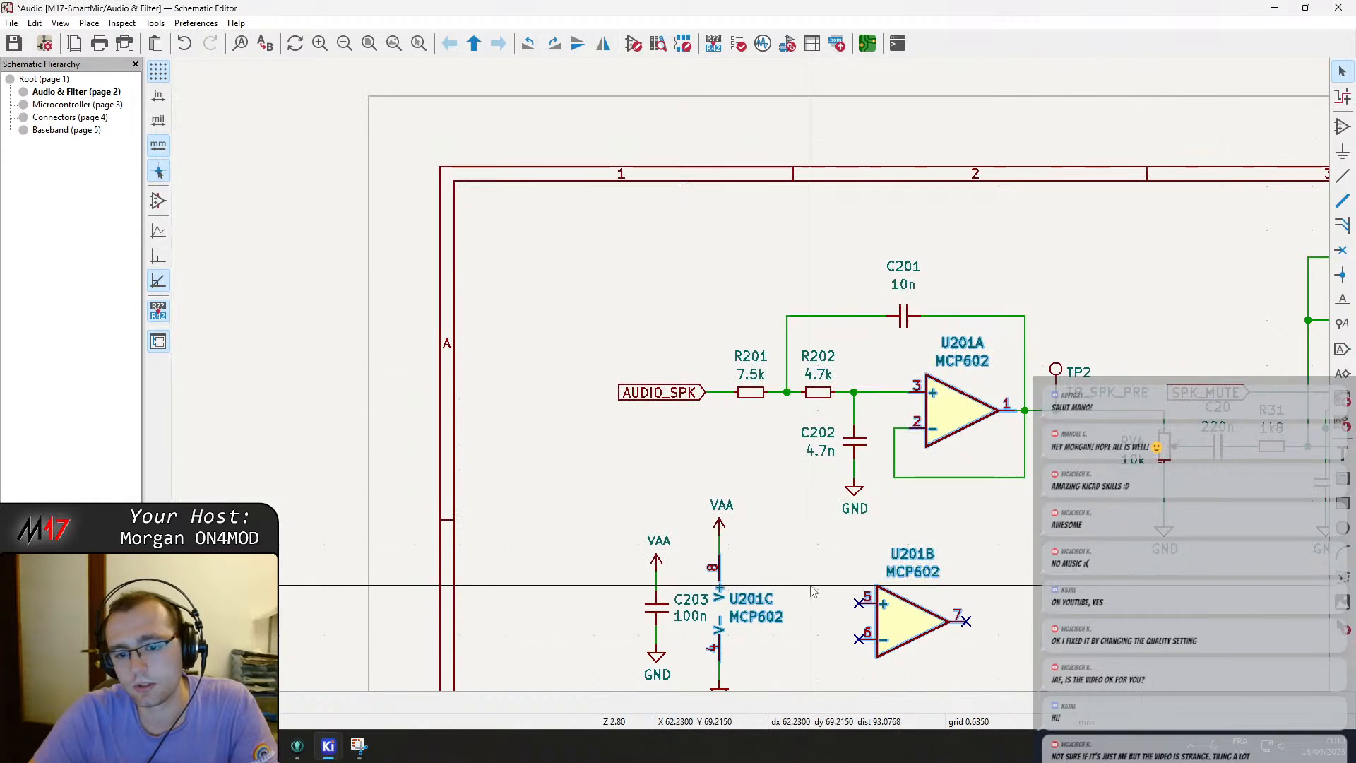
Change the op-amp U201's value to MCP6002 and save the schematic.
{"action": "double_click", "coordinate": [974, 367]}
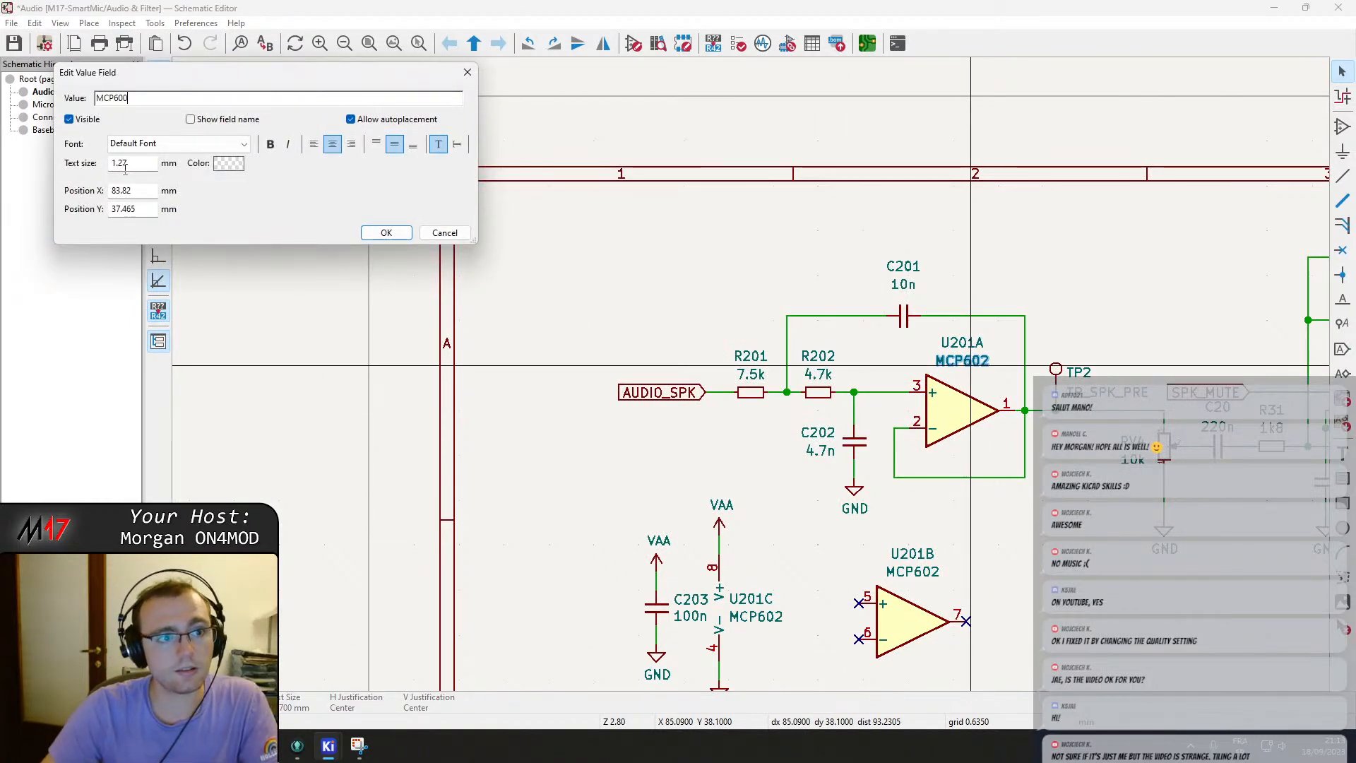
{"action": "type", "text": "2"}
{"action": "key", "text": "Return"}
{"action": "key", "text": "ctrl+s"}
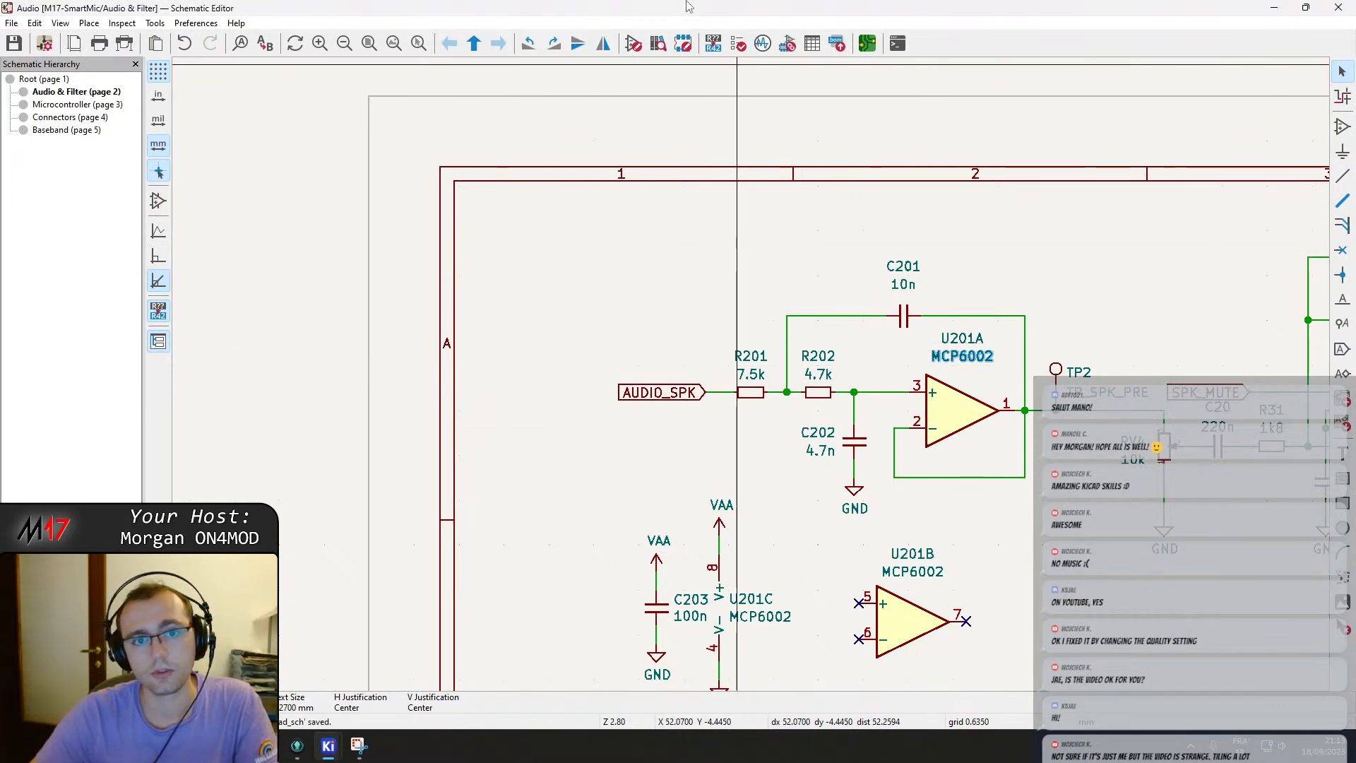
Reopen the footprint assignment tool and assign Package_SO:SOIC-8_3.9x4.9mm_P1.27mm to the MCP6002 op-amp U201.
{"action": "left_click", "coordinate": [788, 45]}
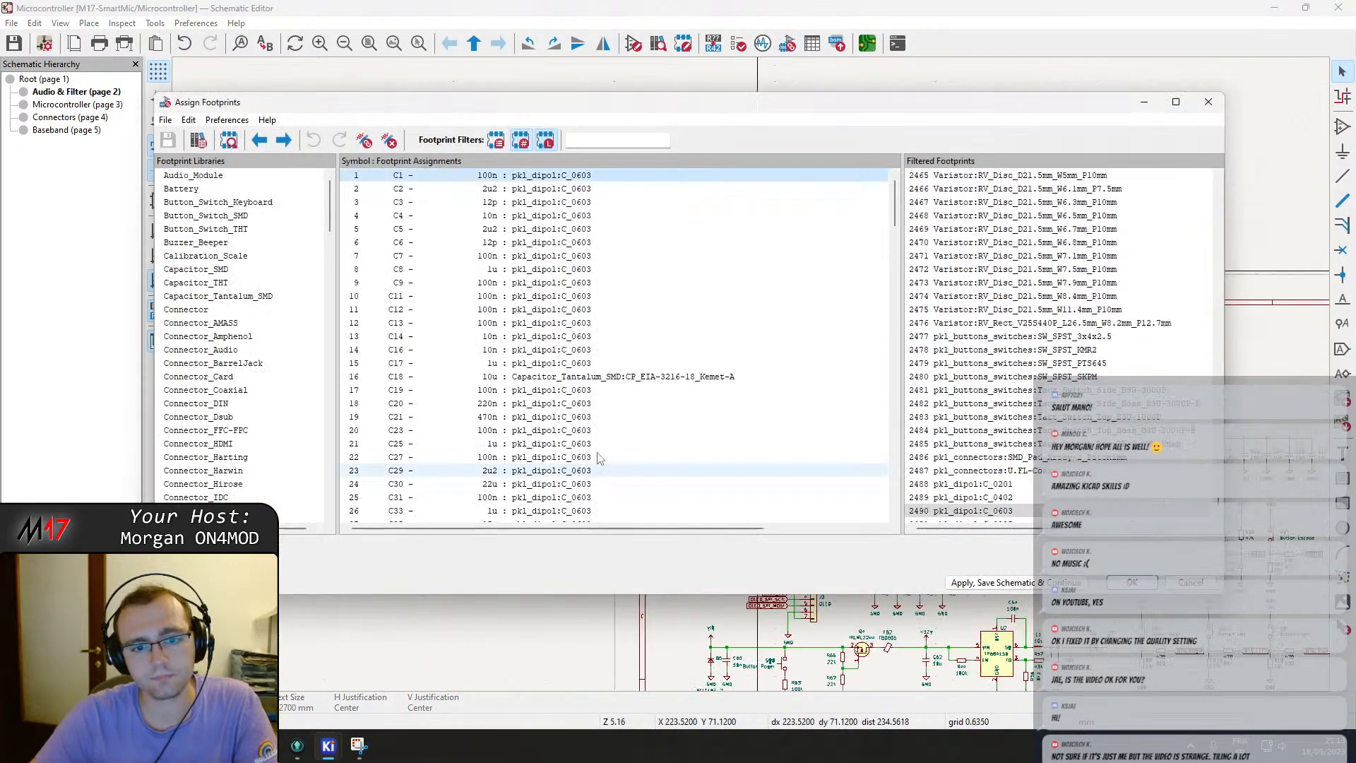
{"action": "scroll", "coordinate": [609, 451], "scroll_direction": "up", "scroll_amount": 10}
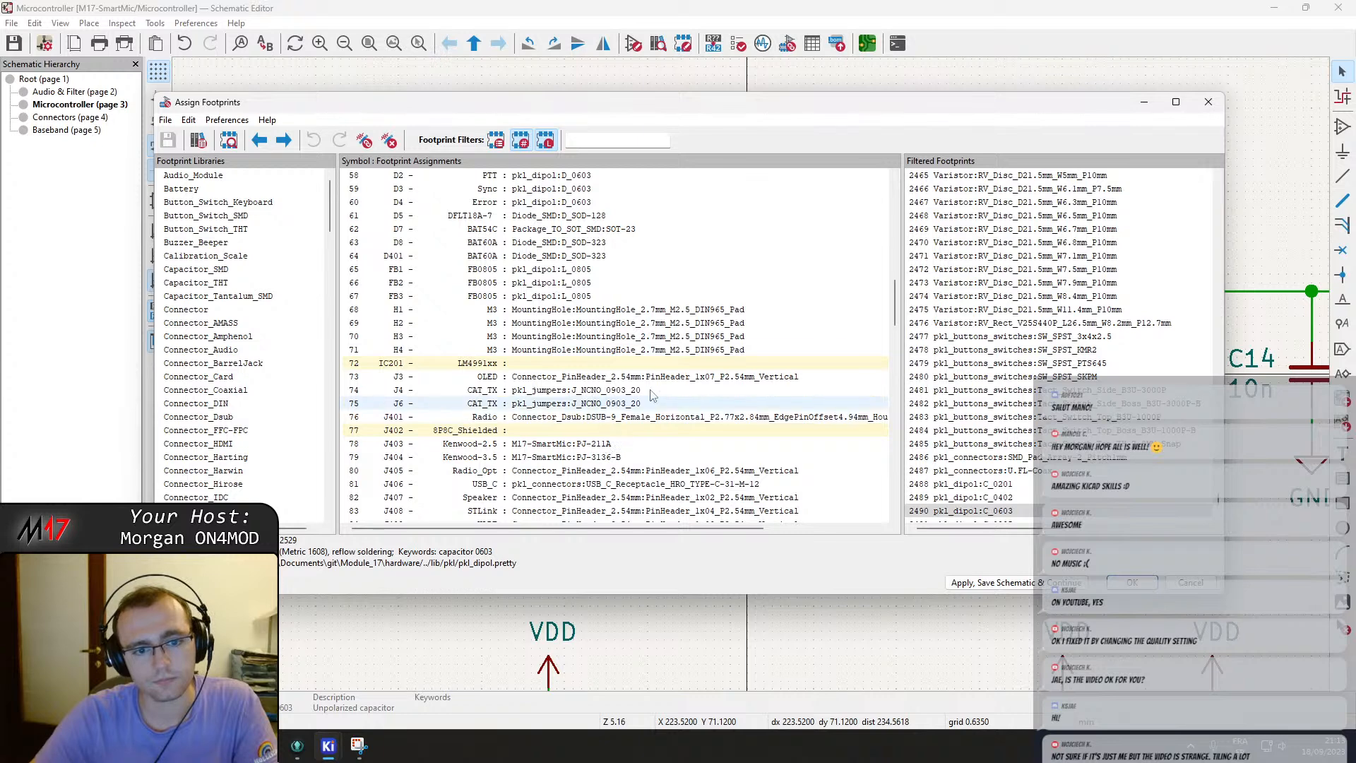
{"action": "left_click_drag", "start_coordinate": [895, 302], "coordinate": [910, 507]}
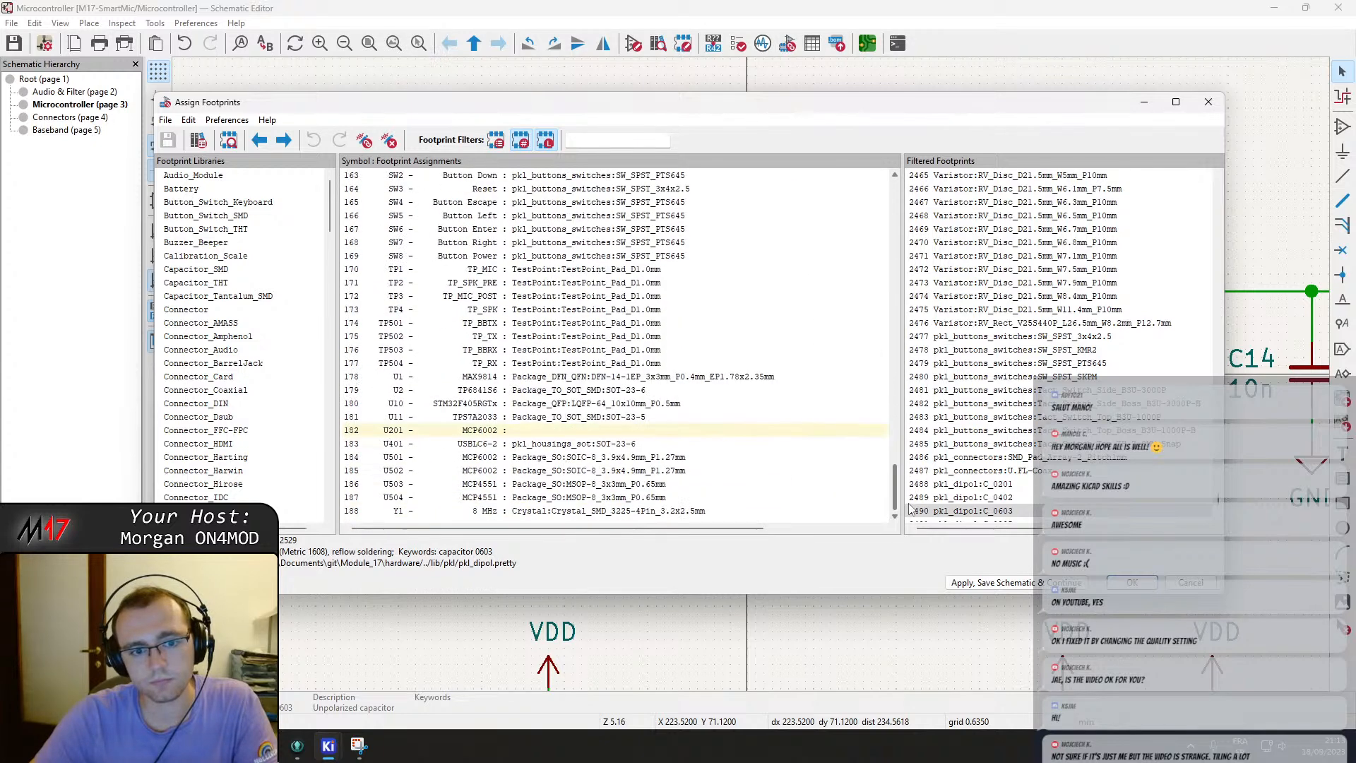
{"action": "left_click", "coordinate": [584, 431]}
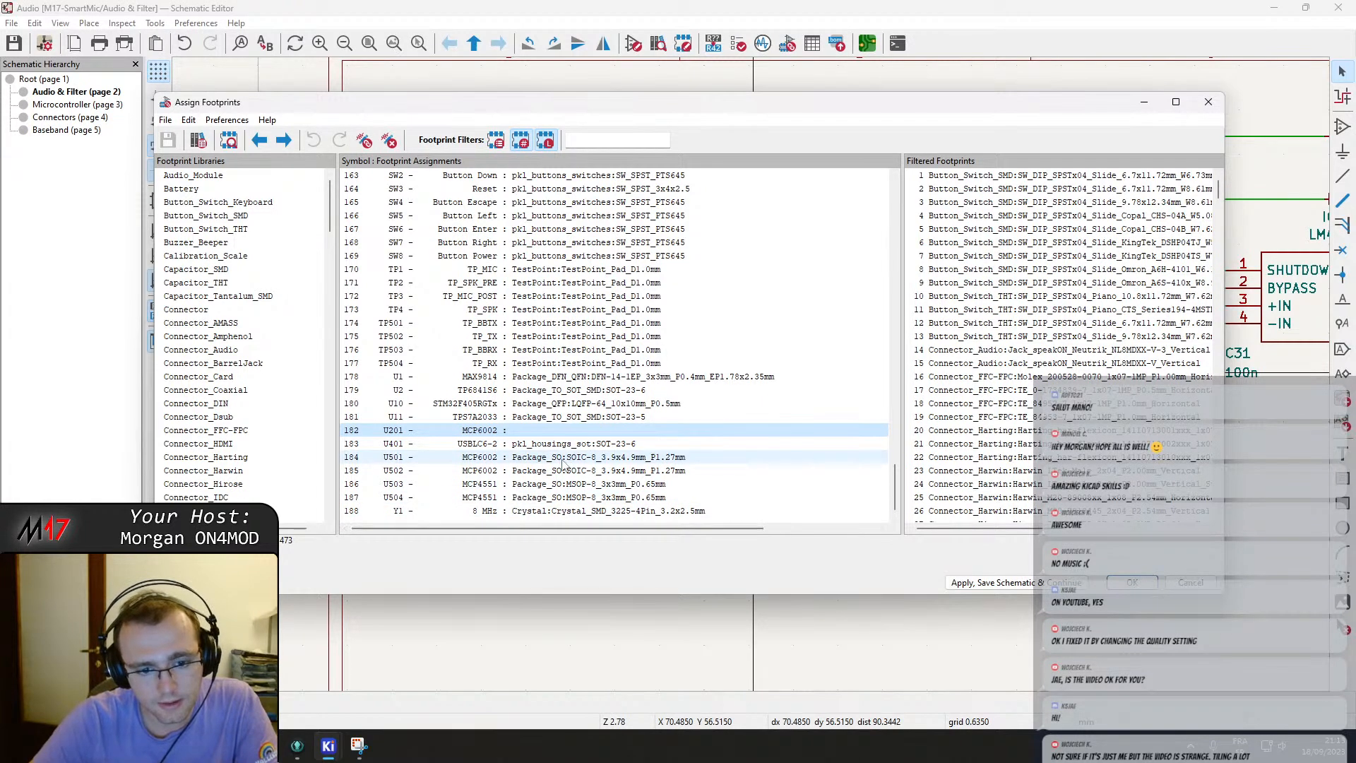
{"action": "scroll", "coordinate": [241, 443], "scroll_direction": "down", "scroll_amount": 20}
{"action": "scroll", "coordinate": [249, 388], "scroll_direction": "up", "scroll_amount": 2}
{"action": "left_click", "coordinate": [205, 323]}
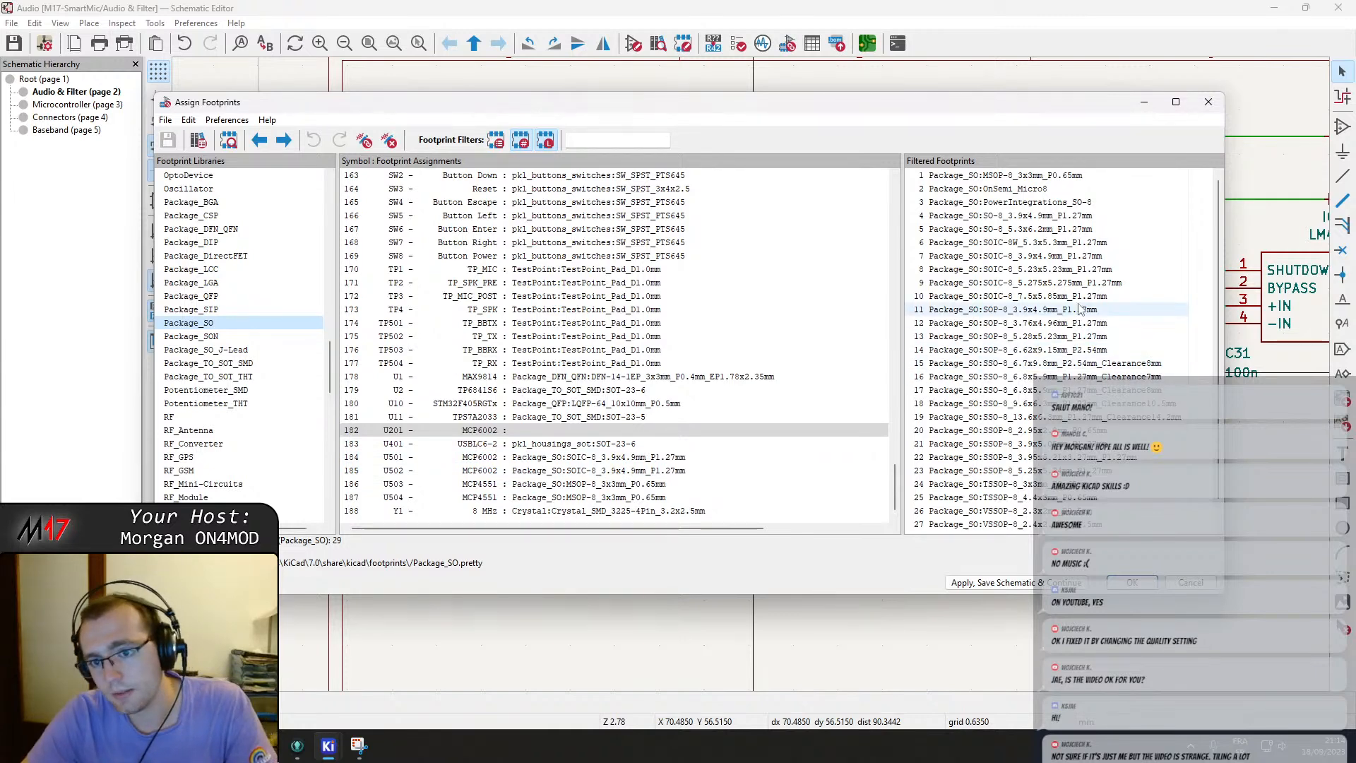
{"action": "double_click", "coordinate": [1065, 257]}
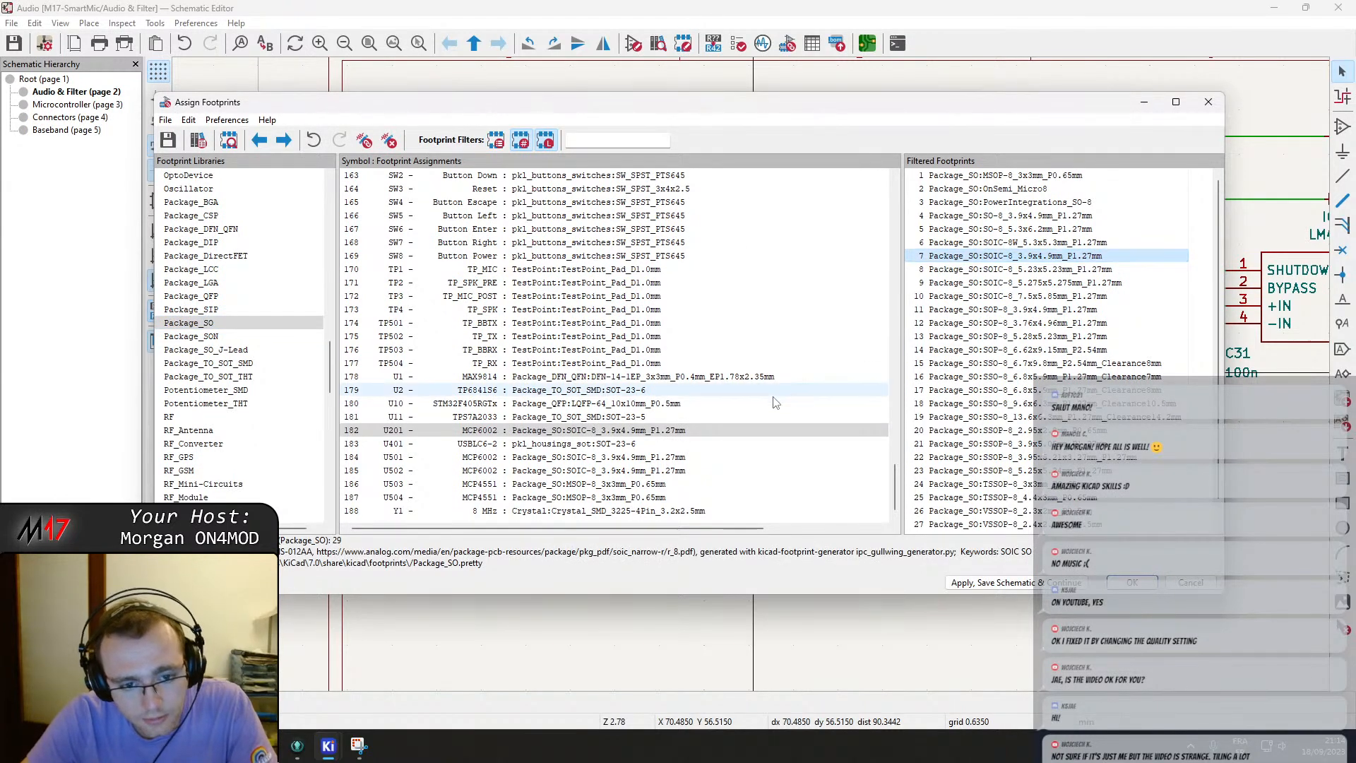
{"action": "key", "text": "Escape"}
{"action": "left_click", "coordinate": [785, 366]}
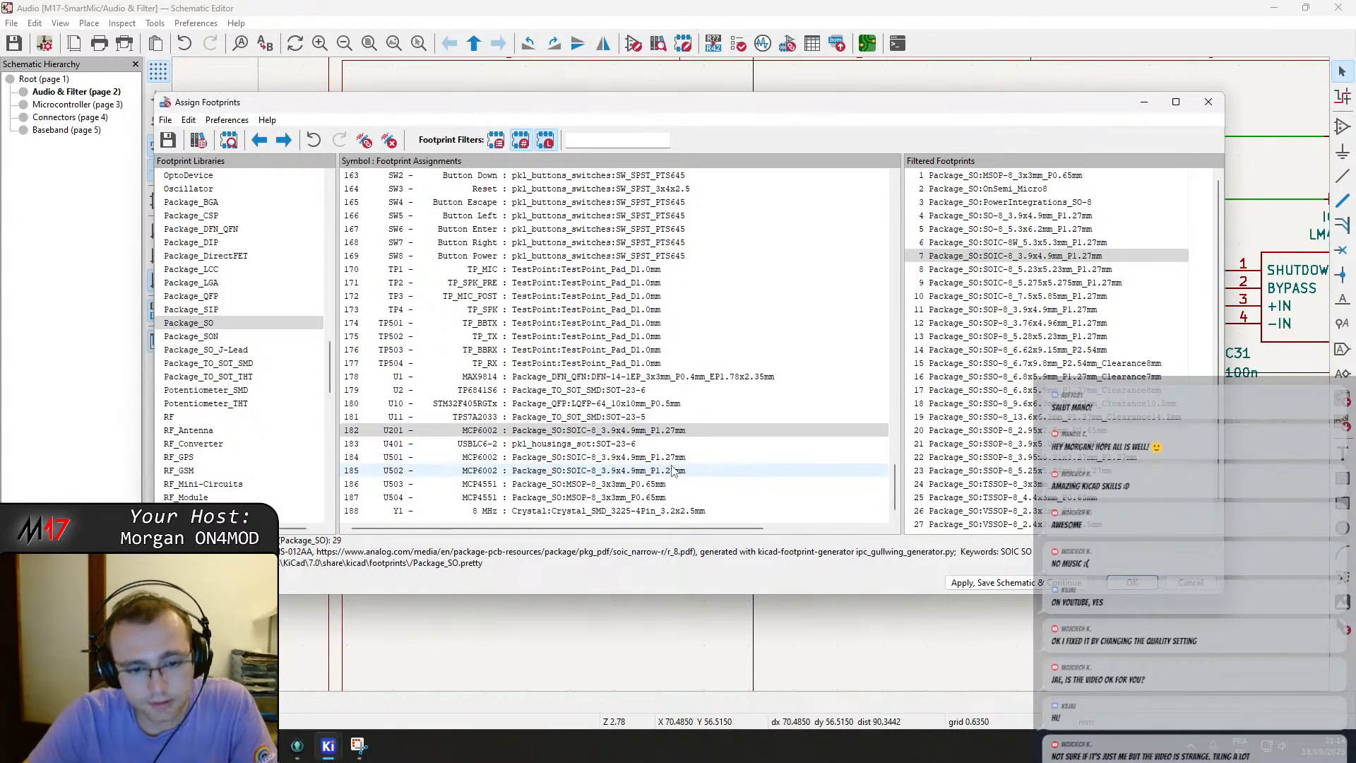
Search the footprint libraries, including M17-SmartMic with all footprints shown, for a footprint for the LM4991 amplifier IC201.
{"action": "scroll", "coordinate": [667, 458], "scroll_direction": "up", "scroll_amount": 10}
{"action": "scroll", "coordinate": [657, 445], "scroll_direction": "up", "scroll_amount": 20}
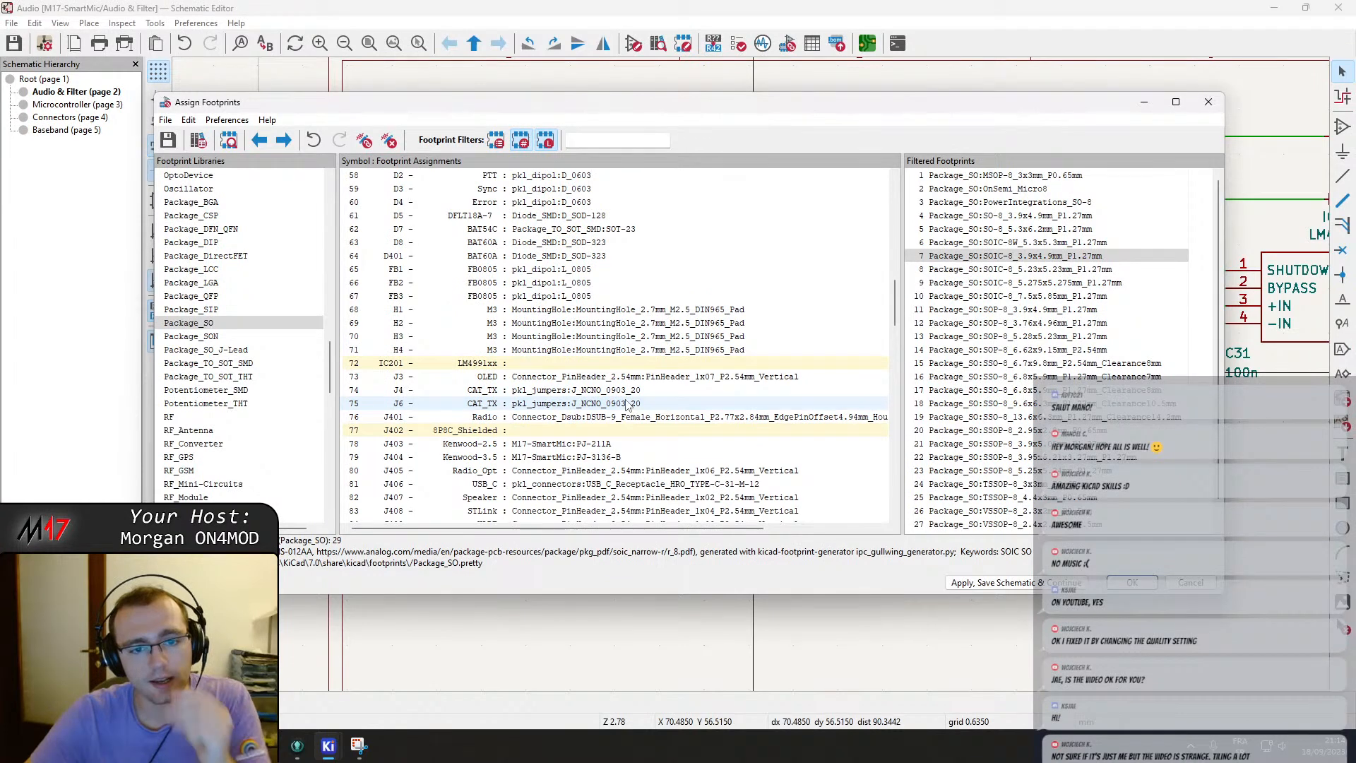
{"action": "left_click", "coordinate": [583, 430]}
{"action": "left_click", "coordinate": [576, 363]}
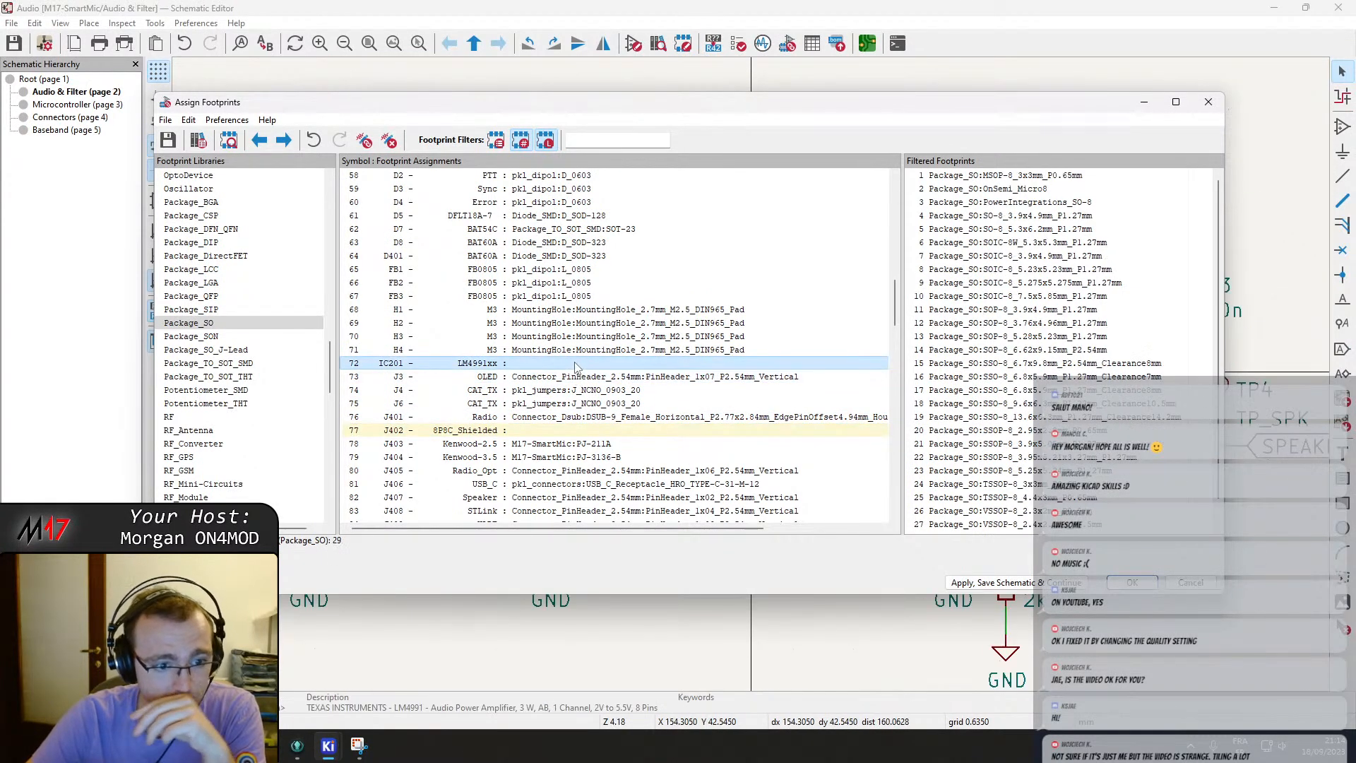
{"action": "scroll", "coordinate": [248, 368], "scroll_direction": "down", "scroll_amount": 9}
{"action": "scroll", "coordinate": [249, 367], "scroll_direction": "down", "scroll_amount": 12}
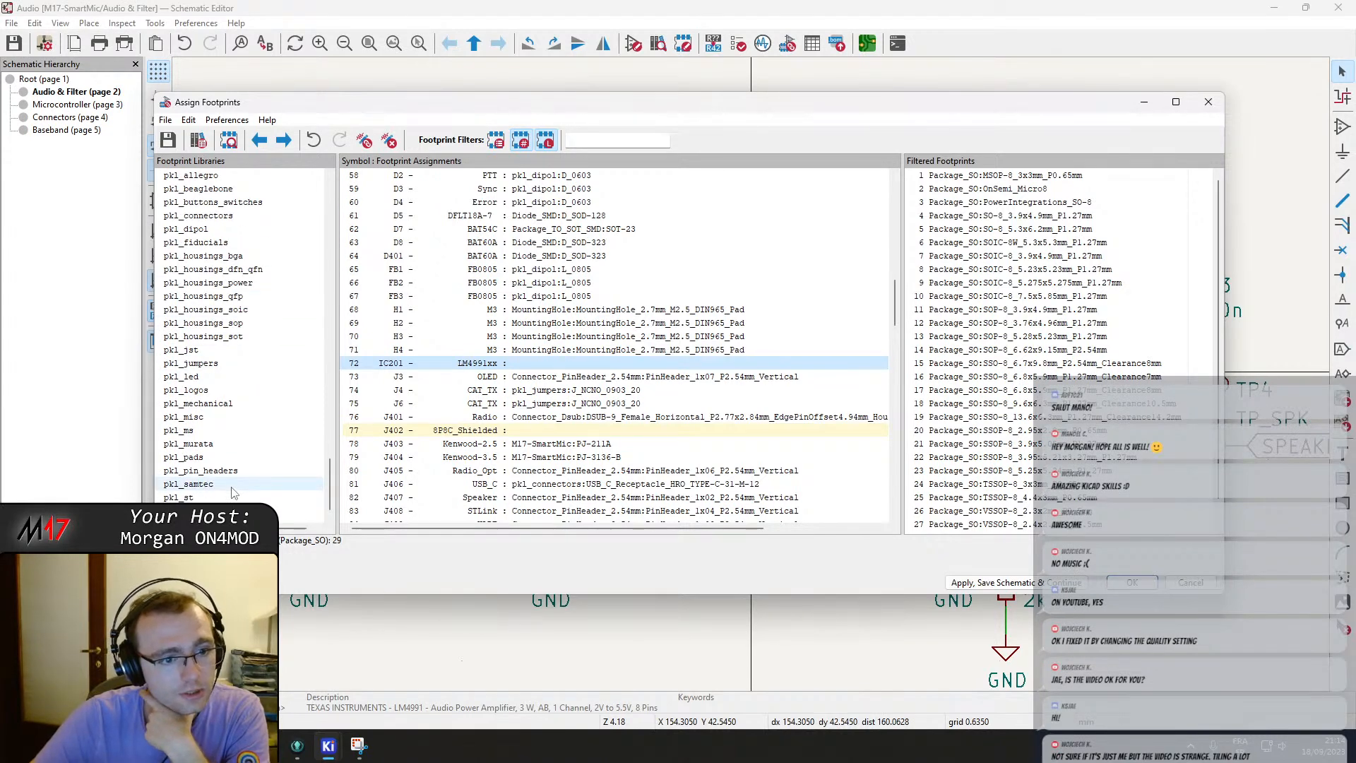
{"action": "scroll", "coordinate": [233, 492], "scroll_direction": "up", "scroll_amount": 20}
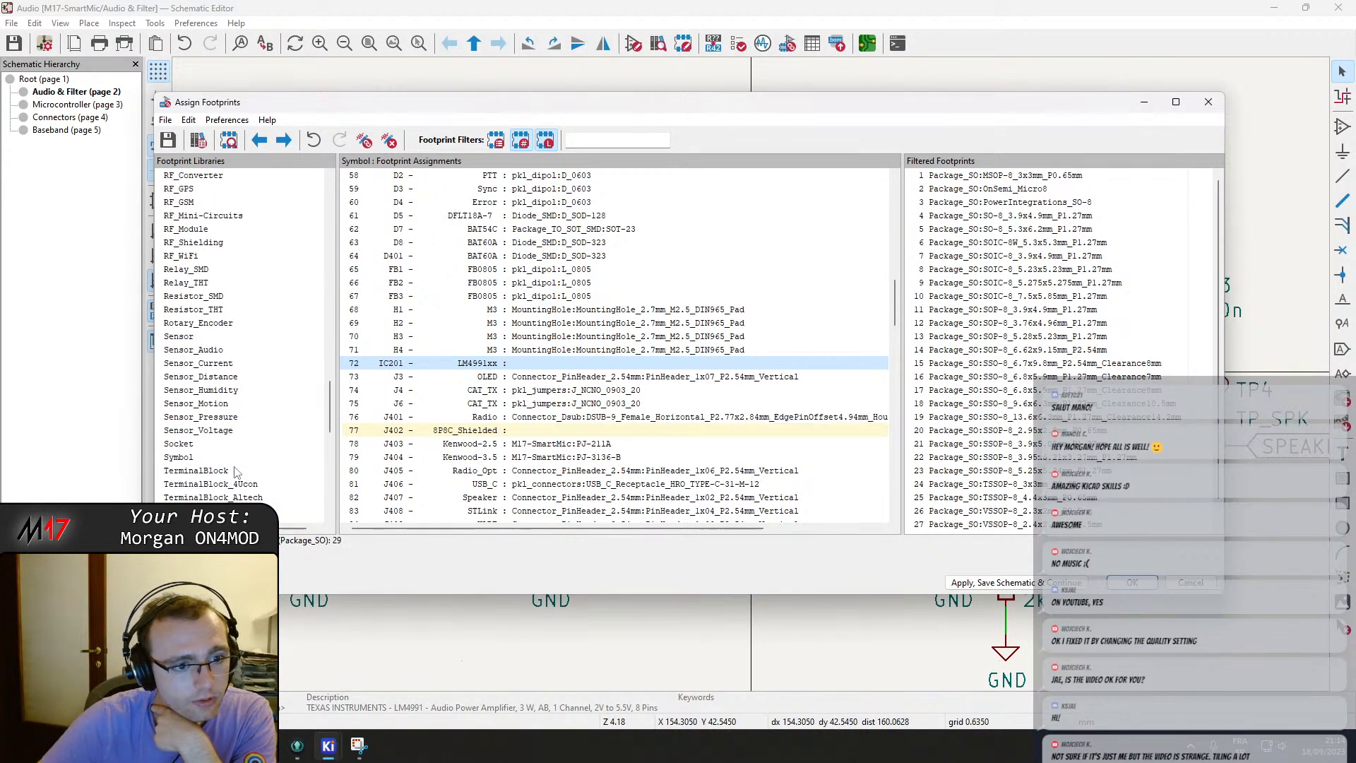
{"action": "scroll", "coordinate": [236, 473], "scroll_direction": "up", "scroll_amount": 6}
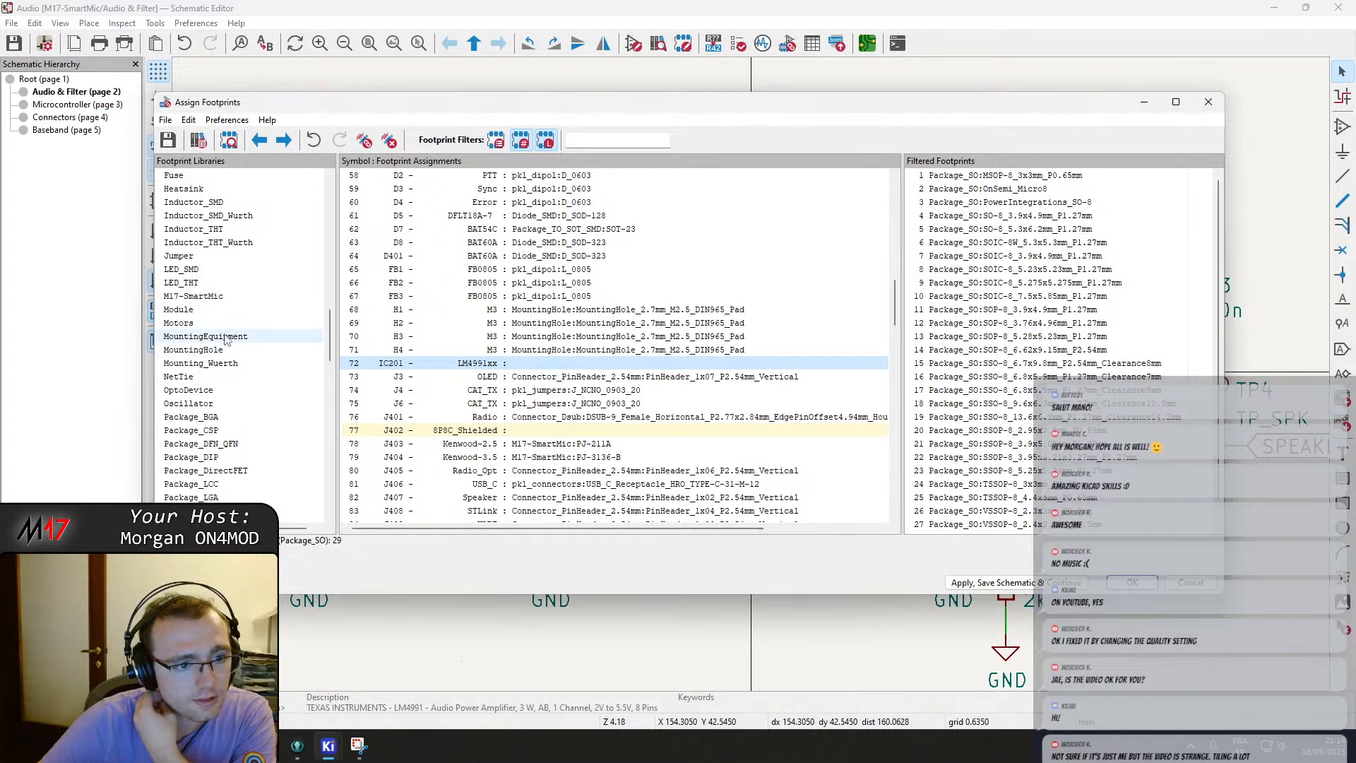
{"action": "left_click", "coordinate": [214, 298]}
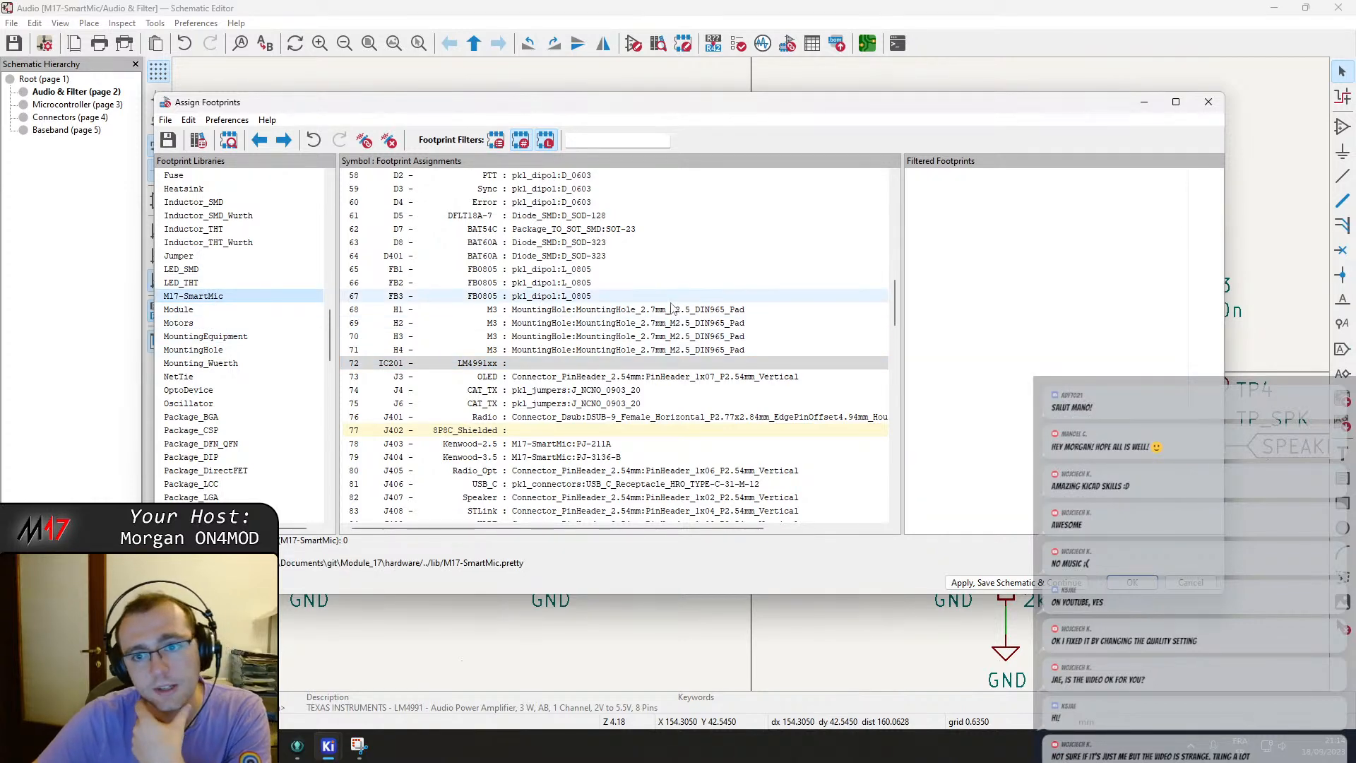
{"action": "left_click", "coordinate": [531, 141]}
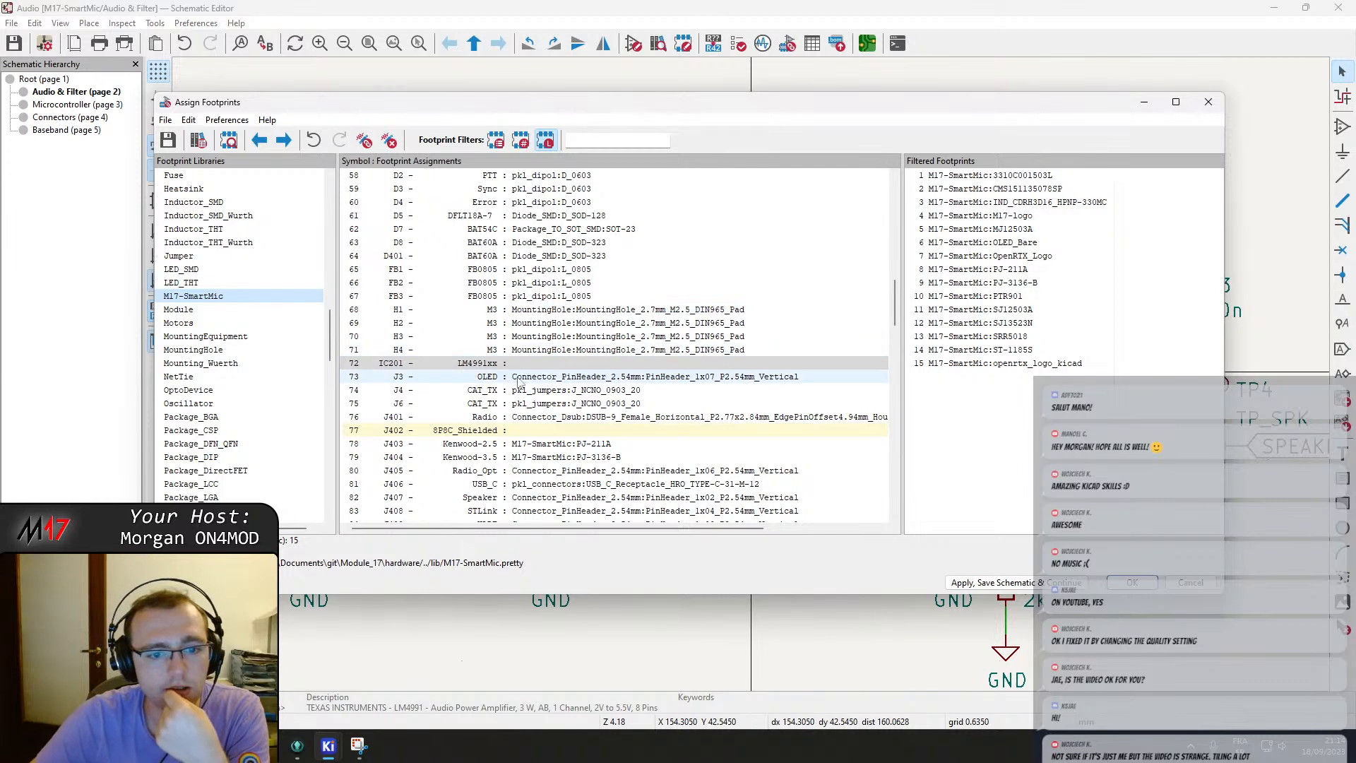
Apply the footprint assignments, close the tool and save the schematic.
{"action": "left_click", "coordinate": [1132, 582]}
{"action": "scroll", "coordinate": [754, 382], "scroll_direction": "down", "scroll_amount": 3}
{"action": "key", "text": "ctrl+s"}
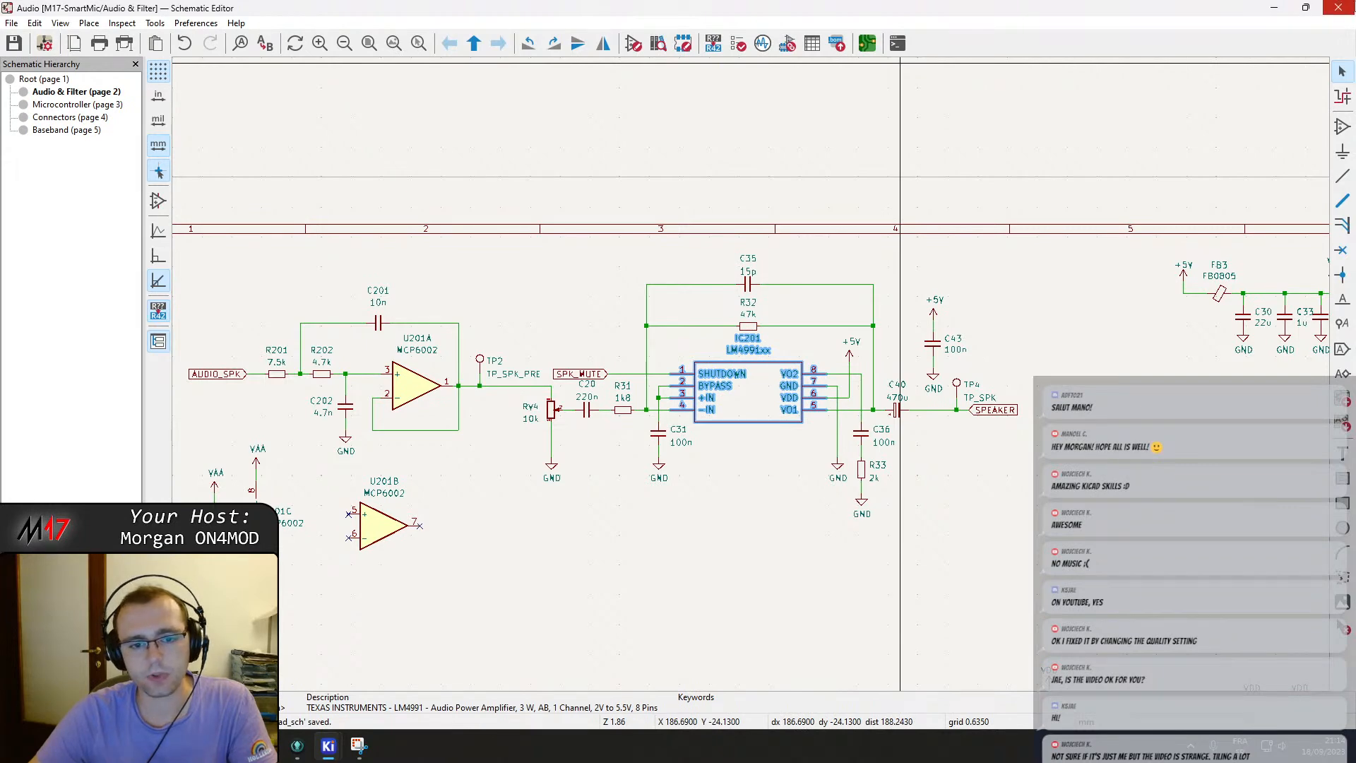
Close the schematic editor and the KiCad project manager.
{"action": "left_click", "coordinate": [1338, 8]}
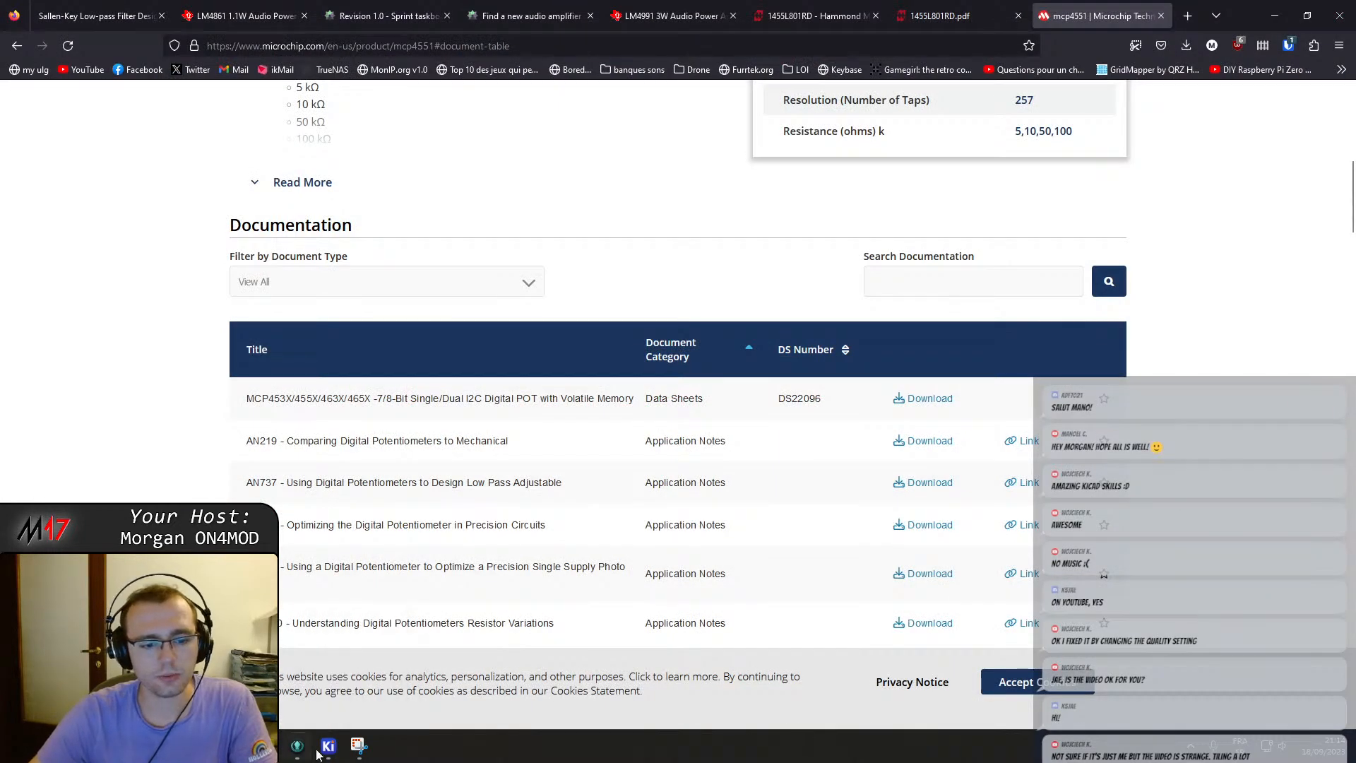
{"action": "left_click", "coordinate": [329, 747]}
{"action": "left_click", "coordinate": [1338, 8]}
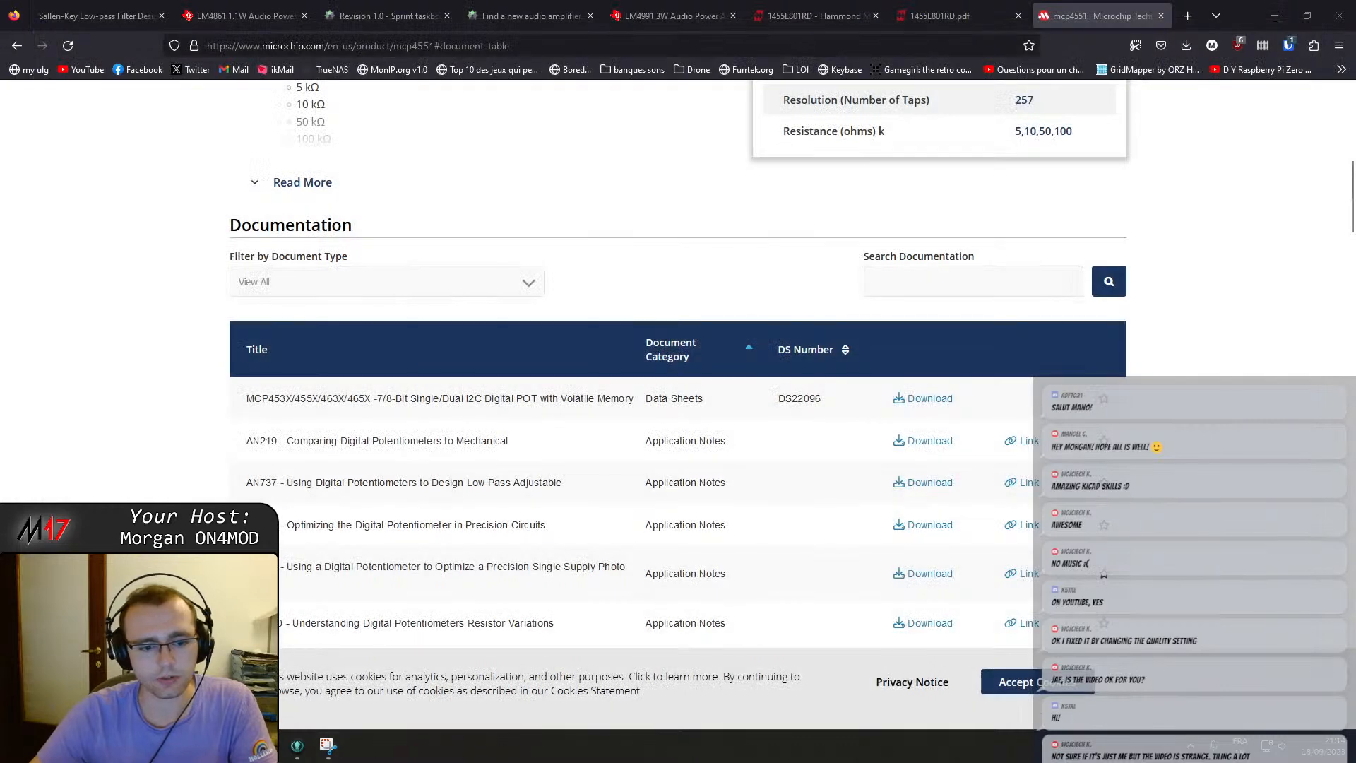
Switch to GitKraken and stash the uncommitted schematic changes on rev_1.0.
{"action": "key", "text": "super"}
{"action": "key", "text": "super"}
{"action": "left_click", "coordinate": [297, 747]}
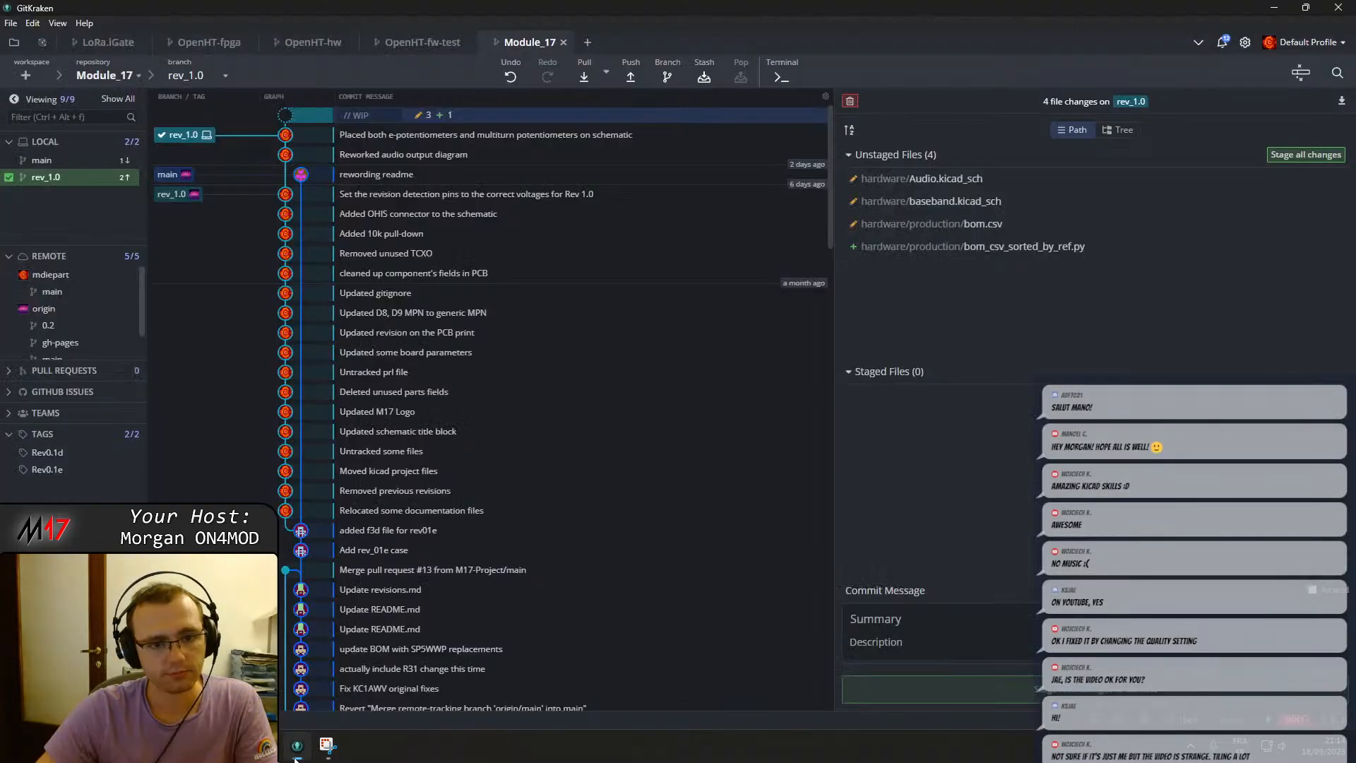
{"action": "left_click", "coordinate": [704, 76]}
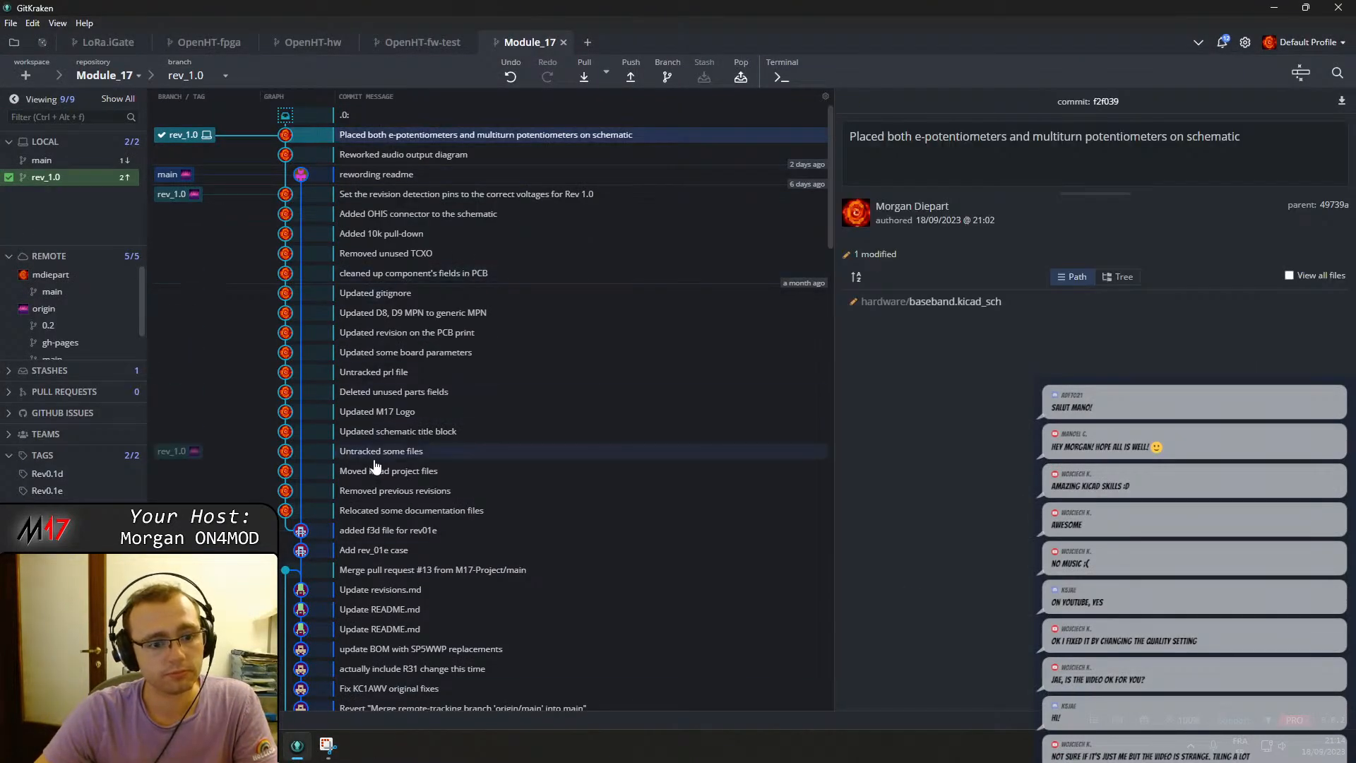
Check out the earlier commit "Added OHIS connector to the schematic".
{"action": "right_click", "coordinate": [393, 532]}
{"action": "left_click", "coordinate": [384, 312]}
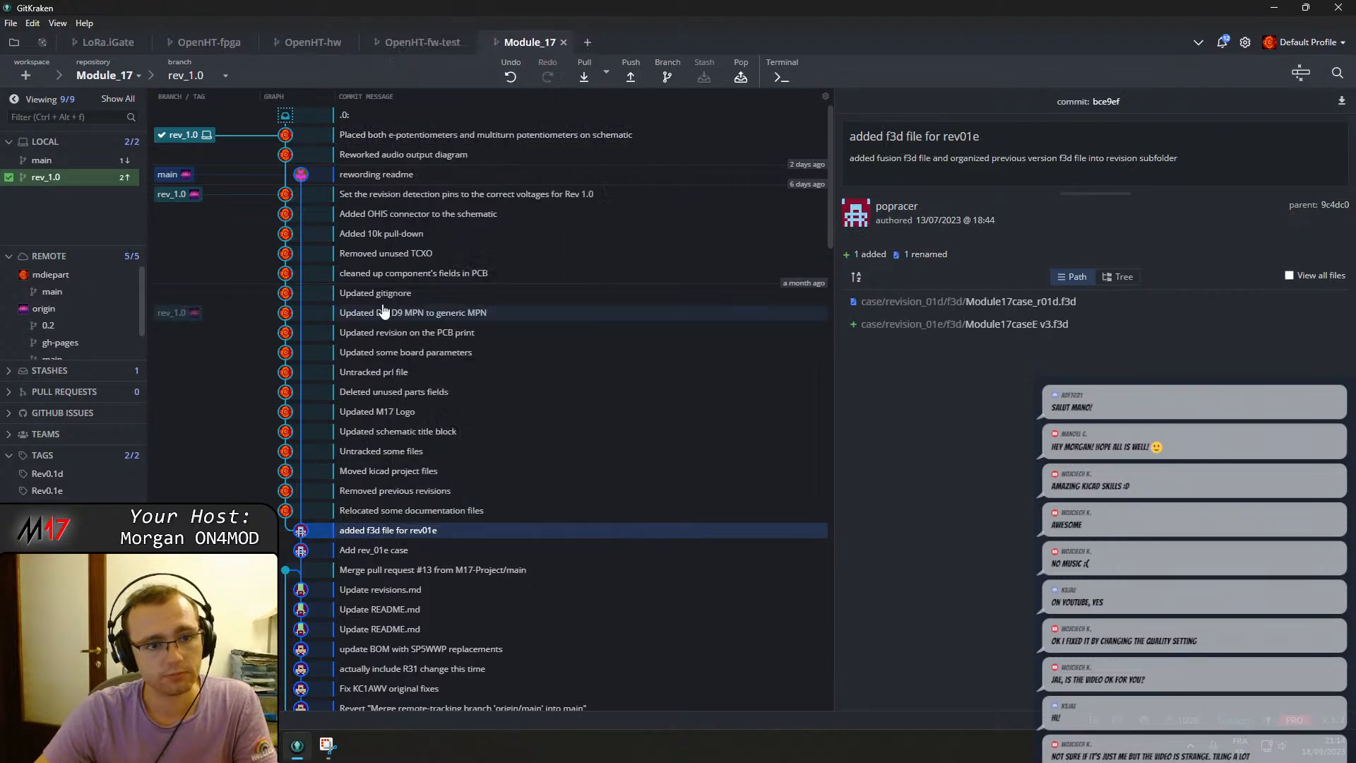
{"action": "right_click", "coordinate": [415, 223]}
{"action": "left_click", "coordinate": [441, 230]}
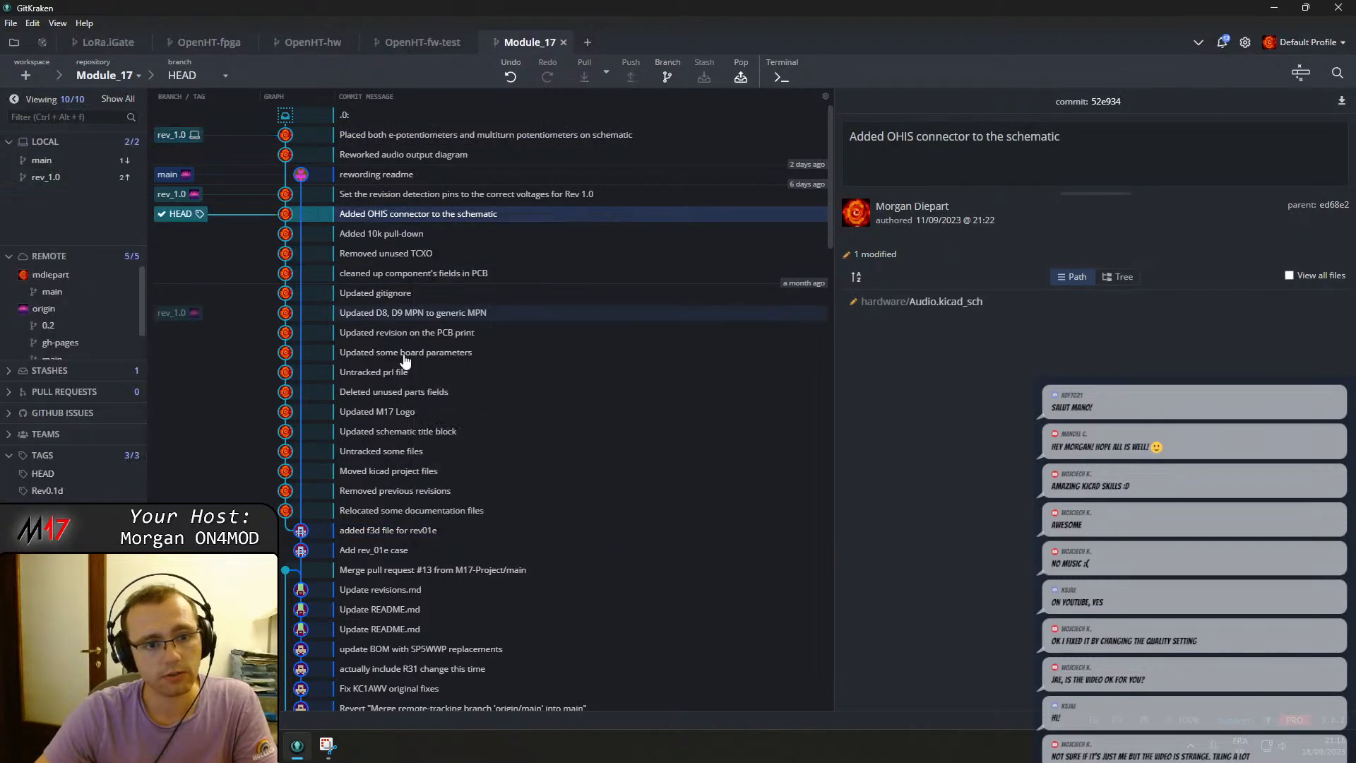
Open the old Audio sheet in KiCad, copy the LM4861M IC1 footprint field, and close KiCad.
{"action": "key", "text": "super"}
{"action": "type", "text": "ki"}
{"action": "key", "text": "Return"}
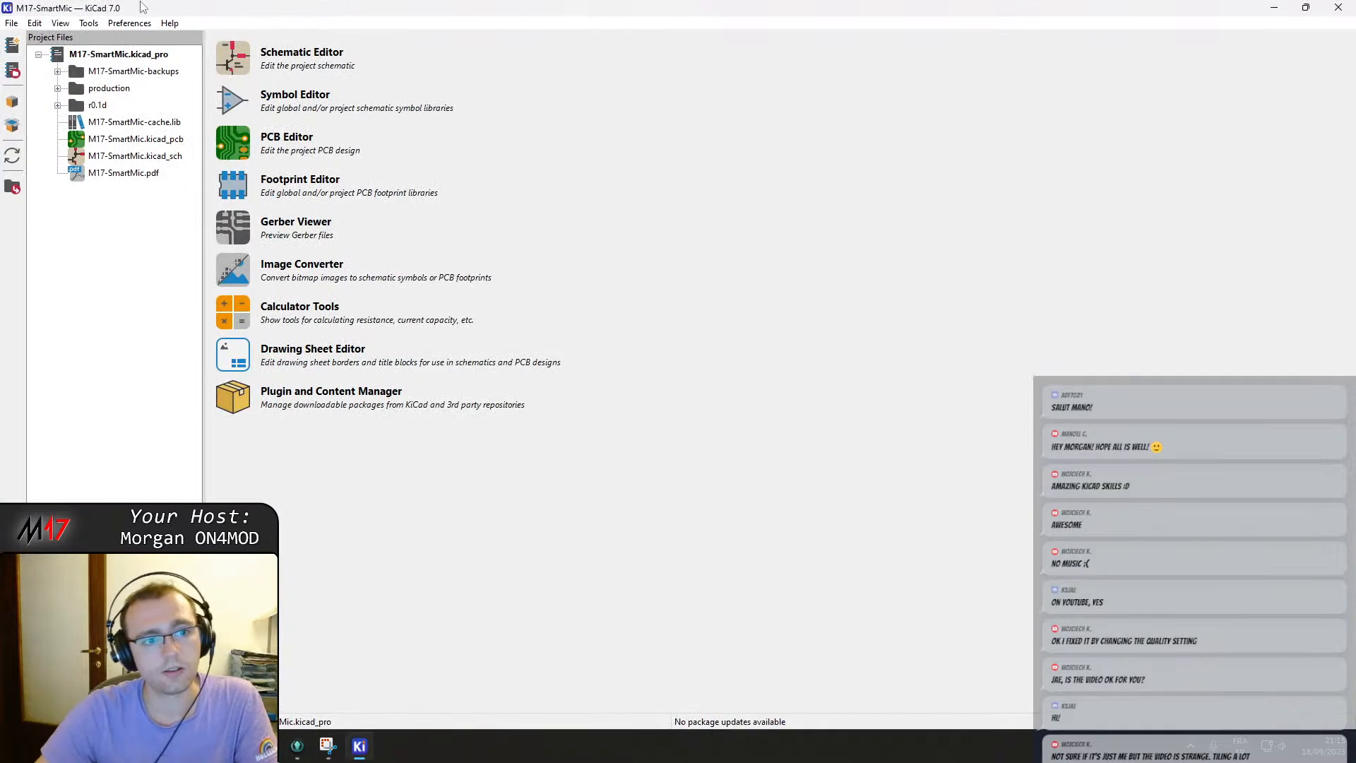
{"action": "double_click", "coordinate": [131, 156]}
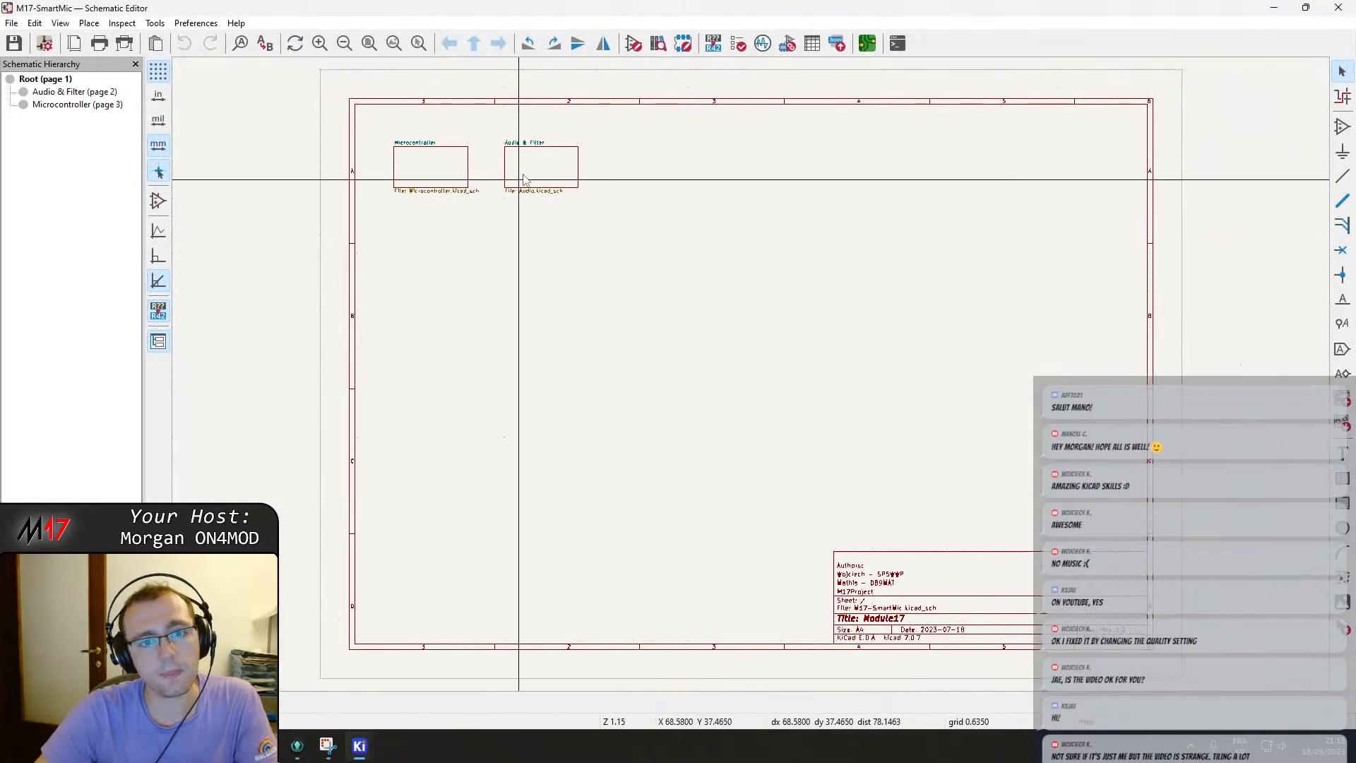
{"action": "double_click", "coordinate": [608, 189]}
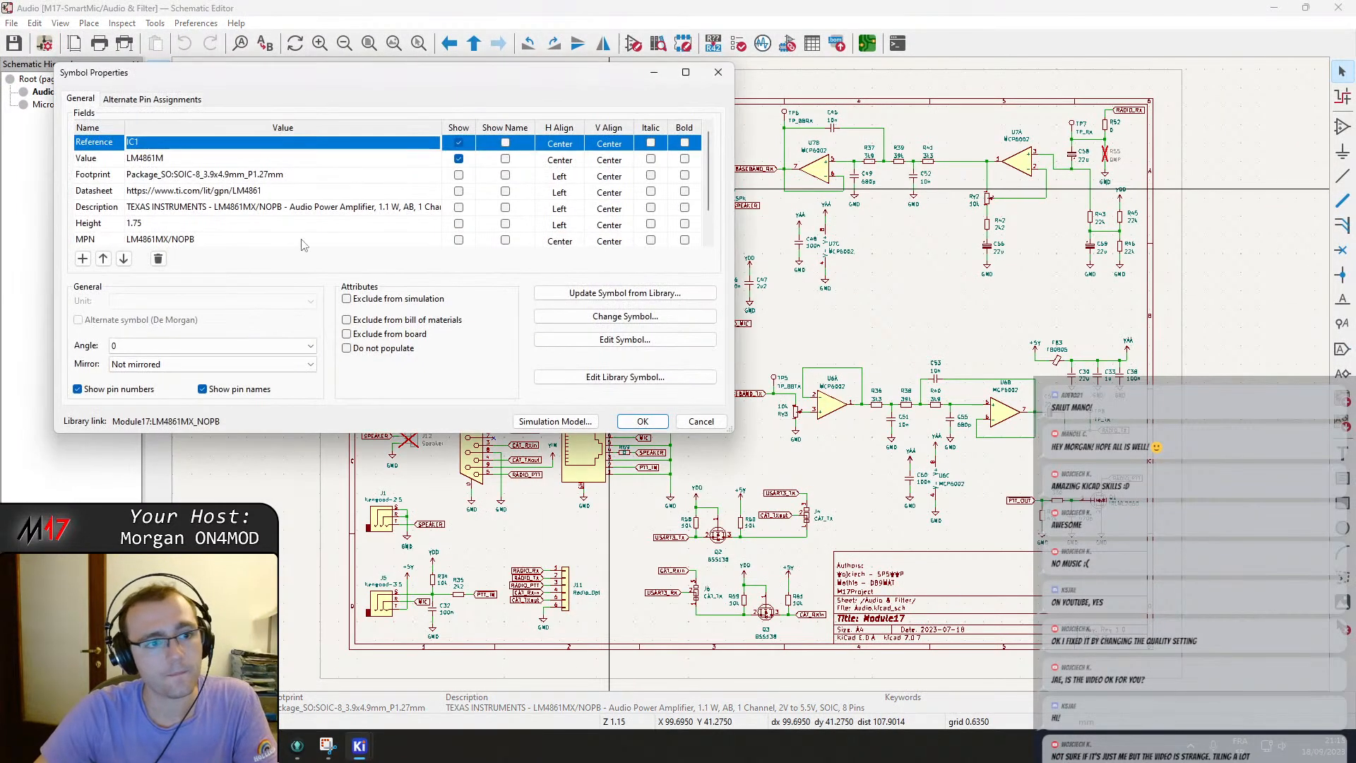
{"action": "left_click", "coordinate": [221, 177]}
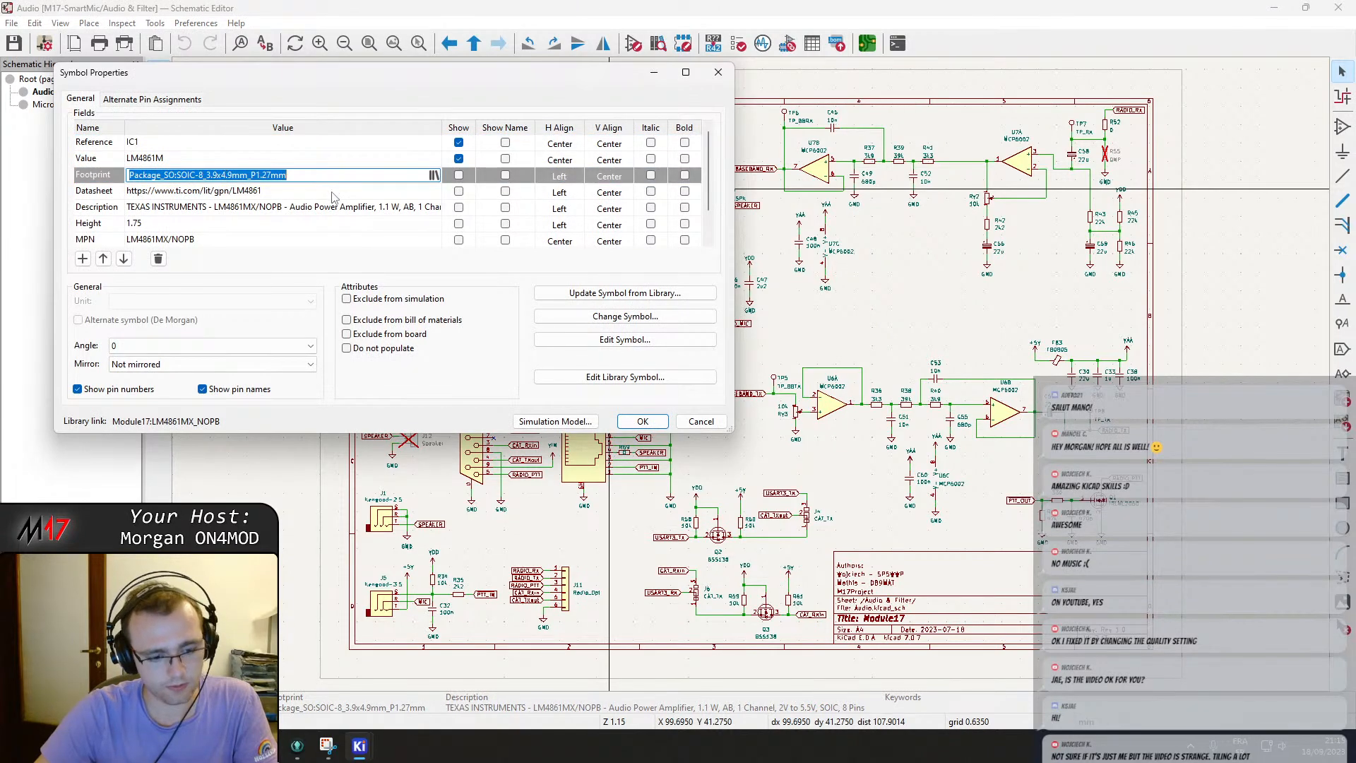
{"action": "key", "text": "Escape"}
{"action": "left_click", "coordinate": [1338, 7]}
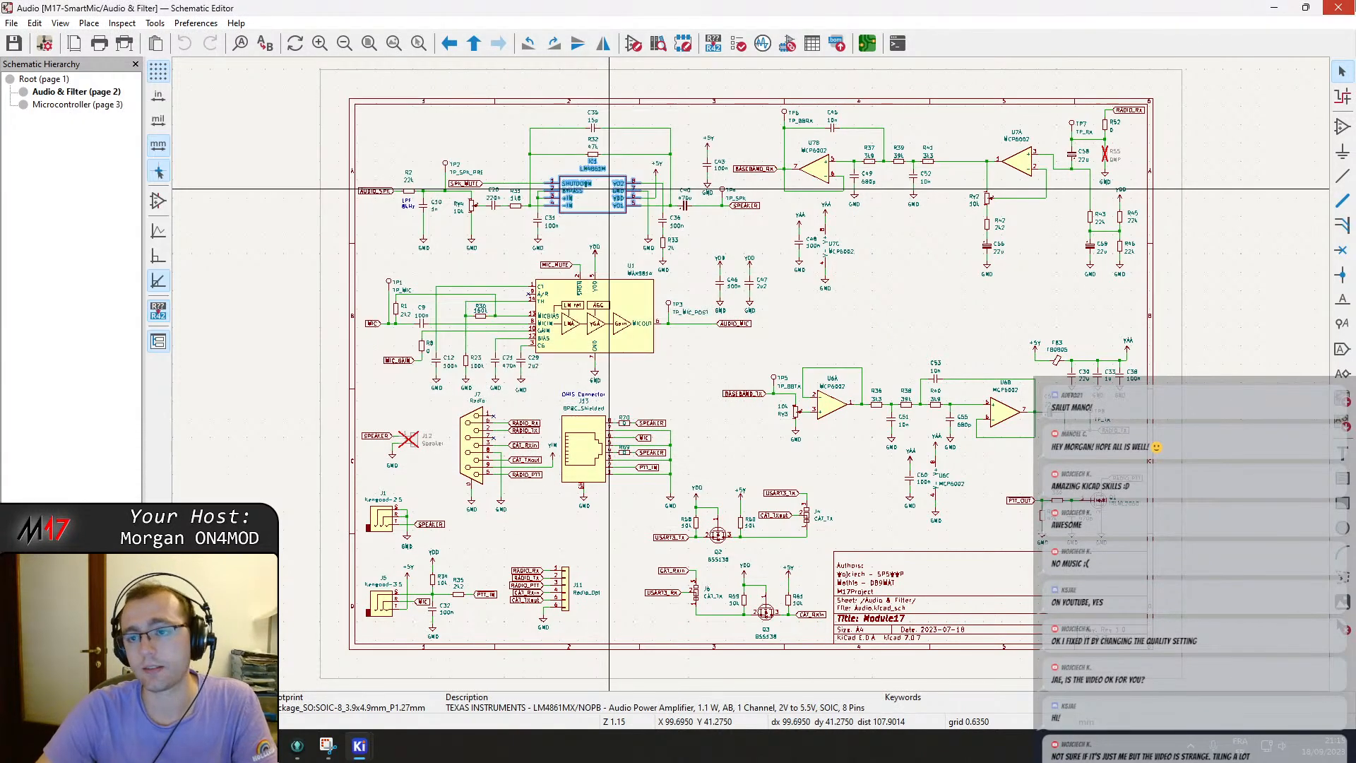
{"action": "left_click", "coordinate": [1338, 7]}
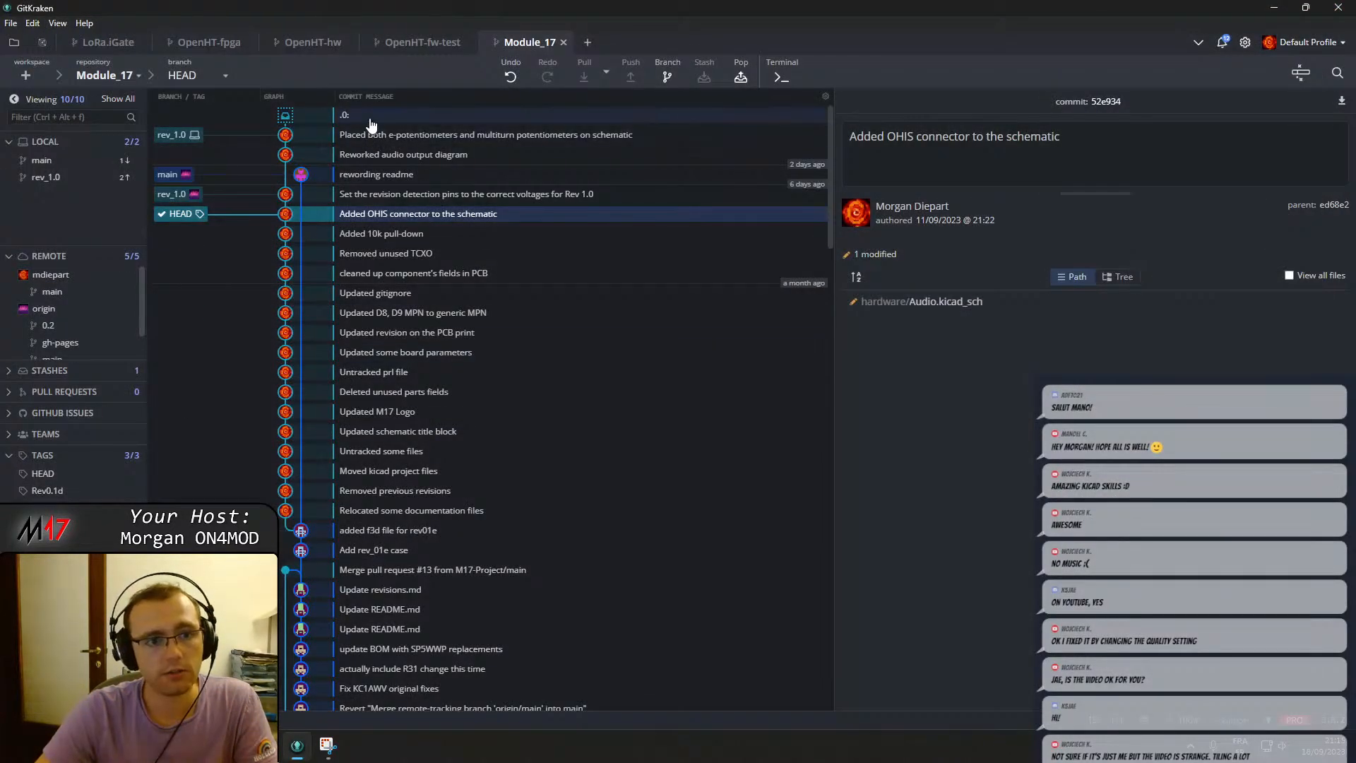
Check out the rev_1.0 branch again and pop the stashed changes.
{"action": "left_click", "coordinate": [370, 118]}
{"action": "double_click", "coordinate": [168, 133]}
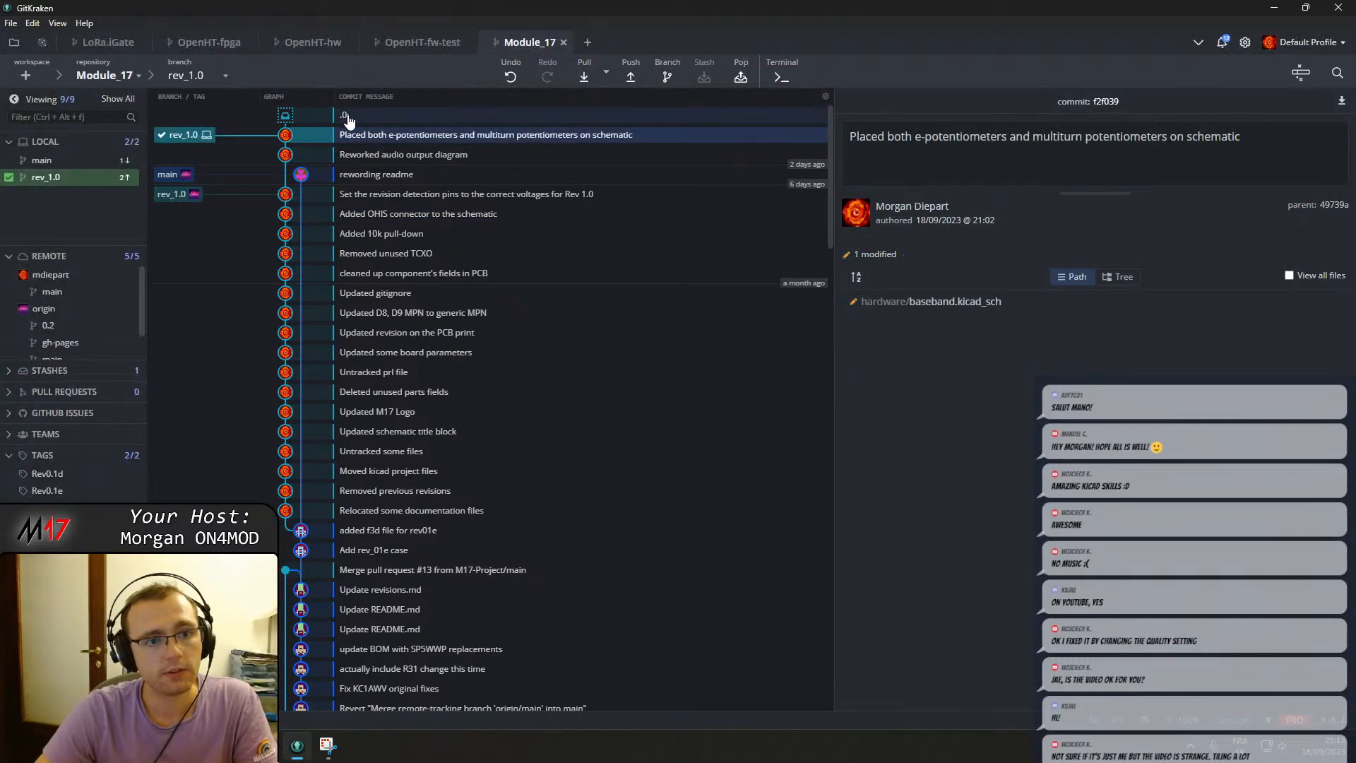
{"action": "left_click", "coordinate": [741, 76]}
Reopen the Audio sheet and paste Package_SO:SOIC-8_3.9x4.9mm_P1.27mm as the LM4991 amplifier IC201's footprint.
{"action": "key", "text": "super"}
{"action": "type", "text": "kic"}
{"action": "key", "text": "Return"}
{"action": "double_click", "coordinate": [127, 155]}
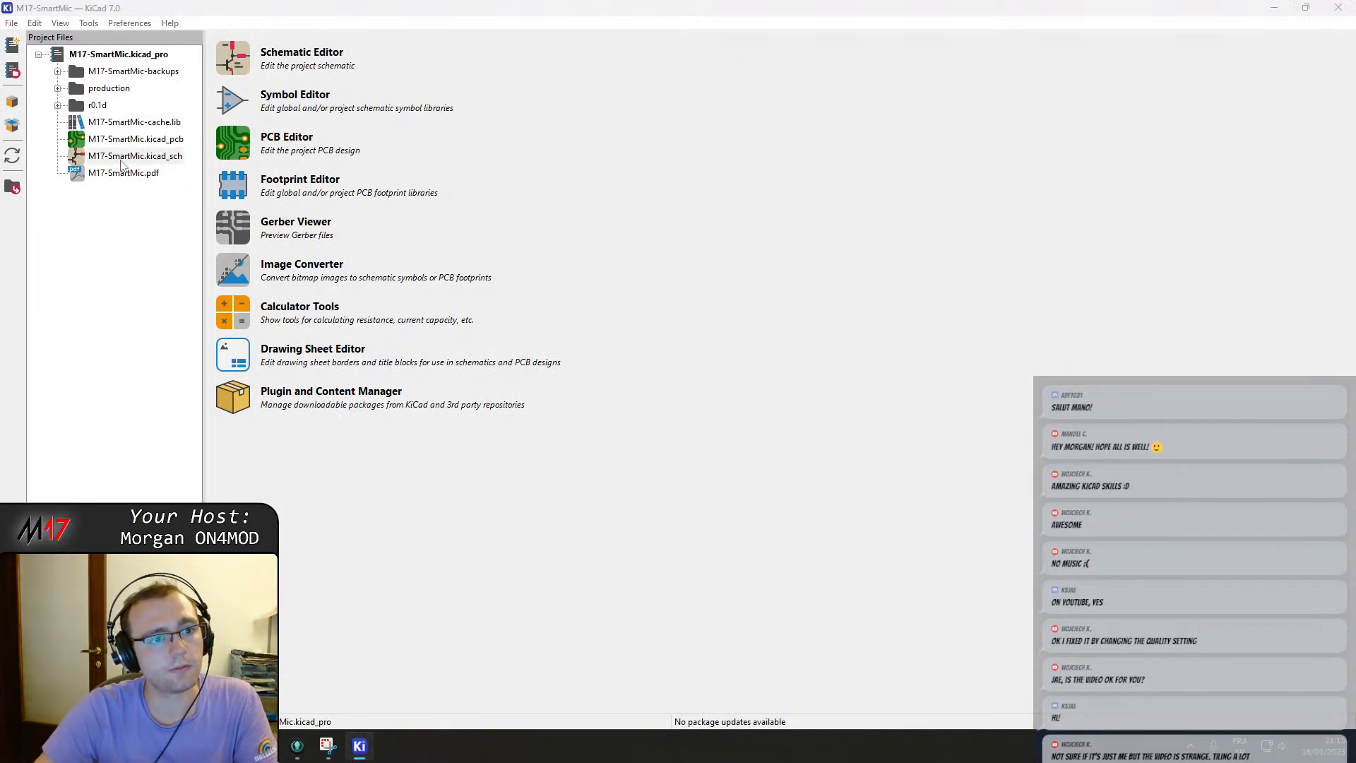
{"action": "double_click", "coordinate": [575, 163]}
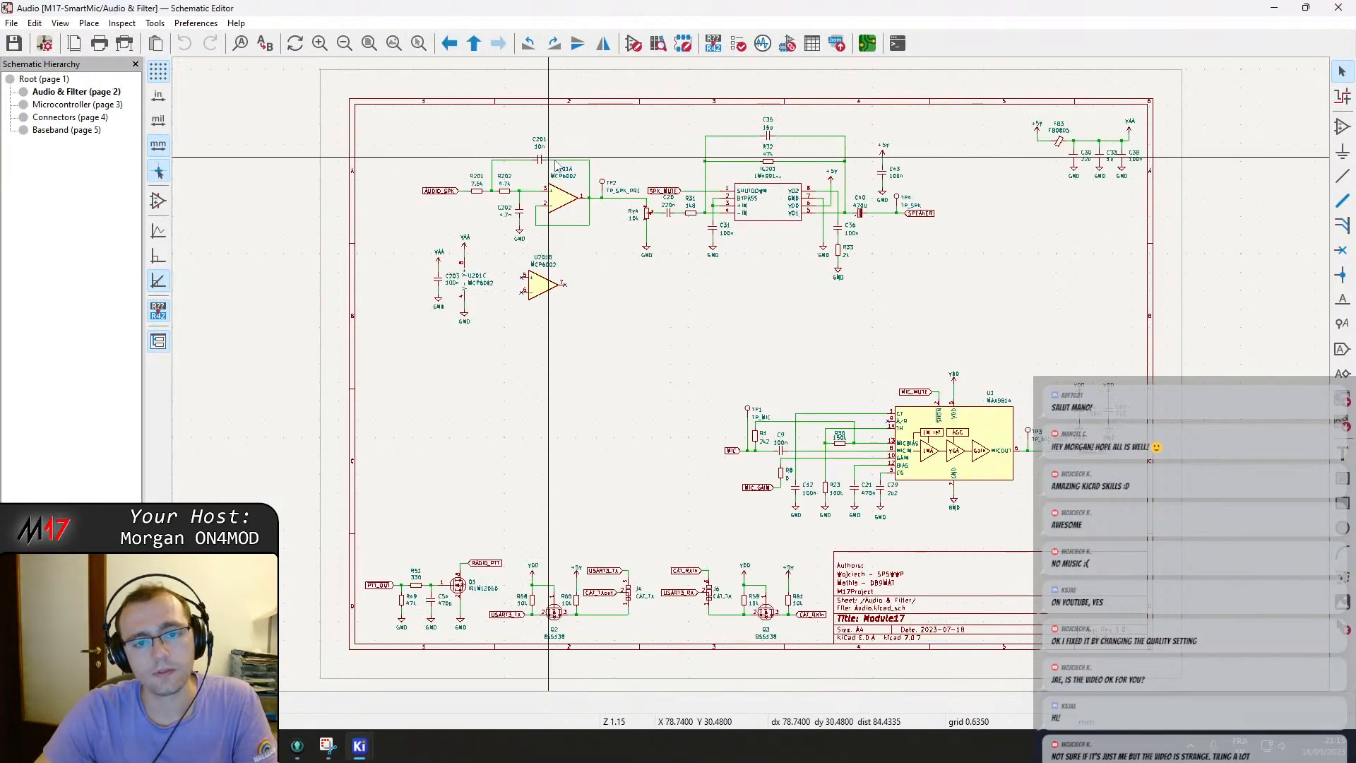
{"action": "double_click", "coordinate": [769, 203]}
{"action": "left_click", "coordinate": [179, 178]}
{"action": "type", "text": "Package_SO:SOIC-8_3.9x4.9mm_P1.27mm"}
{"action": "left_click", "coordinate": [640, 422]}
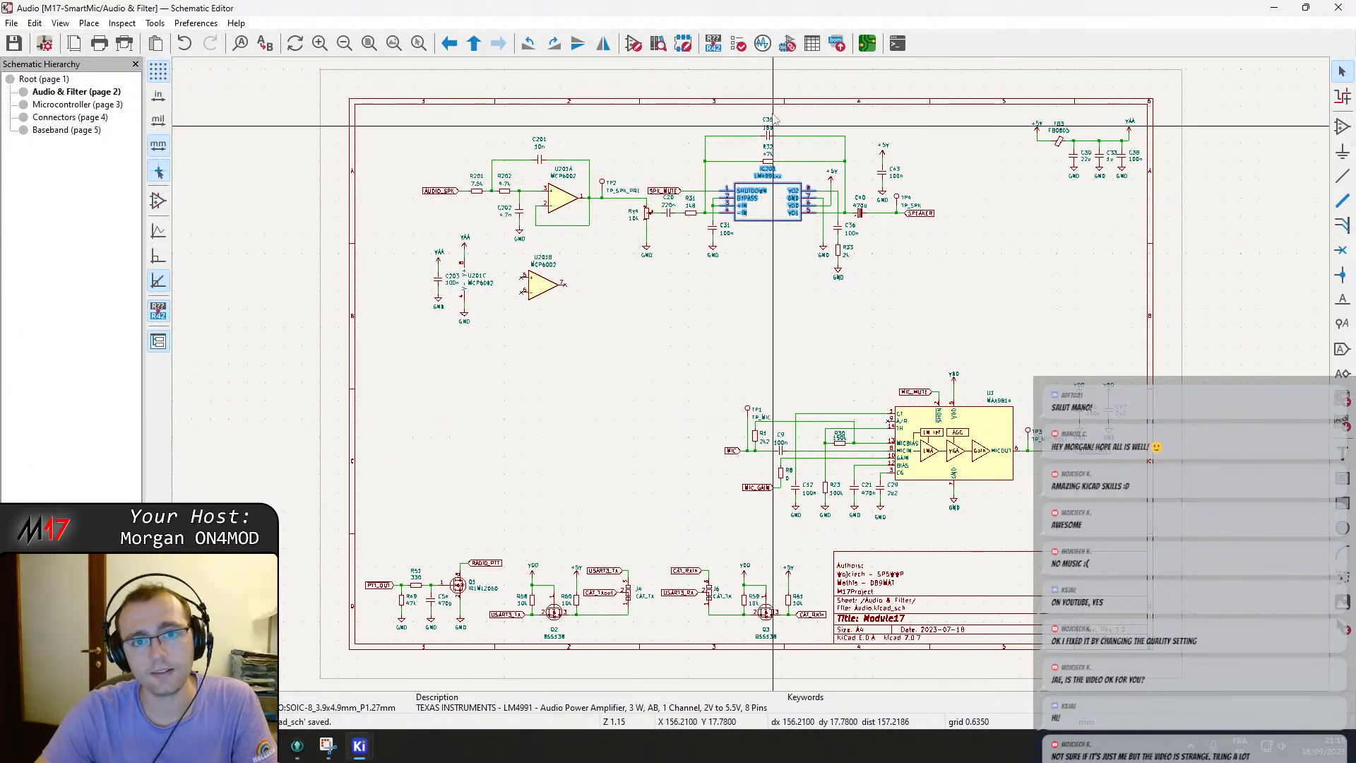
Open the footprint assignment tool and select the unassigned 8P8C_Shielded connector J402.
{"action": "left_click", "coordinate": [787, 43]}
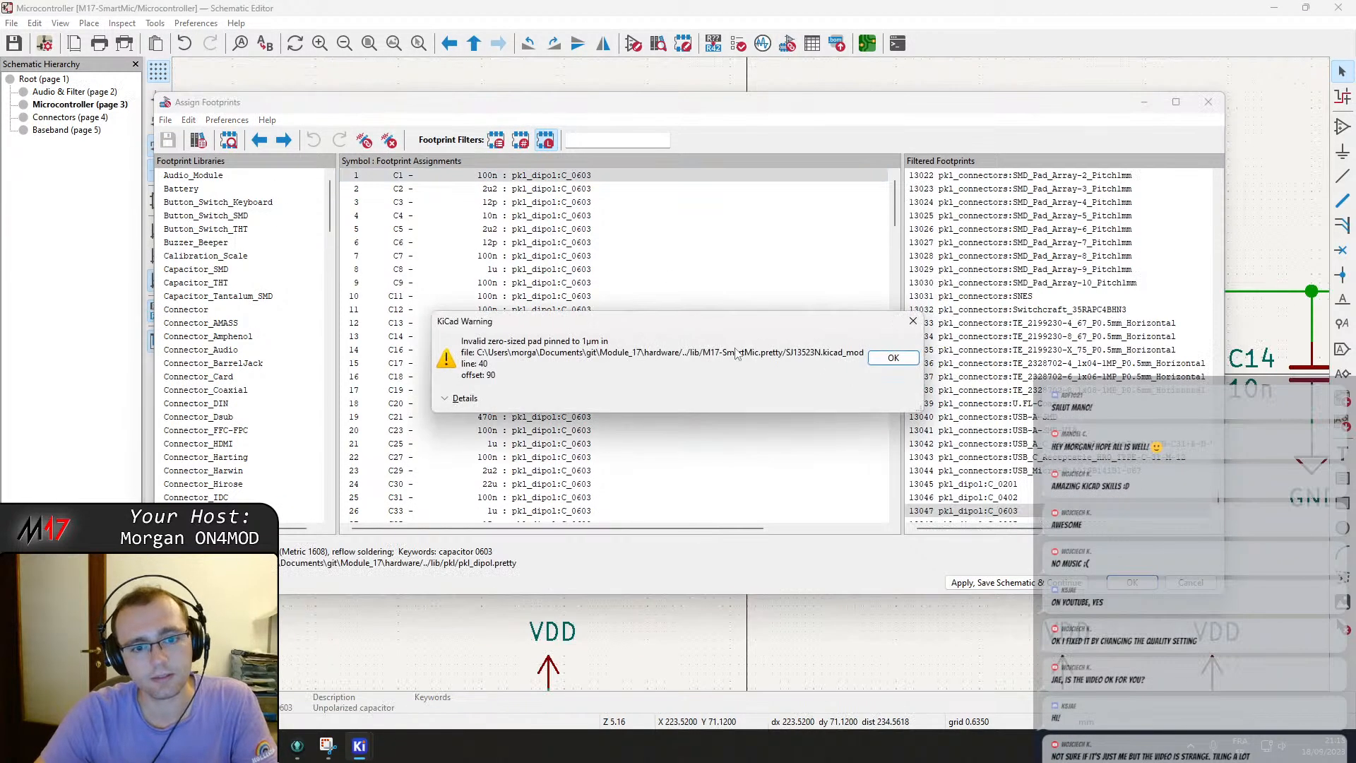
{"action": "left_click", "coordinate": [893, 358]}
{"action": "left_click_drag", "start_coordinate": [893, 212], "coordinate": [898, 327]}
{"action": "left_click", "coordinate": [589, 363]}
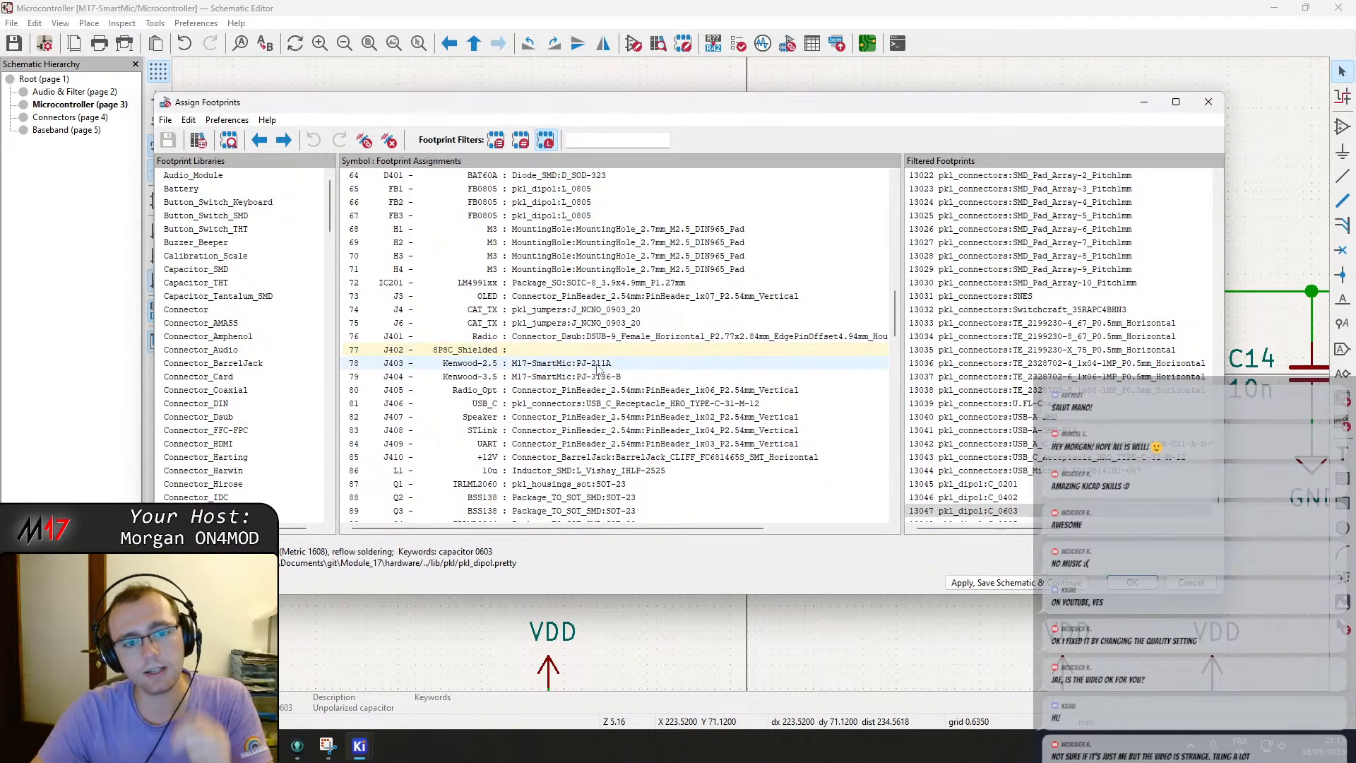
{"action": "left_click", "coordinate": [590, 350]}
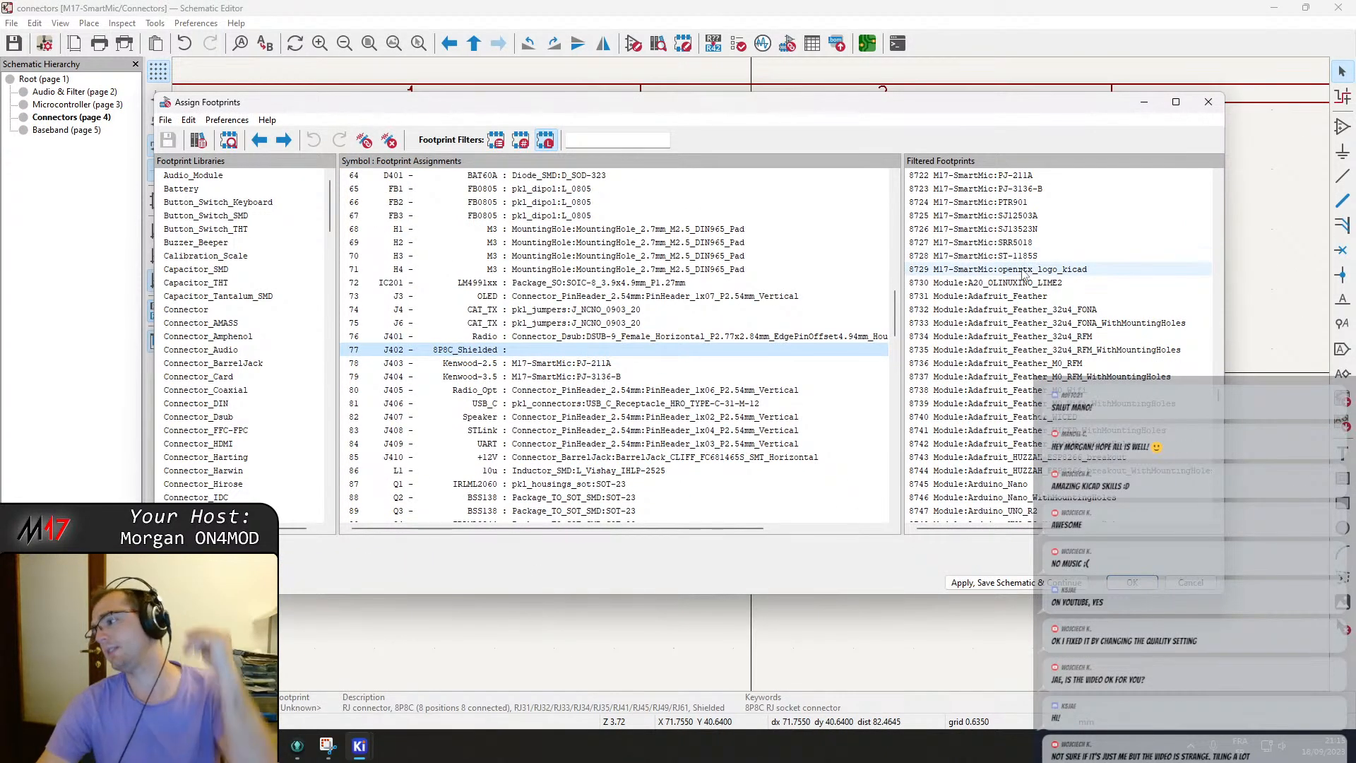
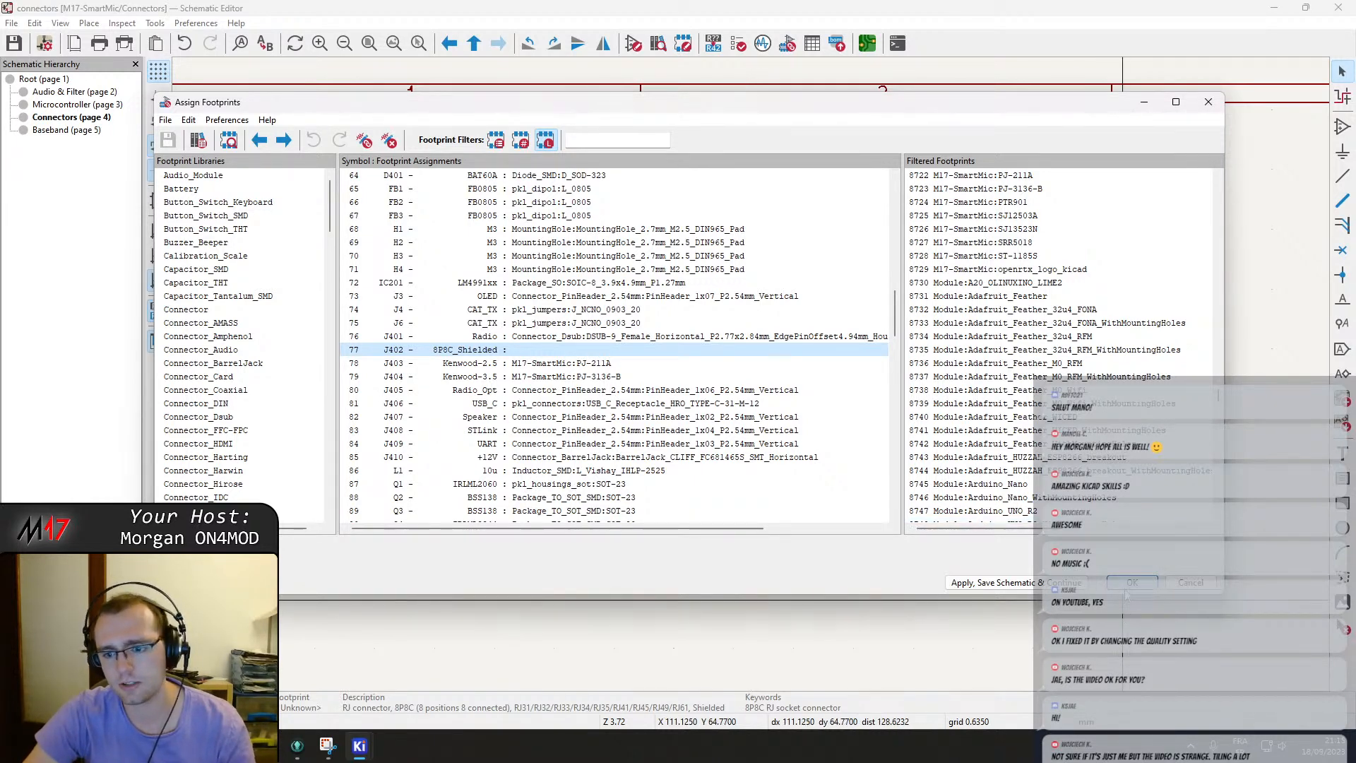
Close the footprint assignment tool without assigning anything and exit the schematic editor.
{"action": "scroll", "coordinate": [579, 427], "scroll_direction": "down", "scroll_amount": 20}
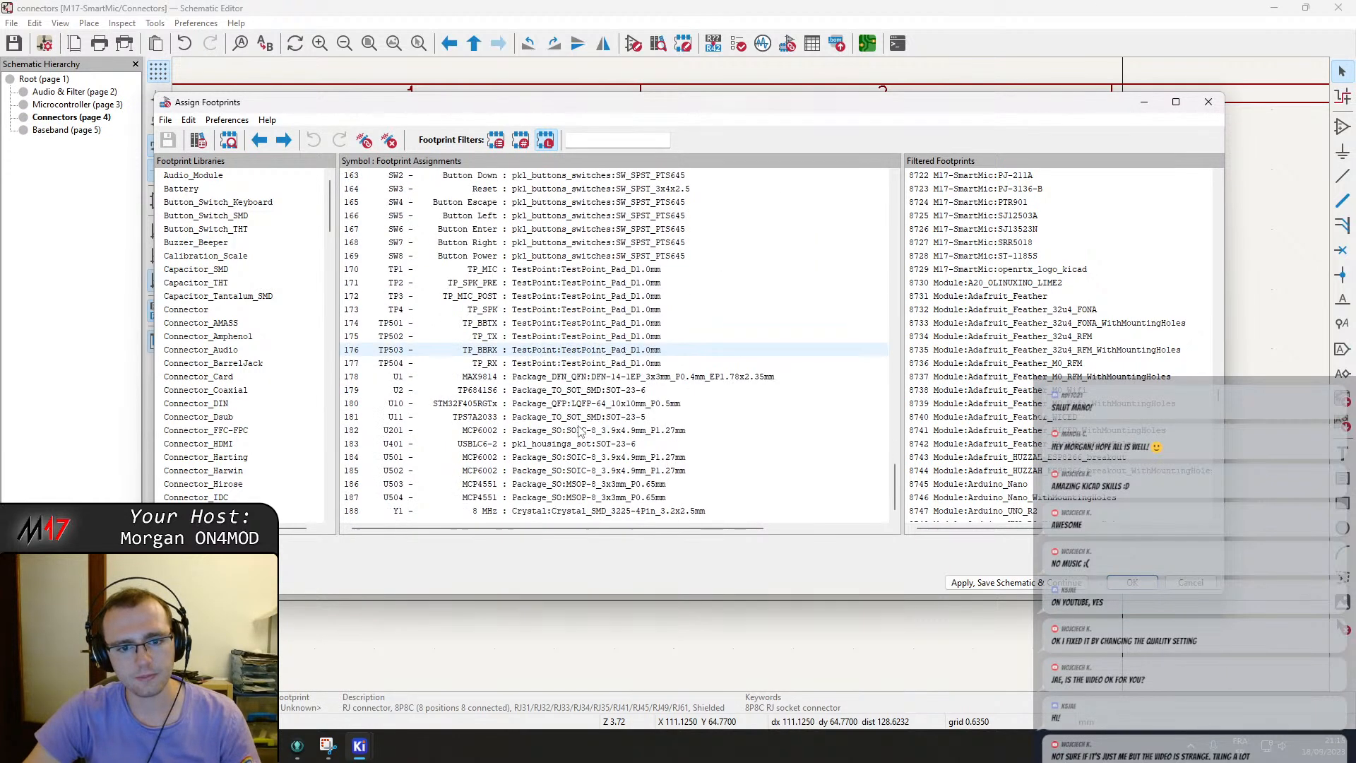
{"action": "left_click", "coordinate": [1190, 582]}
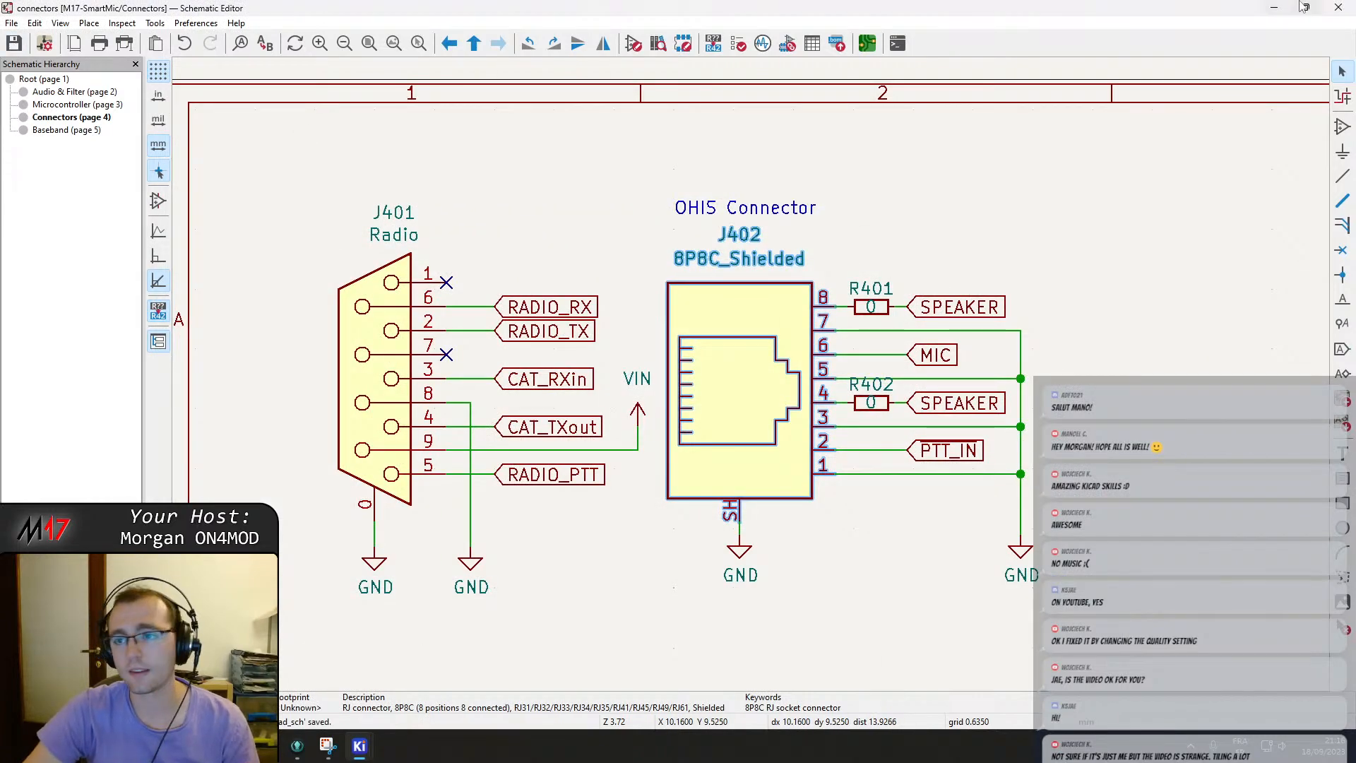
{"action": "left_click", "coordinate": [1340, 6]}
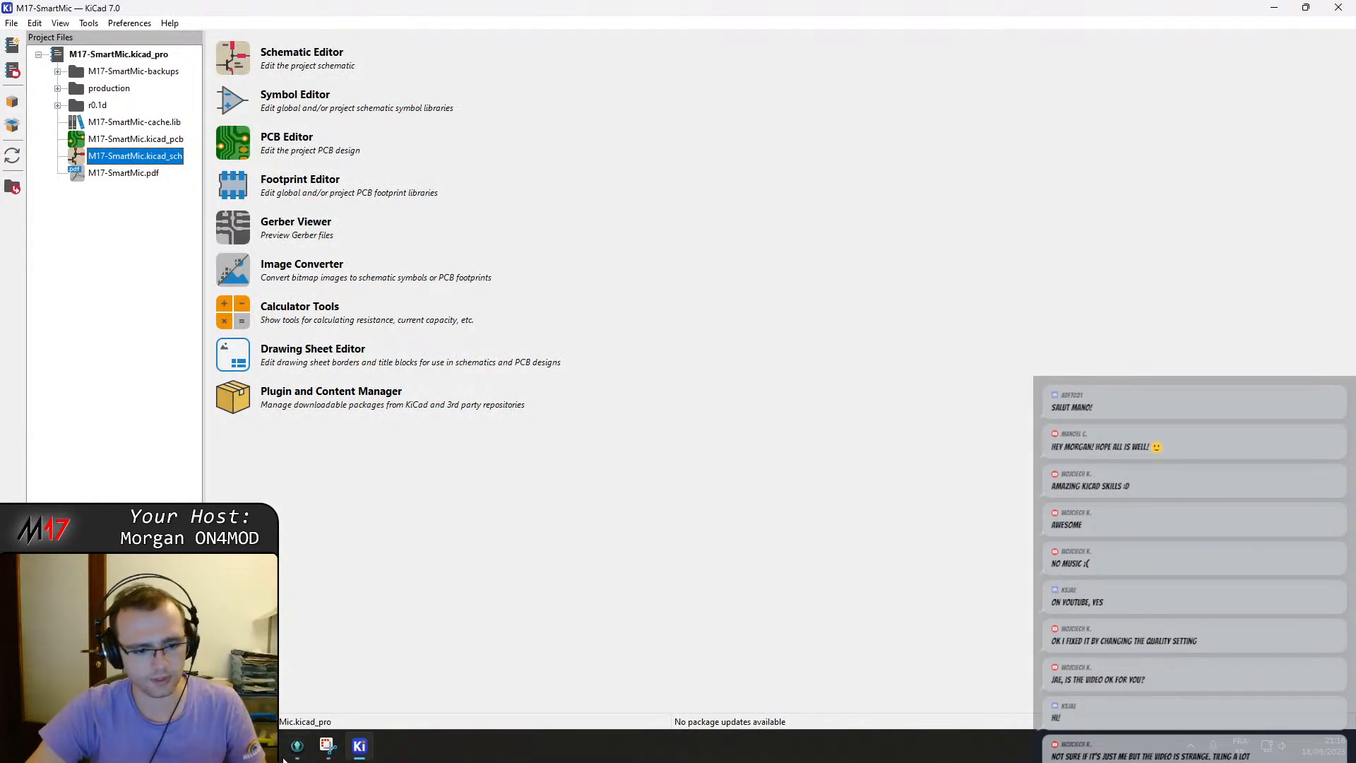
Stage the modified Audio.kicad_sch and baseband.kicad_sch files in GitKraken.
{"action": "left_click", "coordinate": [297, 745]}
{"action": "left_click", "coordinate": [1126, 178]}
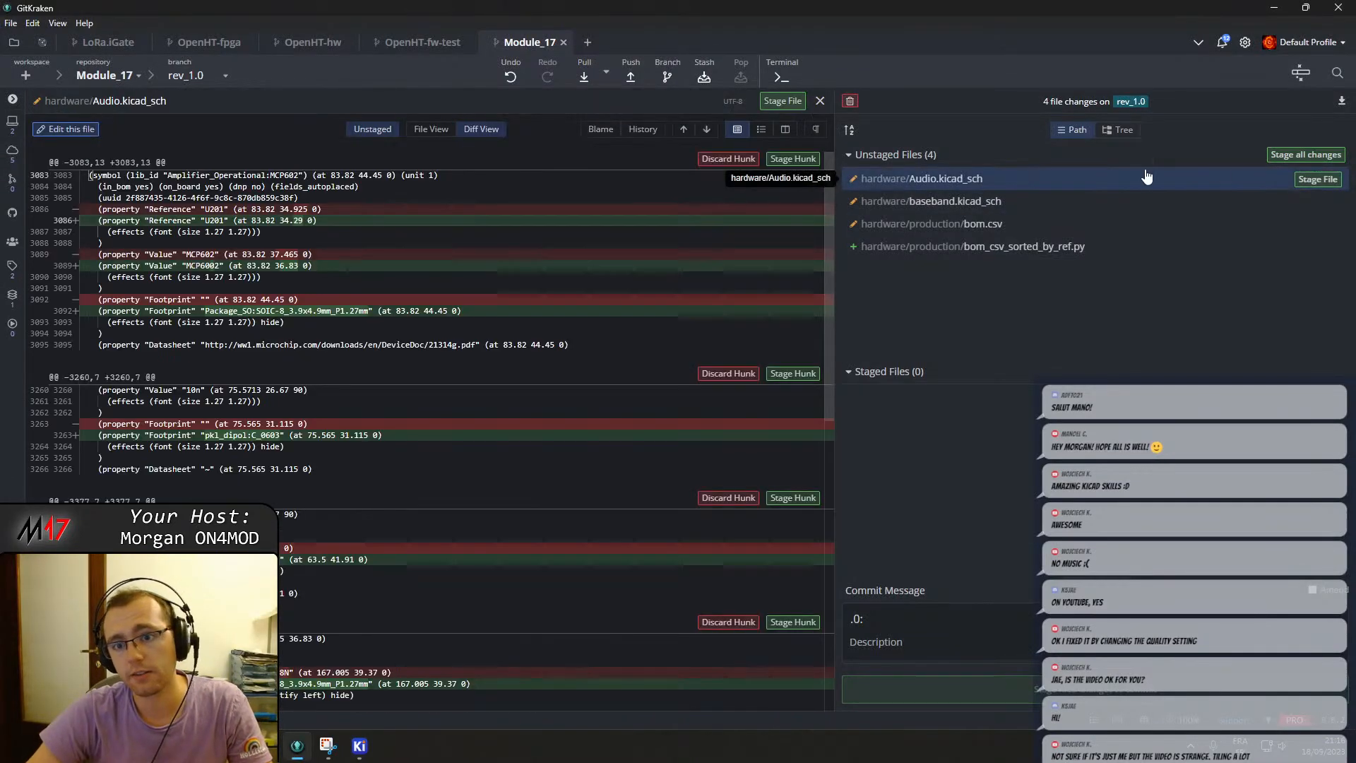
{"action": "left_click", "coordinate": [1312, 180]}
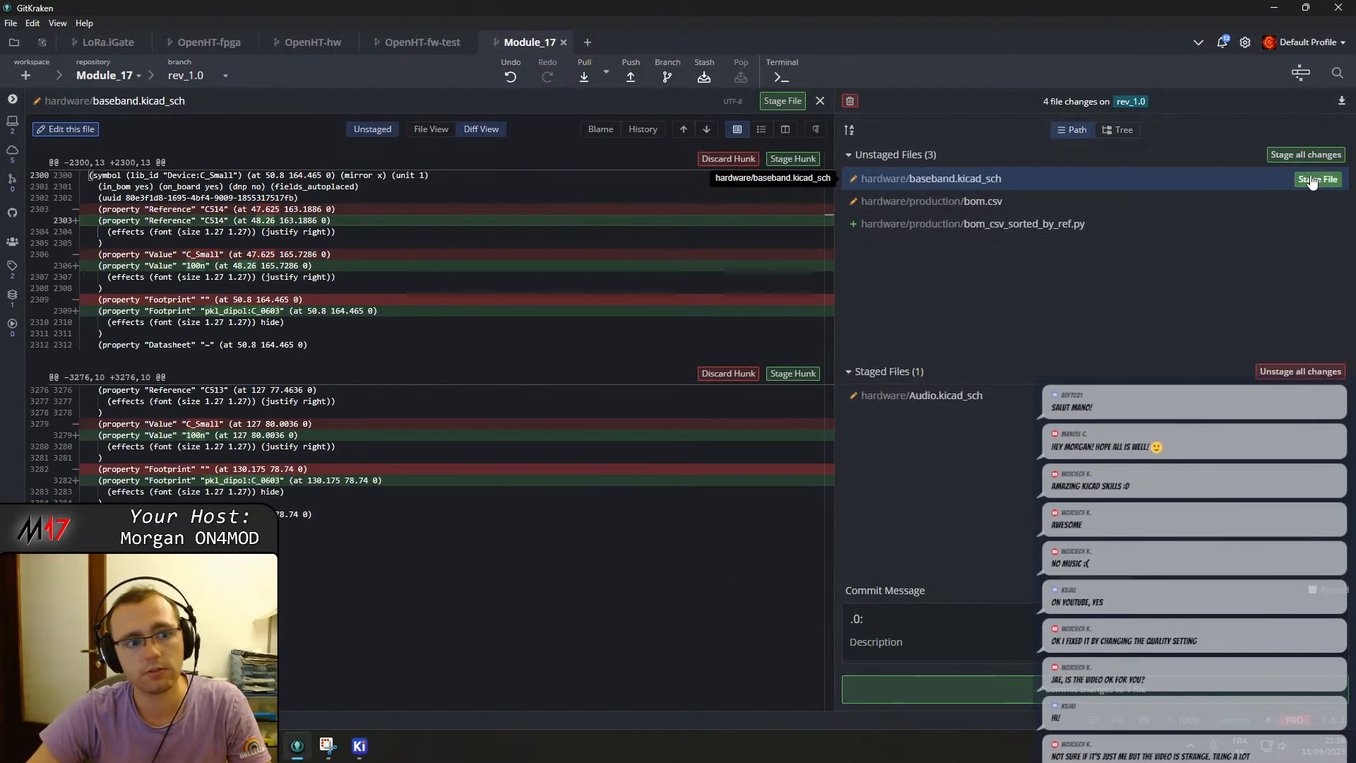
{"action": "left_click", "coordinate": [1312, 180]}
Commit the staged schematics with the message "Assigned footprints".
{"action": "key", "text": "BackSpace"}
{"action": "key", "text": "BackSpace"}
{"action": "type", "text": "A"}
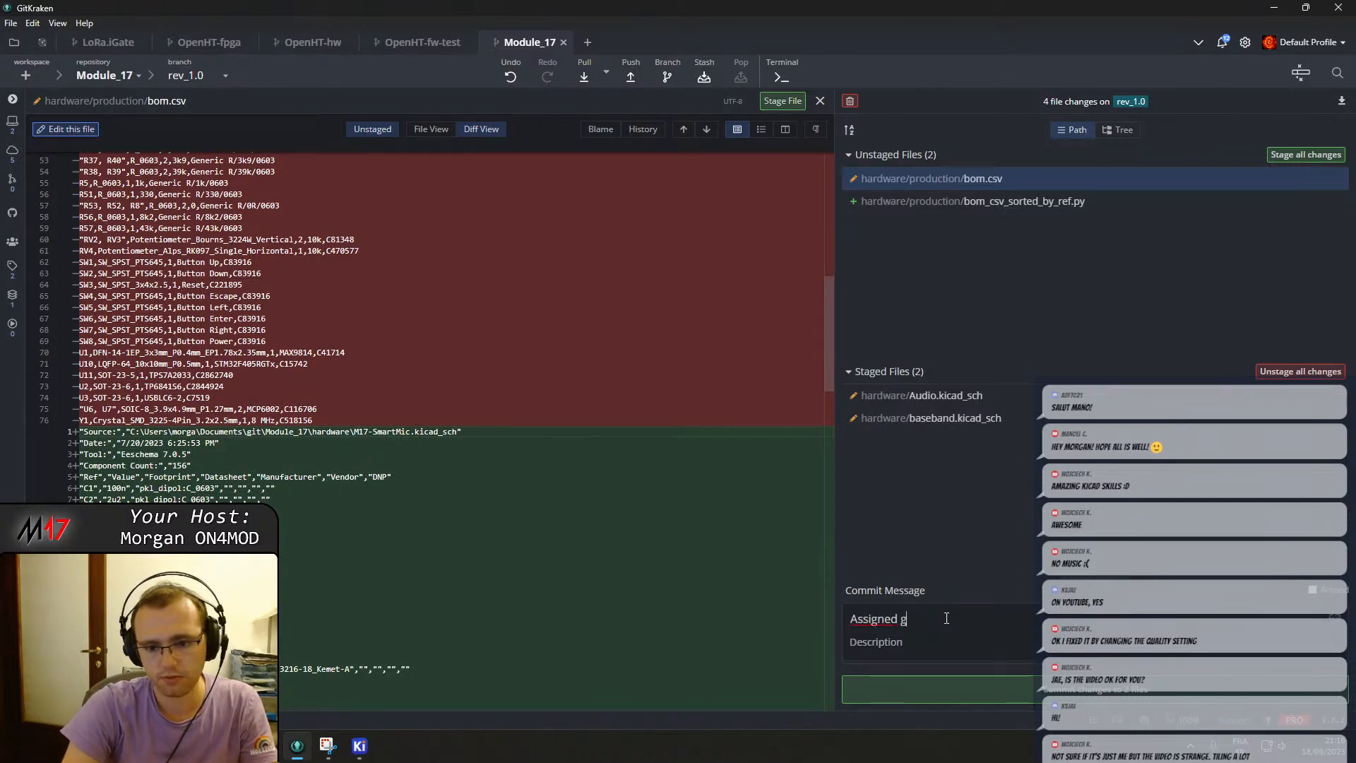
{"action": "type", "text": "ssigned footprints"}
{"action": "left_click", "coordinate": [942, 689]}
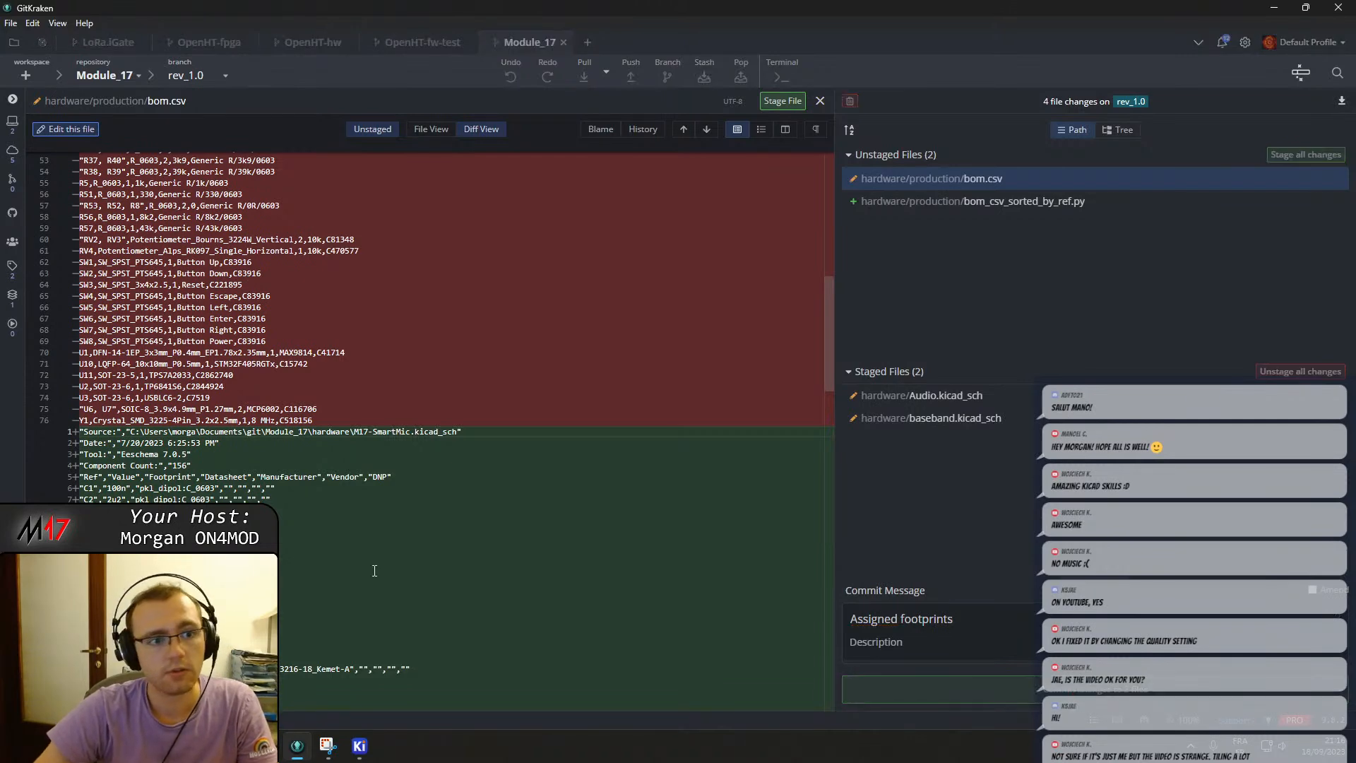
Open the PCB editor and run Update PCB from Schematic, reviewing the list of pending changes.
{"action": "left_click", "coordinate": [359, 746]}
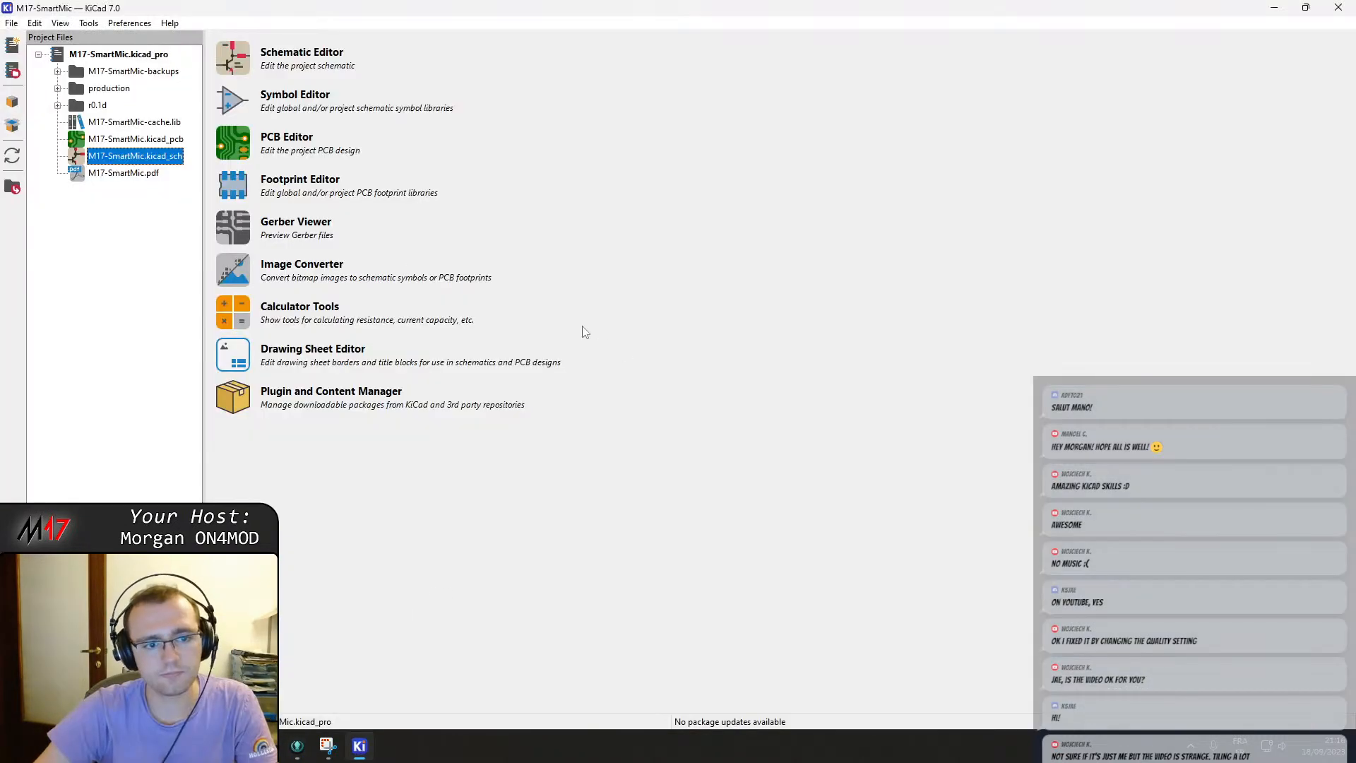
{"action": "key", "text": "ctrl+p"}
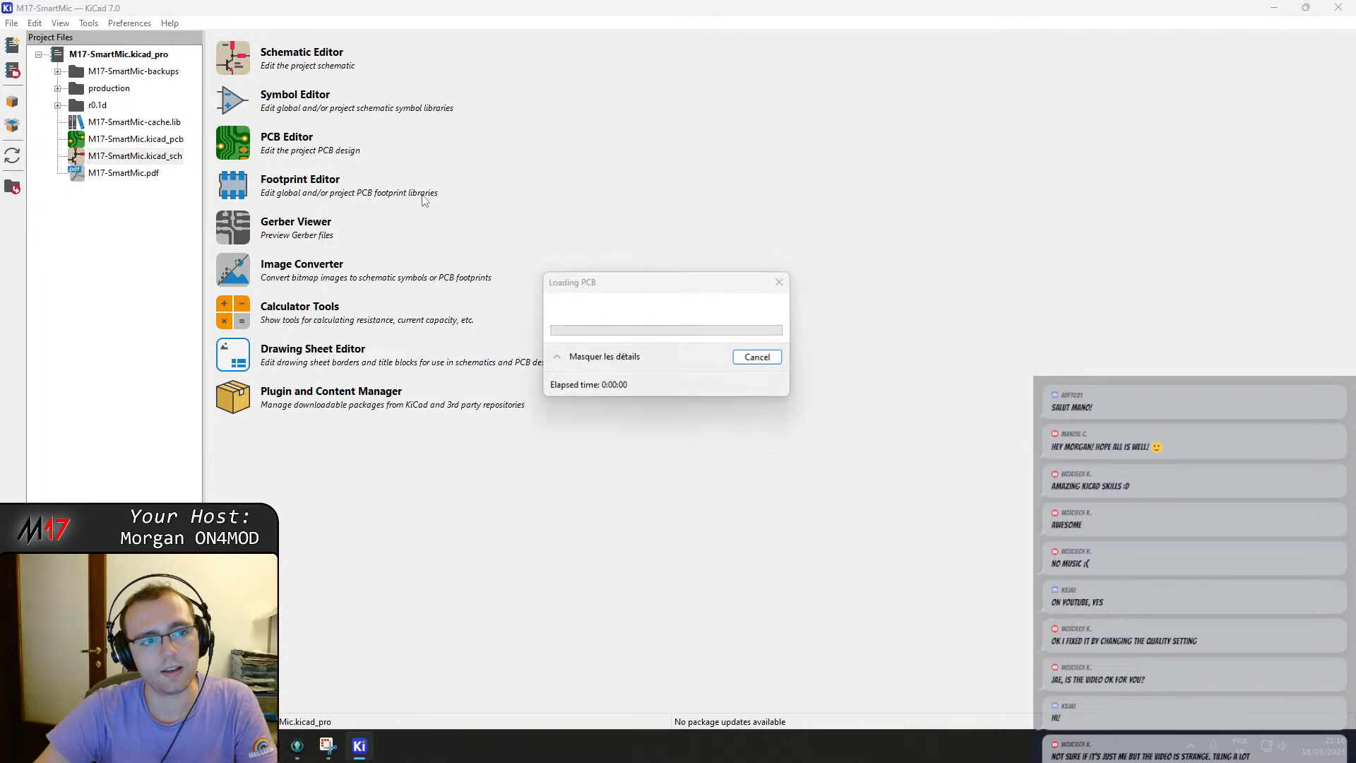
{"action": "scroll", "coordinate": [791, 252], "scroll_direction": "down", "scroll_amount": 2}
{"action": "middle_click_drag", "start_coordinate": [536, 455], "coordinate": [872, 244]}
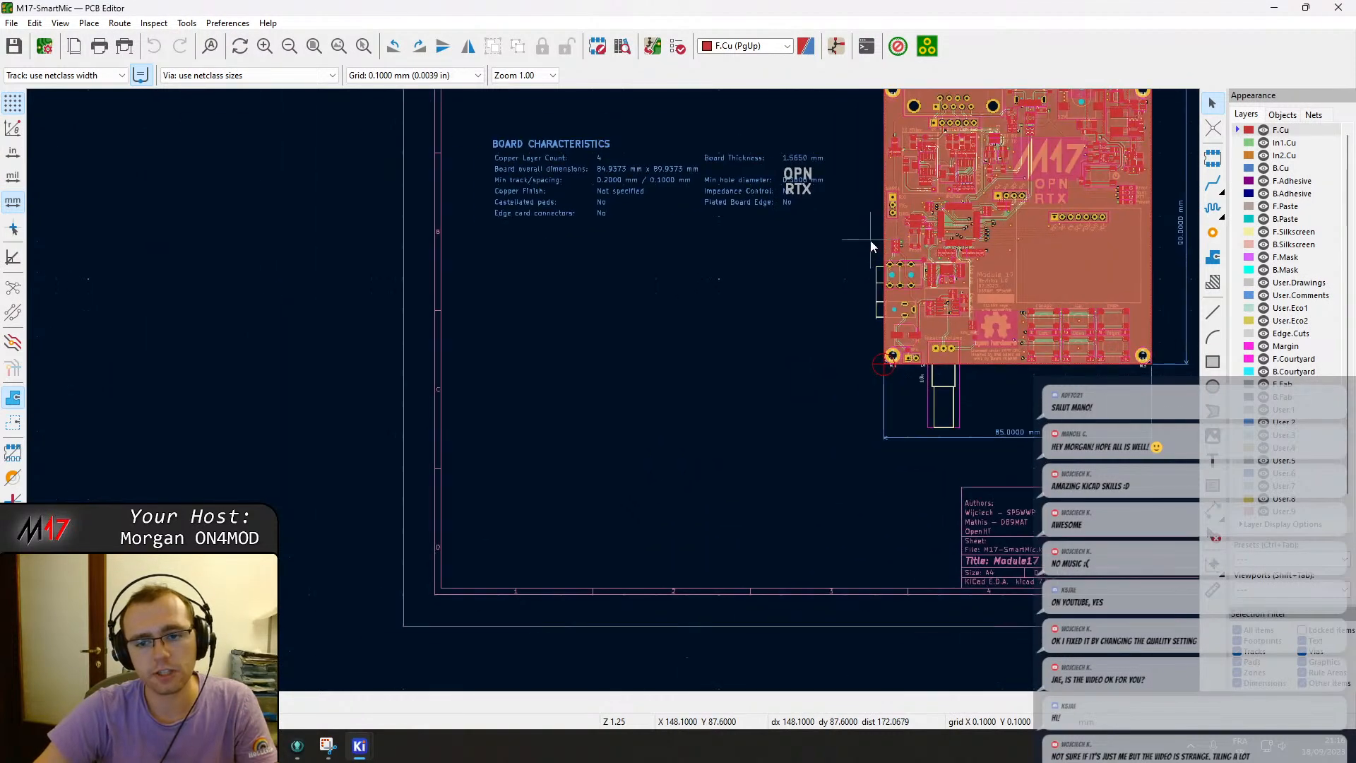
{"action": "left_click", "coordinate": [654, 55]}
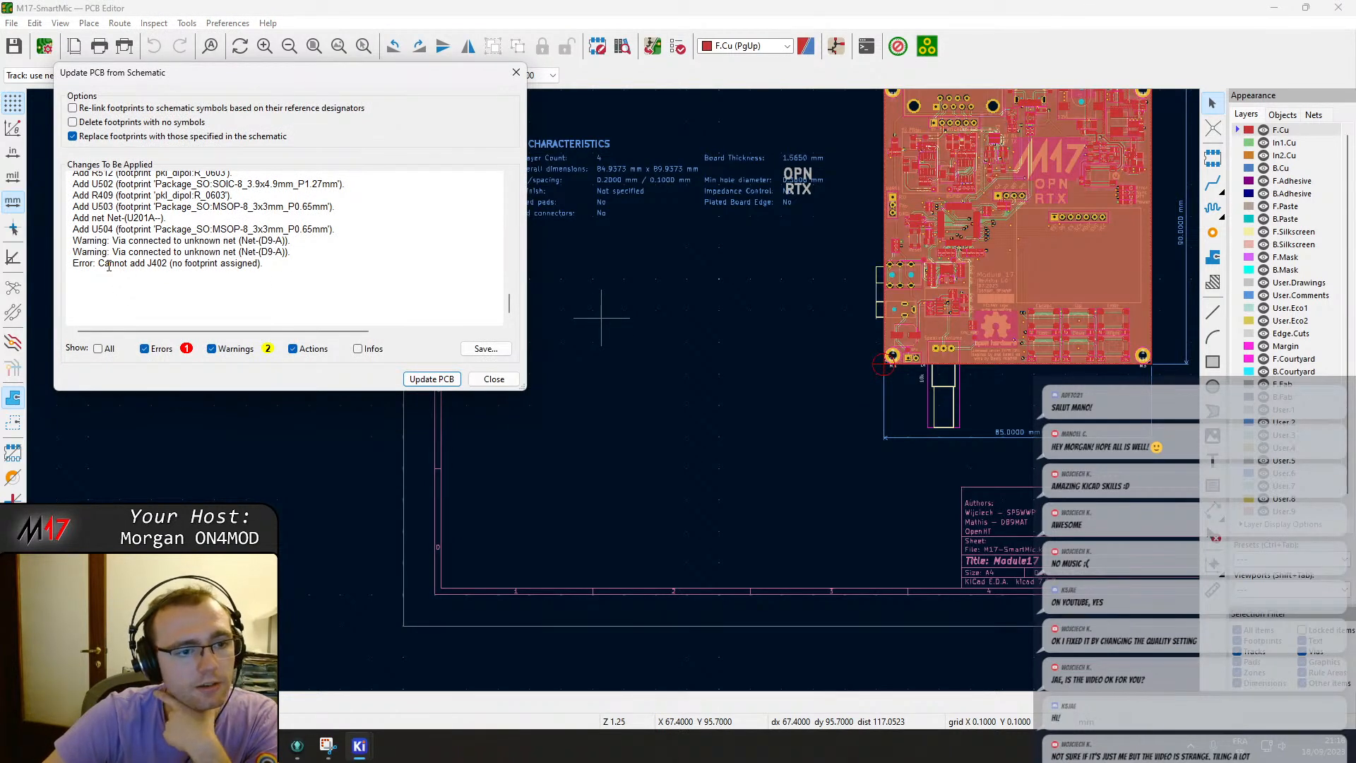
{"action": "left_click_drag", "start_coordinate": [99, 264], "coordinate": [176, 264]}
{"action": "scroll", "coordinate": [174, 206], "scroll_direction": "up", "scroll_amount": 3}
{"action": "scroll", "coordinate": [173, 206], "scroll_direction": "up", "scroll_amount": 3}
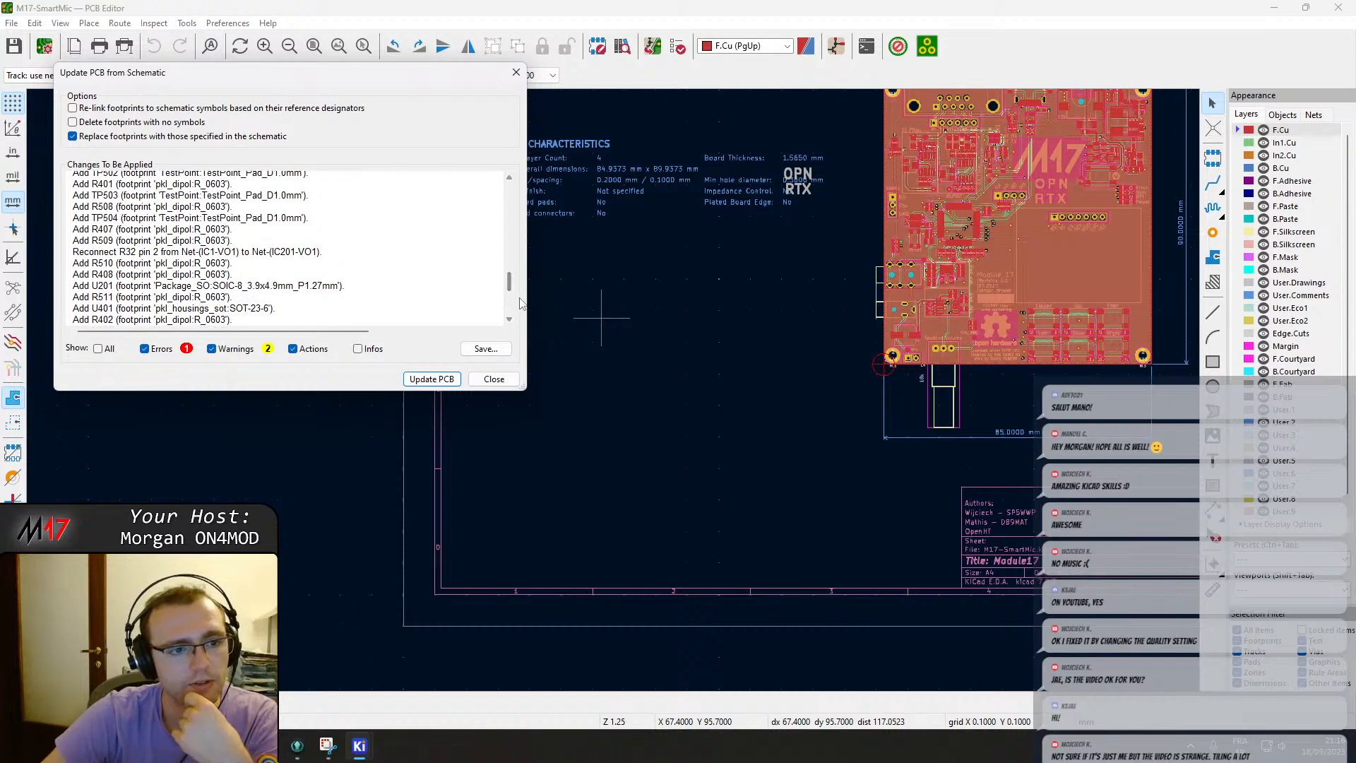
{"action": "left_click_drag", "start_coordinate": [511, 290], "coordinate": [499, 183]}
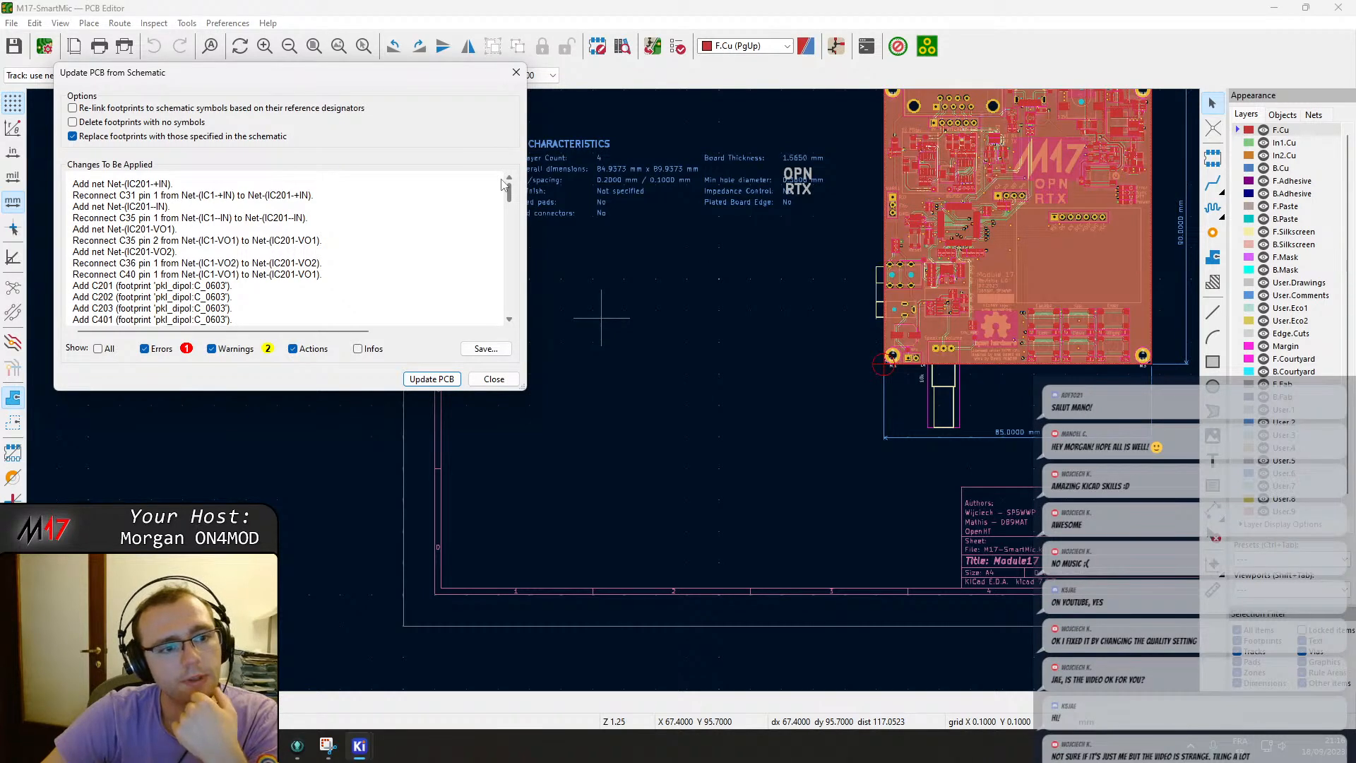
Enable deleting footprints with no symbols and apply the update to the PCB.
{"action": "left_click", "coordinate": [152, 126]}
{"action": "scroll", "coordinate": [203, 299], "scroll_direction": "up", "scroll_amount": 20}
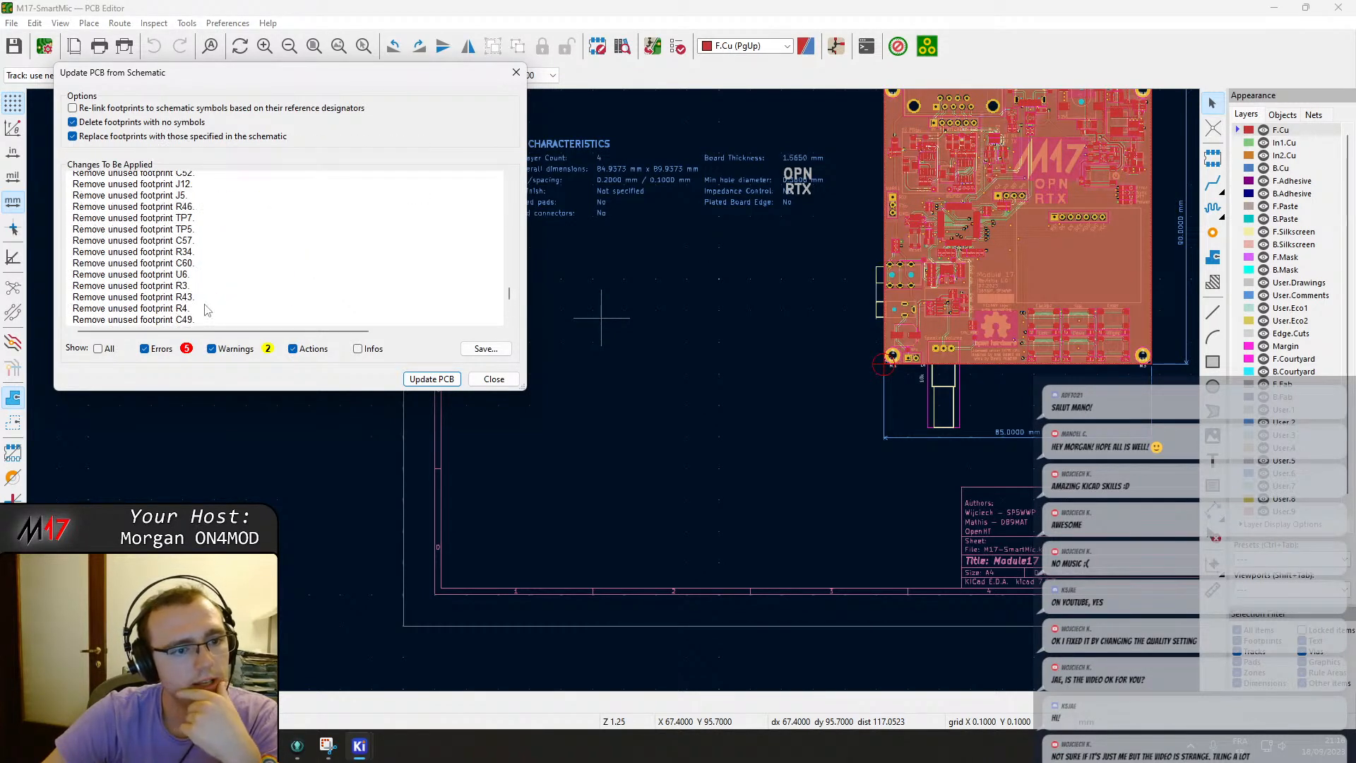
{"action": "scroll", "coordinate": [205, 297], "scroll_direction": "up", "scroll_amount": 15}
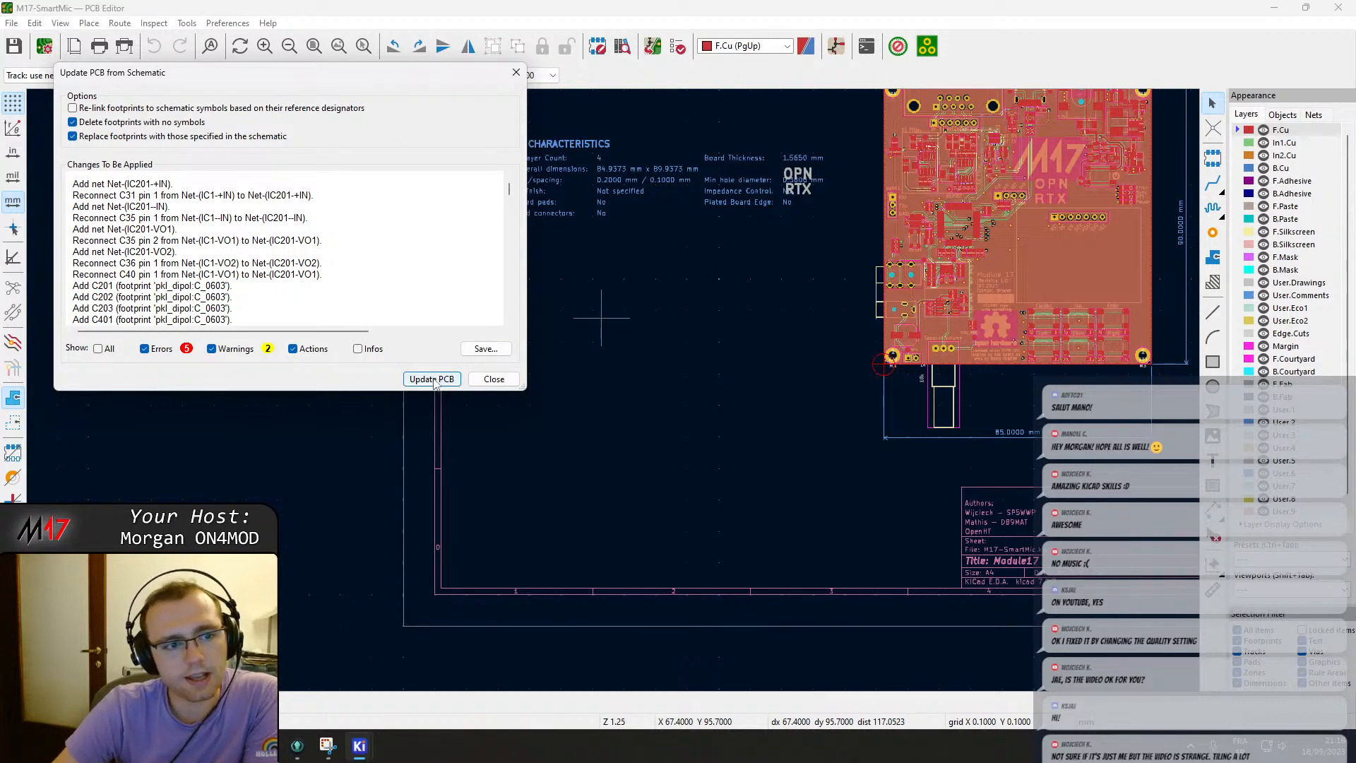
{"action": "left_click", "coordinate": [259, 110]}
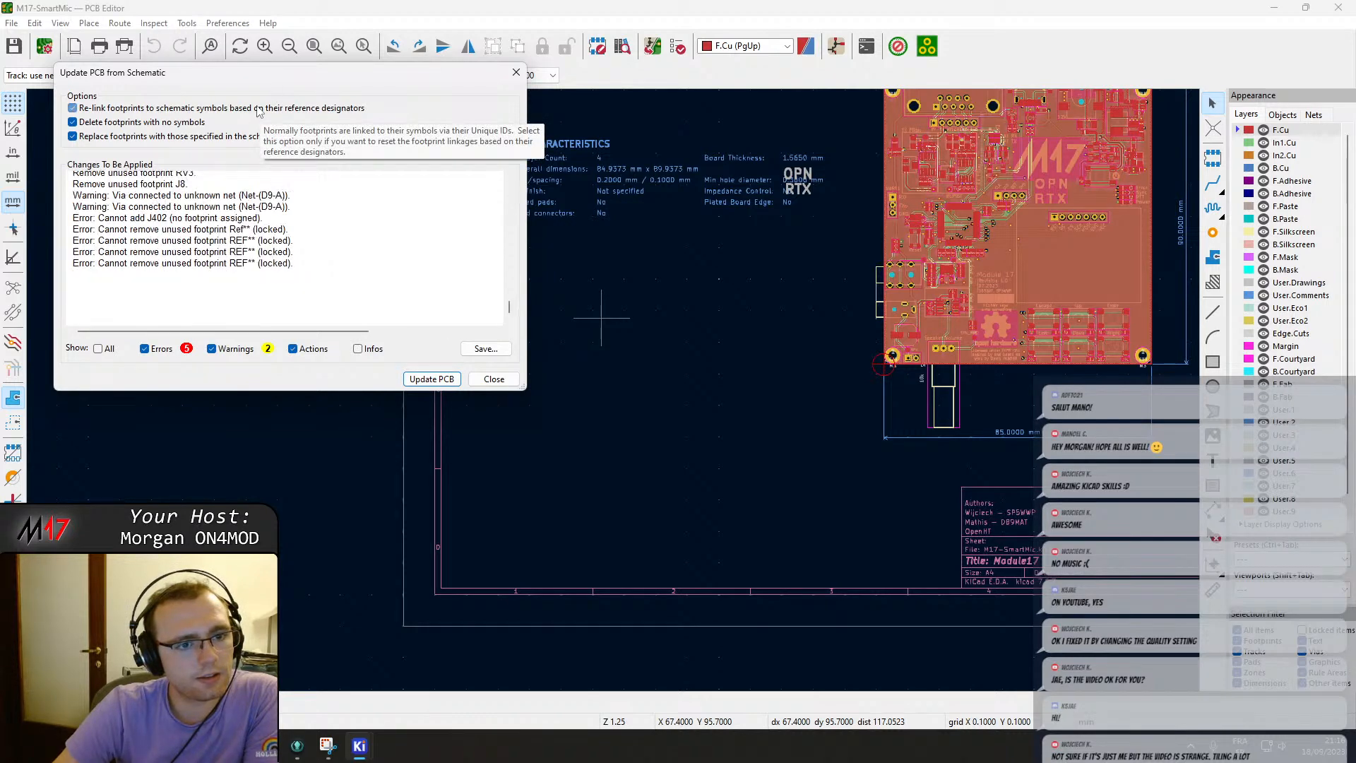
{"action": "scroll", "coordinate": [235, 229], "scroll_direction": "up", "scroll_amount": 15}
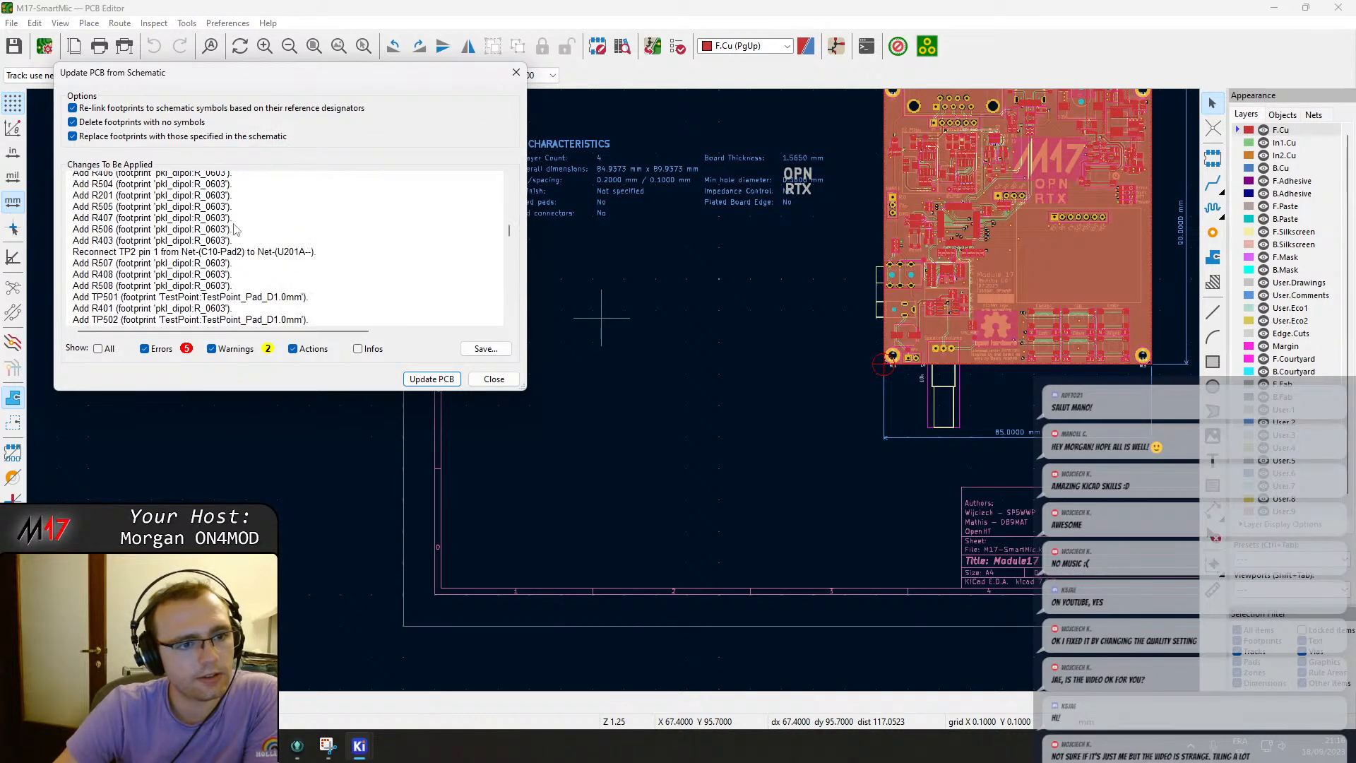
{"action": "scroll", "coordinate": [235, 229], "scroll_direction": "up", "scroll_amount": 5}
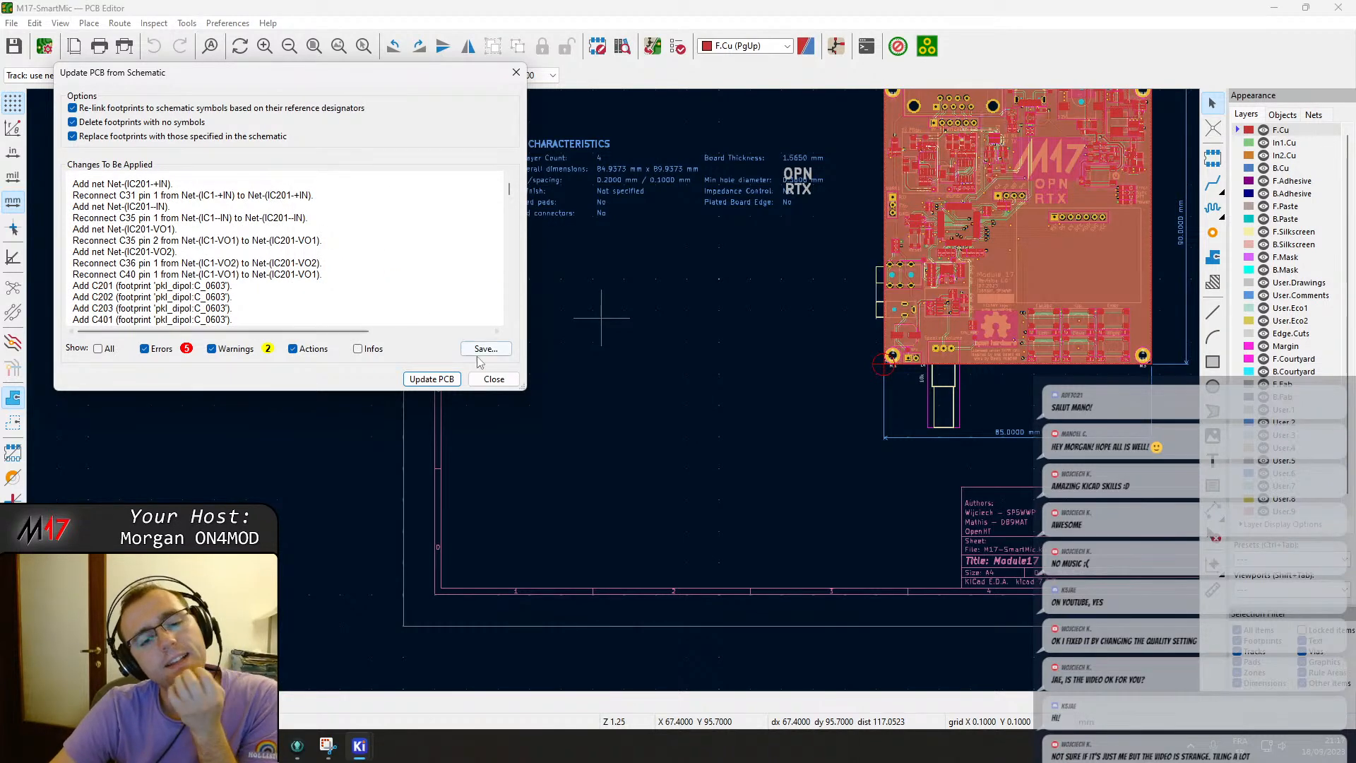
{"action": "left_click", "coordinate": [183, 109]}
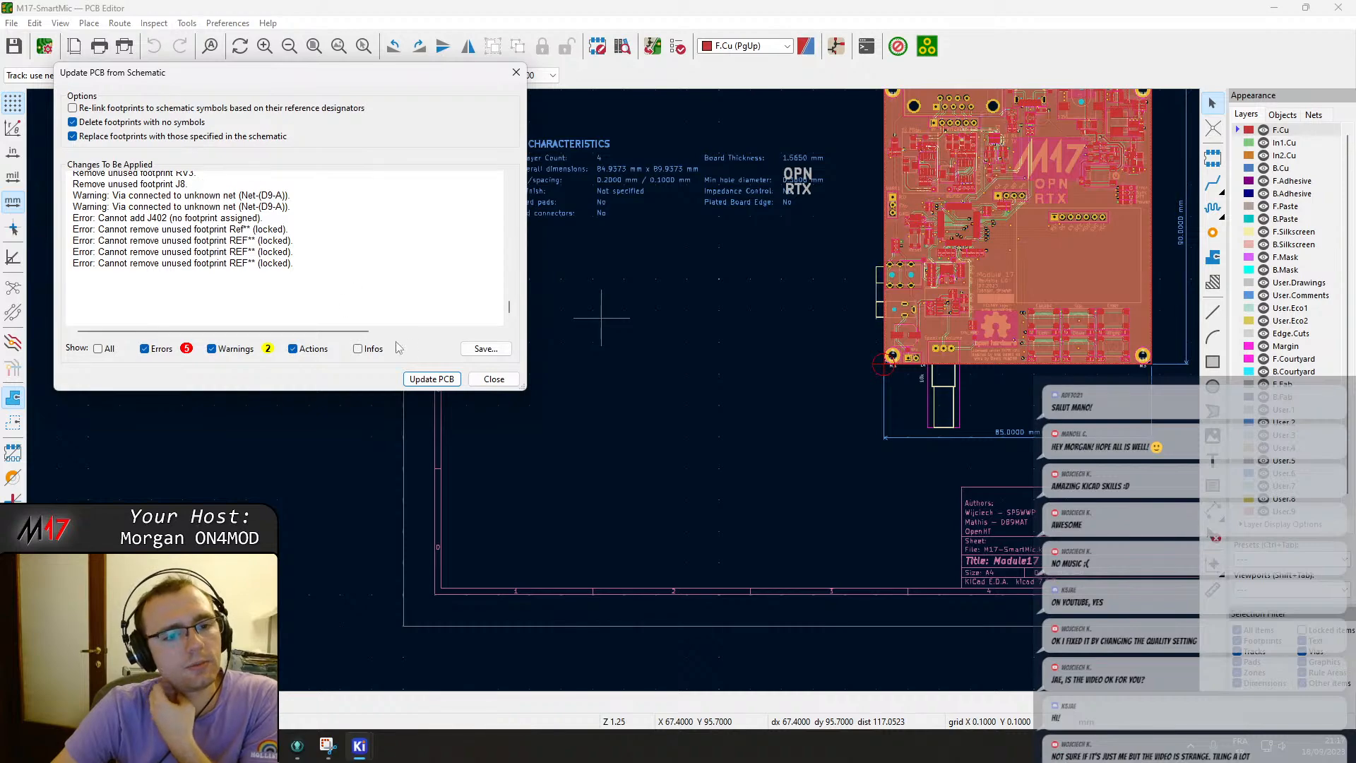
{"action": "left_click", "coordinate": [422, 379]}
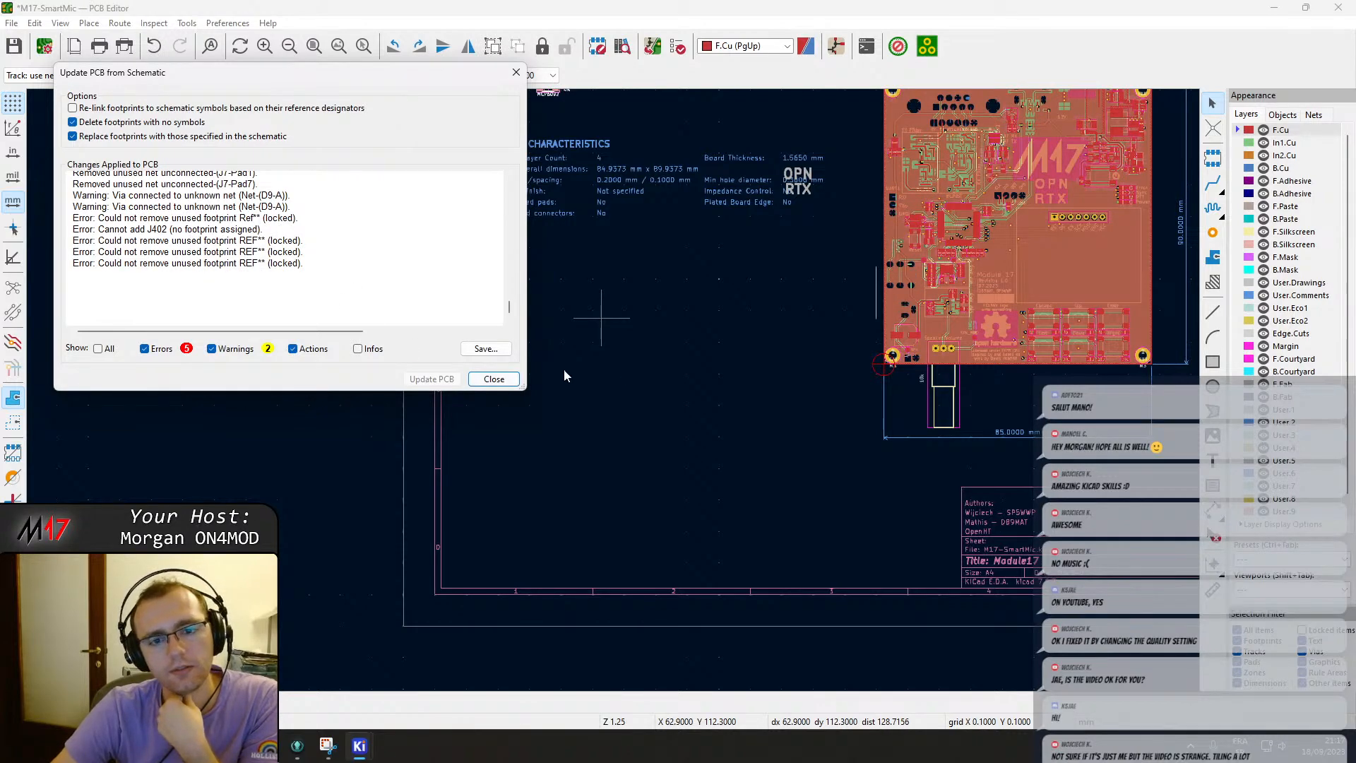
{"action": "left_click", "coordinate": [510, 382]}
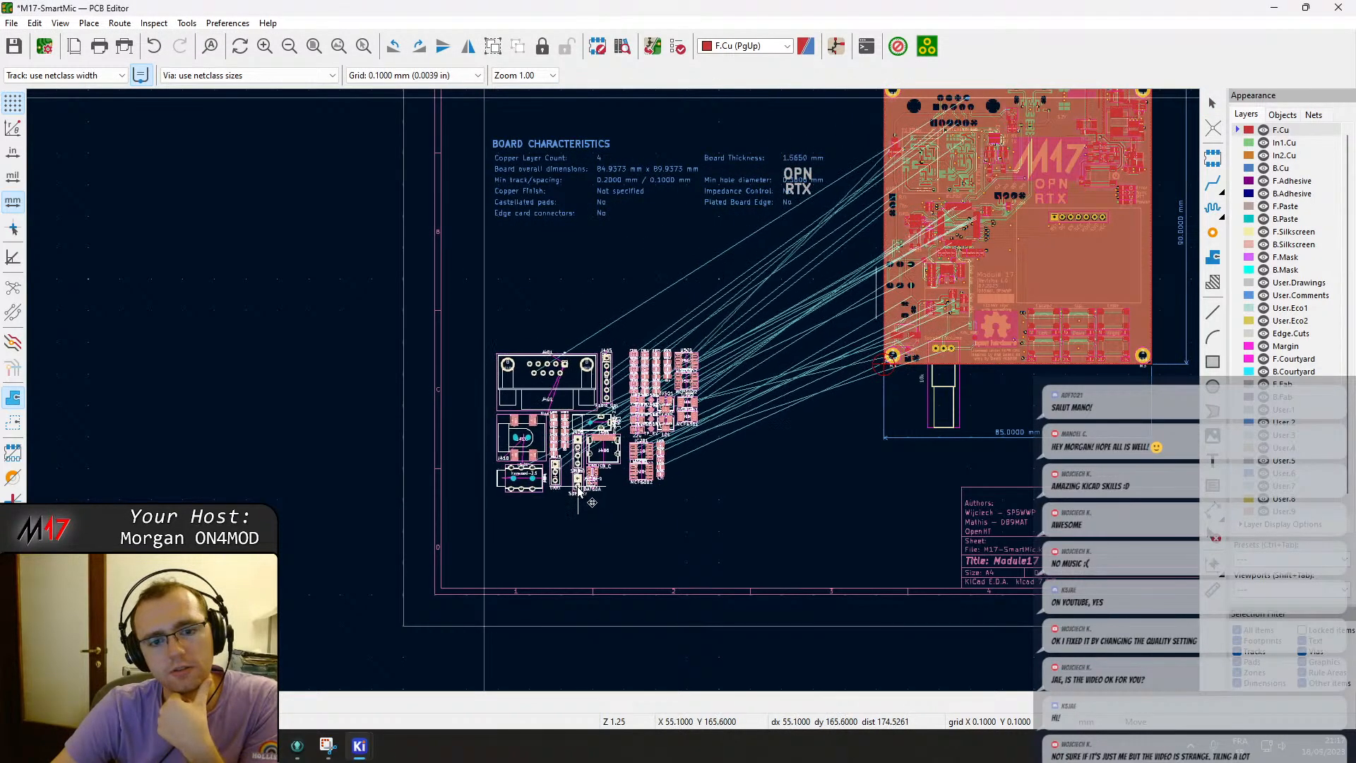
Place the new footprints beside the board outline and inspect them and the board up close.
{"action": "left_click", "coordinate": [579, 487]}
{"action": "scroll", "coordinate": [620, 403], "scroll_direction": "up", "scroll_amount": 6}
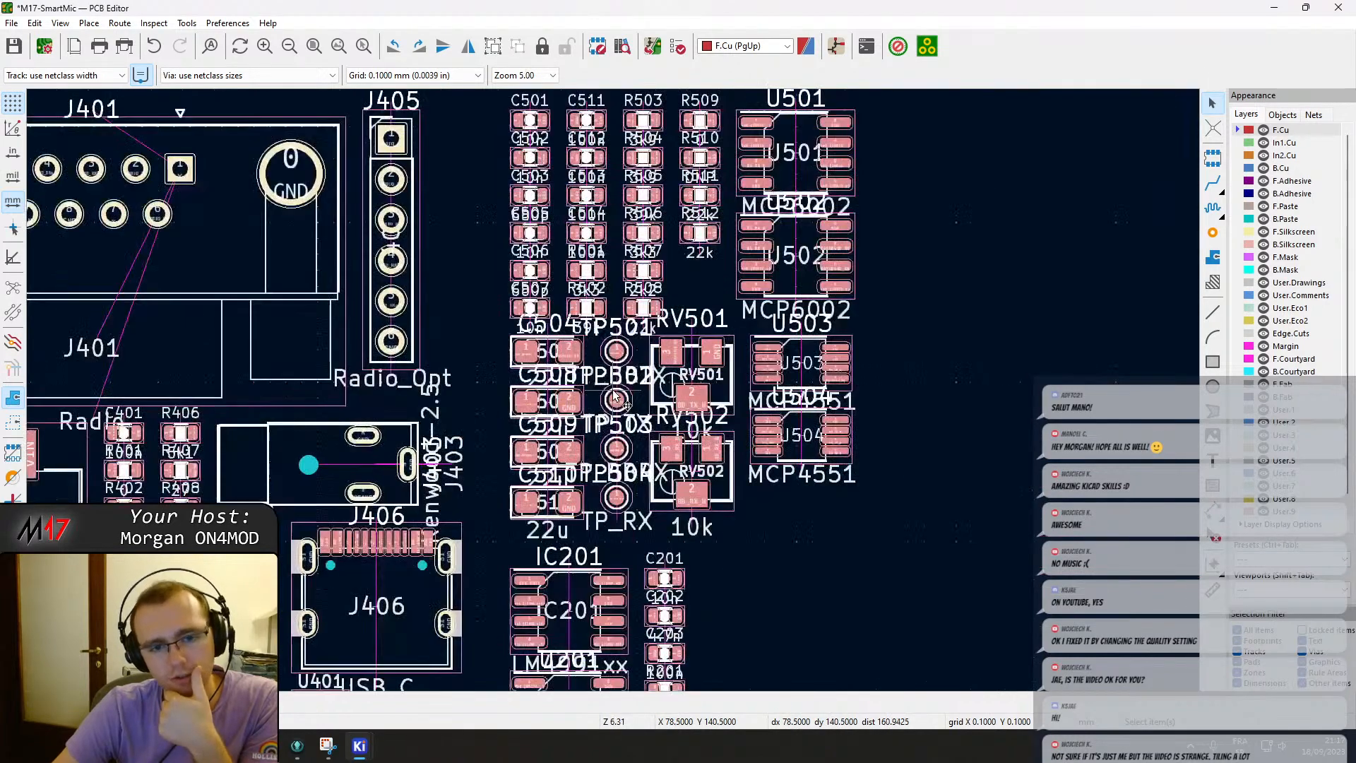
{"action": "scroll", "coordinate": [614, 394], "scroll_direction": "down", "scroll_amount": 3}
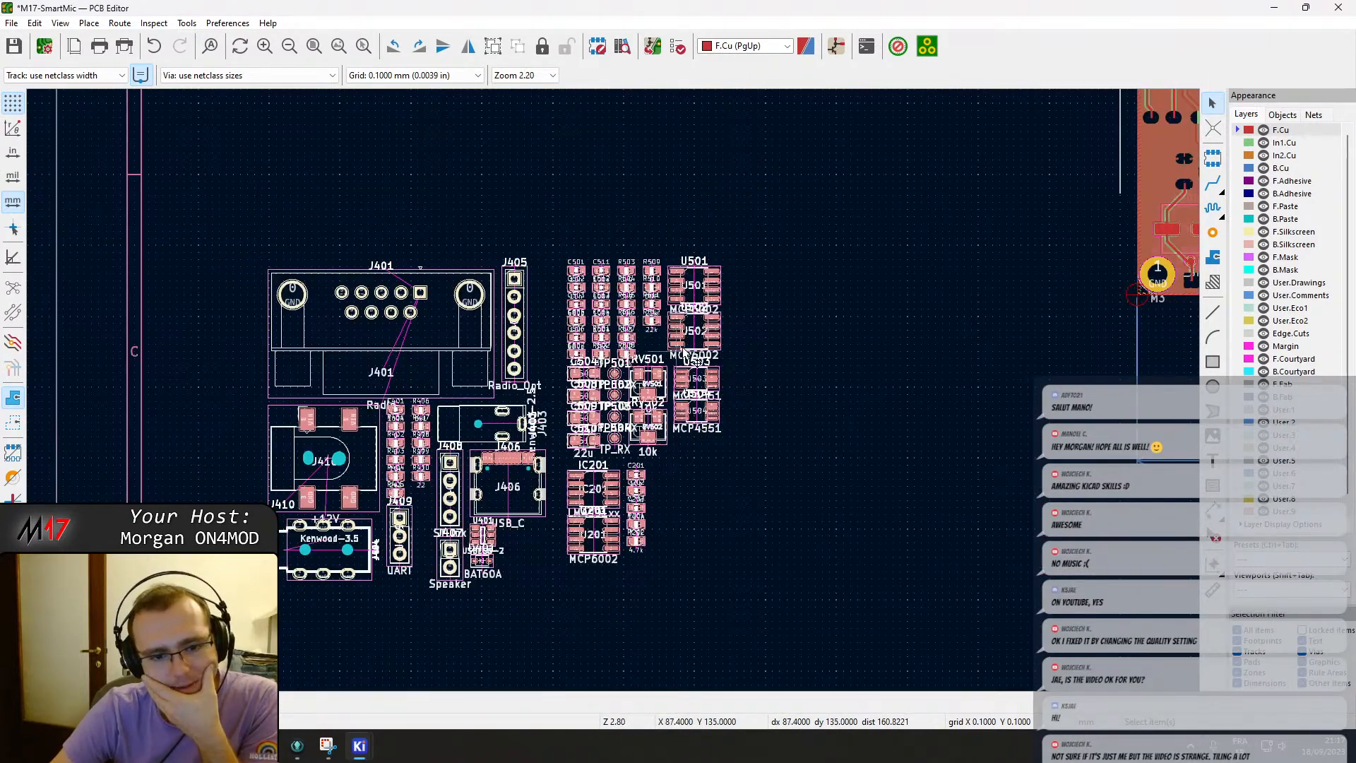
{"action": "scroll", "coordinate": [757, 273], "scroll_direction": "down", "scroll_amount": 2}
{"action": "middle_click_drag", "start_coordinate": [649, 354], "coordinate": [557, 402]}
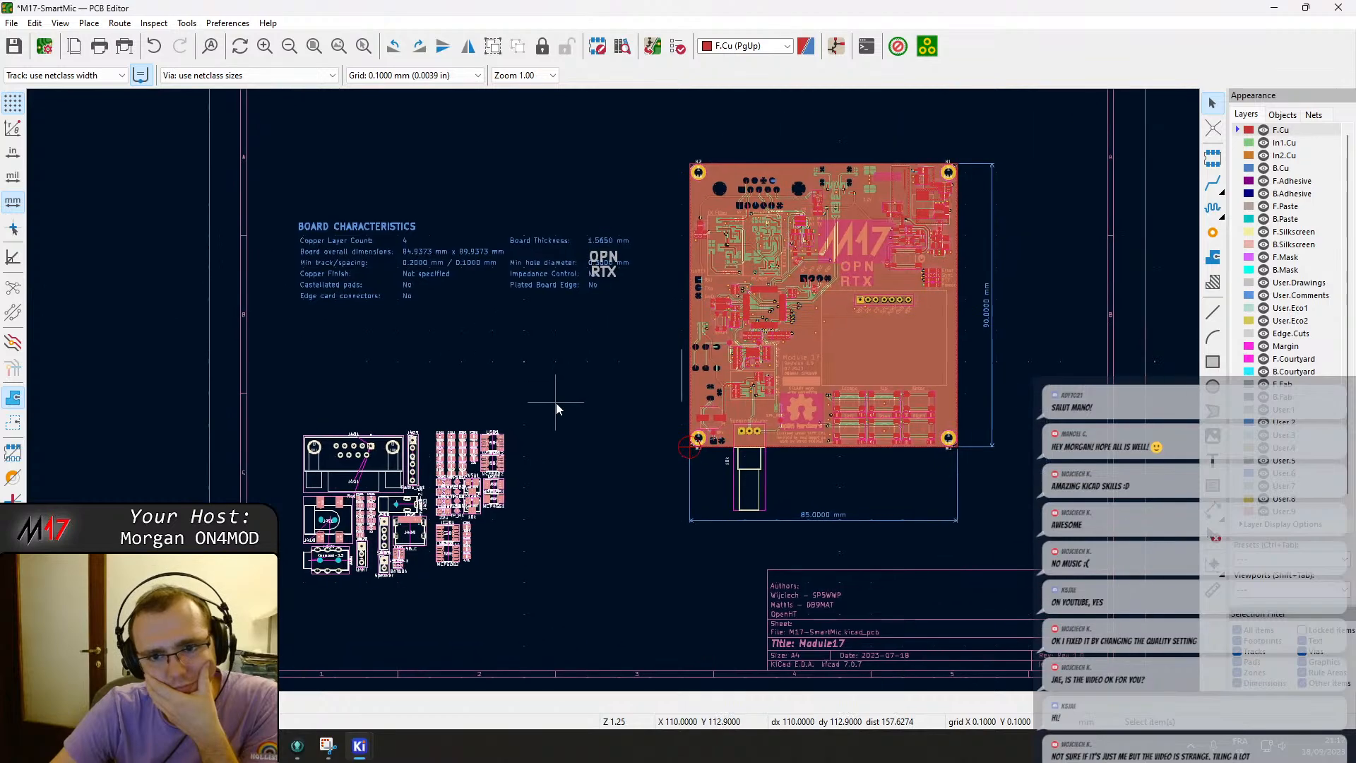
{"action": "scroll", "coordinate": [743, 295], "scroll_direction": "up", "scroll_amount": 5}
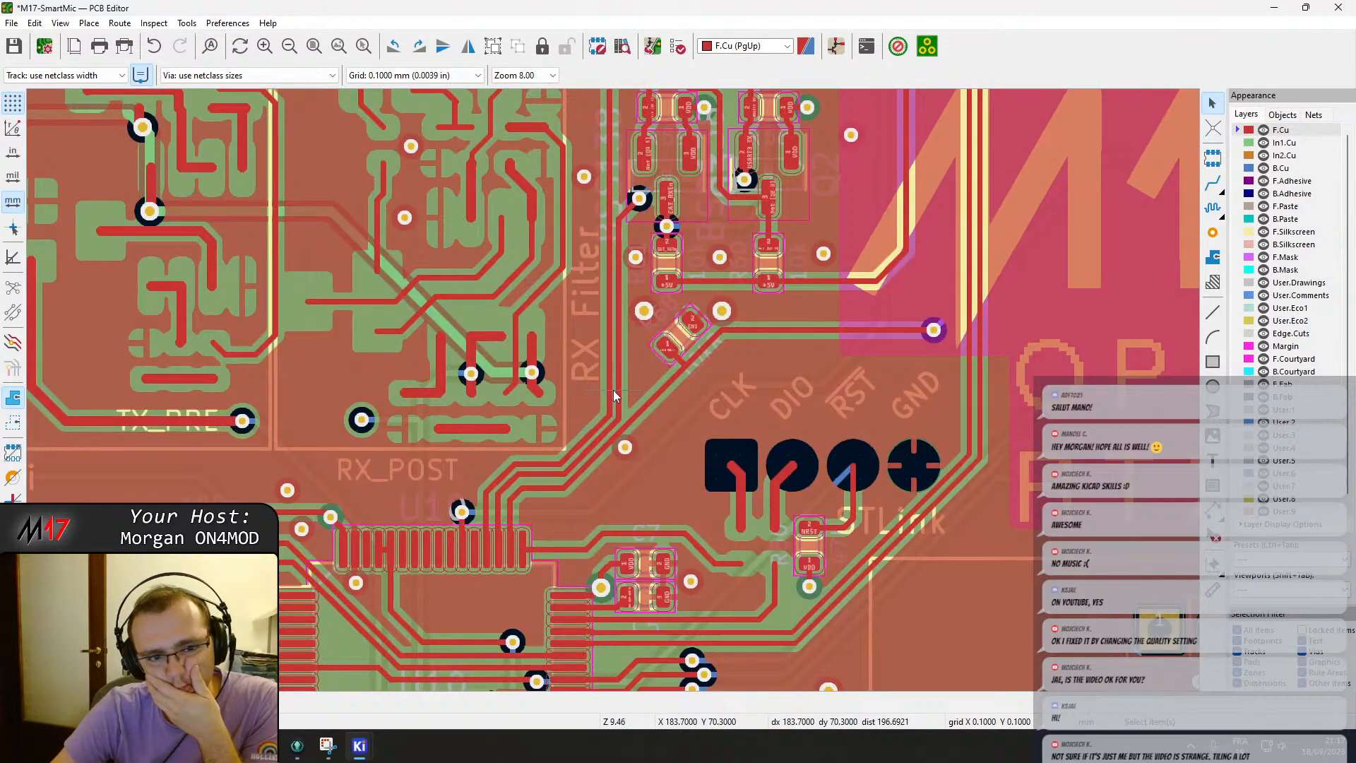
{"action": "scroll", "coordinate": [613, 394], "scroll_direction": "down", "scroll_amount": 2}
{"action": "scroll", "coordinate": [612, 396], "scroll_direction": "down", "scroll_amount": 1}
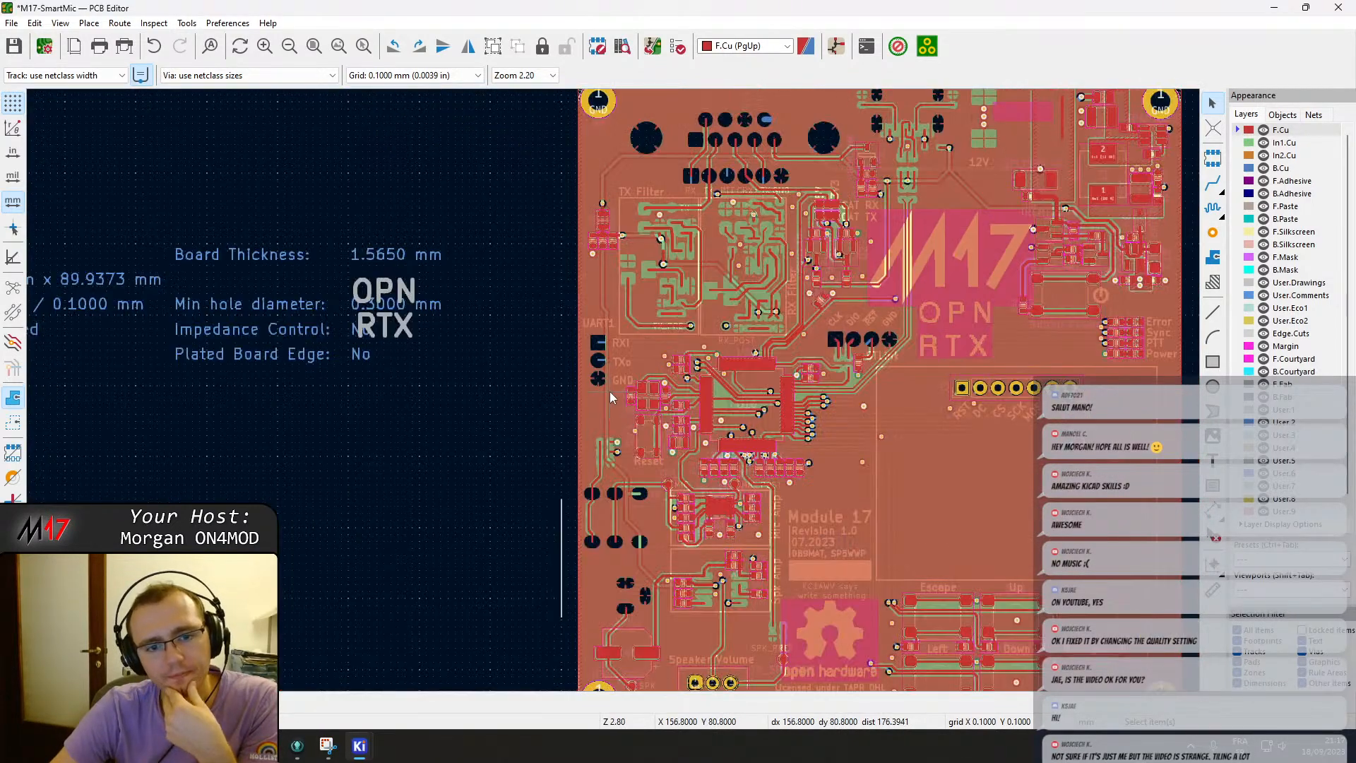
{"action": "scroll", "coordinate": [533, 385], "scroll_direction": "down", "scroll_amount": 1}
{"action": "scroll", "coordinate": [585, 352], "scroll_direction": "down", "scroll_amount": 1}
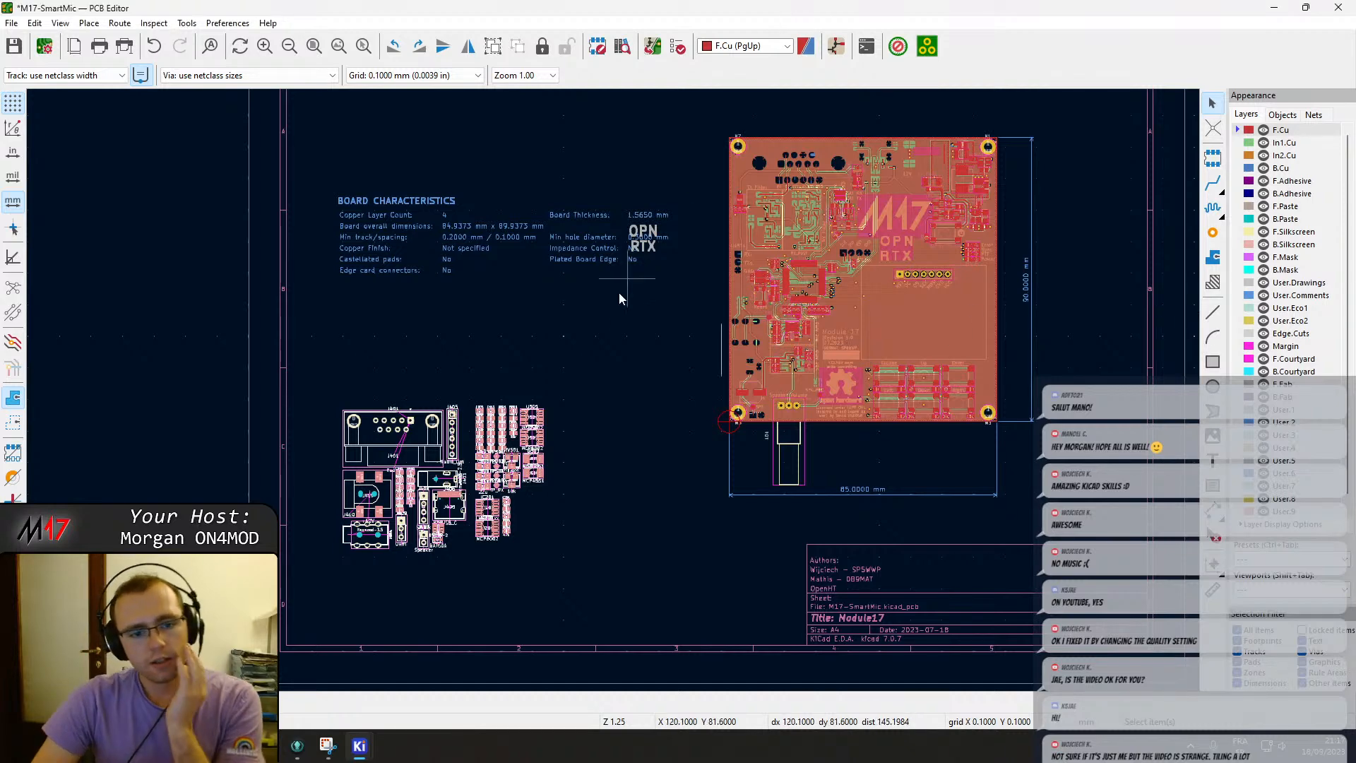
Undo the footprint placement and update, then close the PCB editor discarding changes.
{"action": "key", "text": "ctrl+z"}
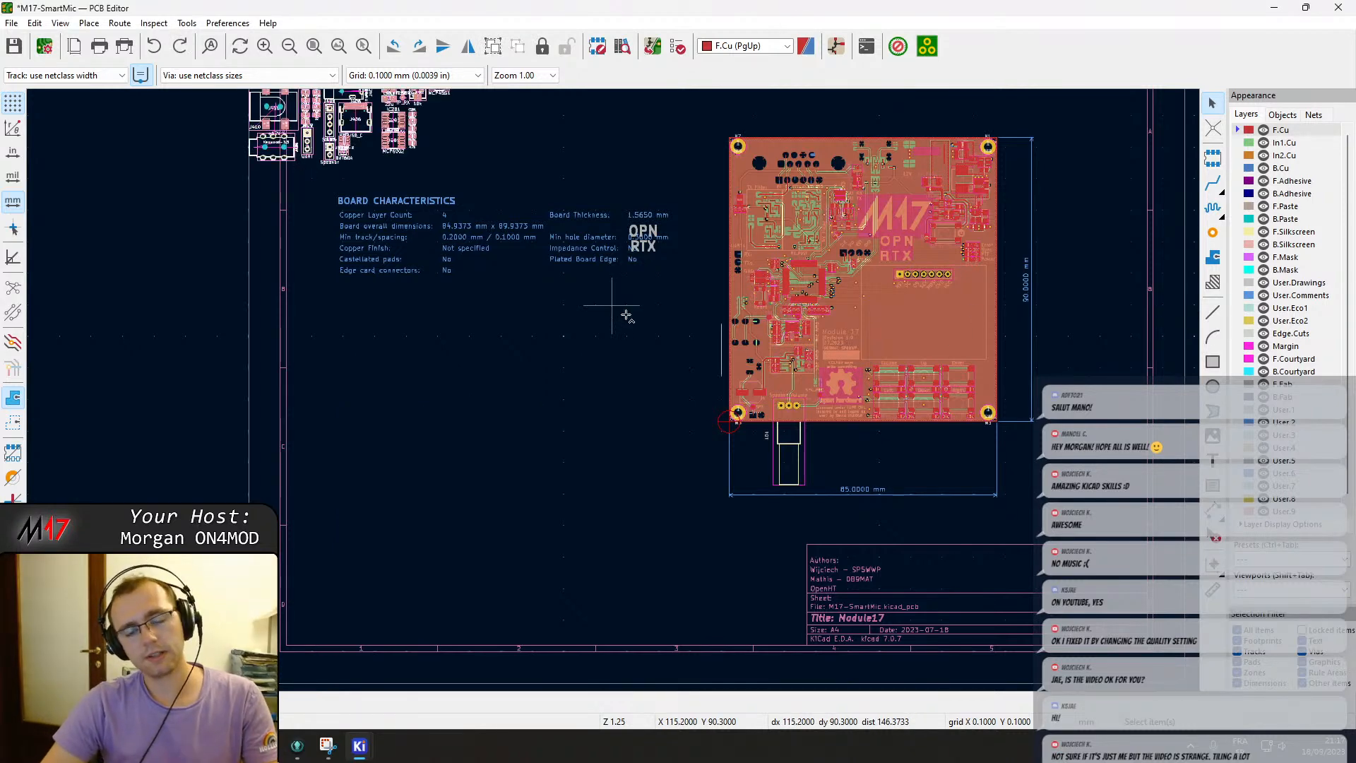
{"action": "key", "text": "ctrl+z"}
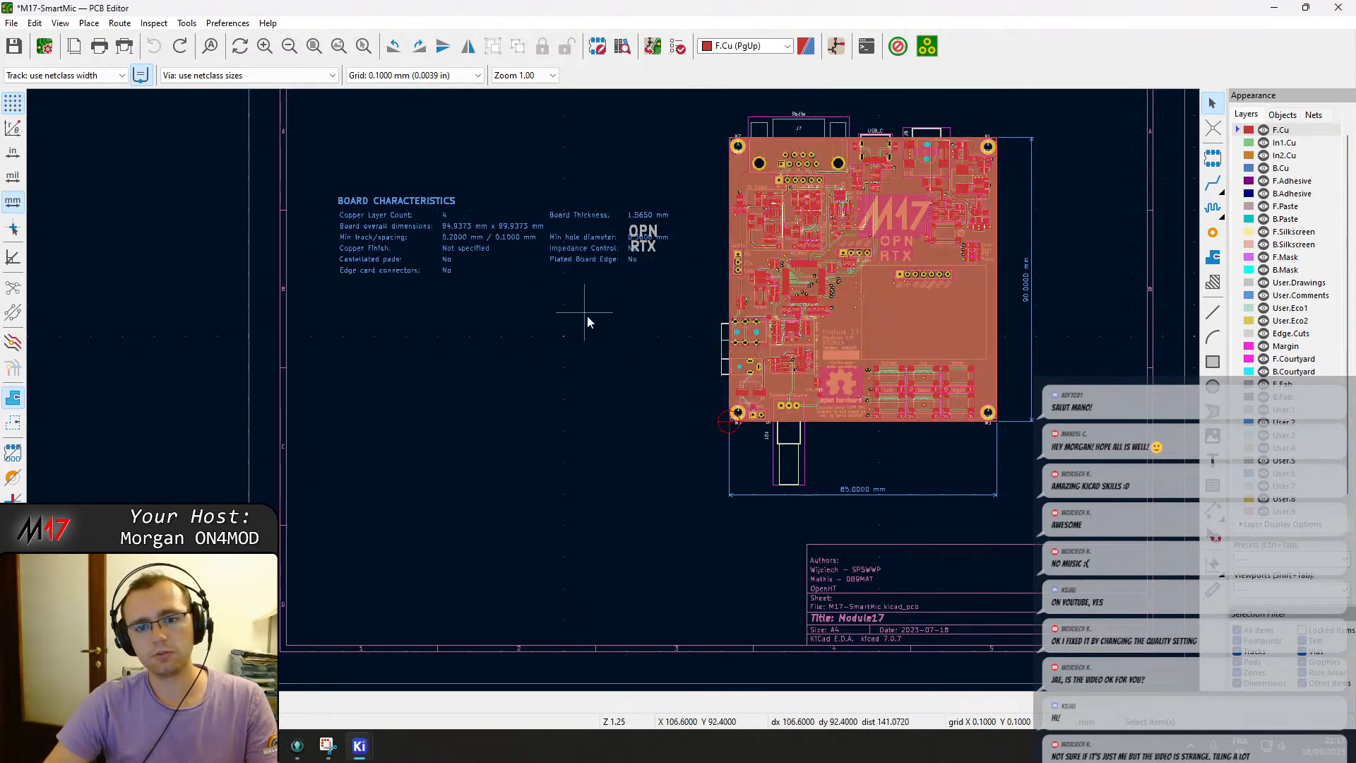
{"action": "left_click", "coordinate": [1338, 7]}
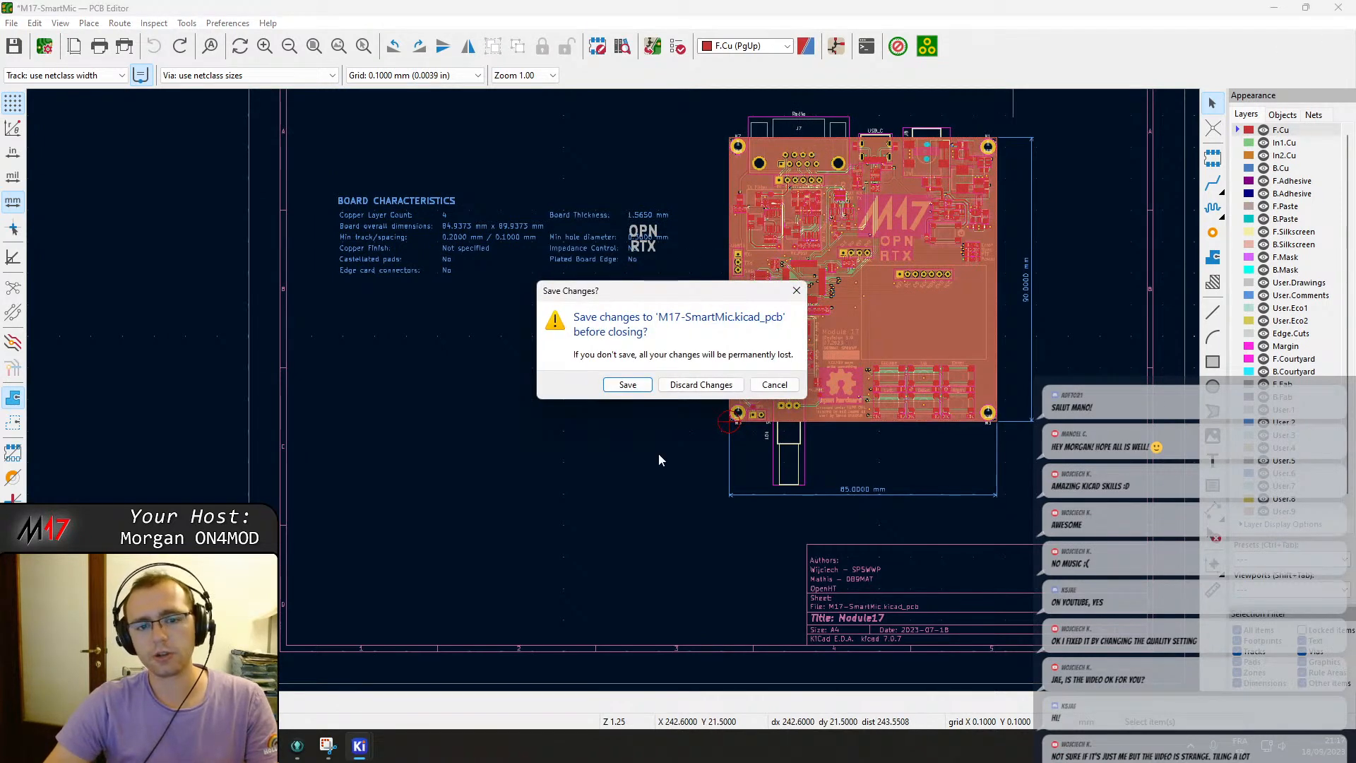
{"action": "left_click", "coordinate": [700, 390]}
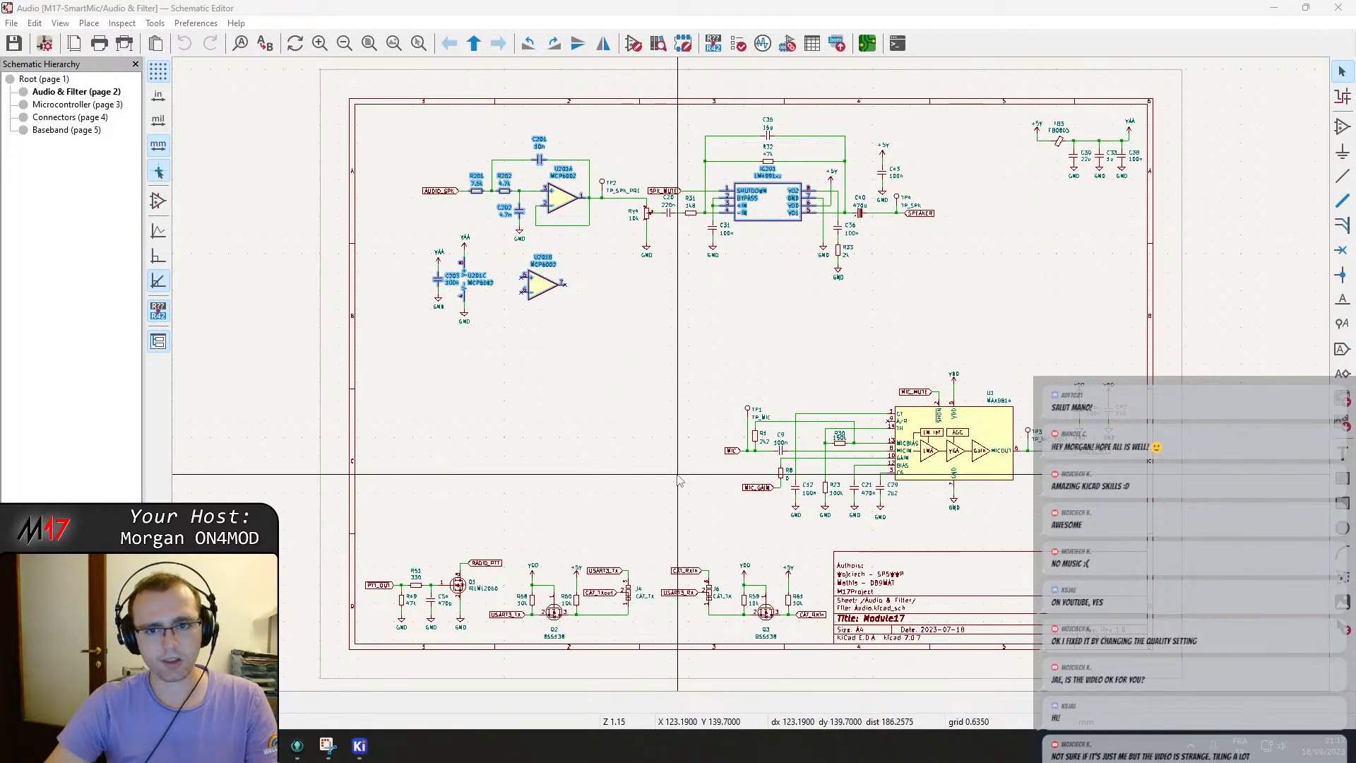
Open the reference schematic screenshot and arrange the schematic editor beside it.
{"action": "left_click", "coordinate": [654, 435]}
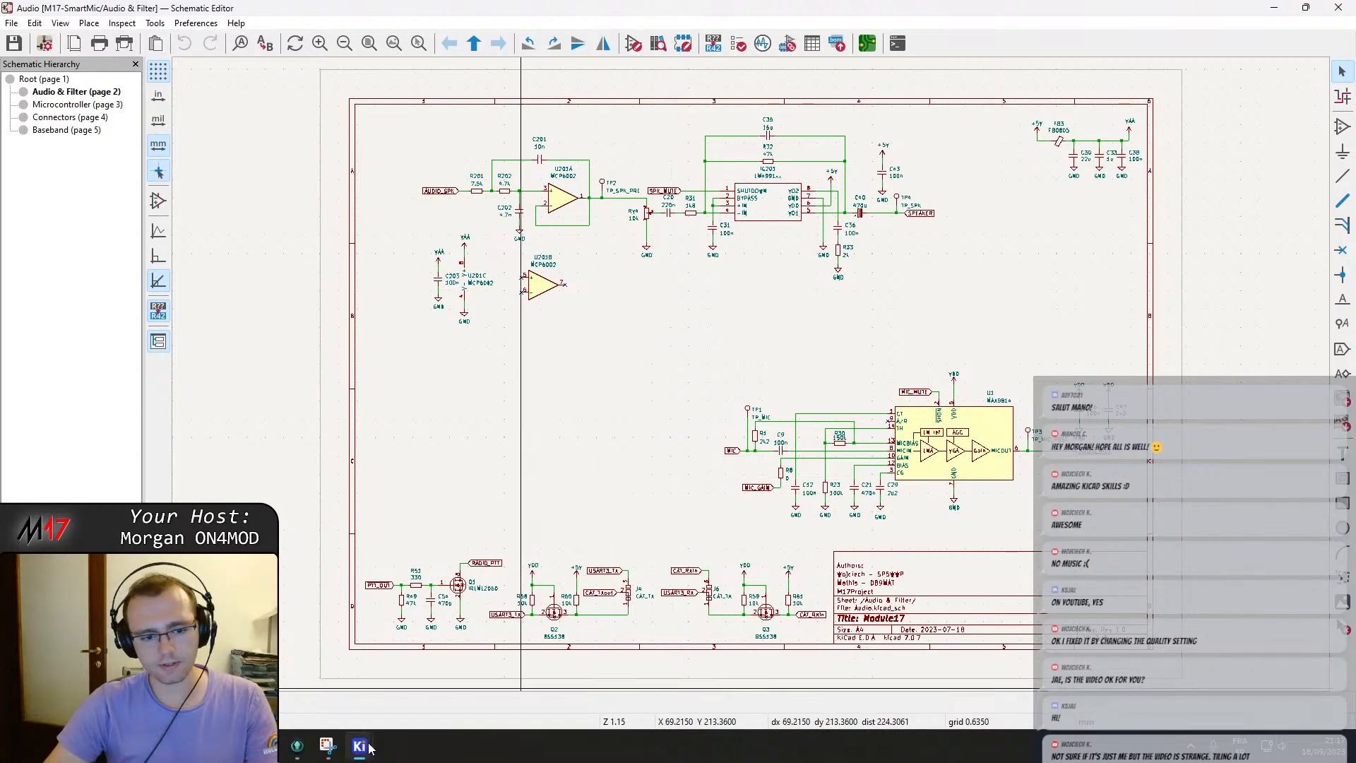
{"action": "mouse_move", "coordinate": [368, 746]}
{"action": "left_click", "coordinate": [327, 746]}
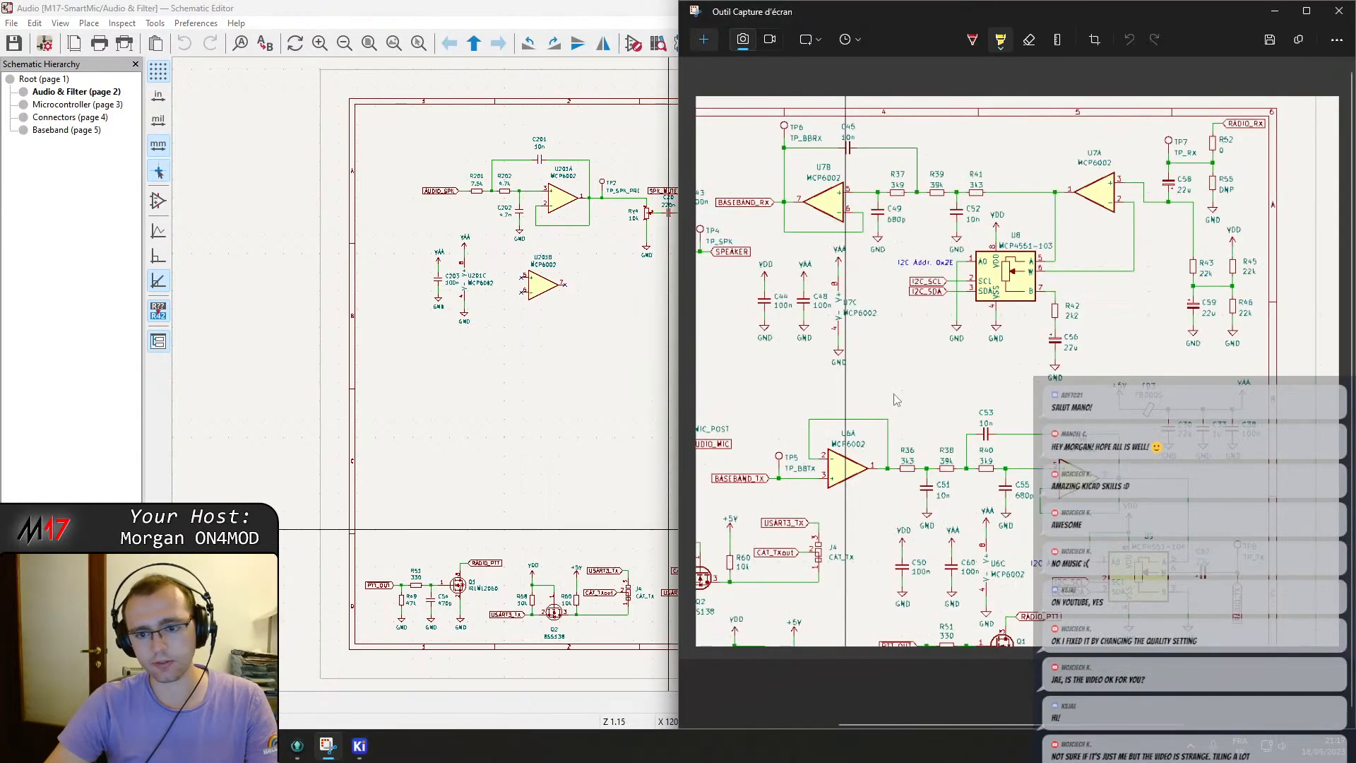
{"action": "left_click", "coordinate": [605, 7]}
{"action": "double_click", "coordinate": [671, 8]}
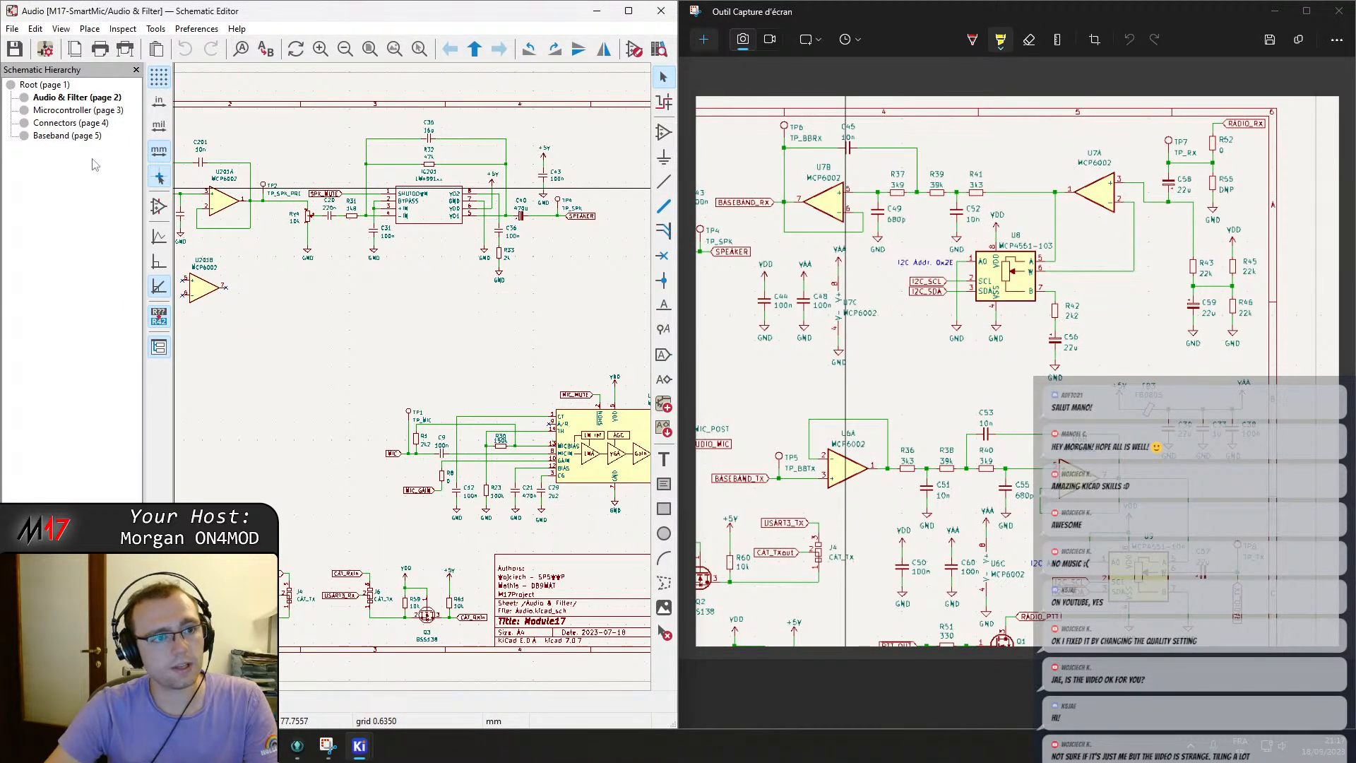
Open the Baseband sheet and rename op-amp U502B to U7B.
{"action": "left_click", "coordinate": [50, 136]}
{"action": "scroll", "coordinate": [477, 403], "scroll_direction": "up", "scroll_amount": 5}
{"action": "scroll", "coordinate": [476, 403], "scroll_direction": "up", "scroll_amount": 2}
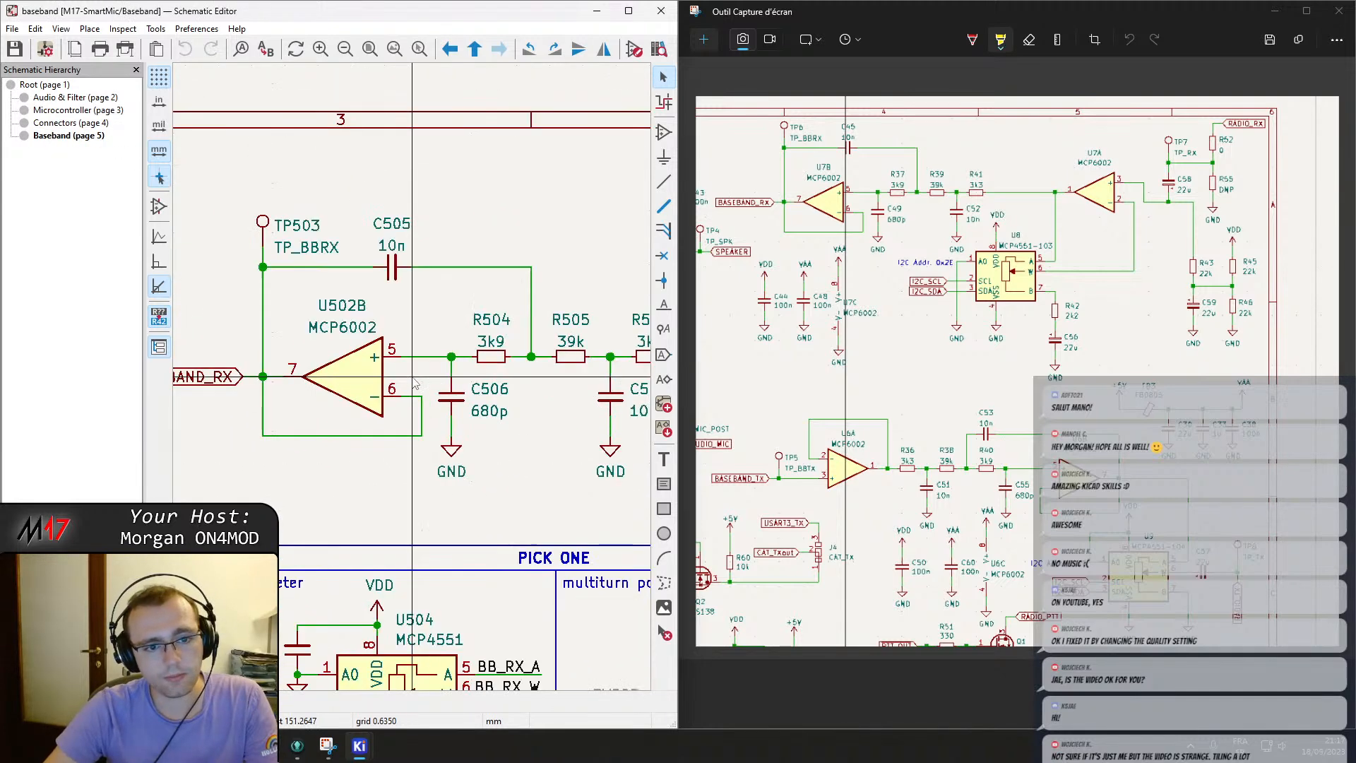
{"action": "middle_click_drag", "start_coordinate": [358, 397], "coordinate": [470, 390]}
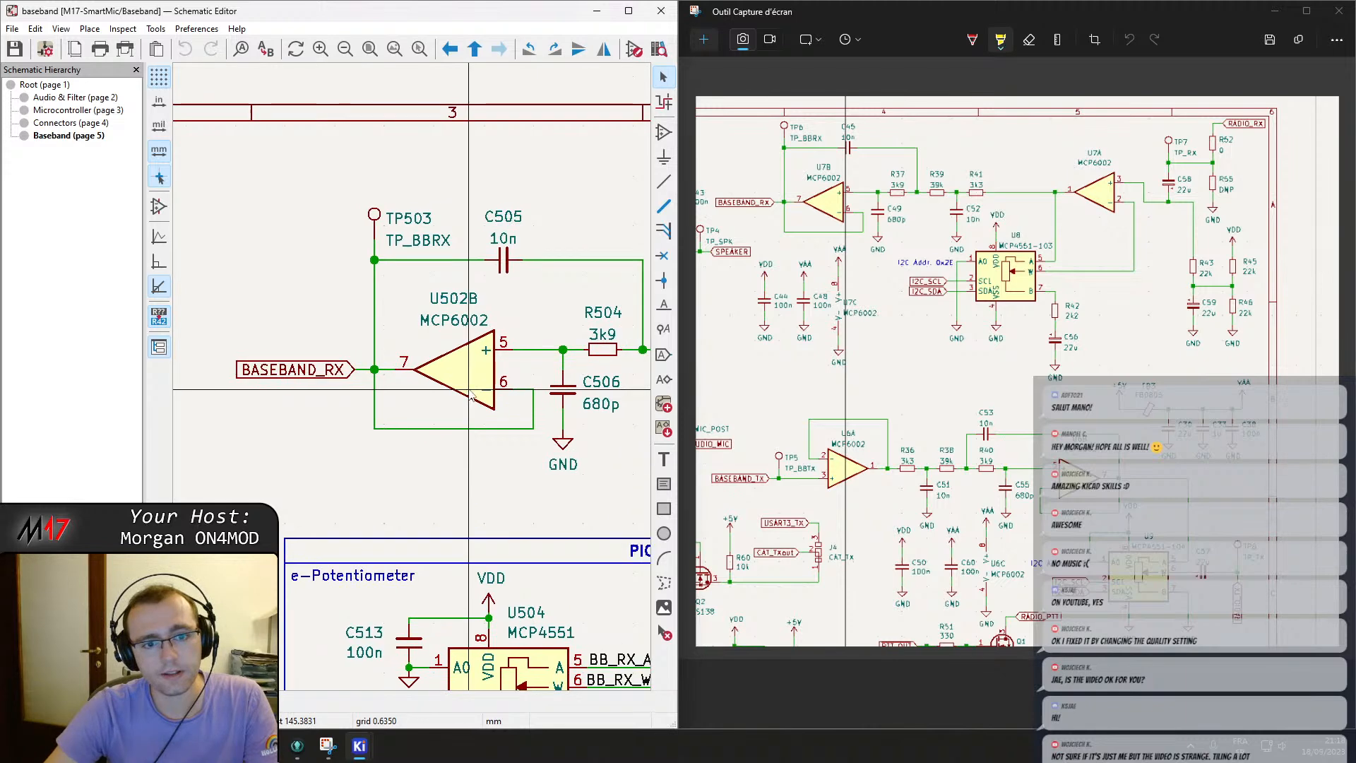
{"action": "double_click", "coordinate": [454, 302]}
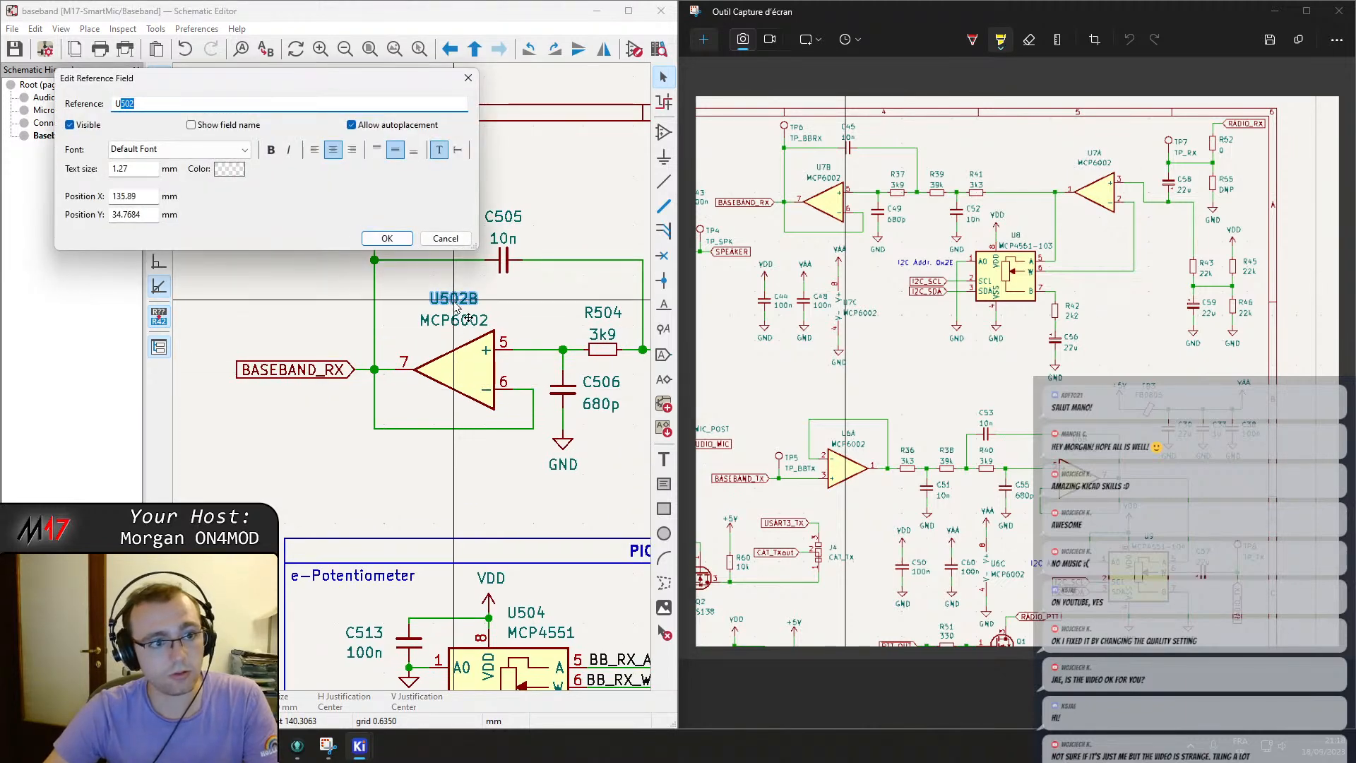
{"action": "key", "text": "Return"}
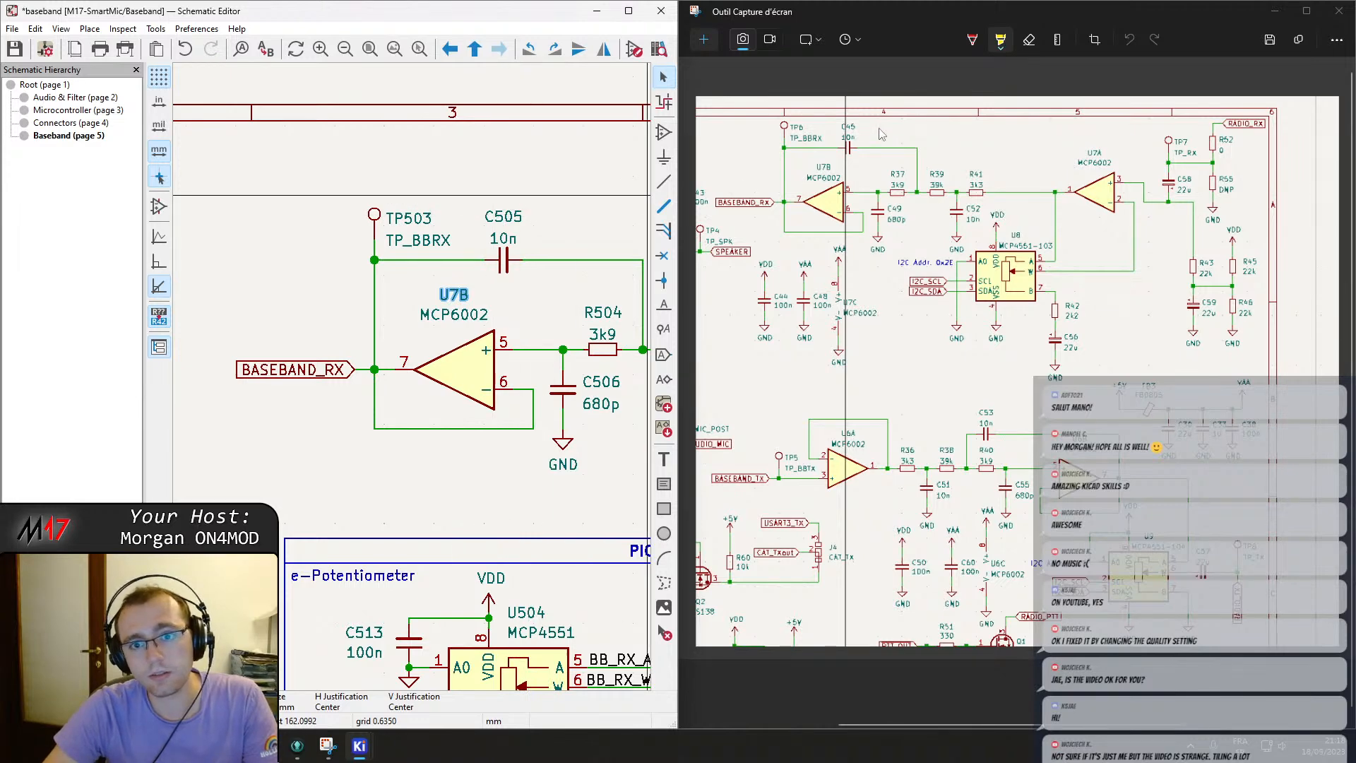
Rename capacitor C505 to C45 and test point TP503 to TP6.
{"action": "double_click", "coordinate": [515, 217]}
{"action": "type", "text": "4"}
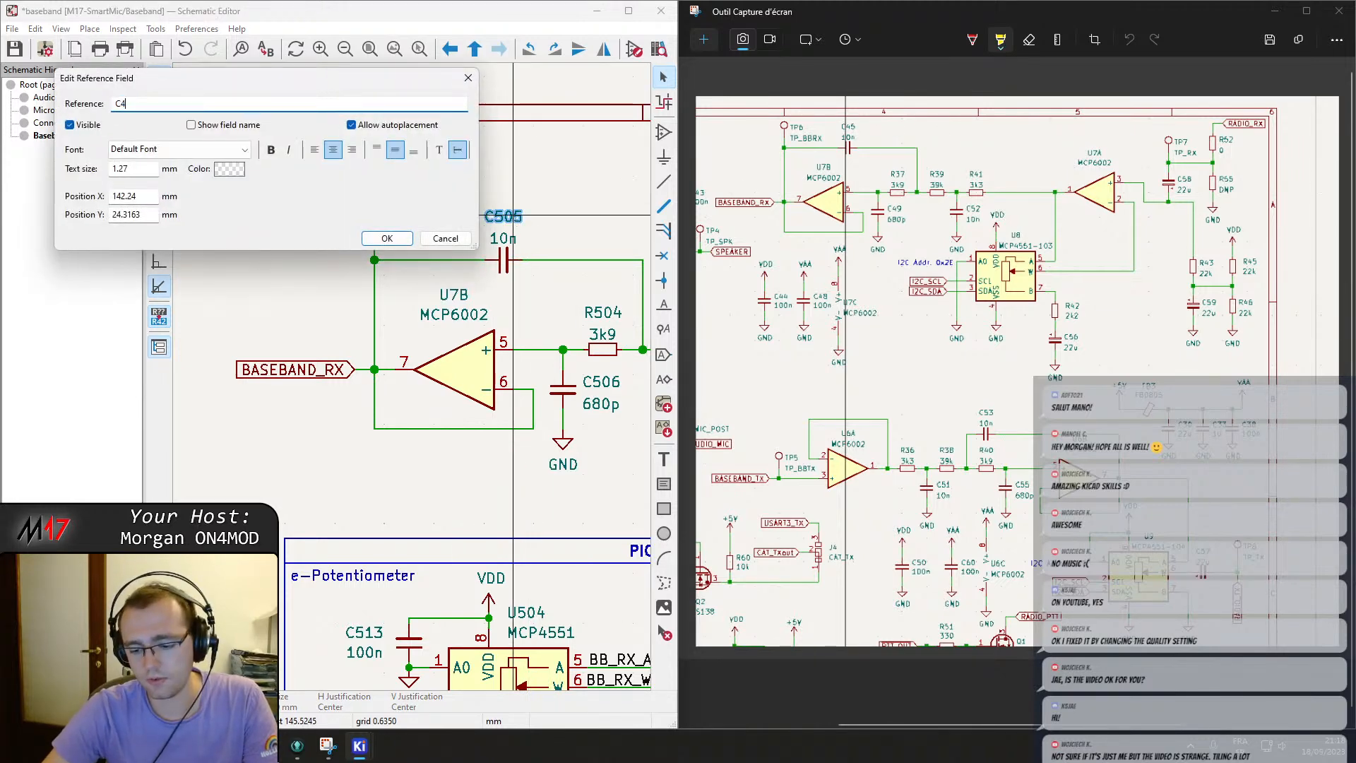
{"action": "type", "text": ".5"}
{"action": "key", "text": "Return"}
{"action": "double_click", "coordinate": [404, 217]}
{"action": "type", "text": "6"}
{"action": "key", "text": "Return"}
Rename resistor R504 to R37 and capacitor C506 to C49.
{"action": "scroll", "coordinate": [459, 272], "scroll_direction": "right", "scroll_amount": 3}
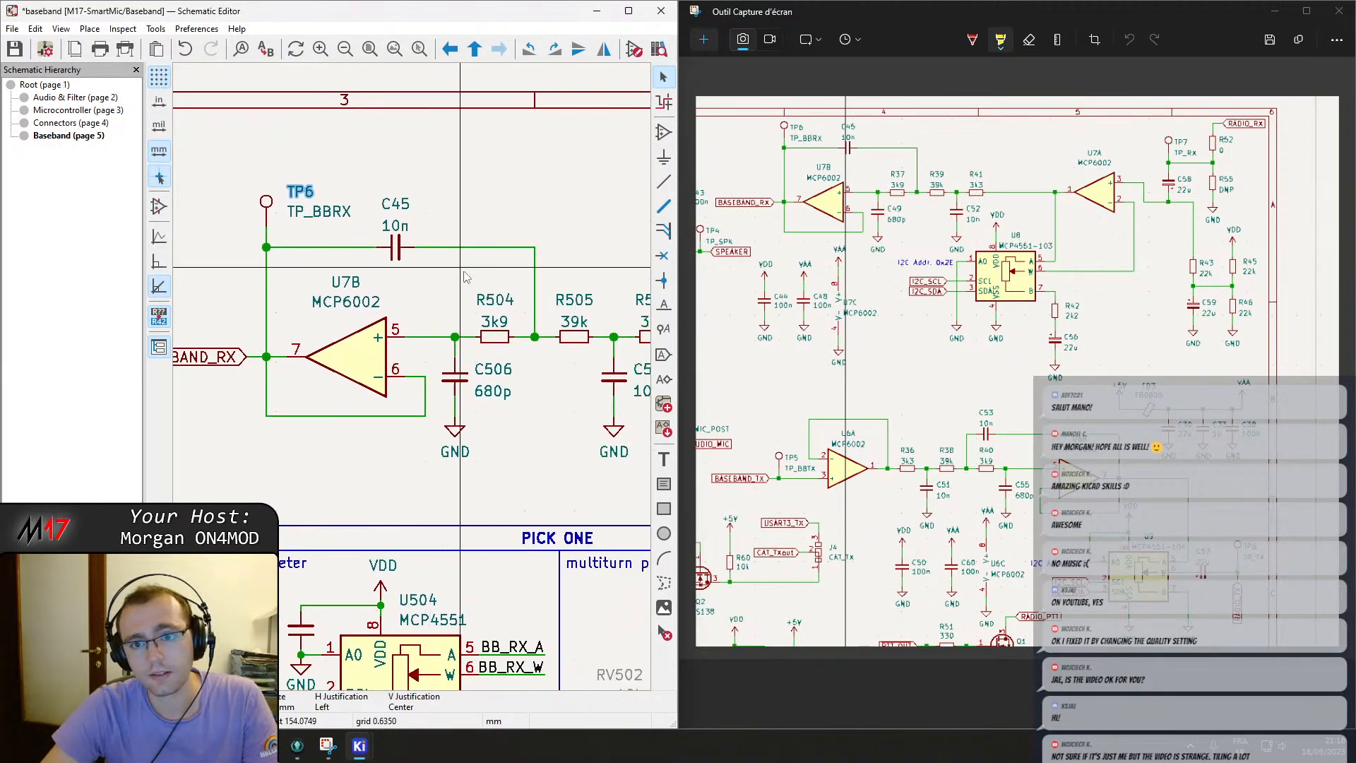
{"action": "double_click", "coordinate": [497, 302]}
{"action": "type", "text": "3"}
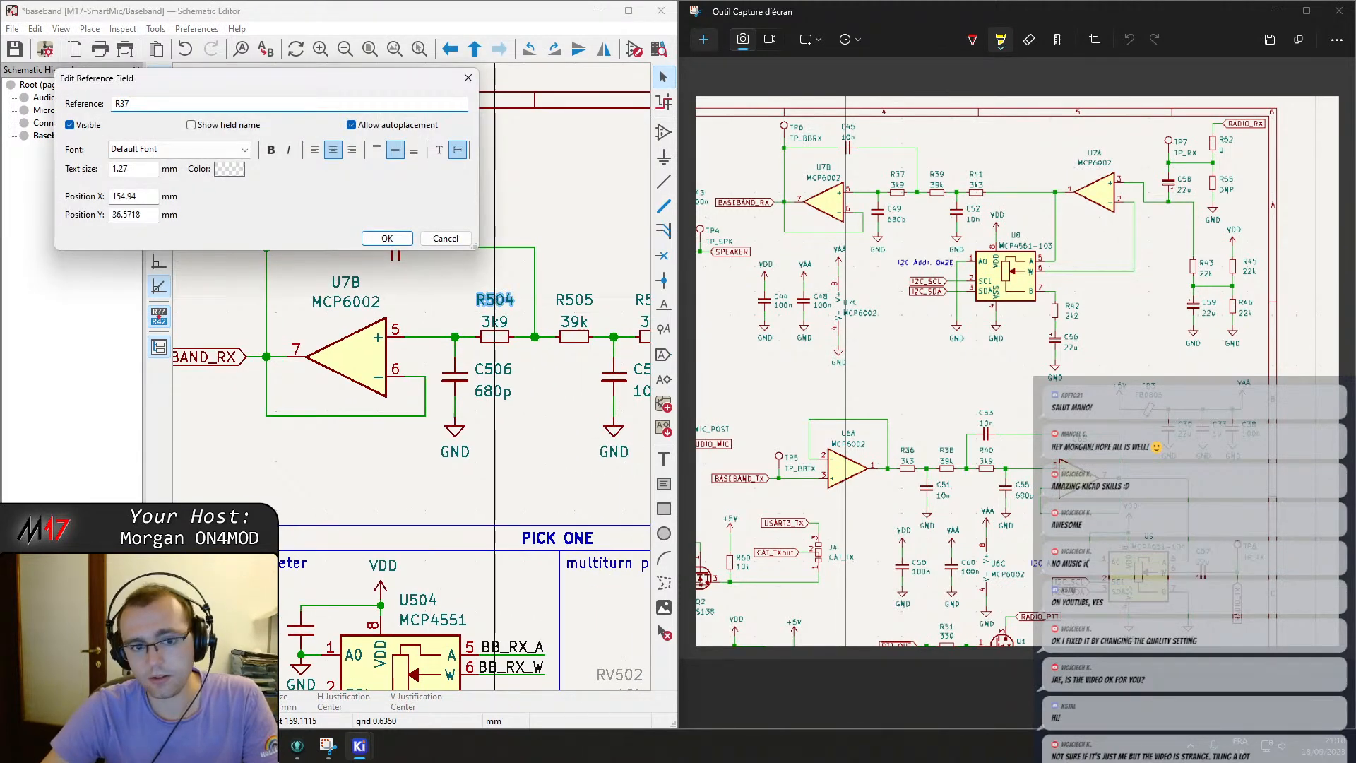
{"action": "type", "text": "7"}
{"action": "key", "text": "Return"}
{"action": "double_click", "coordinate": [494, 370]}
{"action": "type", "text": "49"}
{"action": "key", "text": "Return"}
Rename resistor R505 to R39 and resistor R506 to R41.
{"action": "scroll", "coordinate": [445, 322], "scroll_direction": "right", "scroll_amount": 3, "text": "ctrl"}
{"action": "double_click", "coordinate": [432, 310]}
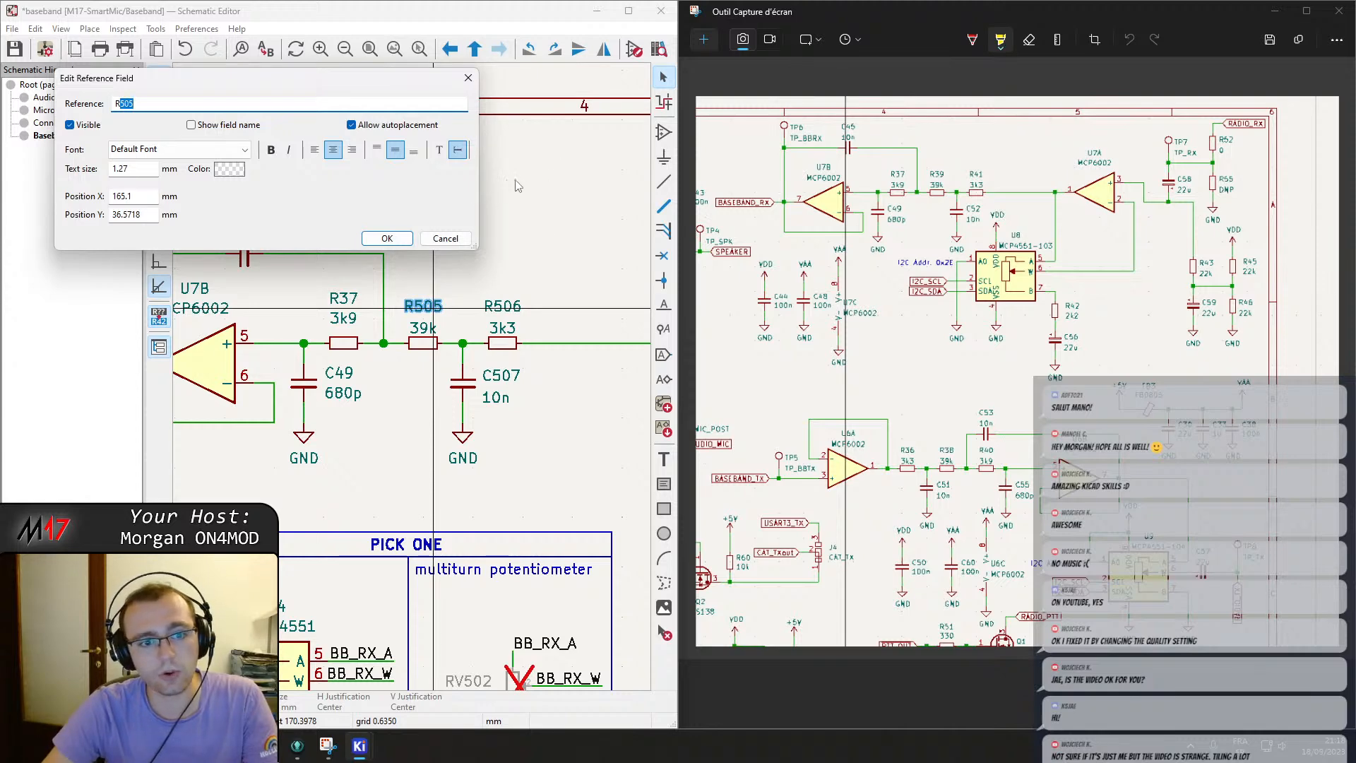
{"action": "type", "text": "39"}
{"action": "key", "text": "Return"}
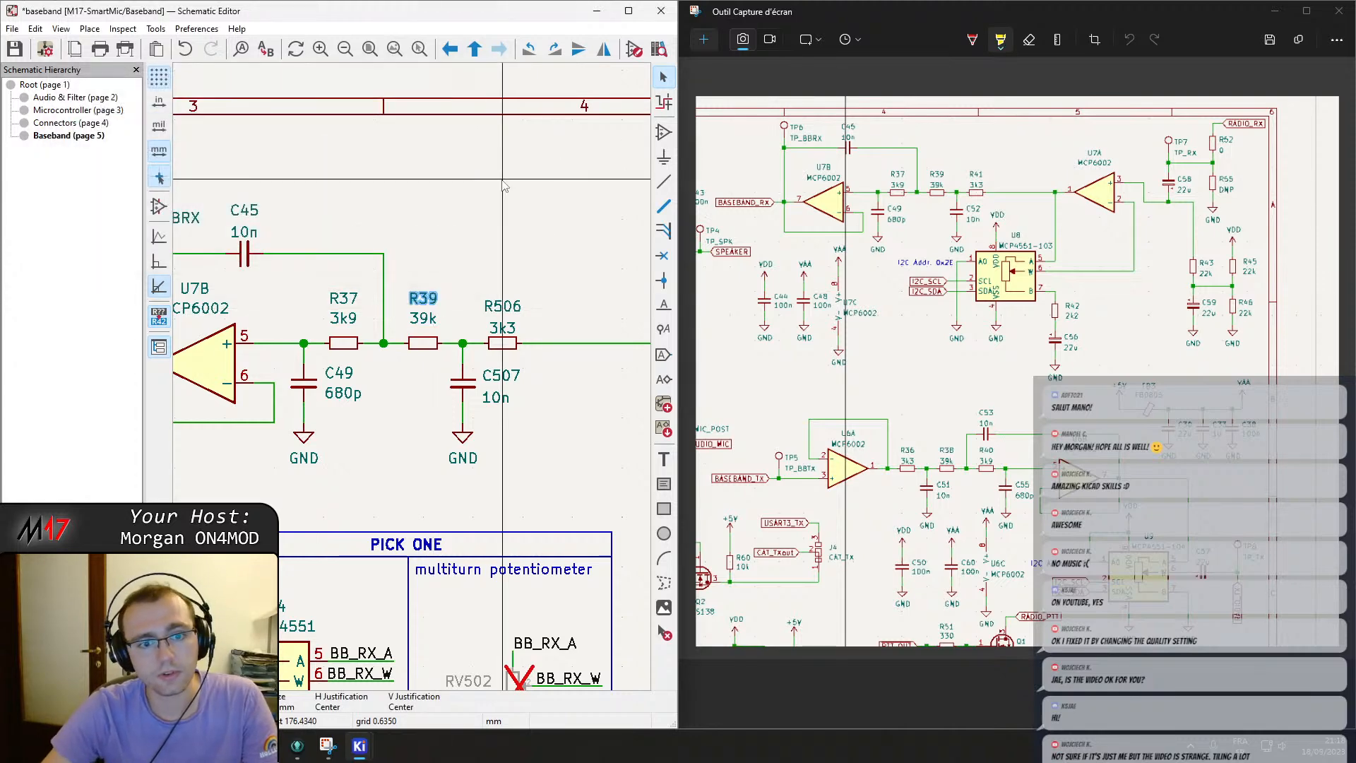
{"action": "double_click", "coordinate": [510, 311]}
{"action": "type", "text": "41"}
{"action": "key", "text": "Return"}
Rename capacitor C507 to C52.
{"action": "double_click", "coordinate": [510, 376]}
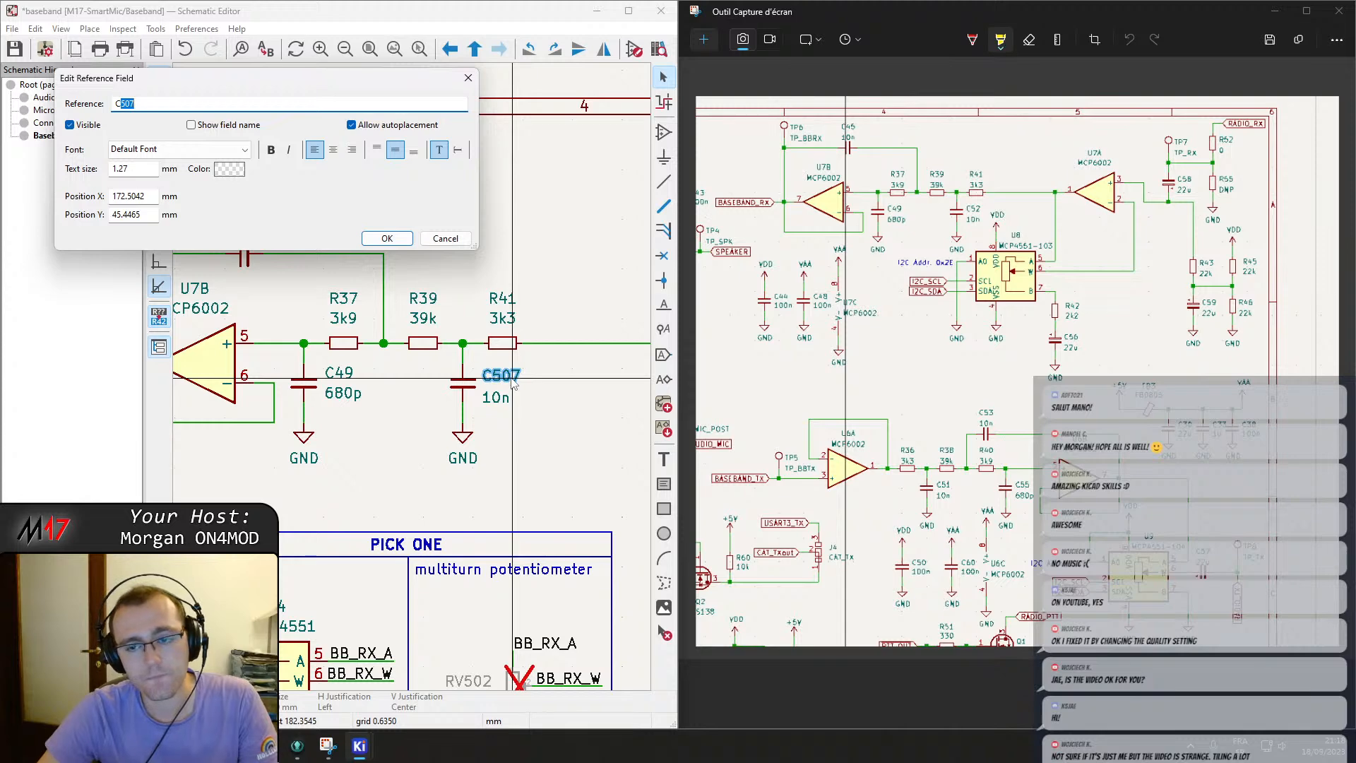
{"action": "type", "text": "52"}
{"action": "key", "text": "Return"}
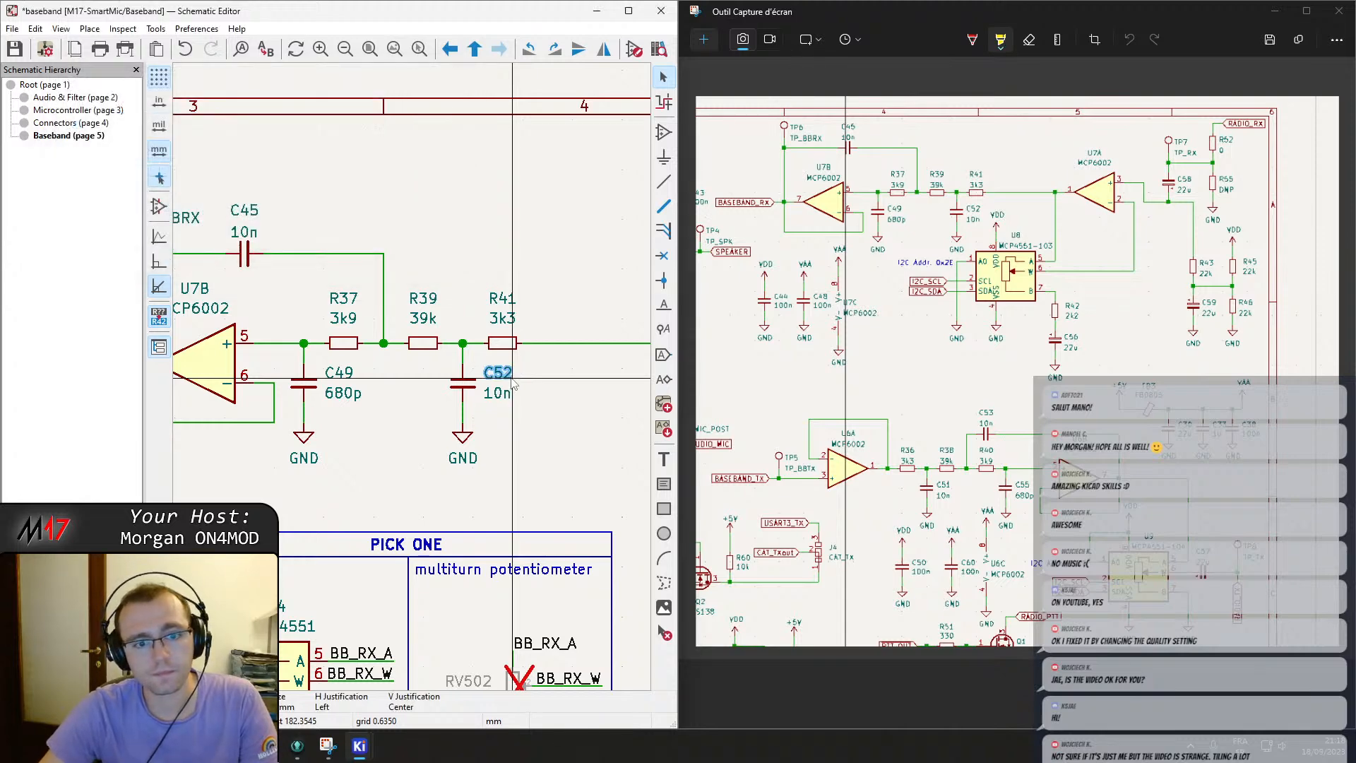
Rename the receive test point TP504 to TP7.
{"action": "middle_click_drag", "start_coordinate": [555, 369], "coordinate": [211, 375]}
{"action": "middle_click_drag", "start_coordinate": [394, 350], "coordinate": [377, 256]}
{"action": "middle_click_drag", "start_coordinate": [417, 520], "coordinate": [462, 466]}
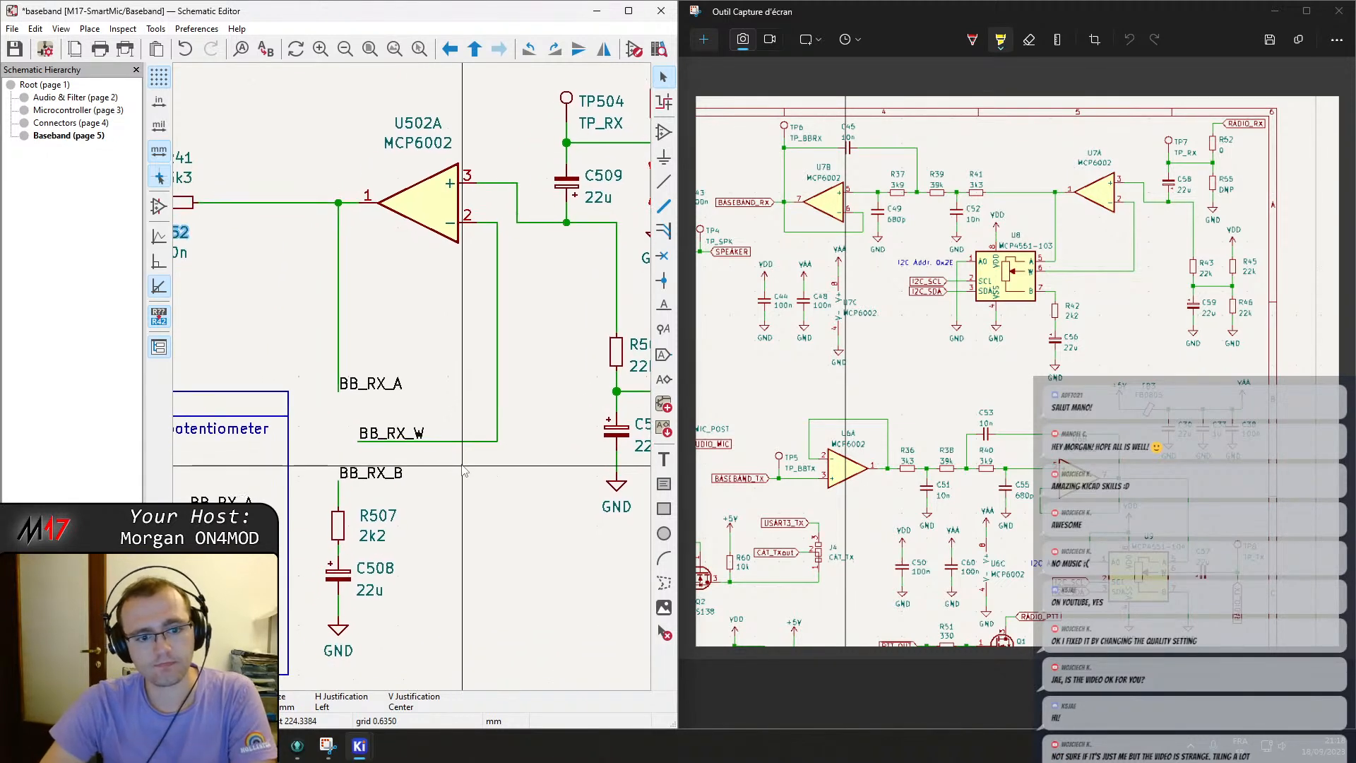
{"action": "middle_click_drag", "start_coordinate": [499, 348], "coordinate": [384, 511]}
{"action": "double_click", "coordinate": [492, 270]}
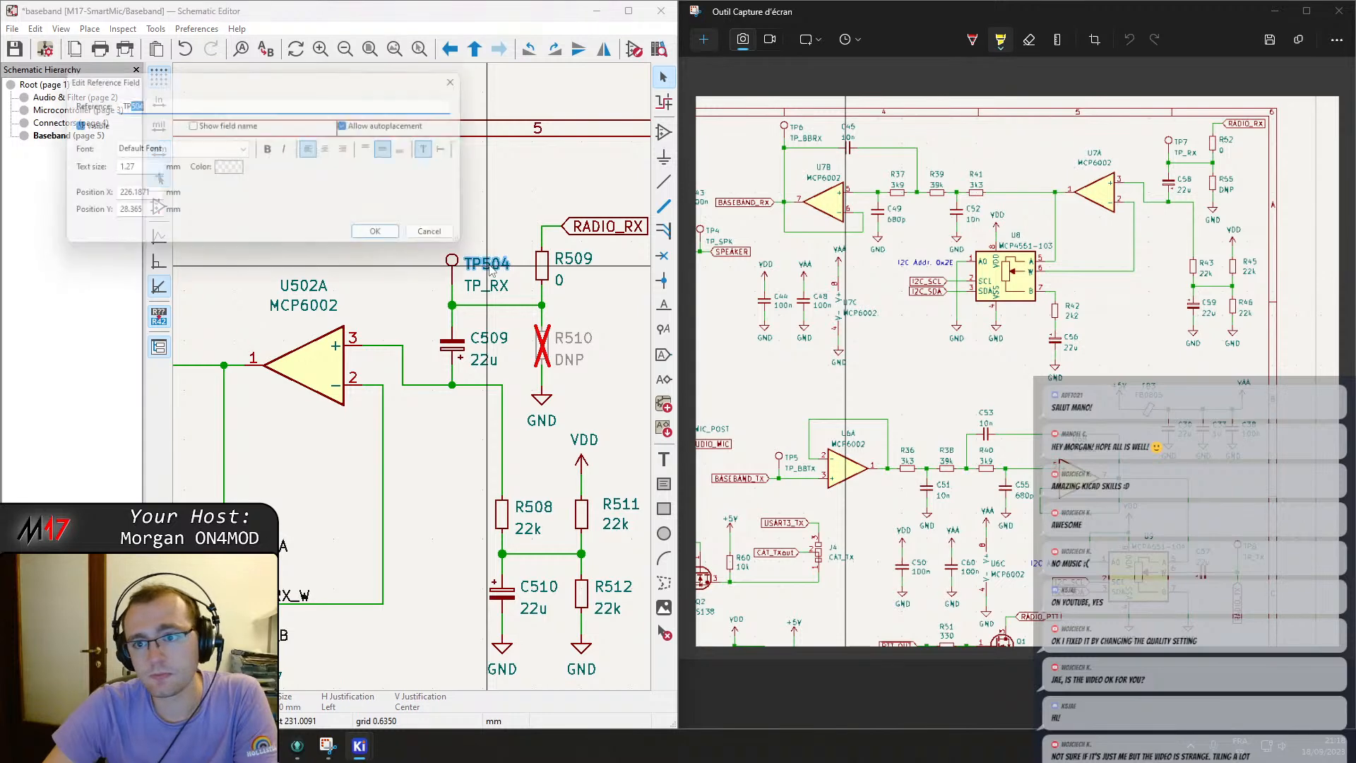
{"action": "type", "text": "7"}
{"action": "key", "text": "Return"}
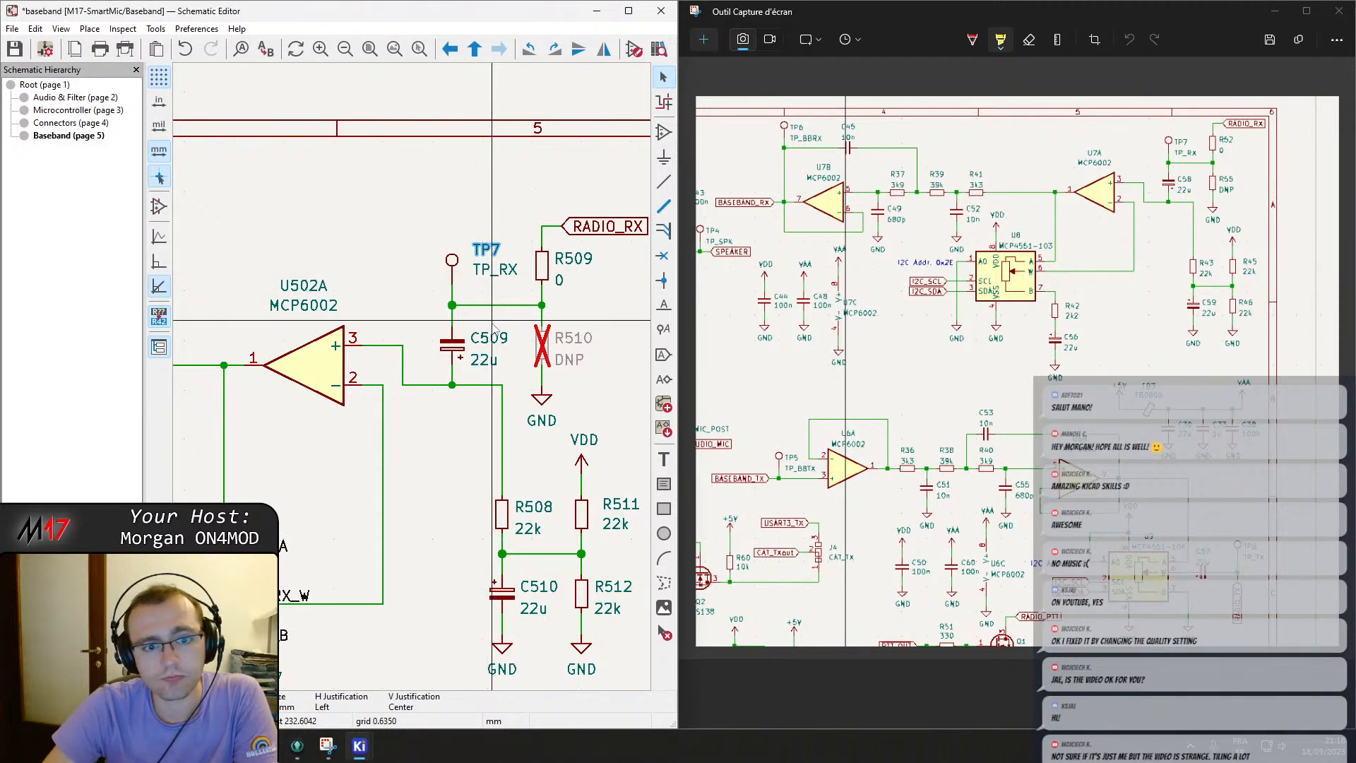
Rename capacitor C509 to C58 and resistor R509 to R52.
{"action": "double_click", "coordinate": [499, 345]}
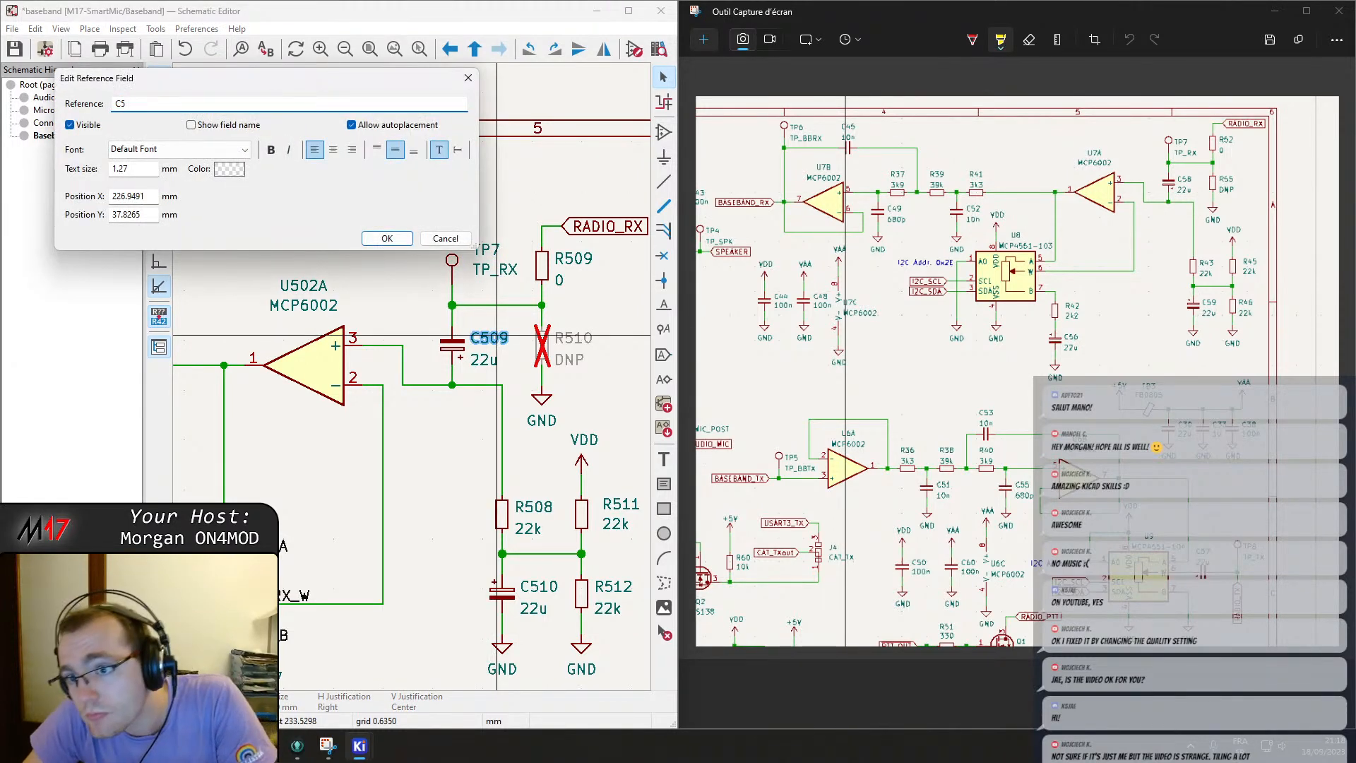
{"action": "key", "text": "Return"}
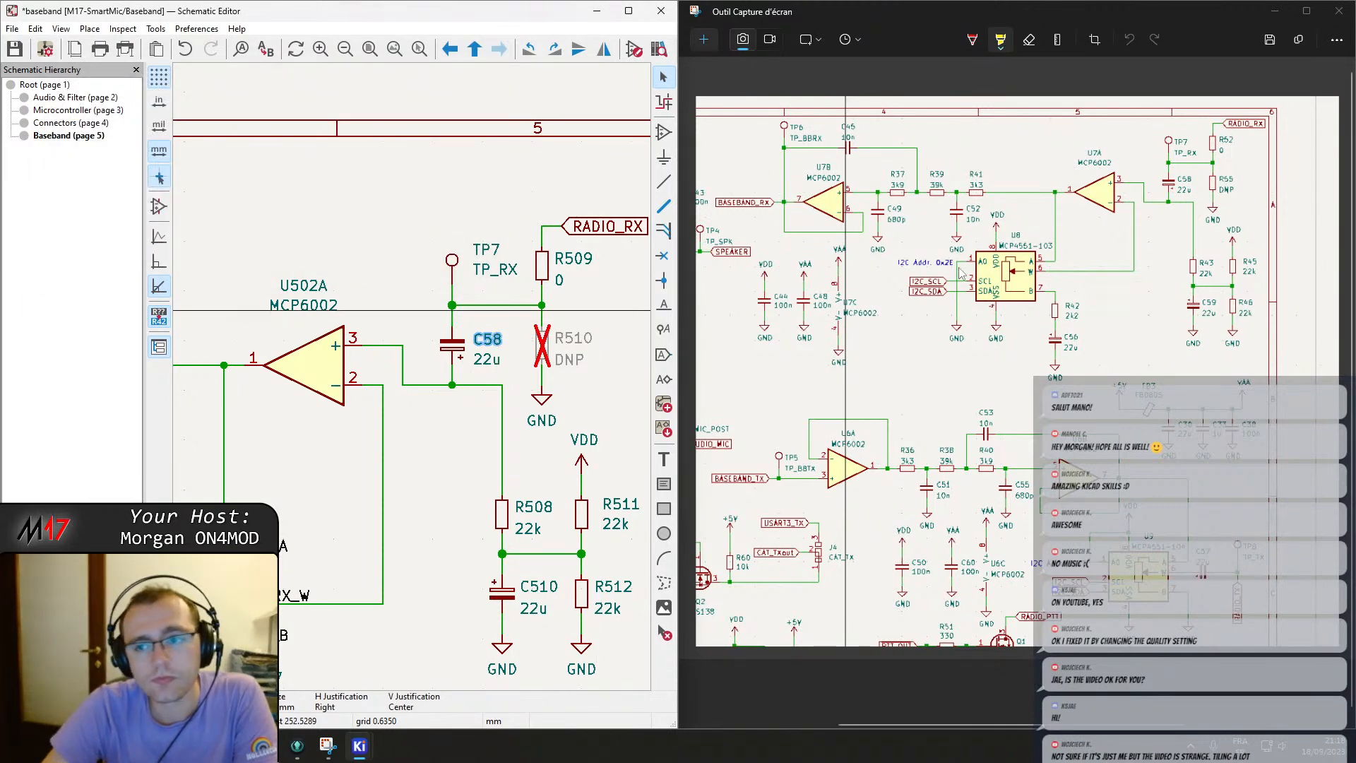
{"action": "scroll", "coordinate": [1229, 192], "scroll_direction": "up", "scroll_amount": 10, "text": "ctrl"}
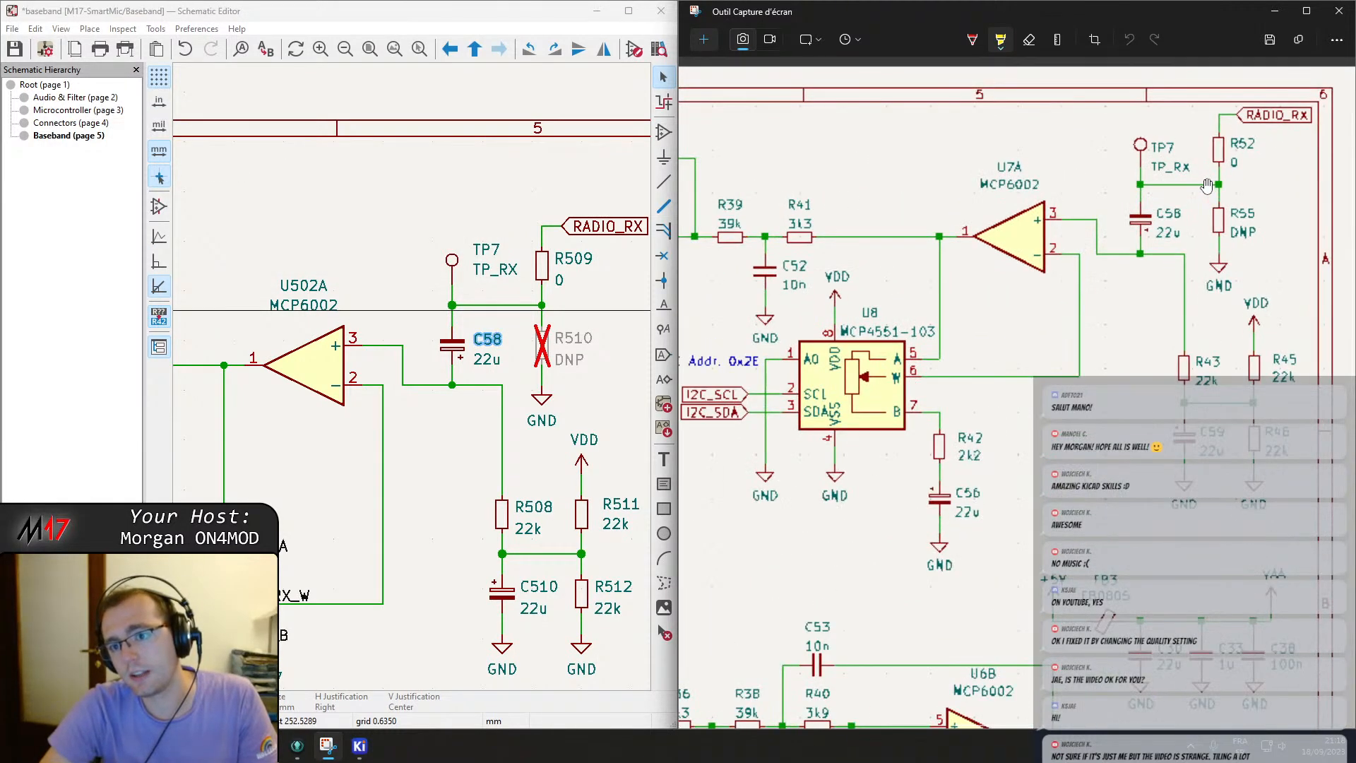
{"action": "scroll", "coordinate": [1191, 229], "scroll_direction": "down", "scroll_amount": 8, "text": "ctrl"}
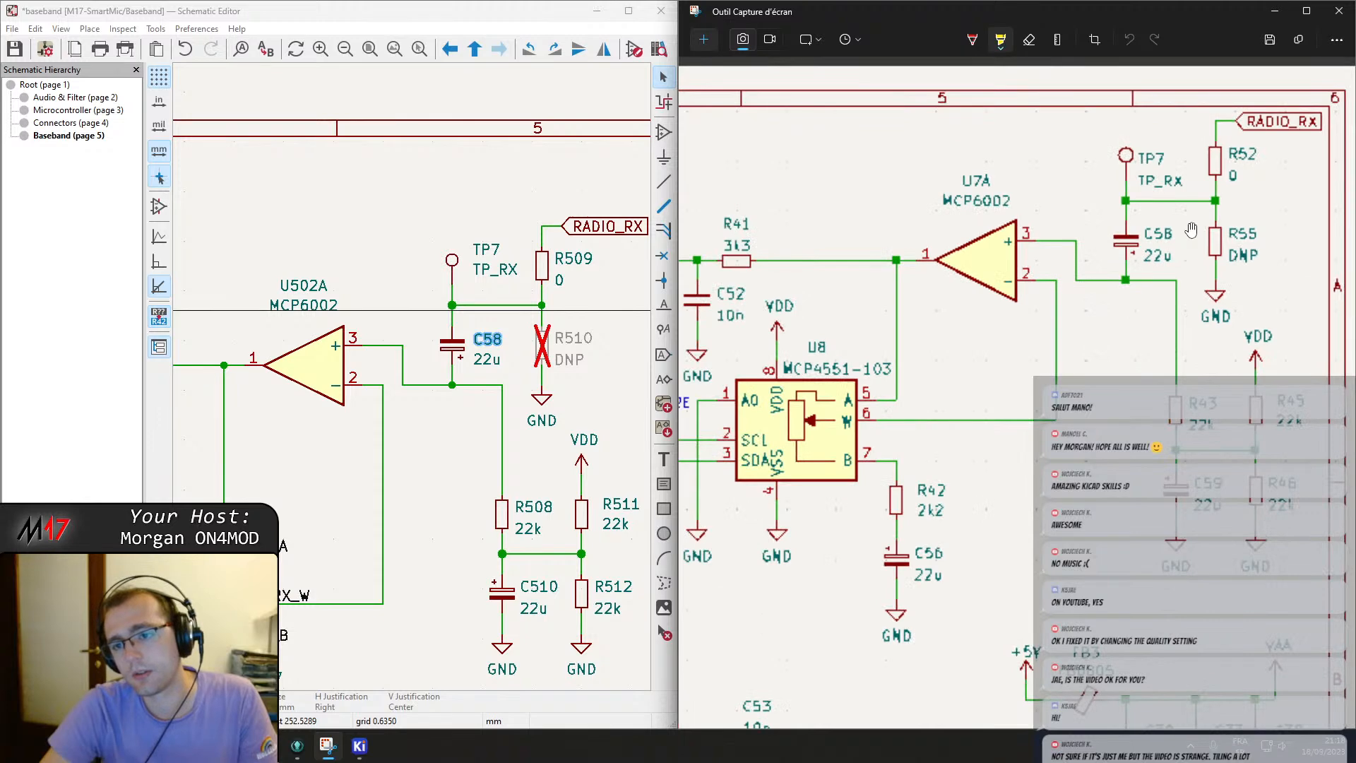
{"action": "middle_click_drag", "start_coordinate": [544, 310], "coordinate": [432, 315]}
{"action": "double_click", "coordinate": [469, 269]}
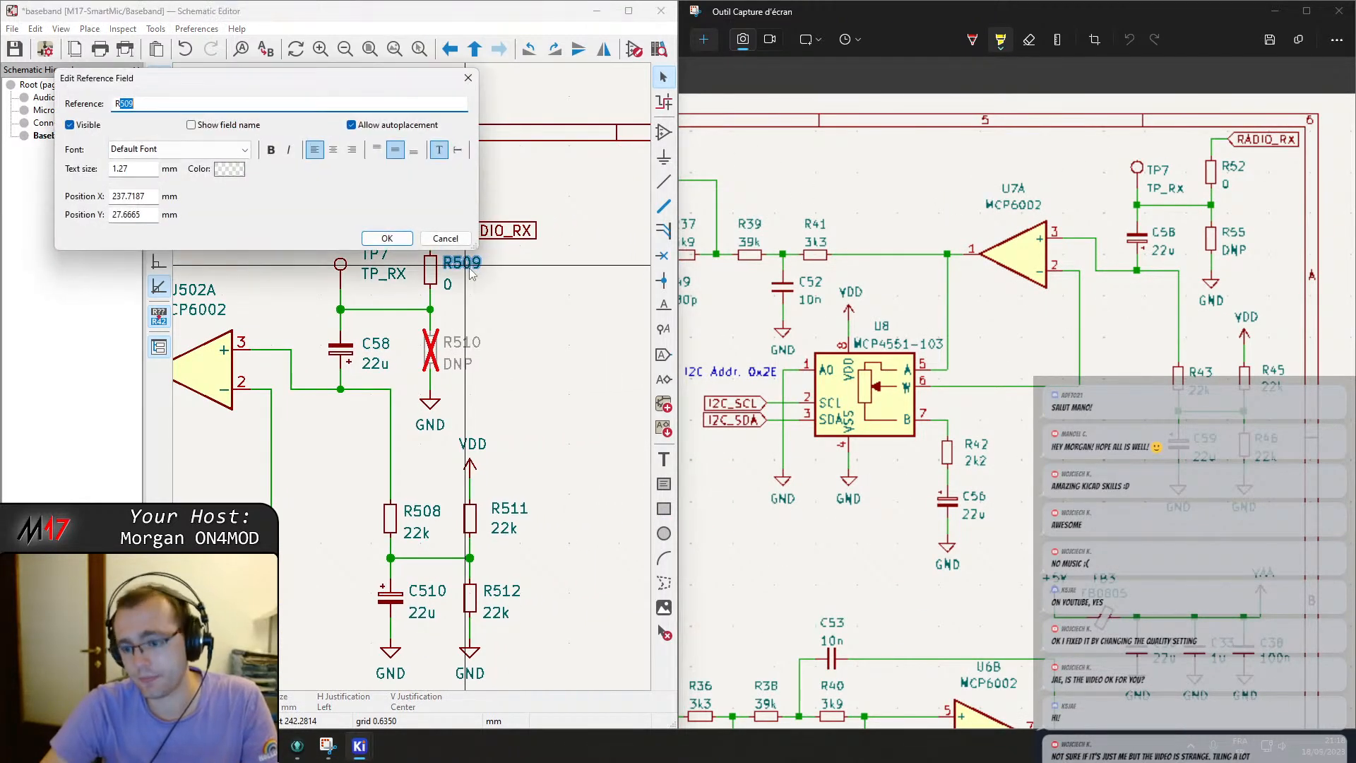
{"action": "key", "text": "Return"}
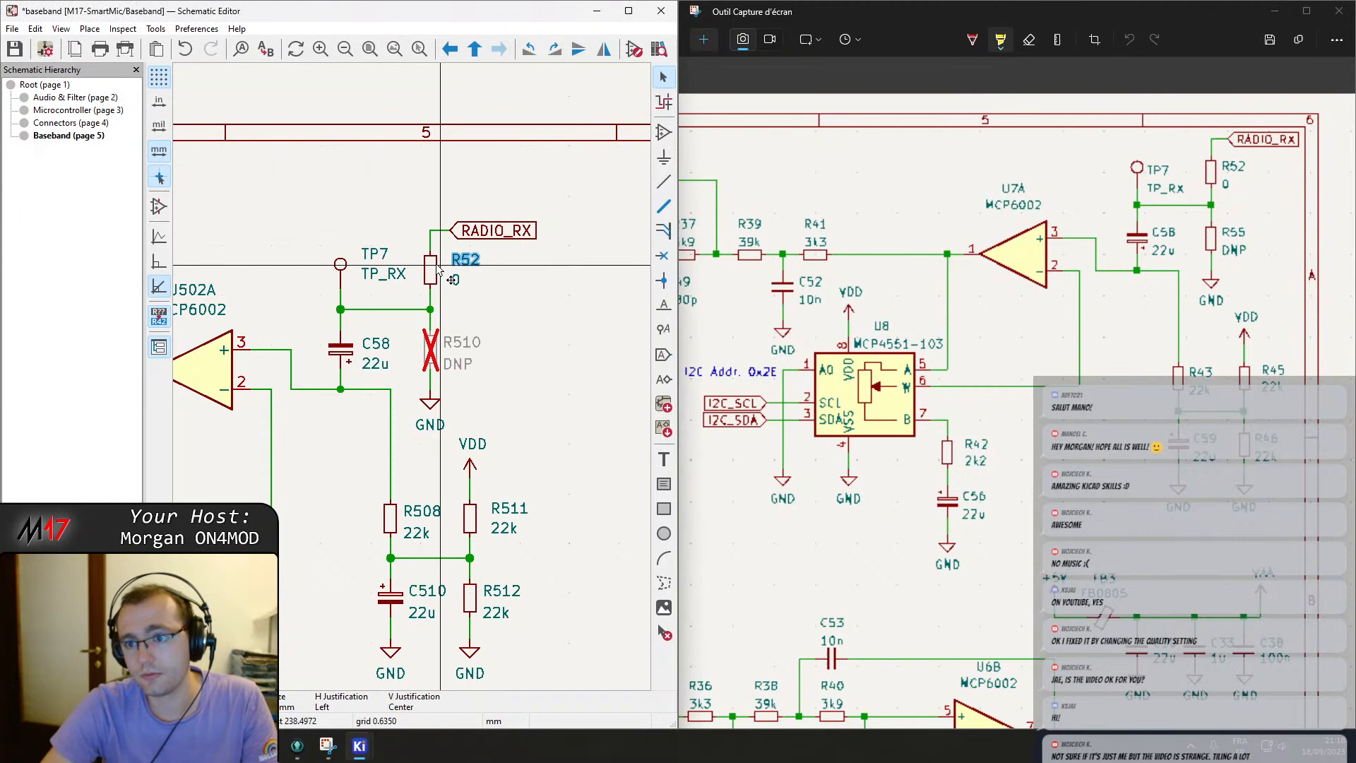
Rename the DNP resistor R510 to R55 and resistor R511 to R45.
{"action": "double_click", "coordinate": [464, 344]}
{"action": "type", "text": "55"}
{"action": "key", "text": "Return"}
{"action": "middle_click_drag", "start_coordinate": [406, 482], "coordinate": [453, 291]}
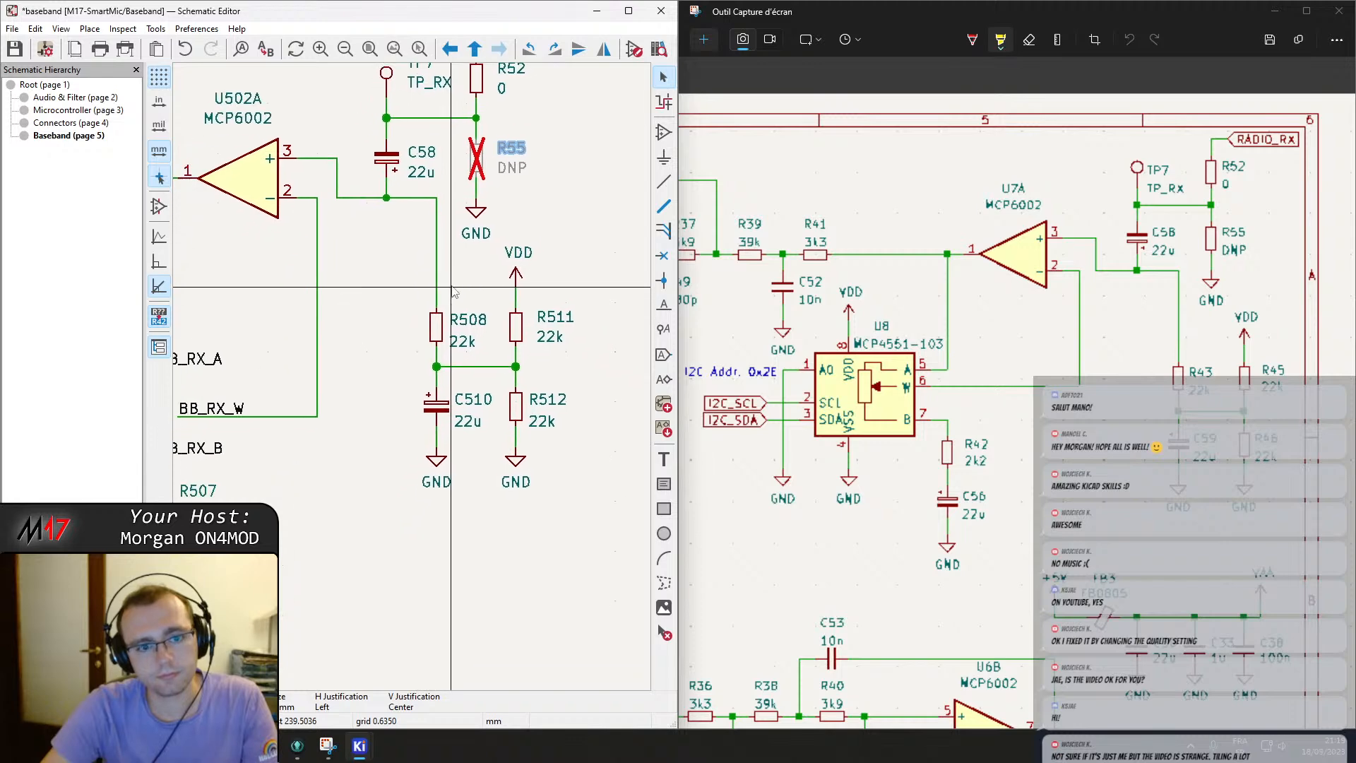
{"action": "double_click", "coordinate": [563, 315]}
{"action": "type", "text": "45"}
{"action": "key", "text": "Return"}
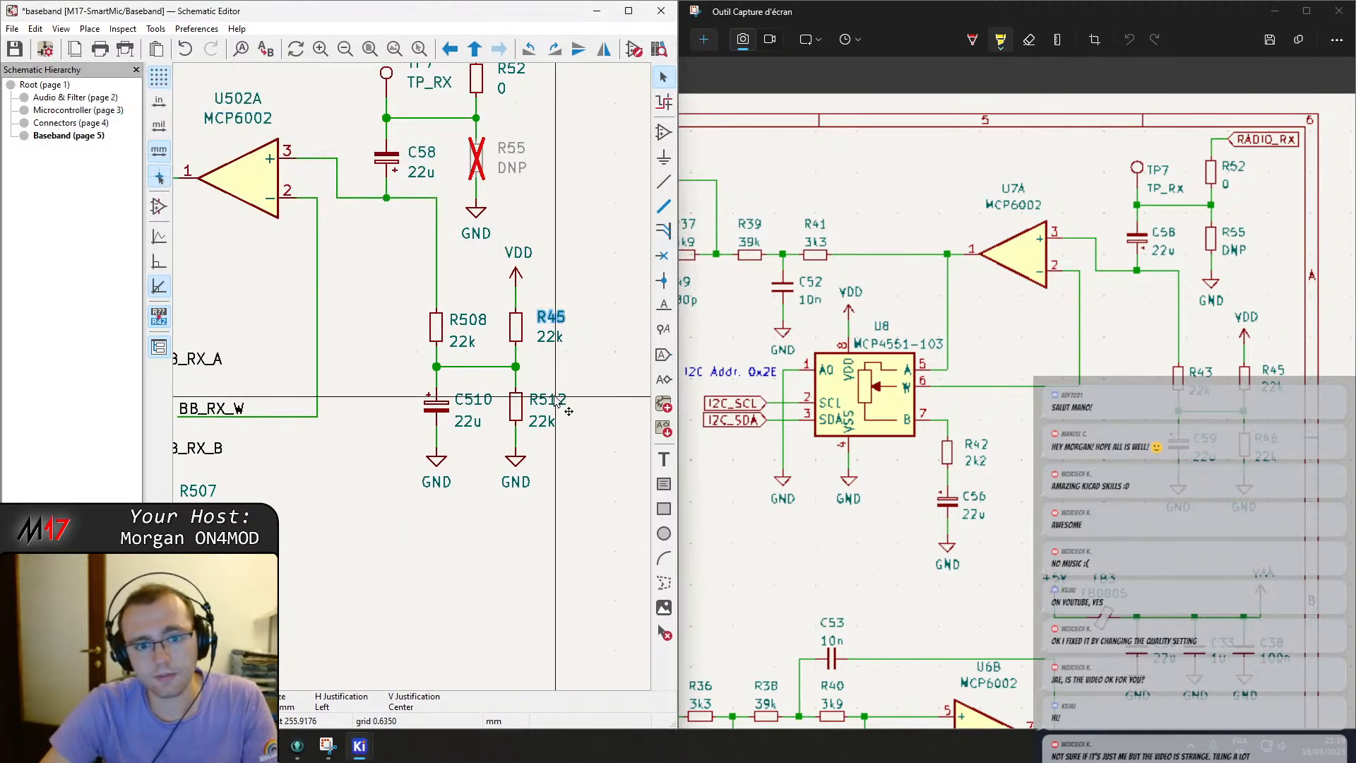
Rename resistor R512 to R46.
{"action": "double_click", "coordinate": [557, 401]}
{"action": "type", "text": "46"}
{"action": "key", "text": "Return"}
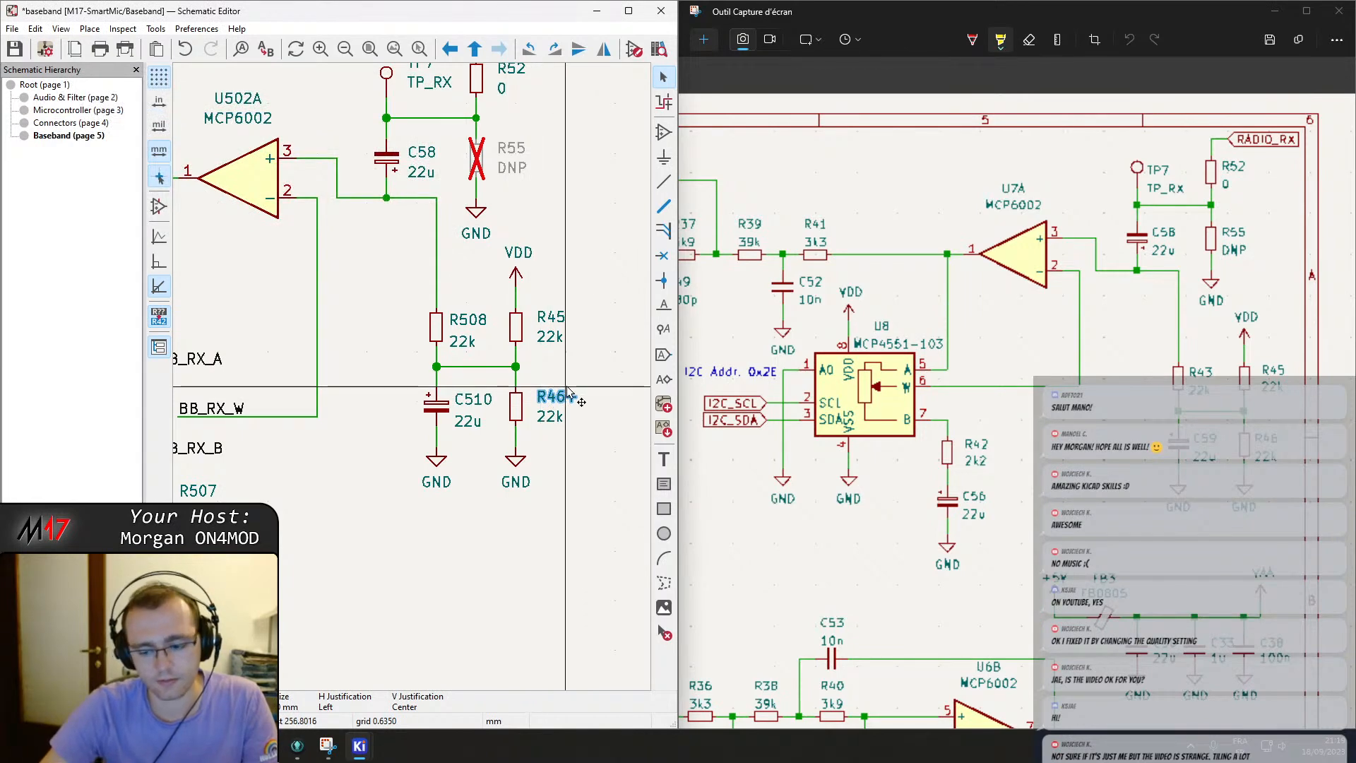
{"action": "double_click", "coordinate": [568, 391]}
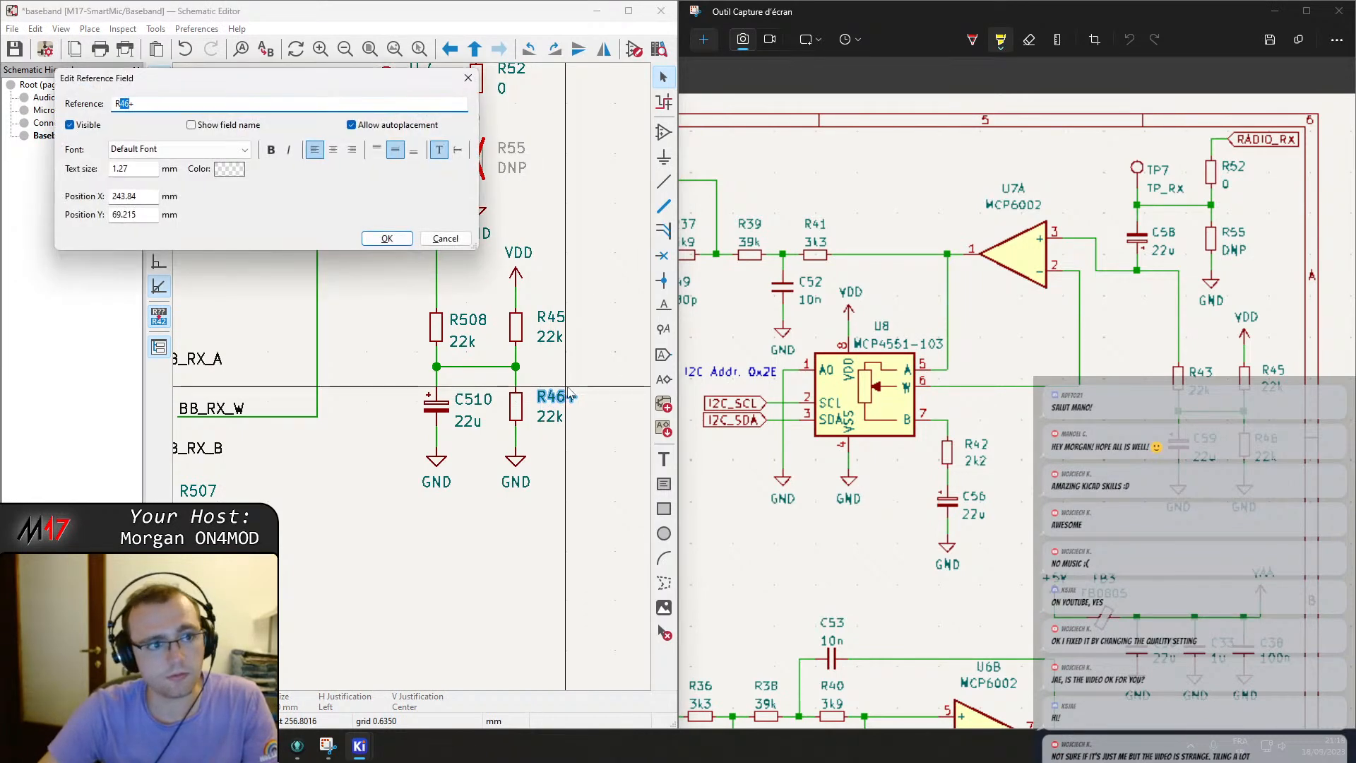
{"action": "key", "text": "Return"}
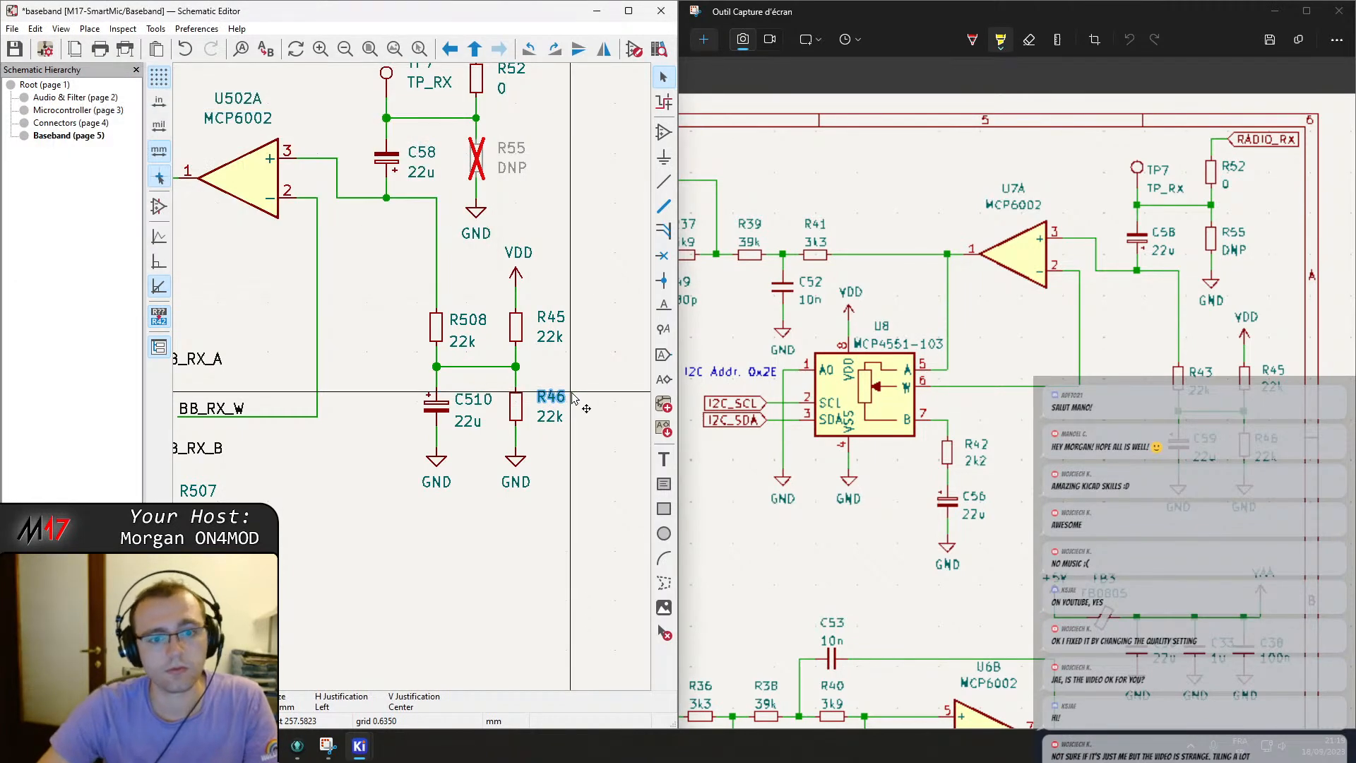
Rename capacitor C510 to C59 and resistor R508 to R43, and save the schematic.
{"action": "double_click", "coordinate": [484, 398]}
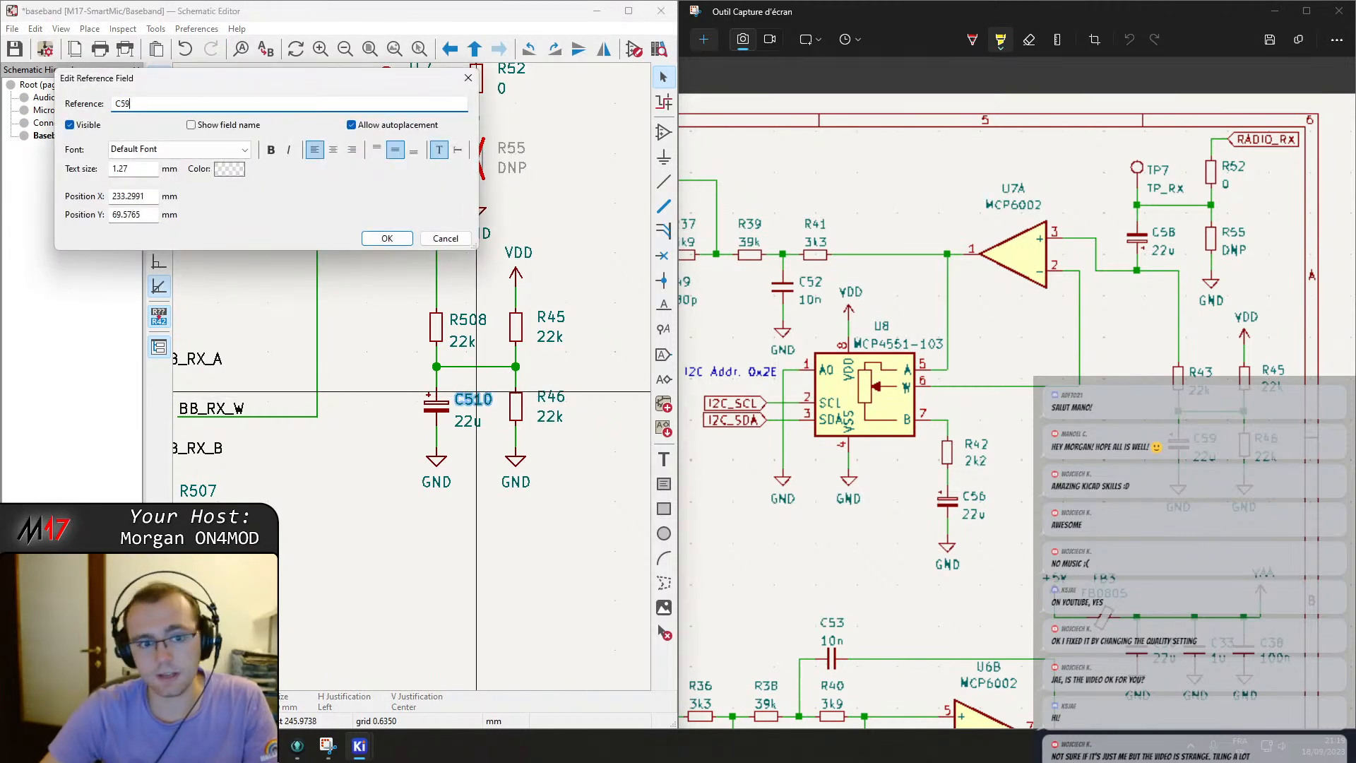
{"action": "type", "text": "59"}
{"action": "key", "text": "Return"}
{"action": "double_click", "coordinate": [469, 320]}
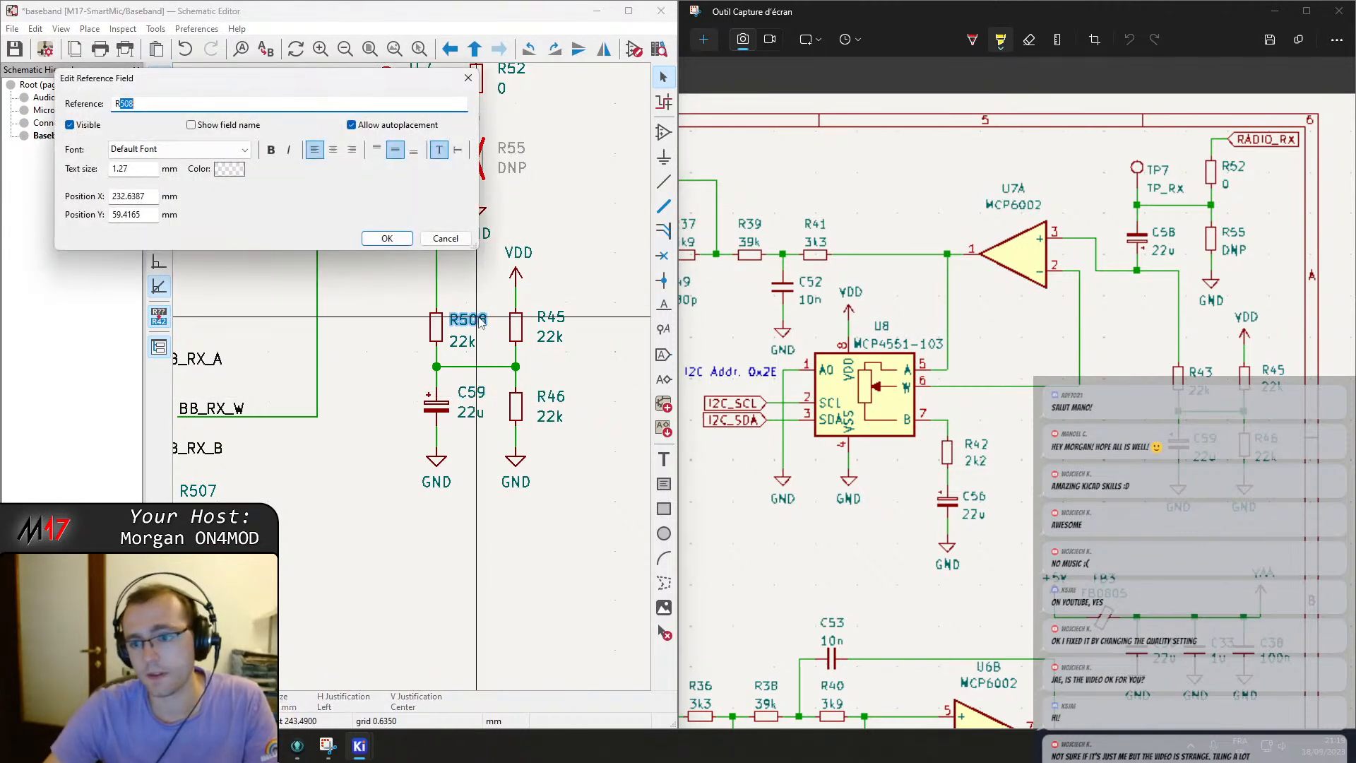
{"action": "key", "text": "Return"}
{"action": "key", "text": "ctrl+s"}
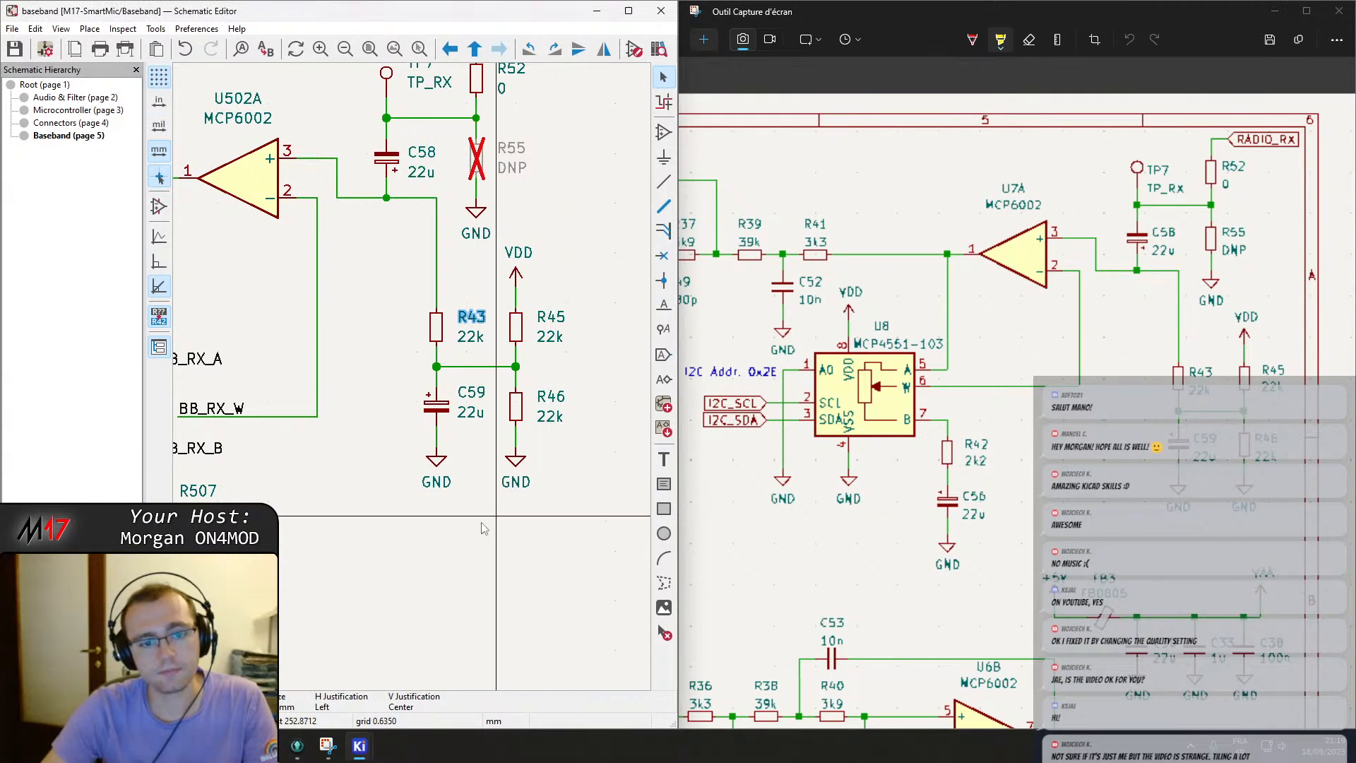
Rename capacitor C508 to C56 and resistor R507 to R42 below the potentiometer block.
{"action": "scroll", "coordinate": [459, 524], "scroll_direction": "down", "scroll_amount": 2}
{"action": "middle_click_drag", "start_coordinate": [351, 447], "coordinate": [568, 337]}
{"action": "scroll", "coordinate": [472, 267], "scroll_direction": "up", "scroll_amount": 2}
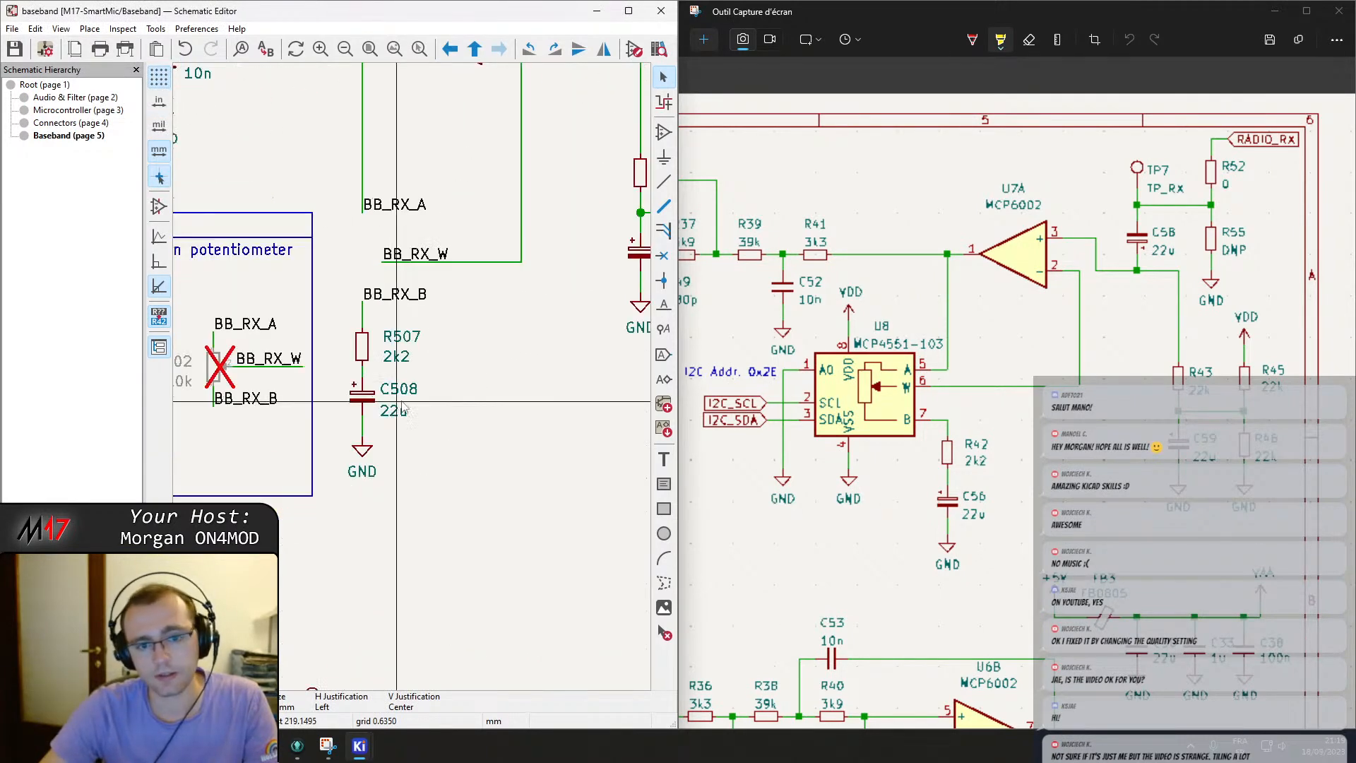
{"action": "middle_click_drag", "start_coordinate": [449, 403], "coordinate": [525, 382]}
{"action": "double_click", "coordinate": [504, 361]}
{"action": "type", "text": "C56"}
{"action": "key", "text": "Return"}
{"action": "double_click", "coordinate": [507, 309]}
{"action": "type", "text": "R42"}
{"action": "key", "text": "Return"}
Open and confirm the reference field of test point TP501 in the transmit baseband section.
{"action": "scroll", "coordinate": [524, 312], "scroll_direction": "down", "scroll_amount": 2}
{"action": "middle_click_drag", "start_coordinate": [319, 460], "coordinate": [552, 379]}
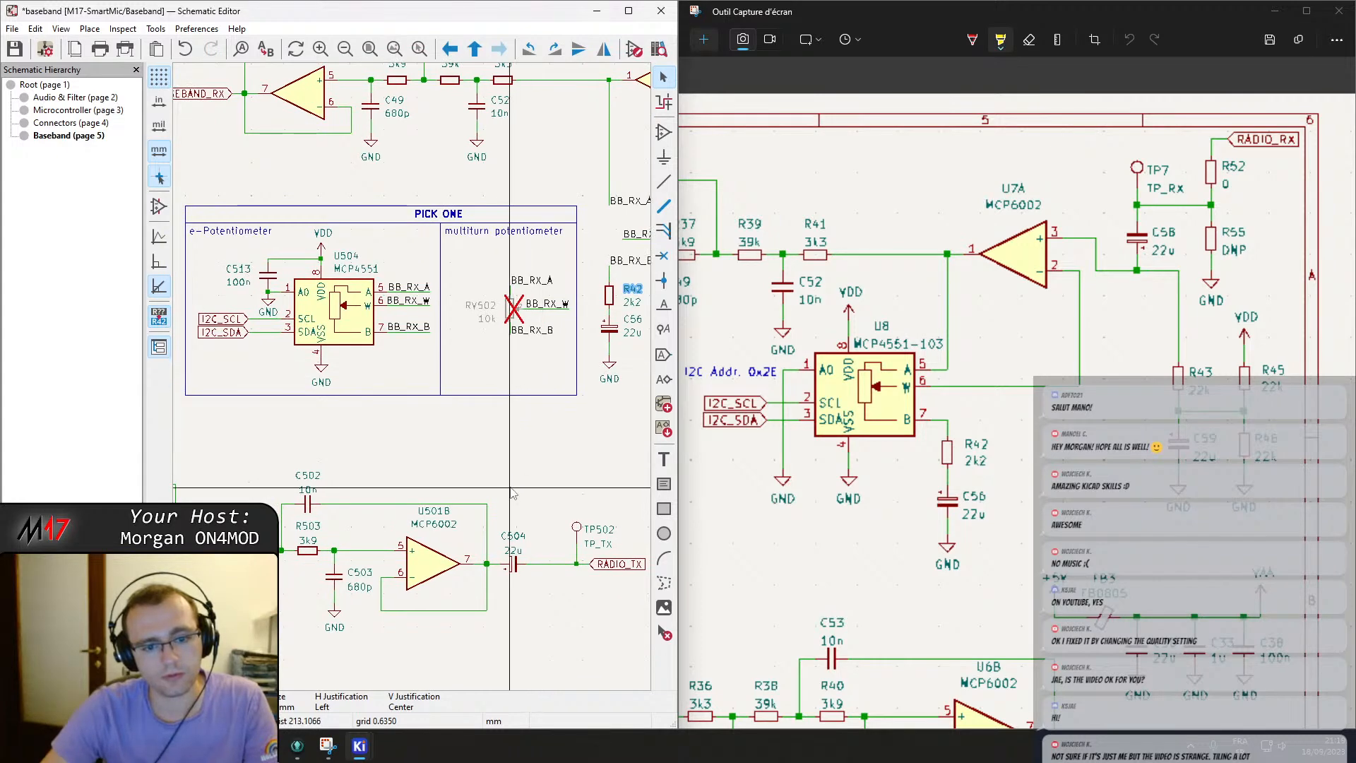
{"action": "scroll", "coordinate": [510, 486], "scroll_direction": "down", "scroll_amount": 2}
{"action": "middle_click_drag", "start_coordinate": [464, 387], "coordinate": [592, 266]}
{"action": "middle_click_drag", "start_coordinate": [195, 362], "coordinate": [421, 324]}
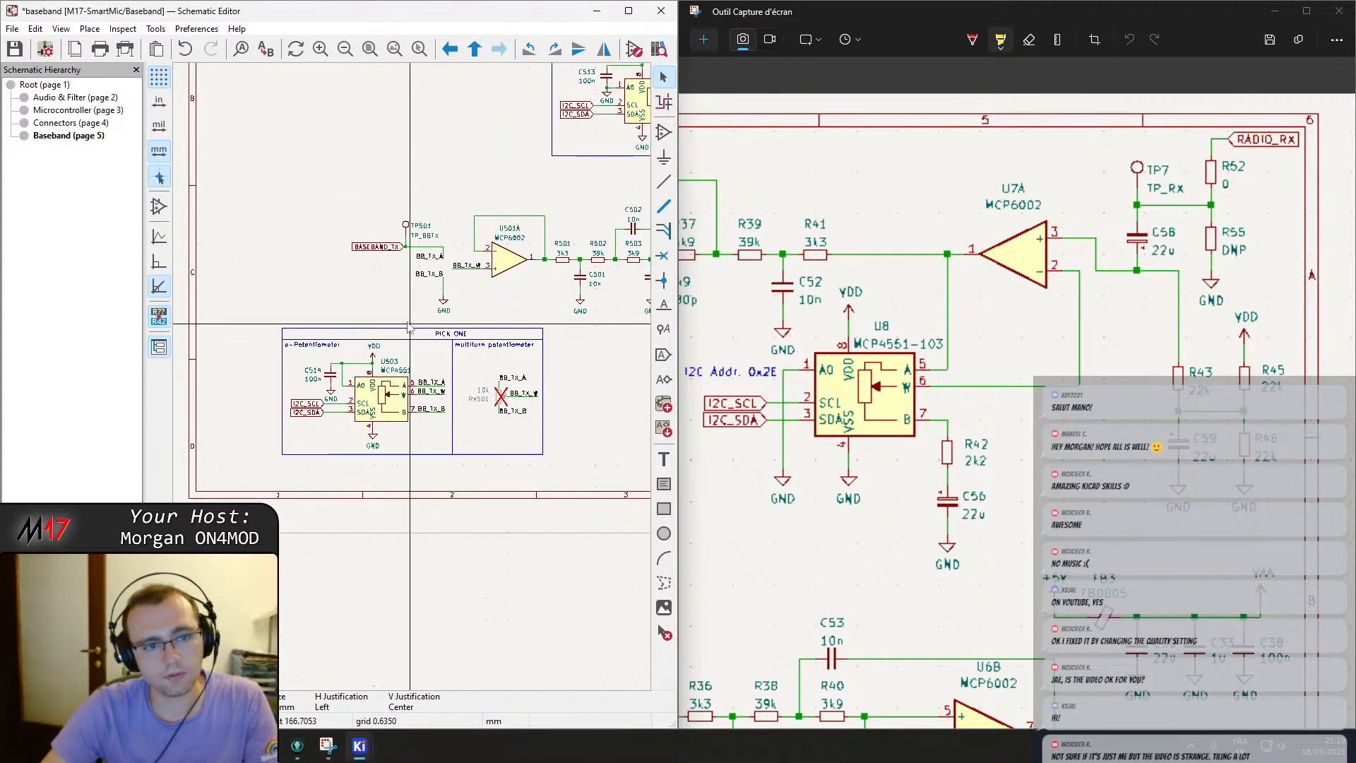
{"action": "scroll", "coordinate": [421, 327], "scroll_direction": "up", "scroll_amount": 3}
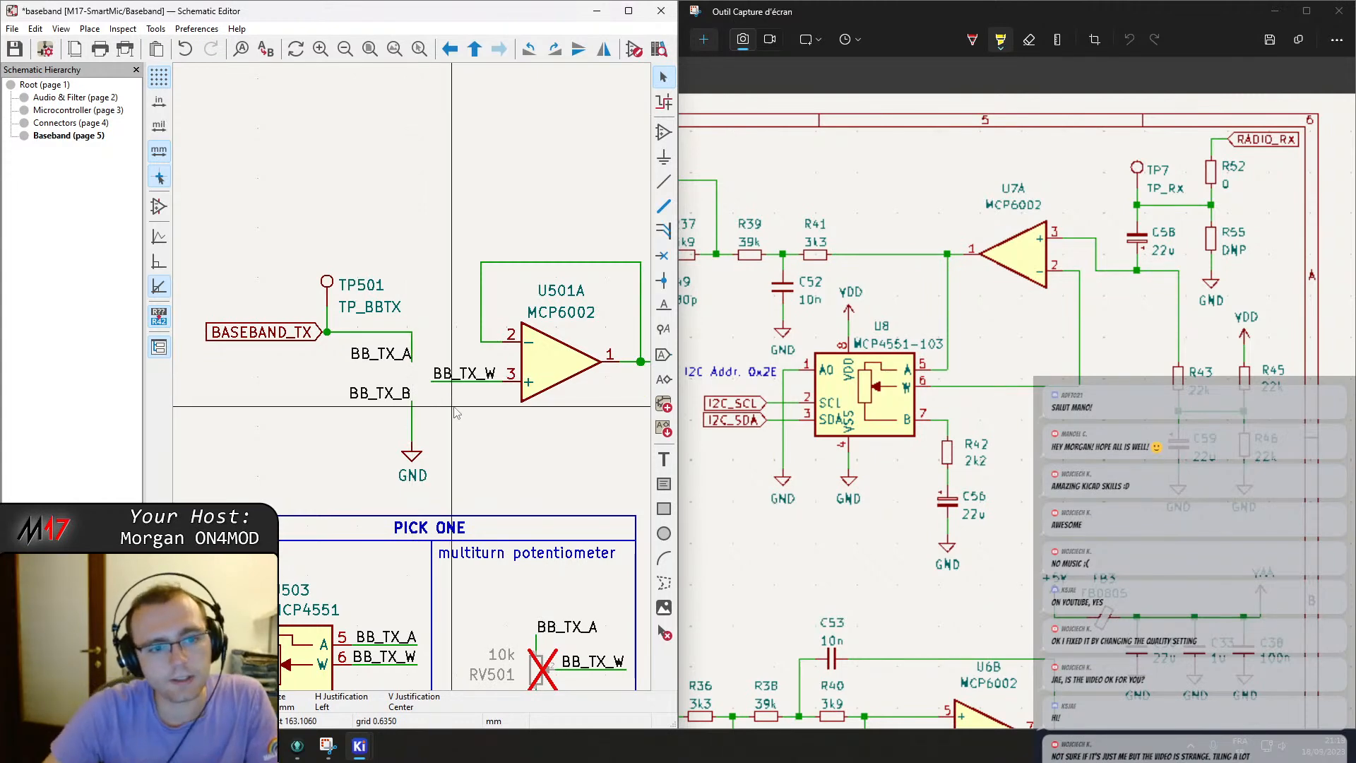
{"action": "middle_click_drag", "start_coordinate": [416, 383], "coordinate": [496, 315]}
{"action": "scroll", "coordinate": [915, 523], "scroll_direction": "down", "scroll_amount": 3}
{"action": "scroll", "coordinate": [867, 535], "scroll_direction": "down", "scroll_amount": 2}
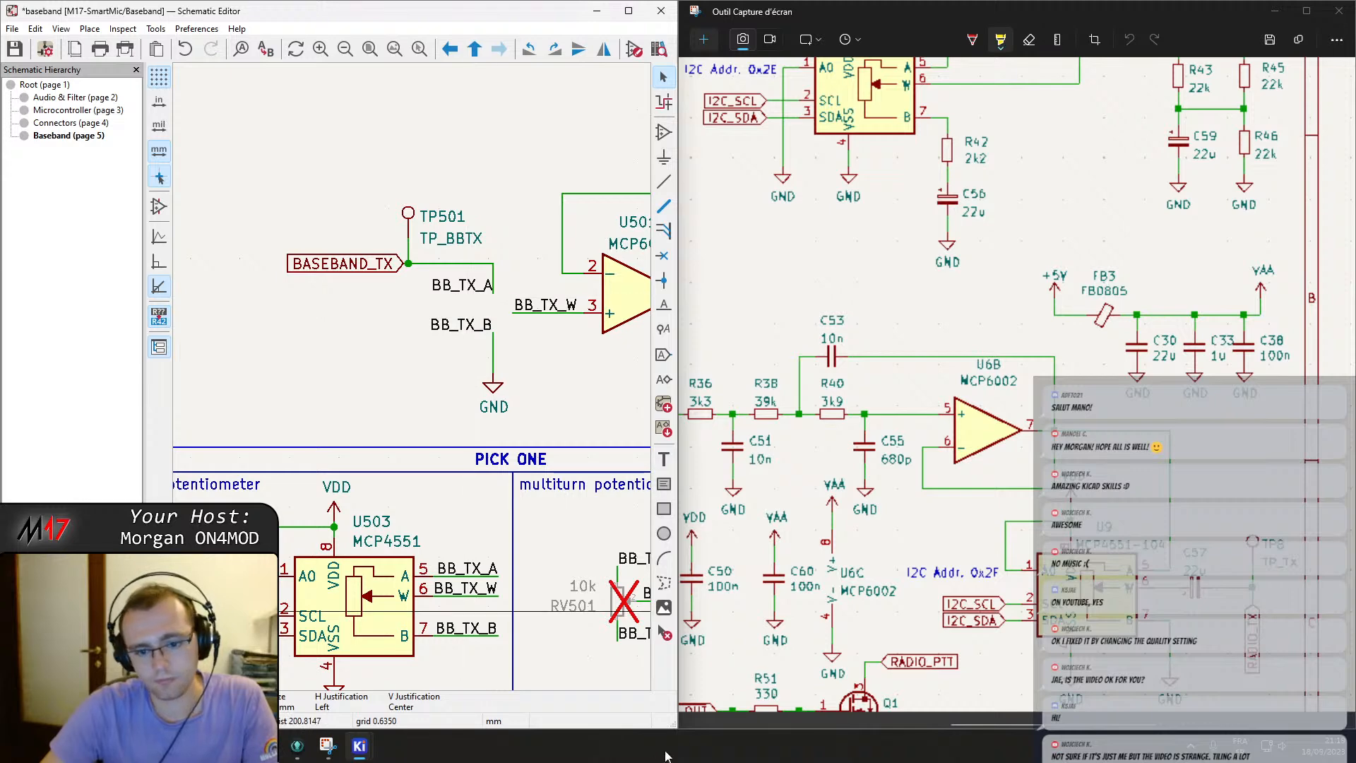
{"action": "left_click_drag", "start_coordinate": [960, 726], "coordinate": [840, 727]}
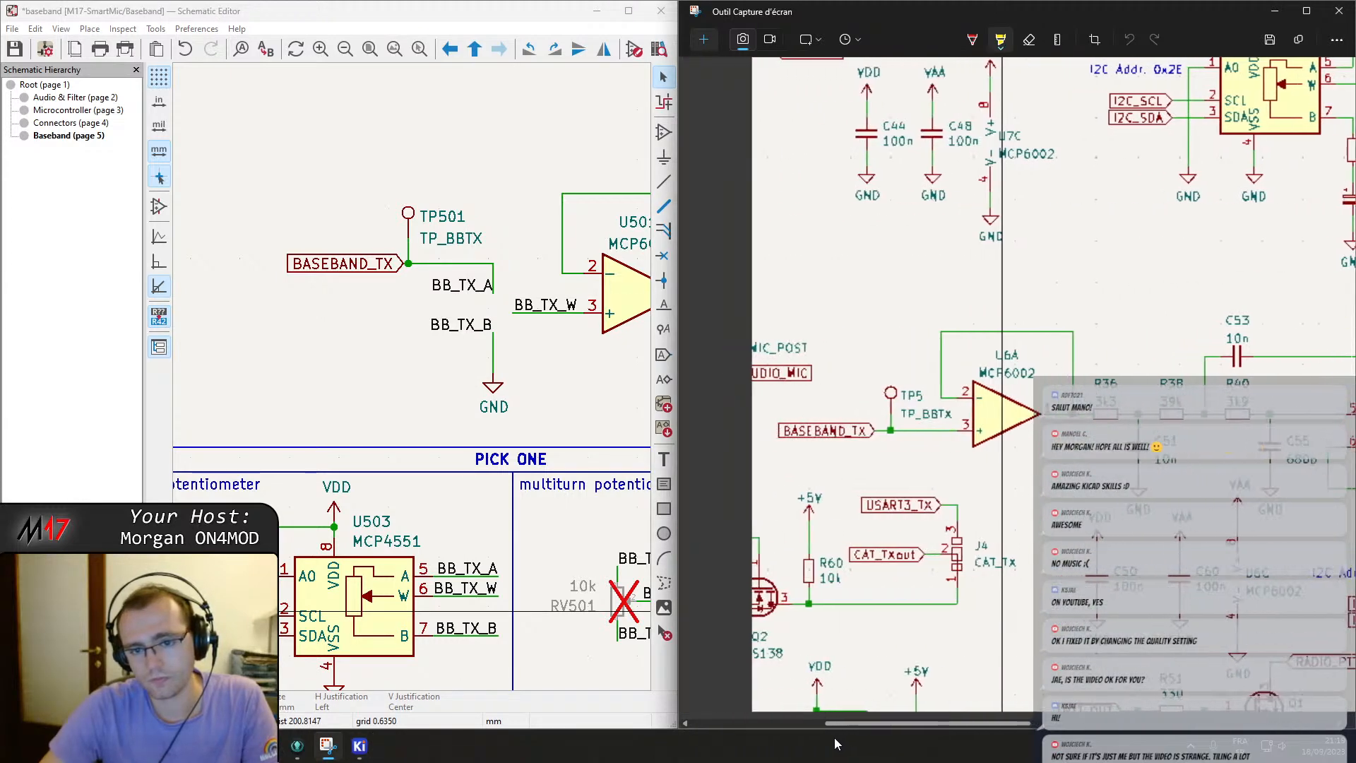
{"action": "left_click", "coordinate": [441, 217]}
{"action": "double_click", "coordinate": [442, 216]}
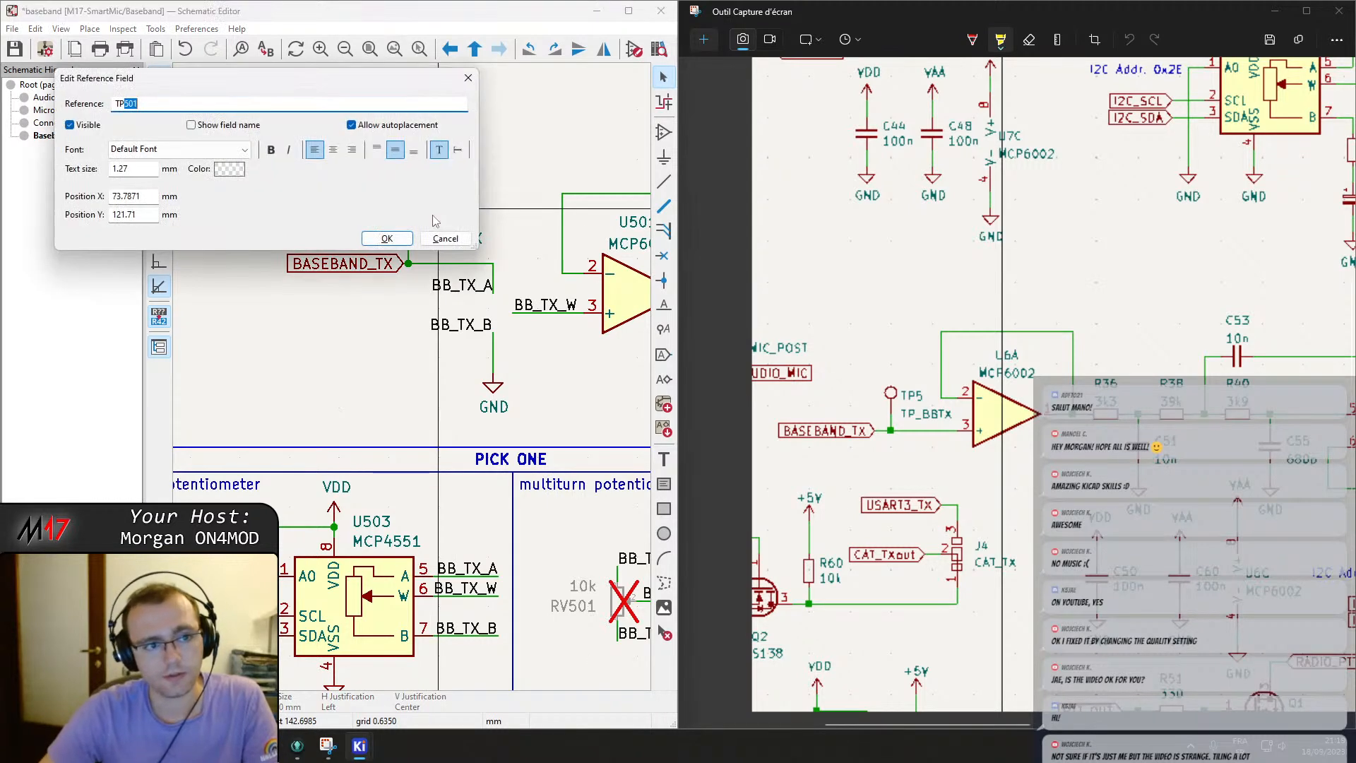
{"action": "key", "text": "Return"}
Rename op-amp unit U501A to U6A and resistor R501 to R36.
{"action": "middle_click_drag", "start_coordinate": [563, 313], "coordinate": [341, 346]}
{"action": "double_click", "coordinate": [422, 258]}
{"action": "type", "text": "6"}
{"action": "key", "text": "Return"}
{"action": "middle_click_drag", "start_coordinate": [496, 297], "coordinate": [403, 281]}
{"action": "double_click", "coordinate": [442, 279]}
{"action": "type", "text": "36"}
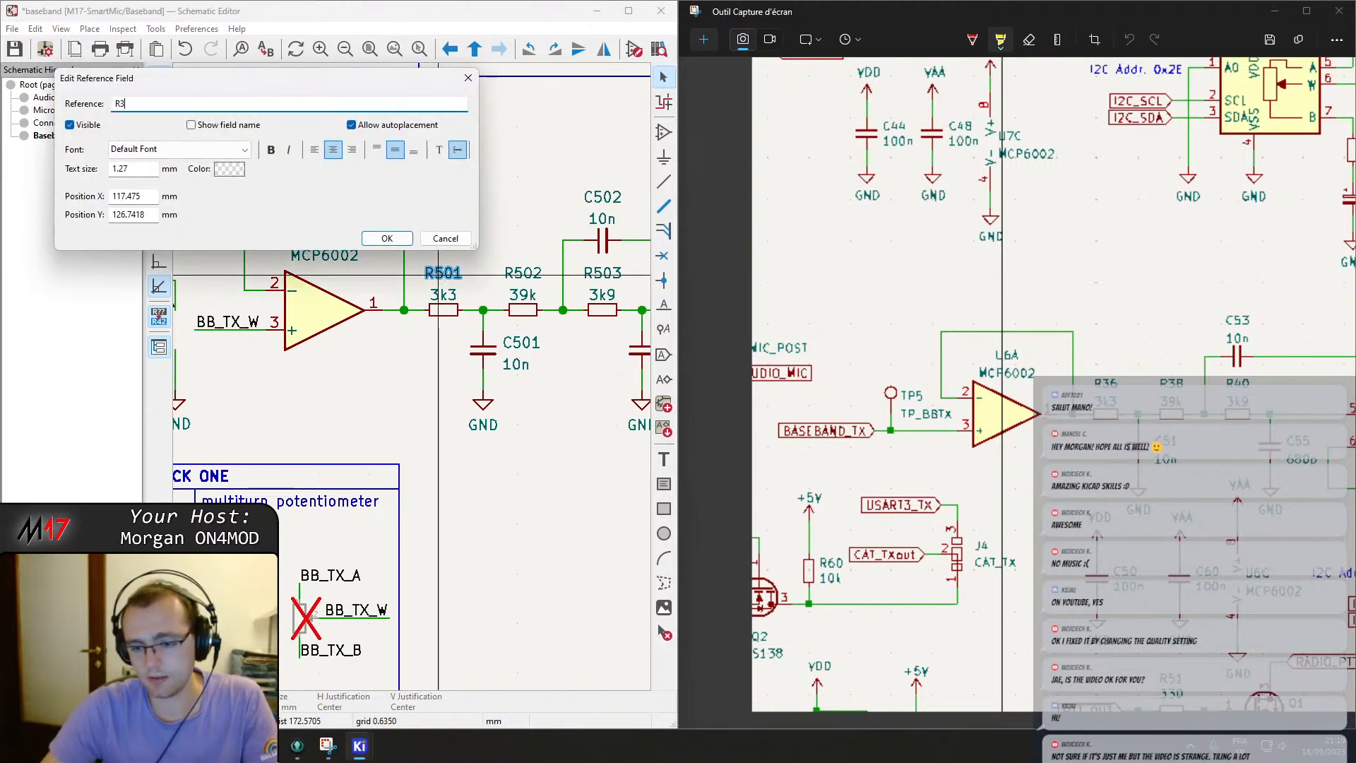
{"action": "key", "text": "Return"}
Rename resistor R502 to R38 and capacitor C501 to C51.
{"action": "double_click", "coordinate": [528, 274]}
{"action": "type", "text": "38"}
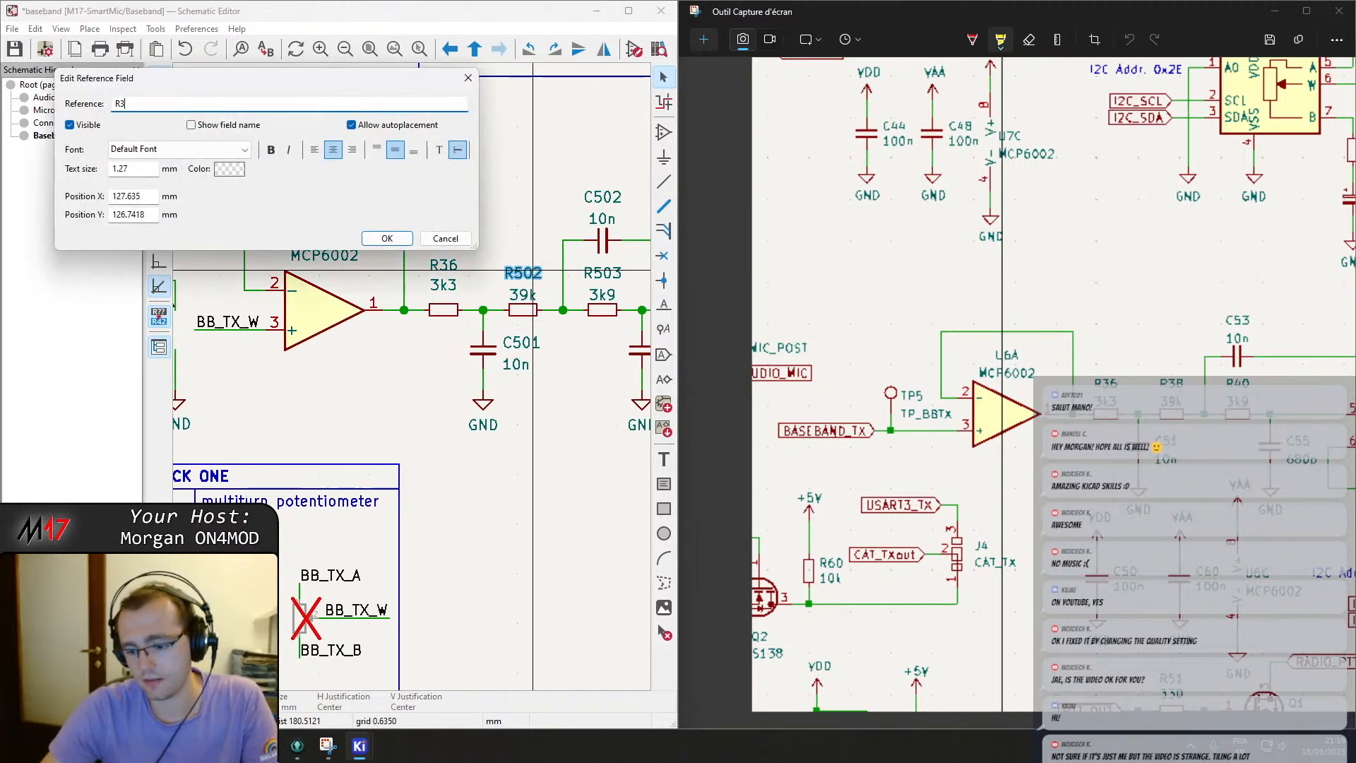
{"action": "key", "text": "Return"}
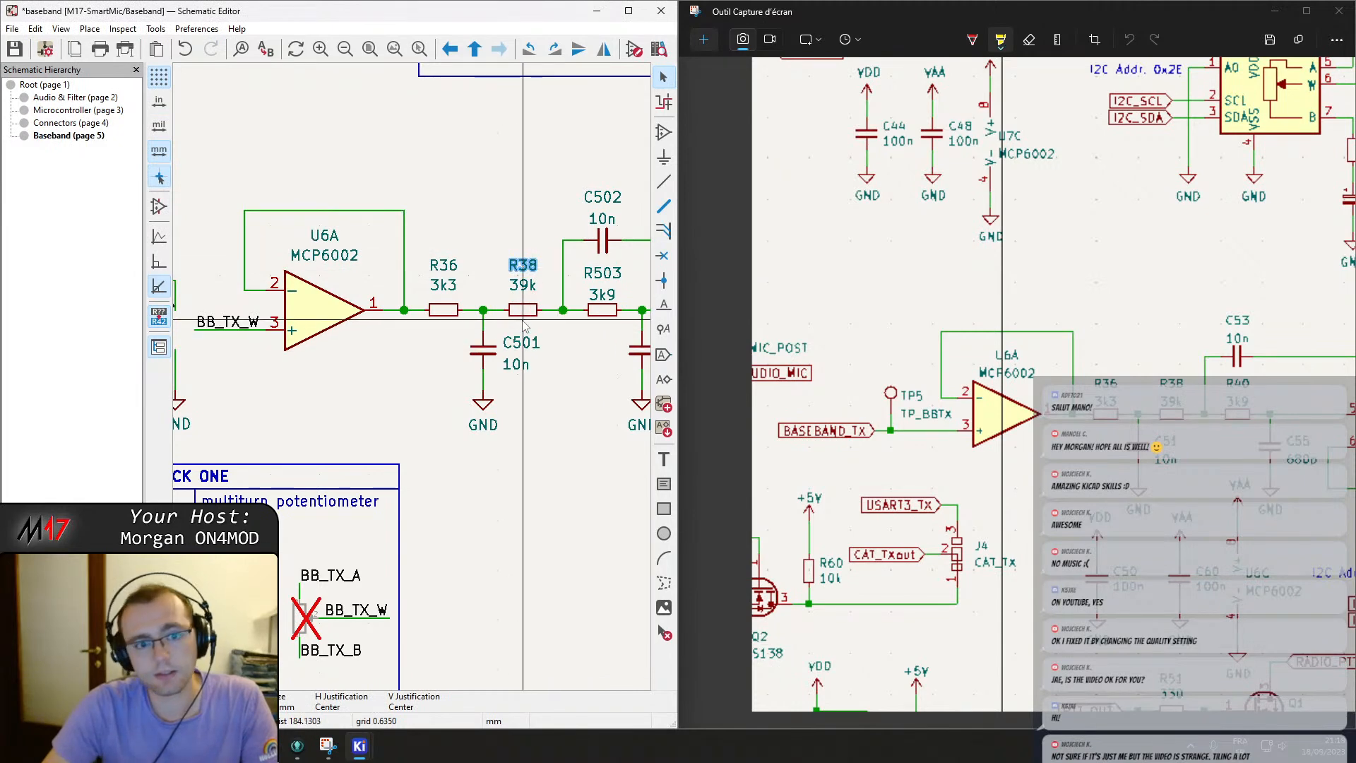
{"action": "double_click", "coordinate": [529, 345]}
{"action": "type", "text": "51"}
{"action": "key", "text": "Return"}
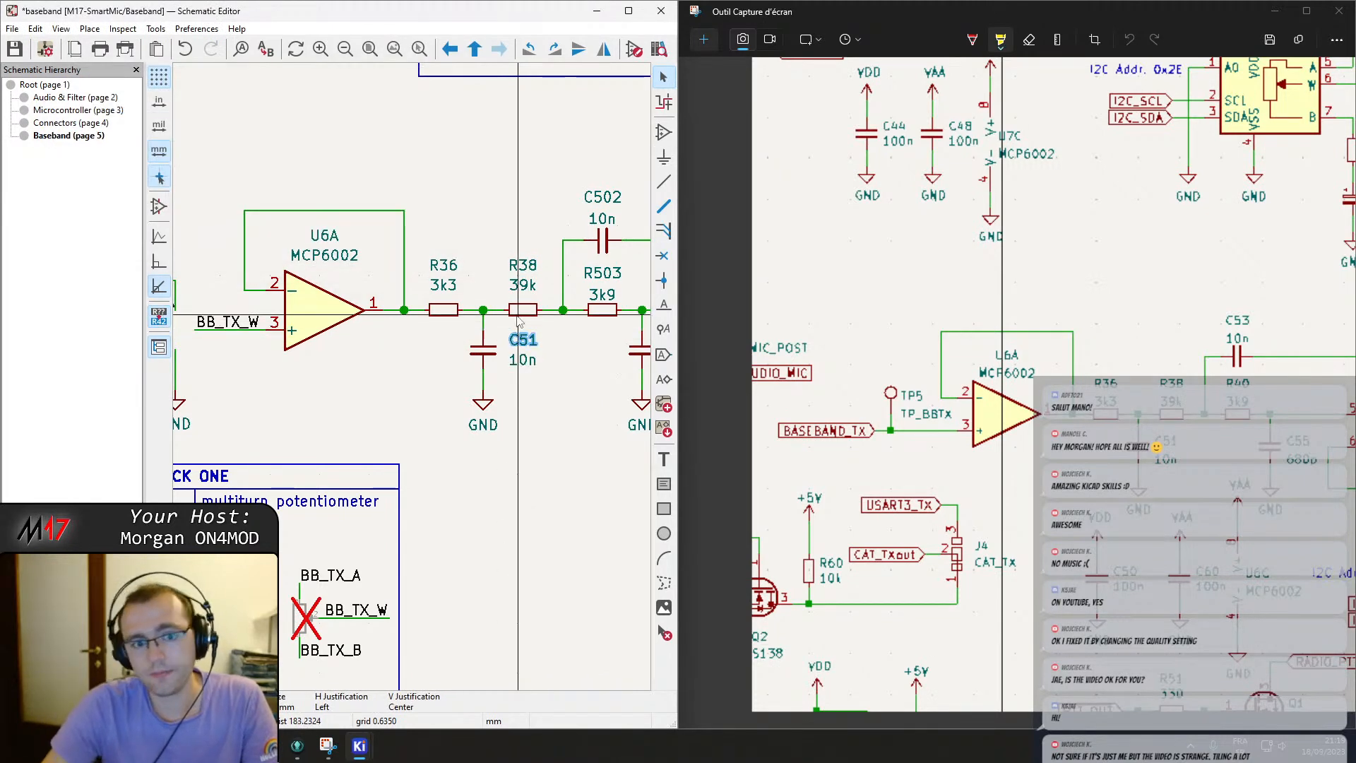
Rename resistor R503 to R40 and feedback capacitor C502 to C53.
{"action": "double_click", "coordinate": [604, 276]}
{"action": "type", "text": "41"}
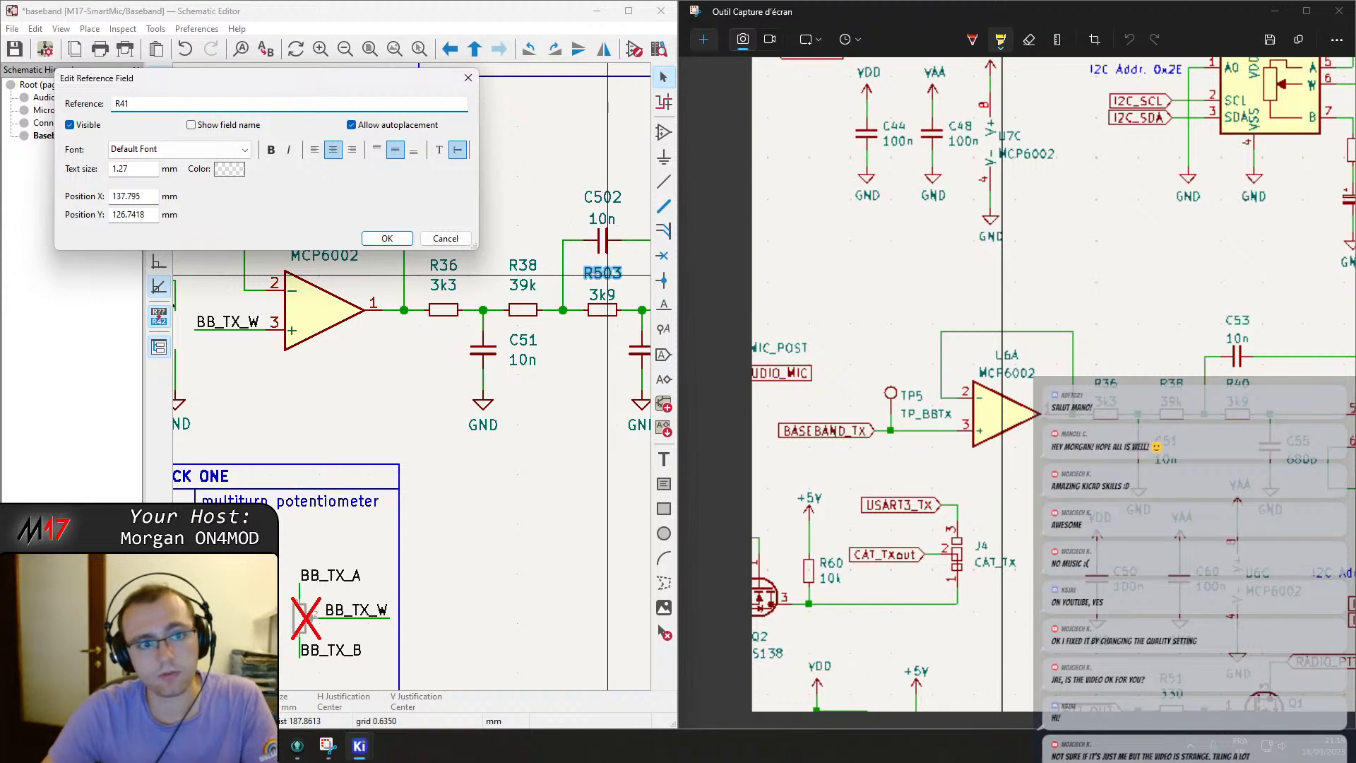
{"action": "type", "text": "40"}
{"action": "key", "text": "Return"}
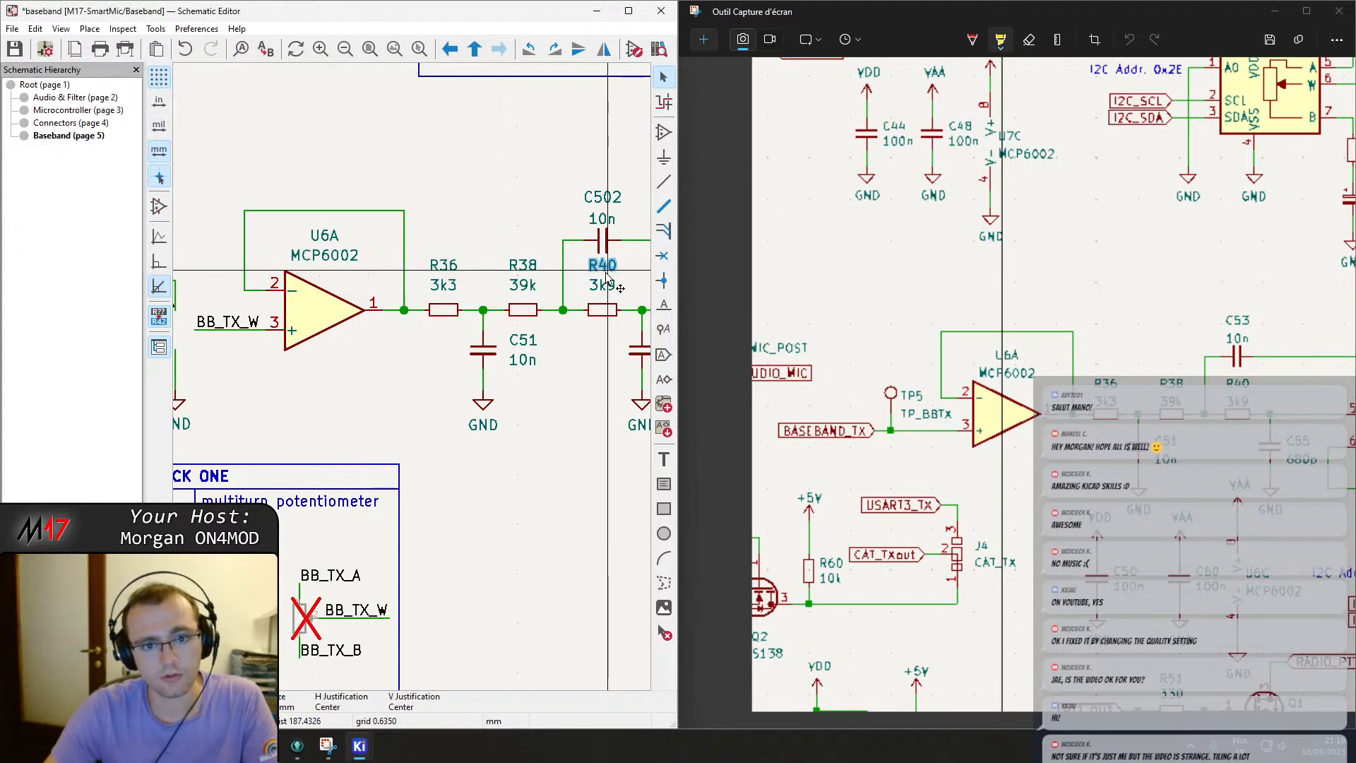
{"action": "double_click", "coordinate": [616, 197]}
{"action": "type", "text": "5"}
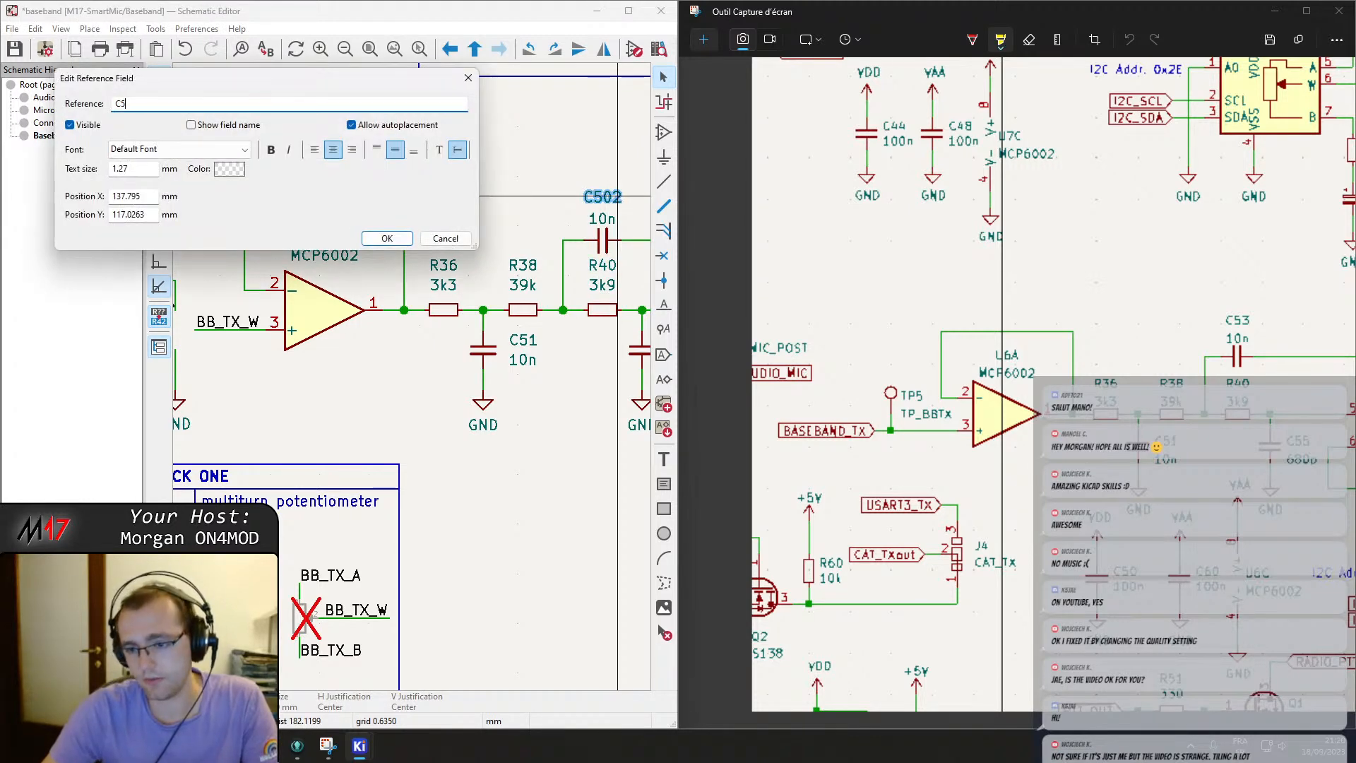
{"action": "type", "text": "32"}
{"action": "key", "text": "Return"}
{"action": "double_click", "coordinate": [616, 196]}
{"action": "type", "text": "53"}
{"action": "key", "text": "Return"}
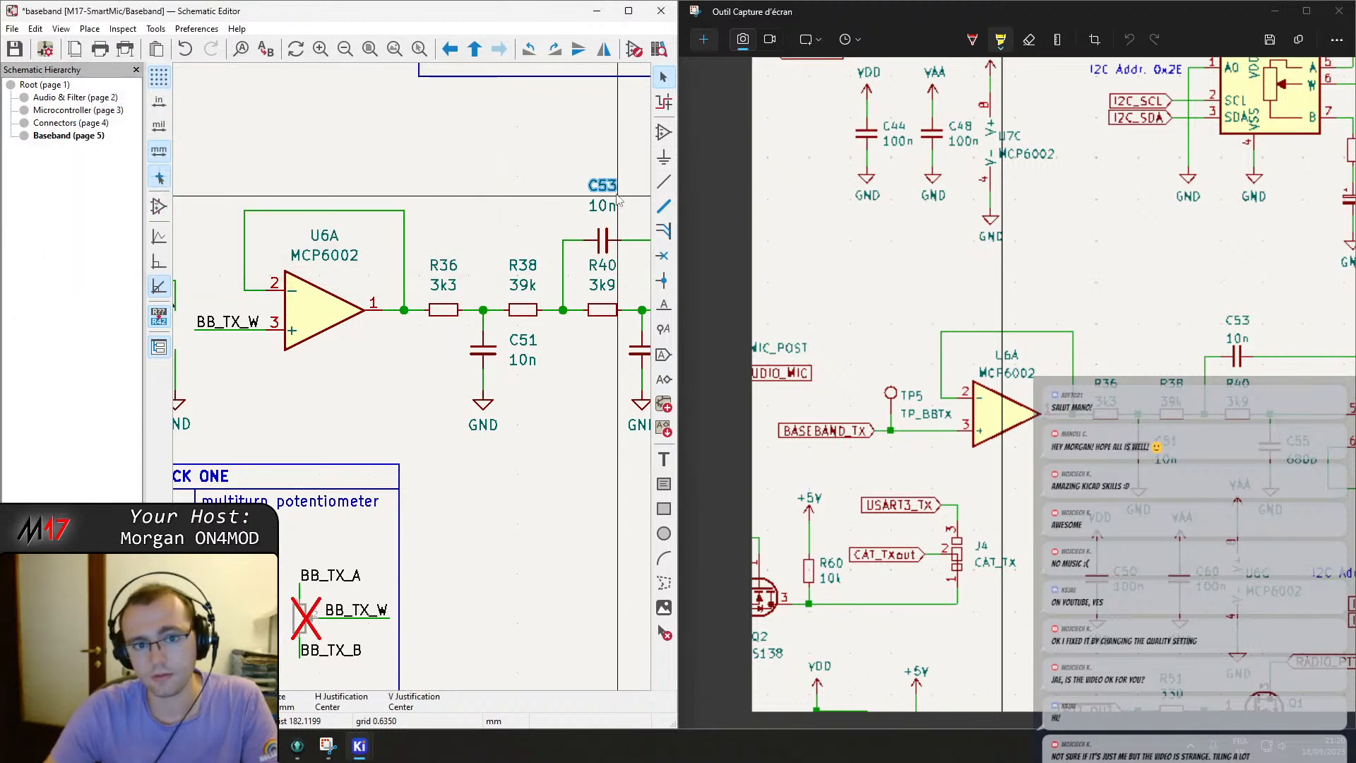
Rename capacitor C503 to C55 and op-amp unit U501B to U6B.
{"action": "middle_click_drag", "start_coordinate": [567, 387], "coordinate": [252, 425]}
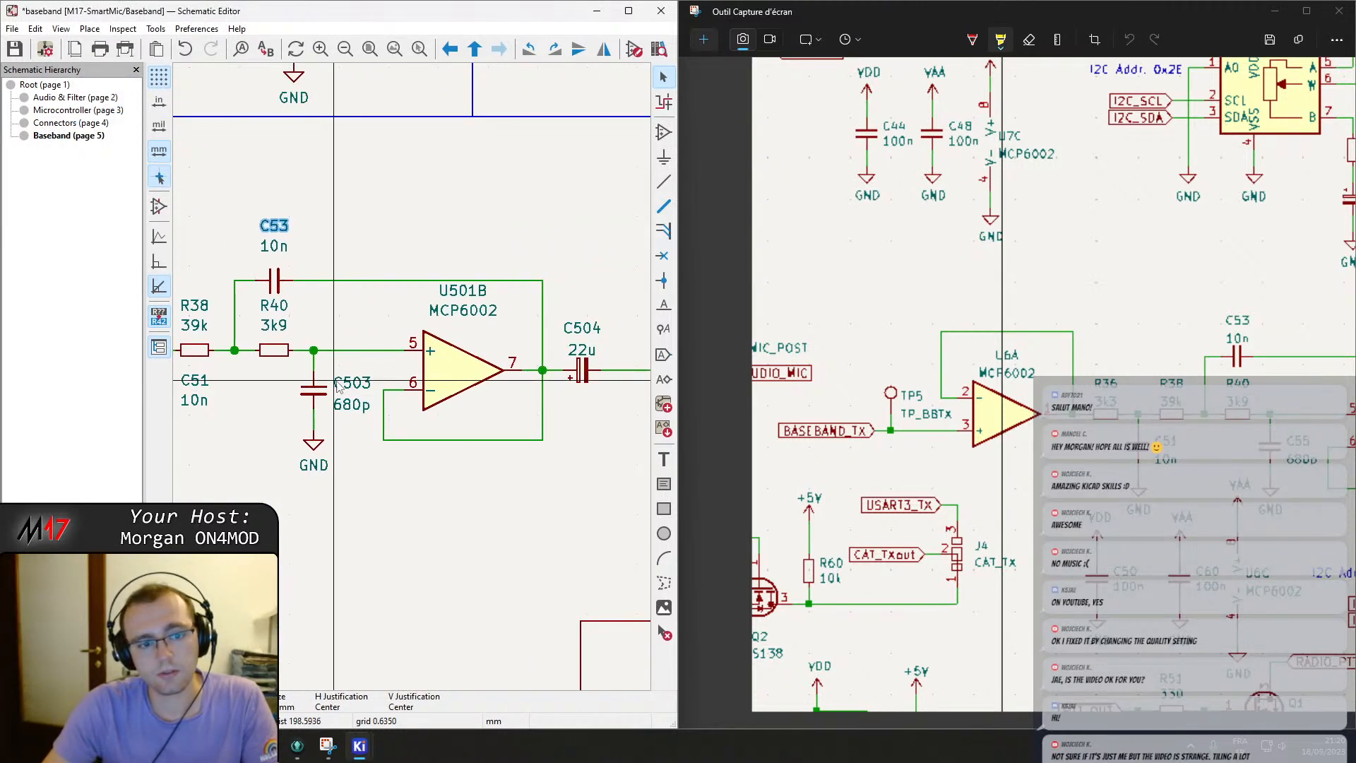
{"action": "double_click", "coordinate": [371, 387]}
{"action": "type", "text": "C55"}
{"action": "key", "text": "Return"}
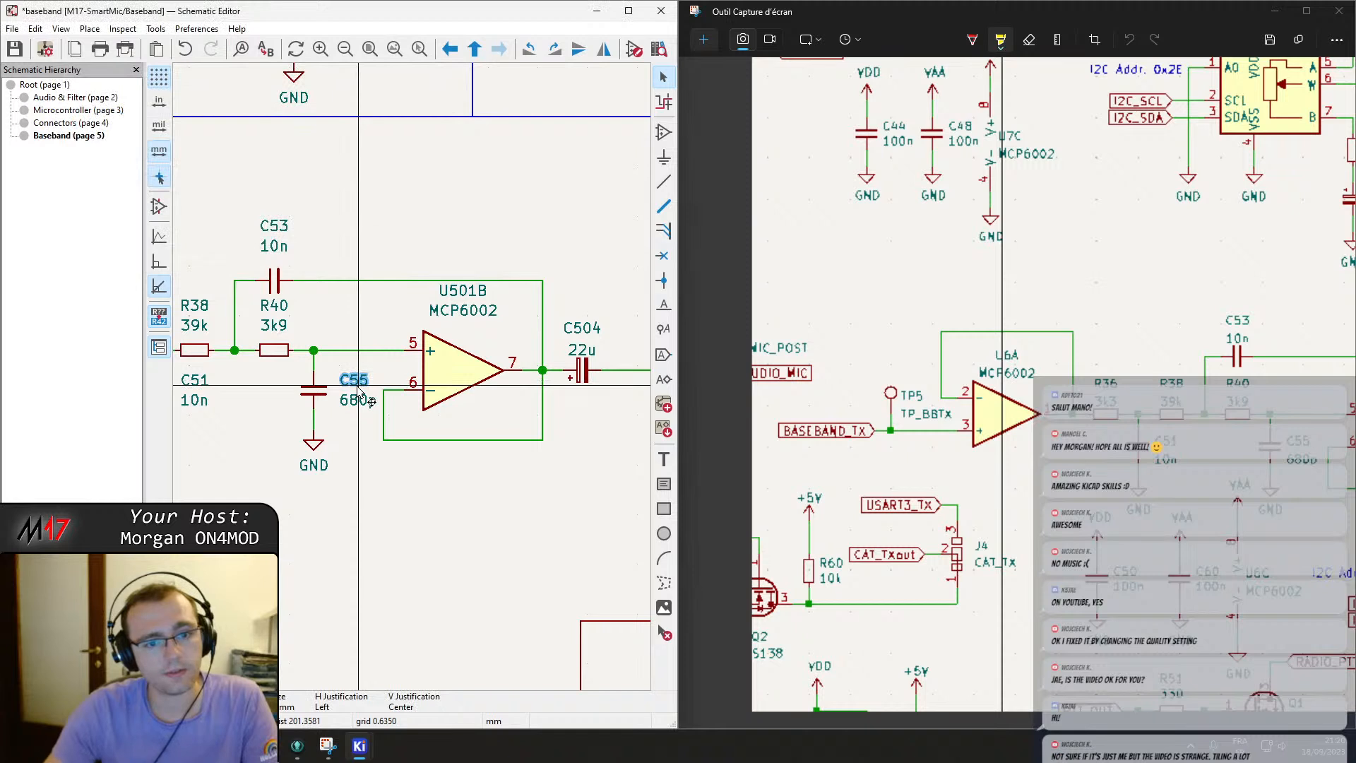
{"action": "left_click_drag", "start_coordinate": [1009, 725], "coordinate": [1071, 724]}
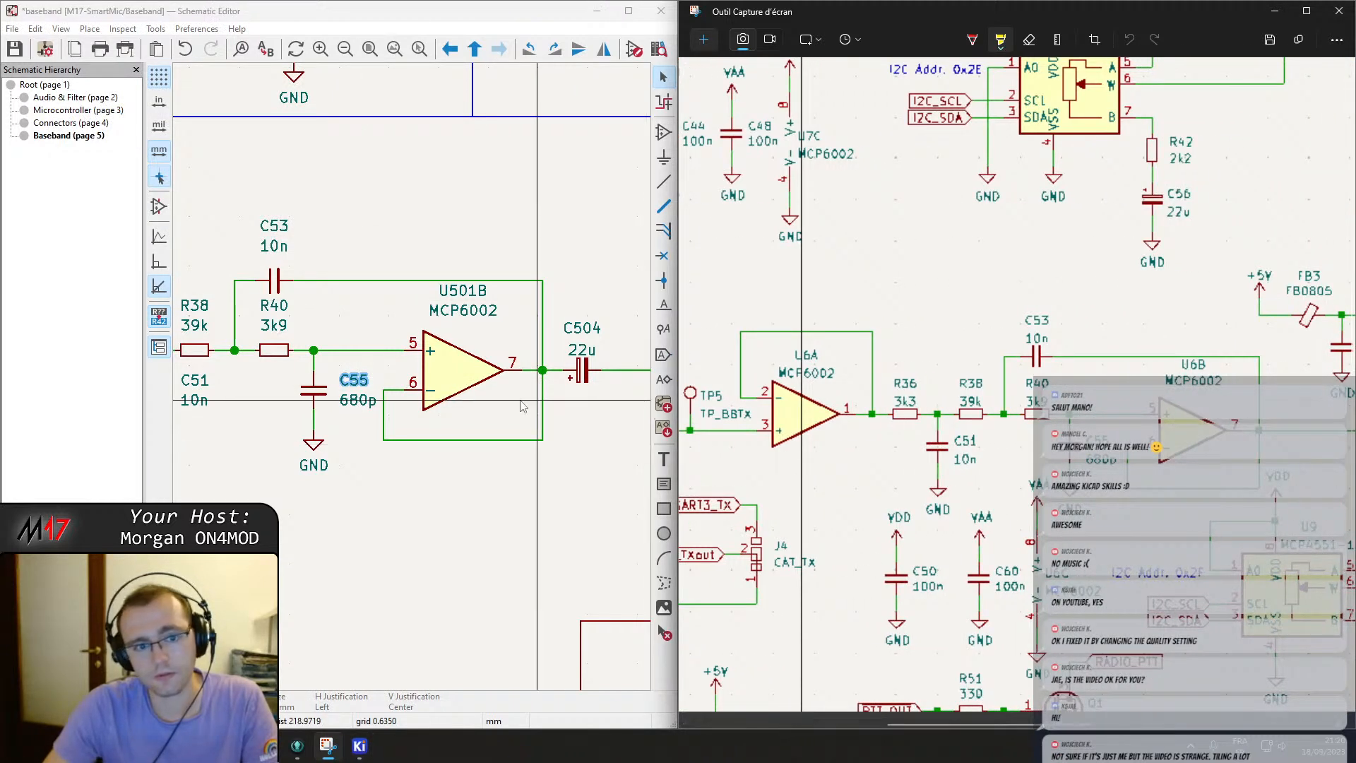
{"action": "double_click", "coordinate": [470, 290]}
{"action": "type", "text": "6B"}
{"action": "key", "text": "Return"}
Rename the receive-path op-amp unit to U7A.
{"action": "scroll", "coordinate": [459, 368], "scroll_direction": "down", "scroll_amount": 5}
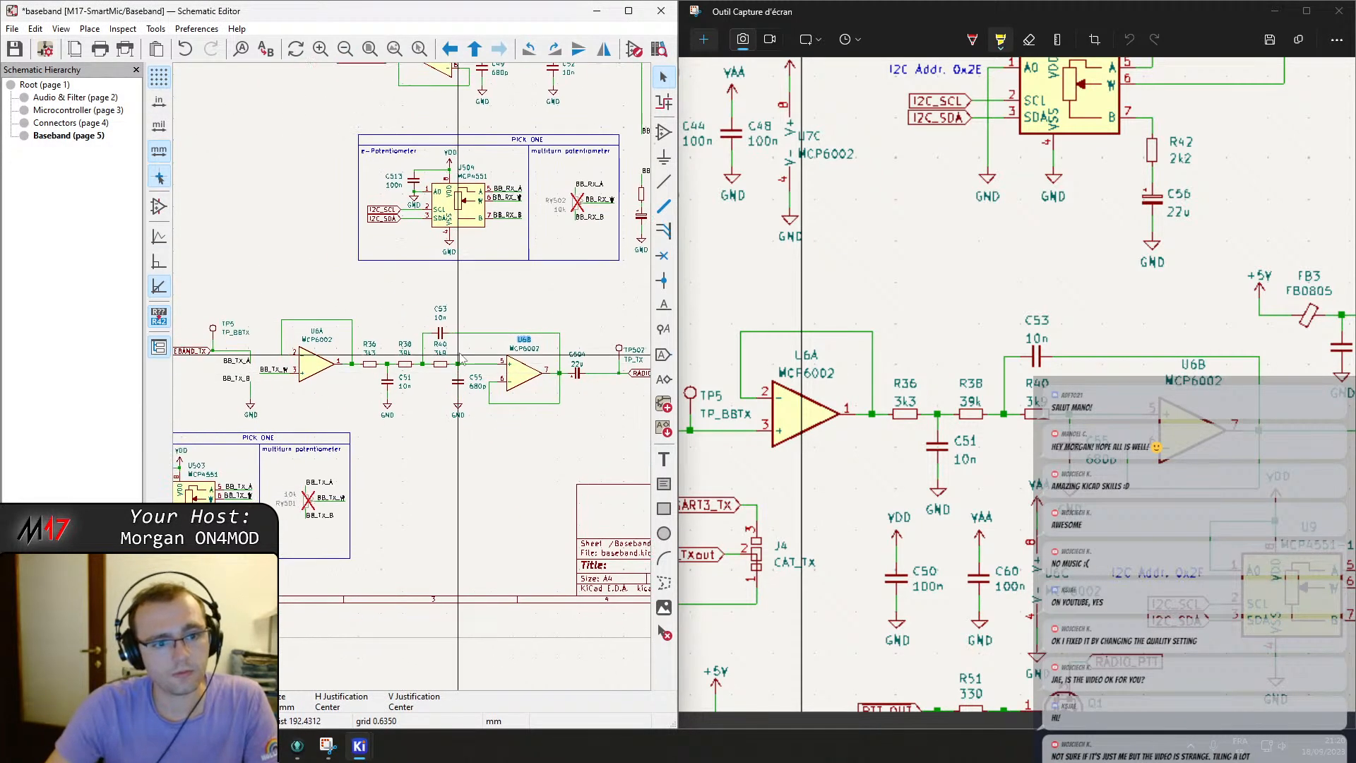
{"action": "scroll", "coordinate": [459, 367], "scroll_direction": "up", "scroll_amount": 3}
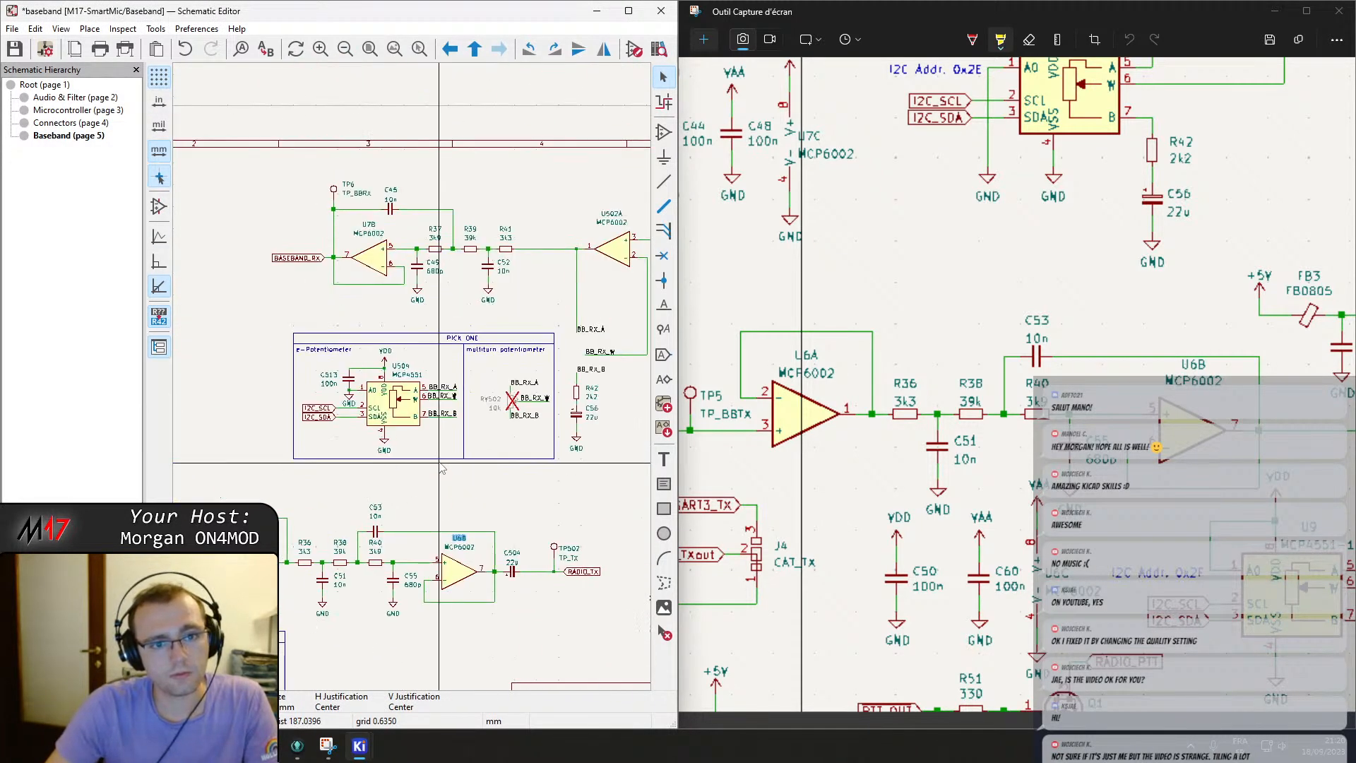
{"action": "double_click", "coordinate": [608, 221]}
{"action": "type", "text": "7A"}
{"action": "key", "text": "Return"}
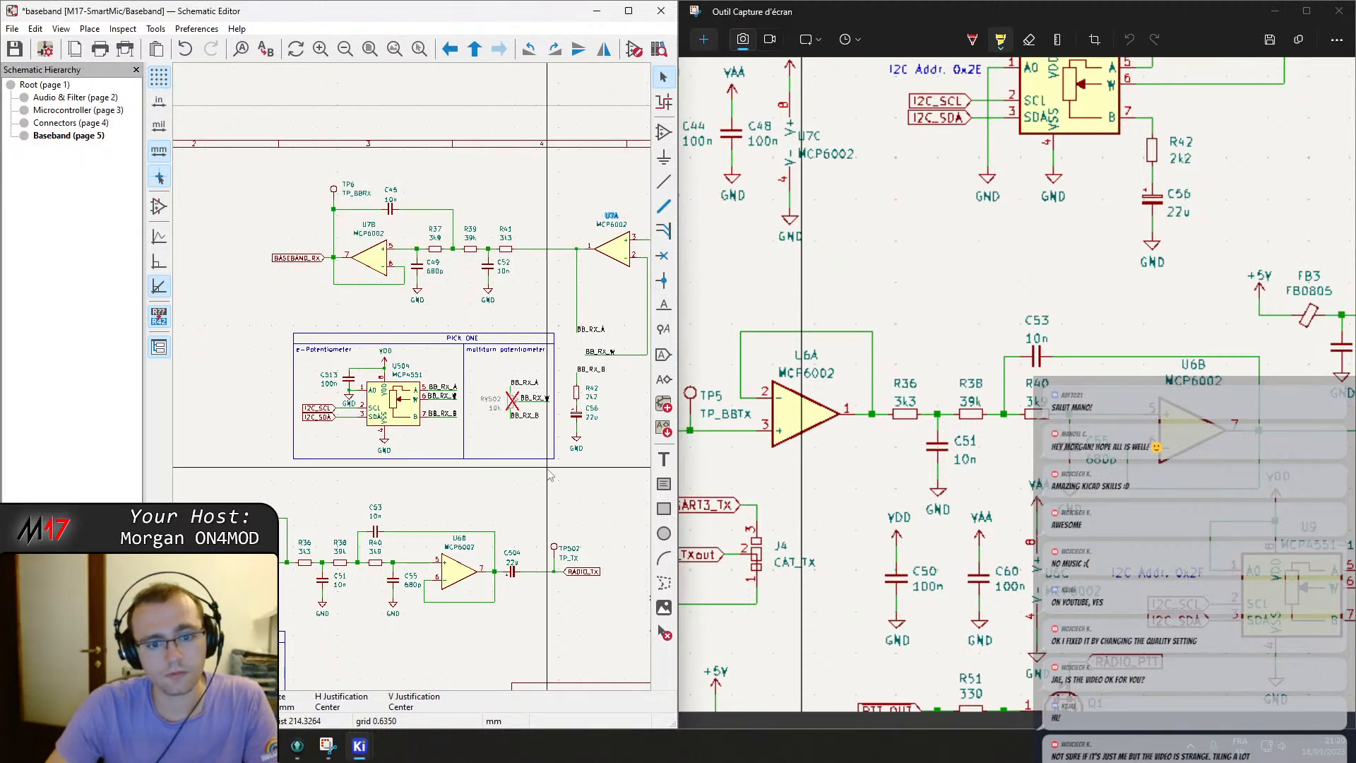
Rename output capacitor C504 to C57 and test point TP502 to TP8.
{"action": "scroll", "coordinate": [465, 391], "scroll_direction": "down", "scroll_amount": 3}
{"action": "scroll", "coordinate": [423, 375], "scroll_direction": "up", "scroll_amount": 3}
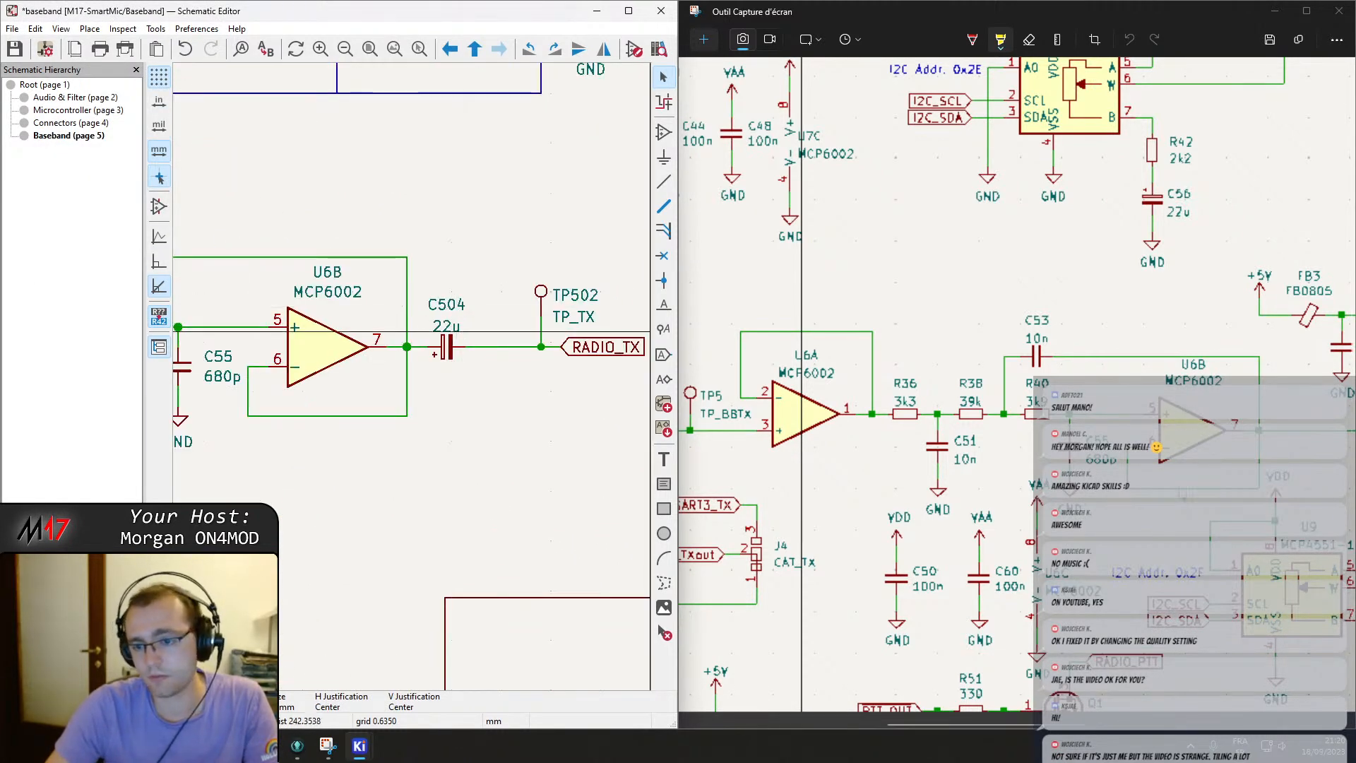
{"action": "left_click_drag", "start_coordinate": [1067, 724], "coordinate": [1154, 715]}
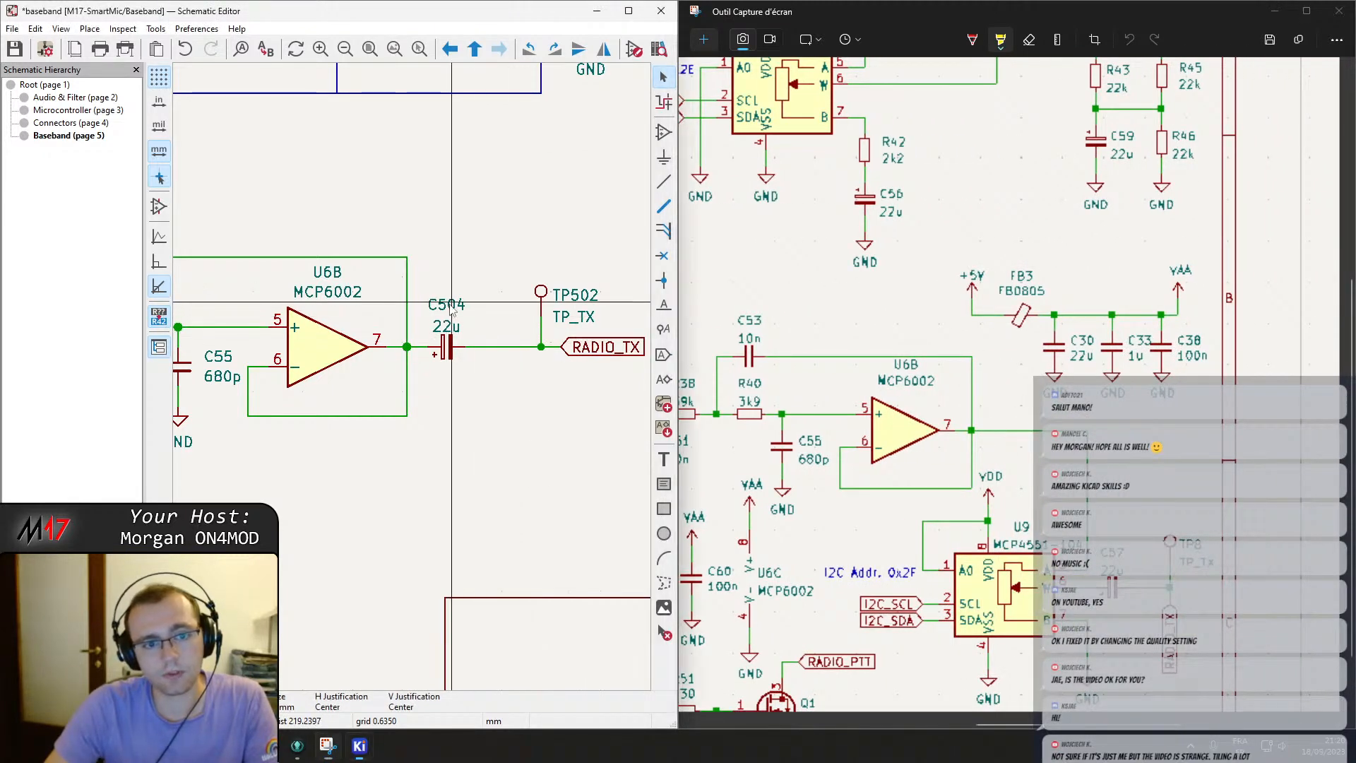
{"action": "double_click", "coordinate": [449, 305]}
{"action": "type", "text": "57"}
{"action": "key", "text": "Return"}
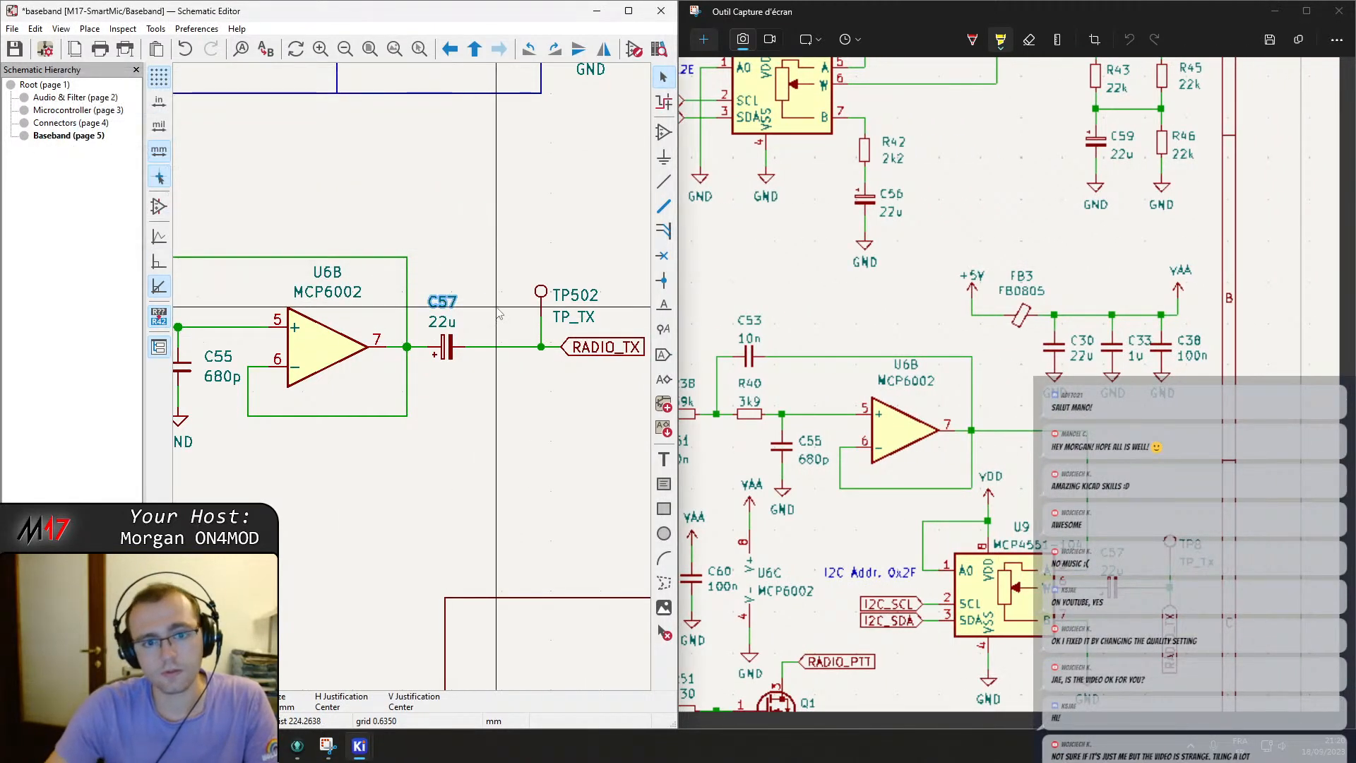
{"action": "double_click", "coordinate": [561, 291]}
{"action": "type", "text": "8"}
{"action": "key", "text": "Return"}
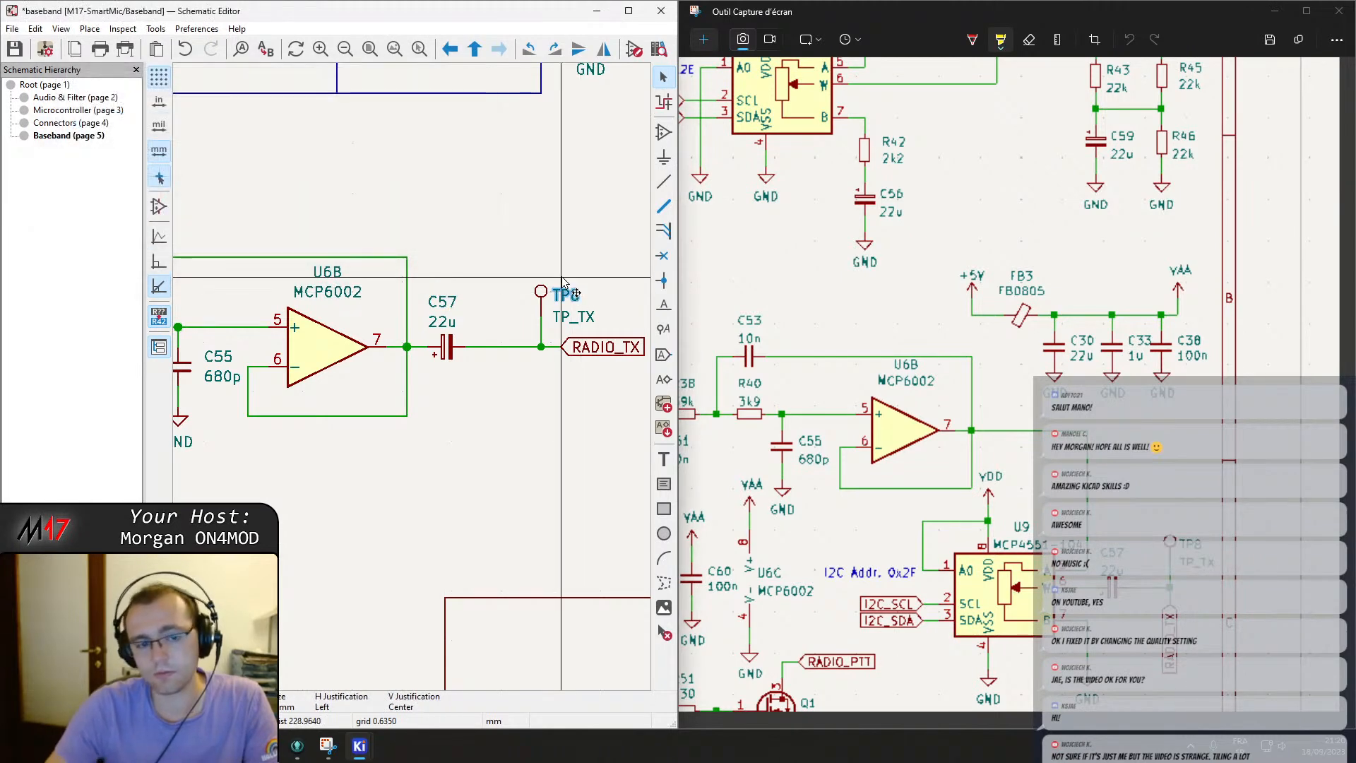
Rename op-amp power unit U501C to U6C.
{"action": "scroll", "coordinate": [563, 281], "scroll_direction": "down", "scroll_amount": 3}
{"action": "scroll", "coordinate": [408, 353], "scroll_direction": "up", "scroll_amount": 2}
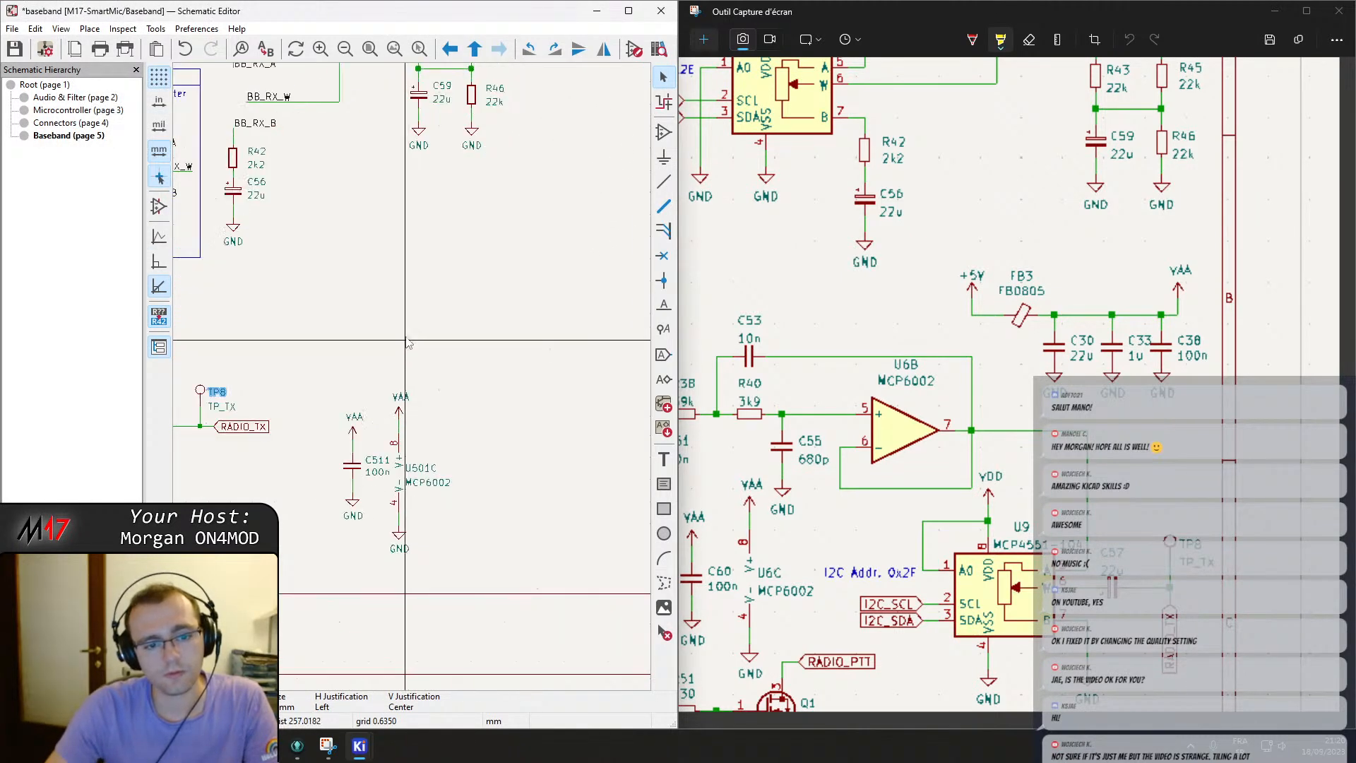
{"action": "middle_click_drag", "start_coordinate": [386, 290], "coordinate": [432, 314]}
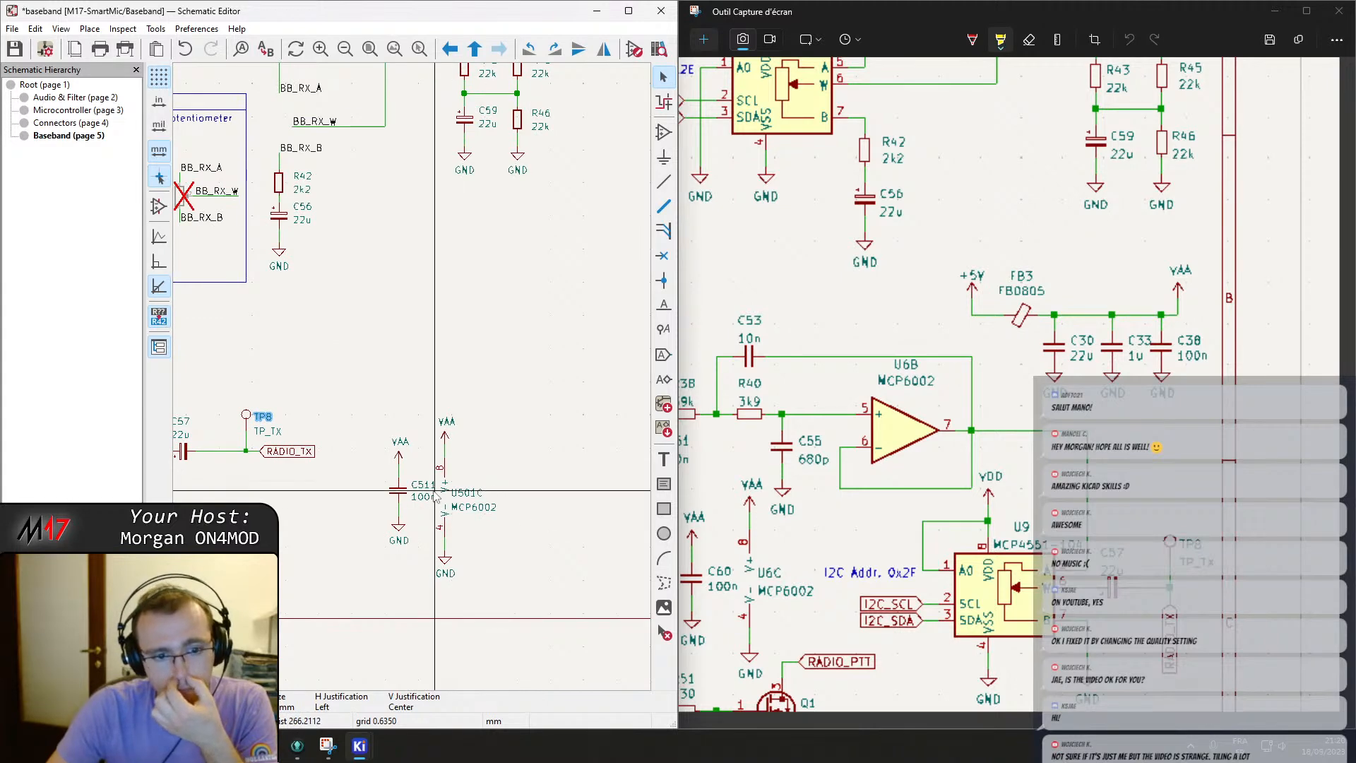
{"action": "double_click", "coordinate": [470, 492]}
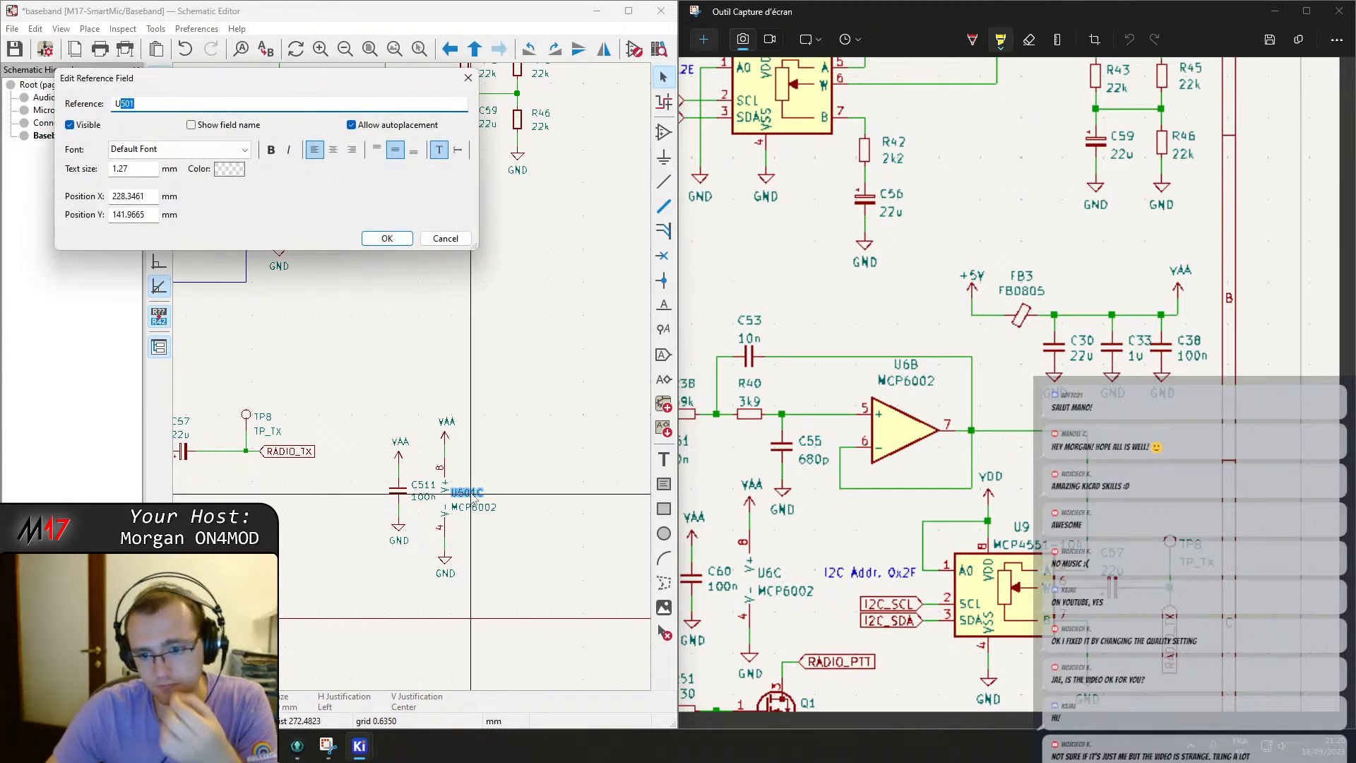
{"action": "type", "text": "6"}
{"action": "key", "text": "Return"}
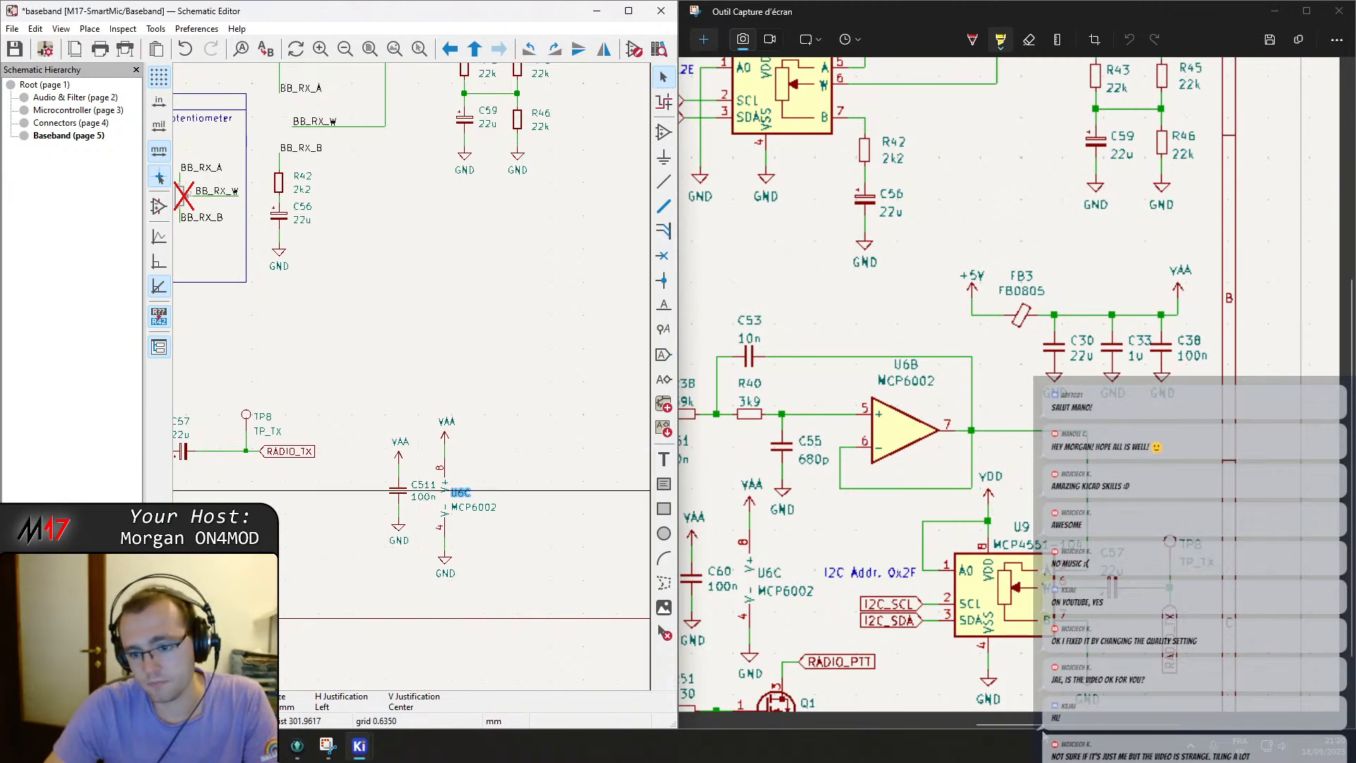
Rename decoupling capacitor C511 next to U6C to C60.
{"action": "scroll", "coordinate": [1043, 730], "scroll_direction": "down", "scroll_amount": 5, "text": "ctrl"}
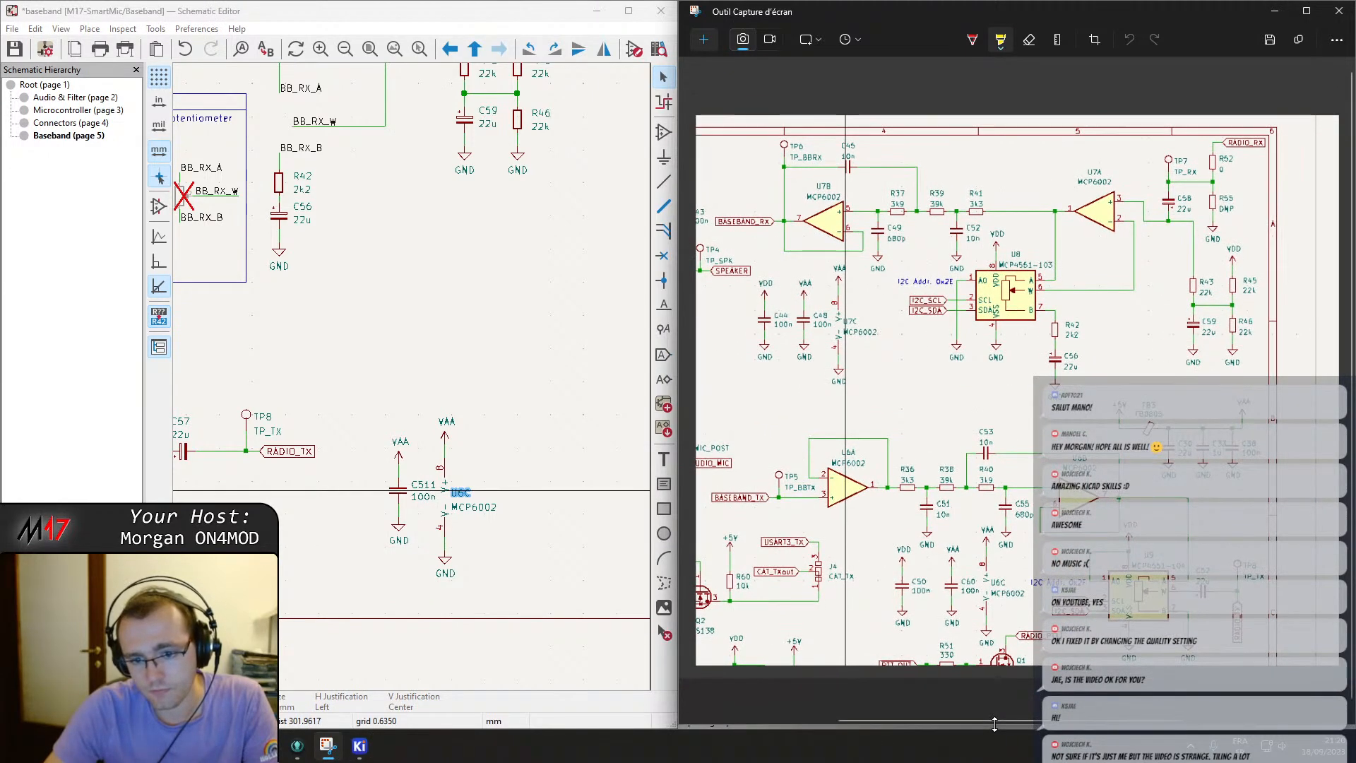
{"action": "left_click_drag", "start_coordinate": [997, 723], "coordinate": [1006, 718]}
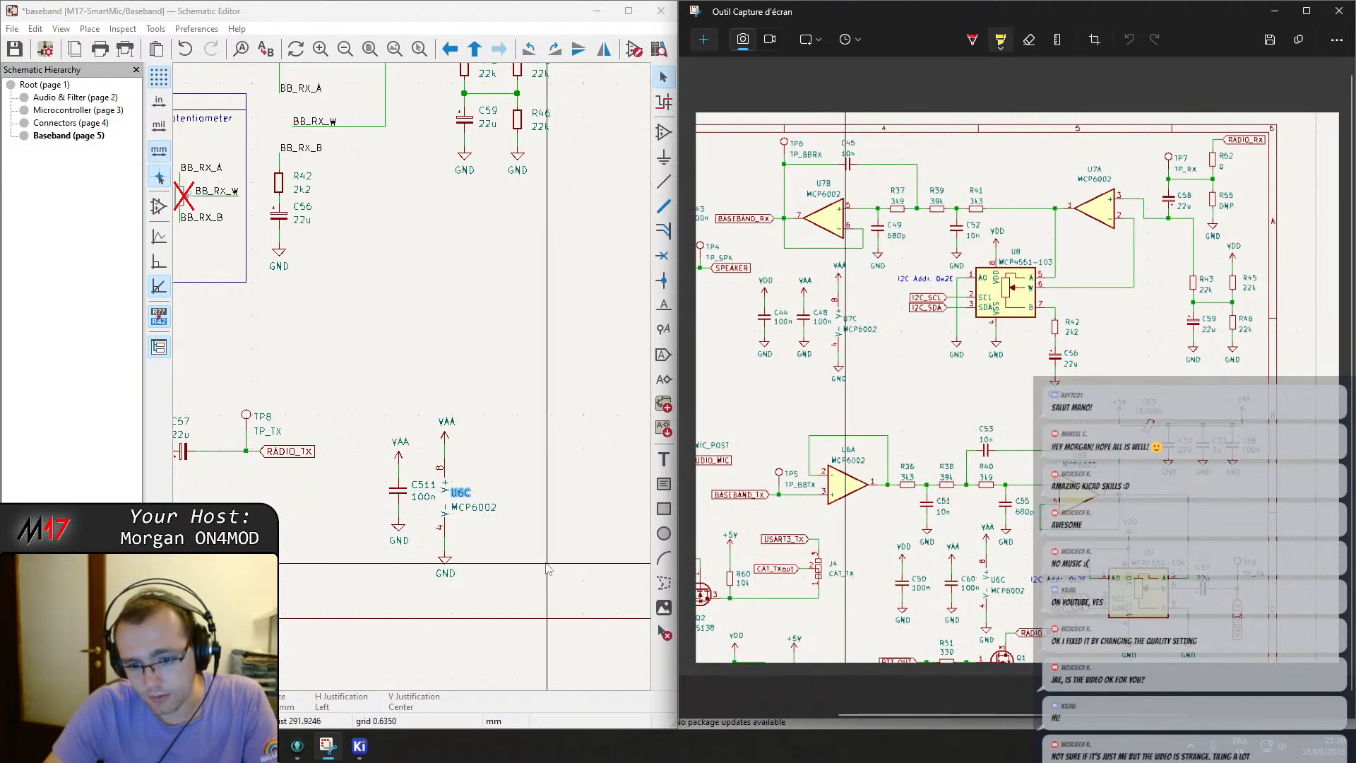
{"action": "double_click", "coordinate": [424, 486]}
{"action": "type", "text": "50"}
{"action": "key", "text": "Return"}
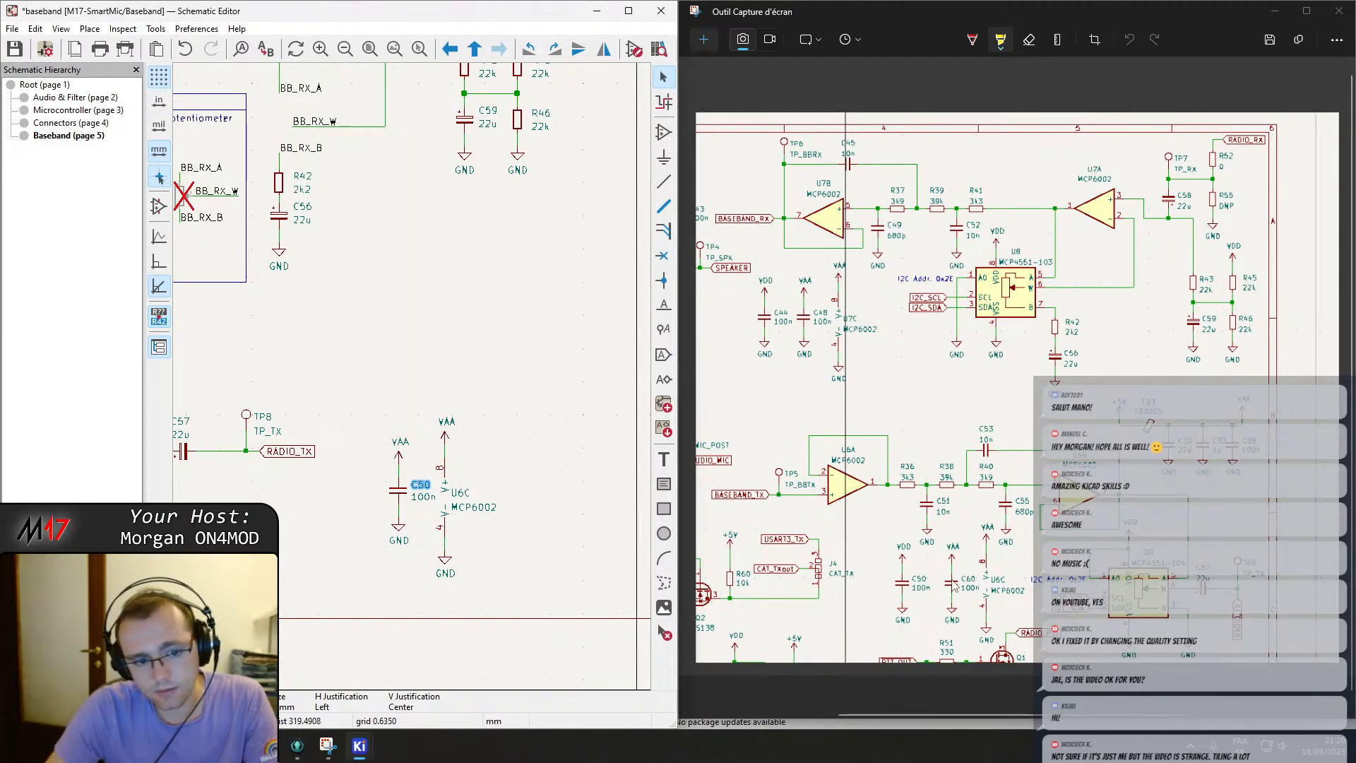
{"action": "double_click", "coordinate": [418, 484]}
{"action": "key", "text": "Escape"}
Rename the second op-amp's power unit to U7C.
{"action": "scroll", "coordinate": [421, 486], "scroll_direction": "up", "scroll_amount": 5}
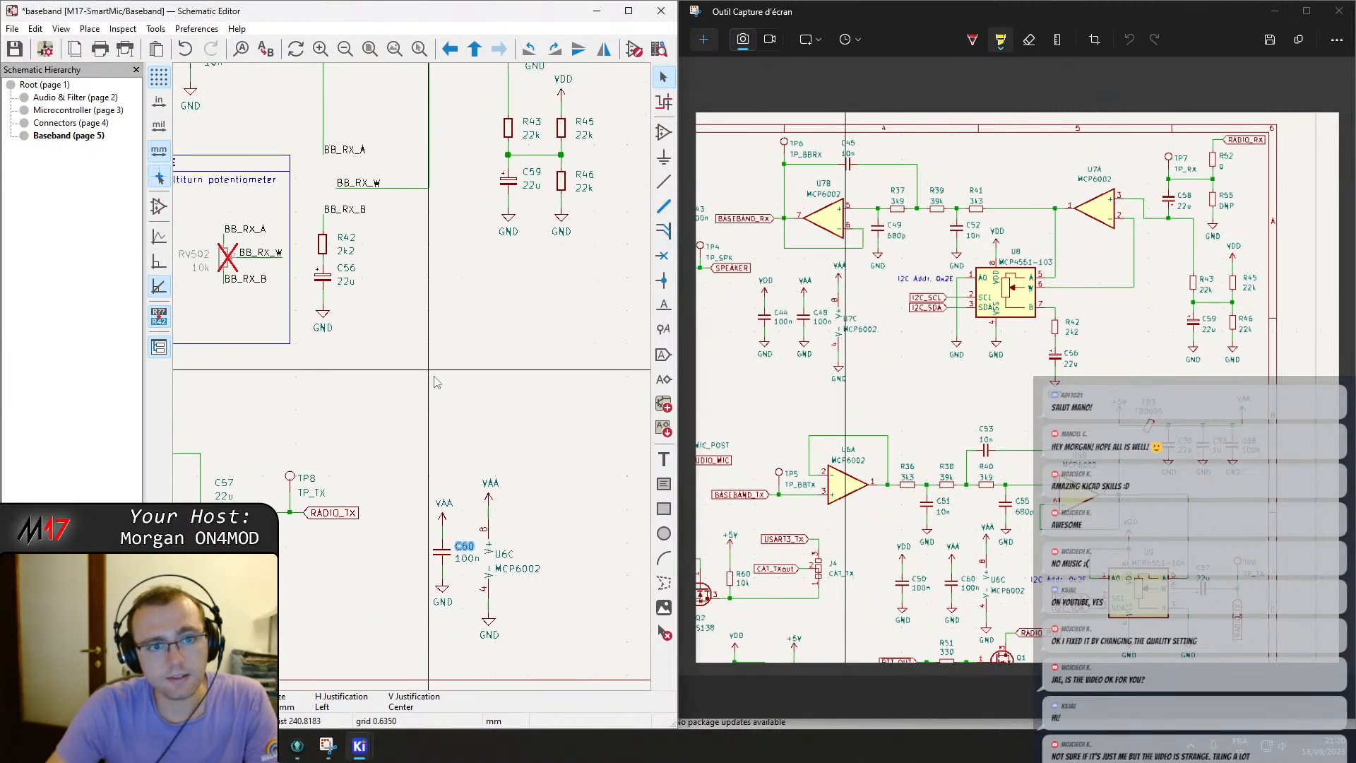
{"action": "middle_click_drag", "start_coordinate": [288, 459], "coordinate": [487, 474]}
{"action": "middle_click_drag", "start_coordinate": [227, 383], "coordinate": [576, 282]}
{"action": "scroll", "coordinate": [576, 282], "scroll_direction": "down", "scroll_amount": 3}
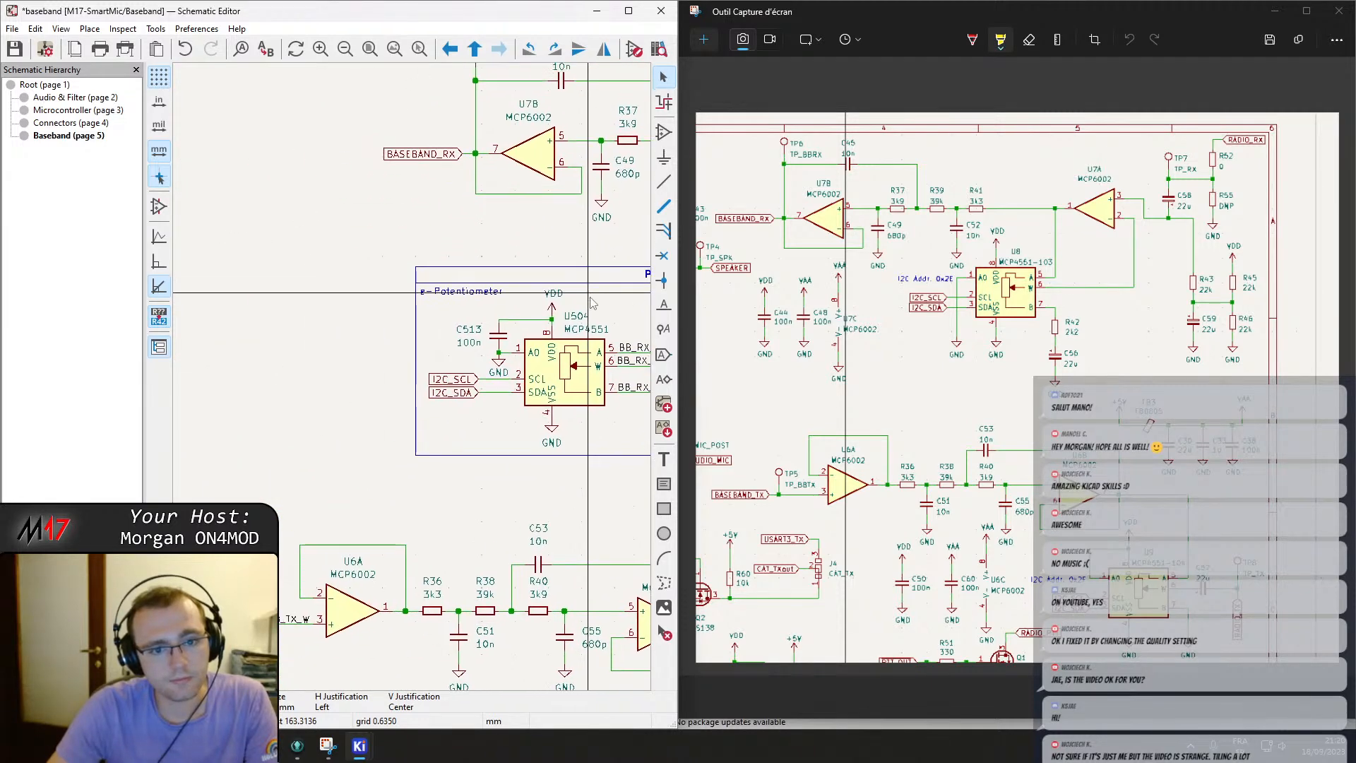
{"action": "middle_click_drag", "start_coordinate": [373, 319], "coordinate": [588, 233]}
{"action": "scroll", "coordinate": [225, 197], "scroll_direction": "up", "scroll_amount": 2}
{"action": "middle_click_drag", "start_coordinate": [512, 386], "coordinate": [407, 445]}
{"action": "double_click", "coordinate": [408, 443]}
{"action": "type", "text": "U7"}
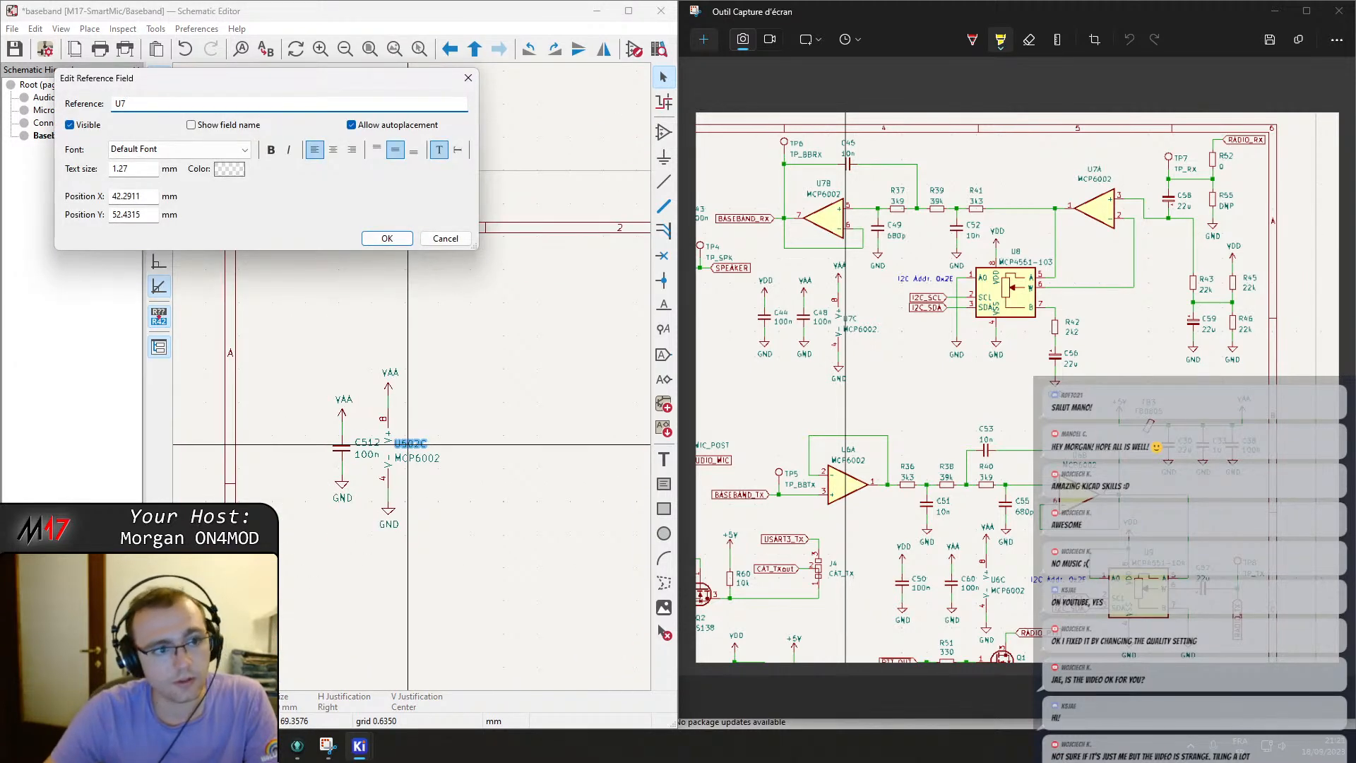
{"action": "type", "text": "C"}
{"action": "key", "text": "Return"}
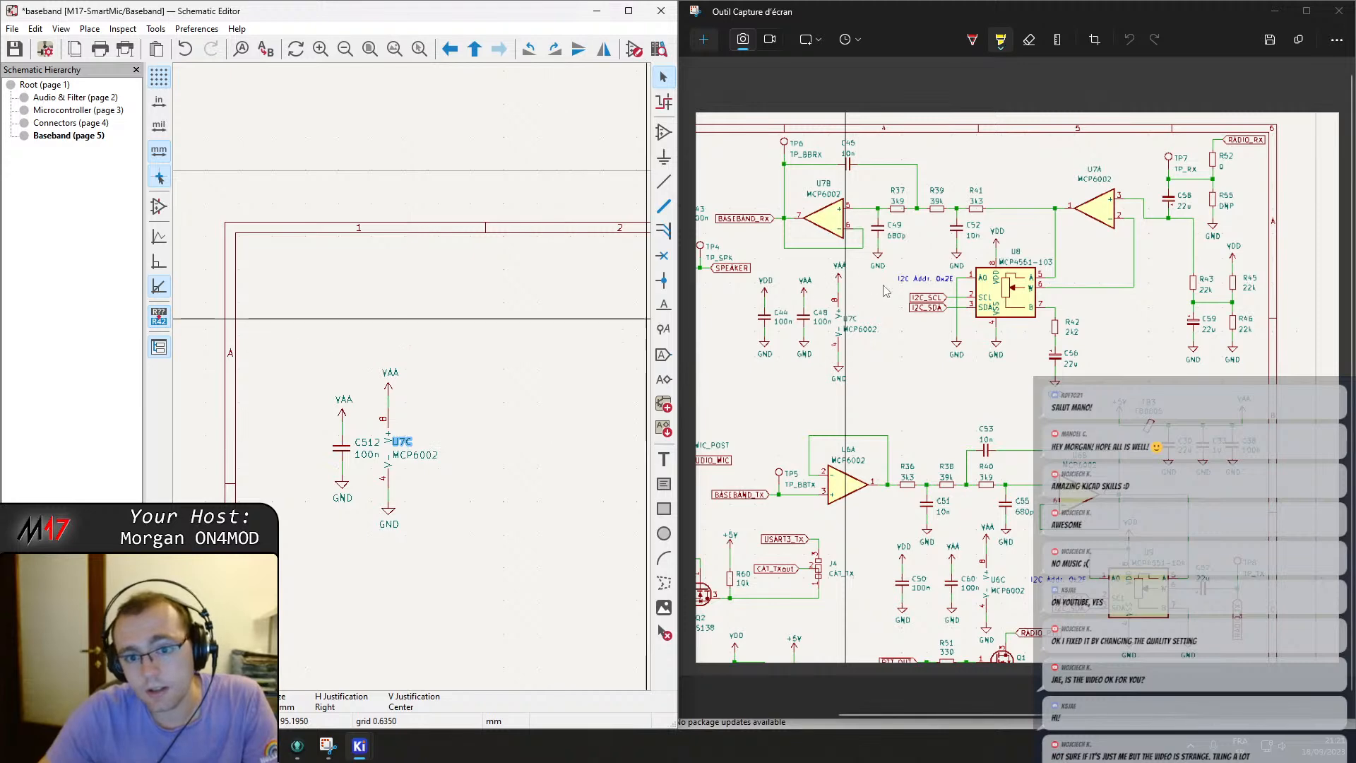
Rename decoupling capacitor C512 next to U7C to C48 and save the schematic.
{"action": "double_click", "coordinate": [367, 442]}
{"action": "type", "text": "48"}
{"action": "key", "text": "Return"}
{"action": "key", "text": "ctrl+s"}
Review the baseband and connectors sheets against the reference schematic.
{"action": "scroll", "coordinate": [429, 476], "scroll_direction": "down", "scroll_amount": 2}
{"action": "middle_click_drag", "start_coordinate": [430, 476], "coordinate": [416, 380]}
{"action": "scroll", "coordinate": [416, 380], "scroll_direction": "down", "scroll_amount": 2}
{"action": "middle_click_drag", "start_coordinate": [481, 434], "coordinate": [387, 311]}
{"action": "scroll", "coordinate": [373, 513], "scroll_direction": "up", "scroll_amount": 3}
{"action": "middle_click_drag", "start_coordinate": [373, 513], "coordinate": [418, 346]}
{"action": "scroll", "coordinate": [483, 269], "scroll_direction": "up", "scroll_amount": 2}
{"action": "middle_click_drag", "start_coordinate": [483, 270], "coordinate": [540, 488]}
{"action": "scroll", "coordinate": [540, 488], "scroll_direction": "down", "scroll_amount": 2}
{"action": "middle_click_drag", "start_coordinate": [406, 327], "coordinate": [386, 424]}
{"action": "scroll", "coordinate": [491, 311], "scroll_direction": "down", "scroll_amount": 3}
{"action": "middle_click_drag", "start_coordinate": [456, 319], "coordinate": [324, 383]}
{"action": "scroll", "coordinate": [534, 281], "scroll_direction": "up", "scroll_amount": 3}
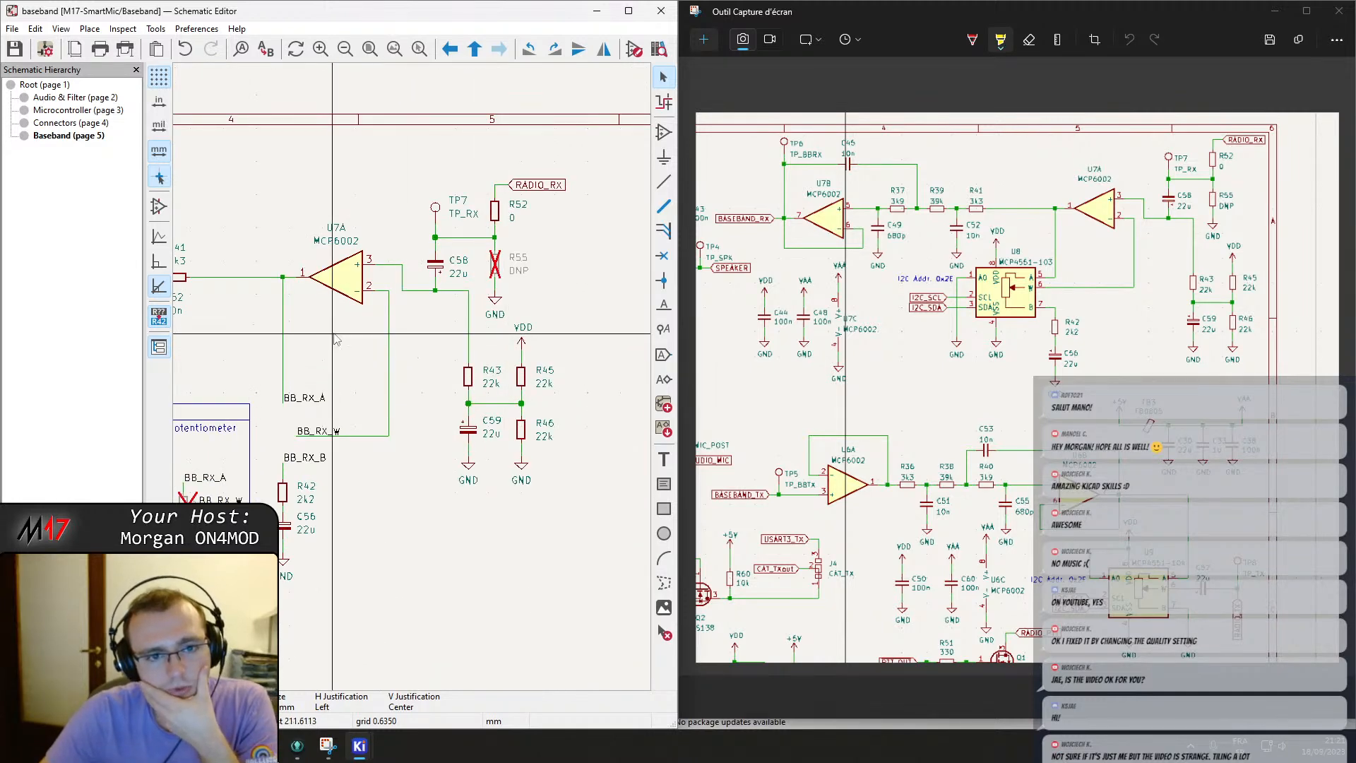
{"action": "right_click_drag", "start_coordinate": [333, 333], "coordinate": [472, 351]}
{"action": "right_click_drag", "start_coordinate": [344, 381], "coordinate": [448, 383]}
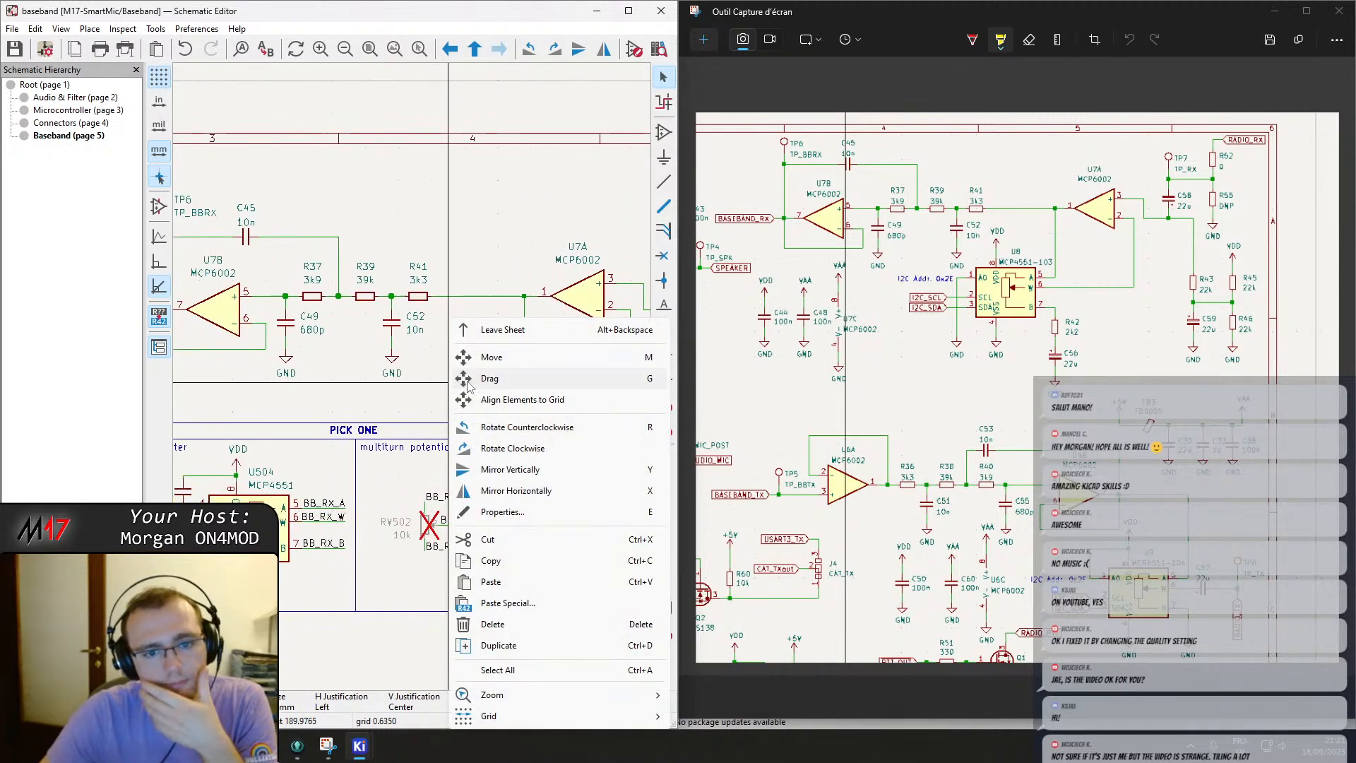
{"action": "left_click", "coordinate": [498, 331]}
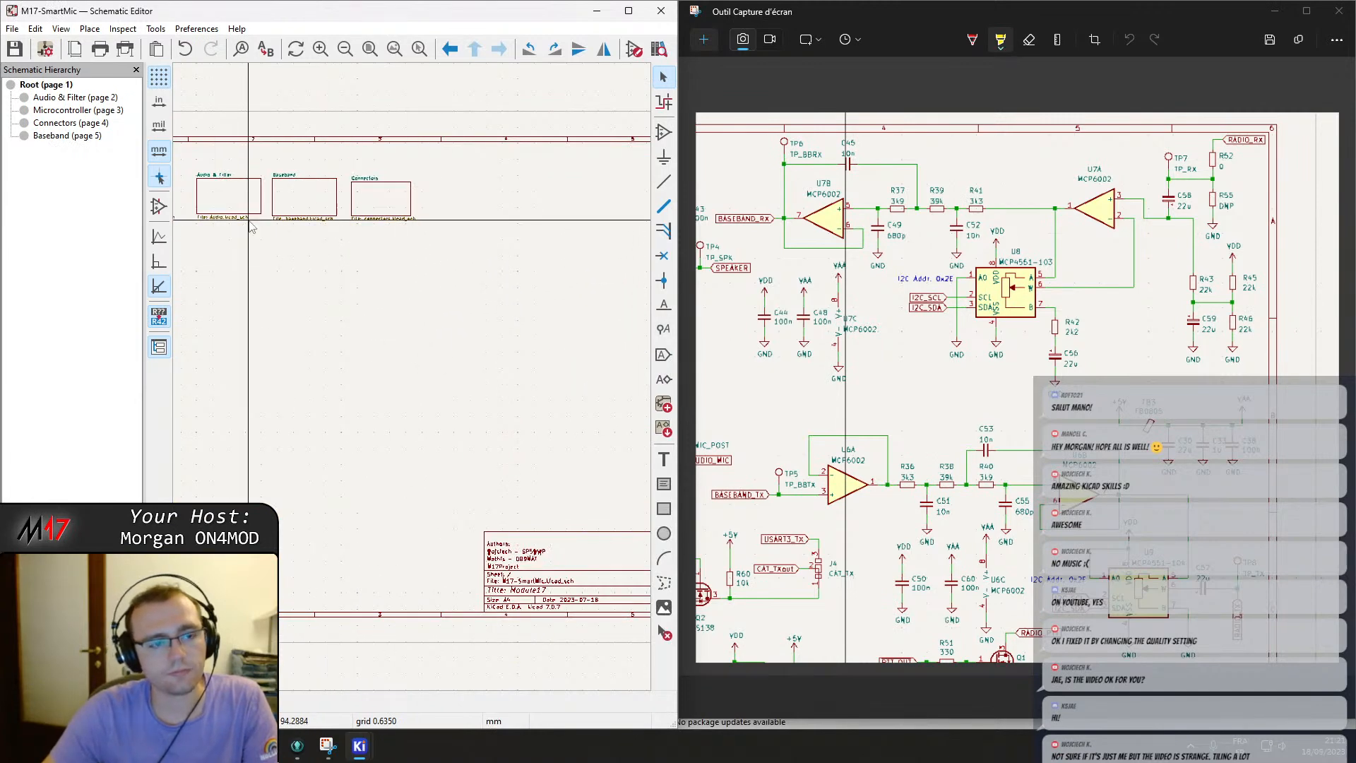
{"action": "double_click", "coordinate": [353, 206]}
{"action": "scroll", "coordinate": [429, 346], "scroll_direction": "up", "scroll_amount": 4}
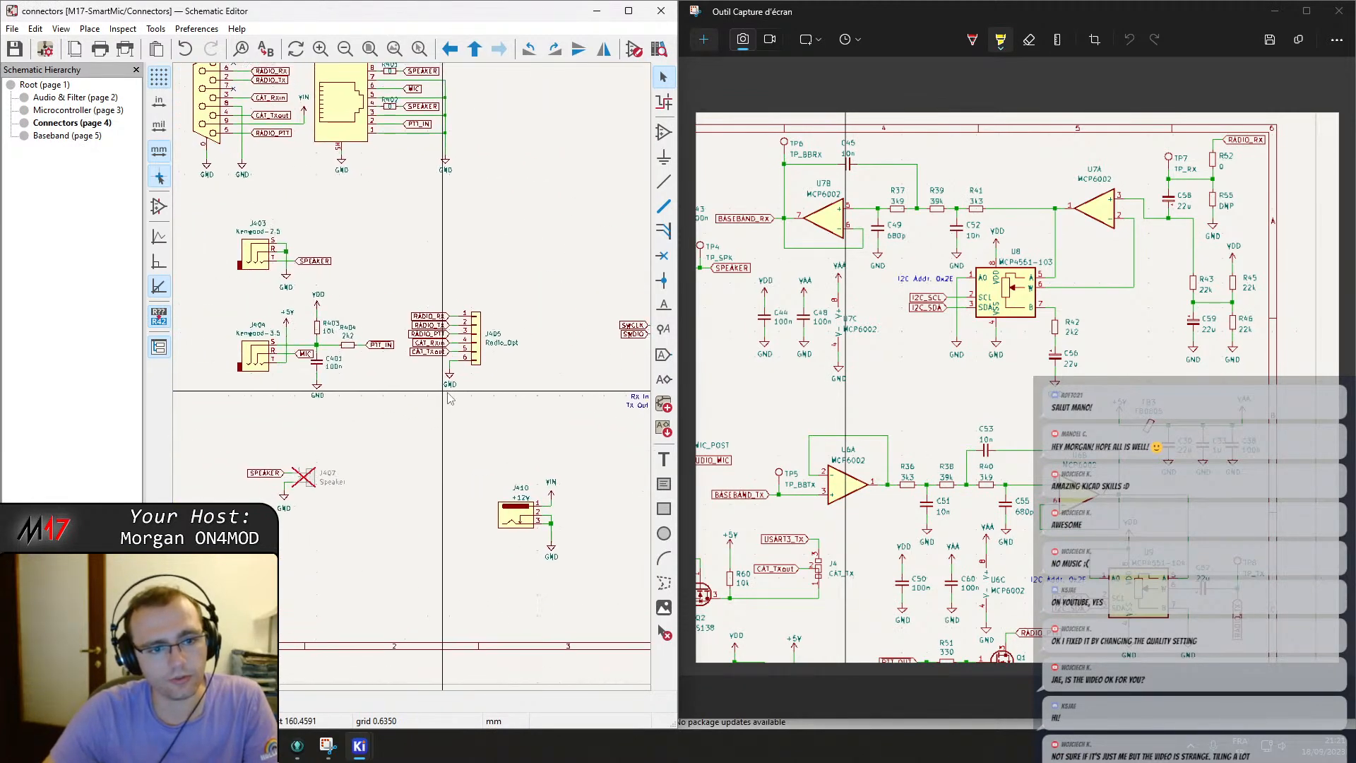
{"action": "scroll", "coordinate": [424, 381], "scroll_direction": "down", "scroll_amount": 3}
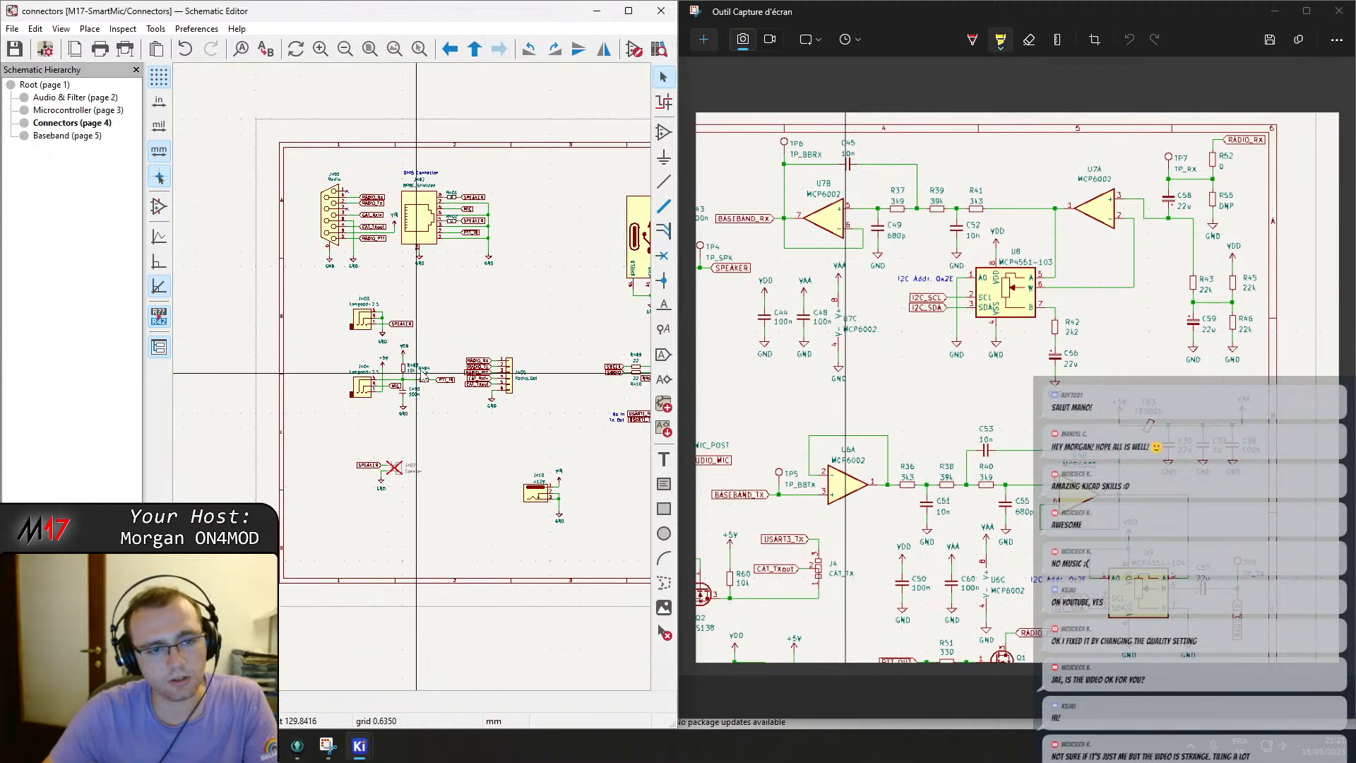
Close the screen capture tool and the KiCad windows, returning to GitKraken.
{"action": "left_click", "coordinate": [1338, 11]}
{"action": "key", "text": "alt+Tab"}
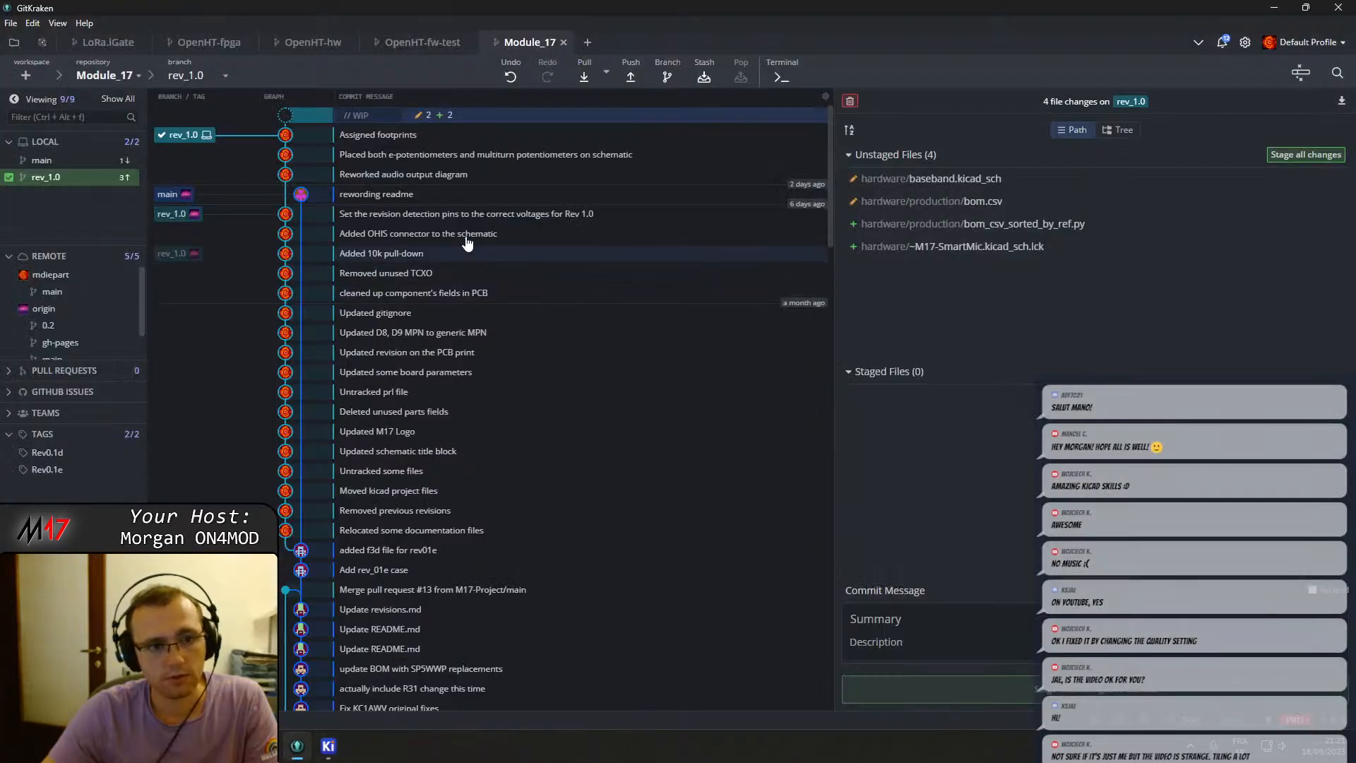
{"action": "mouse_move", "coordinate": [332, 746]}
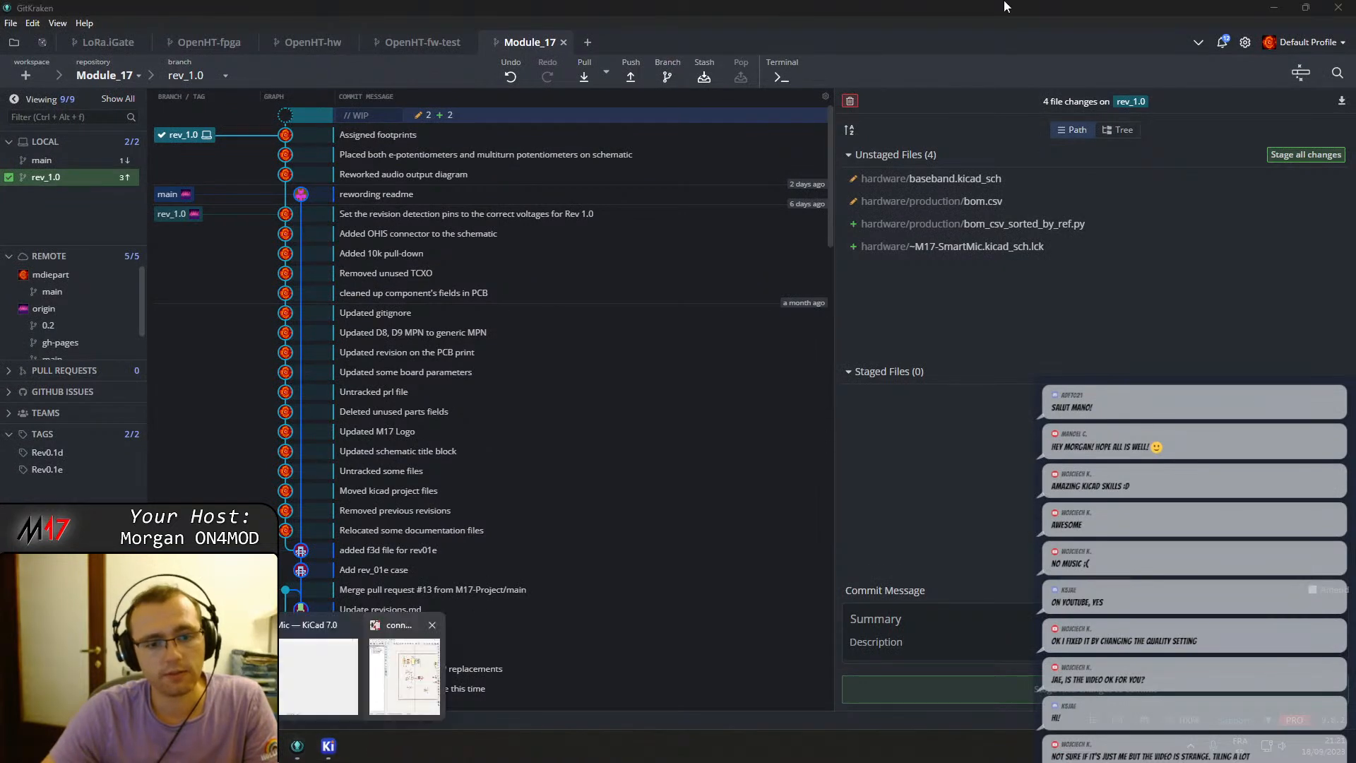
{"action": "left_click", "coordinate": [417, 685]}
{"action": "left_click", "coordinate": [661, 21]}
{"action": "left_click", "coordinate": [329, 747]}
{"action": "left_click", "coordinate": [1344, 7]}
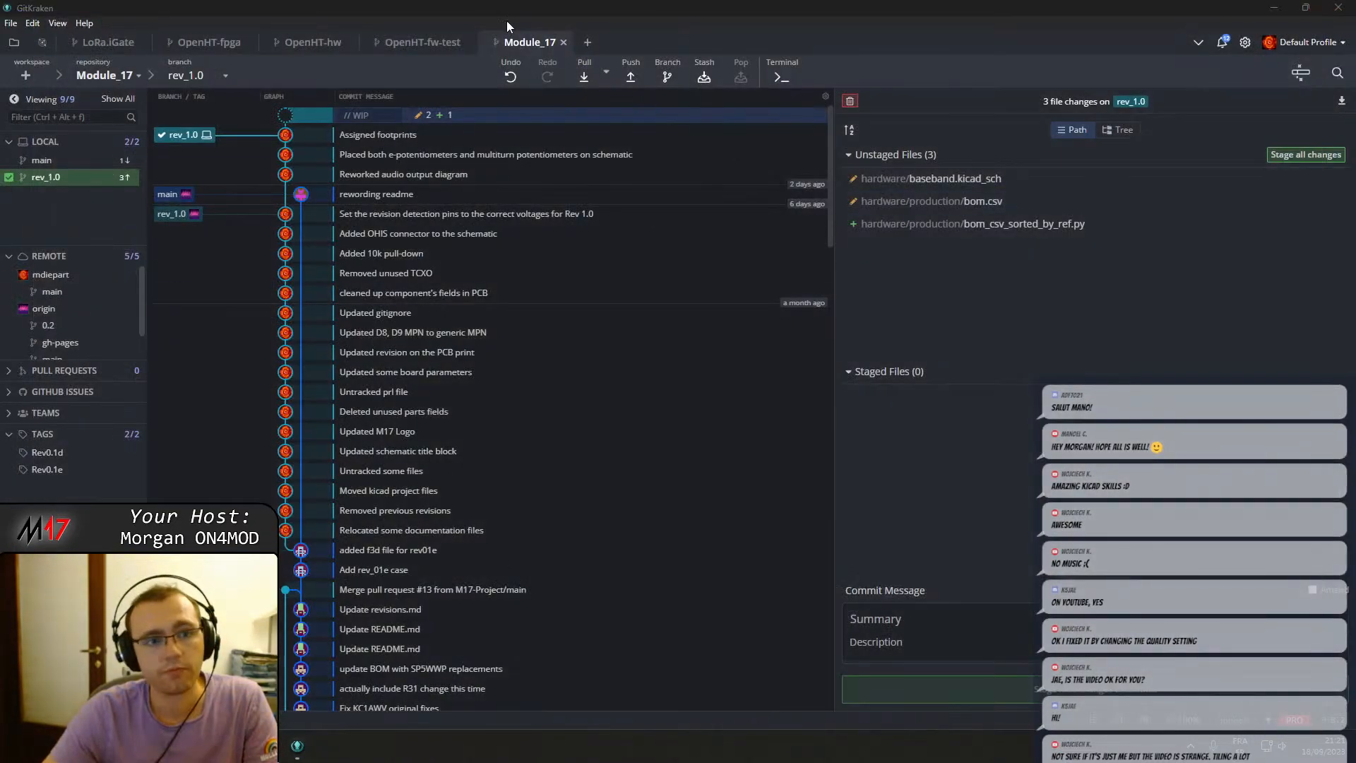
Stash the working changes and check out the commit "Added OHIS connector to the schematic".
{"action": "left_click", "coordinate": [703, 79]}
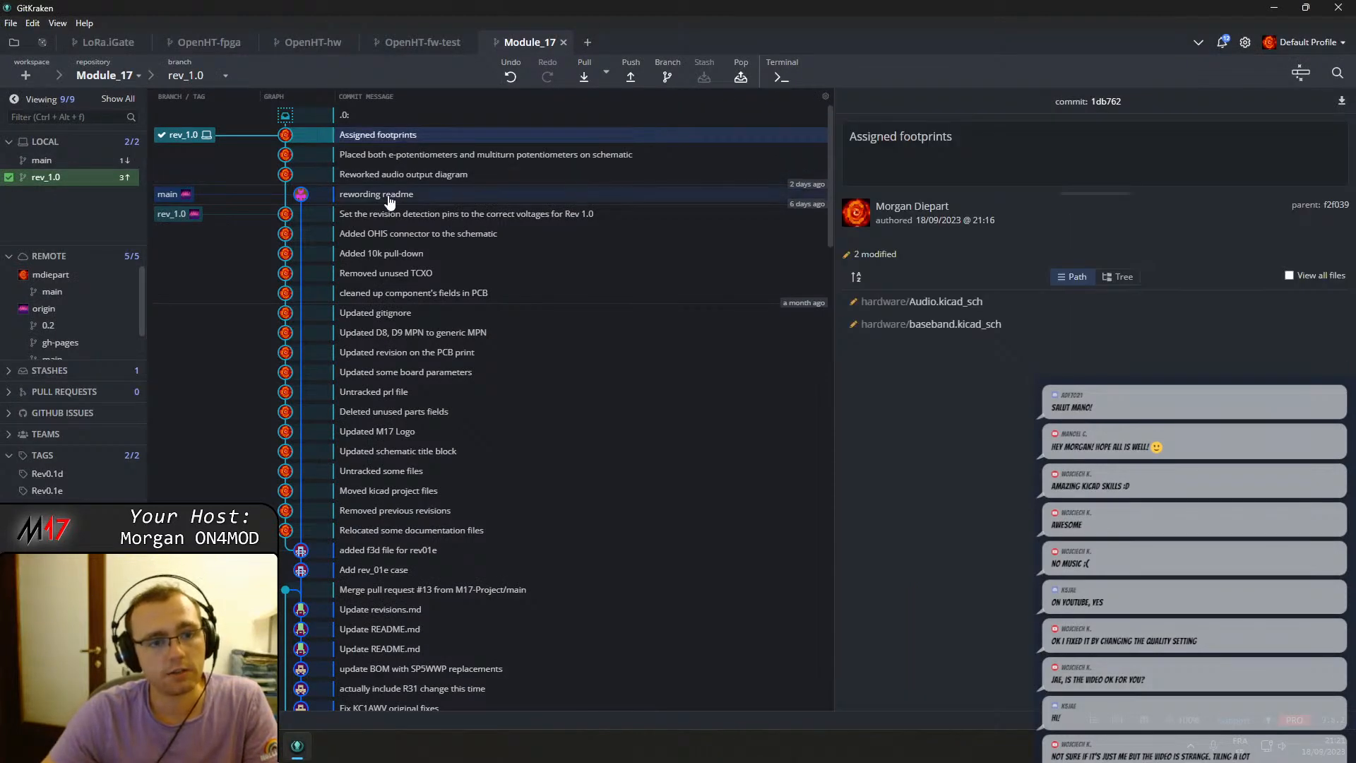
{"action": "right_click", "coordinate": [392, 239]}
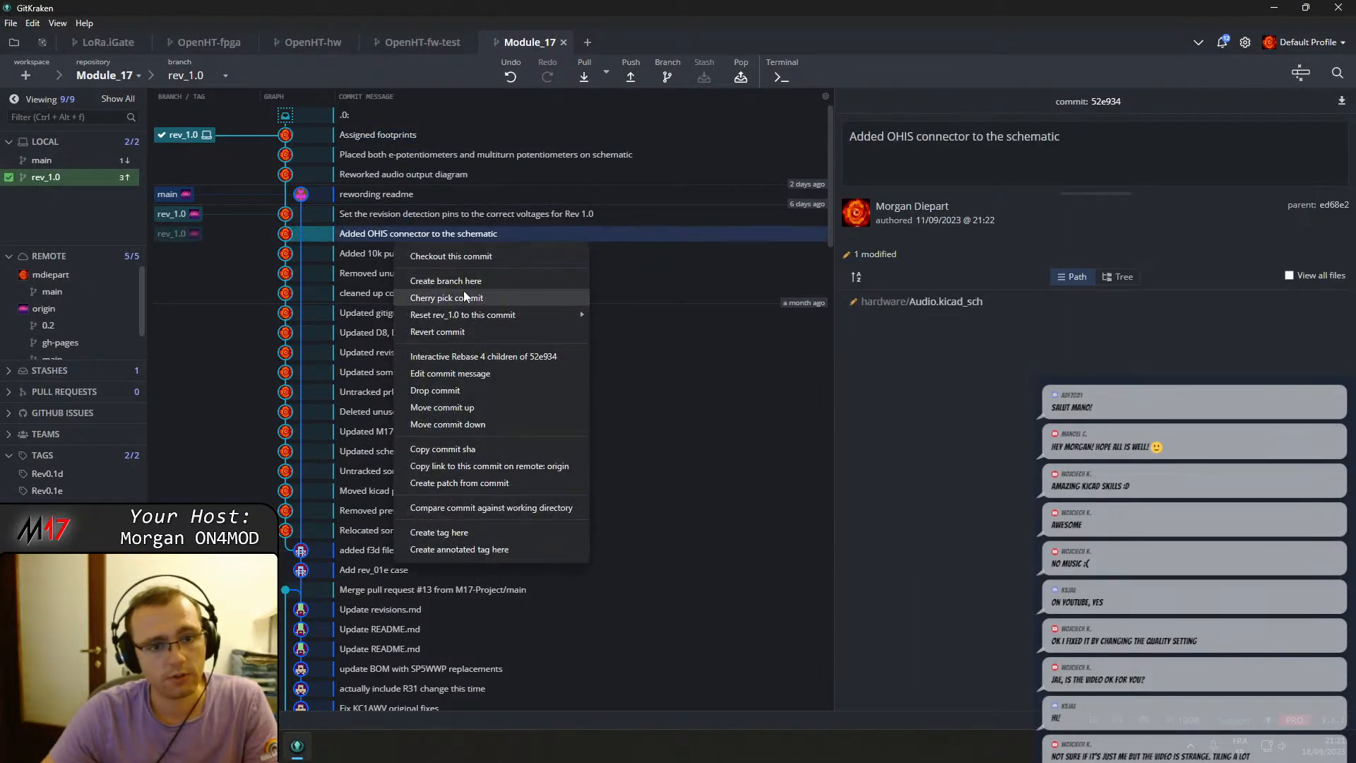
{"action": "left_click", "coordinate": [459, 252]}
Launch KiCad and open the schematic editor for the checked-out older revision.
{"action": "key", "text": "super"}
{"action": "type", "text": "ki"}
{"action": "key", "text": "Return"}
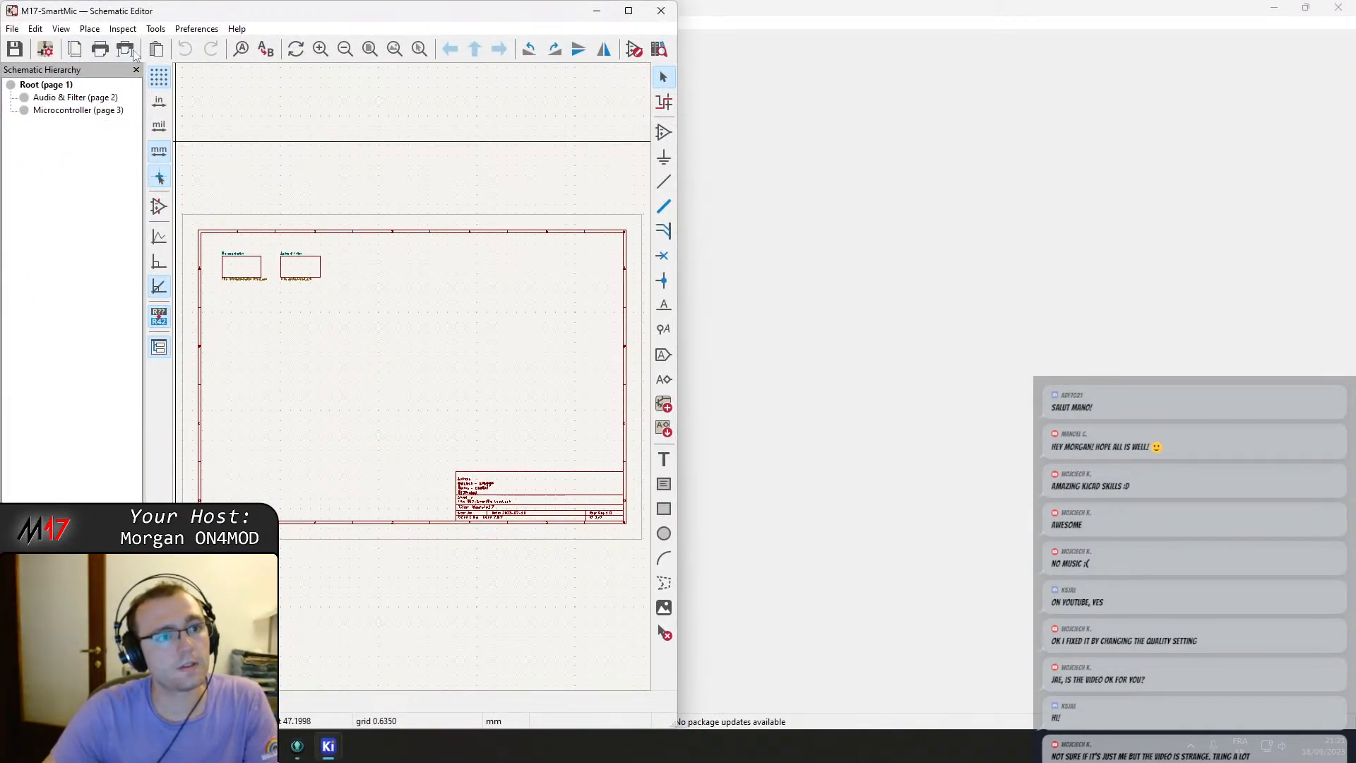
{"action": "left_click", "coordinate": [120, 53]}
{"action": "key", "text": "Escape"}
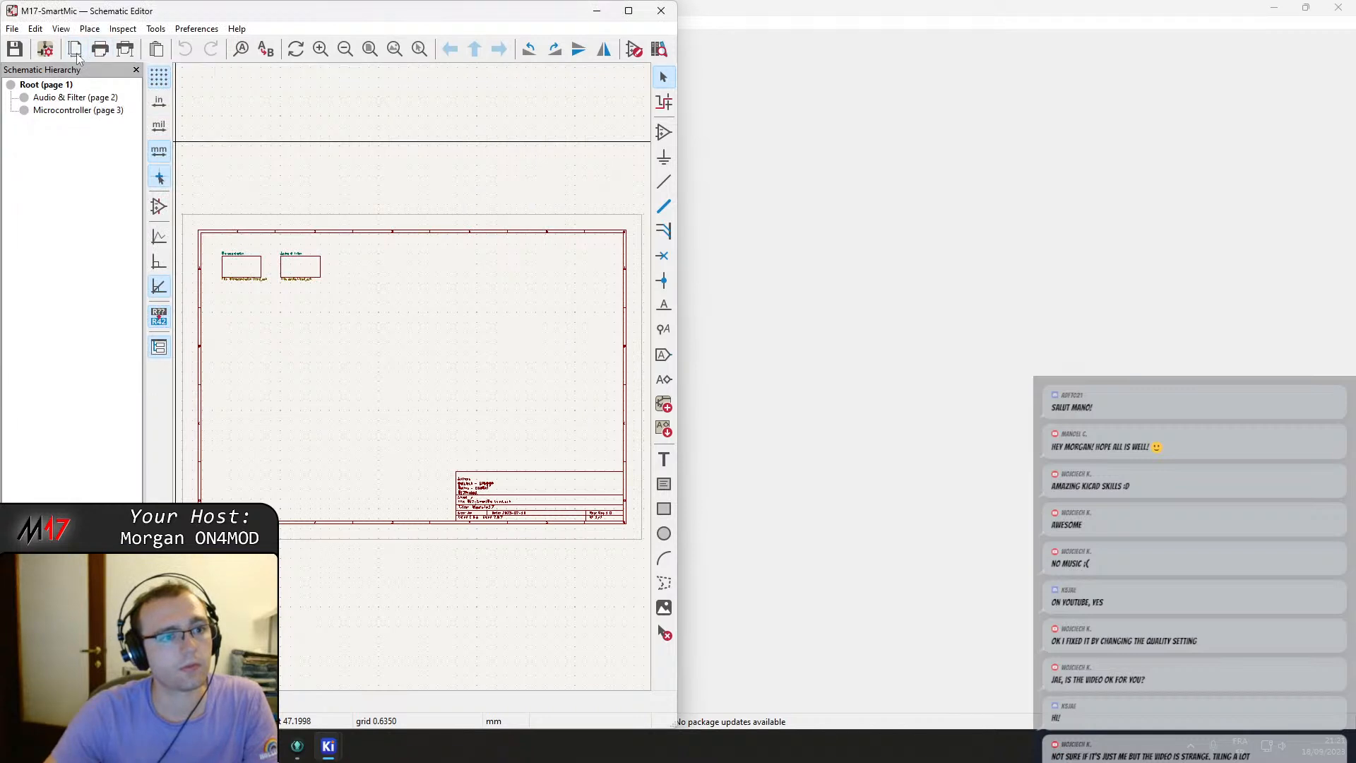
{"action": "left_click", "coordinate": [98, 53]}
{"action": "key", "text": "Escape"}
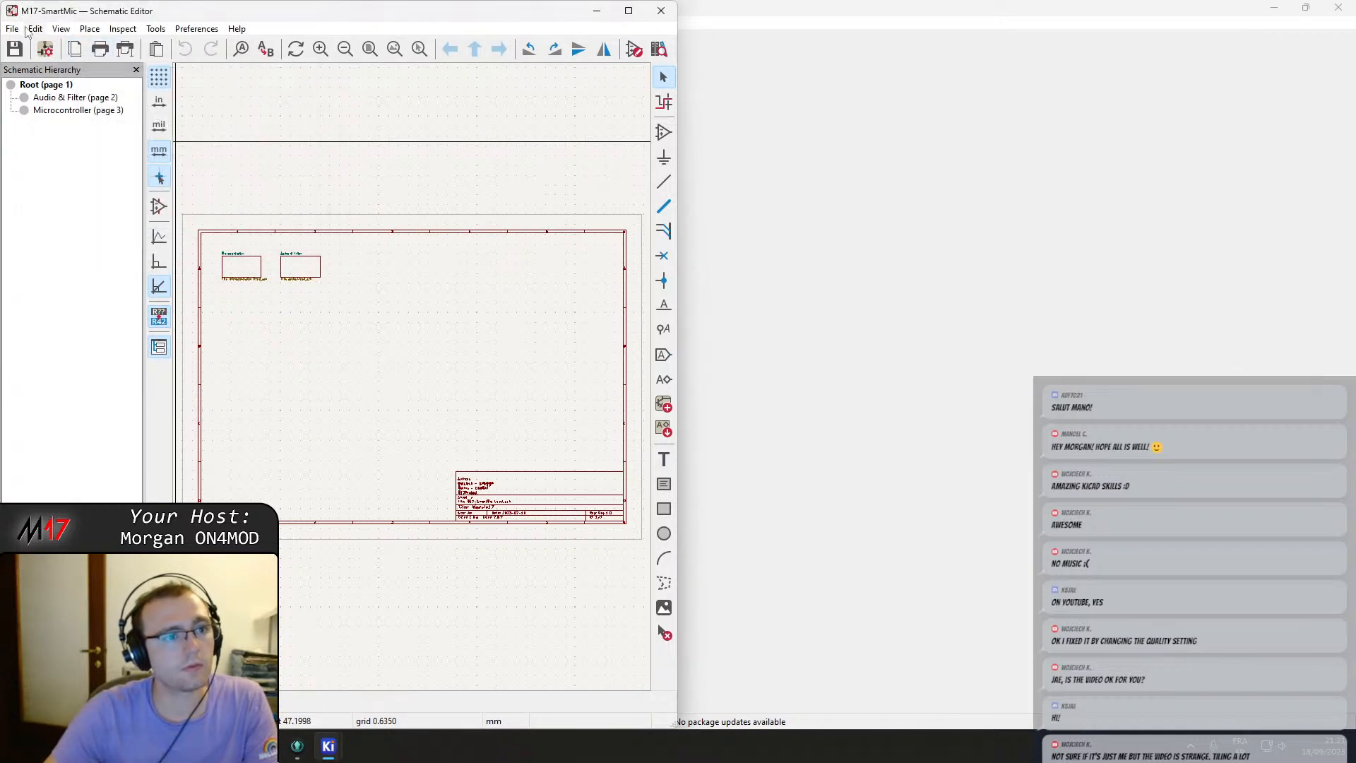
Plot all schematic pages as PDF into the Desktop folder module17_pre_rework, using an absolute path.
{"action": "left_click", "coordinate": [21, 29]}
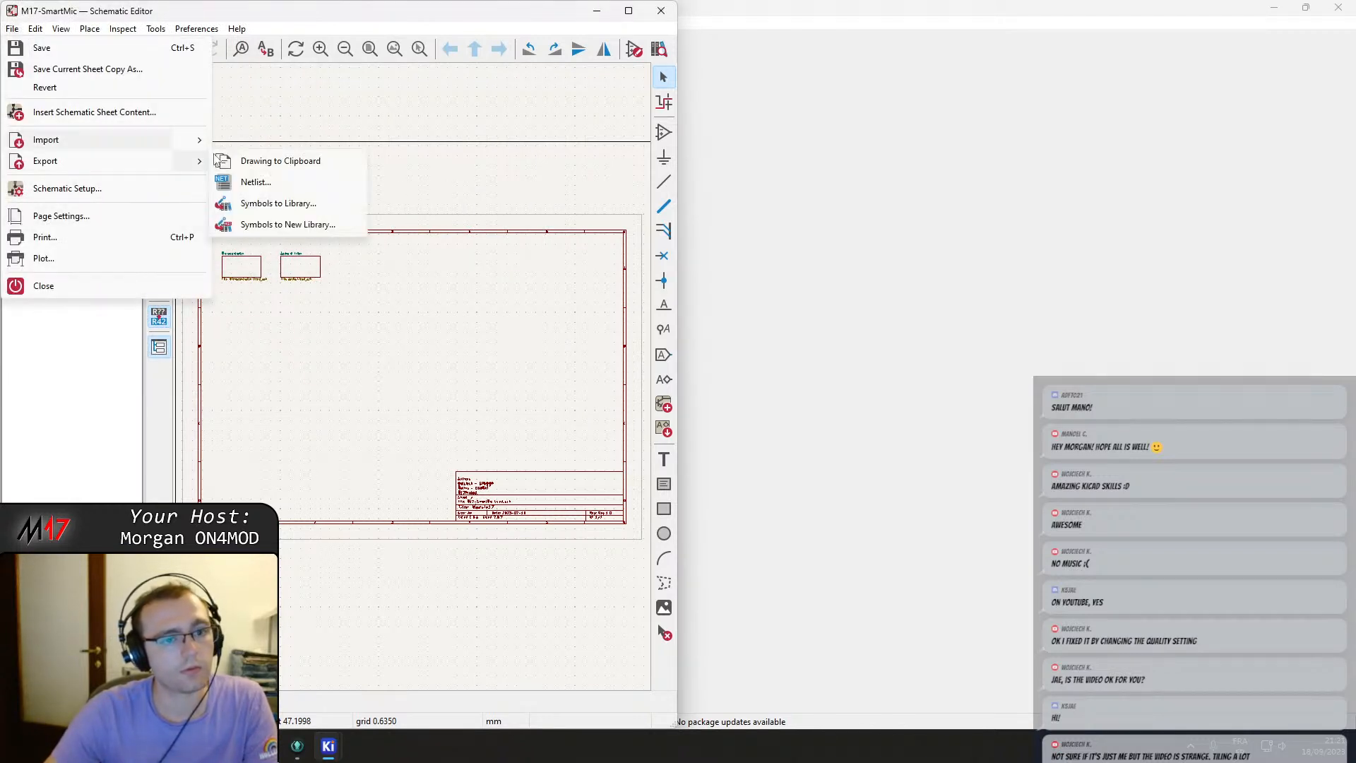
{"action": "left_click", "coordinate": [44, 259]}
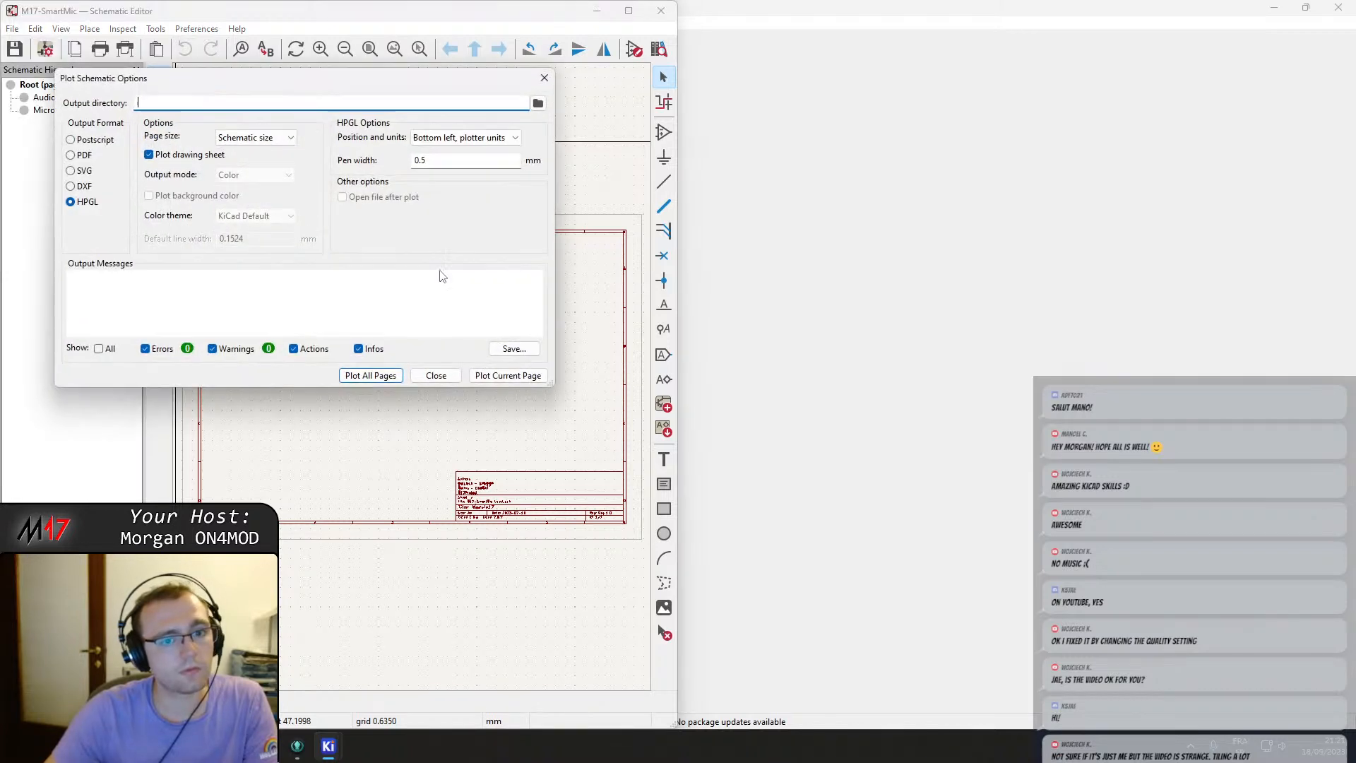
{"action": "left_click", "coordinate": [76, 156]}
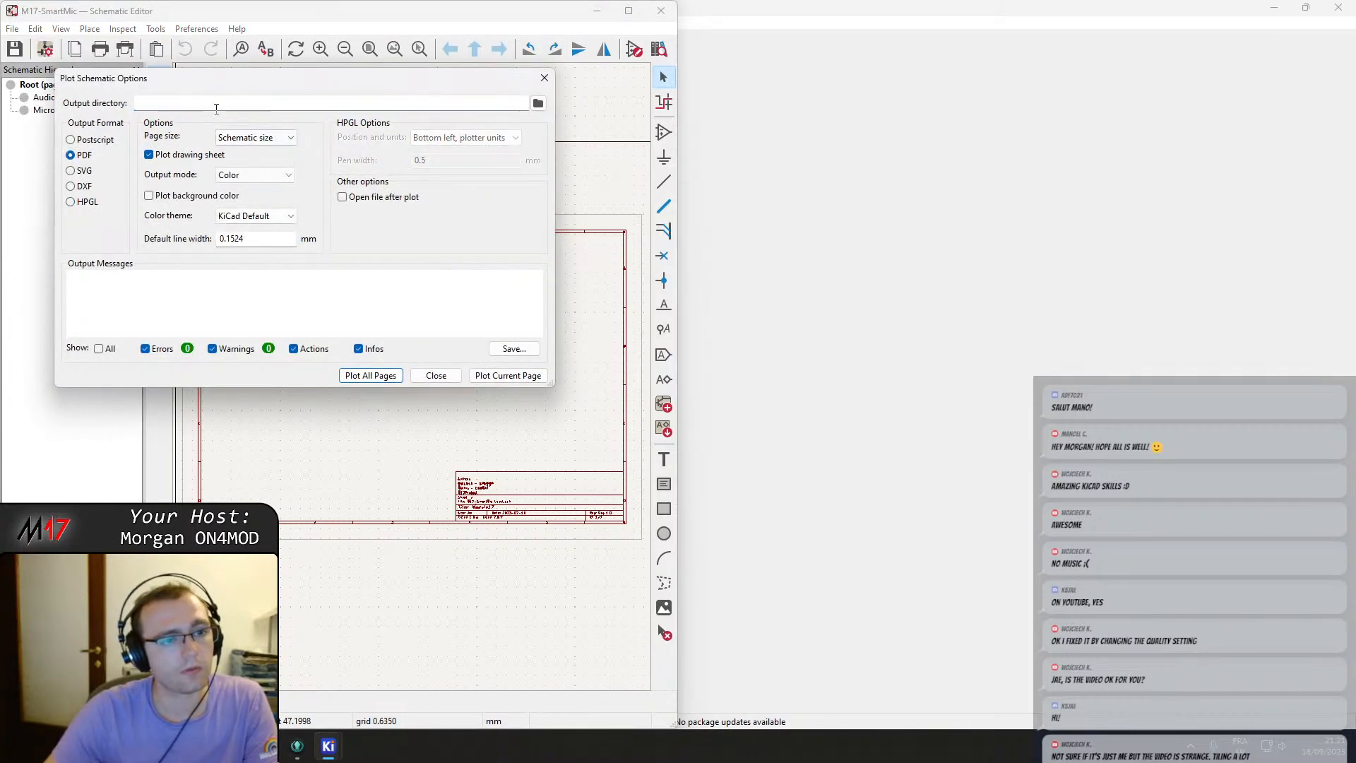
{"action": "left_click", "coordinate": [543, 104]}
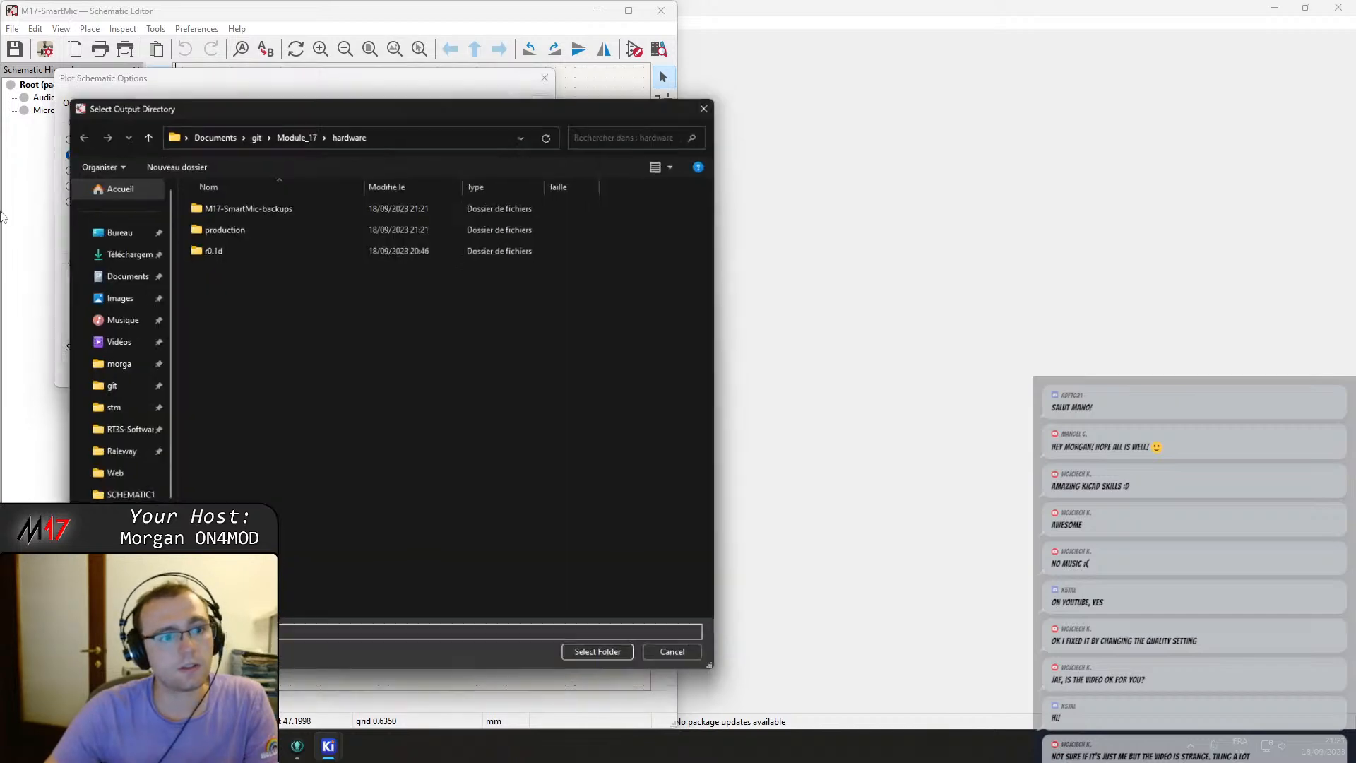
{"action": "left_click", "coordinate": [106, 227]}
{"action": "left_click", "coordinate": [605, 662]}
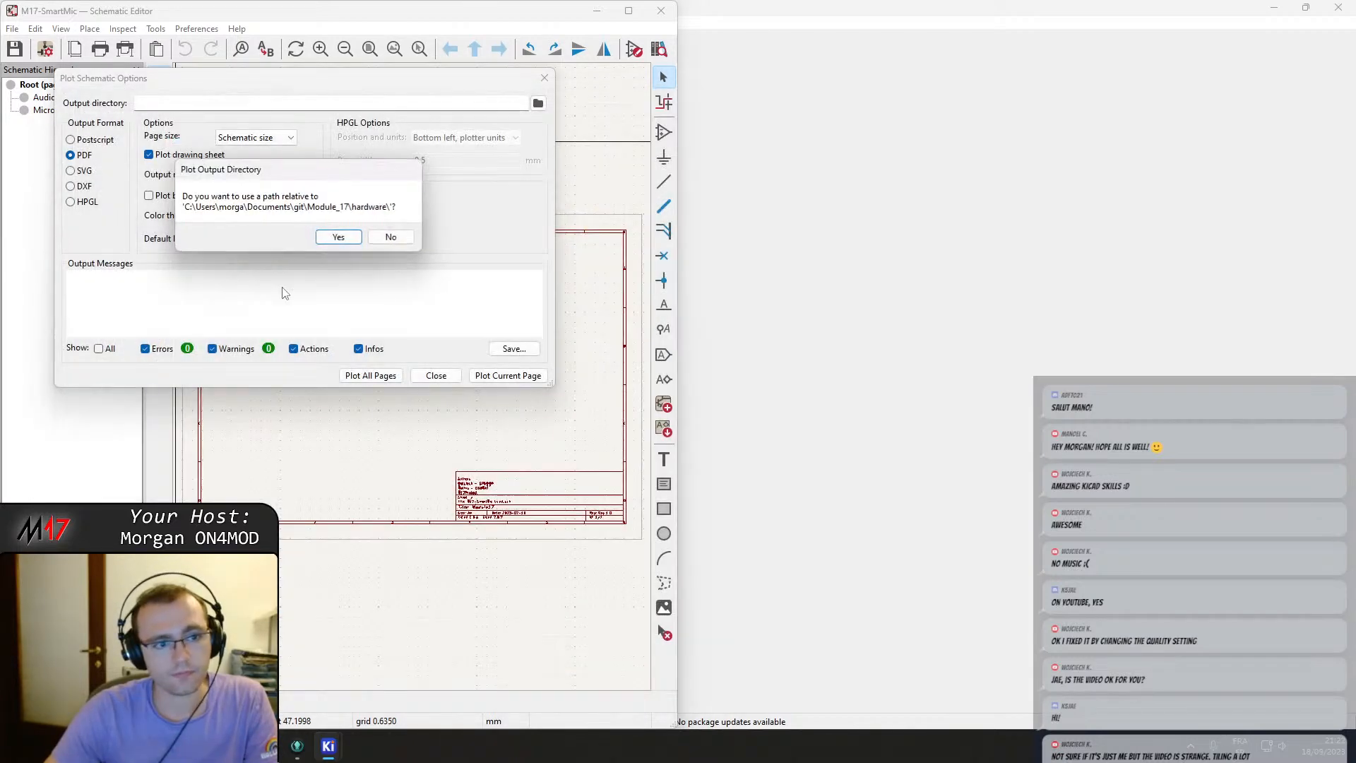
{"action": "left_click", "coordinate": [390, 237]}
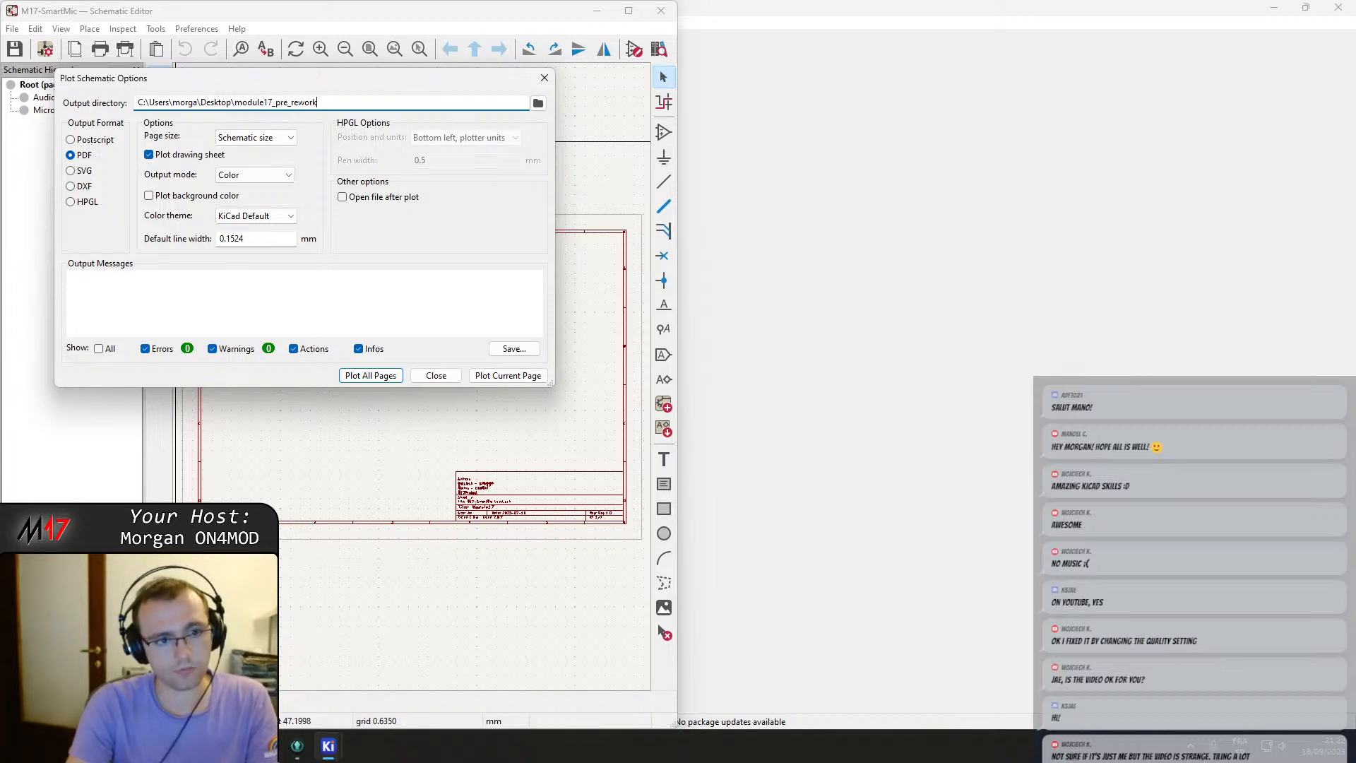
{"action": "key", "text": "Return"}
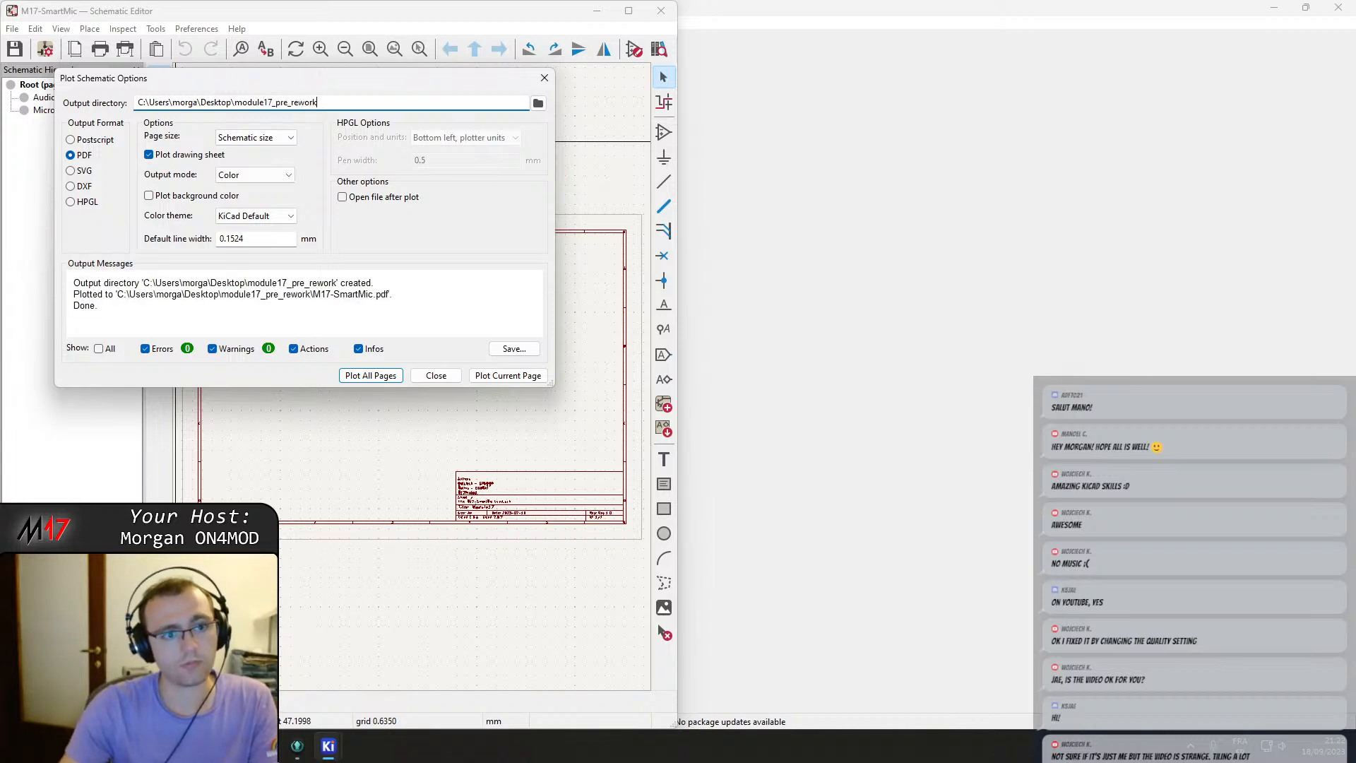
{"action": "left_click", "coordinate": [438, 379]}
Open the plotted M17-SmartMic.pdf from the Desktop module17_pre_rework folder to check it.
{"action": "key", "text": "super"}
{"action": "key", "text": "super"}
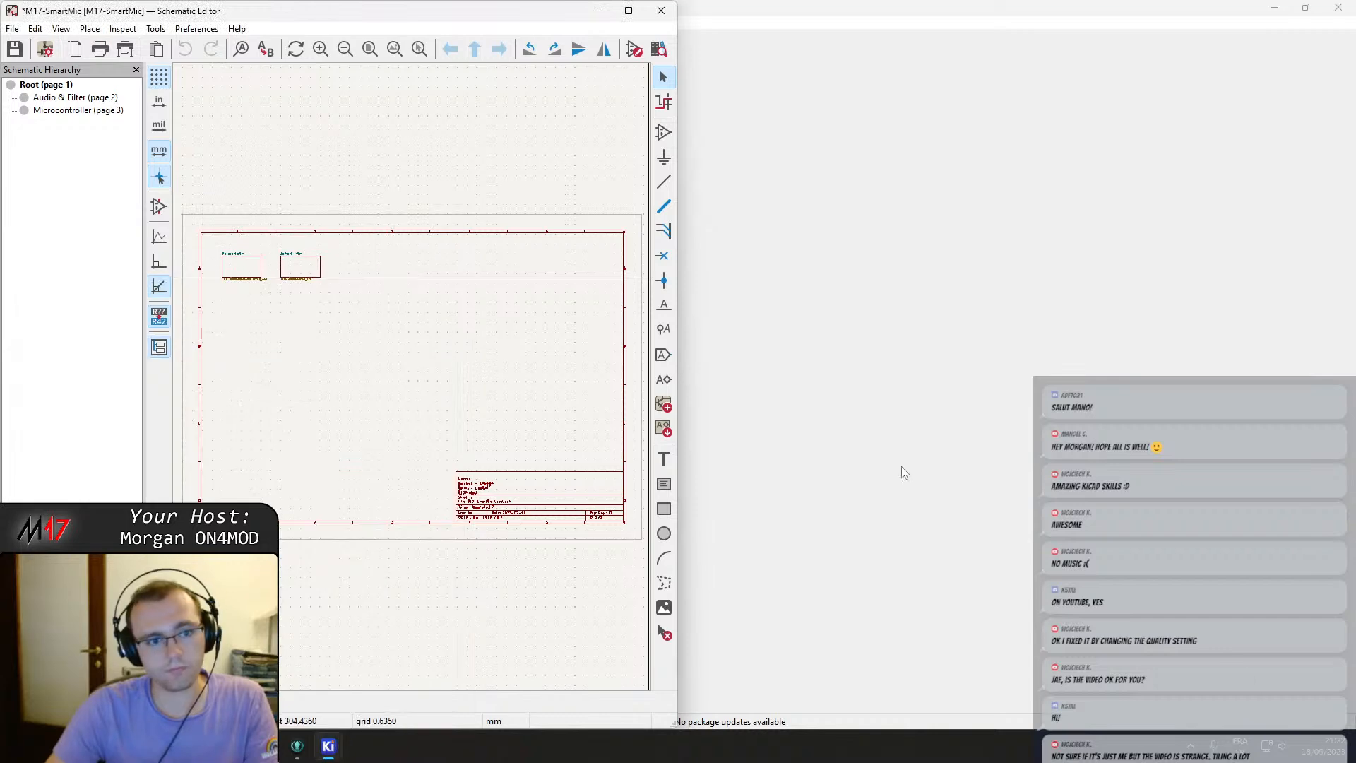
{"action": "key", "text": "super+d"}
{"action": "key", "text": "super"}
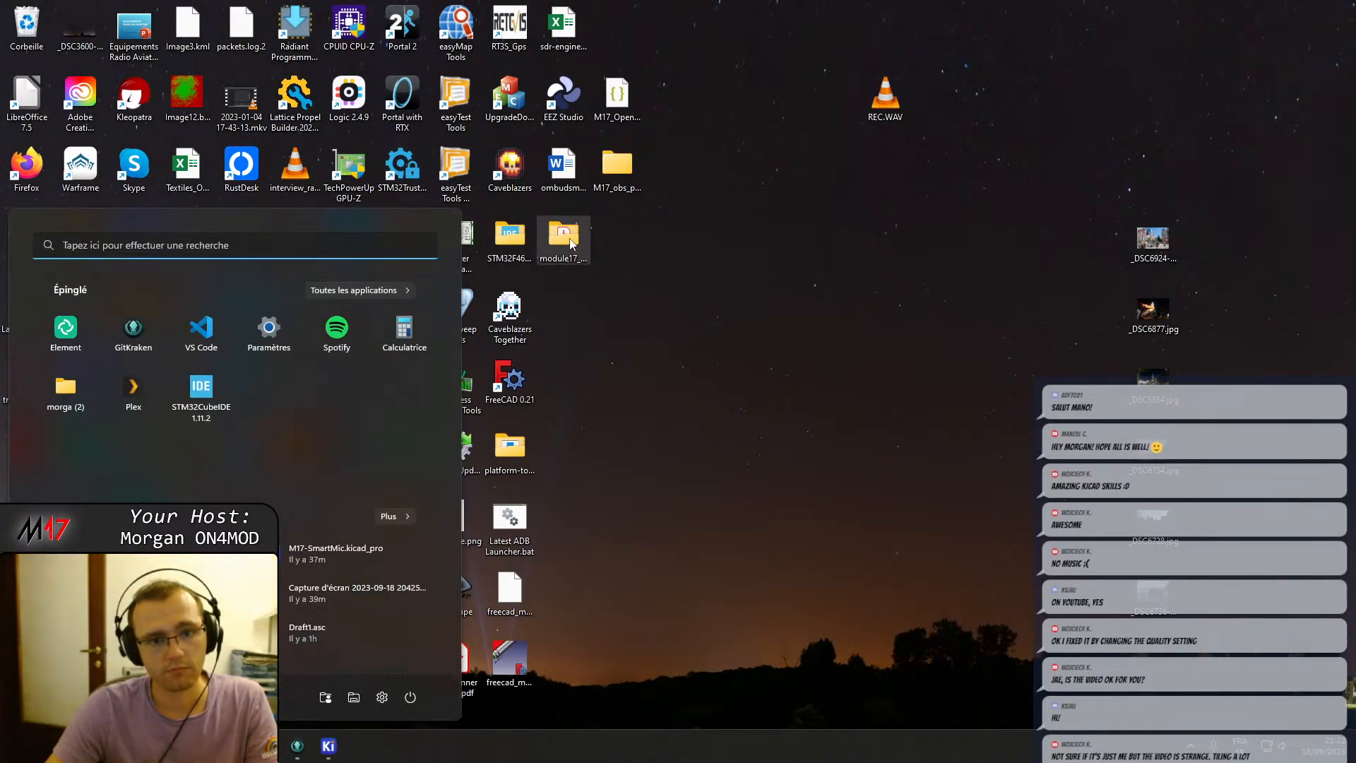
{"action": "left_click", "coordinate": [570, 244]}
{"action": "double_click", "coordinate": [565, 245]}
{"action": "double_click", "coordinate": [785, 400]}
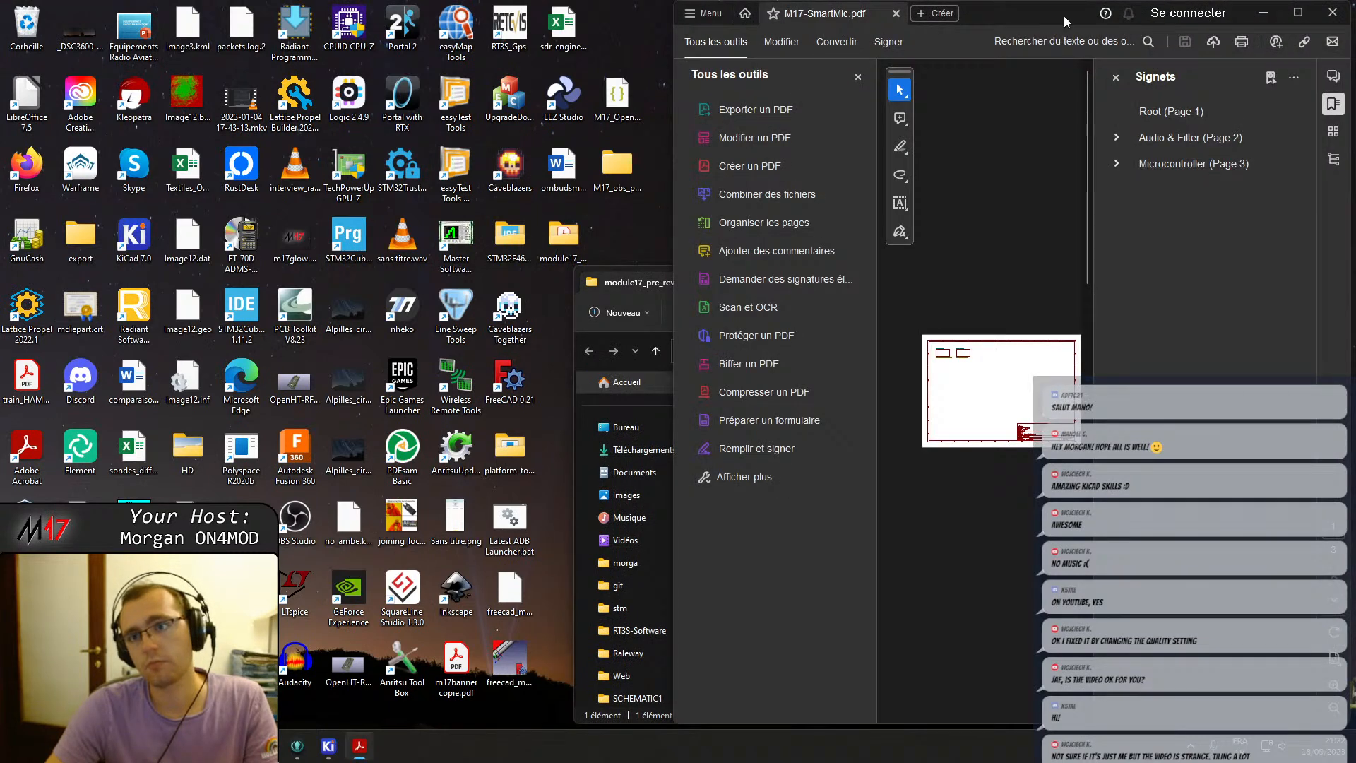
{"action": "left_click", "coordinate": [1333, 12]}
{"action": "left_click", "coordinate": [1322, 279]}
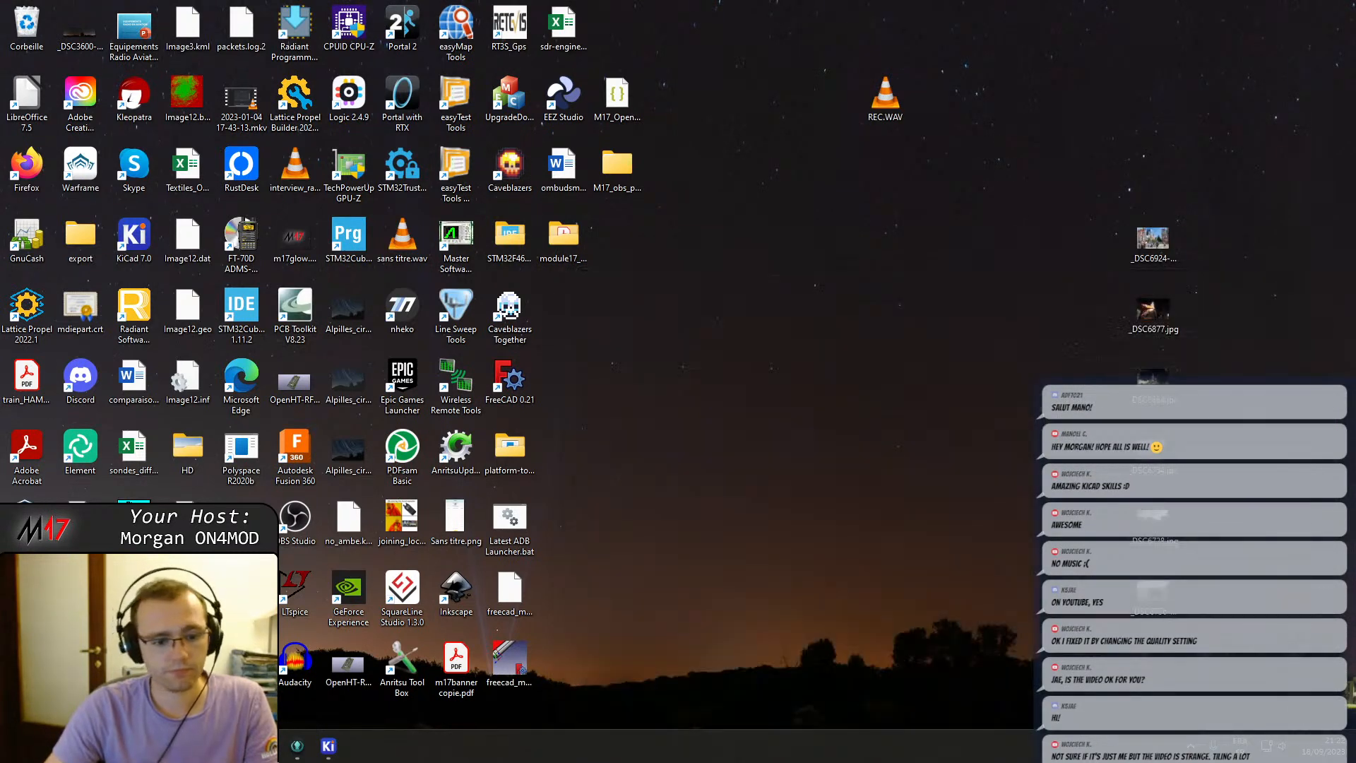
Close KiCad without saving the older revision's schematic.
{"action": "left_click", "coordinate": [309, 750]}
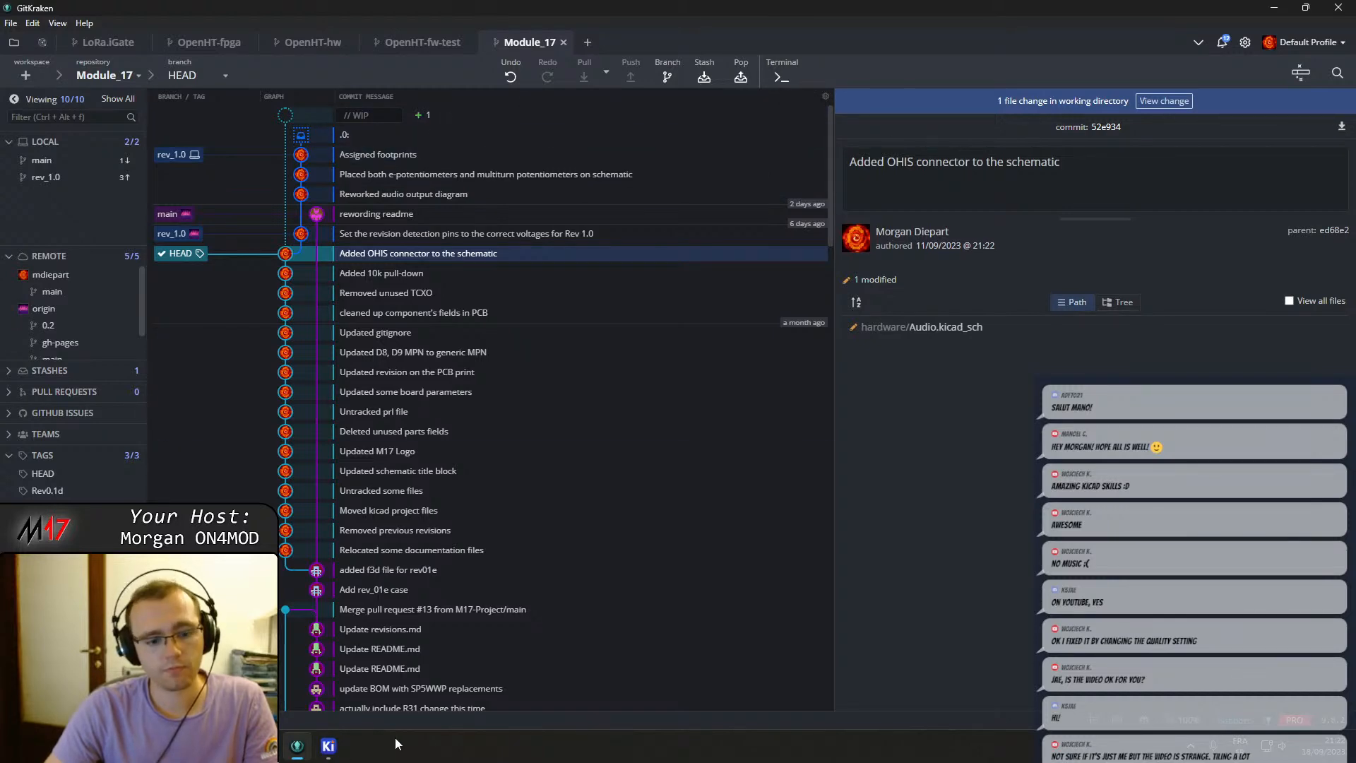
{"action": "right_click", "coordinate": [330, 746]}
{"action": "left_click", "coordinate": [329, 746]}
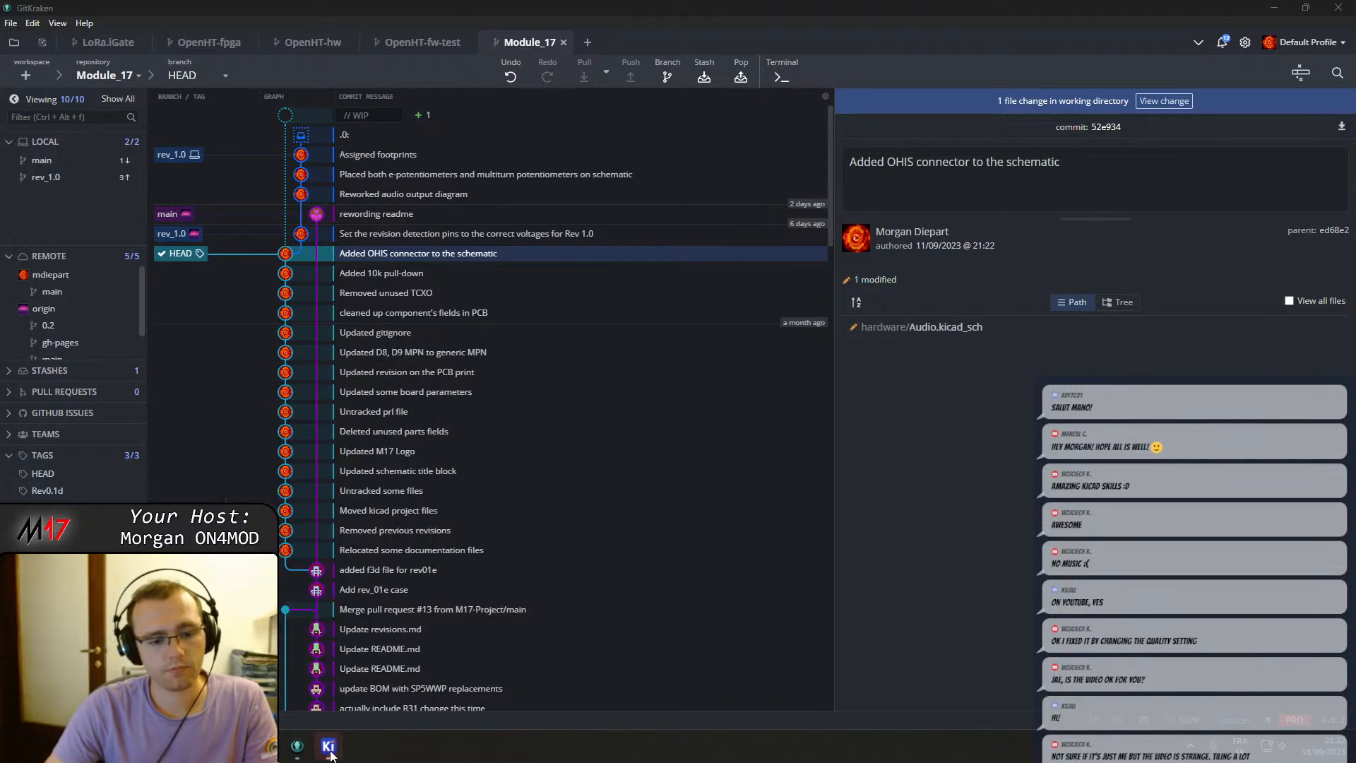
{"action": "left_click", "coordinate": [422, 656]}
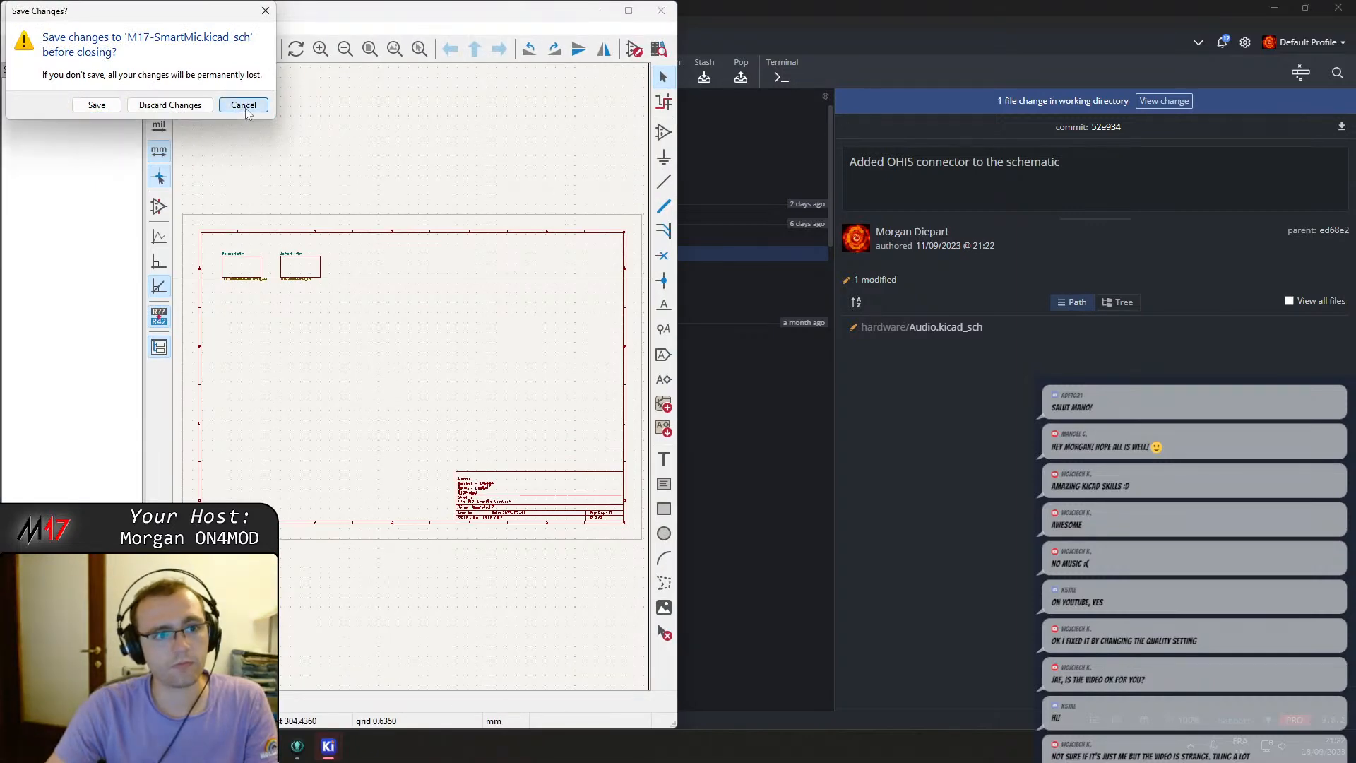
{"action": "left_click", "coordinate": [375, 388]}
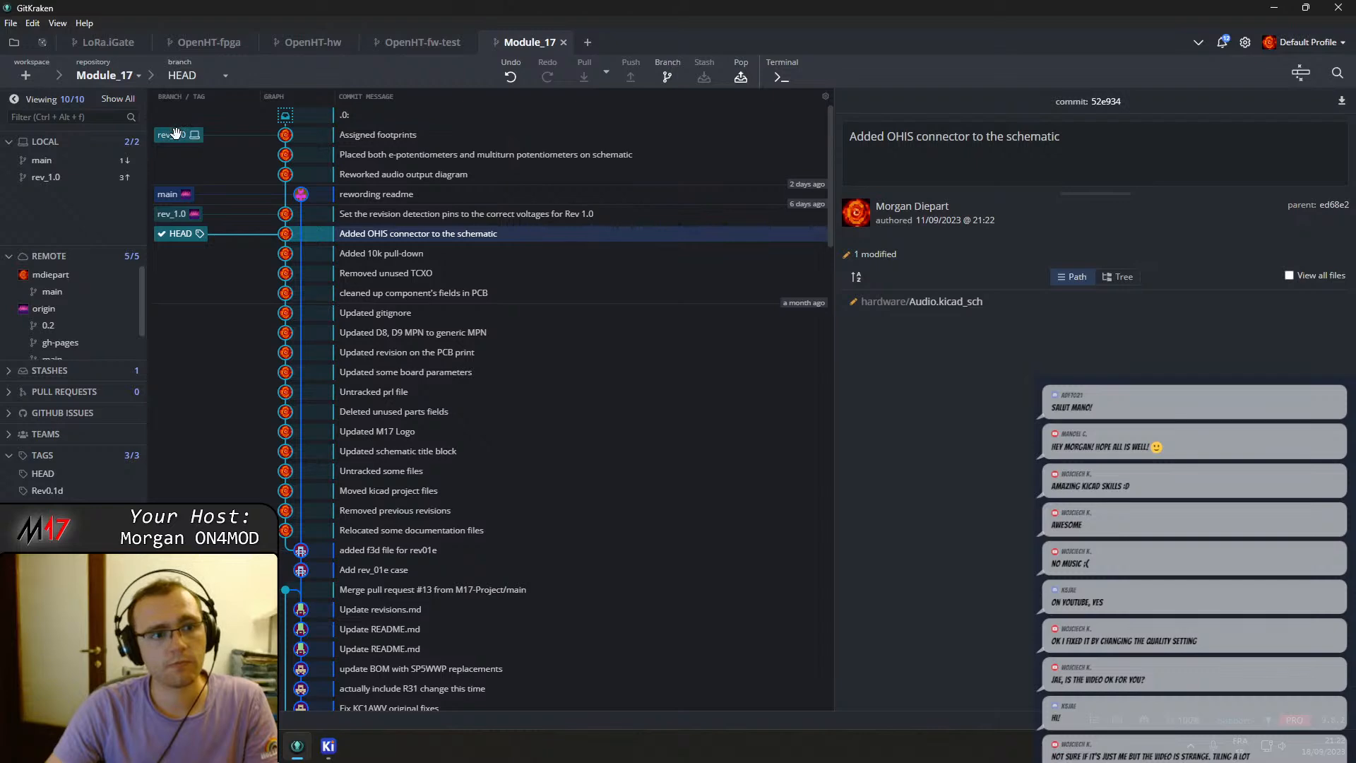
{"action": "left_click", "coordinate": [491, 135]}
{"action": "left_click", "coordinate": [328, 747]}
{"action": "key", "text": "alt+F4"}
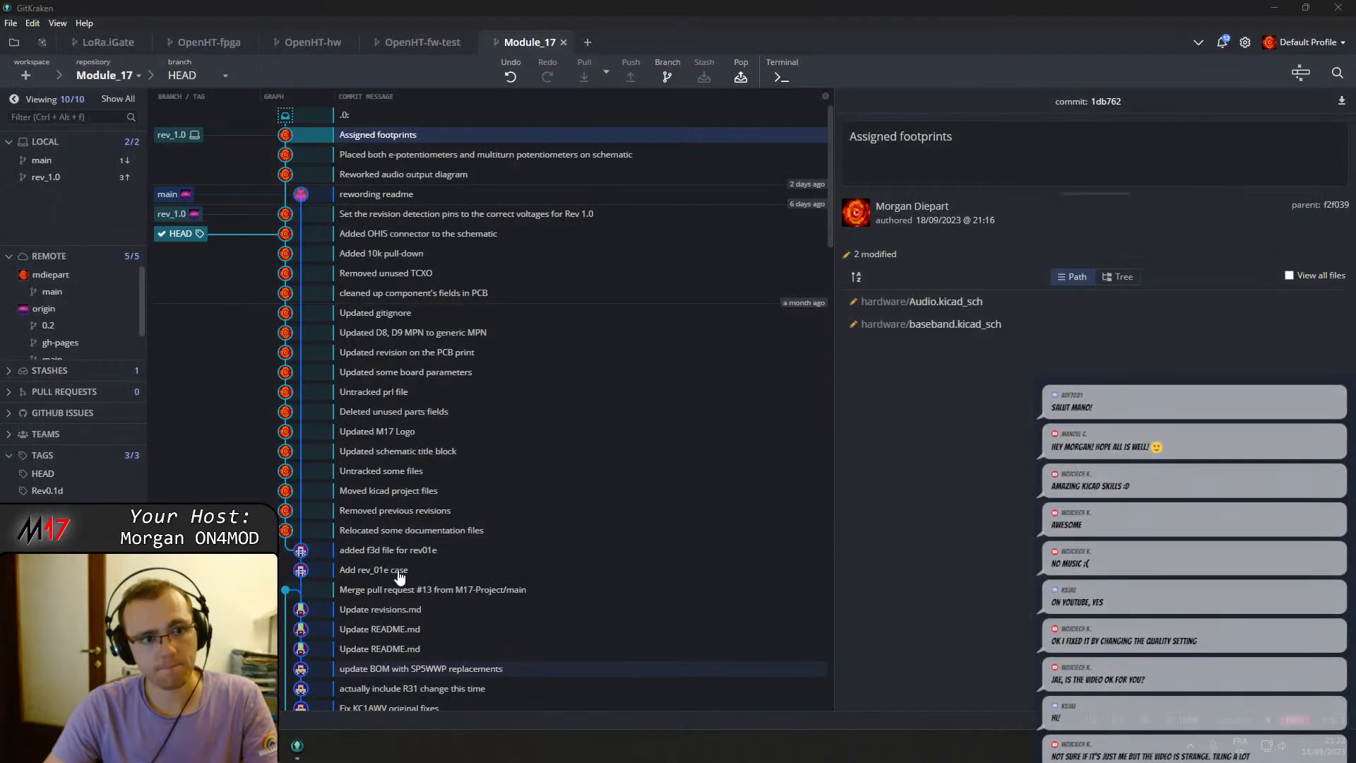
Check out the rev_1.0 branch again and pop the stashed changes.
{"action": "left_click", "coordinate": [176, 134]}
{"action": "left_click", "coordinate": [384, 115]}
{"action": "right_click", "coordinate": [411, 117]}
{"action": "left_click", "coordinate": [478, 148]}
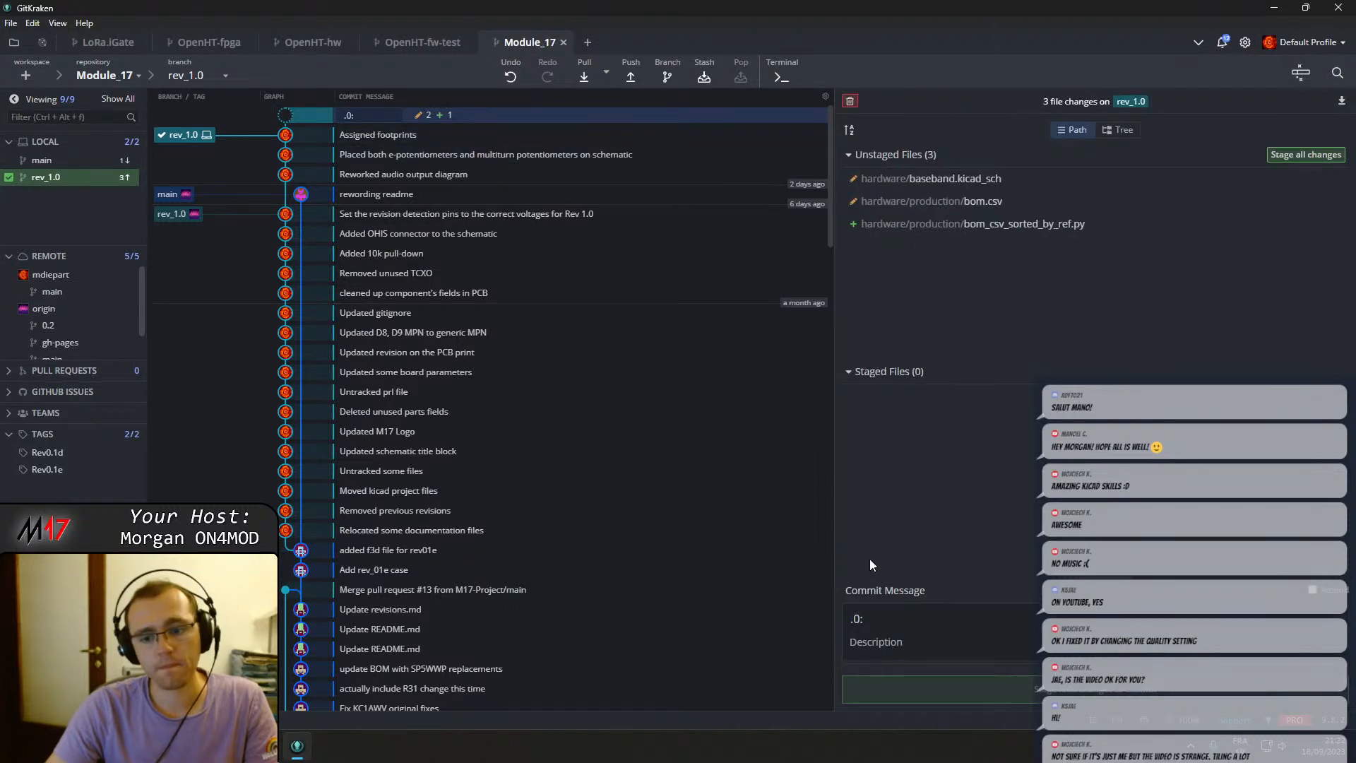
{"action": "left_click", "coordinate": [457, 139]}
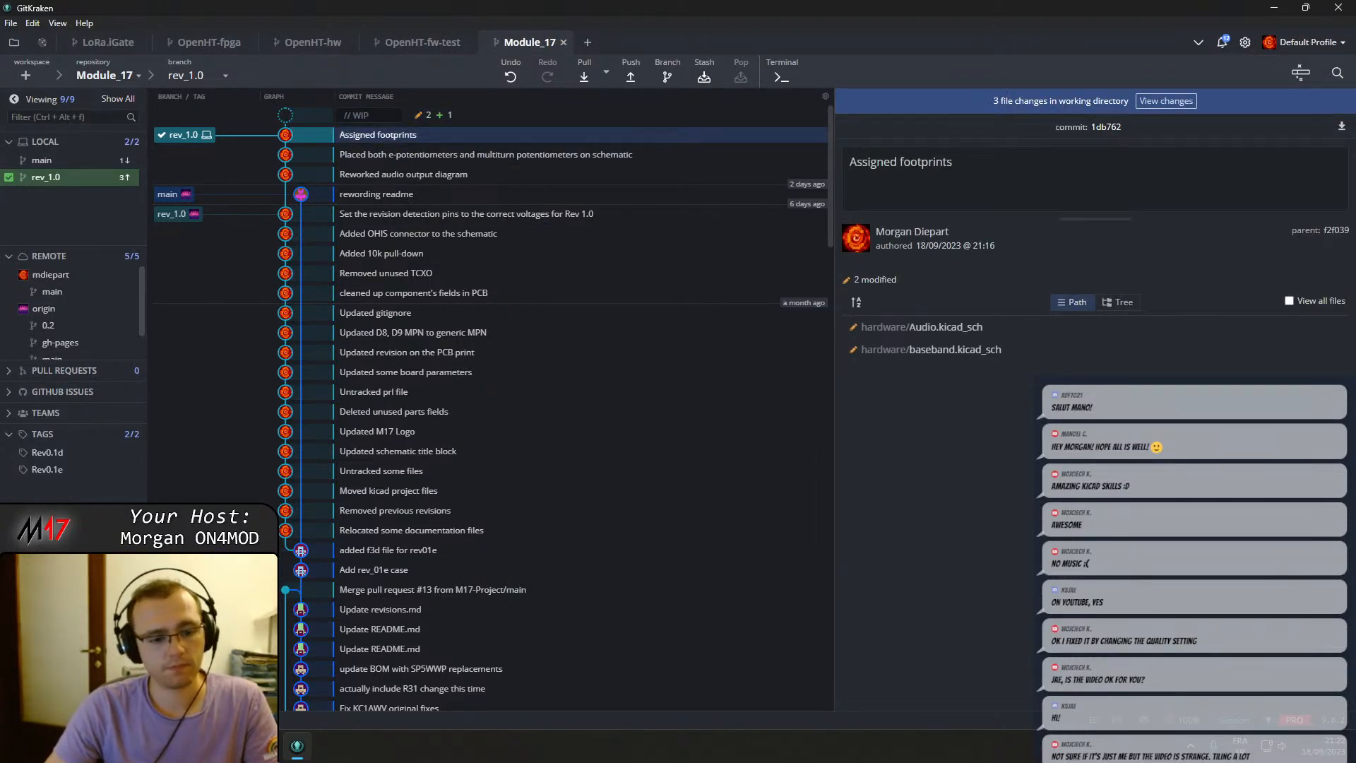
Reopen the current M17-SmartMic schematic in the Schematic Editor.
{"action": "key", "text": "super"}
{"action": "type", "text": "ki"}
{"action": "key", "text": "Return"}
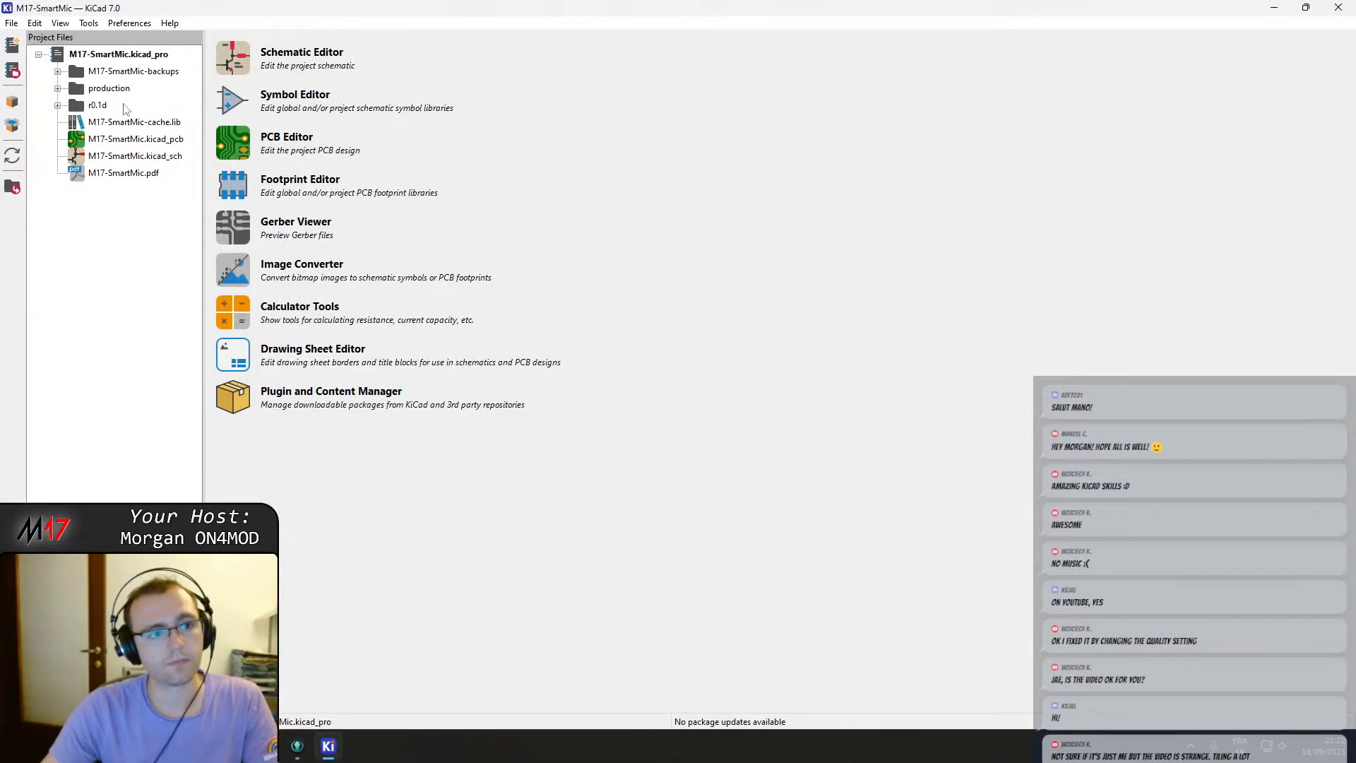
{"action": "double_click", "coordinate": [150, 156]}
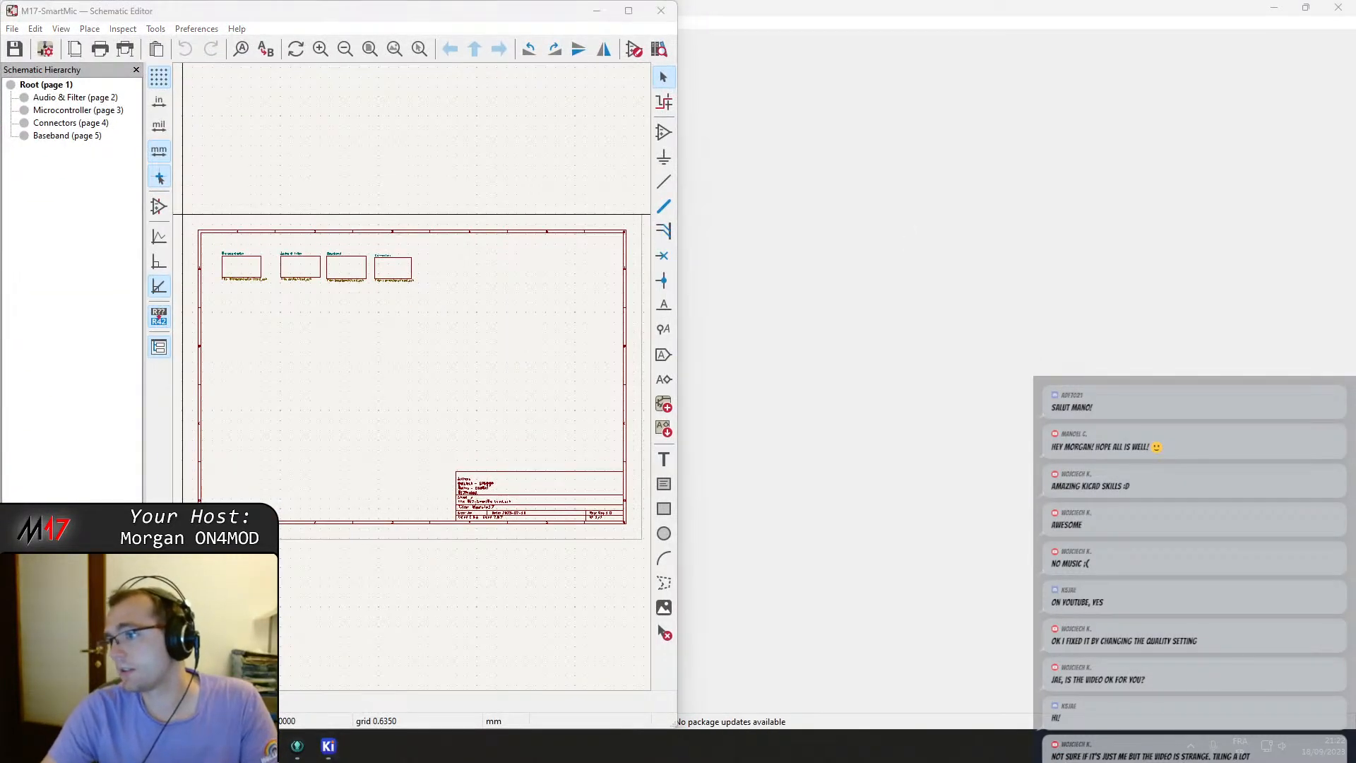
Place the pre-rework PDF beside the schematic editor and hide its tools panel.
{"action": "left_click_drag", "start_coordinate": [1355, 311], "coordinate": [1353, 276]}
{"action": "left_click", "coordinate": [997, 250]}
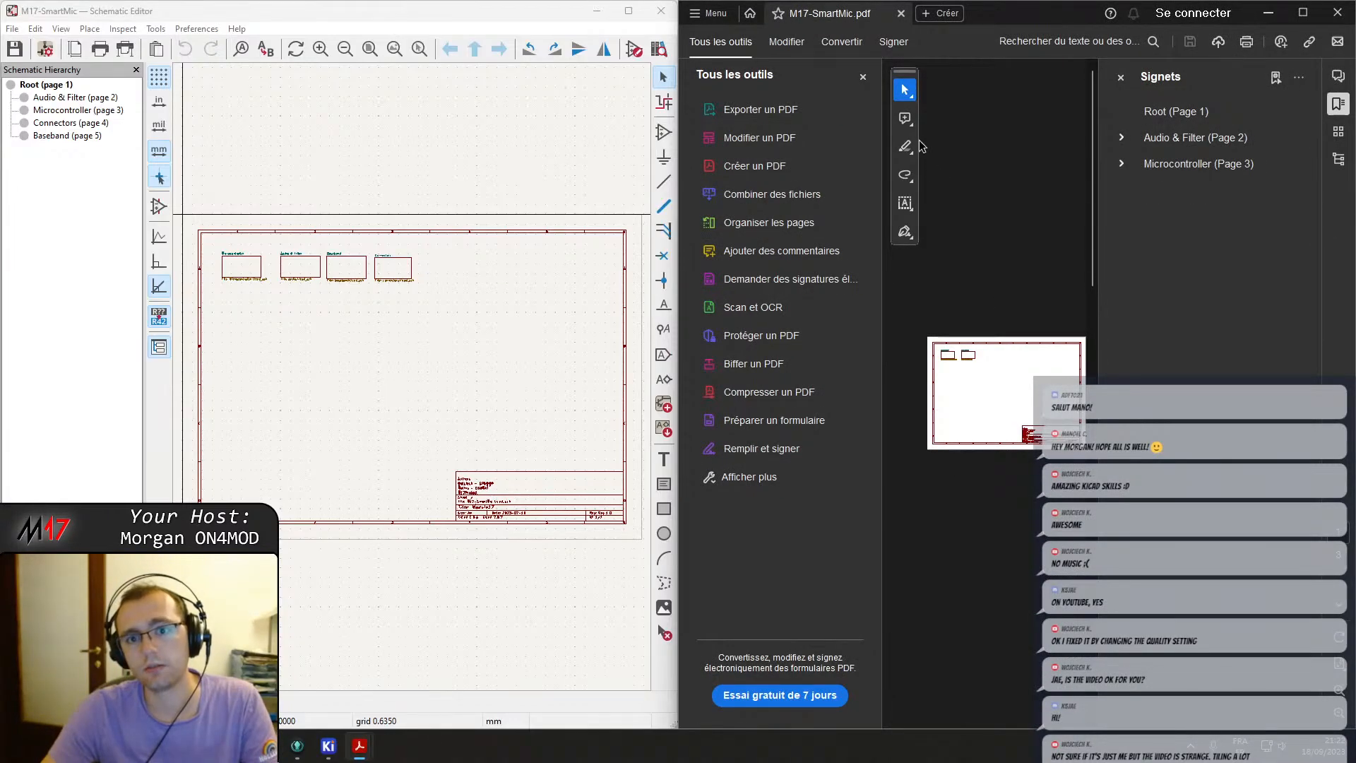
{"action": "left_click", "coordinate": [862, 77]}
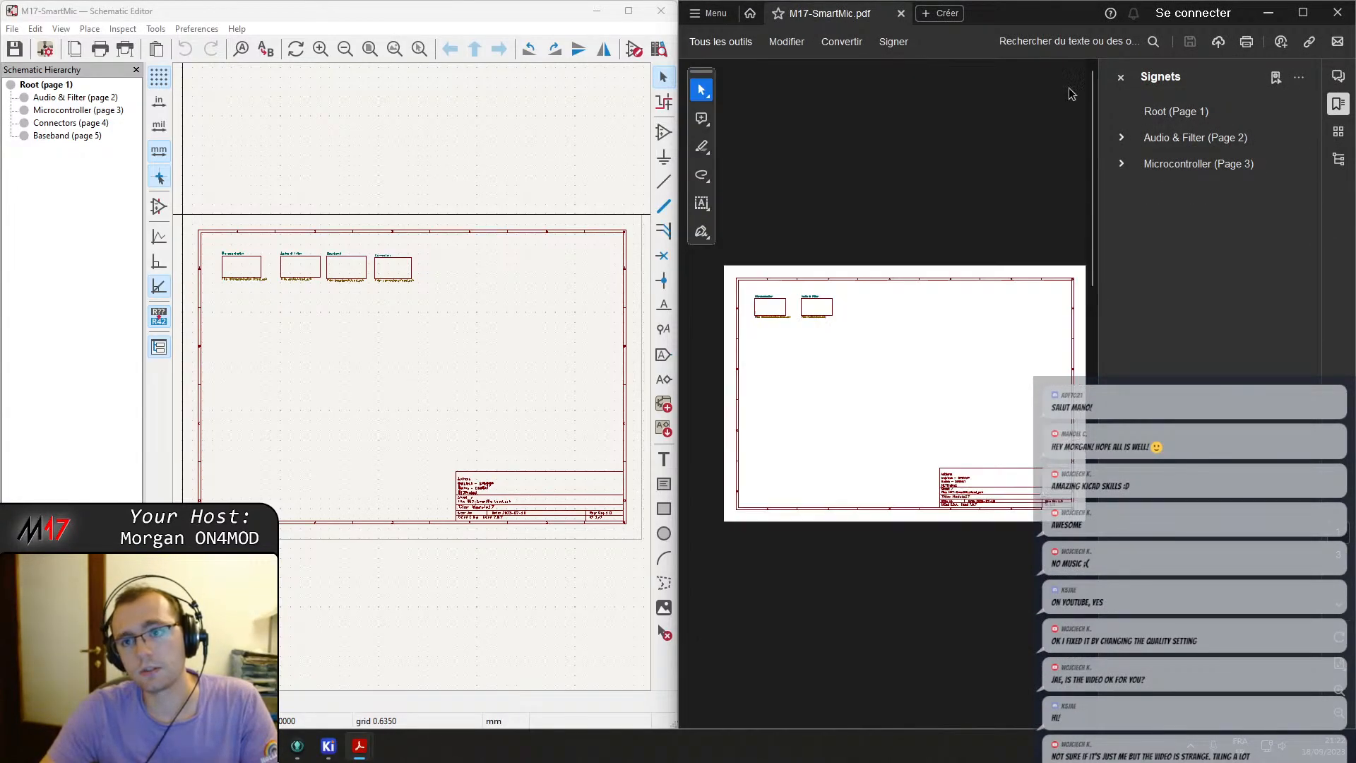
Close the PDF's bookmarks panel and zoom into its schematic page for comparison.
{"action": "left_click", "coordinate": [1121, 77]}
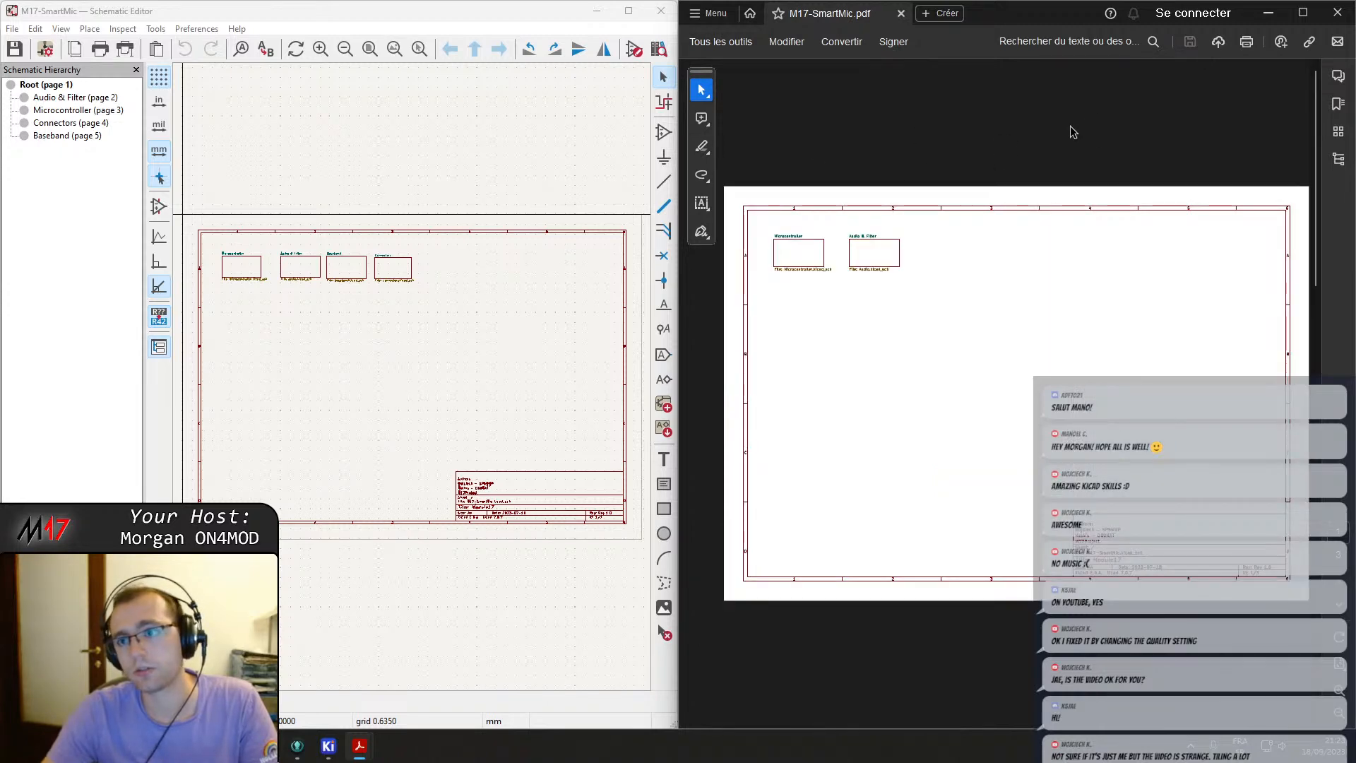
{"action": "scroll", "coordinate": [924, 282], "scroll_direction": "down", "scroll_amount": 2}
{"action": "scroll", "coordinate": [920, 339], "scroll_direction": "up", "scroll_amount": 1}
{"action": "scroll", "coordinate": [918, 351], "scroll_direction": "up", "scroll_amount": 2, "text": "ctrl"}
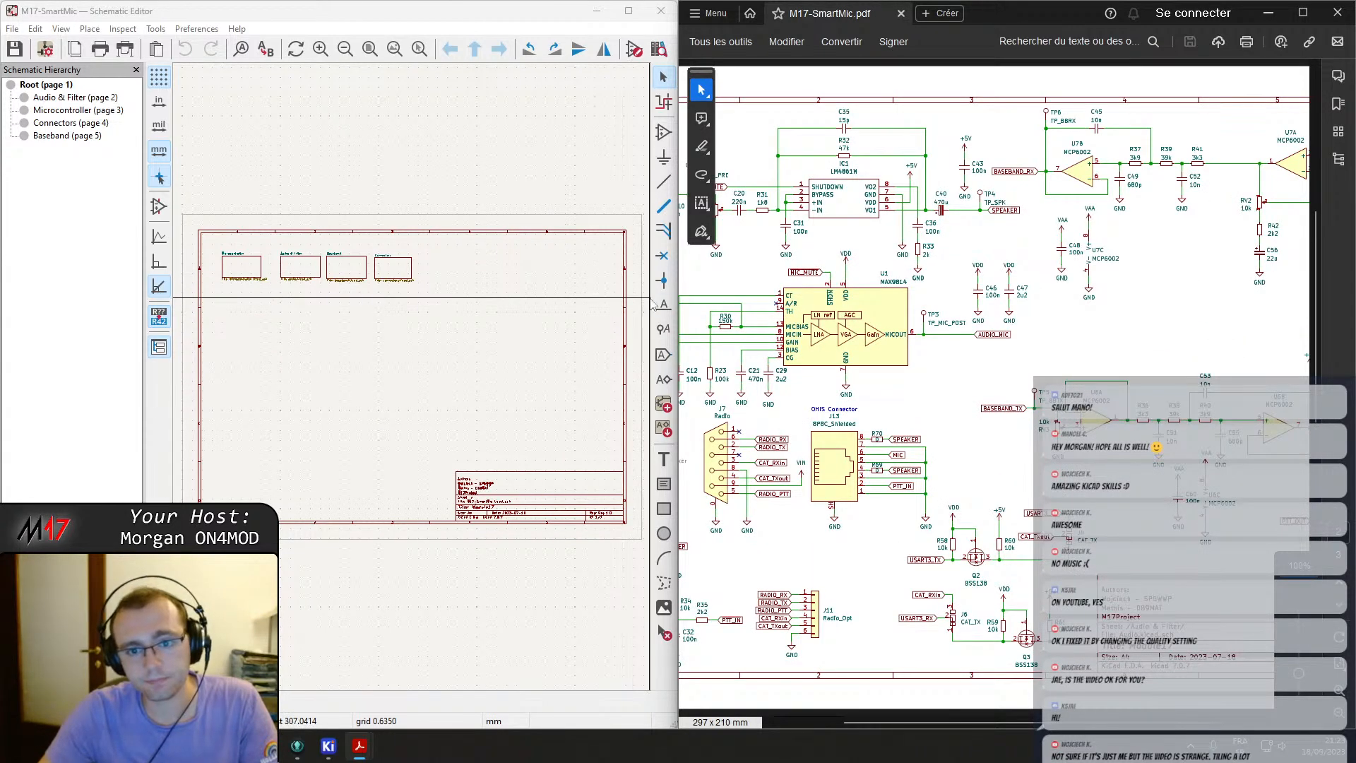
Open the Audio & Filter sheet and compare its parts against the PDF schematic.
{"action": "double_click", "coordinate": [302, 273]}
{"action": "scroll", "coordinate": [302, 275], "scroll_direction": "right", "scroll_amount": 3}
{"action": "scroll", "coordinate": [466, 317], "scroll_direction": "left", "scroll_amount": 3}
{"action": "scroll", "coordinate": [363, 392], "scroll_direction": "right", "scroll_amount": 3}
{"action": "scroll", "coordinate": [361, 391], "scroll_direction": "up", "scroll_amount": 6}
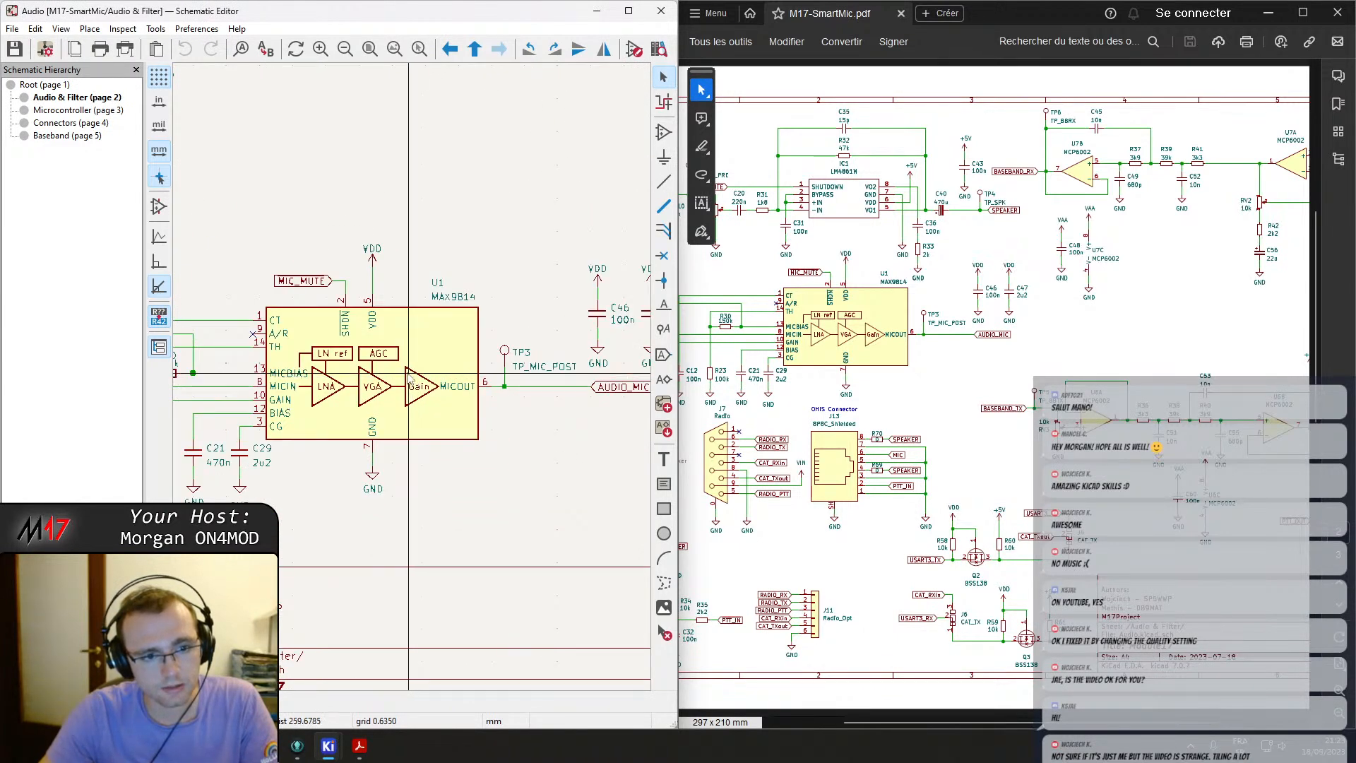
{"action": "scroll", "coordinate": [408, 380], "scroll_direction": "down", "scroll_amount": 2}
{"action": "scroll", "coordinate": [399, 382], "scroll_direction": "up", "scroll_amount": 4}
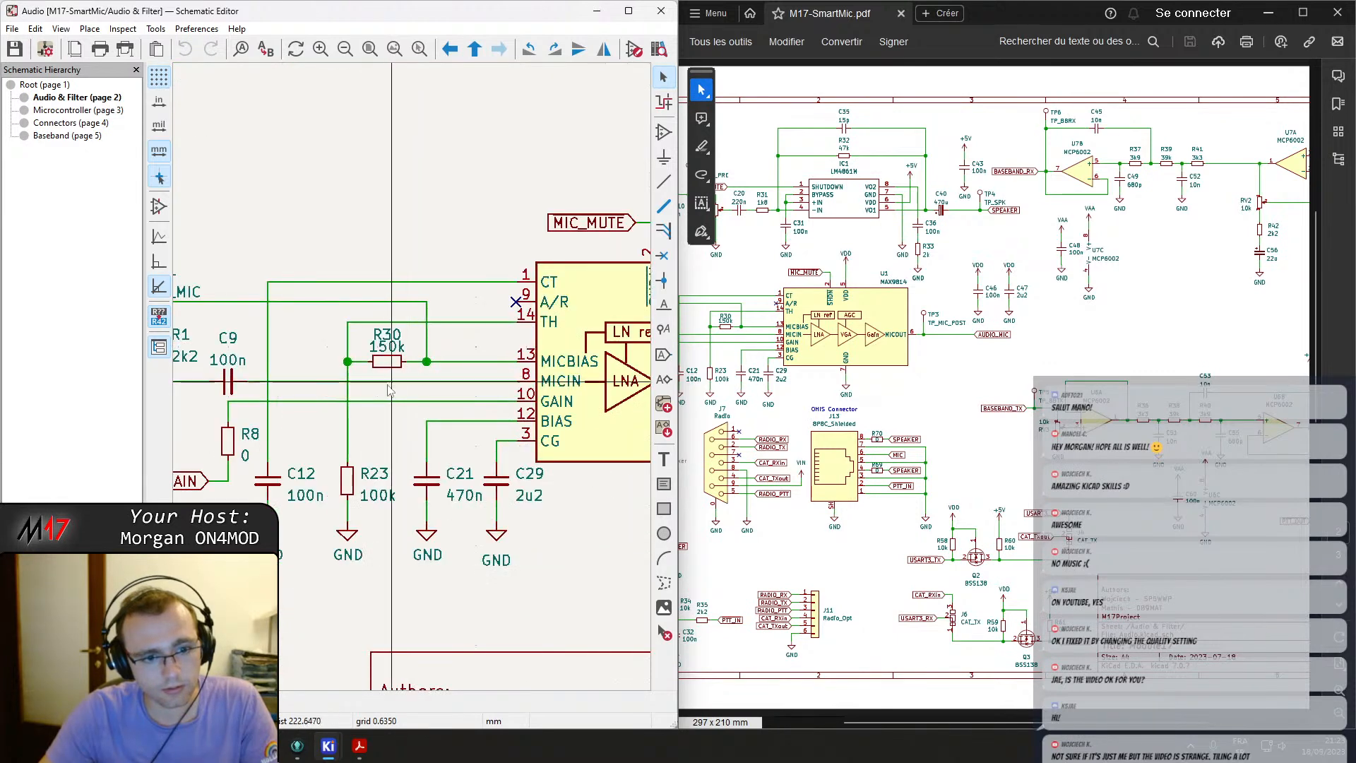
{"action": "scroll", "coordinate": [398, 383], "scroll_direction": "down", "scroll_amount": 3}
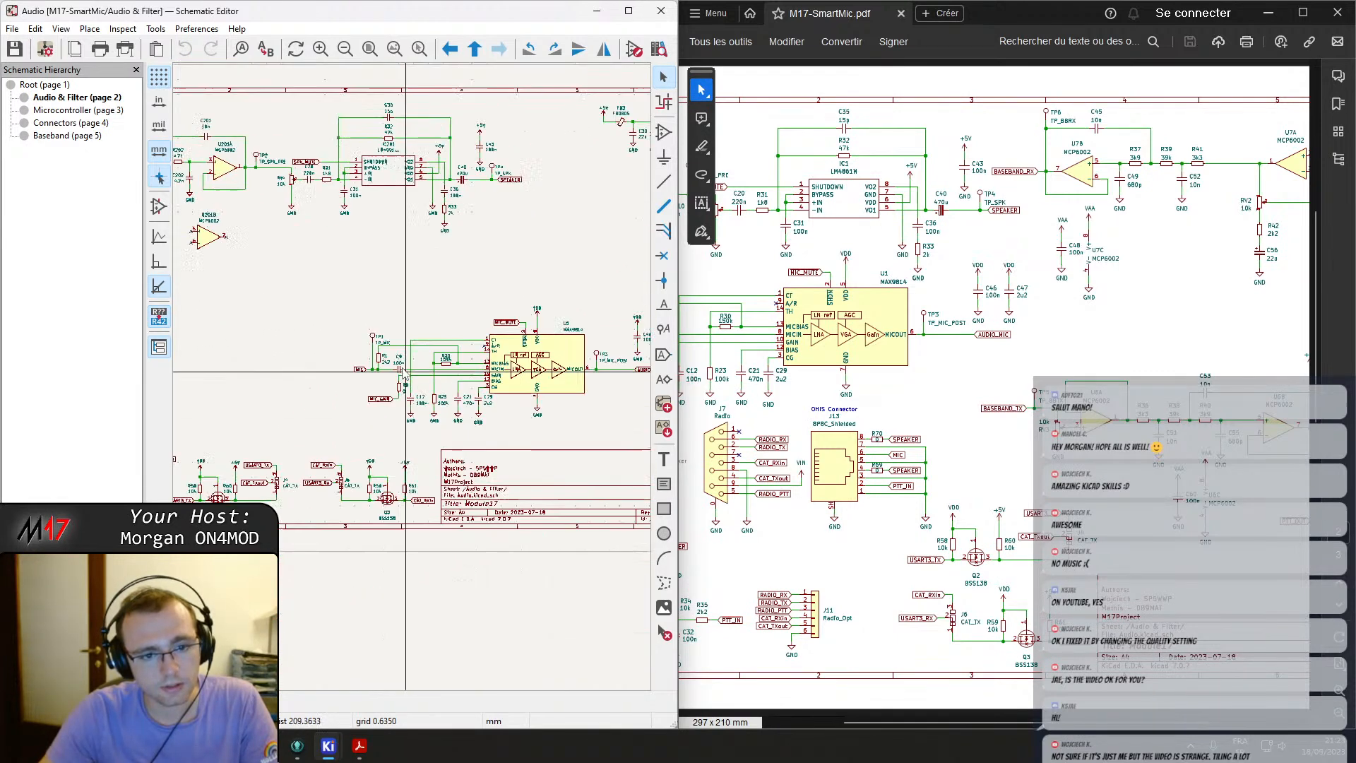
{"action": "scroll", "coordinate": [411, 377], "scroll_direction": "down", "scroll_amount": 1}
Open the Connectors sheet and renumber the Radio DB9 connector J401 as J7.
{"action": "left_click", "coordinate": [57, 126]}
{"action": "scroll", "coordinate": [213, 265], "scroll_direction": "up", "scroll_amount": 1}
{"action": "scroll", "coordinate": [433, 397], "scroll_direction": "up", "scroll_amount": 1}
{"action": "scroll", "coordinate": [453, 407], "scroll_direction": "up", "scroll_amount": 2}
{"action": "scroll", "coordinate": [454, 407], "scroll_direction": "down", "scroll_amount": 1}
{"action": "left_click", "coordinate": [739, 458]}
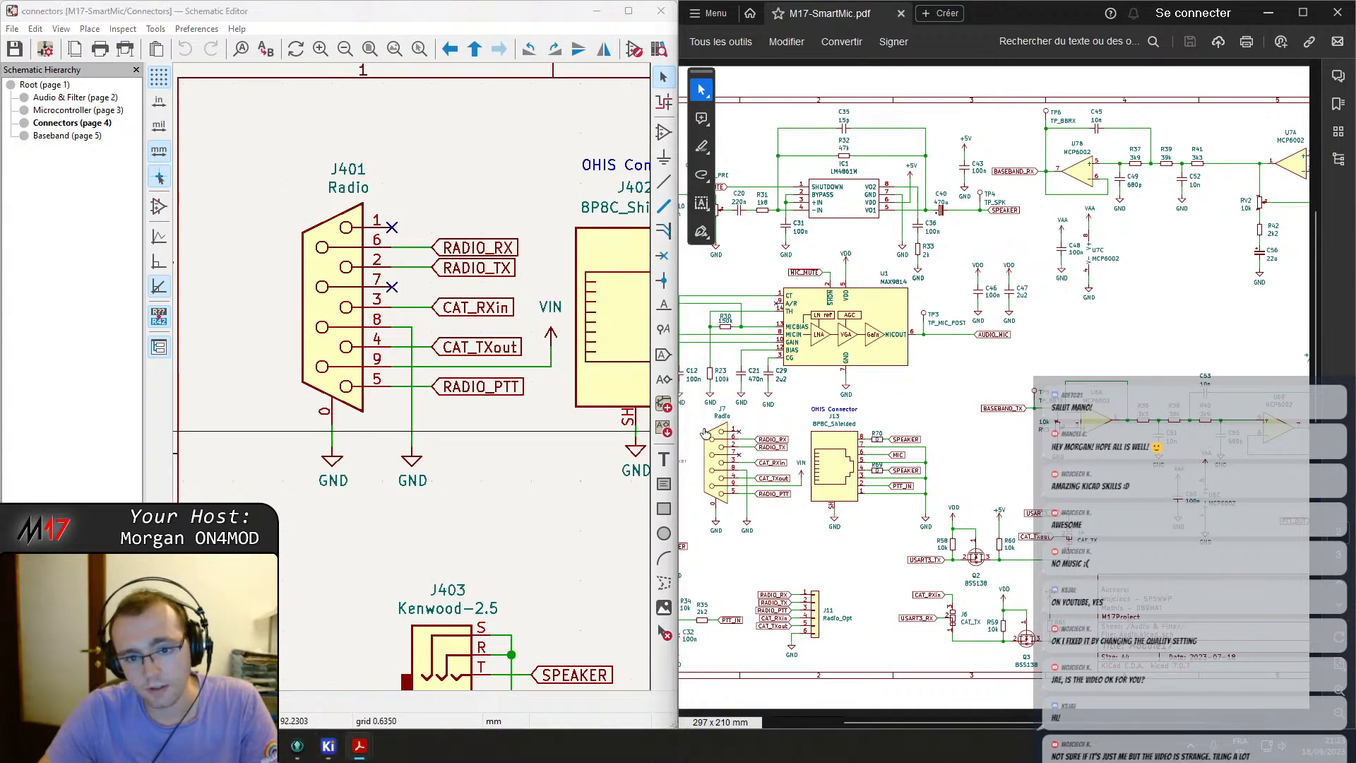
{"action": "double_click", "coordinate": [345, 173]}
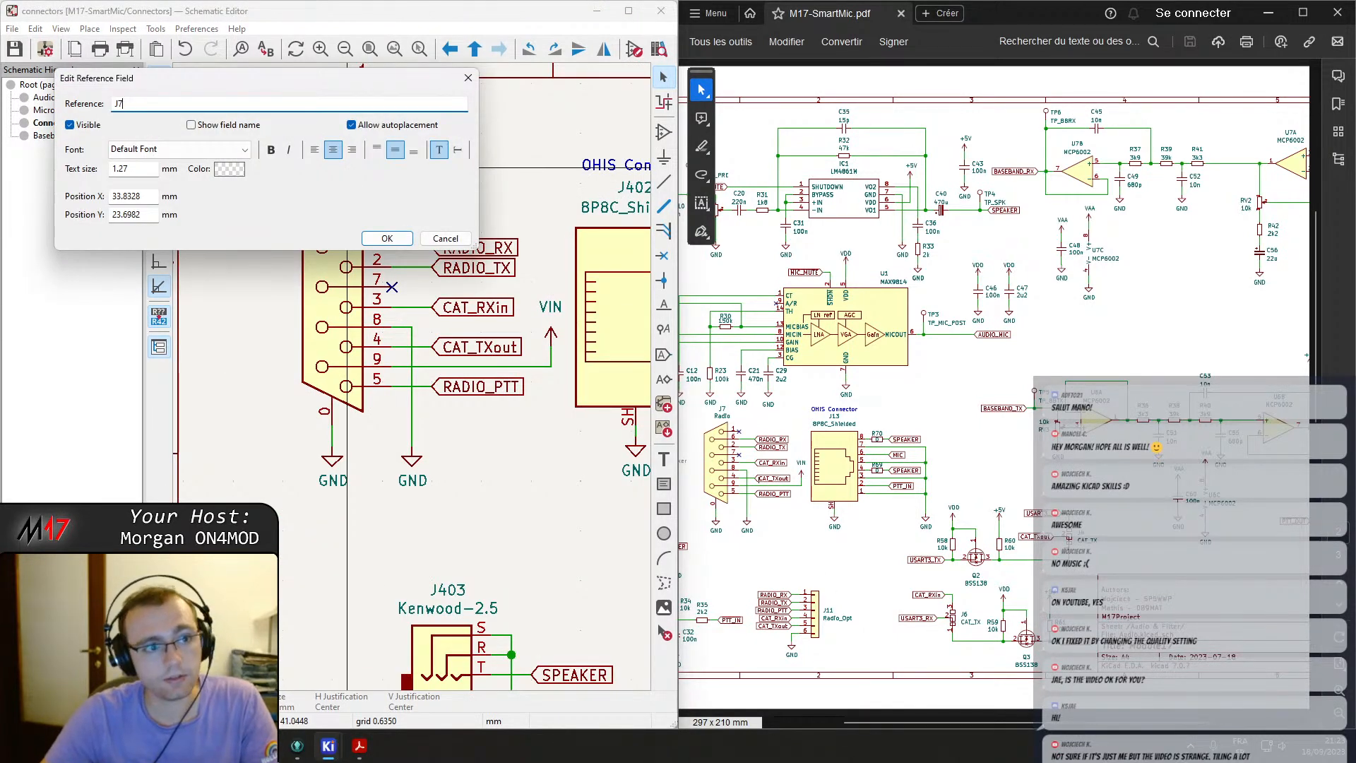
{"action": "key", "text": "Return"}
Renumber the OHIS connector J402 as J13.
{"action": "middle_click_drag", "start_coordinate": [485, 442], "coordinate": [225, 449]}
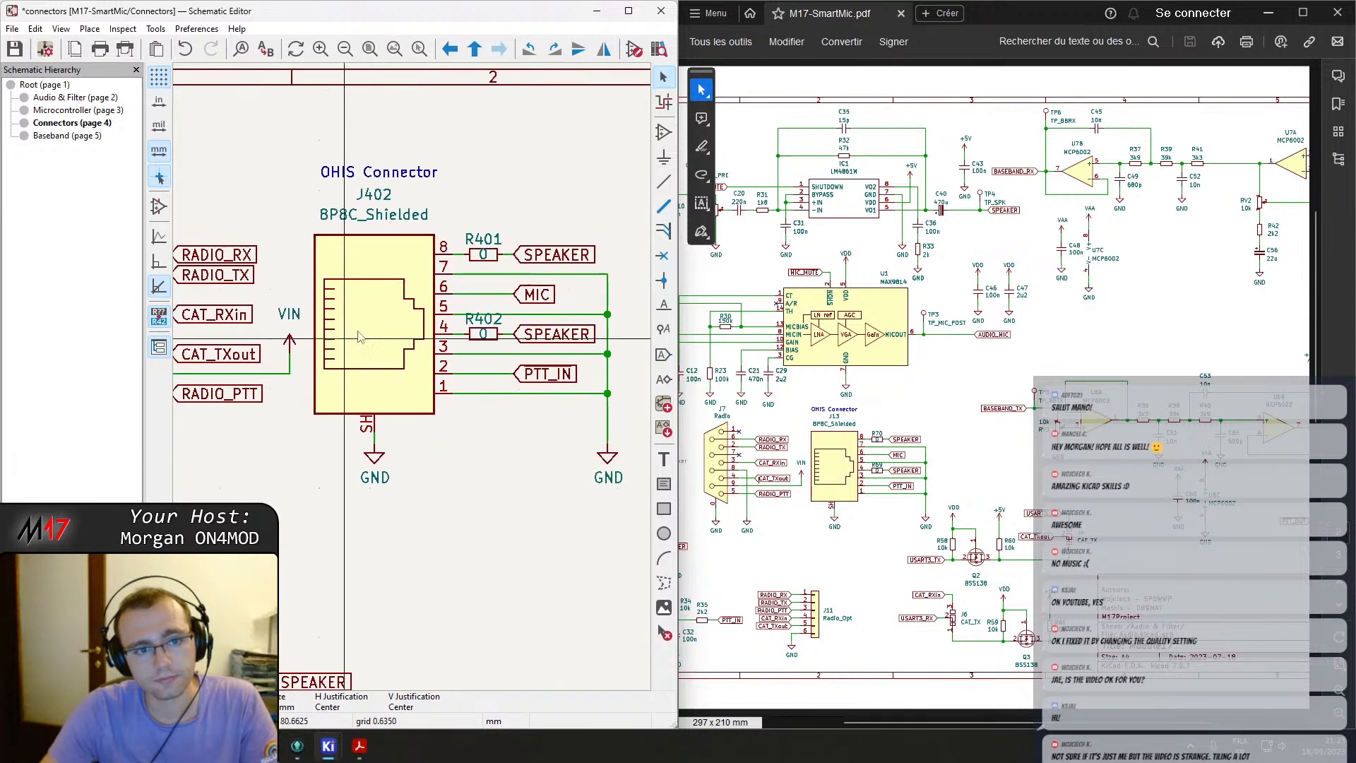
{"action": "scroll", "coordinate": [454, 391], "scroll_direction": "down", "scroll_amount": 3}
{"action": "middle_click_drag", "start_coordinate": [344, 353], "coordinate": [564, 368]}
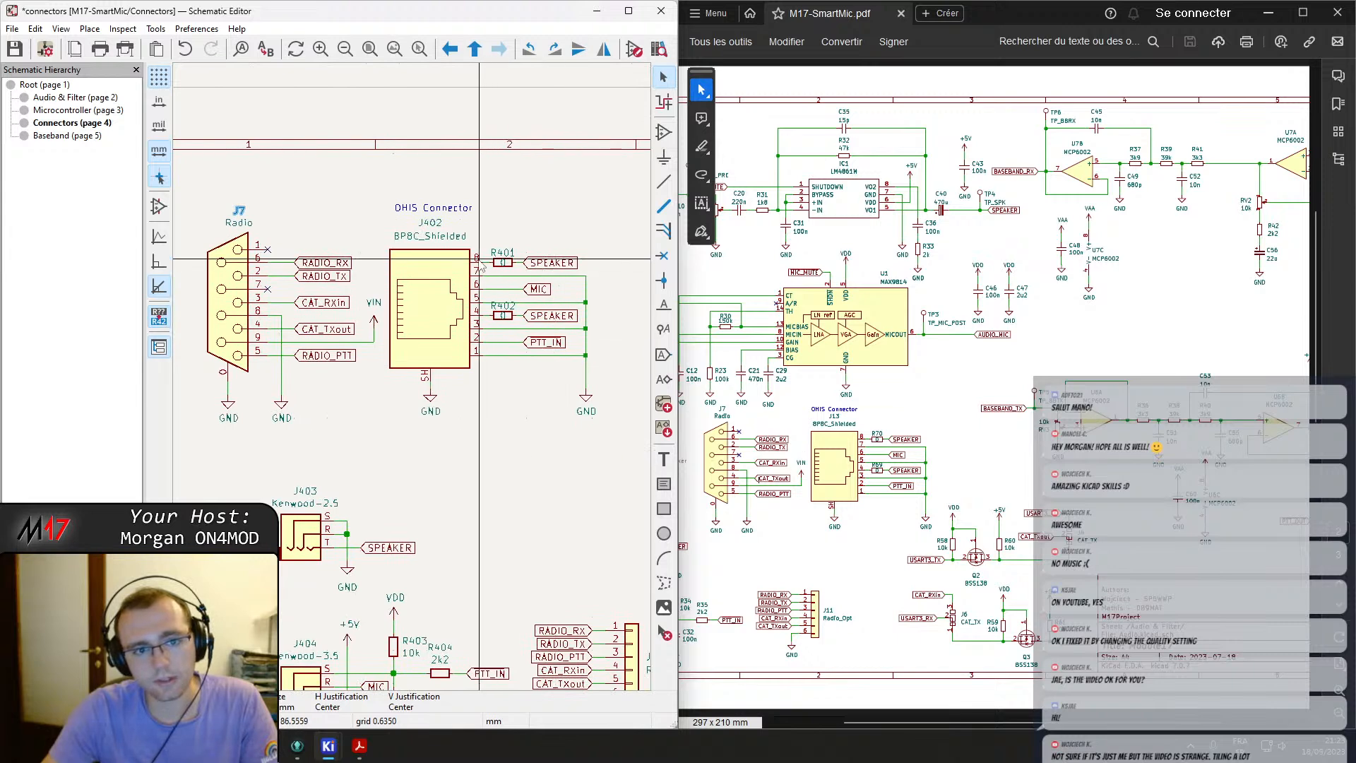
{"action": "double_click", "coordinate": [432, 225]}
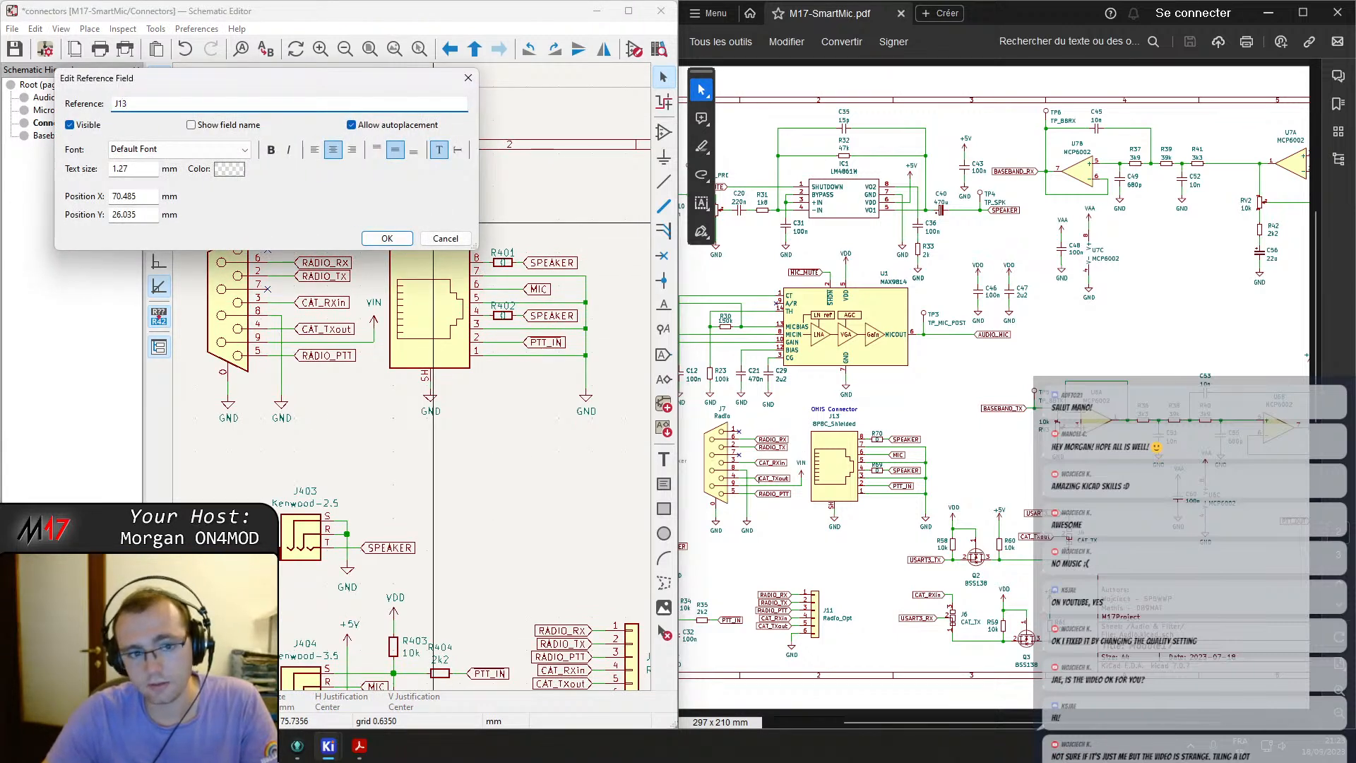
{"action": "type", "text": "J13"}
{"action": "key", "text": "Return"}
Renumber the OHIS connector's series resistors R401 and R402 as R70 and R69.
{"action": "double_click", "coordinate": [508, 262]}
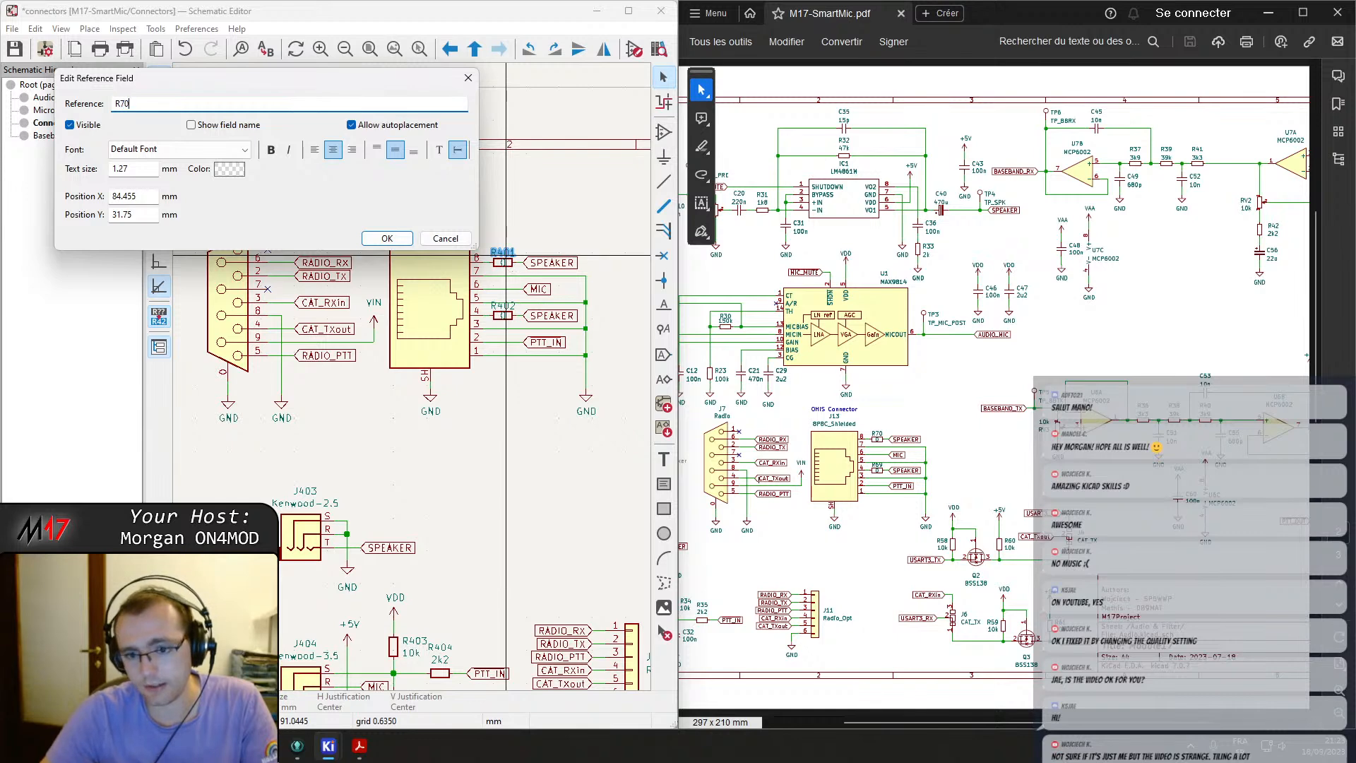
{"action": "type", "text": "70"}
{"action": "key", "text": "Return"}
{"action": "double_click", "coordinate": [504, 311]}
{"action": "type", "text": "69"}
{"action": "key", "text": "Return"}
Renumber the Kenwood-2.5 jack J403 as J1.
{"action": "middle_click_drag", "start_coordinate": [558, 392], "coordinate": [639, 219]}
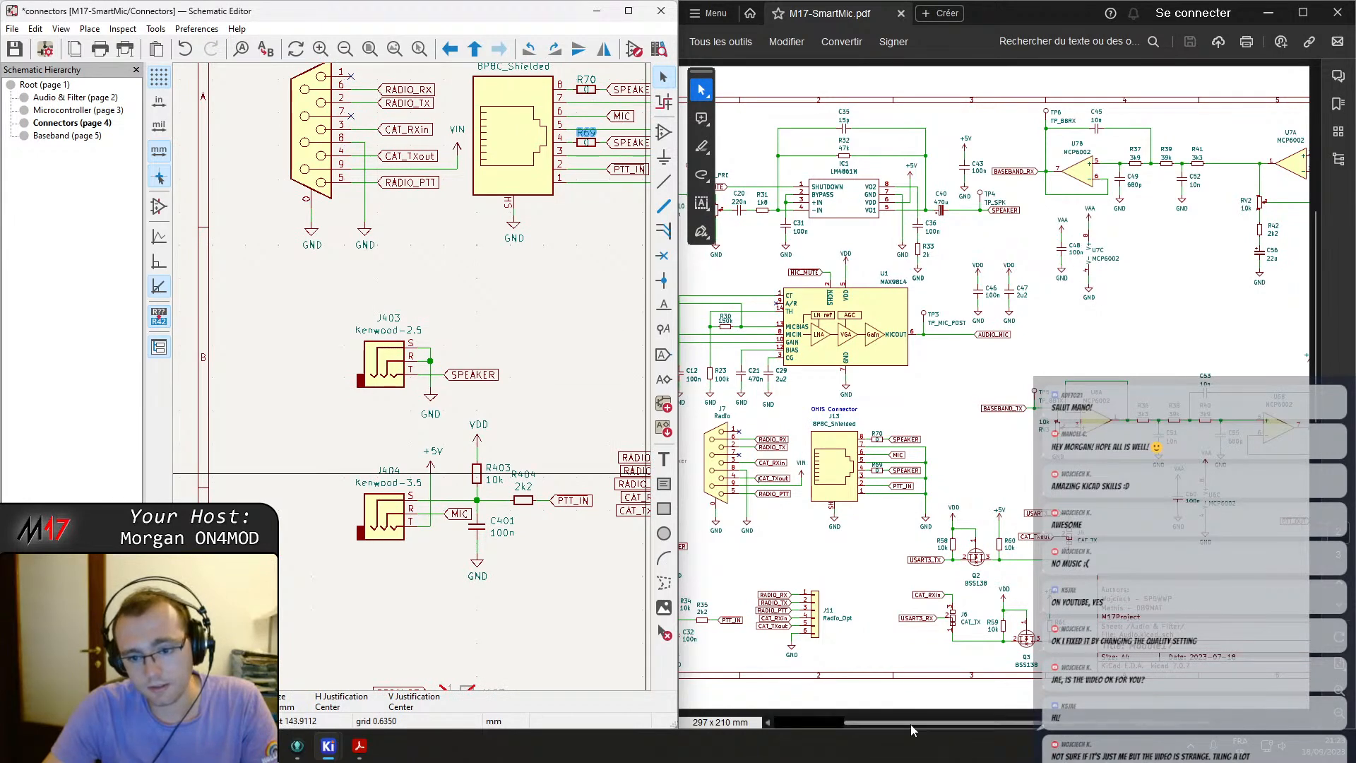
{"action": "left_click_drag", "start_coordinate": [909, 727], "coordinate": [839, 727]}
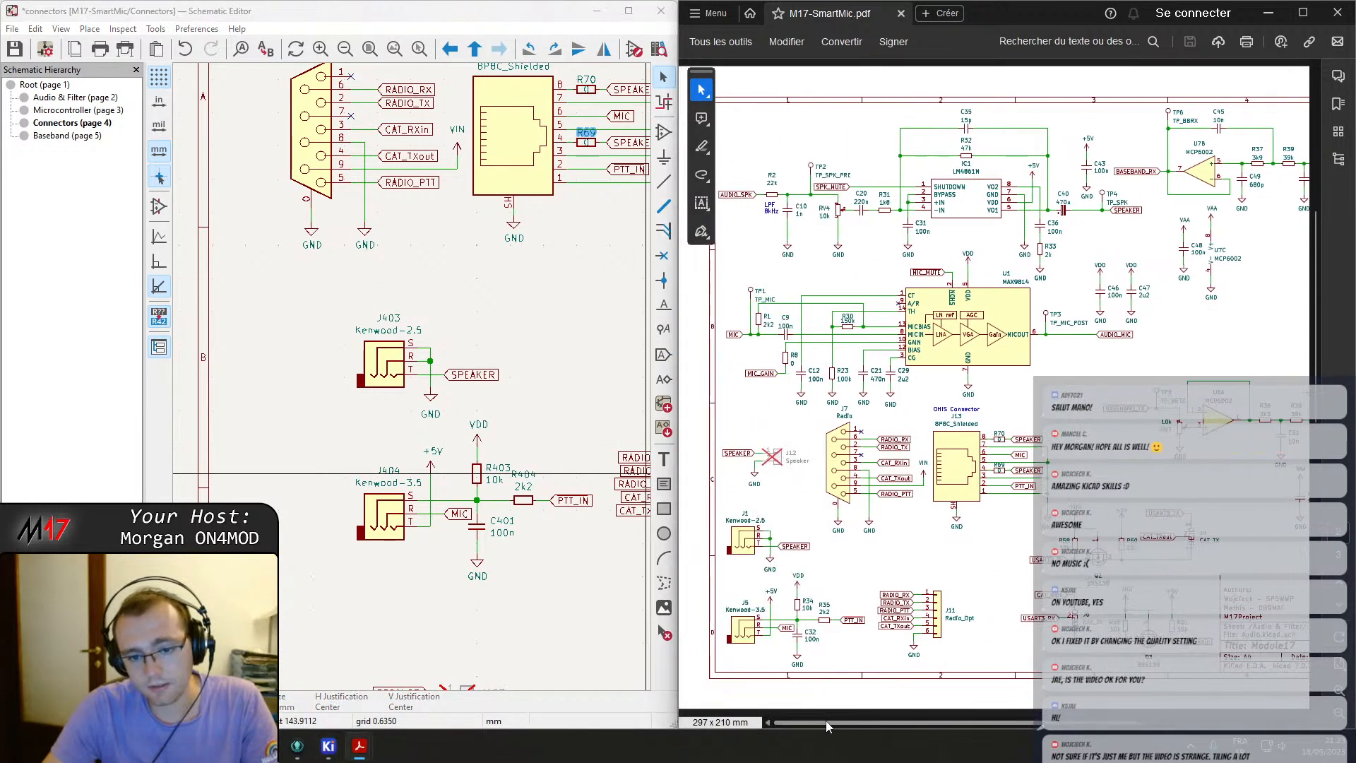
{"action": "double_click", "coordinate": [383, 315]}
{"action": "type", "text": "1"}
{"action": "key", "text": "Return"}
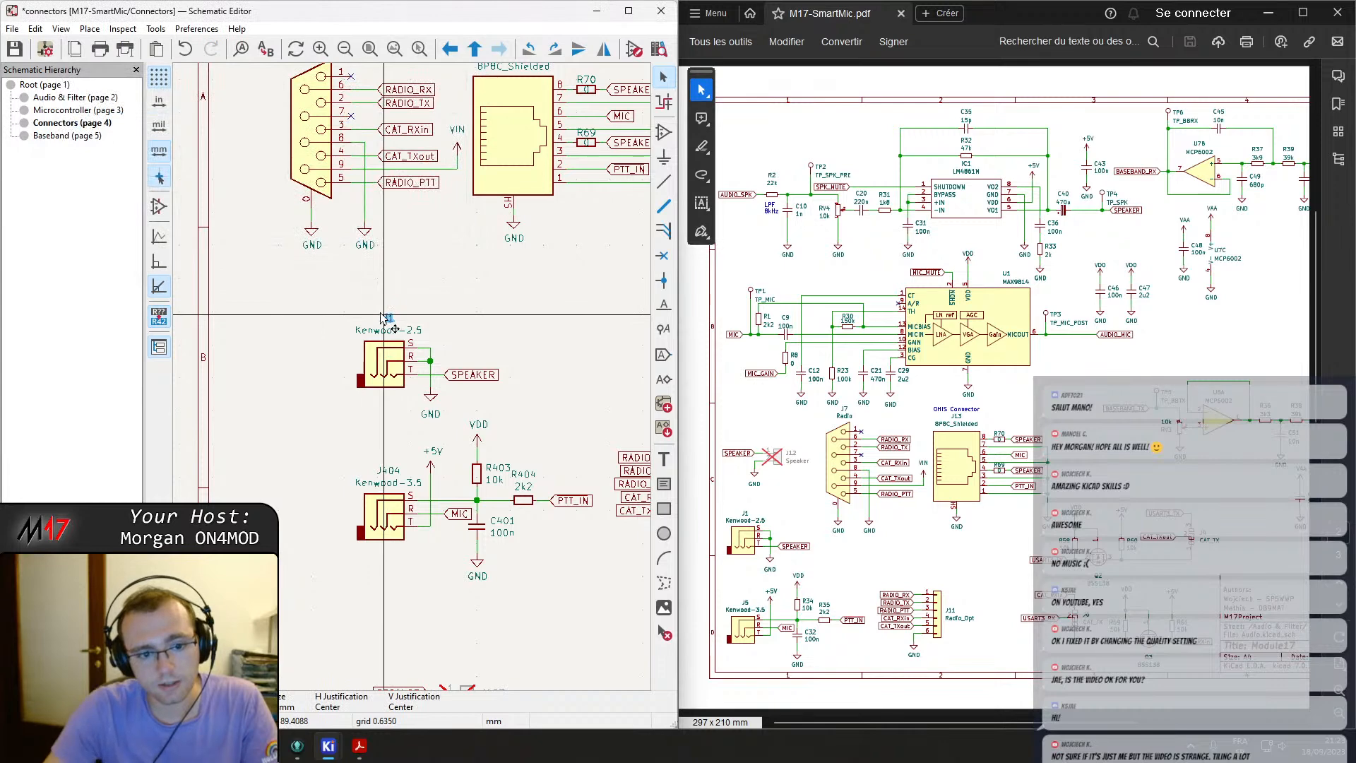
Renumber the Kenwood-3.5 jack J404 as J5.
{"action": "double_click", "coordinate": [397, 473]}
{"action": "type", "text": "5"}
{"action": "key", "text": "Return"}
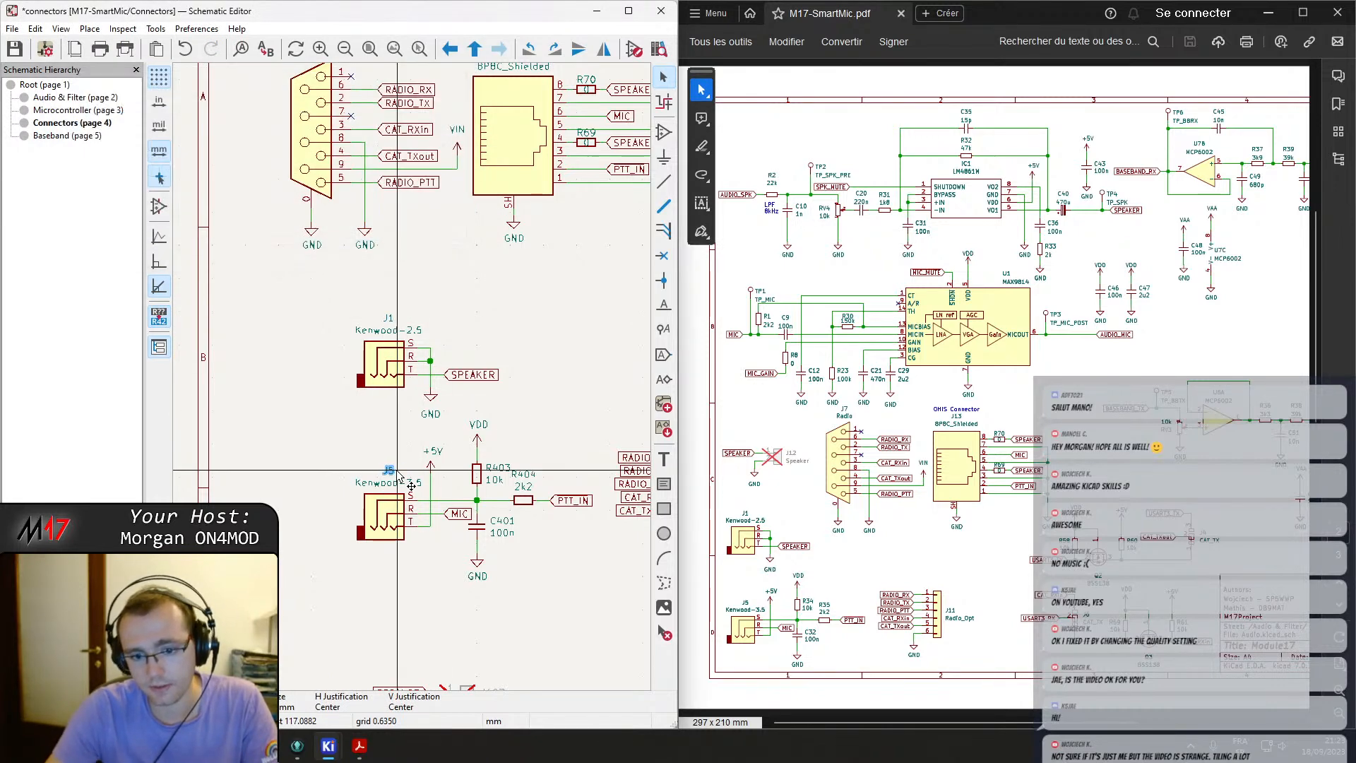
Renumber the Kenwood-3.5 pull-up resistor R403 as R34 and capacitor C401 as C32.
{"action": "double_click", "coordinate": [498, 472]}
{"action": "type", "text": "34"}
{"action": "key", "text": "Return"}
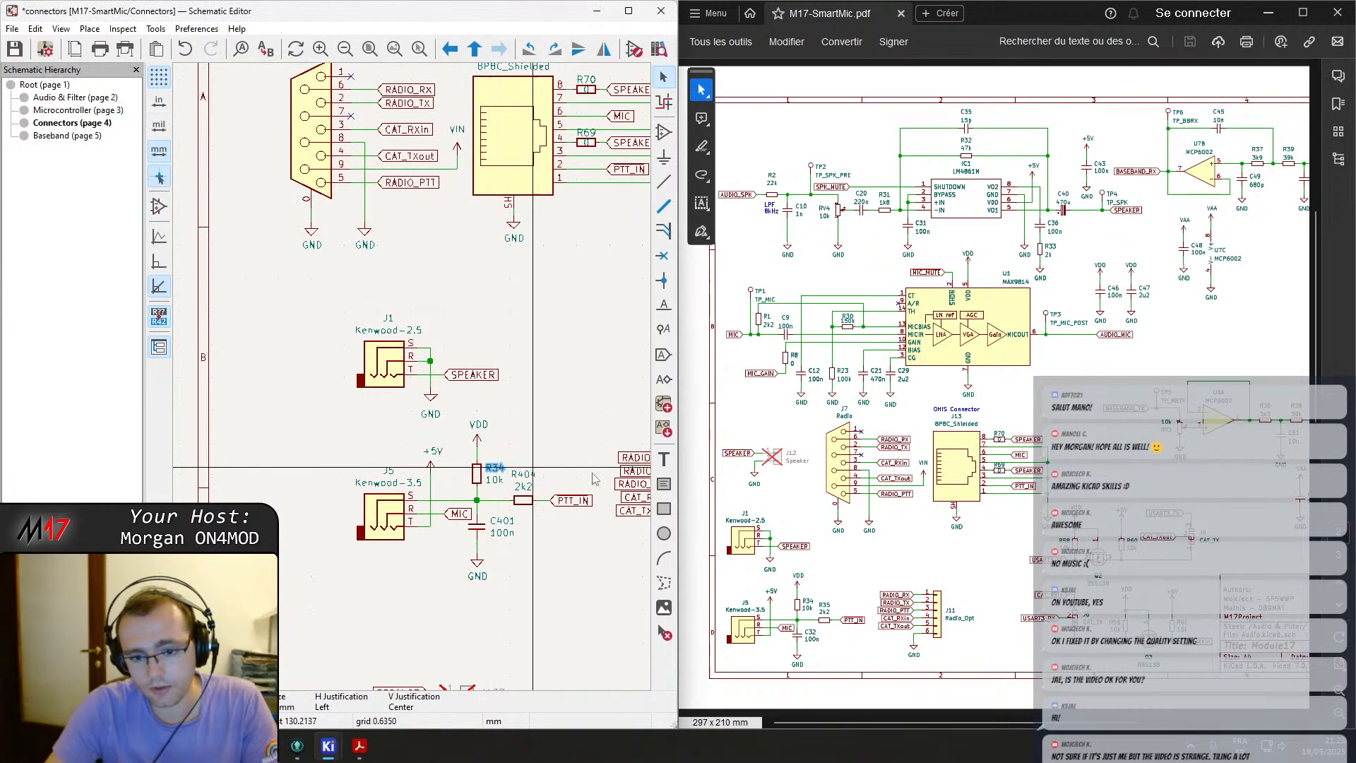
{"action": "double_click", "coordinate": [502, 523]}
{"action": "key", "text": "Return"}
Renumber the PTT series resistor R404 as R35.
{"action": "double_click", "coordinate": [523, 474]}
{"action": "type", "text": "35"}
{"action": "key", "text": "Return"}
Renumber the Radio_Opt header J405 as J11.
{"action": "middle_click_drag", "start_coordinate": [621, 425], "coordinate": [315, 396]}
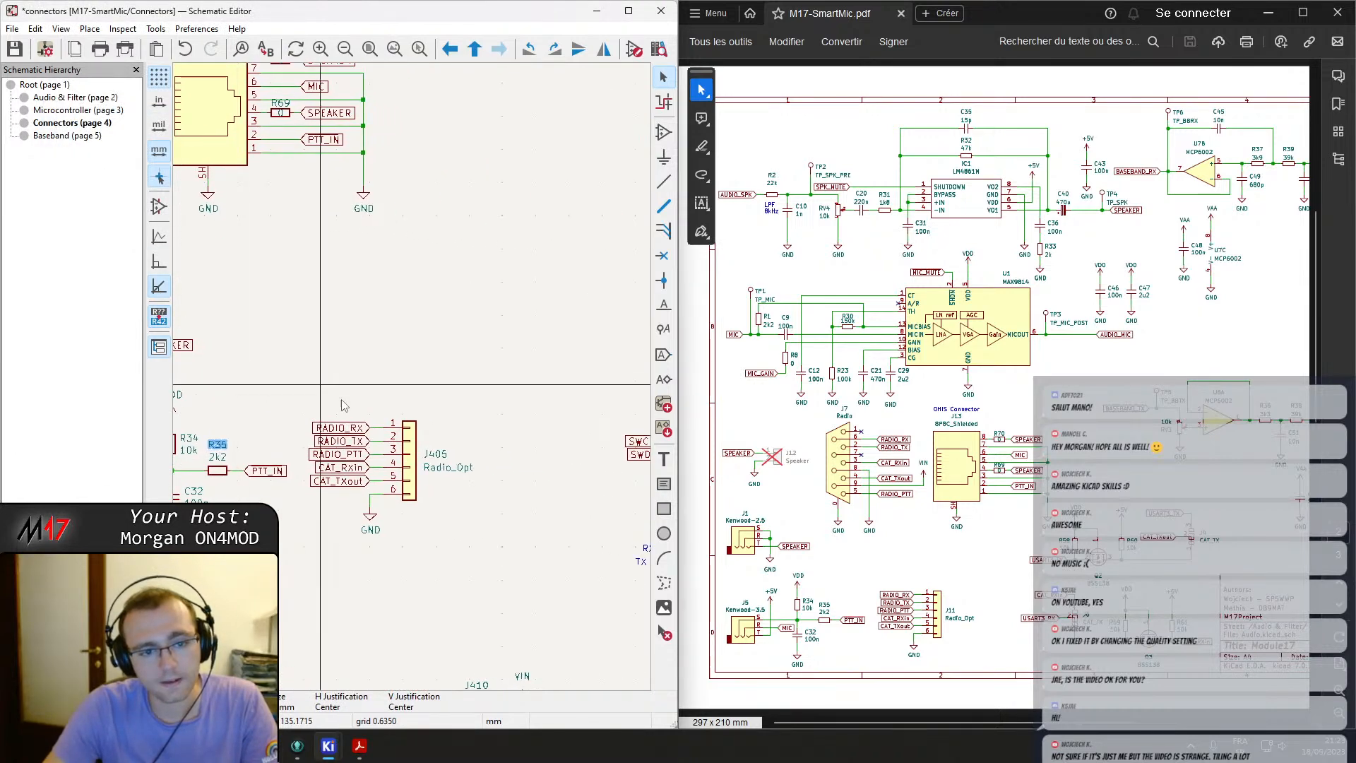
{"action": "double_click", "coordinate": [435, 454]}
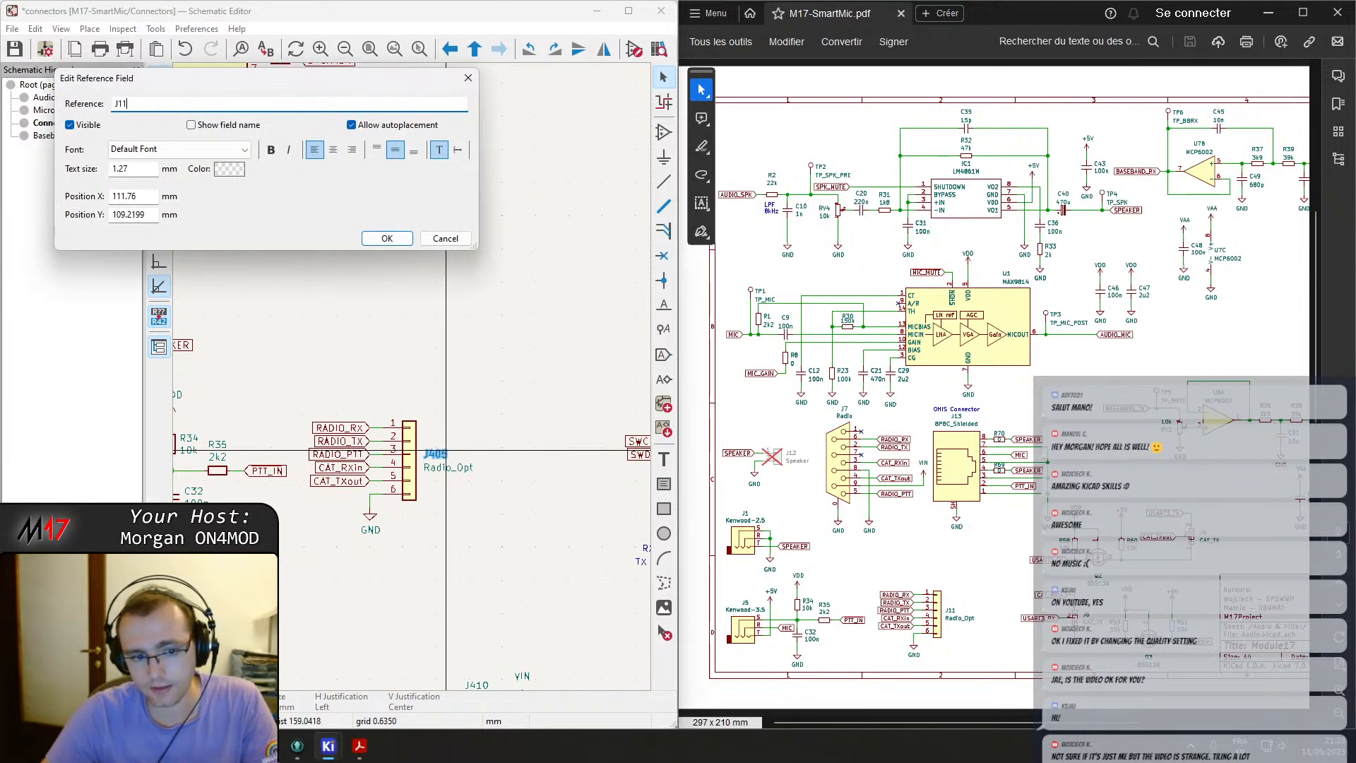
{"action": "key", "text": "Return"}
Renumber the crossed-out Speaker connector on the Connectors sheet.
{"action": "middle_click_drag", "start_coordinate": [510, 427], "coordinate": [210, 404]}
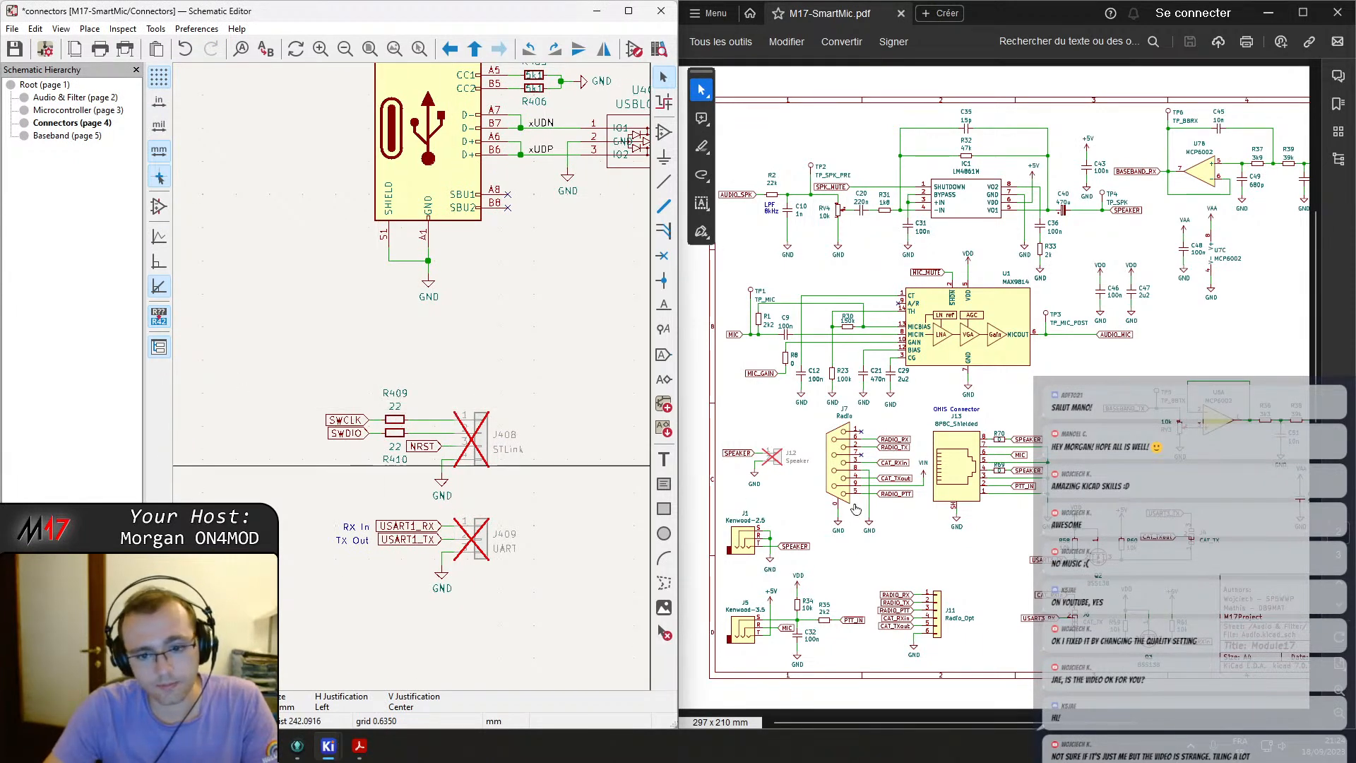
{"action": "middle_click_drag", "start_coordinate": [557, 305], "coordinate": [481, 415]}
{"action": "scroll", "coordinate": [480, 414], "scroll_direction": "down", "scroll_amount": 2}
{"action": "middle_click_drag", "start_coordinate": [199, 319], "coordinate": [476, 392]}
{"action": "middle_click_drag", "start_coordinate": [442, 506], "coordinate": [591, 228]}
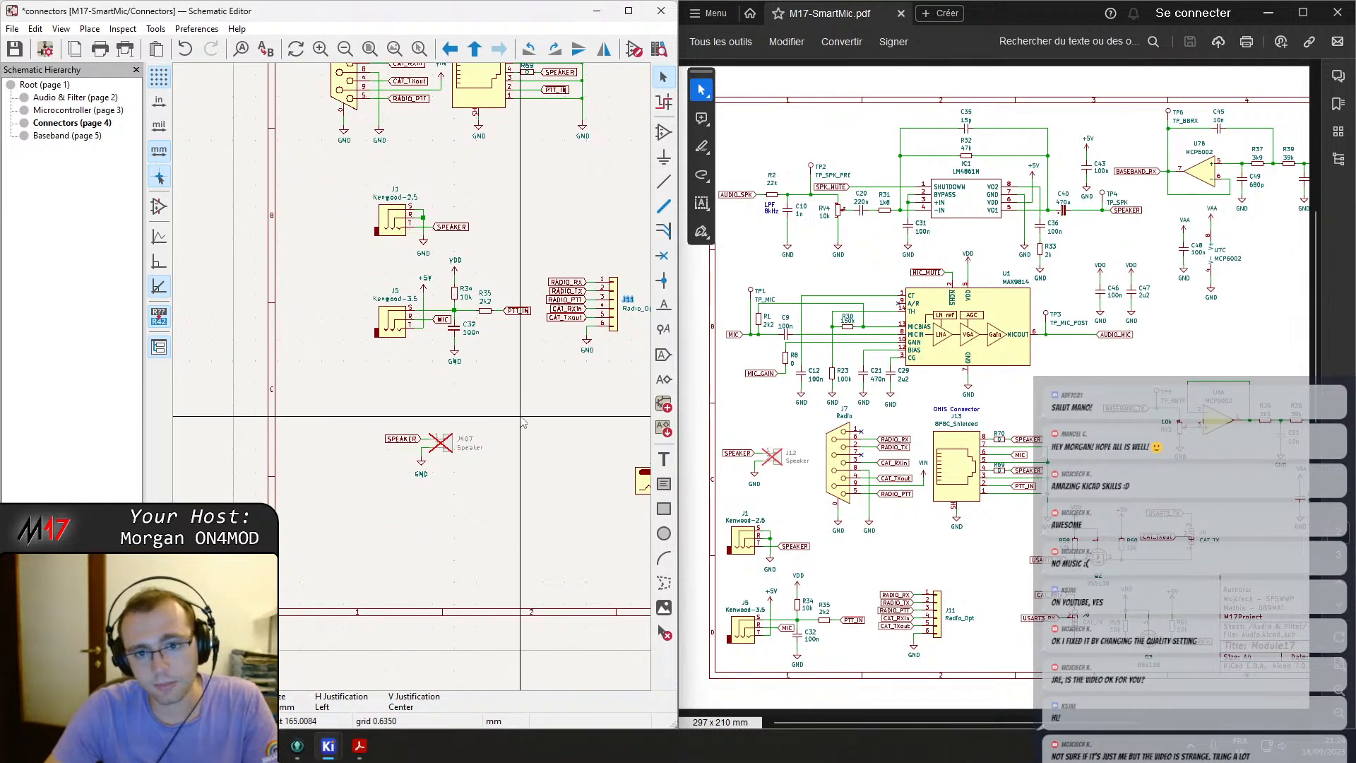
{"action": "double_click", "coordinate": [464, 439]}
{"action": "type", "text": "1"}
{"action": "key", "text": "Return"}
Renumber the +12V barrel jack J410 as J8.
{"action": "middle_click_drag", "start_coordinate": [519, 568], "coordinate": [382, 543]}
{"action": "scroll", "coordinate": [463, 436], "scroll_direction": "down", "scroll_amount": 2}
{"action": "middle_click_drag", "start_coordinate": [466, 360], "coordinate": [393, 354]}
{"action": "scroll", "coordinate": [392, 367], "scroll_direction": "up", "scroll_amount": 4}
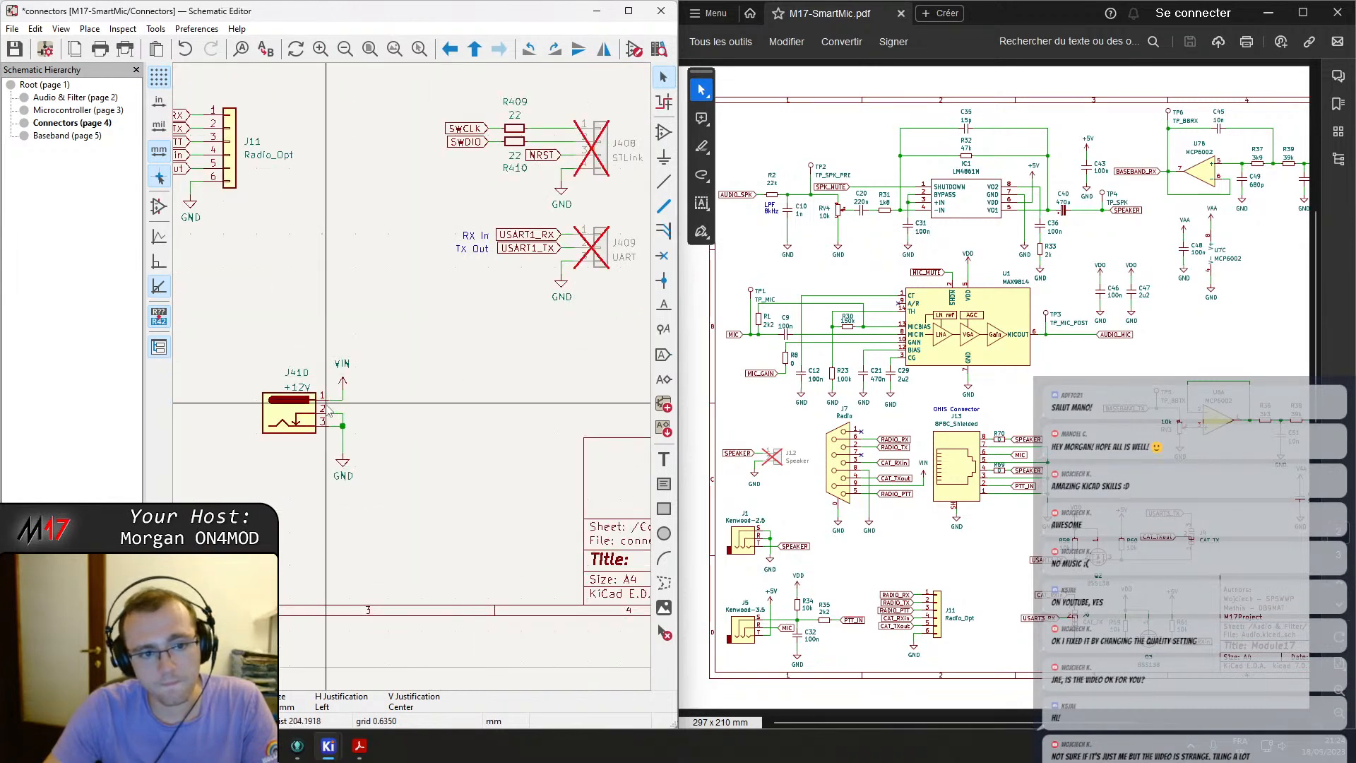
{"action": "left_click", "coordinate": [922, 538]}
{"action": "scroll", "coordinate": [921, 539], "scroll_direction": "down", "scroll_amount": 1}
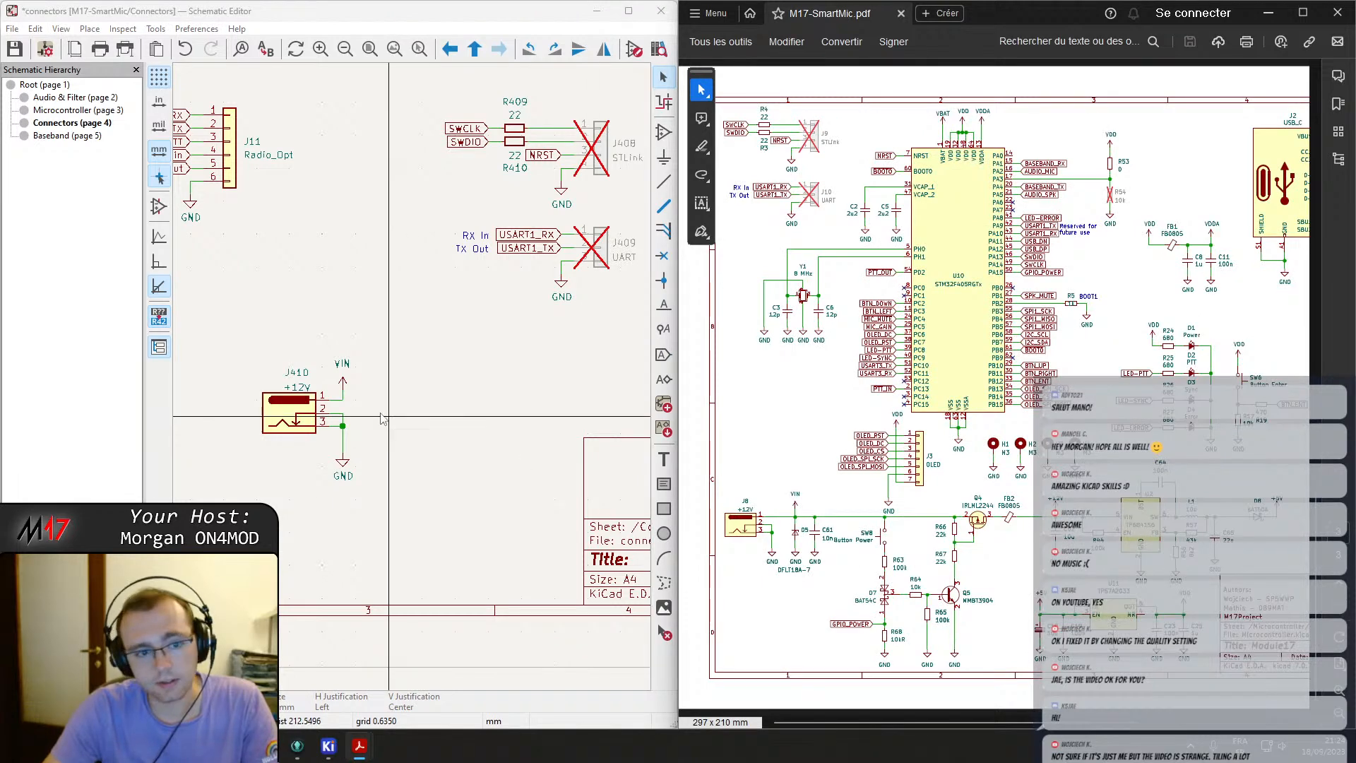
{"action": "double_click", "coordinate": [305, 375]}
{"action": "type", "text": "J8"}
{"action": "key", "text": "Return"}
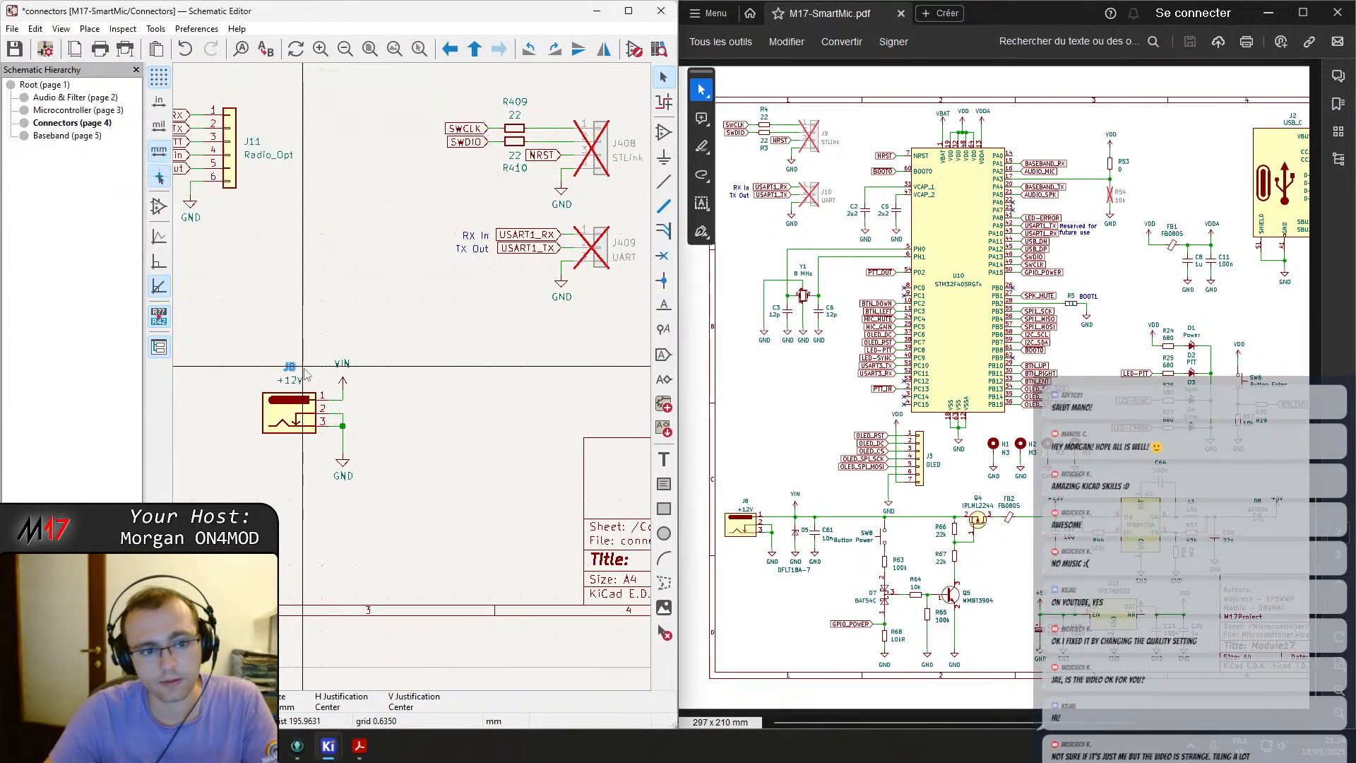
Renumber the UART header J409 as J10.
{"action": "middle_click_drag", "start_coordinate": [418, 320], "coordinate": [332, 392]}
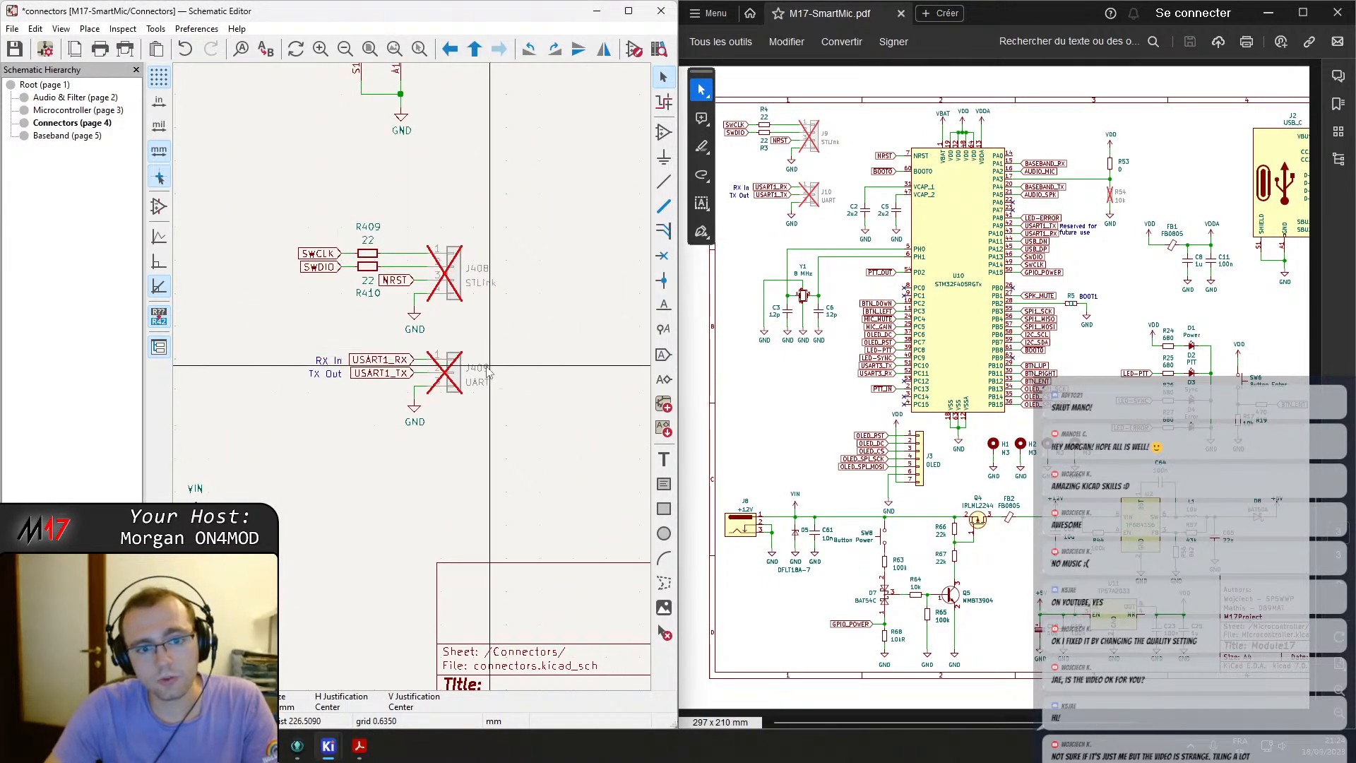
{"action": "double_click", "coordinate": [484, 372]}
{"action": "type", "text": "J10"}
{"action": "key", "text": "Return"}
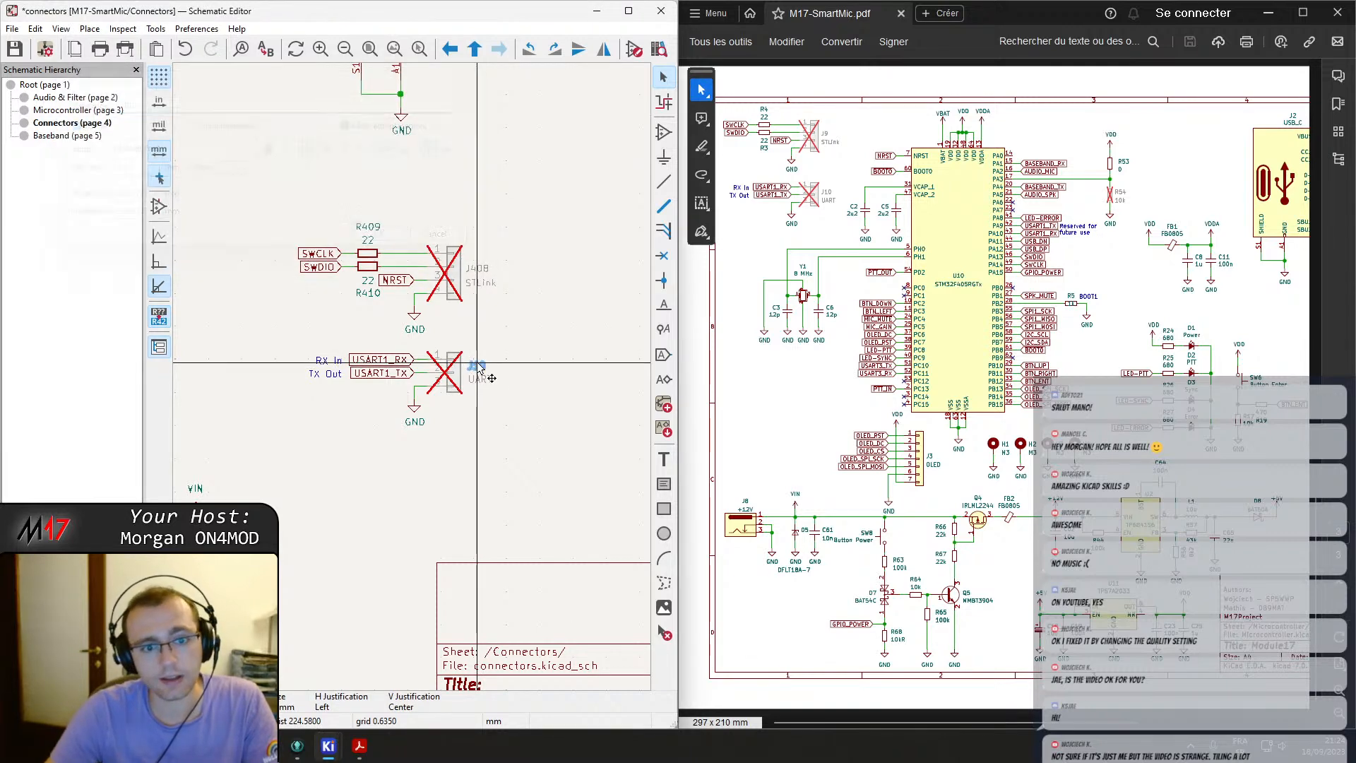
Renumber the STLink header J408 as J9.
{"action": "double_click", "coordinate": [475, 269]}
{"action": "type", "text": "J9"}
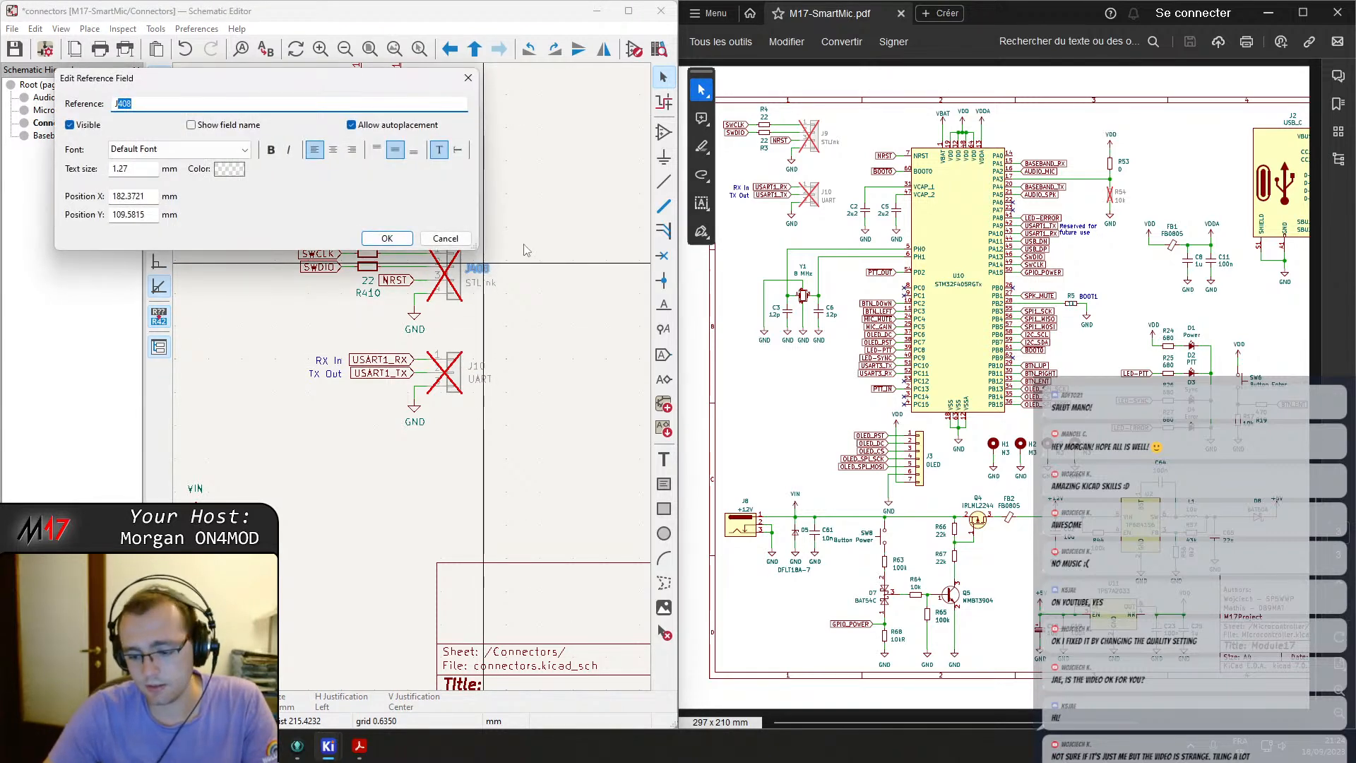
{"action": "key", "text": "Return"}
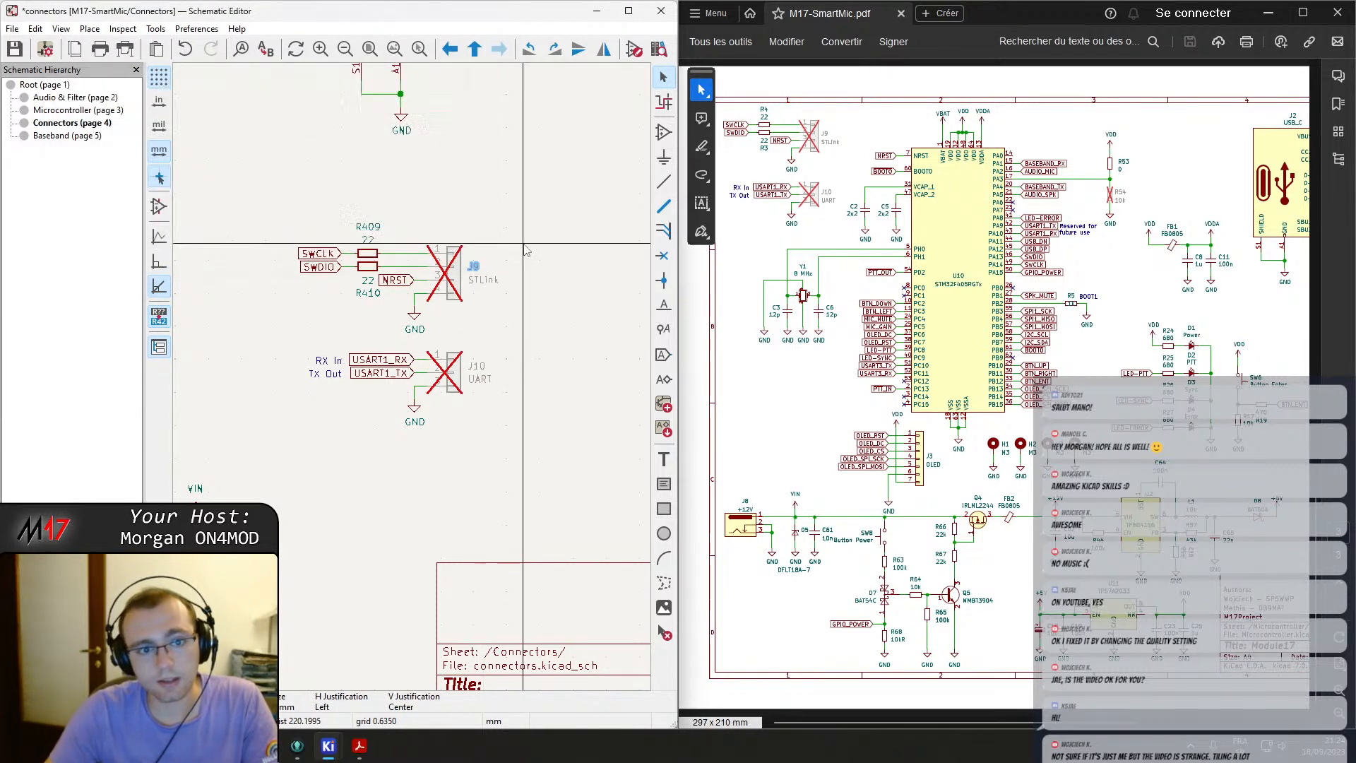
Renumber the STLink series resistors R409 and R410 as R4 and R3.
{"action": "double_click", "coordinate": [378, 227]}
{"action": "type", "text": "R4"}
{"action": "key", "text": "Return"}
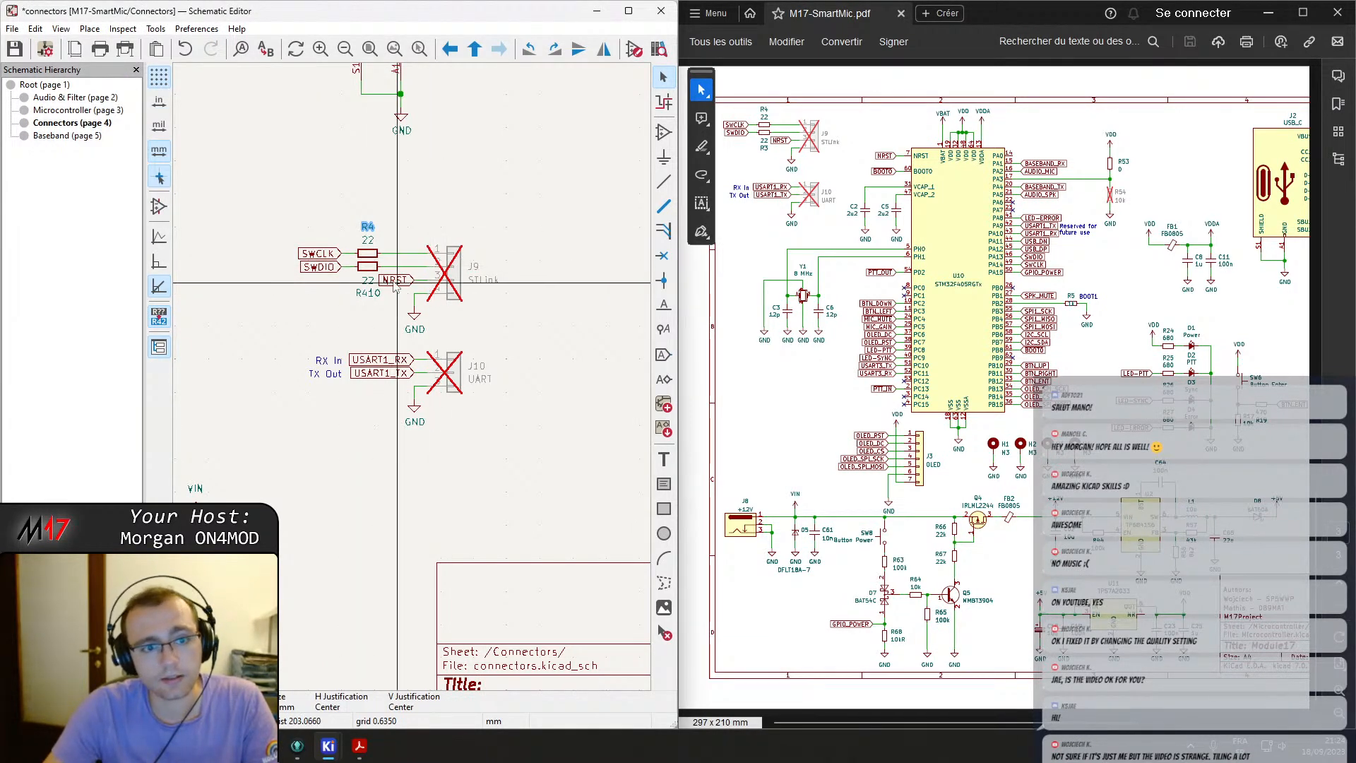
{"action": "double_click", "coordinate": [368, 292]}
{"action": "type", "text": "R3"}
{"action": "key", "text": "Return"}
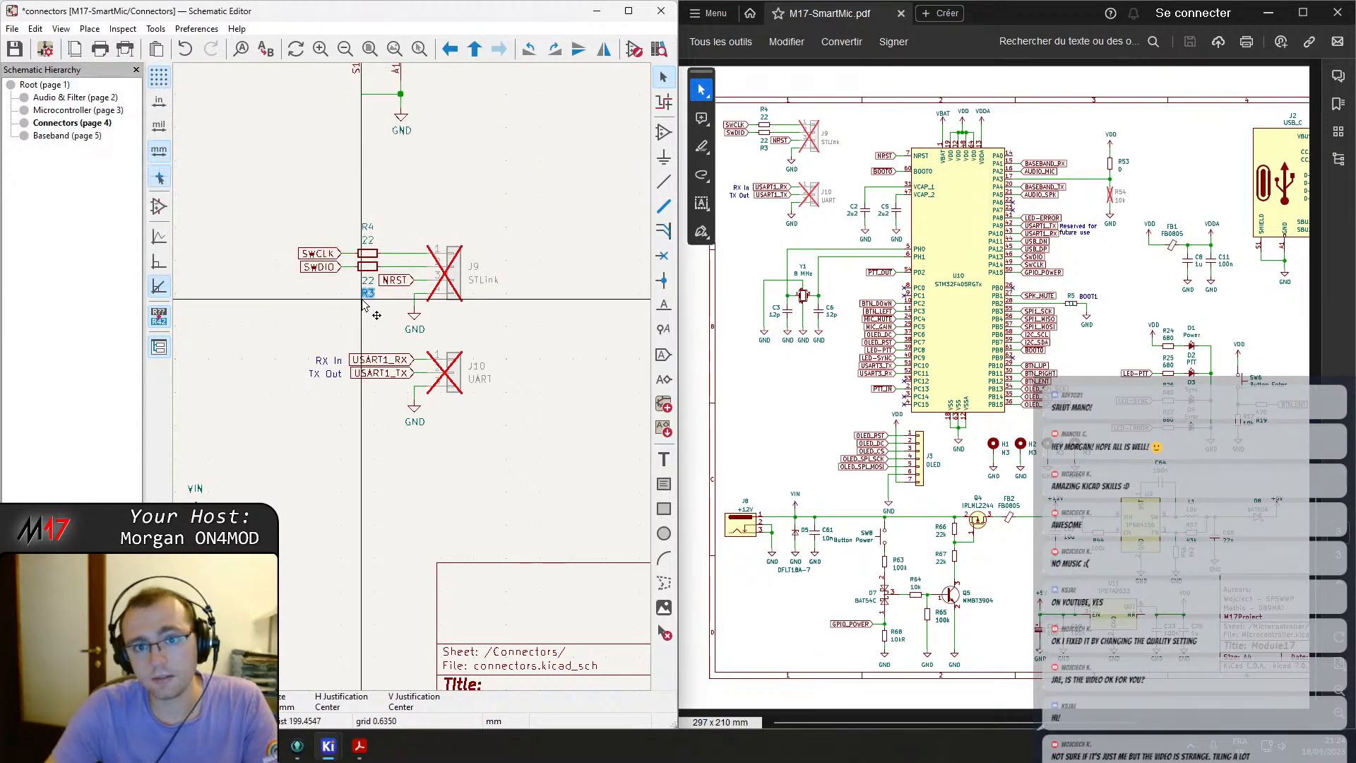
Renumber the USB-C diode D401 as D9 and resistor R405 as R15.
{"action": "middle_click_drag", "start_coordinate": [398, 210], "coordinate": [497, 408]}
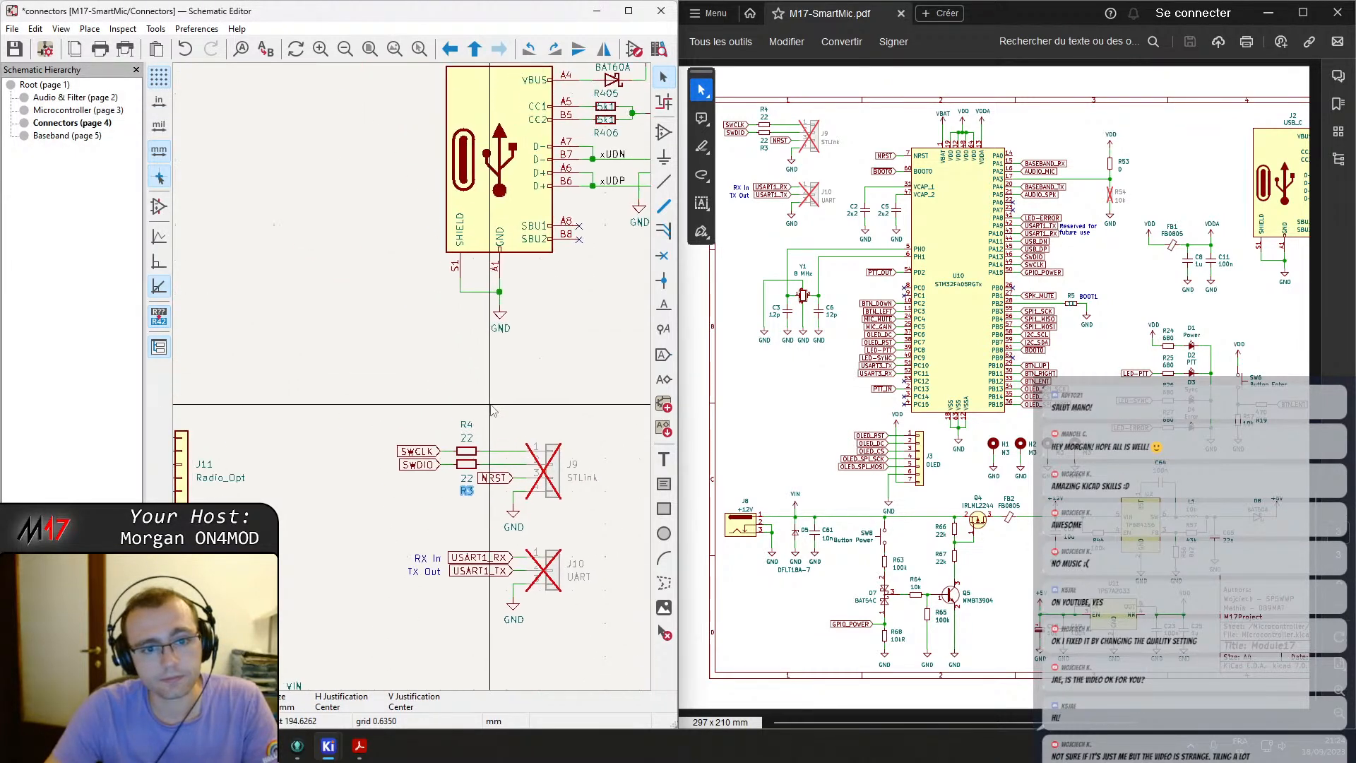
{"action": "middle_click_drag", "start_coordinate": [574, 248], "coordinate": [426, 373]}
{"action": "middle_click_drag", "start_coordinate": [1209, 315], "coordinate": [932, 338]}
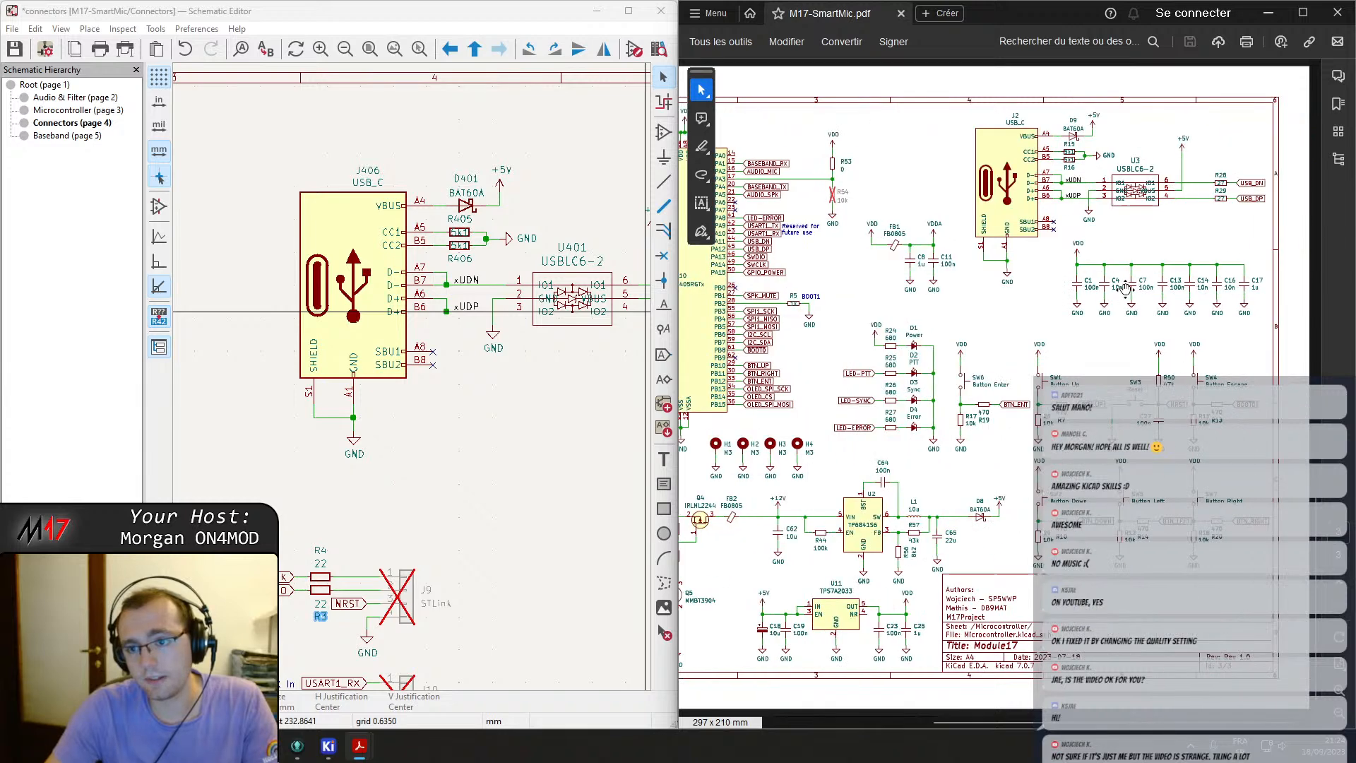
{"action": "scroll", "coordinate": [1110, 231], "scroll_direction": "up", "scroll_amount": 2, "text": "ctrl"}
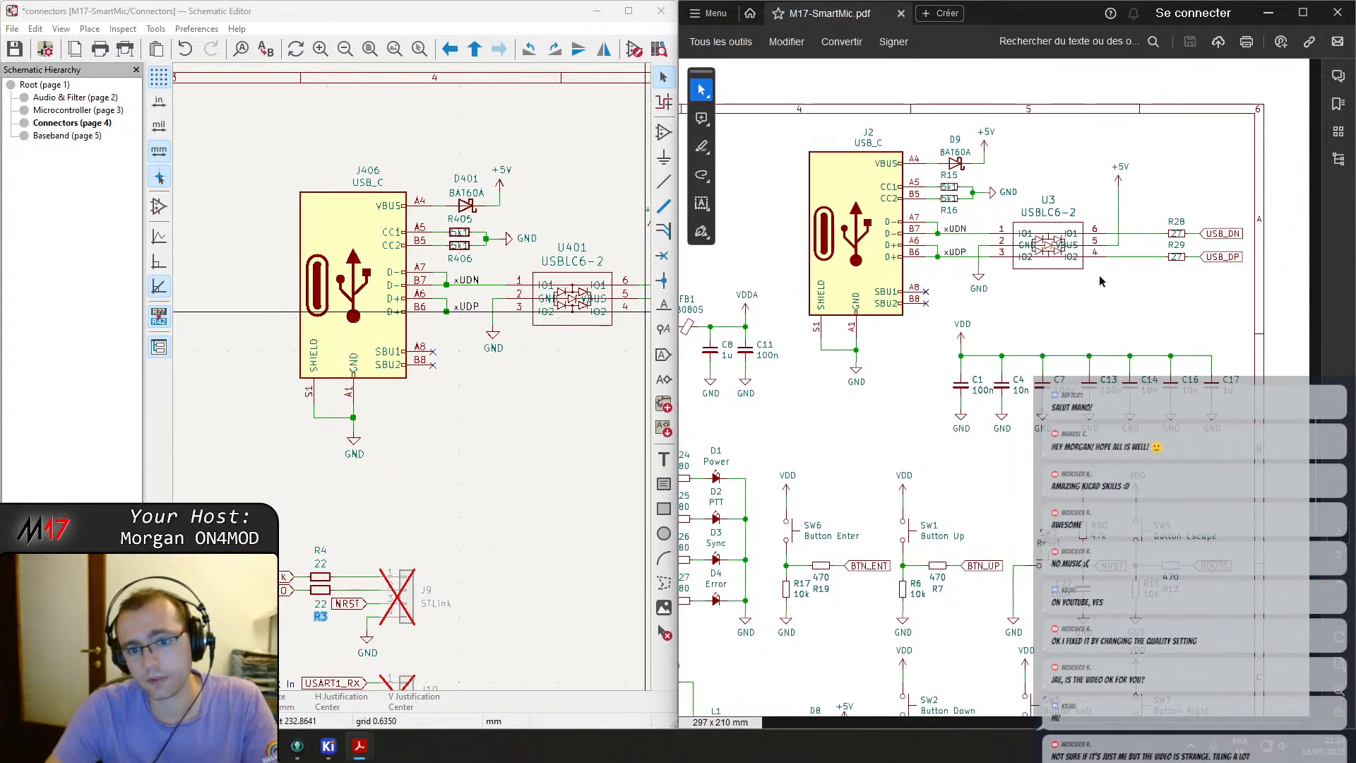
{"action": "double_click", "coordinate": [466, 180]}
{"action": "key", "text": "Escape"}
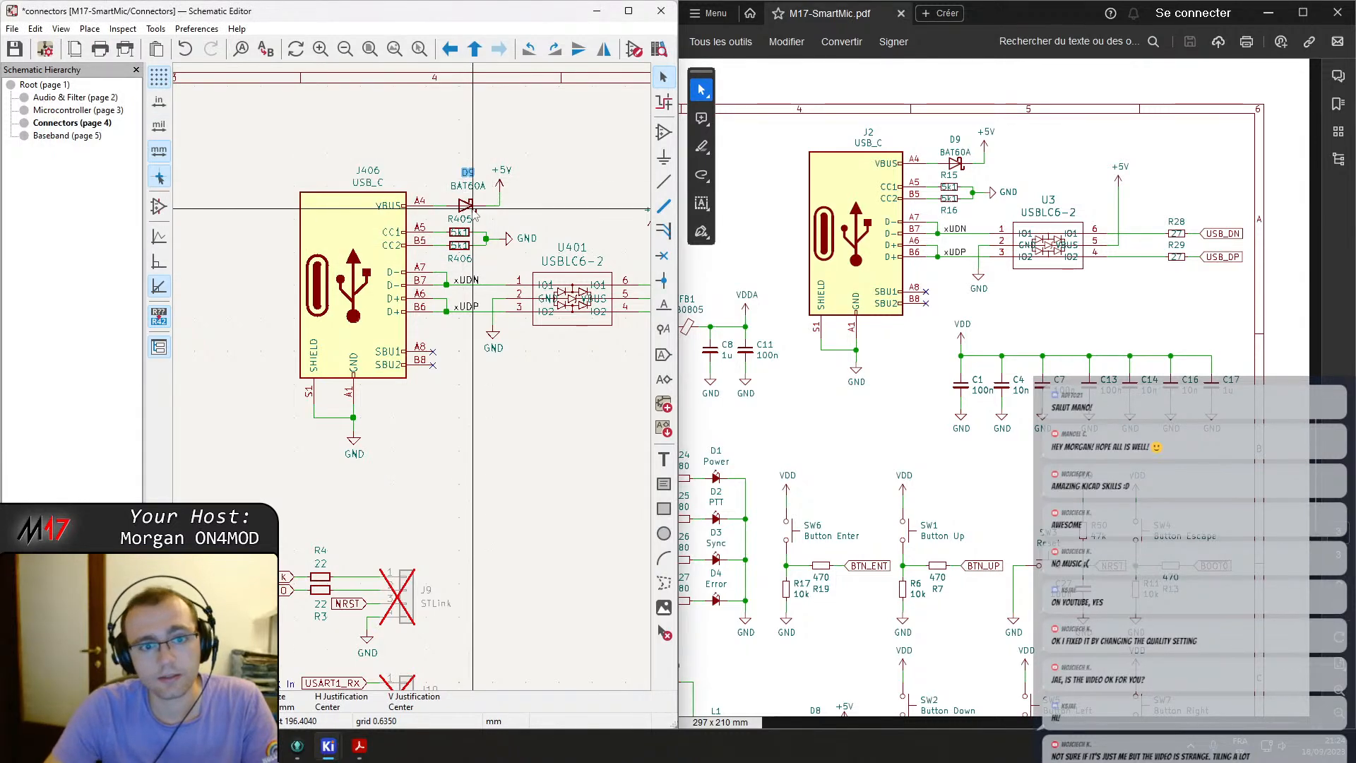
{"action": "double_click", "coordinate": [465, 221]}
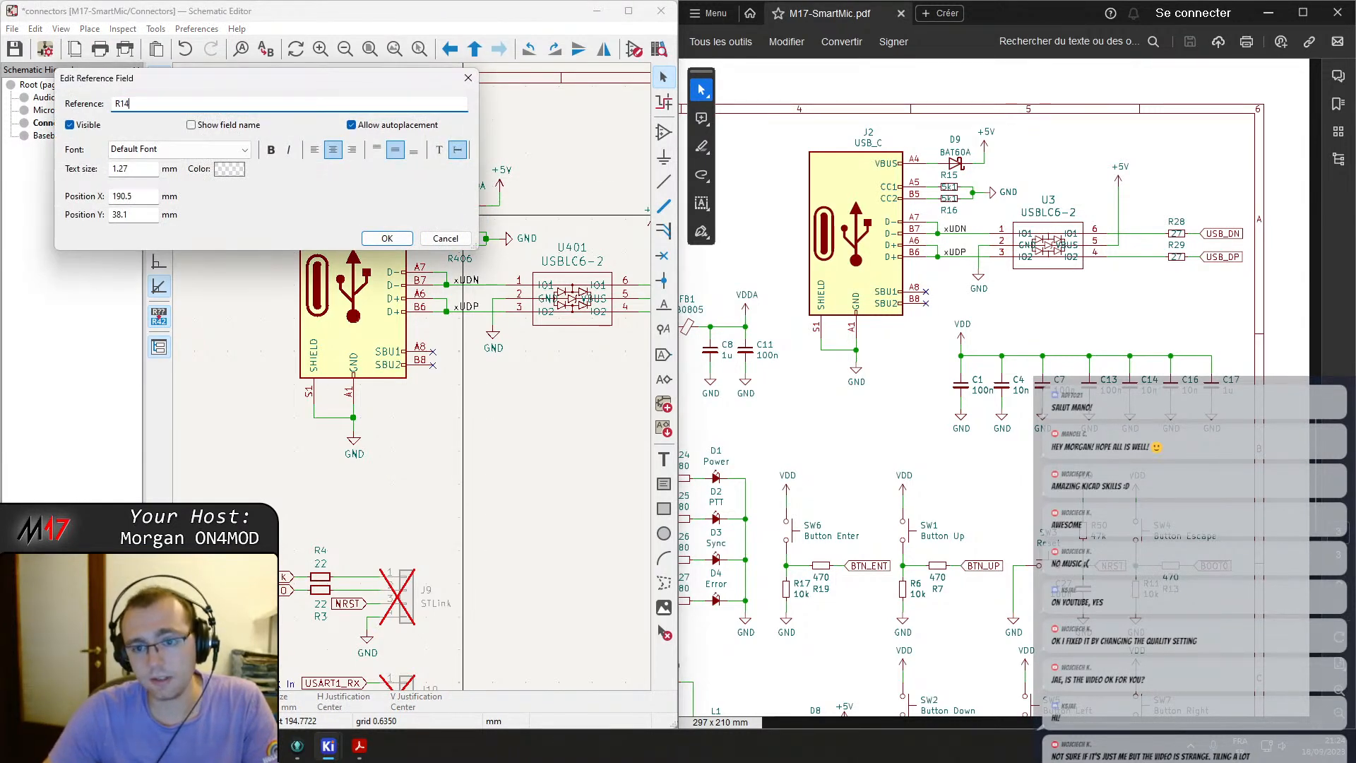
{"action": "key", "text": "Return"}
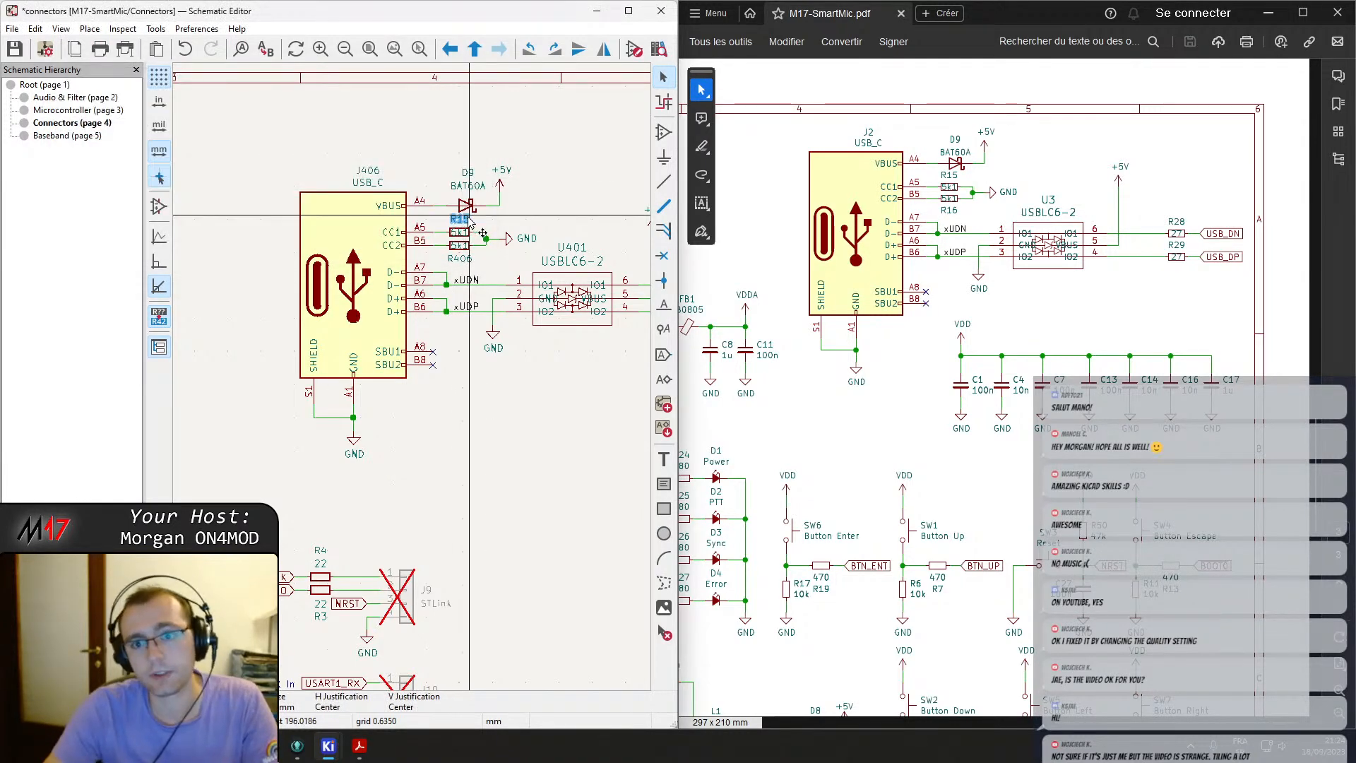
Renumber the USB-C resistor R406 as R16 and the ESD protection chip U401 as U3.
{"action": "double_click", "coordinate": [459, 258]}
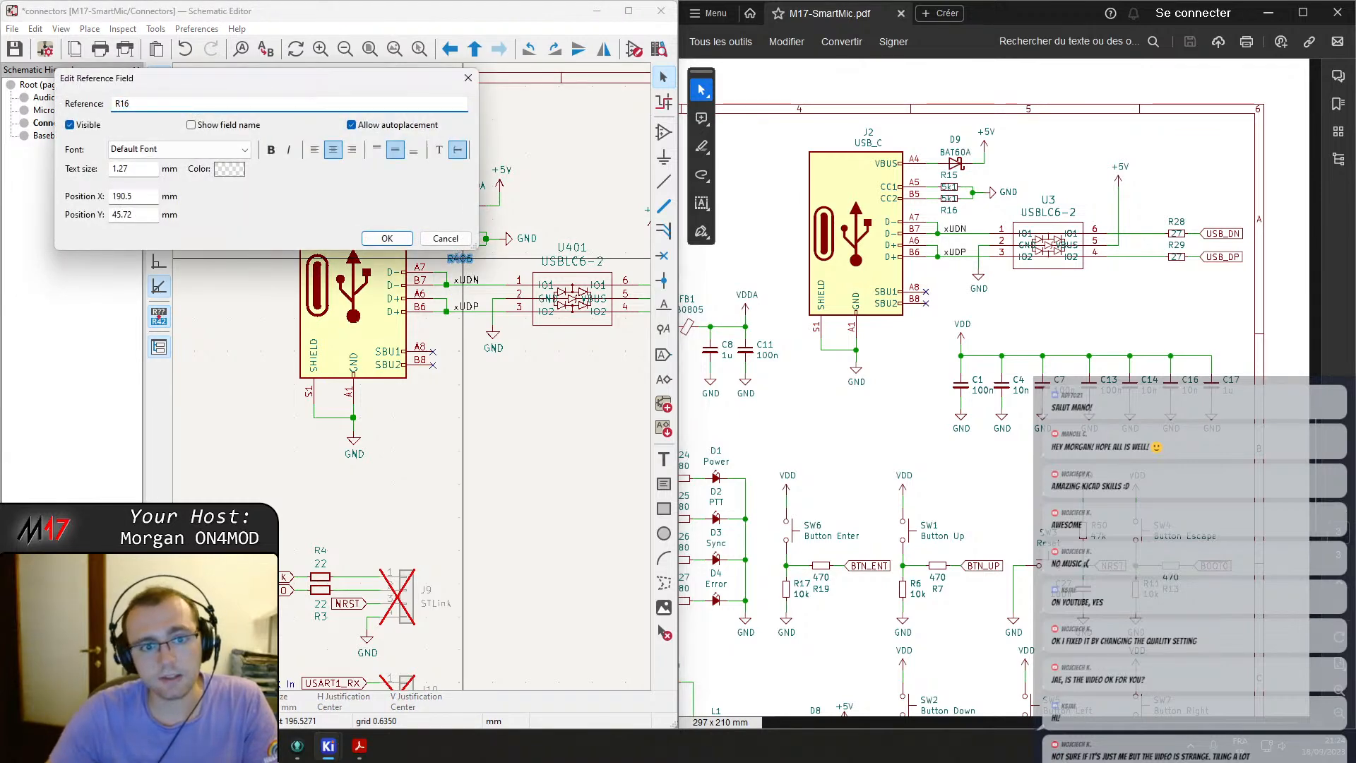
{"action": "key", "text": "Return"}
{"action": "double_click", "coordinate": [569, 248]}
{"action": "type", "text": "3"}
{"action": "key", "text": "Return"}
Renumber the USB data series resistors R407 and R408 as R28 and R29.
{"action": "middle_click_drag", "start_coordinate": [568, 339], "coordinate": [374, 333]}
{"action": "double_click", "coordinate": [549, 267]}
{"action": "type", "text": "2"}
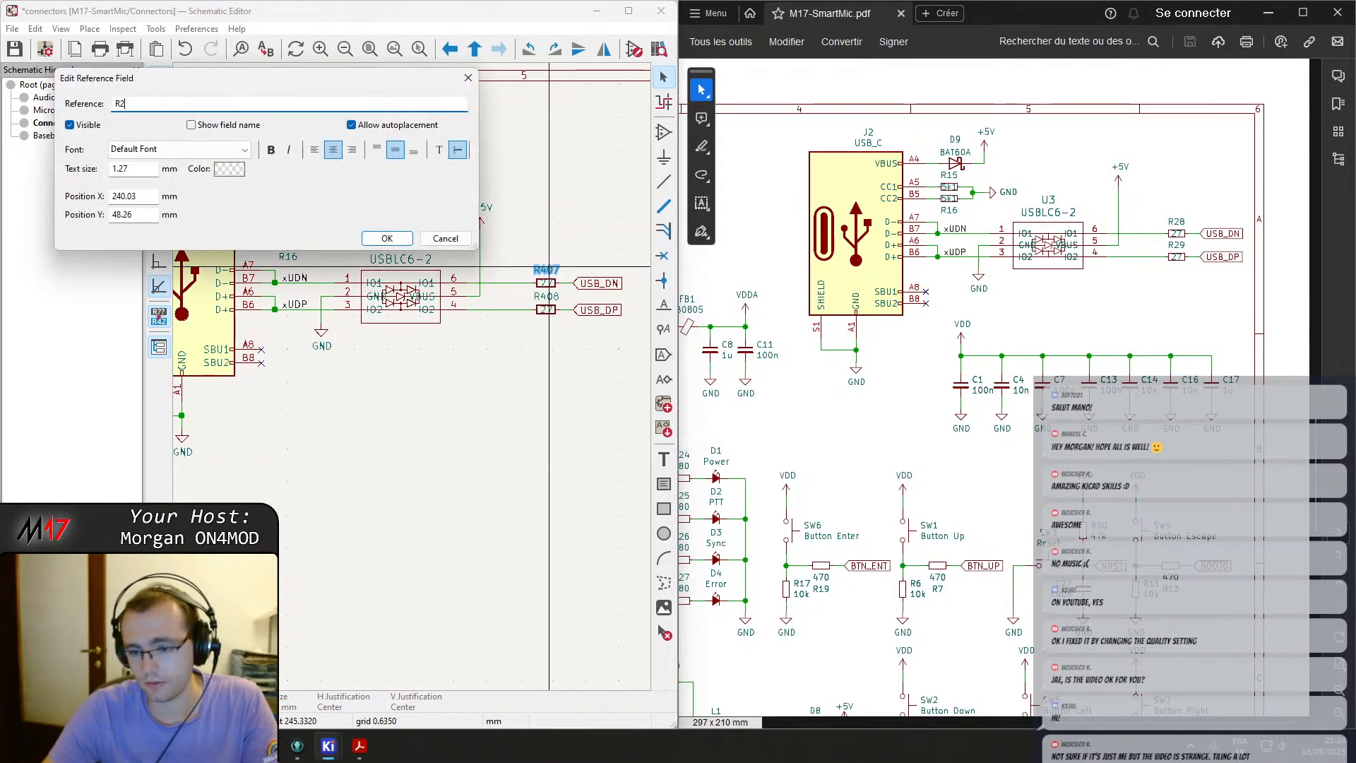
{"action": "type", "text": "8"}
{"action": "key", "text": "Return"}
{"action": "double_click", "coordinate": [553, 301]}
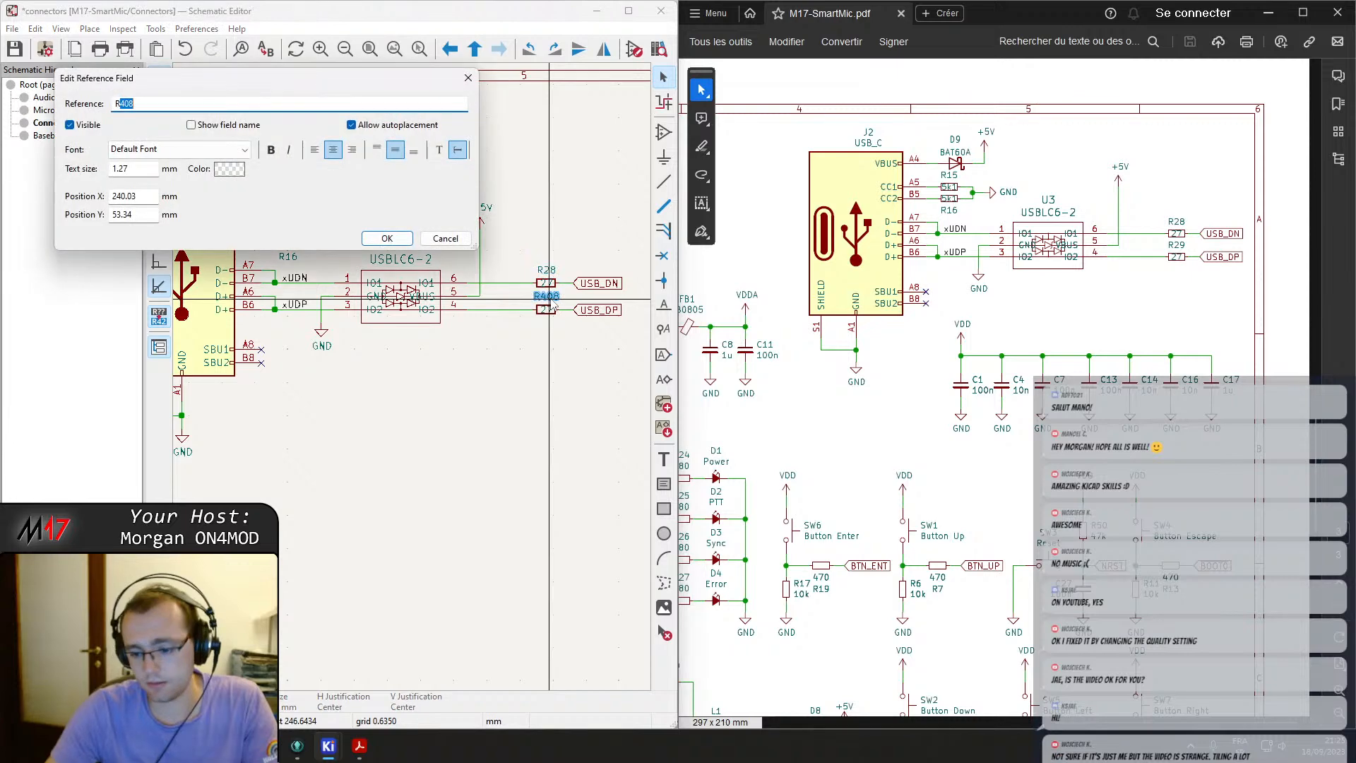
{"action": "key", "text": "Return"}
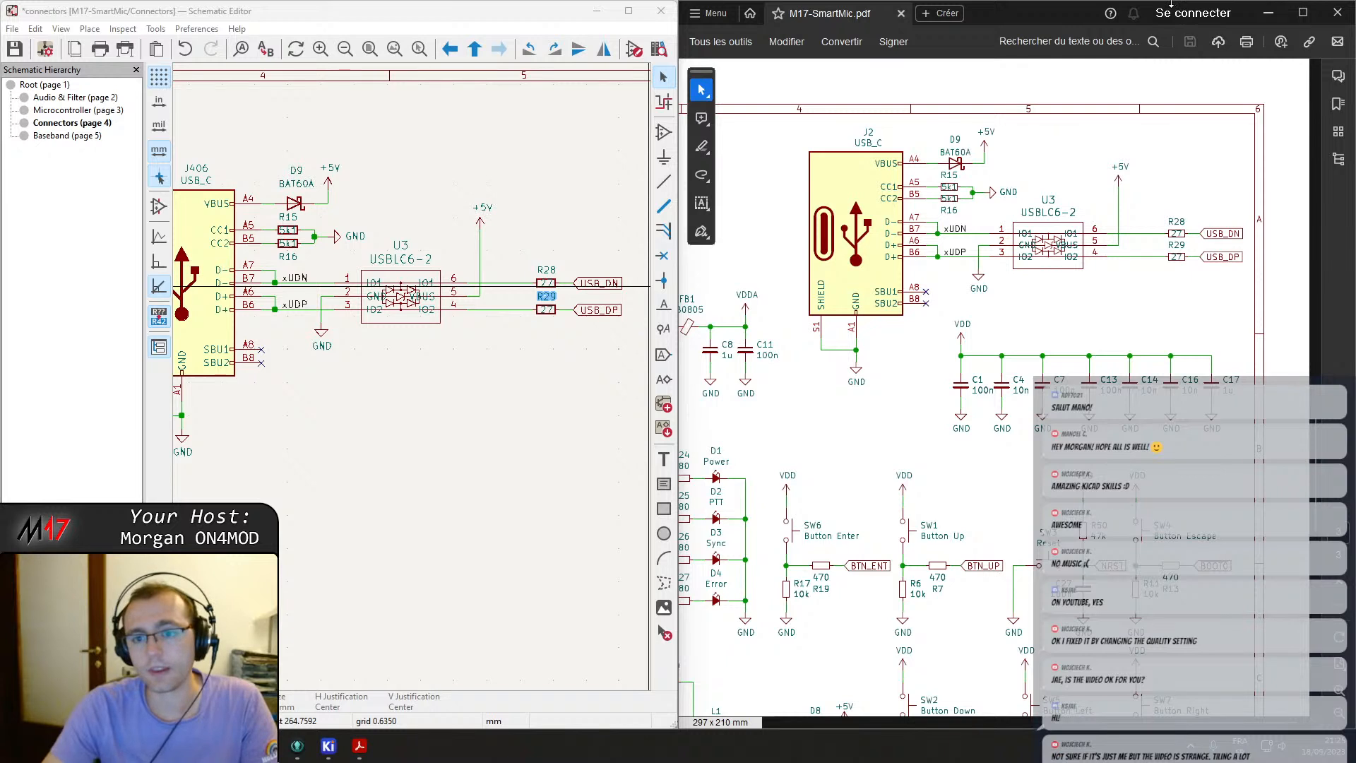
Save the Connectors sheet.
{"action": "left_click", "coordinate": [1092, 29]}
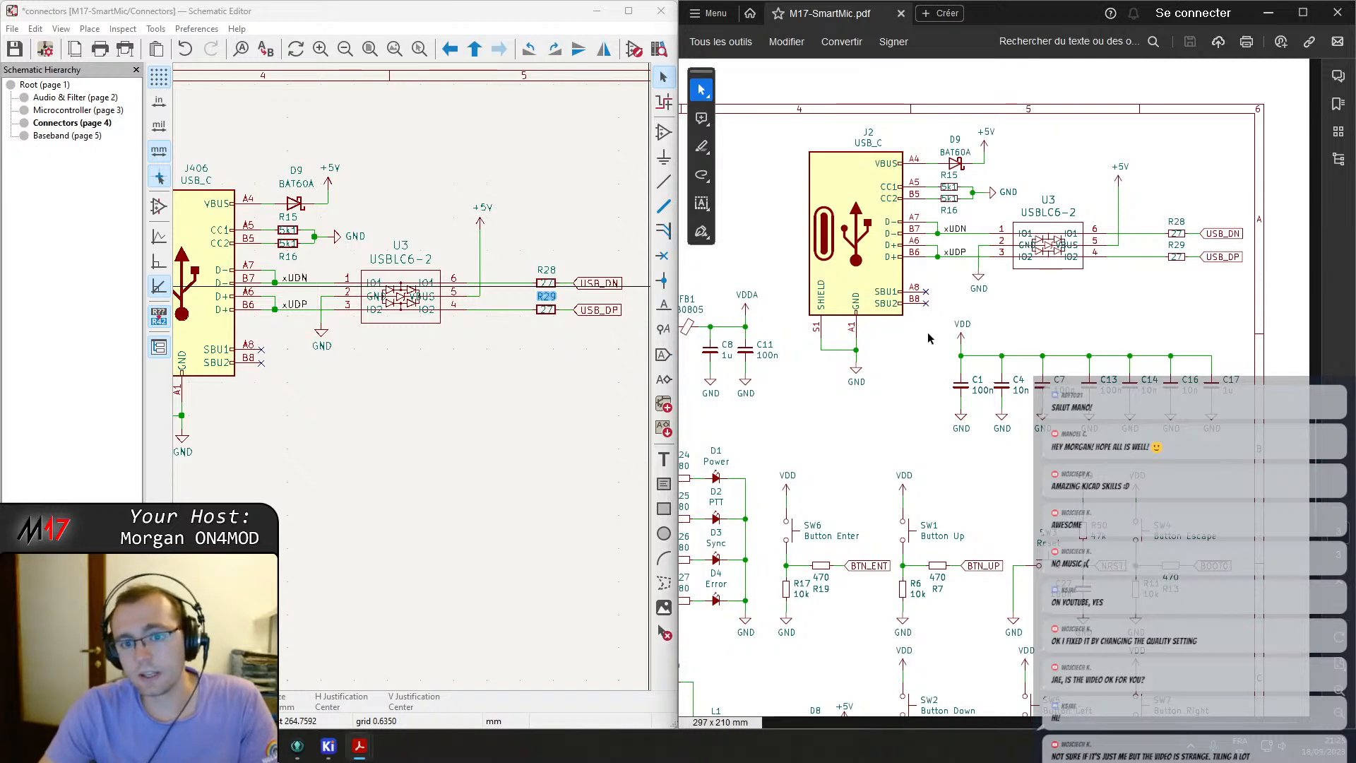
{"action": "left_click", "coordinate": [512, 381]}
{"action": "scroll", "coordinate": [415, 384], "scroll_direction": "down", "scroll_amount": 2}
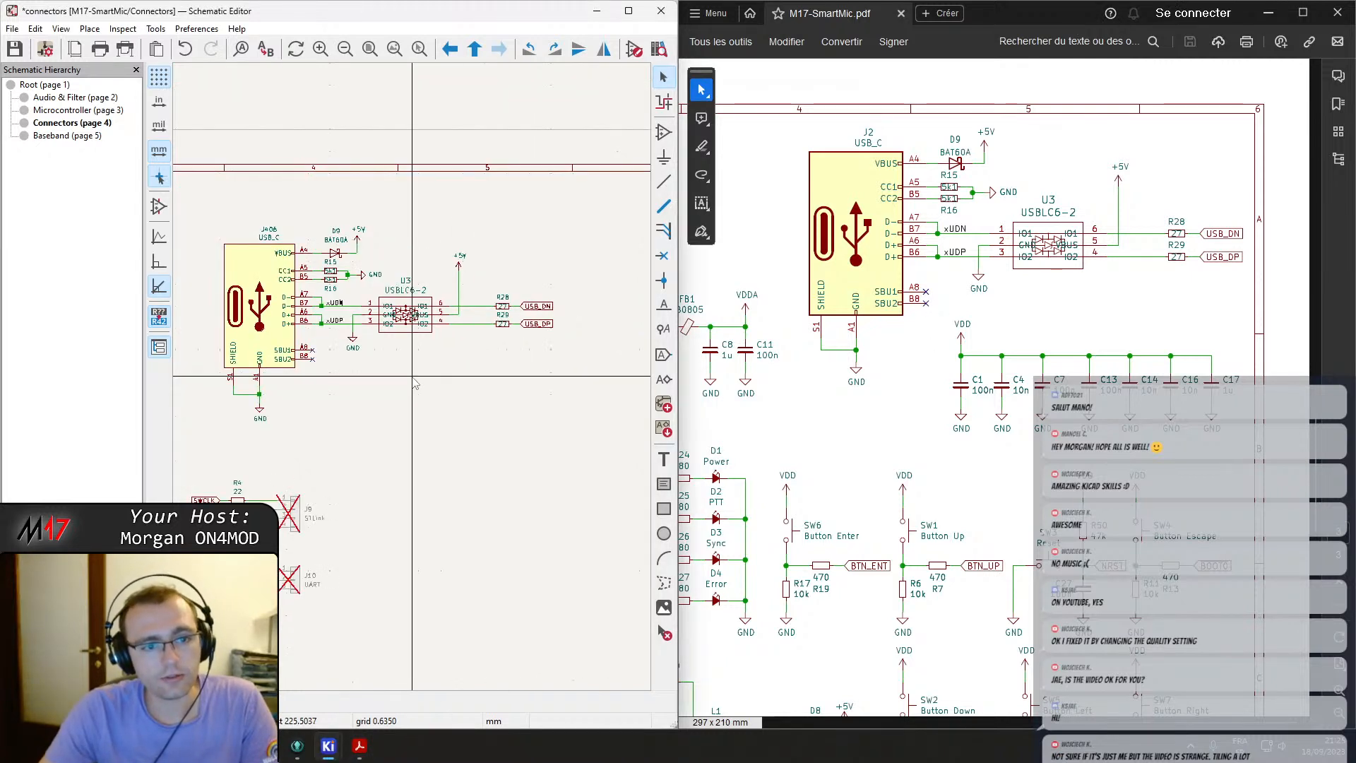
{"action": "middle_click_drag", "start_coordinate": [321, 403], "coordinate": [635, 280]}
{"action": "middle_click_drag", "start_coordinate": [429, 261], "coordinate": [499, 309]}
{"action": "key", "text": "ctrl+s"}
Leave the Connectors sheet and open the Audio & Filter sheet at its supply filter.
{"action": "right_click", "coordinate": [512, 328]}
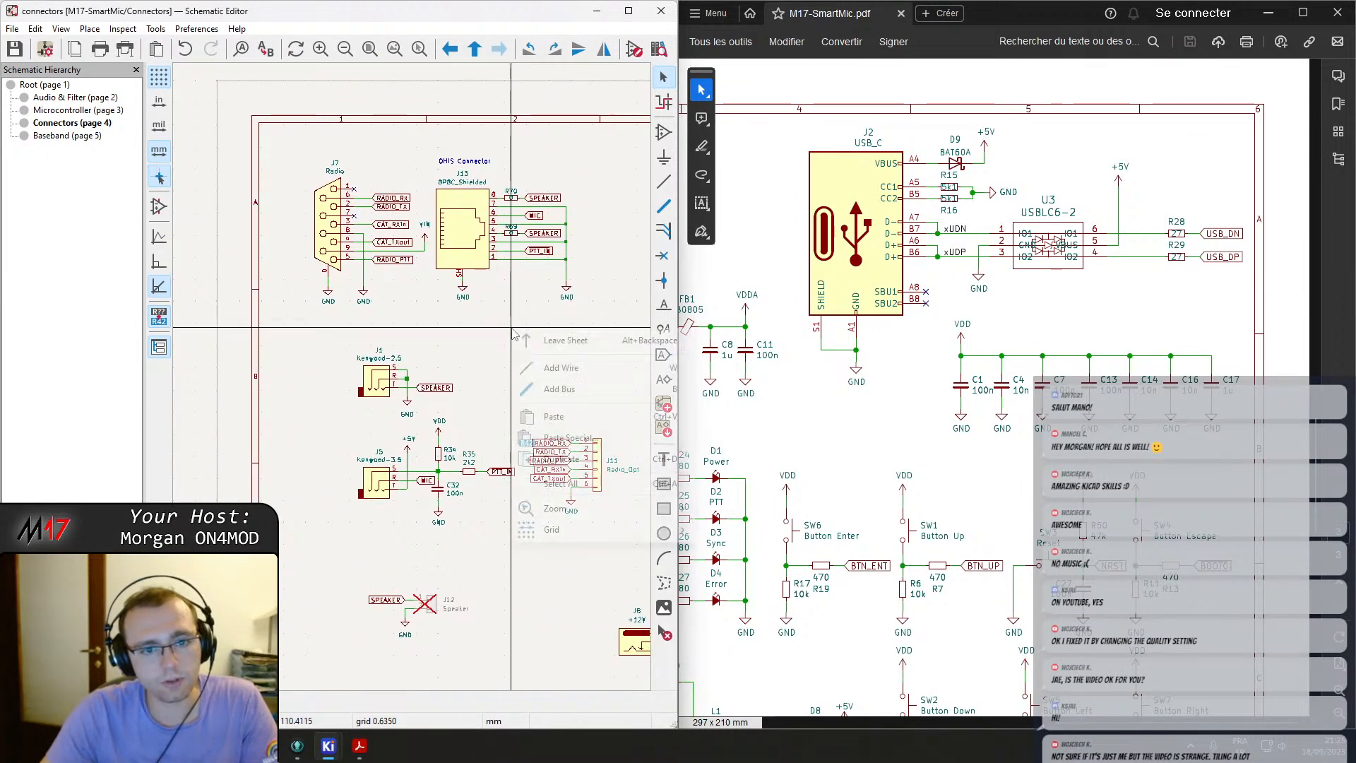
{"action": "left_click", "coordinate": [549, 341]}
{"action": "scroll", "coordinate": [407, 296], "scroll_direction": "up", "scroll_amount": 3}
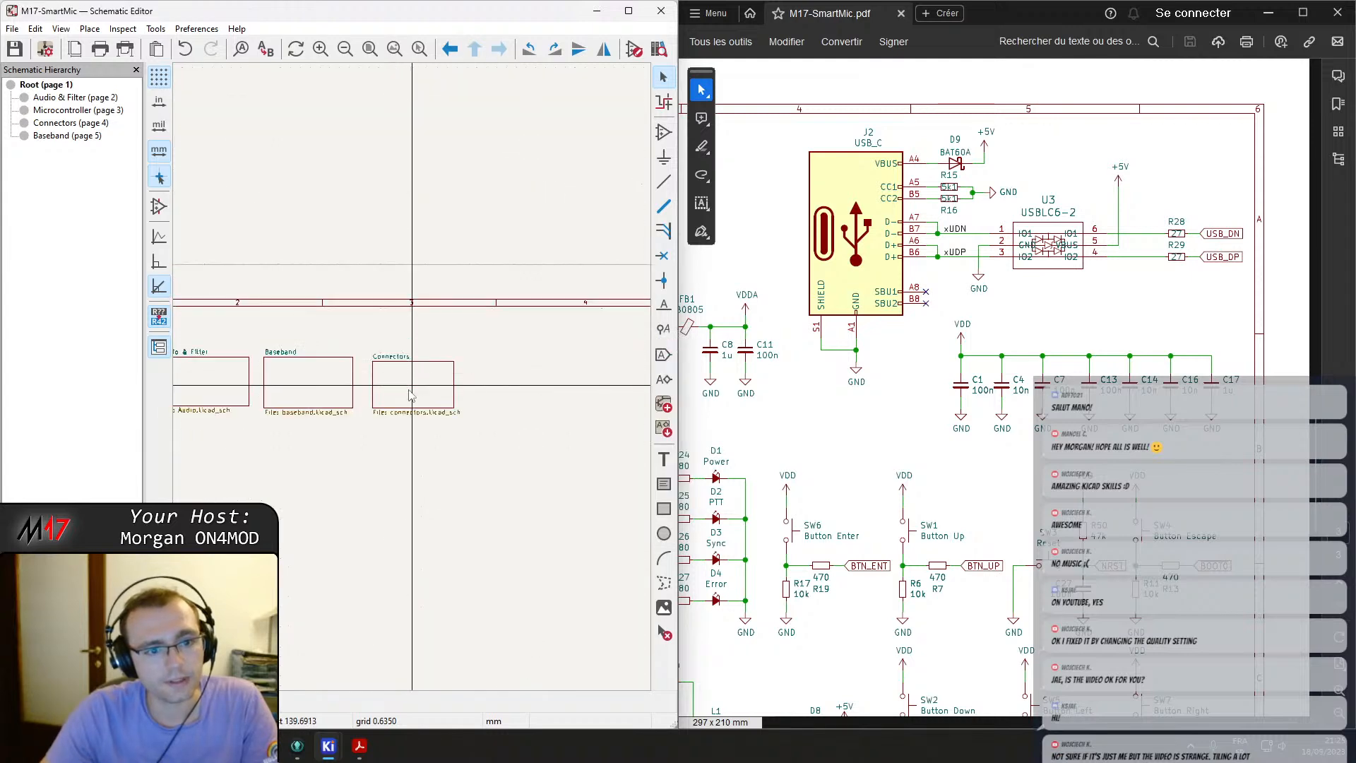
{"action": "middle_click_drag", "start_coordinate": [464, 382], "coordinate": [616, 368]}
{"action": "double_click", "coordinate": [452, 195]}
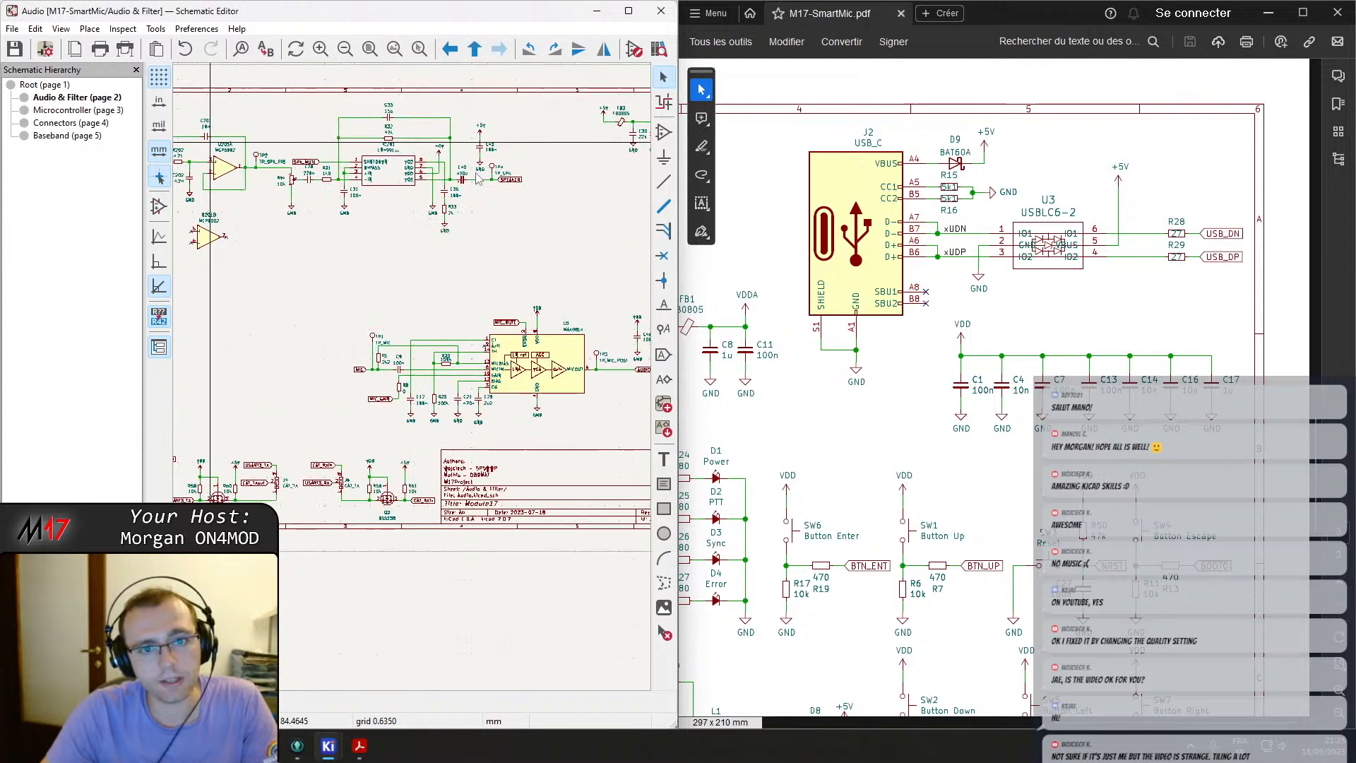
{"action": "scroll", "coordinate": [535, 256], "scroll_direction": "up", "scroll_amount": 5}
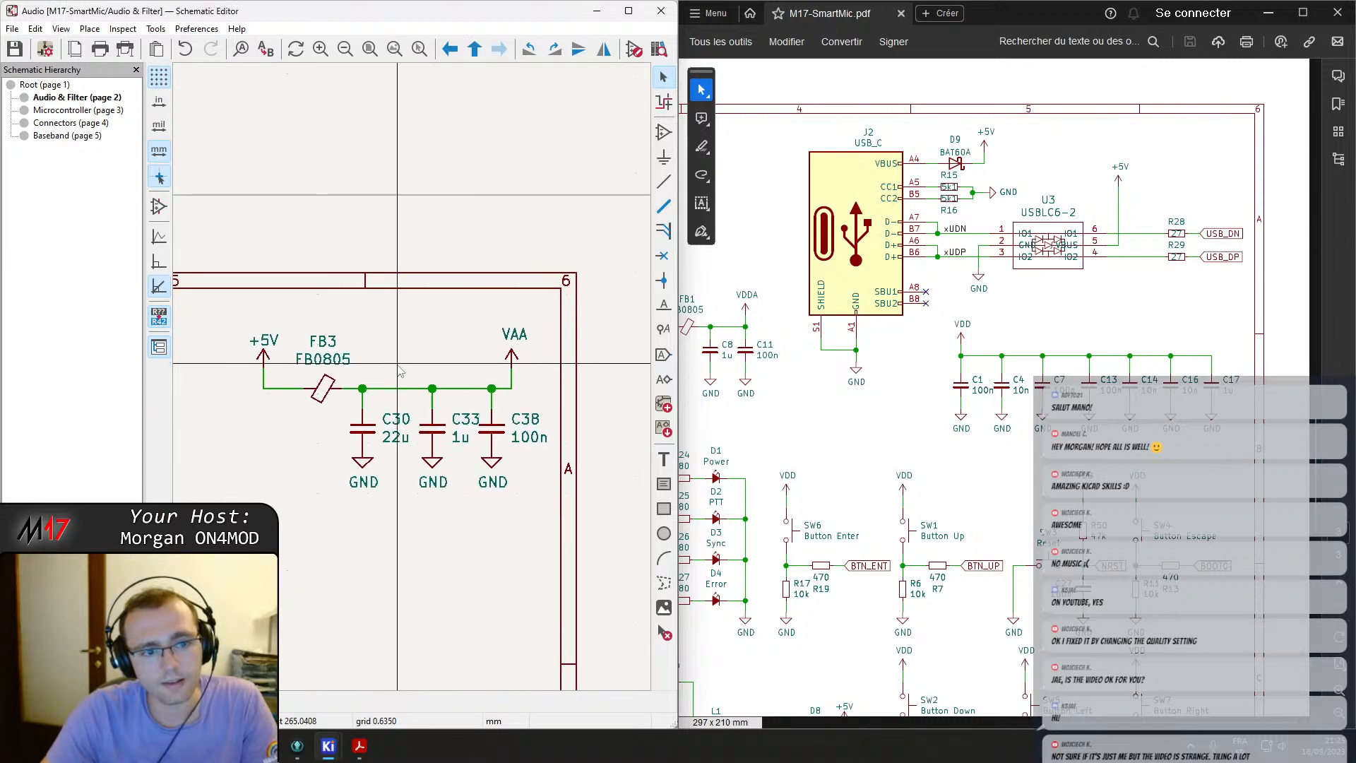
{"action": "scroll", "coordinate": [956, 338], "scroll_direction": "left", "scroll_amount": 5}
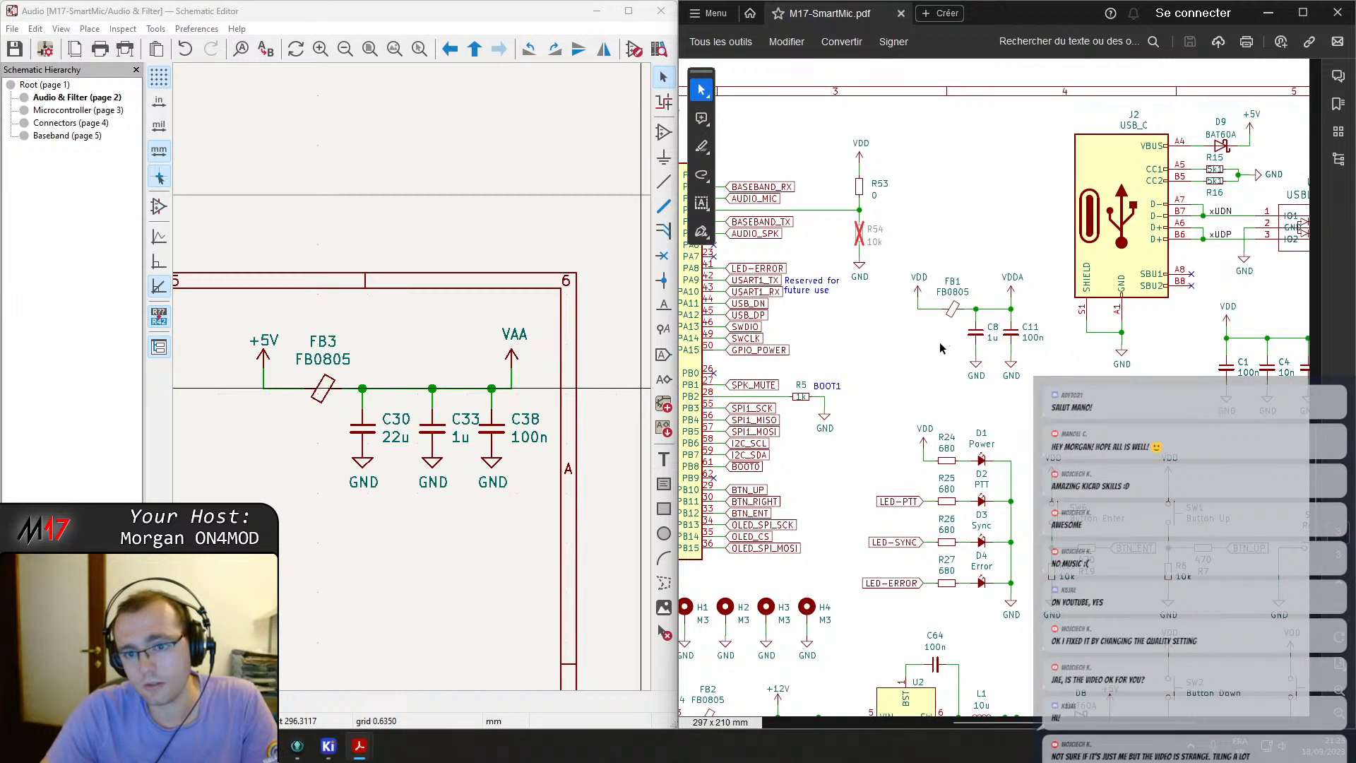
Compare the PDF's audio filter page with the Audio & Filter sheet.
{"action": "scroll", "coordinate": [936, 352], "scroll_direction": "down", "scroll_amount": 1}
{"action": "right_click", "coordinate": [856, 339]}
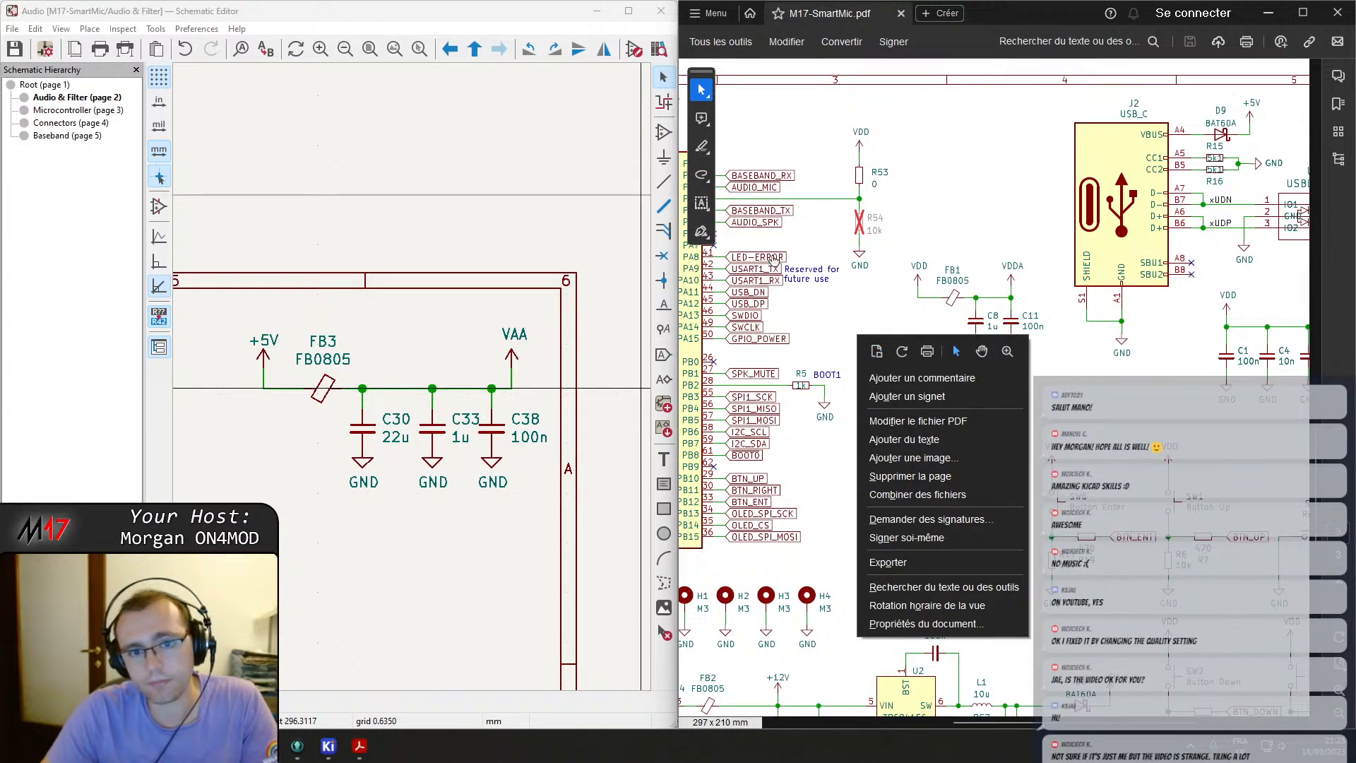
{"action": "left_click", "coordinate": [743, 240]}
{"action": "scroll", "coordinate": [908, 376], "scroll_direction": "up", "scroll_amount": 1}
{"action": "scroll", "coordinate": [909, 377], "scroll_direction": "down", "scroll_amount": 3, "text": "ctrl"}
{"action": "scroll", "coordinate": [909, 378], "scroll_direction": "up", "scroll_amount": 2}
{"action": "scroll", "coordinate": [908, 378], "scroll_direction": "down", "scroll_amount": 1}
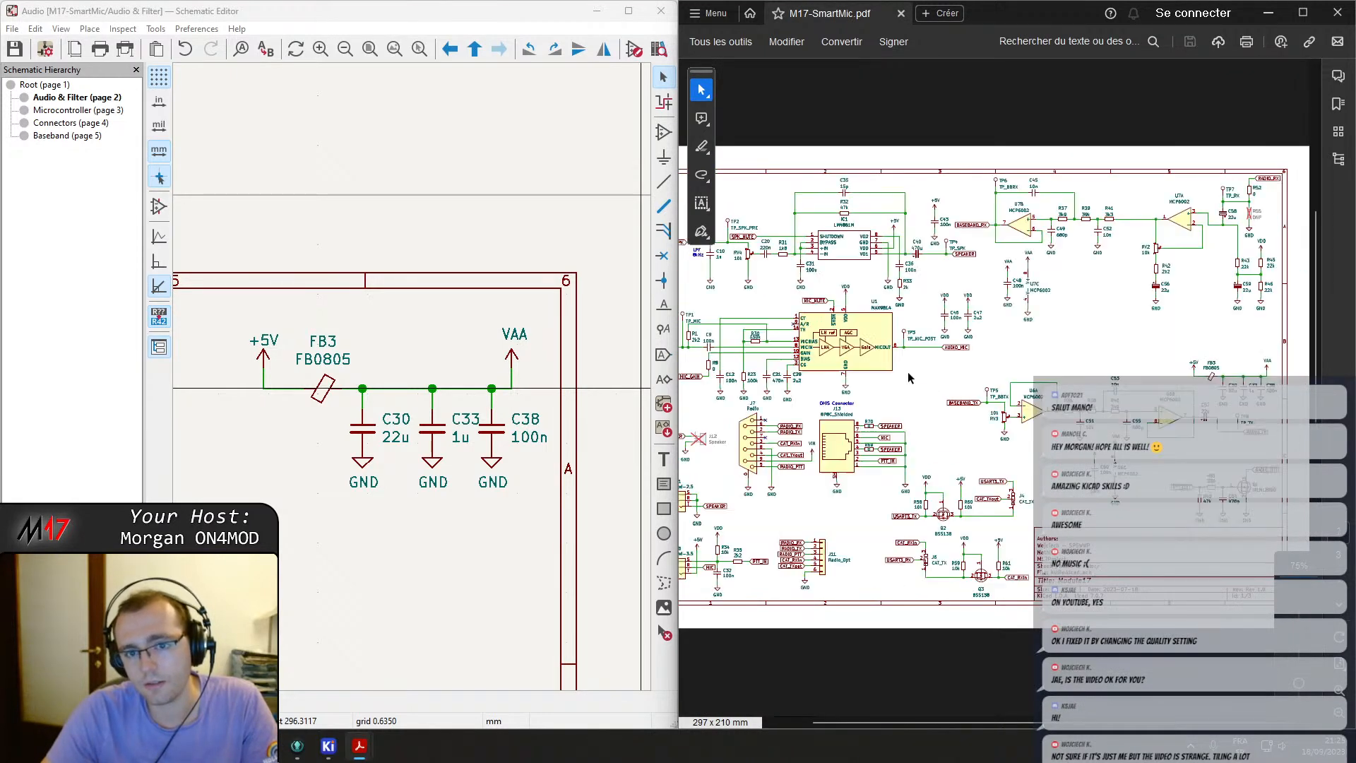
{"action": "scroll", "coordinate": [1183, 422], "scroll_direction": "up", "scroll_amount": 3, "text": "ctrl"}
{"action": "middle_click_drag", "start_coordinate": [1182, 423], "coordinate": [1038, 613]}
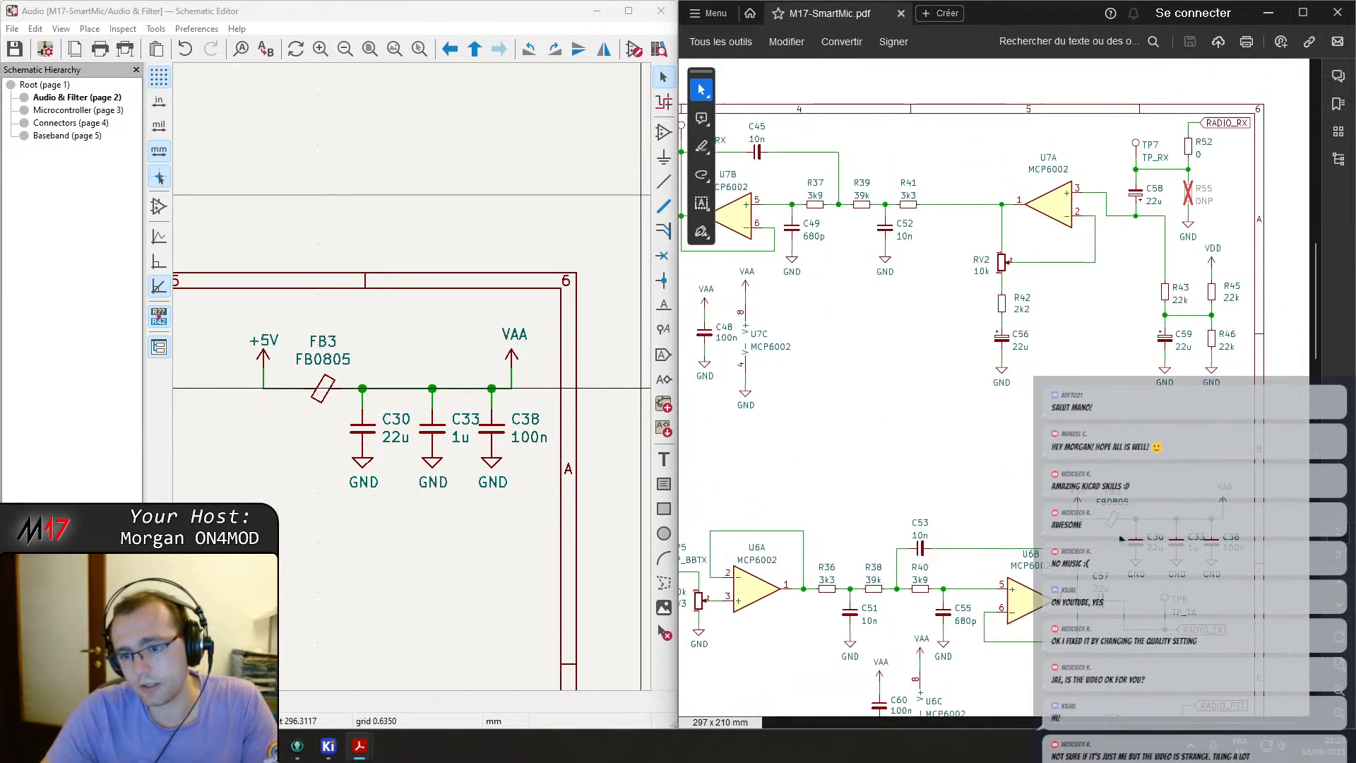
Save the Audio & Filter sheet.
{"action": "left_click", "coordinate": [447, 418]}
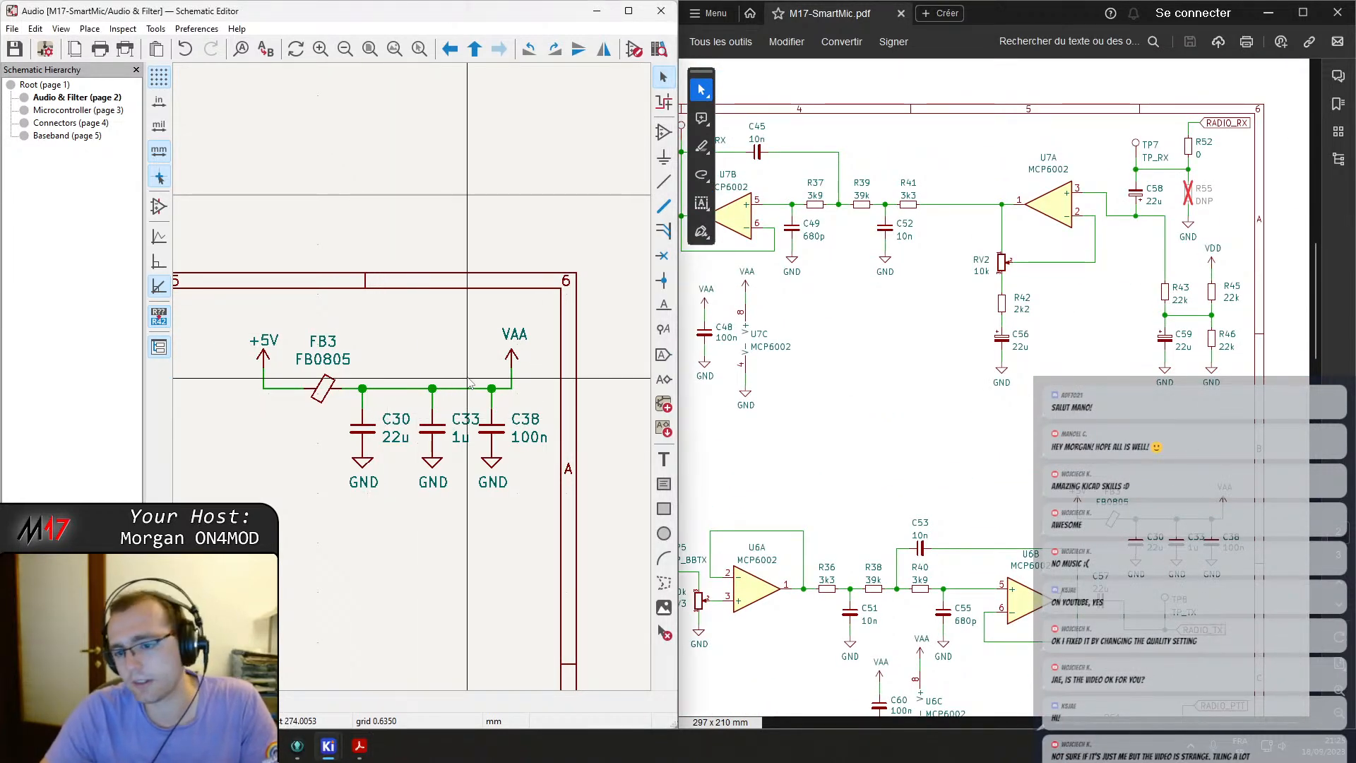
{"action": "scroll", "coordinate": [472, 385], "scroll_direction": "up", "scroll_amount": 4, "text": "ctrl"}
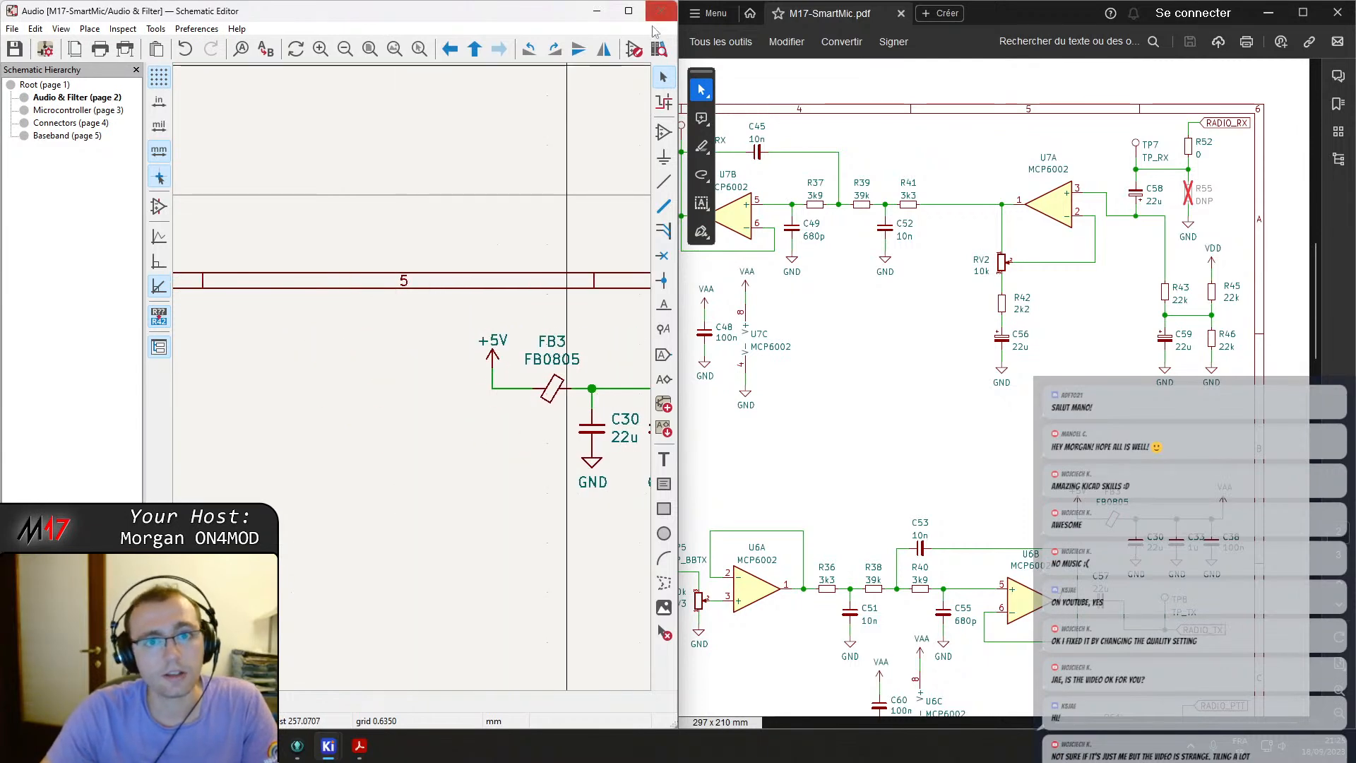
{"action": "left_click", "coordinate": [629, 12]}
{"action": "scroll", "coordinate": [536, 353], "scroll_direction": "up", "scroll_amount": 6, "text": "ctrl"}
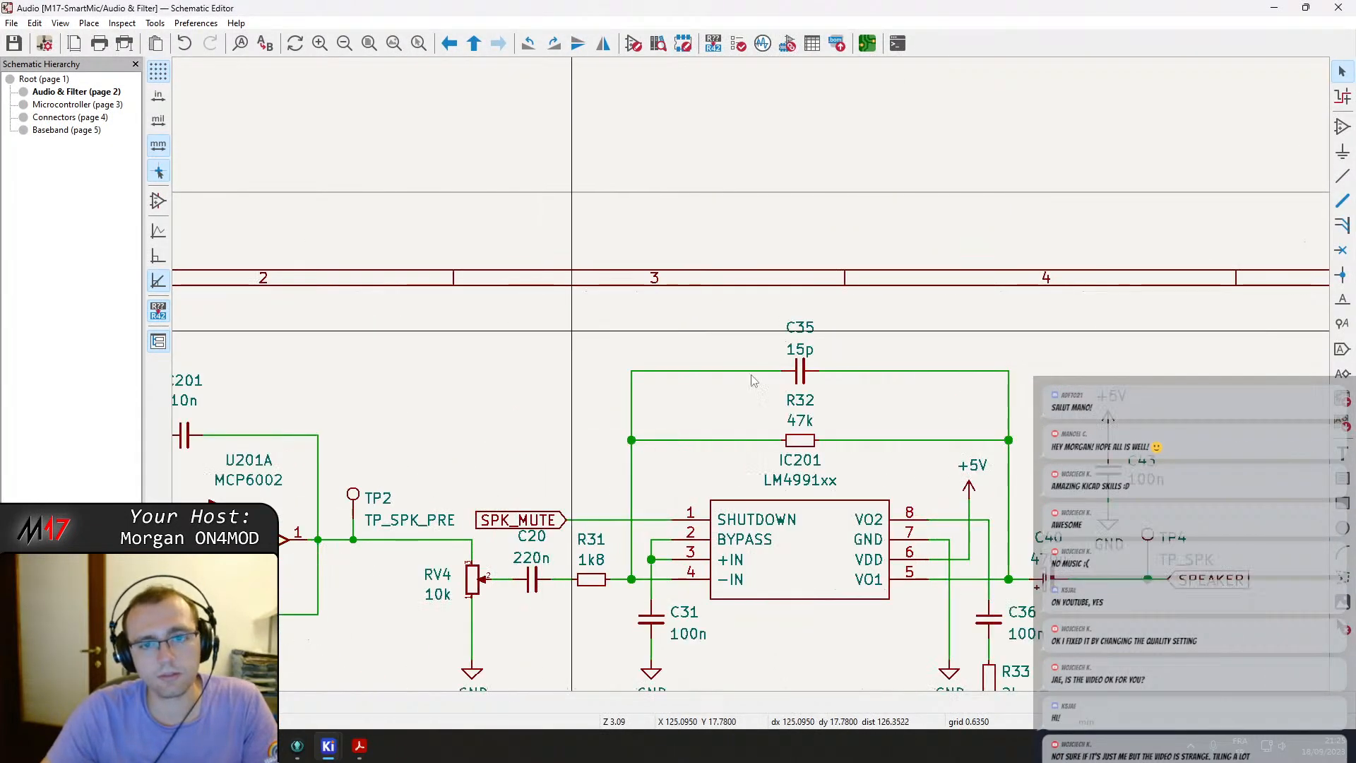
{"action": "scroll", "coordinate": [752, 374], "scroll_direction": "down", "scroll_amount": 4}
{"action": "key", "text": "ctrl+s"}
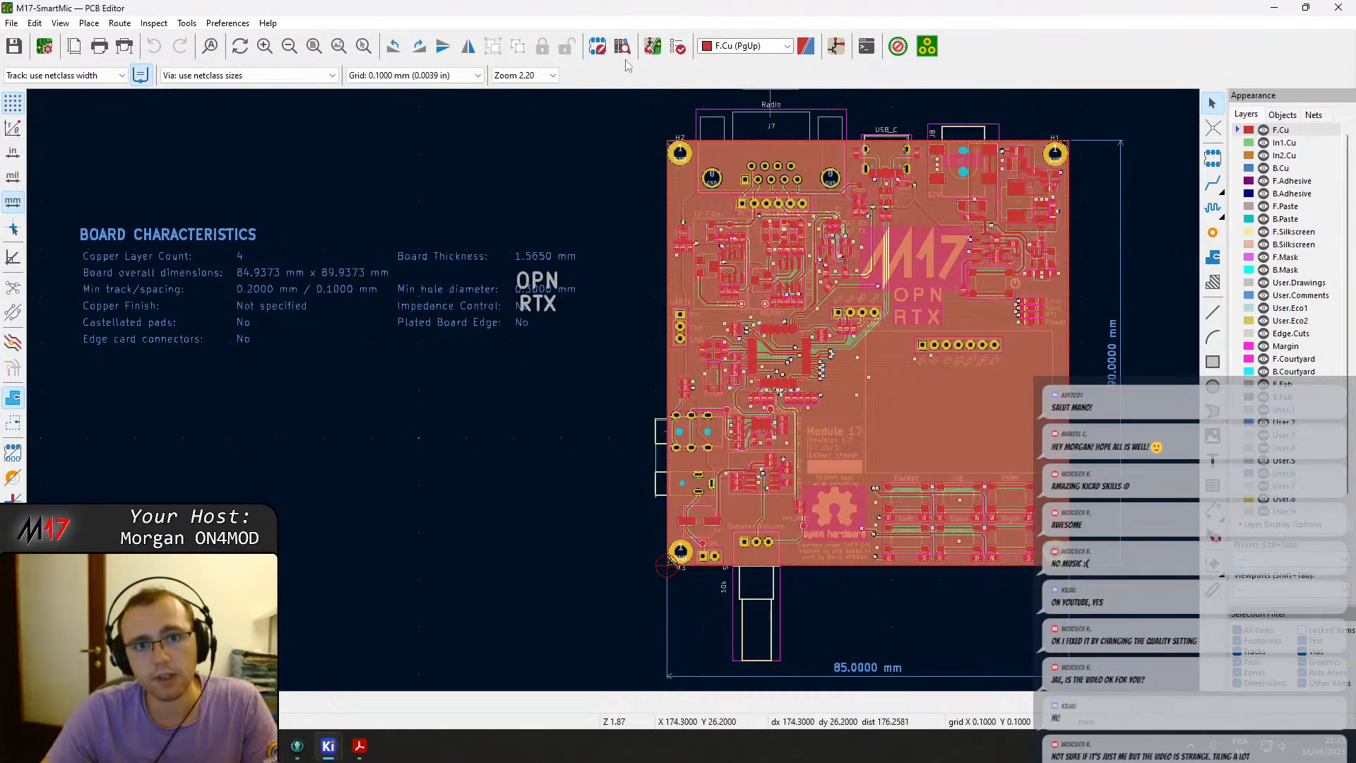
Update the PCB from the schematic with re-linking footprints by reference designator enabled.
{"action": "left_click", "coordinate": [649, 49]}
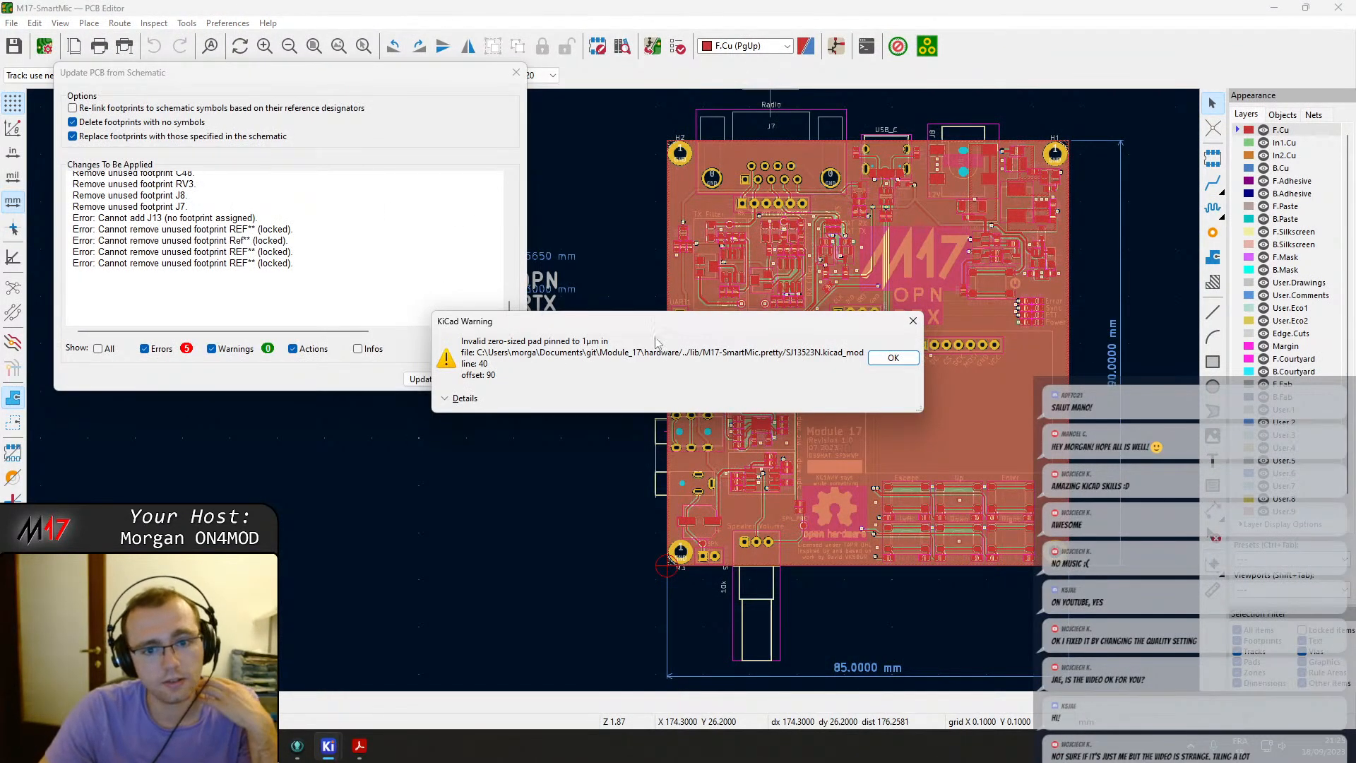
{"action": "left_click", "coordinate": [887, 360]}
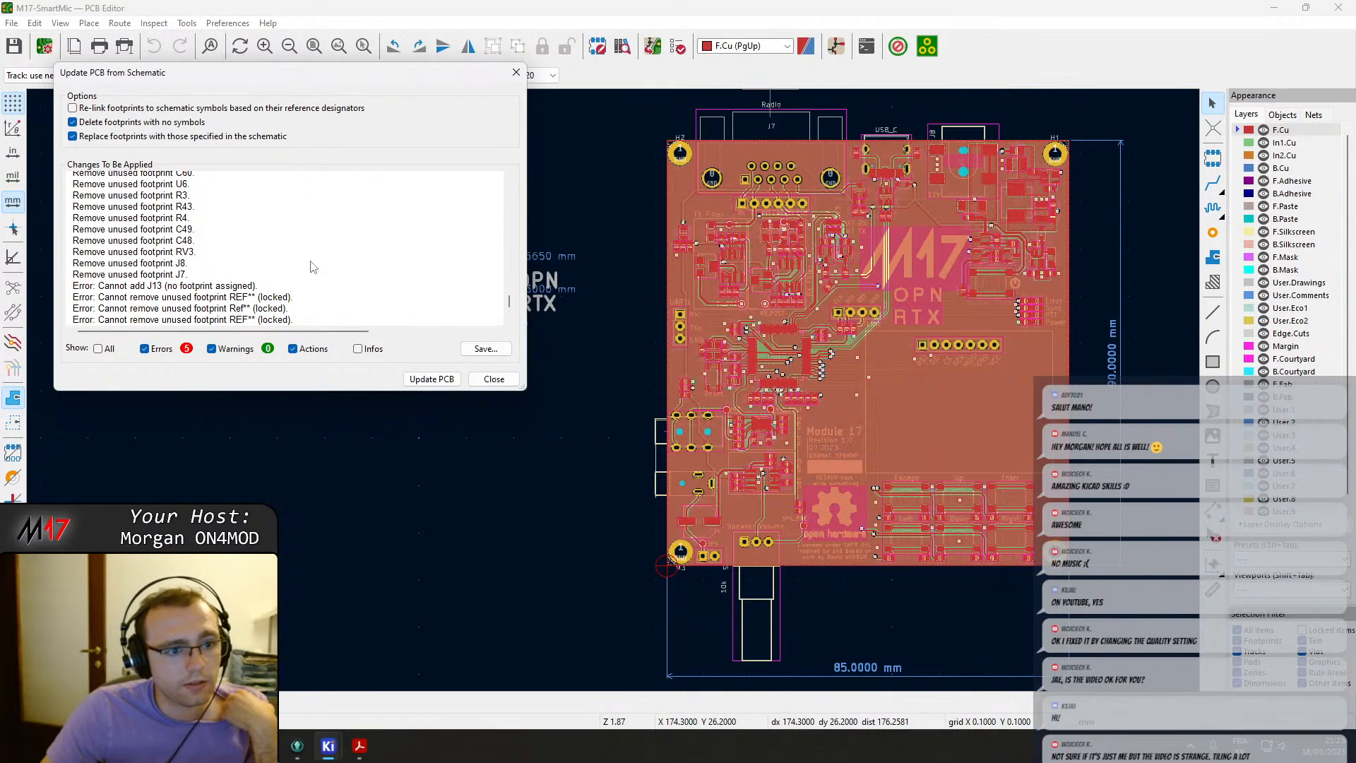
{"action": "scroll", "coordinate": [314, 267], "scroll_direction": "up", "scroll_amount": 2}
{"action": "left_click", "coordinate": [134, 111]}
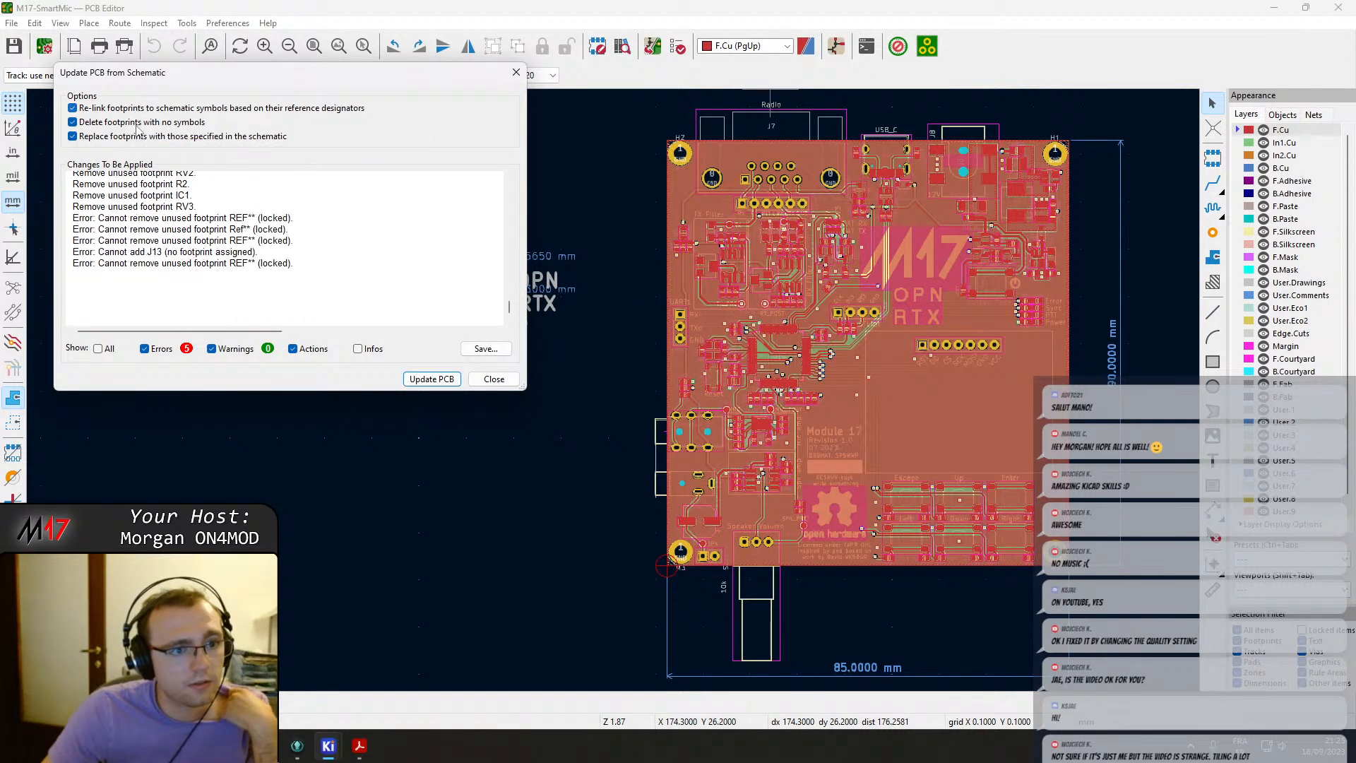
{"action": "scroll", "coordinate": [195, 235], "scroll_direction": "up", "scroll_amount": 10}
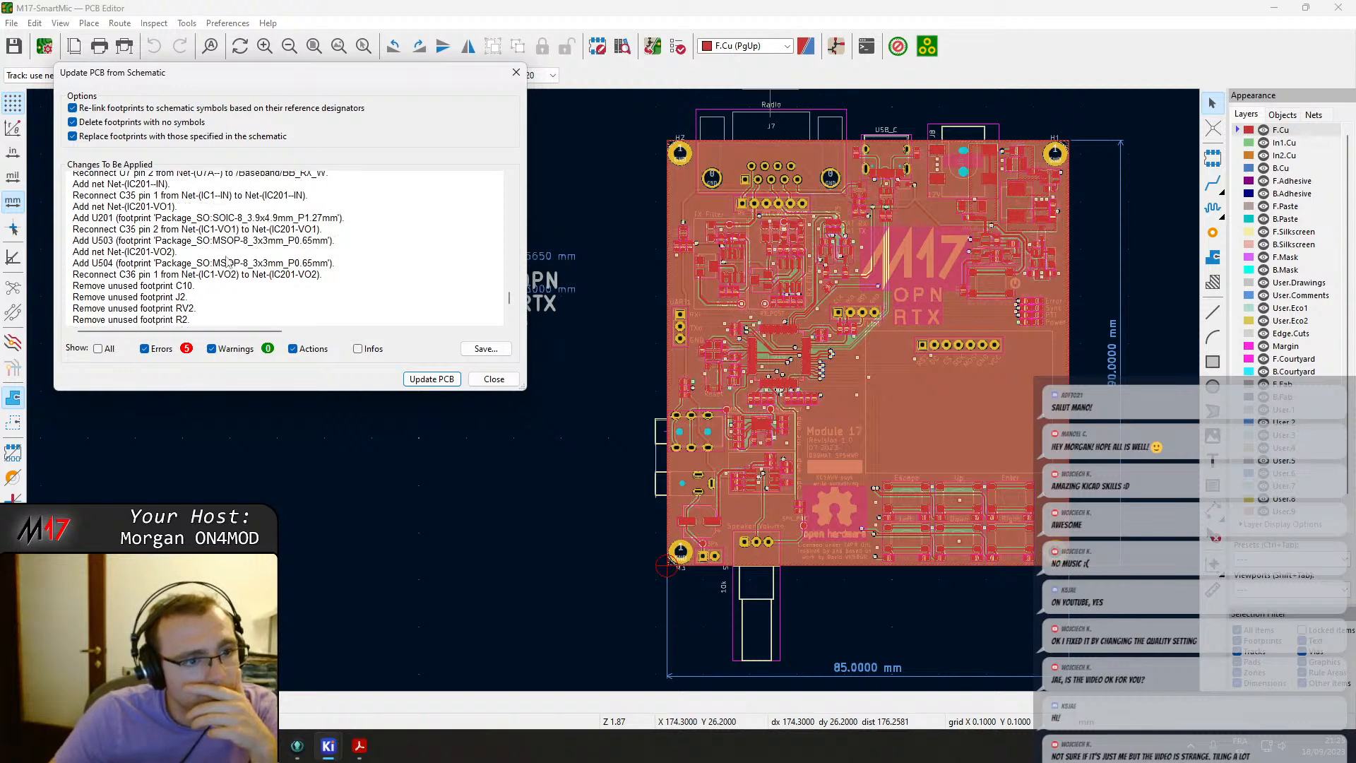
{"action": "scroll", "coordinate": [391, 282], "scroll_direction": "up", "scroll_amount": 5}
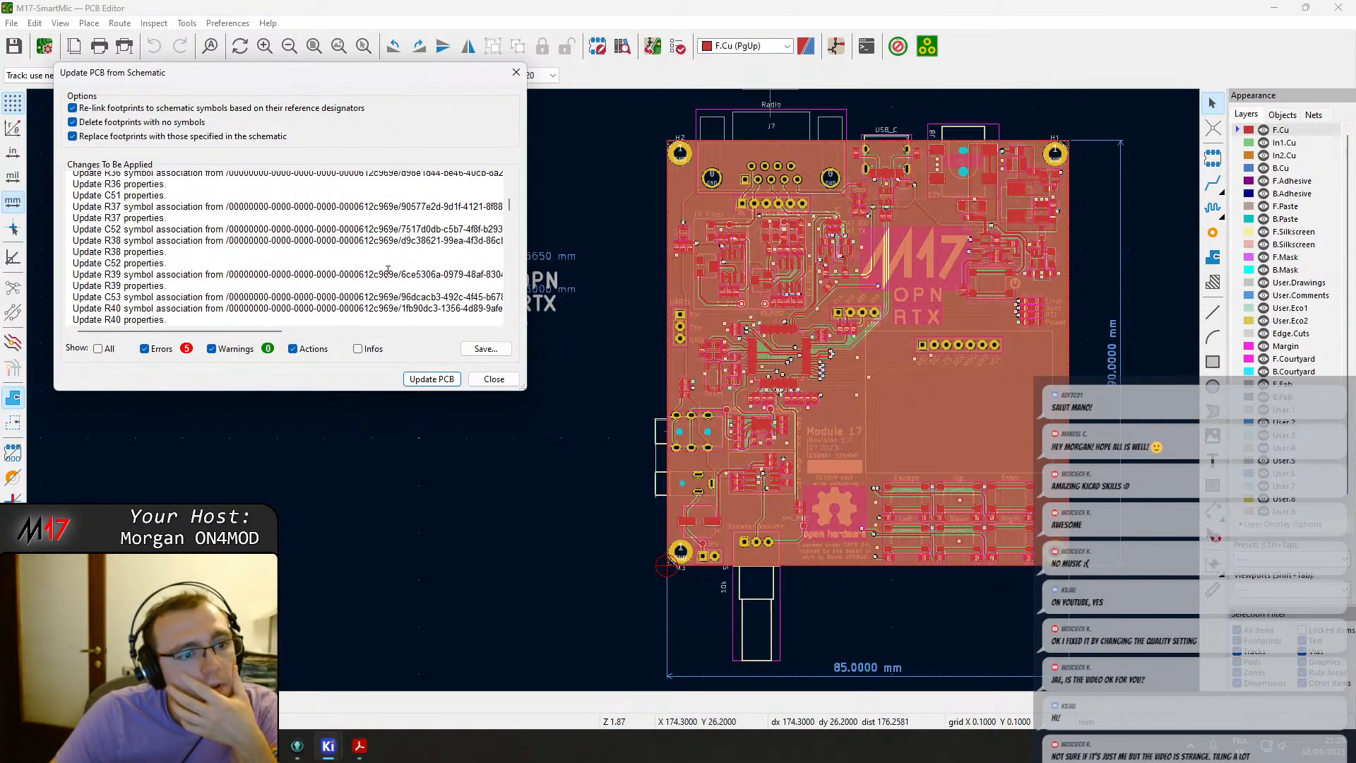
{"action": "left_click", "coordinate": [432, 379]}
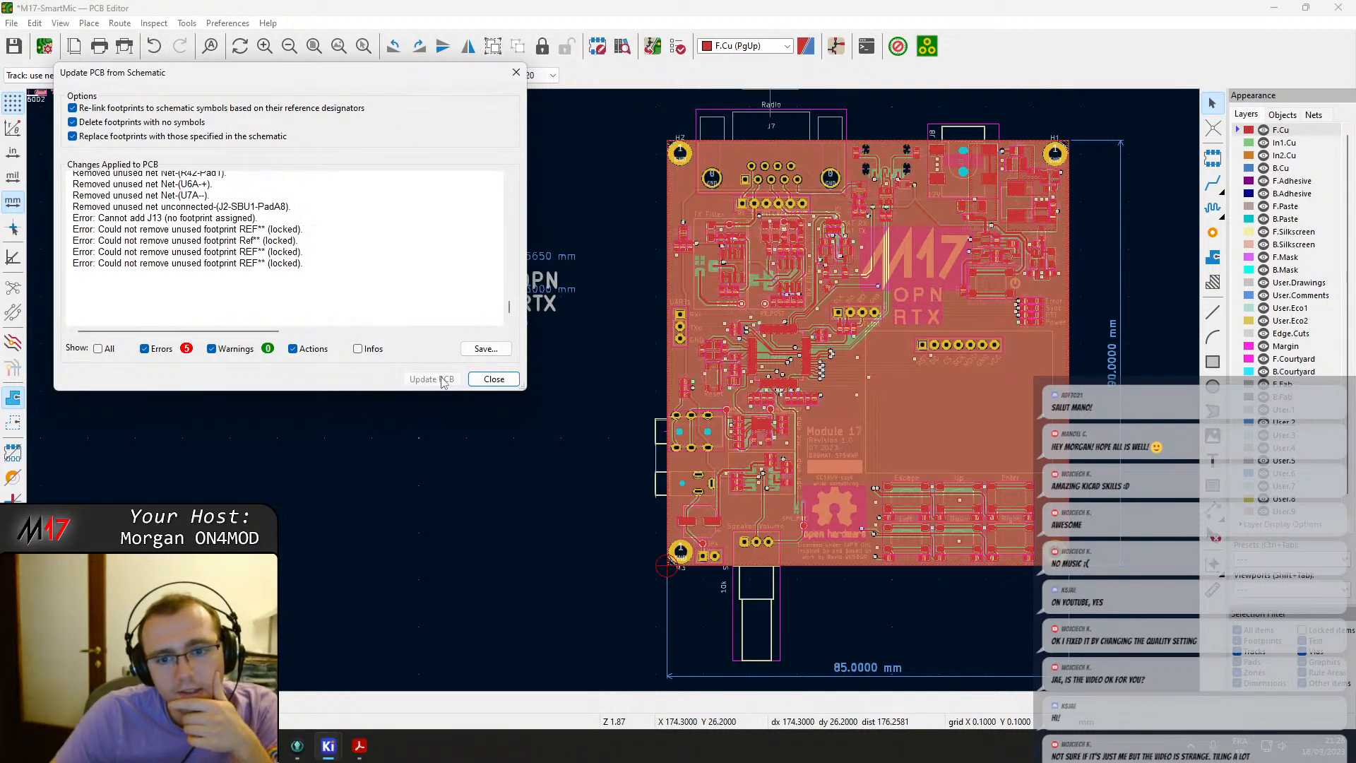
{"action": "left_click", "coordinate": [495, 380]}
Move the newly added footprints IC201, U201, U503 and U504 into a group beside the board.
{"action": "left_click", "coordinate": [485, 524]}
{"action": "scroll", "coordinate": [485, 524], "scroll_direction": "up", "scroll_amount": 2}
{"action": "scroll", "coordinate": [614, 395], "scroll_direction": "up", "scroll_amount": 2}
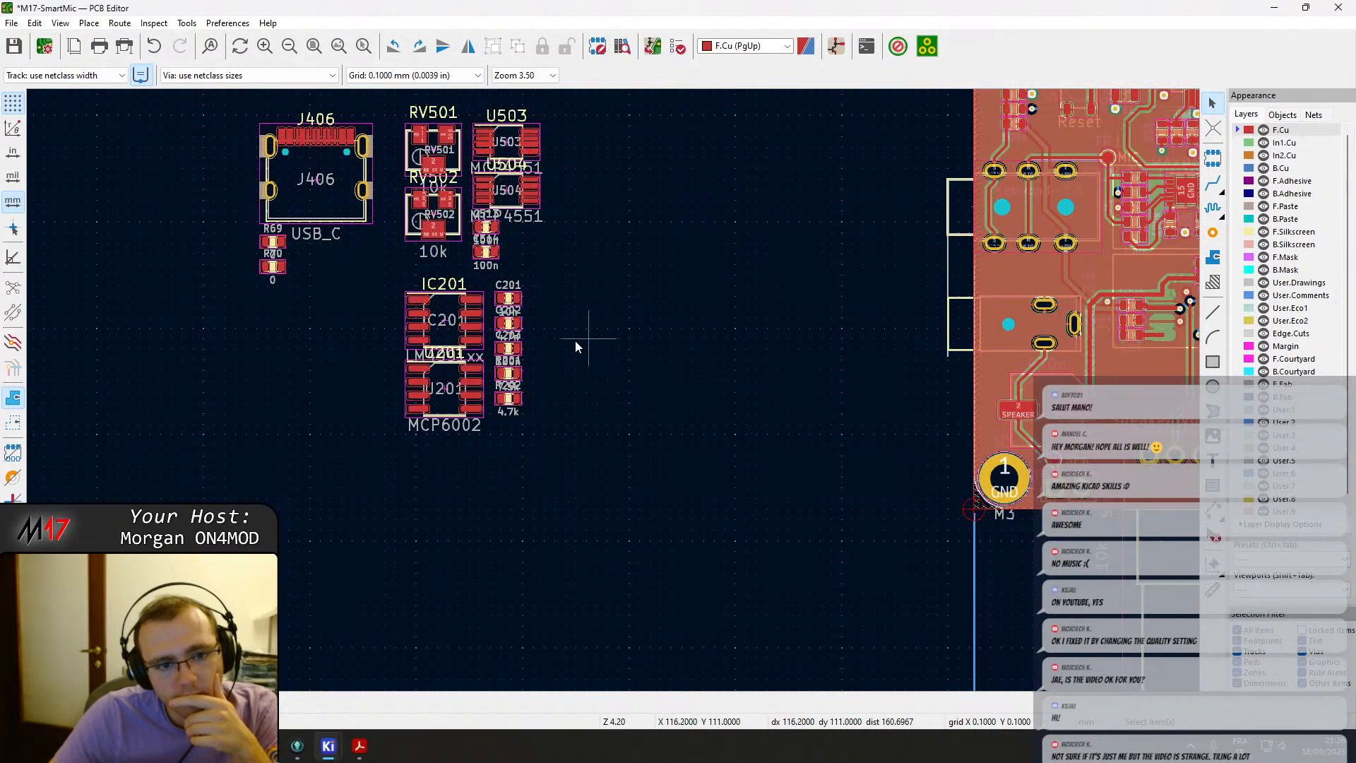
{"action": "left_click_drag", "start_coordinate": [449, 321], "coordinate": [757, 253]}
{"action": "middle_click_drag", "start_coordinate": [793, 232], "coordinate": [461, 265]}
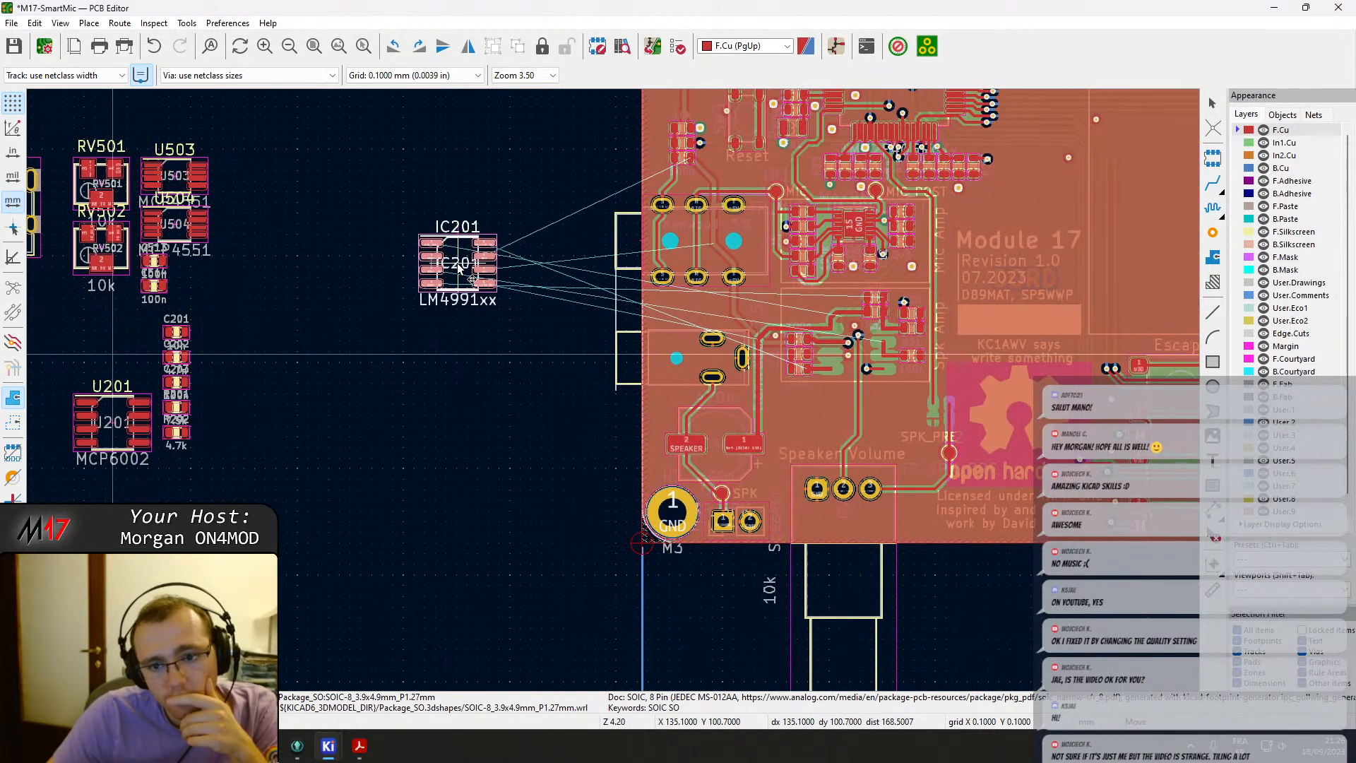
{"action": "left_click", "coordinate": [477, 323]}
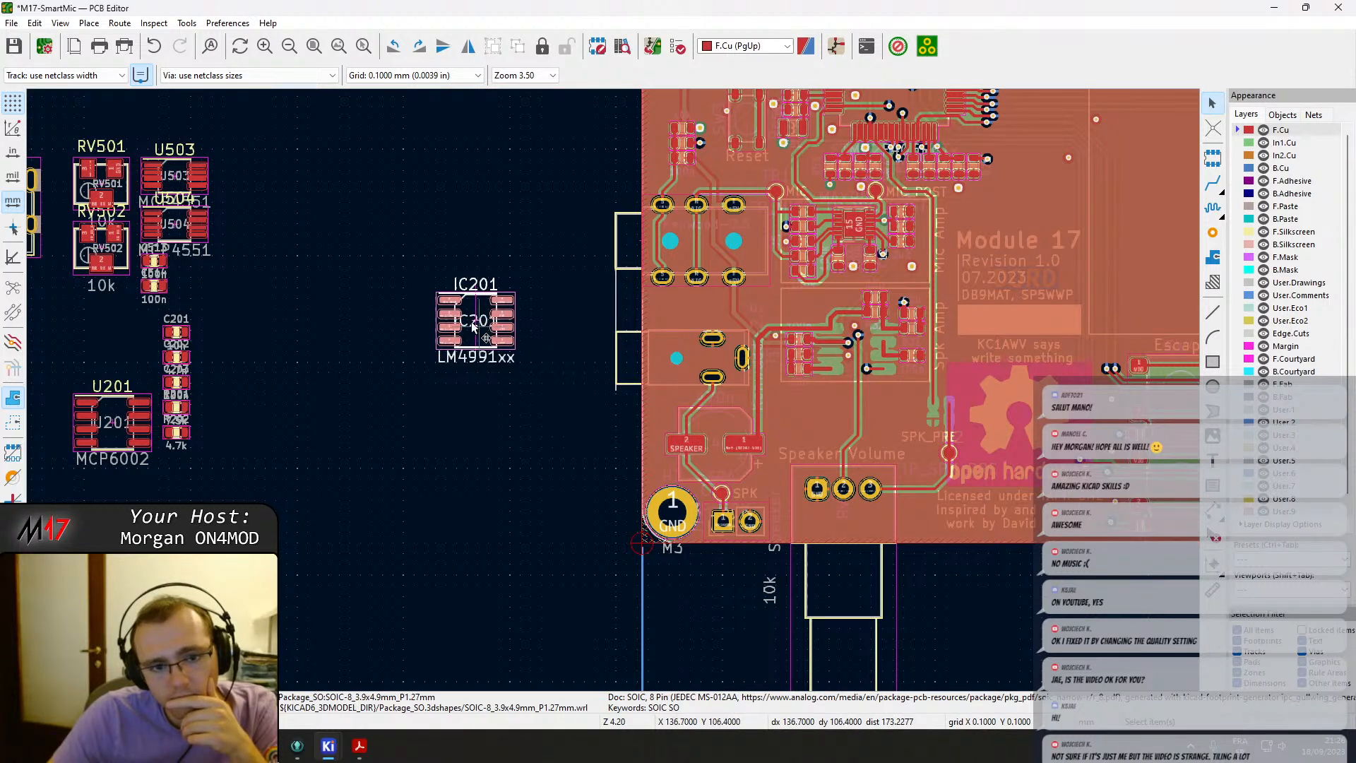
{"action": "left_click_drag", "start_coordinate": [471, 308], "coordinate": [359, 344]}
{"action": "key", "text": "Escape"}
{"action": "left_click", "coordinate": [135, 405]}
{"action": "key", "text": "m"}
{"action": "left_click", "coordinate": [355, 469]}
{"action": "middle_click_drag", "start_coordinate": [245, 245], "coordinate": [334, 310]}
{"action": "left_click", "coordinate": [262, 236]}
{"action": "key", "text": "m"}
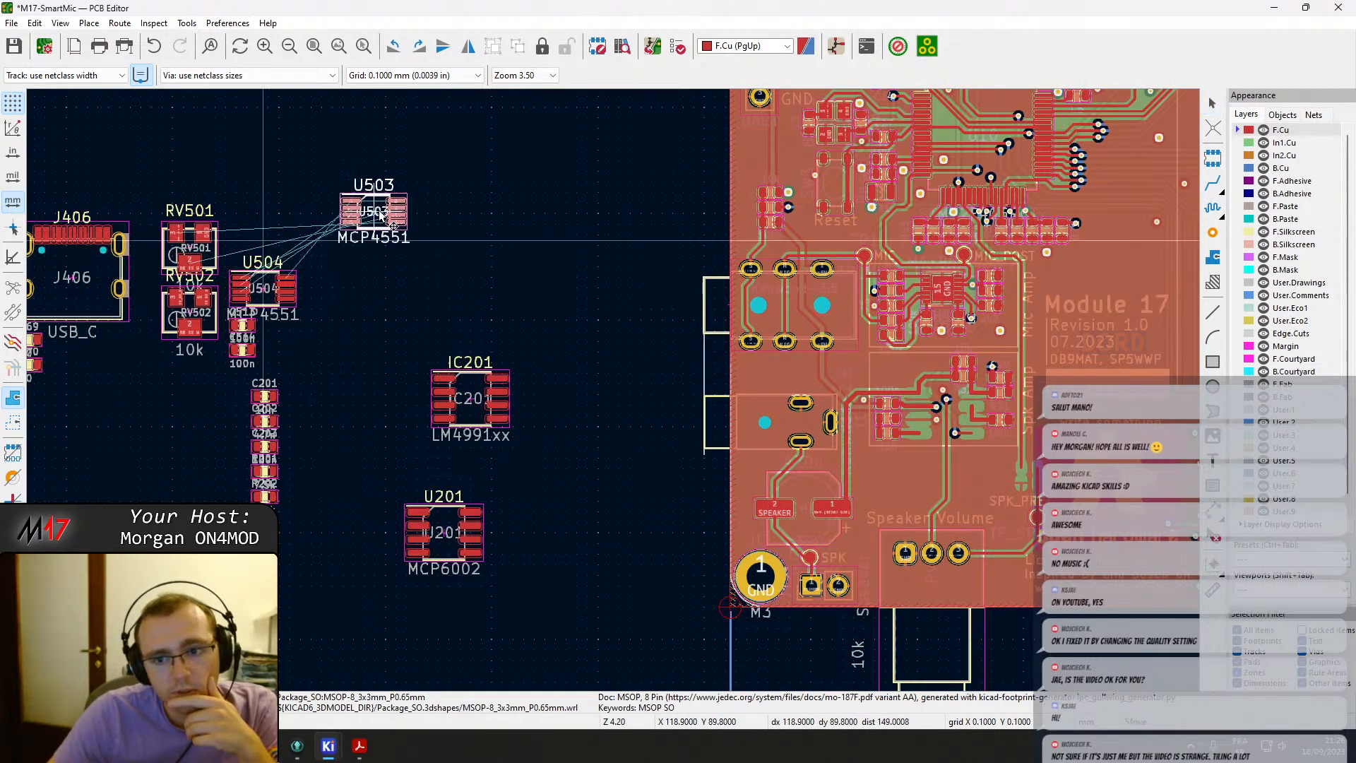
{"action": "scroll", "coordinate": [363, 185], "scroll_direction": "down", "scroll_amount": 3}
{"action": "left_click", "coordinate": [569, 367]}
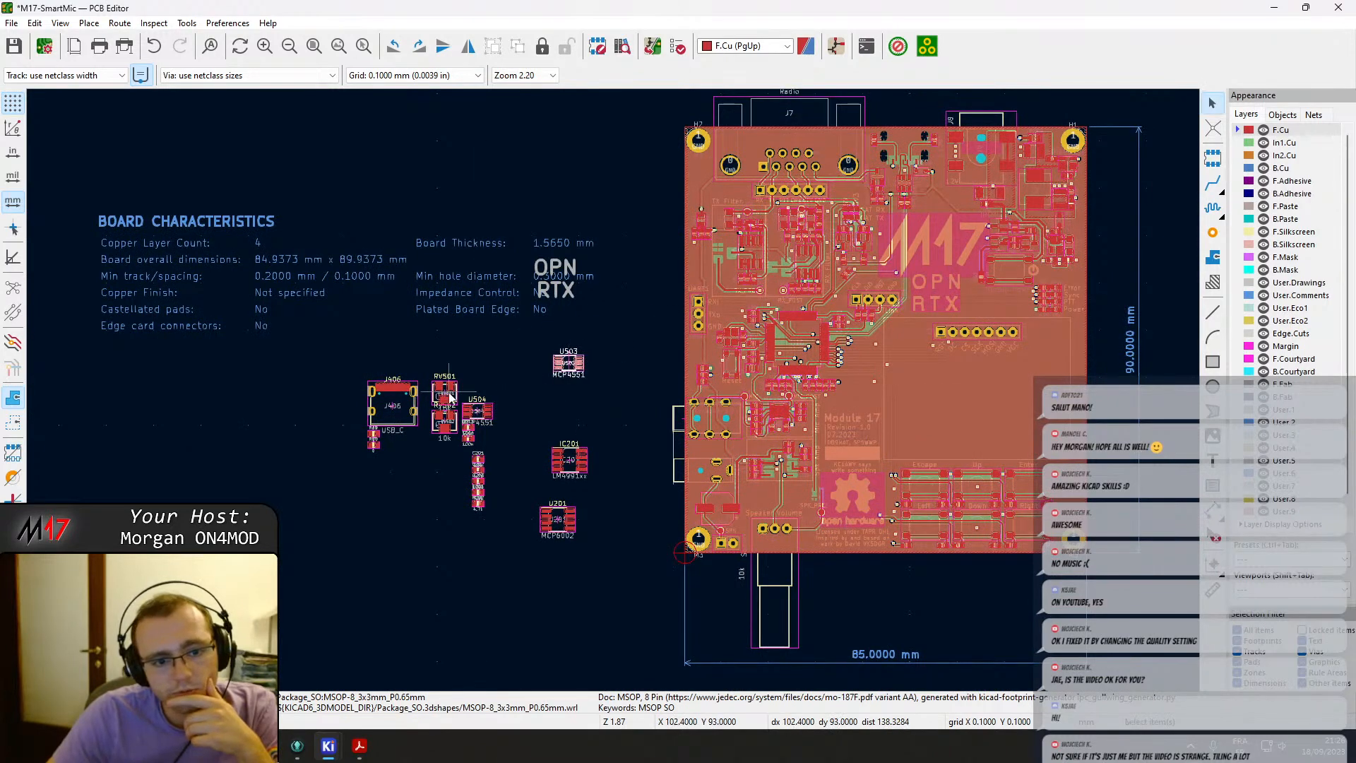
{"action": "scroll", "coordinate": [448, 393], "scroll_direction": "up", "scroll_amount": 5}
{"action": "left_click", "coordinate": [621, 399]}
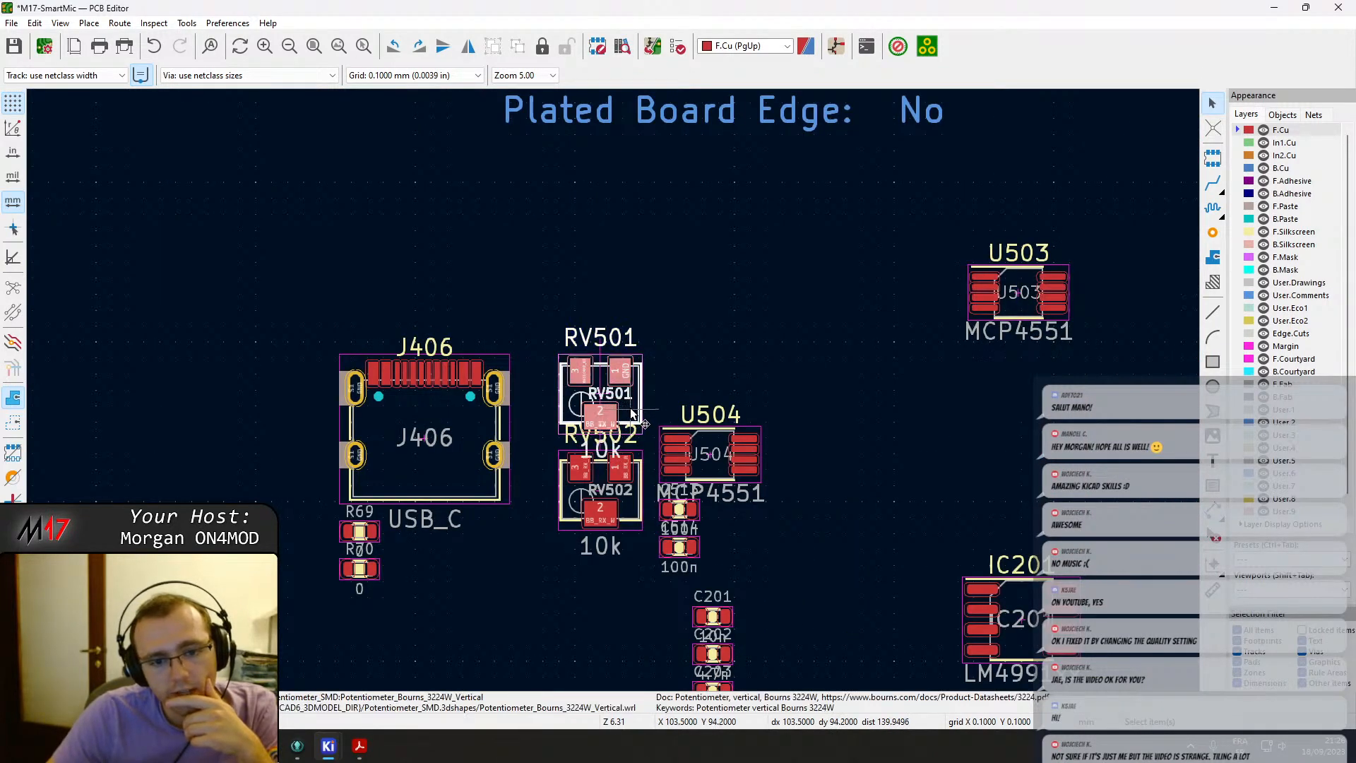
{"action": "scroll", "coordinate": [618, 399], "scroll_direction": "down", "scroll_amount": 4}
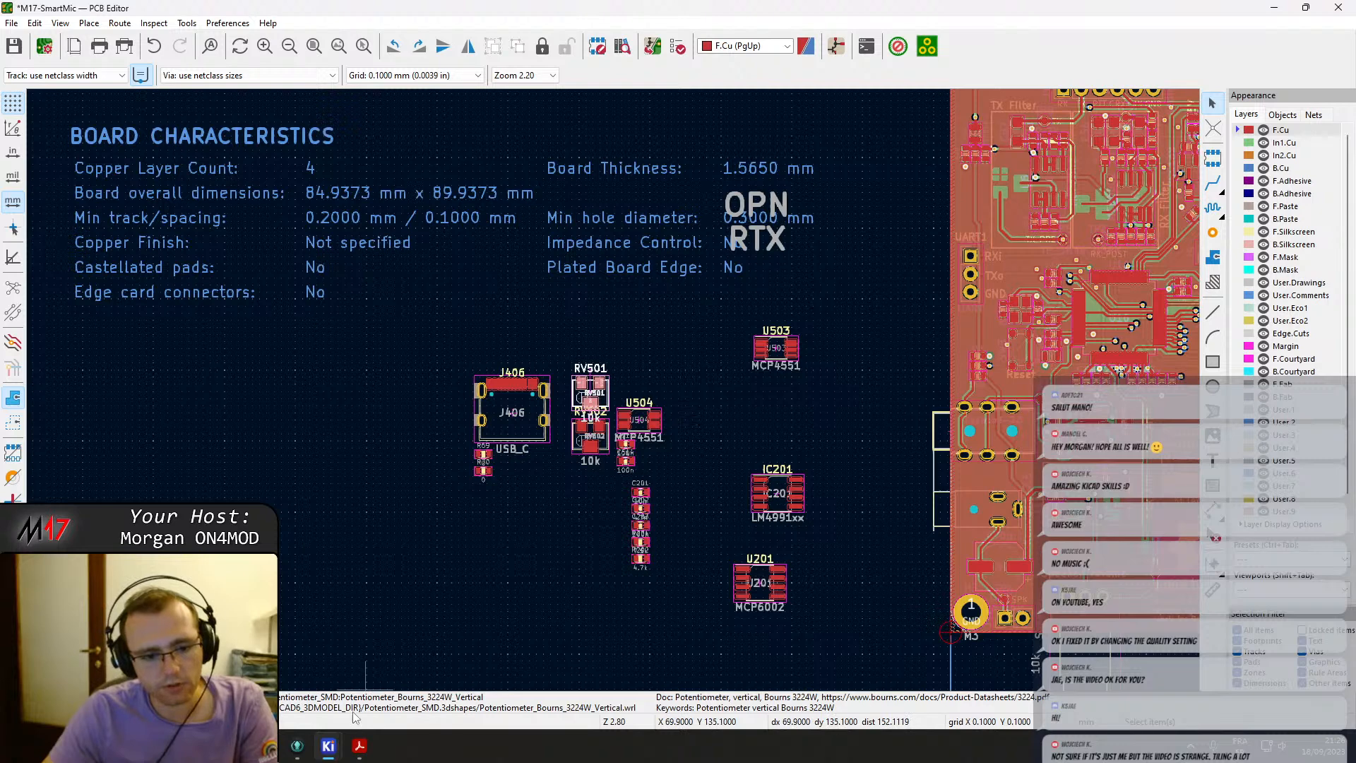
Undo the footprint moves and the PCB update.
{"action": "key", "text": "ctrl+z"}
{"action": "key", "text": "ctrl+z"}
{"action": "key", "text": "ctrl+z"}
{"action": "key", "text": "ctrl+z"}
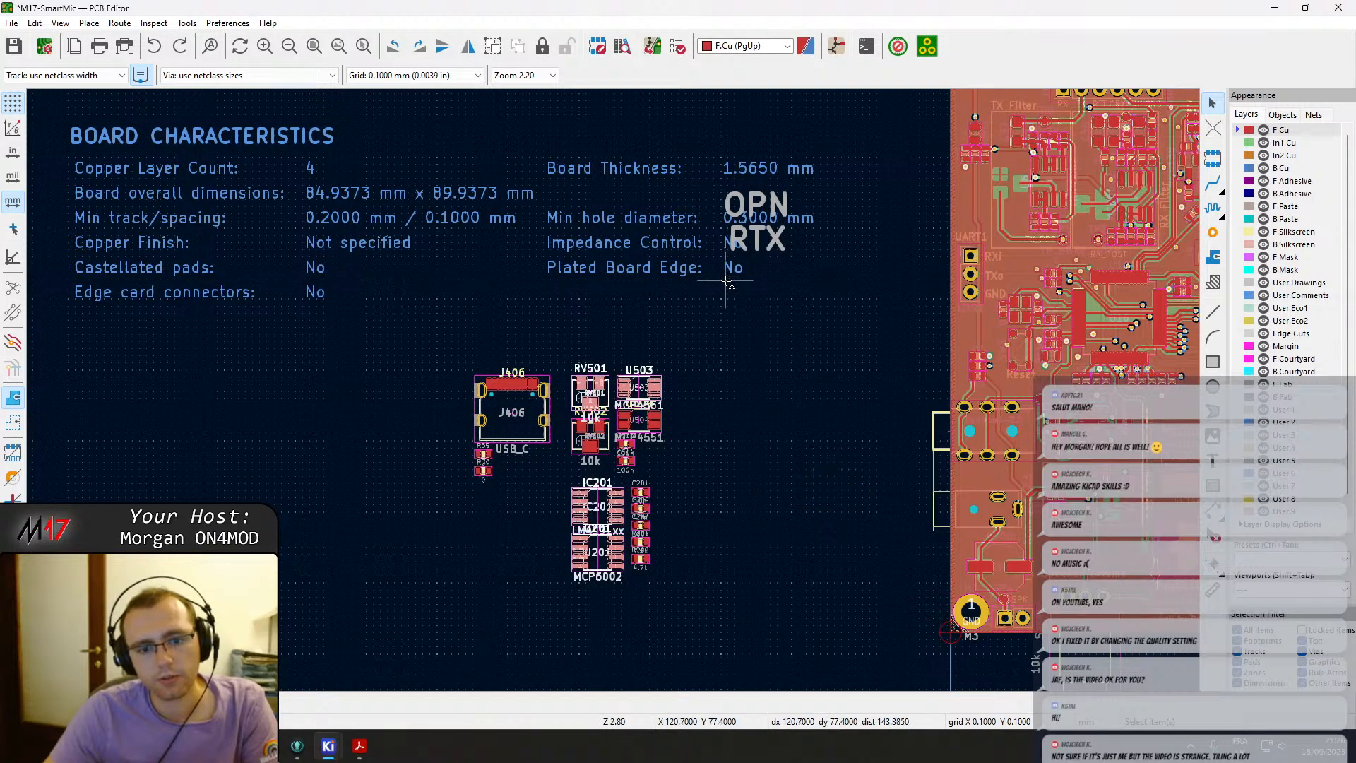
{"action": "key", "text": "ctrl+z"}
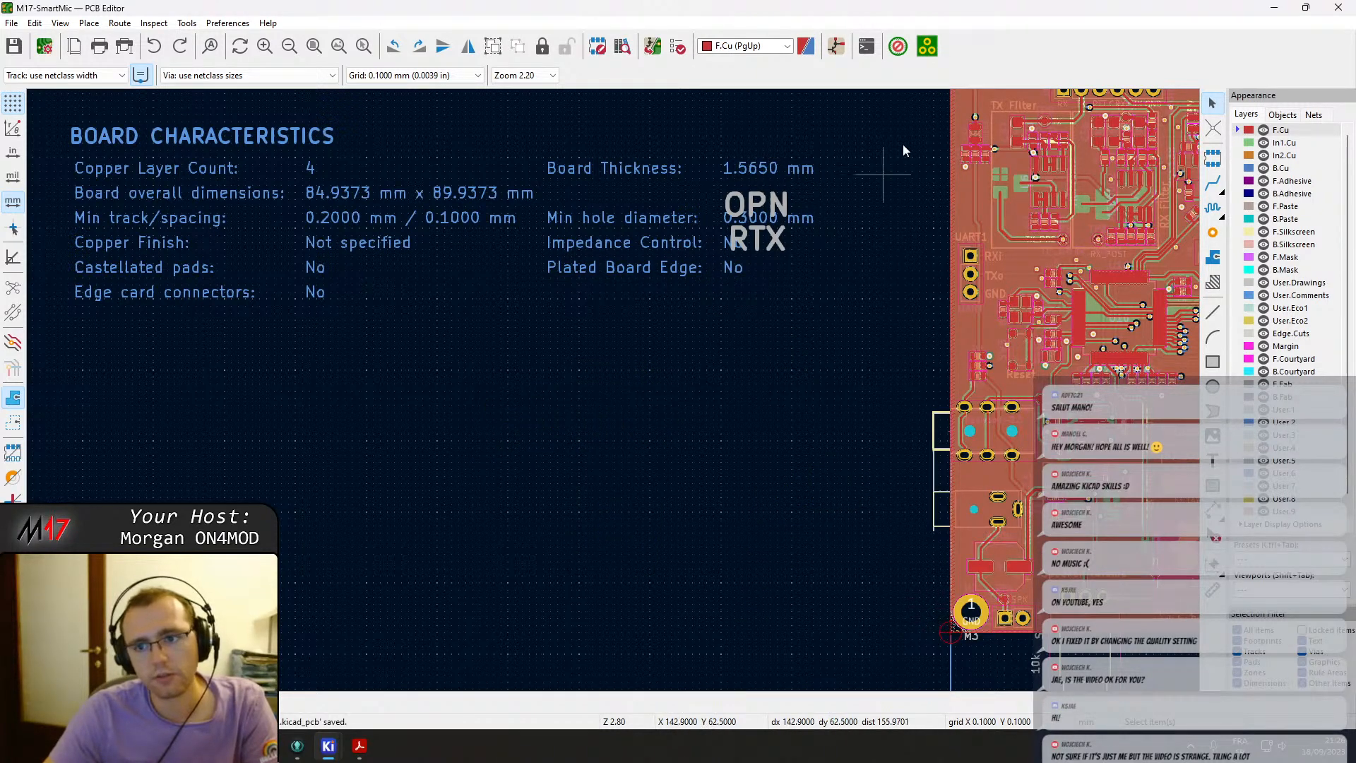
Switch back to the schematic editor.
{"action": "scroll", "coordinate": [632, 389], "scroll_direction": "down", "scroll_amount": 2}
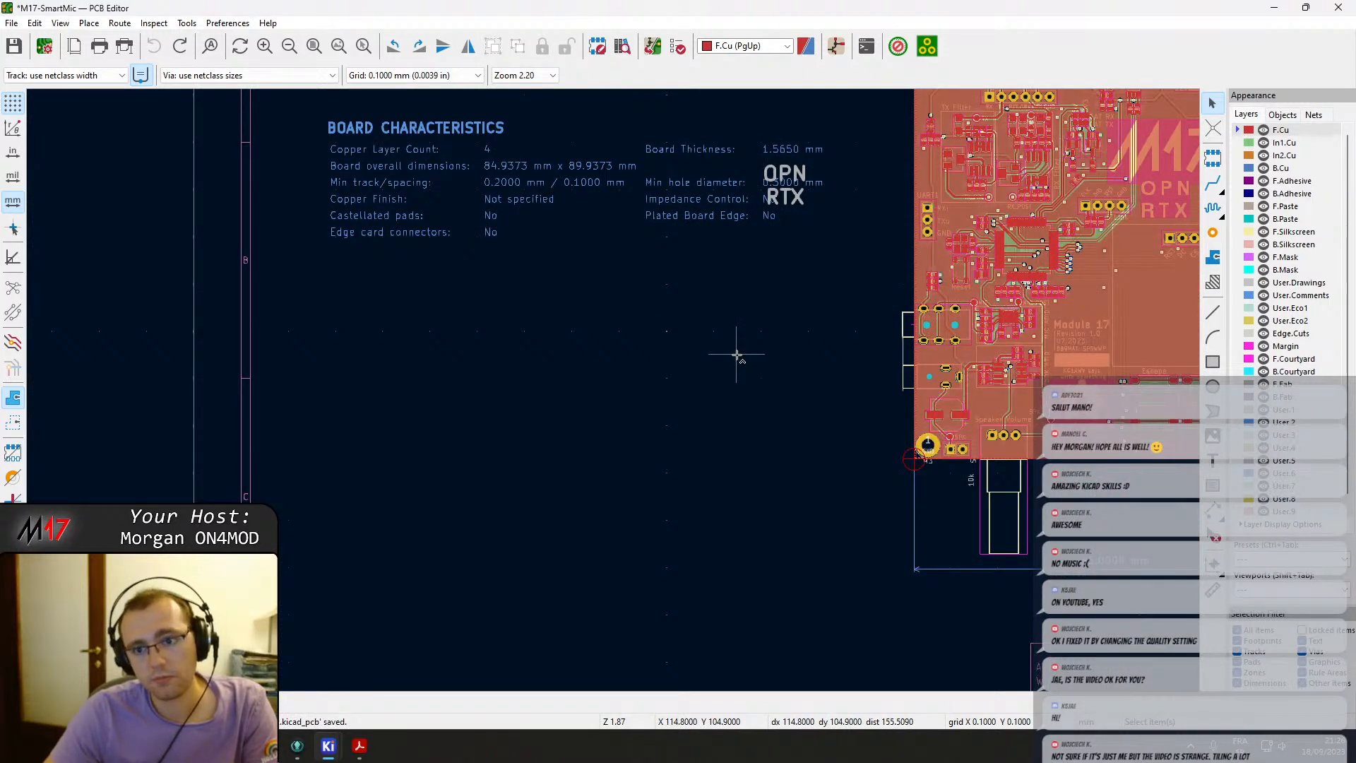
{"action": "left_click", "coordinate": [834, 48]}
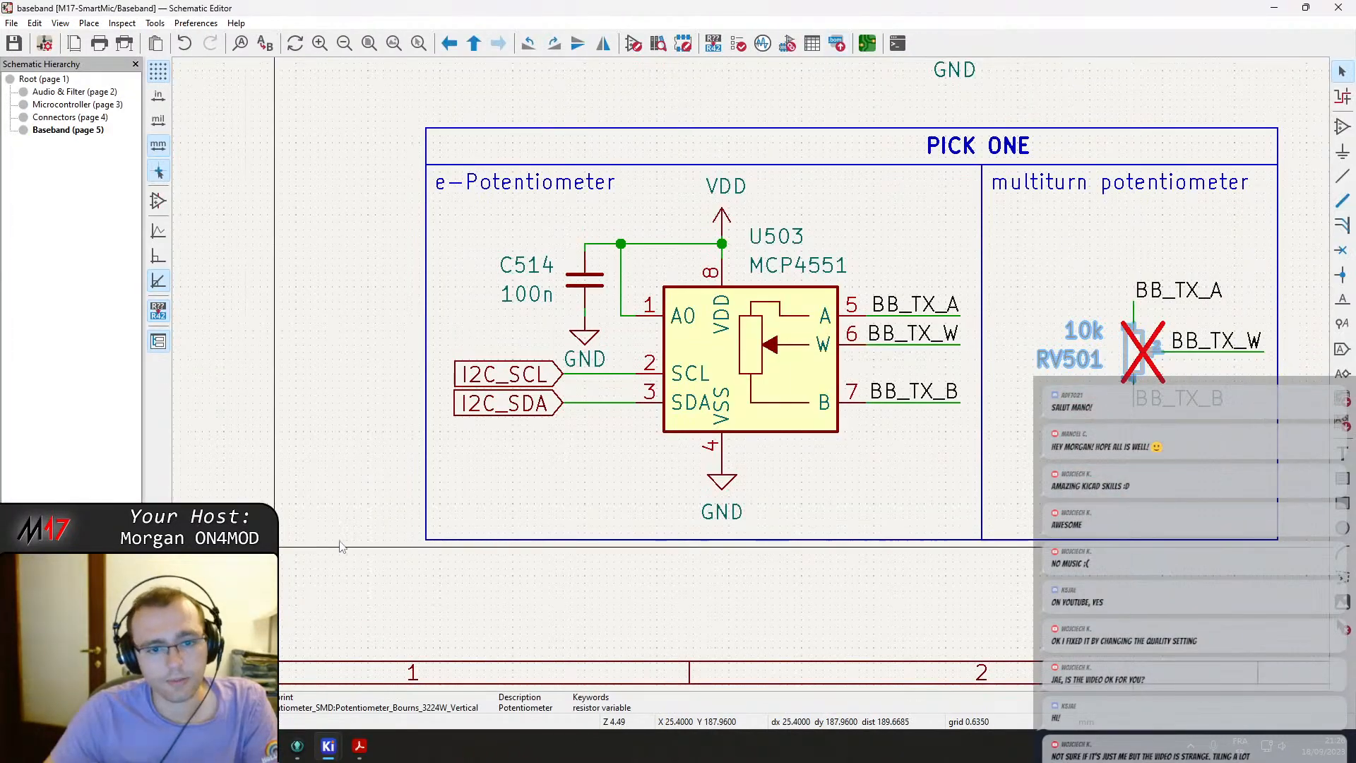
Compare the baseband section with the PDF and rename the RX multiturn potentiometer's reference to RV2.
{"action": "scroll", "coordinate": [802, 424], "scroll_direction": "down", "scroll_amount": 2}
{"action": "scroll", "coordinate": [768, 434], "scroll_direction": "up", "scroll_amount": 1}
{"action": "middle_click_drag", "start_coordinate": [768, 434], "coordinate": [630, 398]}
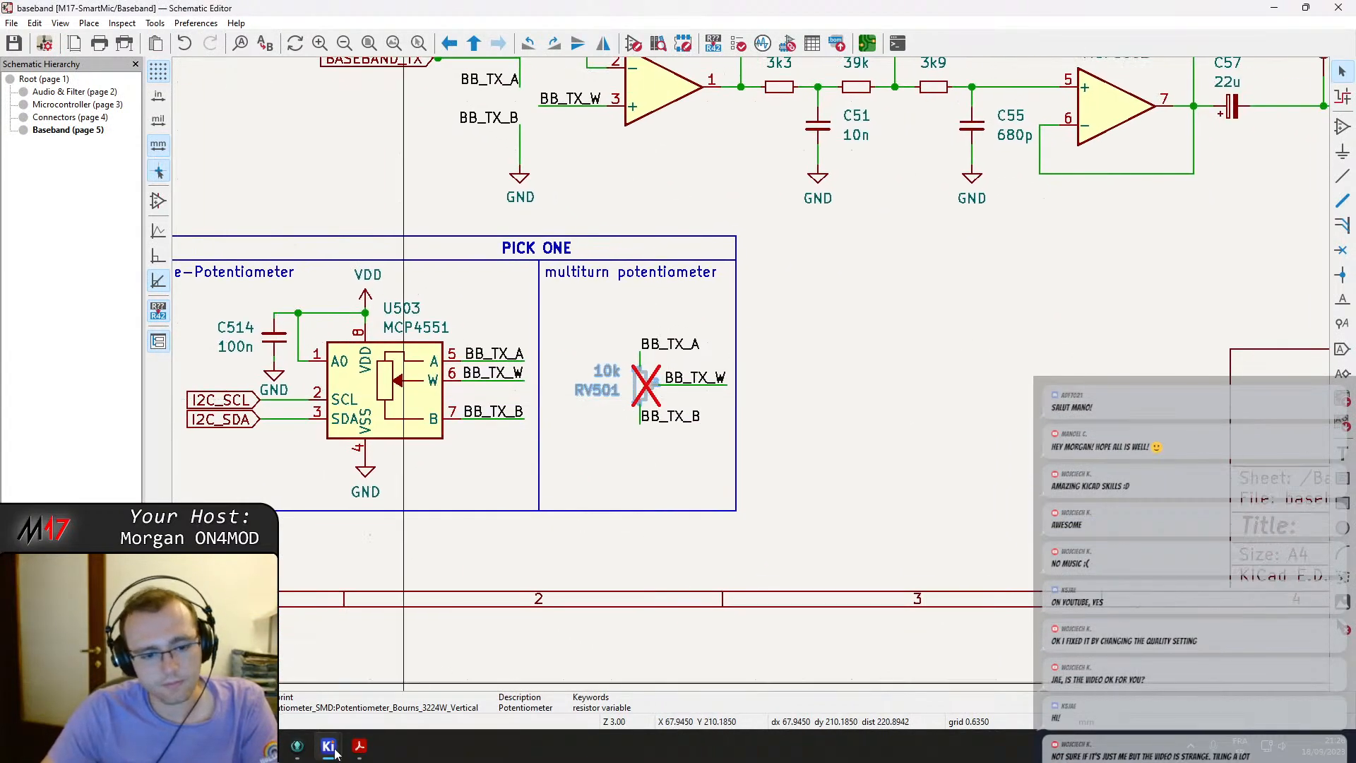
{"action": "left_click", "coordinate": [358, 747]}
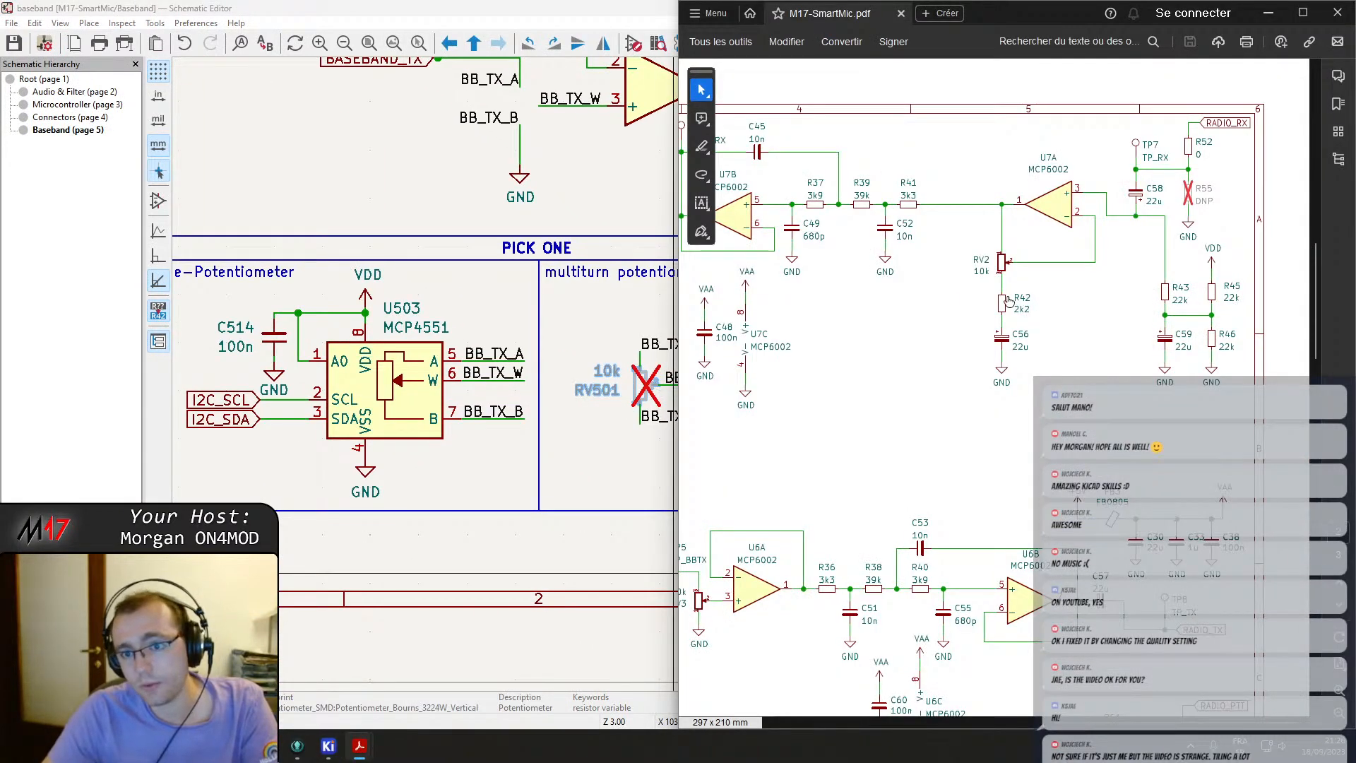
{"action": "middle_click_drag", "start_coordinate": [621, 360], "coordinate": [568, 429]}
{"action": "scroll", "coordinate": [911, 432], "scroll_direction": "down", "scroll_amount": 4}
{"action": "middle_click_drag", "start_coordinate": [971, 223], "coordinate": [781, 382]}
{"action": "scroll", "coordinate": [781, 382], "scroll_direction": "up", "scroll_amount": 2}
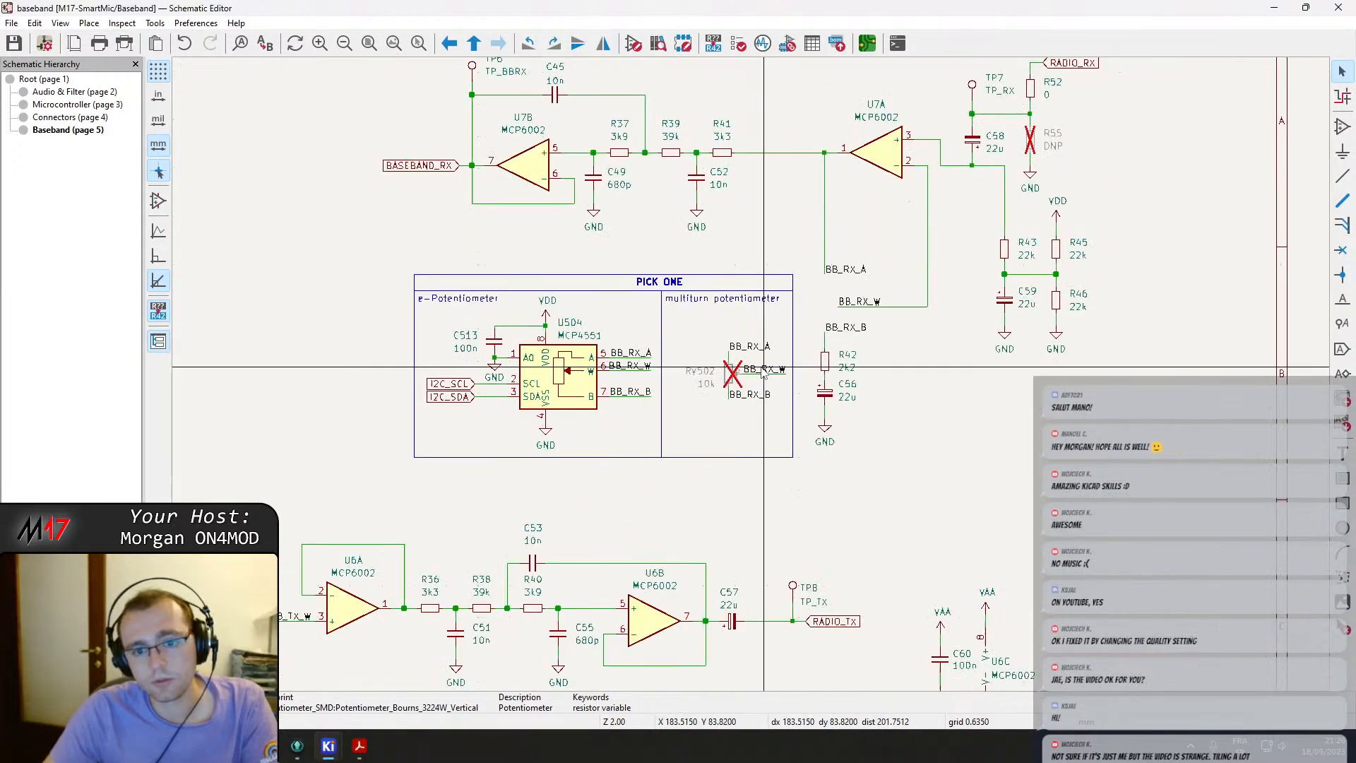
{"action": "double_click", "coordinate": [703, 367]}
{"action": "type", "text": "2"}
{"action": "key", "text": "Return"}
Rename the TX multiturn potentiometer's reference to RV3 per the PDF and save the schematic.
{"action": "middle_click_drag", "start_coordinate": [499, 560], "coordinate": [641, 435]}
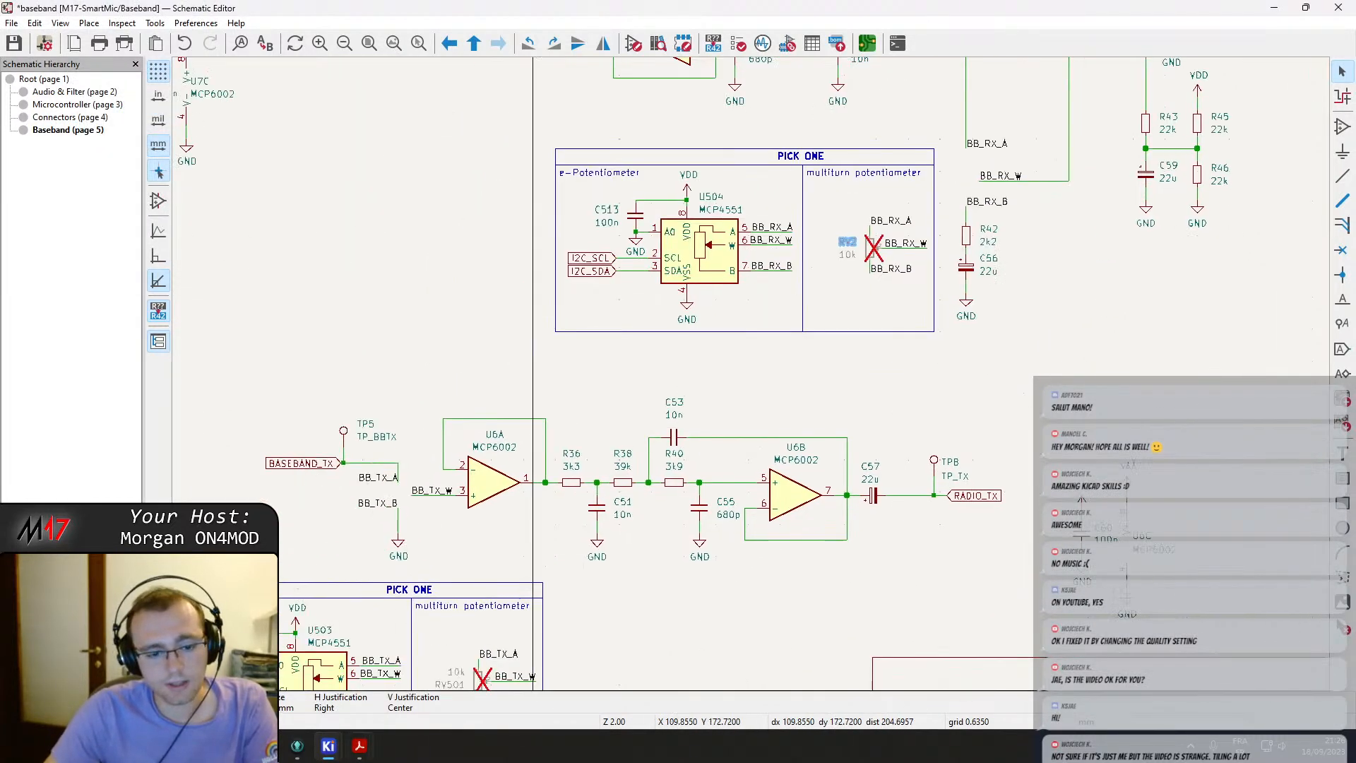
{"action": "left_click", "coordinate": [358, 750]}
{"action": "middle_click_drag", "start_coordinate": [988, 557], "coordinate": [1299, 531]}
{"action": "middle_click_drag", "start_coordinate": [965, 466], "coordinate": [787, 463]}
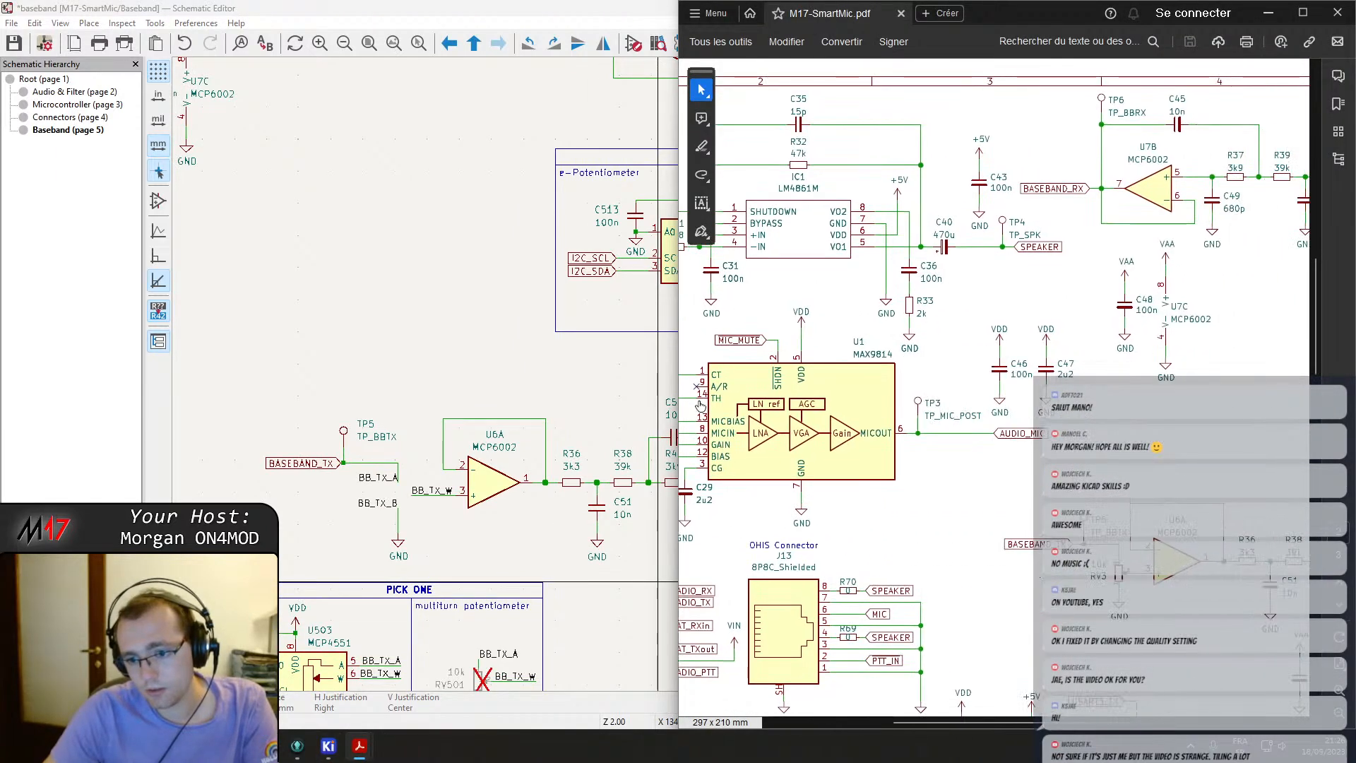
{"action": "left_click", "coordinate": [506, 311]}
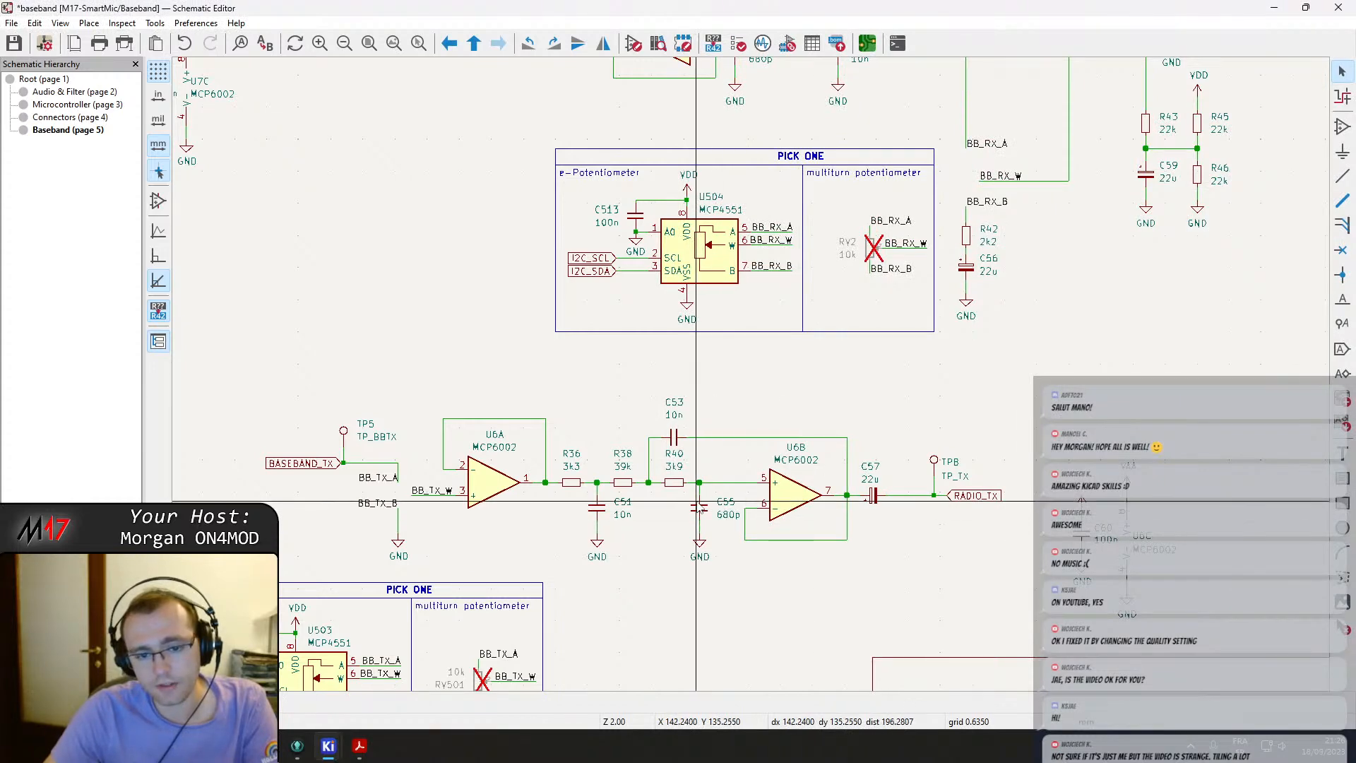
{"action": "double_click", "coordinate": [456, 690]}
{"action": "key", "text": "Return"}
{"action": "key", "text": "ctrl+s"}
Update the PCB from the schematic after reviewing the listed changes.
{"action": "scroll", "coordinate": [530, 548], "scroll_direction": "down", "scroll_amount": 2}
{"action": "middle_click_drag", "start_coordinate": [753, 414], "coordinate": [700, 434]}
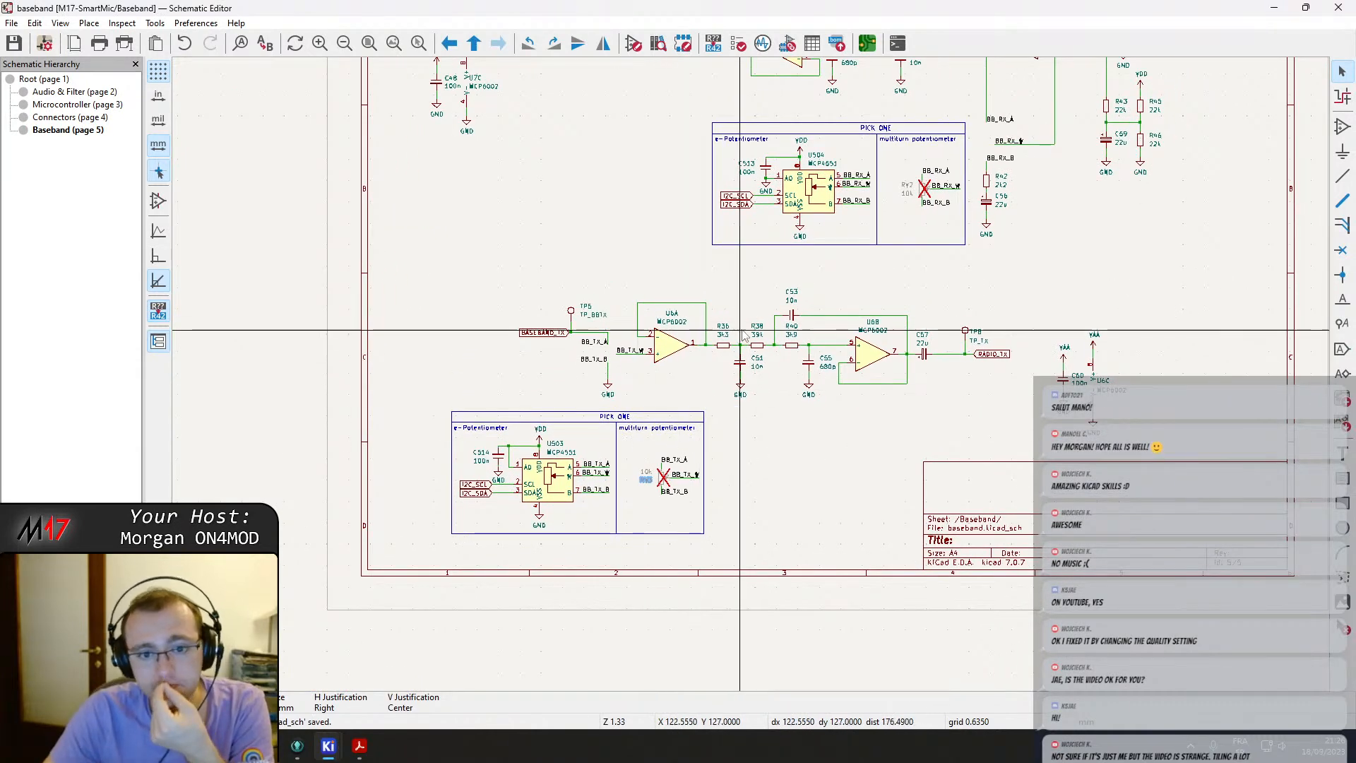
{"action": "scroll", "coordinate": [889, 322], "scroll_direction": "up", "scroll_amount": 3}
{"action": "middle_click_drag", "start_coordinate": [918, 261], "coordinate": [784, 547]}
{"action": "scroll", "coordinate": [812, 364], "scroll_direction": "down", "scroll_amount": 2}
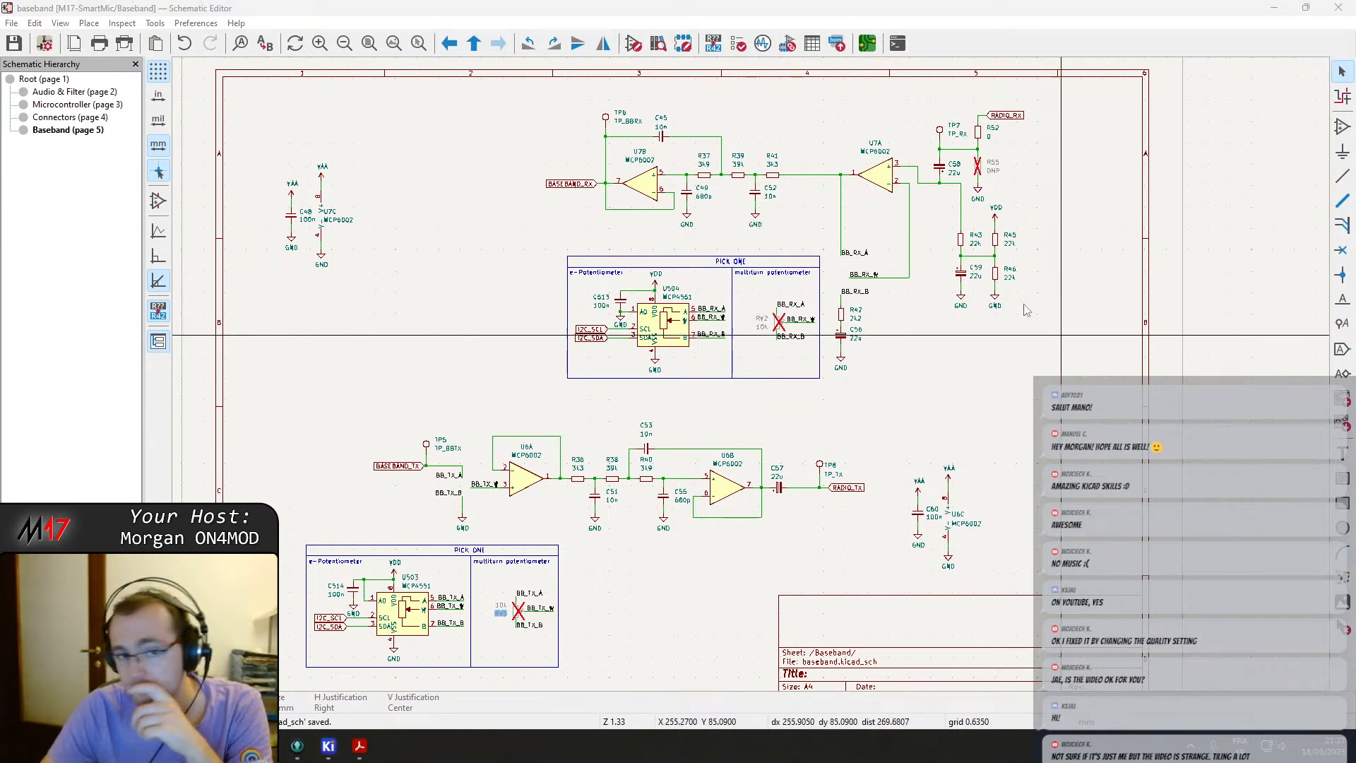
{"action": "left_click", "coordinate": [870, 44]}
{"action": "left_click", "coordinate": [653, 46]}
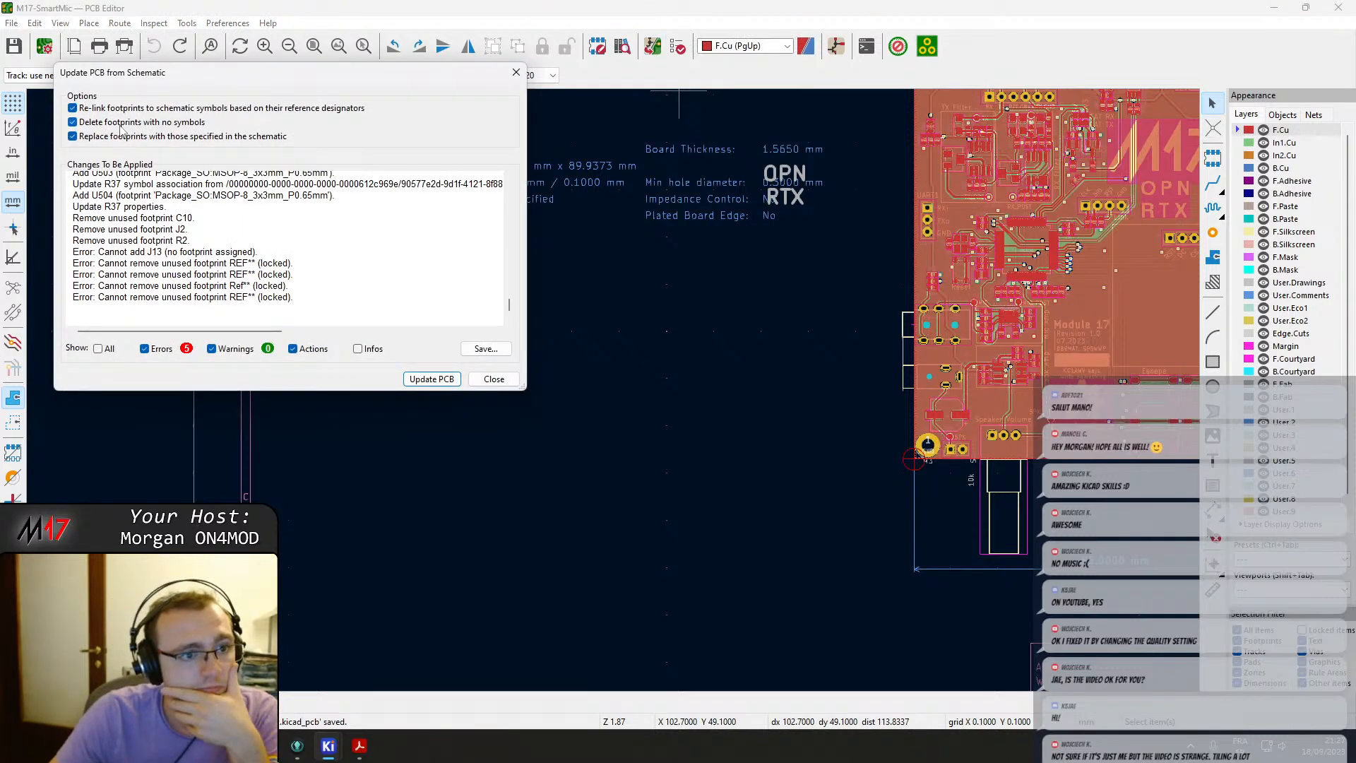
{"action": "left_click", "coordinate": [145, 349]}
{"action": "left_click_drag", "start_coordinate": [252, 397], "coordinate": [340, 565]}
{"action": "scroll", "coordinate": [163, 371], "scroll_direction": "up", "scroll_amount": 20}
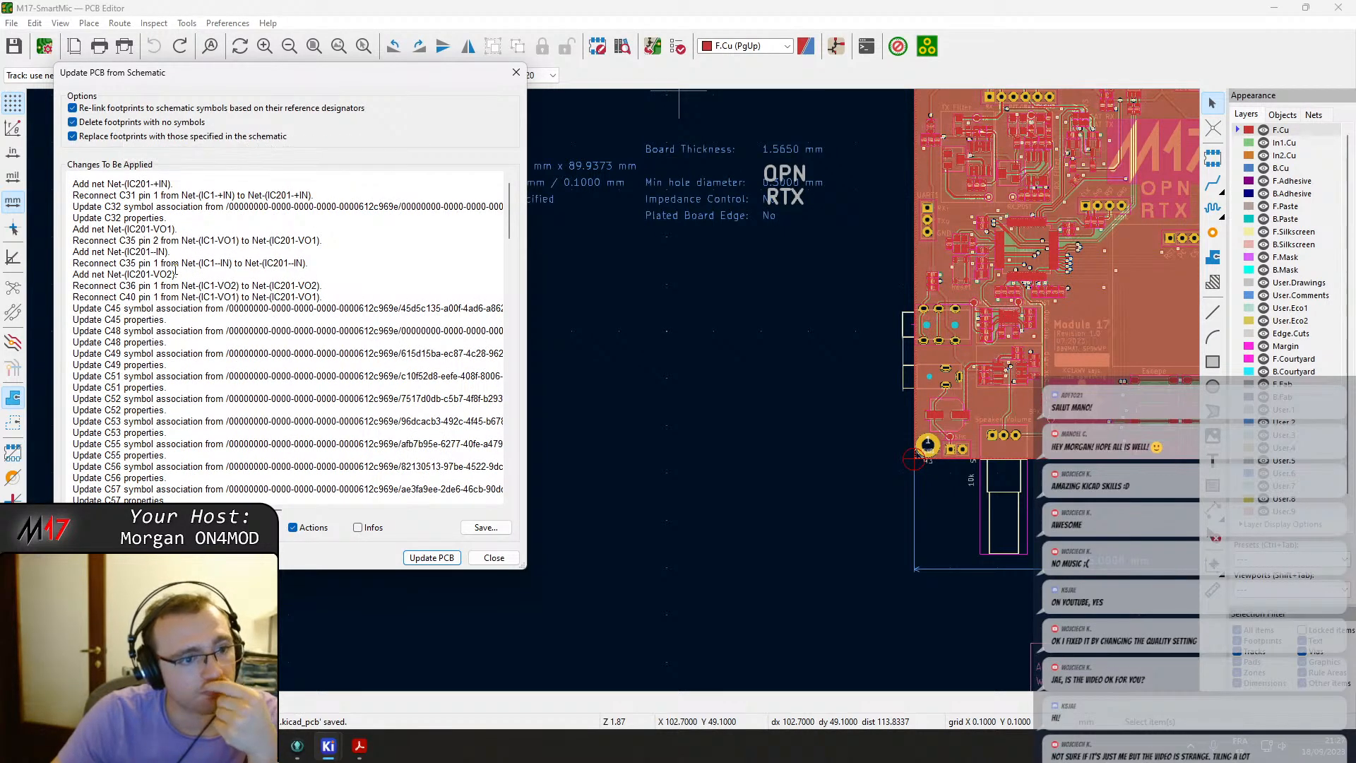
{"action": "left_click", "coordinate": [421, 558]}
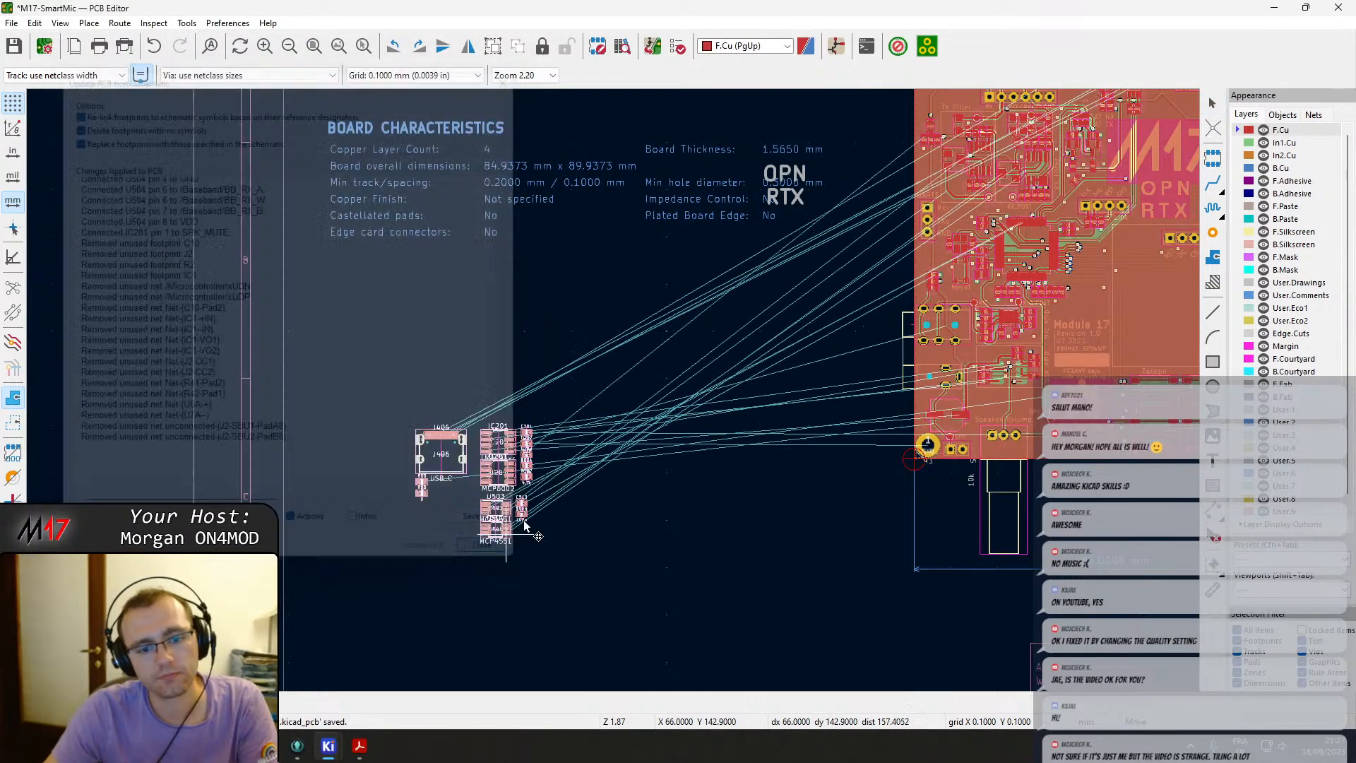
Move the newly added footprints into a group beside the board.
{"action": "scroll", "coordinate": [583, 429], "scroll_direction": "up", "scroll_amount": 5}
{"action": "left_click_drag", "start_coordinate": [619, 393], "coordinate": [308, 242]}
{"action": "left_click_drag", "start_coordinate": [547, 449], "coordinate": [216, 364]}
{"action": "left_click_drag", "start_coordinate": [552, 493], "coordinate": [292, 376]}
{"action": "left_click", "coordinate": [320, 272]}
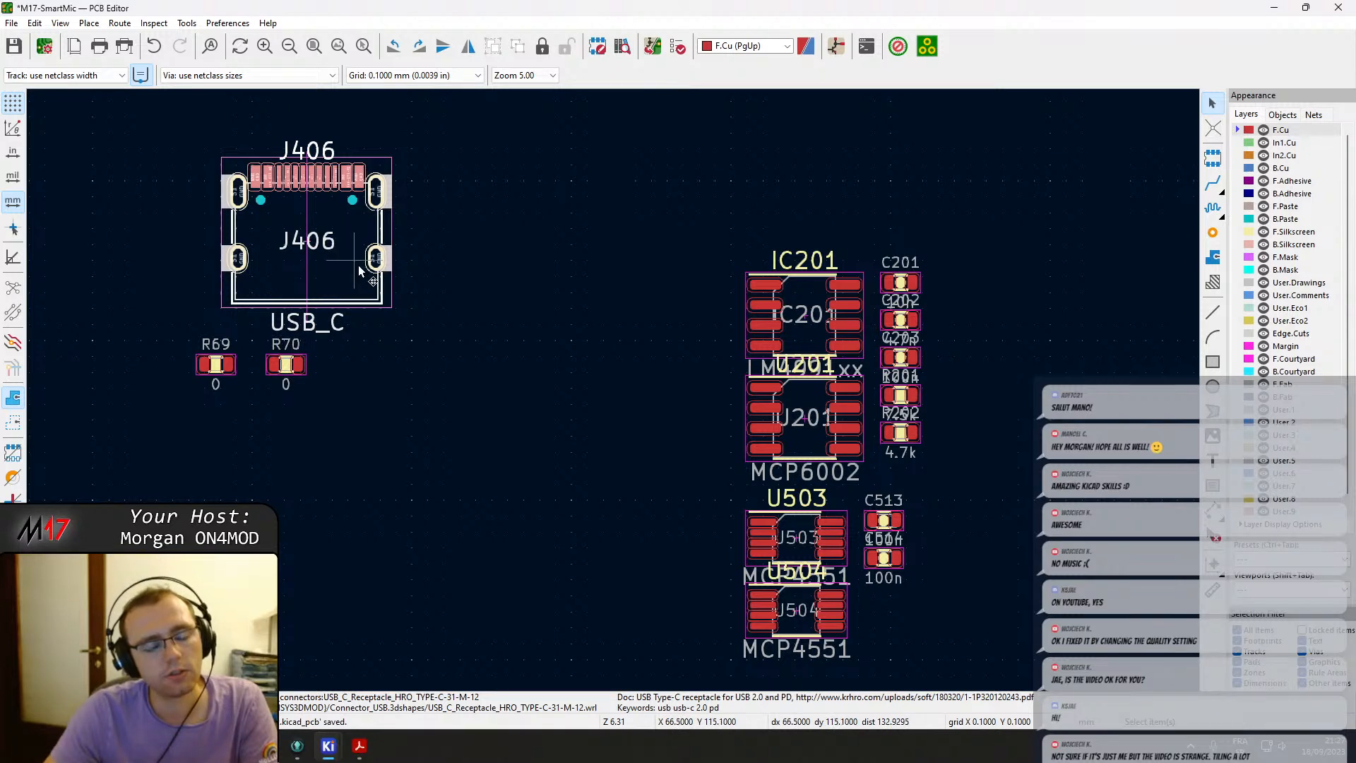
{"action": "scroll", "coordinate": [375, 281], "scroll_direction": "down", "scroll_amount": 2}
Undo the footprint moves and the PCB update and return to the schematic editor.
{"action": "key", "text": "ctrl+z"}
{"action": "key", "text": "ctrl+z"}
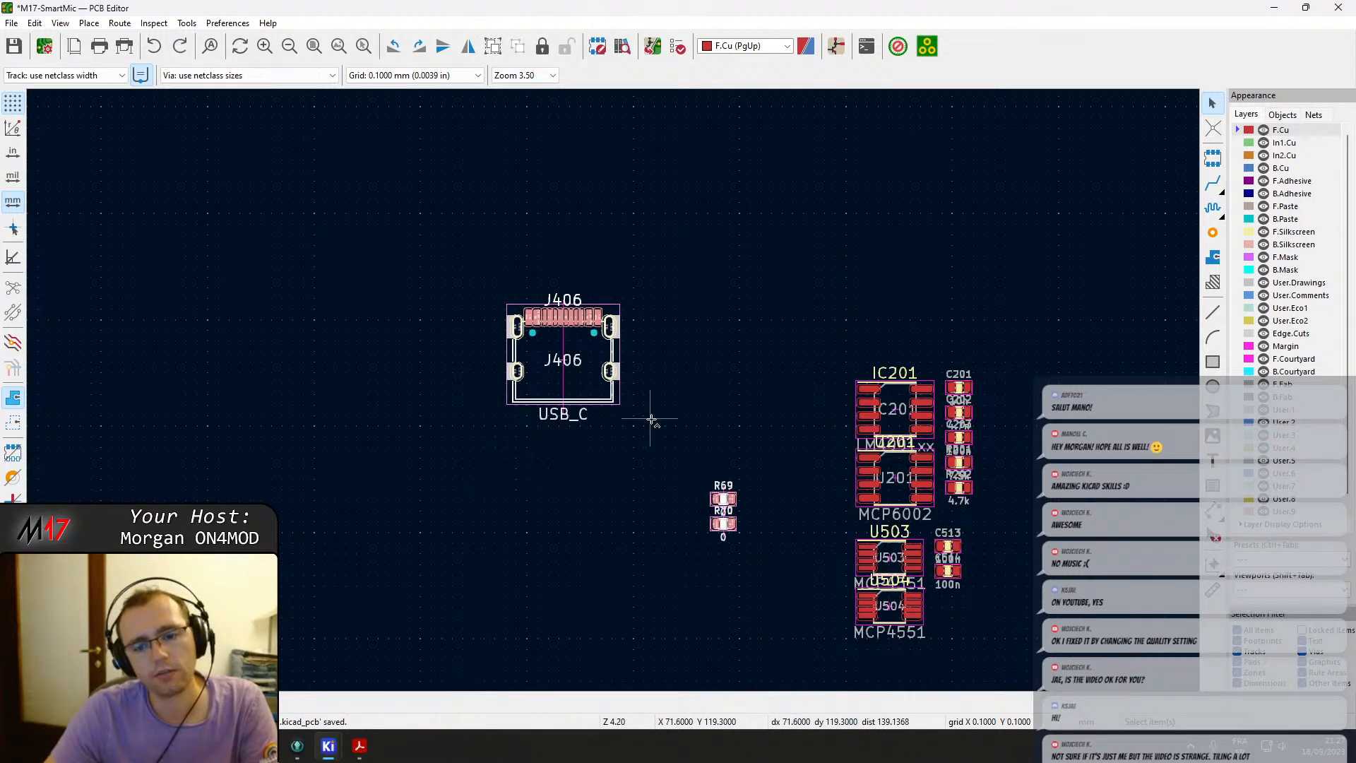
{"action": "left_click", "coordinate": [326, 742]}
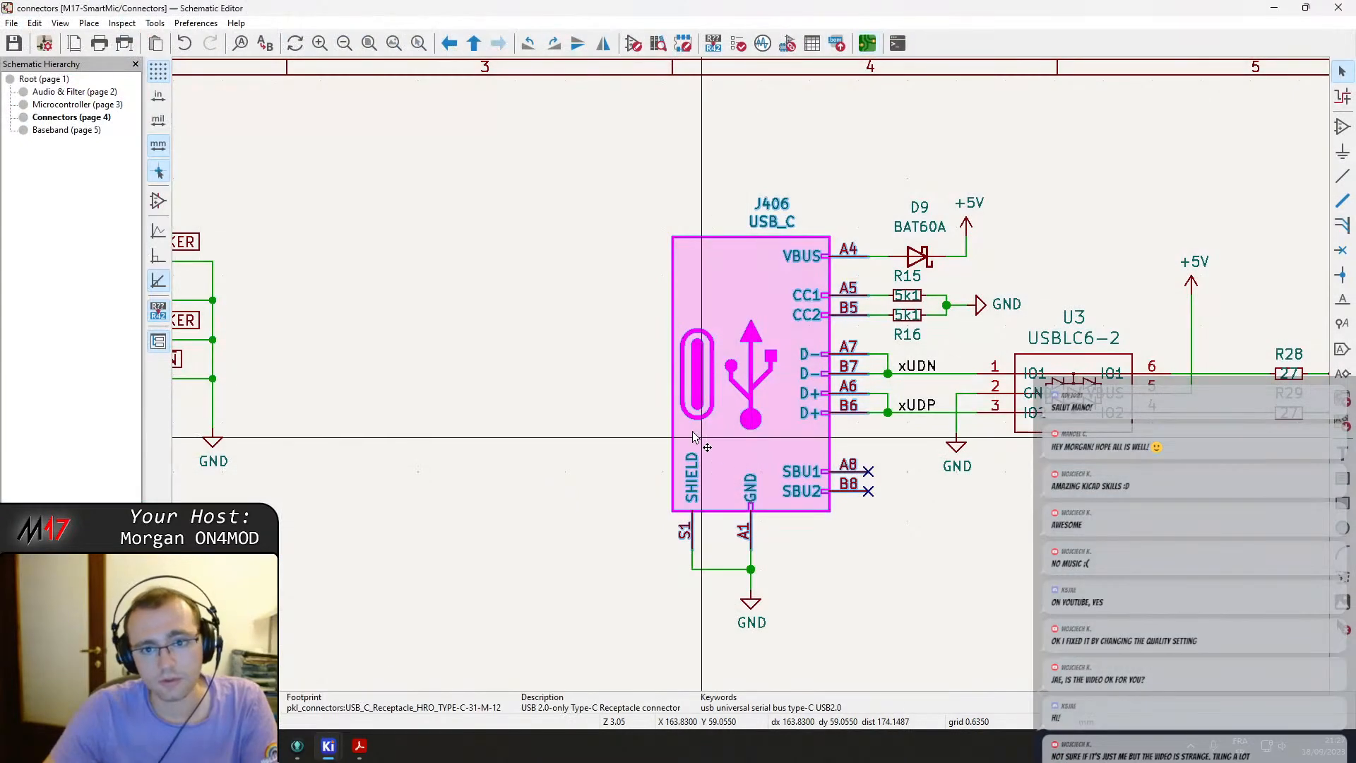
Rename the USB-C connector's reference to J2 to match the PDF and save the schematic.
{"action": "left_click", "coordinate": [359, 746]}
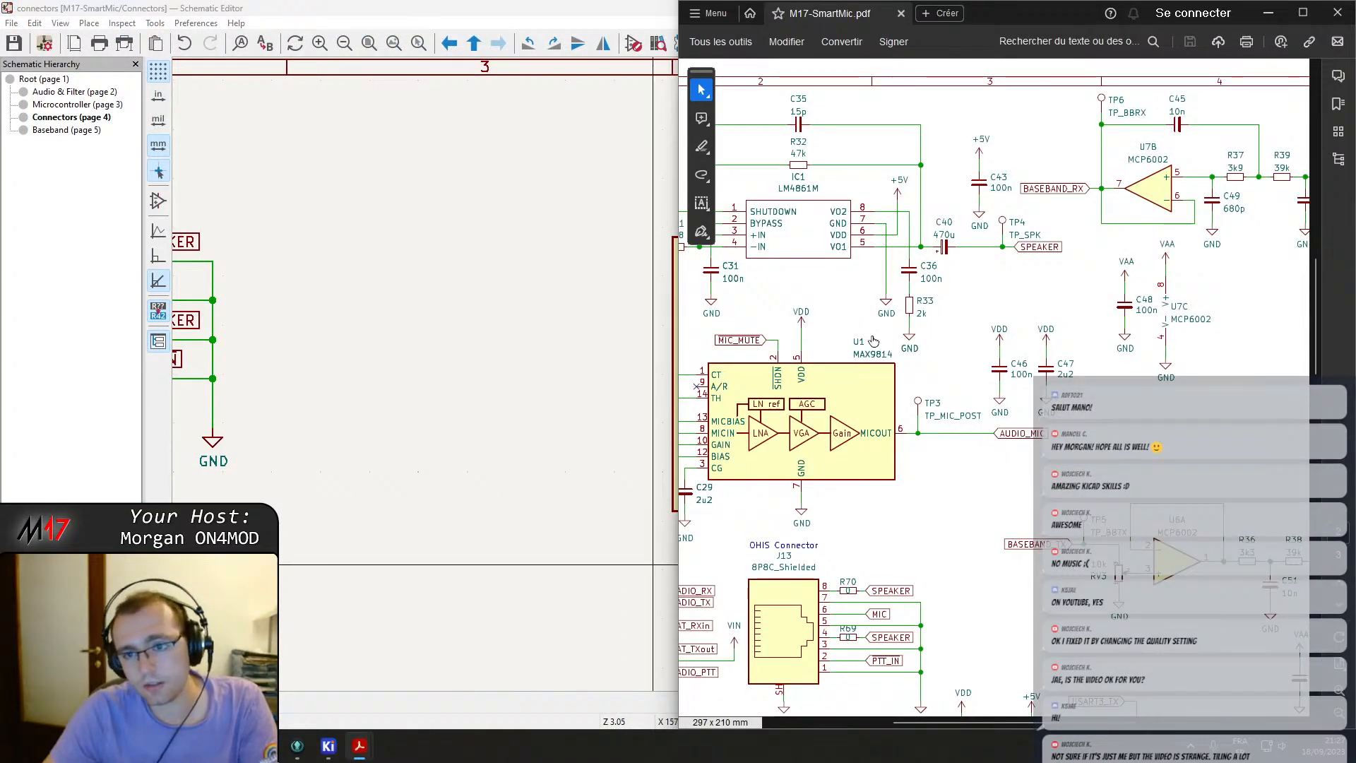
{"action": "scroll", "coordinate": [899, 367], "scroll_direction": "down", "scroll_amount": 4}
{"action": "scroll", "coordinate": [901, 365], "scroll_direction": "down", "scroll_amount": 5}
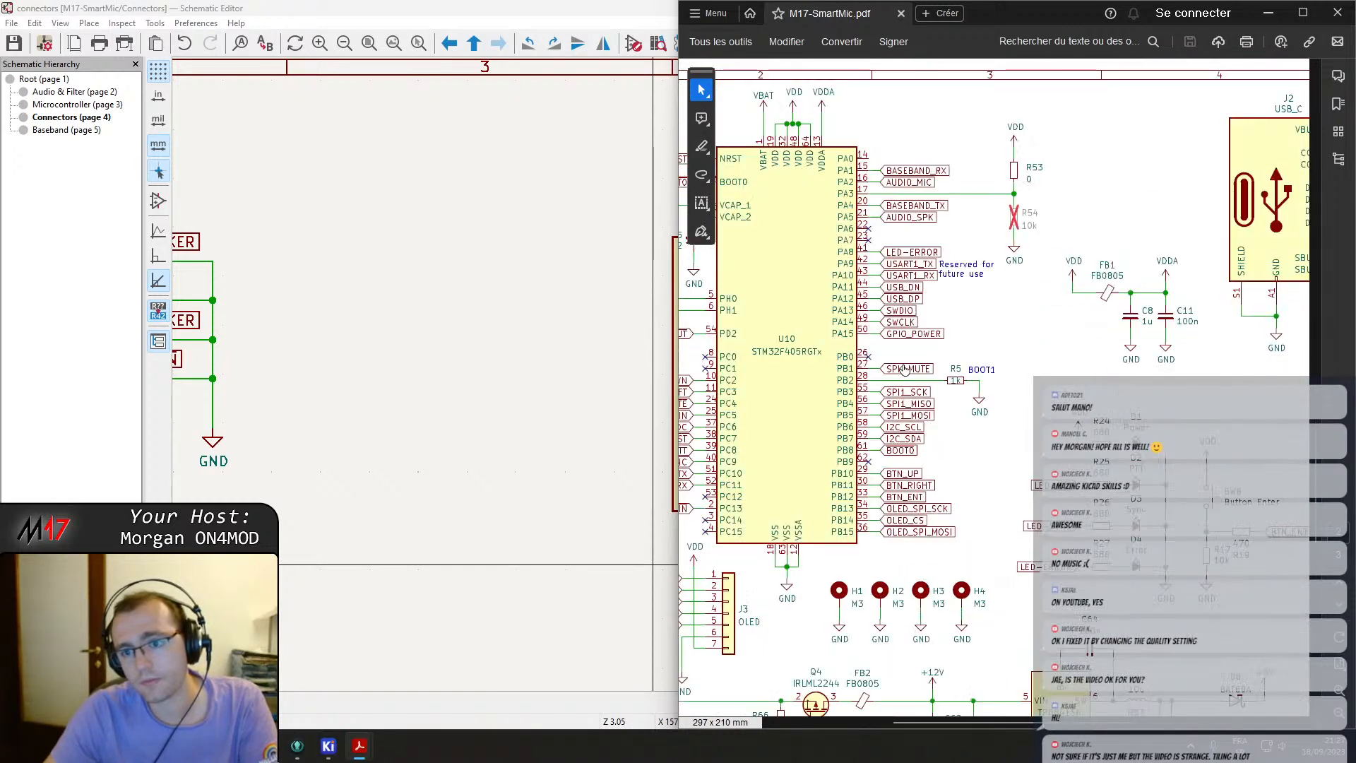
{"action": "middle_click_drag", "start_coordinate": [1277, 406], "coordinate": [971, 339]}
{"action": "middle_click_drag", "start_coordinate": [938, 260], "coordinate": [855, 372]}
{"action": "left_click", "coordinate": [545, 298]}
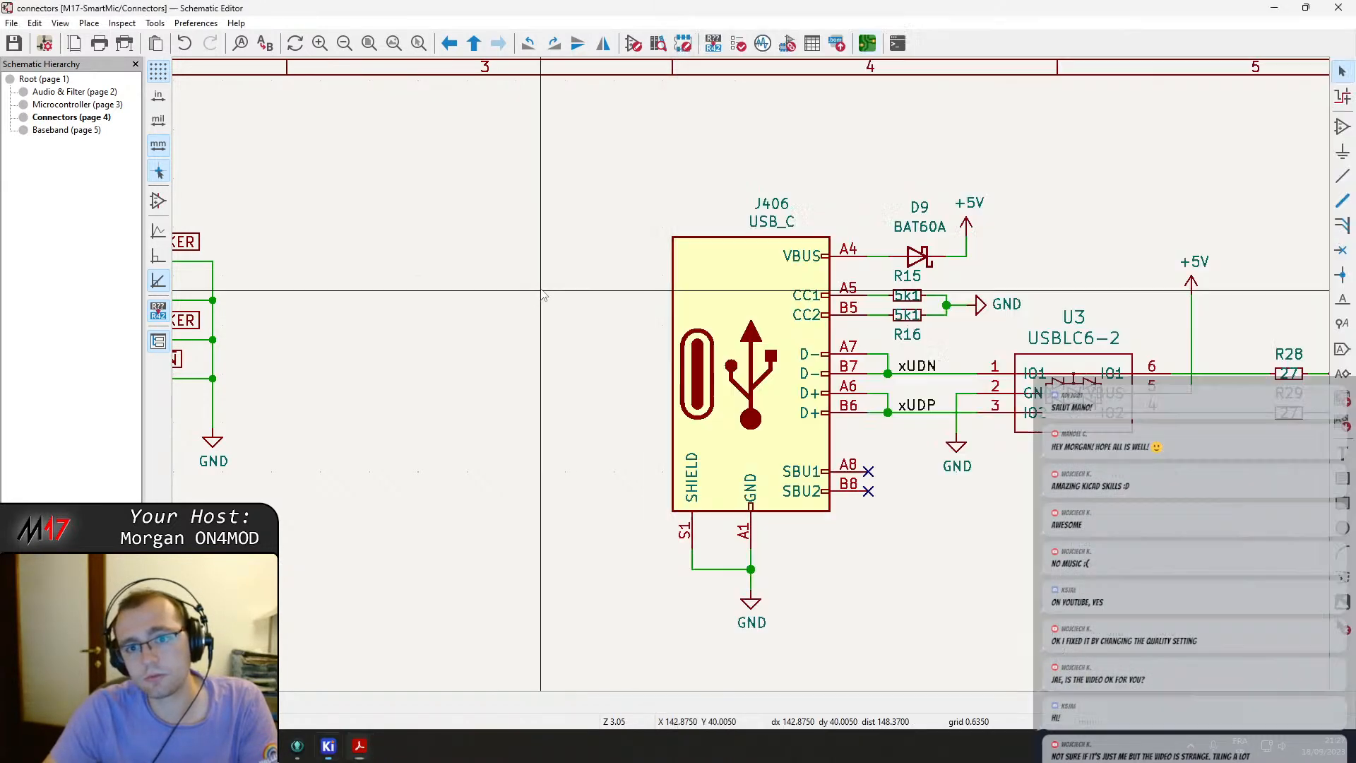
{"action": "double_click", "coordinate": [771, 205]}
{"action": "type", "text": "J2"}
{"action": "key", "text": "Return"}
{"action": "key", "text": "ctrl+s"}
Review the Connectors sheet's references and return to the root sheet.
{"action": "middle_click_drag", "start_coordinate": [917, 359], "coordinate": [748, 377]}
{"action": "scroll", "coordinate": [711, 368], "scroll_direction": "down", "scroll_amount": 3}
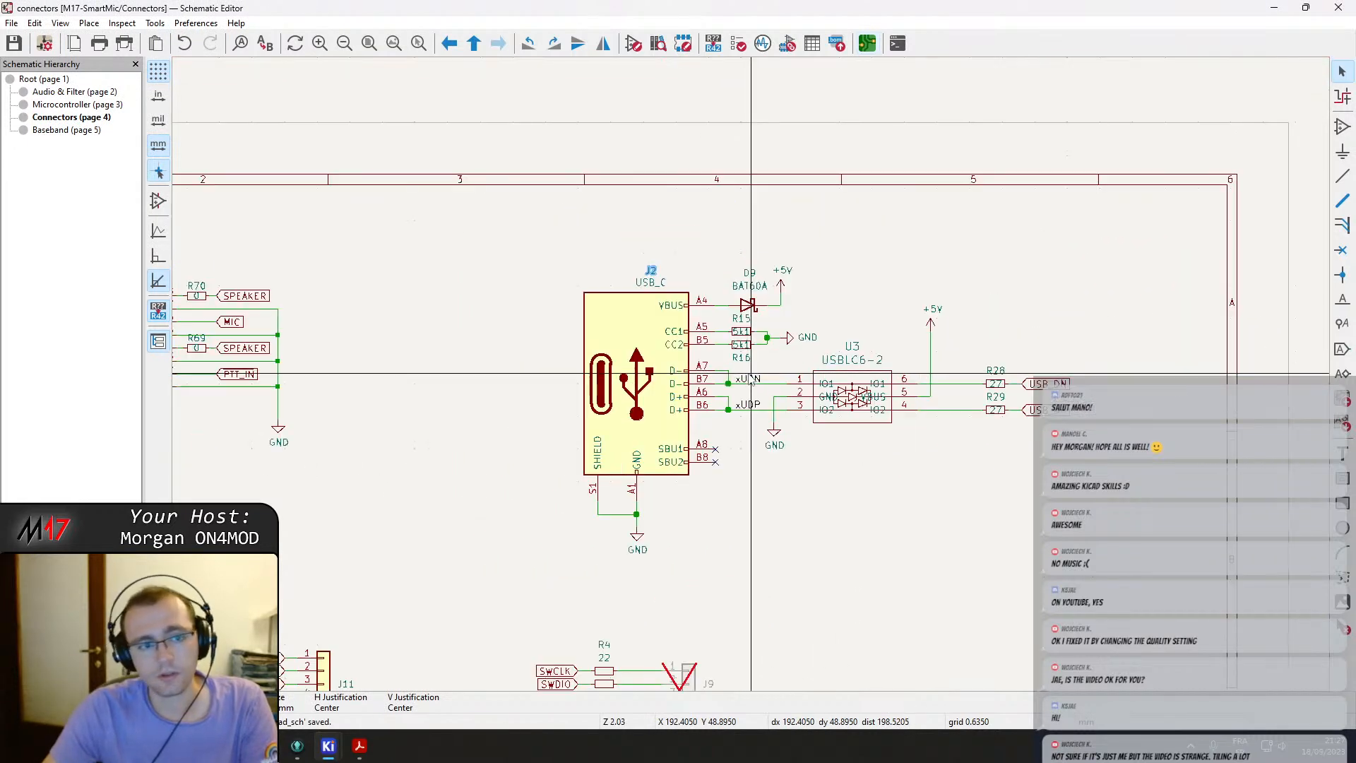
{"action": "middle_click_drag", "start_coordinate": [317, 415], "coordinate": [681, 196]}
{"action": "middle_click_drag", "start_coordinate": [853, 390], "coordinate": [1259, 421]}
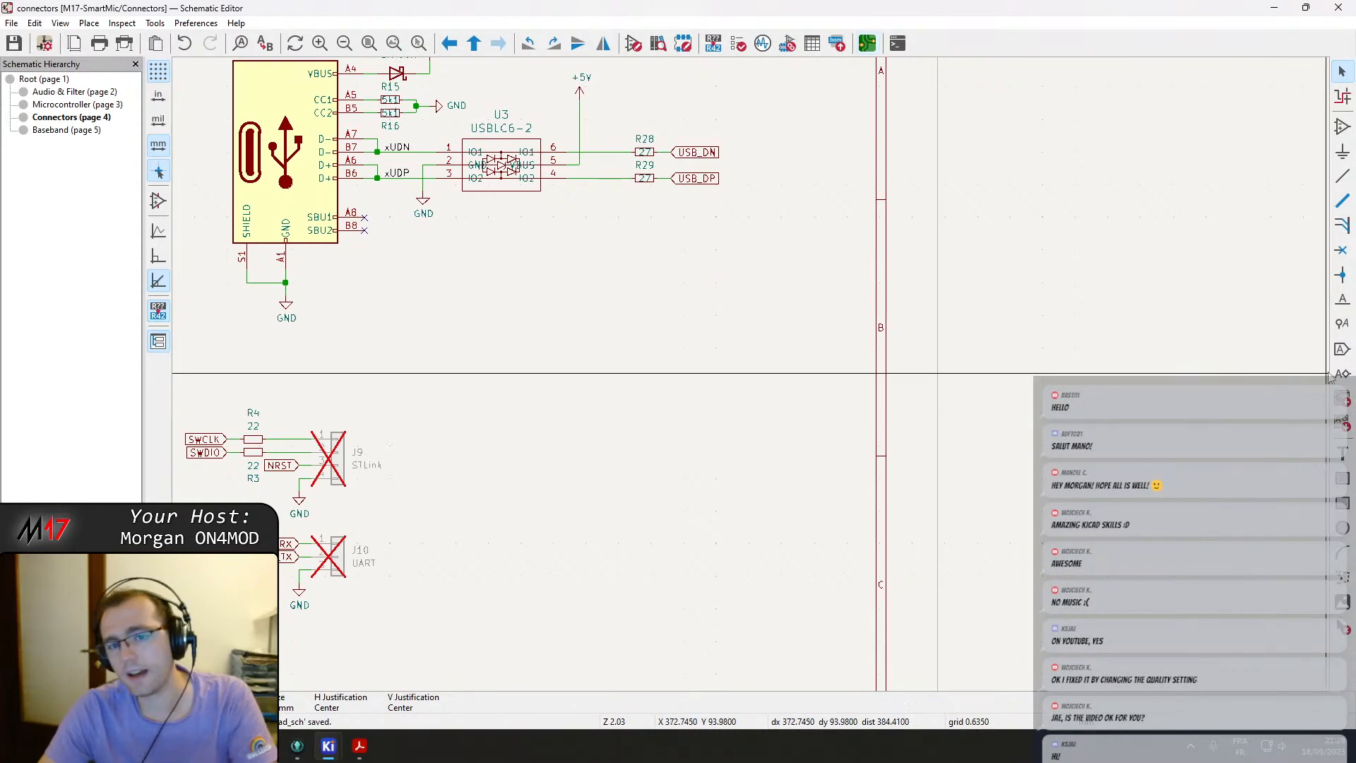
{"action": "middle_click_drag", "start_coordinate": [633, 288], "coordinate": [865, 556]}
{"action": "middle_click_drag", "start_coordinate": [724, 567], "coordinate": [931, 443]}
{"action": "scroll", "coordinate": [750, 381], "scroll_direction": "down", "scroll_amount": 3}
{"action": "right_click", "coordinate": [776, 296]}
{"action": "left_click", "coordinate": [826, 310]}
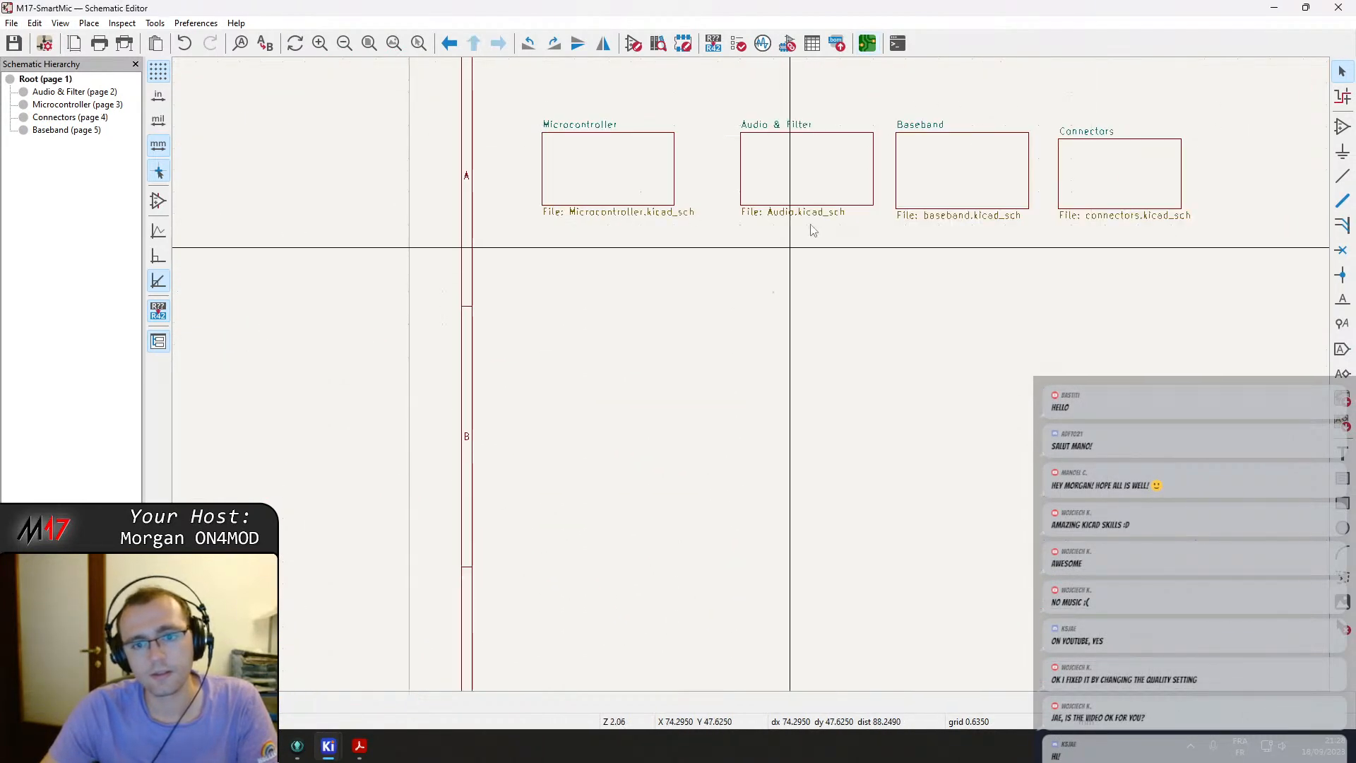
Review the Baseband sheet's potentiometer references and leave the sheet.
{"action": "double_click", "coordinate": [974, 159]}
{"action": "scroll", "coordinate": [686, 299], "scroll_direction": "up", "scroll_amount": 4}
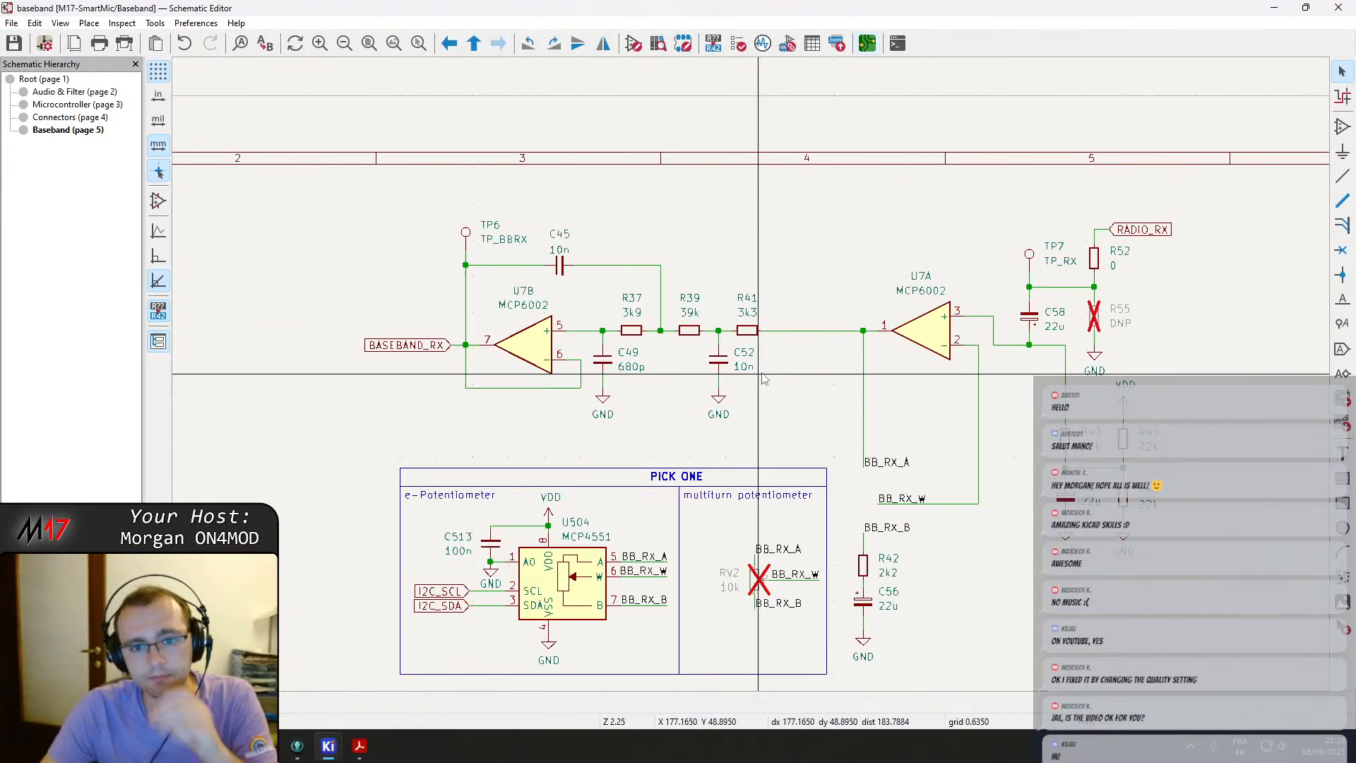
{"action": "scroll", "coordinate": [577, 427], "scroll_direction": "down", "scroll_amount": 1}
{"action": "middle_click_drag", "start_coordinate": [714, 421], "coordinate": [747, 211]}
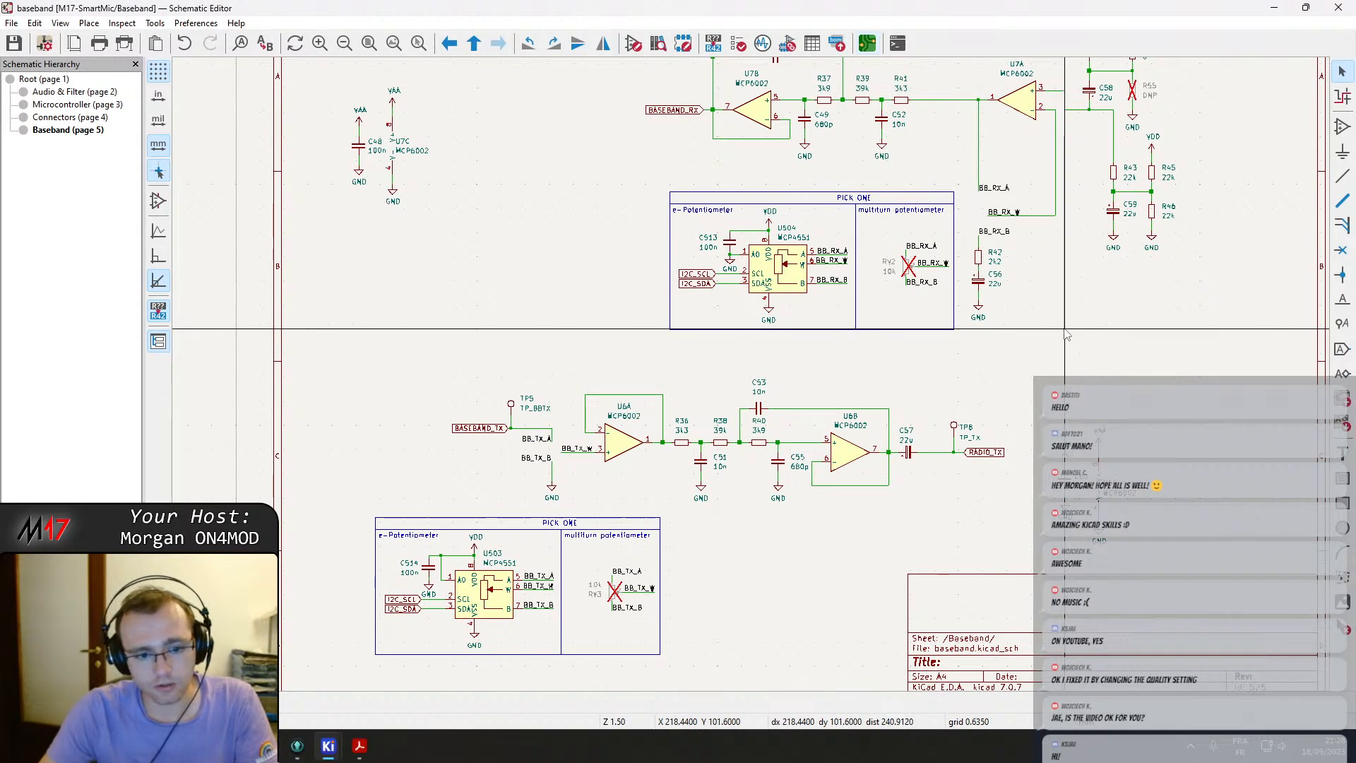
{"action": "middle_click_drag", "start_coordinate": [688, 257], "coordinate": [685, 256]}
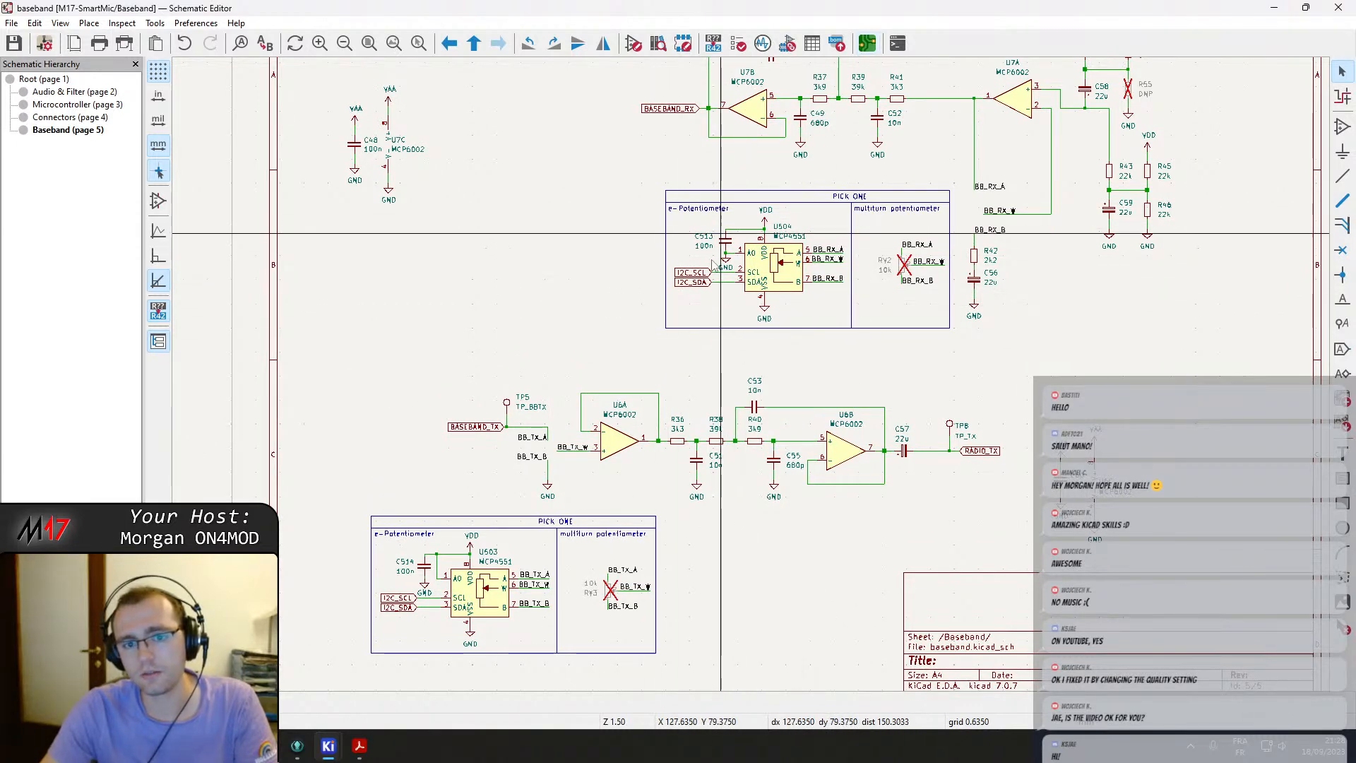
{"action": "middle_click_drag", "start_coordinate": [561, 242], "coordinate": [439, 348]}
{"action": "right_click", "coordinate": [439, 351]}
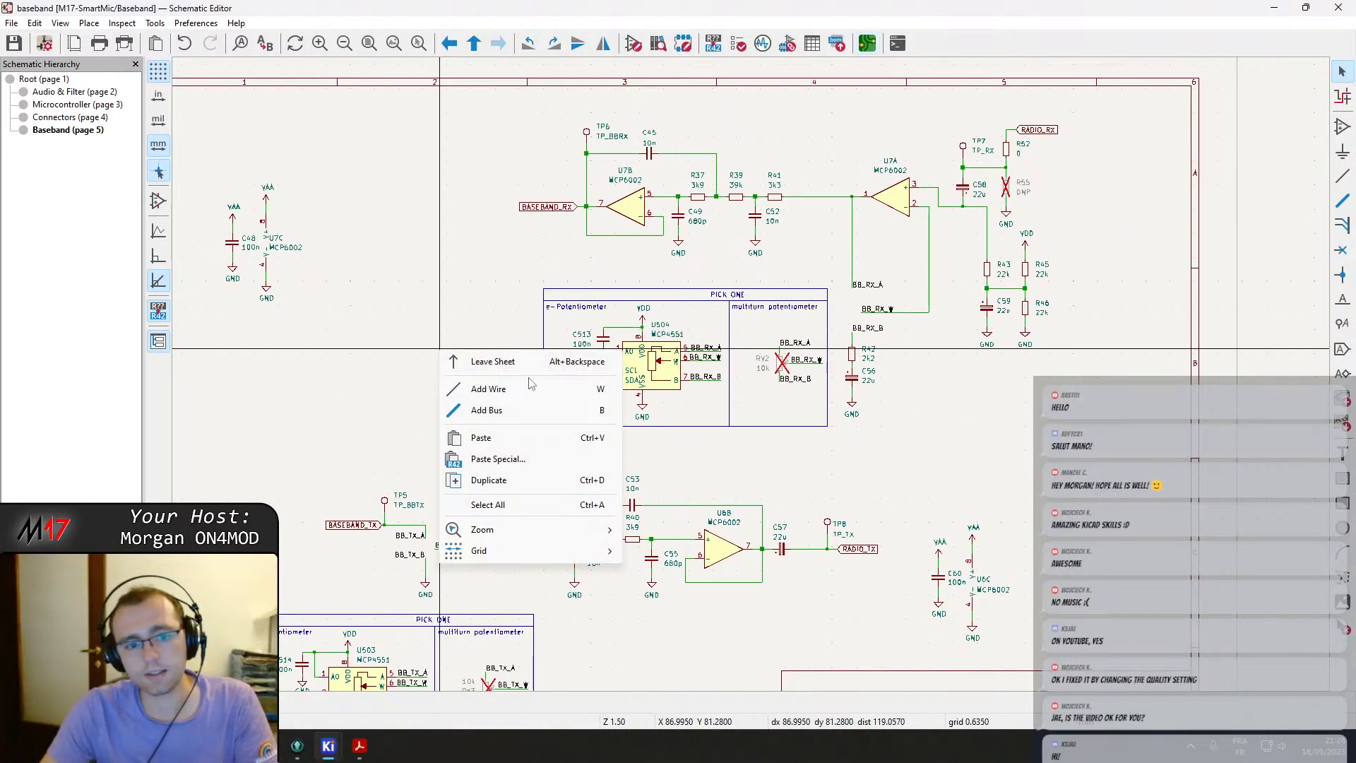
{"action": "left_click", "coordinate": [508, 361]}
Review the Connectors sheet again and open the Audio & Filter sheet.
{"action": "double_click", "coordinate": [1125, 169]}
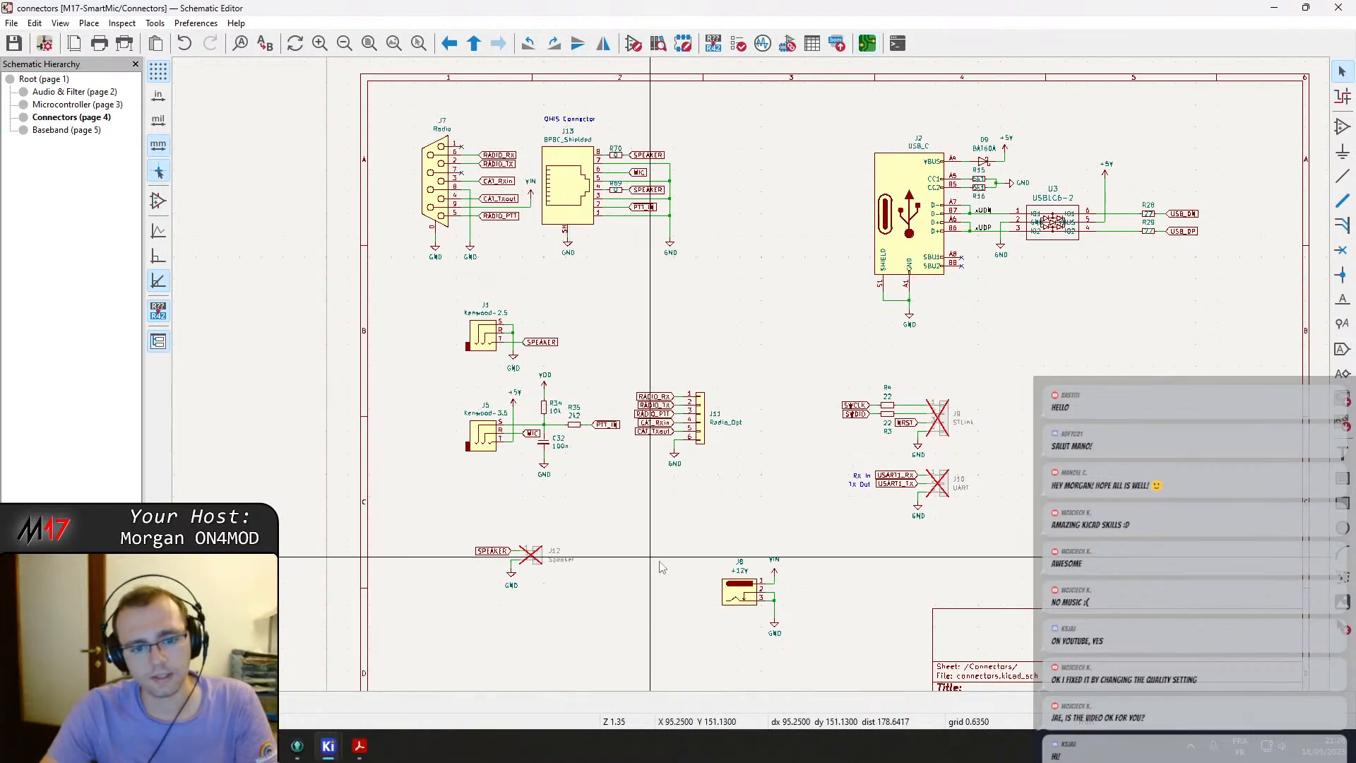
{"action": "right_click", "coordinate": [1087, 359]}
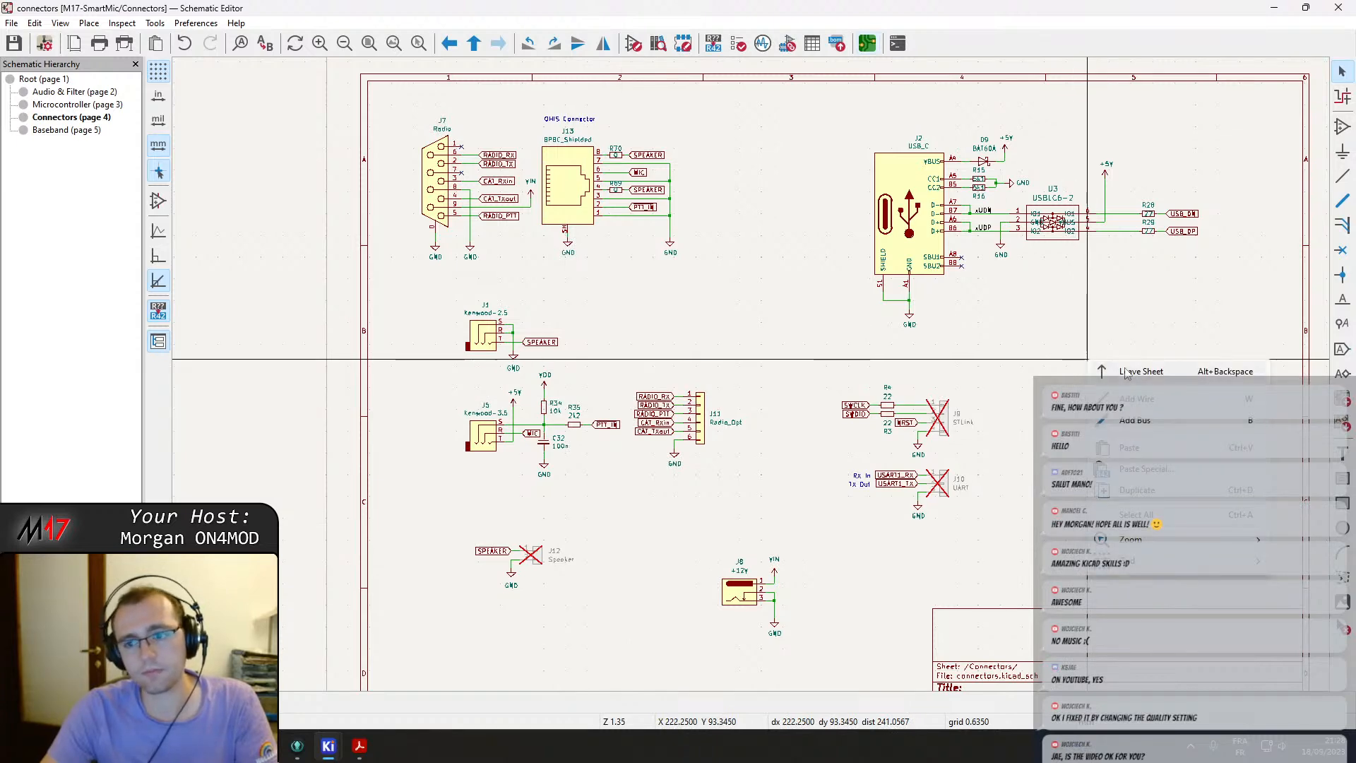
{"action": "left_click", "coordinate": [1141, 370]}
{"action": "double_click", "coordinate": [744, 162]}
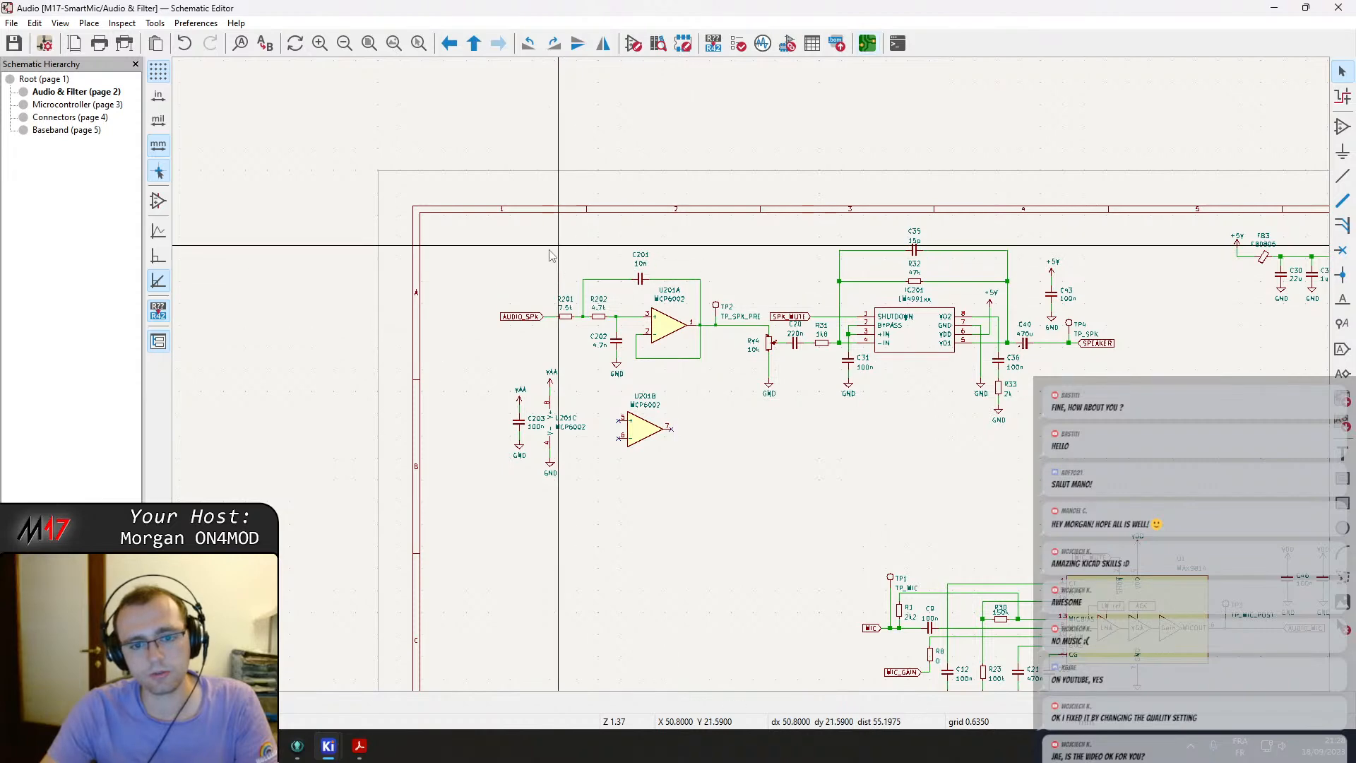
{"action": "scroll", "coordinate": [533, 425], "scroll_direction": "up", "scroll_amount": 3}
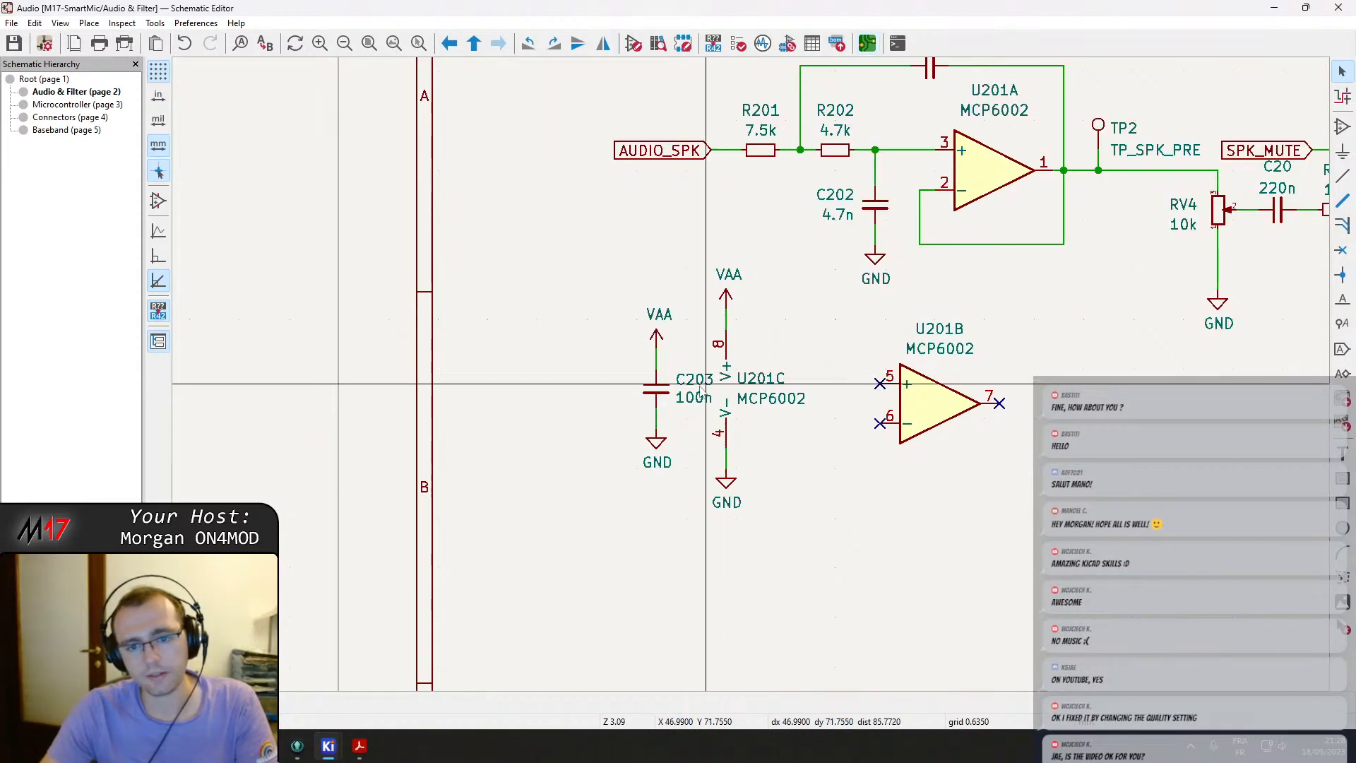
Switch to the PCB editor and undo the leftover footprints from the earlier update.
{"action": "left_click", "coordinate": [865, 45]}
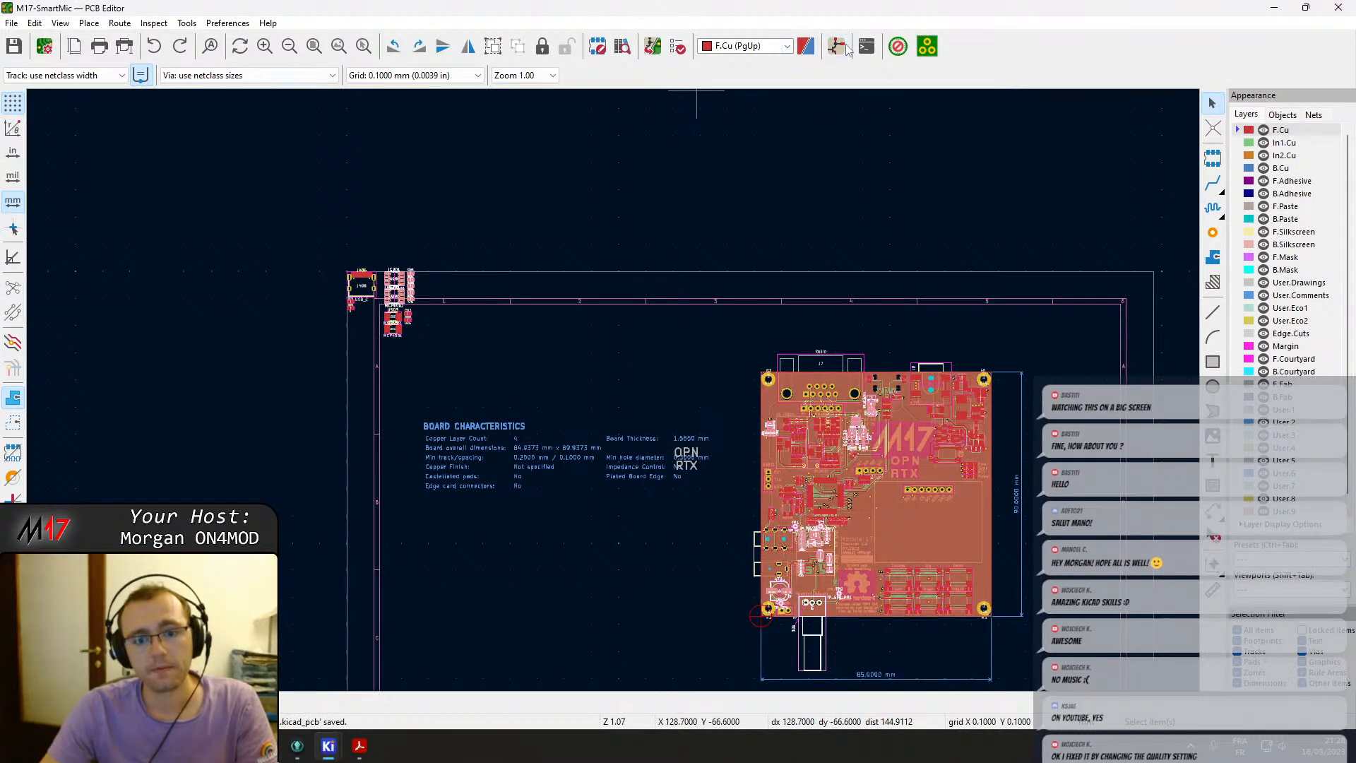
{"action": "left_click", "coordinate": [579, 260]}
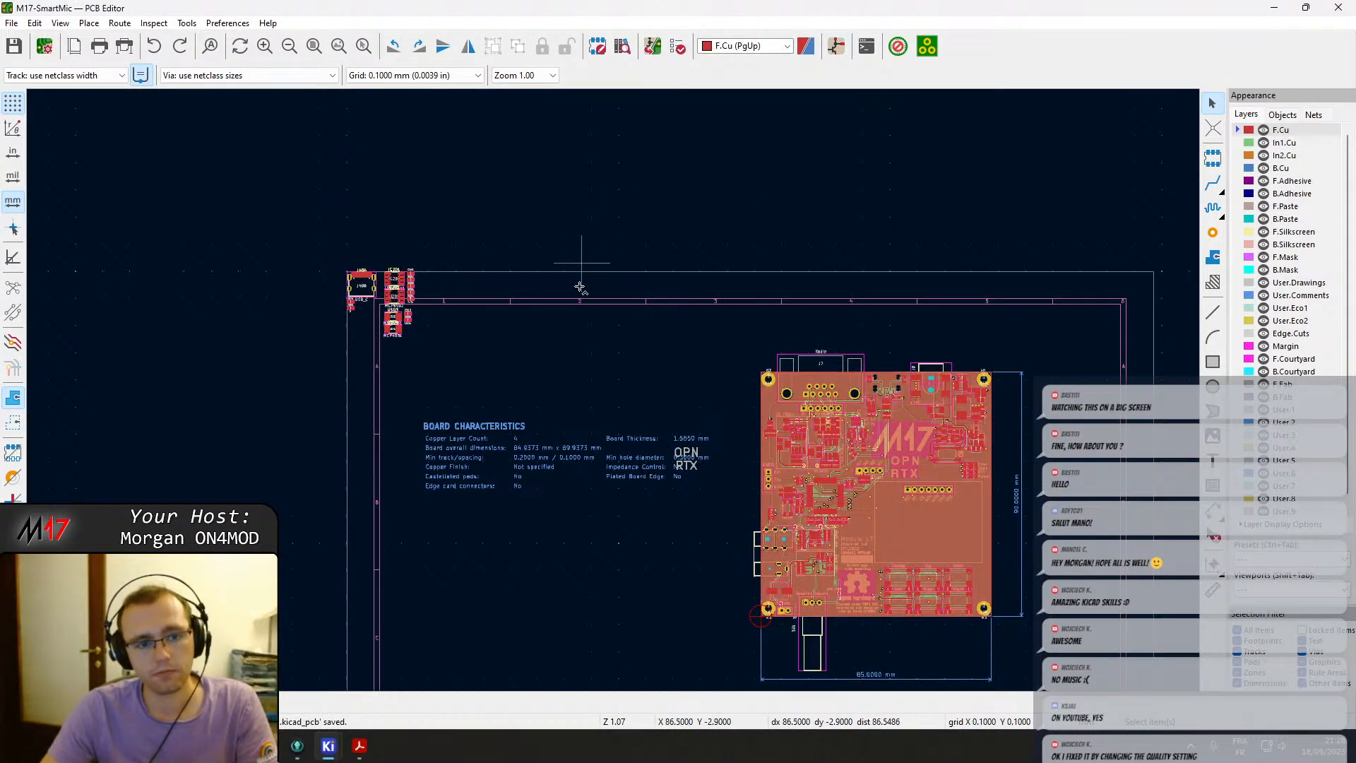
{"action": "key", "text": "ctrl+z"}
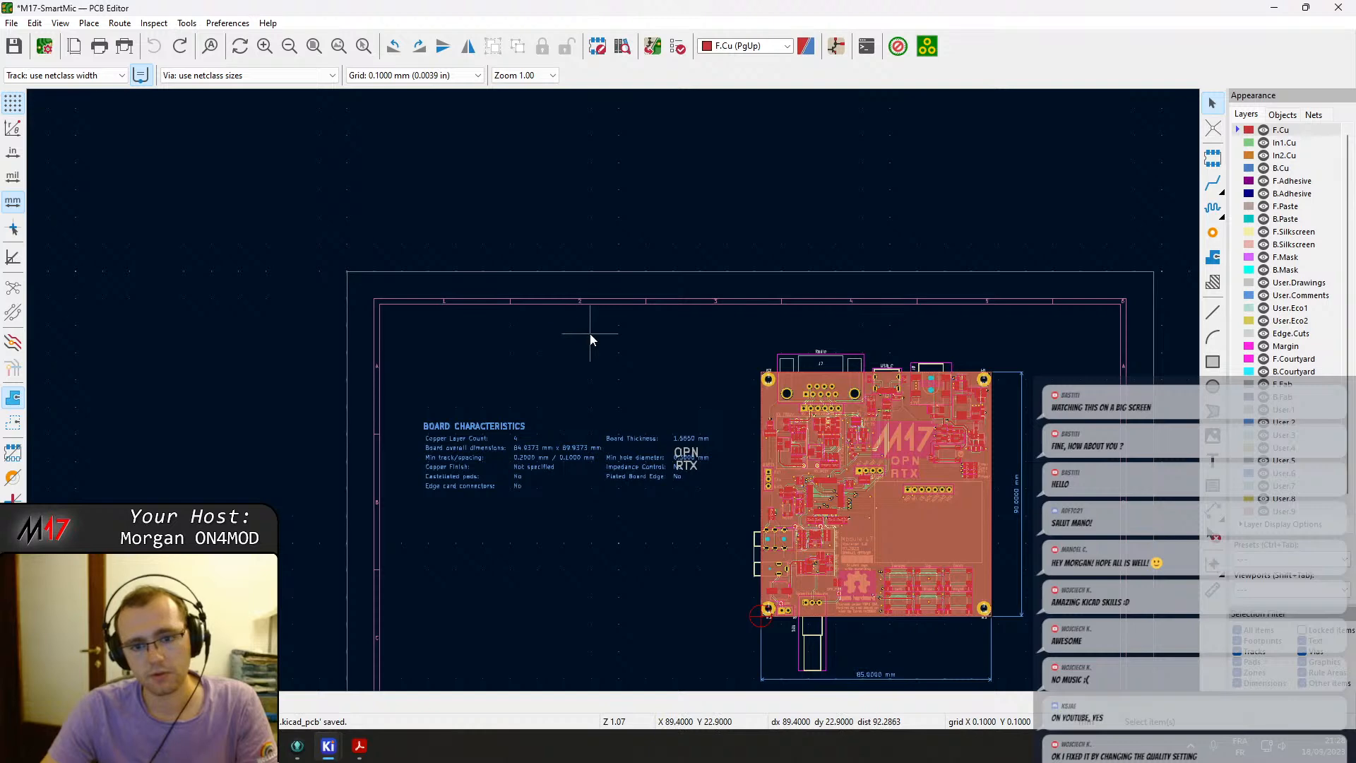
{"action": "scroll", "coordinate": [833, 453], "scroll_direction": "up", "scroll_amount": 3}
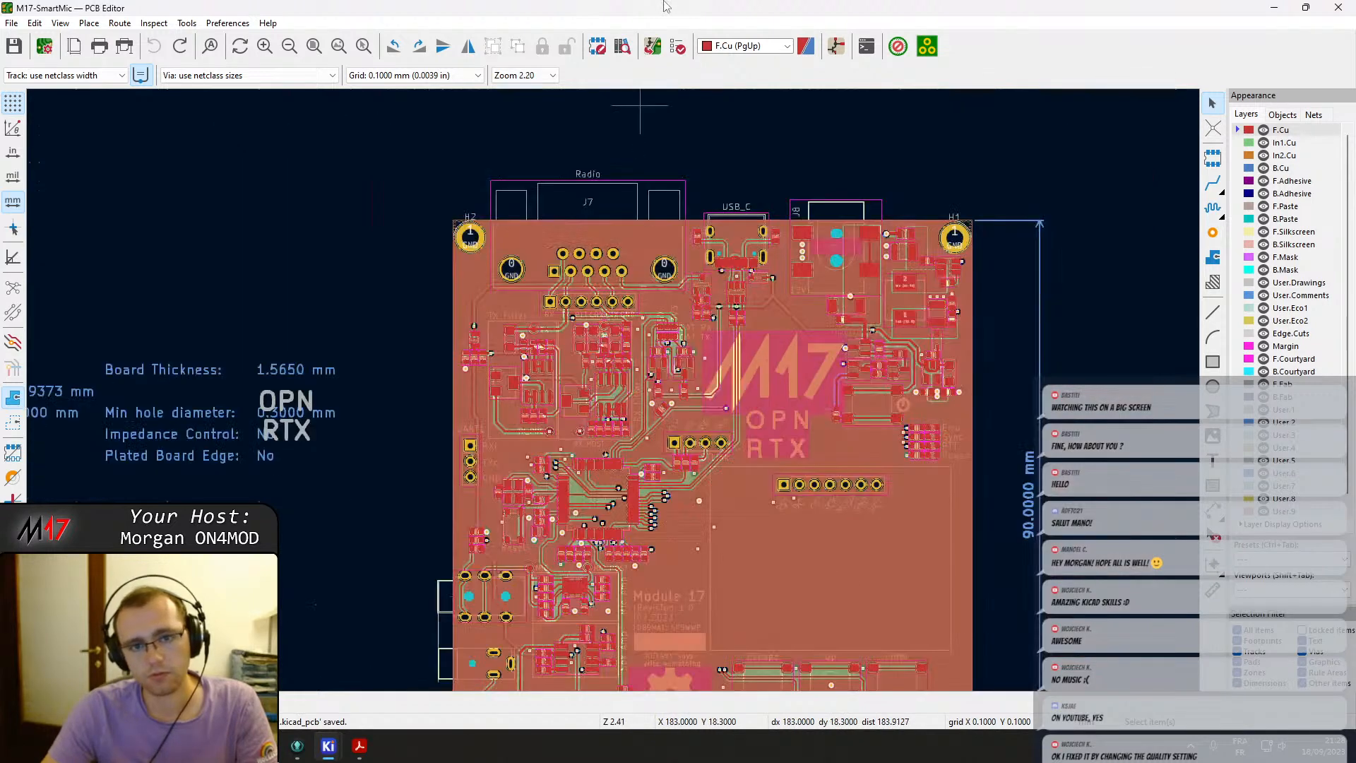
Update the PCB from the schematic with re-linking footprints by reference designator enabled.
{"action": "left_click", "coordinate": [653, 46]}
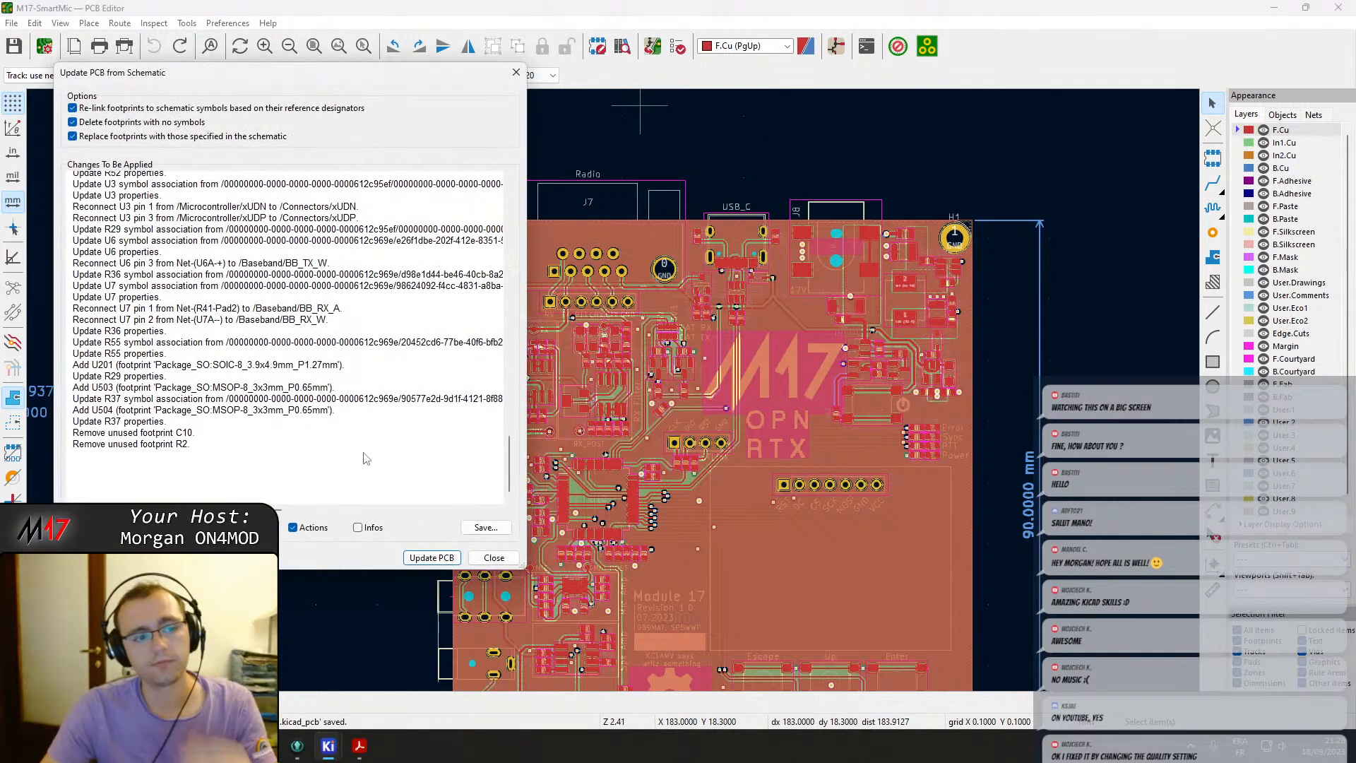
{"action": "left_click", "coordinate": [432, 558]}
{"action": "left_click", "coordinate": [479, 557]}
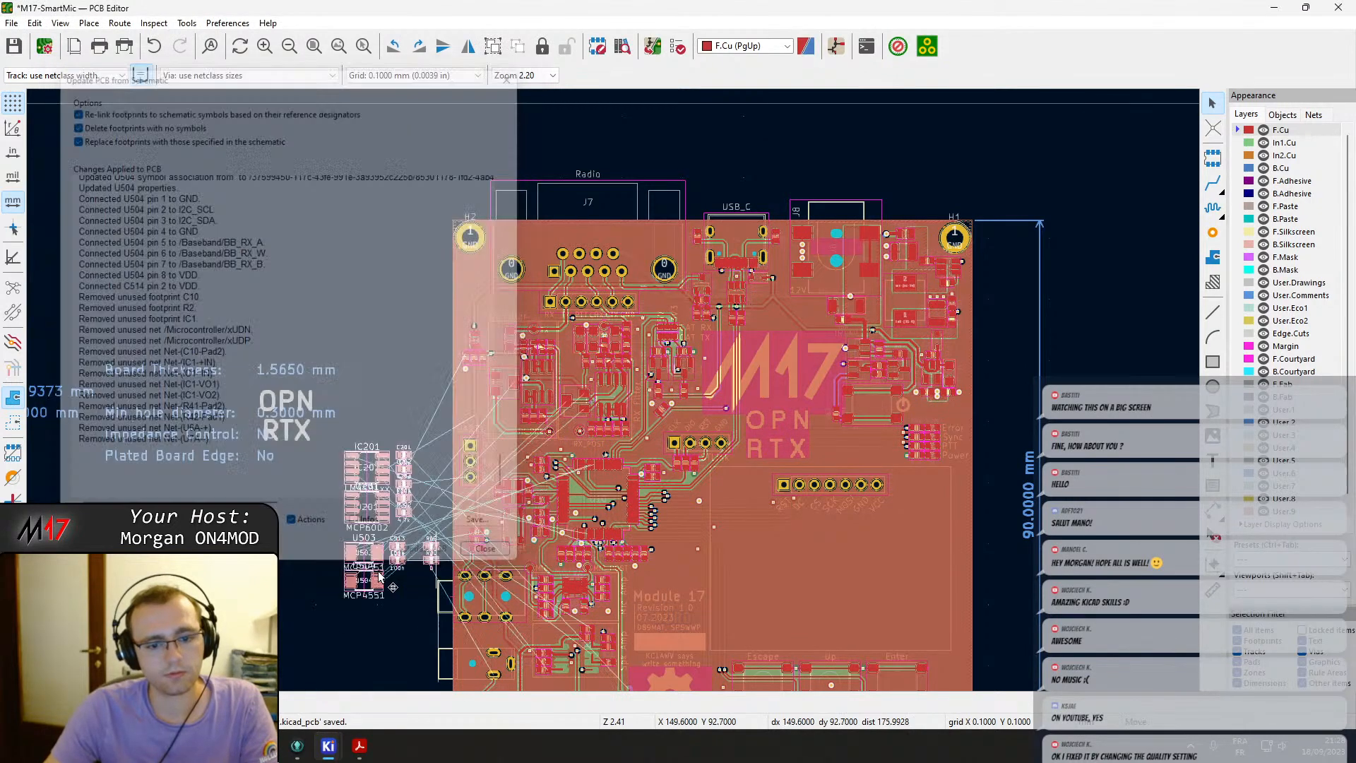
{"action": "scroll", "coordinate": [287, 574], "scroll_direction": "down", "scroll_amount": 1}
{"action": "left_click", "coordinate": [583, 446]}
{"action": "scroll", "coordinate": [642, 439], "scroll_direction": "up", "scroll_amount": 3}
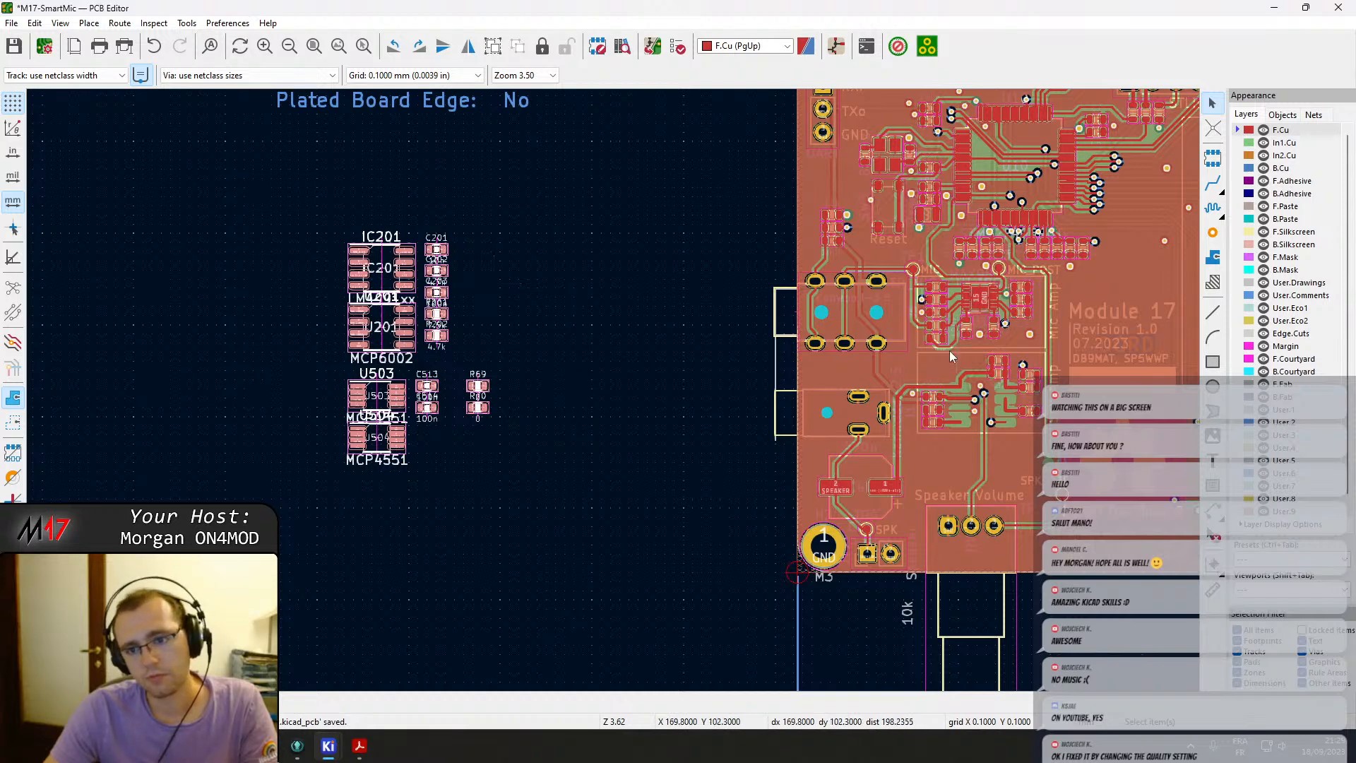
Try to move the new footprints apart and place the IC201 amplifier footprint onto the board.
{"action": "scroll", "coordinate": [358, 455], "scroll_direction": "up", "scroll_amount": 1}
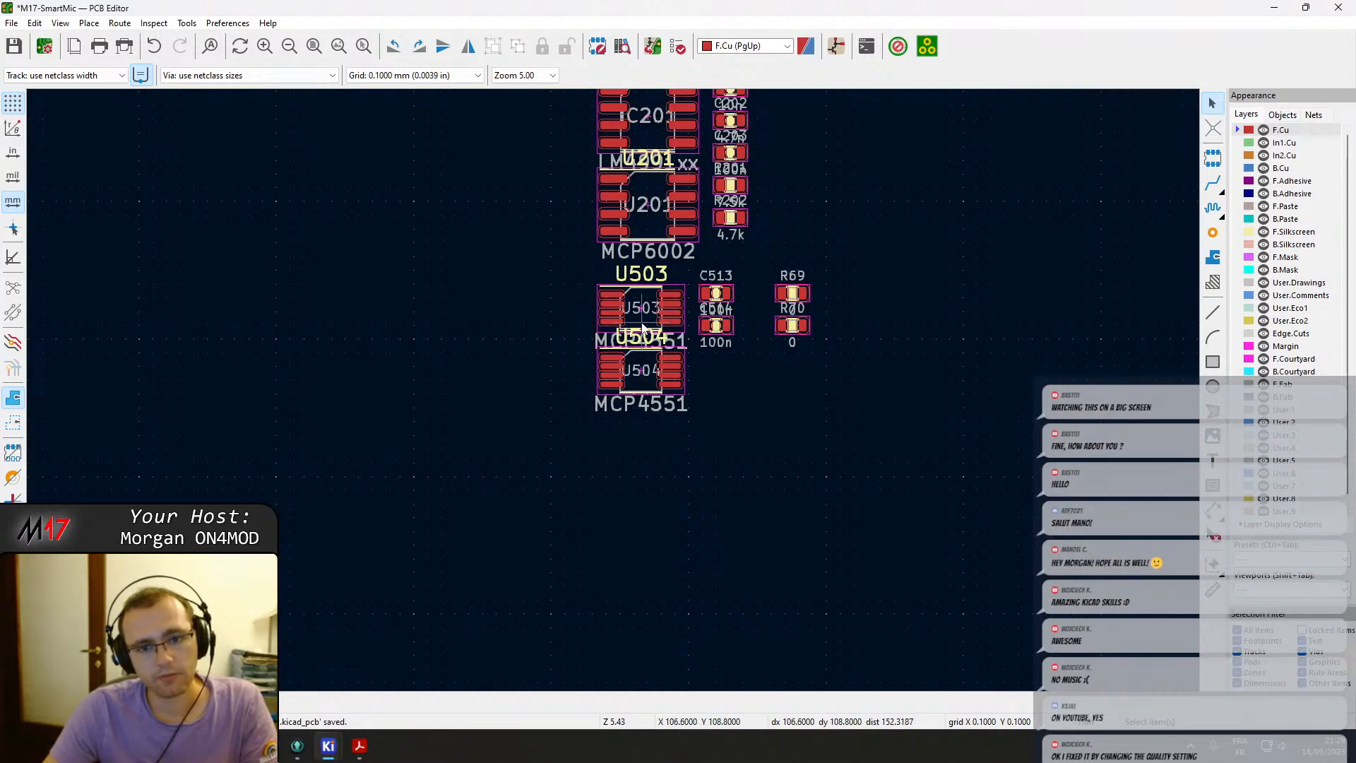
{"action": "left_click_drag", "start_coordinate": [643, 322], "coordinate": [464, 319]}
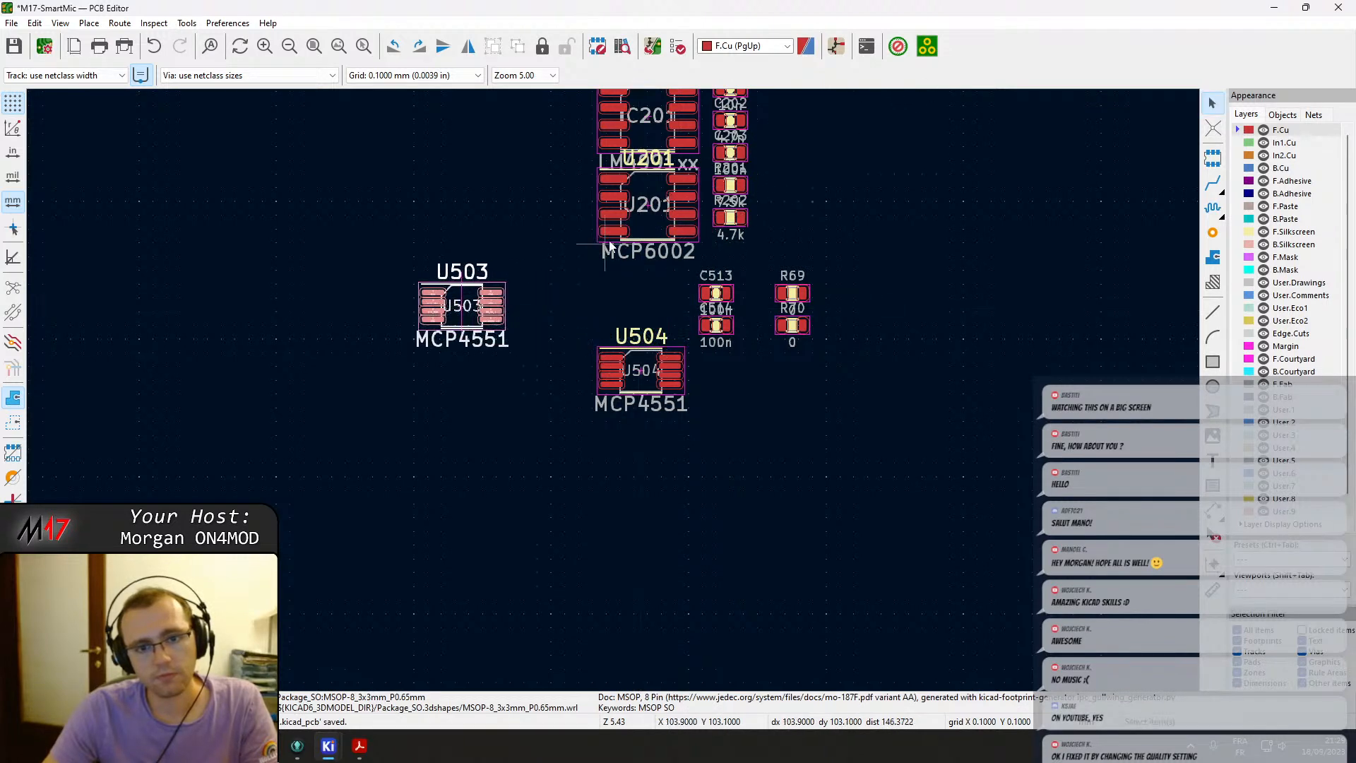
{"action": "left_click_drag", "start_coordinate": [648, 233], "coordinate": [837, 208]}
{"action": "left_click", "coordinate": [631, 141]}
{"action": "left_click_drag", "start_coordinate": [631, 142], "coordinate": [1060, 328]}
{"action": "key", "text": "r"}
{"action": "key", "text": "r"}
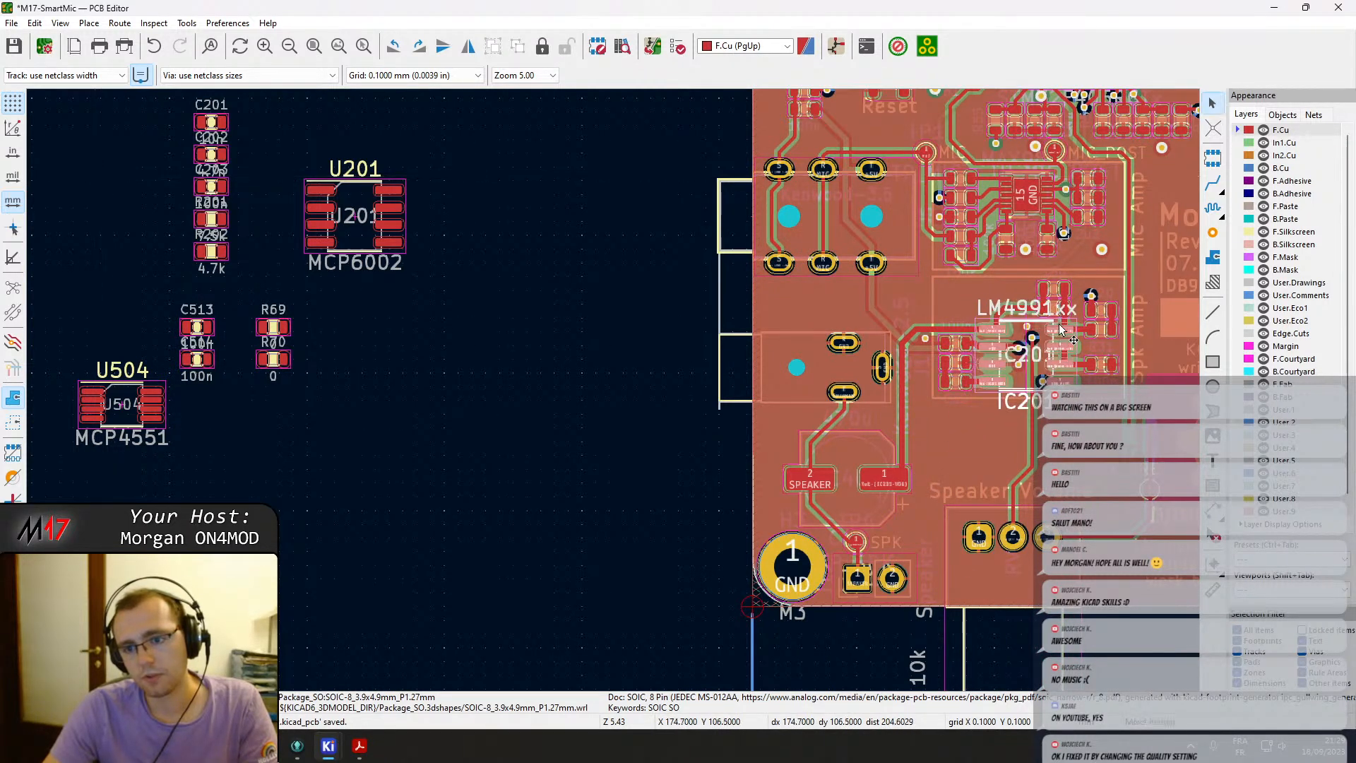
{"action": "scroll", "coordinate": [1061, 328], "scroll_direction": "up", "scroll_amount": 5}
{"action": "left_click_drag", "start_coordinate": [625, 286], "coordinate": [633, 290]}
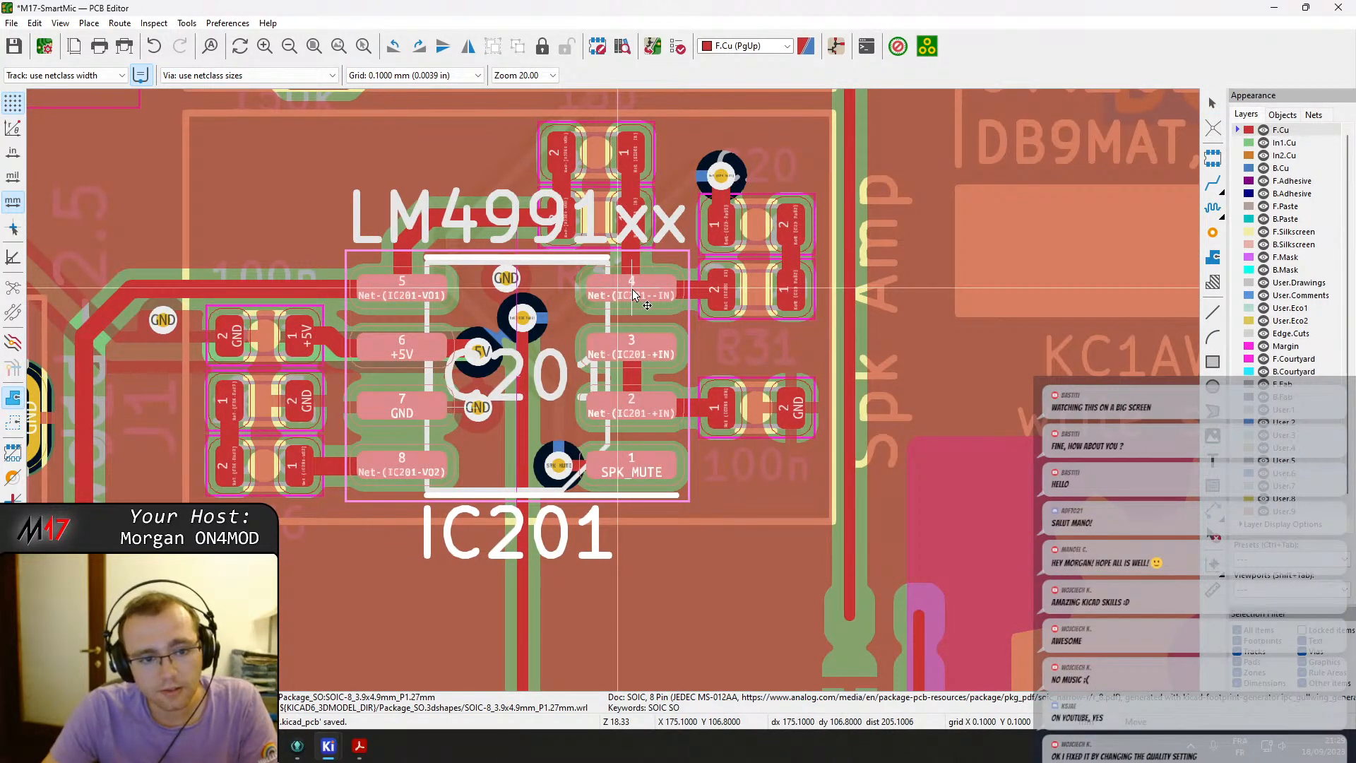
{"action": "left_click", "coordinate": [633, 295]}
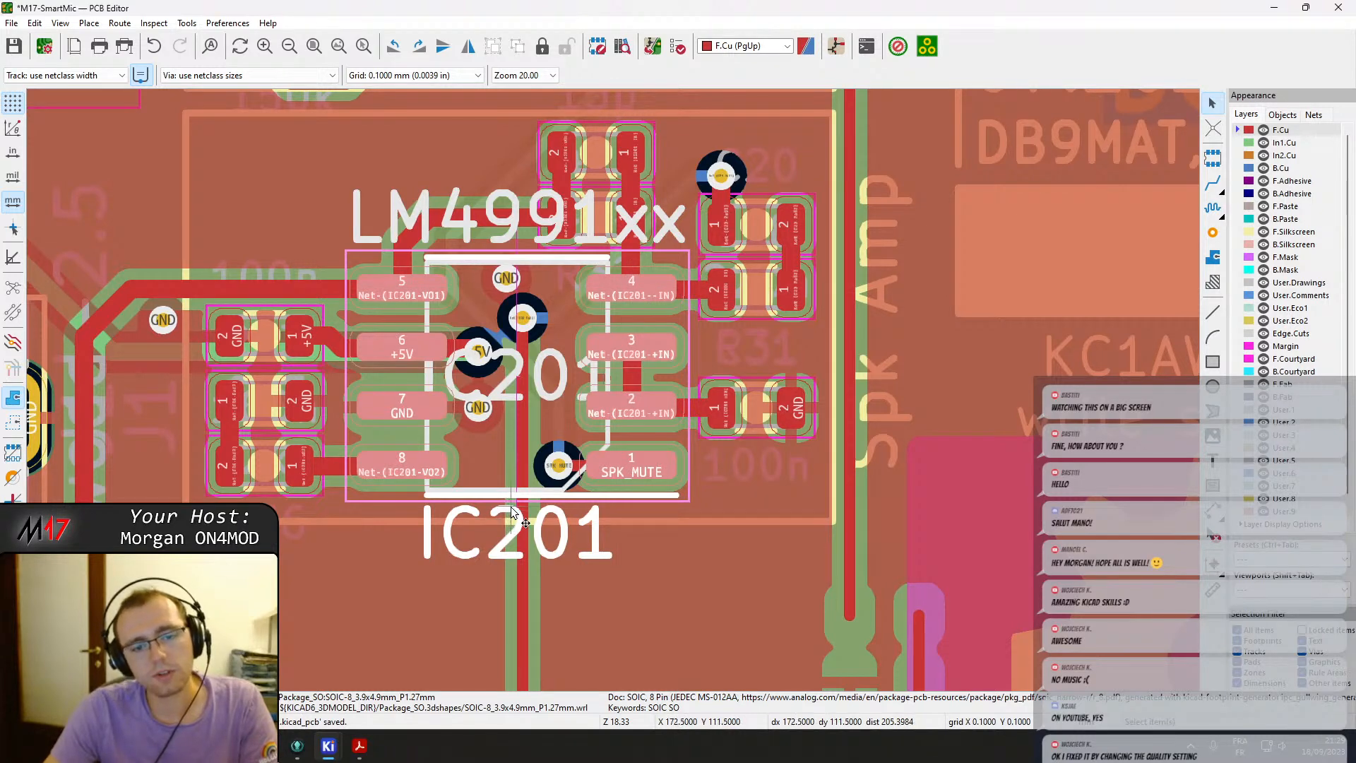
Undo the footprint moves and the last PCB update.
{"action": "key", "text": "ctrl+z"}
{"action": "key", "text": "ctrl+z"}
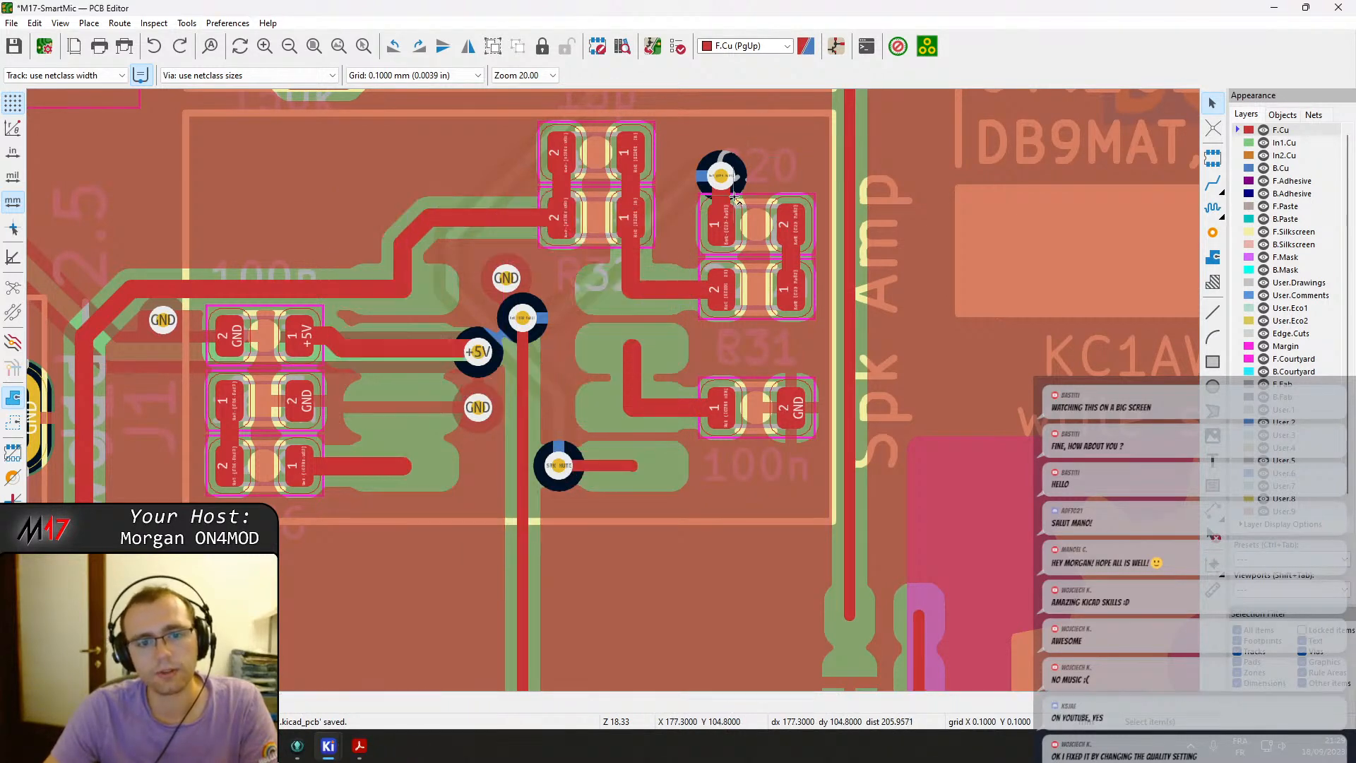
{"action": "scroll", "coordinate": [600, 409], "scroll_direction": "down", "scroll_amount": 9}
{"action": "key", "text": "ctrl+z"}
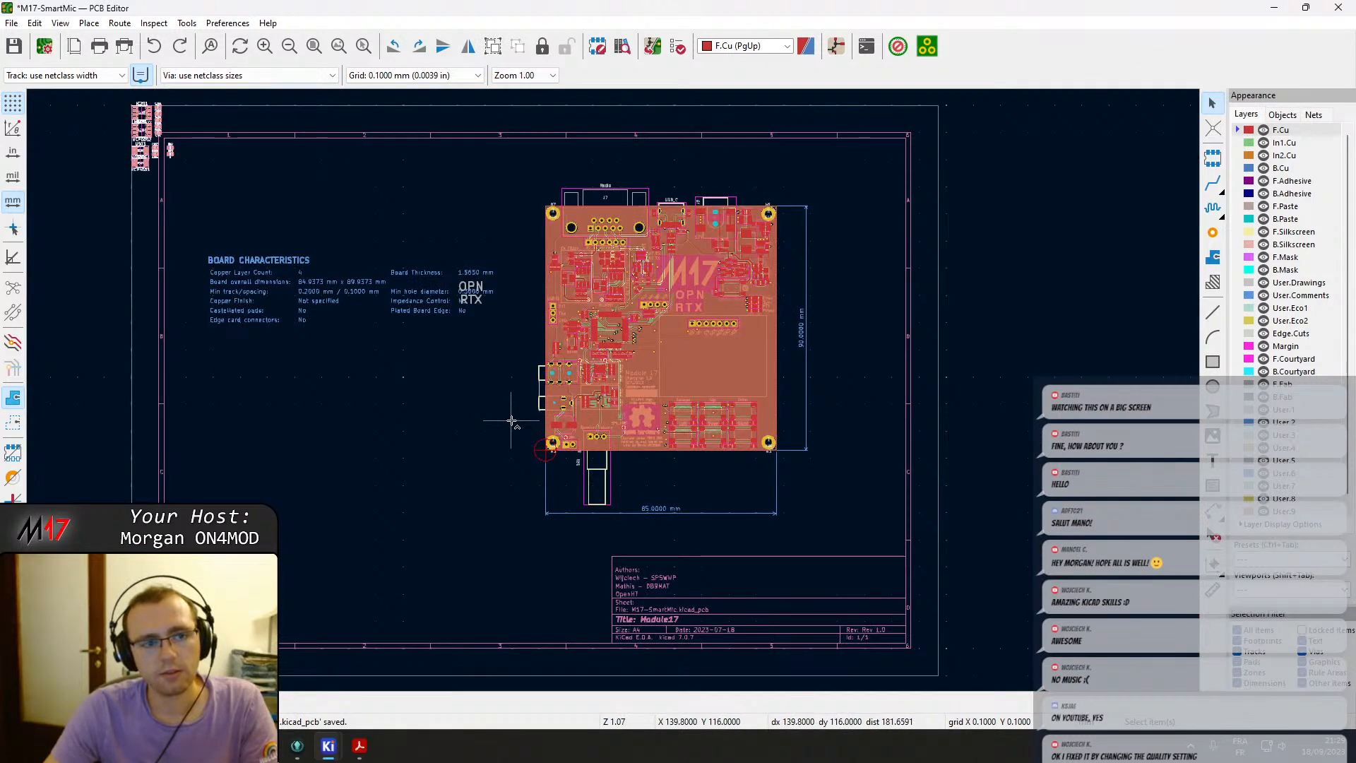
{"action": "key", "text": "ctrl+z"}
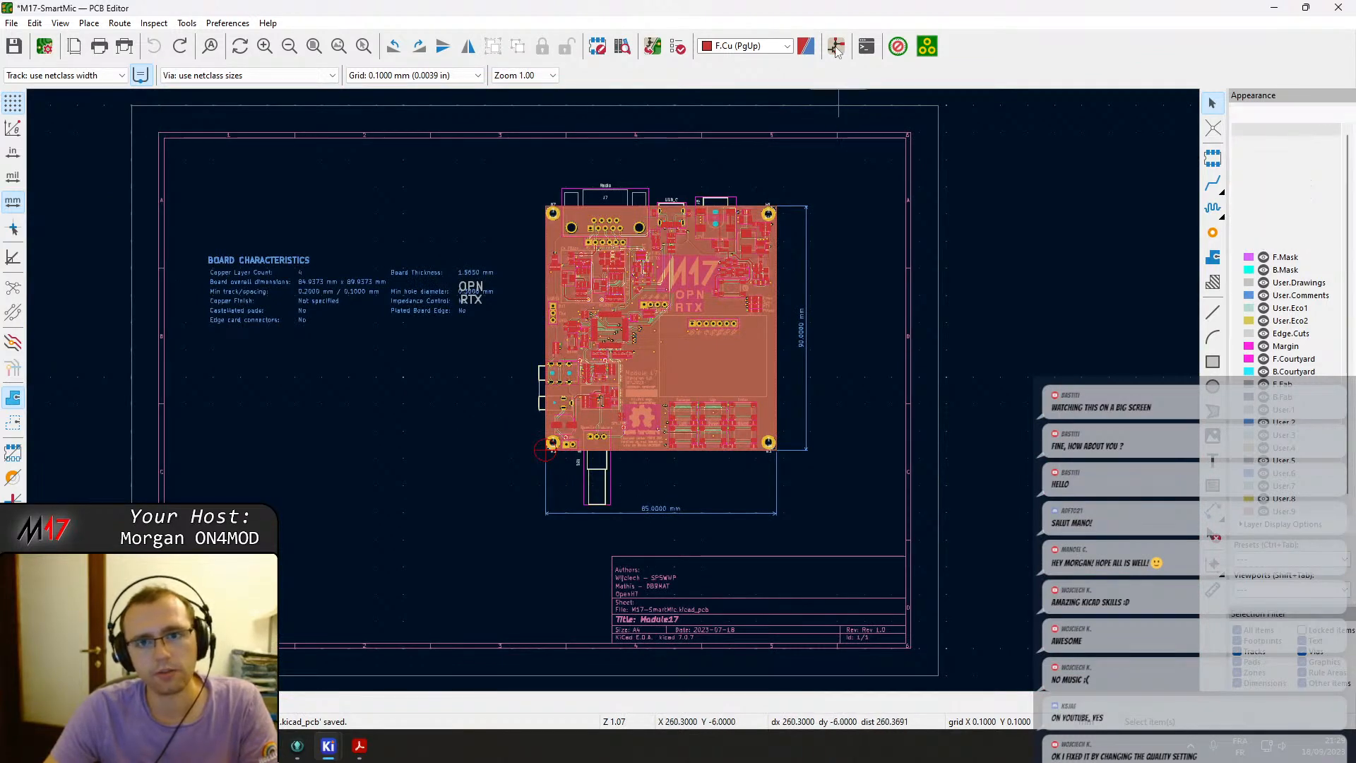
Check the amplifier in the pre-rework PDF and rename the LM4991 amplifier's reference to IC1 in the schematic.
{"action": "left_click", "coordinate": [835, 46]}
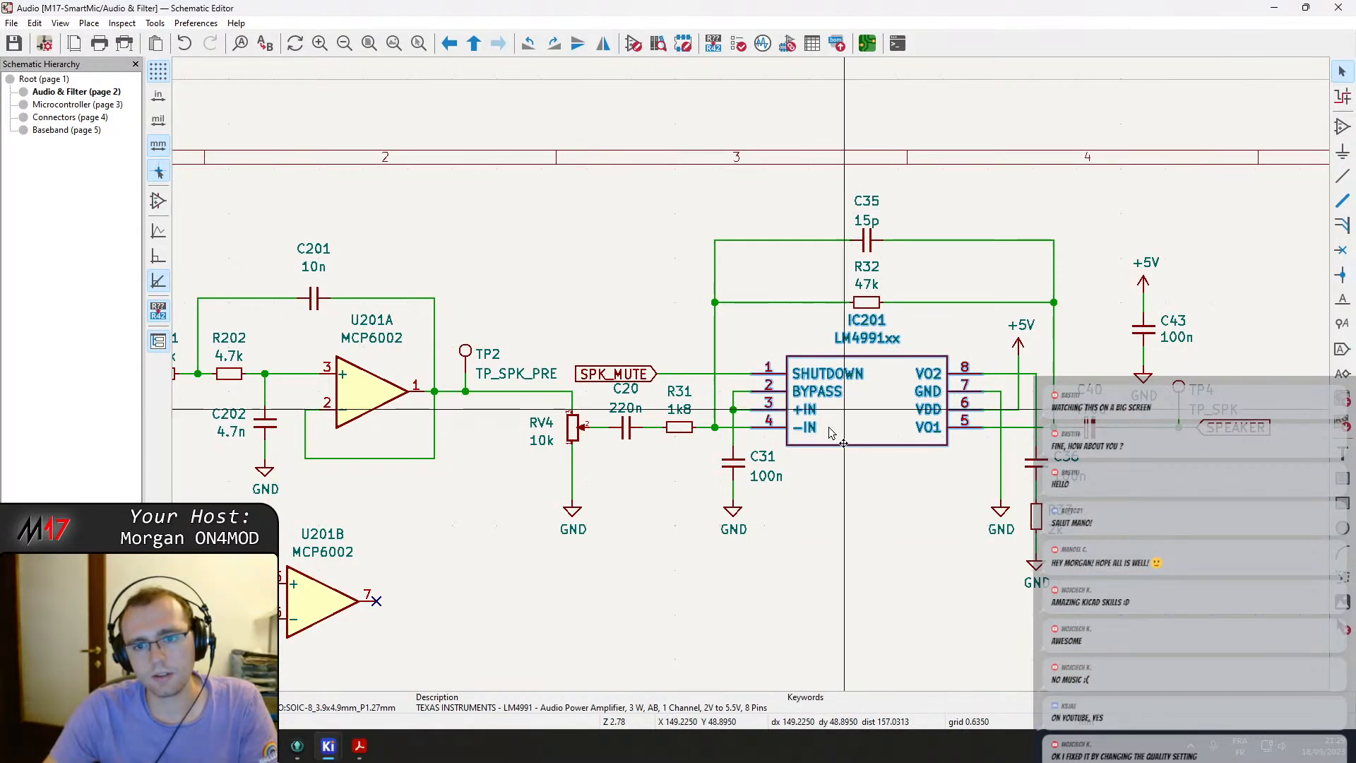
{"action": "left_click", "coordinate": [359, 746]}
{"action": "scroll", "coordinate": [901, 421], "scroll_direction": "down", "scroll_amount": 2}
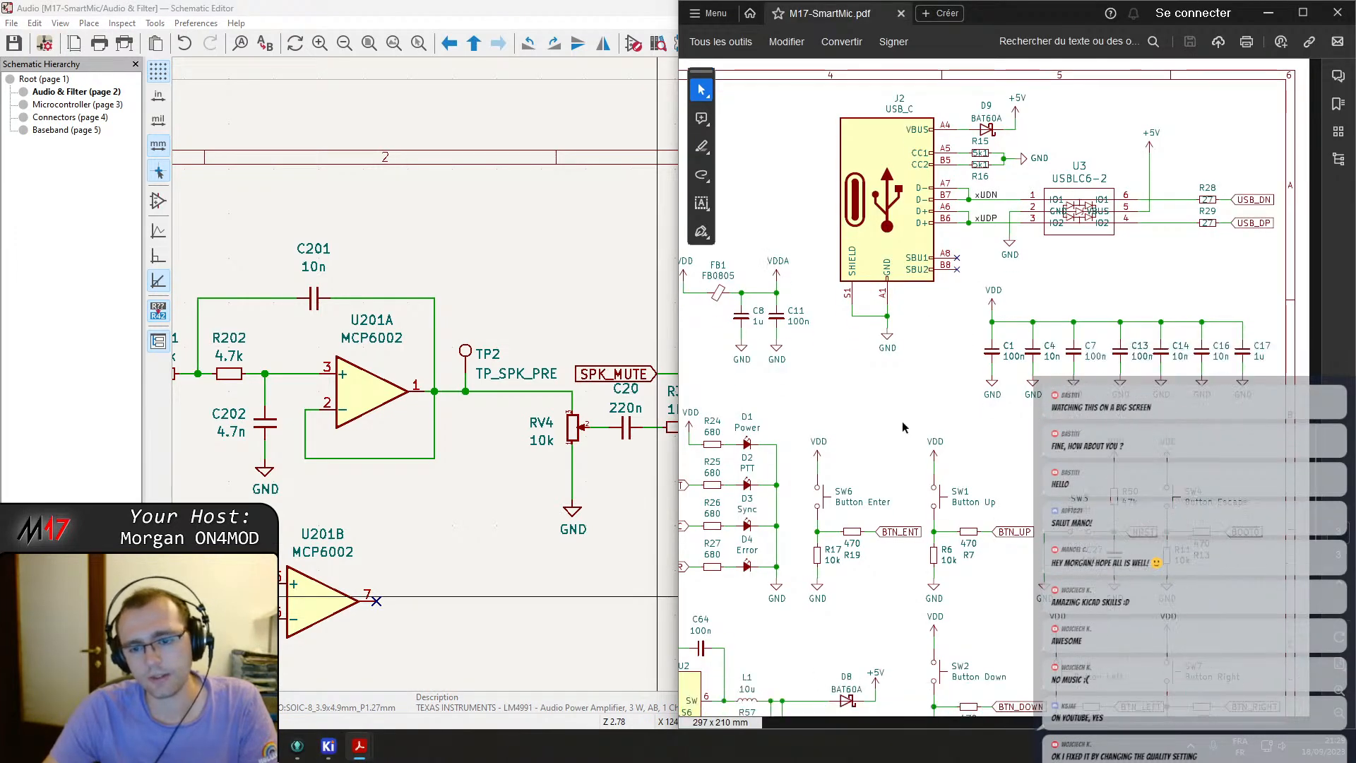
{"action": "scroll", "coordinate": [901, 418], "scroll_direction": "down", "scroll_amount": 5}
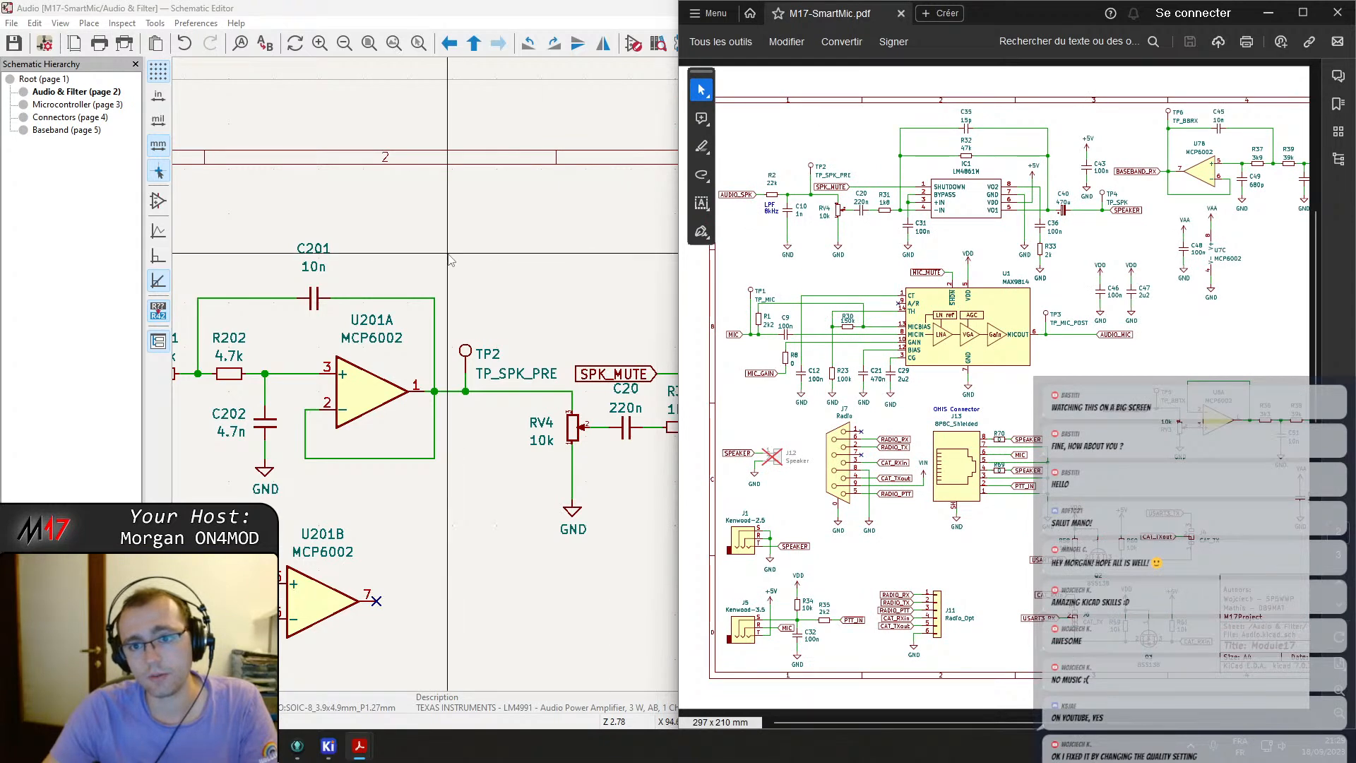
{"action": "key", "text": "alt+Tab"}
{"action": "double_click", "coordinate": [864, 320]}
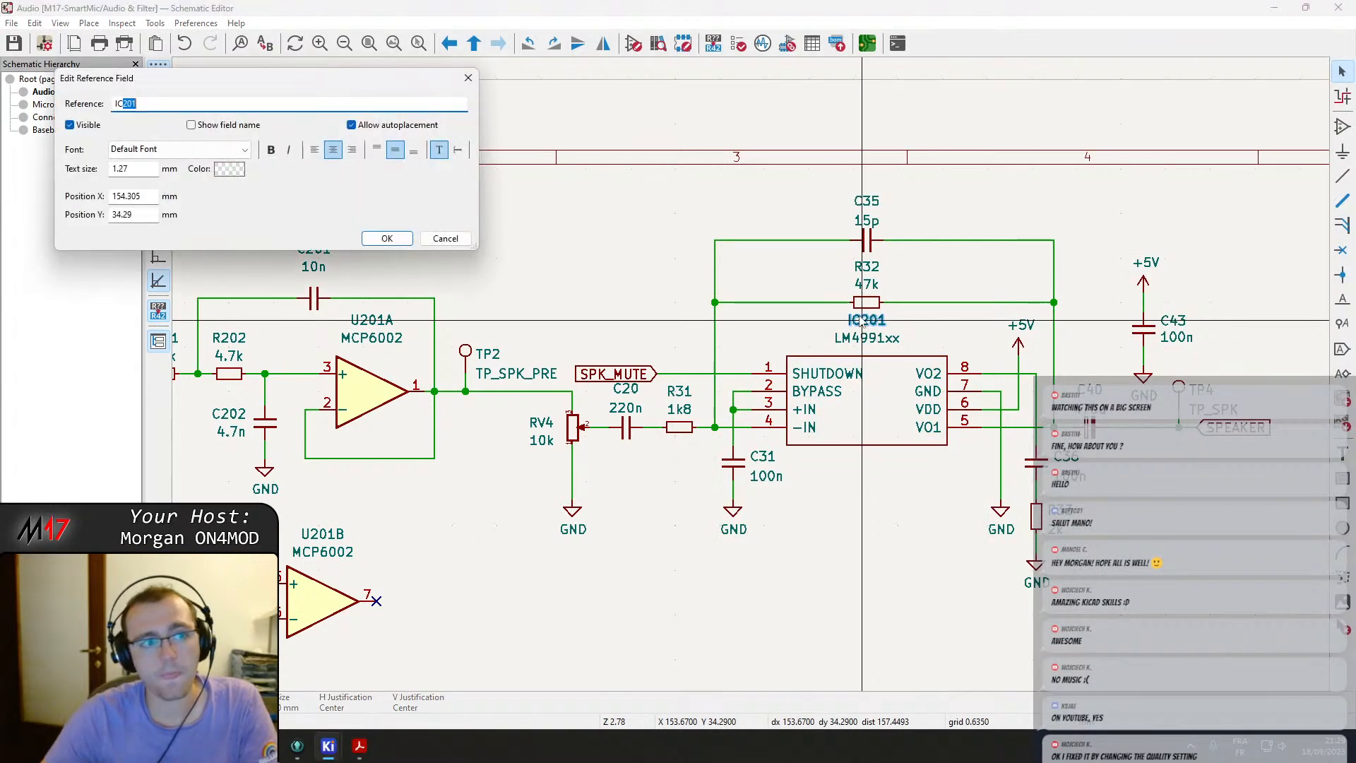
{"action": "type", "text": "IC1"}
{"action": "key", "text": "Return"}
Return to the PCB editor and update the PCB from the schematic again.
{"action": "left_click", "coordinate": [867, 43]}
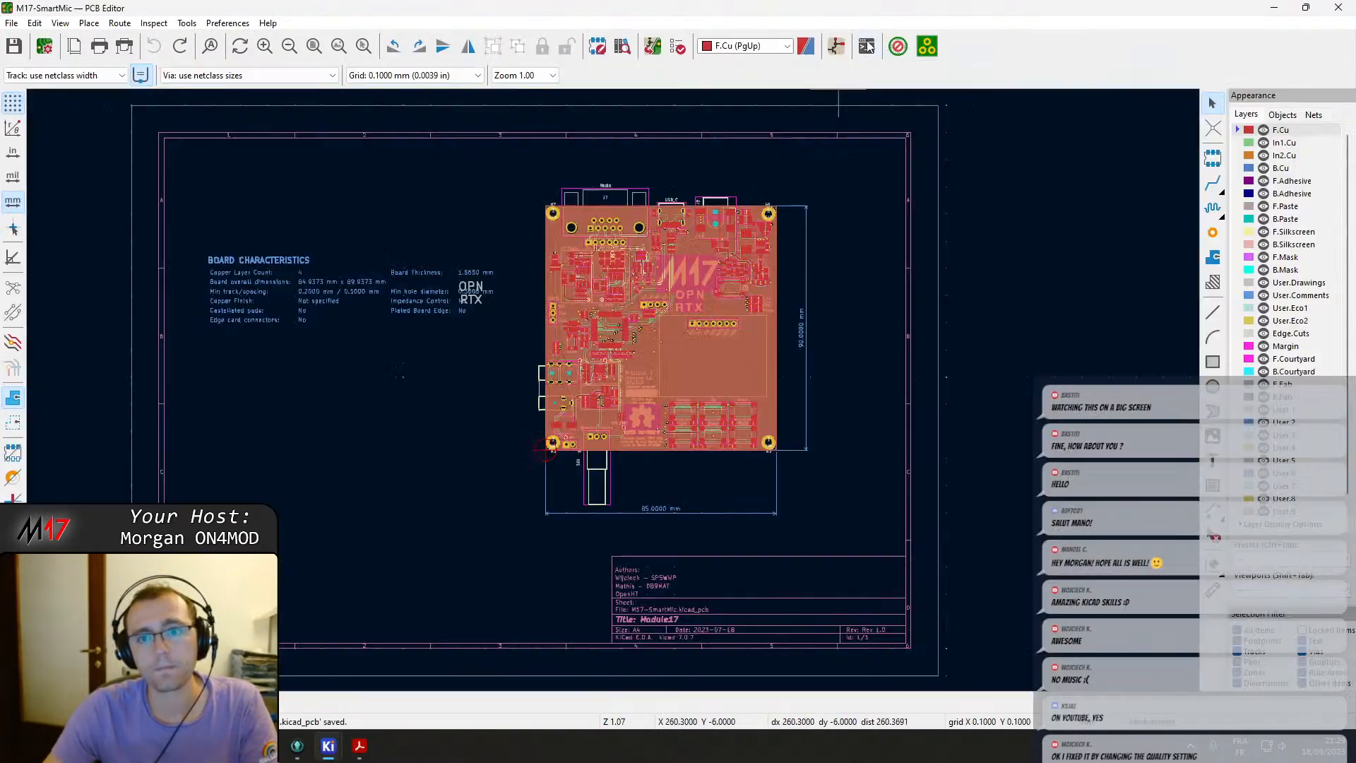
{"action": "left_click", "coordinate": [650, 47]}
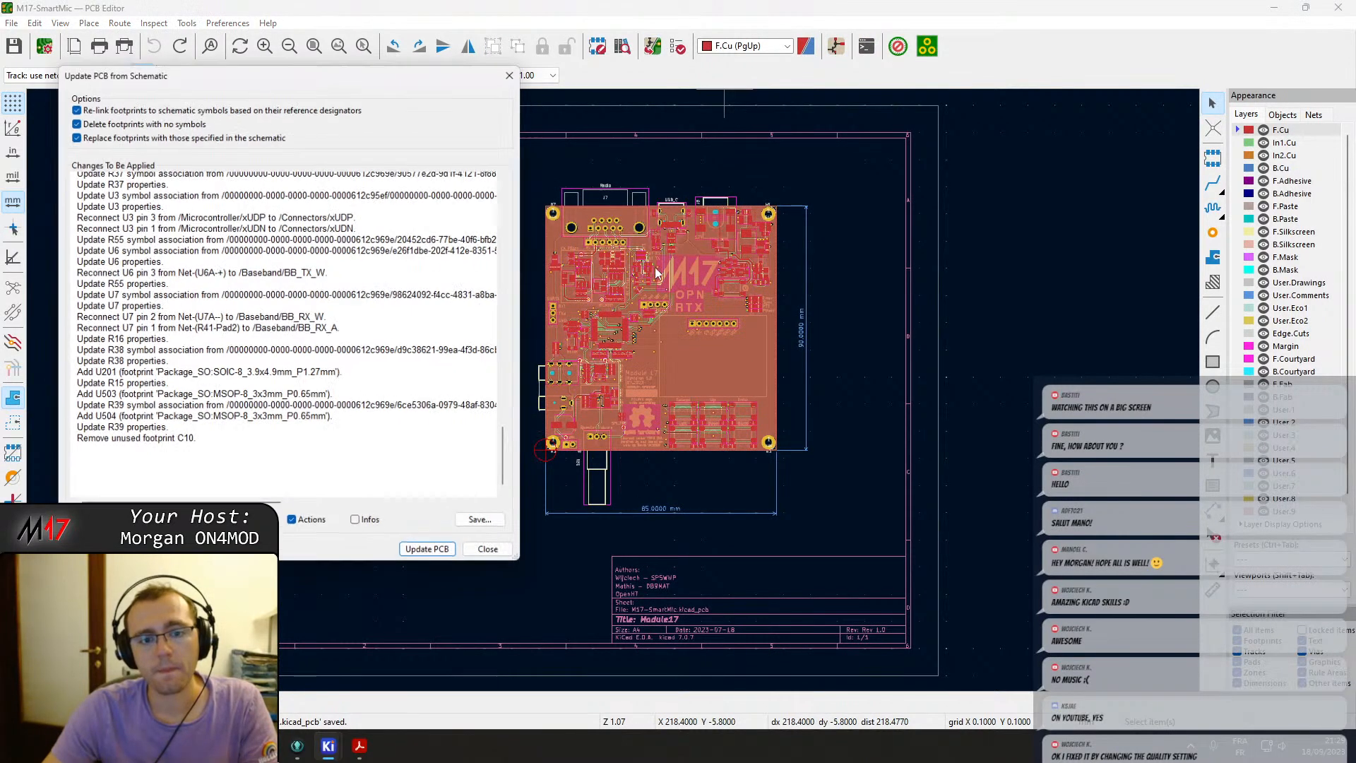
{"action": "left_click", "coordinate": [432, 558]}
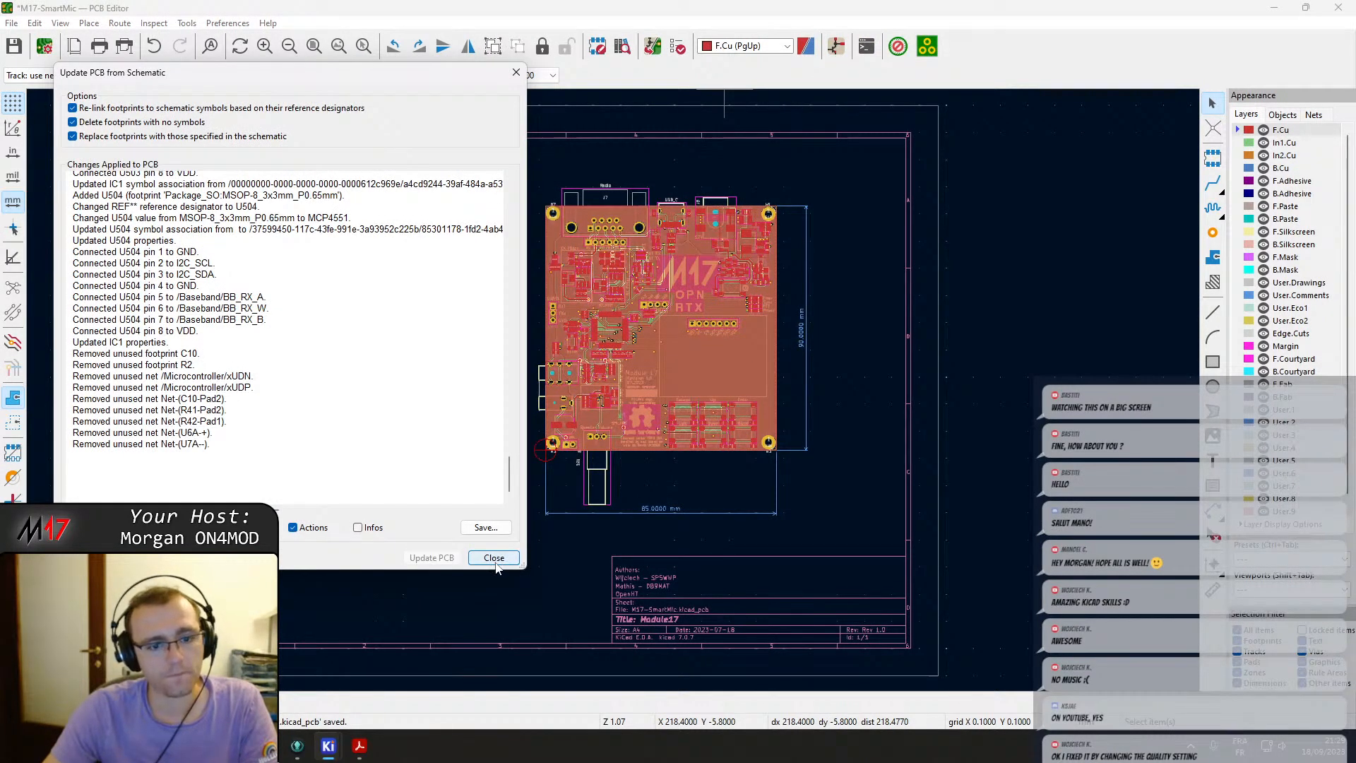
{"action": "left_click", "coordinate": [493, 558]}
Move the U503 and U504 footprints to sit beside the board's left edge.
{"action": "scroll", "coordinate": [494, 396], "scroll_direction": "up", "scroll_amount": 3}
{"action": "left_click", "coordinate": [575, 339]}
{"action": "left_click", "coordinate": [573, 342]}
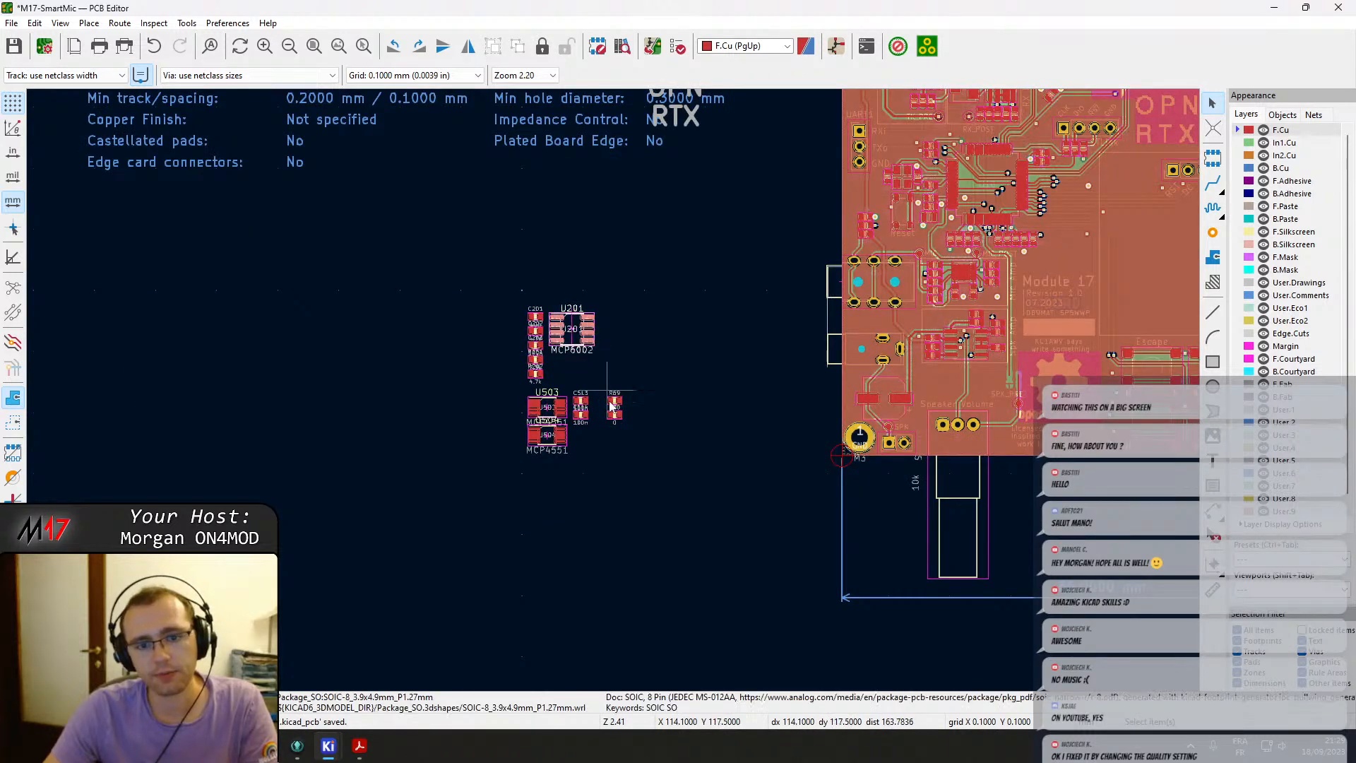
{"action": "left_click_drag", "start_coordinate": [551, 408], "coordinate": [583, 418]}
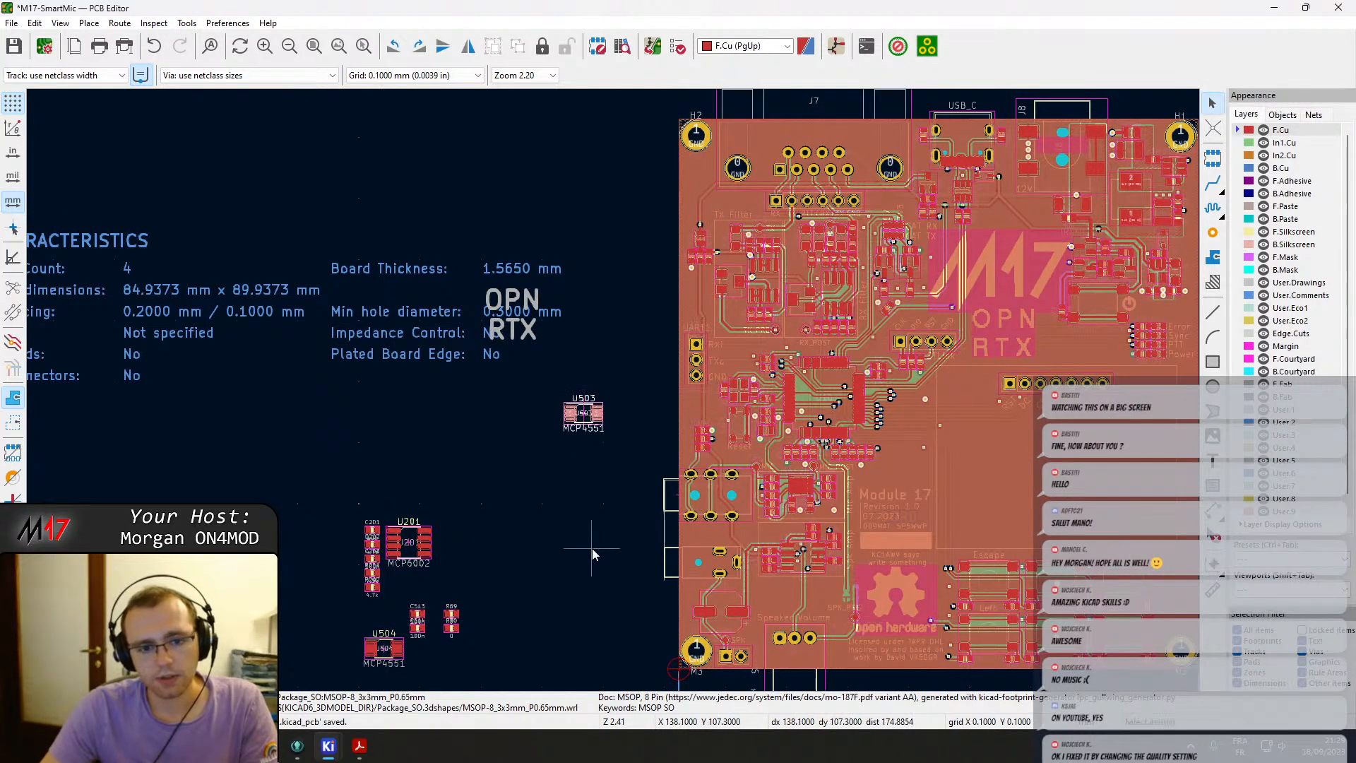
{"action": "left_click_drag", "start_coordinate": [388, 647], "coordinate": [613, 467]}
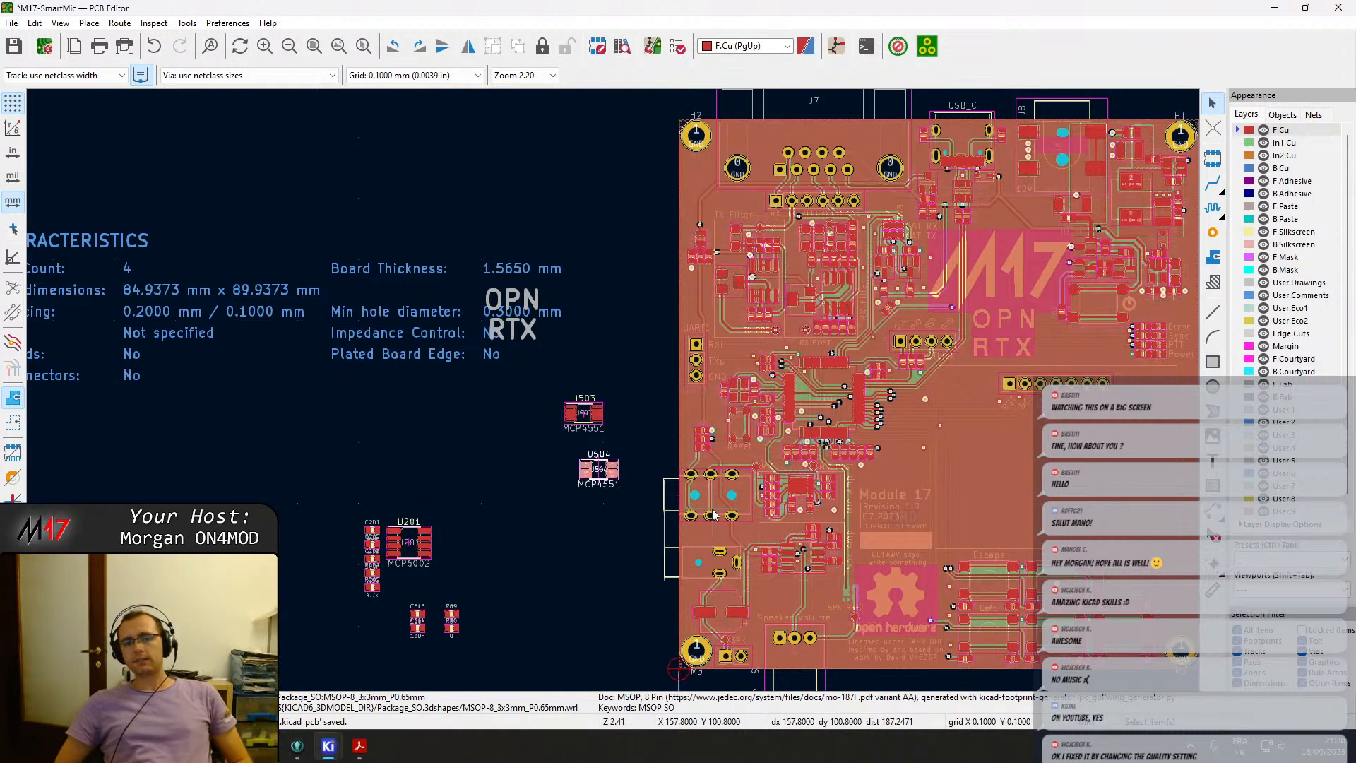
Move the Board Characteristics block down to the lower part of the sheet.
{"action": "scroll", "coordinate": [713, 514], "scroll_direction": "down", "scroll_amount": 5}
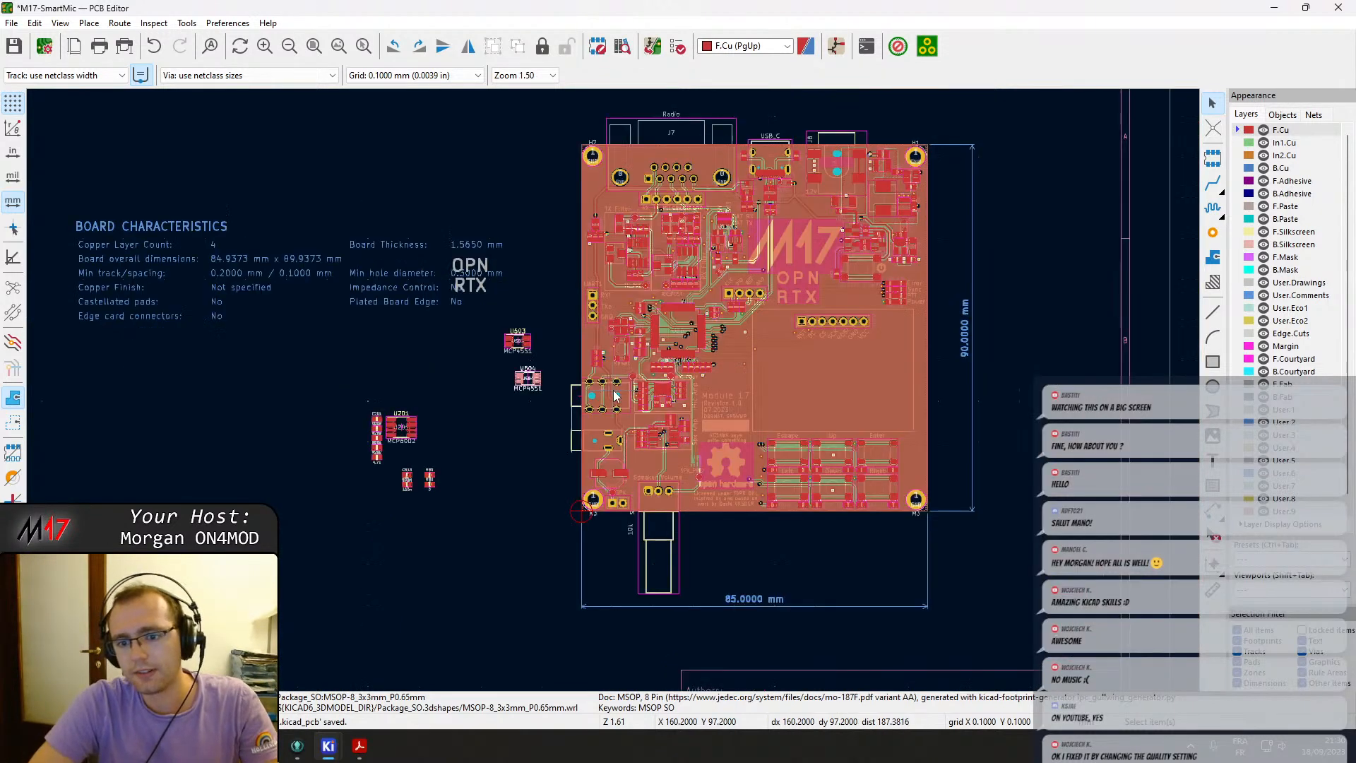
{"action": "scroll", "coordinate": [612, 392], "scroll_direction": "up", "scroll_amount": 3}
{"action": "scroll", "coordinate": [443, 498], "scroll_direction": "up", "scroll_amount": 3}
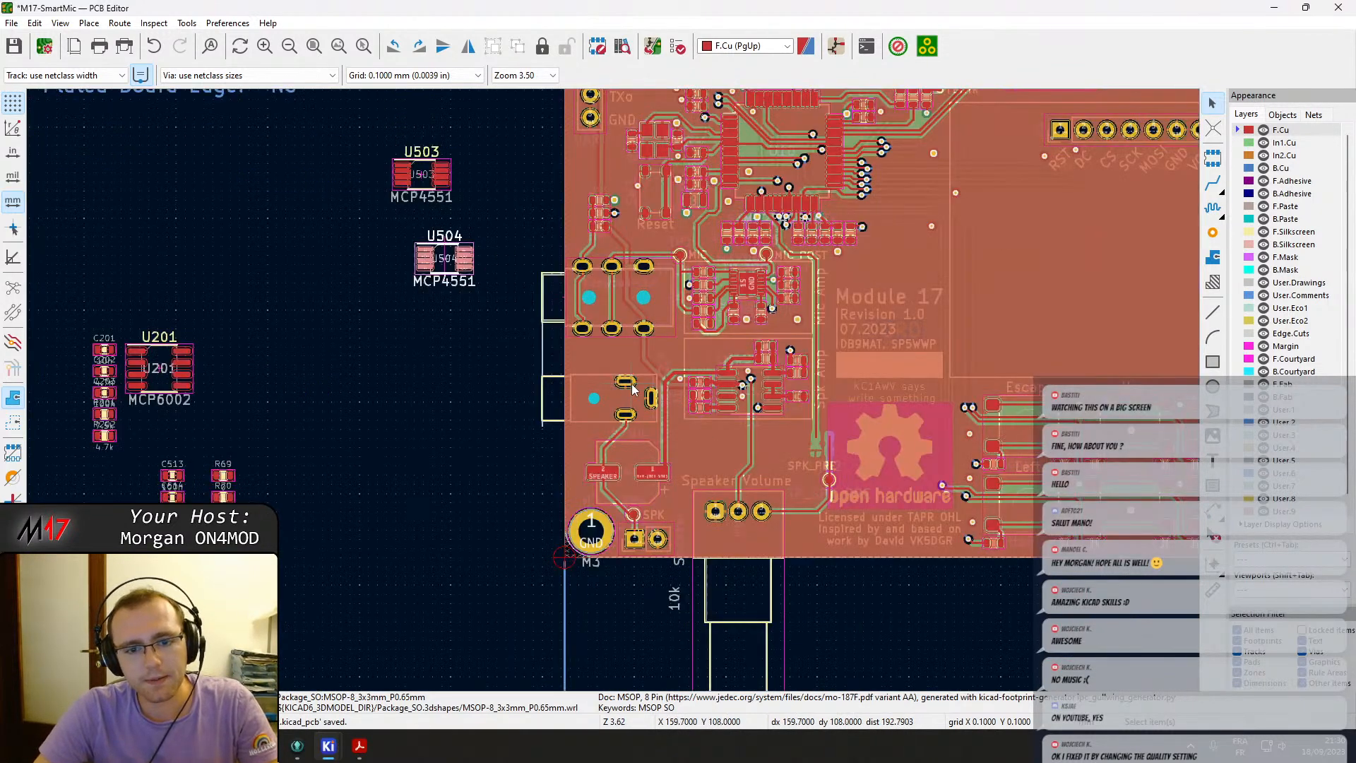
{"action": "scroll", "coordinate": [632, 377], "scroll_direction": "down", "scroll_amount": 3}
{"action": "middle_click_drag", "start_coordinate": [697, 363], "coordinate": [820, 421]}
{"action": "left_click_drag", "start_coordinate": [217, 231], "coordinate": [604, 358]}
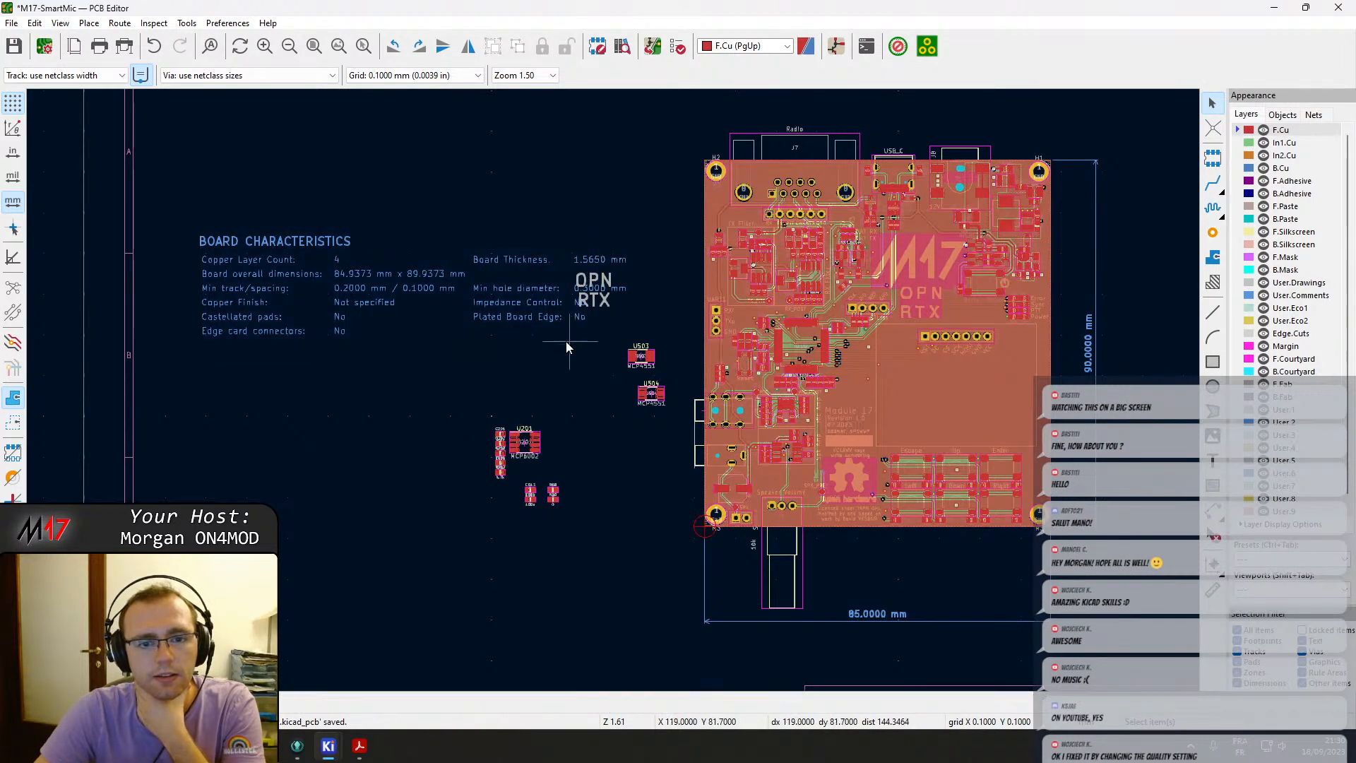
{"action": "left_click", "coordinate": [264, 244]}
{"action": "key", "text": "m"}
{"action": "middle_click_drag", "start_coordinate": [376, 258], "coordinate": [472, 540]}
{"action": "left_click", "coordinate": [389, 569]}
Move the OPN RTX text to the upper right of the board.
{"action": "scroll", "coordinate": [471, 533], "scroll_direction": "down", "scroll_amount": 2}
{"action": "middle_click_drag", "start_coordinate": [638, 345], "coordinate": [615, 546]}
{"action": "left_click_drag", "start_coordinate": [648, 292], "coordinate": [775, 589]}
{"action": "left_click_drag", "start_coordinate": [709, 357], "coordinate": [782, 483]}
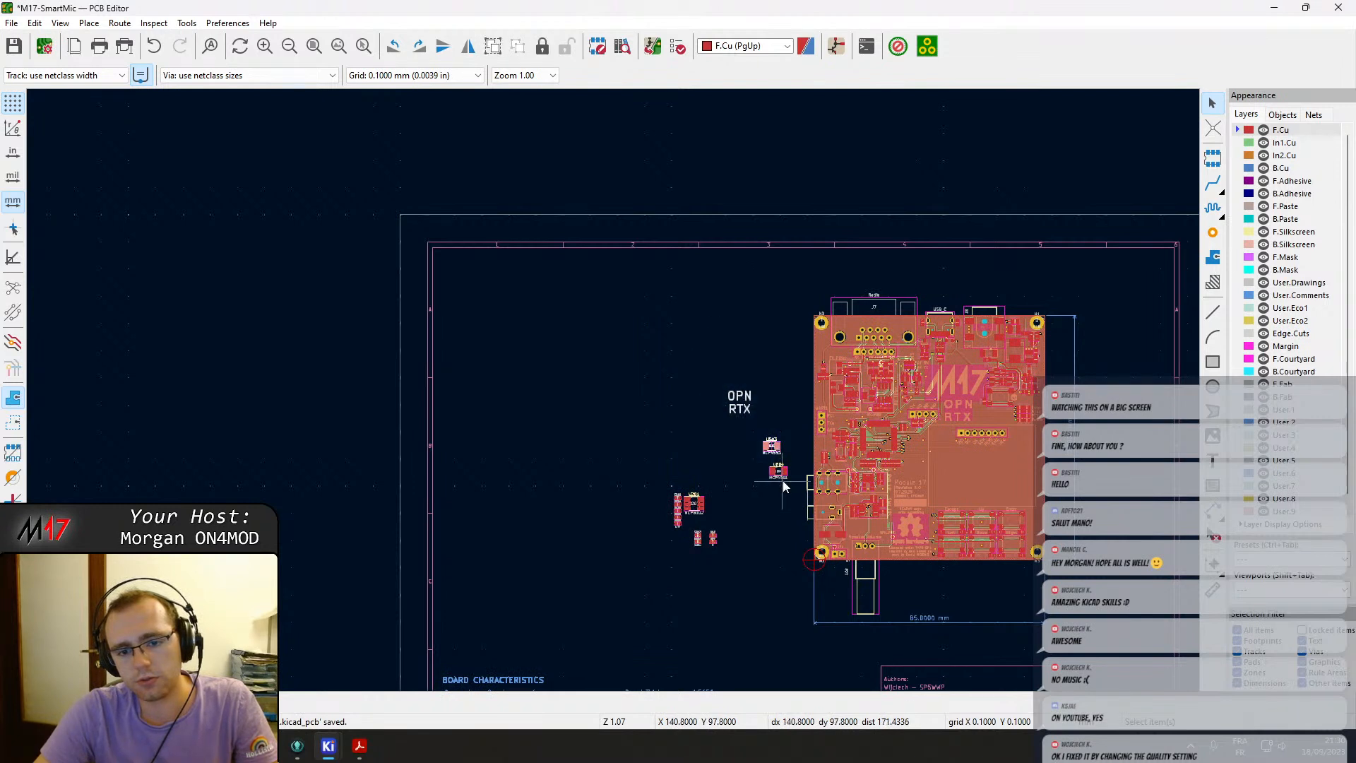
{"action": "key", "text": "m"}
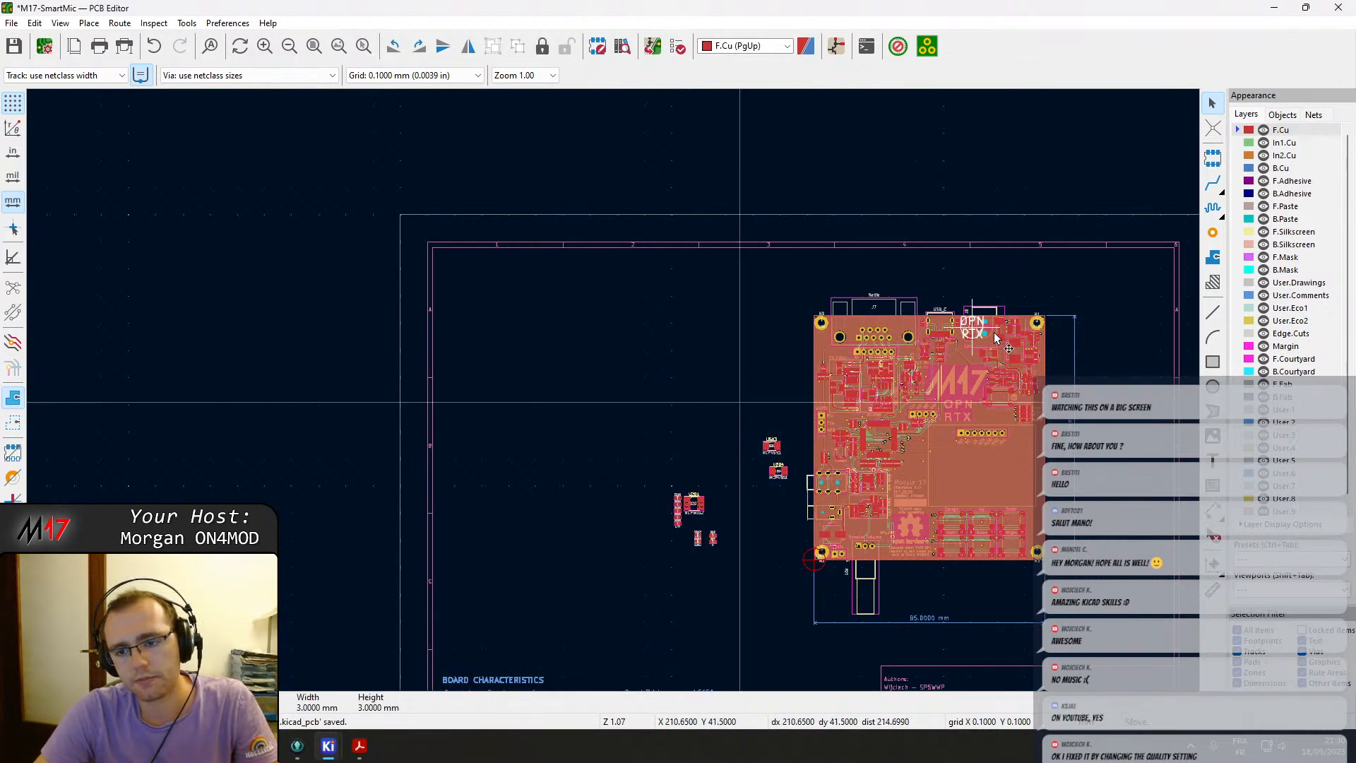
{"action": "left_click_drag", "start_coordinate": [665, 427], "coordinate": [787, 582]}
{"action": "key", "text": "m"}
{"action": "middle_click_drag", "start_coordinate": [1091, 476], "coordinate": [897, 456]}
{"action": "left_click", "coordinate": [1145, 393]}
Start drawing a rectangle on the Edge.Cuts layer in the empty area left of the board.
{"action": "left_click", "coordinate": [518, 315]}
{"action": "middle_click_drag", "start_coordinate": [499, 397], "coordinate": [666, 380]}
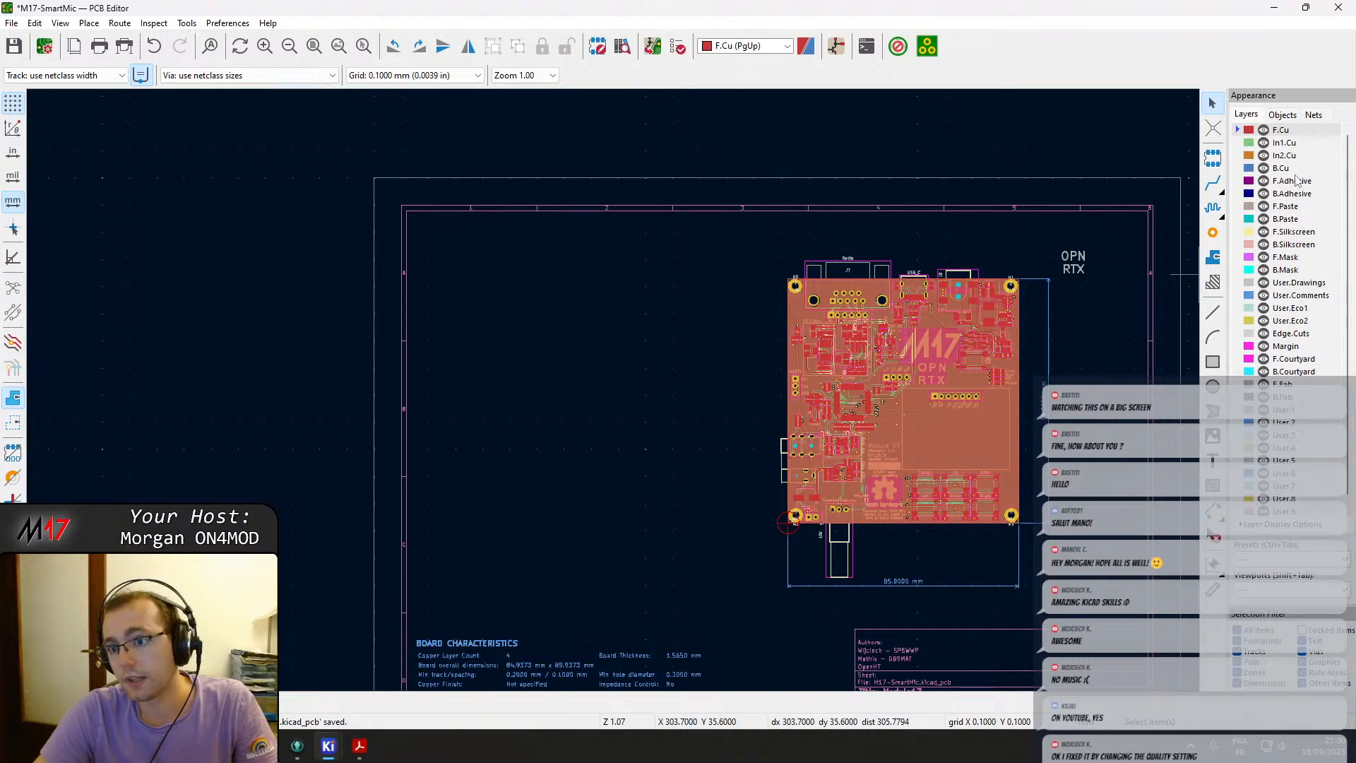
{"action": "left_click", "coordinate": [1302, 334]}
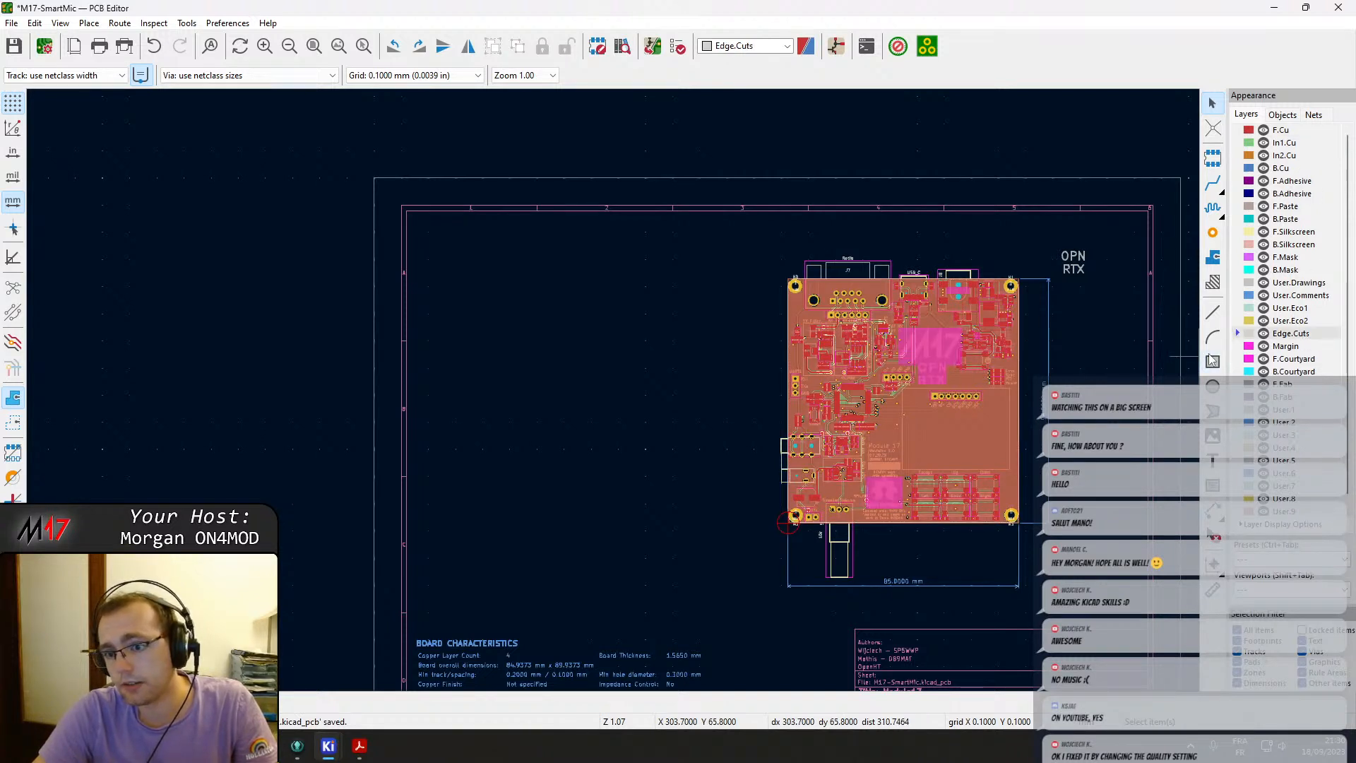
{"action": "left_click", "coordinate": [495, 284]}
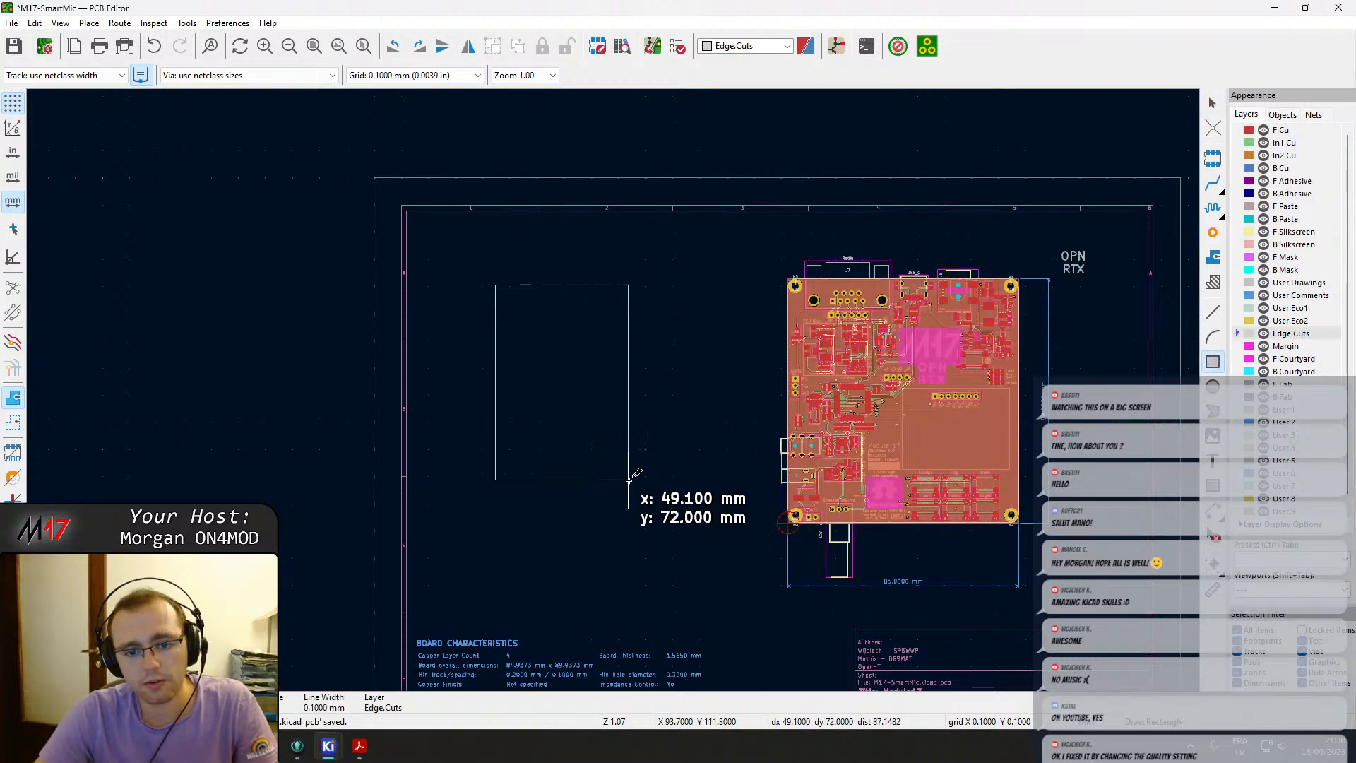
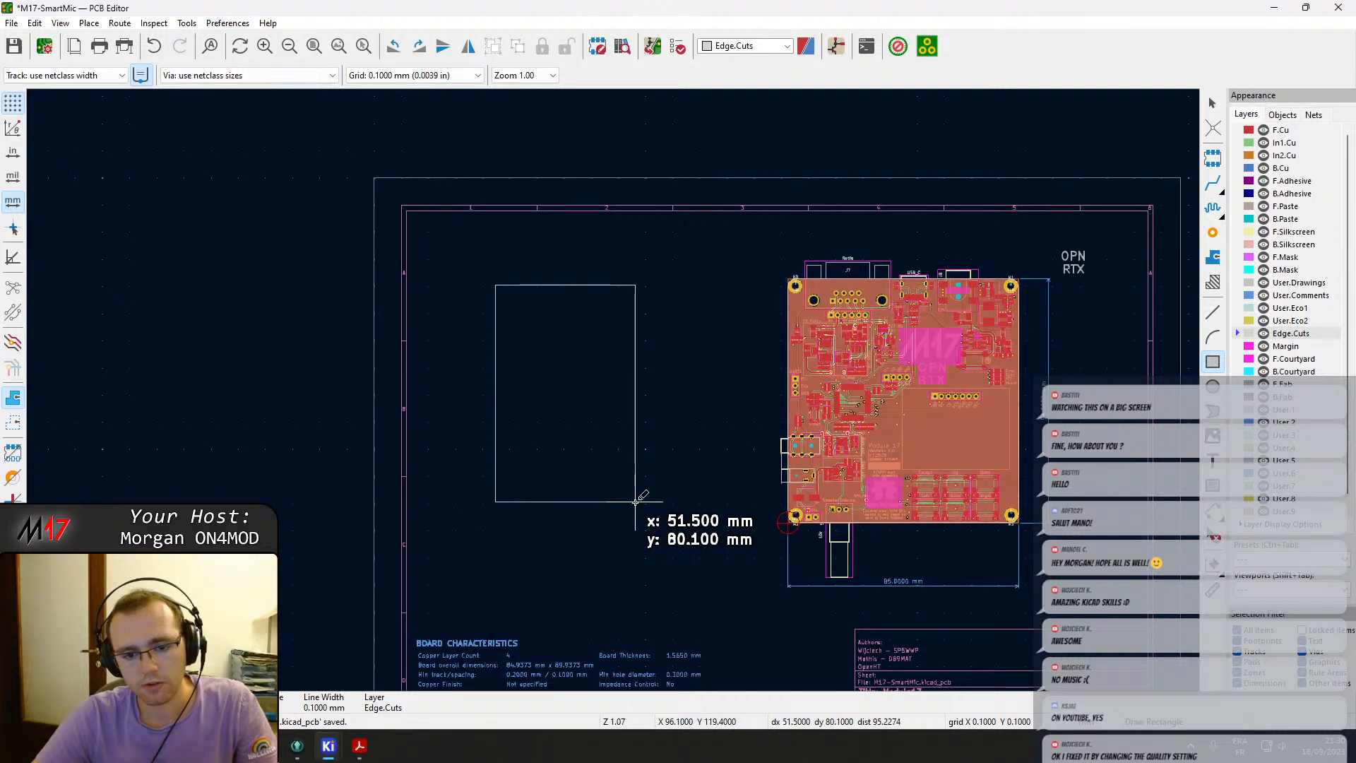
Complete the Edge.Cuts rectangle at about 100 mm by 80 mm.
{"action": "scroll", "coordinate": [634, 501], "scroll_direction": "up", "scroll_amount": 6}
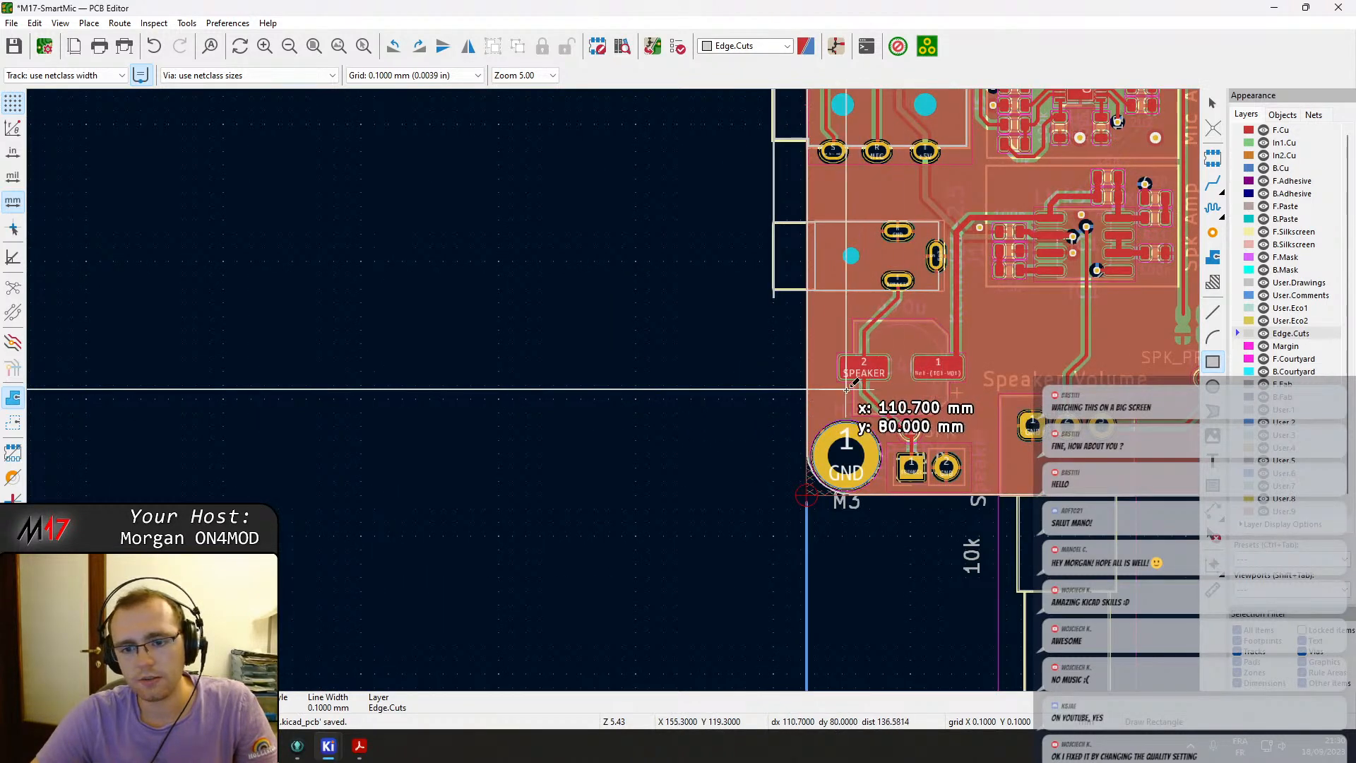
{"action": "left_click", "coordinate": [699, 389]}
{"action": "key", "text": "Escape"}
{"action": "scroll", "coordinate": [717, 383], "scroll_direction": "down", "scroll_amount": 7}
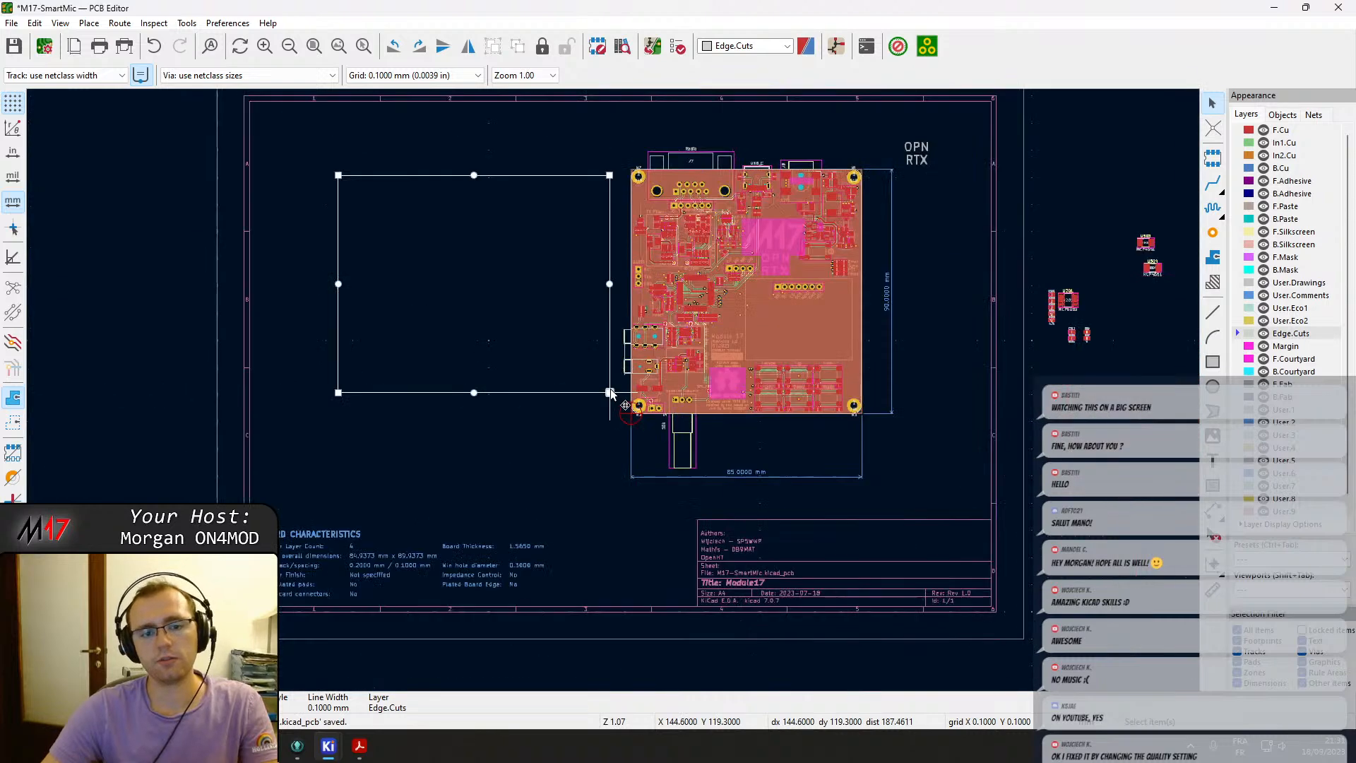
Try moving the J7 Radio connector into the new rectangle, and undo the move.
{"action": "middle_click_drag", "start_coordinate": [591, 378], "coordinate": [710, 466]}
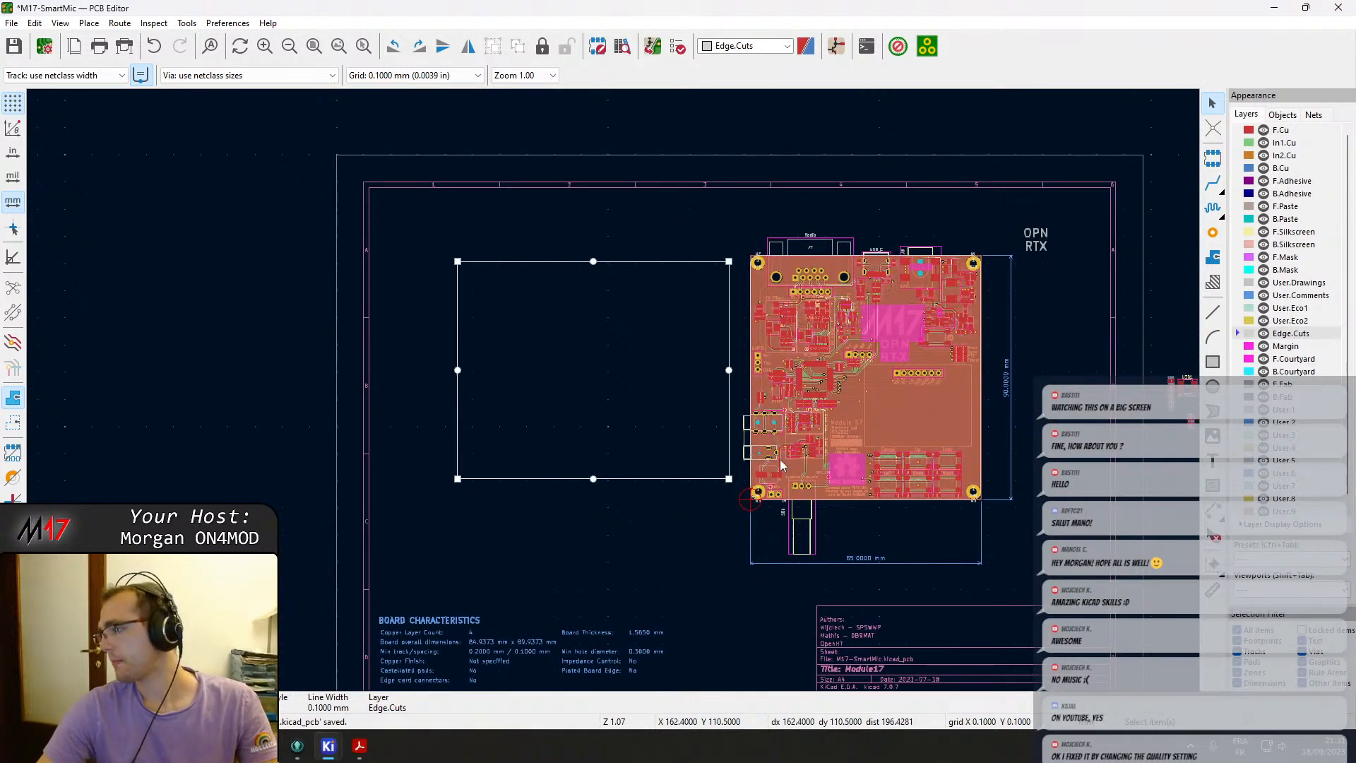
{"action": "scroll", "coordinate": [738, 423], "scroll_direction": "up", "scroll_amount": 2}
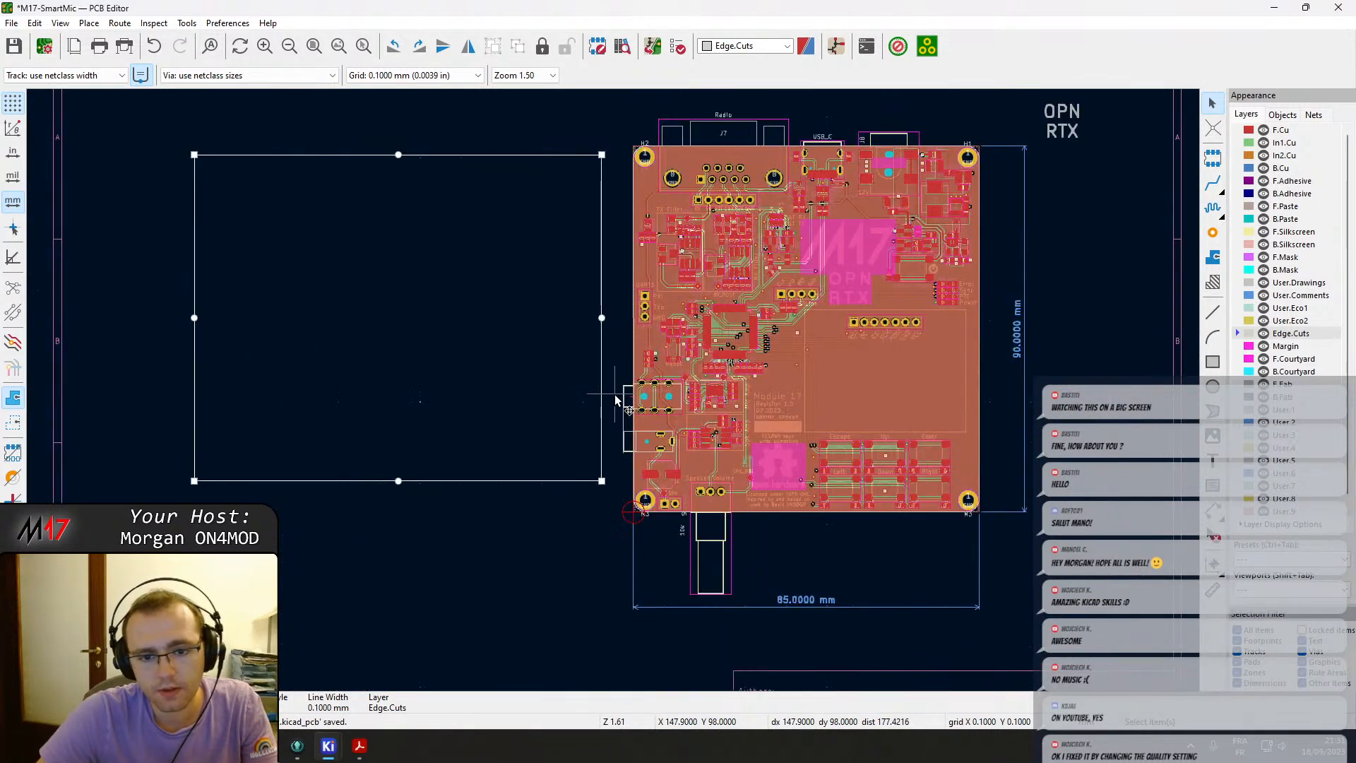
{"action": "middle_click_drag", "start_coordinate": [543, 389], "coordinate": [705, 420]}
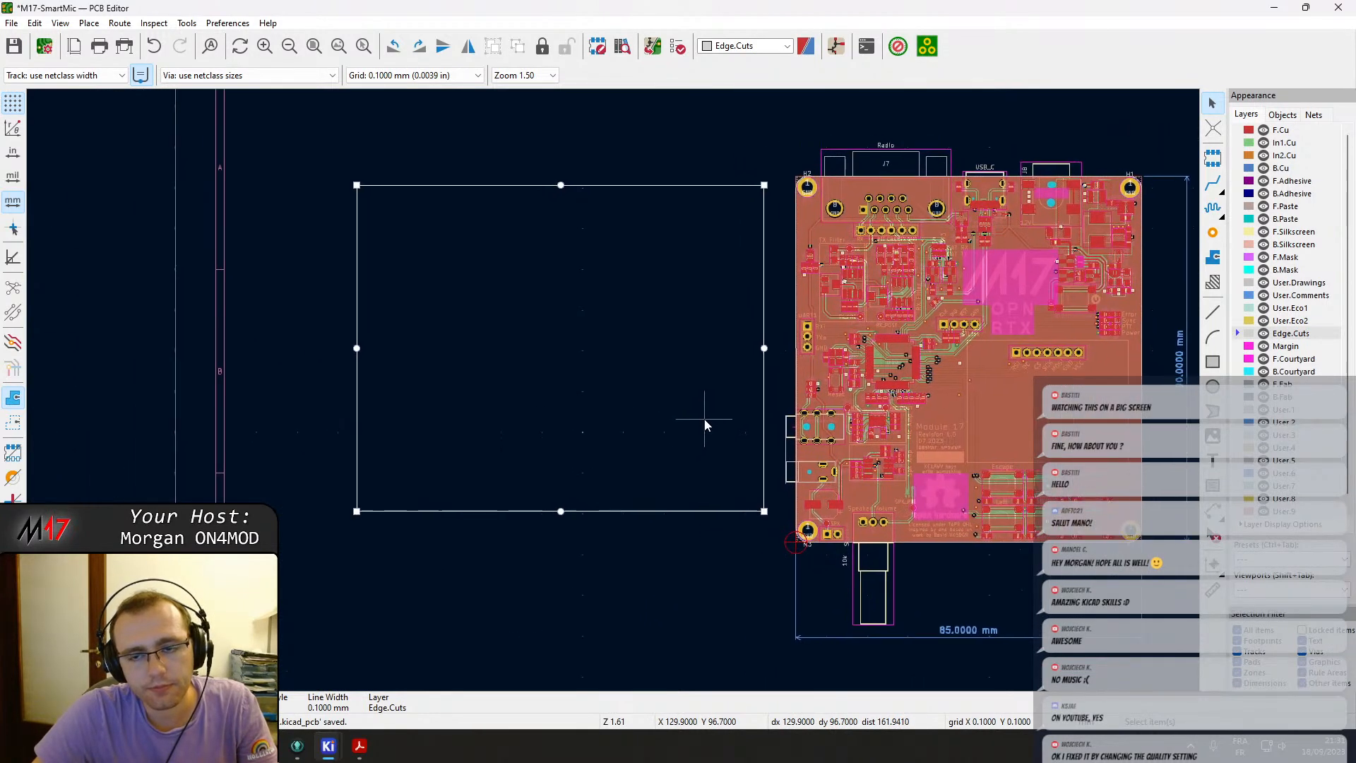
{"action": "left_click", "coordinate": [673, 391]}
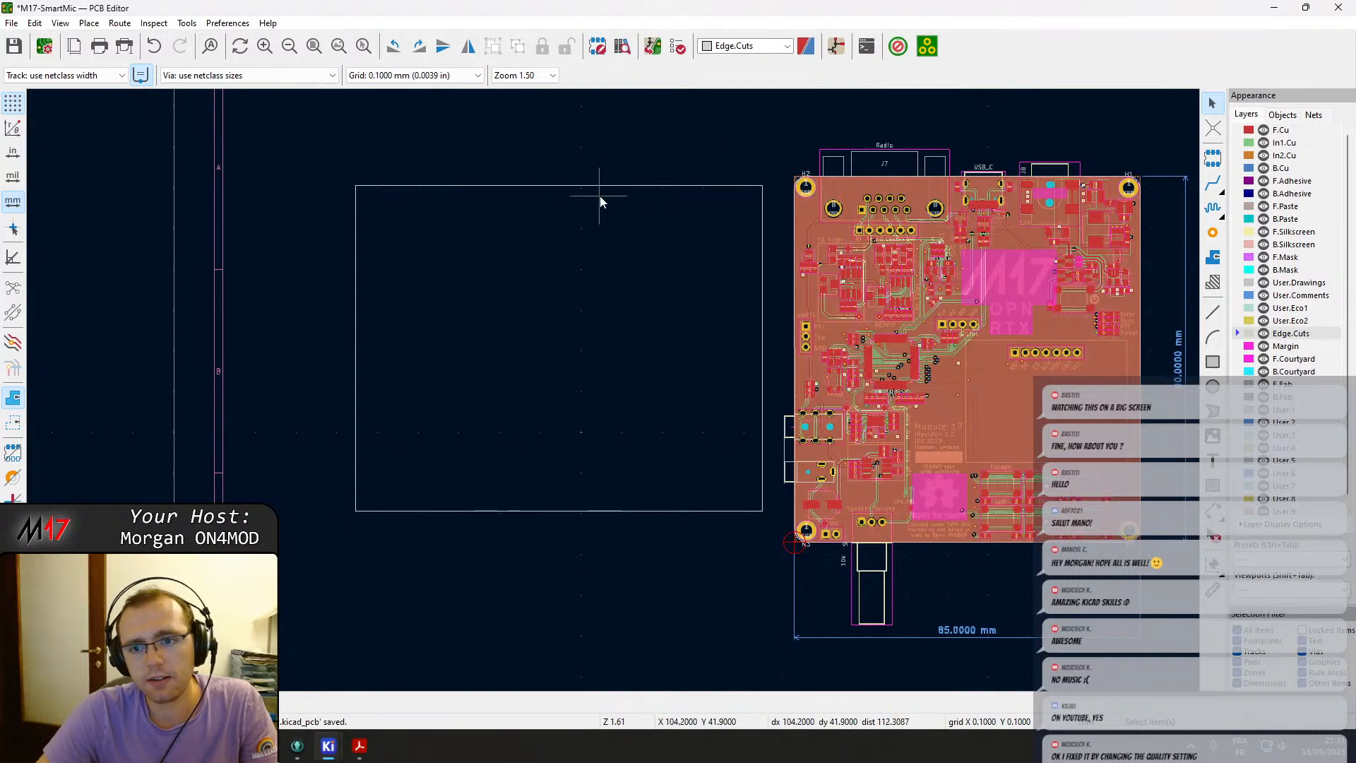
{"action": "left_click", "coordinate": [891, 165]}
{"action": "key", "text": "m"}
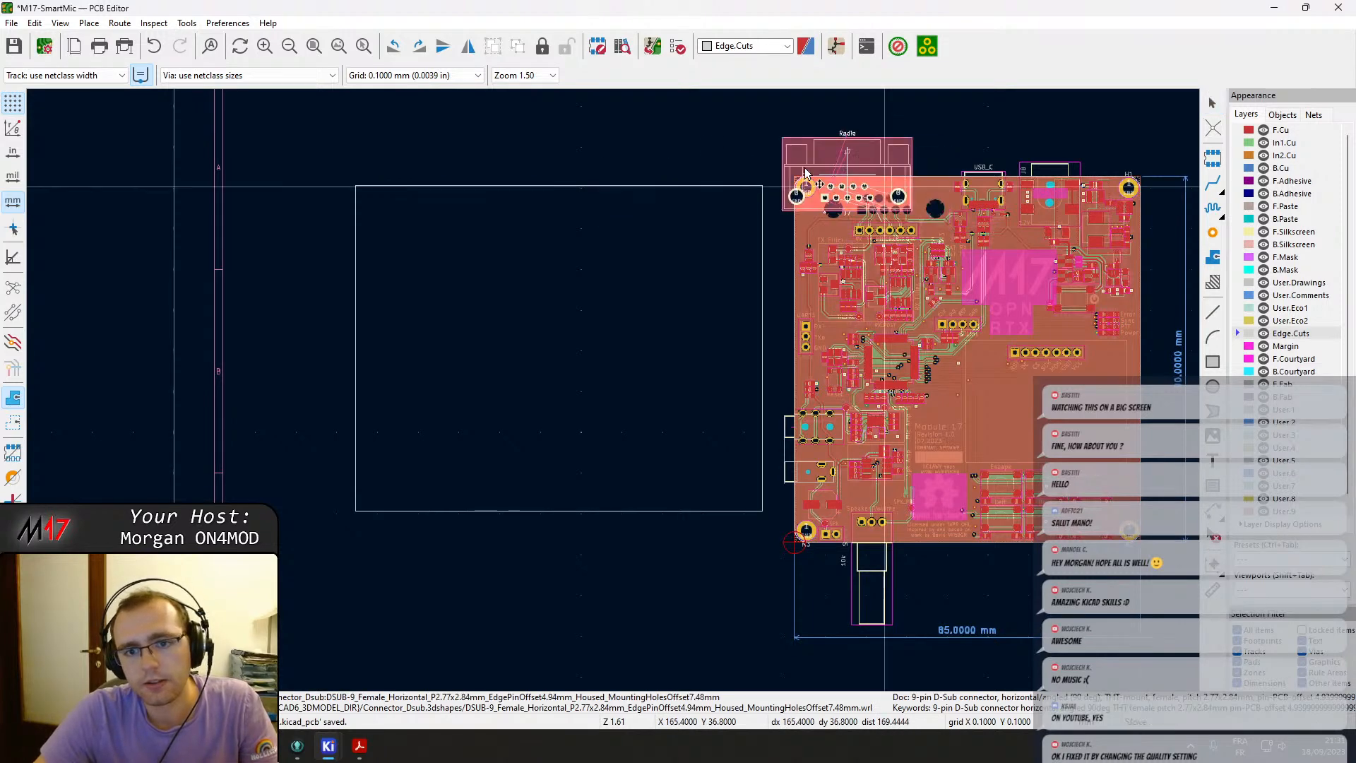
{"action": "left_click", "coordinate": [432, 201]}
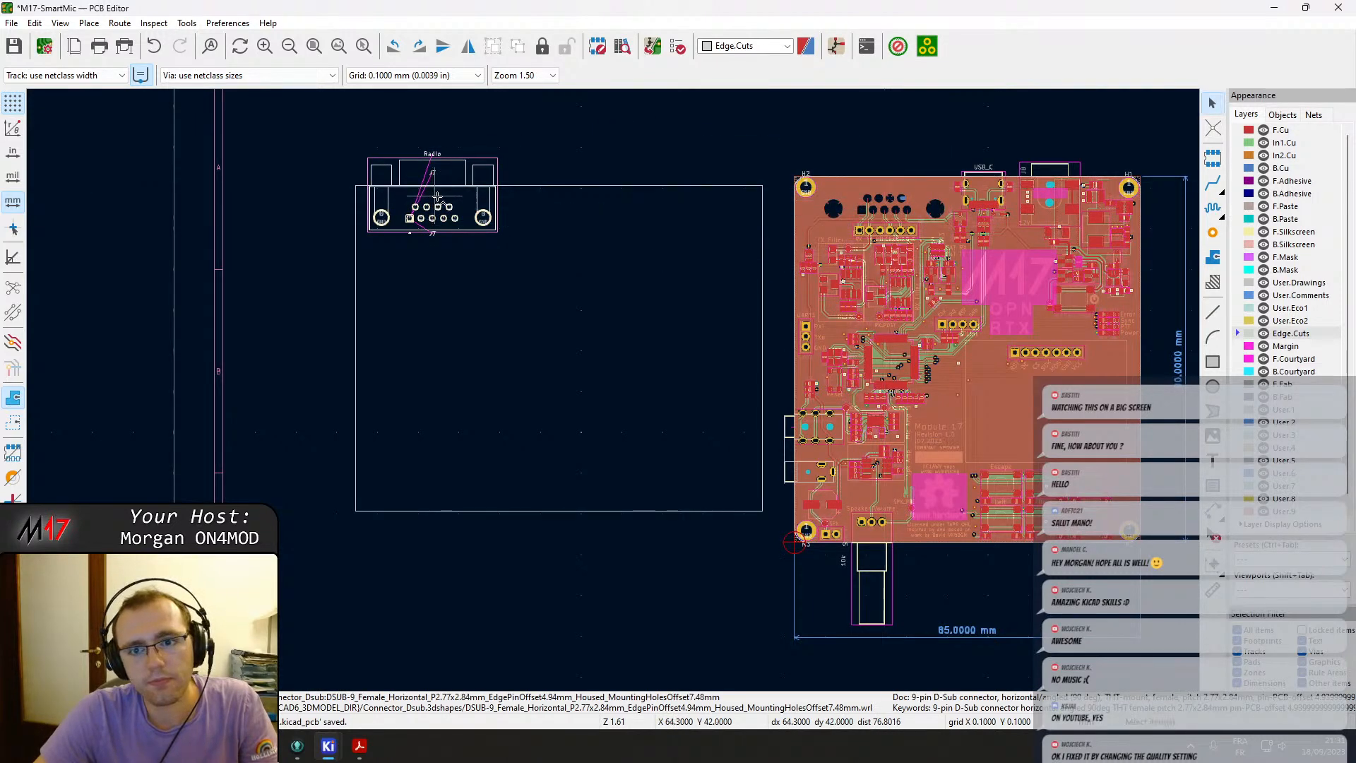
{"action": "key", "text": "ctrl+z"}
Examine the board's top edge around the J7 connector at high zoom.
{"action": "scroll", "coordinate": [780, 222], "scroll_direction": "up", "scroll_amount": 3}
{"action": "left_click", "coordinate": [442, 326]}
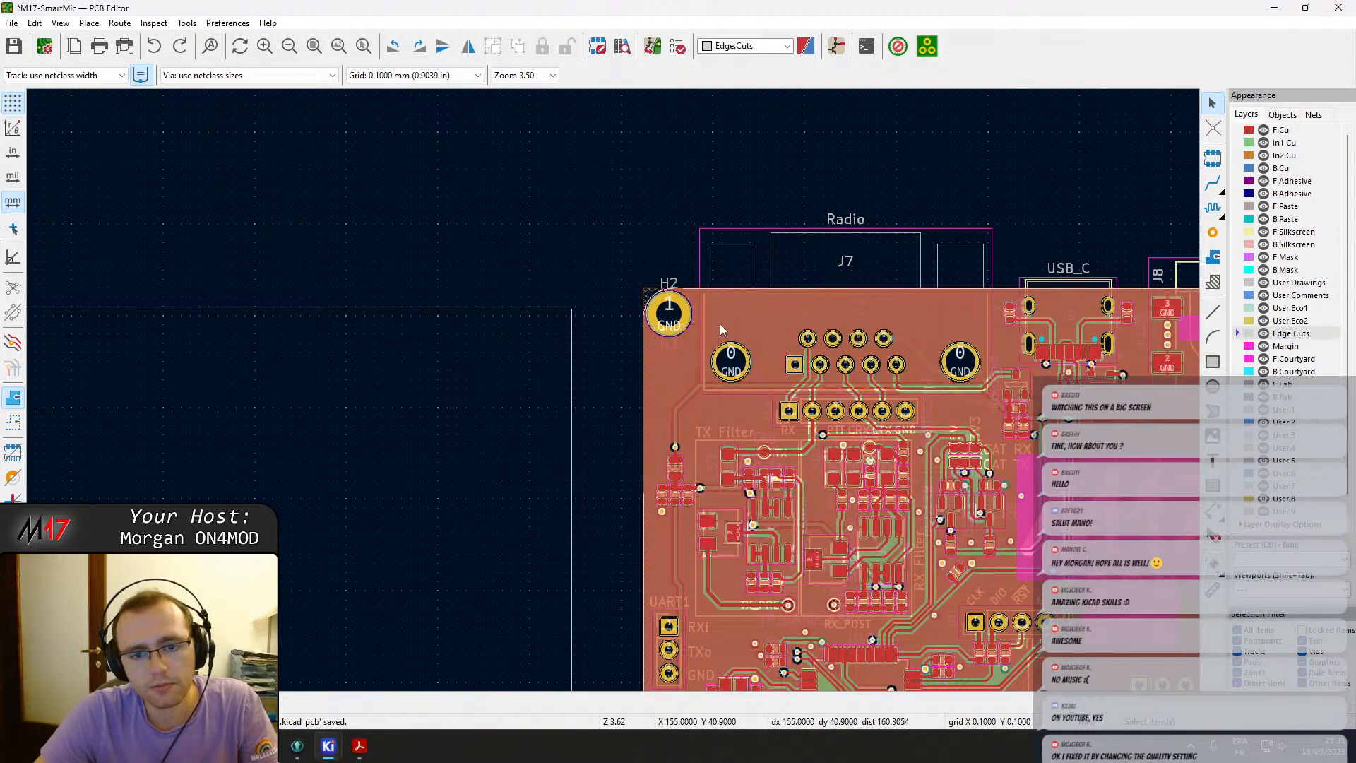
{"action": "left_click", "coordinate": [848, 282]}
{"action": "scroll", "coordinate": [888, 283], "scroll_direction": "down", "scroll_amount": 3, "text": "ctrl"}
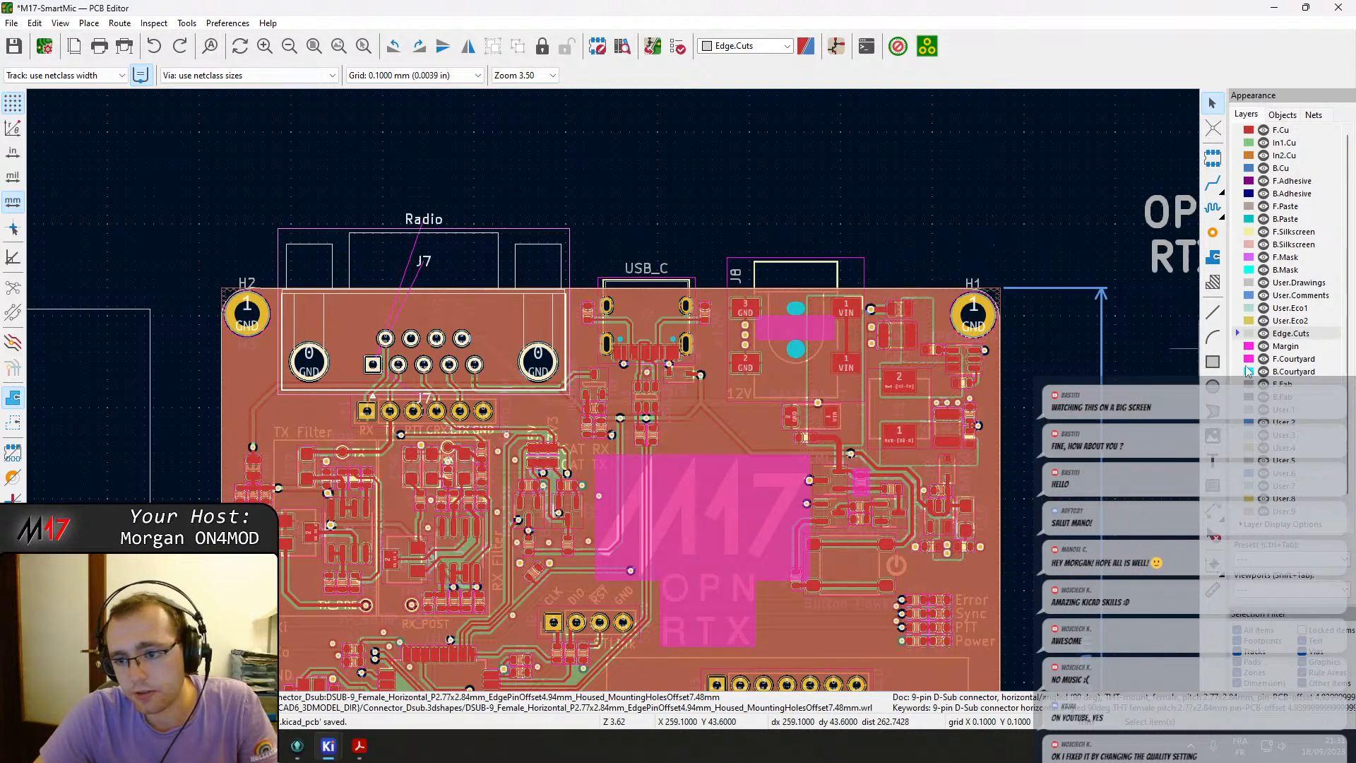
{"action": "left_click", "coordinate": [1047, 293]}
{"action": "left_click", "coordinate": [13, 422]}
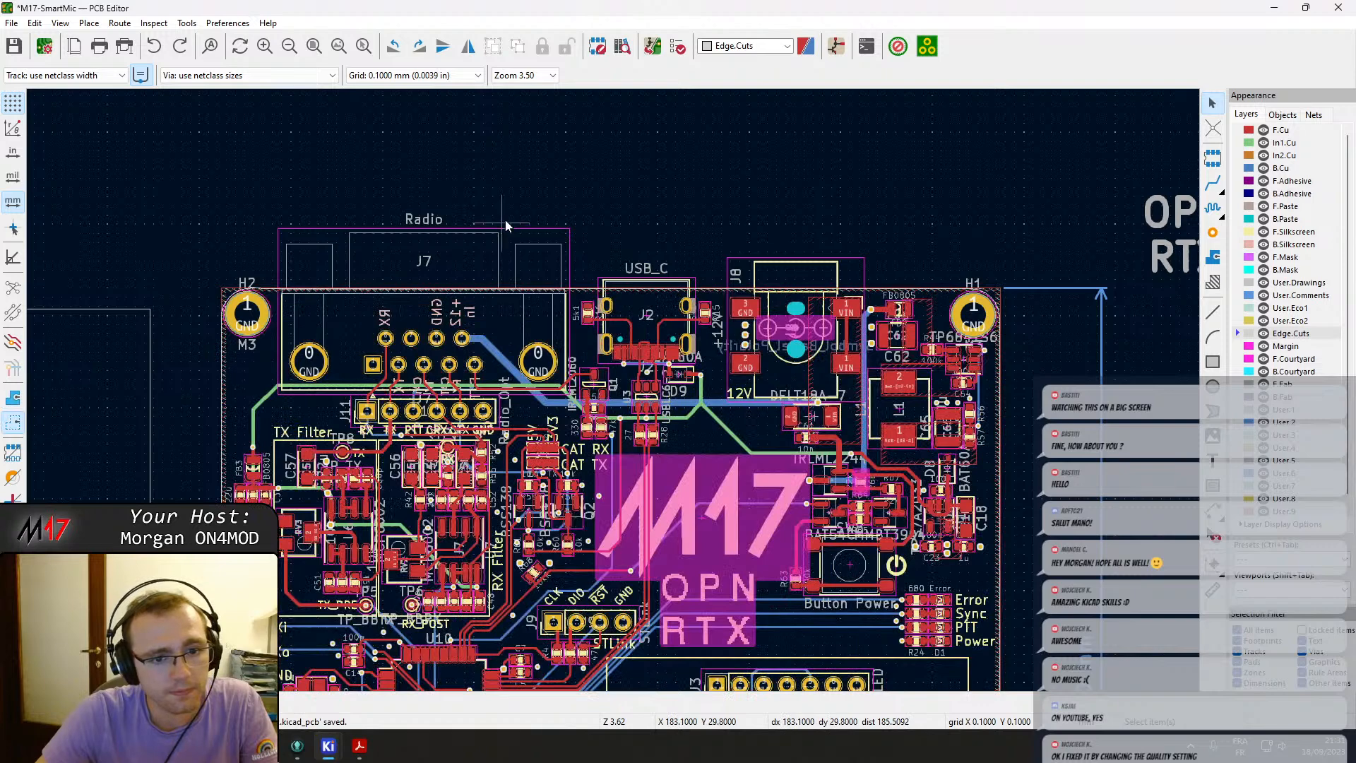
{"action": "scroll", "coordinate": [493, 278], "scroll_direction": "up", "scroll_amount": 3}
{"action": "left_click", "coordinate": [679, 486]}
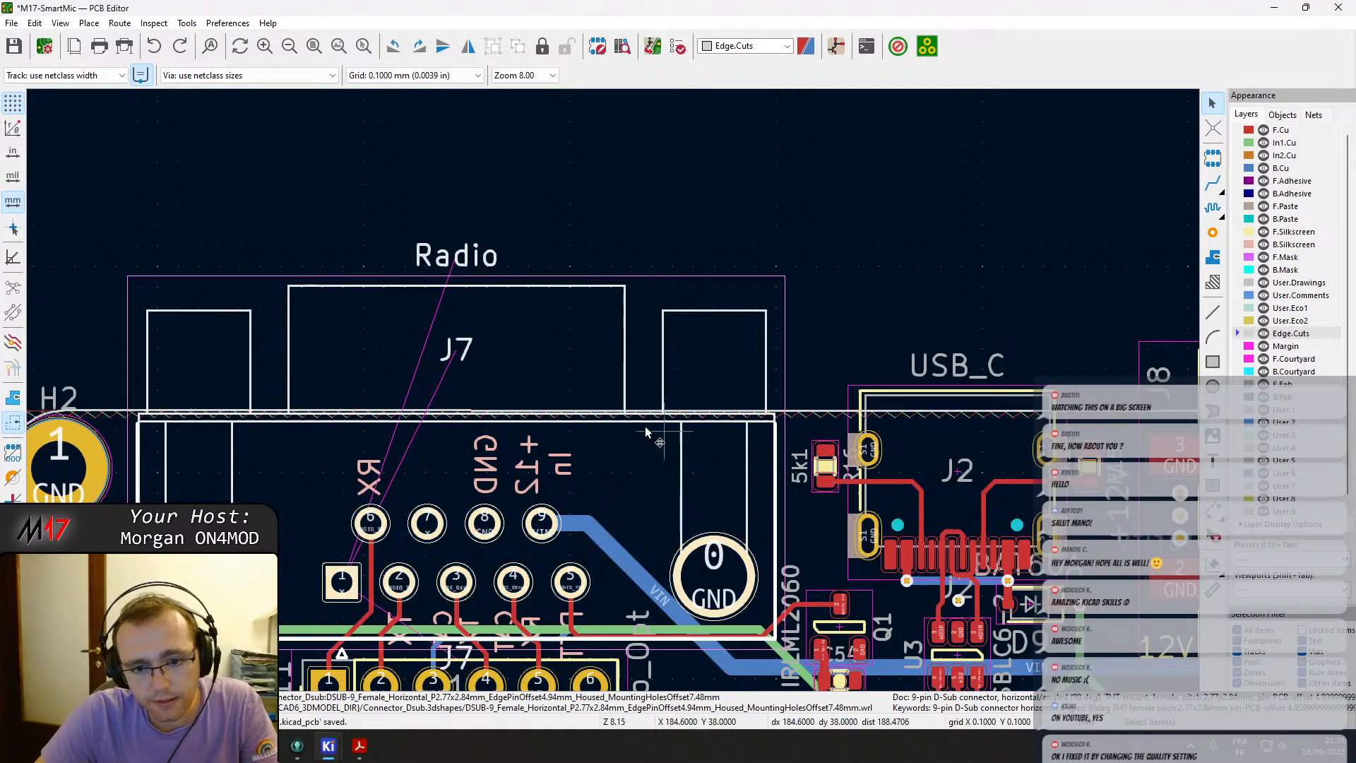
{"action": "scroll", "coordinate": [628, 430], "scroll_direction": "right", "scroll_amount": 3}
{"action": "scroll", "coordinate": [519, 449], "scroll_direction": "left", "scroll_amount": 2}
{"action": "scroll", "coordinate": [519, 451], "scroll_direction": "up", "scroll_amount": 3}
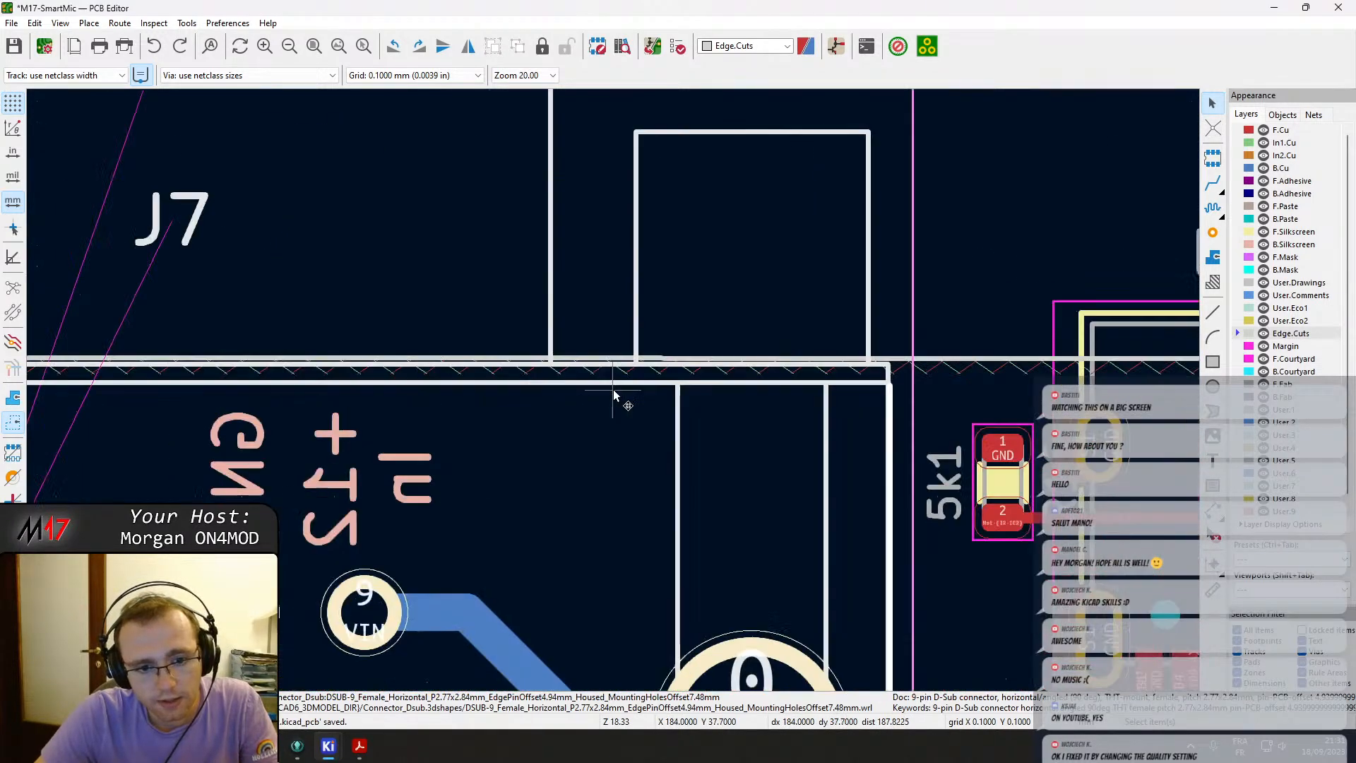
{"action": "scroll", "coordinate": [613, 388], "scroll_direction": "up", "scroll_amount": 2}
{"action": "scroll", "coordinate": [651, 408], "scroll_direction": "left", "scroll_amount": 4}
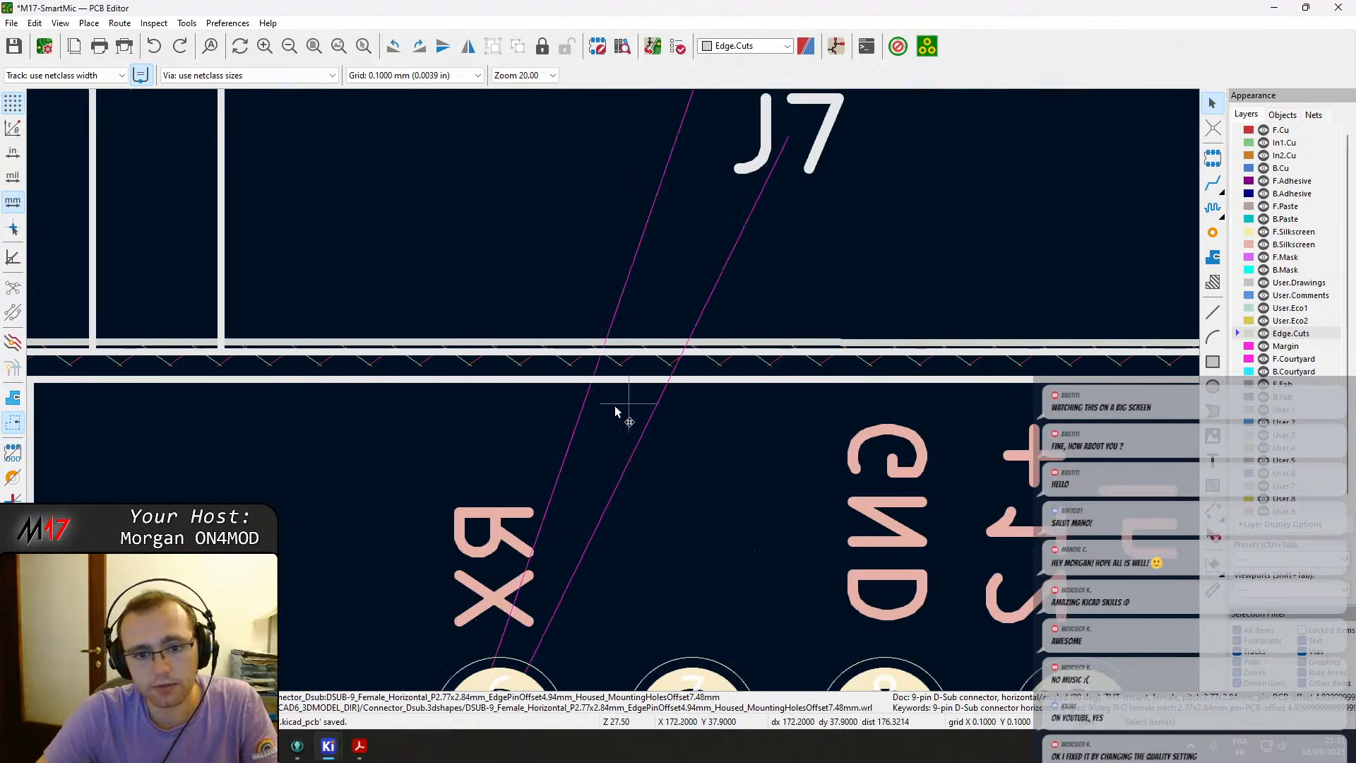
{"action": "scroll", "coordinate": [651, 408], "scroll_direction": "down", "scroll_amount": 5}
{"action": "scroll", "coordinate": [574, 395], "scroll_direction": "up", "scroll_amount": 3}
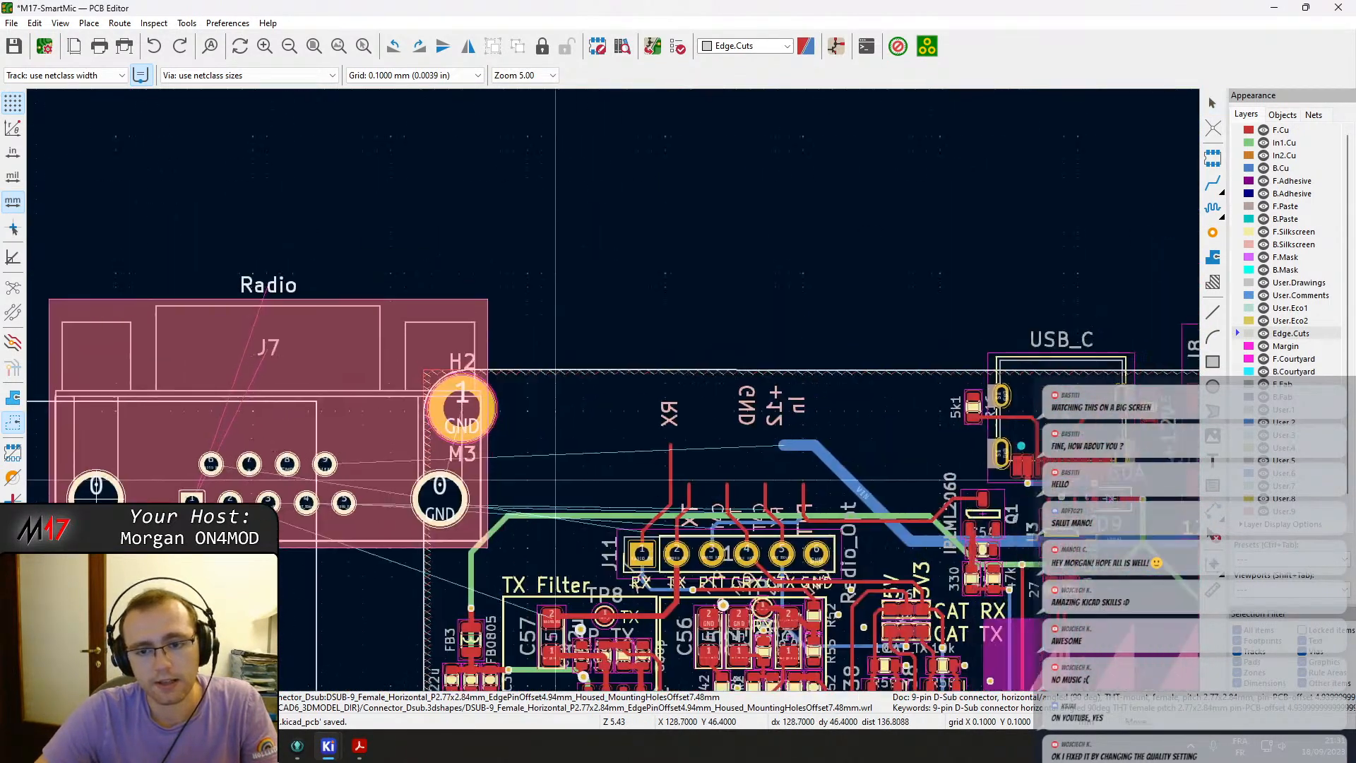
Inspect the board's lower edge near the H4 mounting hole.
{"action": "middle_click_drag", "start_coordinate": [55, 540], "coordinate": [778, 392]}
{"action": "scroll", "coordinate": [668, 388], "scroll_direction": "down", "scroll_amount": 2}
{"action": "key", "text": "Escape"}
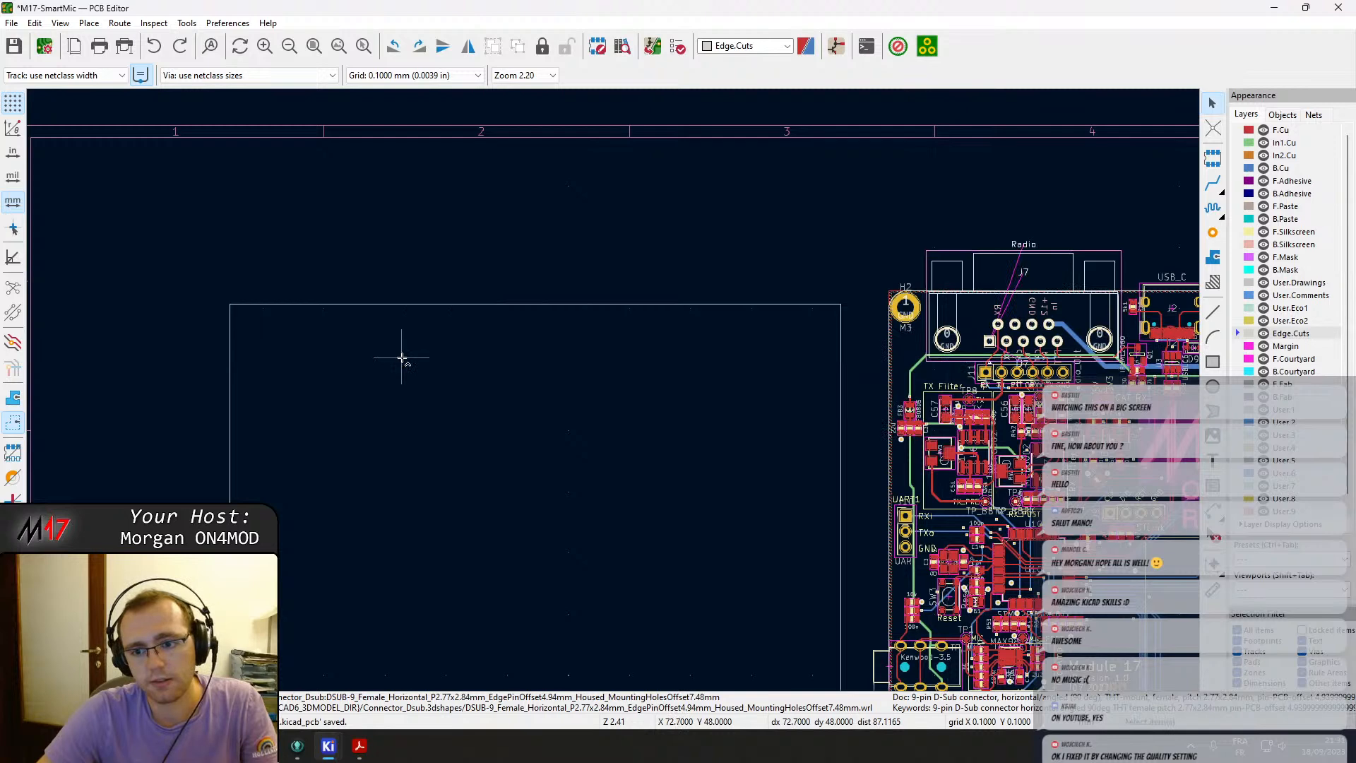
{"action": "middle_click_drag", "start_coordinate": [603, 448], "coordinate": [404, 401]}
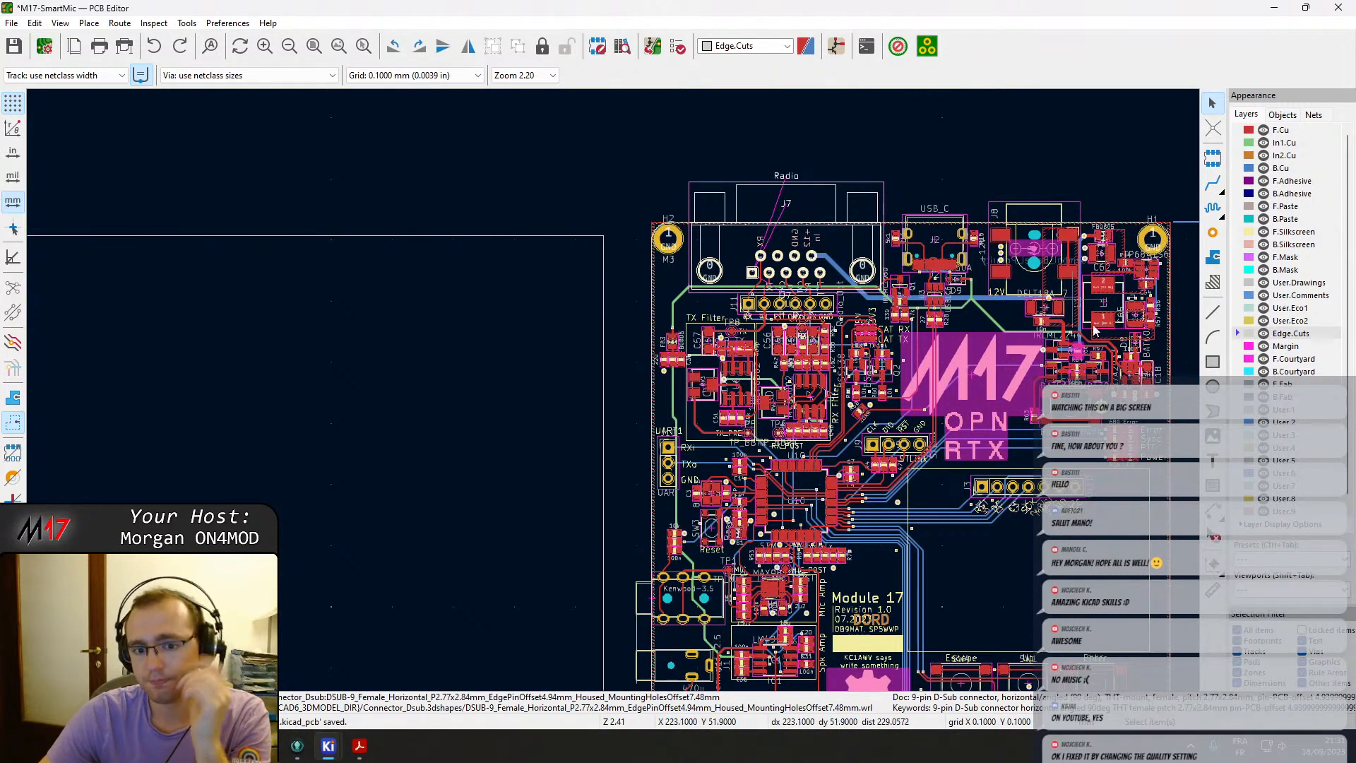
{"action": "middle_click_drag", "start_coordinate": [988, 461], "coordinate": [754, 424]}
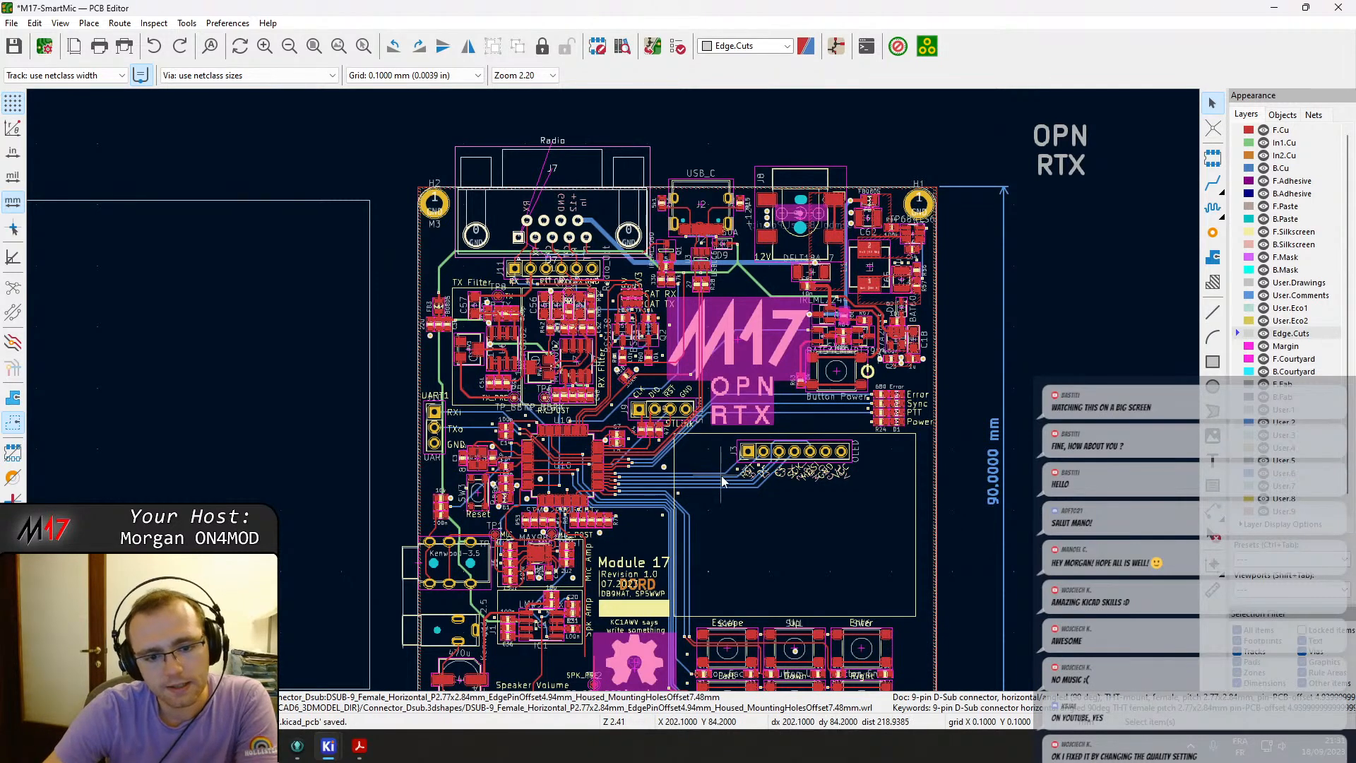
{"action": "scroll", "coordinate": [722, 480], "scroll_direction": "down", "scroll_amount": 2}
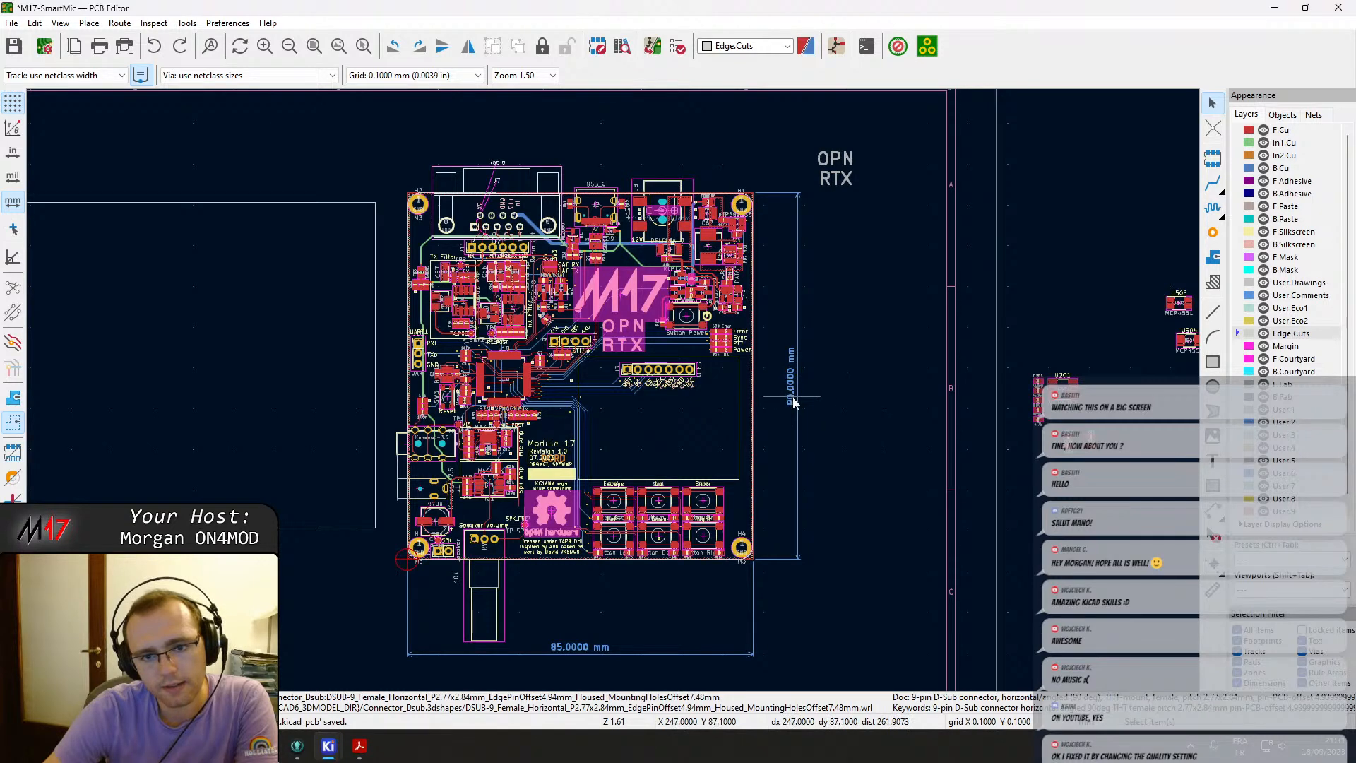
{"action": "left_click", "coordinate": [754, 278]}
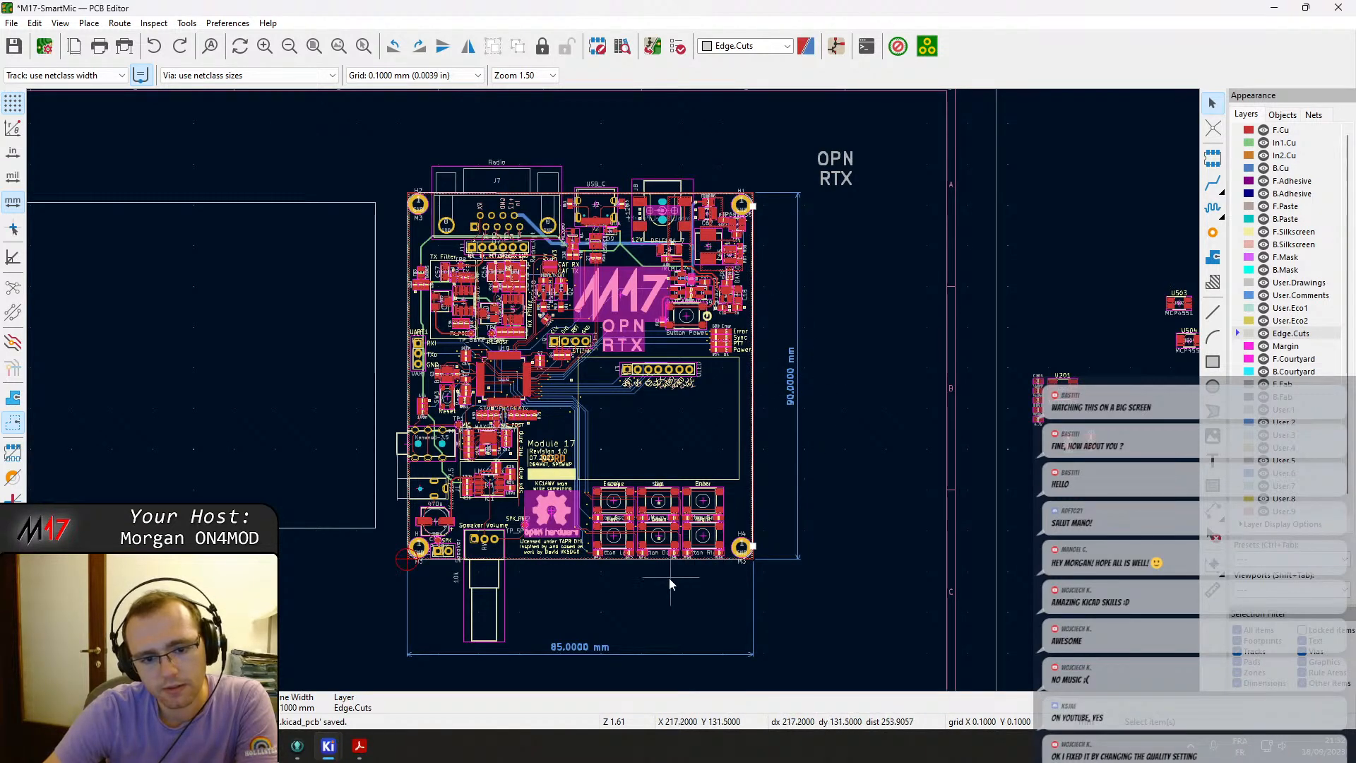
{"action": "scroll", "coordinate": [675, 578], "scroll_direction": "up", "scroll_amount": 5}
{"action": "left_click", "coordinate": [693, 298]}
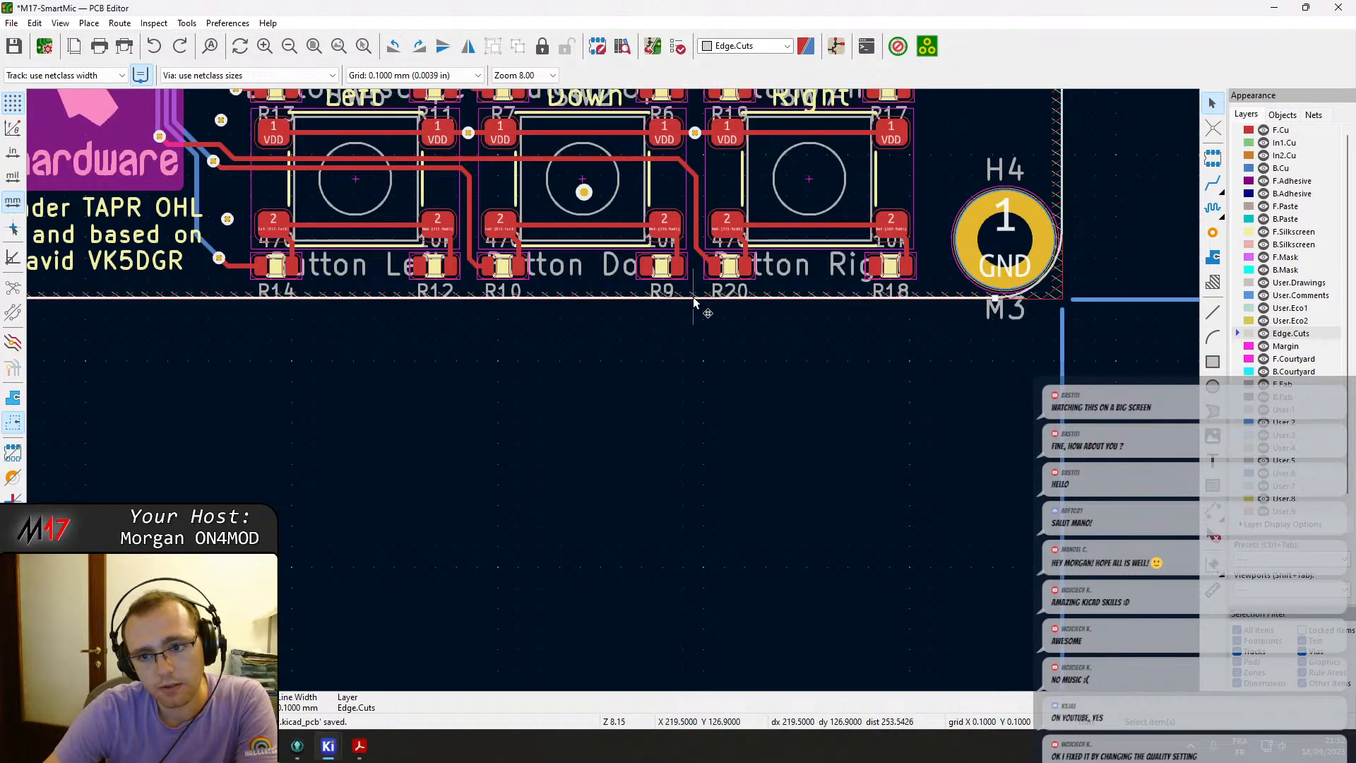
{"action": "scroll", "coordinate": [693, 298], "scroll_direction": "down", "scroll_amount": 5}
{"action": "middle_click_drag", "start_coordinate": [612, 390], "coordinate": [649, 456]}
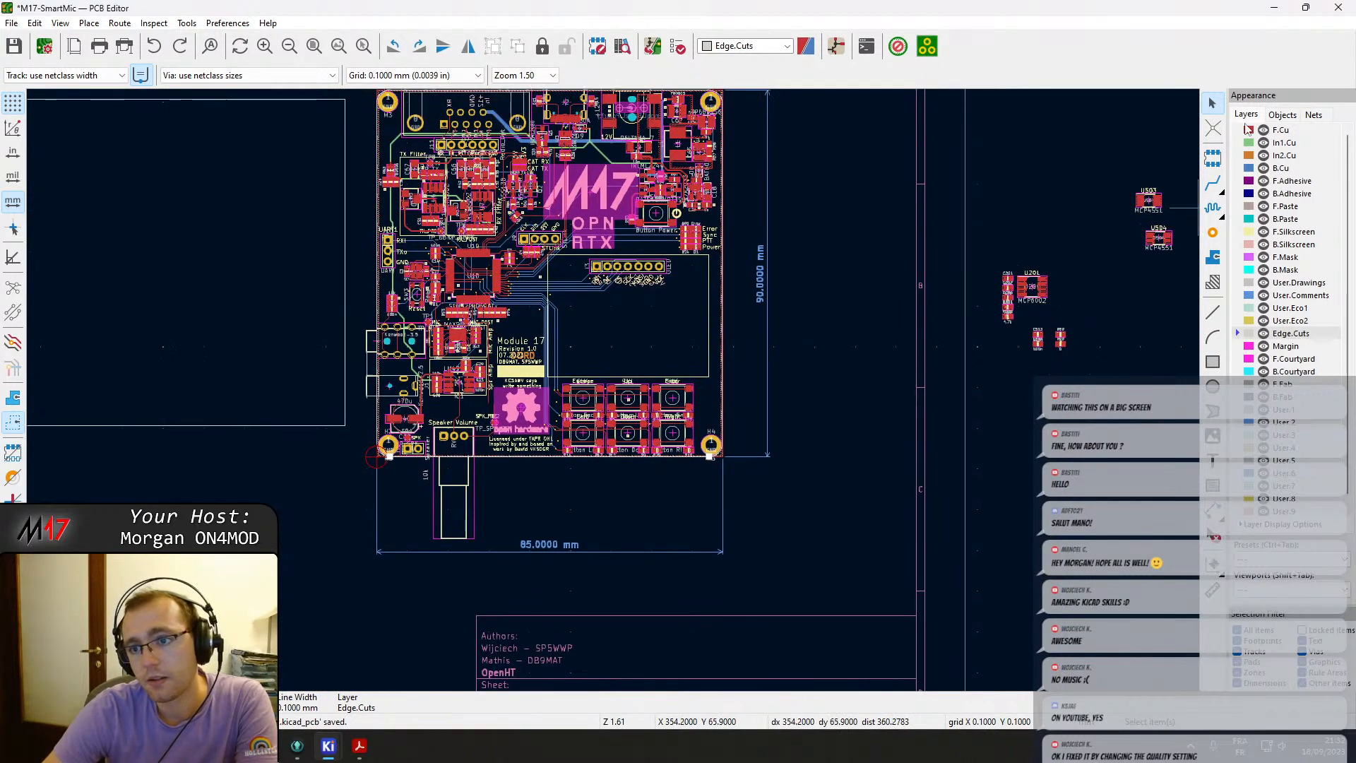
Hide the F.Cu, In1.Cu and B.Cu copper layers.
{"action": "left_click", "coordinate": [1263, 131]}
{"action": "left_click", "coordinate": [1263, 144]}
{"action": "left_click", "coordinate": [1264, 168]}
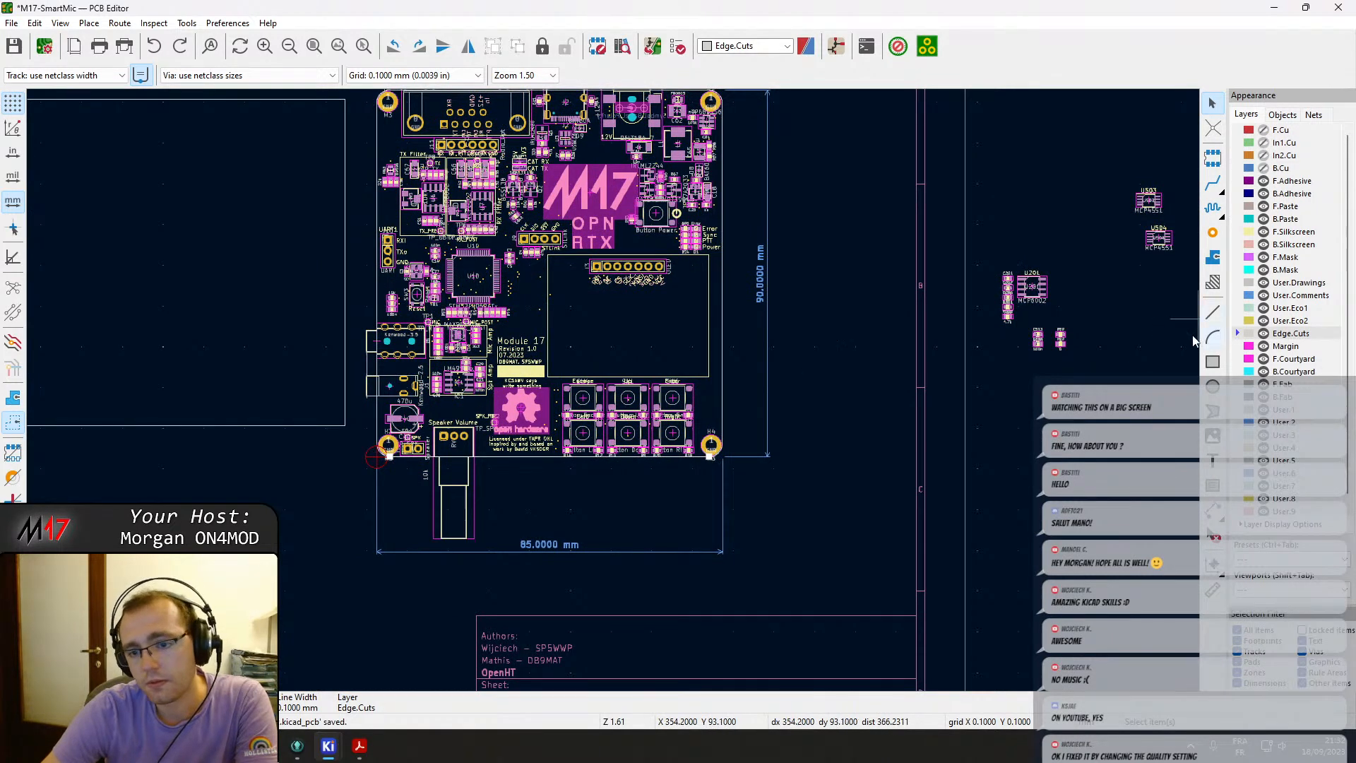
Move the new rectangle so its lower-left corner snaps to the board's lower-left corner at H3.
{"action": "scroll", "coordinate": [714, 384], "scroll_direction": "up", "scroll_amount": 5}
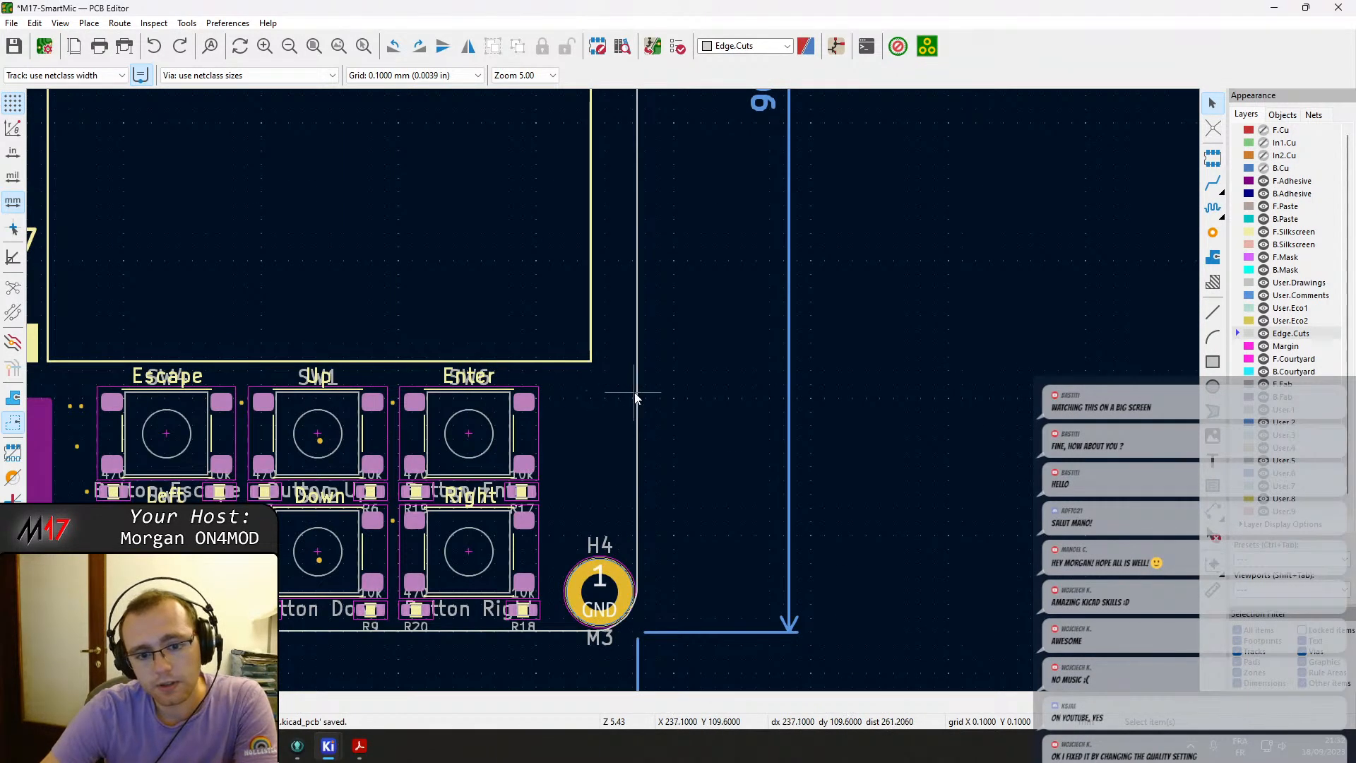
{"action": "double_click", "coordinate": [634, 392]}
{"action": "key", "text": "Escape"}
{"action": "scroll", "coordinate": [634, 392], "scroll_direction": "down", "scroll_amount": 3}
{"action": "middle_click_drag", "start_coordinate": [613, 390], "coordinate": [1025, 409]}
{"action": "left_click", "coordinate": [358, 466]}
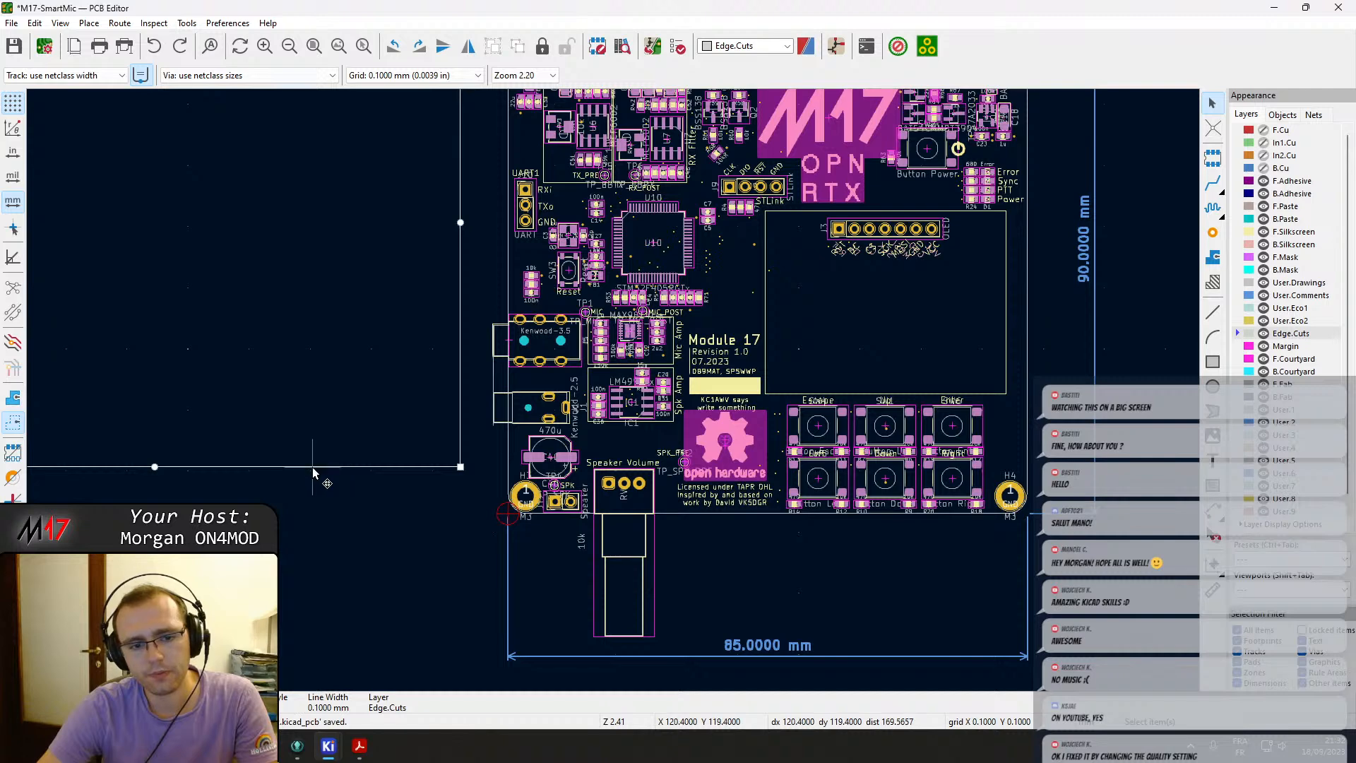
{"action": "key", "text": "m"}
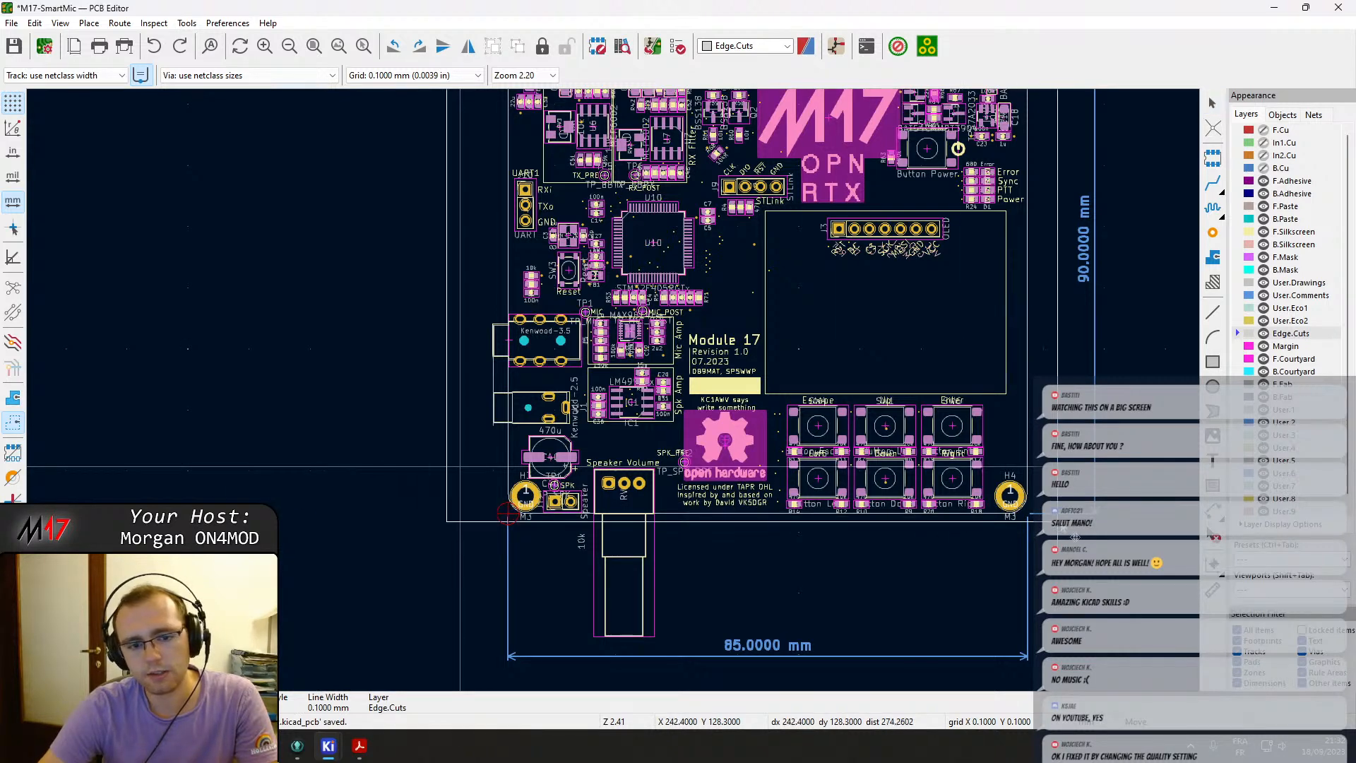
{"action": "left_click", "coordinate": [1120, 515]}
{"action": "scroll", "coordinate": [688, 642], "scroll_direction": "up", "scroll_amount": 7}
{"action": "middle_click_drag", "start_coordinate": [233, 216], "coordinate": [728, 538]}
{"action": "key", "text": "m"}
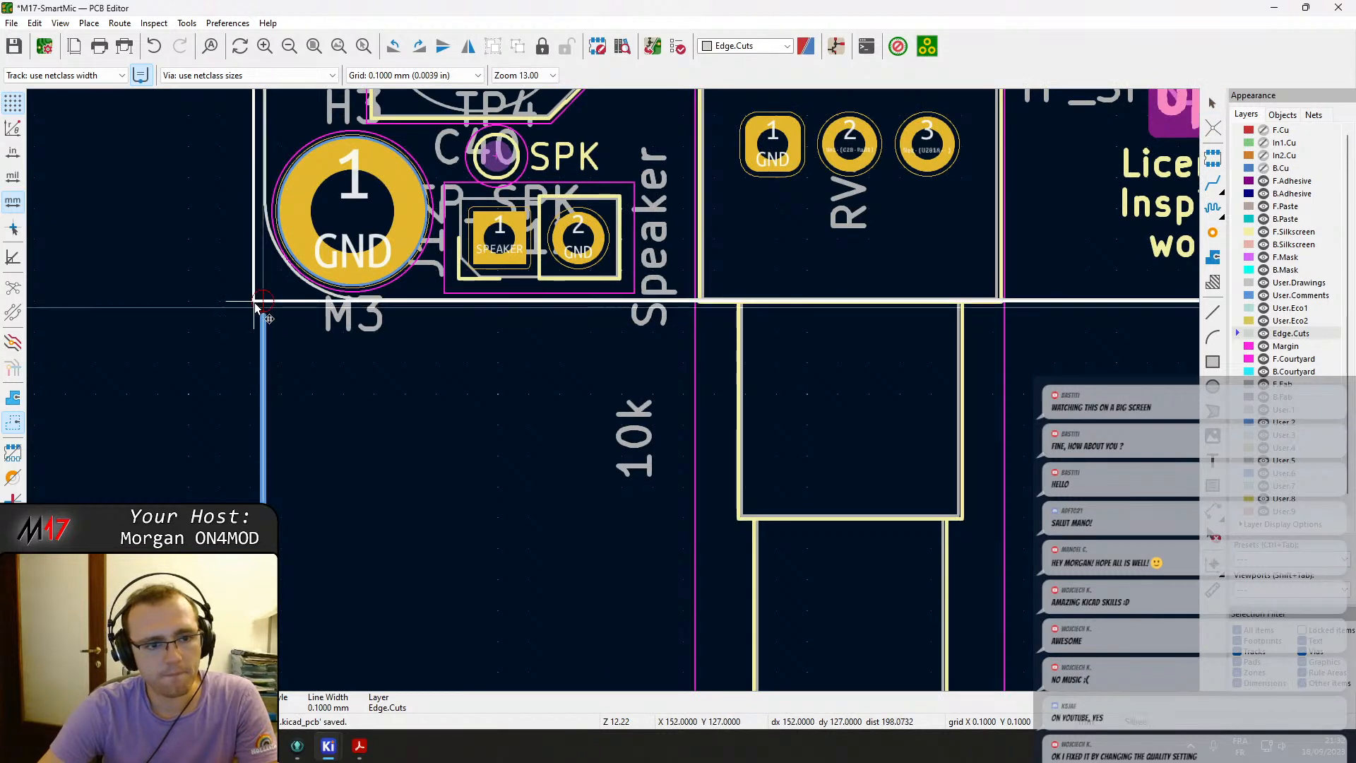
{"action": "left_click", "coordinate": [262, 301]}
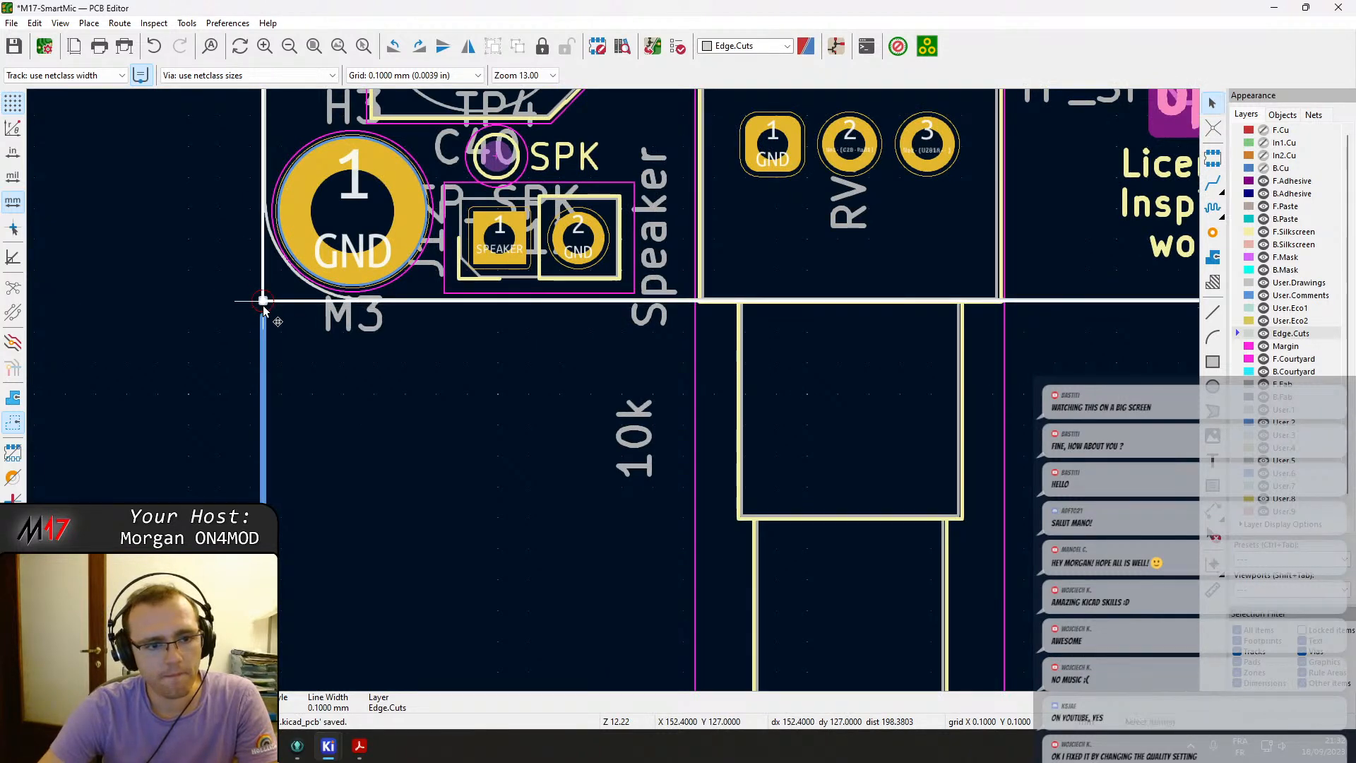
Delete the old board outline's bottom edge segment near H4.
{"action": "scroll", "coordinate": [261, 301], "scroll_direction": "up", "scroll_amount": 5}
{"action": "scroll", "coordinate": [643, 418], "scroll_direction": "down", "scroll_amount": 10}
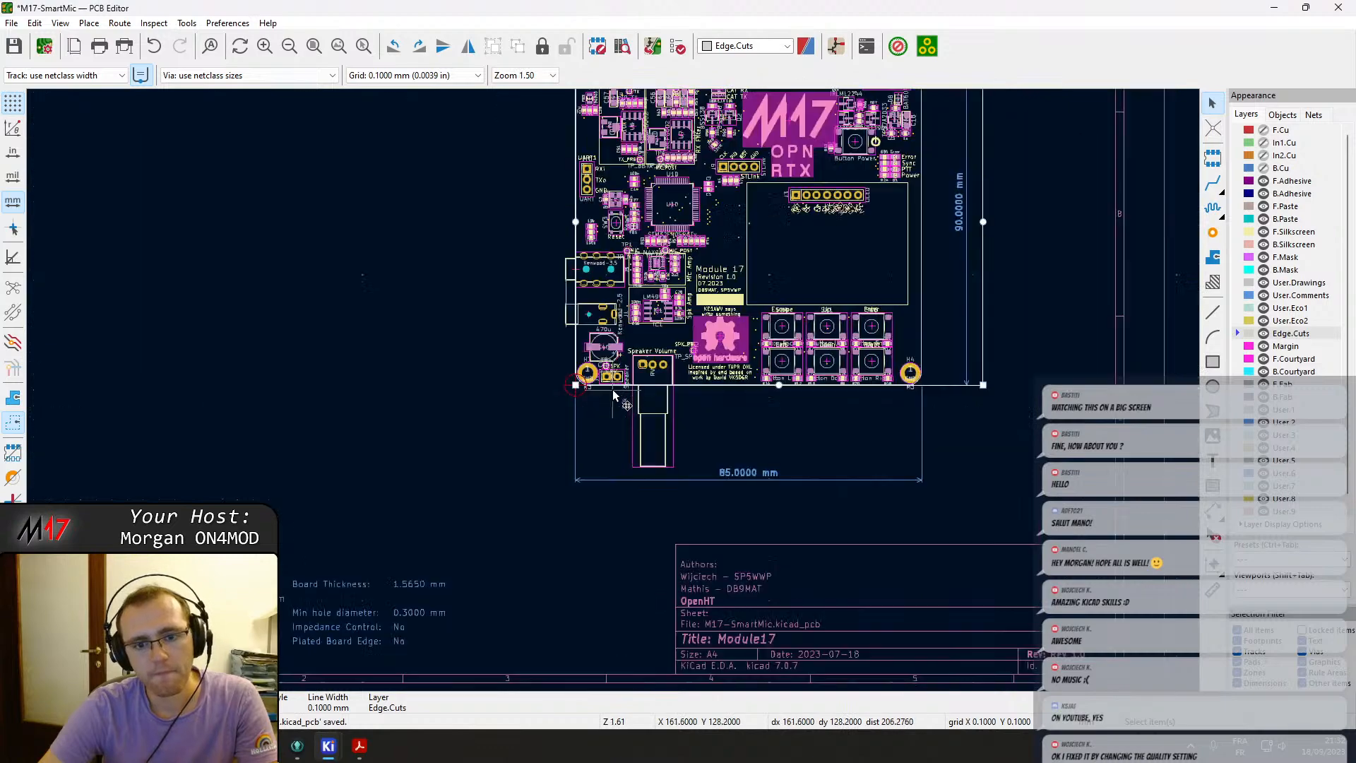
{"action": "scroll", "coordinate": [685, 384], "scroll_direction": "up", "scroll_amount": 2}
{"action": "middle_click_drag", "start_coordinate": [685, 385], "coordinate": [631, 389]}
{"action": "middle_click_drag", "start_coordinate": [531, 412], "coordinate": [432, 489]}
{"action": "scroll", "coordinate": [738, 452], "scroll_direction": "down", "scroll_amount": 2}
{"action": "middle_click_drag", "start_coordinate": [683, 322], "coordinate": [693, 364]}
{"action": "scroll", "coordinate": [600, 375], "scroll_direction": "up", "scroll_amount": 2}
{"action": "left_click", "coordinate": [825, 393]}
{"action": "left_click", "coordinate": [824, 391]}
{"action": "key", "text": "Delete"}
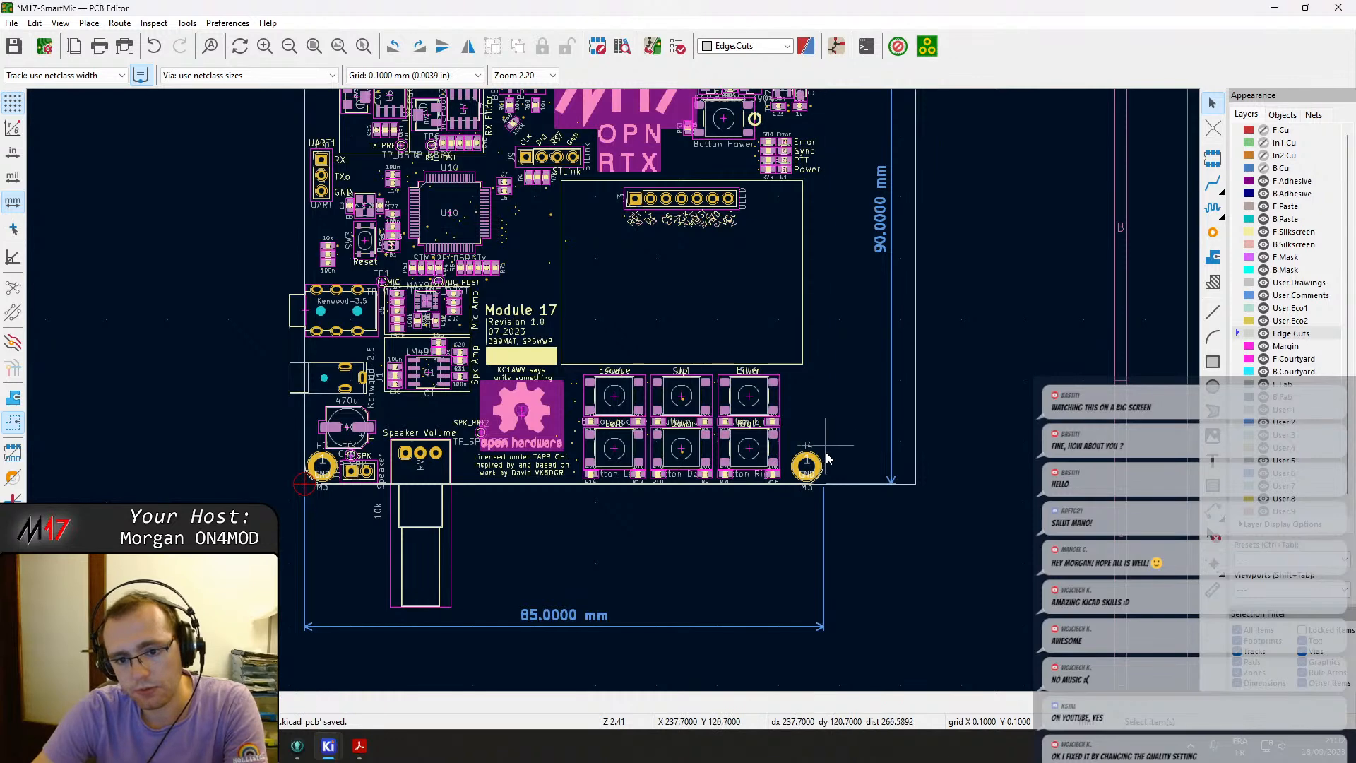
Delete the old outline's right-side and top edge segments near H1.
{"action": "scroll", "coordinate": [824, 438], "scroll_direction": "up", "scroll_amount": 5}
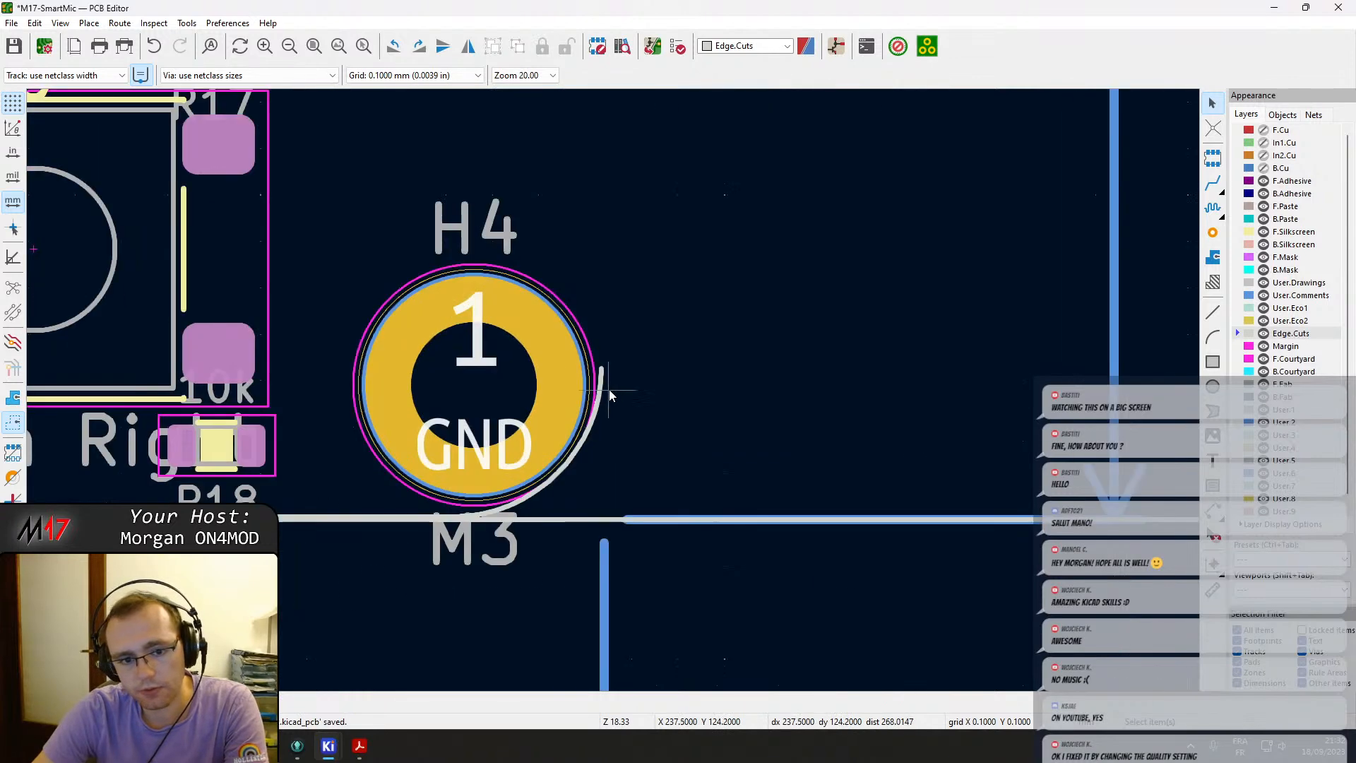
{"action": "left_click", "coordinate": [452, 518]}
{"action": "scroll", "coordinate": [532, 521], "scroll_direction": "down", "scroll_amount": 8}
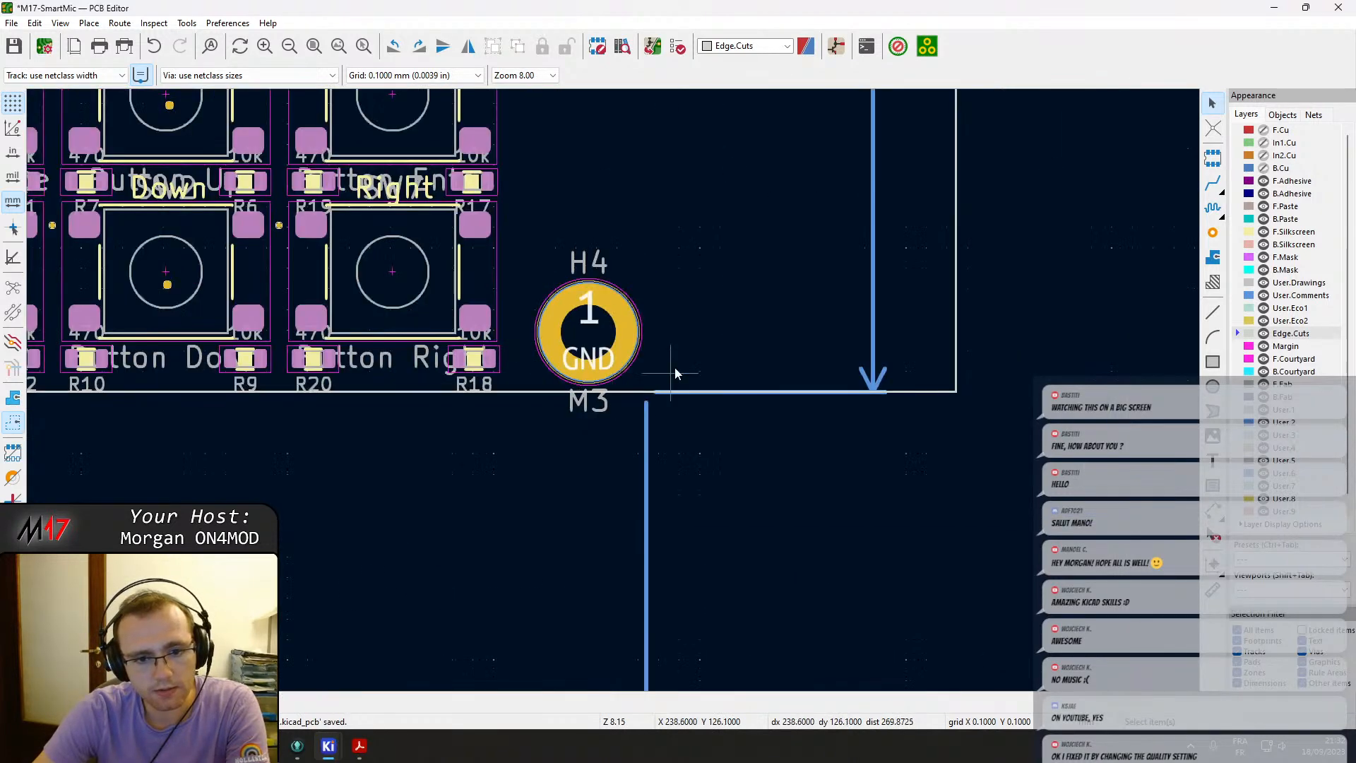
{"action": "scroll", "coordinate": [678, 381], "scroll_direction": "up", "scroll_amount": 4}
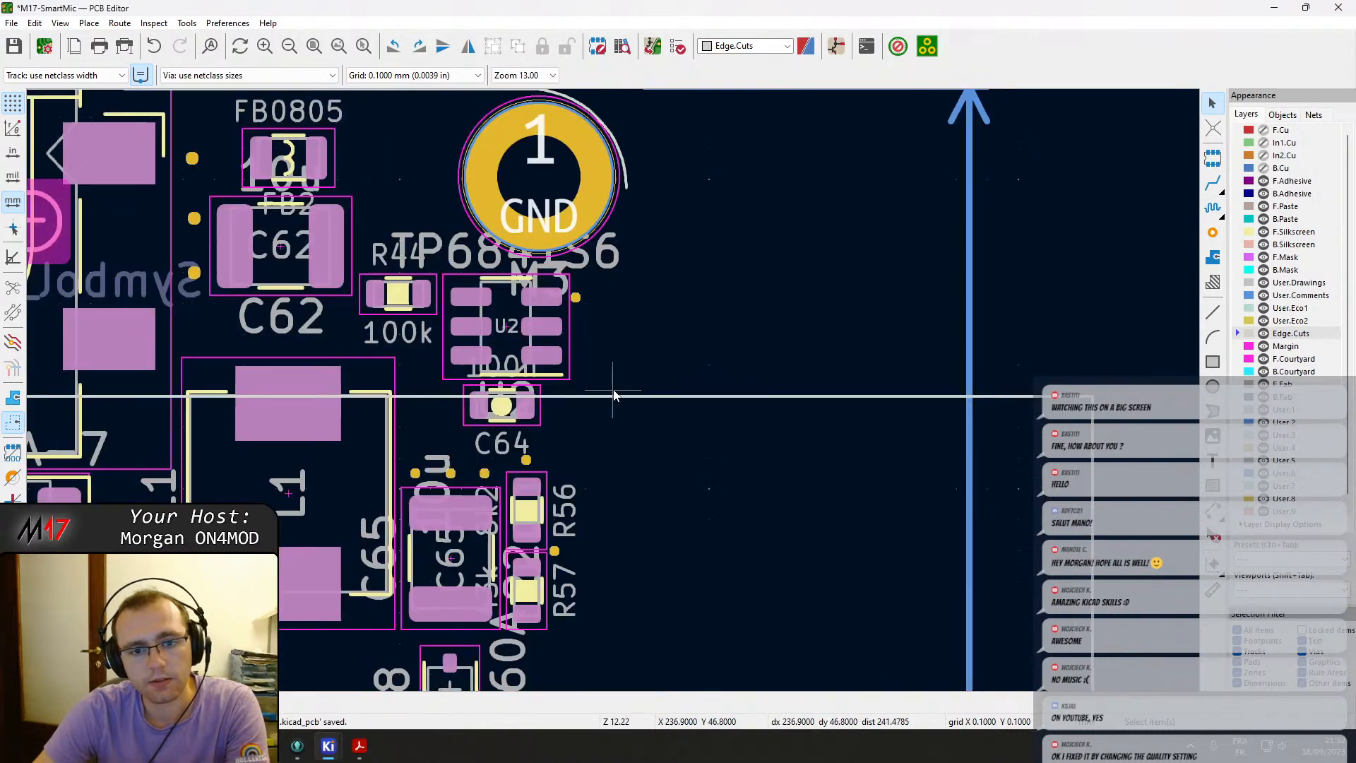
{"action": "left_click", "coordinate": [628, 179]}
{"action": "middle_click_drag", "start_coordinate": [631, 183], "coordinate": [773, 520]}
{"action": "key", "text": "Delete"}
{"action": "left_click", "coordinate": [644, 427]}
{"action": "scroll", "coordinate": [633, 476], "scroll_direction": "down", "scroll_amount": 5}
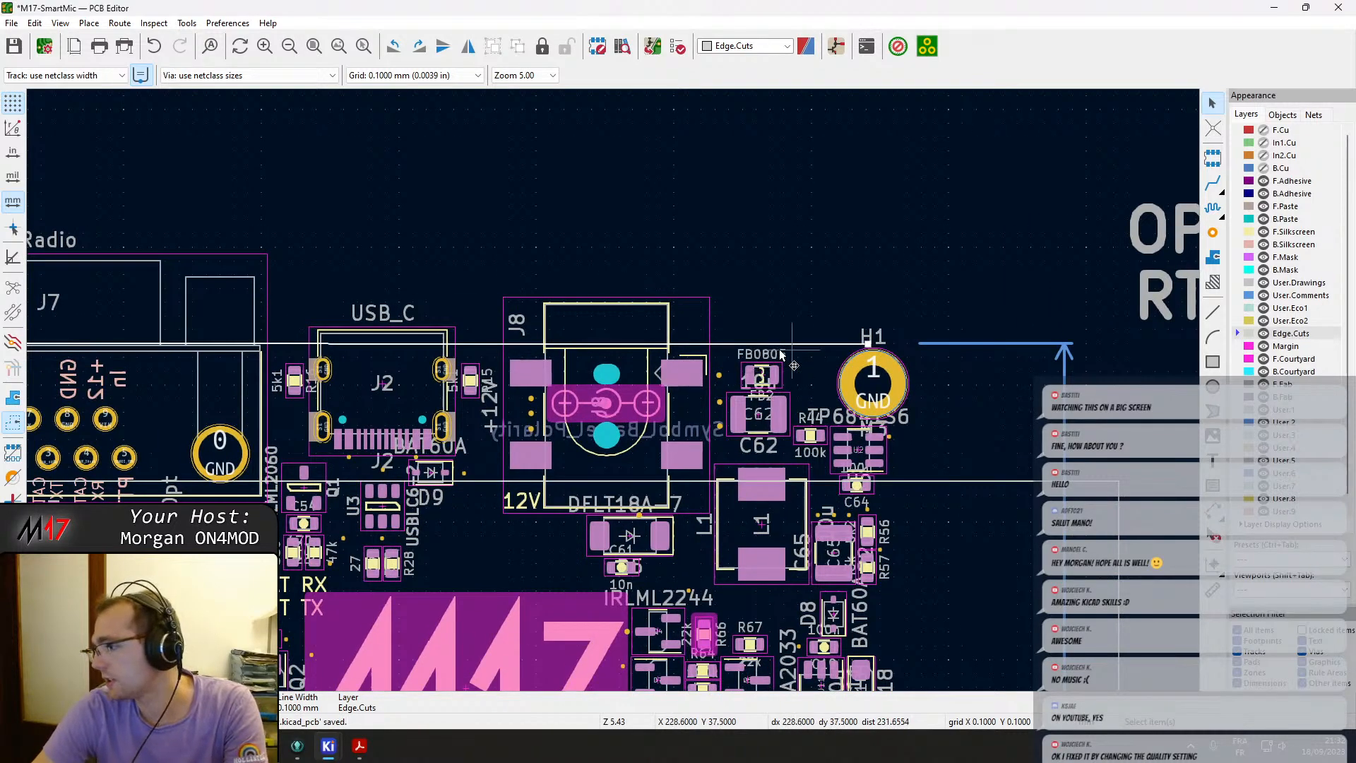
{"action": "key", "text": "Delete"}
{"action": "middle_click_drag", "start_coordinate": [523, 328], "coordinate": [232, 199]}
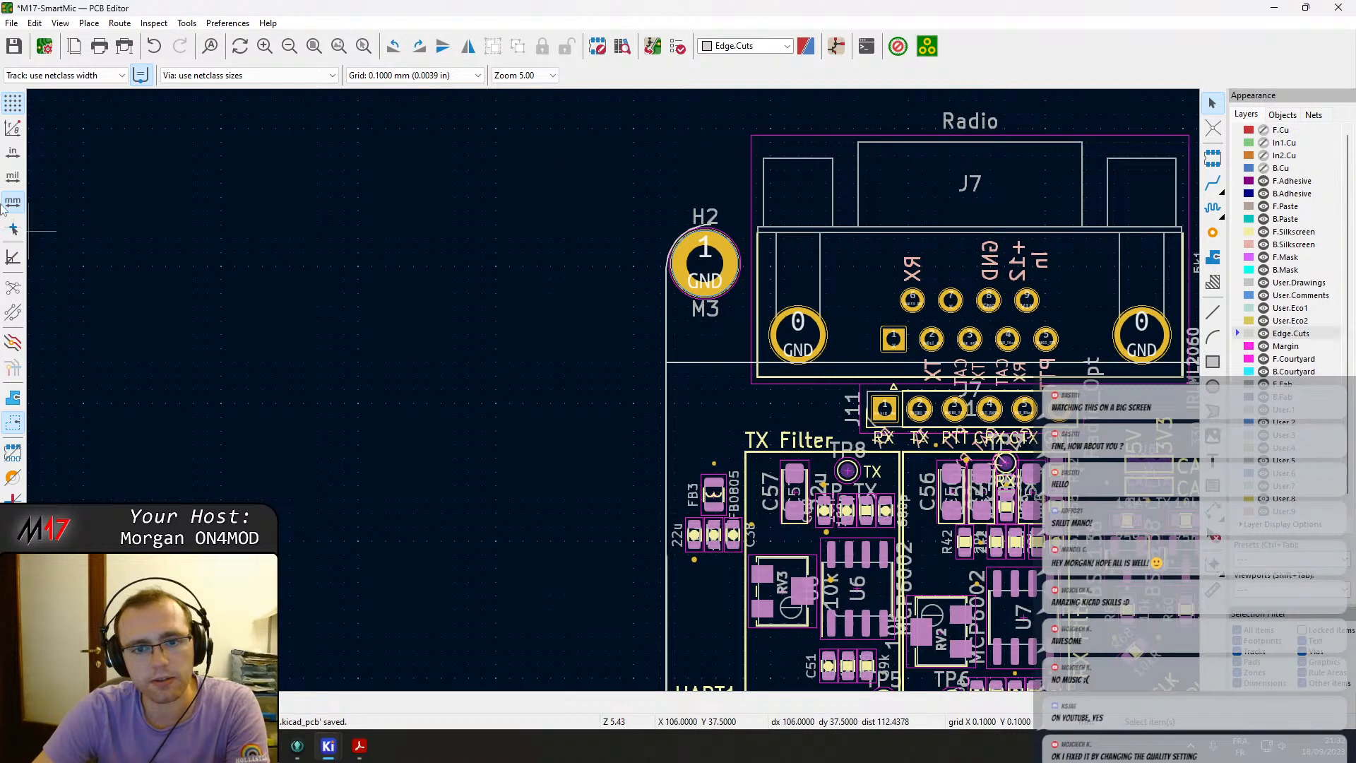
Delete the old outline's left edge segment near H2.
{"action": "left_click", "coordinate": [666, 312]}
{"action": "key", "text": "Delete"}
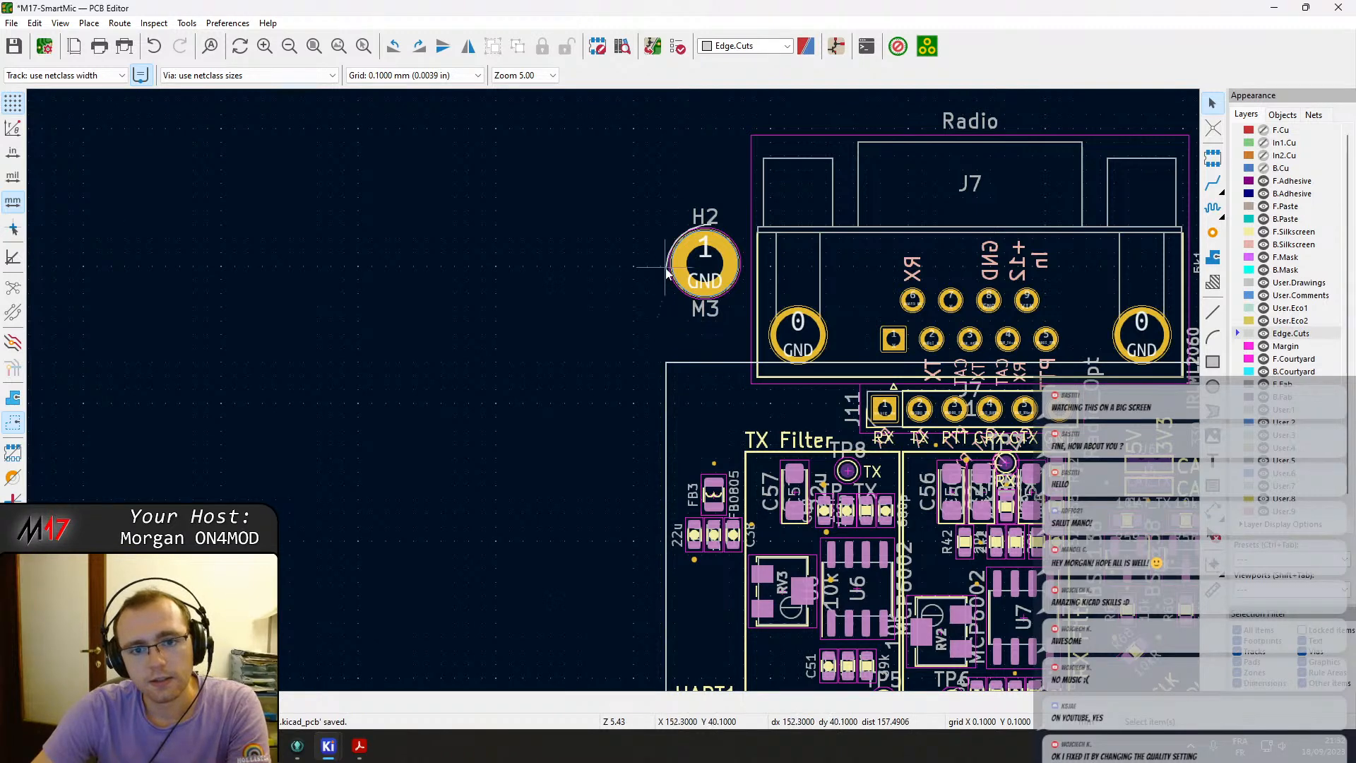
Show the F.Cu, In1.Cu and B.Cu copper layers again.
{"action": "scroll", "coordinate": [693, 365], "scroll_direction": "down", "scroll_amount": 4}
{"action": "middle_click_drag", "start_coordinate": [623, 409], "coordinate": [482, 225]}
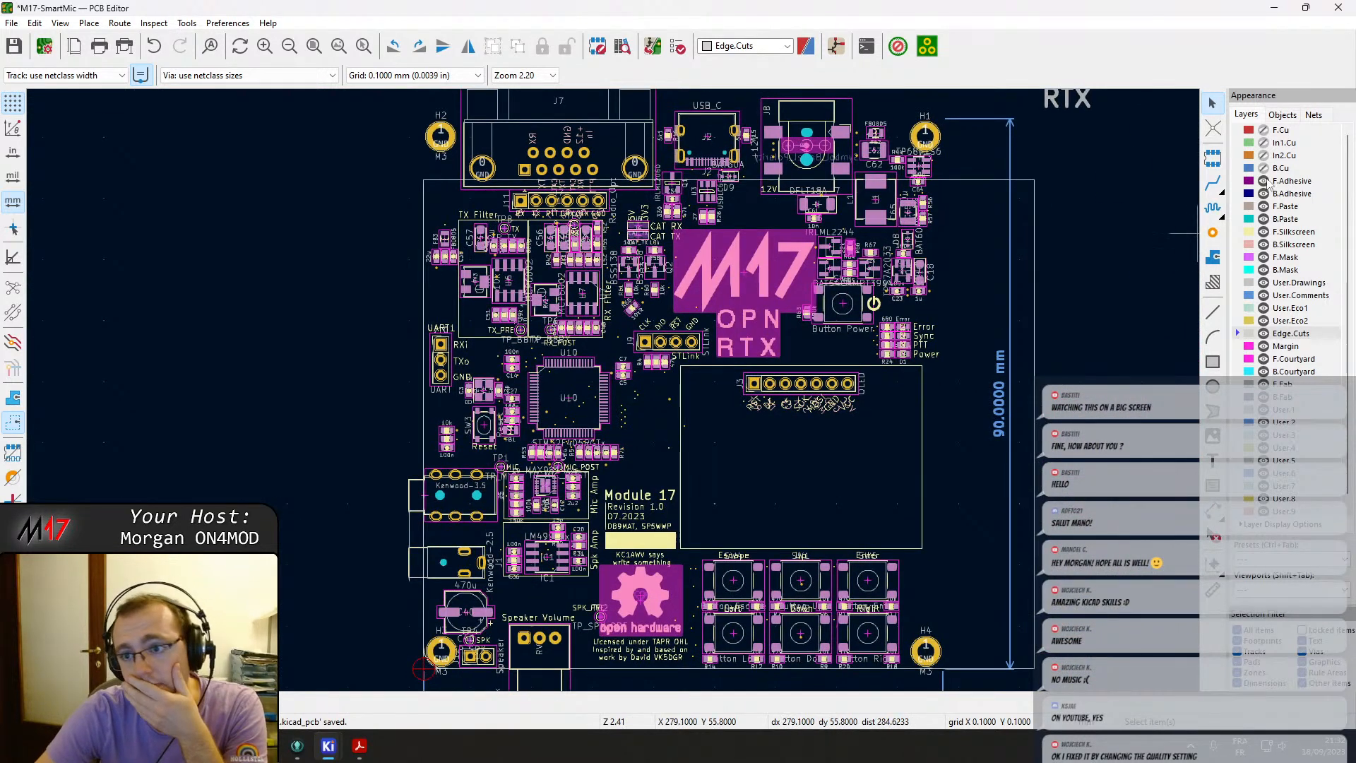
{"action": "left_click", "coordinate": [1263, 168]}
{"action": "left_click", "coordinate": [1264, 143]}
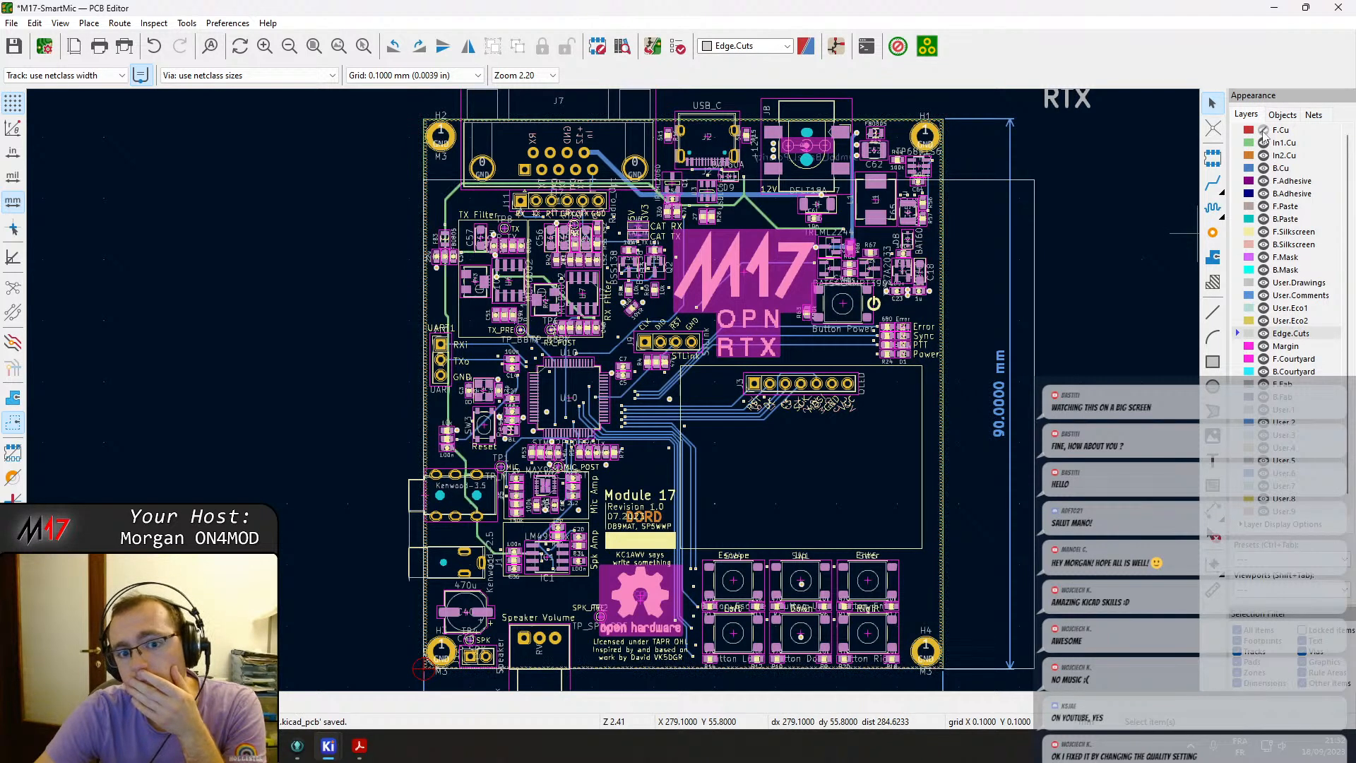
{"action": "left_click", "coordinate": [1263, 130]}
Move mounting hole H4 off the board, below and right of its lower-right corner.
{"action": "middle_click_drag", "start_coordinate": [747, 502], "coordinate": [647, 316]}
{"action": "left_click", "coordinate": [829, 467]}
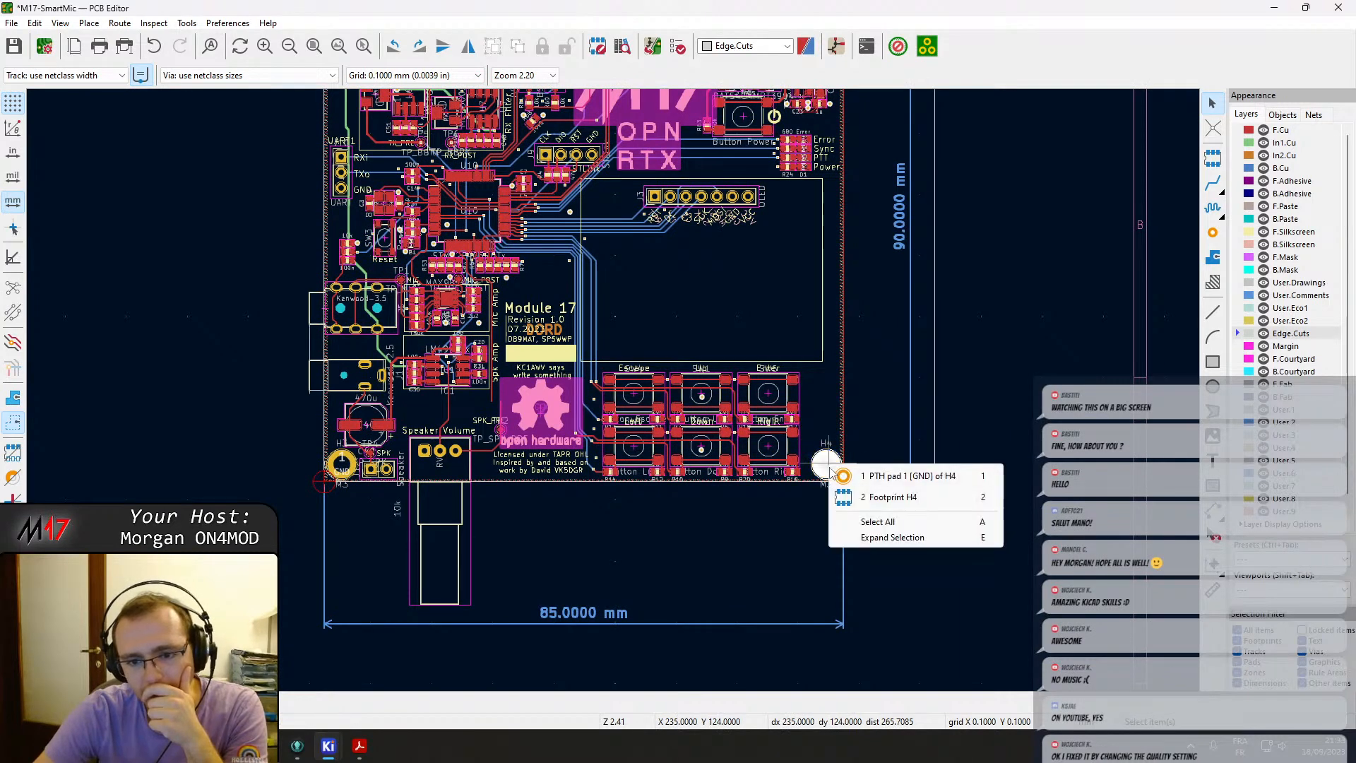
{"action": "left_click", "coordinate": [890, 498]}
{"action": "key", "text": "m"}
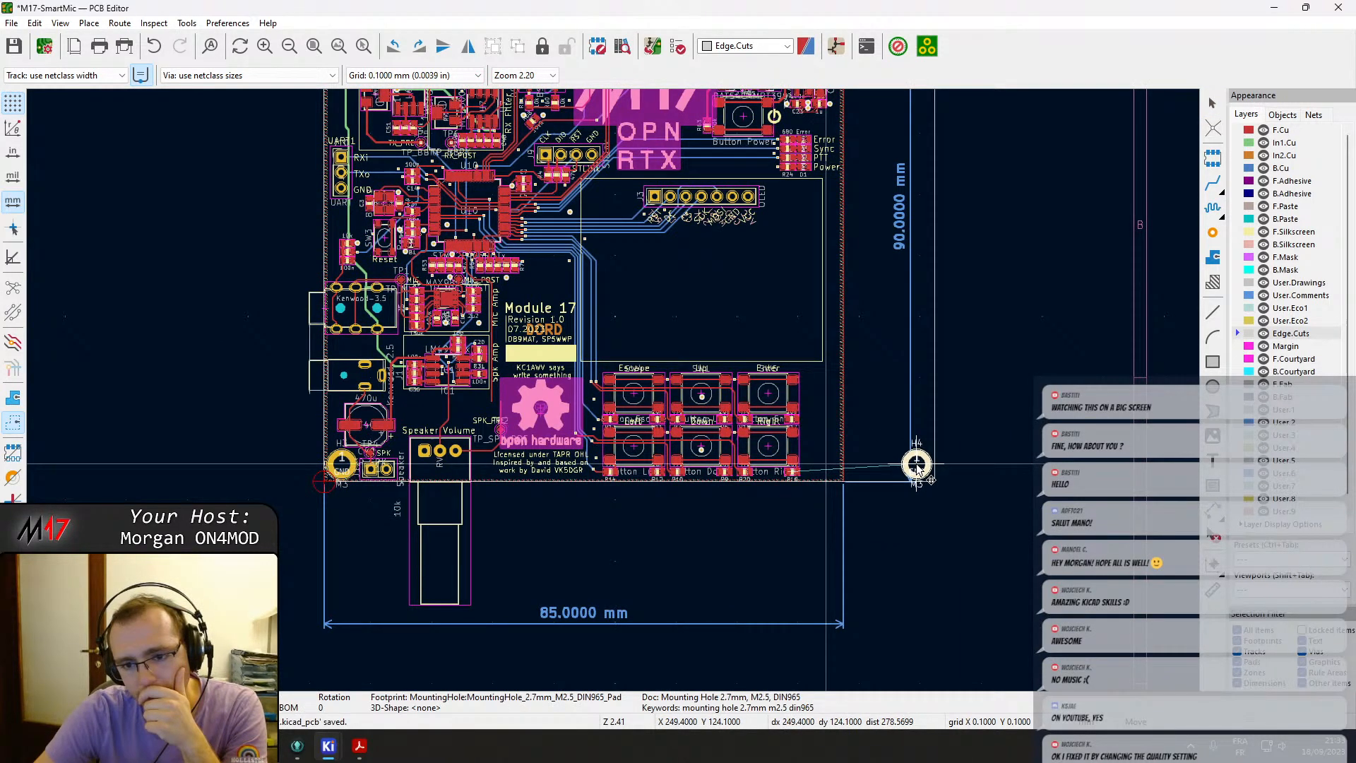
{"action": "left_click", "coordinate": [945, 519]}
{"action": "left_click", "coordinate": [340, 466]}
{"action": "left_click", "coordinate": [178, 439]}
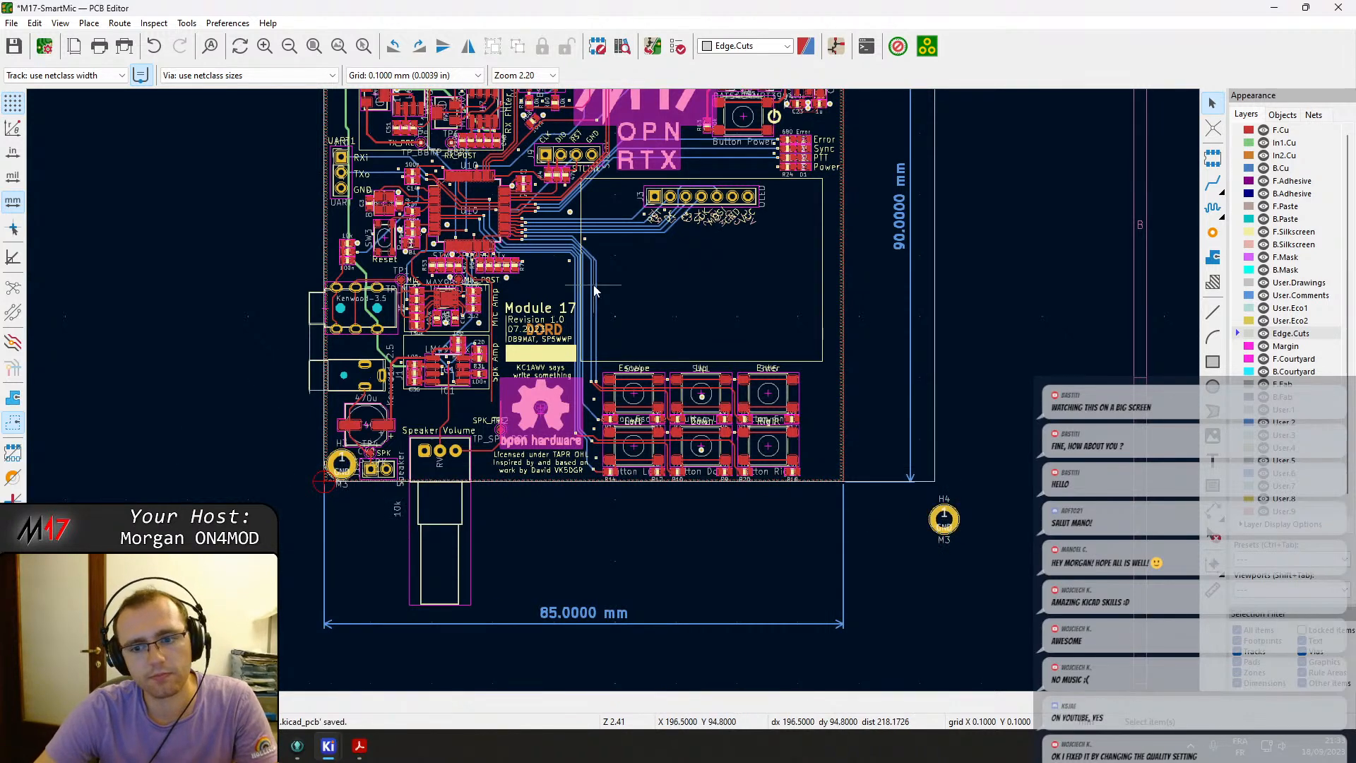
Move mounting hole H1 off the board to the right and H2 off to the left.
{"action": "middle_click_drag", "start_coordinate": [758, 108], "coordinate": [768, 378]}
{"action": "left_click", "coordinate": [860, 234]}
{"action": "left_click", "coordinate": [897, 248]}
{"action": "key", "text": "m"}
{"action": "left_click", "coordinate": [987, 251]}
{"action": "left_click", "coordinate": [353, 220]}
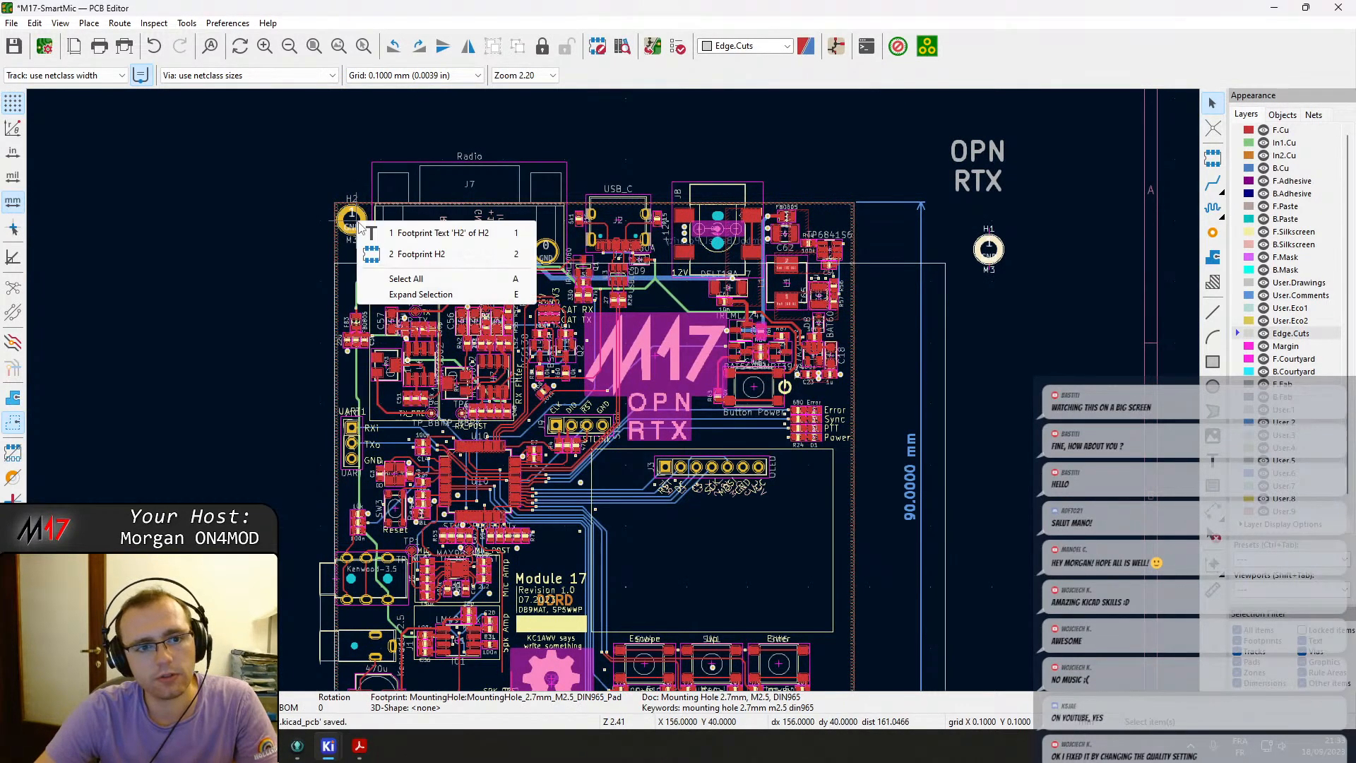
{"action": "left_click", "coordinate": [421, 255]}
{"action": "key", "text": "m"}
{"action": "left_click", "coordinate": [235, 225]}
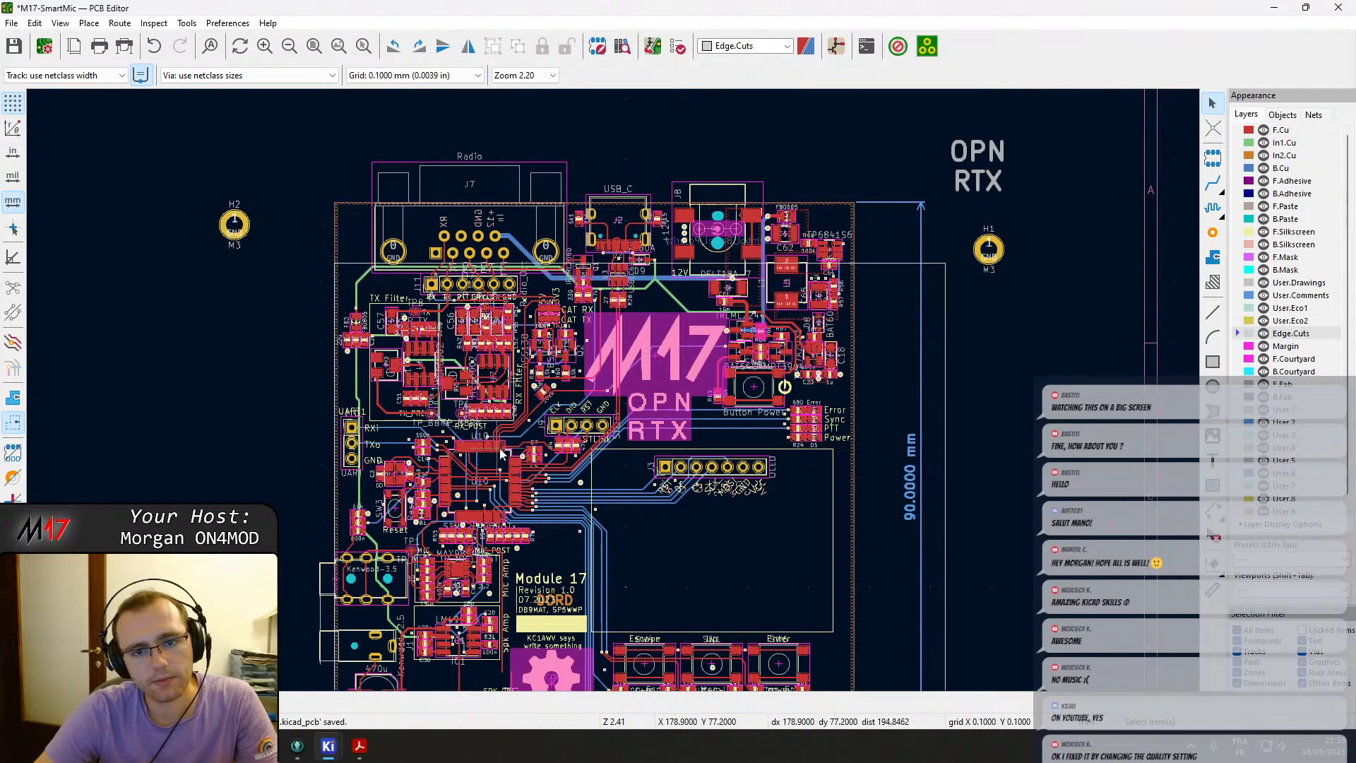
{"action": "left_click_drag", "start_coordinate": [664, 401], "coordinate": [358, 385]}
{"action": "key", "text": "Escape"}
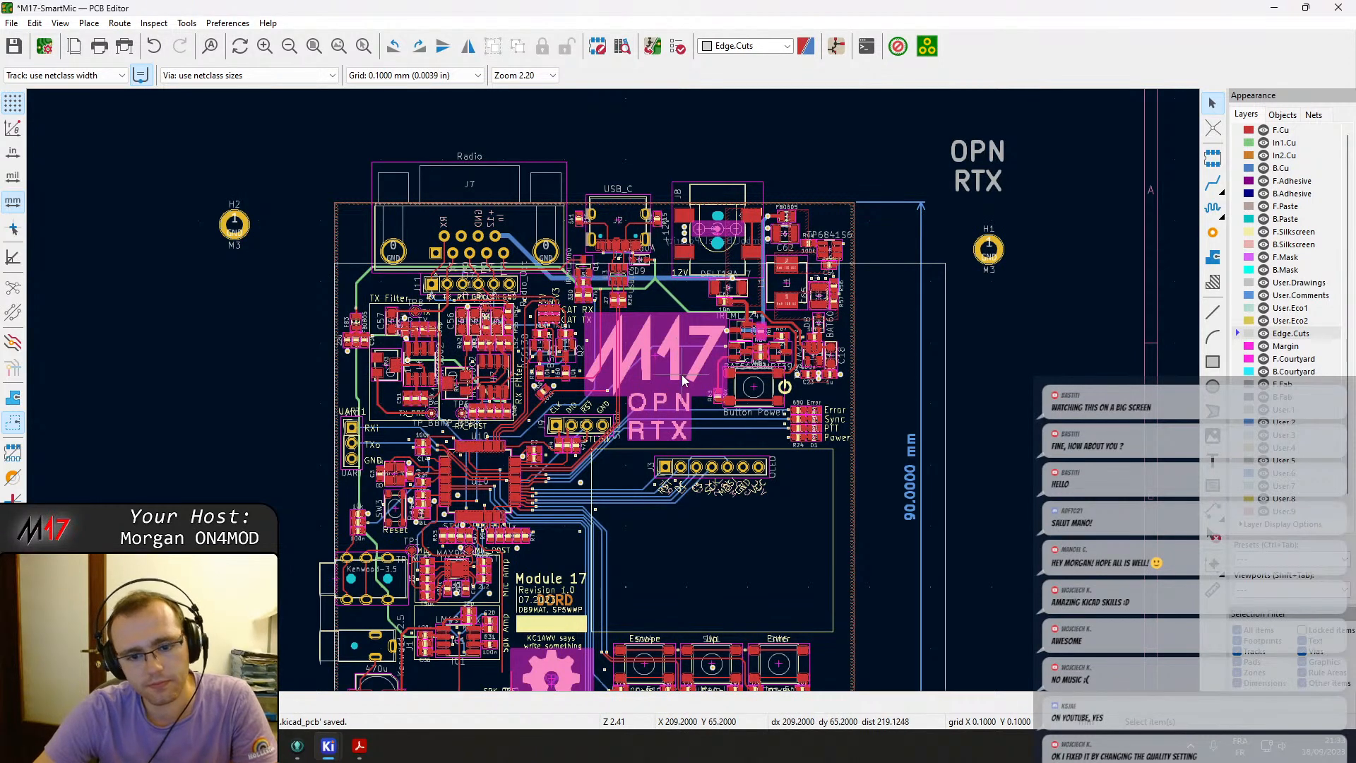
{"action": "right_click", "coordinate": [682, 374]}
{"action": "key", "text": "Escape"}
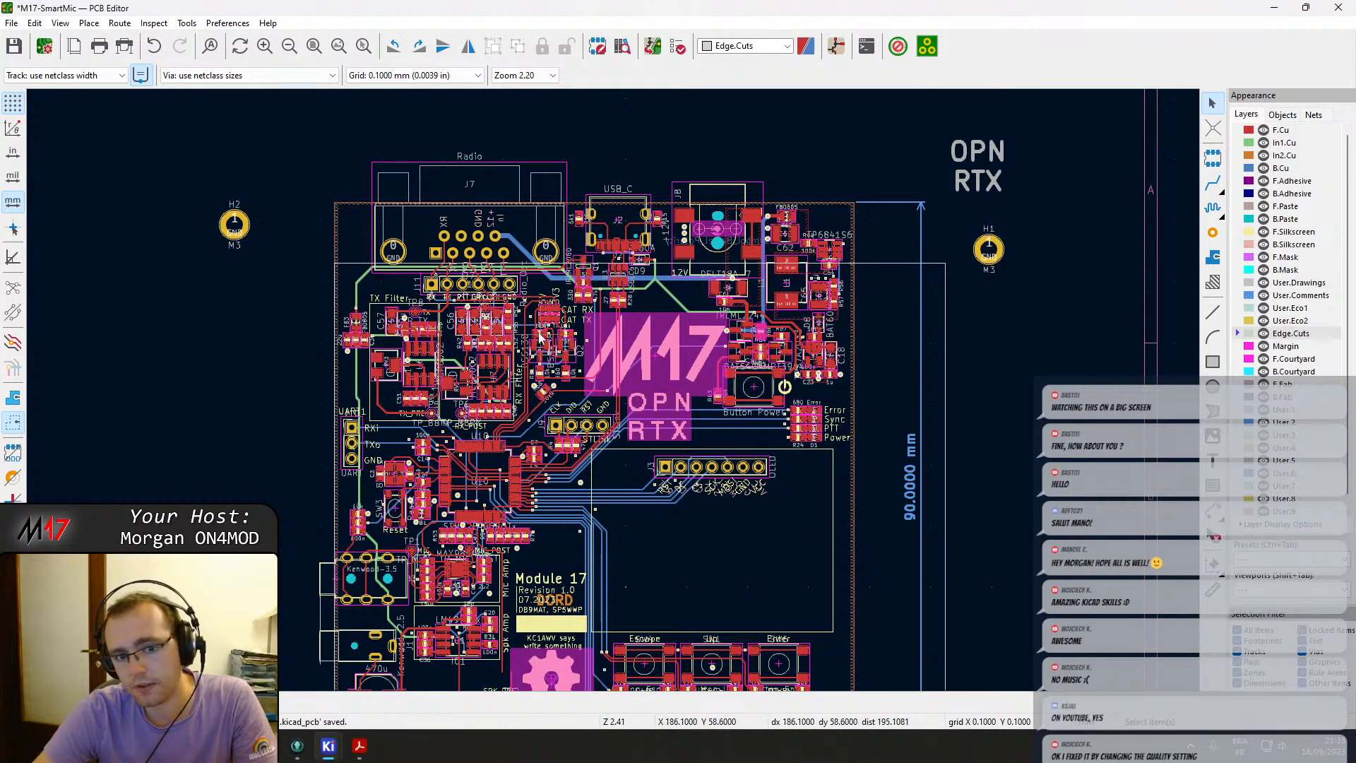
Move the M17 logo and the OPN RTX text off the board to the left.
{"action": "left_click", "coordinate": [657, 433]}
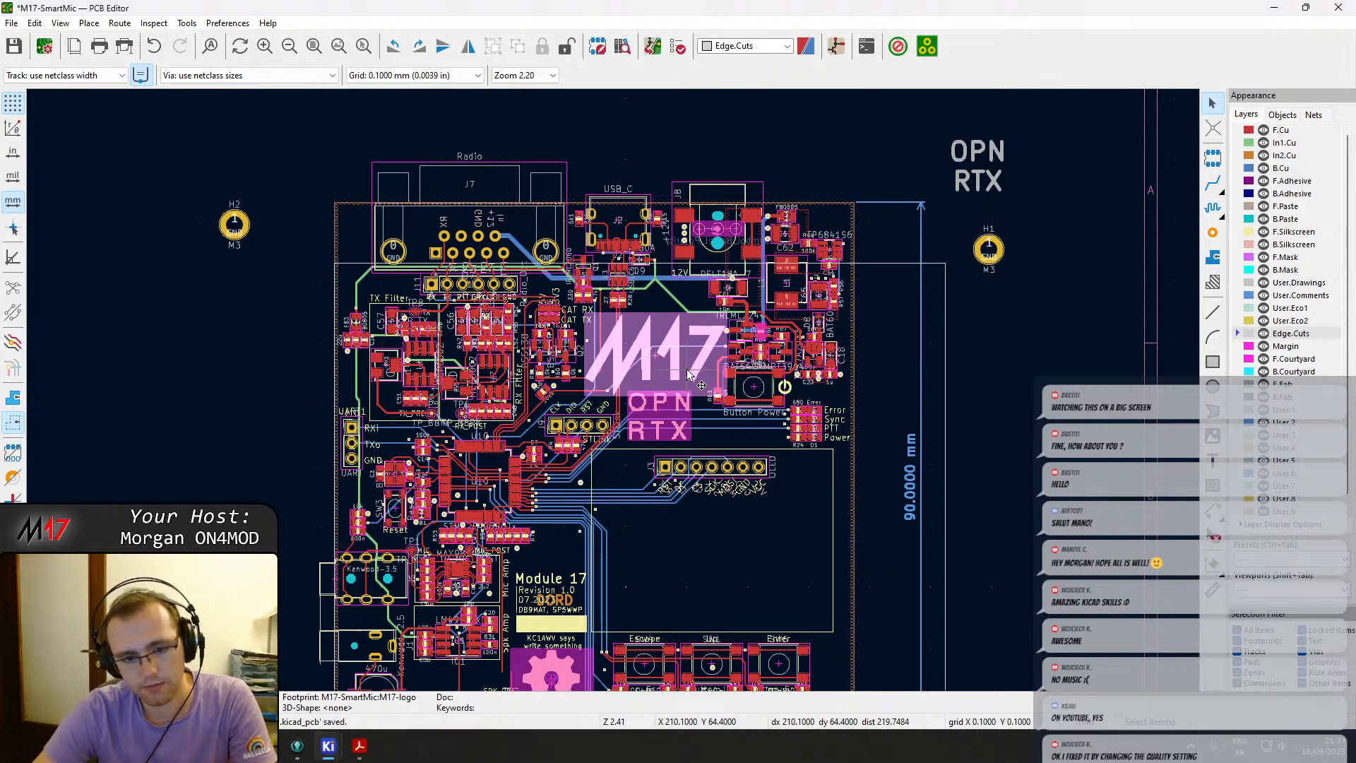
{"action": "left_click", "coordinate": [657, 432]}
{"action": "key", "text": "Delete"}
{"action": "left_click", "coordinate": [671, 376]}
{"action": "key", "text": "m"}
{"action": "left_click", "coordinate": [147, 353]}
{"action": "left_click", "coordinate": [657, 439]}
{"action": "key", "text": "m"}
{"action": "middle_click_drag", "start_coordinate": [239, 486], "coordinate": [483, 376]}
{"action": "left_click", "coordinate": [244, 355]}
{"action": "left_click", "coordinate": [794, 515]}
{"action": "key", "text": "m"}
{"action": "left_click", "coordinate": [364, 462]}
{"action": "key", "text": "ctrl+z"}
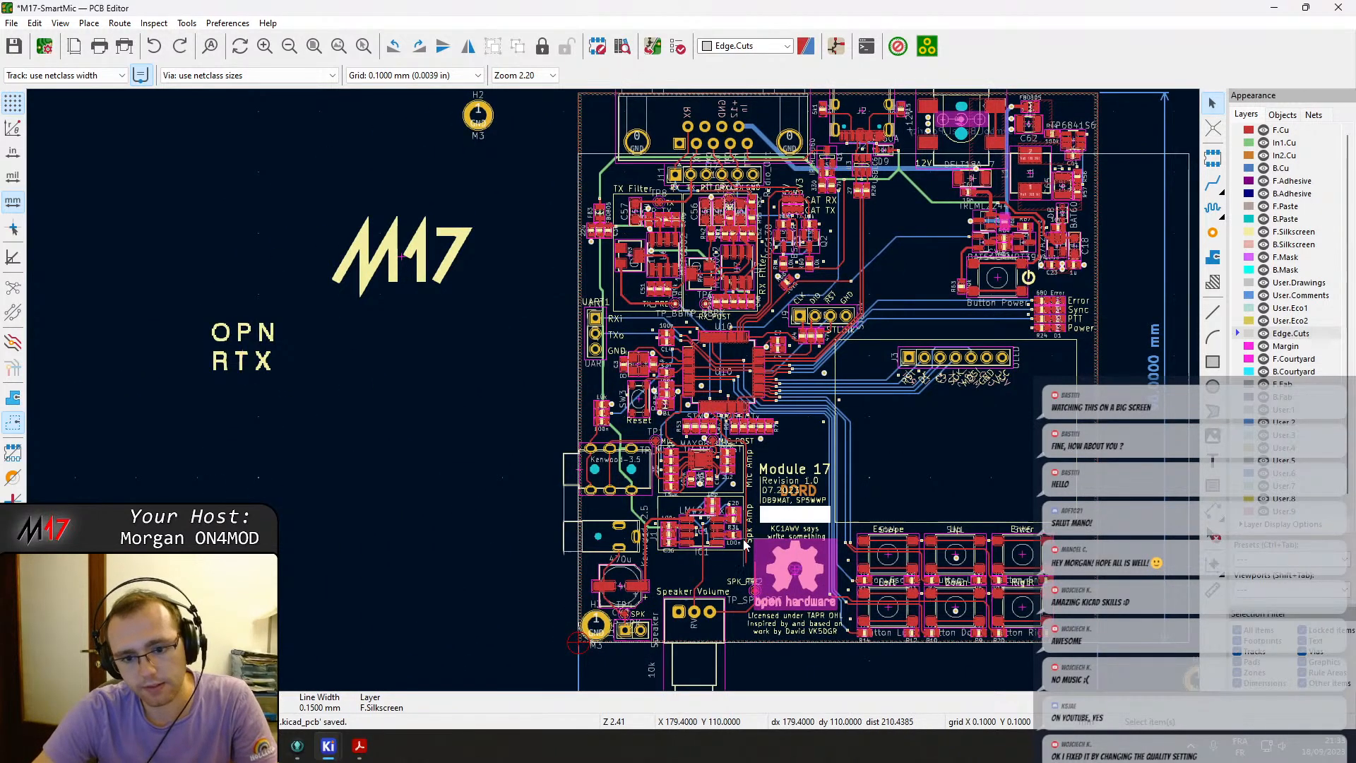
Group the open hardware logo together with its license text.
{"action": "scroll", "coordinate": [783, 538], "scroll_direction": "up", "scroll_amount": 2}
{"action": "left_click", "coordinate": [637, 600]}
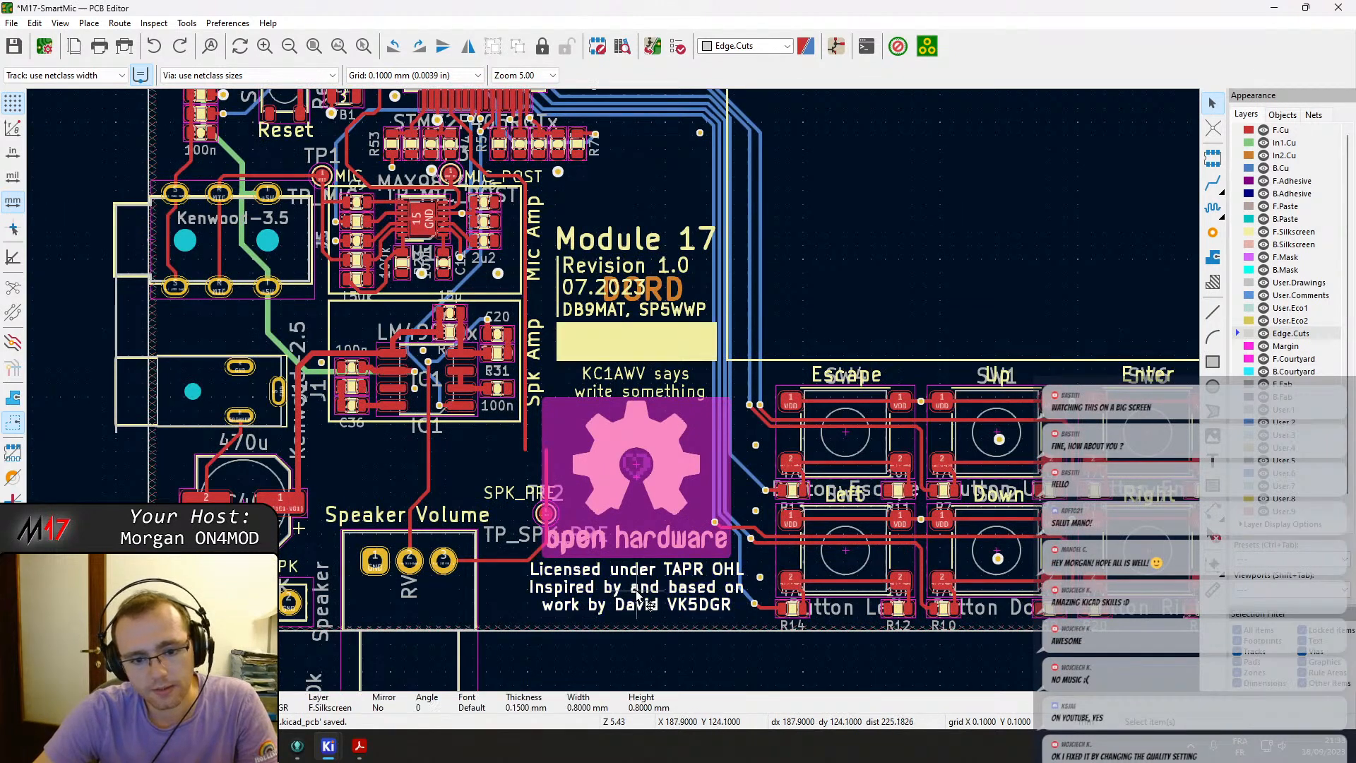
{"action": "right_click", "coordinate": [676, 479]}
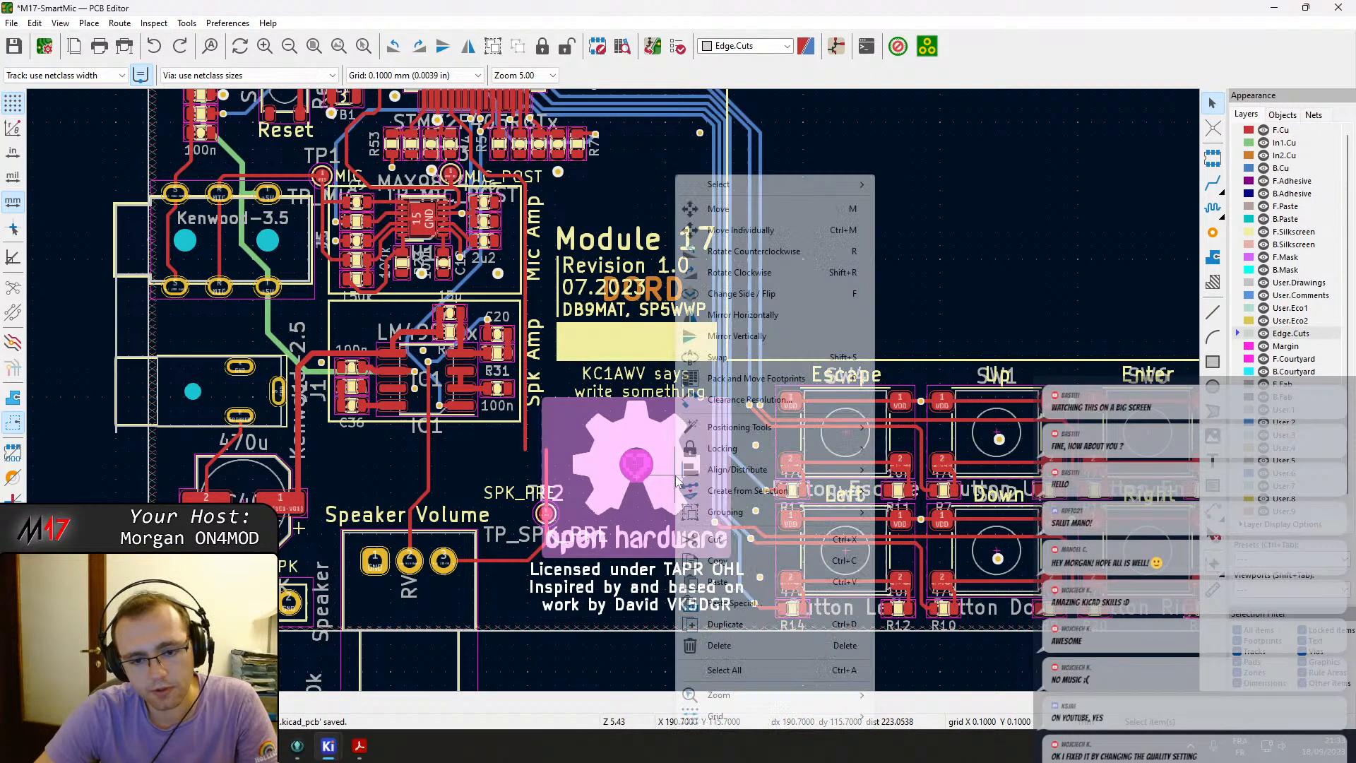
{"action": "mouse_move", "coordinate": [747, 514]}
{"action": "left_click", "coordinate": [914, 512]}
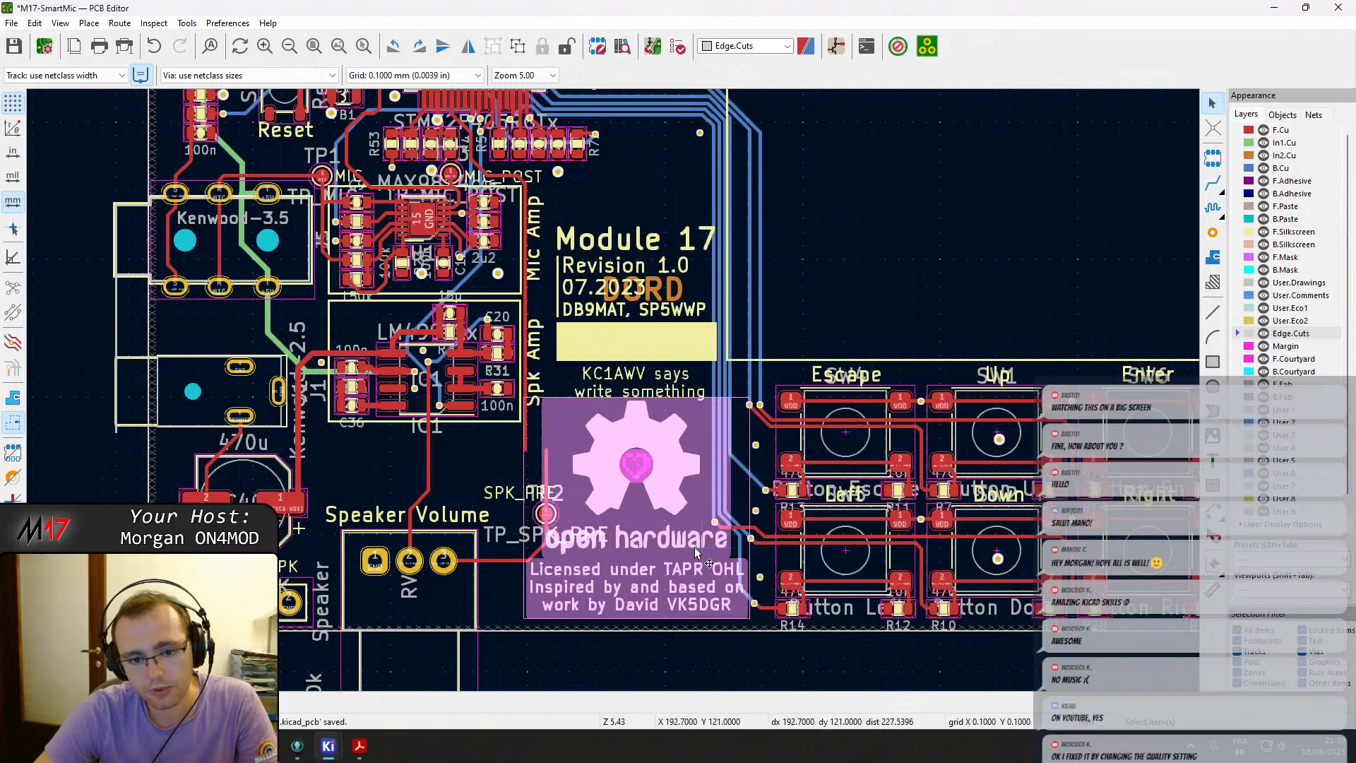
{"action": "key", "text": "Escape"}
{"action": "left_click_drag", "start_coordinate": [671, 553], "coordinate": [500, 347]}
{"action": "scroll", "coordinate": [308, 538], "scroll_direction": "down", "scroll_amount": 2}
{"action": "left_click", "coordinate": [500, 346]}
{"action": "scroll", "coordinate": [1036, 390], "scroll_direction": "up", "scroll_amount": 2}
{"action": "left_click", "coordinate": [468, 398]}
{"action": "key", "text": "ctrl+z"}
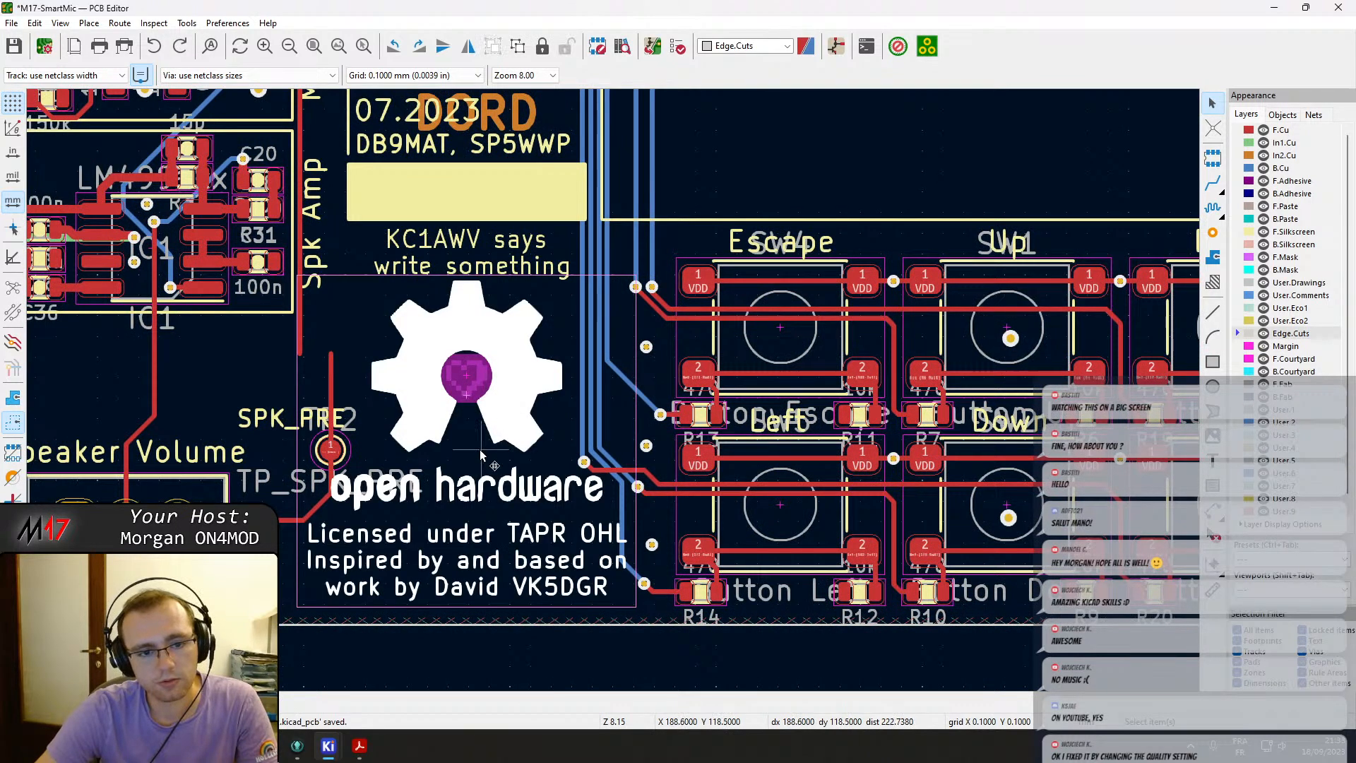
Inspect the small heart mask pads inside the open hardware logo and their pad properties.
{"action": "scroll", "coordinate": [490, 461], "scroll_direction": "down", "scroll_amount": 1}
{"action": "left_click", "coordinate": [638, 533]}
{"action": "left_click", "coordinate": [593, 329]}
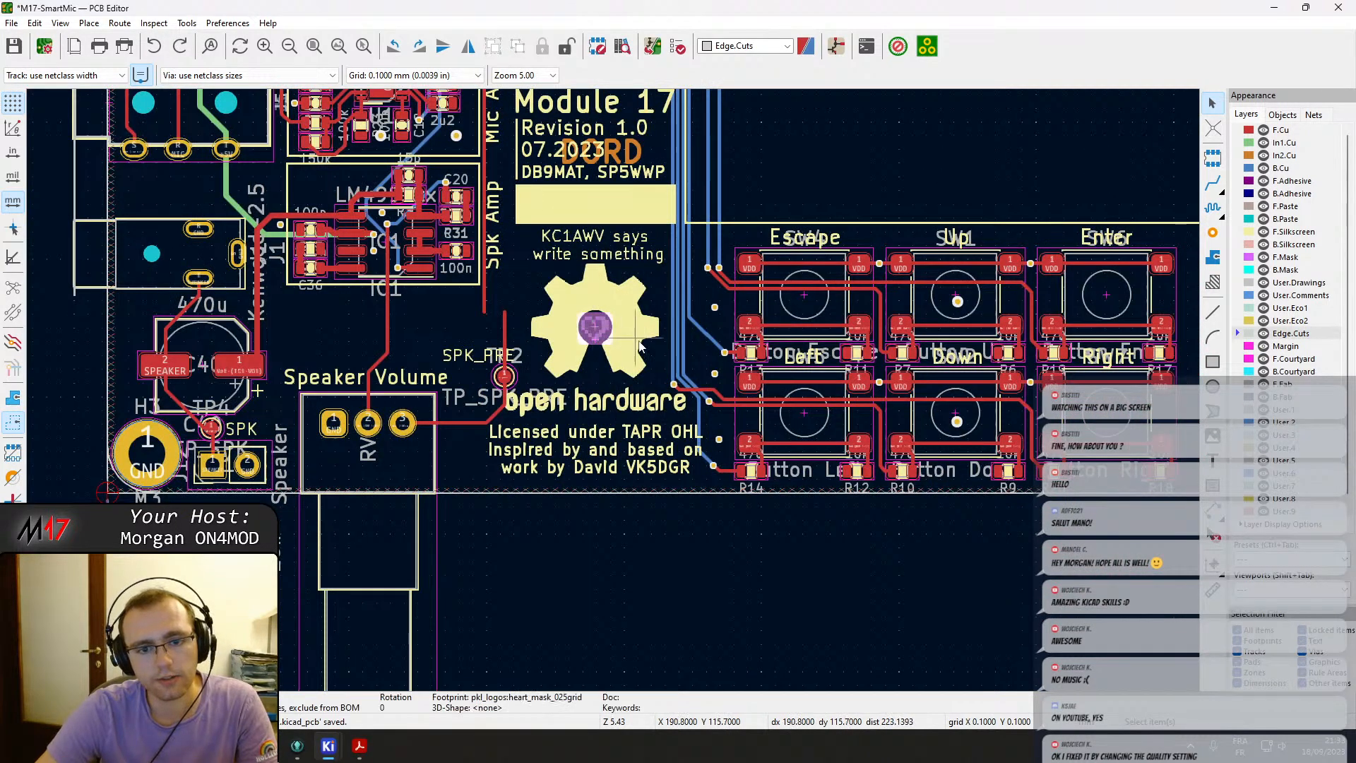
{"action": "scroll", "coordinate": [604, 334], "scroll_direction": "up", "scroll_amount": 3}
{"action": "left_click", "coordinate": [604, 334]}
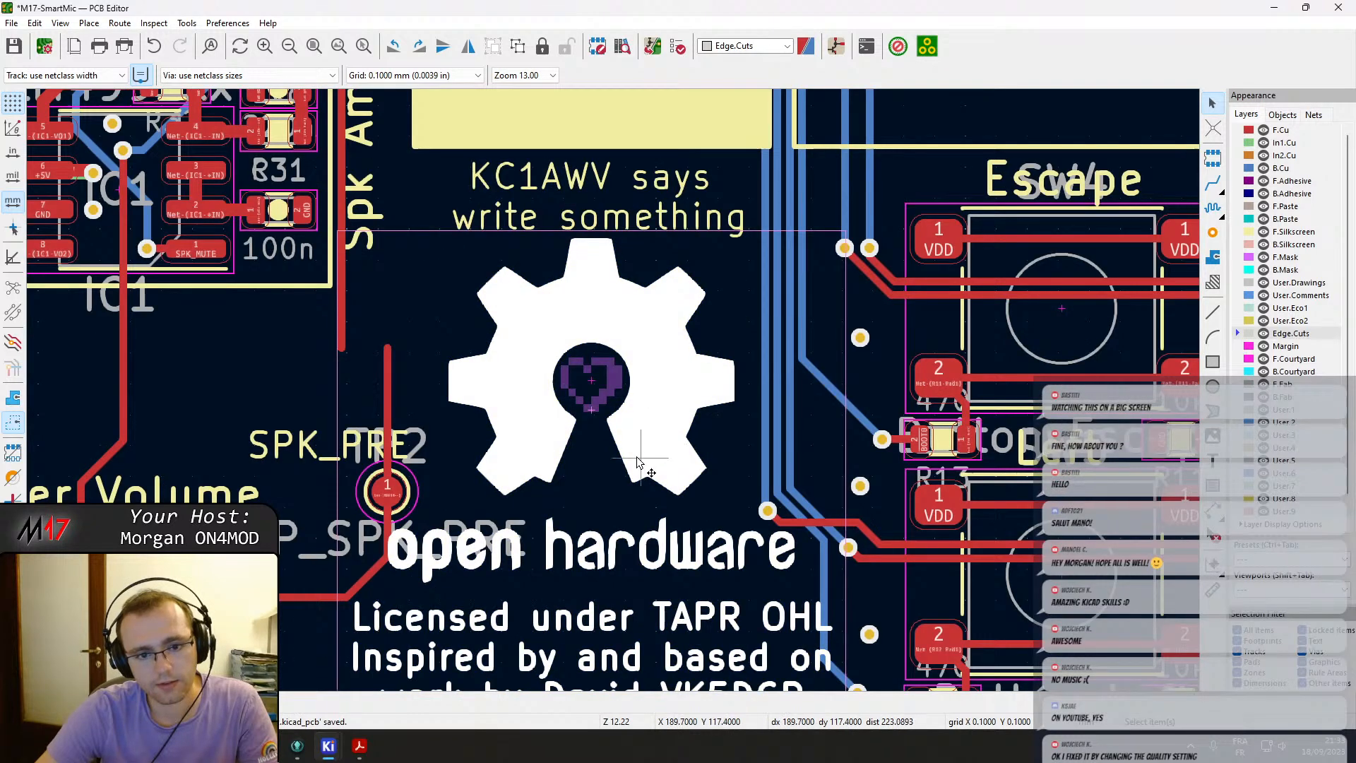
{"action": "left_click", "coordinate": [617, 394]}
{"action": "key", "text": "Escape"}
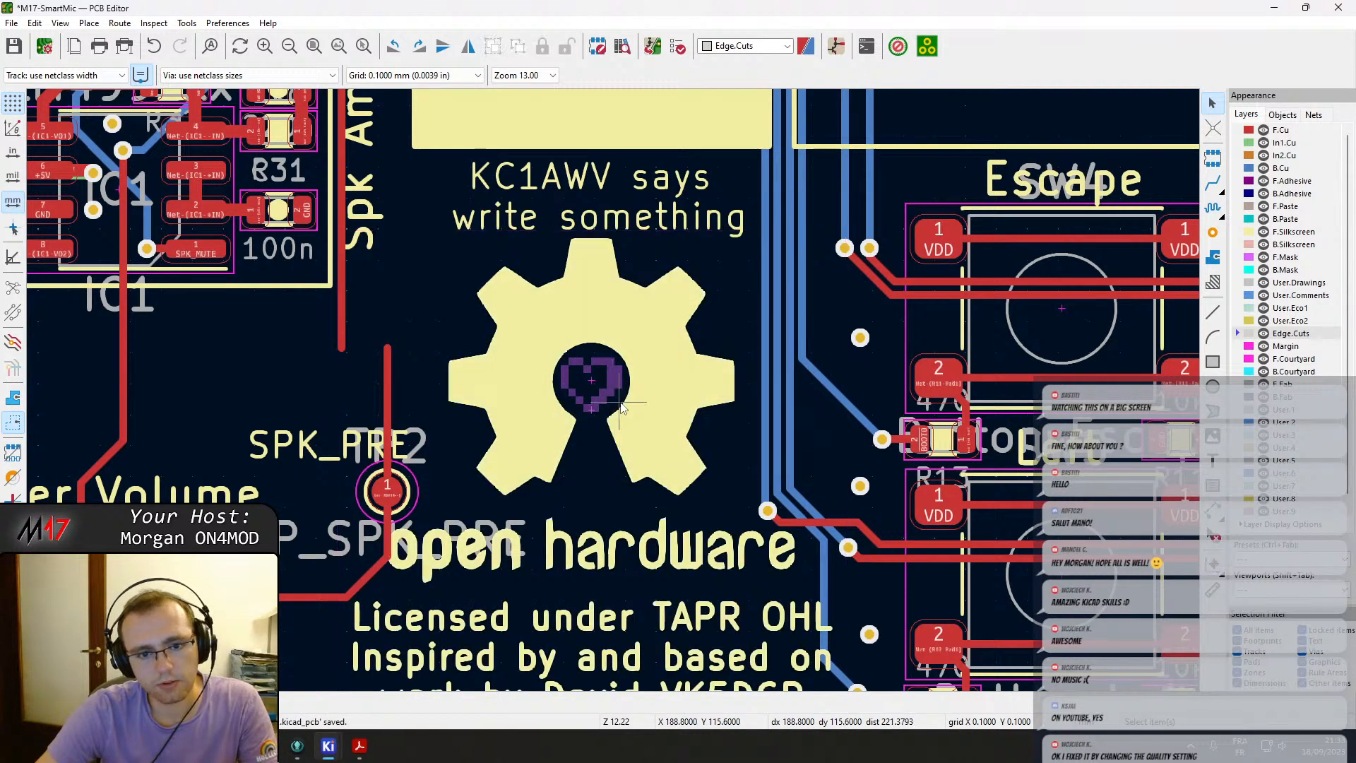
{"action": "scroll", "coordinate": [617, 394], "scroll_direction": "up", "scroll_amount": 4}
{"action": "left_click", "coordinate": [586, 319]}
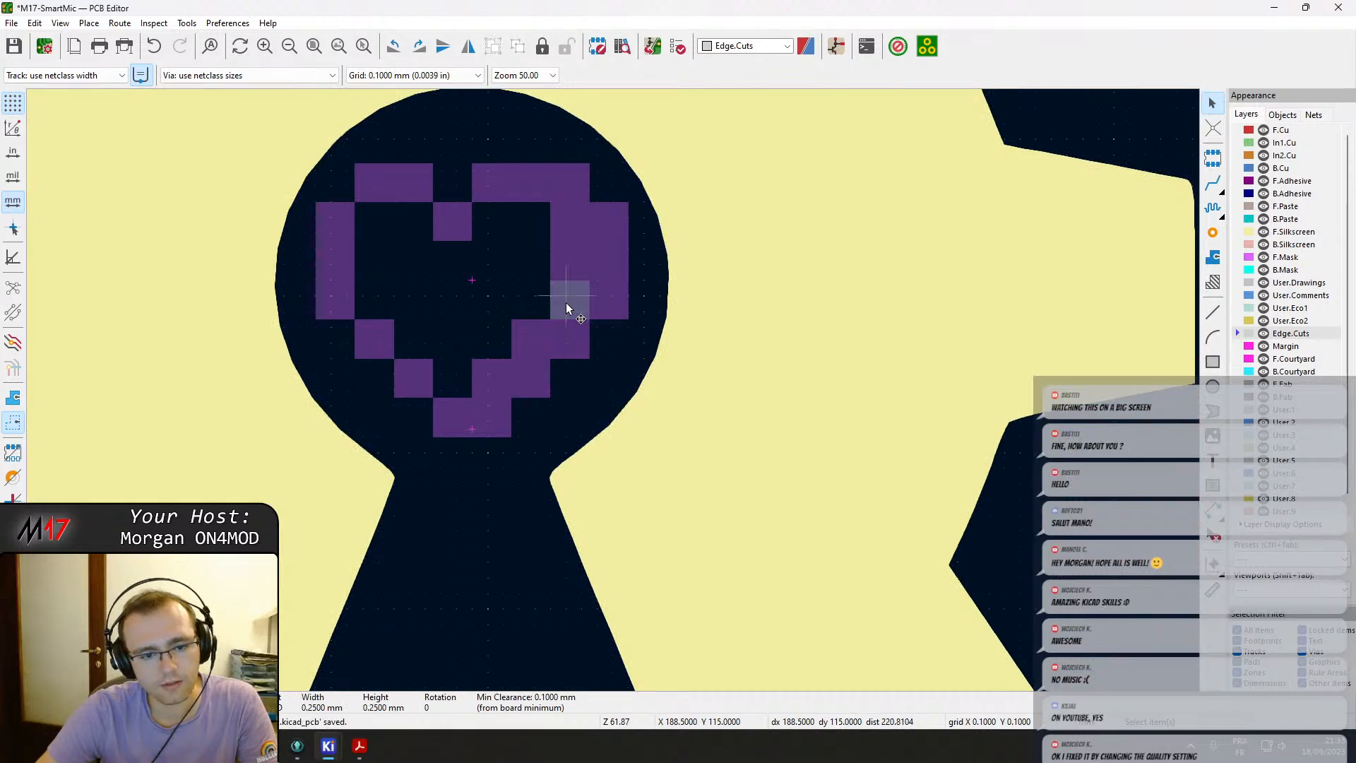
{"action": "double_click", "coordinate": [567, 305]}
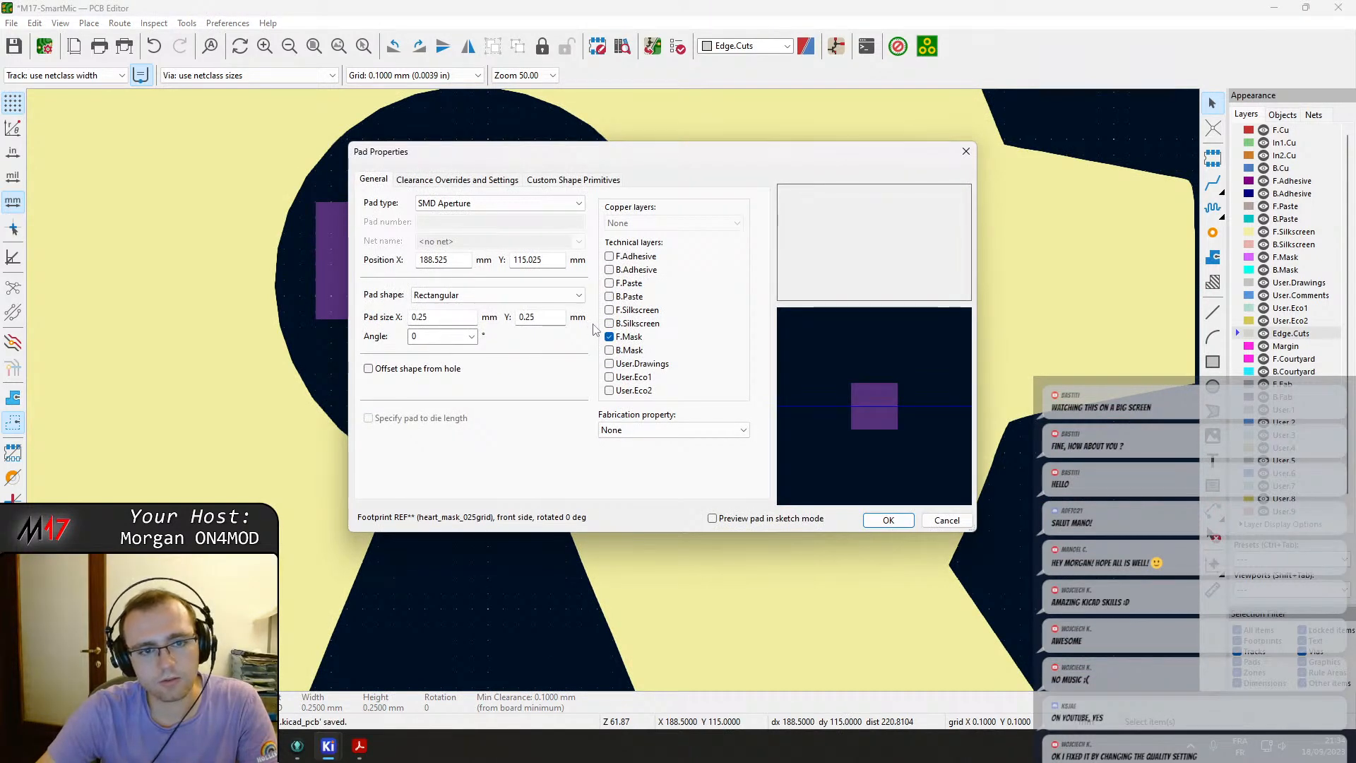
{"action": "key", "text": "Escape"}
Select all the heart mask pads inside the logo and group them.
{"action": "left_click", "coordinate": [341, 218]}
{"action": "left_click", "coordinate": [383, 189], "text": "shift"}
{"action": "left_click_drag", "start_coordinate": [314, 135], "coordinate": [632, 452]}
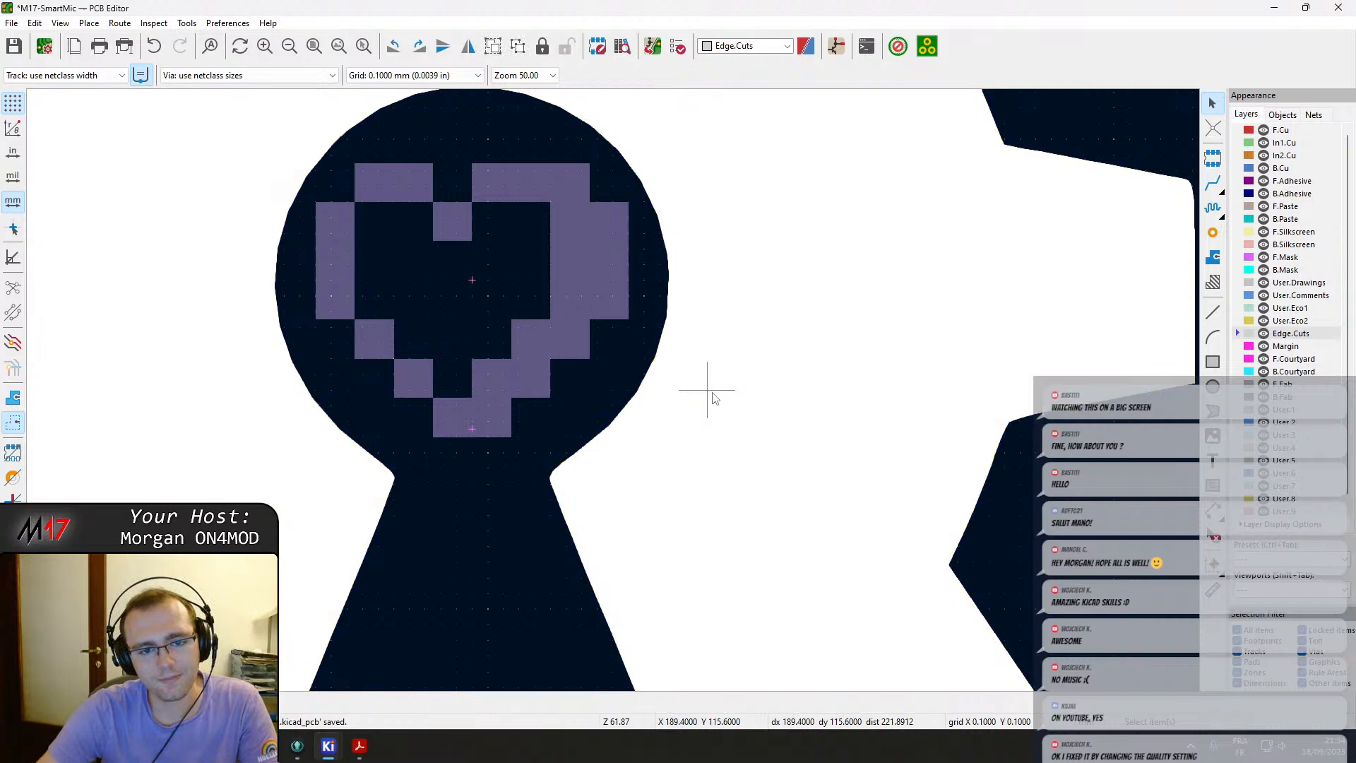
{"action": "right_click", "coordinate": [713, 402]}
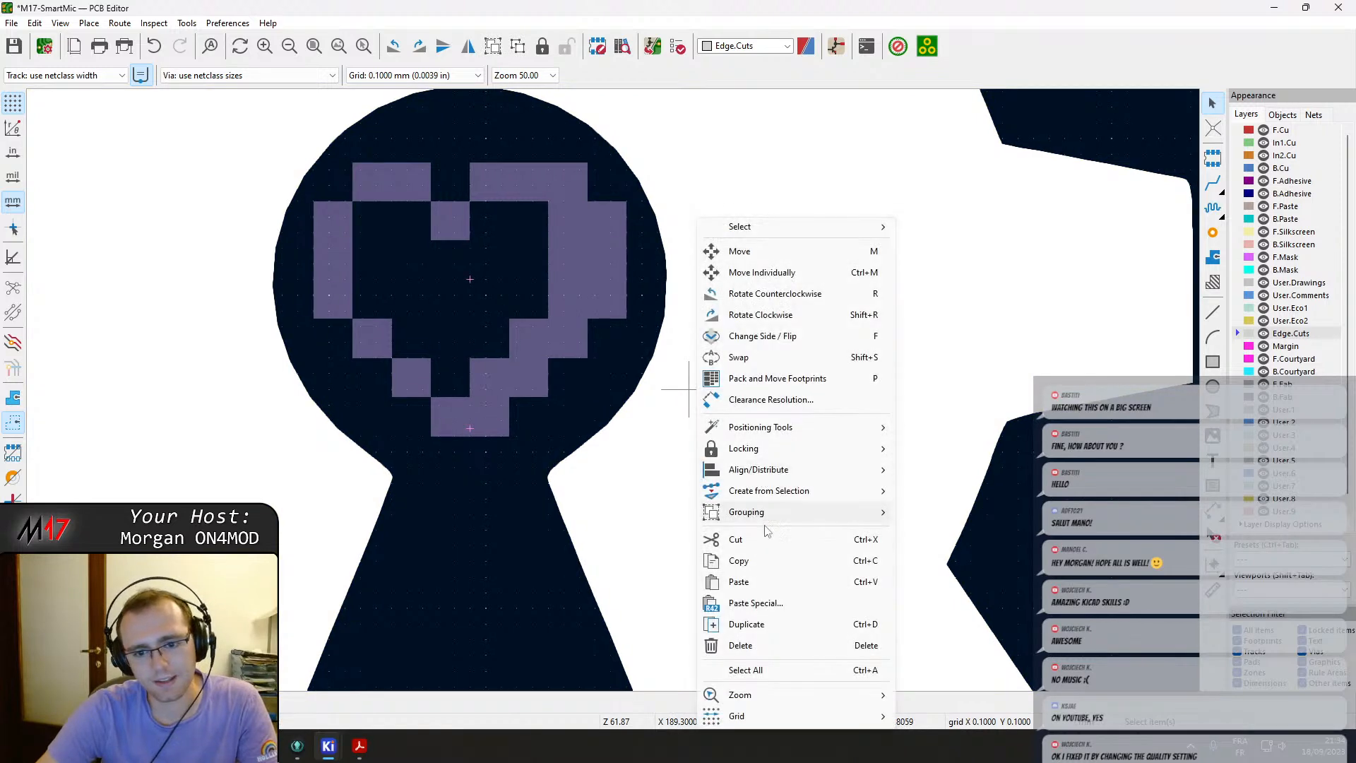
{"action": "mouse_move", "coordinate": [763, 511]}
{"action": "left_click", "coordinate": [987, 533]}
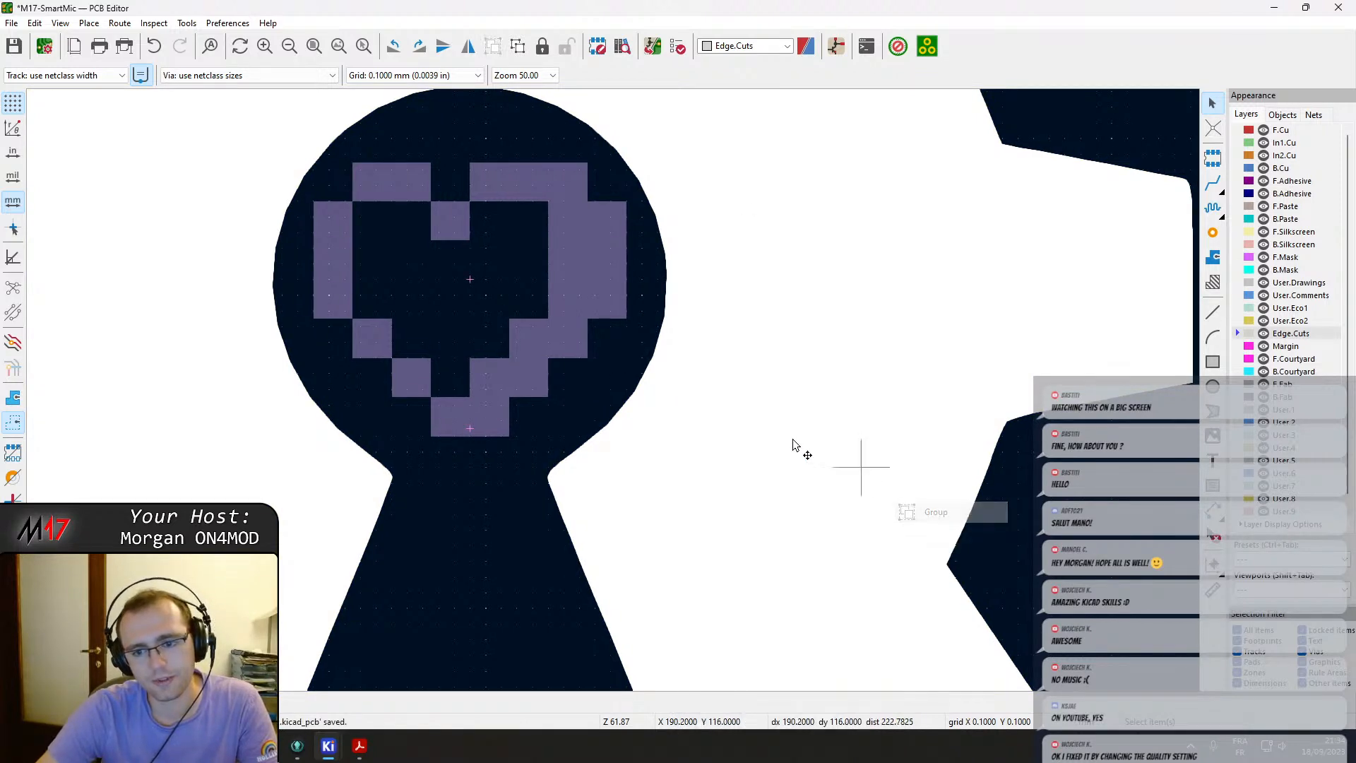
Move the open hardware logo group off the board to the left, below the OPN RTX text.
{"action": "scroll", "coordinate": [600, 393], "scroll_direction": "down", "scroll_amount": 5}
{"action": "left_click", "coordinate": [297, 354]}
{"action": "left_click", "coordinate": [455, 387]}
{"action": "scroll", "coordinate": [458, 384], "scroll_direction": "down", "scroll_amount": 2}
{"action": "key", "text": "m"}
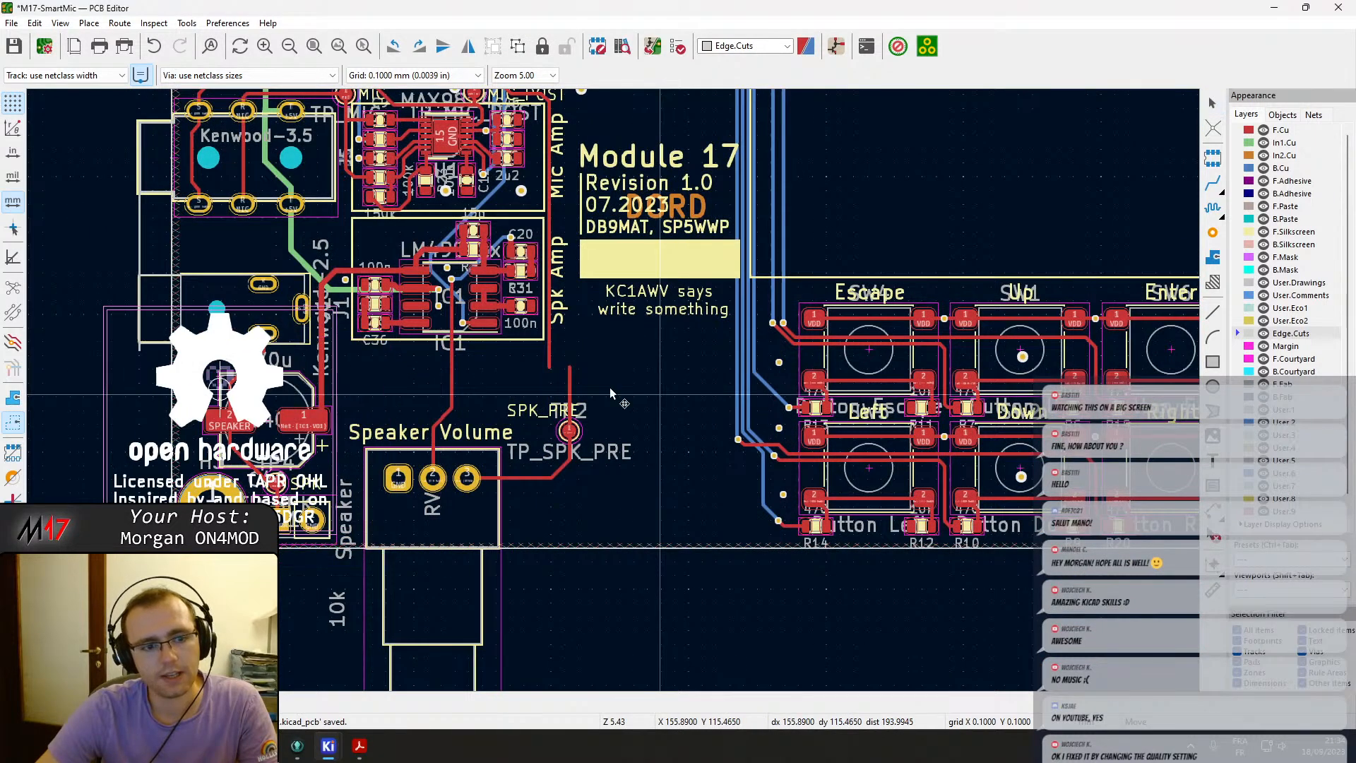
{"action": "scroll", "coordinate": [223, 391], "scroll_direction": "down", "scroll_amount": 1}
{"action": "left_click", "coordinate": [306, 274]}
Group the Module 17 revision text block and move it off the board beside the open hardware logo.
{"action": "scroll", "coordinate": [961, 361], "scroll_direction": "up", "scroll_amount": 1}
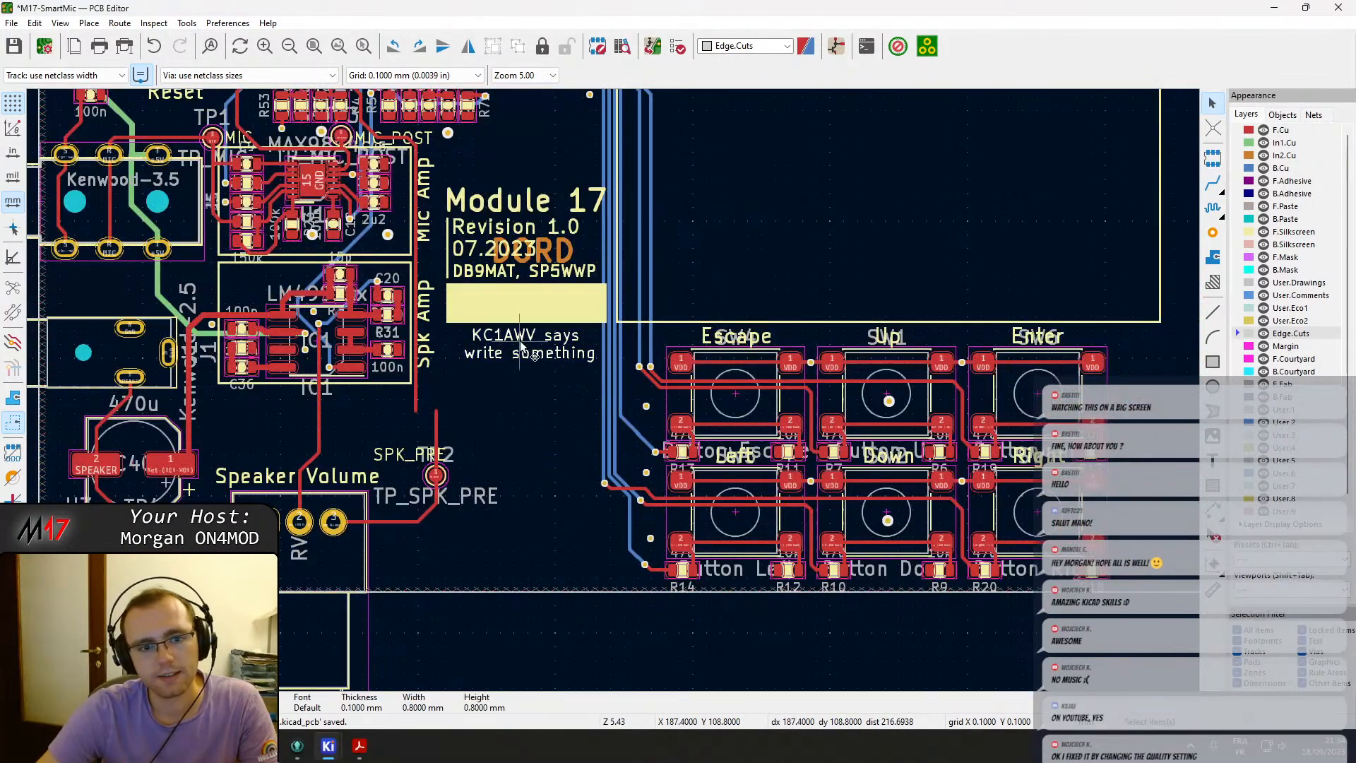
{"action": "left_click", "coordinate": [536, 302]}
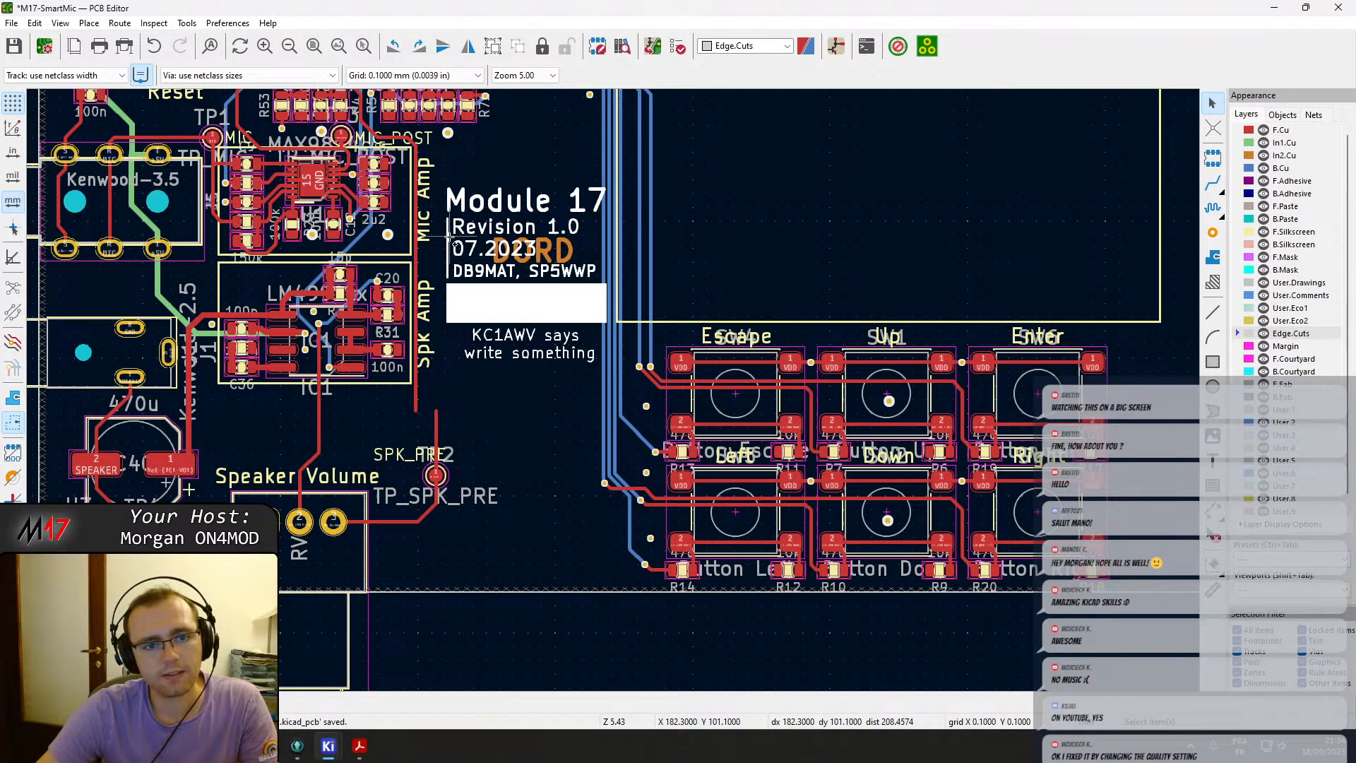
{"action": "right_click", "coordinate": [506, 295]}
{"action": "mouse_move", "coordinate": [575, 513]}
{"action": "scroll", "coordinate": [584, 369], "scroll_direction": "down", "scroll_amount": 3}
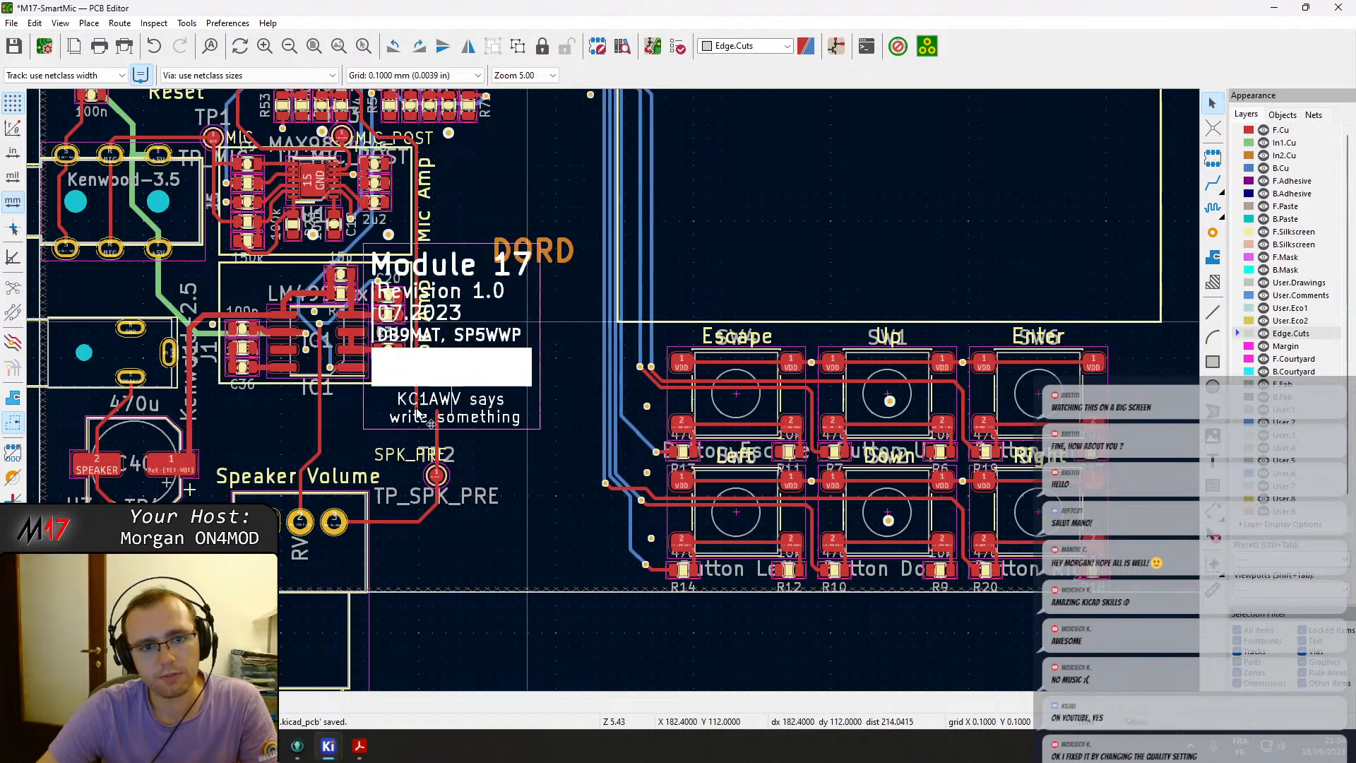
{"action": "scroll", "coordinate": [645, 392], "scroll_direction": "up", "scroll_amount": 5}
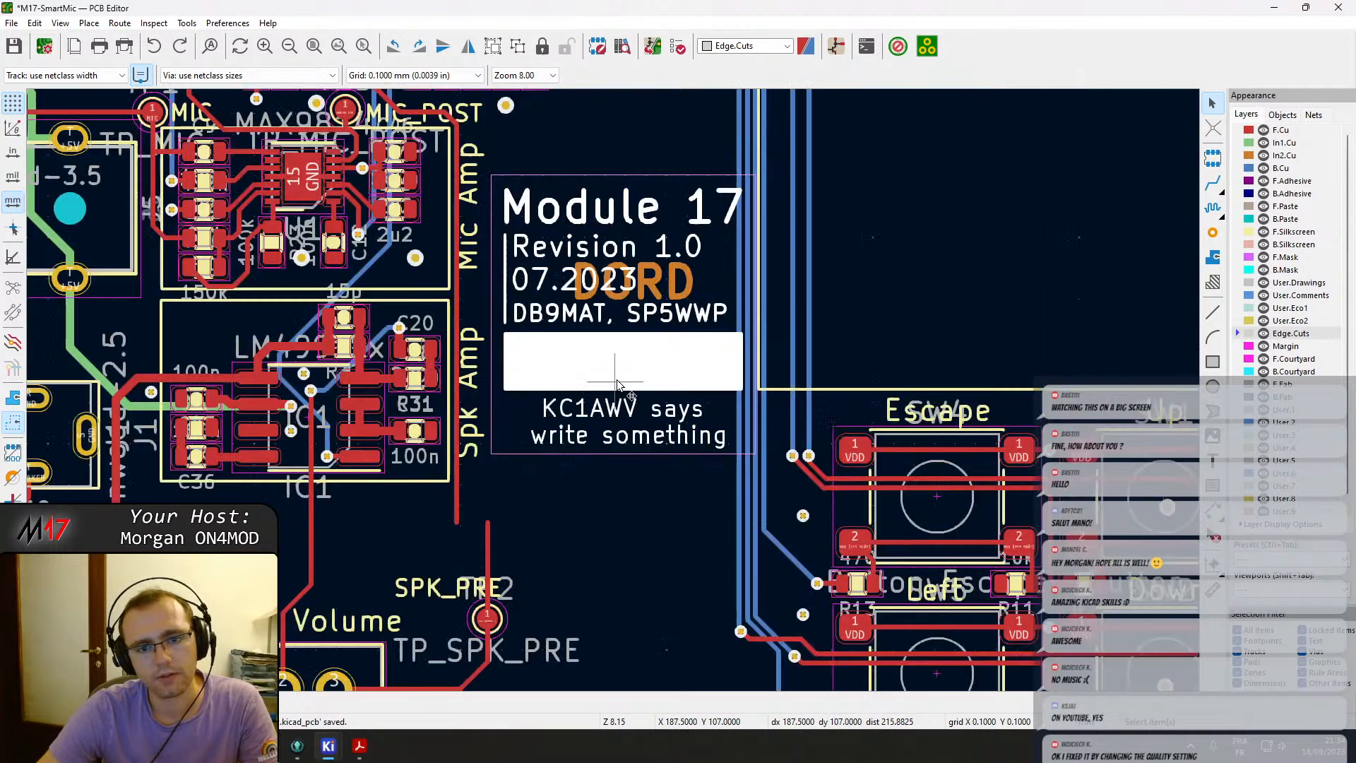
{"action": "right_click", "coordinate": [684, 307]}
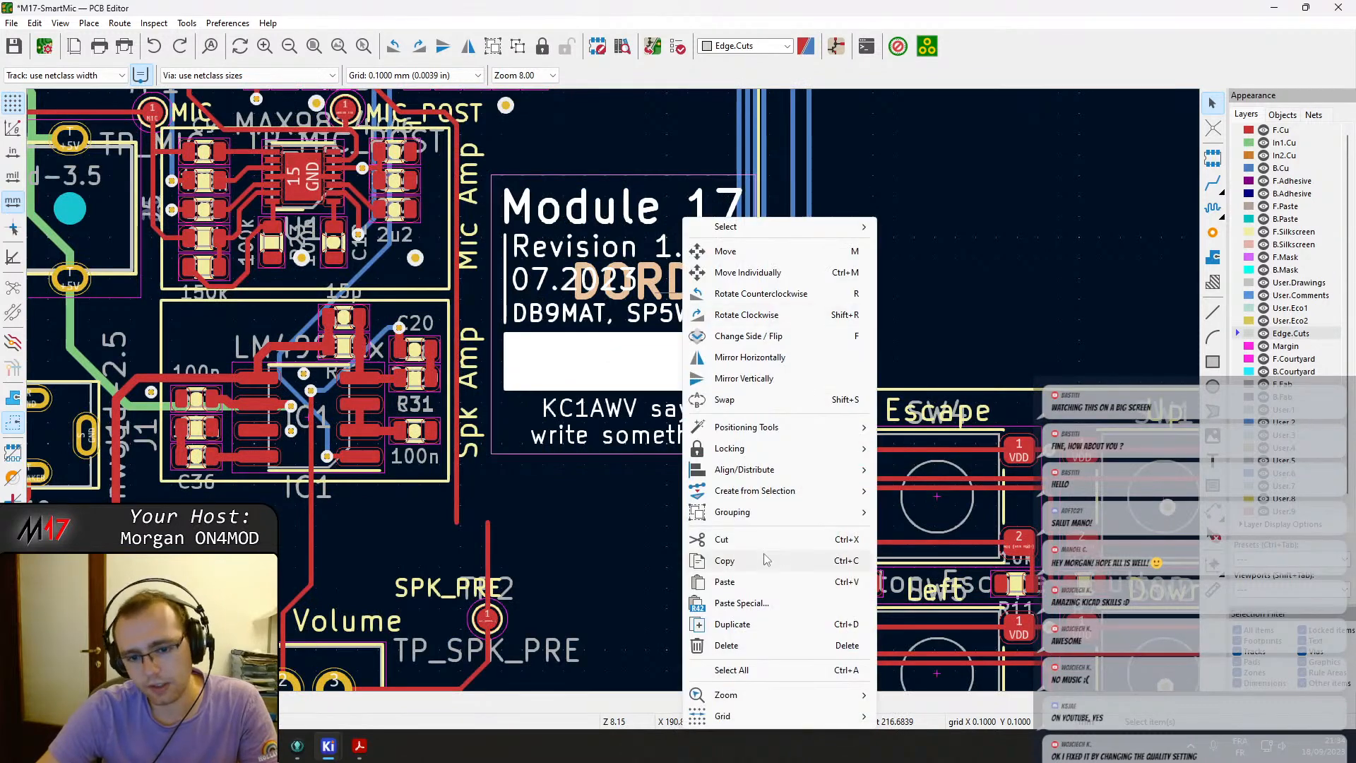
{"action": "mouse_move", "coordinate": [741, 512]}
{"action": "left_click", "coordinate": [939, 511]}
{"action": "scroll", "coordinate": [637, 346], "scroll_direction": "down", "scroll_amount": 3}
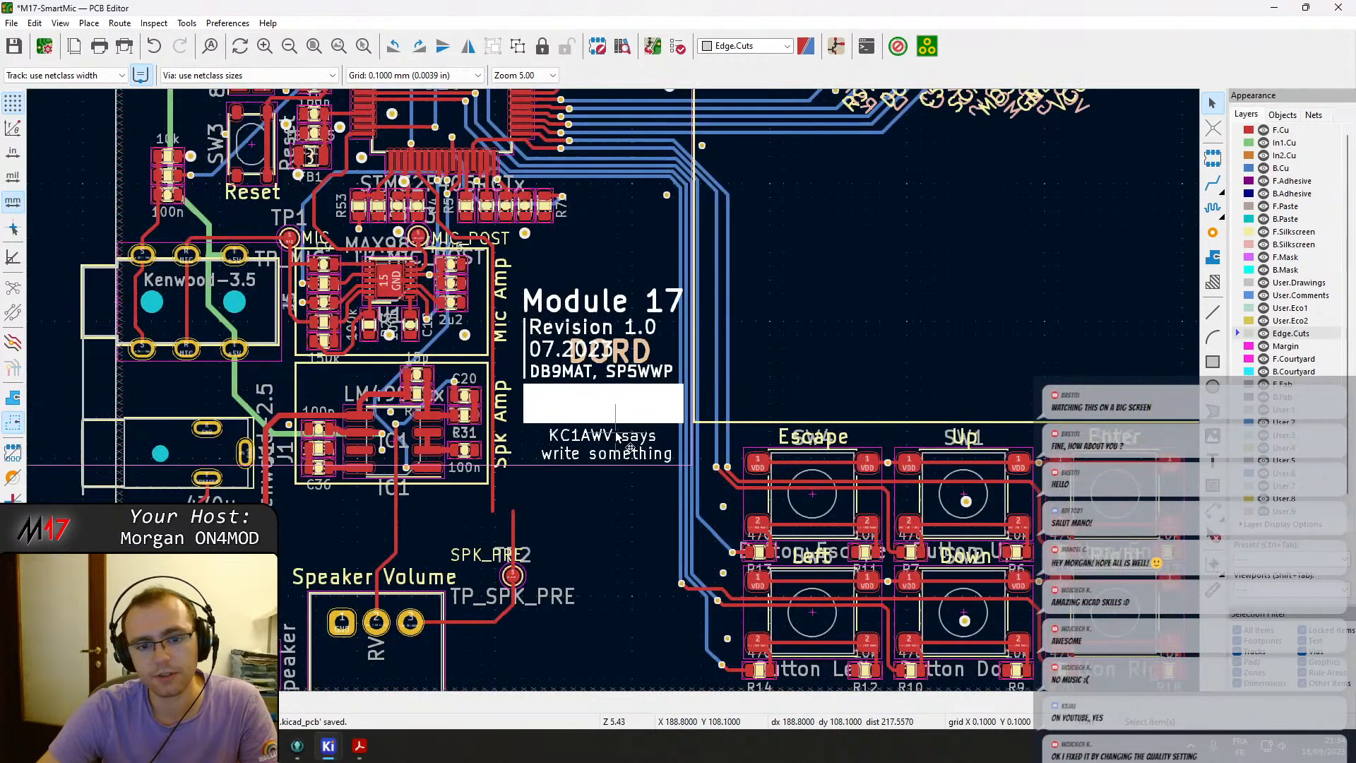
{"action": "scroll", "coordinate": [586, 395], "scroll_direction": "down", "scroll_amount": 3}
{"action": "left_click", "coordinate": [284, 408]}
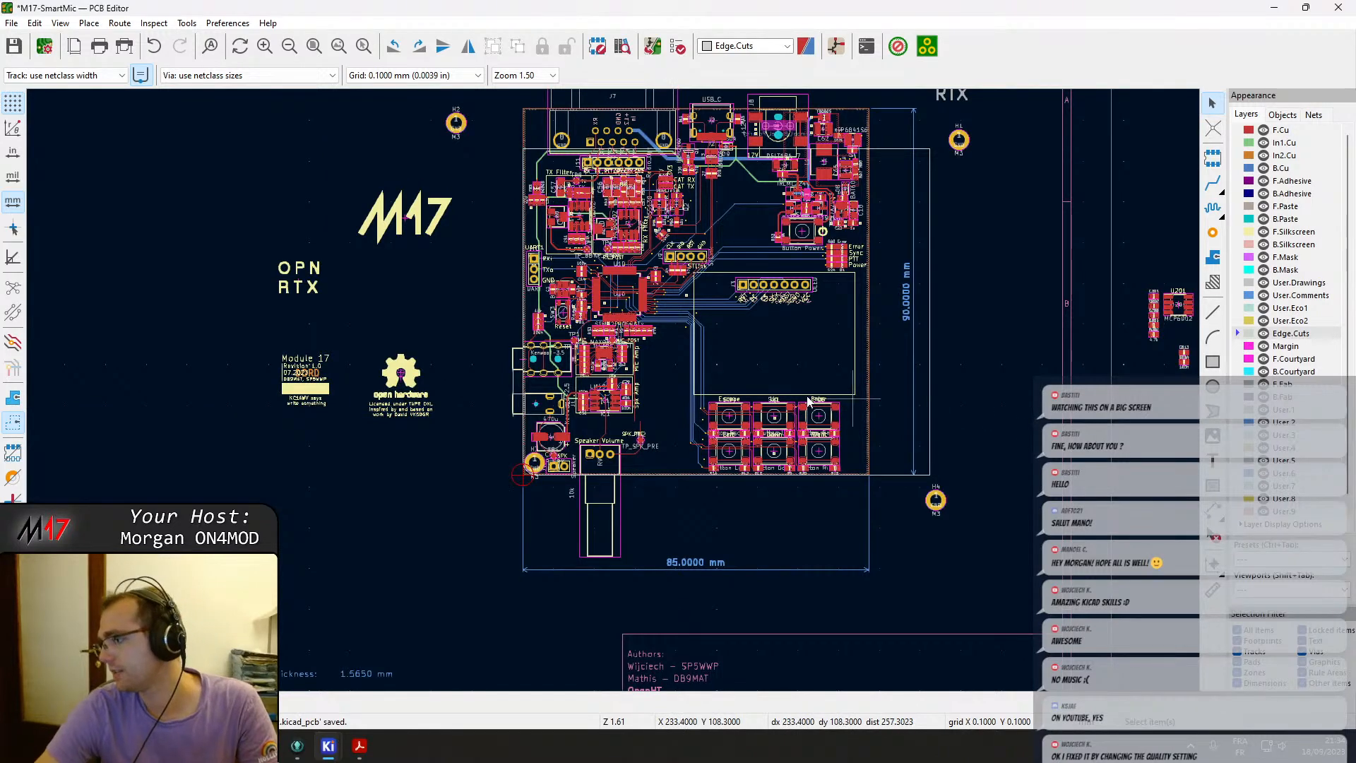
{"action": "scroll", "coordinate": [607, 395], "scroll_direction": "up", "scroll_amount": 2}
{"action": "scroll", "coordinate": [613, 395], "scroll_direction": "up", "scroll_amount": 2}
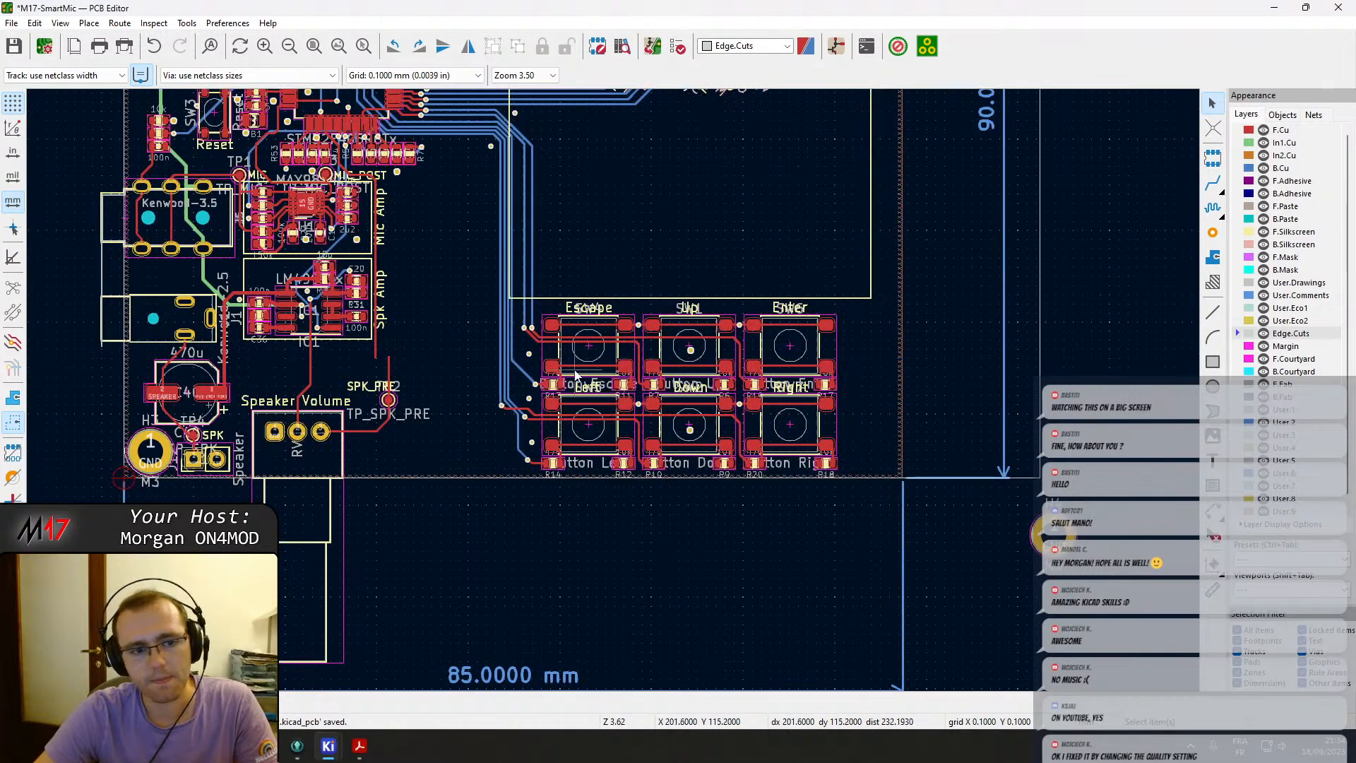
{"action": "scroll", "coordinate": [610, 382], "scroll_direction": "down", "scroll_amount": 4}
{"action": "middle_click_drag", "start_coordinate": [629, 293], "coordinate": [632, 316]}
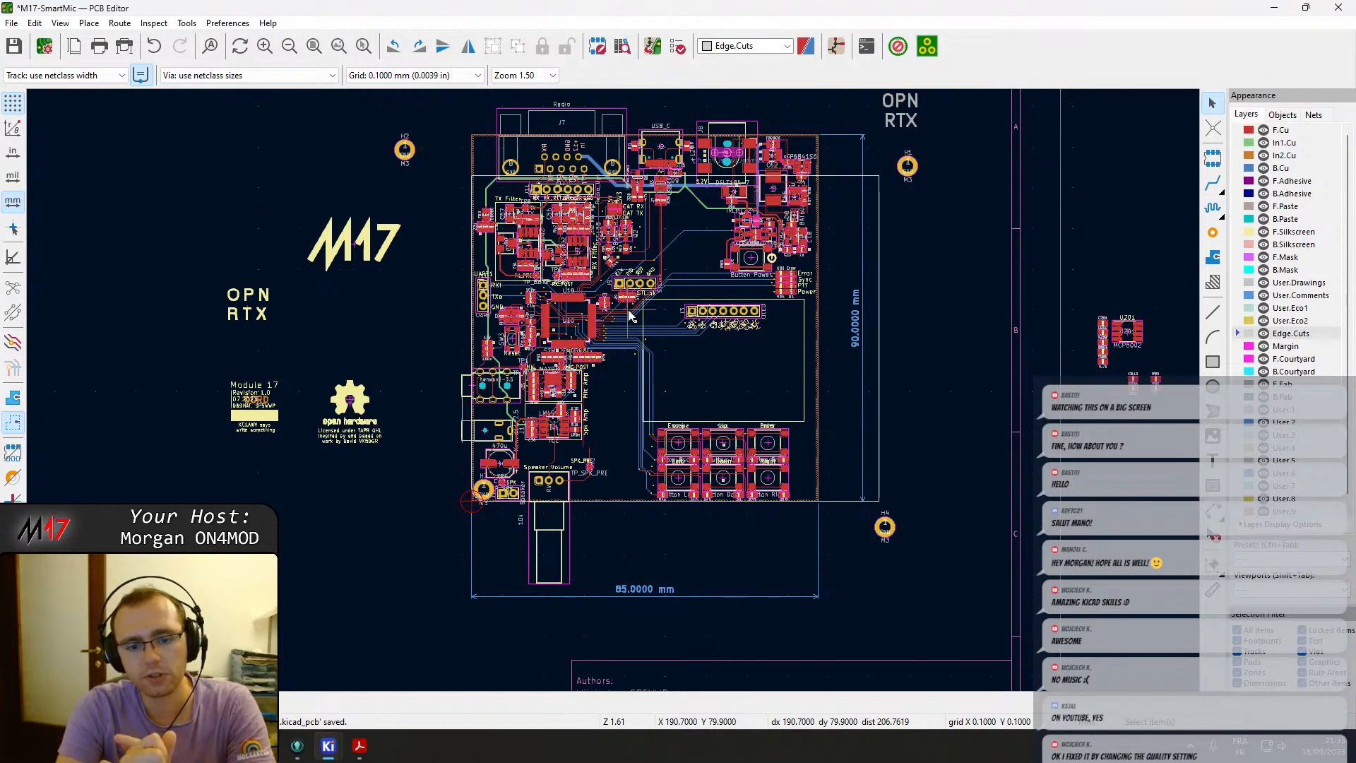
{"action": "left_click", "coordinate": [538, 556]}
{"action": "scroll", "coordinate": [589, 437], "scroll_direction": "up", "scroll_amount": 5}
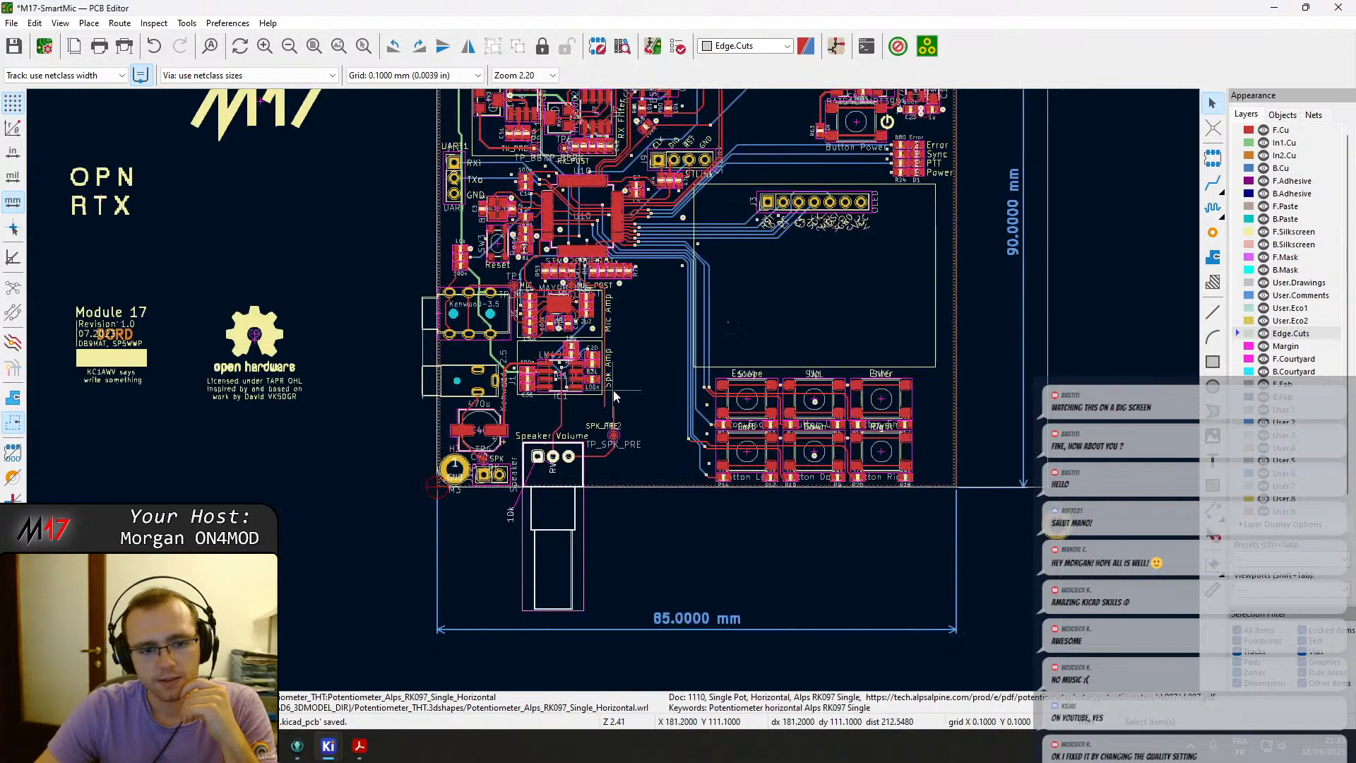
Group the Kenwood-3.5 and Kenwood-2.5 connectors and move them off the board to the left.
{"action": "scroll", "coordinate": [612, 390], "scroll_direction": "down", "scroll_amount": 2}
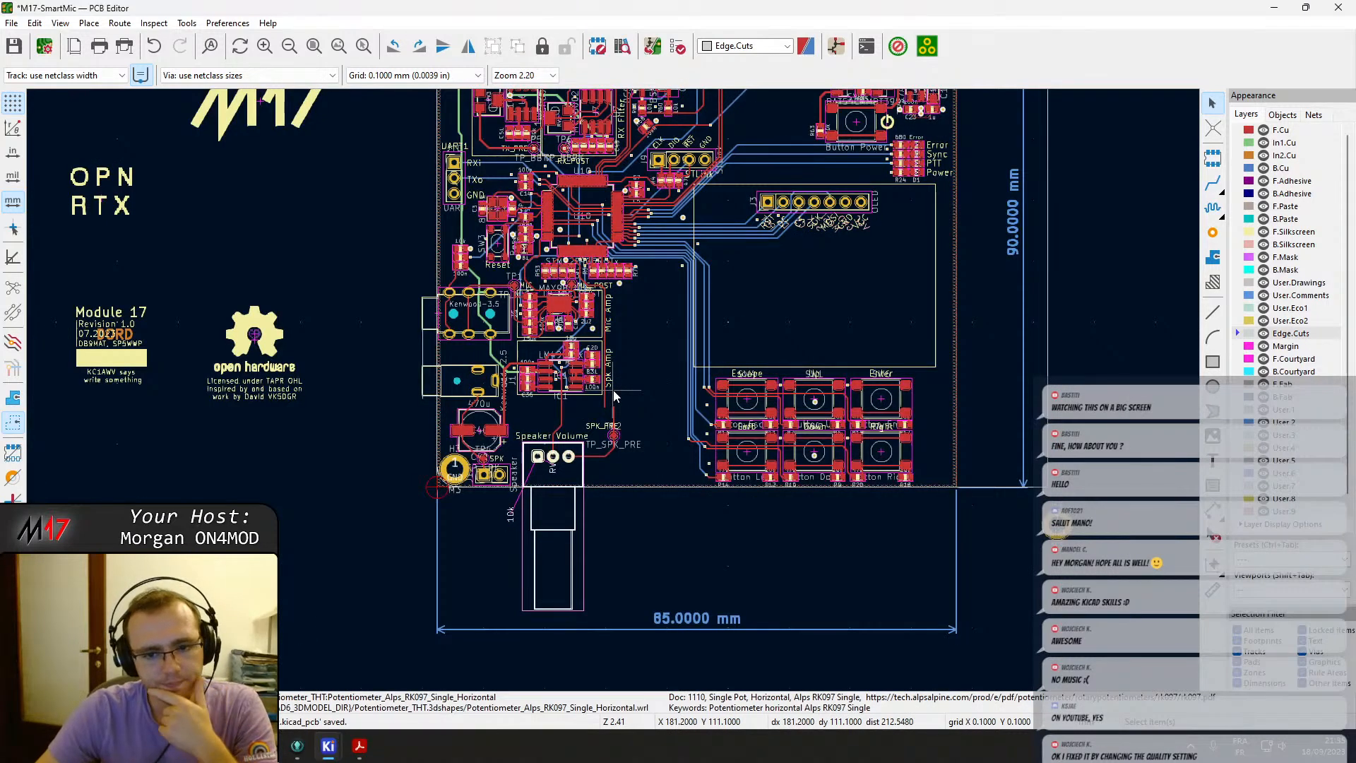
{"action": "scroll", "coordinate": [613, 424], "scroll_direction": "down", "scroll_amount": 2}
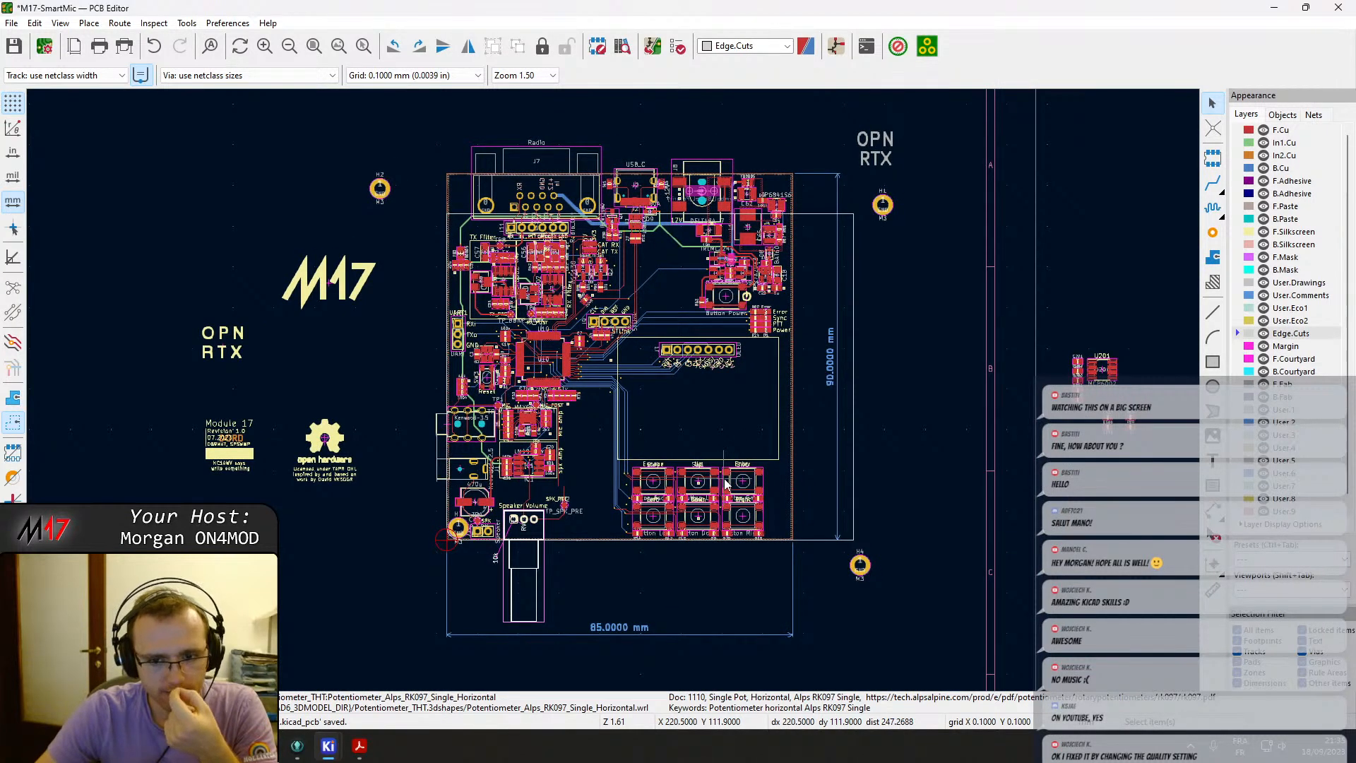
{"action": "scroll", "coordinate": [656, 478], "scroll_direction": "up", "scroll_amount": 3}
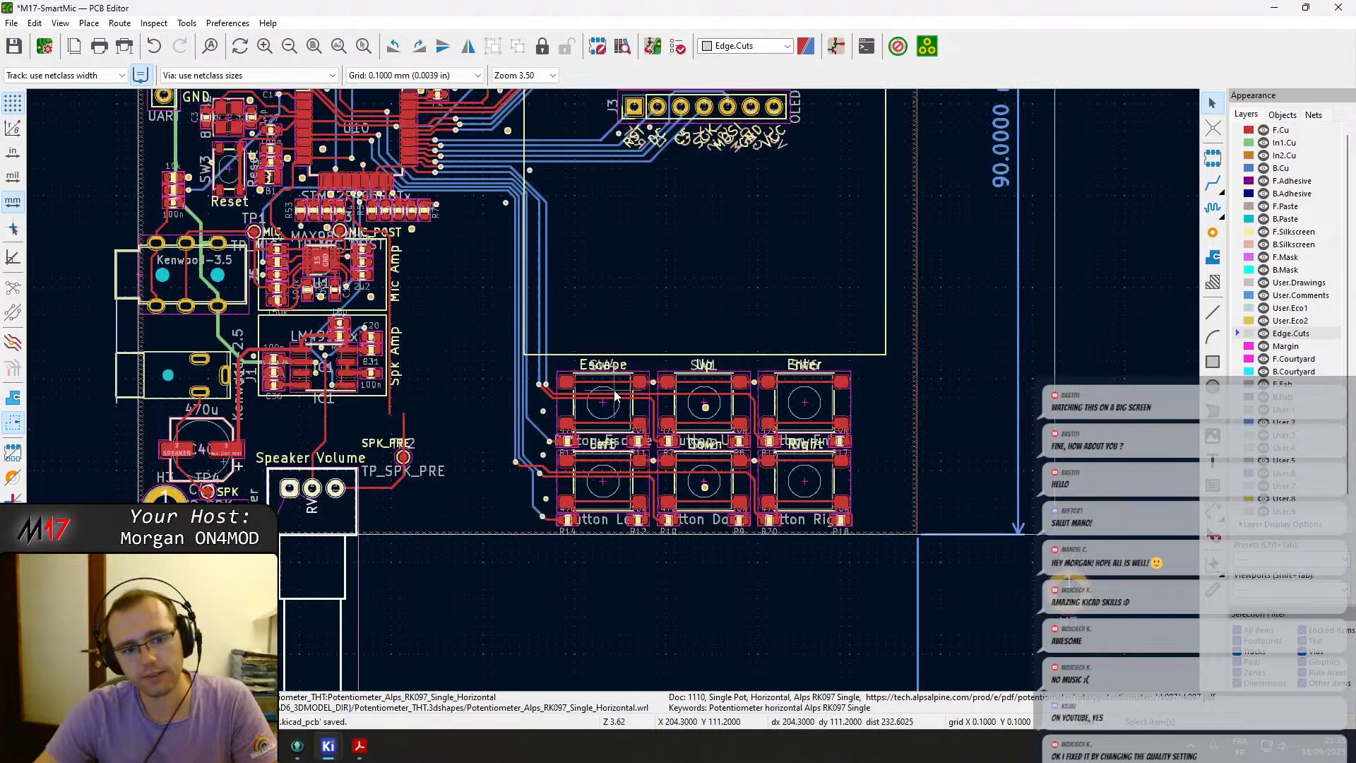
{"action": "scroll", "coordinate": [615, 395], "scroll_direction": "down", "scroll_amount": 3}
{"action": "scroll", "coordinate": [607, 557], "scroll_direction": "up", "scroll_amount": 2}
{"action": "scroll", "coordinate": [608, 557], "scroll_direction": "down", "scroll_amount": 2}
{"action": "scroll", "coordinate": [542, 394], "scroll_direction": "up", "scroll_amount": 3}
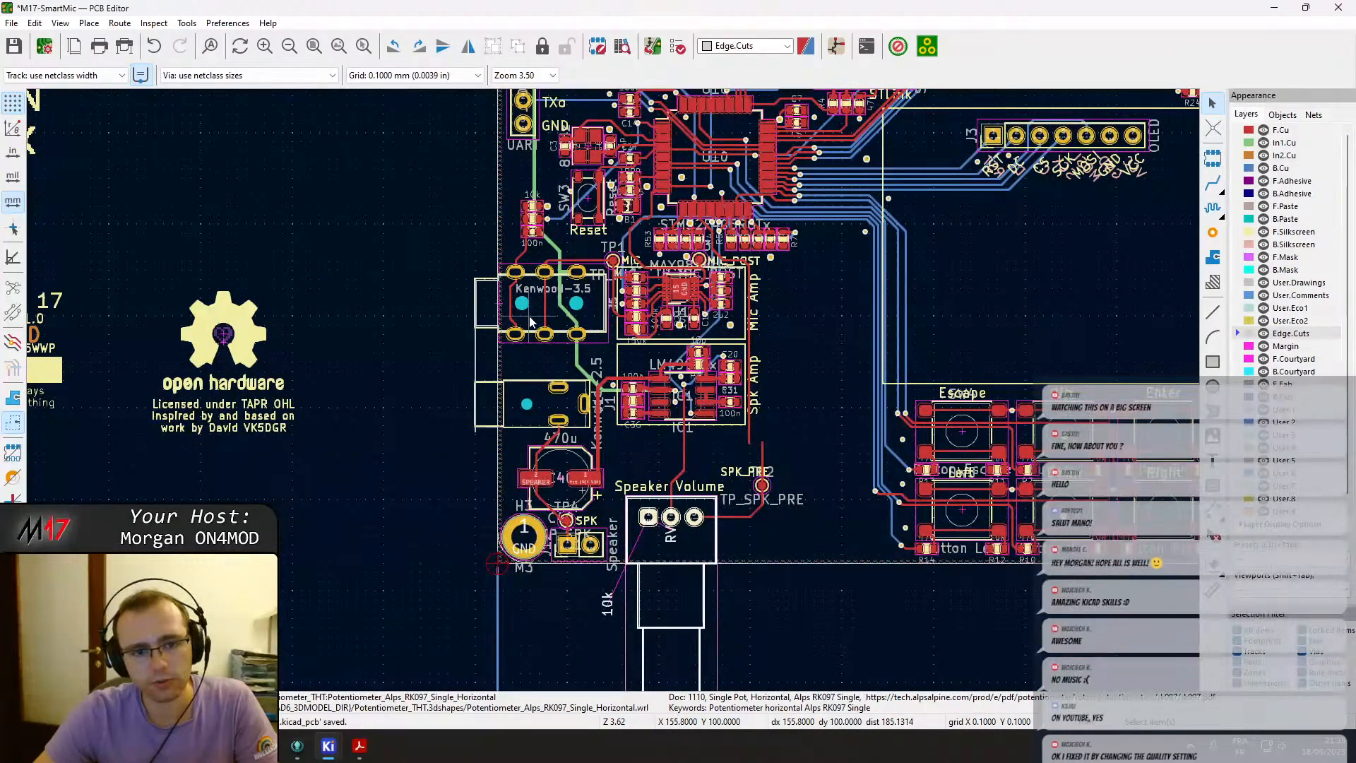
{"action": "right_click", "coordinate": [545, 416]}
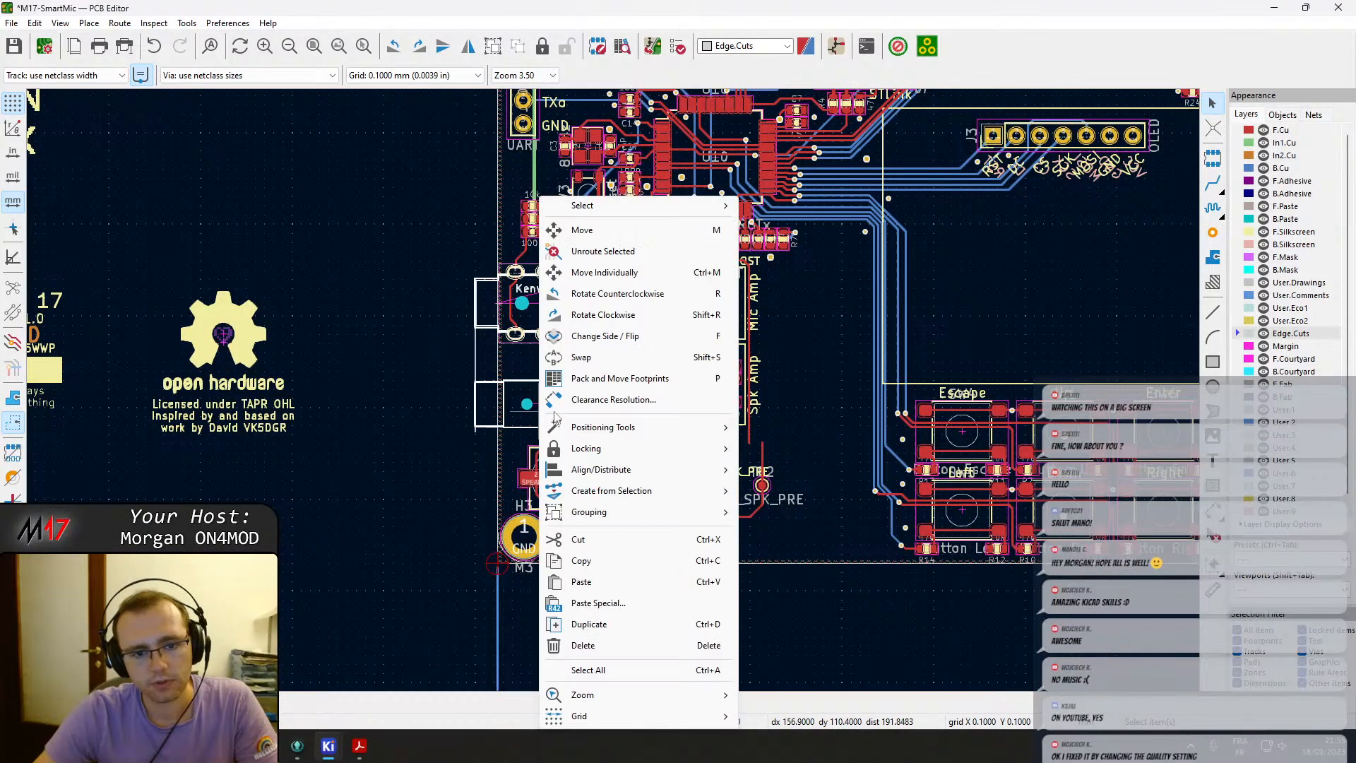
{"action": "mouse_move", "coordinate": [699, 511]}
{"action": "left_click", "coordinate": [762, 513]}
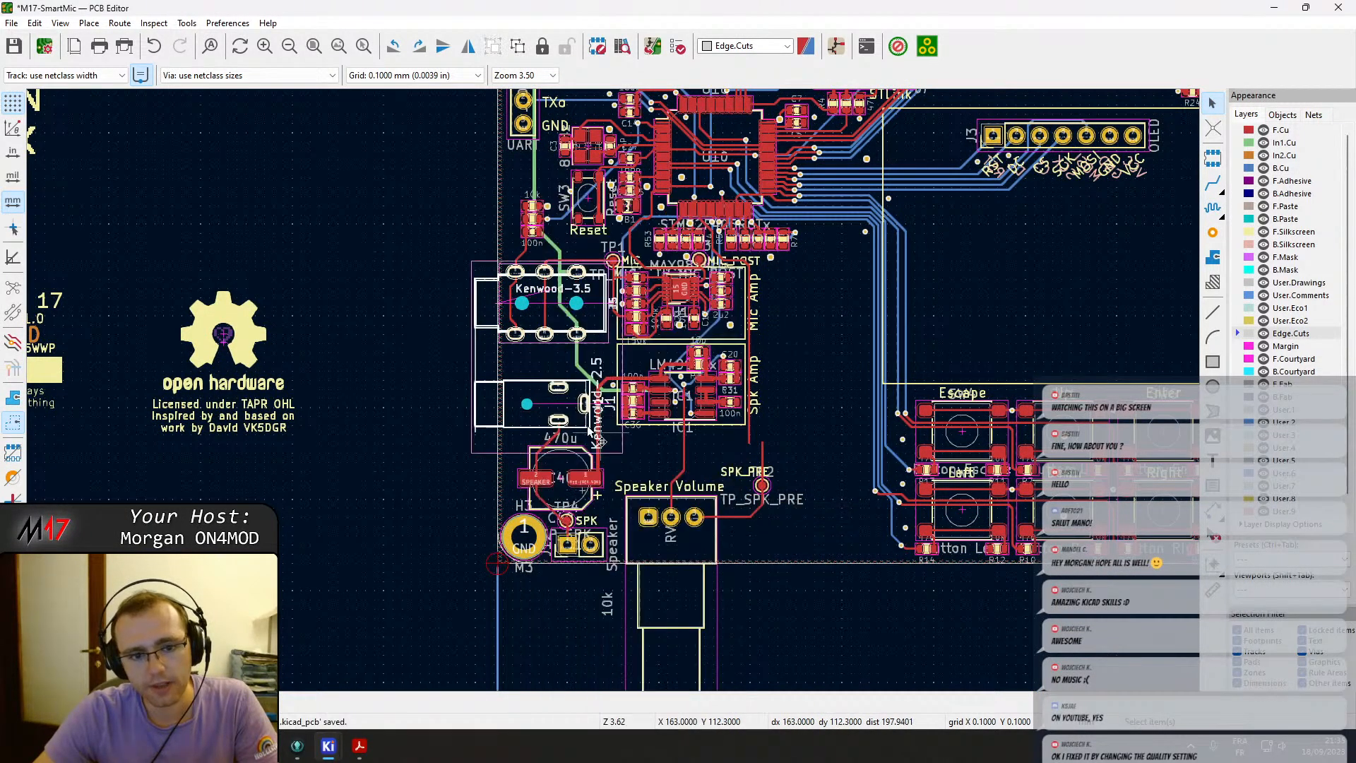
{"action": "key", "text": "m"}
{"action": "middle_click_drag", "start_coordinate": [373, 574], "coordinate": [486, 457]}
{"action": "left_click", "coordinate": [422, 557]}
Inspect the stray User.Drawings line segment's properties and delete it.
{"action": "double_click", "coordinate": [588, 311]}
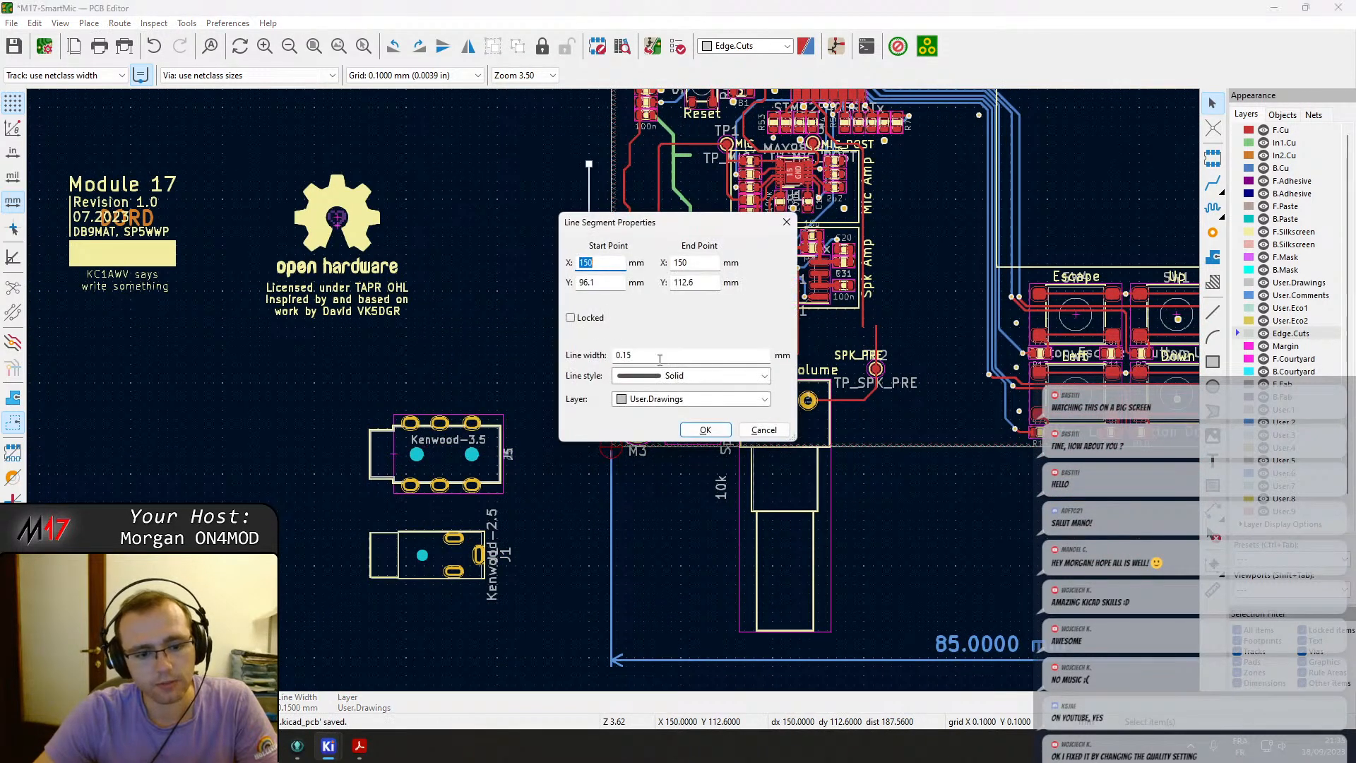
{"action": "key", "text": "Escape"}
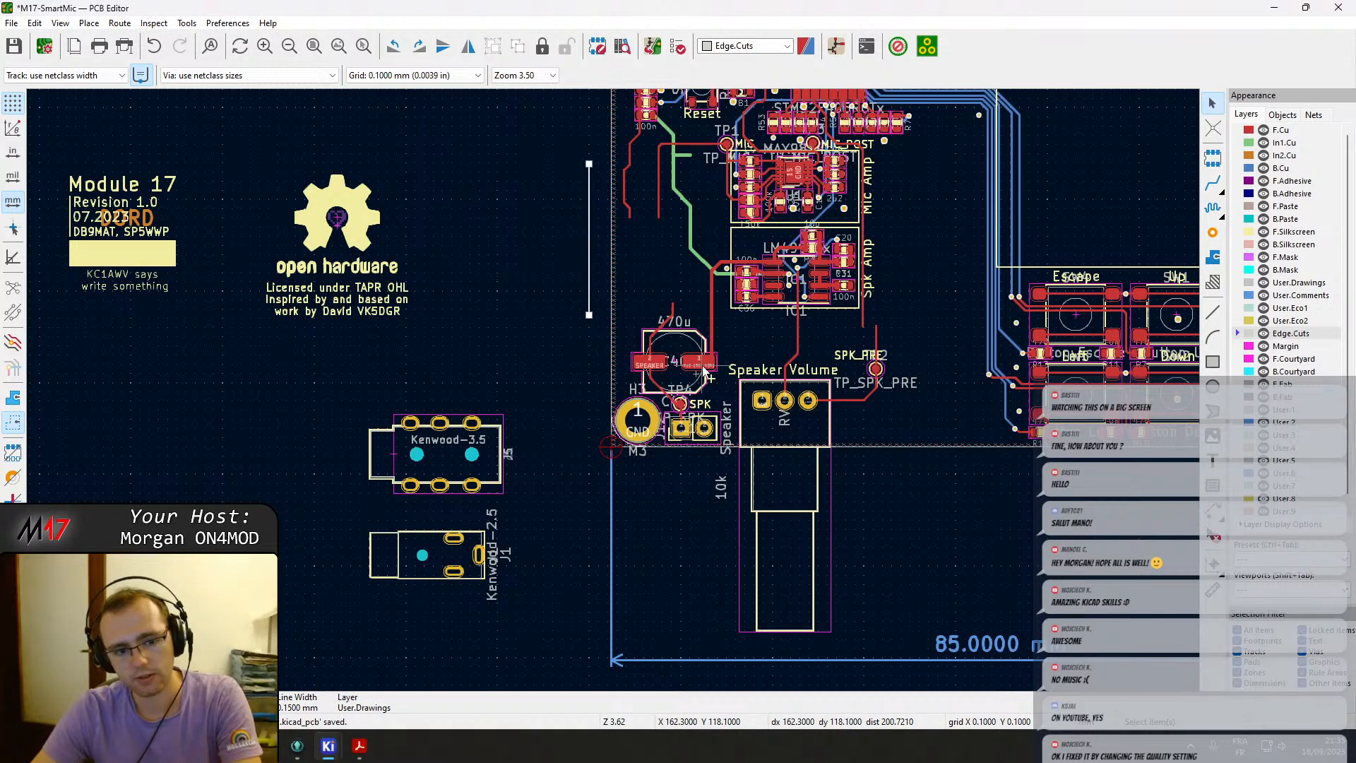
{"action": "key", "text": "Delete"}
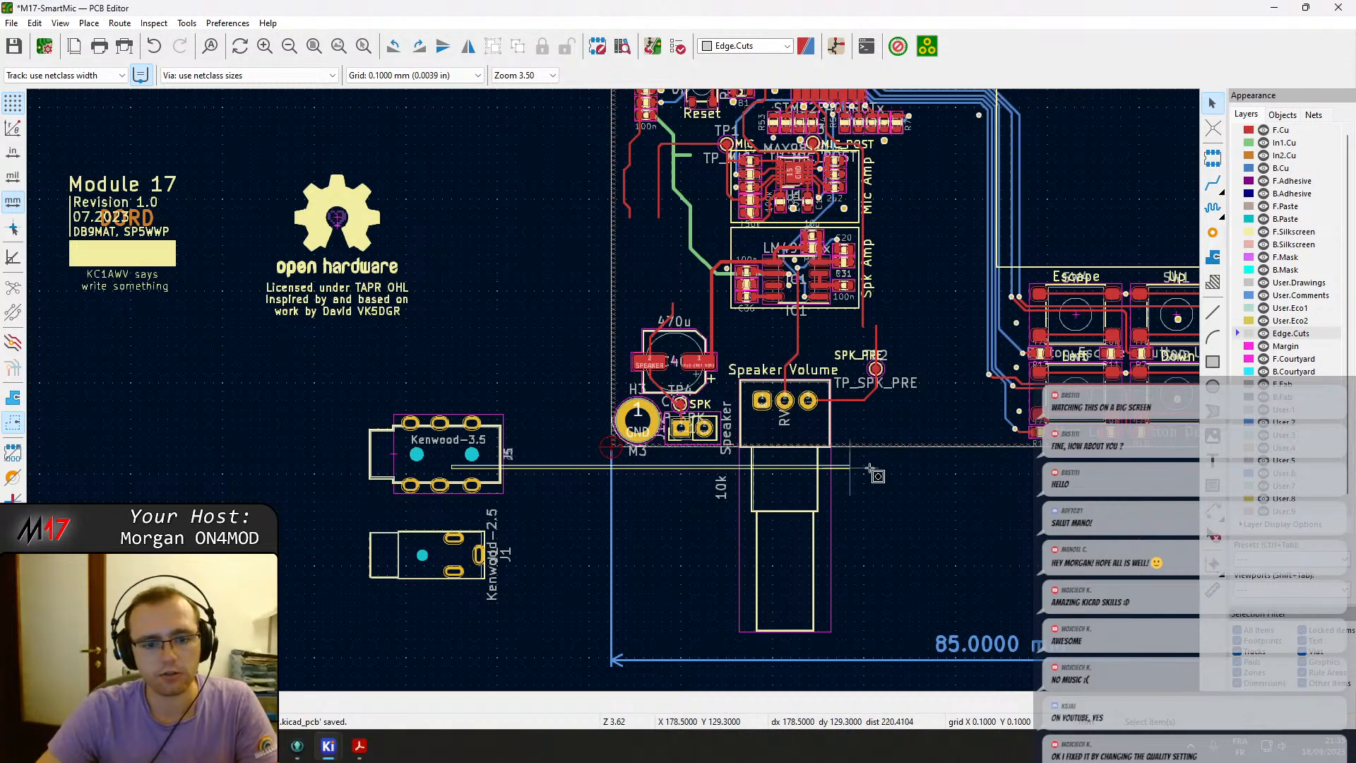
Reposition the Kenwood connector group below the open hardware logo, left of the board.
{"action": "left_click", "coordinate": [414, 471]}
{"action": "key", "text": "m"}
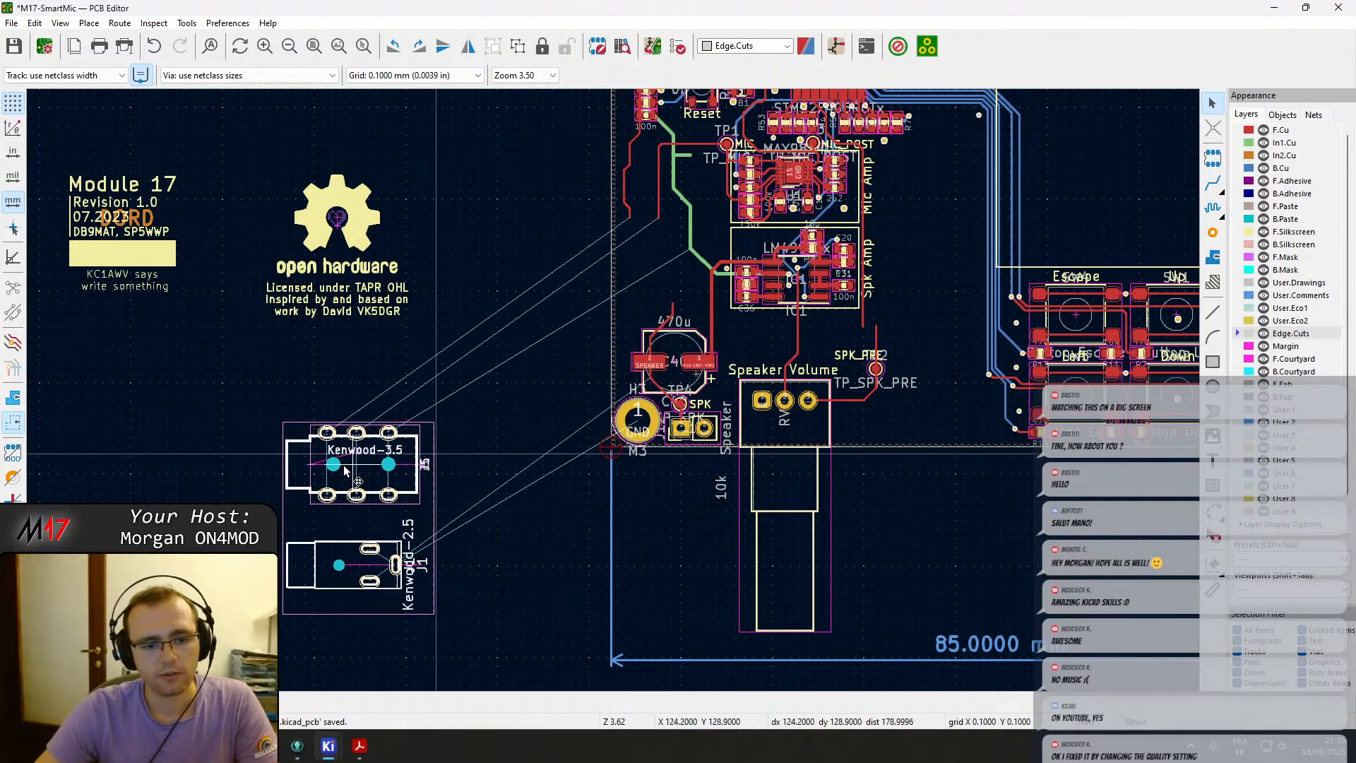
{"action": "middle_click_drag", "start_coordinate": [456, 439], "coordinate": [242, 475]}
{"action": "left_click", "coordinate": [141, 481]}
{"action": "left_click", "coordinate": [325, 452]}
{"action": "middle_click_drag", "start_coordinate": [324, 459], "coordinate": [487, 353]}
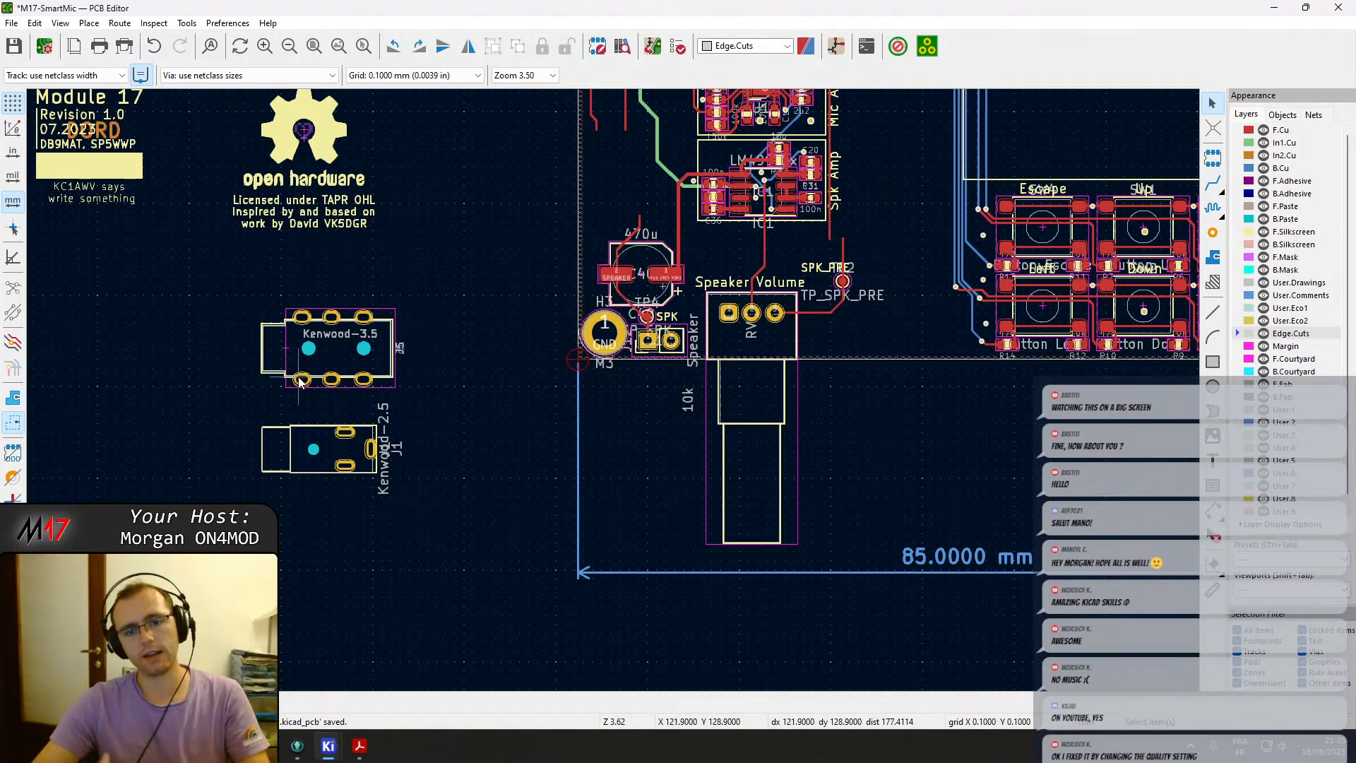
{"action": "scroll", "coordinate": [477, 315], "scroll_direction": "down", "scroll_amount": 3}
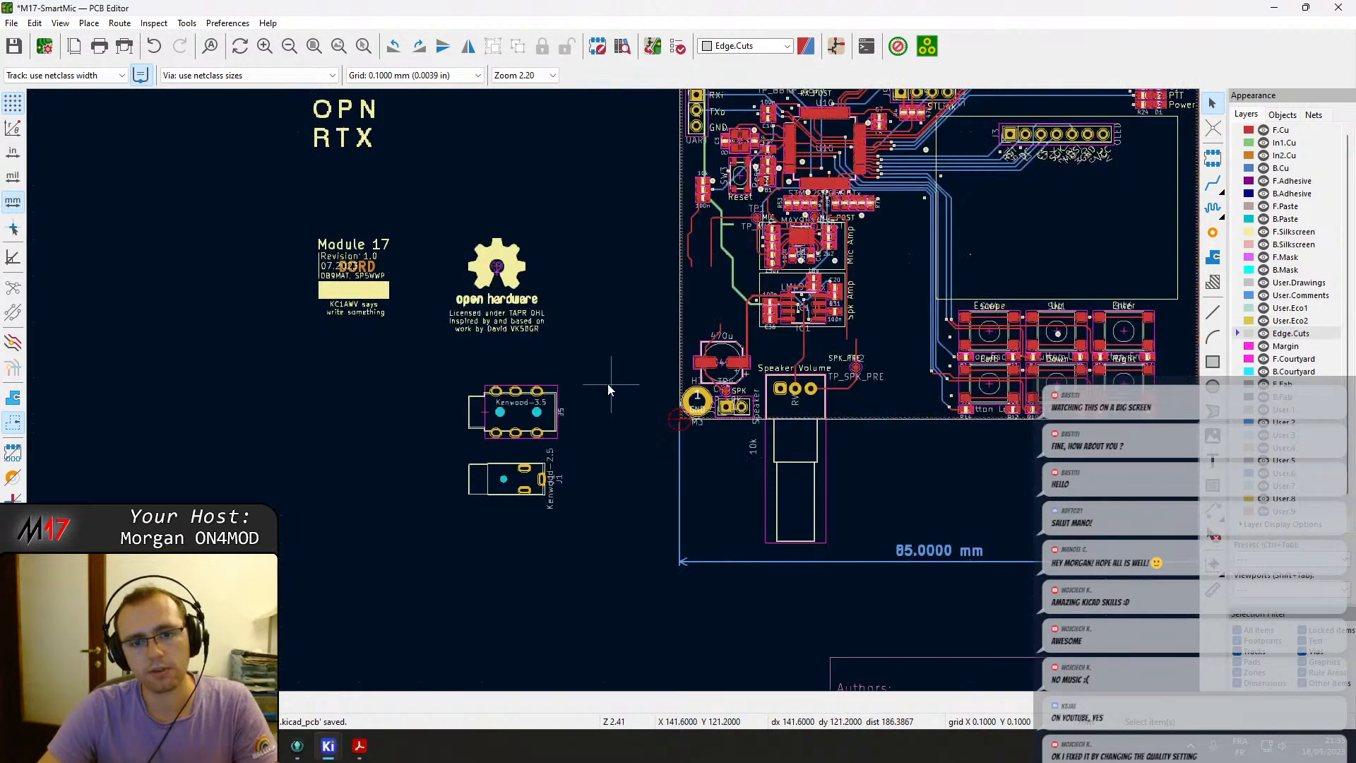
{"action": "middle_click_drag", "start_coordinate": [821, 500], "coordinate": [523, 499]}
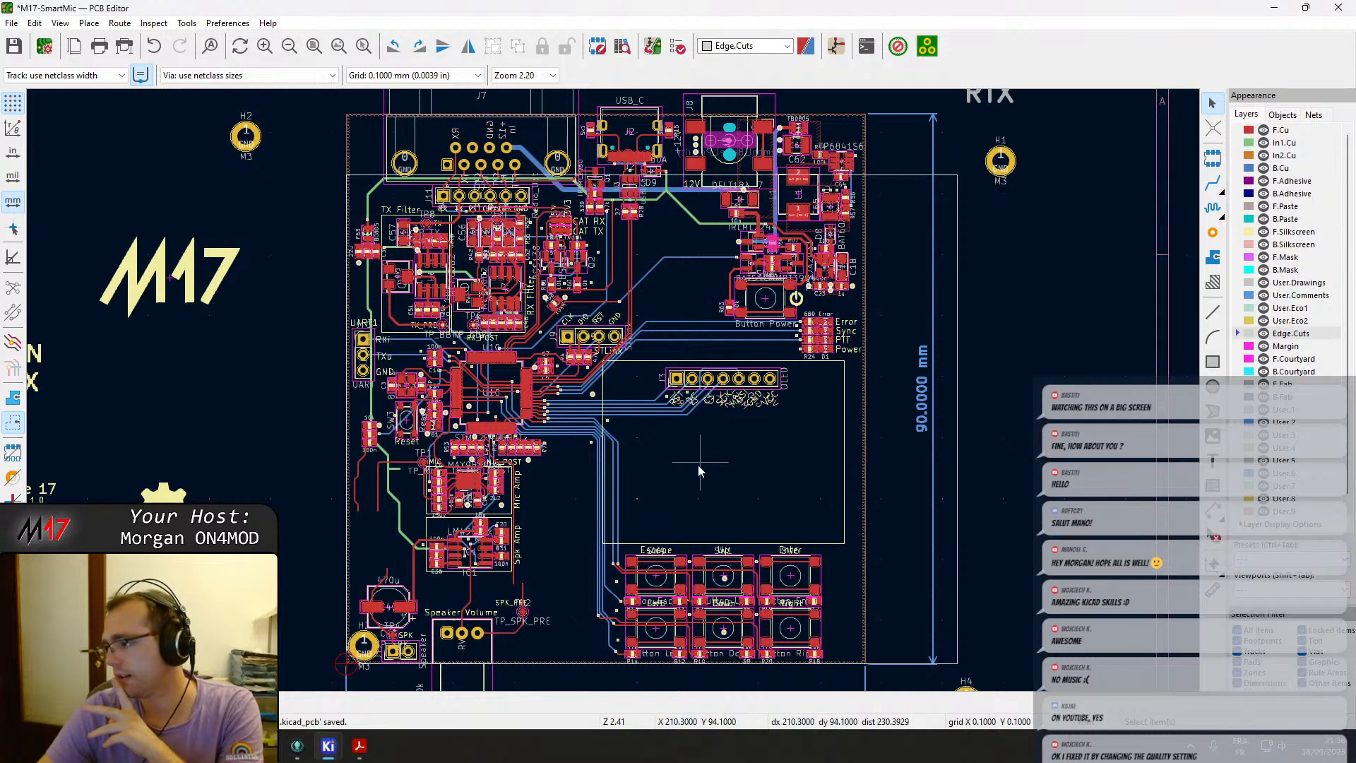
Compare the schematic PDF against the board layout, looking over the routing near the top edge.
{"action": "left_click", "coordinate": [358, 747]}
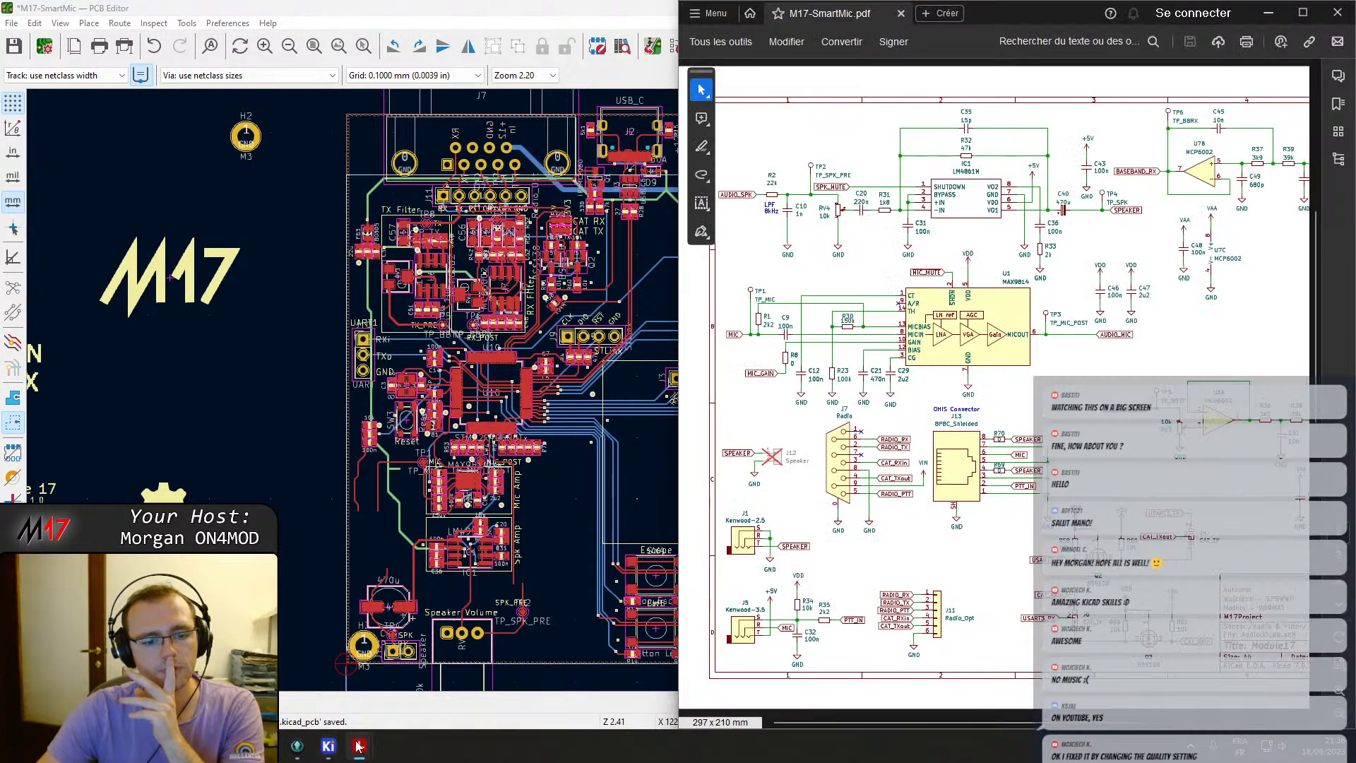
{"action": "left_click", "coordinate": [359, 746]}
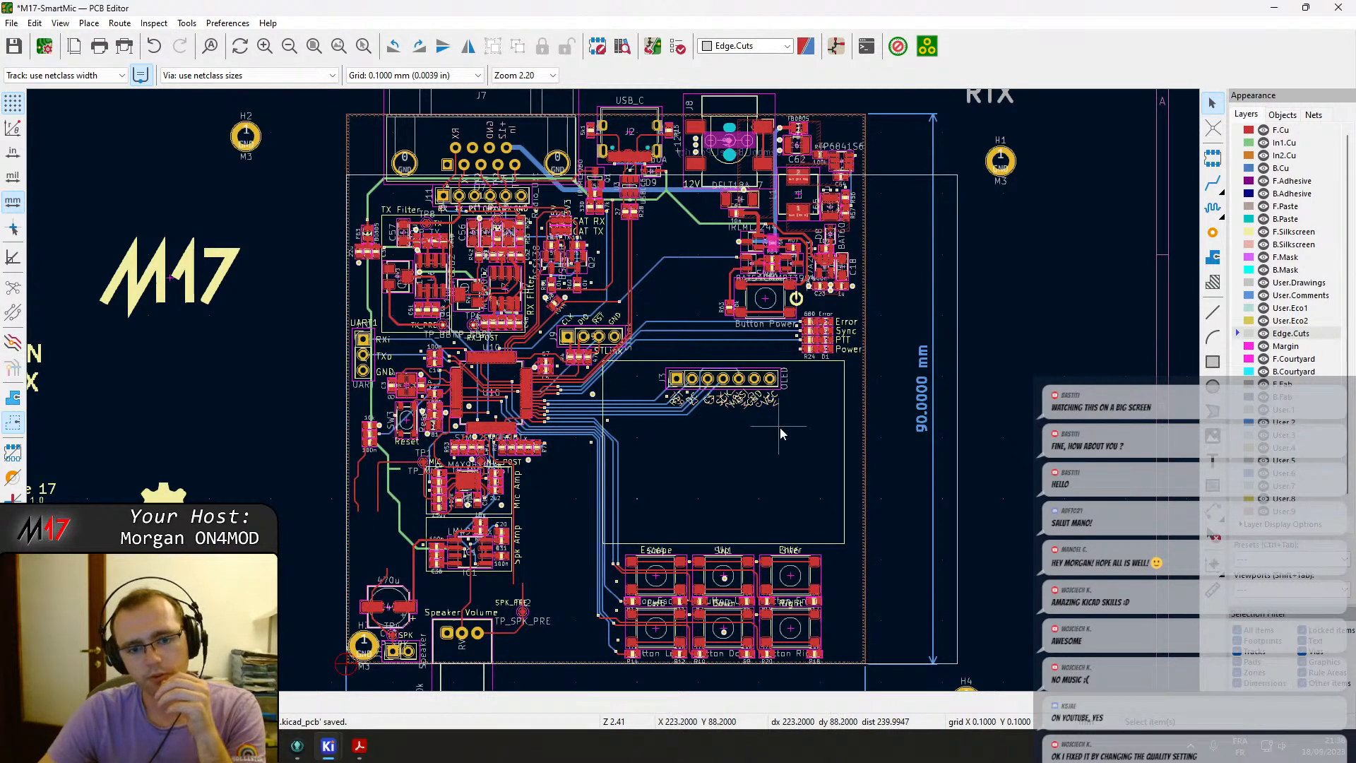
{"action": "scroll", "coordinate": [612, 390], "scroll_direction": "down", "scroll_amount": 1}
{"action": "scroll", "coordinate": [613, 390], "scroll_direction": "up", "scroll_amount": 1}
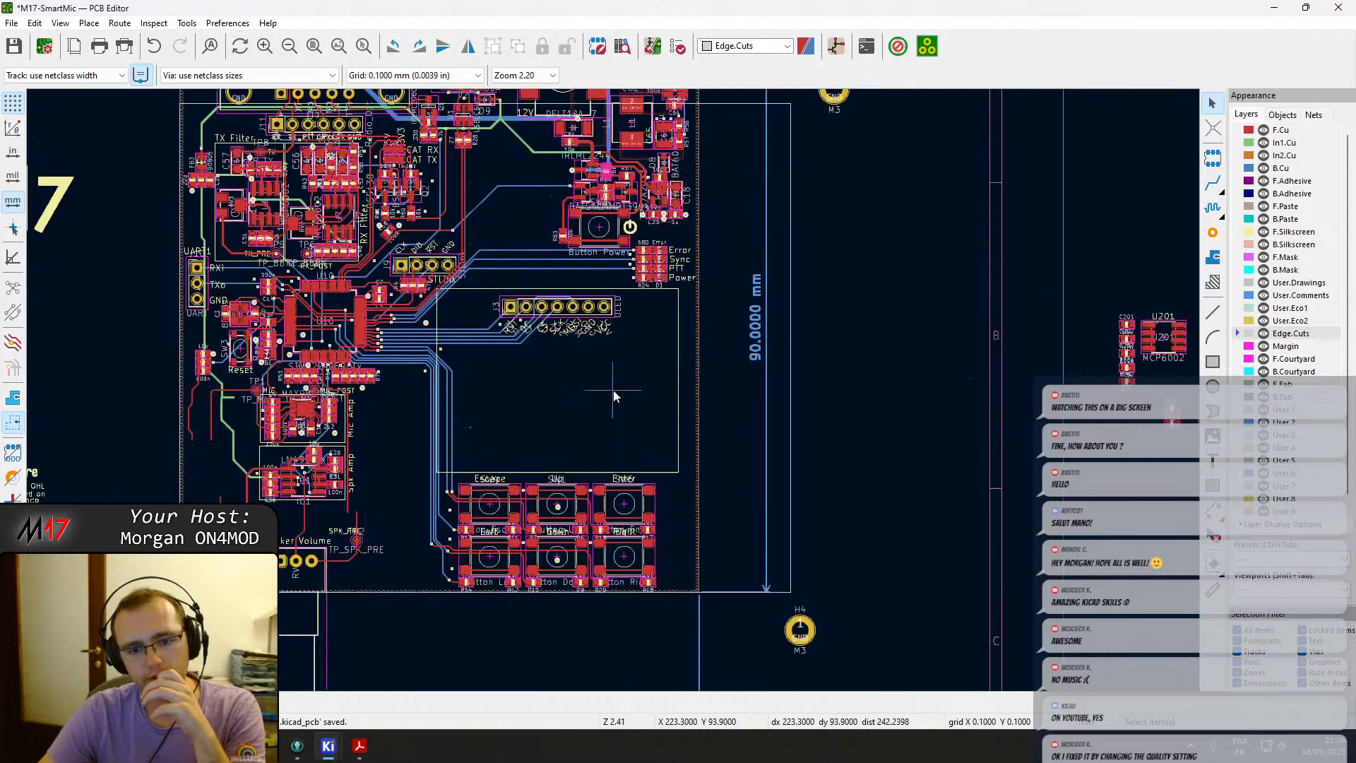
{"action": "middle_click_drag", "start_coordinate": [571, 367], "coordinate": [739, 447]}
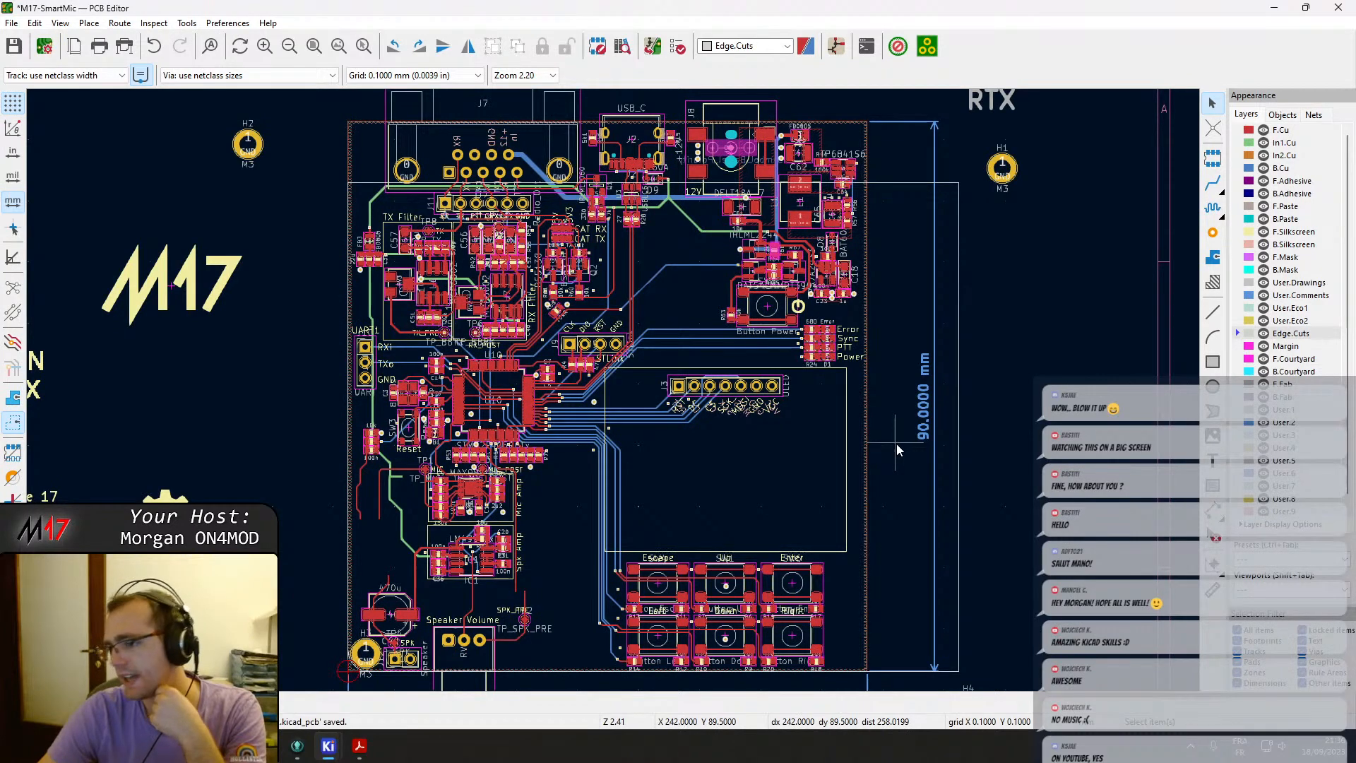
{"action": "scroll", "coordinate": [613, 390], "scroll_direction": "up", "scroll_amount": 5}
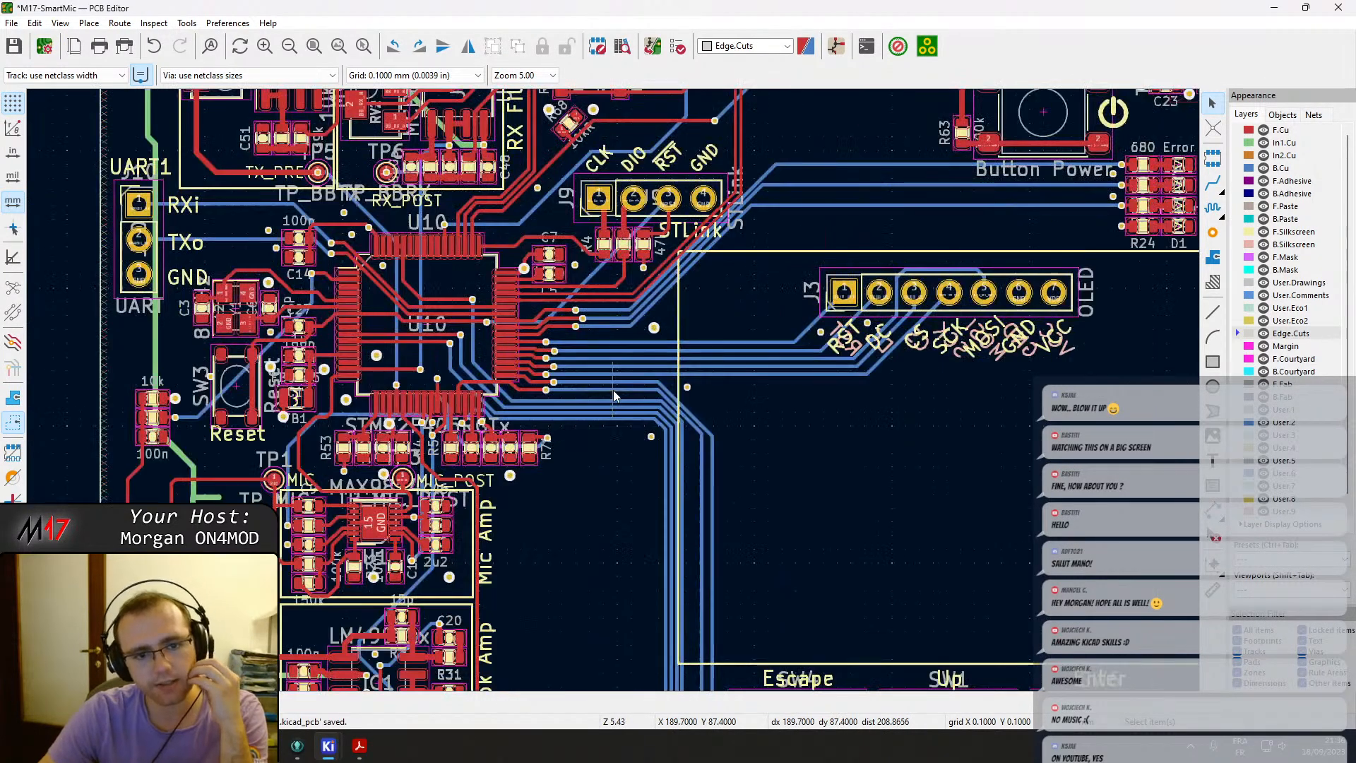
{"action": "scroll", "coordinate": [613, 393], "scroll_direction": "down", "scroll_amount": 5}
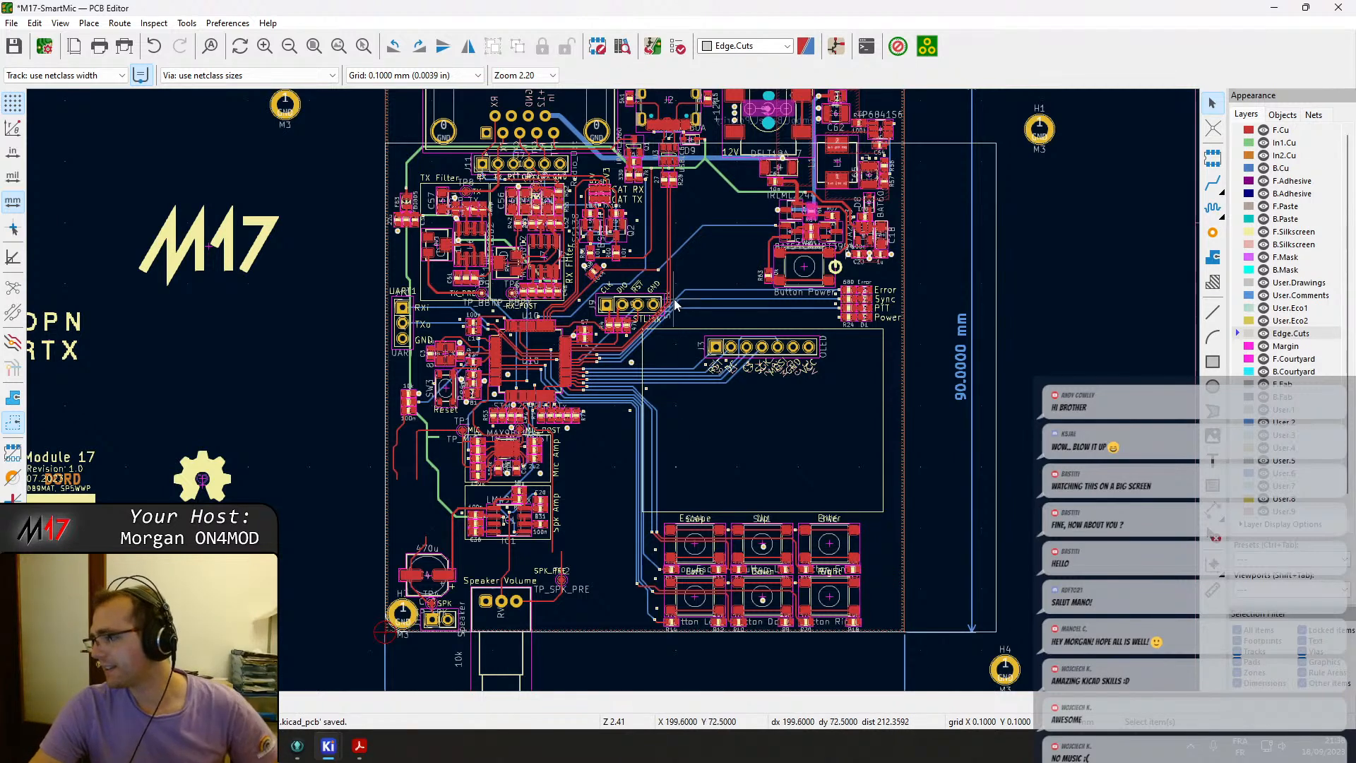
{"action": "scroll", "coordinate": [682, 298], "scroll_direction": "up", "scroll_amount": 2}
{"action": "middle_click_drag", "start_coordinate": [606, 357], "coordinate": [608, 430]}
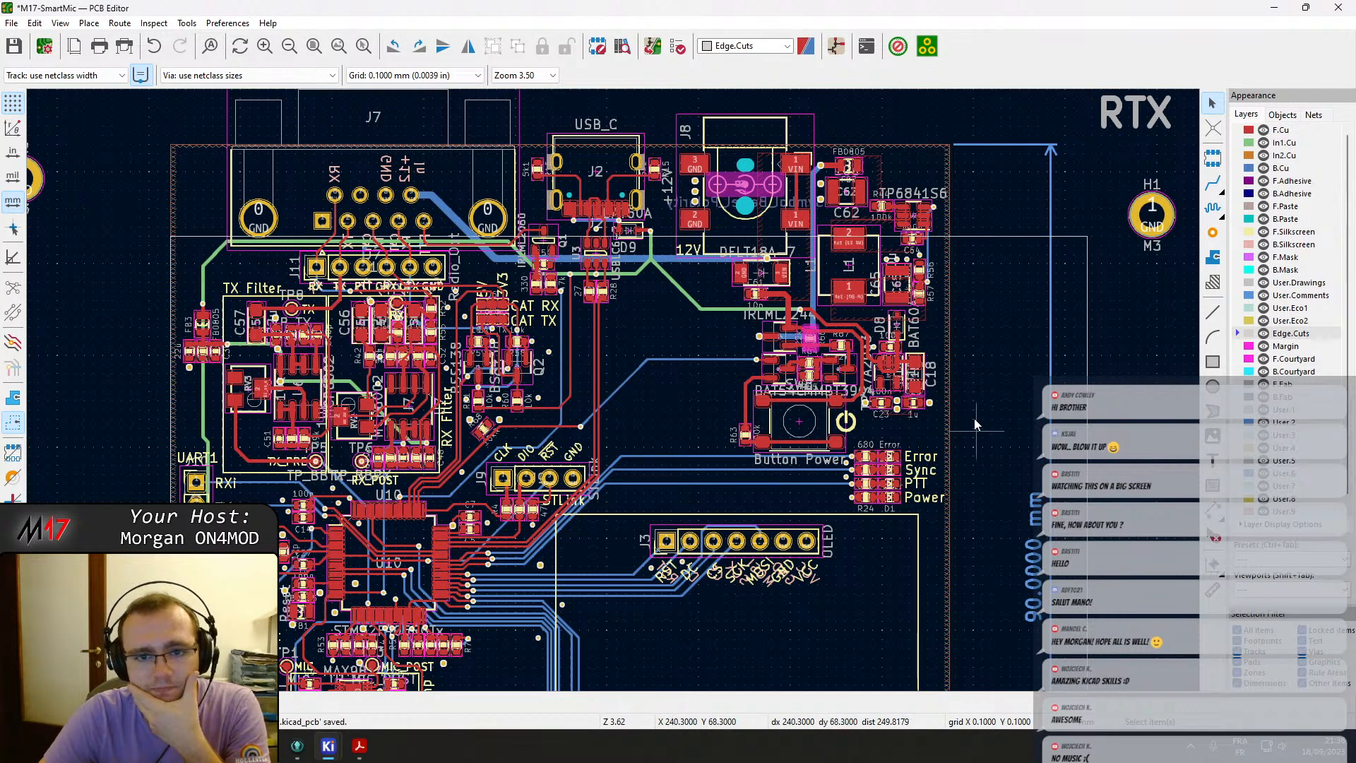
Select the GND copper zone on F.Cu and drag its top-right corner outward past the new board edge.
{"action": "left_click", "coordinate": [955, 241]}
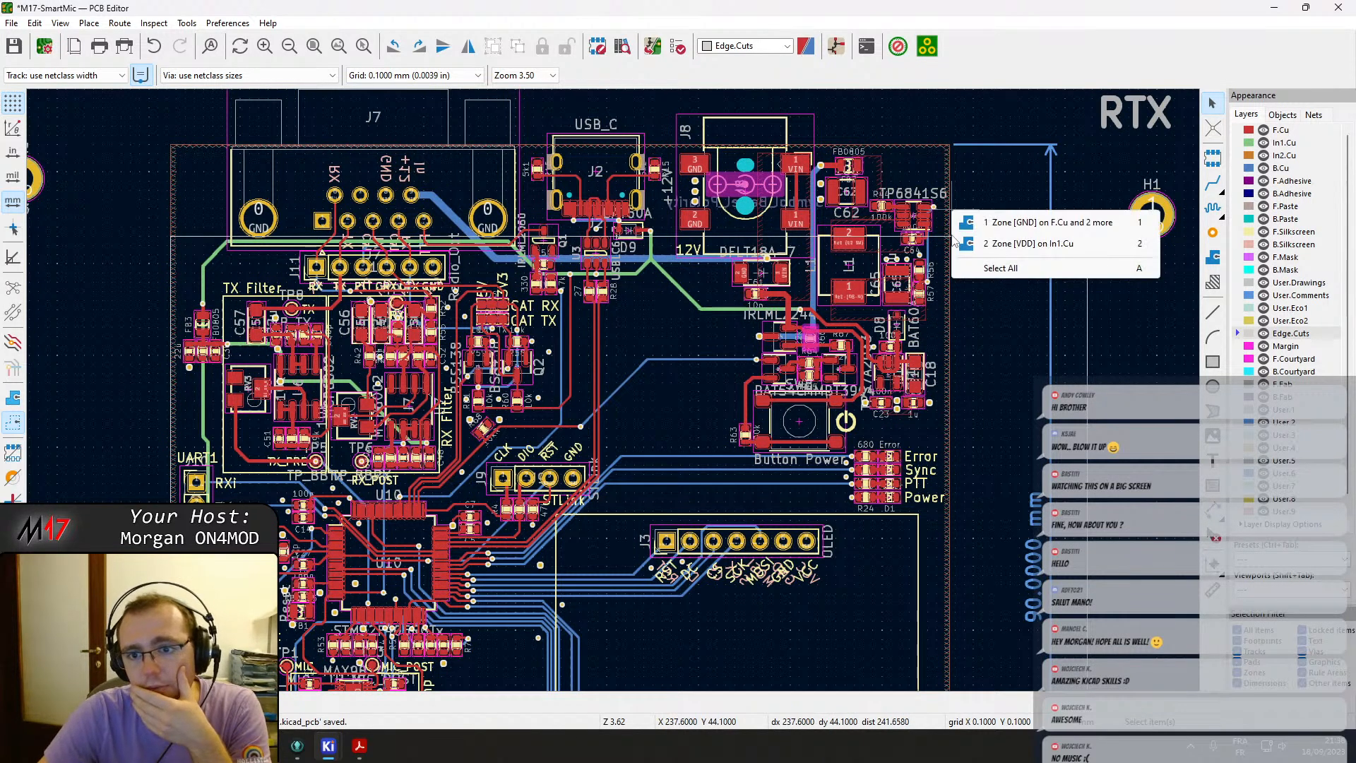
{"action": "left_click", "coordinate": [1038, 223]}
{"action": "left_click_drag", "start_coordinate": [954, 552], "coordinate": [1093, 537]}
{"action": "key", "text": "ctrl+z"}
{"action": "left_click", "coordinate": [931, 148]}
{"action": "left_click", "coordinate": [969, 157]}
{"action": "left_click_drag", "start_coordinate": [950, 146], "coordinate": [1088, 240]}
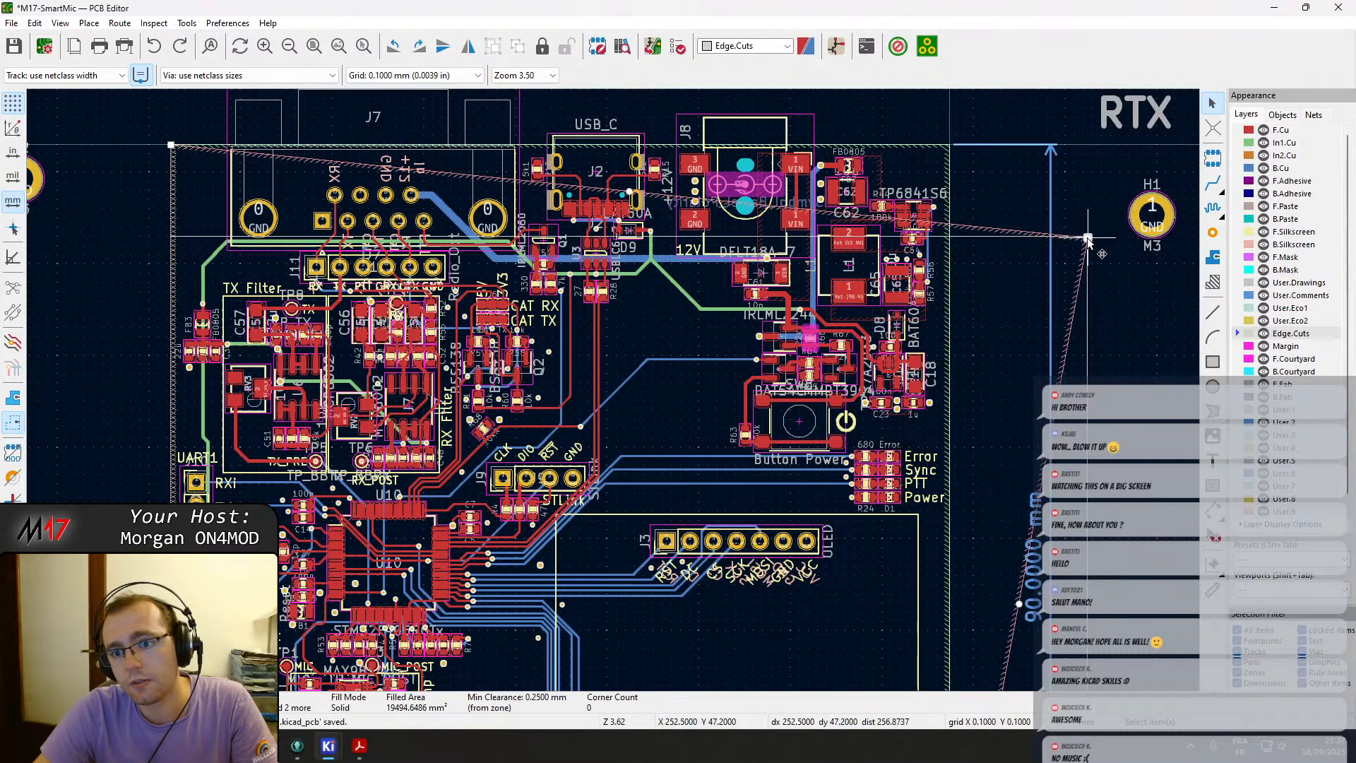
Drag the GND zone's bottom-right corners out to follow the new board outline.
{"action": "scroll", "coordinate": [1087, 239], "scroll_direction": "up", "scroll_amount": 3}
{"action": "scroll", "coordinate": [613, 390], "scroll_direction": "down", "scroll_amount": 4}
{"action": "middle_click_drag", "start_coordinate": [579, 674], "coordinate": [538, 295]}
{"action": "scroll", "coordinate": [538, 295], "scroll_direction": "up", "scroll_amount": 5}
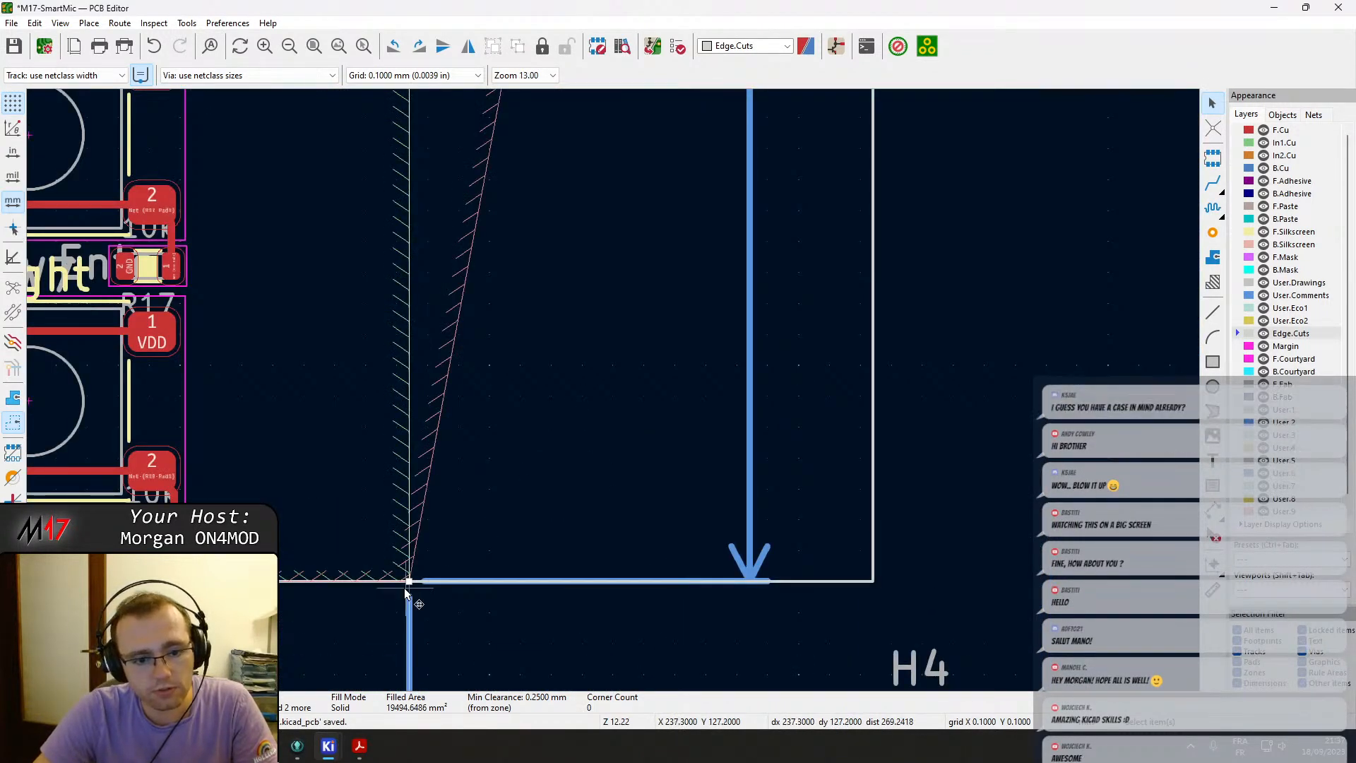
{"action": "left_click_drag", "start_coordinate": [409, 583], "coordinate": [514, 358]}
{"action": "scroll", "coordinate": [883, 589], "scroll_direction": "up", "scroll_amount": 4}
{"action": "scroll", "coordinate": [514, 358], "scroll_direction": "down", "scroll_amount": 6}
{"action": "left_click", "coordinate": [474, 342]}
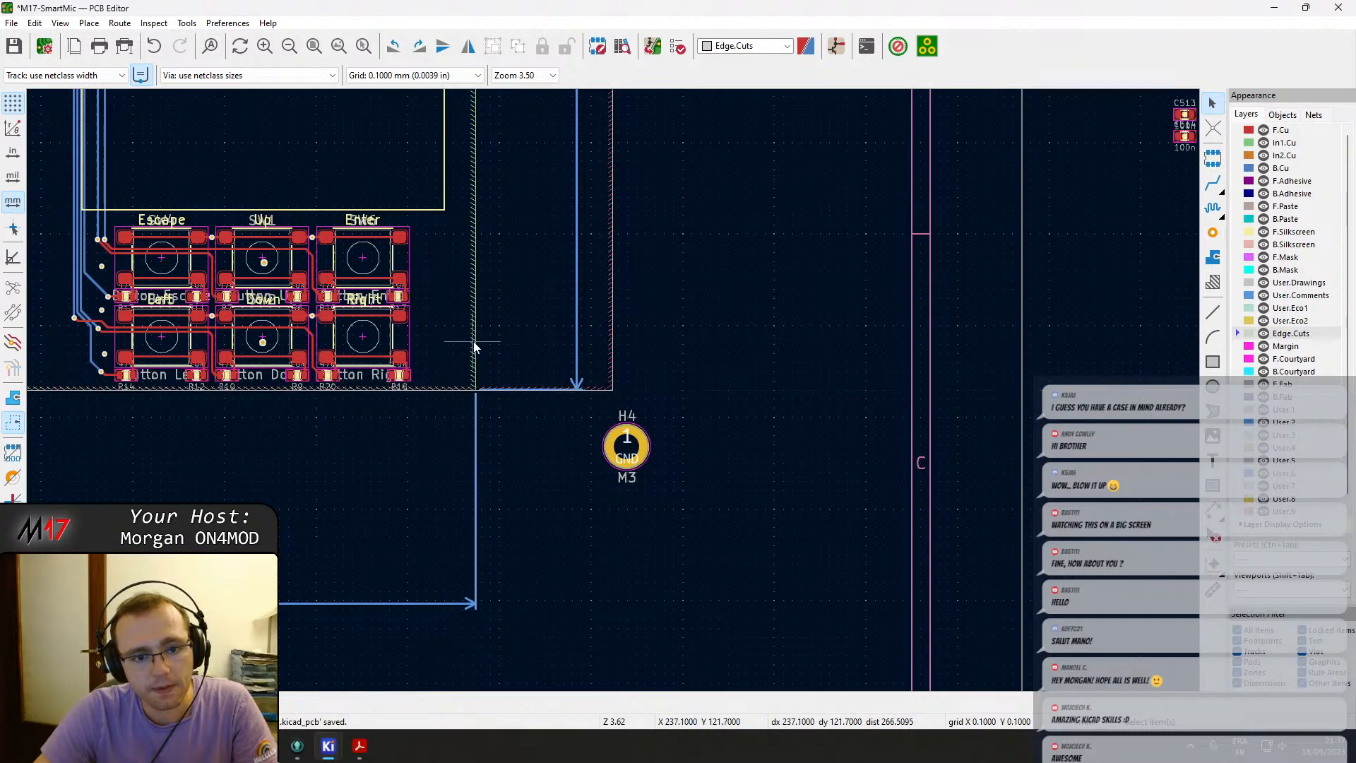
{"action": "left_click", "coordinate": [474, 346]}
{"action": "left_click_drag", "start_coordinate": [472, 390], "coordinate": [688, 353]}
{"action": "scroll", "coordinate": [584, 393], "scroll_direction": "up", "scroll_amount": 5}
{"action": "scroll", "coordinate": [688, 353], "scroll_direction": "down", "scroll_amount": 10}
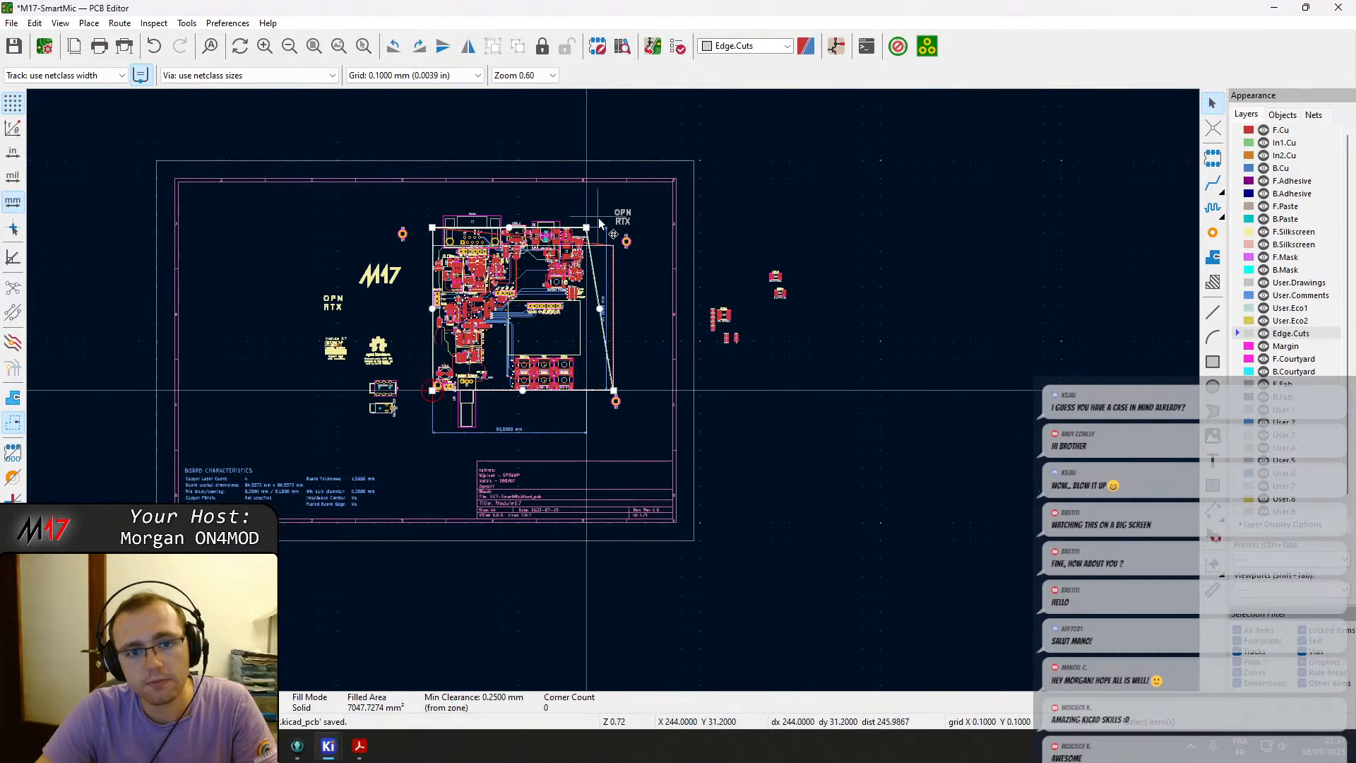
Move the GND zone's top-left corner down onto the new board outline's corner.
{"action": "scroll", "coordinate": [599, 218], "scroll_direction": "up", "scroll_amount": 5}
{"action": "left_click_drag", "start_coordinate": [531, 412], "coordinate": [768, 487]}
{"action": "scroll", "coordinate": [644, 491], "scroll_direction": "up", "scroll_amount": 5}
{"action": "scroll", "coordinate": [612, 392], "scroll_direction": "up", "scroll_amount": 2}
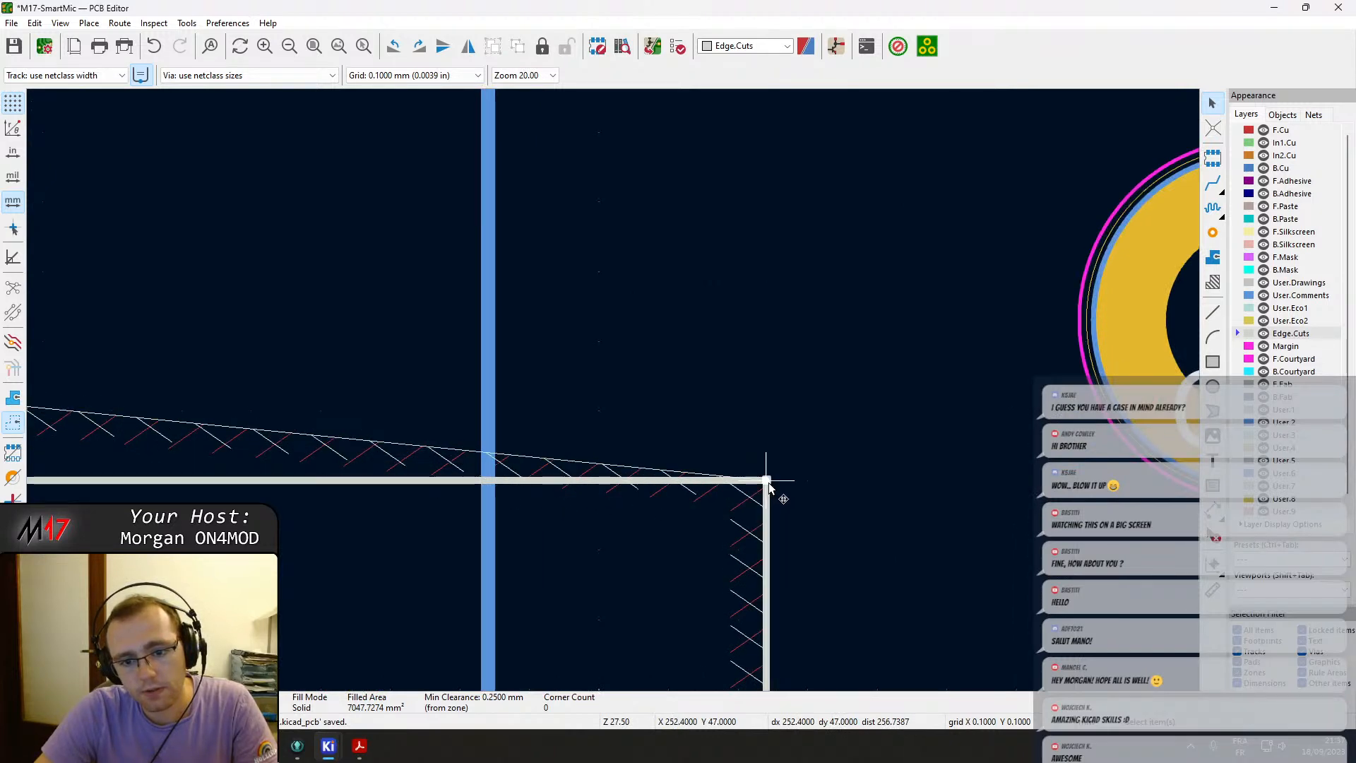
{"action": "scroll", "coordinate": [768, 481], "scroll_direction": "down", "scroll_amount": 10}
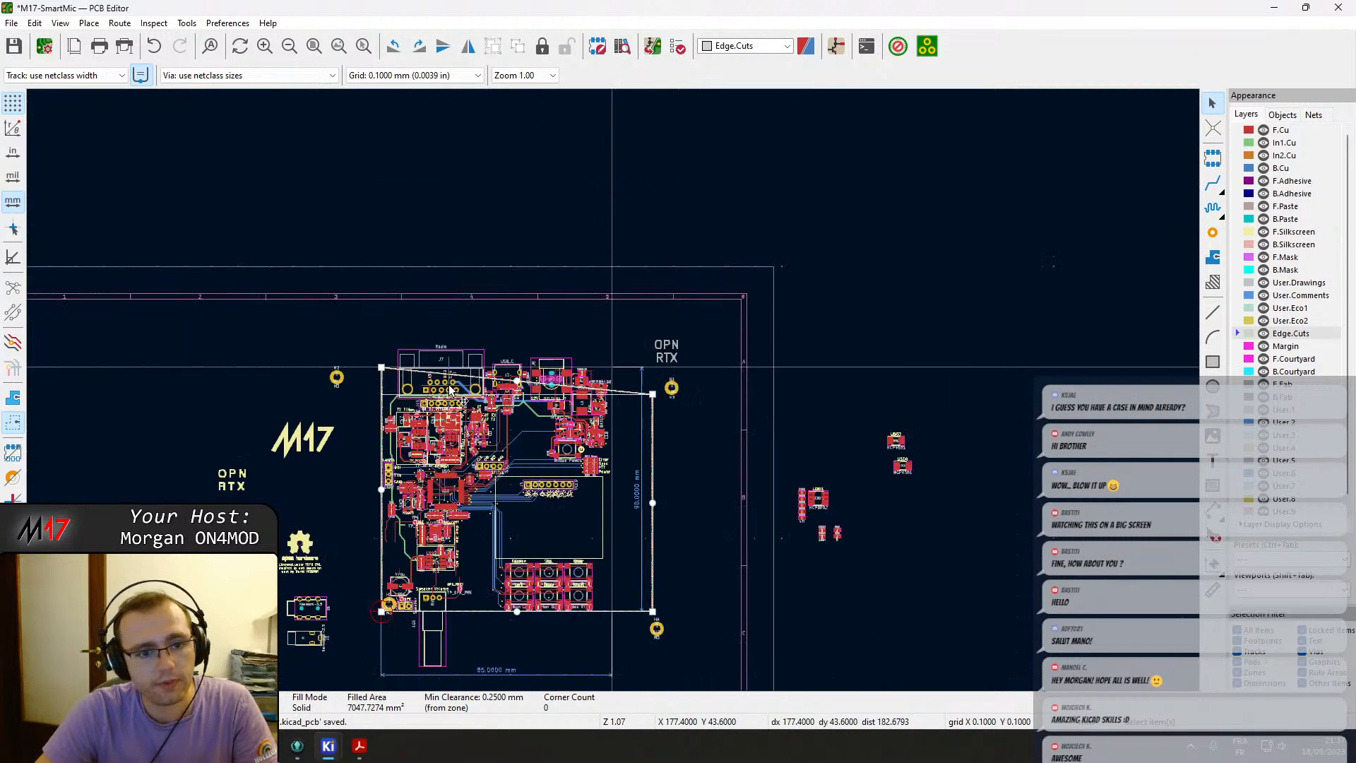
{"action": "scroll", "coordinate": [451, 389], "scroll_direction": "up", "scroll_amount": 5}
{"action": "scroll", "coordinate": [285, 302], "scroll_direction": "up", "scroll_amount": 2}
{"action": "scroll", "coordinate": [613, 392], "scroll_direction": "up", "scroll_amount": 1}
{"action": "scroll", "coordinate": [574, 351], "scroll_direction": "down", "scroll_amount": 2}
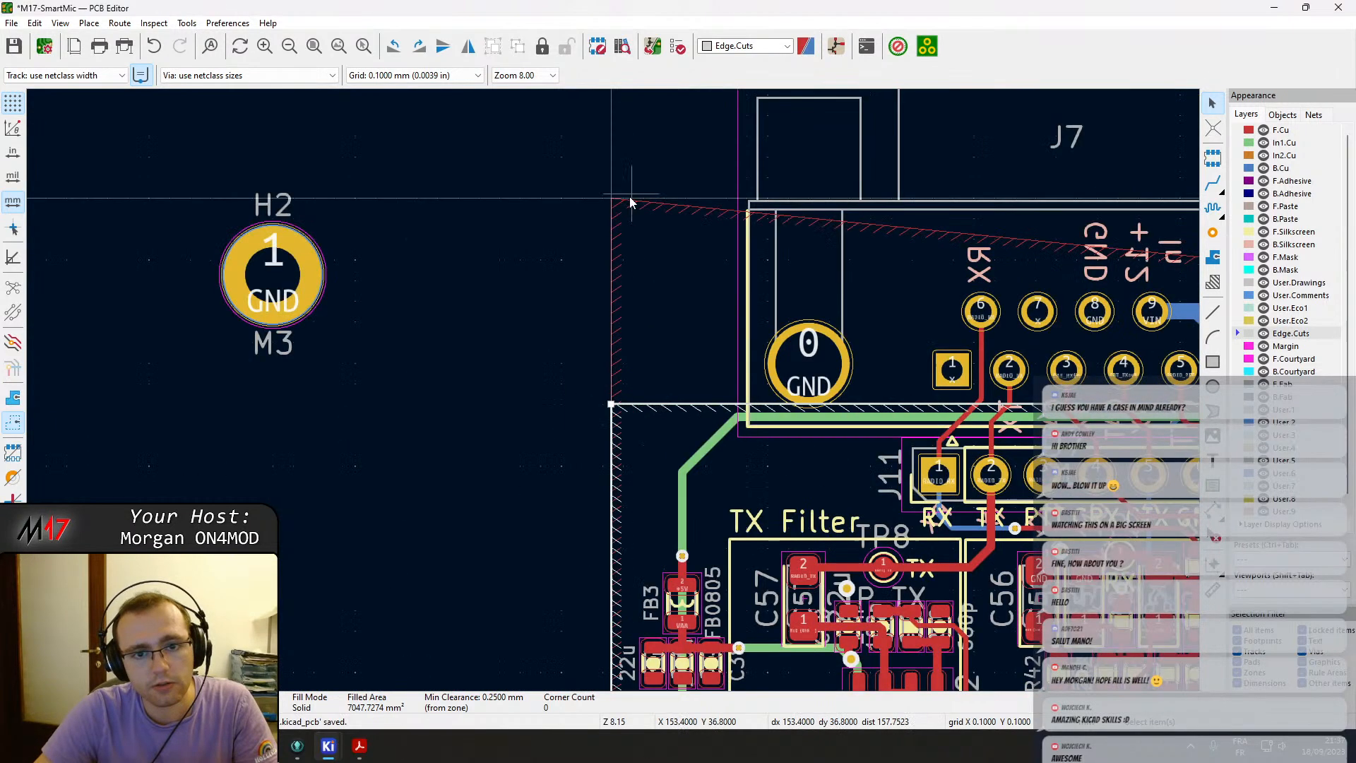
{"action": "left_click", "coordinate": [614, 201]}
{"action": "left_click_drag", "start_coordinate": [612, 199], "coordinate": [612, 411]}
{"action": "scroll", "coordinate": [609, 386], "scroll_direction": "up", "scroll_amount": 3}
{"action": "scroll", "coordinate": [612, 387], "scroll_direction": "down", "scroll_amount": 5}
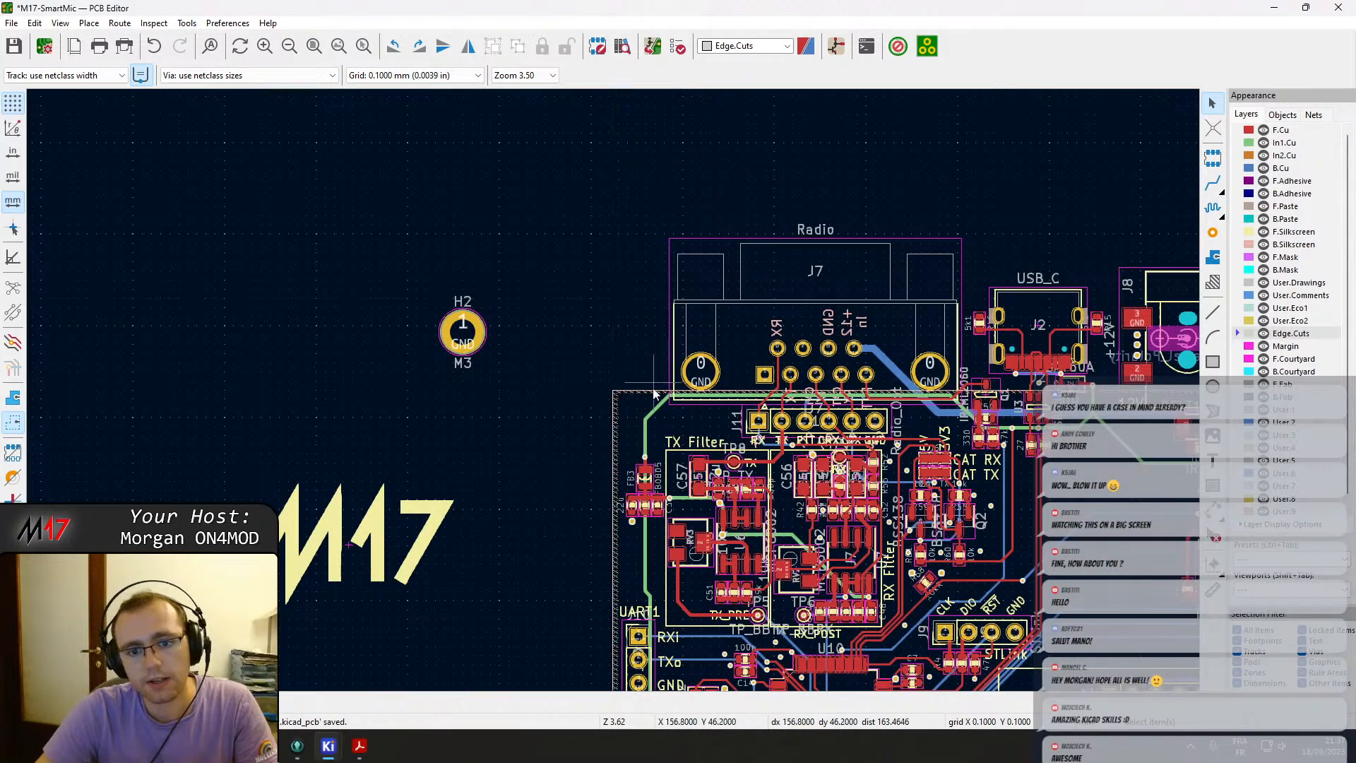
{"action": "scroll", "coordinate": [653, 379], "scroll_direction": "down", "scroll_amount": 3}
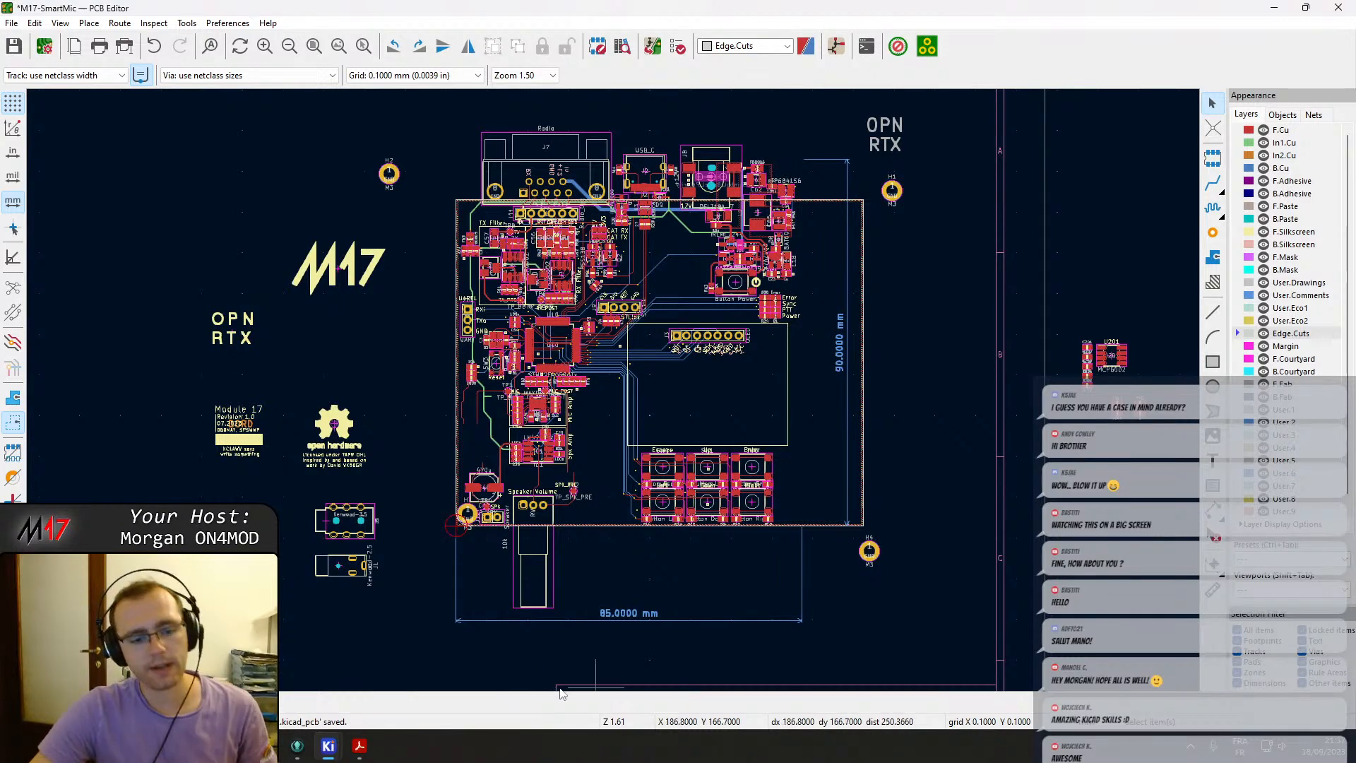
Switch to the browser to review the Hammond 1455L801RD enclosure drawing and product page, then reopen the schematic PDF.
{"action": "left_click", "coordinate": [359, 749]}
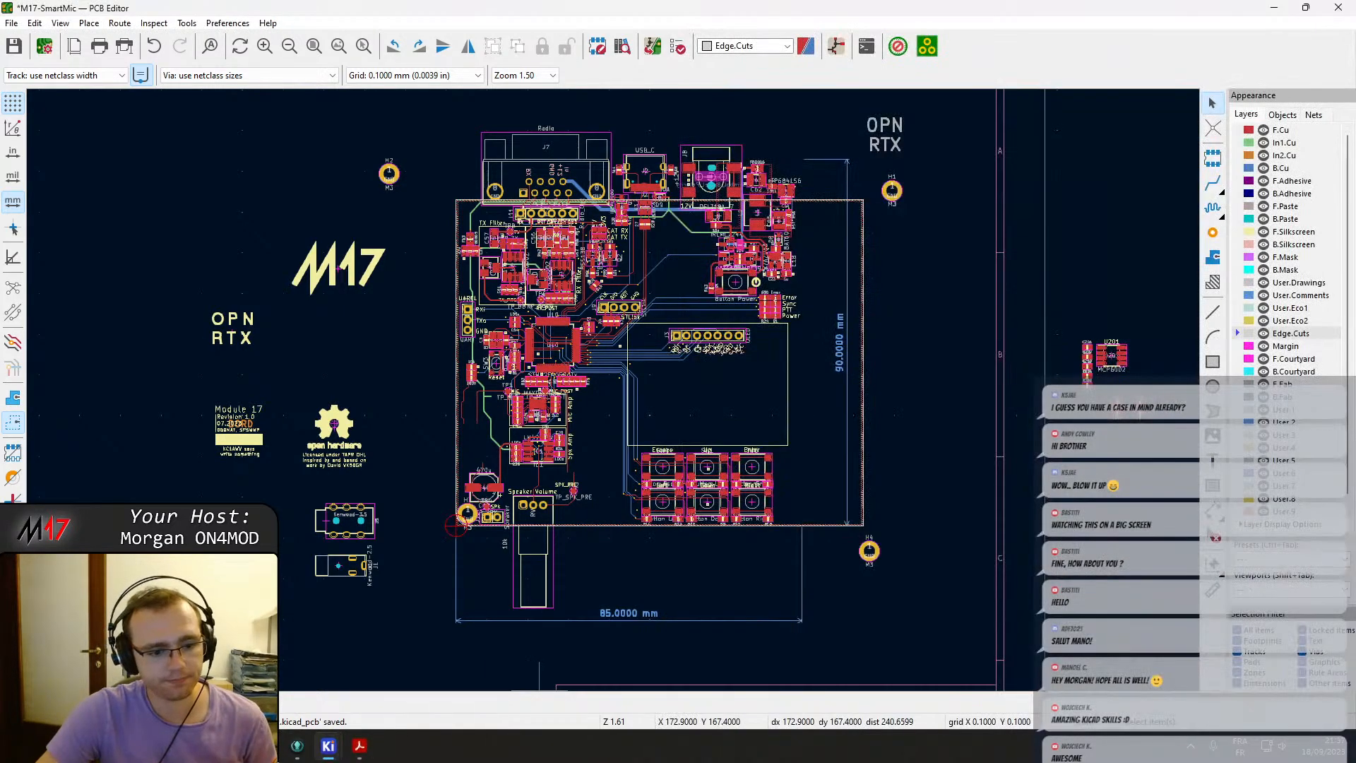
{"action": "left_click", "coordinate": [266, 747]}
{"action": "left_click", "coordinate": [967, 9]}
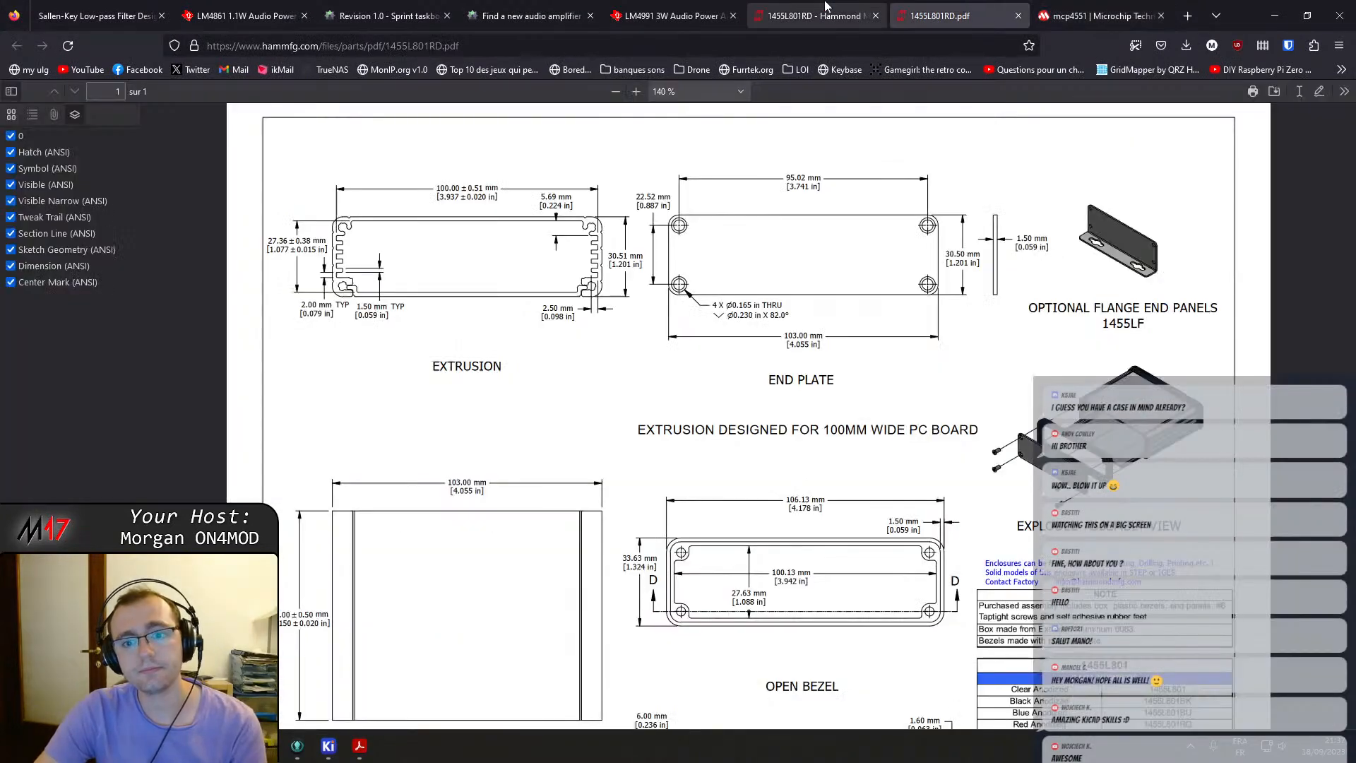
{"action": "left_click", "coordinate": [820, 15]}
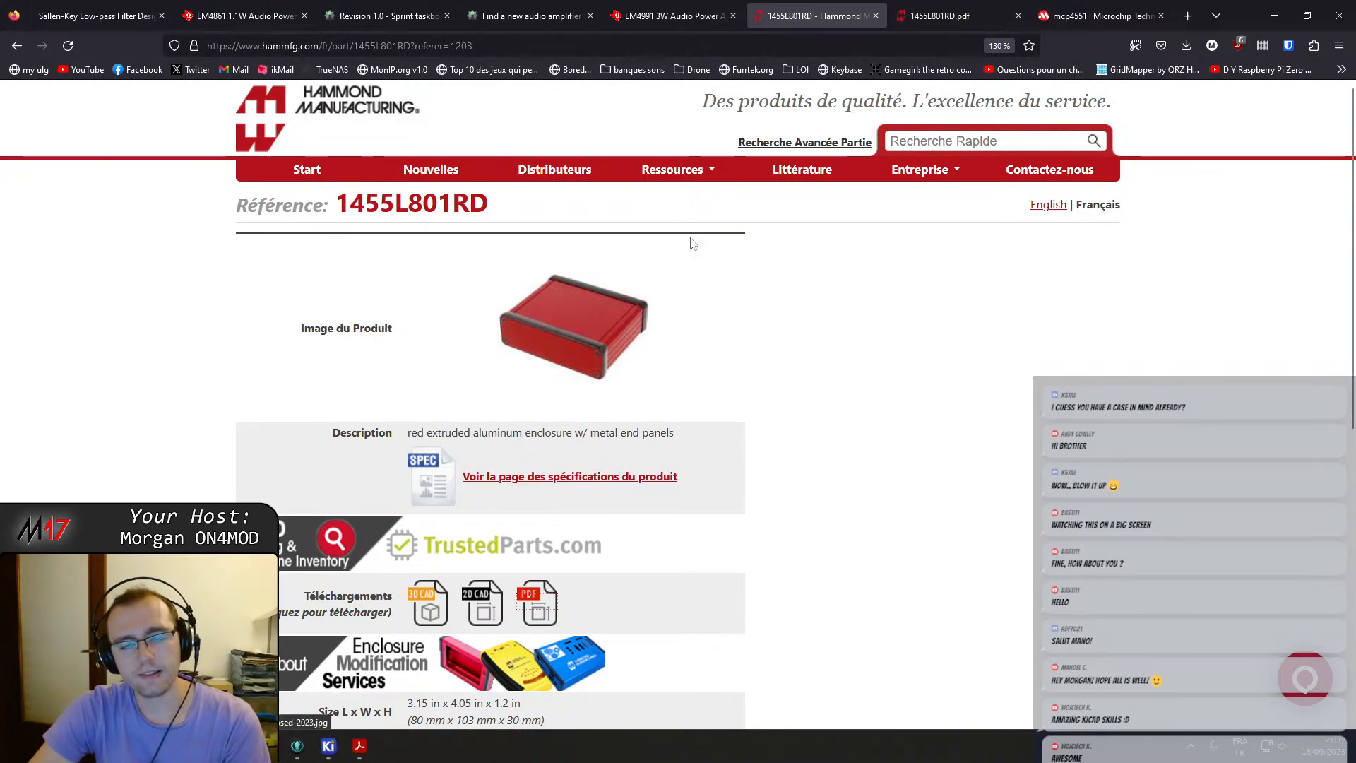
{"action": "left_click", "coordinate": [915, 6]}
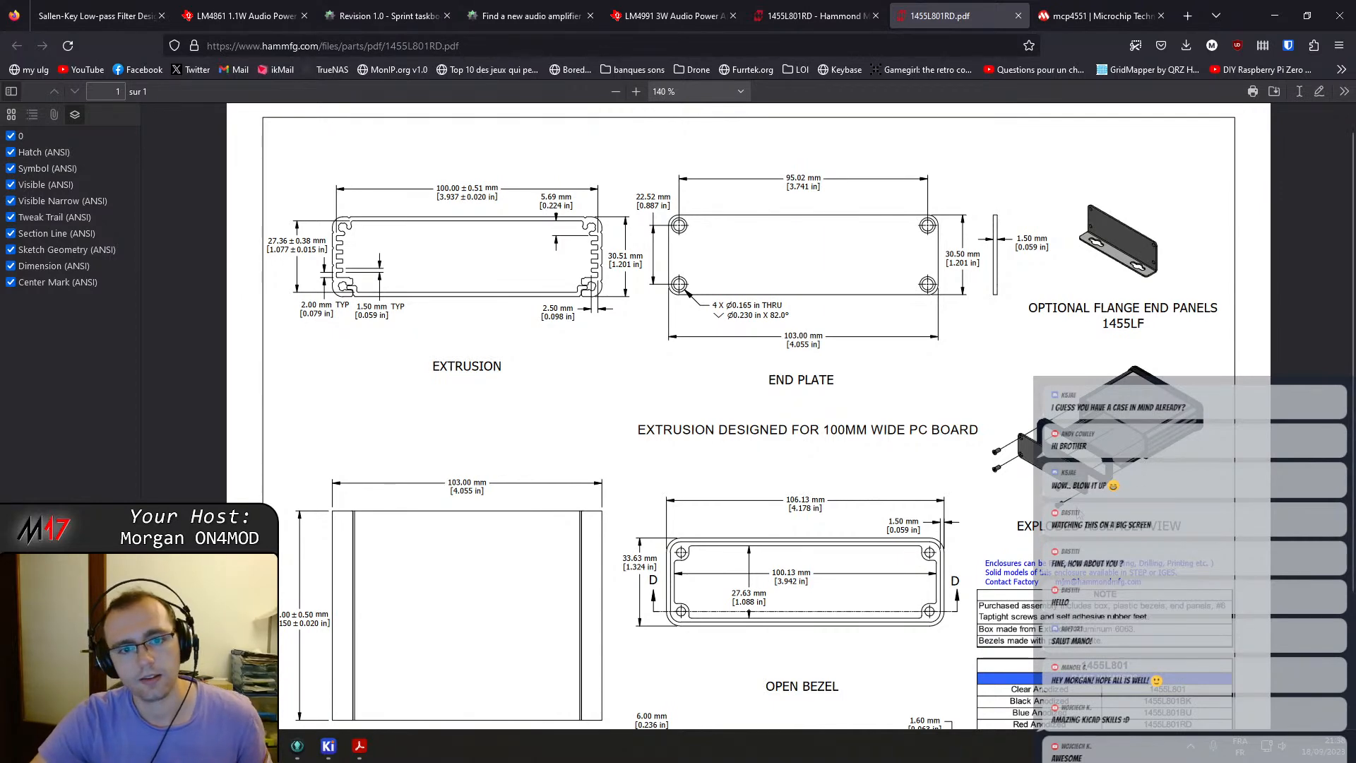
{"action": "left_click", "coordinate": [359, 746]}
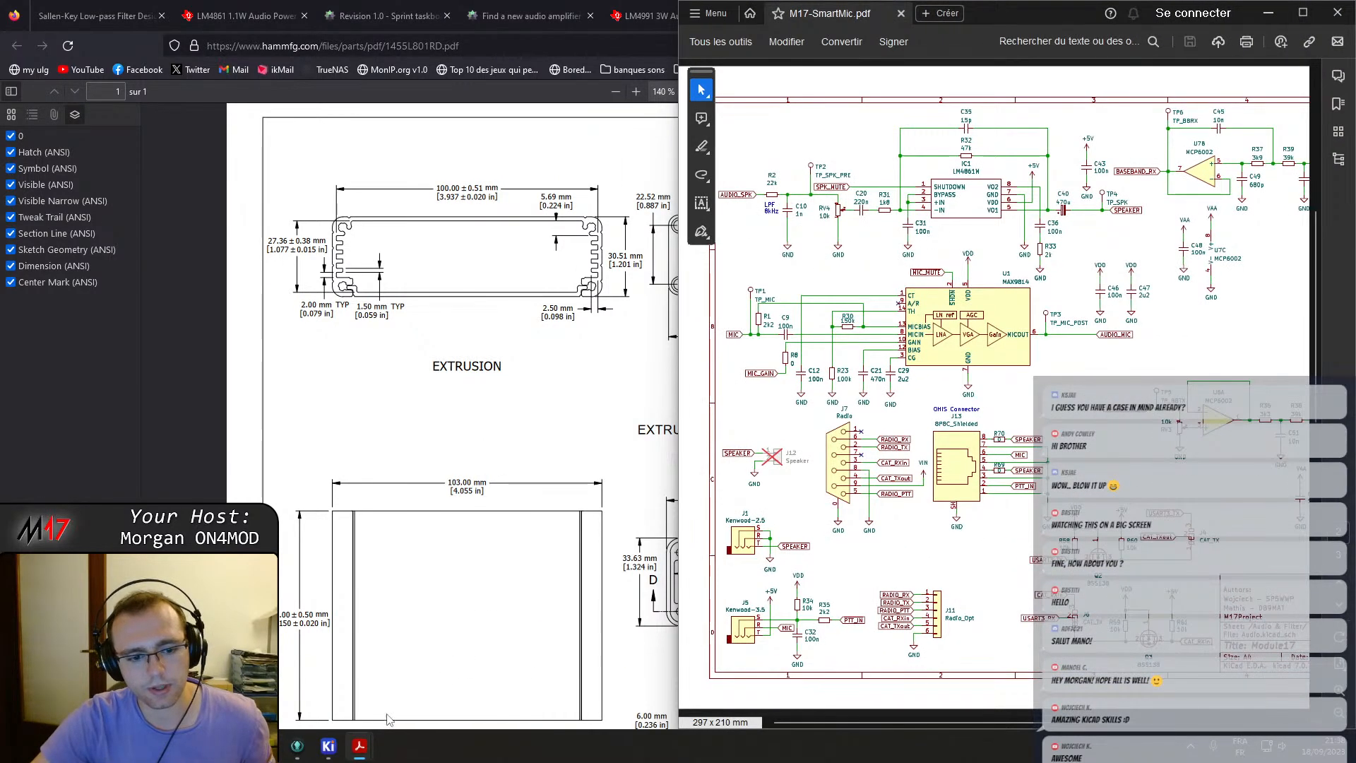
Return to the PCB editor and inspect the board layout, including the U10 microcontroller footprint and the amplifier area.
{"action": "mouse_move", "coordinate": [341, 745]}
{"action": "left_click", "coordinate": [481, 674]}
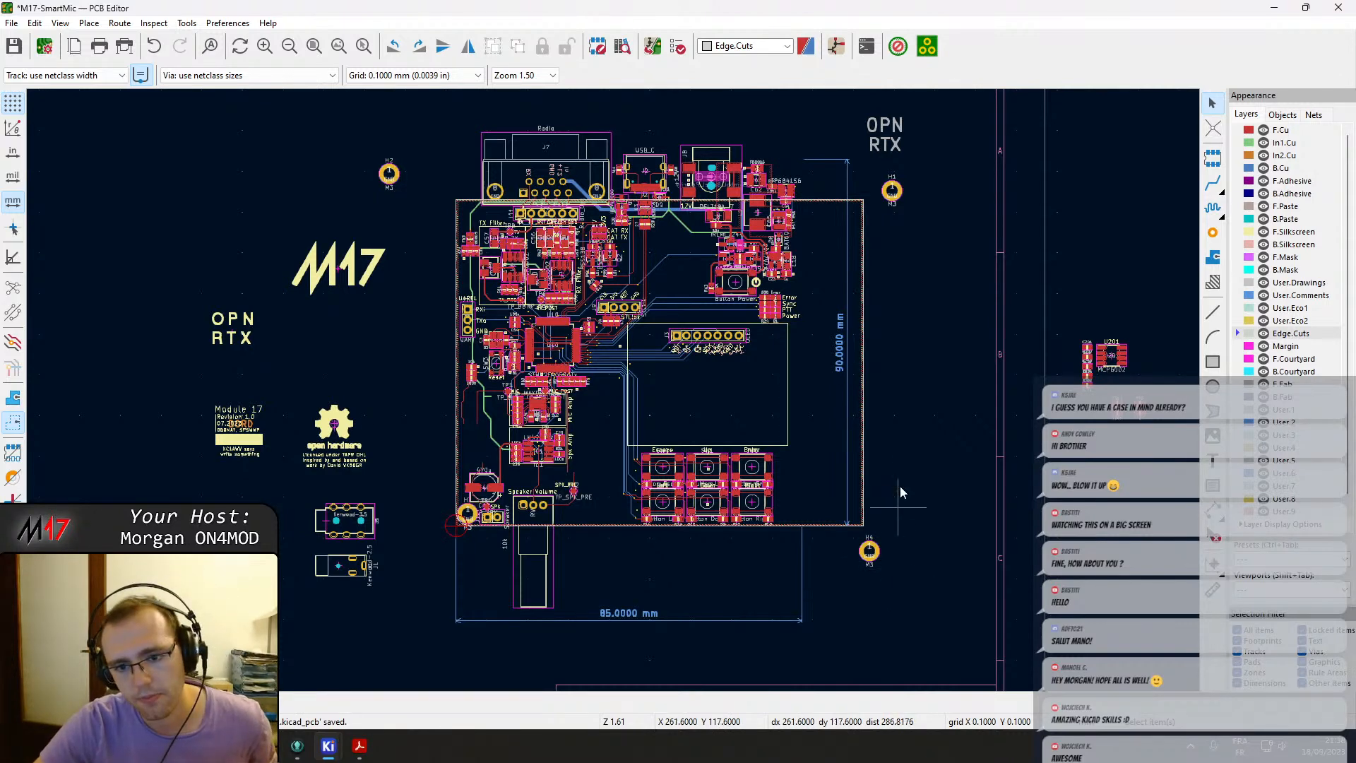
{"action": "scroll", "coordinate": [900, 497], "scroll_direction": "up", "scroll_amount": 2}
{"action": "middle_click_drag", "start_coordinate": [550, 413], "coordinate": [729, 456]}
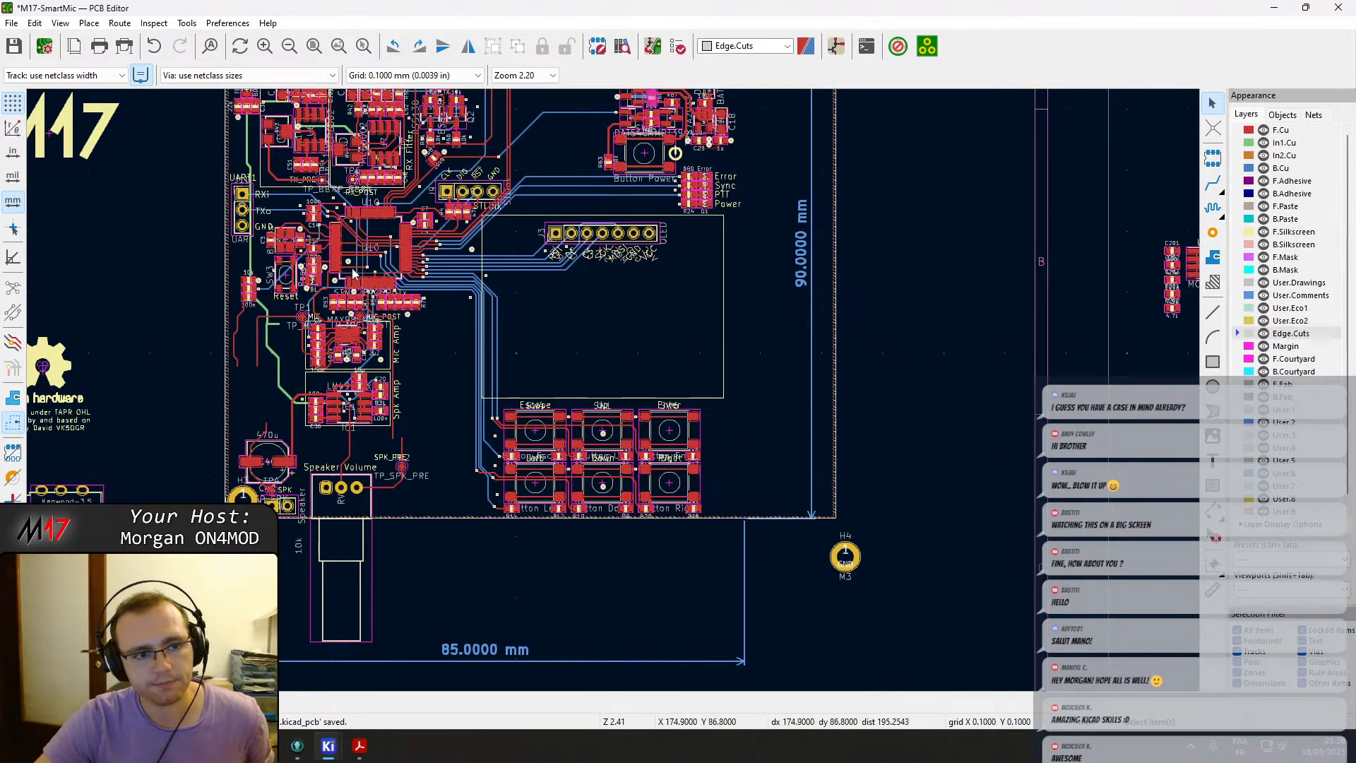
{"action": "scroll", "coordinate": [266, 197], "scroll_direction": "up", "scroll_amount": 2}
{"action": "scroll", "coordinate": [613, 393], "scroll_direction": "down", "scroll_amount": 2}
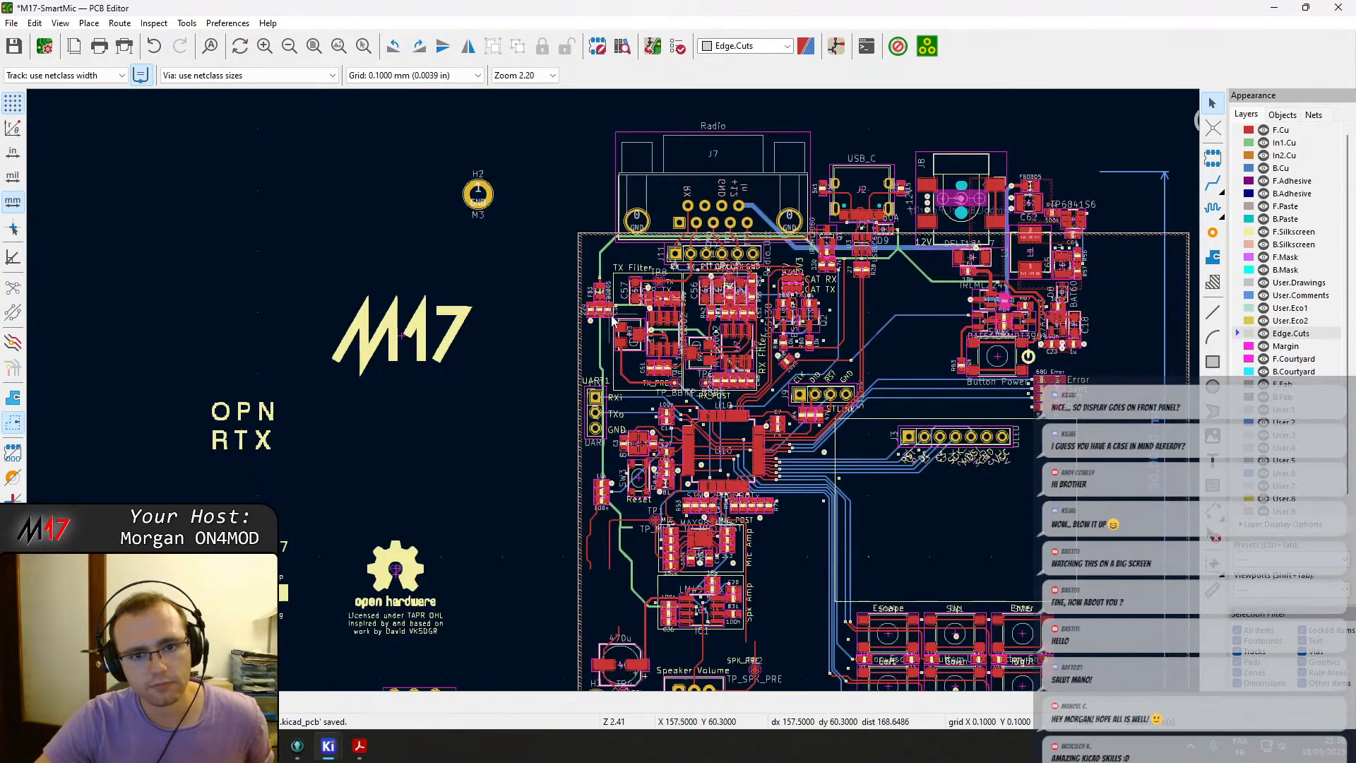
{"action": "middle_click_drag", "start_coordinate": [819, 343], "coordinate": [713, 326]}
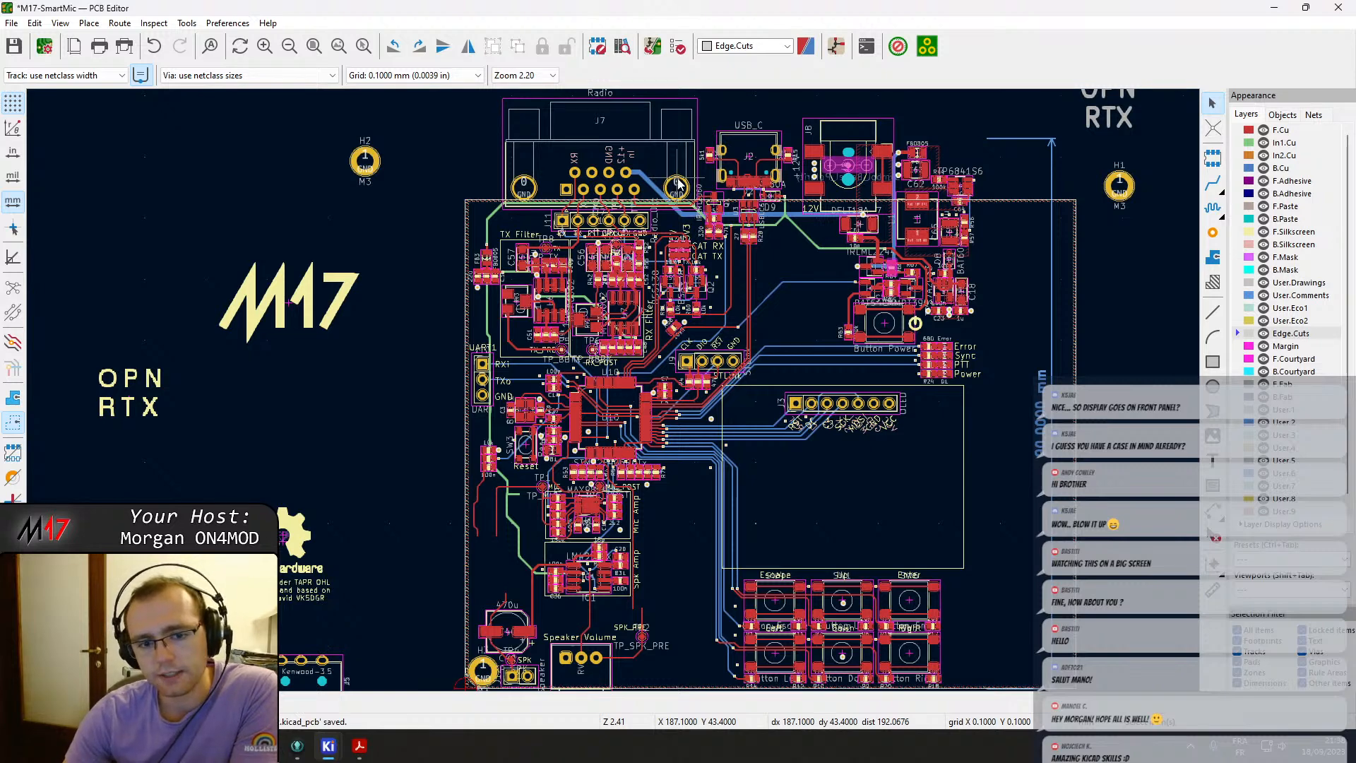
{"action": "scroll", "coordinate": [613, 390], "scroll_direction": "down", "scroll_amount": 3}
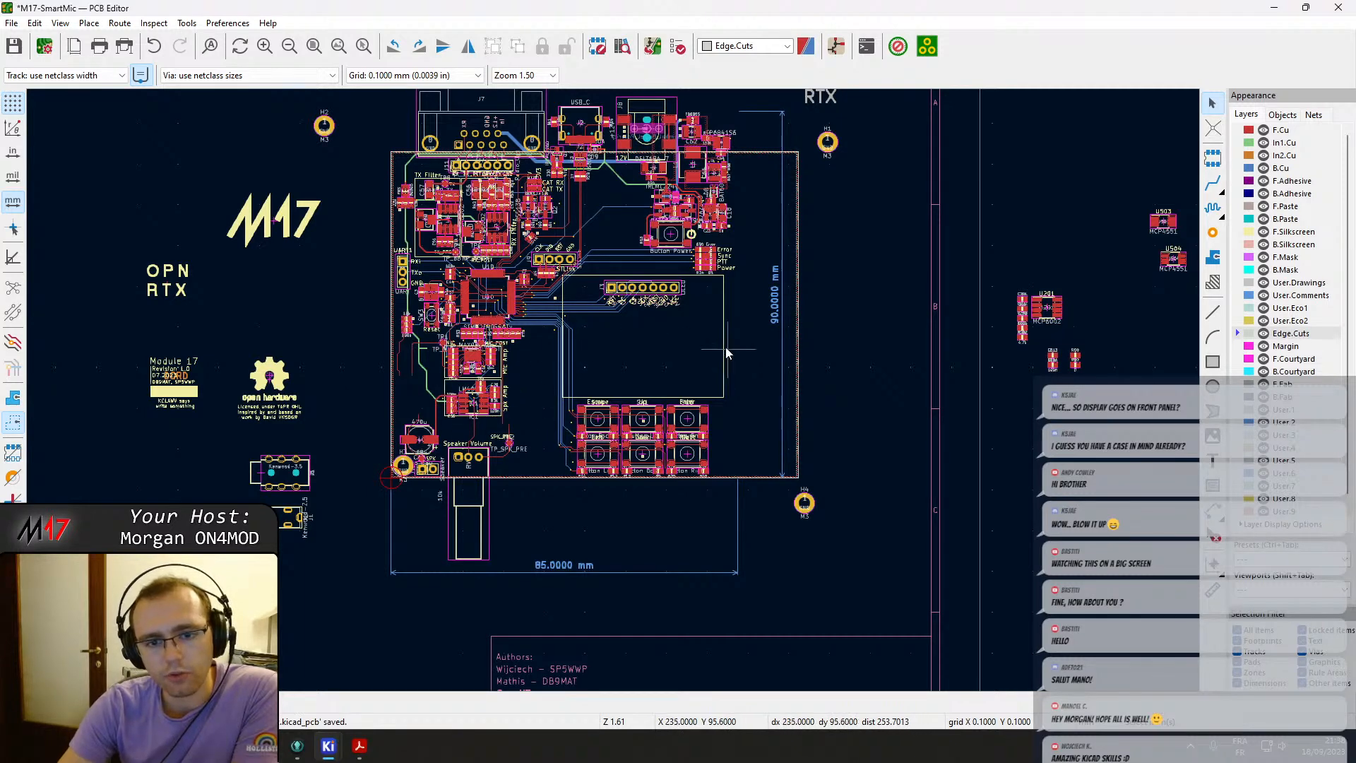
{"action": "middle_click_drag", "start_coordinate": [710, 344], "coordinate": [736, 400]}
{"action": "scroll", "coordinate": [736, 400], "scroll_direction": "up", "scroll_amount": 3}
{"action": "middle_click_drag", "start_coordinate": [595, 385], "coordinate": [659, 450]}
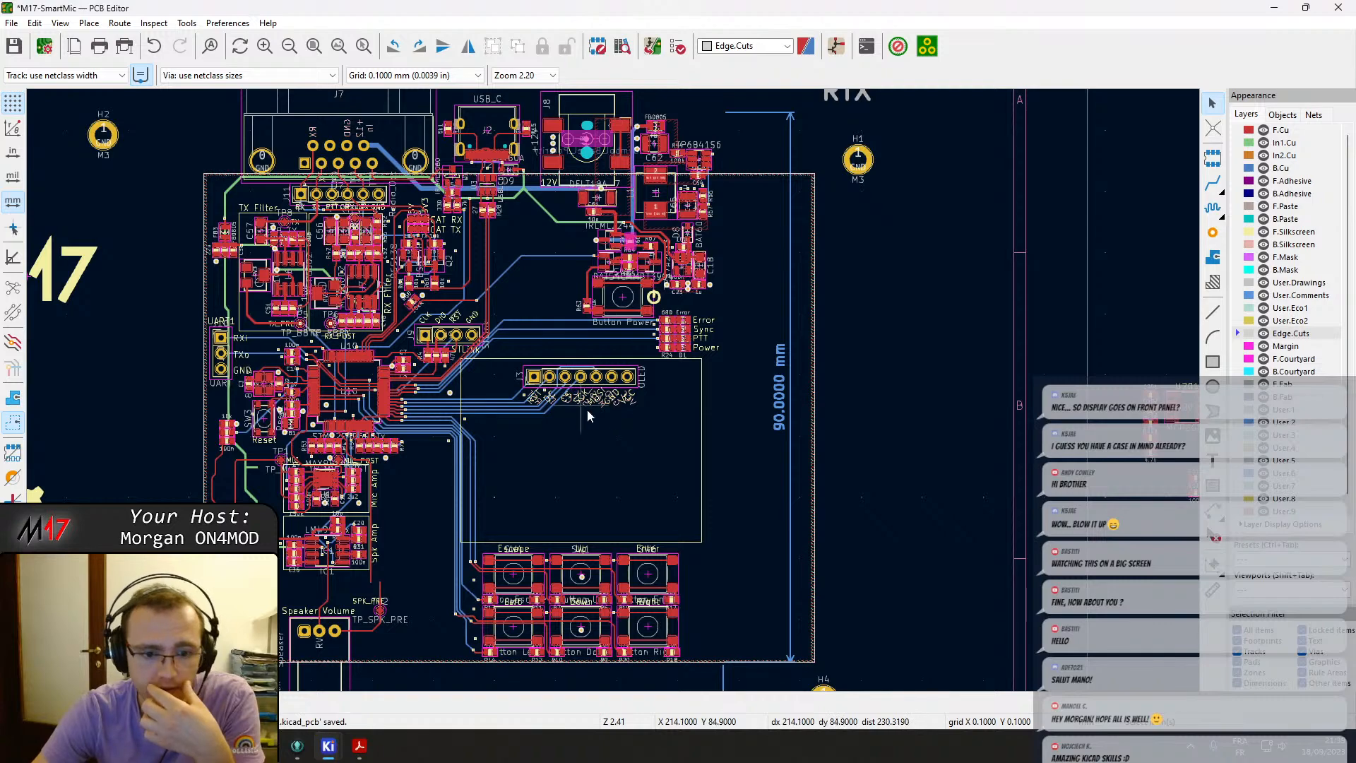
{"action": "middle_click_drag", "start_coordinate": [591, 408], "coordinate": [689, 448]}
{"action": "scroll", "coordinate": [503, 514], "scroll_direction": "up", "scroll_amount": 3}
{"action": "scroll", "coordinate": [614, 397], "scroll_direction": "up", "scroll_amount": 1}
{"action": "scroll", "coordinate": [613, 396], "scroll_direction": "down", "scroll_amount": 1}
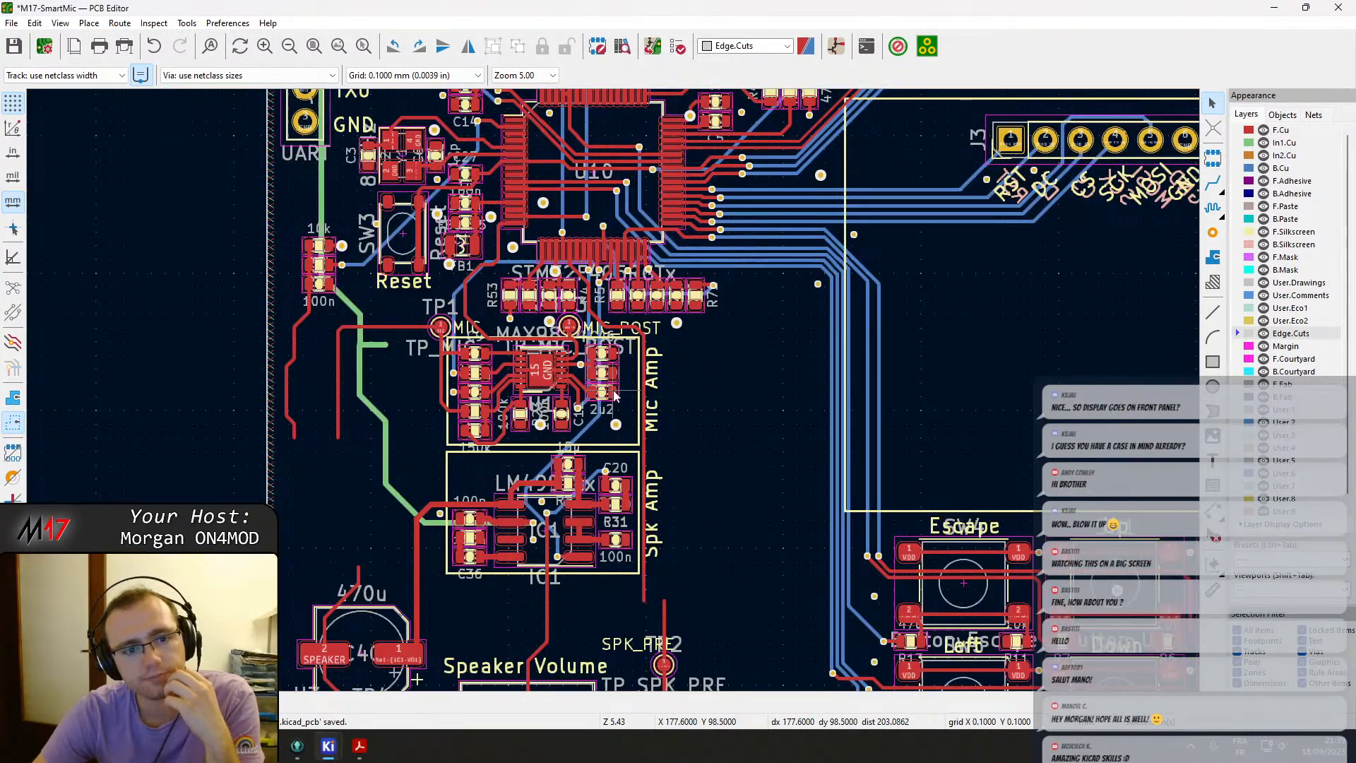
{"action": "scroll", "coordinate": [612, 392], "scroll_direction": "down", "scroll_amount": 1}
{"action": "scroll", "coordinate": [610, 391], "scroll_direction": "up", "scroll_amount": 3, "text": "shift"}
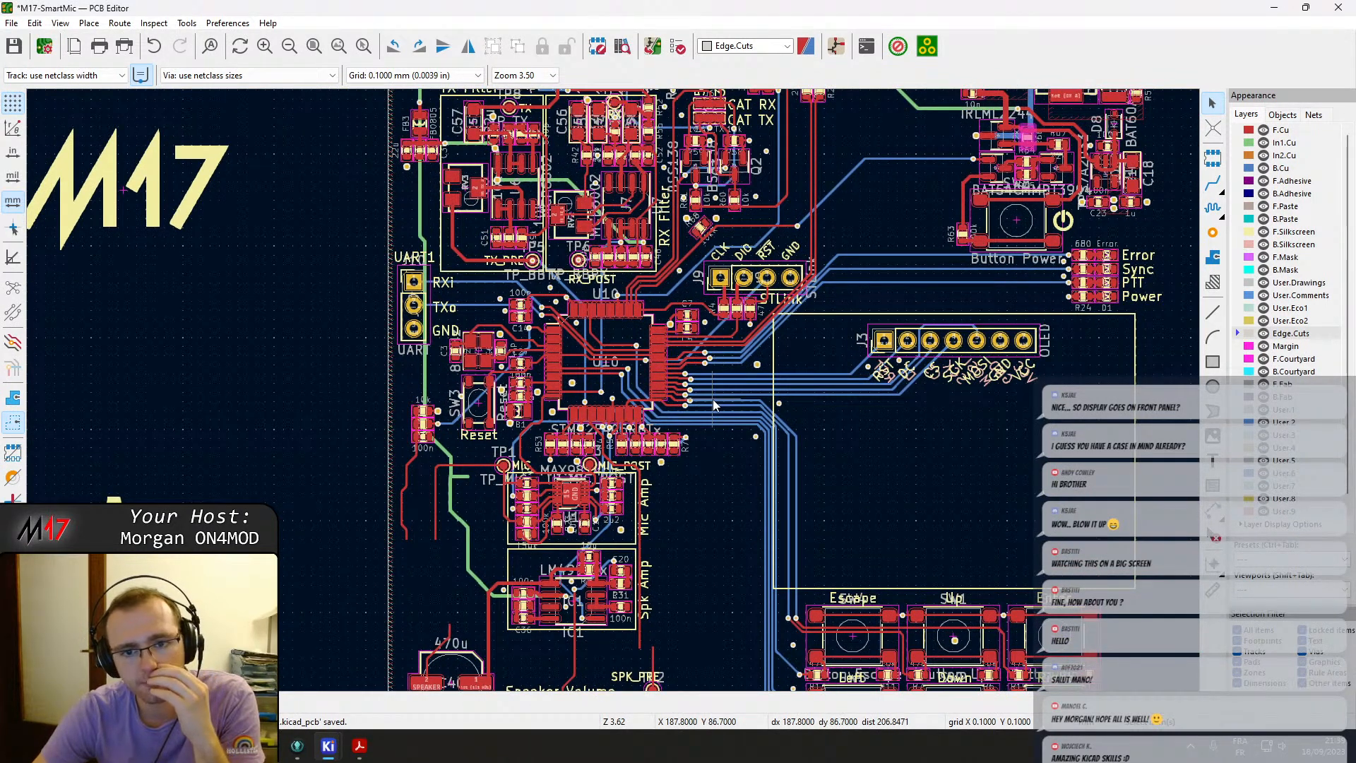
{"action": "scroll", "coordinate": [713, 400], "scroll_direction": "down", "scroll_amount": 1}
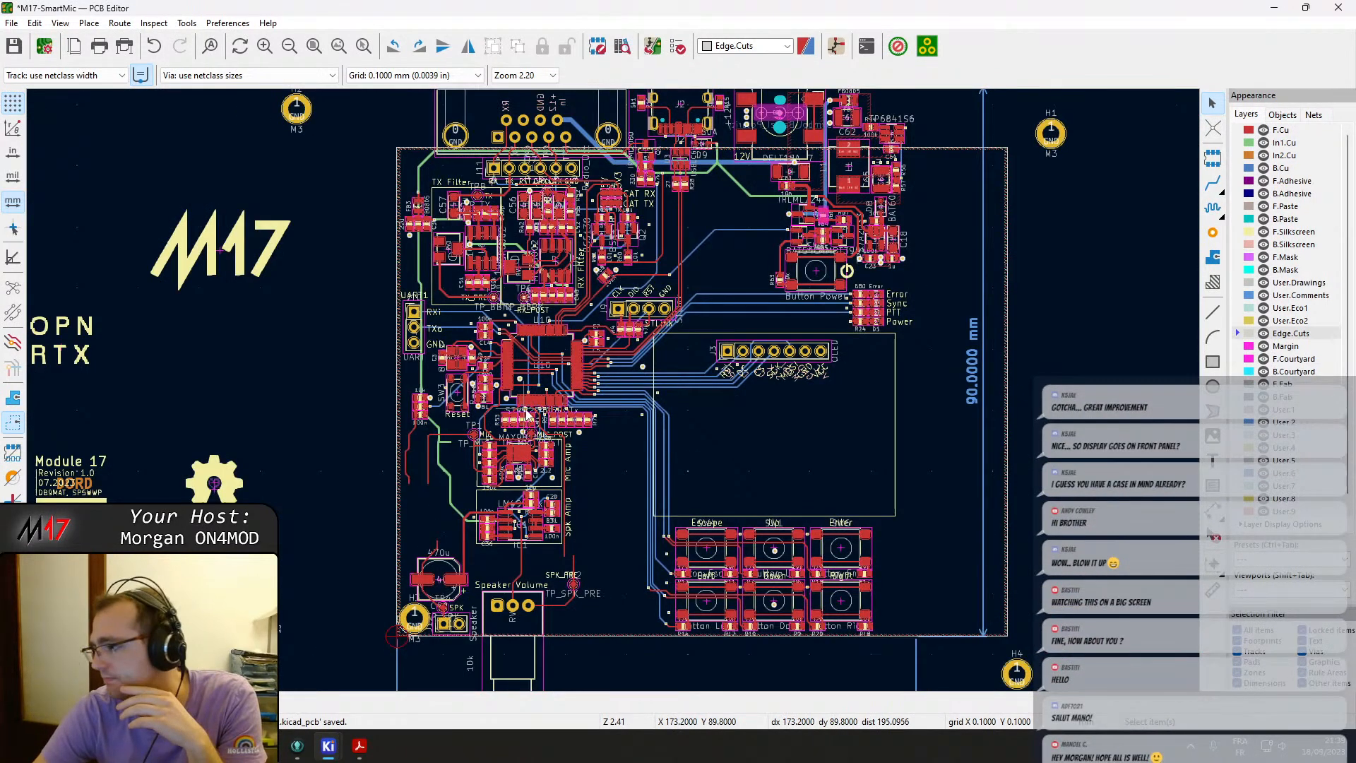
{"action": "scroll", "coordinate": [557, 418], "scroll_direction": "down", "scroll_amount": 1}
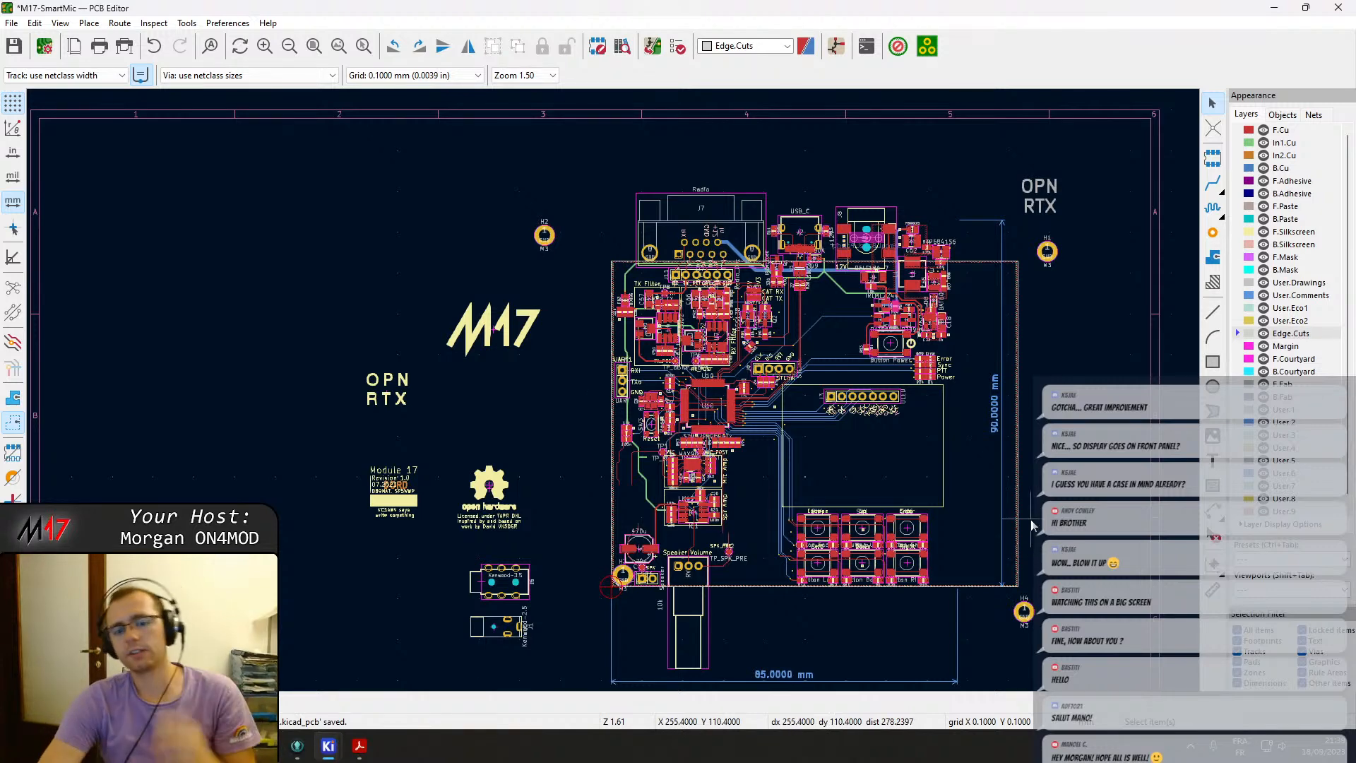
{"action": "left_click", "coordinate": [956, 625]}
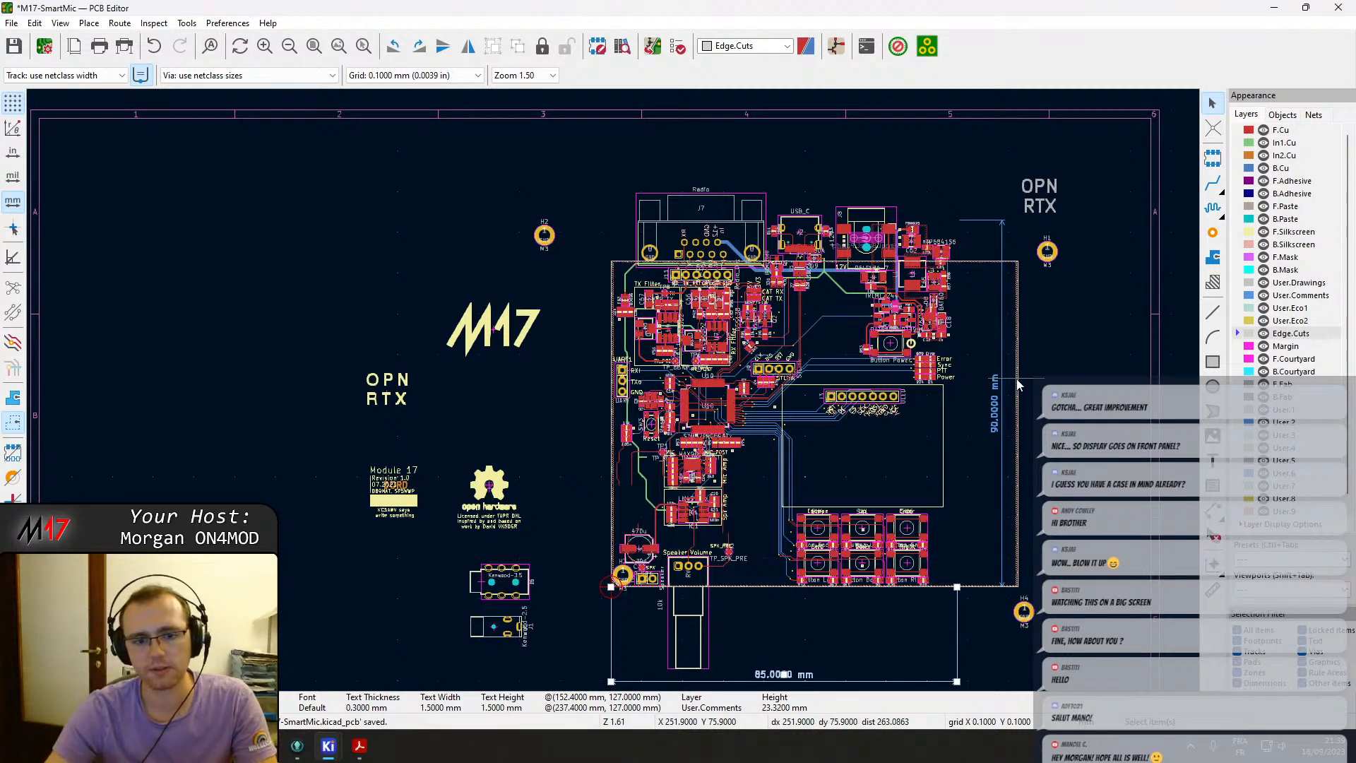
{"action": "scroll", "coordinate": [837, 423], "scroll_direction": "up", "scroll_amount": 5}
{"action": "scroll", "coordinate": [424, 395], "scroll_direction": "up", "scroll_amount": 2}
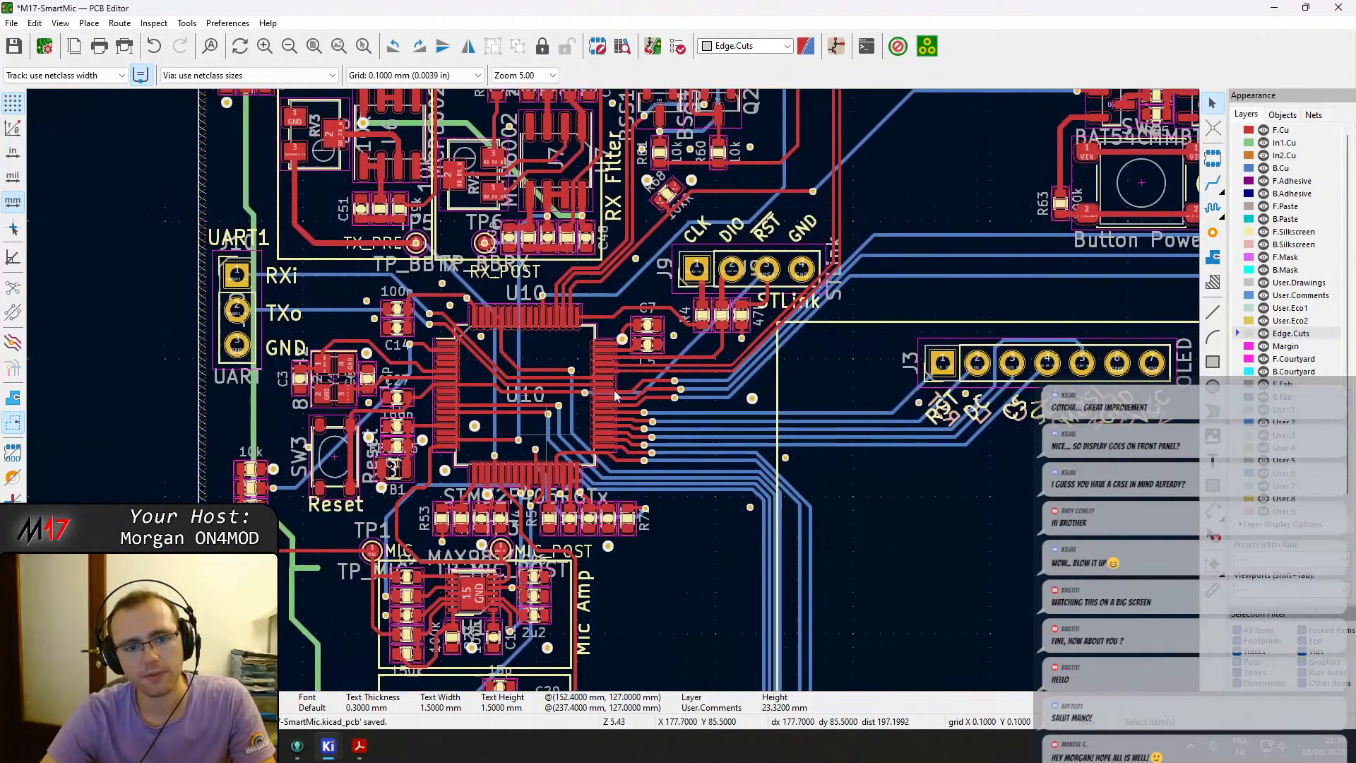
{"action": "left_click", "coordinate": [609, 385]}
{"action": "scroll", "coordinate": [611, 388], "scroll_direction": "down", "scroll_amount": 2}
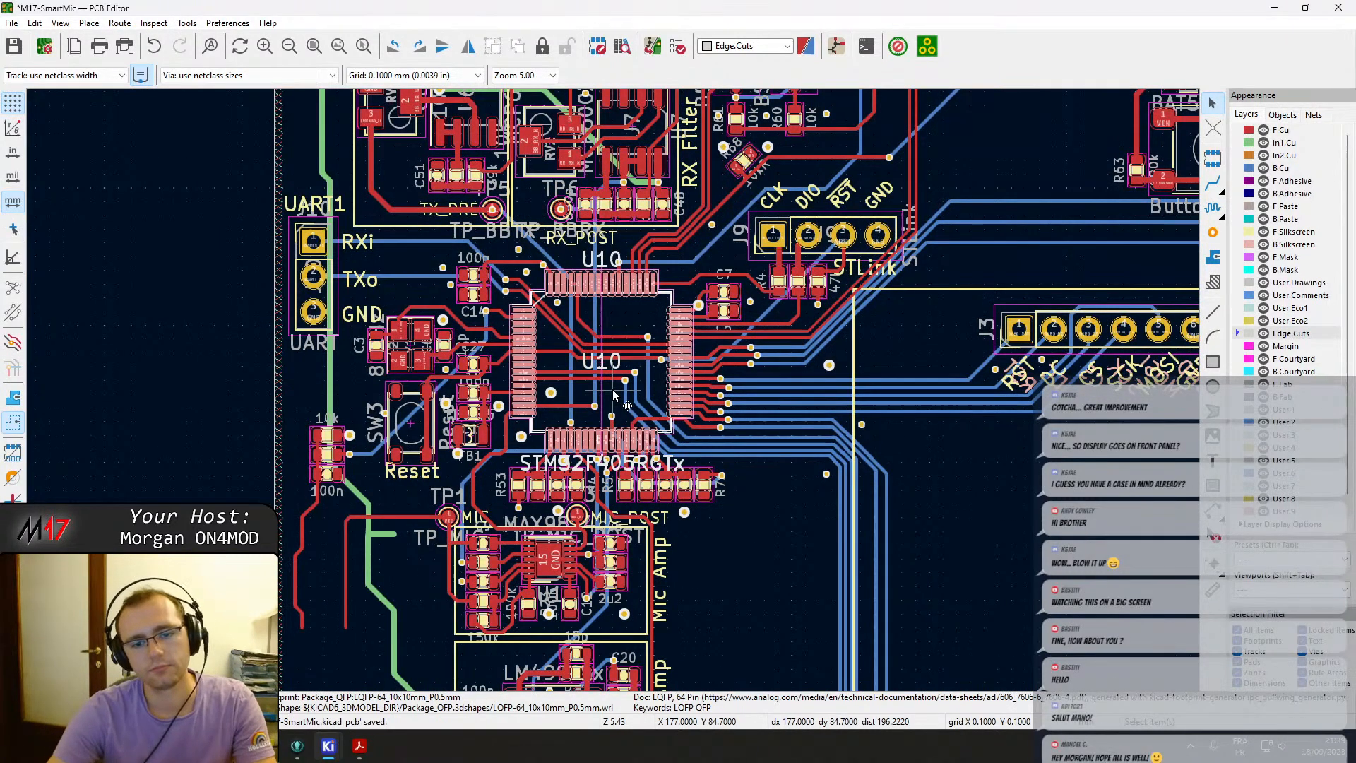
{"action": "scroll", "coordinate": [612, 388], "scroll_direction": "down", "scroll_amount": 1}
{"action": "scroll", "coordinate": [613, 391], "scroll_direction": "down", "scroll_amount": 1}
{"action": "middle_click_drag", "start_coordinate": [544, 357], "coordinate": [754, 312]}
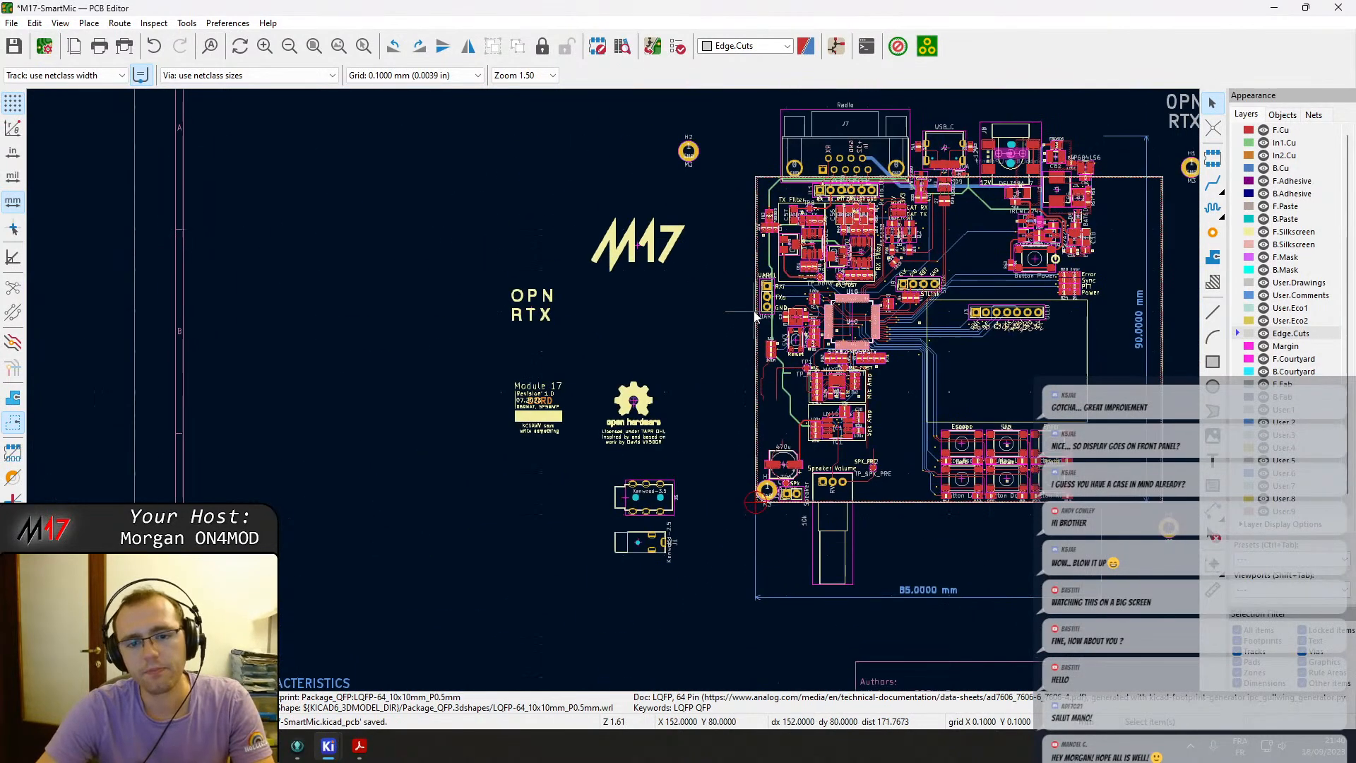
Move the OPN RTX text and open hardware logo off the board next to the Module 17 text.
{"action": "left_click_drag", "start_coordinate": [487, 151], "coordinate": [687, 449]}
{"action": "left_click_drag", "start_coordinate": [634, 435], "coordinate": [583, 433]}
{"action": "left_click_drag", "start_coordinate": [463, 219], "coordinate": [656, 449]}
{"action": "left_click", "coordinate": [628, 258], "text": "shift"}
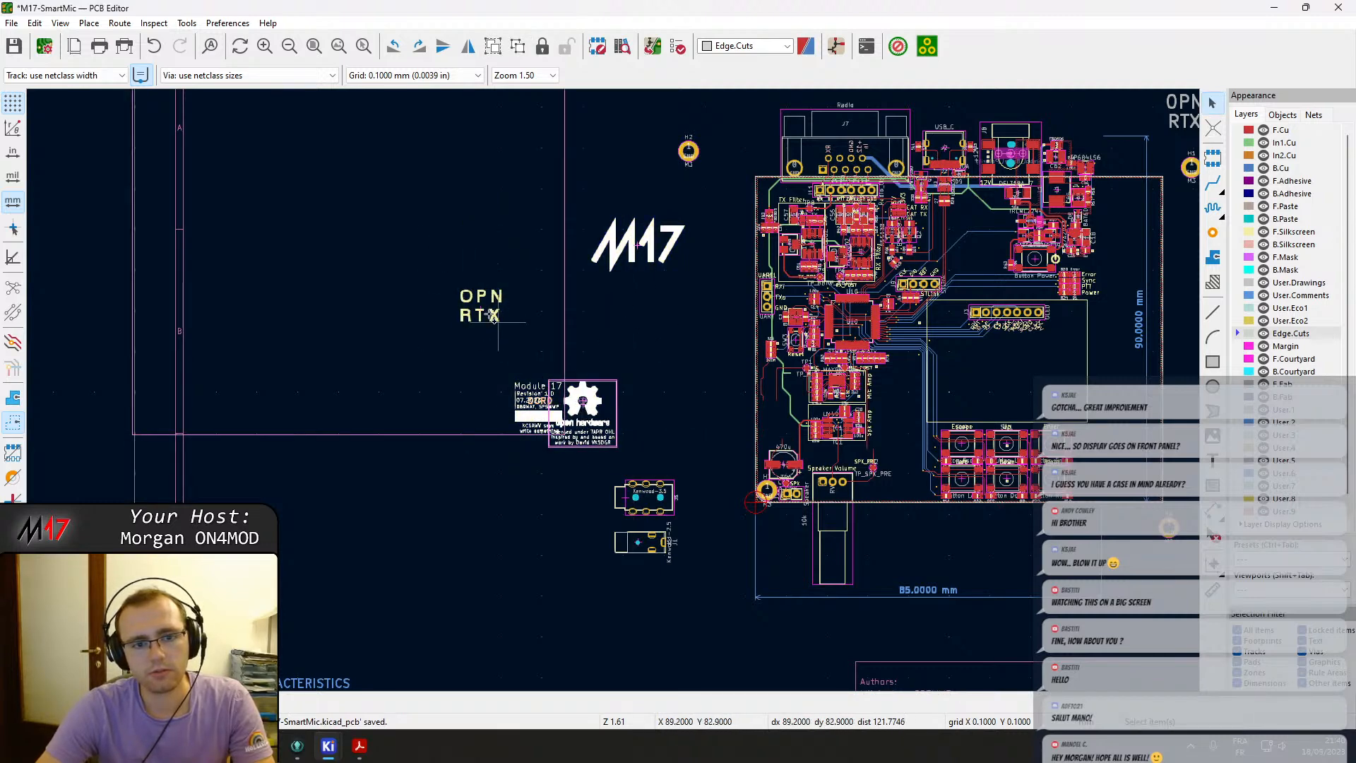
{"action": "left_click", "coordinate": [616, 311]}
{"action": "left_click_drag", "start_coordinate": [535, 419], "coordinate": [412, 470]}
{"action": "scroll", "coordinate": [413, 470], "scroll_direction": "down", "scroll_amount": 3}
{"action": "scroll", "coordinate": [569, 303], "scroll_direction": "up", "scroll_amount": 5}
{"action": "scroll", "coordinate": [630, 430], "scroll_direction": "down", "scroll_amount": 2}
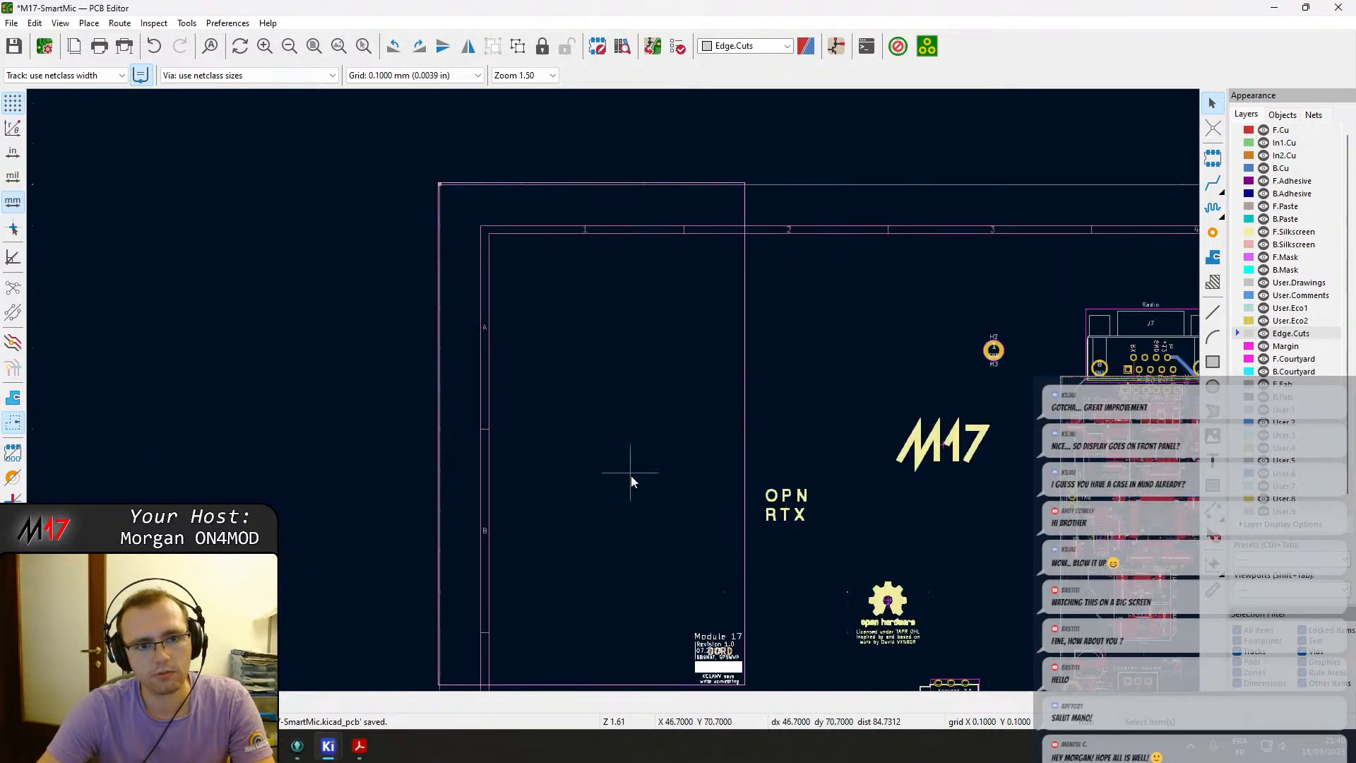
Move the Module 17 revision text block outside the drawing sheet, above its top-left corner.
{"action": "scroll", "coordinate": [629, 460], "scroll_direction": "up", "scroll_amount": 5}
{"action": "scroll", "coordinate": [613, 396], "scroll_direction": "up", "scroll_amount": 6}
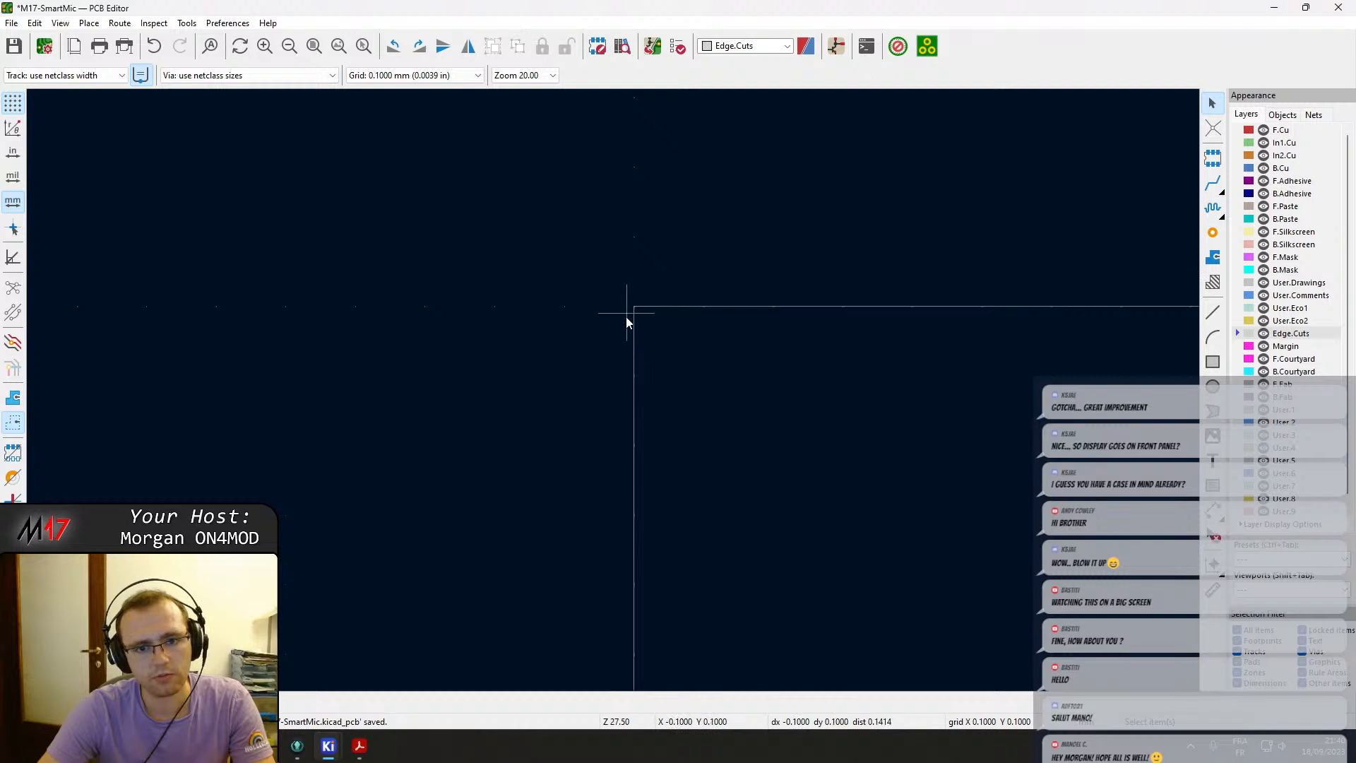
{"action": "scroll", "coordinate": [640, 321], "scroll_direction": "down", "scroll_amount": 15}
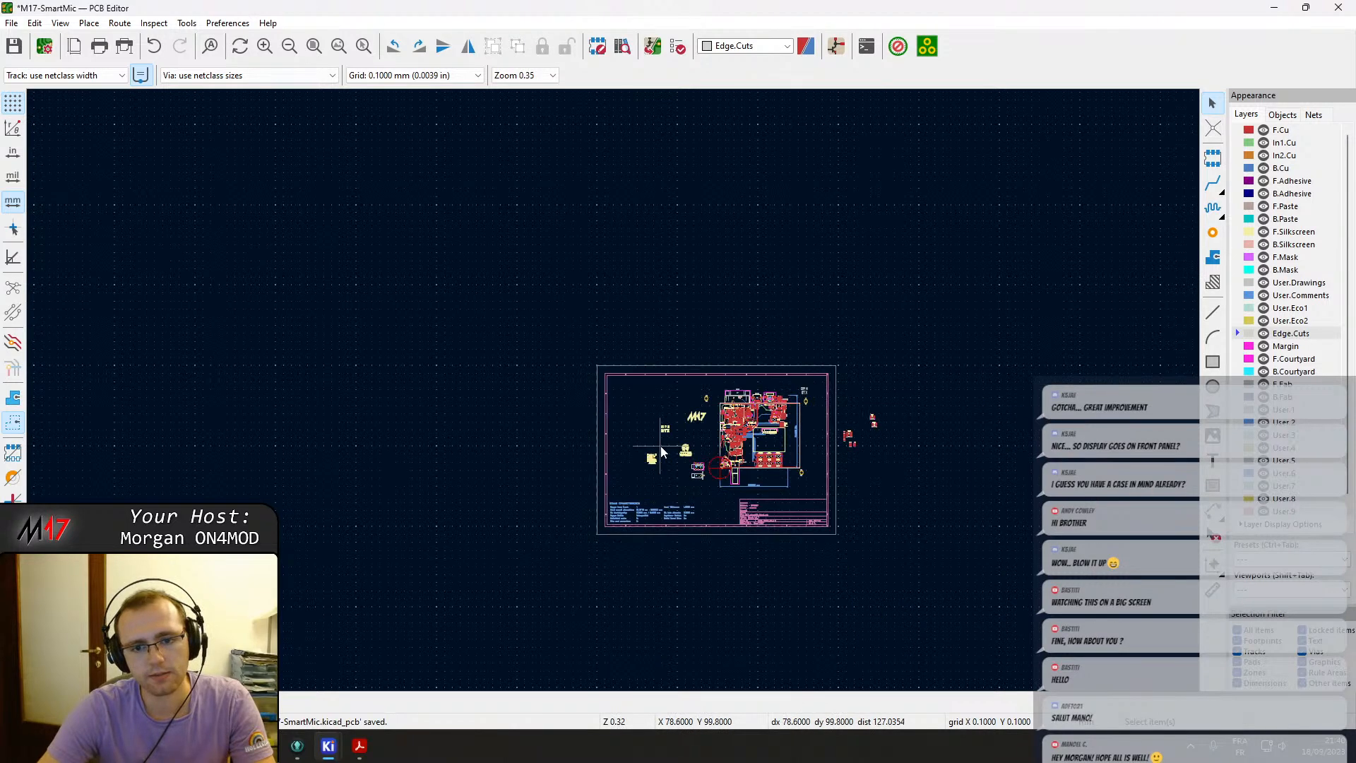
{"action": "left_click", "coordinate": [621, 397]}
{"action": "scroll", "coordinate": [625, 402], "scroll_direction": "up", "scroll_amount": 6}
{"action": "key", "text": "m"}
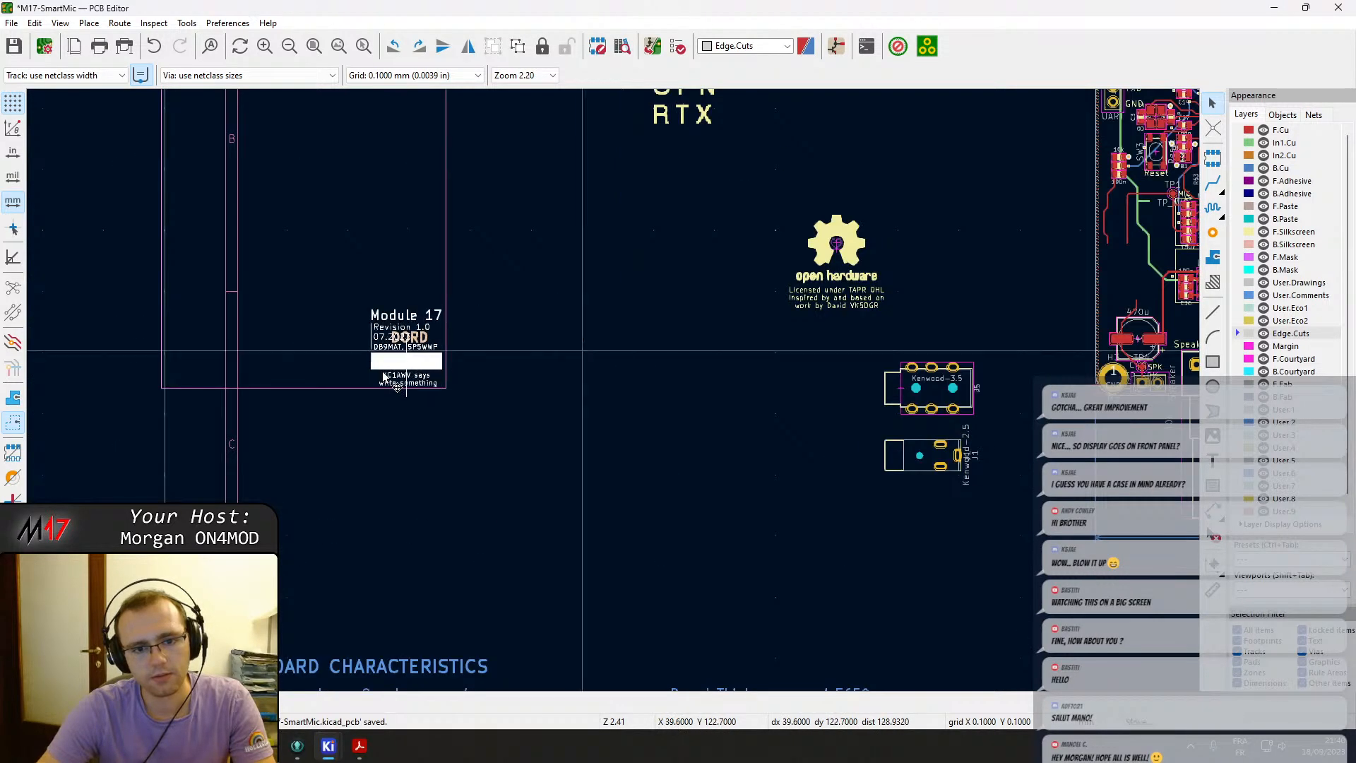
{"action": "scroll", "coordinate": [396, 371], "scroll_direction": "down", "scroll_amount": 4}
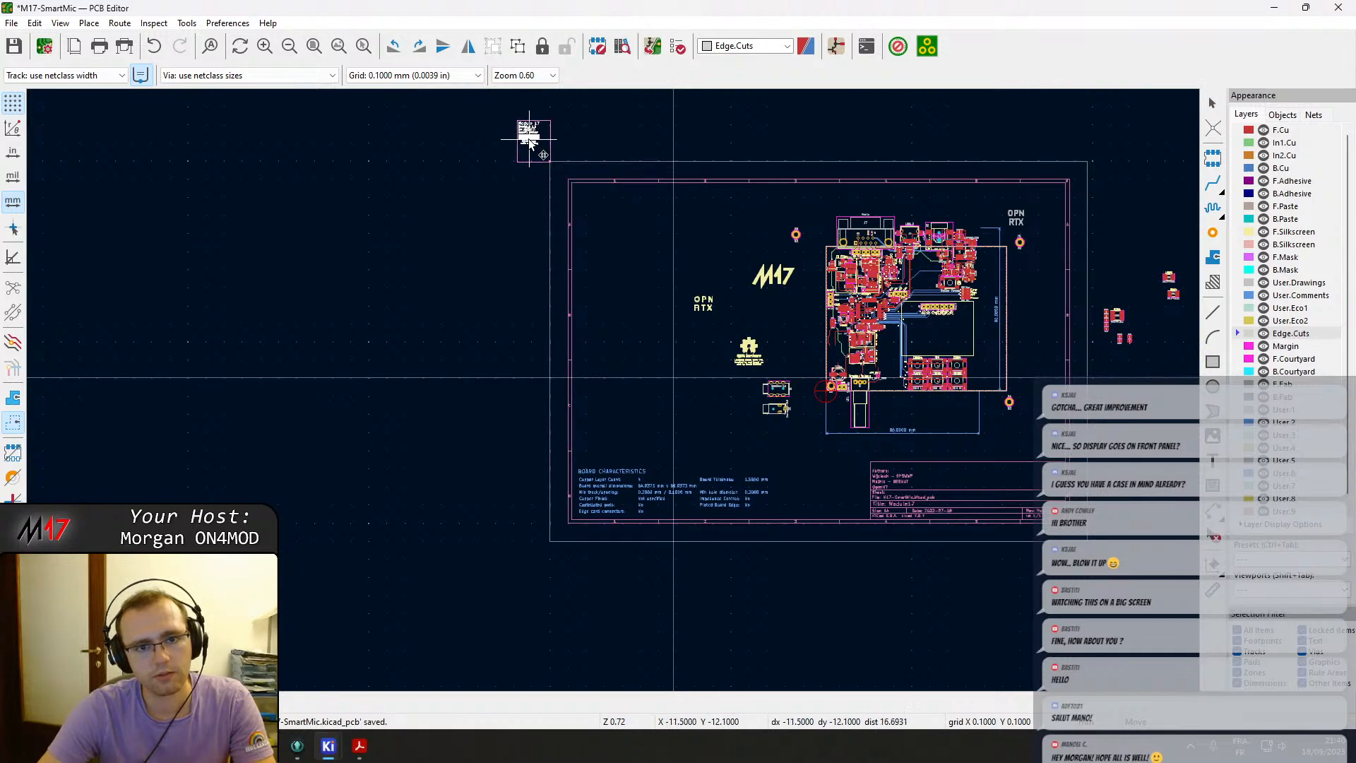
{"action": "scroll", "coordinate": [536, 141], "scroll_direction": "up", "scroll_amount": 10}
{"action": "left_click", "coordinate": [885, 622]}
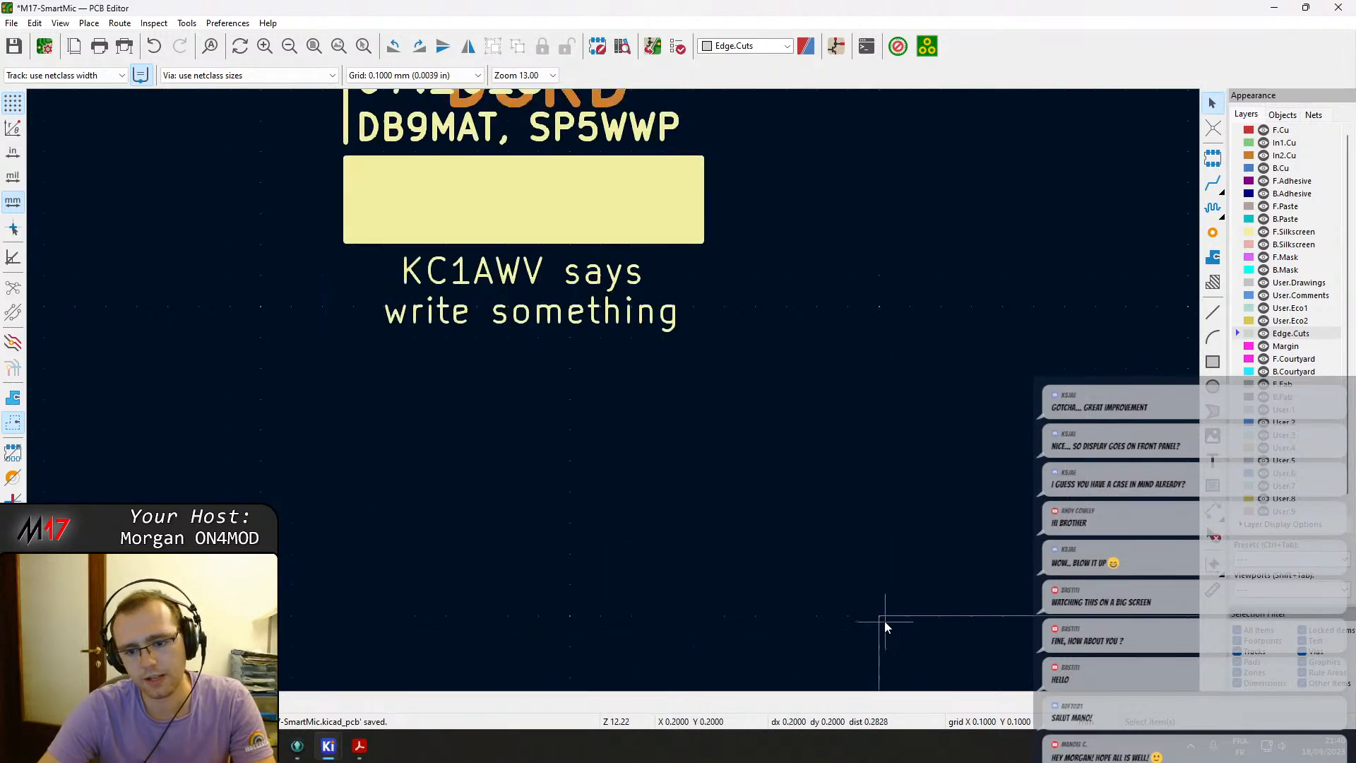
{"action": "left_click", "coordinate": [661, 230]}
{"action": "key", "text": "m"}
{"action": "scroll", "coordinate": [701, 417], "scroll_direction": "down", "scroll_amount": 5}
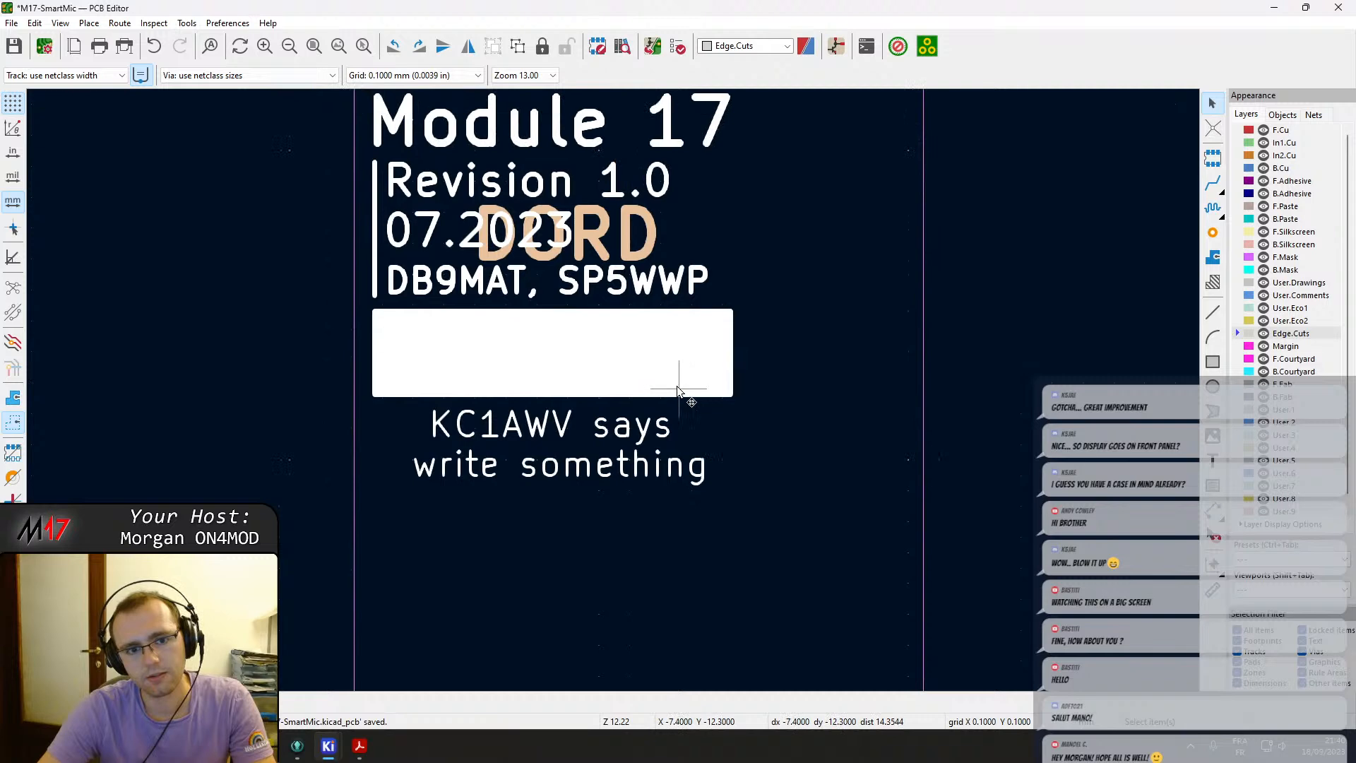
{"action": "left_click", "coordinate": [631, 415]}
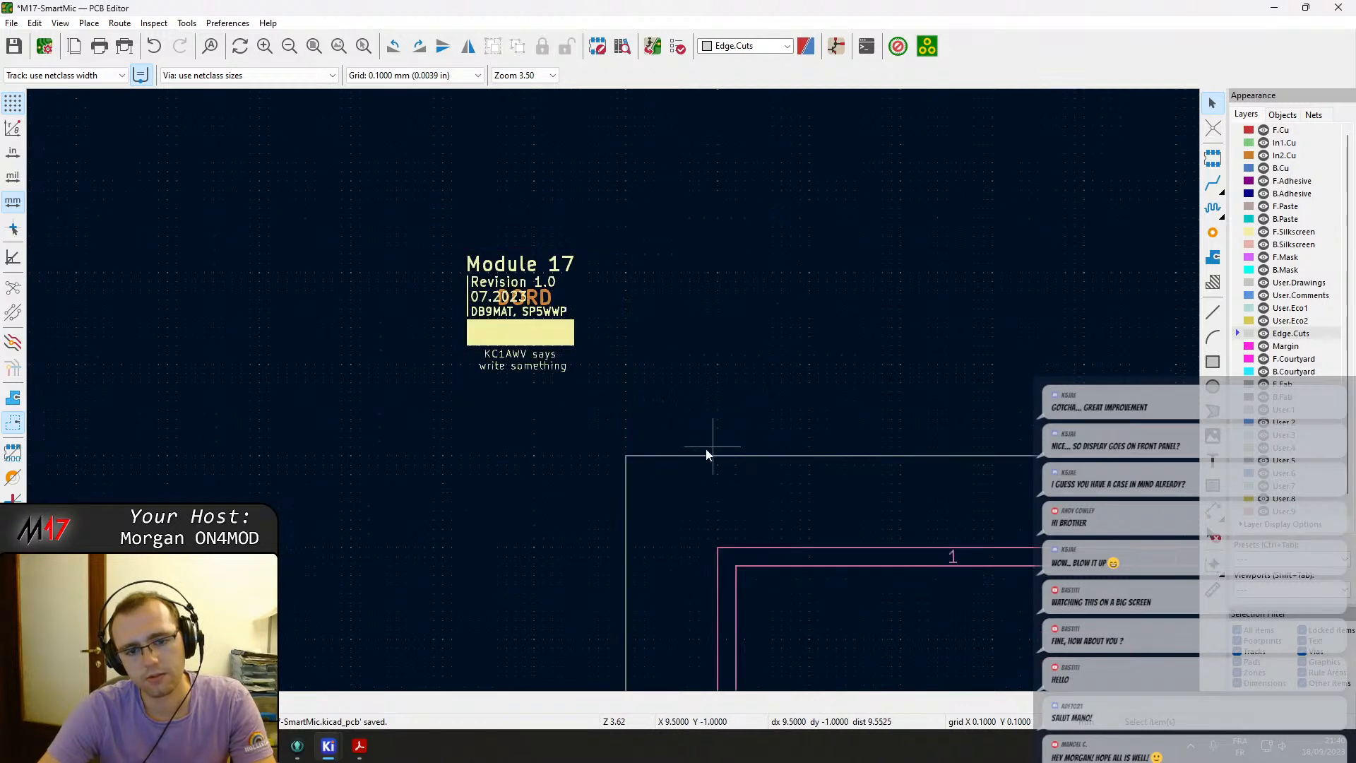
Move the M17 logo, OPN RTX text and open hardware logo into the drawing sheet's top-left corner.
{"action": "scroll", "coordinate": [828, 586], "scroll_direction": "down", "scroll_amount": 5}
{"action": "left_click_drag", "start_coordinate": [696, 289], "coordinate": [443, 185]}
{"action": "left_click", "coordinate": [583, 335]}
{"action": "left_click_drag", "start_coordinate": [583, 335], "coordinate": [430, 230]}
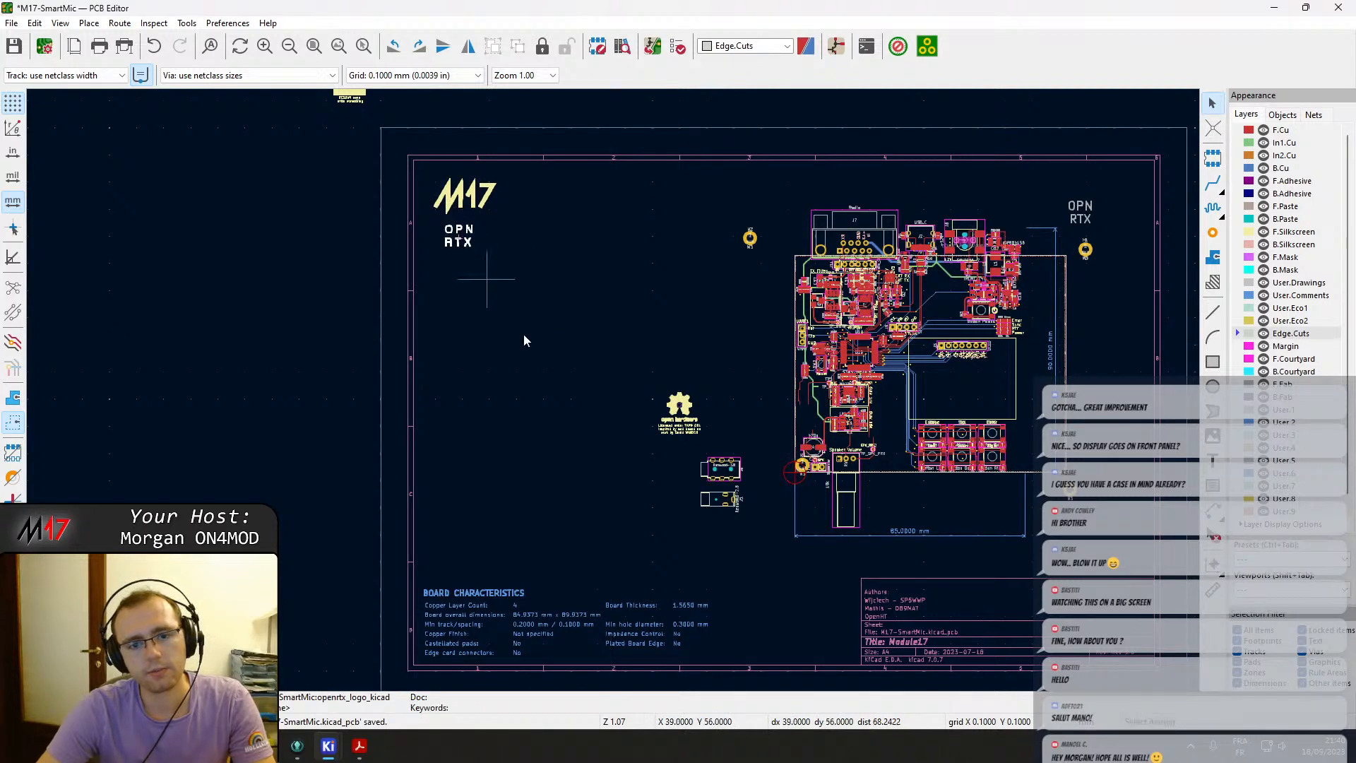
{"action": "left_click_drag", "start_coordinate": [679, 406], "coordinate": [450, 286]}
{"action": "left_click", "coordinate": [450, 282]}
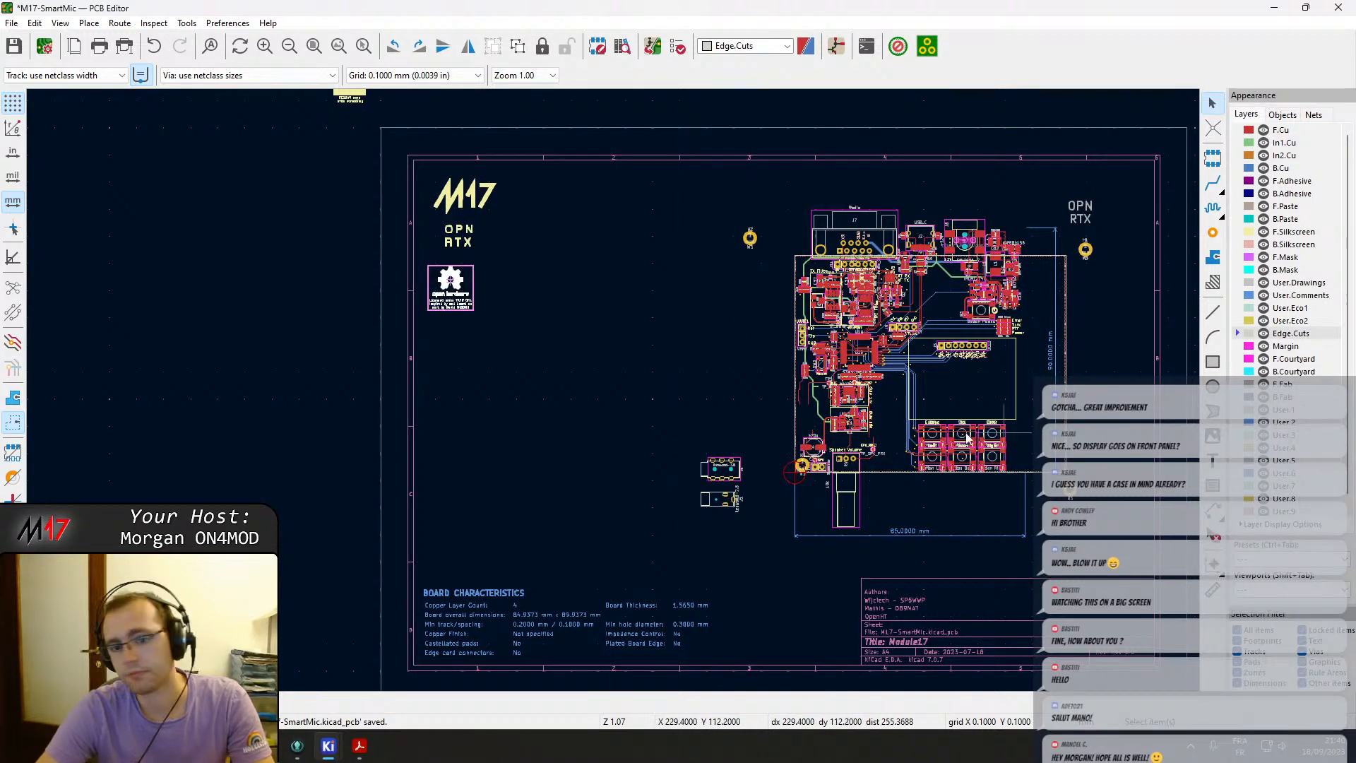
Select the entire board layout and move it up and to the right, overriding the locked items.
{"action": "left_click_drag", "start_coordinate": [693, 450], "coordinate": [1103, 530]}
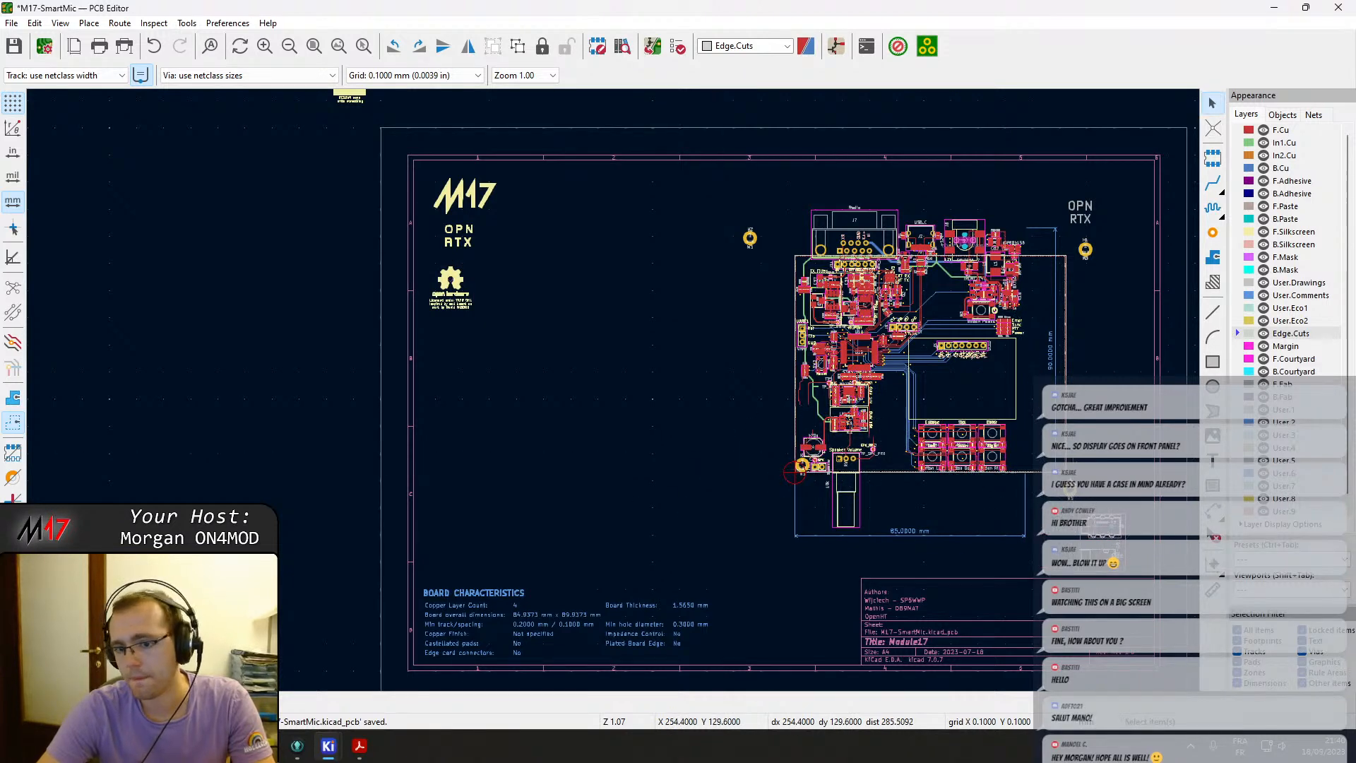
{"action": "scroll", "coordinate": [1070, 455], "scroll_direction": "up", "scroll_amount": 5}
{"action": "left_click", "coordinate": [588, 387]}
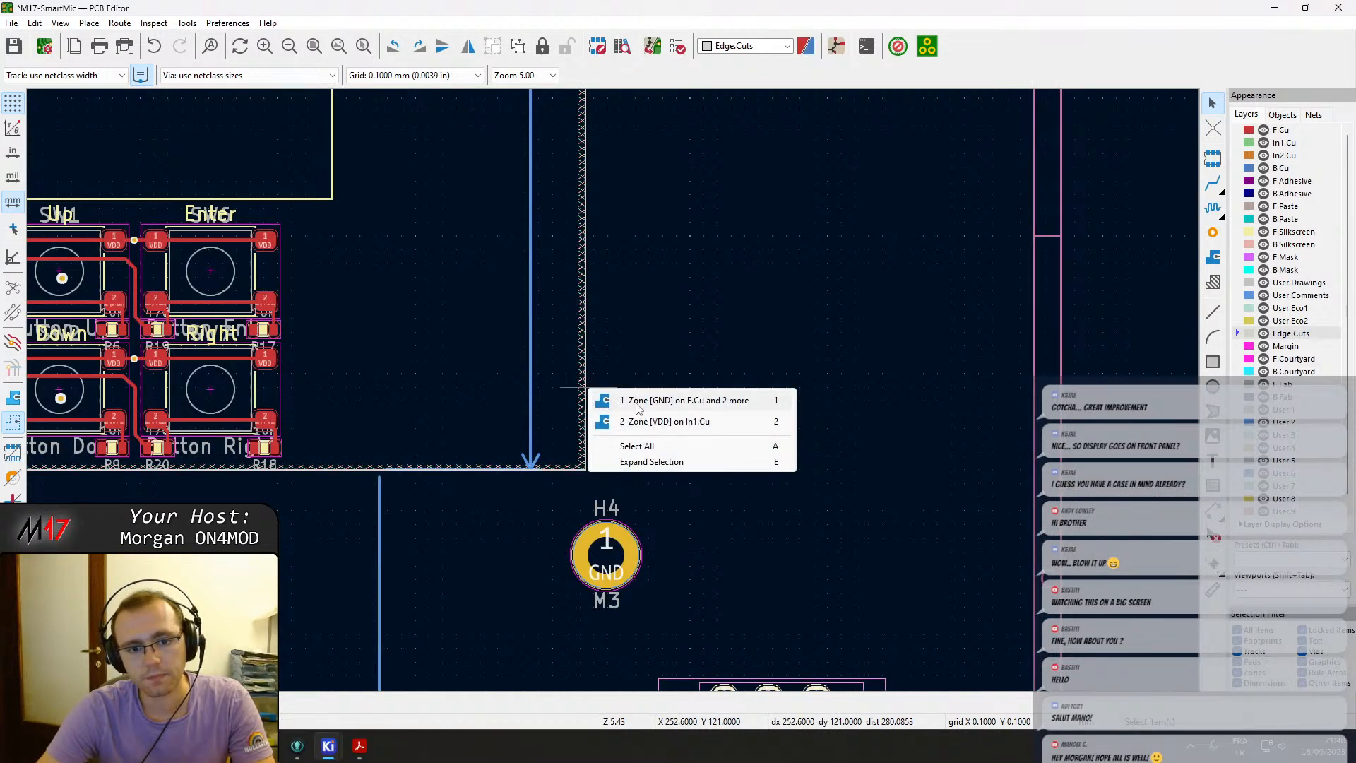
{"action": "key", "text": "Escape"}
{"action": "scroll", "coordinate": [608, 389], "scroll_direction": "down", "scroll_amount": 5}
{"action": "left_click_drag", "start_coordinate": [252, 121], "coordinate": [688, 526]}
{"action": "key", "text": "m"}
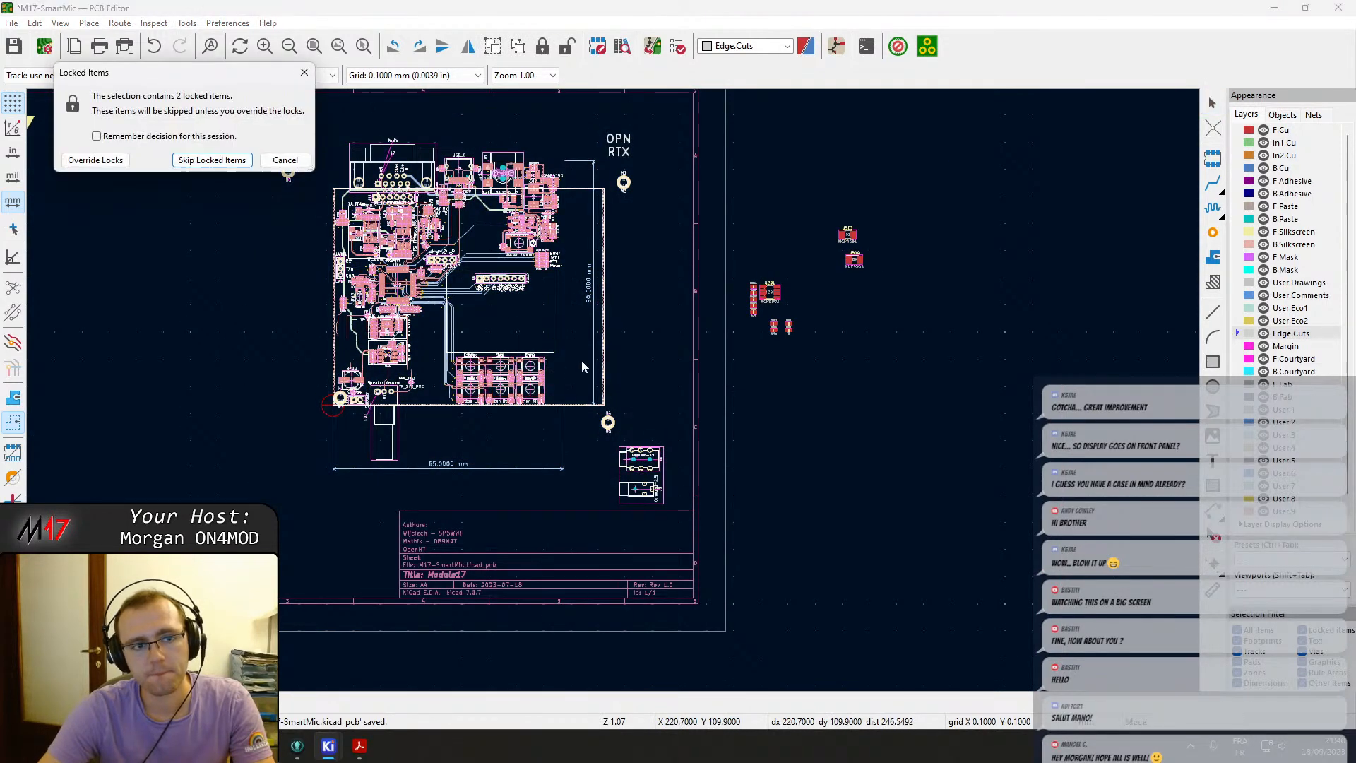
{"action": "left_click", "coordinate": [94, 161]}
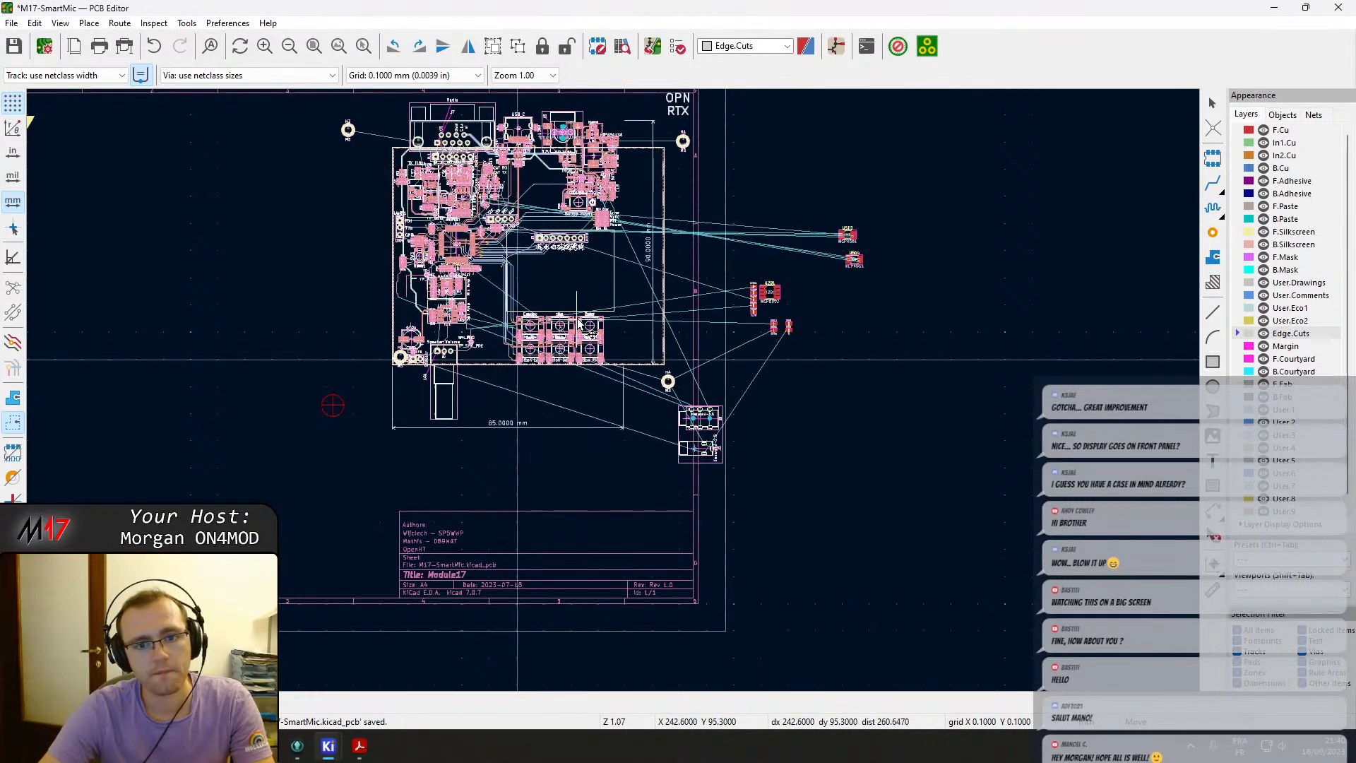
{"action": "left_click", "coordinate": [575, 322]}
Hide the F.Cu, In1.Cu, In2.Cu and B.Cu copper layers.
{"action": "scroll", "coordinate": [481, 395], "scroll_direction": "up", "scroll_amount": 5}
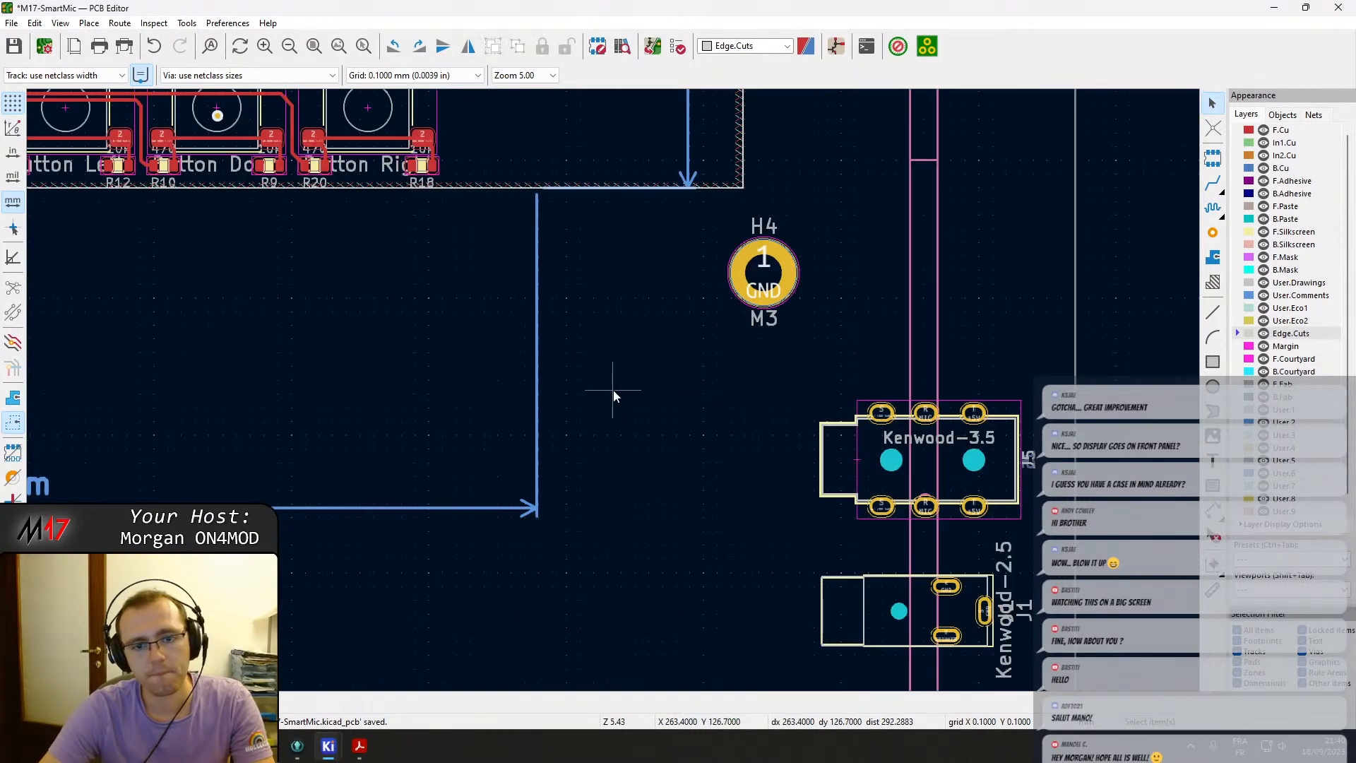
{"action": "left_click", "coordinate": [1263, 130]}
{"action": "left_click", "coordinate": [1263, 143]}
{"action": "left_click", "coordinate": [1263, 156]}
{"action": "left_click", "coordinate": [1262, 168]}
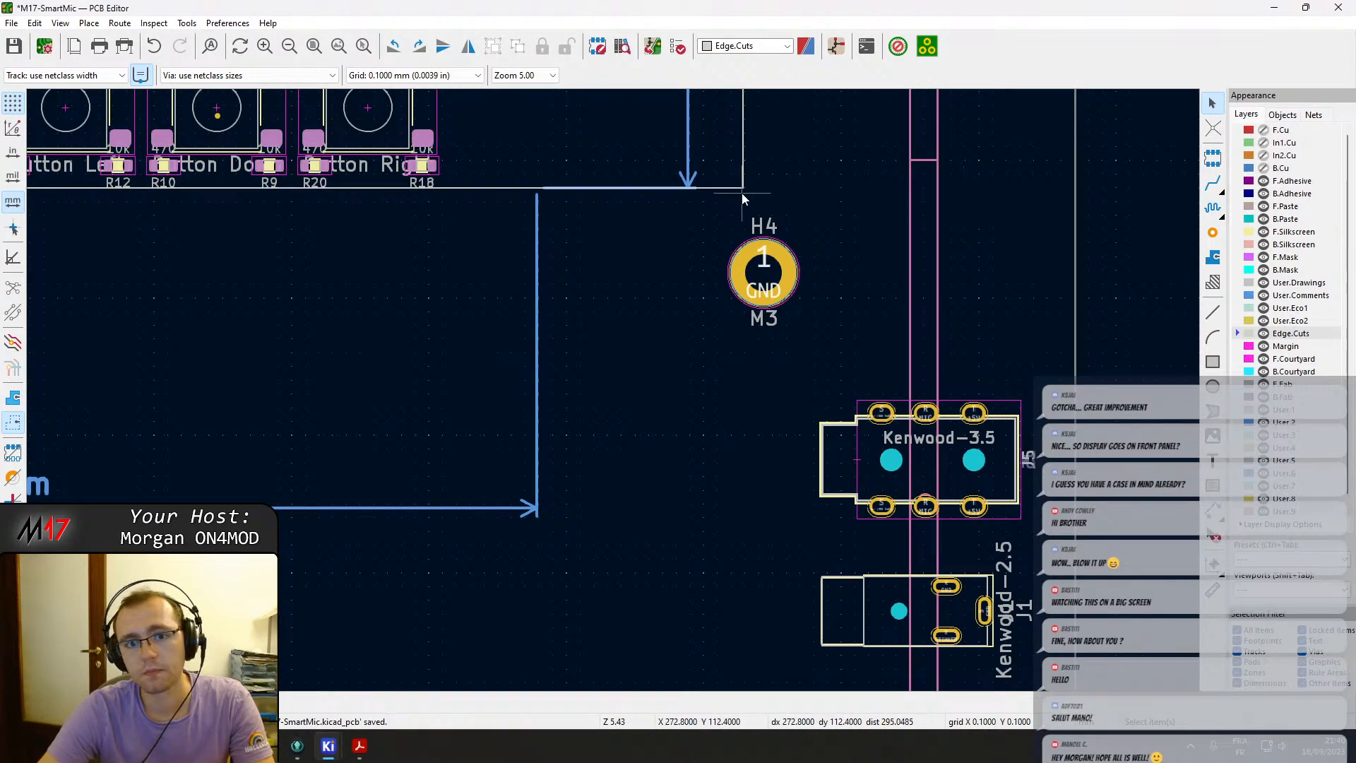
Cut the old Edge.Cuts outline rectangle and paste it in empty space left of the board.
{"action": "scroll", "coordinate": [613, 396], "scroll_direction": "down", "scroll_amount": 4}
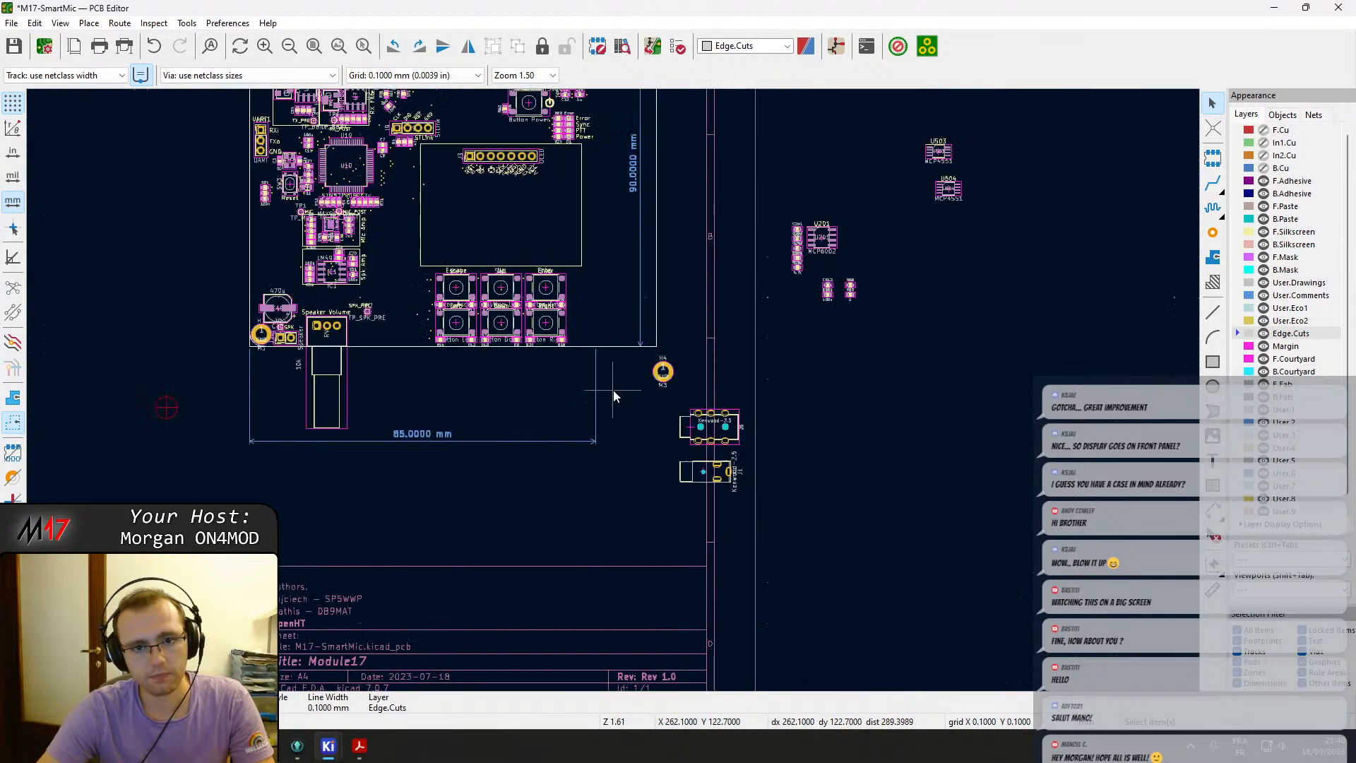
{"action": "key", "text": "ctrl+x"}
{"action": "middle_click_drag", "start_coordinate": [242, 404], "coordinate": [790, 476]}
{"action": "key", "text": "ctrl+v"}
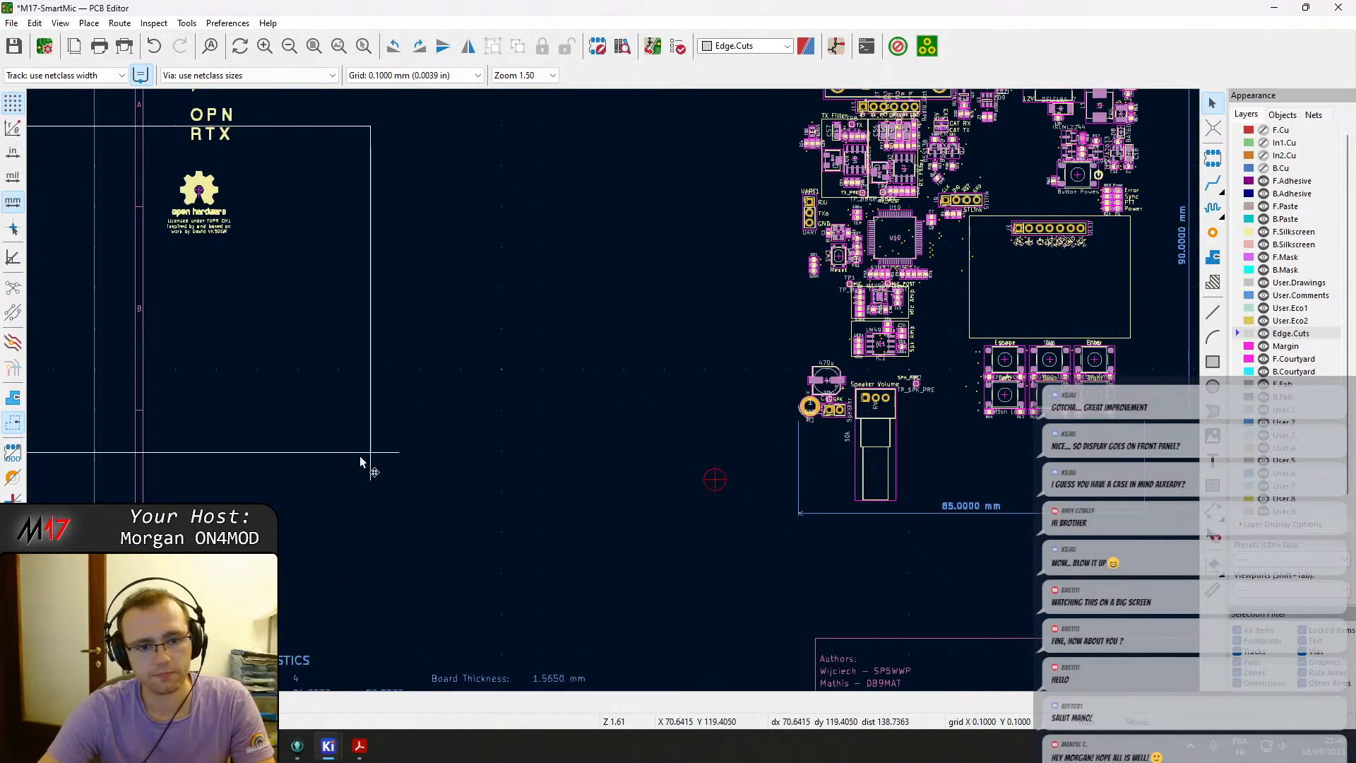
{"action": "left_click", "coordinate": [744, 524]}
{"action": "key", "text": "Escape"}
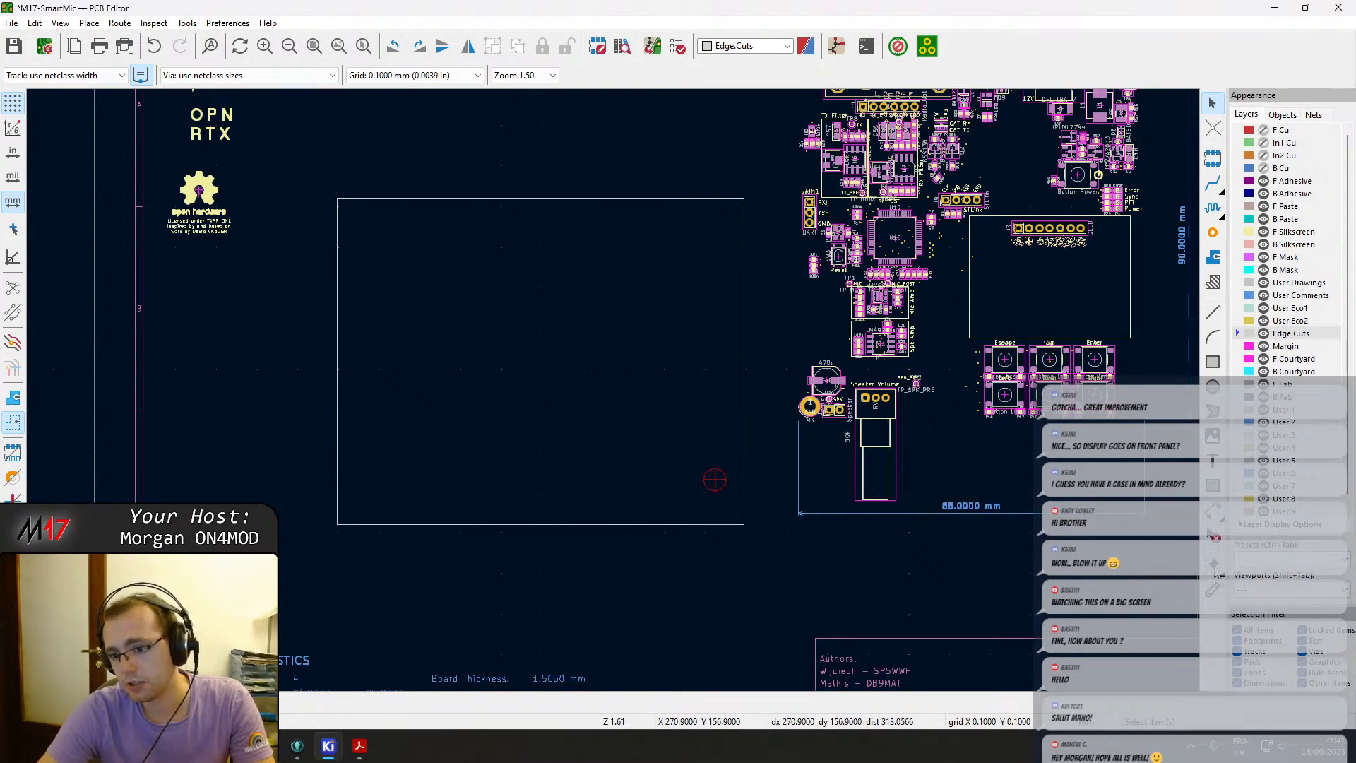
{"action": "scroll", "coordinate": [499, 581], "scroll_direction": "up", "scroll_amount": 8}
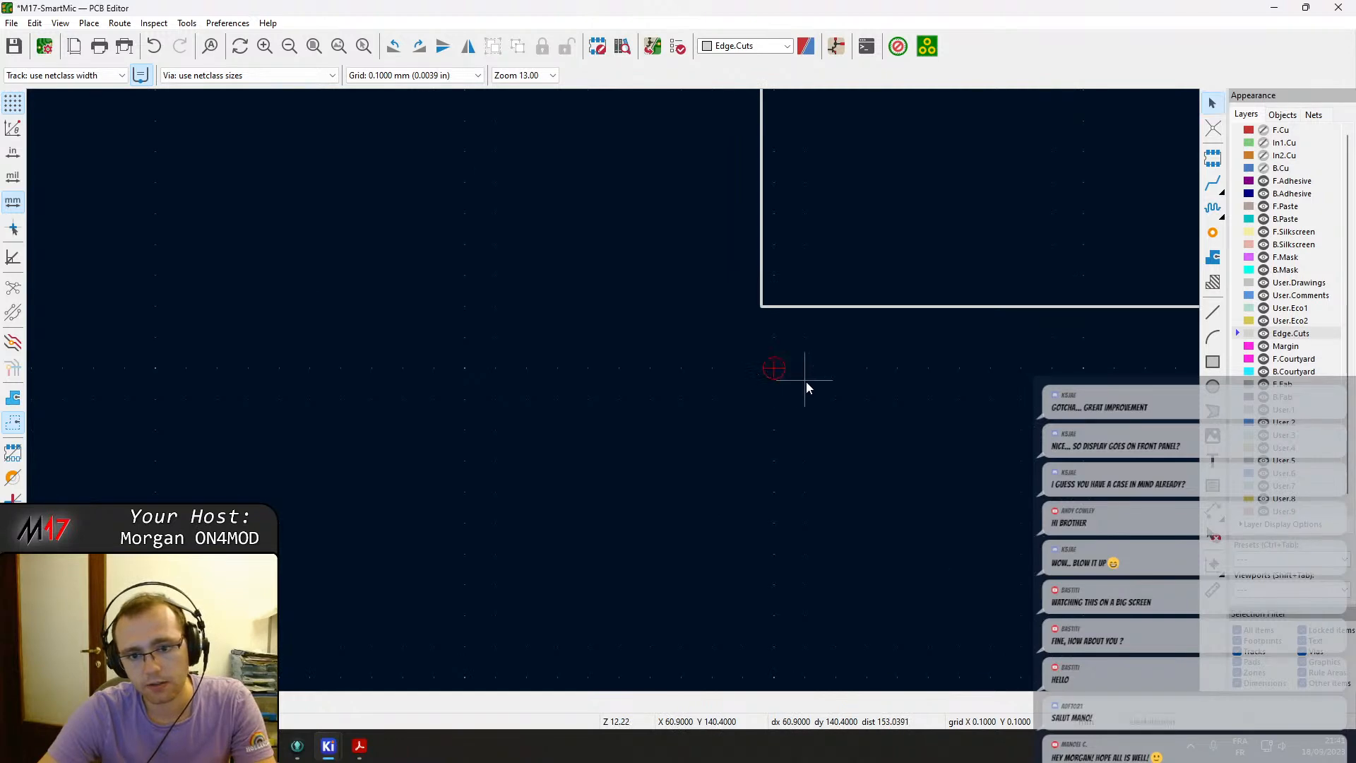
Move the pasted outline rectangle so its bottom-left corner sits on the origin marker.
{"action": "left_click_drag", "start_coordinate": [771, 308], "coordinate": [786, 366]}
{"action": "scroll", "coordinate": [788, 371], "scroll_direction": "down", "scroll_amount": 8}
{"action": "scroll", "coordinate": [602, 384], "scroll_direction": "up", "scroll_amount": 3}
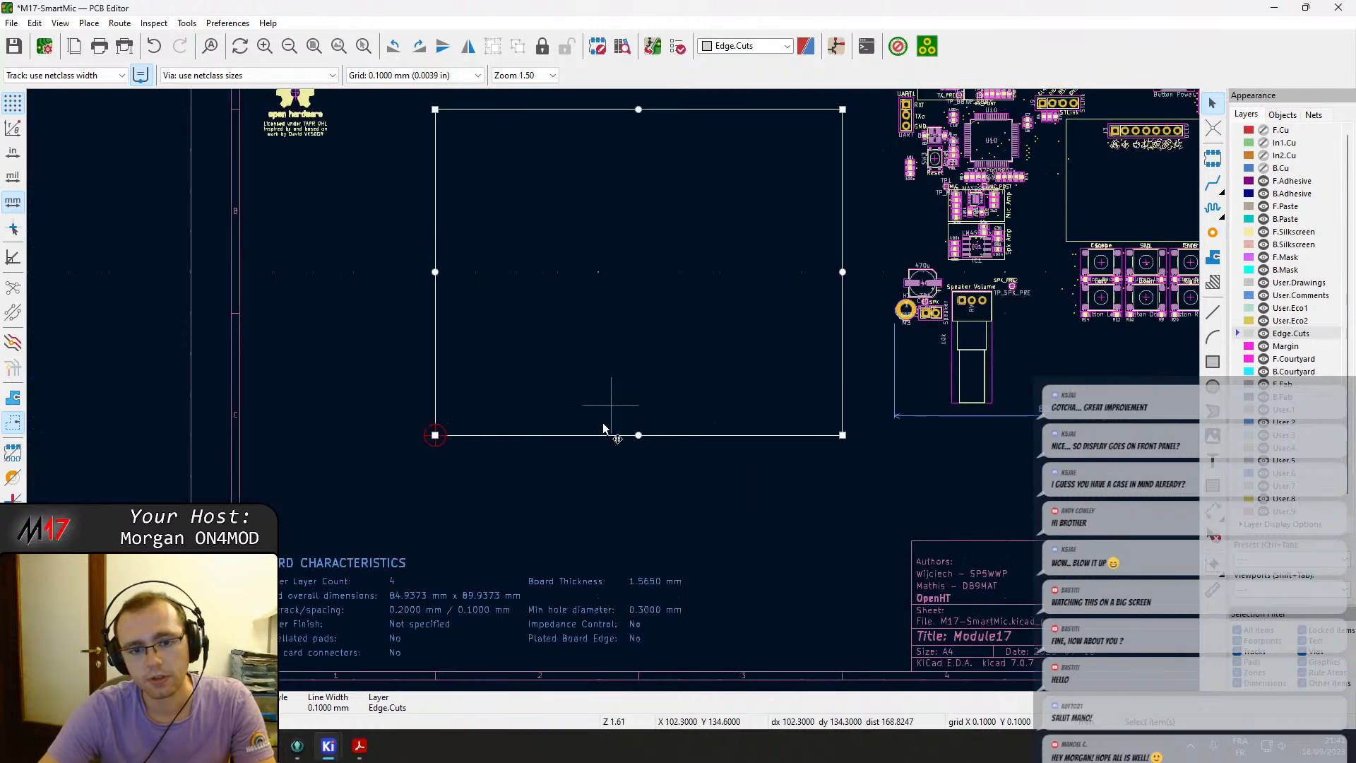
Dimension the rectangle's bottom edge and put that dimension on the User.Comments layer.
{"action": "left_click", "coordinate": [1212, 514]}
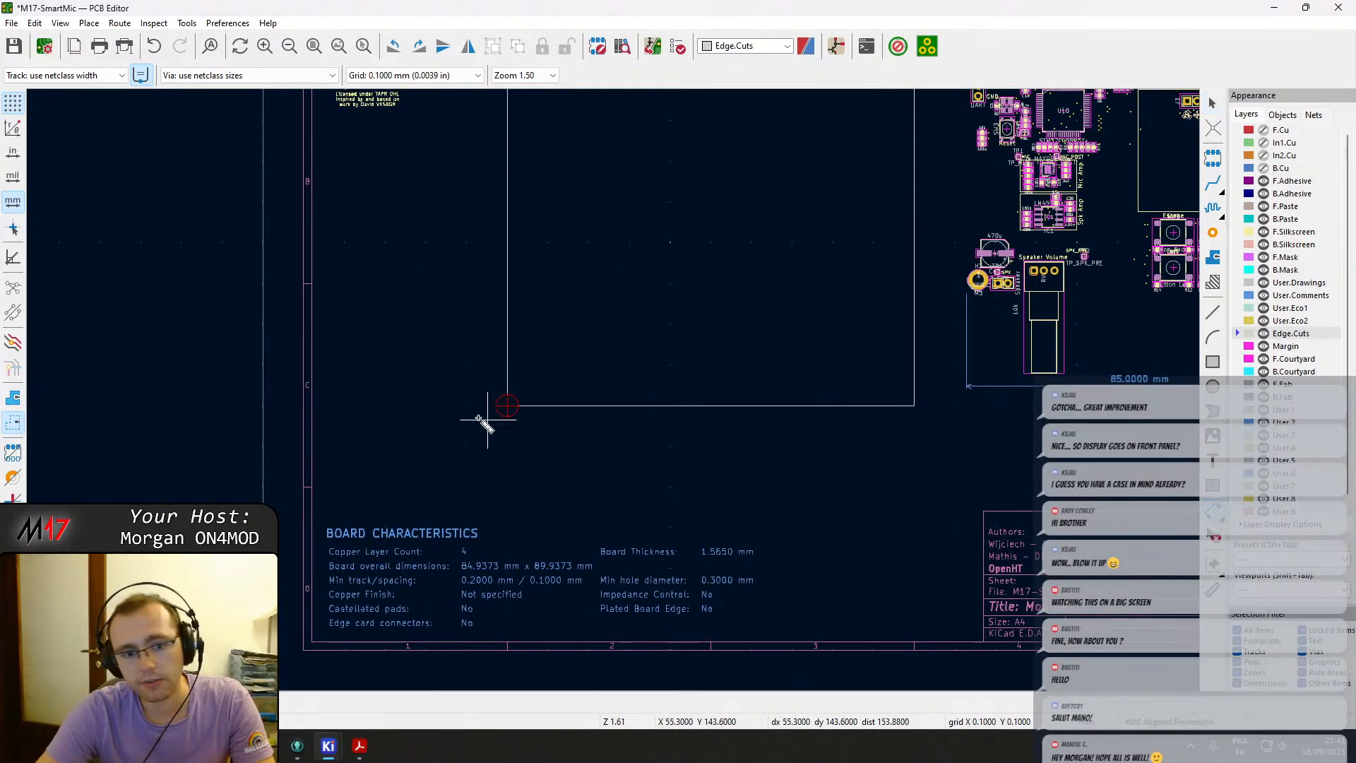
{"action": "left_click", "coordinate": [508, 406]}
{"action": "left_click", "coordinate": [915, 406]}
{"action": "left_click", "coordinate": [852, 445]}
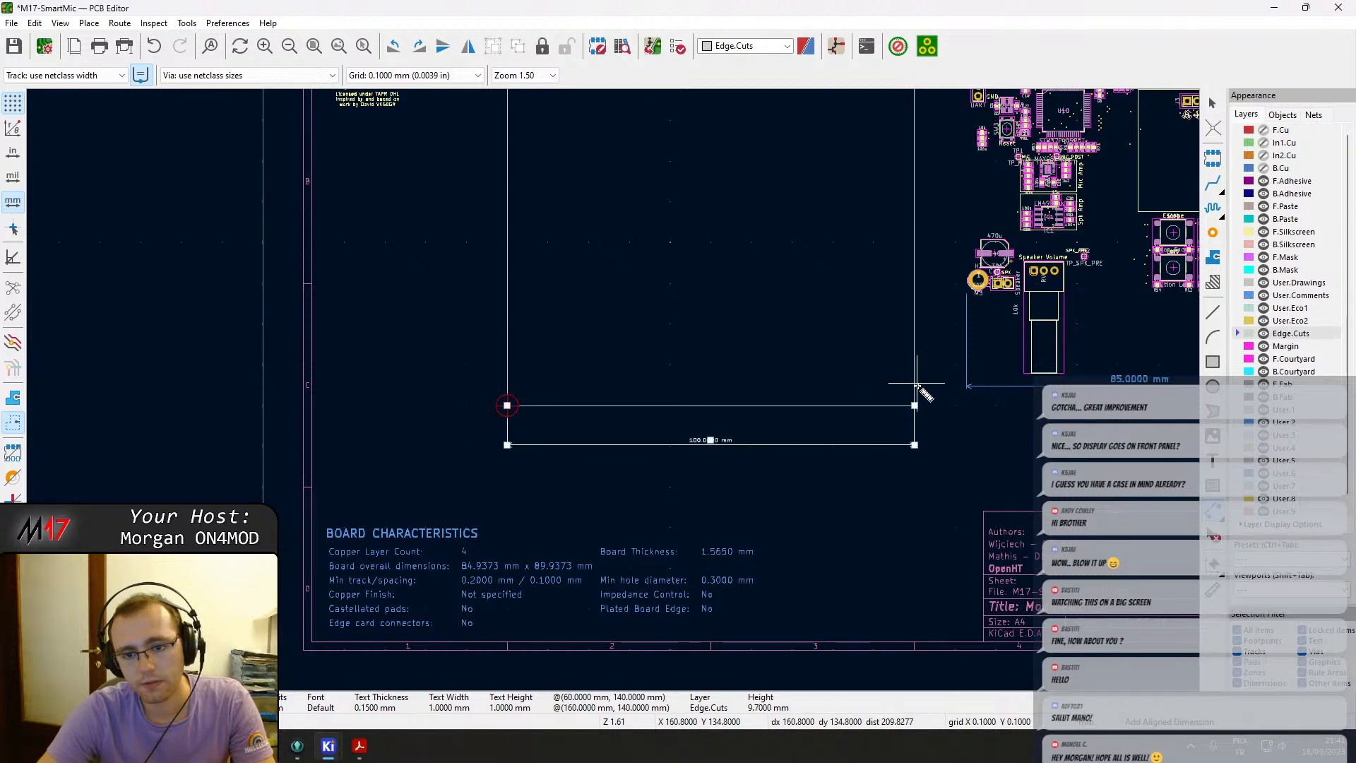
{"action": "double_click", "coordinate": [766, 445]}
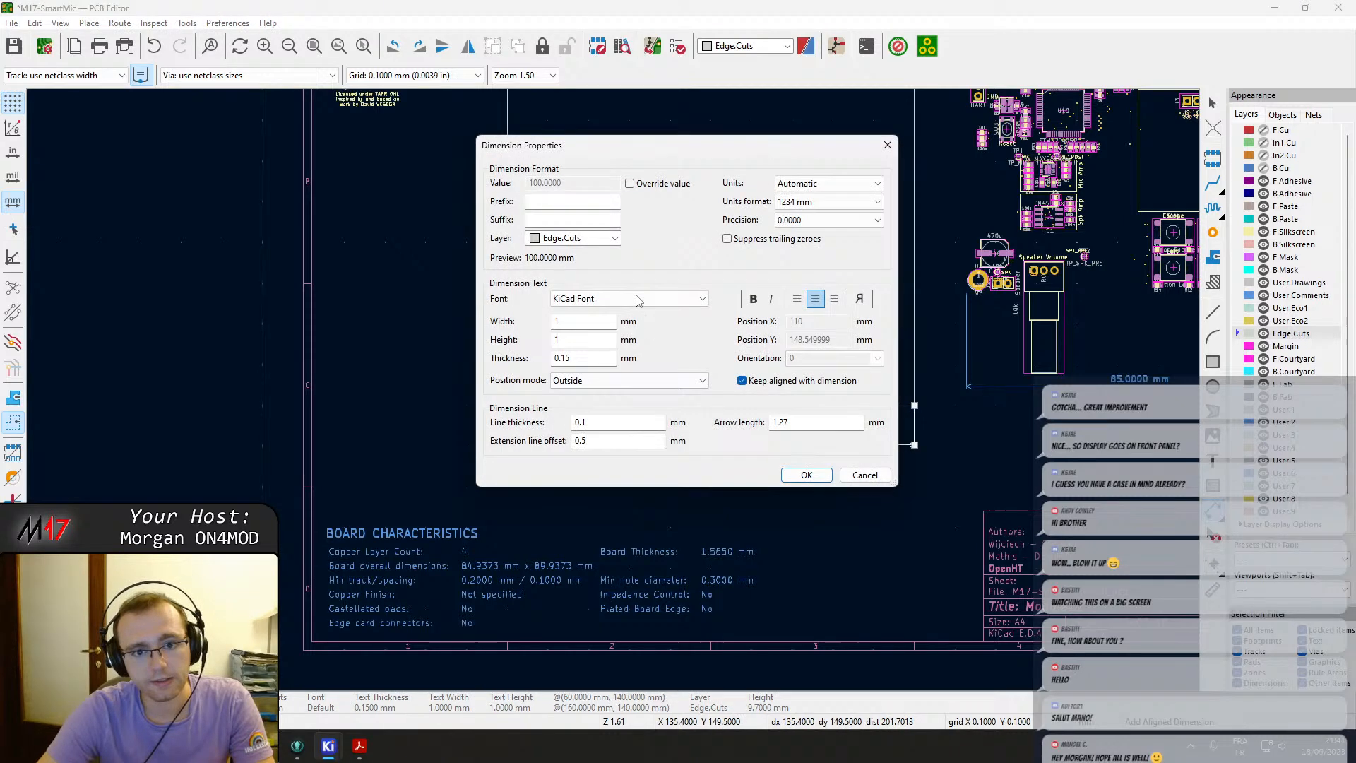
{"action": "left_click", "coordinate": [586, 239]}
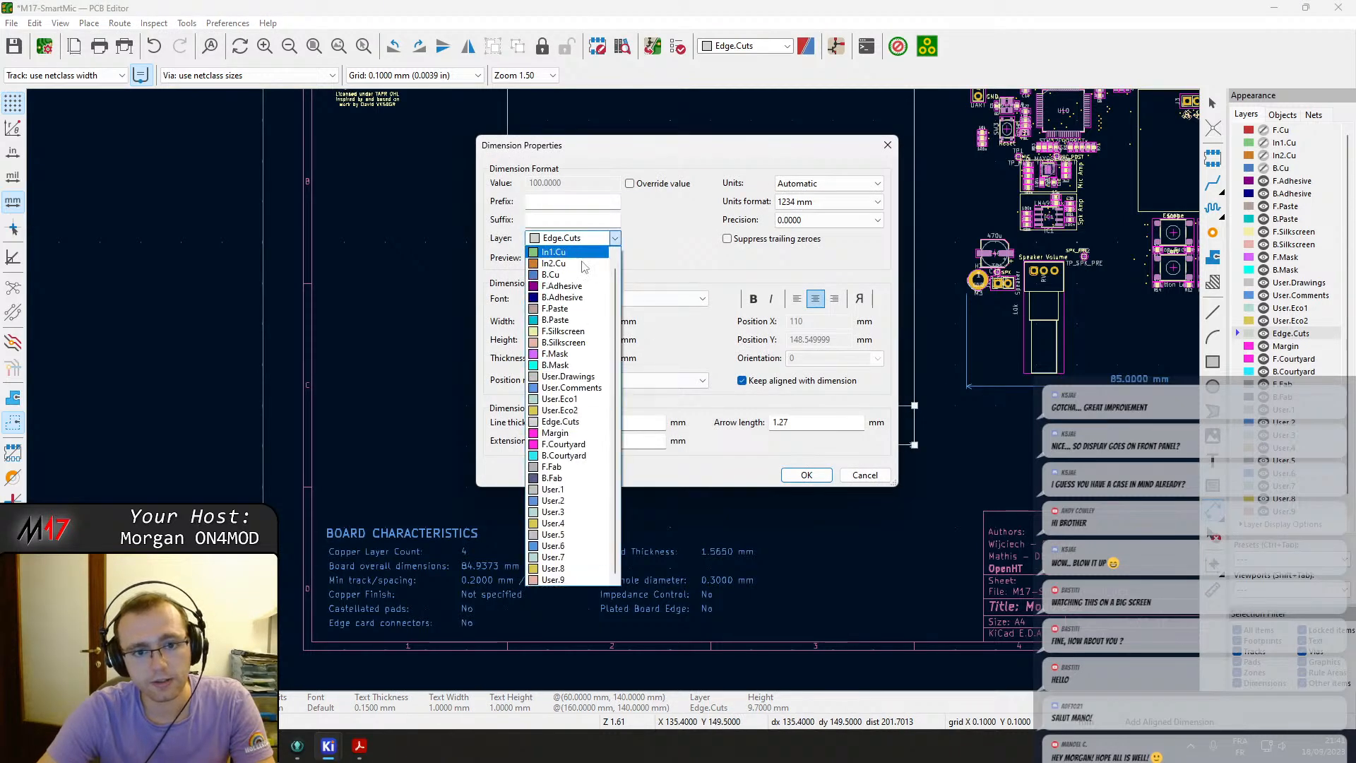
{"action": "left_click", "coordinate": [591, 388]}
{"action": "left_click", "coordinate": [807, 480]}
Dimension the rectangle's left edge, put that dimension on User.Comments, and save the board.
{"action": "middle_click_drag", "start_coordinate": [746, 331], "coordinate": [811, 424]}
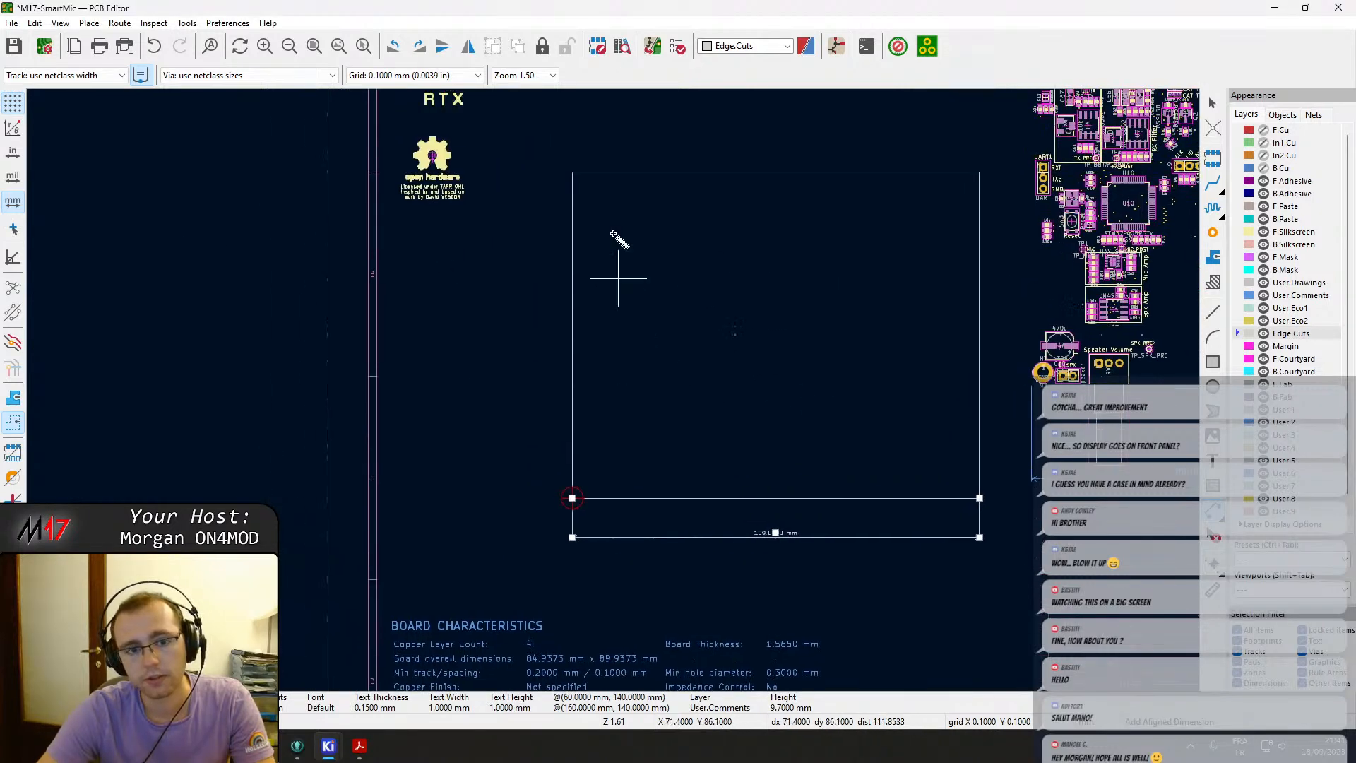
{"action": "left_click", "coordinate": [572, 171]}
{"action": "left_click", "coordinate": [572, 498]}
{"action": "left_click", "coordinate": [521, 455]}
{"action": "middle_click_drag", "start_coordinate": [781, 398], "coordinate": [751, 388]}
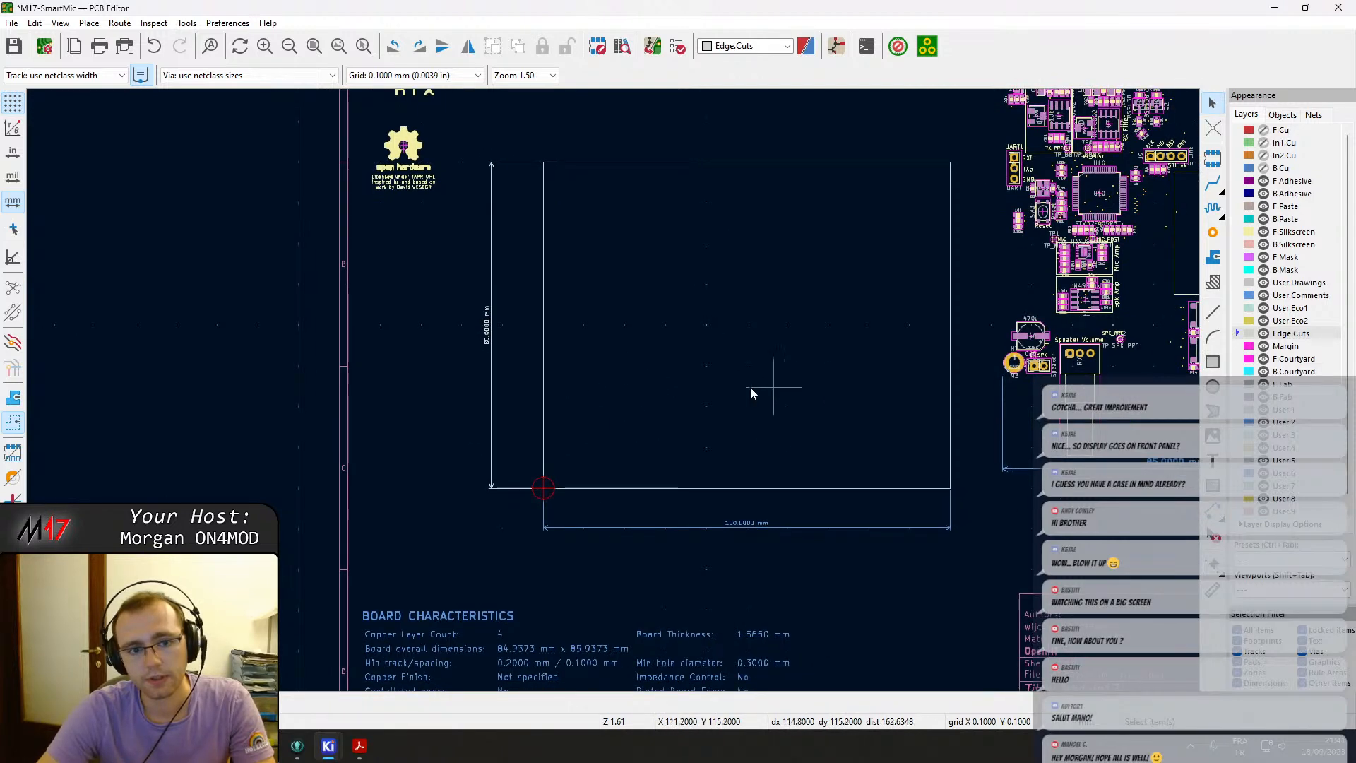
{"action": "double_click", "coordinate": [491, 442]}
{"action": "left_click", "coordinate": [572, 238]}
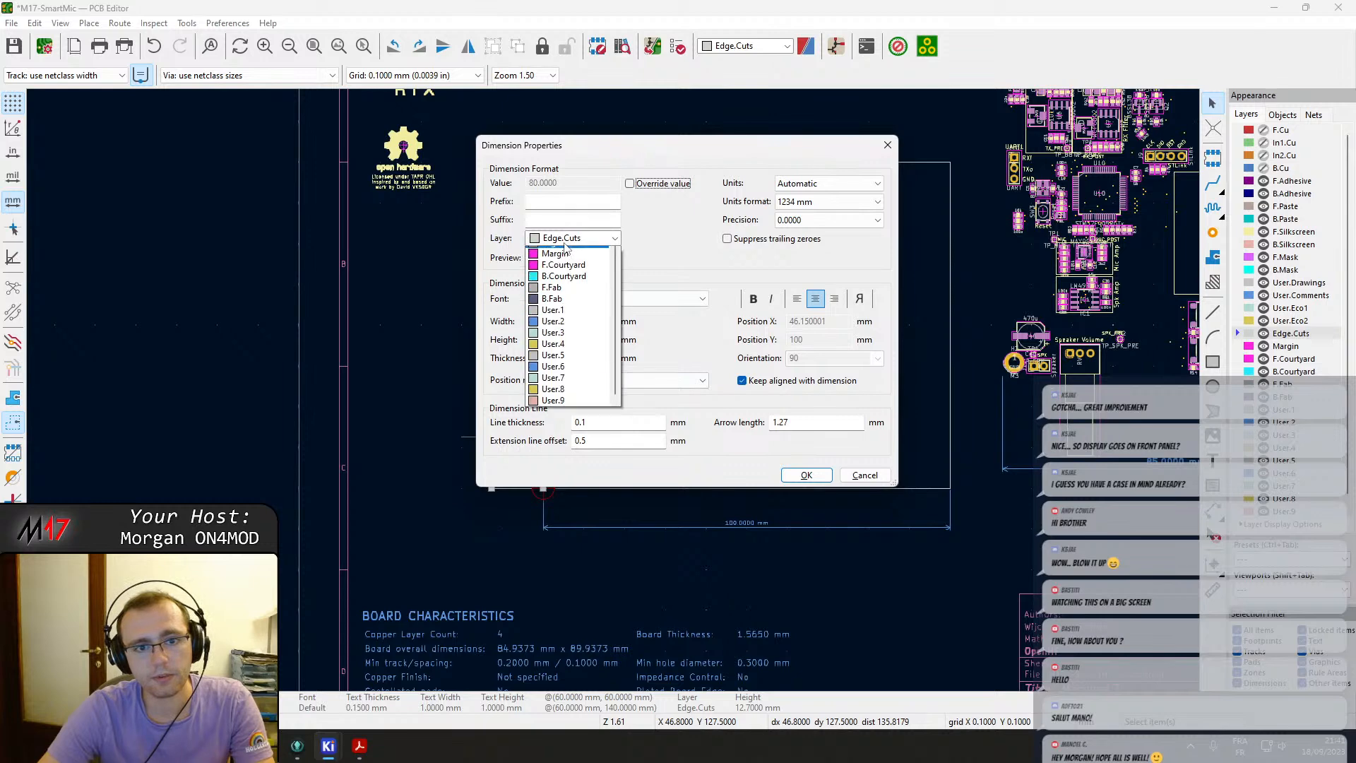
{"action": "left_click", "coordinate": [570, 387]}
{"action": "left_click", "coordinate": [806, 474]}
{"action": "key", "text": "ctrl+s"}
Try to move the speaker volume potentiometer onto the new outline's bottom edge.
{"action": "middle_click_drag", "start_coordinate": [810, 417], "coordinate": [617, 393]}
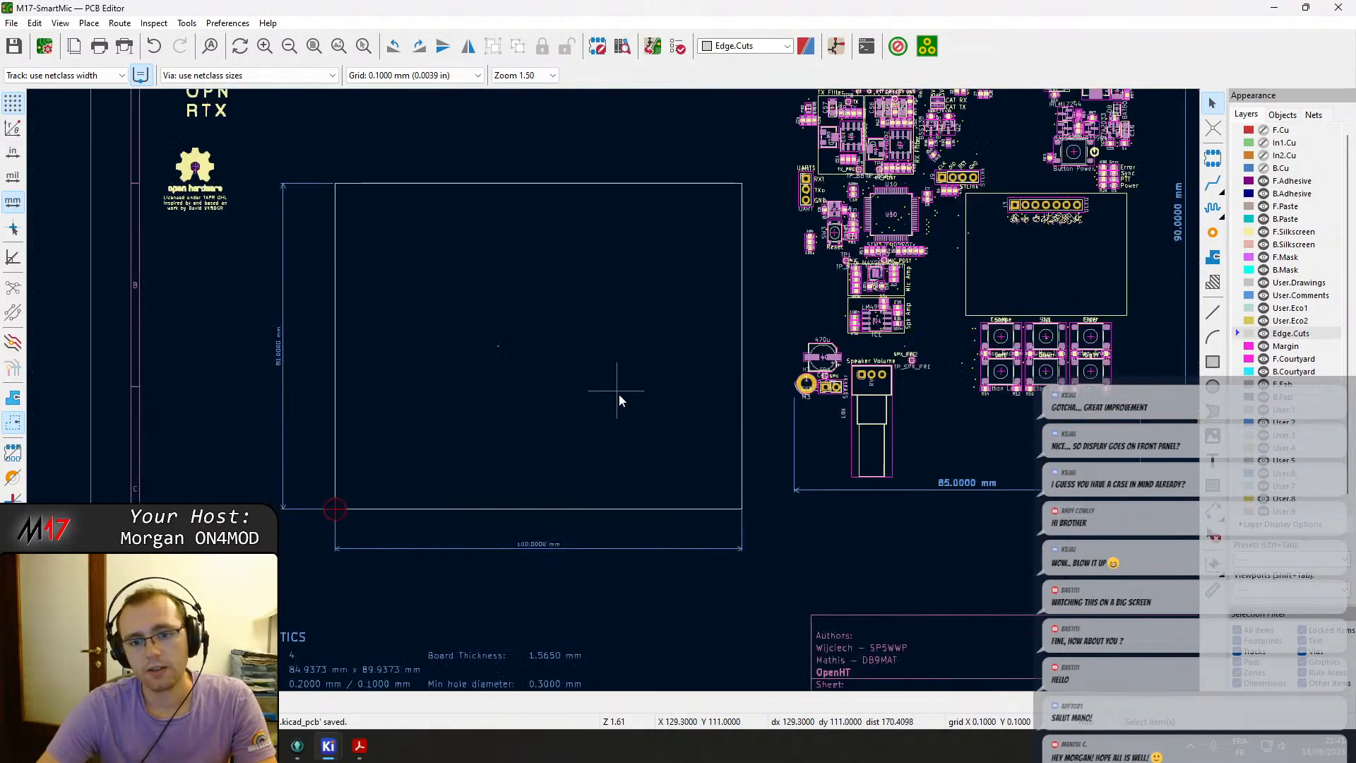
{"action": "left_click", "coordinate": [888, 402]}
{"action": "key", "text": "m"}
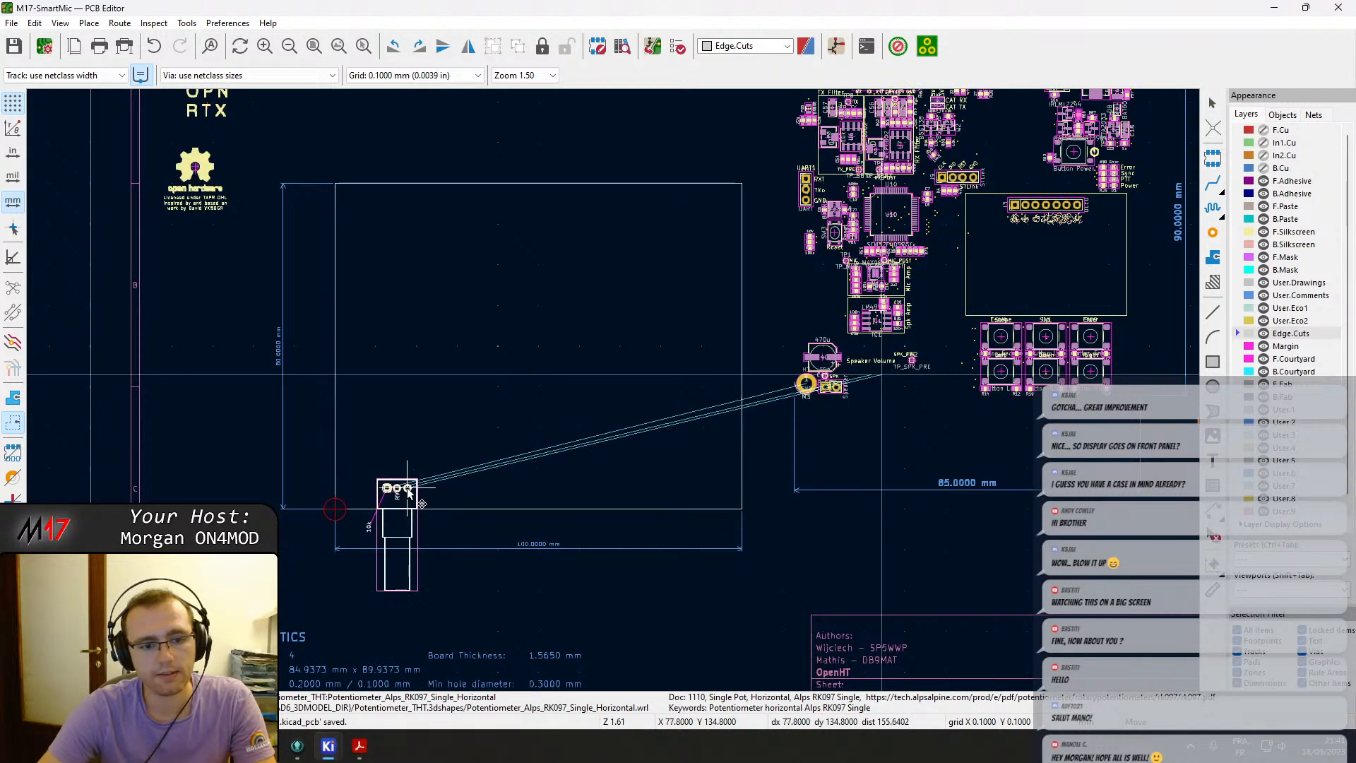
{"action": "left_click", "coordinate": [407, 489]}
{"action": "key", "text": "ctrl+z"}
Move the speaker volume potentiometer to the new outline's bottom-left corner.
{"action": "scroll", "coordinate": [867, 437], "scroll_direction": "up", "scroll_amount": 2}
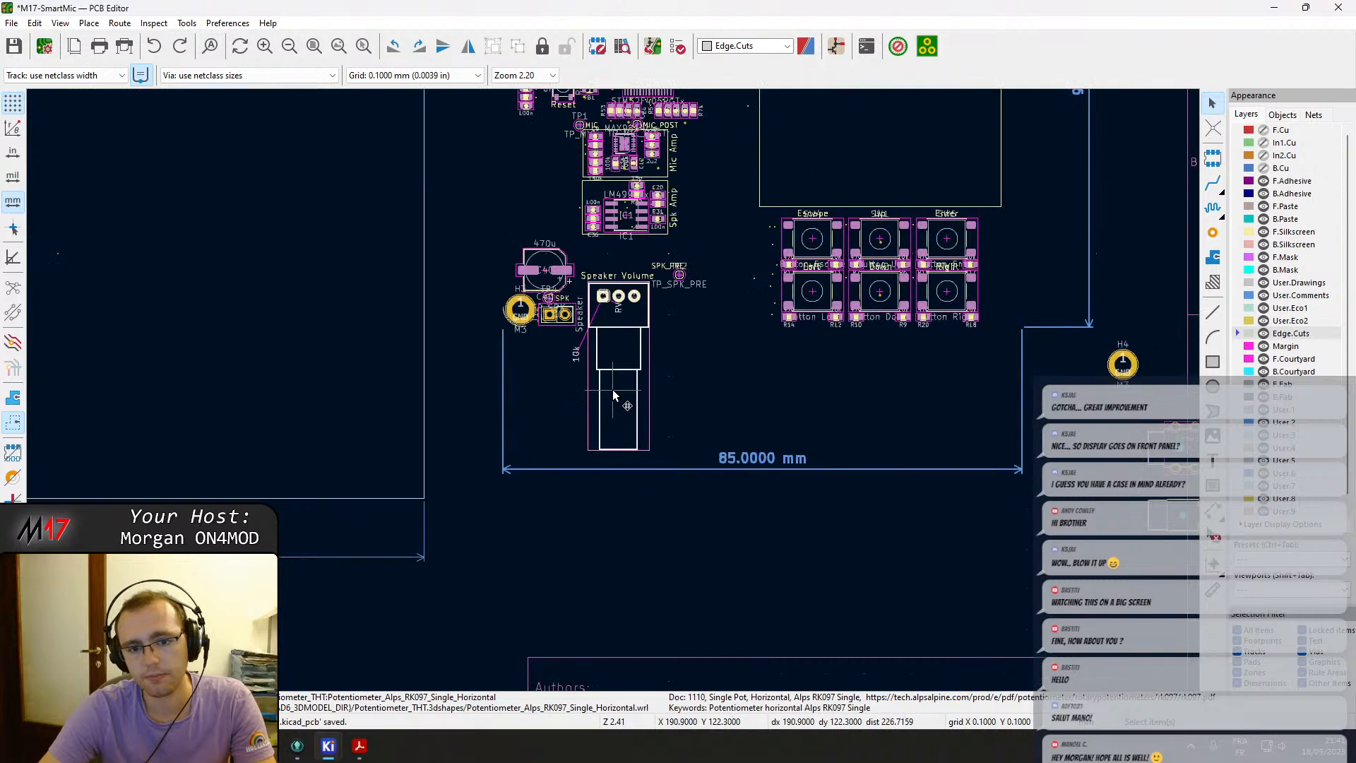
{"action": "key", "text": "m"}
{"action": "middle_click_drag", "start_coordinate": [244, 351], "coordinate": [701, 301]}
{"action": "left_click", "coordinate": [364, 415]}
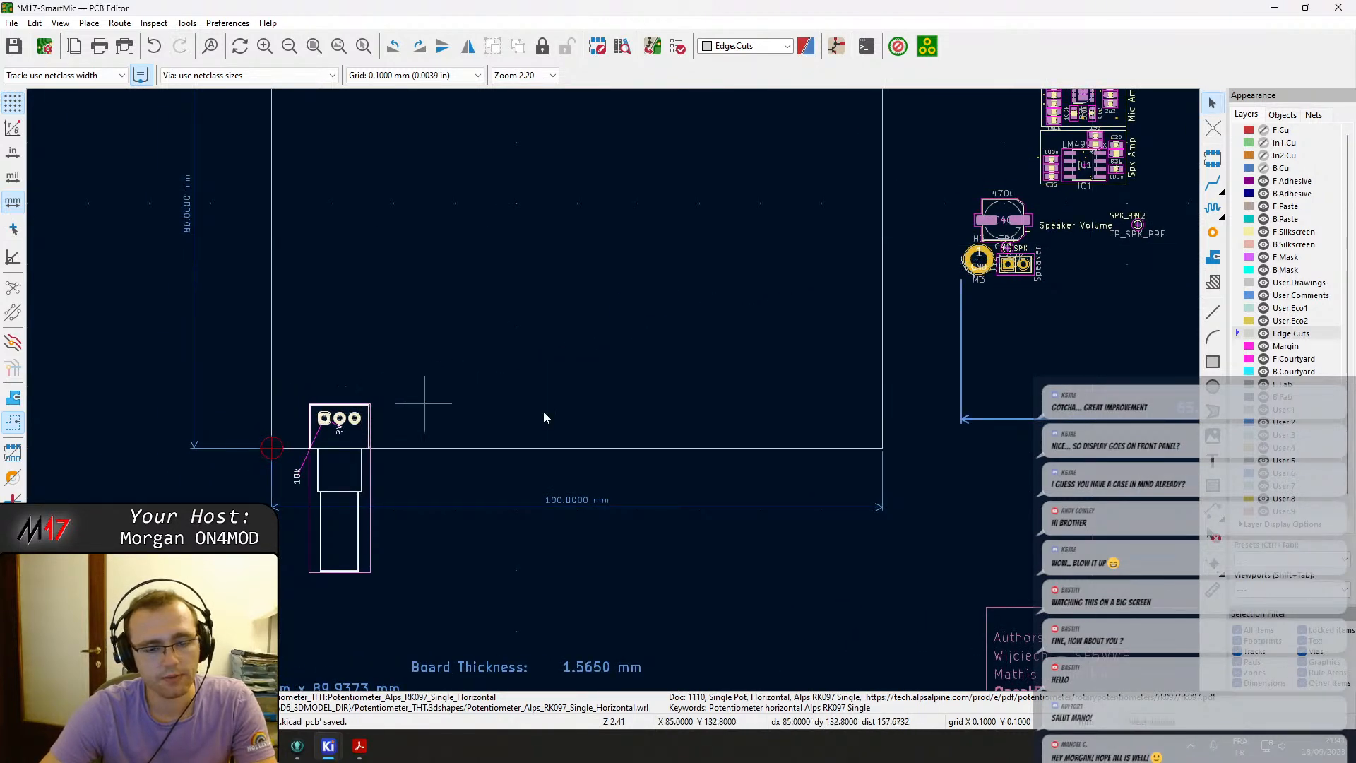
Move the Kenwood-3.5 and Kenwood-2.5 jacks beside the potentiometer along the outline's bottom edge.
{"action": "scroll", "coordinate": [413, 405], "scroll_direction": "down", "scroll_amount": 2}
{"action": "middle_click_drag", "start_coordinate": [472, 401], "coordinate": [540, 456]}
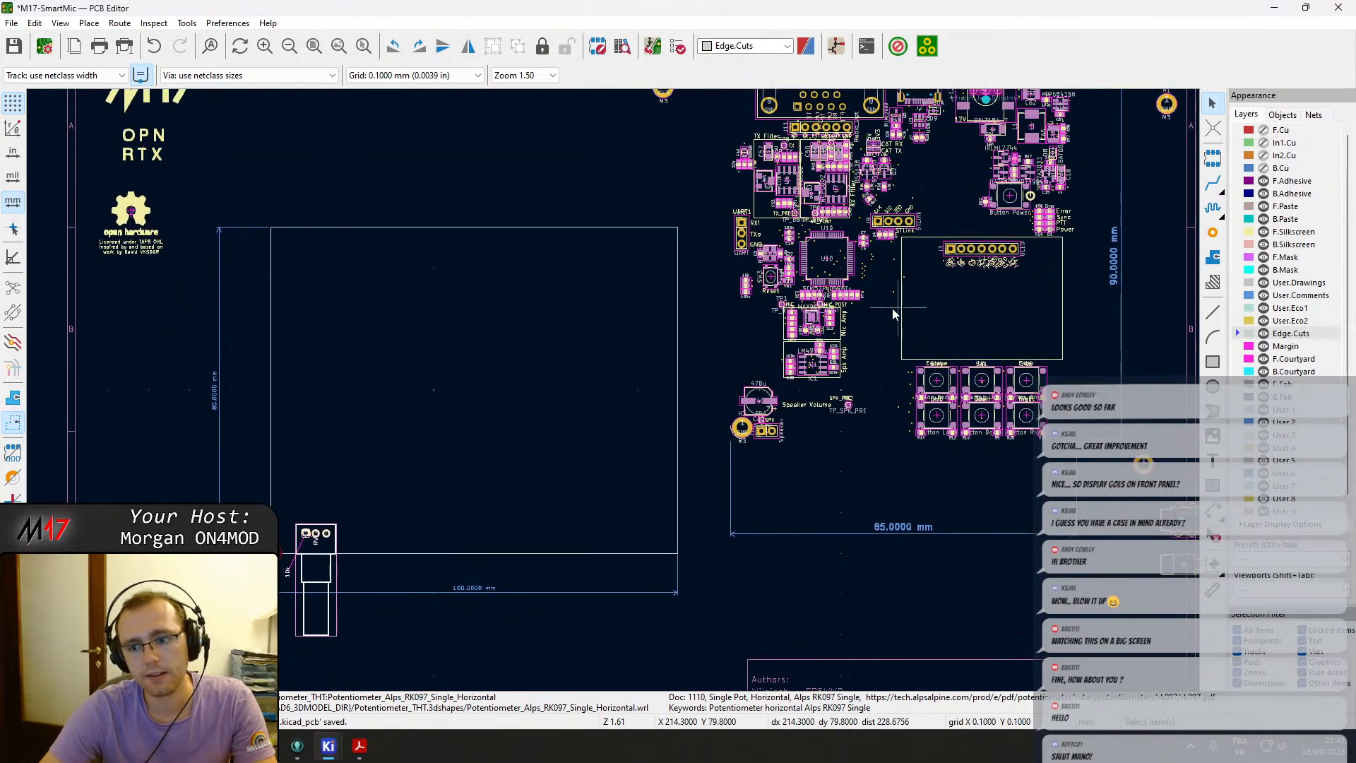
{"action": "middle_click_drag", "start_coordinate": [863, 308], "coordinate": [655, 313]}
{"action": "key", "text": "m"}
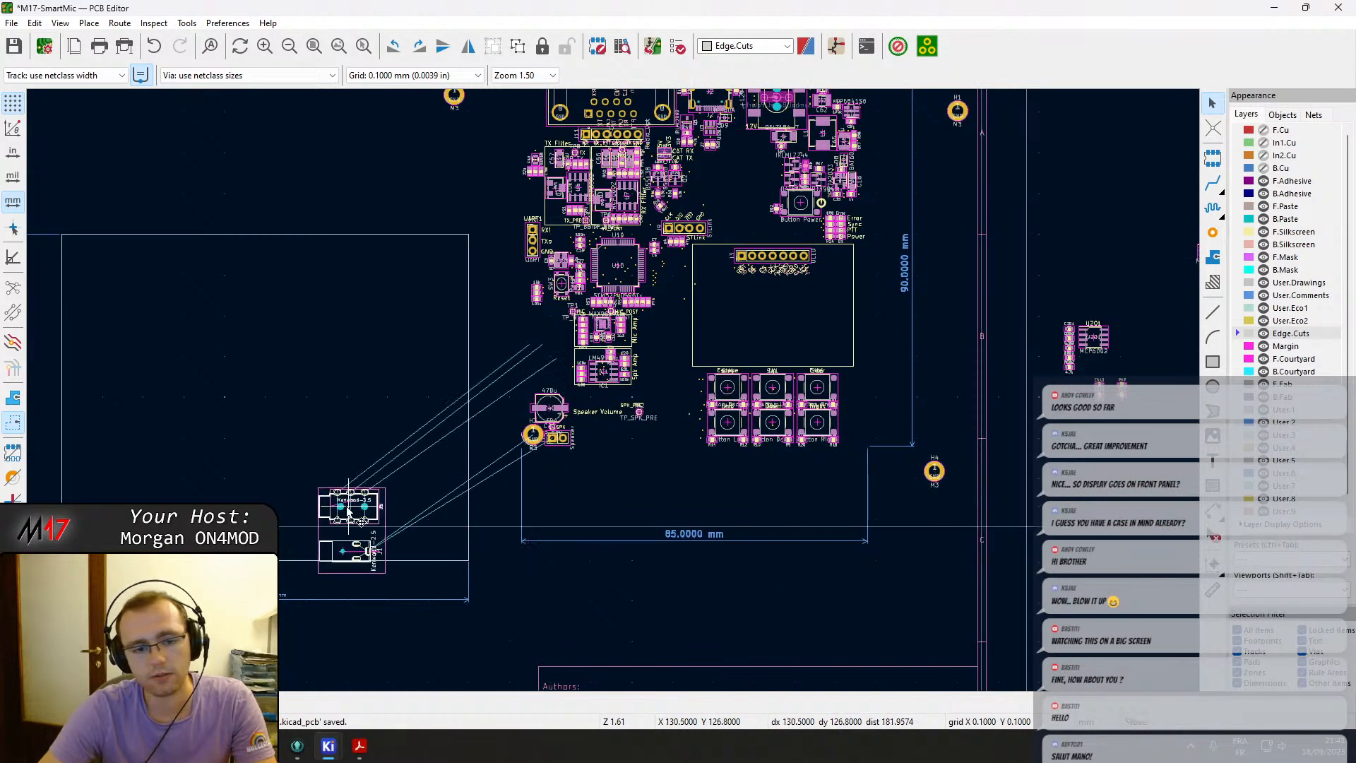
{"action": "middle_click_drag", "start_coordinate": [356, 498], "coordinate": [425, 471]}
{"action": "scroll", "coordinate": [425, 472], "scroll_direction": "up", "scroll_amount": 5}
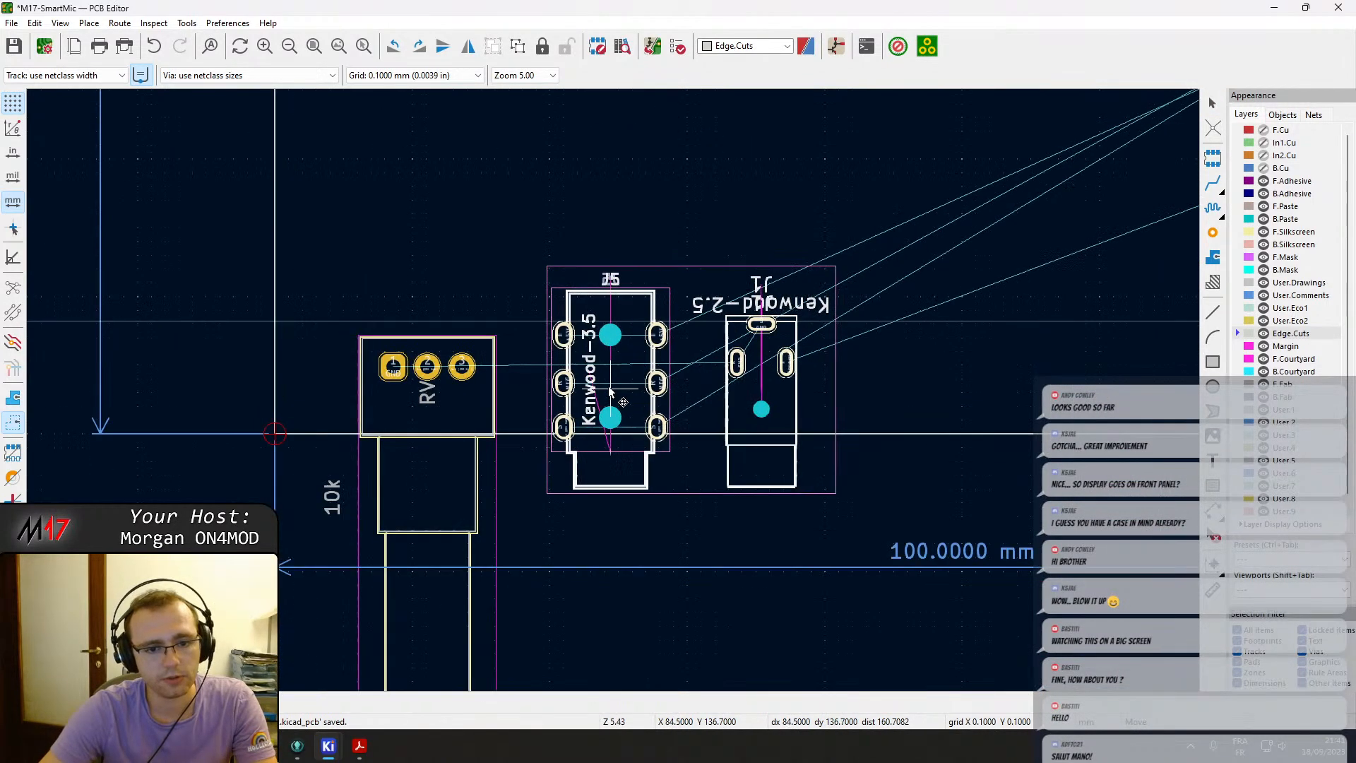
{"action": "left_click", "coordinate": [590, 370]}
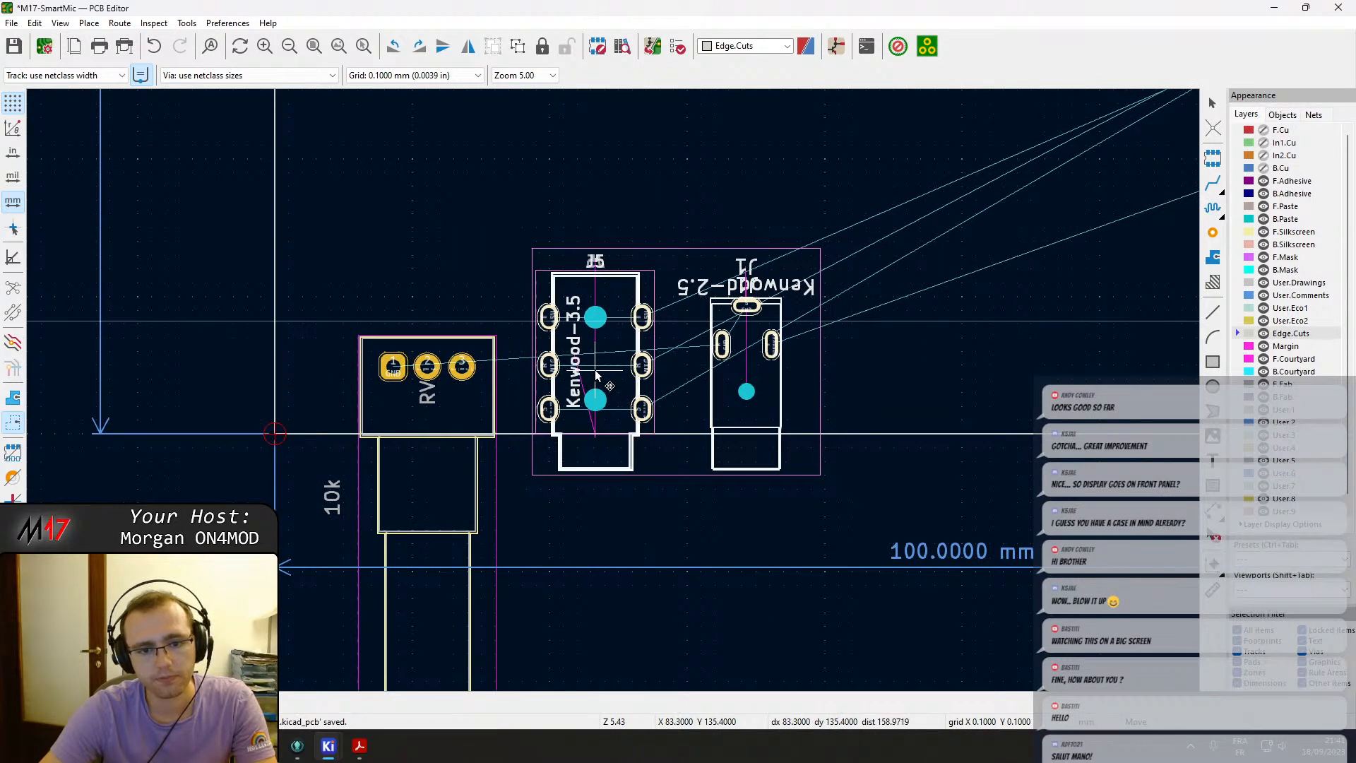
Draw a rectangle about 18 × 13 mm right of the jacks on the bottom edge and set its layer to User.Drawings.
{"action": "scroll", "coordinate": [595, 367], "scroll_direction": "down", "scroll_amount": 5}
{"action": "middle_click_drag", "start_coordinate": [803, 363], "coordinate": [658, 520]}
{"action": "scroll", "coordinate": [600, 559], "scroll_direction": "up", "scroll_amount": 1}
{"action": "middle_click_drag", "start_coordinate": [601, 559], "coordinate": [616, 406]}
{"action": "scroll", "coordinate": [617, 406], "scroll_direction": "down", "scroll_amount": 2}
{"action": "middle_click_drag", "start_coordinate": [683, 350], "coordinate": [710, 458]}
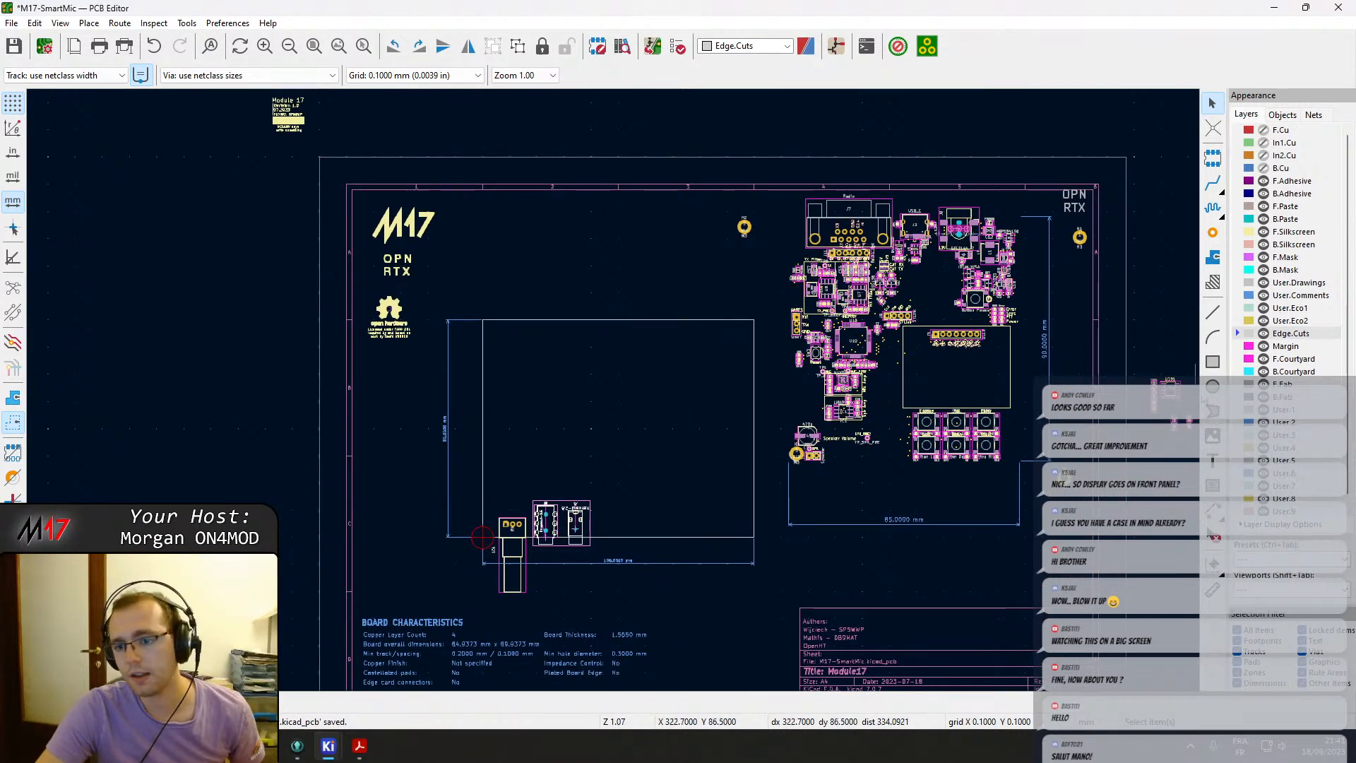
{"action": "left_click", "coordinate": [1213, 361]}
{"action": "scroll", "coordinate": [605, 384], "scroll_direction": "up", "scroll_amount": 6}
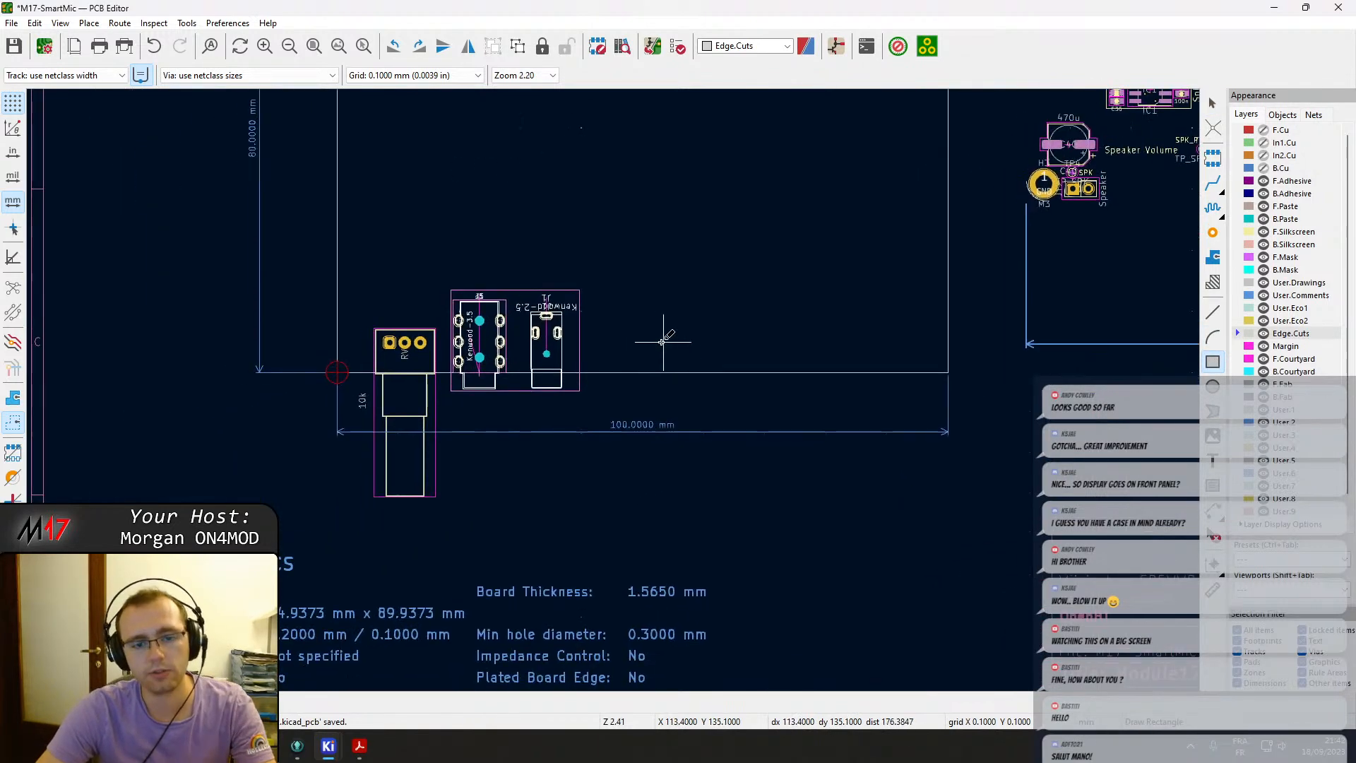
{"action": "left_click", "coordinate": [554, 332]}
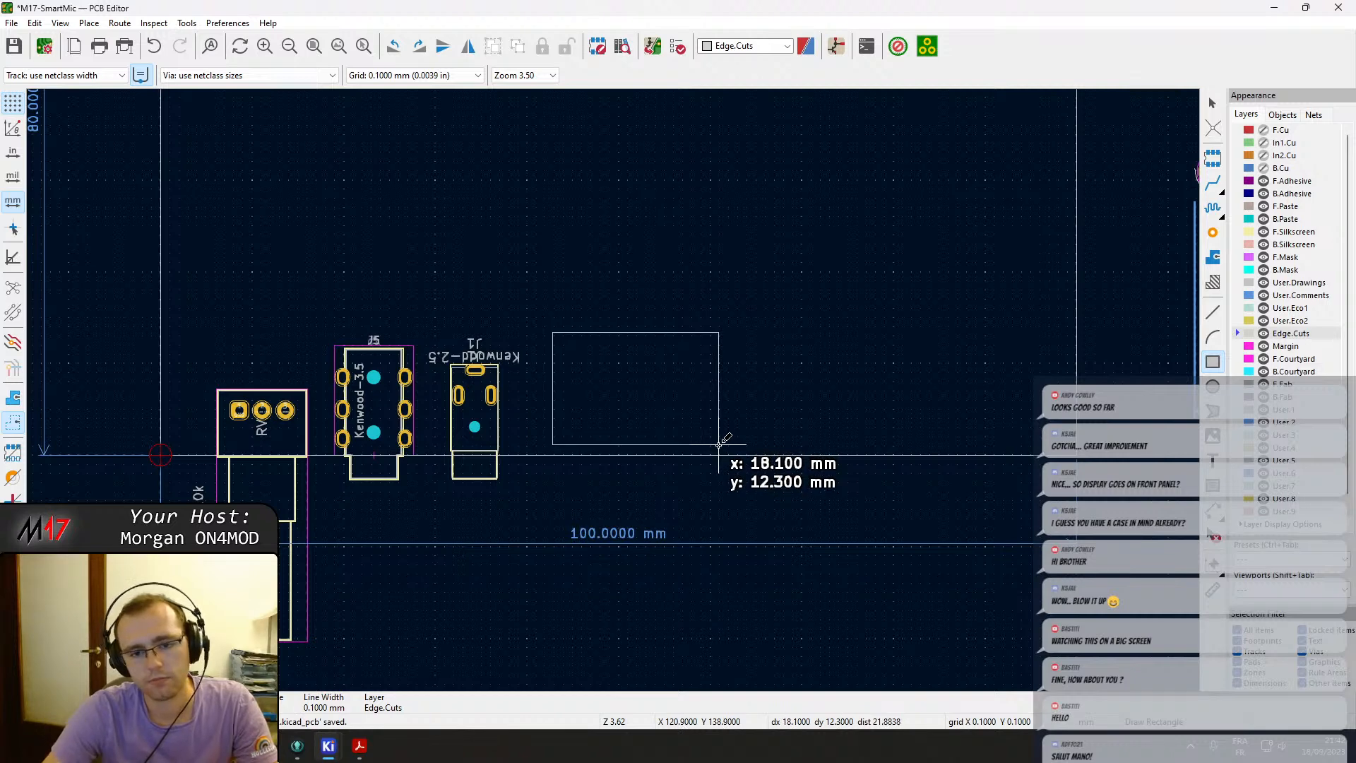
{"action": "scroll", "coordinate": [718, 444], "scroll_direction": "up", "scroll_amount": 4}
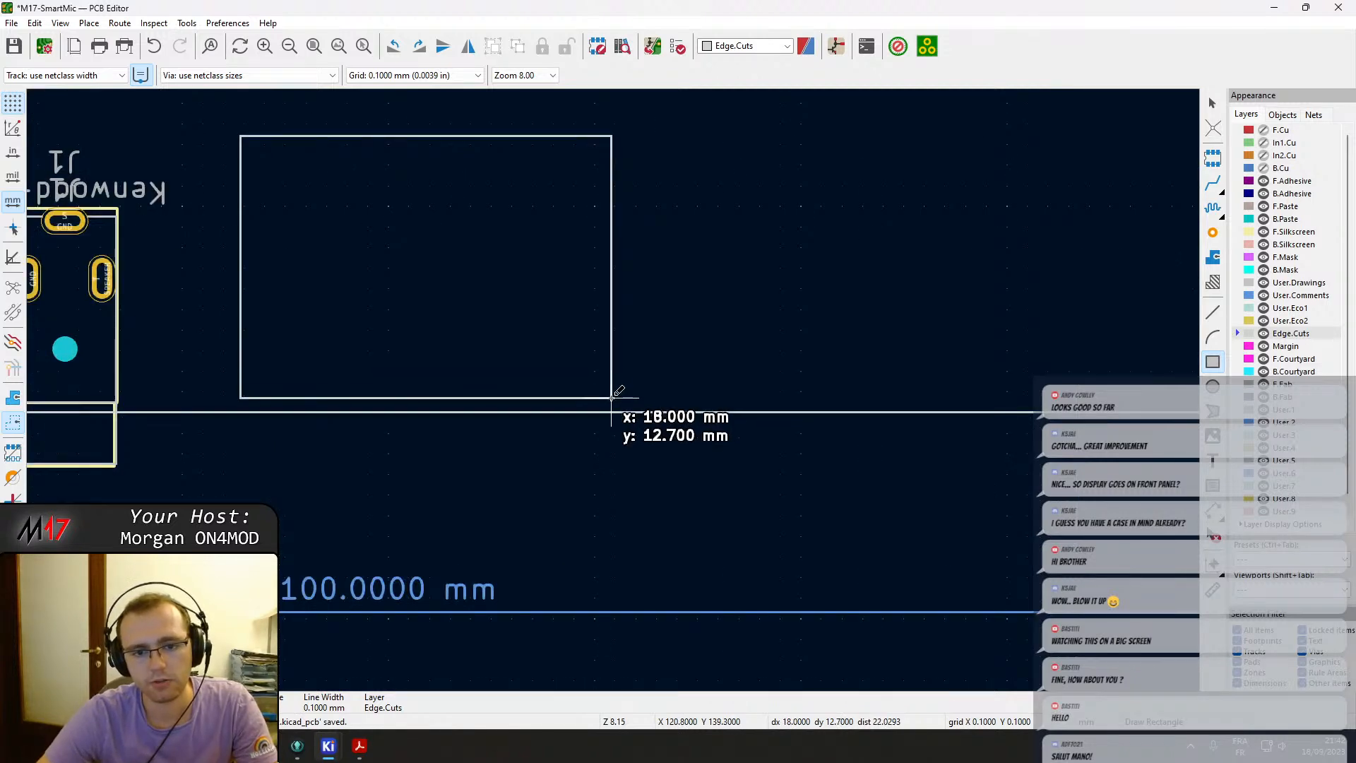
{"action": "left_click", "coordinate": [611, 412]}
{"action": "key", "text": "e"}
{"action": "left_click", "coordinate": [671, 401]}
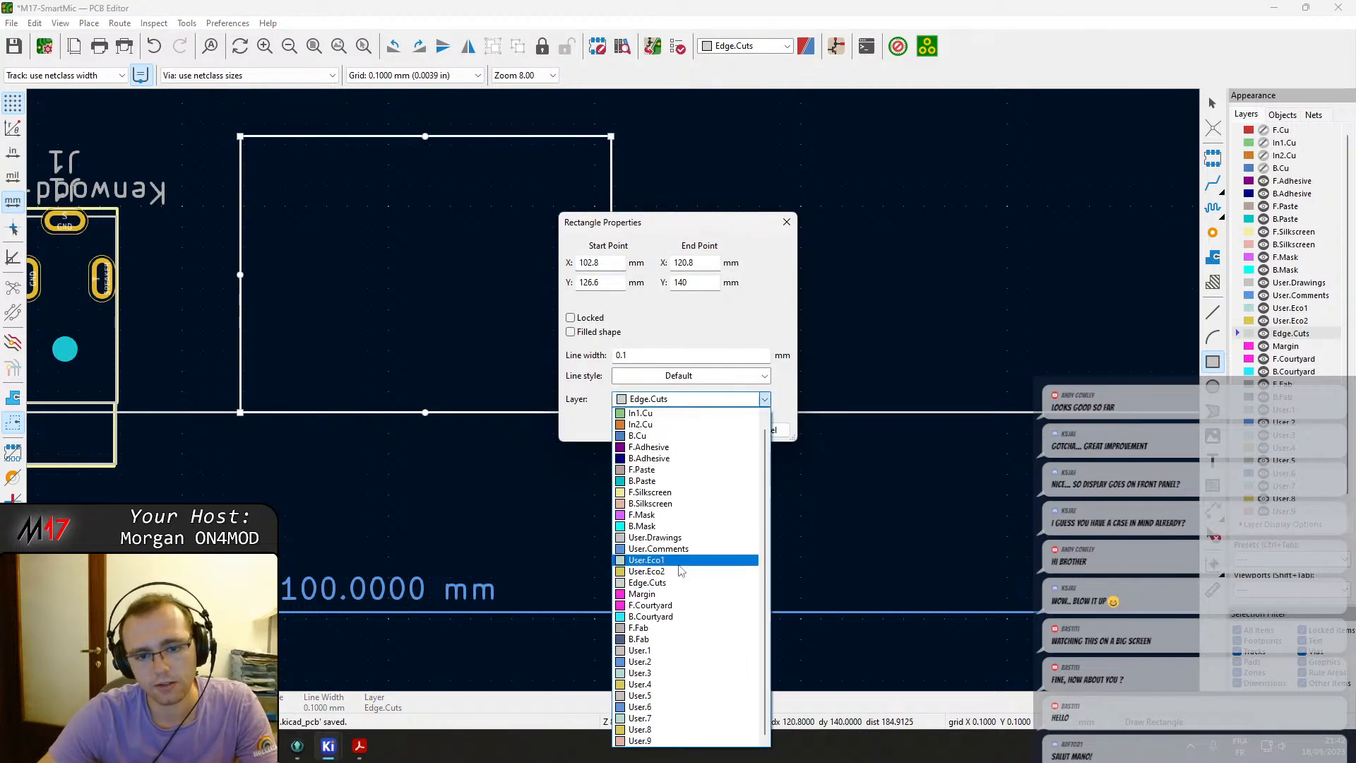
{"action": "left_click", "coordinate": [657, 536]}
{"action": "left_click", "coordinate": [704, 427]}
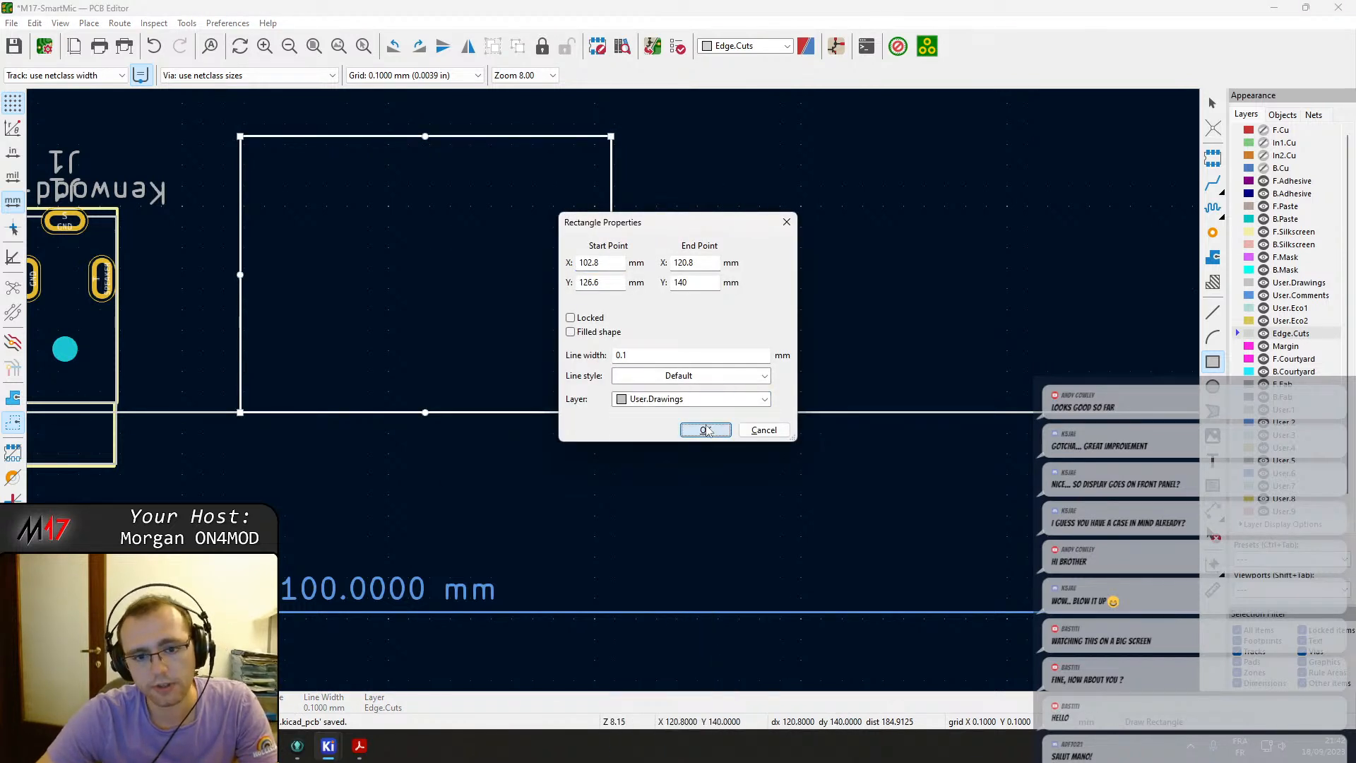
Place the text OHIS 8P8C inside the new rectangle with 3 mm character width and height.
{"action": "middle_click_drag", "start_coordinate": [402, 291], "coordinate": [601, 385]}
{"action": "key", "text": "Escape"}
{"action": "left_click", "coordinate": [1212, 457]}
{"action": "left_click", "coordinate": [564, 385]}
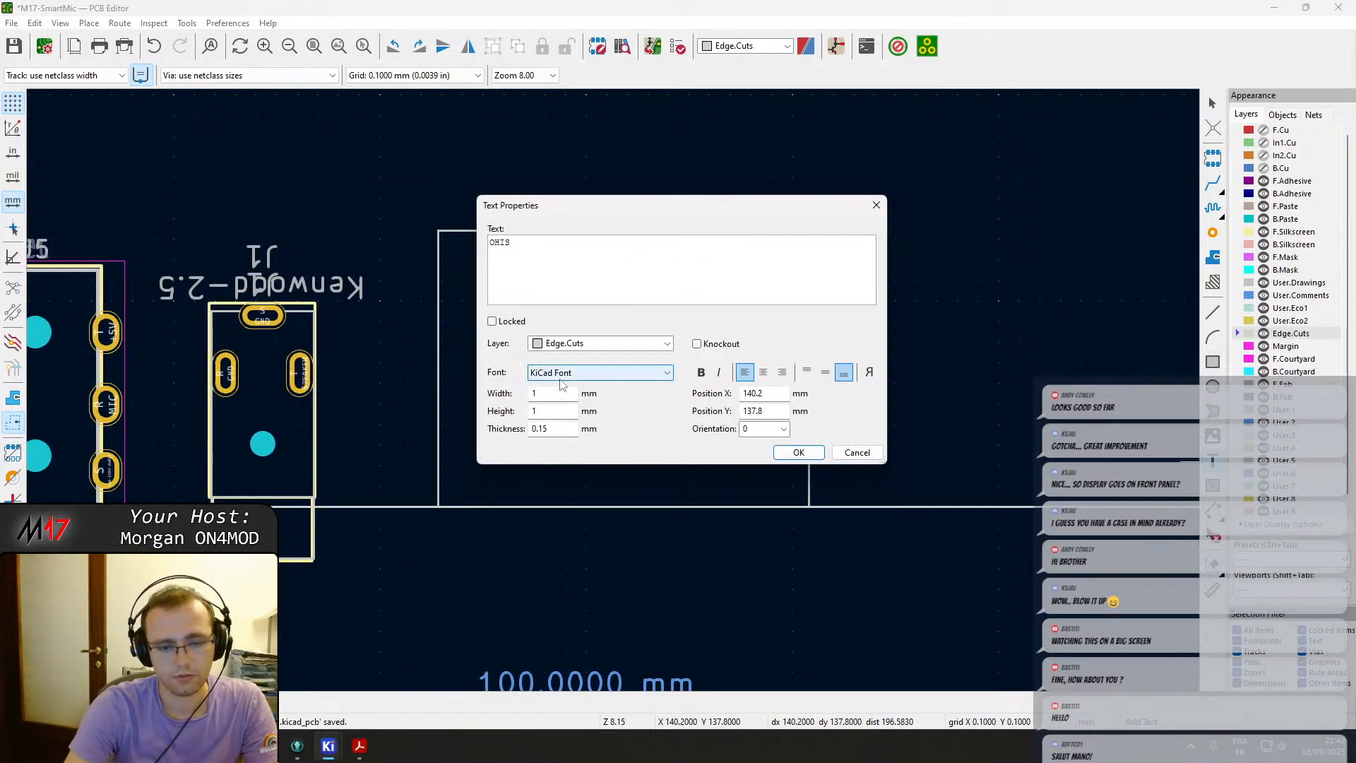
{"action": "type", "text": "OHIS"}
{"action": "key", "text": "Return"}
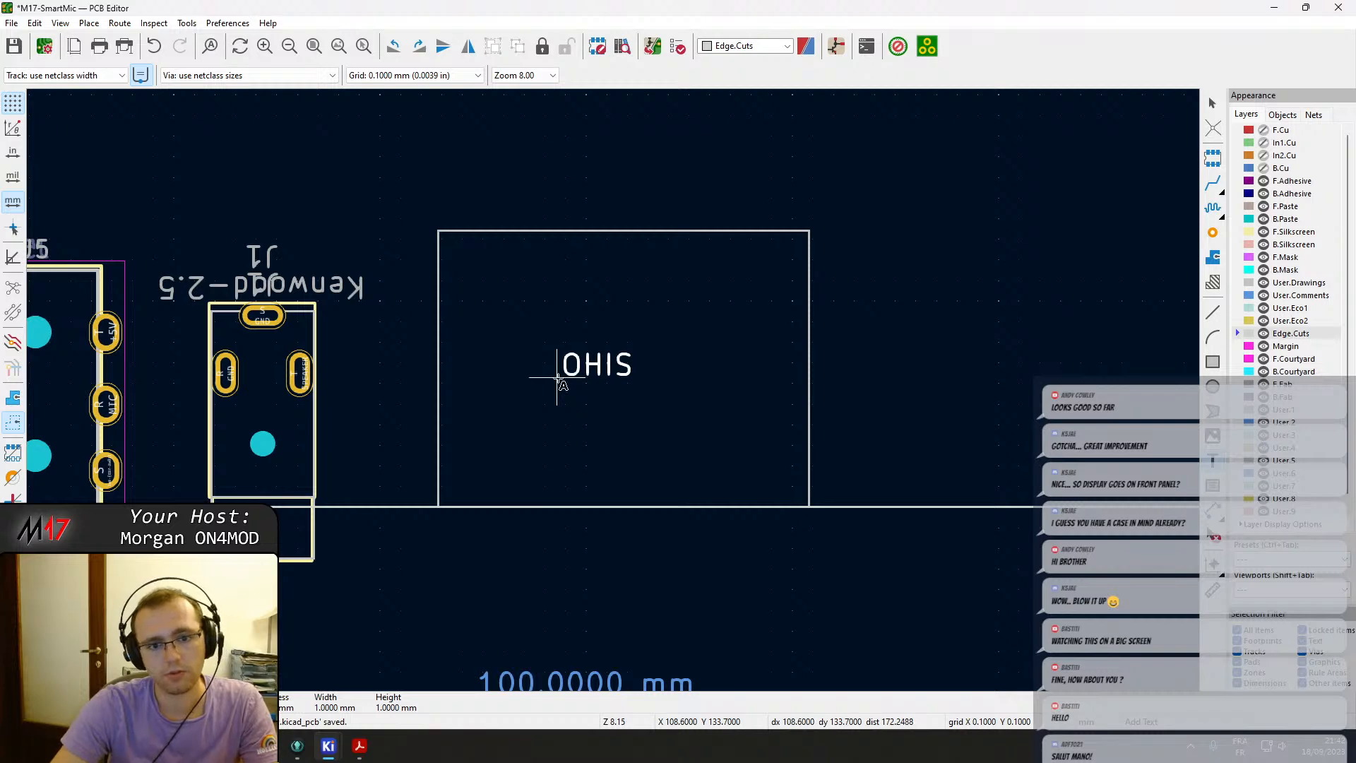
{"action": "left_click", "coordinate": [557, 381]}
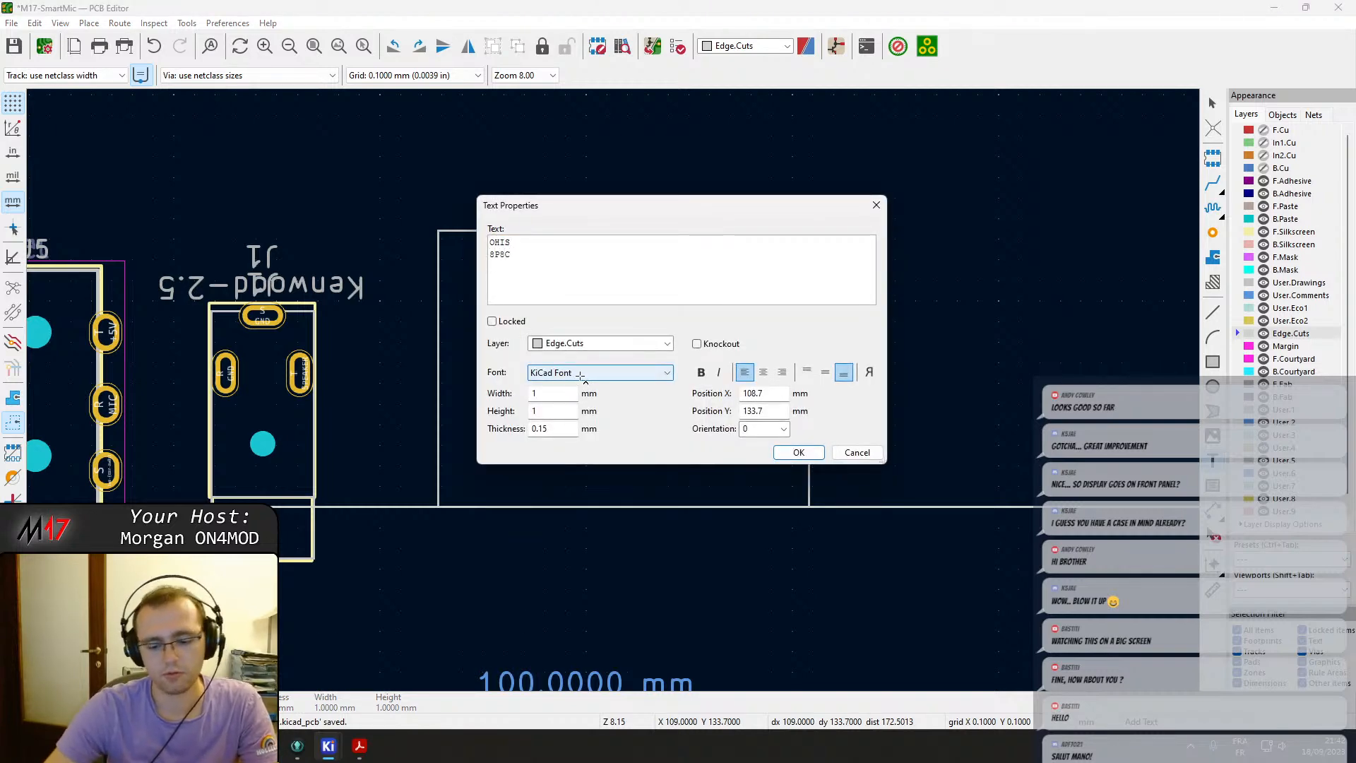
{"action": "key", "text": "Return"}
{"action": "left_click", "coordinate": [605, 369]}
{"action": "left_click", "coordinate": [604, 370]}
{"action": "left_click", "coordinate": [609, 372]}
{"action": "key", "text": "Tab"}
{"action": "type", "text": "3"}
{"action": "key", "text": "Tab"}
{"action": "type", "text": "3"}
{"action": "key", "text": "Tab"}
{"action": "type", "text": "0."}
{"action": "key", "text": "Return"}
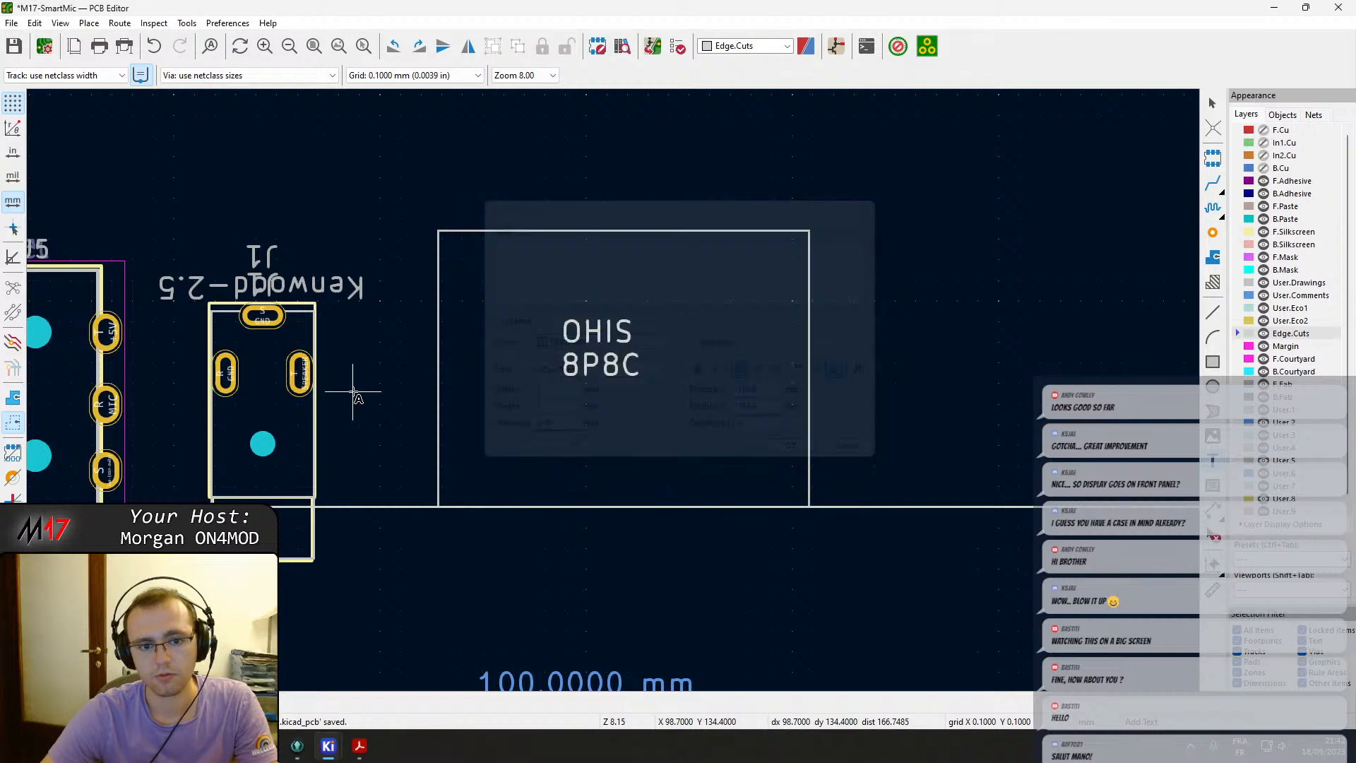
{"action": "key", "text": "Escape"}
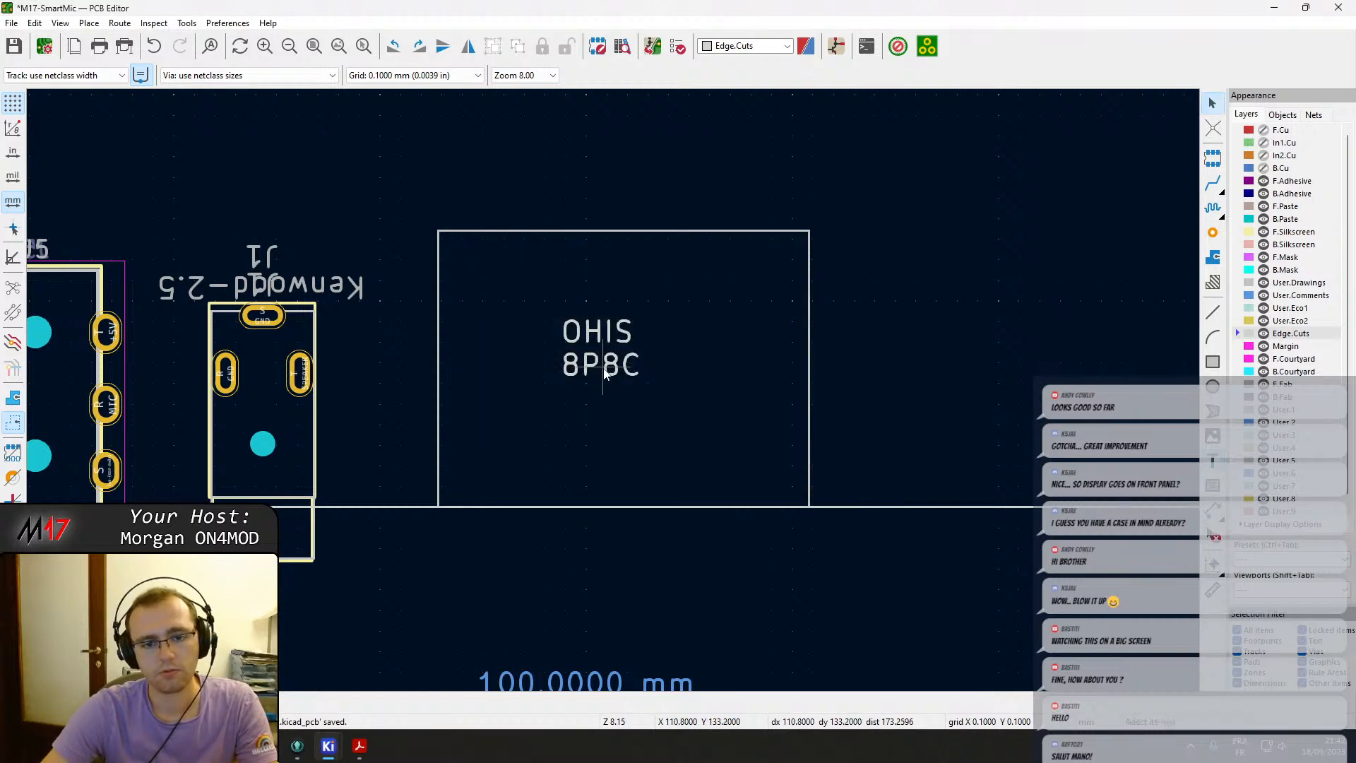
{"action": "double_click", "coordinate": [603, 367]}
{"action": "left_click_drag", "start_coordinate": [546, 394], "coordinate": [400, 390]}
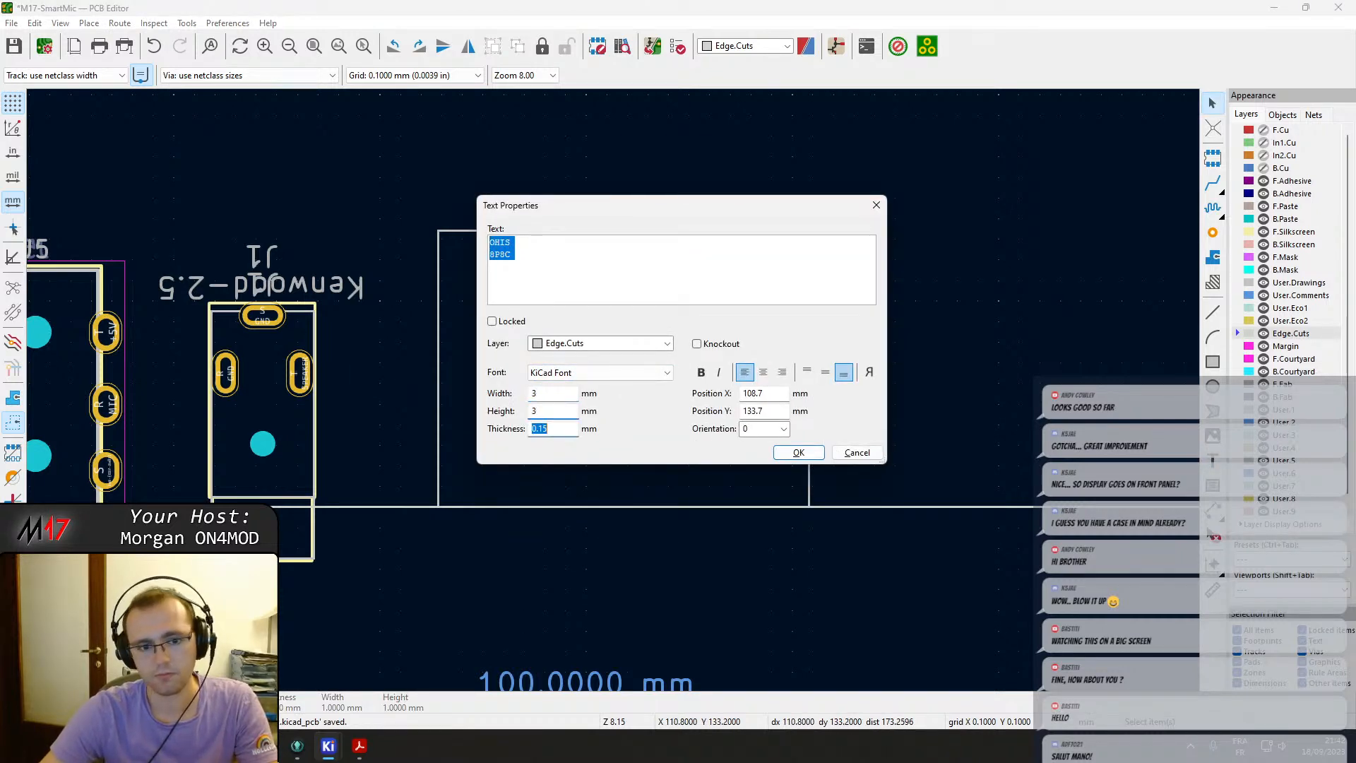
{"action": "key", "text": "Return"}
Move the radio connector J7 and the USB-C connector J2 onto the new outline's top edge.
{"action": "left_click_drag", "start_coordinate": [692, 357], "coordinate": [494, 471]}
{"action": "scroll", "coordinate": [613, 391], "scroll_direction": "down", "scroll_amount": 5}
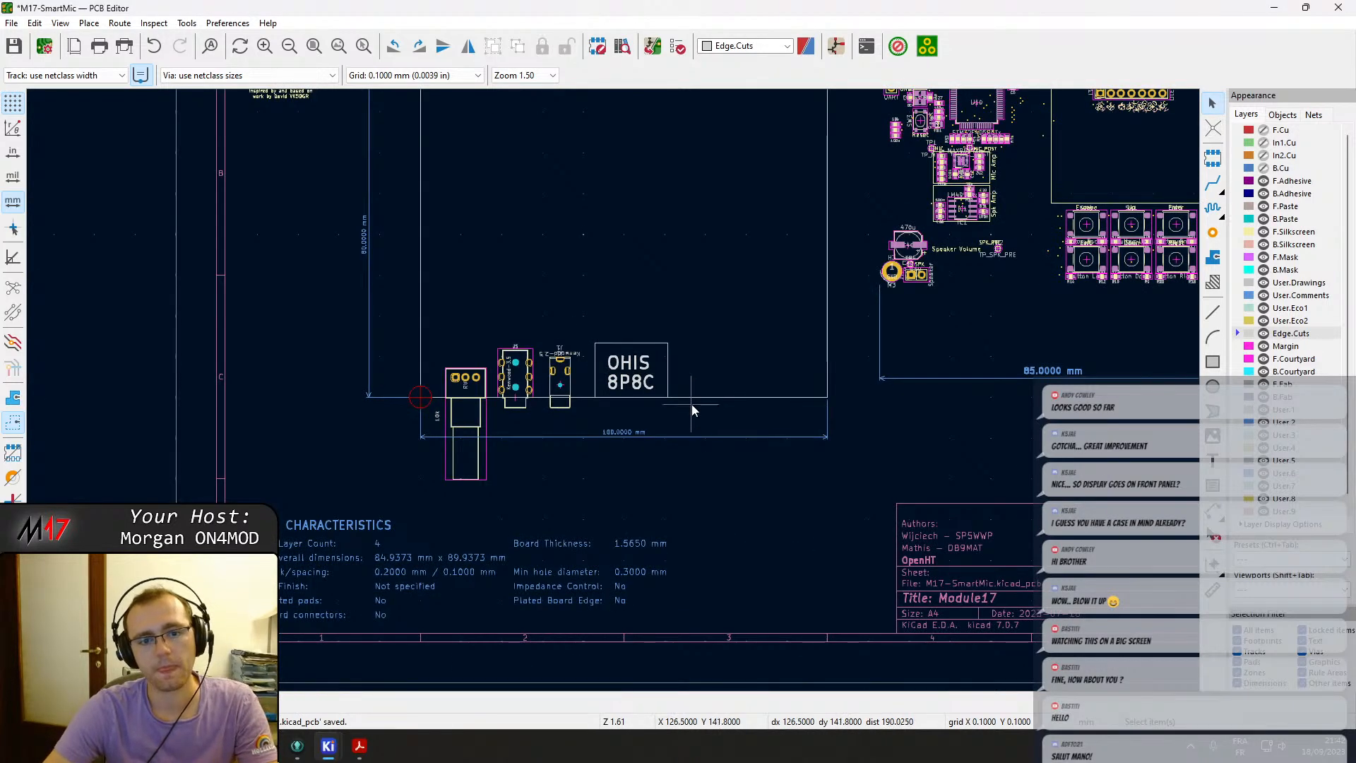
{"action": "scroll", "coordinate": [608, 388], "scroll_direction": "up", "scroll_amount": 3}
{"action": "scroll", "coordinate": [634, 442], "scroll_direction": "down", "scroll_amount": 2}
{"action": "middle_click_drag", "start_coordinate": [634, 442], "coordinate": [673, 486]}
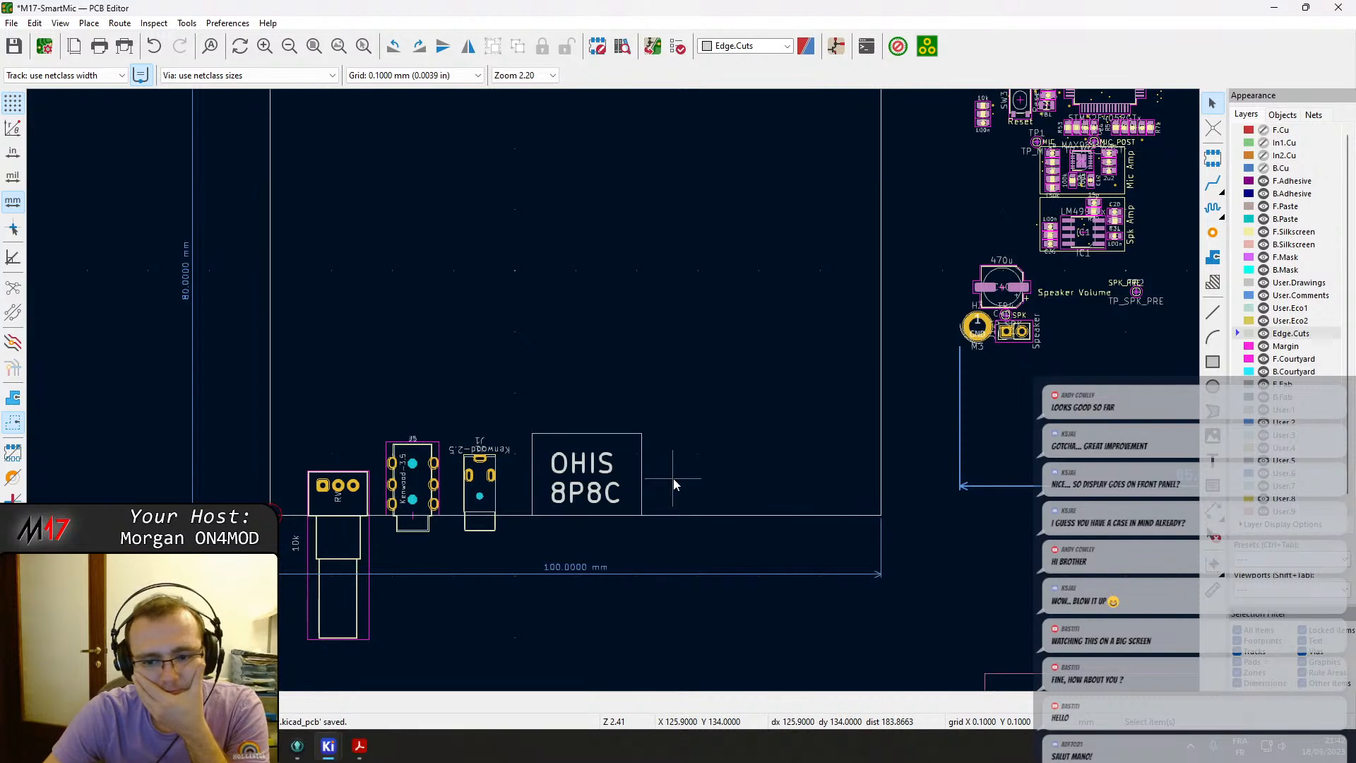
{"action": "scroll", "coordinate": [713, 428], "scroll_direction": "down", "scroll_amount": 2}
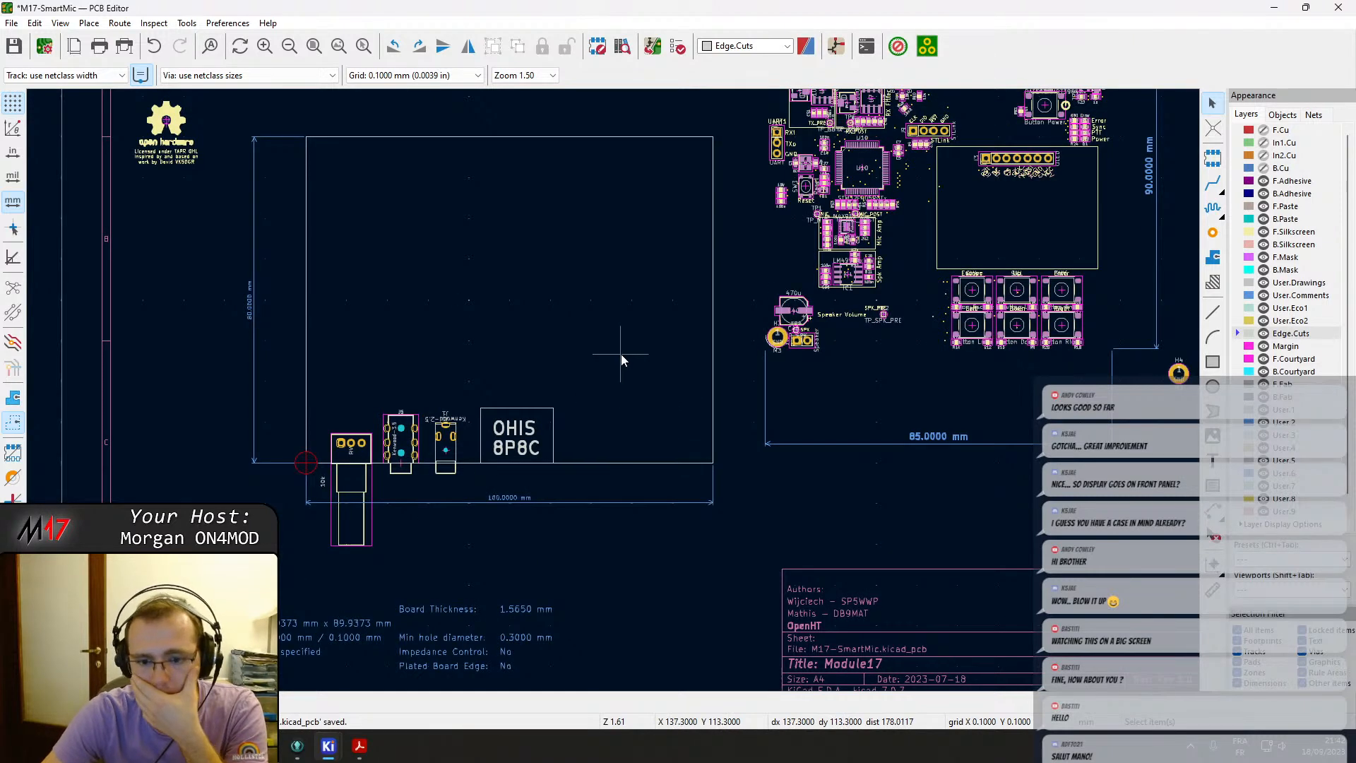
{"action": "middle_click_drag", "start_coordinate": [621, 354], "coordinate": [656, 496]}
{"action": "middle_click_drag", "start_coordinate": [652, 276], "coordinate": [710, 379]}
{"action": "left_click", "coordinate": [925, 239]}
{"action": "left_click_drag", "start_coordinate": [925, 238], "coordinate": [468, 416]}
{"action": "left_click", "coordinate": [1050, 255]}
{"action": "left_click_drag", "start_coordinate": [1050, 254], "coordinate": [561, 418]}
{"action": "middle_click_drag", "start_coordinate": [695, 500], "coordinate": [702, 375]}
{"action": "middle_click_drag", "start_coordinate": [870, 327], "coordinate": [840, 202]}
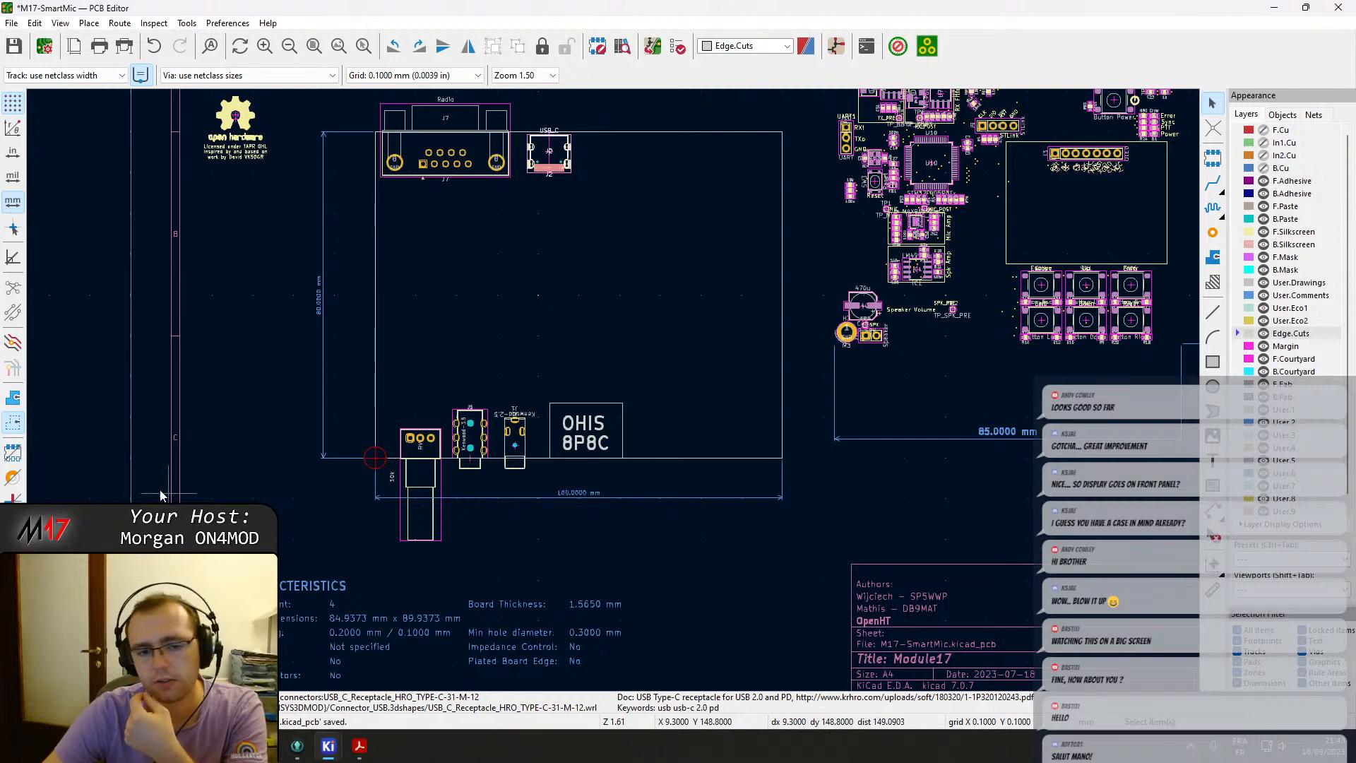
{"action": "scroll", "coordinate": [550, 488], "scroll_direction": "up", "scroll_amount": 5}
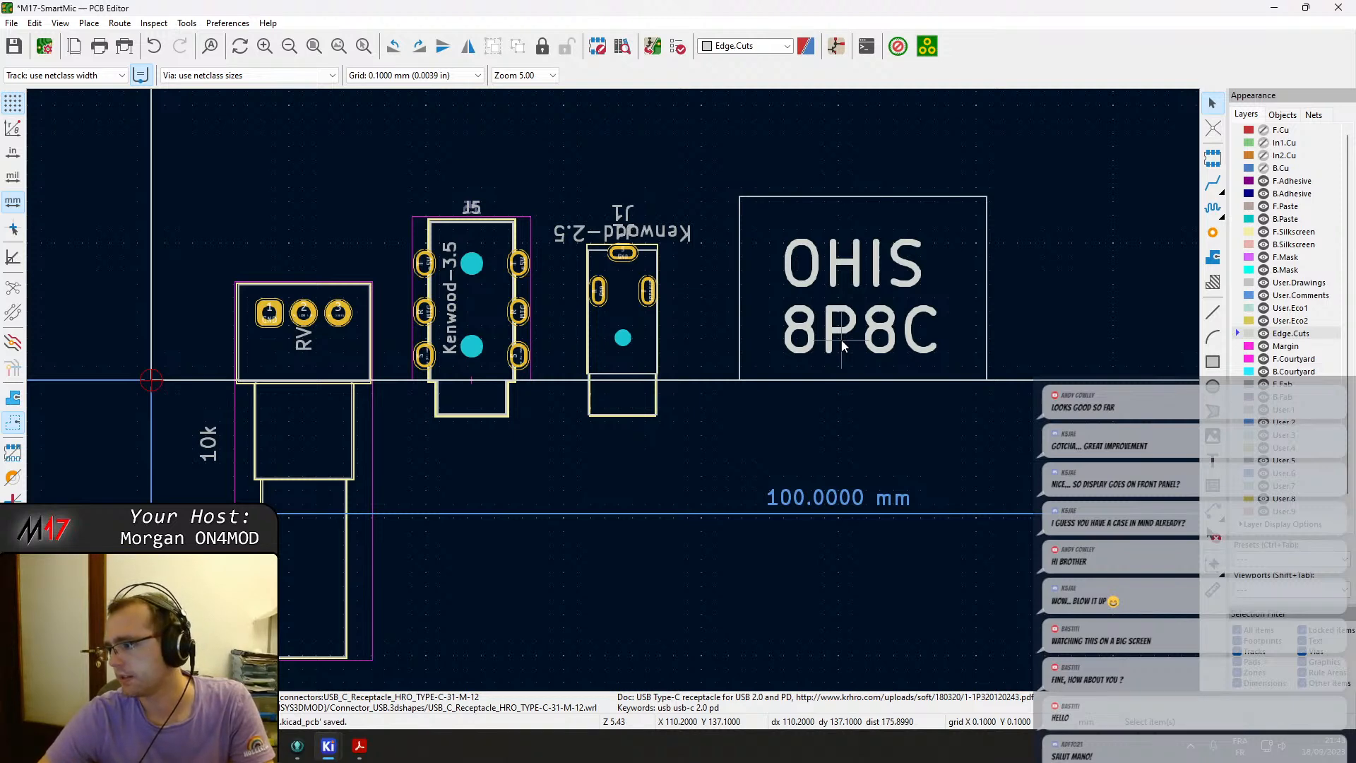
{"action": "scroll", "coordinate": [613, 390], "scroll_direction": "down", "scroll_amount": 4}
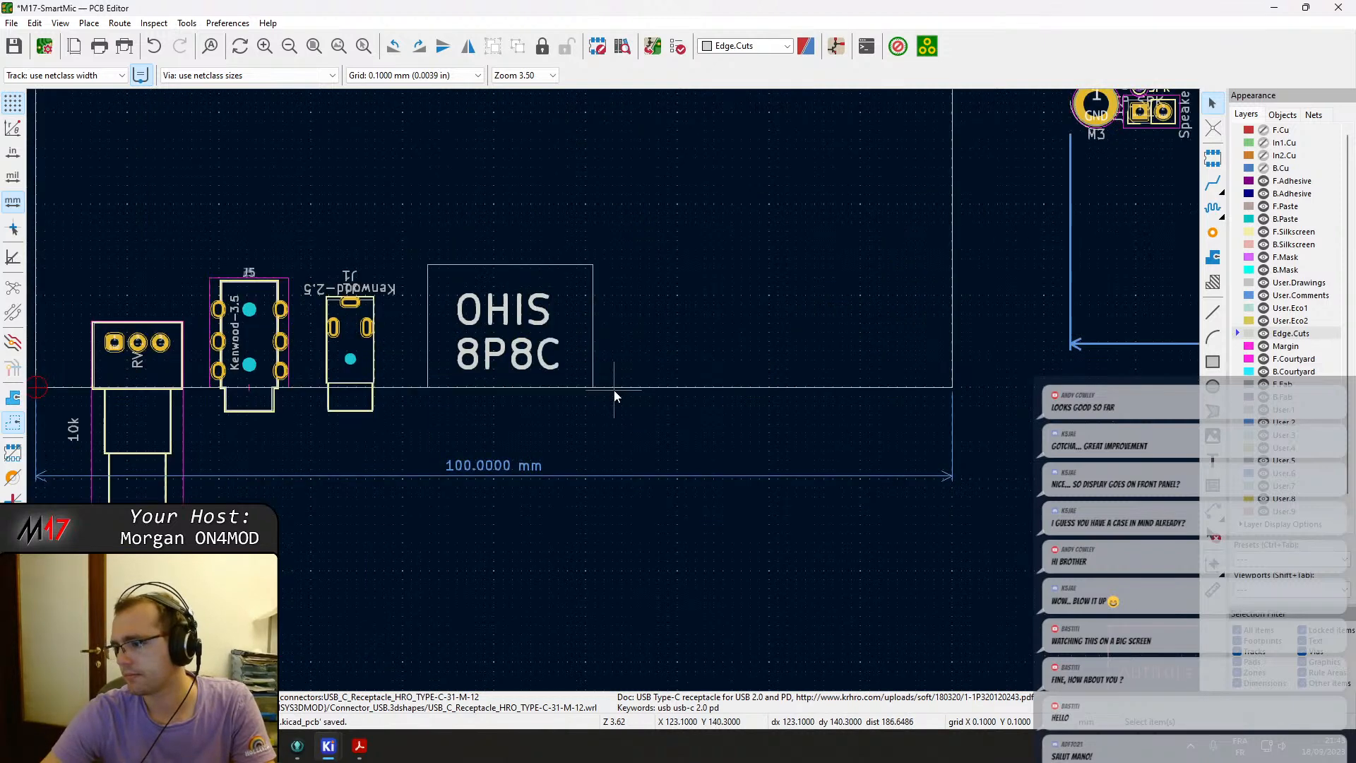
{"action": "scroll", "coordinate": [573, 360], "scroll_direction": "up", "scroll_amount": 2}
{"action": "middle_click_drag", "start_coordinate": [549, 373], "coordinate": [577, 422]}
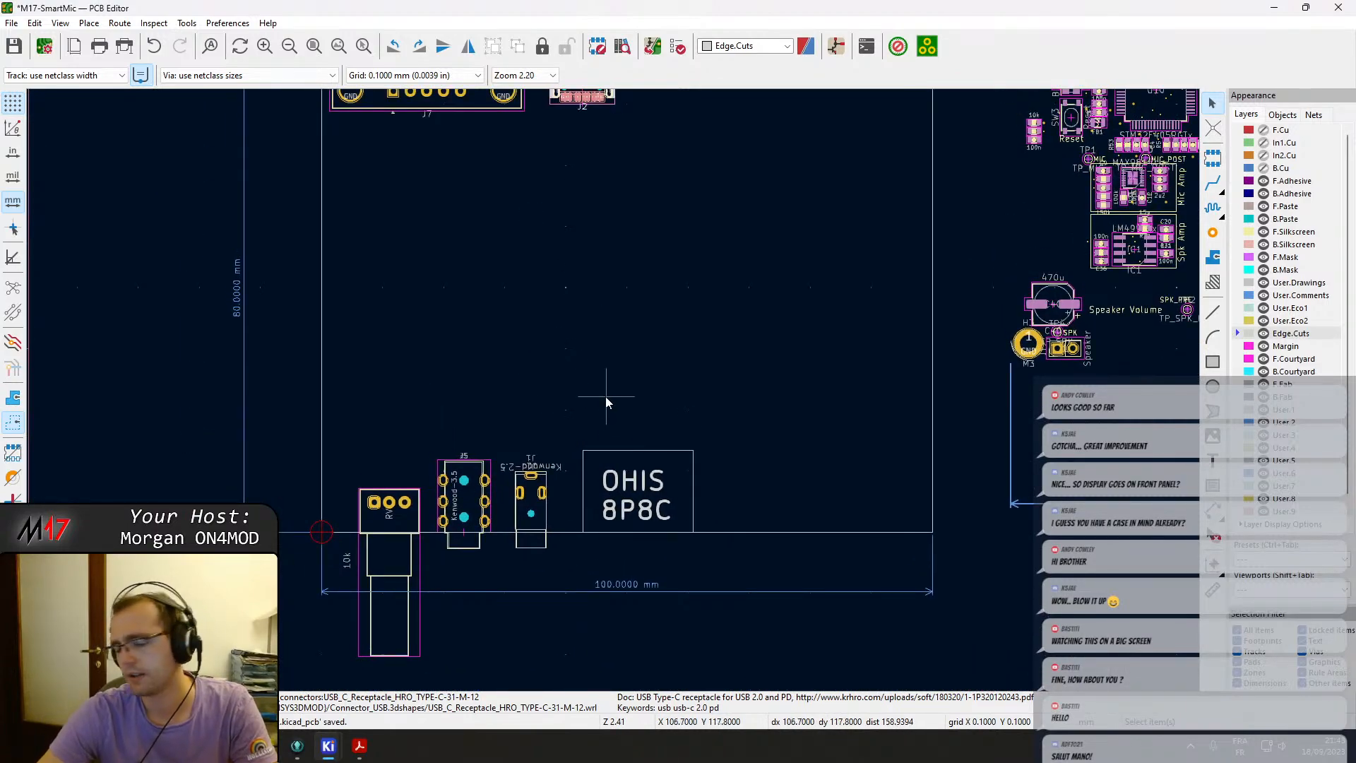
Move the barrel jack J8 onto the new outline's top edge, right of the USB-C connector.
{"action": "scroll", "coordinate": [612, 397], "scroll_direction": "down", "scroll_amount": 1}
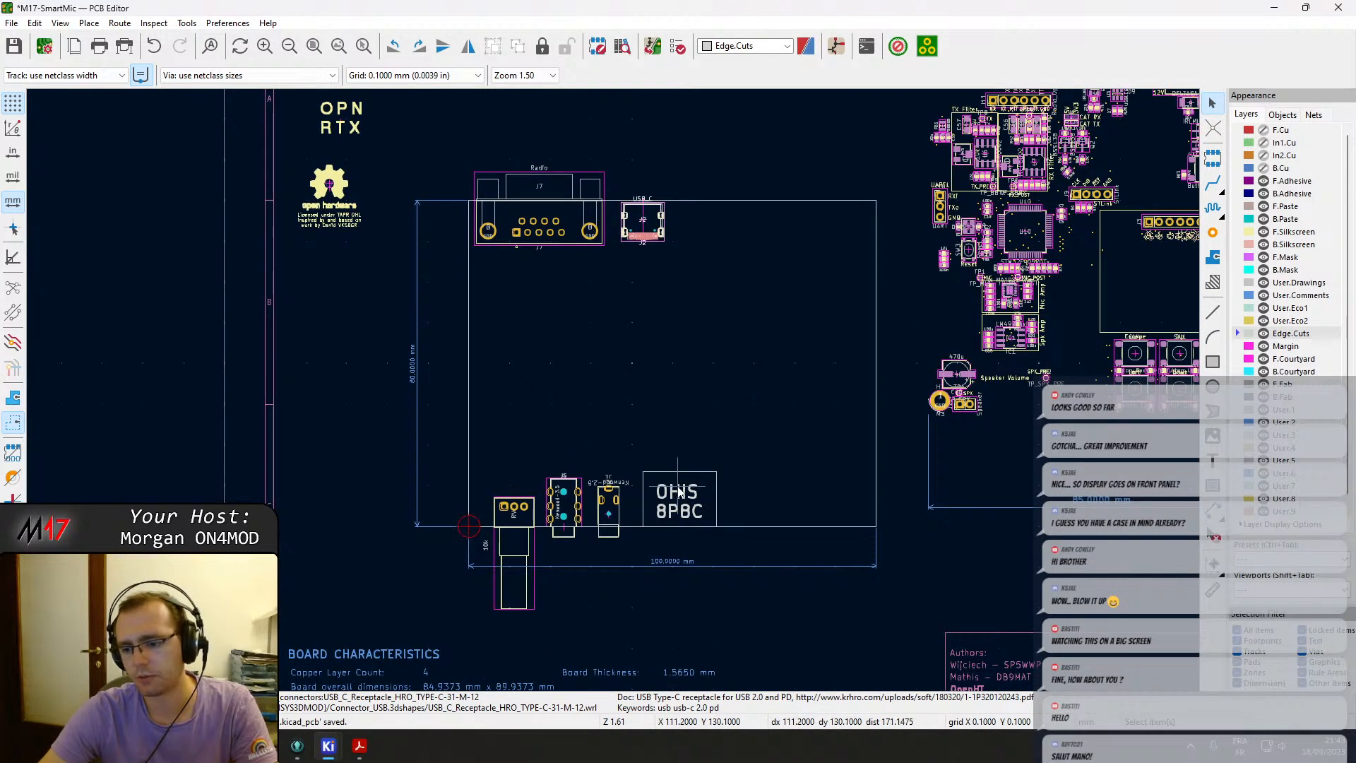
{"action": "middle_click_drag", "start_coordinate": [670, 347], "coordinate": [670, 452]}
{"action": "middle_click_drag", "start_coordinate": [714, 393], "coordinate": [517, 377]}
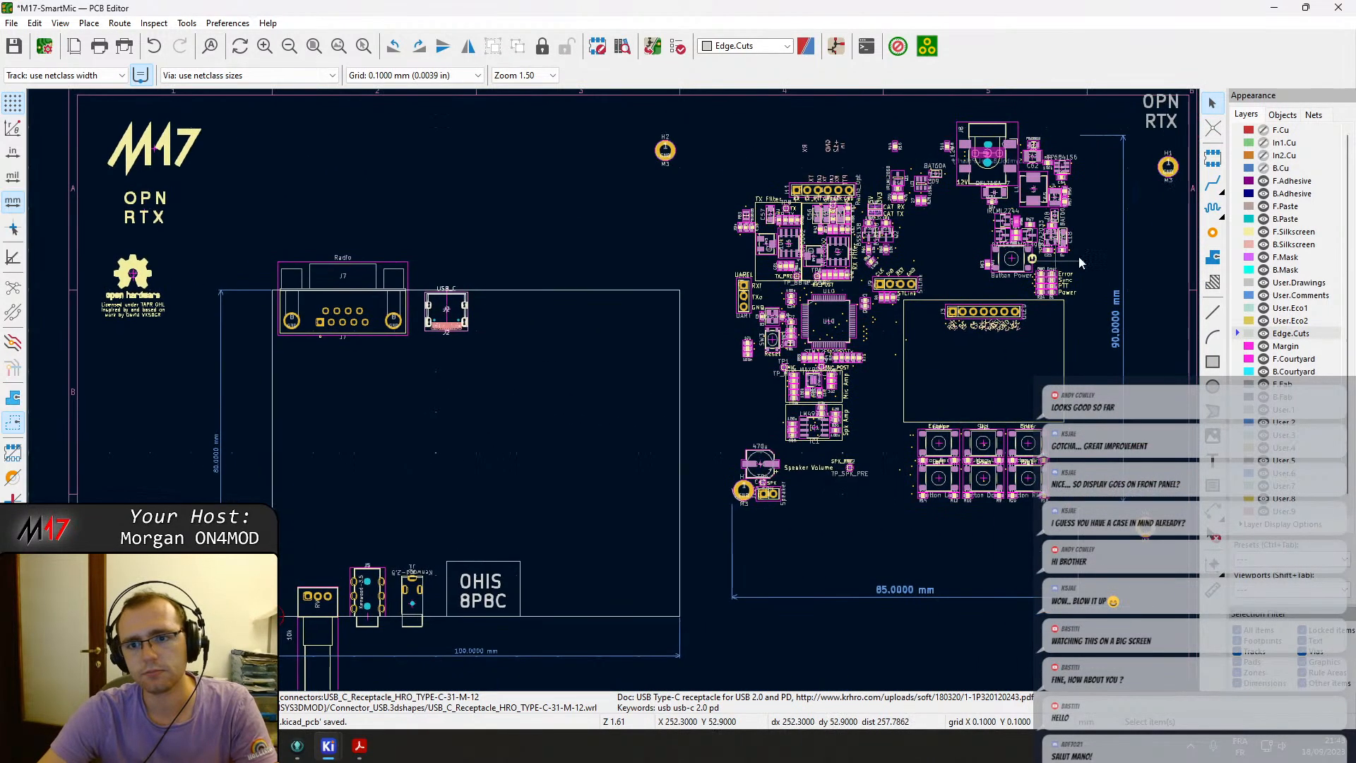
{"action": "left_click_drag", "start_coordinate": [973, 152], "coordinate": [518, 323]}
{"action": "key", "text": "ctrl+z"}
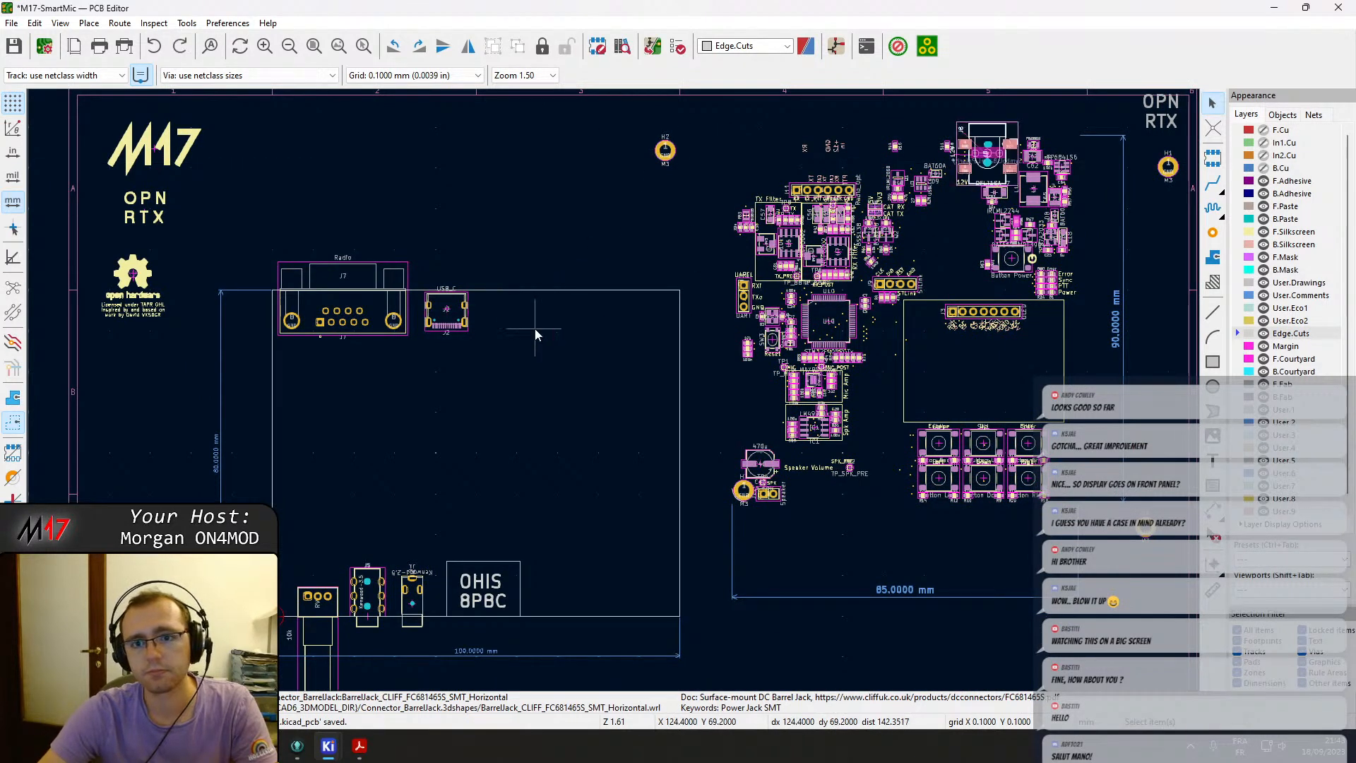
{"action": "left_click_drag", "start_coordinate": [1005, 177], "coordinate": [538, 320]}
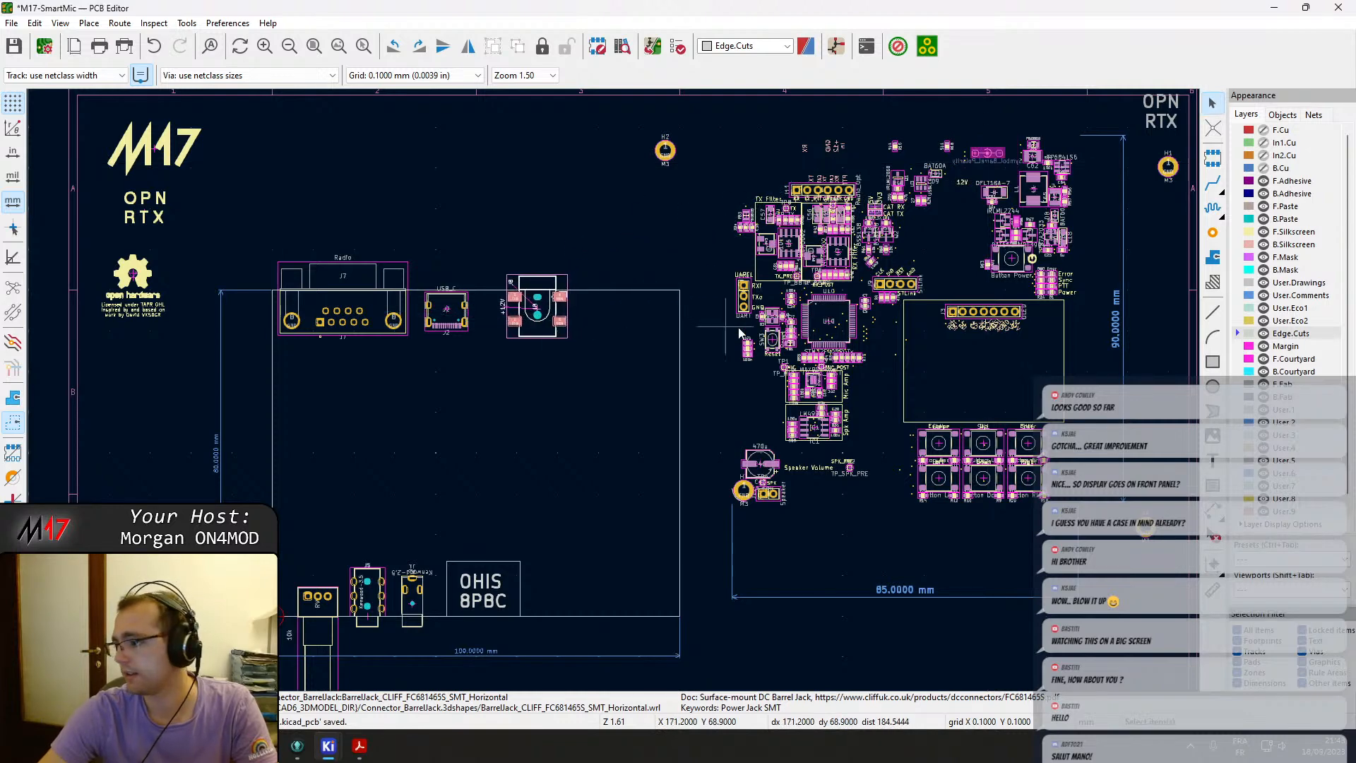
{"action": "key", "text": "Escape"}
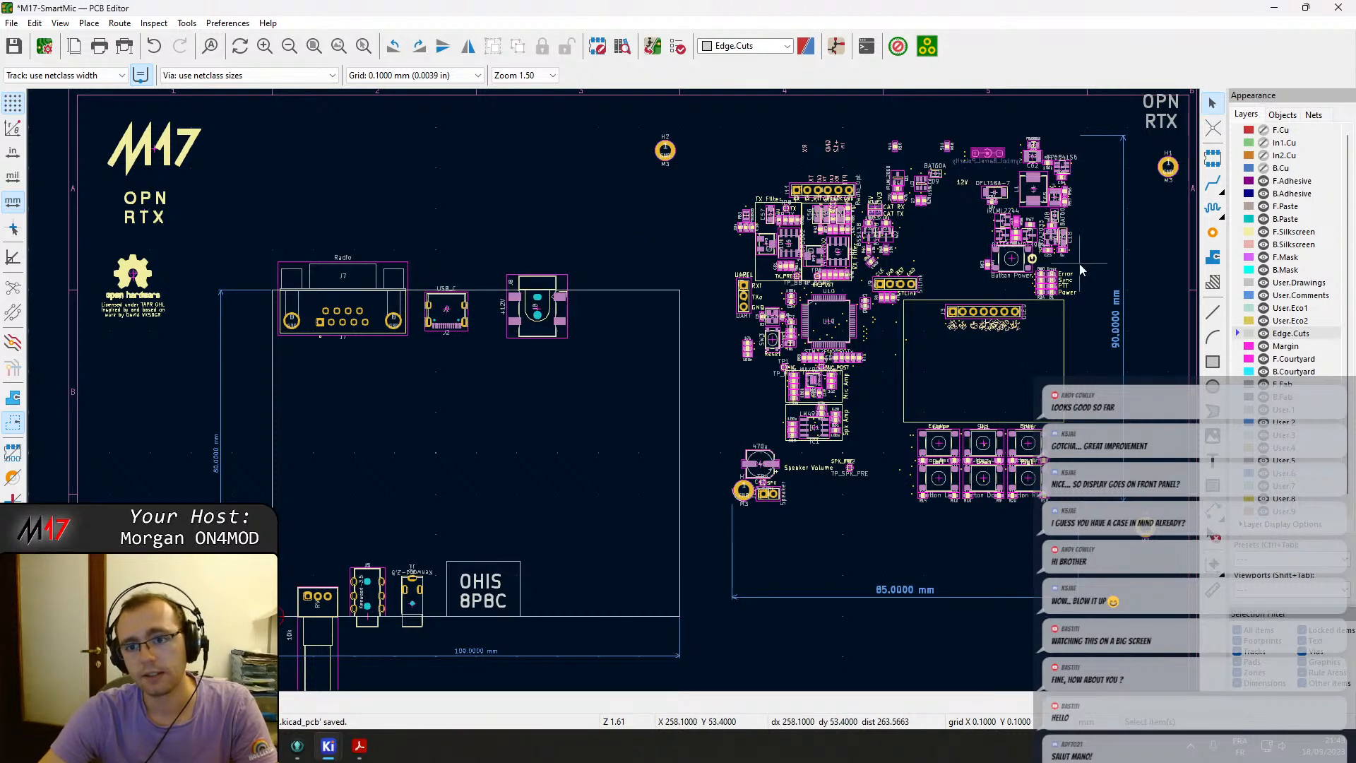
Try to move and rotate the OLED display outline into the new board outline.
{"action": "scroll", "coordinate": [1080, 270], "scroll_direction": "up", "scroll_amount": 2}
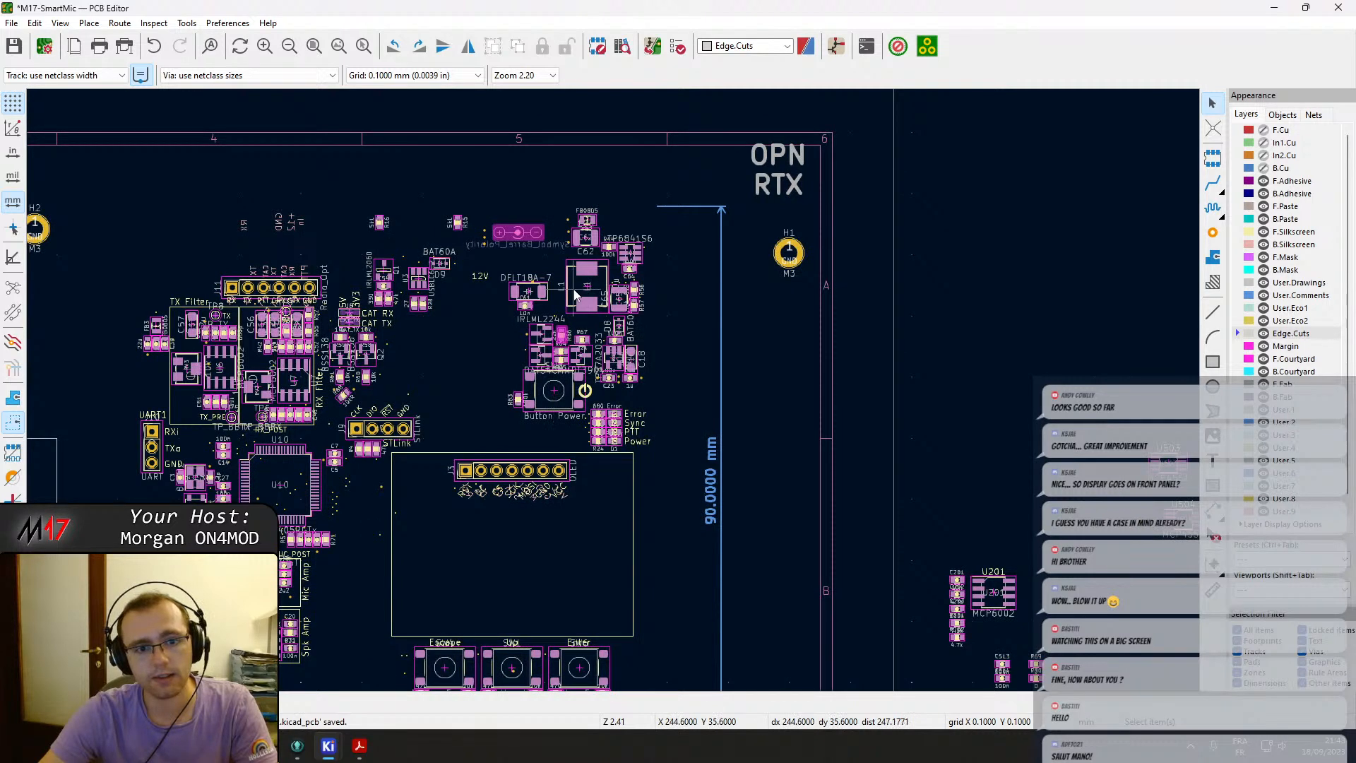
{"action": "middle_click_drag", "start_coordinate": [413, 408], "coordinate": [864, 313]}
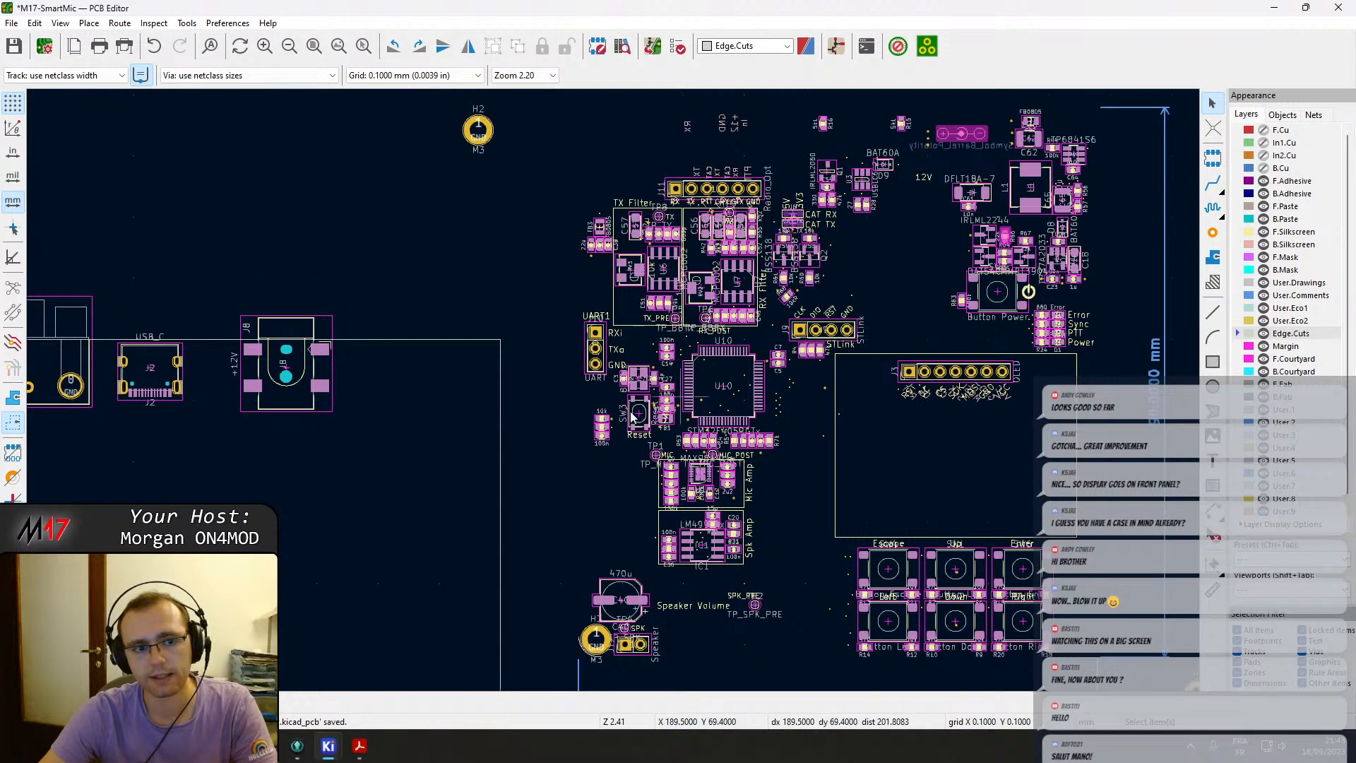
{"action": "scroll", "coordinate": [742, 384], "scroll_direction": "down", "scroll_amount": 4}
{"action": "middle_click_drag", "start_coordinate": [581, 469], "coordinate": [555, 403]}
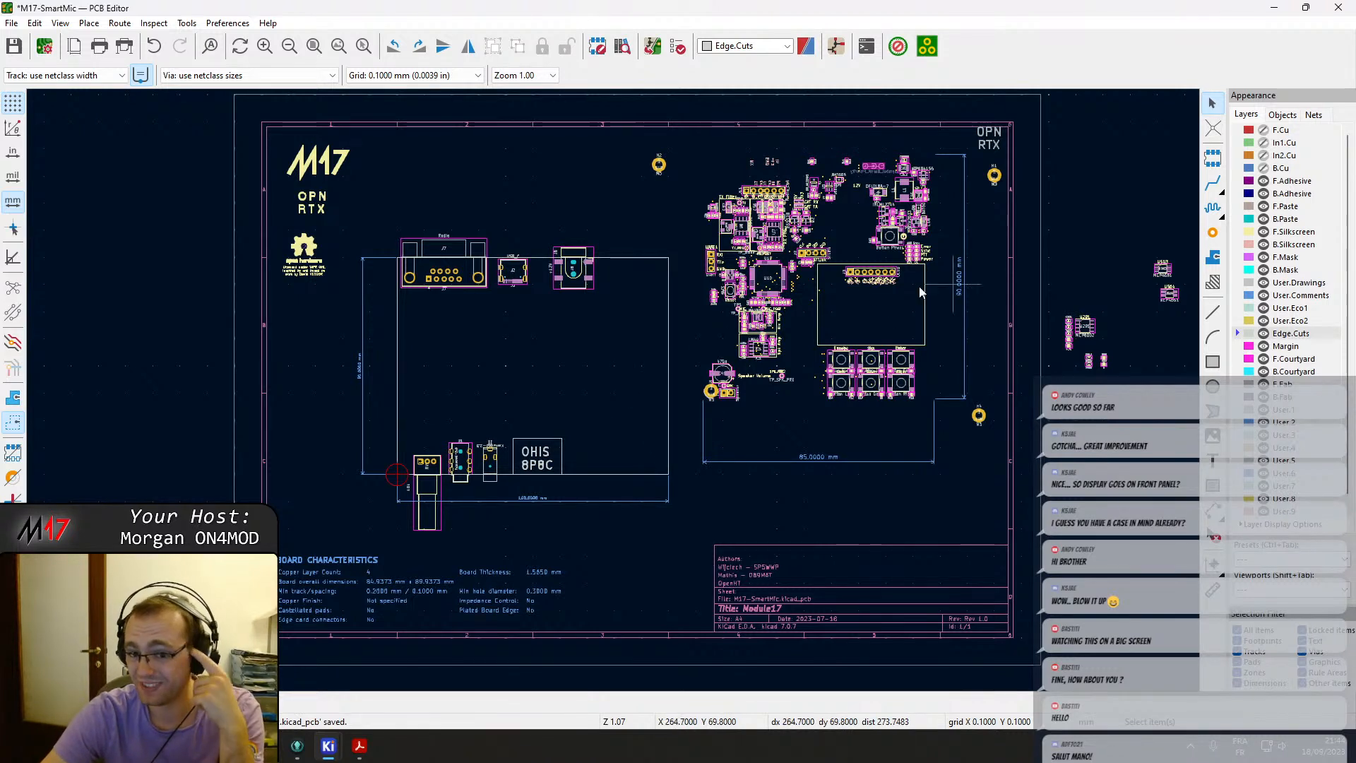
{"action": "left_click", "coordinate": [872, 268]}
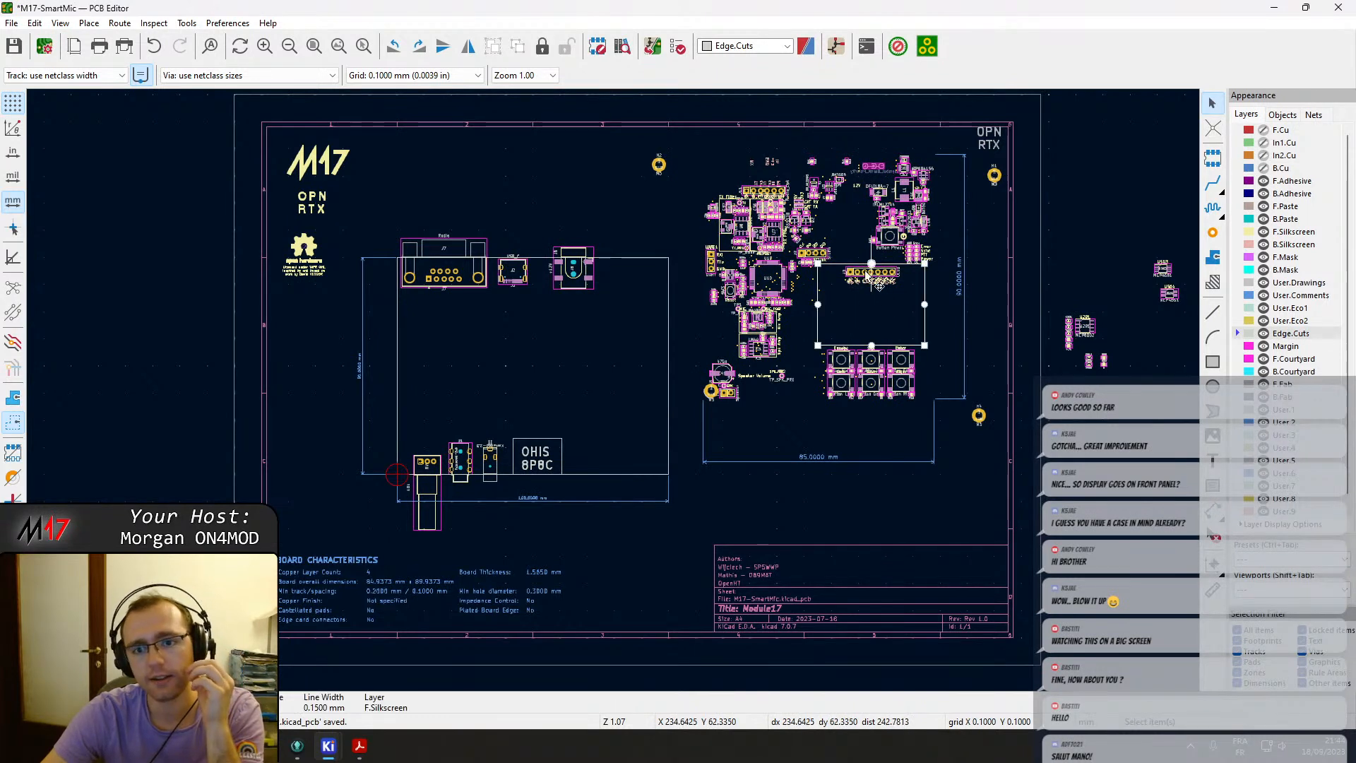
{"action": "left_click_drag", "start_coordinate": [838, 271], "coordinate": [583, 471]}
{"action": "key", "text": "r"}
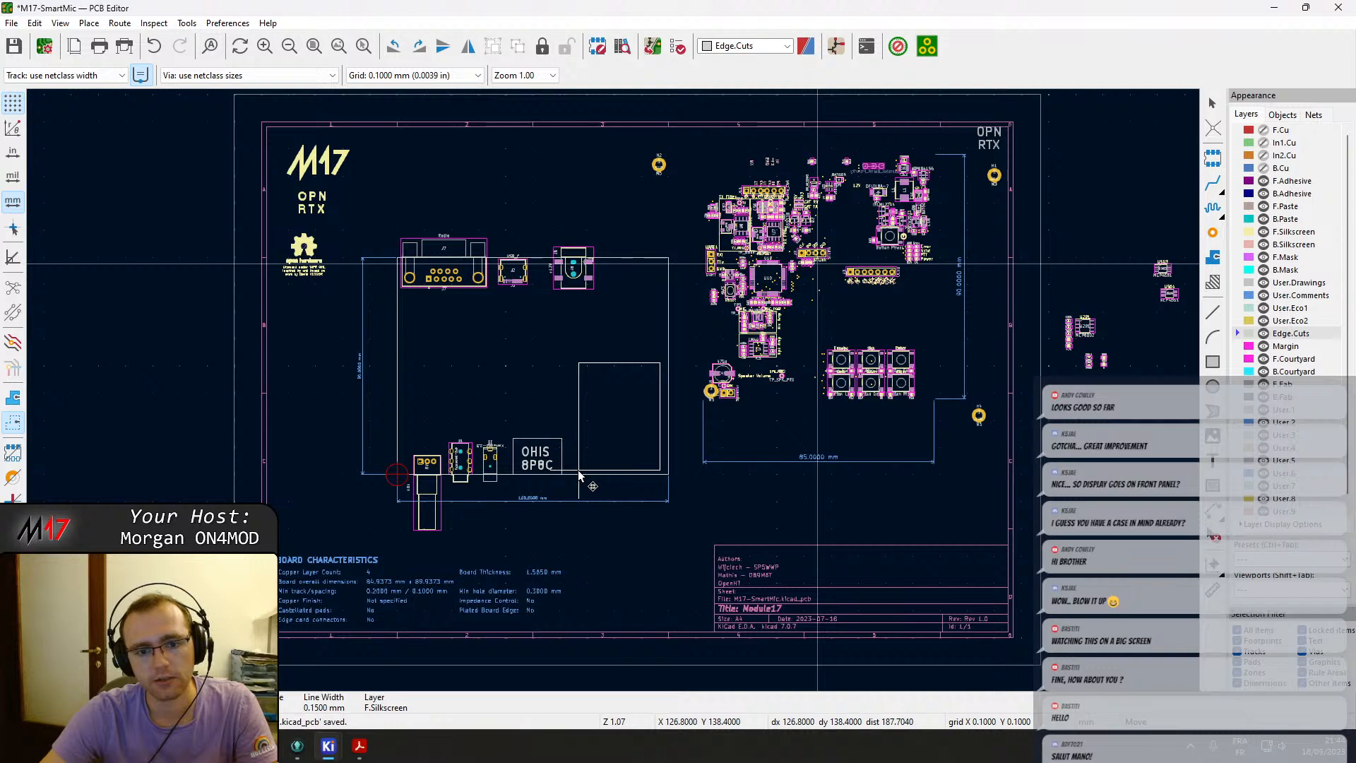
{"action": "key", "text": "ctrl+z"}
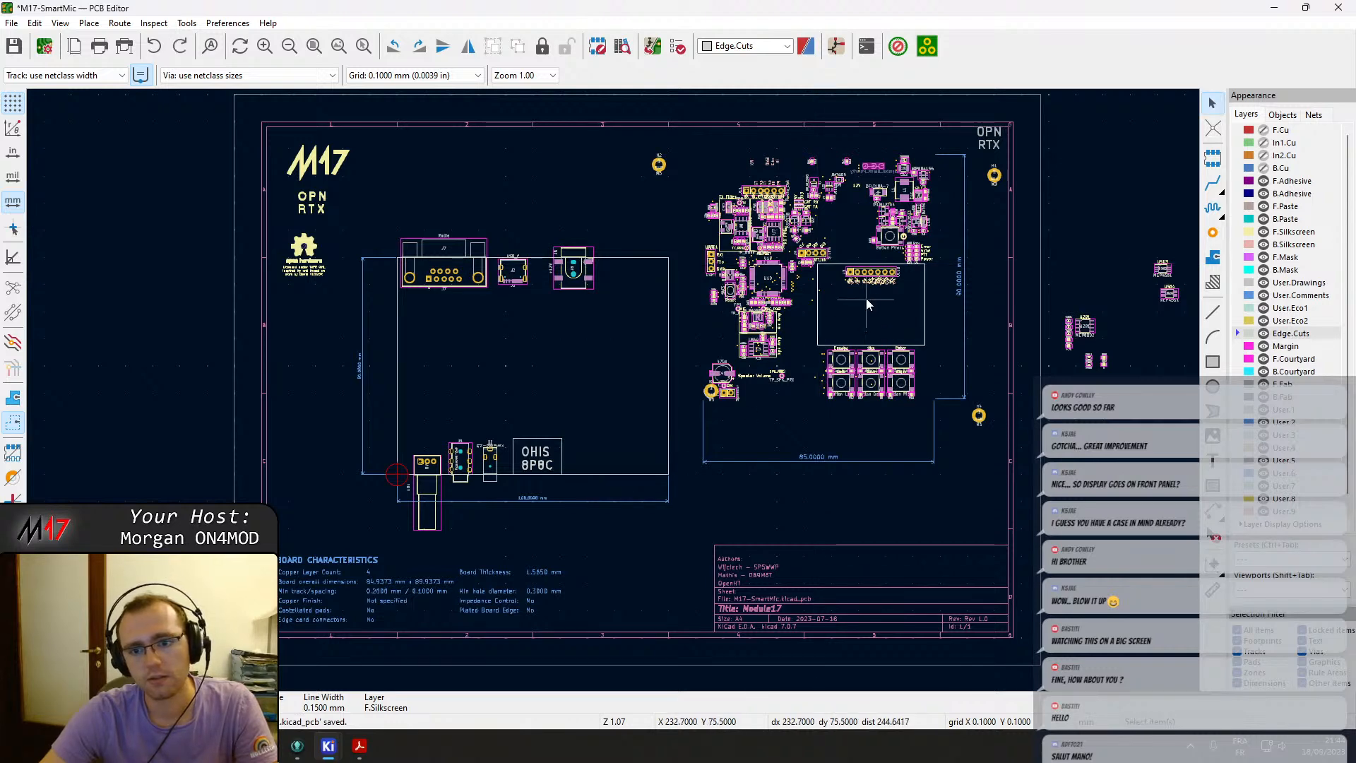
Group the OLED header J3 together with its display outline.
{"action": "scroll", "coordinate": [868, 307], "scroll_direction": "up", "scroll_amount": 6}
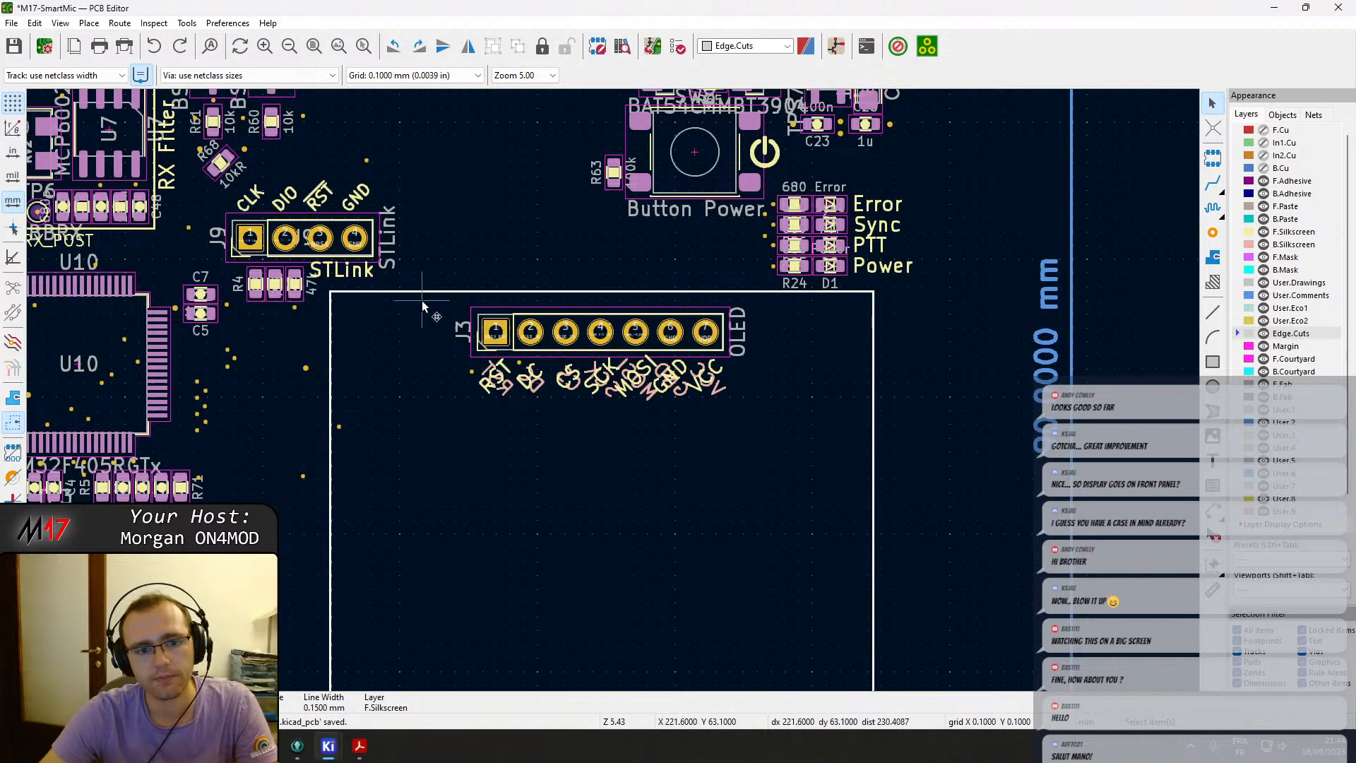
{"action": "left_click_drag", "start_coordinate": [449, 304], "coordinate": [757, 418]}
{"action": "right_click", "coordinate": [670, 373]}
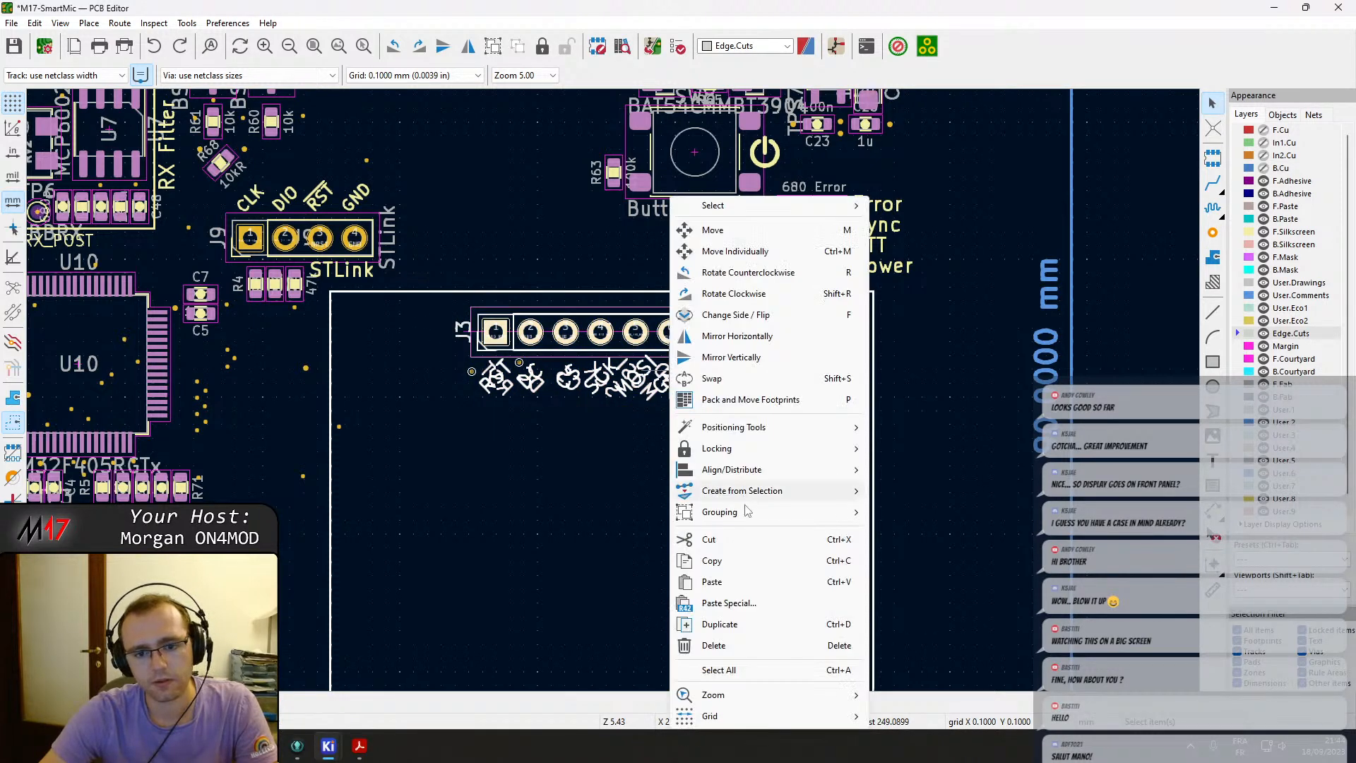
{"action": "left_click", "coordinate": [909, 512]}
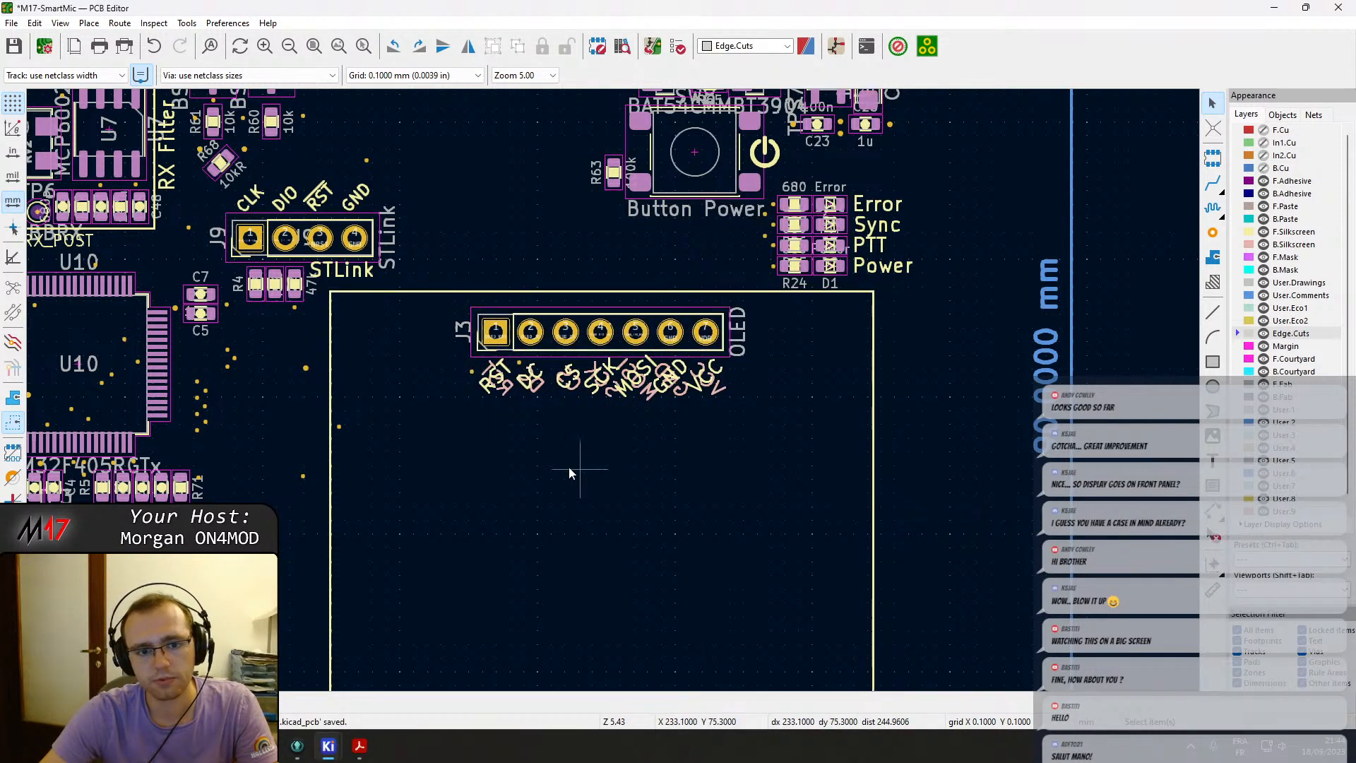
Remove the stray via near the RST label from the OLED group.
{"action": "scroll", "coordinate": [543, 441], "scroll_direction": "down", "scroll_amount": 5}
{"action": "scroll", "coordinate": [544, 442], "scroll_direction": "up", "scroll_amount": 5}
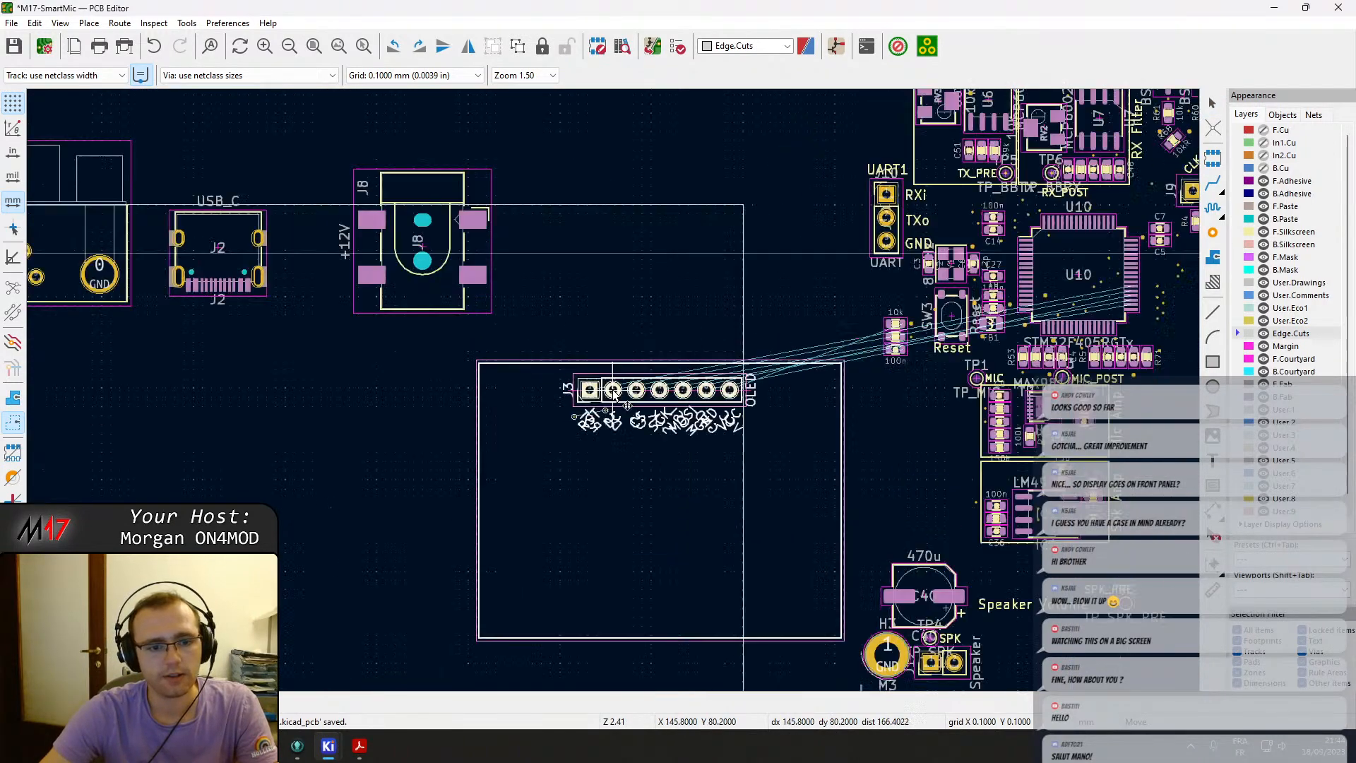
{"action": "scroll", "coordinate": [612, 387], "scroll_direction": "down", "scroll_amount": 4}
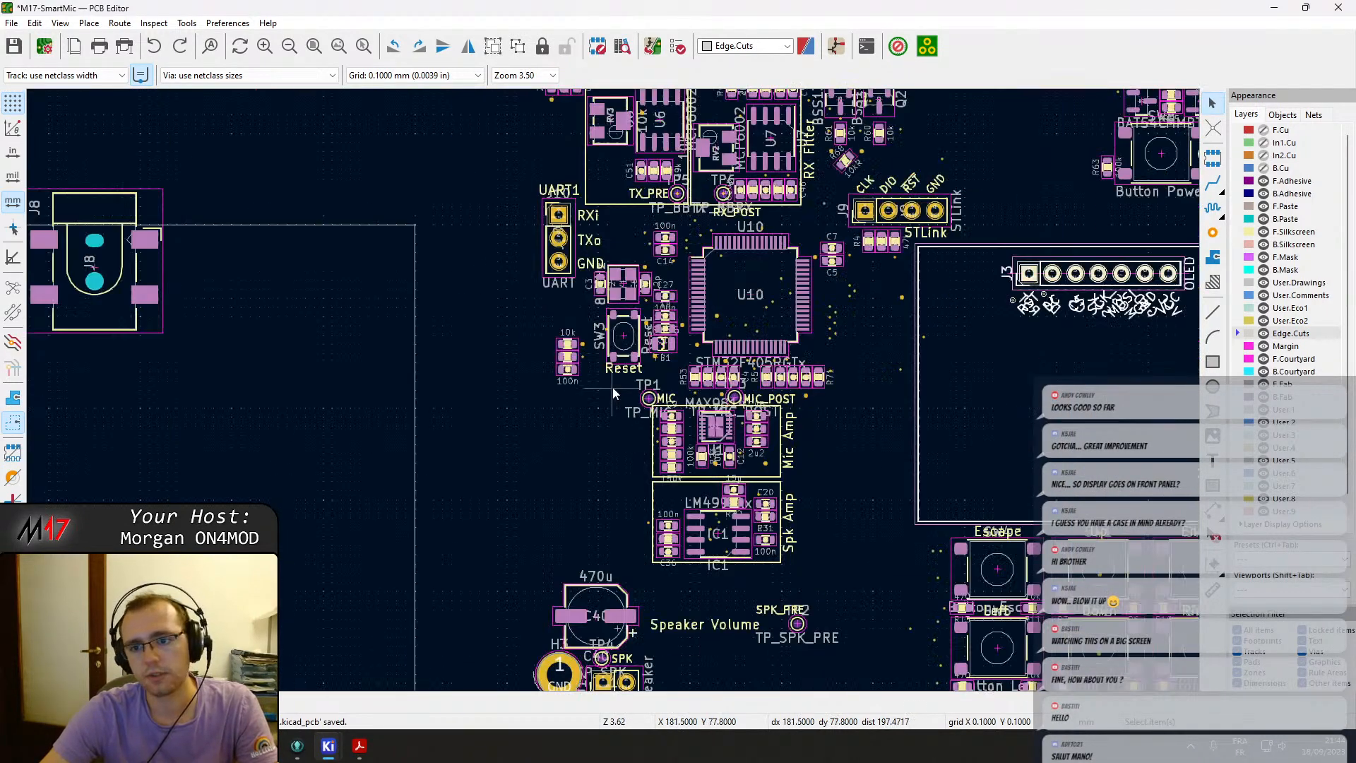
{"action": "scroll", "coordinate": [613, 388], "scroll_direction": "up", "scroll_amount": 8}
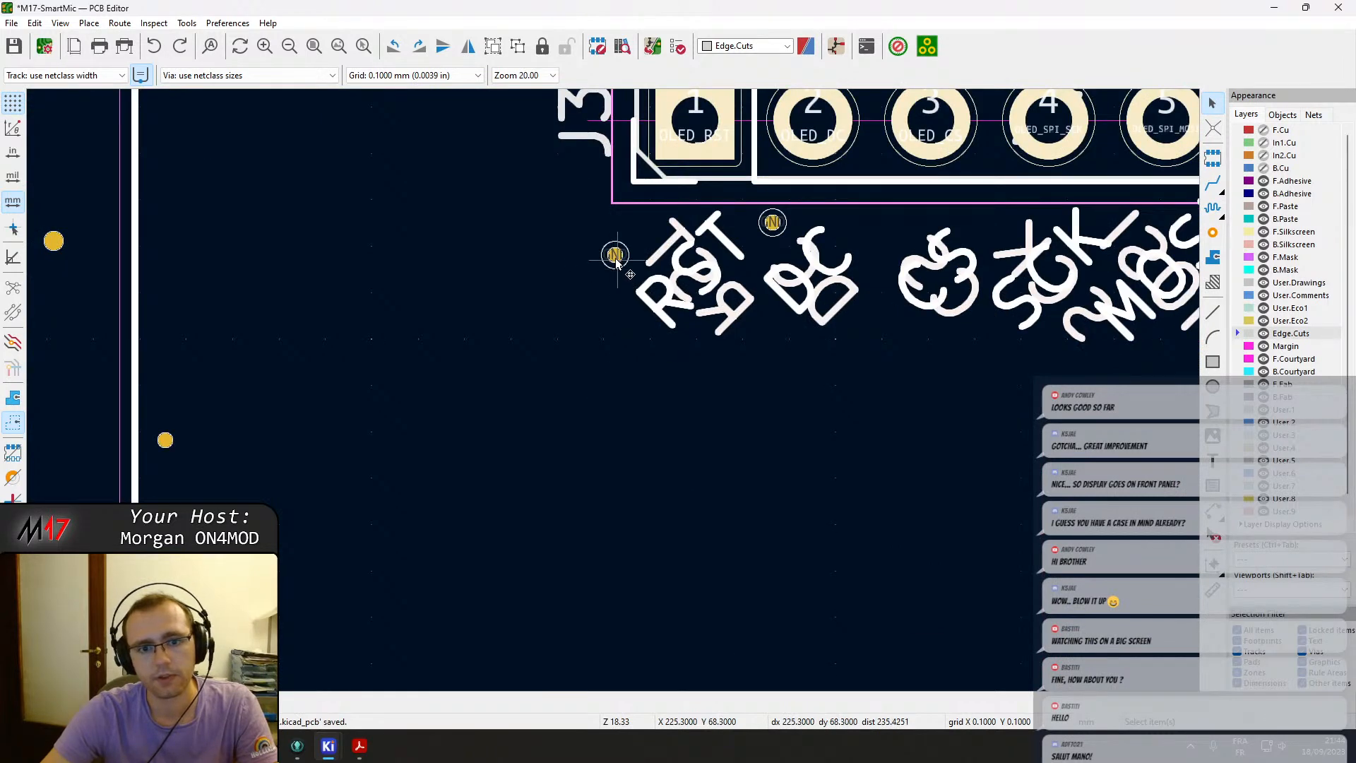
{"action": "right_click", "coordinate": [615, 261]}
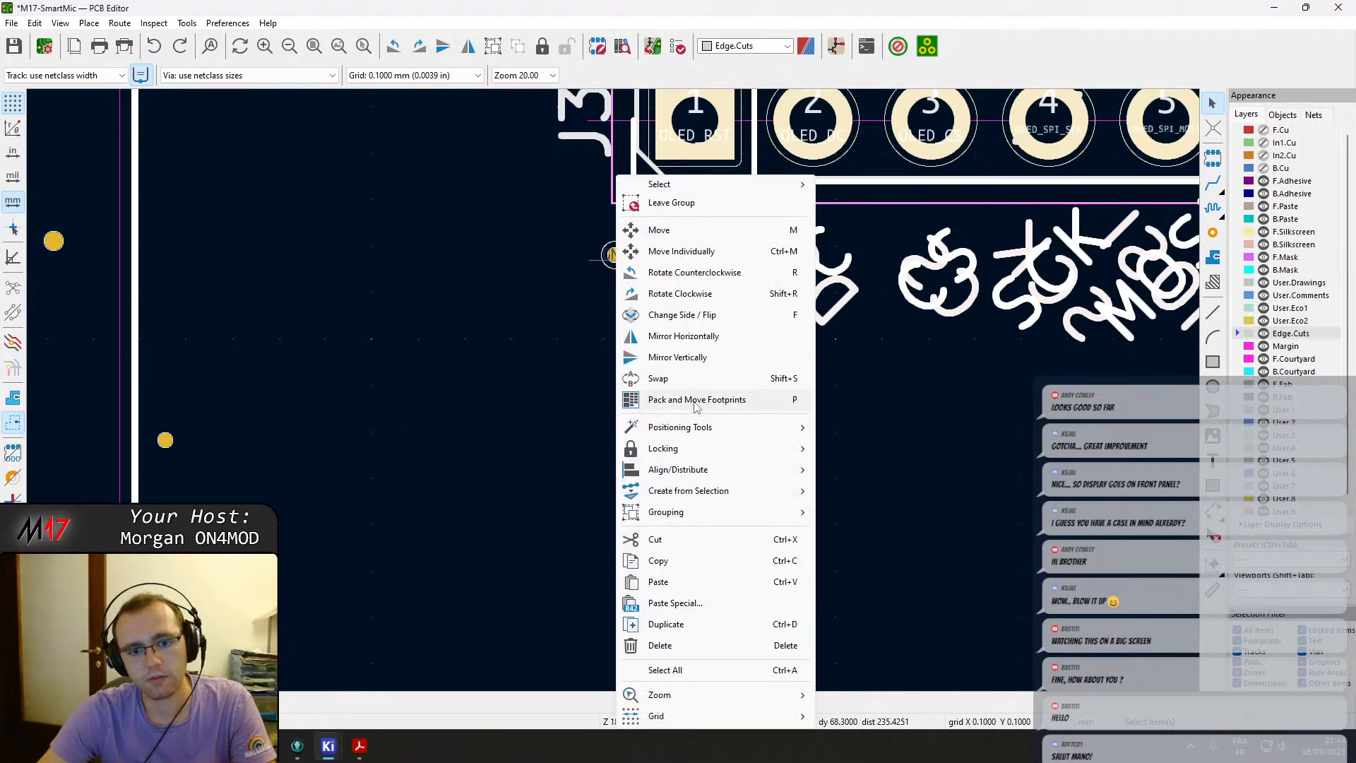
{"action": "mouse_move", "coordinate": [707, 511]}
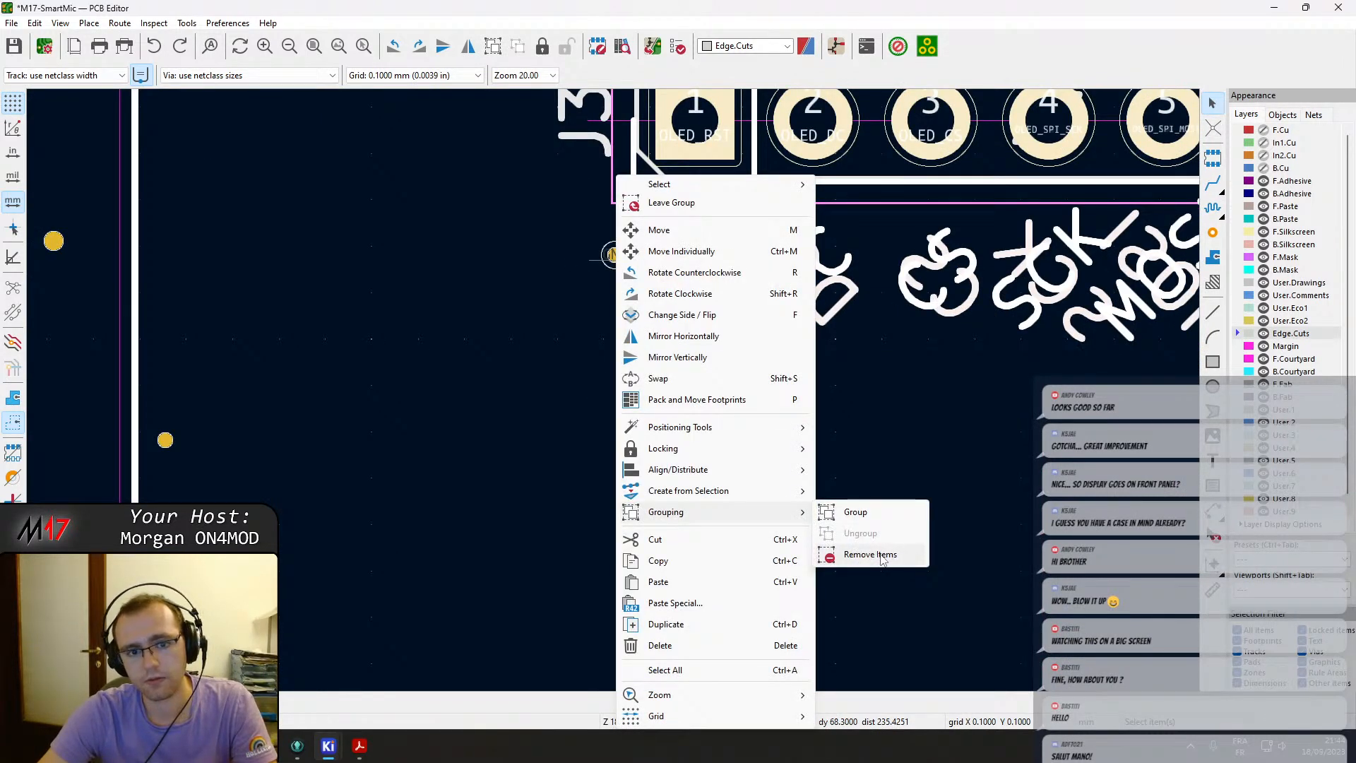
{"action": "left_click", "coordinate": [870, 554]}
{"action": "left_click", "coordinate": [615, 255]}
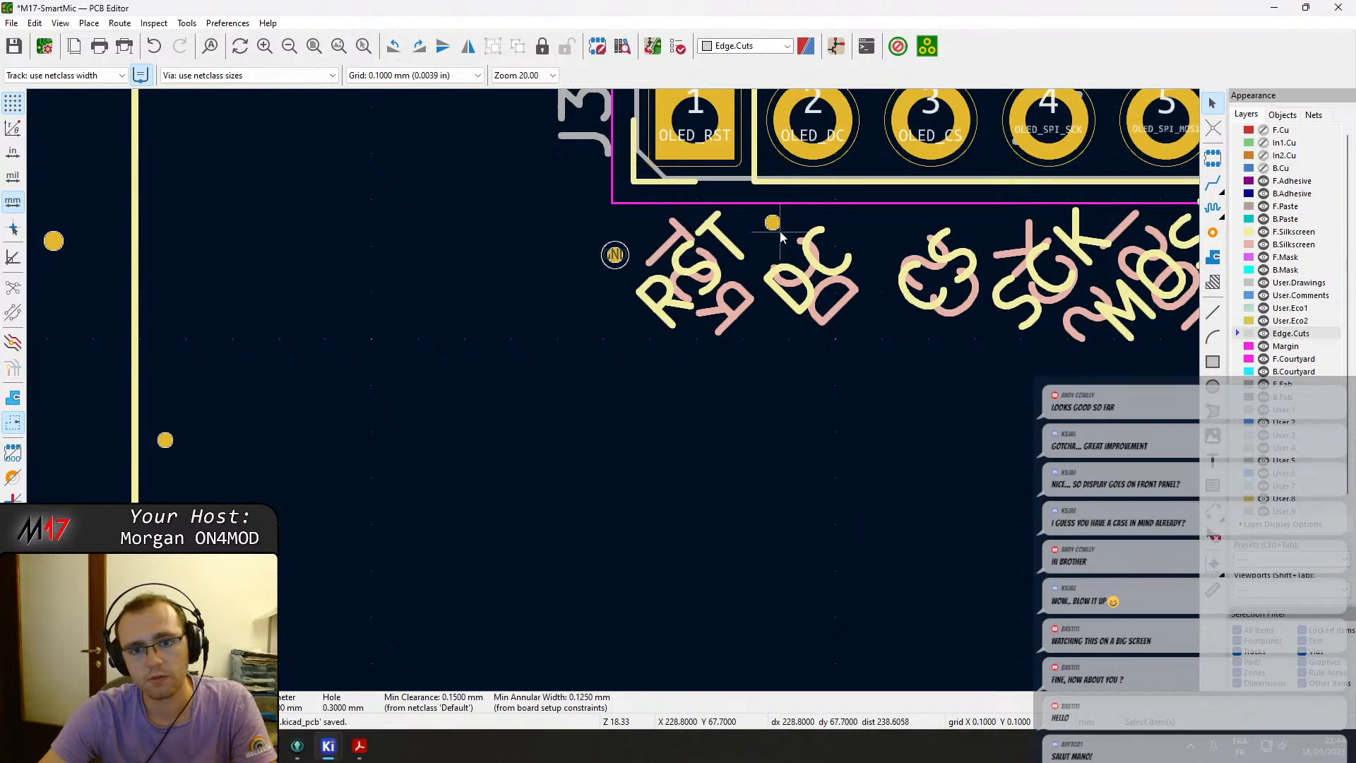
Select the OLED header J3 and its display outline and group them again.
{"action": "scroll", "coordinate": [781, 238], "scroll_direction": "down", "scroll_amount": 4}
{"action": "left_click", "coordinate": [579, 345]}
{"action": "left_click", "coordinate": [596, 375]}
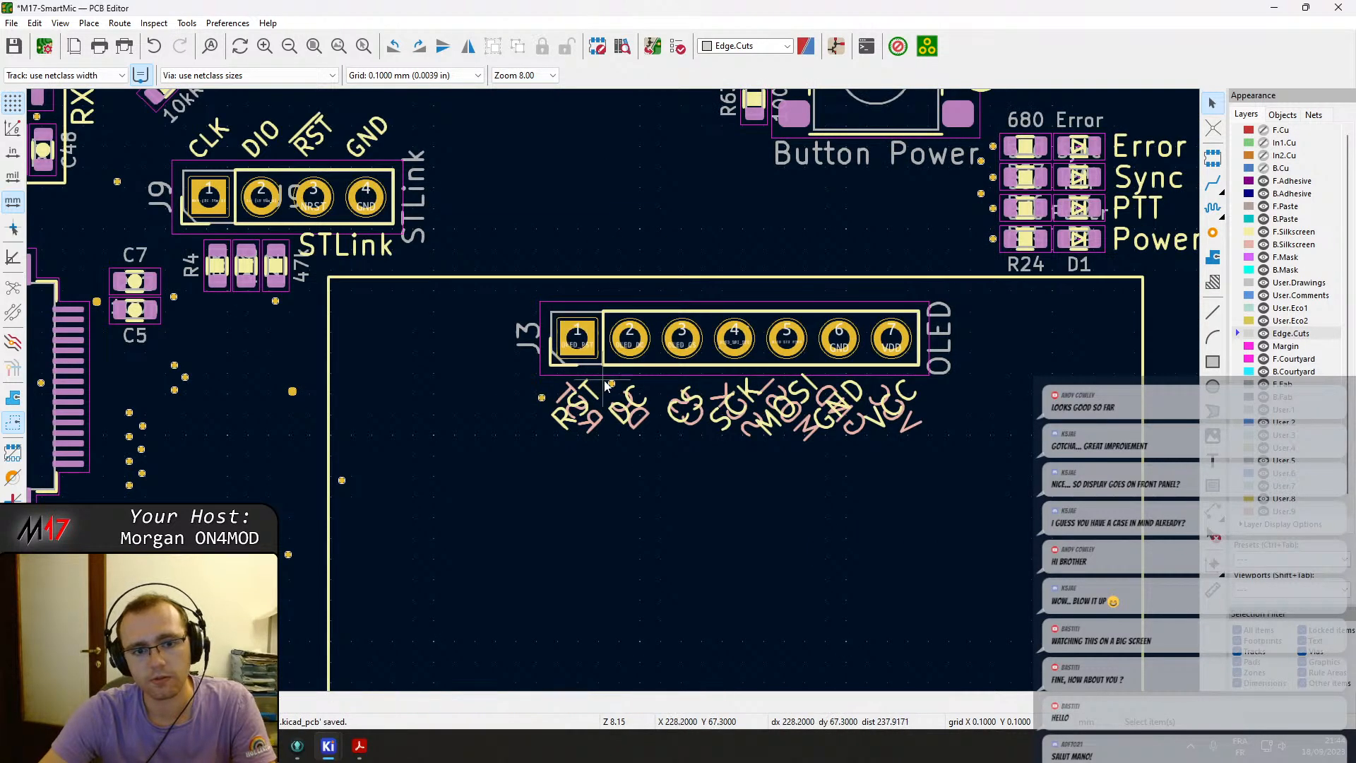
{"action": "left_click", "coordinate": [531, 278]}
{"action": "left_click_drag", "start_coordinate": [513, 292], "coordinate": [1031, 426]}
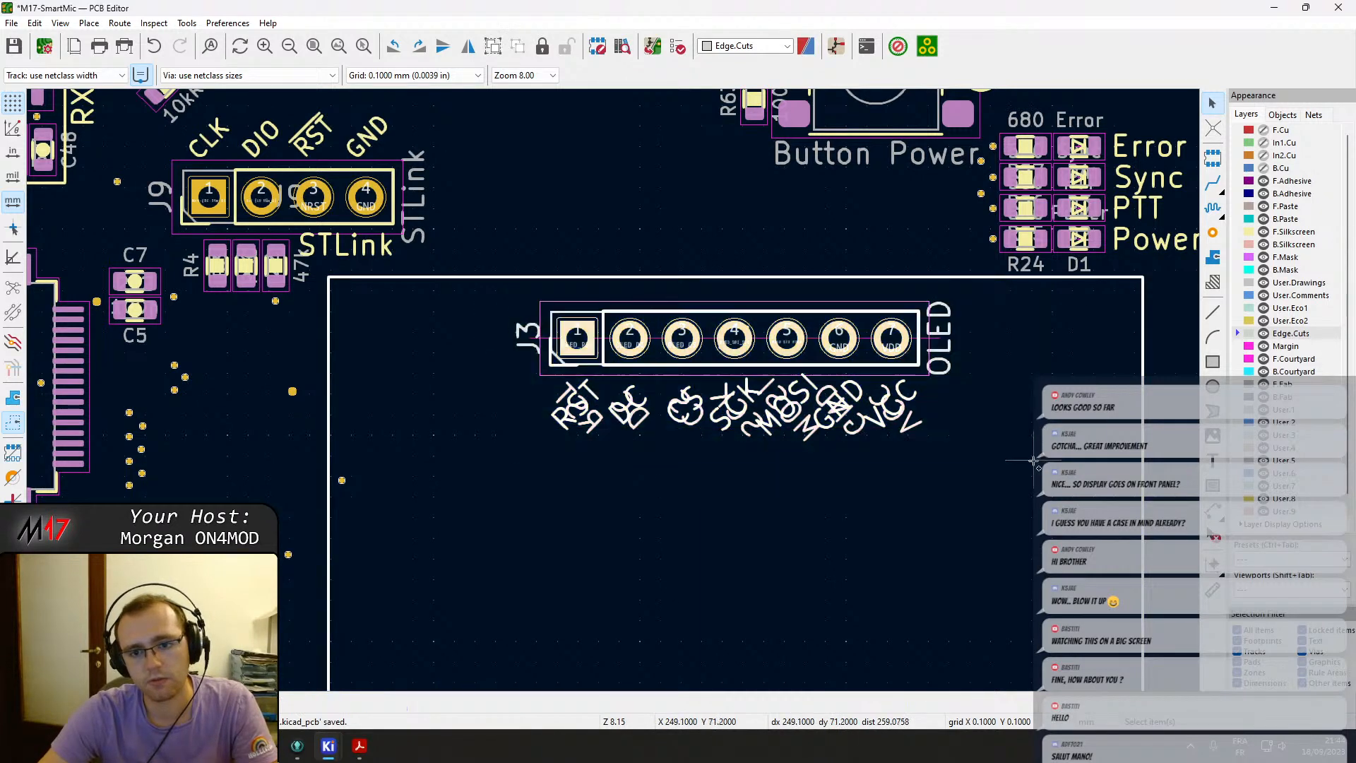
{"action": "right_click", "coordinate": [811, 364]}
{"action": "mouse_move", "coordinate": [889, 513]}
{"action": "left_click", "coordinate": [1029, 513]}
Move the OLED group into the new outline above the OHIS 8P8C label, rotated upright.
{"action": "key", "text": "m"}
{"action": "scroll", "coordinate": [226, 401], "scroll_direction": "down", "scroll_amount": 5}
{"action": "middle_click_drag", "start_coordinate": [226, 401], "coordinate": [550, 266]}
{"action": "key", "text": "r"}
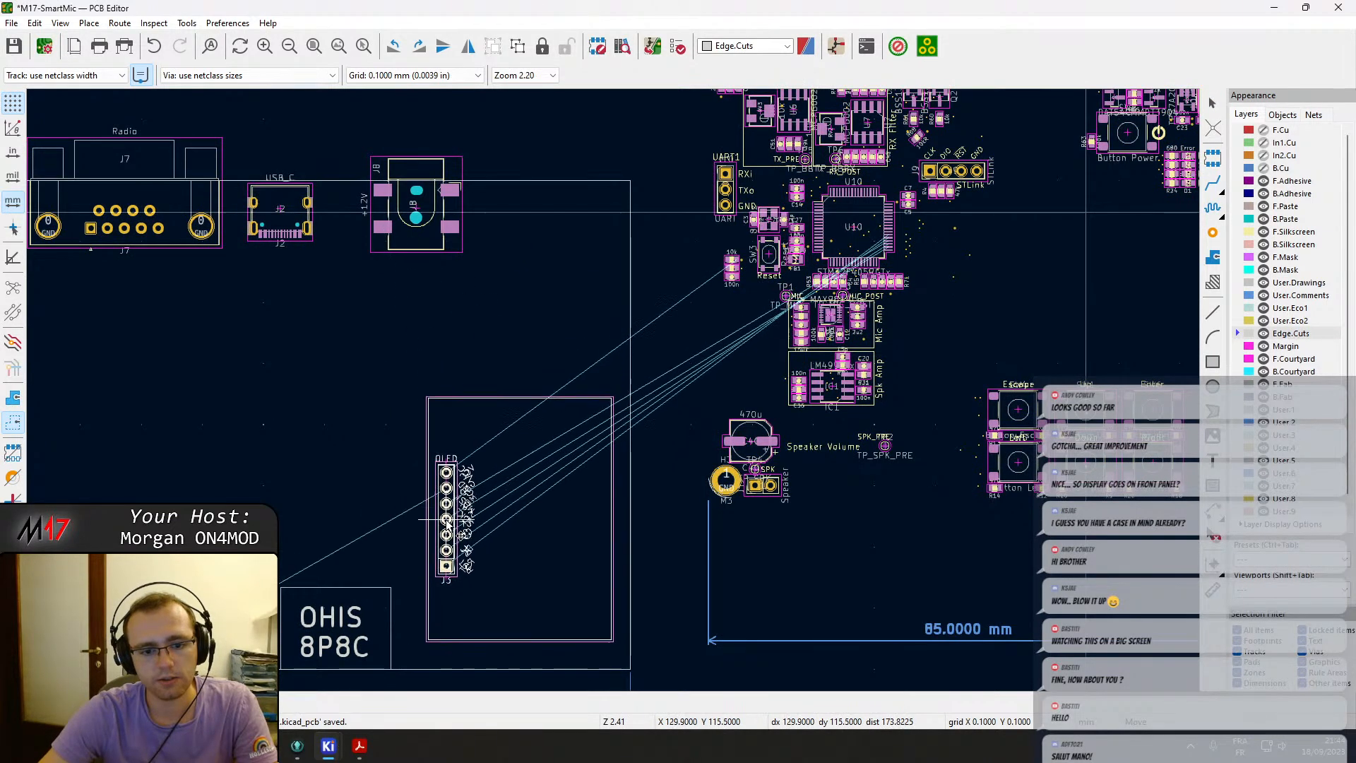
{"action": "left_click", "coordinate": [447, 528]}
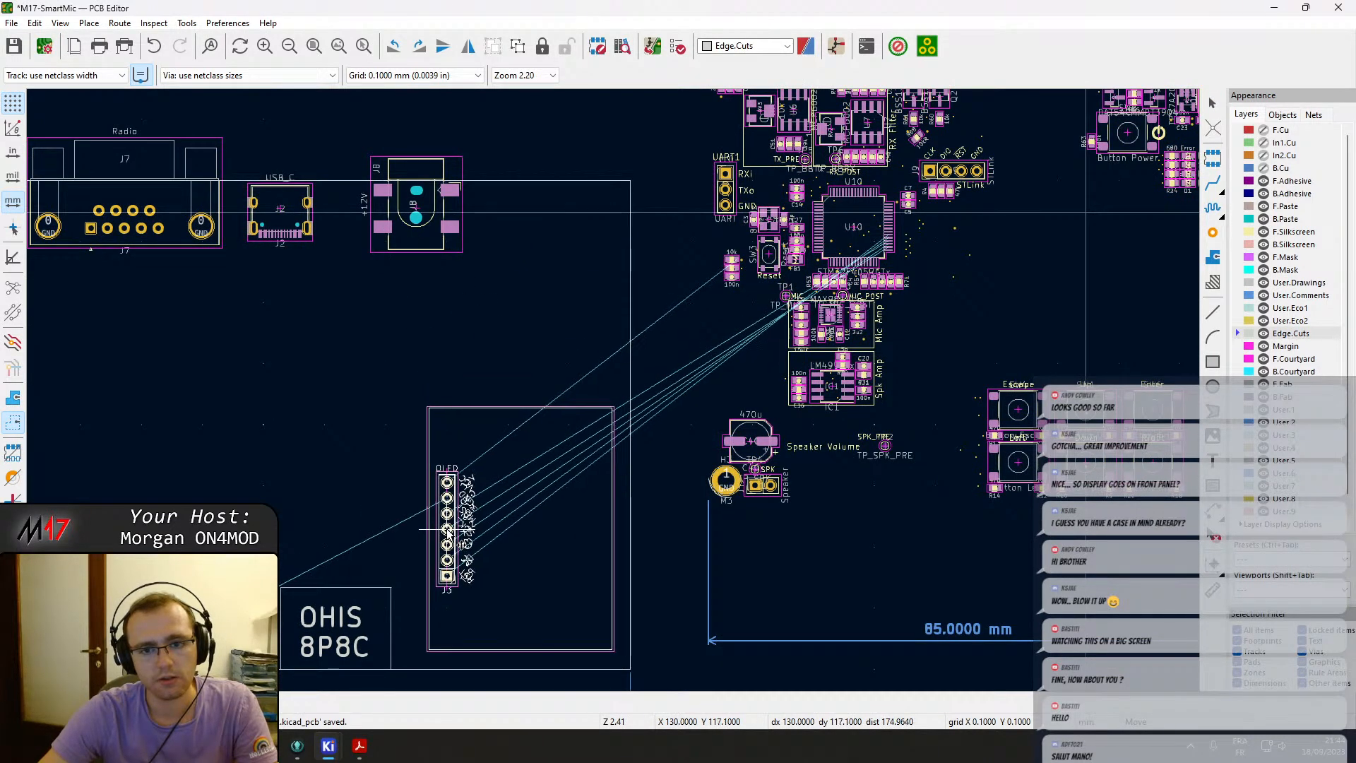
Move the six navigation buttons into the new outline right of the barrel jack, rotated.
{"action": "middle_click_drag", "start_coordinate": [1086, 350], "coordinate": [982, 351]}
{"action": "scroll", "coordinate": [918, 396], "scroll_direction": "up", "scroll_amount": 4}
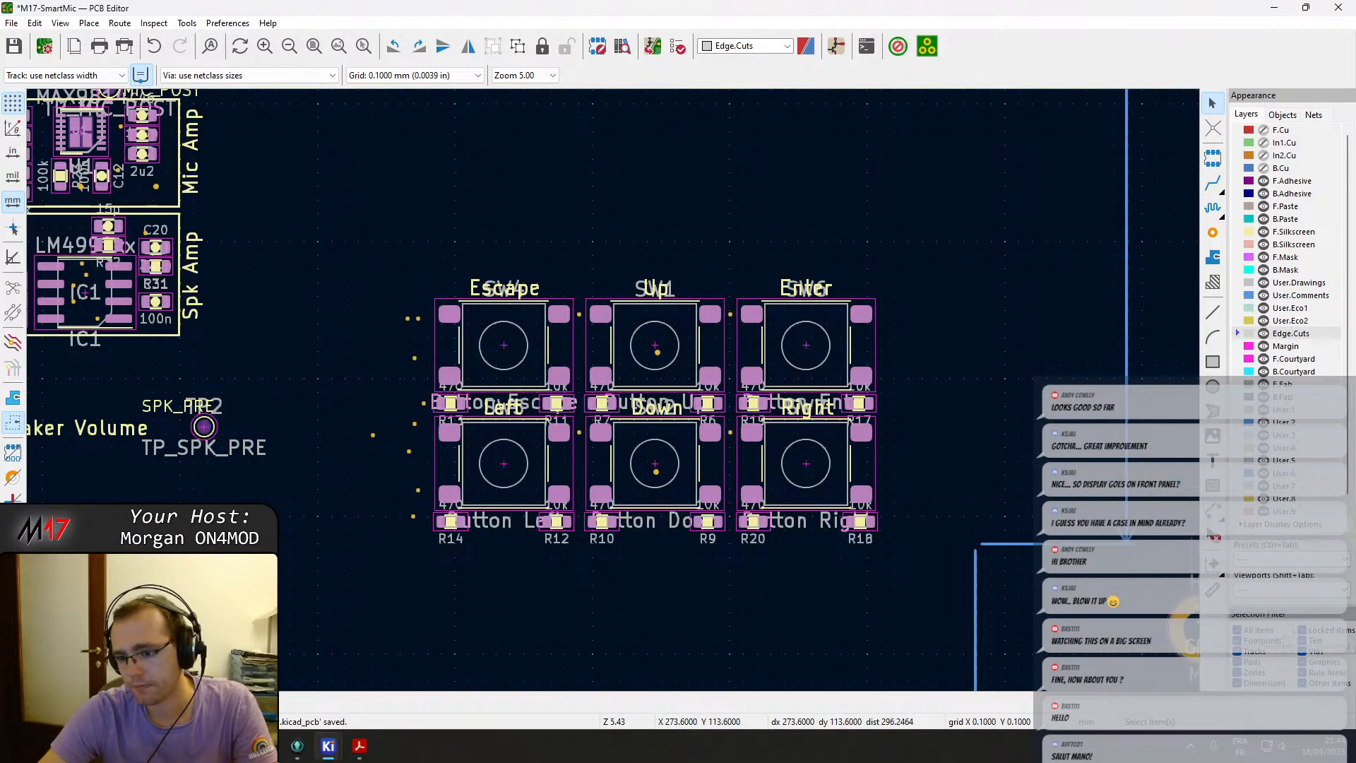
{"action": "left_click_drag", "start_coordinate": [394, 235], "coordinate": [901, 596]}
{"action": "key", "text": "m"}
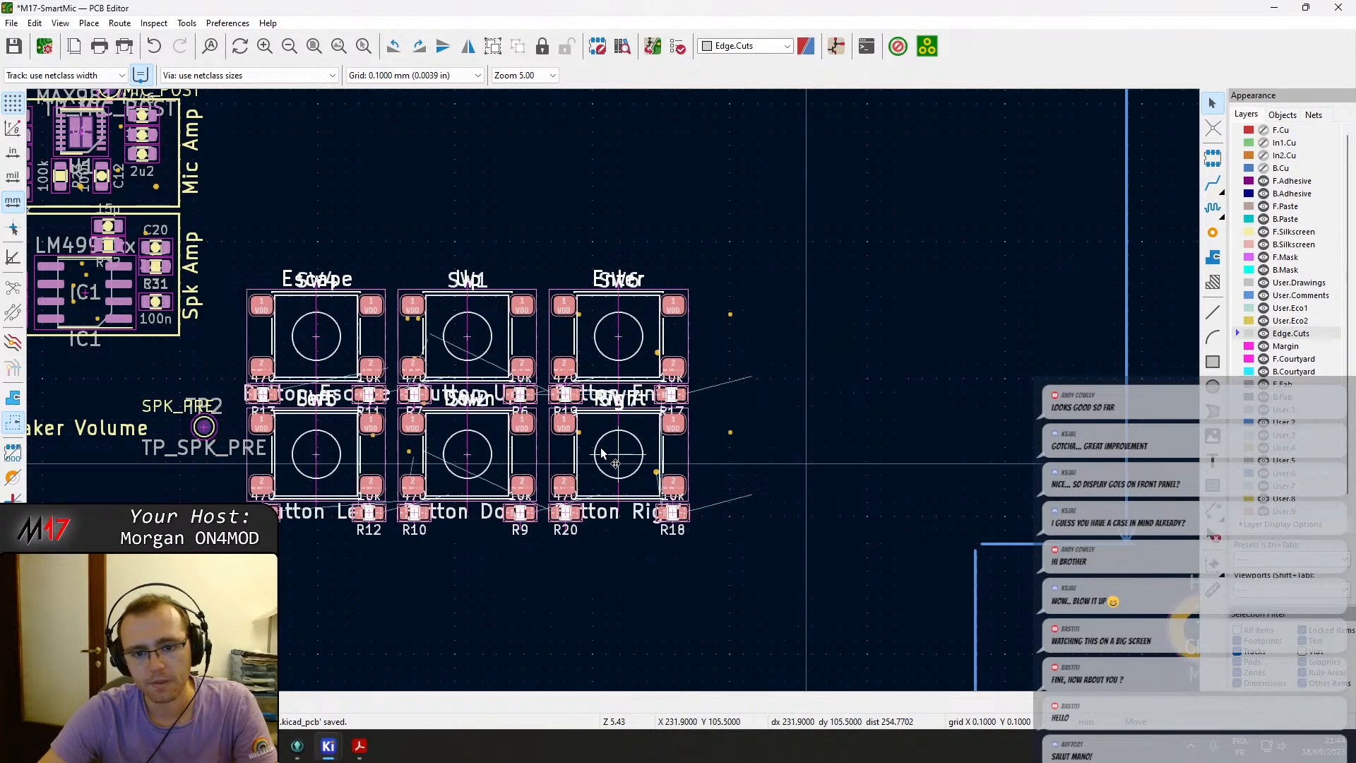
{"action": "scroll", "coordinate": [629, 347], "scroll_direction": "down", "scroll_amount": 4}
{"action": "key", "text": "r"}
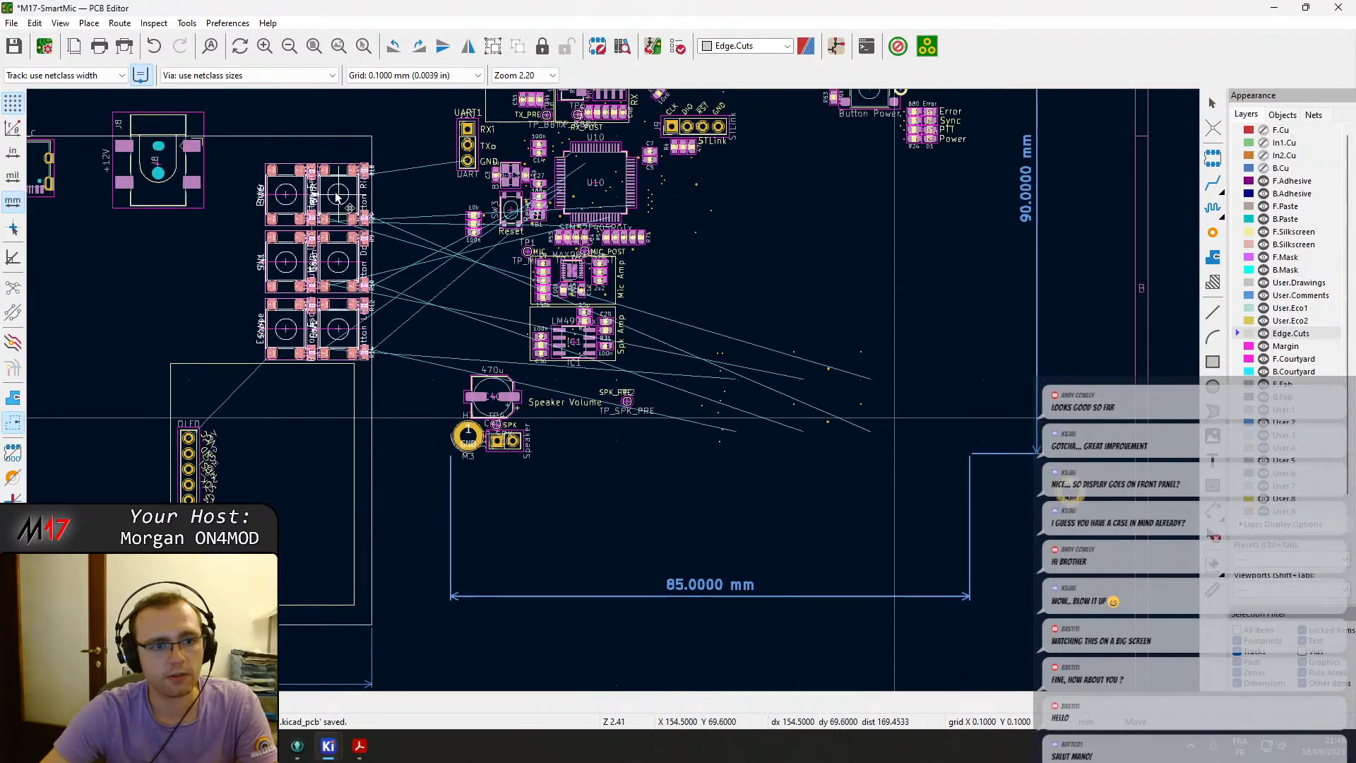
{"action": "left_click", "coordinate": [299, 199]}
Move the power button SW8 into the new outline left of the navigation buttons.
{"action": "middle_click_drag", "start_coordinate": [590, 298], "coordinate": [698, 463]}
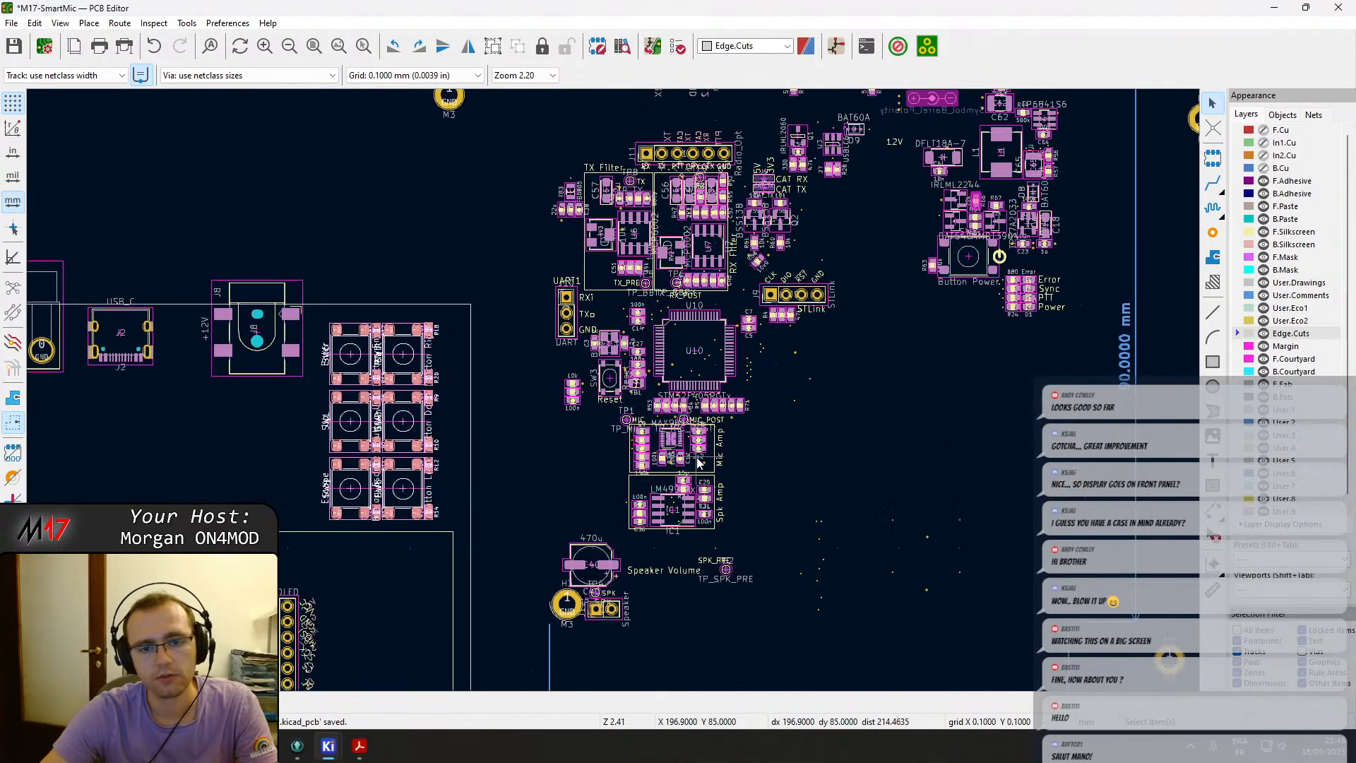
{"action": "left_click", "coordinate": [966, 265]}
{"action": "key", "text": "m"}
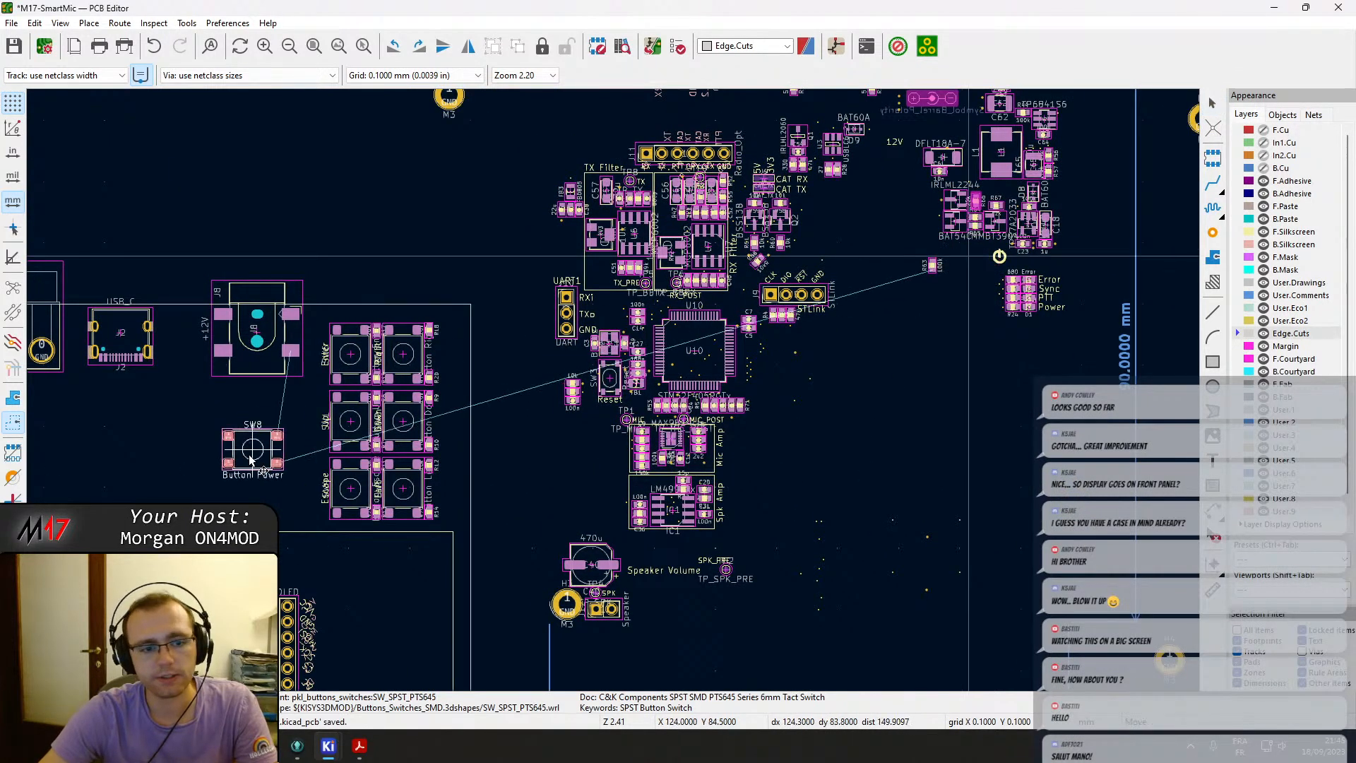
{"action": "left_click", "coordinate": [274, 461]}
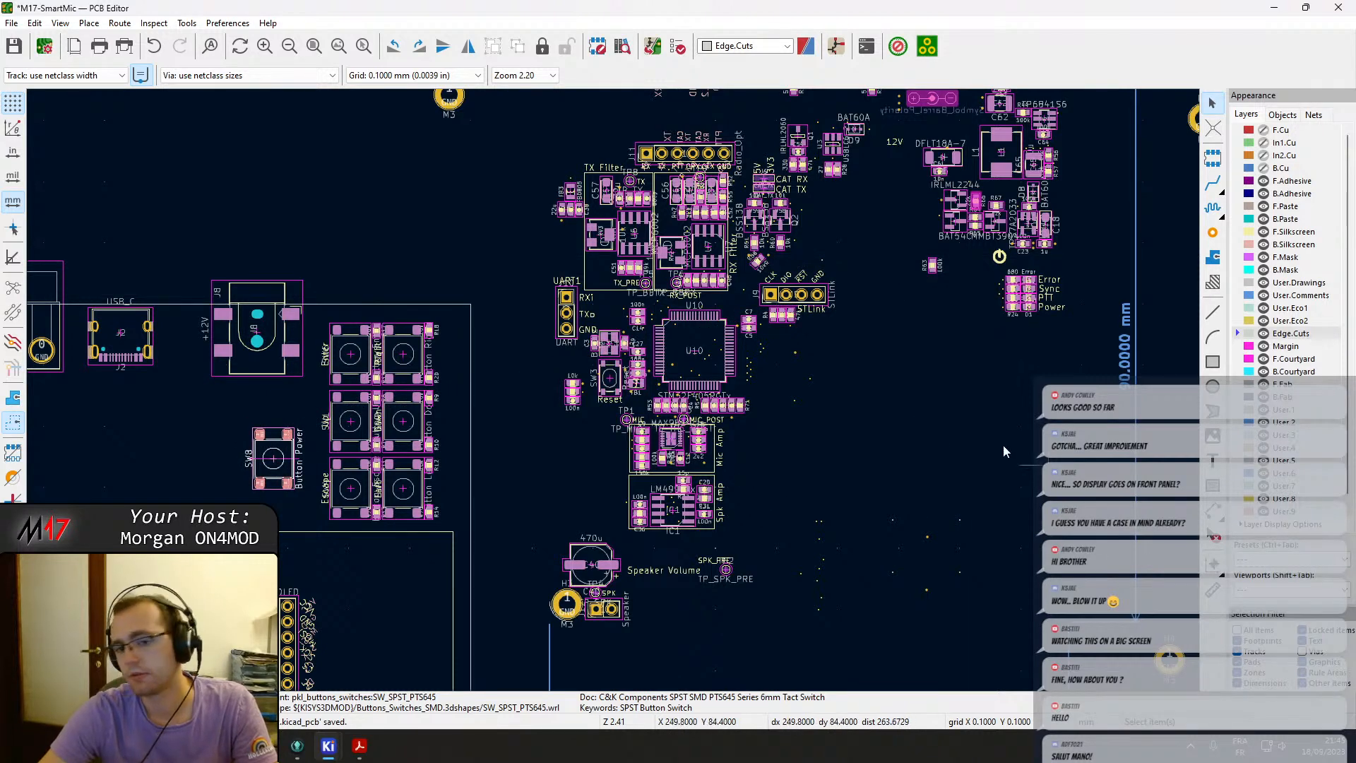
Move the barrel-jack polarity symbol to just below the barrel jack J8 inside the new outline.
{"action": "left_click", "coordinate": [907, 439]}
{"action": "middle_click_drag", "start_coordinate": [535, 381], "coordinate": [769, 280]}
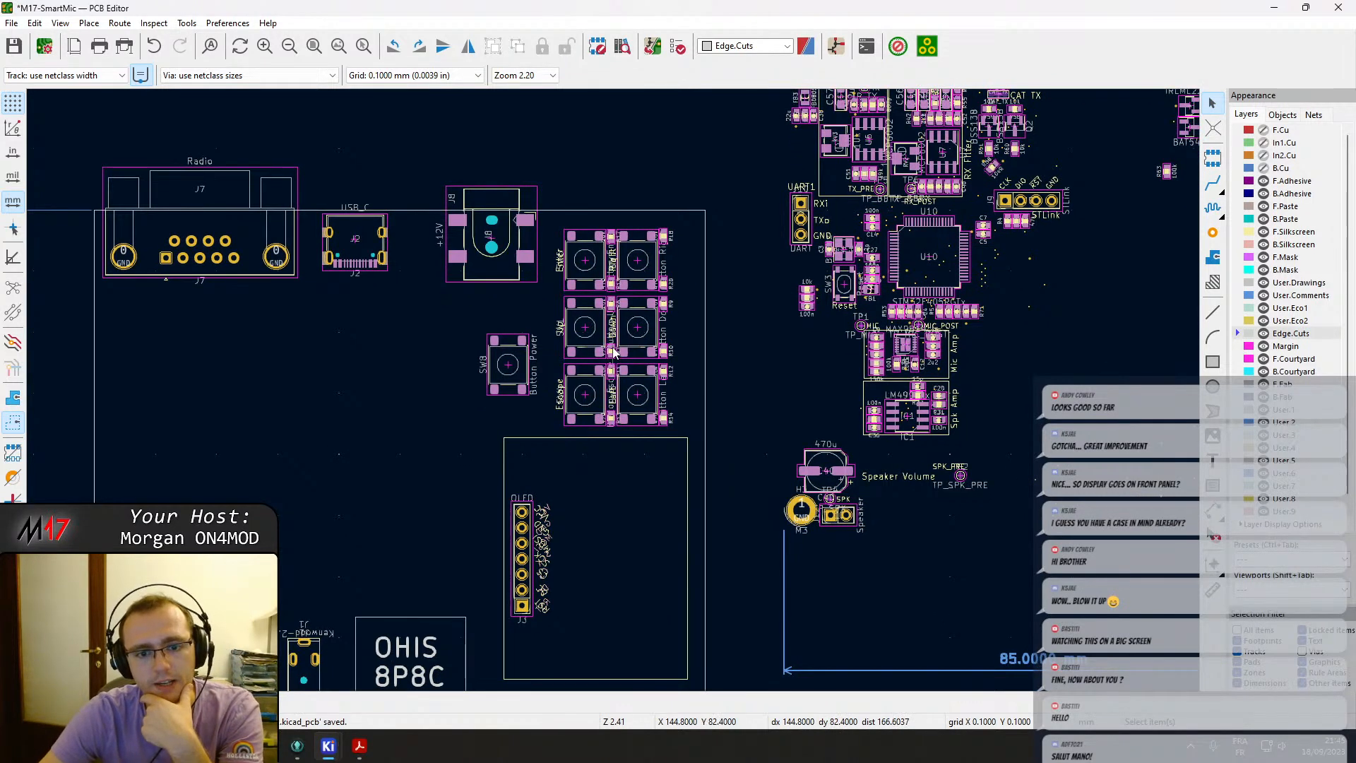
{"action": "scroll", "coordinate": [613, 351], "scroll_direction": "down", "scroll_amount": 2}
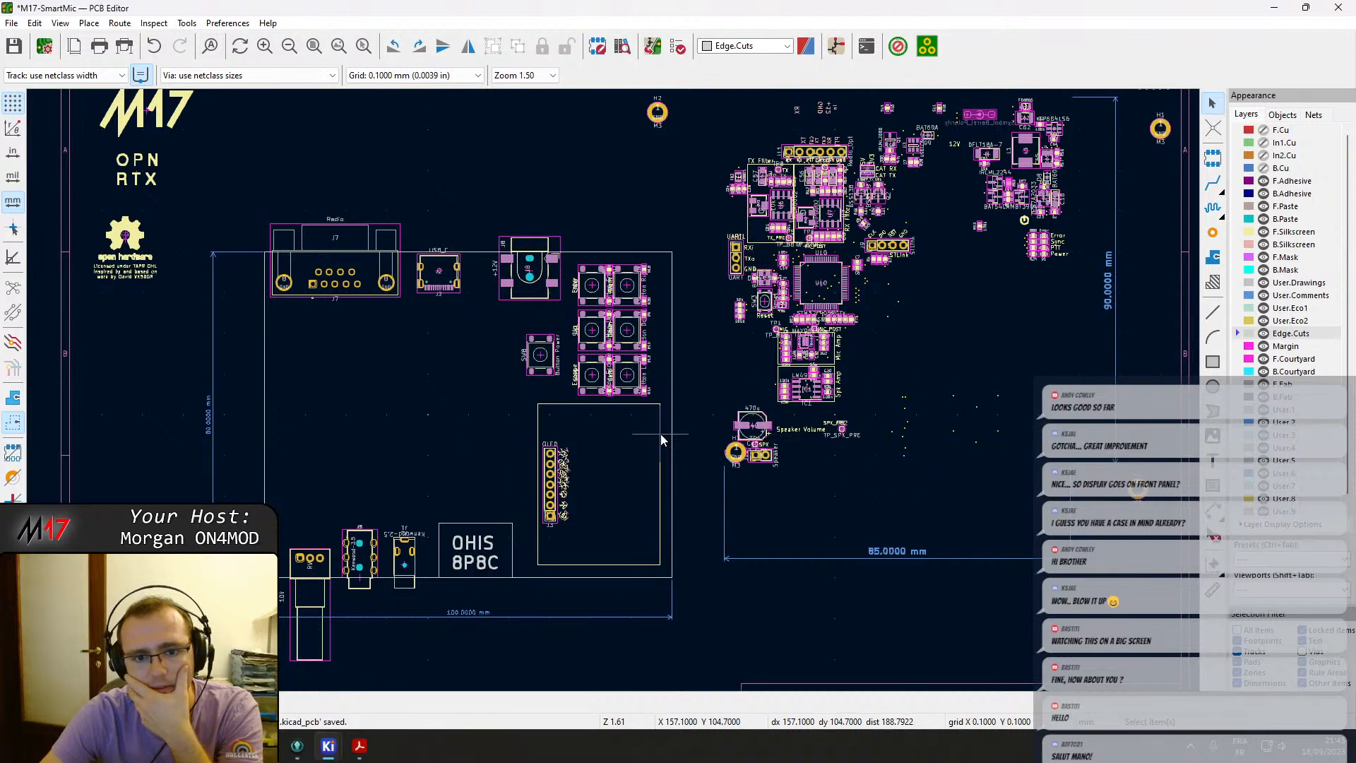
{"action": "middle_click_drag", "start_coordinate": [670, 418], "coordinate": [609, 475]}
{"action": "middle_click_drag", "start_coordinate": [743, 387], "coordinate": [609, 470]}
{"action": "scroll", "coordinate": [805, 341], "scroll_direction": "up", "scroll_amount": 3}
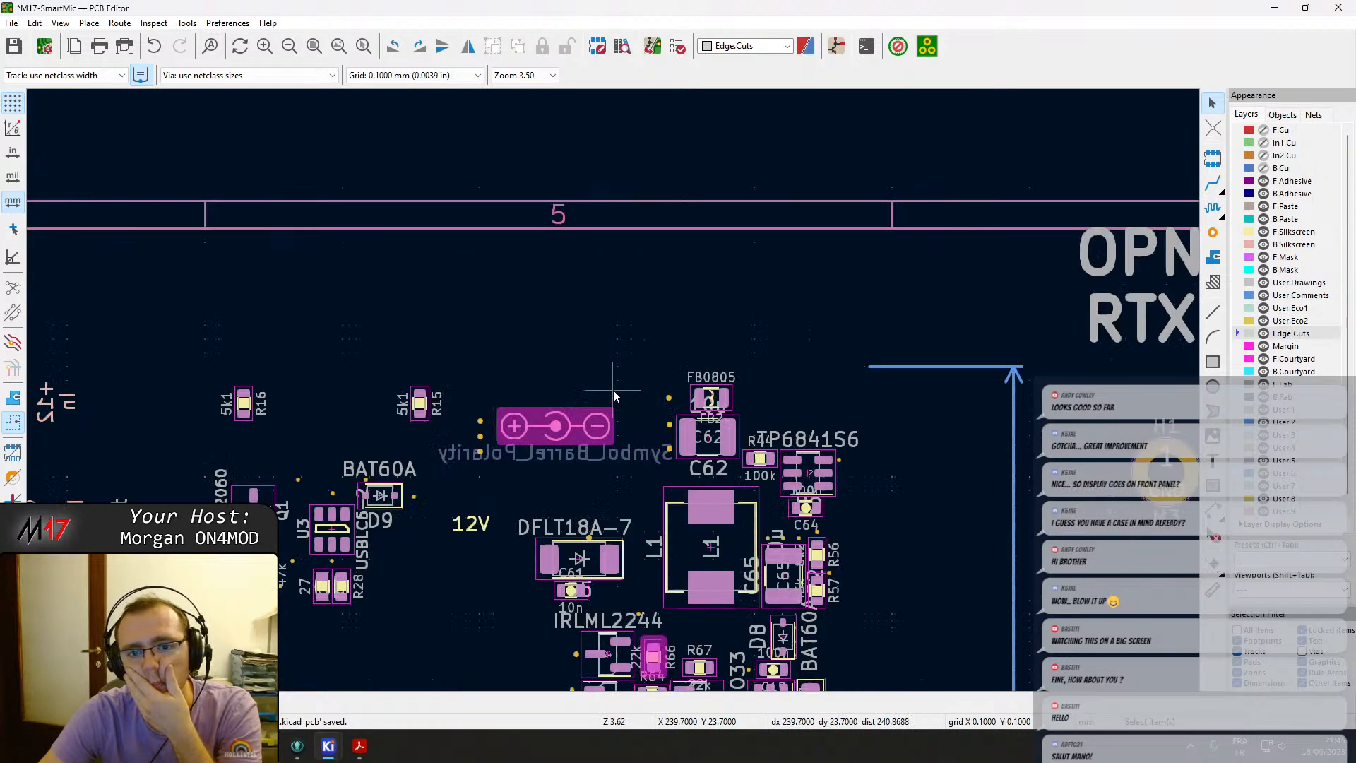
{"action": "left_click", "coordinate": [572, 423]}
{"action": "key", "text": "m"}
{"action": "key", "text": "Return"}
{"action": "left_click", "coordinate": [552, 428]}
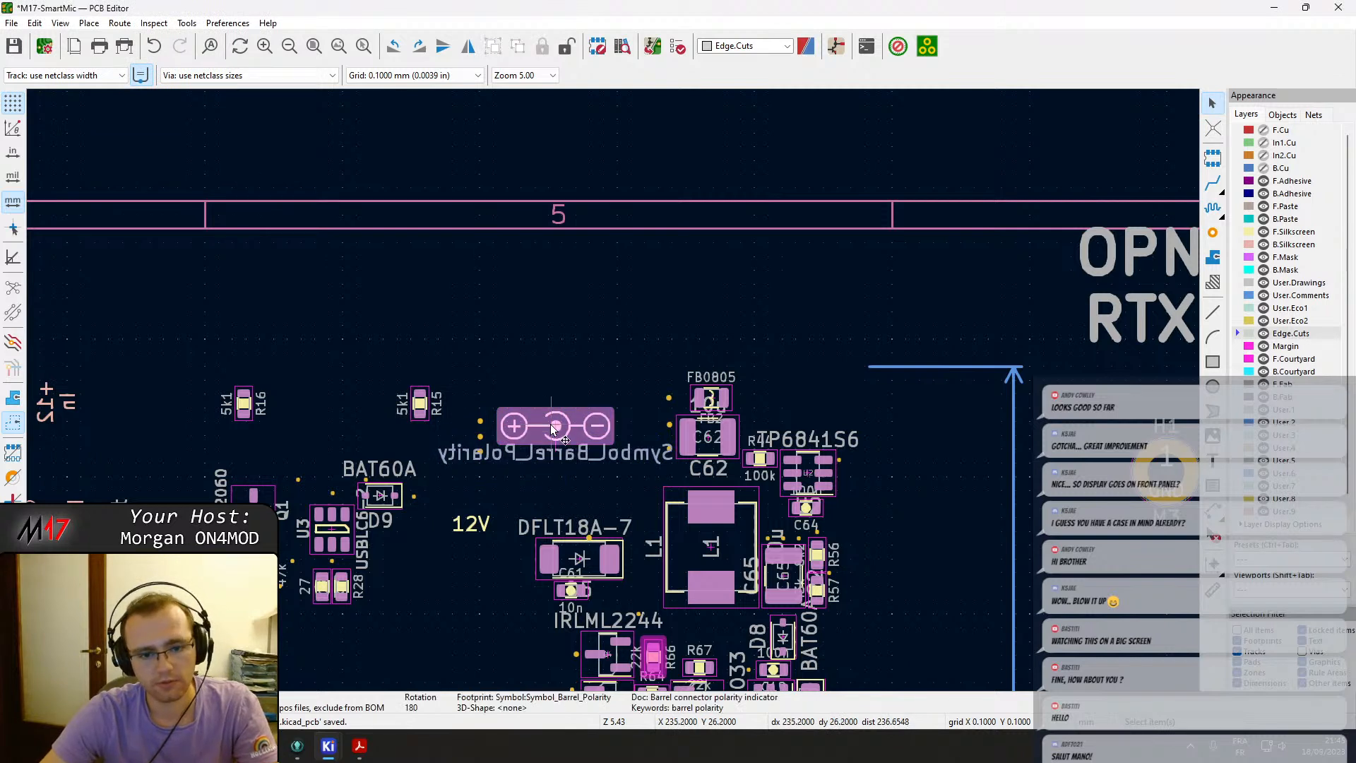
{"action": "key", "text": "l"}
{"action": "left_click_drag", "start_coordinate": [498, 390], "coordinate": [617, 475]}
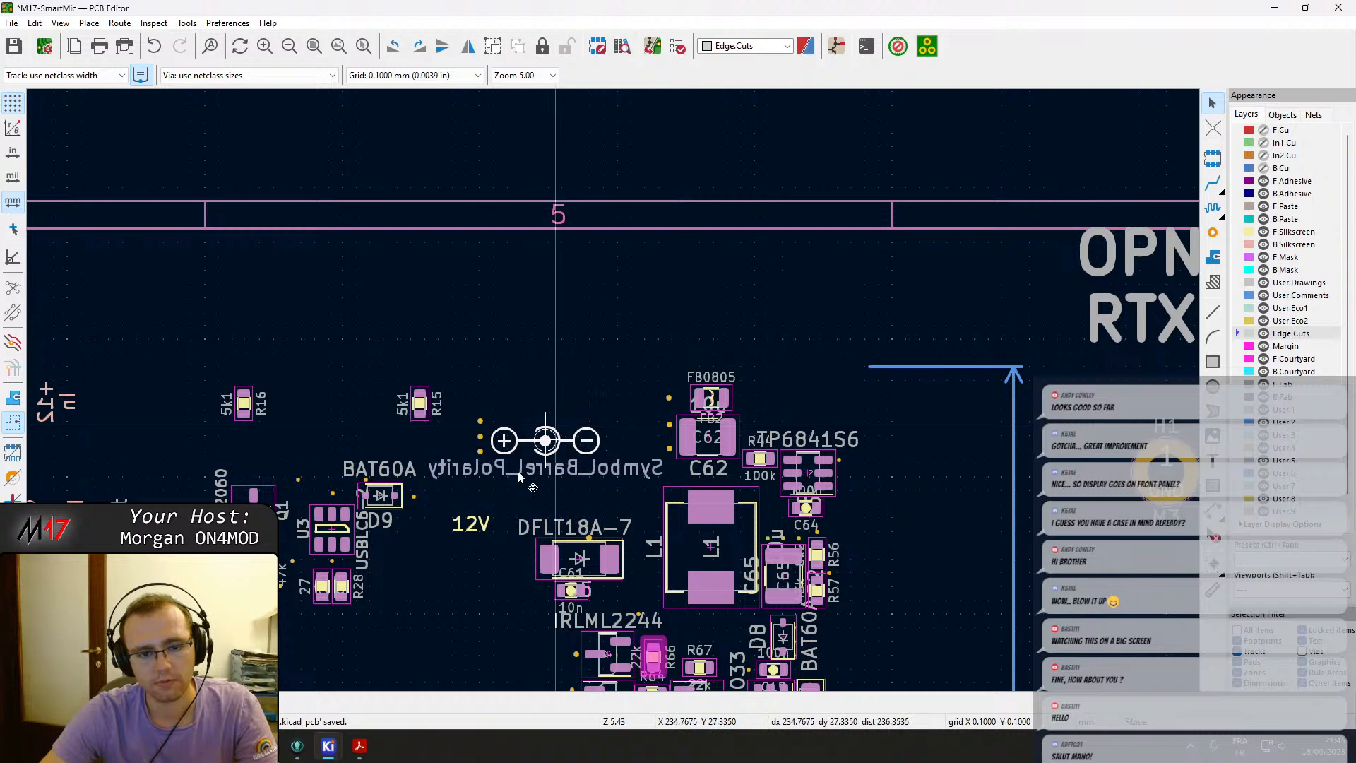
{"action": "scroll", "coordinate": [583, 429], "scroll_direction": "down", "scroll_amount": 5}
{"action": "scroll", "coordinate": [443, 447], "scroll_direction": "up", "scroll_amount": 4}
{"action": "left_click", "coordinate": [681, 384]}
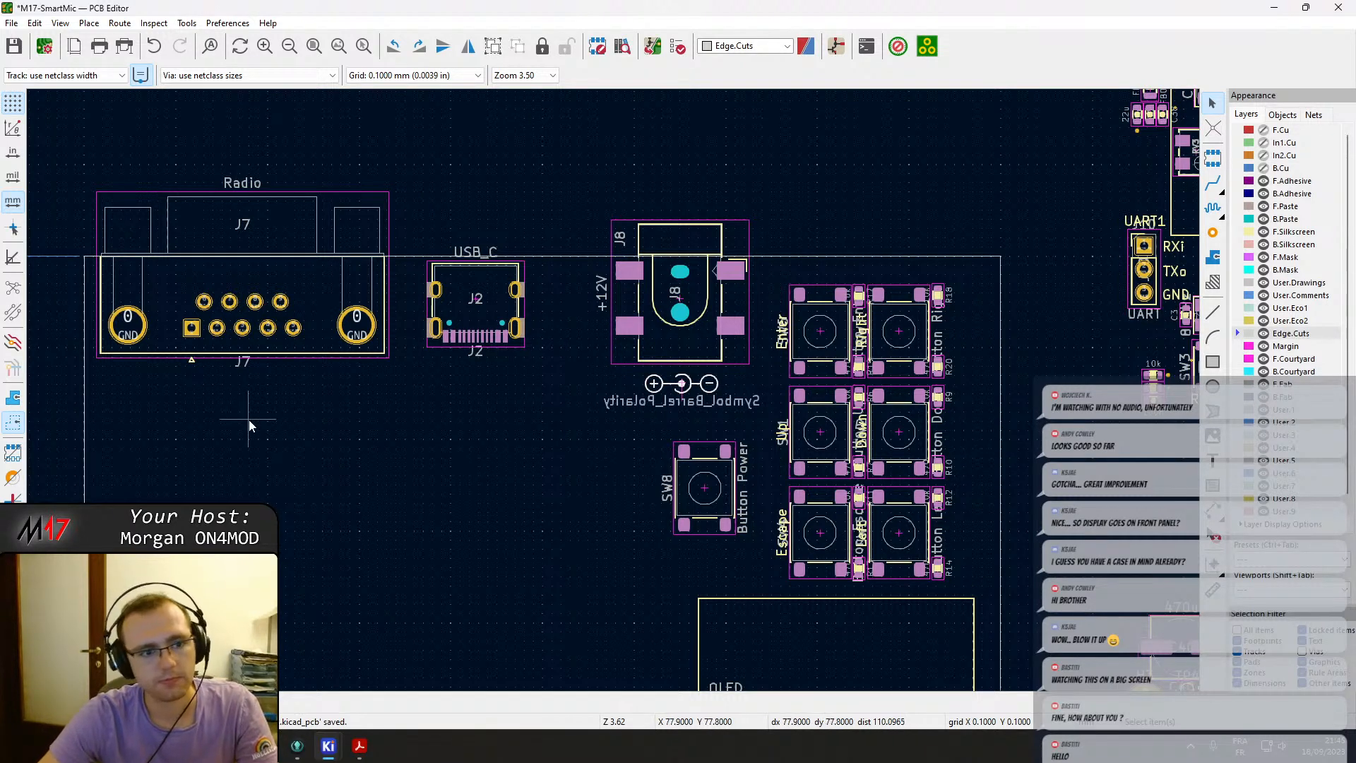
{"action": "middle_click_drag", "start_coordinate": [719, 447], "coordinate": [556, 417]}
{"action": "middle_click_drag", "start_coordinate": [738, 362], "coordinate": [497, 370]}
{"action": "scroll", "coordinate": [656, 295], "scroll_direction": "down", "scroll_amount": 1}
{"action": "middle_click_drag", "start_coordinate": [658, 299], "coordinate": [613, 390]}
{"action": "middle_click_drag", "start_coordinate": [714, 285], "coordinate": [611, 393]}
{"action": "scroll", "coordinate": [701, 279], "scroll_direction": "up", "scroll_amount": 2}
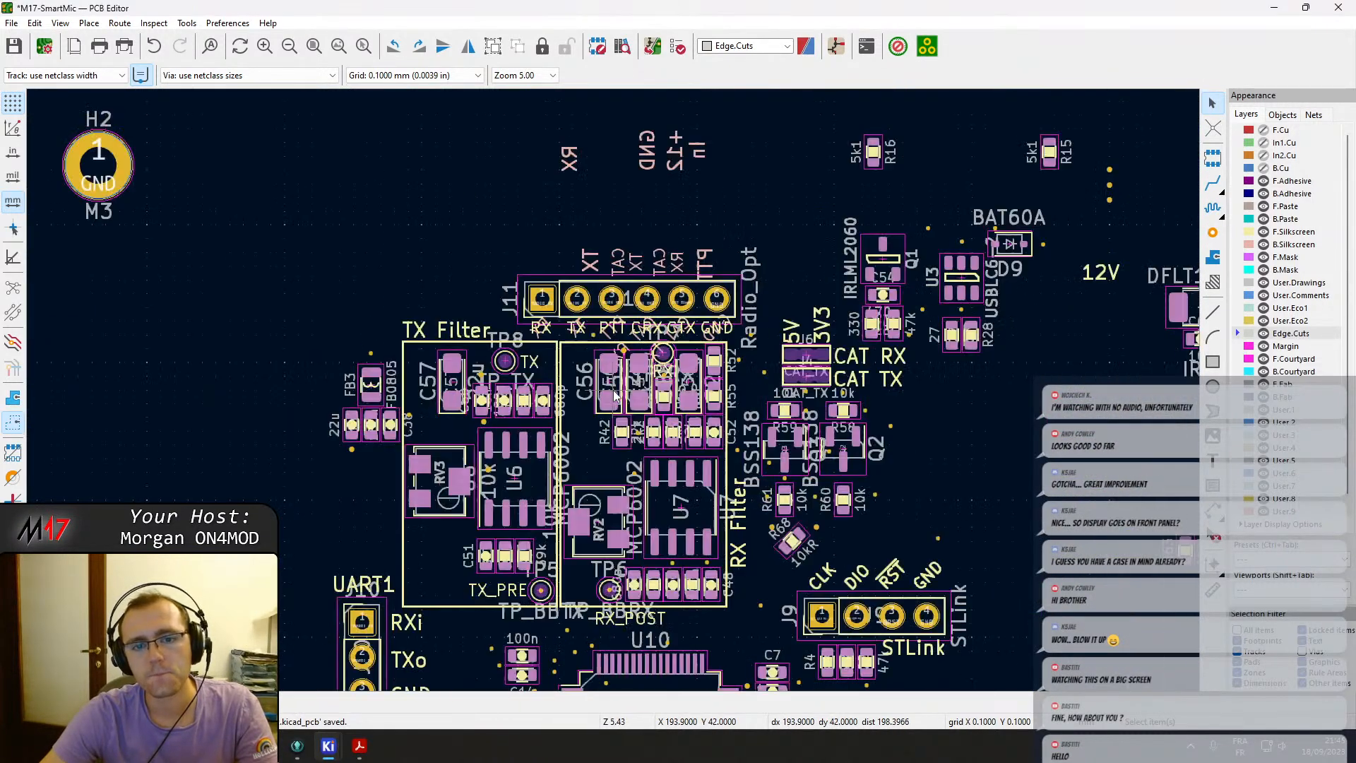
Move the Radio_Opt header J11 below the radio connector J7.
{"action": "left_click", "coordinate": [813, 363]}
{"action": "scroll", "coordinate": [846, 421], "scroll_direction": "down", "scroll_amount": 1}
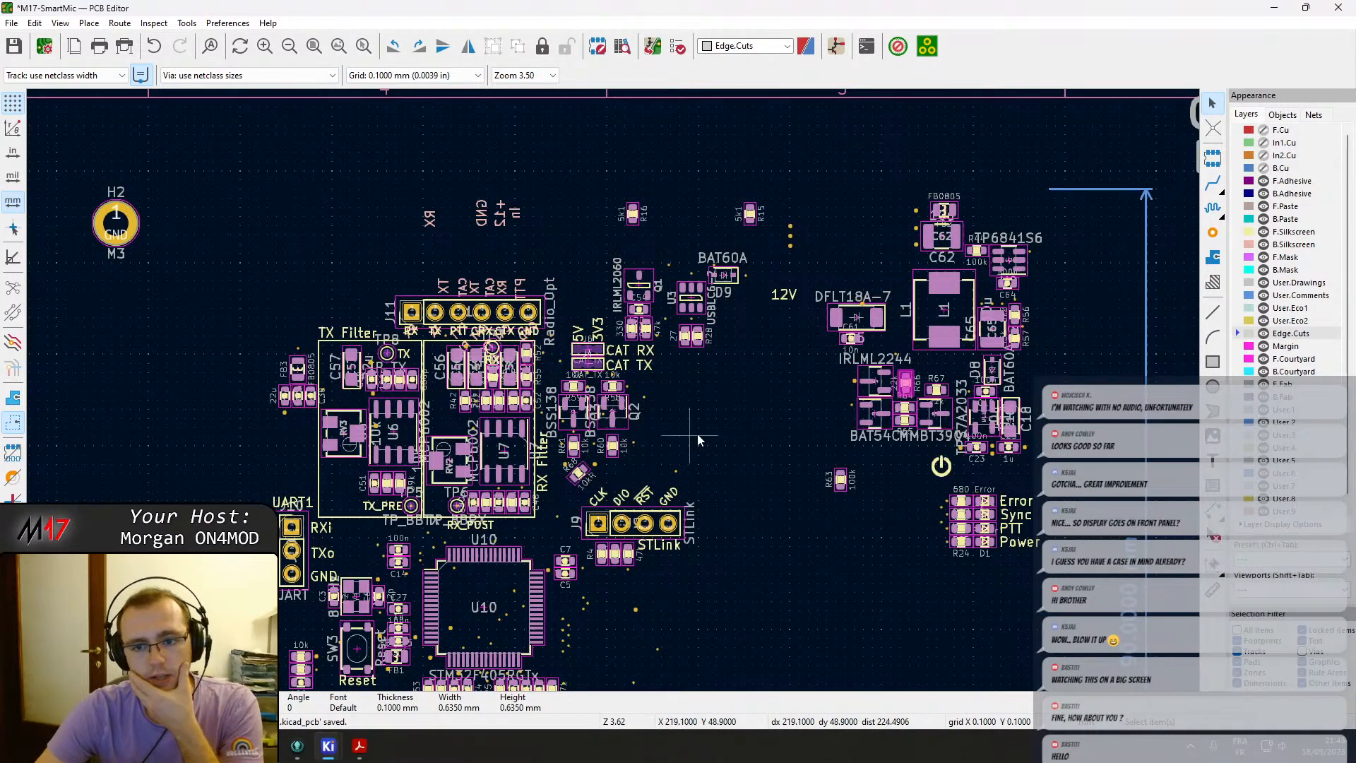
{"action": "middle_click_drag", "start_coordinate": [902, 395], "coordinate": [810, 410]}
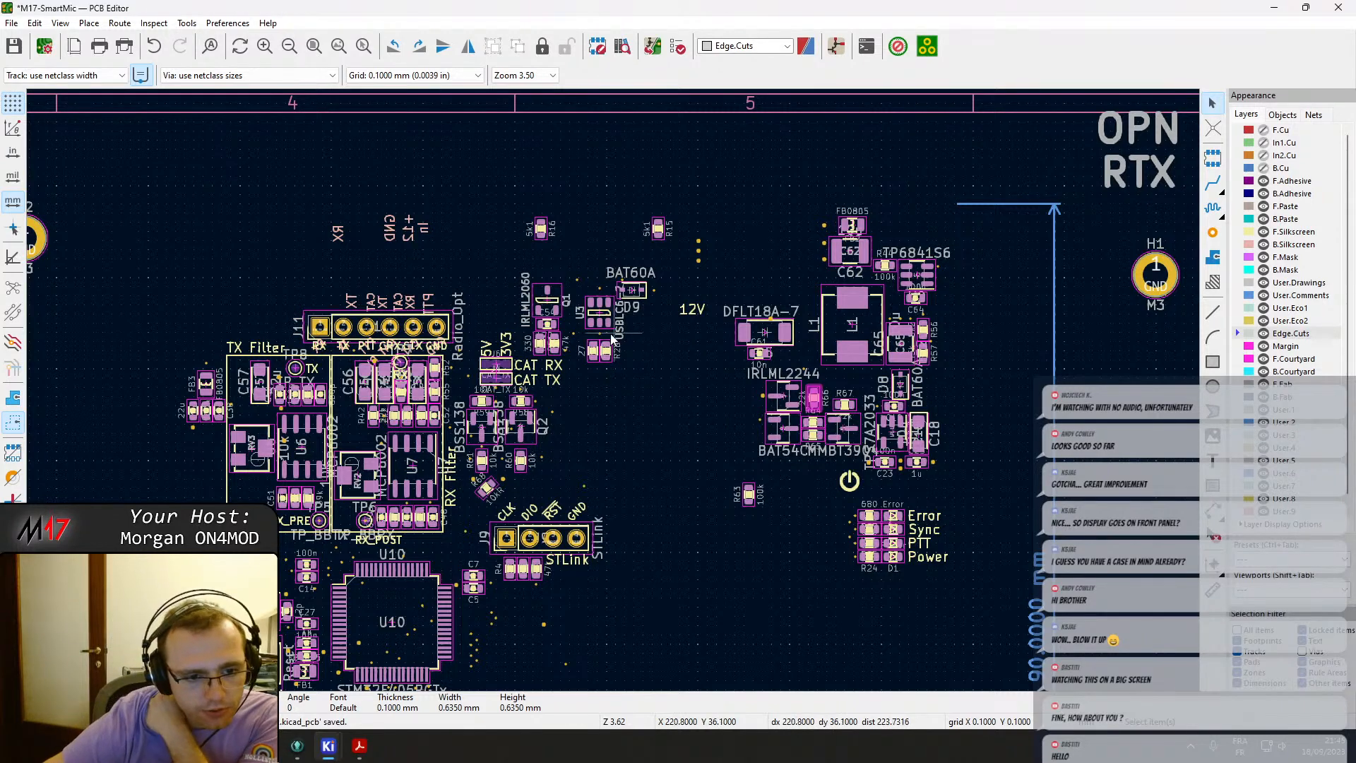
{"action": "left_click", "coordinate": [448, 331]}
{"action": "left_click_drag", "start_coordinate": [445, 329], "coordinate": [625, 397]}
{"action": "scroll", "coordinate": [220, 407], "scroll_direction": "down", "scroll_amount": 1}
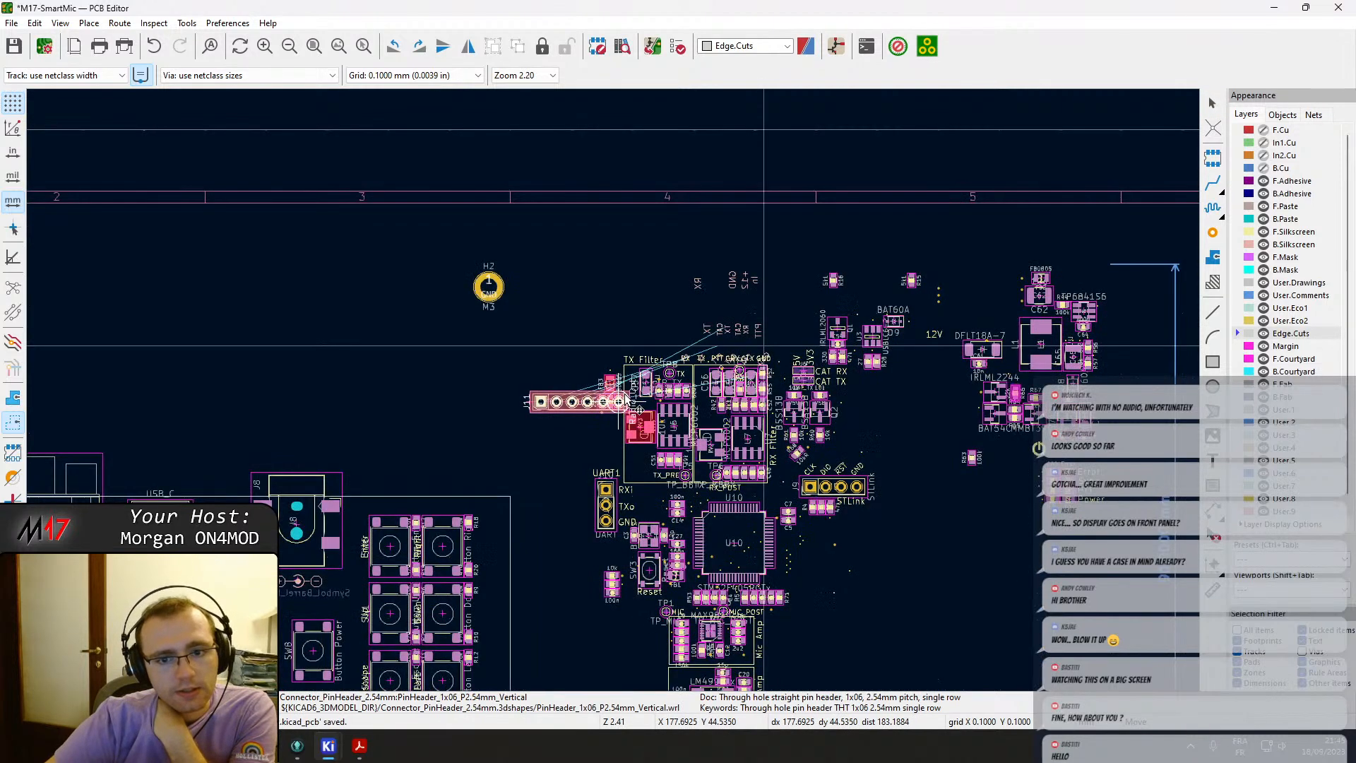
{"action": "middle_click_drag", "start_coordinate": [453, 496], "coordinate": [918, 292]}
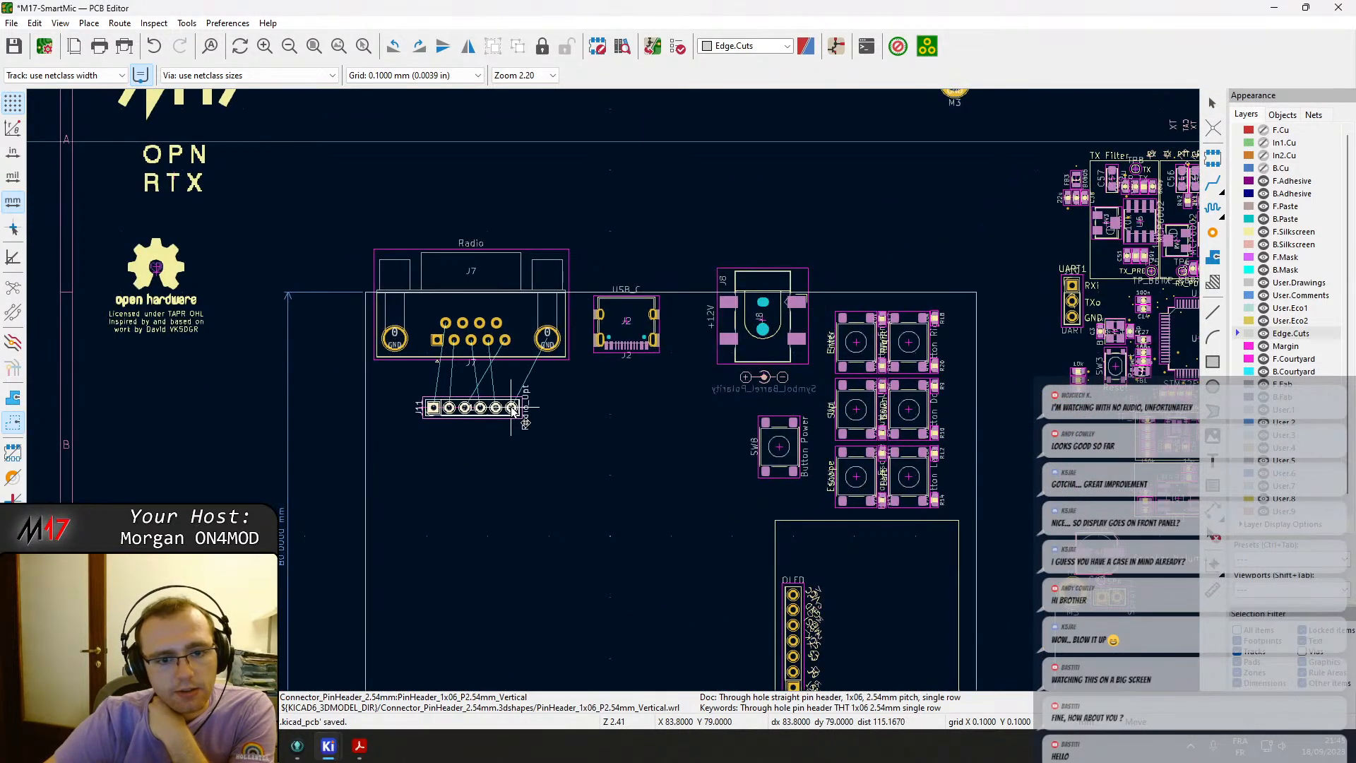
{"action": "left_click", "coordinate": [515, 394]}
Undo the last several placement changes.
{"action": "scroll", "coordinate": [565, 401], "scroll_direction": "down", "scroll_amount": 1}
{"action": "middle_click_drag", "start_coordinate": [805, 436], "coordinate": [707, 504]}
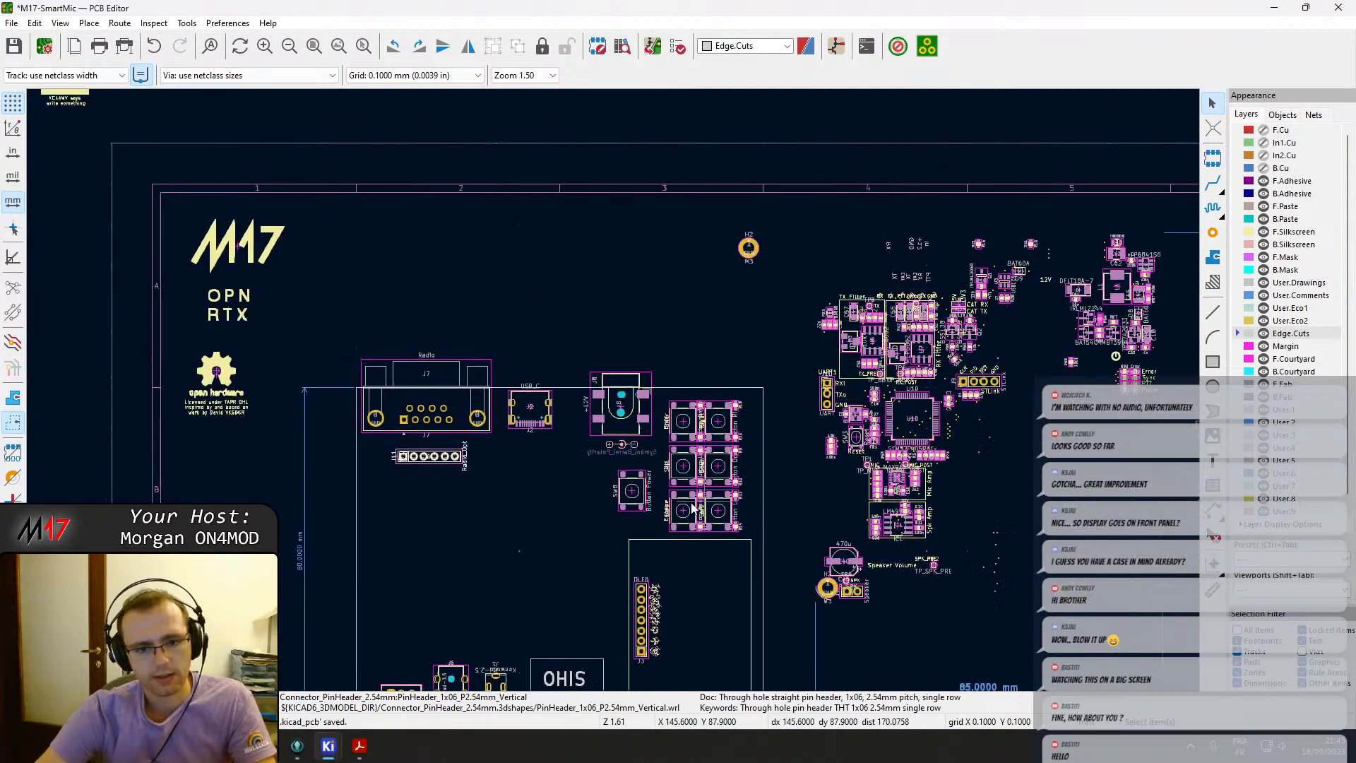
{"action": "scroll", "coordinate": [709, 505], "scroll_direction": "down", "scroll_amount": 1}
{"action": "key", "text": "ctrl+z"}
{"action": "key", "text": "ctrl+z"}
{"action": "key", "text": "ctrl+z"}
{"action": "key", "text": "ctrl+z"}
{"action": "key", "text": "ctrl+z"}
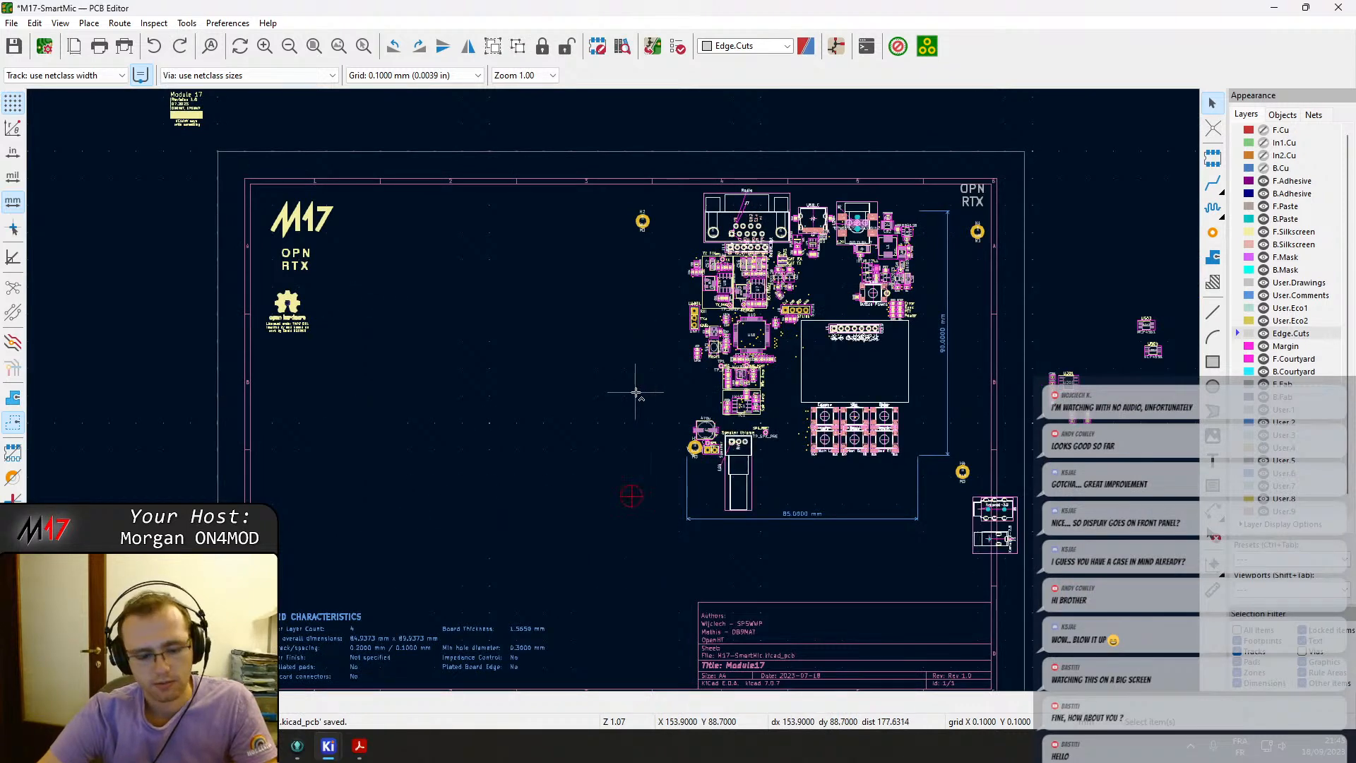
{"action": "key", "text": "ctrl+z"}
{"action": "key", "text": "ctrl+z"}
{"action": "key", "text": "ctrl+z"}
{"action": "key", "text": "ctrl+z"}
{"action": "key", "text": "ctrl+z"}
{"action": "key", "text": "ctrl+z"}
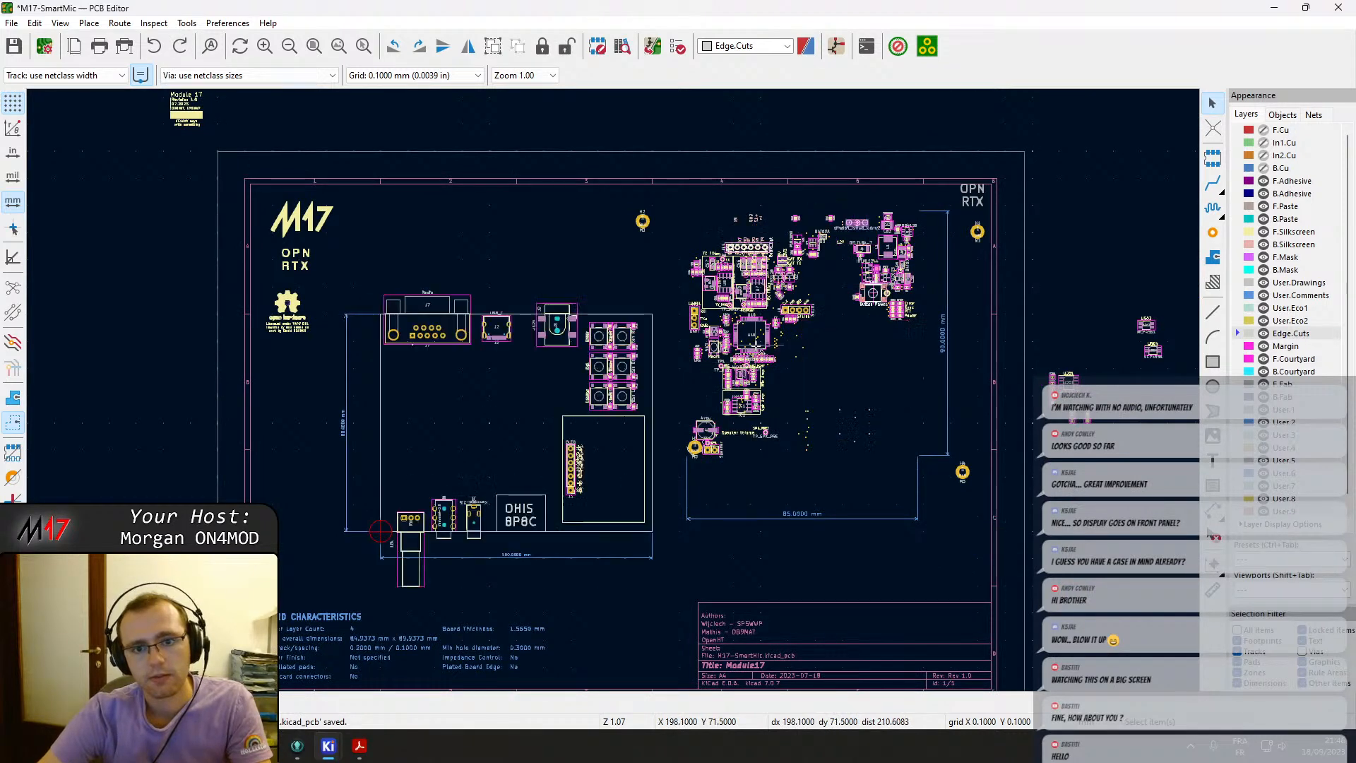
Select the Radio_Opt header J11 and move it just below the radio connector J7 inside the new outline.
{"action": "scroll", "coordinate": [741, 230], "scroll_direction": "up", "scroll_amount": 3}
{"action": "left_click_drag", "start_coordinate": [542, 300], "coordinate": [692, 429]}
{"action": "key", "text": "m"}
{"action": "middle_click_drag", "start_coordinate": [217, 604], "coordinate": [753, 386]}
{"action": "middle_click_drag", "start_coordinate": [106, 586], "coordinate": [483, 512]}
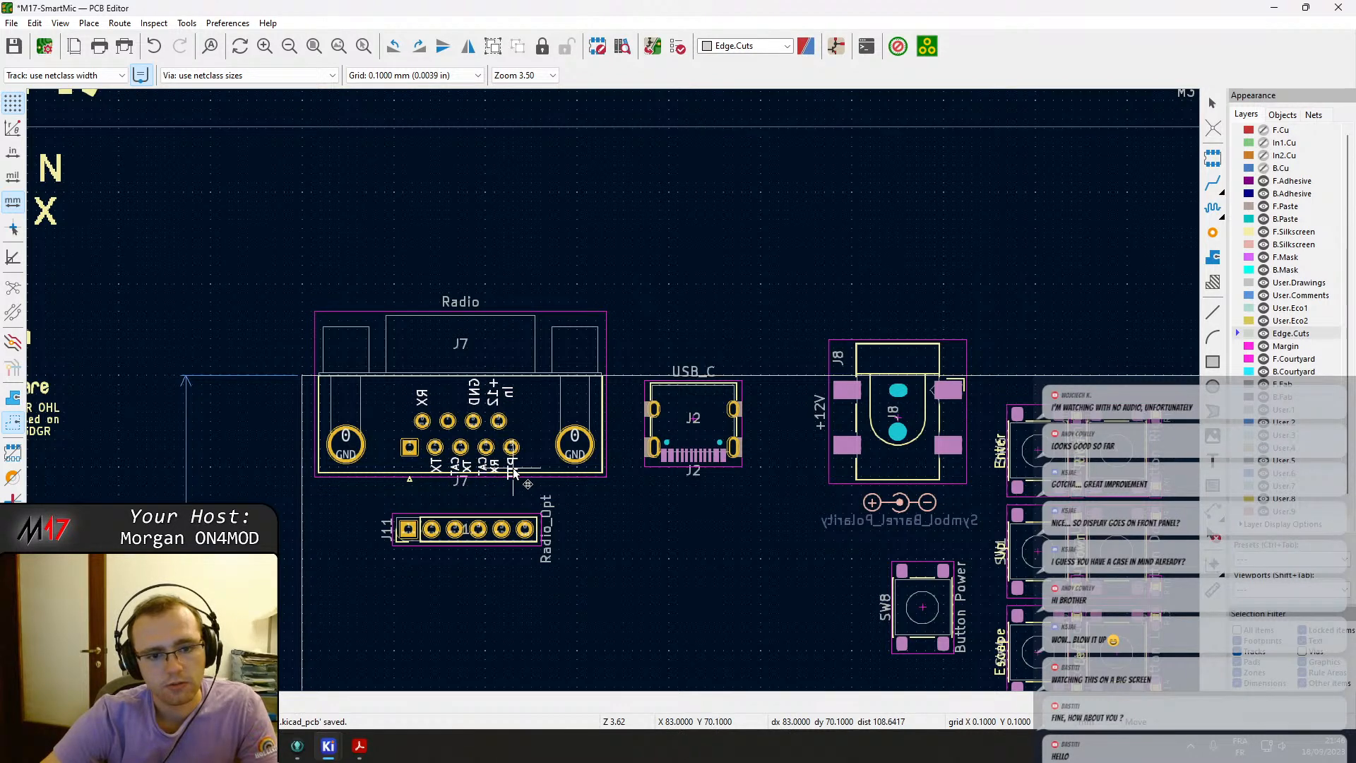
{"action": "left_click", "coordinate": [513, 471]}
{"action": "middle_click_drag", "start_coordinate": [736, 545], "coordinate": [678, 528]}
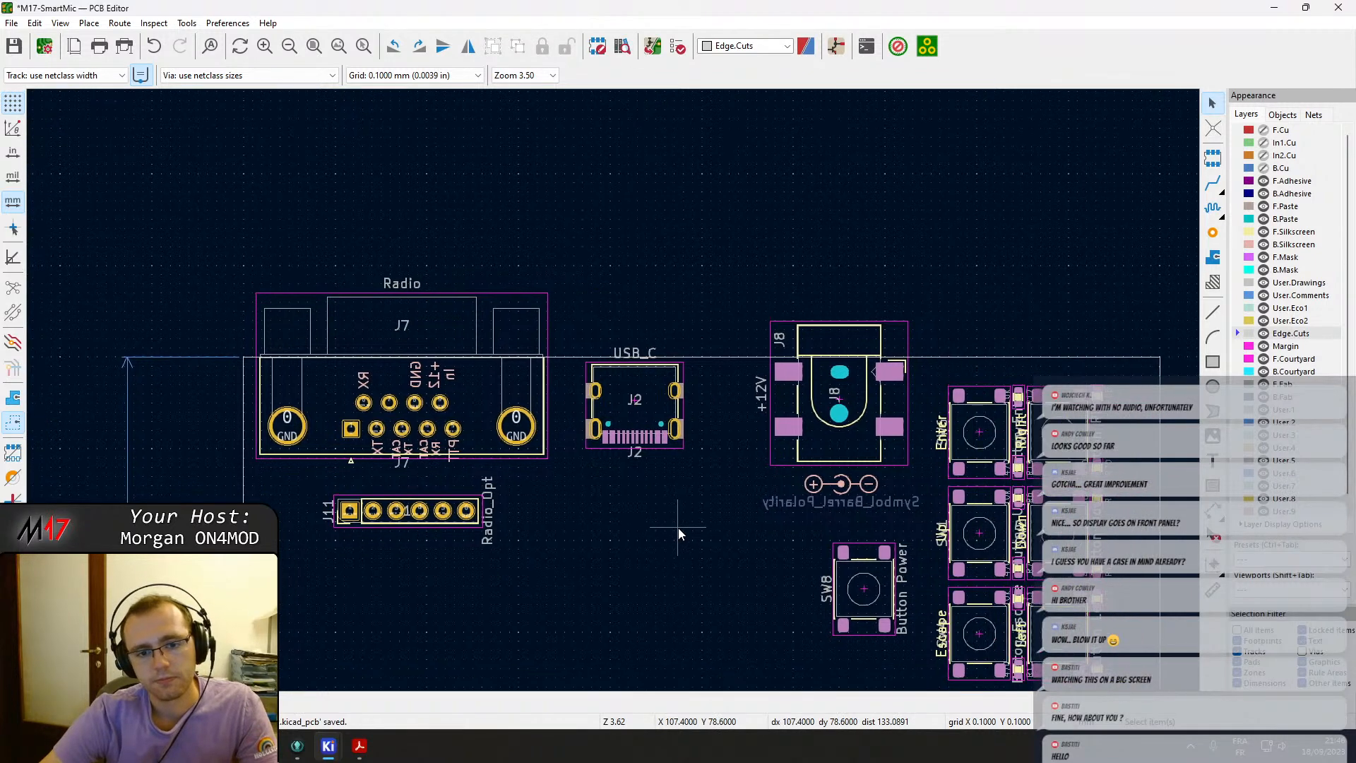
Delete the leftover RX, TX, PTT, CRX, CTX and GND silkscreen labels above the TX filter.
{"action": "scroll", "coordinate": [678, 528], "scroll_direction": "down", "scroll_amount": 3}
{"action": "middle_click_drag", "start_coordinate": [789, 354], "coordinate": [606, 377]}
{"action": "scroll", "coordinate": [840, 215], "scroll_direction": "up", "scroll_amount": 4}
{"action": "middle_click_drag", "start_coordinate": [414, 572], "coordinate": [701, 388]}
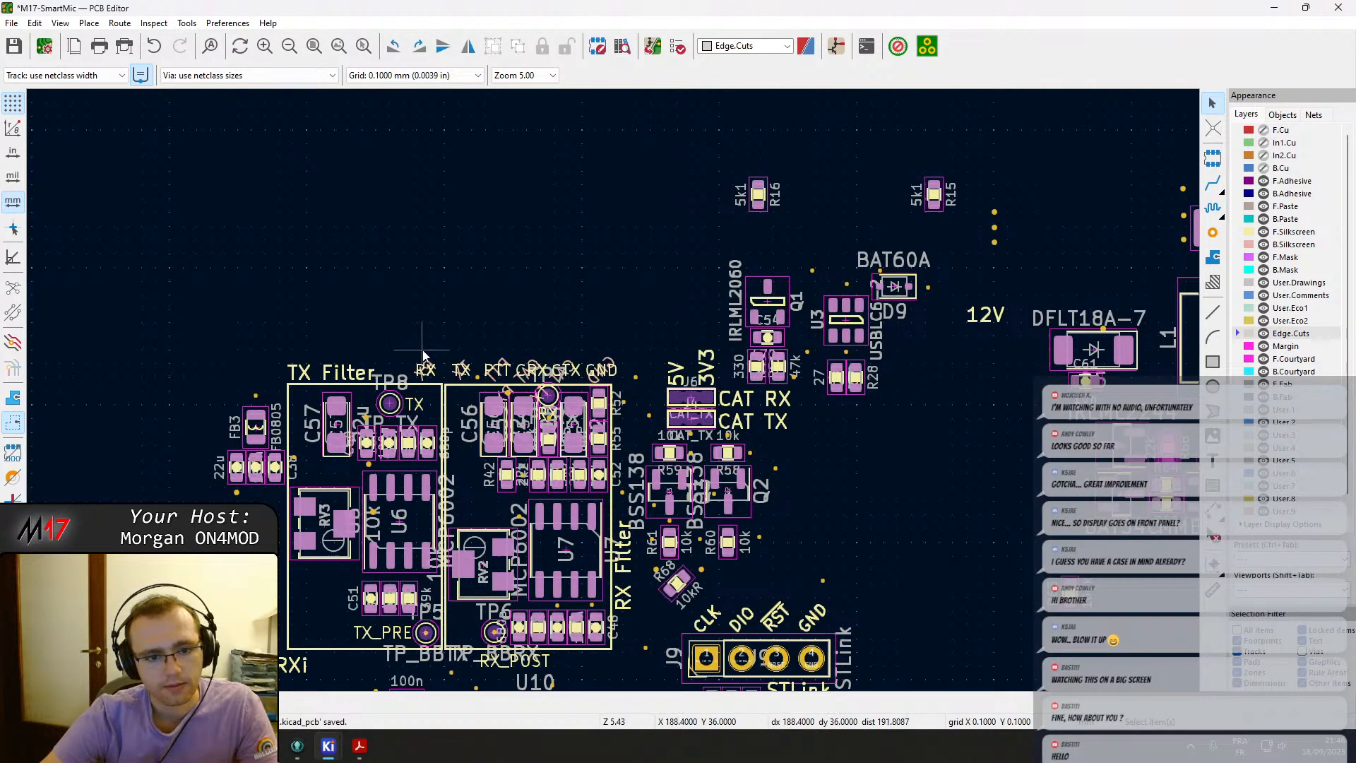
{"action": "left_click_drag", "start_coordinate": [636, 358], "coordinate": [417, 371]}
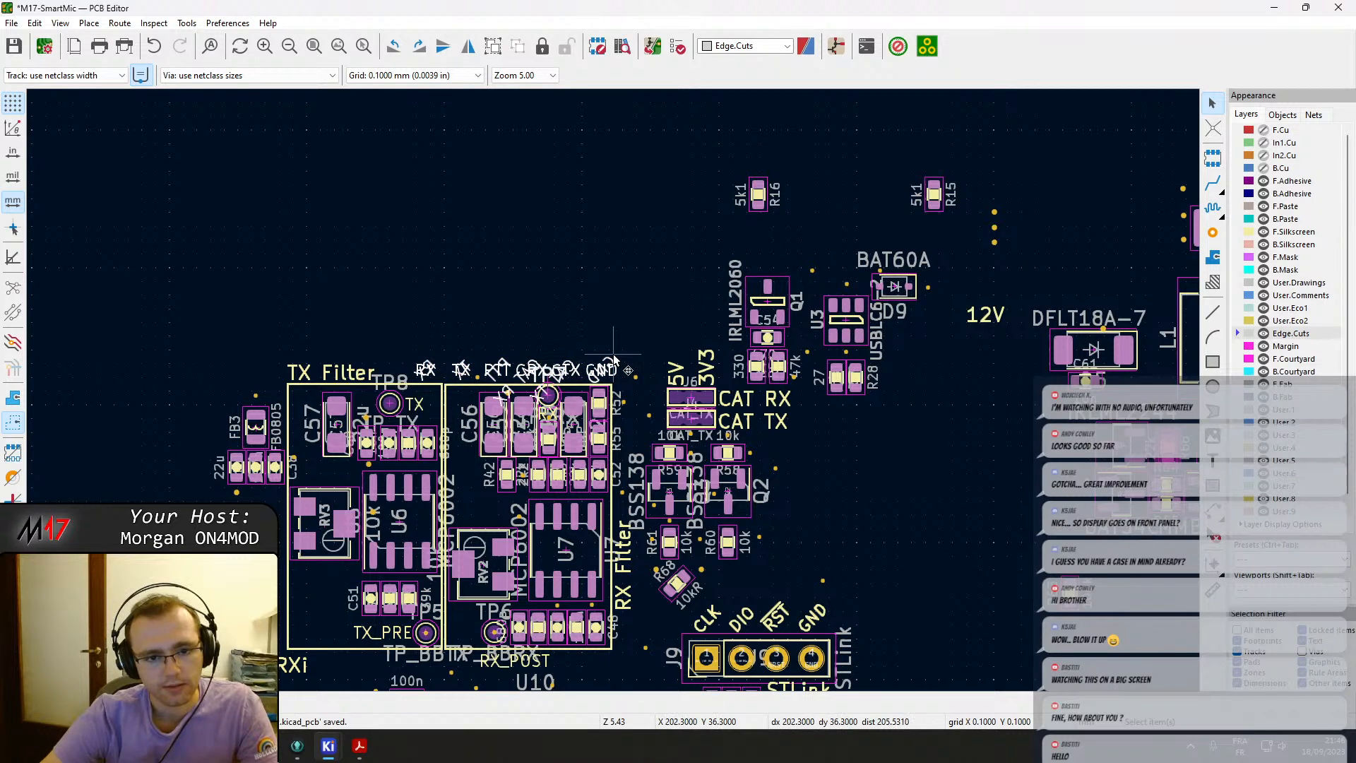
{"action": "scroll", "coordinate": [447, 341], "scroll_direction": "up", "scroll_amount": 5}
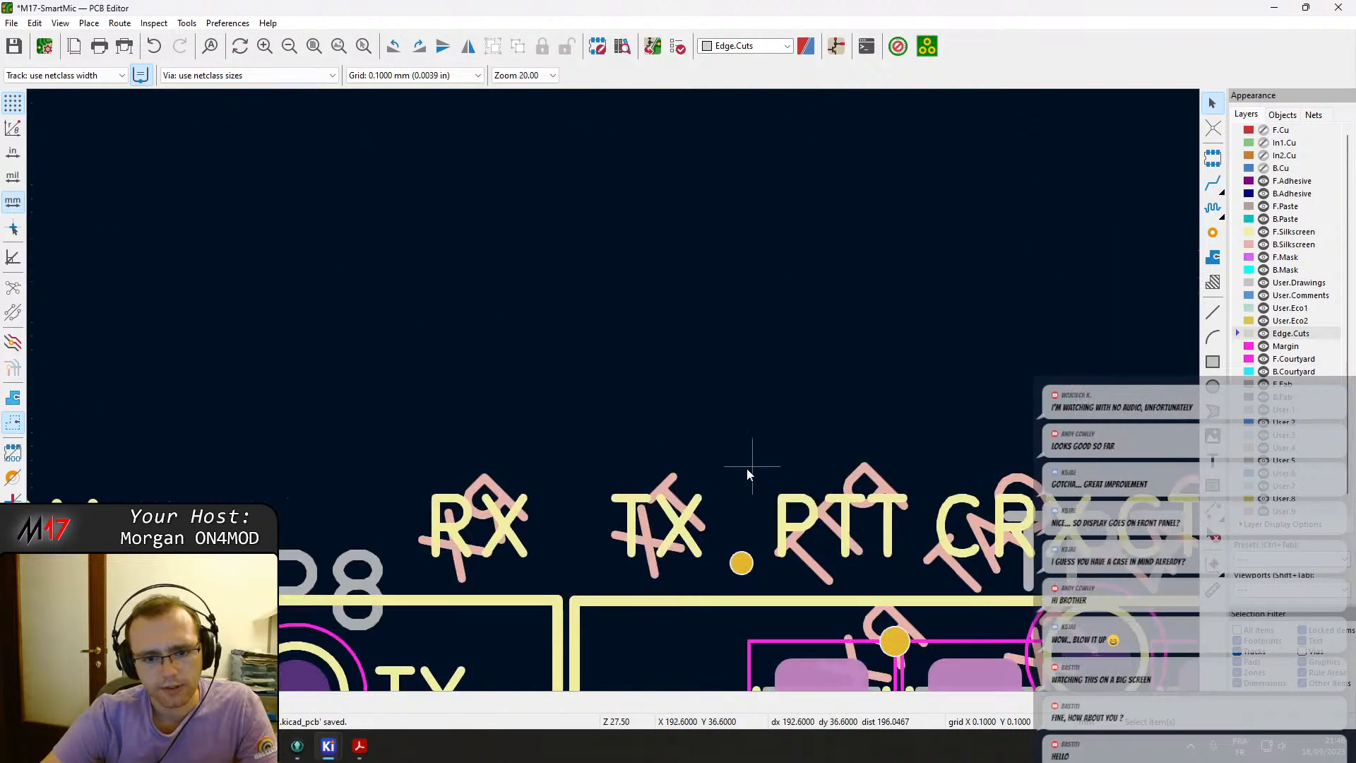
{"action": "left_click", "coordinate": [497, 522]}
{"action": "left_click", "coordinate": [566, 476]}
{"action": "left_click", "coordinate": [498, 534]}
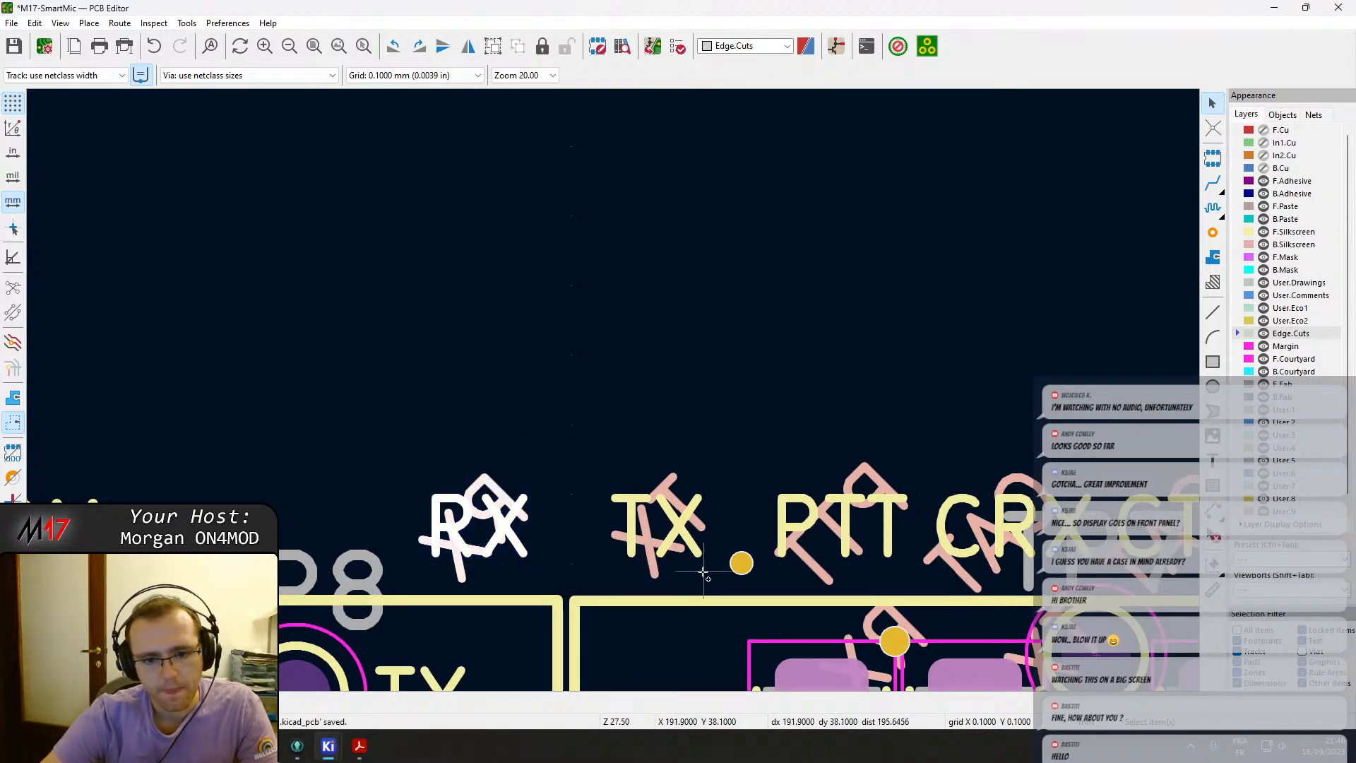
{"action": "middle_click_drag", "start_coordinate": [837, 524], "coordinate": [515, 374]}
{"action": "left_click", "coordinate": [621, 364], "text": "shift"}
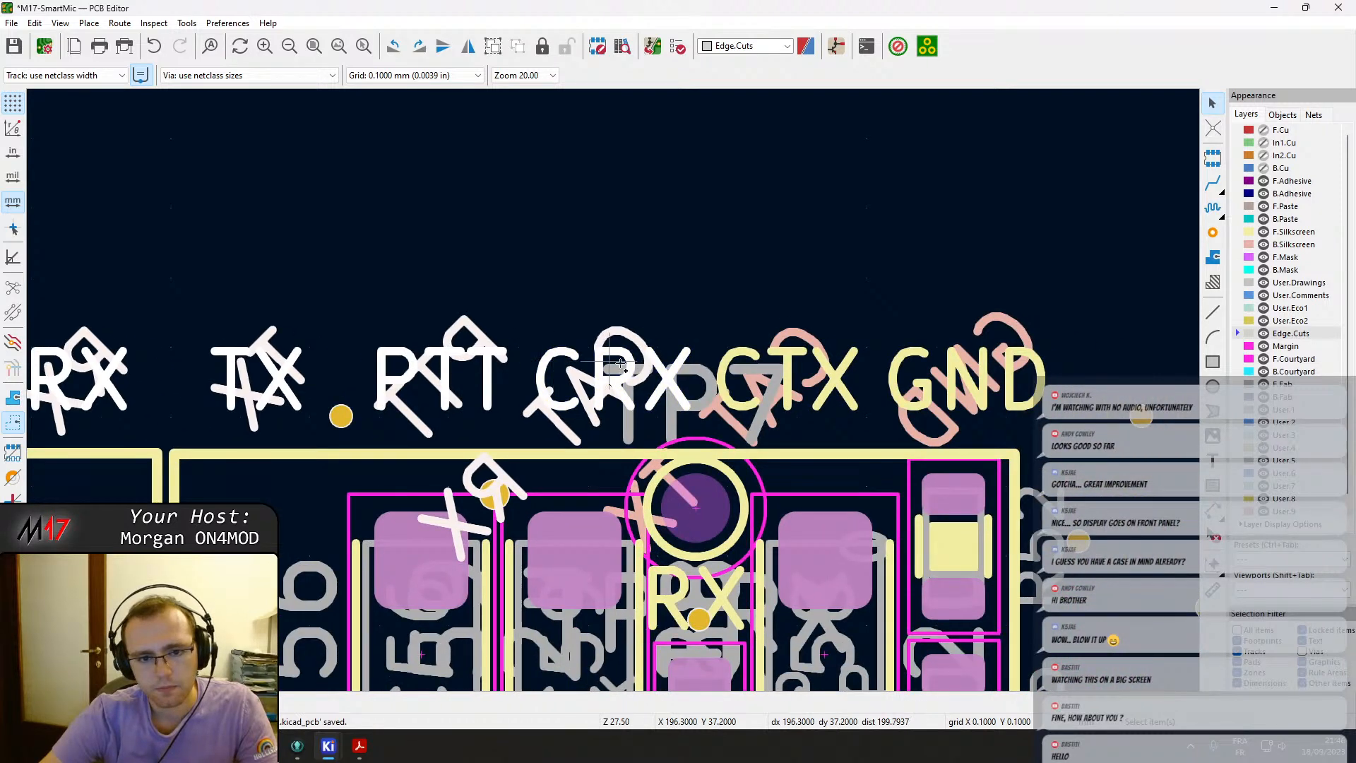
{"action": "left_click", "coordinate": [796, 372], "text": "shift"}
{"action": "left_click", "coordinate": [989, 413], "text": "shift"}
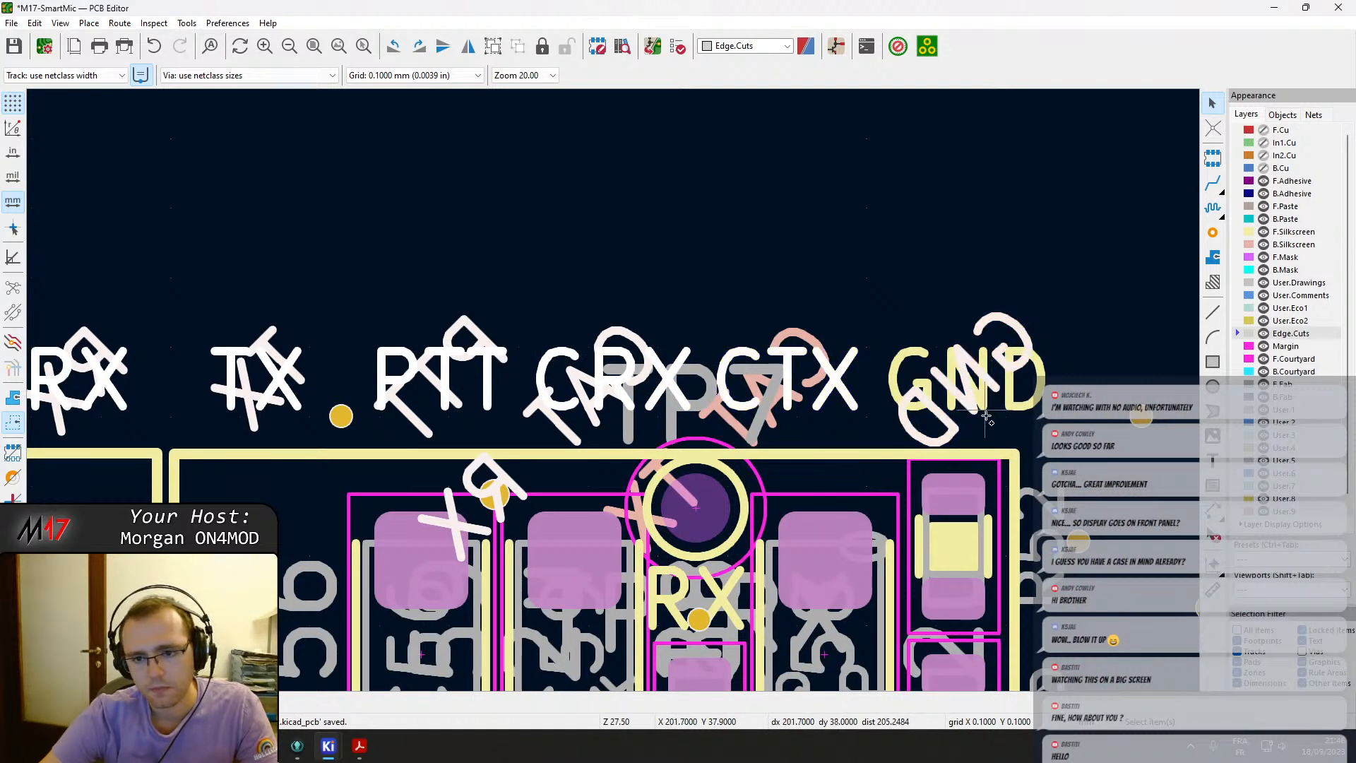
{"action": "left_click", "coordinate": [909, 370], "text": "shift"}
{"action": "left_click", "coordinate": [794, 333], "text": "shift"}
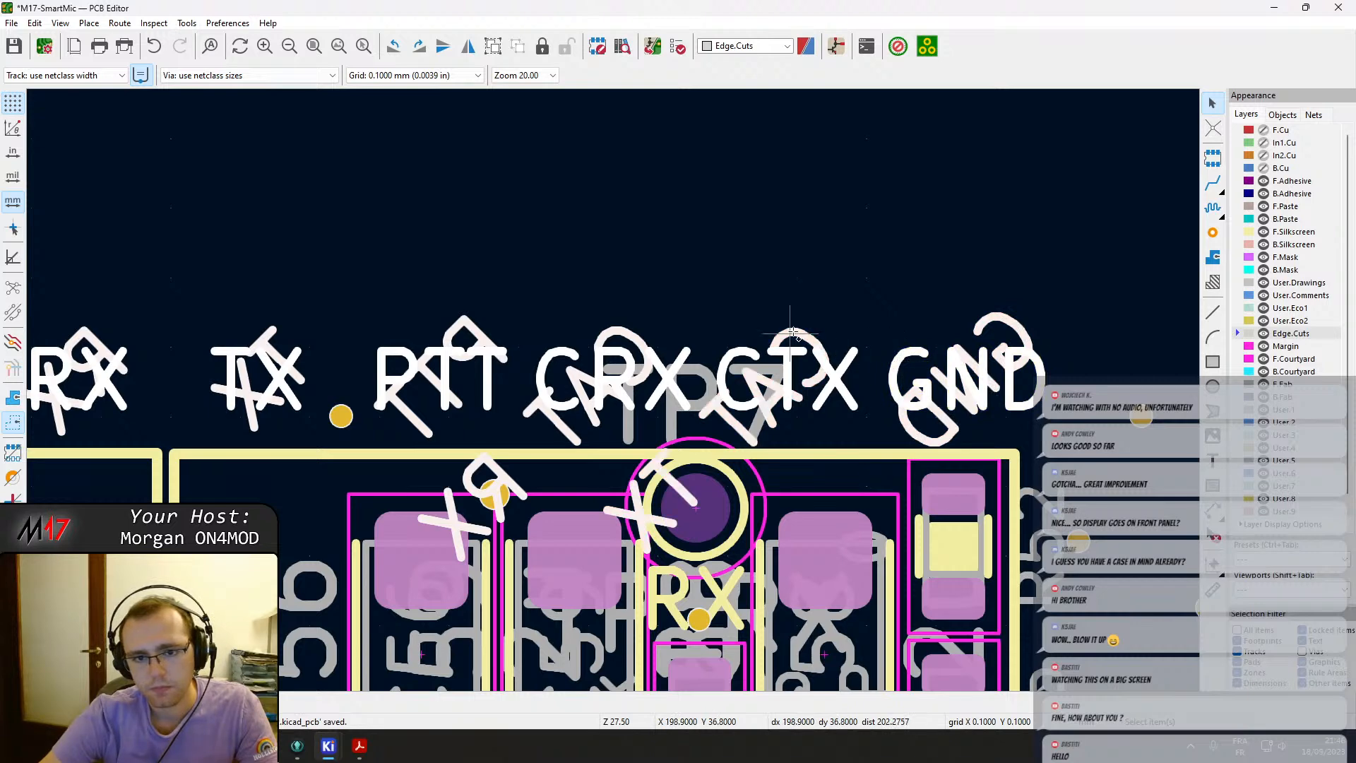
{"action": "key", "text": "Delete"}
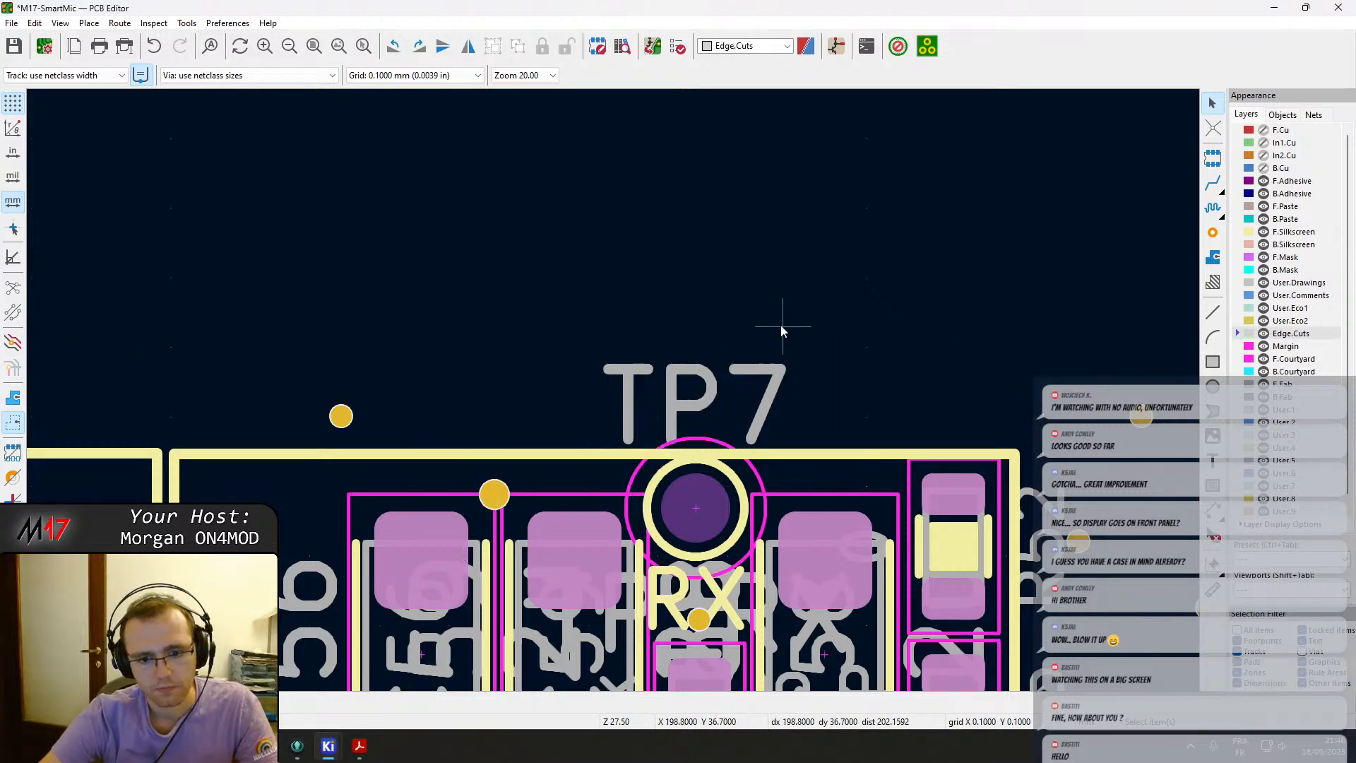
Try to route a track on F.Cu from pin 1 of the J11 header, then save the board.
{"action": "scroll", "coordinate": [781, 325], "scroll_direction": "down", "scroll_amount": 10}
{"action": "scroll", "coordinate": [397, 523], "scroll_direction": "up", "scroll_amount": 8}
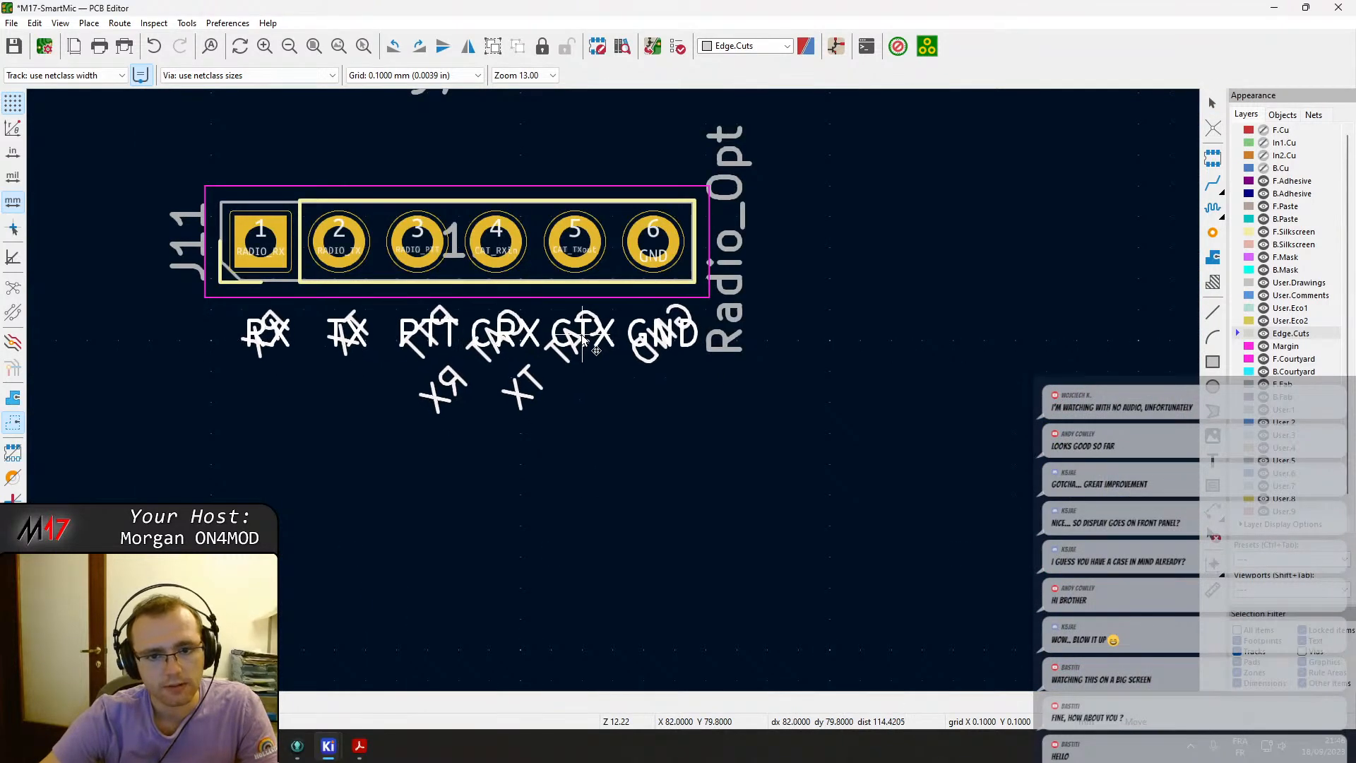
{"action": "left_click", "coordinate": [566, 319]}
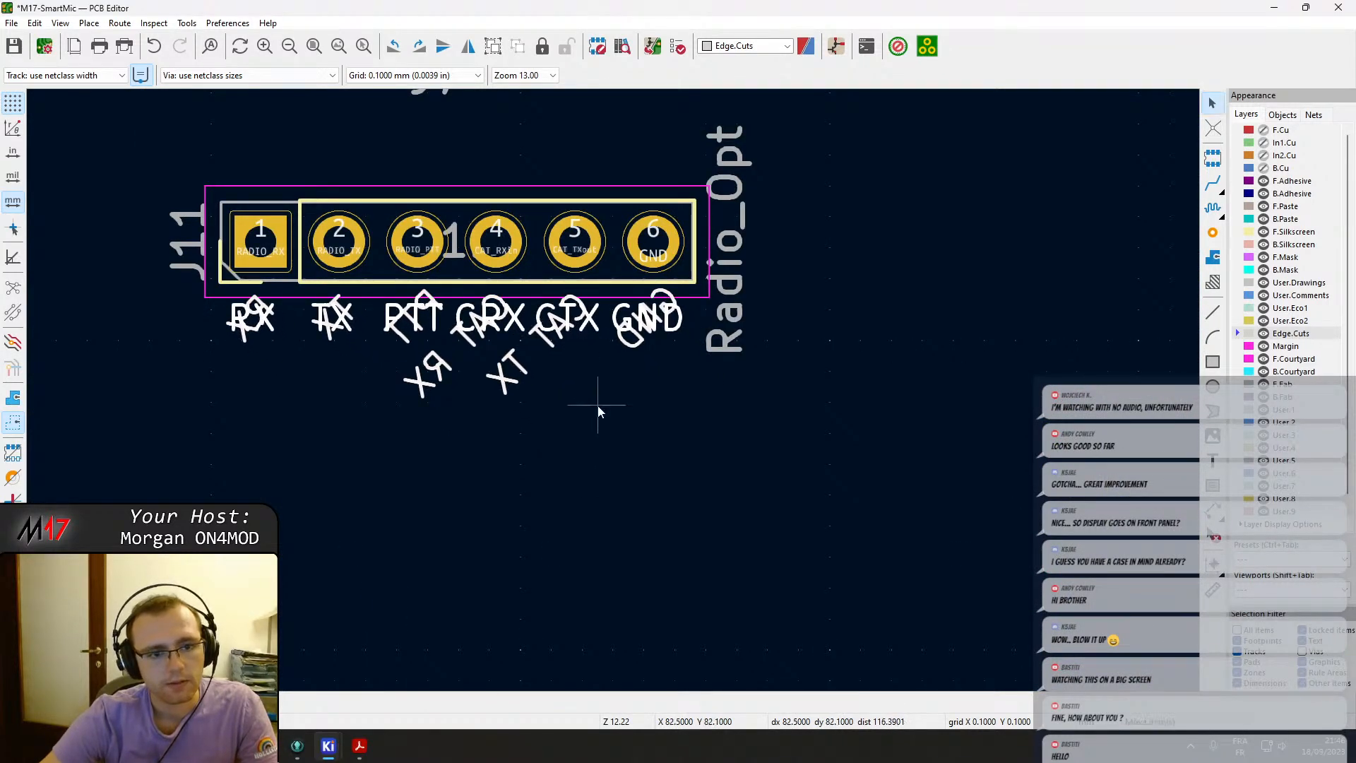
{"action": "left_click", "coordinate": [600, 398]}
{"action": "scroll", "coordinate": [647, 401], "scroll_direction": "down", "scroll_amount": 2}
{"action": "middle_click_drag", "start_coordinate": [438, 323], "coordinate": [443, 466]}
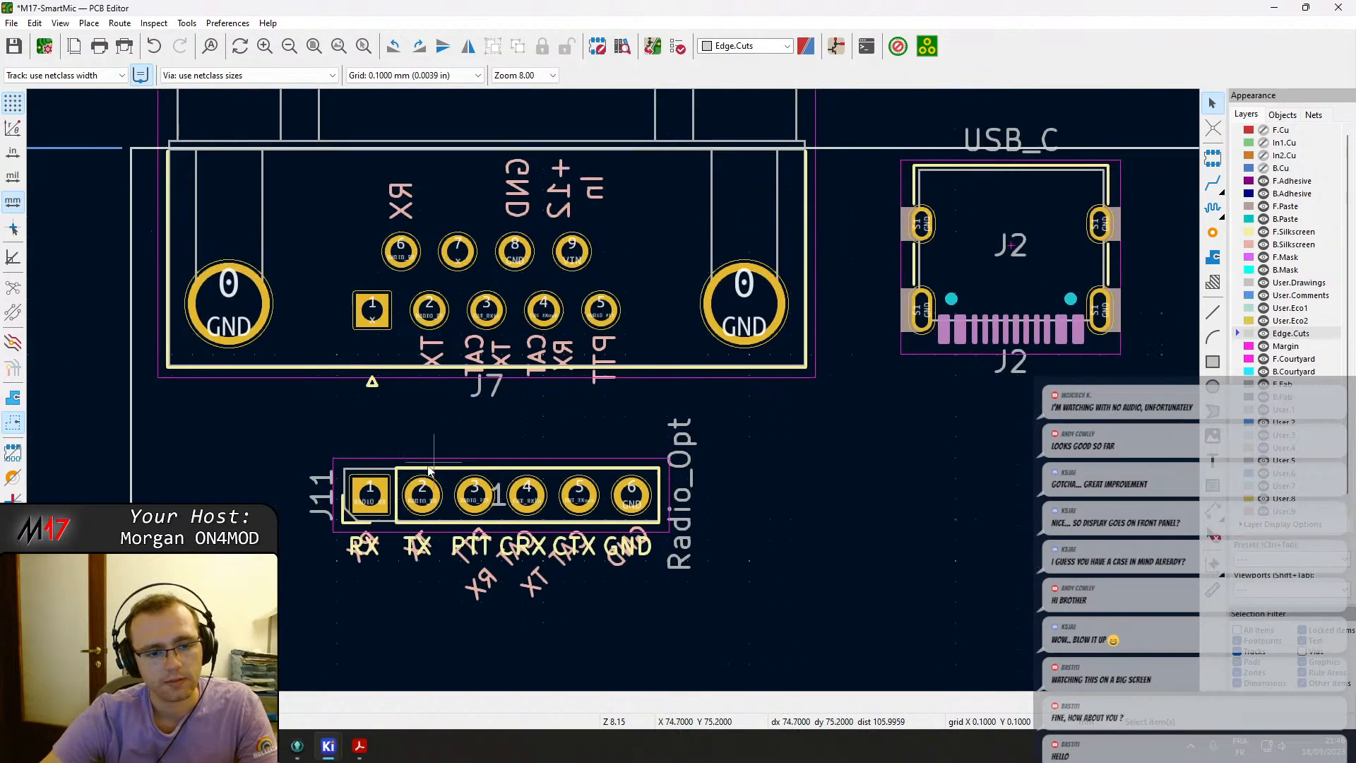
{"action": "key", "text": "x"}
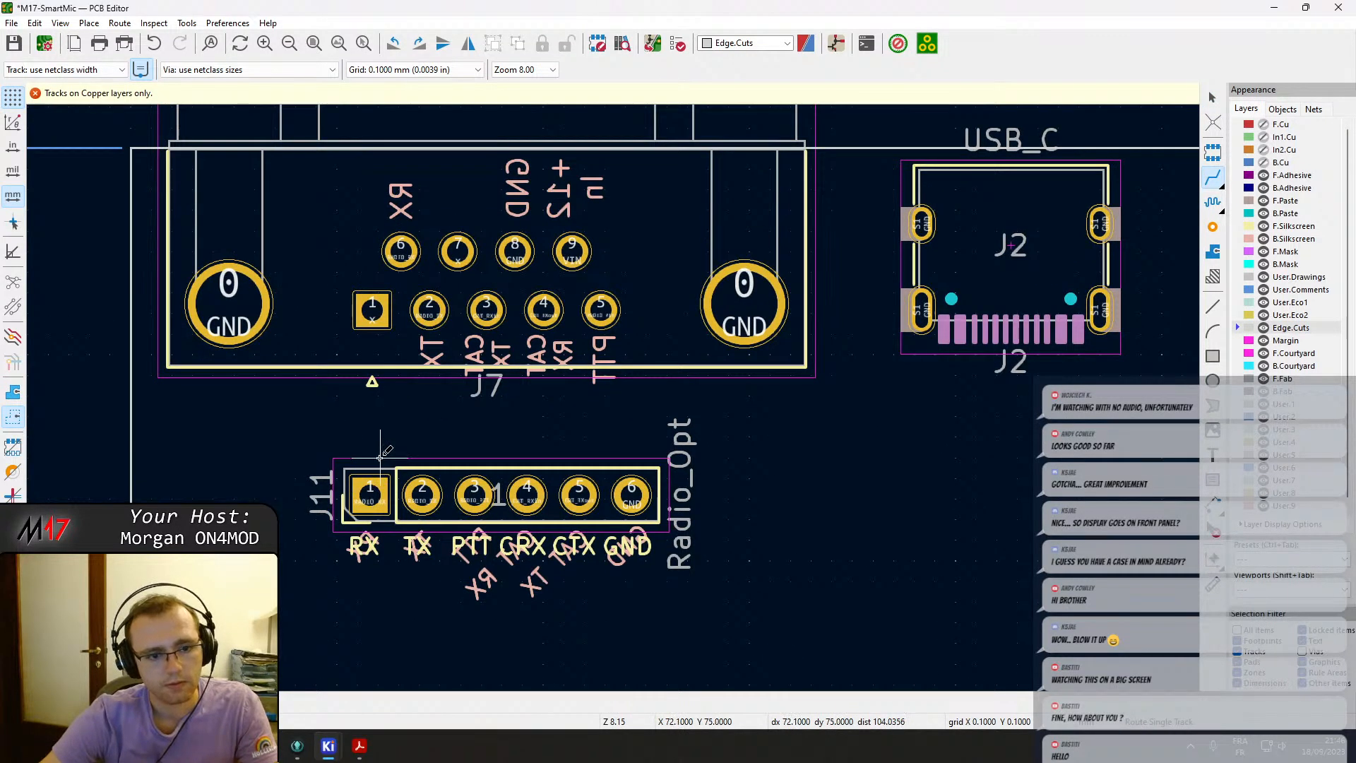
{"action": "key", "text": "Page_Up"}
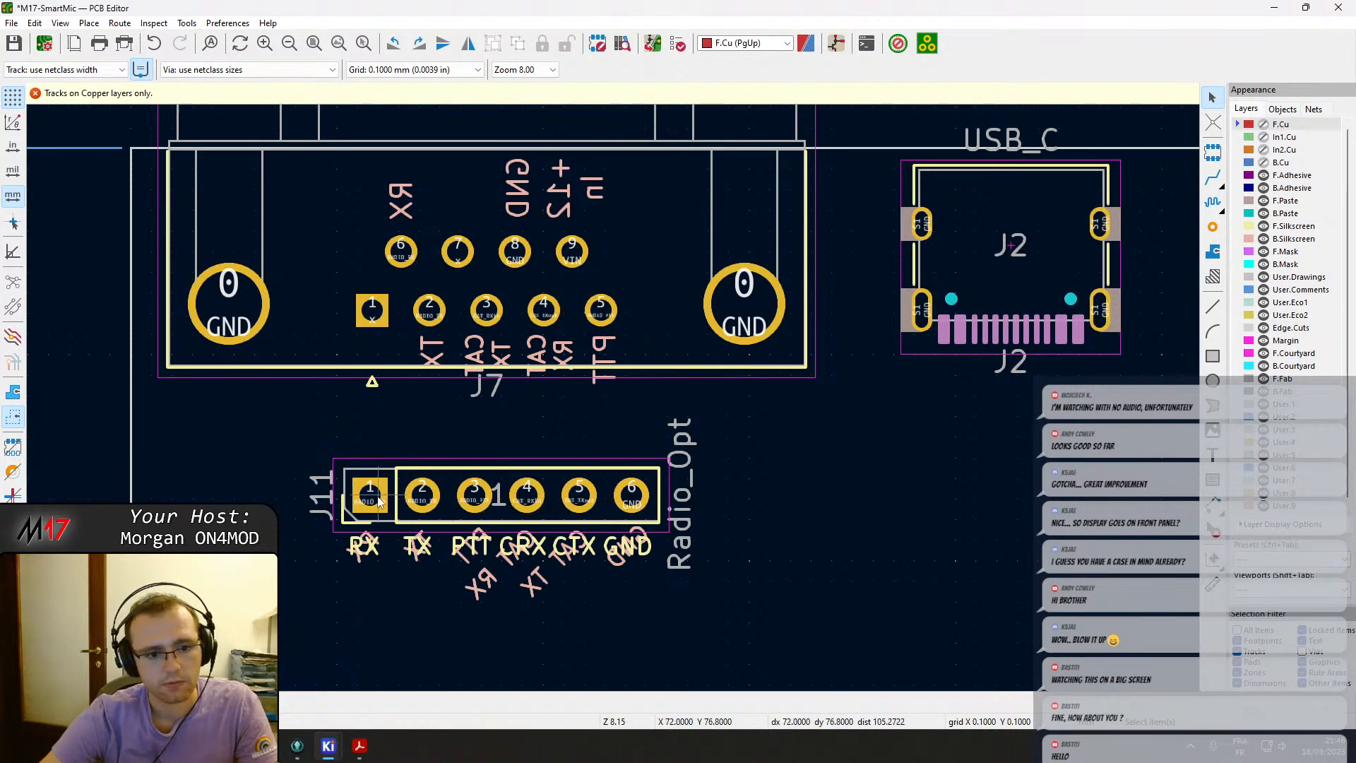
{"action": "left_click", "coordinate": [379, 501]}
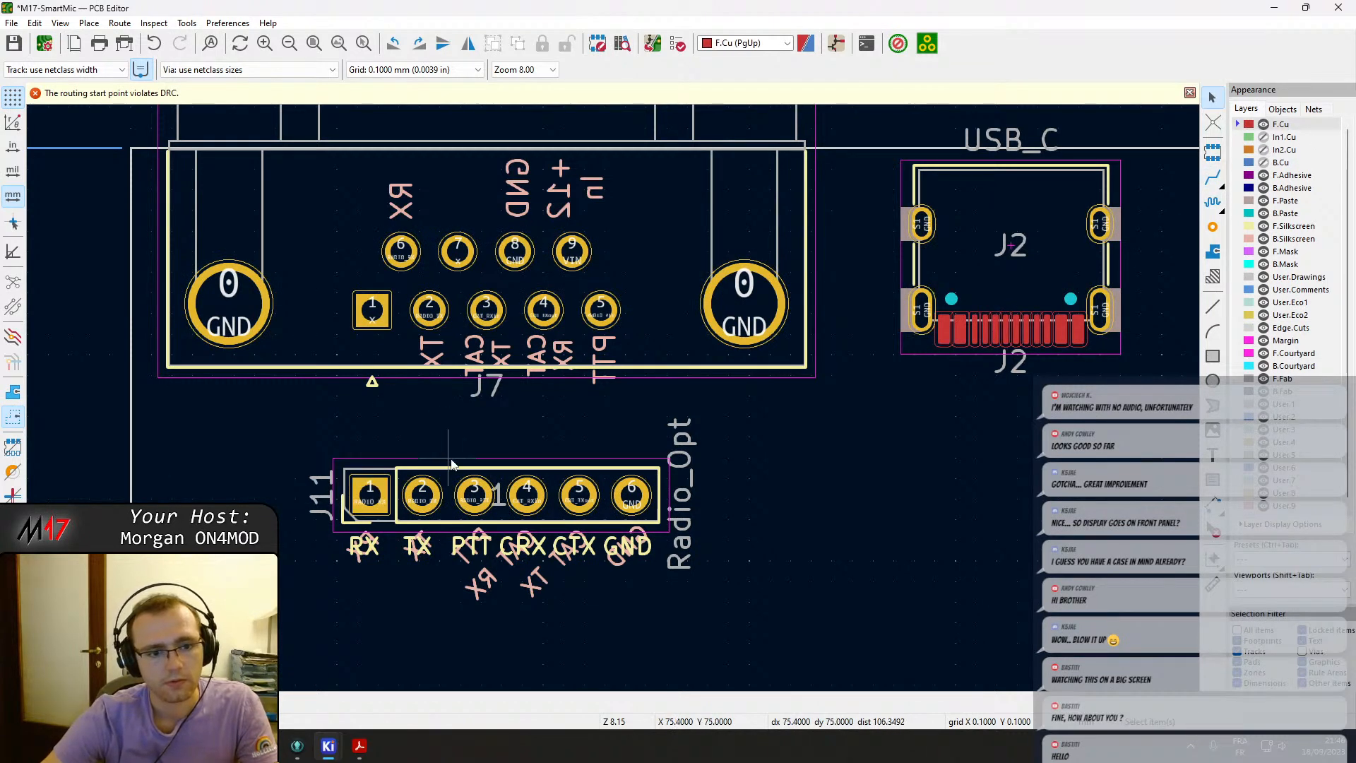
{"action": "key", "text": "ctrl+s"}
Switch to B.Cu and examine the existing routing around the TX/RX filters and STLink header.
{"action": "left_click", "coordinate": [1266, 162]}
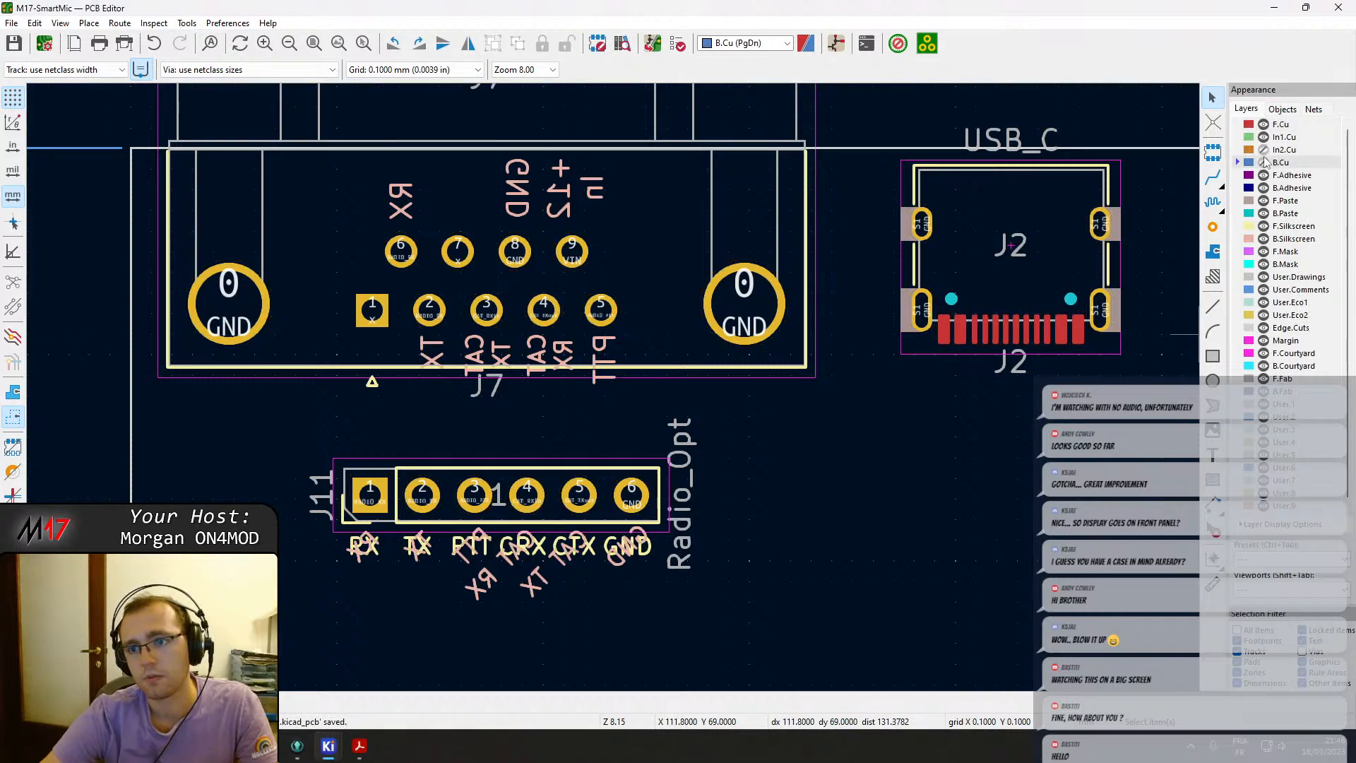
{"action": "scroll", "coordinate": [564, 382], "scroll_direction": "down", "scroll_amount": 6}
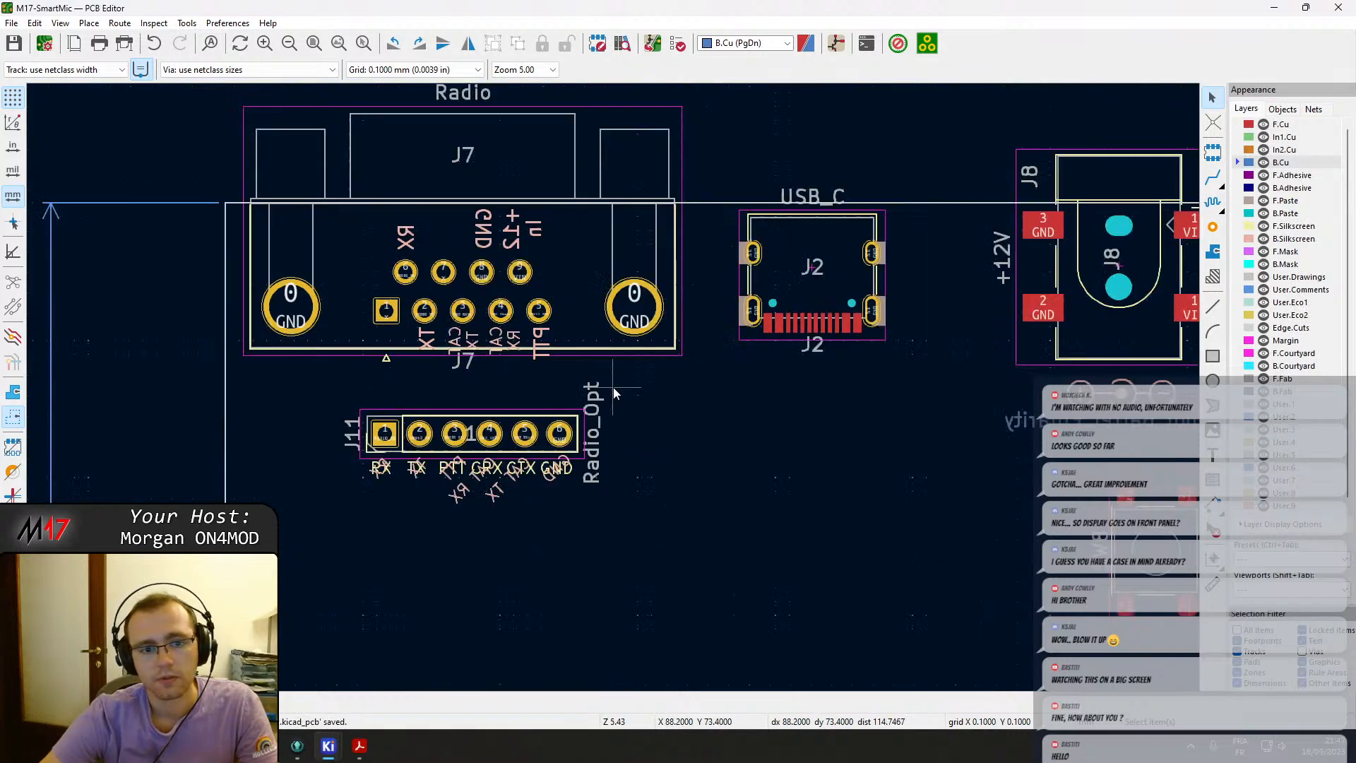
{"action": "middle_click_drag", "start_coordinate": [908, 404], "coordinate": [617, 381]}
{"action": "scroll", "coordinate": [617, 385], "scroll_direction": "up", "scroll_amount": 4}
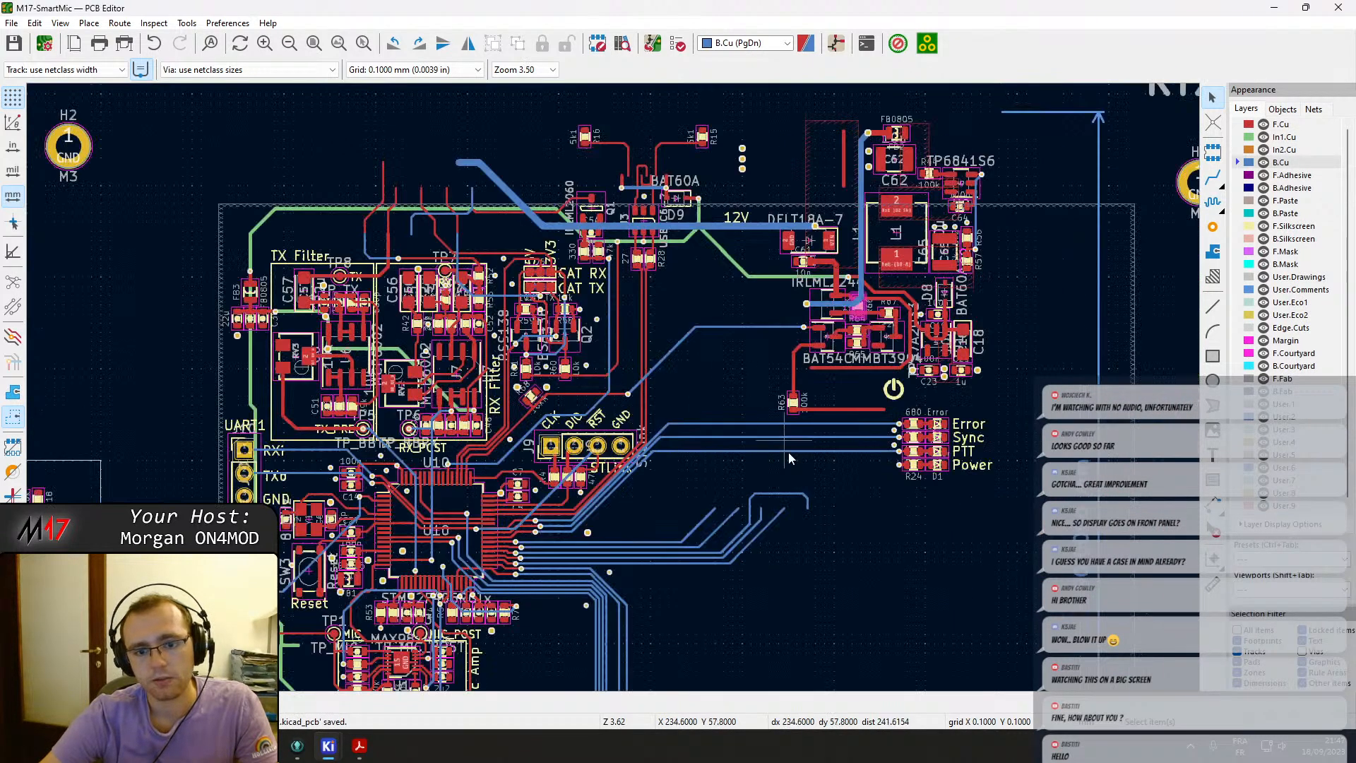
{"action": "scroll", "coordinate": [582, 493], "scroll_direction": "up", "scroll_amount": 3}
{"action": "scroll", "coordinate": [622, 389], "scroll_direction": "down", "scroll_amount": 1}
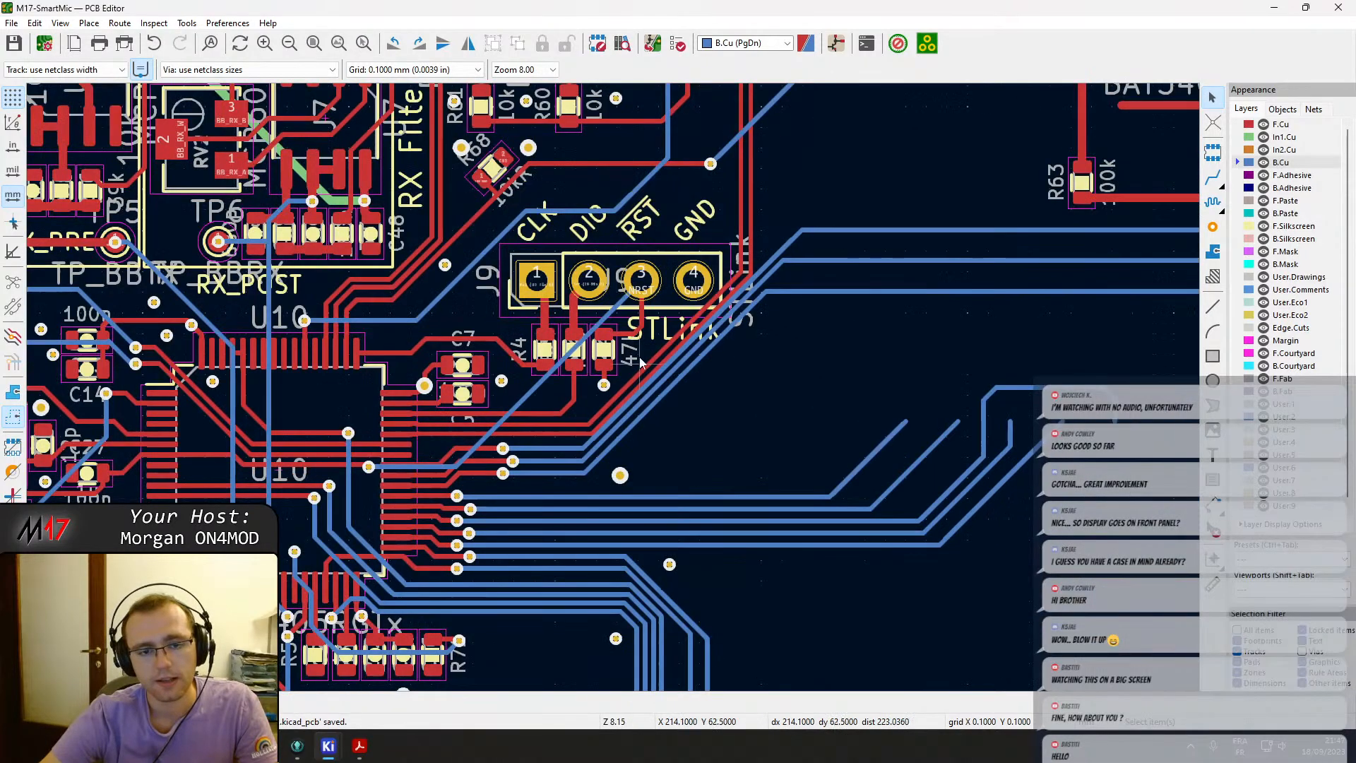
{"action": "scroll", "coordinate": [683, 290], "scroll_direction": "down", "scroll_amount": 1}
{"action": "middle_click_drag", "start_coordinate": [483, 346], "coordinate": [704, 470]}
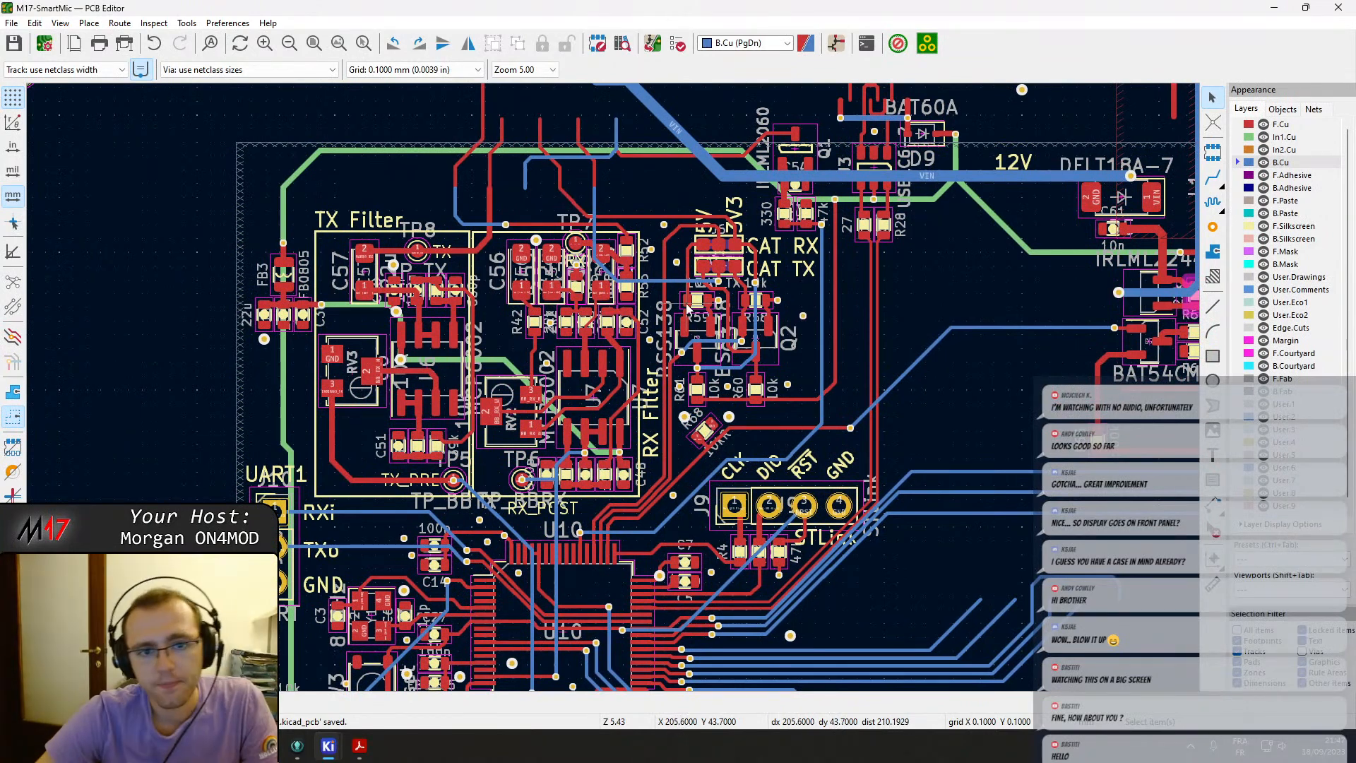
Examine the power-supply routing around L1, D8 and the BAT54 diode on B.Cu.
{"action": "middle_click_drag", "start_coordinate": [941, 339], "coordinate": [690, 373]}
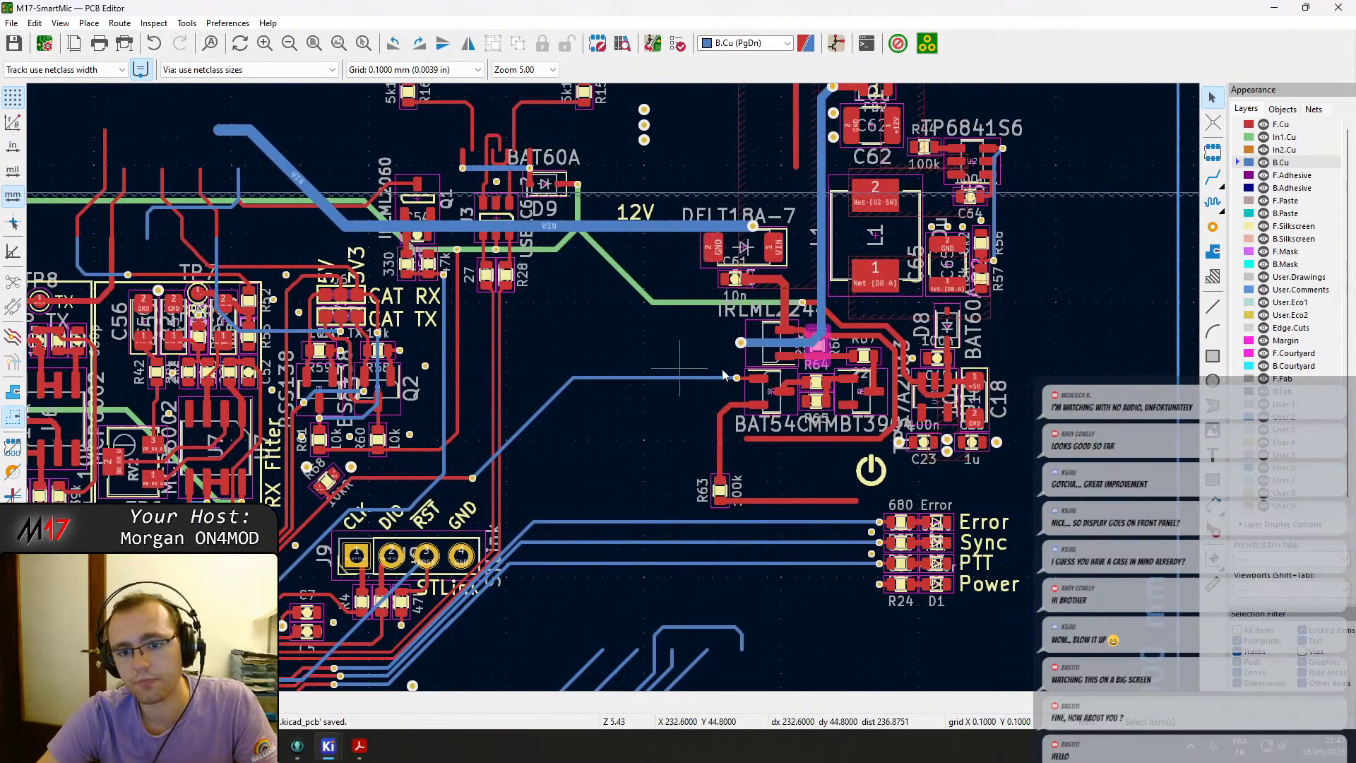
{"action": "scroll", "coordinate": [829, 393], "scroll_direction": "up", "scroll_amount": 4}
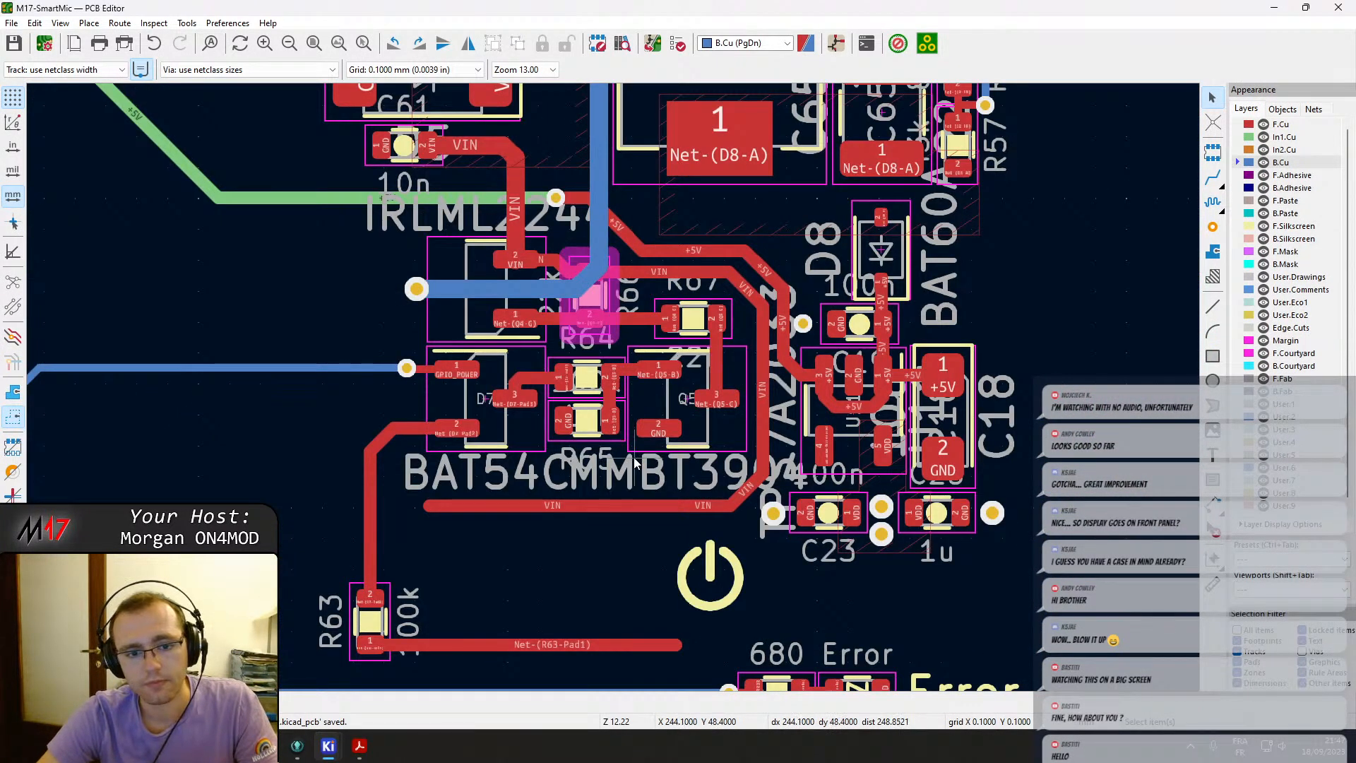
{"action": "scroll", "coordinate": [636, 463], "scroll_direction": "down", "scroll_amount": 3}
{"action": "middle_click_drag", "start_coordinate": [509, 279], "coordinate": [569, 385]}
{"action": "scroll", "coordinate": [673, 370], "scroll_direction": "up", "scroll_amount": 1}
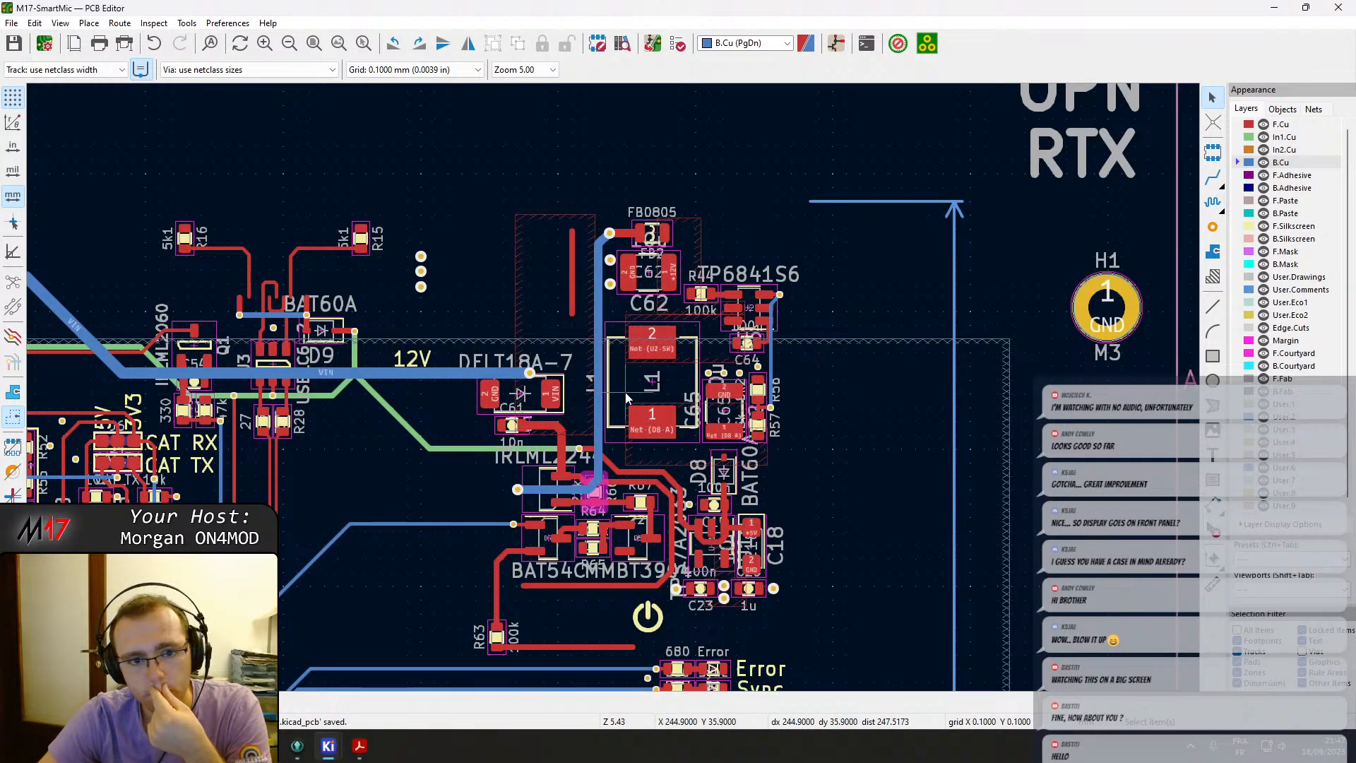
{"action": "scroll", "coordinate": [625, 397], "scroll_direction": "down", "scroll_amount": 1}
{"action": "middle_click_drag", "start_coordinate": [284, 385], "coordinate": [624, 130]}
{"action": "middle_click_drag", "start_coordinate": [538, 509], "coordinate": [560, 244]}
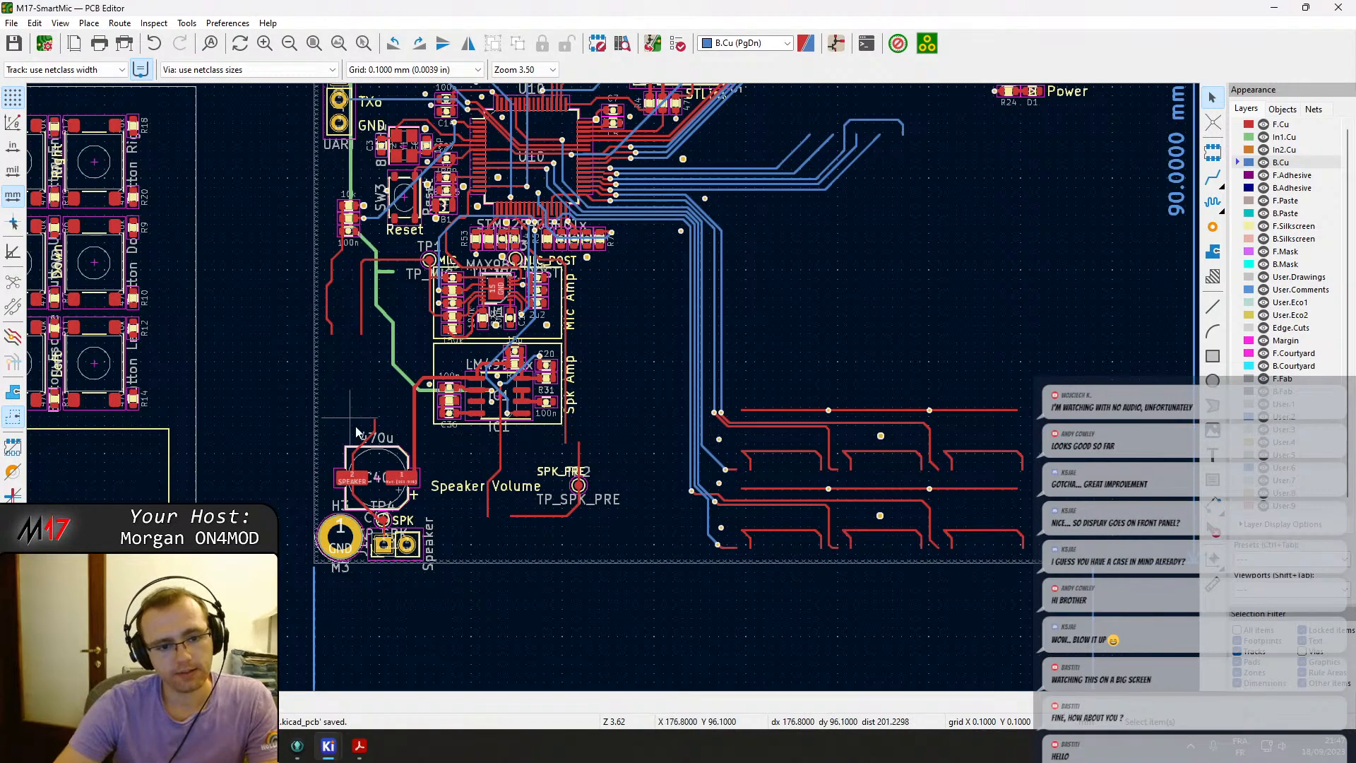
Move the 470u capacitor C40 into the new outline above the Kenwood jacks.
{"action": "key", "text": "m"}
{"action": "middle_click_drag", "start_coordinate": [137, 621], "coordinate": [634, 408]}
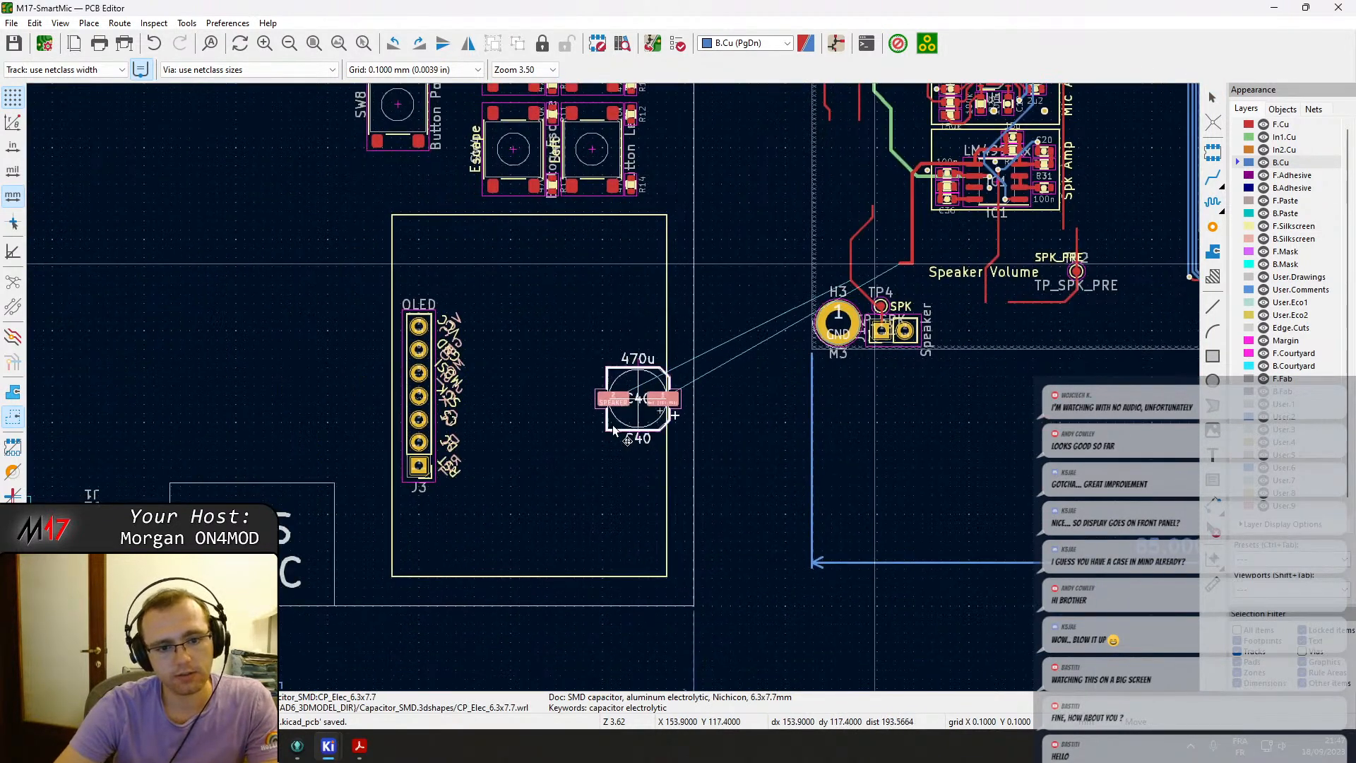
{"action": "middle_click_drag", "start_coordinate": [212, 472], "coordinate": [792, 412]}
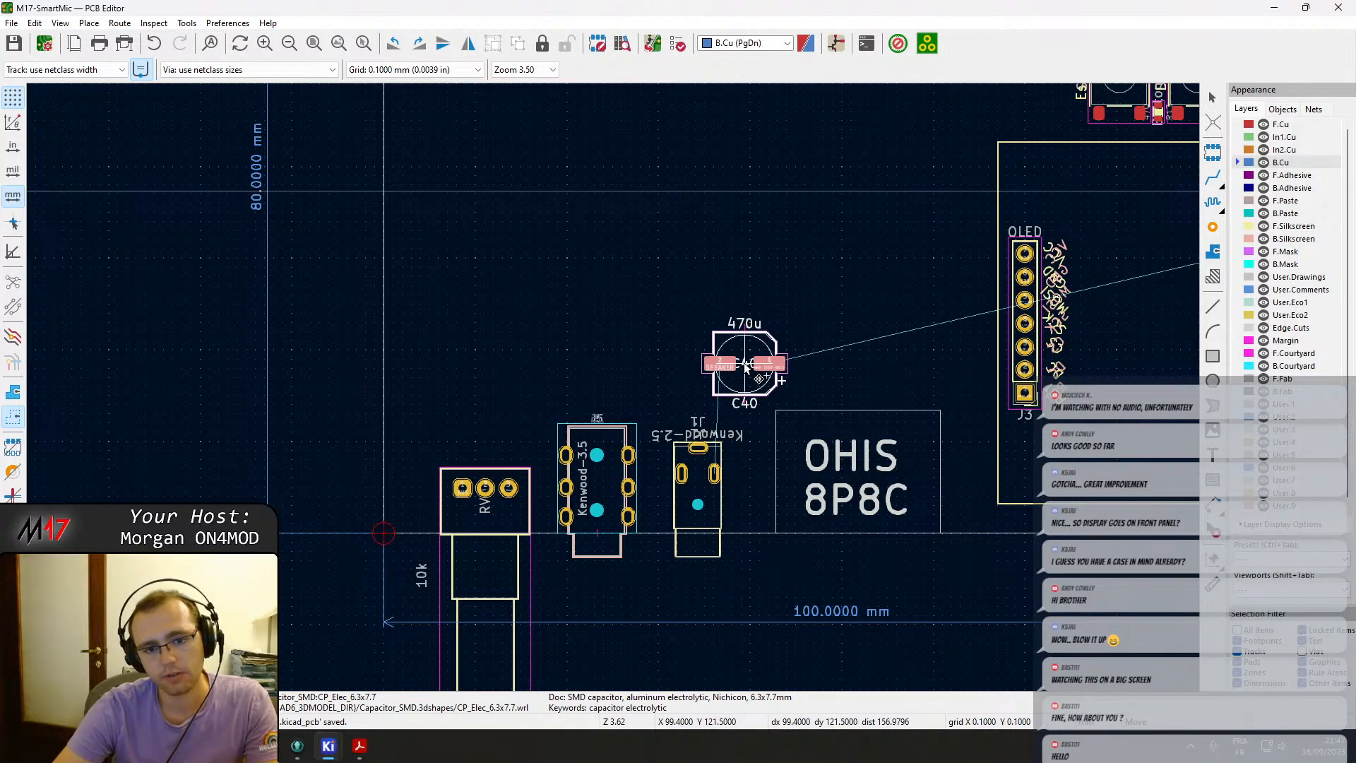
{"action": "left_click", "coordinate": [738, 364]}
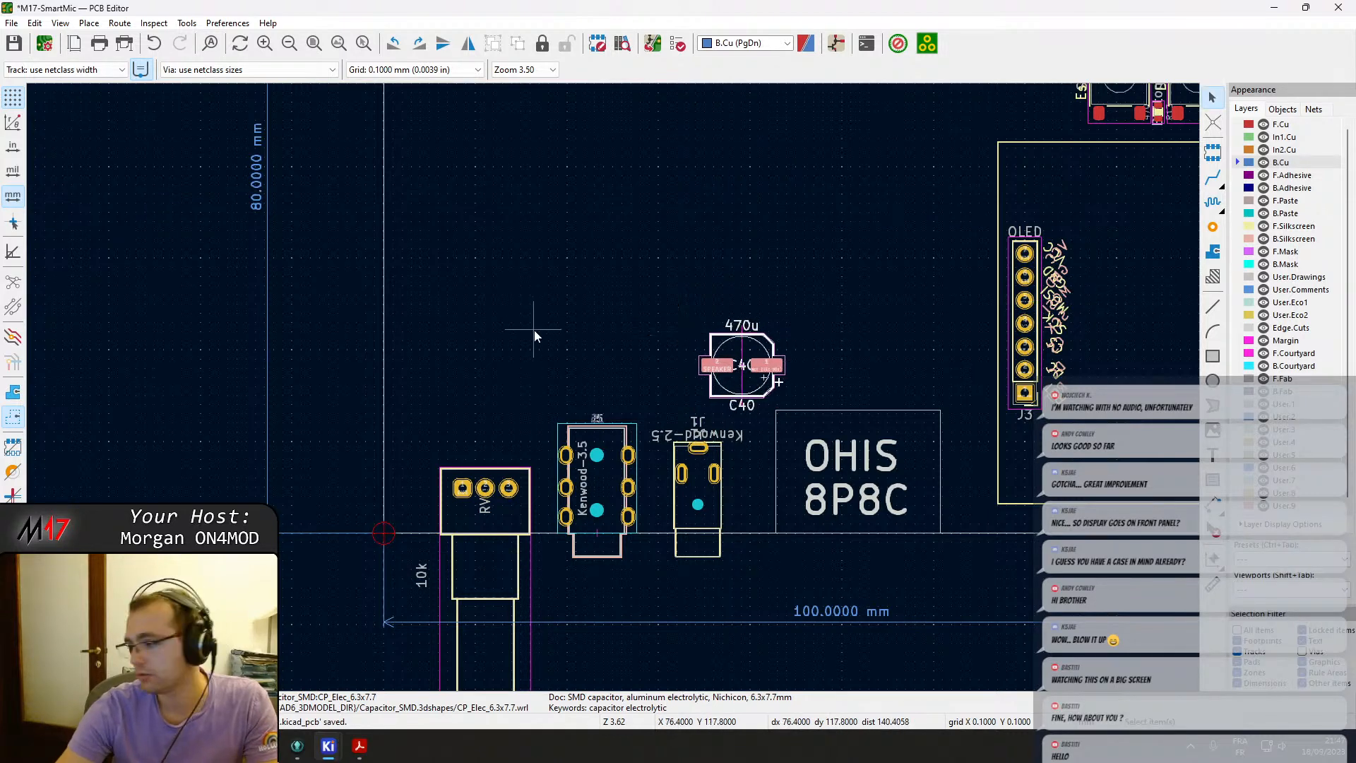
Select the Mic Amp and Spk Amp blocks and move them into the new outline beside the OLED header.
{"action": "scroll", "coordinate": [760, 363], "scroll_direction": "down", "scroll_amount": 5}
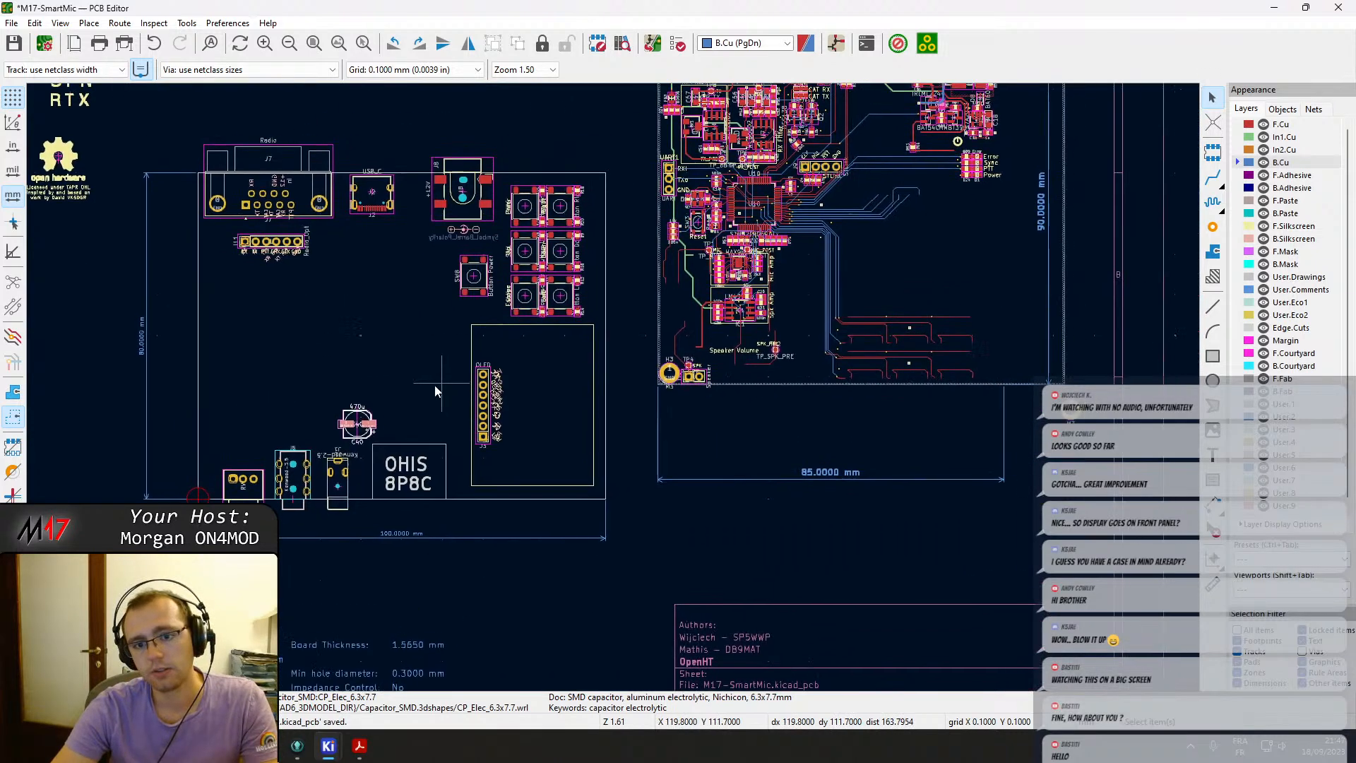
{"action": "scroll", "coordinate": [613, 387], "scroll_direction": "up", "scroll_amount": 10}
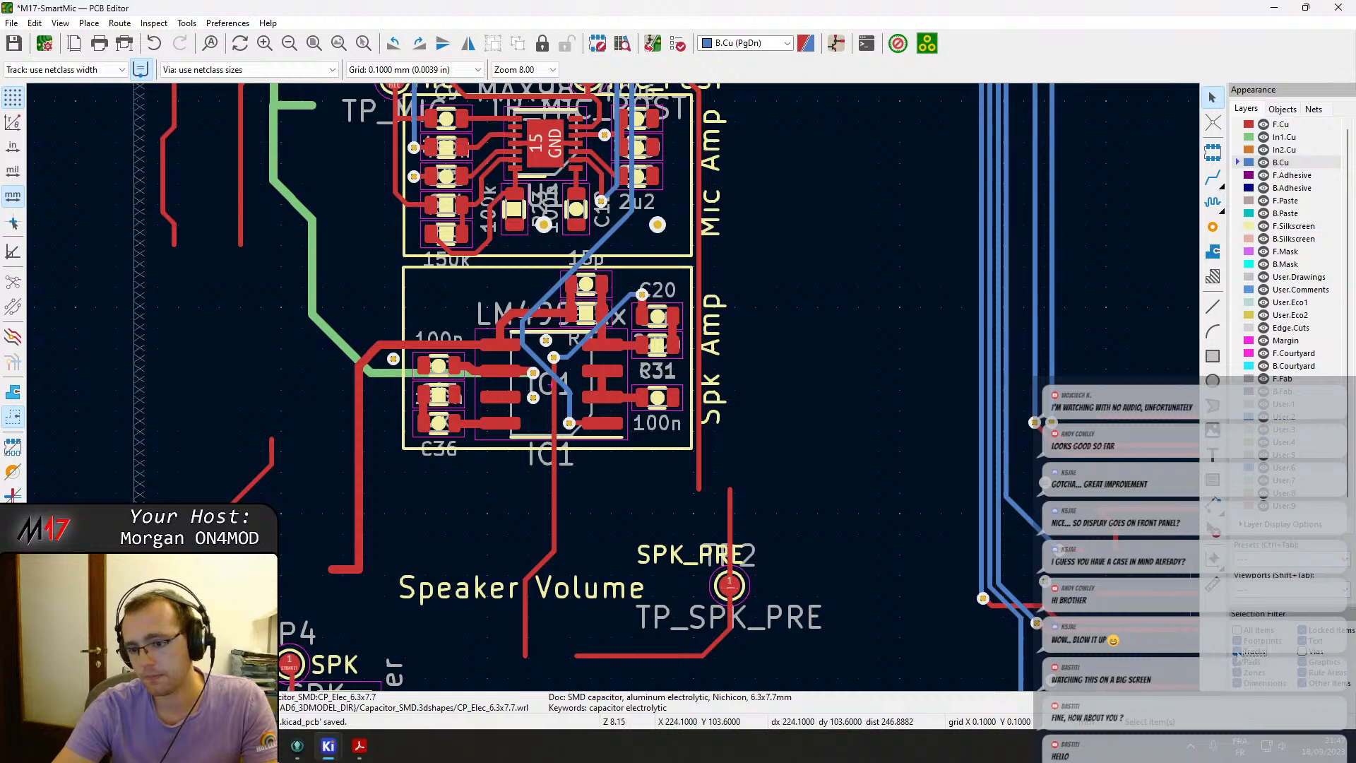
{"action": "scroll", "coordinate": [1001, 536], "scroll_direction": "down", "scroll_amount": 2}
{"action": "middle_click_drag", "start_coordinate": [507, 359], "coordinate": [537, 460]}
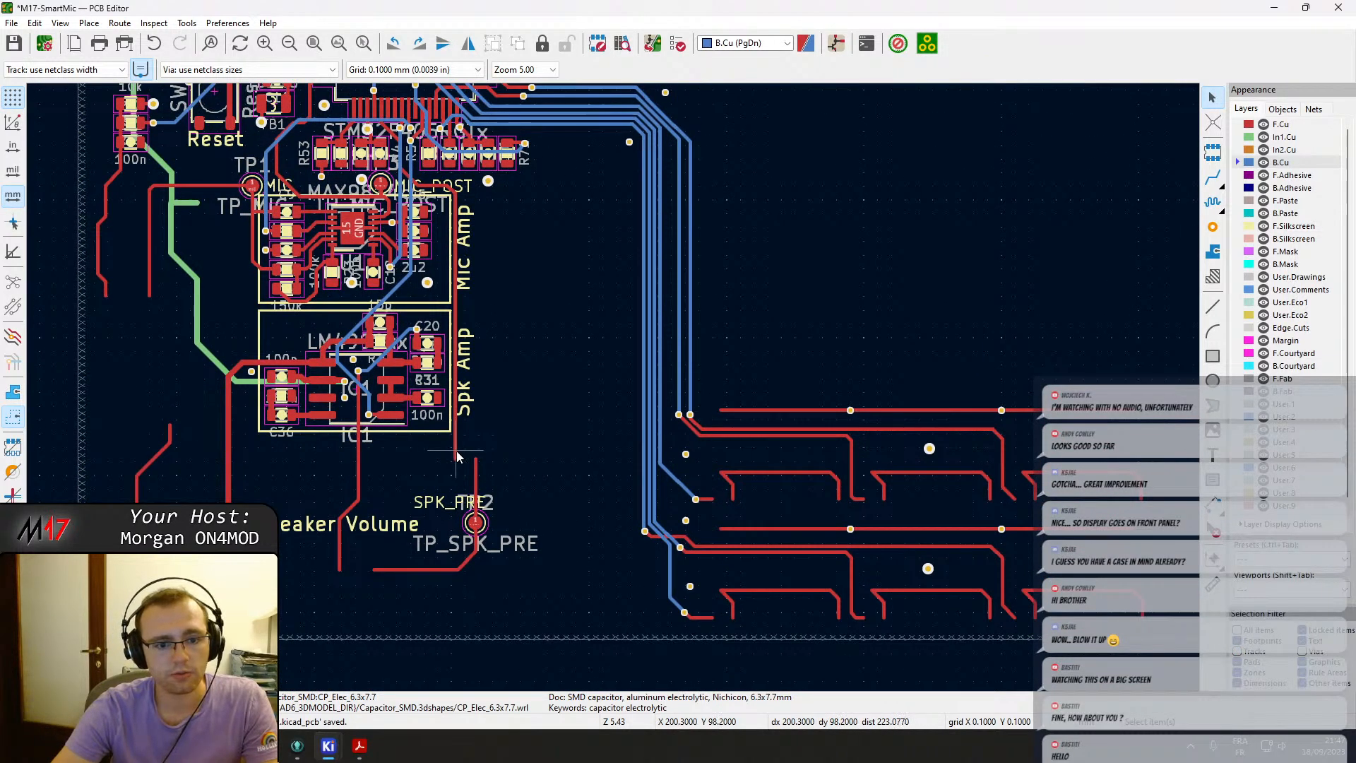
{"action": "left_click_drag", "start_coordinate": [458, 458], "coordinate": [296, 209]}
{"action": "left_click_drag", "start_coordinate": [243, 191], "coordinate": [236, 172]}
{"action": "left_click_drag", "start_coordinate": [300, 261], "coordinate": [104, 492]}
{"action": "scroll", "coordinate": [104, 492], "scroll_direction": "down", "scroll_amount": 4}
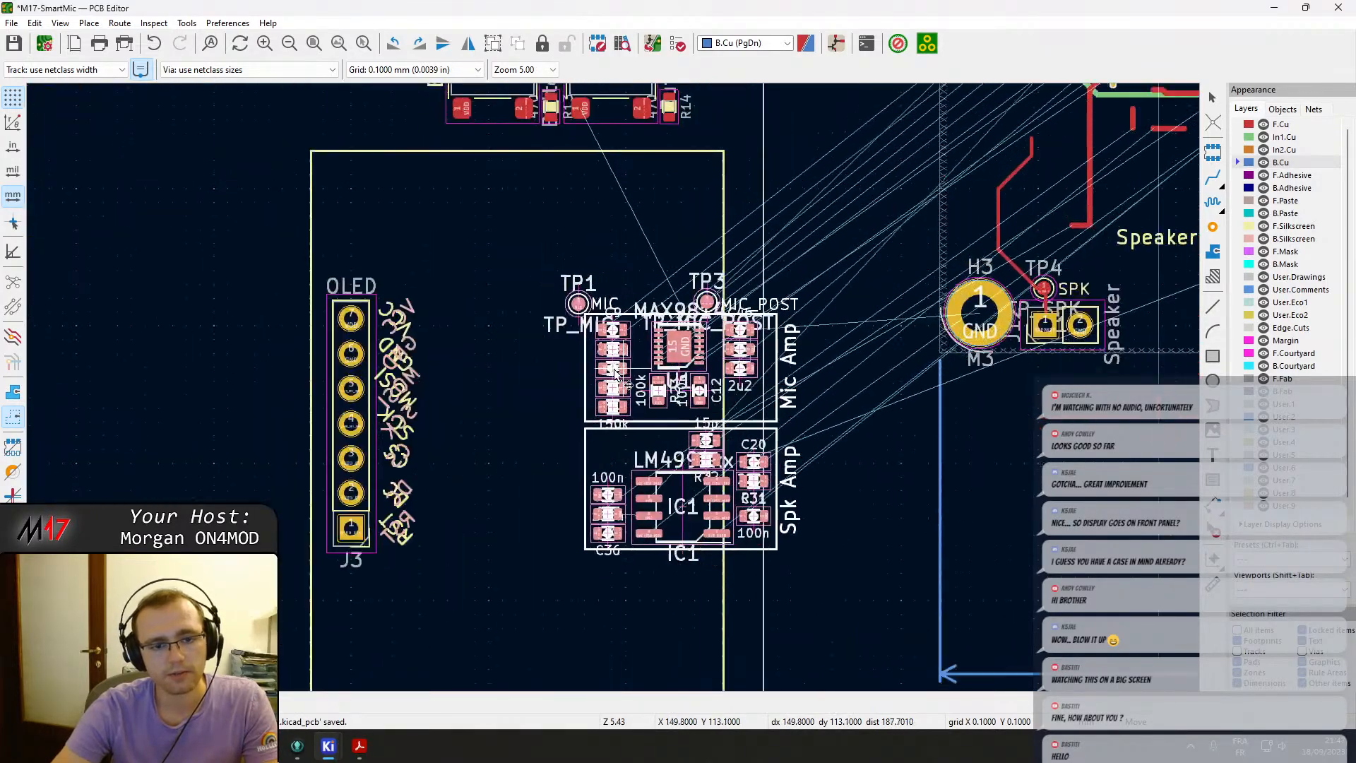
Move the Mic Amp block so it sits directly left of the Spk Amp block.
{"action": "left_click_drag", "start_coordinate": [560, 394], "coordinate": [227, 346]}
{"action": "scroll", "coordinate": [206, 359], "scroll_direction": "up", "scroll_amount": 5}
{"action": "left_click", "coordinate": [612, 390]}
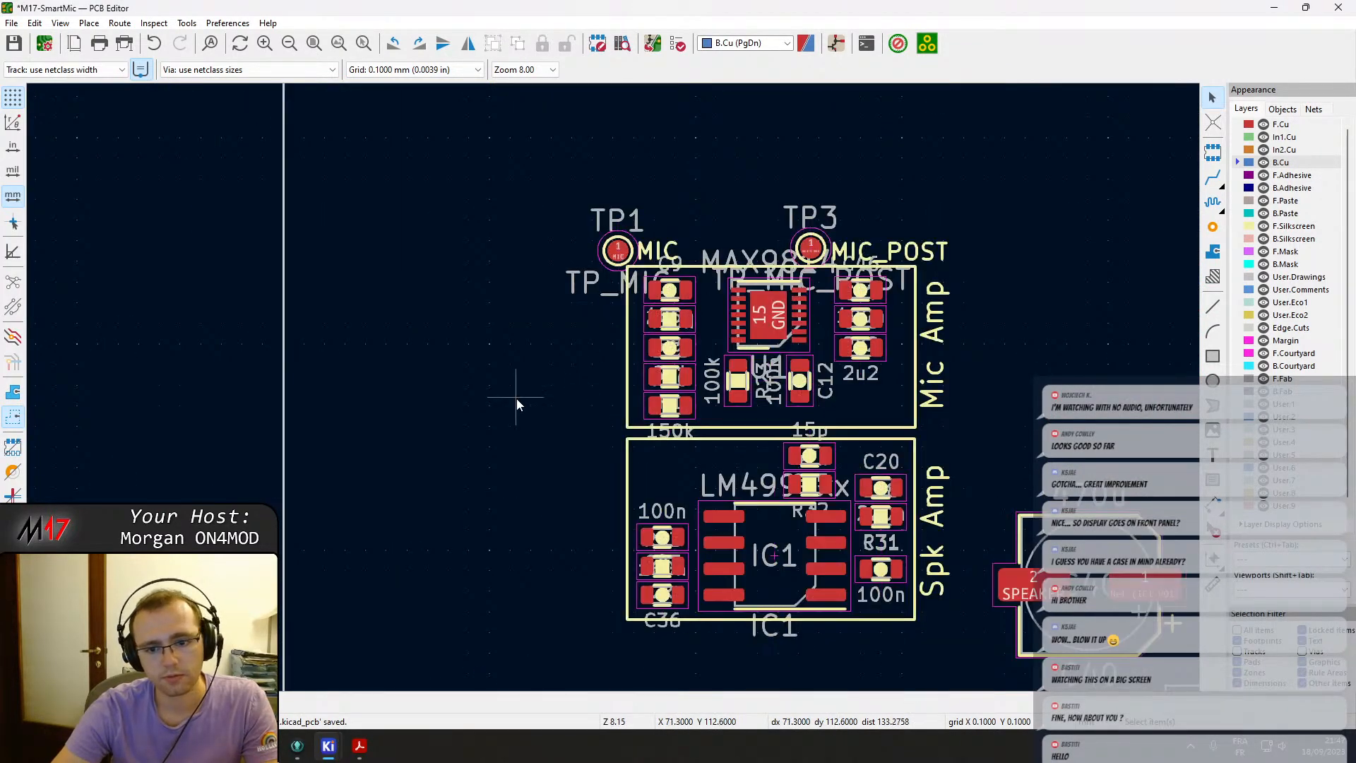
{"action": "left_click_drag", "start_coordinate": [552, 177], "coordinate": [963, 427]}
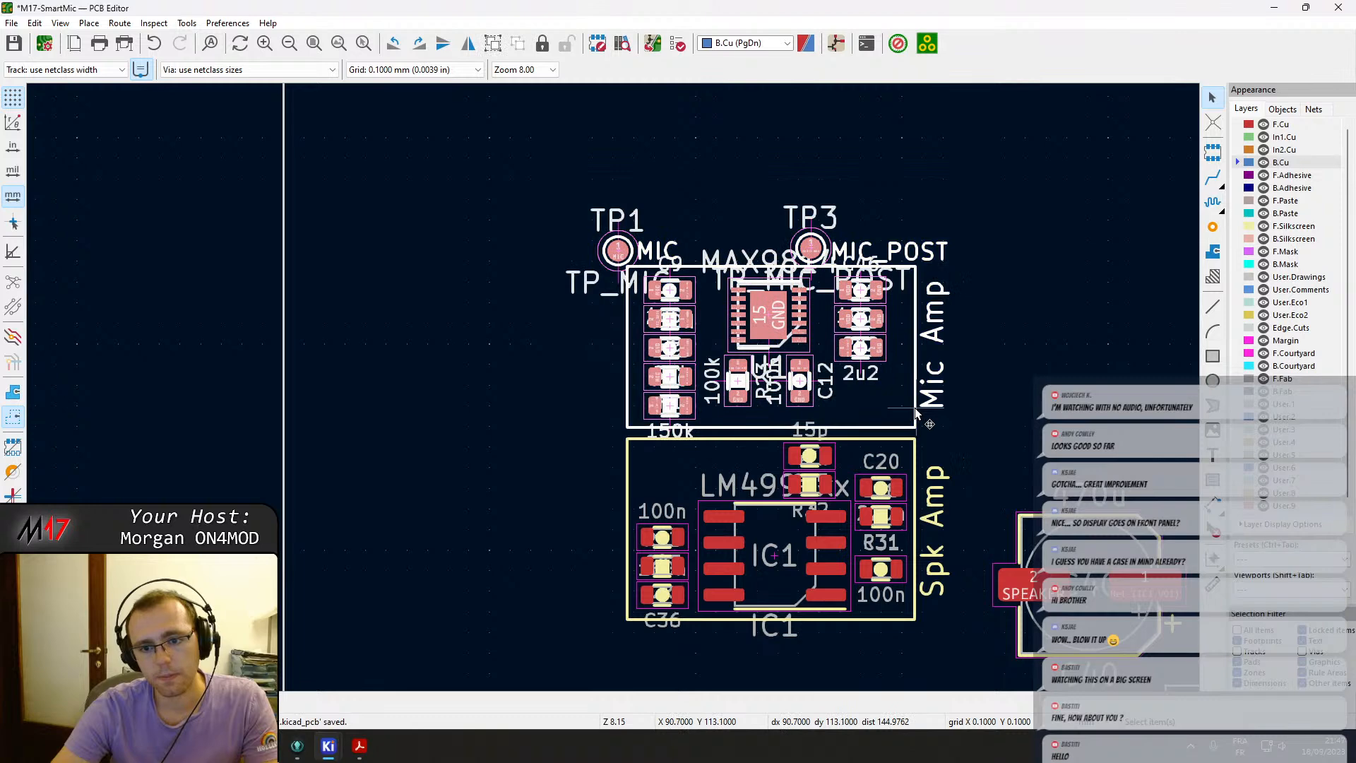
{"action": "key", "text": "m"}
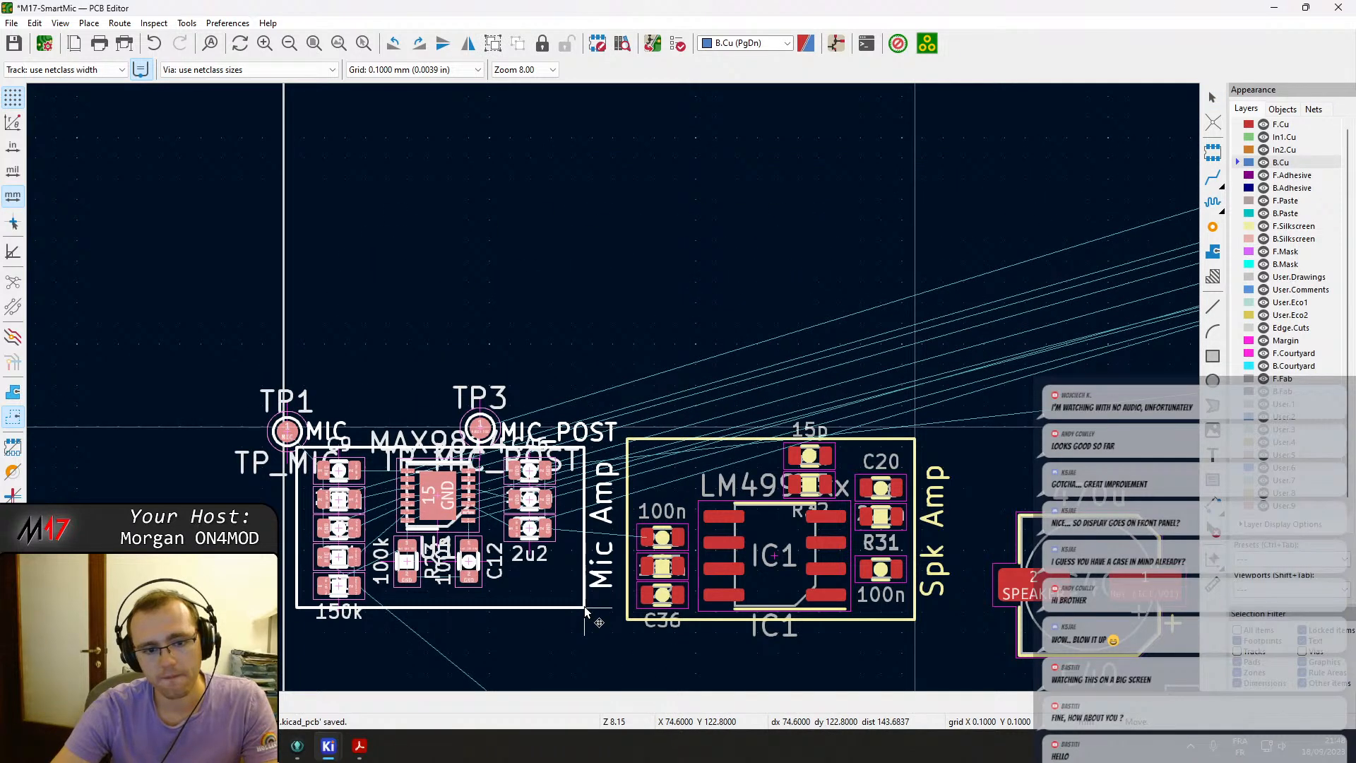
{"action": "left_click", "coordinate": [585, 607]}
Move capacitor C40 next to the Spk Amp block and rotate it upright.
{"action": "middle_click_drag", "start_coordinate": [724, 631], "coordinate": [658, 518]}
{"action": "scroll", "coordinate": [917, 537], "scroll_direction": "down", "scroll_amount": 2}
{"action": "left_click", "coordinate": [584, 395]}
{"action": "left_click", "coordinate": [643, 364]}
{"action": "key", "text": "m"}
{"action": "key", "text": "r"}
{"action": "key", "text": "r"}
{"action": "key", "text": "r"}
{"action": "key", "text": "r"}
{"action": "key", "text": "r"}
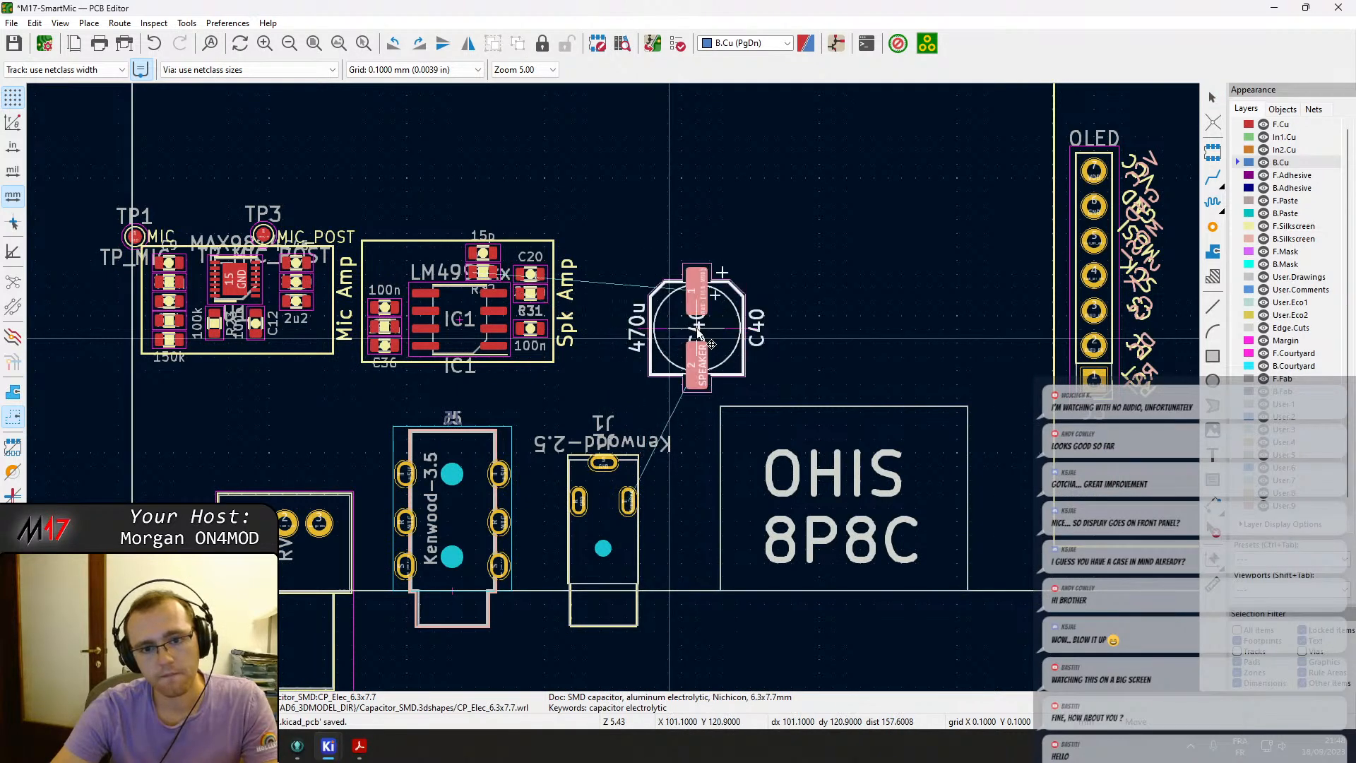
{"action": "left_click", "coordinate": [704, 327]}
{"action": "left_click_drag", "start_coordinate": [618, 382], "coordinate": [81, 156]}
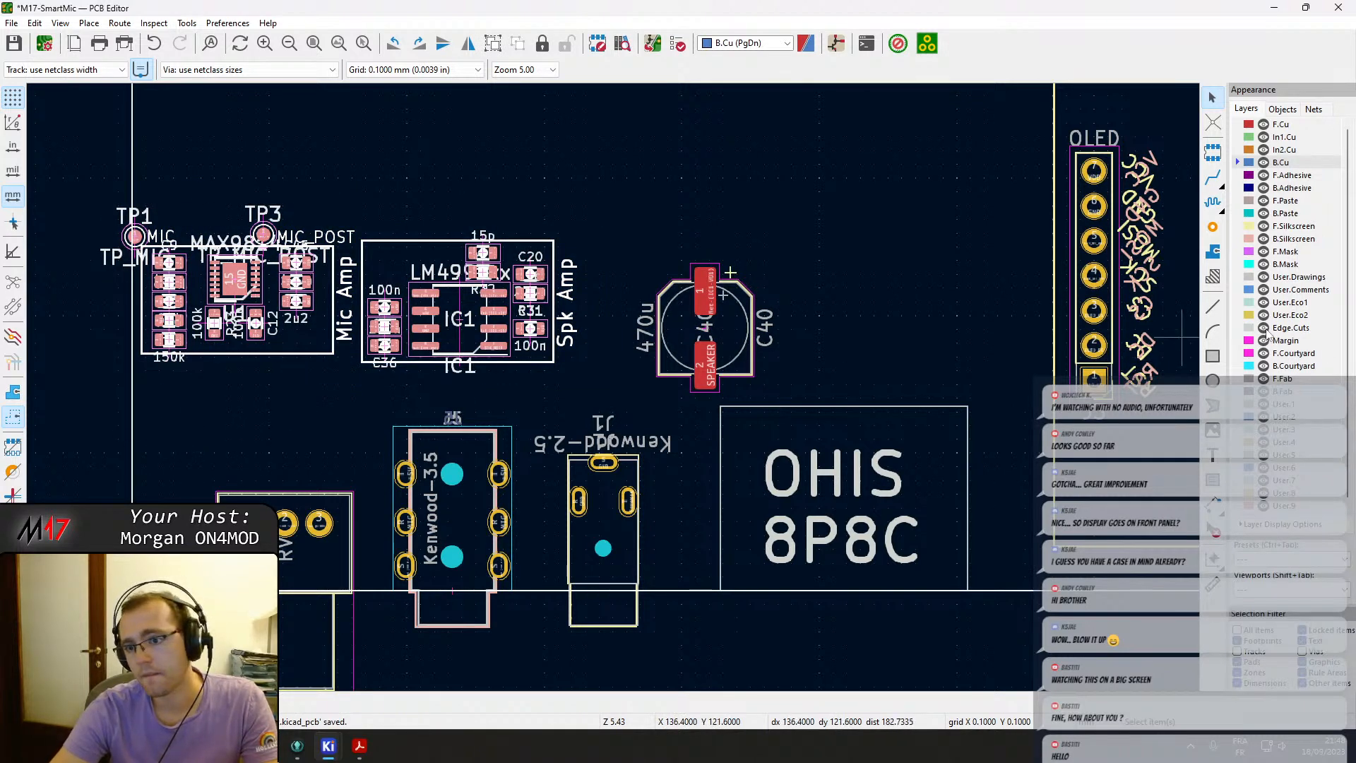
{"action": "left_click", "coordinate": [1265, 329]}
{"action": "left_click_drag", "start_coordinate": [238, 355], "coordinate": [262, 356]}
{"action": "key", "text": "ctrl+z"}
{"action": "left_click", "coordinate": [453, 390]}
{"action": "left_click_drag", "start_coordinate": [575, 387], "coordinate": [68, 129]}
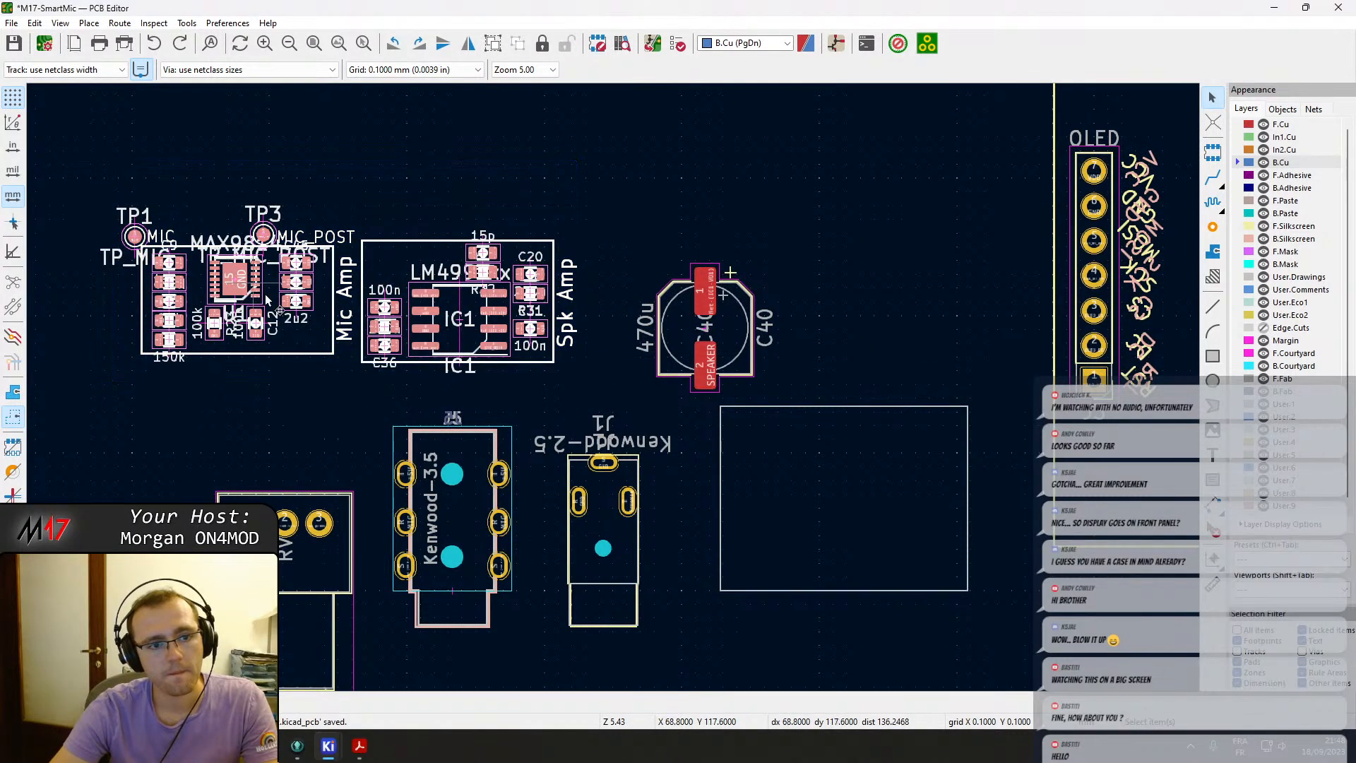
{"action": "left_click_drag", "start_coordinate": [385, 333], "coordinate": [429, 351]}
{"action": "key", "text": "Escape"}
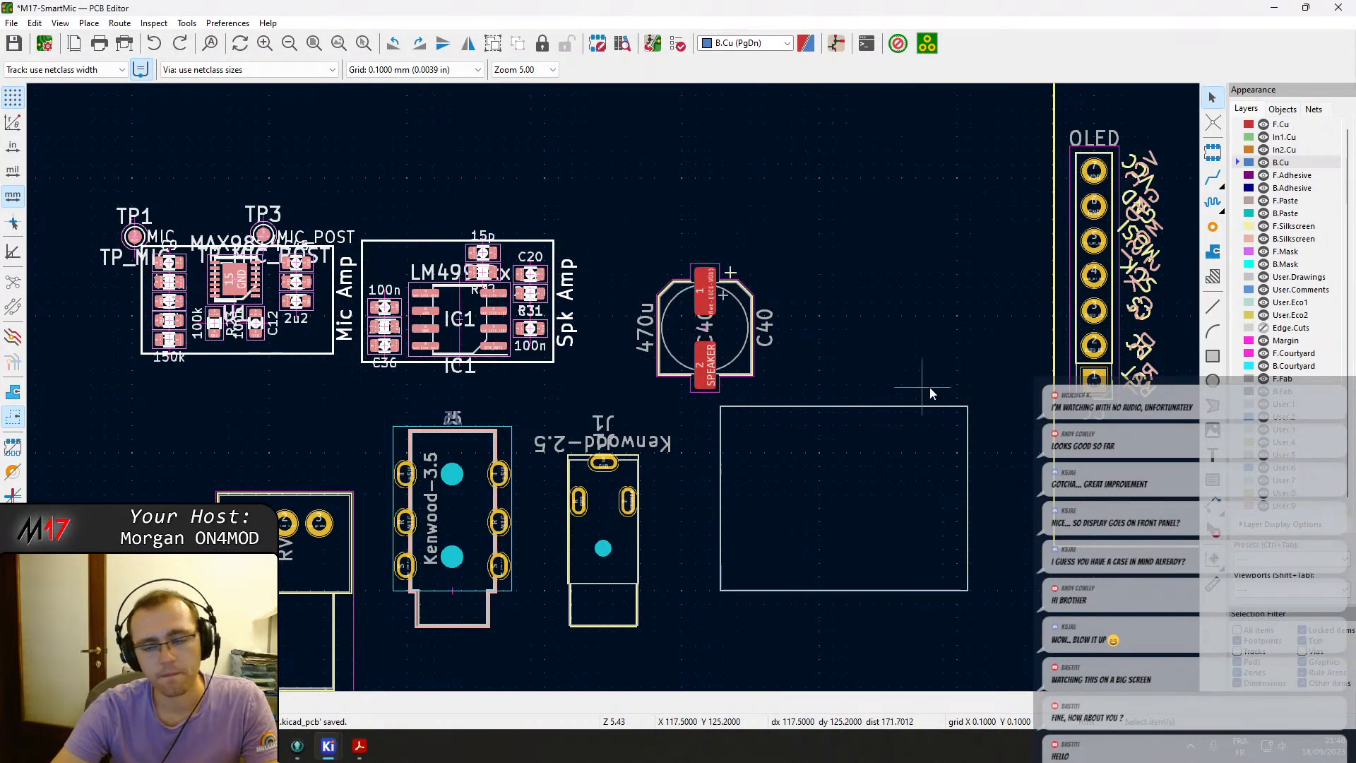
{"action": "key", "text": "Escape"}
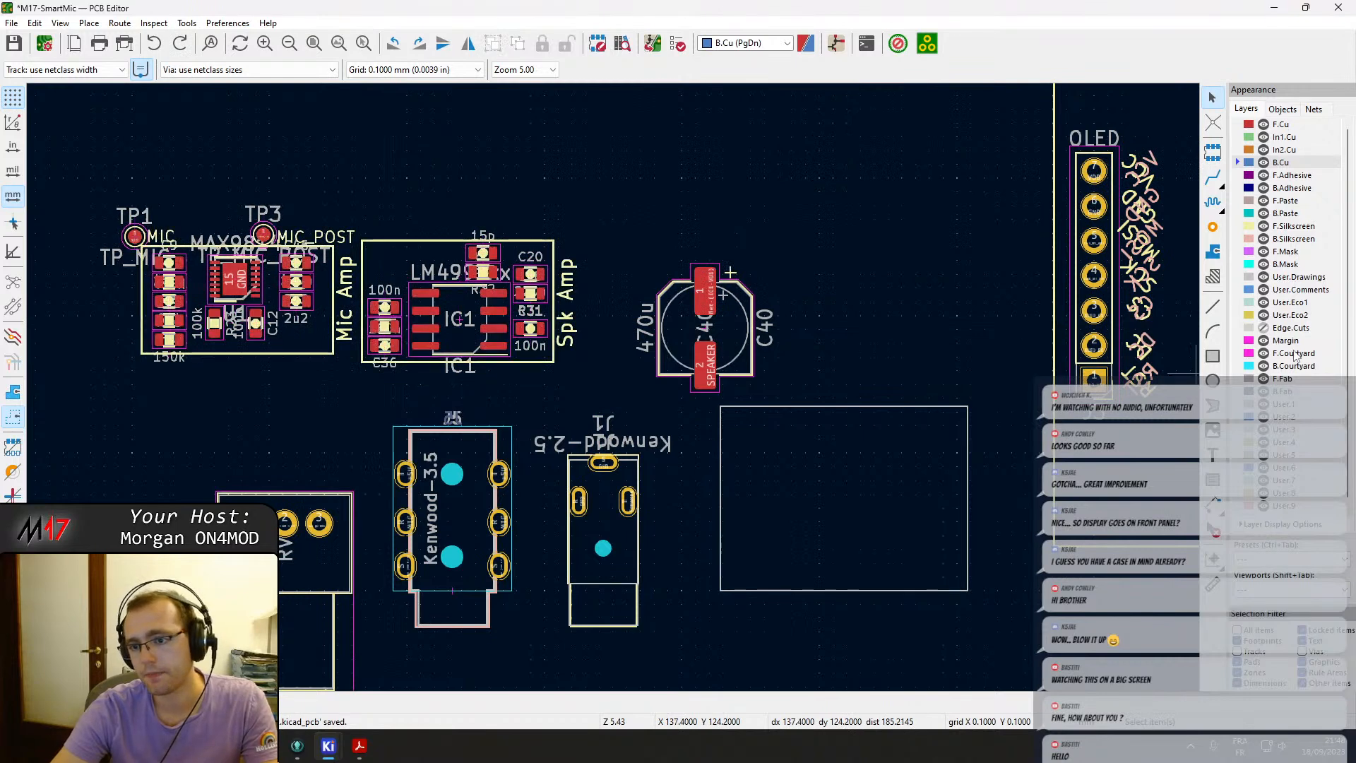
{"action": "left_click", "coordinate": [1264, 328]}
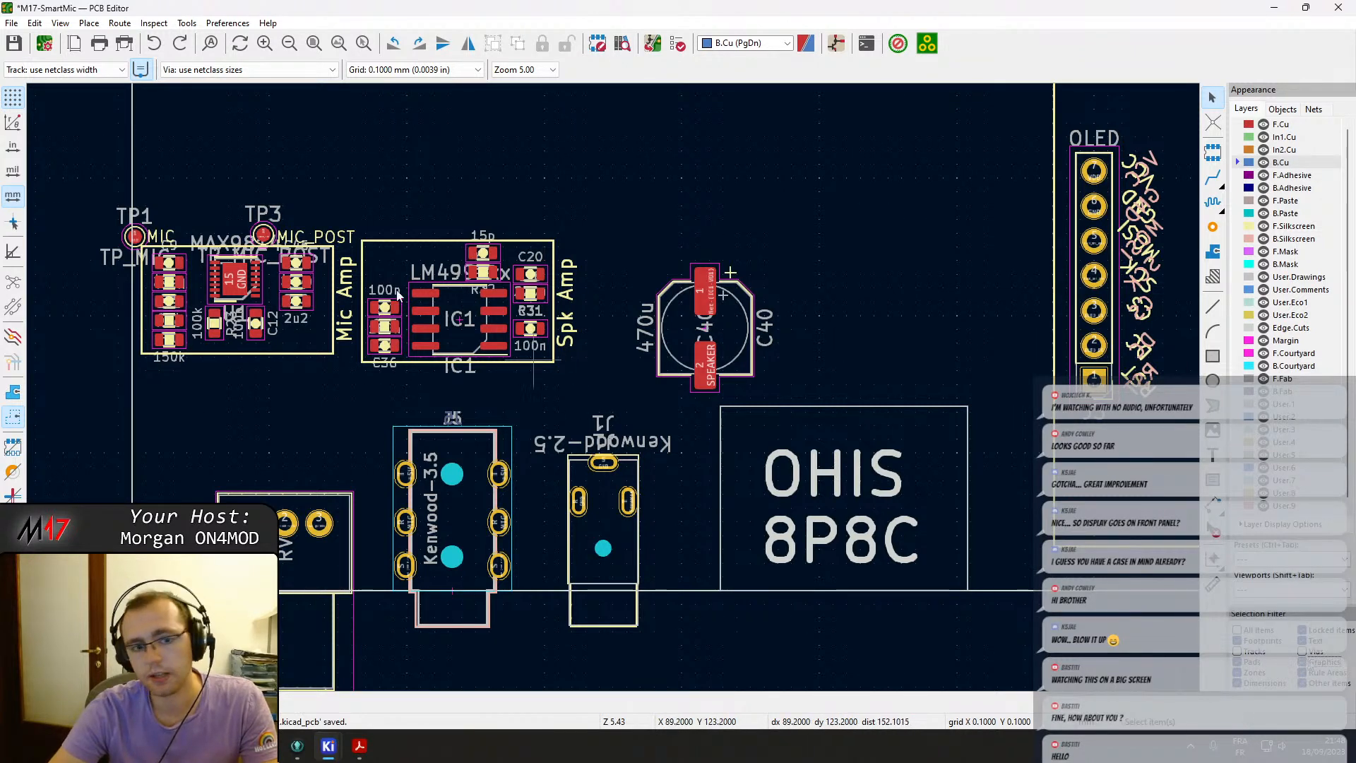
Shift the Mic Amp and Spk Amp blocks together slightly right and down.
{"action": "left_click", "coordinate": [532, 354]}
{"action": "left_click_drag", "start_coordinate": [80, 180], "coordinate": [589, 365]}
{"action": "left_click_drag", "start_coordinate": [464, 323], "coordinate": [495, 345]}
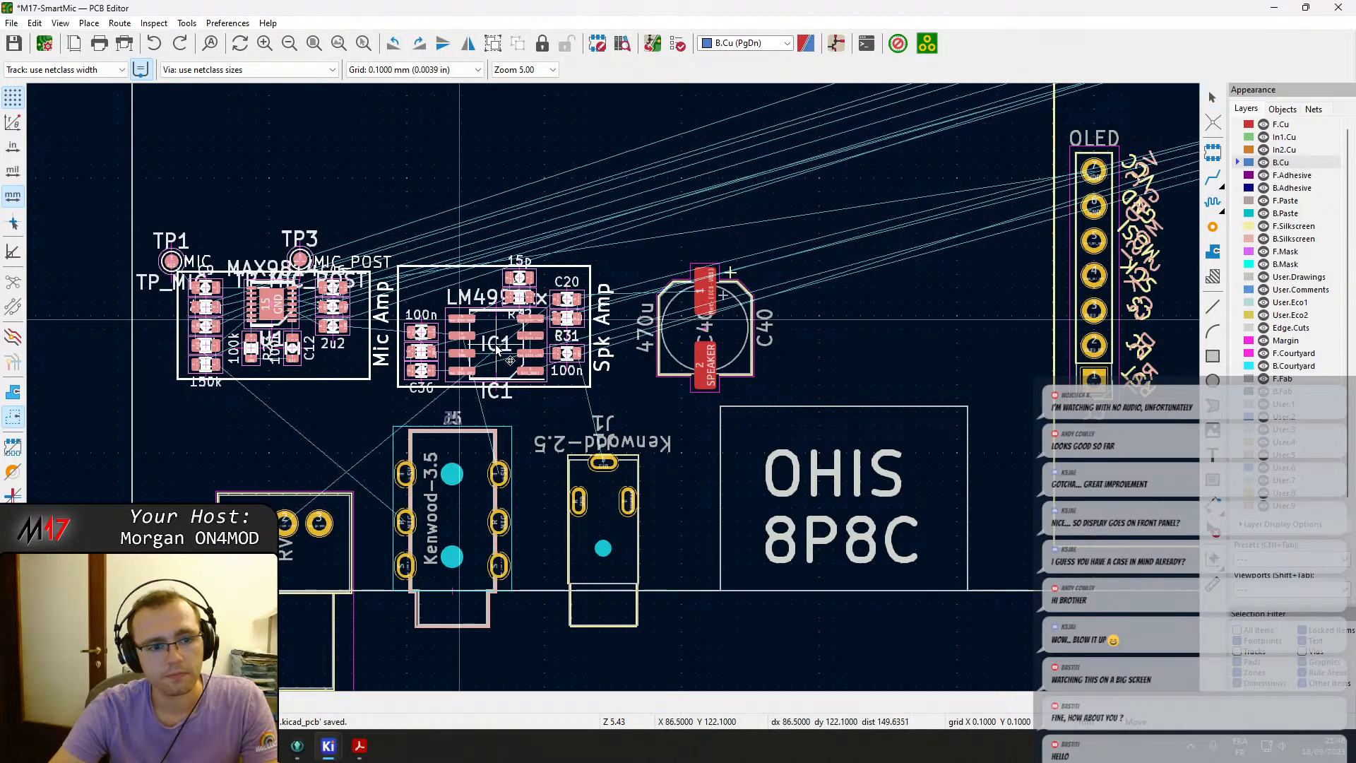
{"action": "left_click", "coordinate": [499, 216]}
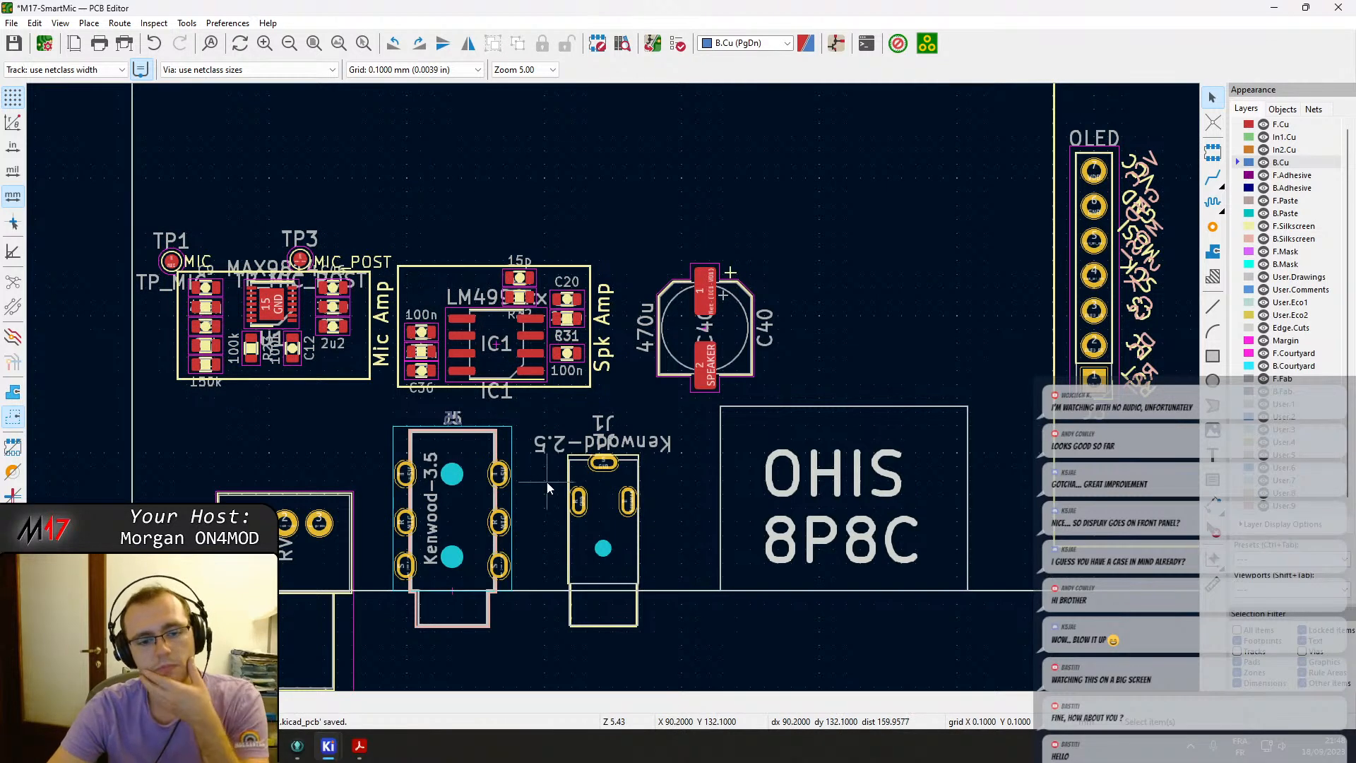
Move the Speaker header J12 beside the Kenwood-2.5 jack J1 and rotate it 180°.
{"action": "scroll", "coordinate": [639, 510], "scroll_direction": "up", "scroll_amount": 4}
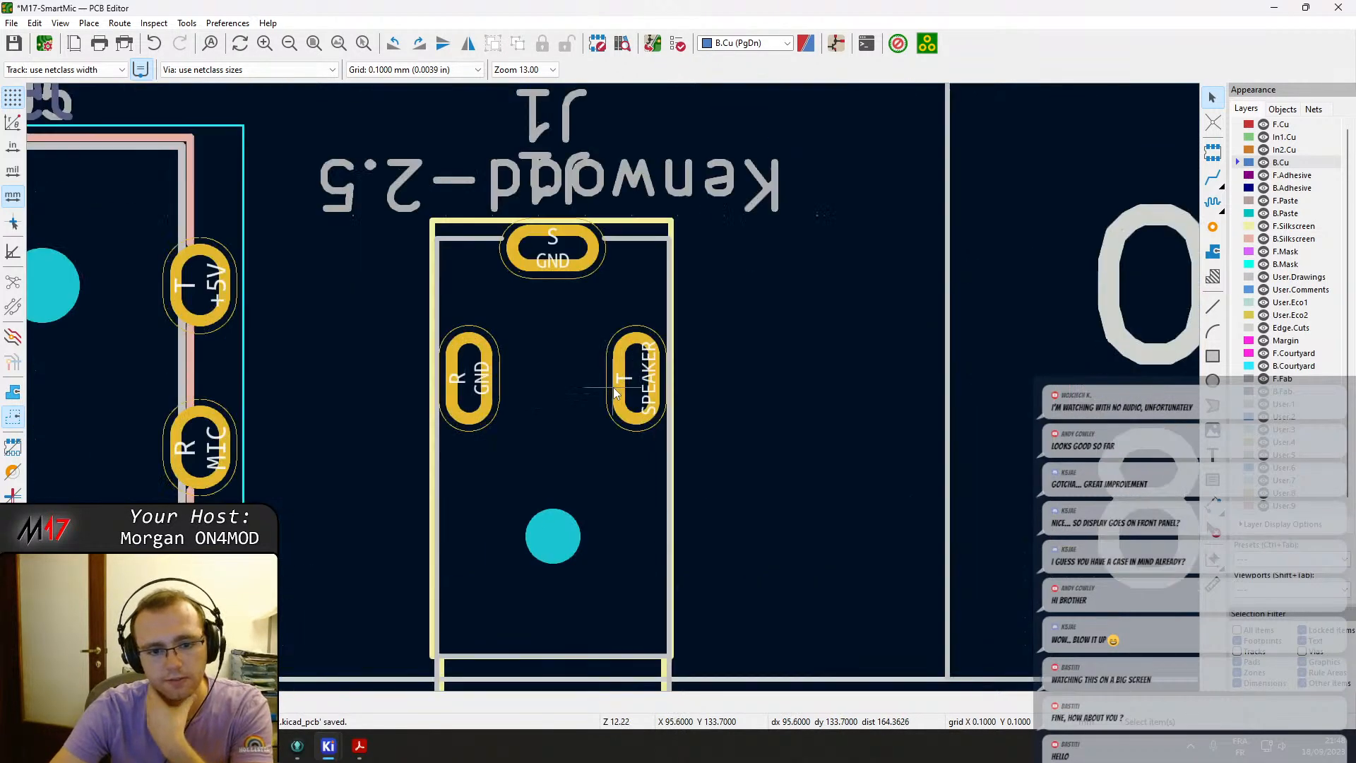
{"action": "scroll", "coordinate": [613, 393], "scroll_direction": "down", "scroll_amount": 3}
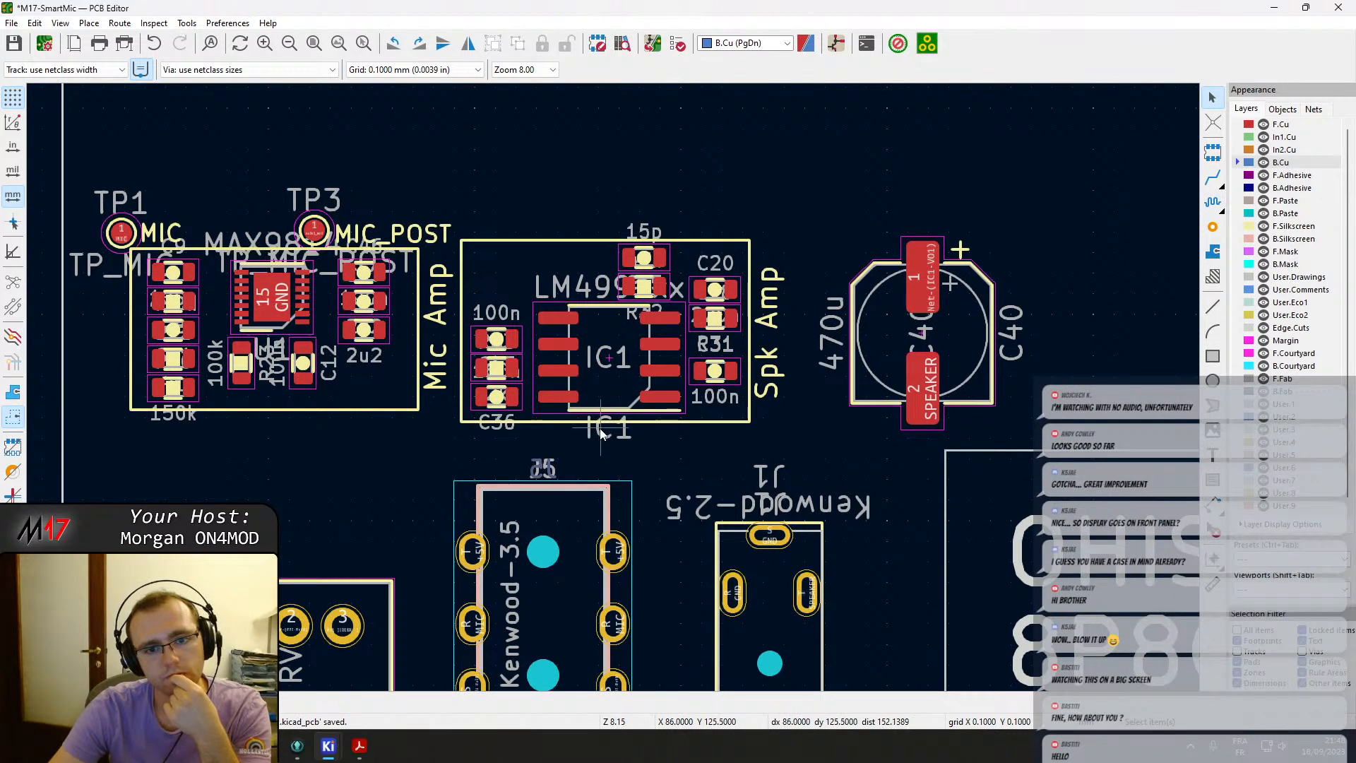
{"action": "scroll", "coordinate": [615, 393], "scroll_direction": "down", "scroll_amount": 2}
{"action": "middle_click_drag", "start_coordinate": [495, 365], "coordinate": [490, 418]}
{"action": "scroll", "coordinate": [692, 365], "scroll_direction": "down", "scroll_amount": 2}
{"action": "middle_click_drag", "start_coordinate": [636, 279], "coordinate": [202, 404]}
{"action": "scroll", "coordinate": [707, 450], "scroll_direction": "up", "scroll_amount": 3}
{"action": "left_click", "coordinate": [623, 442]}
{"action": "left_click", "coordinate": [644, 450]}
{"action": "left_click", "coordinate": [640, 456]}
{"action": "key", "text": "m"}
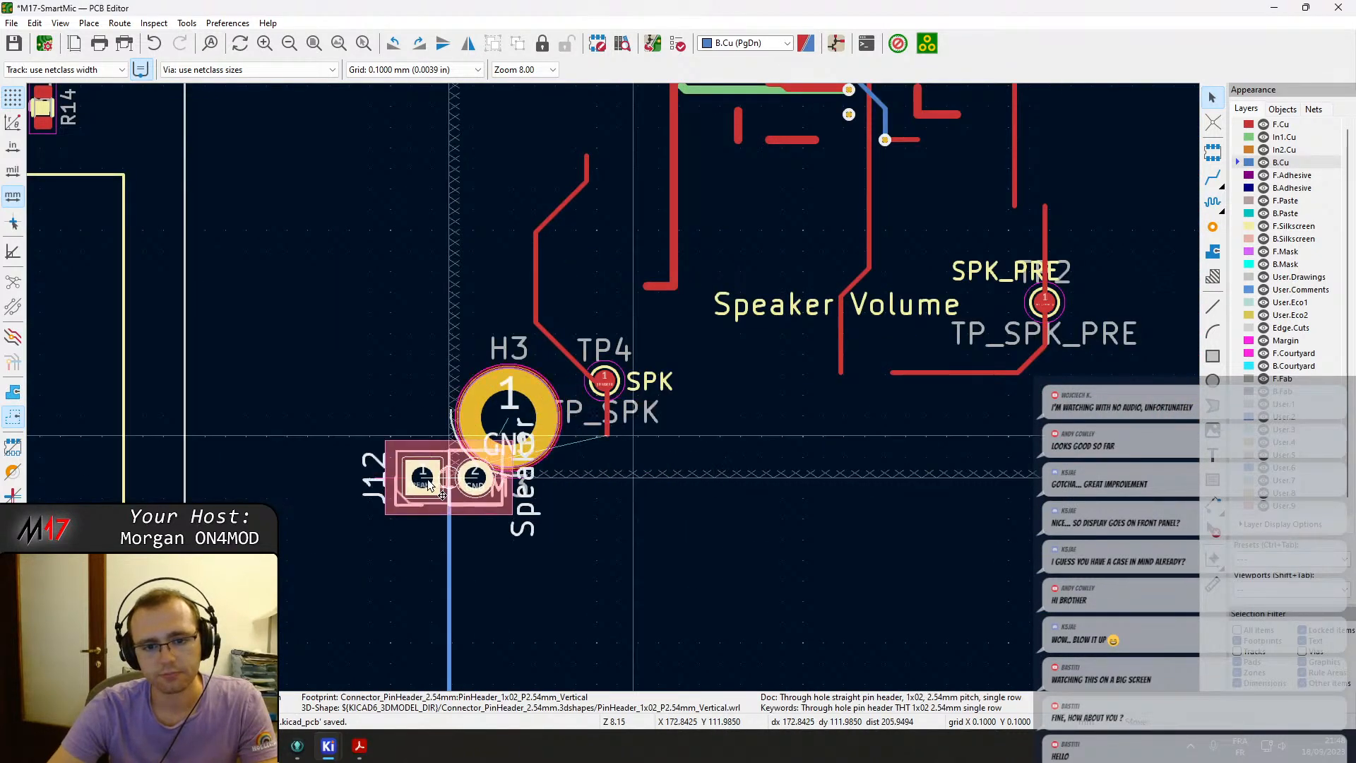
{"action": "scroll", "coordinate": [413, 487], "scroll_direction": "down", "scroll_amount": 1}
{"action": "middle_click_drag", "start_coordinate": [169, 494], "coordinate": [583, 336]}
{"action": "scroll", "coordinate": [529, 374], "scroll_direction": "down", "scroll_amount": 2}
{"action": "middle_click_drag", "start_coordinate": [227, 450], "coordinate": [656, 358]}
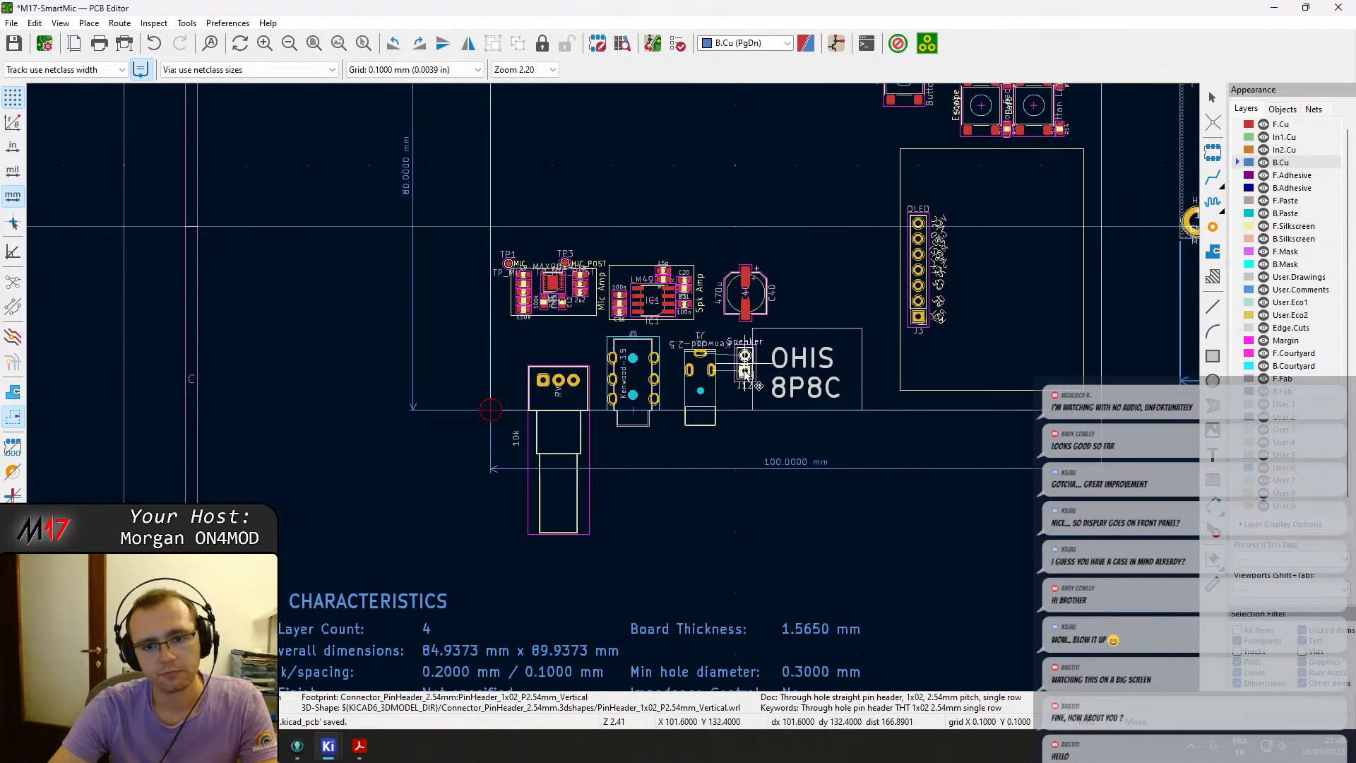
{"action": "key", "text": "r"}
{"action": "key", "text": "r"}
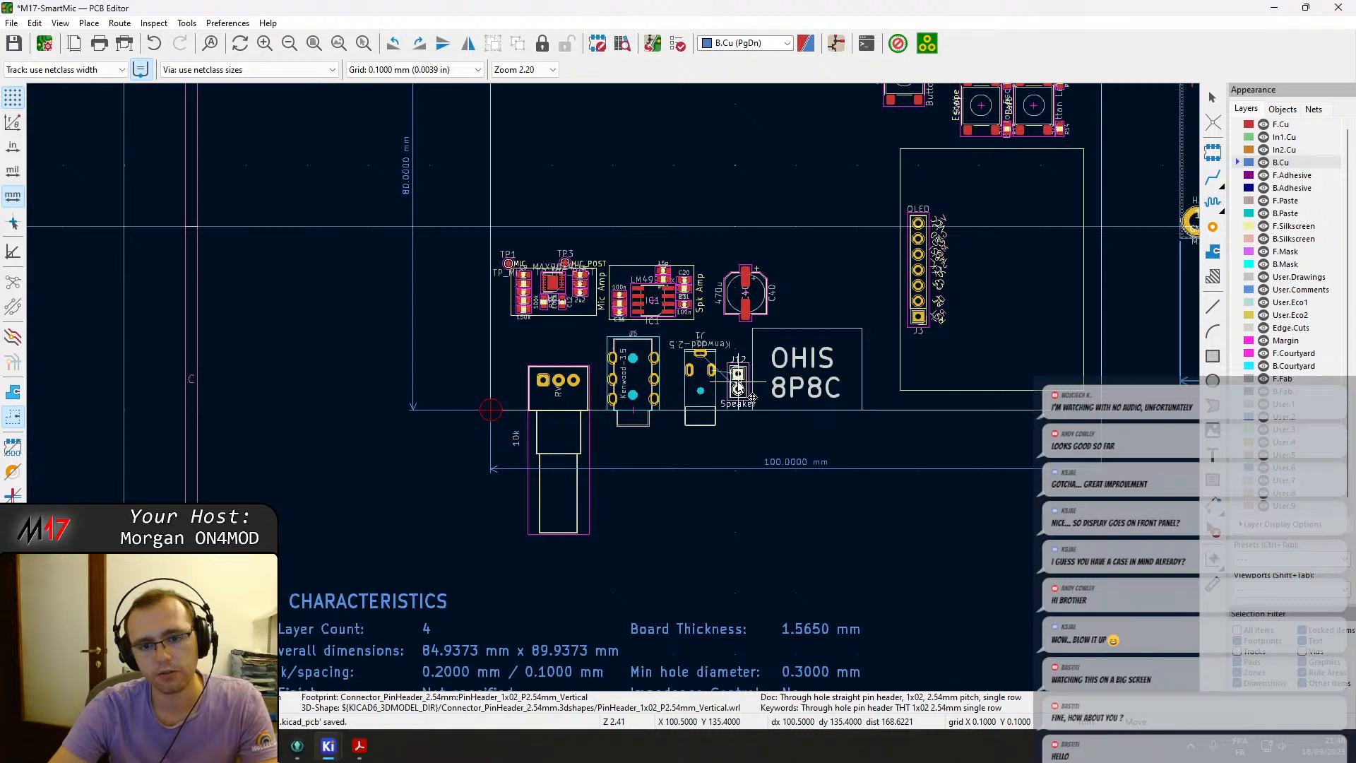
{"action": "left_click", "coordinate": [735, 382]}
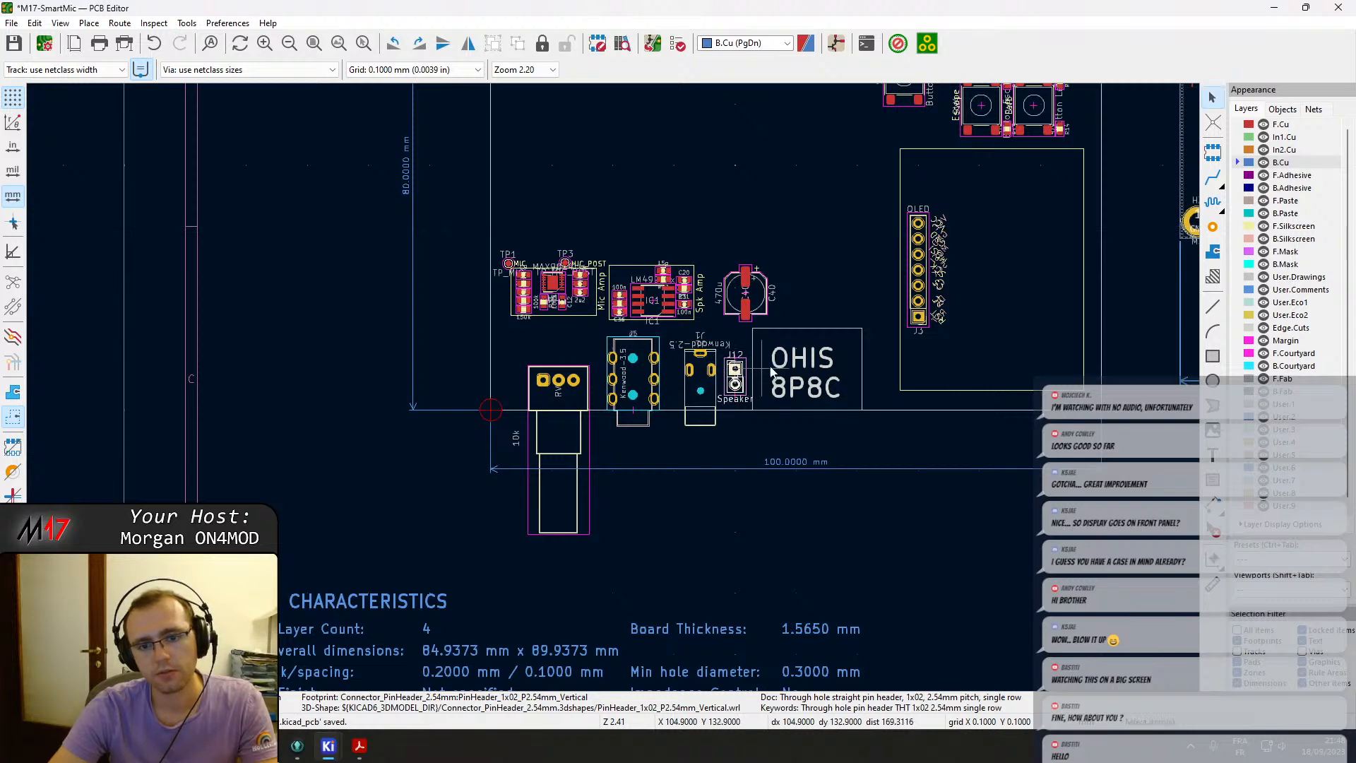
Survey the board layout around the new outline and the main circuit area.
{"action": "middle_click_drag", "start_coordinate": [844, 322], "coordinate": [667, 328]}
{"action": "middle_click_drag", "start_coordinate": [902, 312], "coordinate": [753, 302]}
{"action": "scroll", "coordinate": [769, 302], "scroll_direction": "up", "scroll_amount": 5}
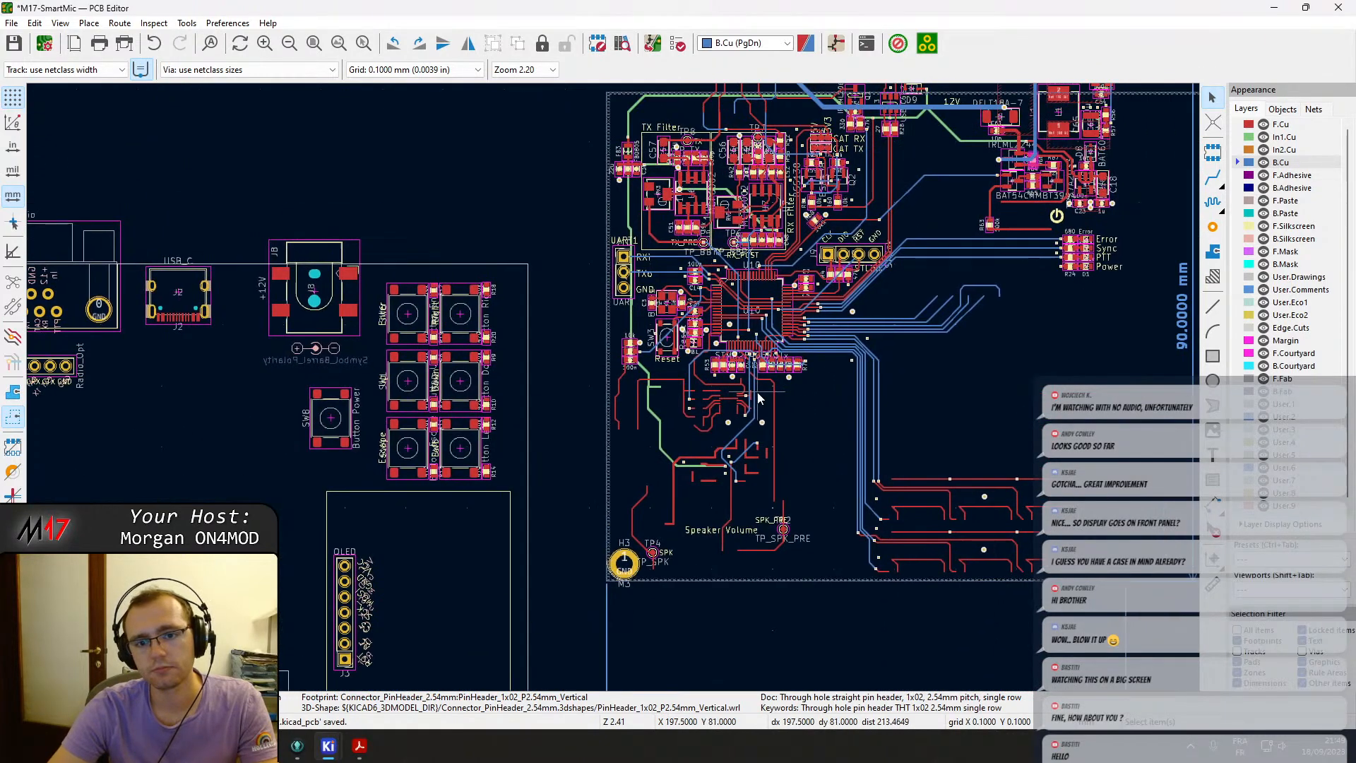
{"action": "scroll", "coordinate": [615, 393], "scroll_direction": "down", "scroll_amount": 2}
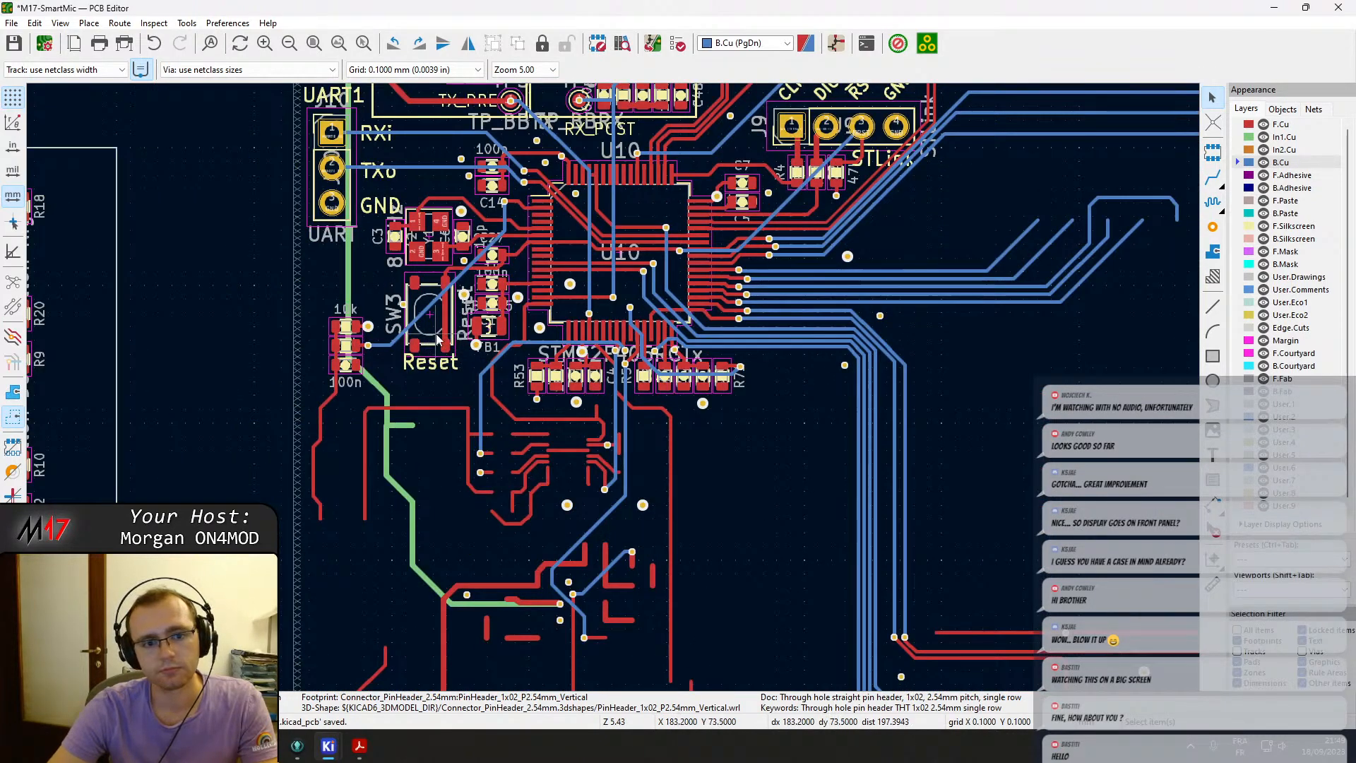
{"action": "scroll", "coordinate": [446, 358], "scroll_direction": "down", "scroll_amount": 1}
{"action": "middle_click_drag", "start_coordinate": [553, 381], "coordinate": [941, 375]}
{"action": "middle_click_drag", "start_coordinate": [432, 404], "coordinate": [483, 302]}
{"action": "middle_click_drag", "start_coordinate": [925, 461], "coordinate": [767, 390]}
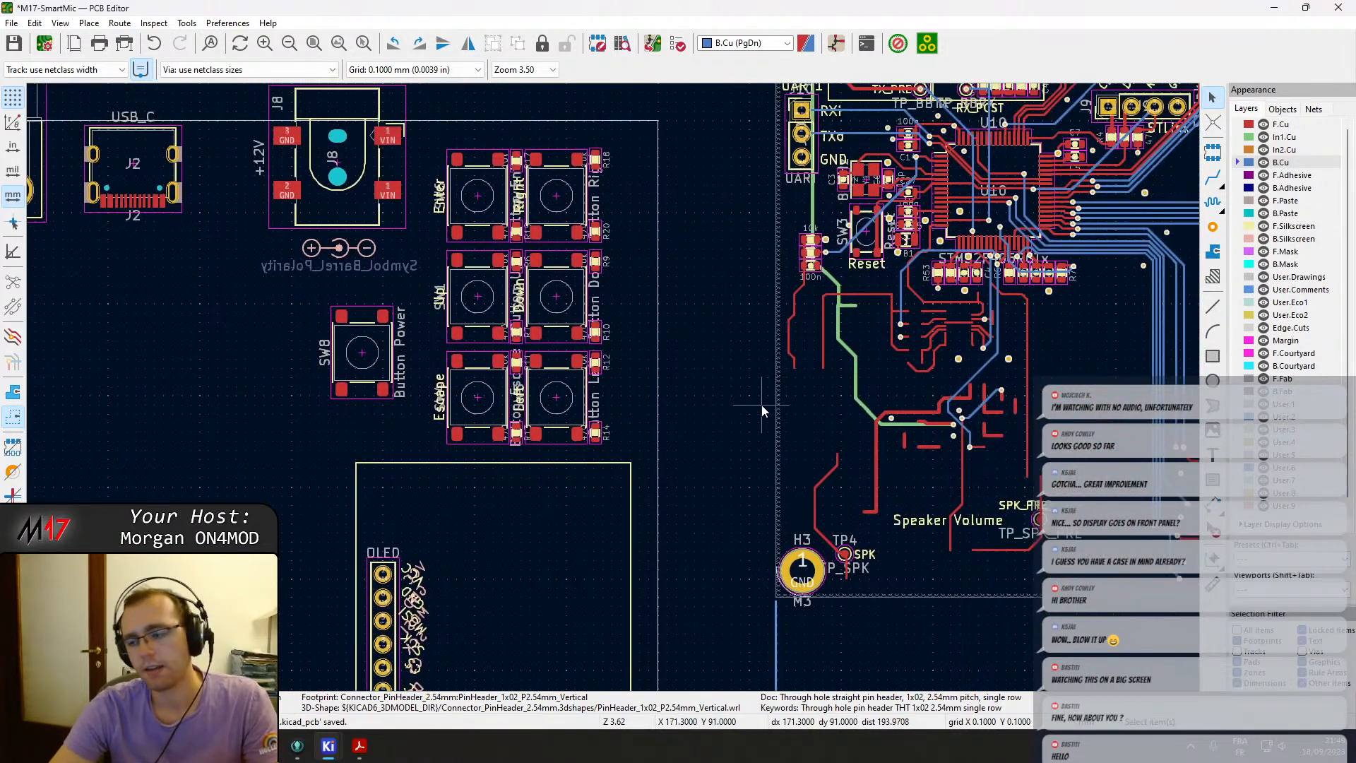
{"action": "left_click", "coordinate": [1213, 358]}
{"action": "left_click", "coordinate": [1299, 289]}
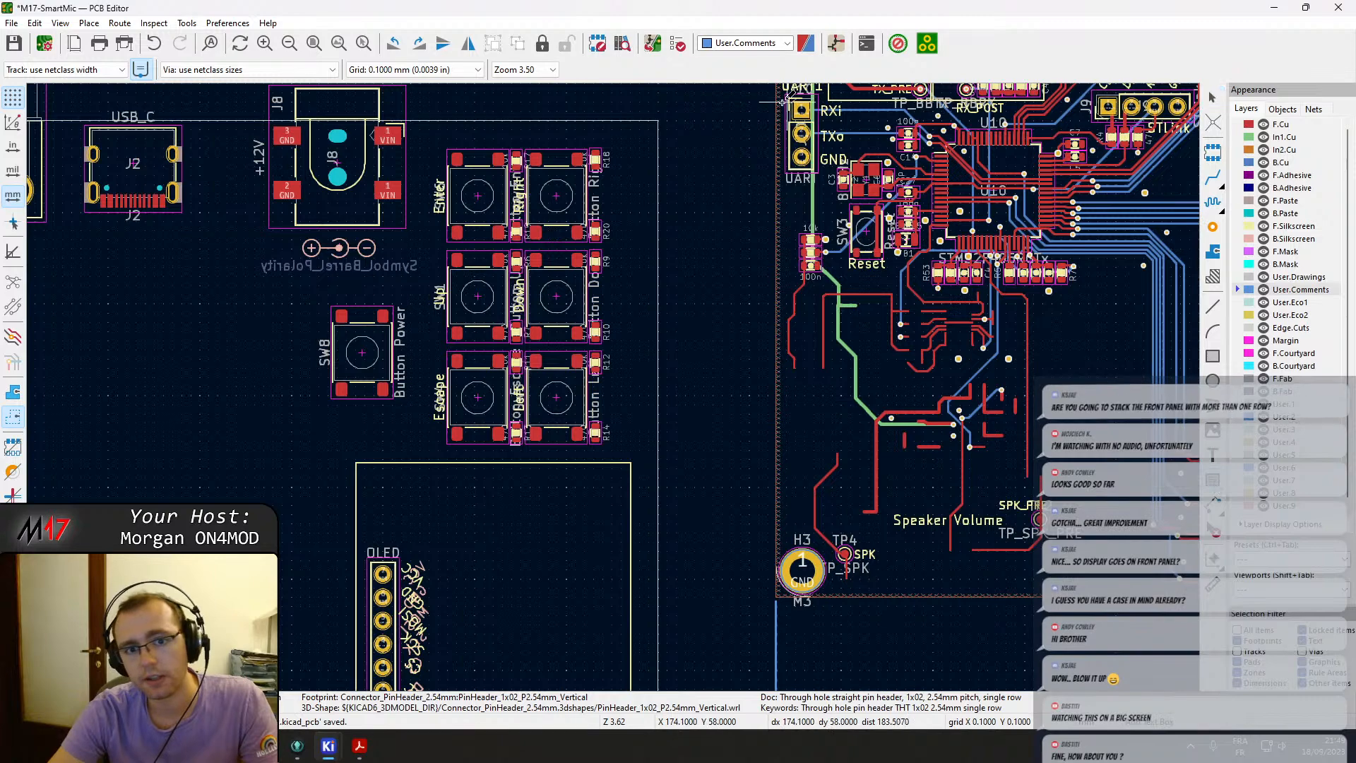
{"action": "scroll", "coordinate": [615, 384], "scroll_direction": "up", "scroll_amount": 8}
{"action": "left_click", "coordinate": [404, 468]}
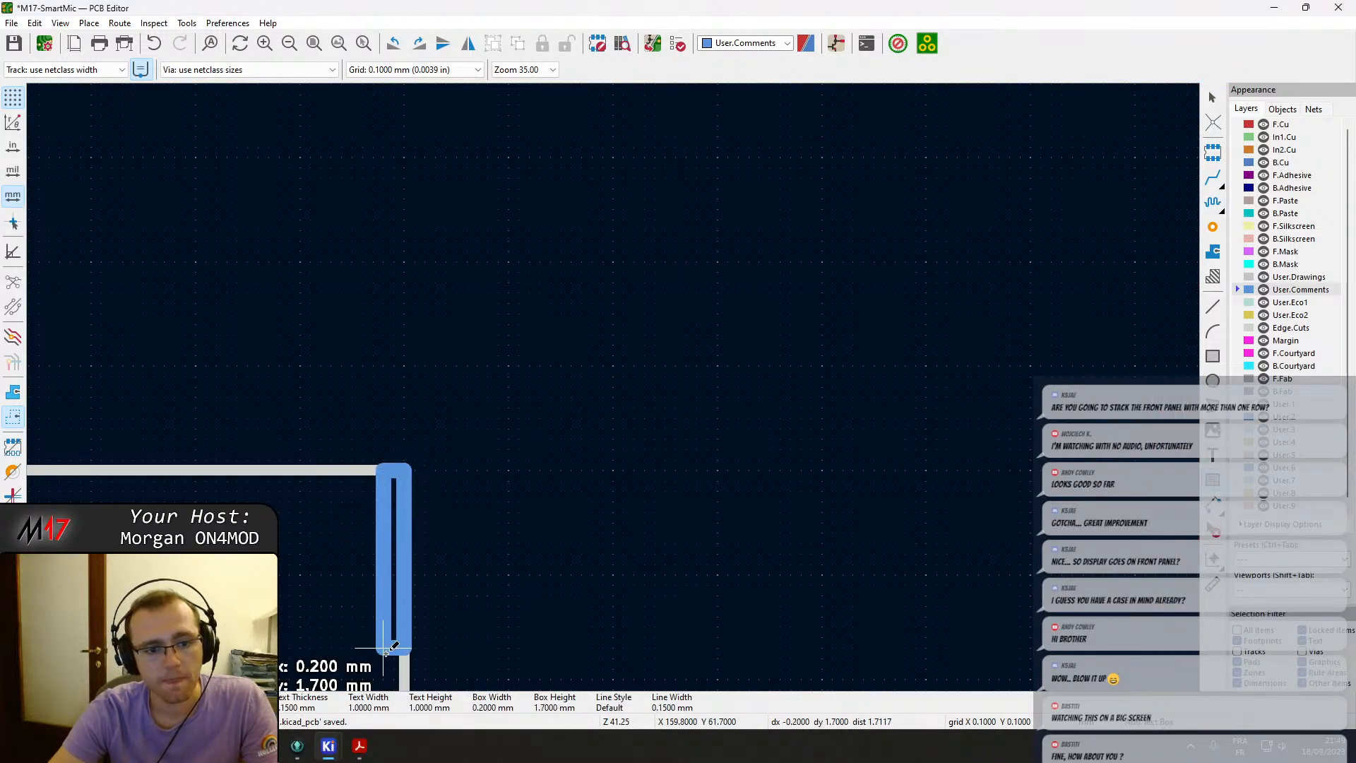
{"action": "scroll", "coordinate": [400, 575], "scroll_direction": "down", "scroll_amount": 8}
{"action": "middle_click_drag", "start_coordinate": [602, 245], "coordinate": [611, 178]}
{"action": "middle_click_drag", "start_coordinate": [619, 575], "coordinate": [613, 170]}
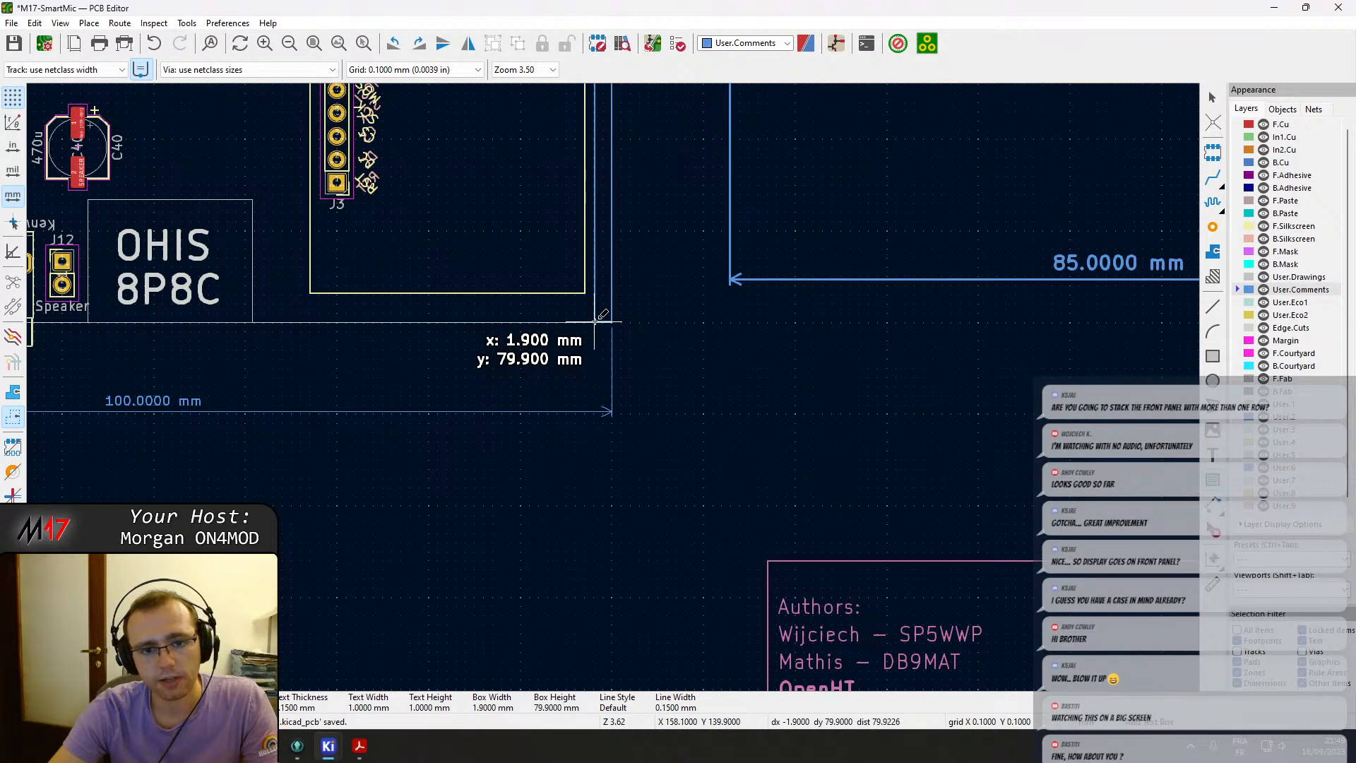
{"action": "scroll", "coordinate": [613, 387], "scroll_direction": "up", "scroll_amount": 5}
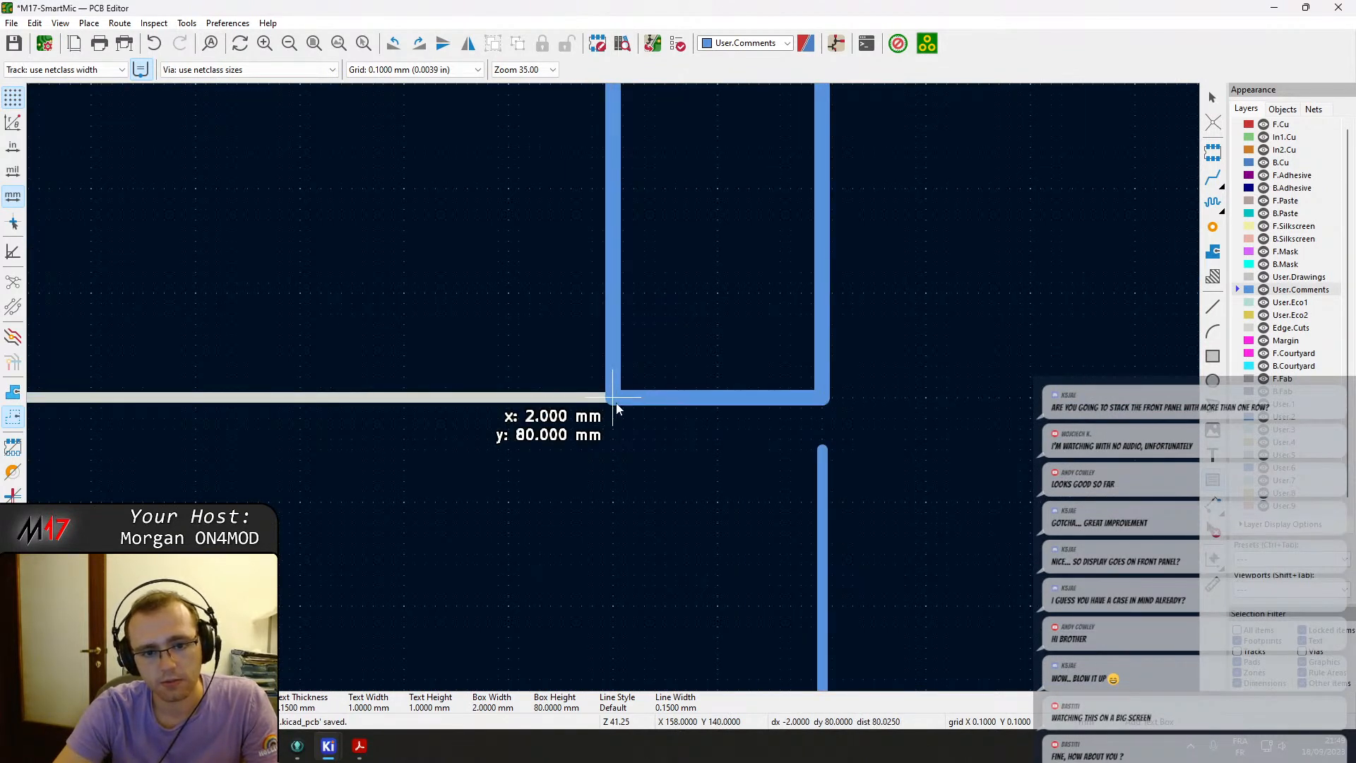
{"action": "left_click", "coordinate": [615, 404]}
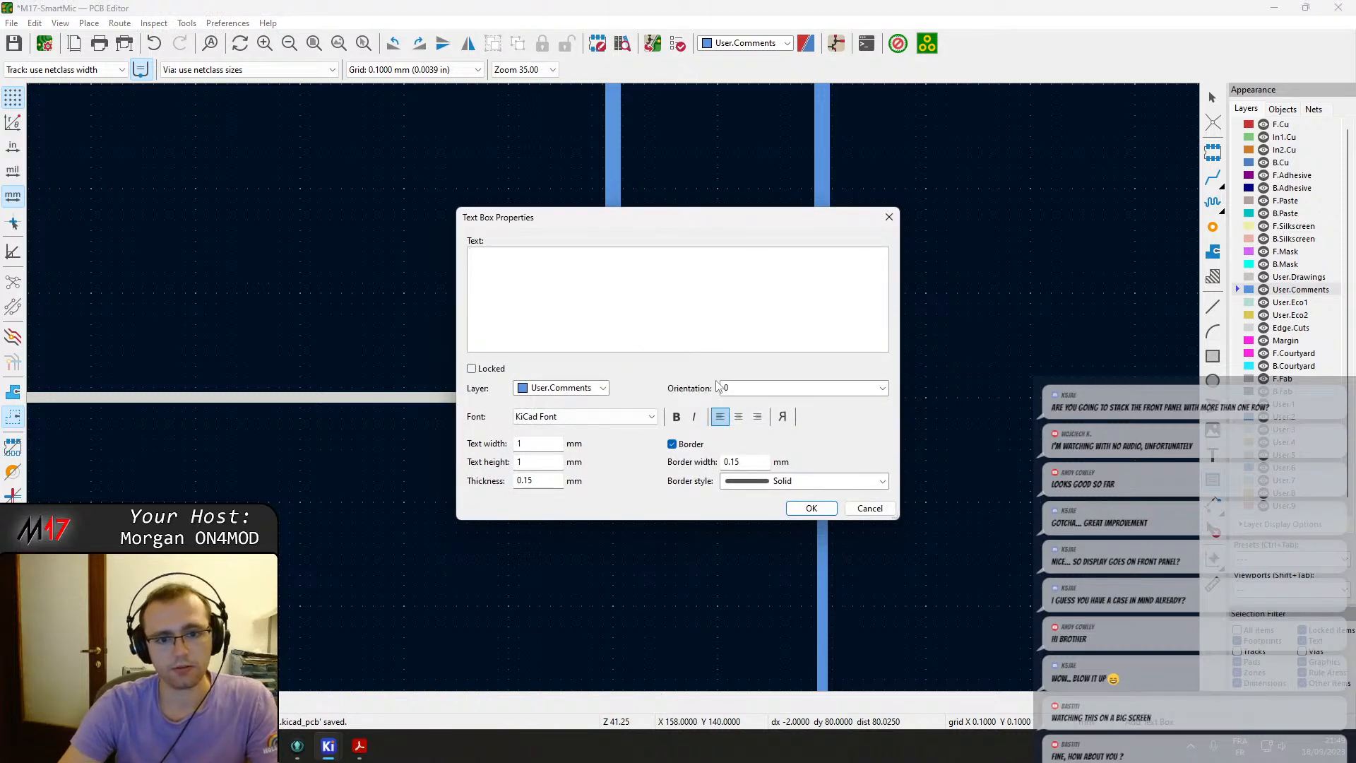
{"action": "key", "text": "Escape"}
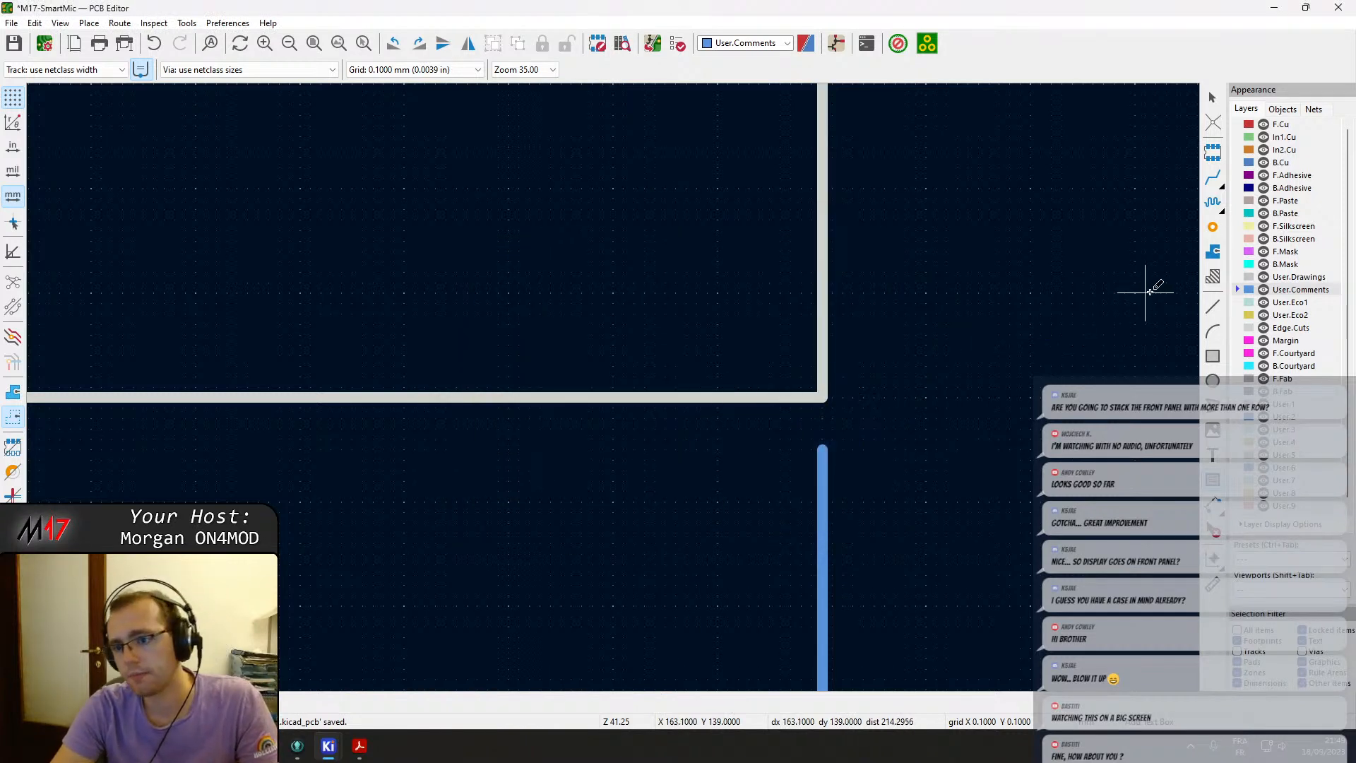
{"action": "left_click", "coordinate": [1299, 357]}
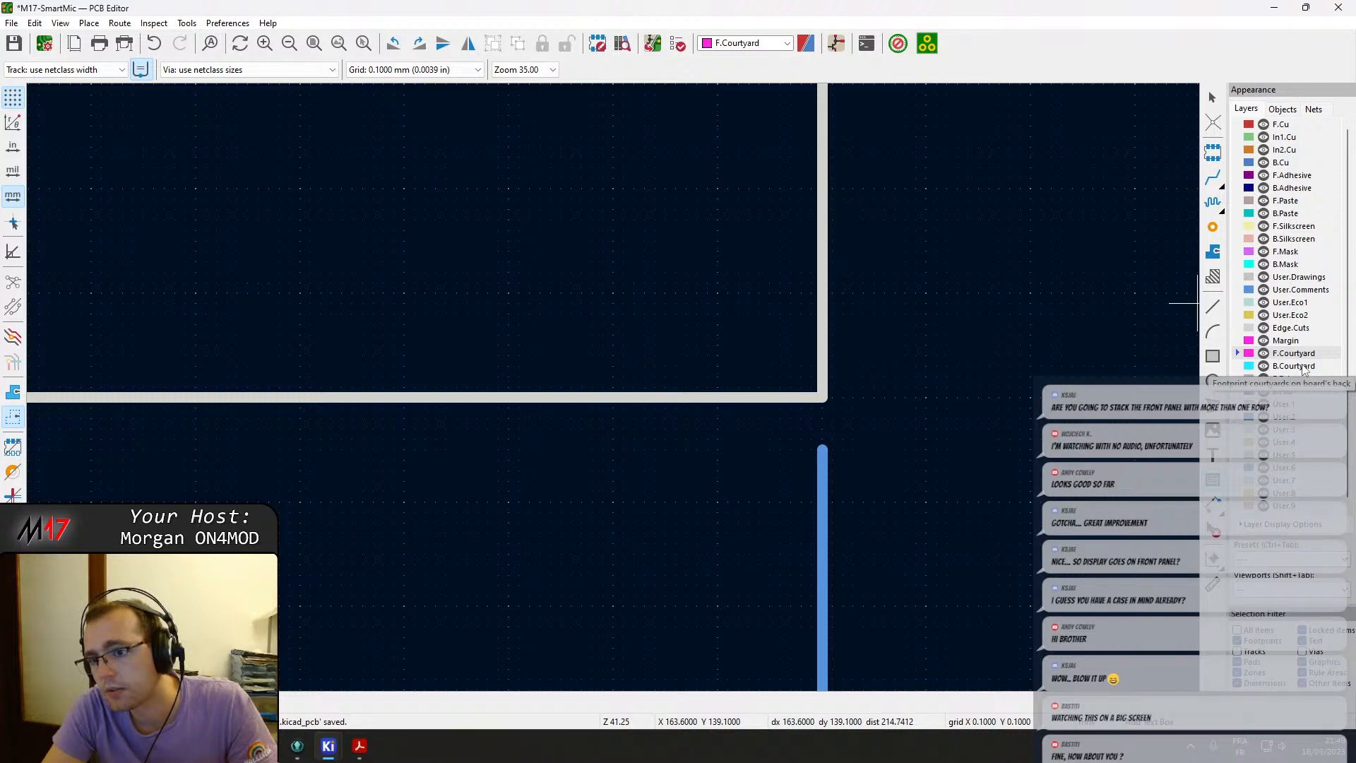
{"action": "left_click", "coordinate": [1301, 290]}
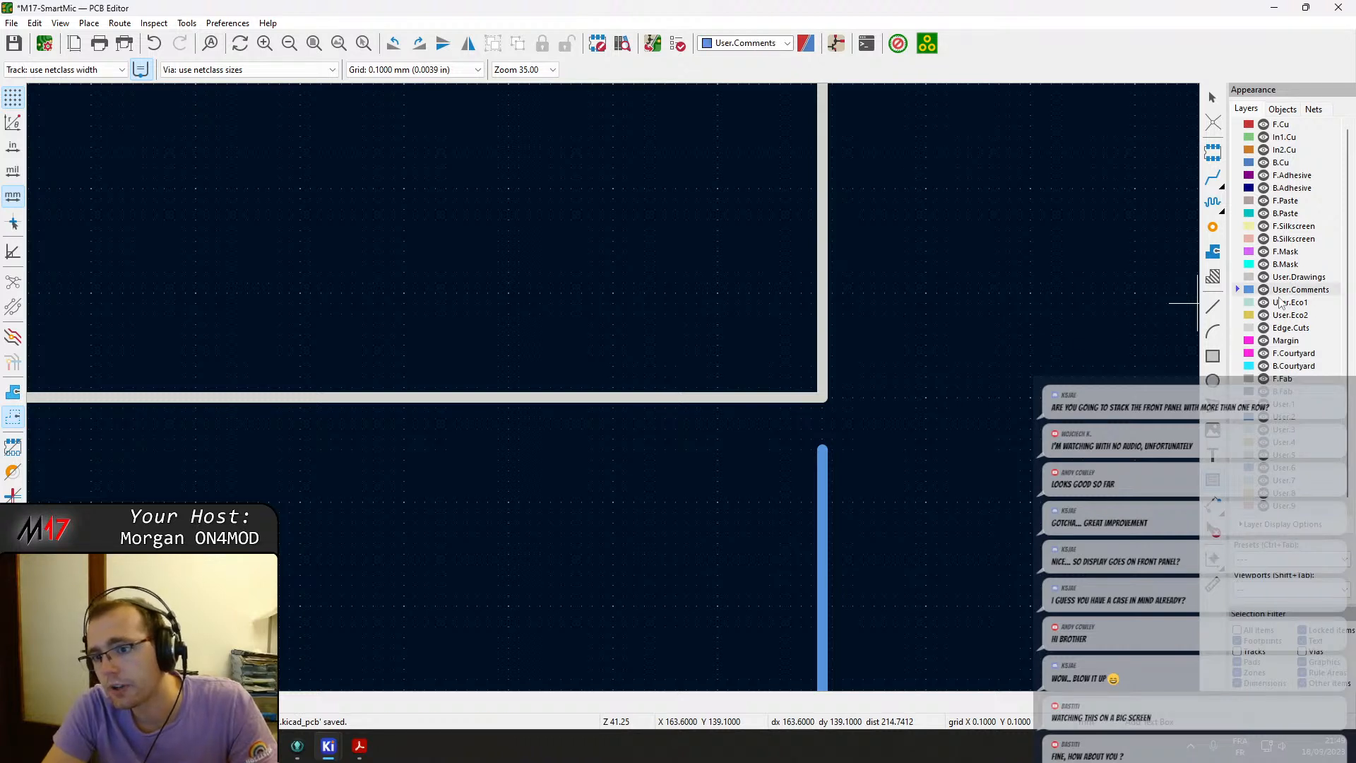
{"action": "left_click", "coordinate": [823, 398]}
{"action": "scroll", "coordinate": [823, 397], "scroll_direction": "down", "scroll_amount": 9}
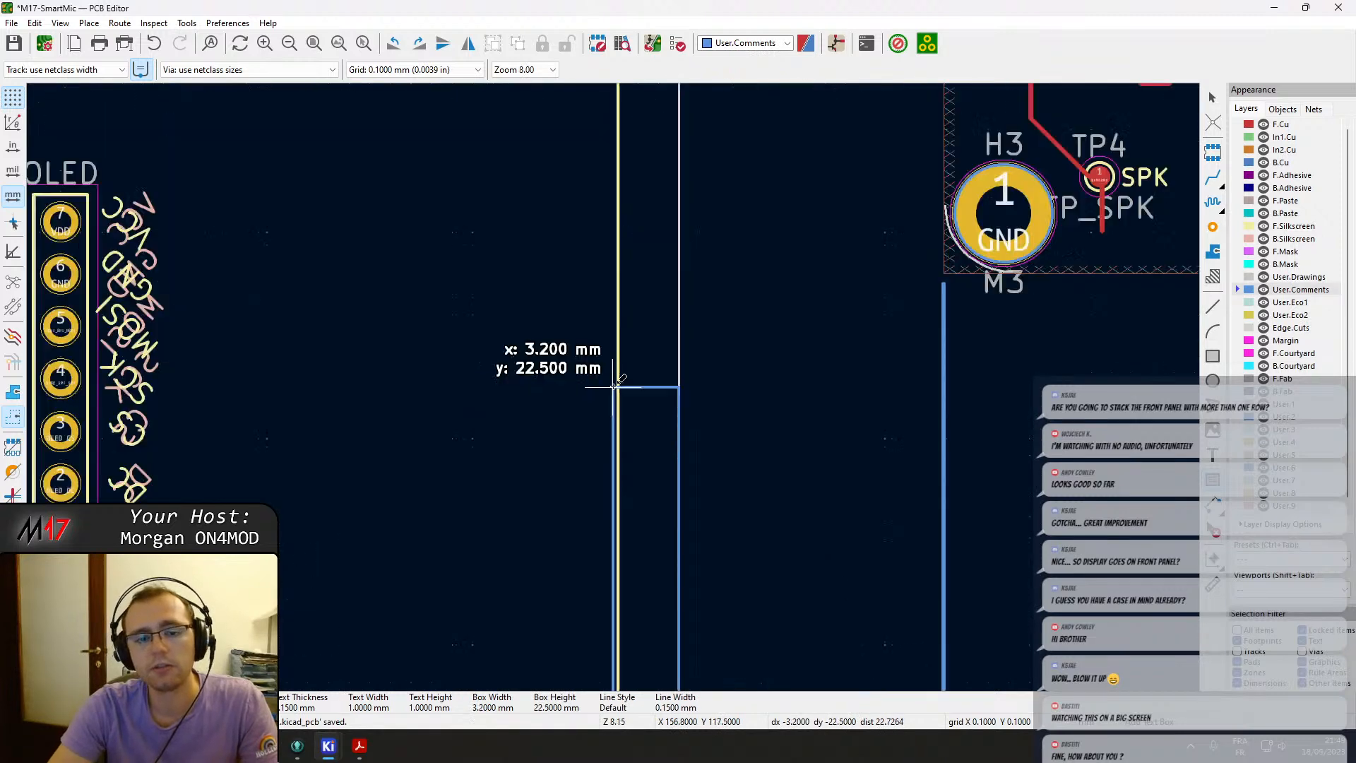
{"action": "scroll", "coordinate": [658, 212], "scroll_direction": "up", "scroll_amount": 7}
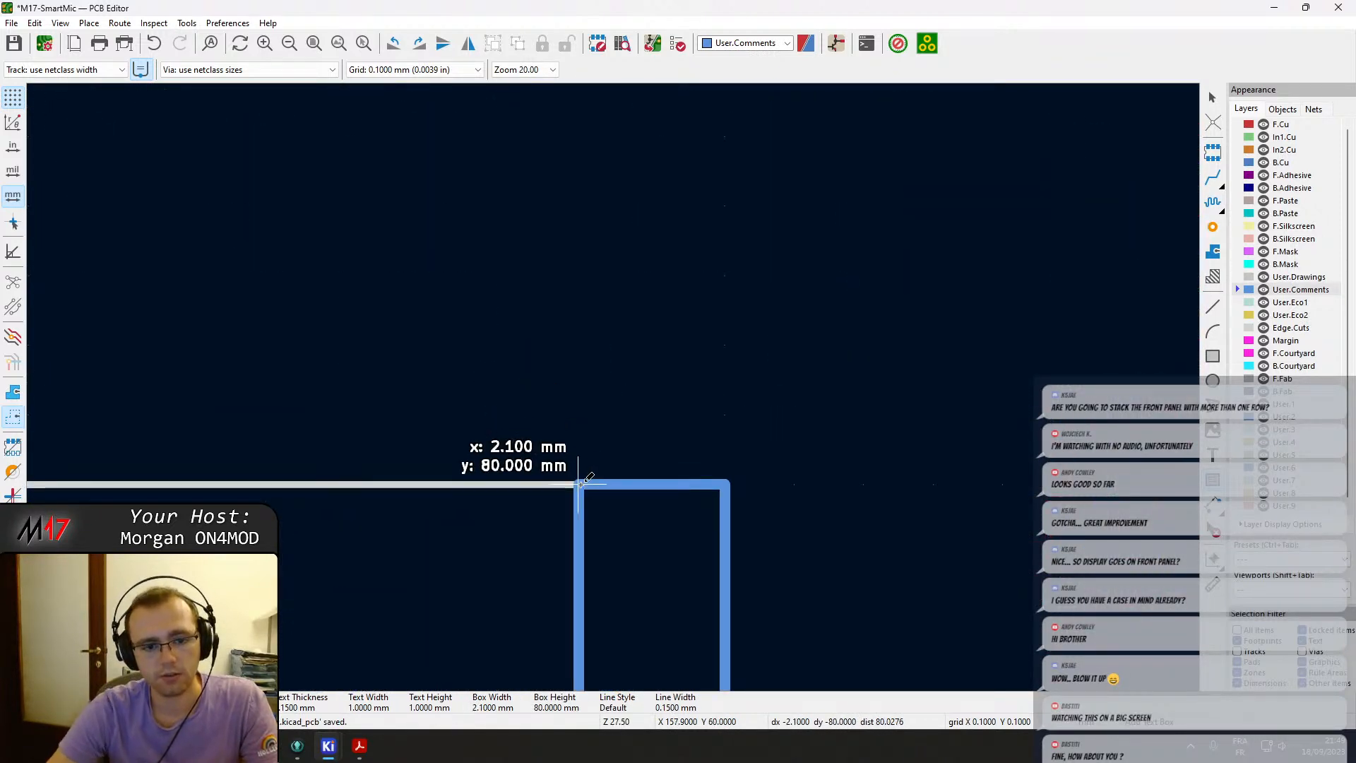
{"action": "left_click", "coordinate": [587, 484]}
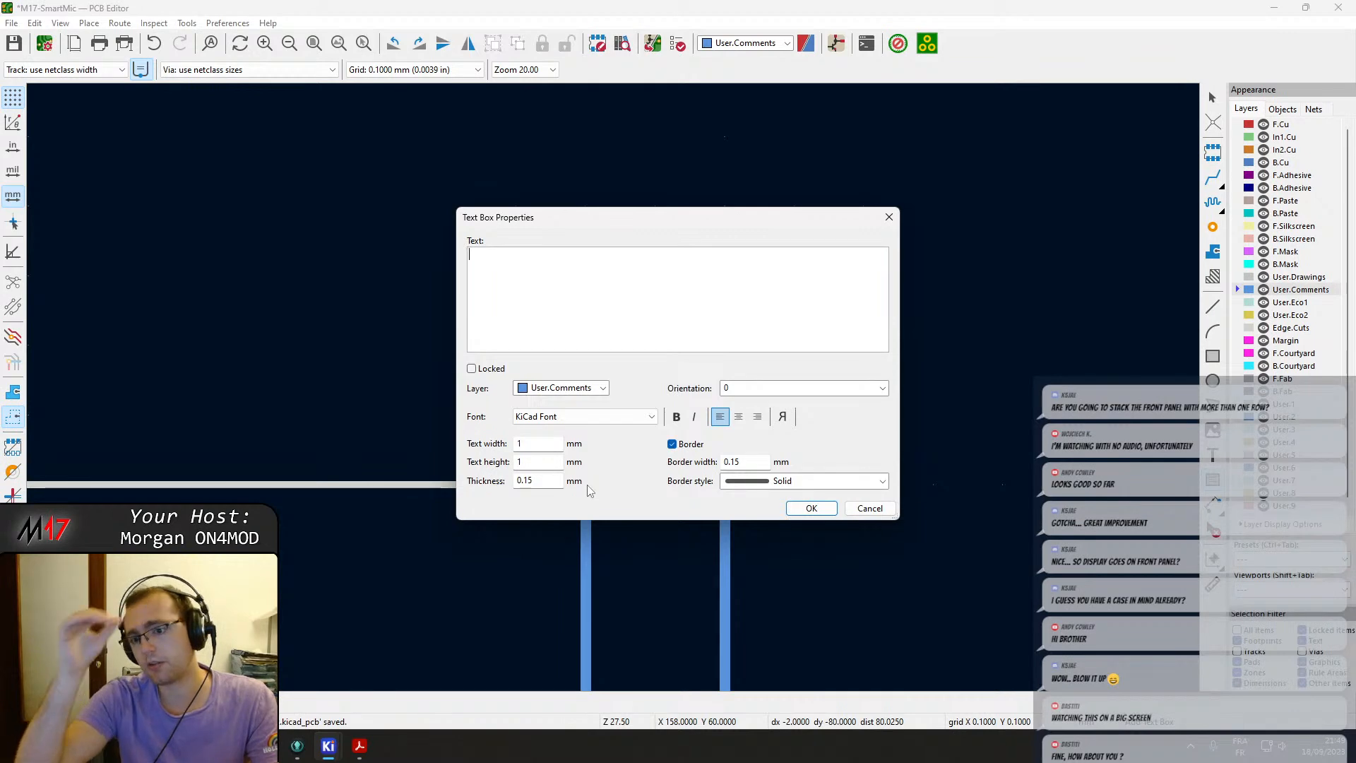
{"action": "key", "text": "Escape"}
Draw a narrow rectangle on User.Comments along the outline's right edge, about 2 mm wide and 80 mm tall.
{"action": "left_click", "coordinate": [1213, 356]}
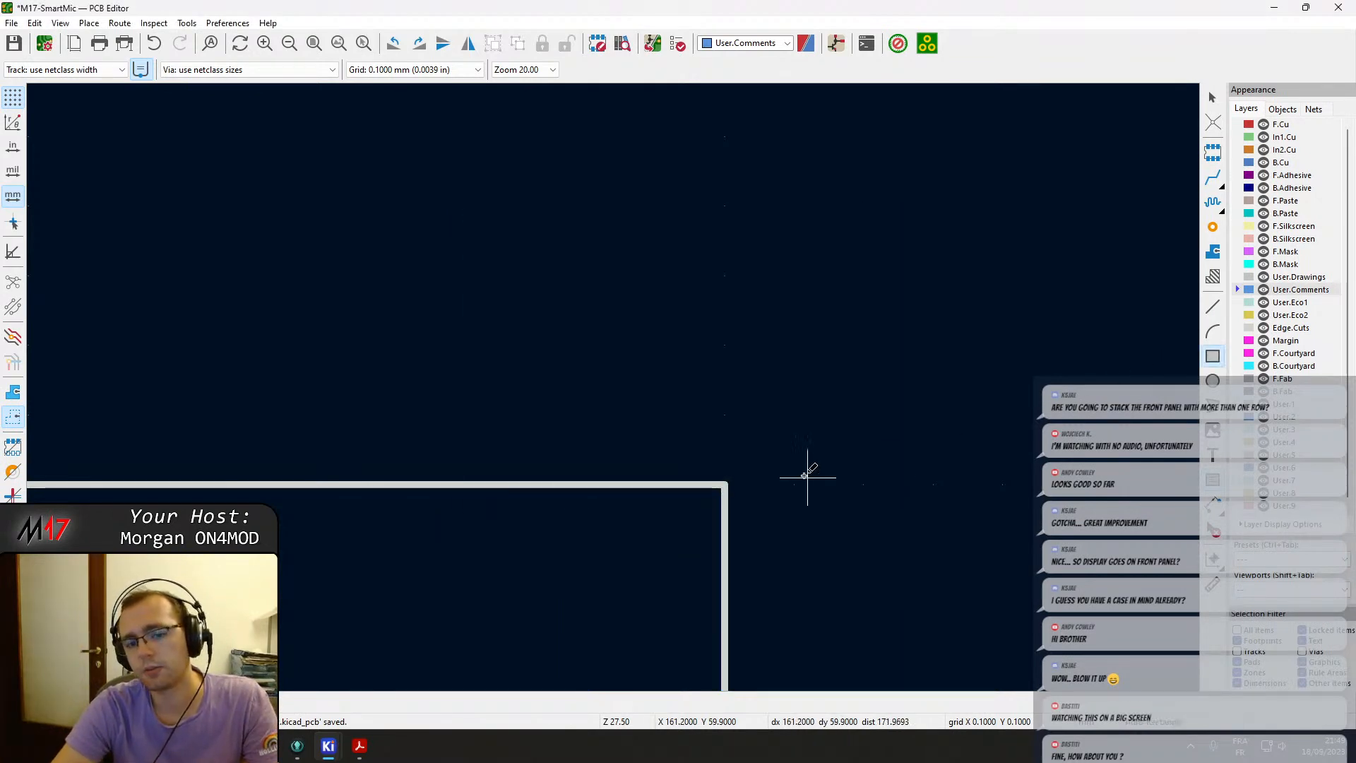
{"action": "left_click", "coordinate": [724, 486]}
{"action": "scroll", "coordinate": [614, 367], "scroll_direction": "down", "scroll_amount": 8}
{"action": "middle_click_drag", "start_coordinate": [557, 568], "coordinate": [649, 21]}
{"action": "scroll", "coordinate": [695, 445], "scroll_direction": "up", "scroll_amount": 6}
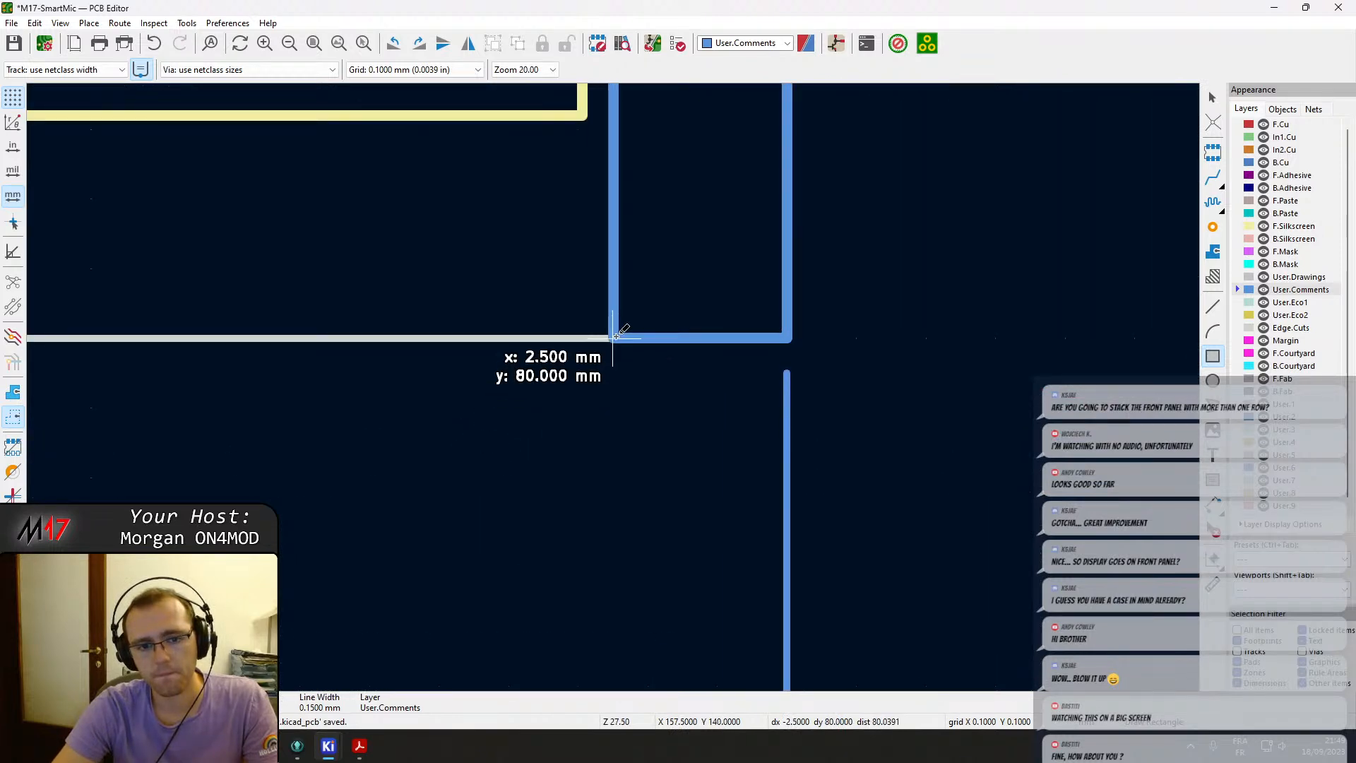
{"action": "left_click", "coordinate": [647, 338]}
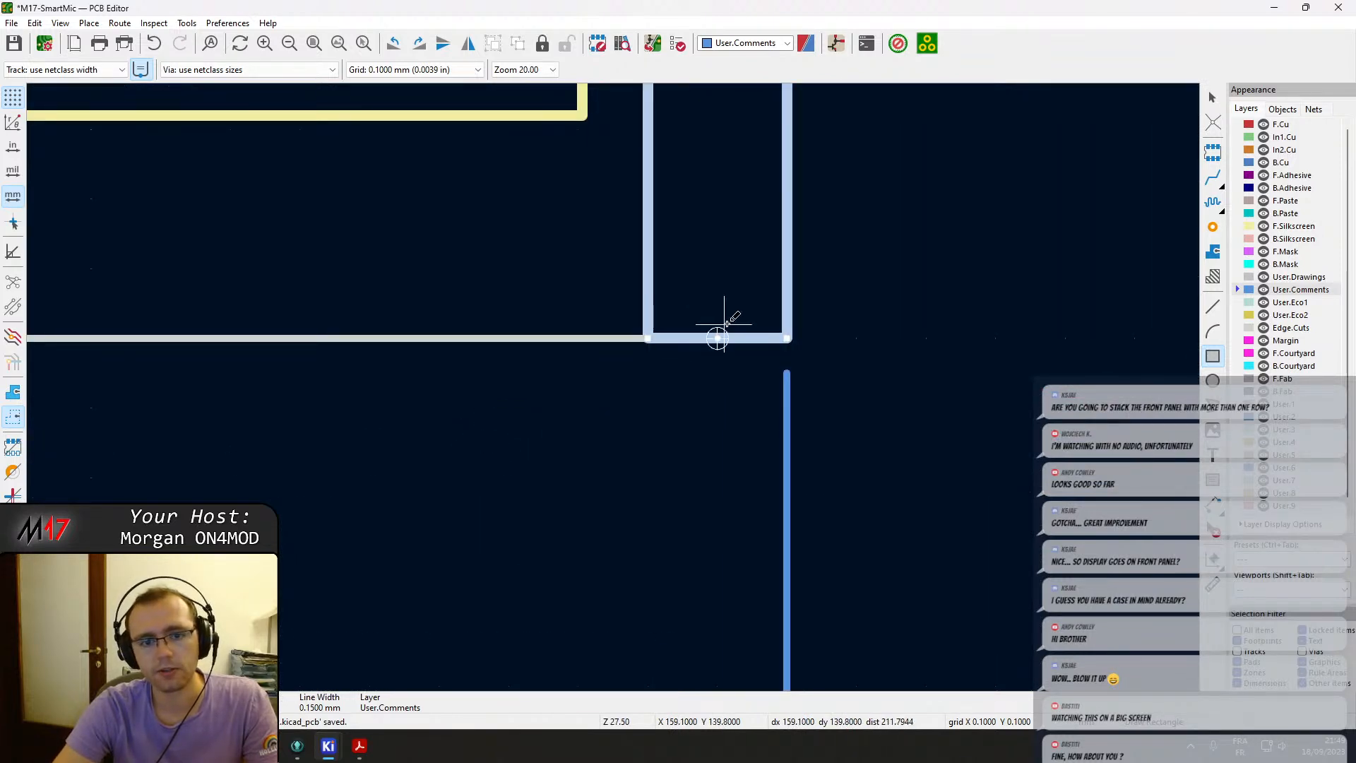
{"action": "scroll", "coordinate": [620, 388], "scroll_direction": "down", "scroll_amount": 3}
Try to set the rectangle to a filled shape, then undo the edit.
{"action": "key", "text": "e"}
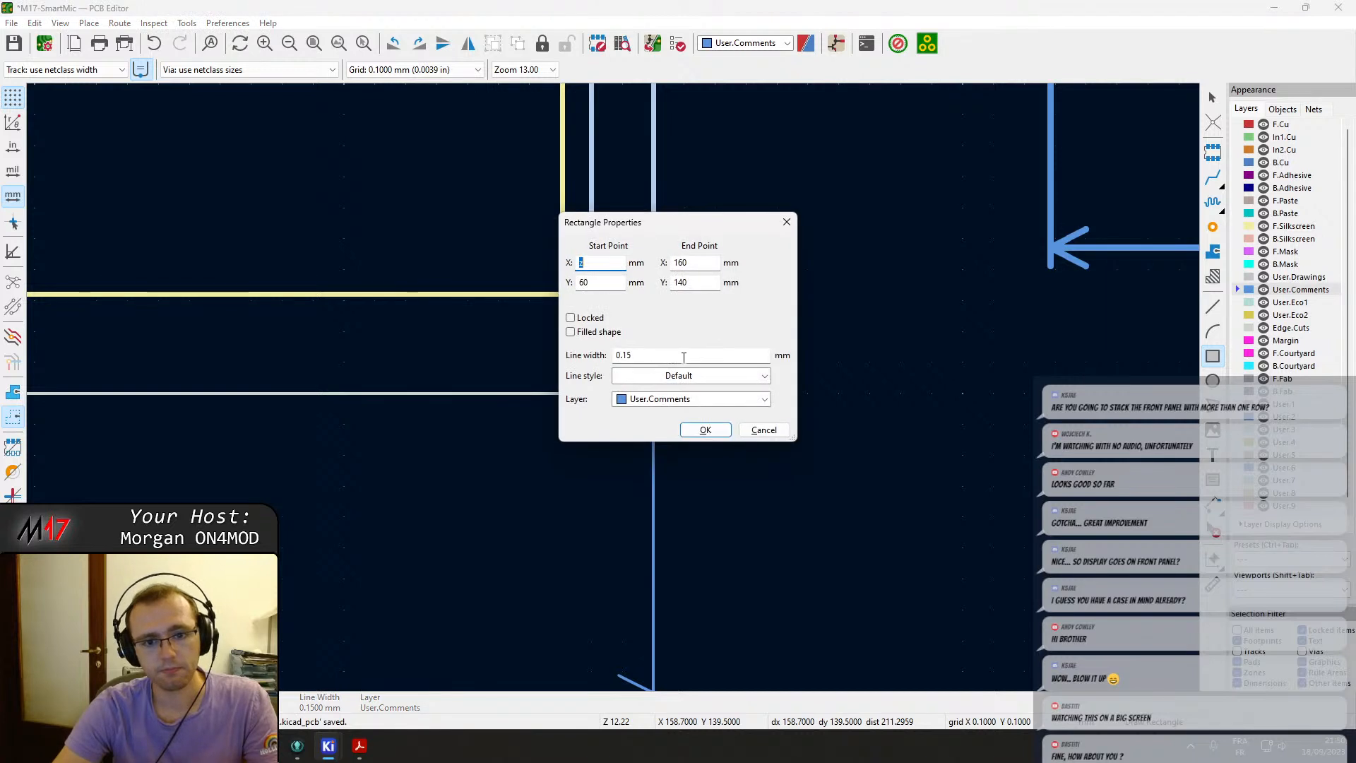
{"action": "left_click", "coordinate": [599, 331]}
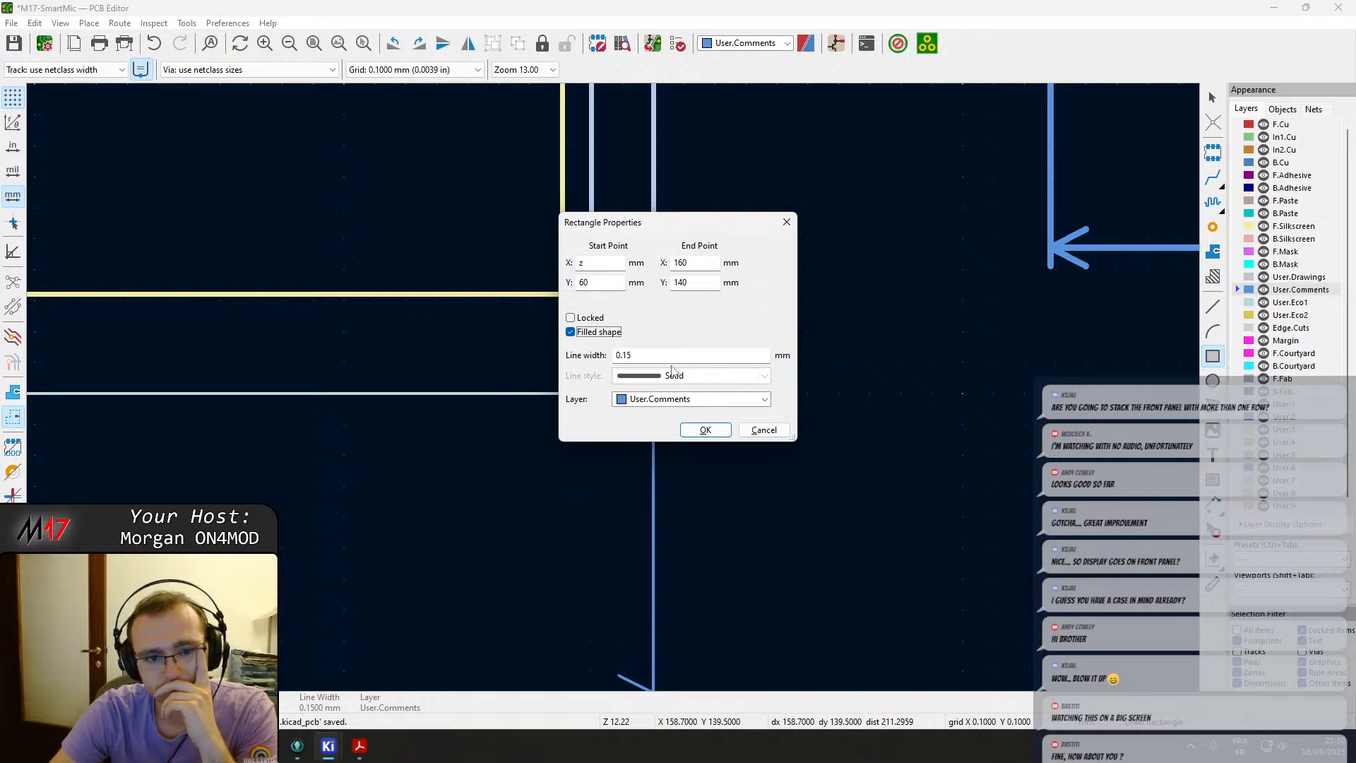
{"action": "left_click", "coordinate": [714, 430]}
{"action": "scroll", "coordinate": [714, 422], "scroll_direction": "down", "scroll_amount": 15}
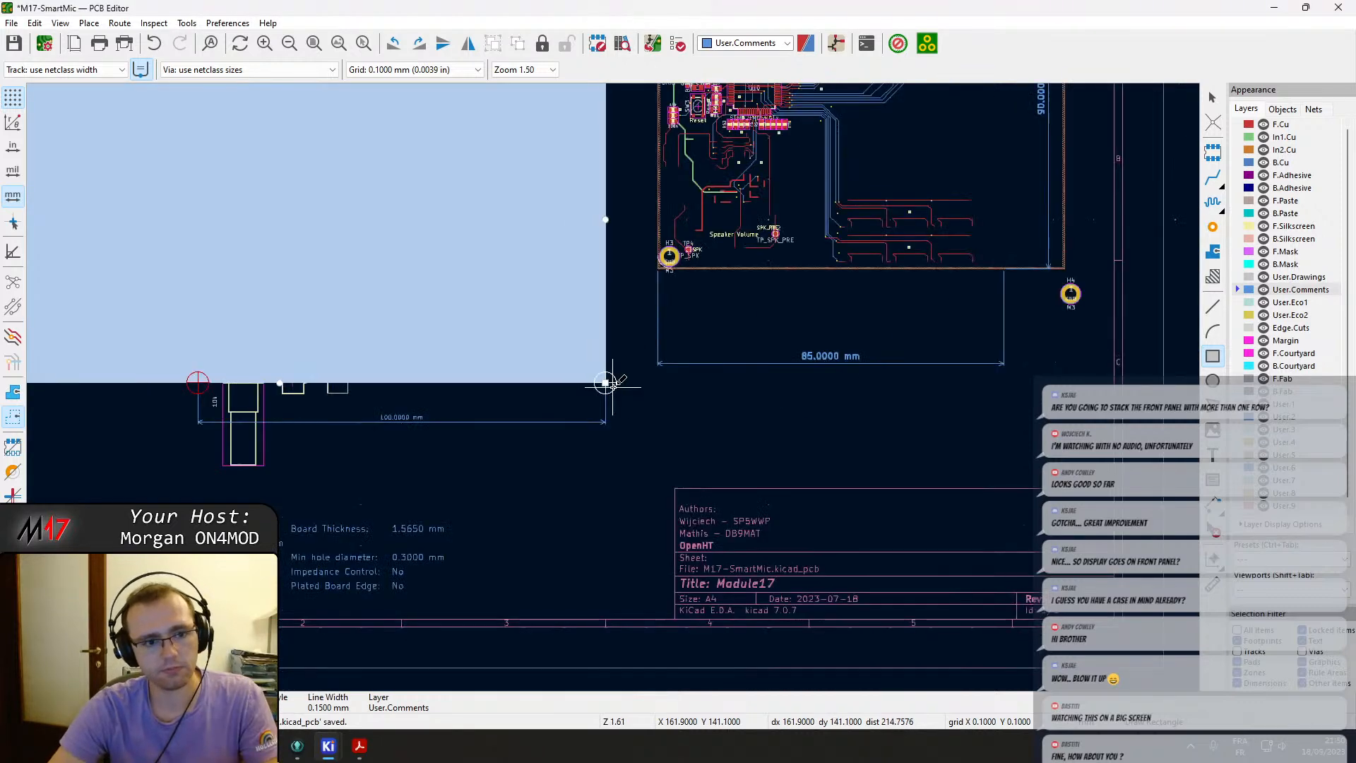
{"action": "scroll", "coordinate": [613, 386], "scroll_direction": "up", "scroll_amount": 7}
{"action": "key", "text": "Escape"}
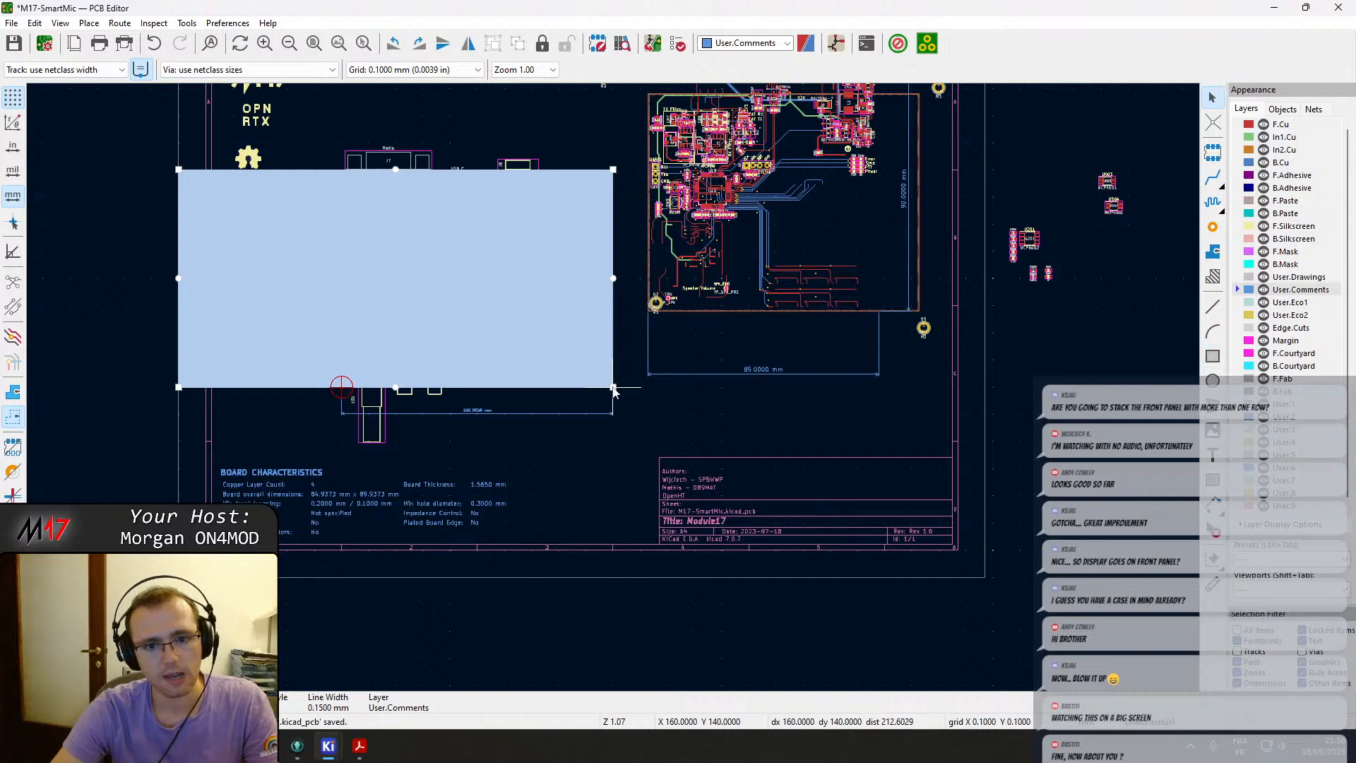
{"action": "double_click", "coordinate": [593, 368]}
{"action": "key", "text": "Escape"}
{"action": "key", "text": "ctrl+z"}
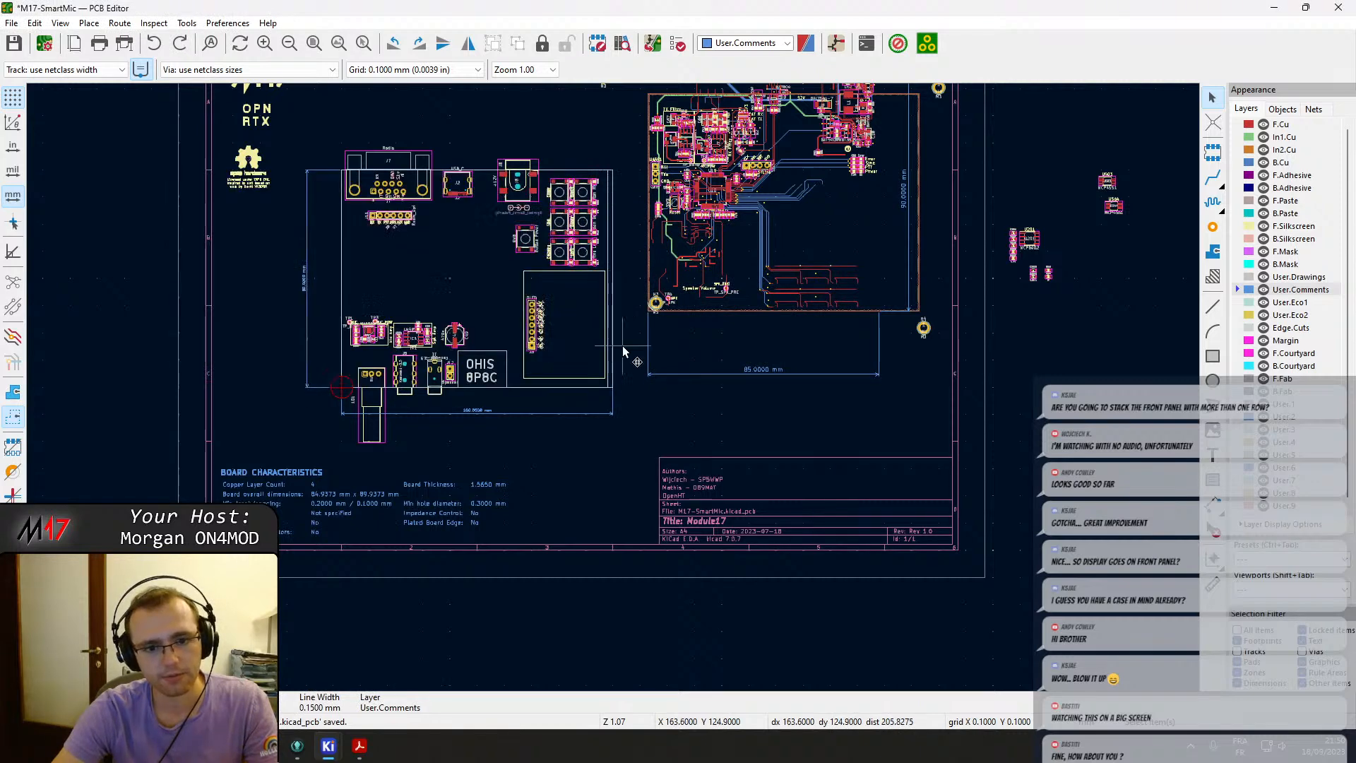
Make the rectangle spanning X 158–160 mm and Y 60–140 mm a filled shape.
{"action": "scroll", "coordinate": [615, 332], "scroll_direction": "up", "scroll_amount": 8}
{"action": "double_click", "coordinate": [537, 529]}
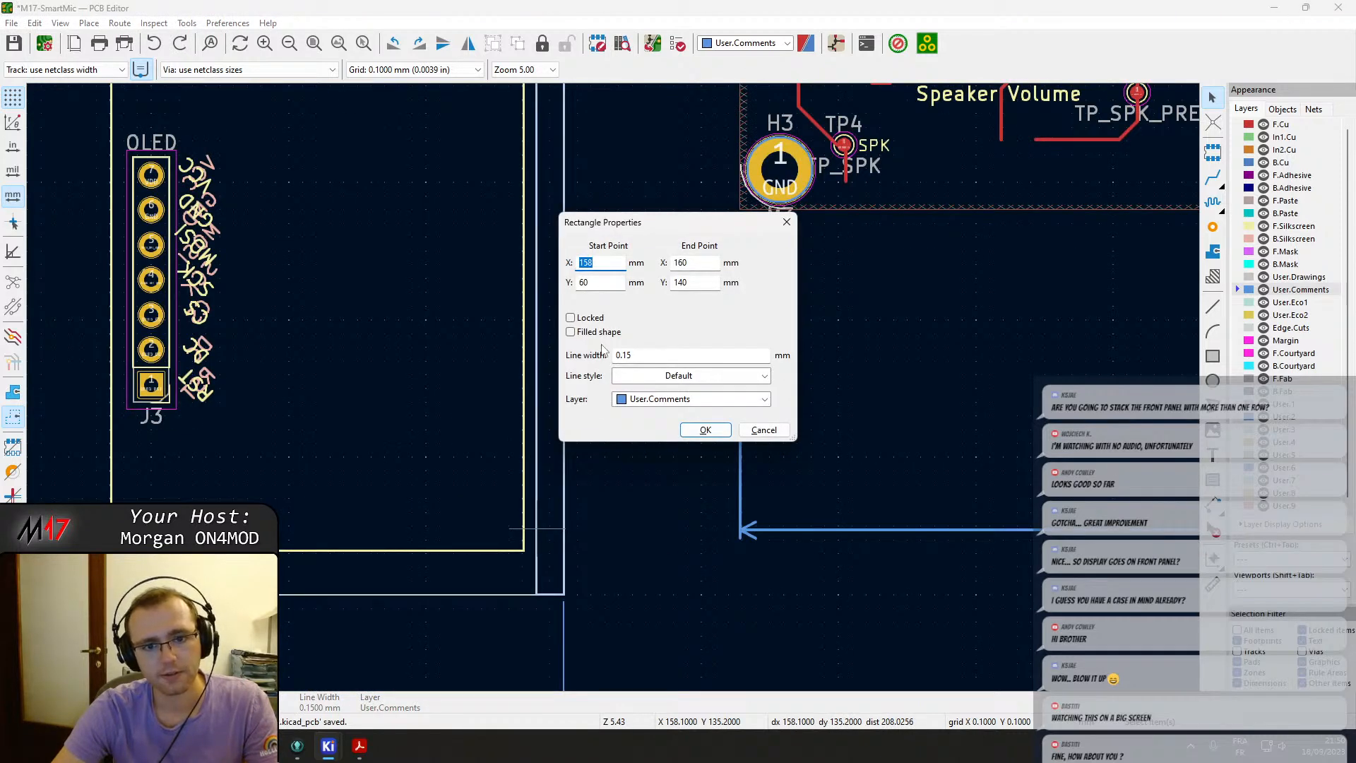
{"action": "left_click", "coordinate": [583, 332]}
{"action": "left_click", "coordinate": [704, 429]}
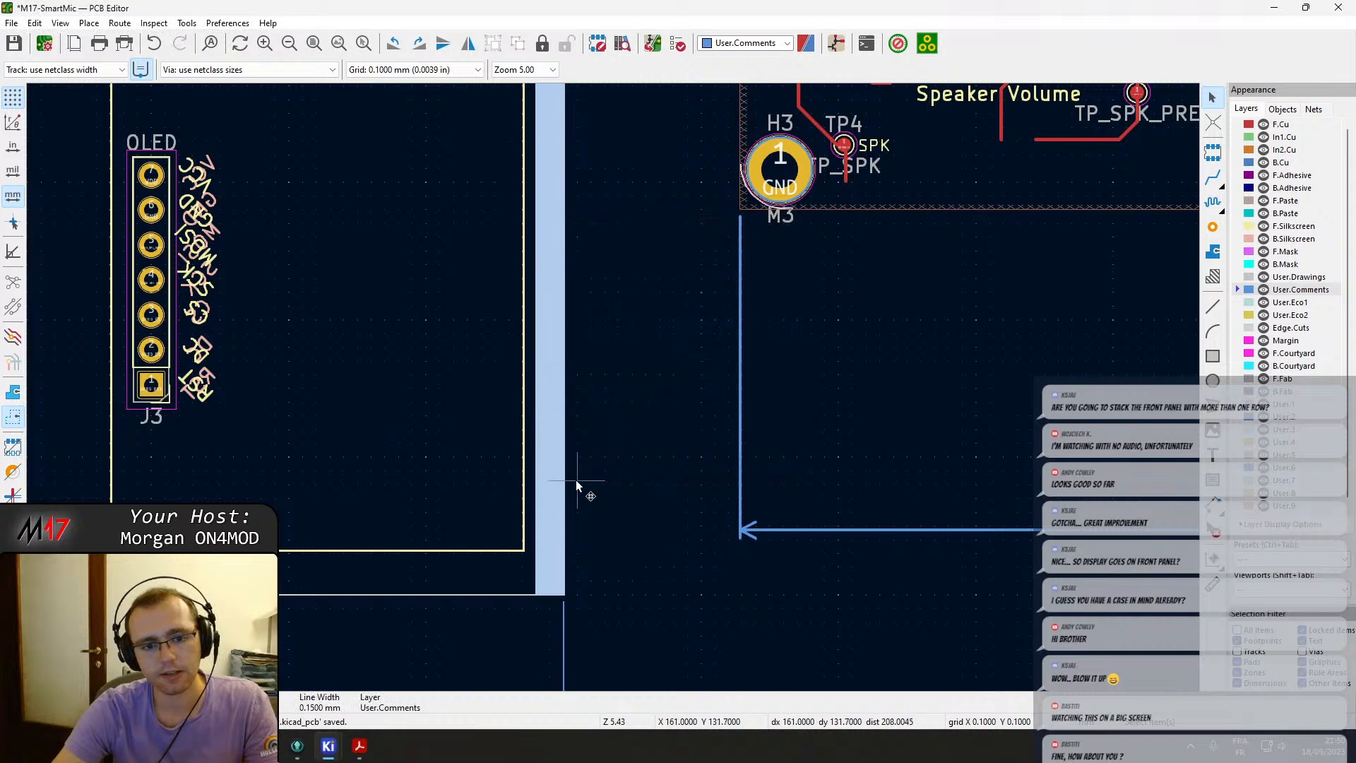
Copy the filled strip to the outline's left edge so it starts at X 60 mm.
{"action": "scroll", "coordinate": [581, 480], "scroll_direction": "down", "scroll_amount": 6}
{"action": "left_click", "coordinate": [588, 443]}
{"action": "middle_click_drag", "start_coordinate": [374, 321], "coordinate": [626, 363]}
{"action": "left_click", "coordinate": [856, 458]}
{"action": "key", "text": "m"}
{"action": "scroll", "coordinate": [384, 497], "scroll_direction": "up", "scroll_amount": 3}
{"action": "scroll", "coordinate": [612, 386], "scroll_direction": "up", "scroll_amount": 3}
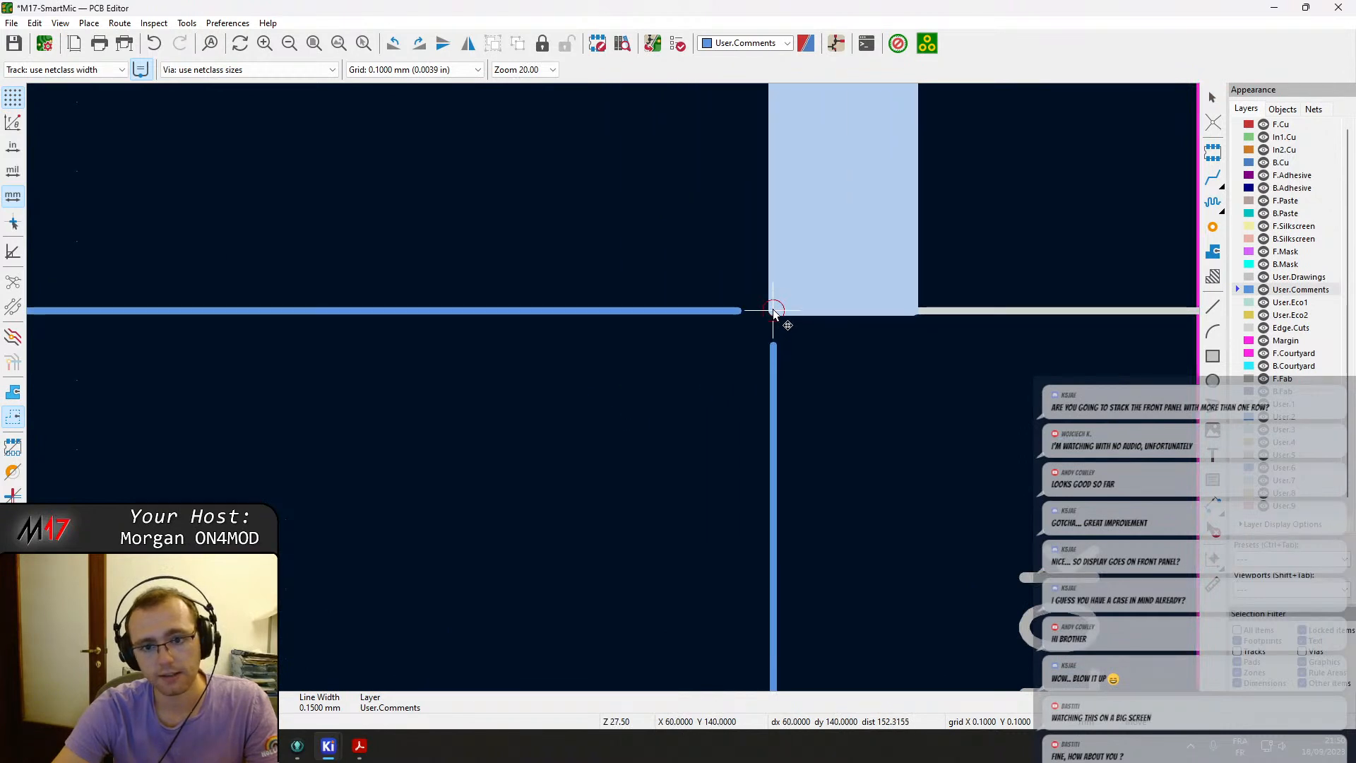
{"action": "left_click", "coordinate": [773, 308]}
{"action": "scroll", "coordinate": [614, 387], "scroll_direction": "down", "scroll_amount": 3}
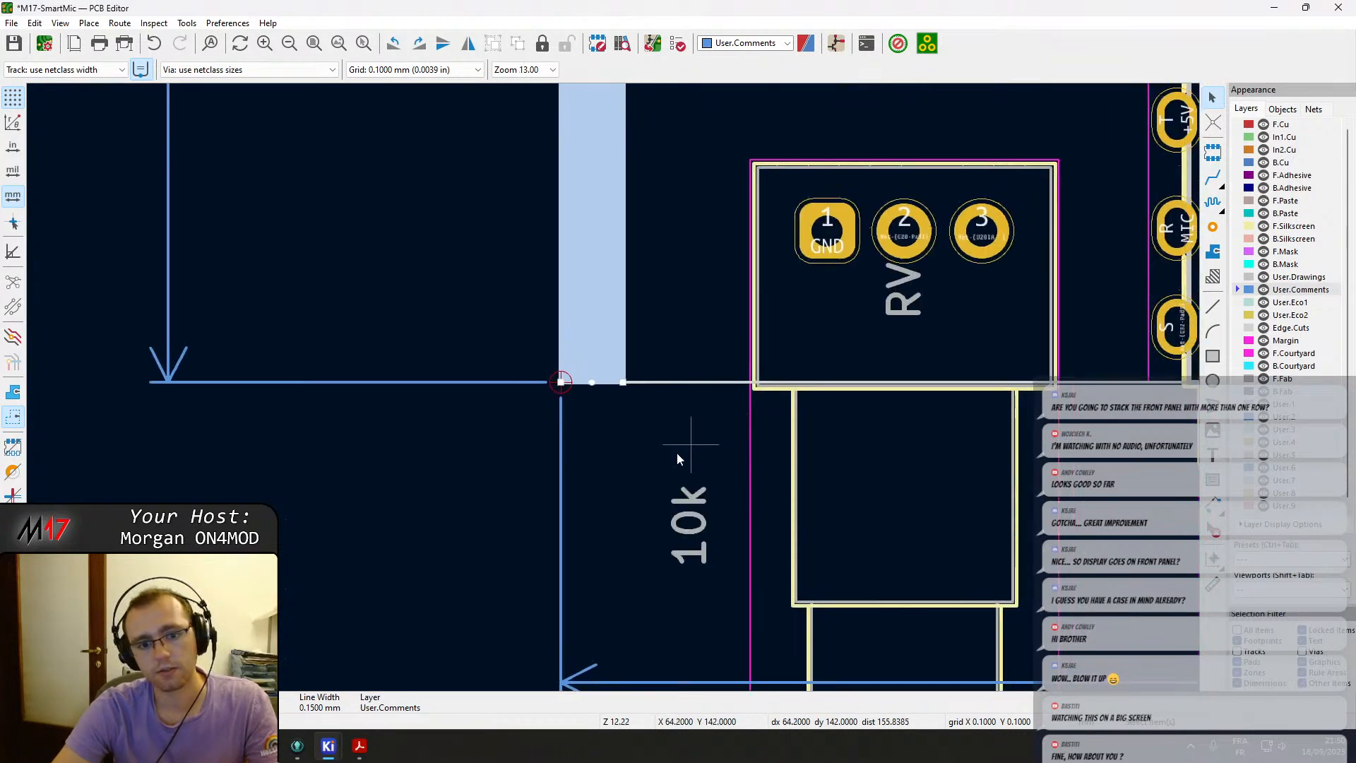
Set the line width of both filled strips to 0 mm and save the board.
{"action": "key", "text": "e"}
{"action": "left_click_drag", "start_coordinate": [646, 357], "coordinate": [505, 363]}
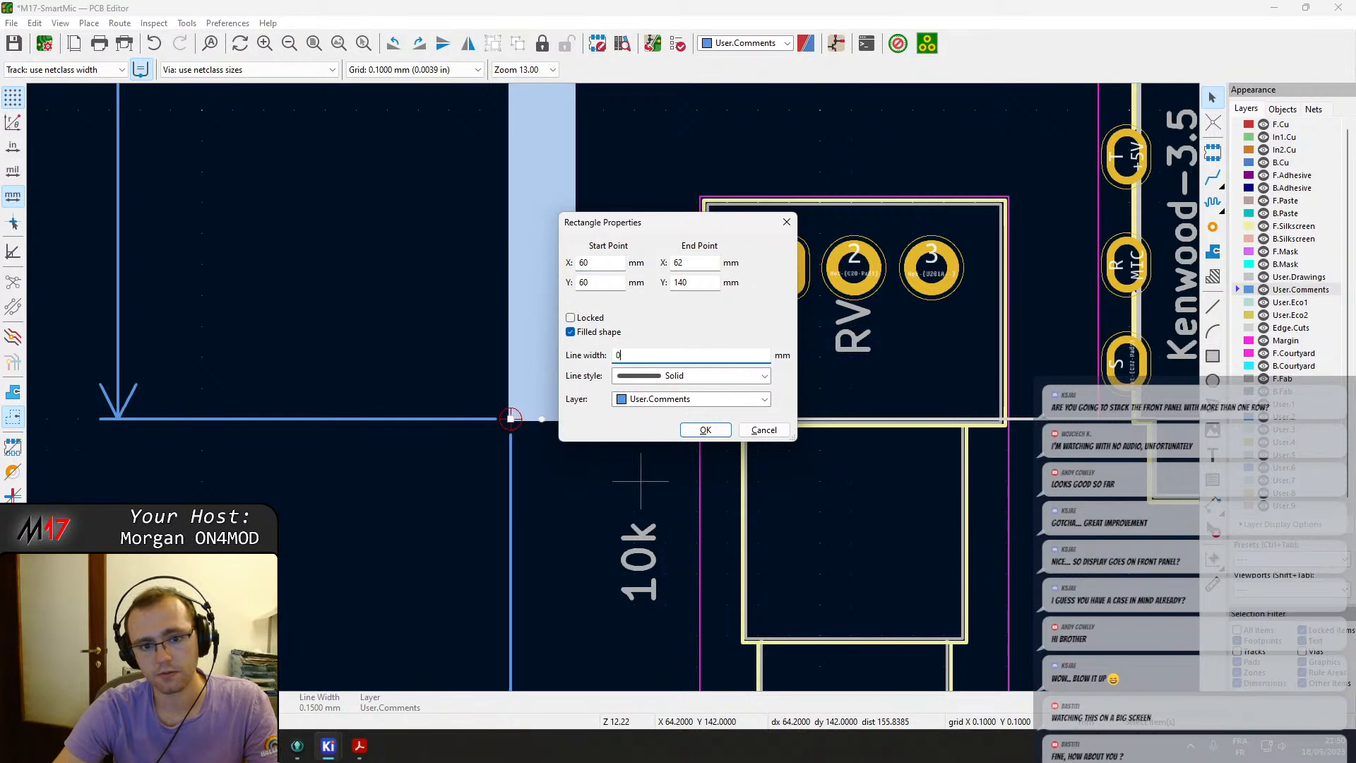
{"action": "key", "text": "Return"}
{"action": "scroll", "coordinate": [615, 393], "scroll_direction": "down", "scroll_amount": 7}
{"action": "left_click", "coordinate": [672, 431]}
{"action": "key", "text": "e"}
{"action": "left_click_drag", "start_coordinate": [647, 355], "coordinate": [492, 345]}
{"action": "type", "text": "0"}
{"action": "key", "text": "Return"}
{"action": "left_click", "coordinate": [797, 545]}
{"action": "key", "text": "ctrl+s"}
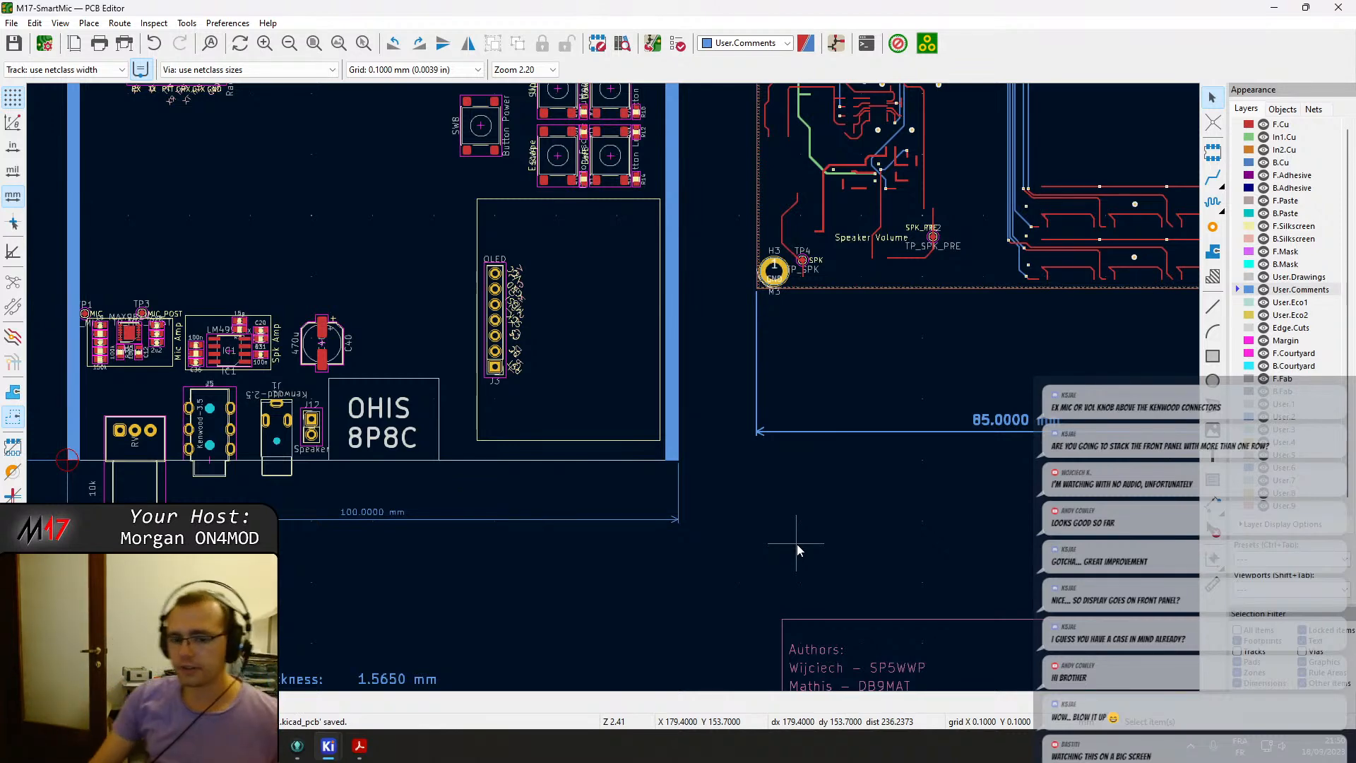
{"action": "scroll", "coordinate": [796, 543], "scroll_direction": "down", "scroll_amount": 2}
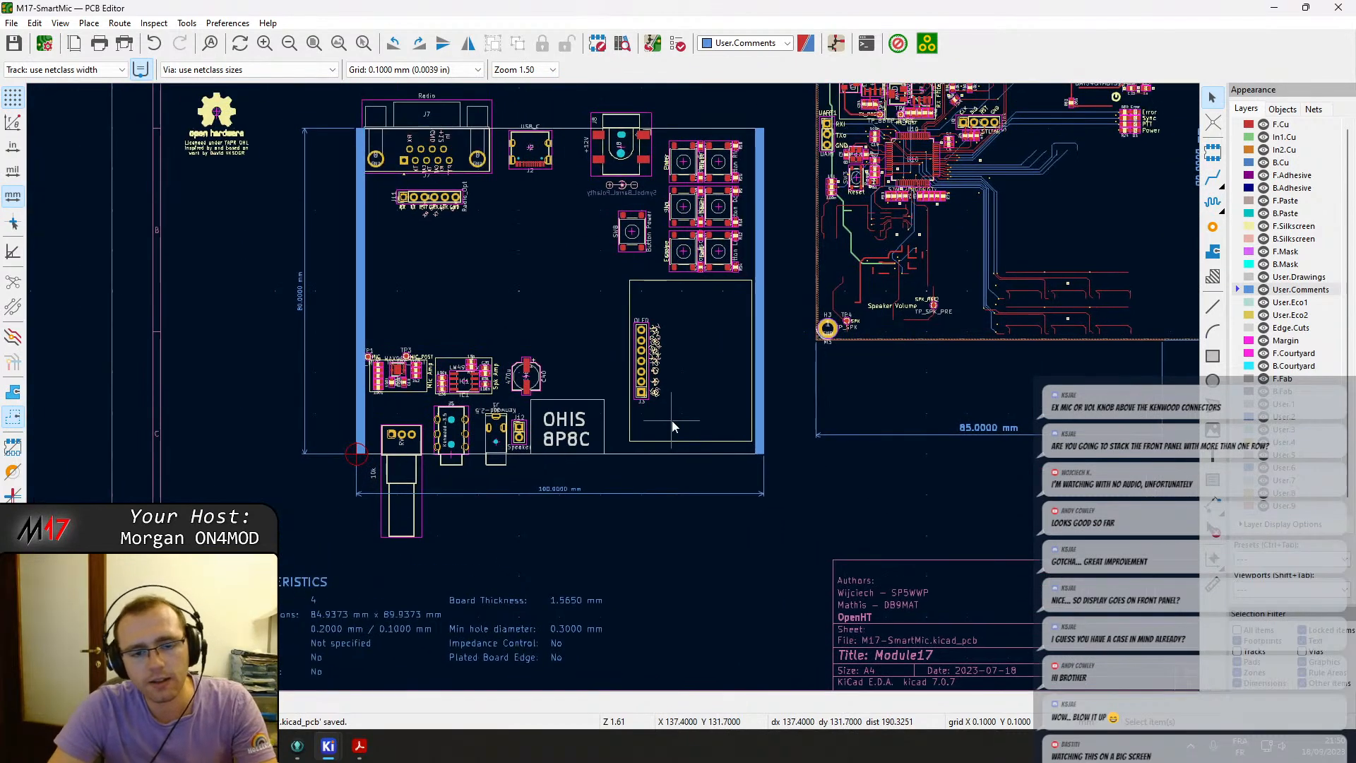
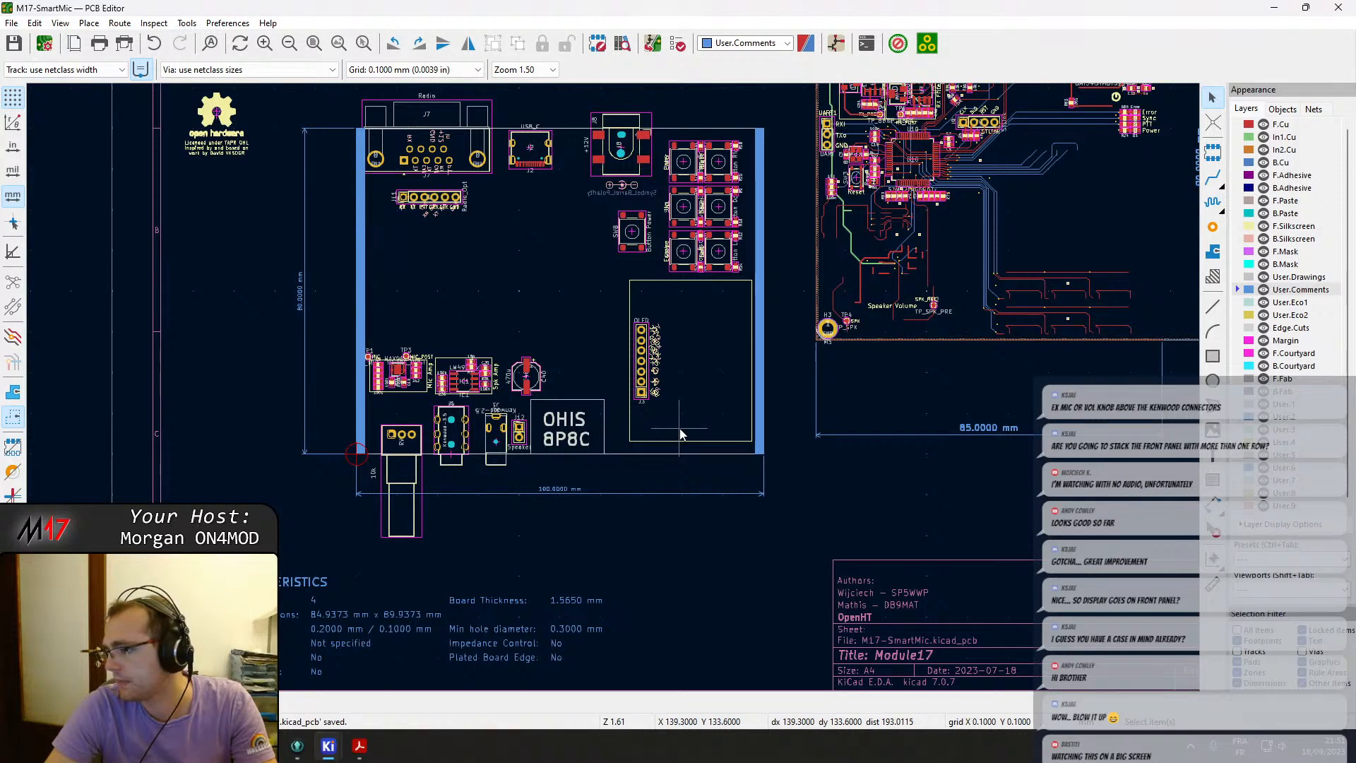
Inspect the board layout around the connectors, buttons, OLED and audio section against the 100 mm board outline.
{"action": "scroll", "coordinate": [519, 439], "scroll_direction": "up", "scroll_amount": 3}
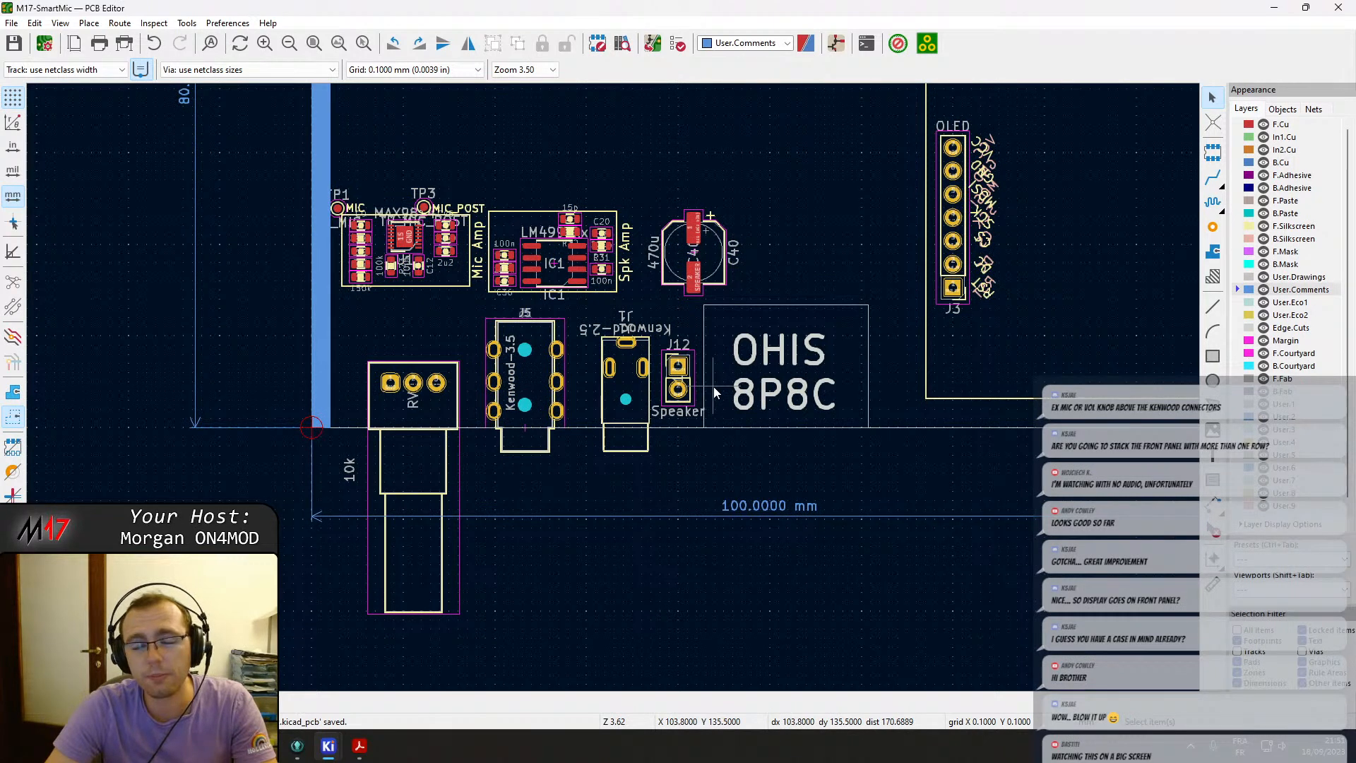
{"action": "scroll", "coordinate": [713, 386], "scroll_direction": "down", "scroll_amount": 3}
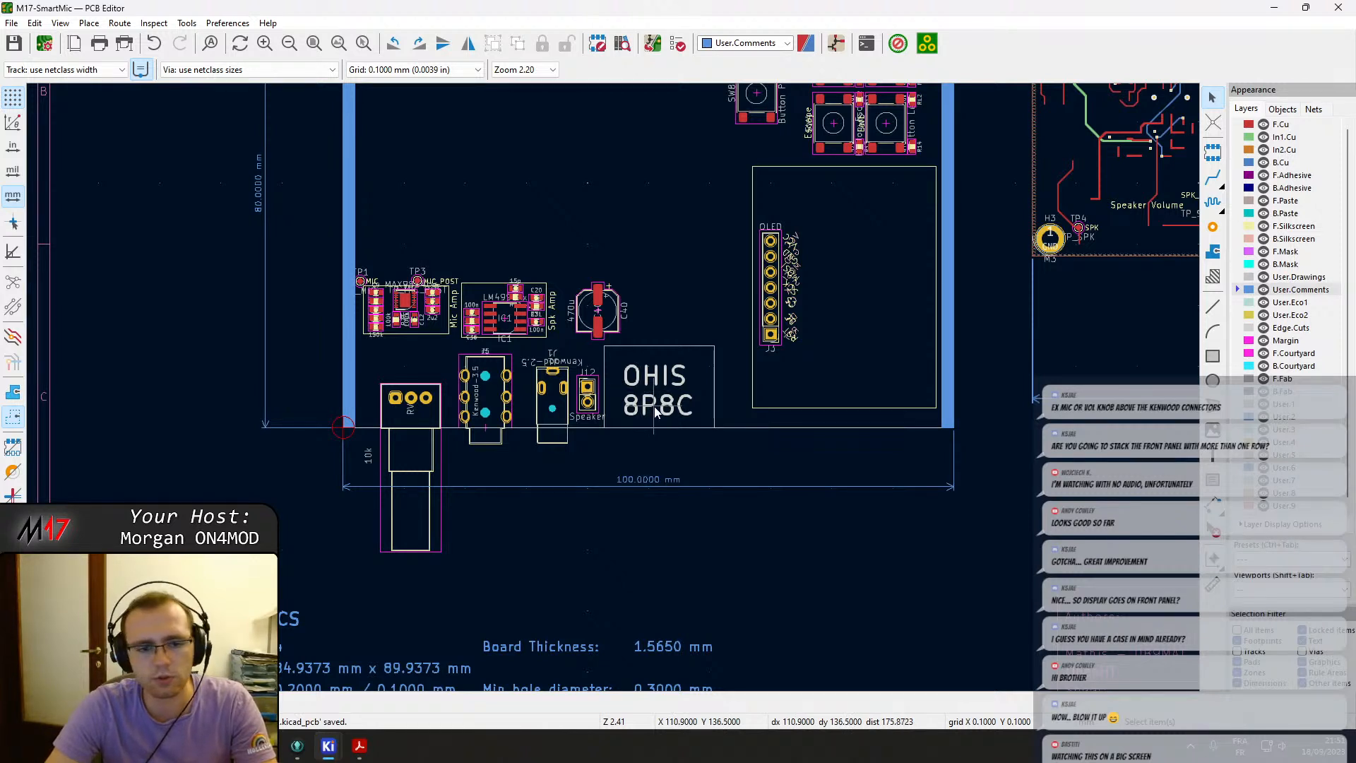
{"action": "middle_click_drag", "start_coordinate": [614, 359], "coordinate": [620, 495]}
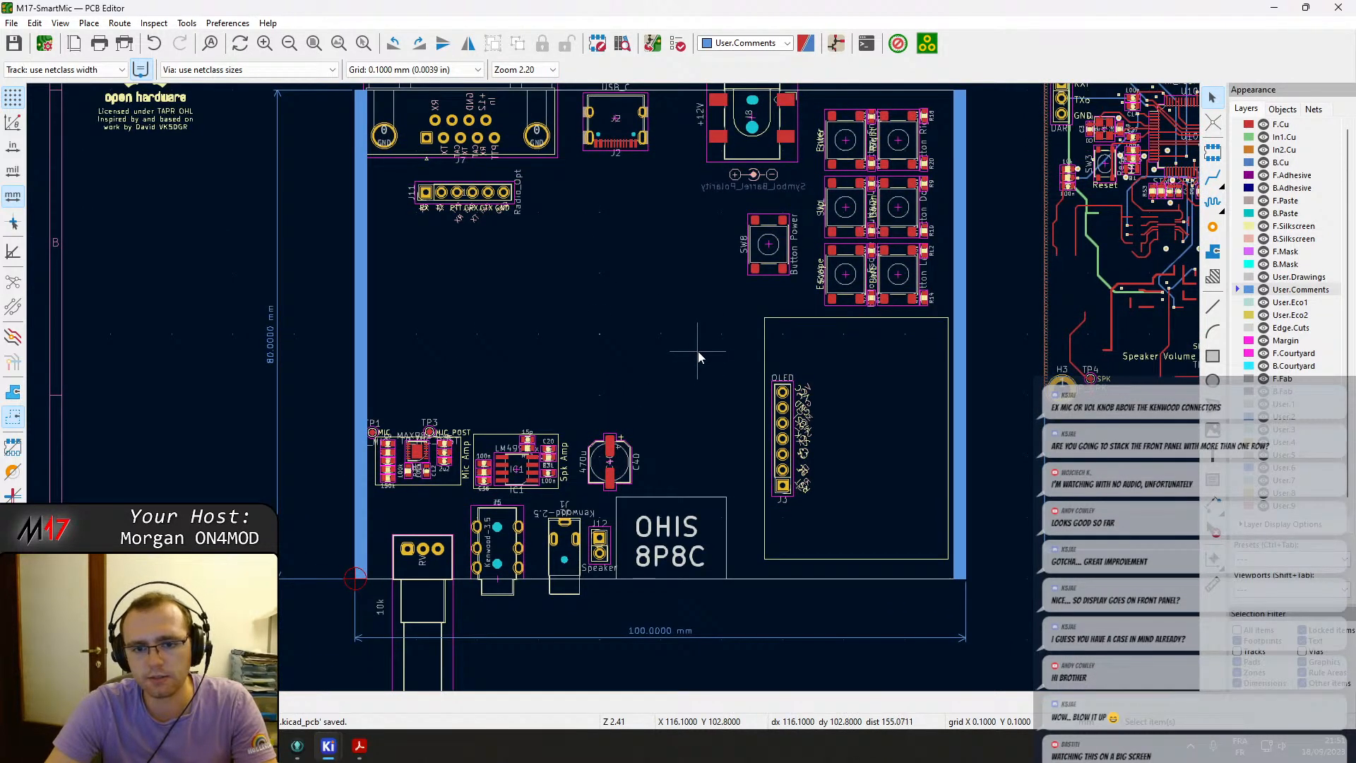
{"action": "middle_click_drag", "start_coordinate": [698, 352], "coordinate": [682, 347]}
{"action": "middle_click_drag", "start_coordinate": [693, 284], "coordinate": [713, 385]}
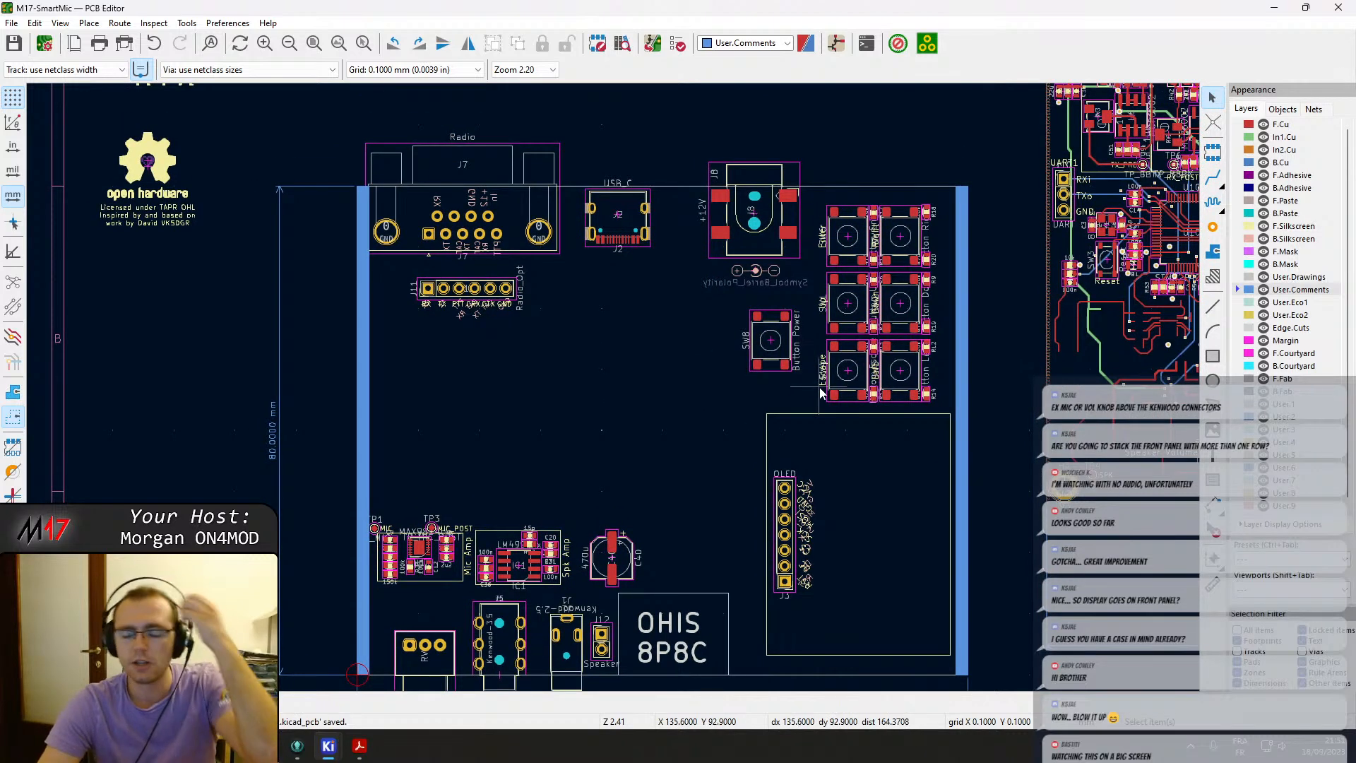
{"action": "middle_click_drag", "start_coordinate": [907, 354], "coordinate": [792, 346]}
{"action": "scroll", "coordinate": [809, 338], "scroll_direction": "up", "scroll_amount": 1}
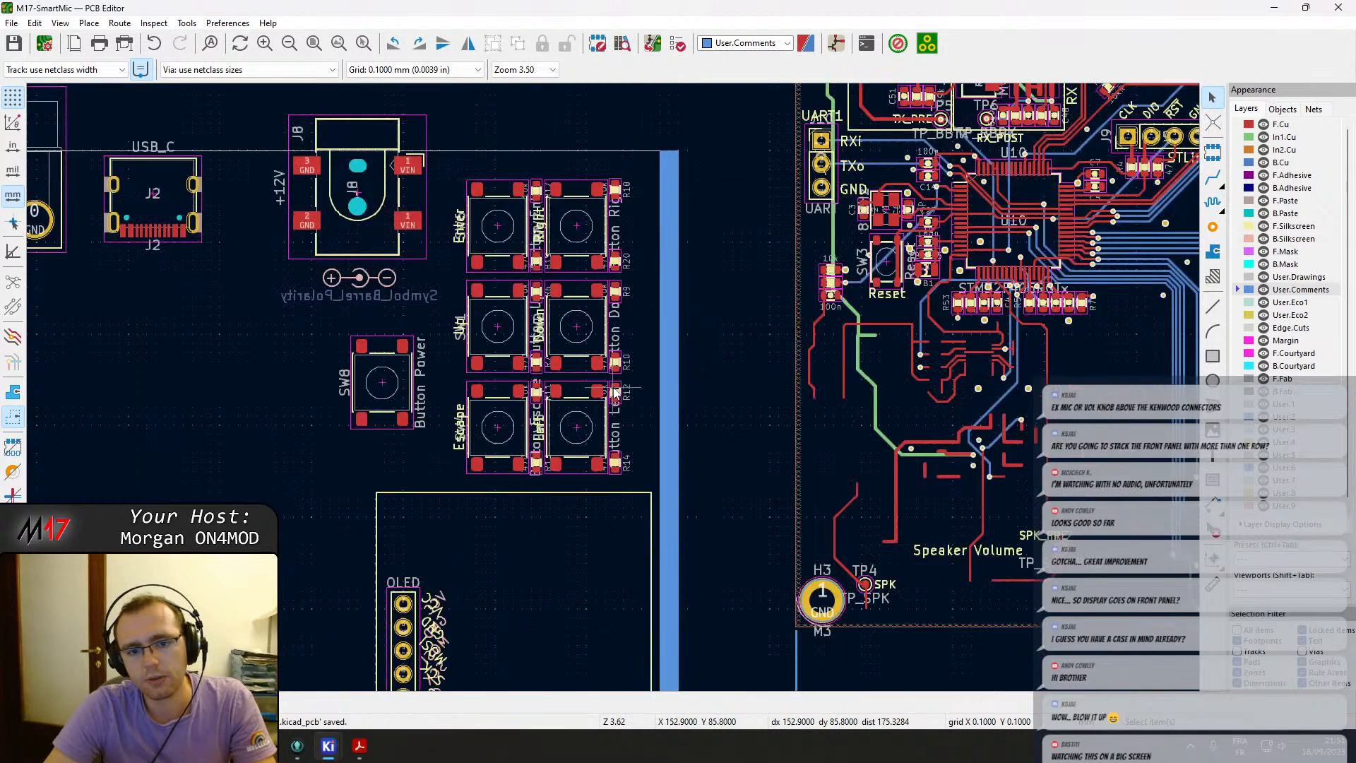
{"action": "middle_click_drag", "start_coordinate": [376, 421], "coordinate": [630, 303]}
{"action": "scroll", "coordinate": [466, 413], "scroll_direction": "down", "scroll_amount": 1}
{"action": "middle_click_drag", "start_coordinate": [608, 393], "coordinate": [726, 376]}
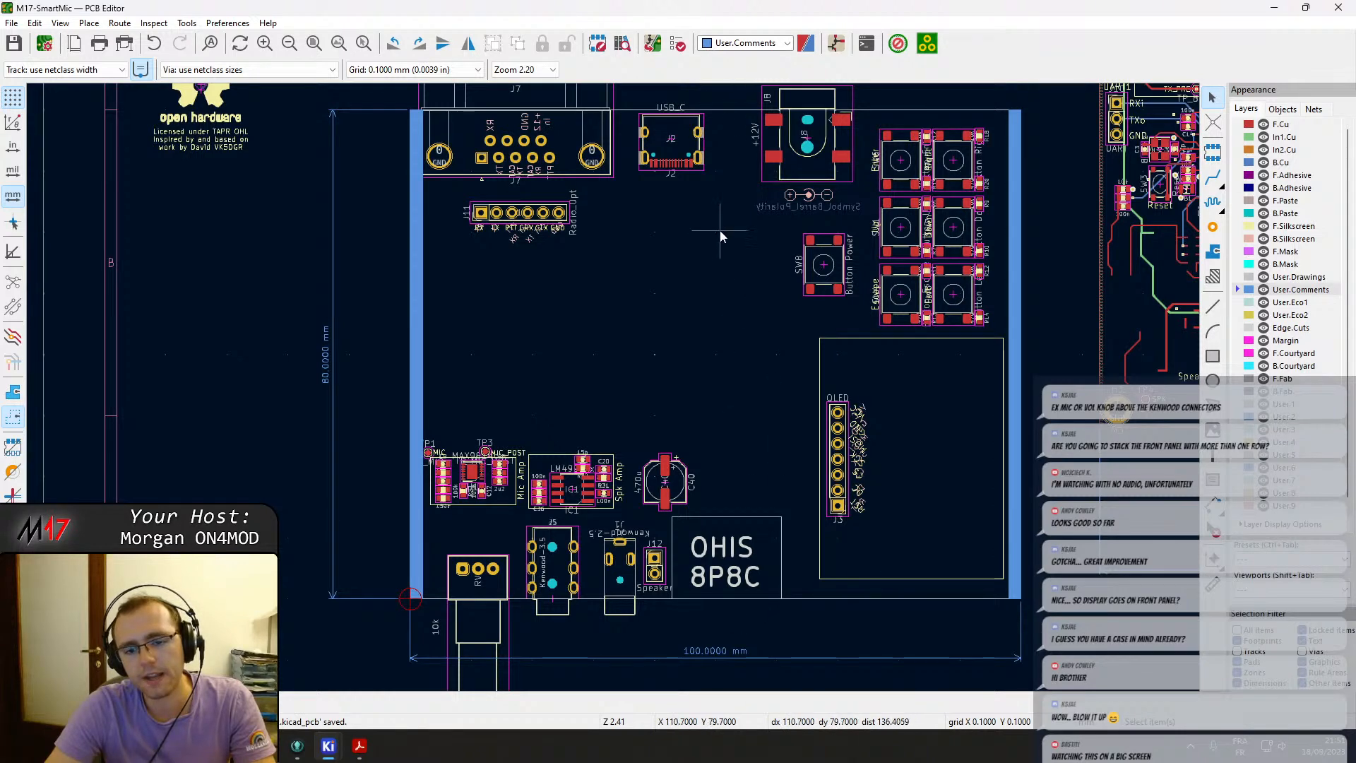
Switch to the browser to review the Hammond 1455L801RD enclosure drawing, closing the schematic PDF viewer.
{"action": "key", "text": "alt+Tab"}
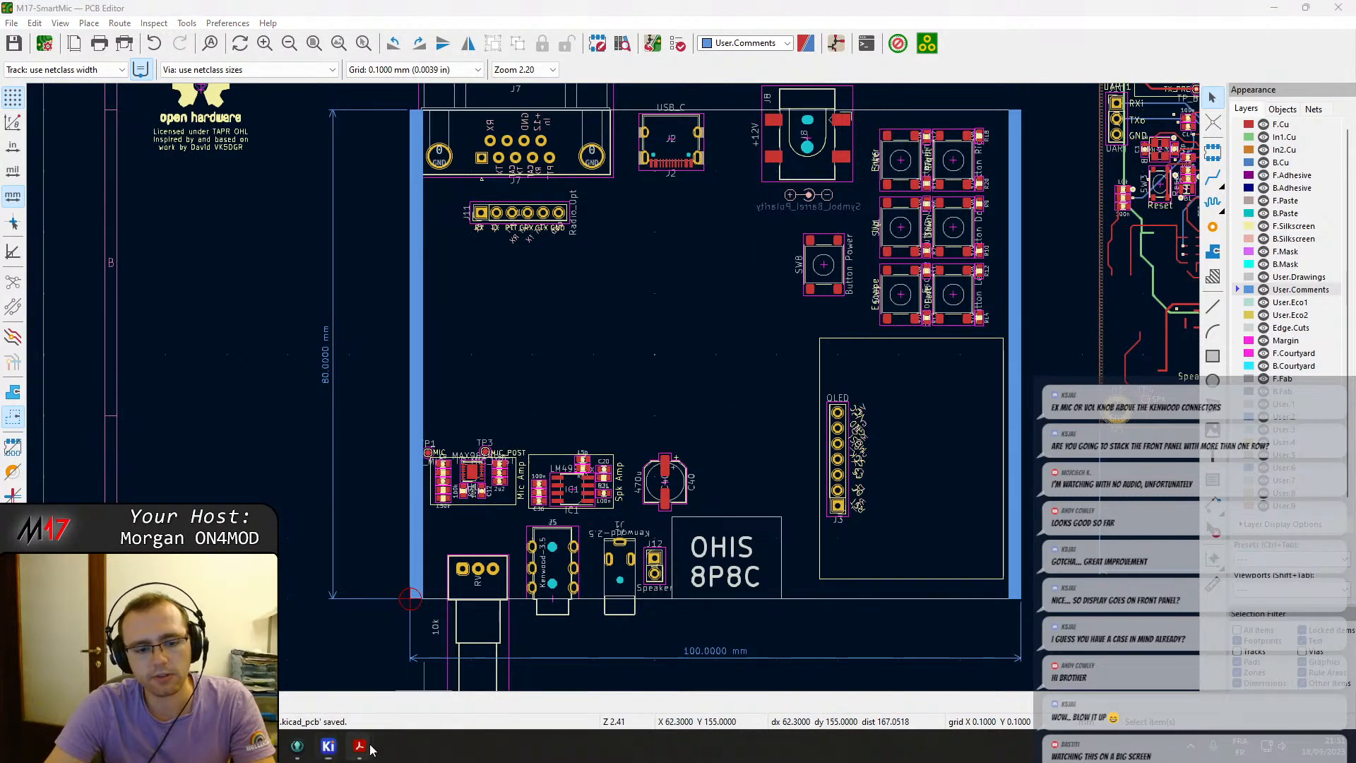
{"action": "key", "text": "alt+Tab"}
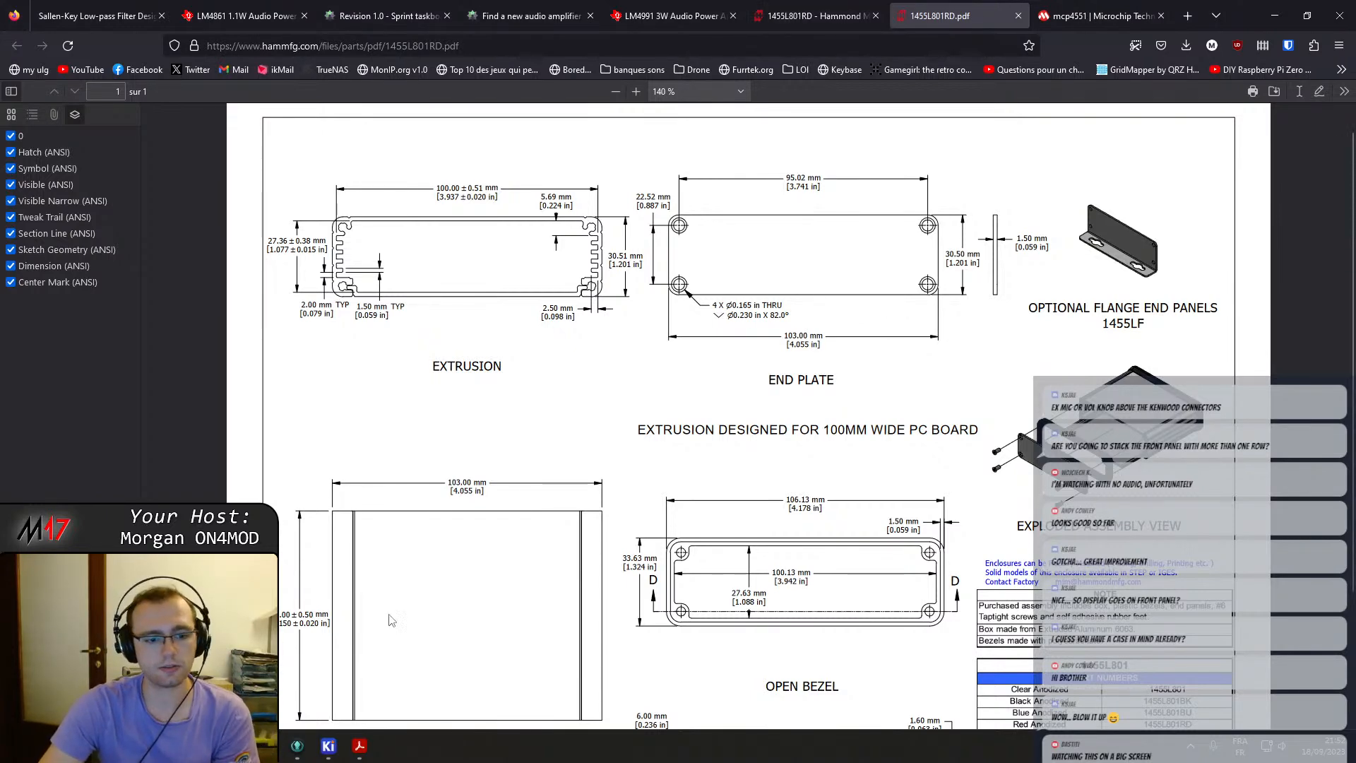
{"action": "left_click", "coordinate": [360, 750]}
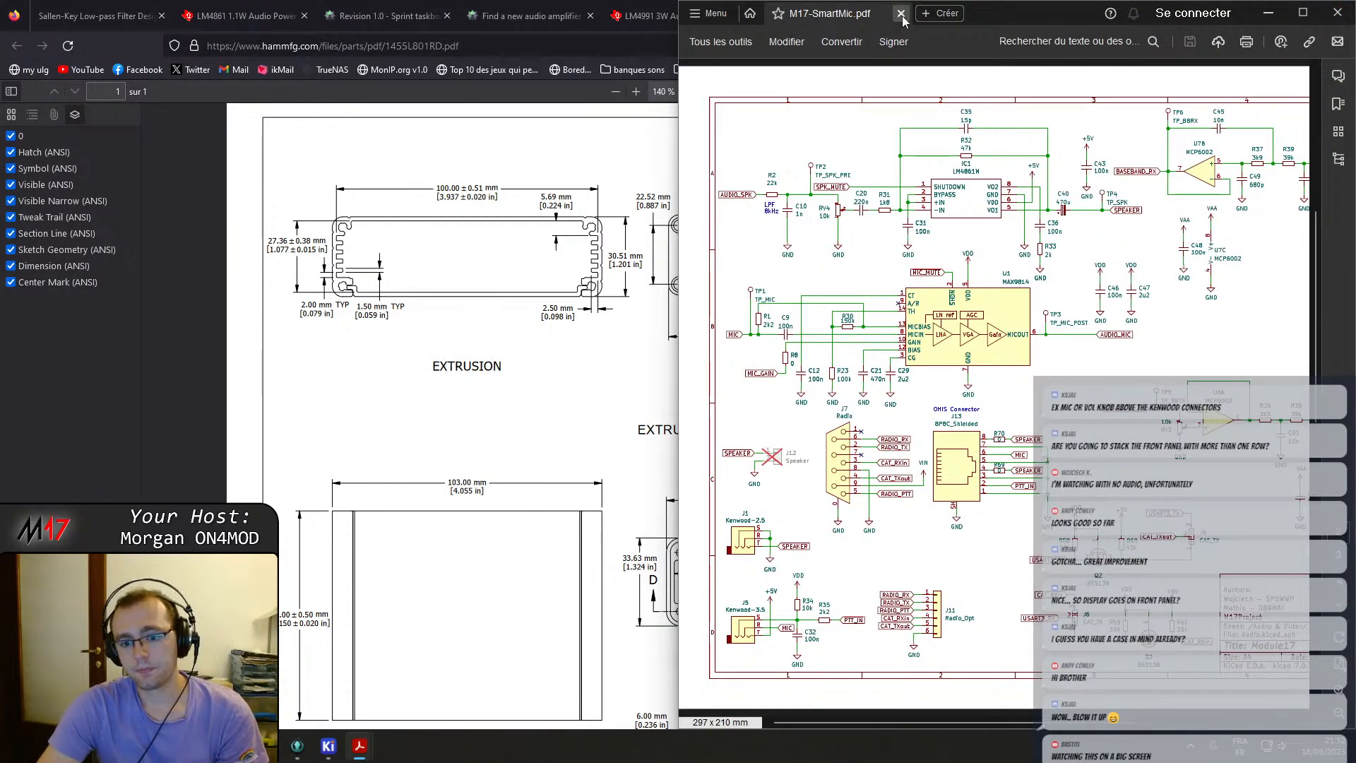
{"action": "left_click", "coordinate": [902, 13]}
{"action": "left_click", "coordinate": [1337, 12]}
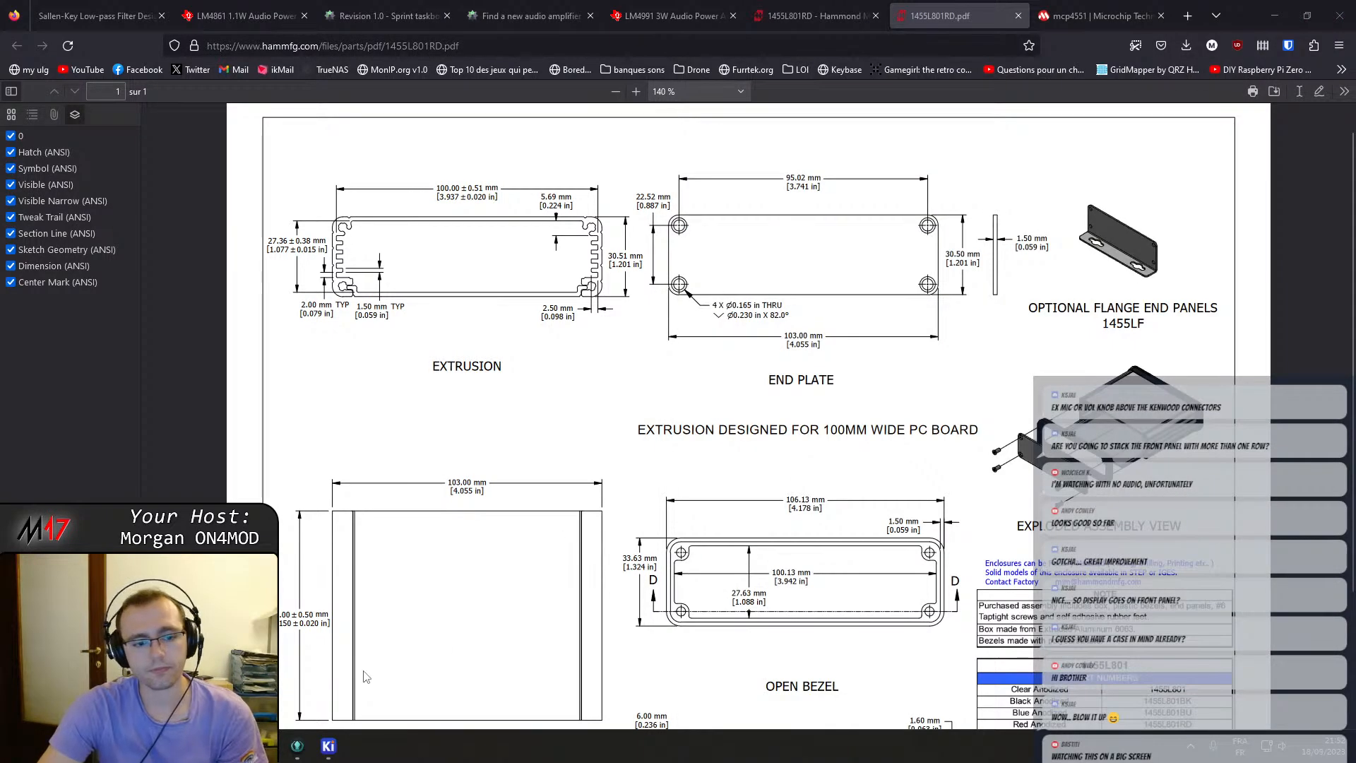
Return to the PCB editor and view the whole board layout.
{"action": "mouse_move", "coordinate": [327, 748]}
{"action": "left_click", "coordinate": [483, 664]}
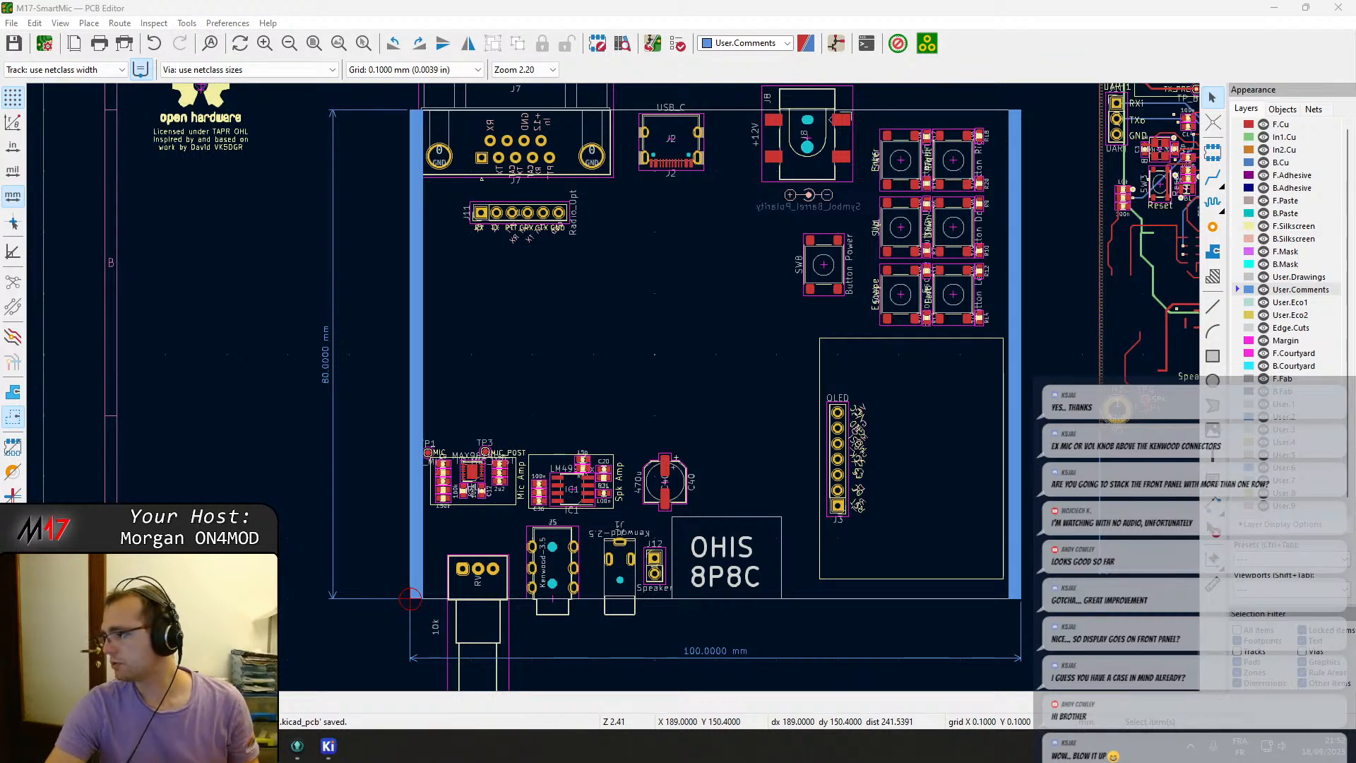
{"action": "middle_click_drag", "start_coordinate": [809, 343], "coordinate": [643, 424]}
{"action": "scroll", "coordinate": [613, 389], "scroll_direction": "down", "scroll_amount": 2}
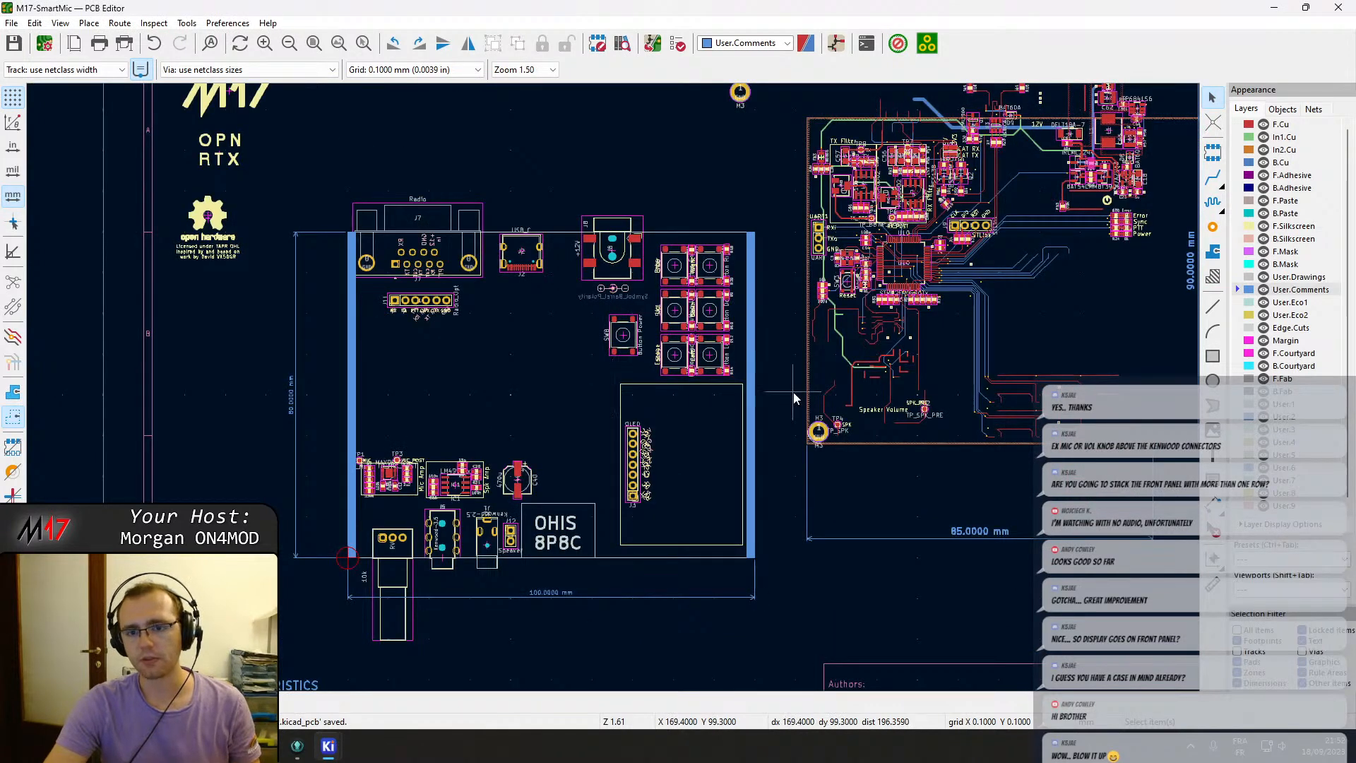
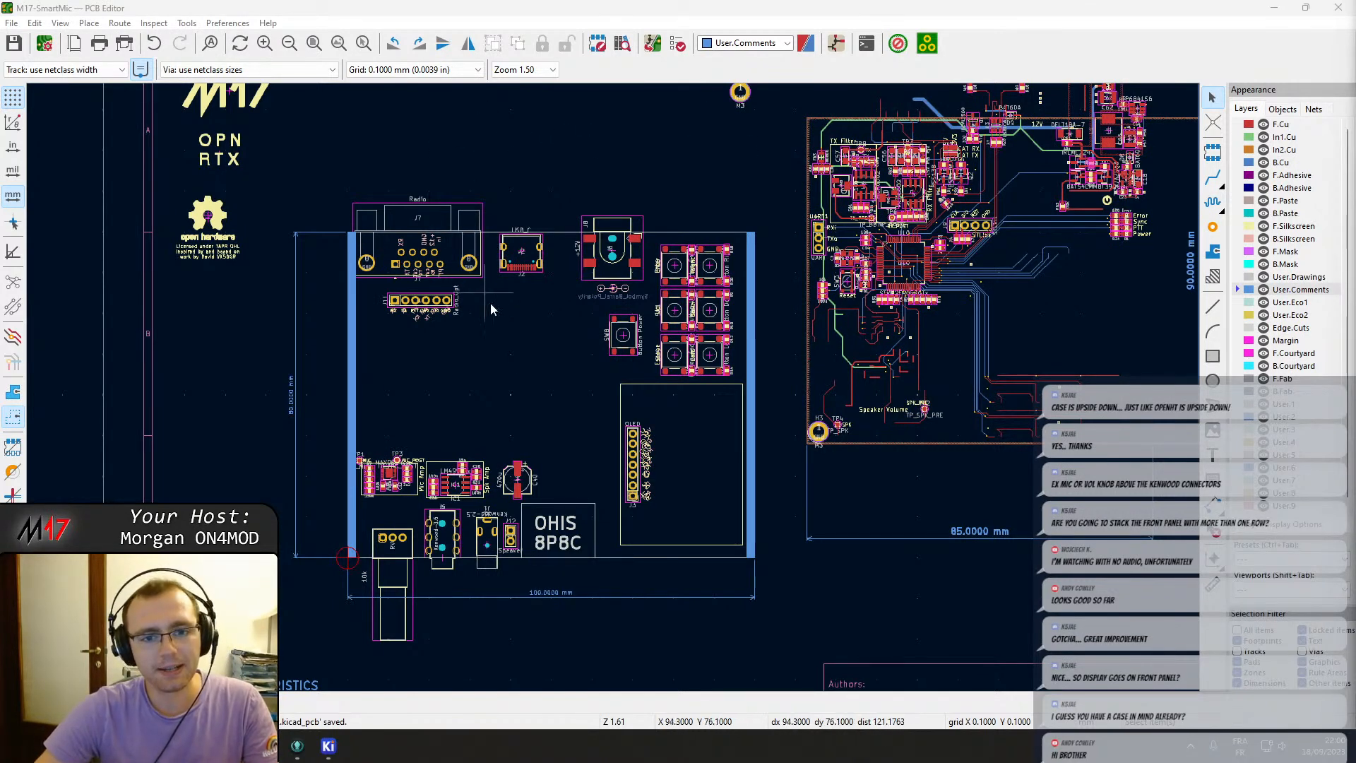
Cut the STM32F405 microcontroller U10 from the radio board and paste it into the front-panel board area below the connectors.
{"action": "middle_click_drag", "start_coordinate": [512, 358], "coordinate": [435, 362]}
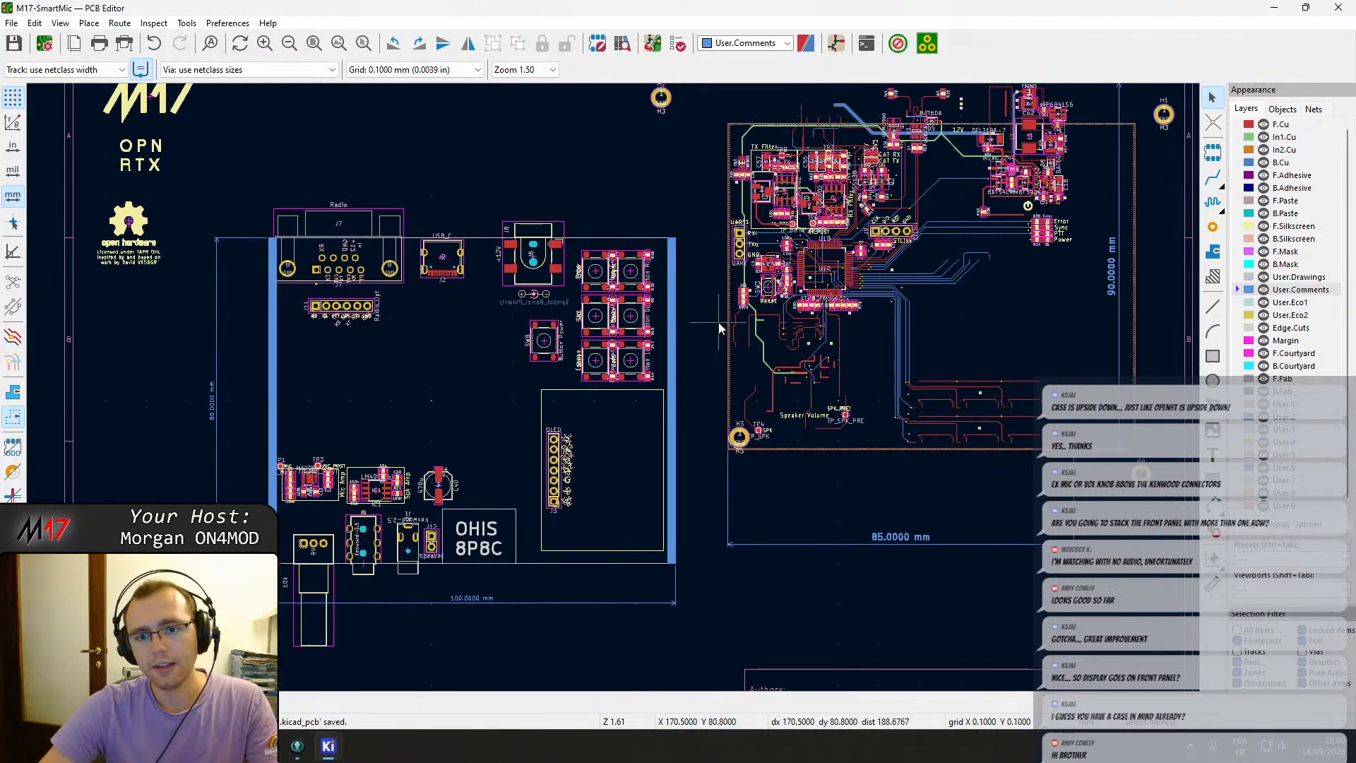
{"action": "scroll", "coordinate": [836, 286], "scroll_direction": "up", "scroll_amount": 3}
{"action": "scroll", "coordinate": [484, 378], "scroll_direction": "up", "scroll_amount": 1}
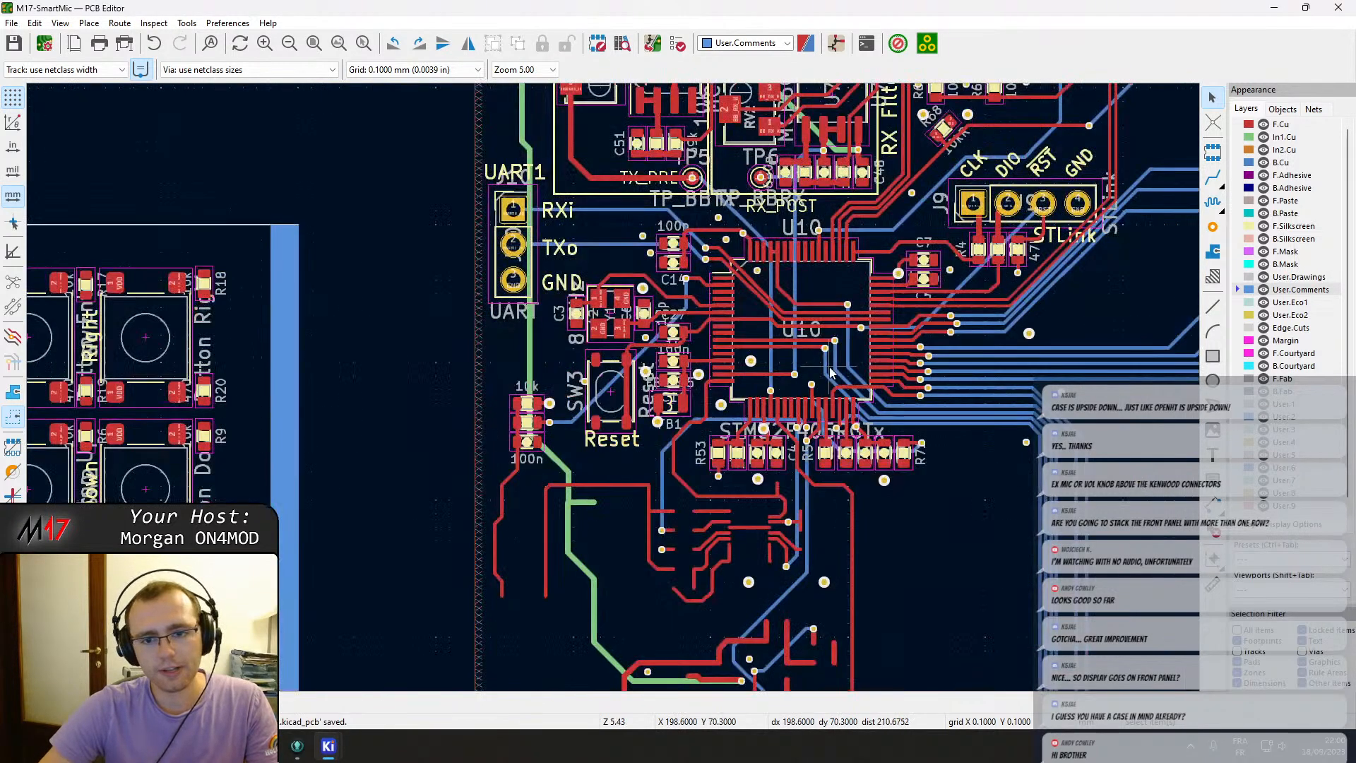
{"action": "left_click", "coordinate": [810, 381]}
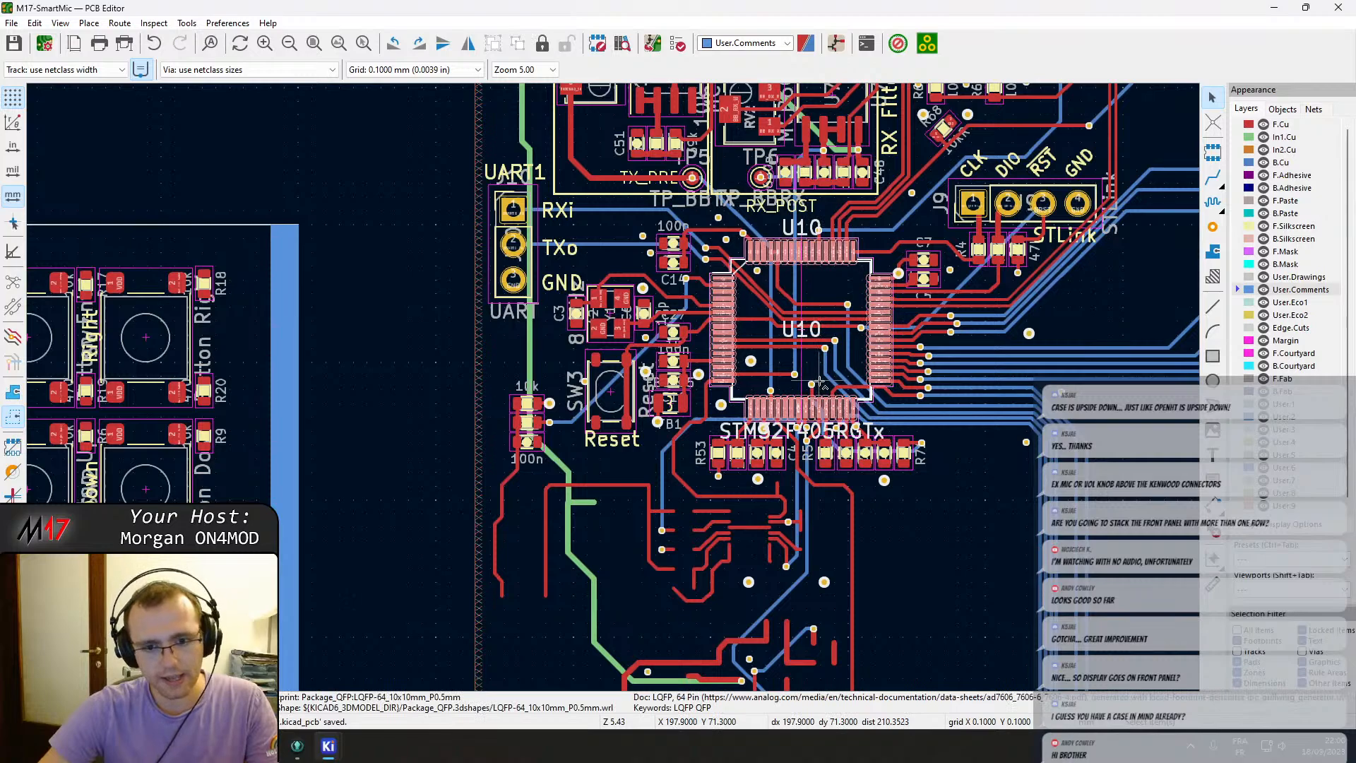
{"action": "key", "text": "ctrl+x"}
{"action": "scroll", "coordinate": [461, 525], "scroll_direction": "down", "scroll_amount": 1}
{"action": "middle_click_drag", "start_coordinate": [37, 429], "coordinate": [600, 353]}
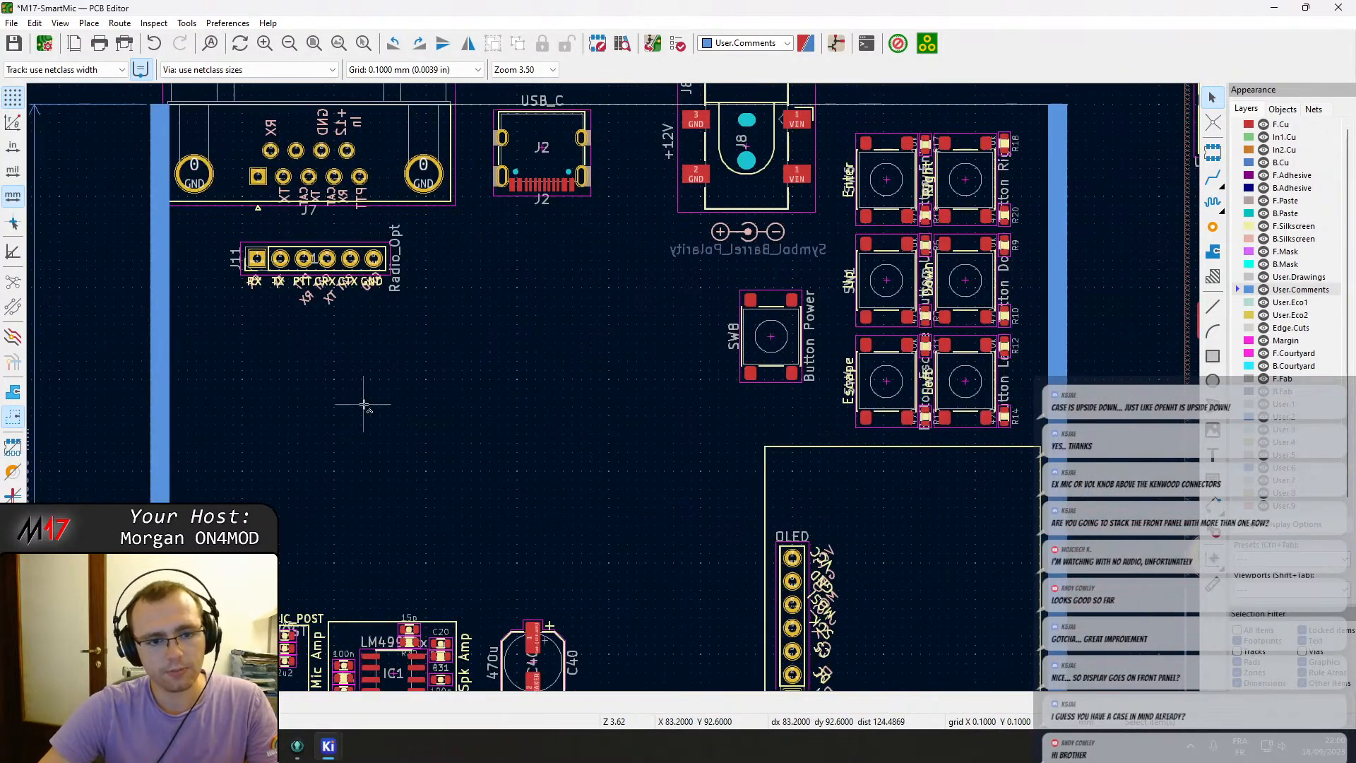
{"action": "key", "text": "ctrl+v"}
{"action": "left_click", "coordinate": [570, 422]}
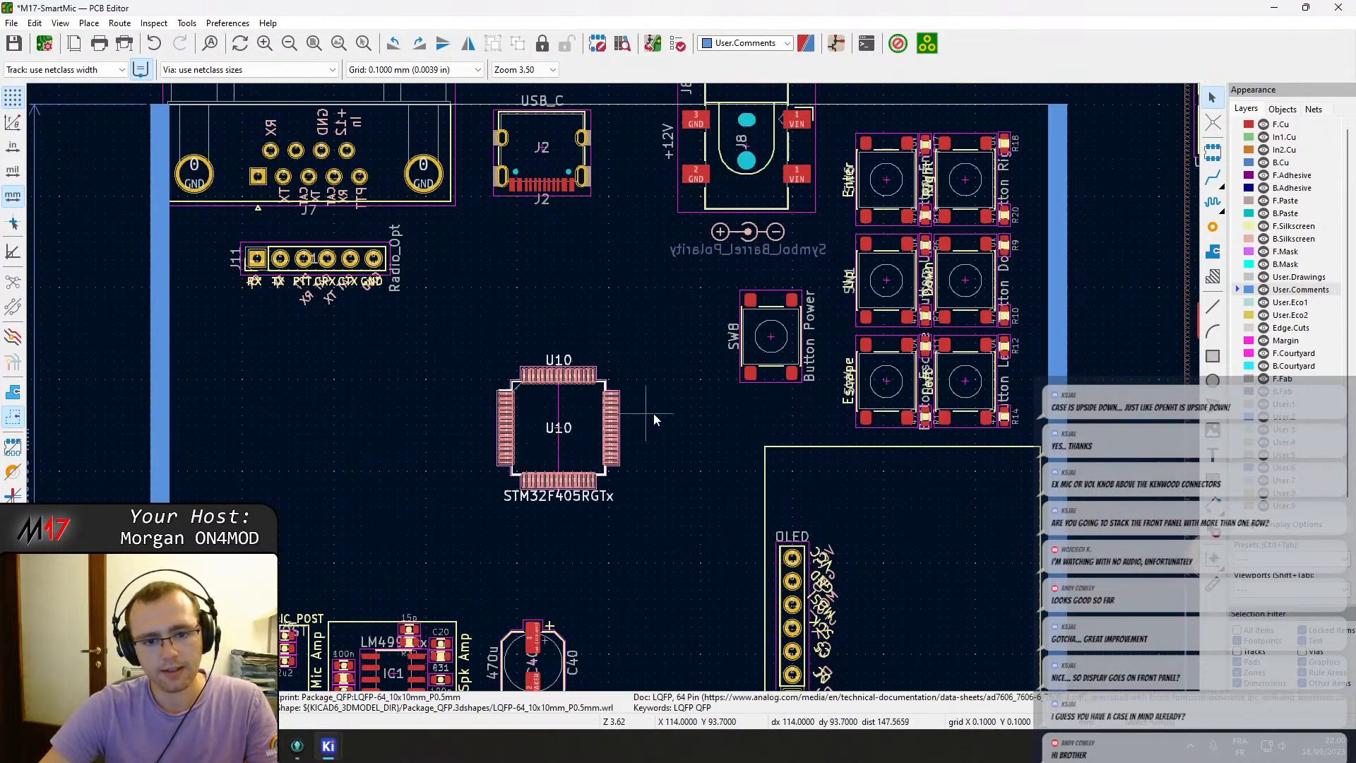
Move the row of passives next to U10 so it sits just below the relocated microcontroller.
{"action": "scroll", "coordinate": [656, 419], "scroll_direction": "down", "scroll_amount": 4}
{"action": "middle_click_drag", "start_coordinate": [937, 300], "coordinate": [875, 307]}
{"action": "scroll", "coordinate": [876, 306], "scroll_direction": "up", "scroll_amount": 6}
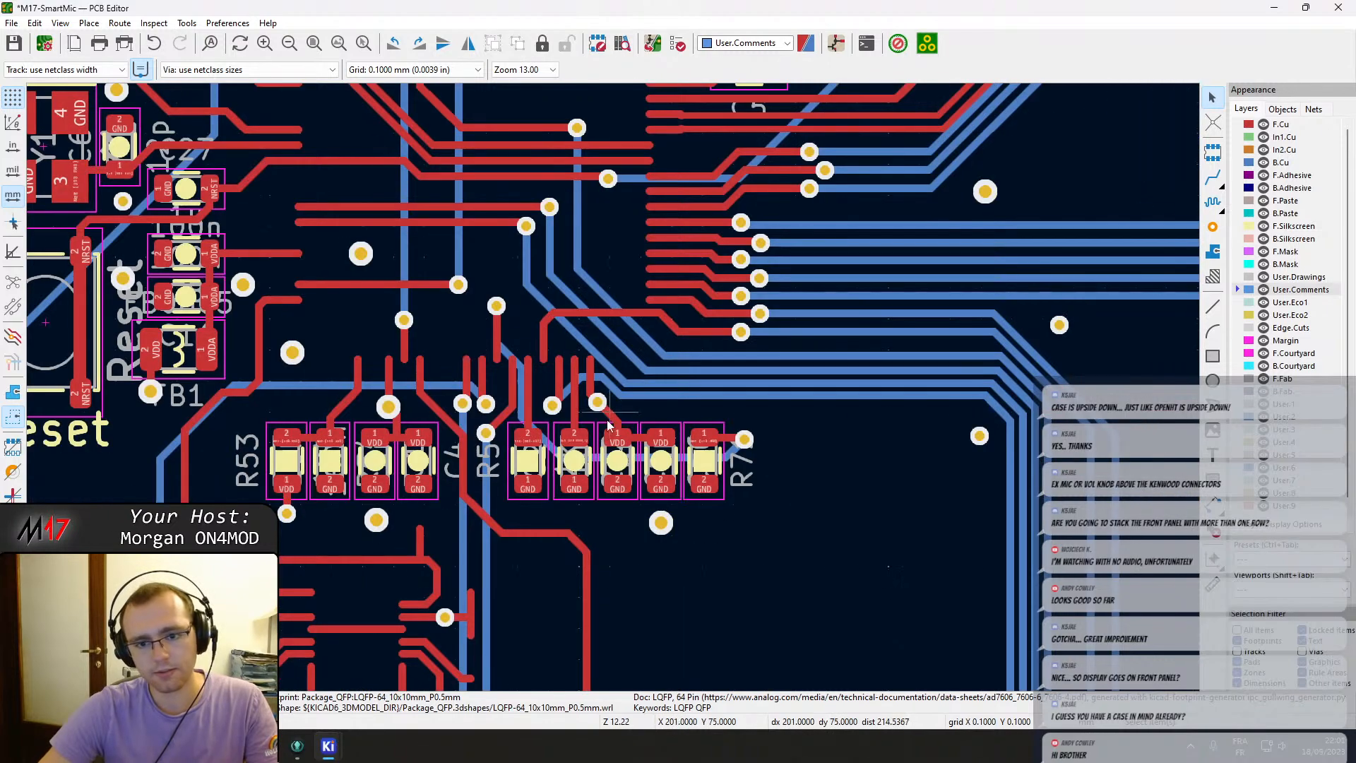
{"action": "left_click_drag", "start_coordinate": [763, 503], "coordinate": [249, 416]}
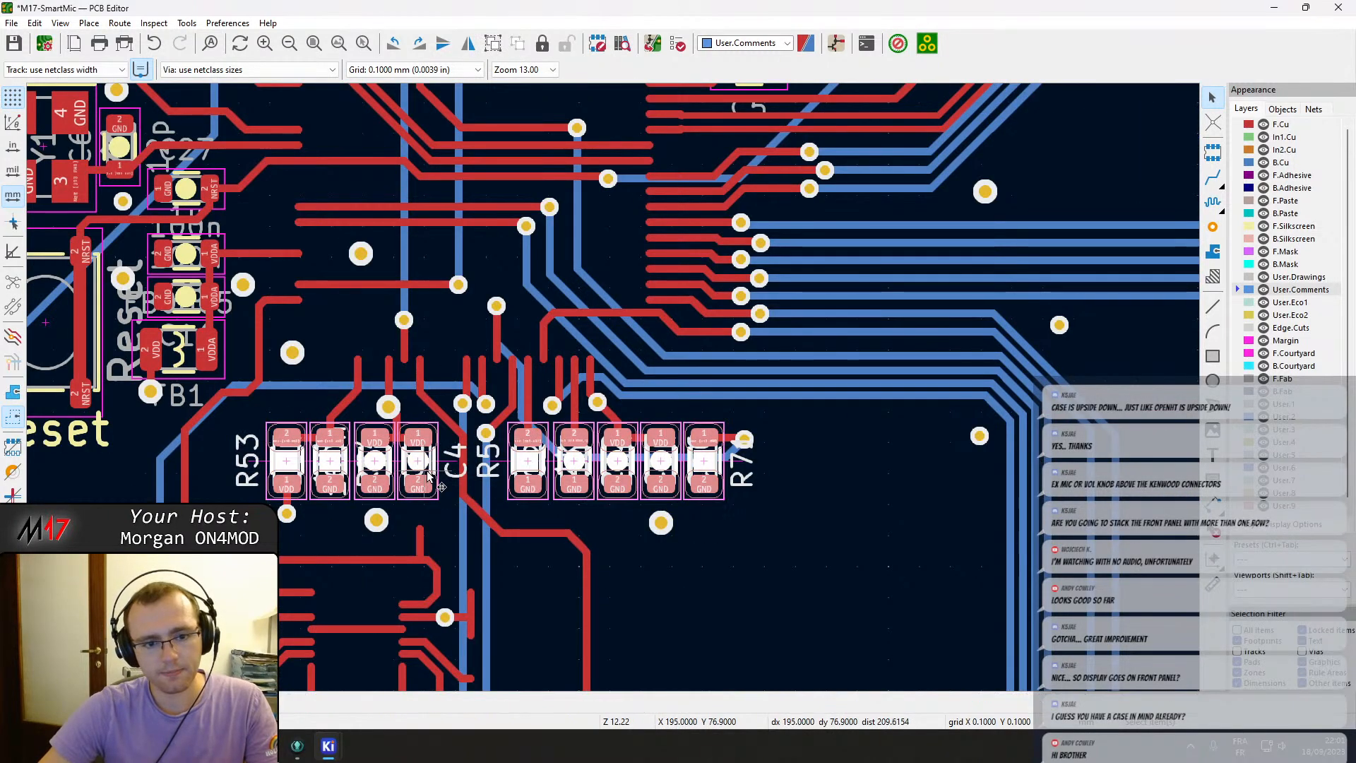
{"action": "key", "text": "m"}
{"action": "scroll", "coordinate": [404, 482], "scroll_direction": "down", "scroll_amount": 3}
{"action": "middle_click_drag", "start_coordinate": [157, 560], "coordinate": [802, 258]}
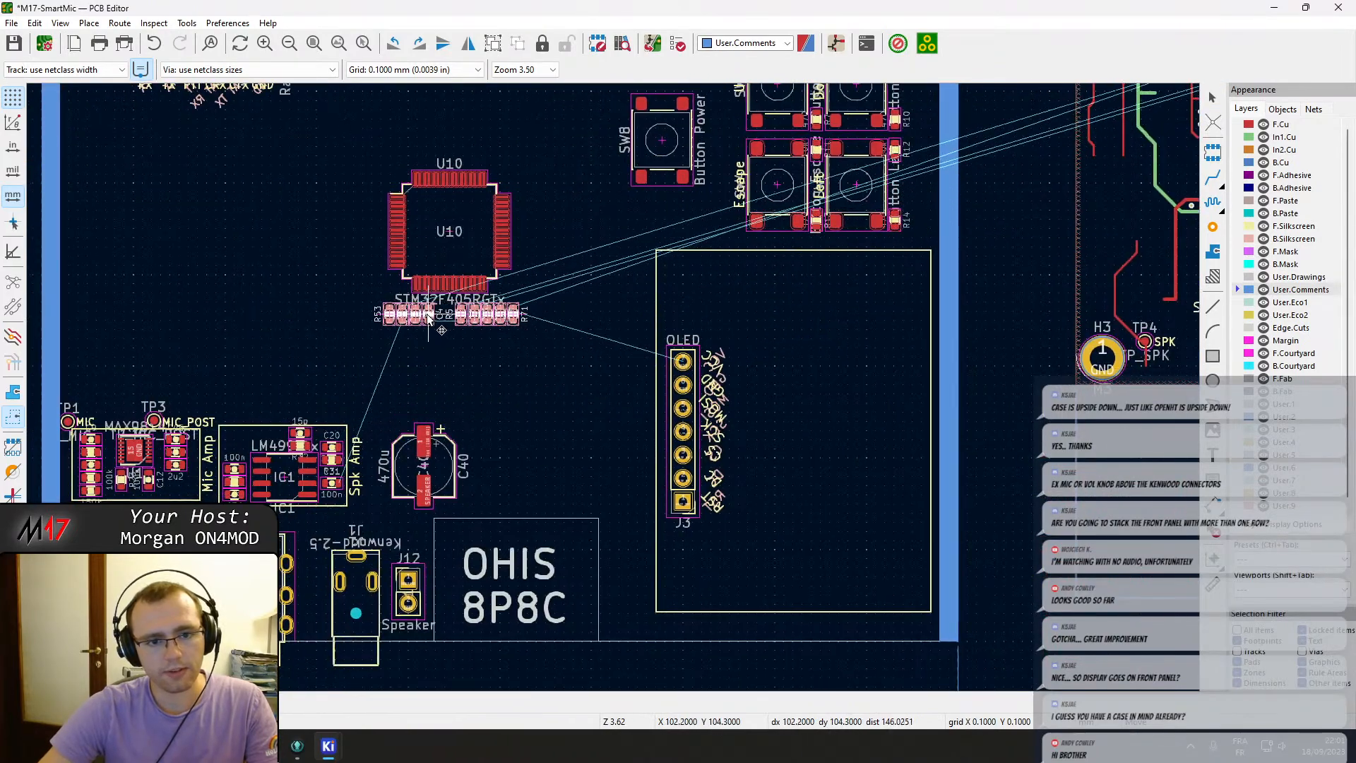
{"action": "left_click", "coordinate": [428, 316]}
Cut the UART header, STLink header, reset button, crystal and nearby passives and place them around U10 on the front-panel board.
{"action": "middle_click_drag", "start_coordinate": [944, 225], "coordinate": [770, 333]}
{"action": "middle_click_drag", "start_coordinate": [929, 280], "coordinate": [548, 552]}
{"action": "scroll", "coordinate": [614, 387], "scroll_direction": "up", "scroll_amount": 1}
{"action": "scroll", "coordinate": [613, 392], "scroll_direction": "up", "scroll_amount": 2}
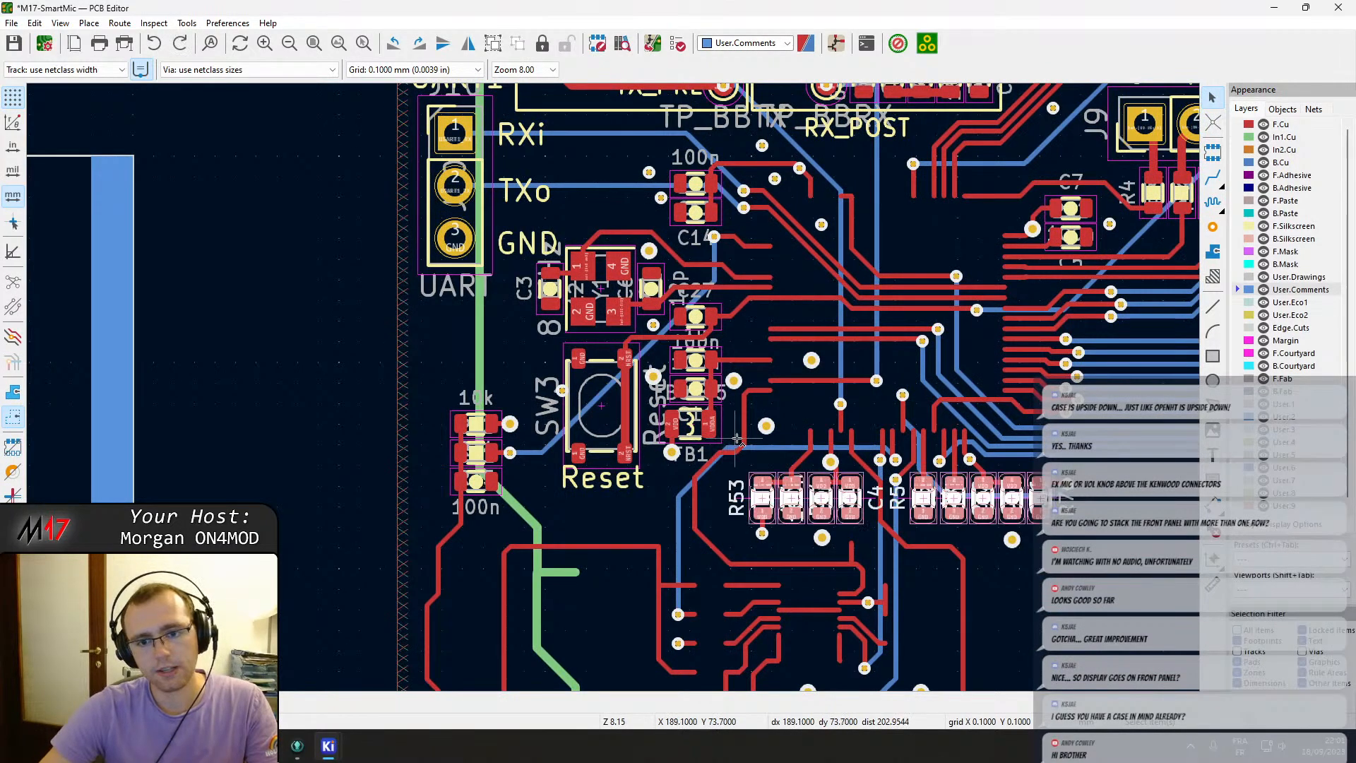
{"action": "middle_click_drag", "start_coordinate": [901, 408], "coordinate": [662, 511]}
{"action": "scroll", "coordinate": [662, 511], "scroll_direction": "down", "scroll_amount": 2}
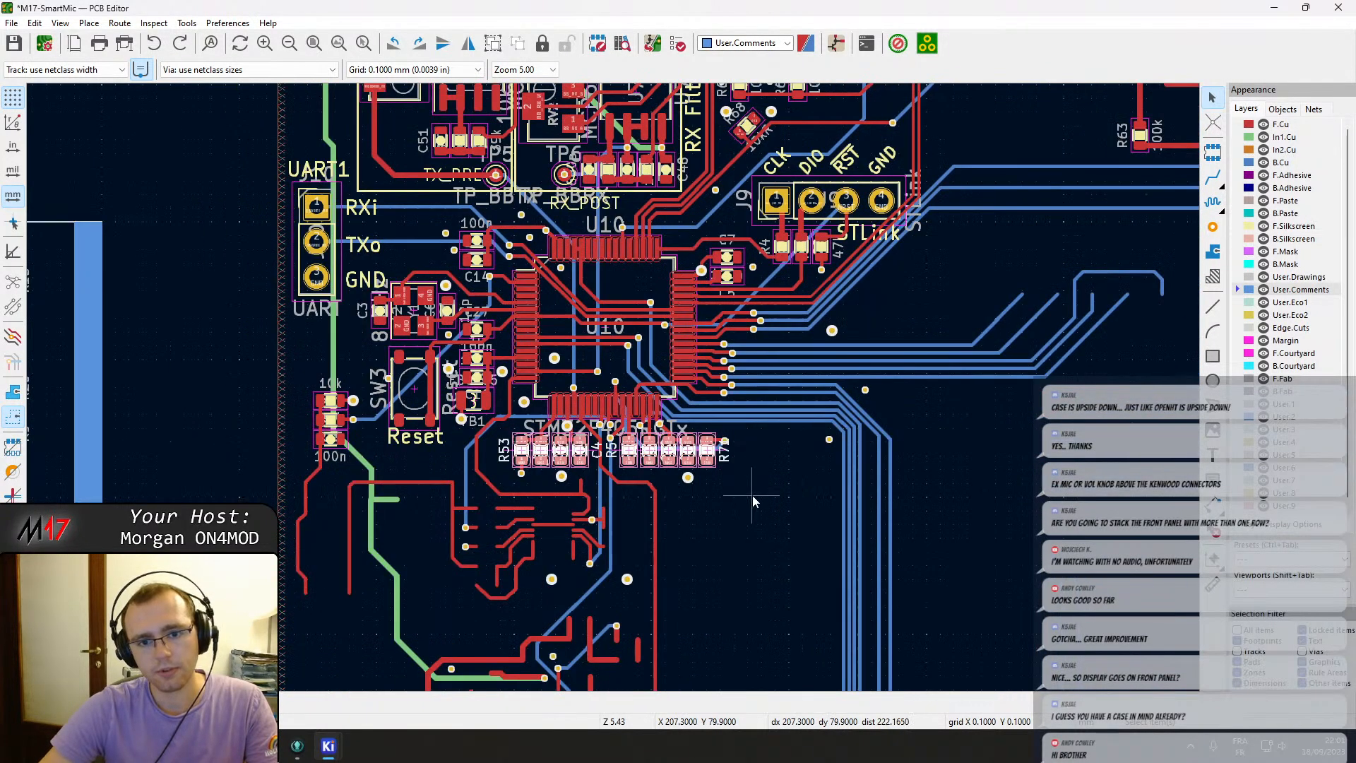
{"action": "left_click_drag", "start_coordinate": [765, 497], "coordinate": [750, 458]}
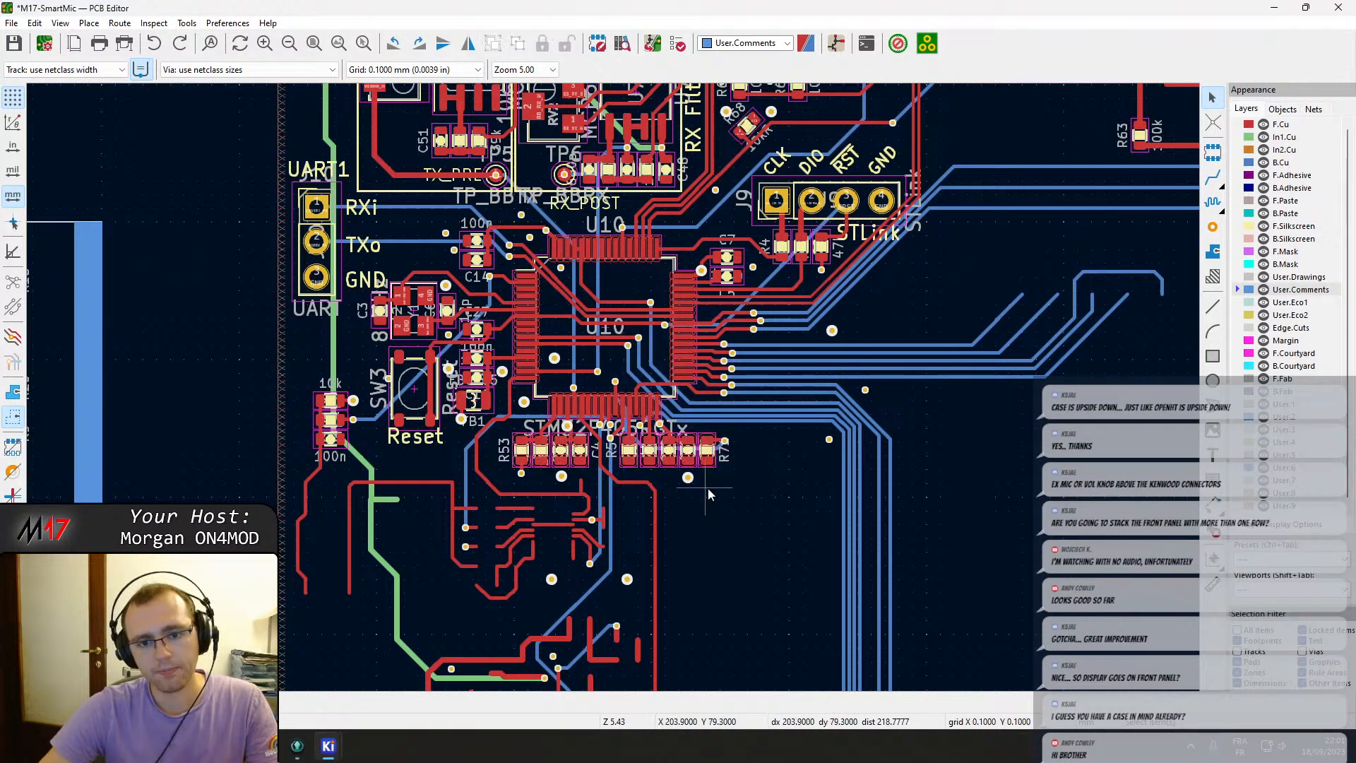
{"action": "left_click_drag", "start_coordinate": [939, 553], "coordinate": [374, 213]}
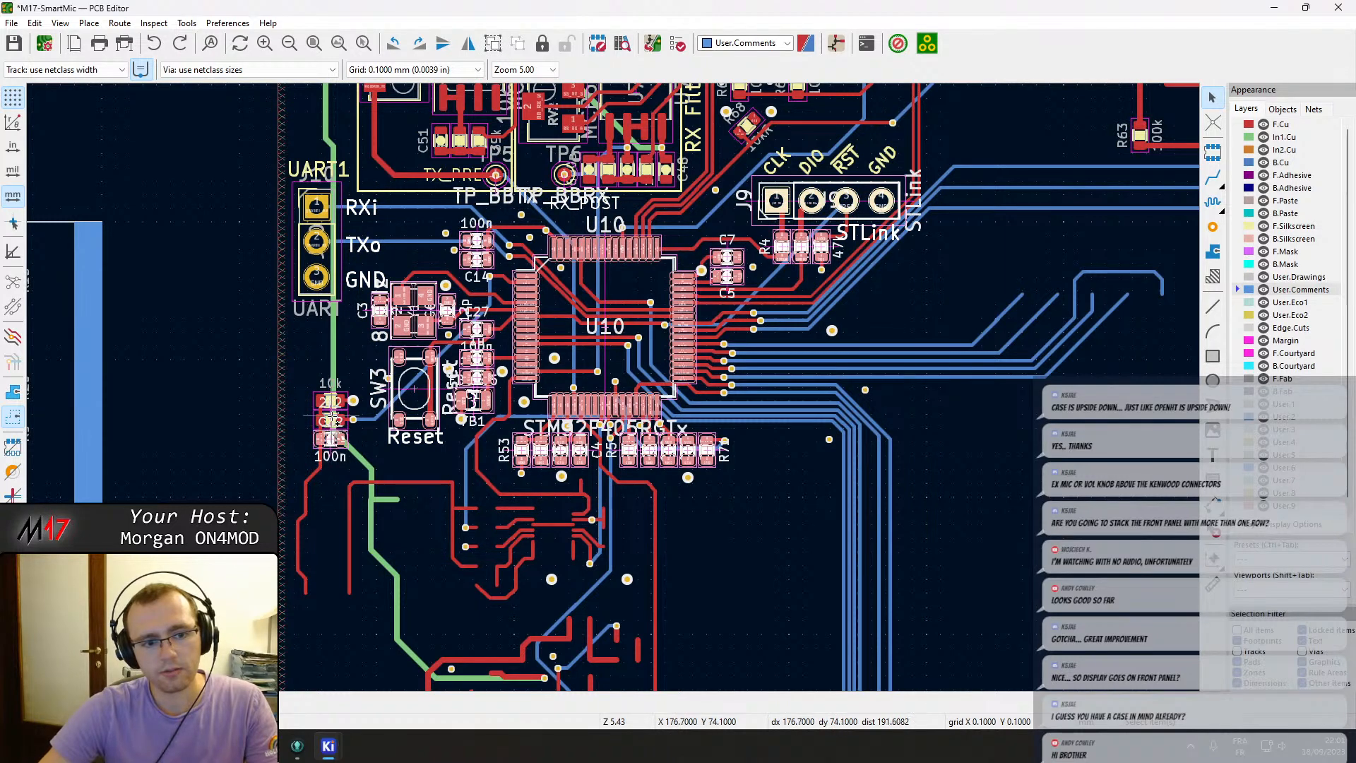
{"action": "scroll", "coordinate": [316, 422], "scroll_direction": "down", "scroll_amount": 2}
{"action": "scroll", "coordinate": [316, 422], "scroll_direction": "up", "scroll_amount": 5}
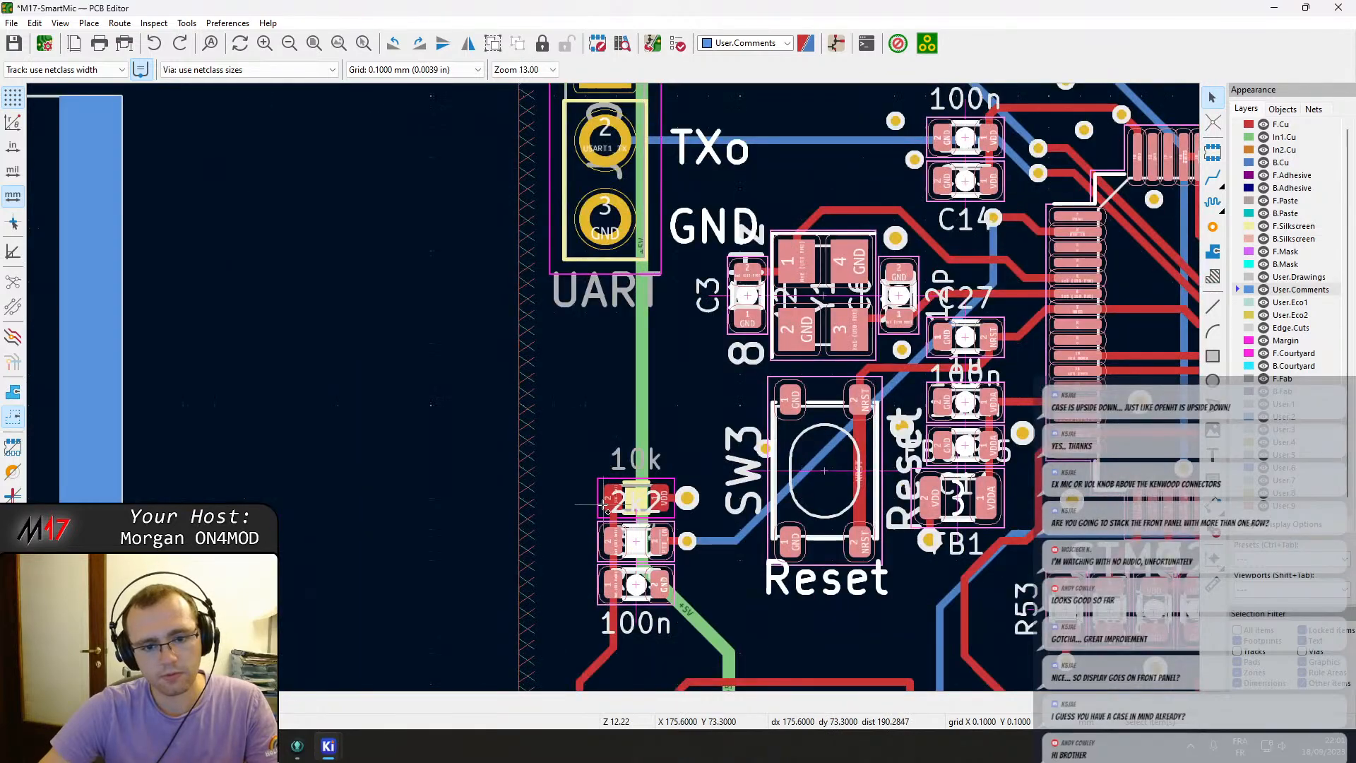
{"action": "scroll", "coordinate": [619, 387], "scroll_direction": "down", "scroll_amount": 5}
{"action": "scroll", "coordinate": [619, 387], "scroll_direction": "down", "scroll_amount": 2}
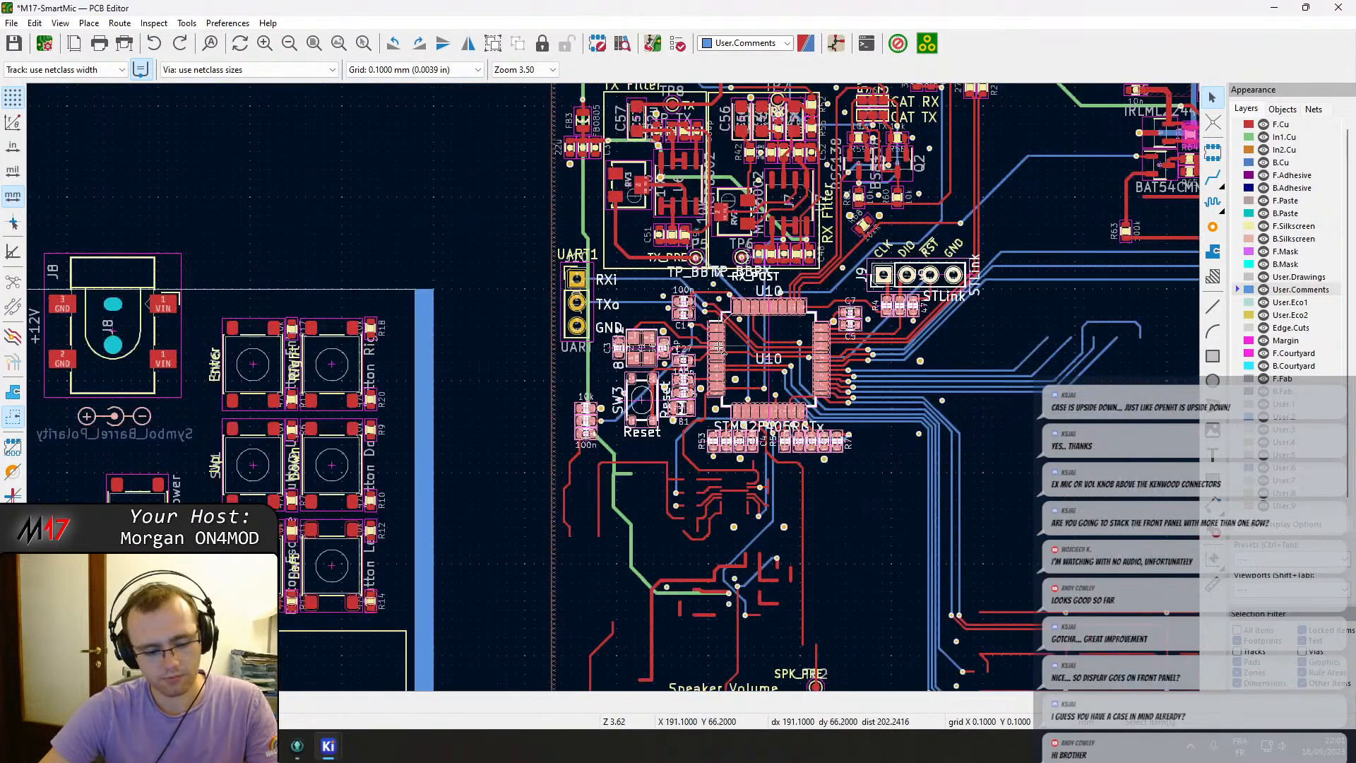
{"action": "key", "text": "ctrl+x"}
{"action": "middle_click_drag", "start_coordinate": [445, 444], "coordinate": [880, 309]}
{"action": "key", "text": "ctrl+v"}
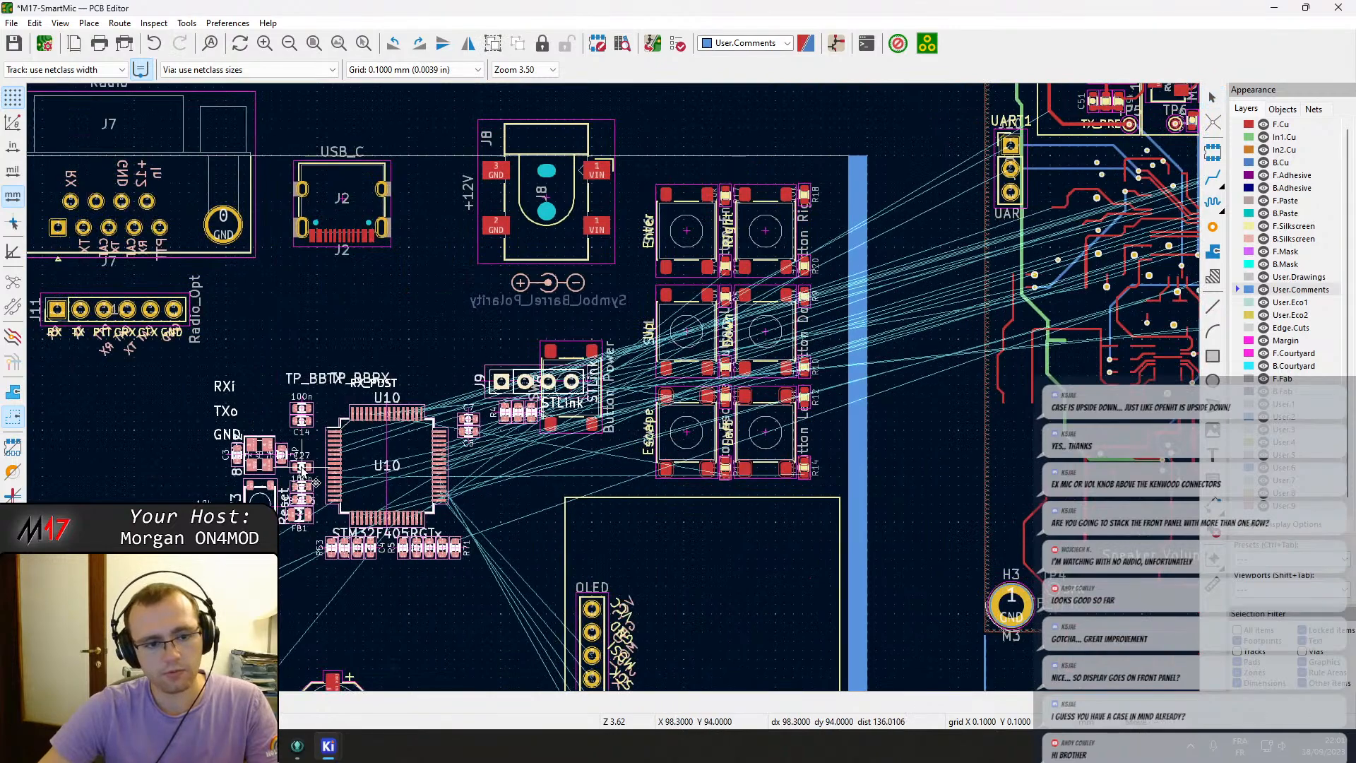
{"action": "middle_click_drag", "start_coordinate": [302, 473], "coordinate": [827, 290]}
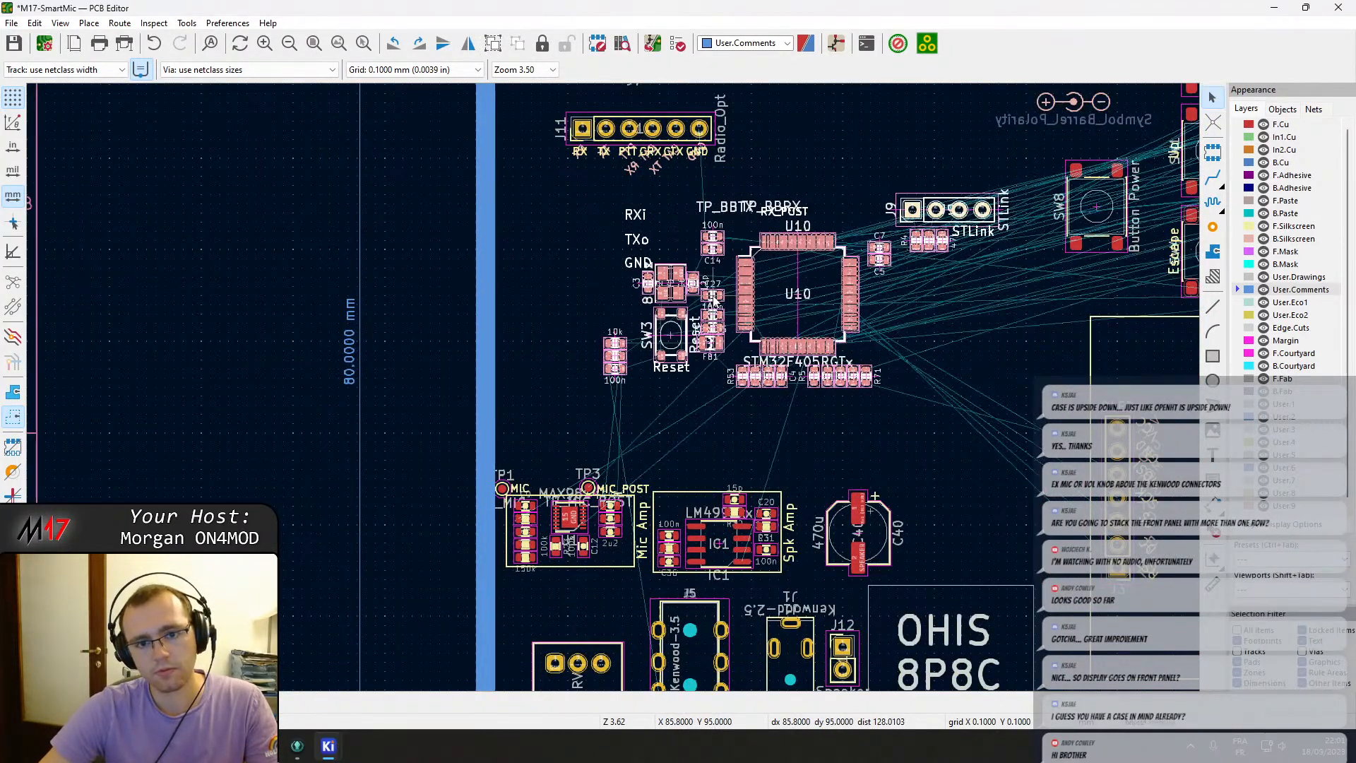
{"action": "left_click", "coordinate": [714, 302]}
Save the PCB layout.
{"action": "scroll", "coordinate": [862, 295], "scroll_direction": "down", "scroll_amount": 4}
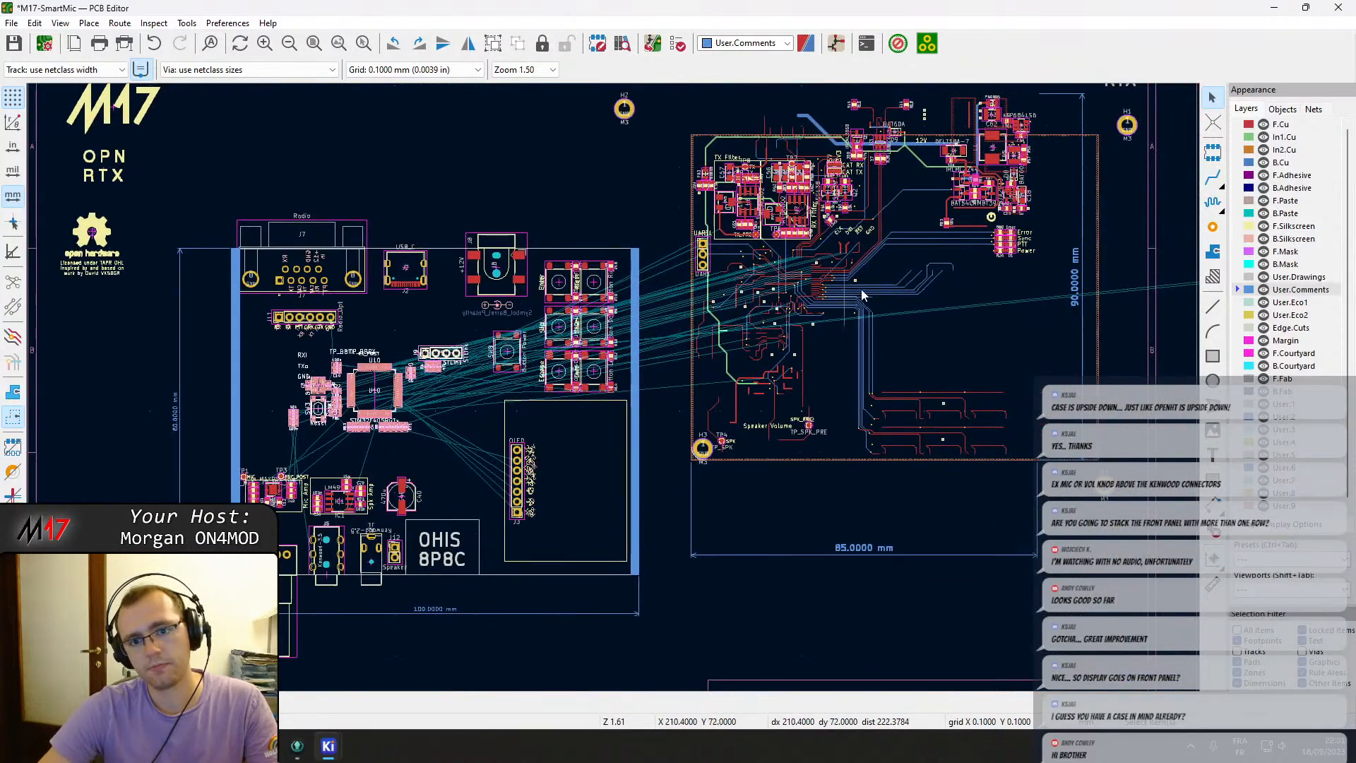
{"action": "scroll", "coordinate": [862, 117], "scroll_direction": "up", "scroll_amount": 4}
{"action": "scroll", "coordinate": [700, 306], "scroll_direction": "down", "scroll_amount": 2}
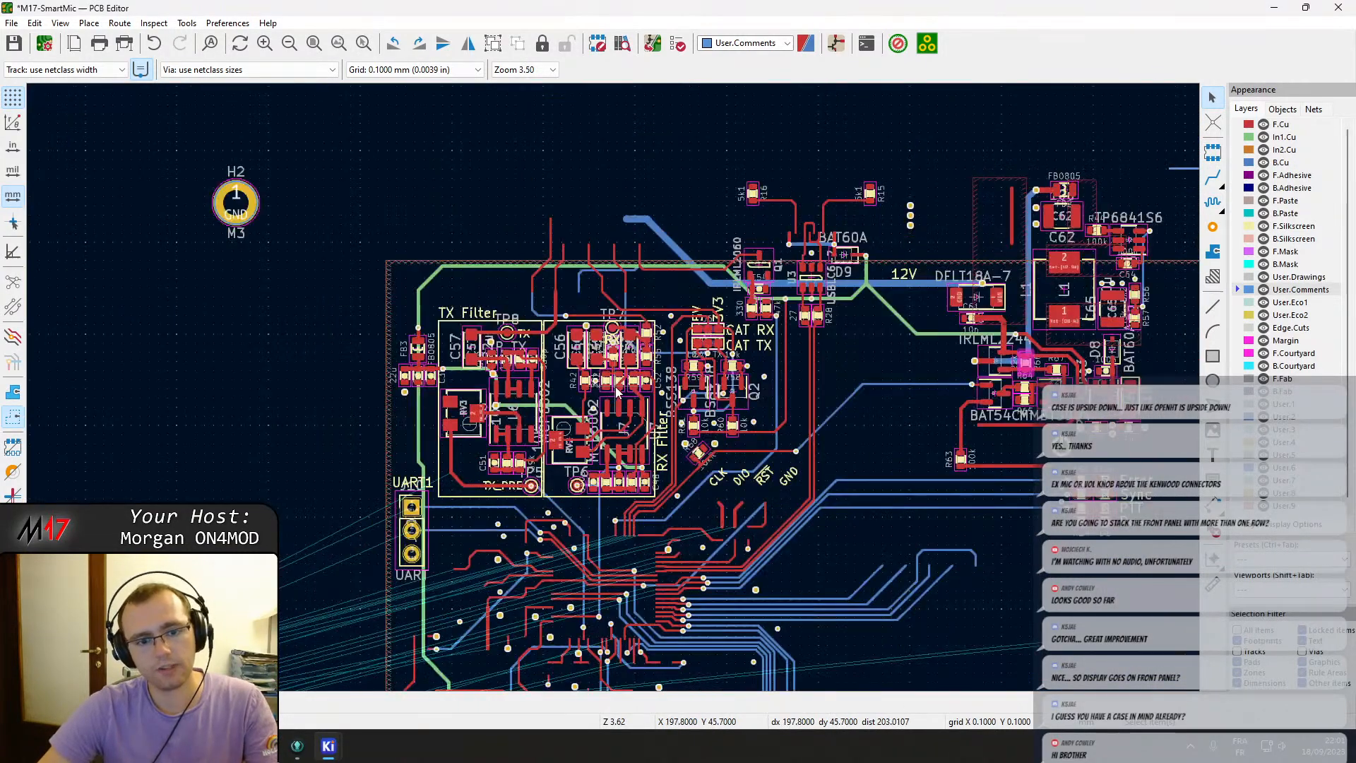
{"action": "scroll", "coordinate": [613, 387], "scroll_direction": "up", "scroll_amount": 3}
{"action": "scroll", "coordinate": [613, 387], "scroll_direction": "down", "scroll_amount": 3}
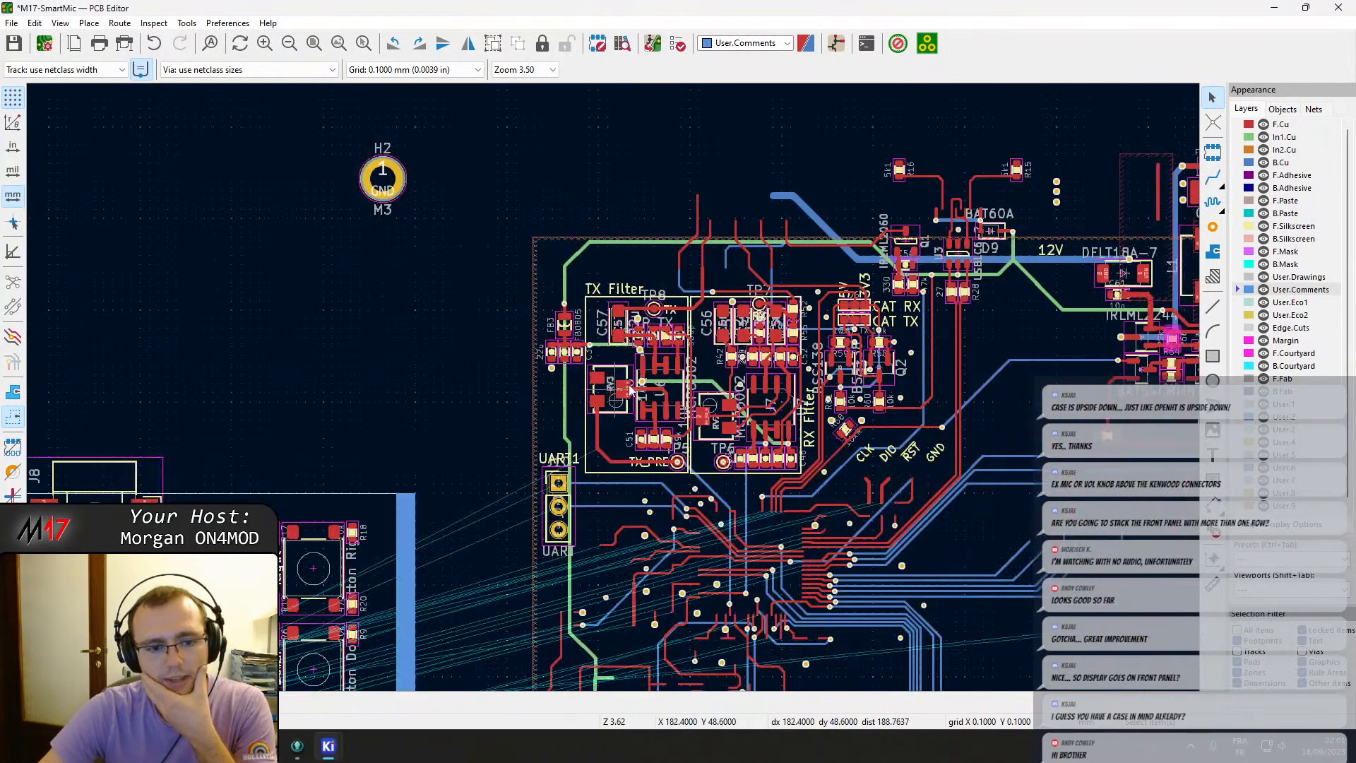
{"action": "middle_click_drag", "start_coordinate": [809, 266], "coordinate": [877, 188]}
{"action": "scroll", "coordinate": [316, 459], "scroll_direction": "down", "scroll_amount": 2}
{"action": "middle_click_drag", "start_coordinate": [317, 459], "coordinate": [771, 307]}
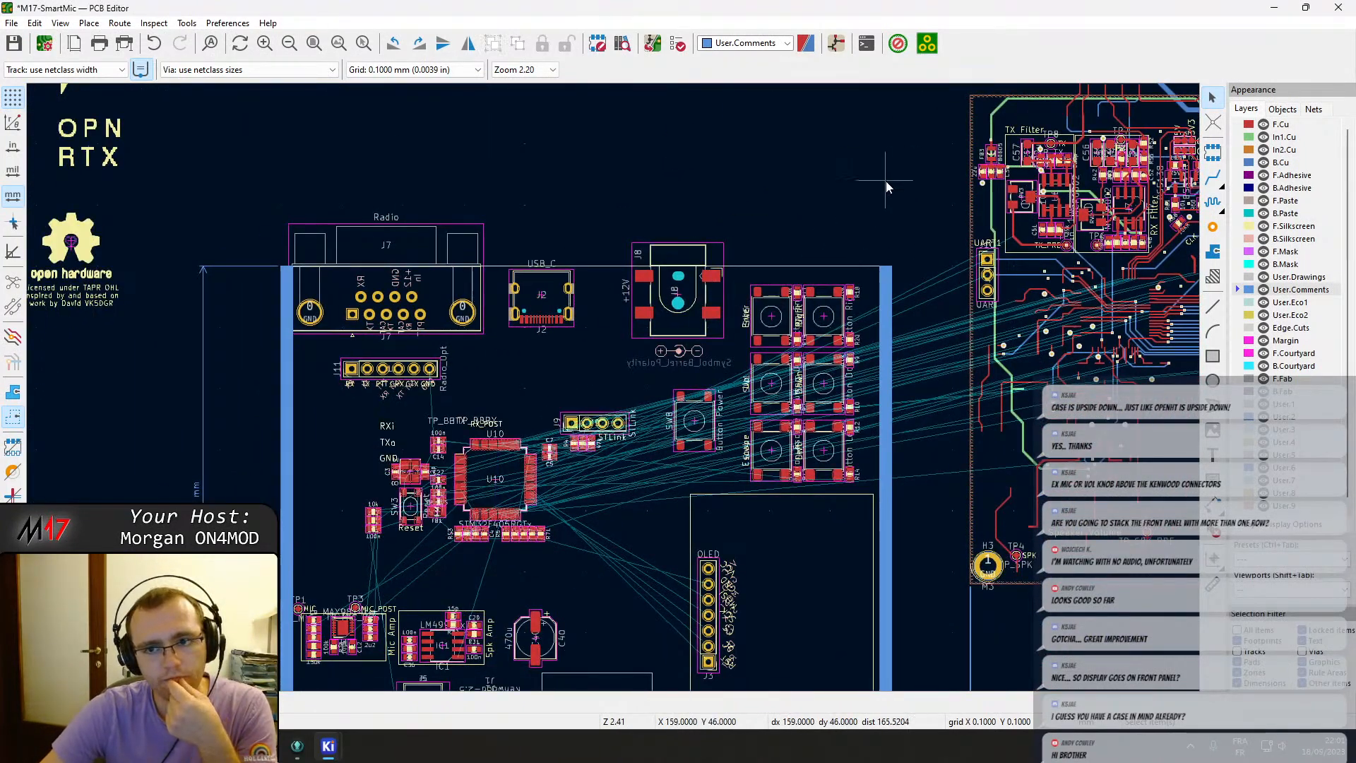
{"action": "middle_click_drag", "start_coordinate": [878, 179], "coordinate": [537, 221]}
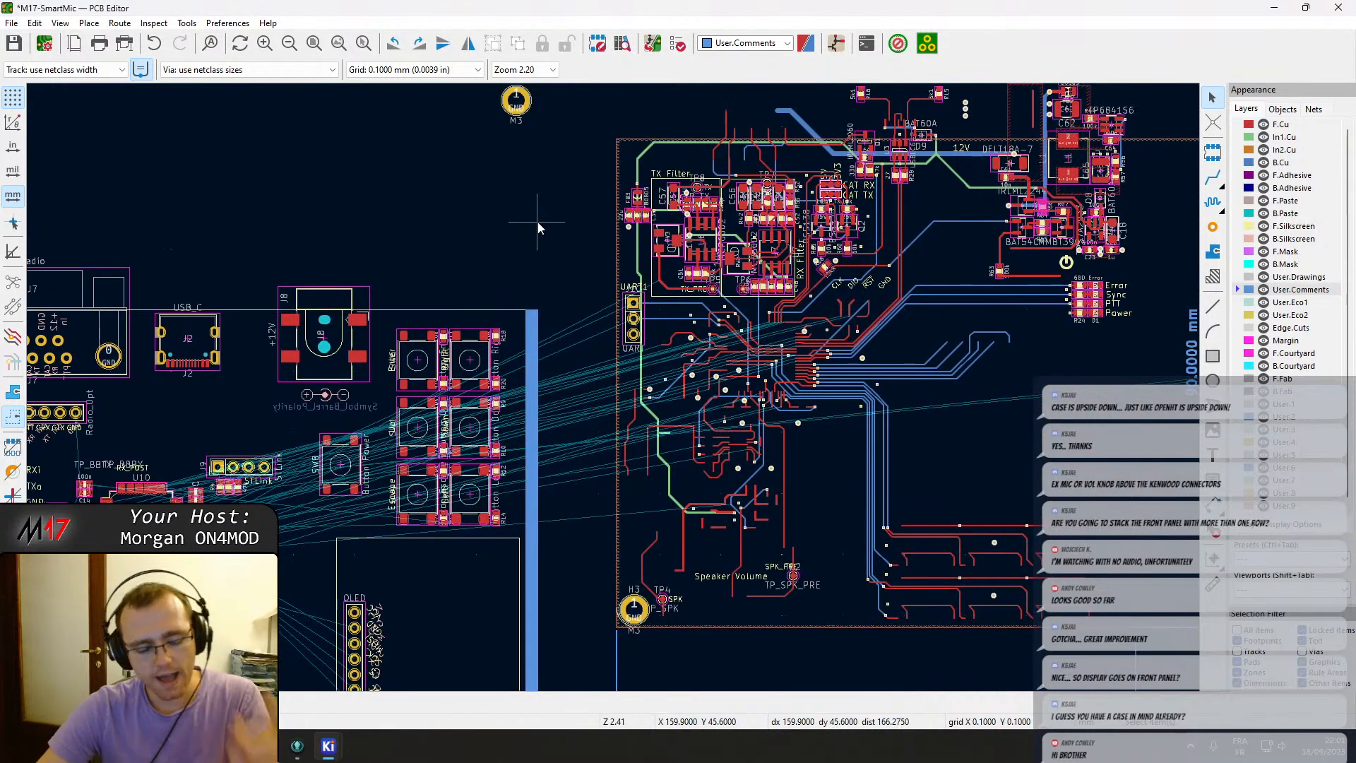
{"action": "key", "text": "ctrl+s"}
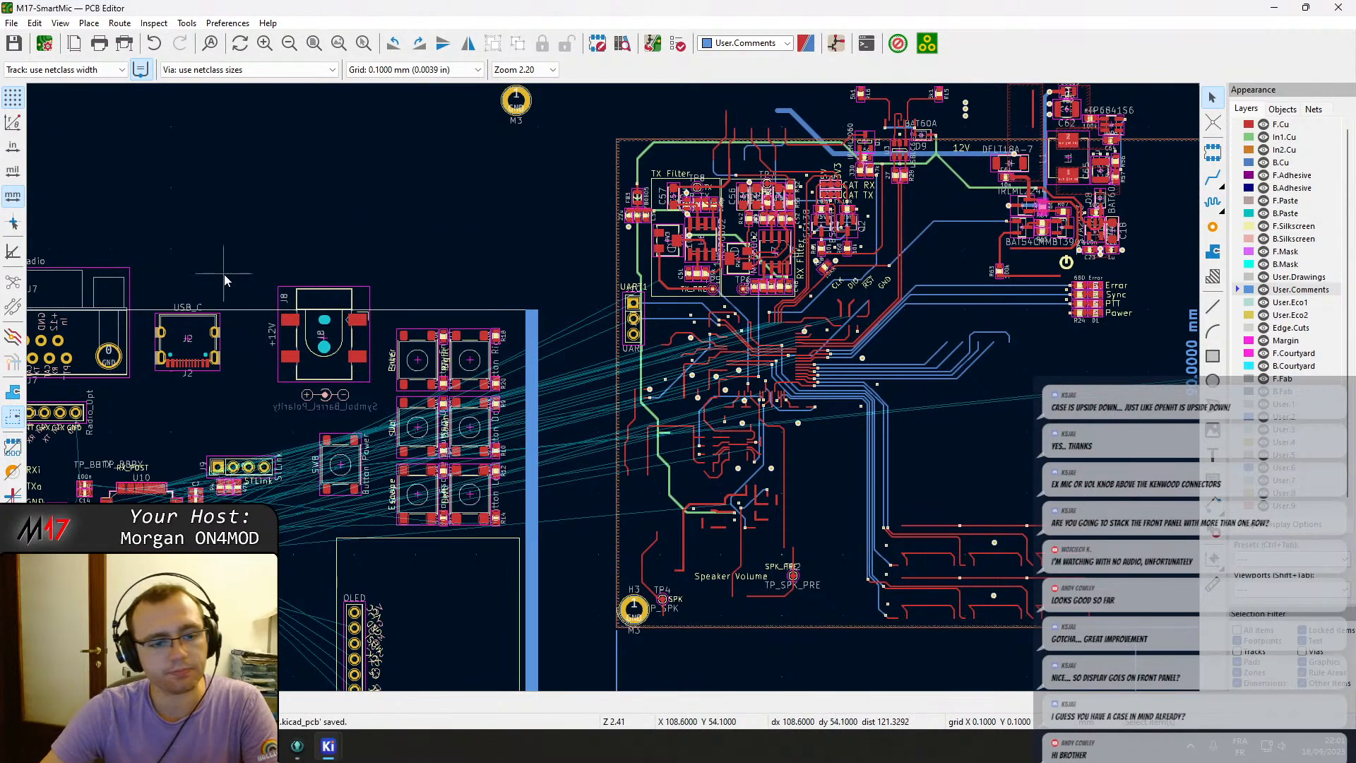
Open the schematic editor, go to the Baseband sheet and select the multiturn potentiometer RV3.
{"action": "middle_click_drag", "start_coordinate": [223, 274], "coordinate": [570, 181]}
{"action": "left_click", "coordinate": [835, 43]}
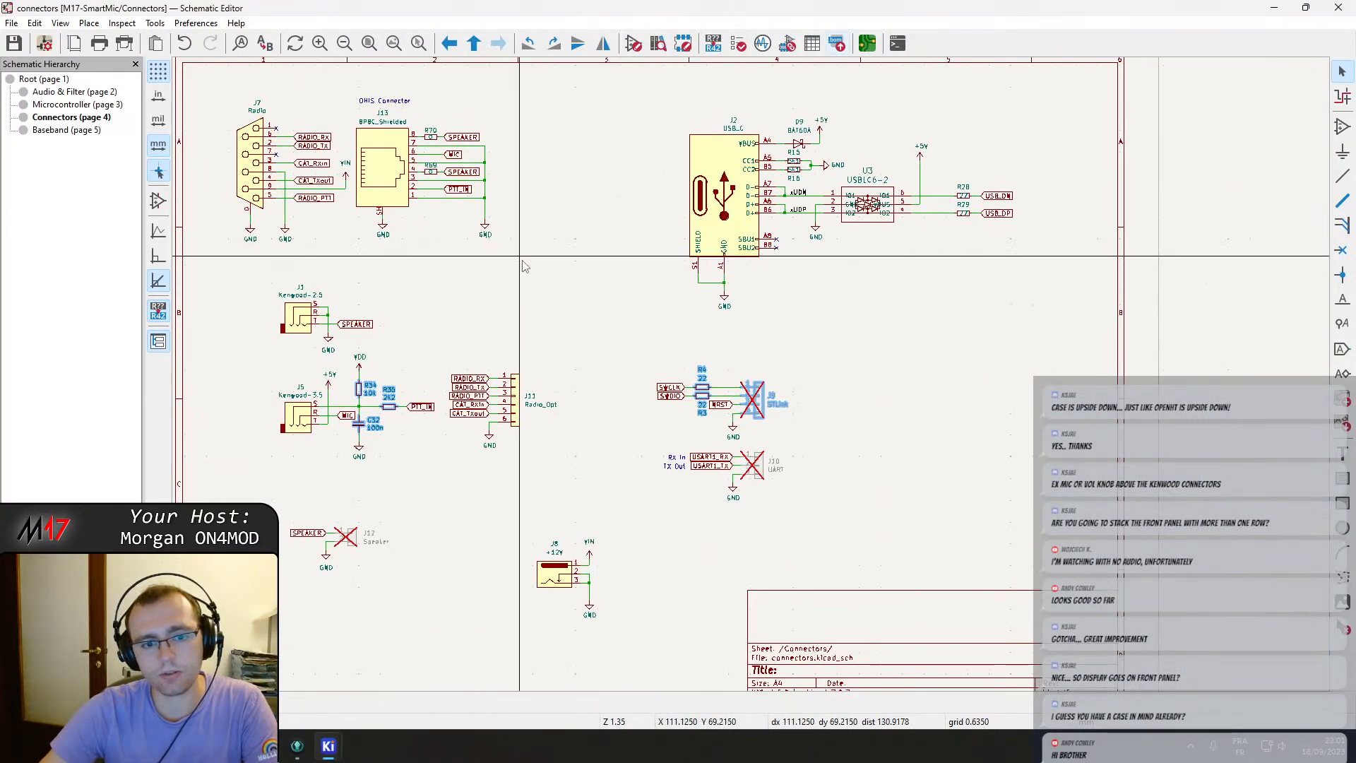
{"action": "right_click", "coordinate": [531, 232]}
{"action": "left_click", "coordinate": [636, 265]}
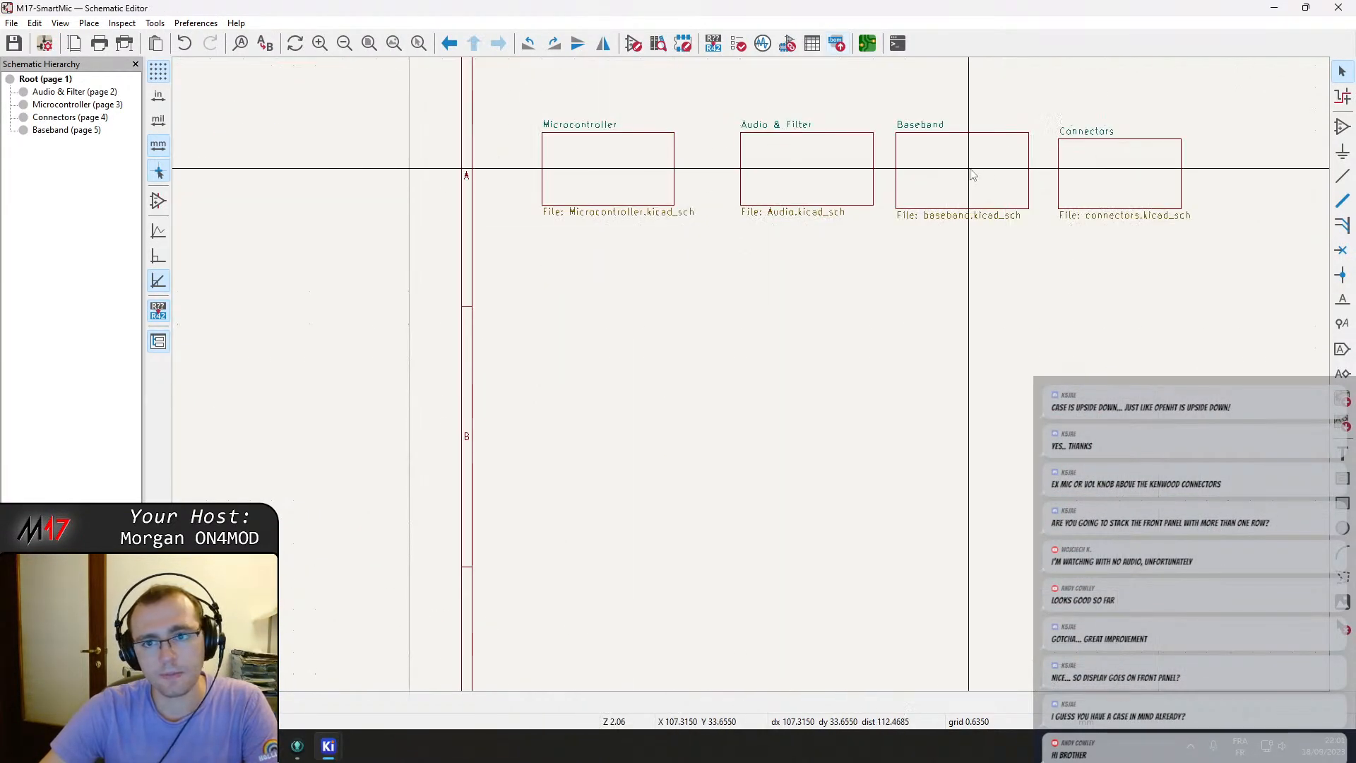
{"action": "double_click", "coordinate": [992, 176]}
{"action": "middle_click_drag", "start_coordinate": [953, 237], "coordinate": [587, 334]}
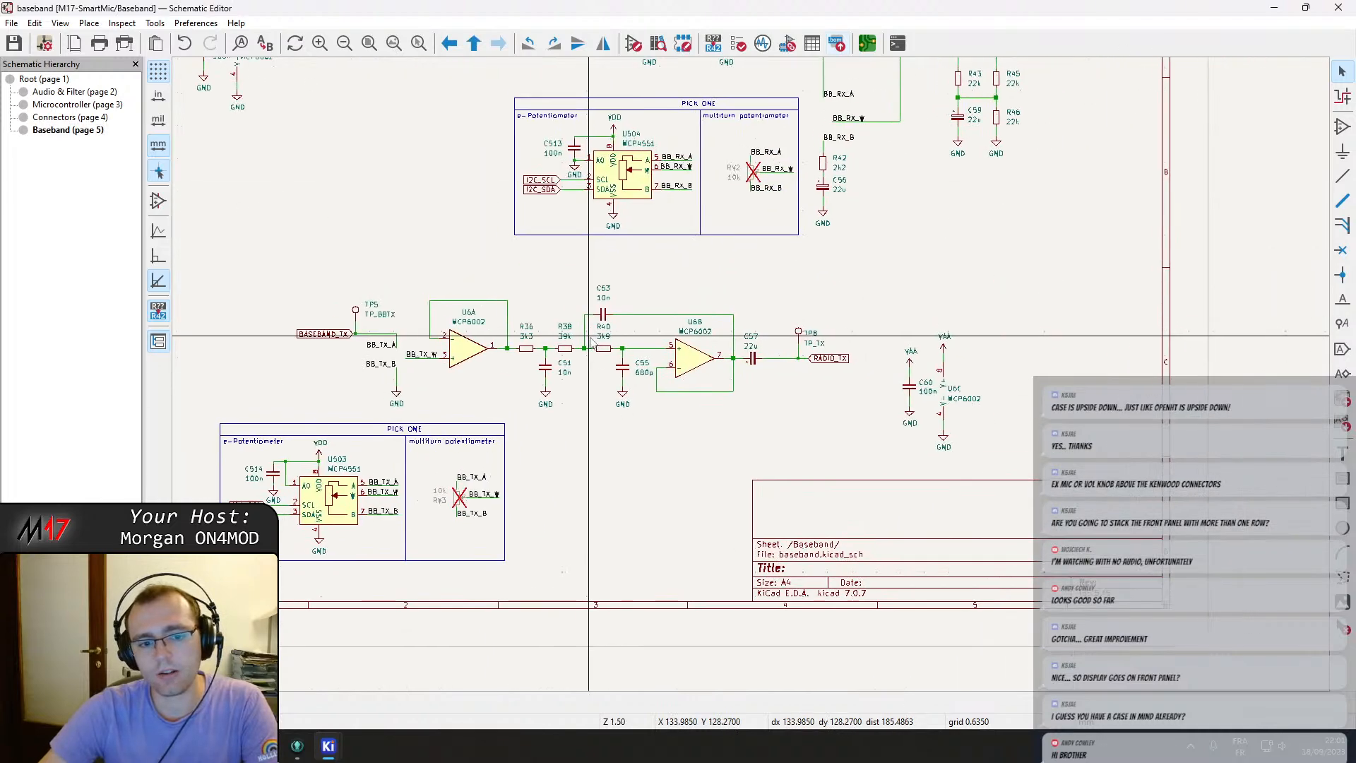
{"action": "scroll", "coordinate": [462, 481], "scroll_direction": "up", "scroll_amount": 2}
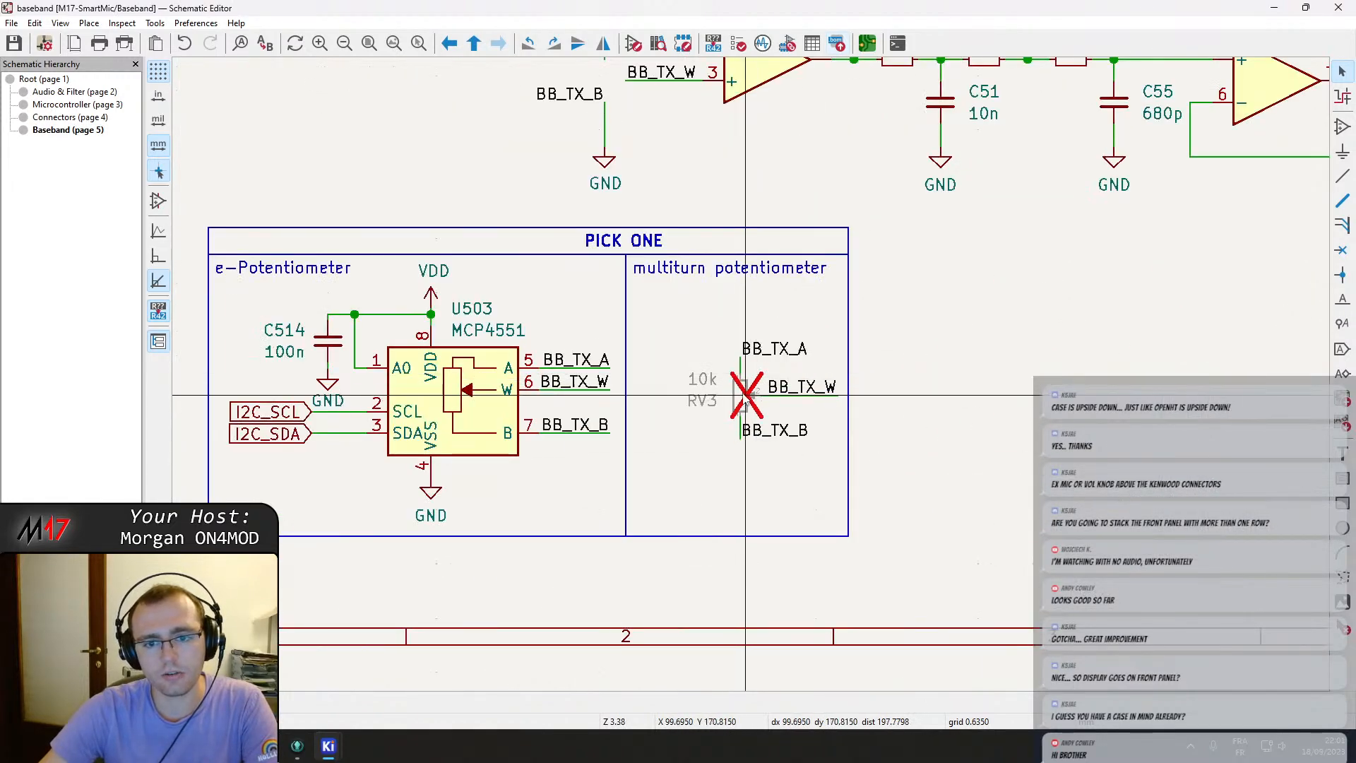
{"action": "left_click", "coordinate": [759, 381]}
{"action": "scroll", "coordinate": [763, 376], "scroll_direction": "down", "scroll_amount": 2}
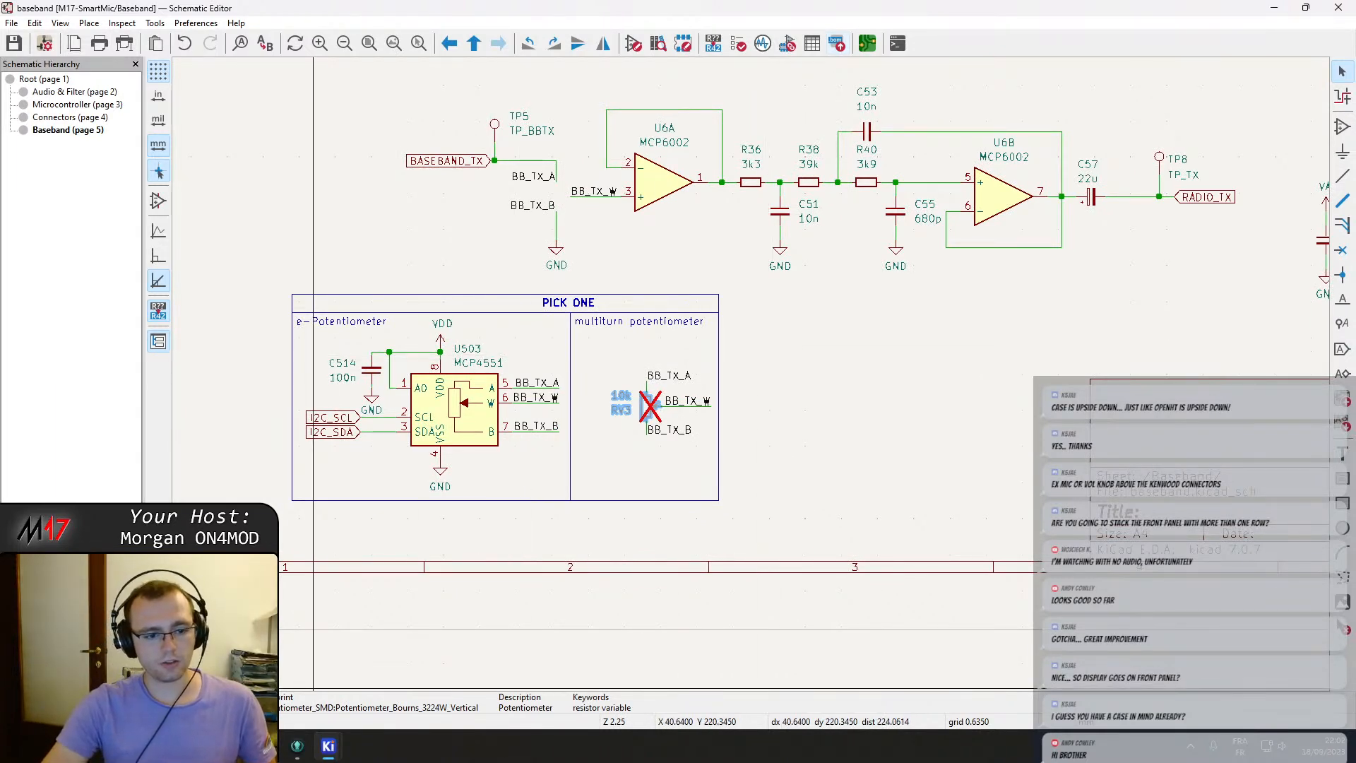
Switch to the browser and open task #17 about choosing the multiturn potentiometer on the Revision 1.0 taskboard.
{"action": "left_click", "coordinate": [267, 747]}
{"action": "left_click", "coordinate": [678, 8]}
{"action": "left_click", "coordinate": [565, 7]}
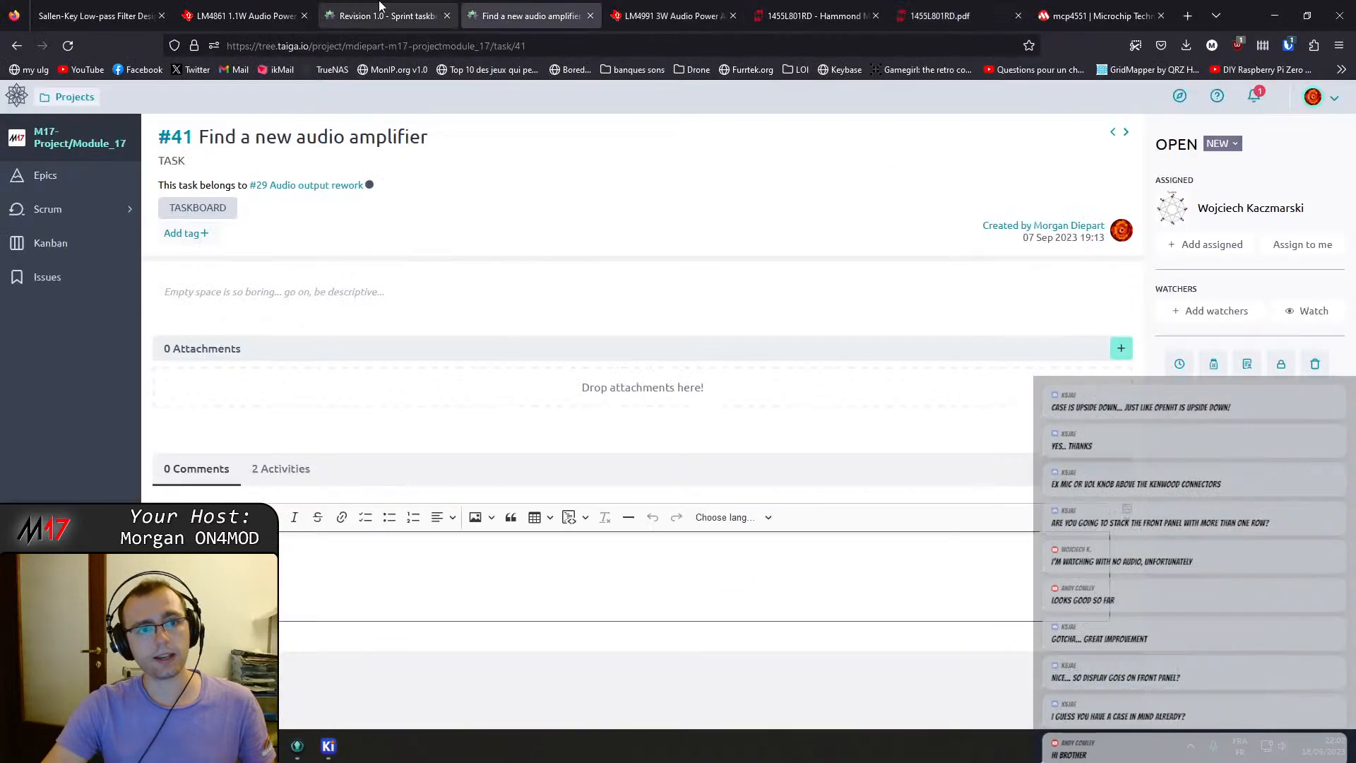
{"action": "left_click", "coordinate": [379, 9]}
{"action": "scroll", "coordinate": [349, 475], "scroll_direction": "up", "scroll_amount": 4}
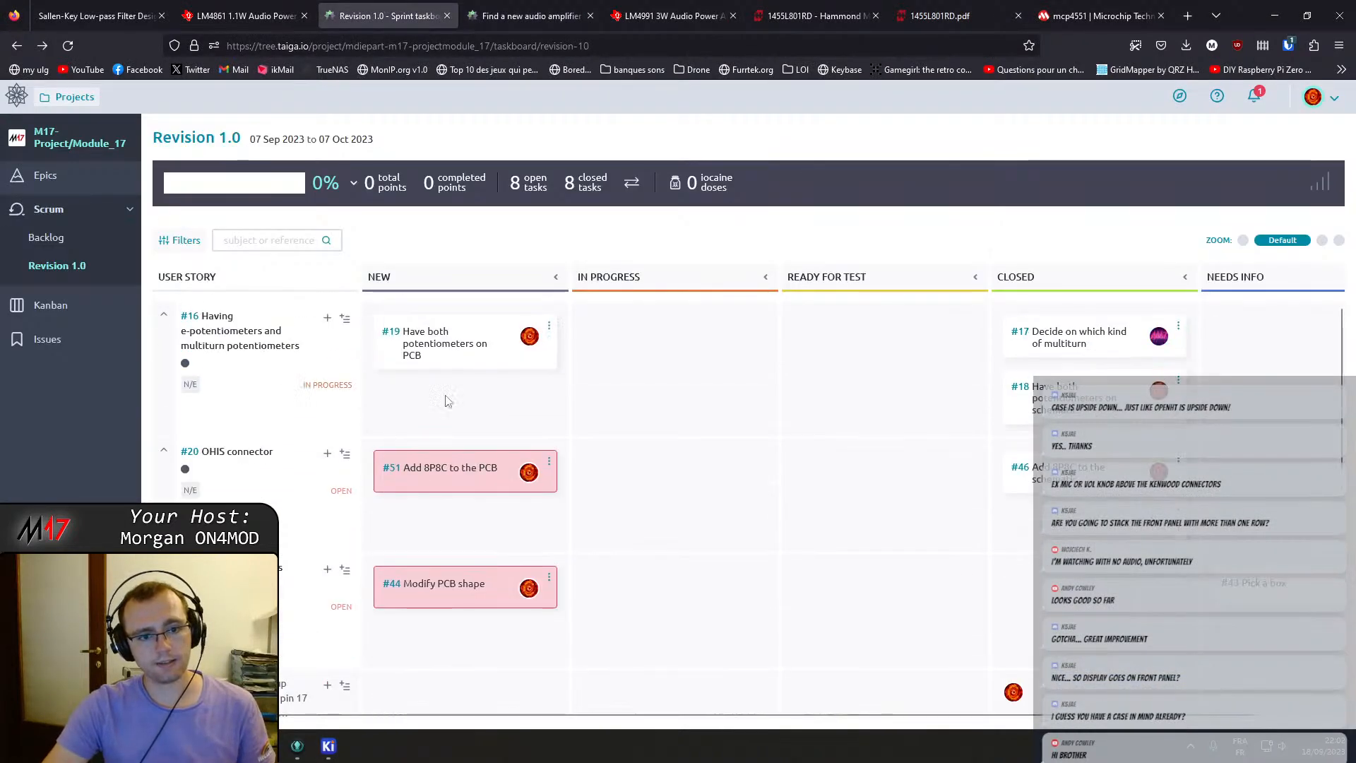
{"action": "left_click", "coordinate": [1066, 339]}
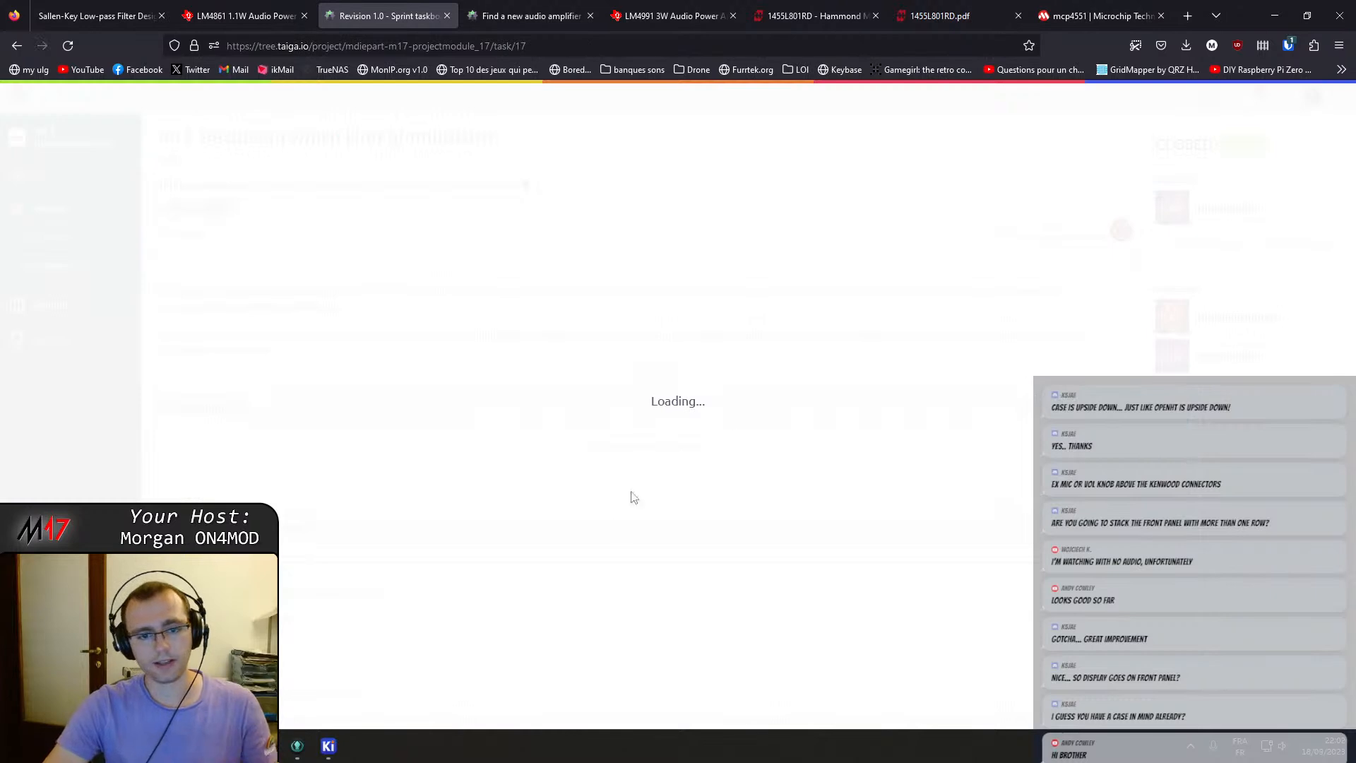
{"action": "scroll", "coordinate": [506, 534], "scroll_direction": "down", "scroll_amount": 3}
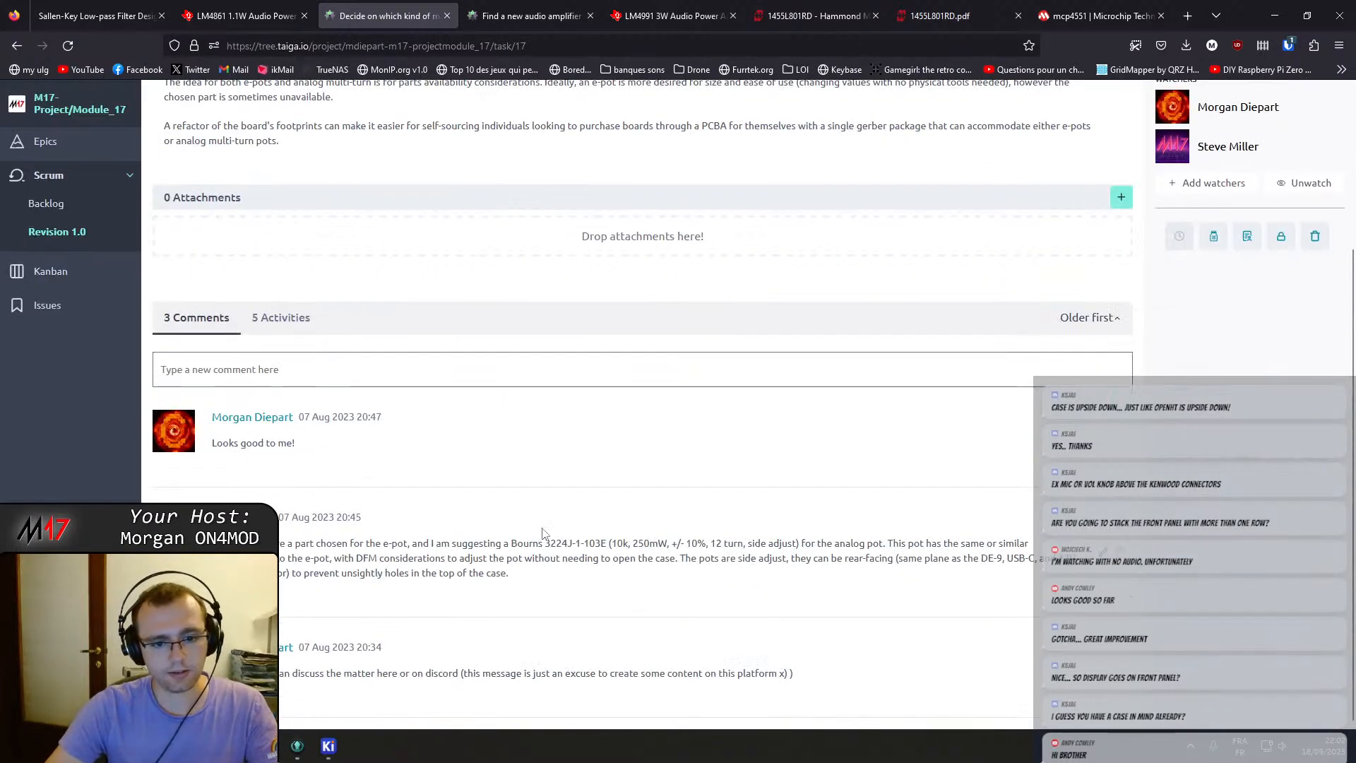
Search the web for the Bourns 3224J-1-103E, open its datasheet, and return to the PCB editor.
{"action": "right_click", "coordinate": [604, 543]}
{"action": "left_click", "coordinate": [678, 386]}
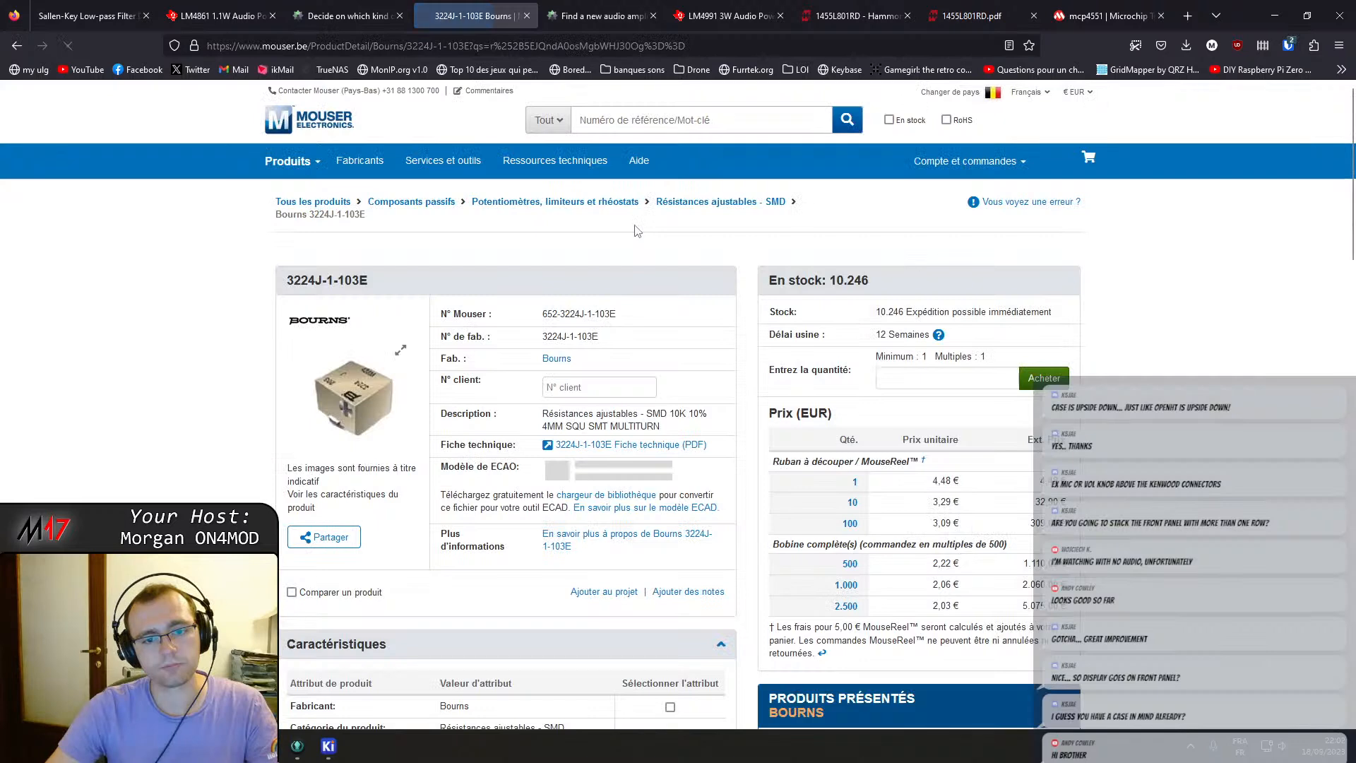
{"action": "left_click", "coordinate": [641, 446]}
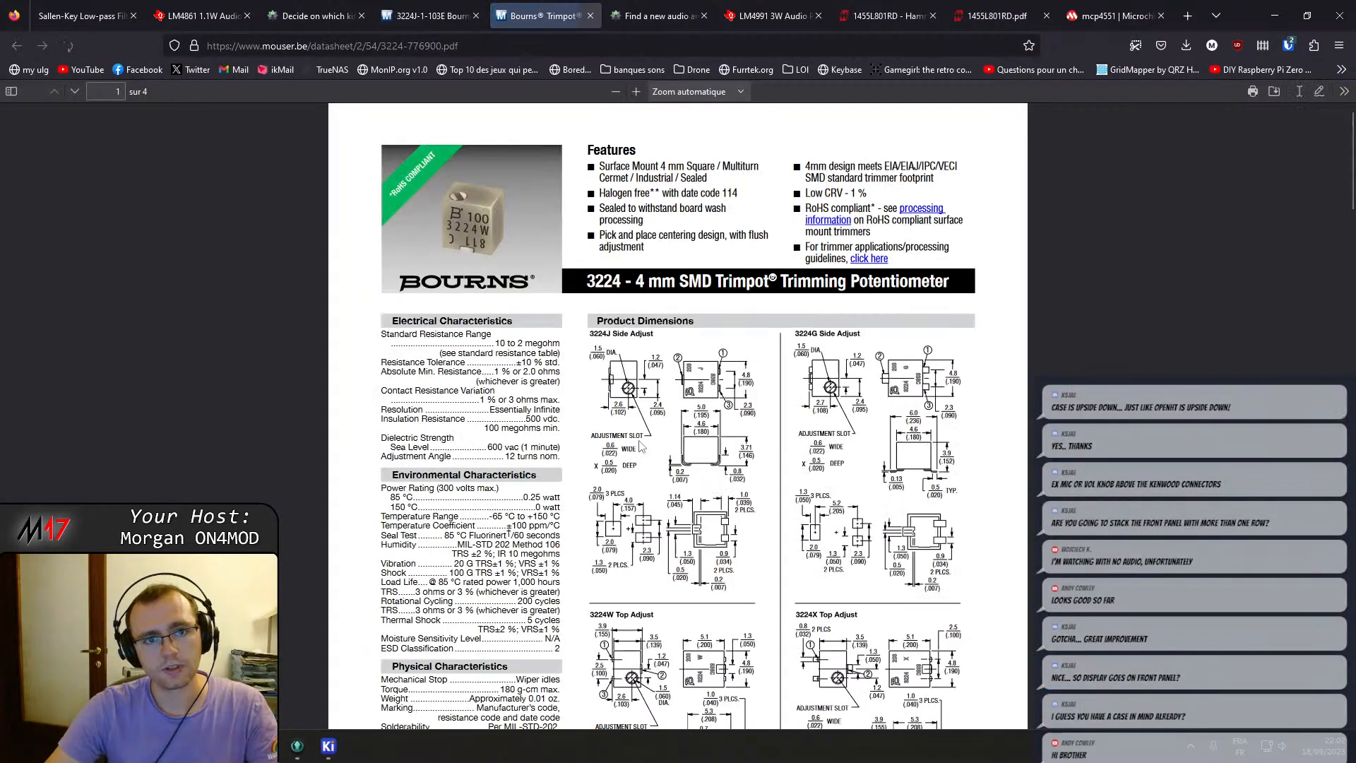
{"action": "left_click", "coordinate": [333, 750]}
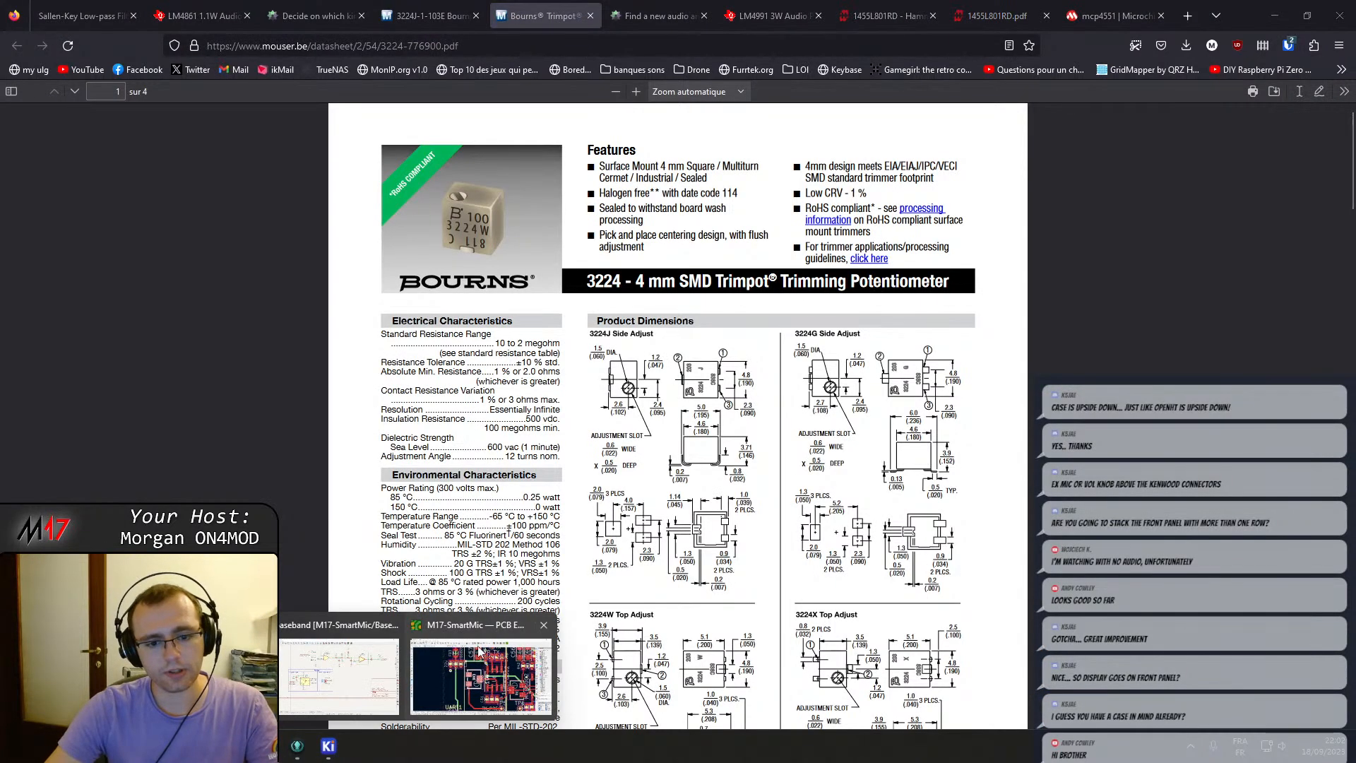
{"action": "left_click", "coordinate": [478, 648]}
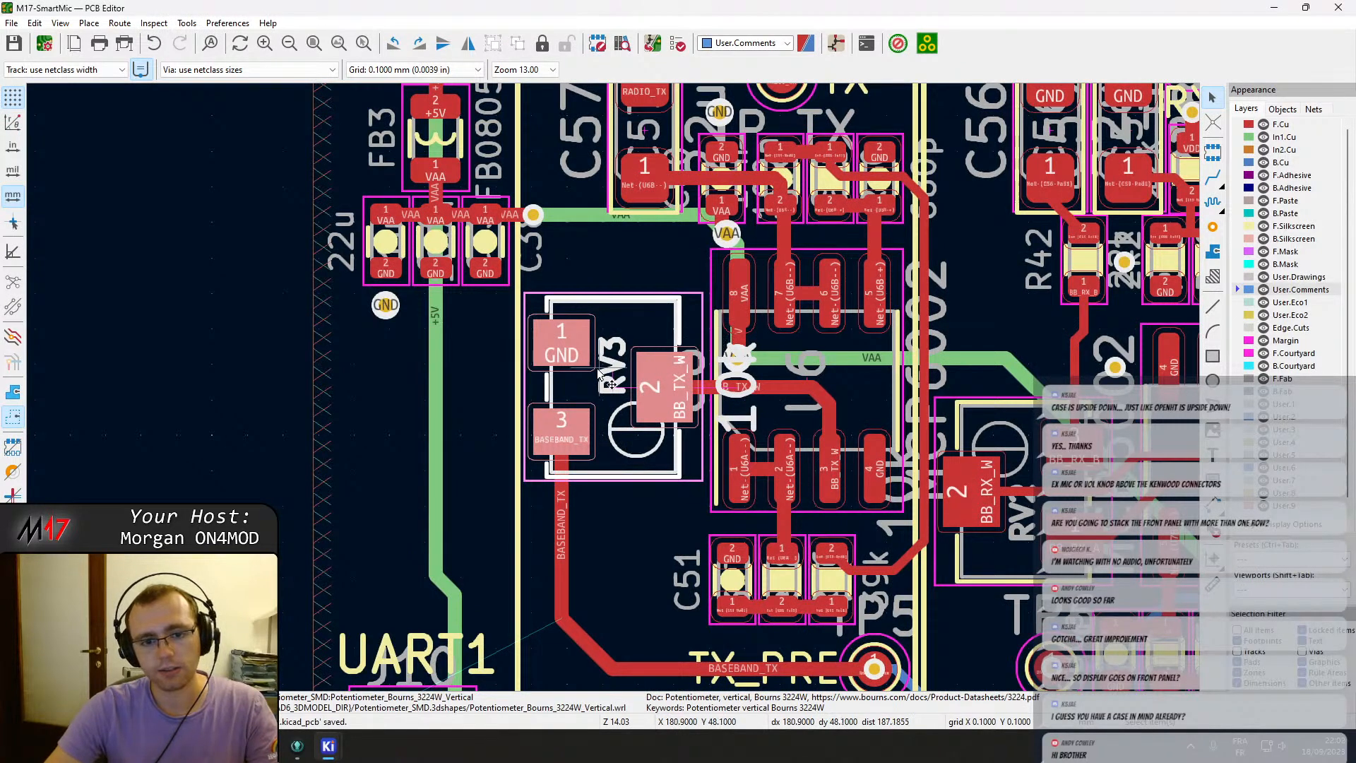
Check RV3's footprint properties on the PCB, then open RV3's symbol properties in the schematic editor.
{"action": "double_click", "coordinate": [582, 384]}
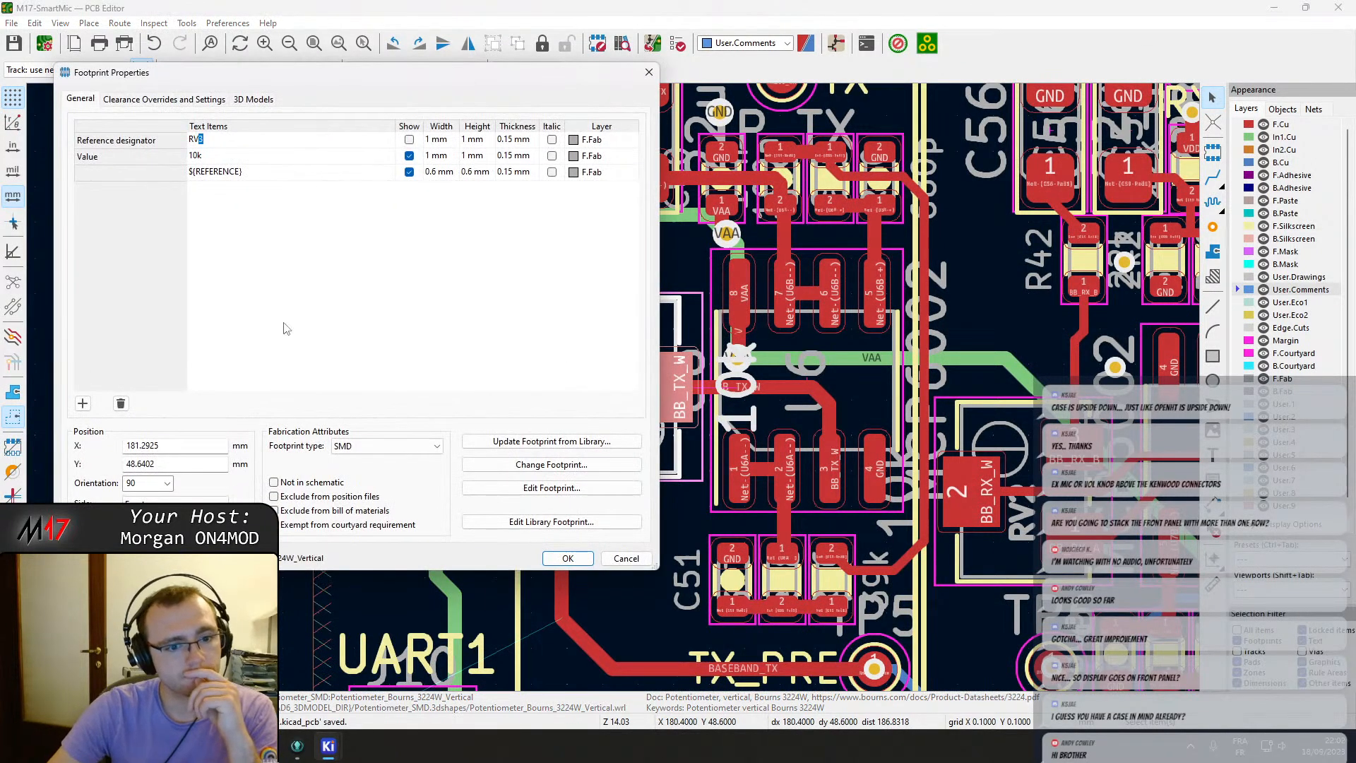
{"action": "key", "text": "Escape"}
{"action": "key", "text": "Escape"}
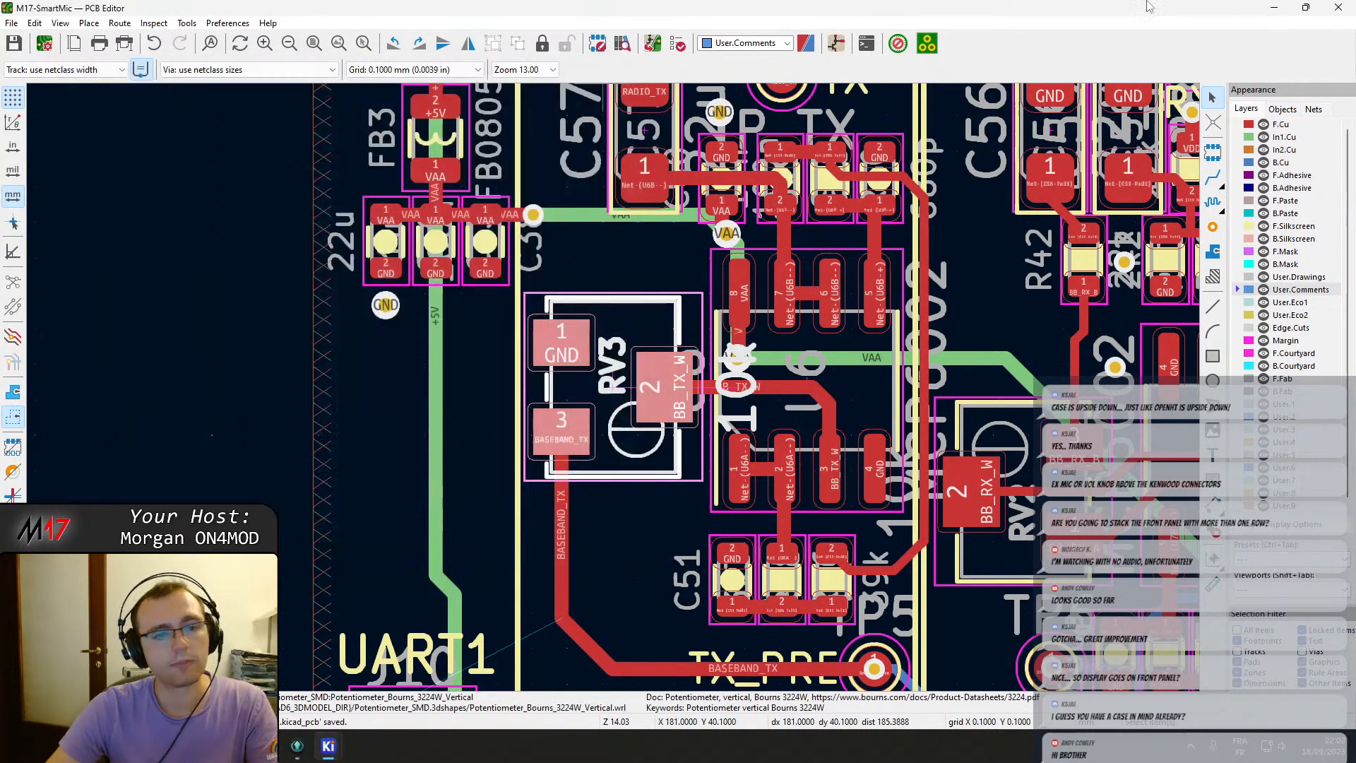
{"action": "left_click", "coordinate": [1273, 8]}
{"action": "mouse_move", "coordinate": [328, 746]}
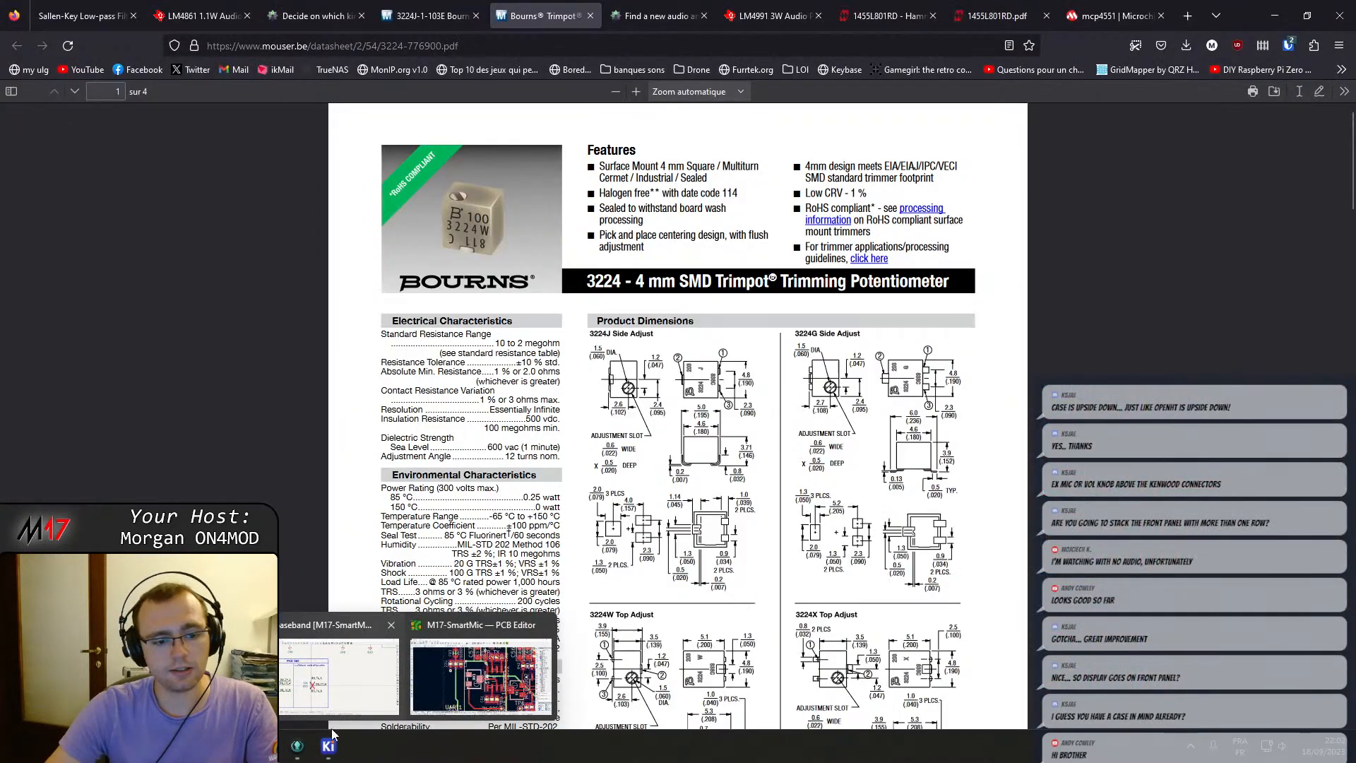
{"action": "left_click", "coordinate": [337, 701]}
{"action": "double_click", "coordinate": [504, 448]}
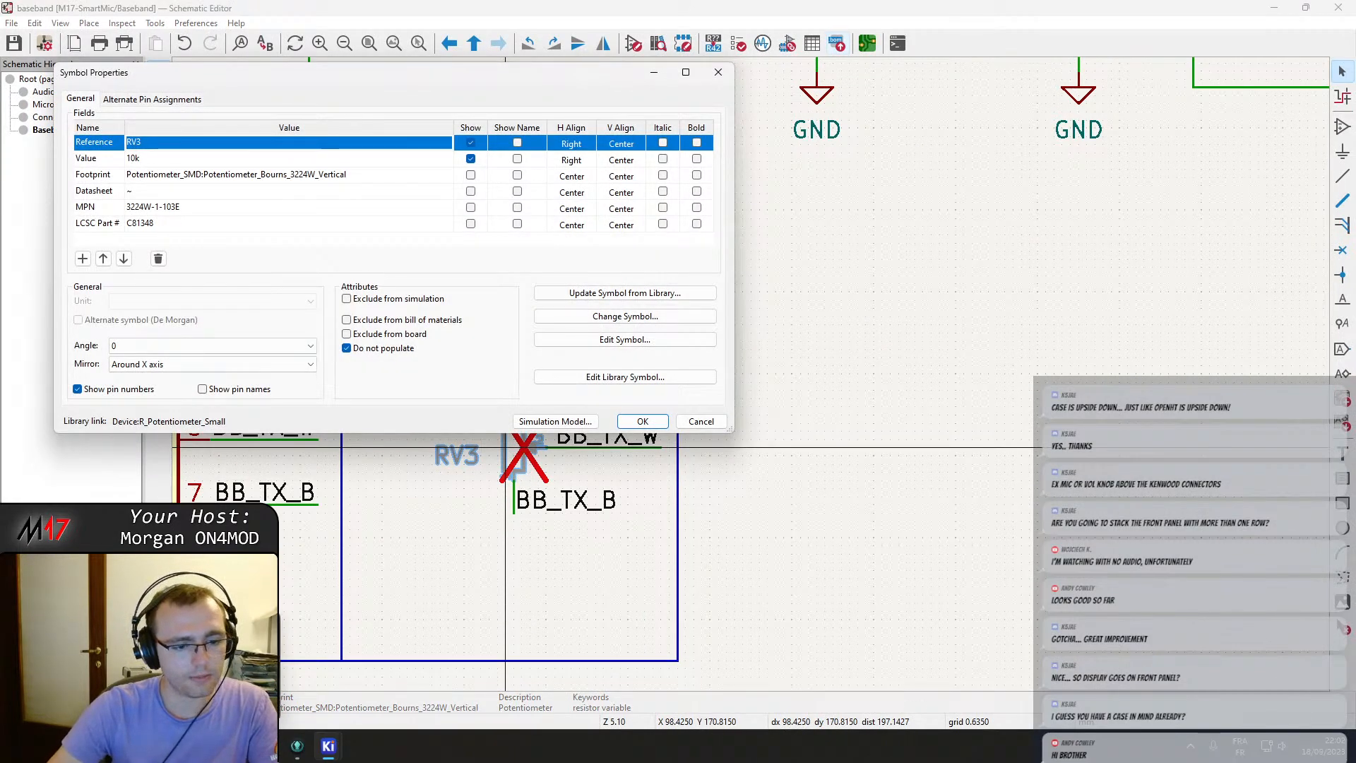
Place the Bourns 3224 datasheet beside the schematic and study the package dimensions and the potentiometer task page.
{"action": "key", "text": "alt+Tab"}
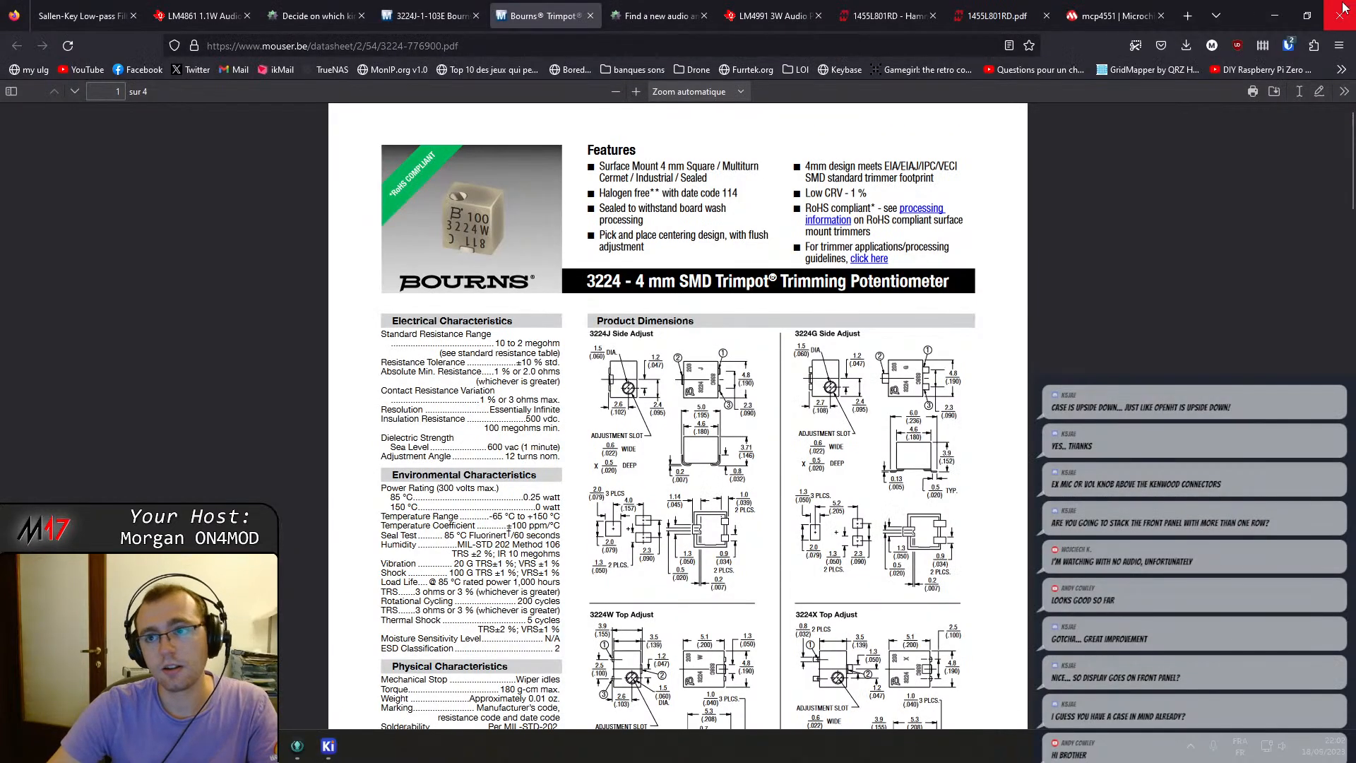
{"action": "left_click_drag", "start_coordinate": [1254, 8], "coordinate": [1331, 230]}
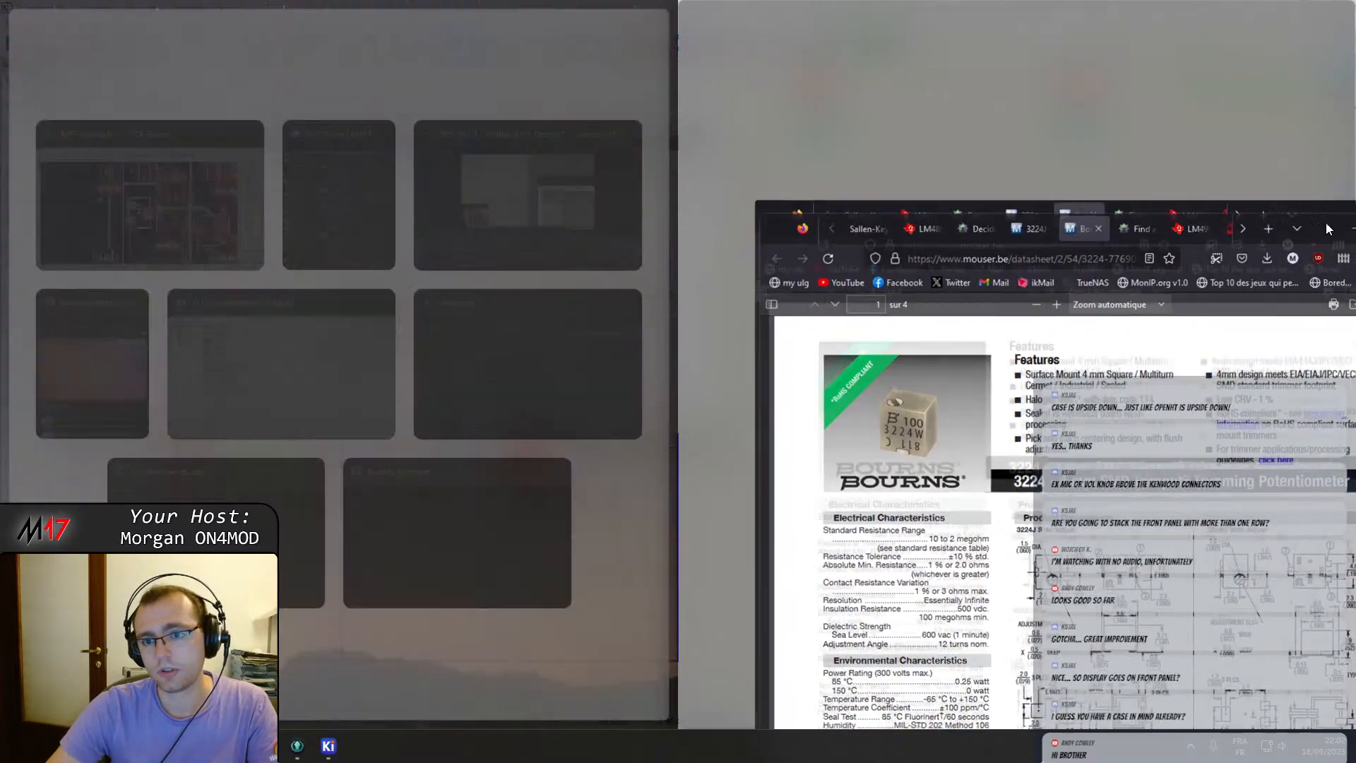
{"action": "key", "text": "Escape"}
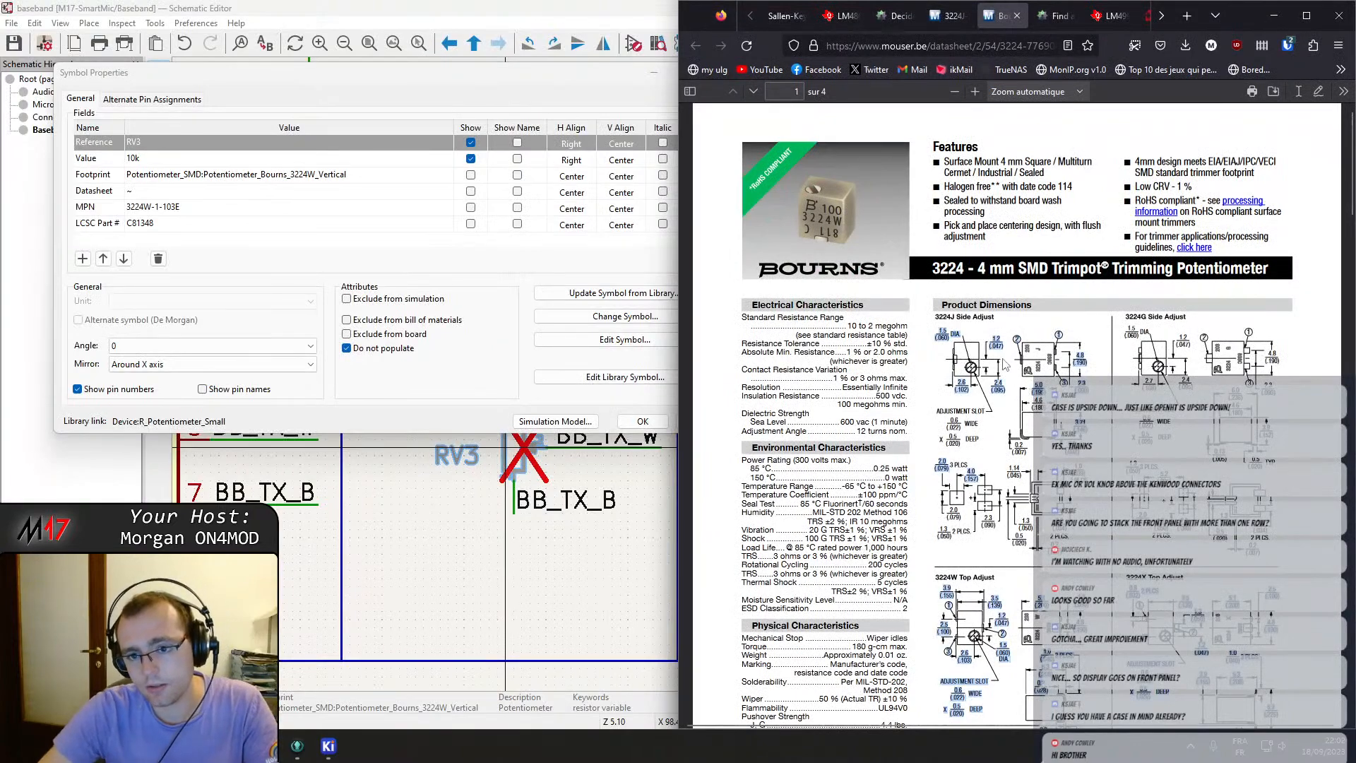
{"action": "scroll", "coordinate": [1001, 522], "scroll_direction": "down", "scroll_amount": 2}
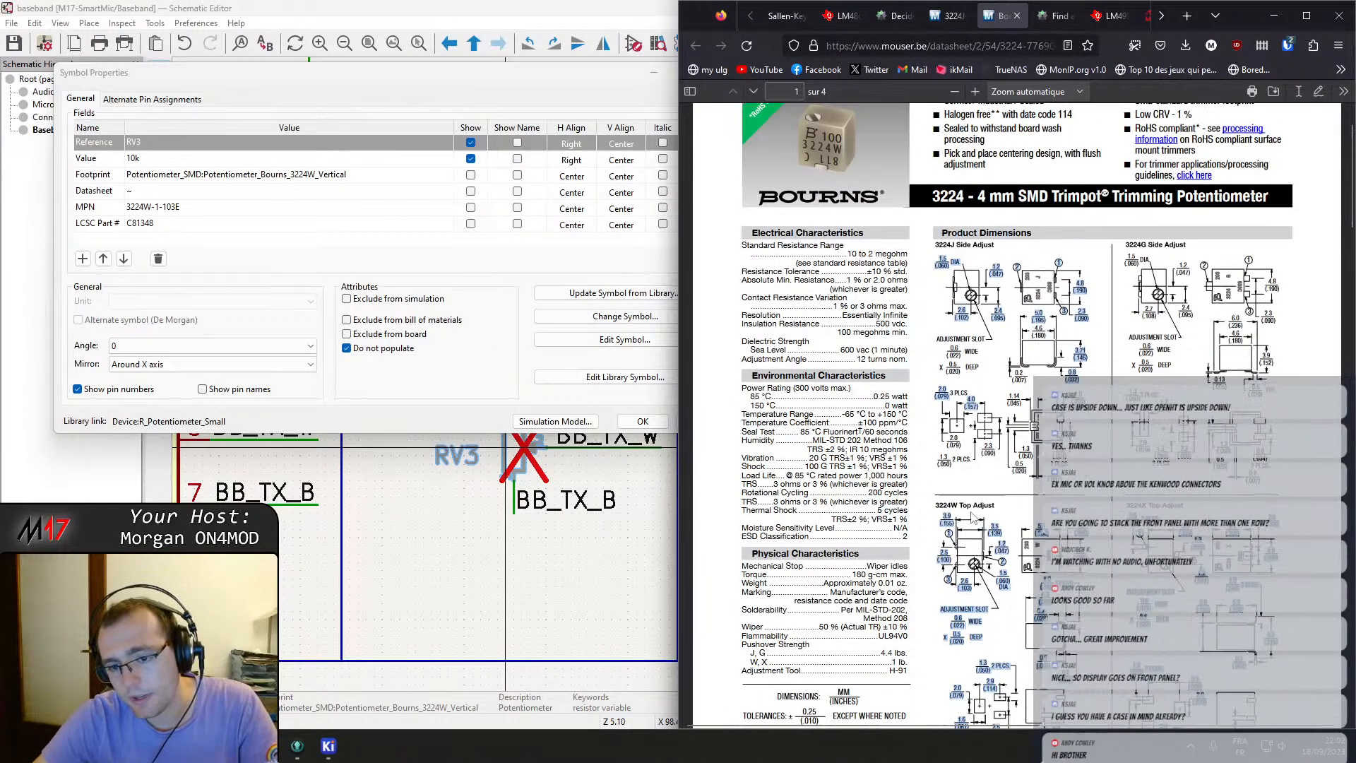
{"action": "scroll", "coordinate": [977, 524], "scroll_direction": "up", "scroll_amount": 5, "text": "ctrl"}
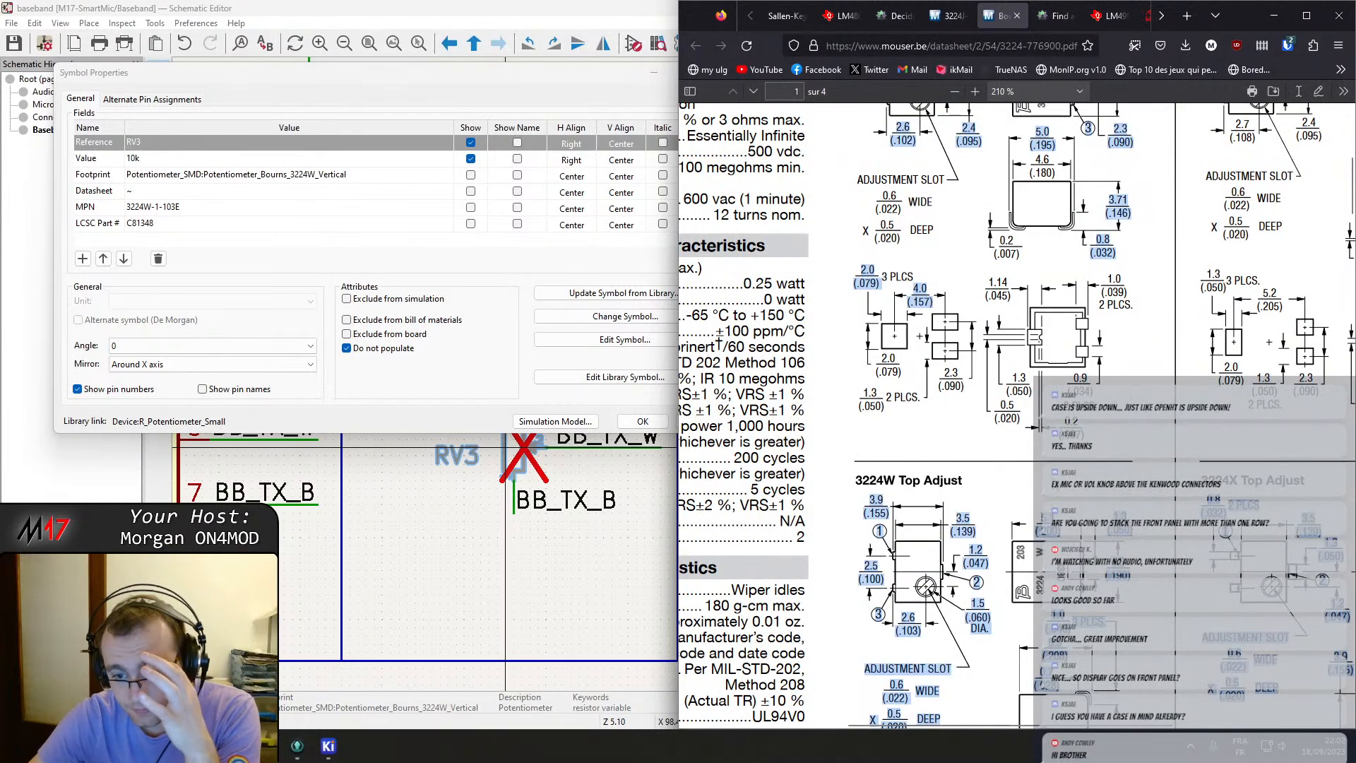
{"action": "scroll", "coordinate": [977, 423], "scroll_direction": "up", "scroll_amount": 2}
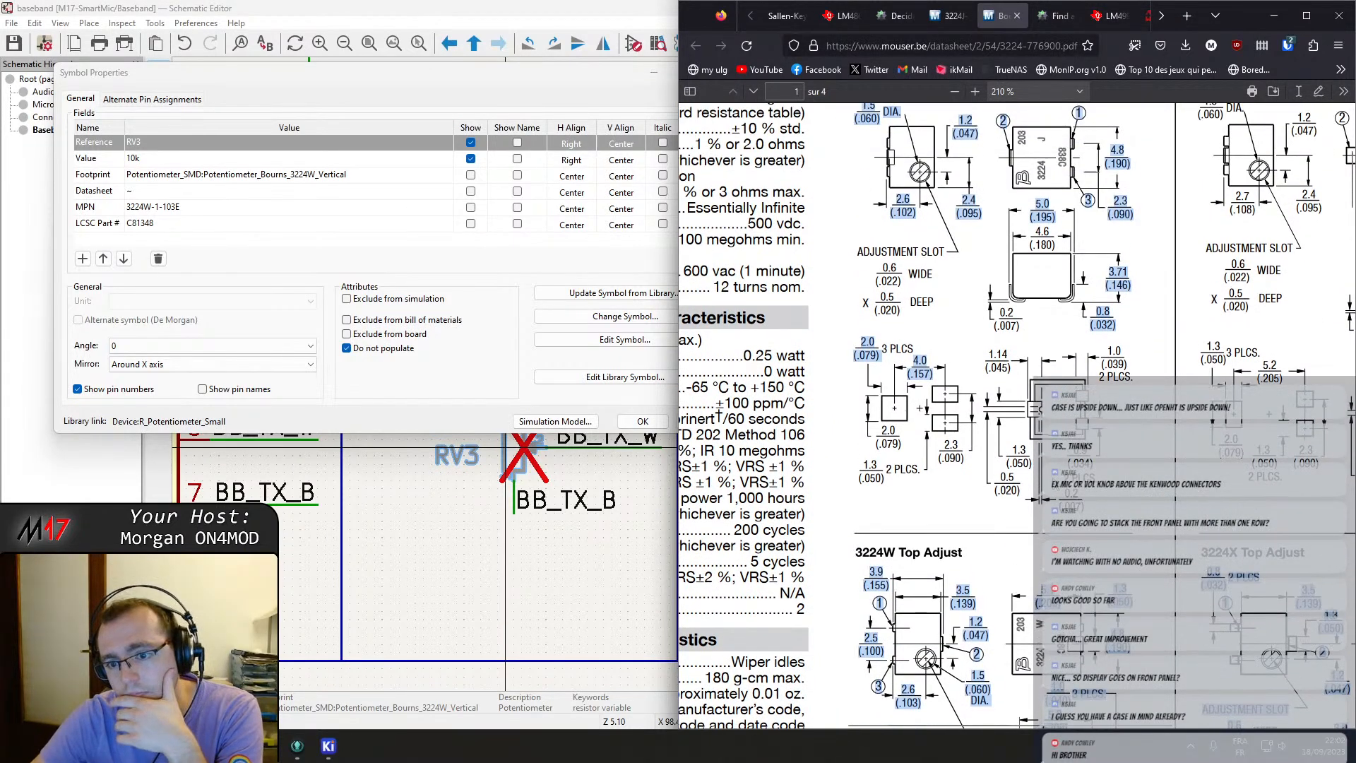
{"action": "scroll", "coordinate": [977, 423], "scroll_direction": "up", "scroll_amount": 2}
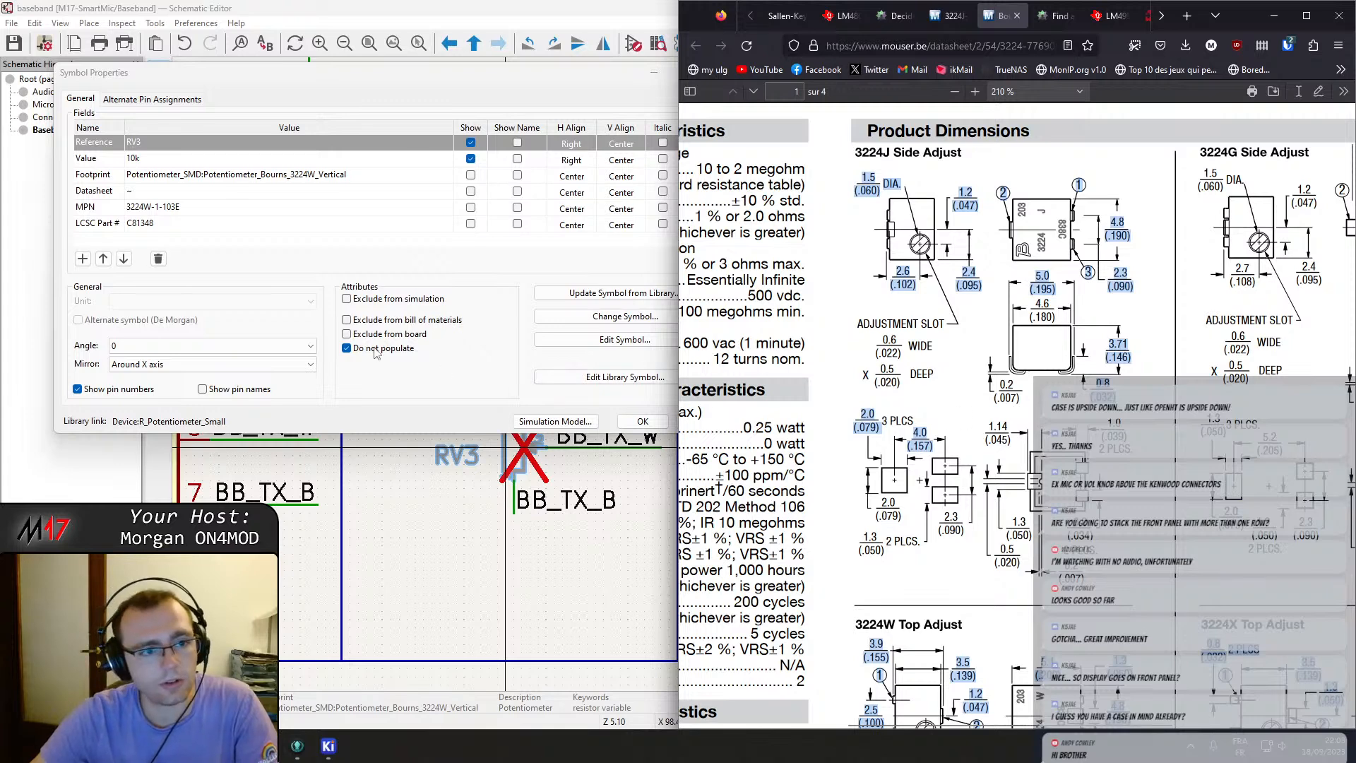
{"action": "left_click", "coordinate": [891, 15]}
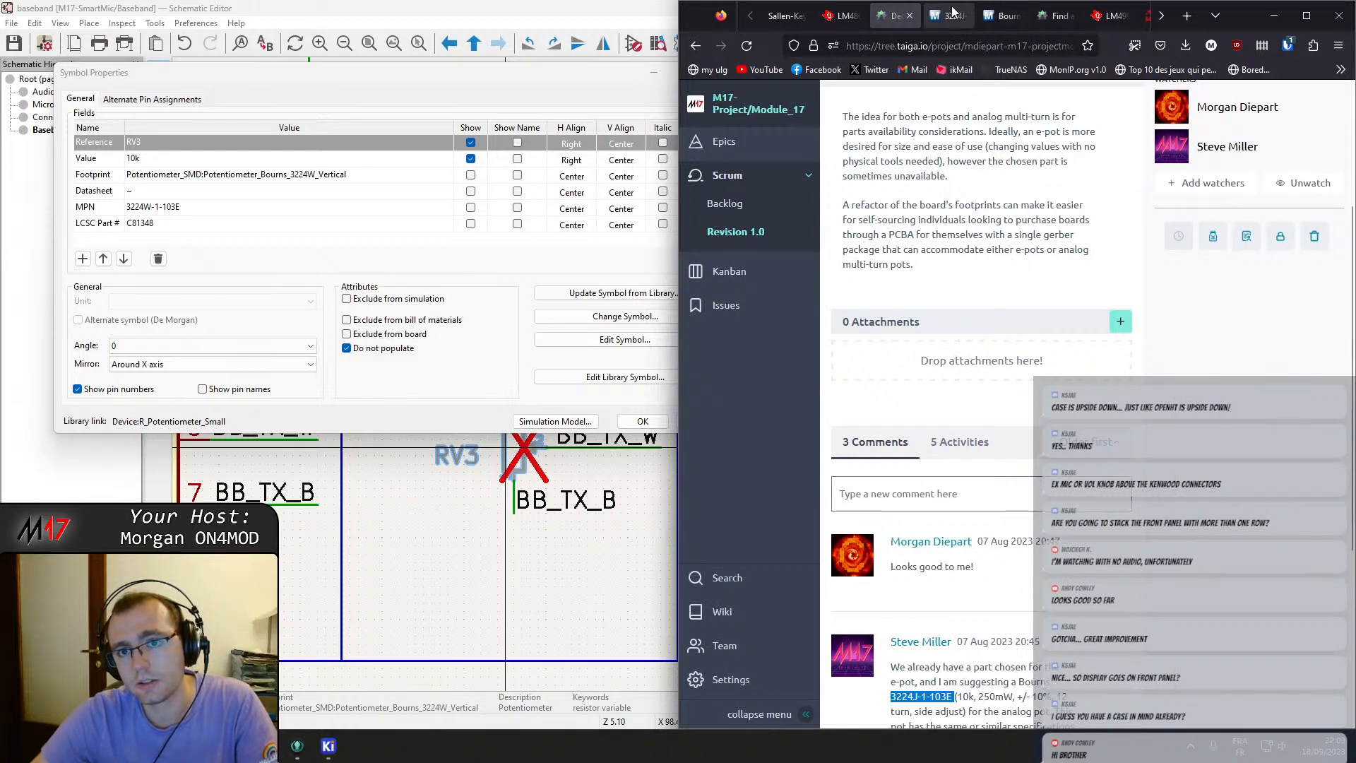
{"action": "left_click", "coordinate": [950, 16]}
{"action": "left_click", "coordinate": [1005, 19]}
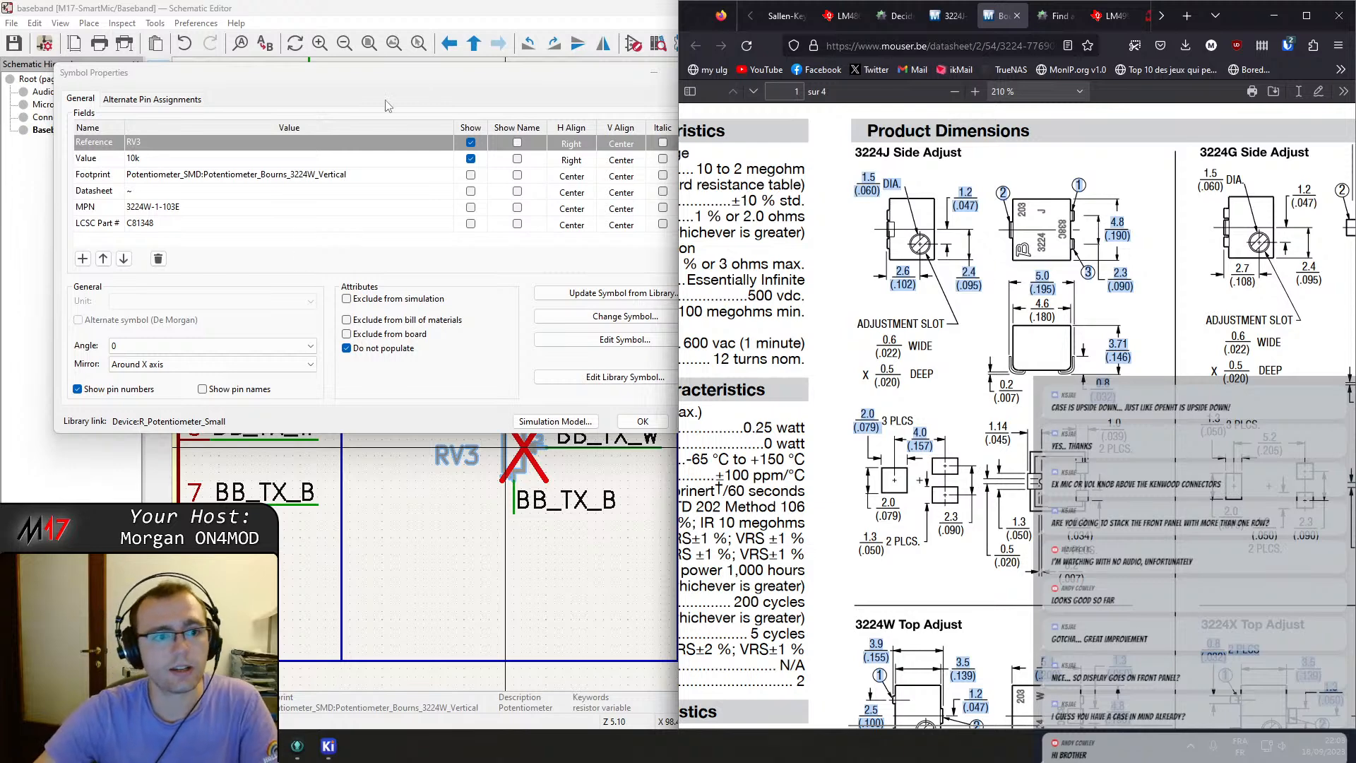
Change RV3's footprint to Potentiometer_Bourns_3224J_Horizontal from the footprint library and save the schematic.
{"action": "left_click", "coordinate": [363, 144]}
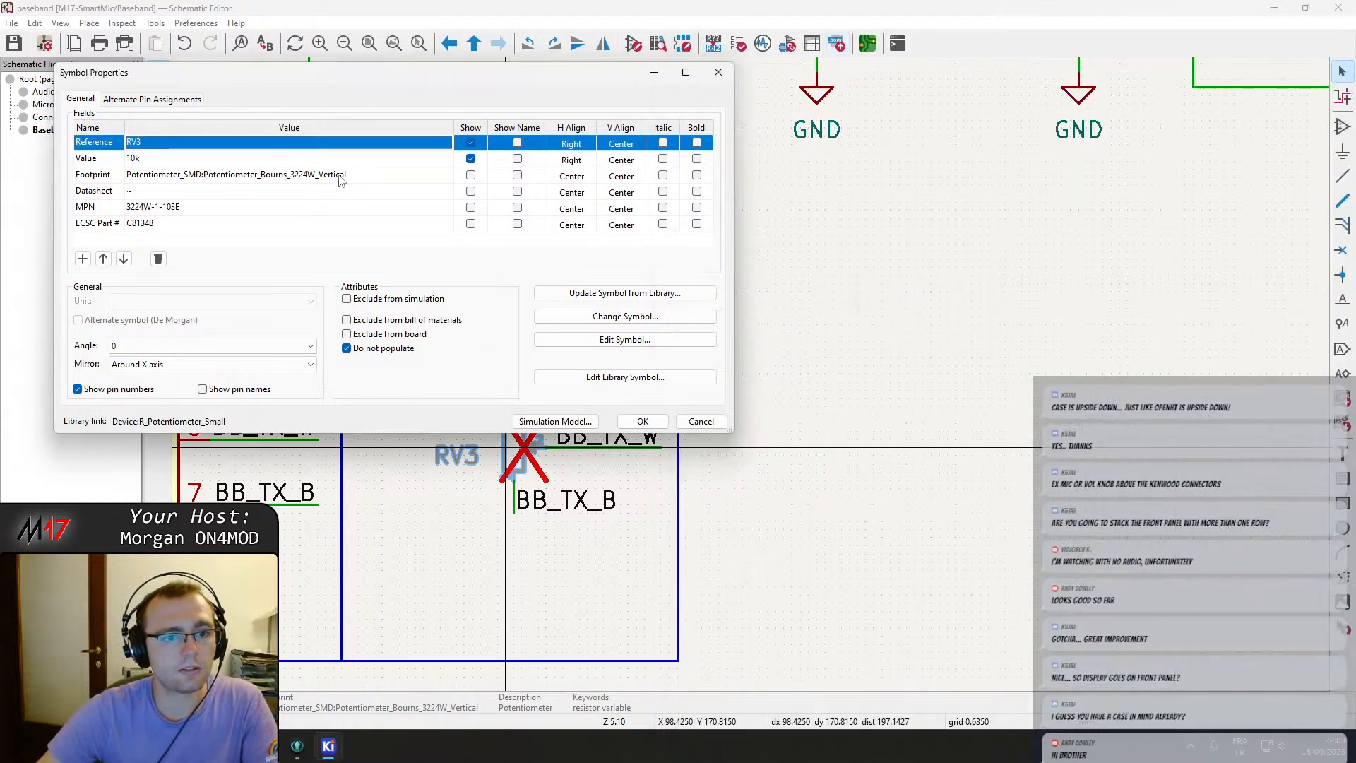
{"action": "left_click", "coordinate": [432, 179]}
{"action": "left_click", "coordinate": [446, 175]}
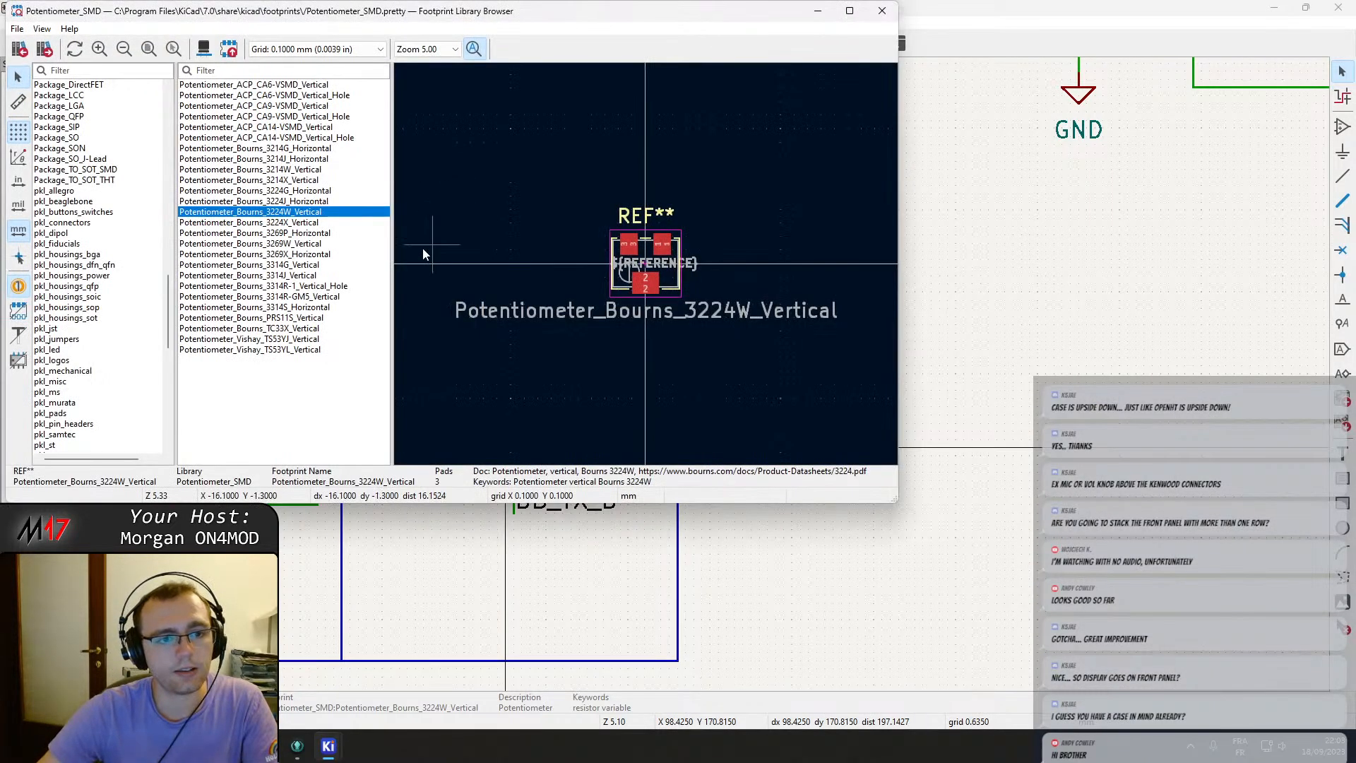
{"action": "left_click", "coordinate": [308, 201]}
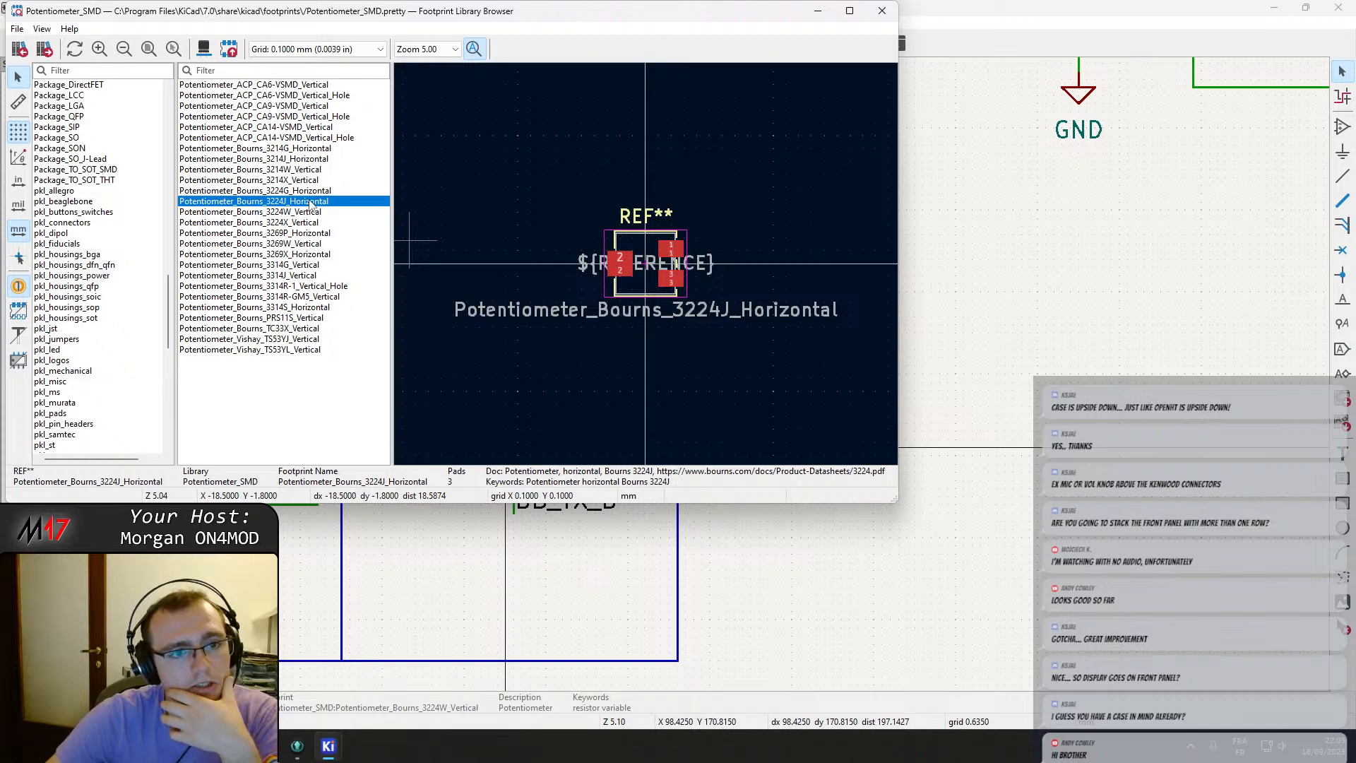
{"action": "double_click", "coordinate": [311, 201]}
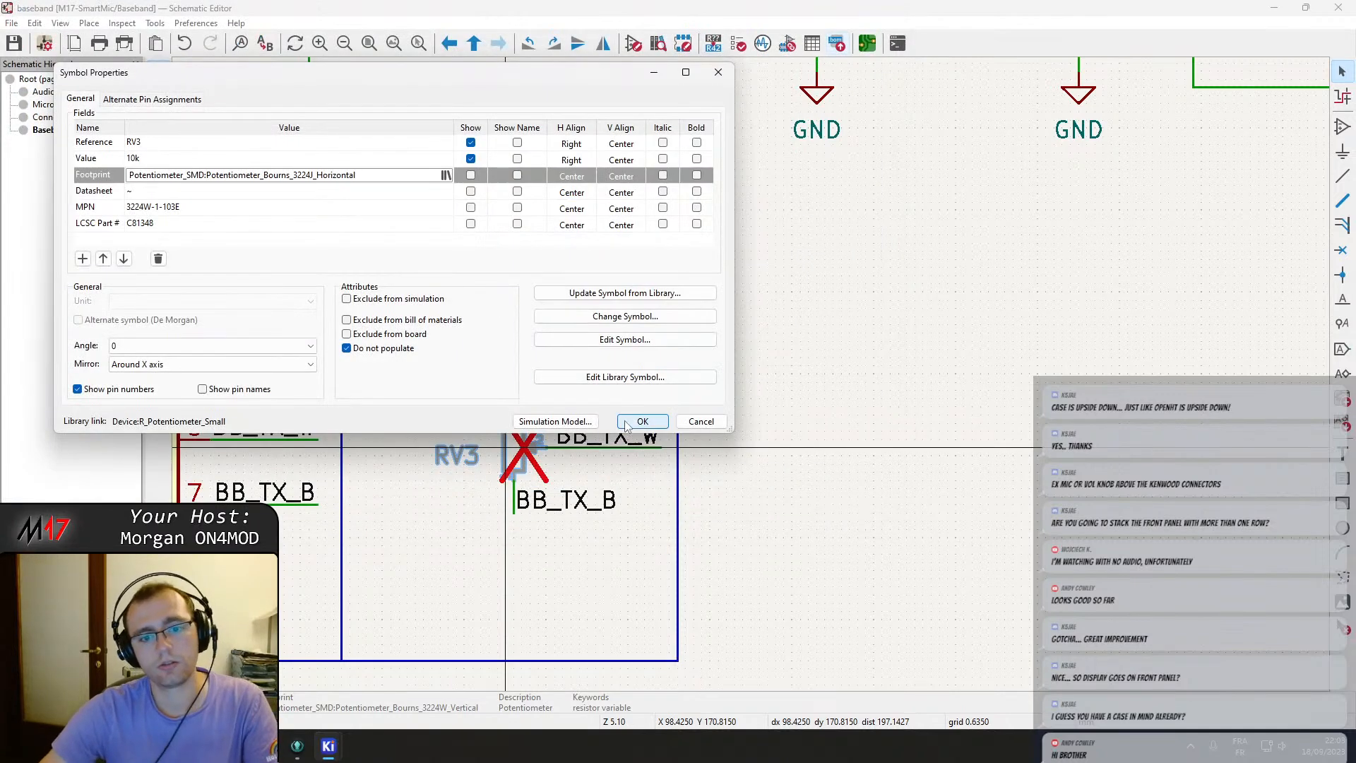
{"action": "key", "text": "Return"}
{"action": "key", "text": "ctrl+s"}
Reopen RV3's symbol properties and copy its footprint name.
{"action": "scroll", "coordinate": [618, 408], "scroll_direction": "down", "scroll_amount": 4}
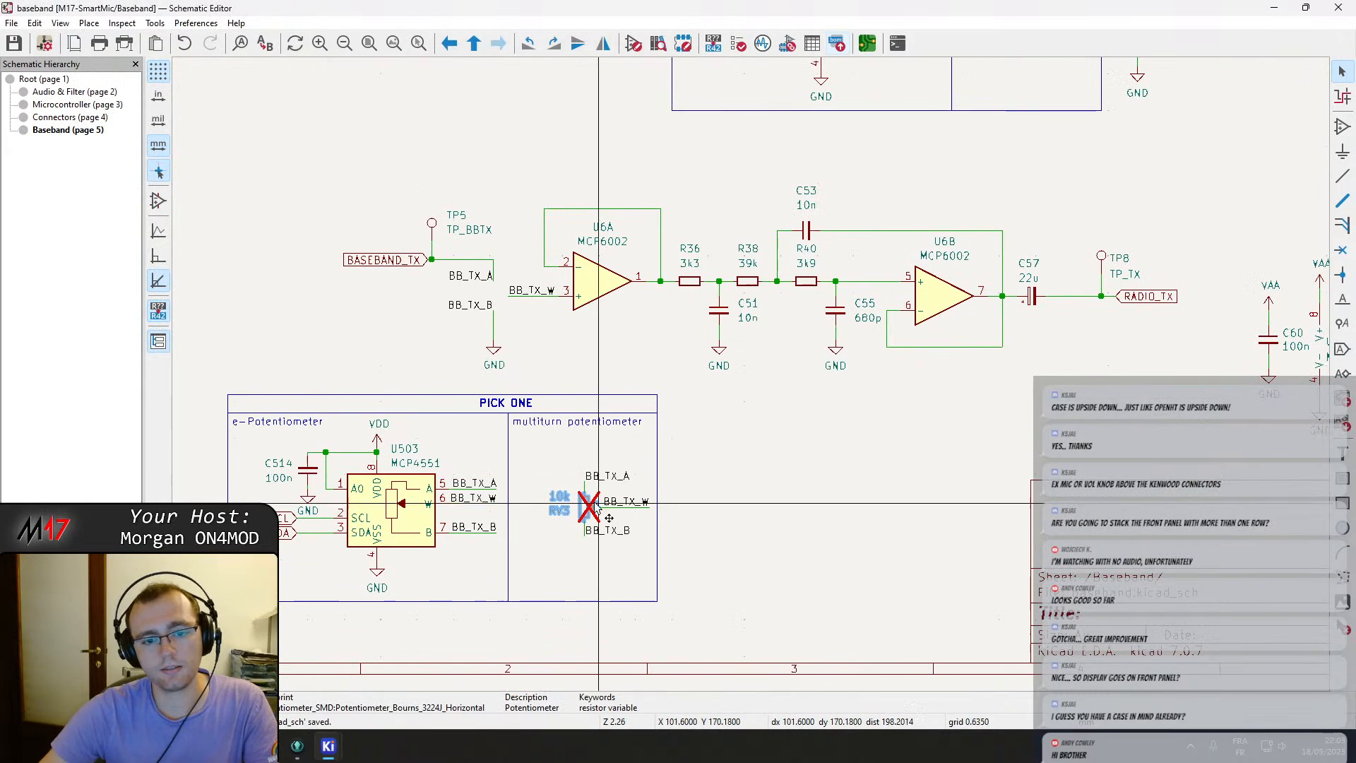
{"action": "double_click", "coordinate": [593, 512]}
{"action": "left_click", "coordinate": [243, 175]}
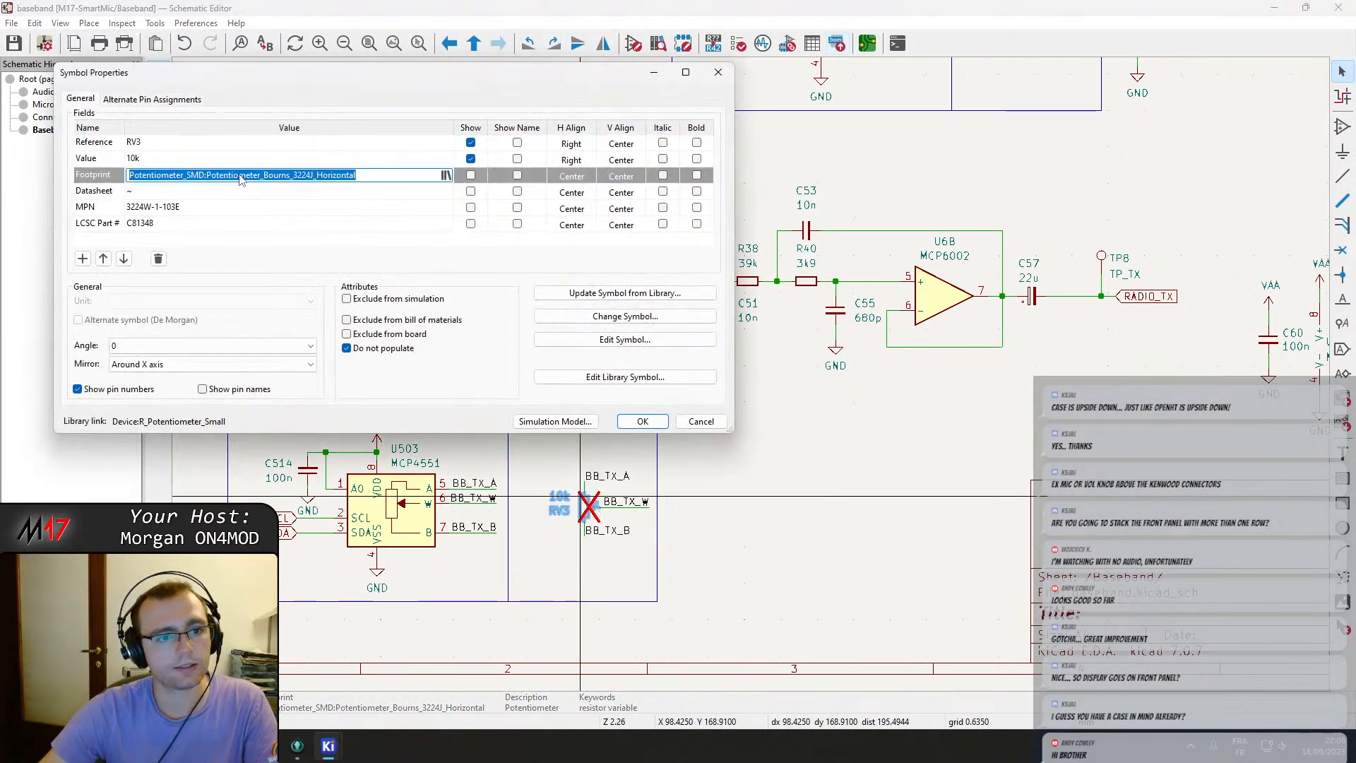
{"action": "double_click", "coordinate": [240, 175]}
{"action": "key", "text": "ctrl+c"}
{"action": "key", "text": "Escape"}
{"action": "key", "text": "Escape"}
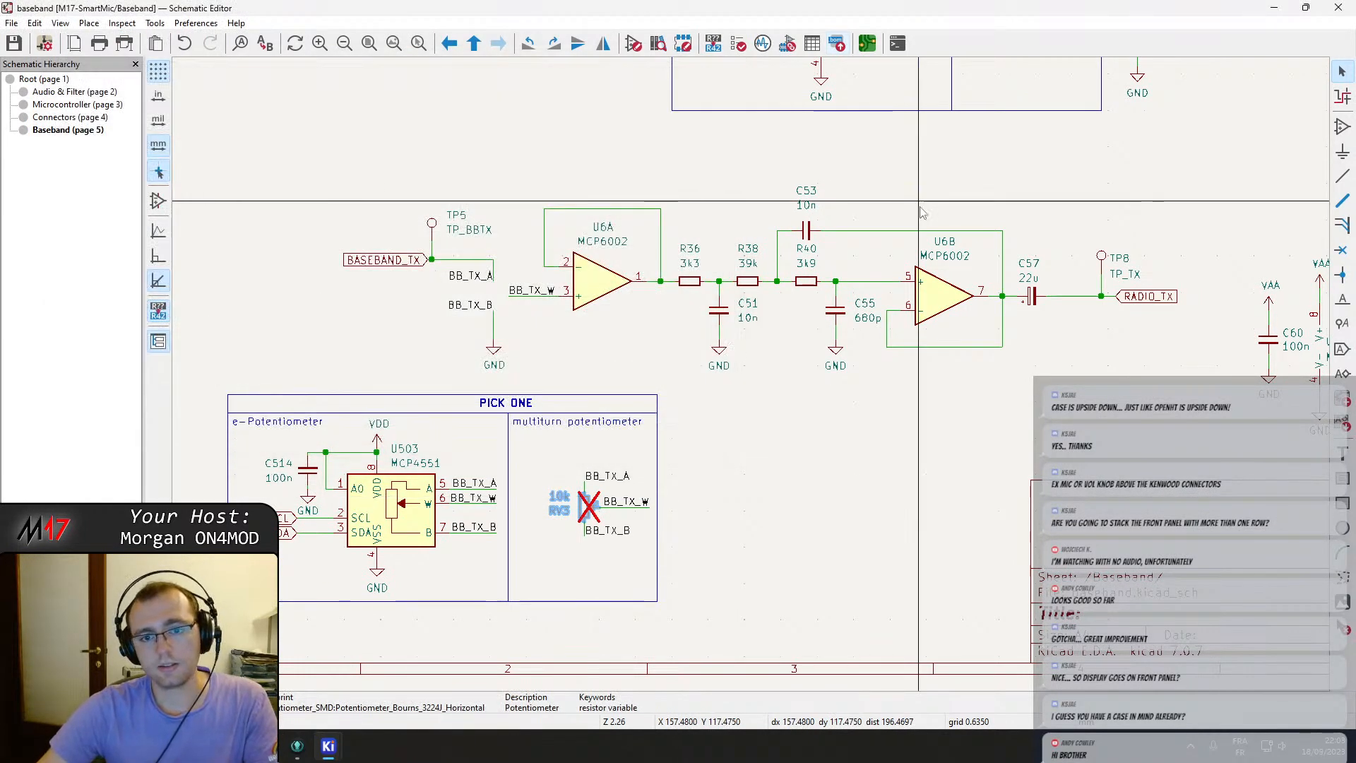
Set RV2's footprint to the copied Potentiometer_Bourns_3224J_Horizontal and save the schematic.
{"action": "middle_click_drag", "start_coordinate": [920, 211], "coordinate": [852, 296]}
{"action": "middle_click_drag", "start_coordinate": [652, 286], "coordinate": [612, 355]}
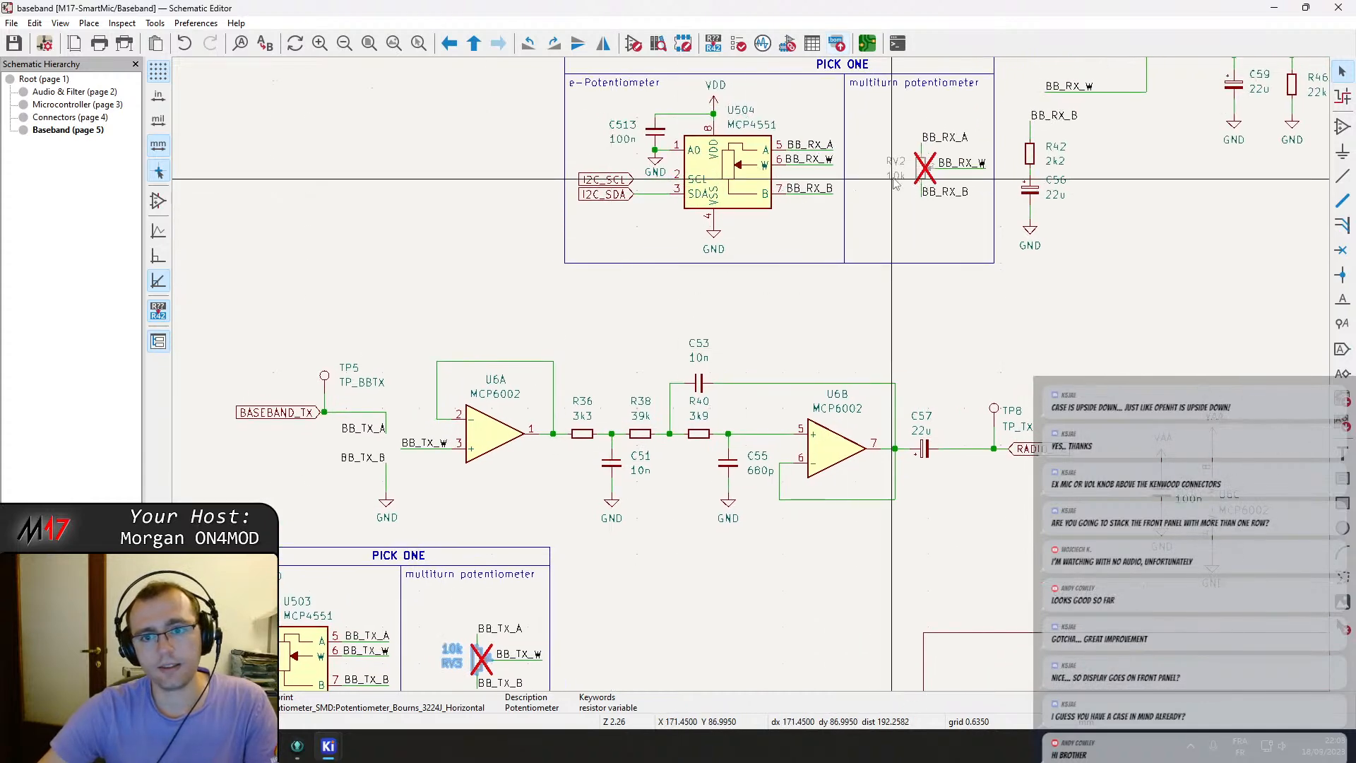
{"action": "double_click", "coordinate": [916, 171]}
{"action": "left_click", "coordinate": [234, 175]}
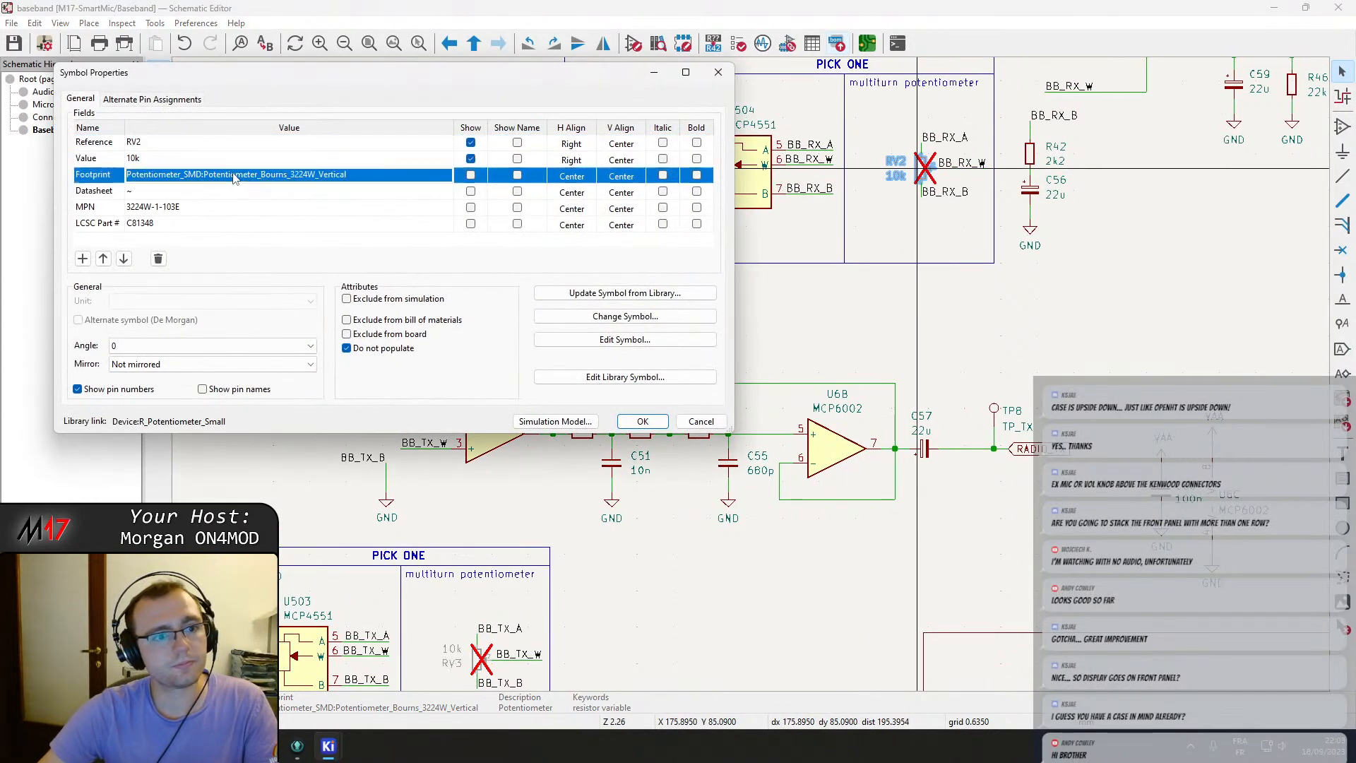
{"action": "left_click", "coordinate": [235, 175]}
{"action": "double_click", "coordinate": [234, 175]}
{"action": "key", "text": "ctrl+v"}
{"action": "left_click", "coordinate": [651, 425]}
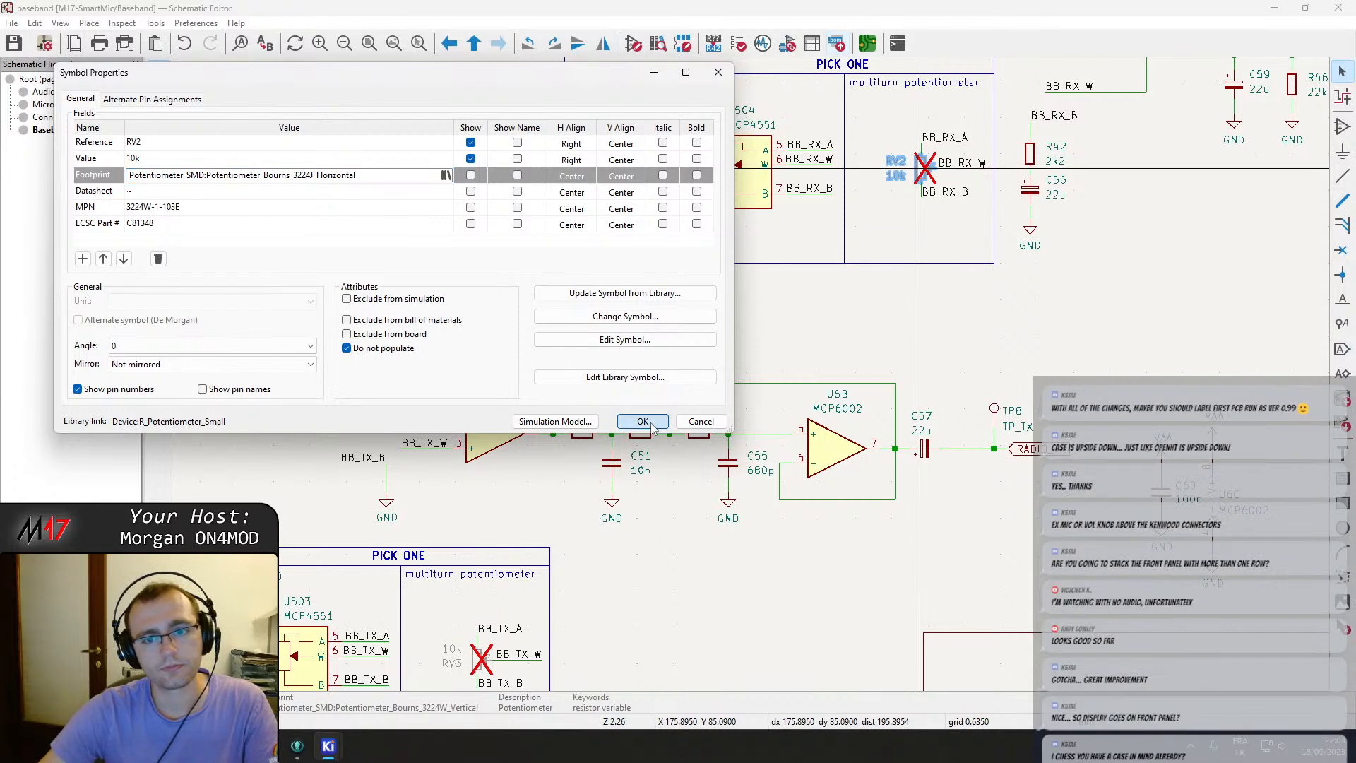
{"action": "key", "text": "ctrl+s"}
Review both potentiometer sections on the Baseband sheet and save the schematic.
{"action": "left_click", "coordinate": [978, 329]}
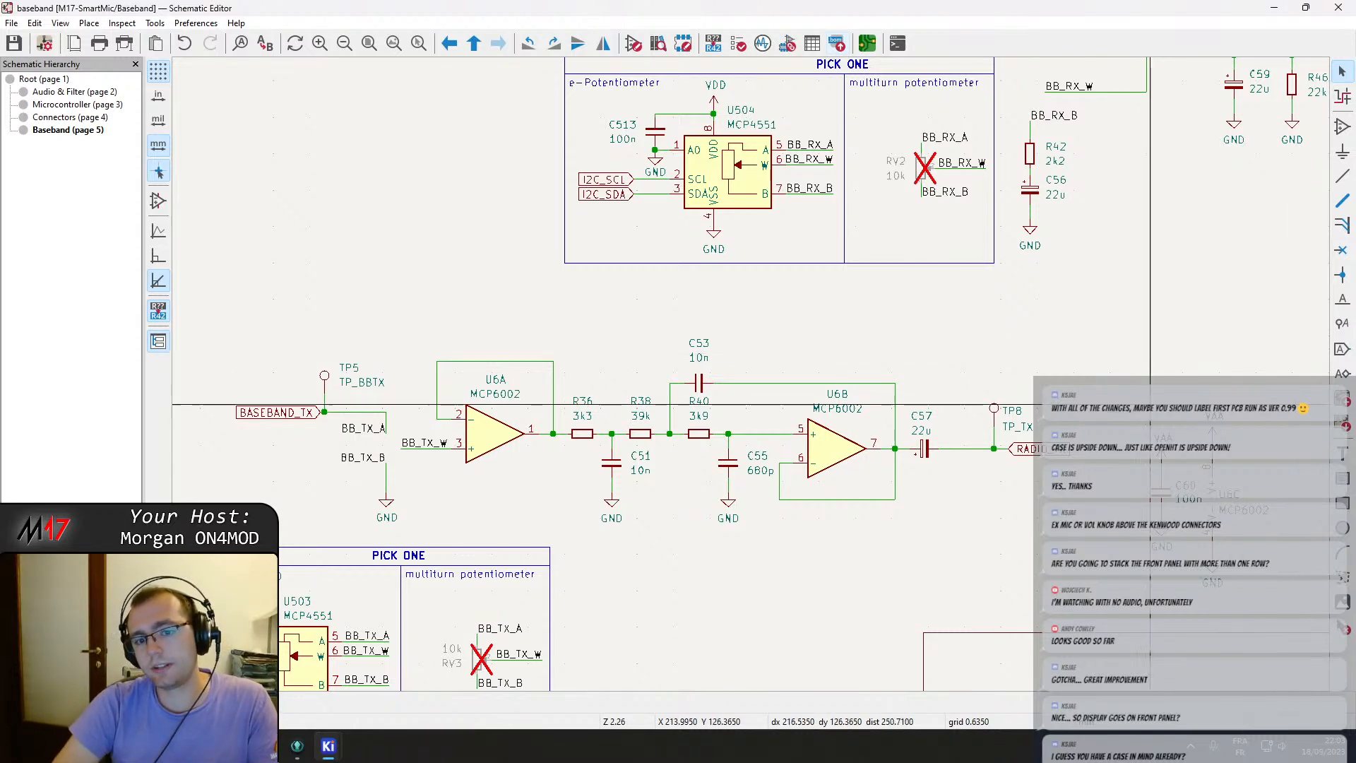
{"action": "middle_click_drag", "start_coordinate": [1070, 219], "coordinate": [902, 533]}
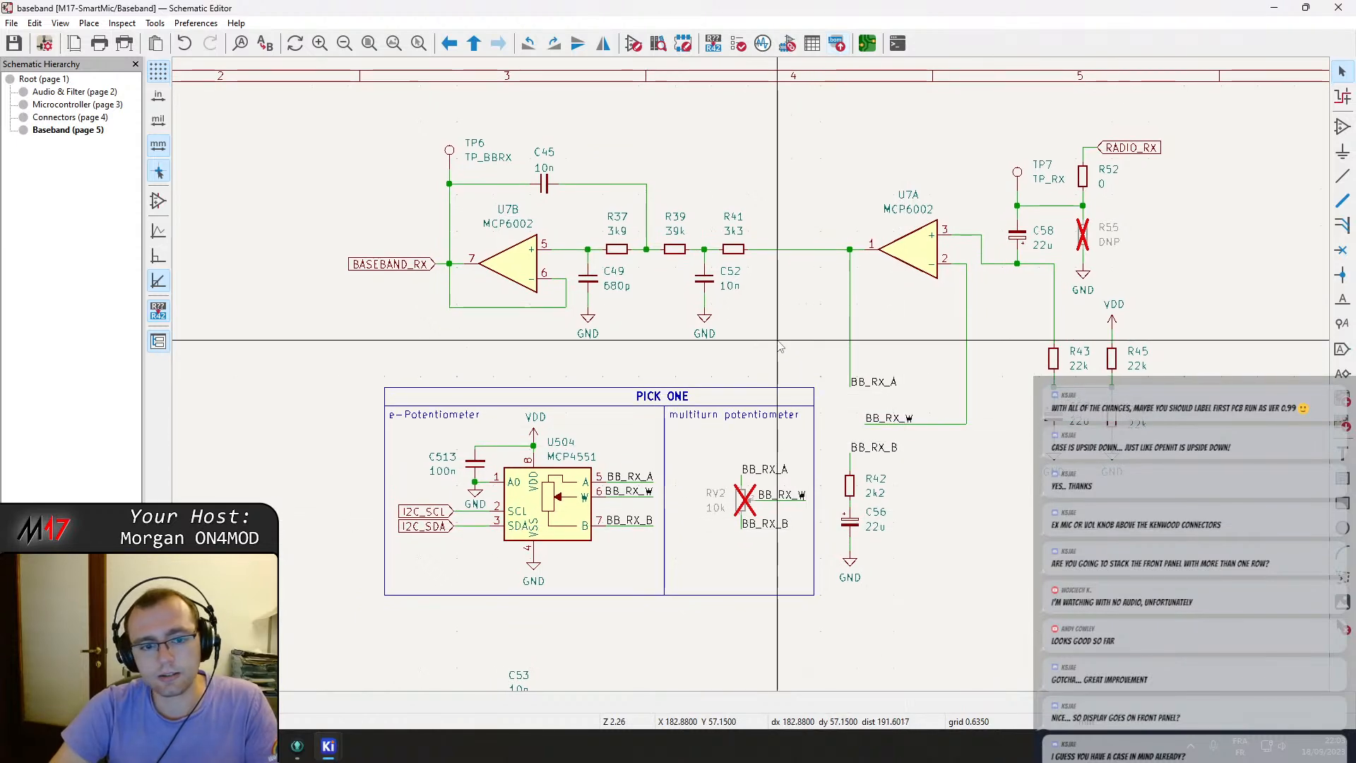
{"action": "middle_click_drag", "start_coordinate": [777, 341], "coordinate": [681, 395]}
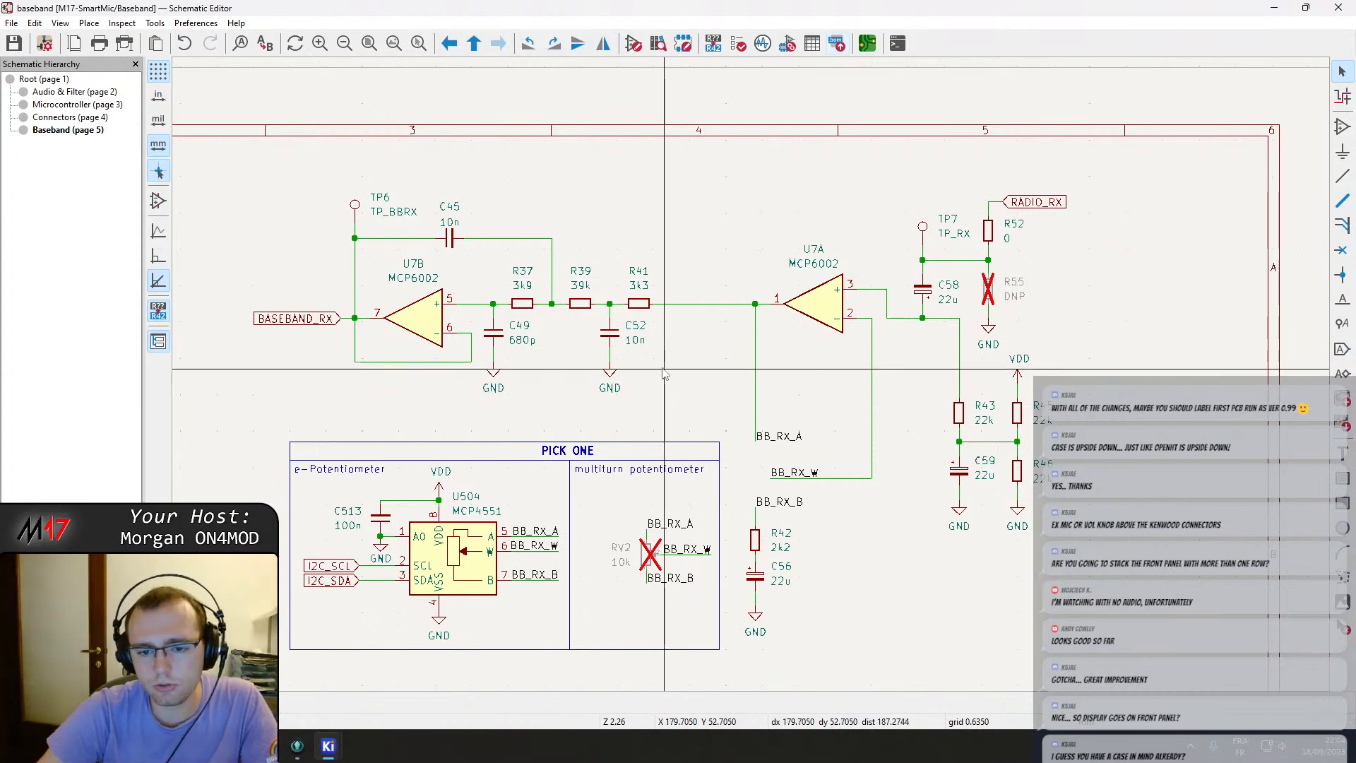
{"action": "scroll", "coordinate": [657, 378], "scroll_direction": "down", "scroll_amount": 3}
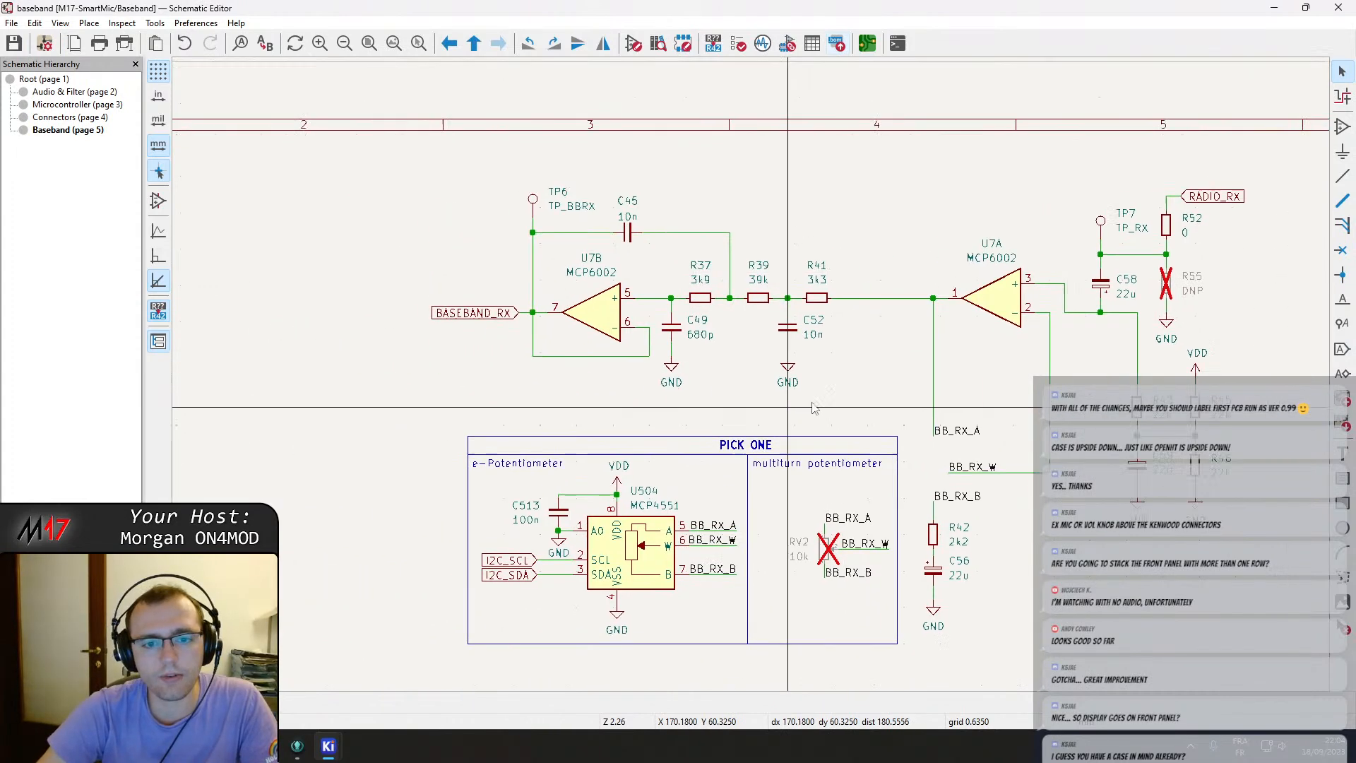
{"action": "scroll", "coordinate": [717, 381], "scroll_direction": "up", "scroll_amount": 3}
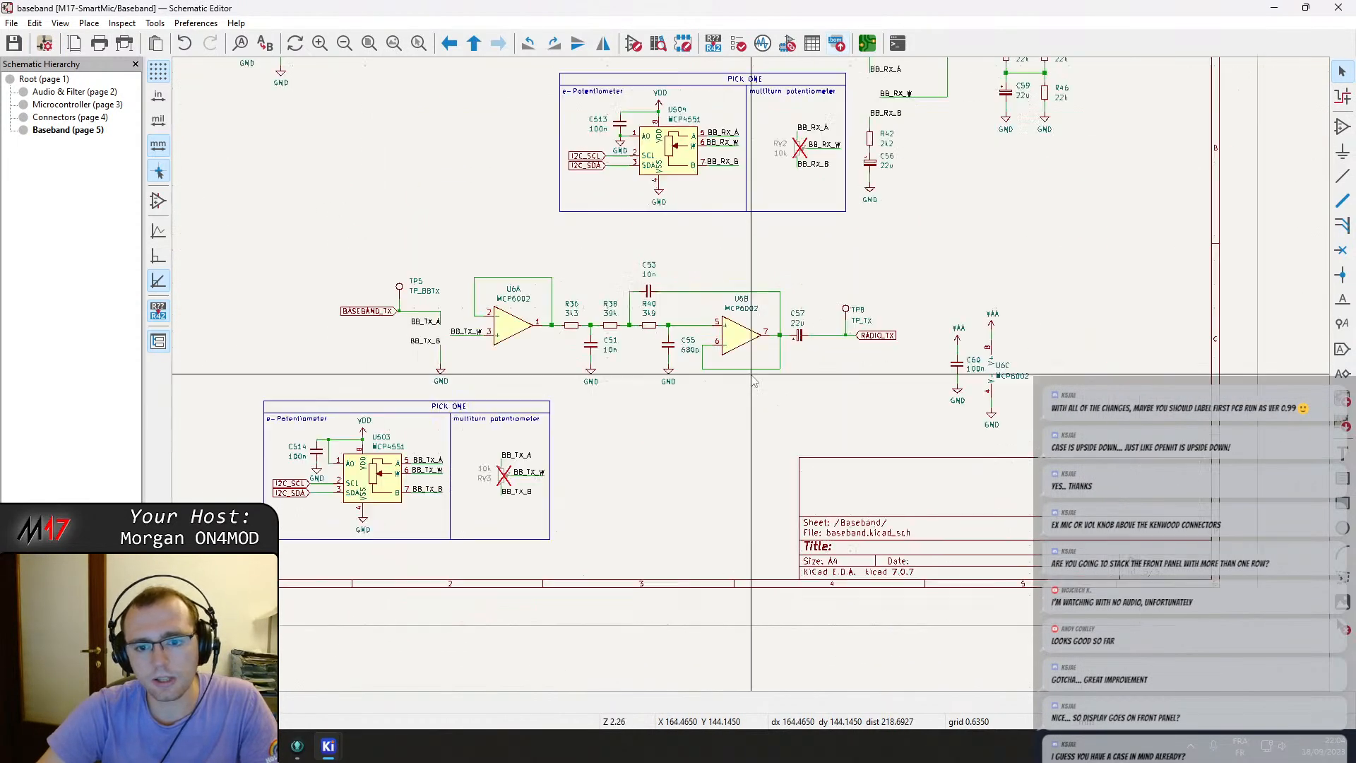
{"action": "scroll", "coordinate": [609, 435], "scroll_direction": "down", "scroll_amount": 4}
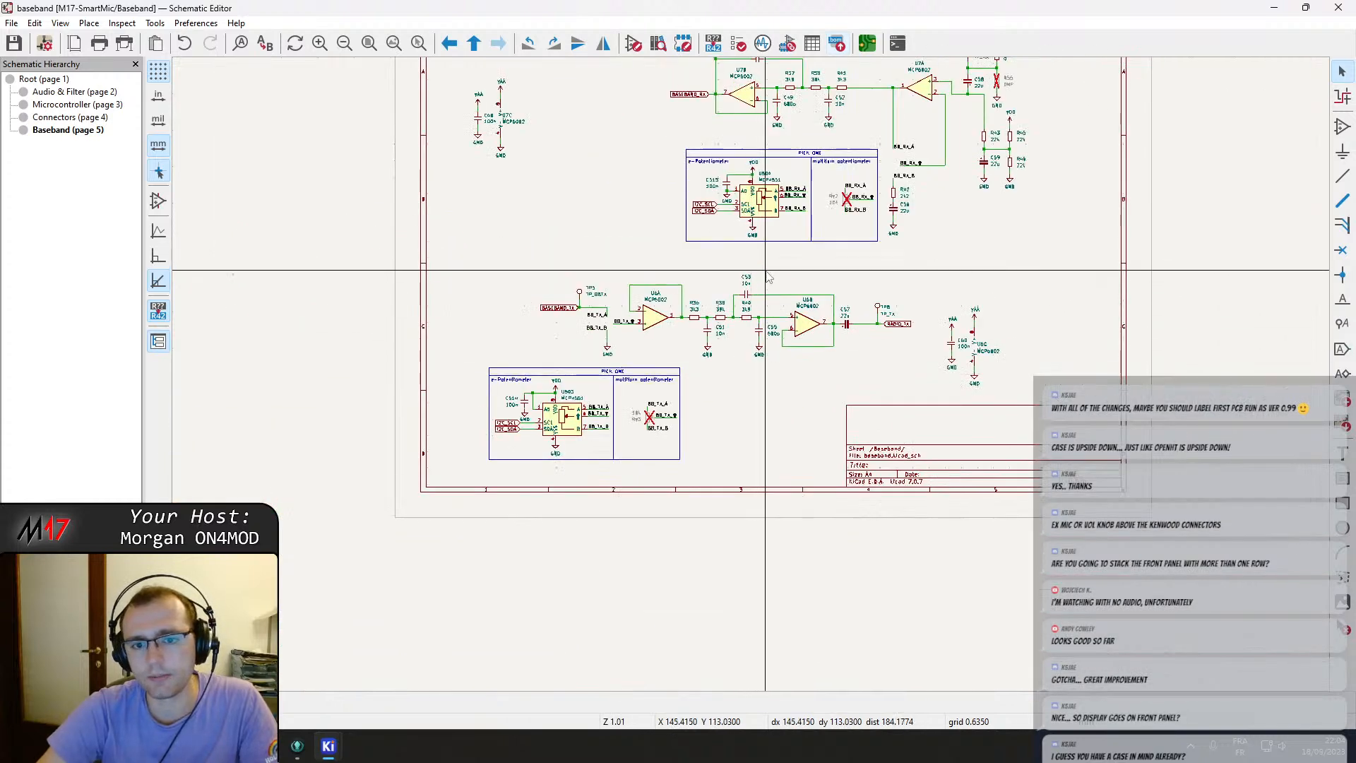
{"action": "key", "text": "ctrl+s"}
{"action": "scroll", "coordinate": [882, 113], "scroll_direction": "up", "scroll_amount": 2}
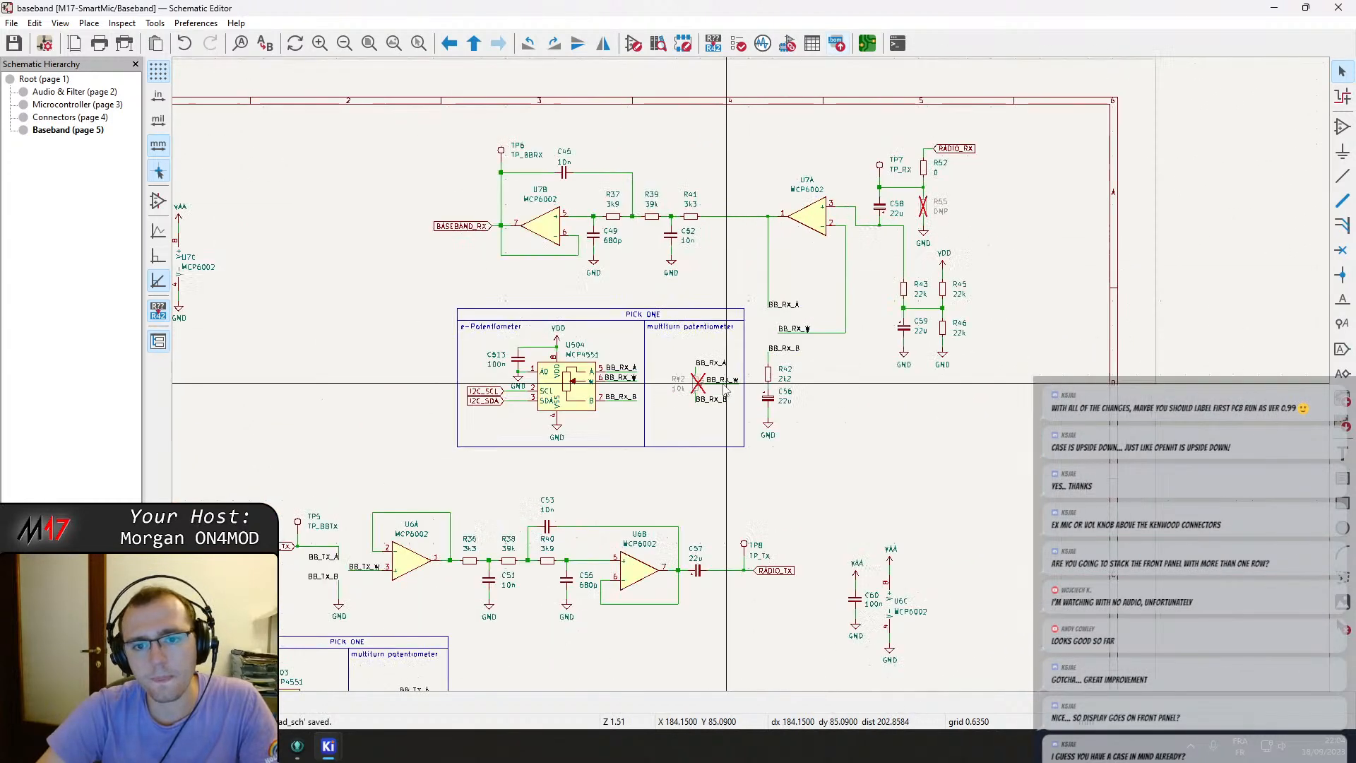
{"action": "double_click", "coordinate": [690, 387]}
{"action": "key", "text": "Escape"}
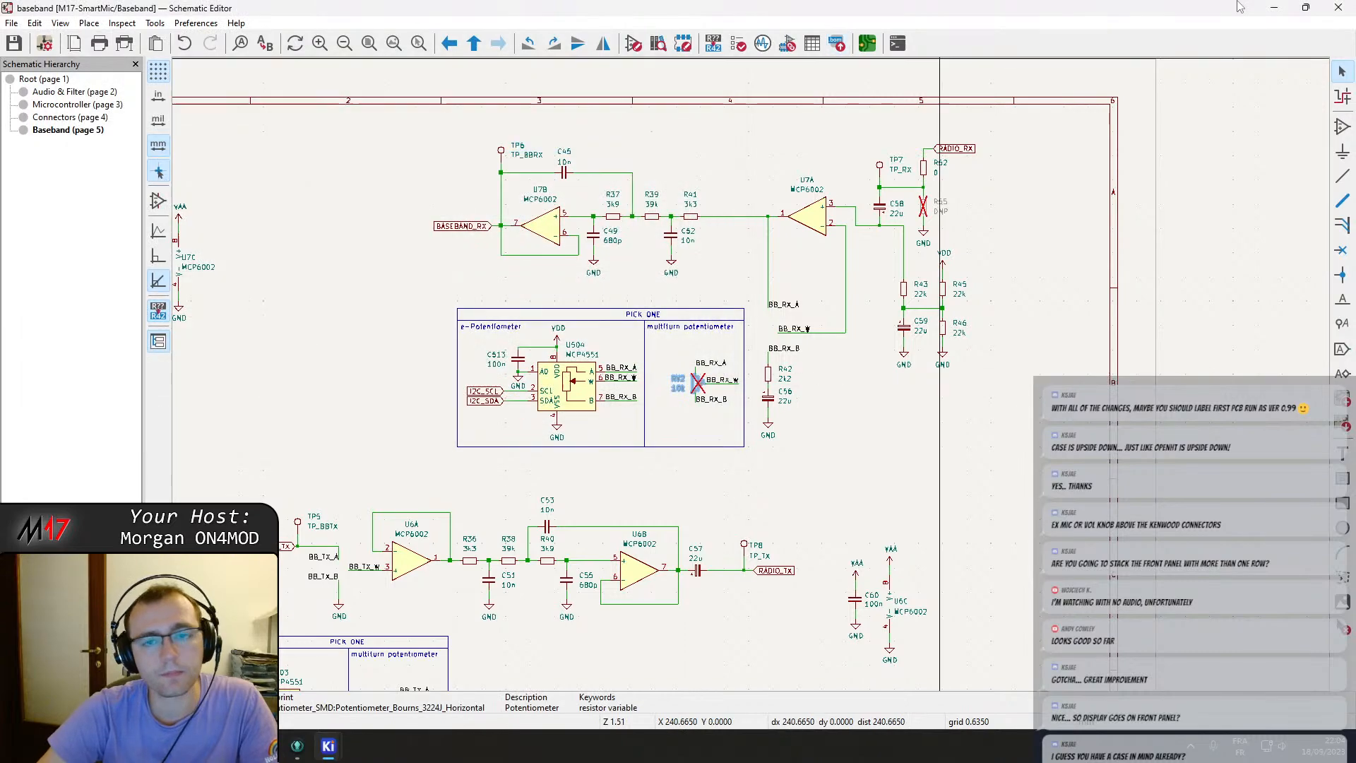
Preview the changes of updating the PCB from the schematic and close the dialog without applying them.
{"action": "left_click", "coordinate": [1328, 7]}
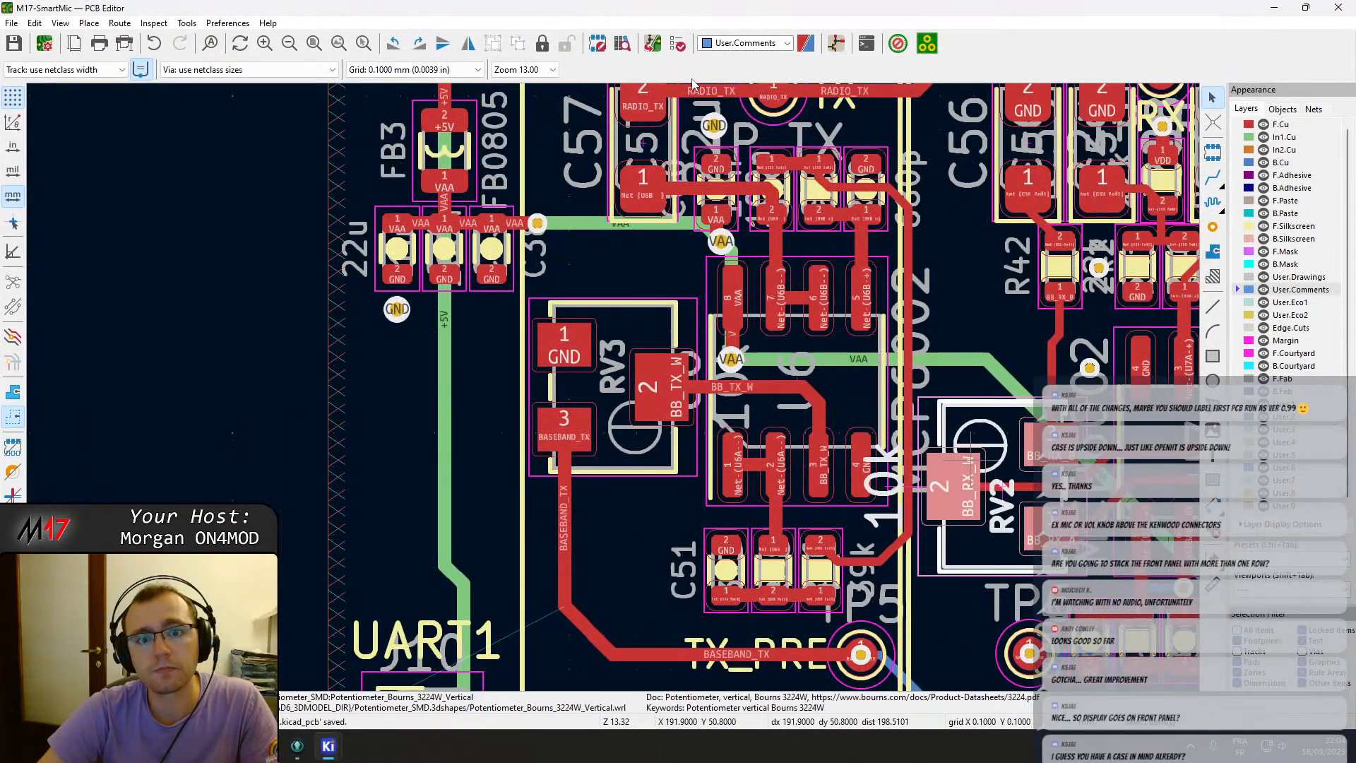
{"action": "left_click", "coordinate": [653, 47]}
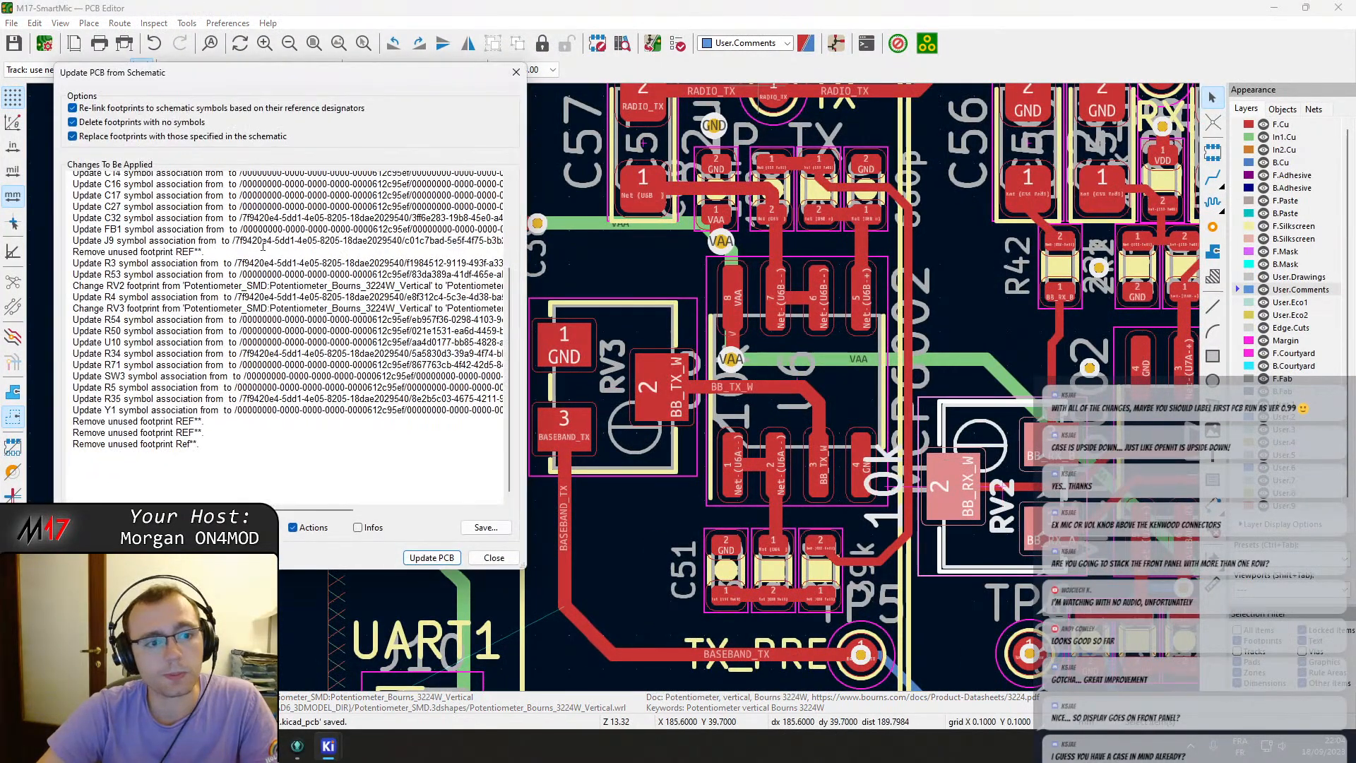
{"action": "scroll", "coordinate": [187, 286], "scroll_direction": "up", "scroll_amount": 4}
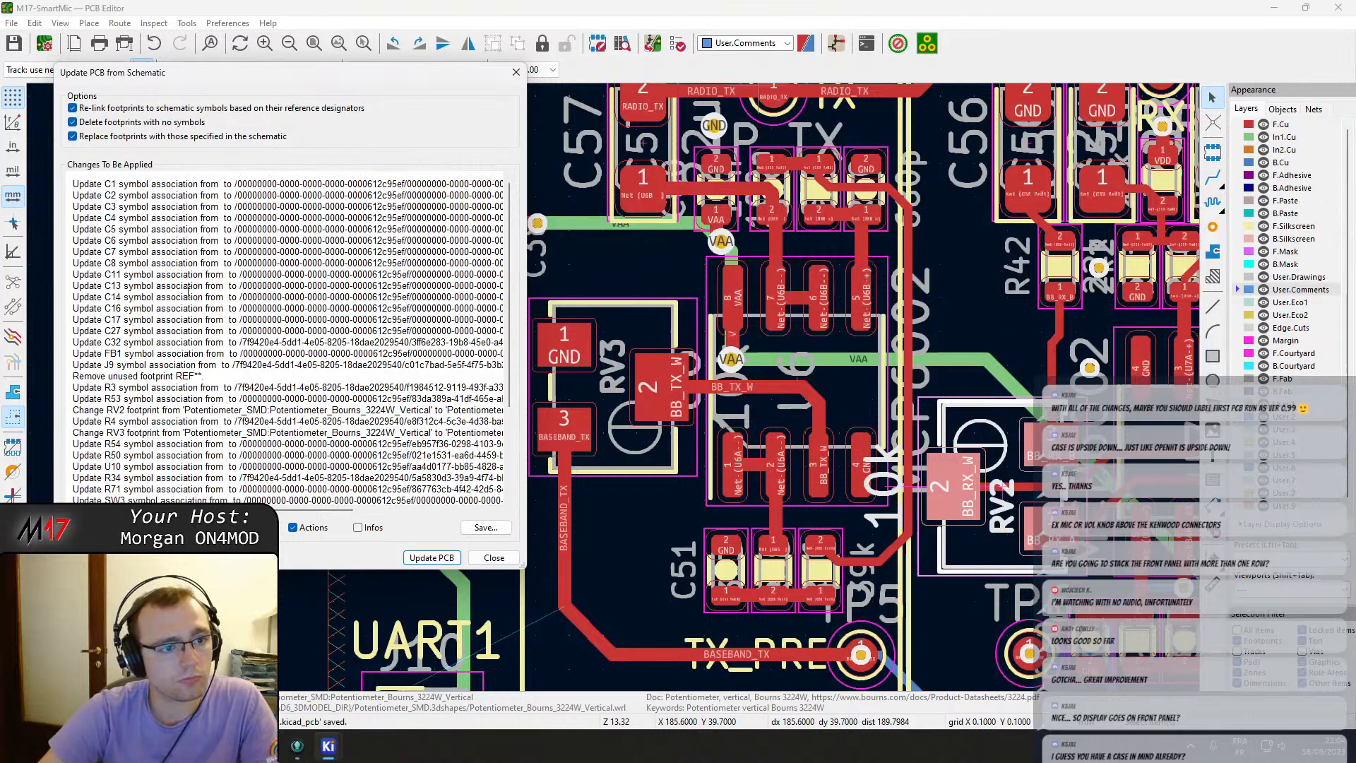
{"action": "left_click", "coordinate": [154, 110]}
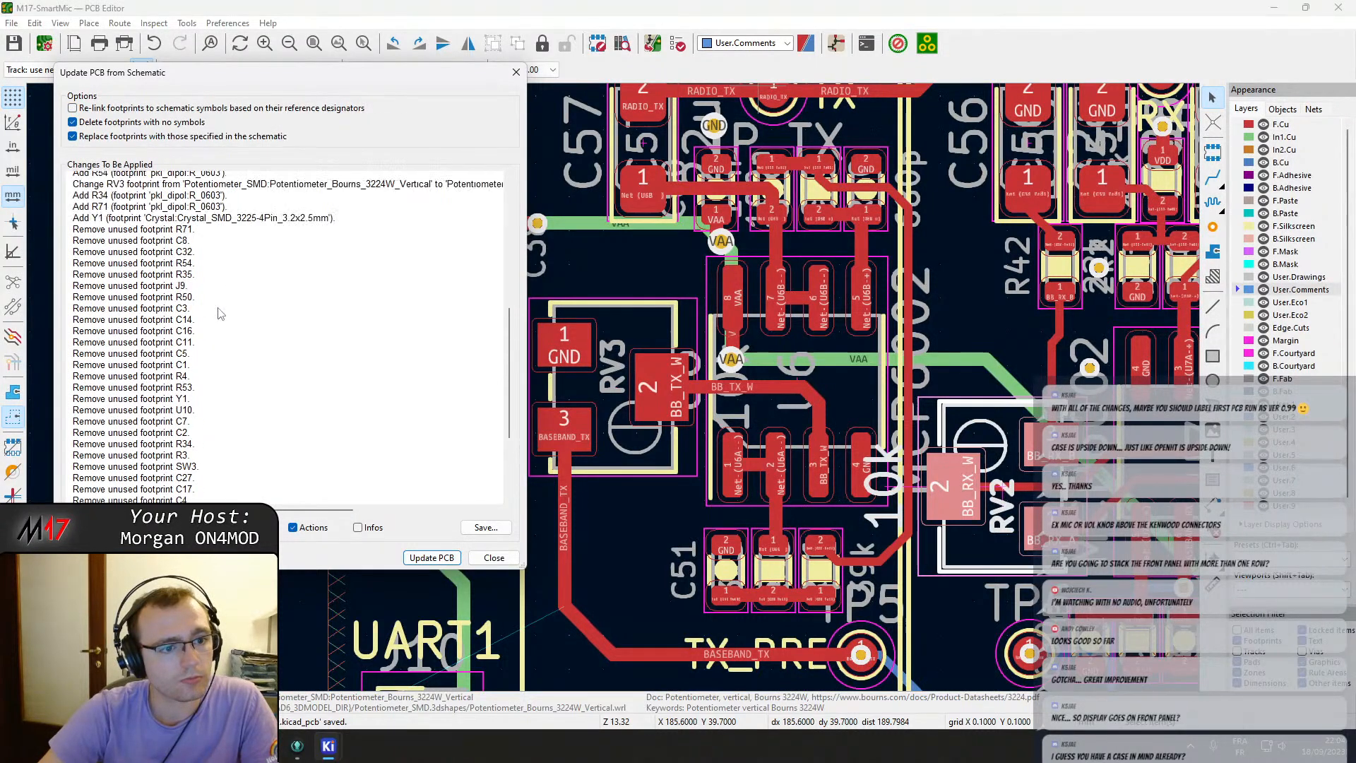
{"action": "key", "text": "Escape"}
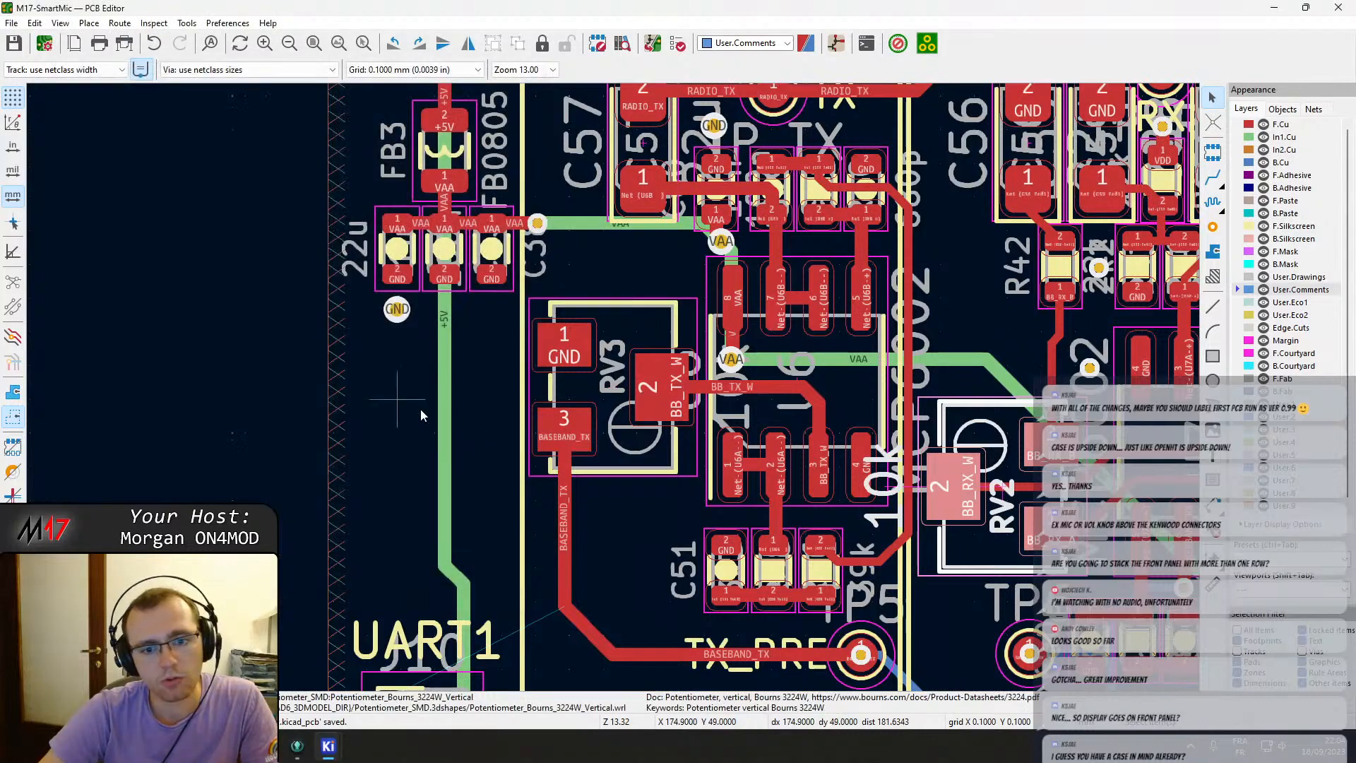
Survey the board layout, the enclosure outline and the unplaced footprints around the board.
{"action": "scroll", "coordinate": [421, 410], "scroll_direction": "down", "scroll_amount": 10}
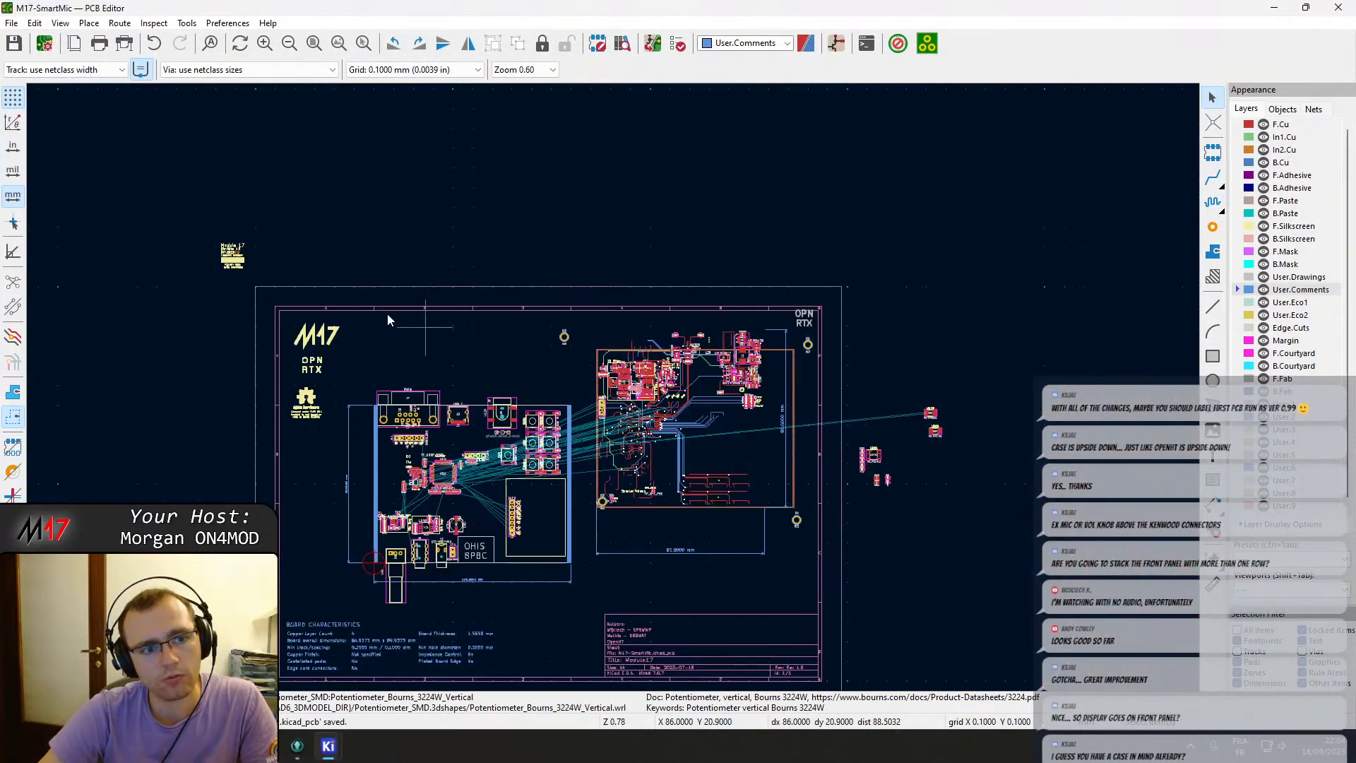
{"action": "scroll", "coordinate": [720, 481], "scroll_direction": "up", "scroll_amount": 4}
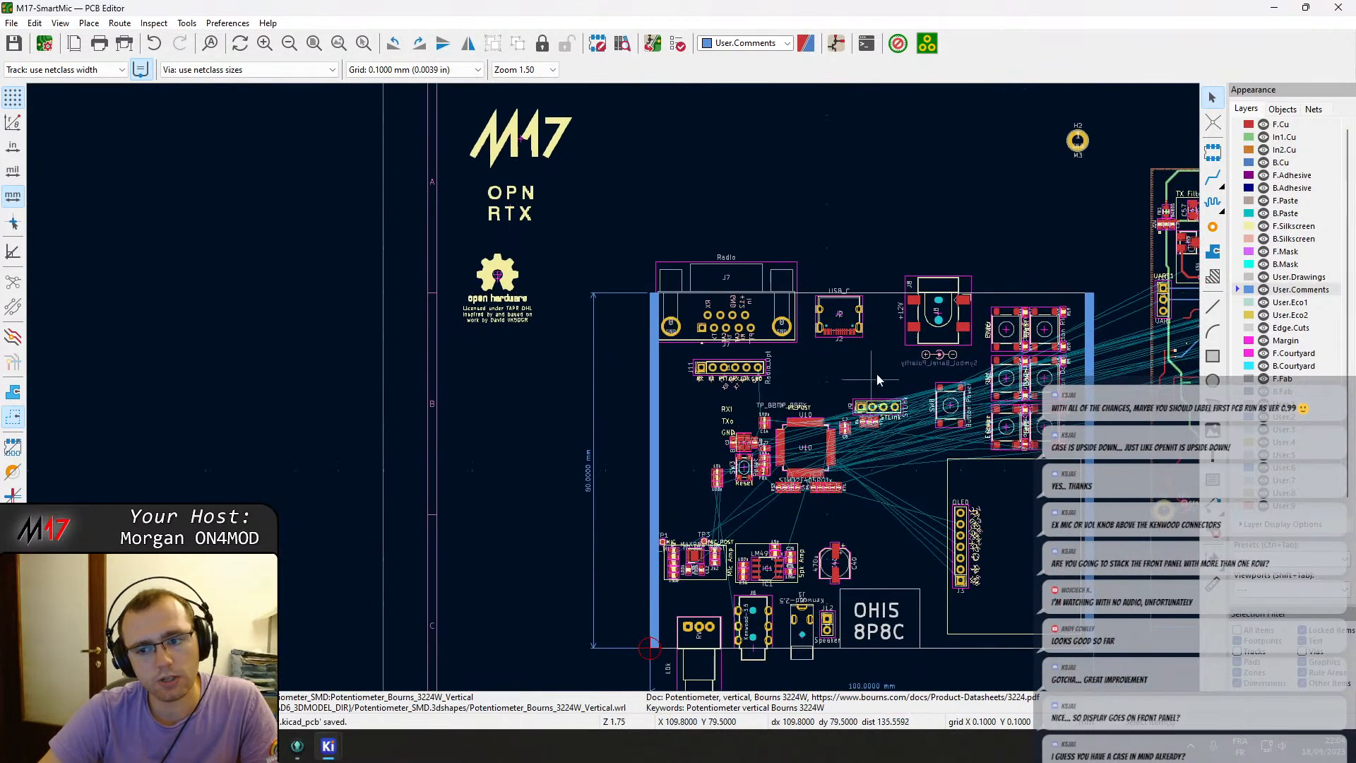
{"action": "middle_click_drag", "start_coordinate": [879, 374], "coordinate": [361, 332]}
{"action": "middle_click_drag", "start_coordinate": [725, 291], "coordinate": [595, 361]}
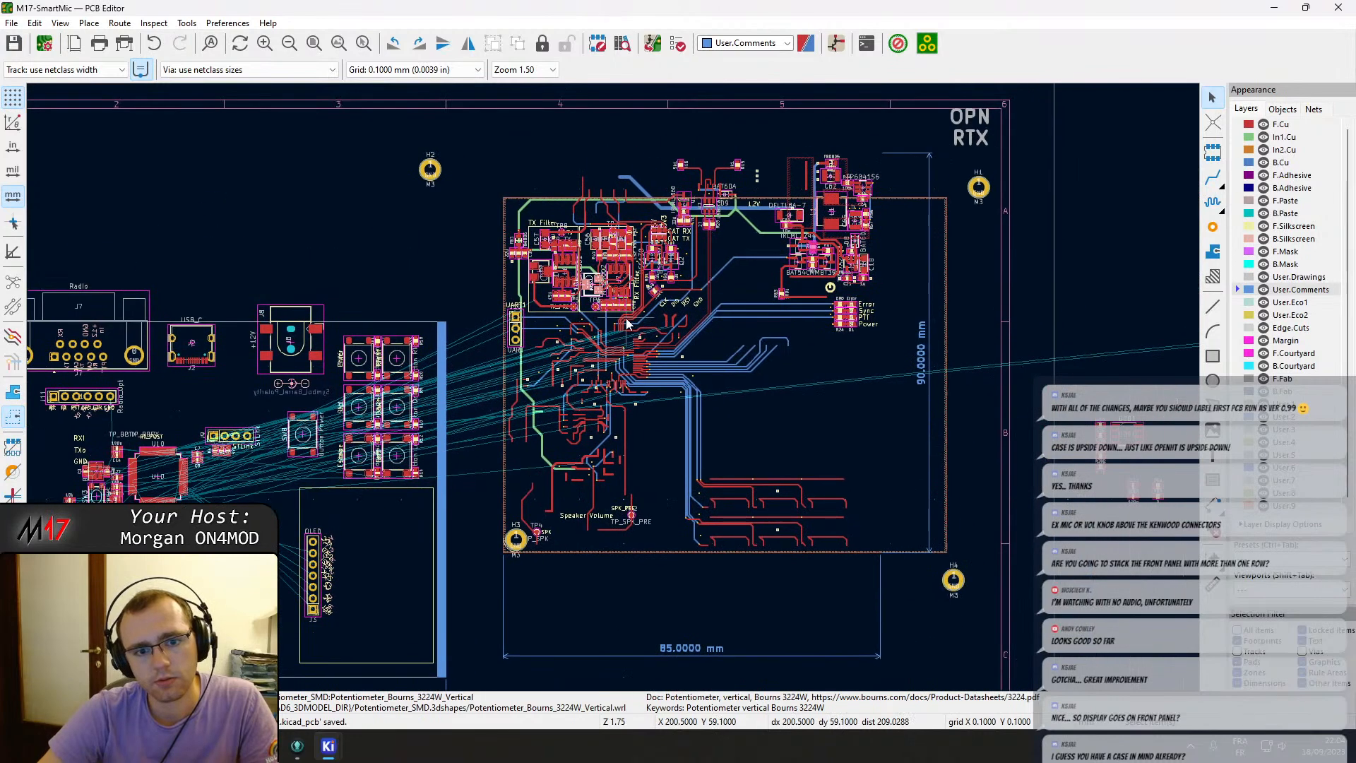
{"action": "scroll", "coordinate": [896, 381], "scroll_direction": "up", "scroll_amount": 6}
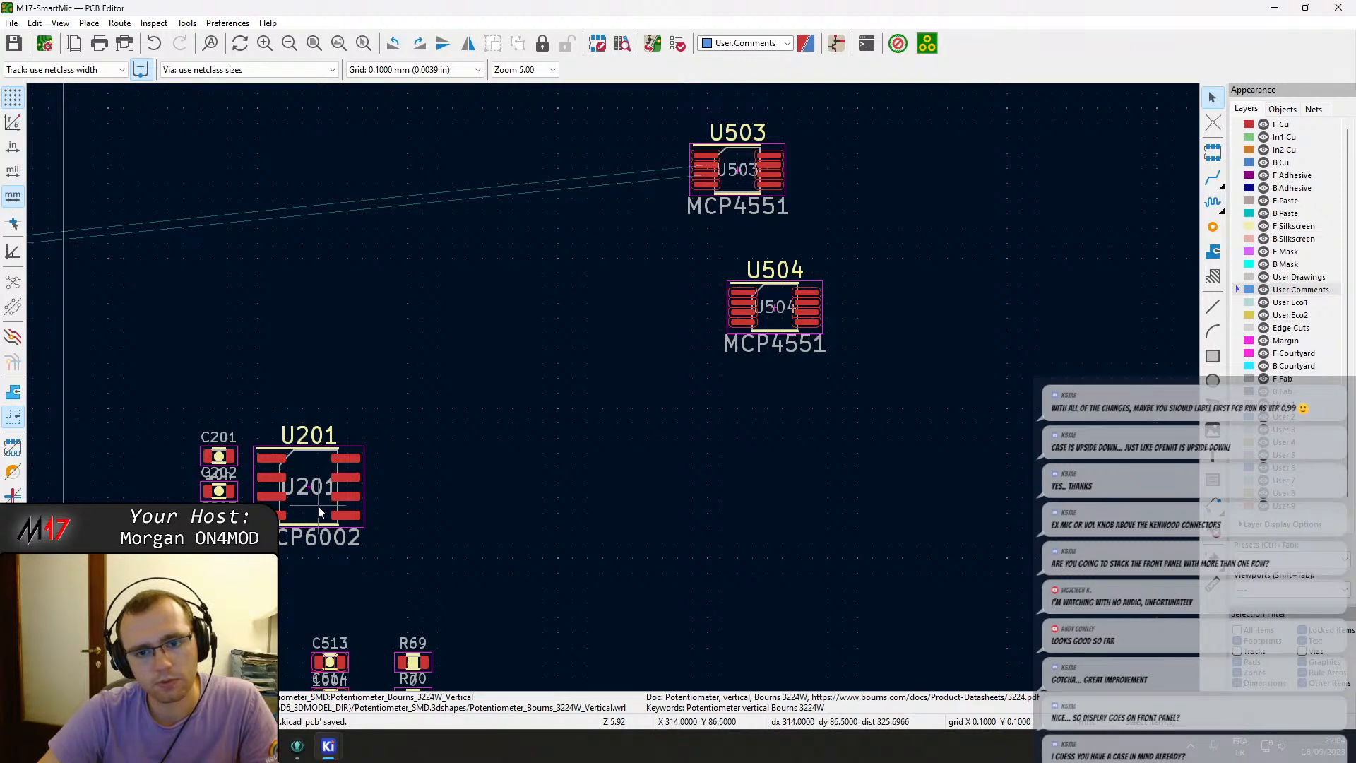
{"action": "scroll", "coordinate": [316, 504], "scroll_direction": "down", "scroll_amount": 2}
{"action": "scroll", "coordinate": [475, 480], "scroll_direction": "down", "scroll_amount": 1}
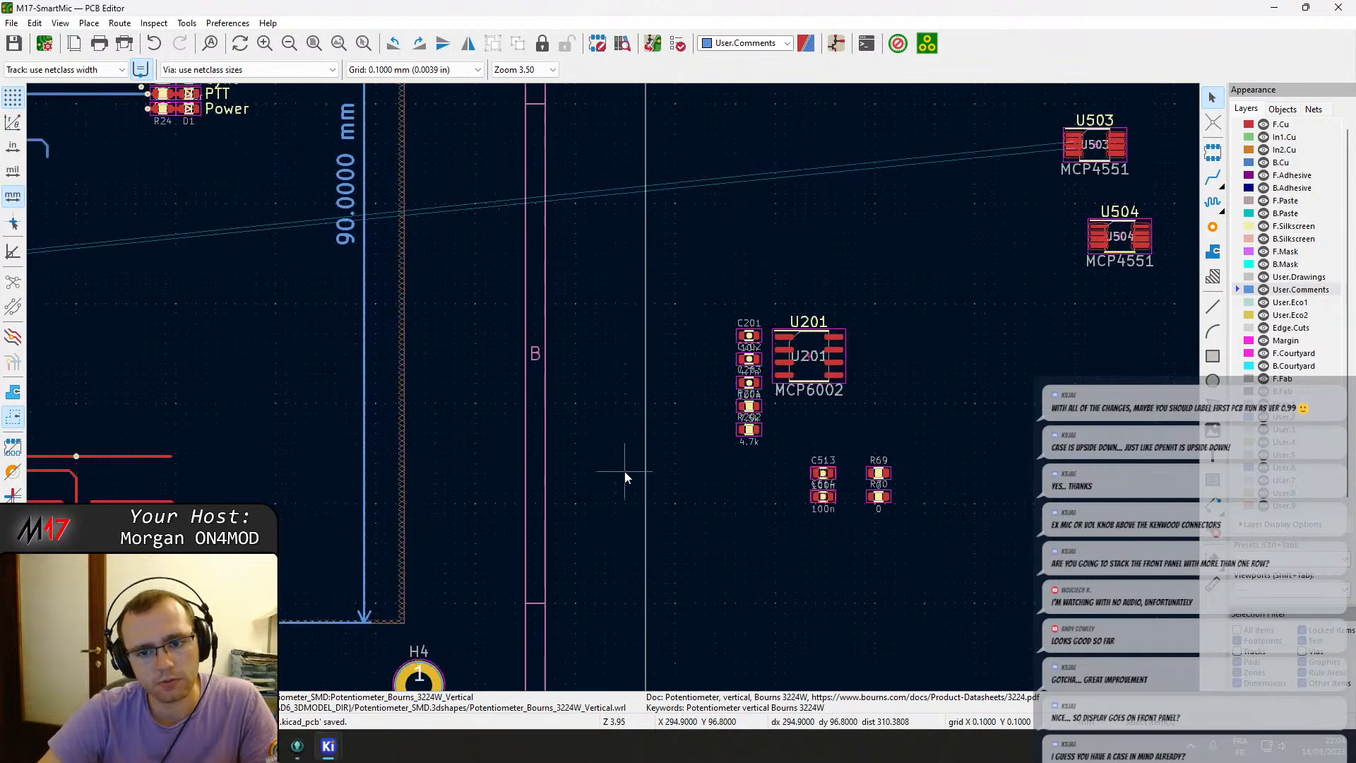
{"action": "scroll", "coordinate": [626, 475], "scroll_direction": "down", "scroll_amount": 1}
{"action": "middle_click_drag", "start_coordinate": [472, 405], "coordinate": [932, 539]}
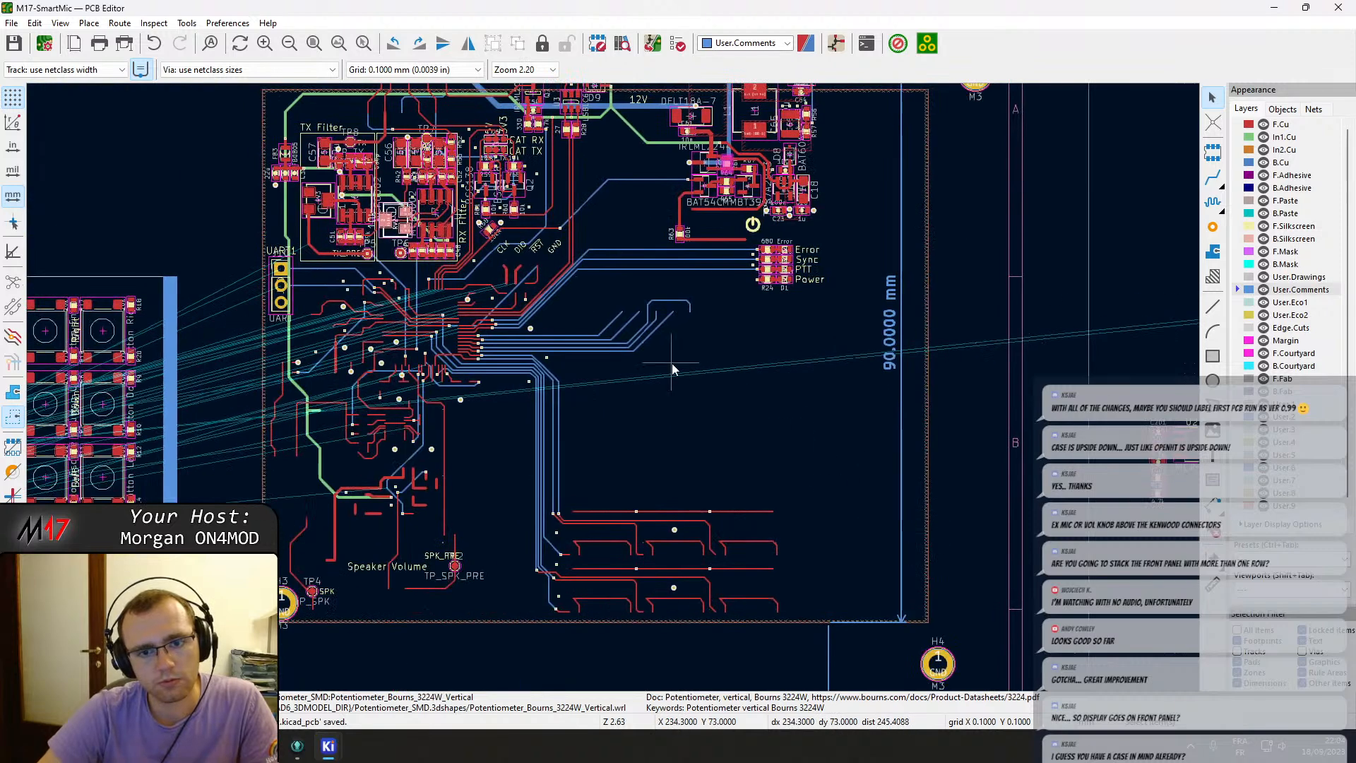
{"action": "middle_click_drag", "start_coordinate": [672, 363], "coordinate": [4, 472]}
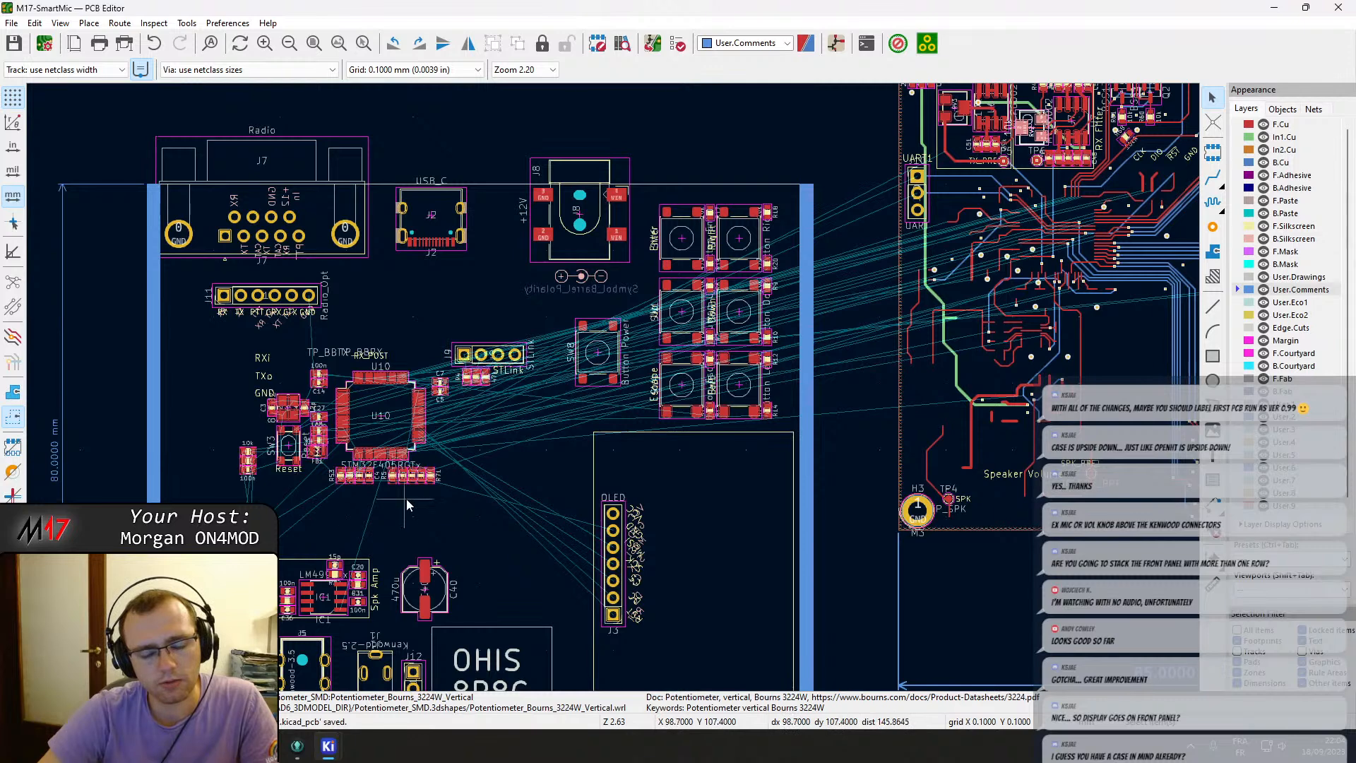
{"action": "middle_click_drag", "start_coordinate": [405, 499], "coordinate": [449, 512]}
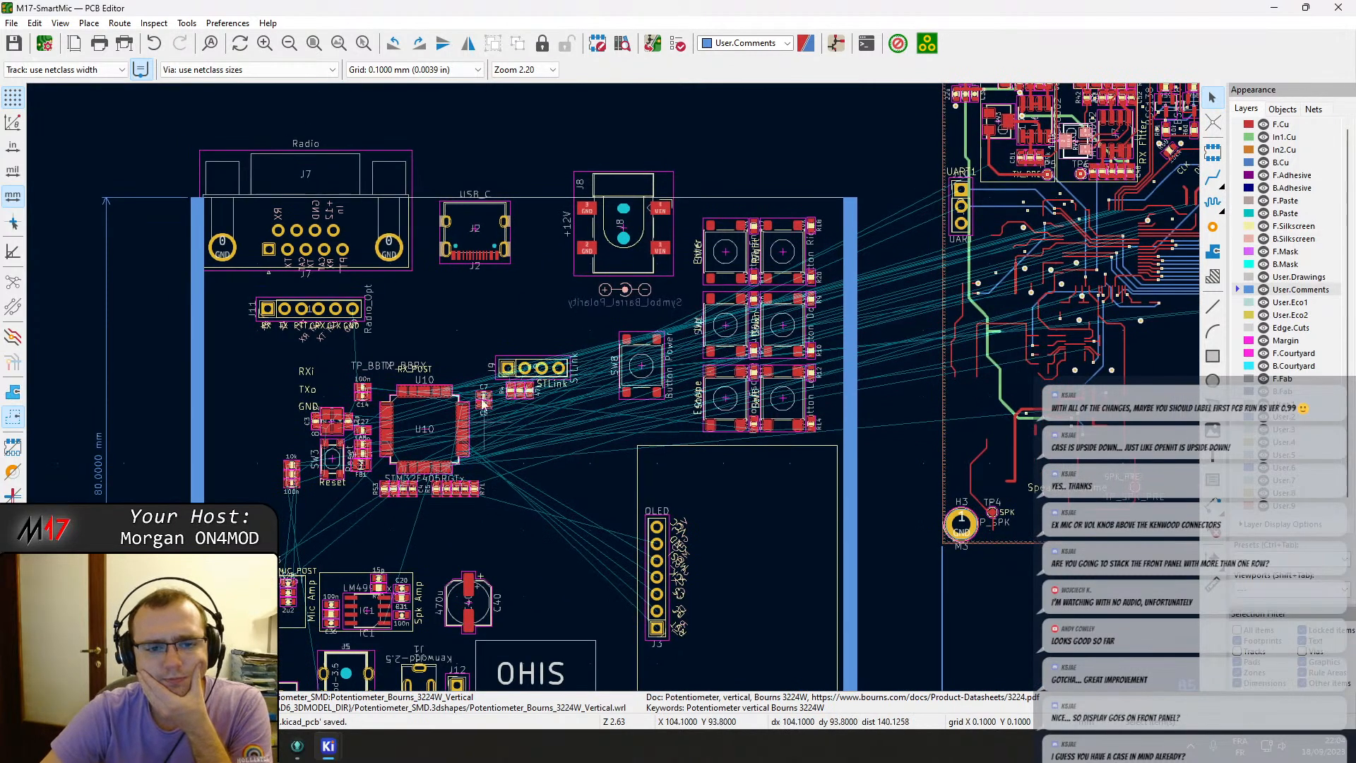
Reopen the PCB update from the schematic with re-linking of footprints enabled, review the change list and close it.
{"action": "left_click", "coordinate": [652, 44]}
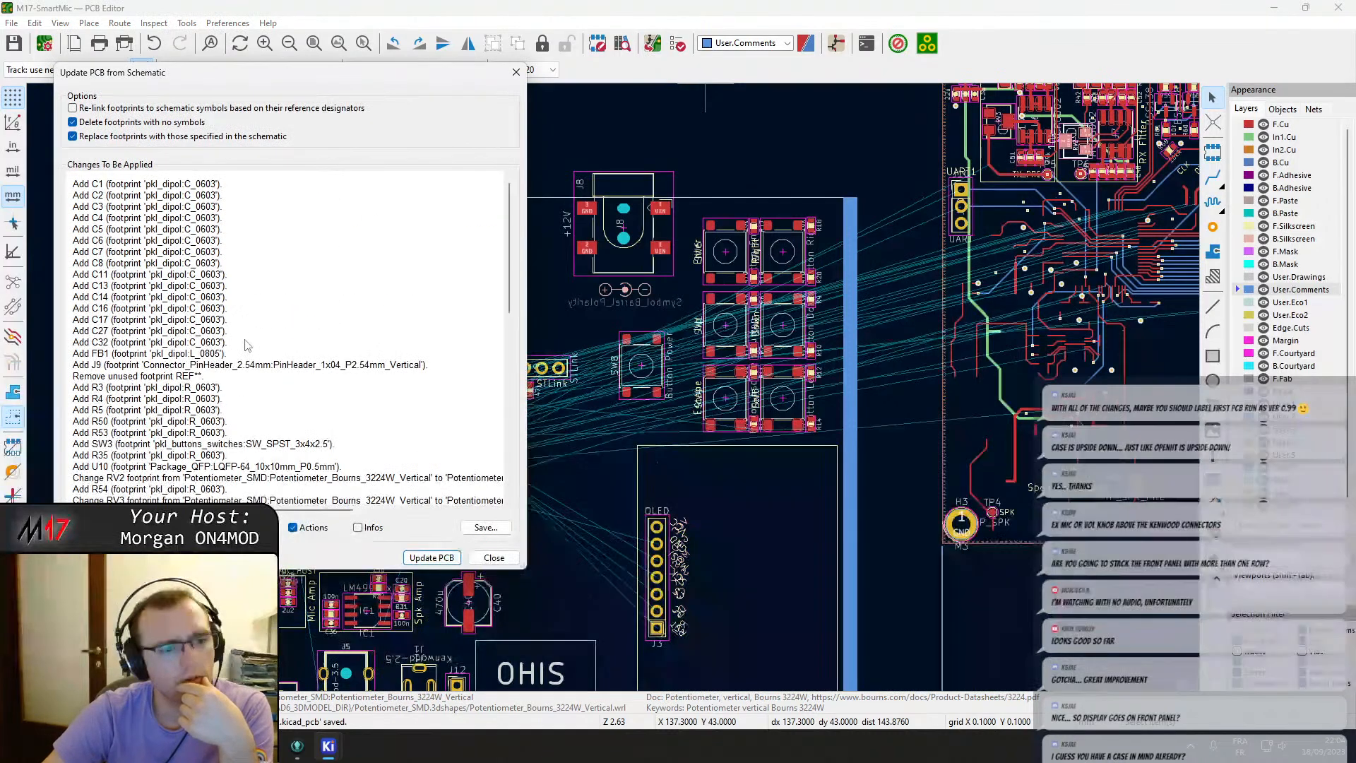
{"action": "left_click", "coordinate": [118, 109]}
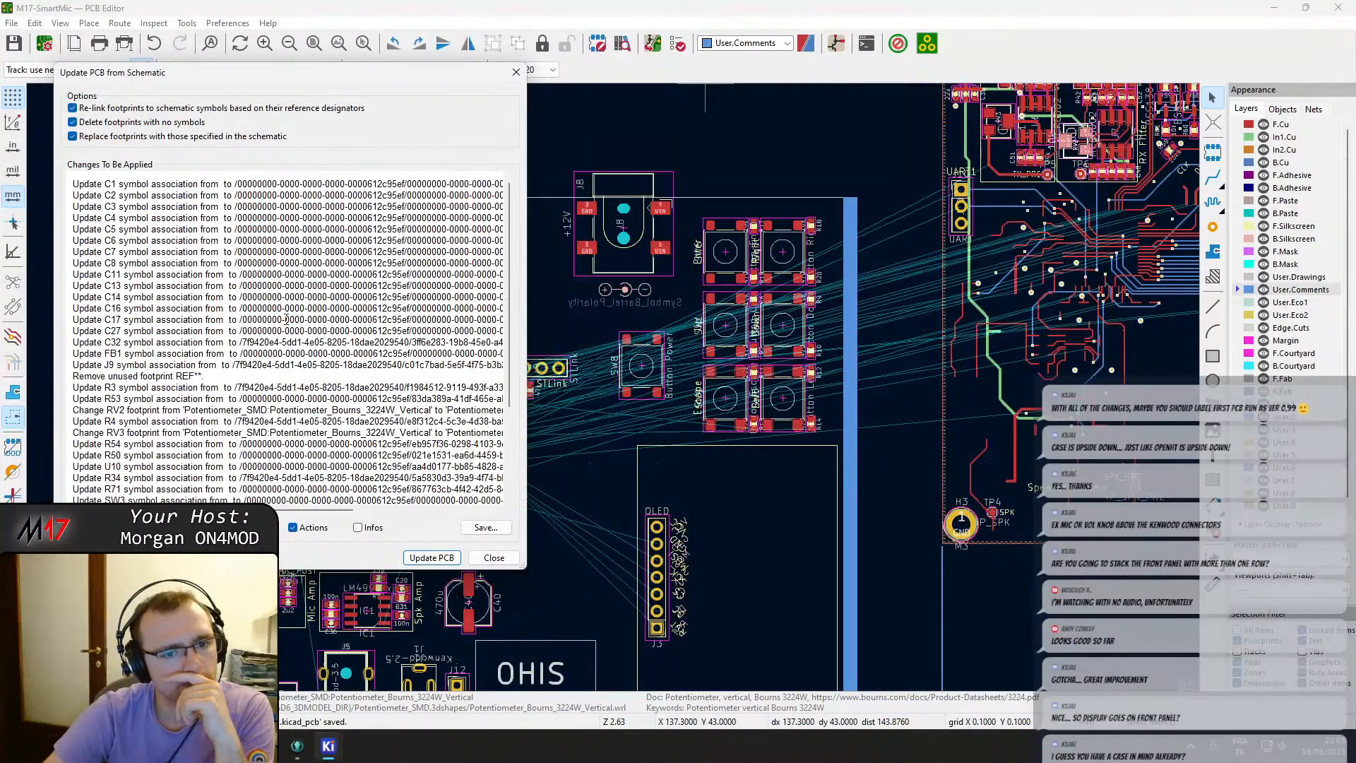
{"action": "mouse_move", "coordinate": [280, 512]}
{"action": "left_mouse_down"}
{"action": "mouse_move", "coordinate": [364, 506]}
{"action": "mouse_move", "coordinate": [275, 507]}
{"action": "left_mouse_up"}
{"action": "scroll", "coordinate": [279, 388], "scroll_direction": "down", "scroll_amount": 3}
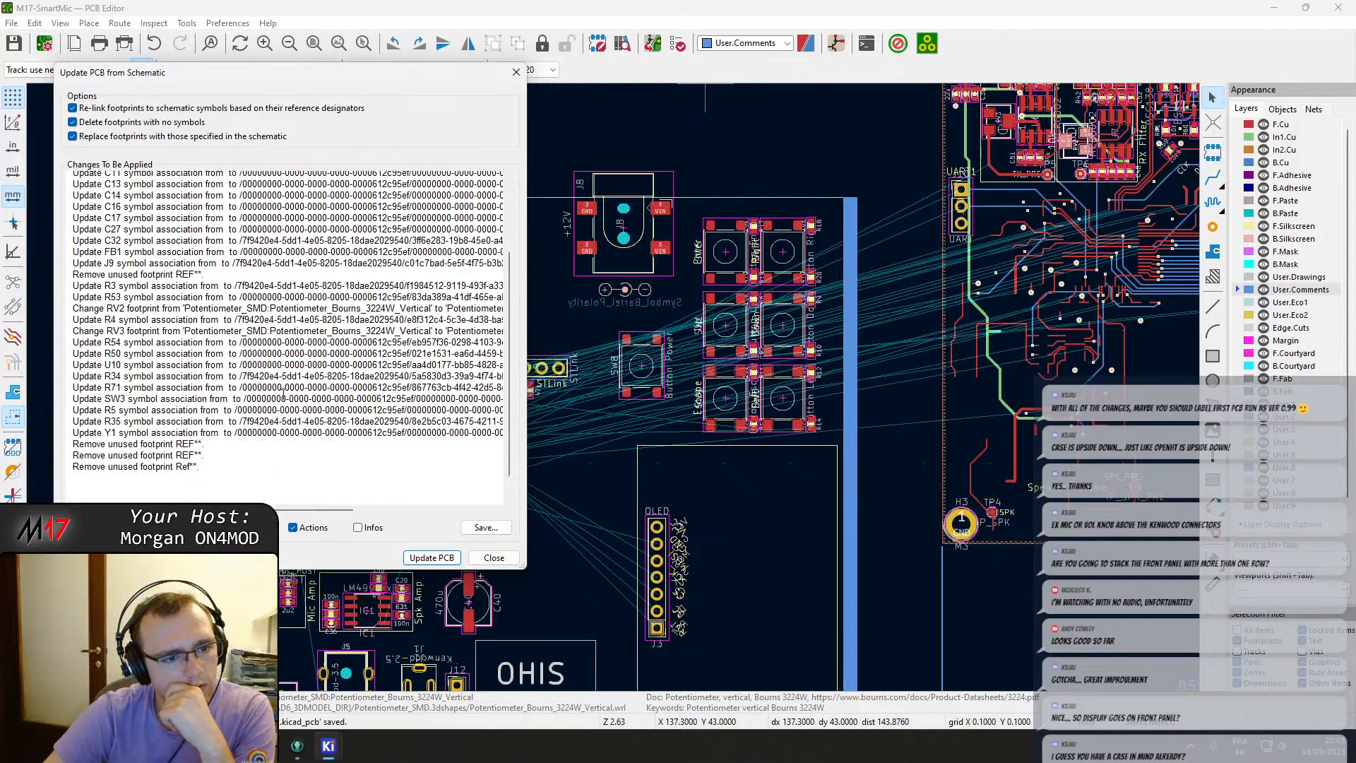
{"action": "scroll", "coordinate": [283, 396], "scroll_direction": "down", "scroll_amount": 1}
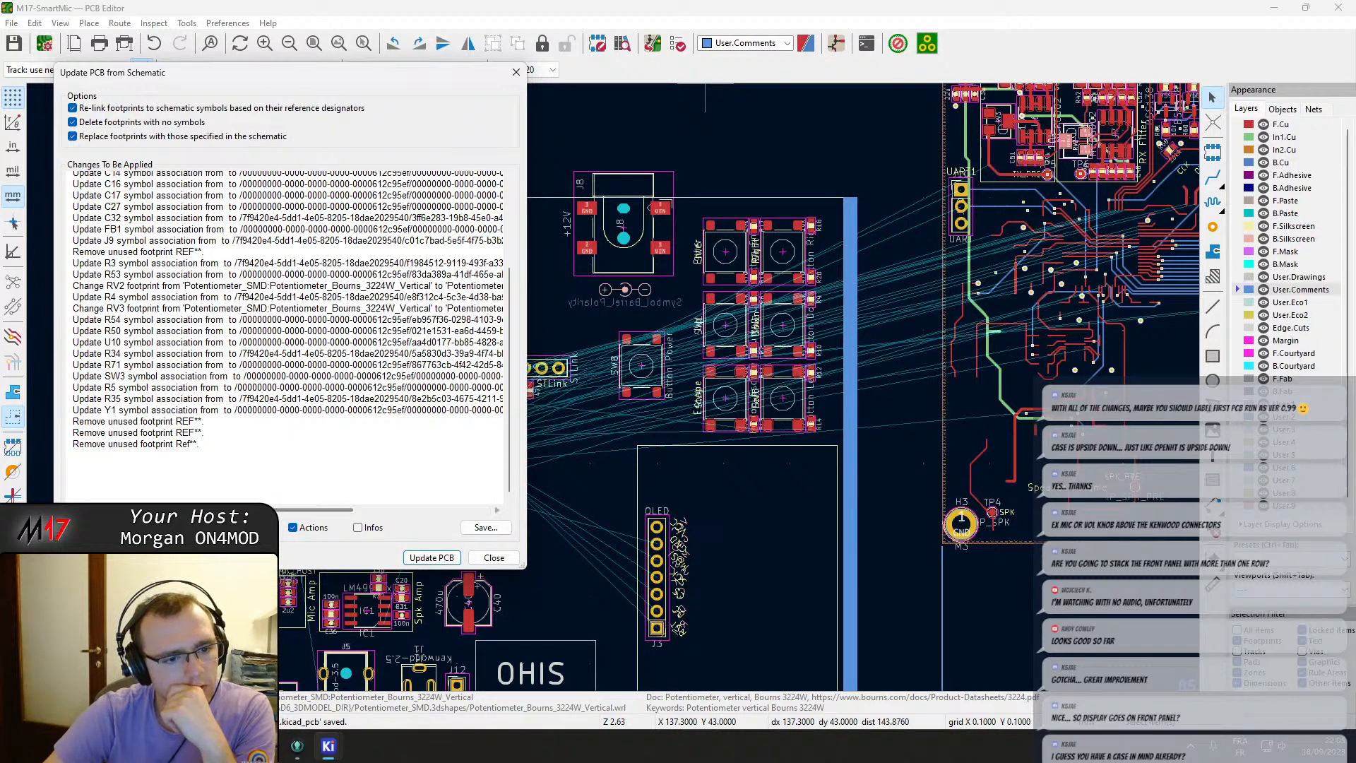
{"action": "left_click", "coordinate": [494, 557]}
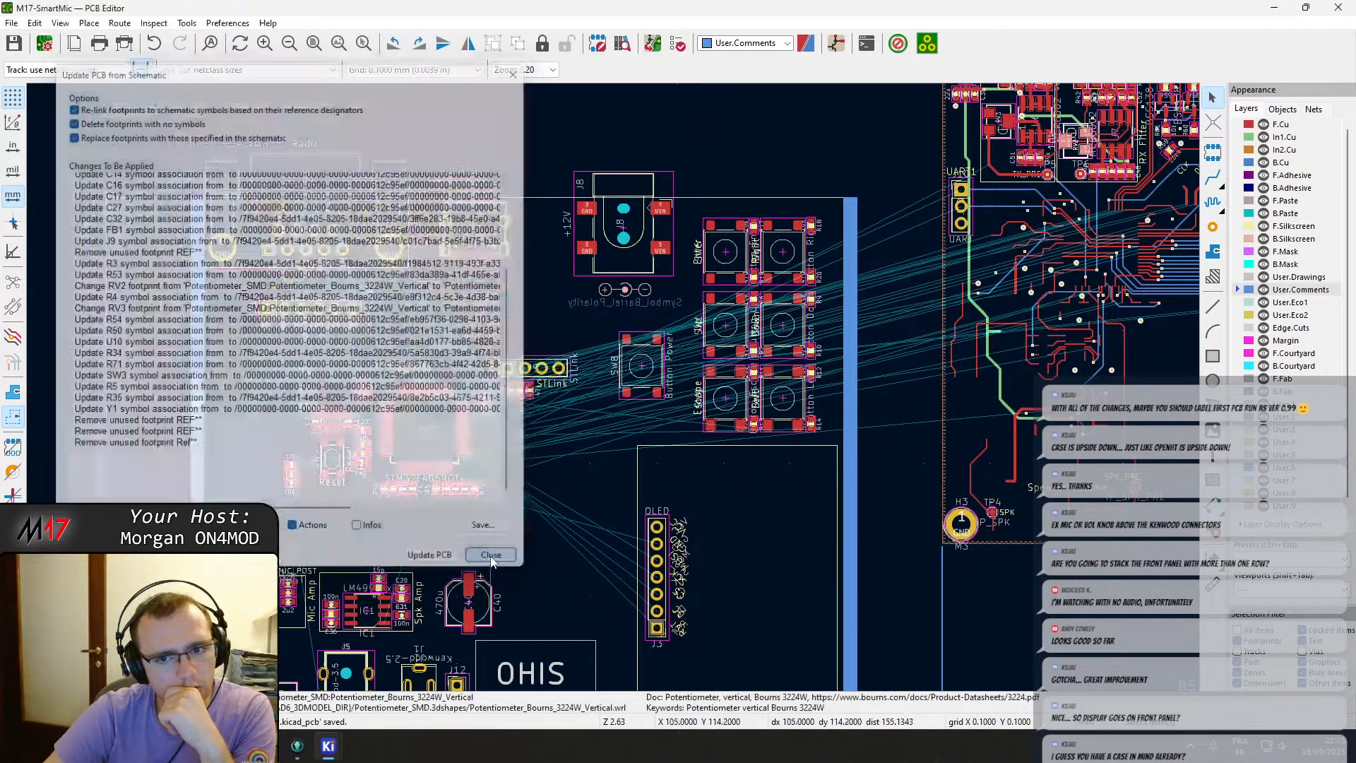
Open the H3 mounting hole's footprint properties and copy its footprint name.
{"action": "scroll", "coordinate": [614, 393], "scroll_direction": "down", "scroll_amount": 2}
{"action": "left_click", "coordinate": [747, 478]}
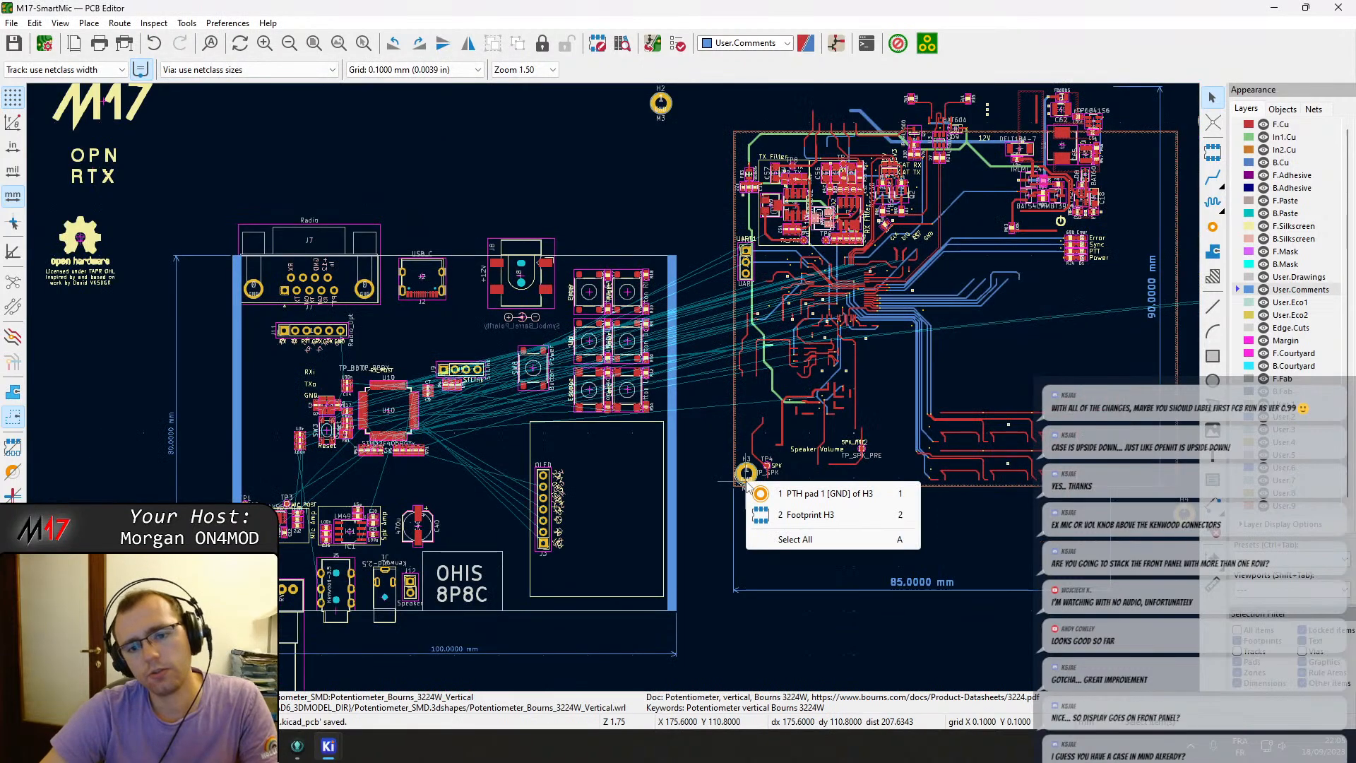
{"action": "left_click", "coordinate": [777, 492]}
{"action": "scroll", "coordinate": [749, 483], "scroll_direction": "up", "scroll_amount": 6}
{"action": "left_click", "coordinate": [553, 383]}
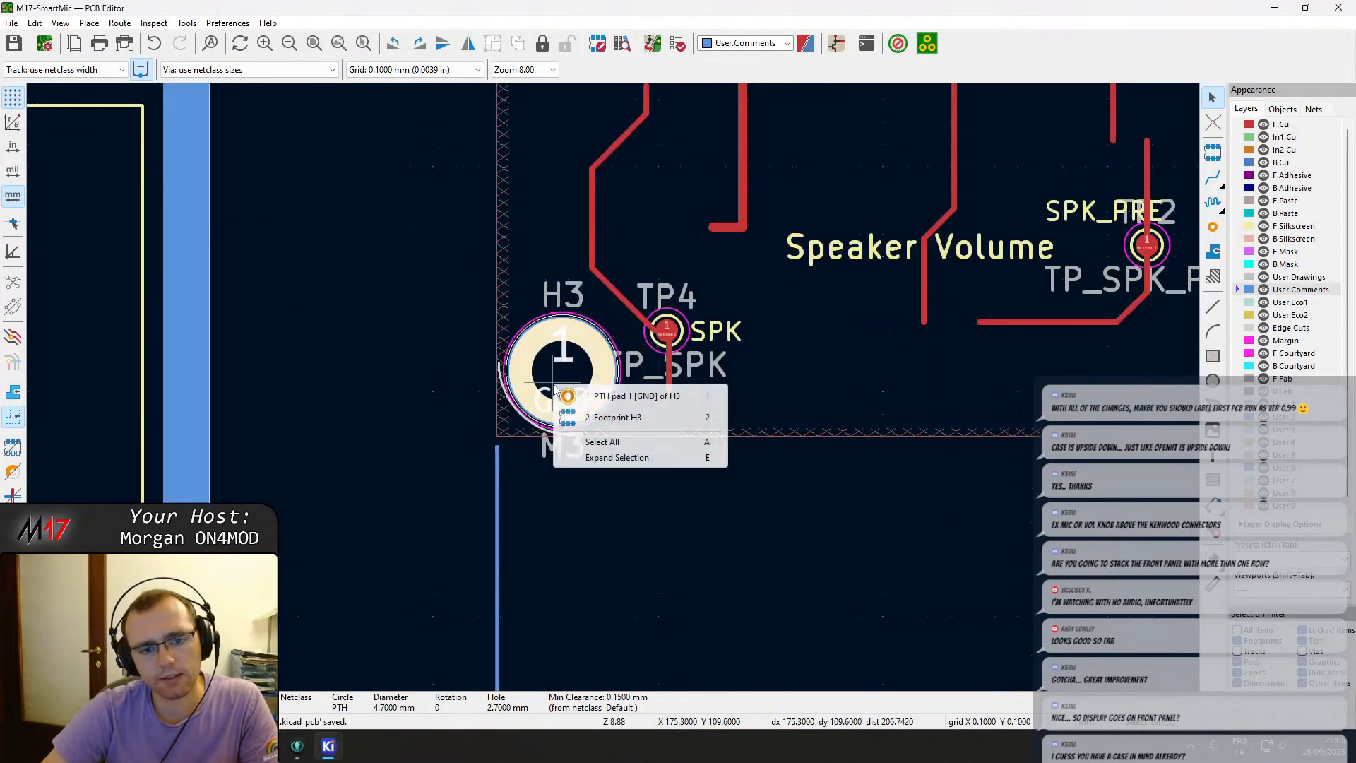
{"action": "key", "text": "Escape"}
{"action": "key", "text": "Escape"}
{"action": "scroll", "coordinate": [615, 382], "scroll_direction": "down", "scroll_amount": 8}
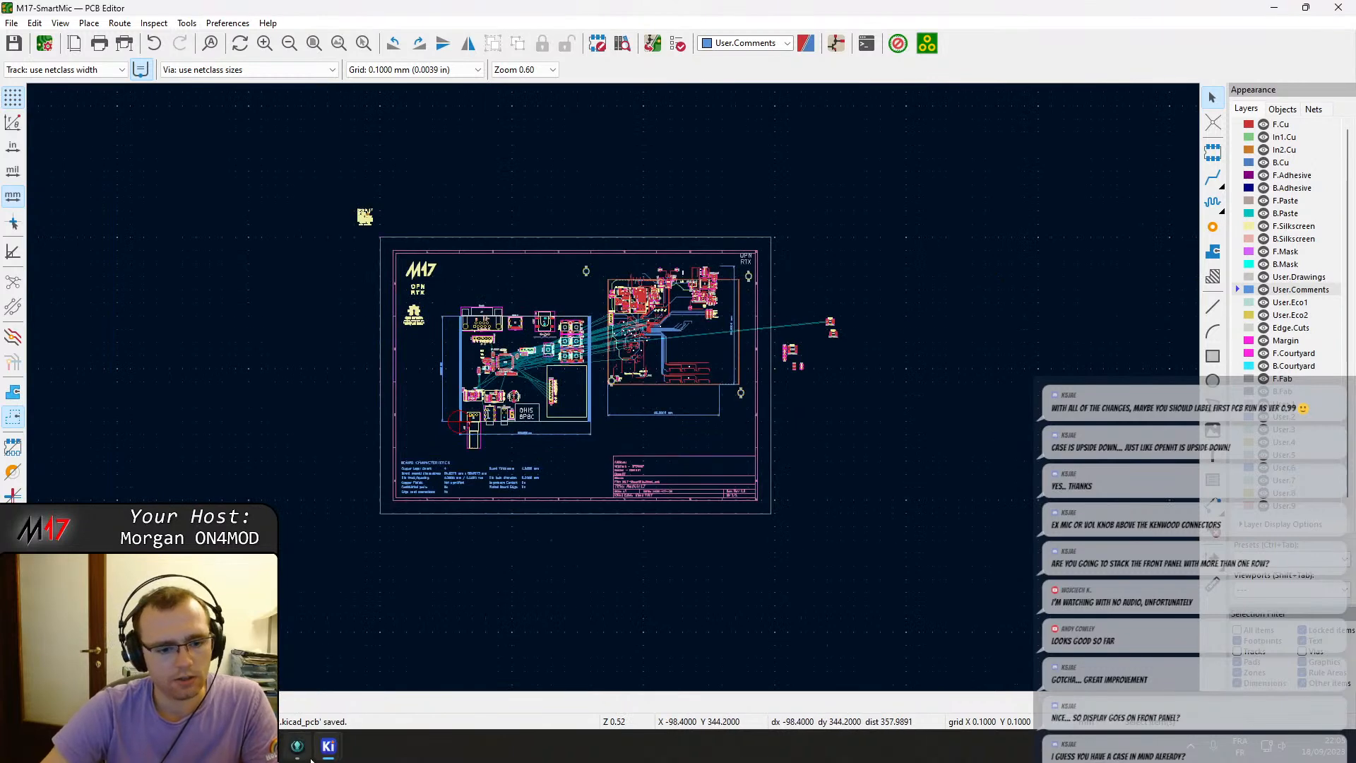
{"action": "scroll", "coordinate": [600, 432], "scroll_direction": "up", "scroll_amount": 8}
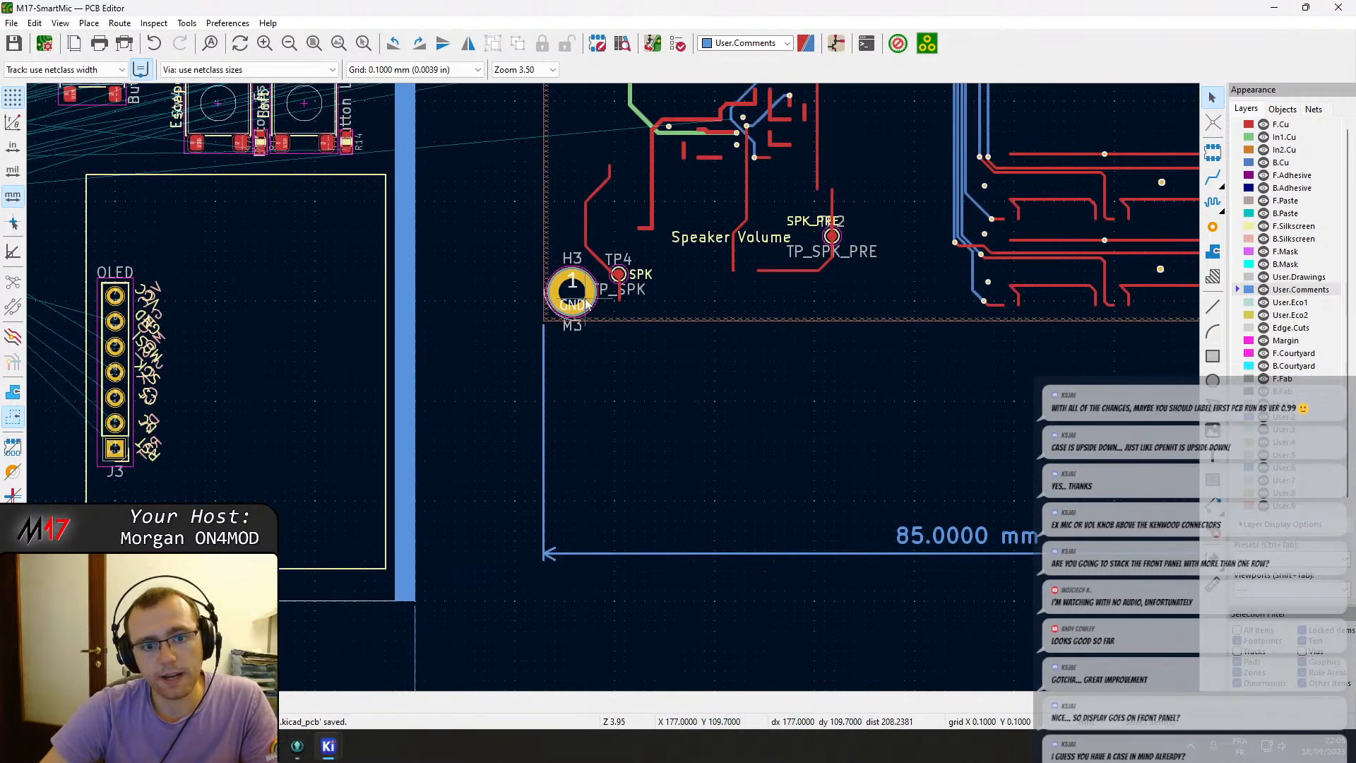
{"action": "left_click", "coordinate": [577, 292]}
{"action": "left_click", "coordinate": [574, 295]}
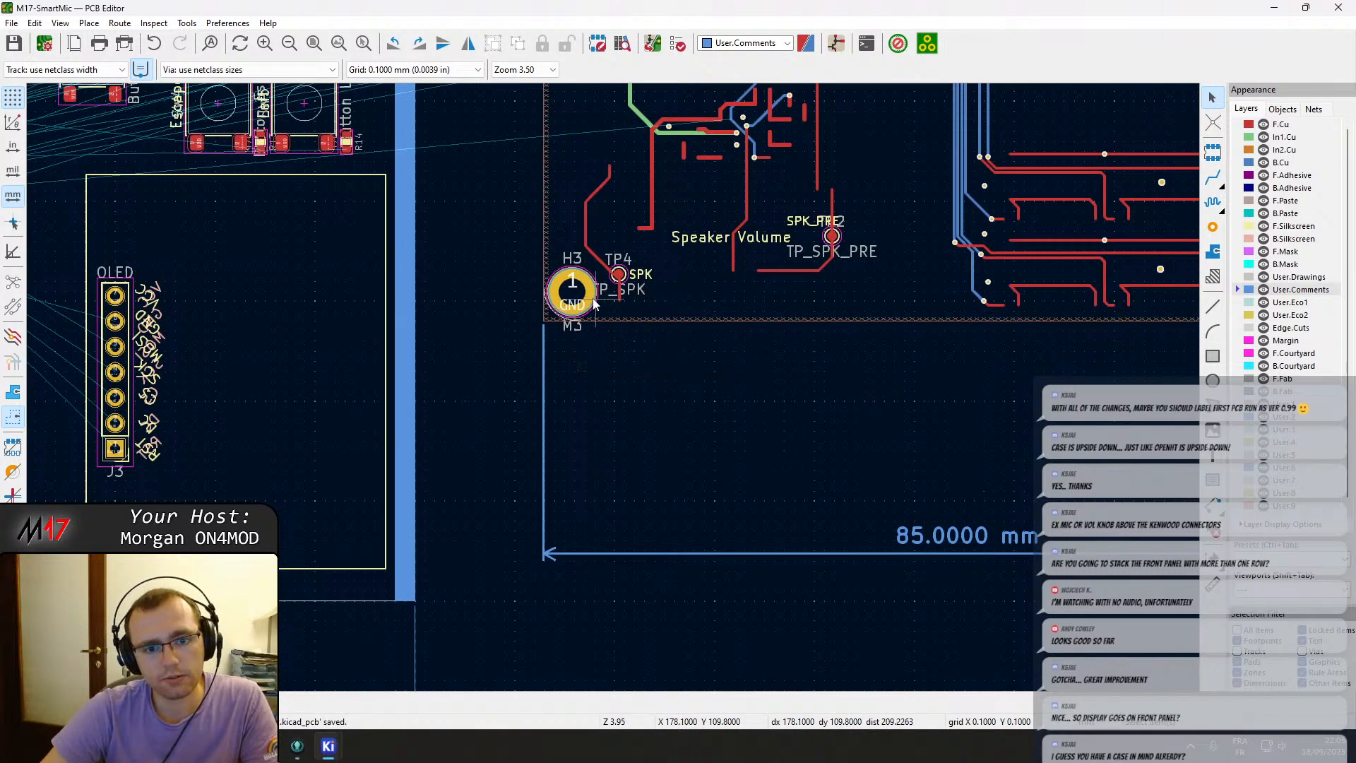
{"action": "left_click", "coordinate": [576, 298]}
{"action": "left_click", "coordinate": [625, 328]}
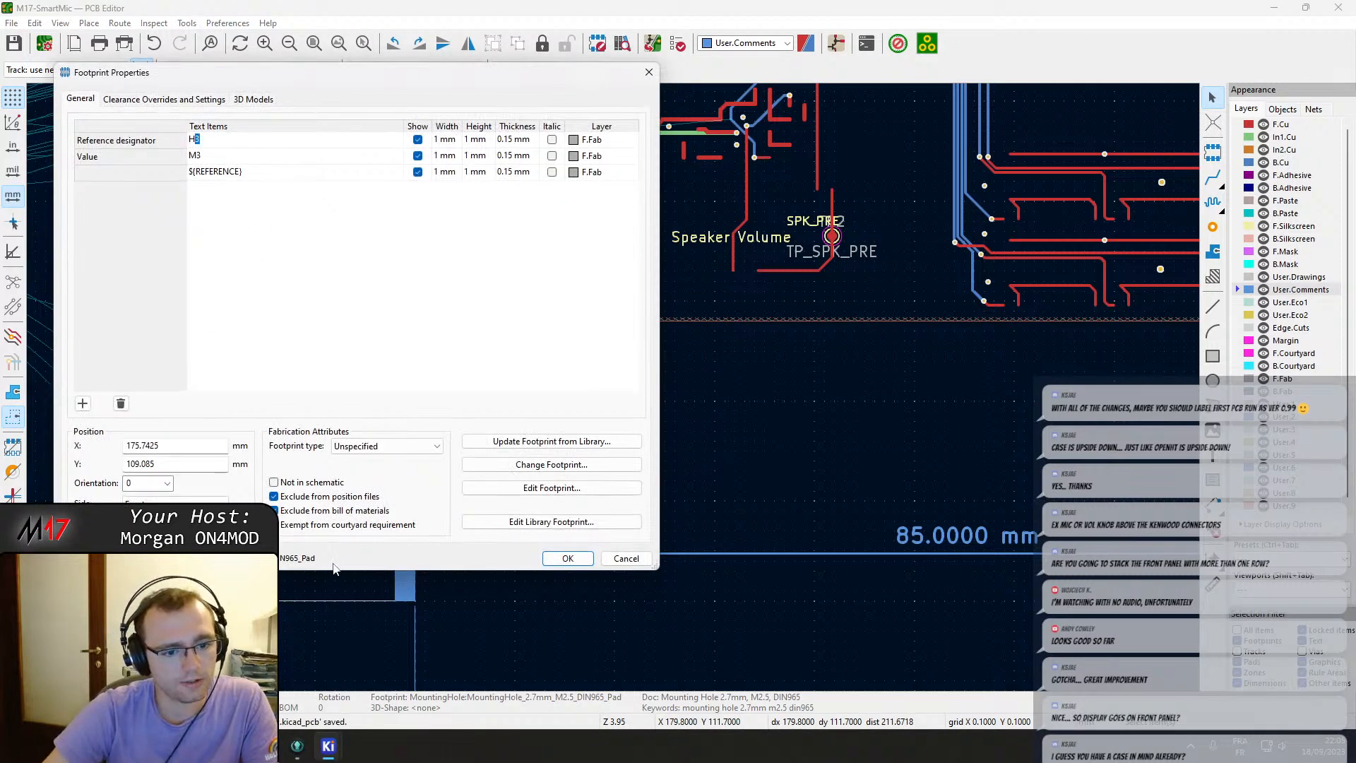
{"action": "left_click_drag", "start_coordinate": [322, 559], "coordinate": [113, 558]}
{"action": "key", "text": "ctrl+c"}
{"action": "key", "text": "Escape"}
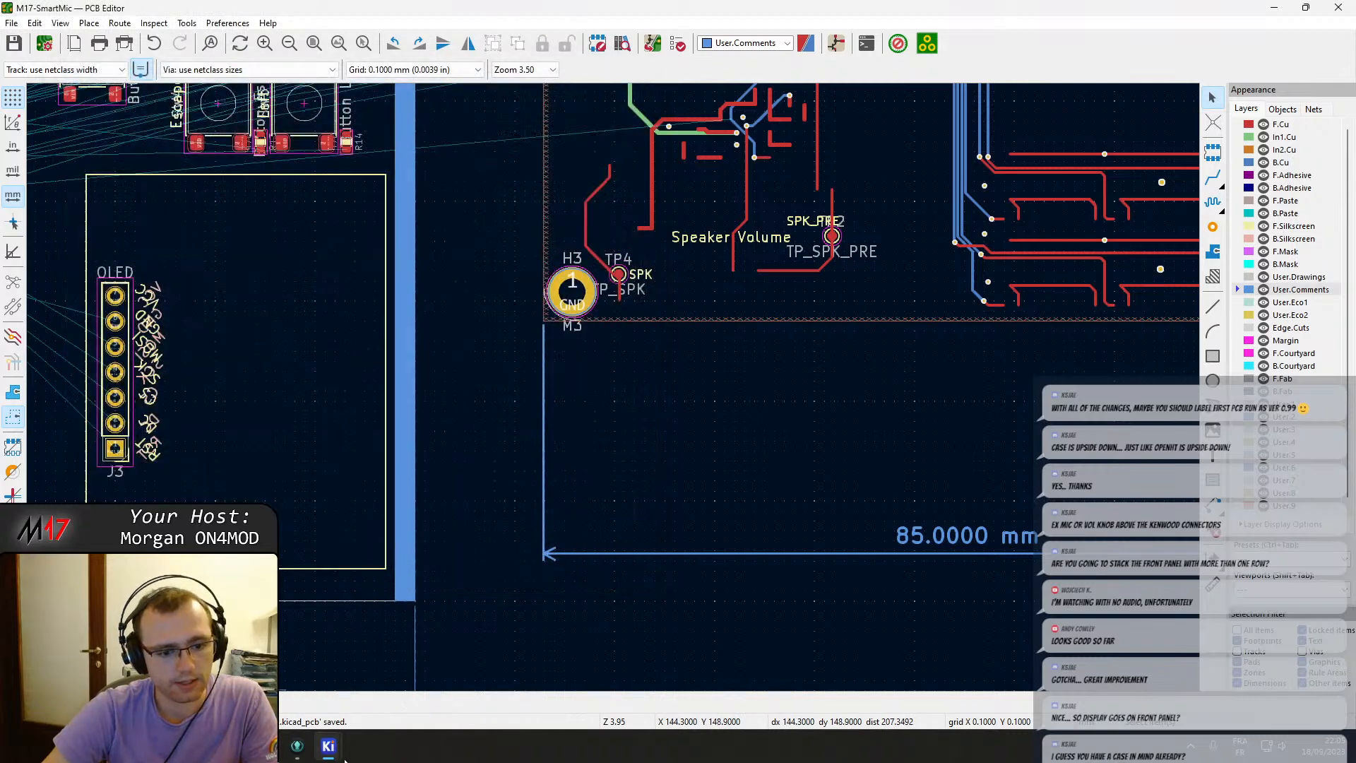
Set H3's schematic footprint to MountingHole:MountingHole_2.7mm_M2.5_DIN965_Pad in its symbol properties.
{"action": "left_click", "coordinate": [835, 44]}
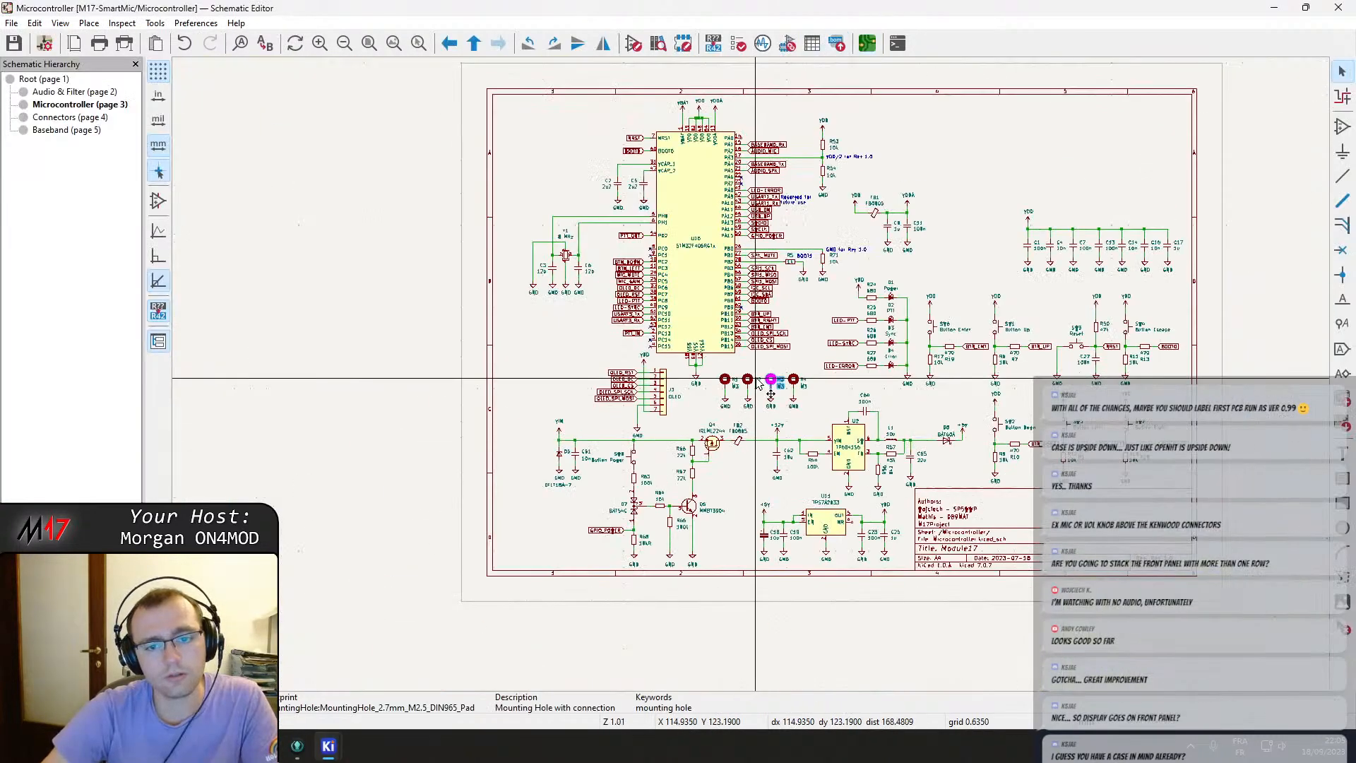
{"action": "double_click", "coordinate": [838, 387]}
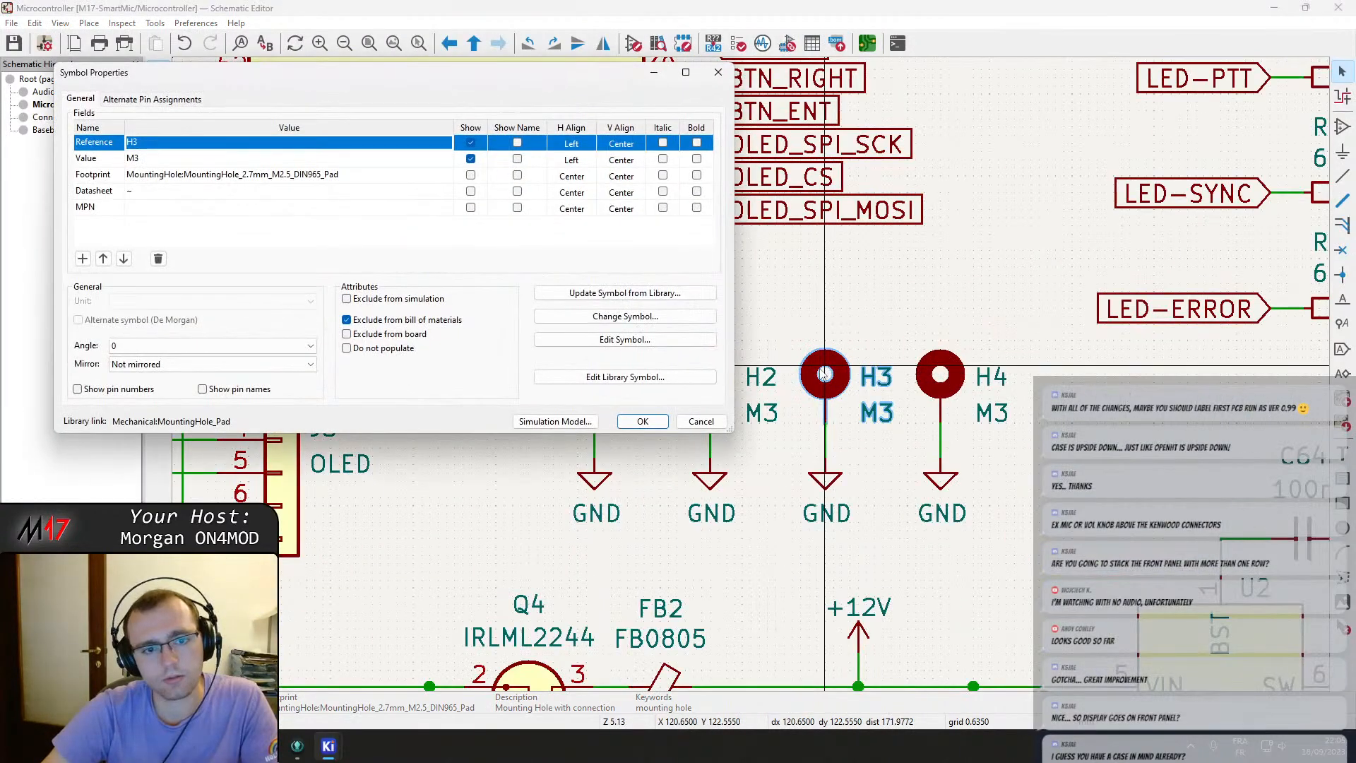
{"action": "left_click", "coordinate": [241, 174]}
{"action": "key", "text": "ctrl+a"}
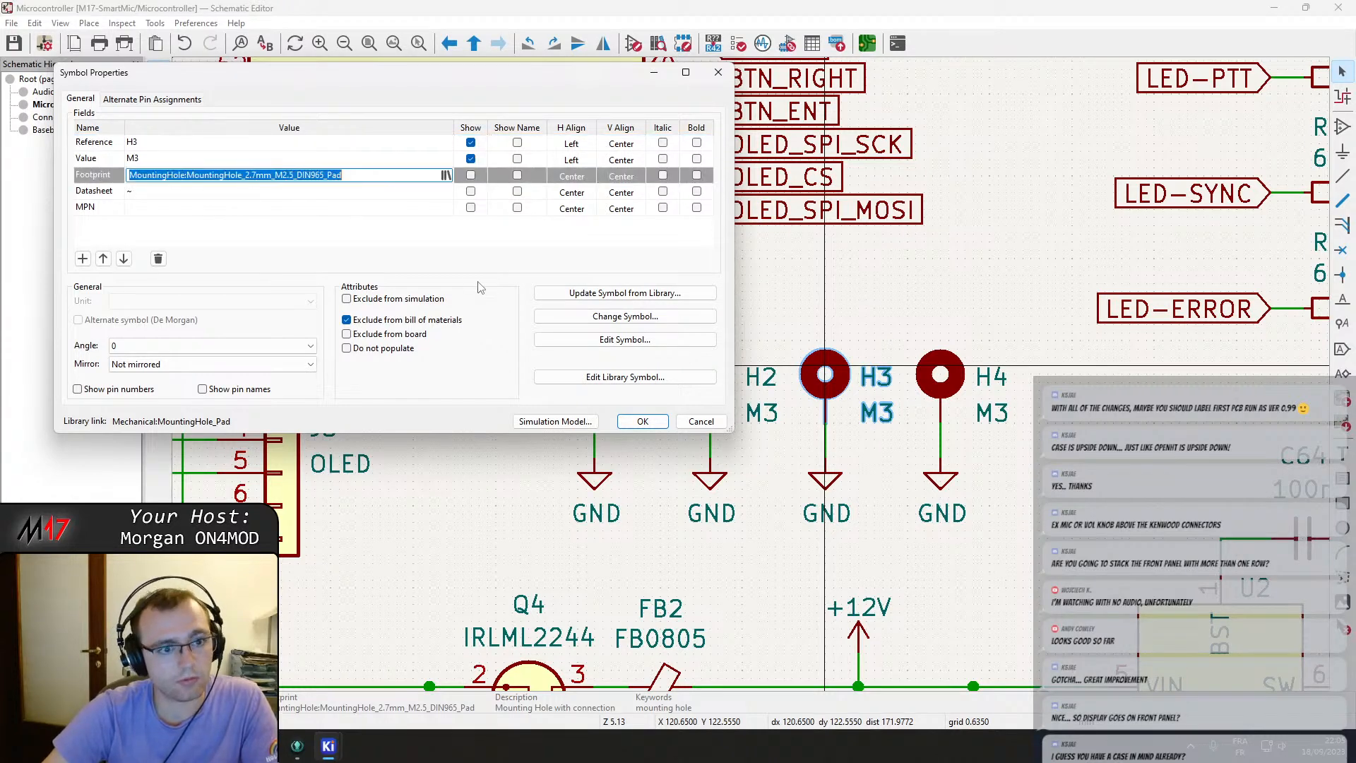
{"action": "key", "text": "ctrl+v"}
{"action": "key", "text": "Return"}
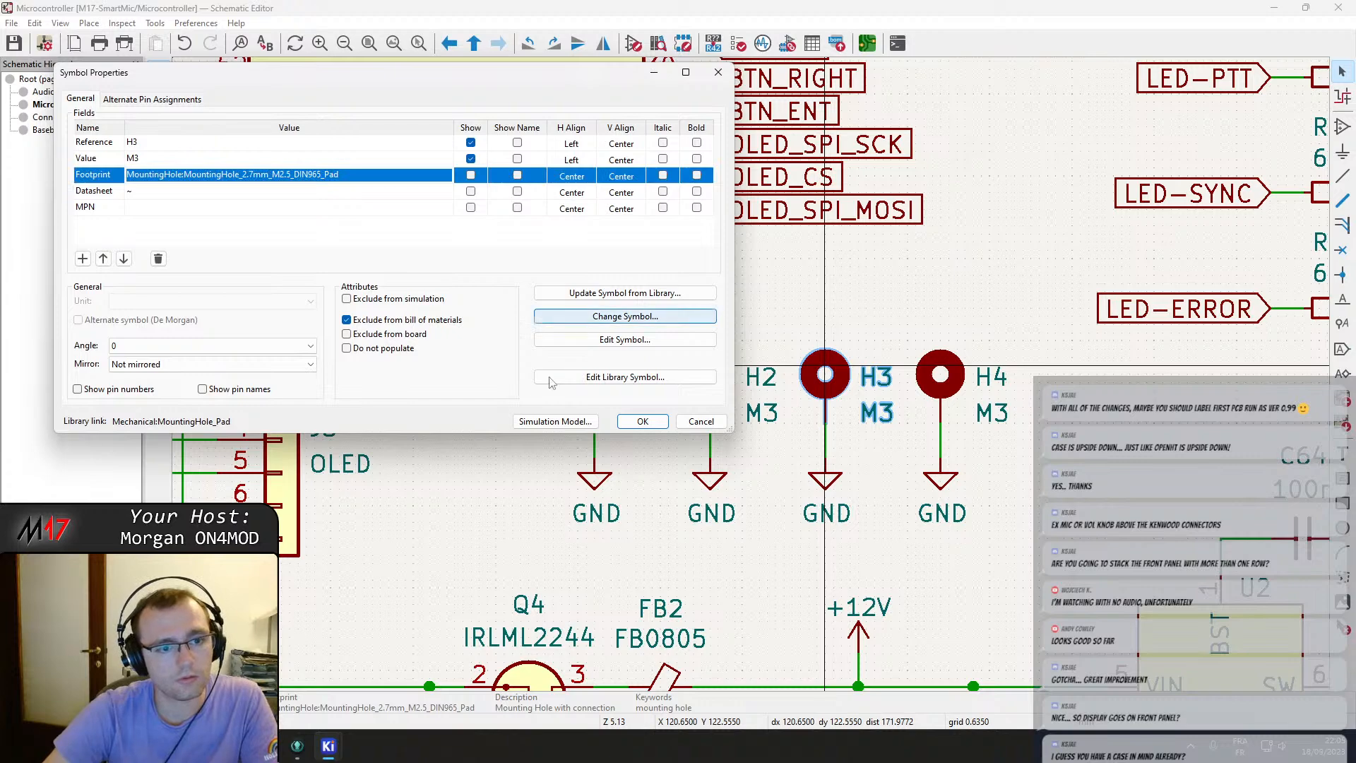
{"action": "key", "text": "Return"}
Switch to the PCB editor and review the pending PCB update from the schematic without applying it.
{"action": "mouse_move", "coordinate": [338, 754]}
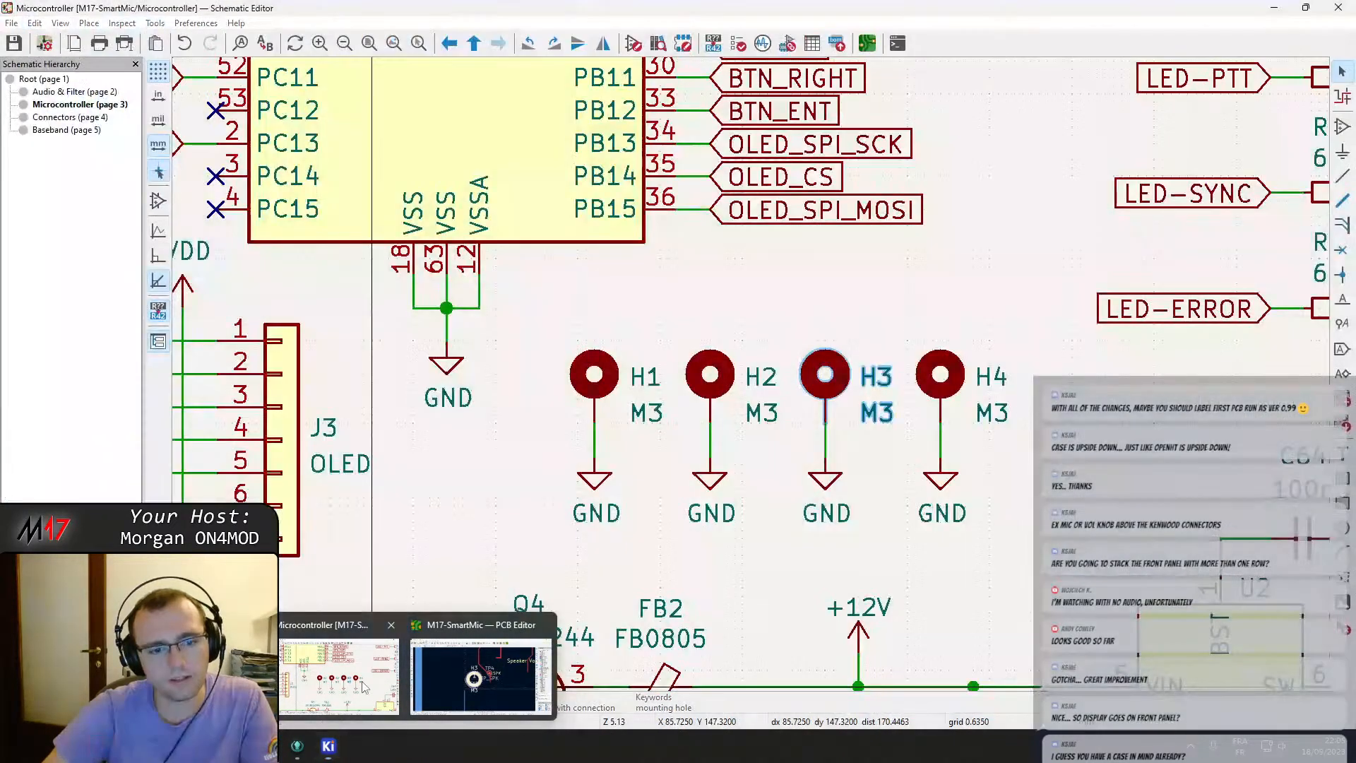
{"action": "left_click", "coordinate": [381, 676]}
{"action": "scroll", "coordinate": [578, 543], "scroll_direction": "down", "scroll_amount": 2}
{"action": "scroll", "coordinate": [721, 391], "scroll_direction": "down", "scroll_amount": 1}
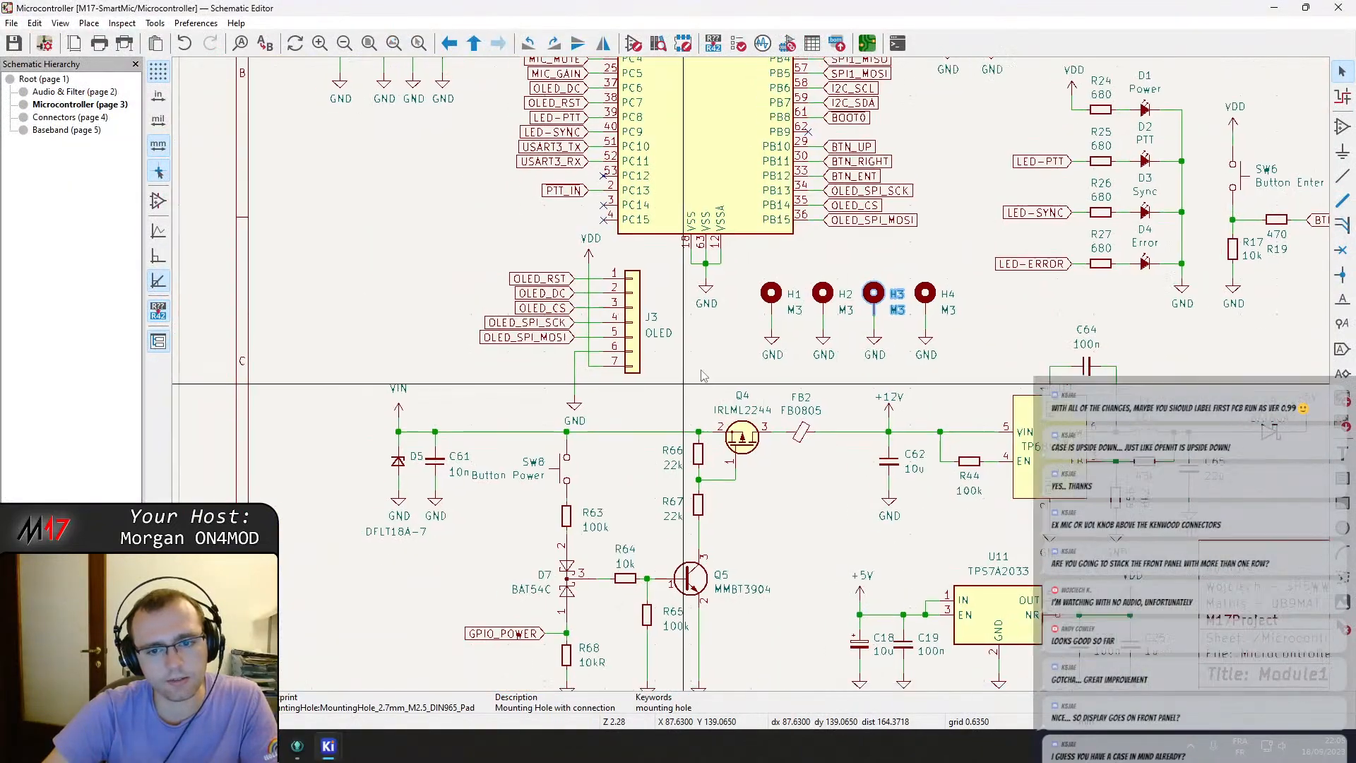
{"action": "mouse_move", "coordinate": [343, 741]}
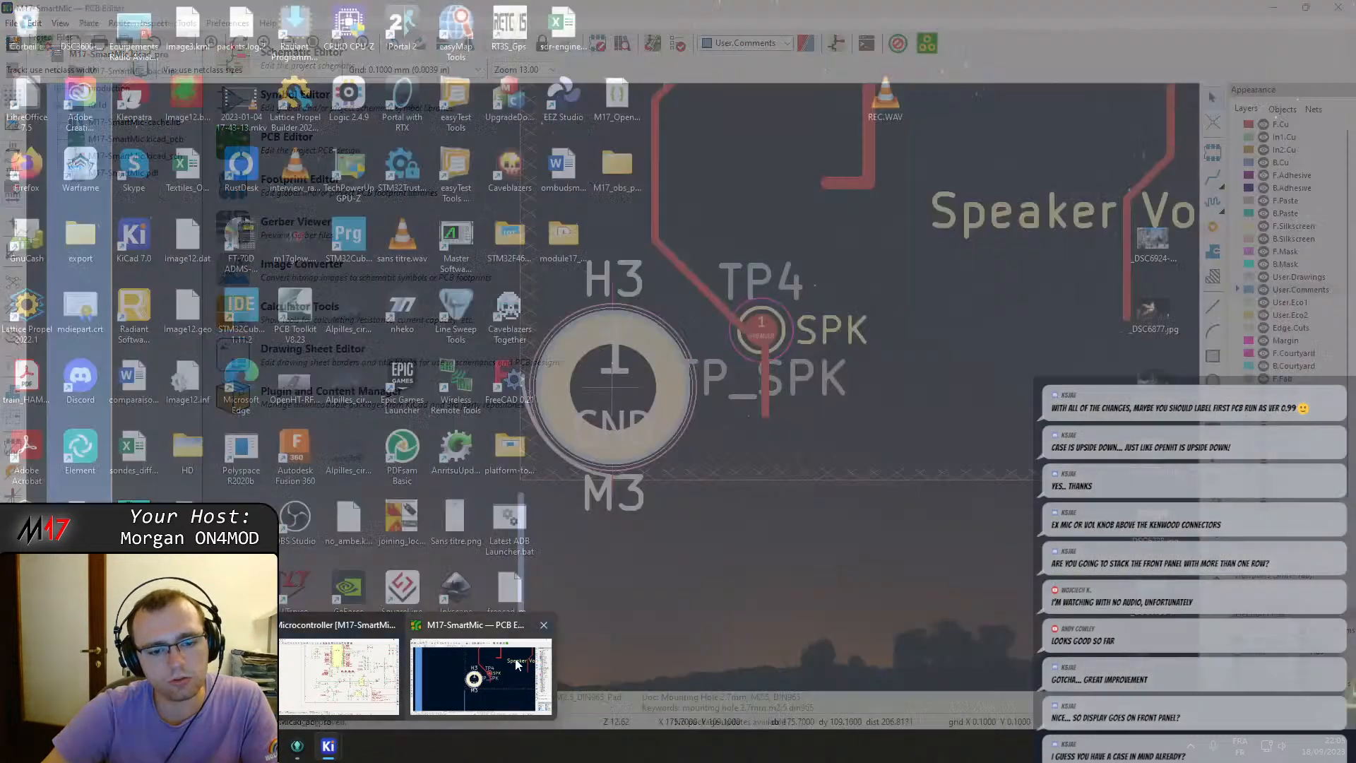
{"action": "left_click", "coordinate": [516, 665]}
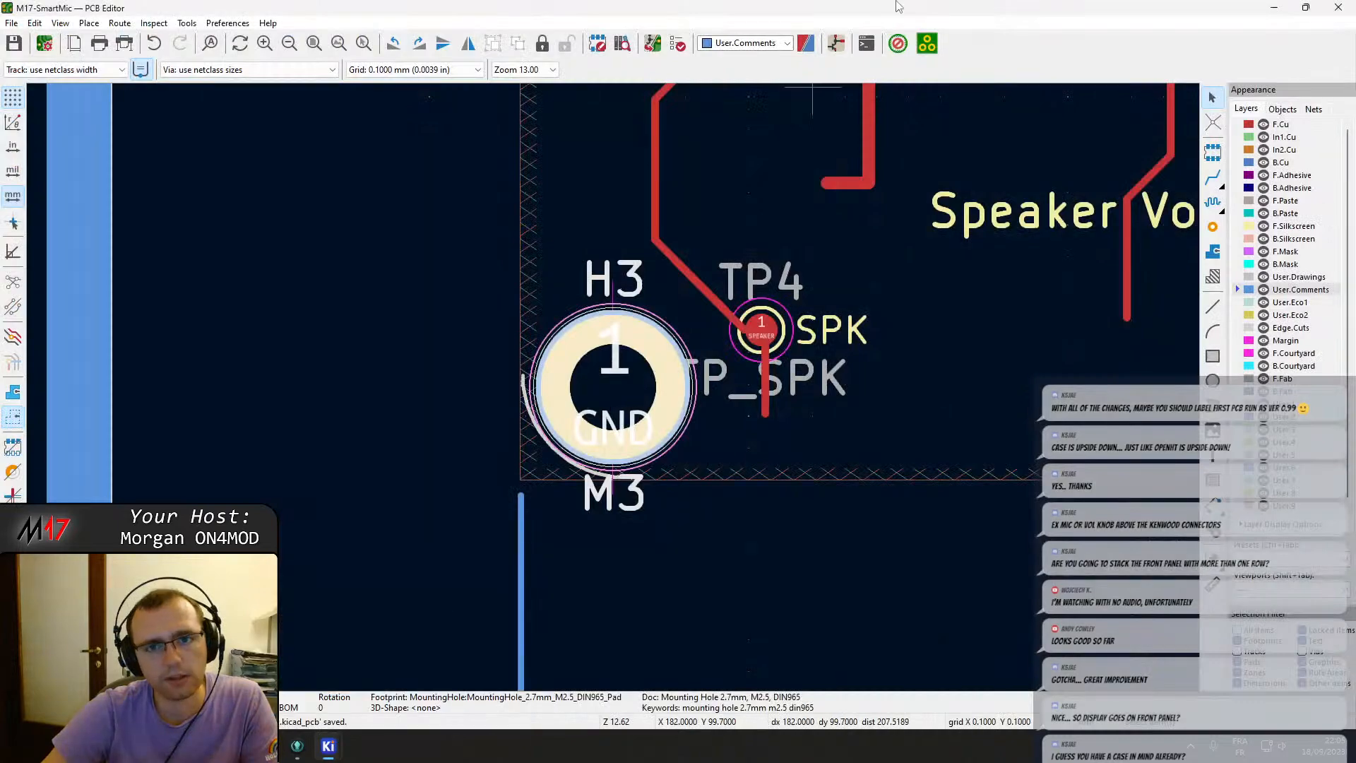
{"action": "left_click", "coordinate": [652, 44]}
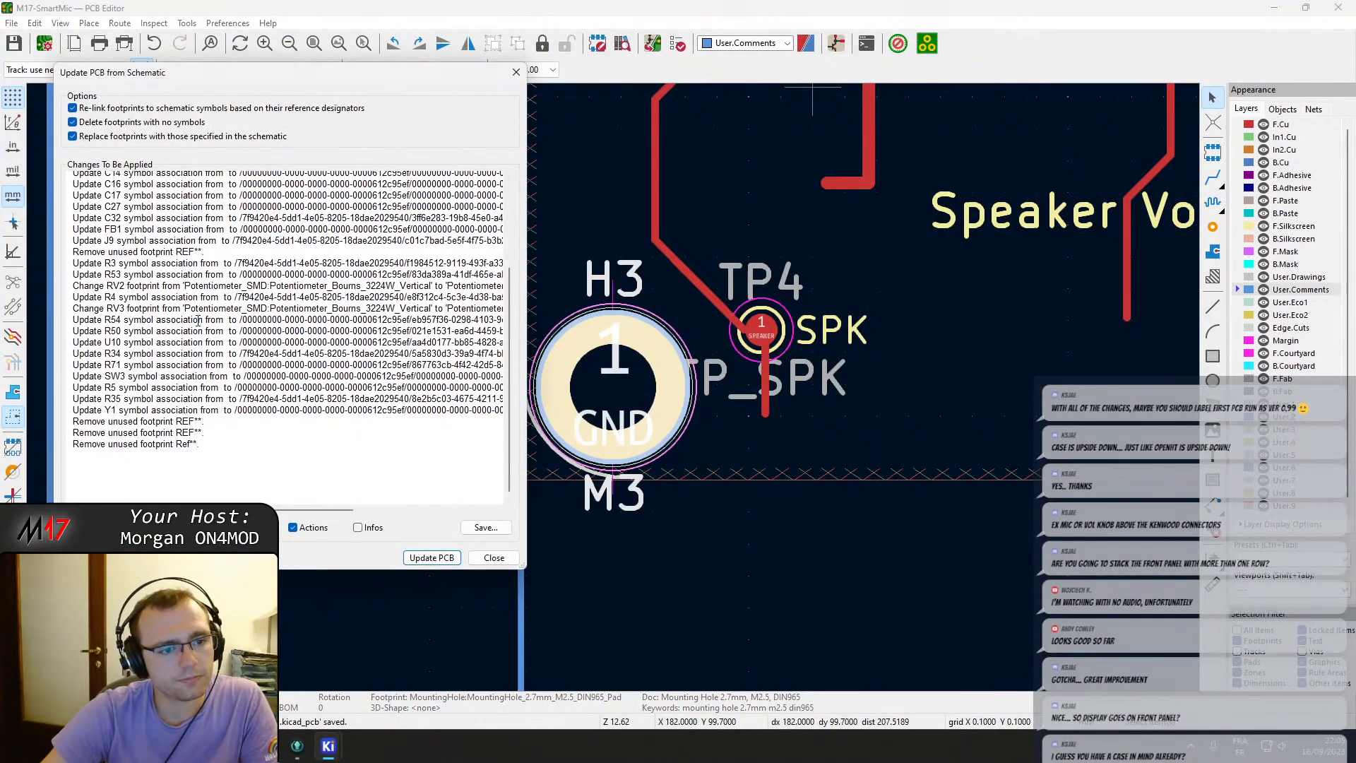
{"action": "triple_click", "coordinate": [169, 432]}
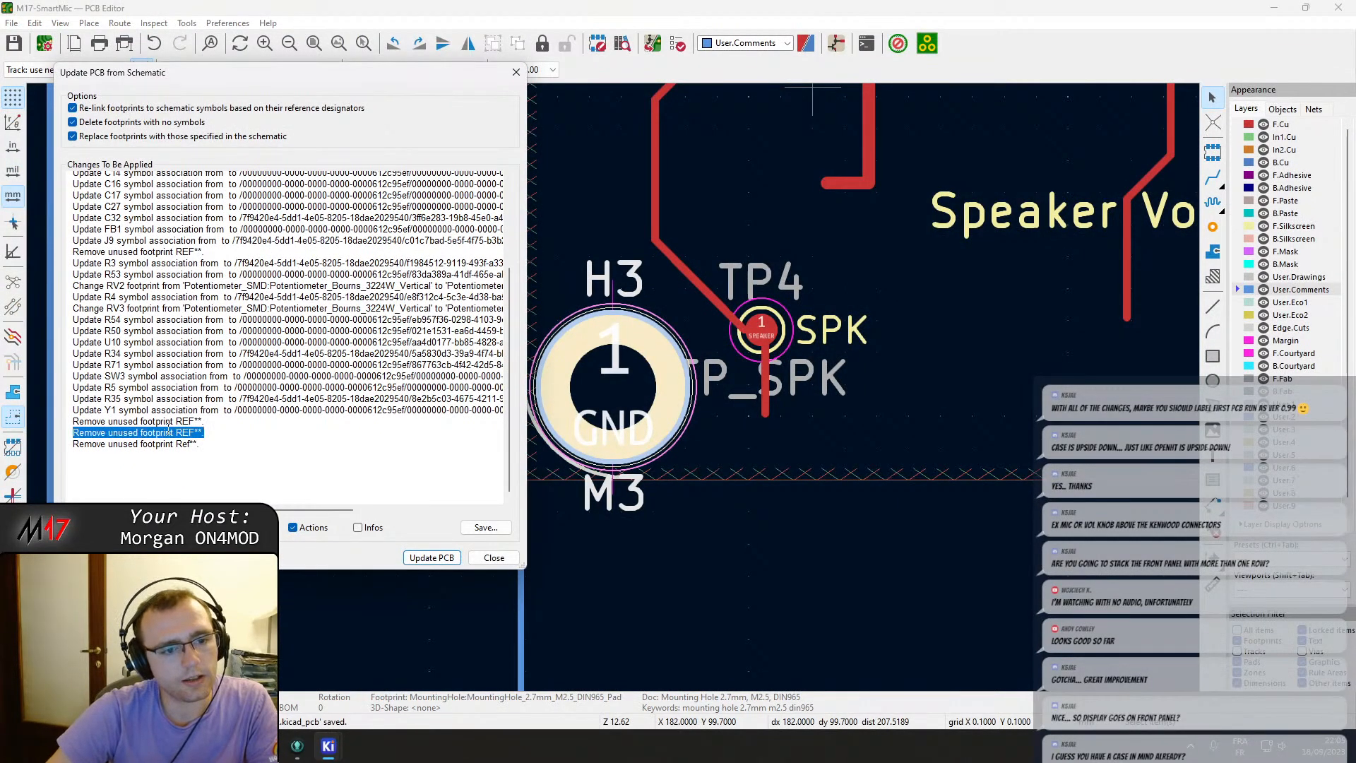
{"action": "key", "text": "Escape"}
{"action": "key", "text": "Escape"}
Mark the OSHW logo footprint as not in schematic in its footprint properties.
{"action": "scroll", "coordinate": [643, 385], "scroll_direction": "down", "scroll_amount": 5}
{"action": "left_click", "coordinate": [226, 231]}
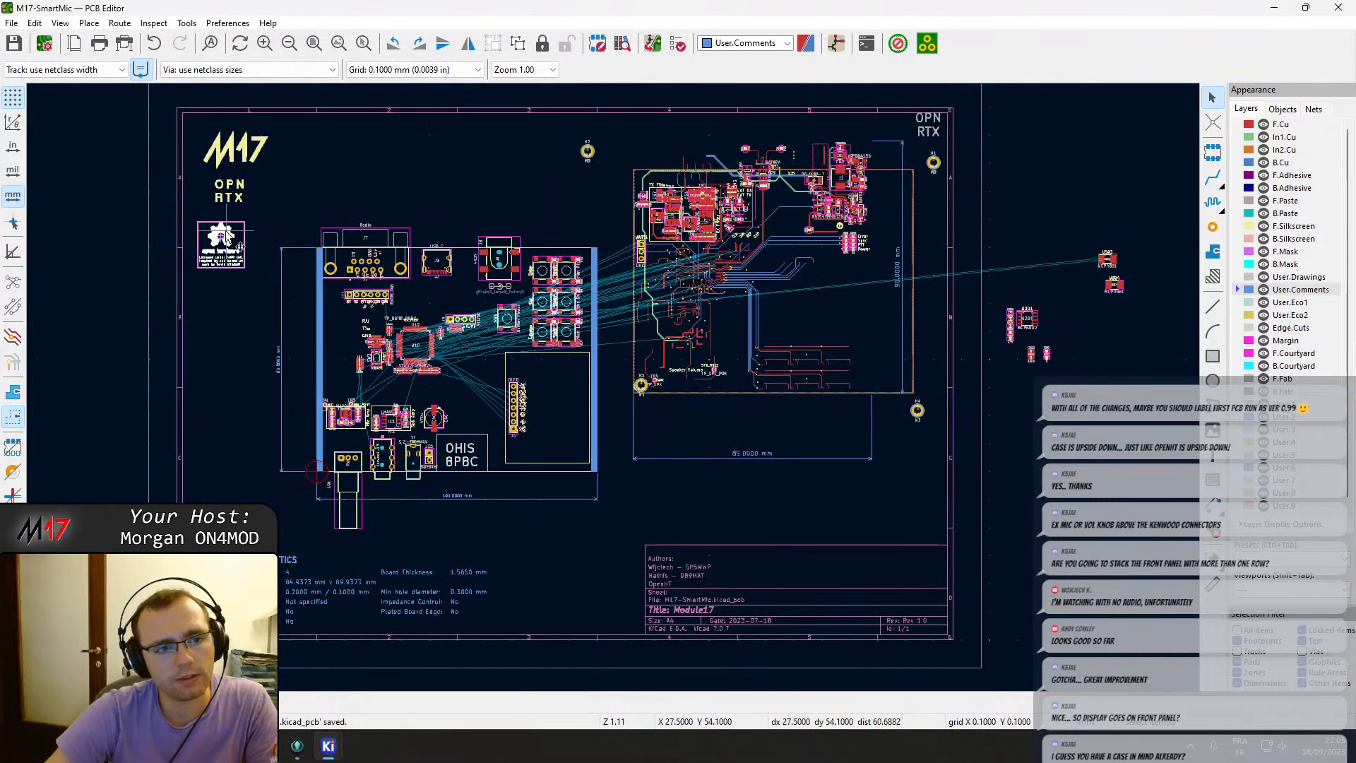
{"action": "double_click", "coordinate": [232, 241]}
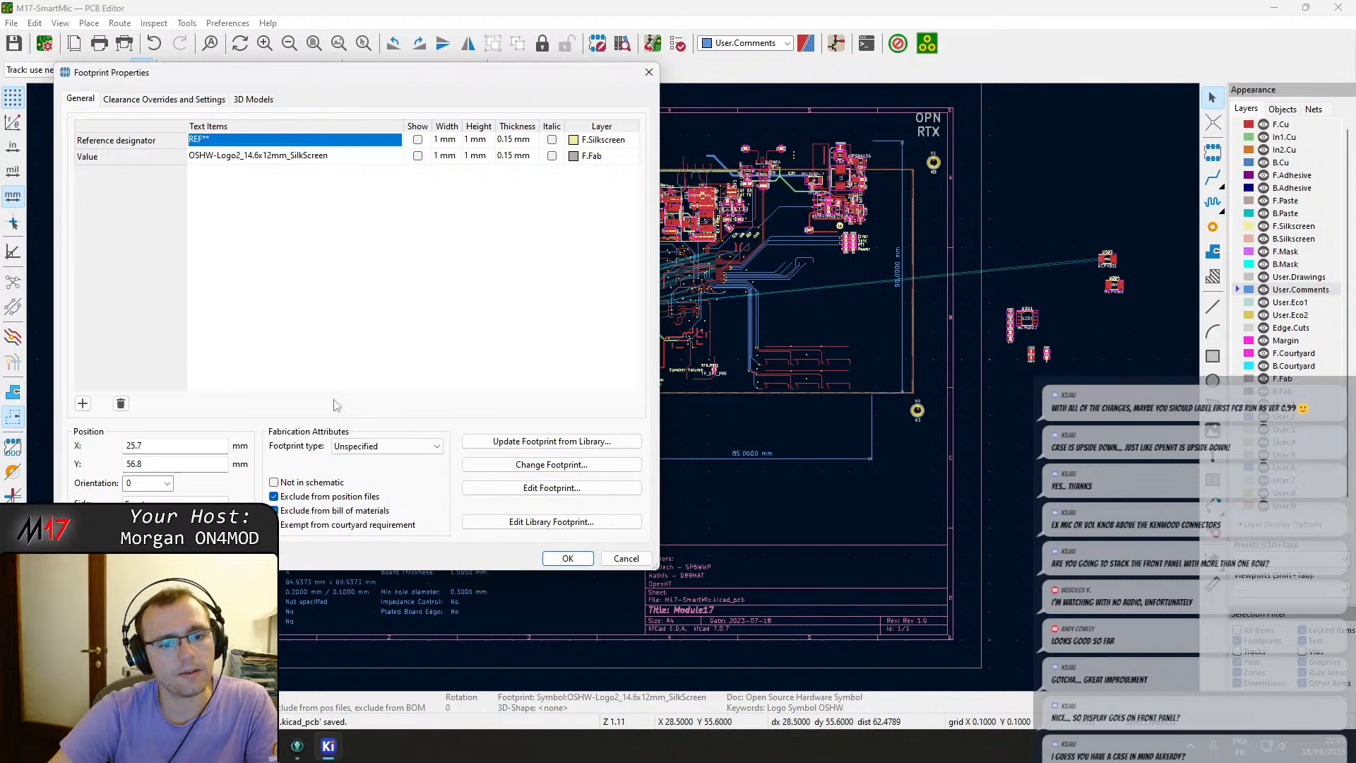
{"action": "left_click", "coordinate": [321, 482]}
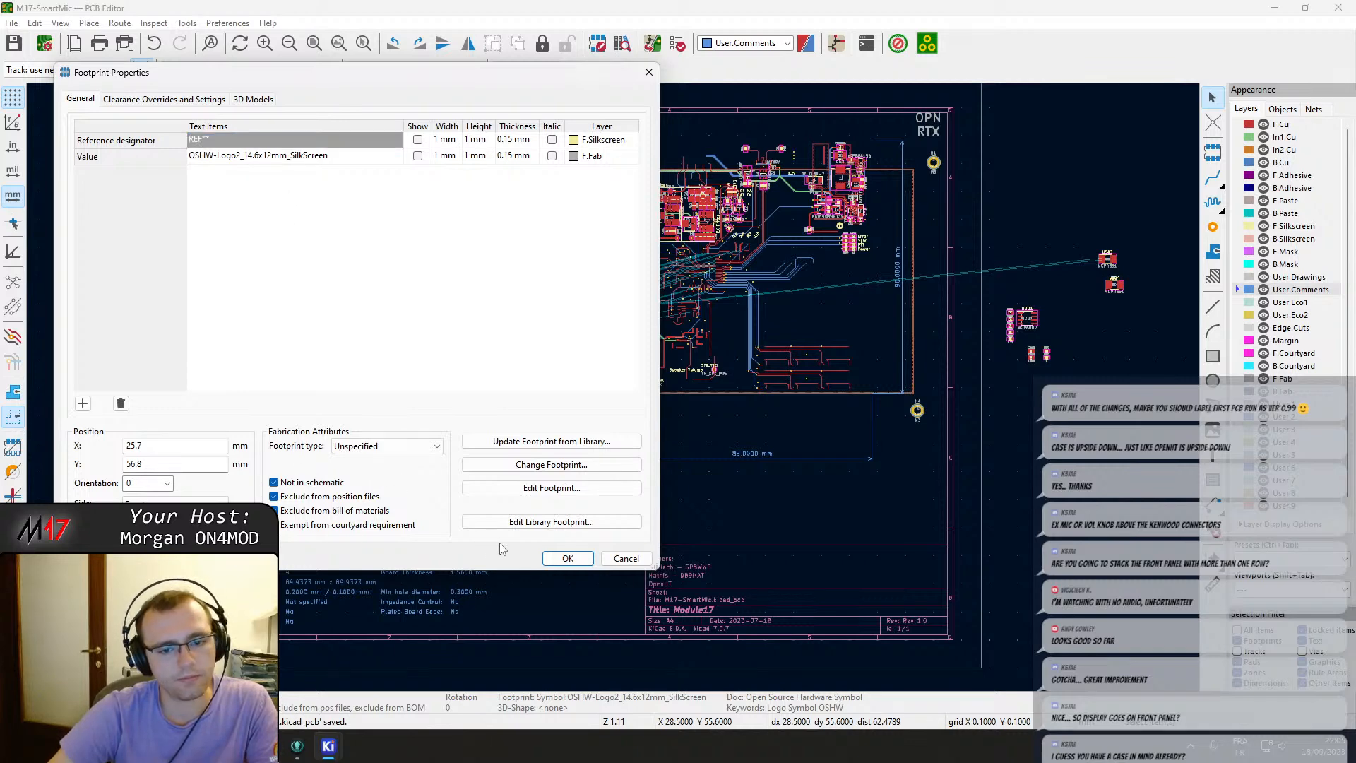
{"action": "left_click", "coordinate": [567, 557]}
Check the OPN RTX and M17 logo footprints' properties, then save the board.
{"action": "scroll", "coordinate": [650, 339], "scroll_direction": "up", "scroll_amount": 3}
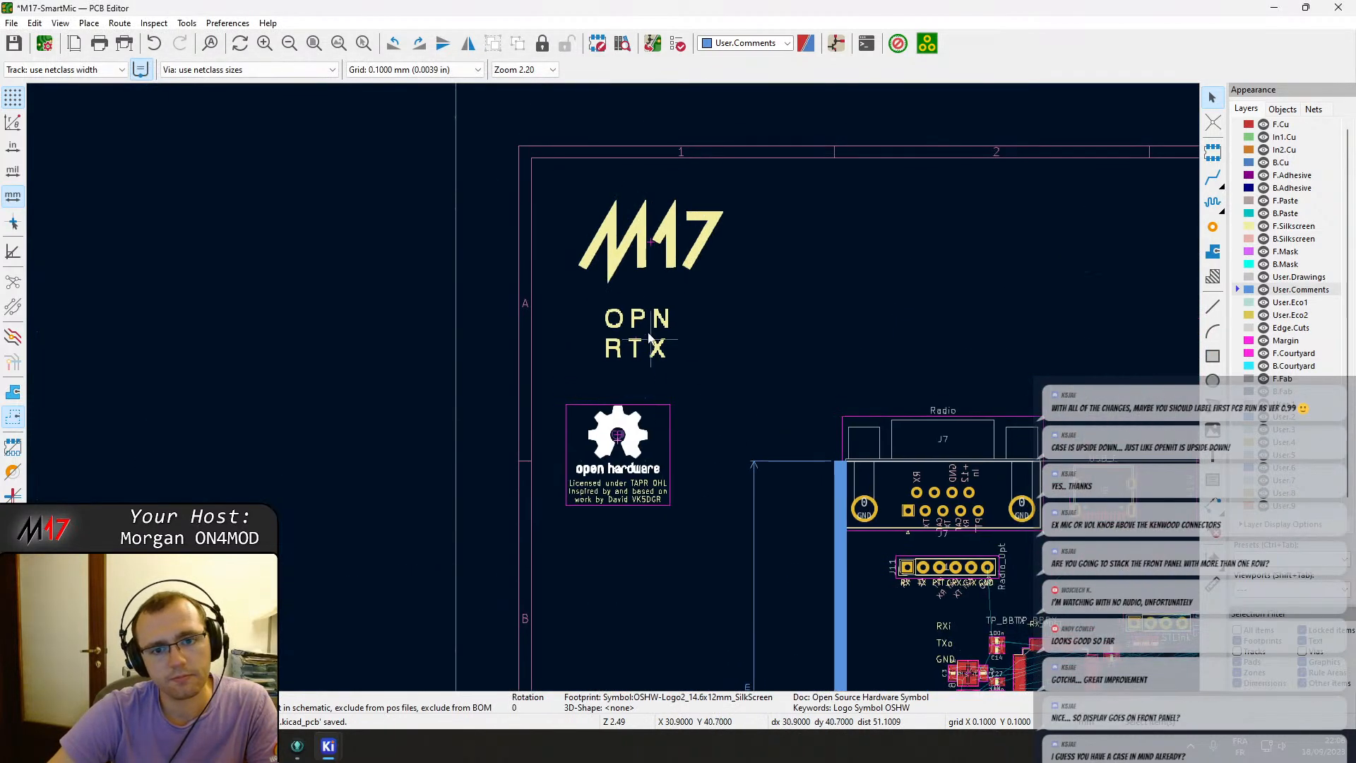
{"action": "double_click", "coordinate": [650, 339]}
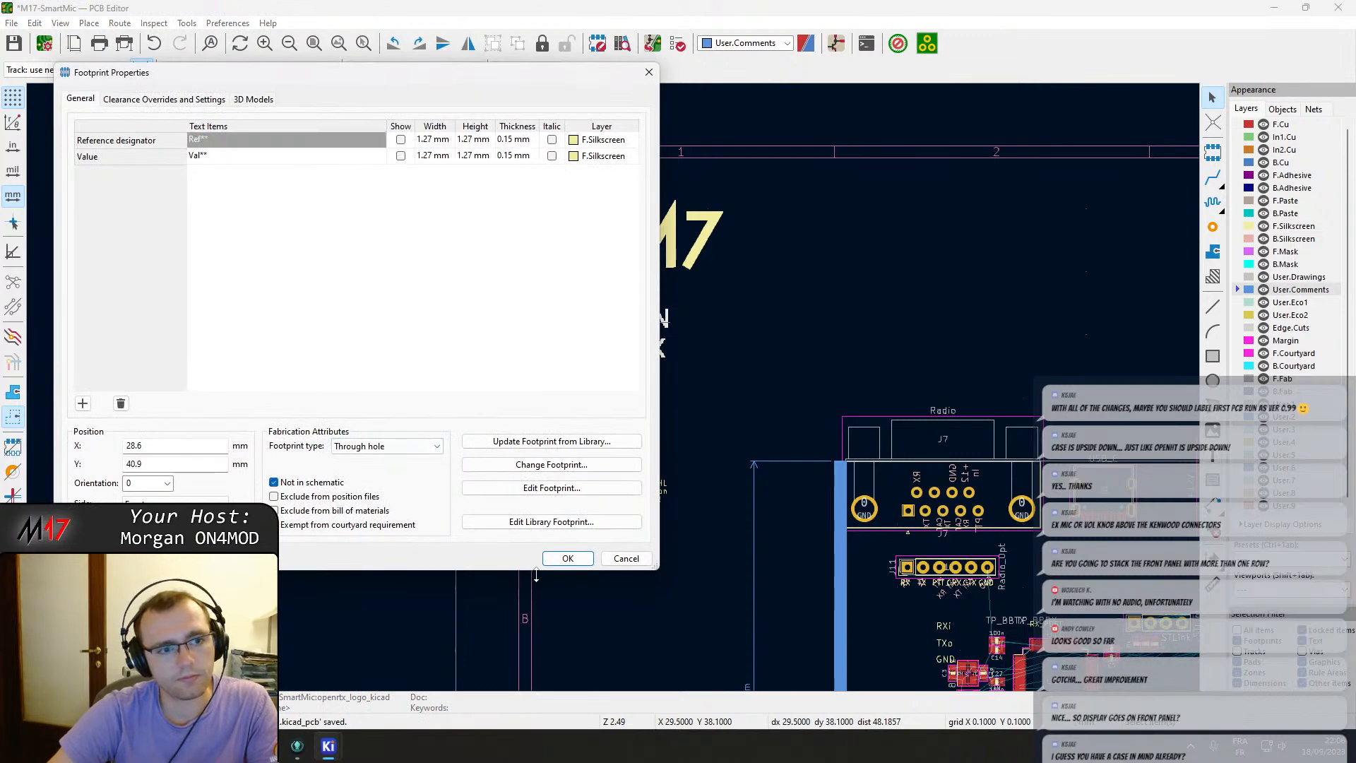
{"action": "left_click", "coordinate": [568, 557]}
{"action": "double_click", "coordinate": [641, 279]}
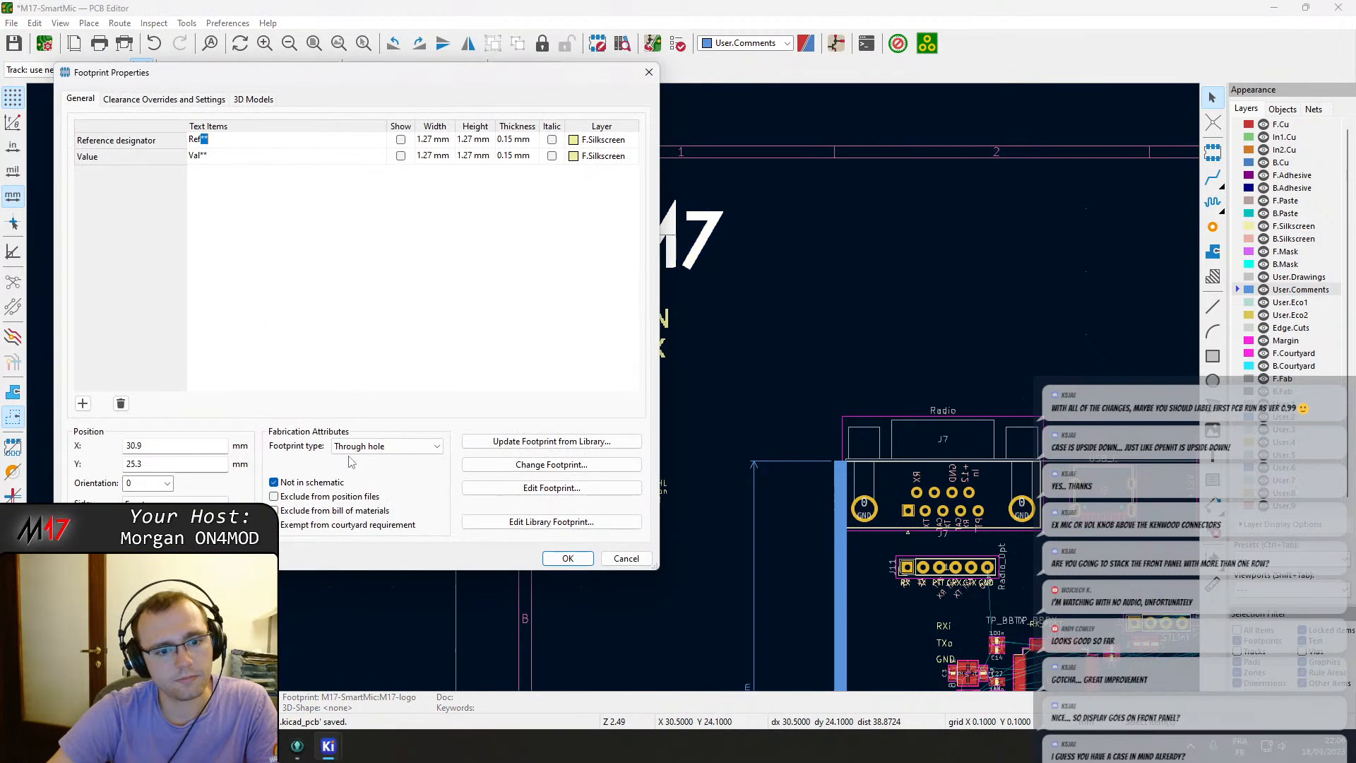
{"action": "key", "text": "Escape"}
{"action": "scroll", "coordinate": [514, 358], "scroll_direction": "down", "scroll_amount": 3}
{"action": "key", "text": "ctrl+s"}
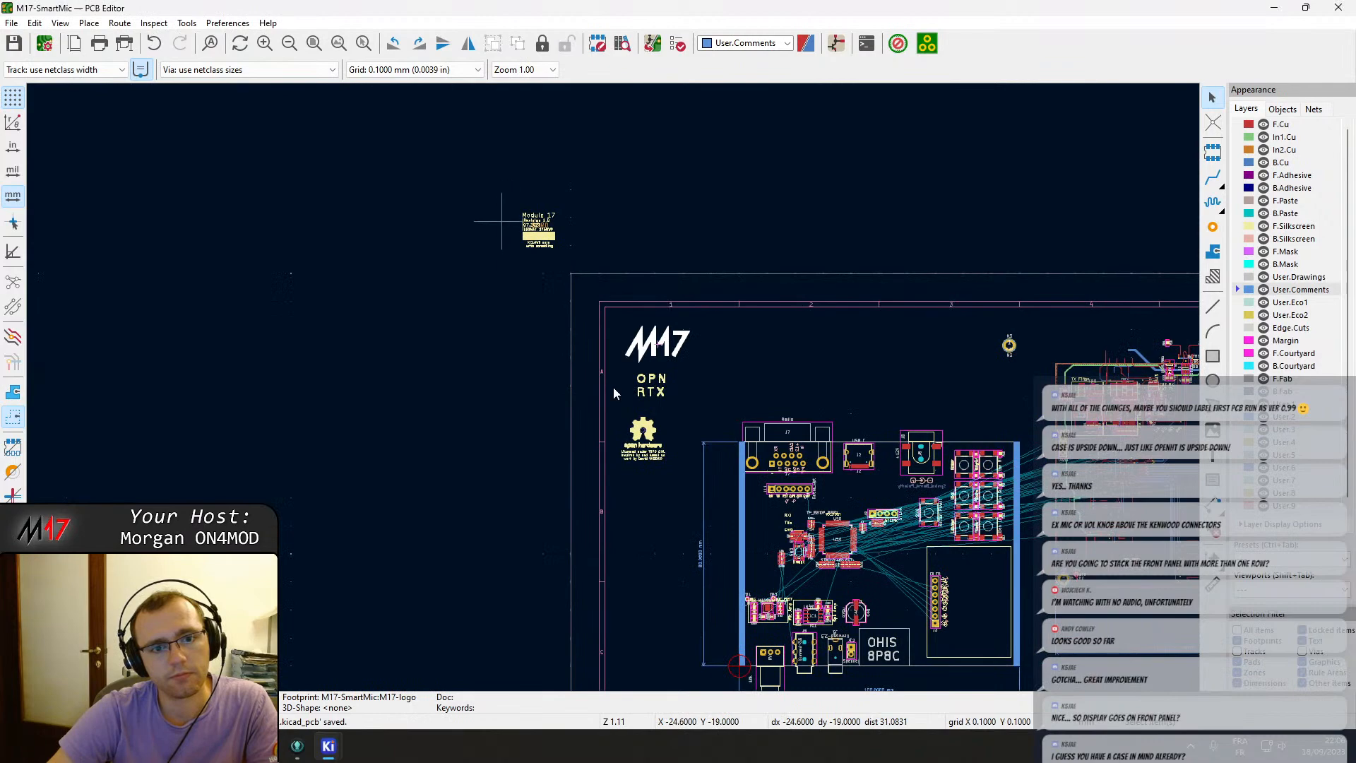
Inspect the Module 17 revision text block and review the PCB update from the schematic again.
{"action": "scroll", "coordinate": [613, 387], "scroll_direction": "up", "scroll_amount": 6}
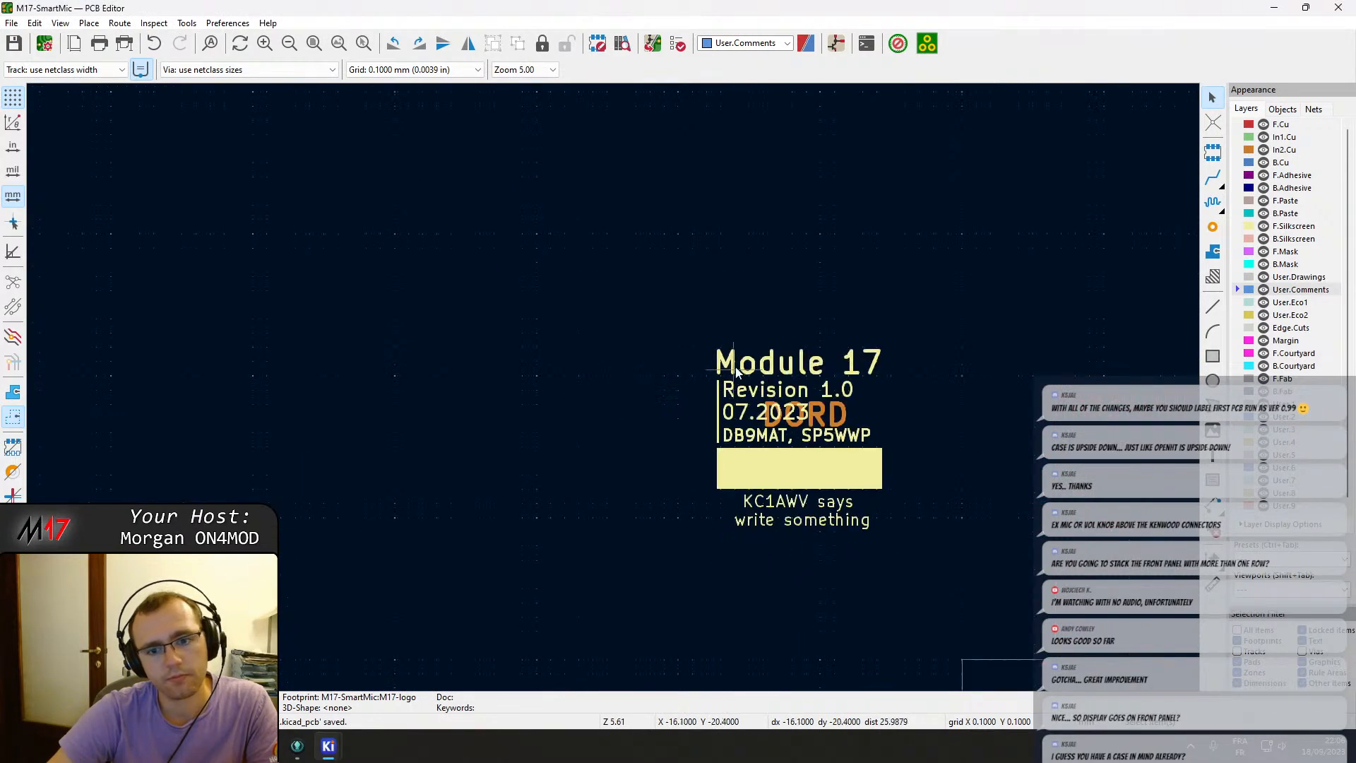
{"action": "left_click", "coordinate": [900, 582]}
{"action": "scroll", "coordinate": [899, 582], "scroll_direction": "down", "scroll_amount": 4}
{"action": "middle_click_drag", "start_coordinate": [641, 352], "coordinate": [359, 104]}
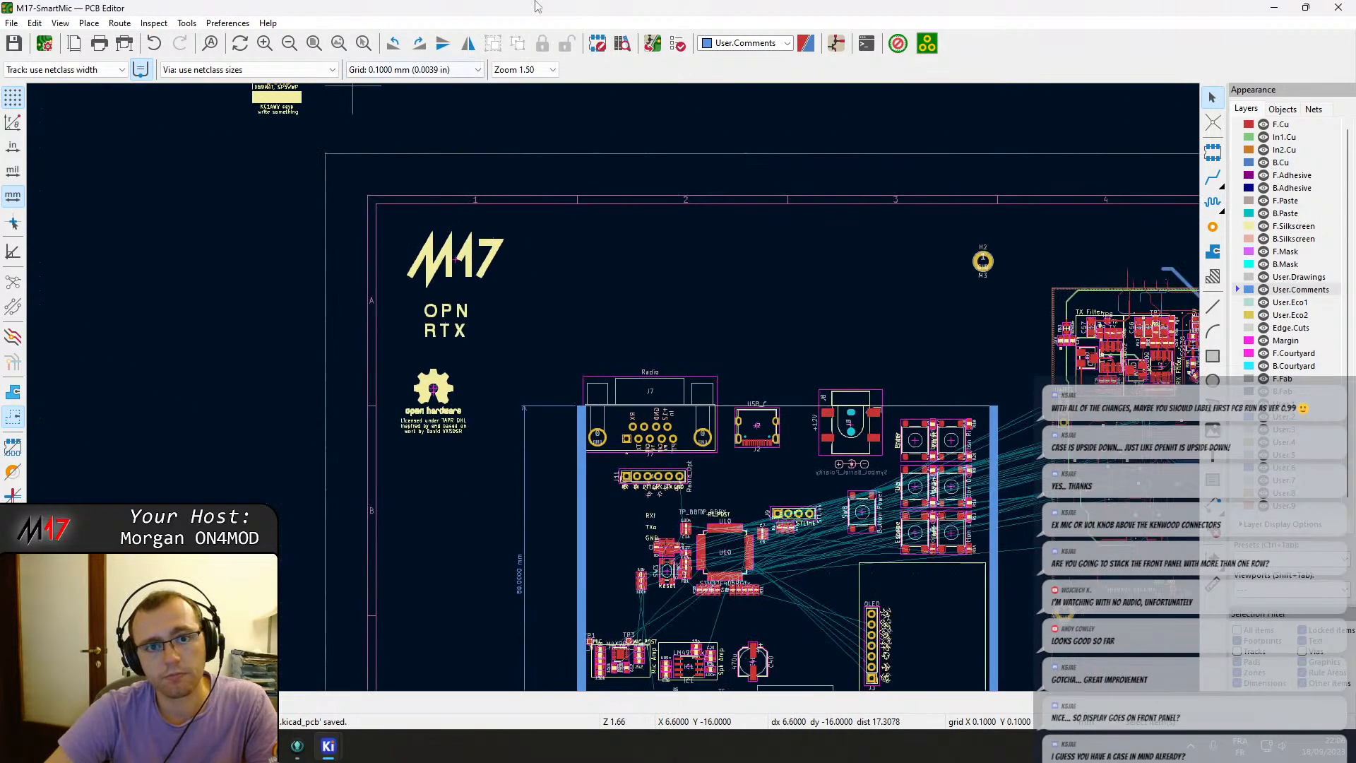
{"action": "left_click", "coordinate": [651, 46]}
{"action": "left_click", "coordinate": [490, 557]}
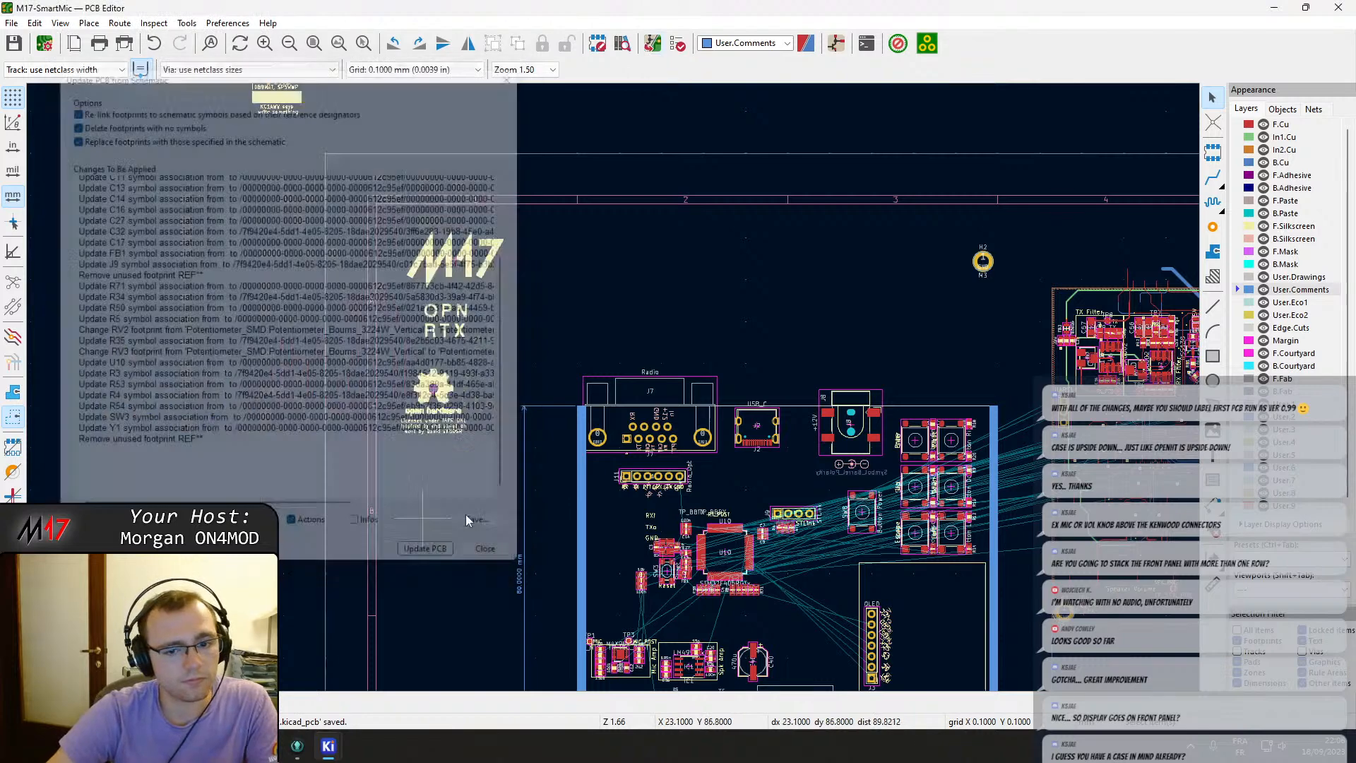
Survey the board layout around the enclosure outline and the power section.
{"action": "scroll", "coordinate": [573, 512], "scroll_direction": "down", "scroll_amount": 2}
{"action": "middle_click_drag", "start_coordinate": [671, 432], "coordinate": [376, 364]}
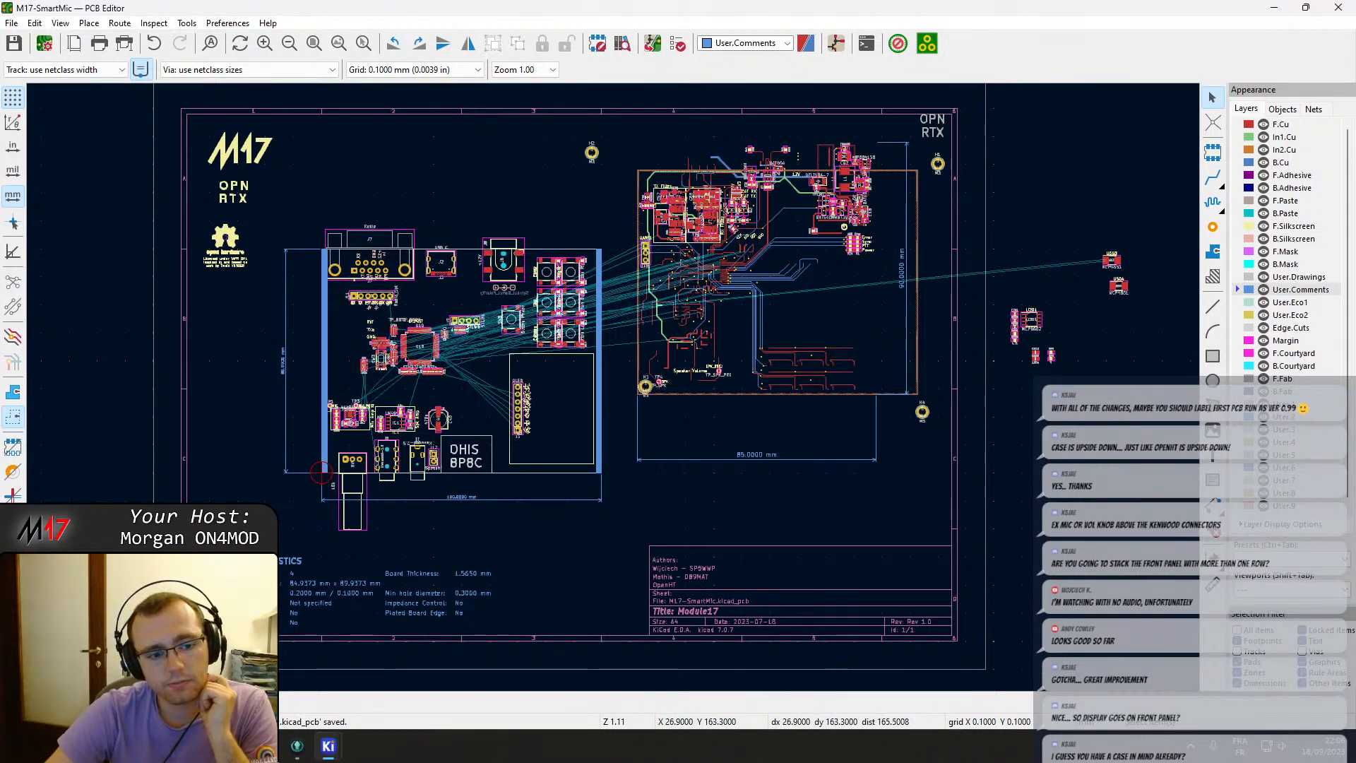
{"action": "scroll", "coordinate": [613, 387], "scroll_direction": "up", "scroll_amount": 2}
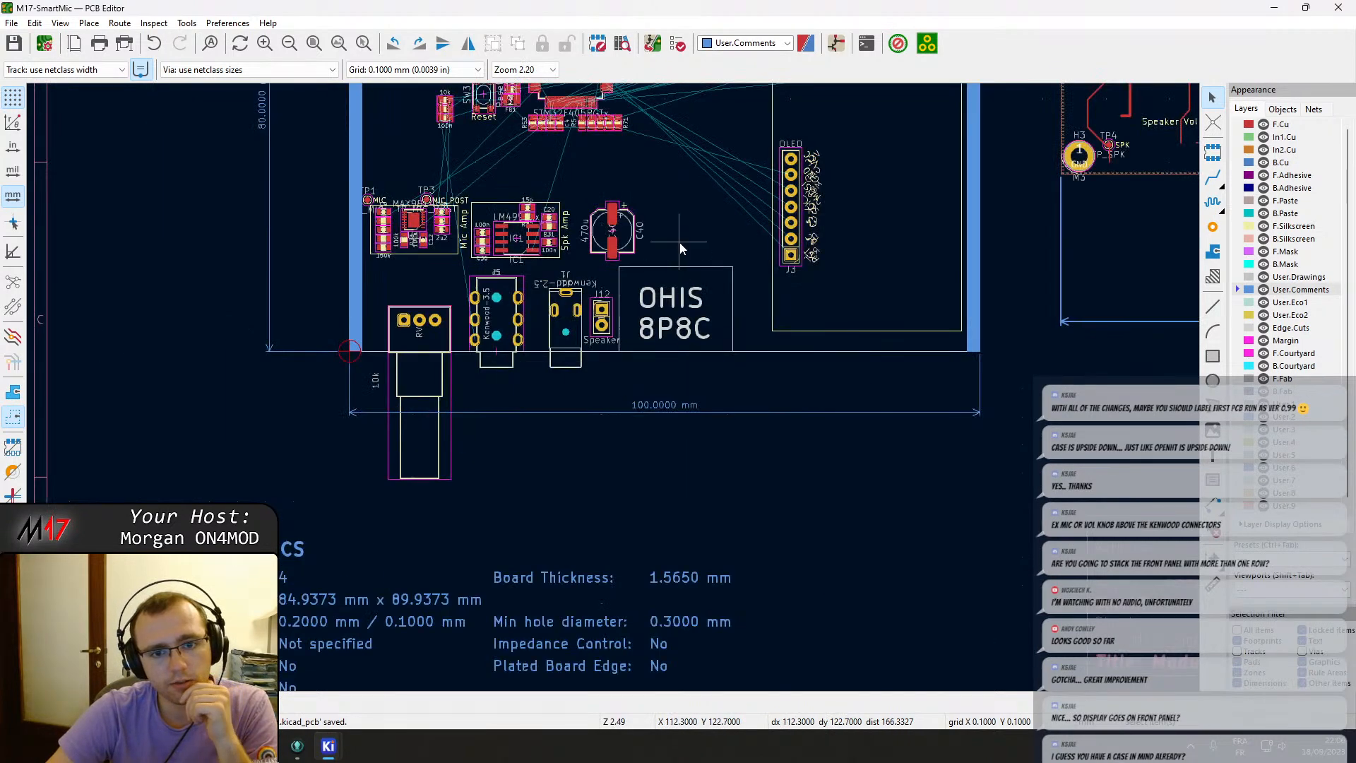
{"action": "middle_click_drag", "start_coordinate": [680, 243], "coordinate": [430, 434]}
{"action": "middle_click_drag", "start_coordinate": [844, 332], "coordinate": [579, 466]}
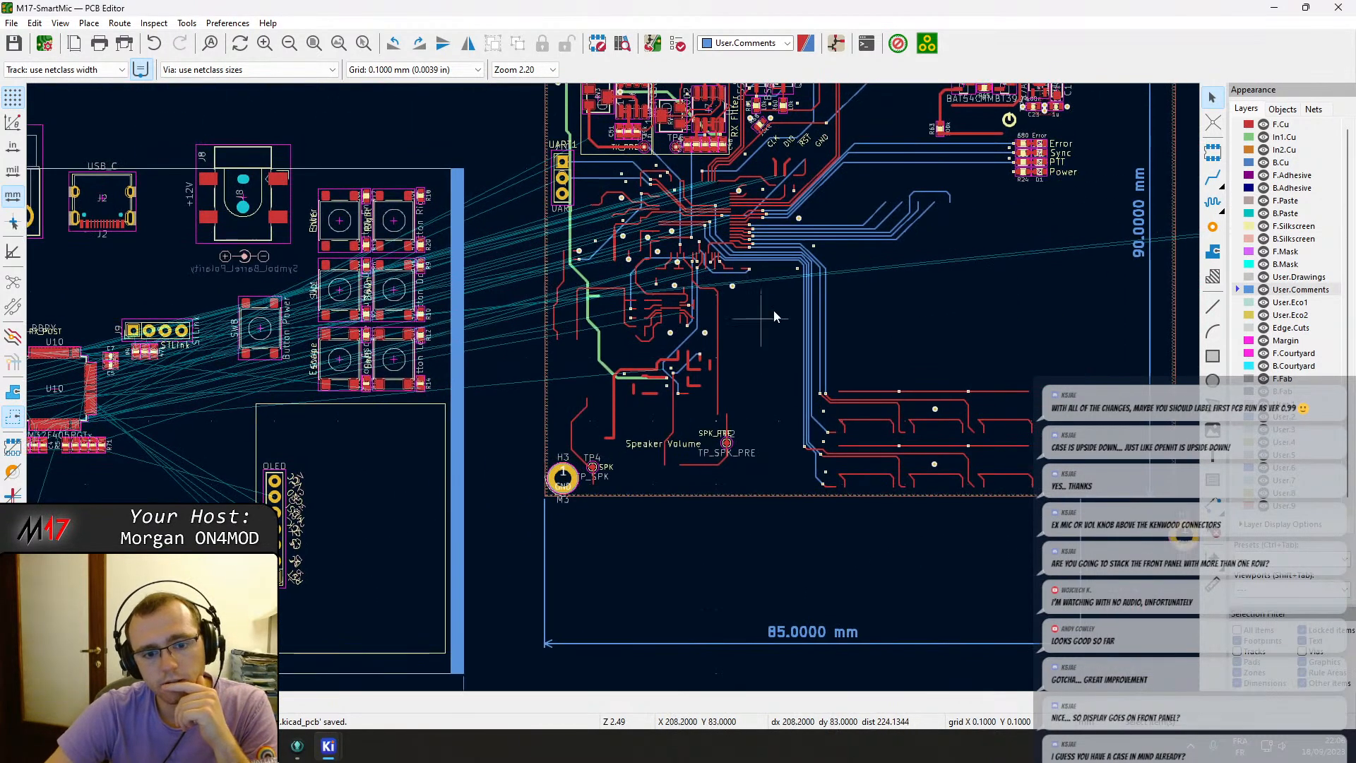
{"action": "middle_click_drag", "start_coordinate": [809, 283], "coordinate": [625, 492]}
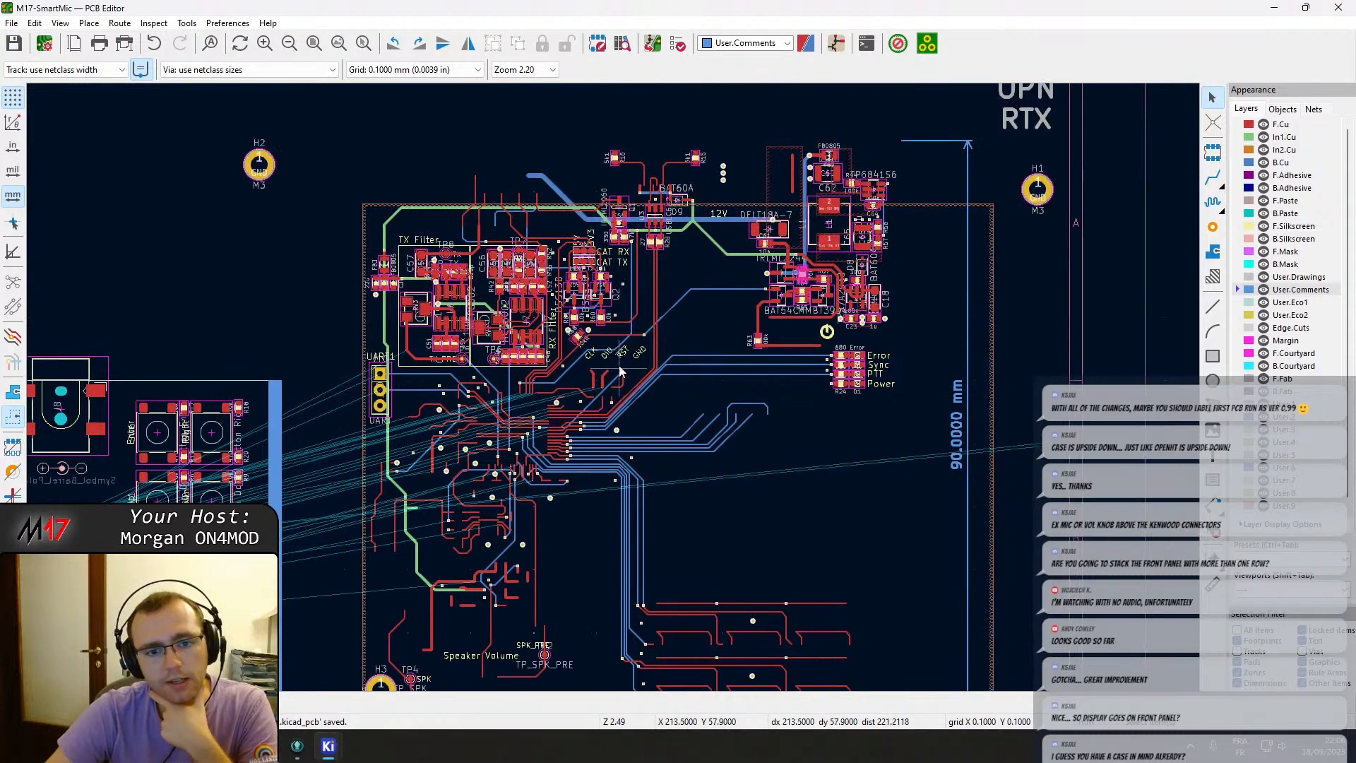
{"action": "scroll", "coordinate": [784, 272], "scroll_direction": "up", "scroll_amount": 2}
{"action": "scroll", "coordinate": [613, 387], "scroll_direction": "down", "scroll_amount": 2}
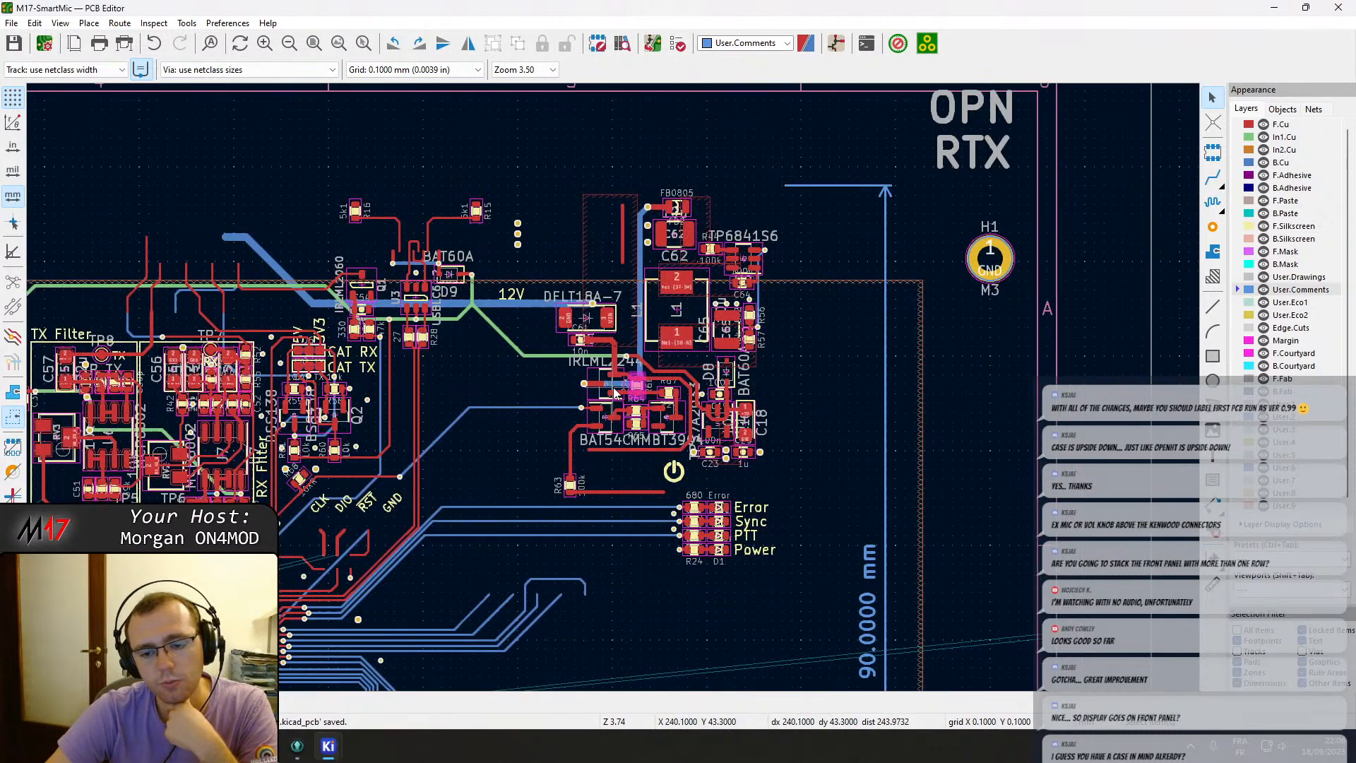
Delete the stray User.Comments dimension near the OPN RTX label and a stray item inside the board outline.
{"action": "left_click", "coordinate": [795, 270]}
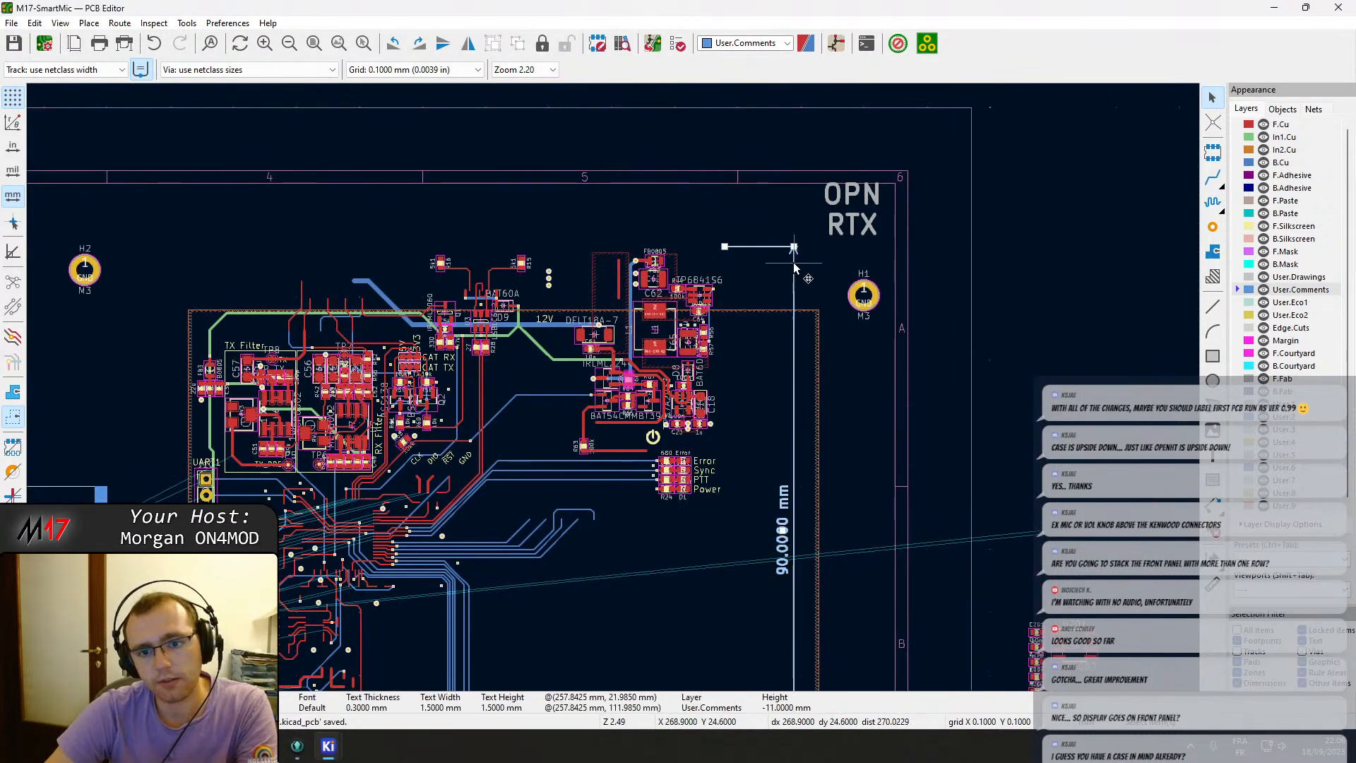
{"action": "key", "text": "Delete"}
{"action": "scroll", "coordinate": [609, 396], "scroll_direction": "down", "scroll_amount": 2}
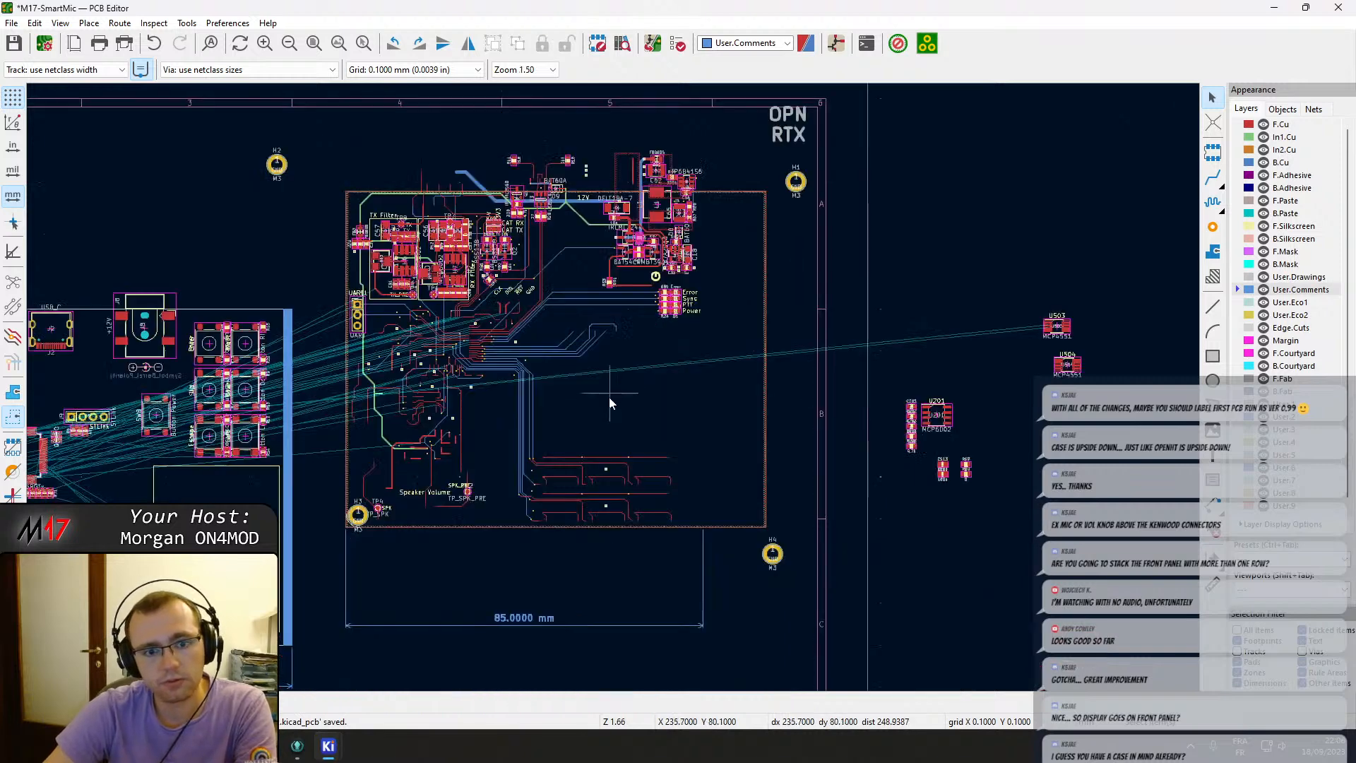
{"action": "left_click", "coordinate": [562, 477]}
{"action": "key", "text": "Delete"}
{"action": "middle_click_drag", "start_coordinate": [264, 267], "coordinate": [609, 429]}
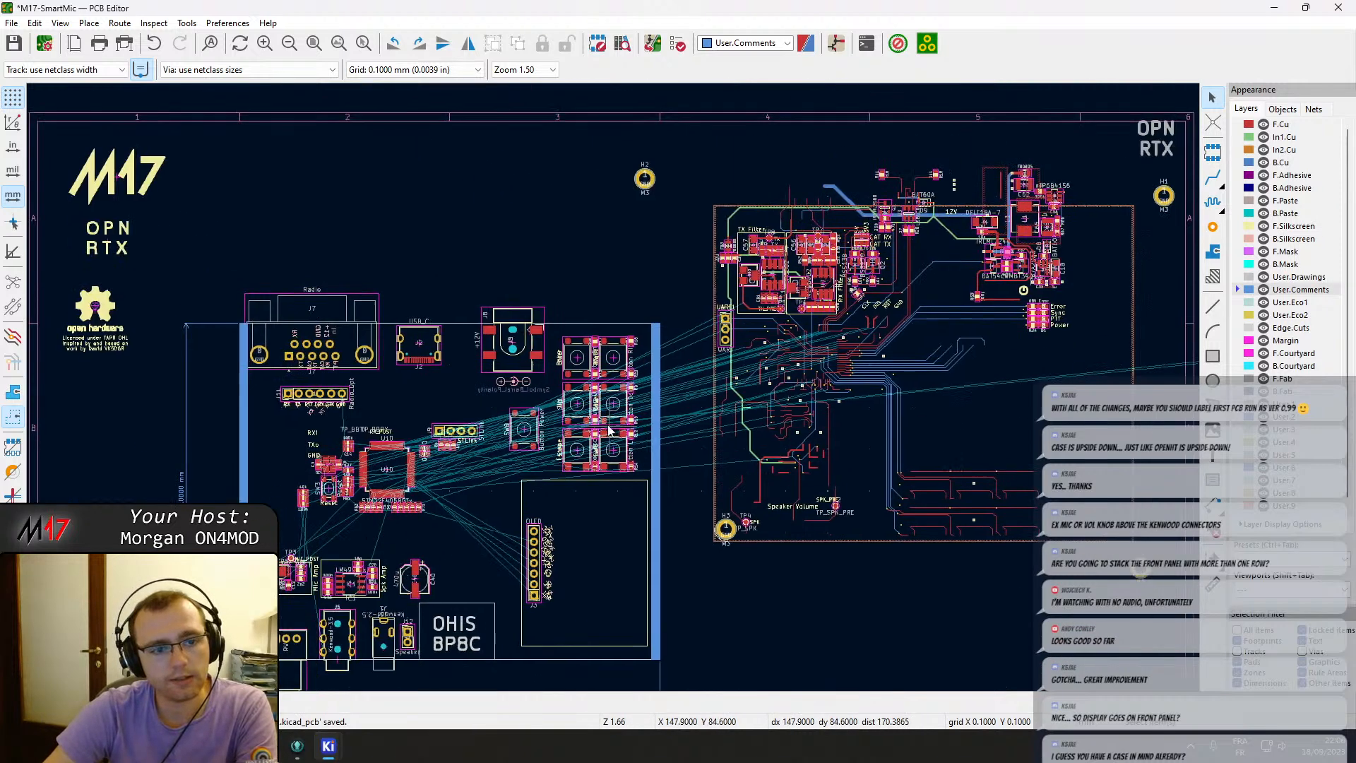
Mark the barrel polarity symbol footprint as not in schematic and recheck the PCB update from the schematic.
{"action": "double_click", "coordinate": [517, 385]}
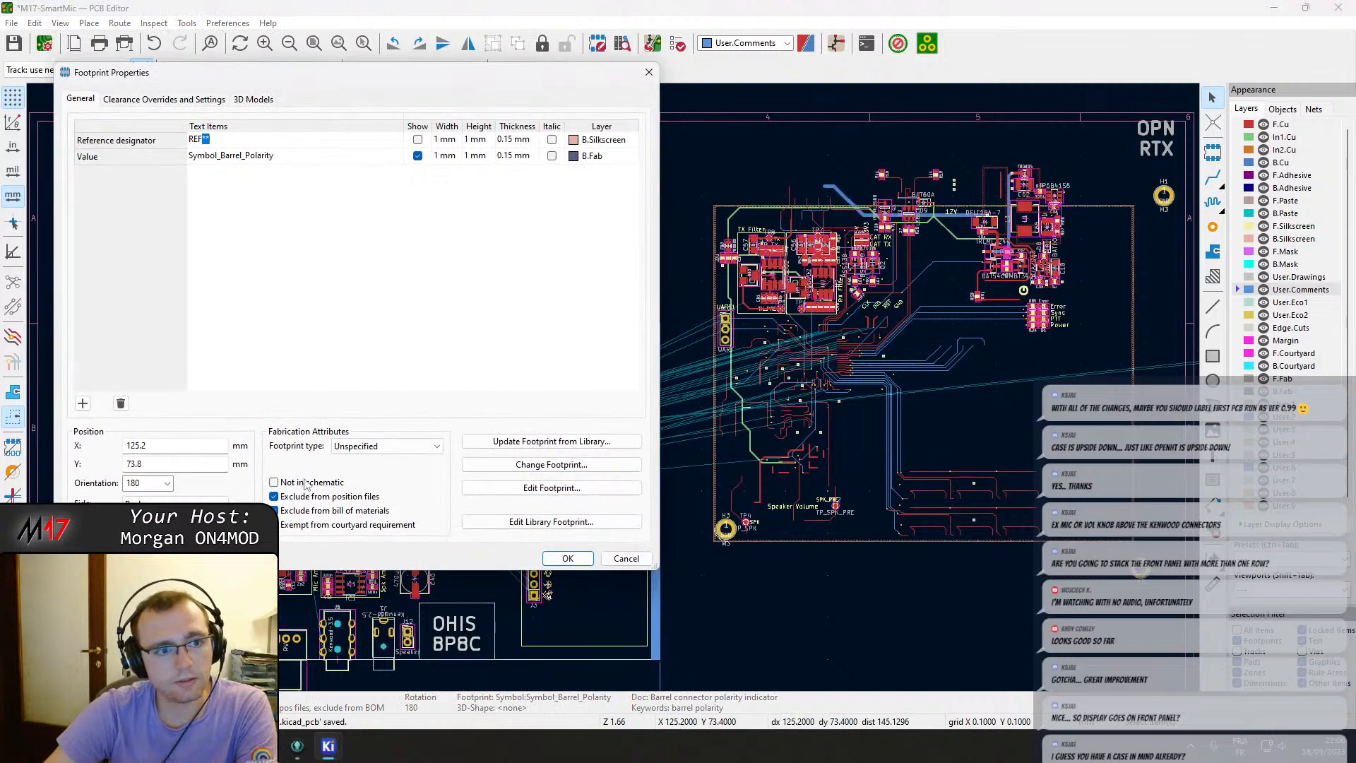
{"action": "left_click", "coordinate": [305, 483]}
{"action": "left_click", "coordinate": [566, 559]}
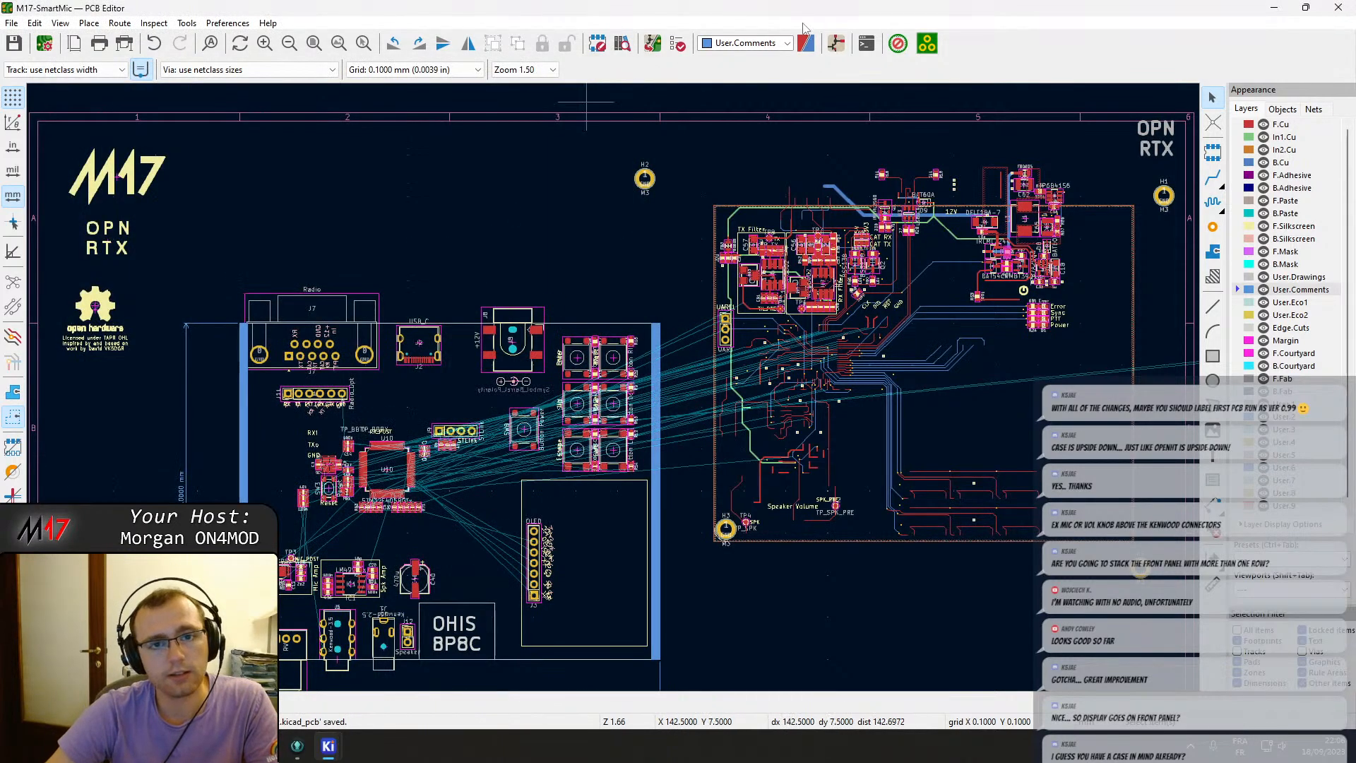
{"action": "key", "text": "F8"}
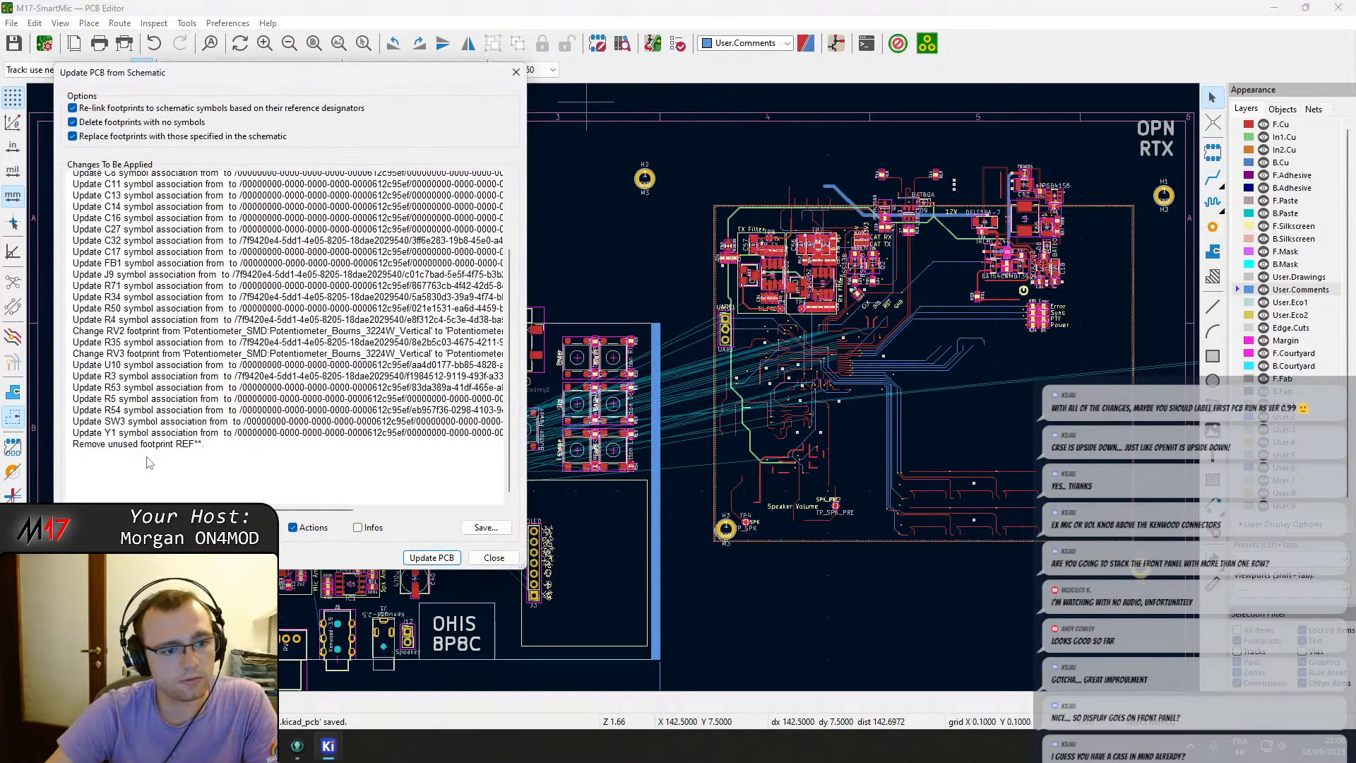
{"action": "key", "text": "Escape"}
Reopen and confirm the barrel polarity symbol's properties, then save the board.
{"action": "scroll", "coordinate": [489, 364], "scroll_direction": "up", "scroll_amount": 5}
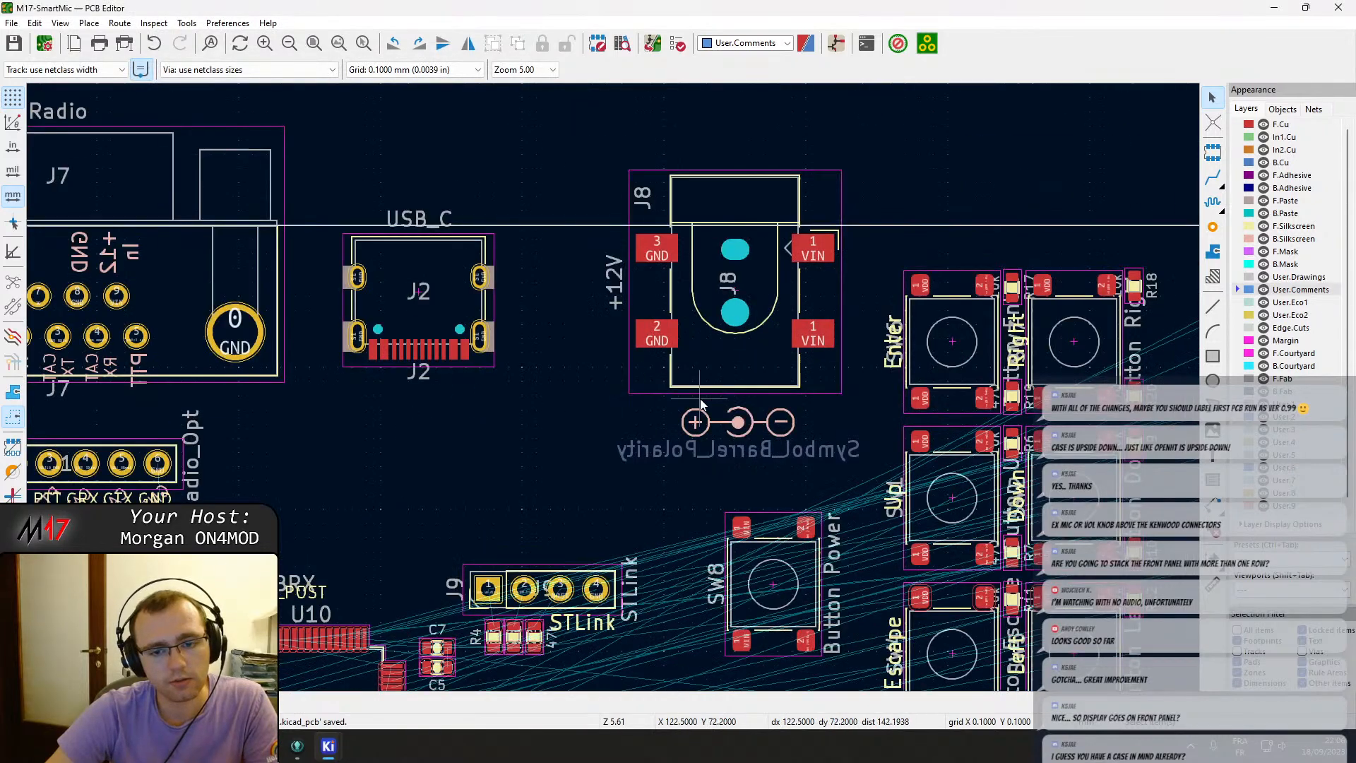
{"action": "double_click", "coordinate": [752, 422]}
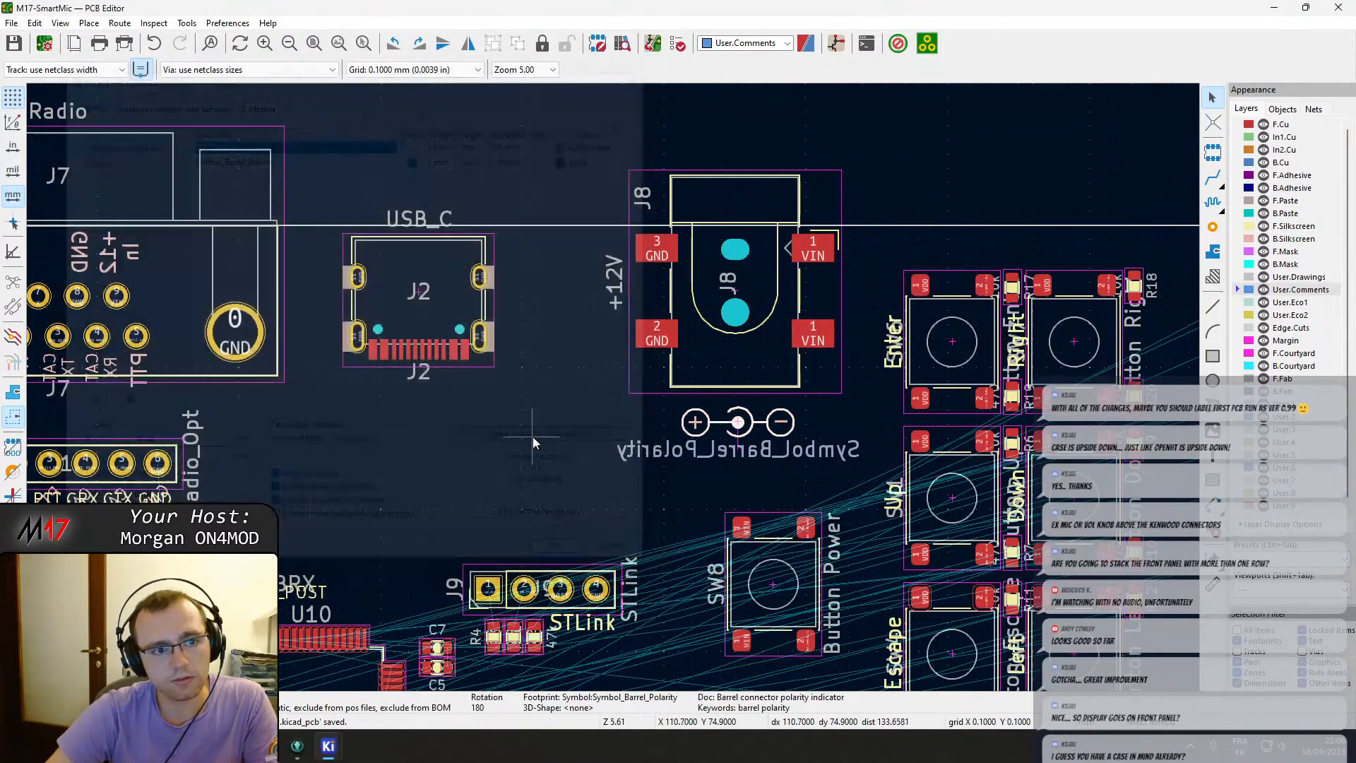
{"action": "key", "text": "Return"}
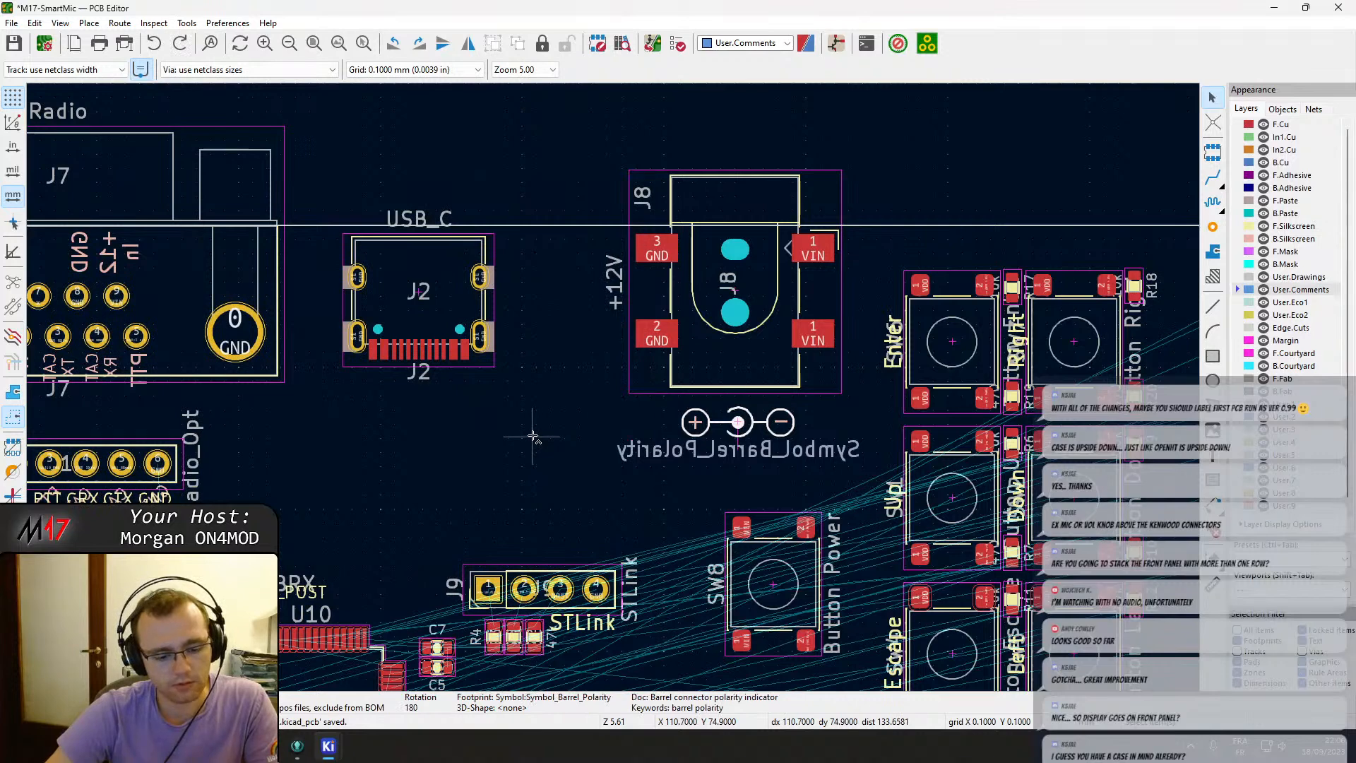
{"action": "key", "text": "ctrl+s"}
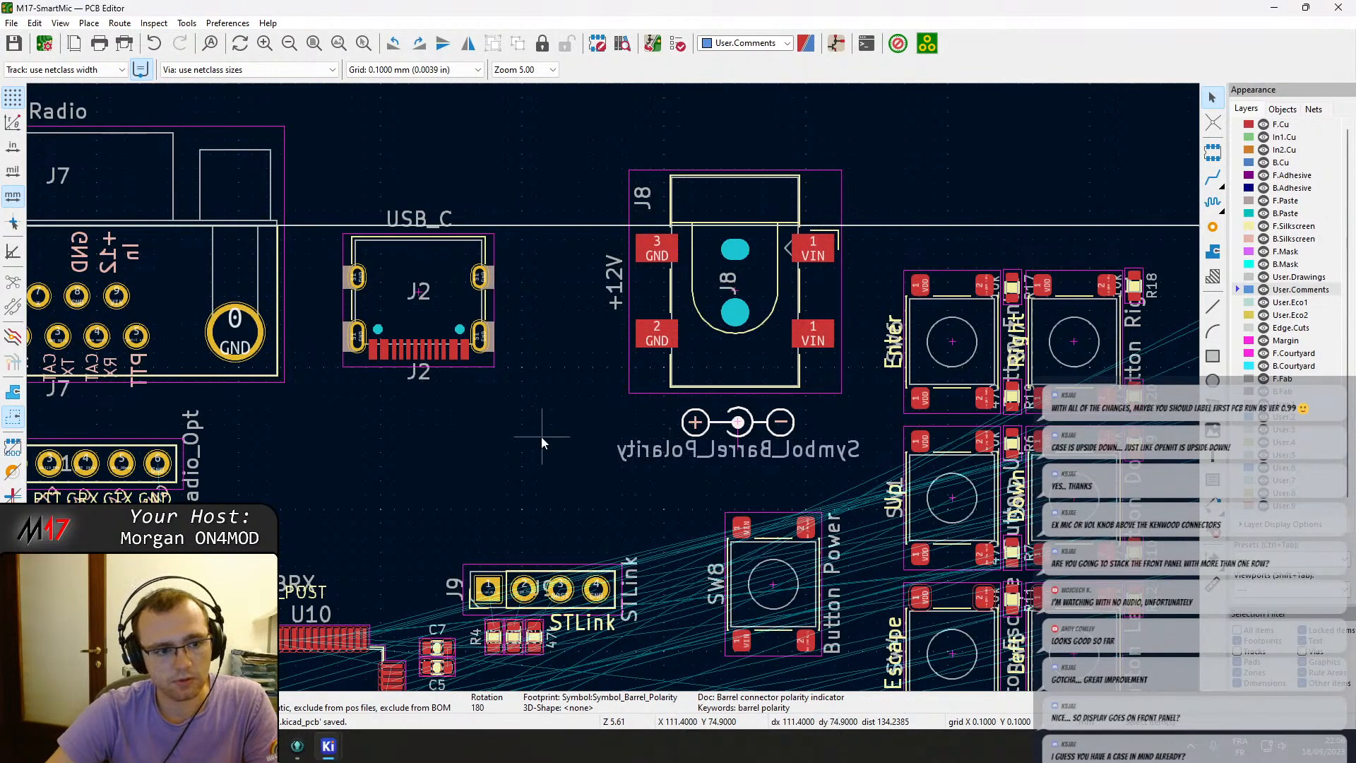
Inspect the properties of the OHIS 8P8C text on the Edge.Cuts layer.
{"action": "scroll", "coordinate": [544, 438], "scroll_direction": "down", "scroll_amount": 2}
{"action": "scroll", "coordinate": [531, 395], "scroll_direction": "down", "scroll_amount": 5}
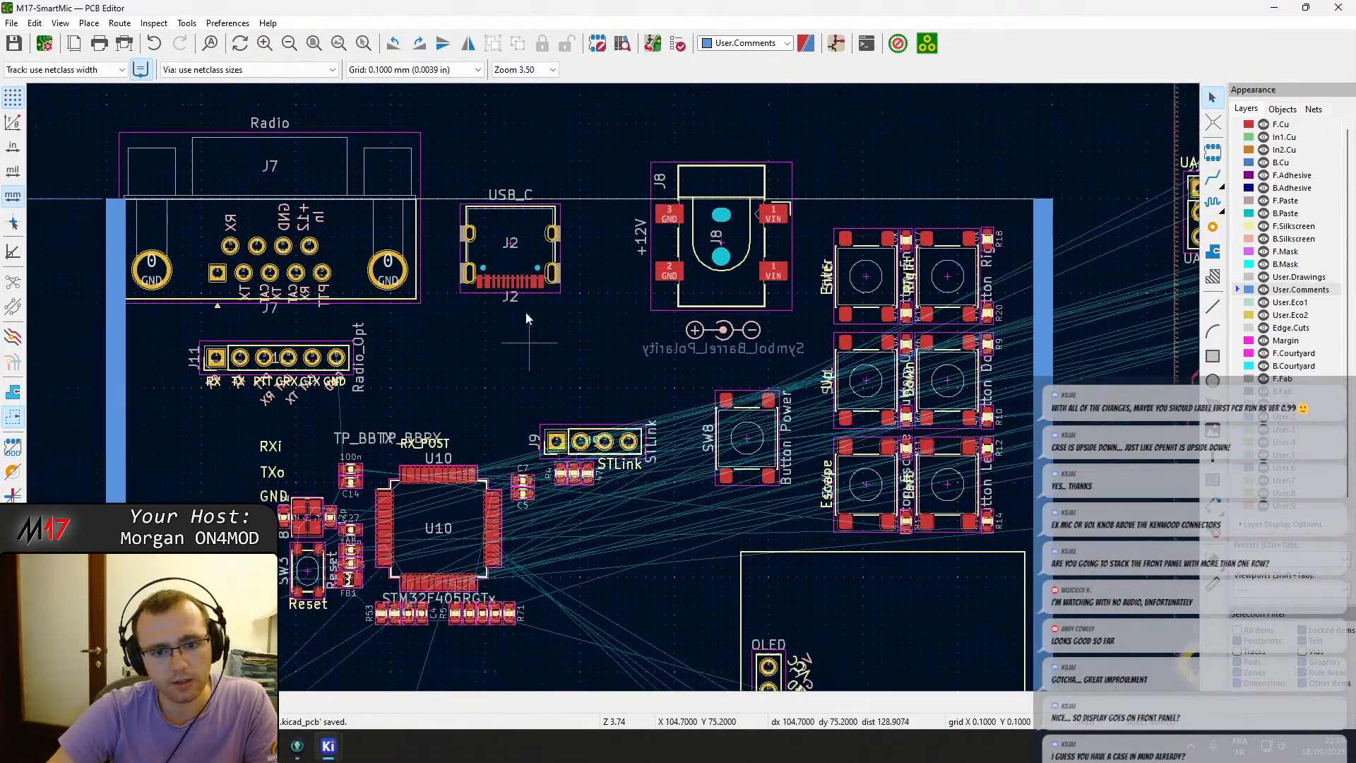
{"action": "scroll", "coordinate": [574, 392], "scroll_direction": "down", "scroll_amount": 4}
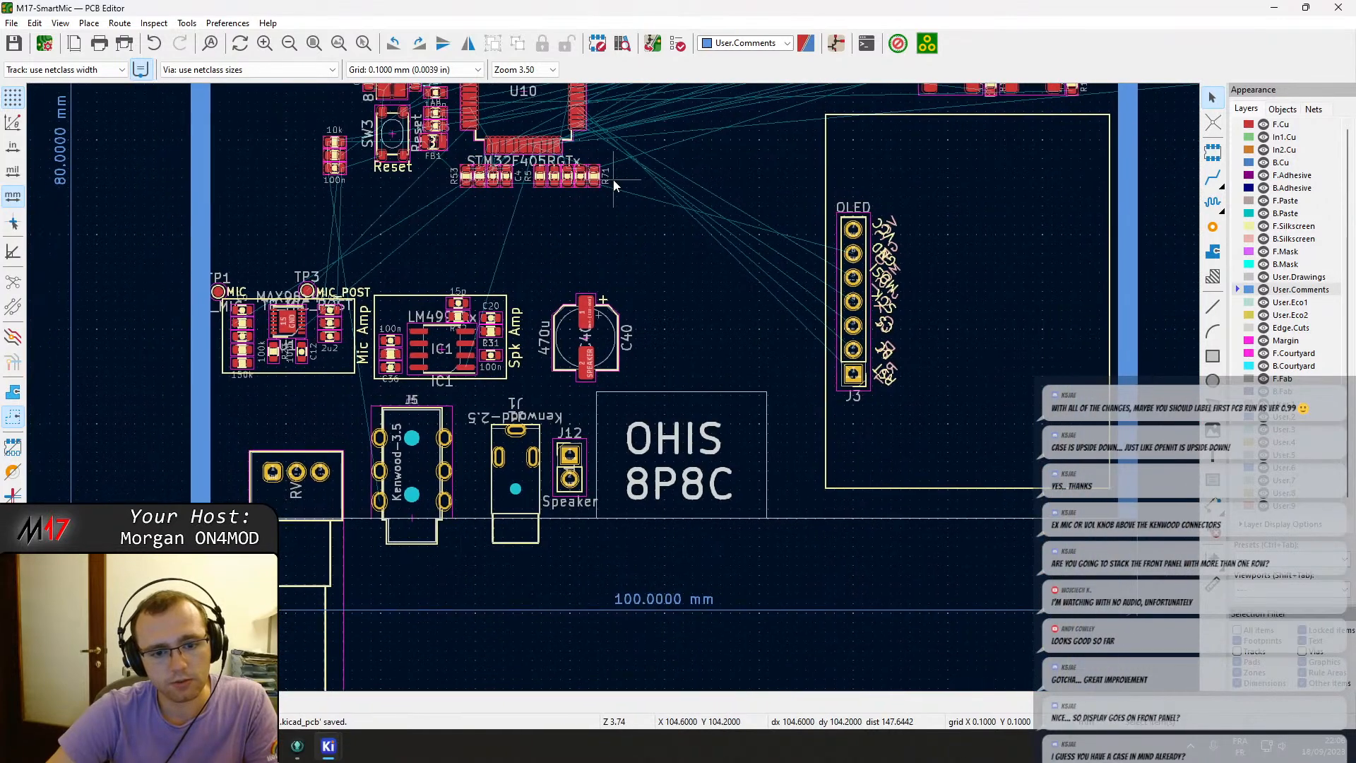
{"action": "double_click", "coordinate": [706, 446]}
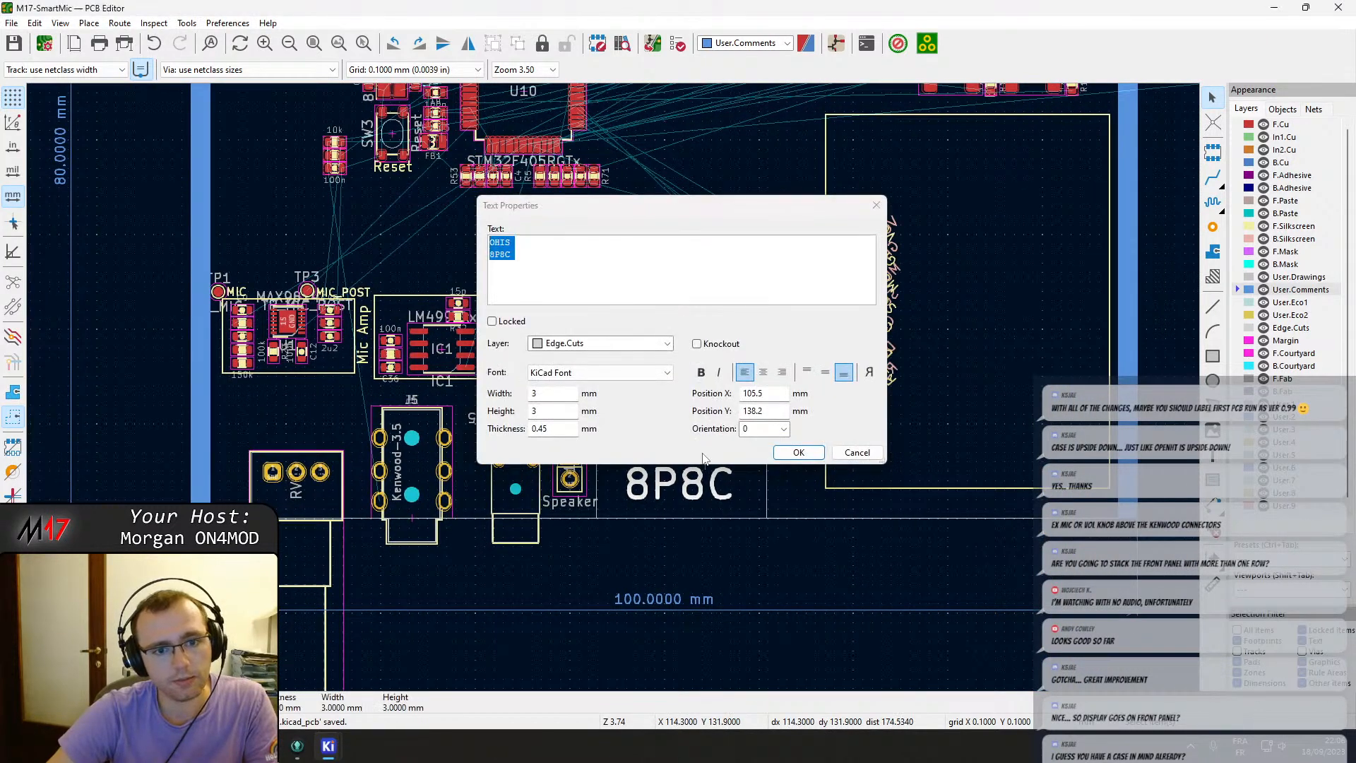
{"action": "key", "text": "Escape"}
{"action": "middle_click_drag", "start_coordinate": [230, 242], "coordinate": [407, 247]}
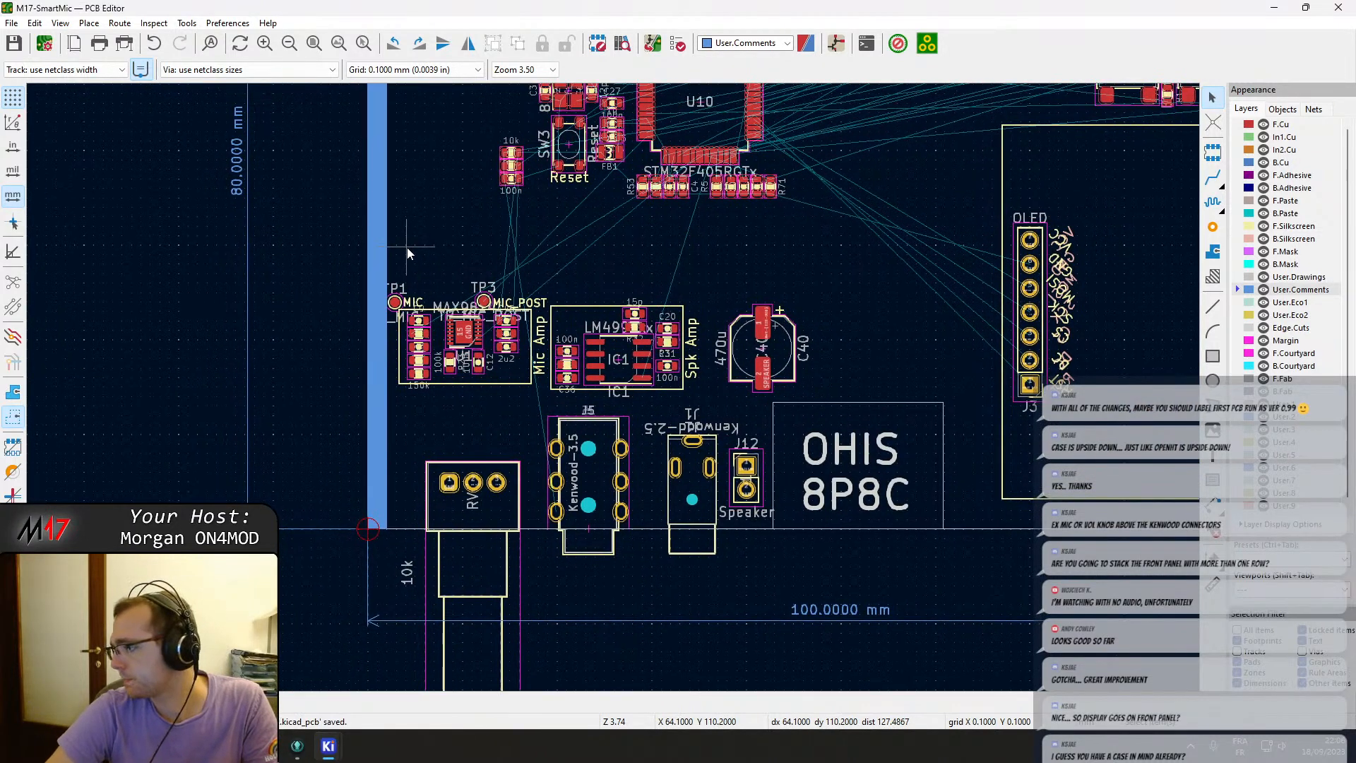
Inspect the Open Hardware logo footprint's properties and its license text.
{"action": "scroll", "coordinate": [613, 387], "scroll_direction": "down", "scroll_amount": 5}
{"action": "scroll", "coordinate": [613, 391], "scroll_direction": "up", "scroll_amount": 5}
{"action": "left_click", "coordinate": [606, 502]}
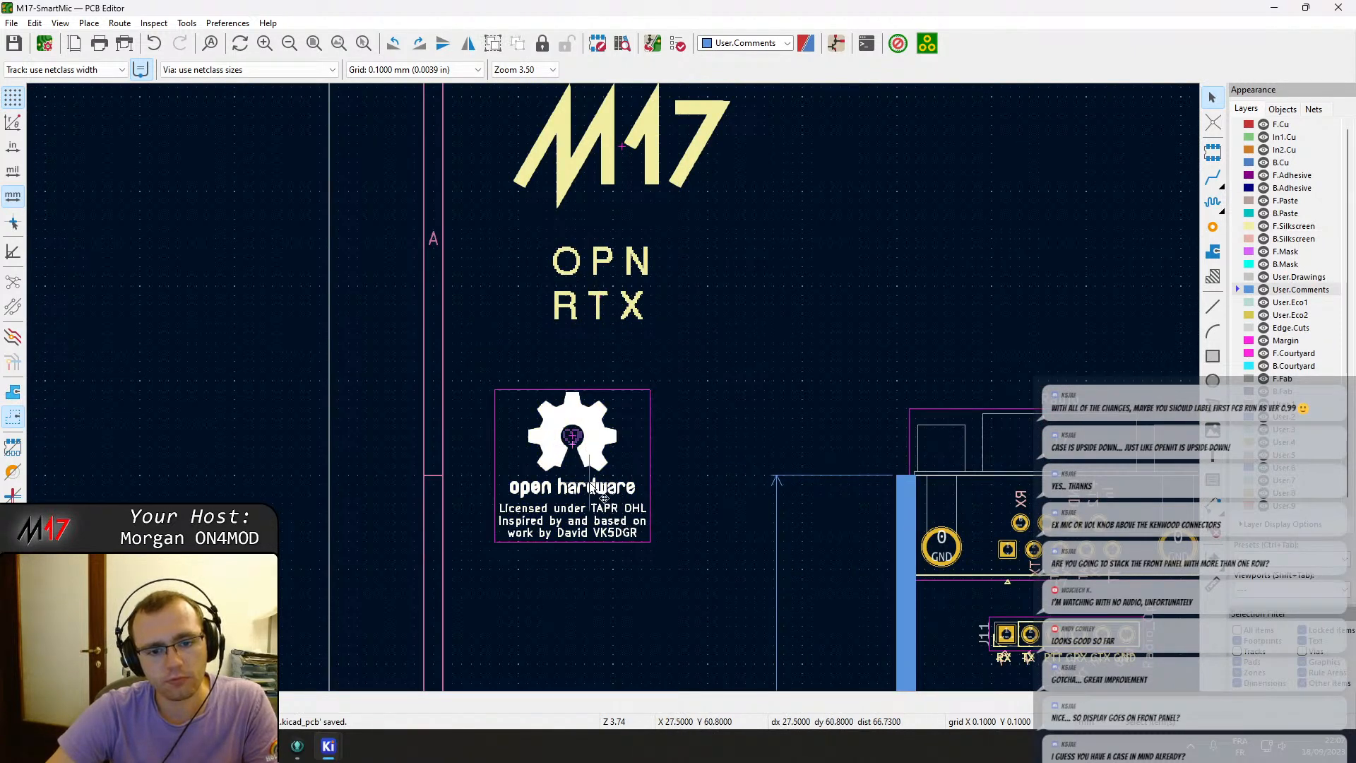
{"action": "double_click", "coordinate": [603, 498]}
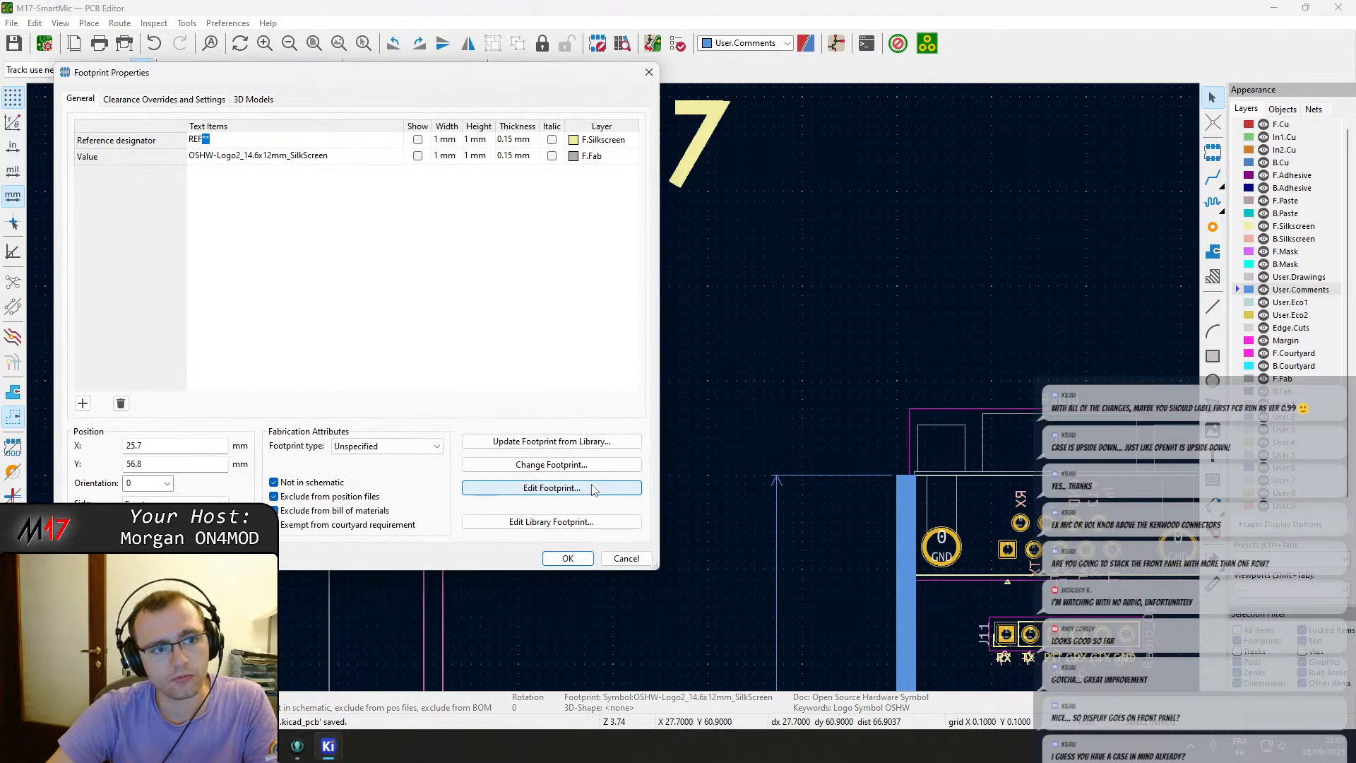
{"action": "left_click", "coordinate": [592, 485]}
{"action": "key", "text": "Escape"}
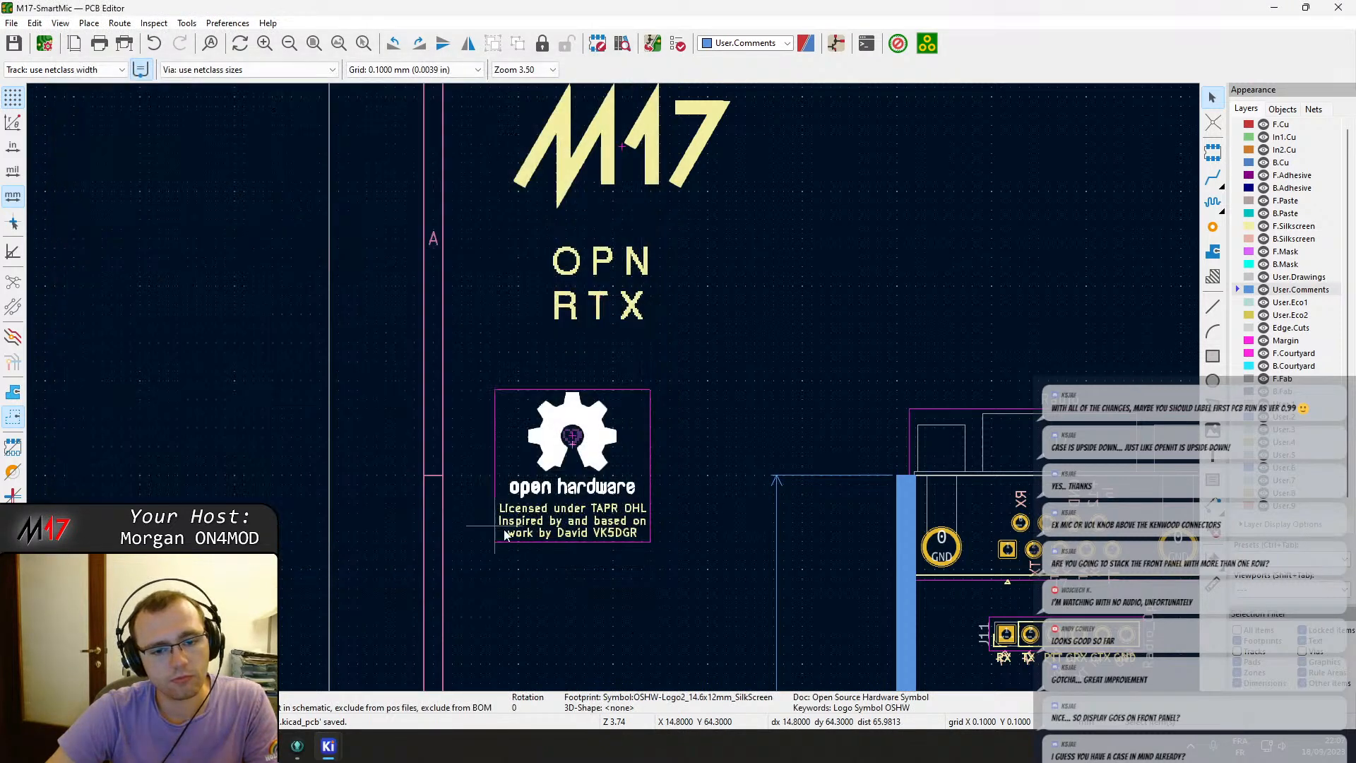
{"action": "double_click", "coordinate": [544, 520]}
{"action": "key", "text": "Escape"}
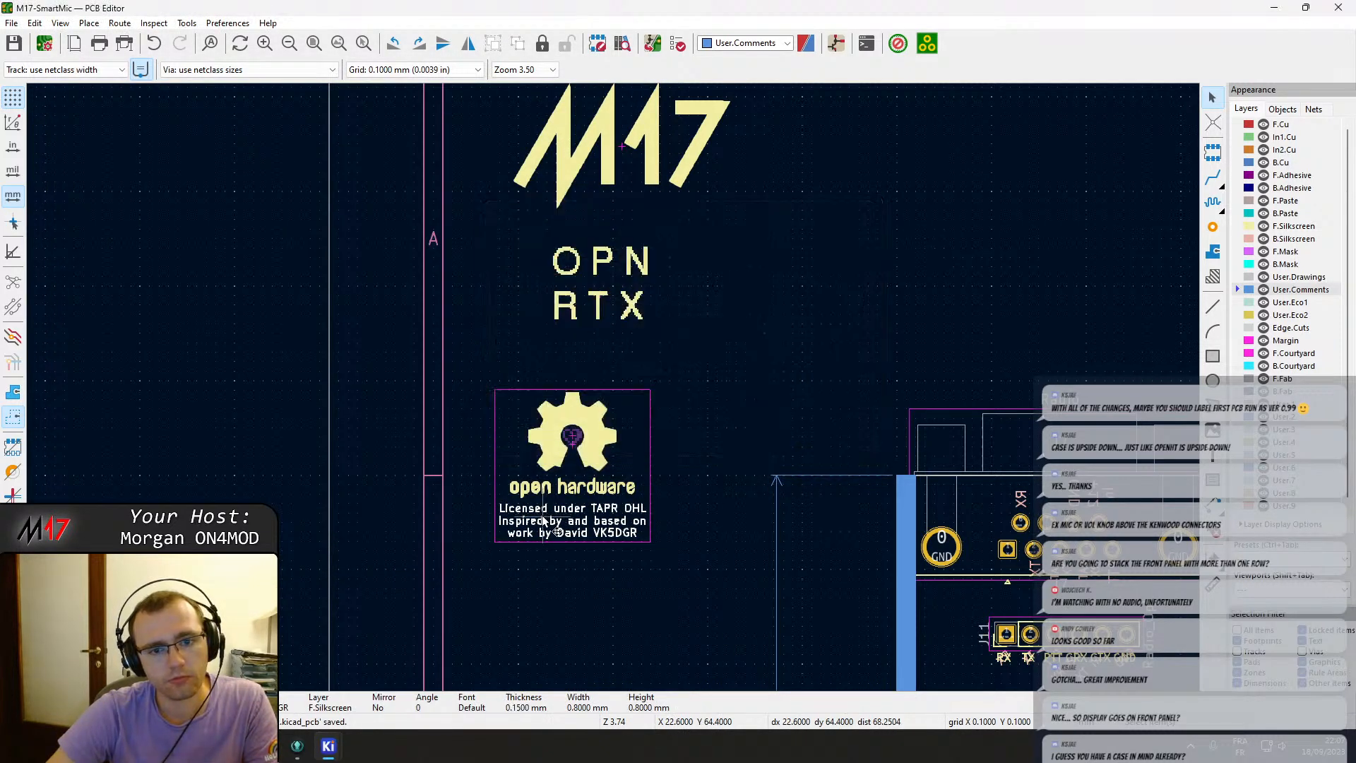
Exclude the OpenRTX logo footprint from the bill of materials.
{"action": "left_click", "coordinate": [595, 362]}
{"action": "left_click", "coordinate": [613, 308]}
{"action": "double_click", "coordinate": [613, 308]}
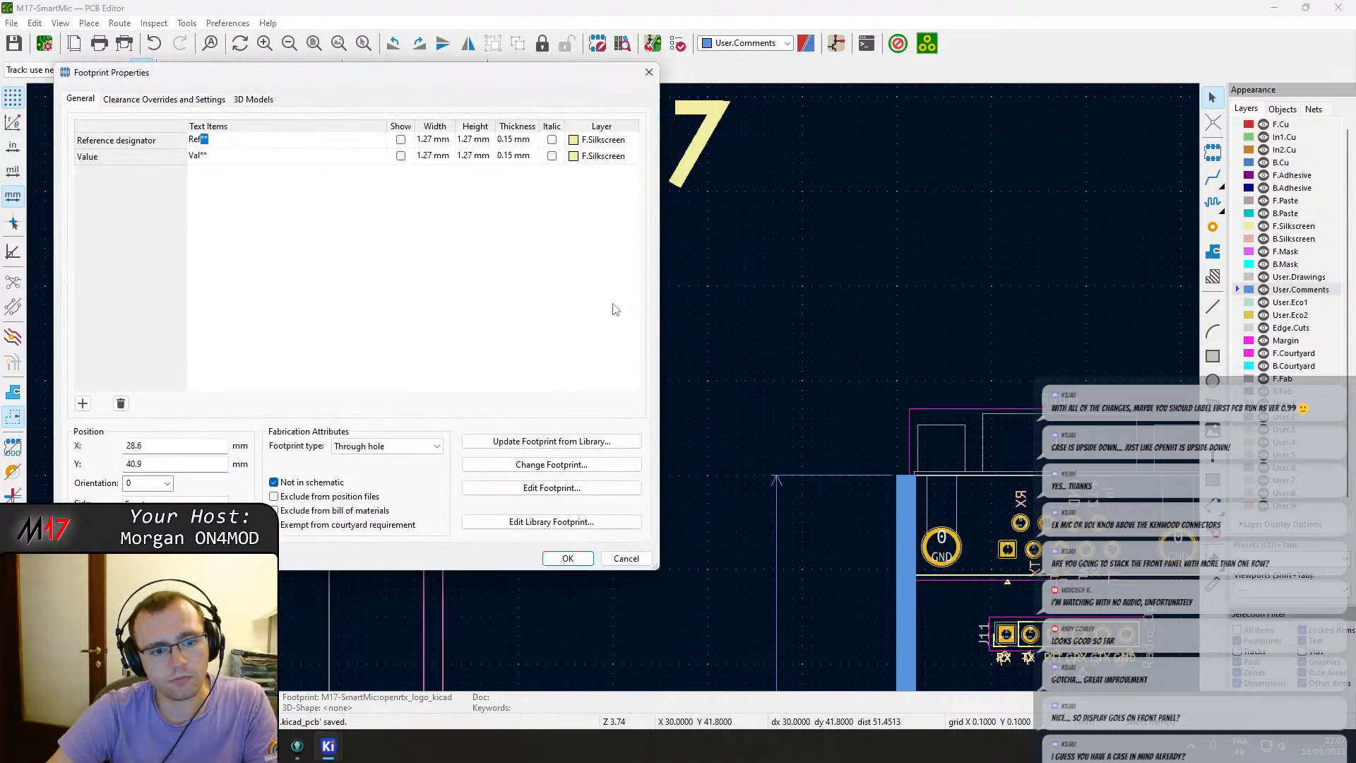
{"action": "left_click", "coordinate": [359, 511]}
{"action": "left_click", "coordinate": [563, 422]}
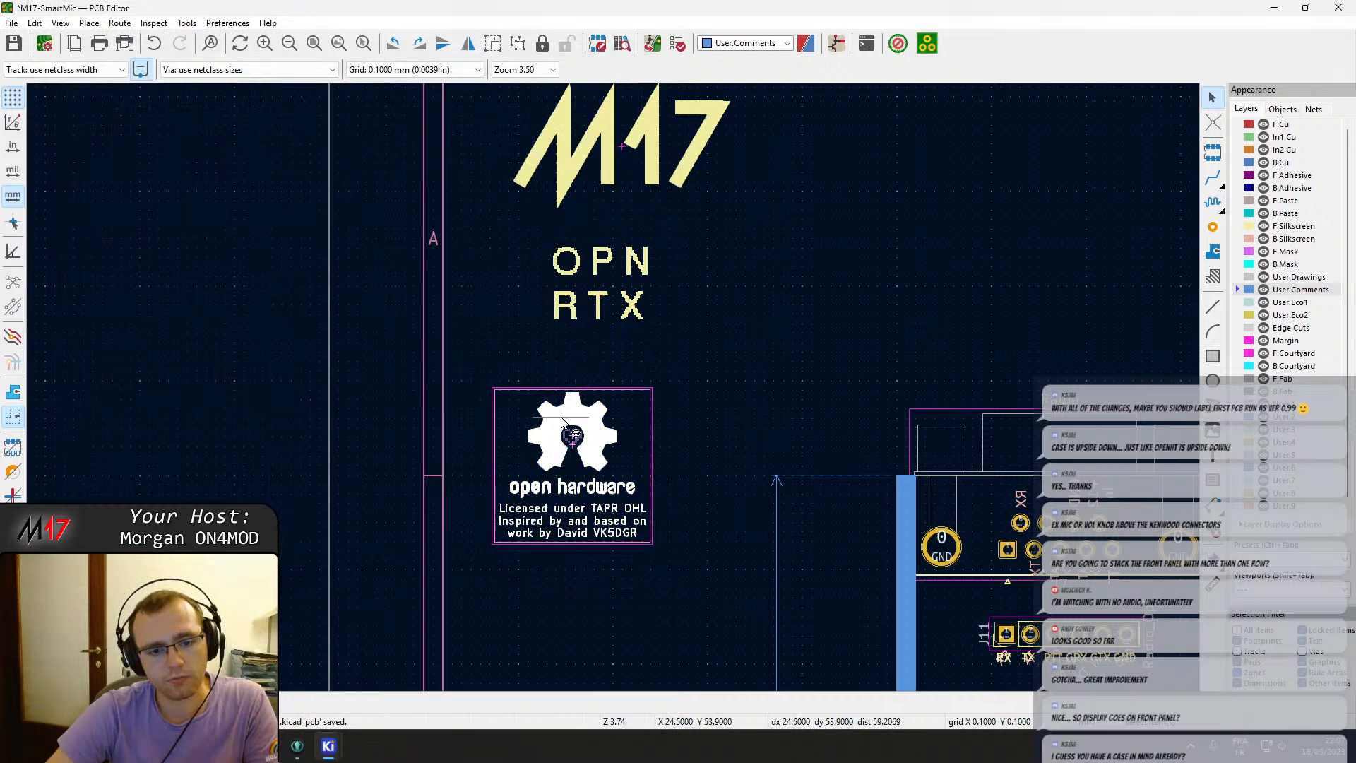
Compare with the OSHW logo's settings and also exclude the OpenRTX logo footprint from position files.
{"action": "double_click", "coordinate": [561, 423]}
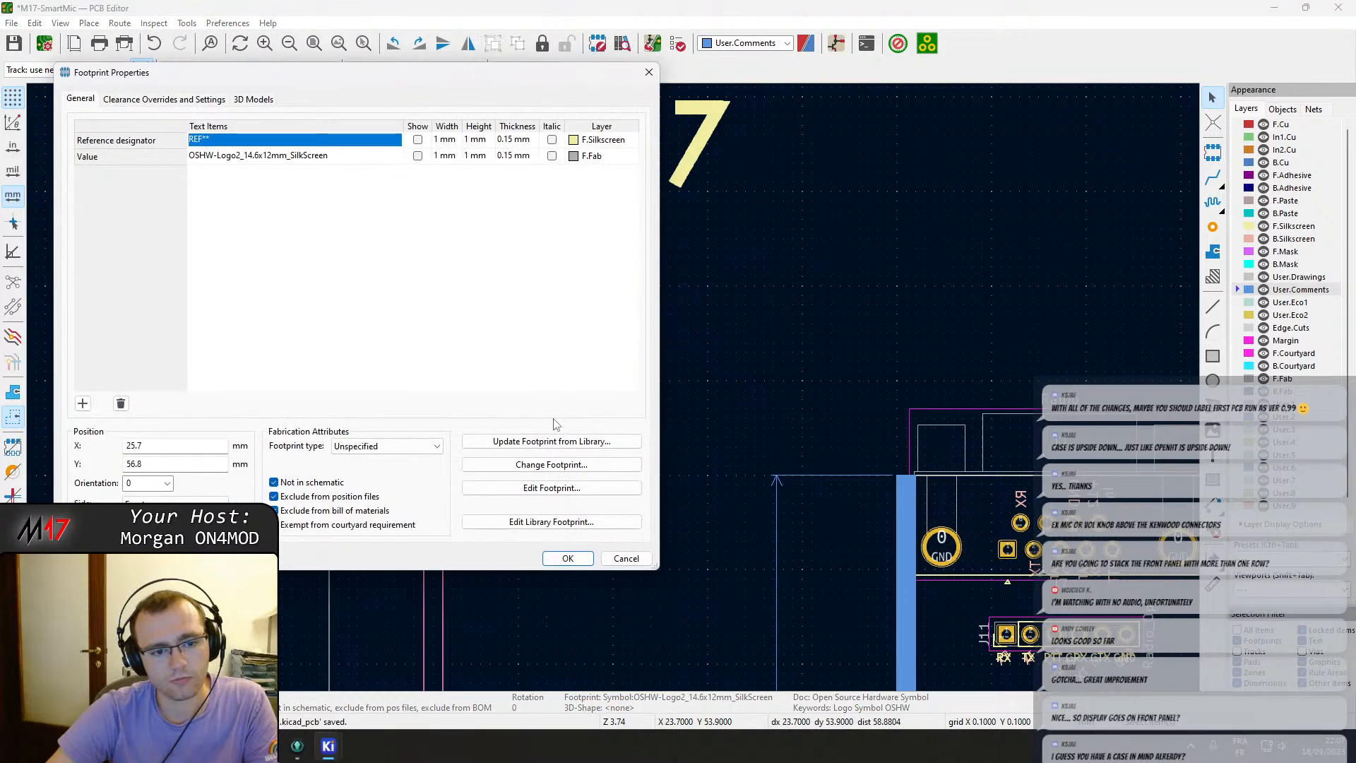
{"action": "key", "text": "Escape"}
{"action": "left_click", "coordinate": [629, 300]}
{"action": "double_click", "coordinate": [629, 297]}
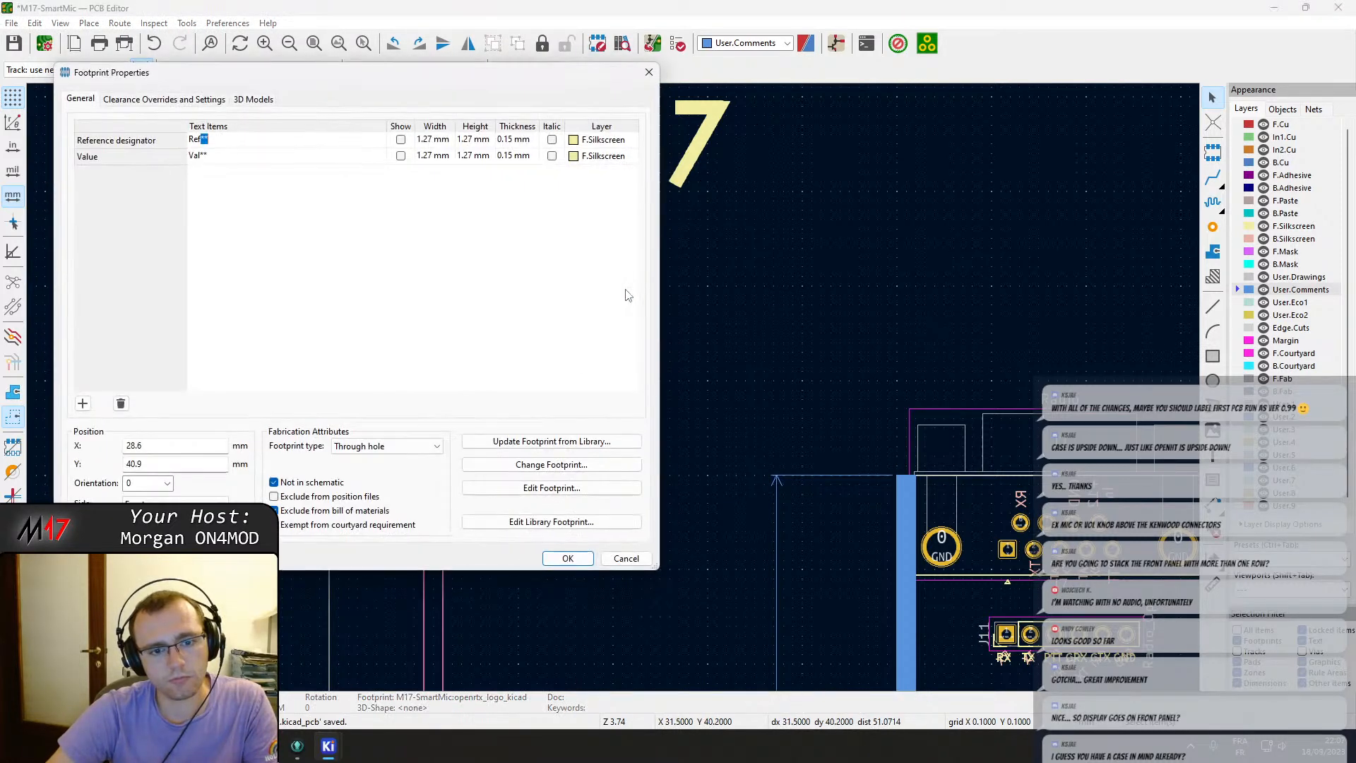
{"action": "left_click", "coordinate": [361, 499]}
{"action": "left_click", "coordinate": [567, 558]}
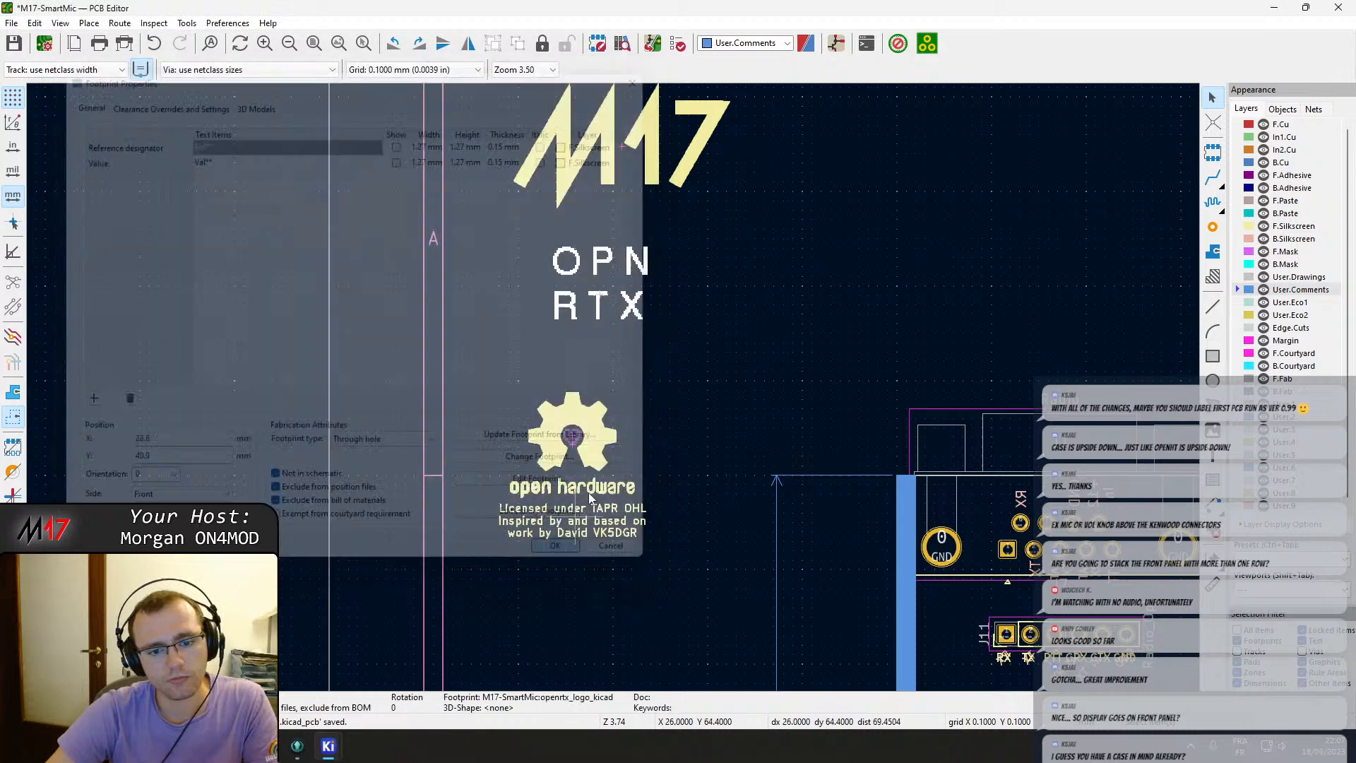
Review the M17 logo footprint's fabrication attributes and save the board.
{"action": "scroll", "coordinate": [667, 469], "scroll_direction": "up", "scroll_amount": 3}
{"action": "double_click", "coordinate": [641, 355]}
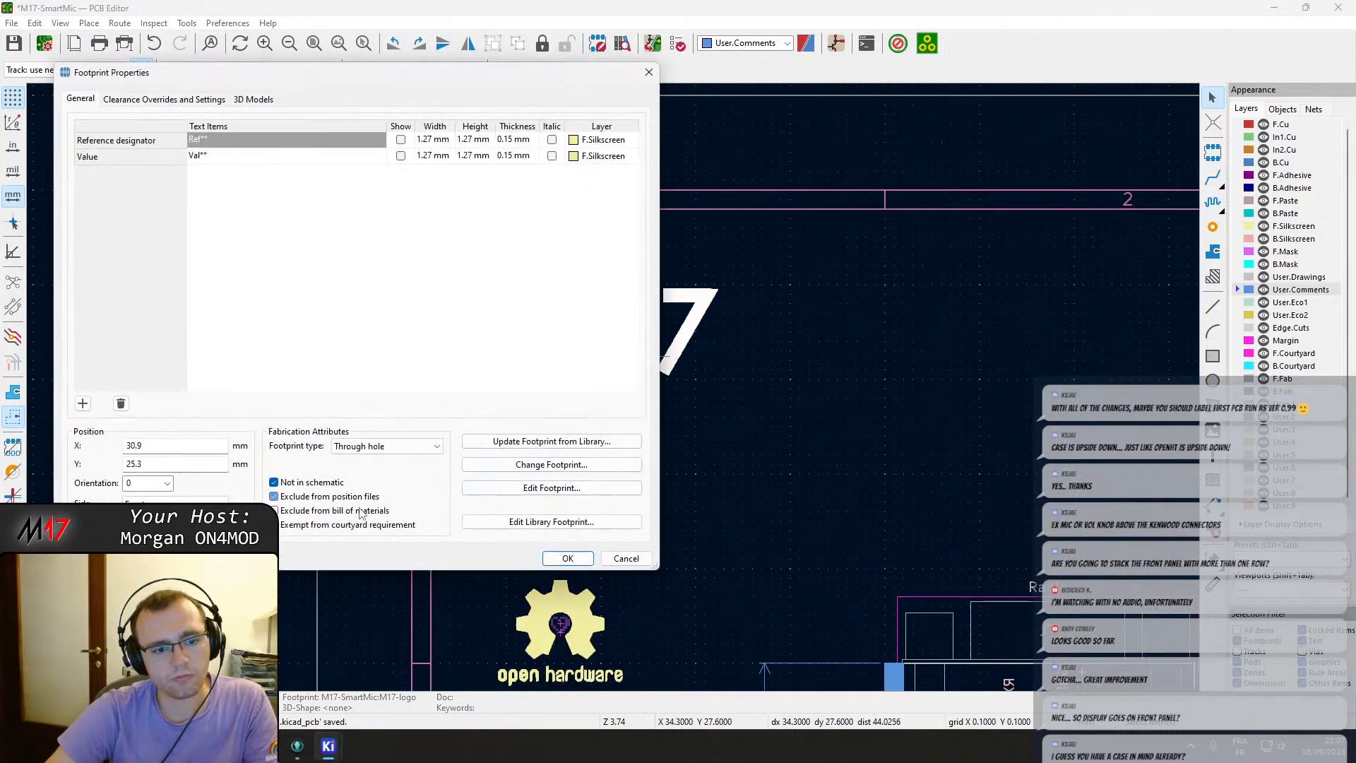
{"action": "left_click", "coordinate": [567, 557]}
{"action": "scroll", "coordinate": [608, 395], "scroll_direction": "down", "scroll_amount": 5}
{"action": "key", "text": "ctrl+s"}
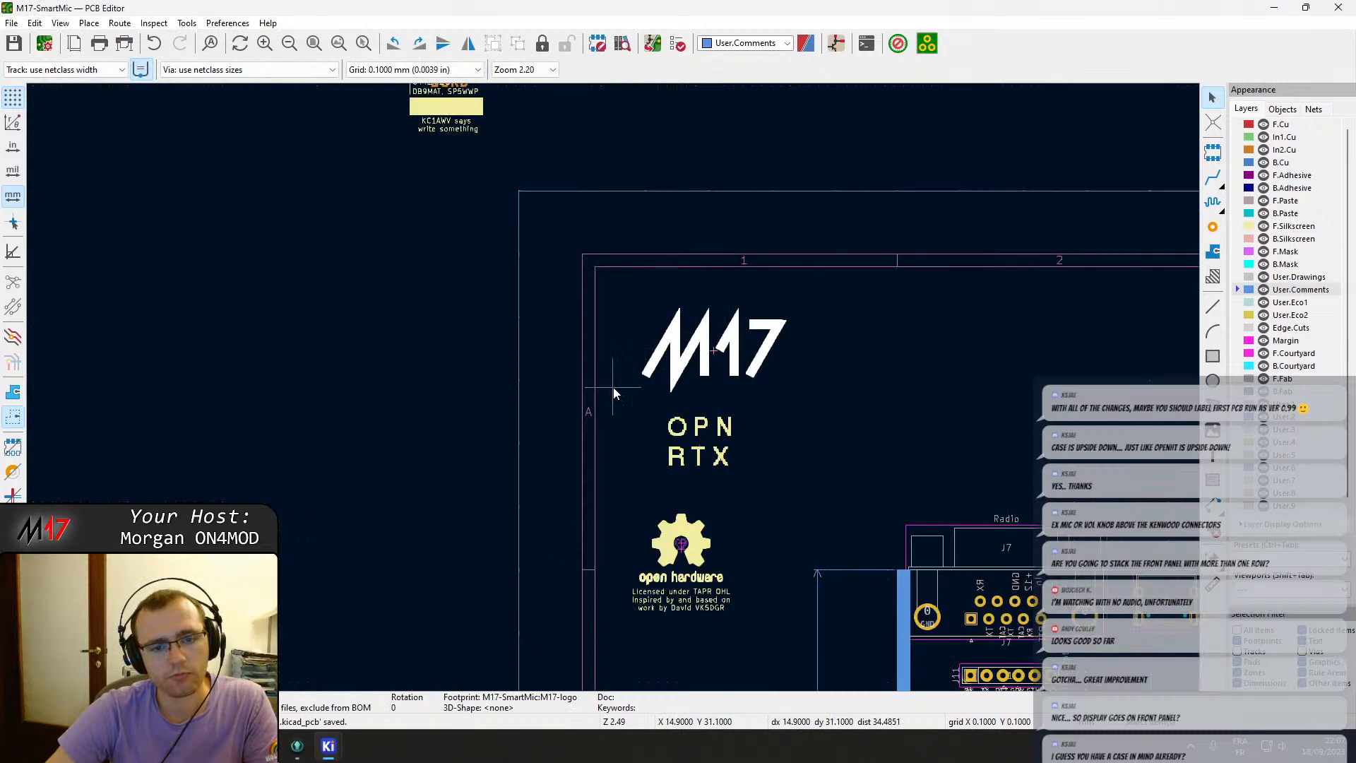
Inspect the Module 17 revision block's title text and its filled silkscreen box.
{"action": "scroll", "coordinate": [500, 174], "scroll_direction": "up", "scroll_amount": 6}
{"action": "double_click", "coordinate": [666, 438]}
{"action": "left_click", "coordinate": [666, 442]}
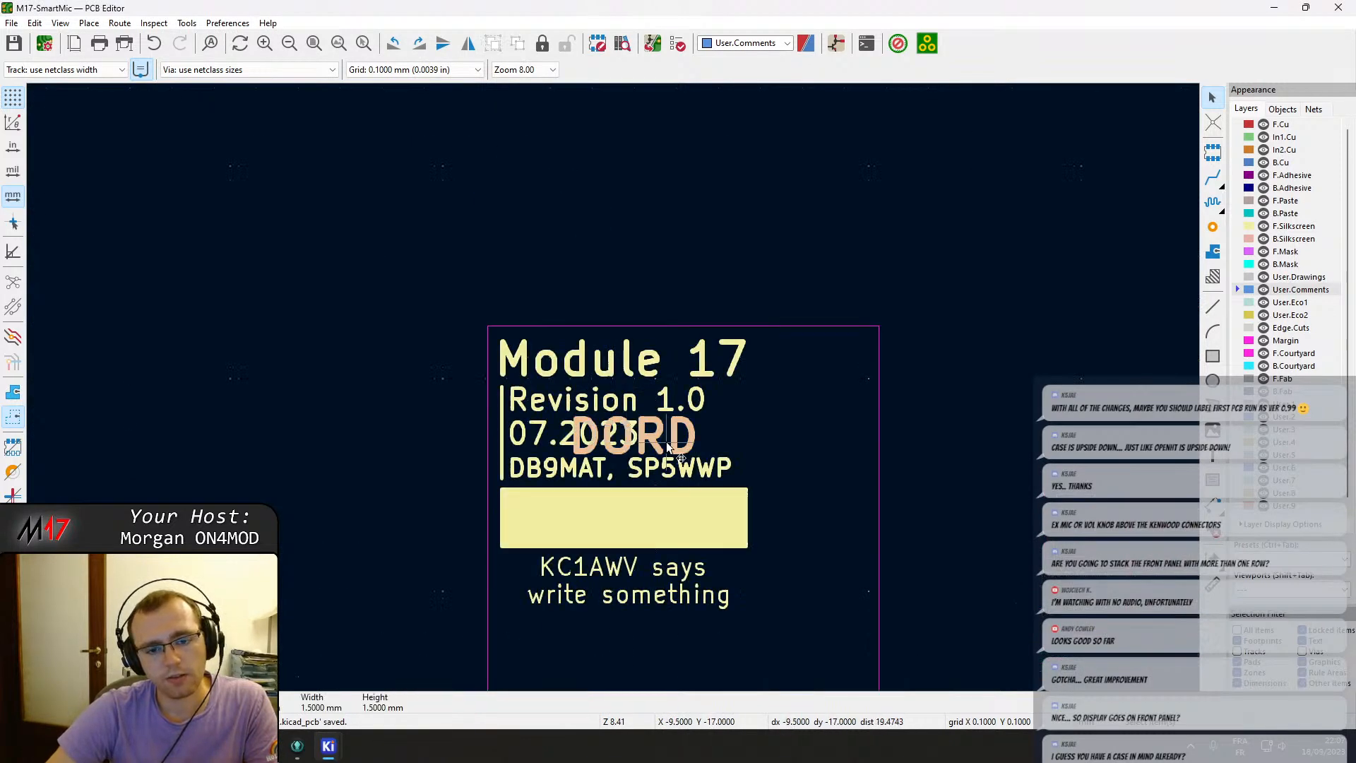
{"action": "double_click", "coordinate": [655, 372]}
{"action": "key", "text": "Escape"}
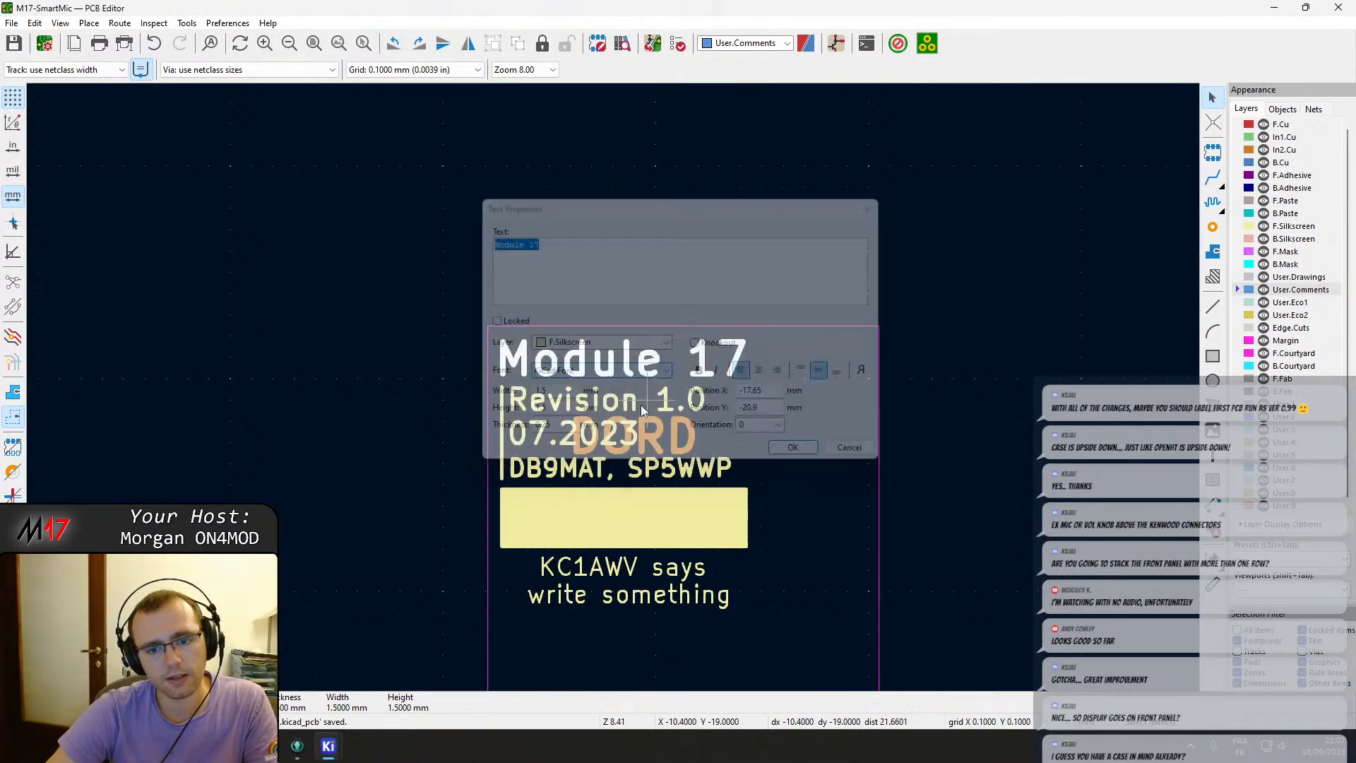
{"action": "double_click", "coordinate": [586, 514]}
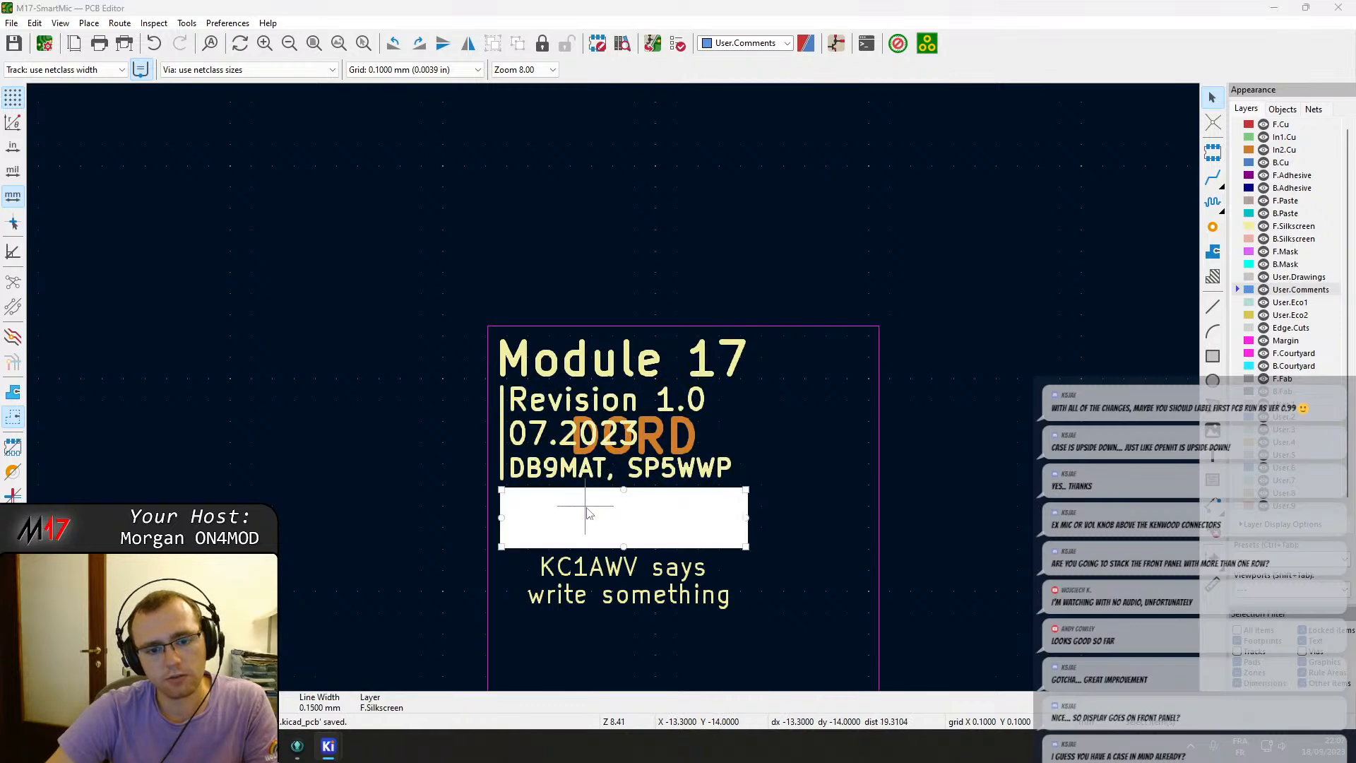
{"action": "key", "text": "Escape"}
{"action": "key", "text": "Escape"}
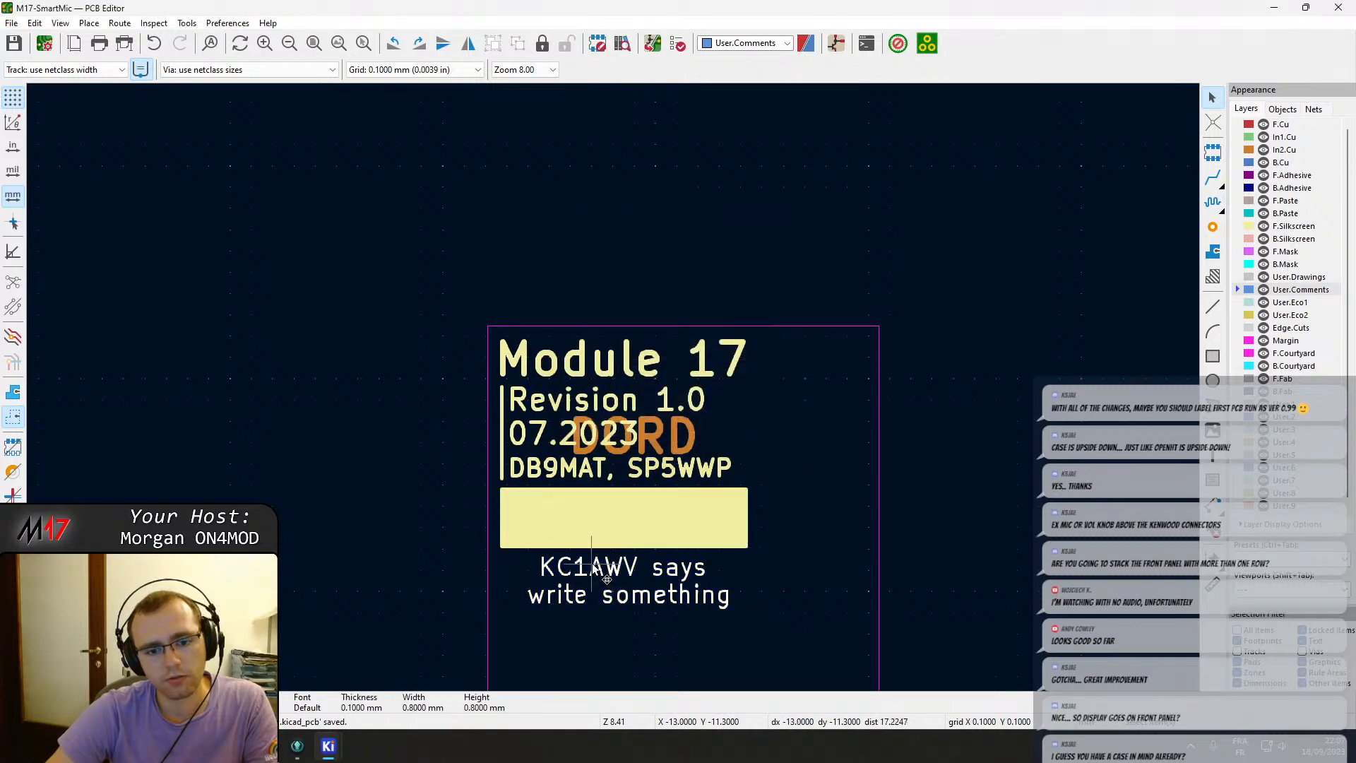
Inspect the properties of the DORD text on the In2.Cu layer.
{"action": "left_click", "coordinate": [506, 458]}
{"action": "left_click", "coordinate": [653, 501]}
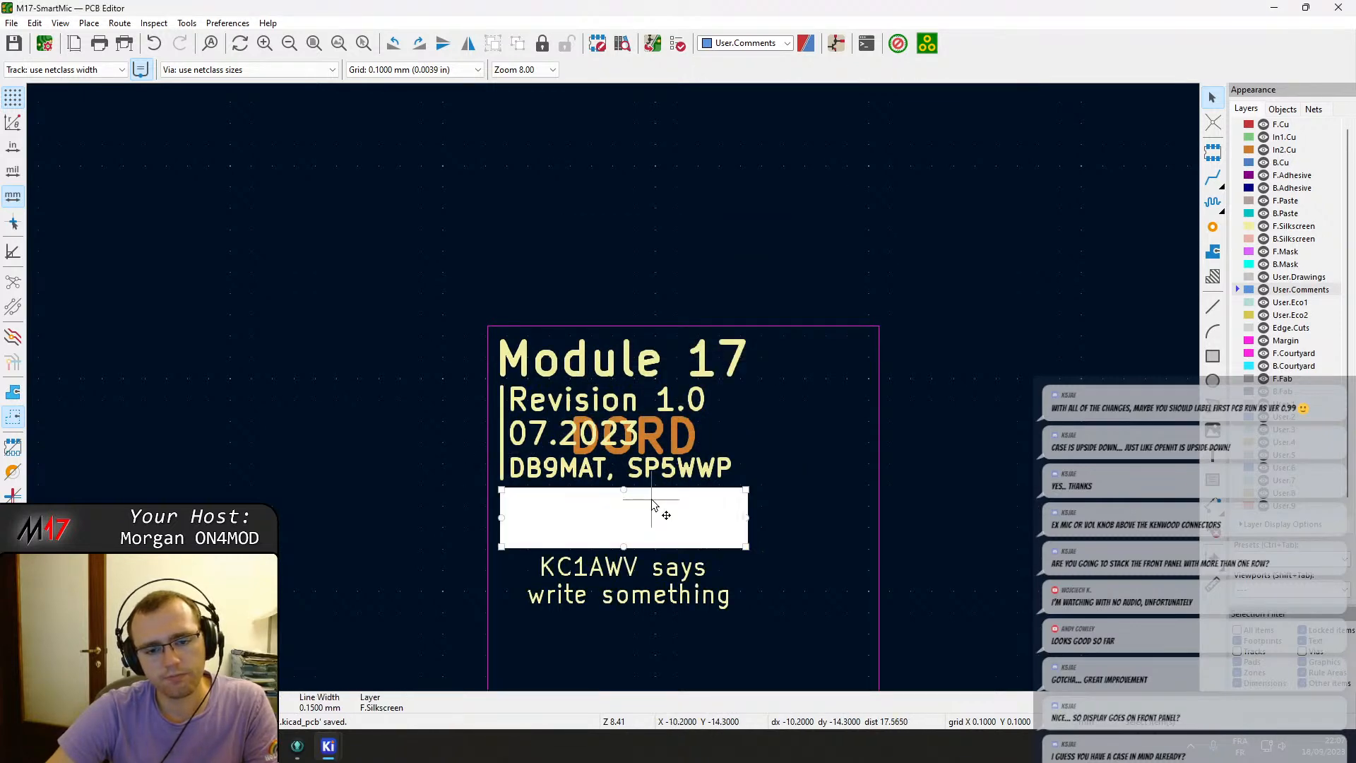
{"action": "left_click", "coordinate": [660, 447]}
{"action": "double_click", "coordinate": [664, 456]}
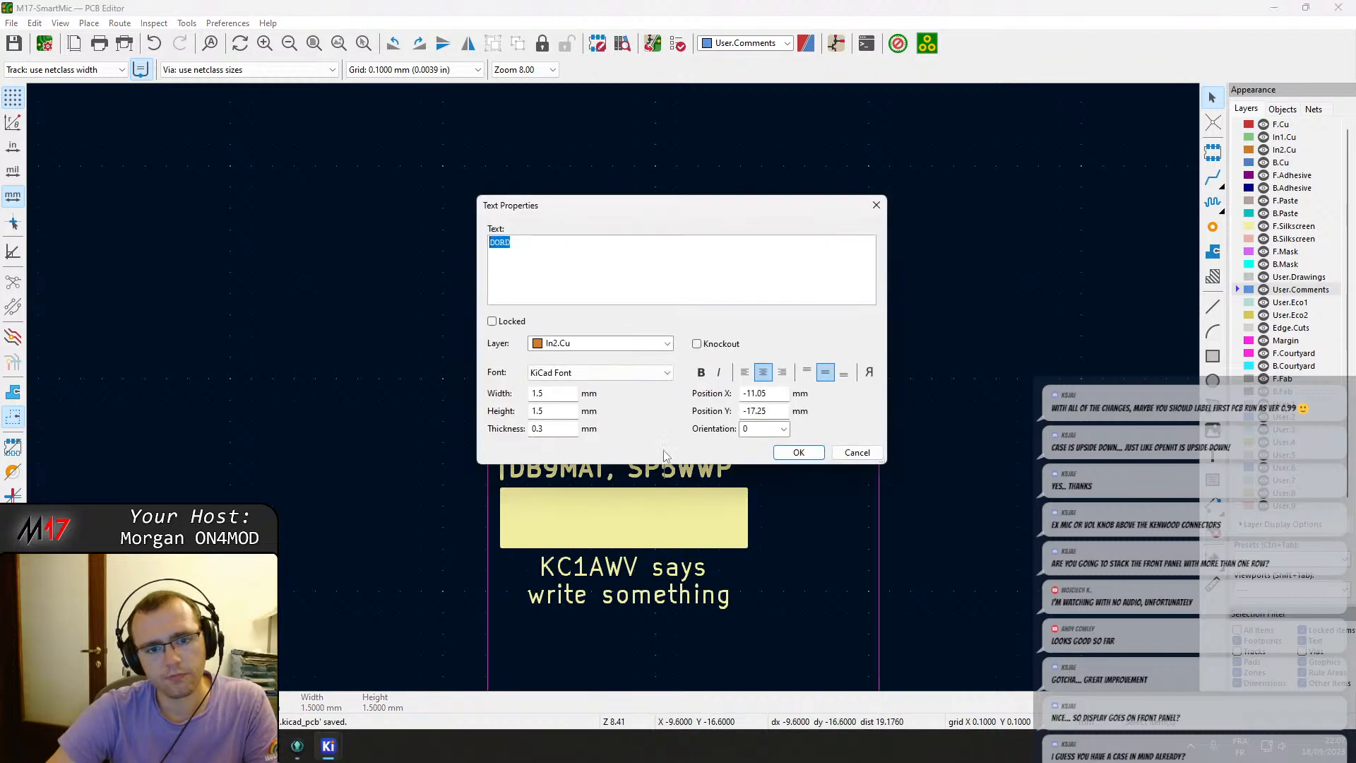
{"action": "key", "text": "Escape"}
{"action": "double_click", "coordinate": [664, 456]}
{"action": "key", "text": "Escape"}
Inspect the M17 logo footprint's properties again.
{"action": "scroll", "coordinate": [616, 395], "scroll_direction": "down", "scroll_amount": 4}
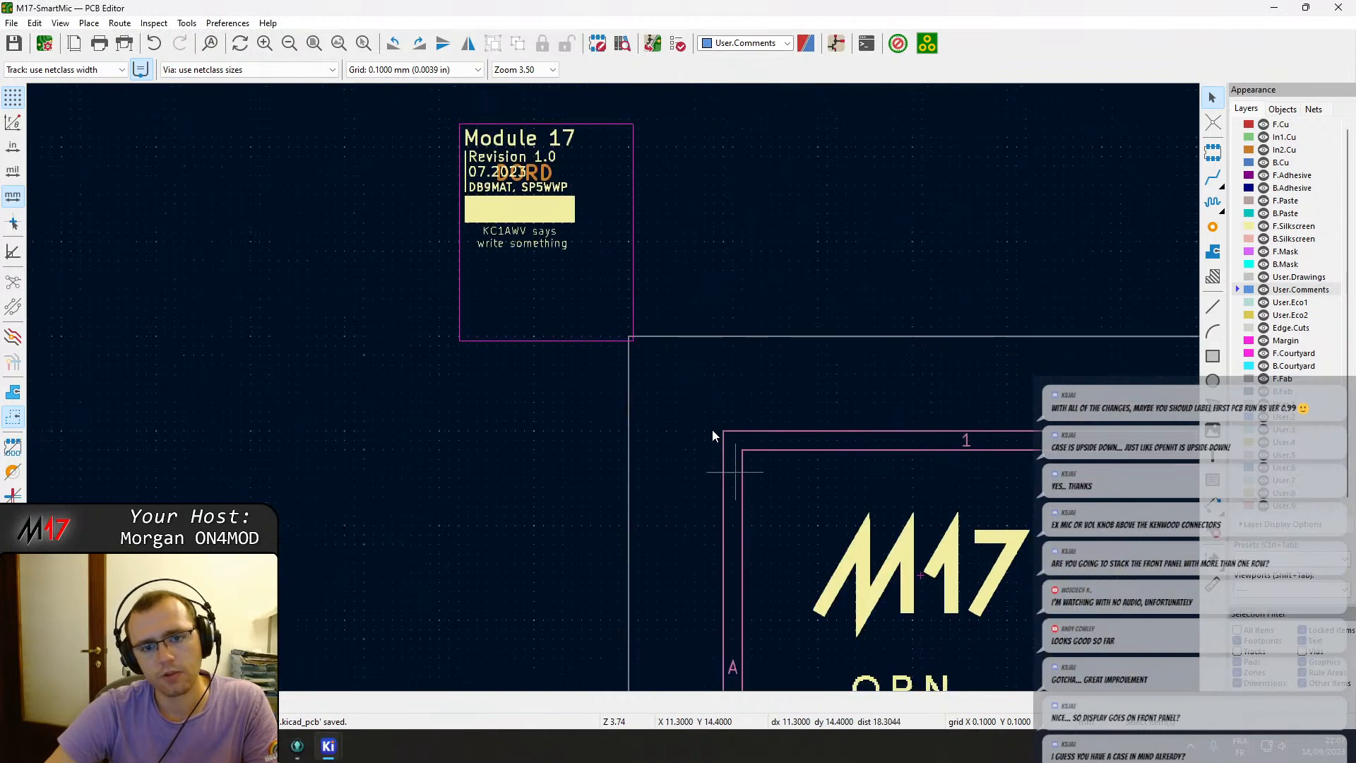
{"action": "middle_click_drag", "start_coordinate": [712, 431], "coordinate": [626, 262]}
{"action": "double_click", "coordinate": [767, 367]}
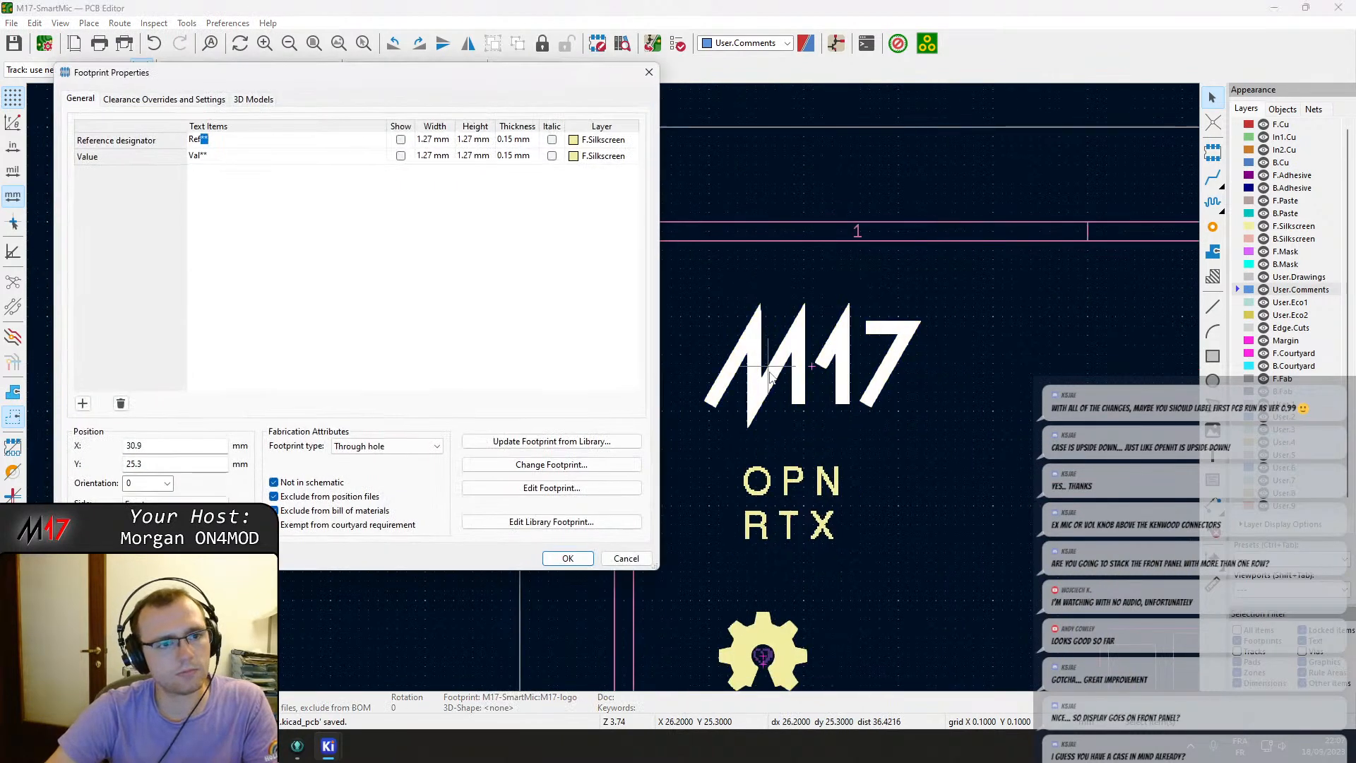
{"action": "key", "text": "Escape"}
{"action": "key", "text": "Escape"}
{"action": "scroll", "coordinate": [616, 391], "scroll_direction": "down", "scroll_amount": 6}
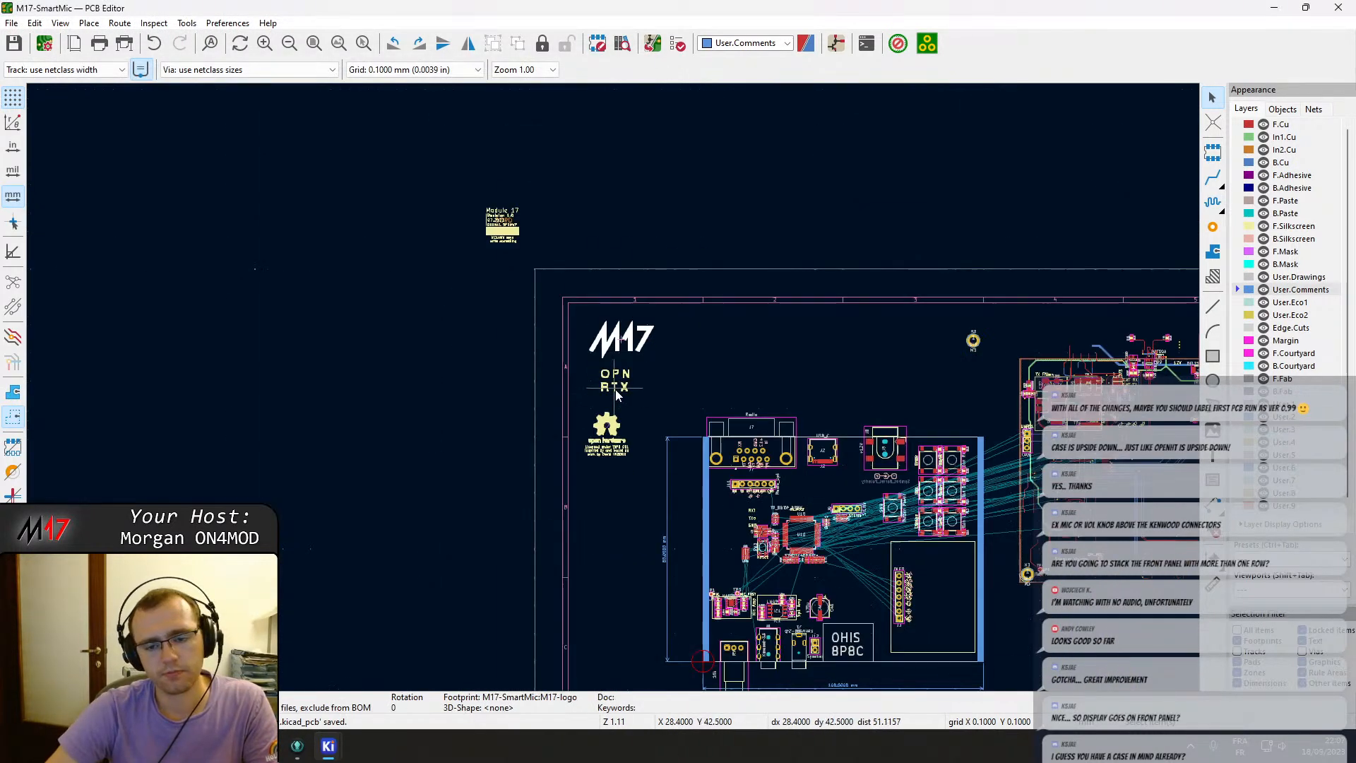
Inspect the Board Characteristics table below the board outline.
{"action": "middle_click_drag", "start_coordinate": [639, 406], "coordinate": [393, 260]}
{"action": "scroll", "coordinate": [576, 507], "scroll_direction": "up", "scroll_amount": 4}
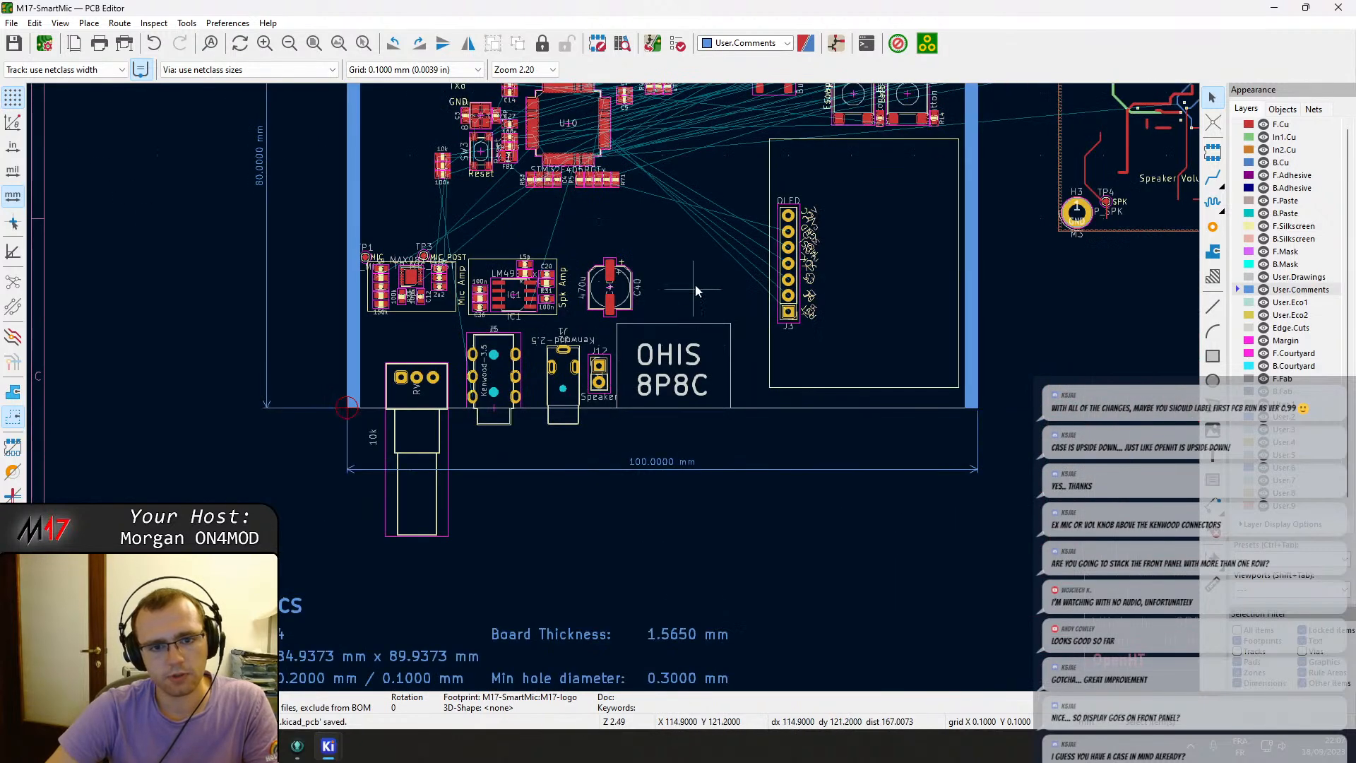
{"action": "middle_click_drag", "start_coordinate": [687, 308], "coordinate": [716, 152]}
{"action": "left_click", "coordinate": [200, 461]}
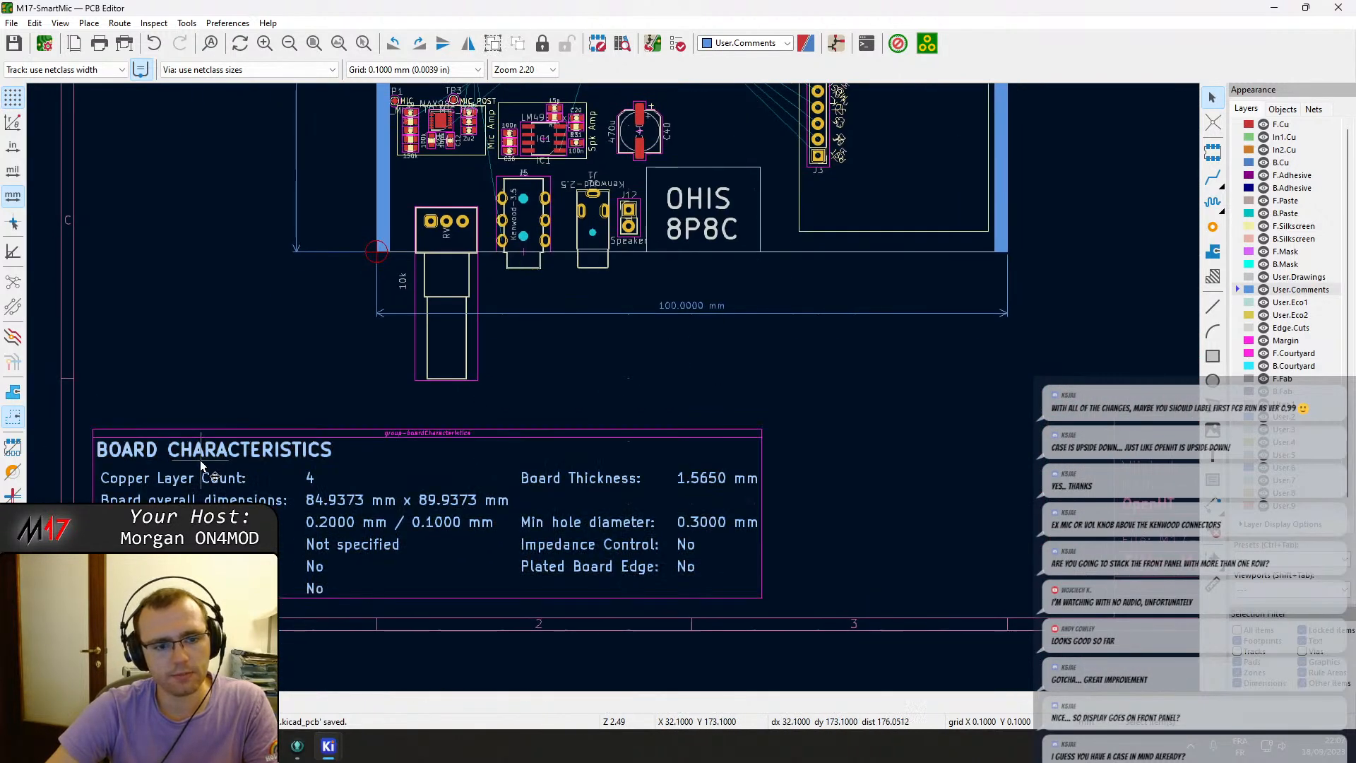
{"action": "double_click", "coordinate": [199, 457]}
{"action": "key", "text": "Escape"}
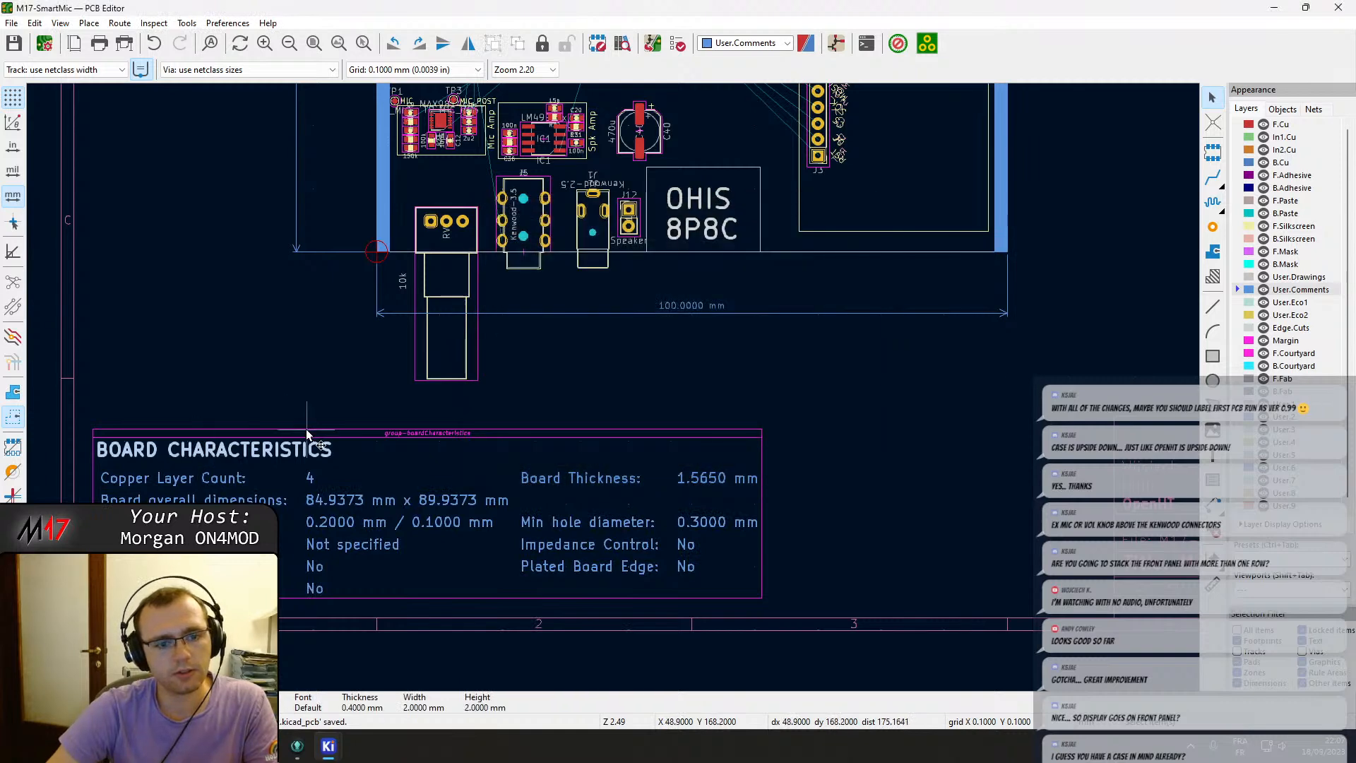
{"action": "key", "text": "Escape"}
Inspect the power symbol graphic next to C23 and its parts.
{"action": "scroll", "coordinate": [633, 382], "scroll_direction": "down", "scroll_amount": 3}
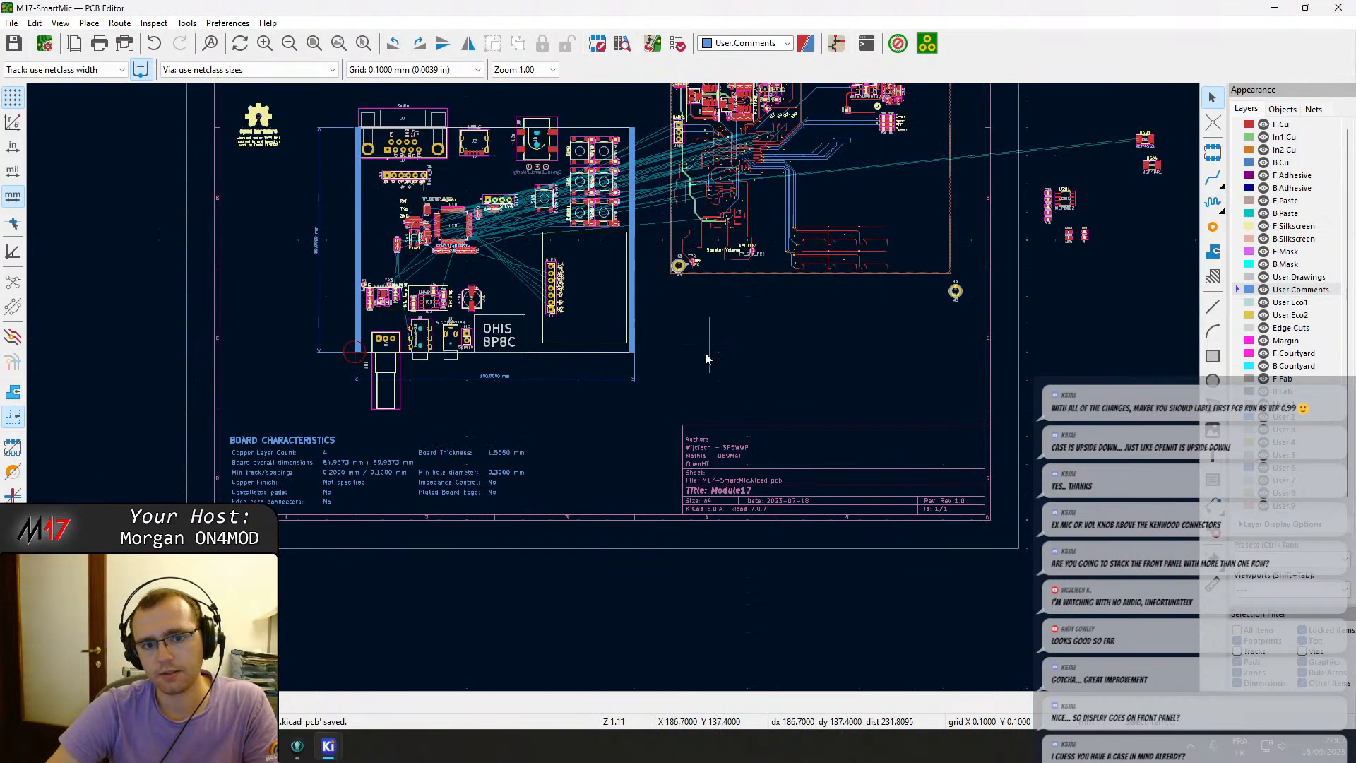
{"action": "middle_click_drag", "start_coordinate": [705, 359], "coordinate": [611, 401]}
{"action": "scroll", "coordinate": [801, 245], "scroll_direction": "up", "scroll_amount": 5}
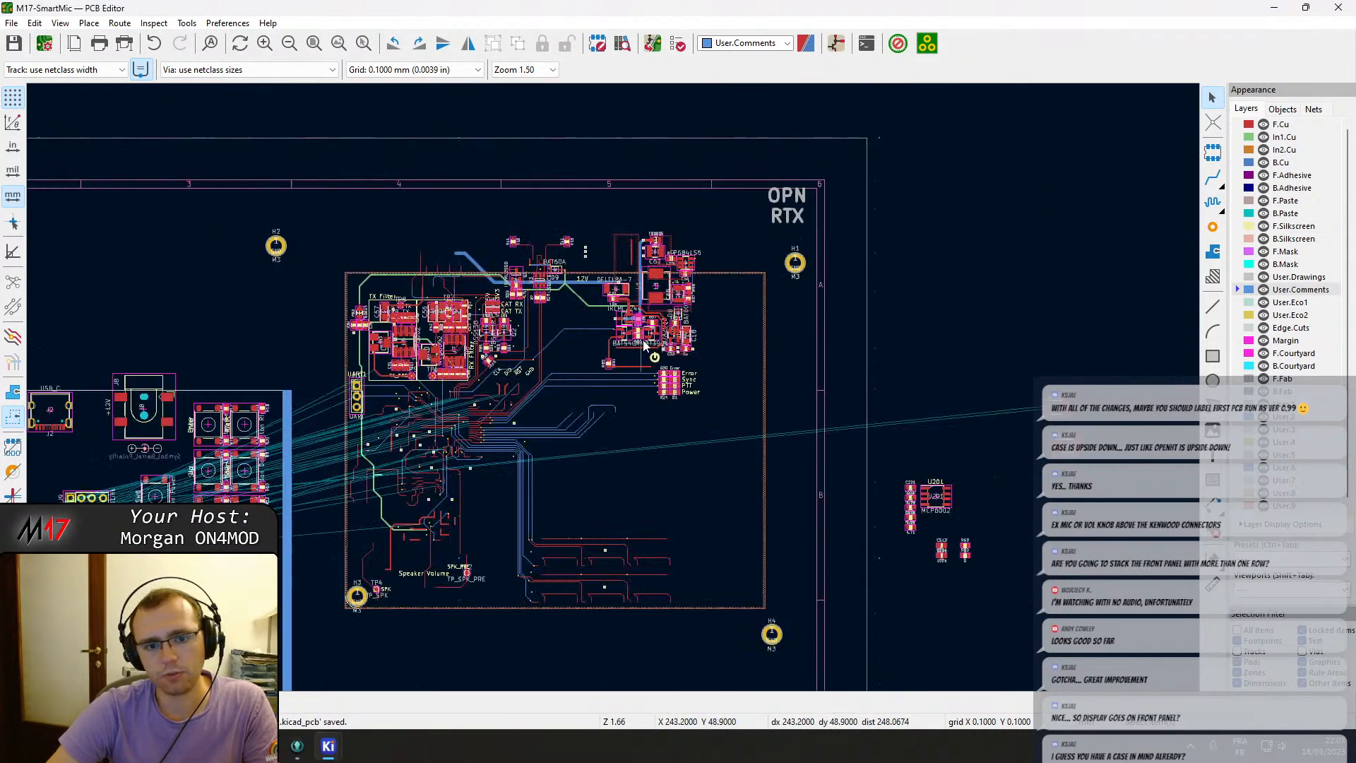
{"action": "scroll", "coordinate": [641, 449], "scroll_direction": "up", "scroll_amount": 8}
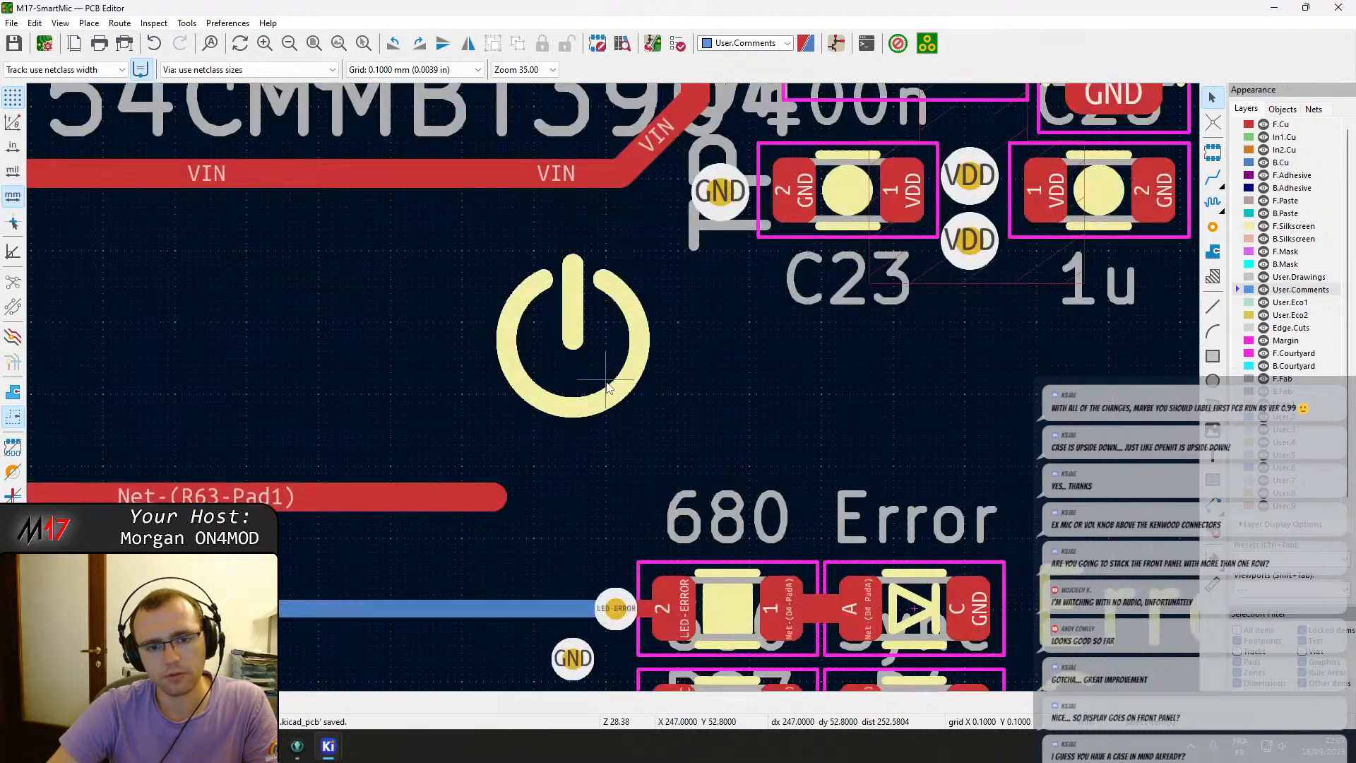
{"action": "left_click", "coordinate": [609, 387]}
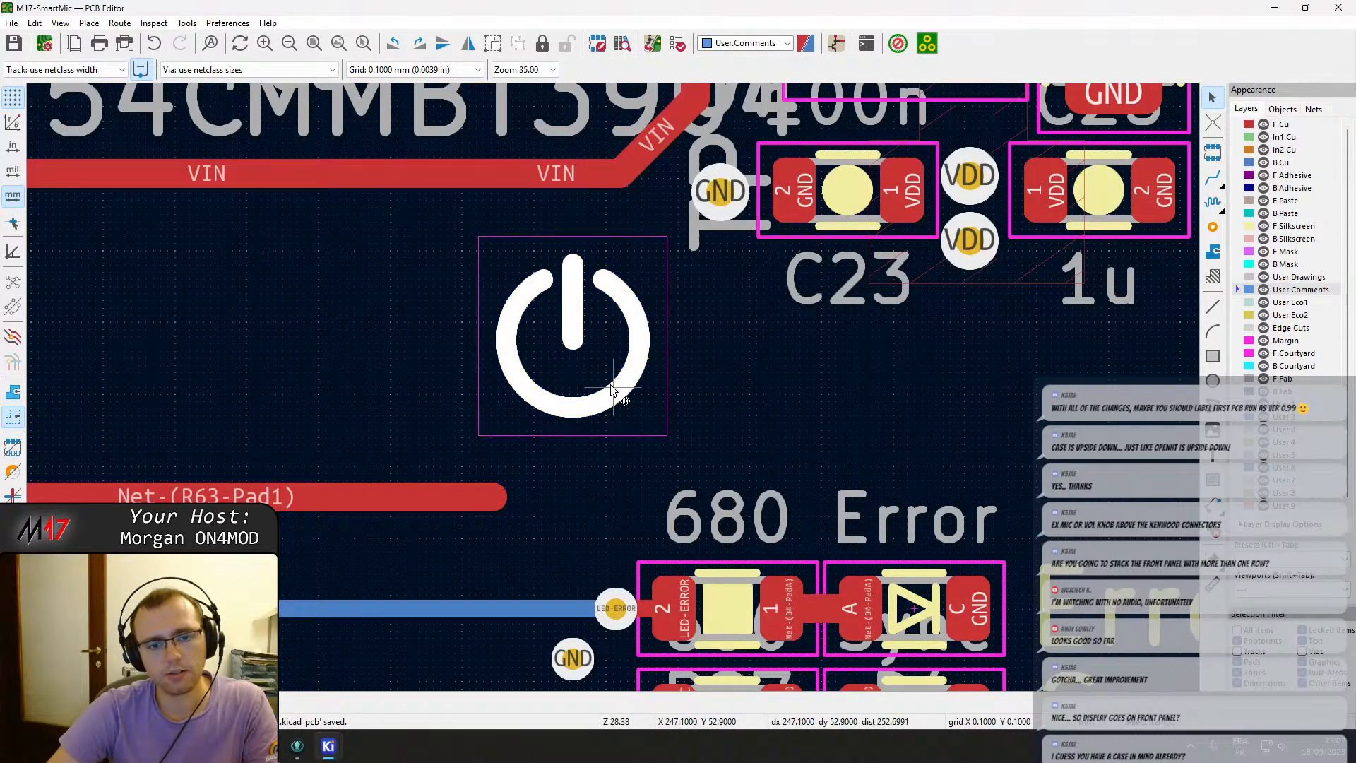
{"action": "double_click", "coordinate": [613, 389]}
{"action": "key", "text": "Escape"}
{"action": "left_click", "coordinate": [567, 368]}
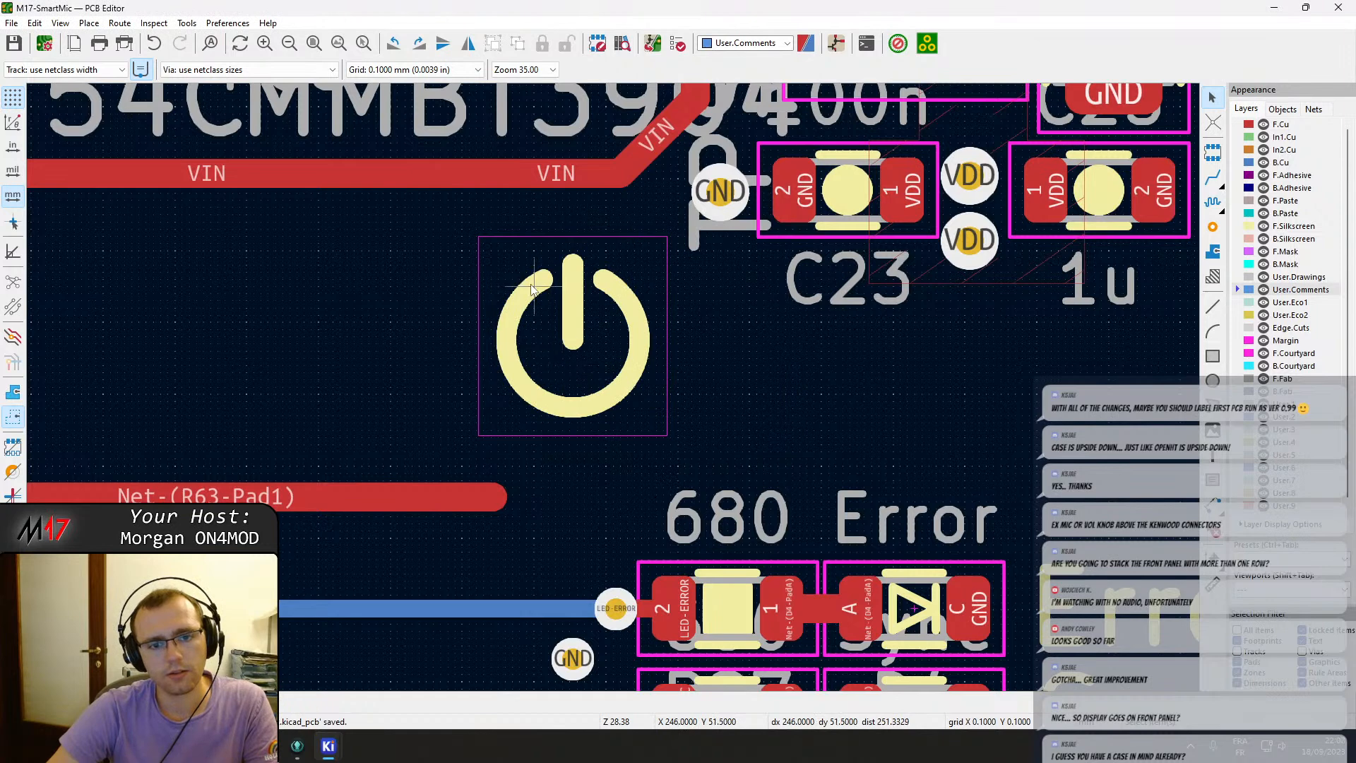
{"action": "left_click", "coordinate": [569, 276]}
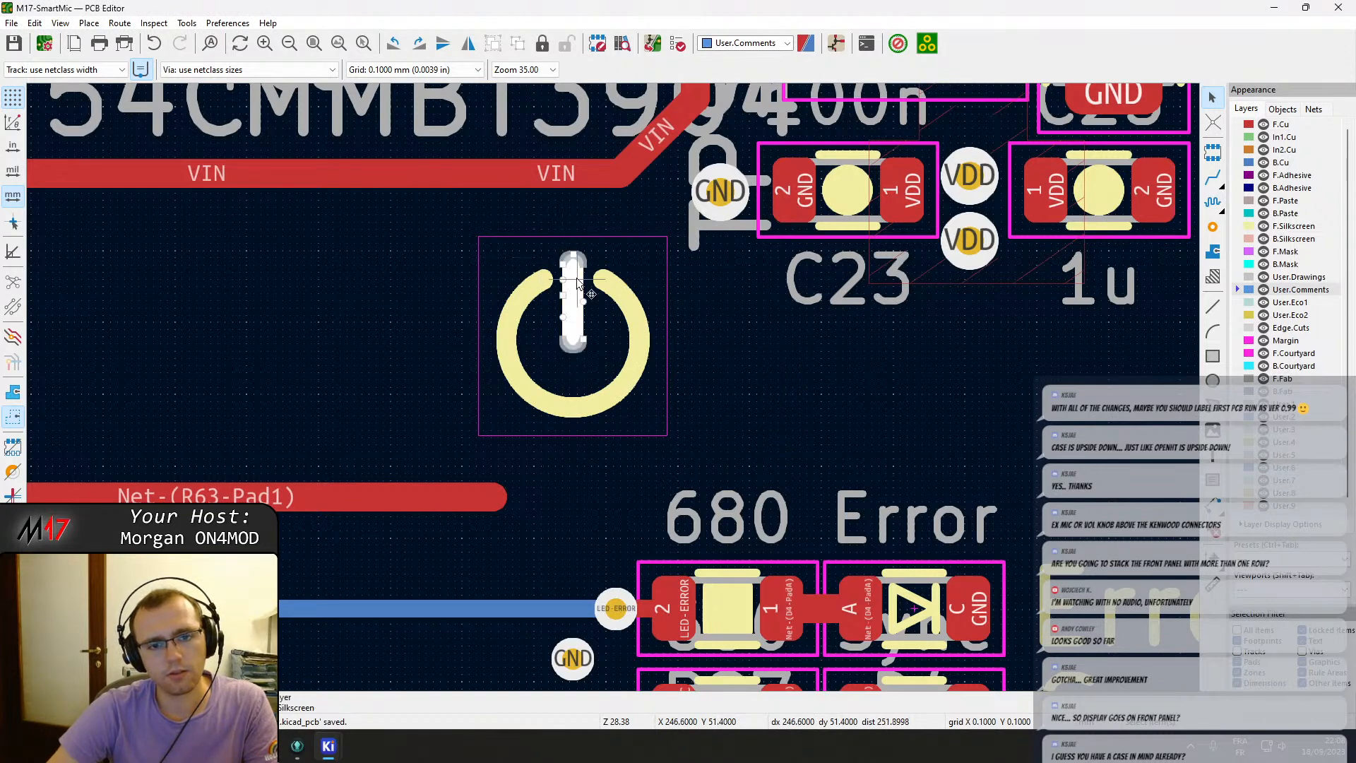
{"action": "key", "text": "Escape"}
{"action": "key", "text": "Escape"}
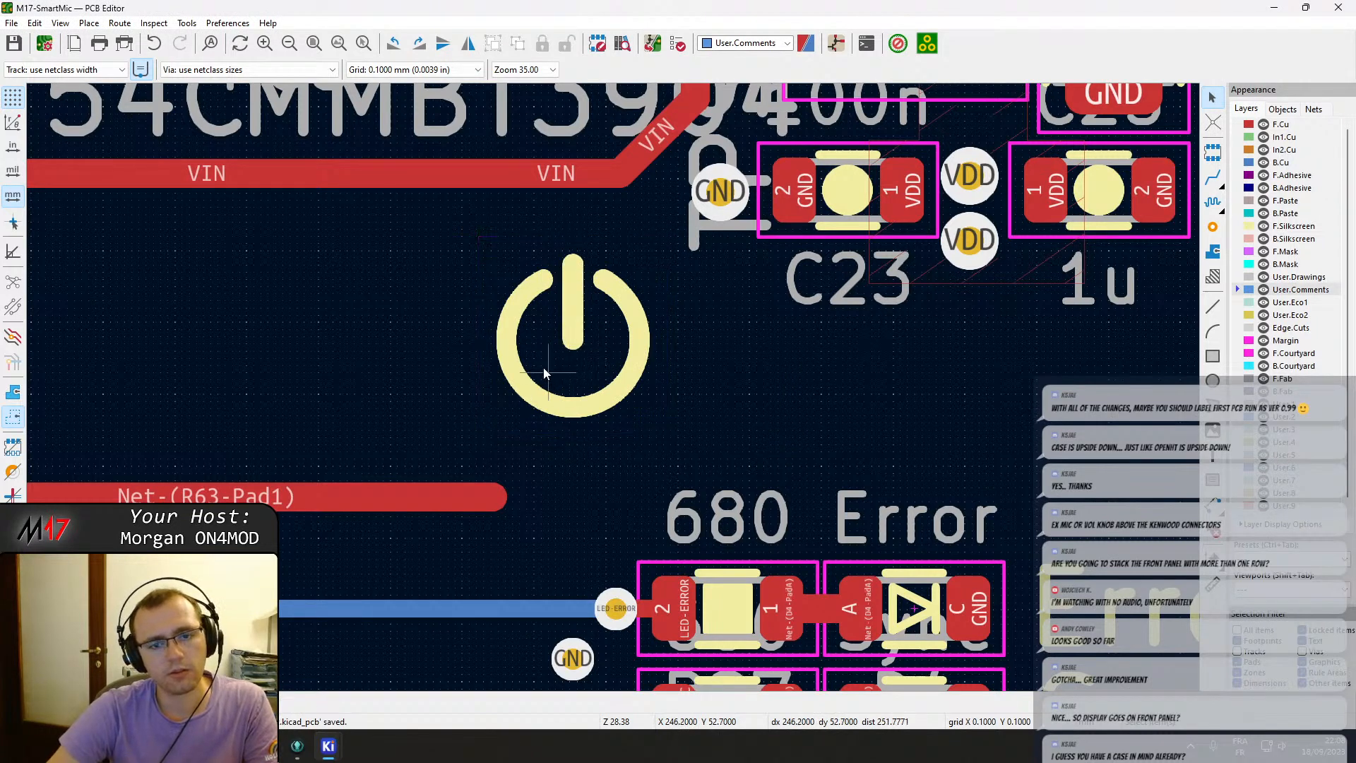
Select the power symbol group and save the board.
{"action": "left_click_drag", "start_coordinate": [498, 264], "coordinate": [639, 415]}
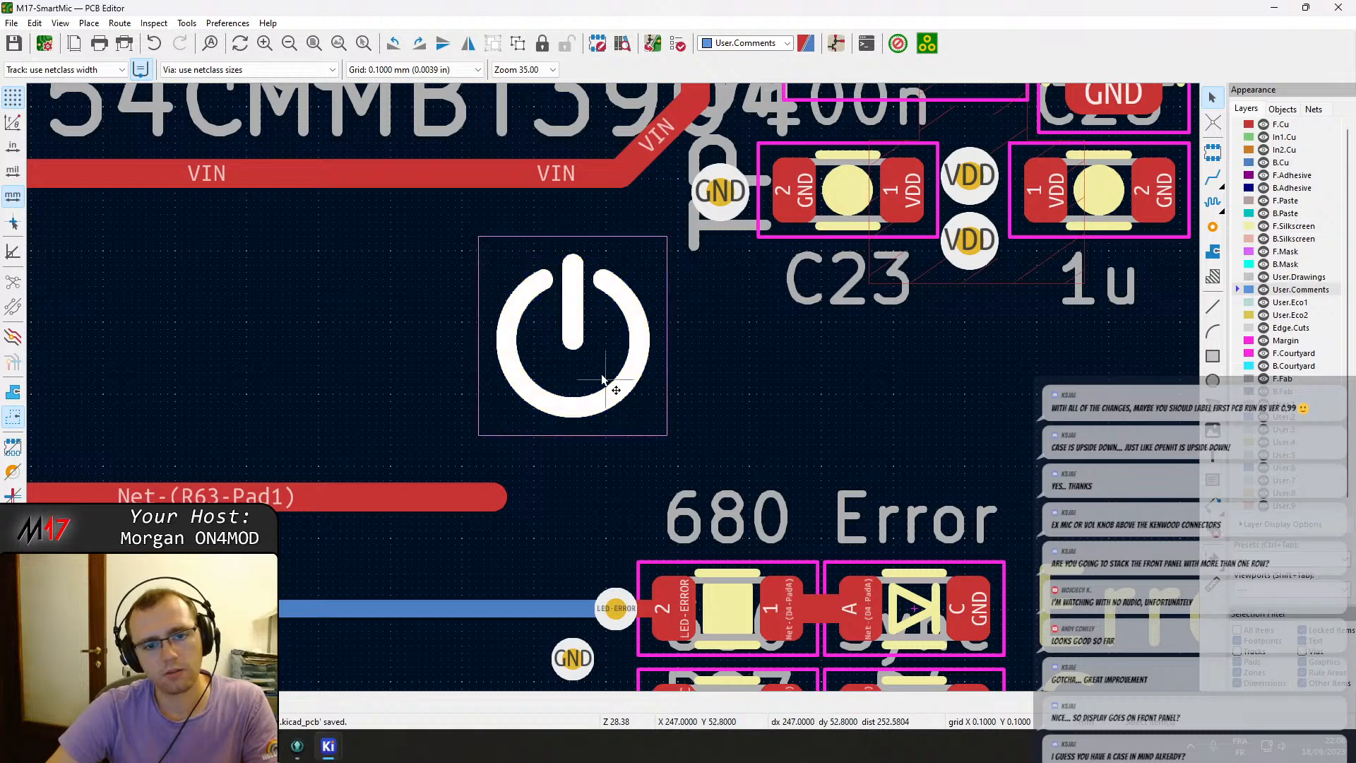
{"action": "right_click", "coordinate": [639, 415]}
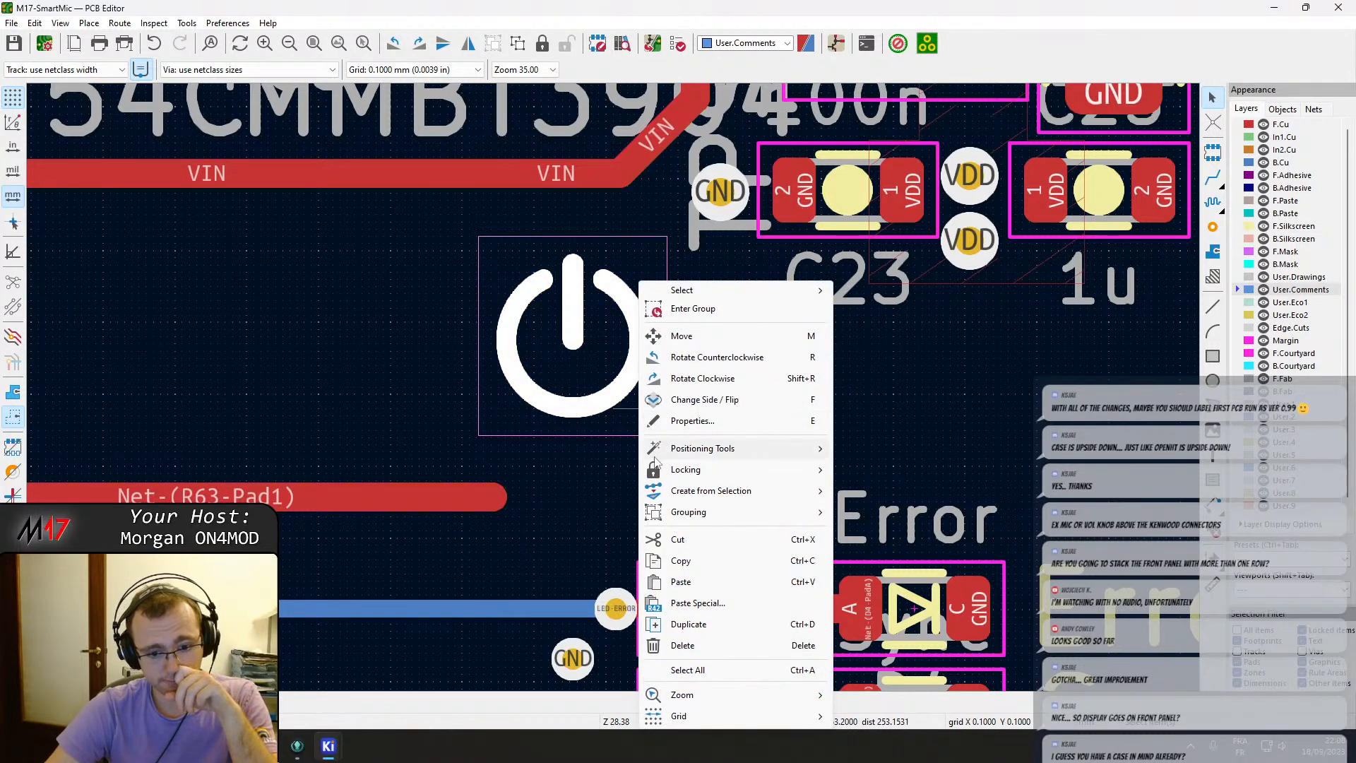
{"action": "mouse_move", "coordinate": [663, 474]}
{"action": "key", "text": "ctrl+s"}
{"action": "key", "text": "Escape"}
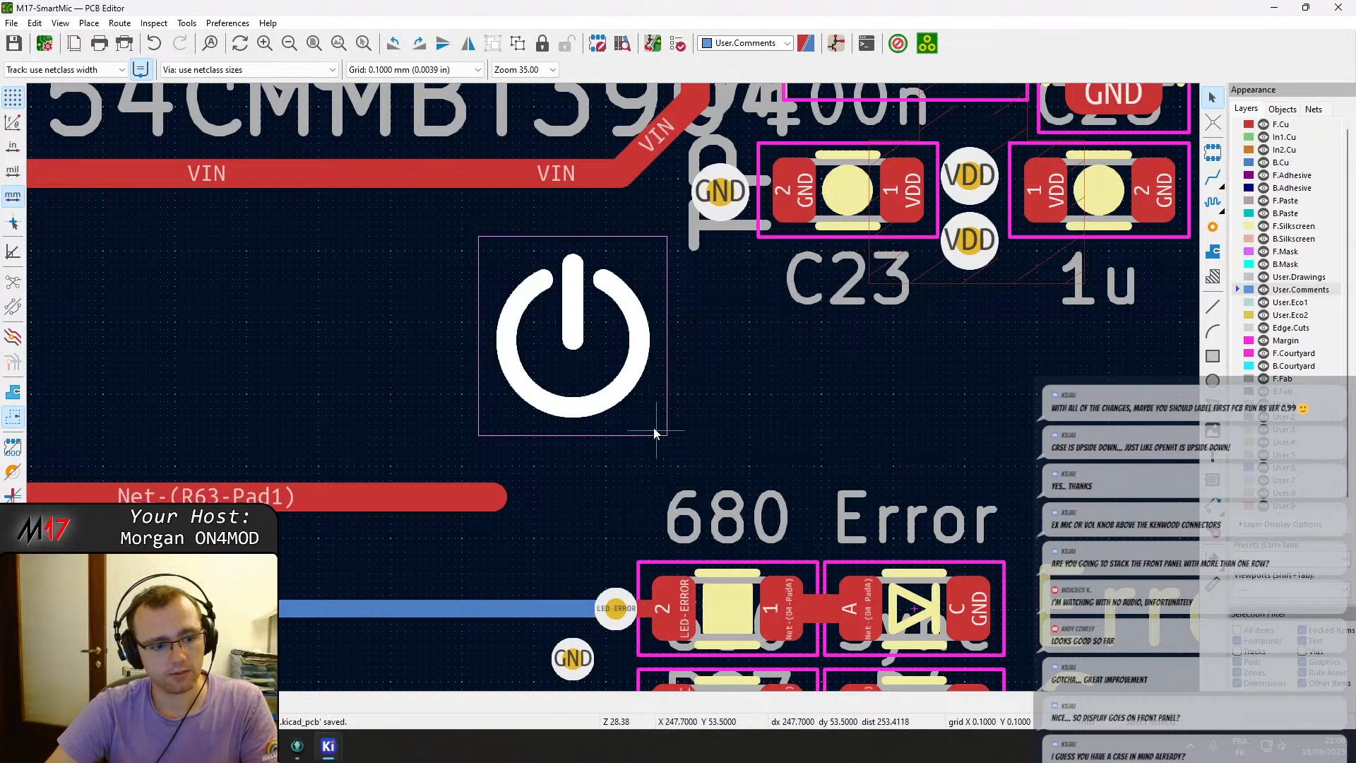
{"action": "double_click", "coordinate": [658, 425]}
{"action": "key", "text": "Escape"}
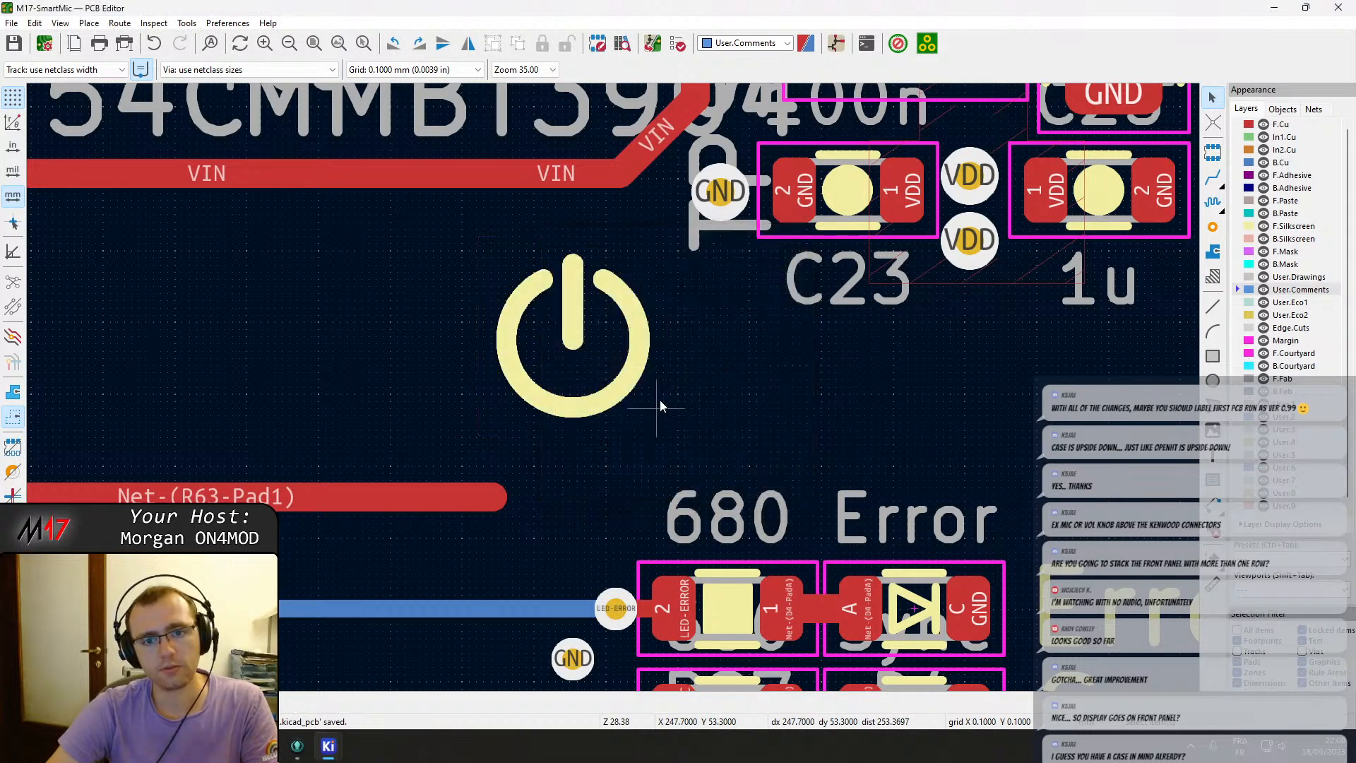
{"action": "scroll", "coordinate": [659, 399], "scroll_direction": "down", "scroll_amount": 2}
{"action": "middle_click_drag", "start_coordinate": [642, 315], "coordinate": [616, 488]}
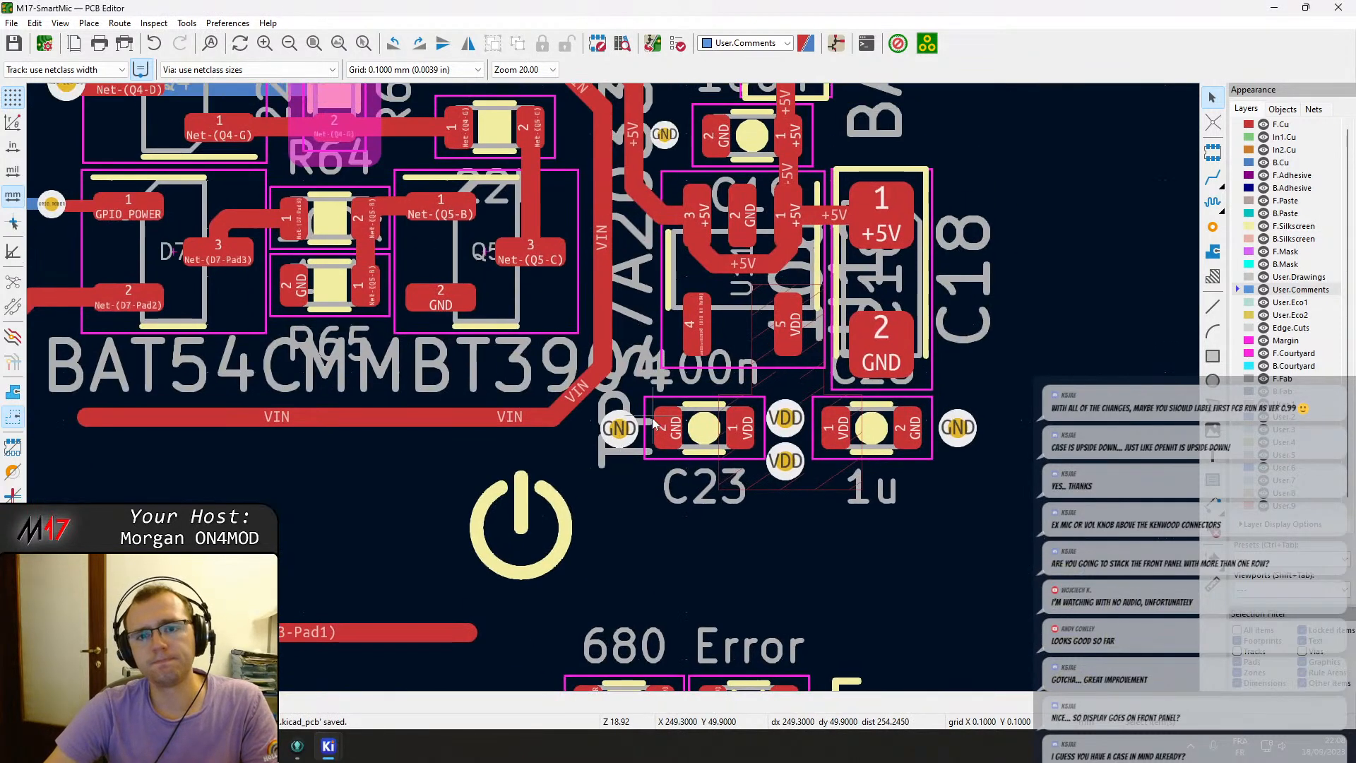
Pan across the routed board areas to review the traces and component placement.
{"action": "middle_click_drag", "start_coordinate": [668, 315], "coordinate": [670, 575]}
{"action": "scroll", "coordinate": [648, 515], "scroll_direction": "down", "scroll_amount": 2}
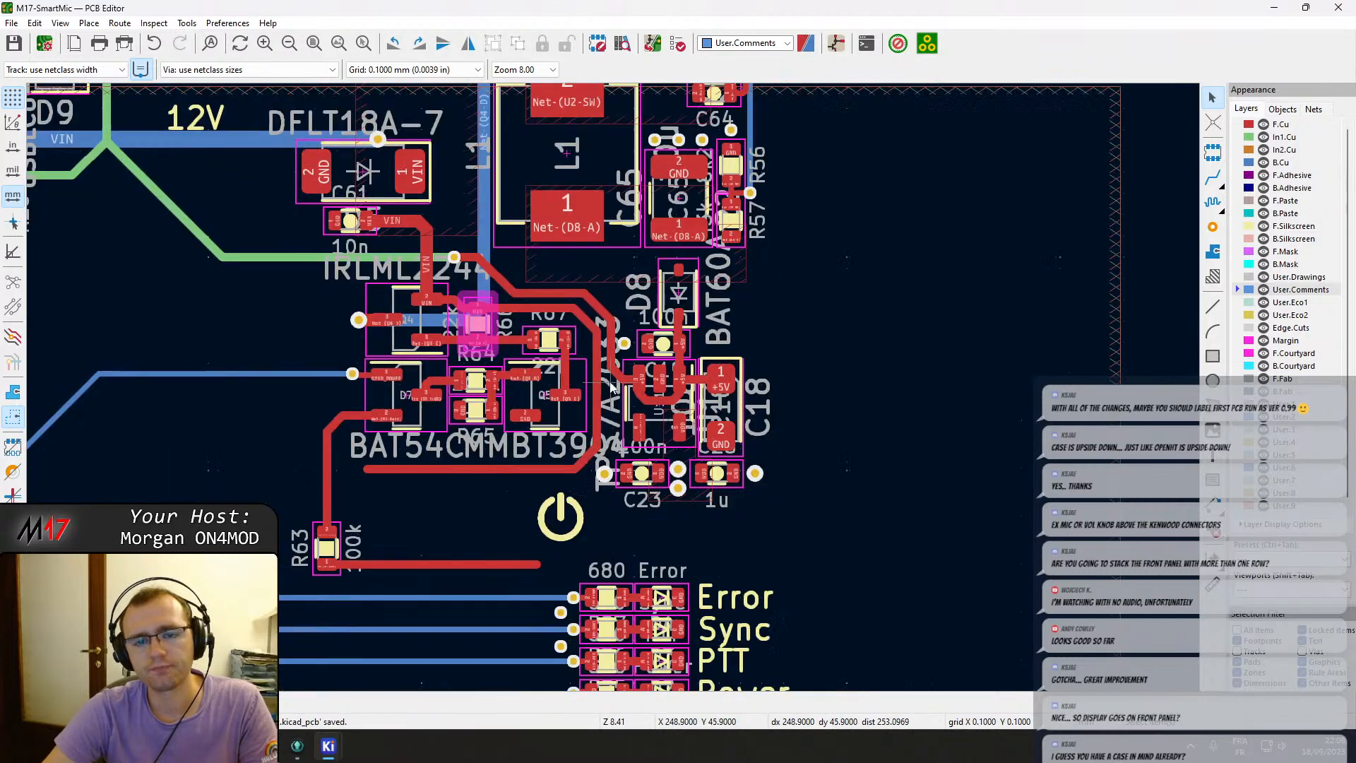
{"action": "middle_click_drag", "start_coordinate": [616, 277], "coordinate": [650, 403]}
{"action": "middle_click_drag", "start_coordinate": [640, 309], "coordinate": [860, 457]}
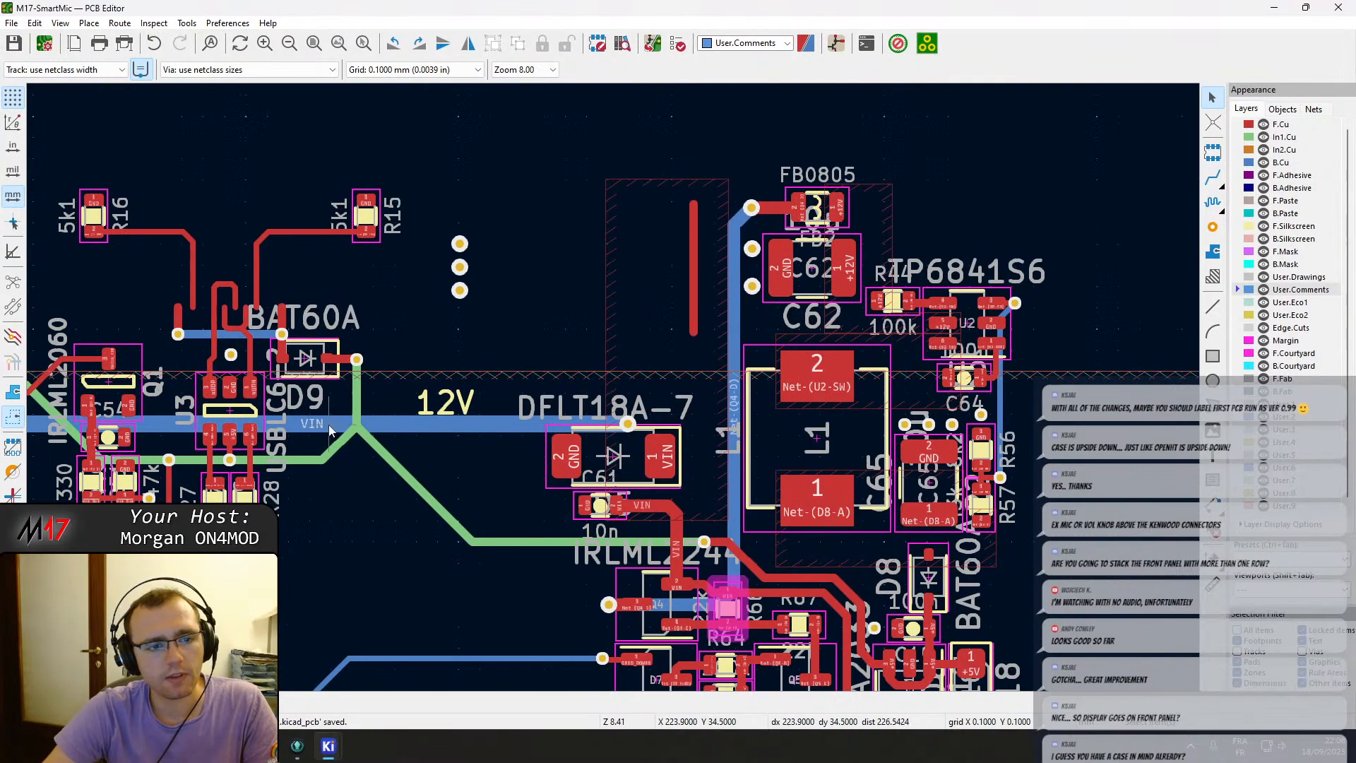
{"action": "middle_click_drag", "start_coordinate": [332, 421], "coordinate": [807, 339]}
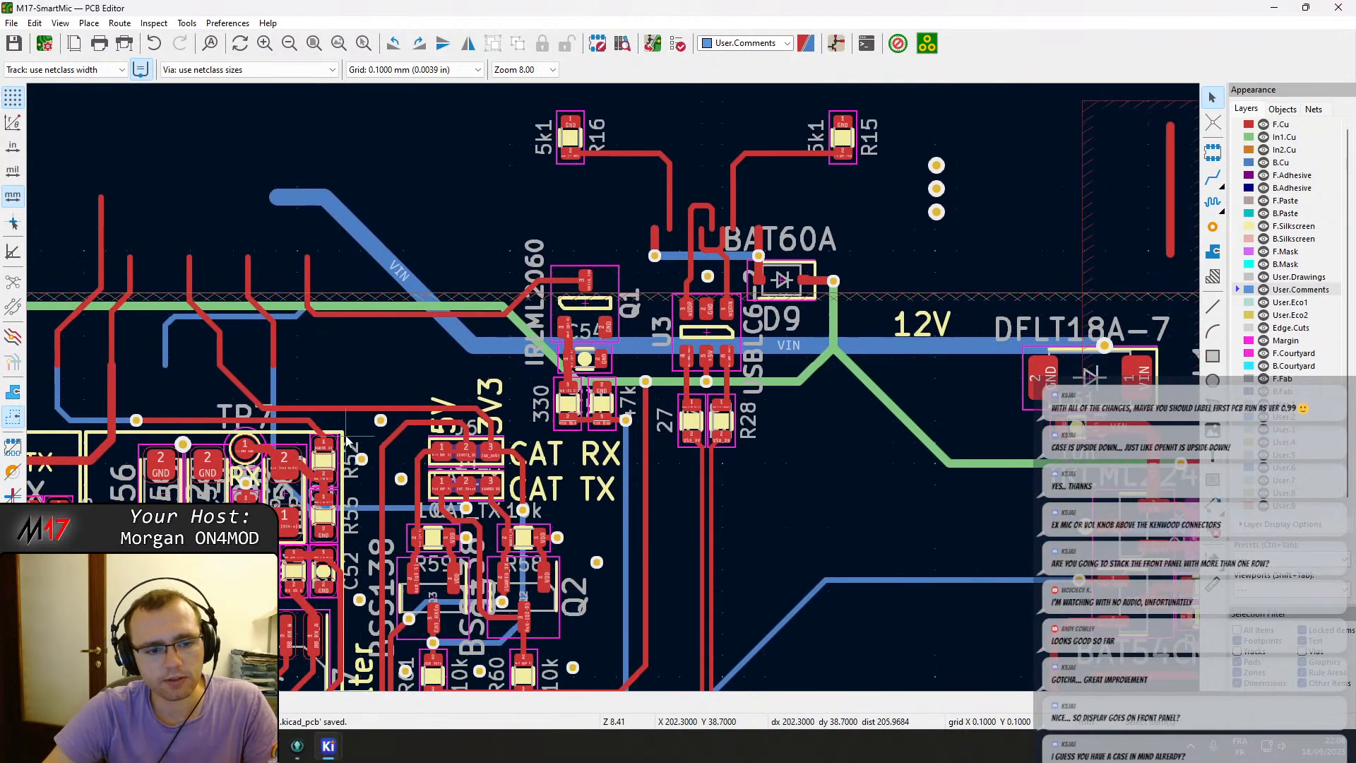
{"action": "middle_click_drag", "start_coordinate": [346, 436], "coordinate": [709, 262]}
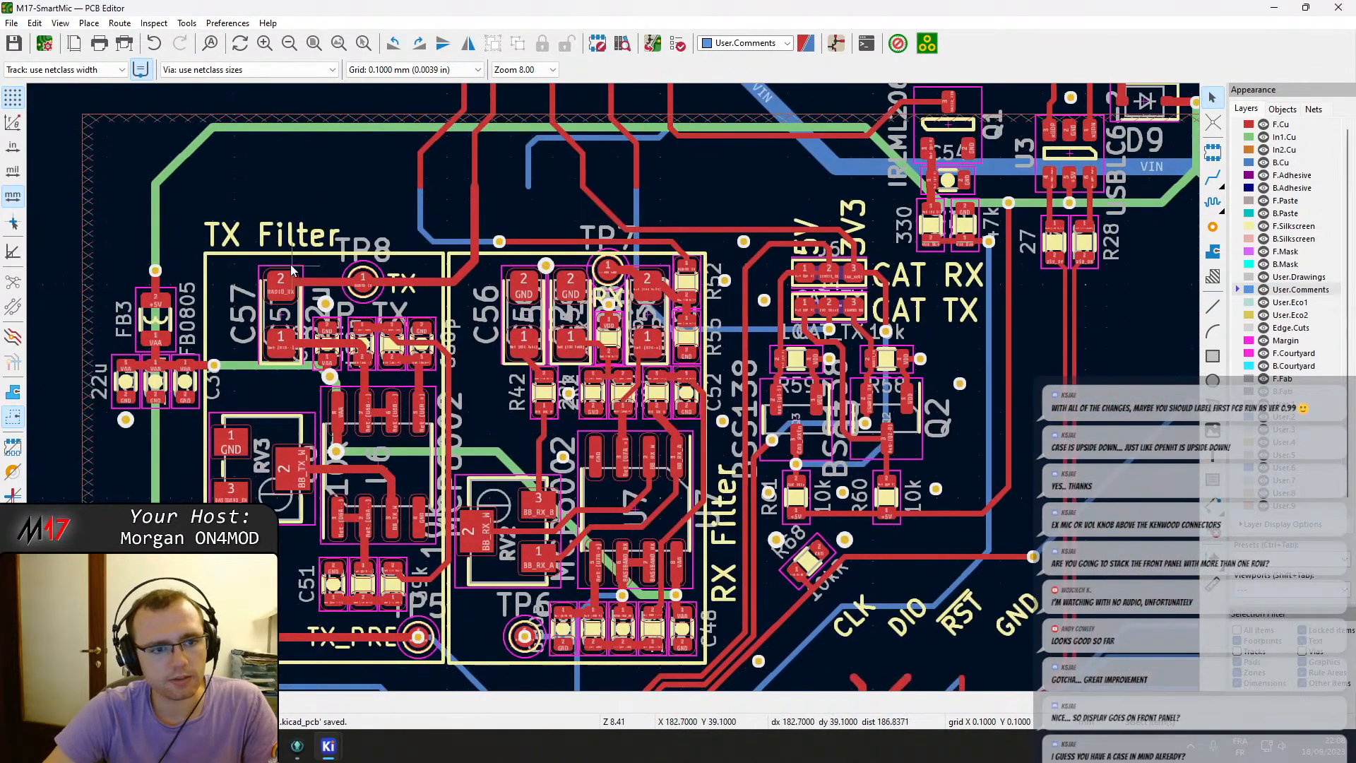
{"action": "middle_click_drag", "start_coordinate": [319, 480], "coordinate": [387, 395]}
{"action": "middle_click_drag", "start_coordinate": [254, 681], "coordinate": [449, 367]}
{"action": "middle_click_drag", "start_coordinate": [557, 512], "coordinate": [636, 130]}
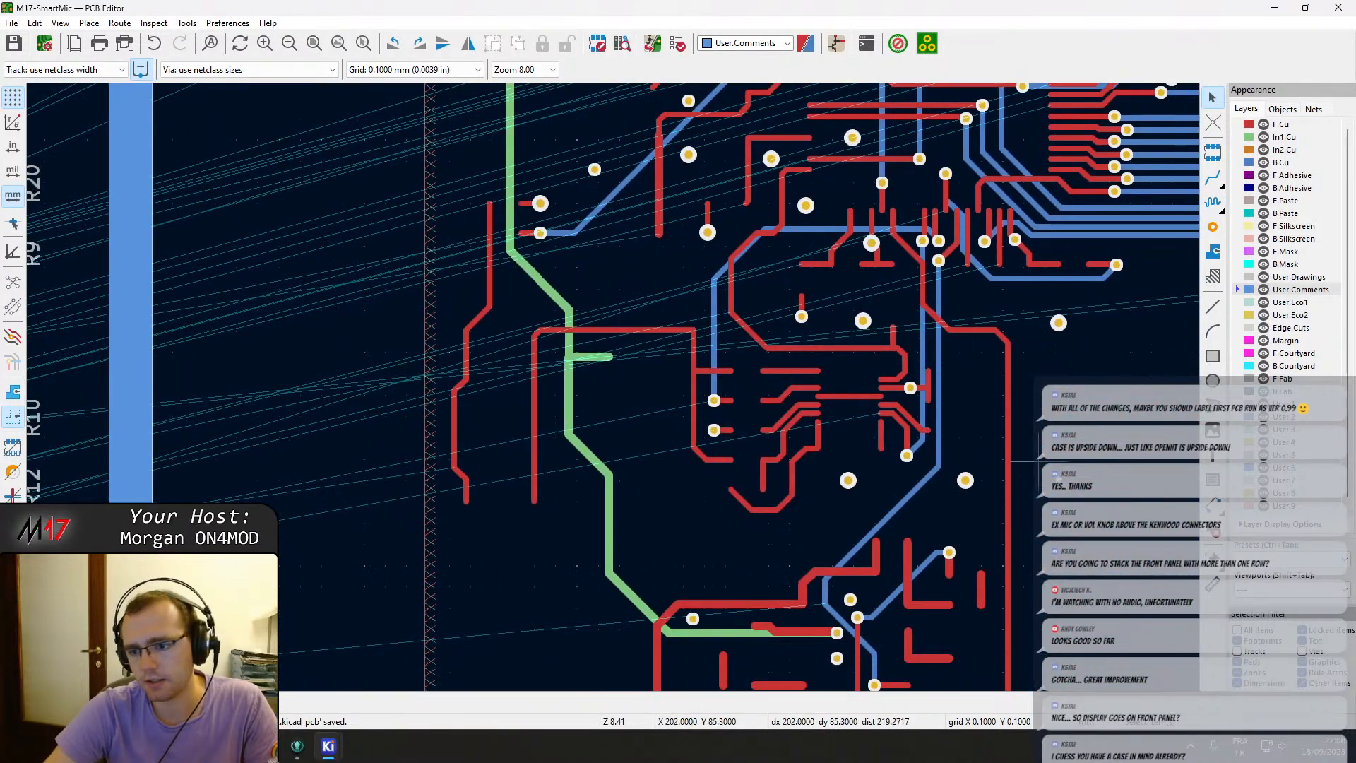
{"action": "middle_click_drag", "start_coordinate": [1006, 505], "coordinate": [791, 240]}
Search the board for the text REF** and step through each matching item.
{"action": "key", "text": "ctrl+f"}
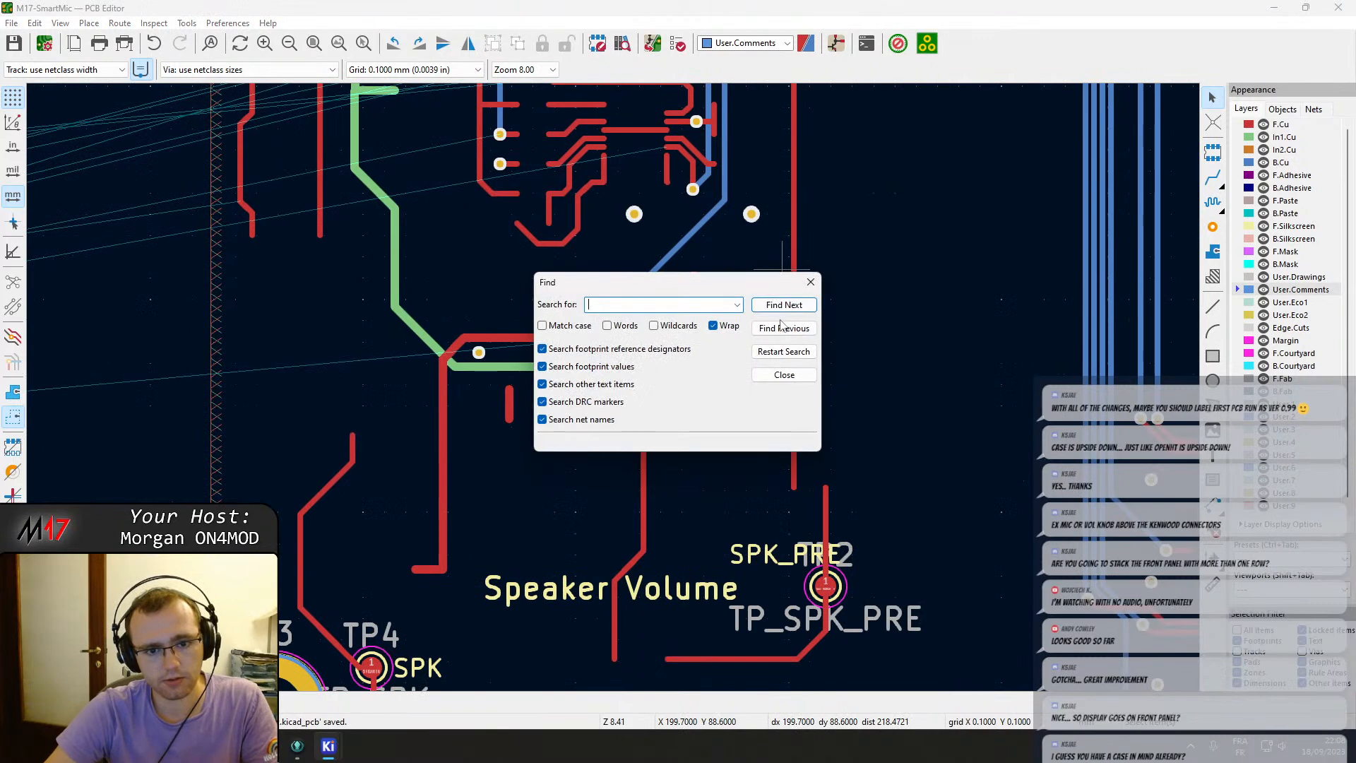
{"action": "type", "text": "REF**"}
{"action": "key", "text": "Return"}
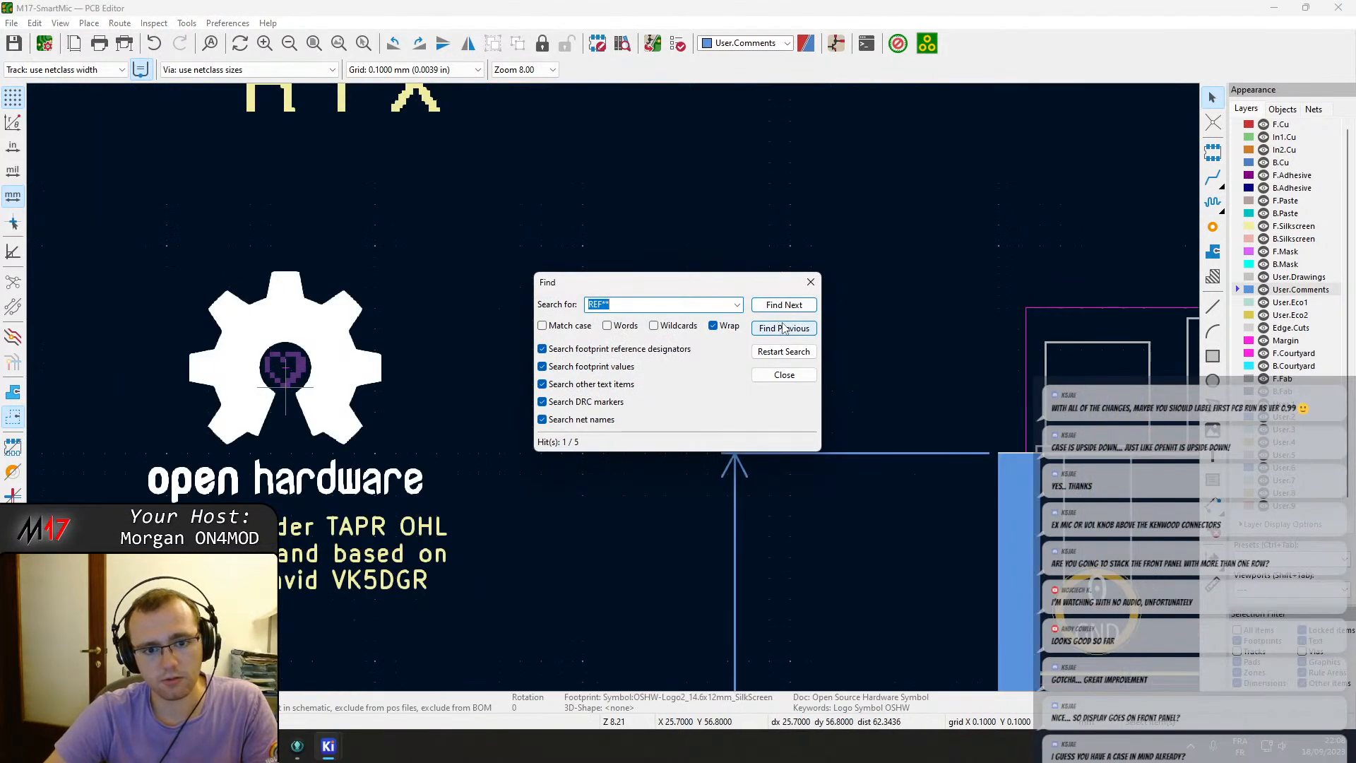
{"action": "key", "text": "Return"}
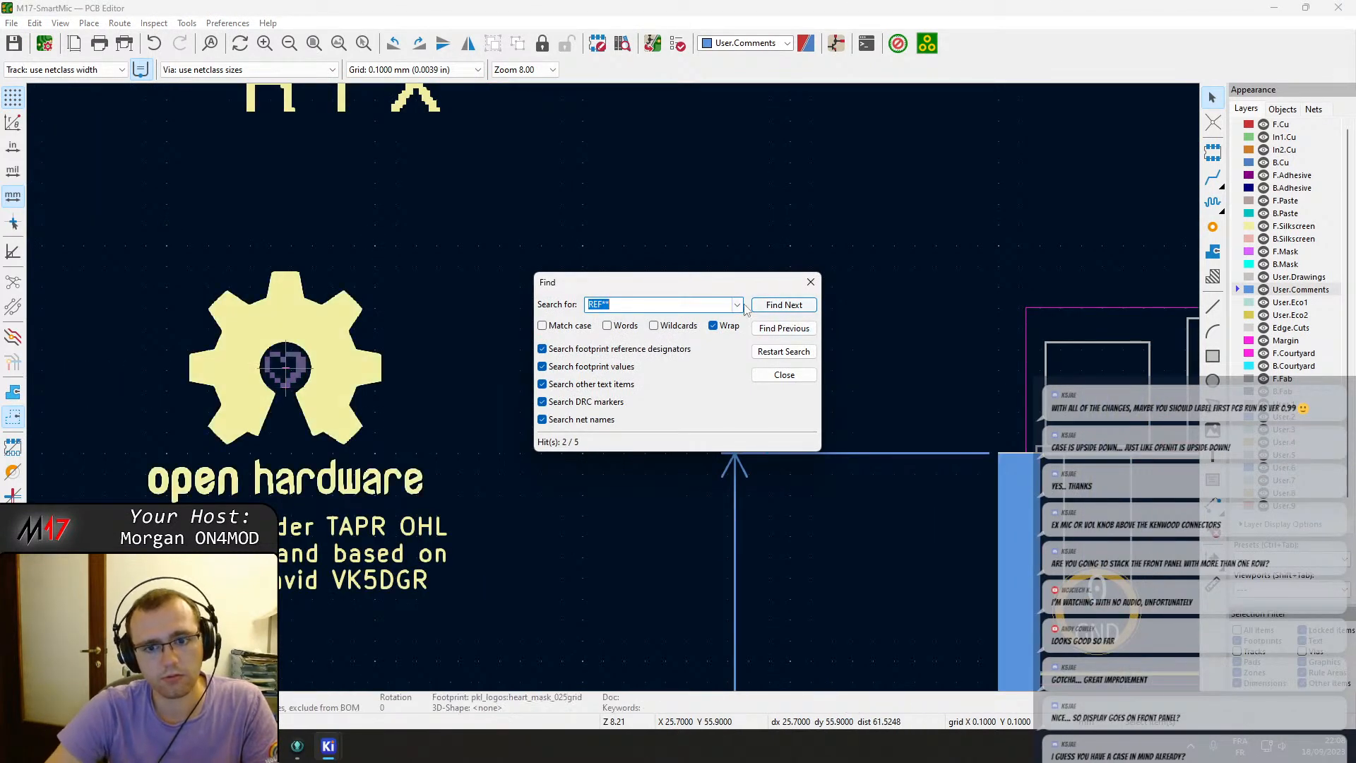
{"action": "left_click", "coordinate": [776, 309]}
{"action": "left_click", "coordinate": [777, 305]}
{"action": "left_click", "coordinate": [777, 305]}
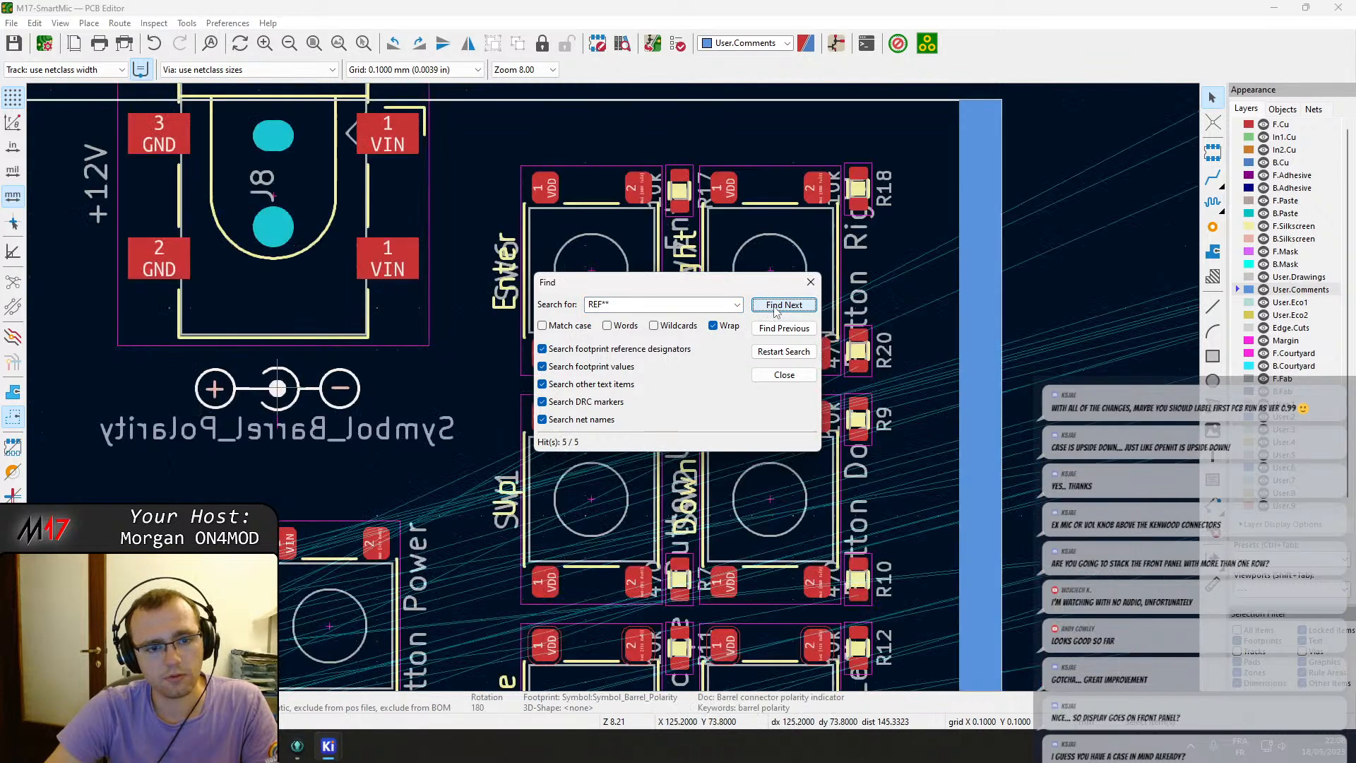
{"action": "left_click_drag", "start_coordinate": [757, 288], "coordinate": [969, 204]}
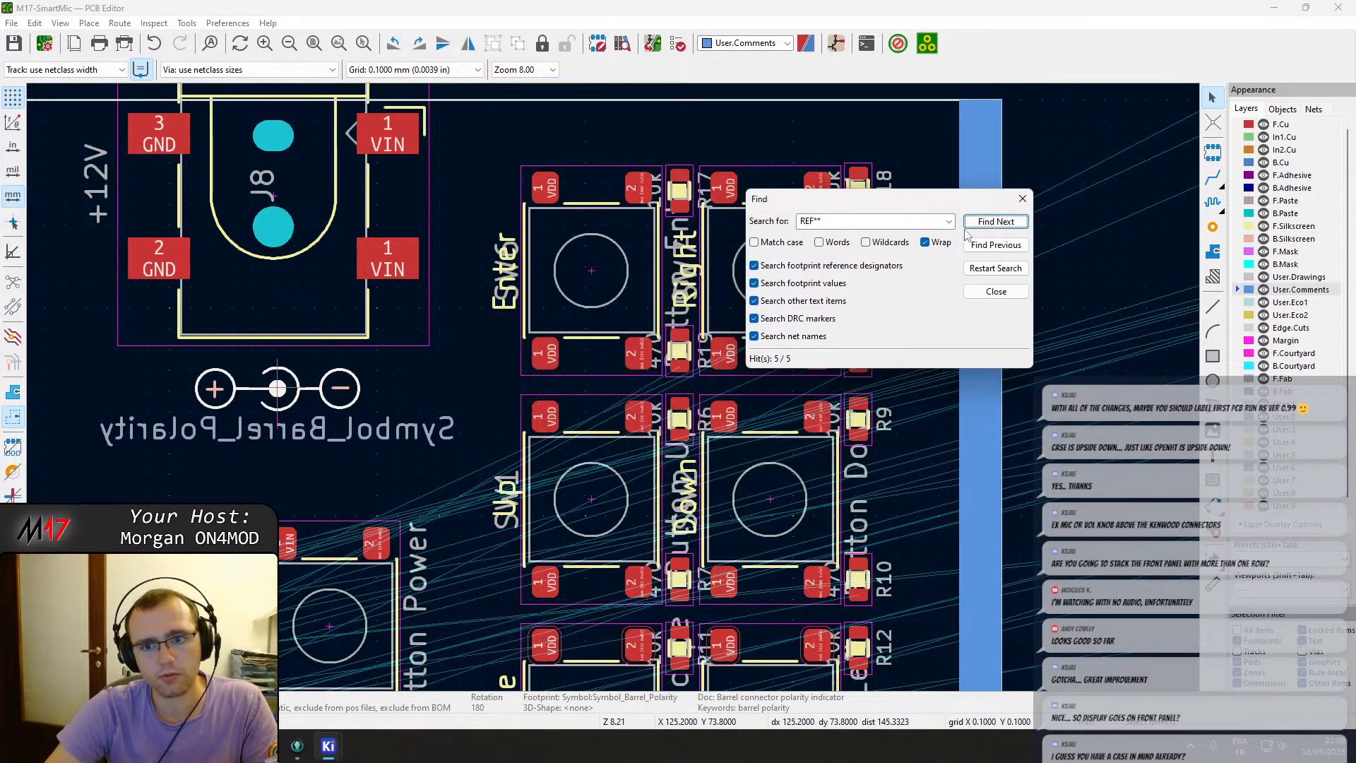
{"action": "left_click", "coordinate": [984, 223]}
{"action": "left_click", "coordinate": [984, 222]}
{"action": "left_click", "coordinate": [984, 222]}
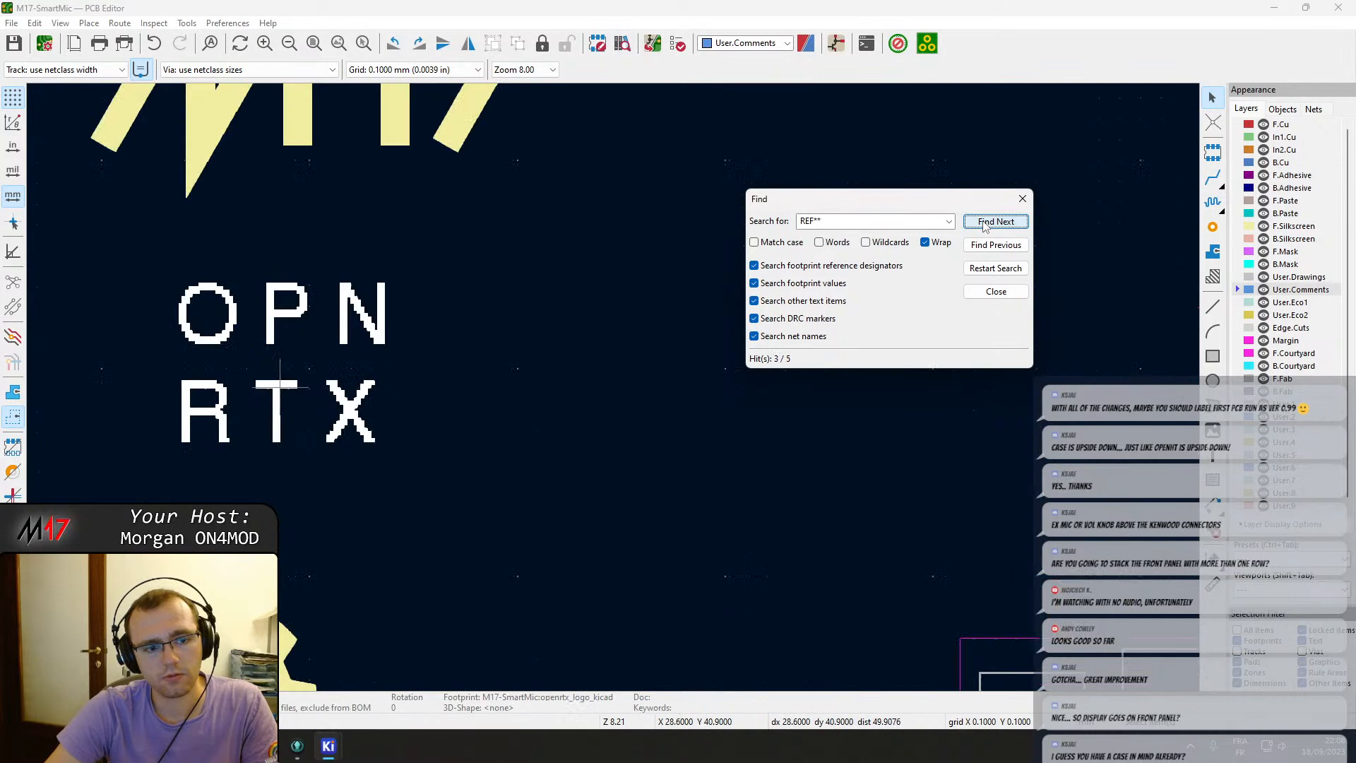
{"action": "left_click", "coordinate": [984, 222]}
{"action": "left_click", "coordinate": [983, 222]}
{"action": "left_click", "coordinate": [983, 222]}
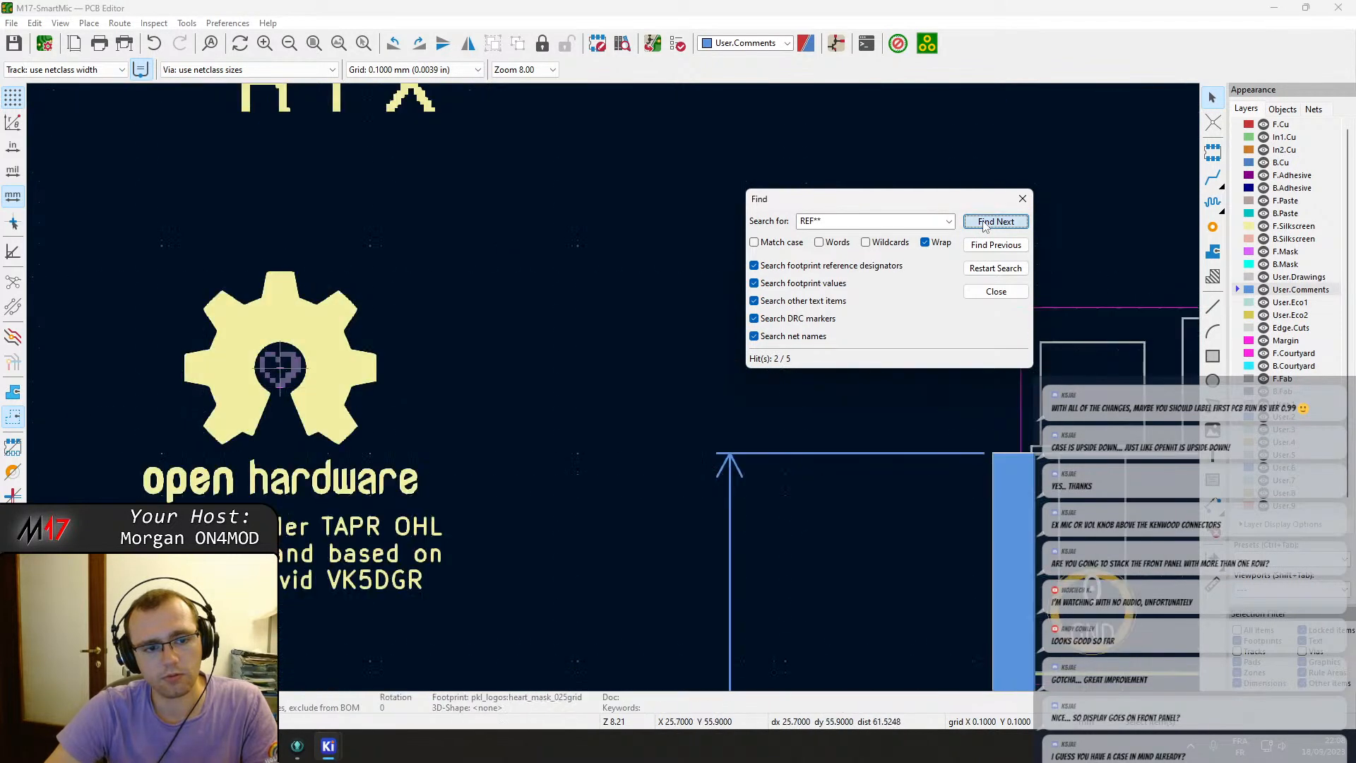
{"action": "left_click", "coordinate": [984, 223]}
{"action": "key", "text": "Escape"}
Mark the heart logo footprint as not in schematic and save the board.
{"action": "scroll", "coordinate": [580, 311], "scroll_direction": "up", "scroll_amount": 2}
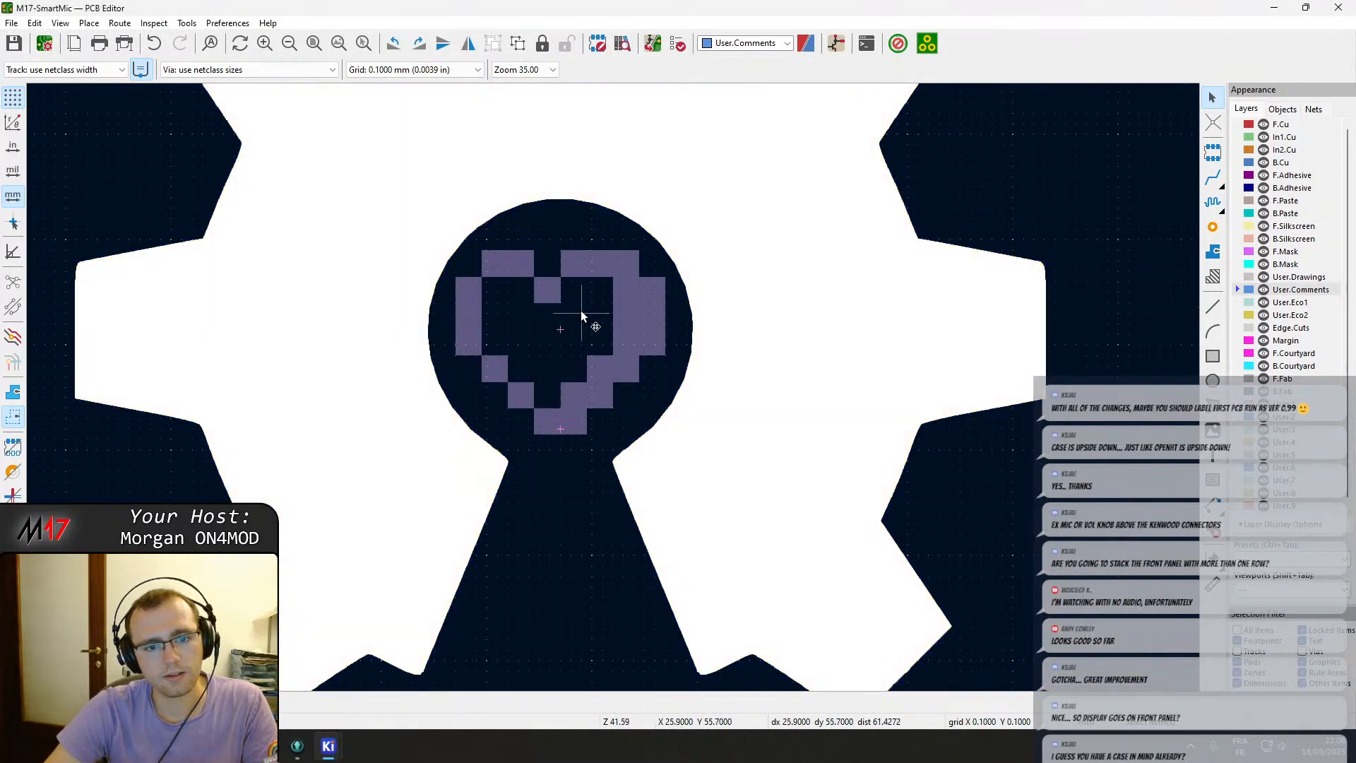
{"action": "double_click", "coordinate": [563, 336]}
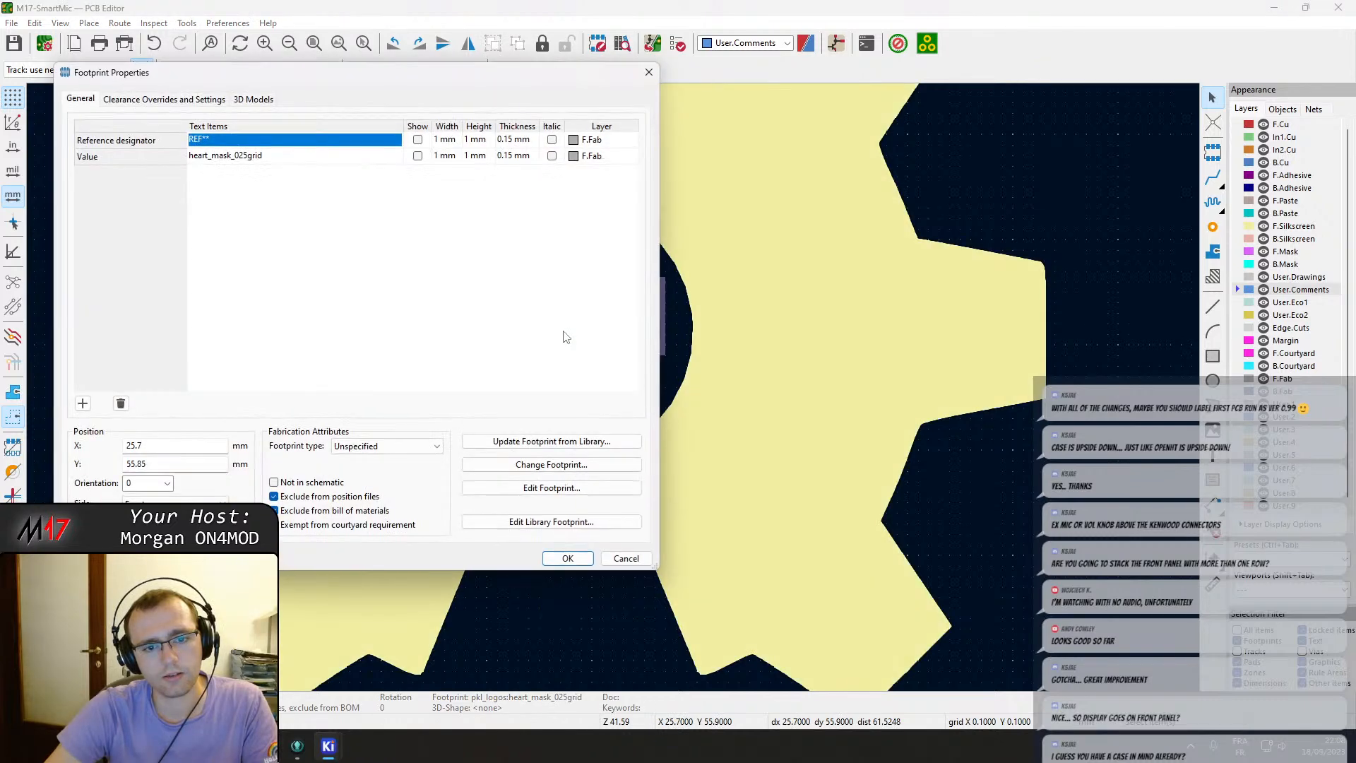
{"action": "left_click", "coordinate": [311, 483]}
{"action": "left_click", "coordinate": [565, 558]}
{"action": "key", "text": "ctrl+s"}
Update the PCB from the schematic, applying the listed footprint and symbol changes.
{"action": "scroll", "coordinate": [624, 388], "scroll_direction": "down", "scroll_amount": 5}
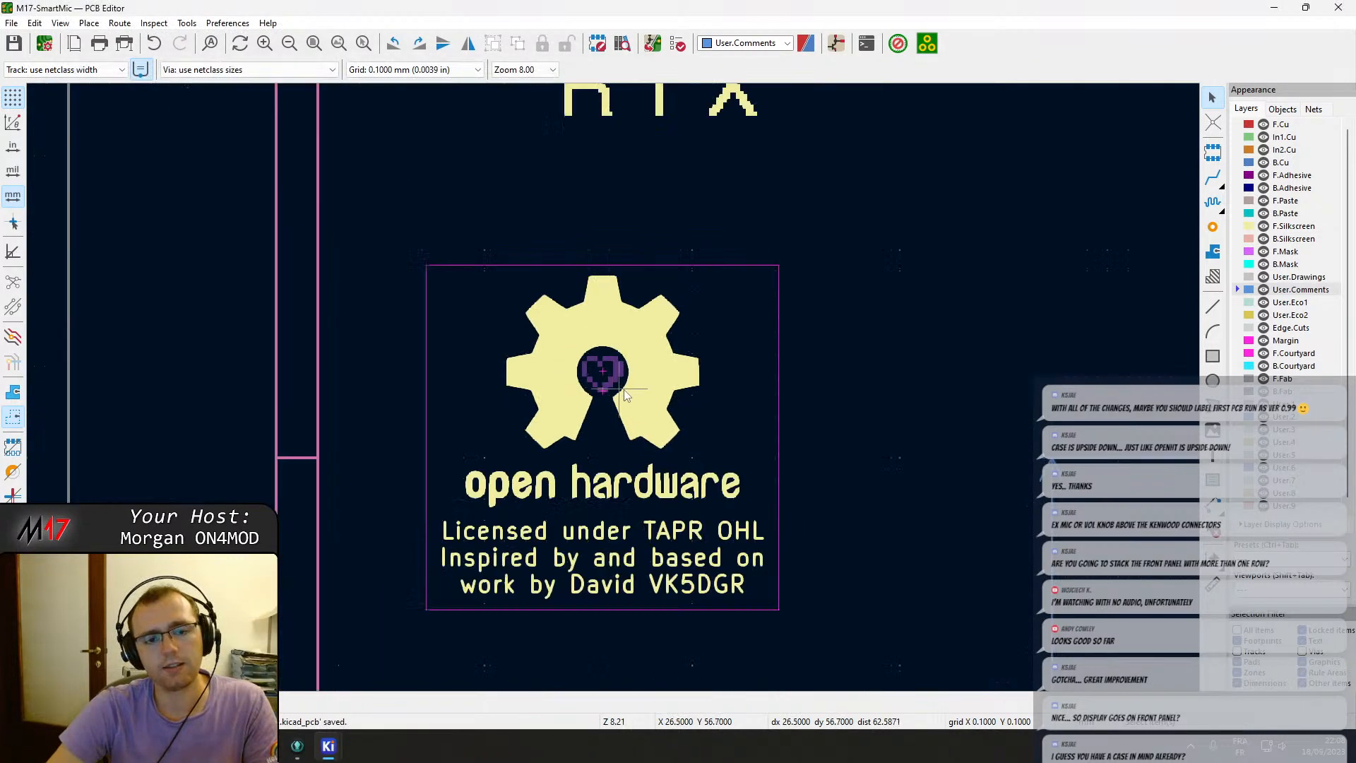
{"action": "middle_click_drag", "start_coordinate": [624, 390], "coordinate": [480, 321]}
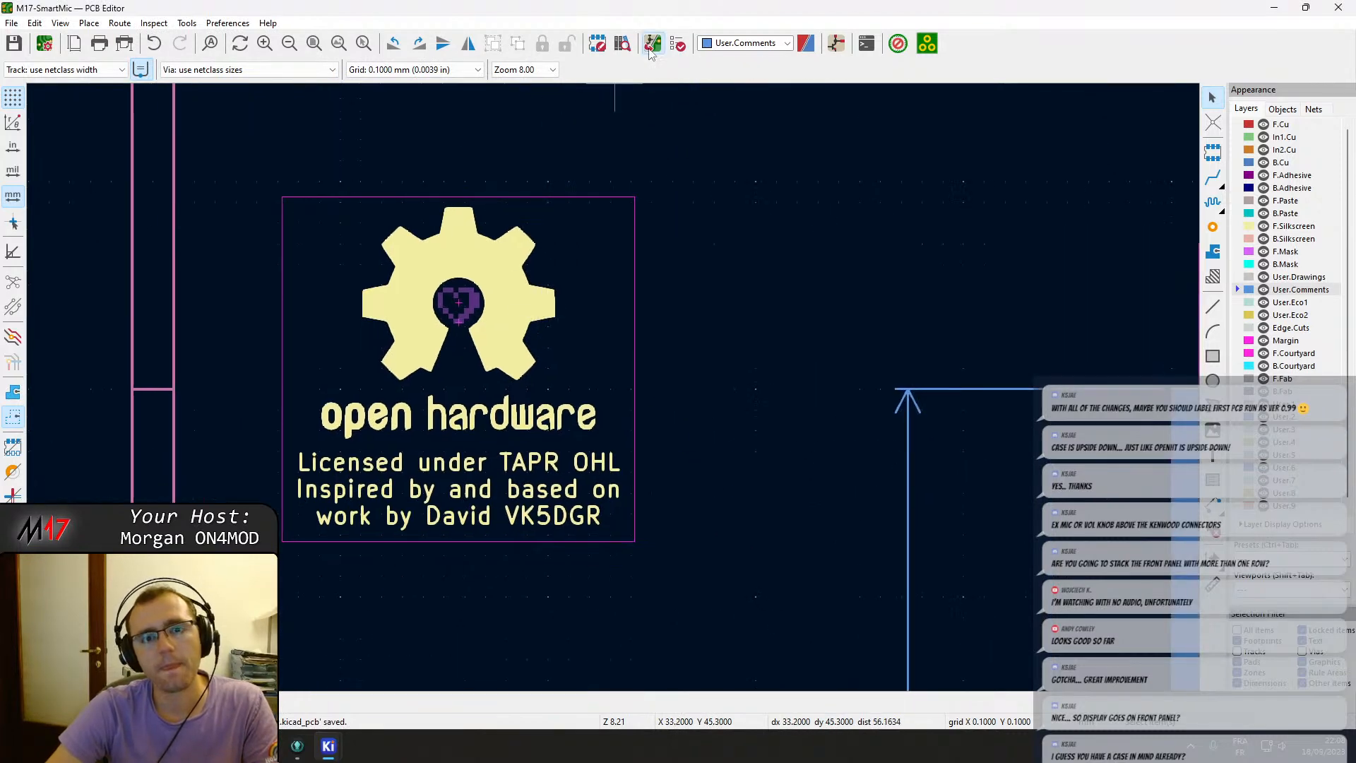
{"action": "left_click", "coordinate": [651, 47]}
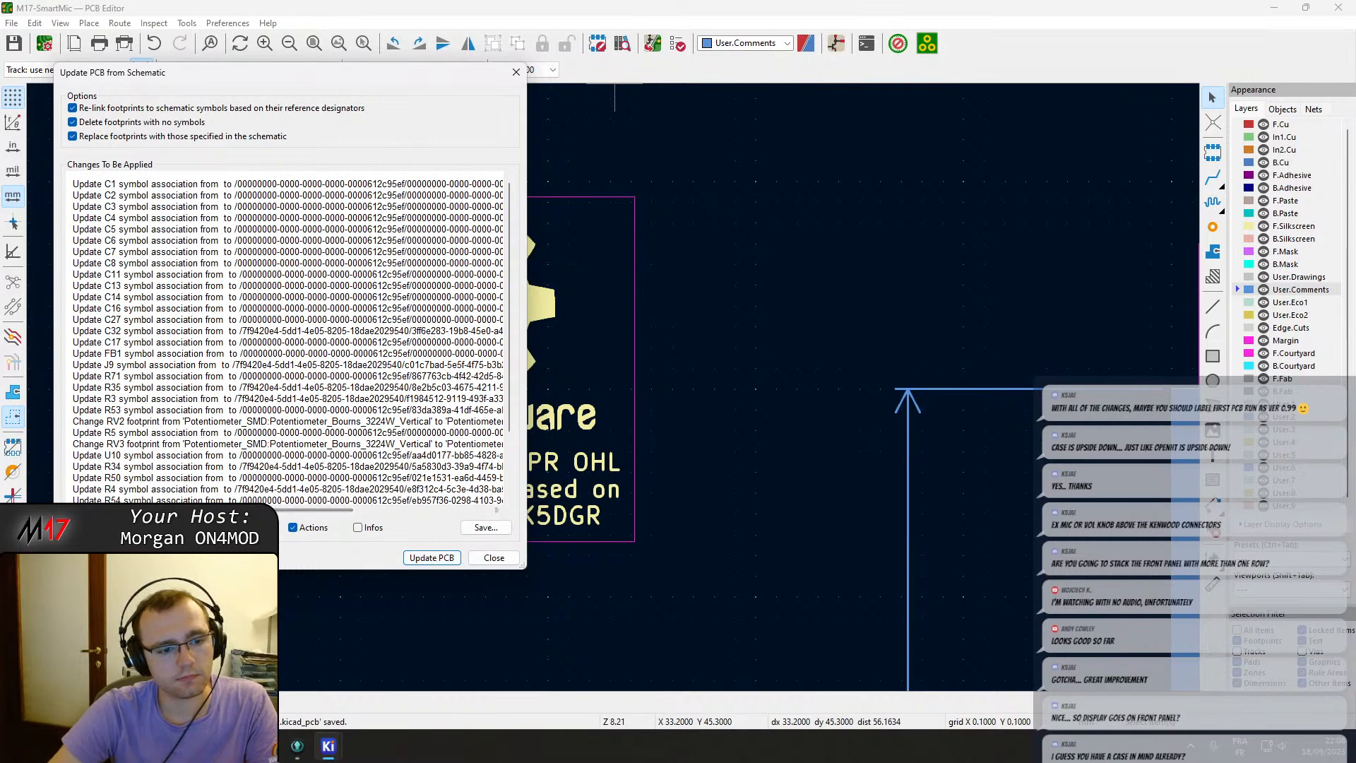
{"action": "left_click", "coordinate": [431, 557]}
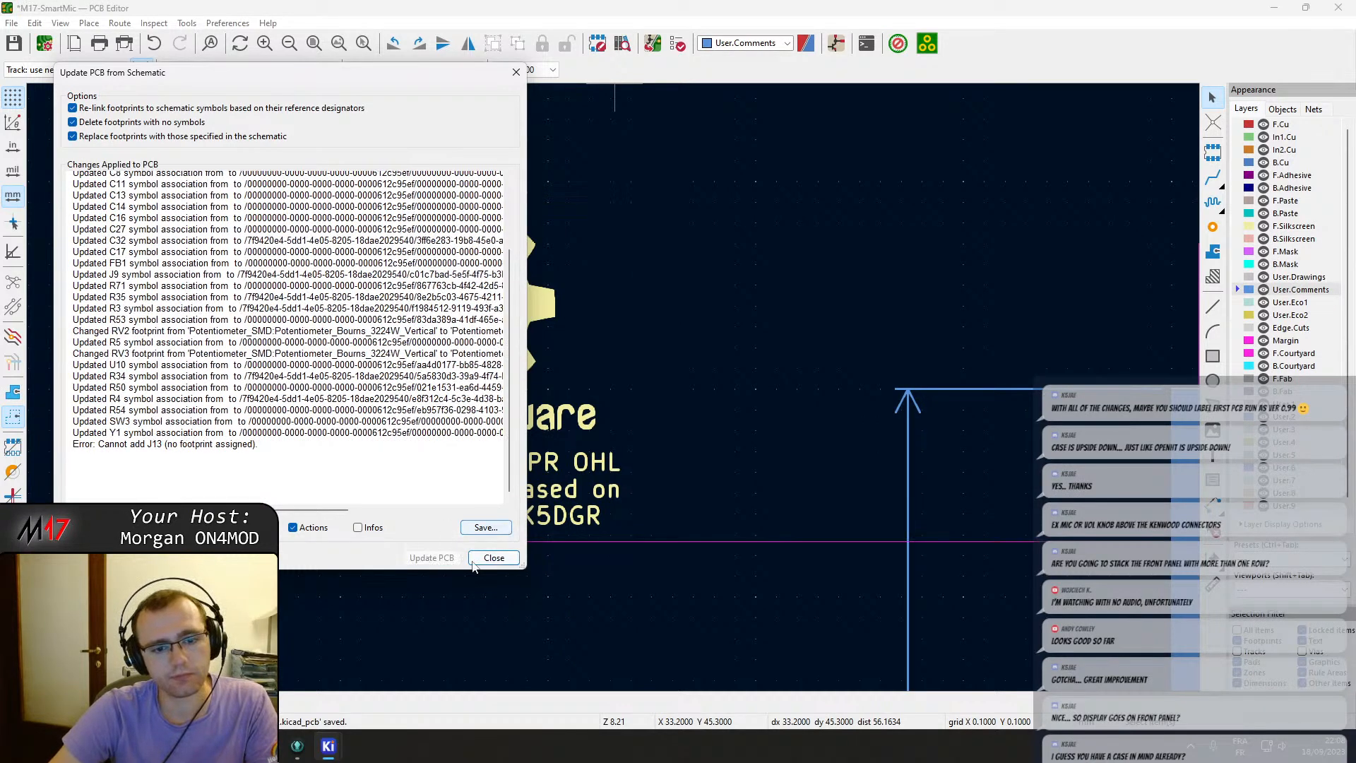
{"action": "left_click", "coordinate": [493, 557]}
Save the board and recheck the pending changes from the schematic.
{"action": "scroll", "coordinate": [833, 444], "scroll_direction": "up", "scroll_amount": 3}
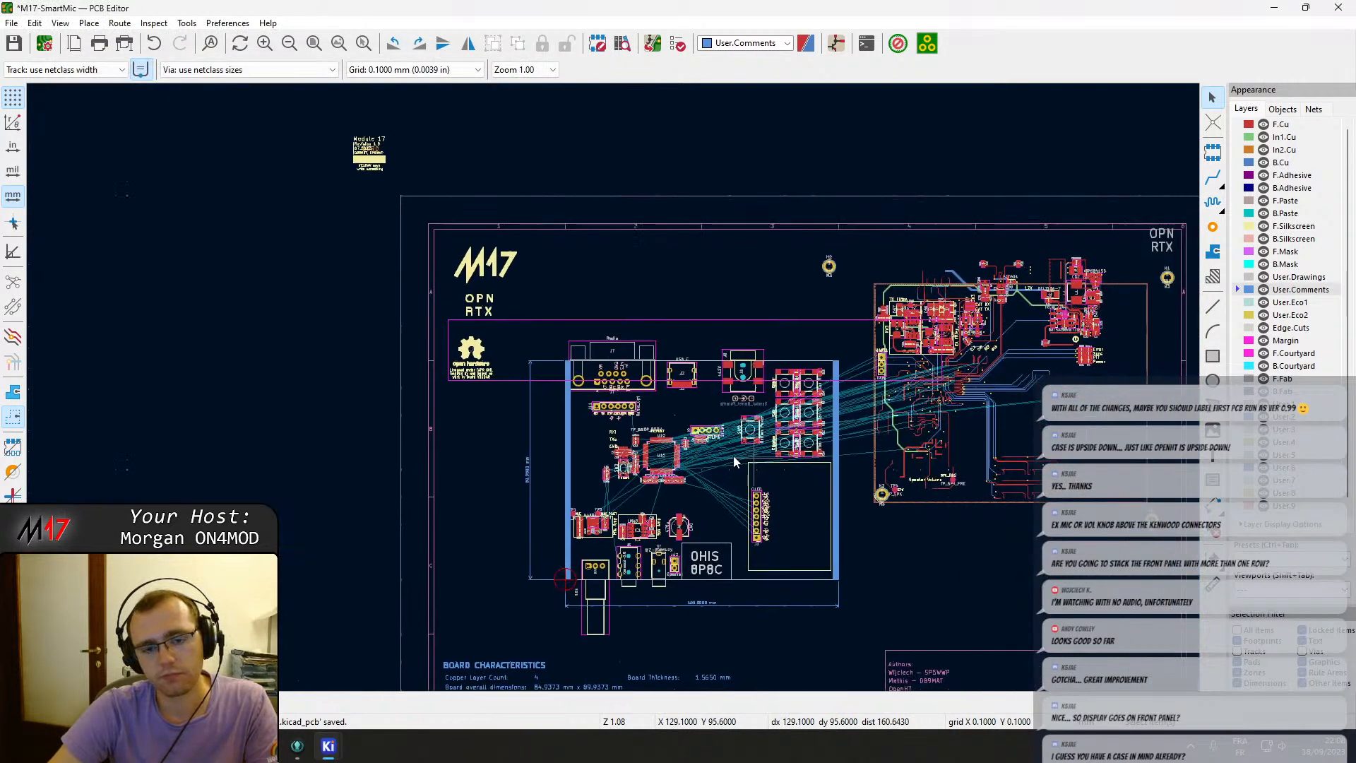
{"action": "key", "text": "ctrl+s"}
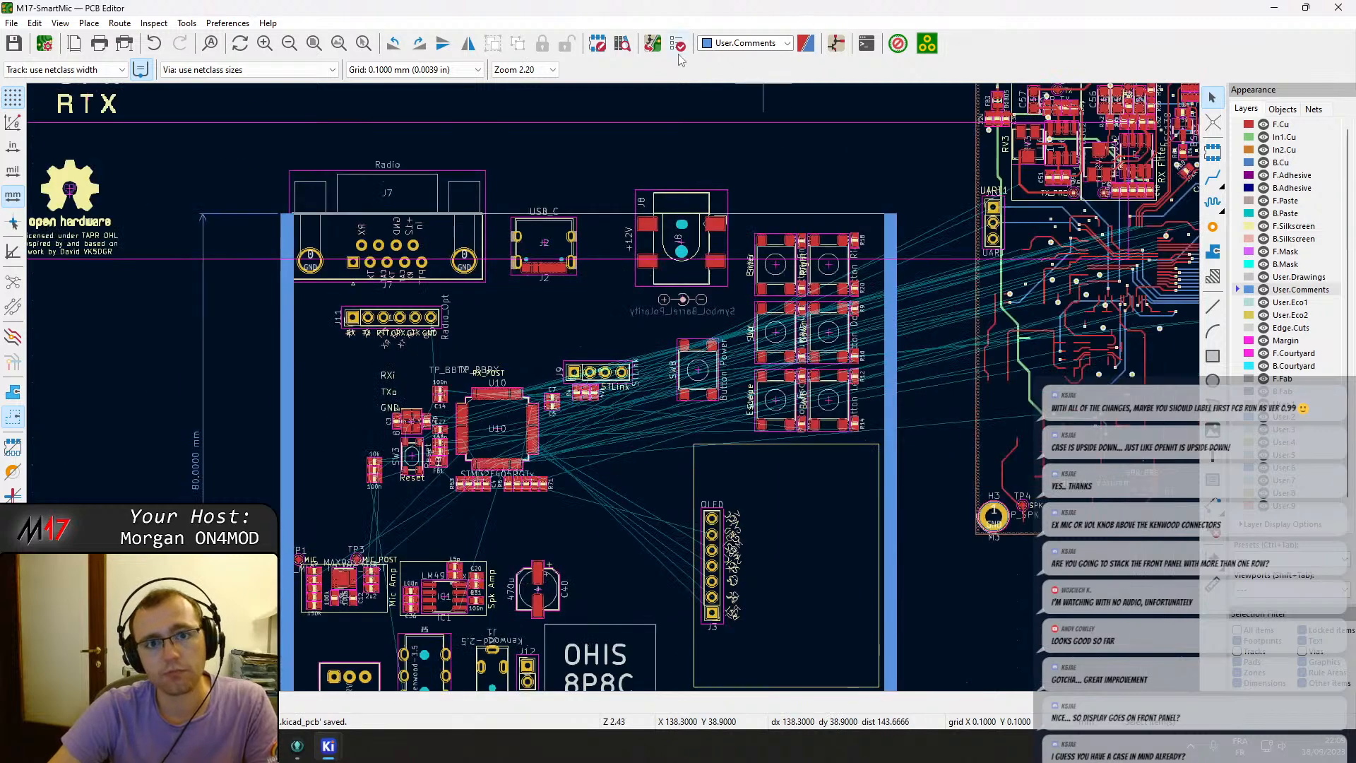
{"action": "left_click", "coordinate": [652, 44]}
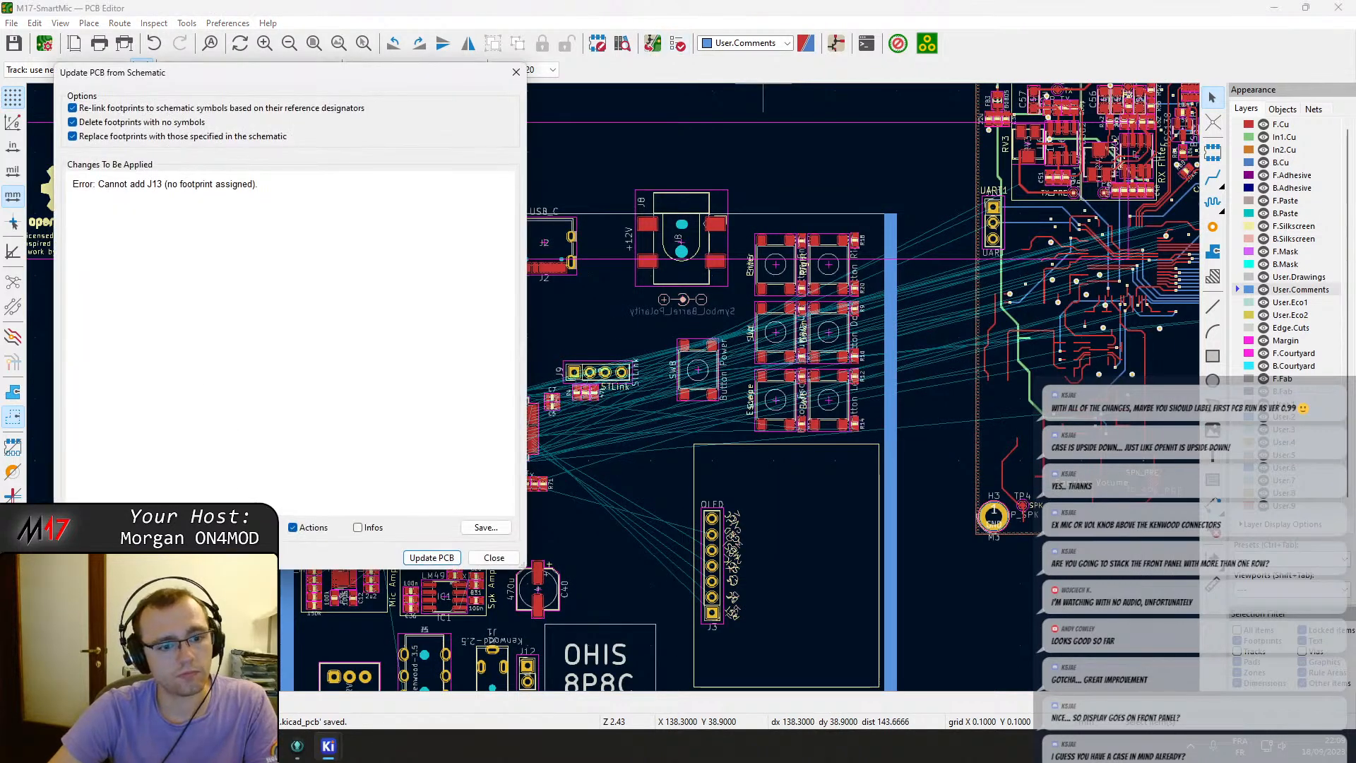
{"action": "left_click", "coordinate": [493, 557]}
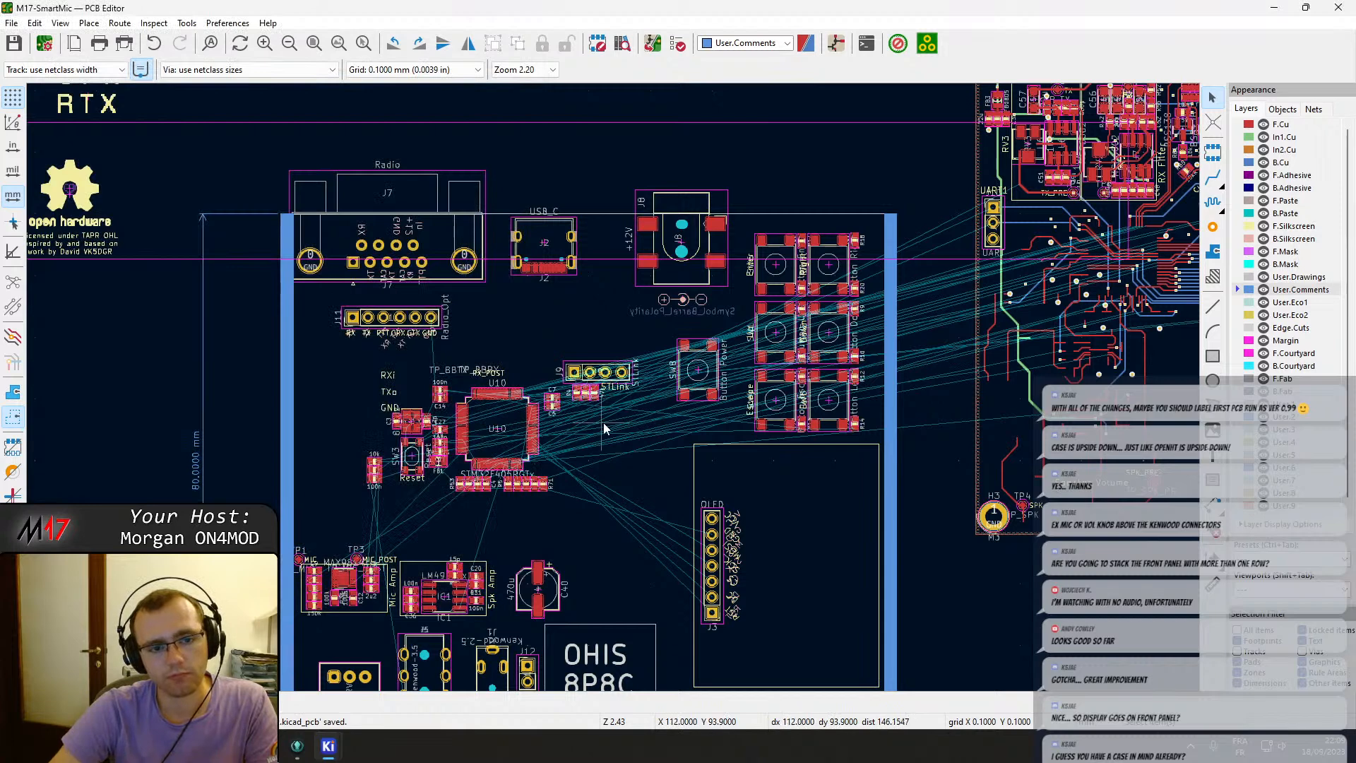
Pan and zoom over the board outline to review component placement inside the enclosure area.
{"action": "scroll", "coordinate": [583, 438], "scroll_direction": "down", "scroll_amount": 2}
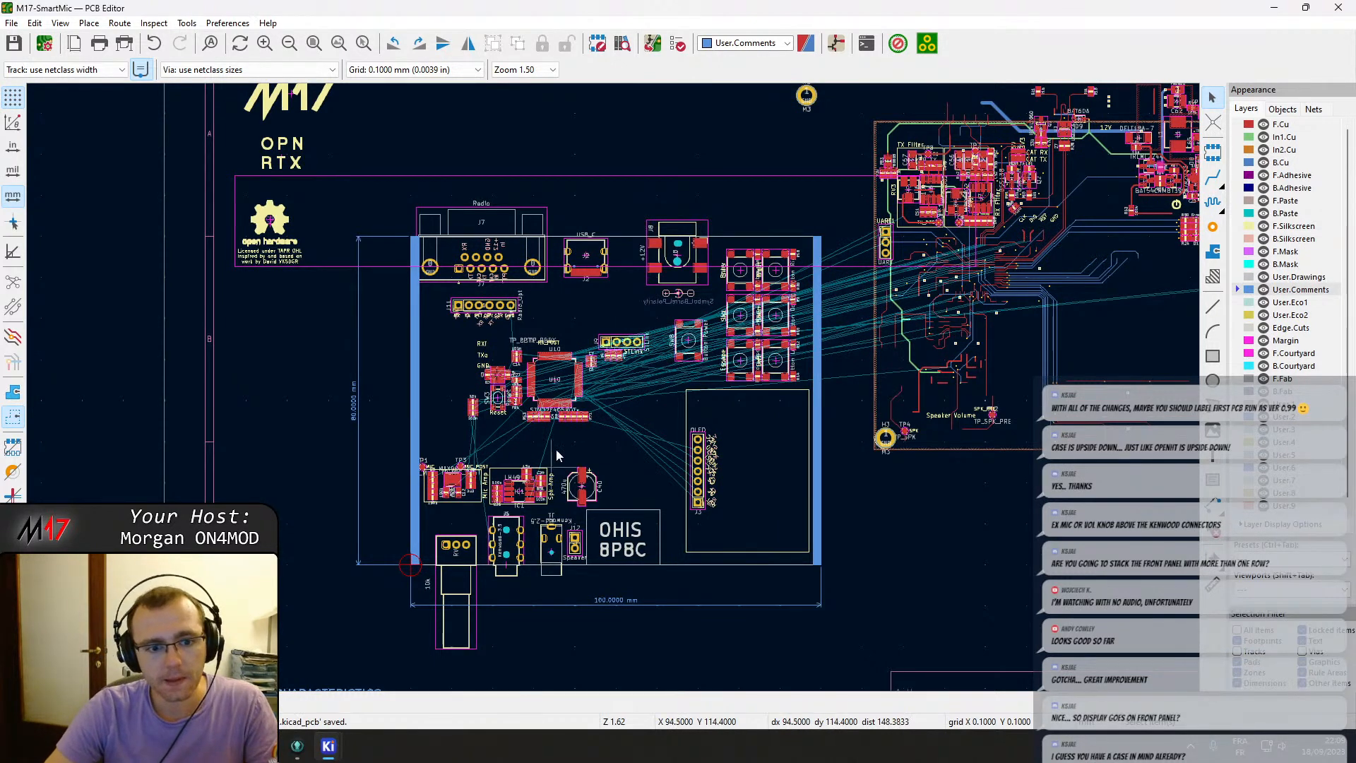
{"action": "scroll", "coordinate": [562, 528], "scroll_direction": "up", "scroll_amount": 2}
{"action": "scroll", "coordinate": [562, 528], "scroll_direction": "up", "scroll_amount": 2}
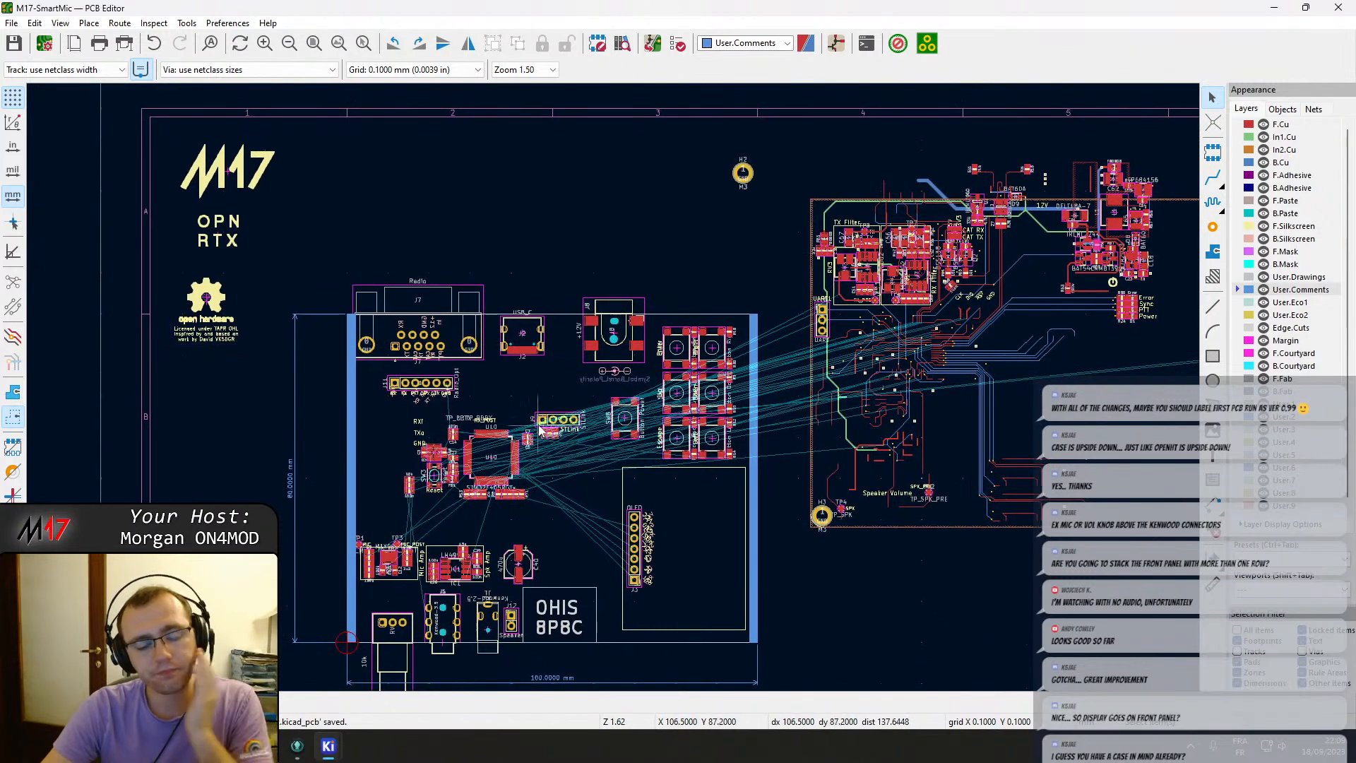
{"action": "scroll", "coordinate": [614, 394], "scroll_direction": "up", "scroll_amount": 1}
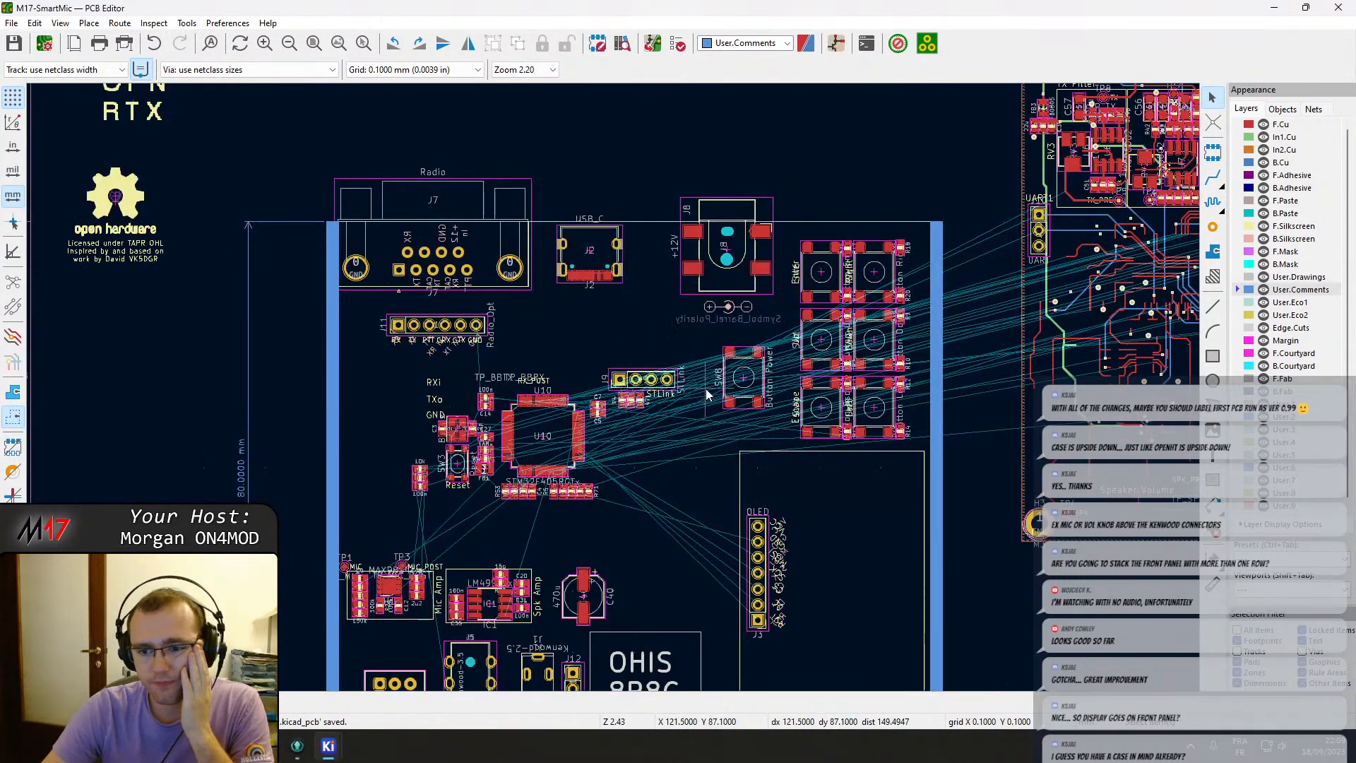
{"action": "middle_click_drag", "start_coordinate": [382, 283], "coordinate": [610, 581]}
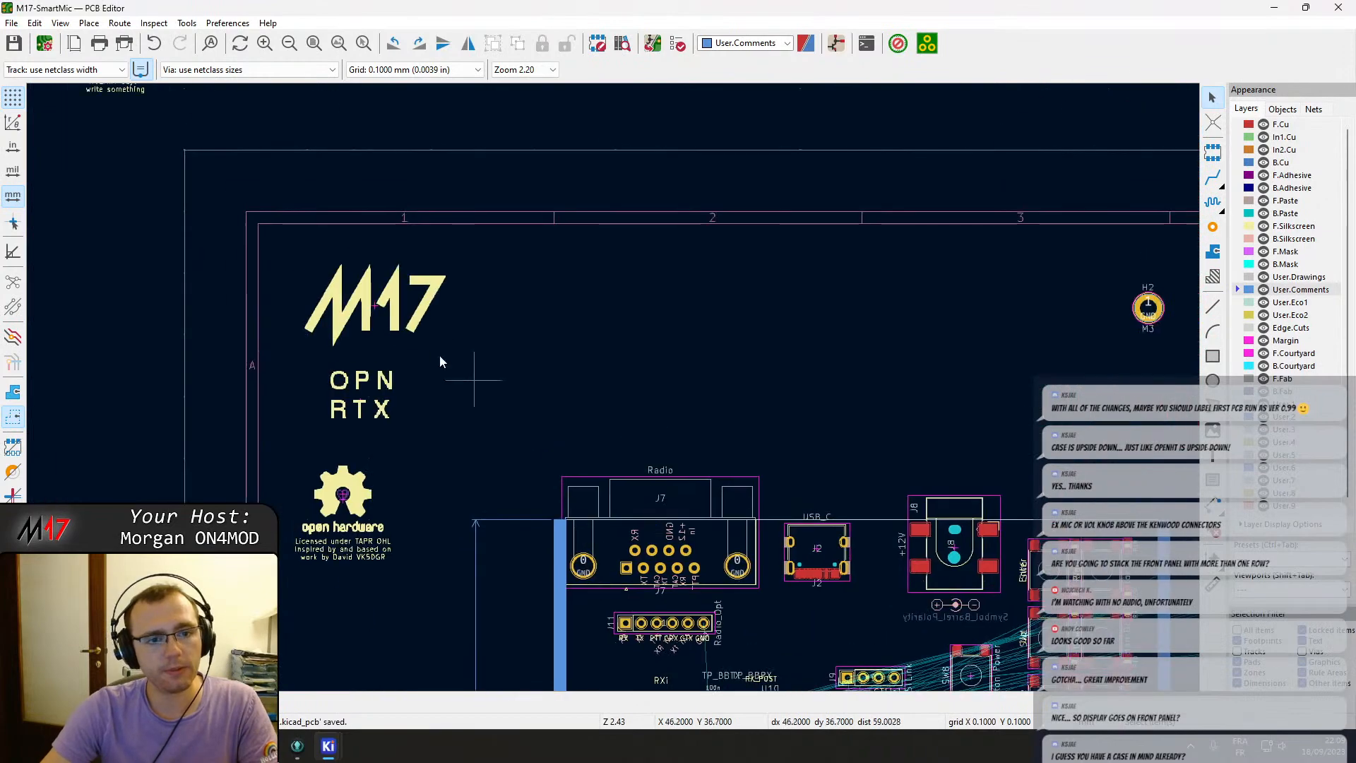
{"action": "middle_click_drag", "start_coordinate": [444, 546], "coordinate": [399, 227]}
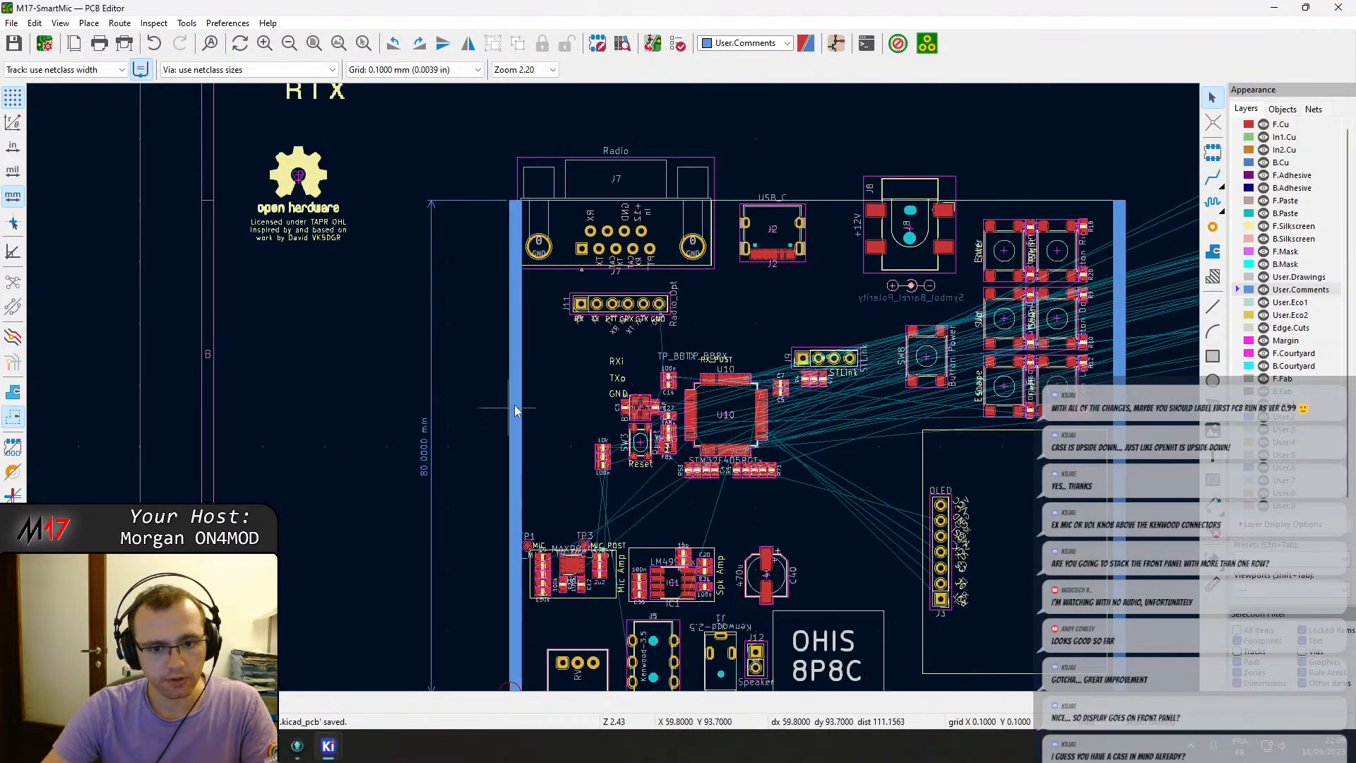
{"action": "middle_click_drag", "start_coordinate": [632, 420], "coordinate": [445, 369]}
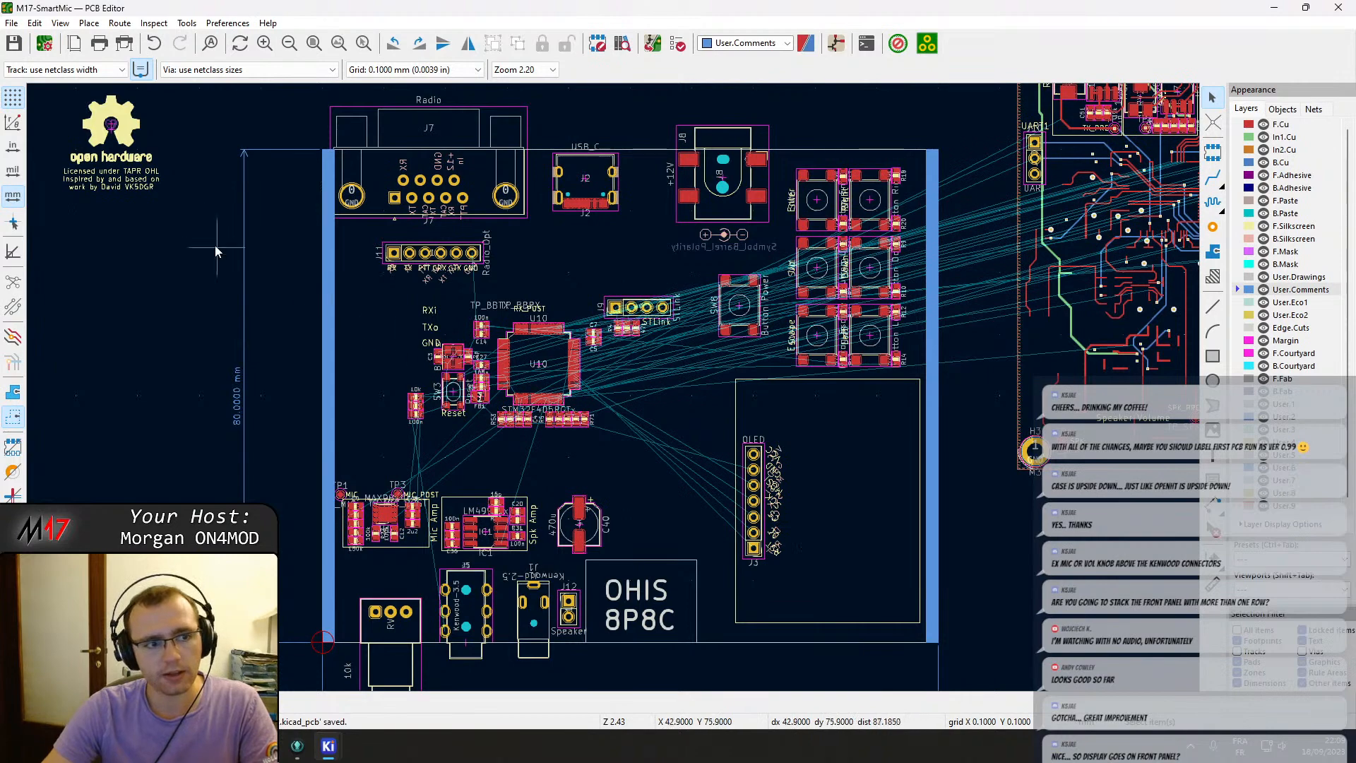
{"action": "middle_click_drag", "start_coordinate": [177, 205], "coordinate": [332, 454]}
{"action": "middle_click_drag", "start_coordinate": [480, 587], "coordinate": [411, 396]}
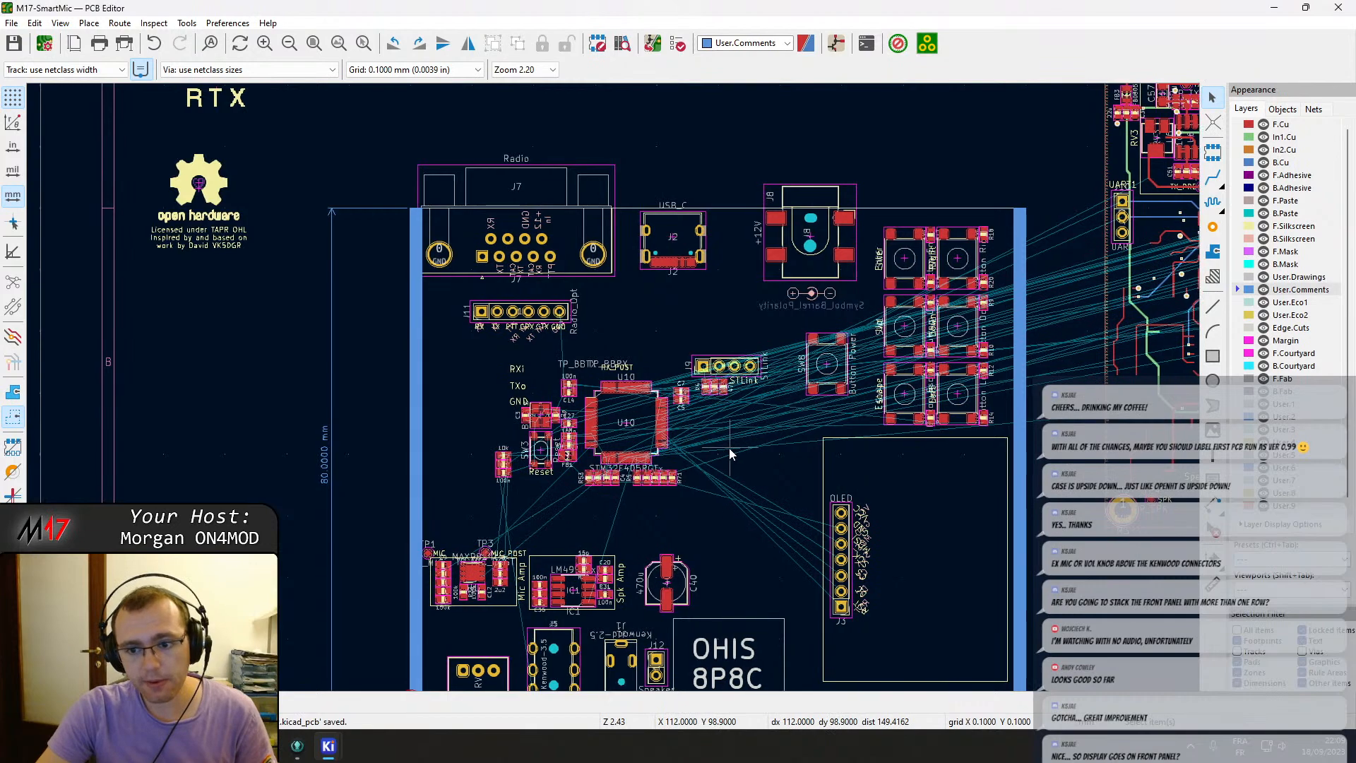
{"action": "middle_click_drag", "start_coordinate": [728, 448], "coordinate": [606, 452]}
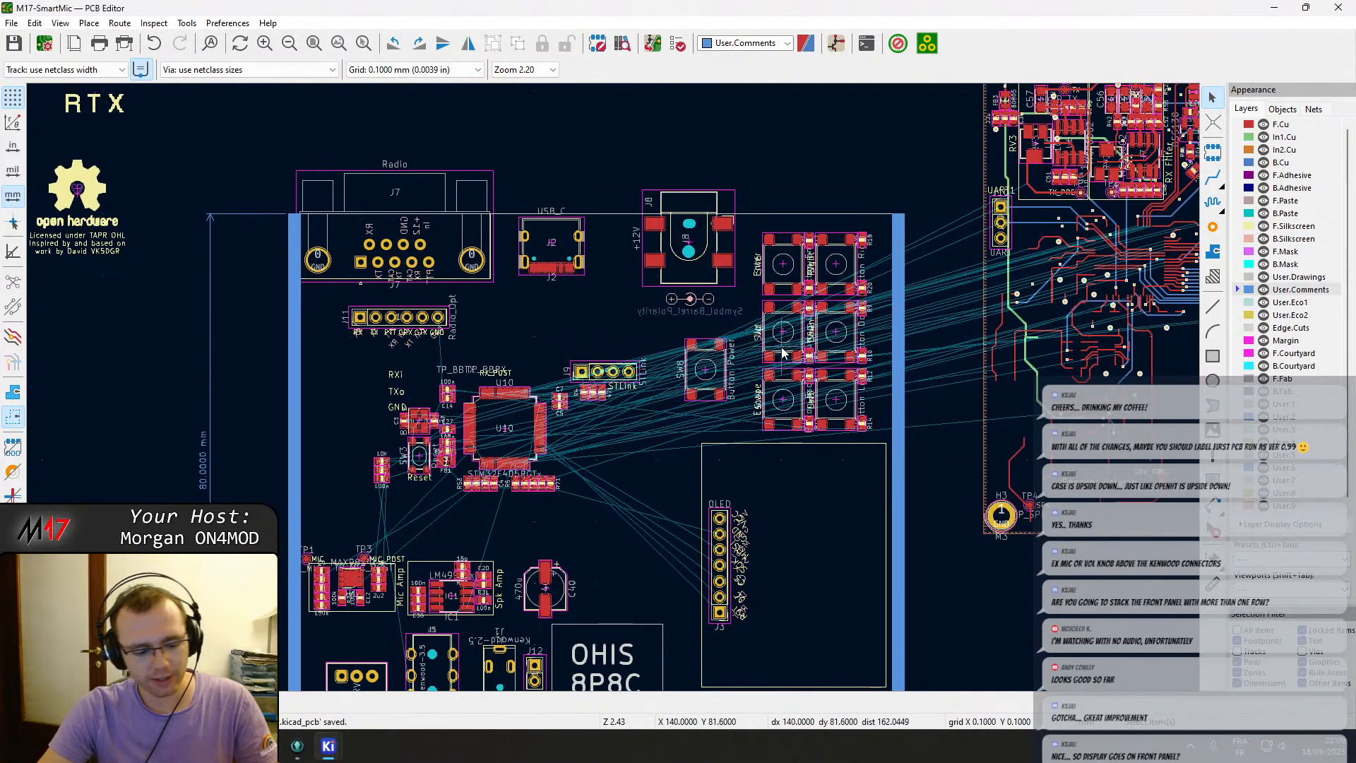
{"action": "scroll", "coordinate": [833, 325], "scroll_direction": "up", "scroll_amount": 2}
{"action": "middle_click_drag", "start_coordinate": [613, 387], "coordinate": [204, 638]}
{"action": "scroll", "coordinate": [651, 426], "scroll_direction": "up", "scroll_amount": 2}
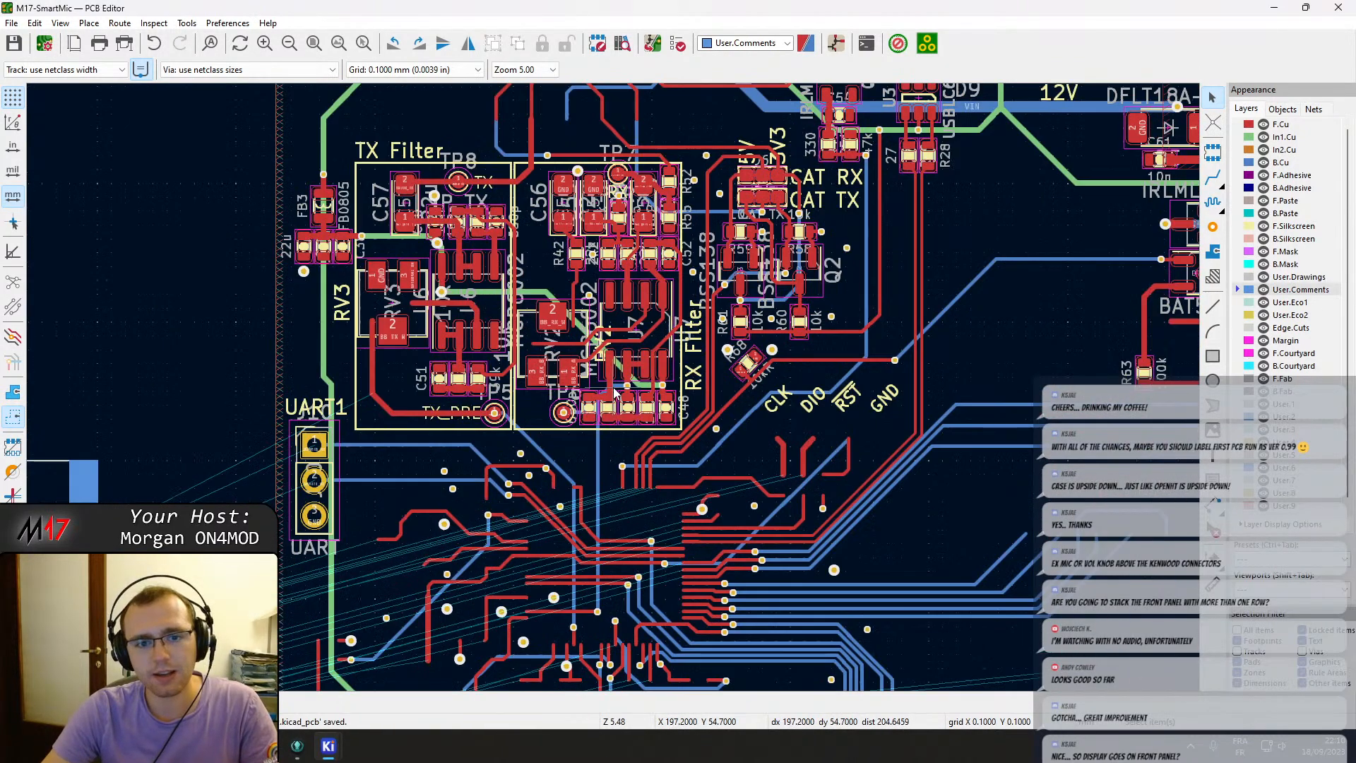
{"action": "middle_click_drag", "start_coordinate": [551, 356], "coordinate": [697, 439]}
{"action": "scroll", "coordinate": [693, 437], "scroll_direction": "down", "scroll_amount": 1}
{"action": "middle_click_drag", "start_coordinate": [330, 530], "coordinate": [770, 297]}
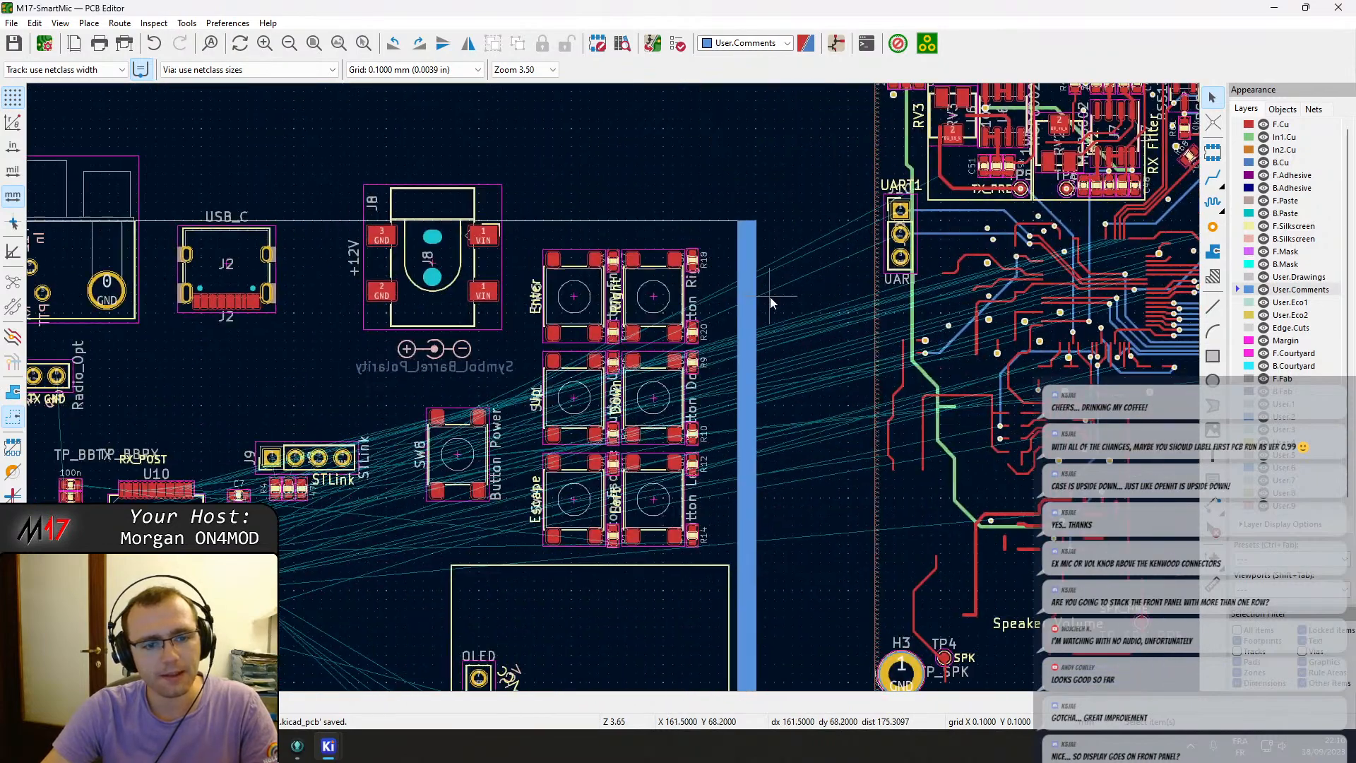
{"action": "middle_click_drag", "start_coordinate": [567, 358], "coordinate": [481, 456]}
{"action": "middle_click_drag", "start_coordinate": [251, 359], "coordinate": [879, 393]}
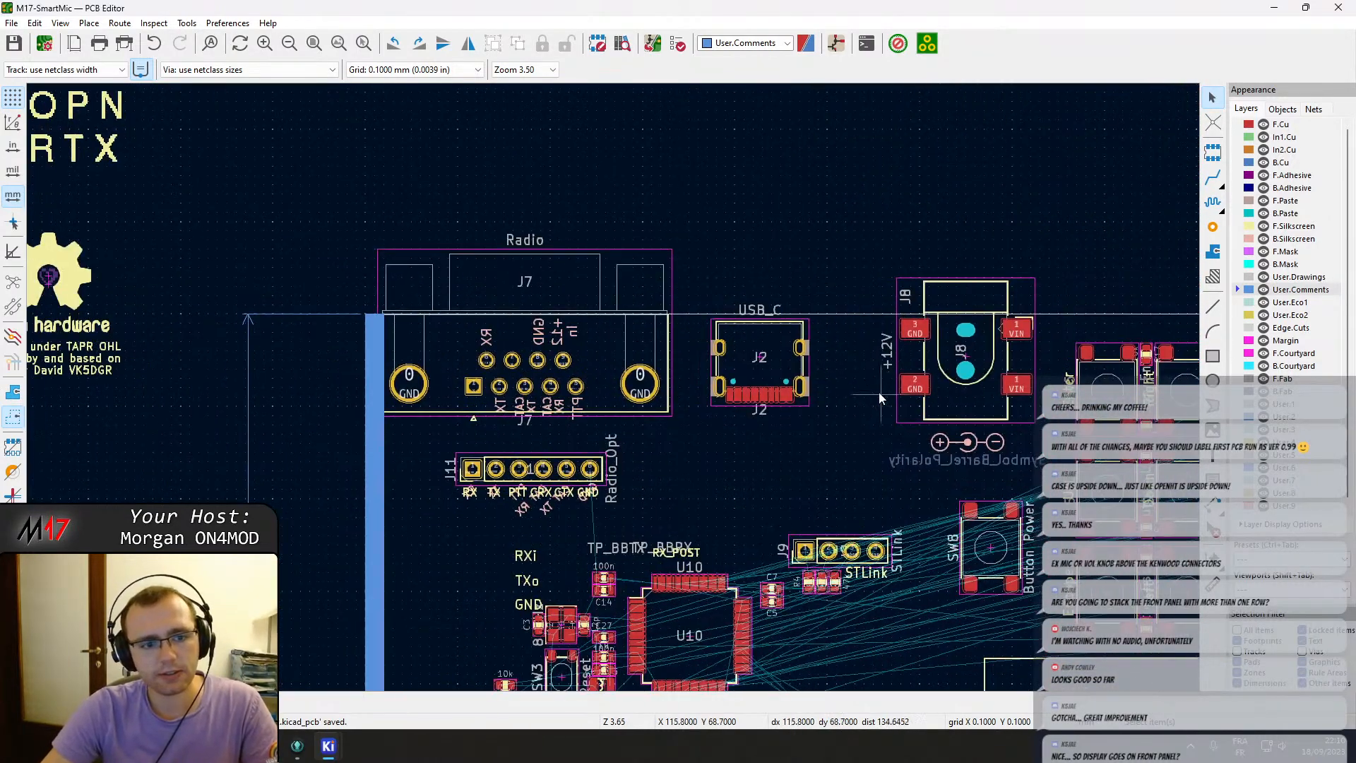
Move the J7 radio DB9 connector slightly right along the board's upper edge.
{"action": "left_click", "coordinate": [494, 384]}
{"action": "scroll", "coordinate": [463, 380], "scroll_direction": "up", "scroll_amount": 3}
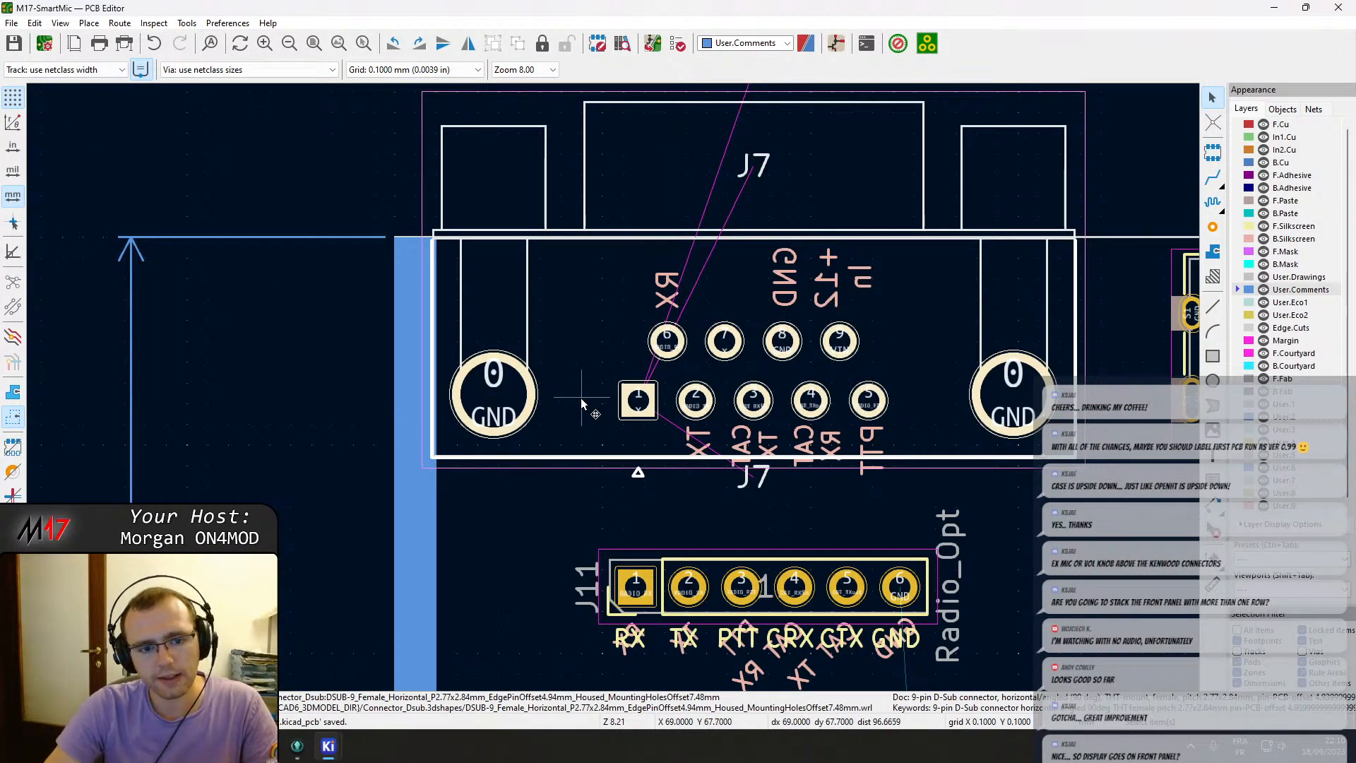
{"action": "key", "text": "m"}
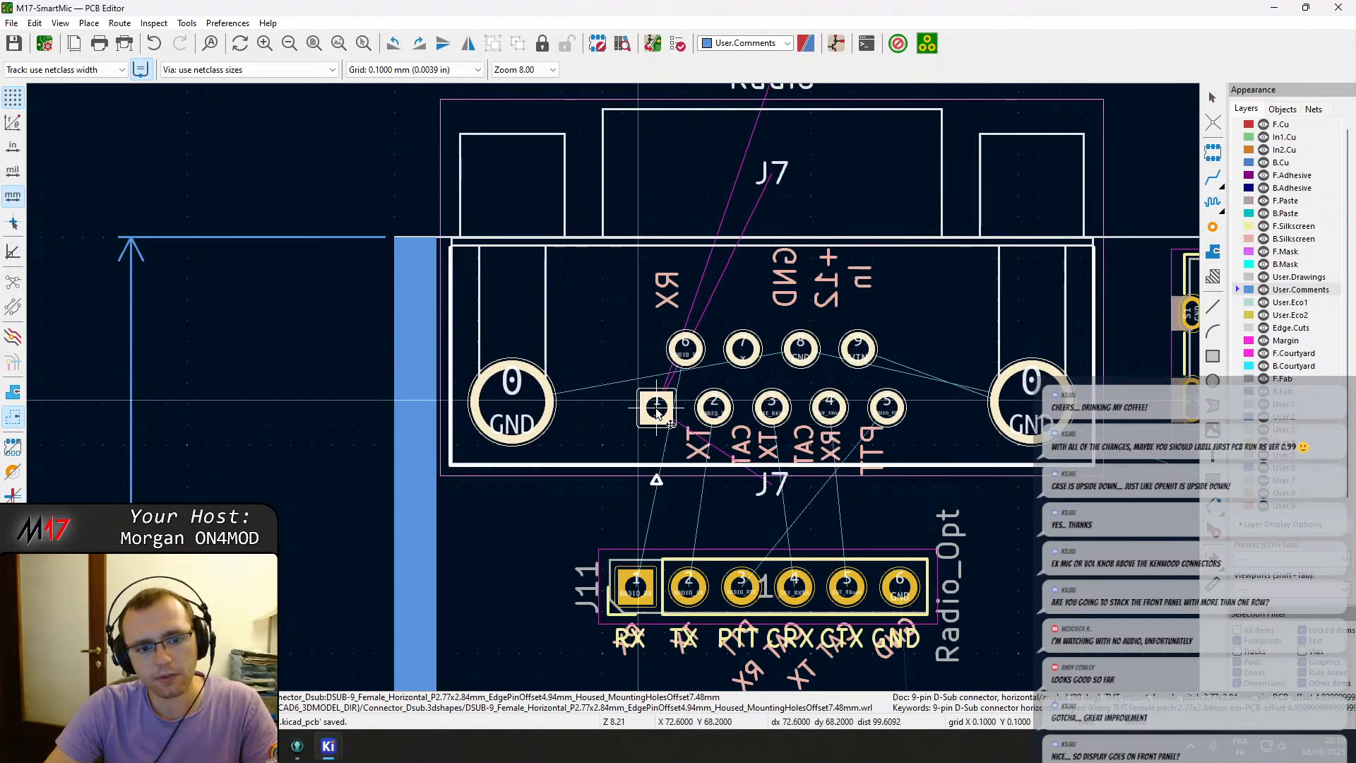
{"action": "left_click", "coordinate": [656, 410]}
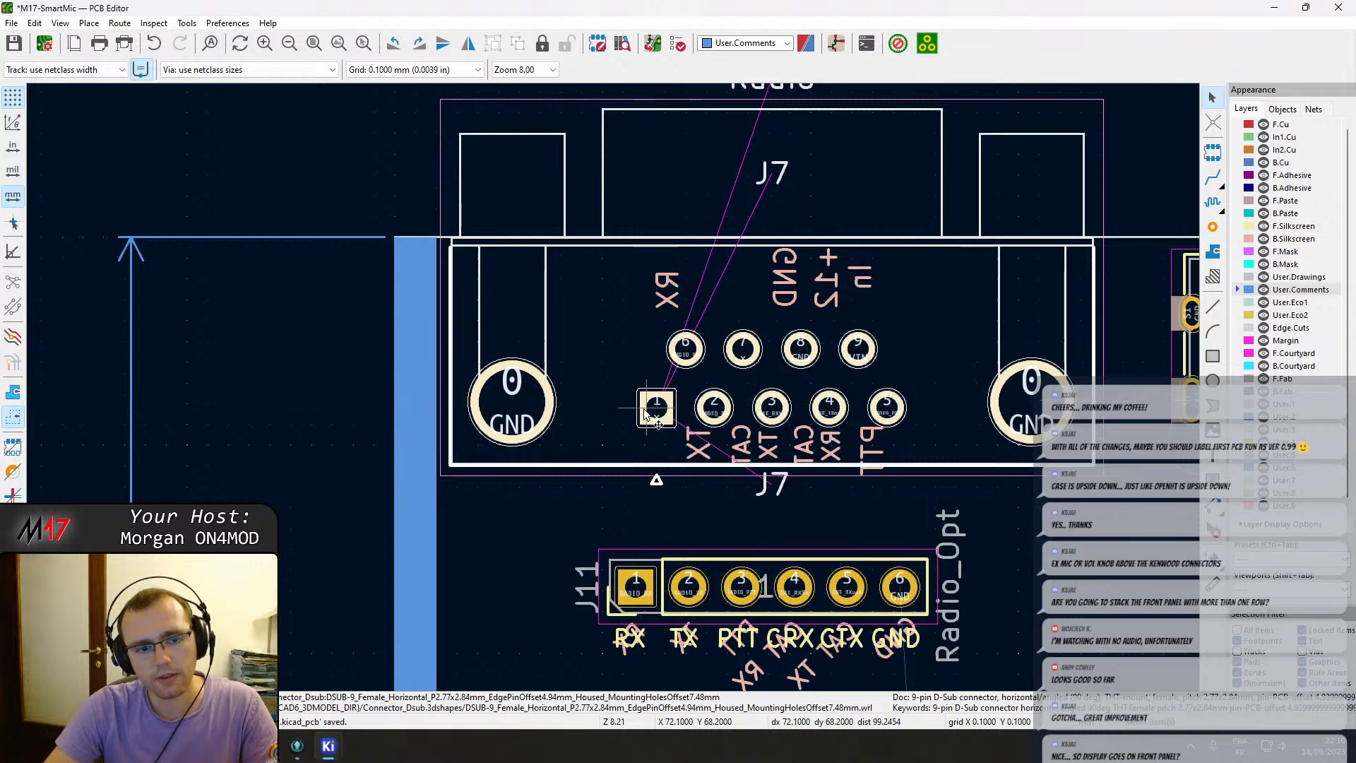
Check the board edge alignment and move the J2 USB-C connector slightly up and right.
{"action": "scroll", "coordinate": [429, 376], "scroll_direction": "up", "scroll_amount": 4}
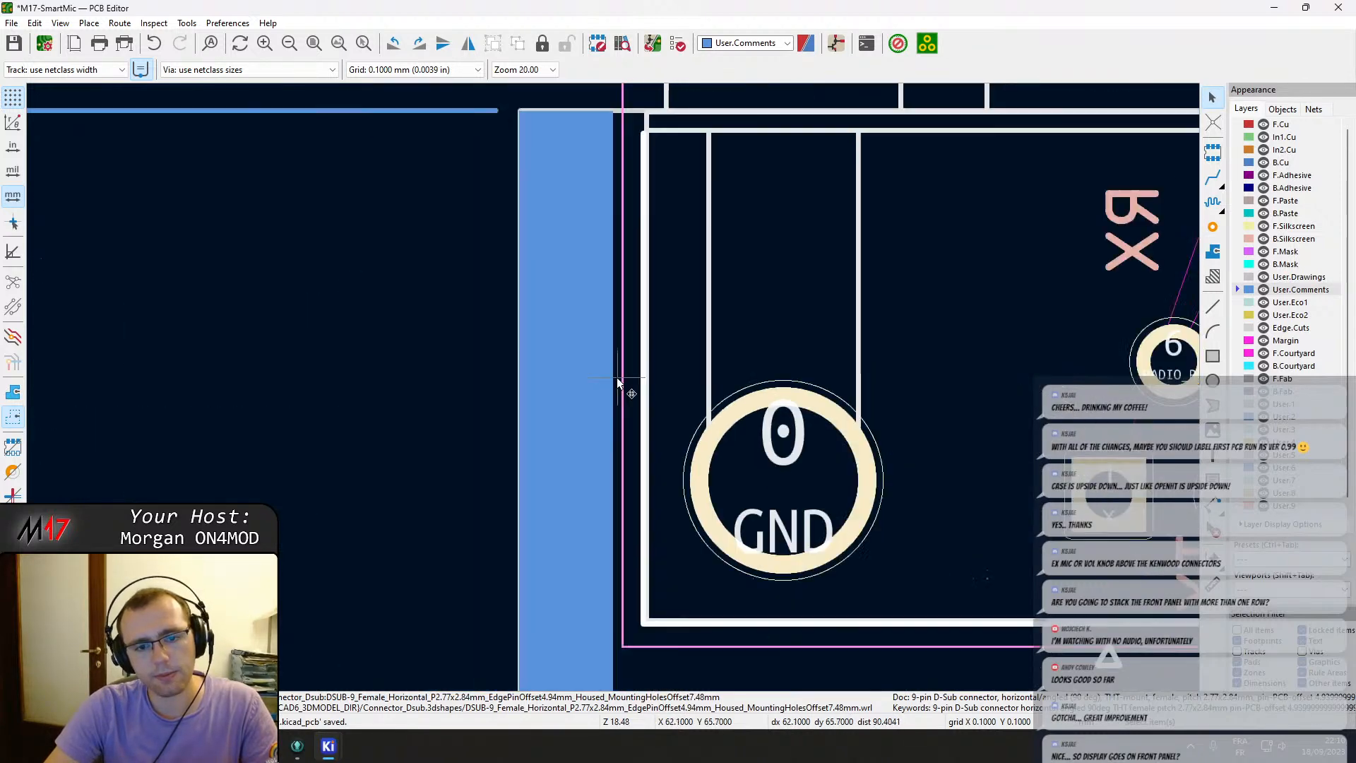
{"action": "scroll", "coordinate": [589, 255], "scroll_direction": "down", "scroll_amount": 7}
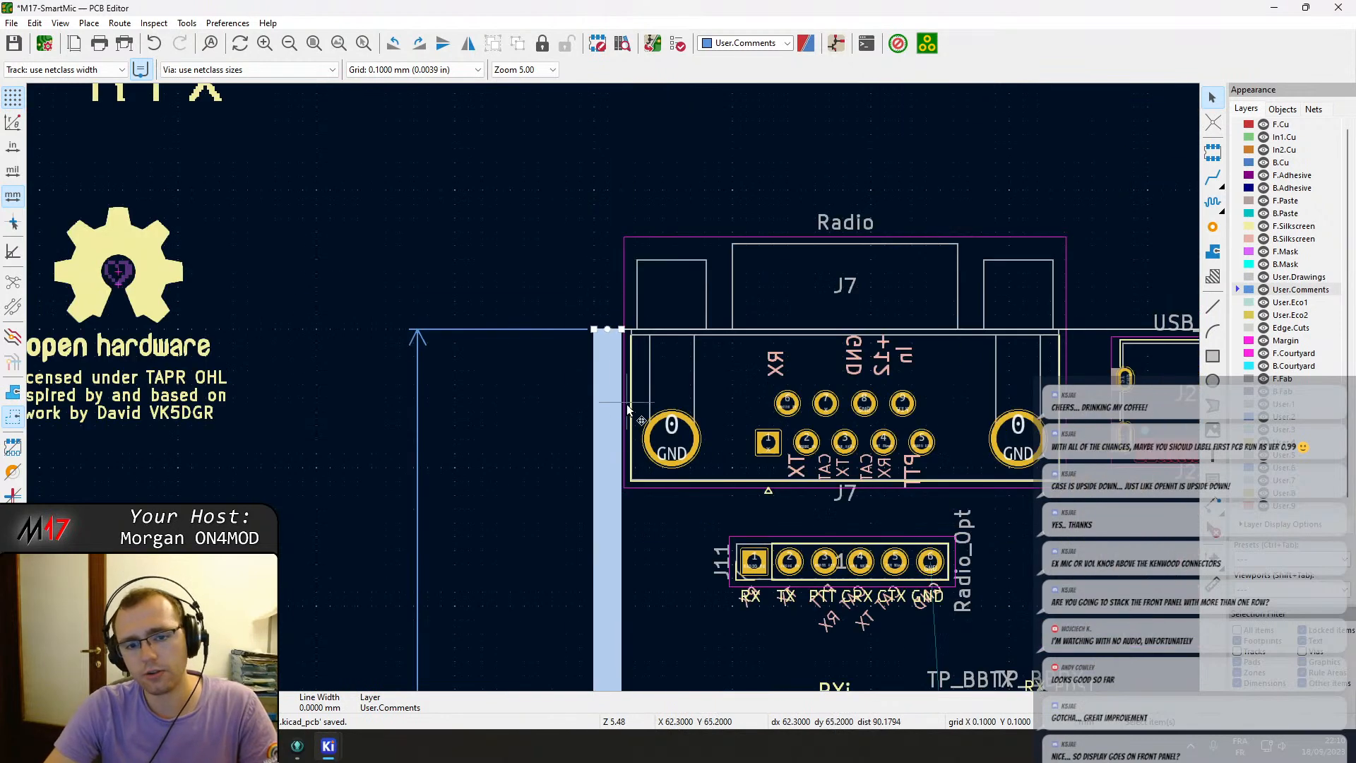
{"action": "scroll", "coordinate": [671, 350], "scroll_direction": "down", "scroll_amount": 3}
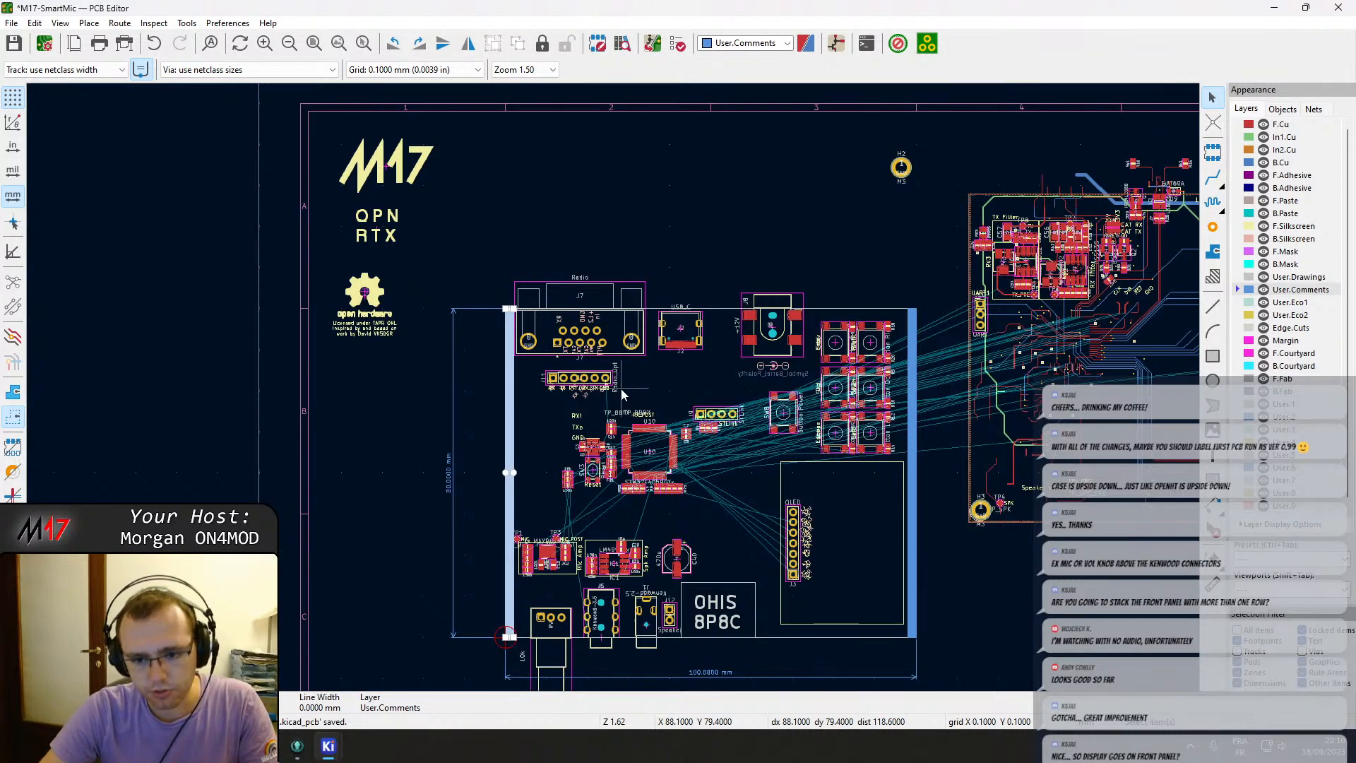
{"action": "scroll", "coordinate": [621, 394], "scroll_direction": "up", "scroll_amount": 3}
{"action": "scroll", "coordinate": [655, 404], "scroll_direction": "down", "scroll_amount": 2}
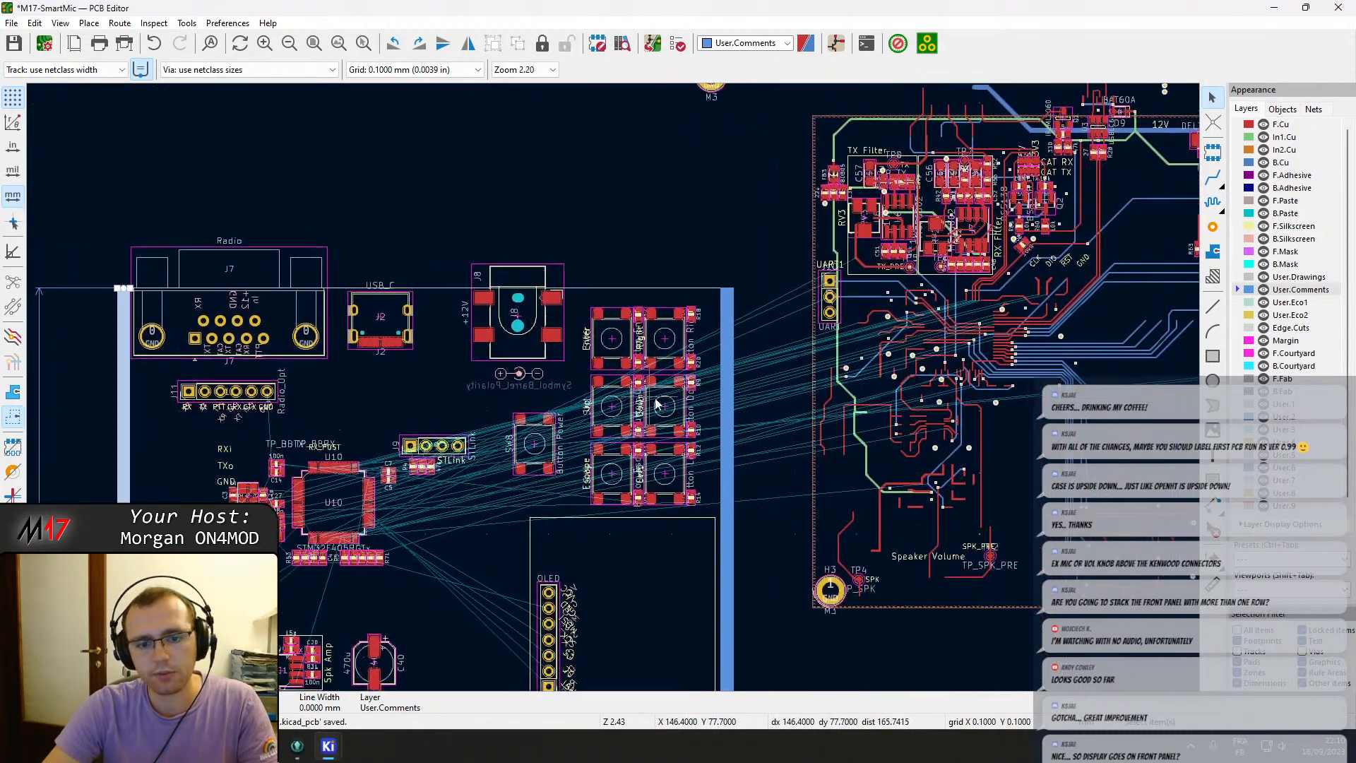
{"action": "middle_click_drag", "start_coordinate": [655, 404], "coordinate": [661, 405]}
{"action": "scroll", "coordinate": [293, 379], "scroll_direction": "up", "scroll_amount": 2}
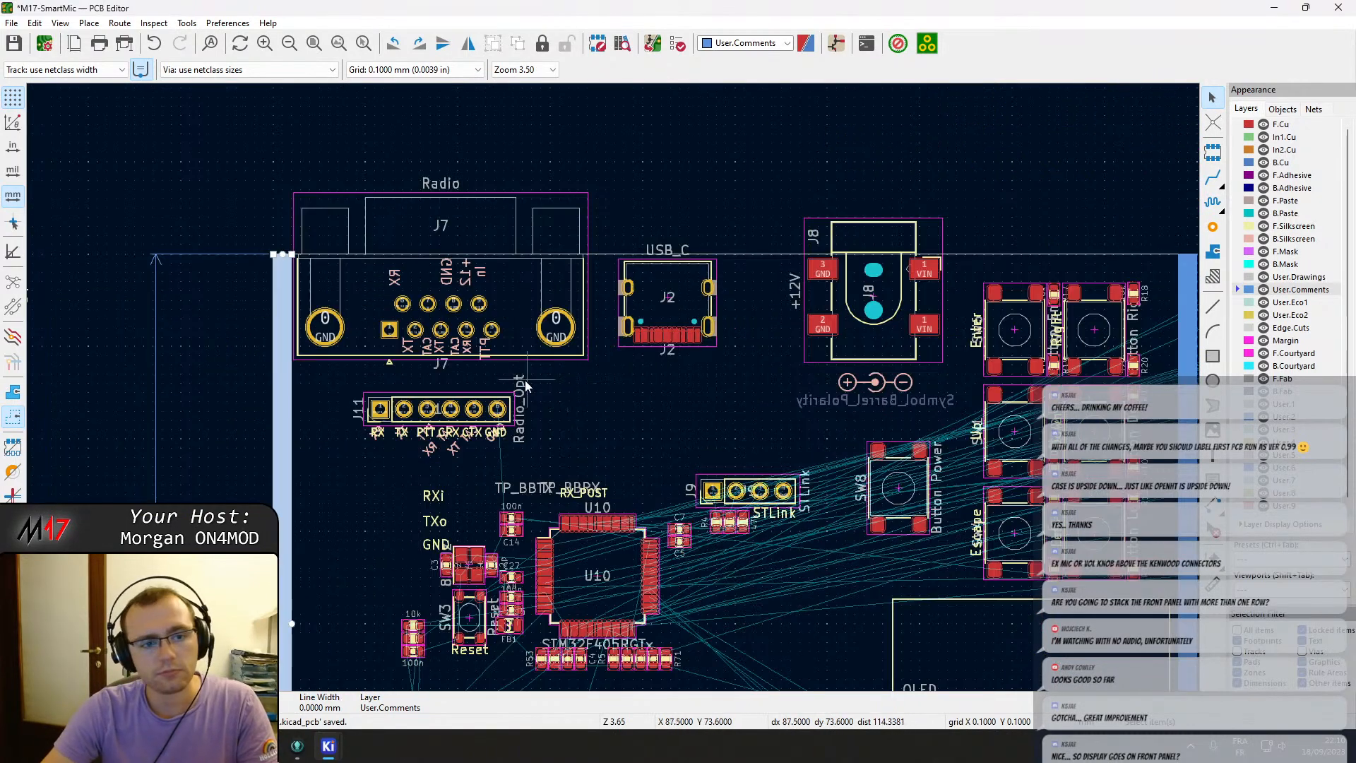
{"action": "scroll", "coordinate": [699, 348], "scroll_direction": "up", "scroll_amount": 3}
{"action": "left_click", "coordinate": [607, 367]}
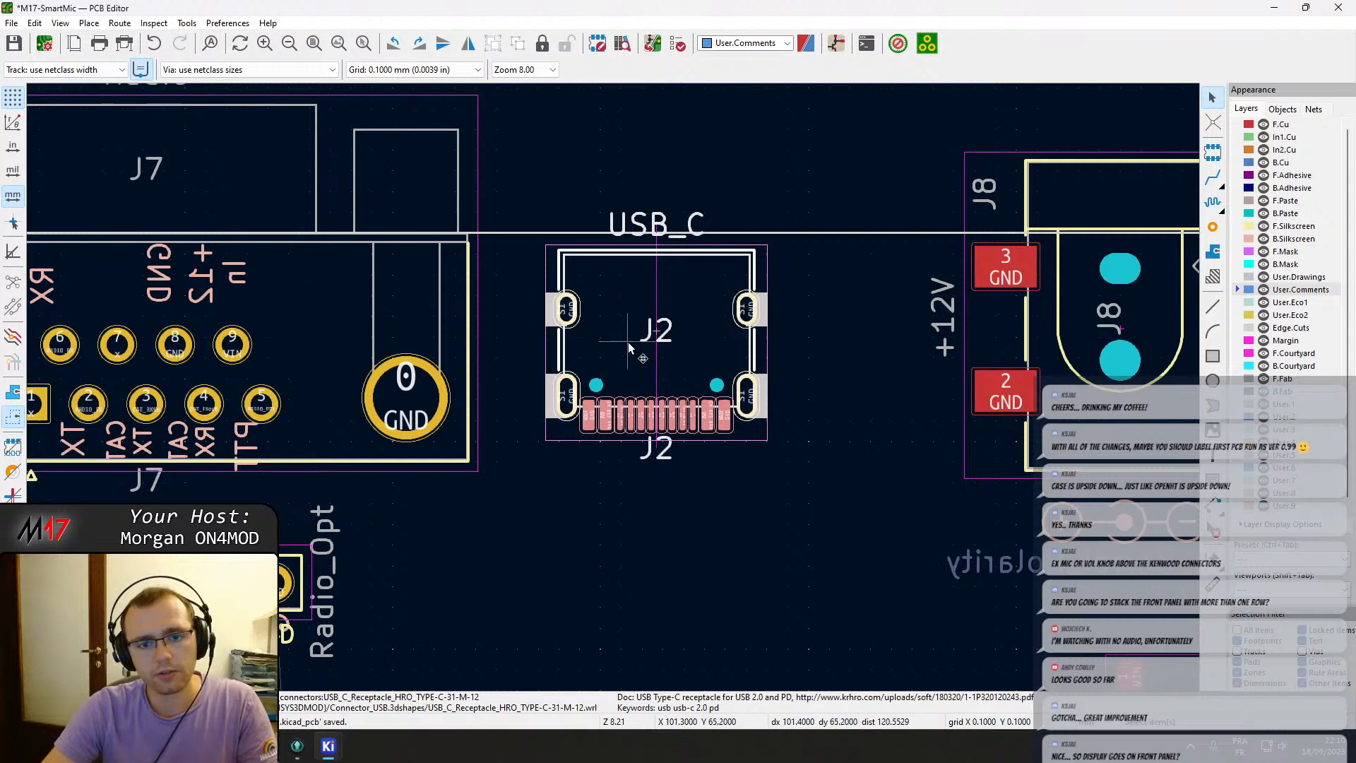
{"action": "key", "text": "m"}
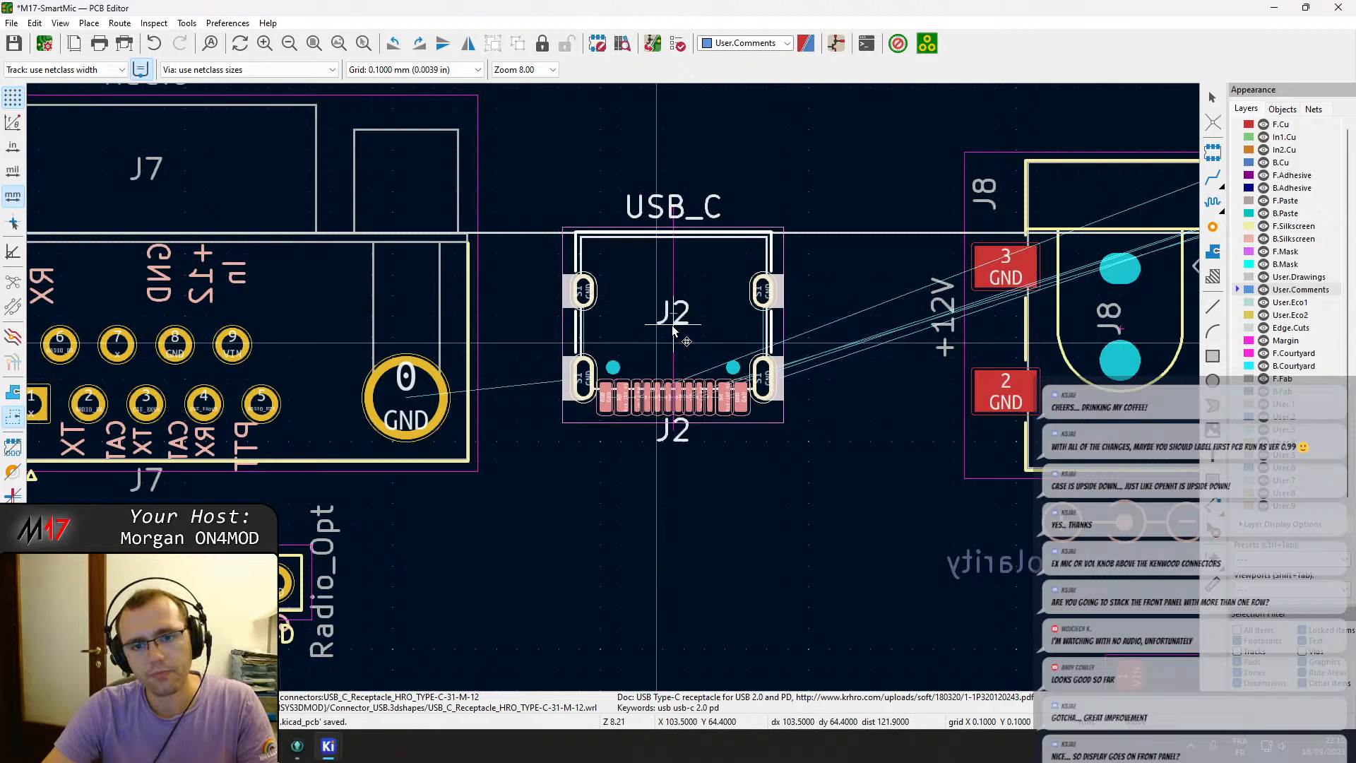
{"action": "left_click", "coordinate": [675, 326]}
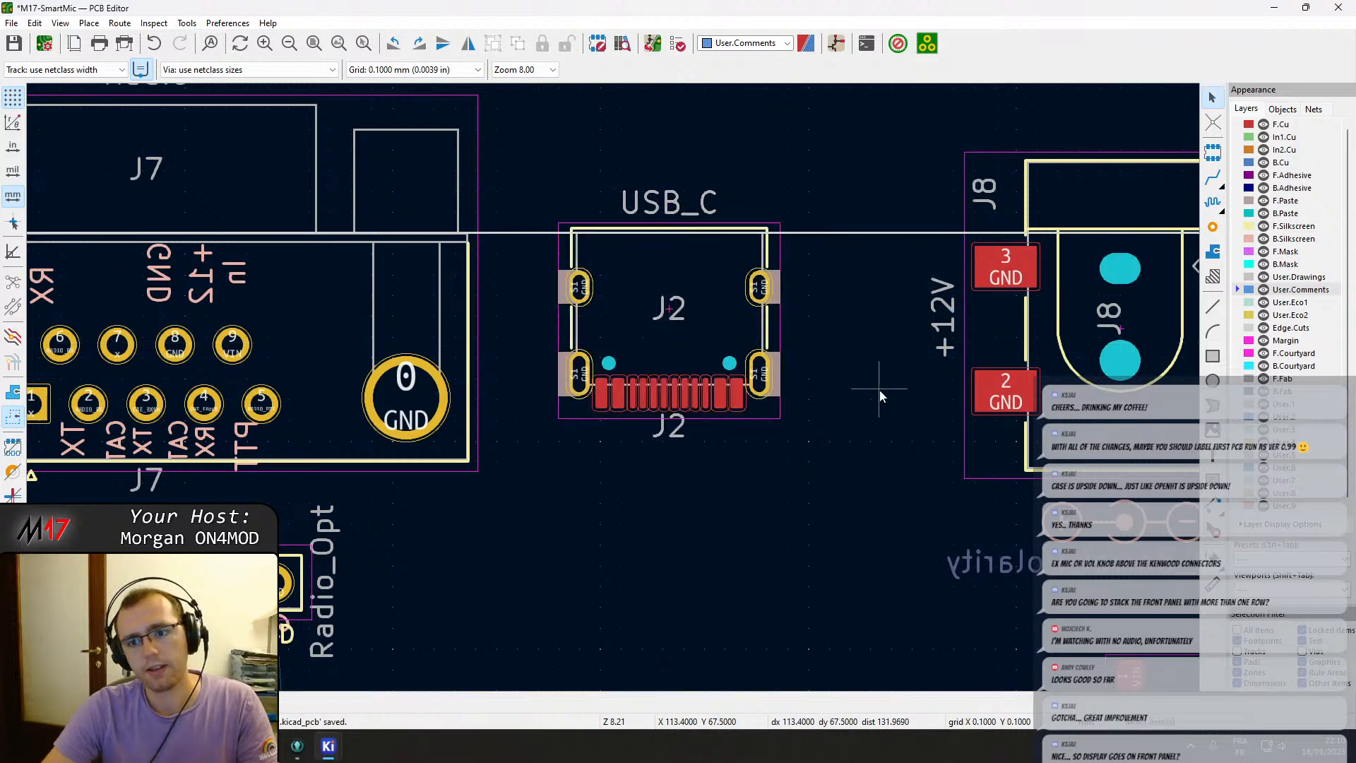
Reposition the J8 barrel jack beside the USB-C connector.
{"action": "scroll", "coordinate": [880, 387], "scroll_direction": "down", "scroll_amount": 3}
{"action": "scroll", "coordinate": [732, 381], "scroll_direction": "up", "scroll_amount": 2}
{"action": "key", "text": "m"}
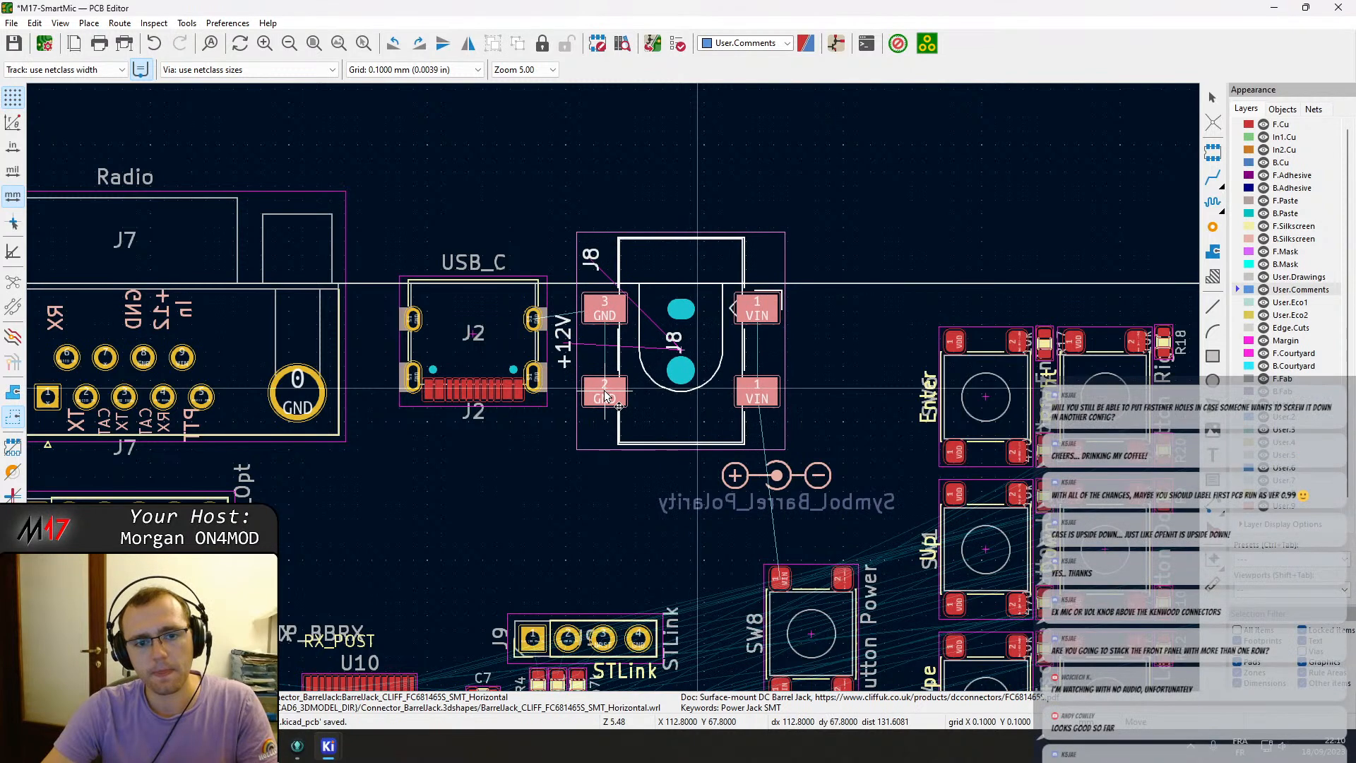
{"action": "left_click", "coordinate": [604, 397]}
{"action": "left_click", "coordinate": [558, 474]}
Move the barrel polarity symbol up to sit directly beneath the J8 jack.
{"action": "scroll", "coordinate": [558, 474], "scroll_direction": "down", "scroll_amount": 2}
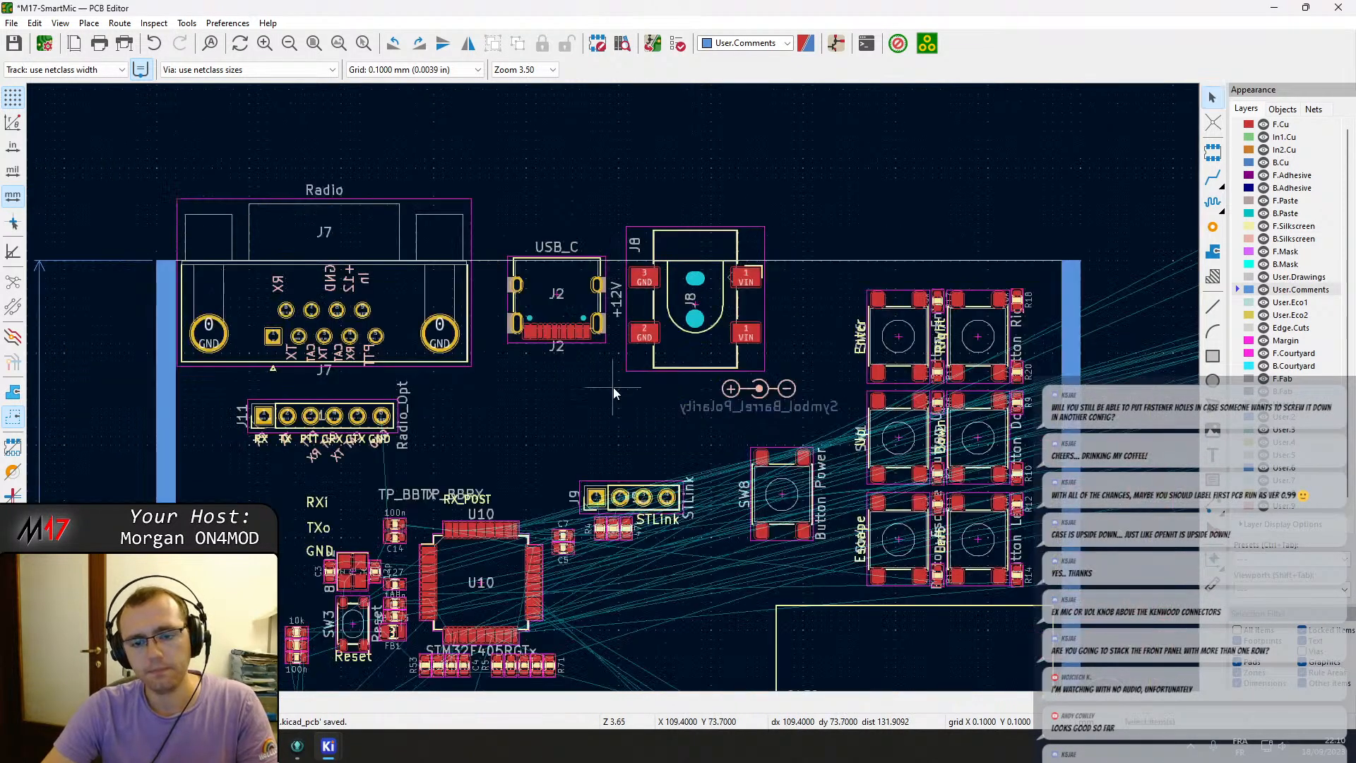
{"action": "left_click", "coordinate": [747, 388]}
{"action": "key", "text": "m"}
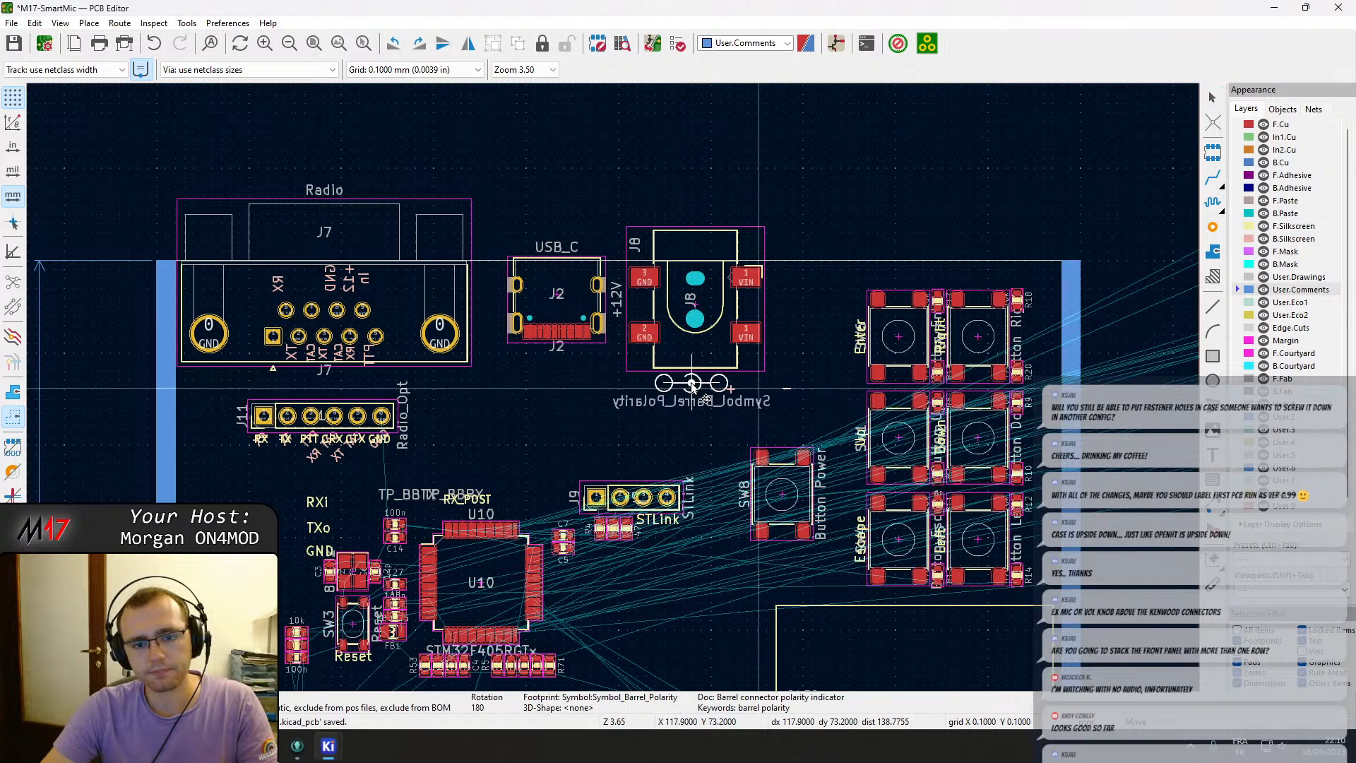
{"action": "left_click", "coordinate": [693, 385]}
{"action": "left_click", "coordinate": [486, 449]}
Try to move potentiometer RV3 out of the TX Filter area.
{"action": "scroll", "coordinate": [503, 447], "scroll_direction": "down", "scroll_amount": 2}
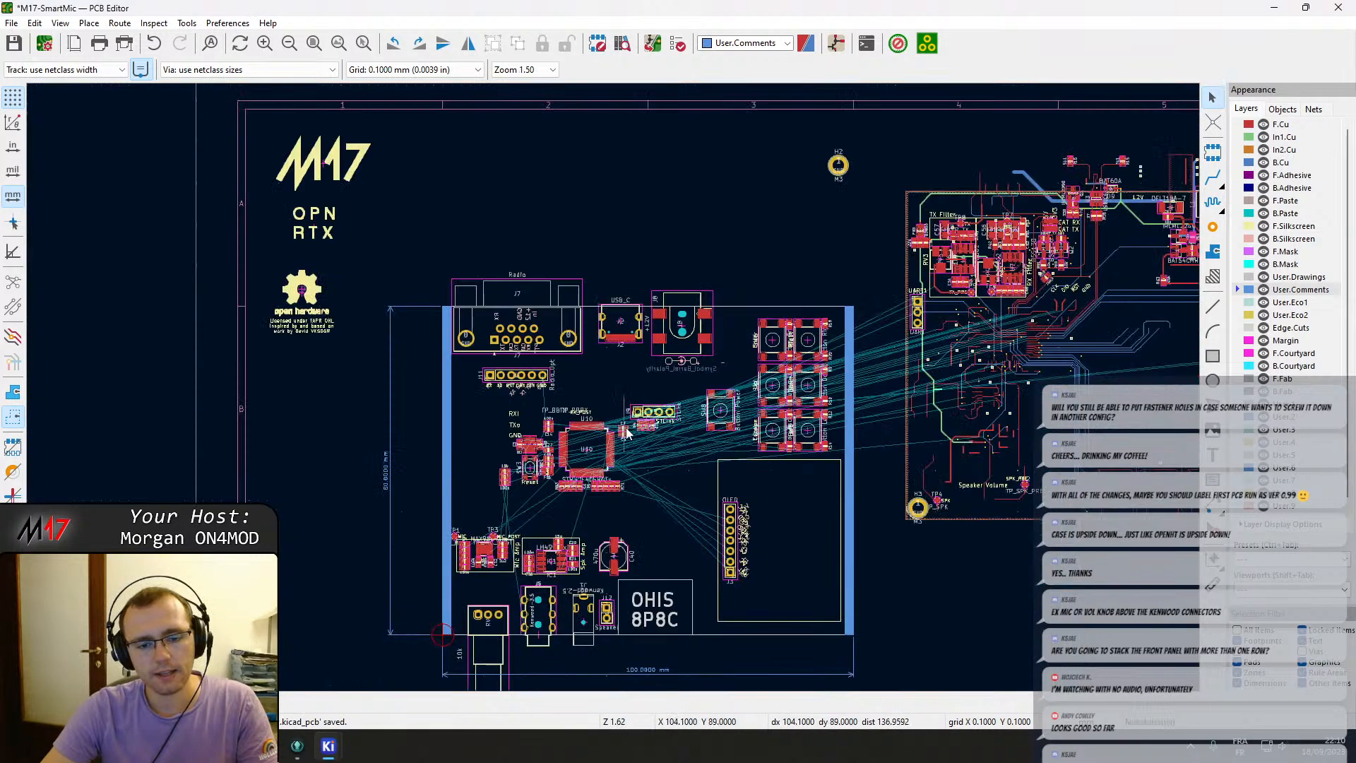
{"action": "middle_click_drag", "start_coordinate": [908, 416], "coordinate": [607, 409]}
{"action": "scroll", "coordinate": [767, 347], "scroll_direction": "up", "scroll_amount": 3}
{"action": "scroll", "coordinate": [613, 387], "scroll_direction": "down", "scroll_amount": 1}
{"action": "middle_click_drag", "start_coordinate": [763, 361], "coordinate": [124, 422]}
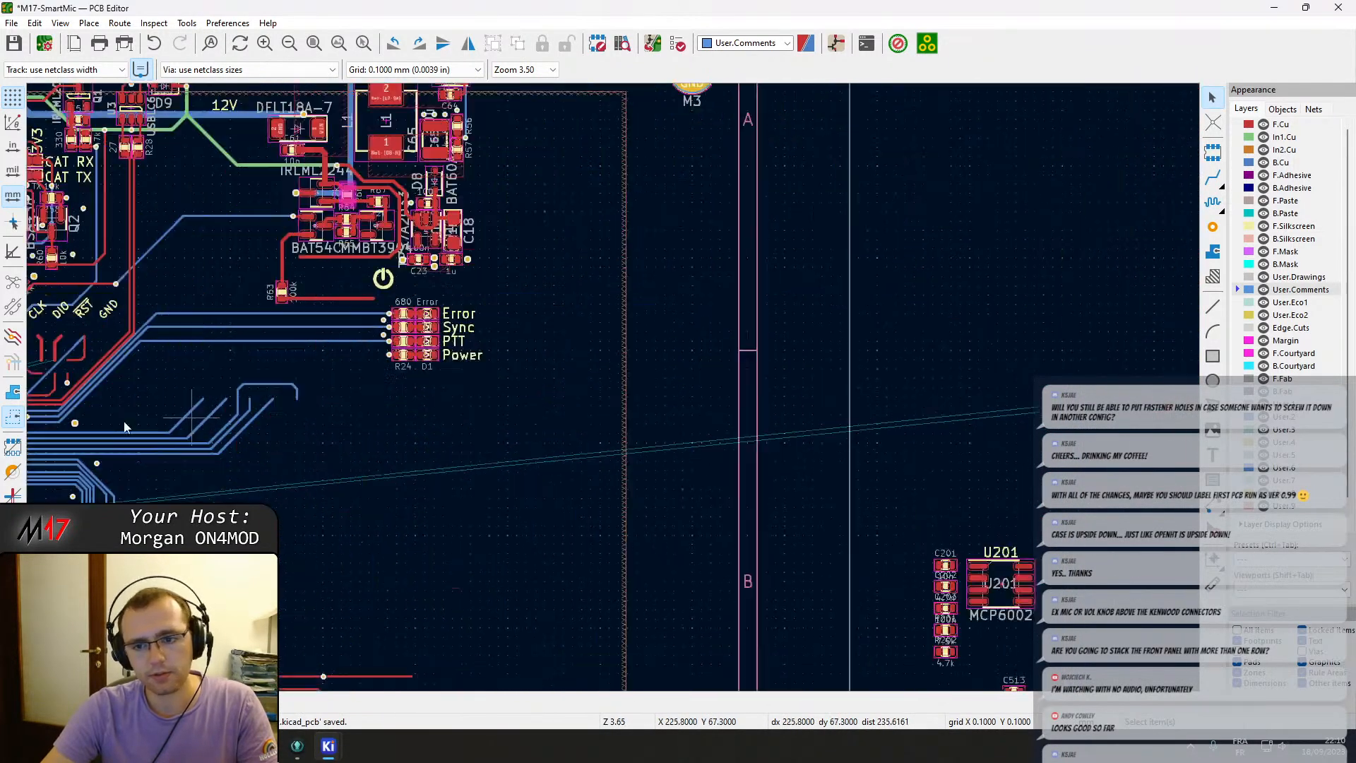
{"action": "scroll", "coordinate": [485, 345], "scroll_direction": "down", "scroll_amount": 1}
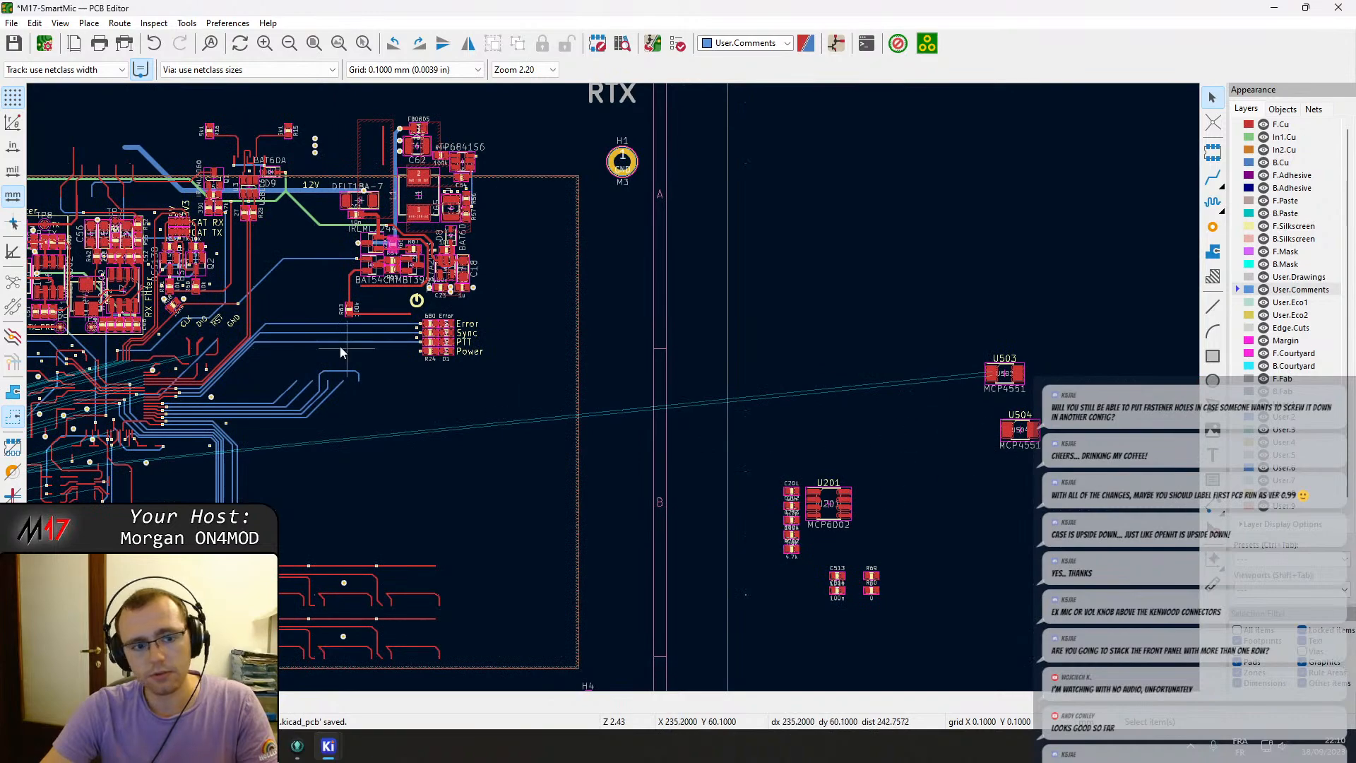
{"action": "middle_click_drag", "start_coordinate": [340, 353], "coordinate": [747, 409]}
{"action": "scroll", "coordinate": [614, 394], "scroll_direction": "up", "scroll_amount": 3}
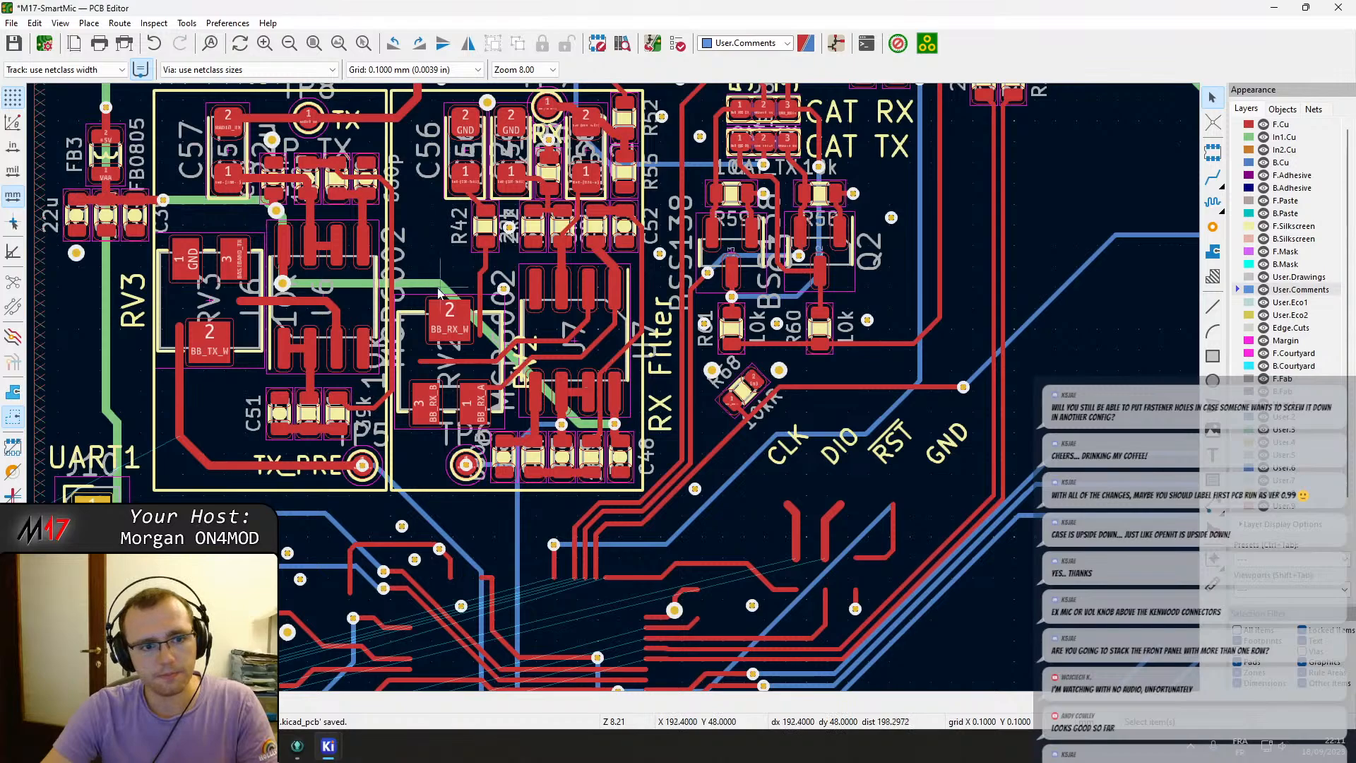
{"action": "left_click", "coordinate": [195, 301]}
{"action": "key", "text": "m"}
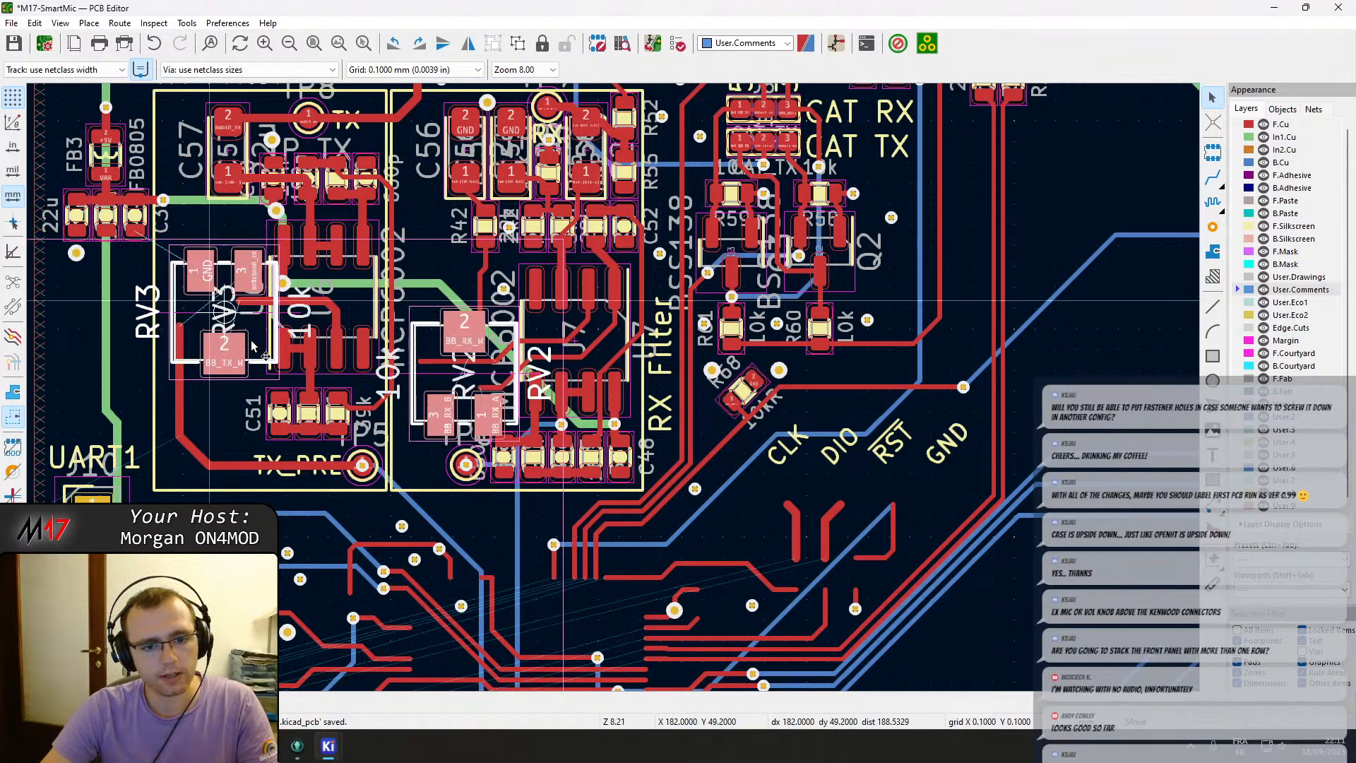
{"action": "scroll", "coordinate": [315, 404], "scroll_direction": "down", "scroll_amount": 4}
{"action": "scroll", "coordinate": [612, 296], "scroll_direction": "down", "scroll_amount": 2}
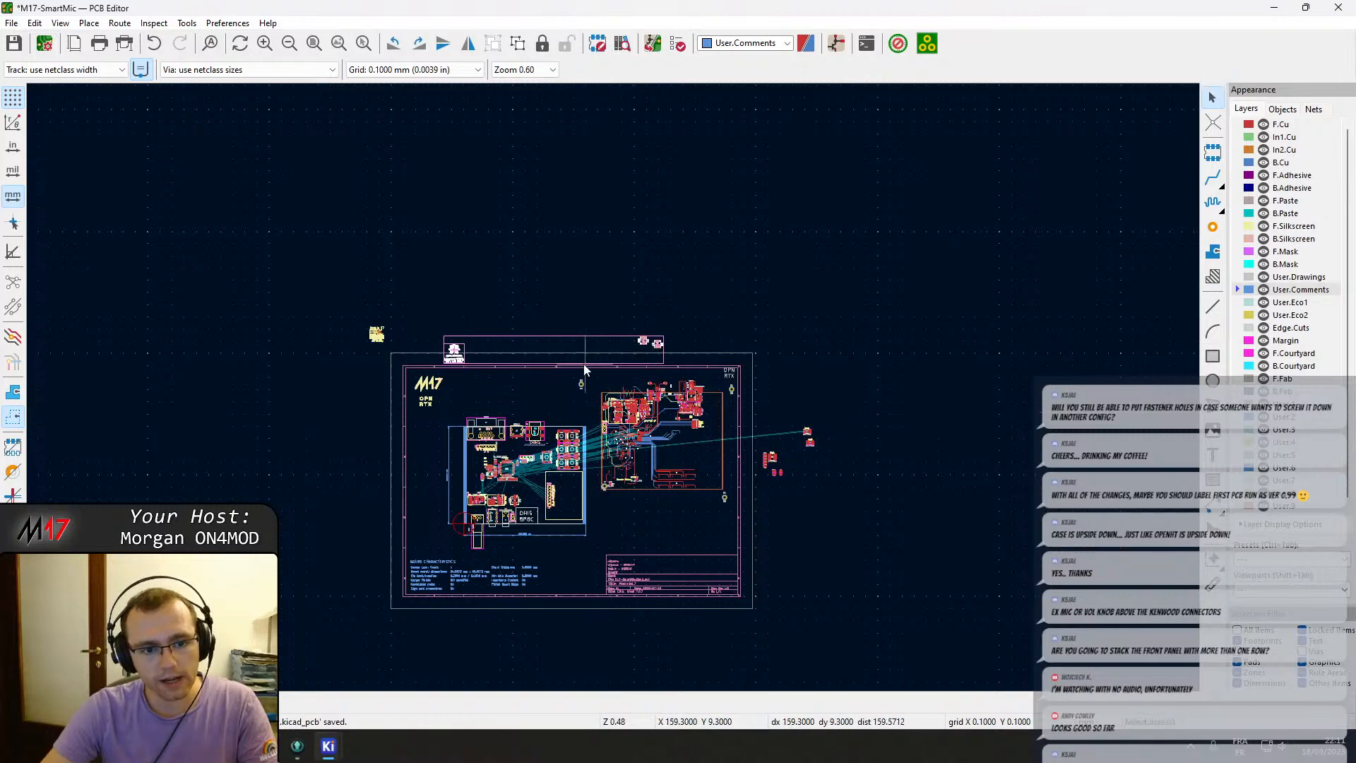
{"action": "scroll", "coordinate": [613, 387], "scroll_direction": "up", "scroll_amount": 2}
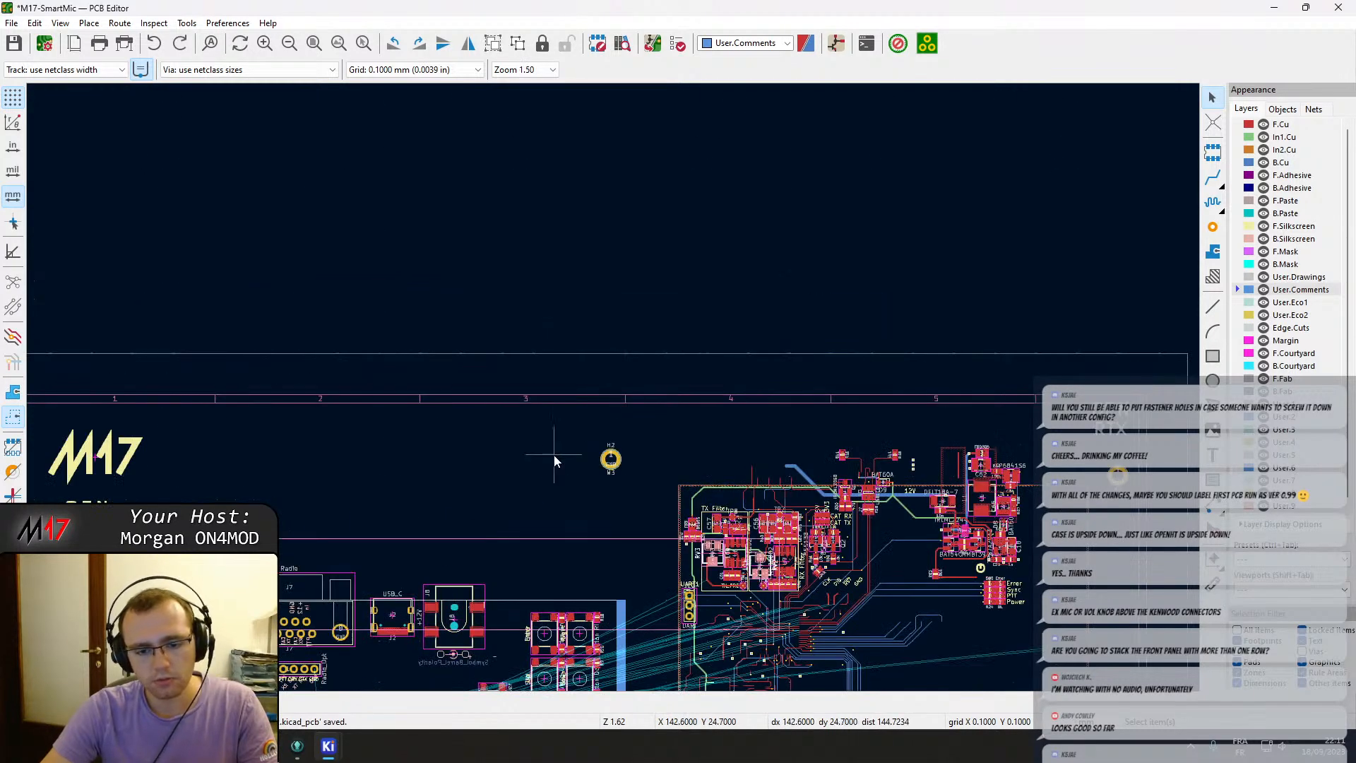
{"action": "scroll", "coordinate": [696, 576], "scroll_direction": "up", "scroll_amount": 4}
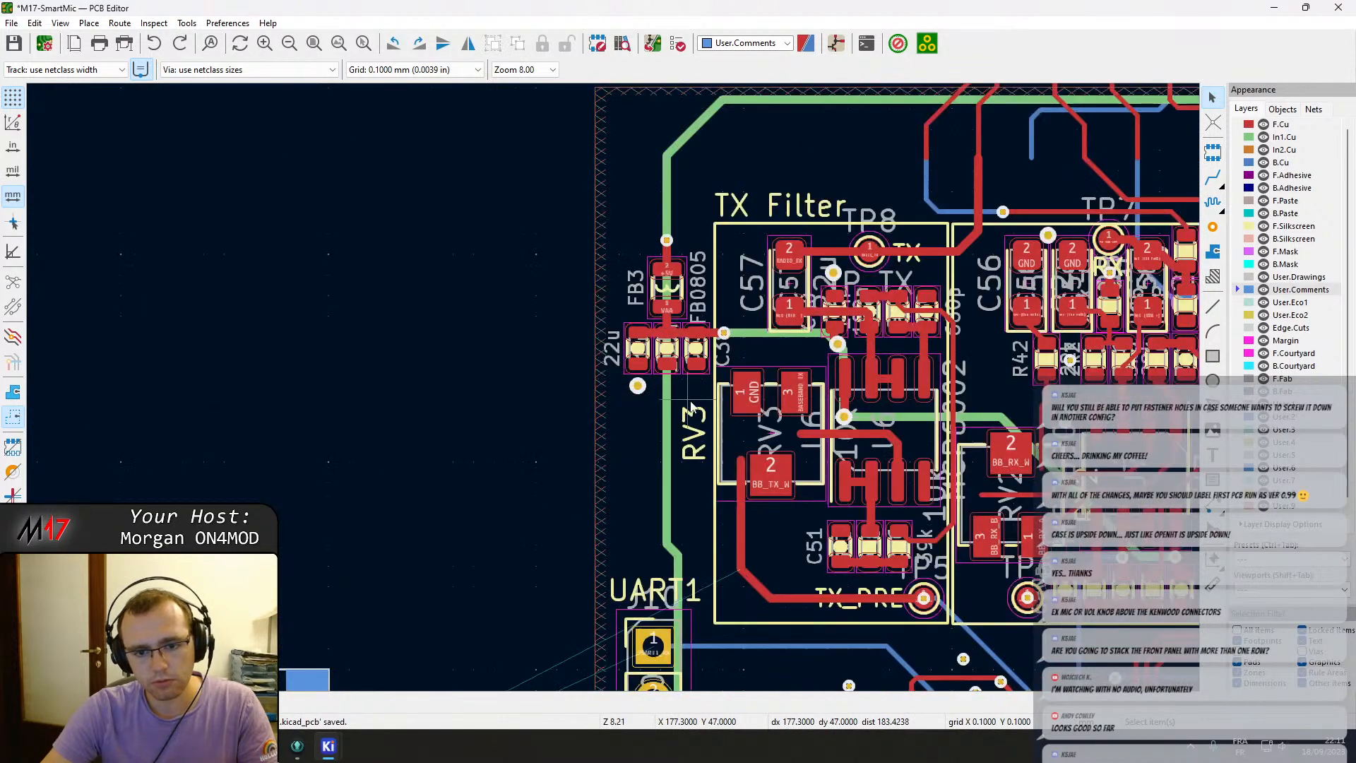
{"action": "left_click", "coordinate": [742, 435]}
{"action": "right_click", "coordinate": [742, 435]}
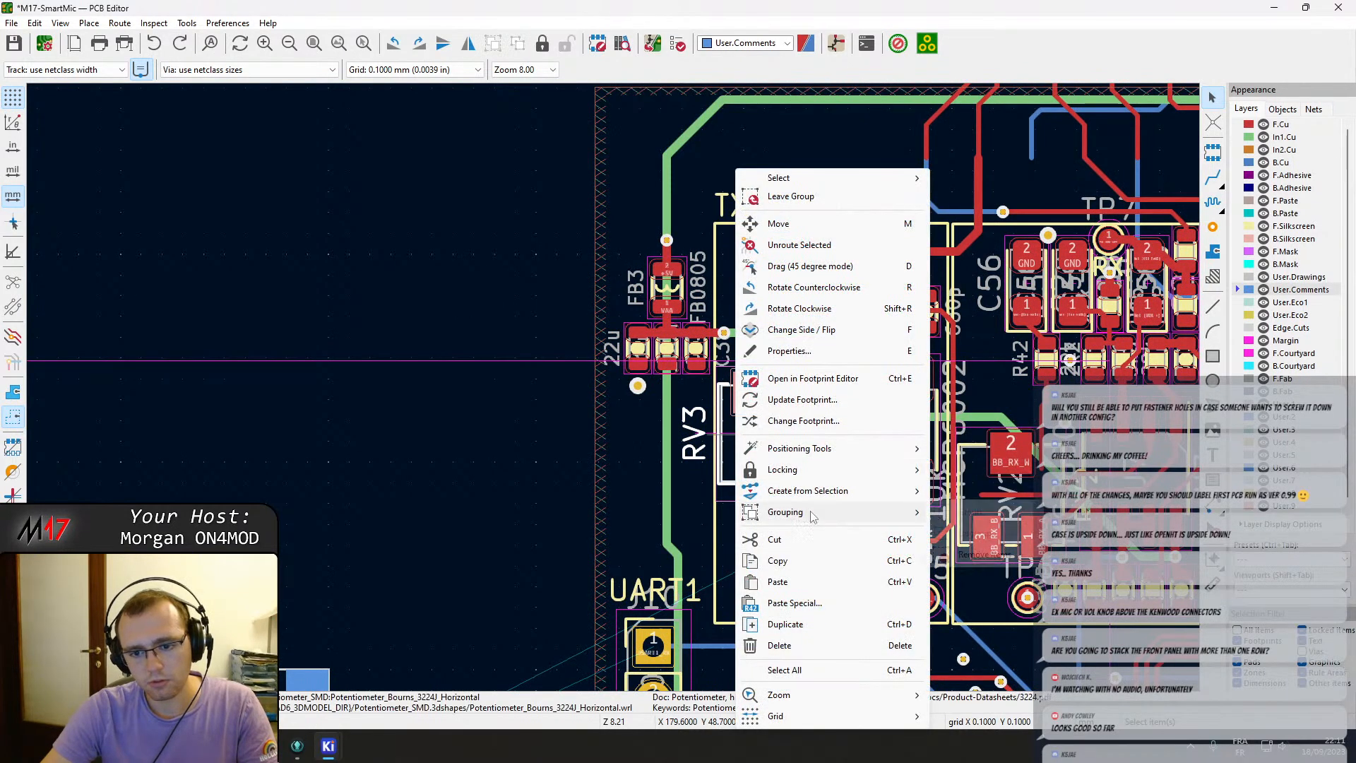
{"action": "left_click", "coordinate": [980, 555]}
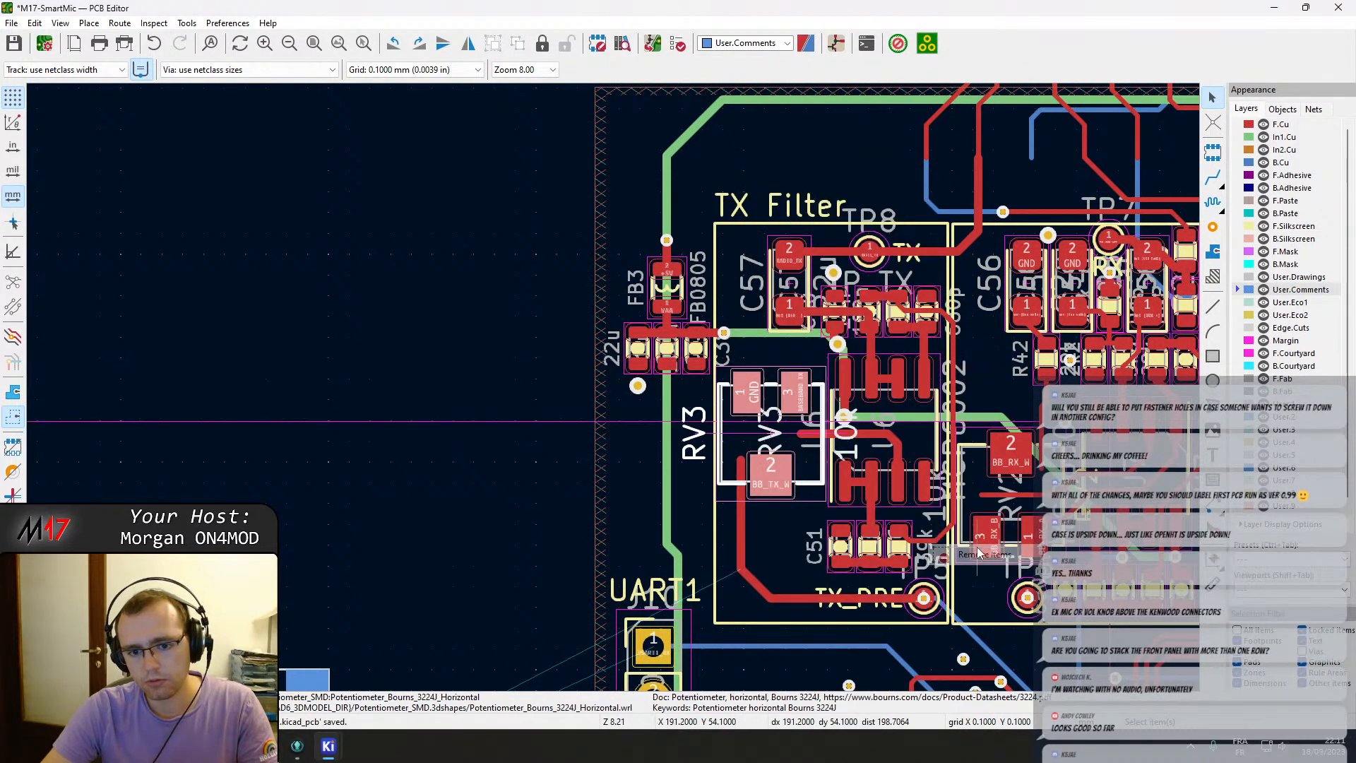
Remove potentiometer RV2 from its group and save the board.
{"action": "double_click", "coordinate": [989, 498]}
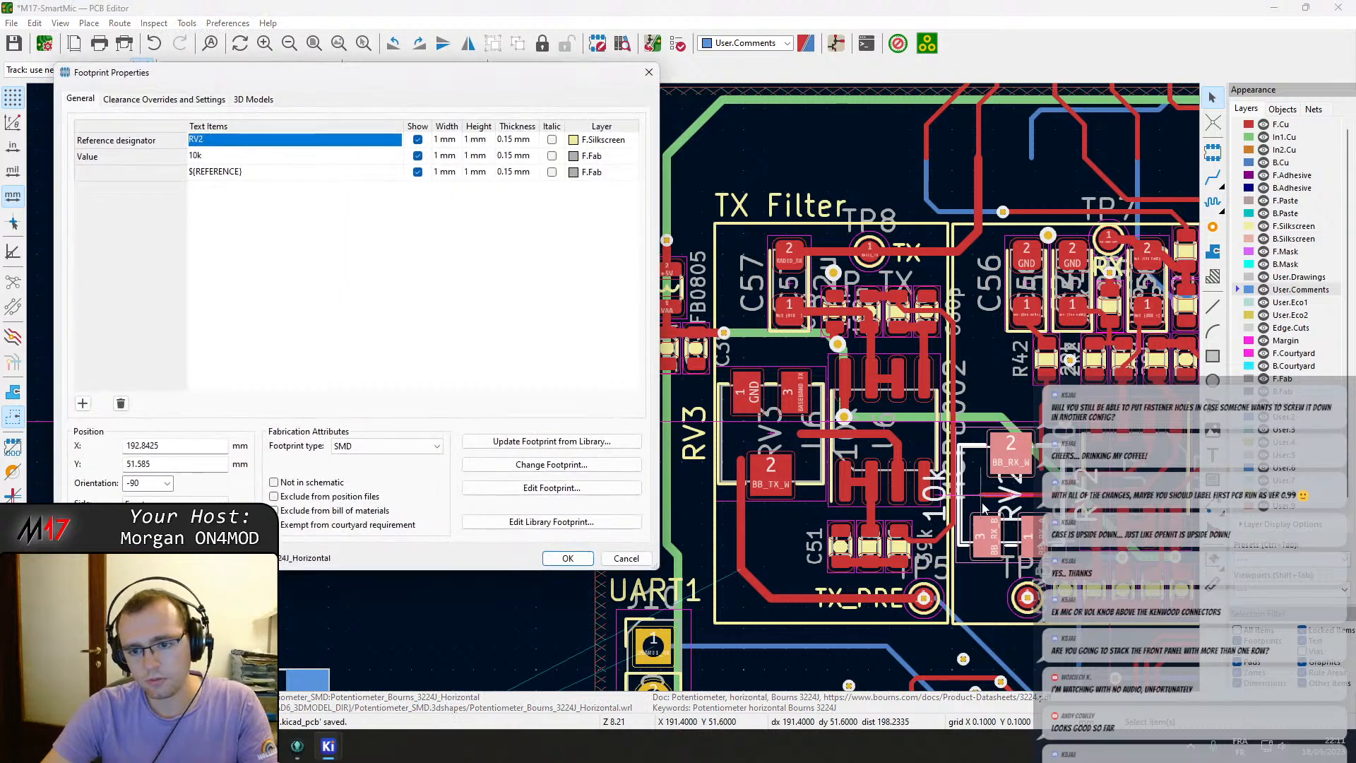
{"action": "key", "text": "Escape"}
{"action": "right_click", "coordinate": [985, 507]}
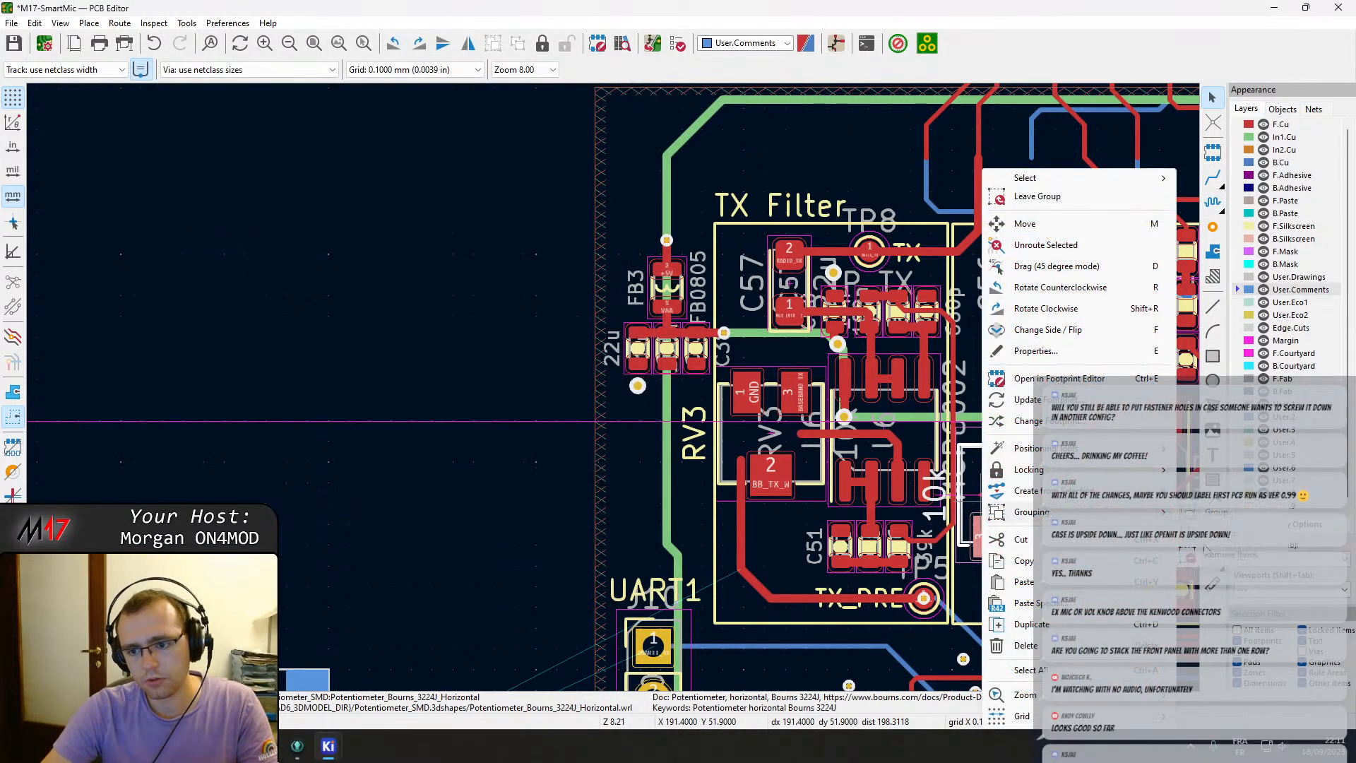
{"action": "left_click", "coordinate": [1205, 550]}
{"action": "key", "text": "ctrl+s"}
Move potentiometers RV3 and RV2 together out of the filter area, left of the filter block.
{"action": "left_click", "coordinate": [820, 470]}
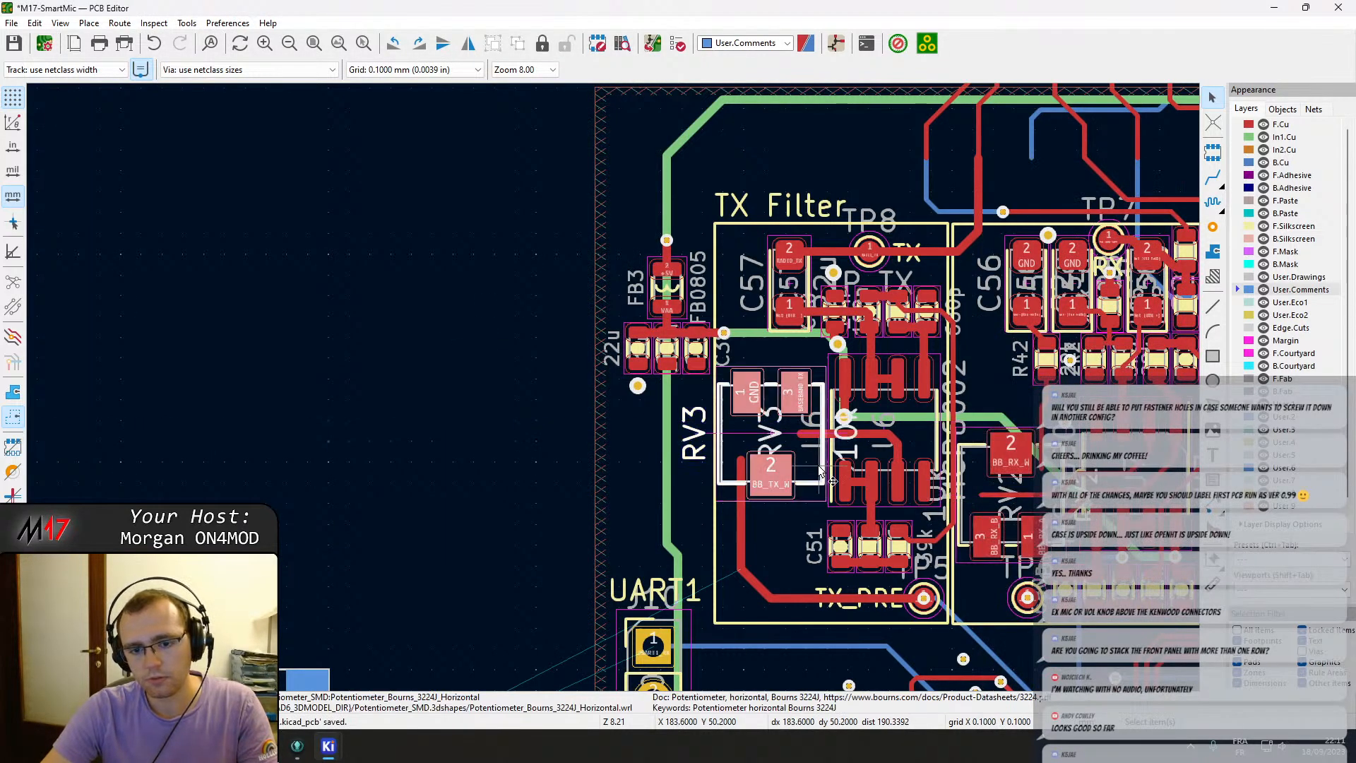
{"action": "left_click", "coordinate": [989, 488], "text": "shift"}
{"action": "key", "text": "m"}
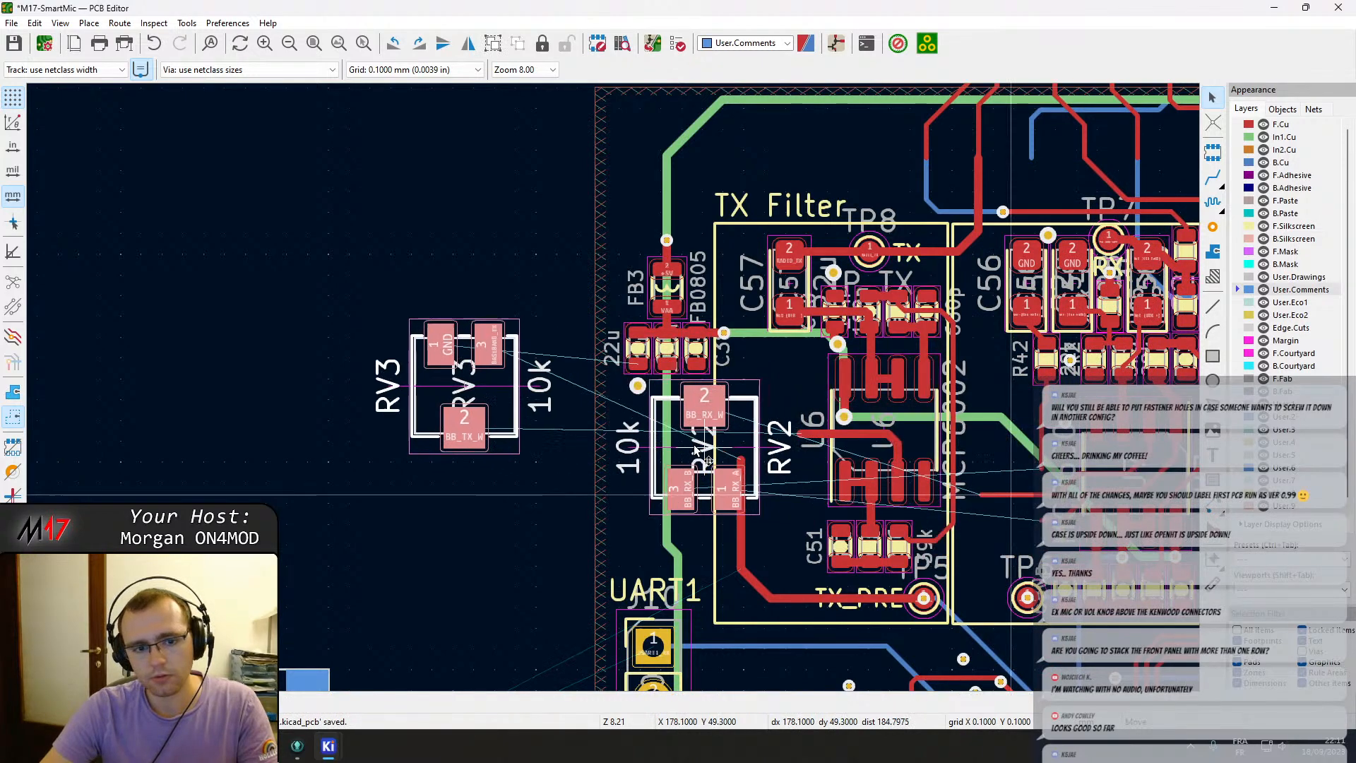
{"action": "left_click", "coordinate": [403, 347]}
Select the six navigation buttons with their resistors and move them right against the board edge.
{"action": "scroll", "coordinate": [403, 347], "scroll_direction": "down", "scroll_amount": 2}
{"action": "middle_click_drag", "start_coordinate": [572, 292], "coordinate": [724, 224]}
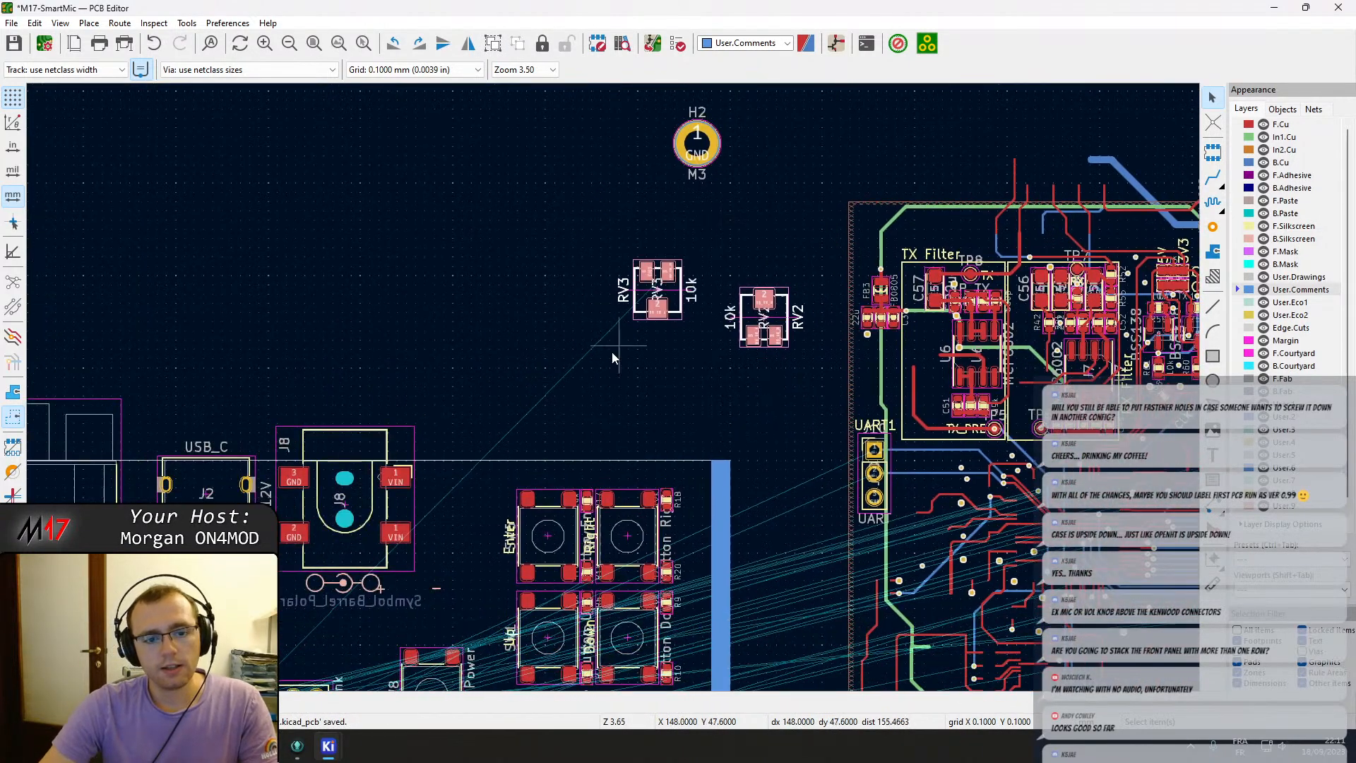
{"action": "left_click", "coordinate": [647, 348]}
{"action": "middle_click_drag", "start_coordinate": [524, 443], "coordinate": [718, 343]}
{"action": "scroll", "coordinate": [784, 421], "scroll_direction": "down", "scroll_amount": 2}
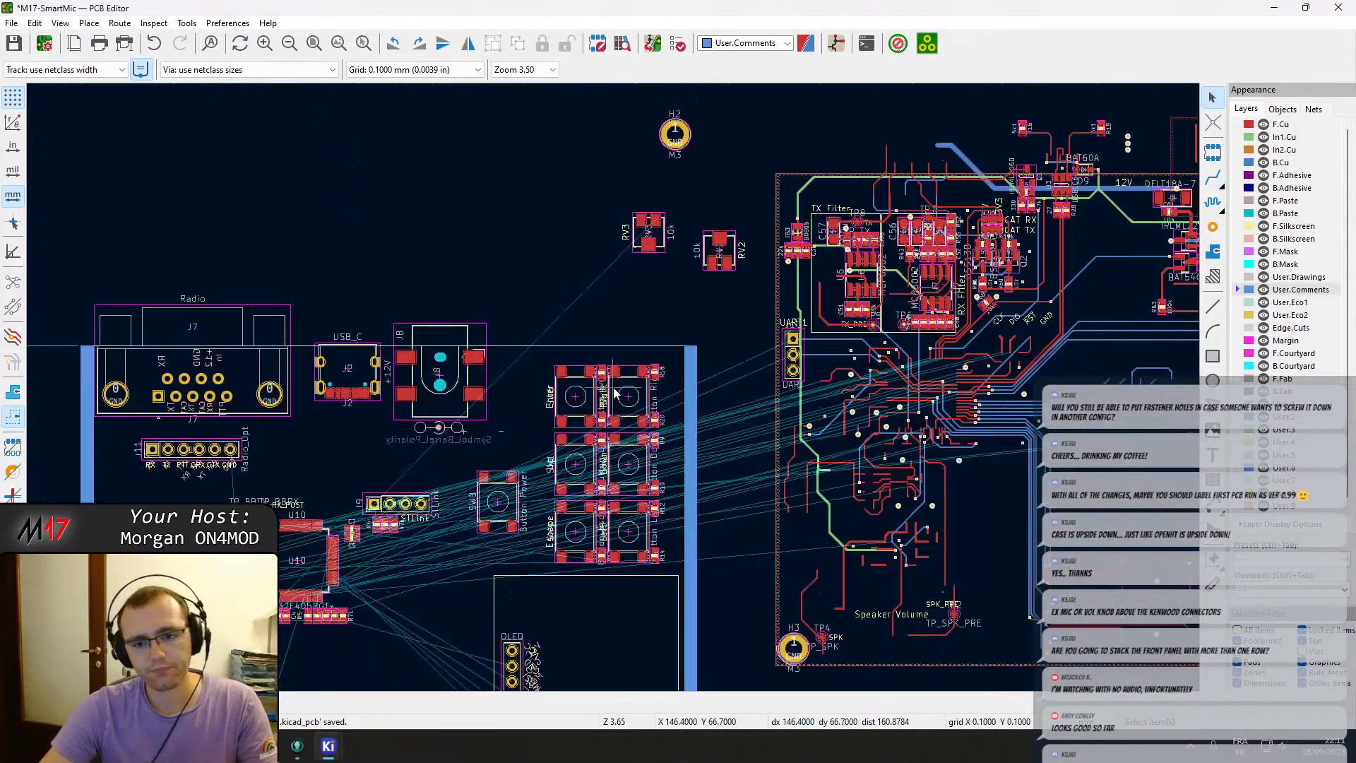
{"action": "middle_click_drag", "start_coordinate": [631, 452], "coordinate": [581, 318]}
{"action": "left_click_drag", "start_coordinate": [497, 230], "coordinate": [618, 422]}
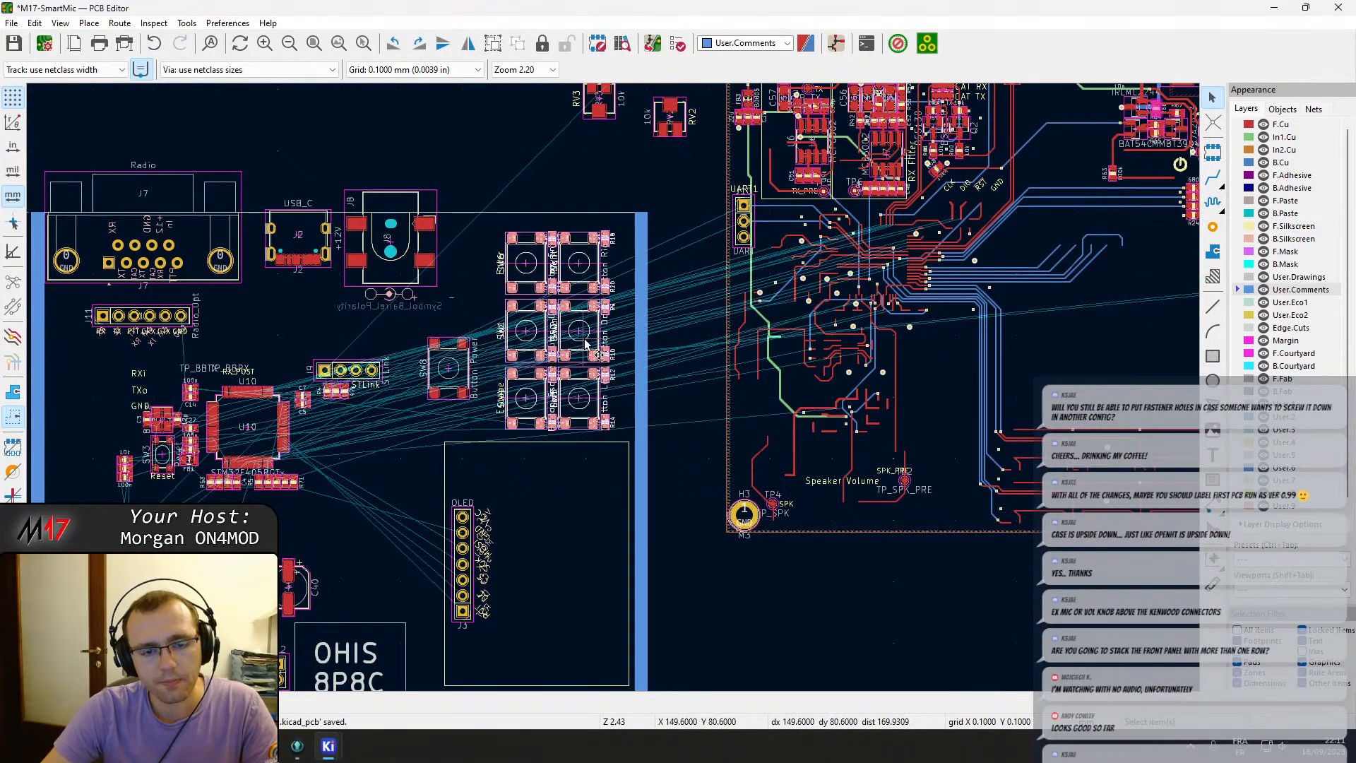
{"action": "key", "text": "m"}
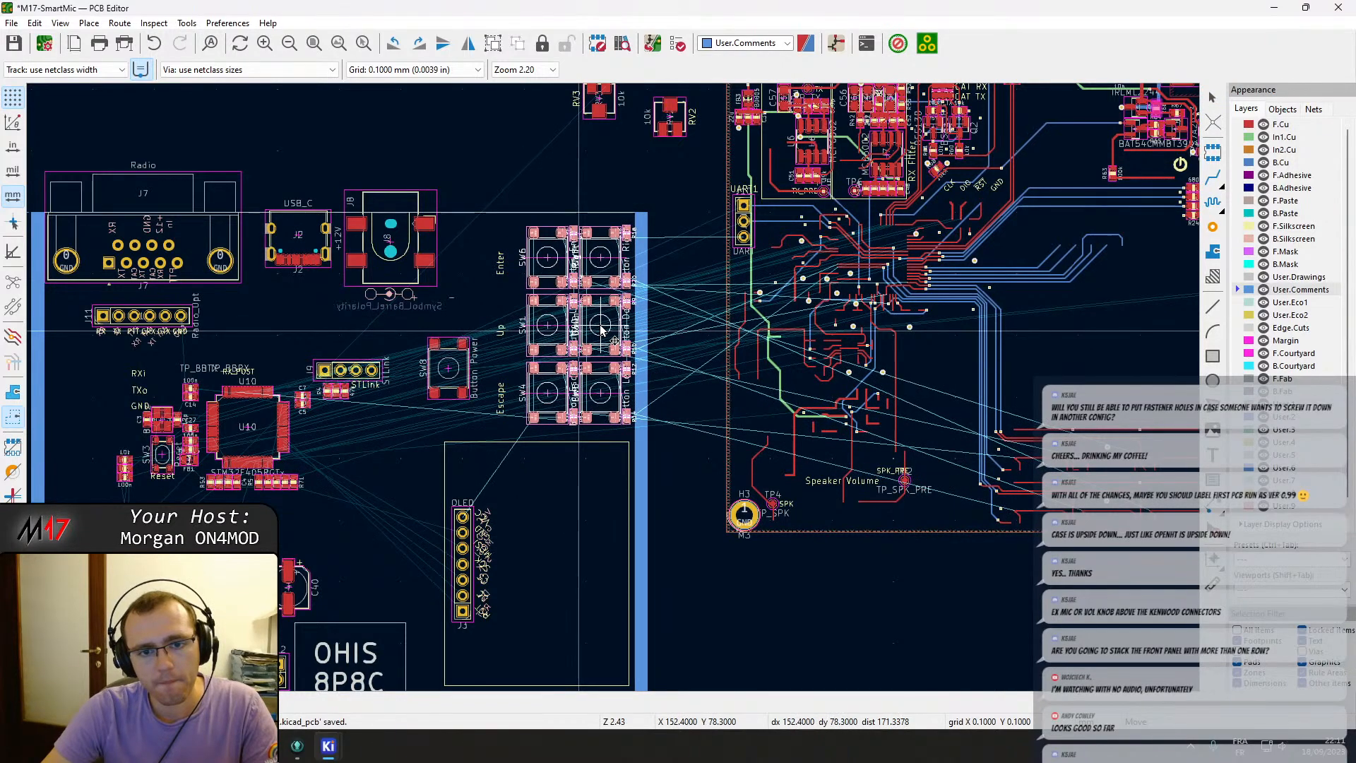
{"action": "left_click", "coordinate": [601, 329]}
Move the Button Power switch SW8 down next to the Escape button.
{"action": "scroll", "coordinate": [601, 330], "scroll_direction": "up", "scroll_amount": 5}
{"action": "scroll", "coordinate": [612, 387], "scroll_direction": "down", "scroll_amount": 2}
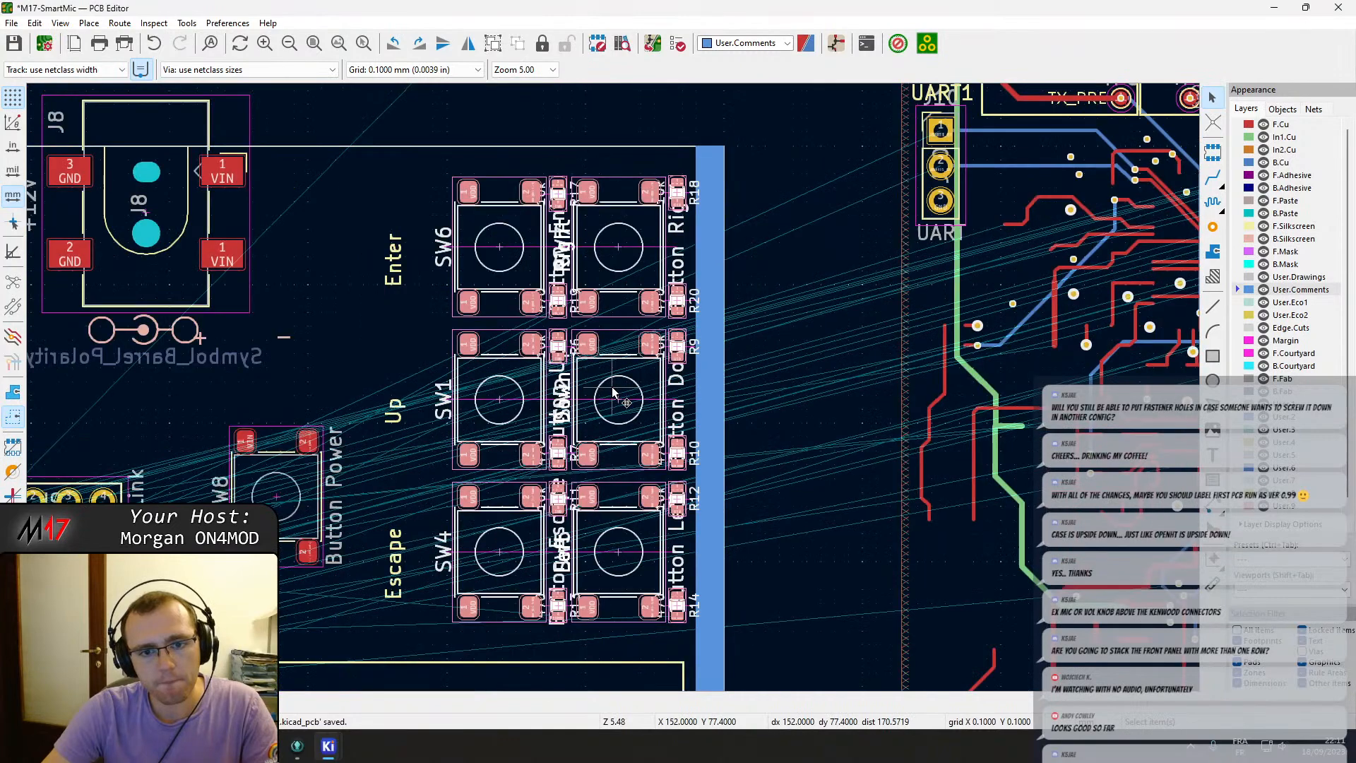
{"action": "left_click", "coordinate": [284, 514]}
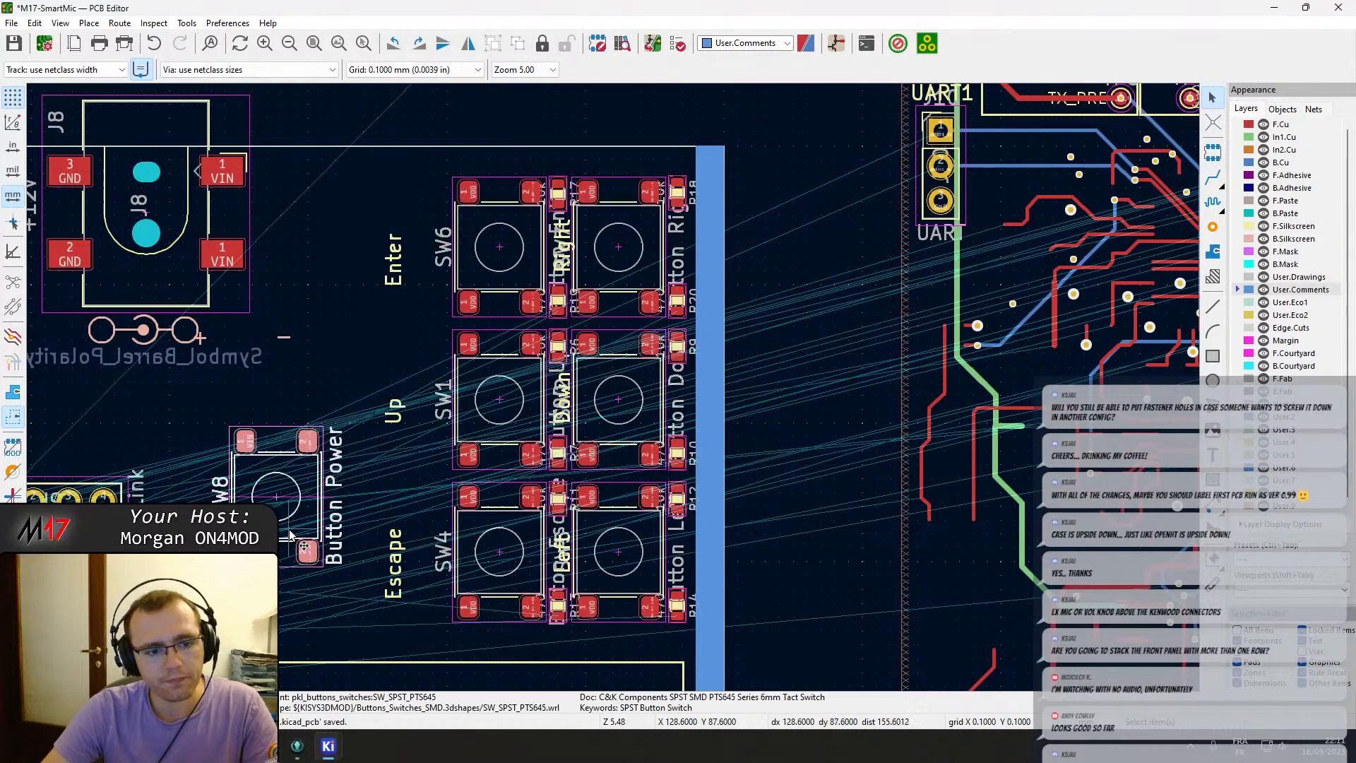
{"action": "left_click_drag", "start_coordinate": [307, 553], "coordinate": [337, 614]}
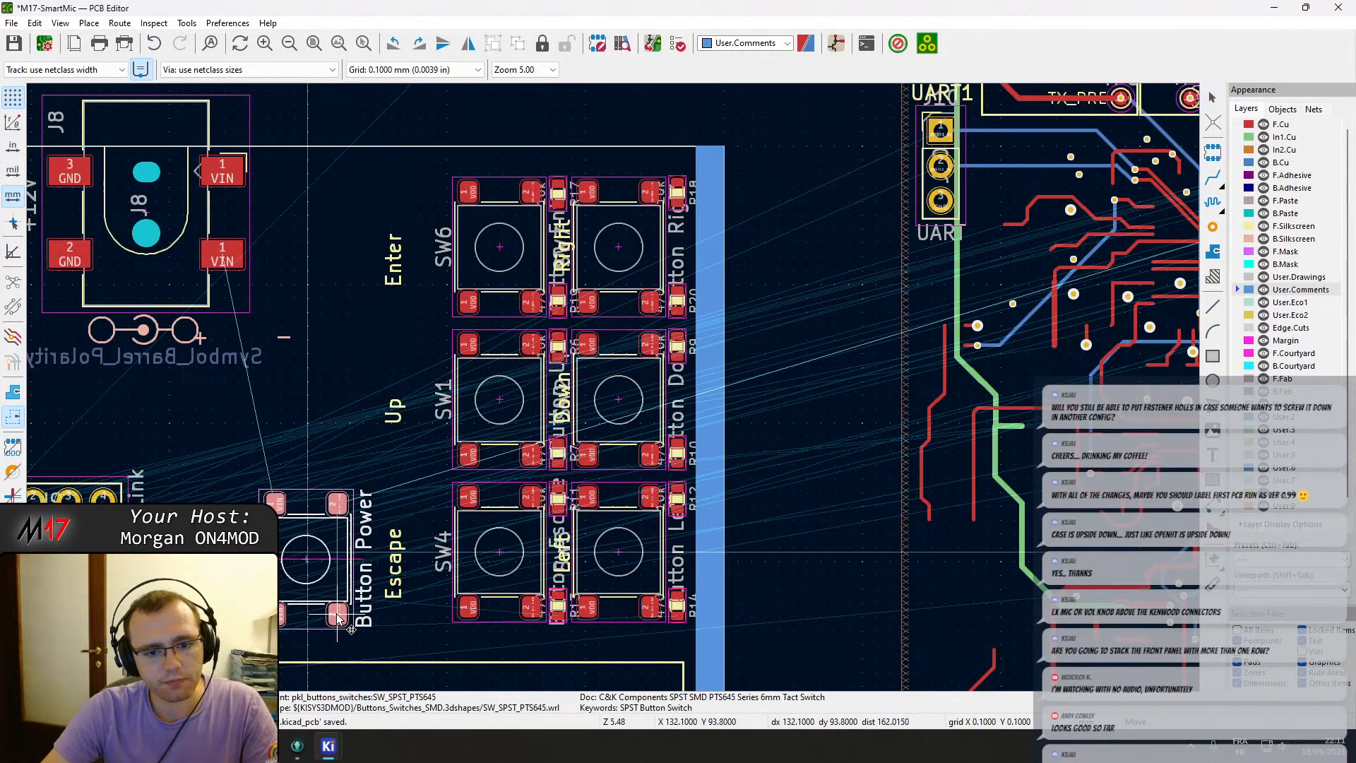
Undo the last move and place the navigation button group back against the board edge.
{"action": "key", "text": "Escape"}
{"action": "key", "text": "ctrl+z"}
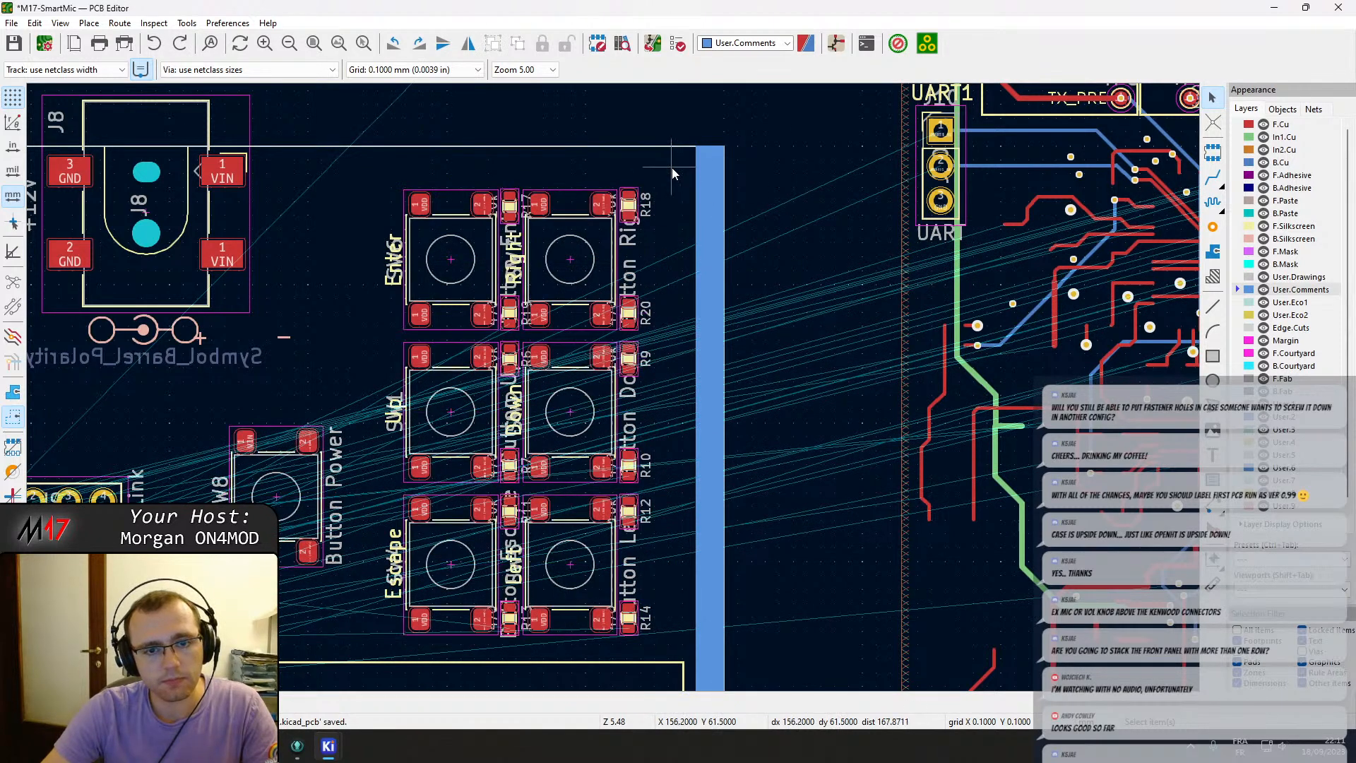
{"action": "left_click_drag", "start_coordinate": [673, 170], "coordinate": [495, 583]}
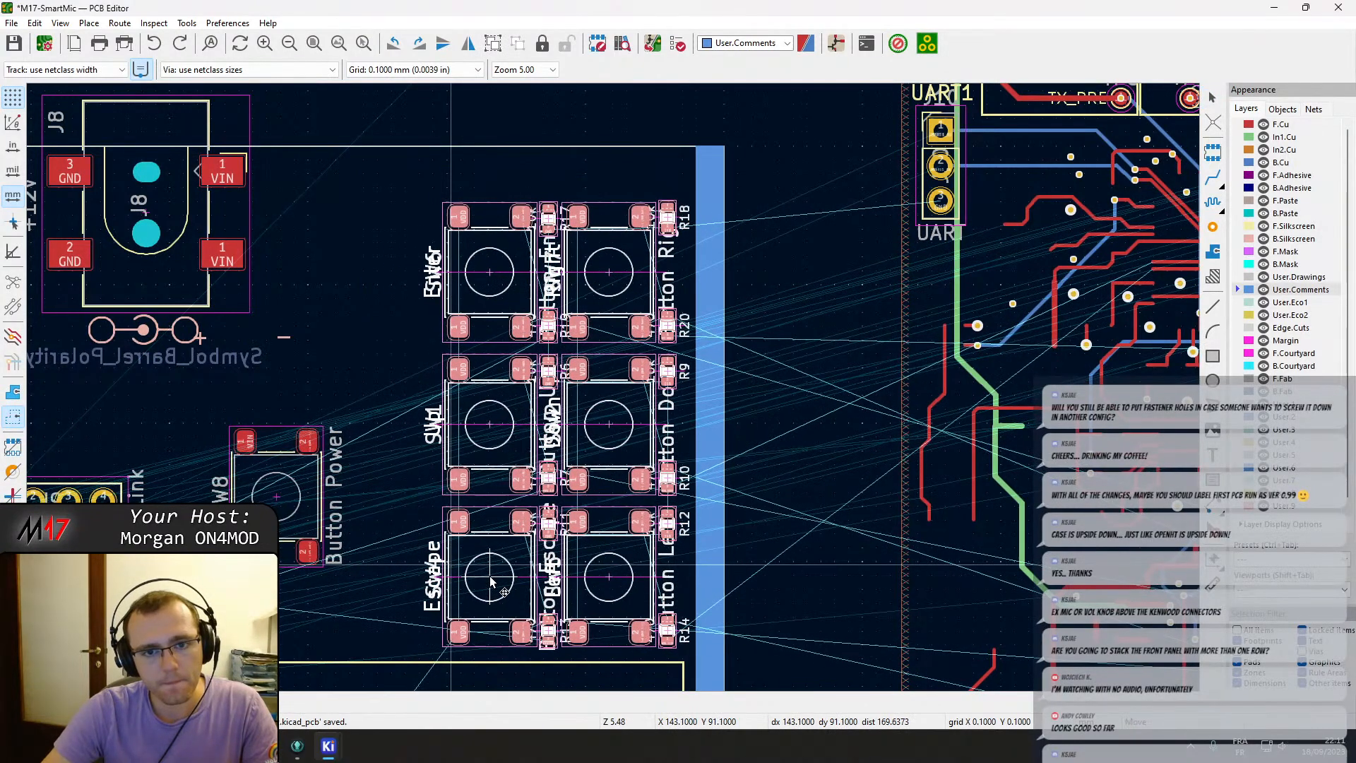
Move potentiometers RV3 and RV2 down onto the board, just right of the barrel jack J8.
{"action": "scroll", "coordinate": [723, 545], "scroll_direction": "down", "scroll_amount": 3}
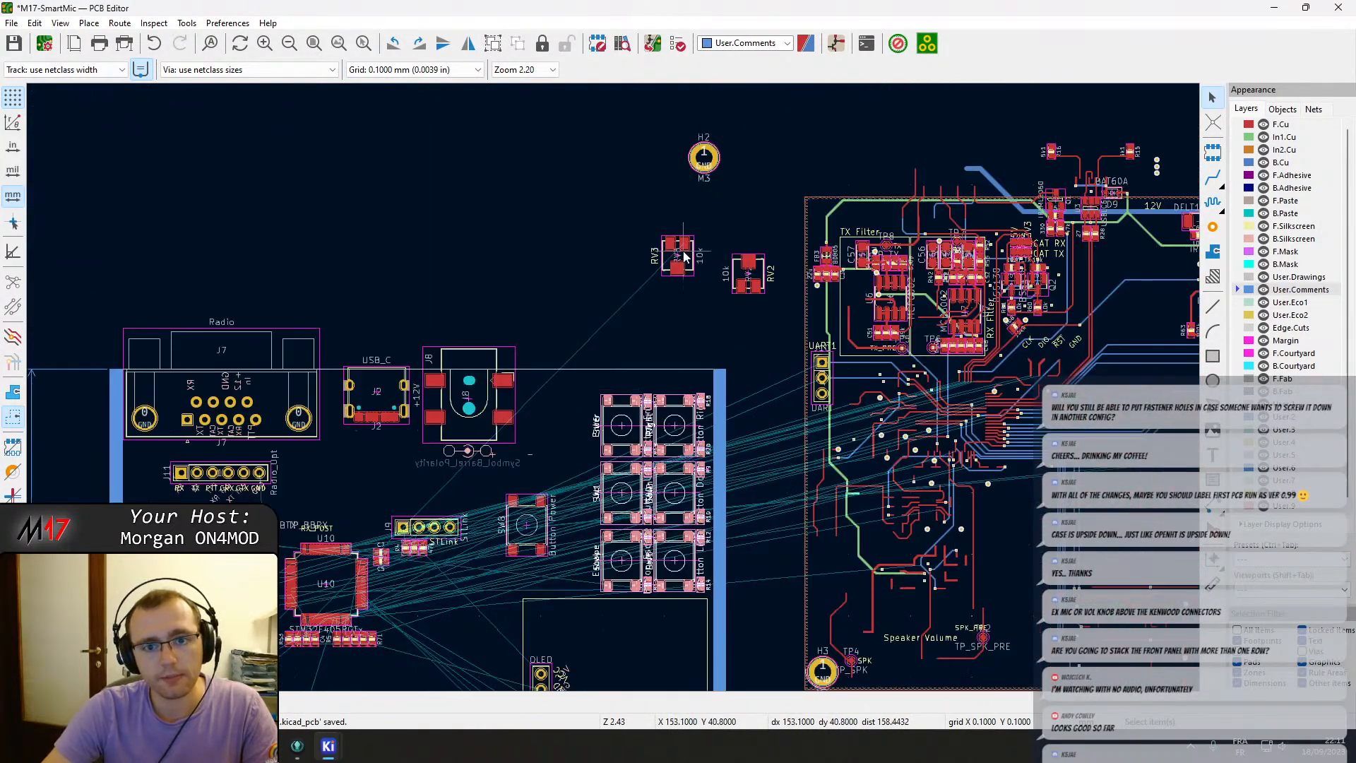
{"action": "left_click_drag", "start_coordinate": [677, 258], "coordinate": [540, 404]}
{"action": "left_click", "coordinate": [762, 277]}
{"action": "left_click_drag", "start_coordinate": [762, 277], "coordinate": [580, 397]}
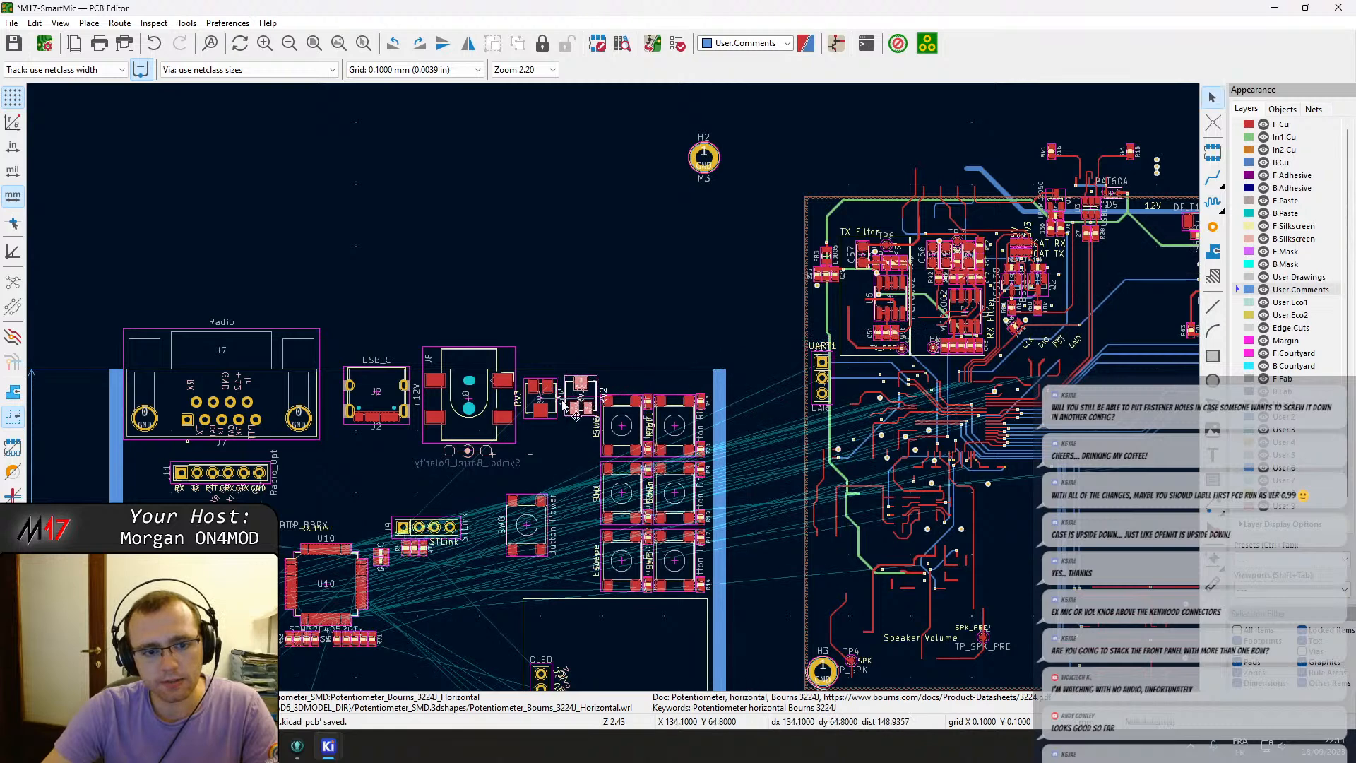
Switch to the browser and examine the product dimensions in the Bourns 3224 trimpot datasheet.
{"action": "middle_click_drag", "start_coordinate": [269, 399], "coordinate": [352, 387]}
{"action": "mouse_move", "coordinate": [298, 747]}
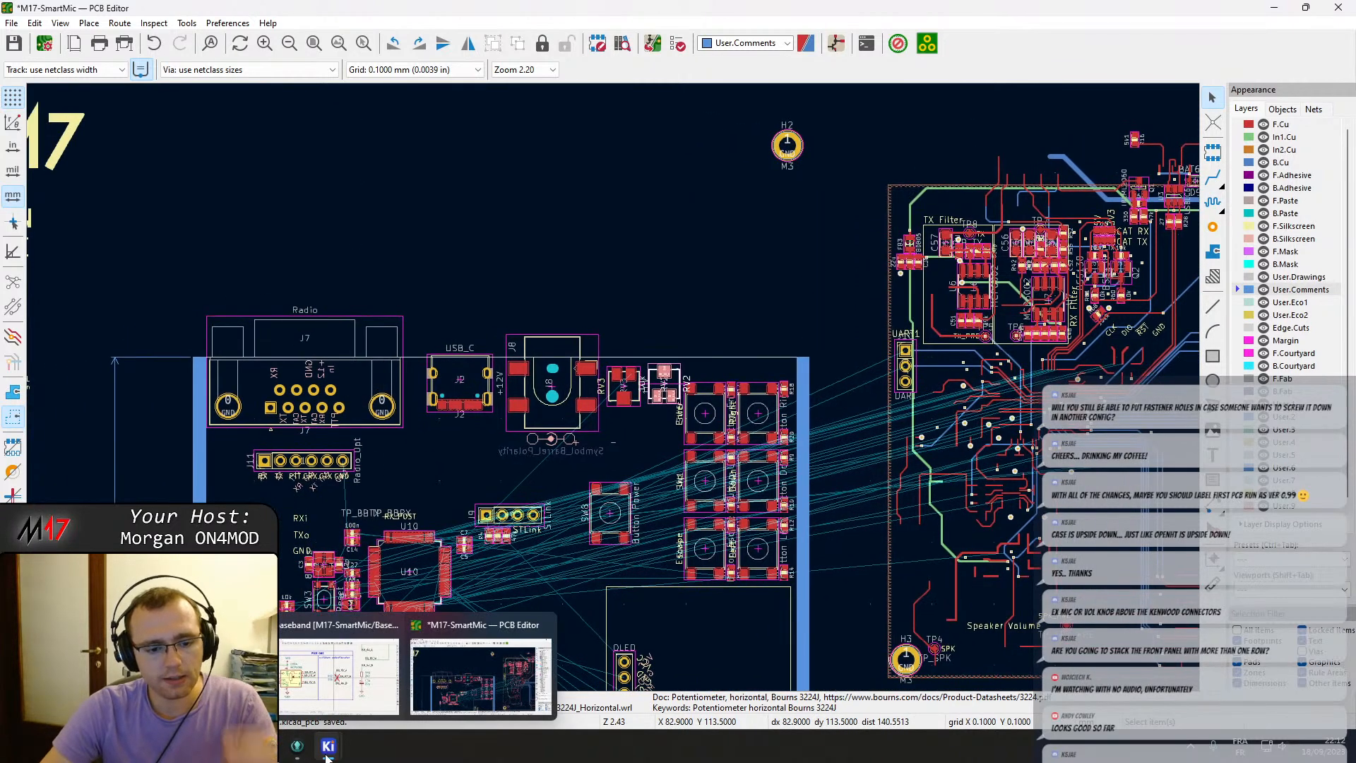
{"action": "left_click", "coordinate": [266, 747]}
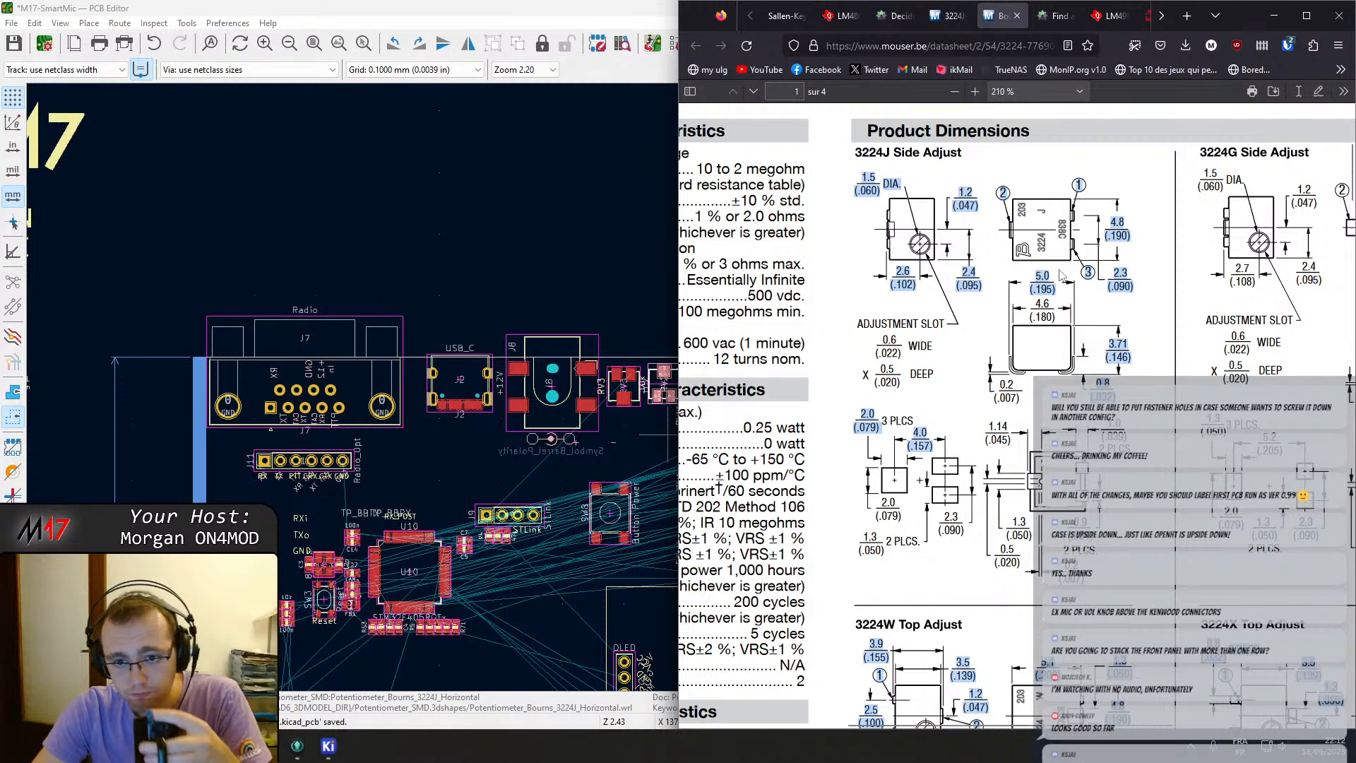
{"action": "scroll", "coordinate": [1061, 276], "scroll_direction": "up", "scroll_amount": 1}
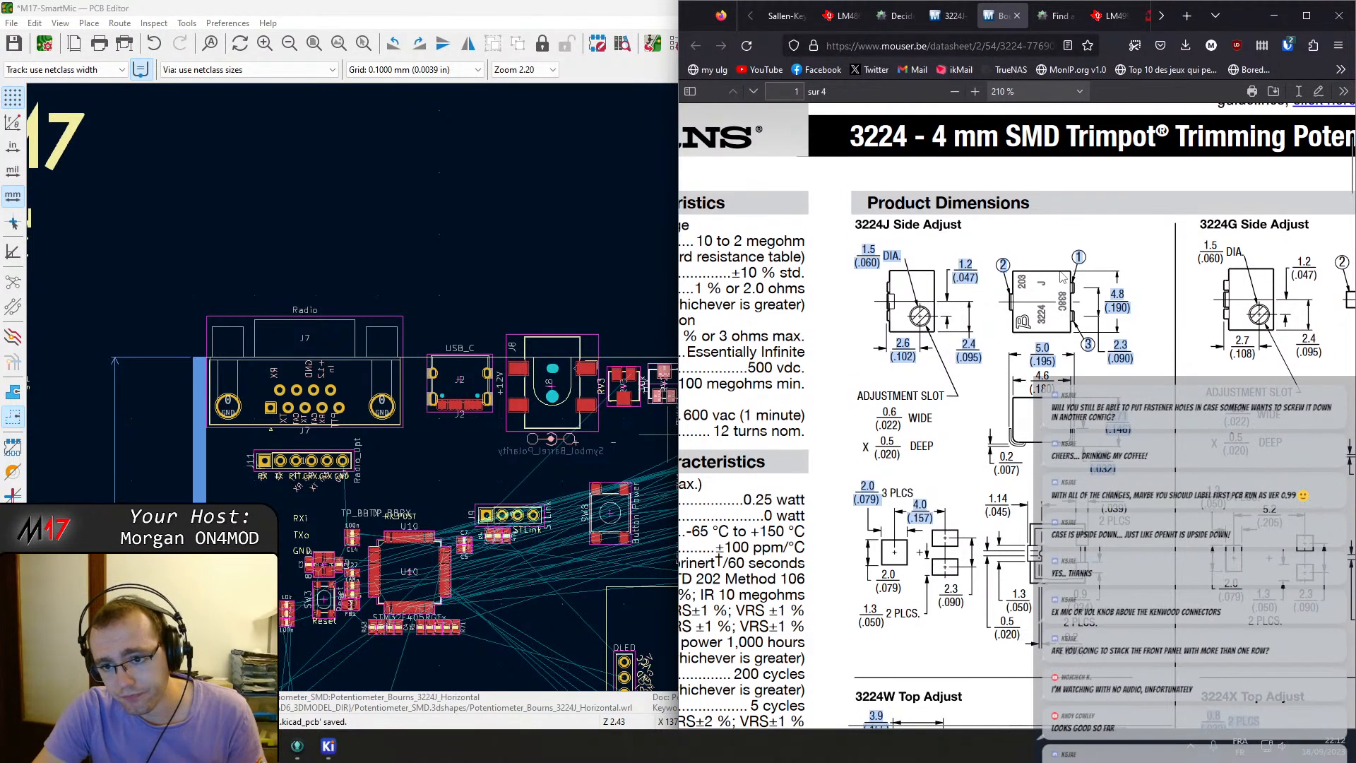
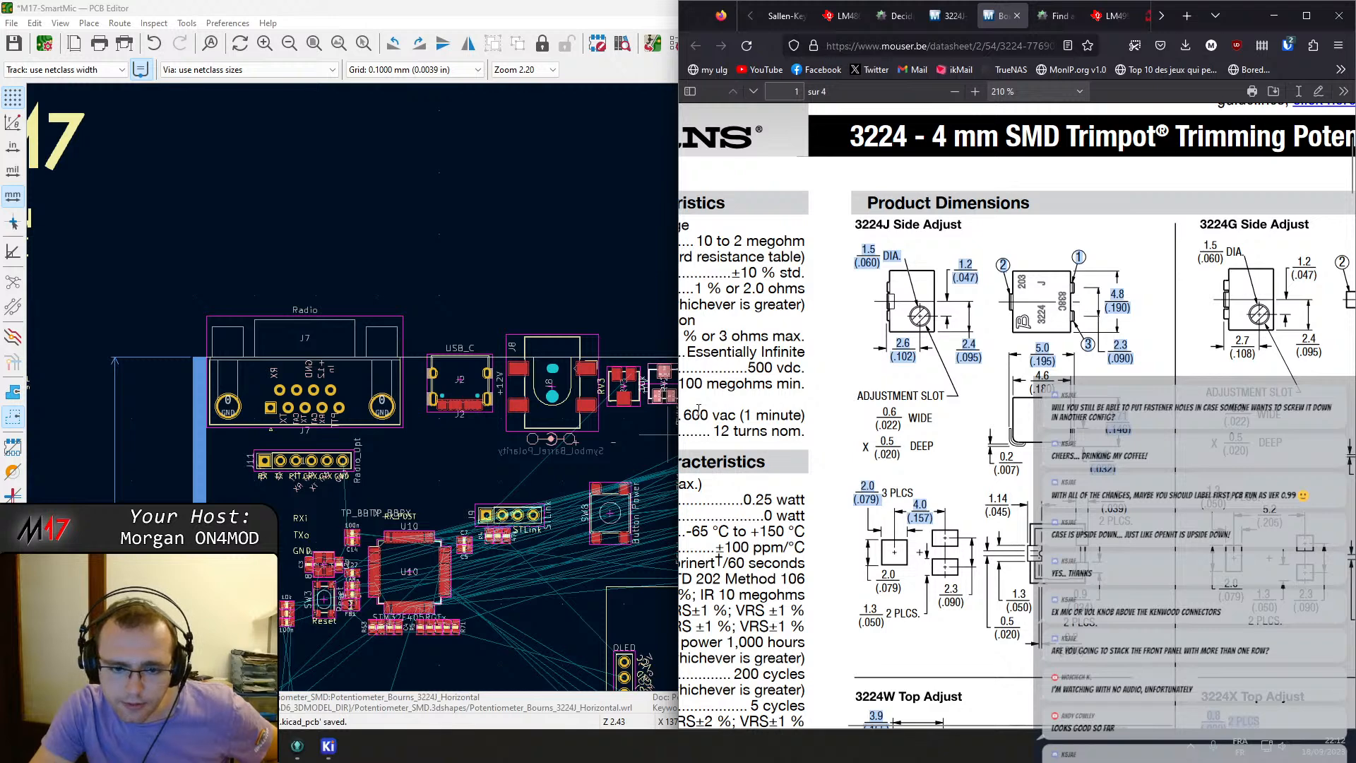
Switch back to the PCB editor and nudge potentiometers RV3 and RV2 closer together just right of barrel jack J8.
{"action": "middle_click_drag", "start_coordinate": [636, 415], "coordinate": [595, 413]}
{"action": "left_click", "coordinate": [588, 393]}
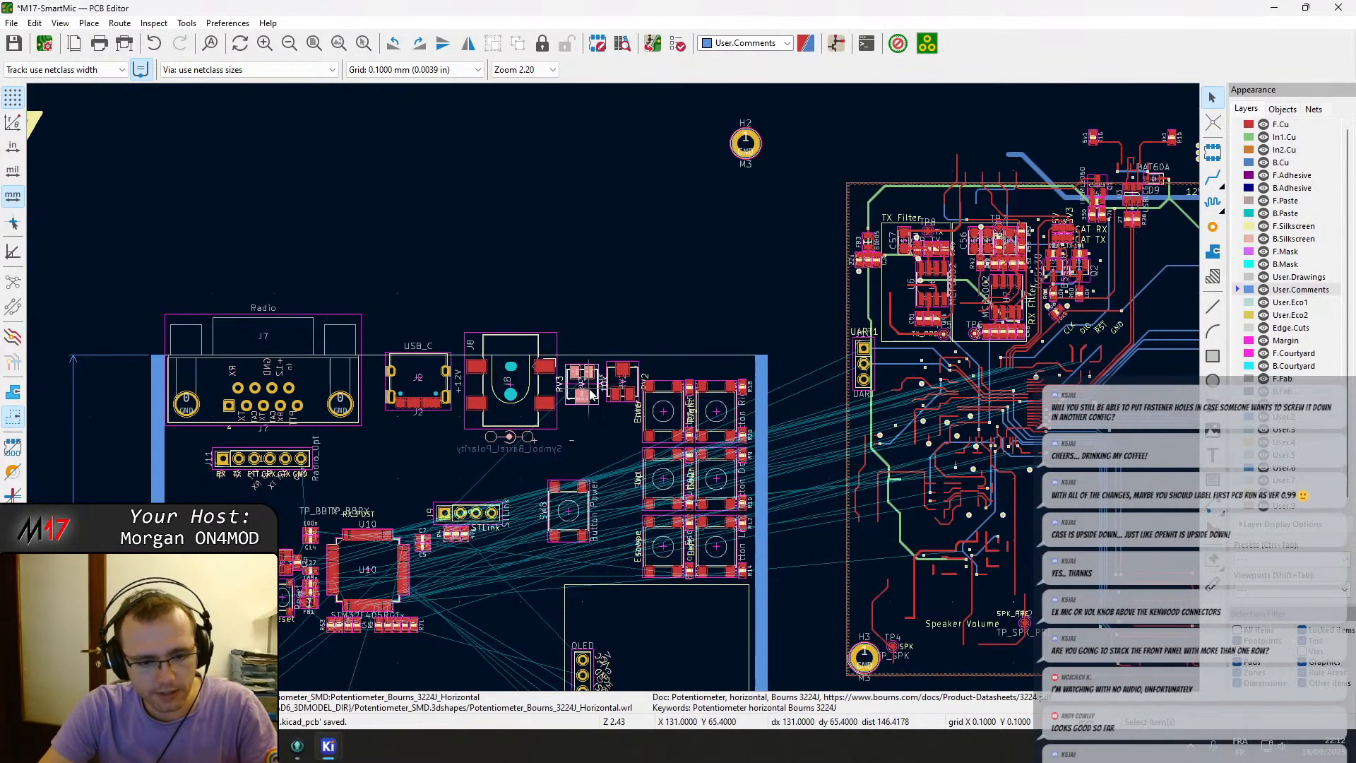
{"action": "scroll", "coordinate": [590, 394], "scroll_direction": "up", "scroll_amount": 5}
{"action": "key", "text": "m"}
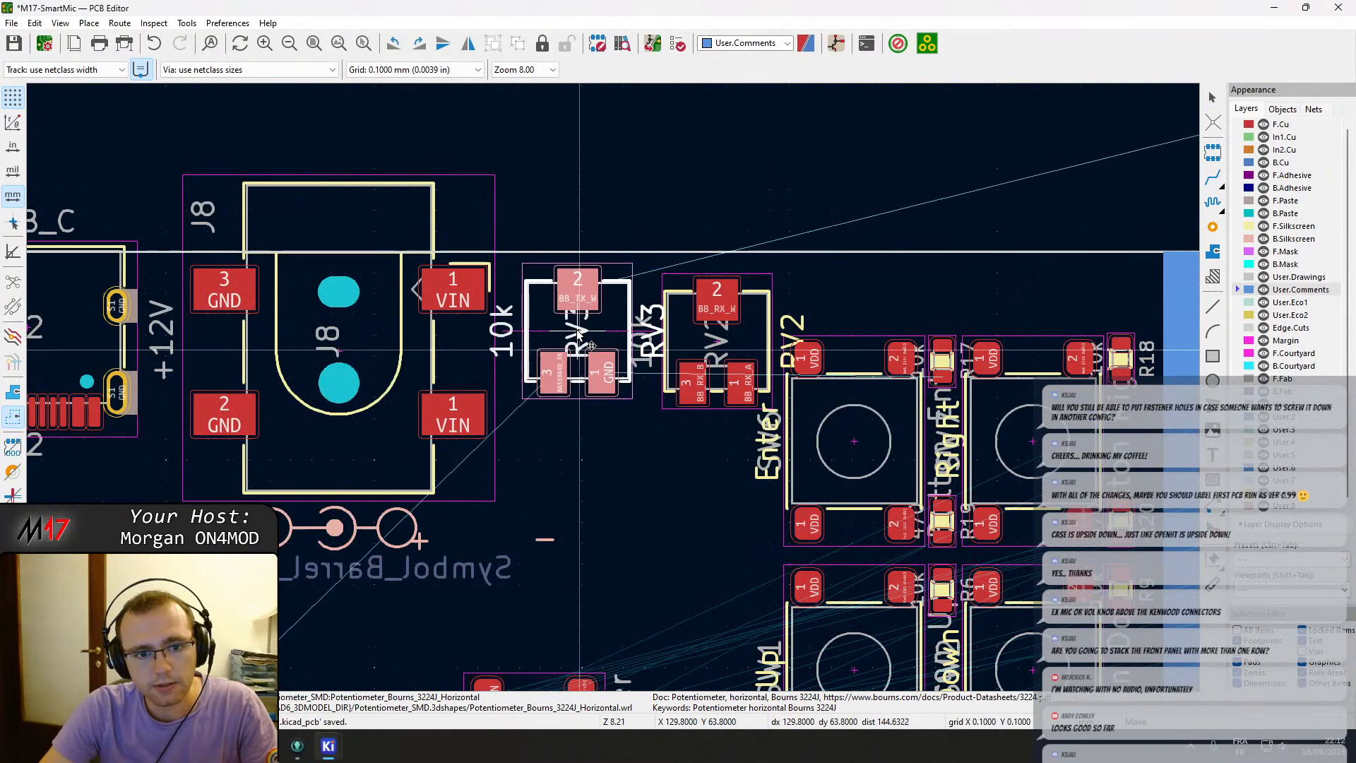
{"action": "left_click", "coordinate": [571, 328]}
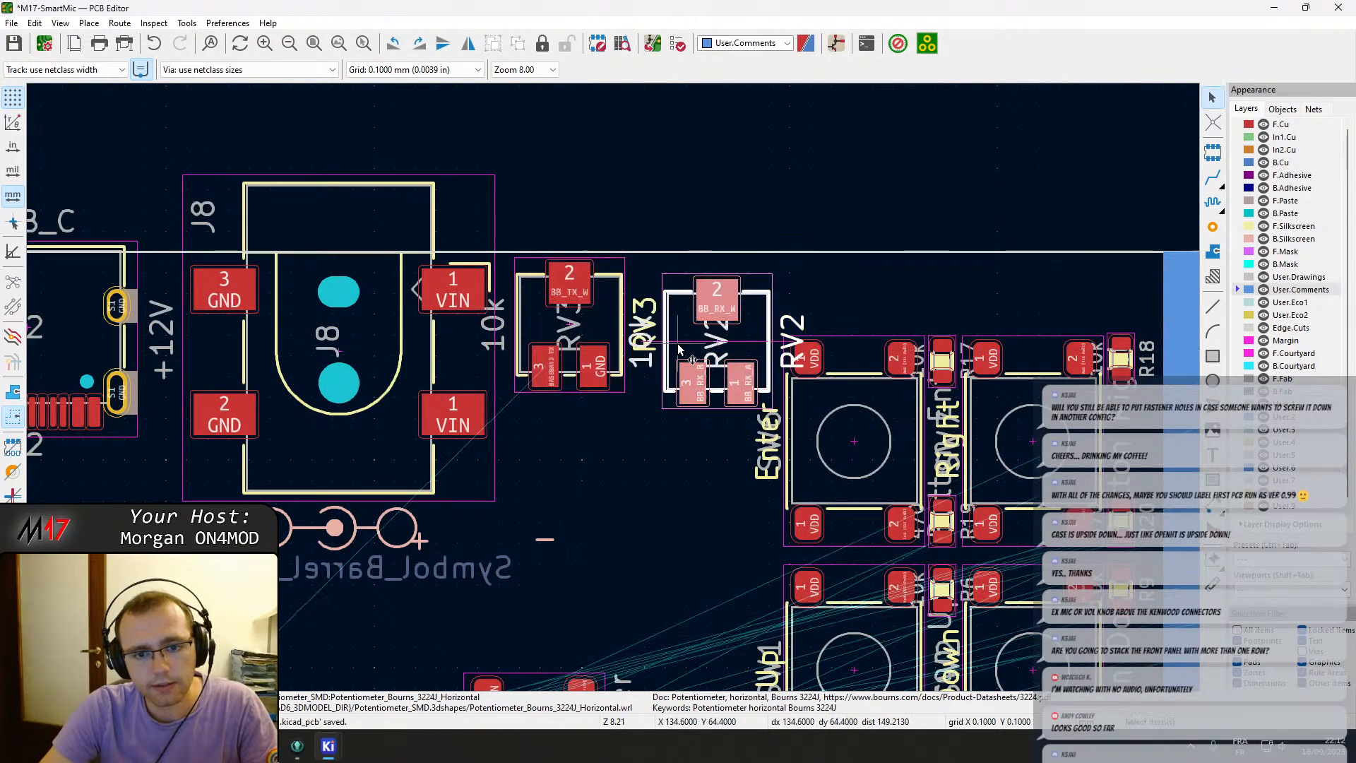
{"action": "key", "text": "m"}
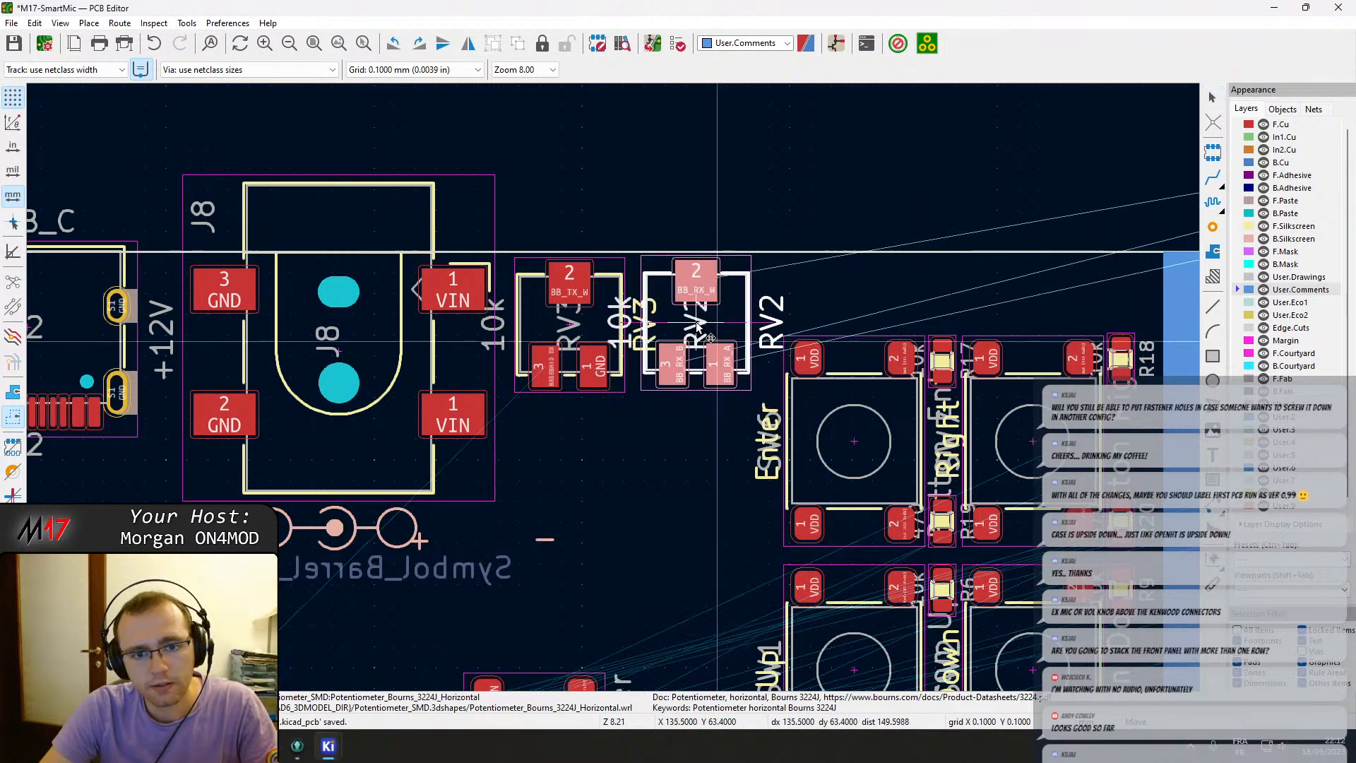
{"action": "left_click", "coordinate": [695, 328]}
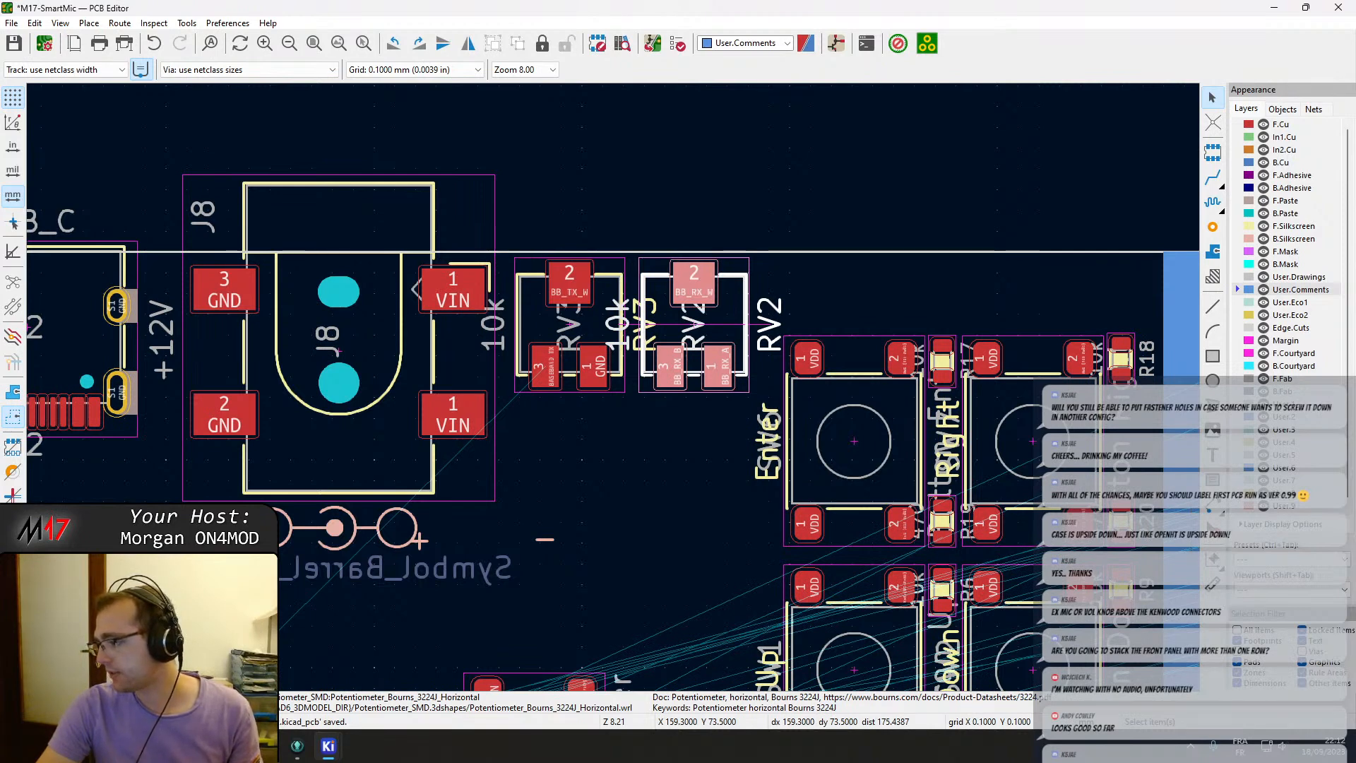
Survey the board layout, from the button group down to mounting hole H3 beside the speaker test point.
{"action": "scroll", "coordinate": [950, 522], "scroll_direction": "down", "scroll_amount": 5}
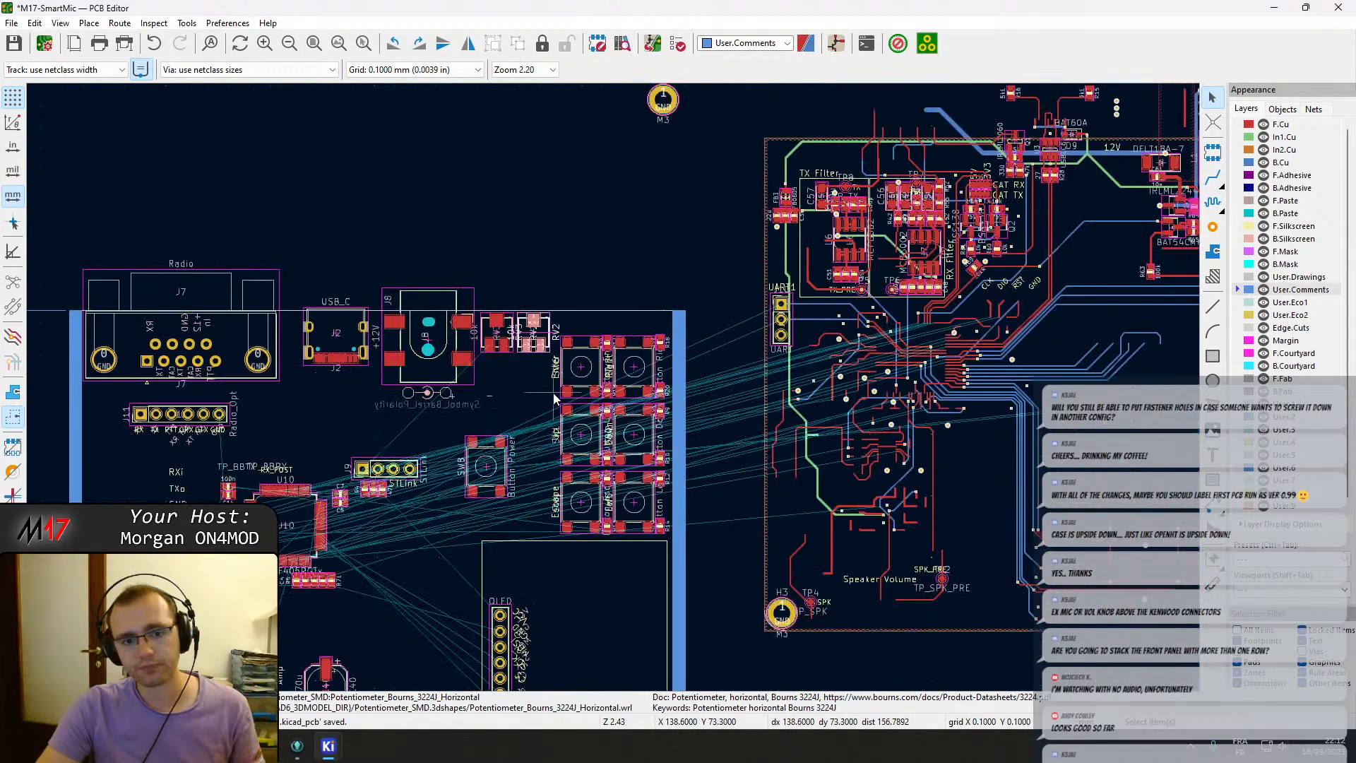
{"action": "middle_click_drag", "start_coordinate": [552, 403], "coordinate": [593, 224]}
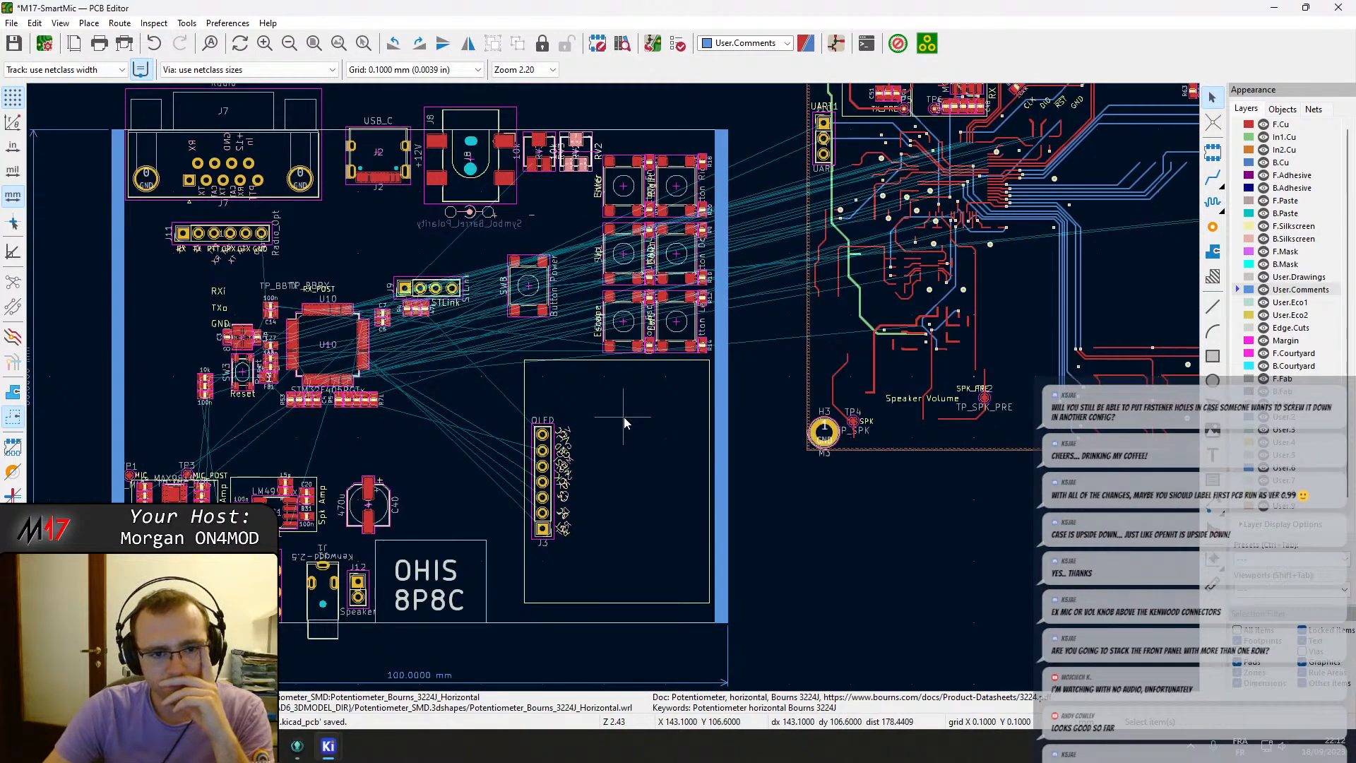
{"action": "scroll", "coordinate": [668, 299], "scroll_direction": "up", "scroll_amount": 3}
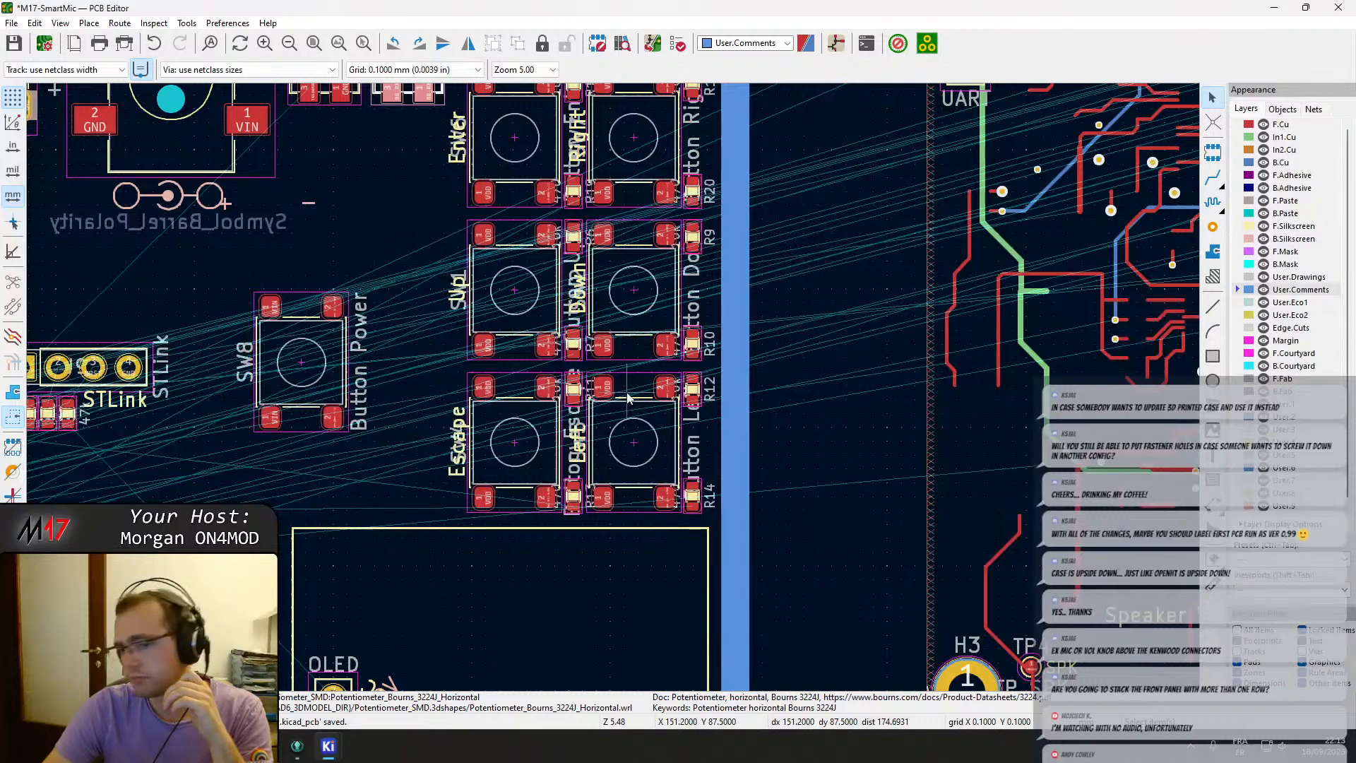
{"action": "scroll", "coordinate": [627, 399], "scroll_direction": "down", "scroll_amount": 1}
{"action": "scroll", "coordinate": [614, 388], "scroll_direction": "up", "scroll_amount": 1}
{"action": "scroll", "coordinate": [615, 388], "scroll_direction": "down", "scroll_amount": 1}
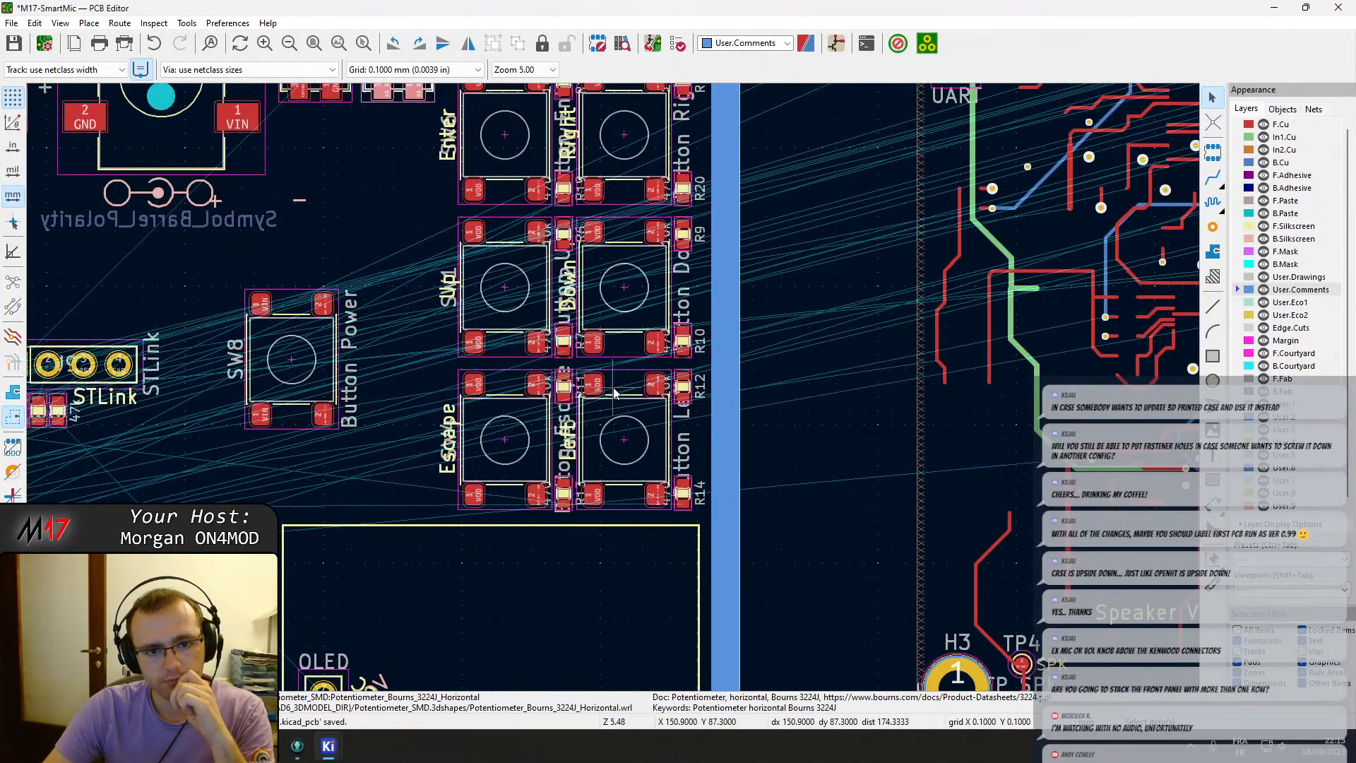
{"action": "scroll", "coordinate": [611, 377], "scroll_direction": "down", "scroll_amount": 1}
{"action": "middle_click_drag", "start_coordinate": [622, 523], "coordinate": [728, 441]}
{"action": "scroll", "coordinate": [908, 490], "scroll_direction": "up", "scroll_amount": 4}
{"action": "middle_click_drag", "start_coordinate": [369, 272], "coordinate": [443, 361]}
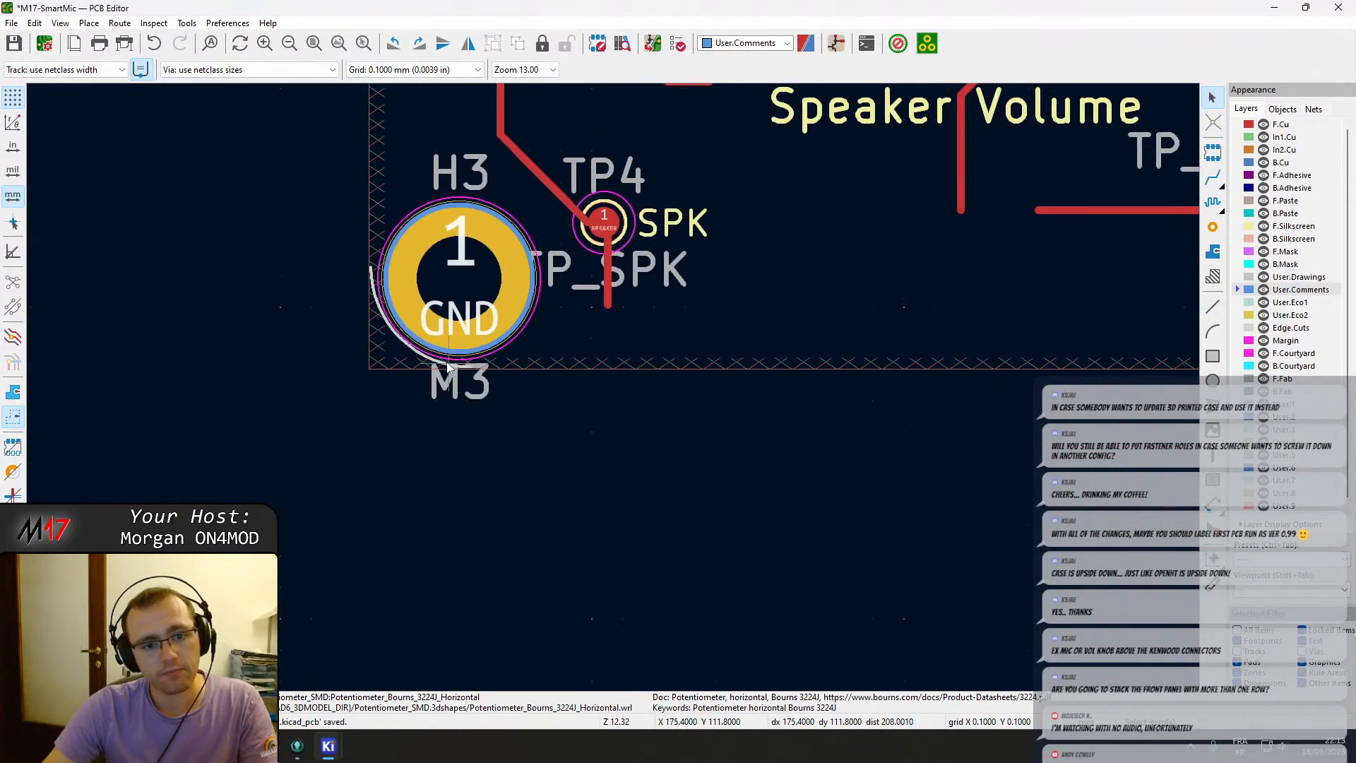
{"action": "scroll", "coordinate": [444, 361], "scroll_direction": "up", "scroll_amount": 5}
{"action": "left_click", "coordinate": [606, 408]}
{"action": "key", "text": "Escape"}
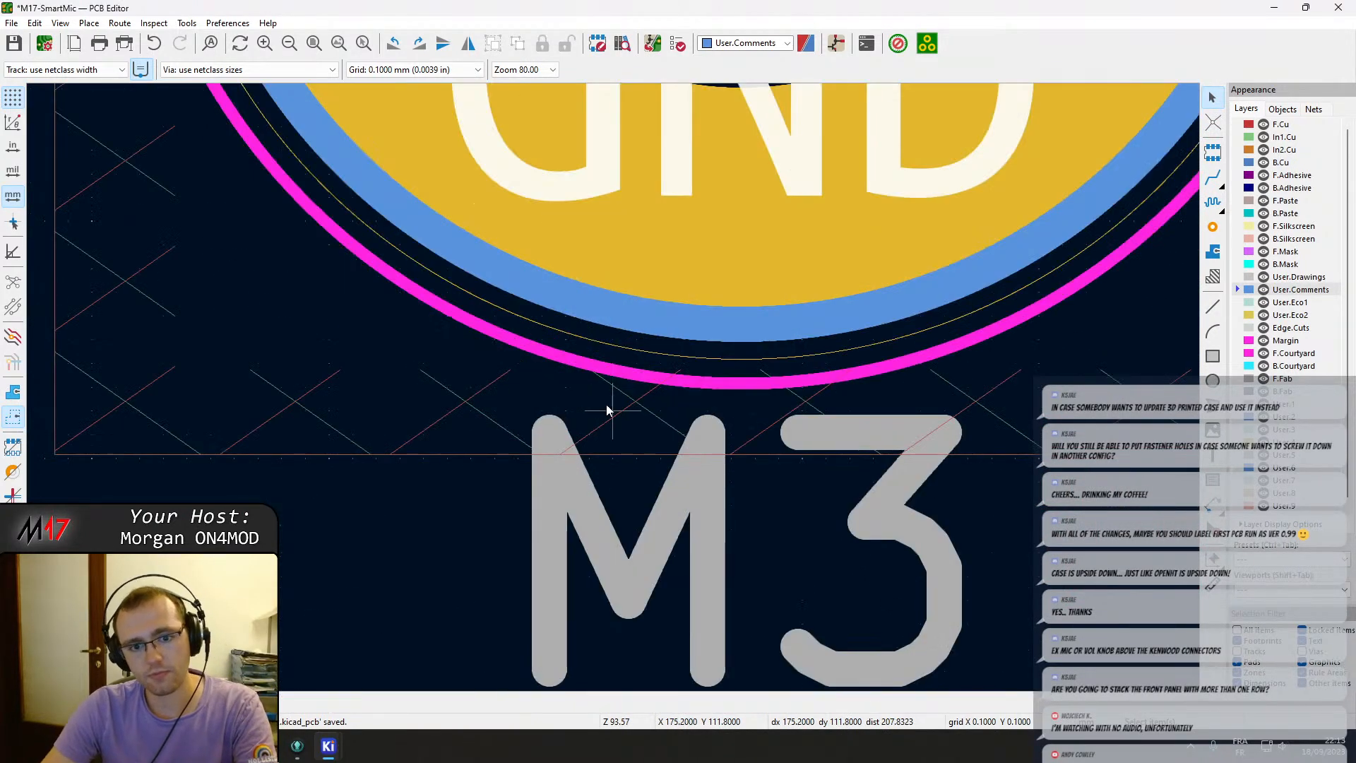
{"action": "scroll", "coordinate": [606, 409], "scroll_direction": "down", "scroll_amount": 5}
{"action": "left_click", "coordinate": [644, 225]}
{"action": "key", "text": "Escape"}
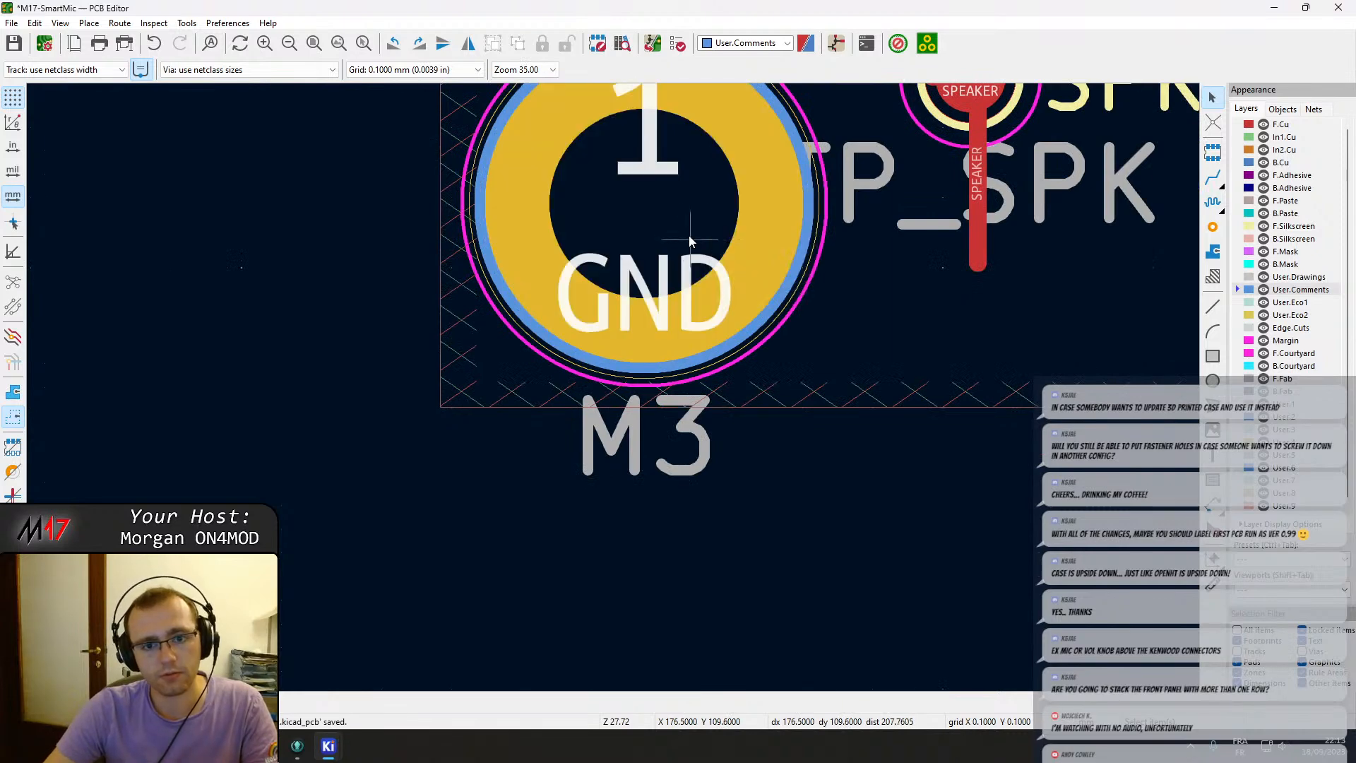
{"action": "left_click", "coordinate": [689, 235]}
{"action": "left_click", "coordinate": [689, 225]}
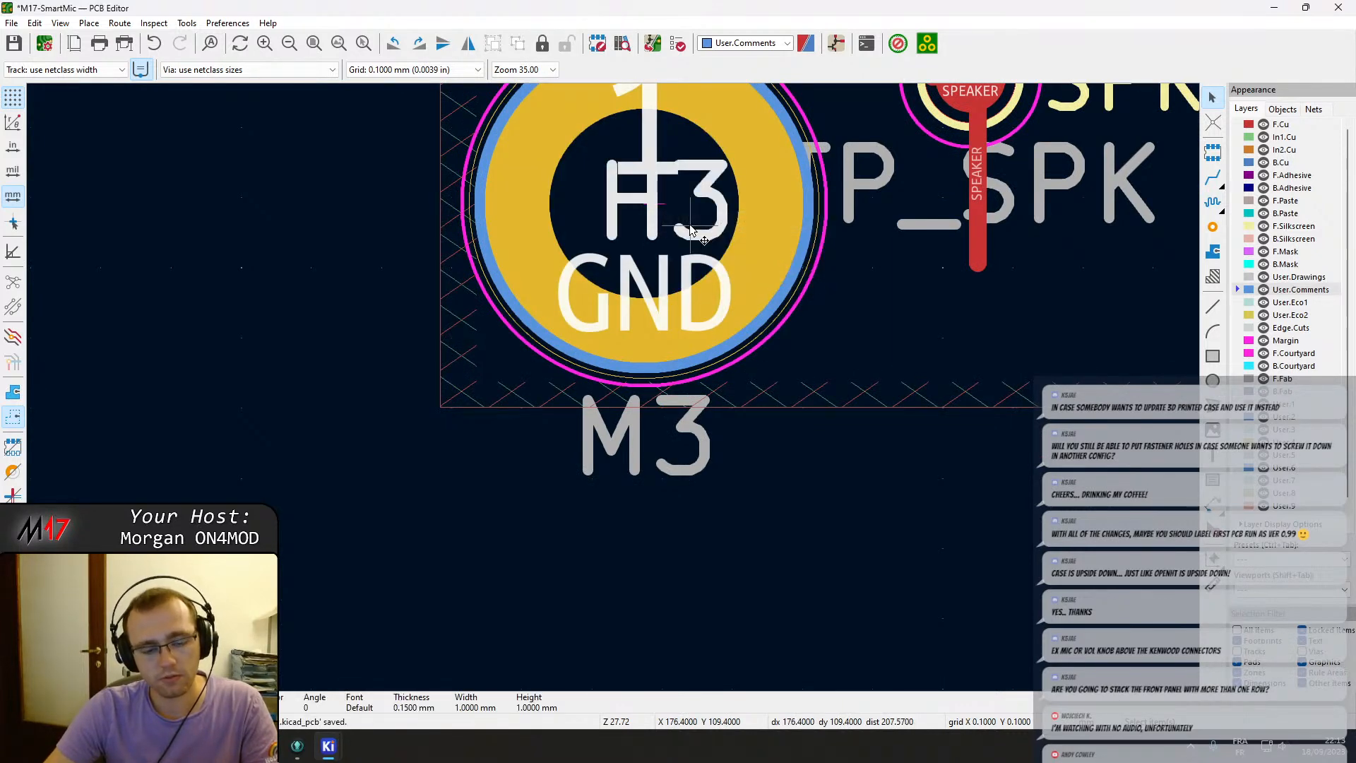
{"action": "scroll", "coordinate": [439, 408], "scroll_direction": "up", "scroll_amount": 8}
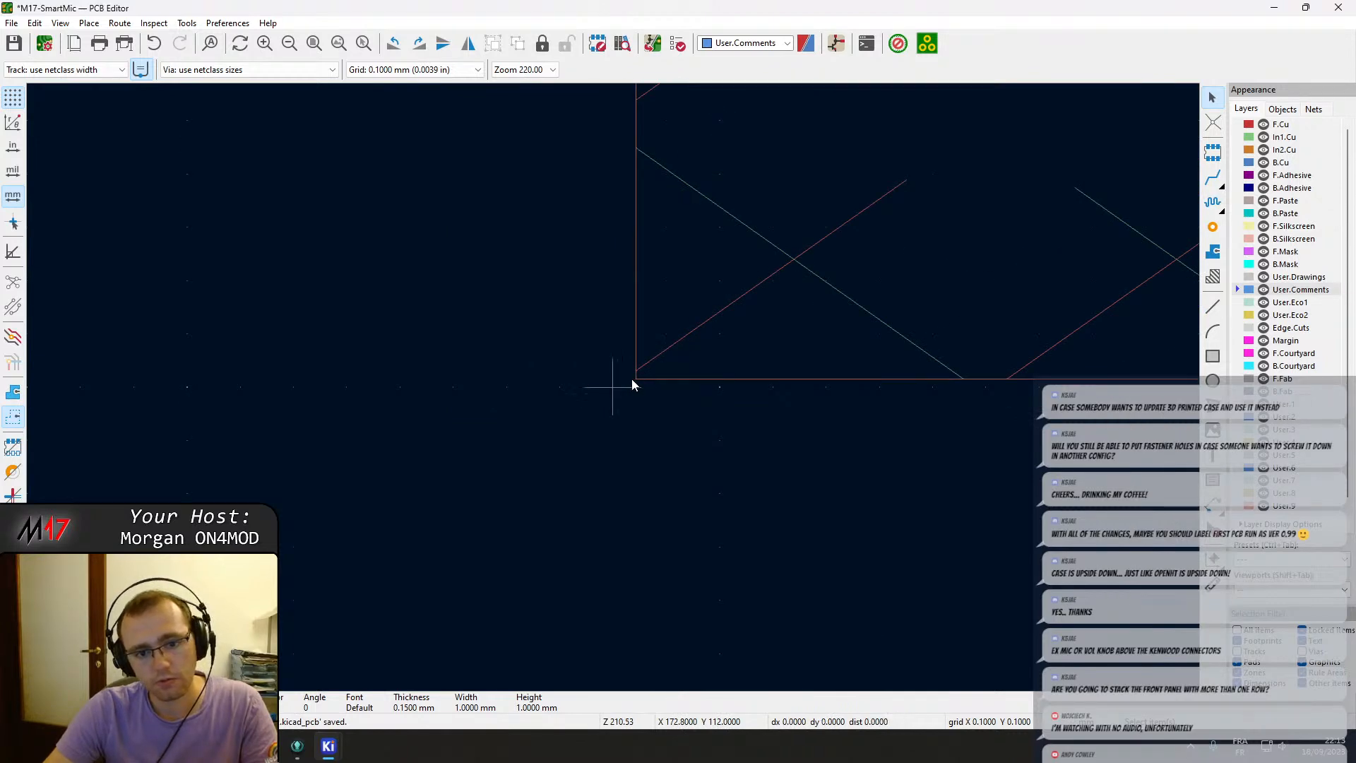
{"action": "scroll", "coordinate": [632, 379], "scroll_direction": "down", "scroll_amount": 8}
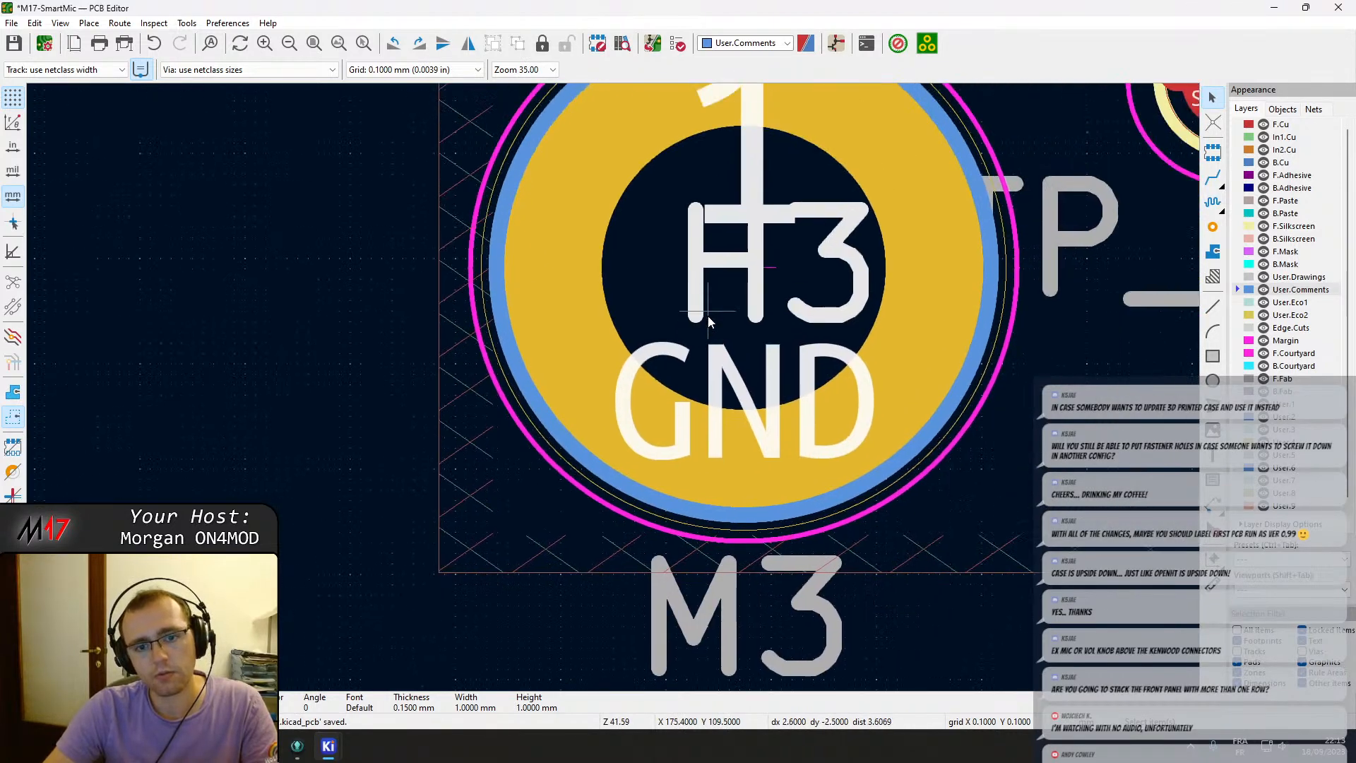
{"action": "left_click", "coordinate": [709, 321]}
{"action": "left_click", "coordinate": [754, 332]}
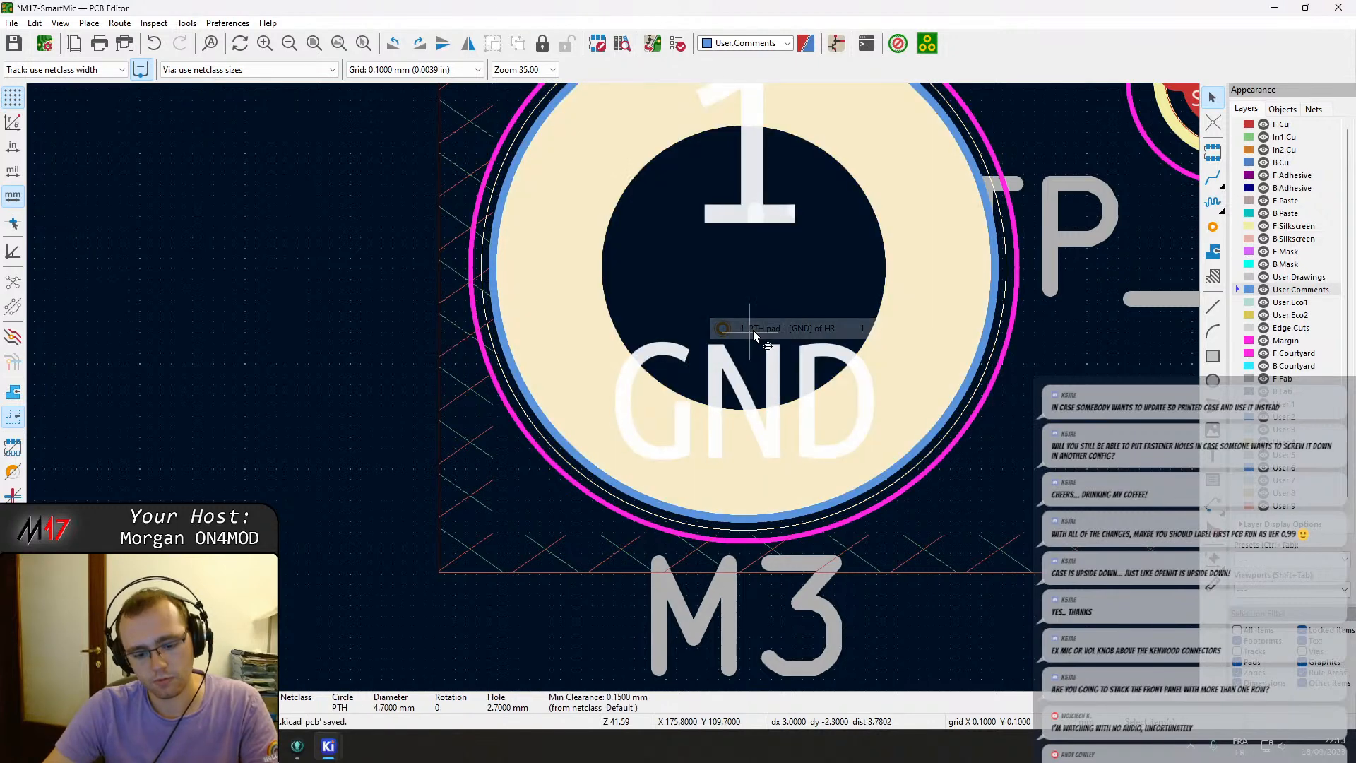
{"action": "key", "text": "m"}
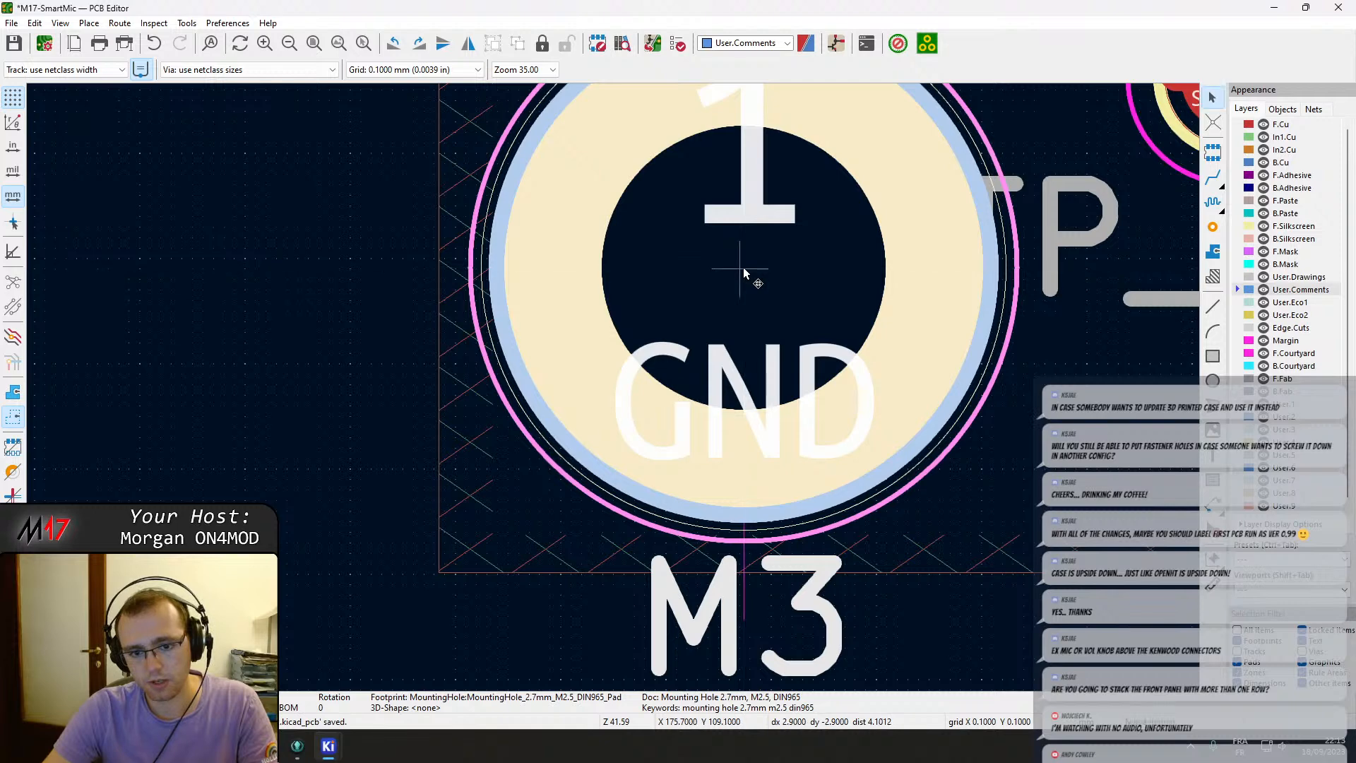
{"action": "key", "text": "Escape"}
{"action": "scroll", "coordinate": [744, 268], "scroll_direction": "down", "scroll_amount": 6}
{"action": "middle_click_drag", "start_coordinate": [613, 387], "coordinate": [667, 429]}
{"action": "scroll", "coordinate": [666, 430], "scroll_direction": "up", "scroll_amount": 4}
{"action": "left_click", "coordinate": [613, 387]}
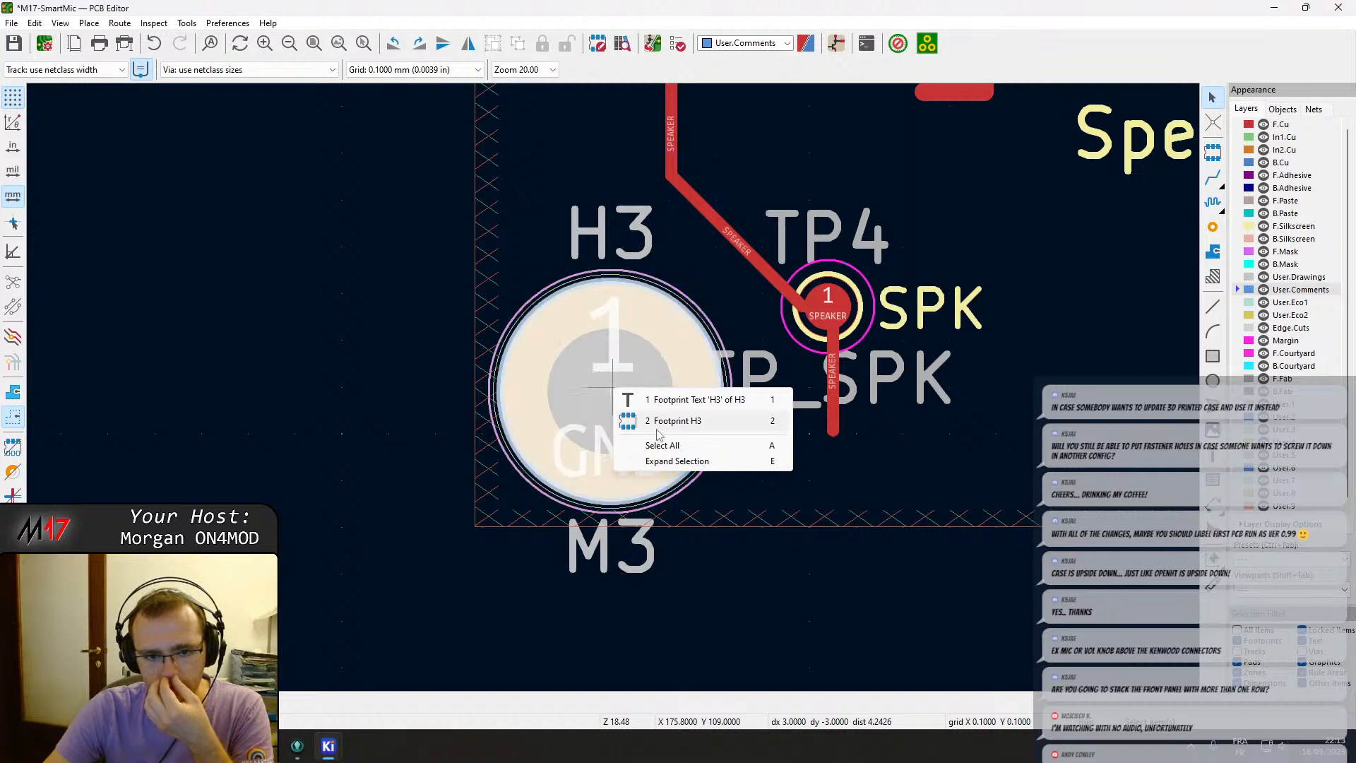
{"action": "left_click", "coordinate": [901, 624]}
{"action": "left_click", "coordinate": [570, 381]}
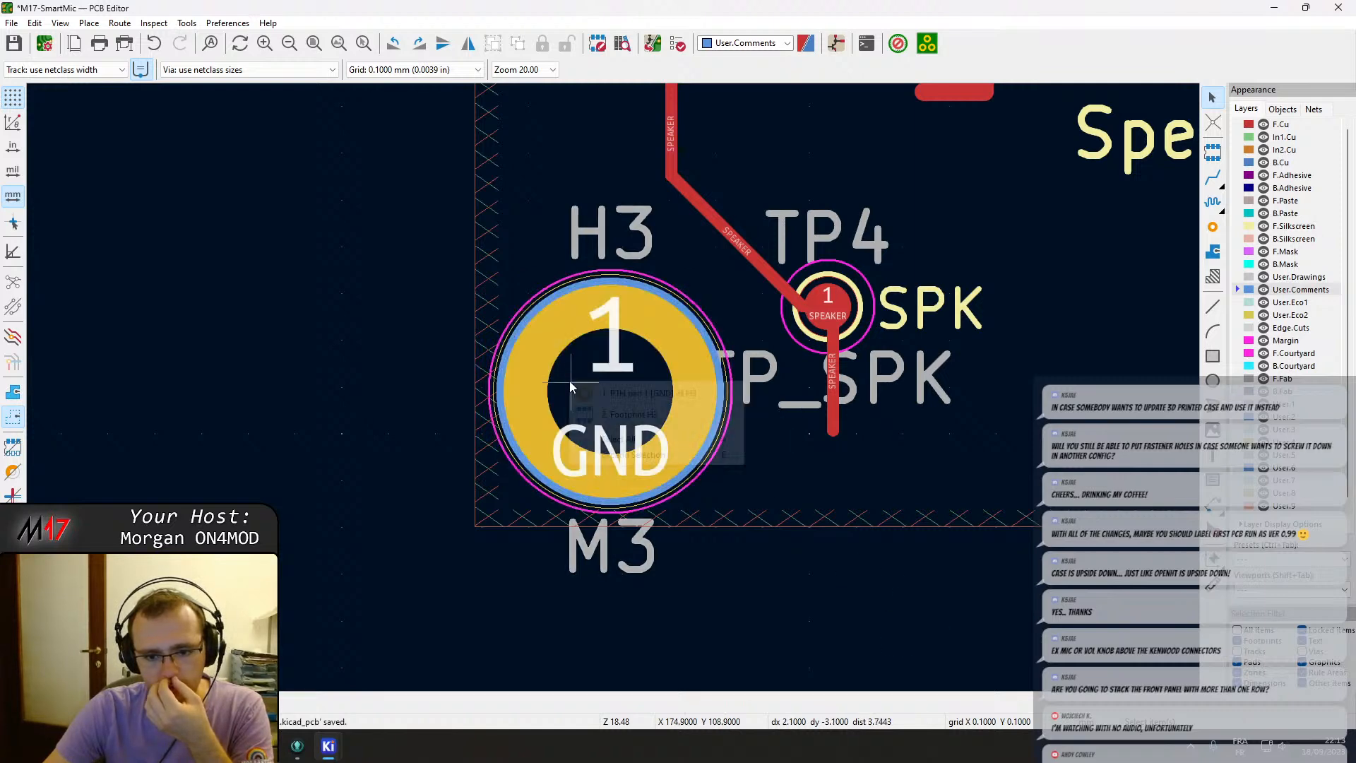
{"action": "left_click", "coordinate": [624, 401]}
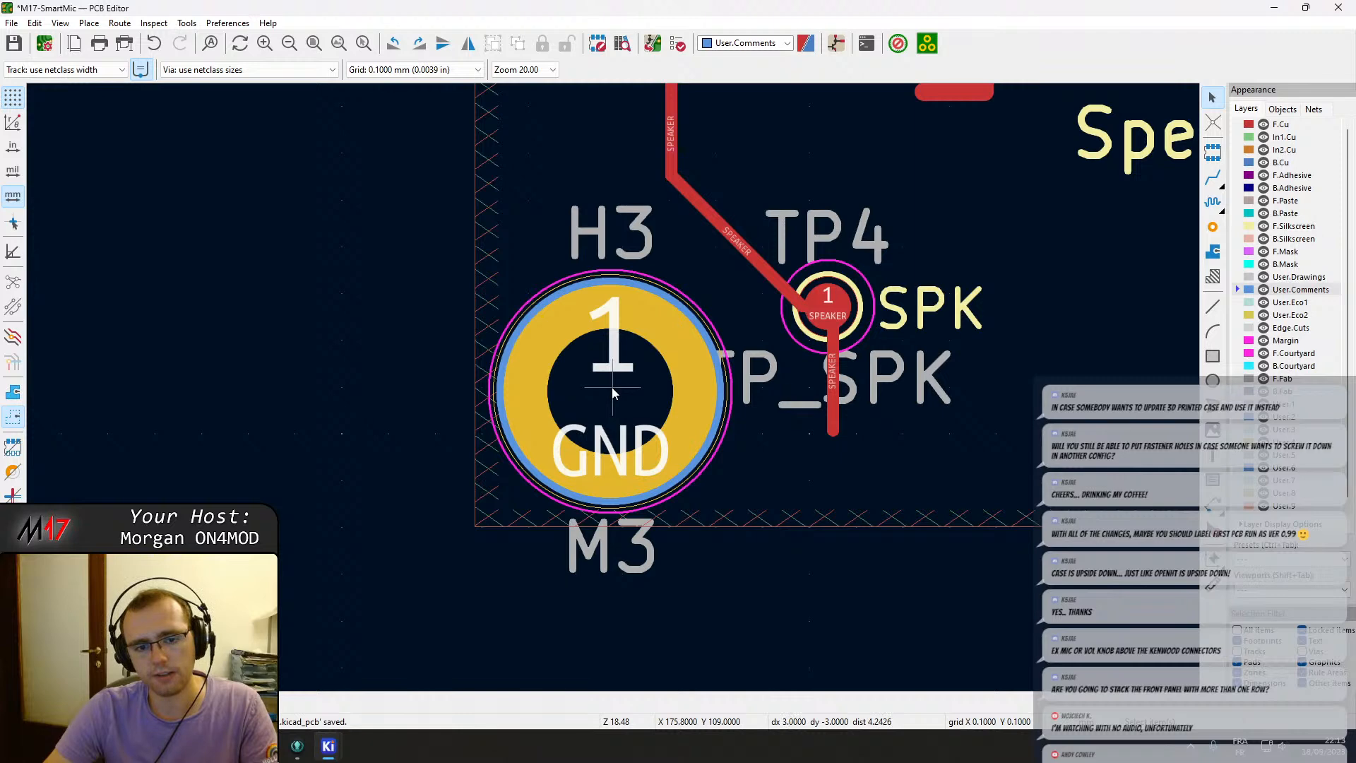
{"action": "left_click", "coordinate": [611, 387]}
{"action": "key", "text": "Escape"}
Move mounting hole H3 onto the board's bottom-left corner, next to the RV potentiometer.
{"action": "scroll", "coordinate": [613, 387], "scroll_direction": "down", "scroll_amount": 5}
{"action": "scroll", "coordinate": [511, 379], "scroll_direction": "down", "scroll_amount": 5}
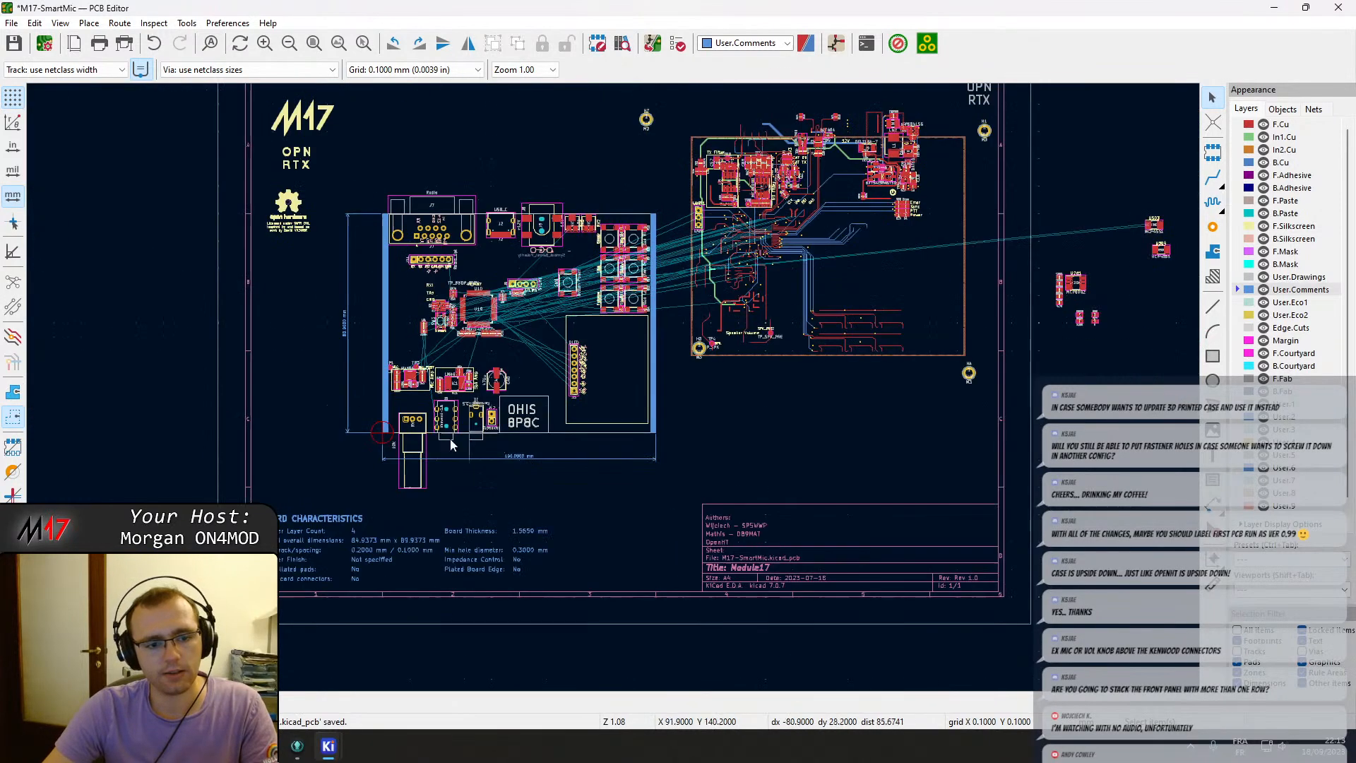
{"action": "scroll", "coordinate": [613, 387], "scroll_direction": "up", "scroll_amount": 5}
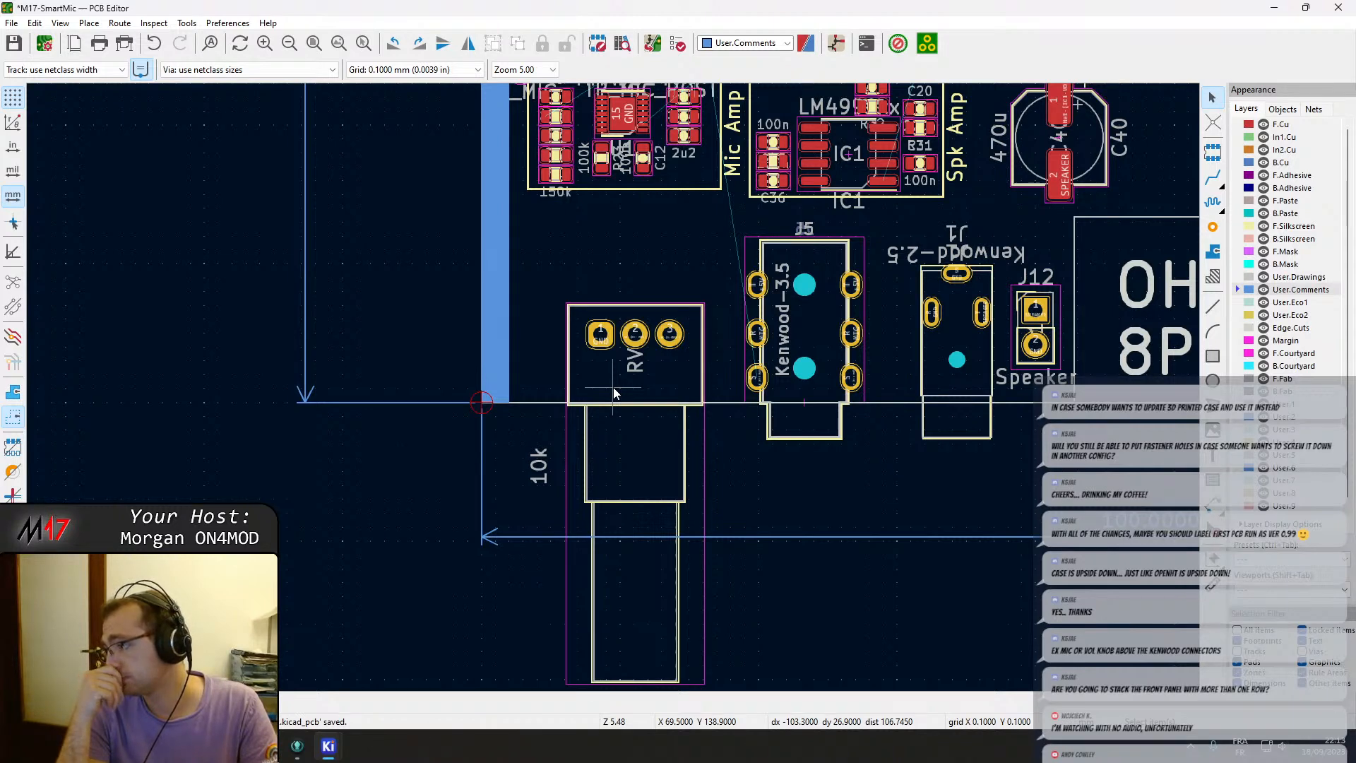
{"action": "scroll", "coordinate": [613, 392], "scroll_direction": "down", "scroll_amount": 5}
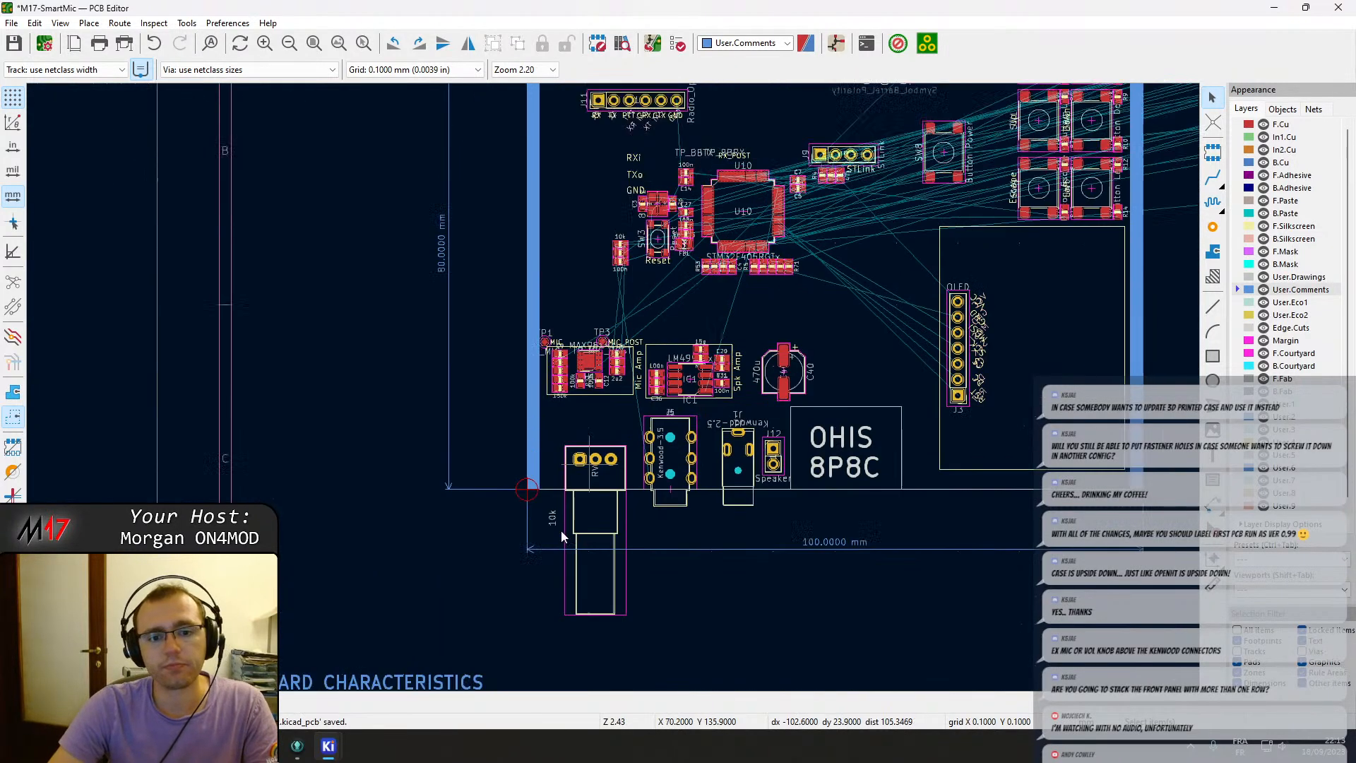
{"action": "left_click", "coordinate": [929, 372]}
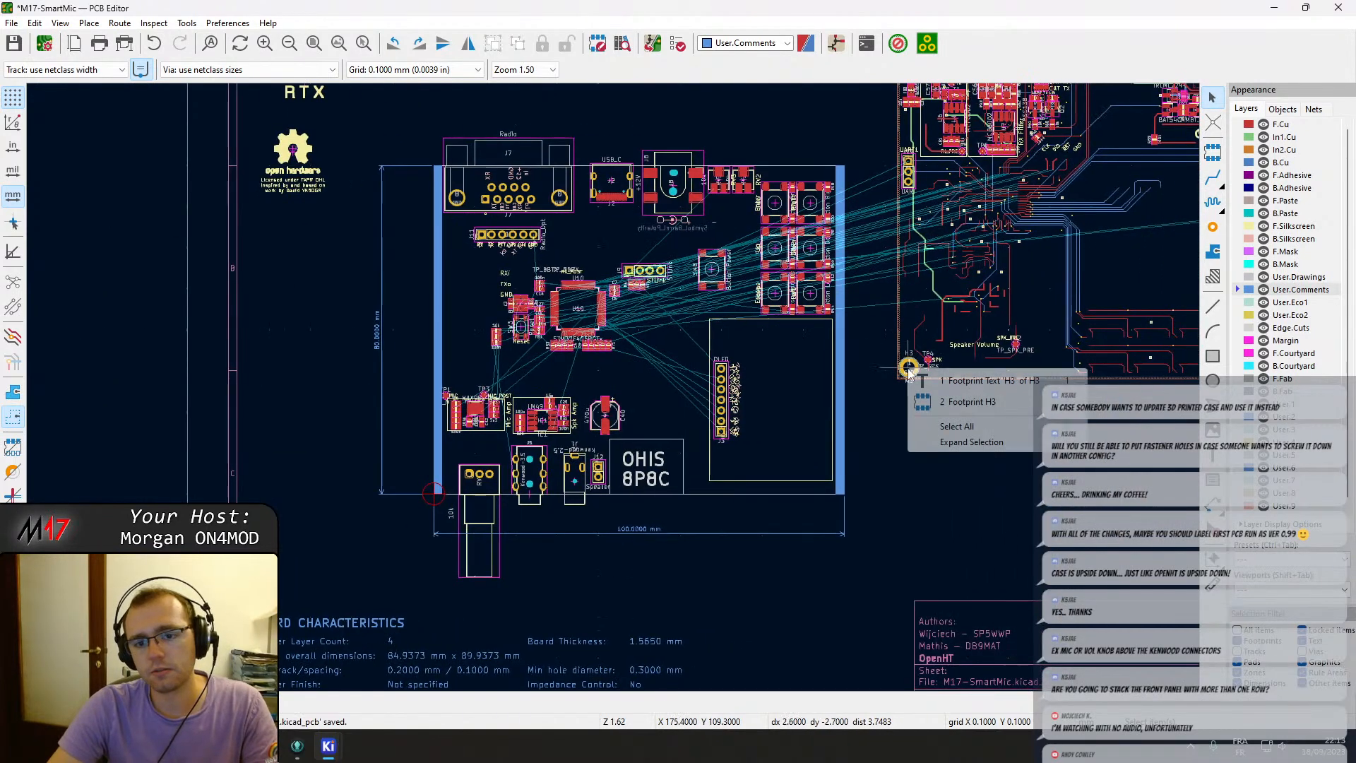
{"action": "left_click", "coordinate": [938, 382]}
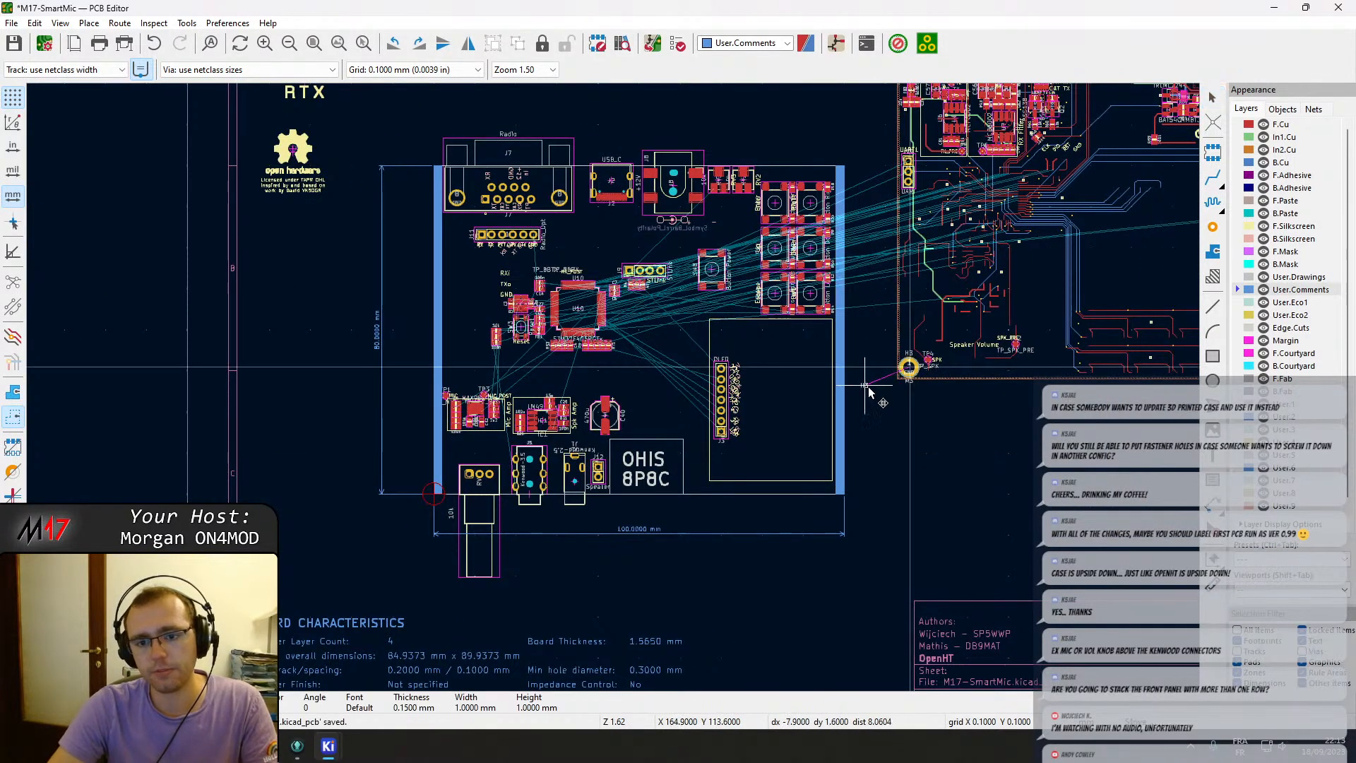
{"action": "scroll", "coordinate": [909, 371], "scroll_direction": "up", "scroll_amount": 5}
{"action": "left_click", "coordinate": [512, 146]}
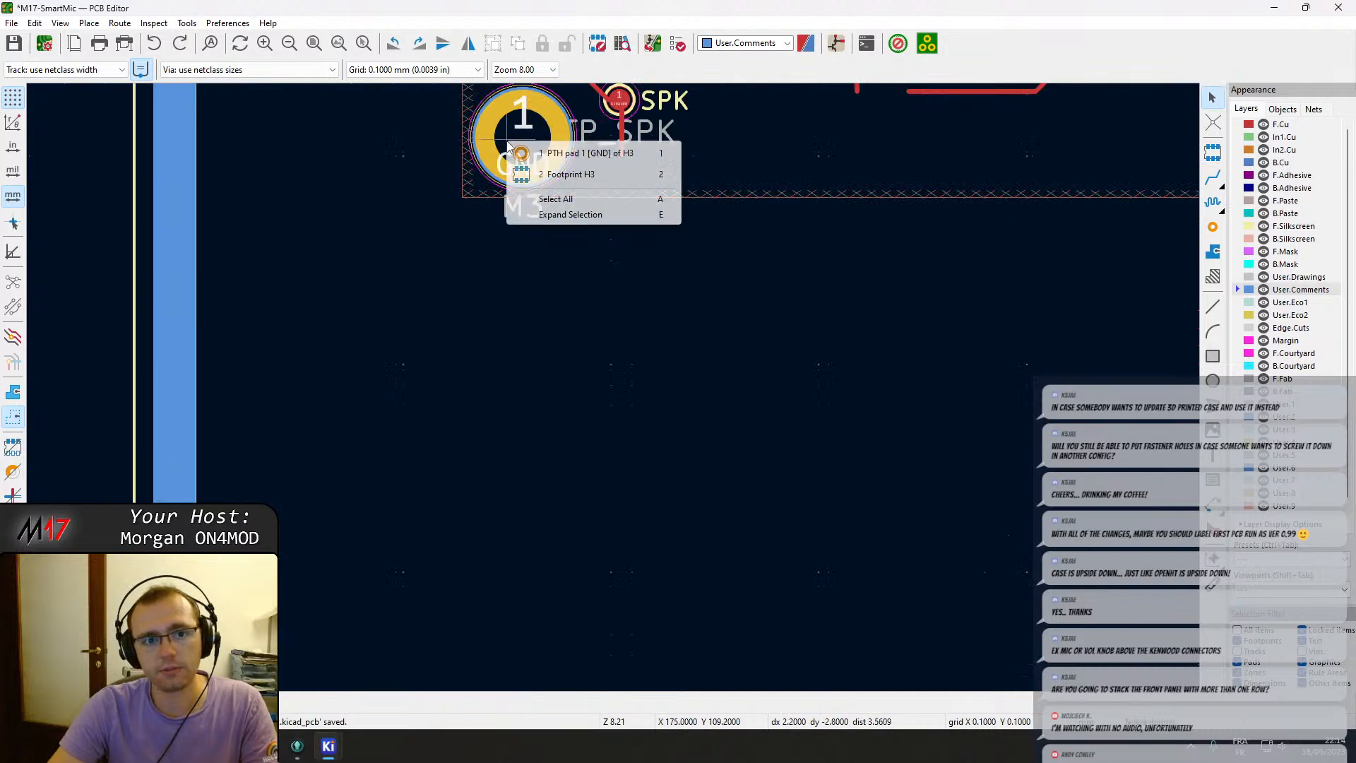
{"action": "left_click", "coordinate": [519, 149]}
{"action": "key", "text": "m"}
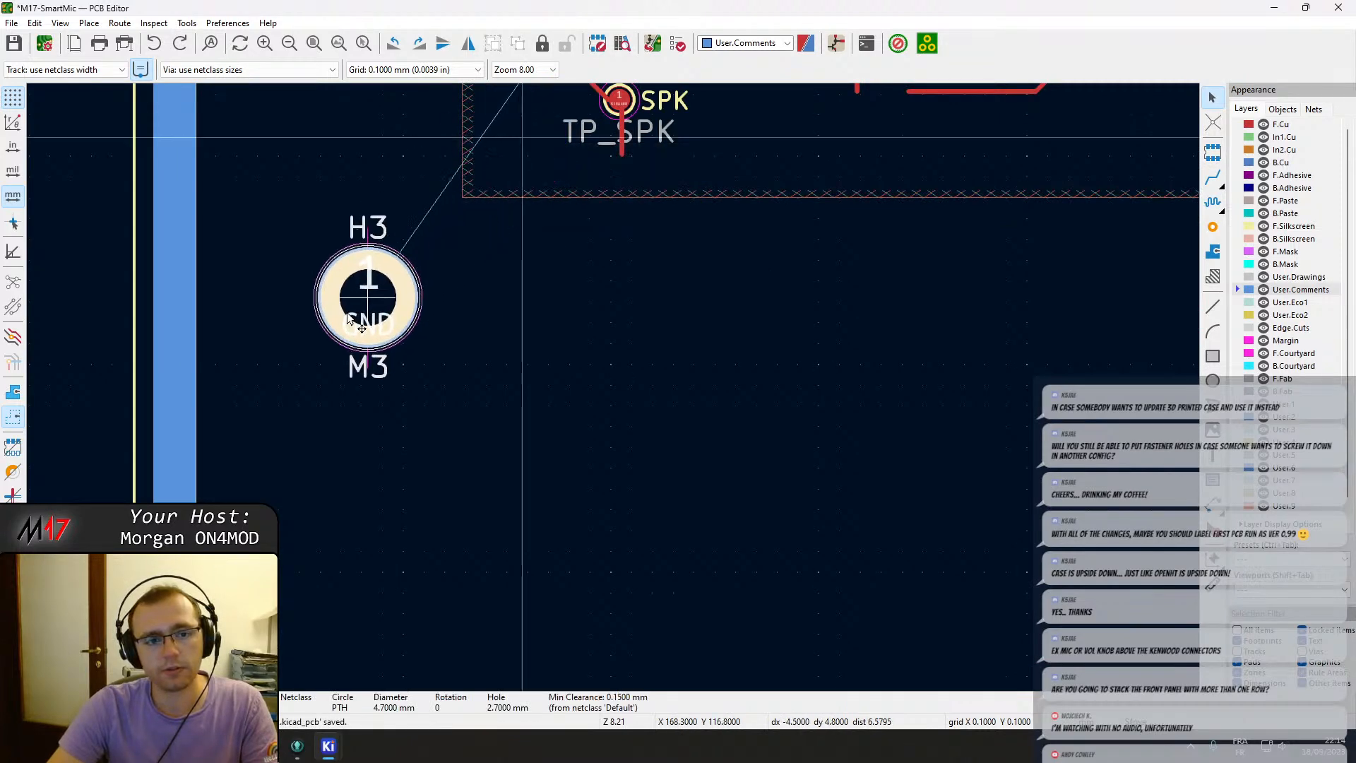
{"action": "scroll", "coordinate": [332, 340], "scroll_direction": "down", "scroll_amount": 2}
{"action": "scroll", "coordinate": [134, 522], "scroll_direction": "up", "scroll_amount": 3}
{"action": "scroll", "coordinate": [357, 464], "scroll_direction": "down", "scroll_amount": 2}
{"action": "scroll", "coordinate": [596, 387], "scroll_direction": "down", "scroll_amount": 3}
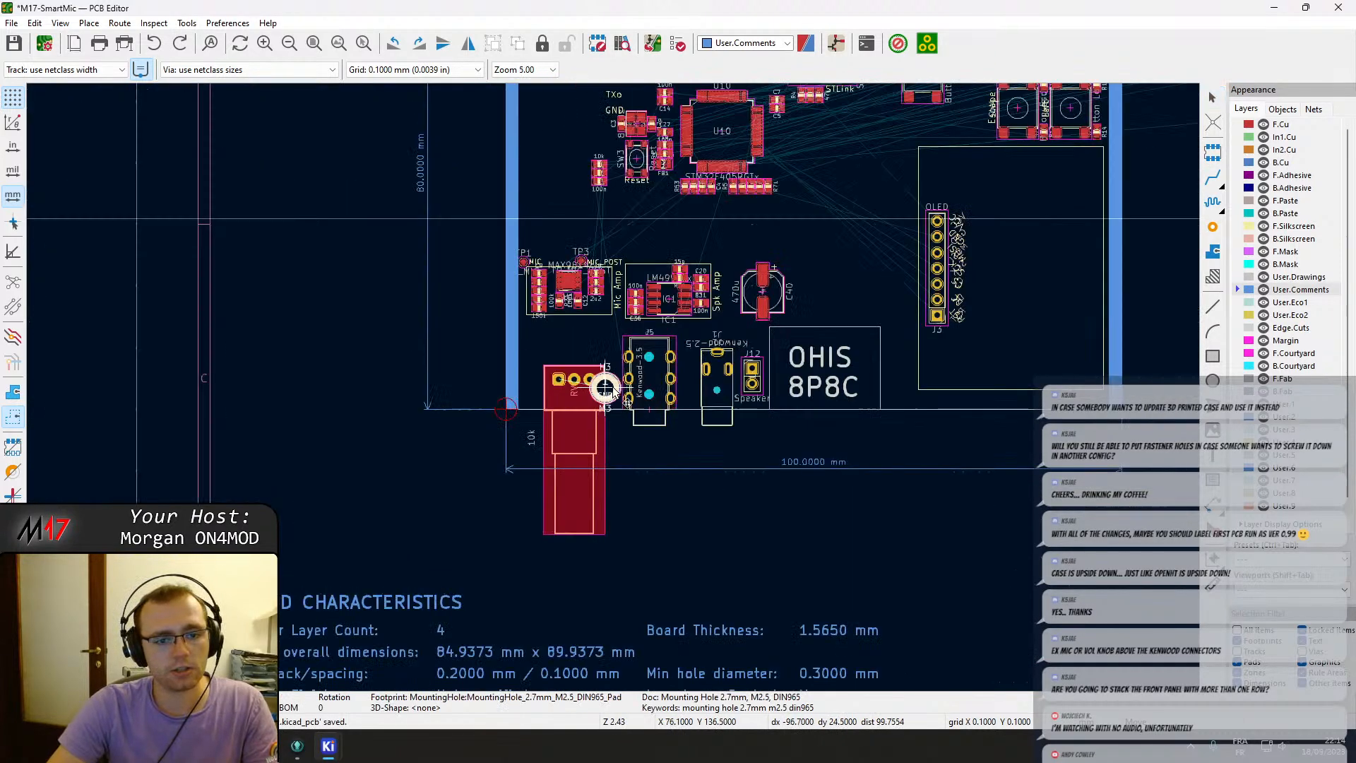
{"action": "scroll", "coordinate": [608, 384], "scroll_direction": "up", "scroll_amount": 5}
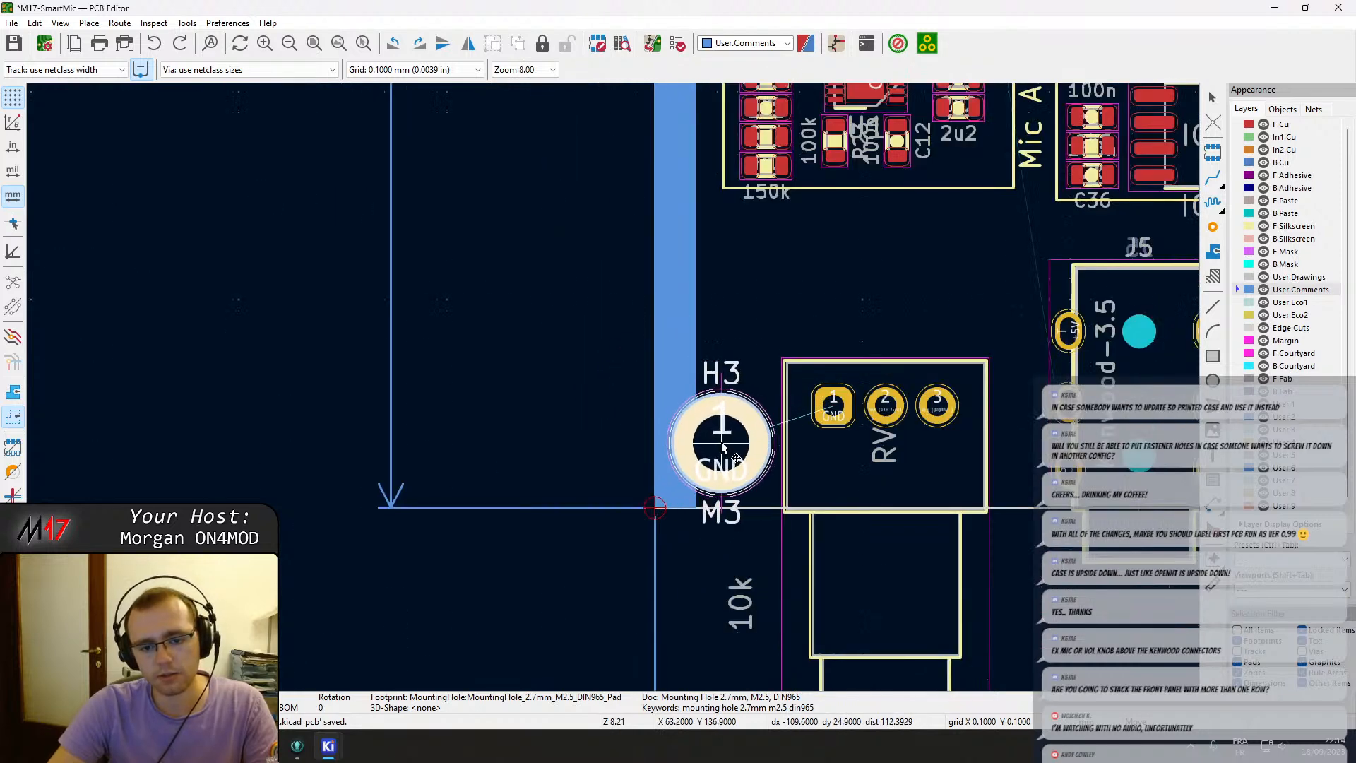
{"action": "left_click", "coordinate": [720, 444]}
Try to align mounting hole H3 precisely with the board's bottom-left corner.
{"action": "scroll", "coordinate": [692, 495], "scroll_direction": "up", "scroll_amount": 5}
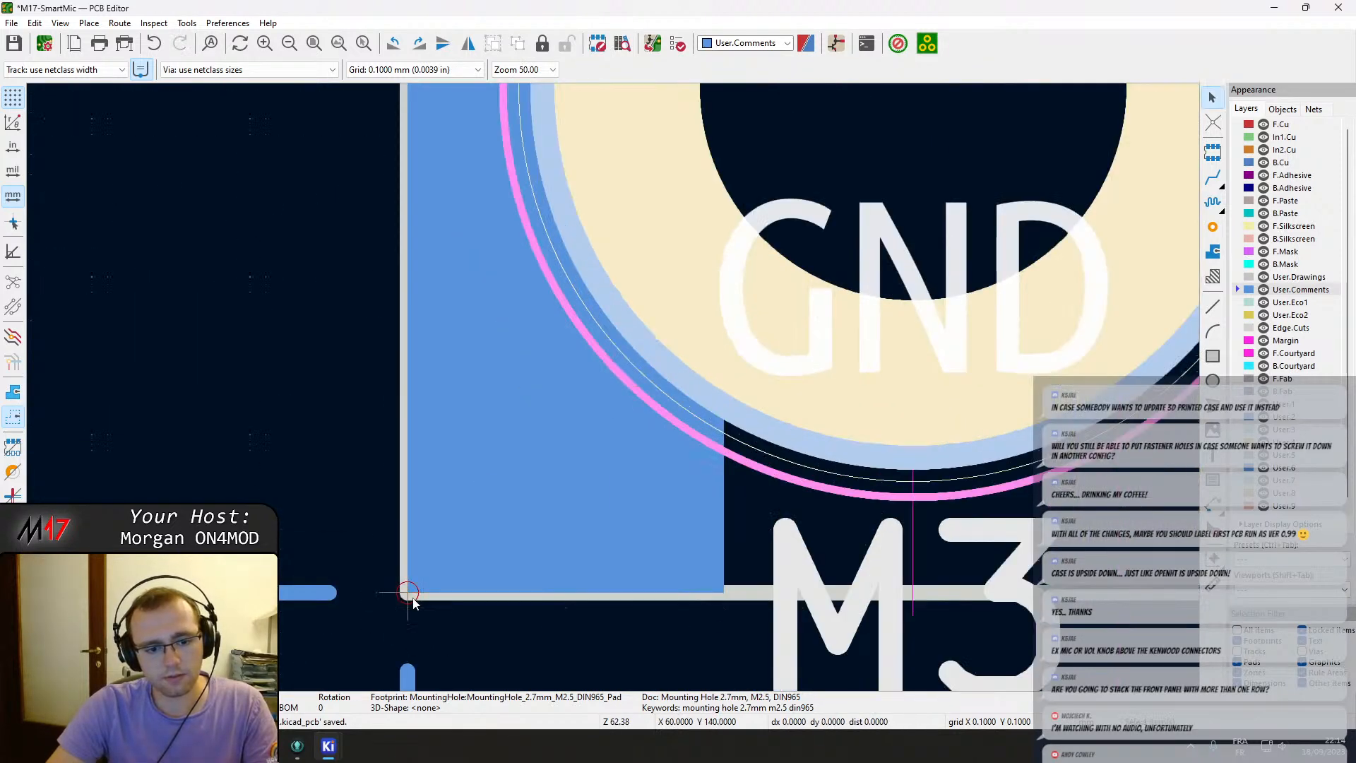
{"action": "scroll", "coordinate": [413, 603], "scroll_direction": "up", "scroll_amount": 5}
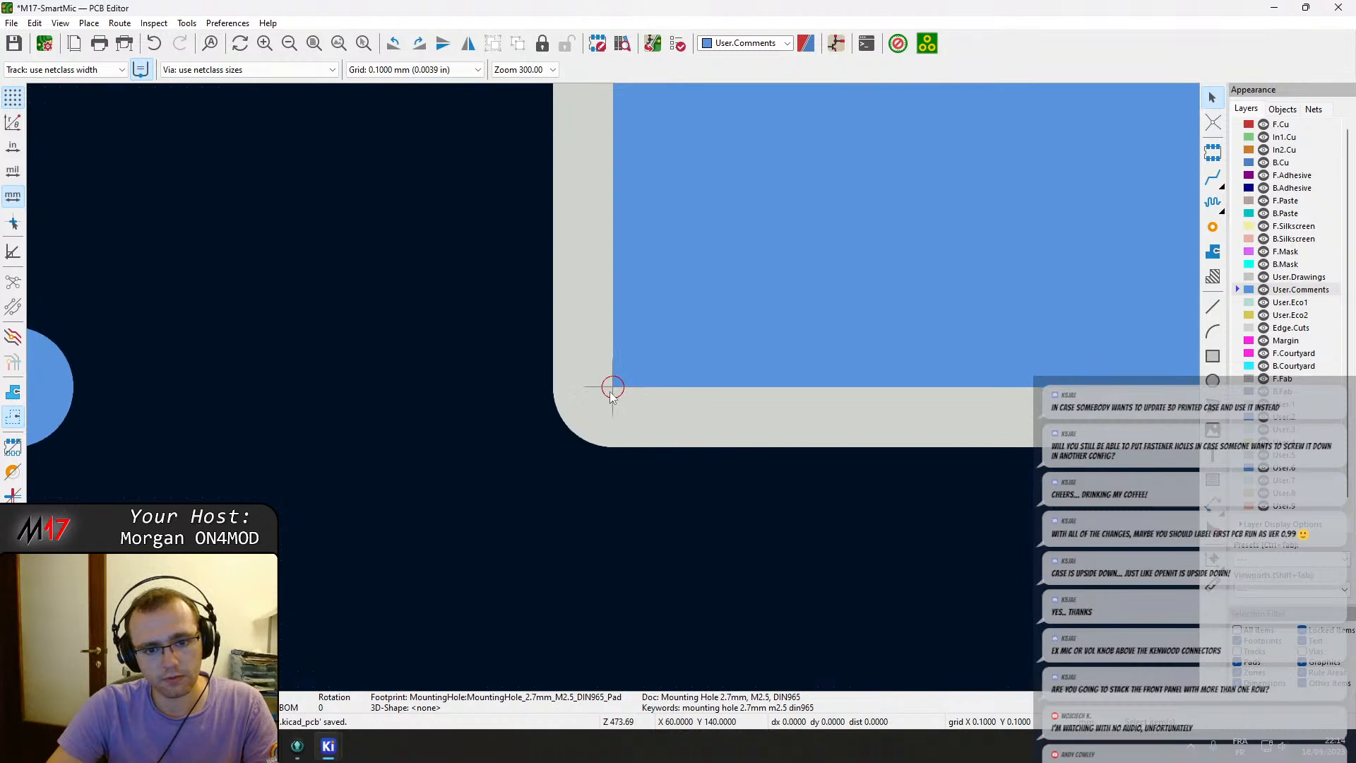
{"action": "scroll", "coordinate": [612, 394], "scroll_direction": "down", "scroll_amount": 6}
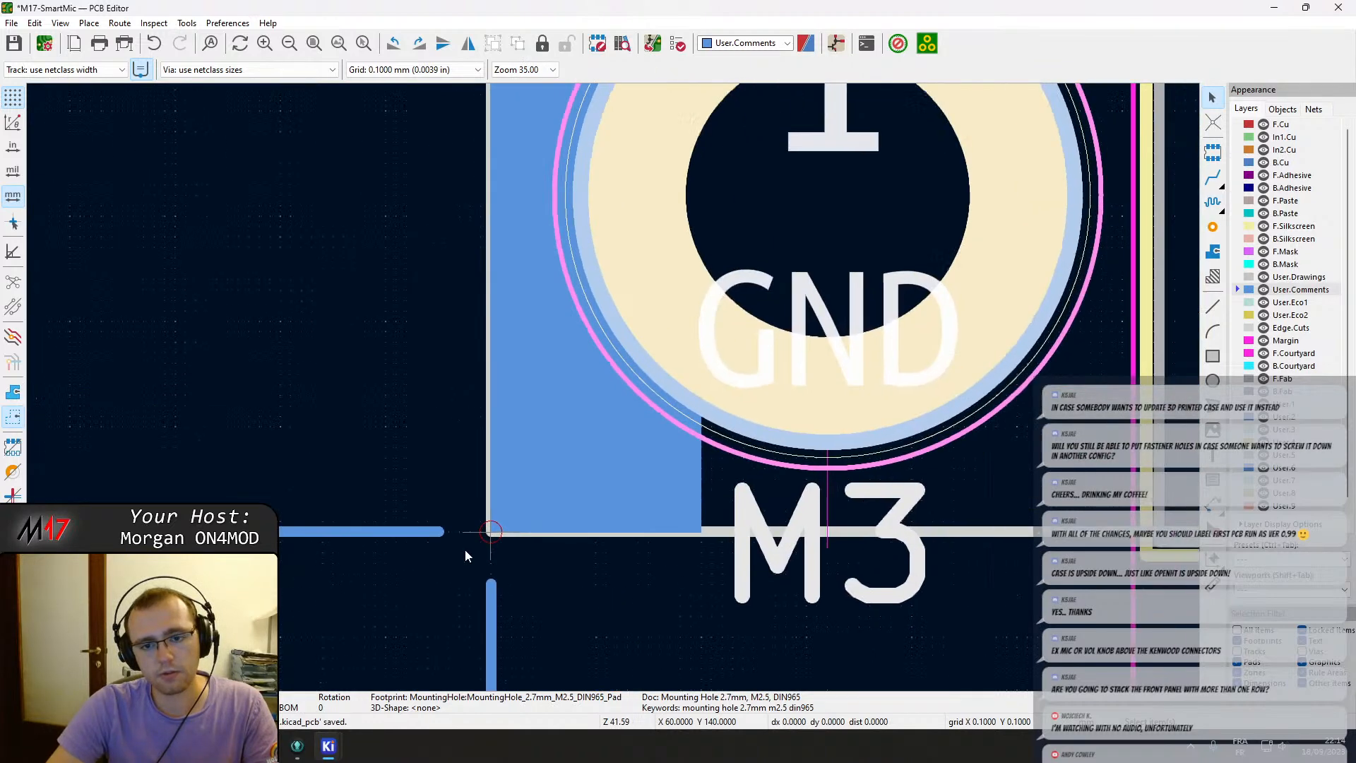
{"action": "middle_click_drag", "start_coordinate": [490, 532], "coordinate": [462, 551]}
{"action": "left_click", "coordinate": [831, 235]}
{"action": "left_click", "coordinate": [617, 567]}
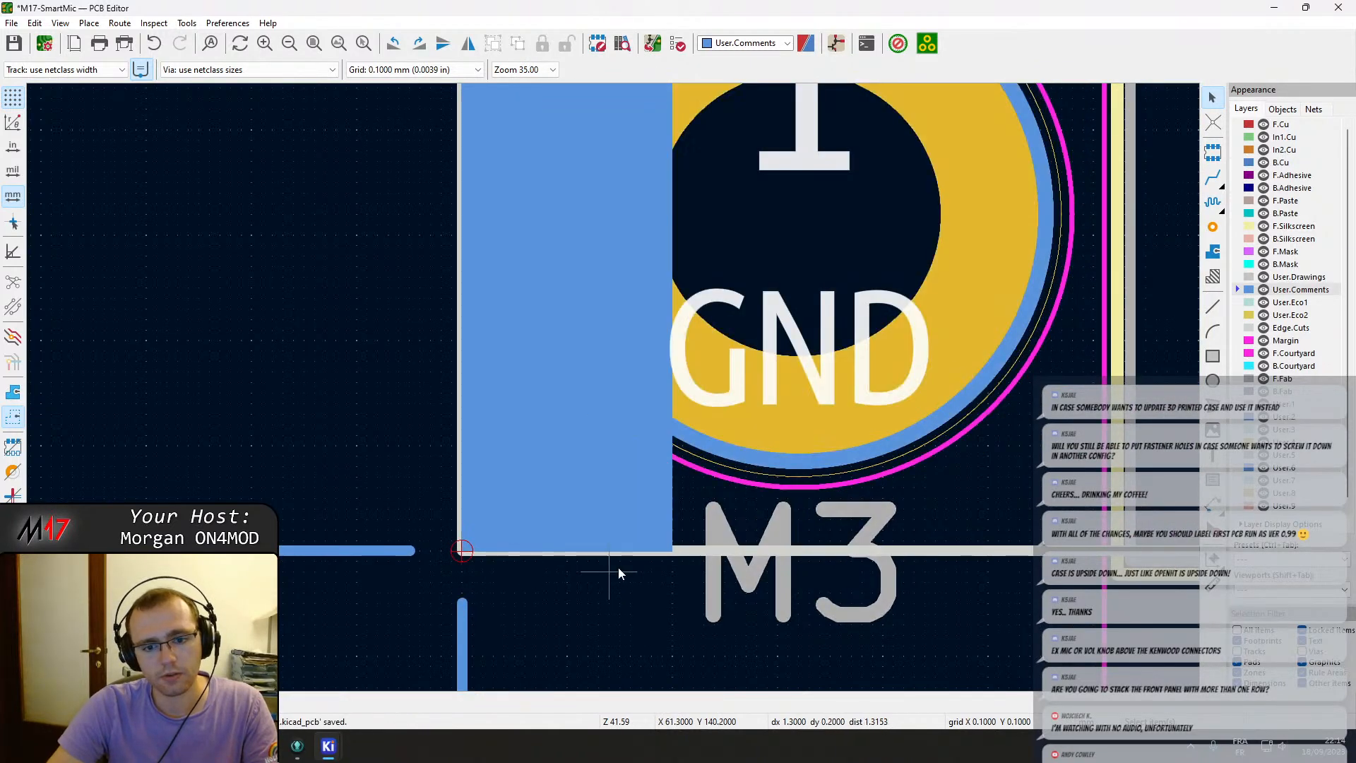
{"action": "left_click", "coordinate": [823, 230]}
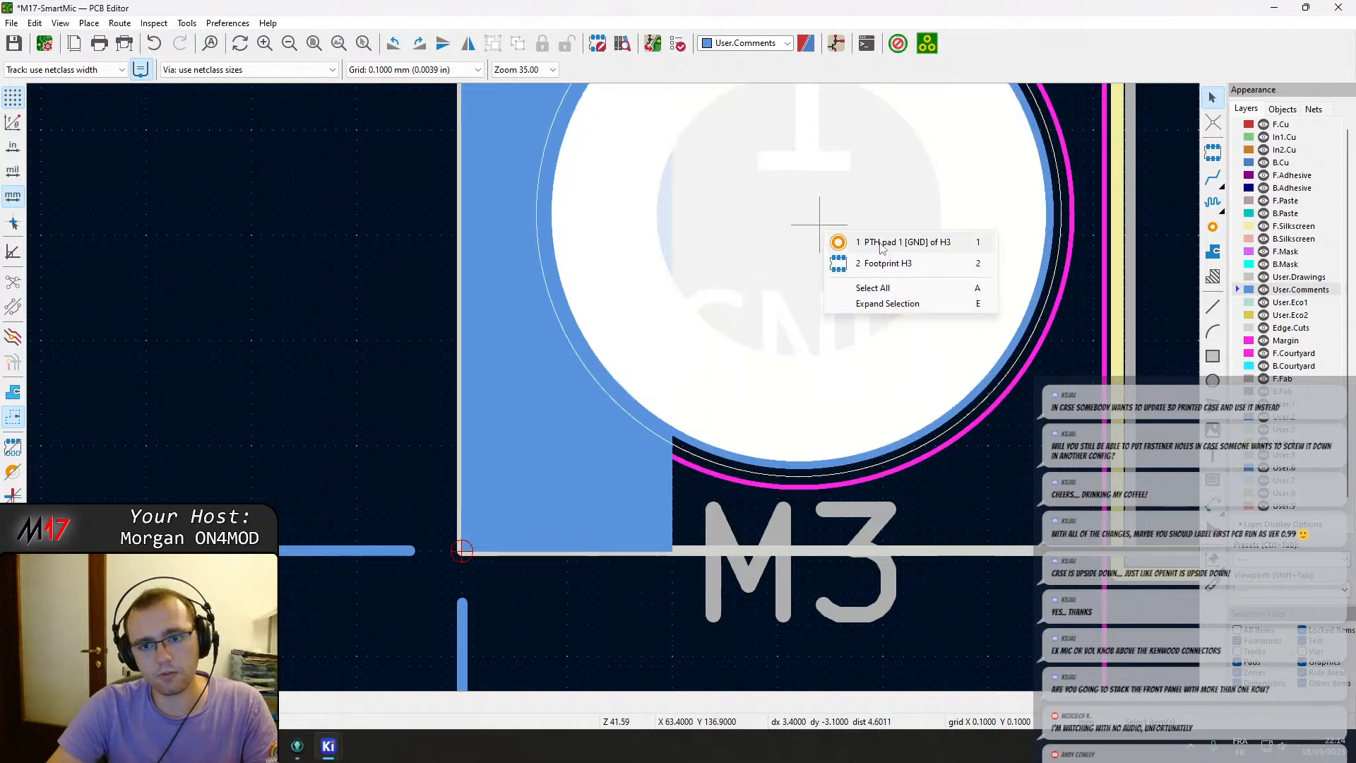
{"action": "left_click", "coordinate": [831, 236]}
{"action": "left_click", "coordinate": [798, 219]}
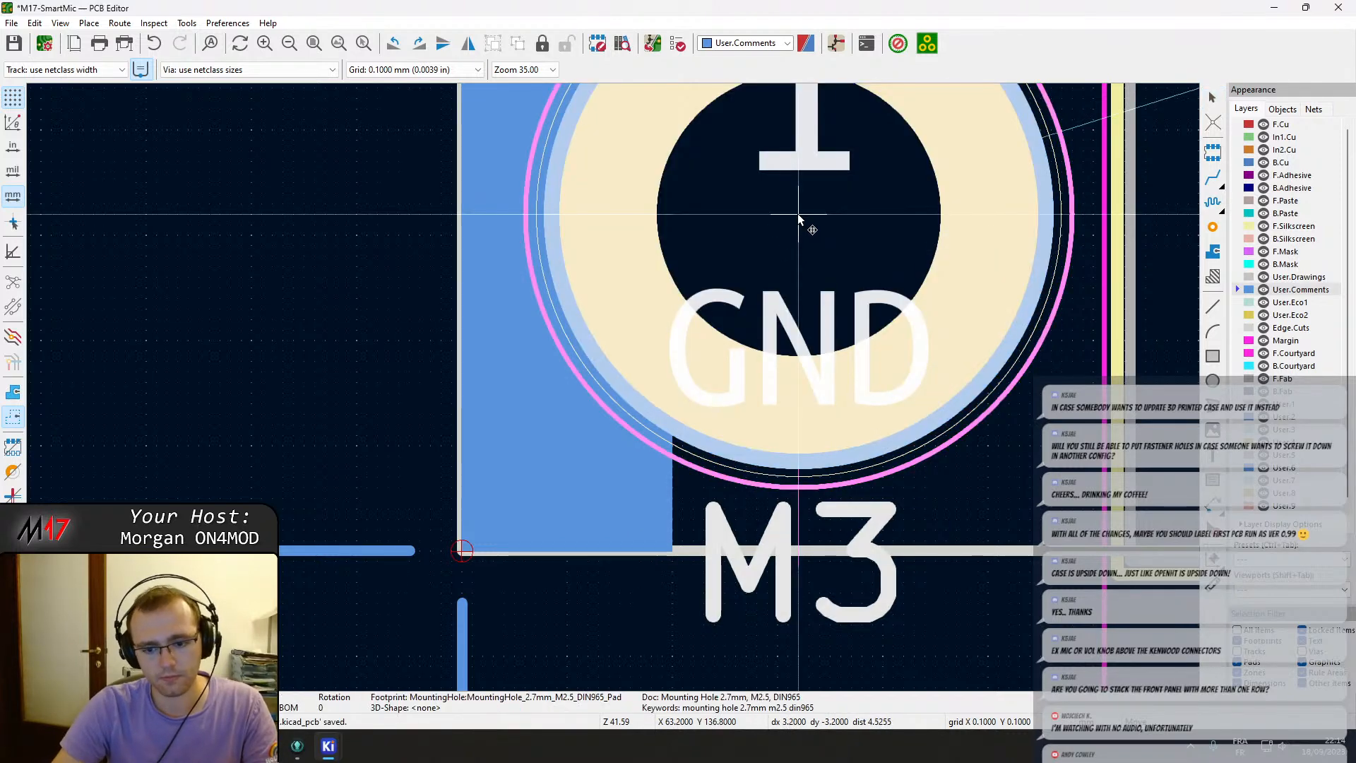
{"action": "left_click_drag", "start_coordinate": [798, 217], "coordinate": [778, 237]}
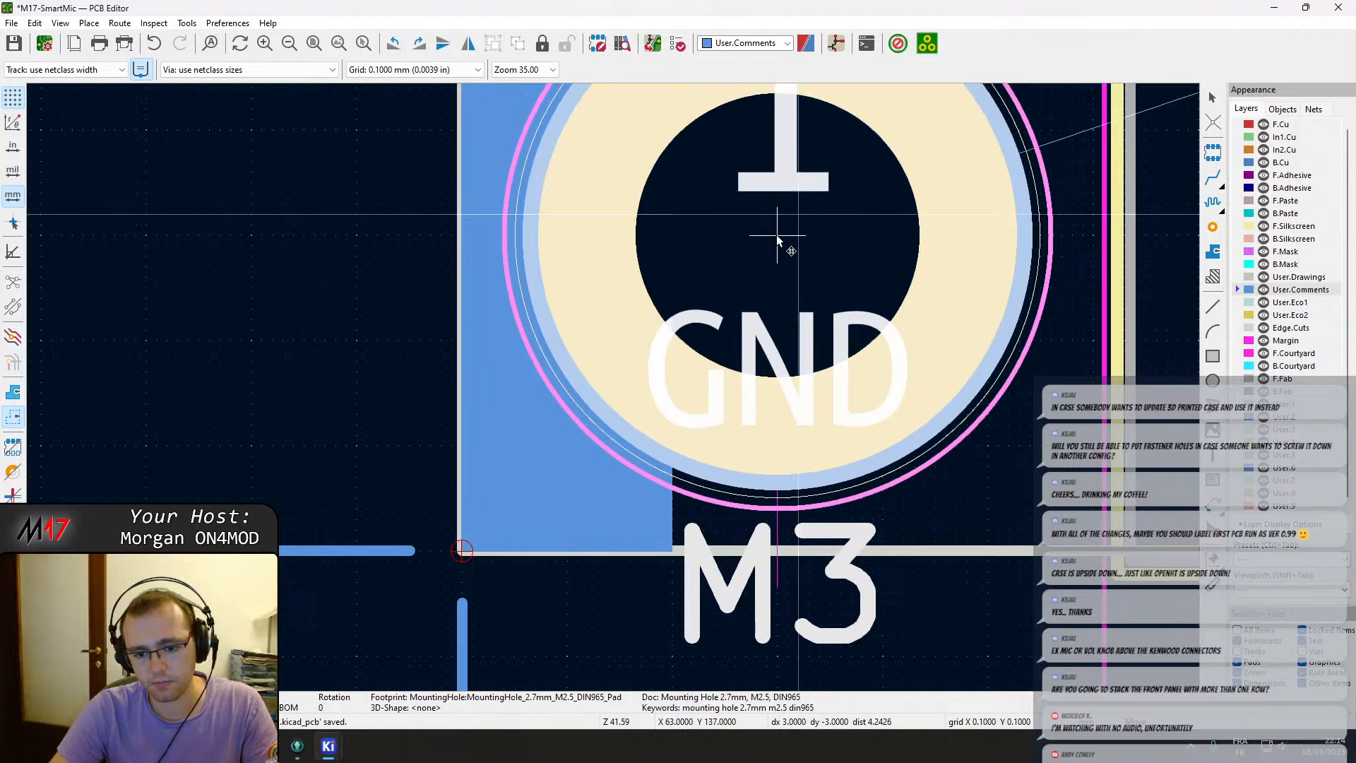
{"action": "key", "text": "Escape"}
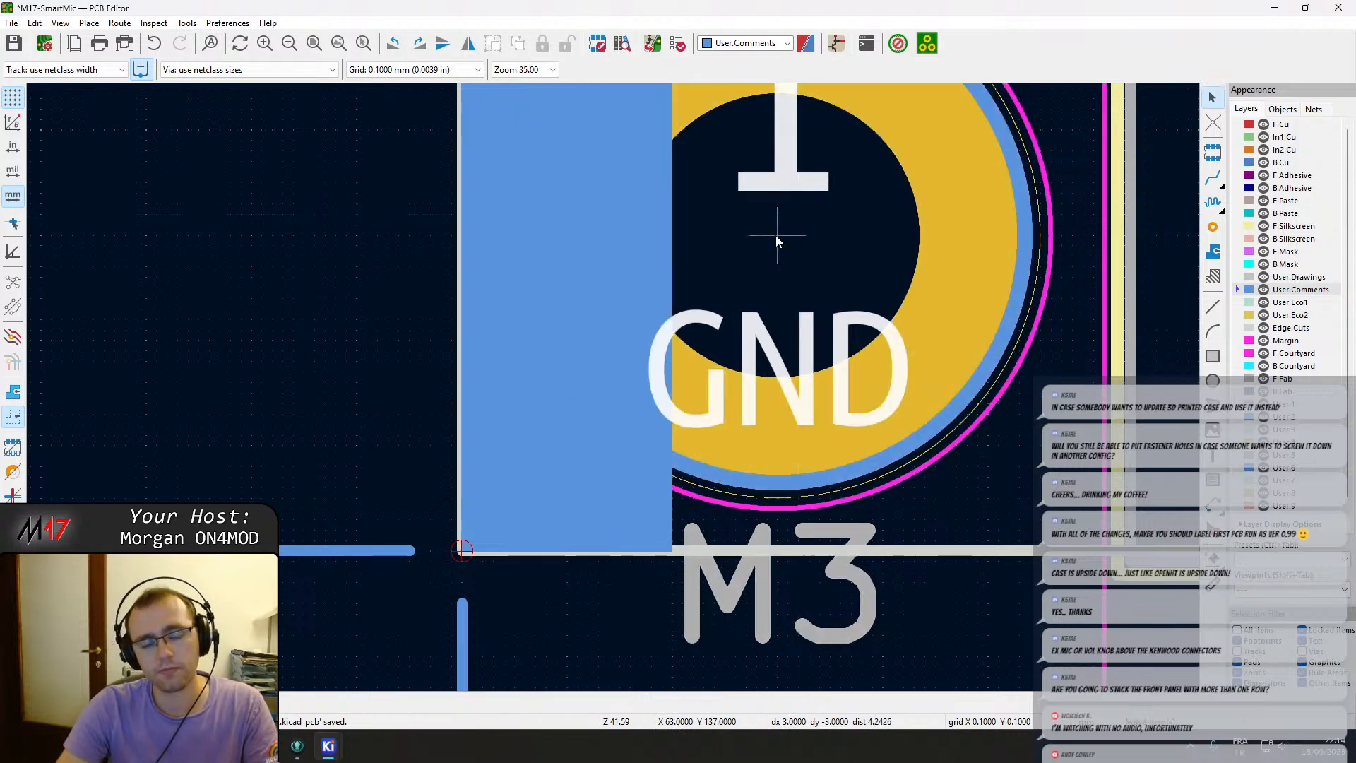
Reposition mounting hole H3 slightly higher inside the board's bottom-left corner.
{"action": "scroll", "coordinate": [776, 234], "scroll_direction": "down", "scroll_amount": 4}
{"action": "scroll", "coordinate": [613, 387], "scroll_direction": "down", "scroll_amount": 3}
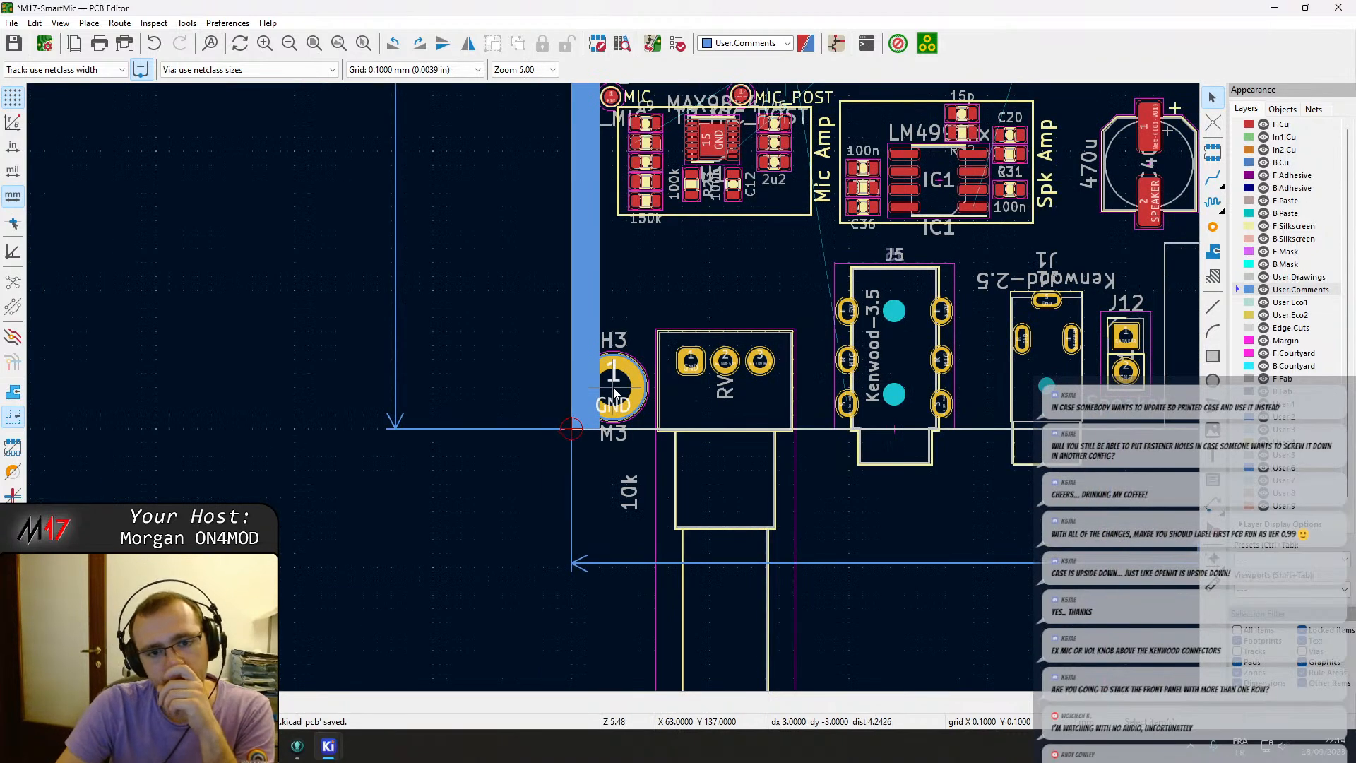
{"action": "scroll", "coordinate": [613, 393], "scroll_direction": "up", "scroll_amount": 4}
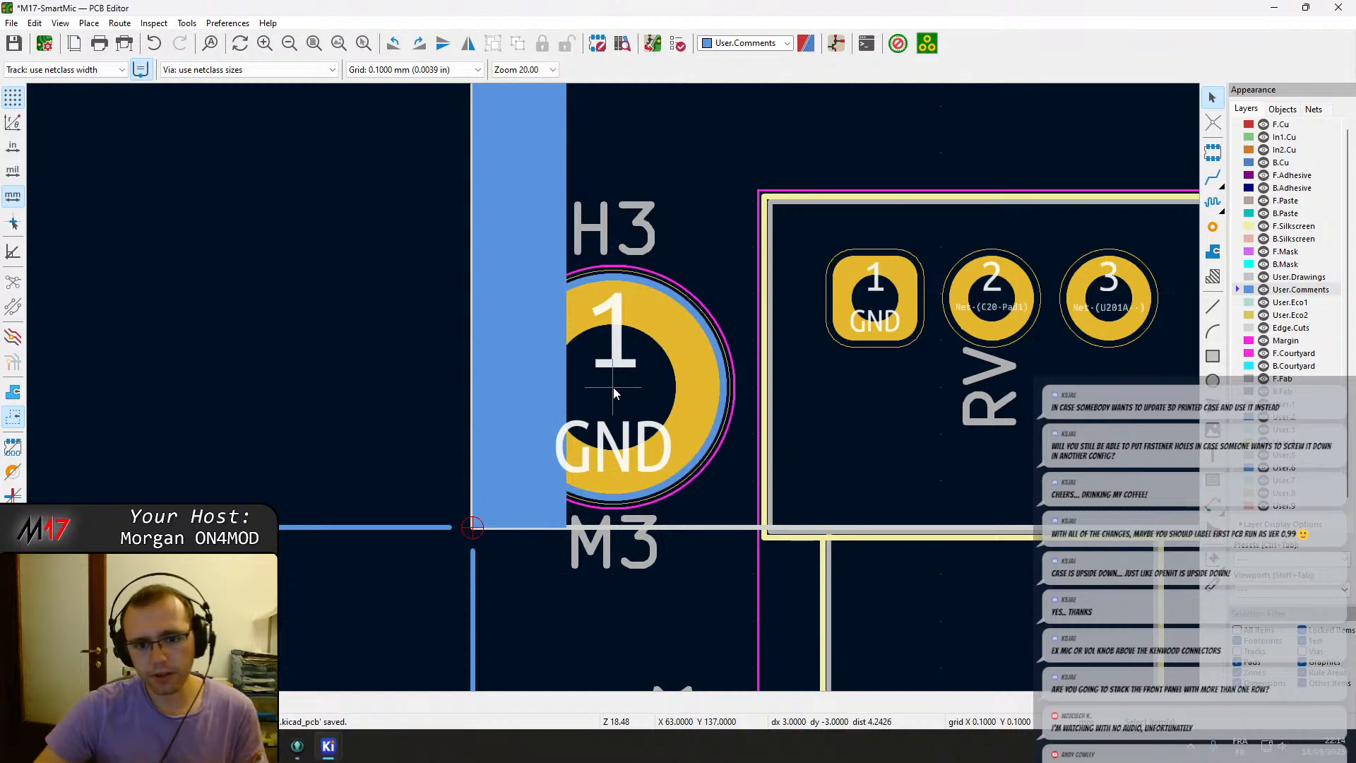
{"action": "scroll", "coordinate": [621, 400], "scroll_direction": "down", "scroll_amount": 2}
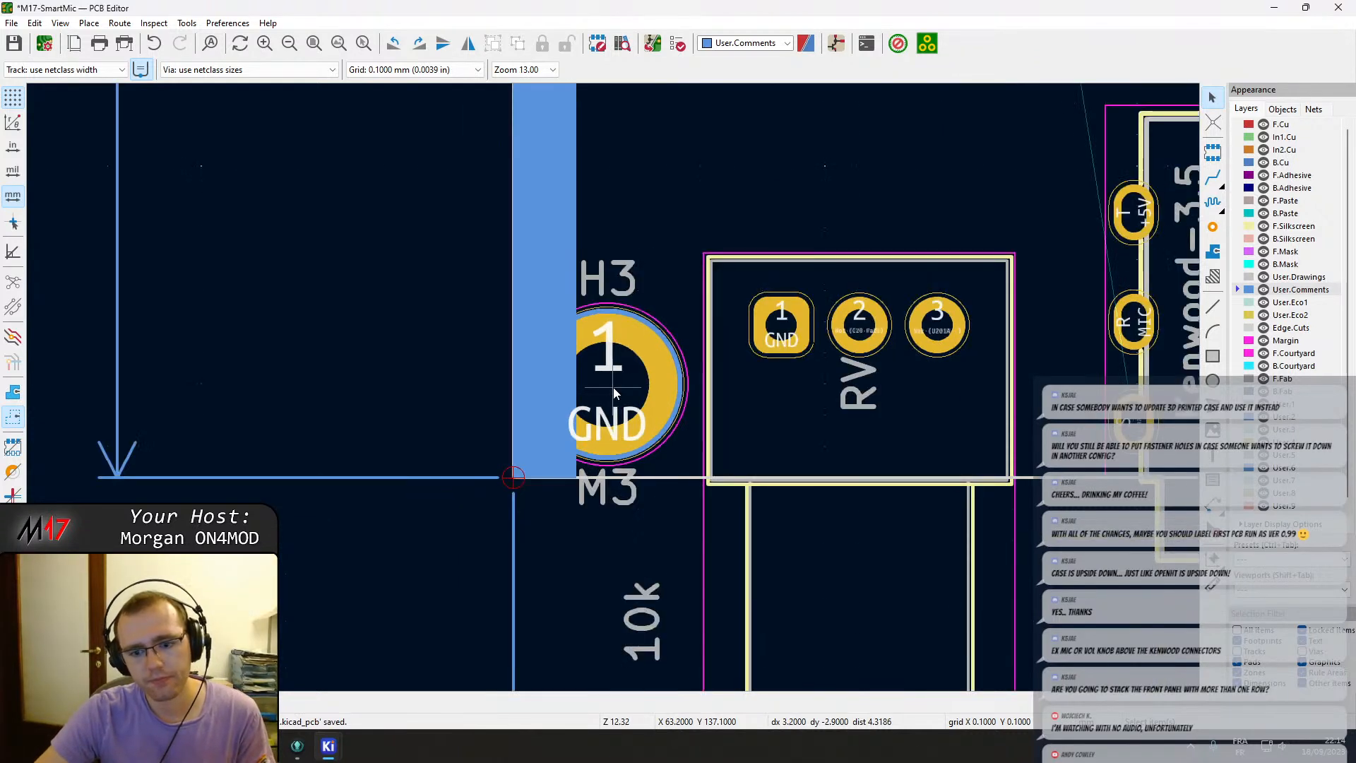
{"action": "left_click", "coordinate": [613, 394]}
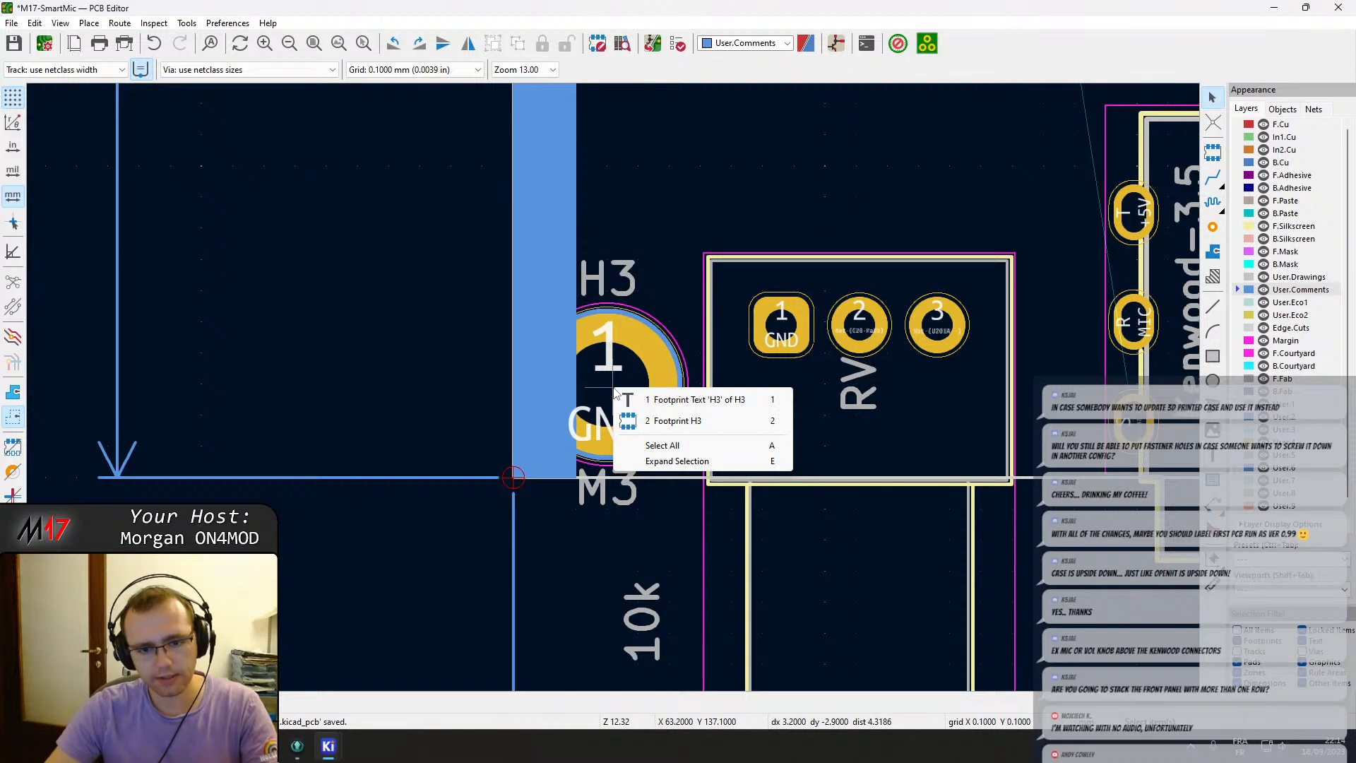
{"action": "left_click", "coordinate": [675, 420]}
{"action": "key", "text": "m"}
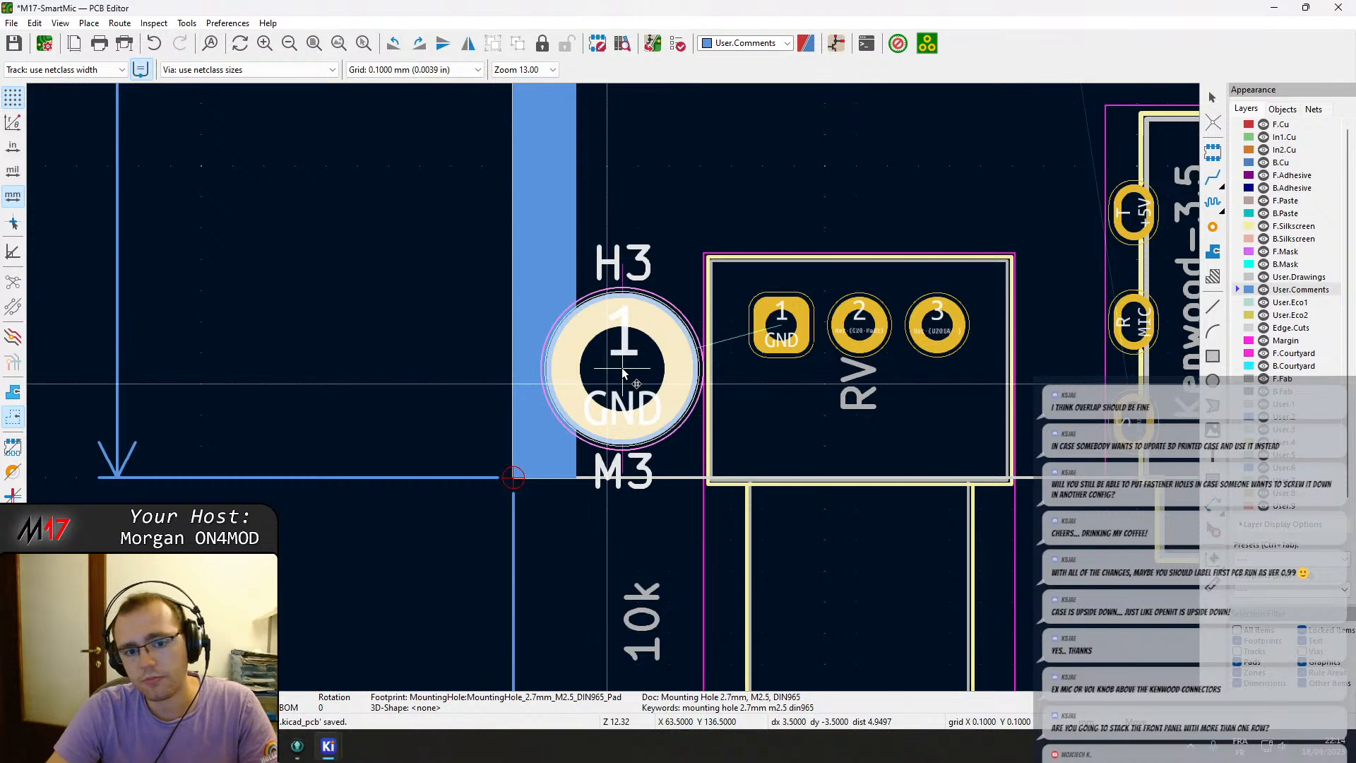
{"action": "left_click", "coordinate": [622, 367]}
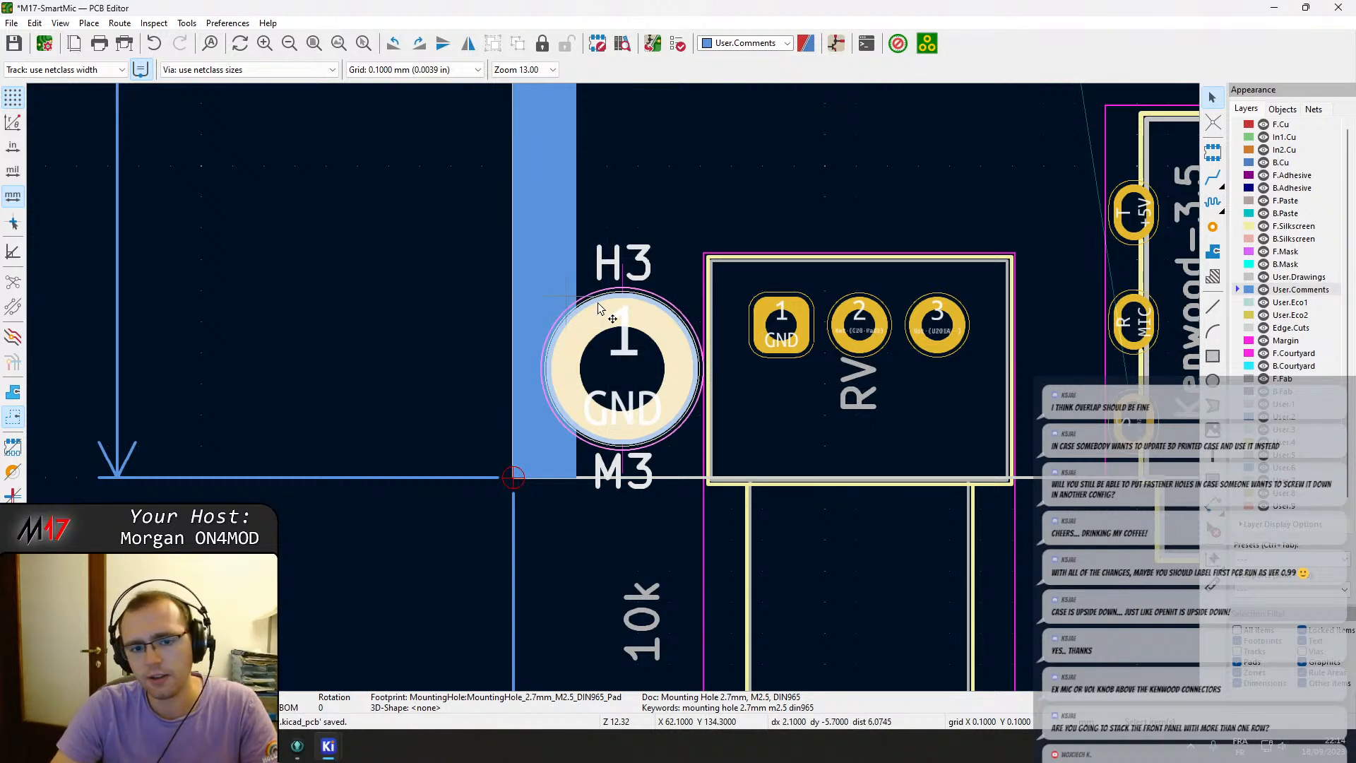
Shift potentiometer RV slightly to the right, away from mounting hole H3.
{"action": "middle_click_drag", "start_coordinate": [802, 422], "coordinate": [613, 434]}
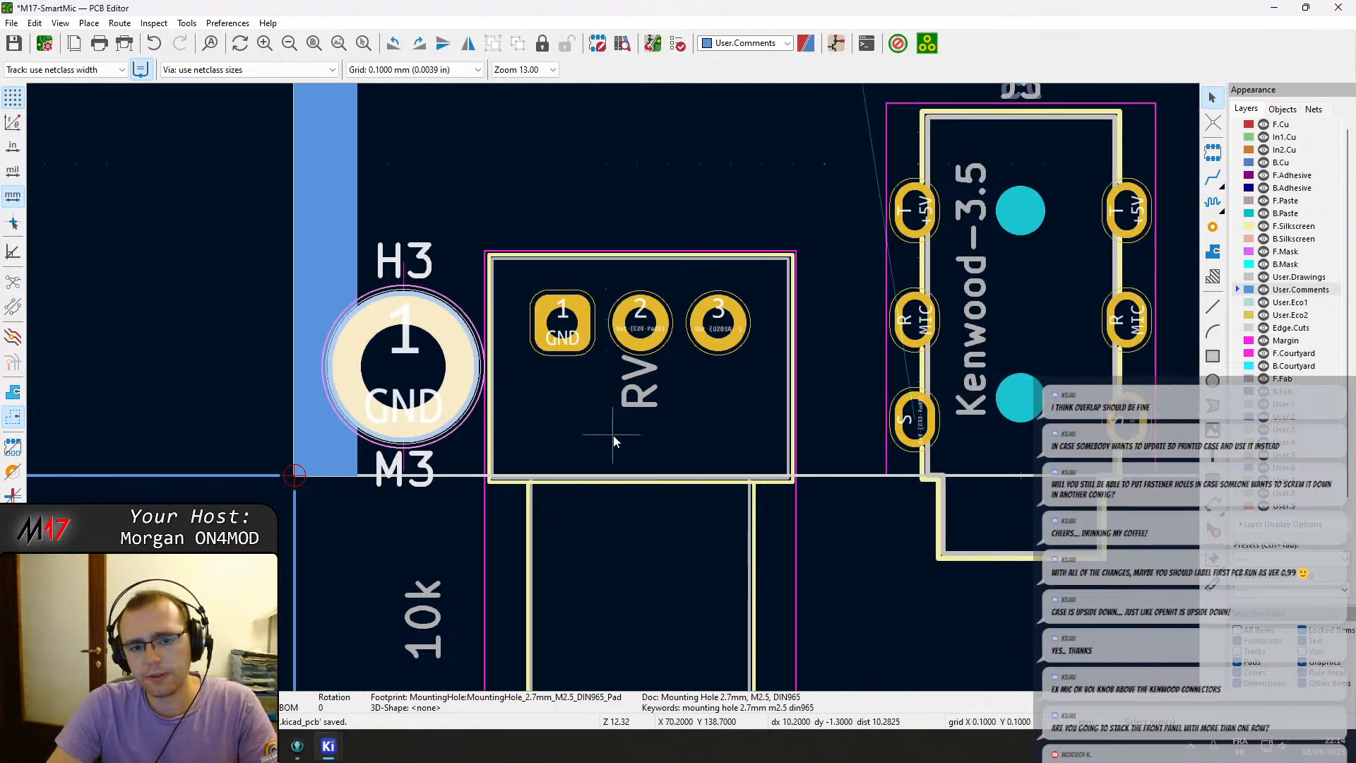
{"action": "left_click", "coordinate": [609, 432]}
{"action": "key", "text": "m"}
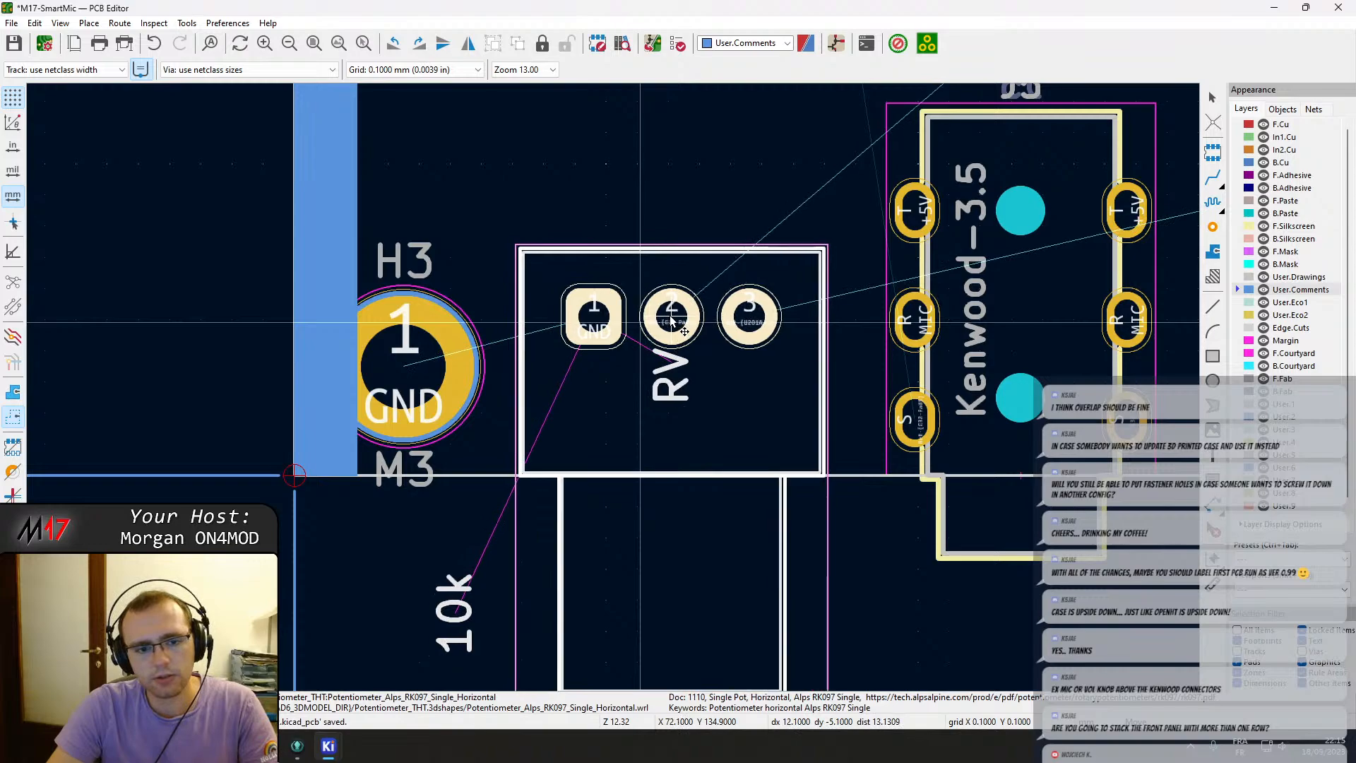
{"action": "scroll", "coordinate": [672, 323], "scroll_direction": "down", "scroll_amount": 8}
{"action": "scroll", "coordinate": [613, 386], "scroll_direction": "up", "scroll_amount": 4}
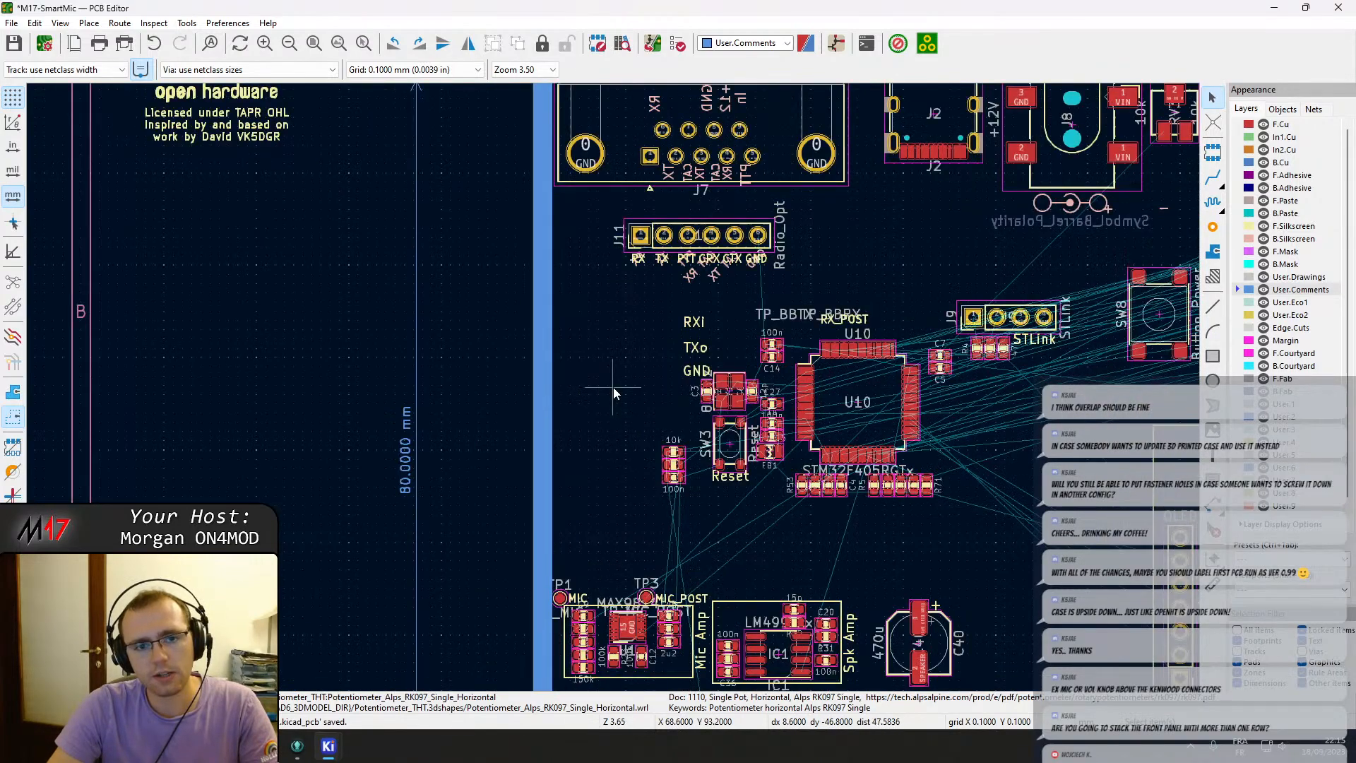
{"action": "middle_click_drag", "start_coordinate": [781, 358], "coordinate": [493, 362]}
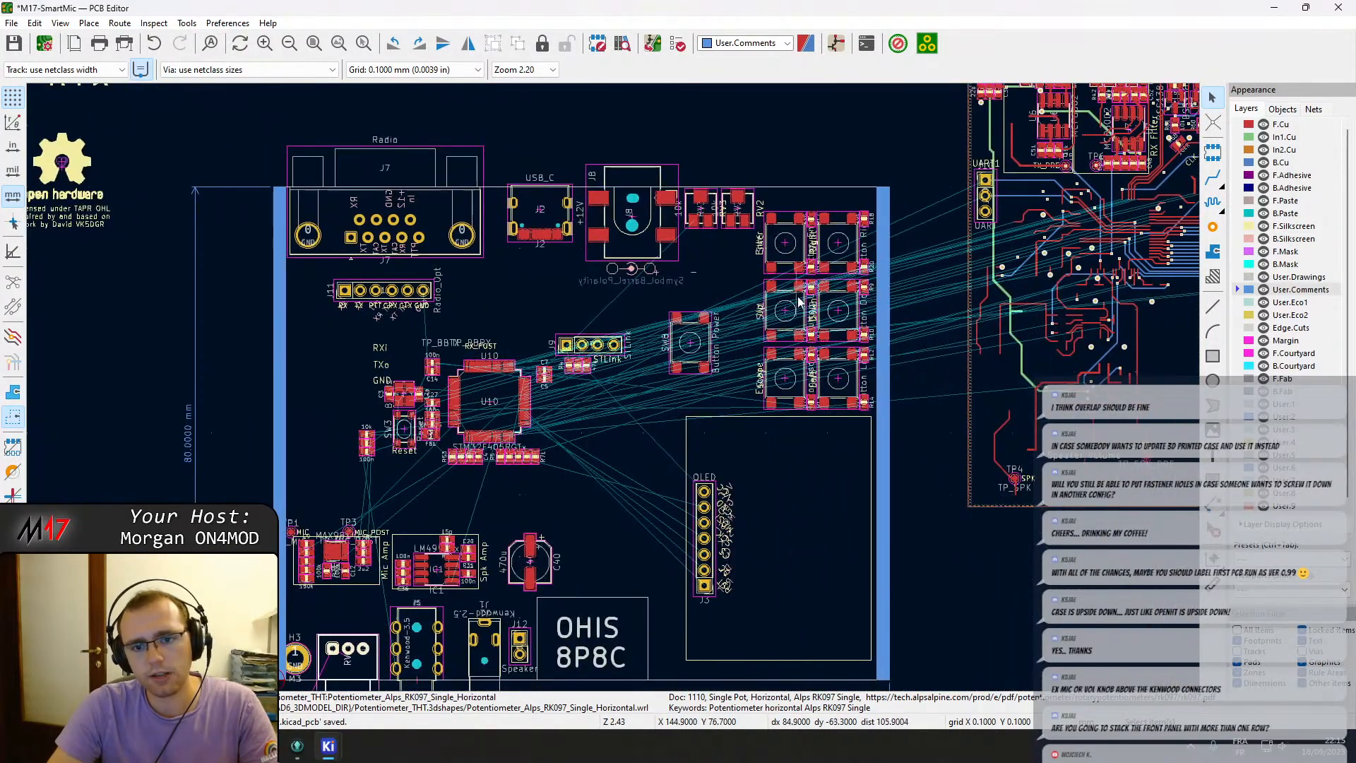
Nudge the Button Left switch upward by three small grid steps.
{"action": "scroll", "coordinate": [840, 380], "scroll_direction": "up", "scroll_amount": 5}
{"action": "scroll", "coordinate": [544, 406], "scroll_direction": "down", "scroll_amount": 5}
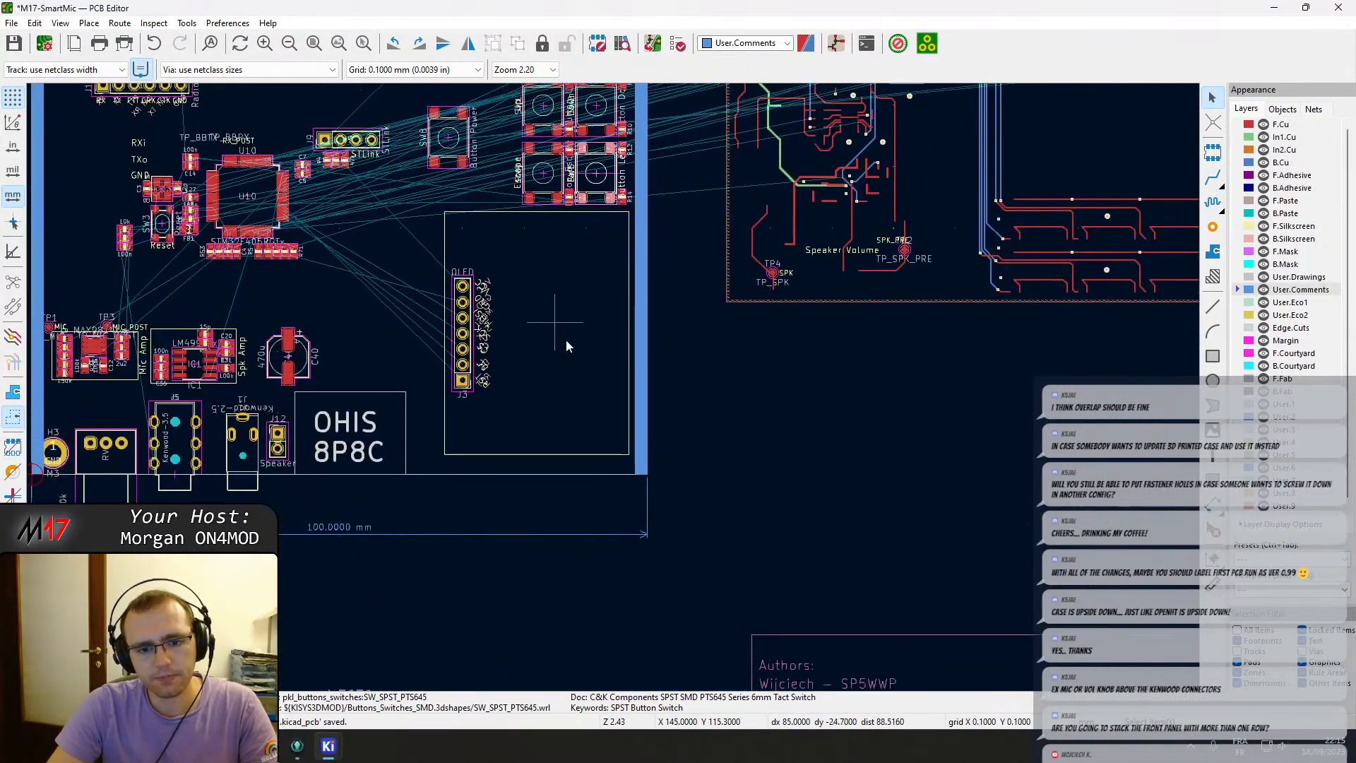
{"action": "scroll", "coordinate": [565, 340], "scroll_direction": "up", "scroll_amount": 5}
{"action": "middle_click_drag", "start_coordinate": [633, 614], "coordinate": [653, 439]}
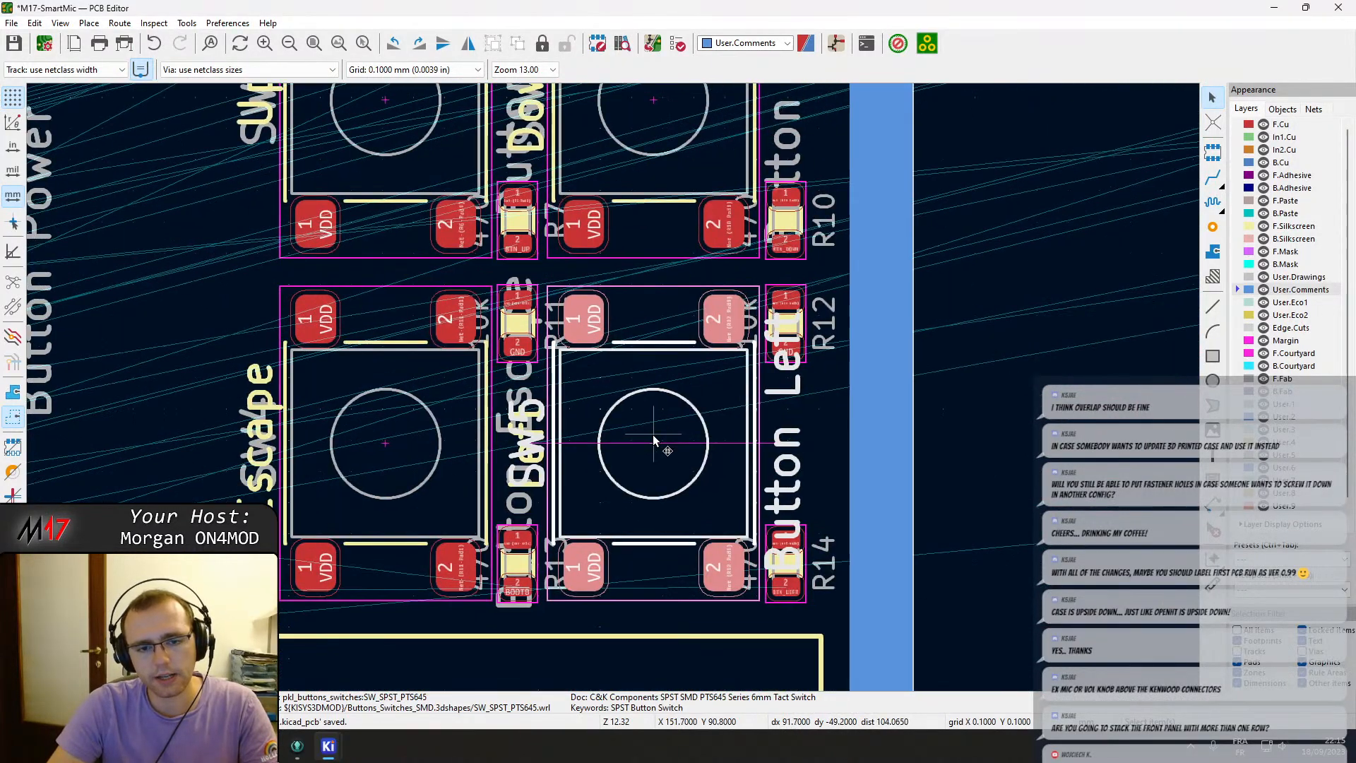
{"action": "key", "text": "m"}
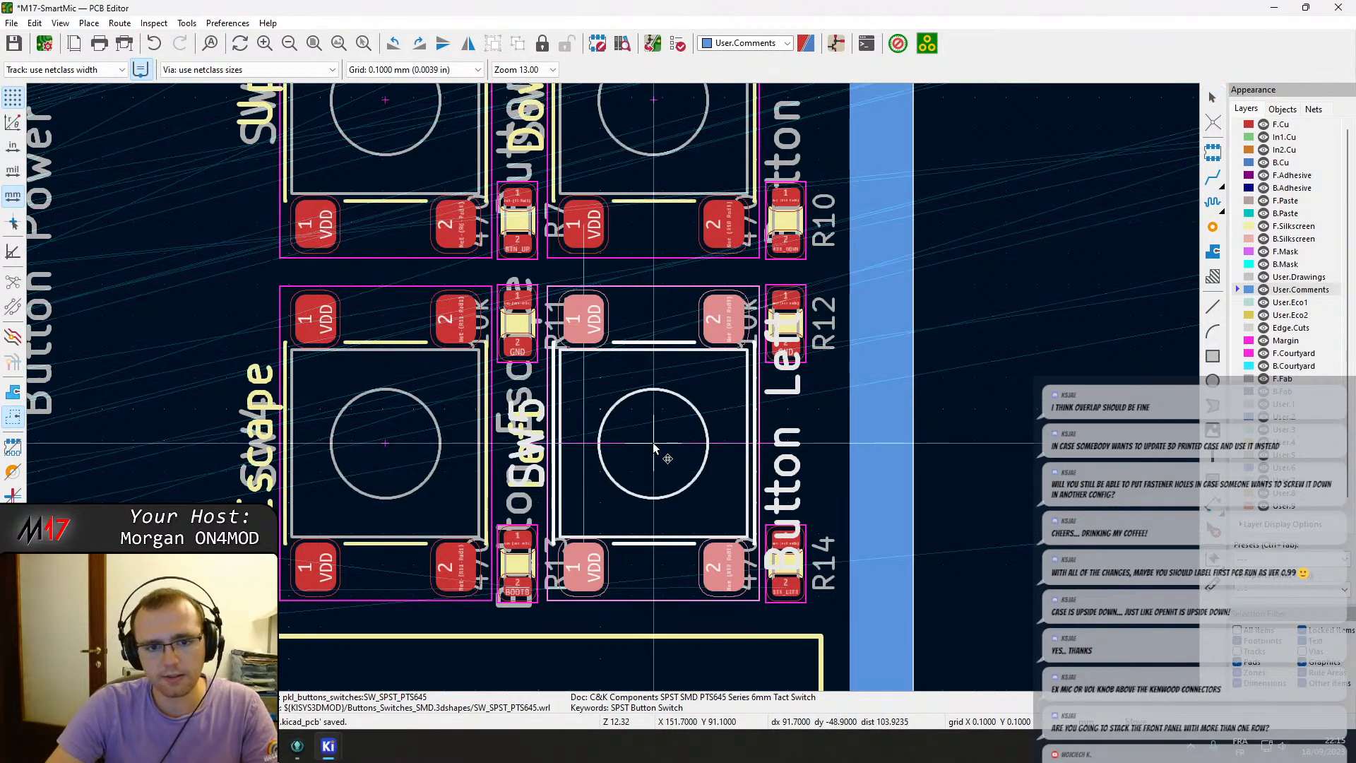
{"action": "key", "text": "Up"}
{"action": "key", "text": "Up"}
{"action": "key", "text": "Up"}
{"action": "key", "text": "Up"}
{"action": "key", "text": "Up"}
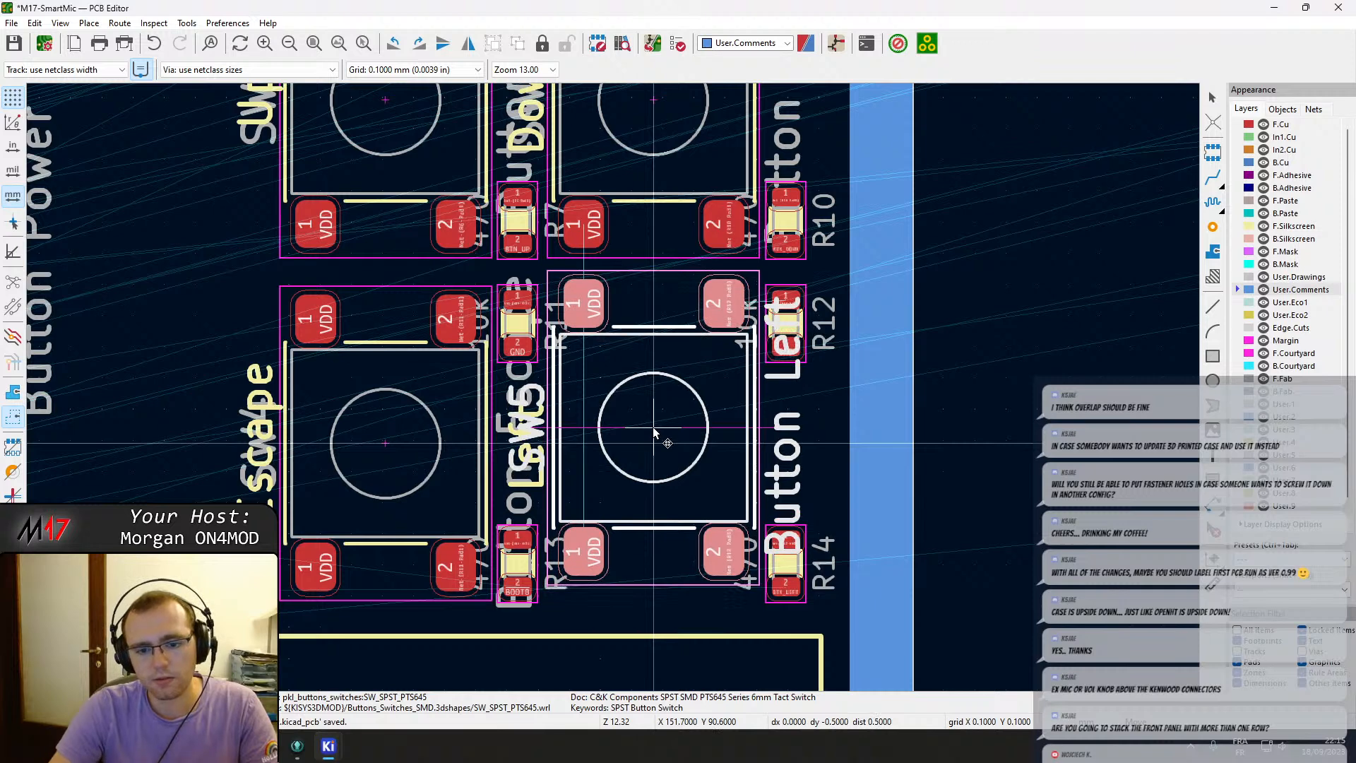
{"action": "key", "text": "Return"}
Nudge the Escape button switch upward by the same three grid steps.
{"action": "left_click", "coordinate": [370, 460]}
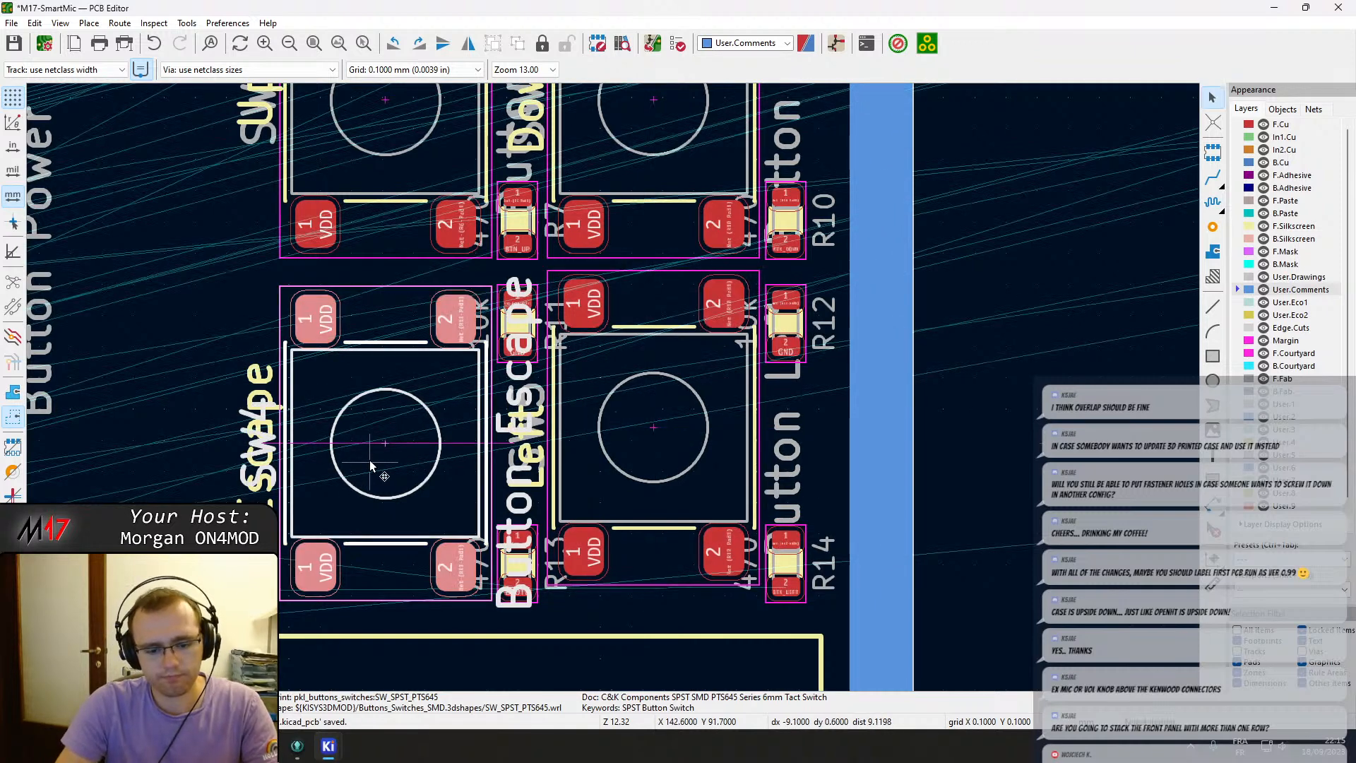
{"action": "key", "text": "m"}
{"action": "key", "text": "Up"}
{"action": "key", "text": "Up"}
{"action": "key", "text": "Up"}
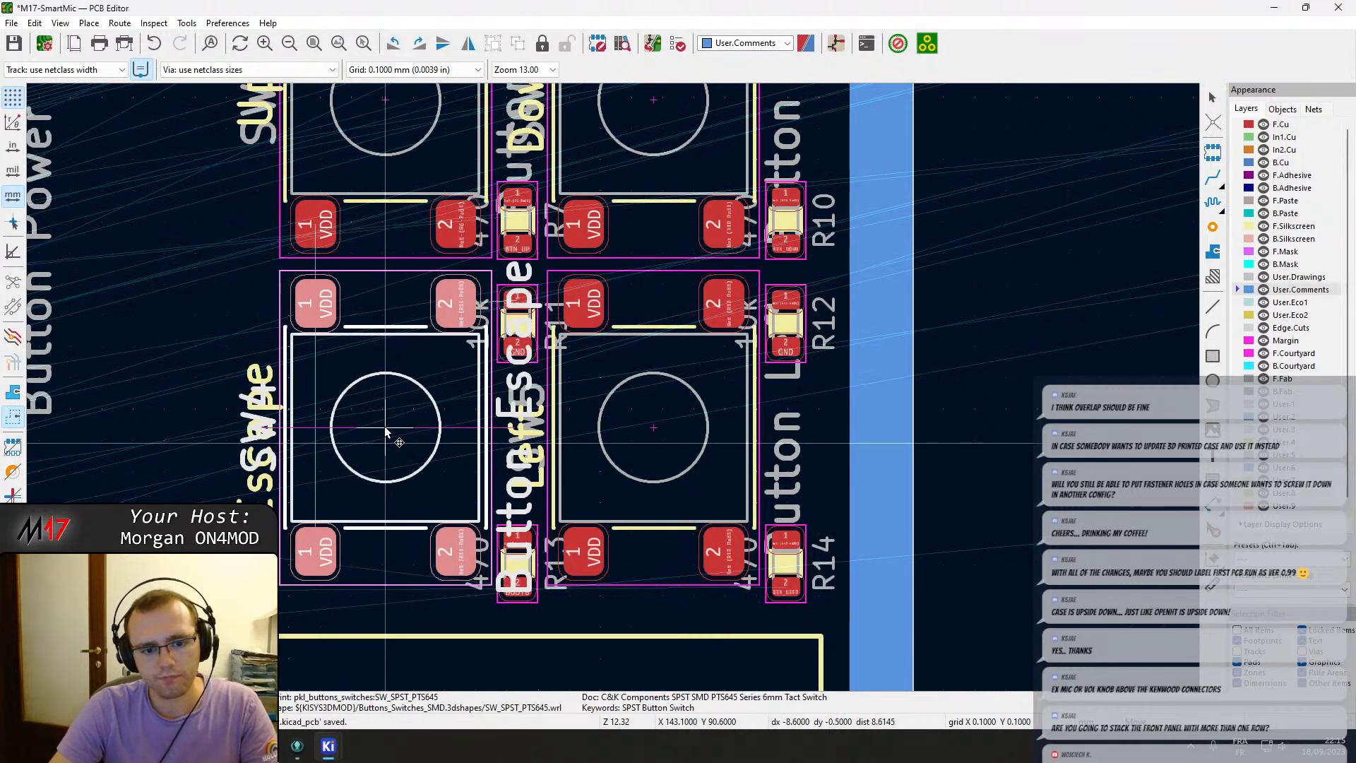
{"action": "key", "text": "Return"}
Shift OLED header J3 slightly upward within its display outline.
{"action": "scroll", "coordinate": [386, 432], "scroll_direction": "down", "scroll_amount": 5}
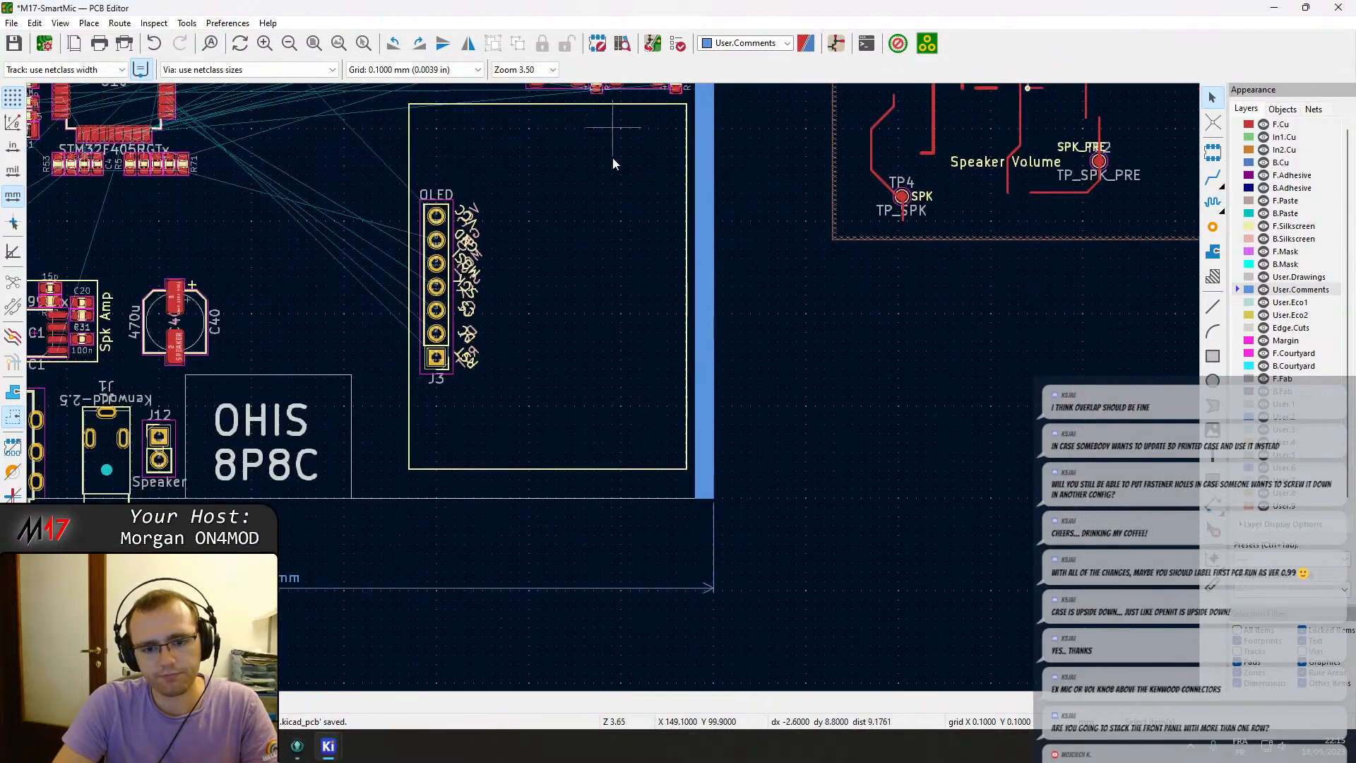
{"action": "left_click", "coordinate": [437, 309]}
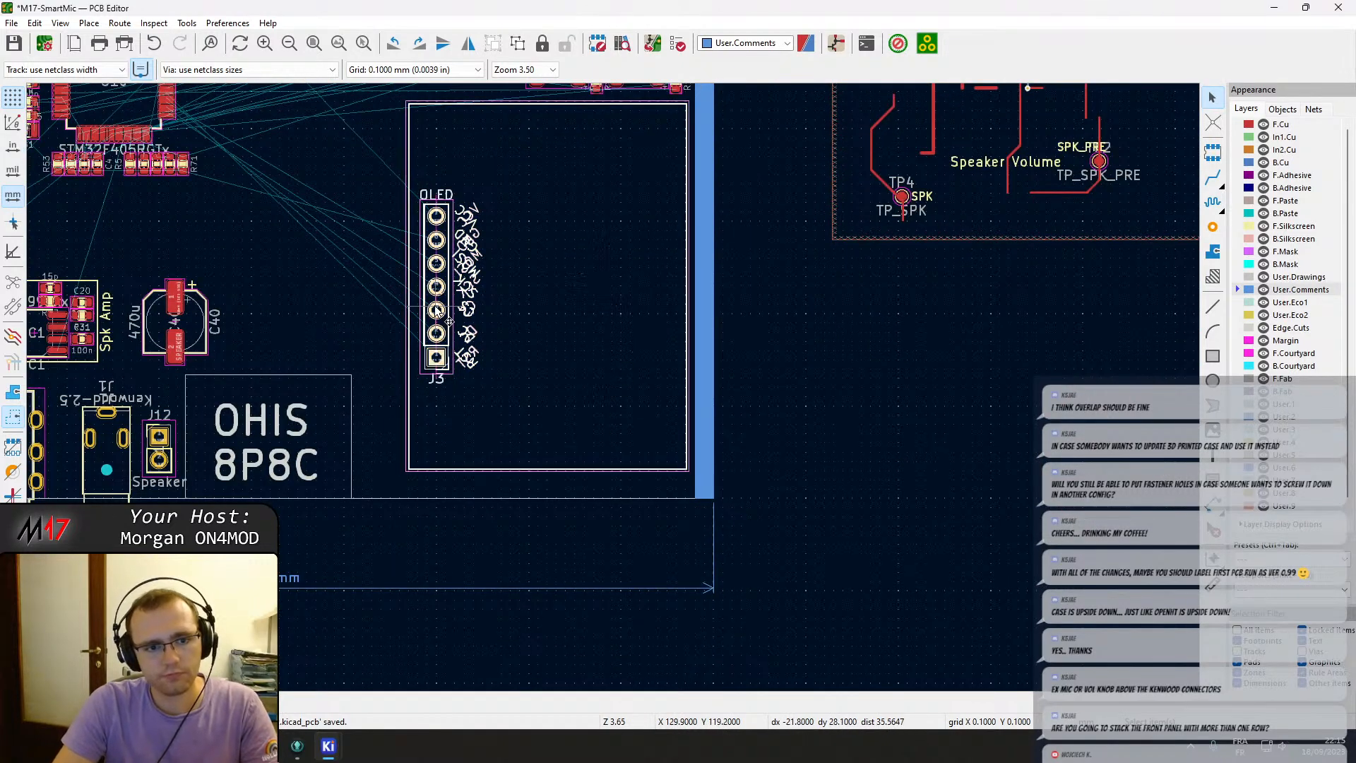
{"action": "key", "text": "m"}
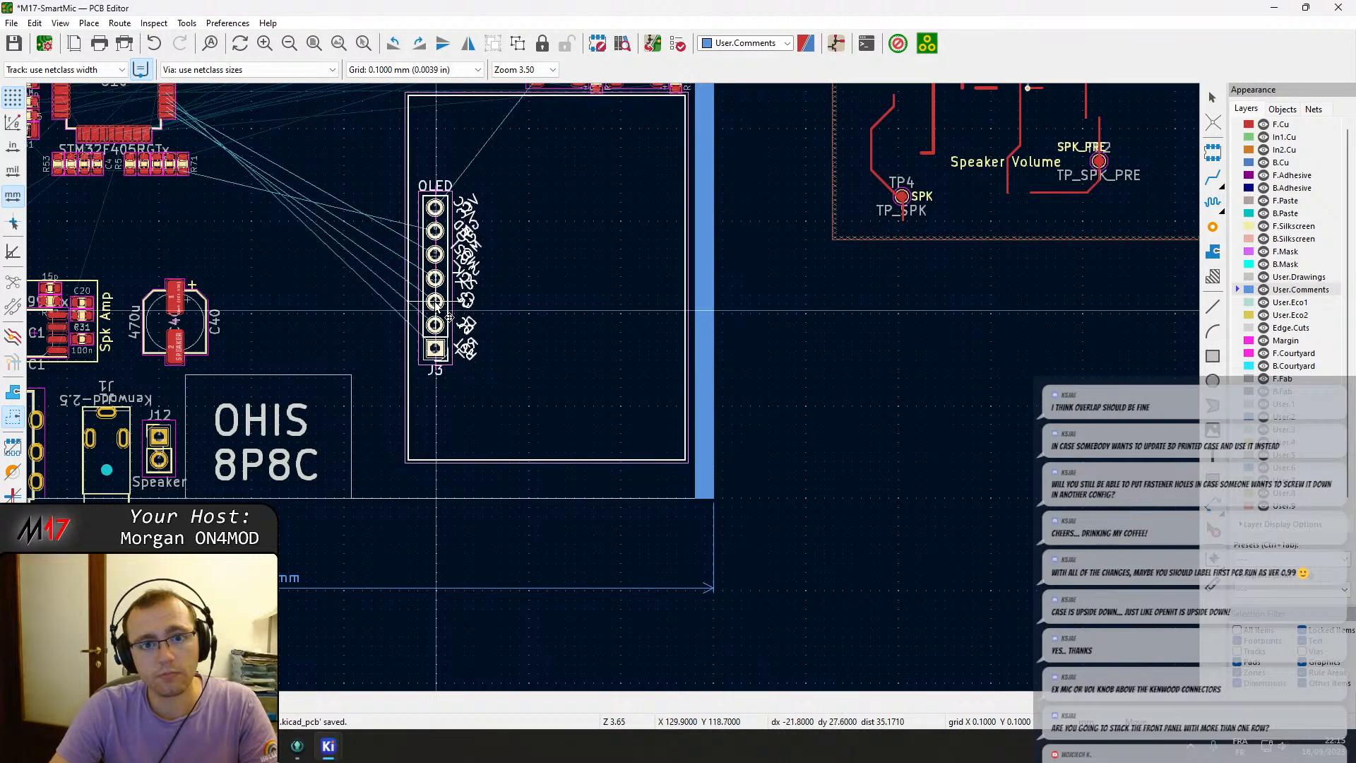
{"action": "left_click", "coordinate": [435, 302]}
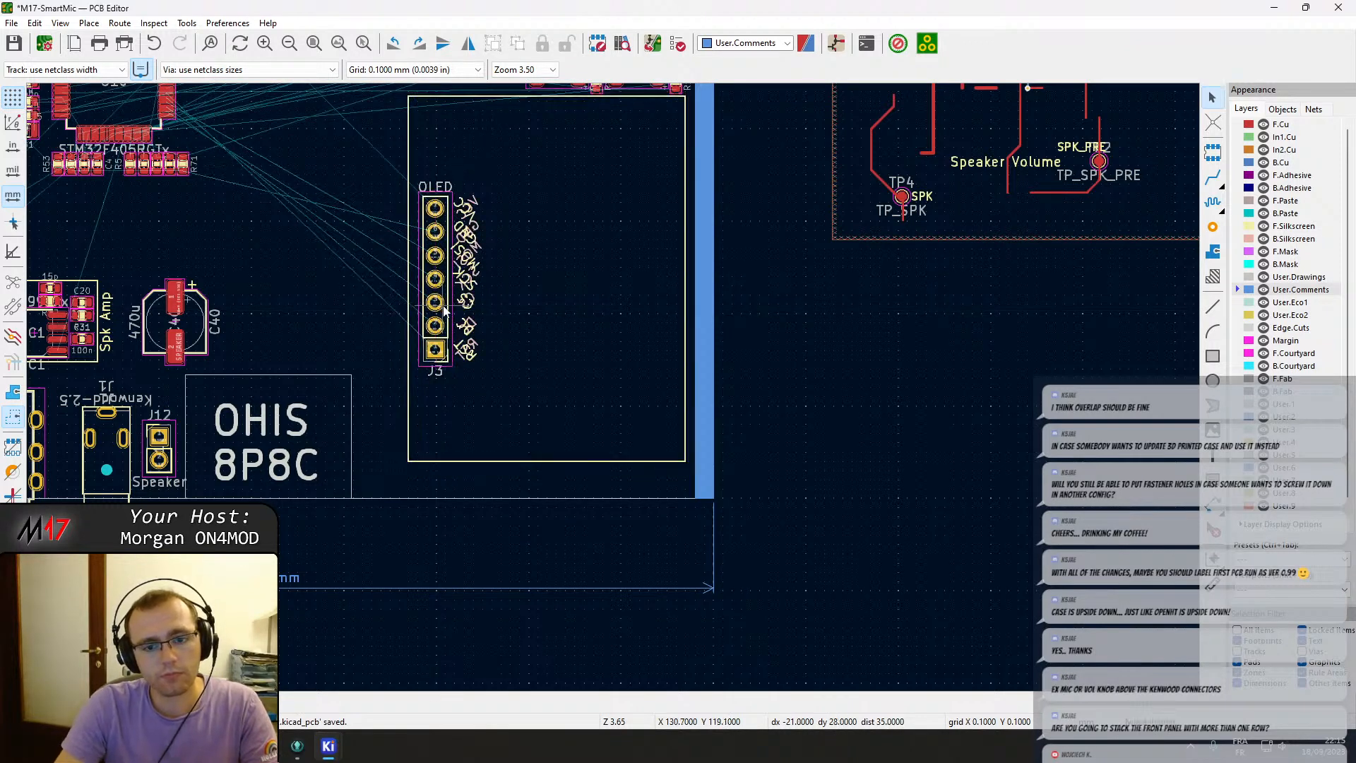
Move a spare mounting hole from beside the board onto the board's bottom-right corner.
{"action": "scroll", "coordinate": [689, 481], "scroll_direction": "up", "scroll_amount": 4}
{"action": "scroll", "coordinate": [611, 387], "scroll_direction": "down", "scroll_amount": 6}
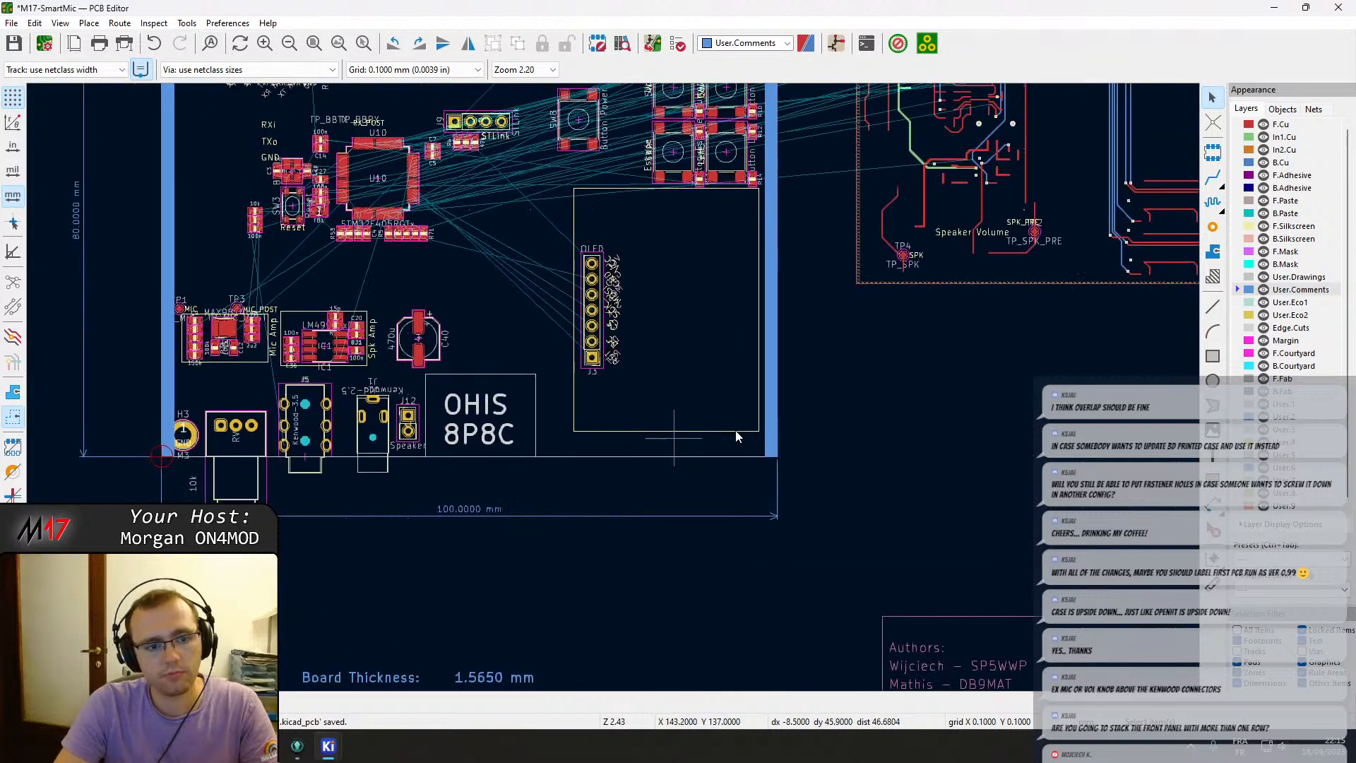
{"action": "middle_click_drag", "start_coordinate": [804, 433], "coordinate": [711, 412]}
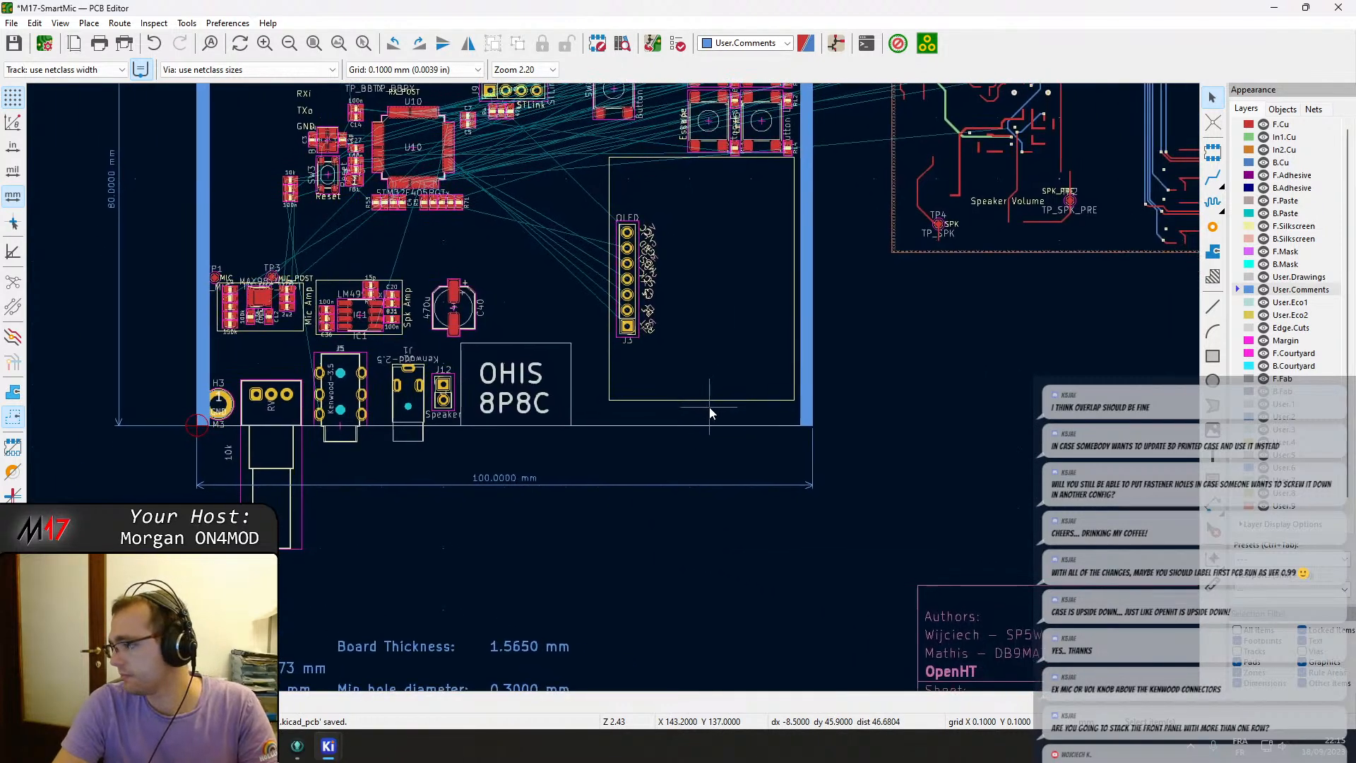
{"action": "scroll", "coordinate": [870, 335], "scroll_direction": "down", "scroll_amount": 2}
{"action": "left_click", "coordinate": [991, 384]}
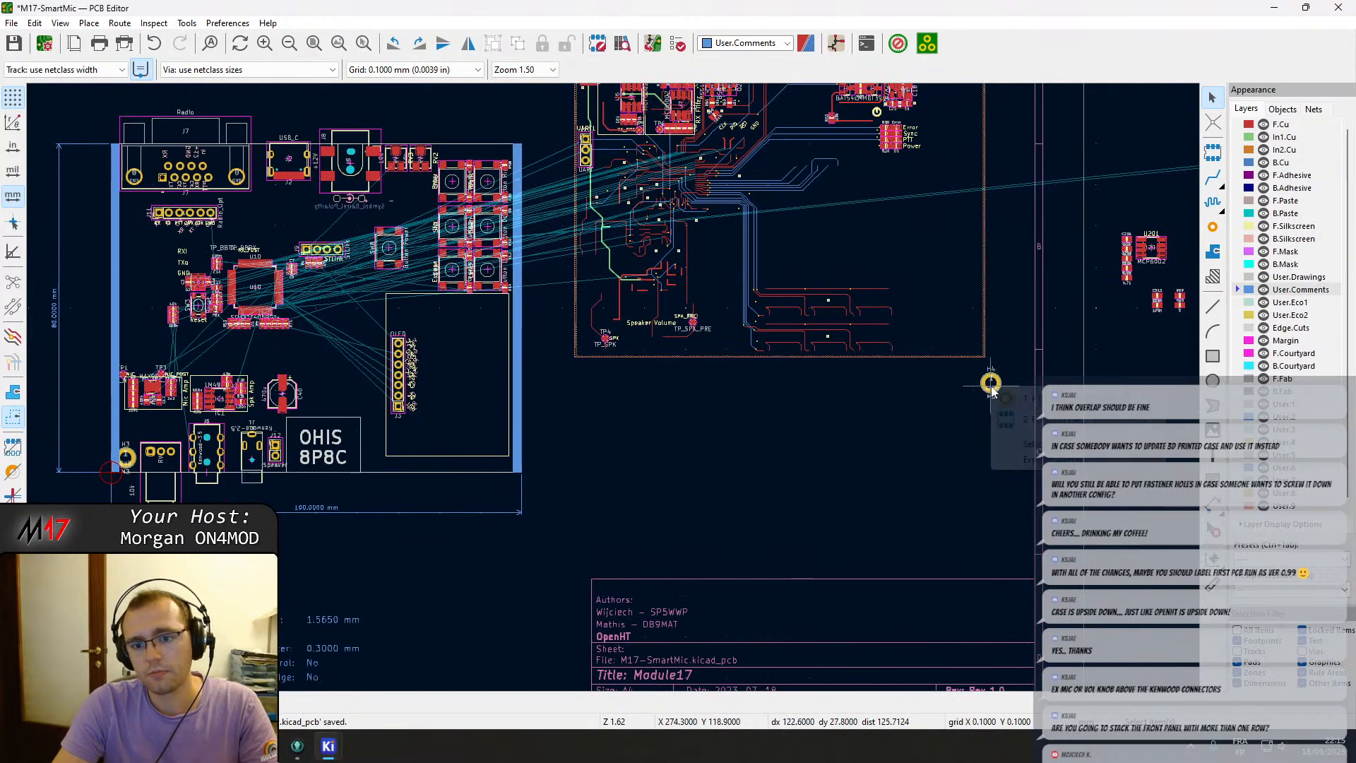
{"action": "left_click", "coordinate": [1012, 399]}
{"action": "key", "text": "m"}
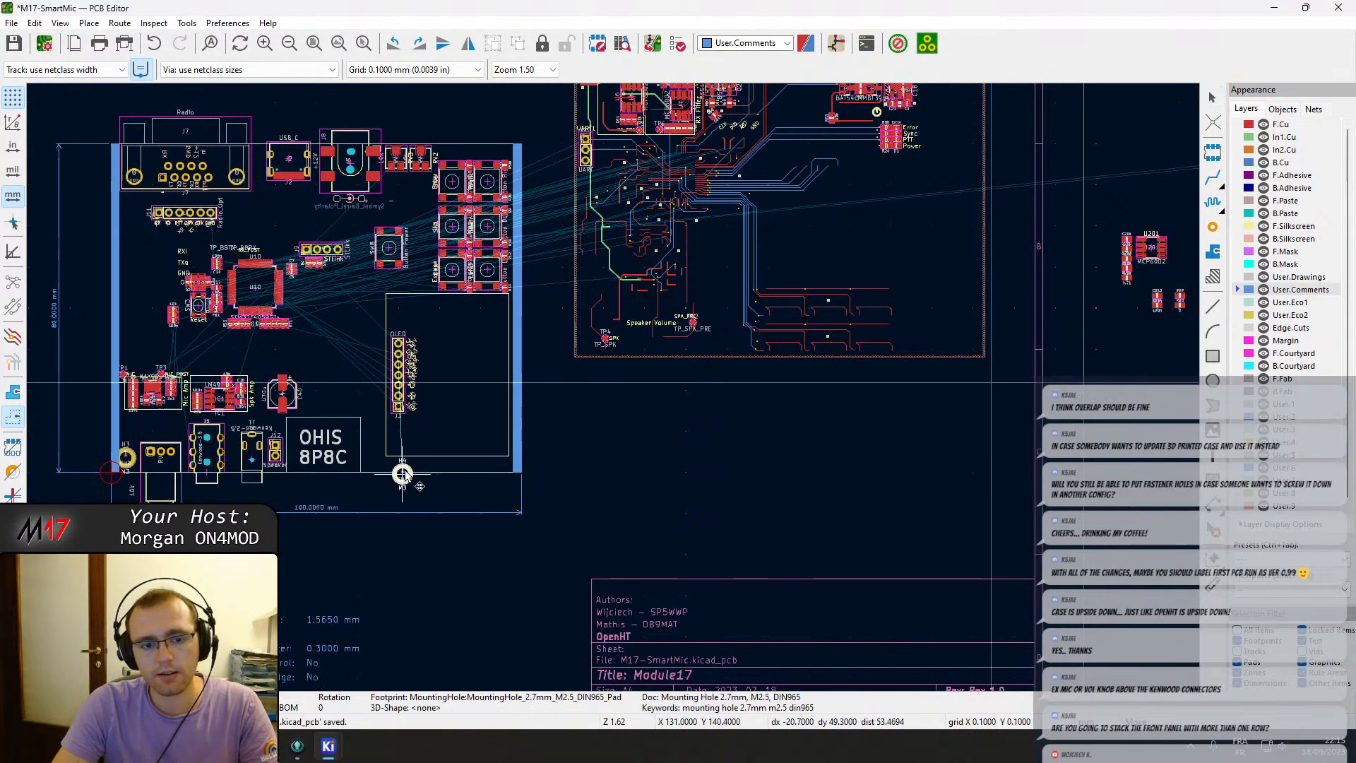
{"action": "scroll", "coordinate": [382, 483], "scroll_direction": "up", "scroll_amount": 5}
{"action": "left_click", "coordinate": [773, 392]}
{"action": "scroll", "coordinate": [914, 432], "scroll_direction": "up", "scroll_amount": 15}
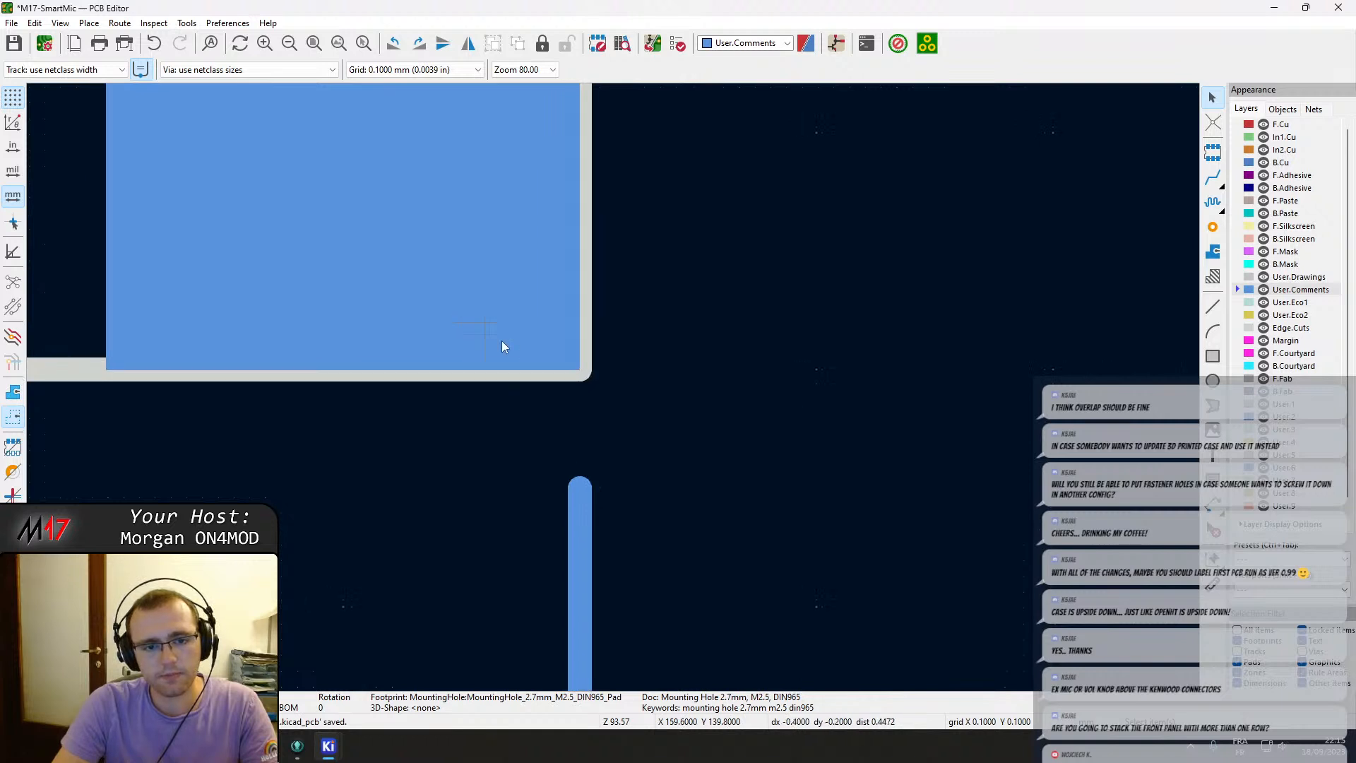
{"action": "middle_click_drag", "start_coordinate": [494, 338], "coordinate": [656, 466]}
{"action": "scroll", "coordinate": [621, 385], "scroll_direction": "down", "scroll_amount": 4}
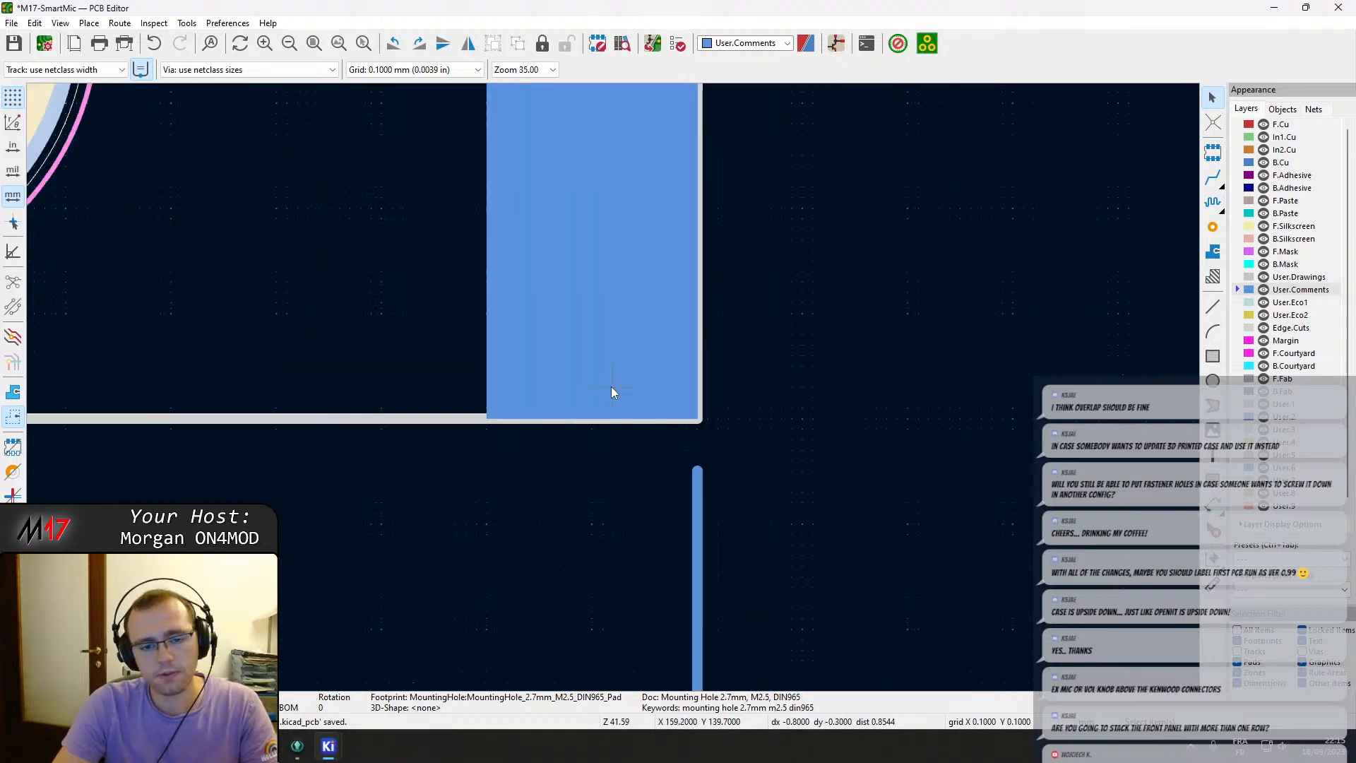
{"action": "left_click", "coordinate": [143, 216]}
{"action": "key", "text": "Escape"}
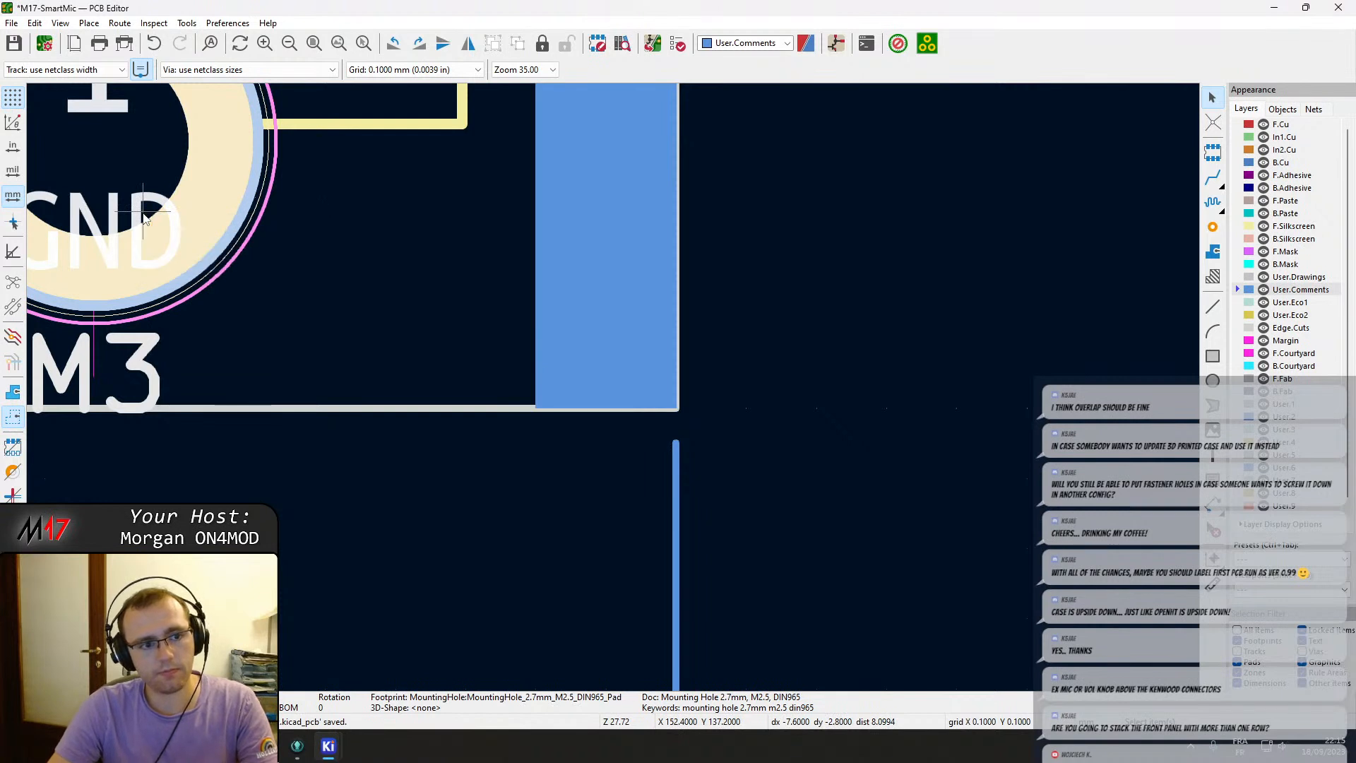
Reposition mounting hole H4 exactly onto the board's bottom-right corner.
{"action": "key", "text": "m"}
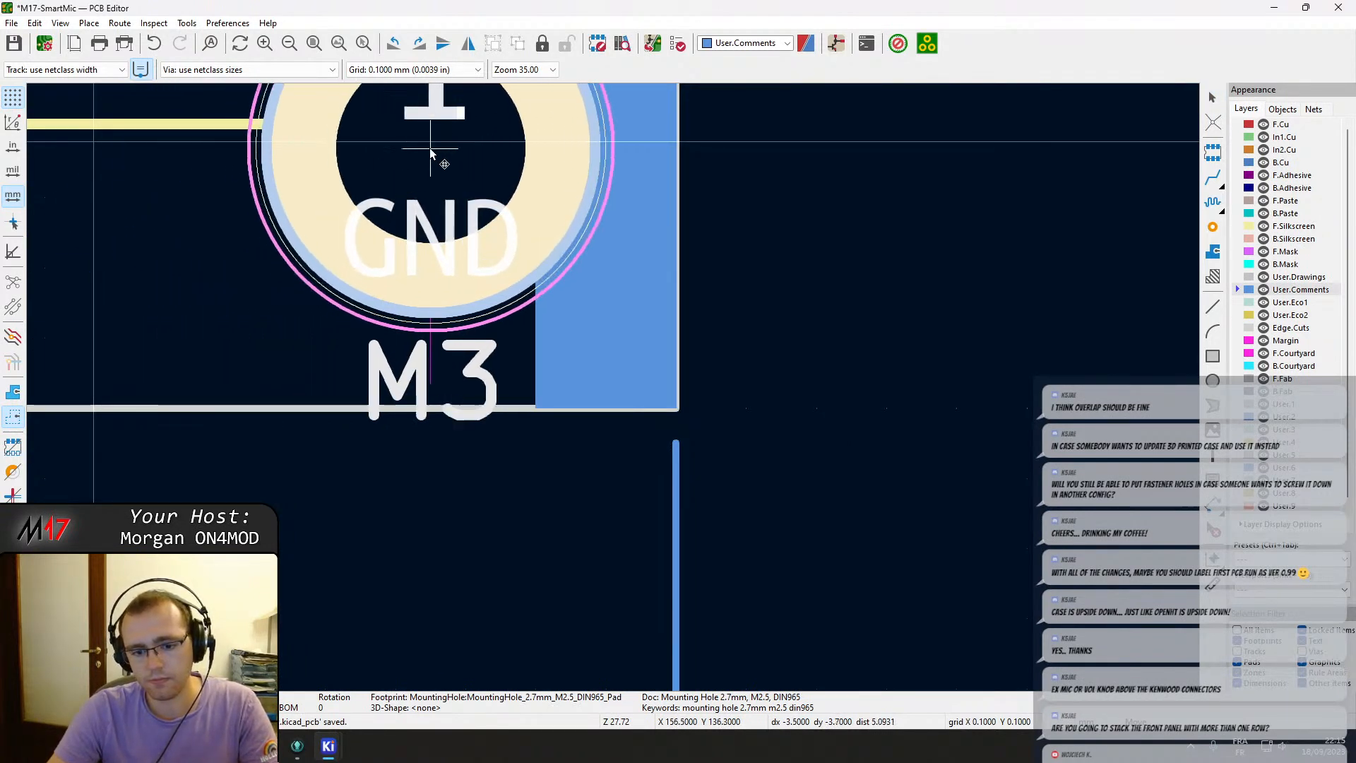
{"action": "scroll", "coordinate": [432, 168], "scroll_direction": "down", "scroll_amount": 5}
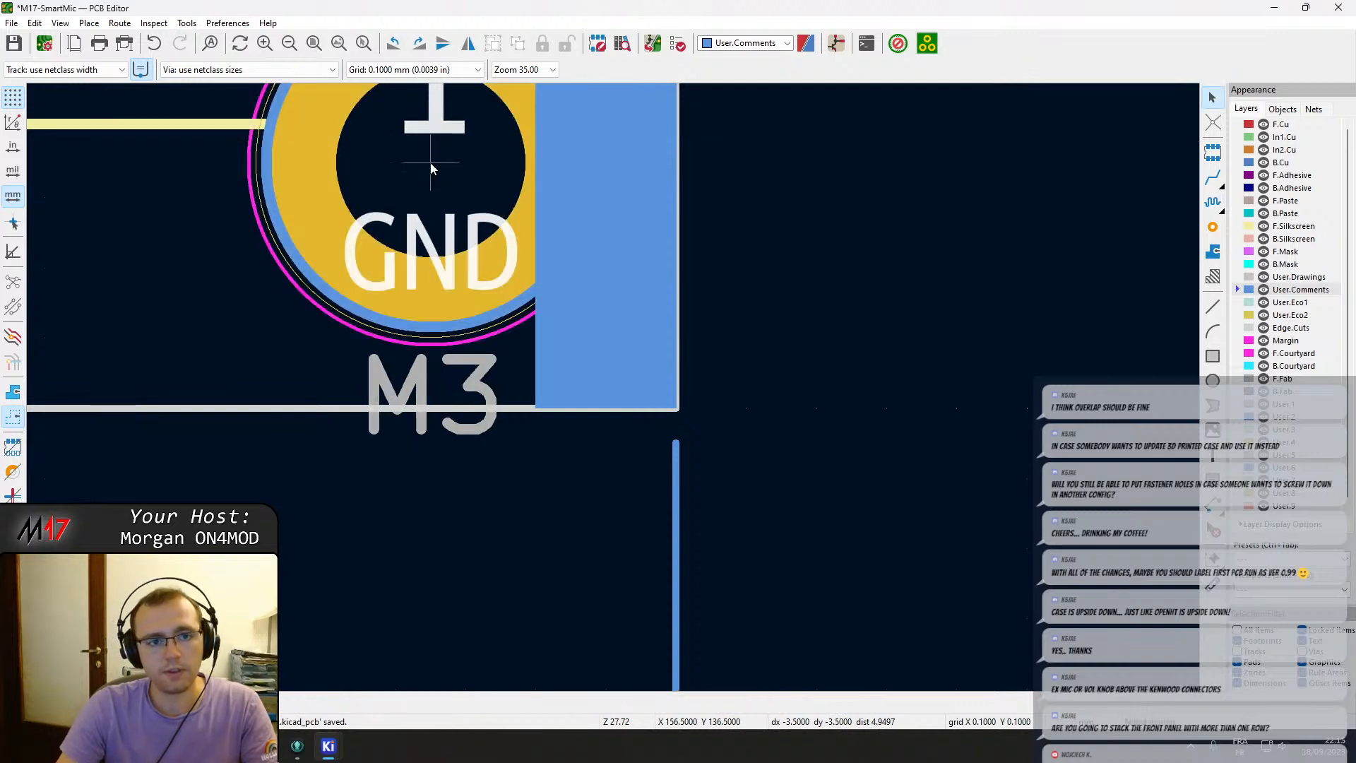
{"action": "middle_click_drag", "start_coordinate": [621, 404], "coordinate": [764, 573]}
{"action": "left_click", "coordinate": [766, 574]}
{"action": "scroll", "coordinate": [776, 539], "scroll_direction": "down", "scroll_amount": 3}
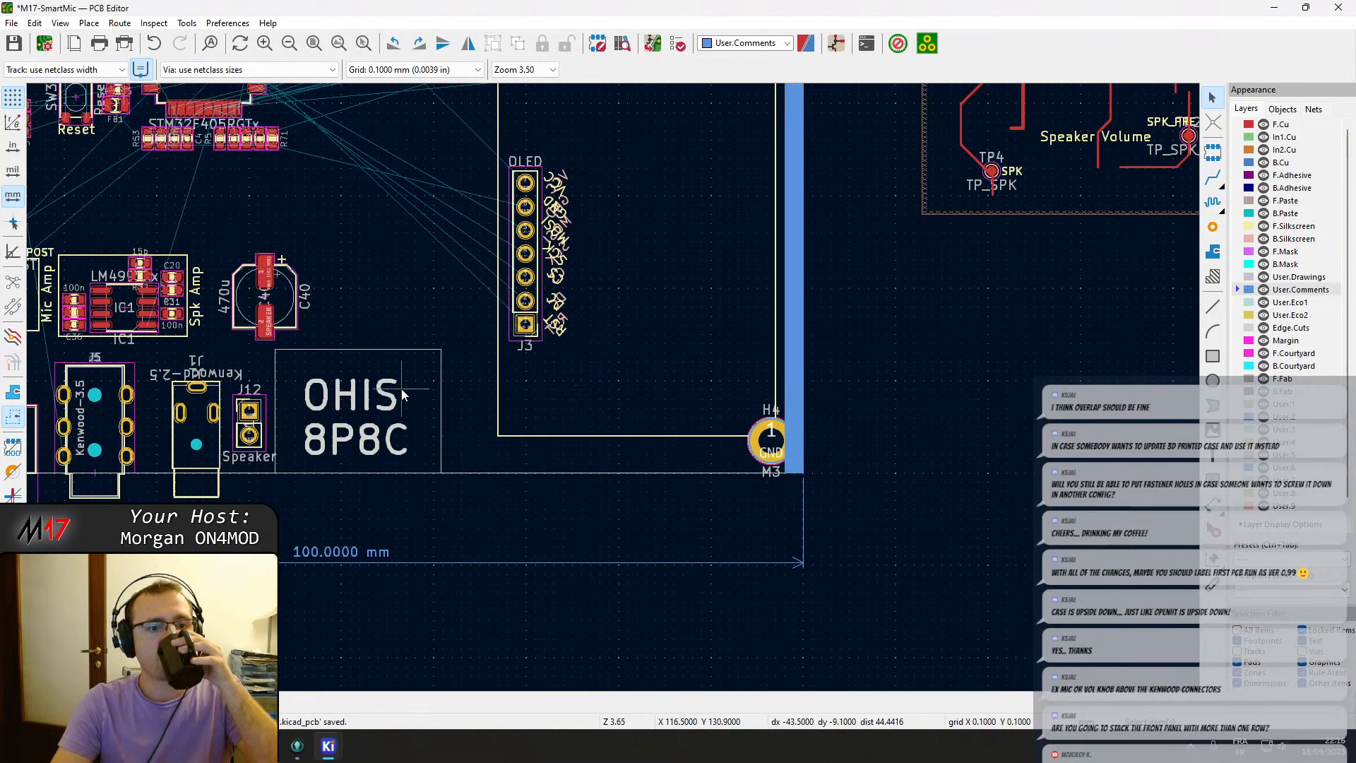
Shift OLED header J3 slightly left and then slightly down within its display outline.
{"action": "middle_click_drag", "start_coordinate": [402, 394], "coordinate": [641, 398]}
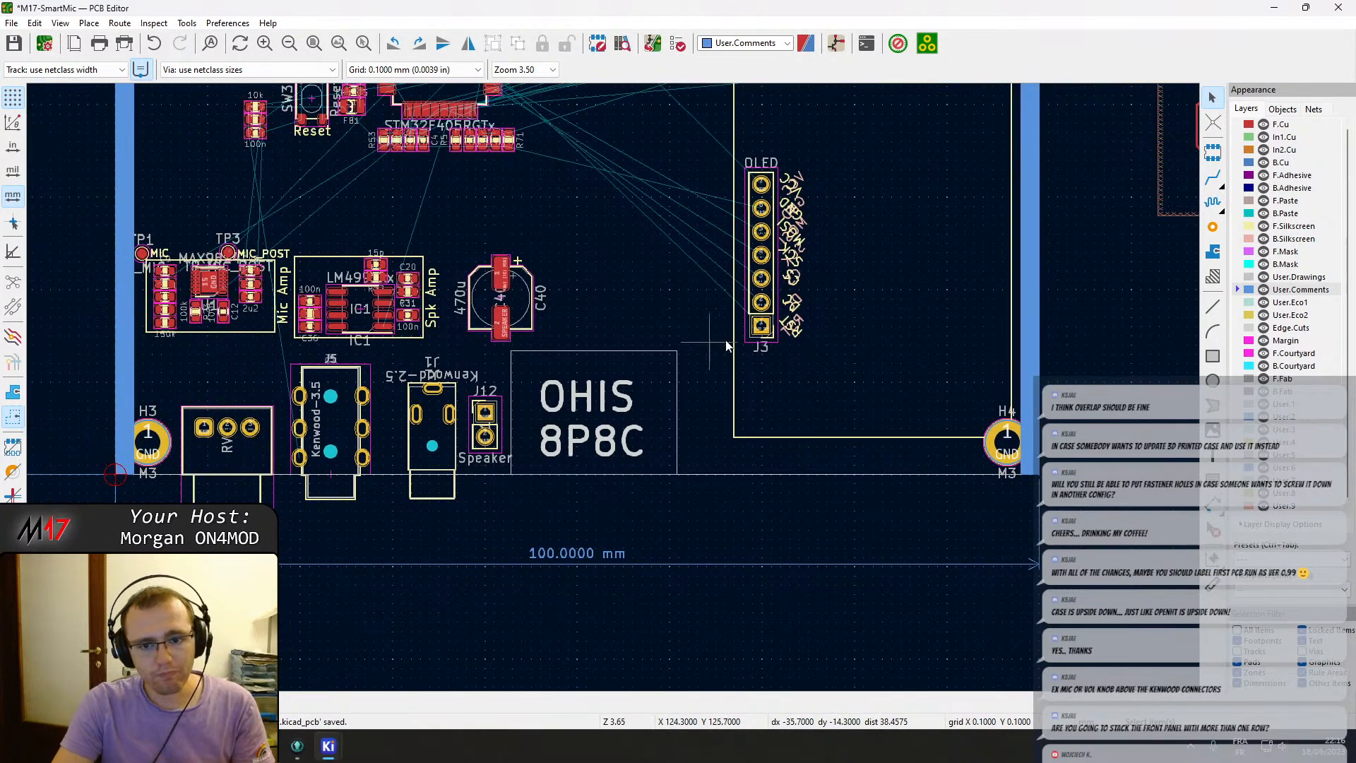
{"action": "left_click", "coordinate": [794, 333]}
{"action": "left_click_drag", "start_coordinate": [794, 327], "coordinate": [758, 331]}
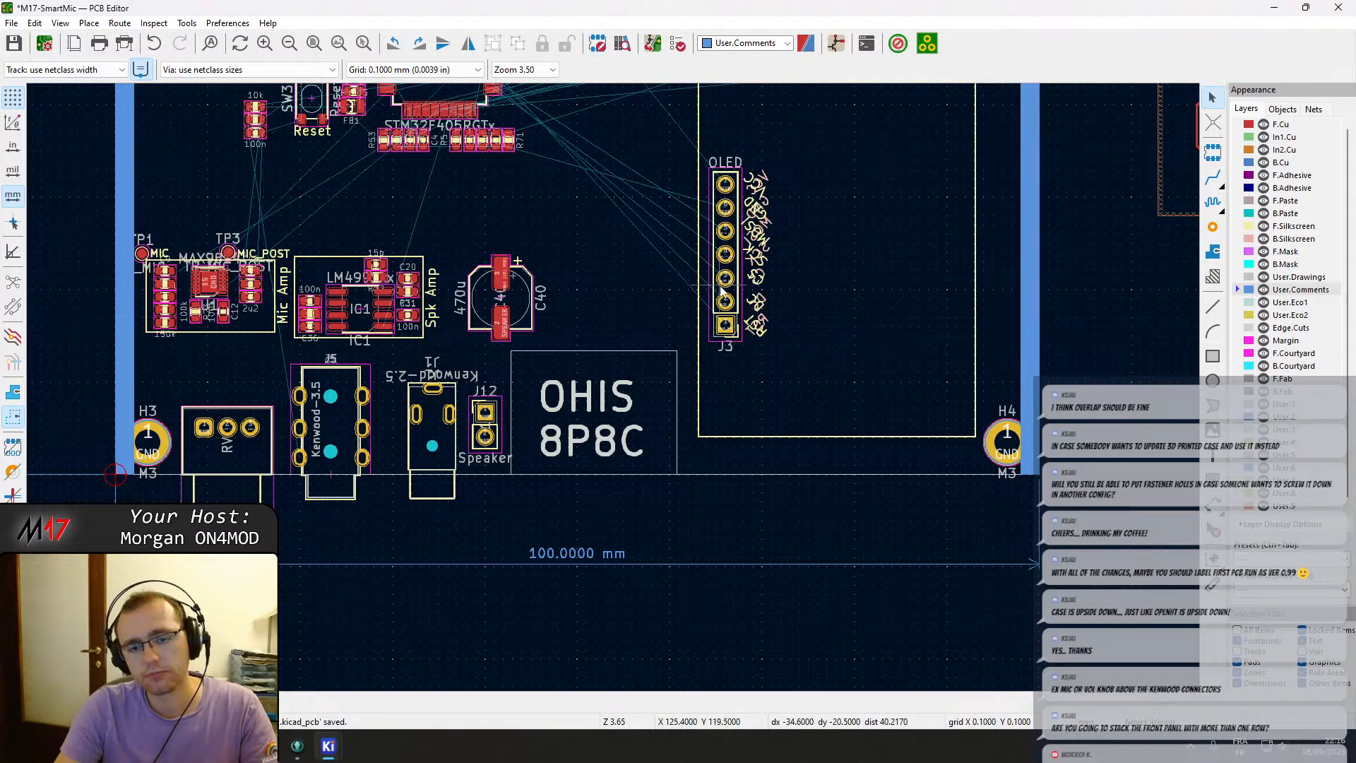
{"action": "scroll", "coordinate": [719, 302], "scroll_direction": "down", "scroll_amount": 2}
{"action": "middle_click_drag", "start_coordinate": [637, 367], "coordinate": [607, 418]}
{"action": "scroll", "coordinate": [663, 325], "scroll_direction": "up", "scroll_amount": 2}
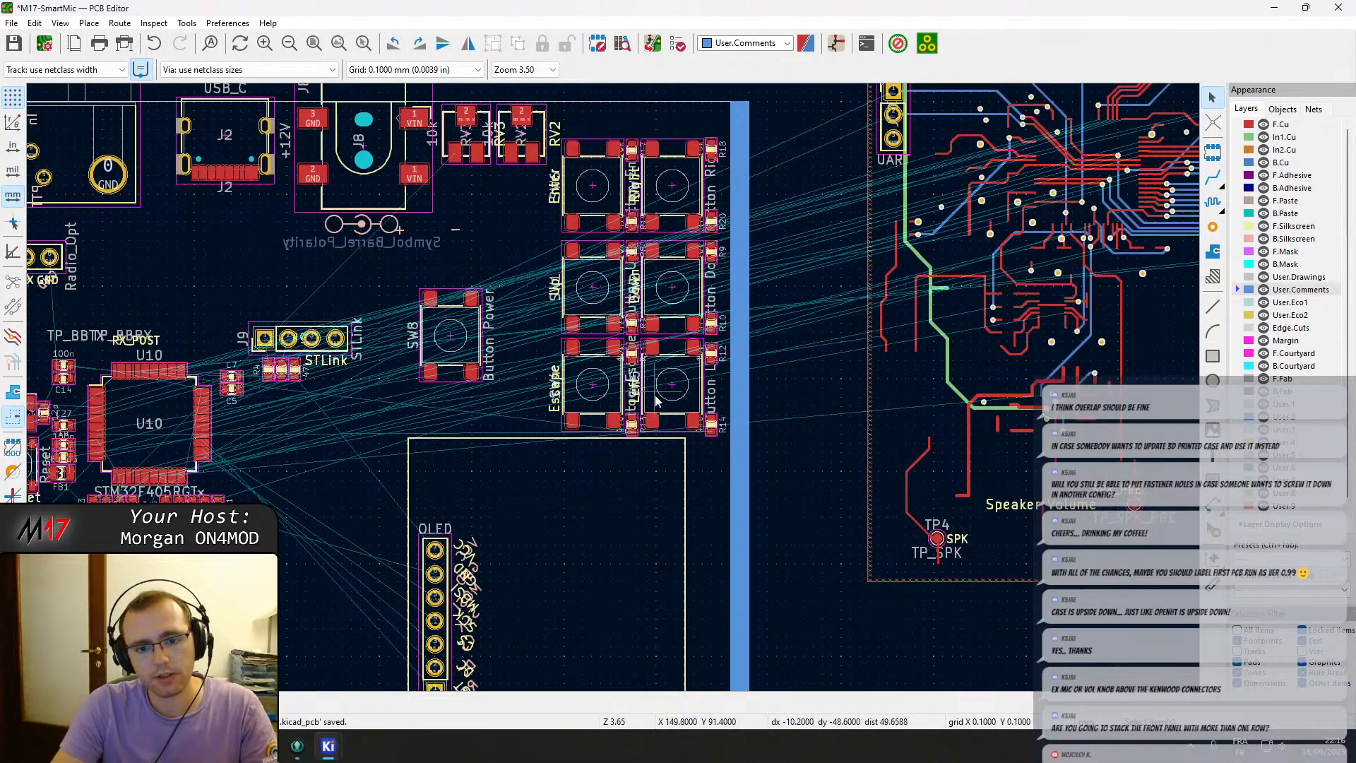
{"action": "middle_click_drag", "start_coordinate": [646, 465], "coordinate": [674, 149]}
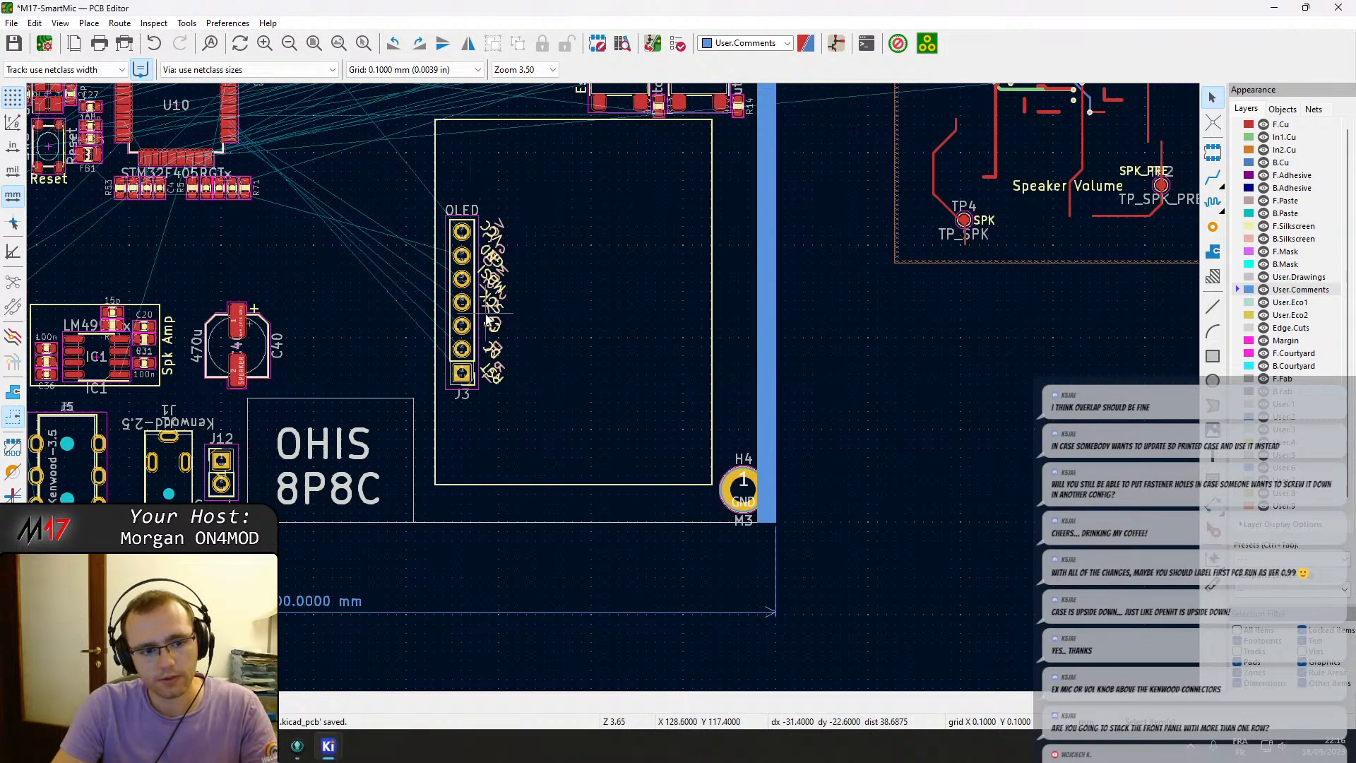
{"action": "left_click", "coordinate": [455, 346]}
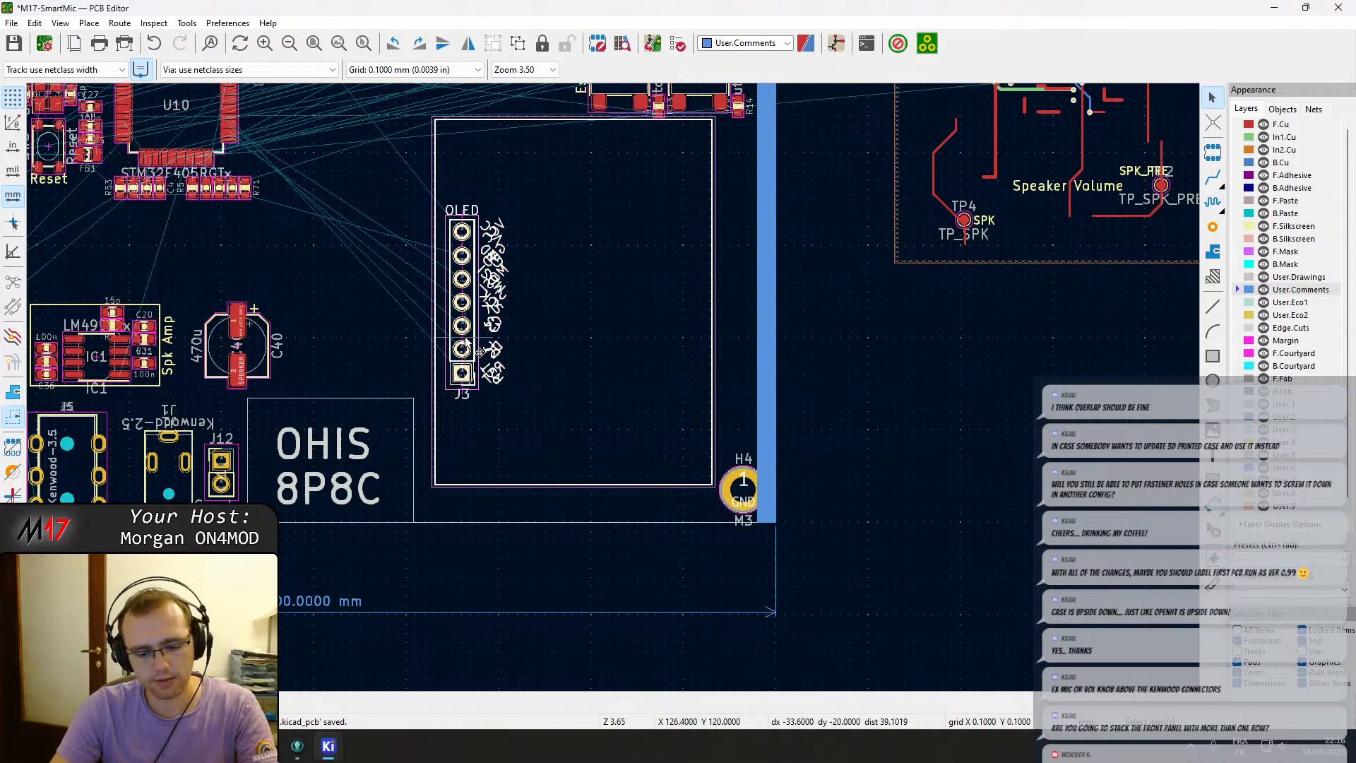
{"action": "key", "text": "m"}
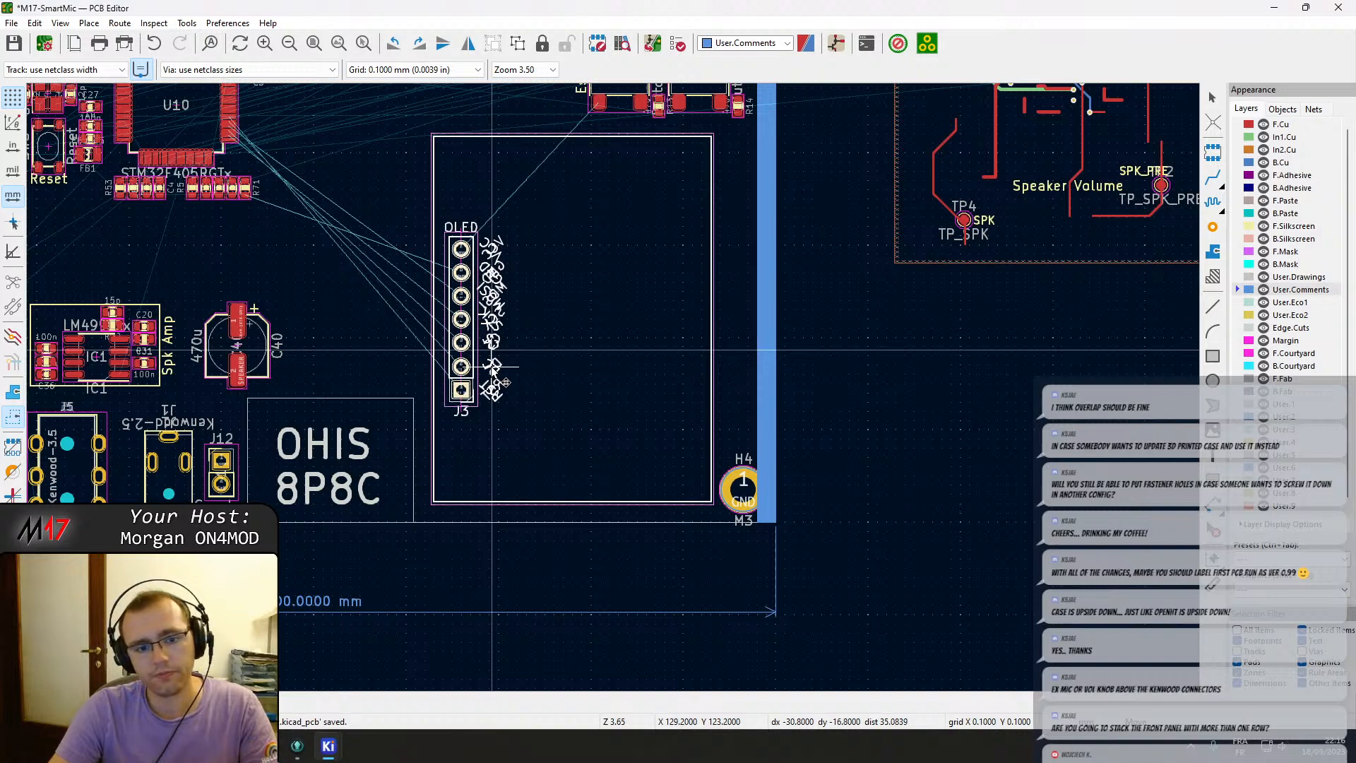
{"action": "left_click", "coordinate": [492, 367]}
{"action": "key", "text": "Escape"}
Move the Button Power switch SW8 downward, next to the OLED outline.
{"action": "middle_click_drag", "start_coordinate": [577, 270], "coordinate": [567, 545]}
{"action": "scroll", "coordinate": [612, 388], "scroll_direction": "up", "scroll_amount": 2}
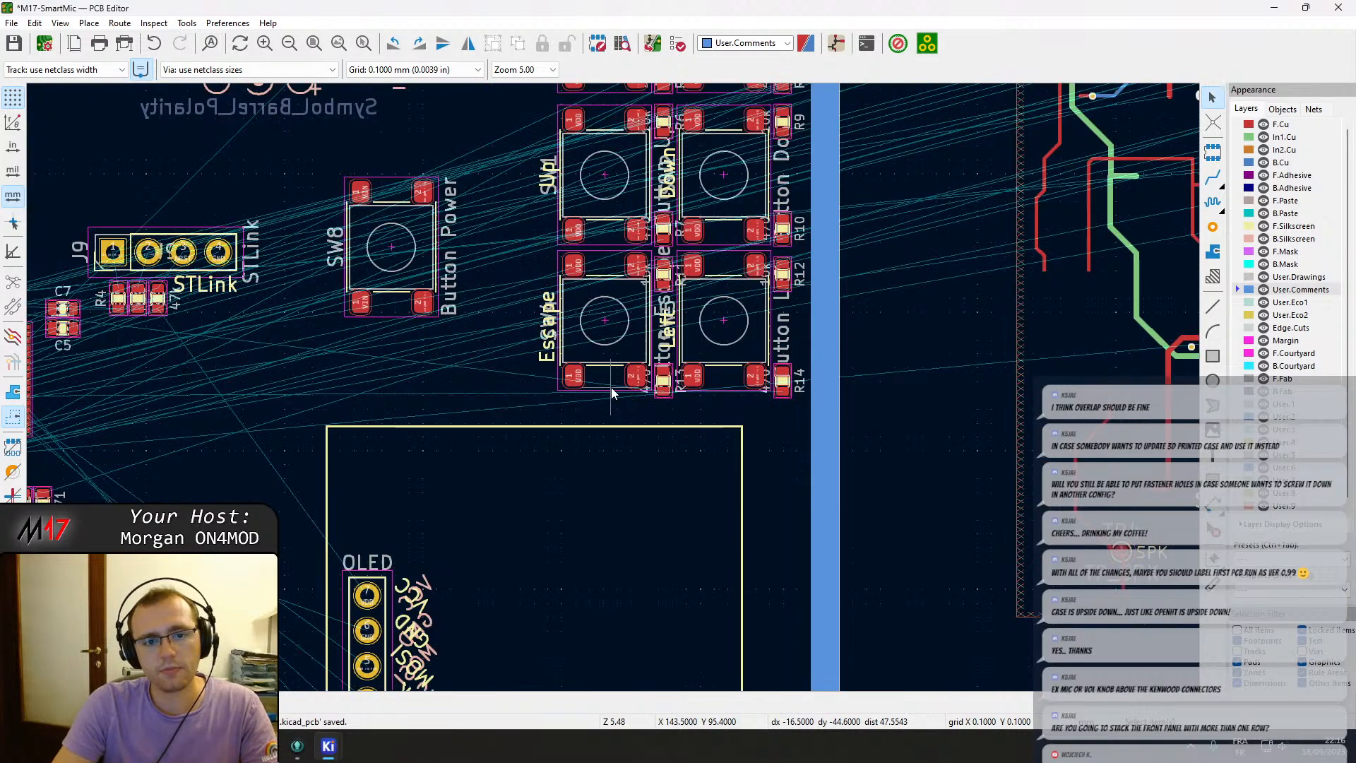
{"action": "scroll", "coordinate": [612, 386], "scroll_direction": "down", "scroll_amount": 2}
{"action": "left_click", "coordinate": [480, 317]}
{"action": "key", "text": "m"}
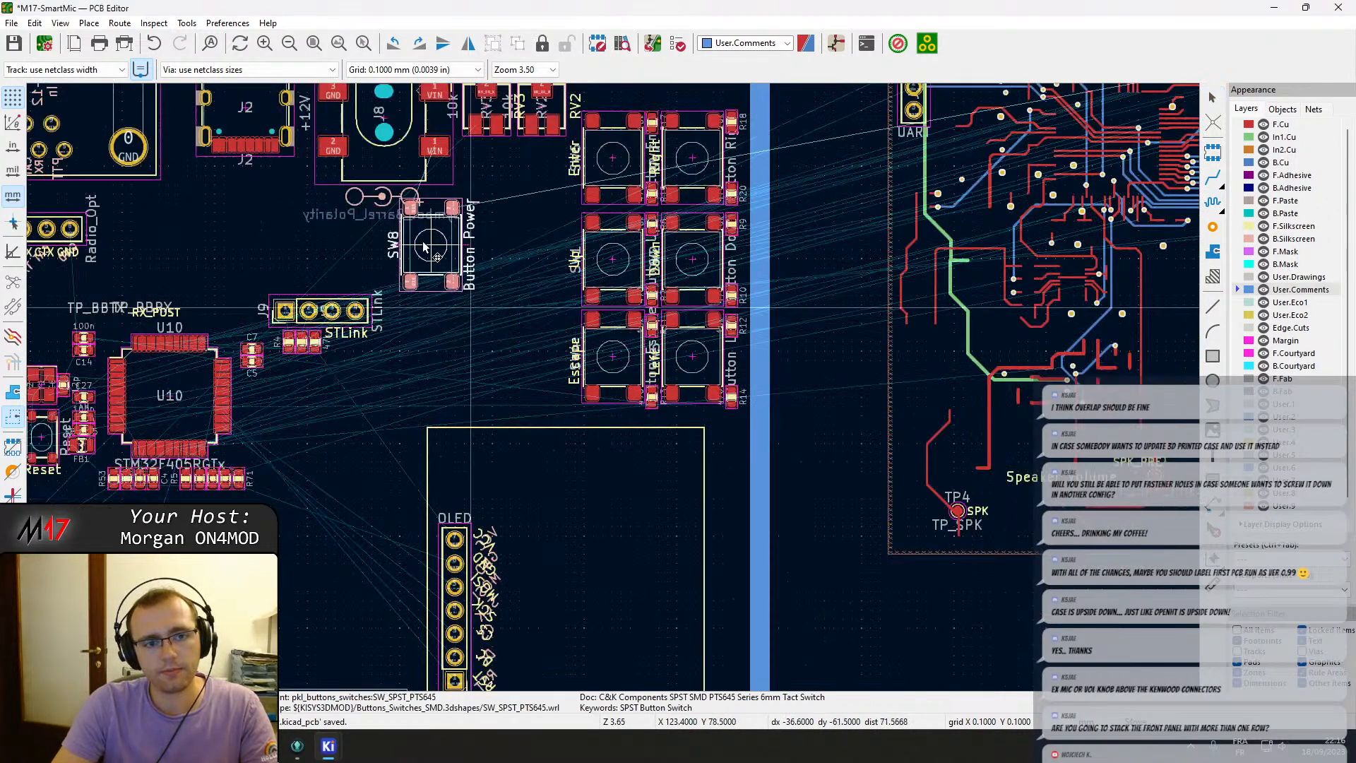
{"action": "left_click", "coordinate": [374, 463]}
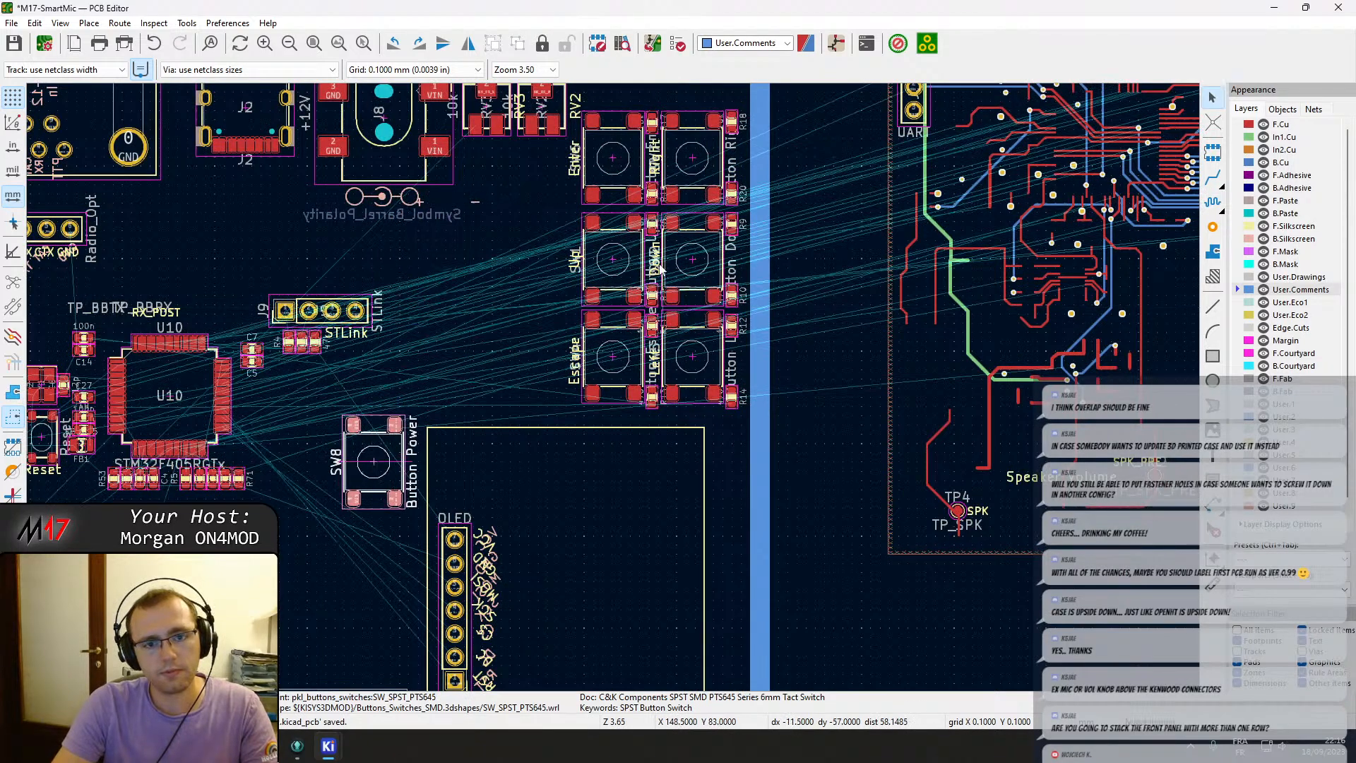
Select the six-button cluster with its resistors and shift it slightly left.
{"action": "left_click", "coordinate": [620, 175]}
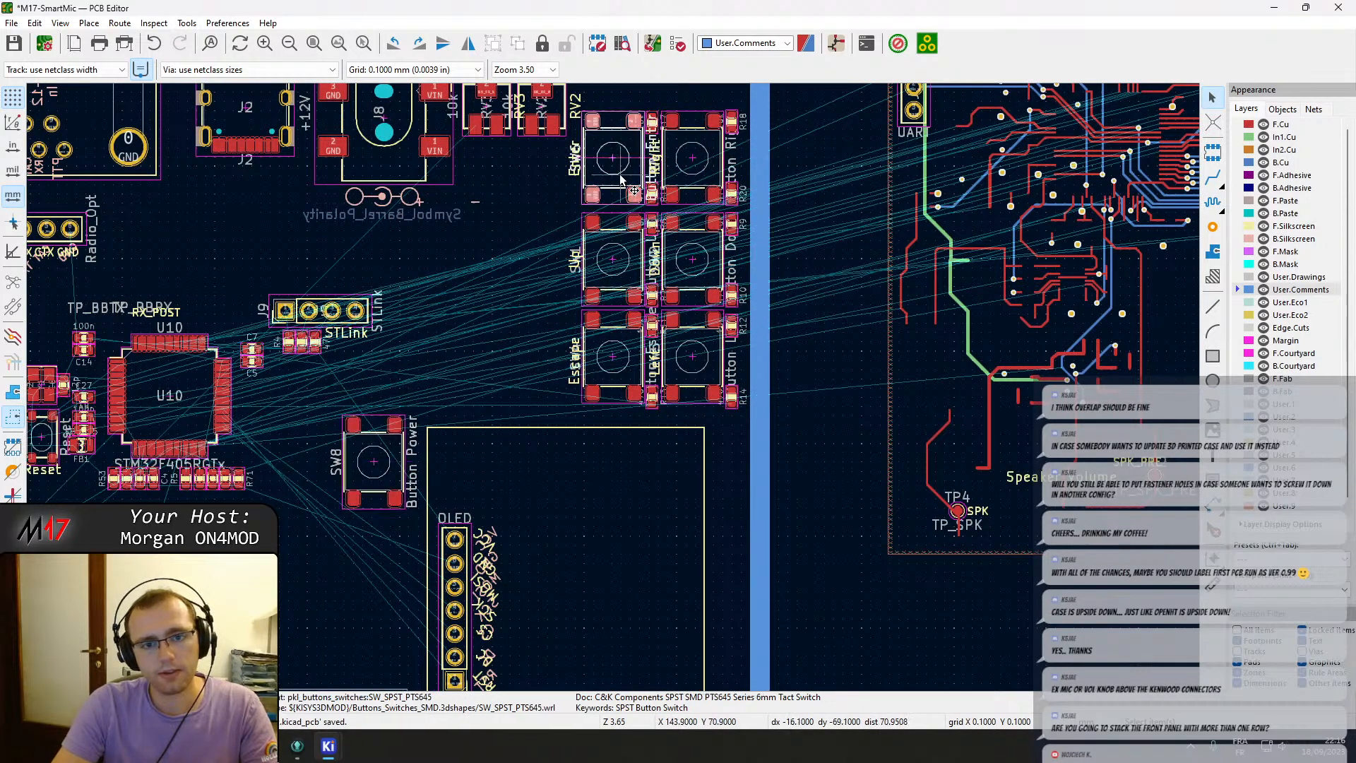
{"action": "left_click", "coordinate": [584, 109]}
{"action": "left_click_drag", "start_coordinate": [575, 106], "coordinate": [750, 430]}
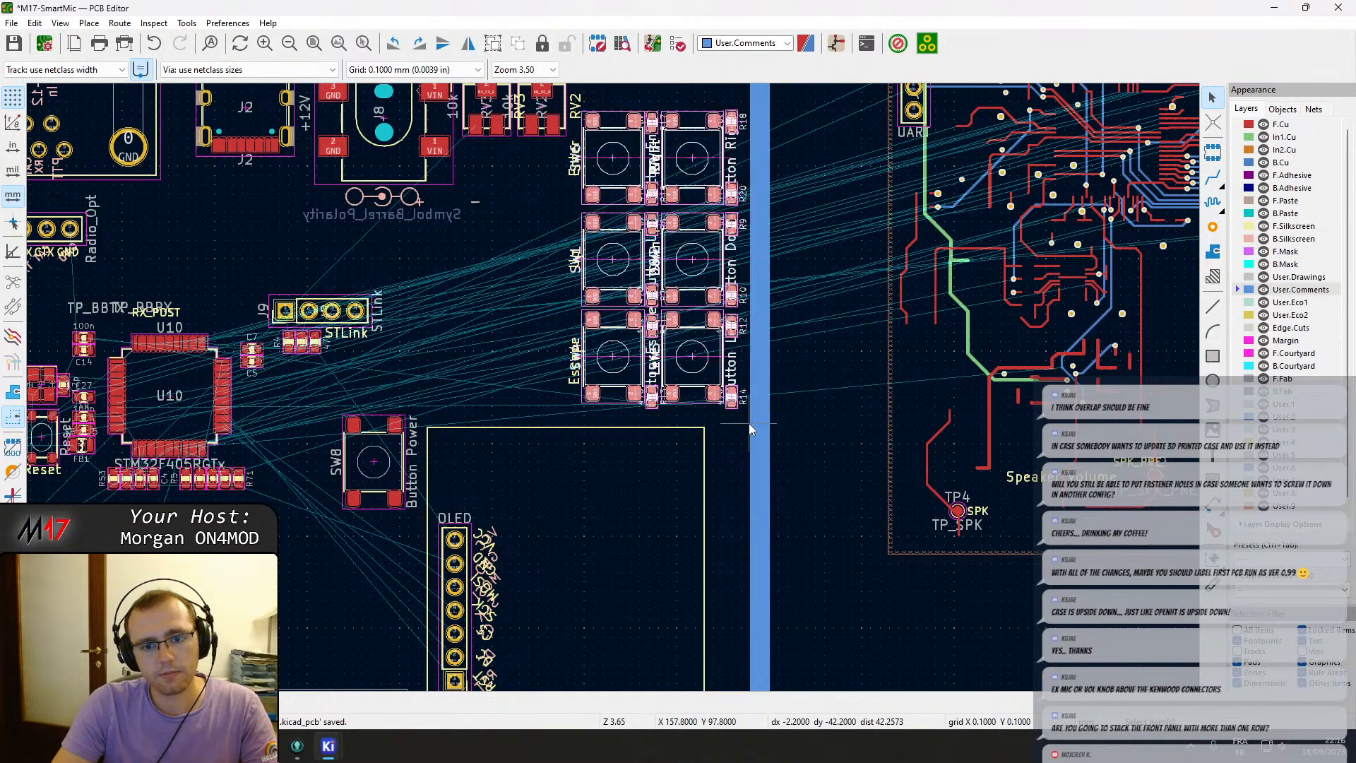
{"action": "key", "text": "Escape"}
{"action": "left_click_drag", "start_coordinate": [553, 101], "coordinate": [794, 435]}
{"action": "key", "text": "m"}
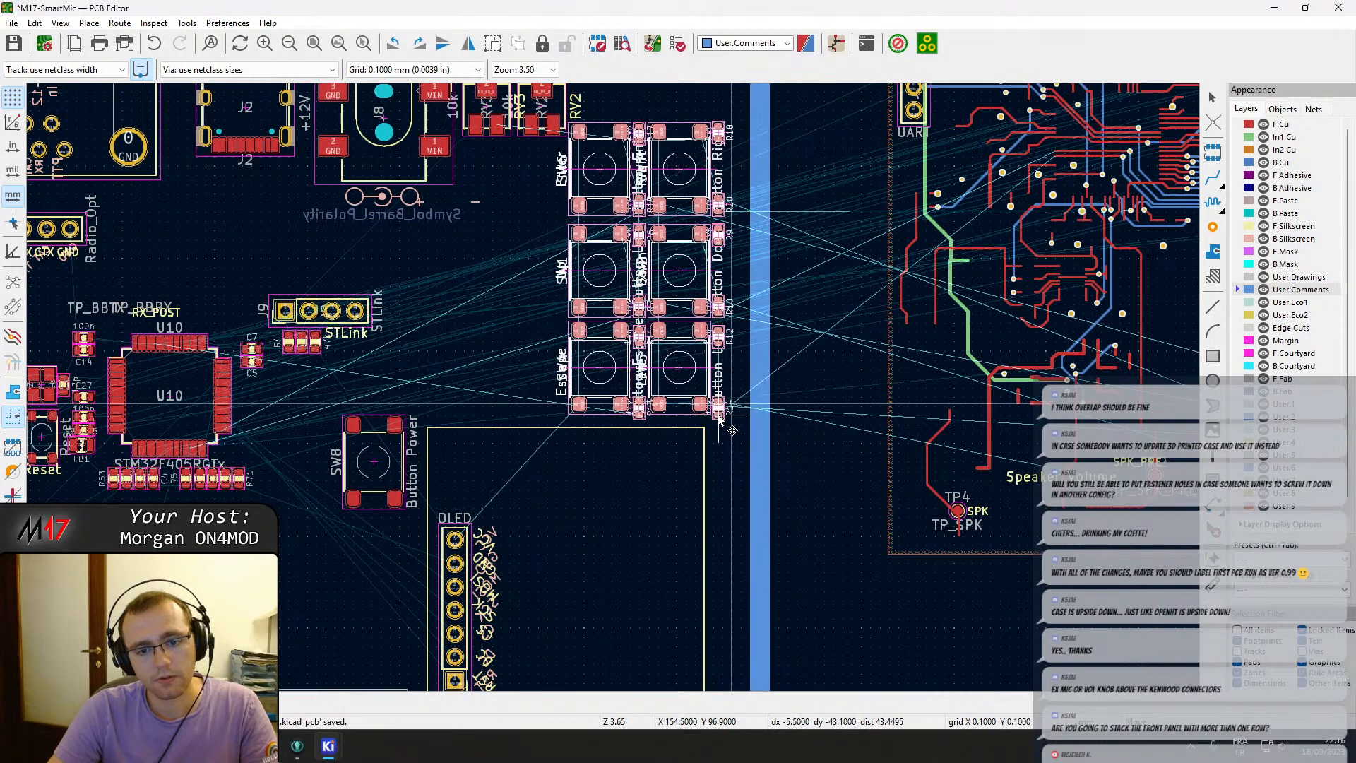
{"action": "left_click", "coordinate": [718, 420]}
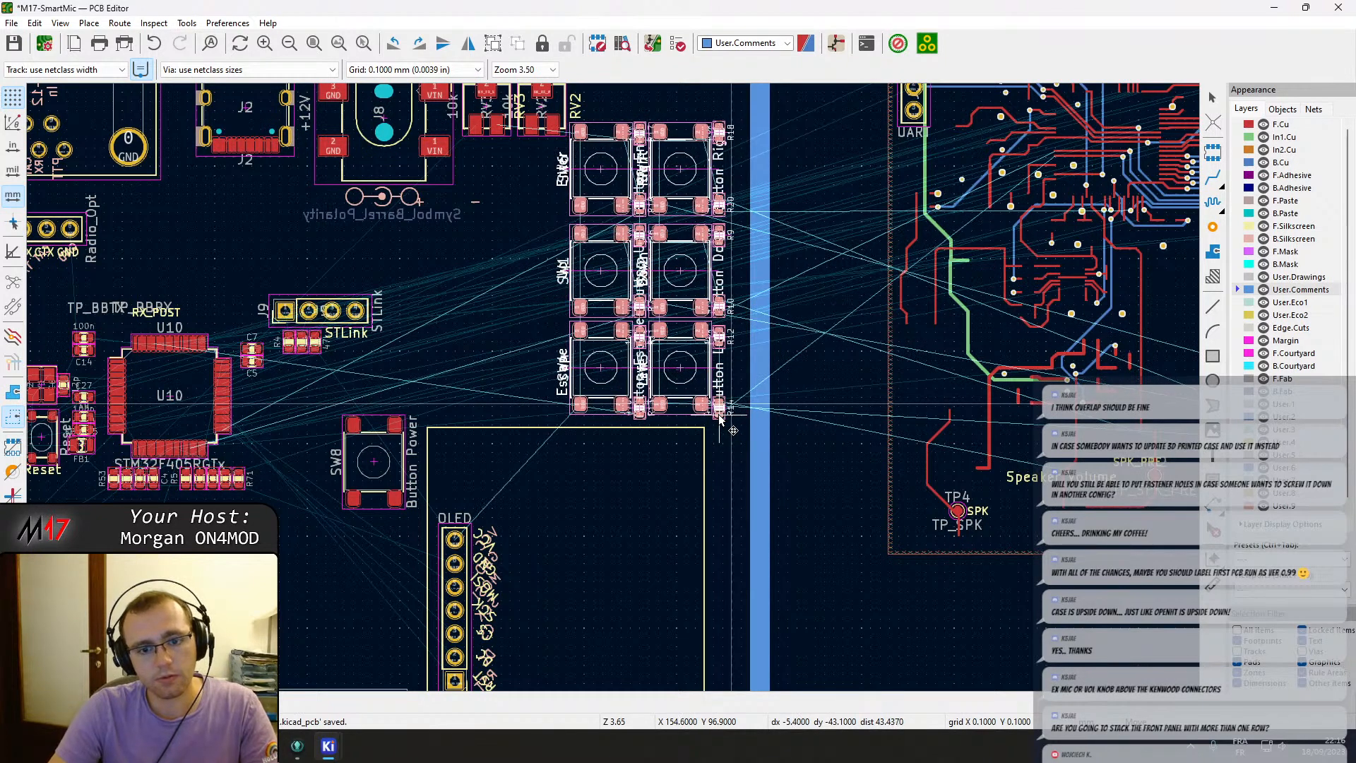
Move mounting hole H1 from the top-right of the board toward the top corner beside the button cluster.
{"action": "scroll", "coordinate": [613, 388], "scroll_direction": "down", "scroll_amount": 2}
{"action": "middle_click_drag", "start_coordinate": [576, 429], "coordinate": [458, 570]}
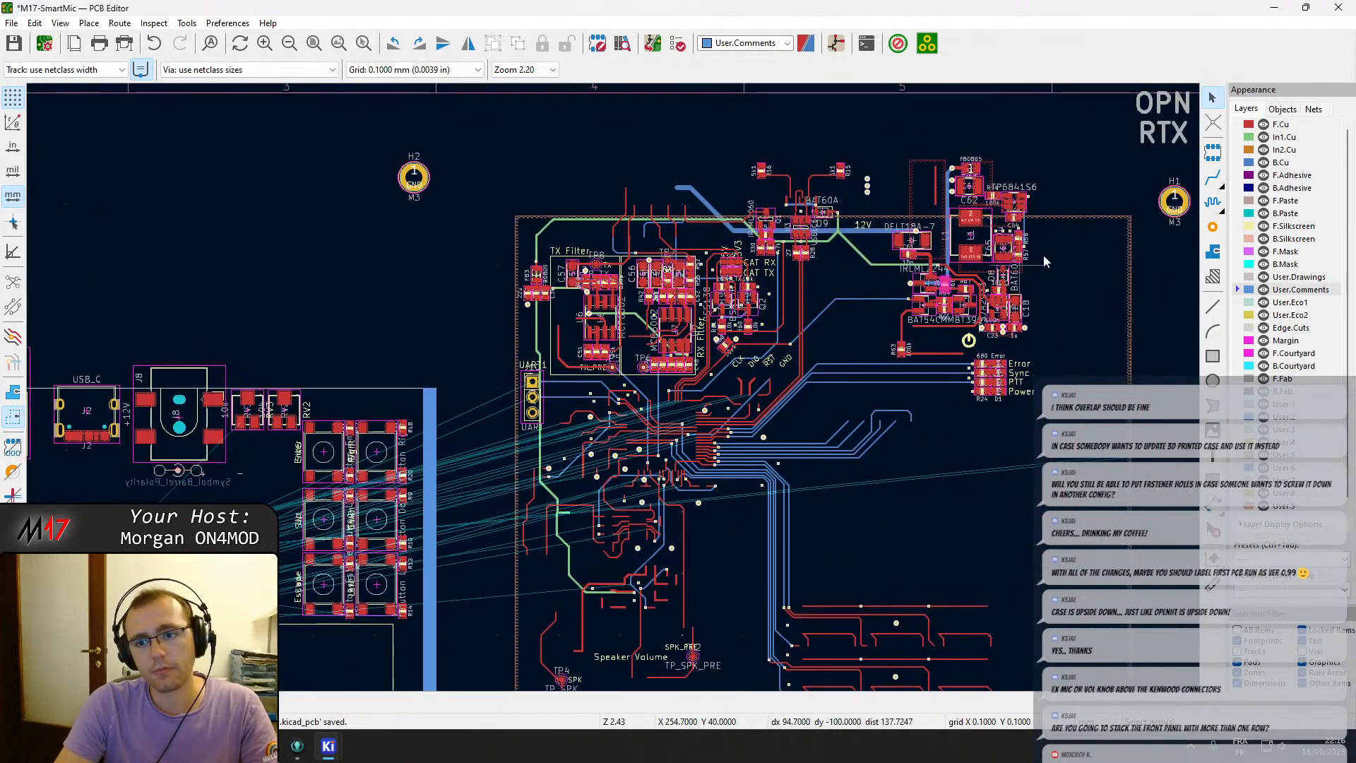
{"action": "left_click", "coordinate": [1177, 206]}
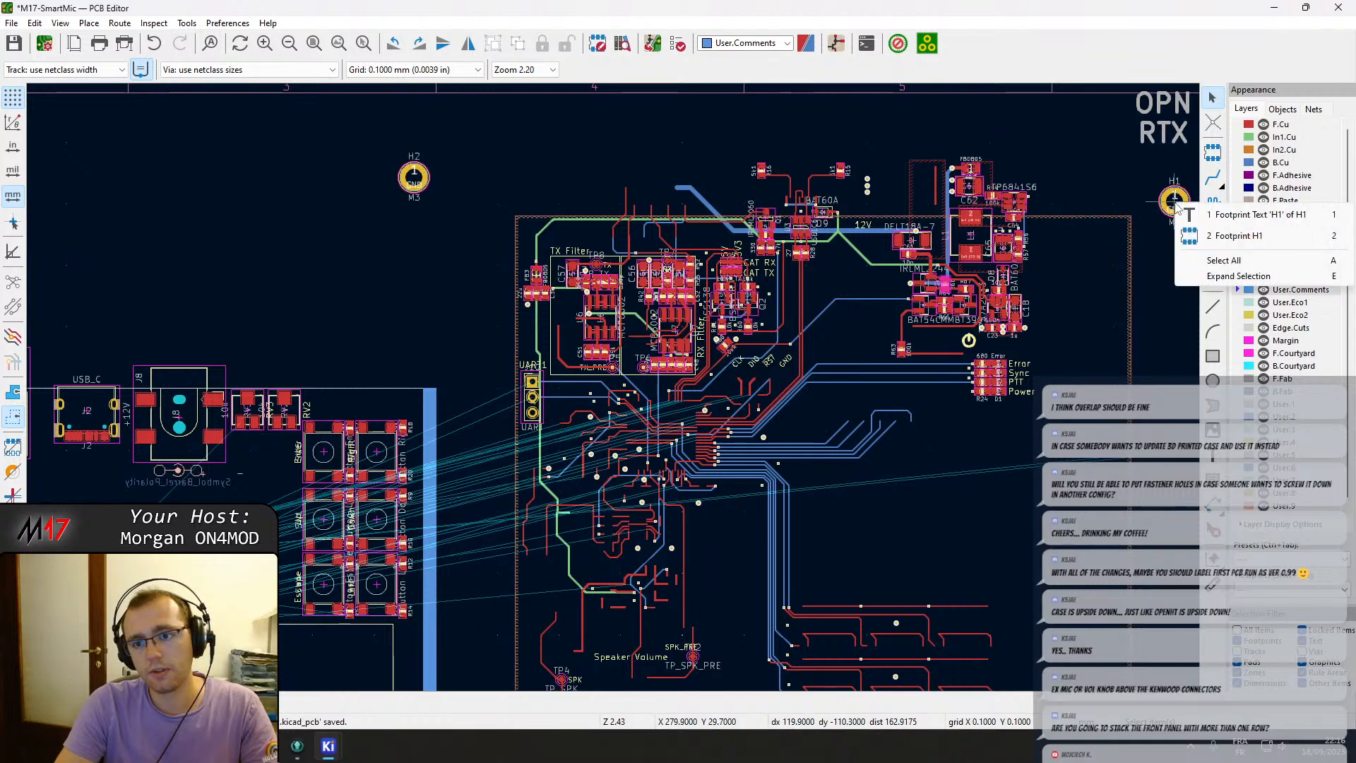
{"action": "left_click", "coordinate": [1229, 235]}
{"action": "key", "text": "m"}
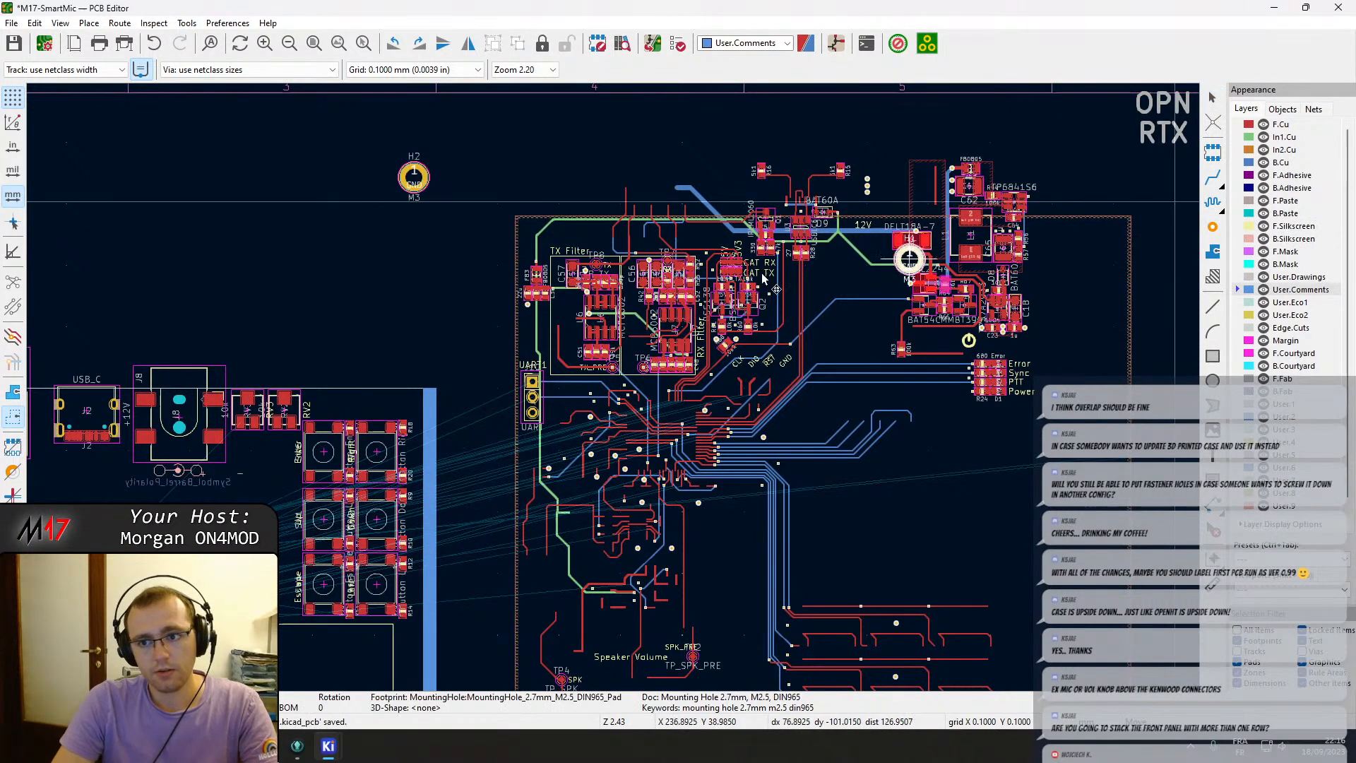
{"action": "scroll", "coordinate": [315, 353], "scroll_direction": "up", "scroll_amount": 5}
{"action": "left_click", "coordinate": [778, 430]}
Fine-tune mounting hole H1 onto the board edge corner above the button cluster.
{"action": "middle_click_drag", "start_coordinate": [1047, 536], "coordinate": [690, 376]}
{"action": "scroll", "coordinate": [690, 381], "scroll_direction": "up", "scroll_amount": 5}
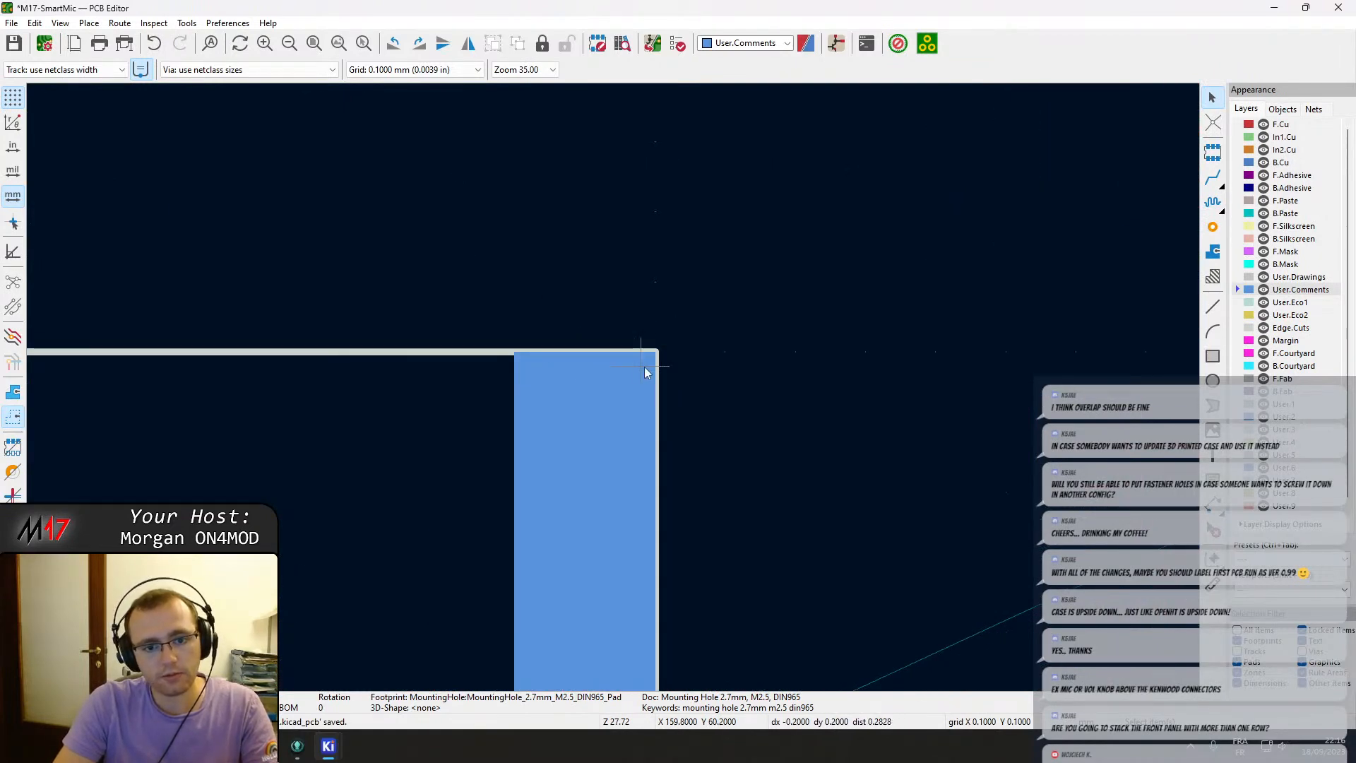
{"action": "scroll", "coordinate": [678, 430], "scroll_direction": "down", "scroll_amount": 2}
{"action": "right_click", "coordinate": [204, 261]}
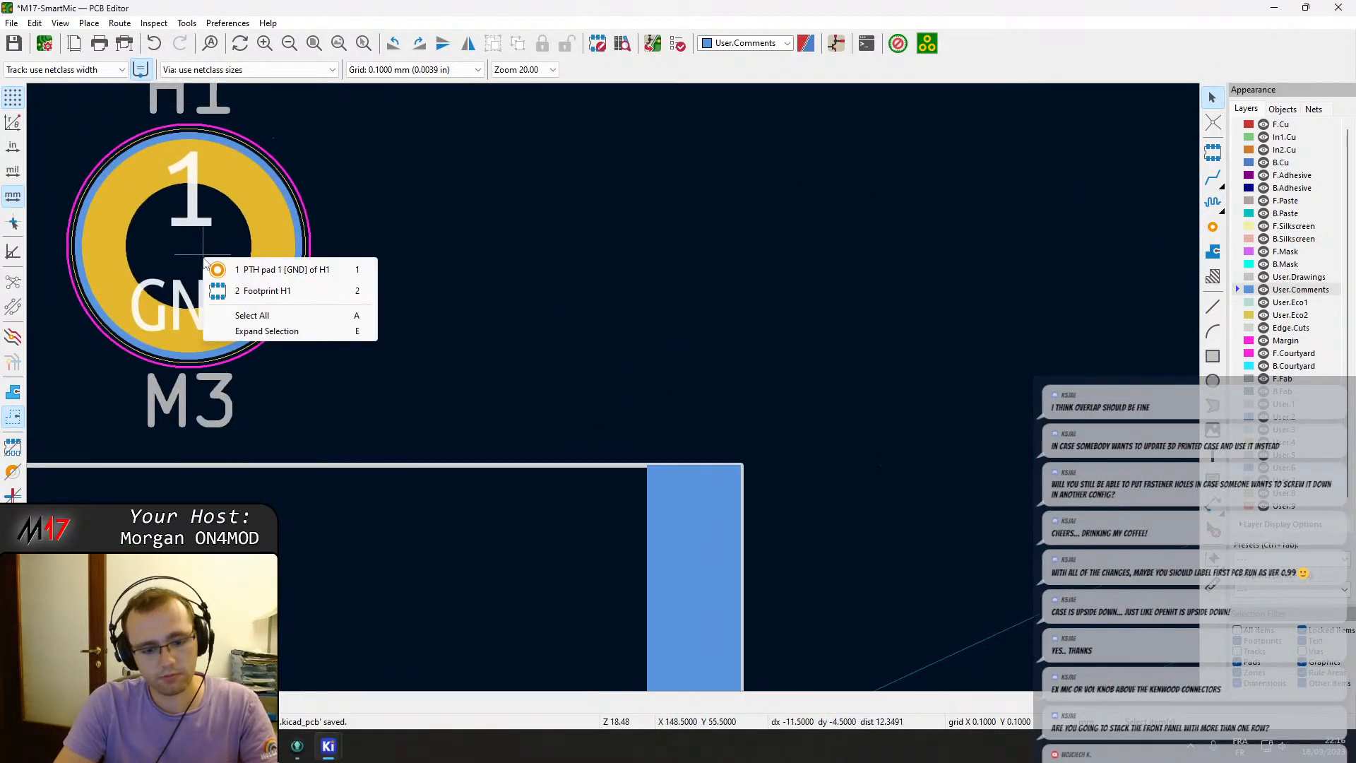
{"action": "left_click", "coordinate": [282, 269]}
{"action": "key", "text": "m"}
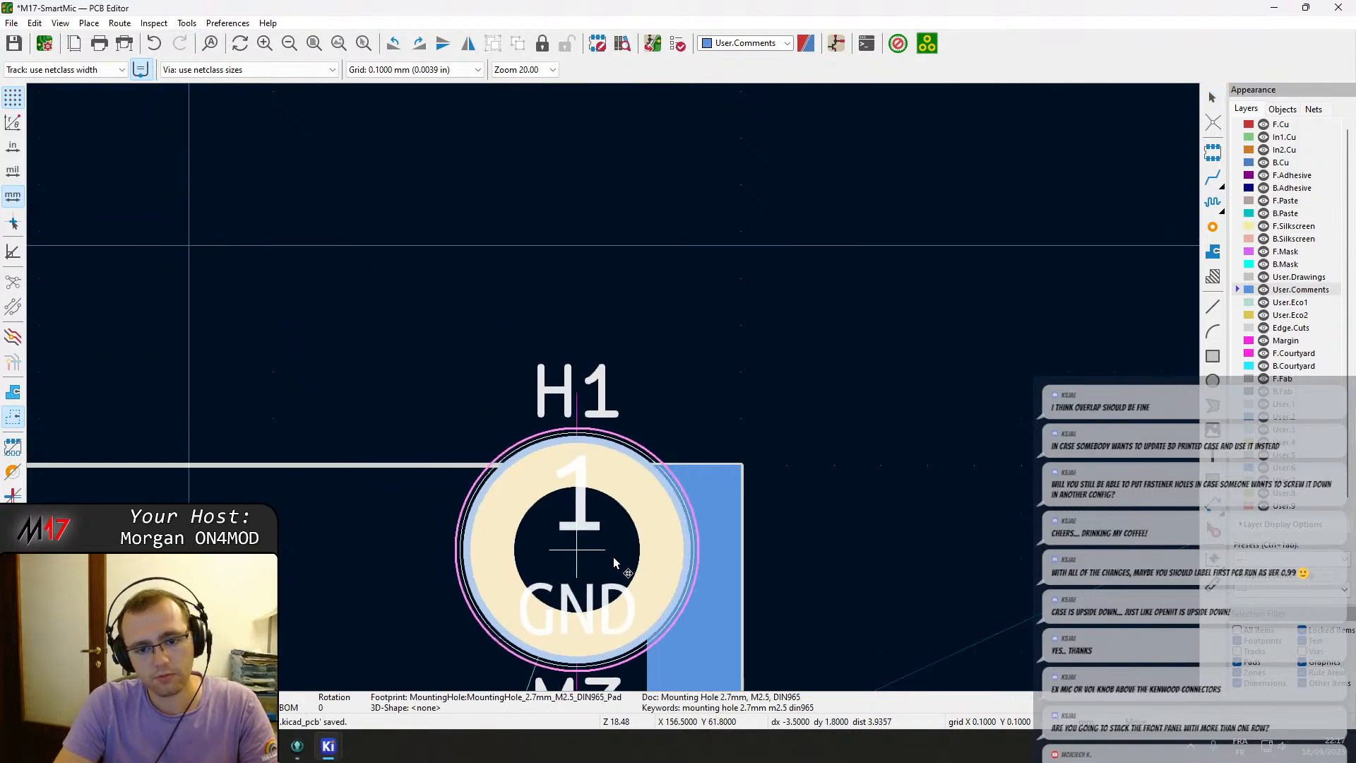
{"action": "middle_click_drag", "start_coordinate": [654, 570], "coordinate": [687, 406]}
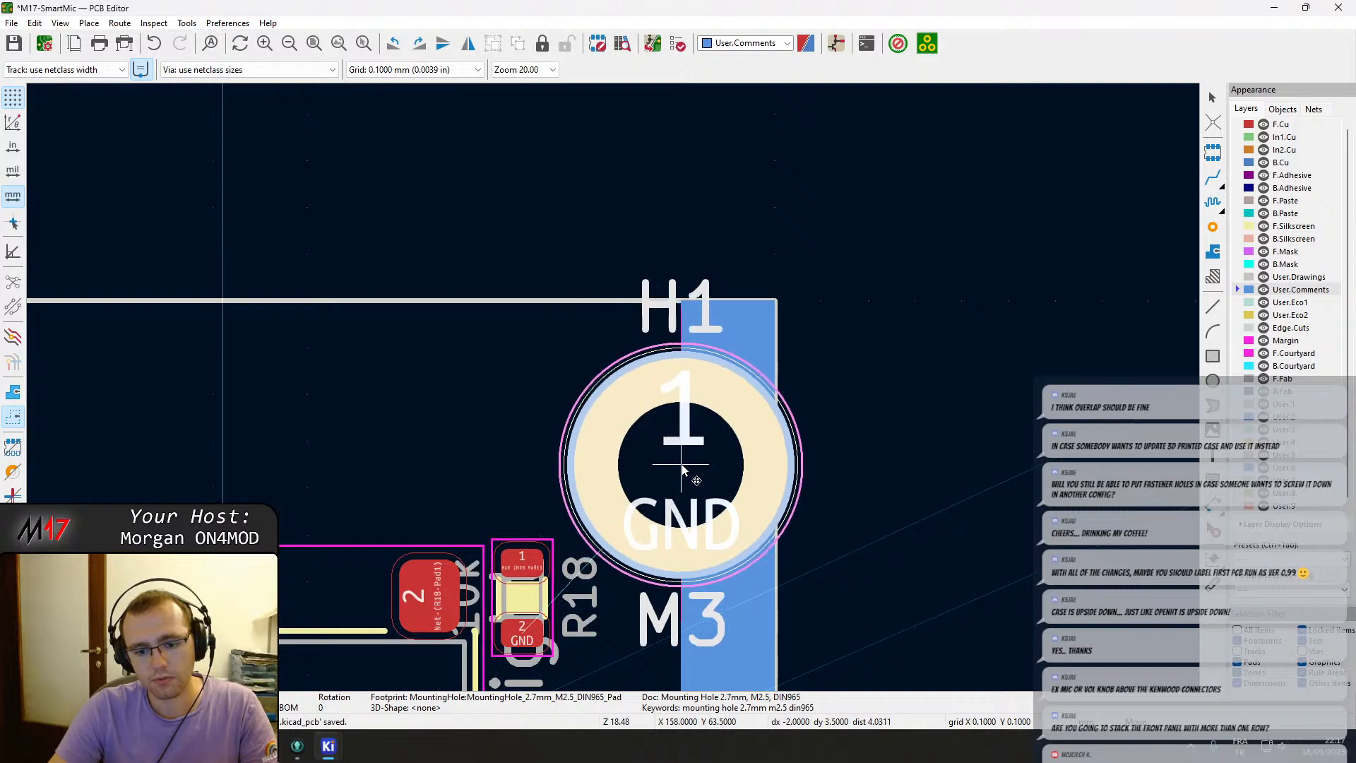
{"action": "left_click", "coordinate": [612, 465]}
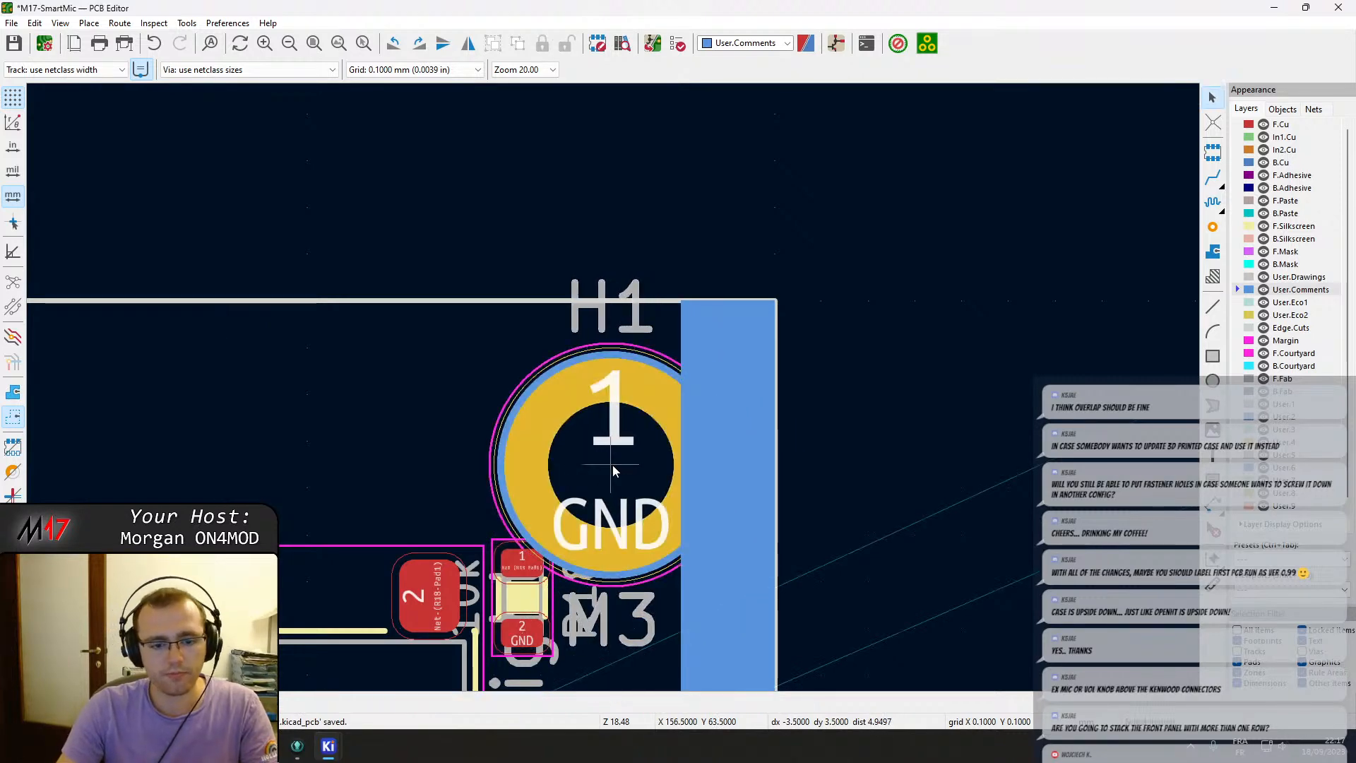
{"action": "scroll", "coordinate": [612, 464], "scroll_direction": "down", "scroll_amount": 2}
{"action": "middle_click_drag", "start_coordinate": [612, 465], "coordinate": [613, 387]}
{"action": "middle_click_drag", "start_coordinate": [586, 447], "coordinate": [611, 253]}
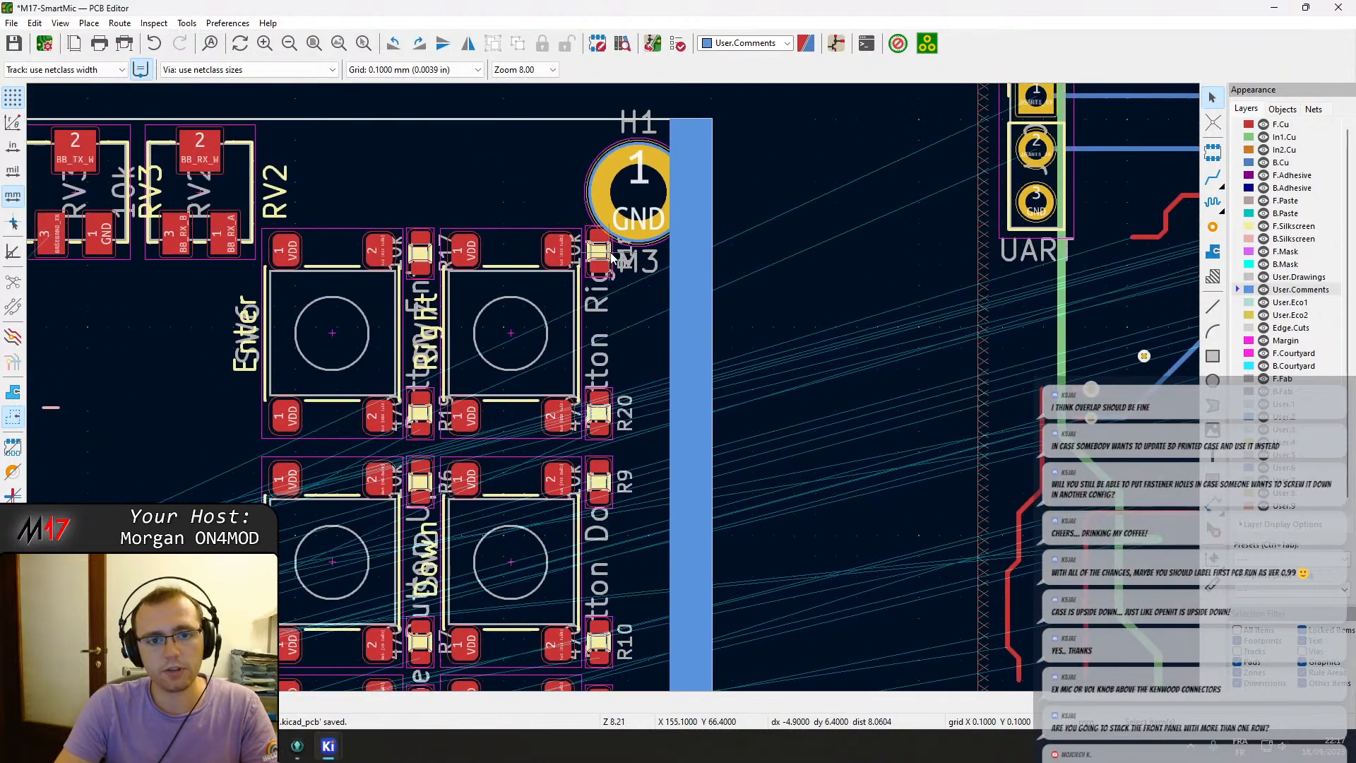
{"action": "left_click", "coordinate": [607, 257]}
{"action": "left_click", "coordinate": [613, 282]}
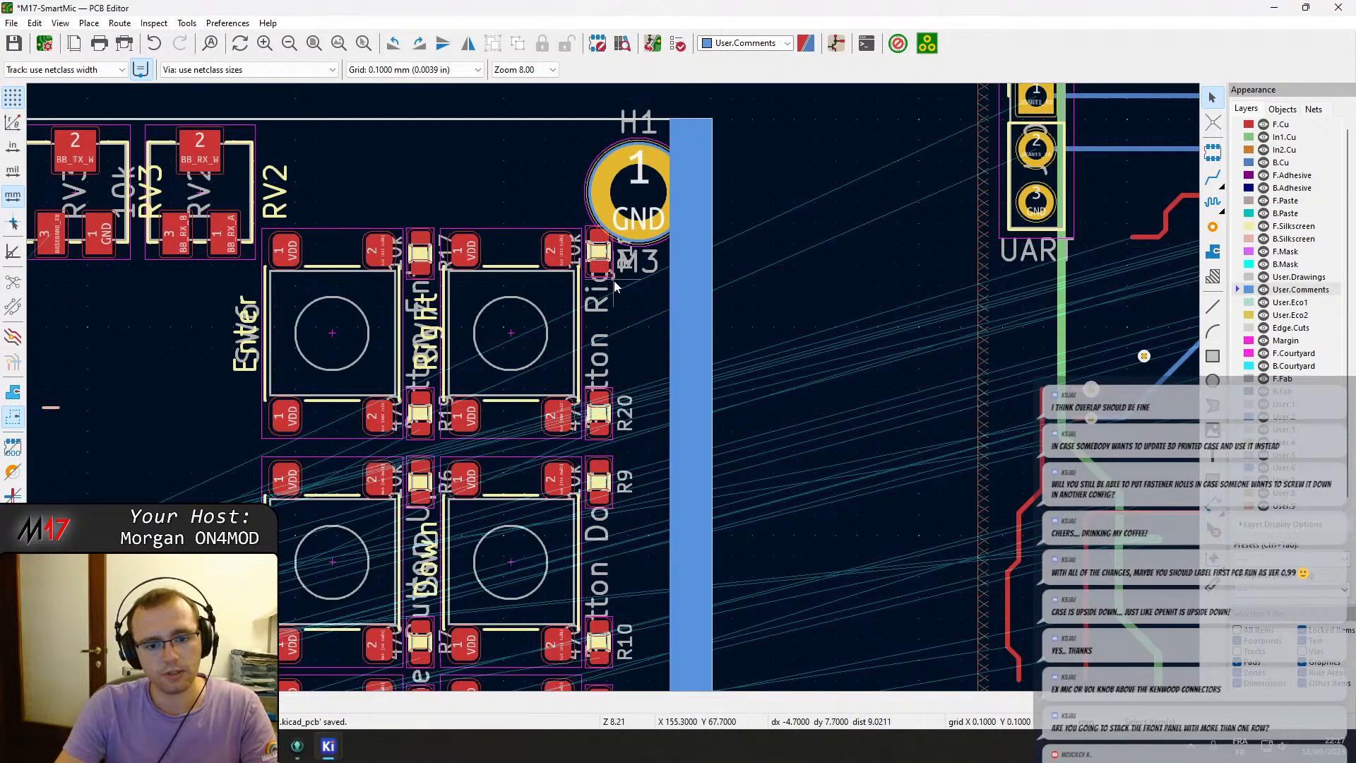
Try to nudge button resistors R11, R12, R13 and R14 slightly upward.
{"action": "scroll", "coordinate": [612, 281], "scroll_direction": "down", "scroll_amount": 1}
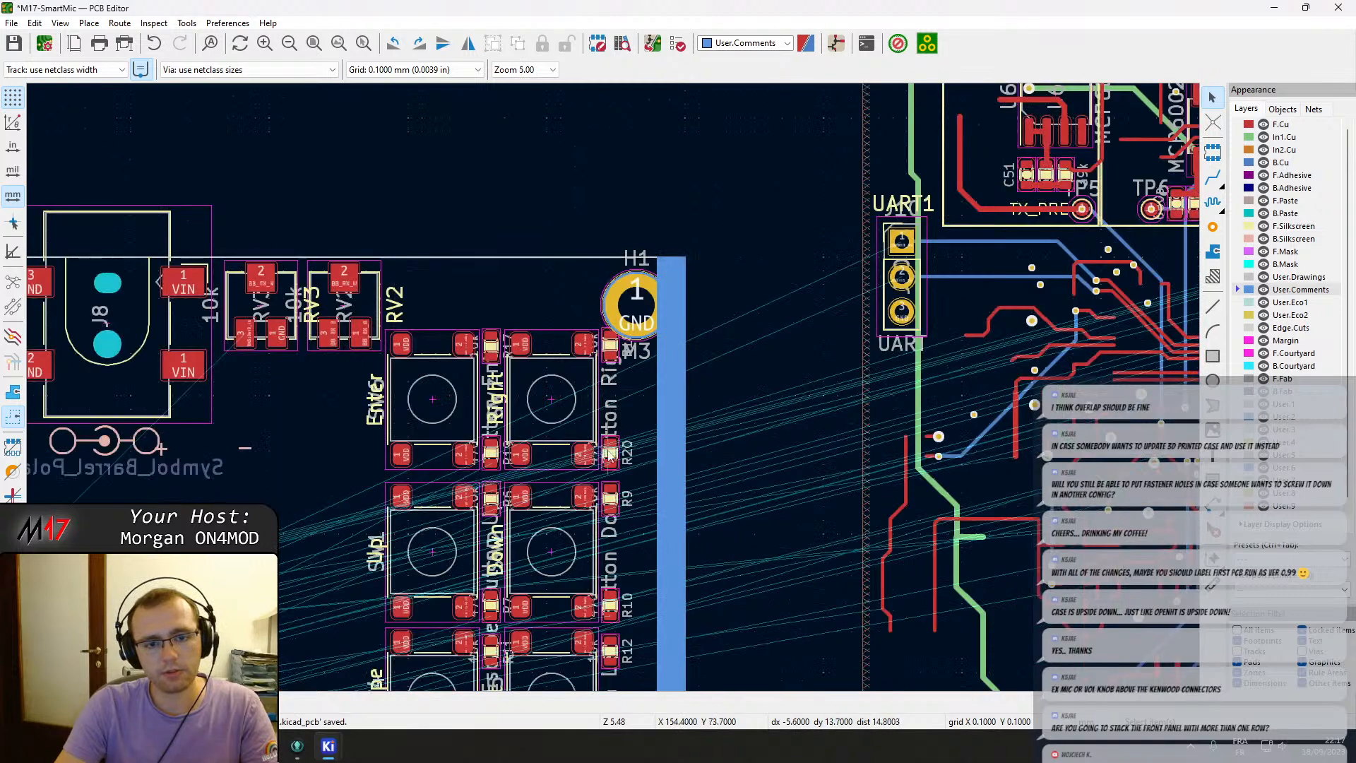
{"action": "scroll", "coordinate": [667, 336], "scroll_direction": "up", "scroll_amount": 2}
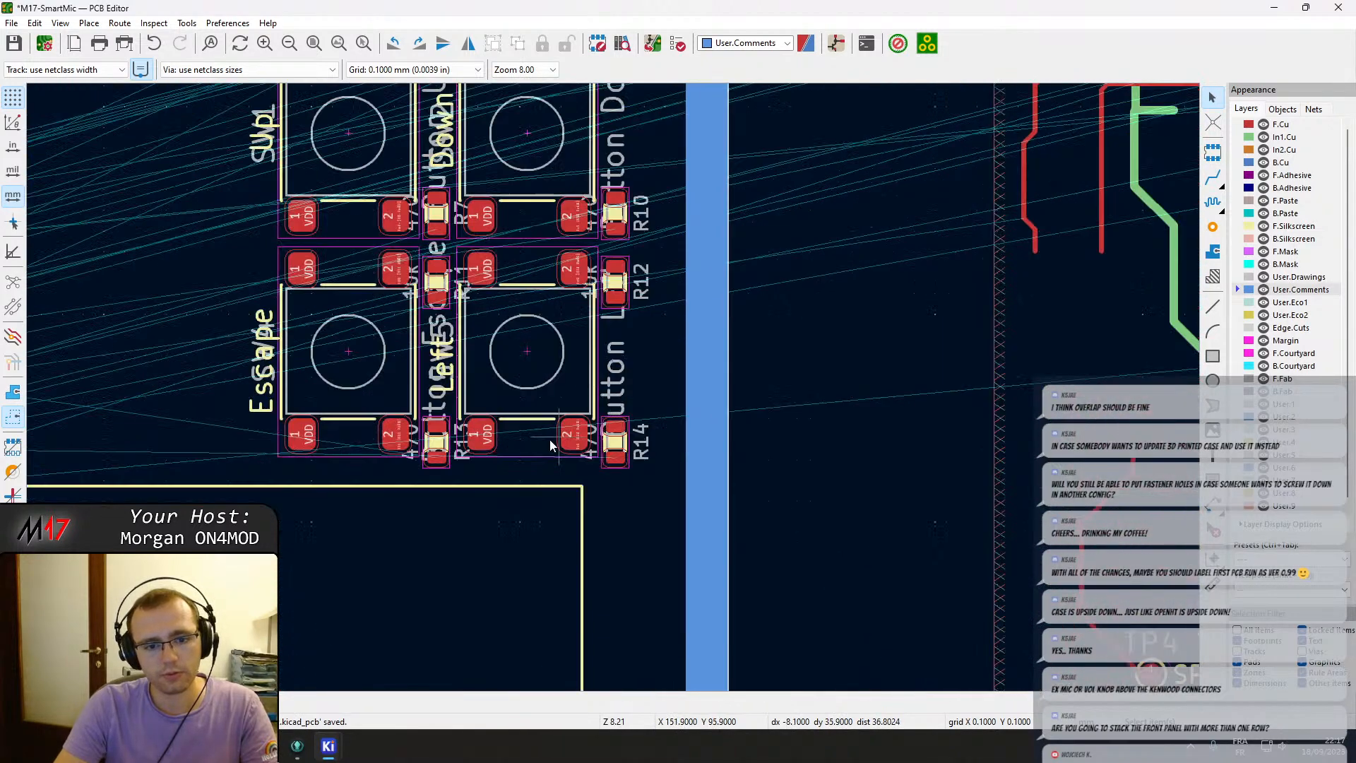
{"action": "scroll", "coordinate": [435, 286], "scroll_direction": "up", "scroll_amount": 6}
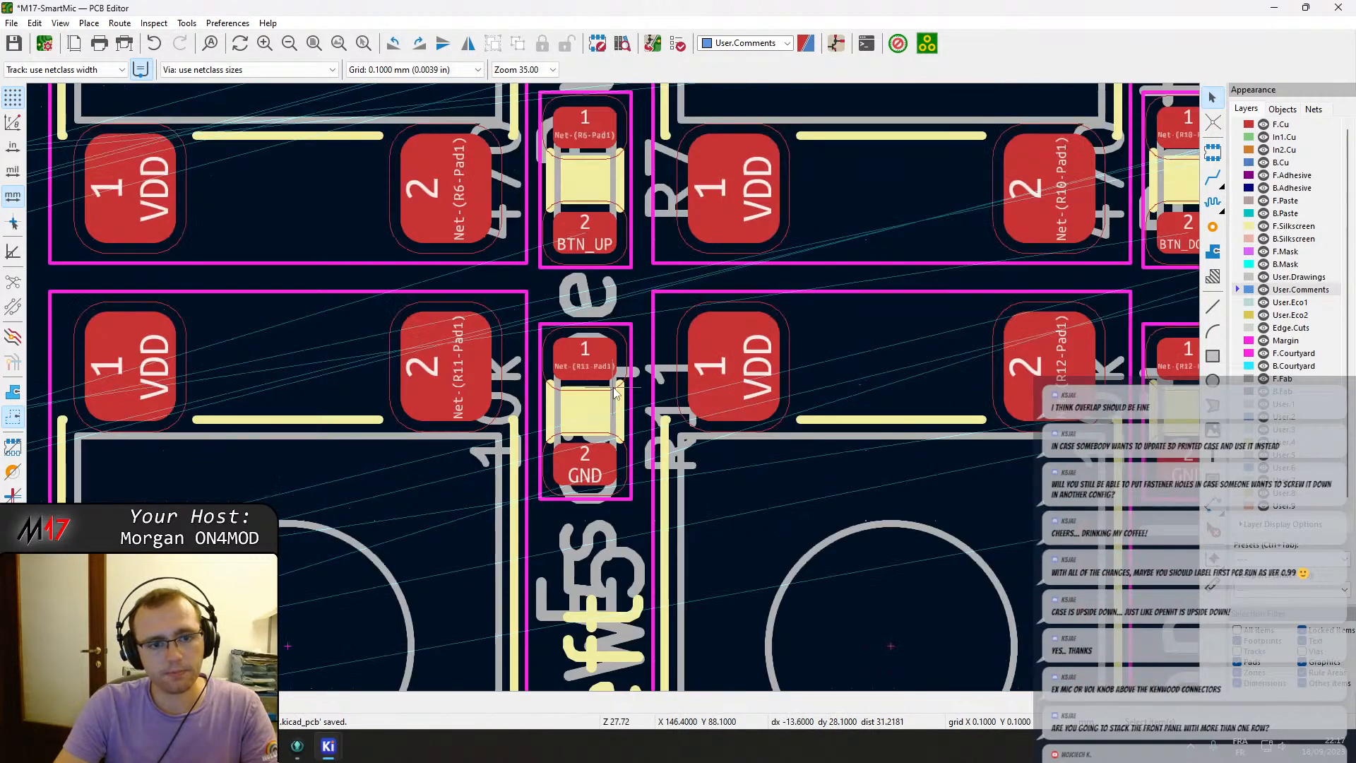
{"action": "left_click", "coordinate": [599, 411]}
{"action": "left_click", "coordinate": [663, 443]}
{"action": "scroll", "coordinate": [664, 442], "scroll_direction": "down", "scroll_amount": 4}
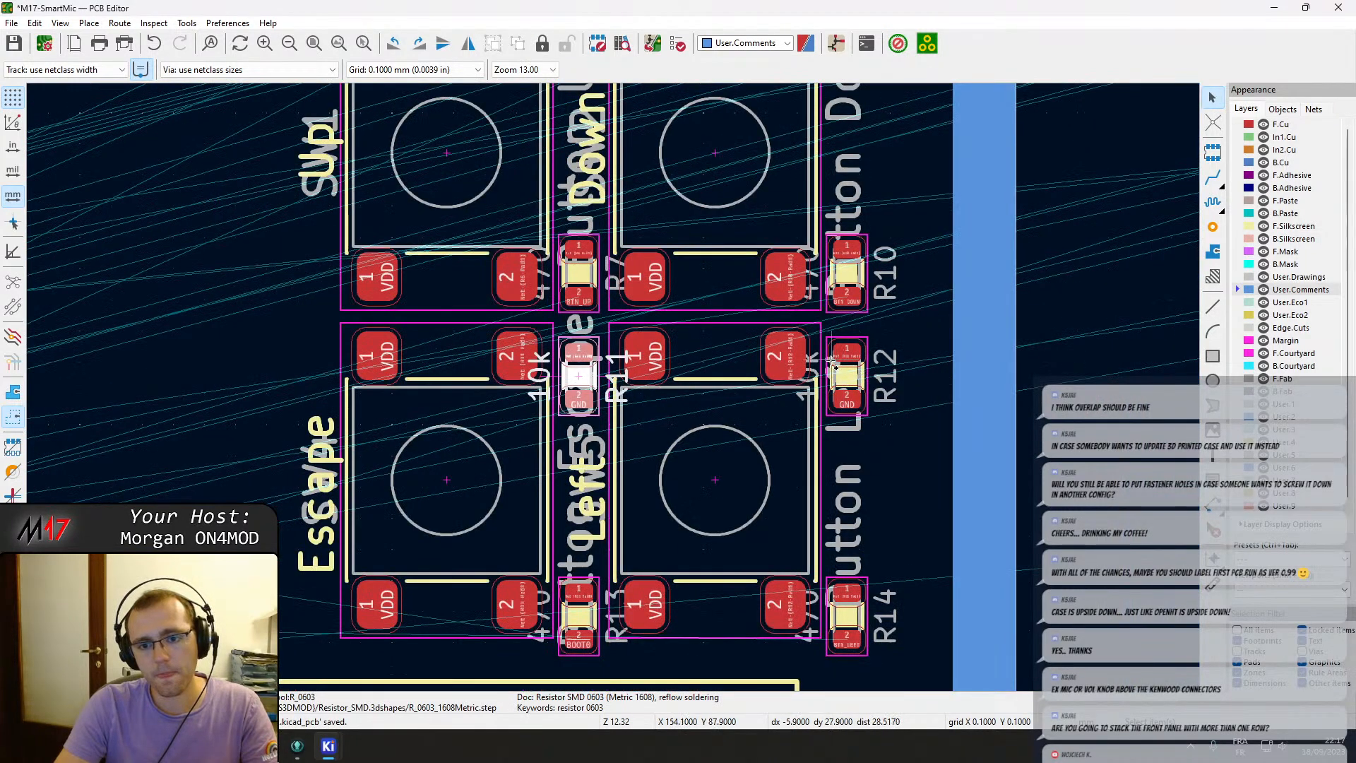
{"action": "left_click", "coordinate": [832, 360], "text": "shift"}
{"action": "left_click", "coordinate": [840, 368]}
{"action": "left_click", "coordinate": [868, 607], "text": "shift"}
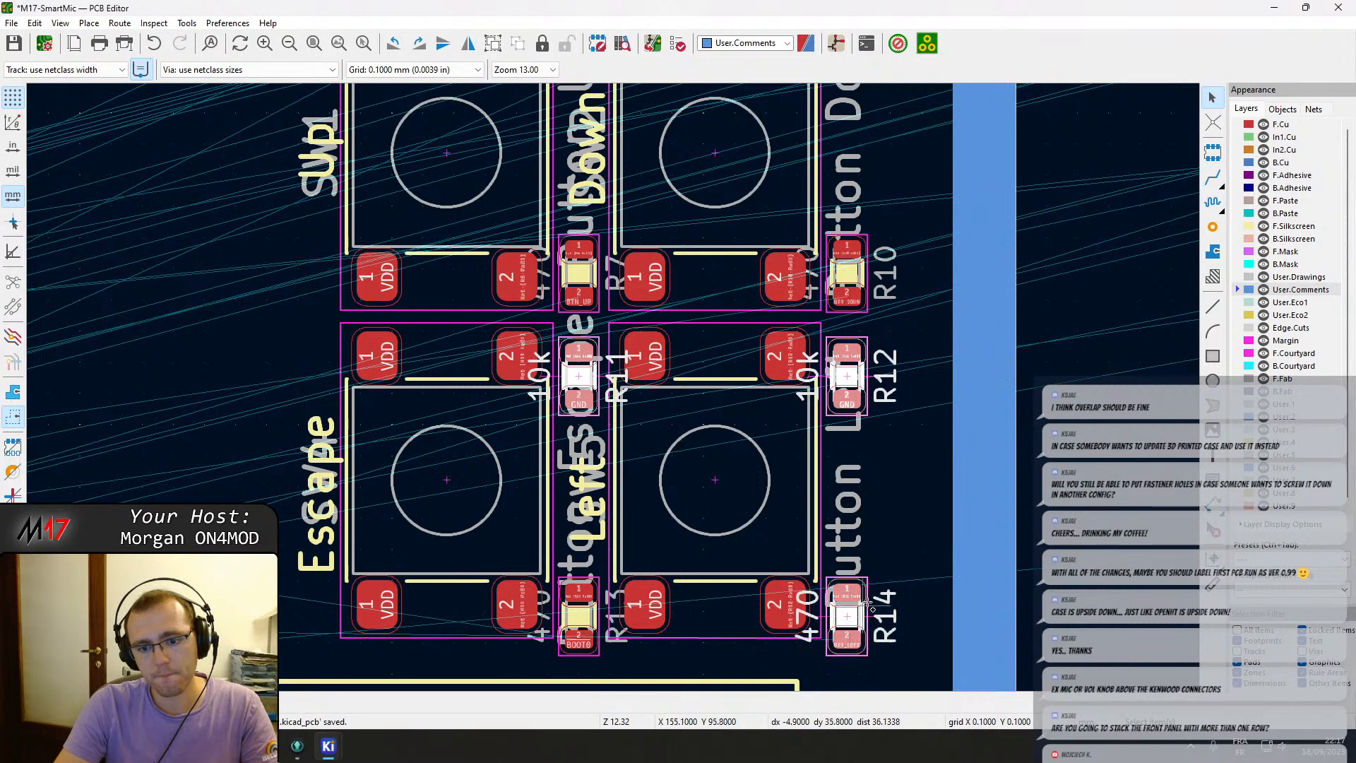
{"action": "left_click", "coordinate": [578, 616], "text": "shift"}
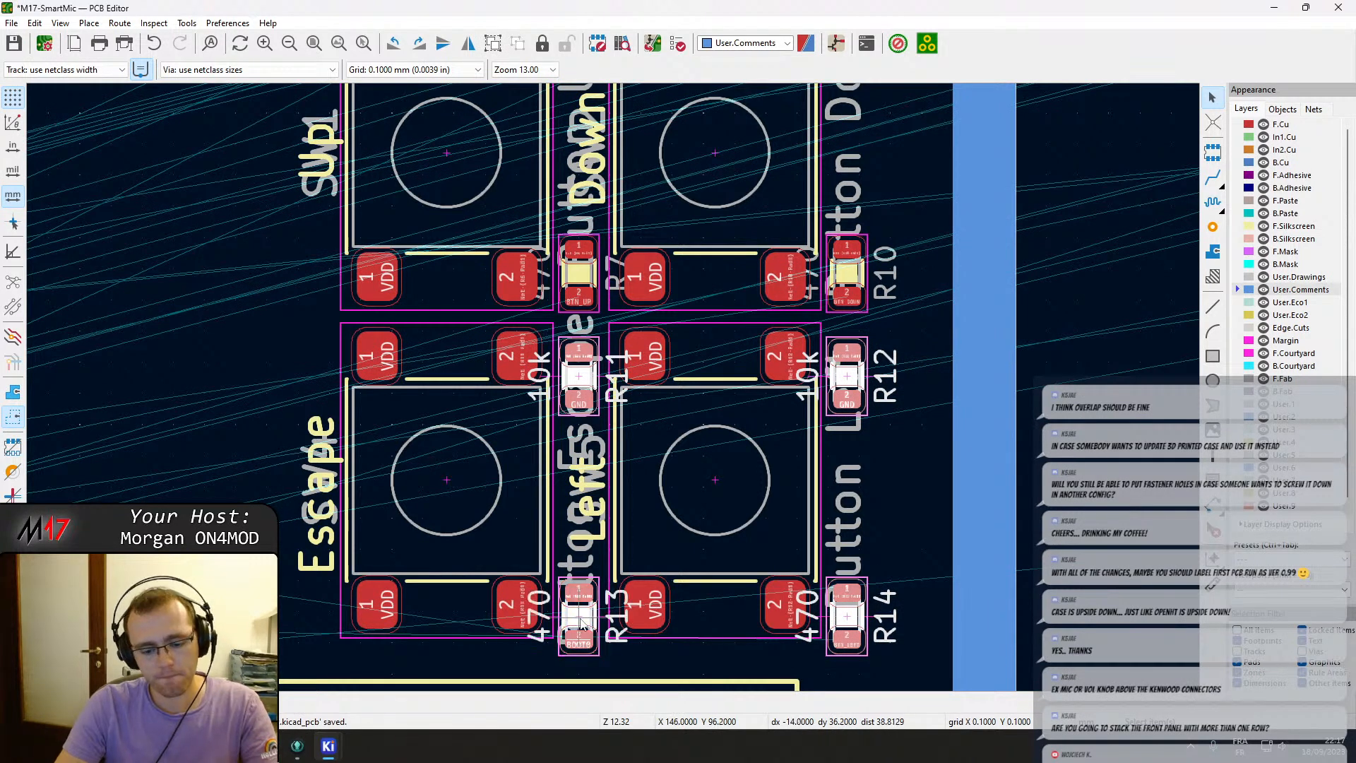
{"action": "left_click_drag", "start_coordinate": [578, 615], "coordinate": [578, 601]}
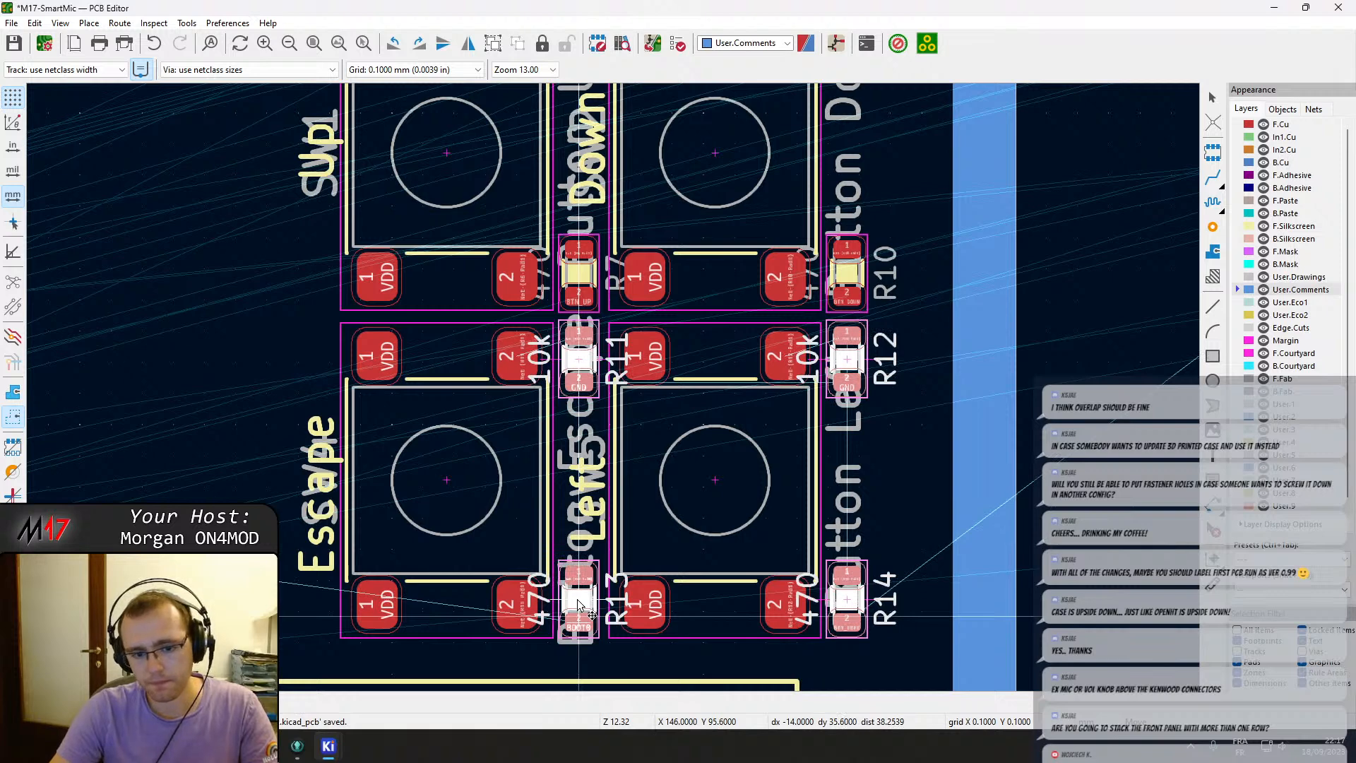
{"action": "key", "text": "Escape"}
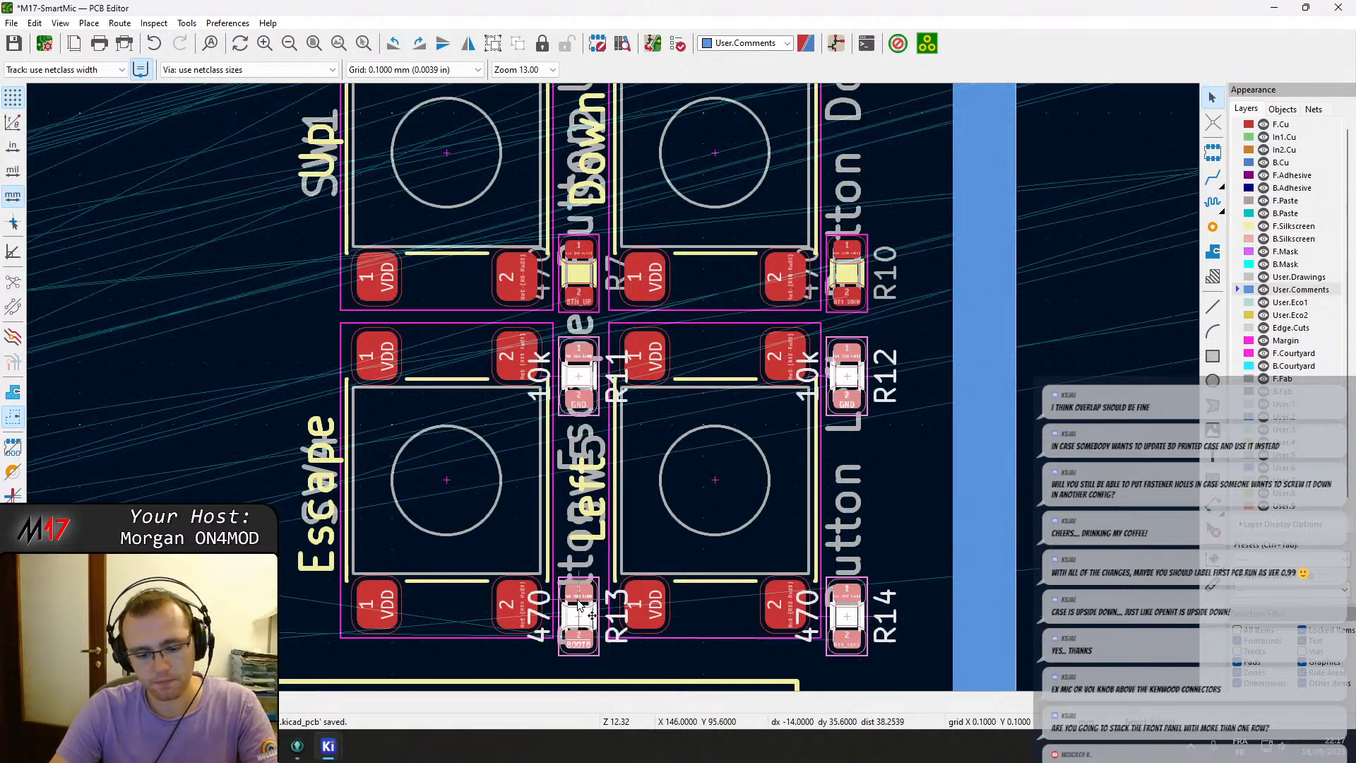
{"action": "key", "text": "space"}
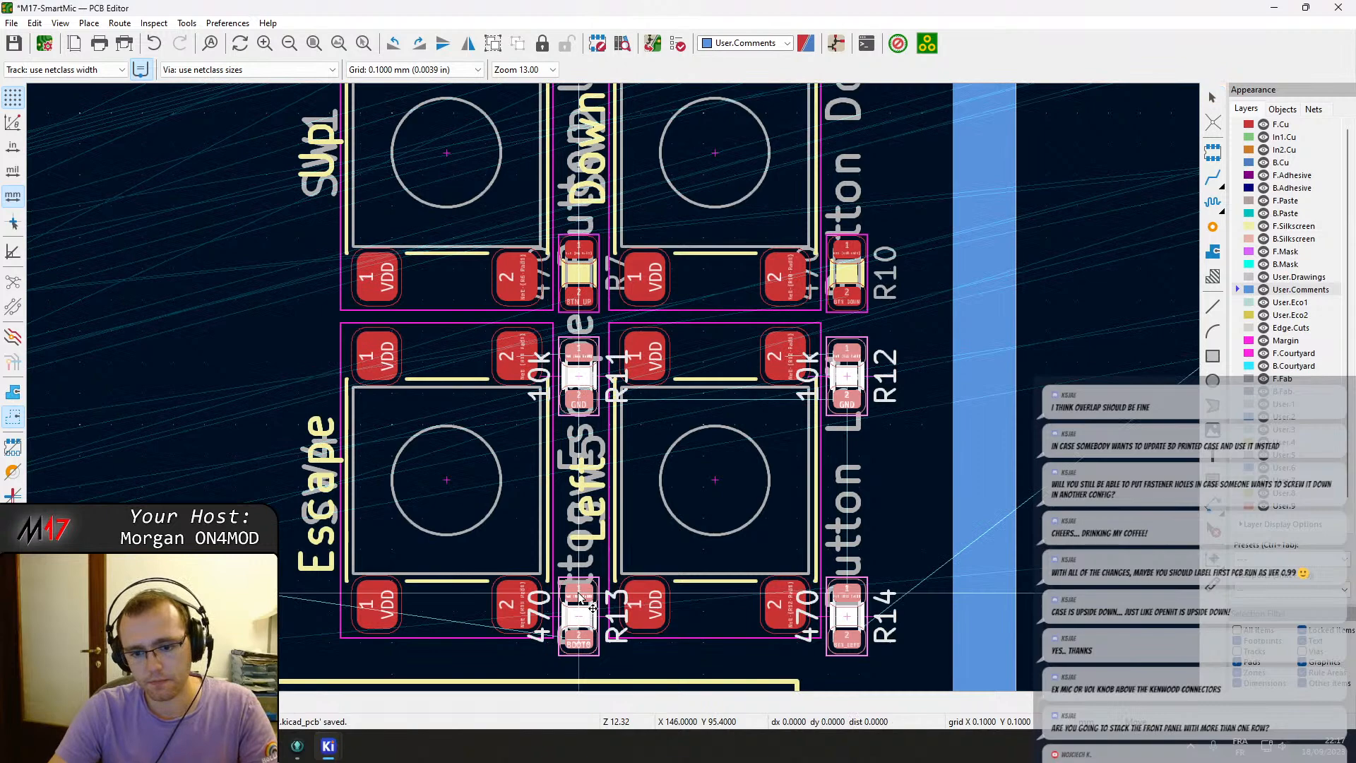
Nudge button resistors R11, R12, R13 and R14 slightly upward once more.
{"action": "left_click", "coordinate": [578, 577]}
{"action": "middle_click_drag", "start_coordinate": [612, 383], "coordinate": [614, 383]}
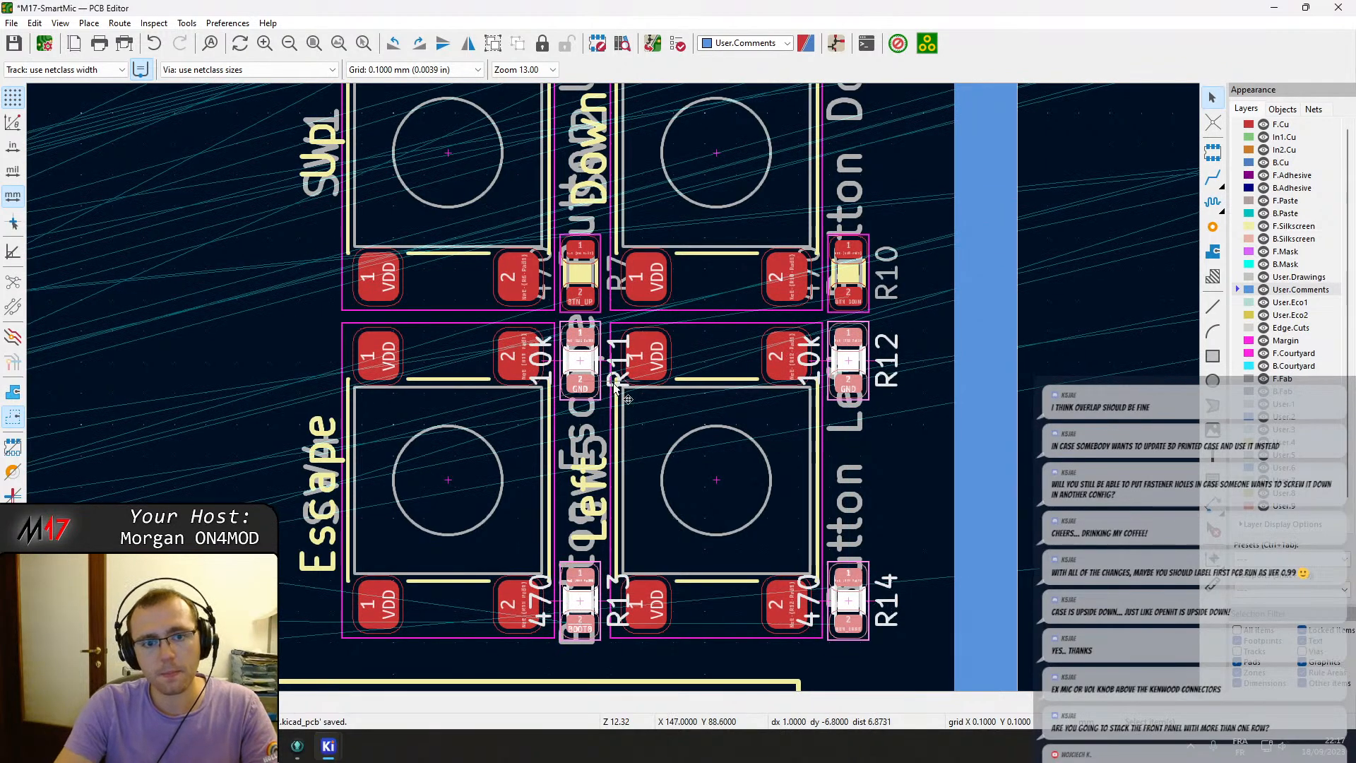
Select resistors R17, R18, R19 and R20 around the Enter and Right buttons and shift them slightly downward.
{"action": "scroll", "coordinate": [540, 200], "scroll_direction": "up", "scroll_amount": 5}
{"action": "left_click", "coordinate": [402, 299]}
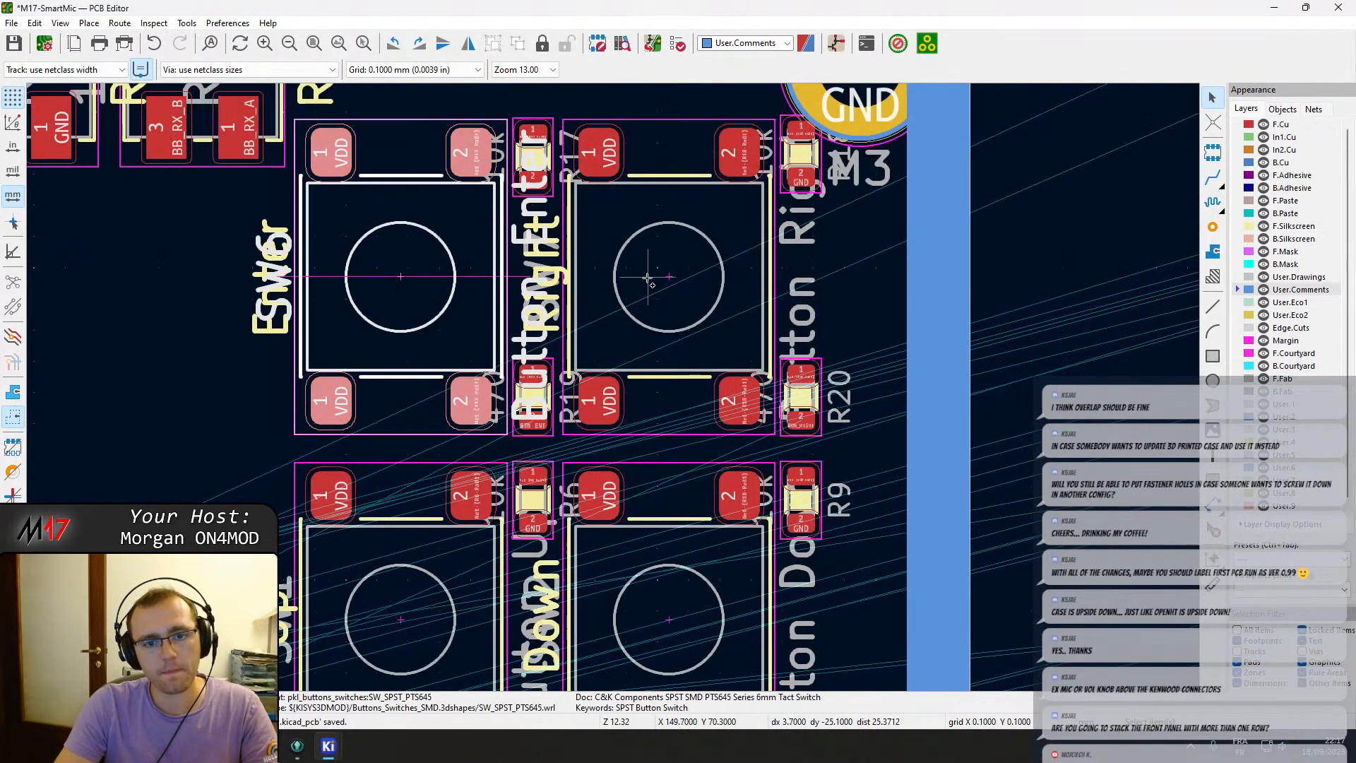
{"action": "left_click", "coordinate": [650, 282], "text": "shift"}
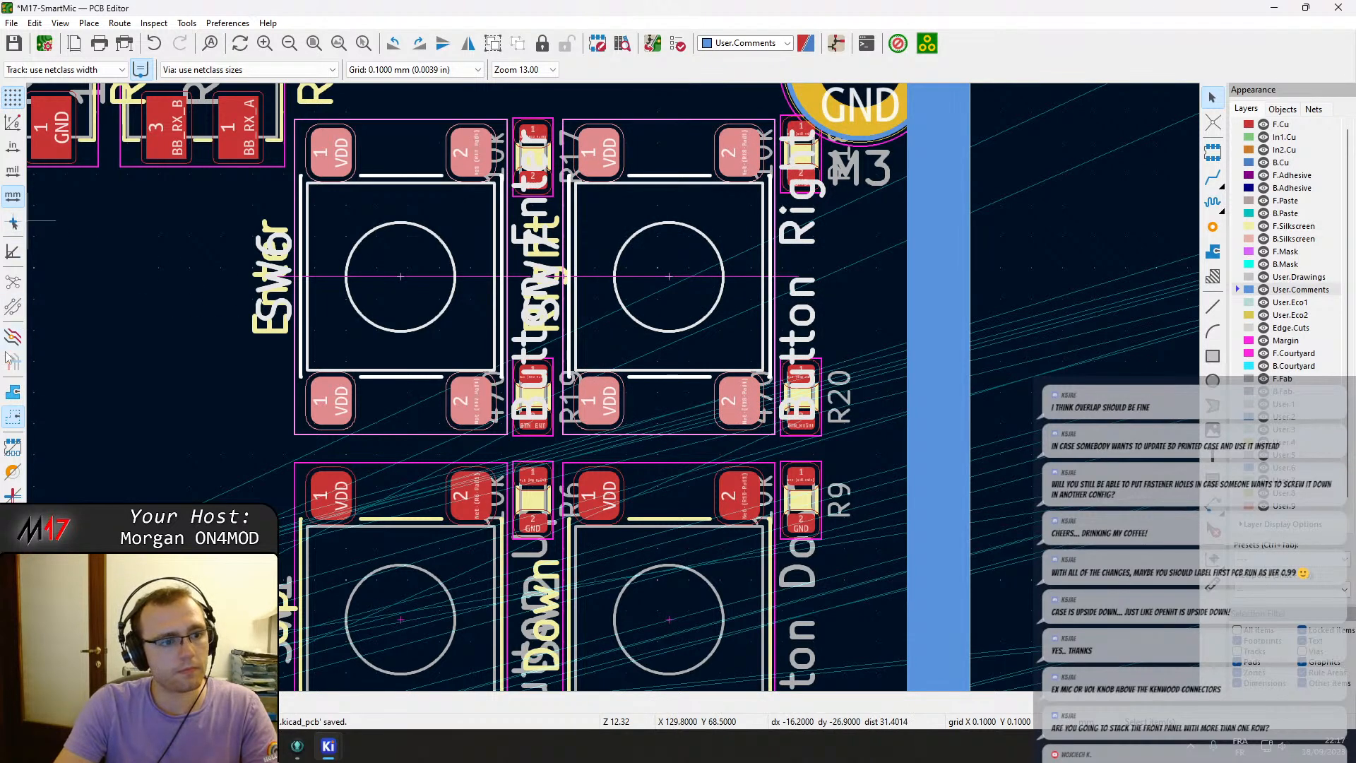
{"action": "left_click", "coordinate": [13, 285]}
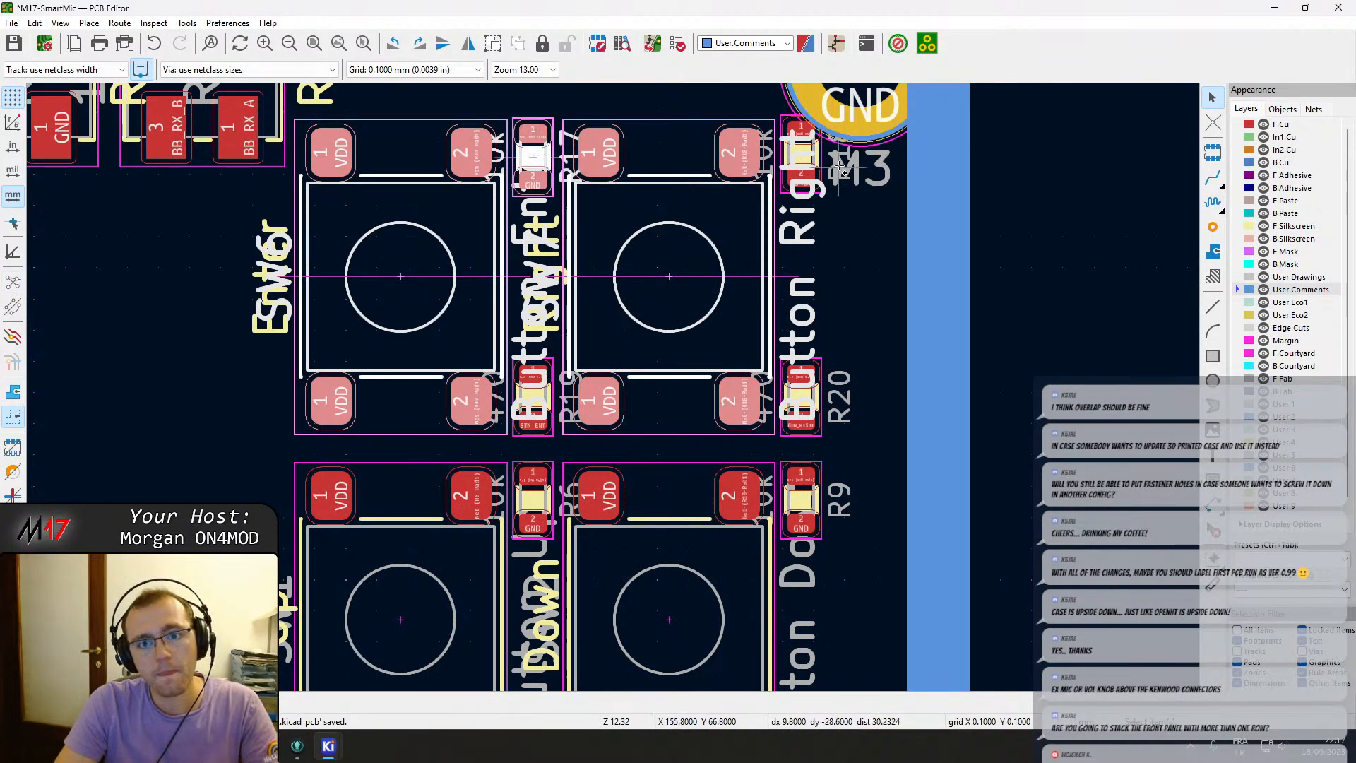
{"action": "left_click", "coordinate": [805, 153]}
{"action": "left_click", "coordinate": [871, 168]}
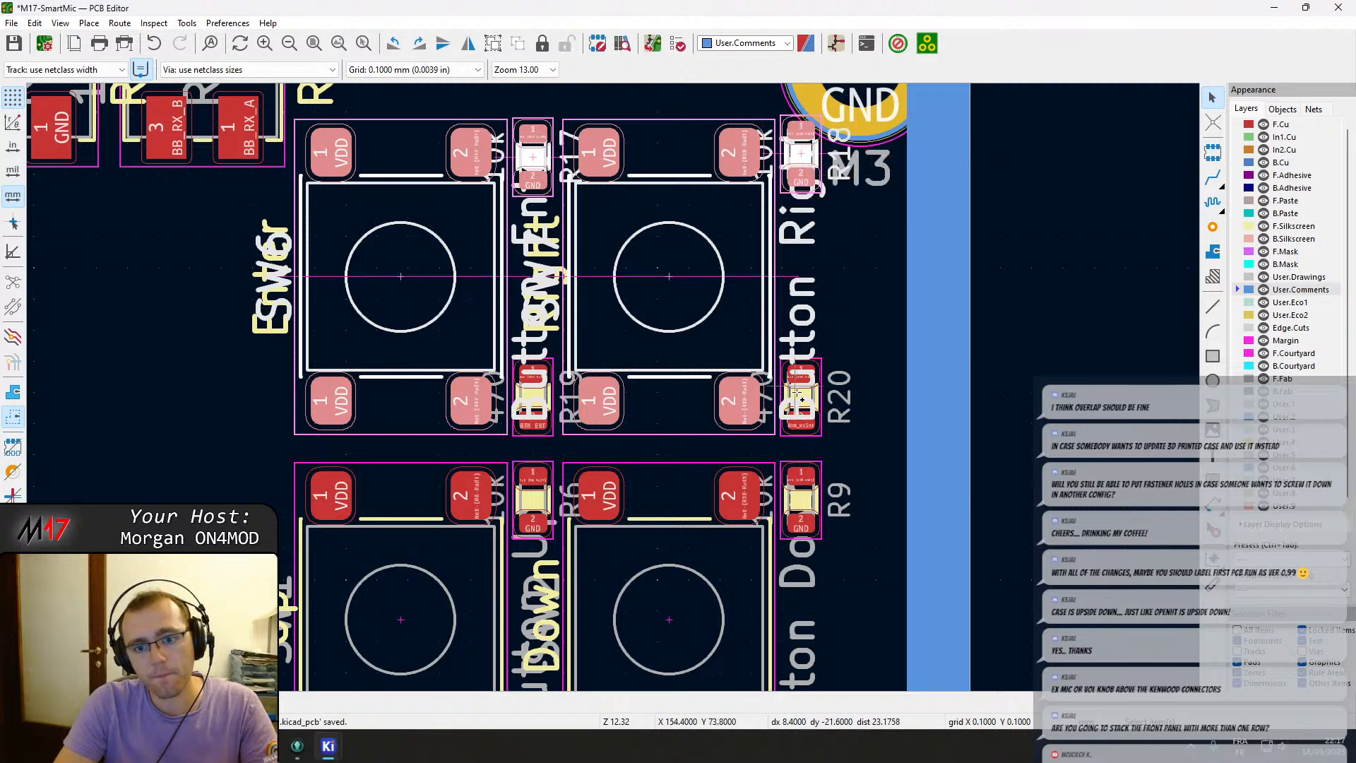
{"action": "left_click", "coordinate": [799, 397], "text": "shift"}
{"action": "left_click", "coordinate": [534, 408], "text": "shift"}
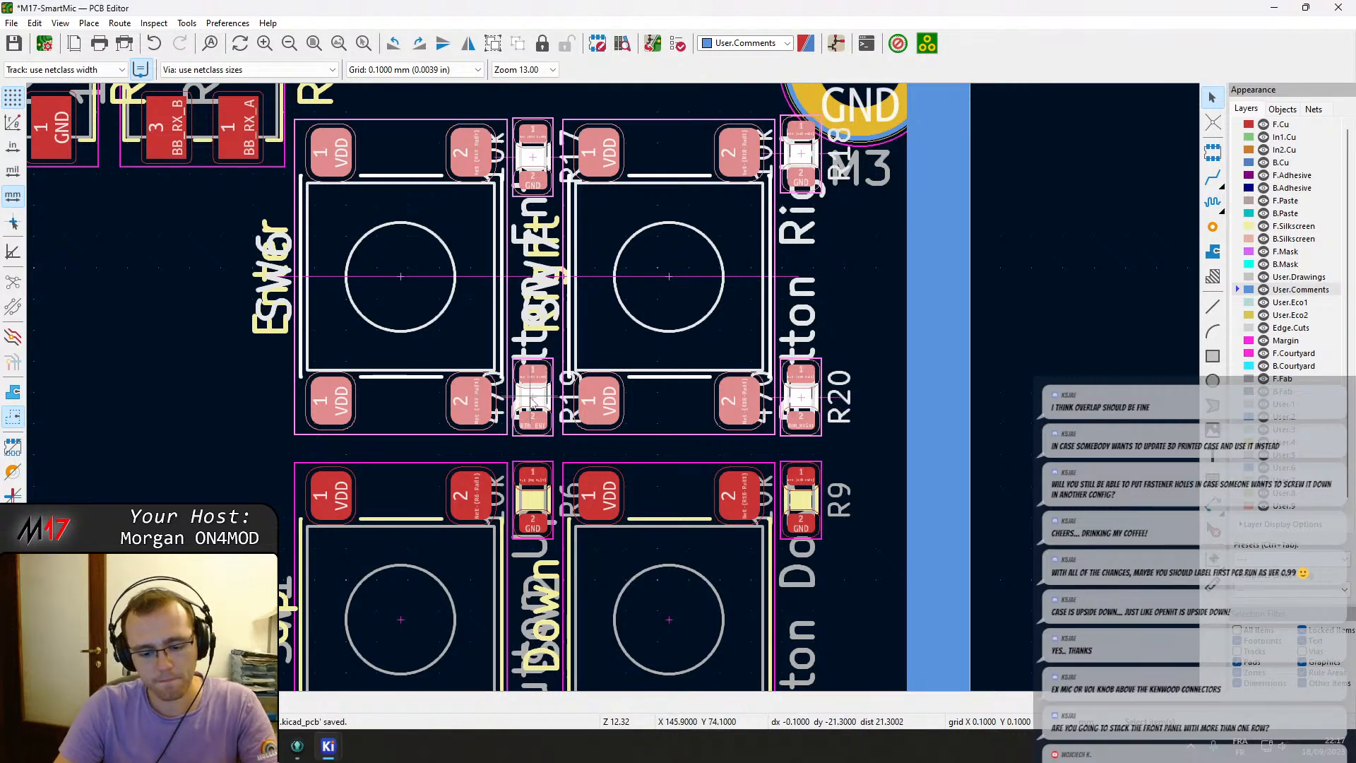
{"action": "key", "text": "m"}
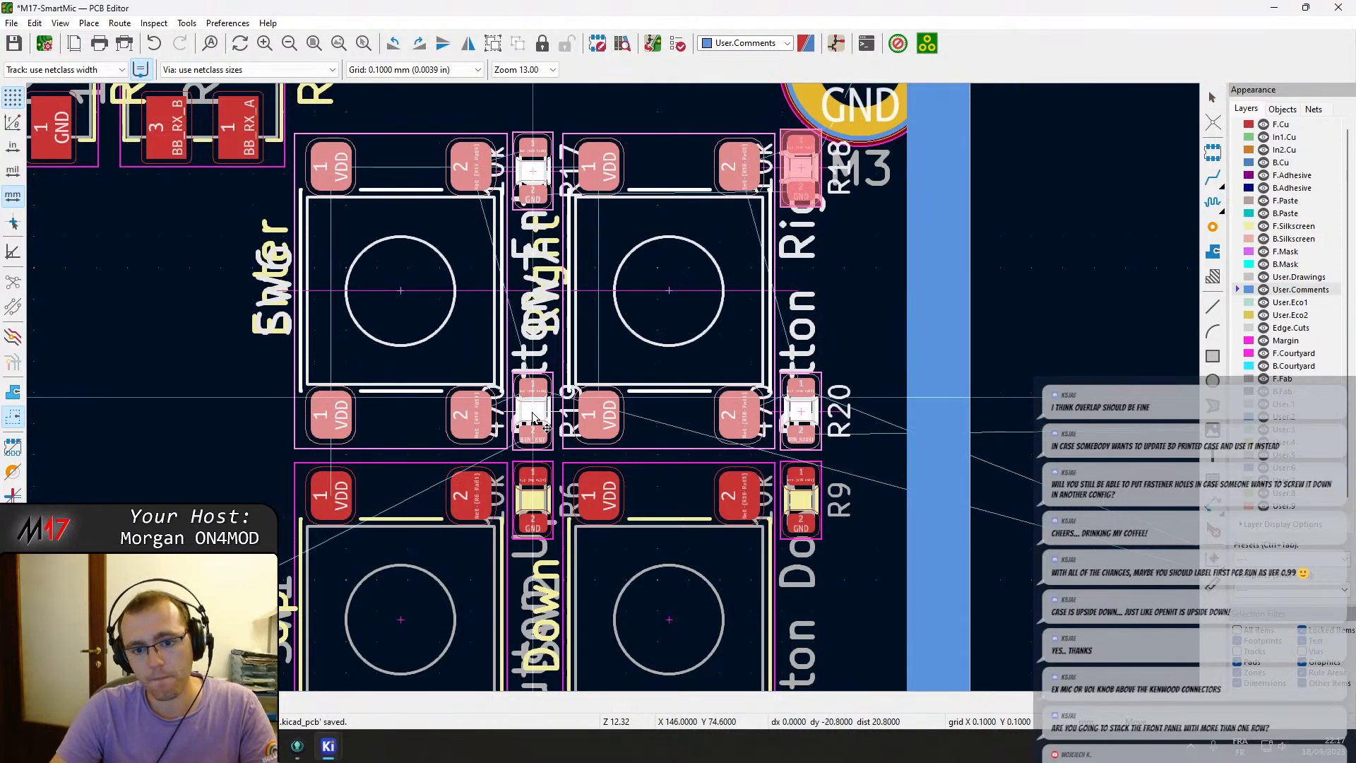
{"action": "left_click", "coordinate": [534, 417]}
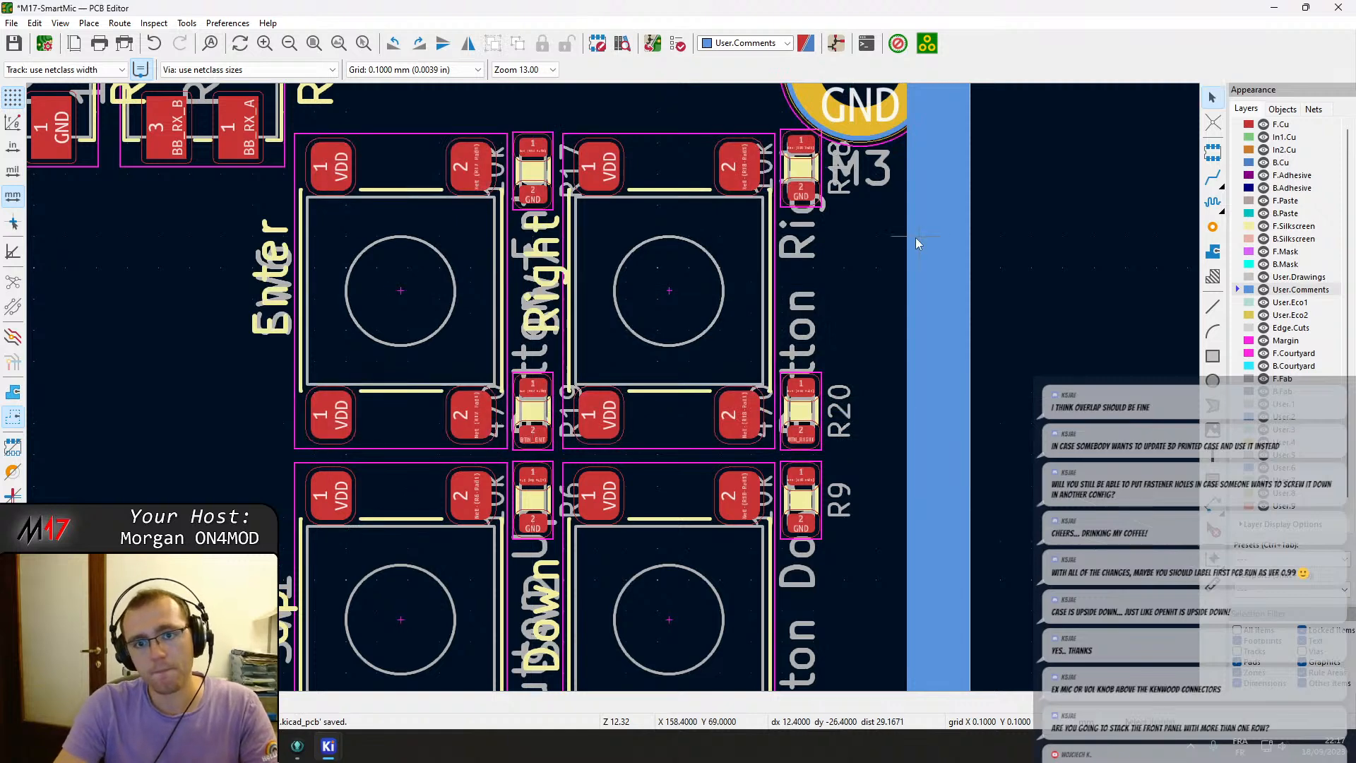
Move resistor R18 above the button cluster beside mounting hole H1 and rotate it to lie horizontally.
{"action": "middle_click_drag", "start_coordinate": [890, 232], "coordinate": [796, 295]}
{"action": "left_click", "coordinate": [702, 241]}
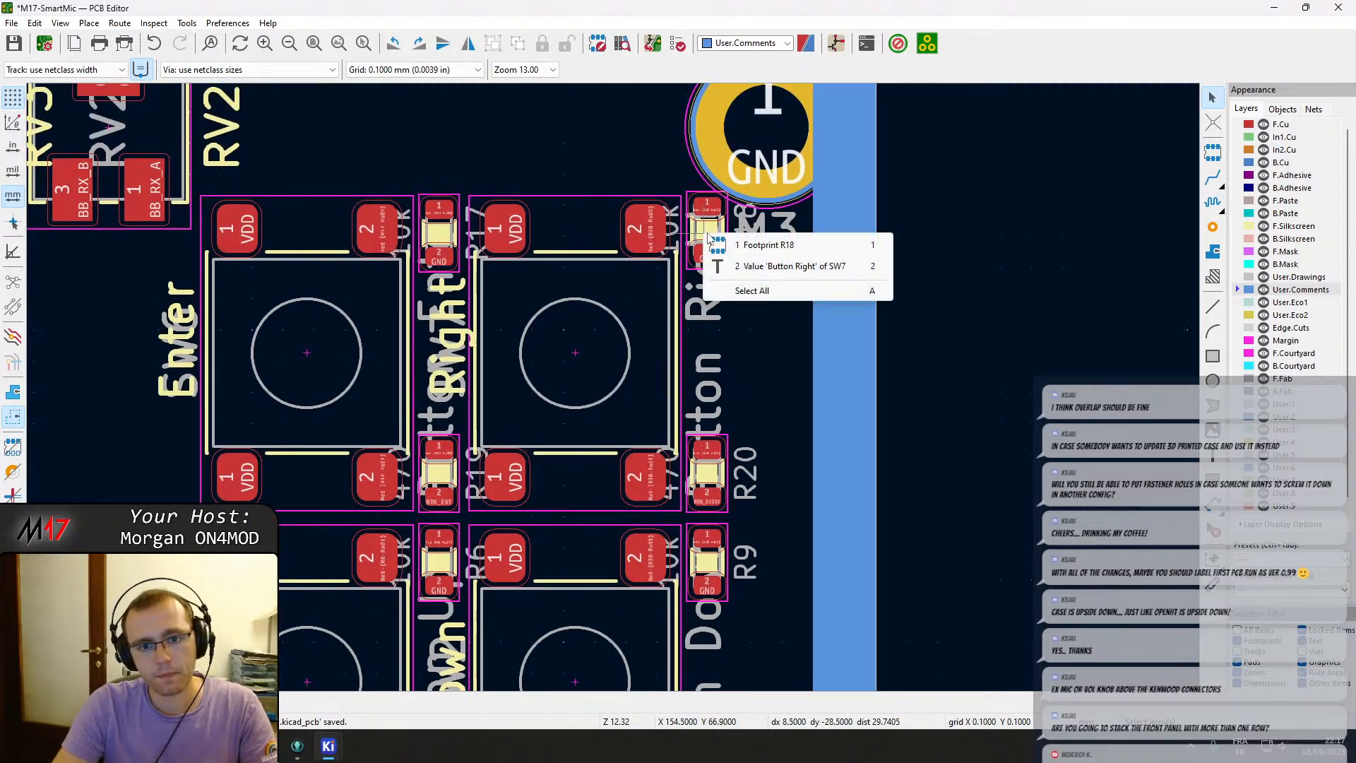
{"action": "left_click", "coordinate": [716, 243]}
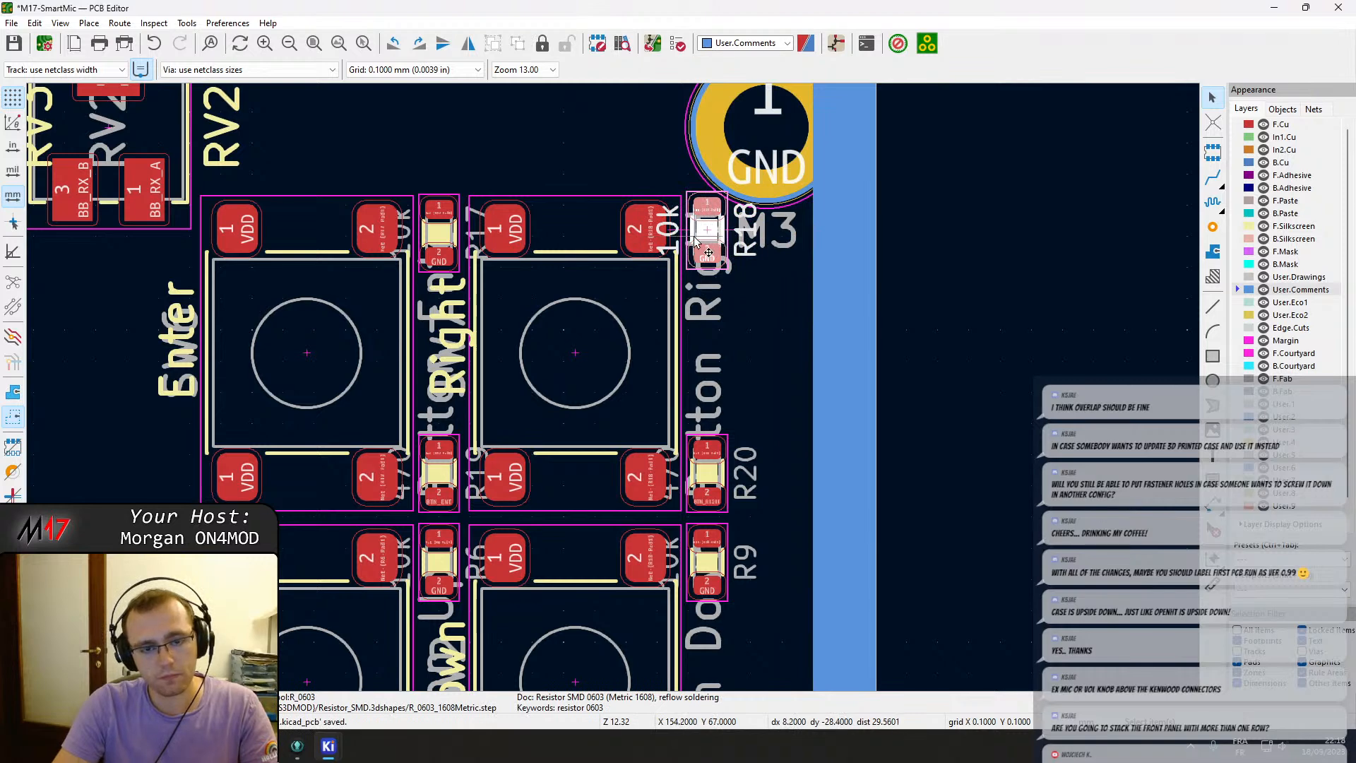
{"action": "key", "text": "m"}
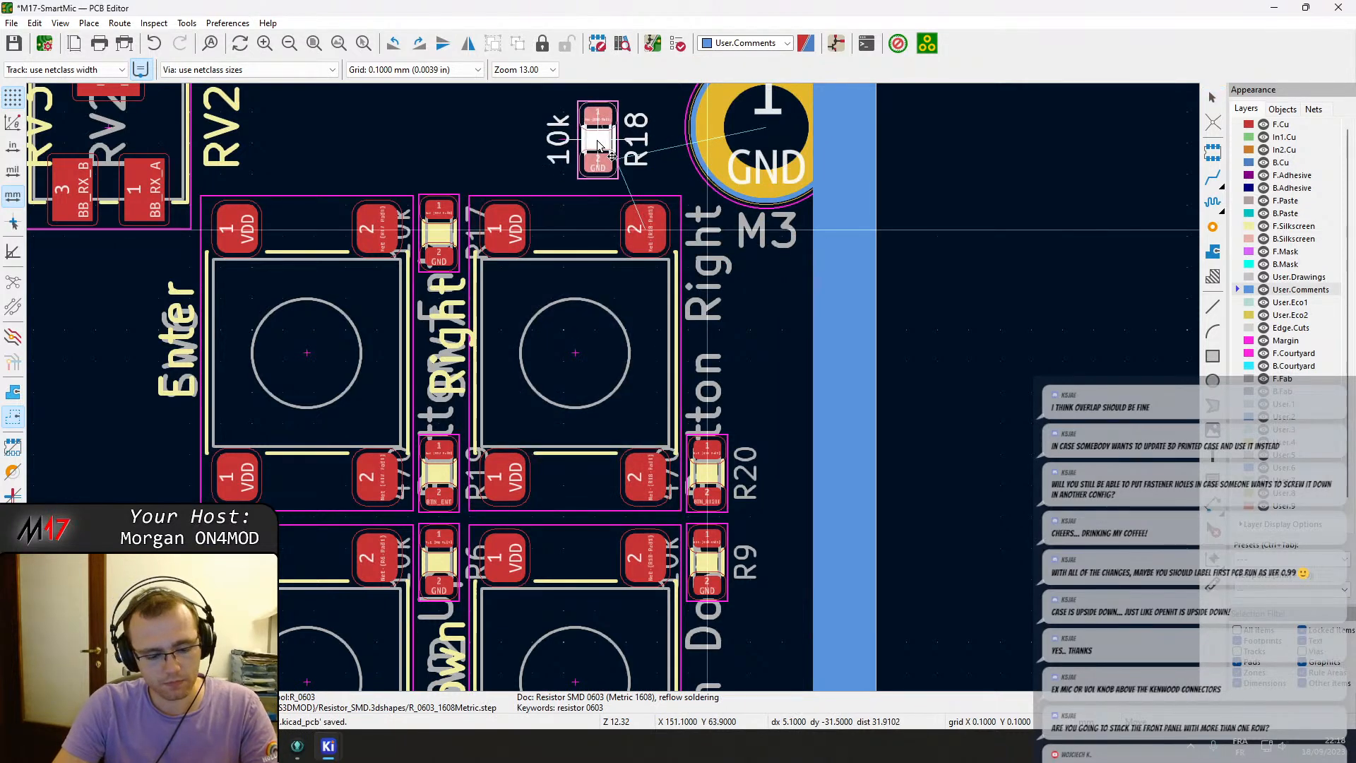
{"action": "key", "text": "r"}
{"action": "key", "text": "r"}
{"action": "key", "text": "r"}
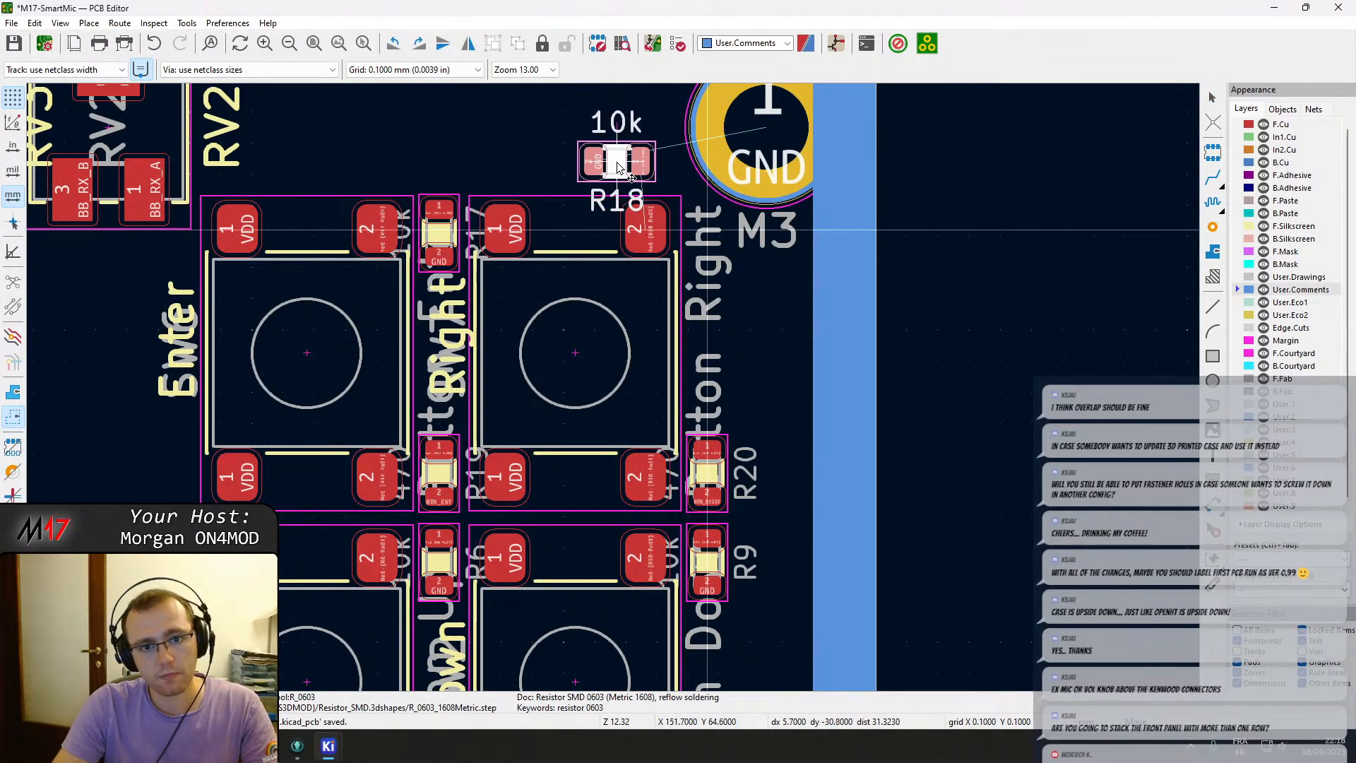
{"action": "left_click", "coordinate": [621, 168]}
Shift the radio D-Sub connector J7 slightly to the right along the board's top edge.
{"action": "scroll", "coordinate": [413, 200], "scroll_direction": "down", "scroll_amount": 1}
{"action": "middle_click_drag", "start_coordinate": [531, 437], "coordinate": [850, 435]}
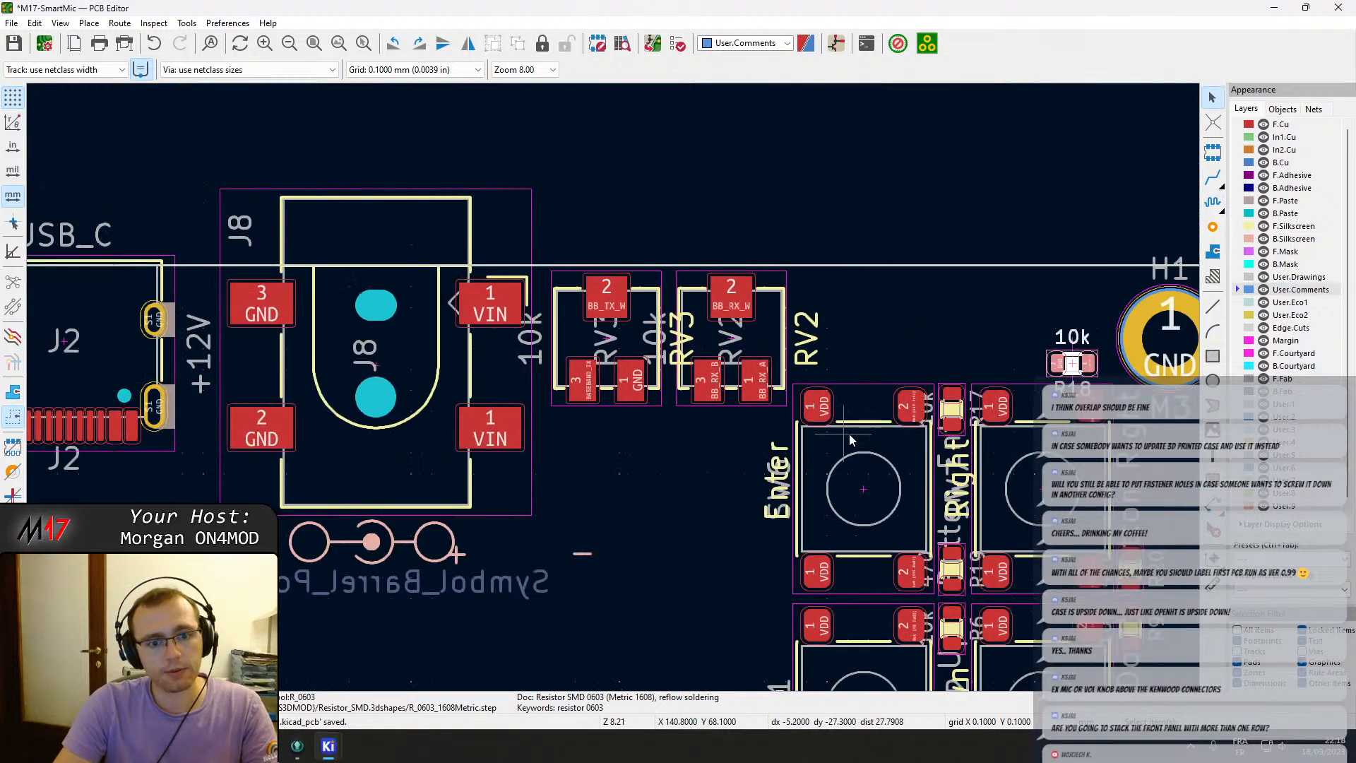
{"action": "scroll", "coordinate": [844, 435], "scroll_direction": "down", "scroll_amount": 1}
{"action": "middle_click_drag", "start_coordinate": [383, 406], "coordinate": [801, 404]}
{"action": "scroll", "coordinate": [802, 404], "scroll_direction": "down", "scroll_amount": 2}
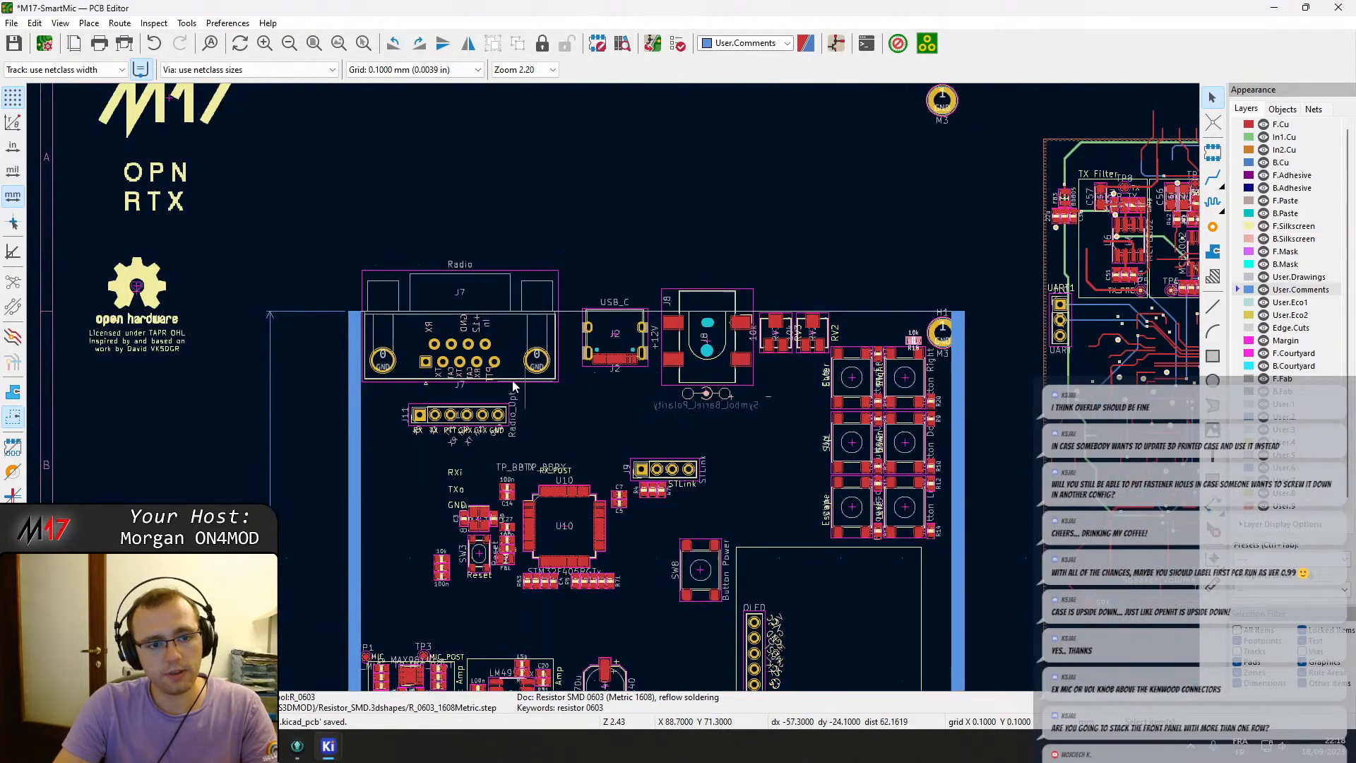
{"action": "scroll", "coordinate": [654, 363], "scroll_direction": "up", "scroll_amount": 2}
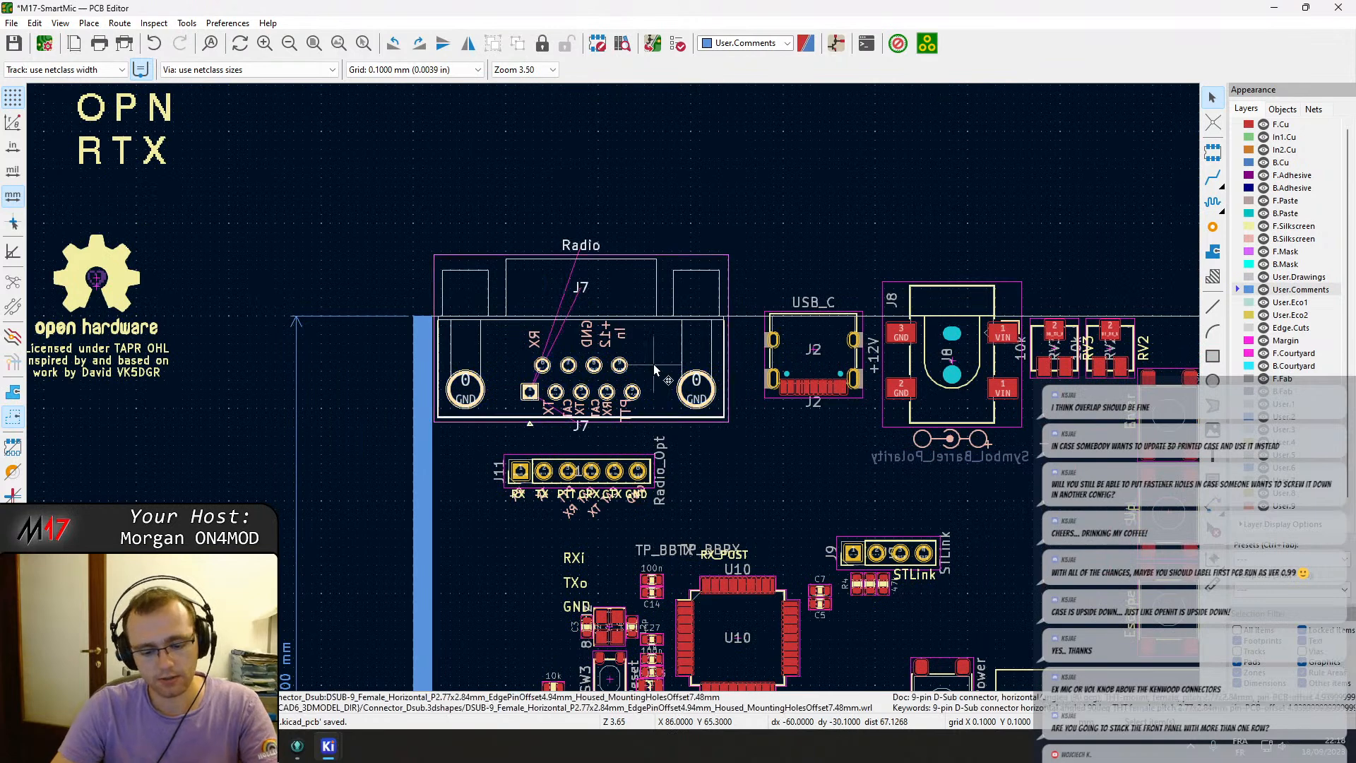
{"action": "key", "text": "m"}
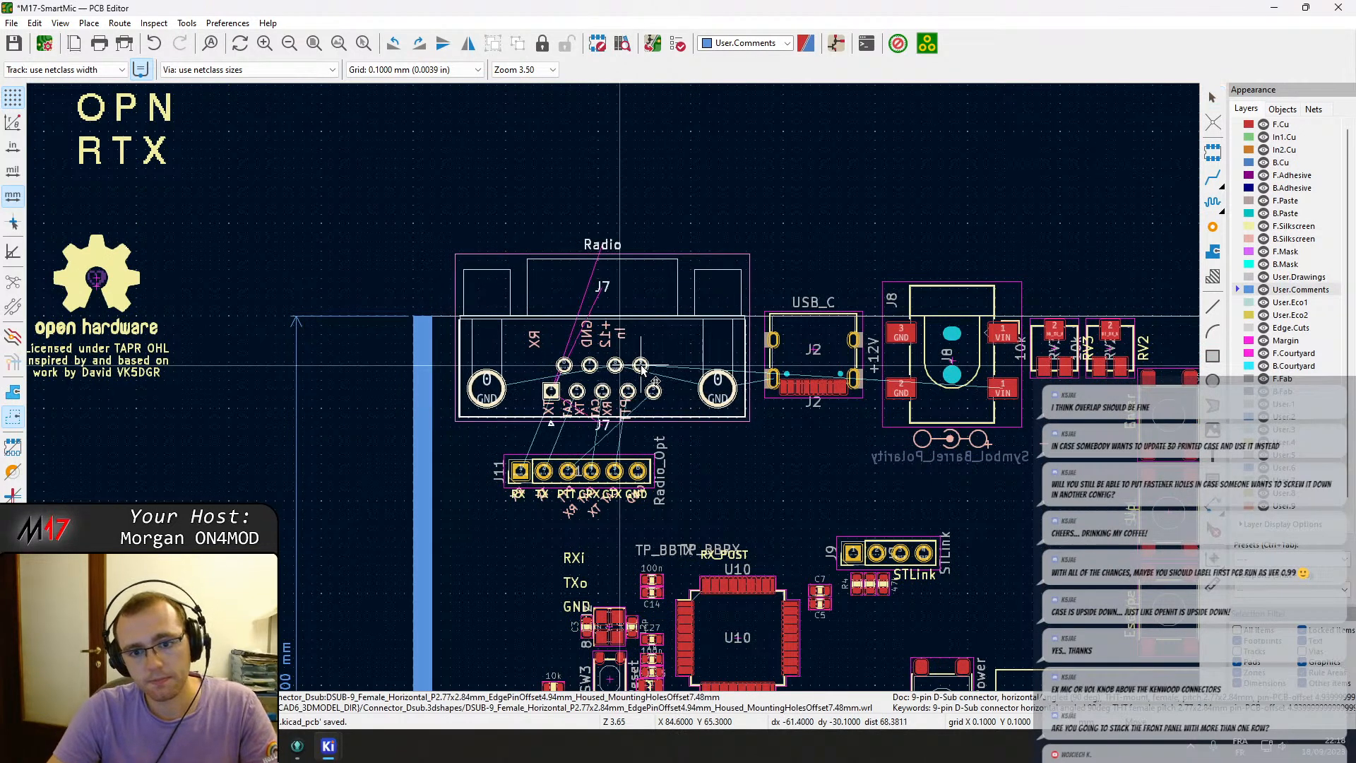
{"action": "left_click", "coordinate": [619, 365]}
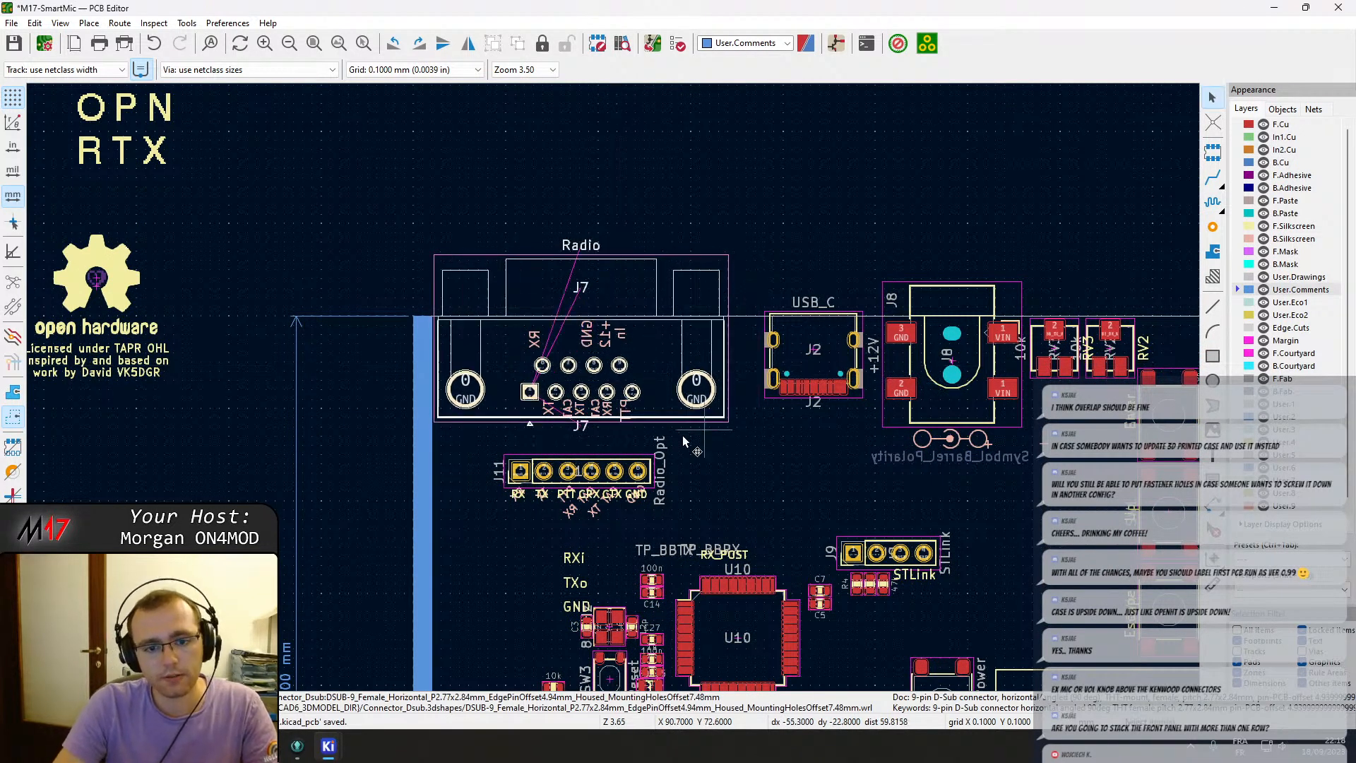
{"action": "left_click_drag", "start_coordinate": [642, 439], "coordinate": [507, 325], "text": "shift"}
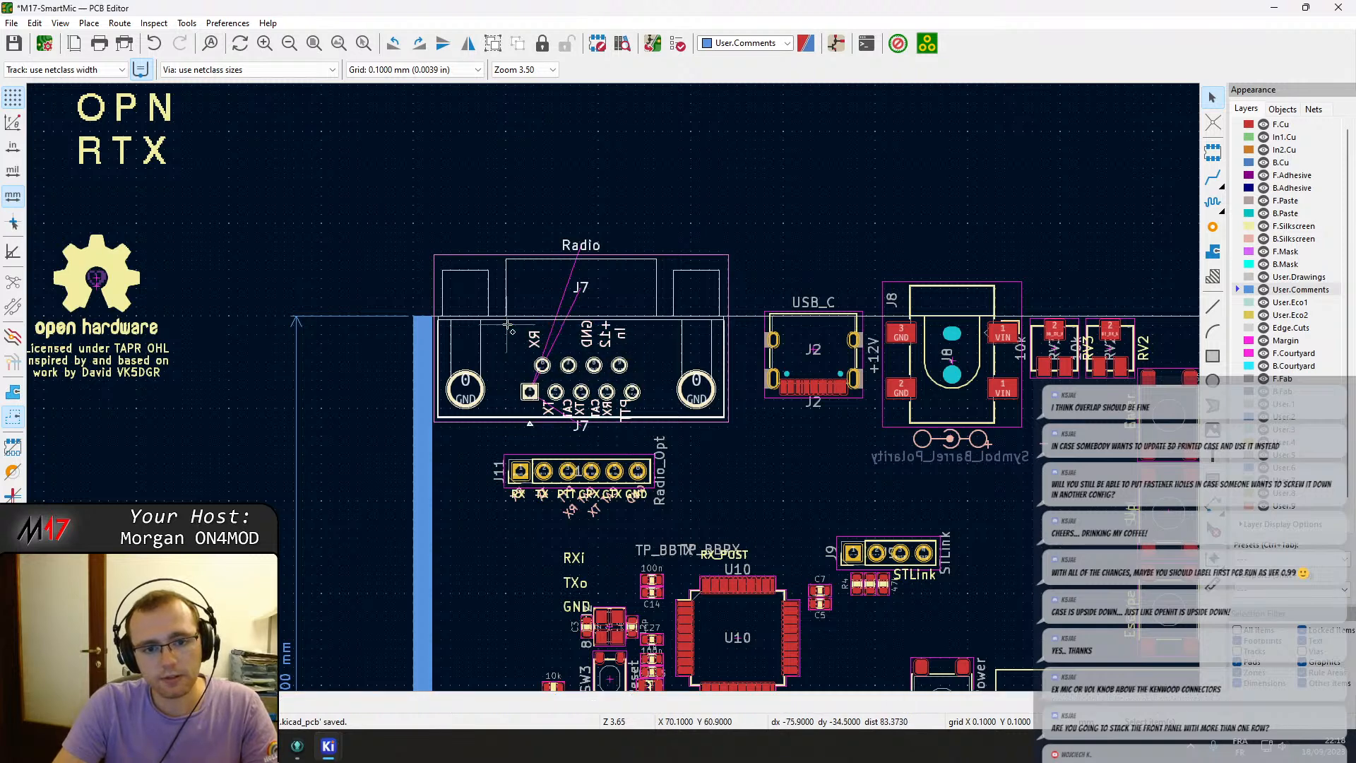
{"action": "key", "text": "m"}
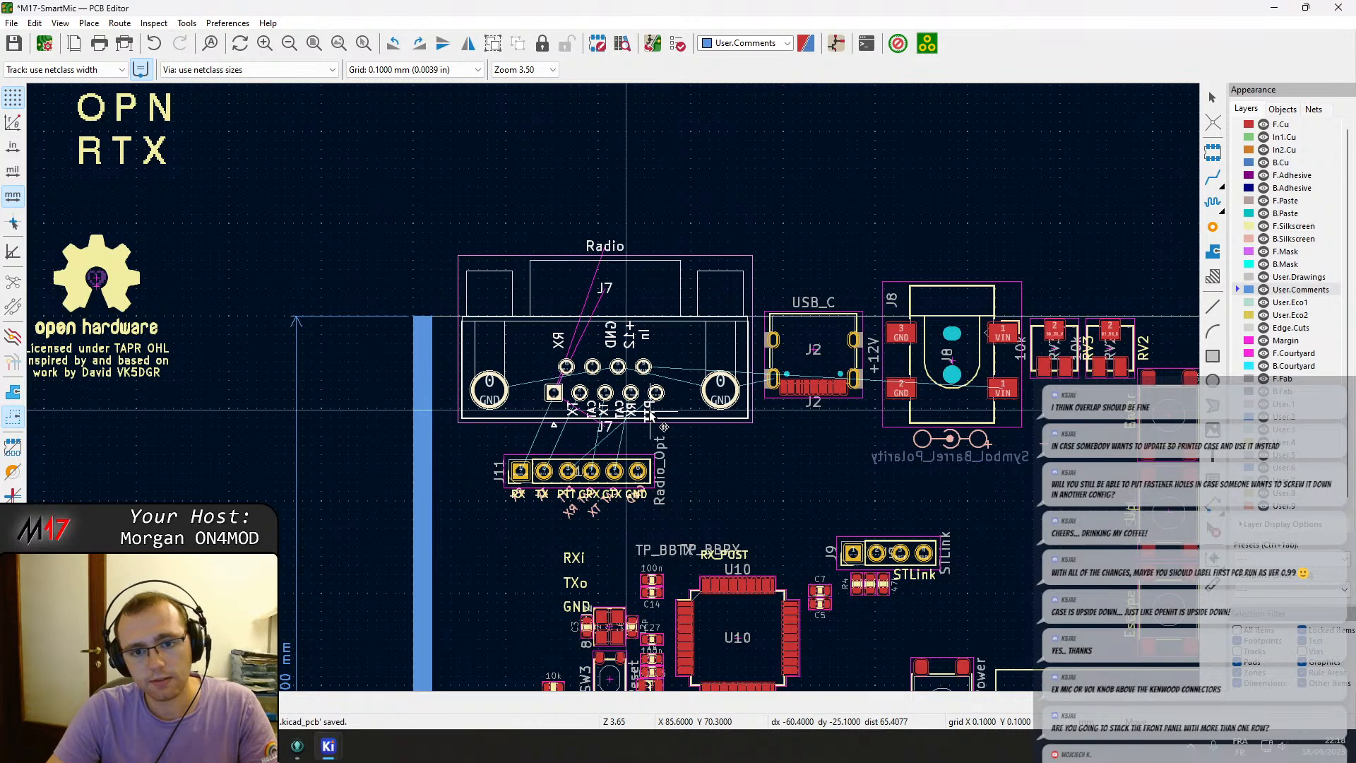
{"action": "left_click", "coordinate": [644, 393]}
Move mounting hole H2 onto the board's top-left corner beside connector J7.
{"action": "scroll", "coordinate": [644, 393], "scroll_direction": "down", "scroll_amount": 4}
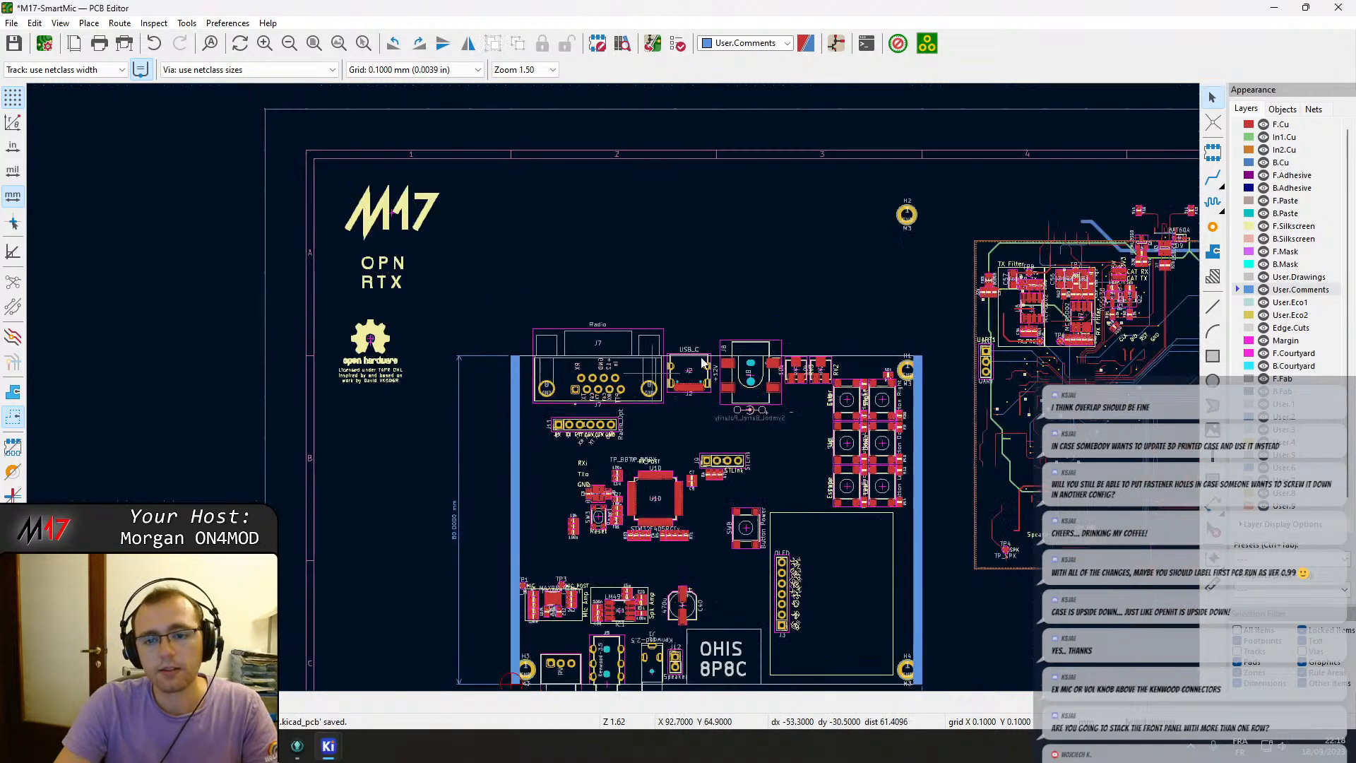
{"action": "left_click", "coordinate": [908, 216]}
{"action": "left_click", "coordinate": [912, 226]}
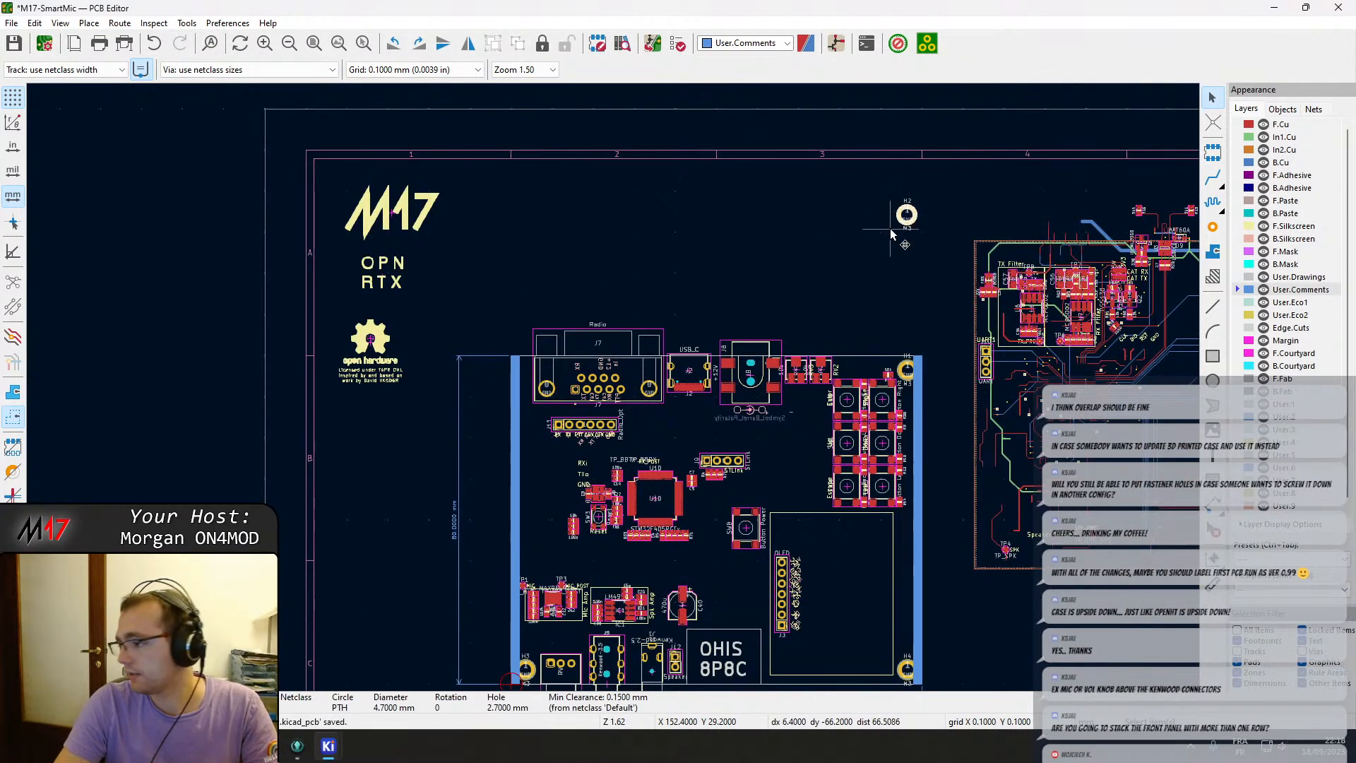
{"action": "scroll", "coordinate": [891, 233], "scroll_direction": "up", "scroll_amount": 10}
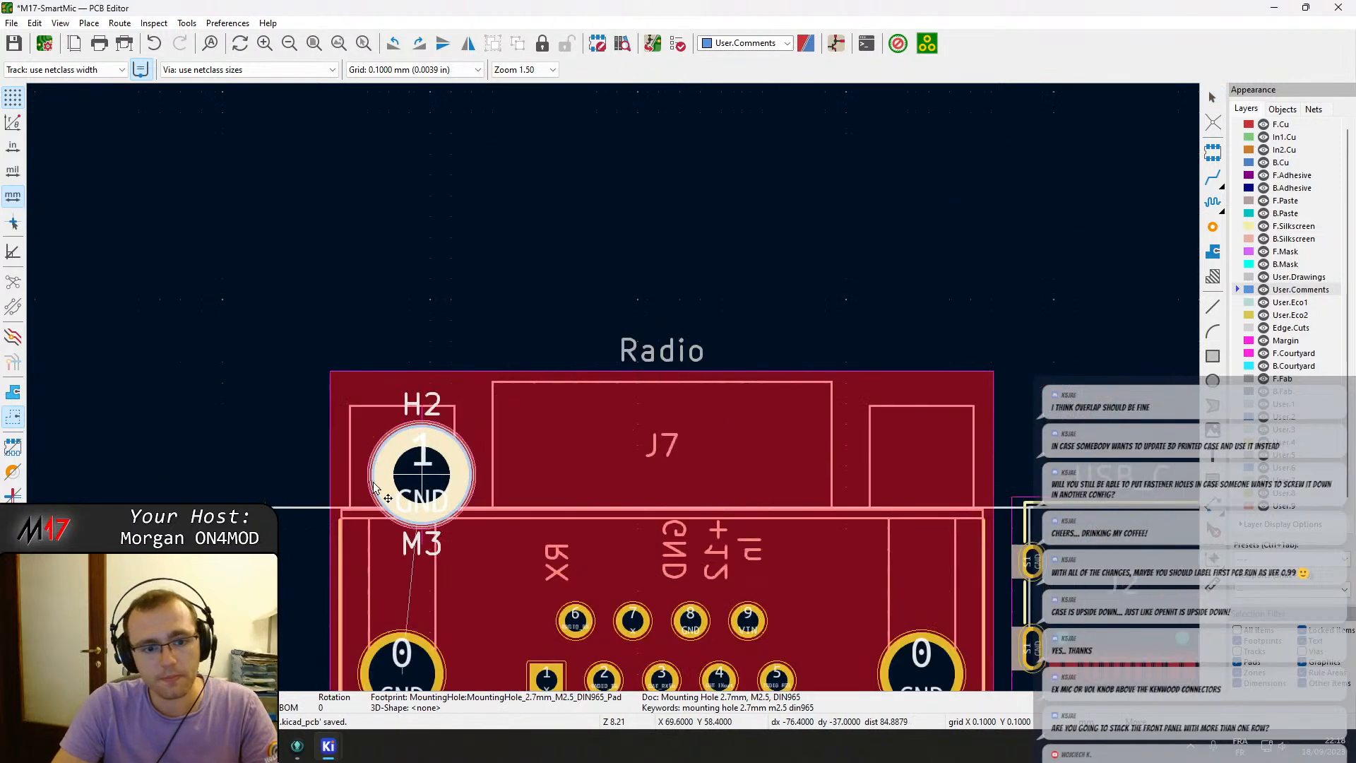
{"action": "left_click", "coordinate": [366, 278]}
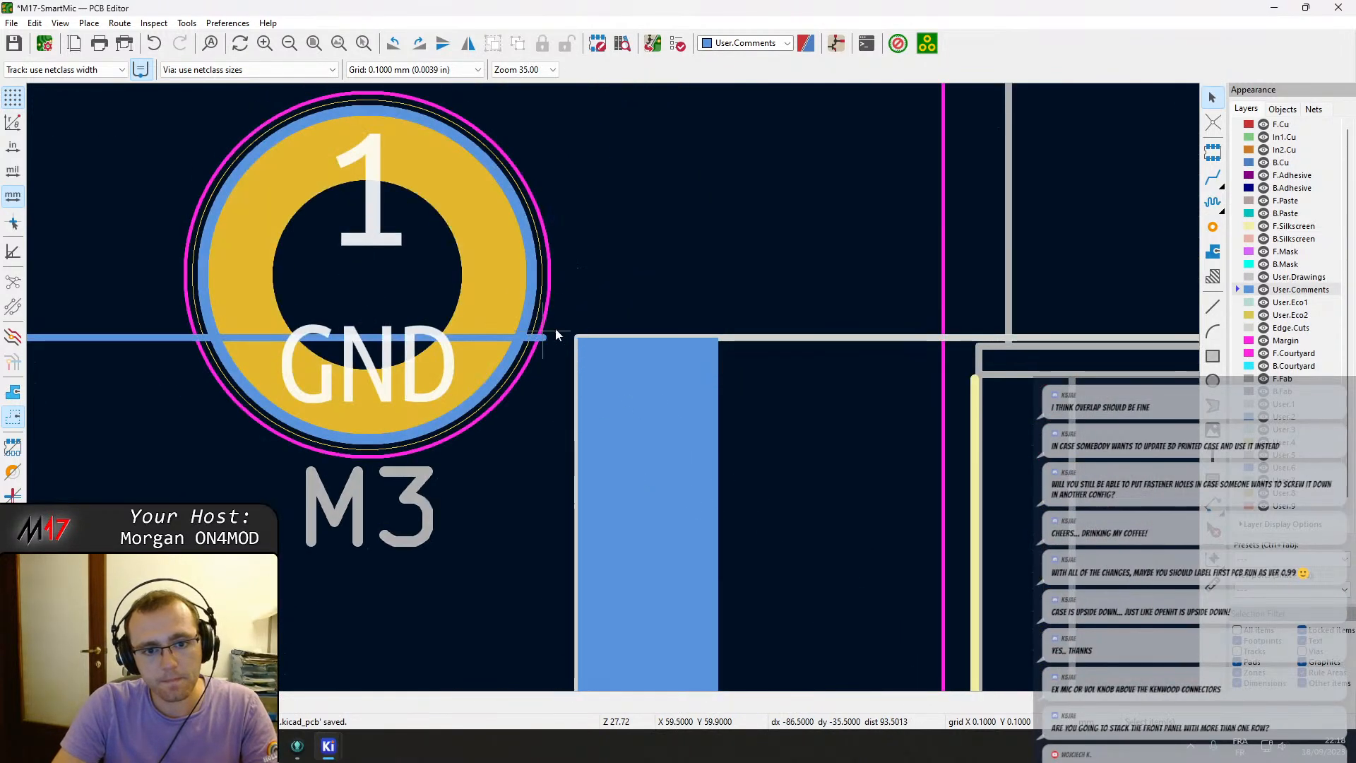
{"action": "scroll", "coordinate": [587, 339], "scroll_direction": "up", "scroll_amount": 4}
{"action": "scroll", "coordinate": [536, 350], "scroll_direction": "down", "scroll_amount": 4}
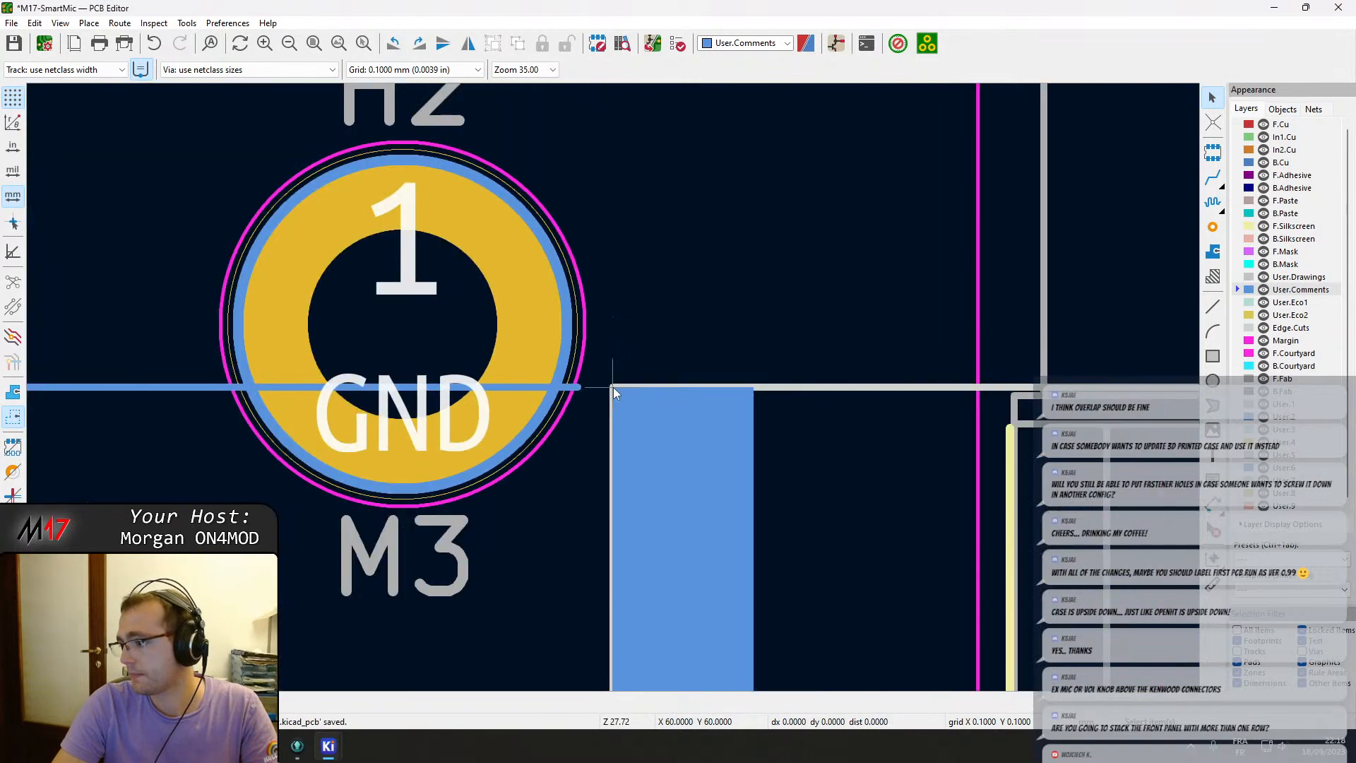
{"action": "left_click", "coordinate": [417, 363]}
{"action": "left_click", "coordinate": [499, 371]}
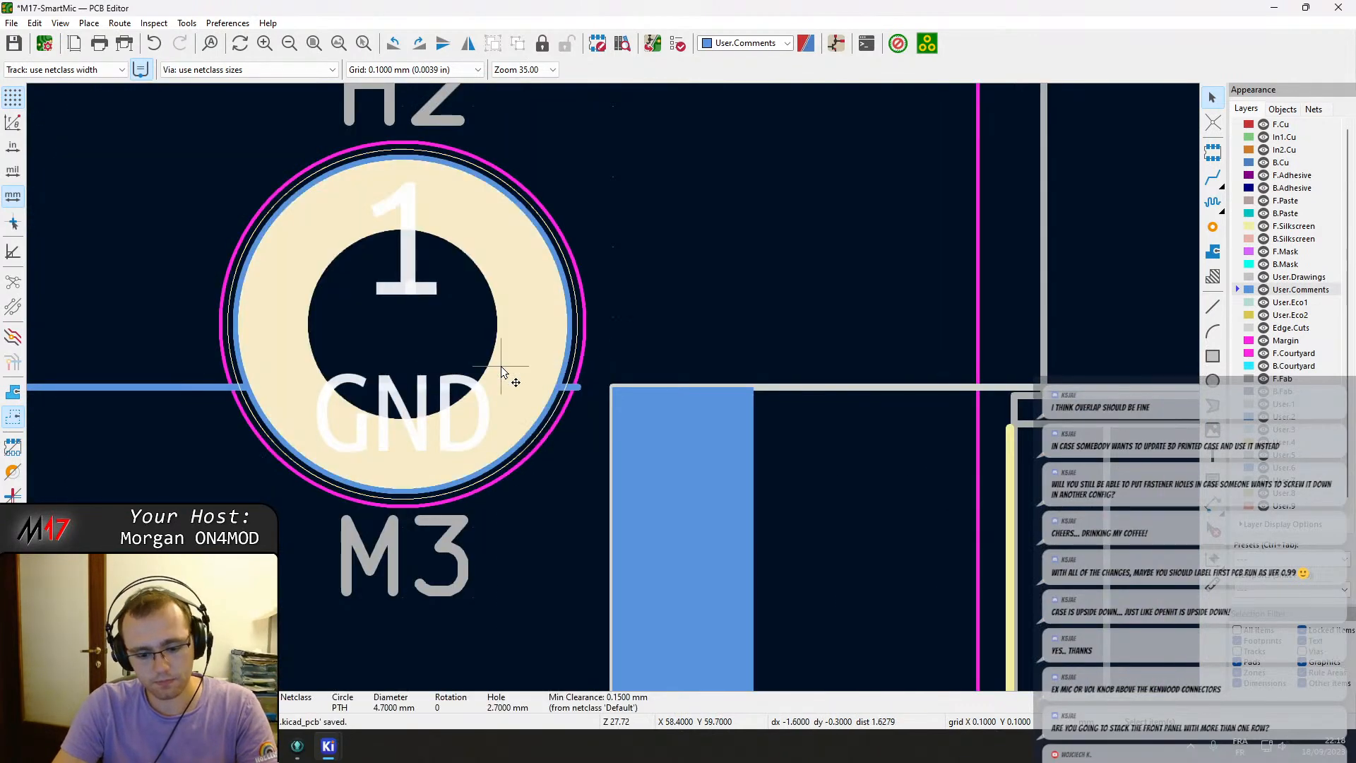
{"action": "key", "text": "m"}
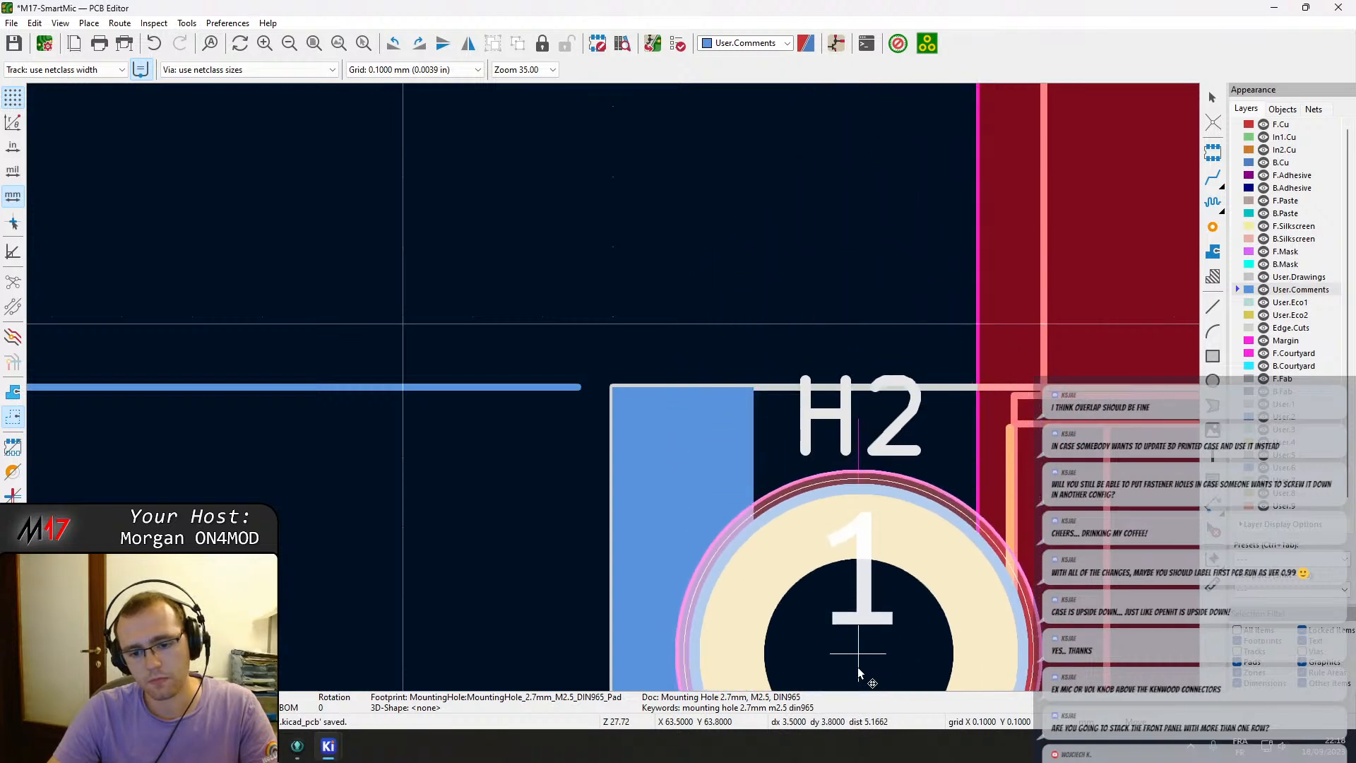
{"action": "scroll", "coordinate": [858, 644], "scroll_direction": "down", "scroll_amount": 6}
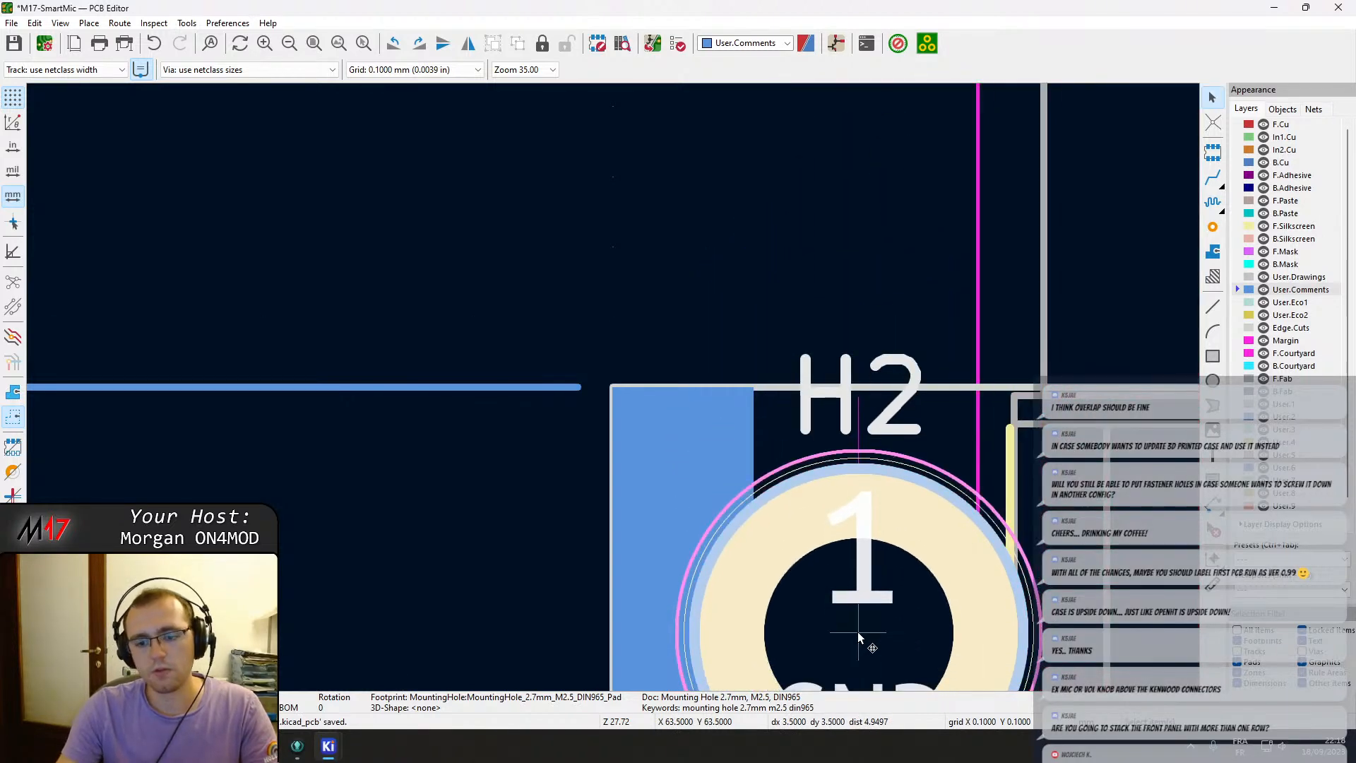
{"action": "key", "text": "Escape"}
Inspect mounting holes H2, H1, H4 and H3 at the four board corners.
{"action": "scroll", "coordinate": [661, 374], "scroll_direction": "down", "scroll_amount": 2}
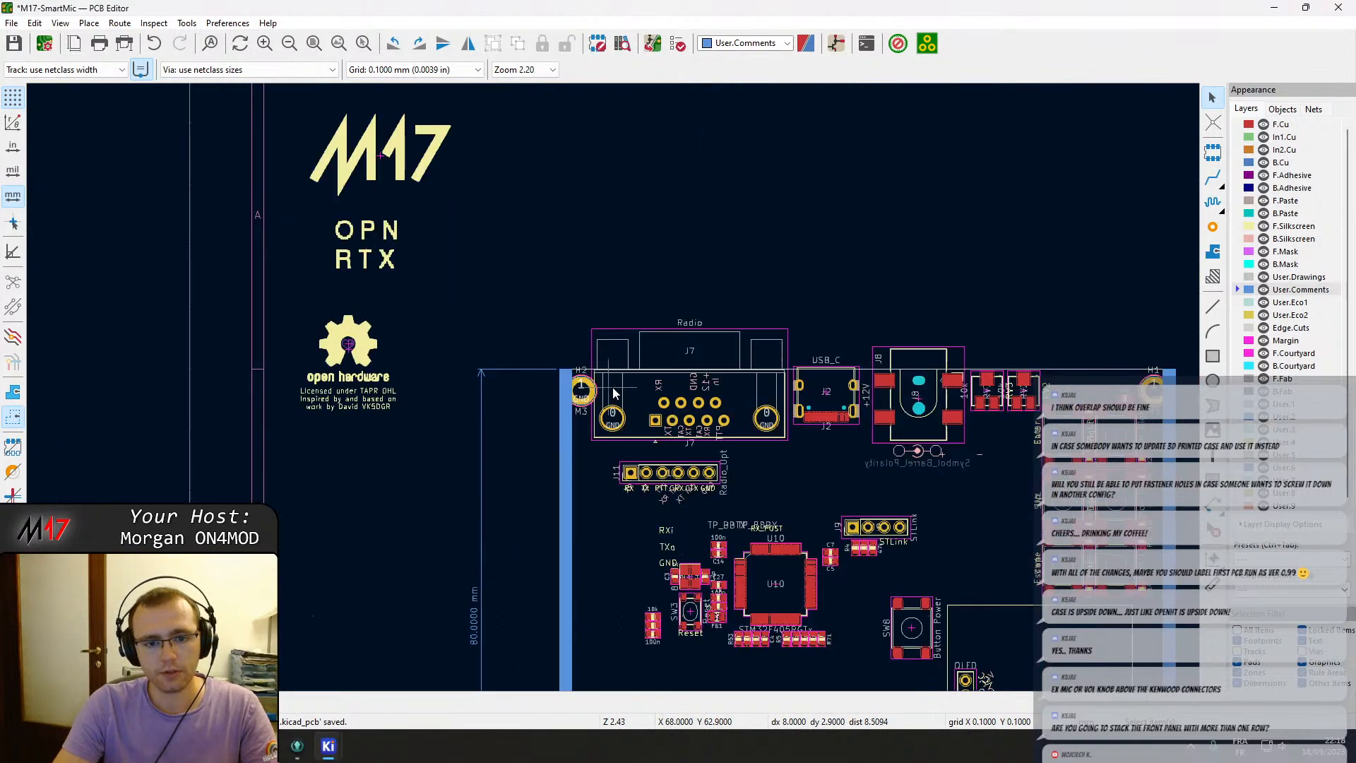
{"action": "scroll", "coordinate": [612, 387], "scroll_direction": "up", "scroll_amount": 2}
{"action": "left_click", "coordinate": [548, 401]}
{"action": "left_click", "coordinate": [559, 414]}
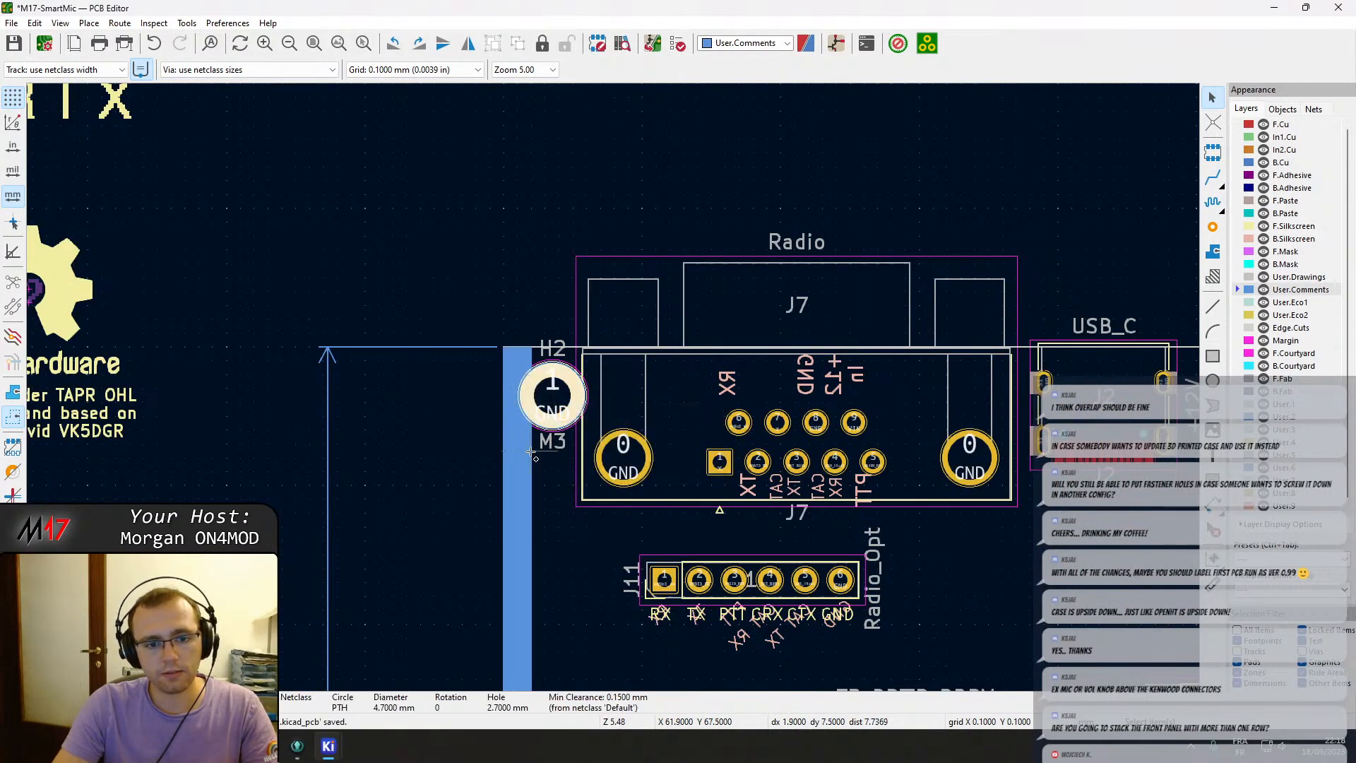
{"action": "left_click", "coordinate": [521, 421], "text": "shift"}
{"action": "scroll", "coordinate": [600, 296], "scroll_direction": "down", "scroll_amount": 3}
{"action": "middle_click_drag", "start_coordinate": [876, 372], "coordinate": [419, 374]}
{"action": "scroll", "coordinate": [706, 332], "scroll_direction": "up", "scroll_amount": 5}
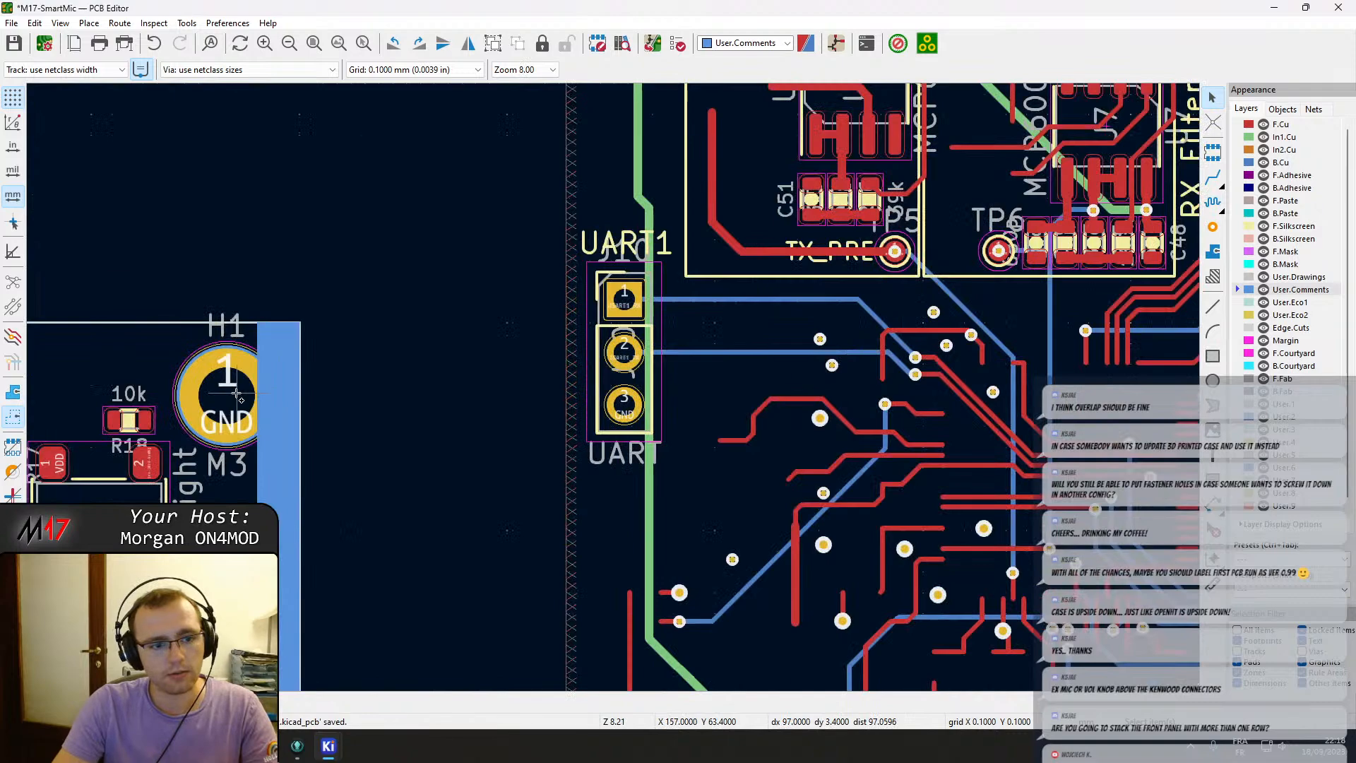
{"action": "left_click", "coordinate": [288, 374]}
{"action": "left_click", "coordinate": [321, 405]}
{"action": "scroll", "coordinate": [423, 388], "scroll_direction": "down", "scroll_amount": 4}
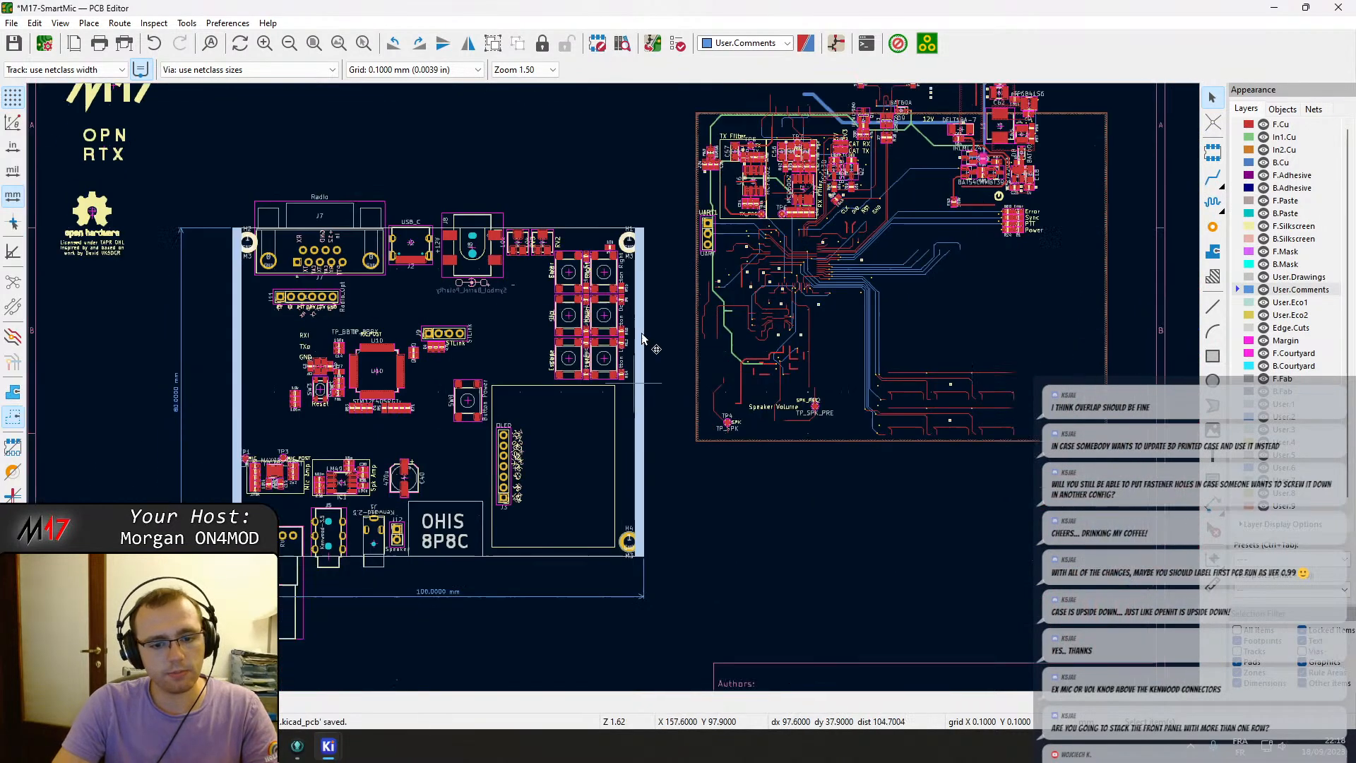
{"action": "scroll", "coordinate": [690, 419], "scroll_direction": "up", "scroll_amount": 4}
{"action": "left_click", "coordinate": [689, 419]}
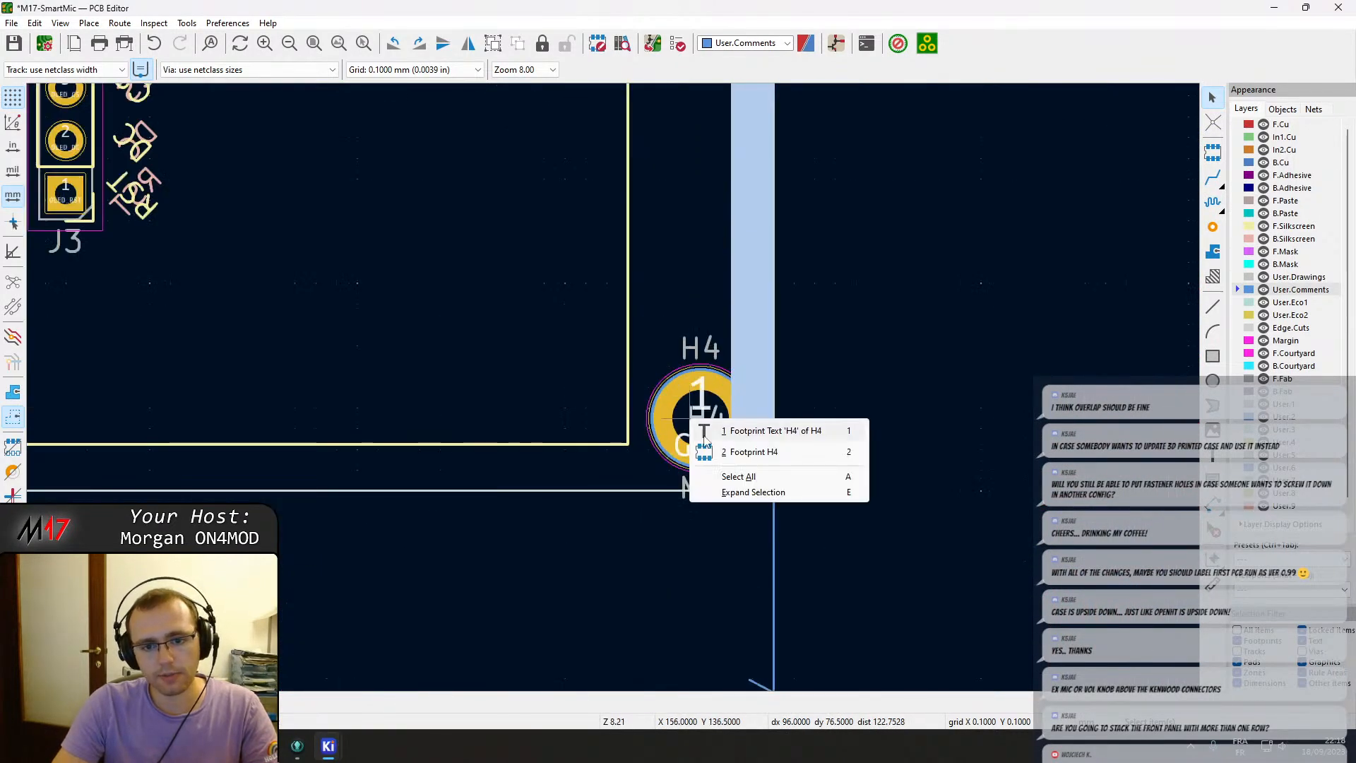
{"action": "left_click", "coordinate": [769, 451]}
{"action": "scroll", "coordinate": [297, 379], "scroll_direction": "down", "scroll_amount": 2}
{"action": "scroll", "coordinate": [30, 393], "scroll_direction": "down", "scroll_amount": 1}
{"action": "scroll", "coordinate": [526, 405], "scroll_direction": "up", "scroll_amount": 3}
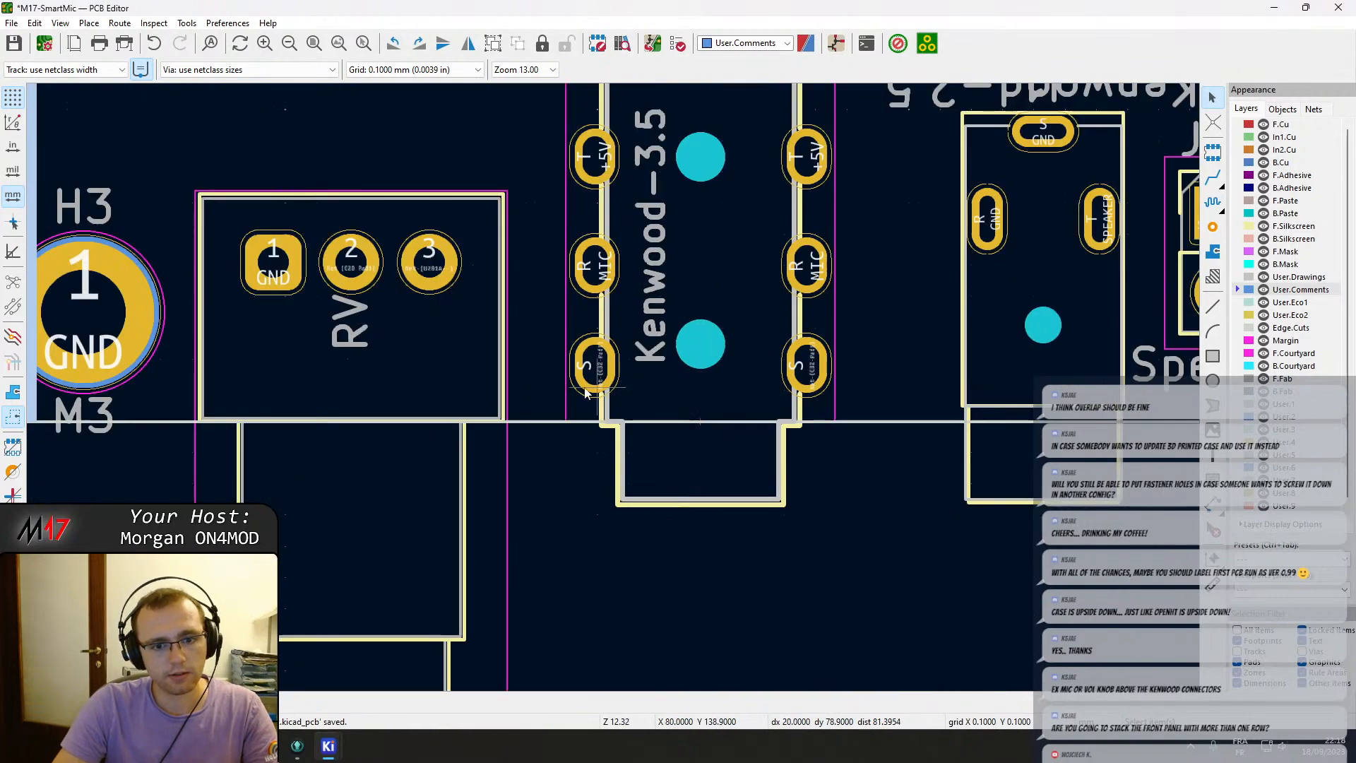
{"action": "left_click", "coordinate": [81, 327]}
{"action": "left_click", "coordinate": [138, 353]}
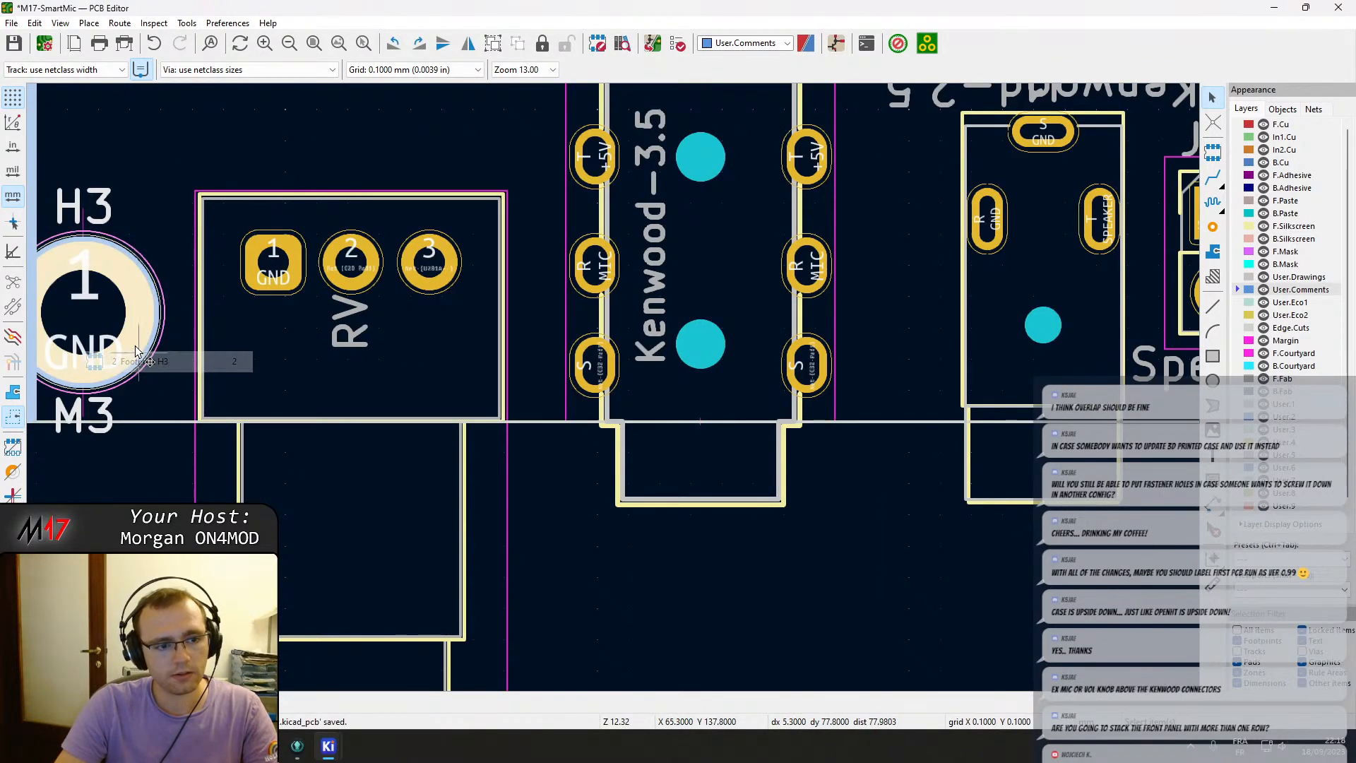
{"action": "scroll", "coordinate": [870, 299], "scroll_direction": "down", "scroll_amount": 6}
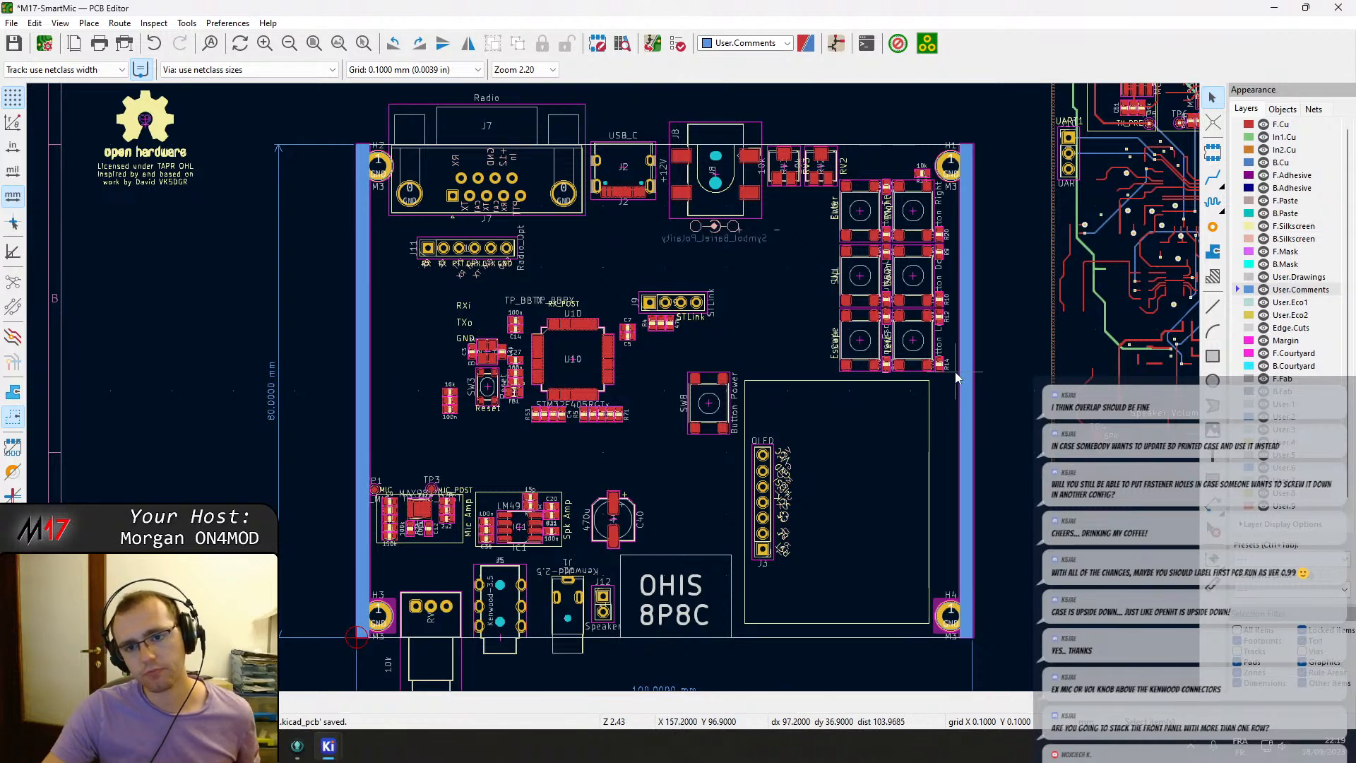
Inspect the potentiometers RV2 and RV3 beside the button cluster near the board's top edge.
{"action": "scroll", "coordinate": [956, 377], "scroll_direction": "up", "scroll_amount": 5}
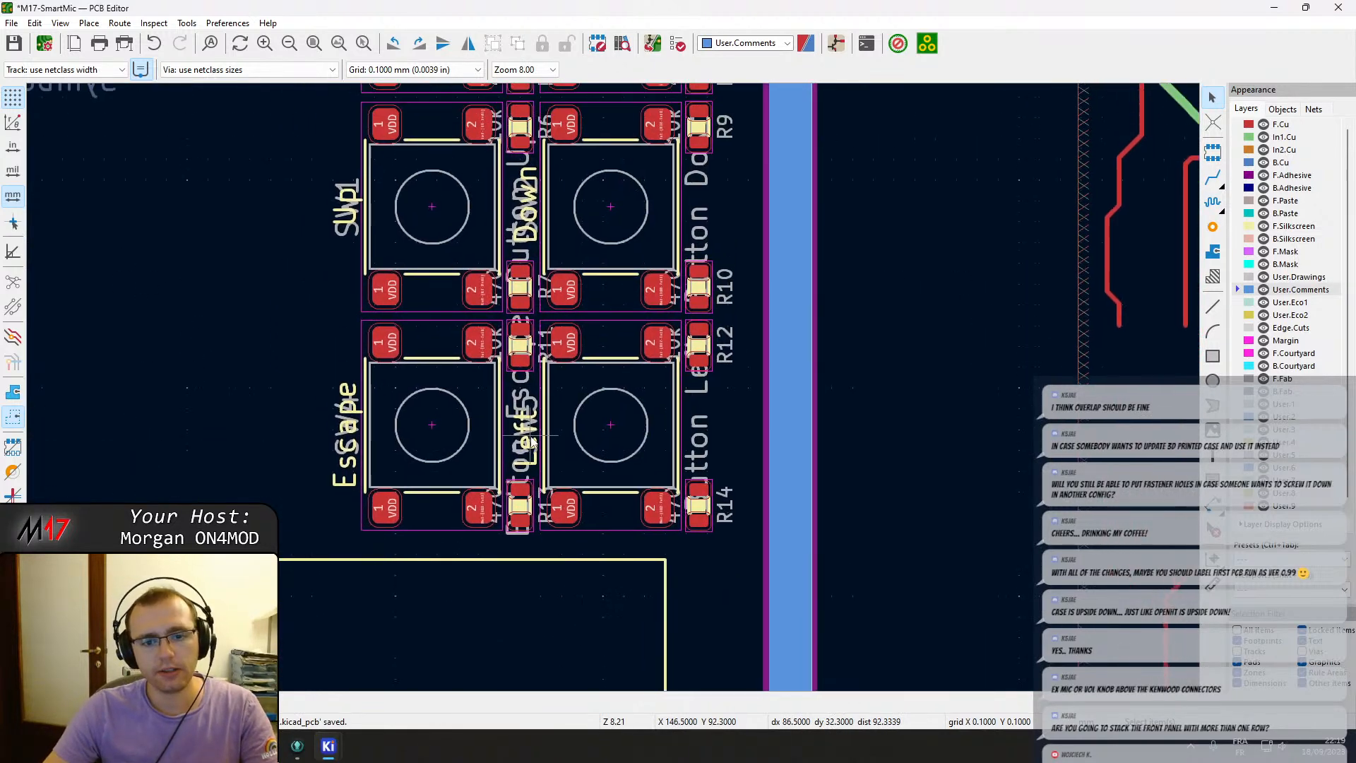
{"action": "scroll", "coordinate": [596, 484], "scroll_direction": "down", "scroll_amount": 3}
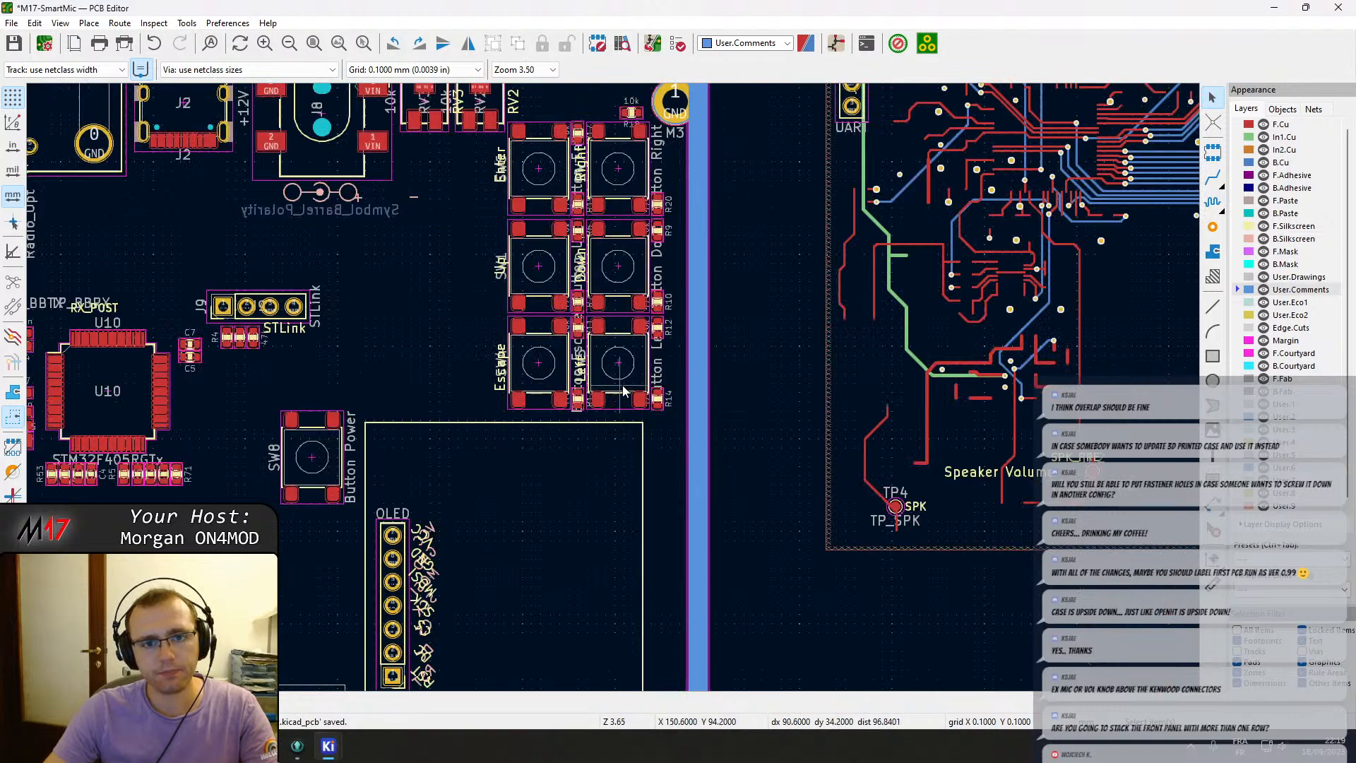
{"action": "middle_click_drag", "start_coordinate": [564, 242], "coordinate": [569, 387]}
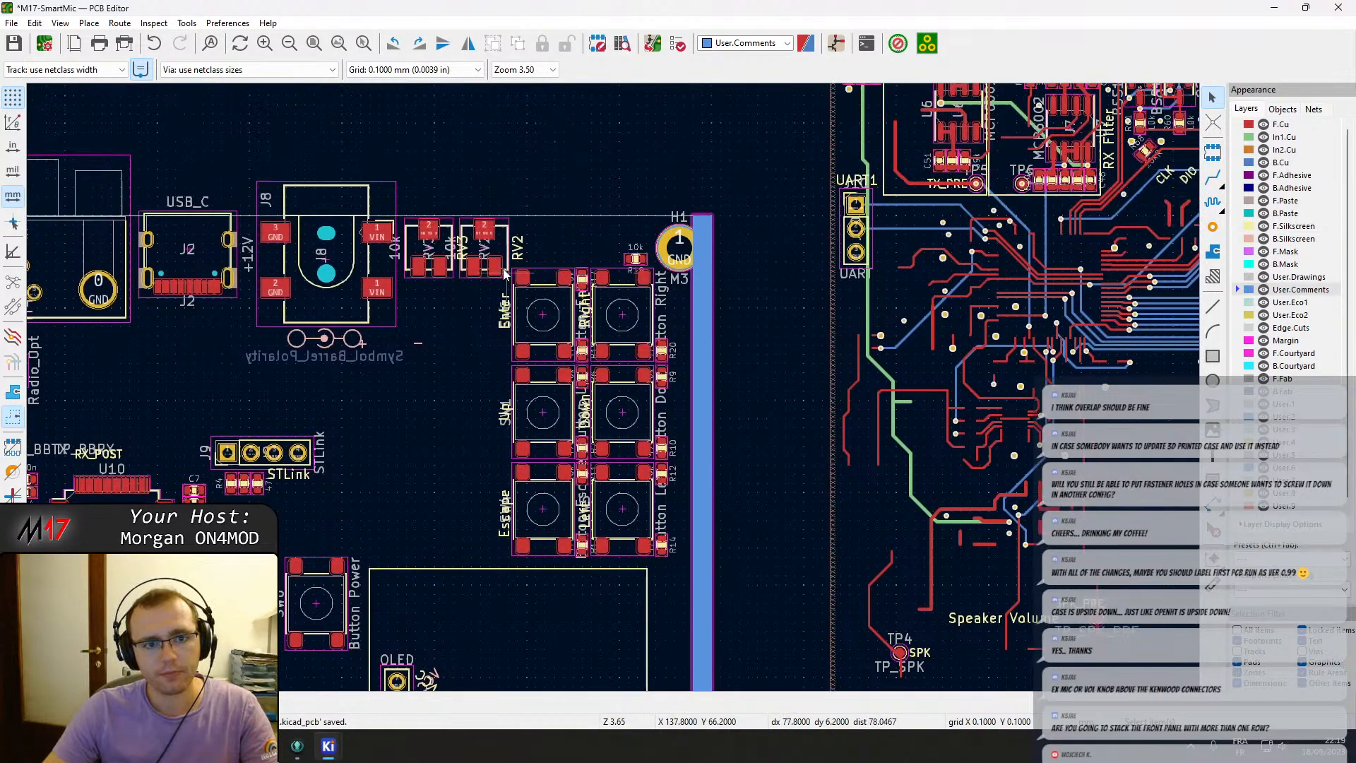
{"action": "scroll", "coordinate": [495, 261], "scroll_direction": "up", "scroll_amount": 5}
{"action": "middle_click_drag", "start_coordinate": [494, 259], "coordinate": [613, 387]}
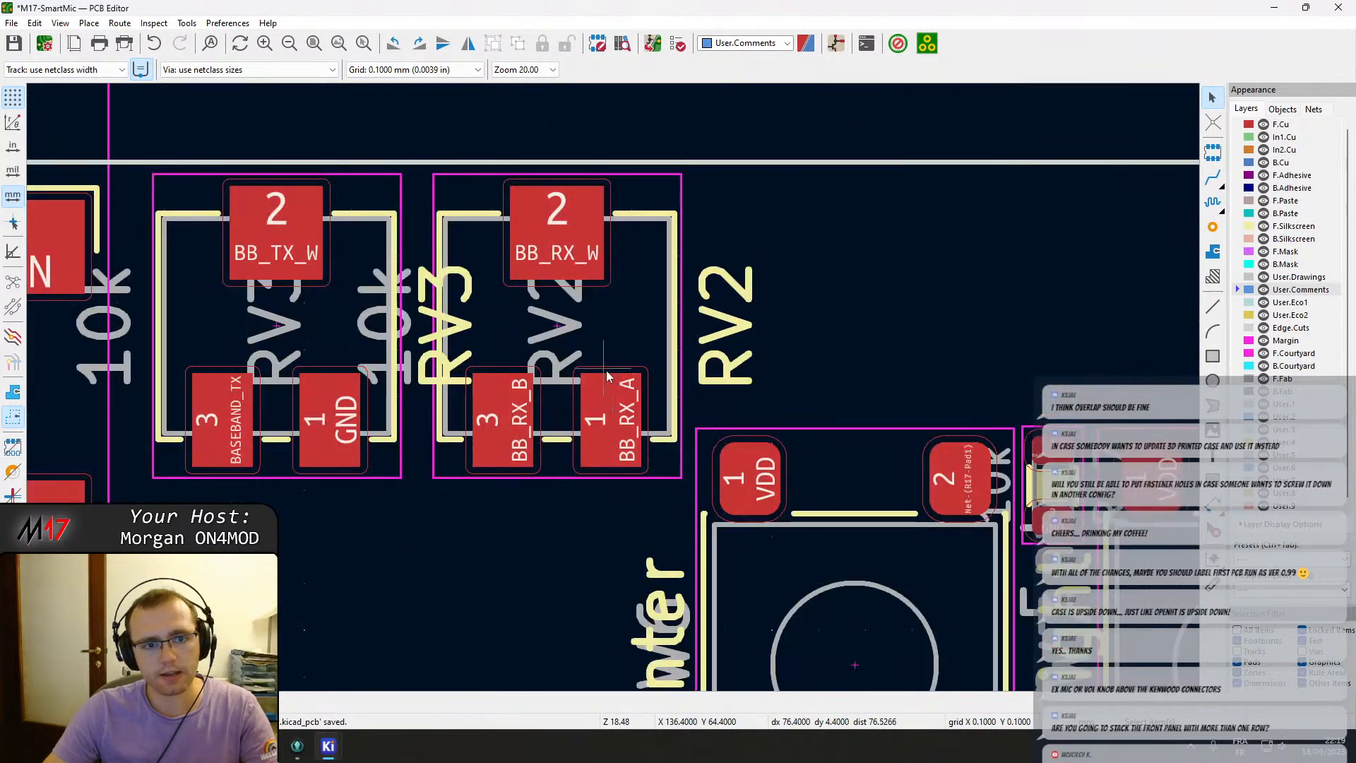
{"action": "left_click", "coordinate": [606, 376]}
{"action": "scroll", "coordinate": [606, 376], "scroll_direction": "down", "scroll_amount": 2}
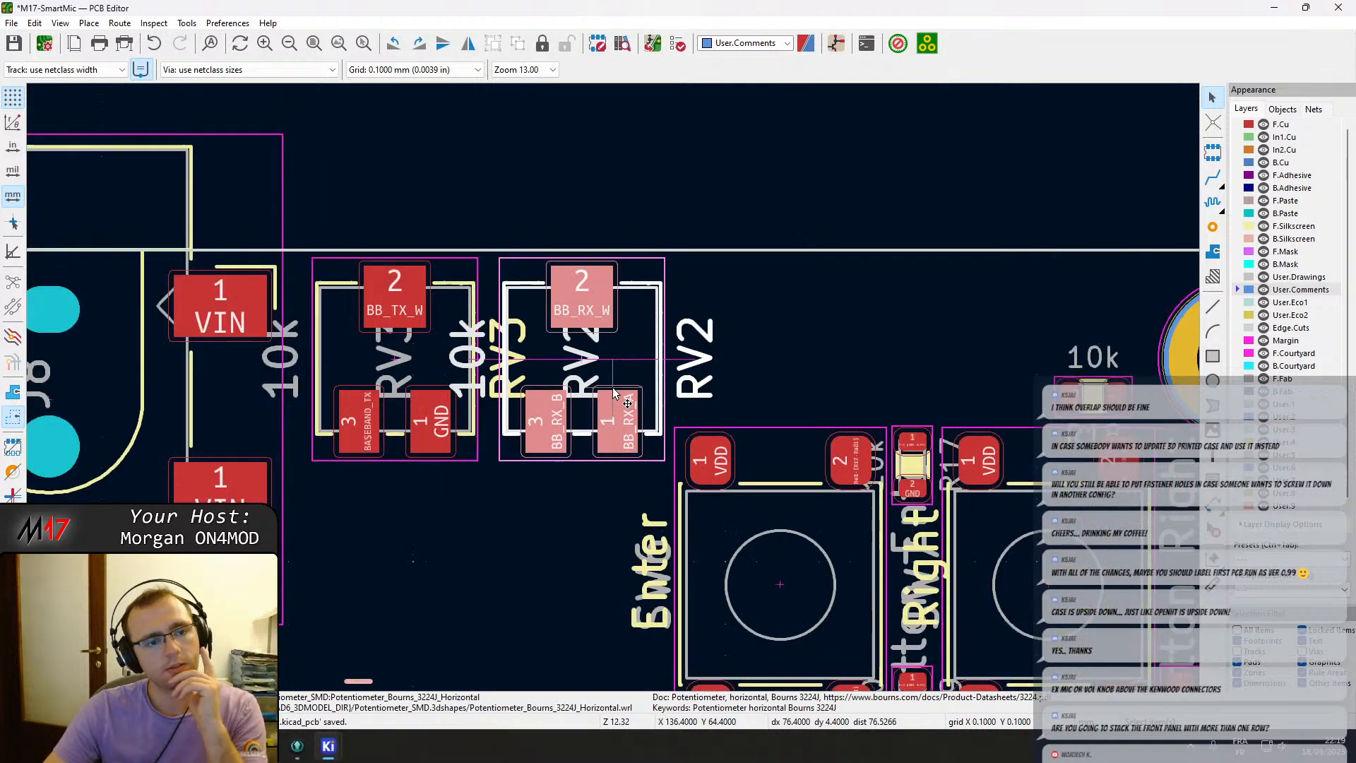
{"action": "scroll", "coordinate": [613, 393], "scroll_direction": "down", "scroll_amount": 3}
{"action": "scroll", "coordinate": [619, 394], "scroll_direction": "up", "scroll_amount": 2}
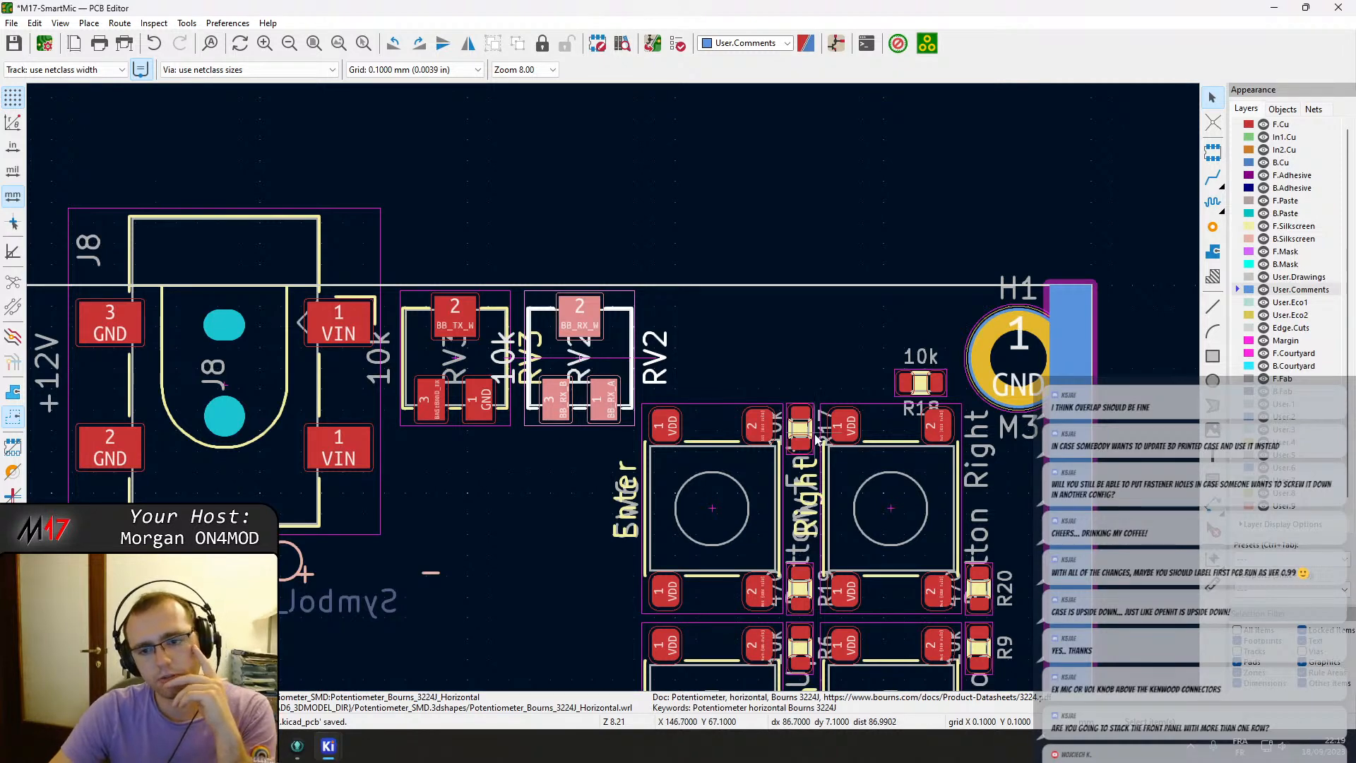
{"action": "scroll", "coordinate": [614, 392], "scroll_direction": "down", "scroll_amount": 2}
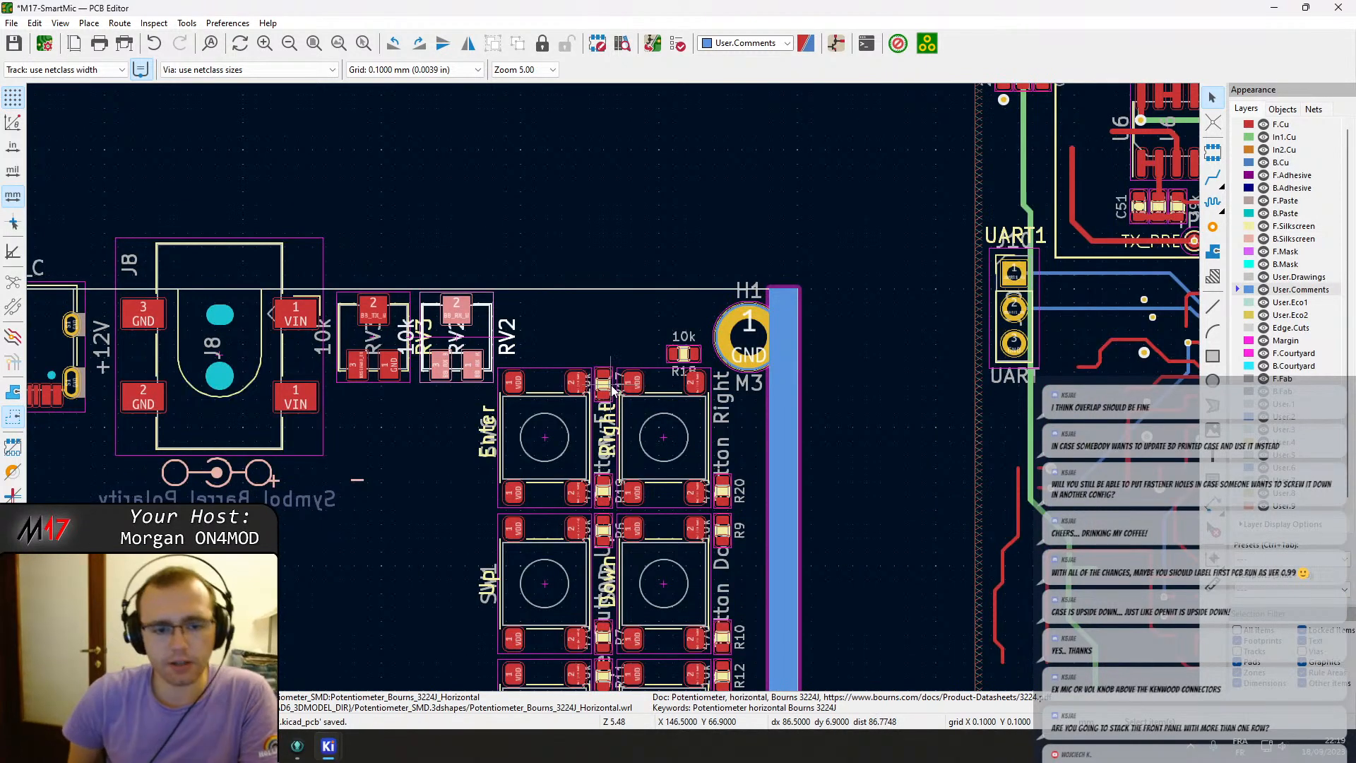
{"action": "scroll", "coordinate": [615, 391], "scroll_direction": "down", "scroll_amount": 3}
{"action": "scroll", "coordinate": [616, 394], "scroll_direction": "down", "scroll_amount": 3, "text": "shift"}
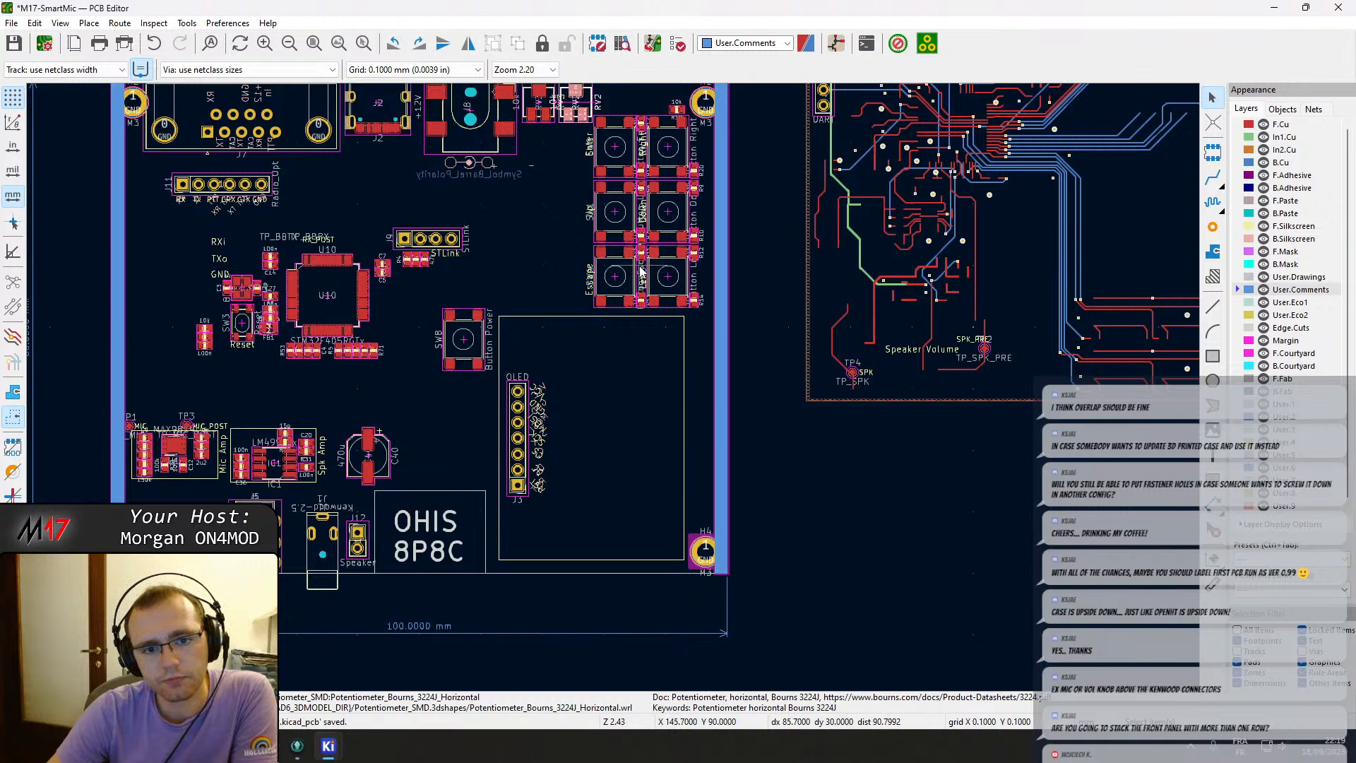
{"action": "scroll", "coordinate": [648, 256], "scroll_direction": "up", "scroll_amount": 2}
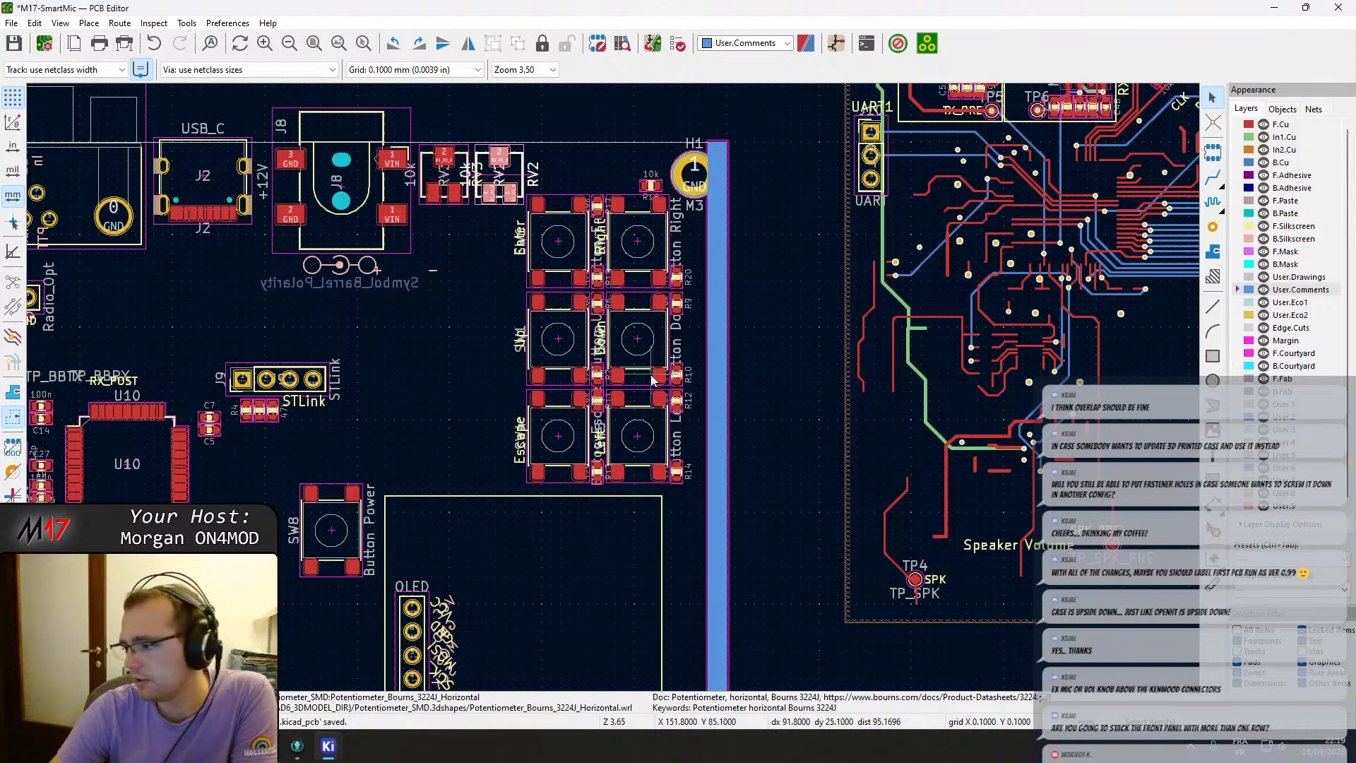
{"action": "middle_click_drag", "start_coordinate": [424, 449], "coordinate": [484, 444]}
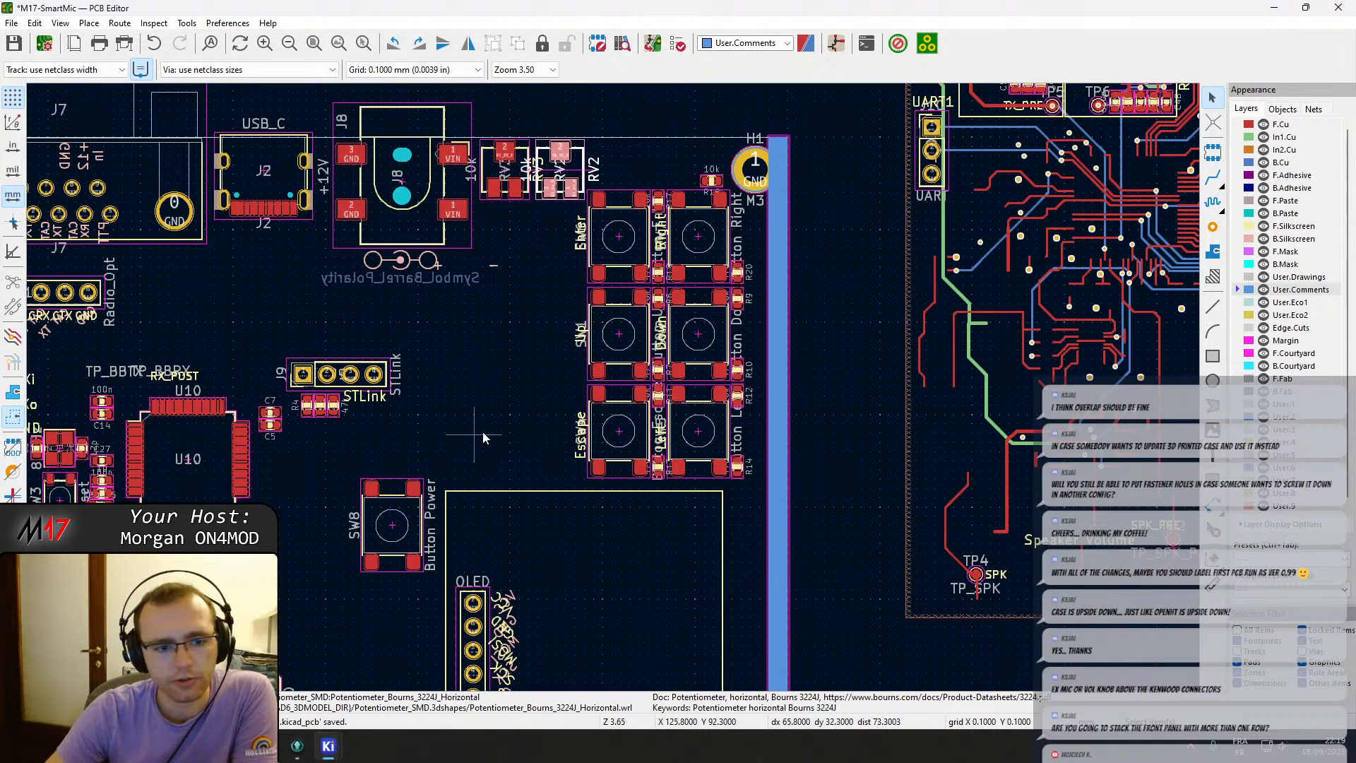
{"action": "middle_click_drag", "start_coordinate": [552, 392], "coordinate": [554, 336]}
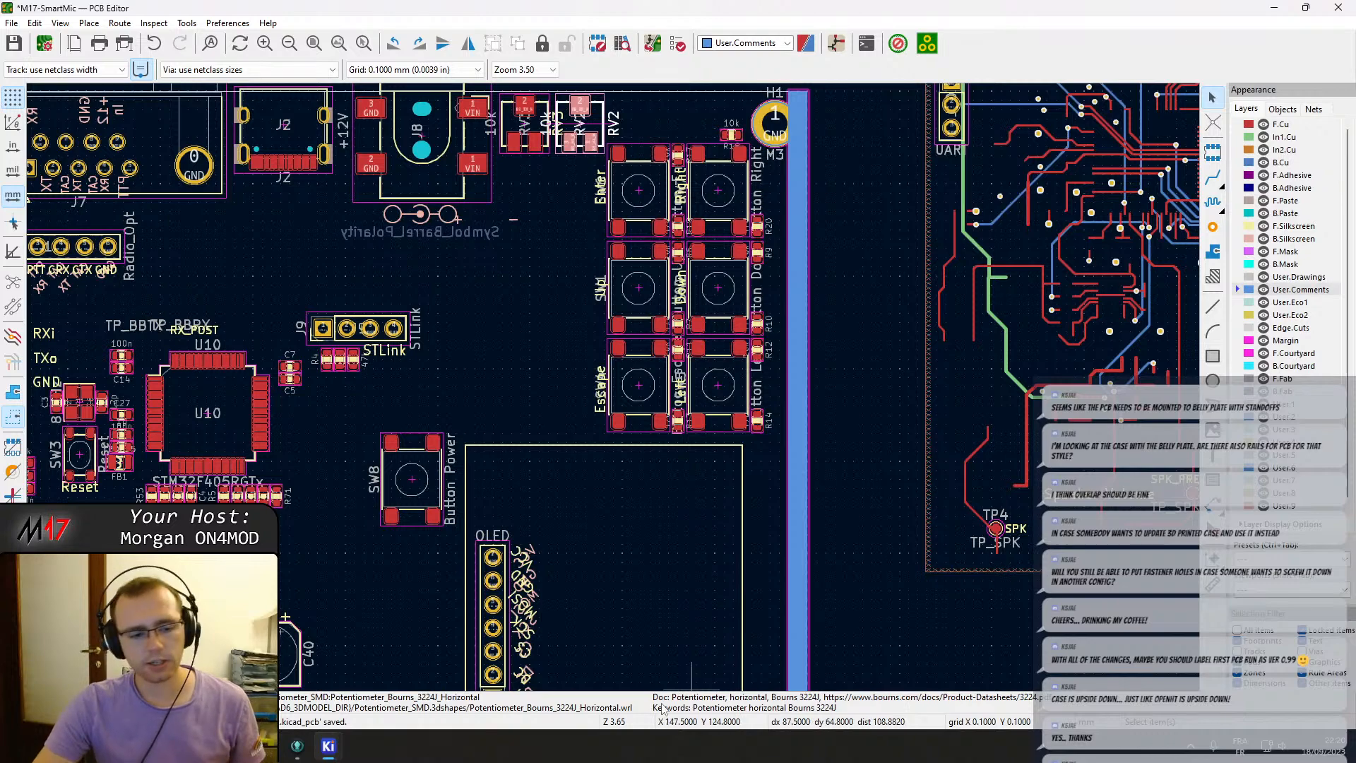
Review the Hammond 1455L801RD enclosure page and its dimension drawing in the browser, then return to the PCB editor.
{"action": "left_click", "coordinate": [205, 745]}
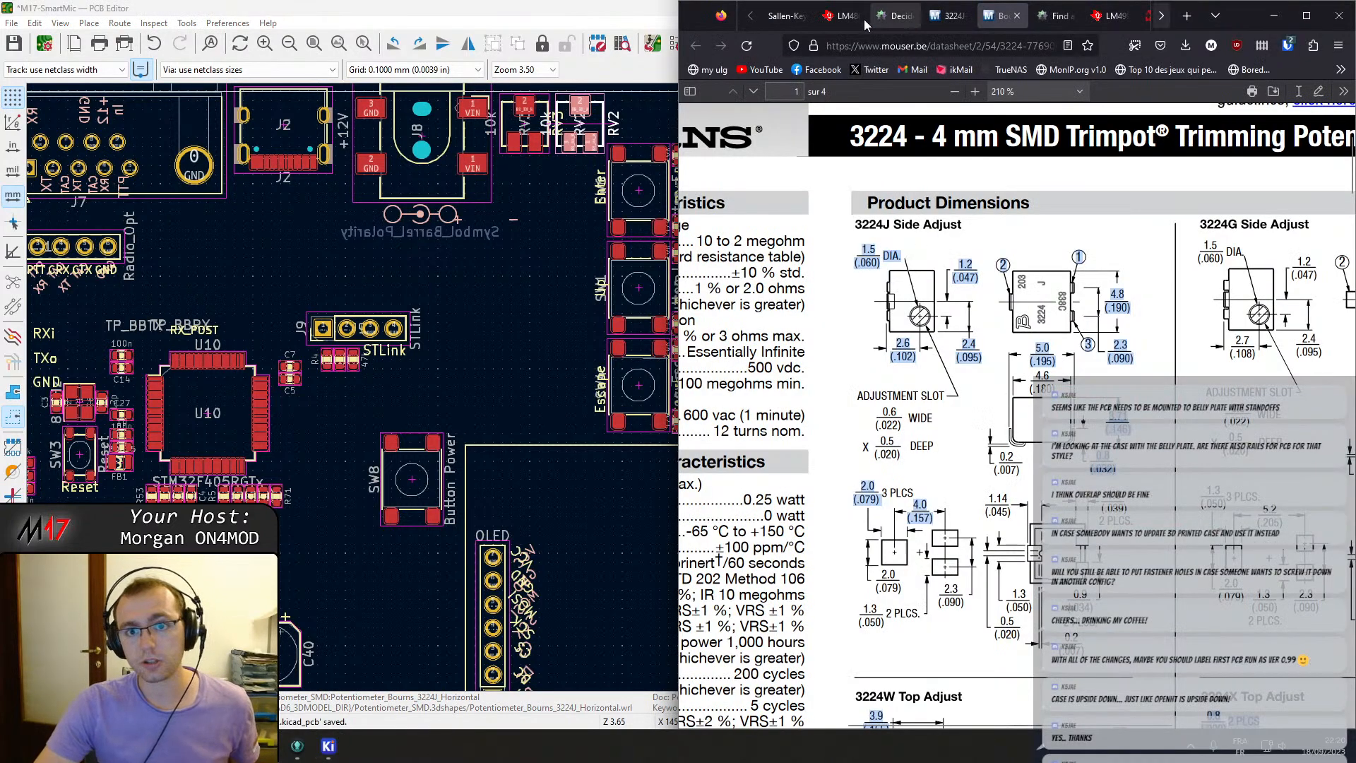
{"action": "left_click", "coordinate": [1306, 15]}
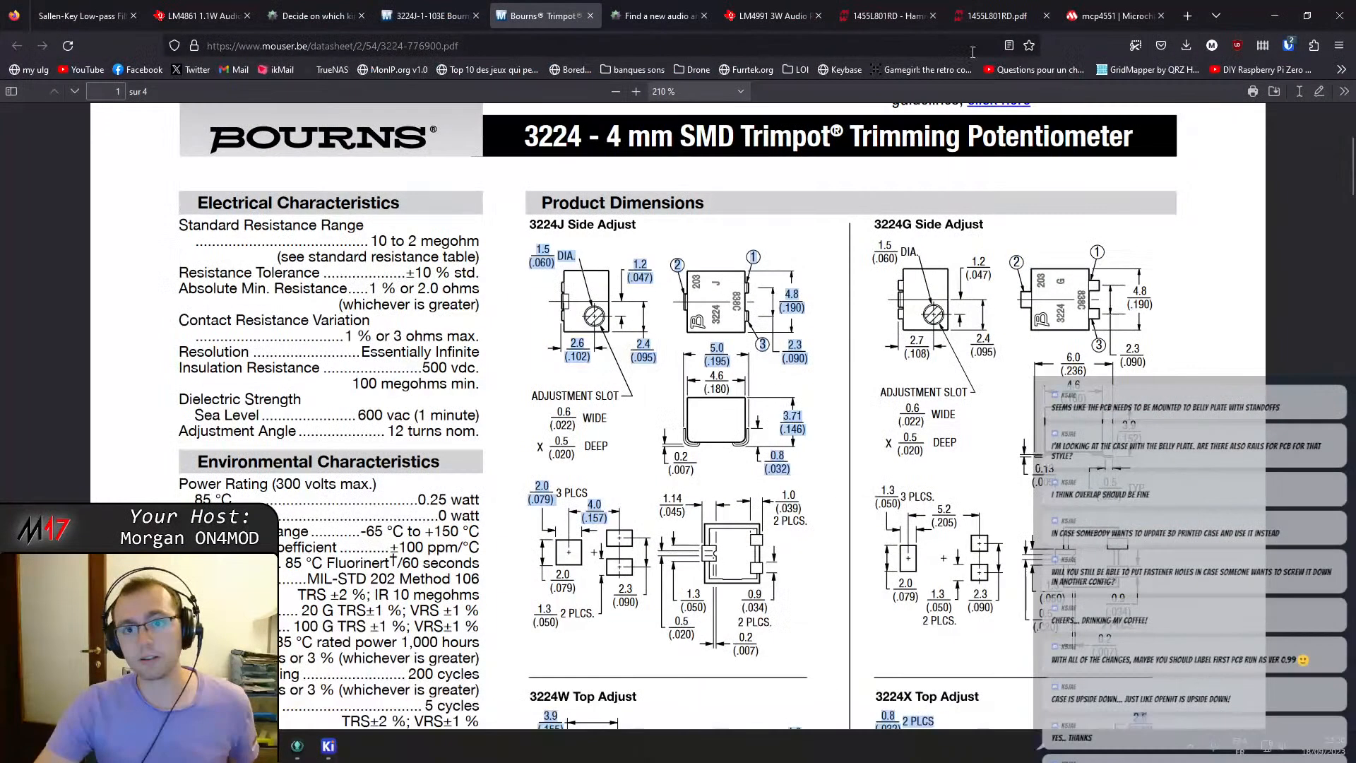
{"action": "left_click", "coordinate": [884, 16]}
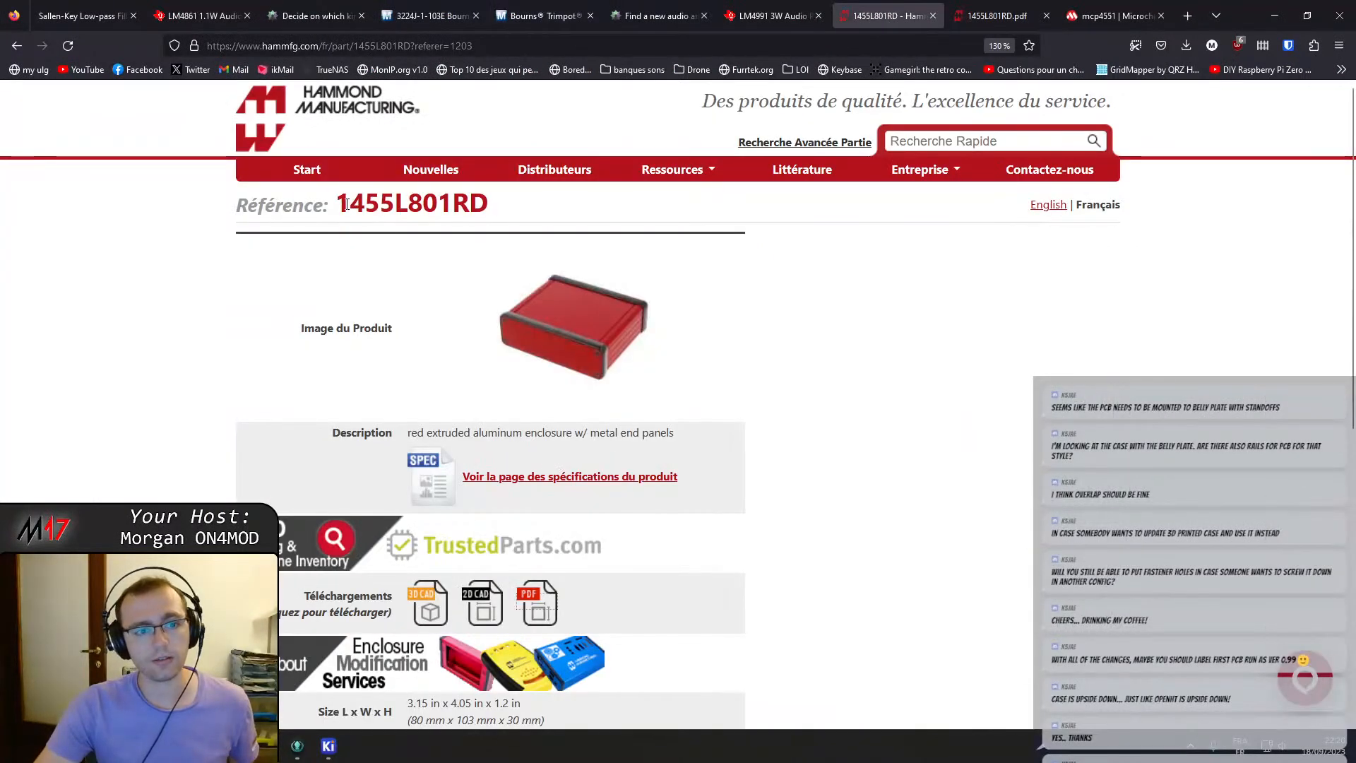
{"action": "left_click_drag", "start_coordinate": [340, 204], "coordinate": [530, 216]}
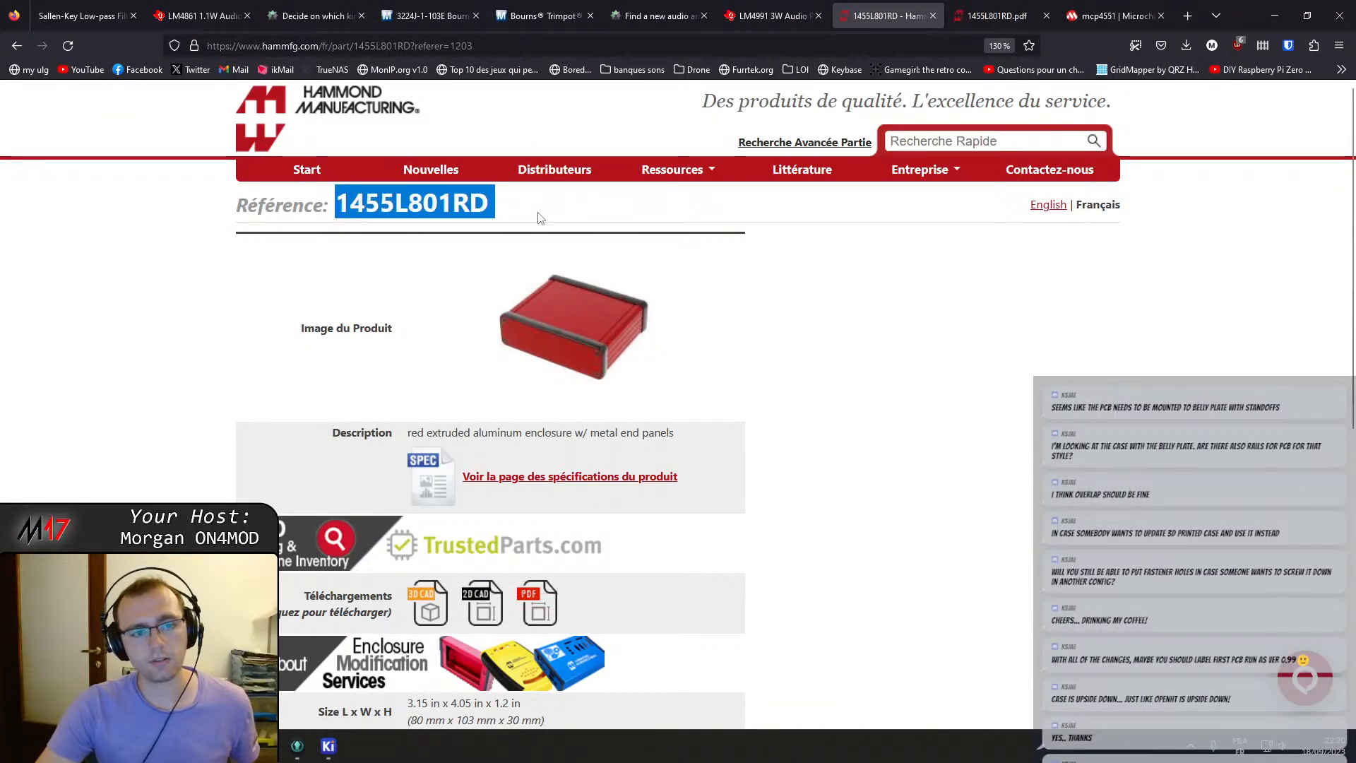
{"action": "left_click", "coordinate": [541, 217]}
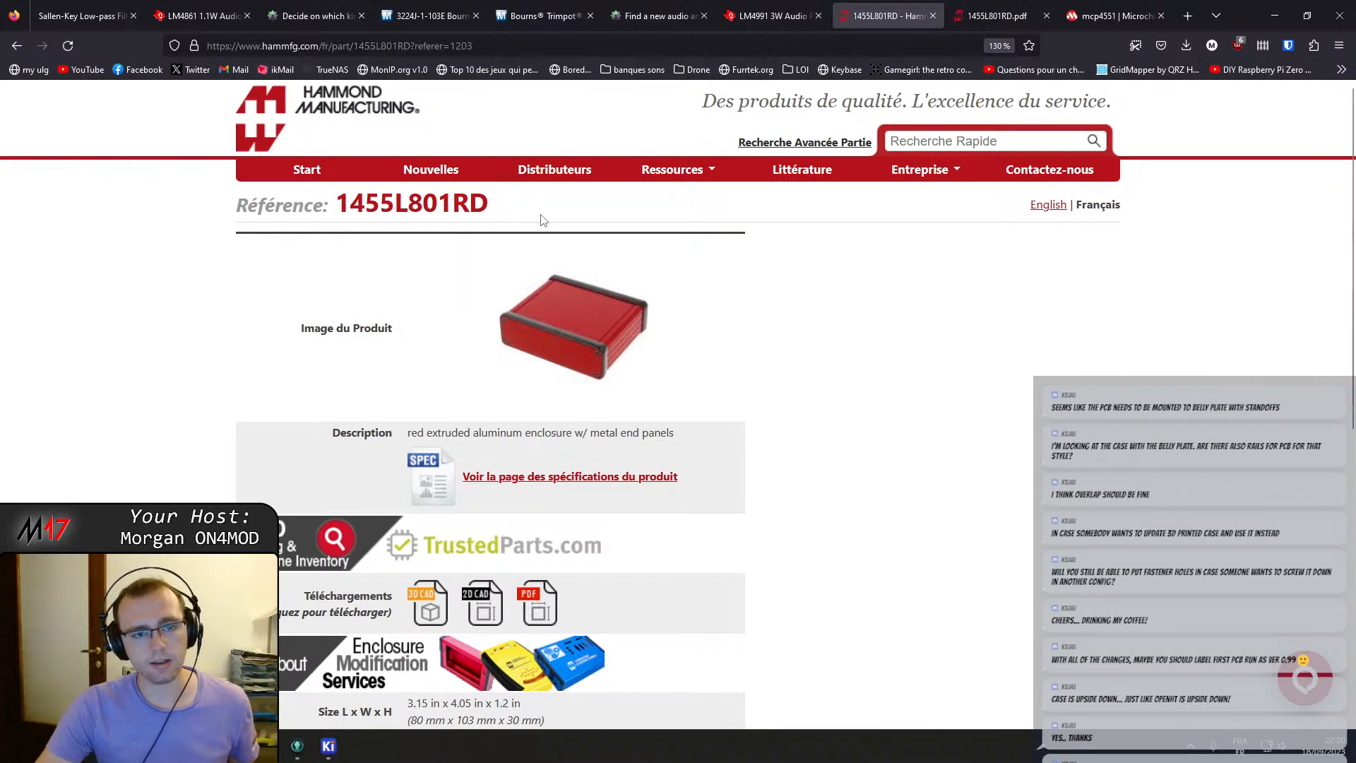
{"action": "left_click", "coordinate": [1019, 9]}
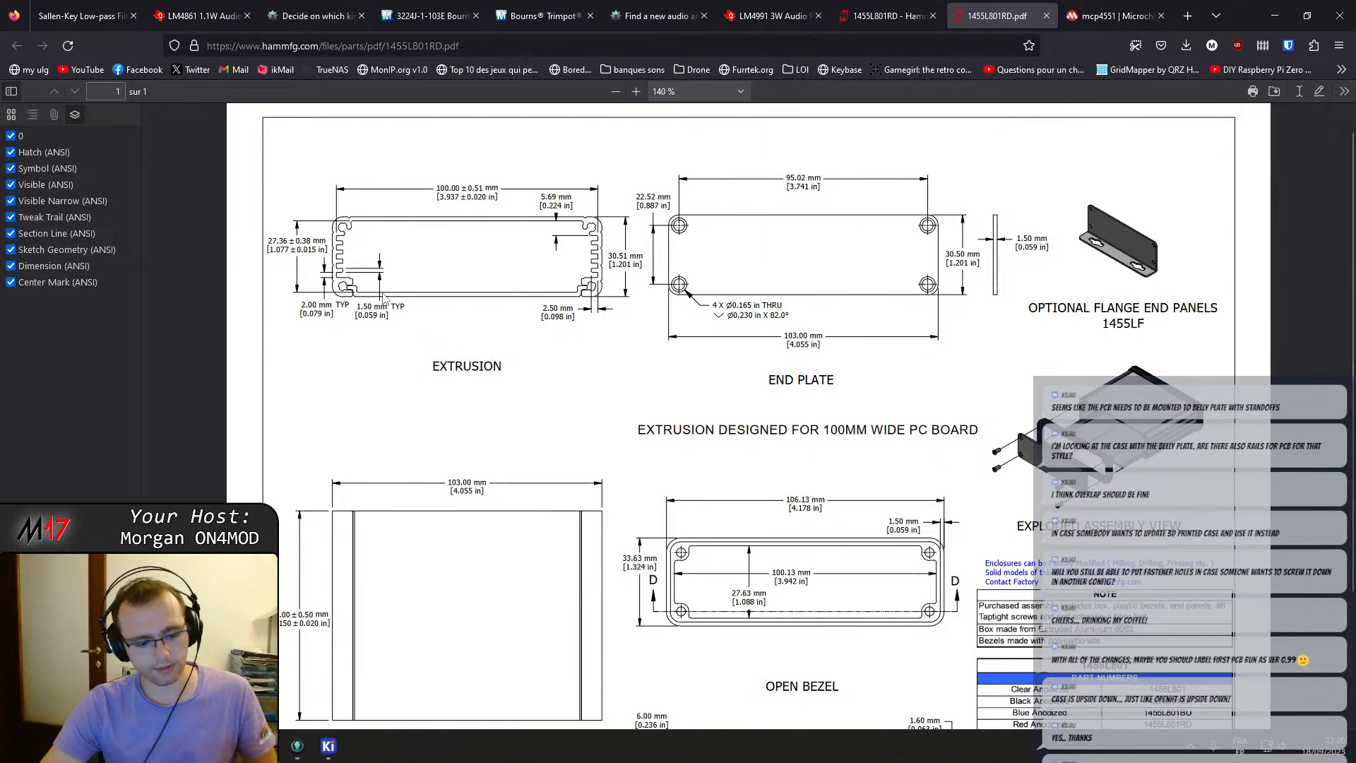
{"action": "scroll", "coordinate": [382, 296], "scroll_direction": "up", "scroll_amount": 5, "text": "ctrl"}
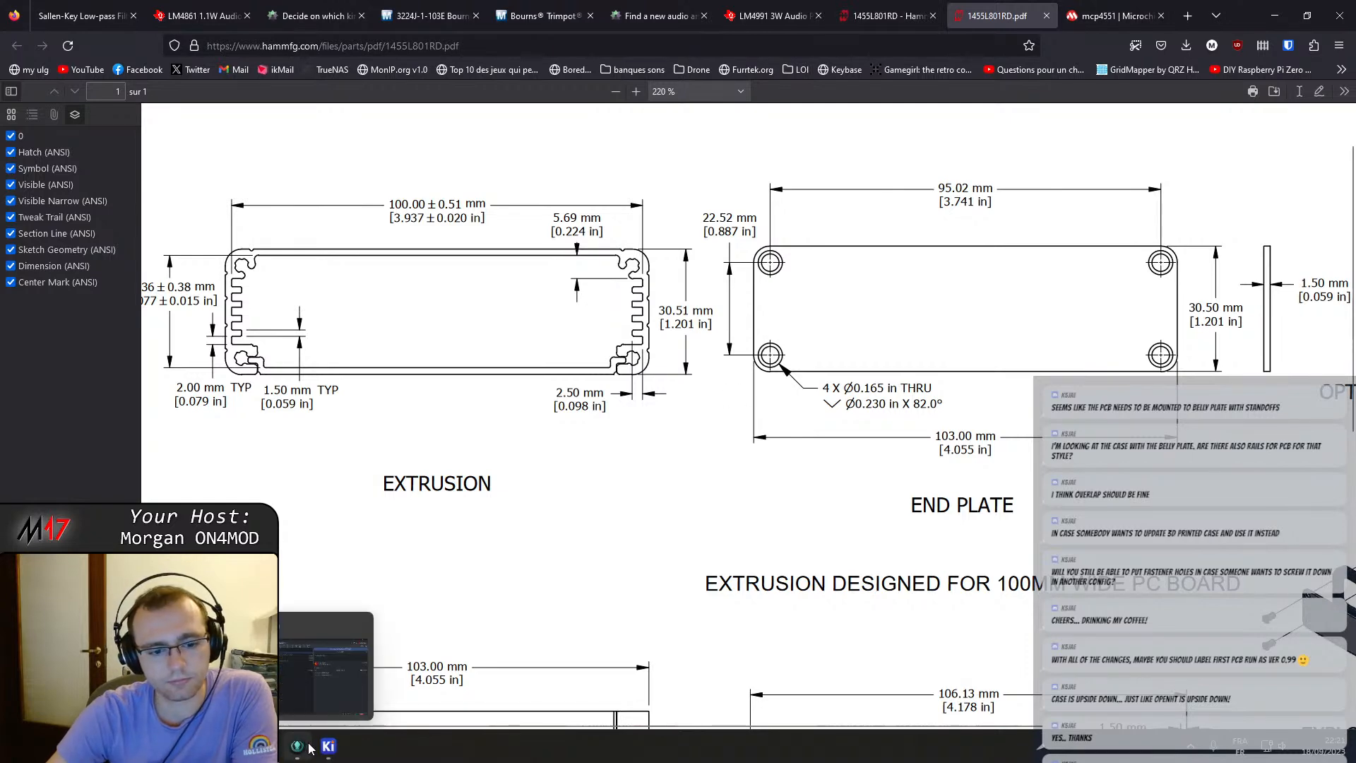
{"action": "left_click", "coordinate": [328, 671]}
{"action": "scroll", "coordinate": [583, 466], "scroll_direction": "down", "scroll_amount": 3}
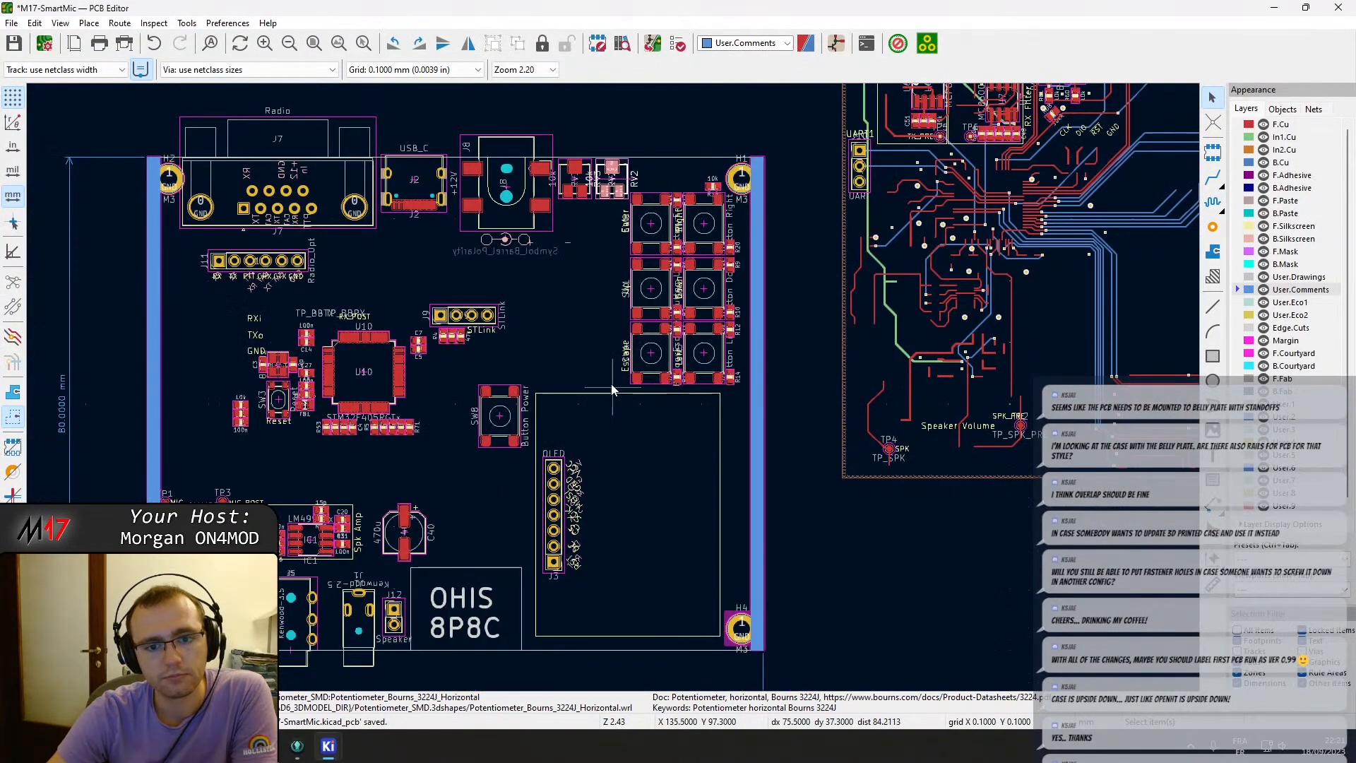
{"action": "scroll", "coordinate": [617, 348], "scroll_direction": "up", "scroll_amount": 1}
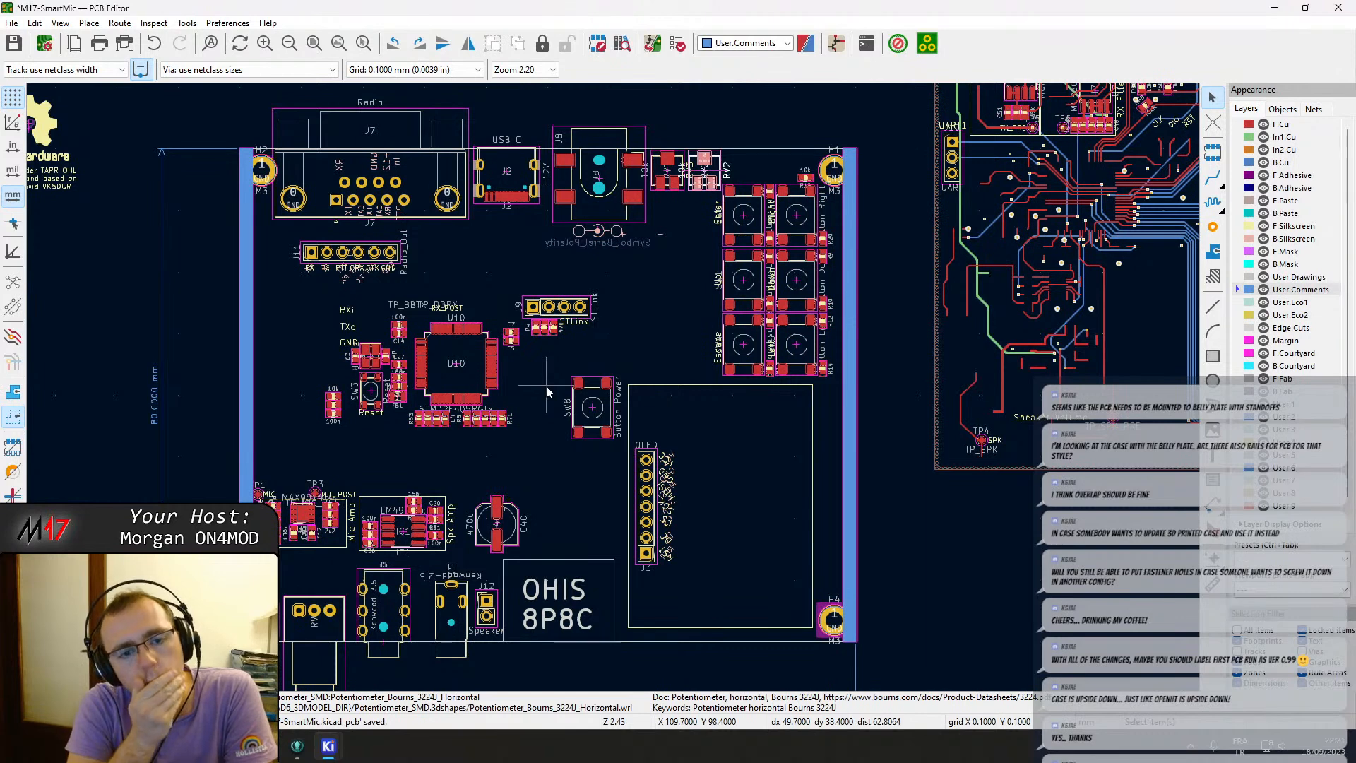
{"action": "middle_click_drag", "start_coordinate": [671, 303], "coordinate": [603, 351]}
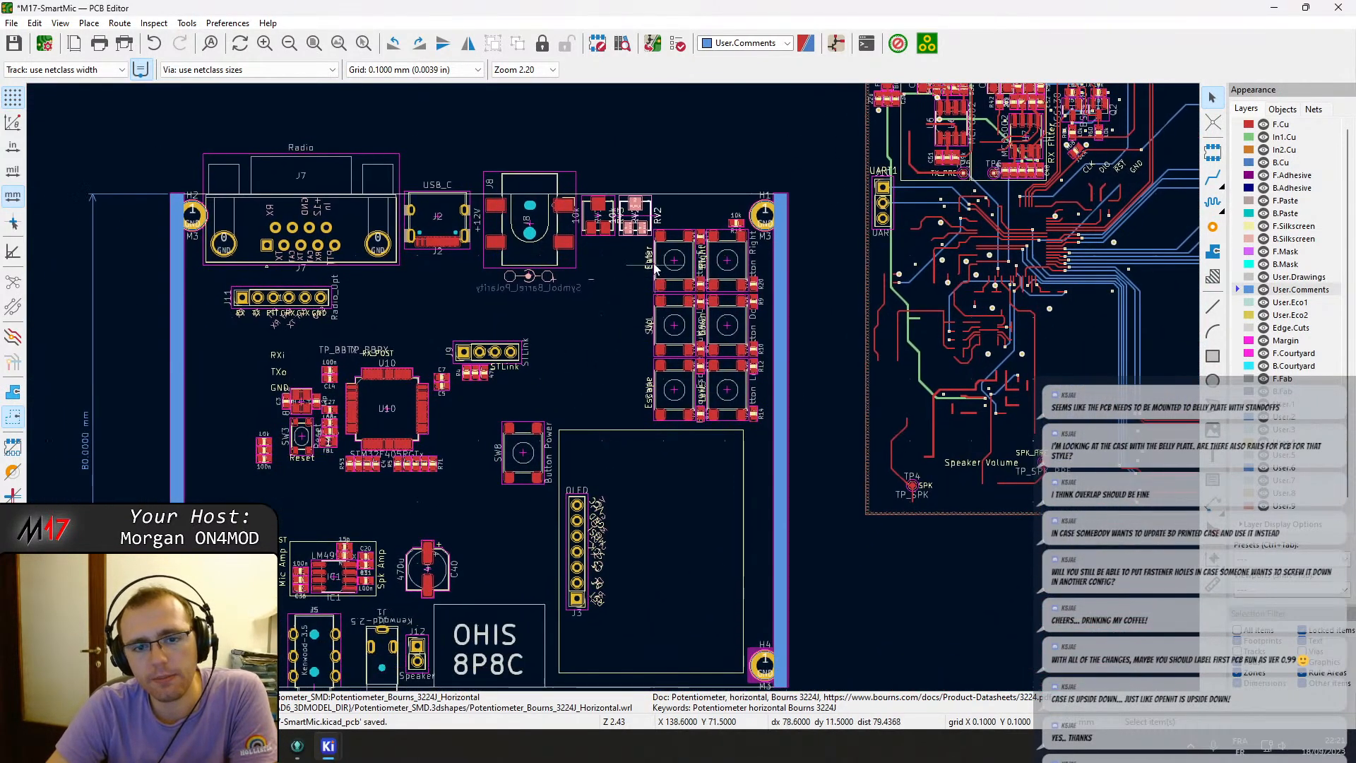
{"action": "left_click_drag", "start_coordinate": [644, 253], "coordinate": [741, 388]}
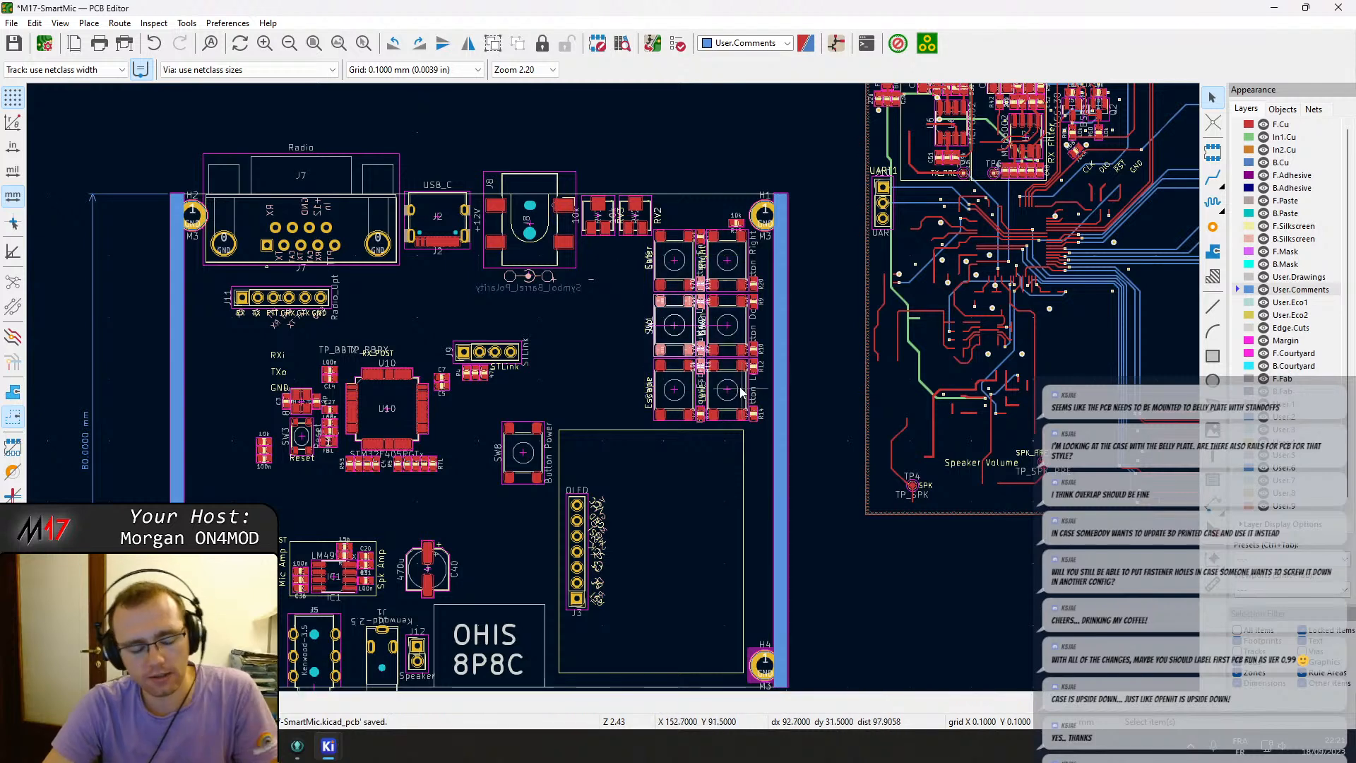
{"action": "scroll", "coordinate": [741, 389], "scroll_direction": "up", "scroll_amount": 3}
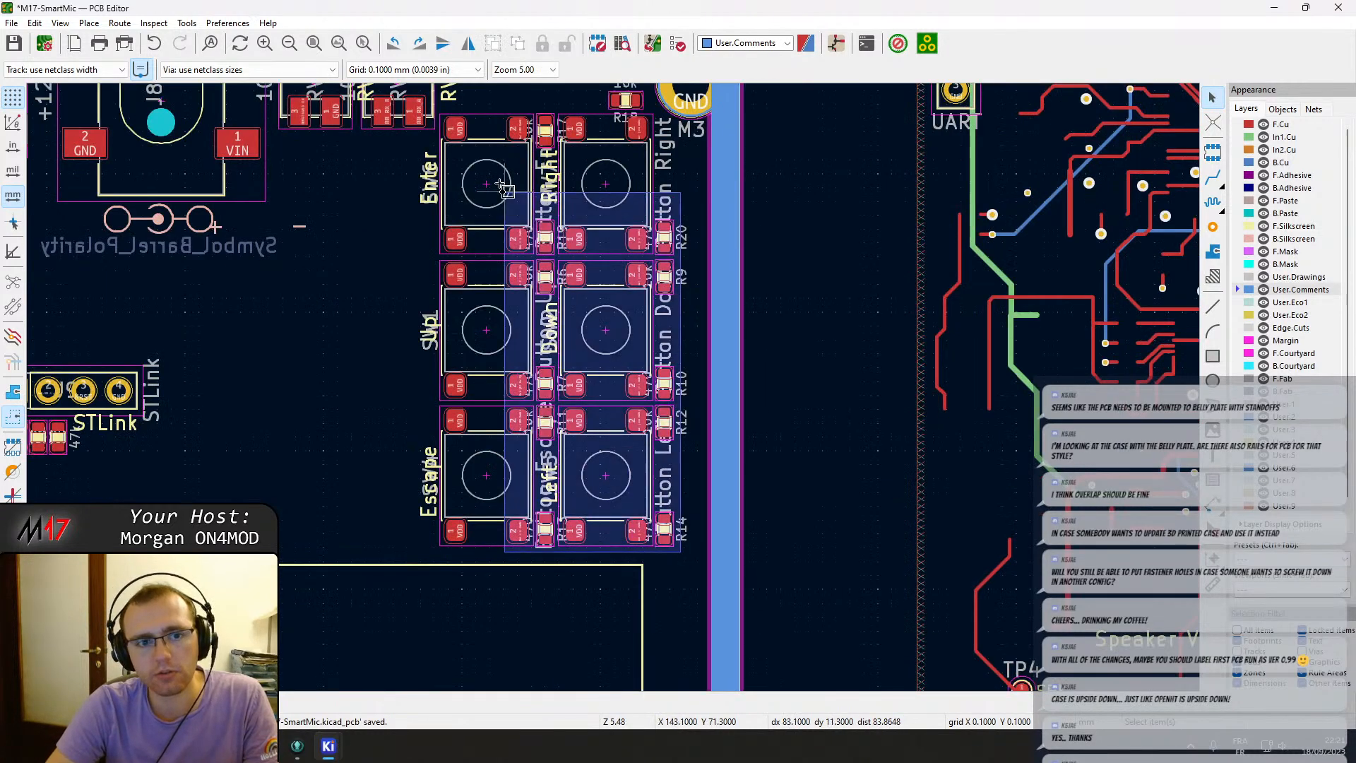
{"action": "left_click_drag", "start_coordinate": [503, 187], "coordinate": [443, 120]}
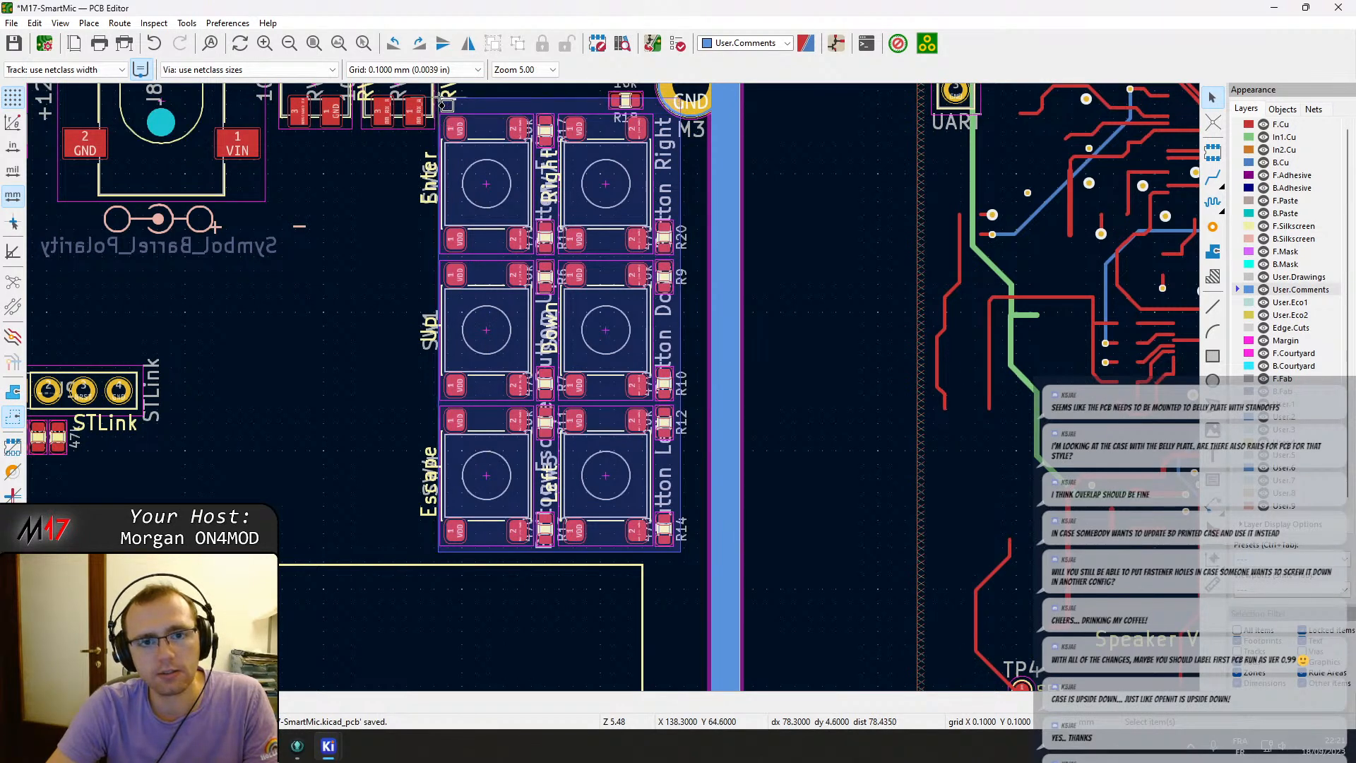
{"action": "left_click_drag", "start_coordinate": [432, 86], "coordinate": [432, 85]}
{"action": "middle_click_drag", "start_coordinate": [464, 132], "coordinate": [485, 202]}
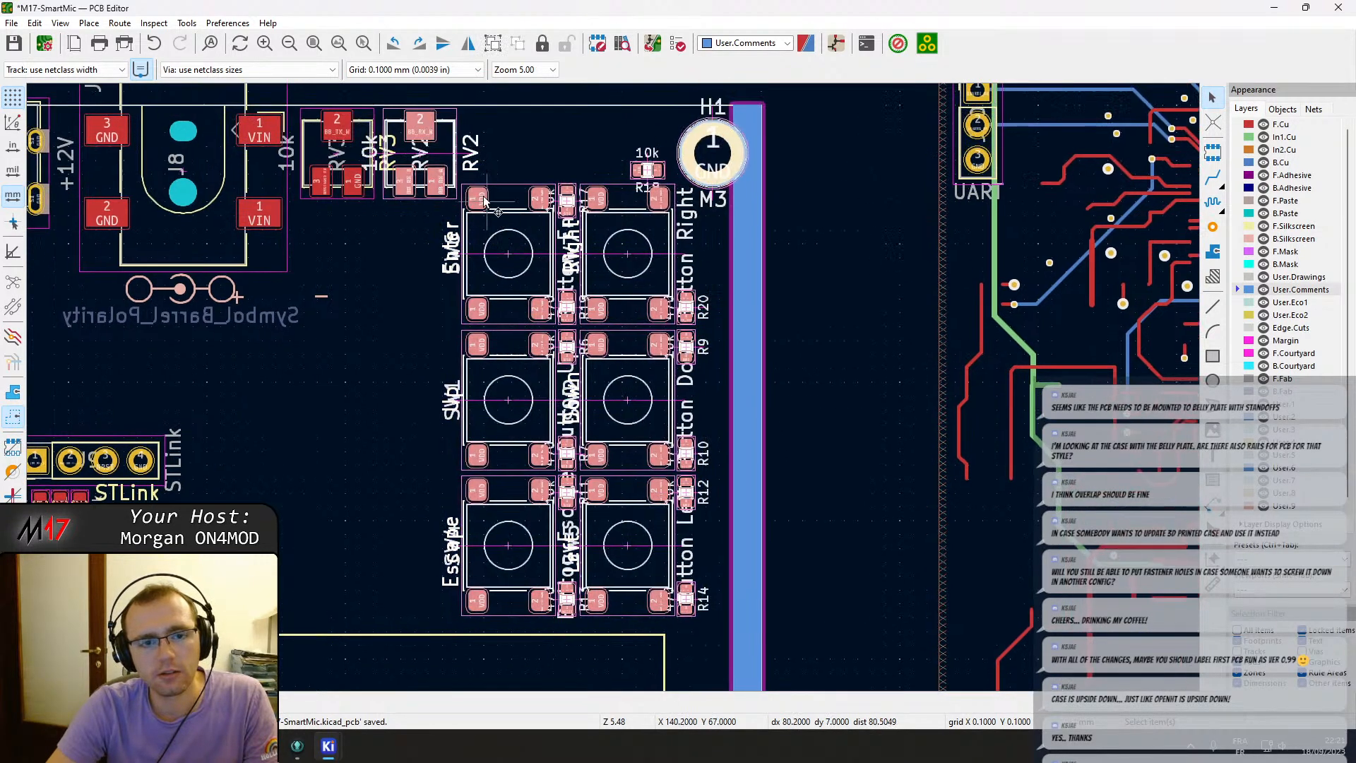
{"action": "left_click", "coordinate": [481, 134]}
{"action": "left_click_drag", "start_coordinate": [444, 139], "coordinate": [714, 645]}
{"action": "key", "text": "m"}
{"action": "scroll", "coordinate": [667, 482], "scroll_direction": "down", "scroll_amount": 5}
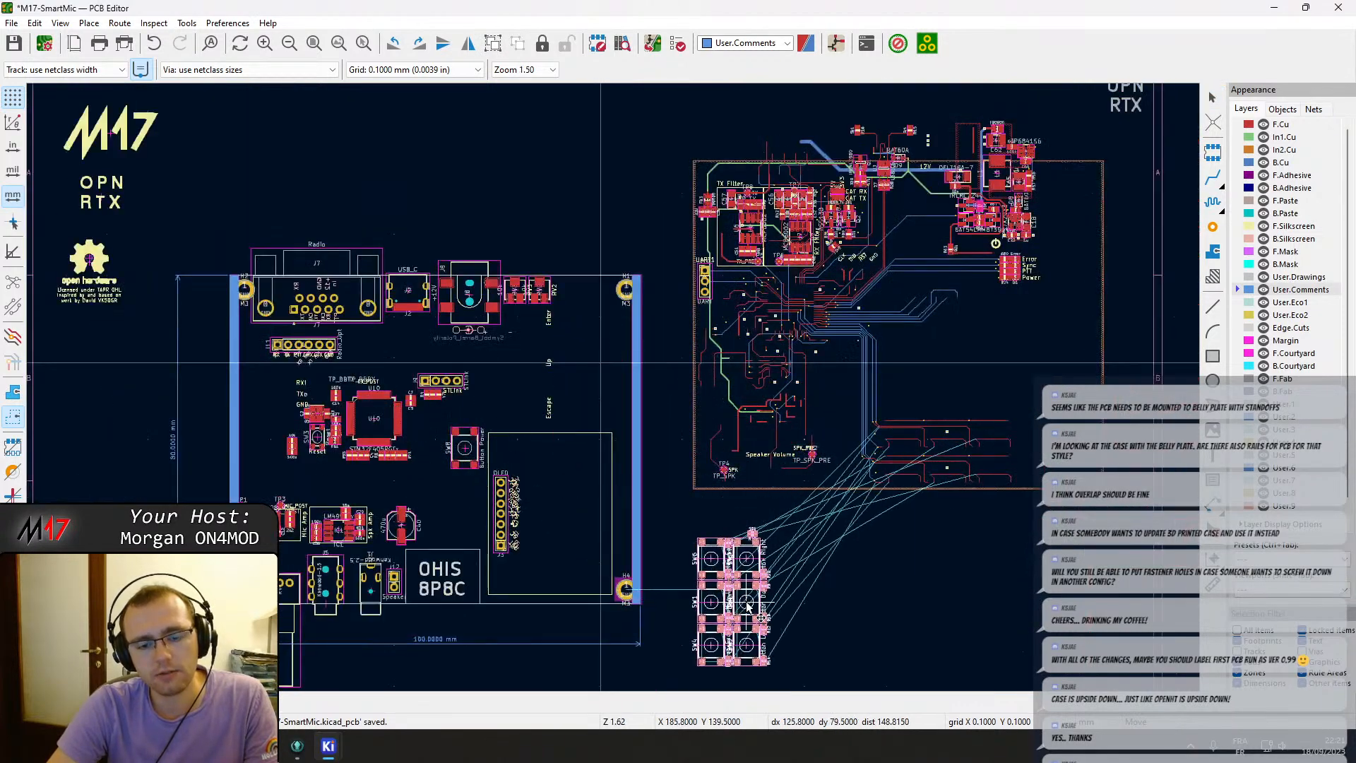
{"action": "left_click", "coordinate": [748, 619]}
{"action": "left_click", "coordinate": [472, 463]}
{"action": "key", "text": "m"}
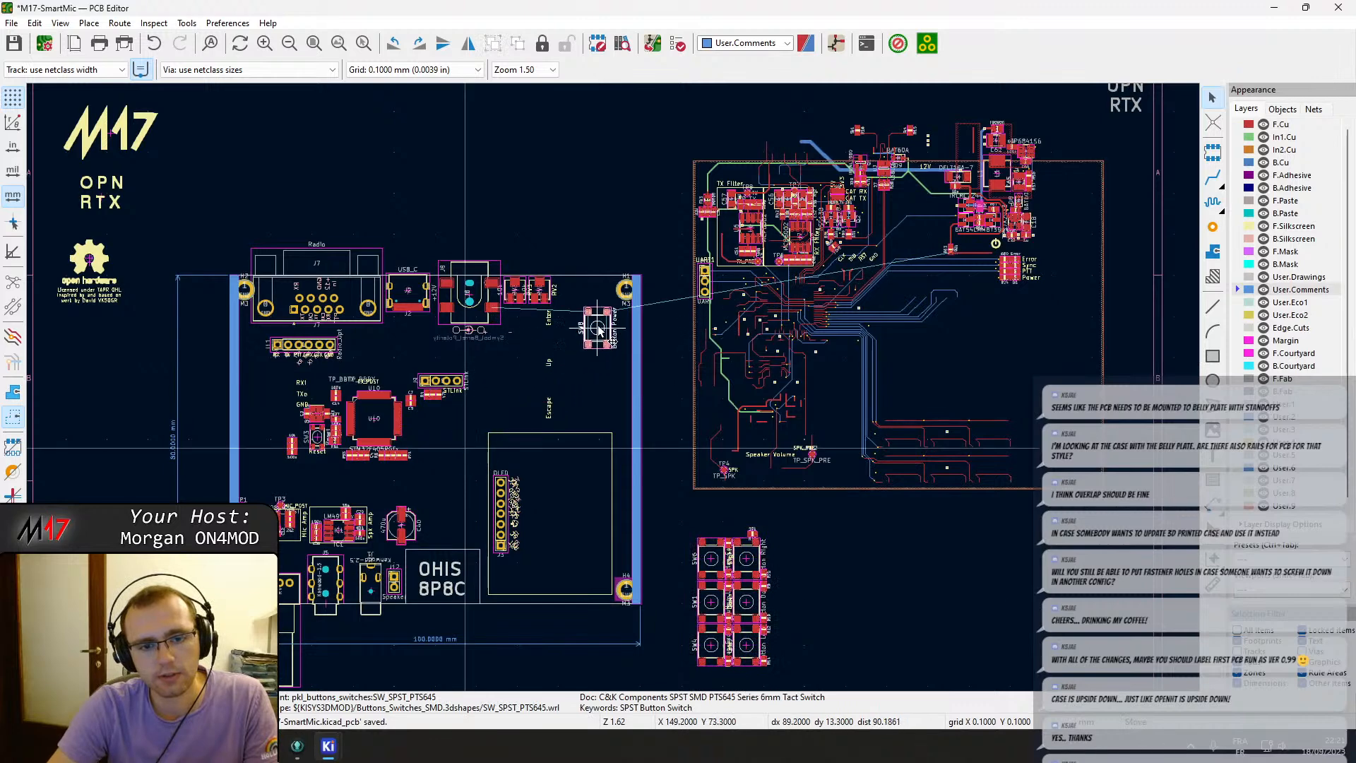
{"action": "left_click", "coordinate": [592, 322]}
{"action": "left_click", "coordinate": [571, 555]}
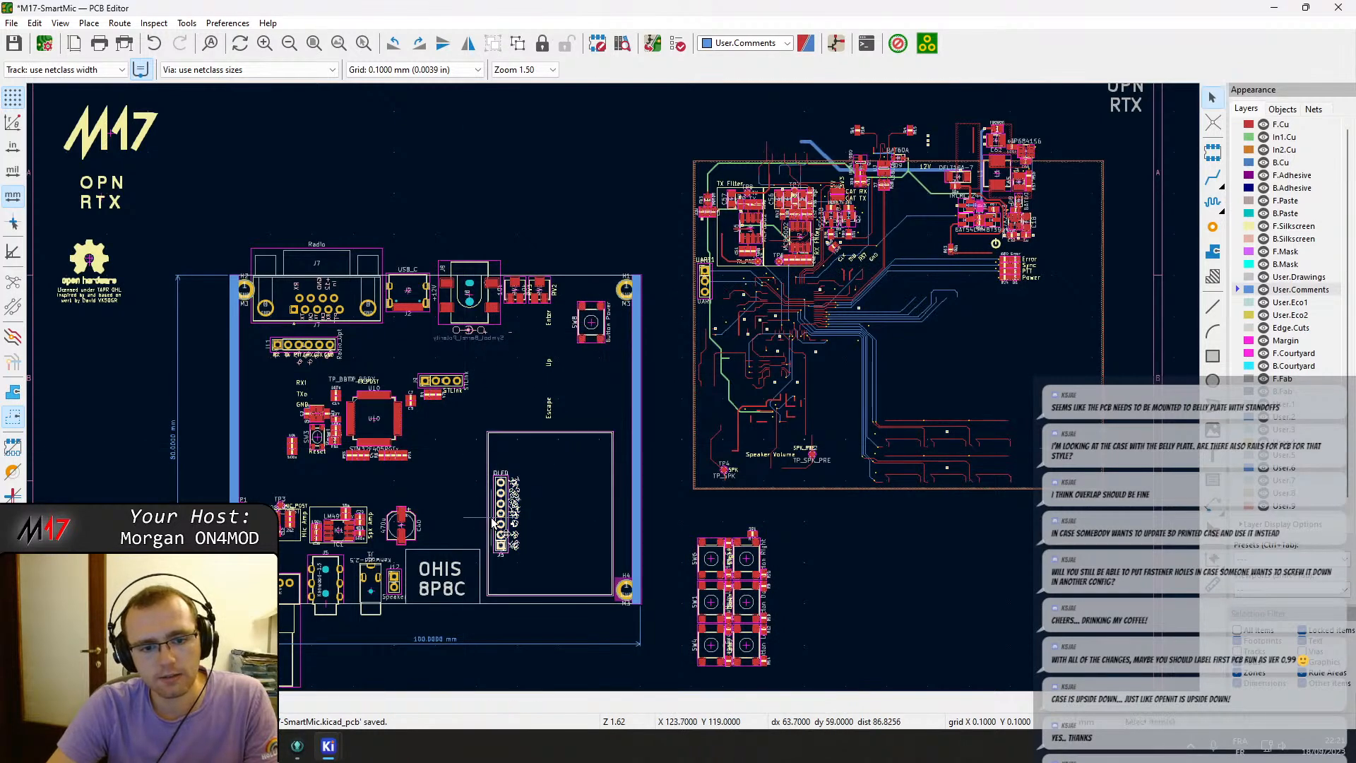
{"action": "scroll", "coordinate": [496, 435], "scroll_direction": "up", "scroll_amount": 3}
{"action": "key", "text": "ctrl+z"}
{"action": "key", "text": "ctrl+z"}
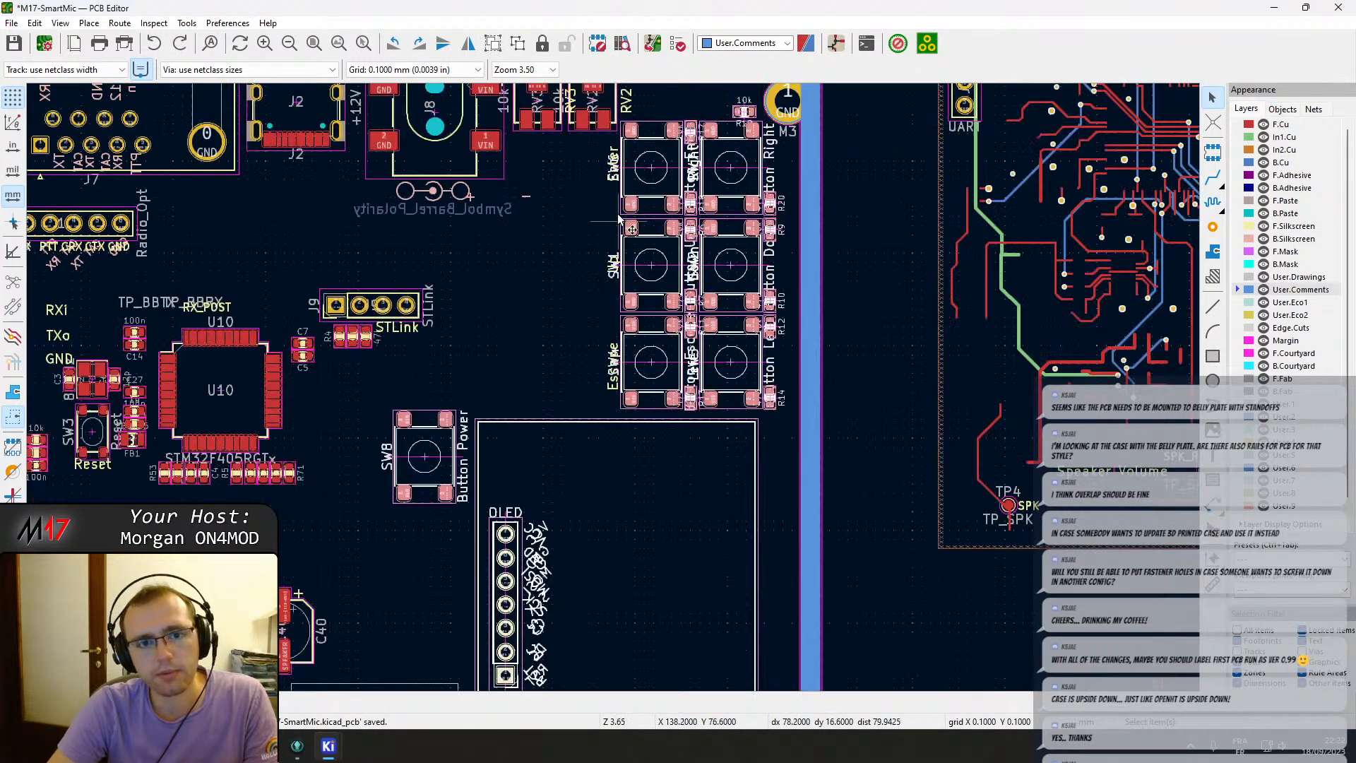
Group the selected button cluster footprints beside mounting hole H1.
{"action": "scroll", "coordinate": [614, 371], "scroll_direction": "up", "scroll_amount": 5}
{"action": "scroll", "coordinate": [540, 341], "scroll_direction": "down", "scroll_amount": 5}
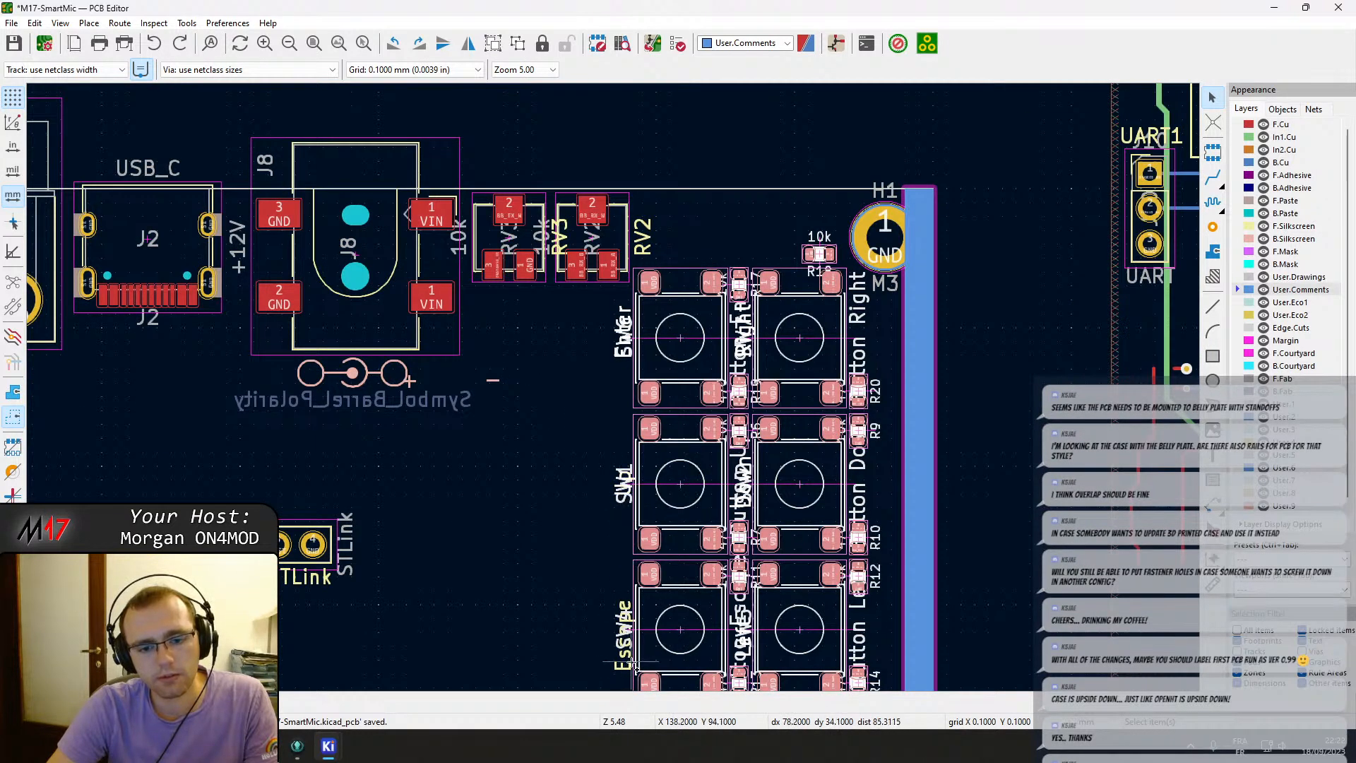
{"action": "right_click", "coordinate": [650, 631]}
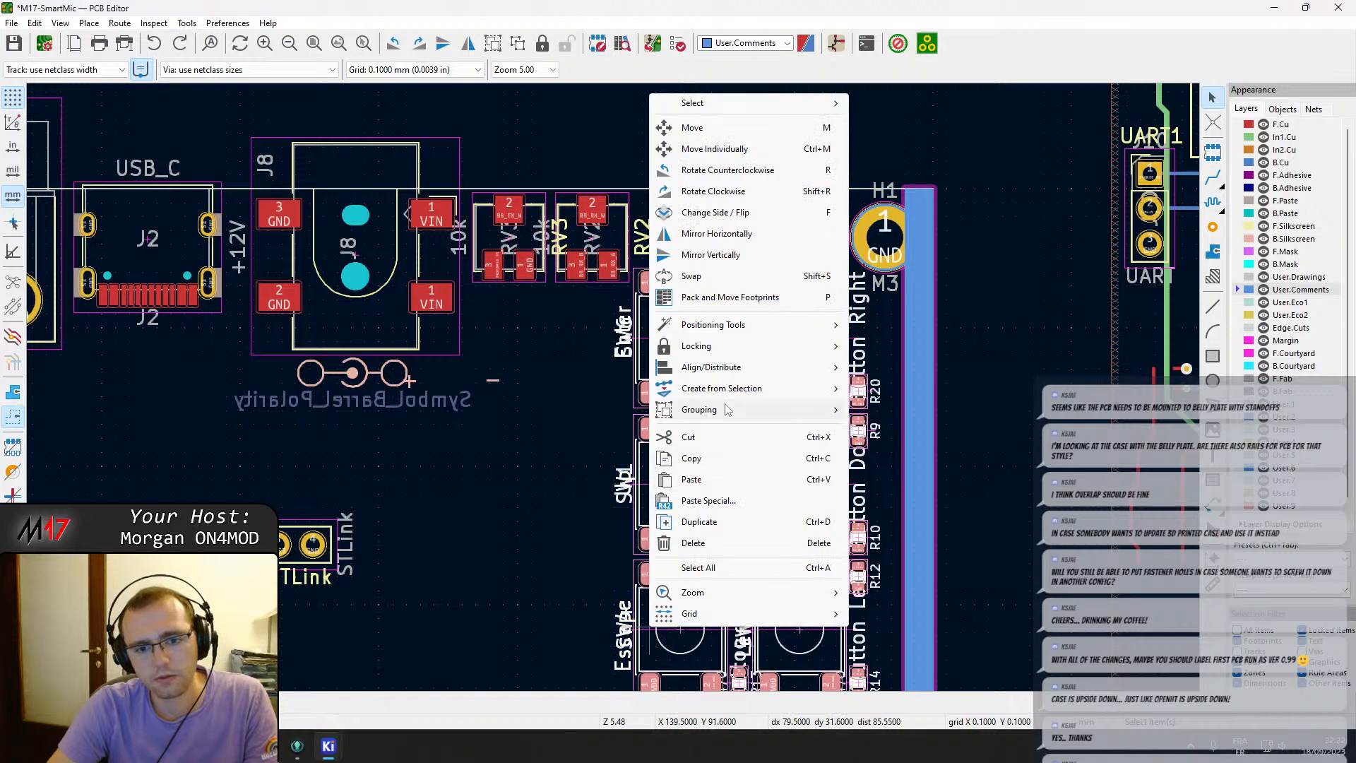
{"action": "mouse_move", "coordinate": [769, 408]}
{"action": "left_click", "coordinate": [918, 413]}
{"action": "left_click", "coordinate": [970, 438]}
{"action": "left_click", "coordinate": [797, 354]}
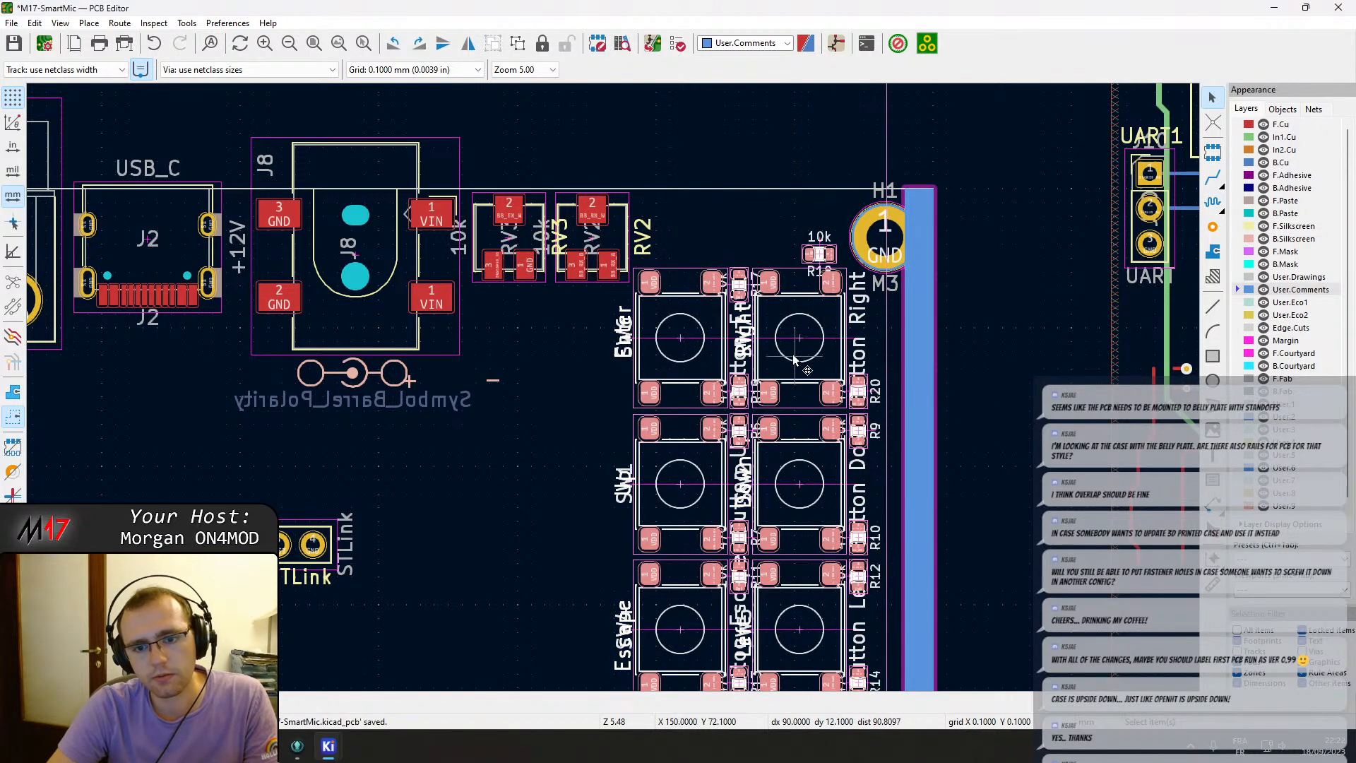
{"action": "key", "text": "m"}
{"action": "scroll", "coordinate": [799, 346], "scroll_direction": "down", "scroll_amount": 3}
{"action": "middle_click_drag", "start_coordinate": [640, 440], "coordinate": [646, 248]}
{"action": "left_click", "coordinate": [645, 248]}
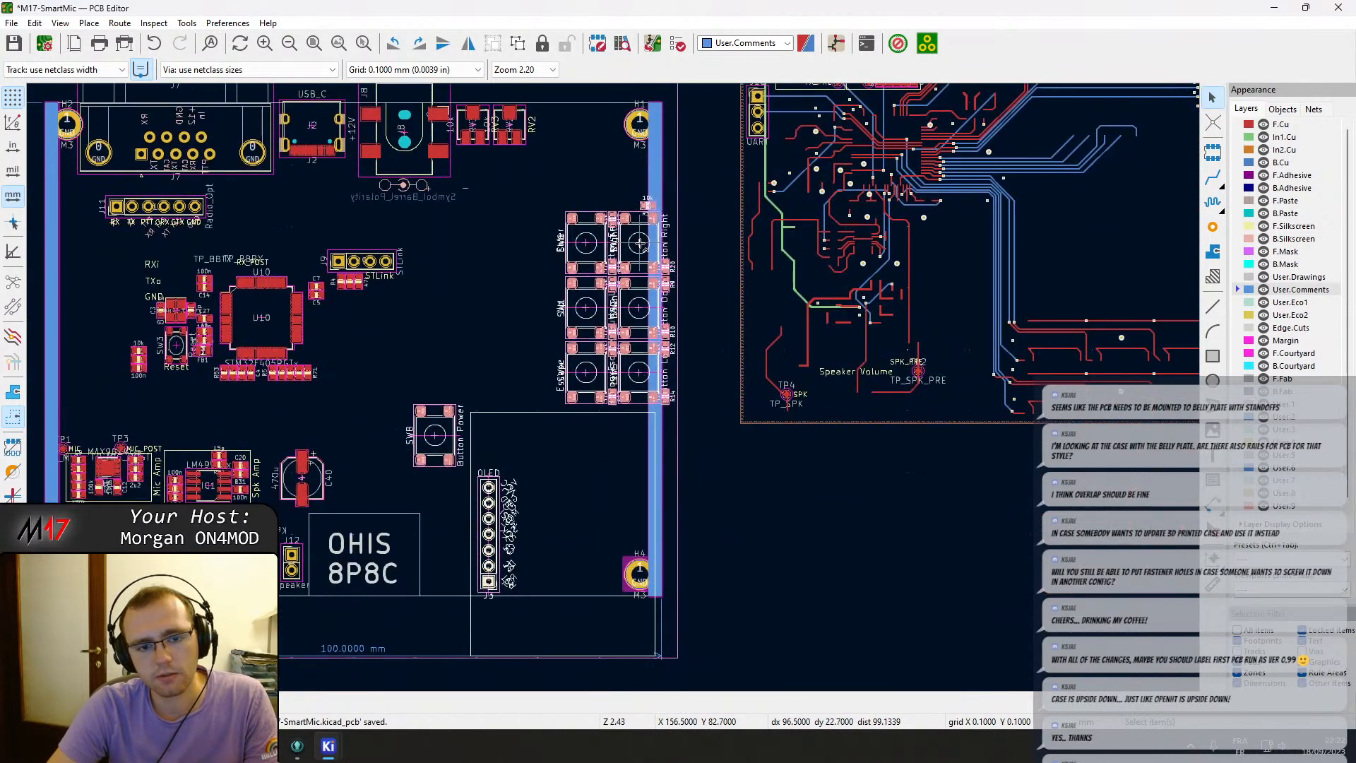
{"action": "key", "text": "ctrl+z"}
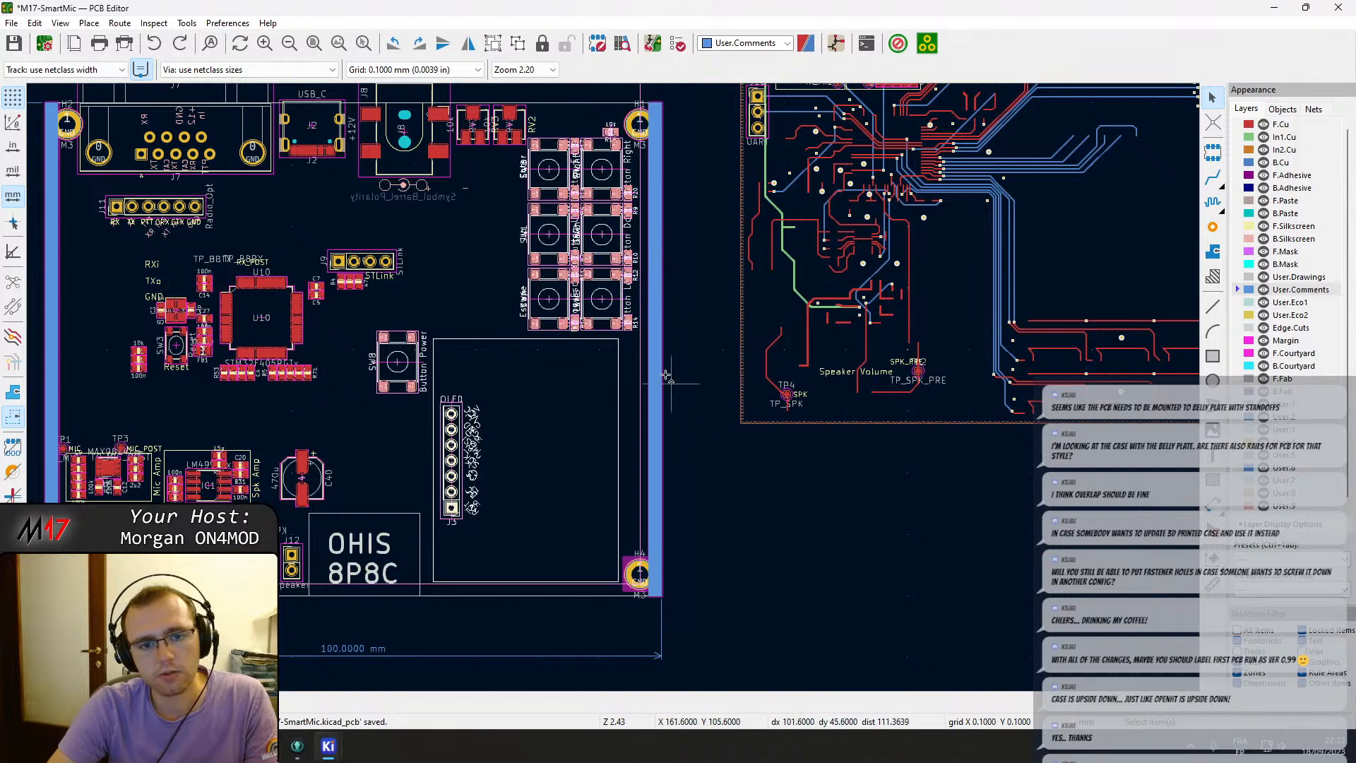
Group the button footprints together with their adjacent resistors into one cluster near H1.
{"action": "left_click", "coordinate": [706, 379]}
{"action": "left_click", "coordinate": [615, 321]}
{"action": "scroll", "coordinate": [614, 322], "scroll_direction": "up", "scroll_amount": 3}
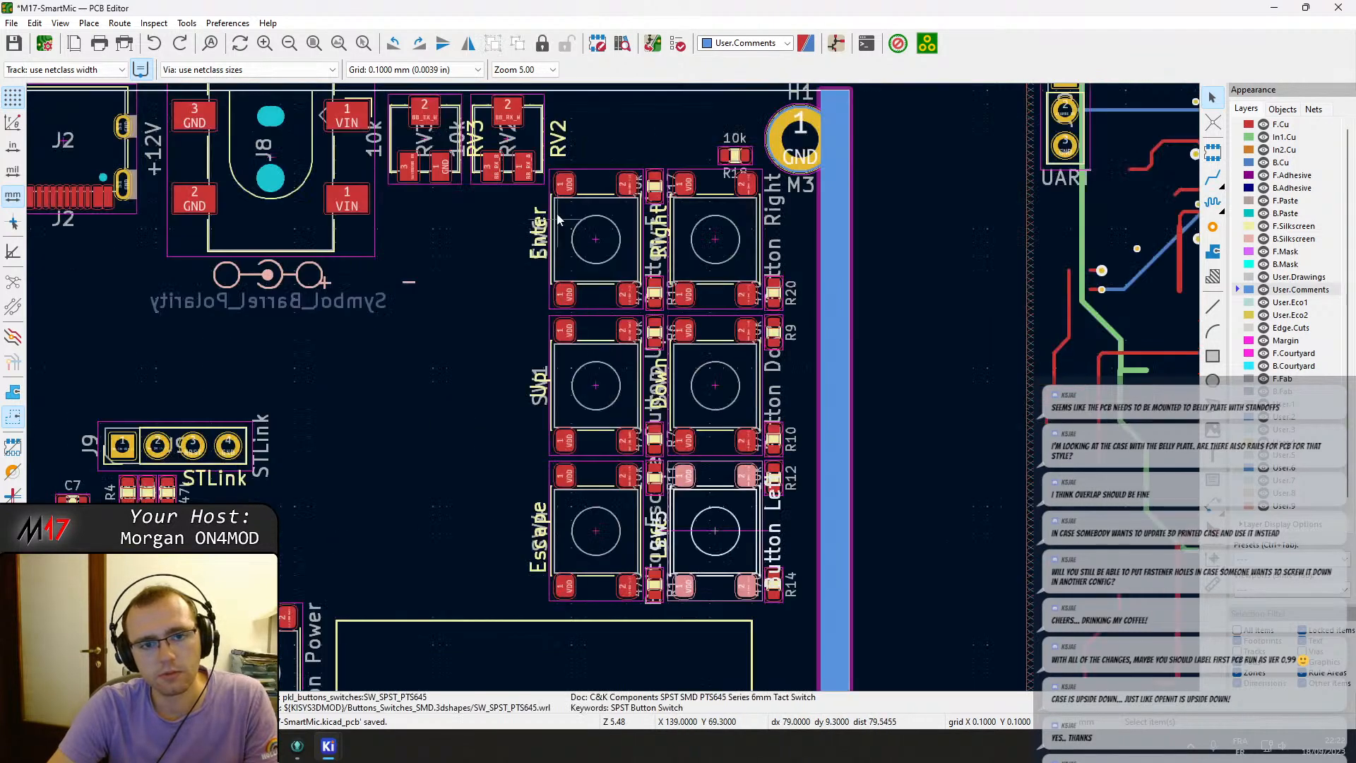
{"action": "mouse_move", "coordinate": [808, 620]}
{"action": "left_mouse_down"}
{"action": "mouse_move", "coordinate": [505, 151]}
{"action": "mouse_move", "coordinate": [824, 553]}
{"action": "mouse_move", "coordinate": [815, 627]}
{"action": "left_mouse_up"}
{"action": "key", "text": "Escape"}
{"action": "right_click", "coordinate": [709, 621]}
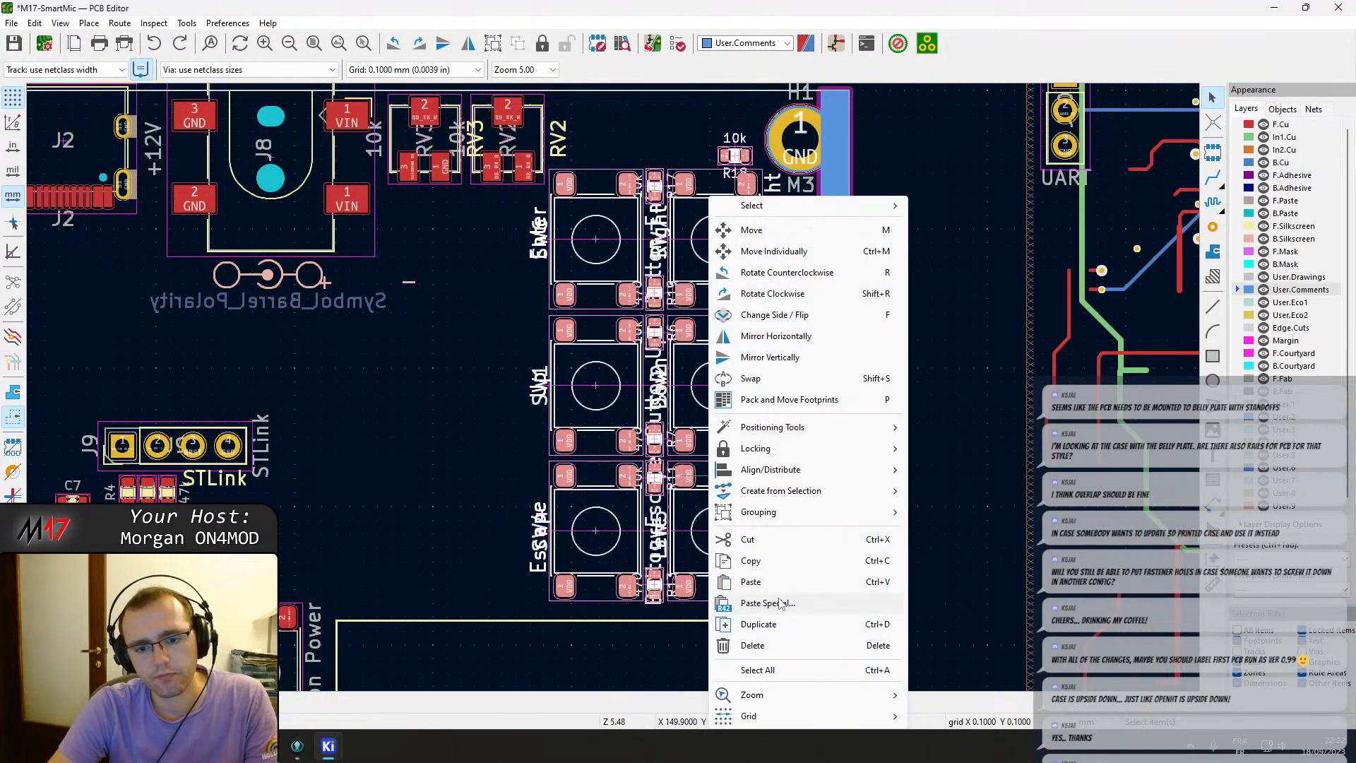
{"action": "mouse_move", "coordinate": [875, 514]}
{"action": "left_click", "coordinate": [946, 512]}
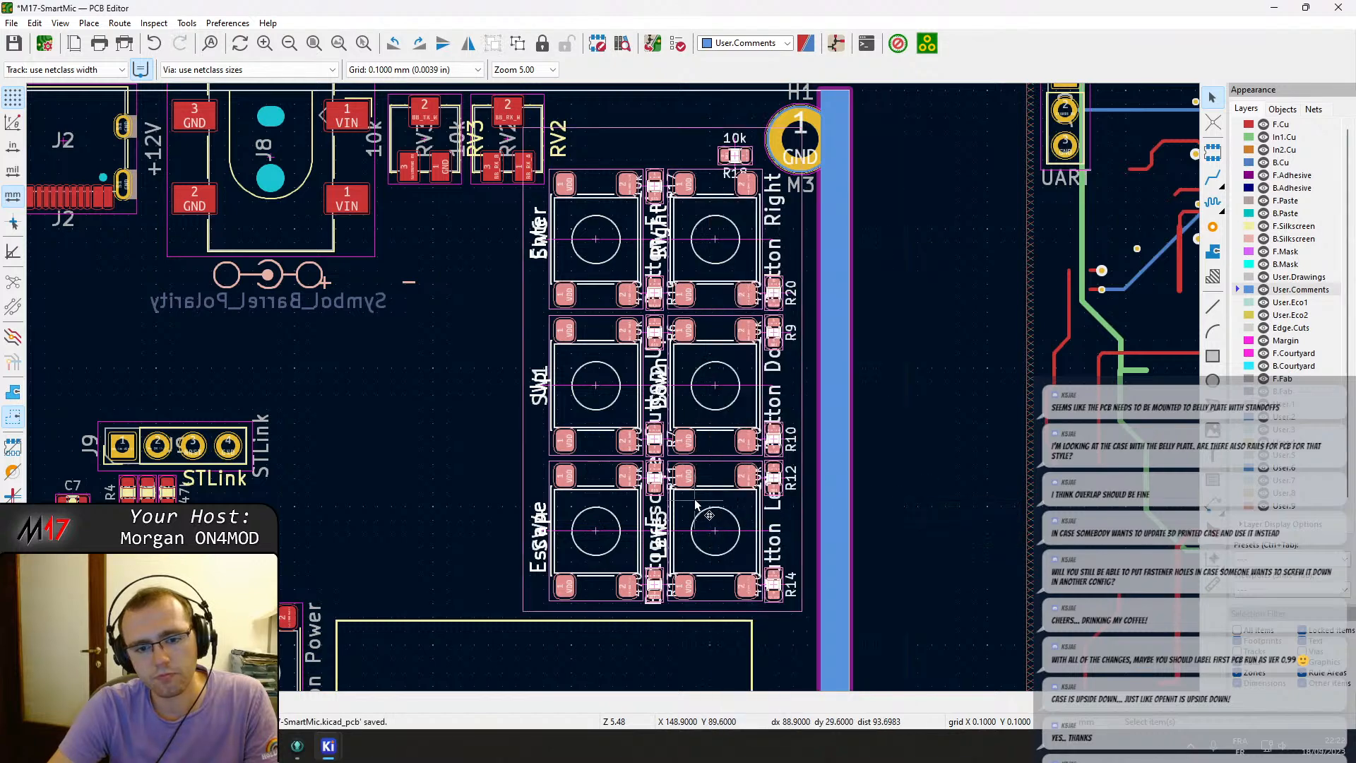
Move the button cluster group off the board to the right.
{"action": "scroll", "coordinate": [504, 300], "scroll_direction": "down", "scroll_amount": 3}
{"action": "left_click_drag", "start_coordinate": [616, 410], "coordinate": [754, 605]}
{"action": "middle_click_drag", "start_coordinate": [758, 636], "coordinate": [751, 407]}
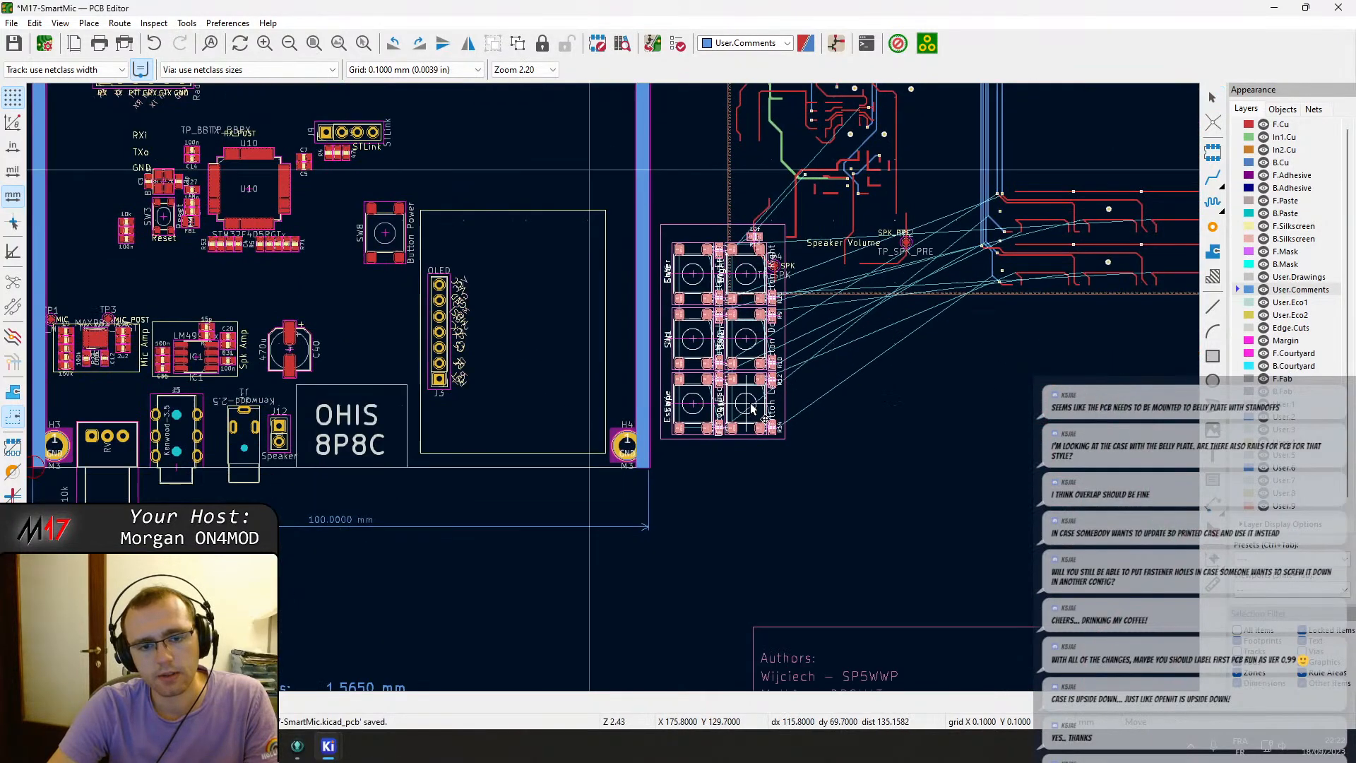
{"action": "left_click", "coordinate": [806, 567]}
Move the Button Power switch SW8 up toward the board's top edge.
{"action": "middle_click_drag", "start_coordinate": [366, 291], "coordinate": [454, 398]}
{"action": "left_click", "coordinate": [466, 361]}
{"action": "left_click_drag", "start_coordinate": [467, 361], "coordinate": [589, 238]}
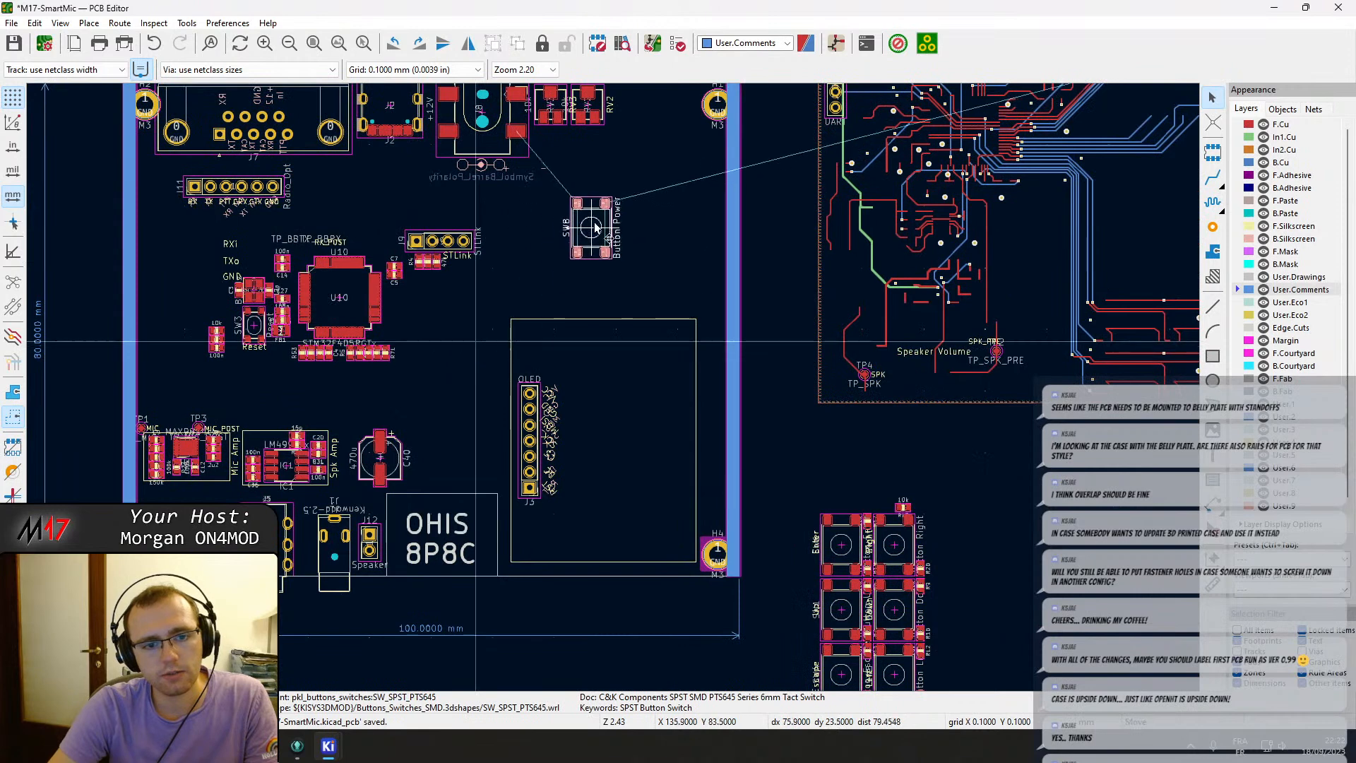
{"action": "left_click", "coordinate": [565, 432]}
{"action": "left_click", "coordinate": [523, 438]}
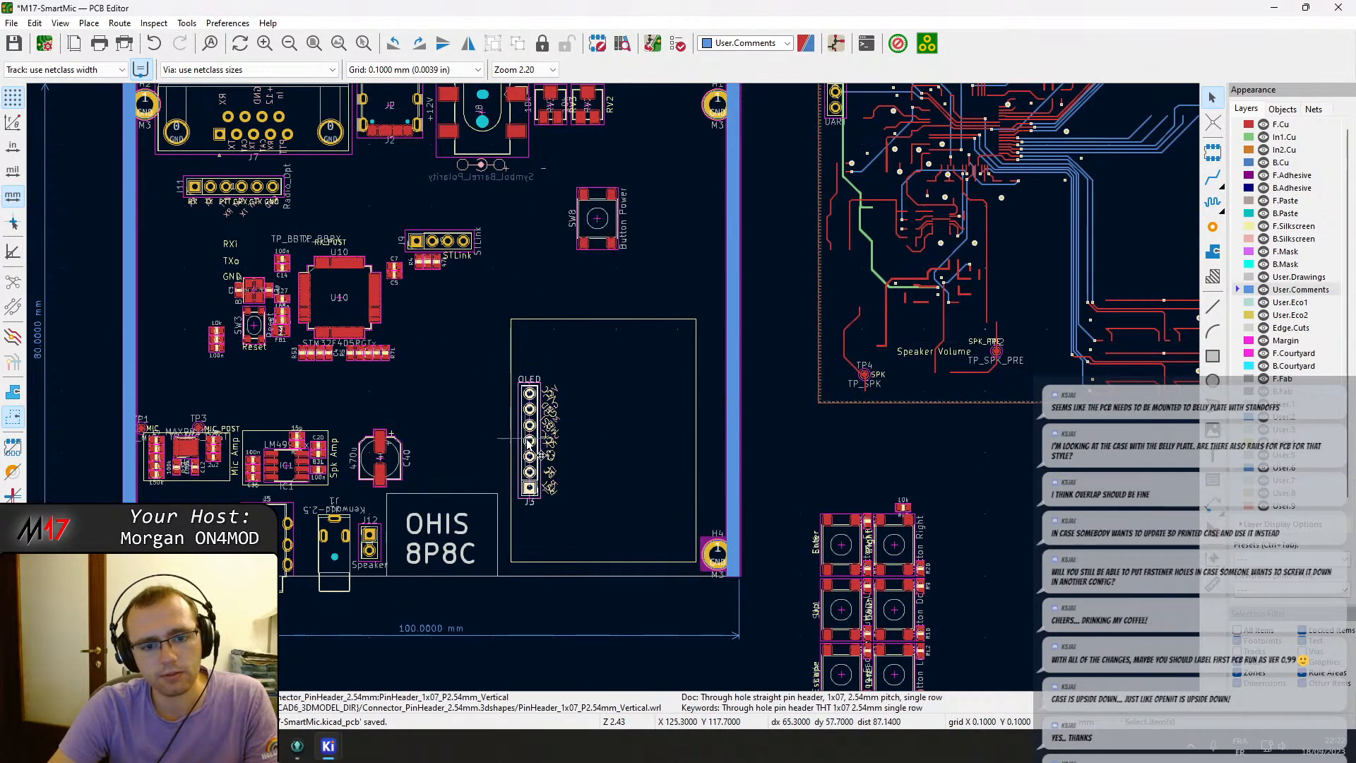
{"action": "left_click_drag", "start_coordinate": [523, 437], "coordinate": [511, 377]}
{"action": "key", "text": "ctrl+z"}
Group the OLED header J3 with its display outline and shift the group upward.
{"action": "left_click", "coordinate": [509, 332]}
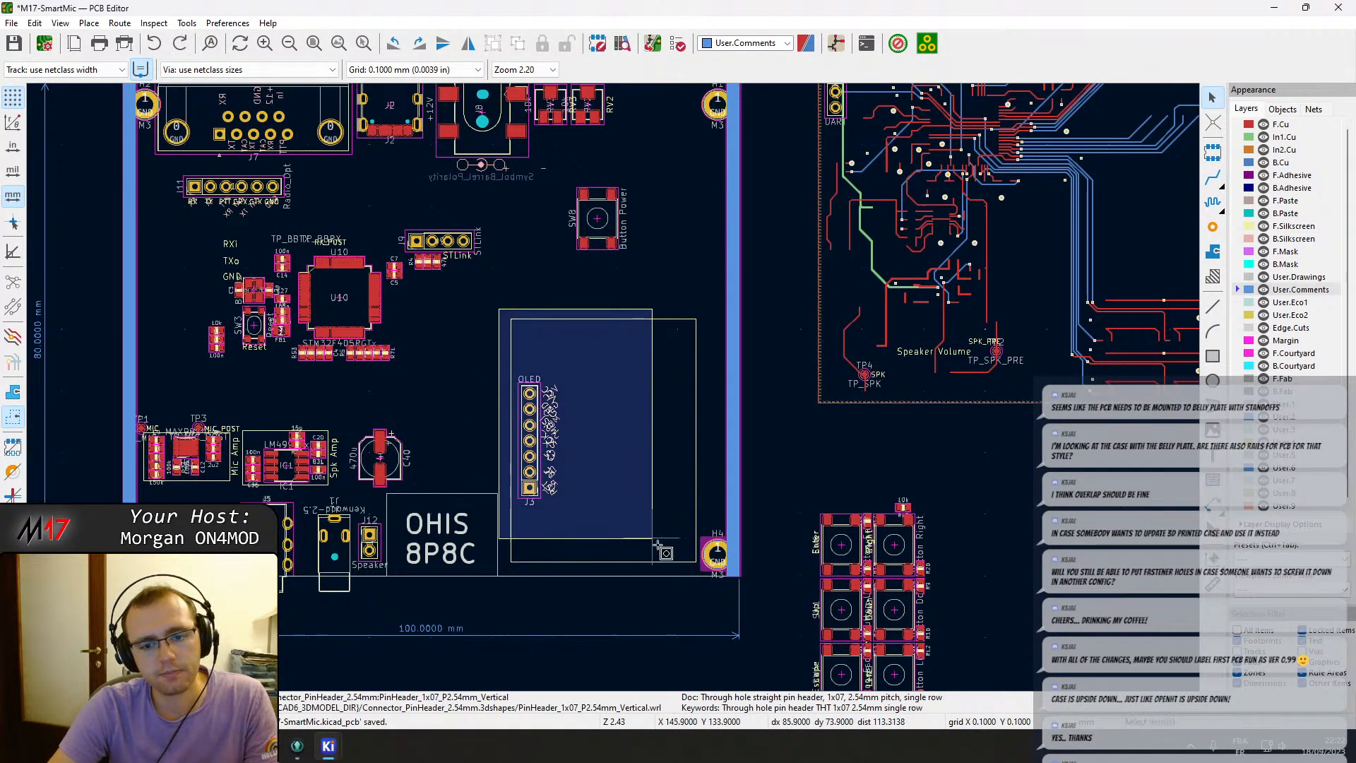
{"action": "right_click", "coordinate": [632, 531]}
{"action": "mouse_move", "coordinate": [802, 510]}
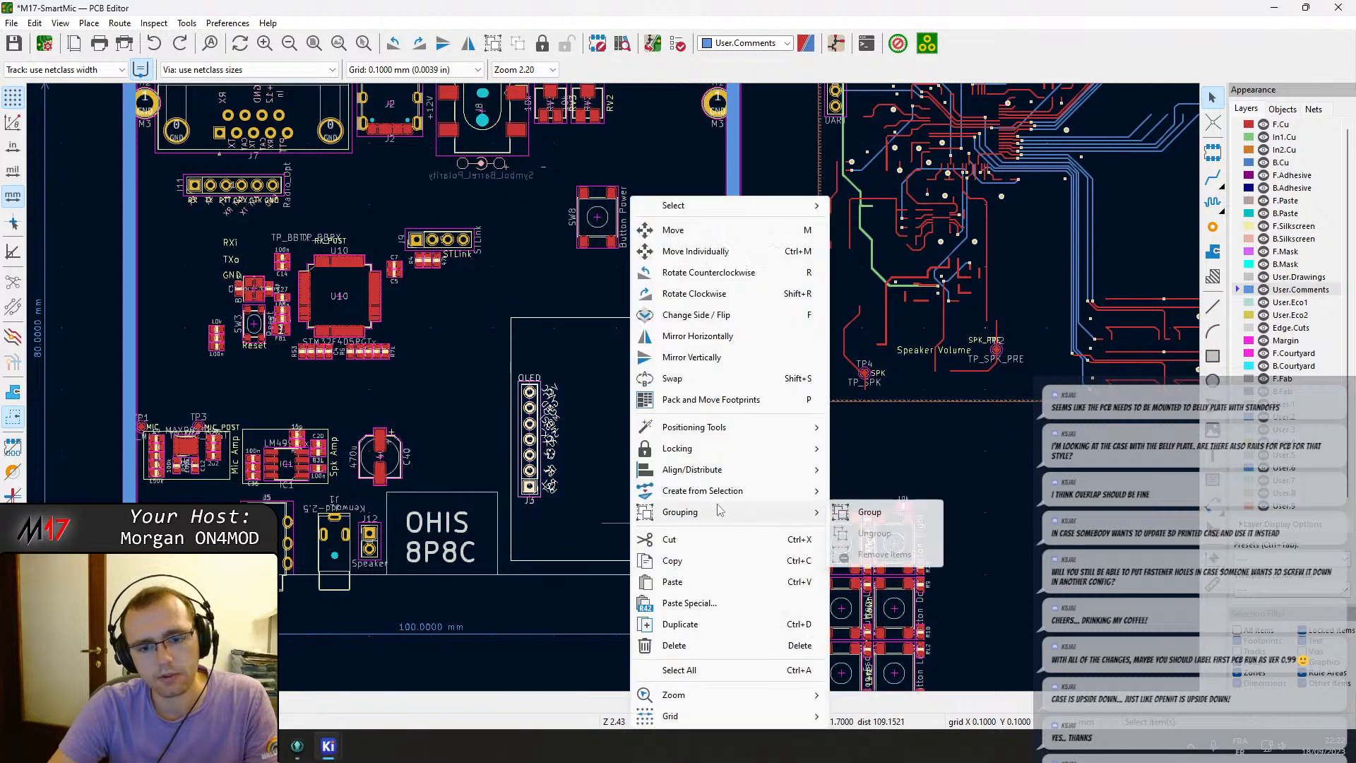
{"action": "left_click", "coordinate": [858, 513]}
{"action": "left_click", "coordinate": [653, 464]}
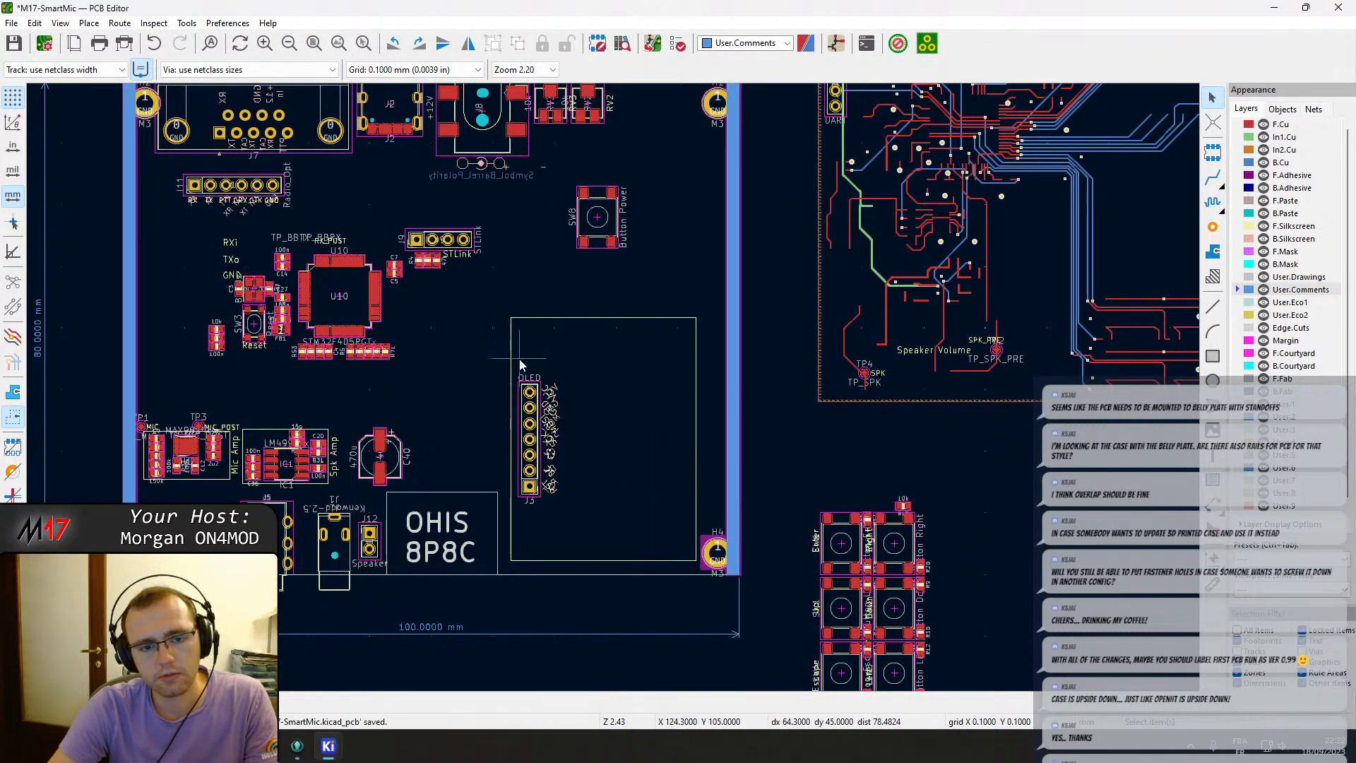
{"action": "left_click_drag", "start_coordinate": [529, 407], "coordinate": [540, 347]}
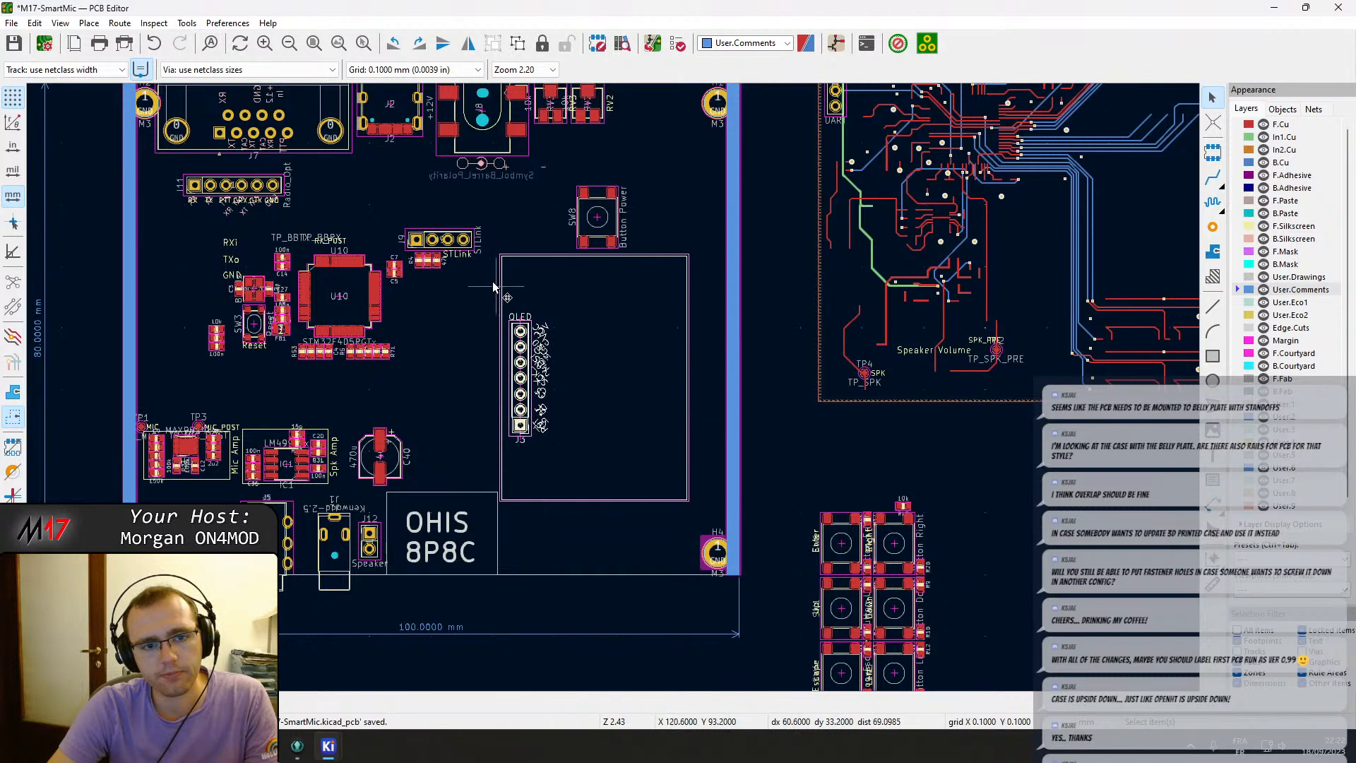
Move the STLink header J9 beside the Radio_Opt header and the Button Power switch SW8 into the top-right corner near H1.
{"action": "middle_click_drag", "start_coordinate": [452, 243], "coordinate": [545, 321]}
{"action": "left_click_drag", "start_coordinate": [540, 317], "coordinate": [439, 264]}
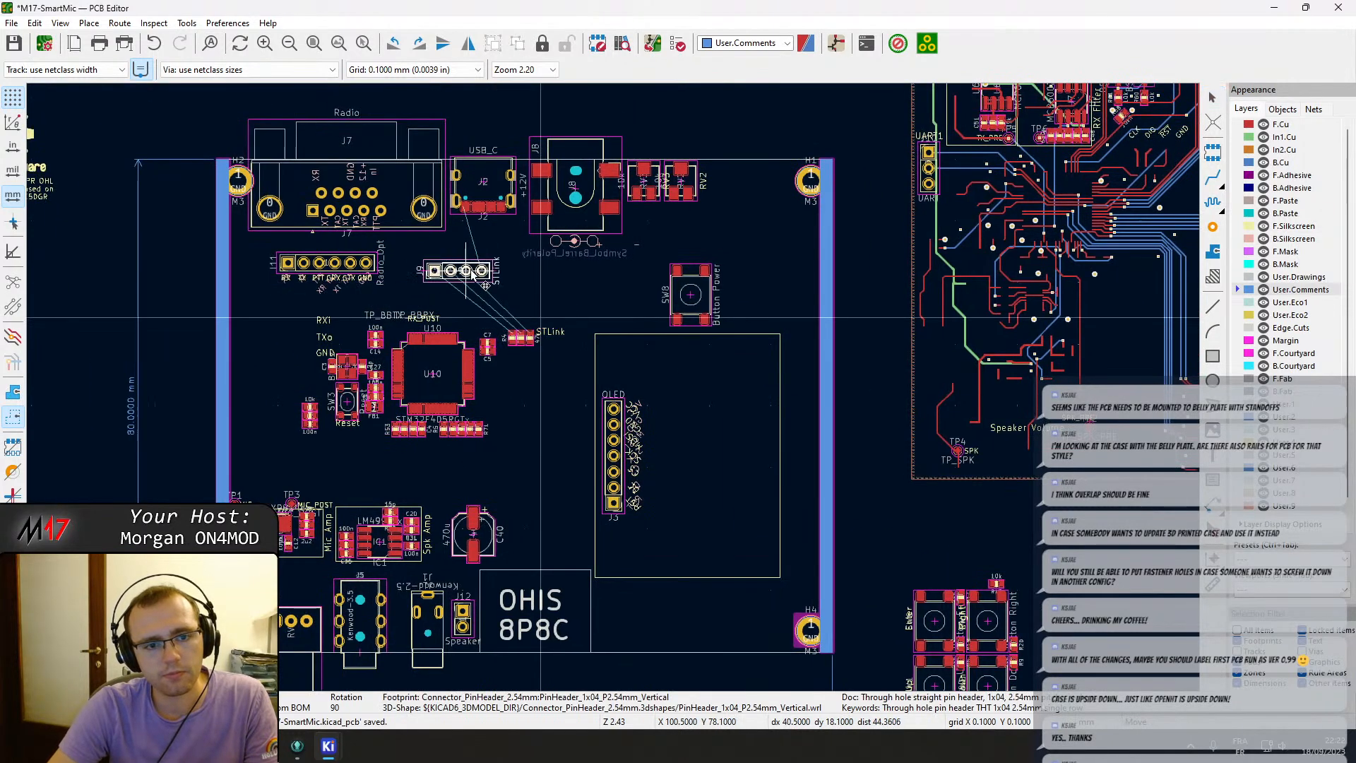
{"action": "left_click", "coordinate": [542, 363]}
{"action": "left_click_drag", "start_coordinate": [694, 294], "coordinate": [771, 247]}
Shift the OLED group up and to the left.
{"action": "left_click", "coordinate": [614, 458]}
{"action": "left_click_drag", "start_coordinate": [614, 457], "coordinate": [586, 411]}
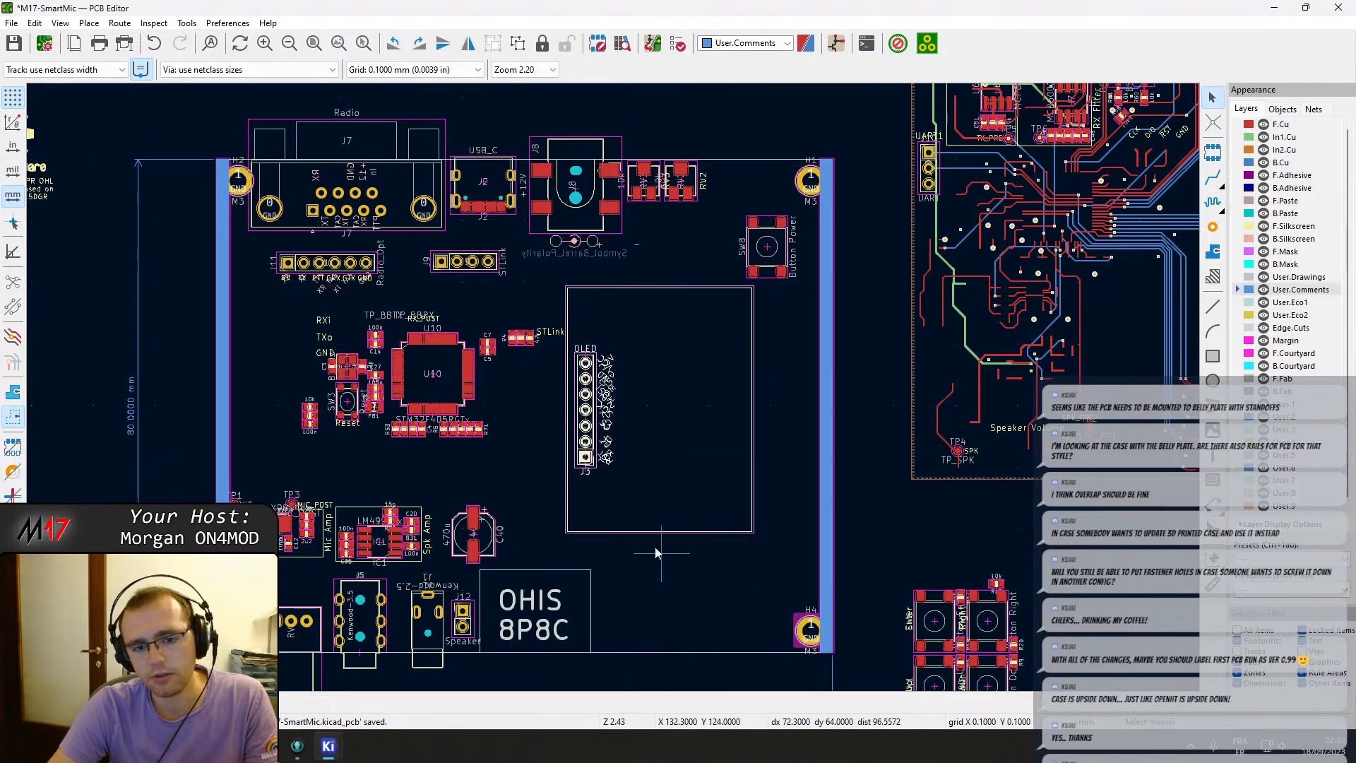
{"action": "middle_click_drag", "start_coordinate": [595, 508], "coordinate": [746, 516]}
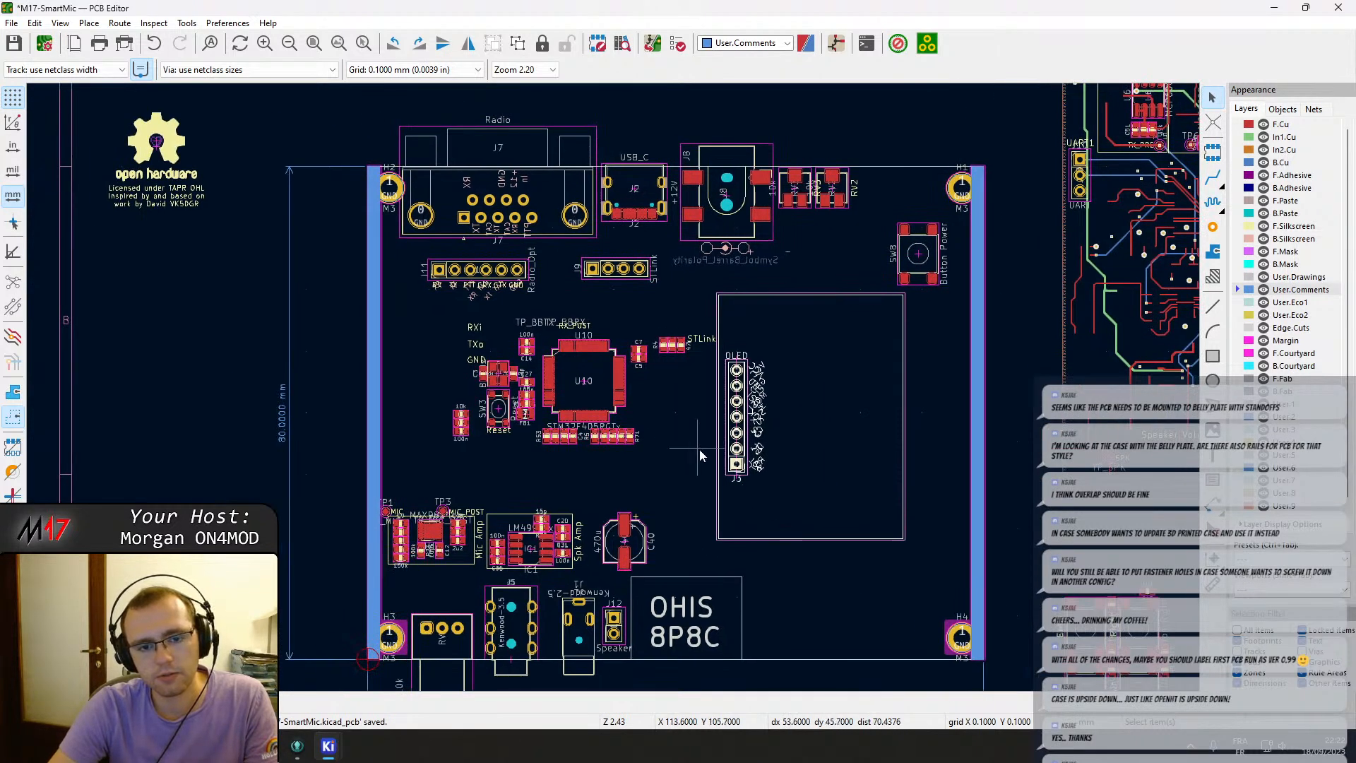
Move the microcontroller U10 block with its reset switch and UART test points off the board to the left.
{"action": "left_click_drag", "start_coordinate": [699, 450], "coordinate": [433, 321]}
{"action": "left_click", "coordinate": [680, 383]}
{"action": "key", "text": "m"}
{"action": "middle_click_drag", "start_coordinate": [82, 439], "coordinate": [466, 378]}
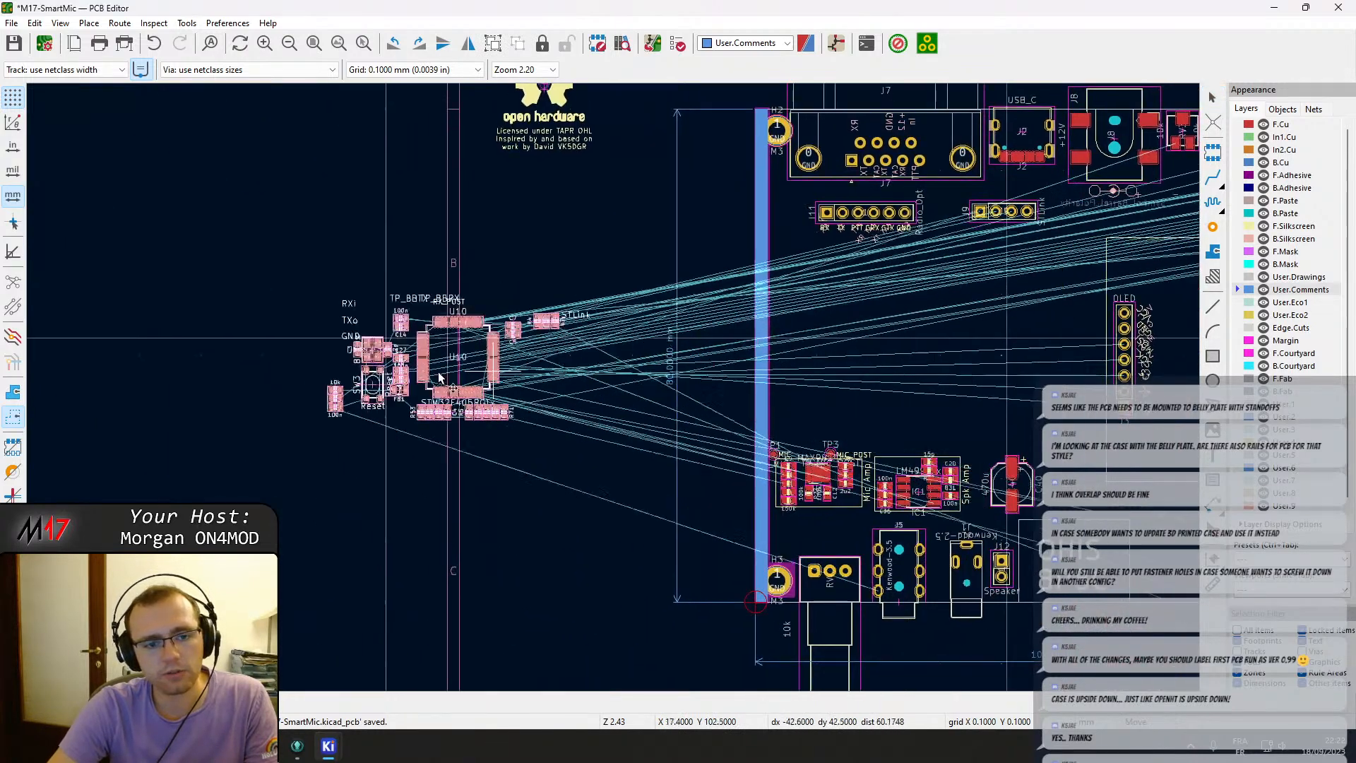
{"action": "left_click", "coordinate": [212, 360]}
Move the OLED group further left, below the STLink header.
{"action": "middle_click_drag", "start_coordinate": [1088, 419], "coordinate": [404, 403]}
{"action": "left_click", "coordinate": [469, 363]}
{"action": "left_click", "coordinate": [490, 358]}
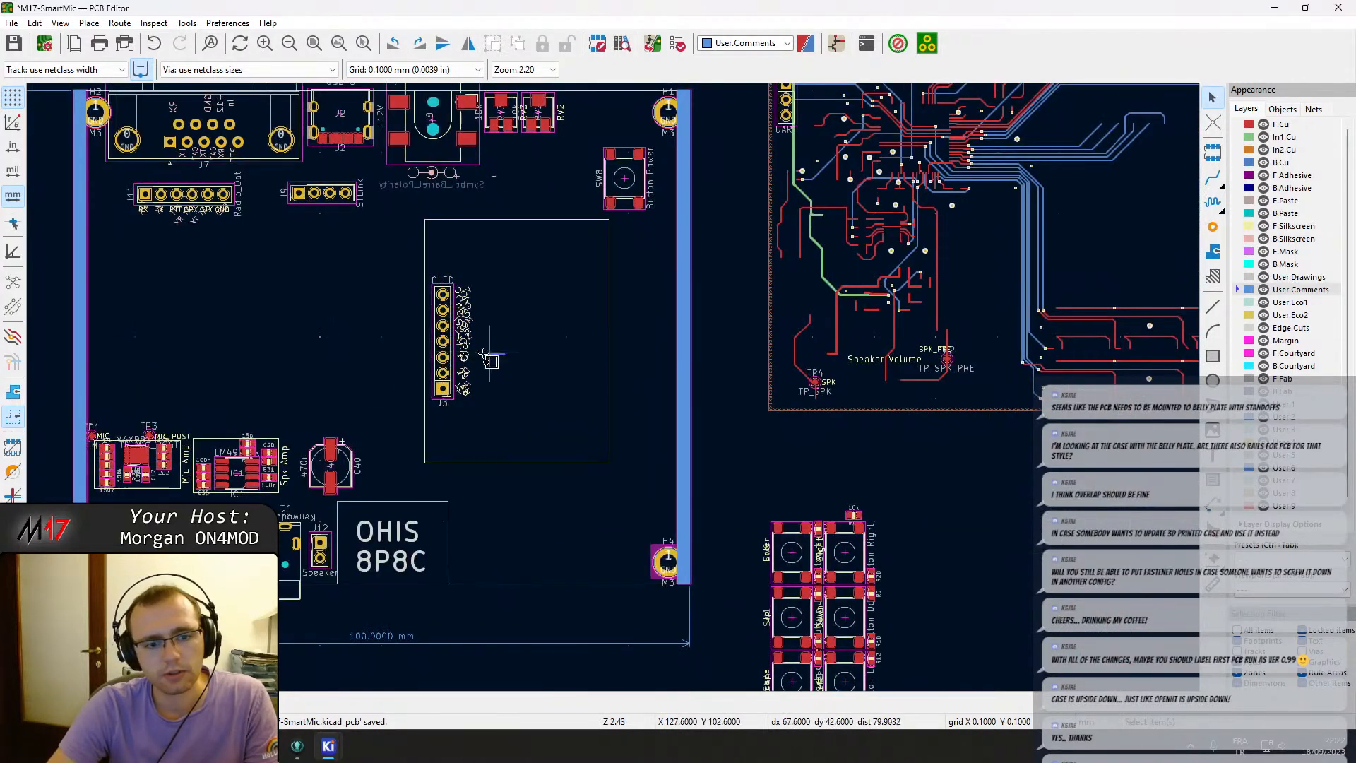
{"action": "left_click", "coordinate": [439, 353]}
{"action": "key", "text": "m"}
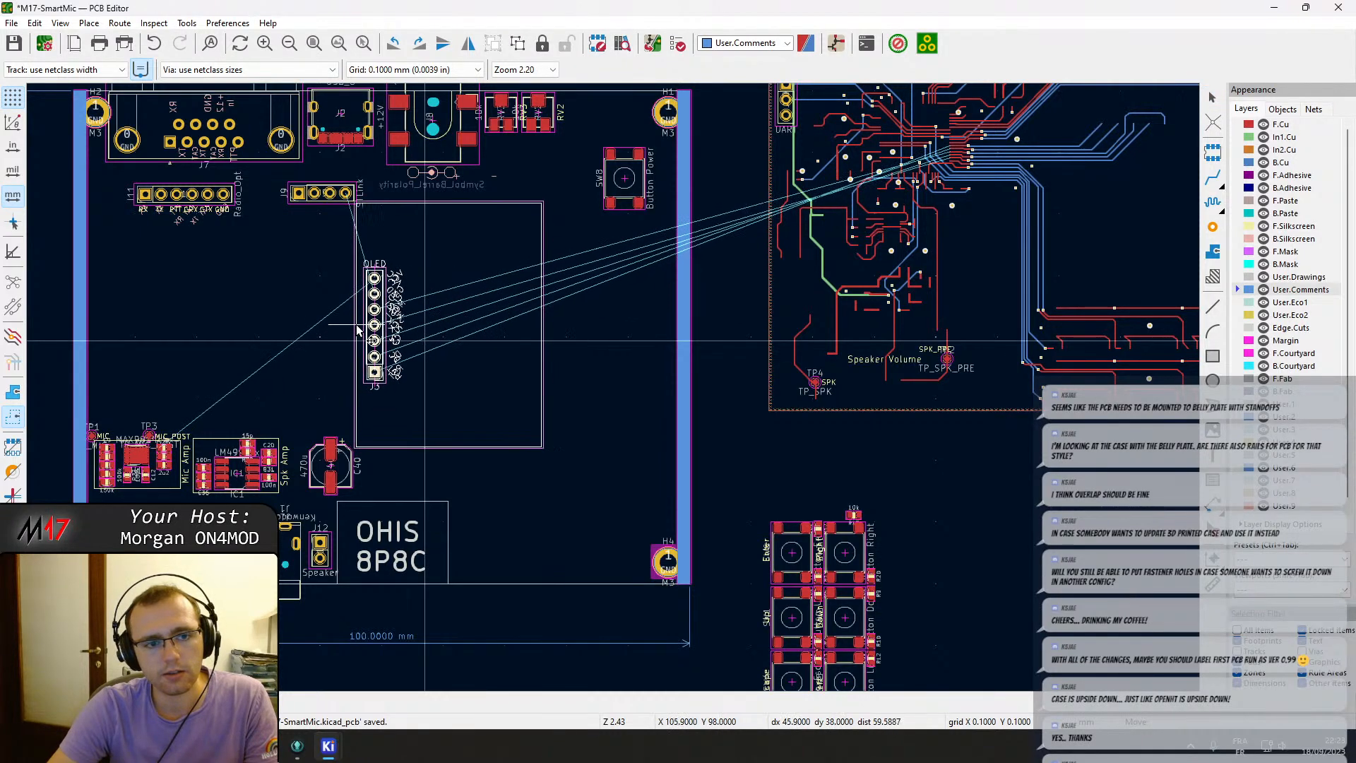
{"action": "left_click", "coordinate": [380, 340]}
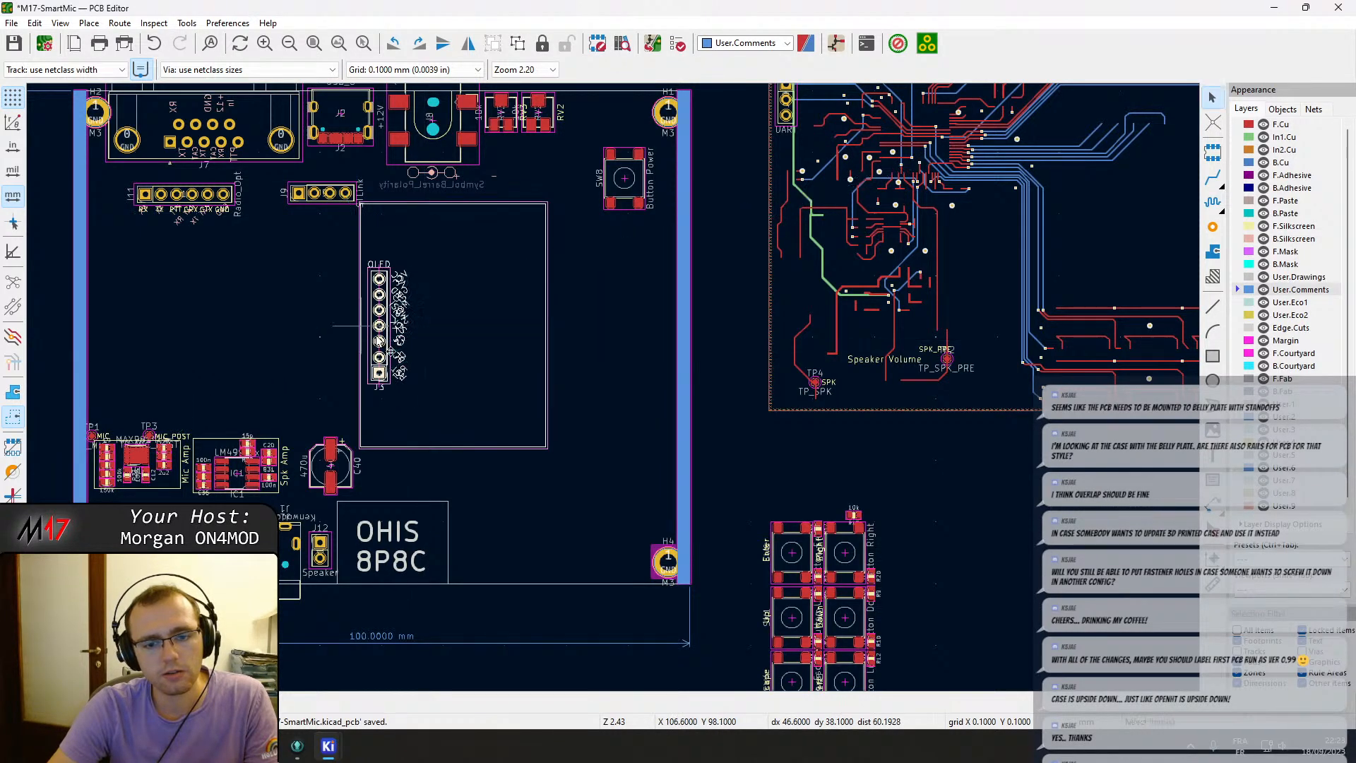
Move the button cluster group onto the board beside the OLED group along the right edge.
{"action": "left_click", "coordinate": [777, 608]}
{"action": "key", "text": "m"}
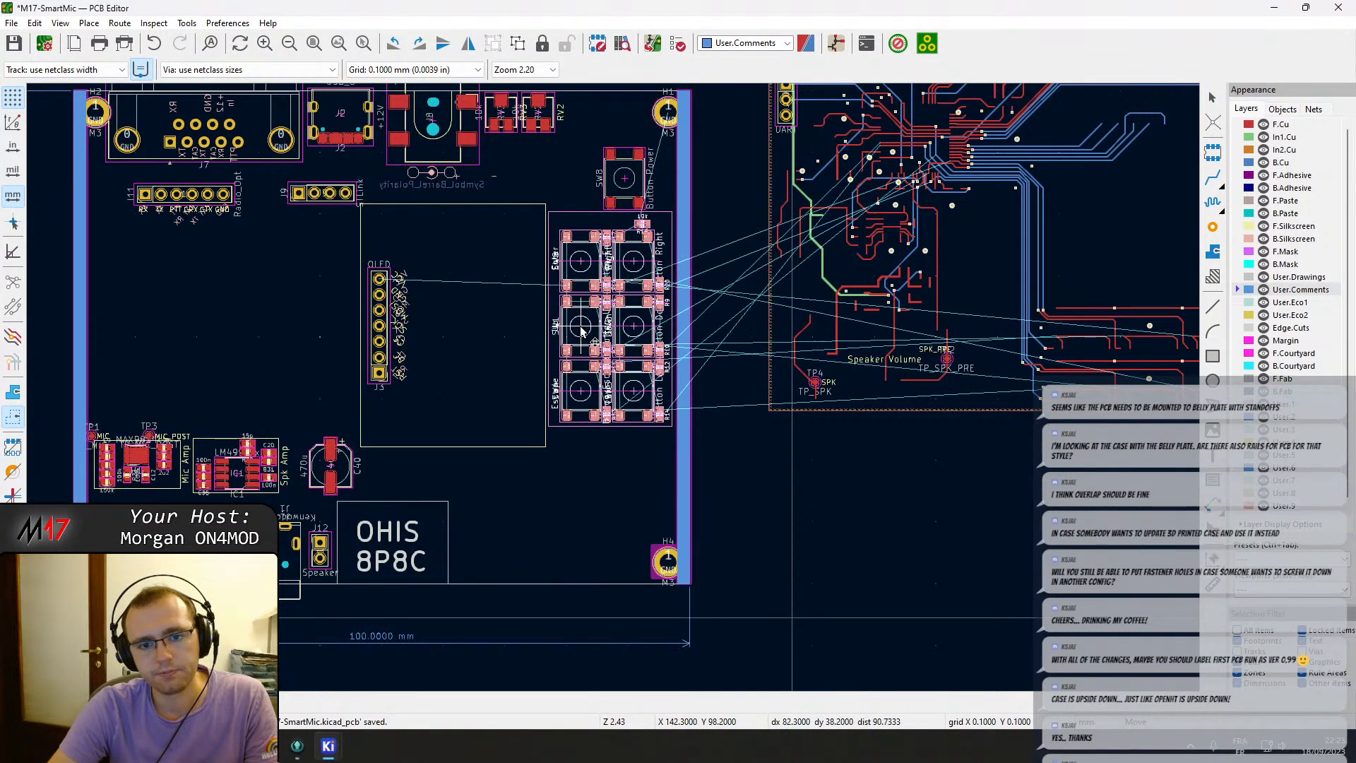
{"action": "left_click", "coordinate": [580, 330]}
{"action": "scroll", "coordinate": [580, 330], "scroll_direction": "down", "scroll_amount": 2}
{"action": "scroll", "coordinate": [562, 444], "scroll_direction": "up", "scroll_amount": 4}
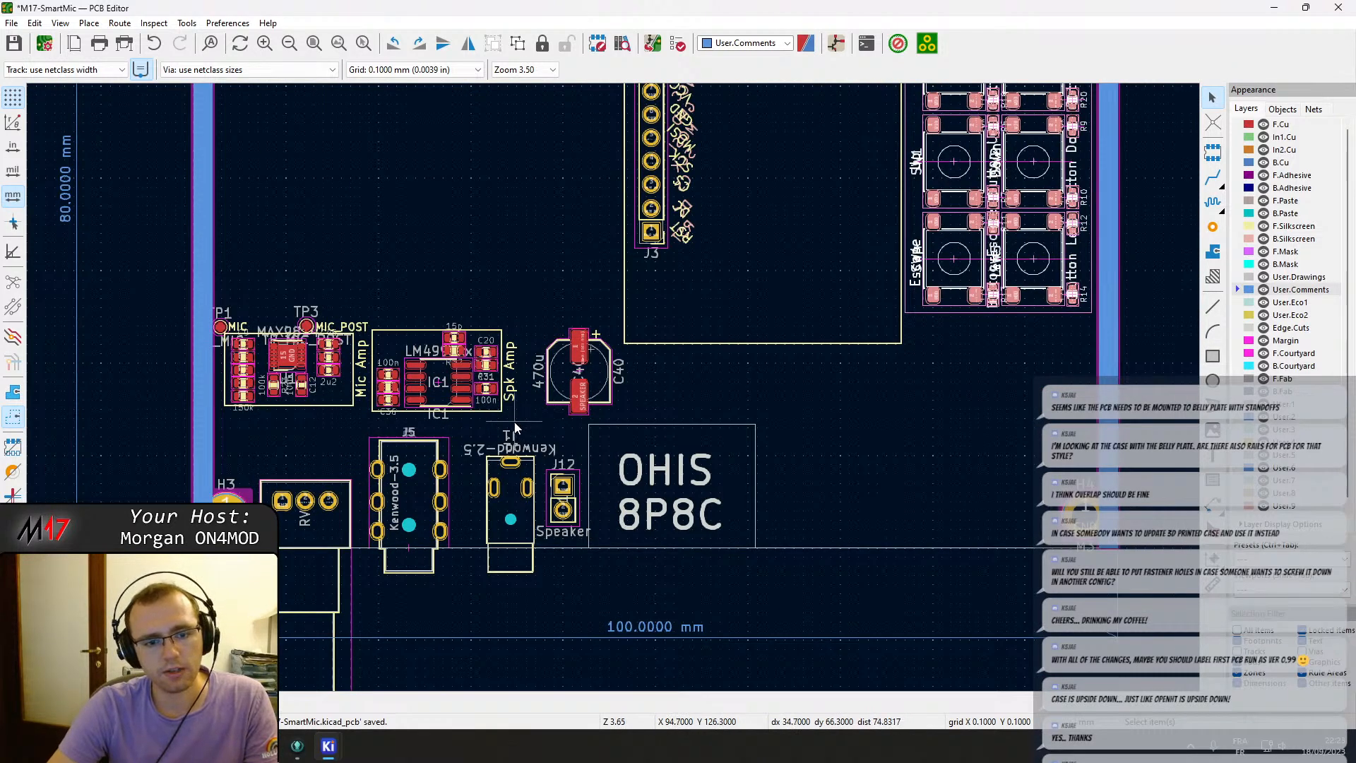
Move the mic and speaker amplifier circuits to the board's lower right beside the OHIS 8P8C area, rotating them 180°.
{"action": "left_click_drag", "start_coordinate": [514, 423], "coordinate": [370, 305]}
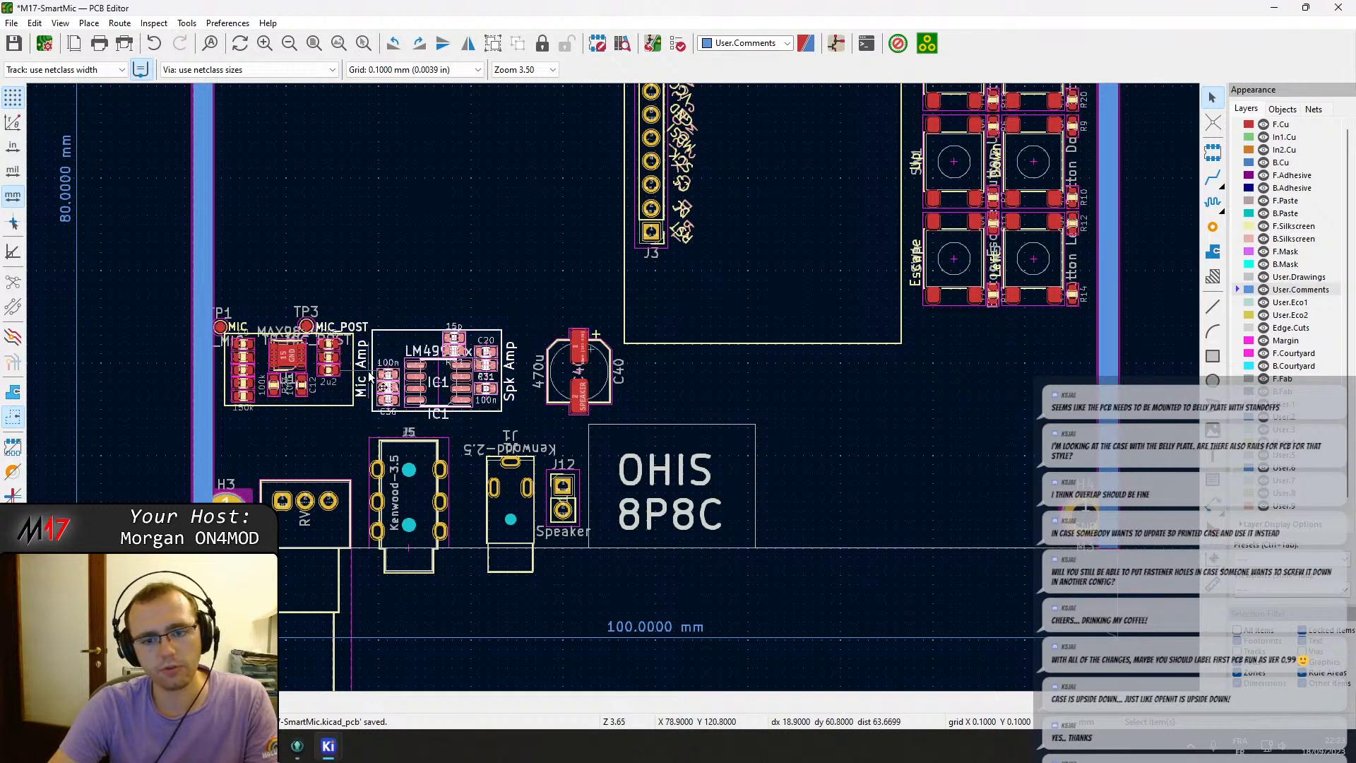
{"action": "left_click_drag", "start_coordinate": [511, 422], "coordinate": [204, 256]}
{"action": "left_click_drag", "start_coordinate": [304, 374], "coordinate": [980, 470]}
{"action": "key", "text": "r"}
{"action": "key", "text": "r"}
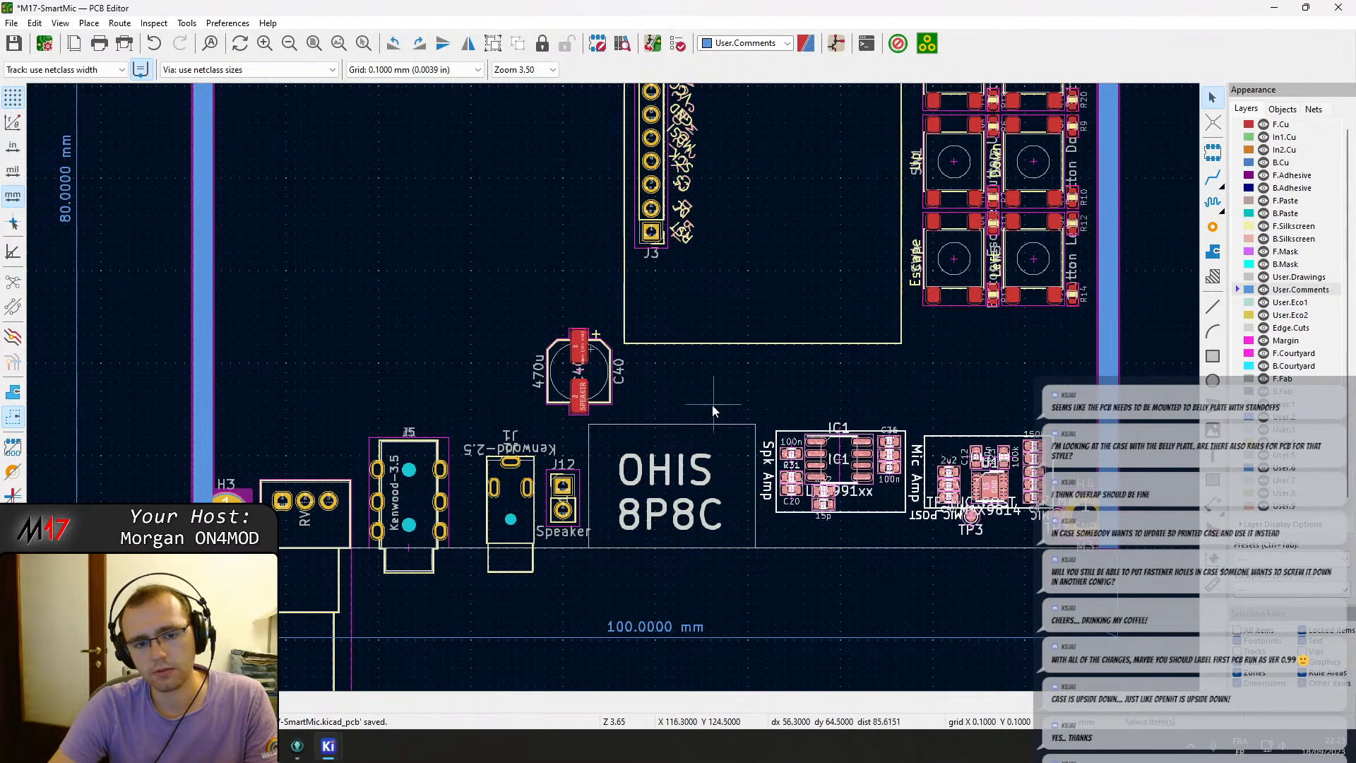
Move capacitor C40 slightly left and rotate it 90°.
{"action": "left_click", "coordinate": [596, 385]}
{"action": "left_click_drag", "start_coordinate": [594, 382], "coordinate": [533, 378]}
{"action": "key", "text": "r"}
{"action": "left_click", "coordinate": [533, 377]}
Examine the neighbouring radio board layout beside the SmartMic PCB.
{"action": "scroll", "coordinate": [487, 314], "scroll_direction": "down", "scroll_amount": 2}
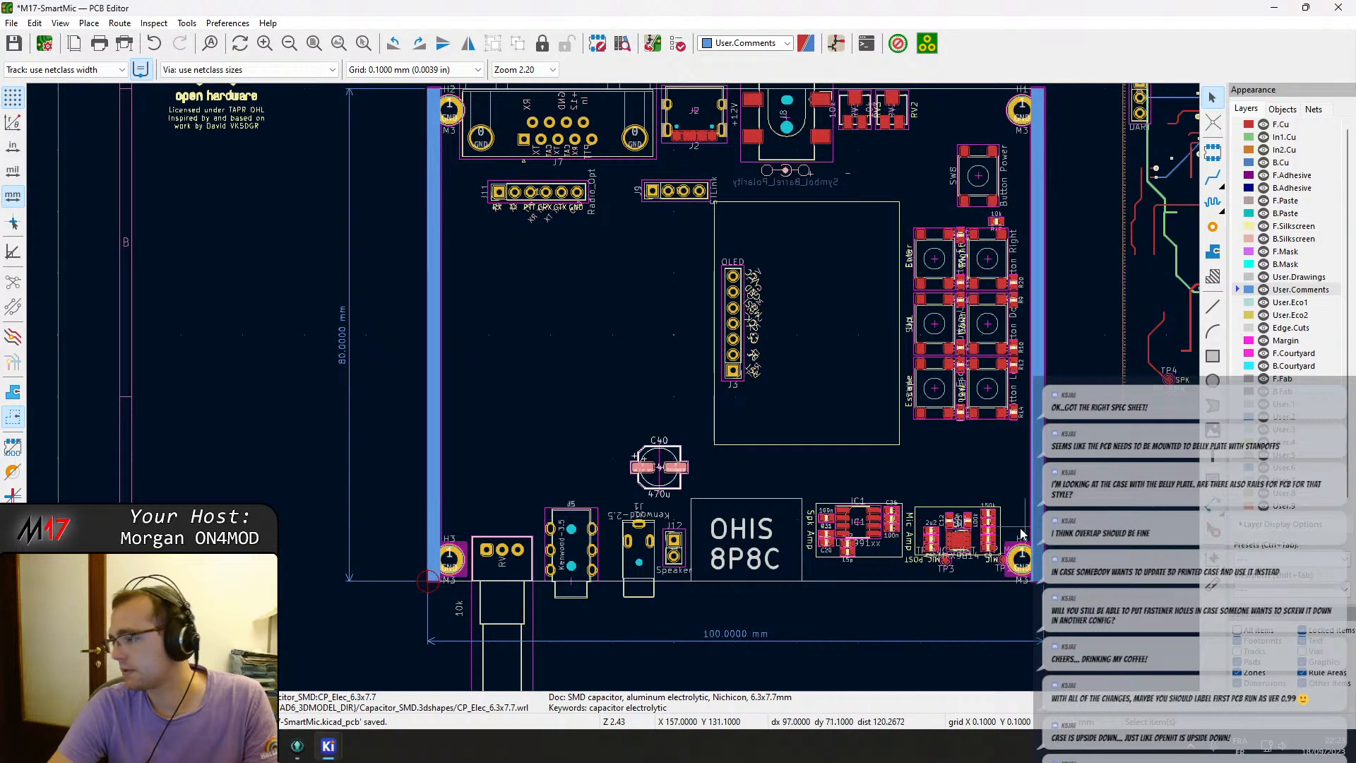
{"action": "scroll", "coordinate": [615, 384], "scroll_direction": "down", "scroll_amount": 2}
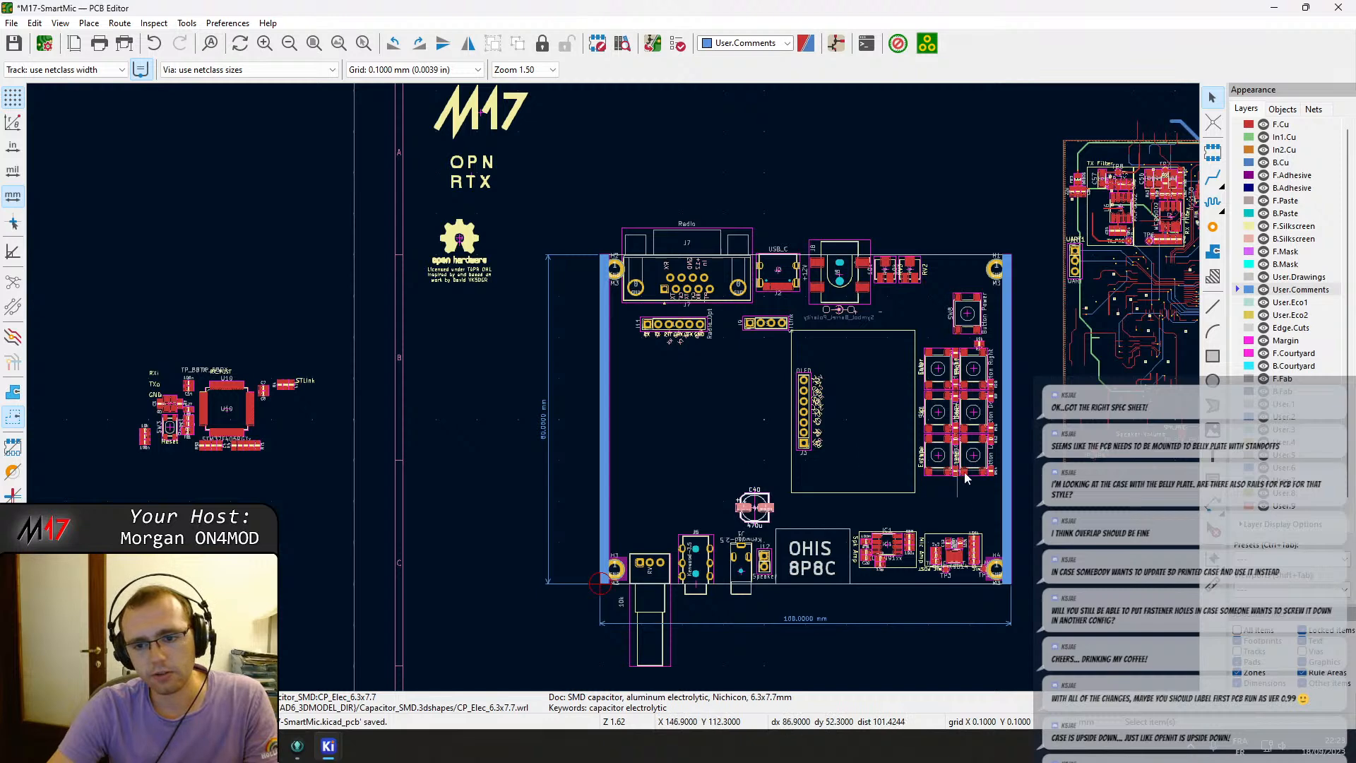
{"action": "middle_click_drag", "start_coordinate": [967, 478], "coordinate": [803, 418]}
{"action": "middle_click_drag", "start_coordinate": [810, 345], "coordinate": [591, 497]}
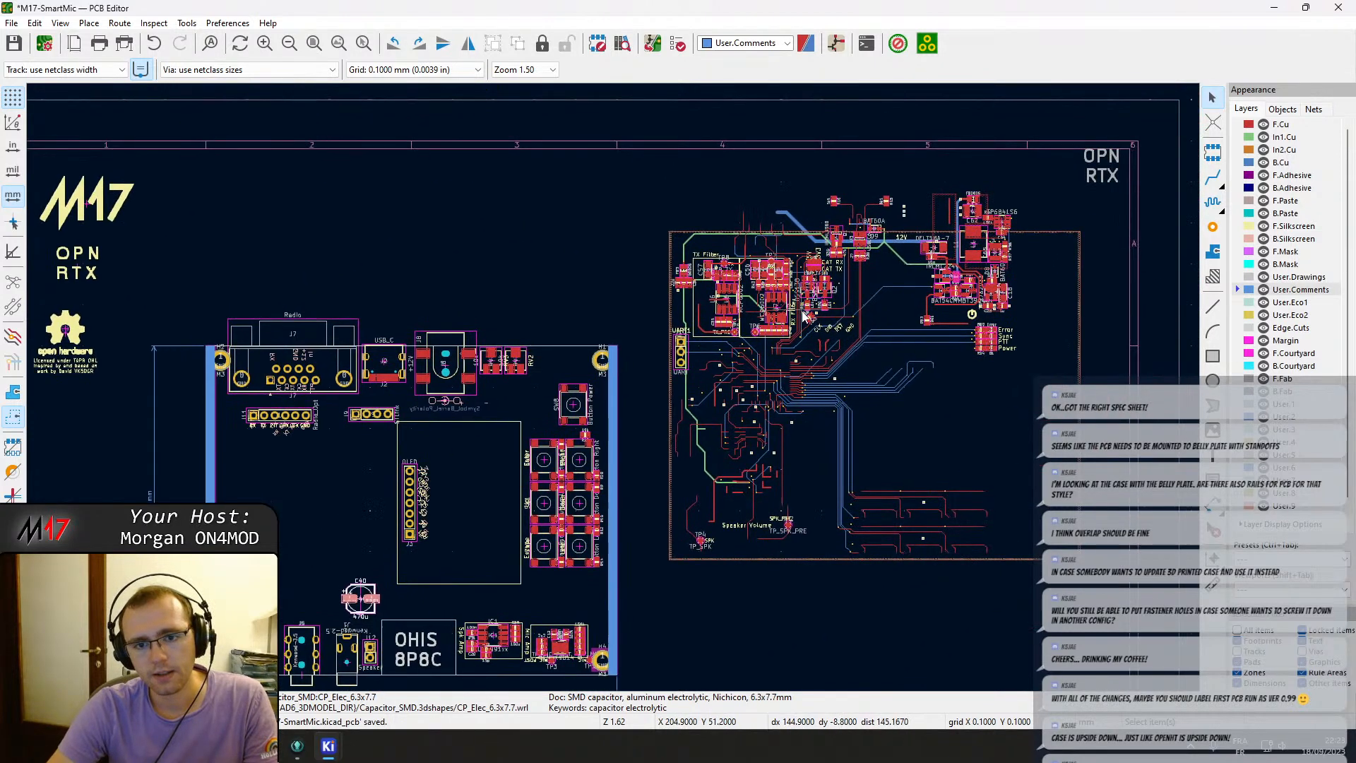
{"action": "scroll", "coordinate": [794, 305], "scroll_direction": "up", "scroll_amount": 3}
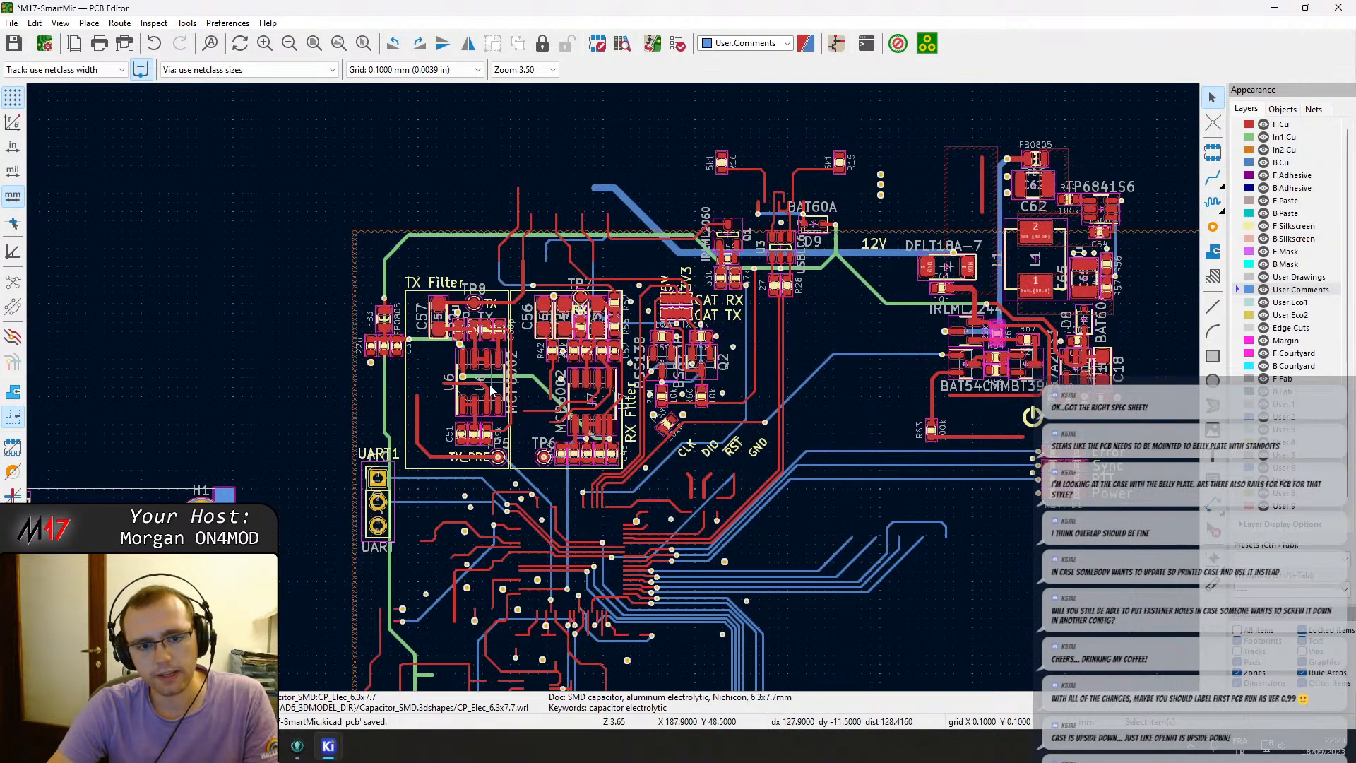
{"action": "middle_click_drag", "start_coordinate": [355, 489], "coordinate": [968, 304]}
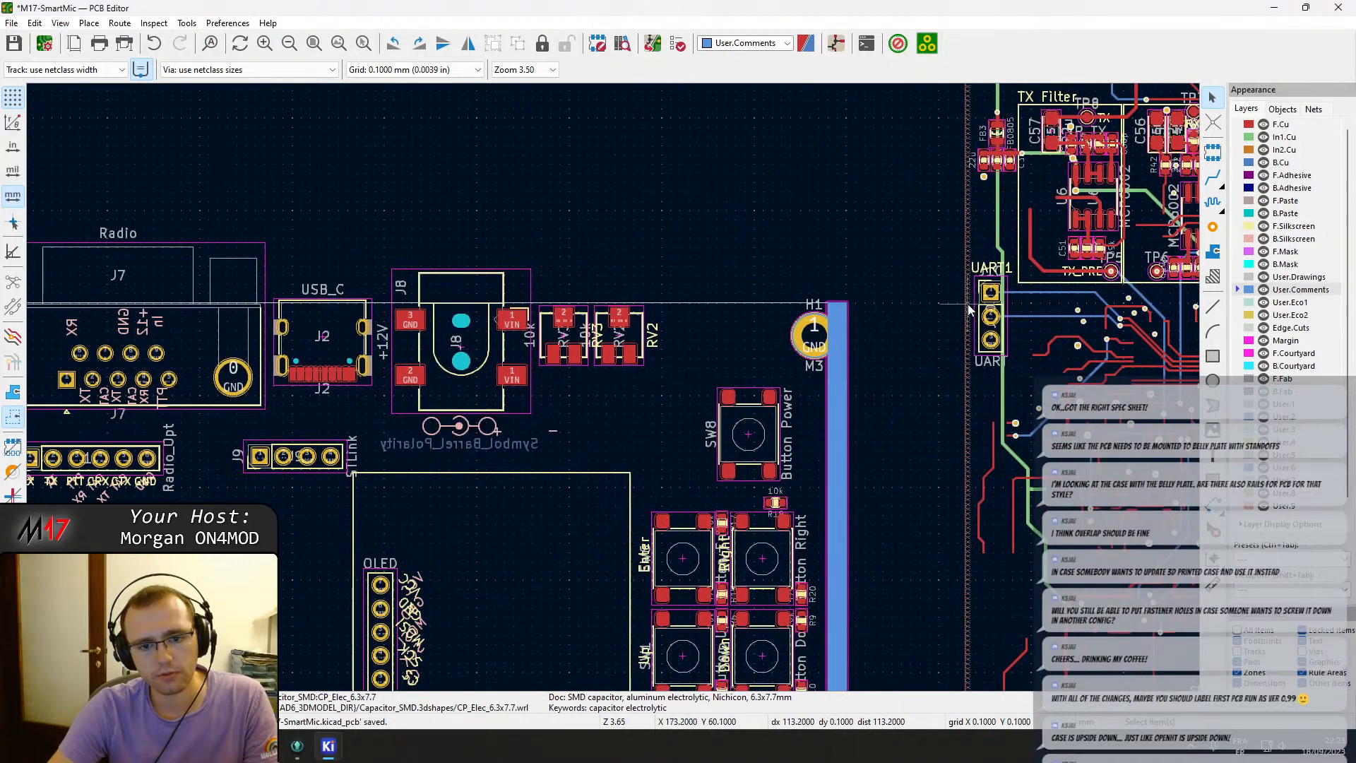
{"action": "scroll", "coordinate": [896, 374], "scroll_direction": "down", "scroll_amount": 2}
{"action": "middle_click_drag", "start_coordinate": [433, 471], "coordinate": [645, 411]}
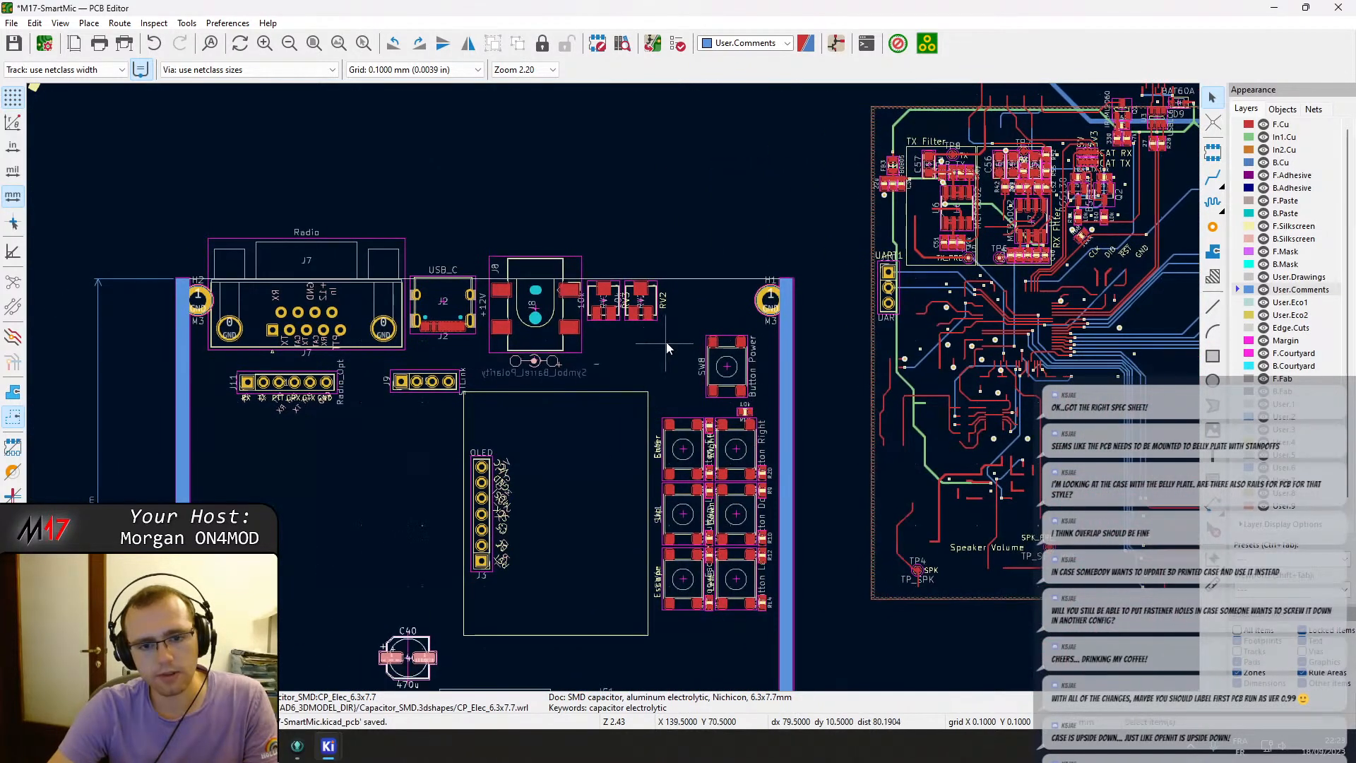
{"action": "middle_click_drag", "start_coordinate": [630, 515], "coordinate": [613, 359]}
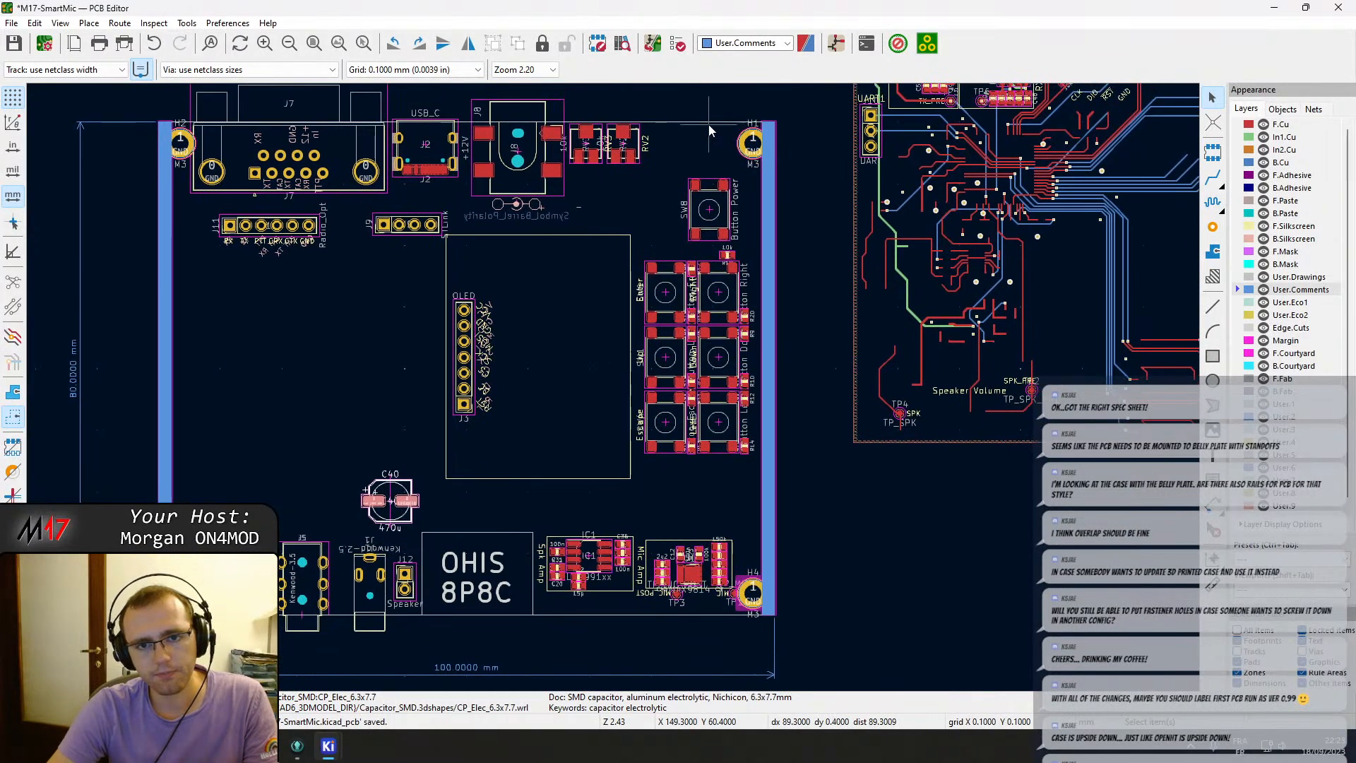
Draw a horizontal reference line on User.Comments at Y 100 mm, running 101 mm leftward from the board's right edge.
{"action": "left_click", "coordinate": [1213, 306]}
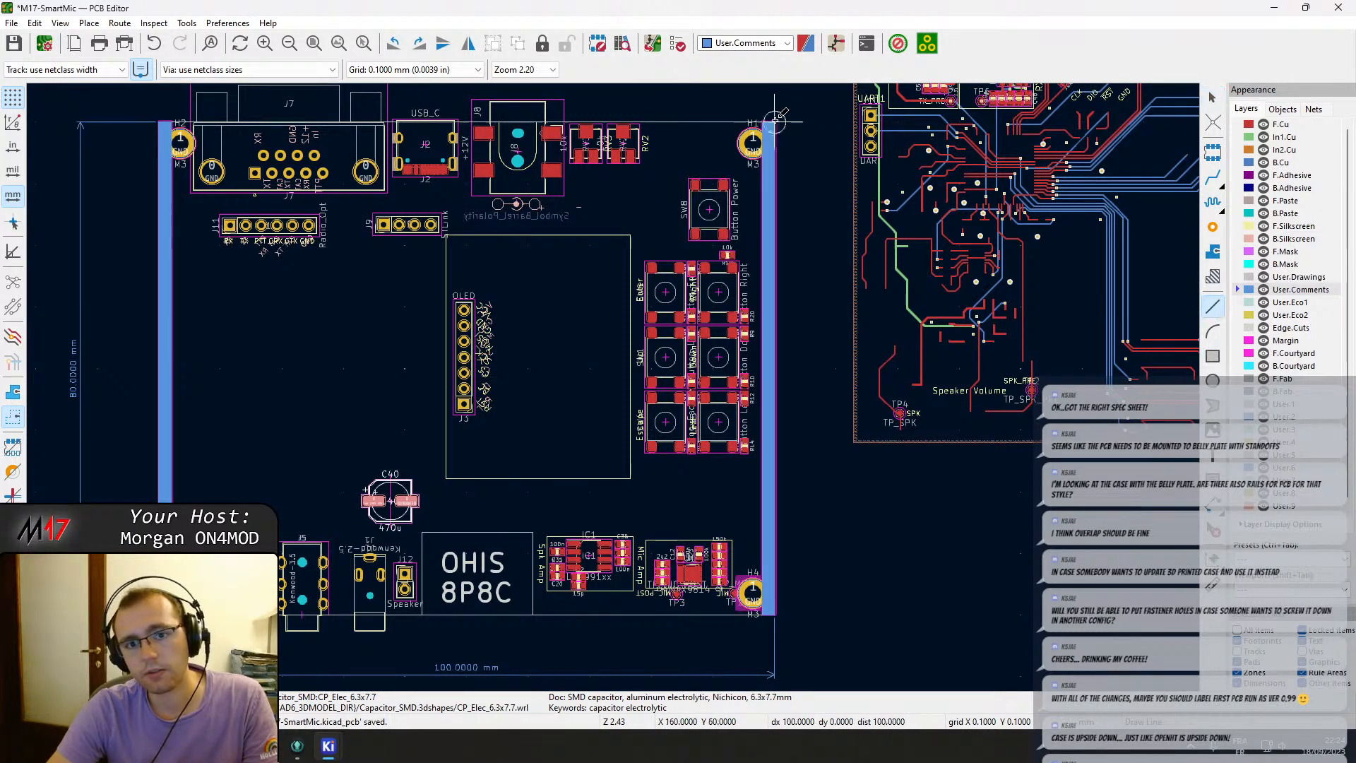
{"action": "scroll", "coordinate": [774, 122], "scroll_direction": "up", "scroll_amount": 5}
{"action": "left_click", "coordinate": [634, 386]}
{"action": "scroll", "coordinate": [633, 386], "scroll_direction": "down", "scroll_amount": 3}
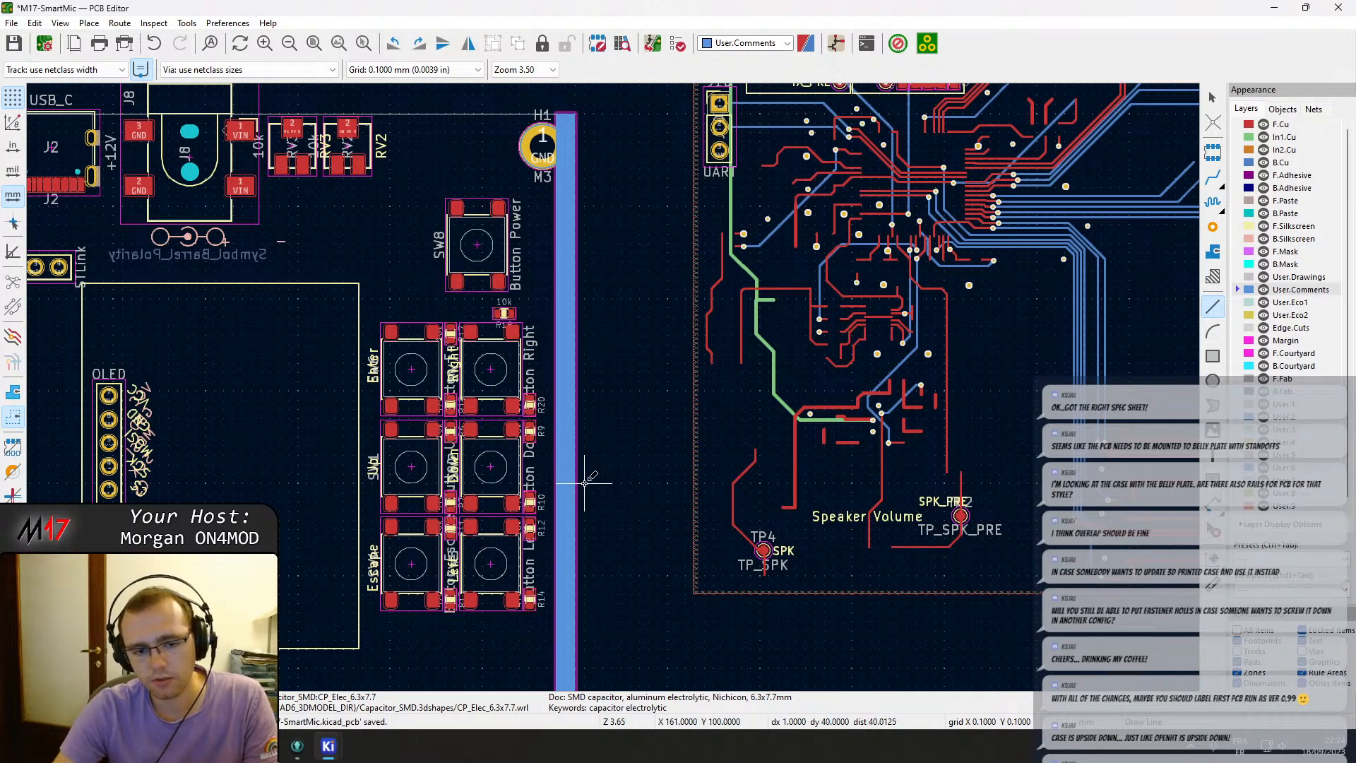
{"action": "scroll", "coordinate": [584, 482], "scroll_direction": "up", "scroll_amount": 8}
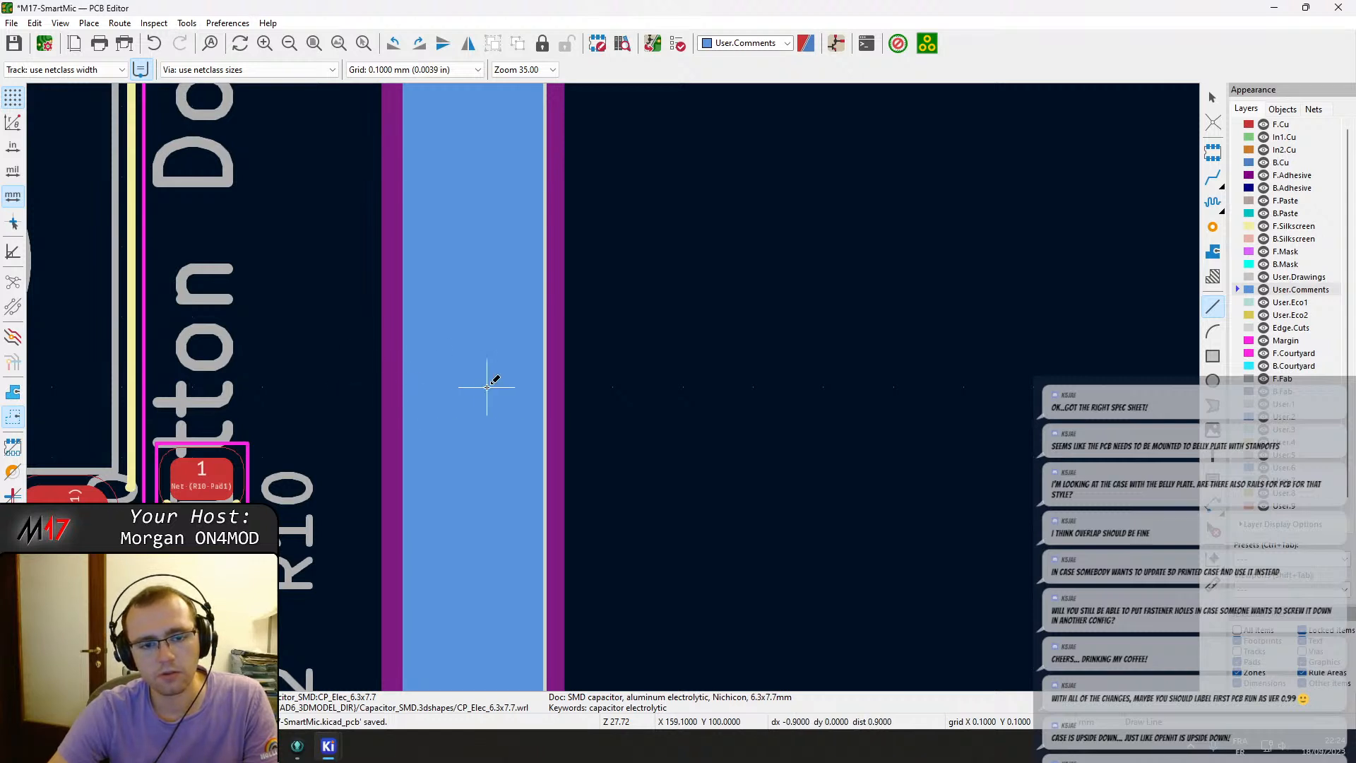
{"action": "left_click", "coordinate": [544, 387]}
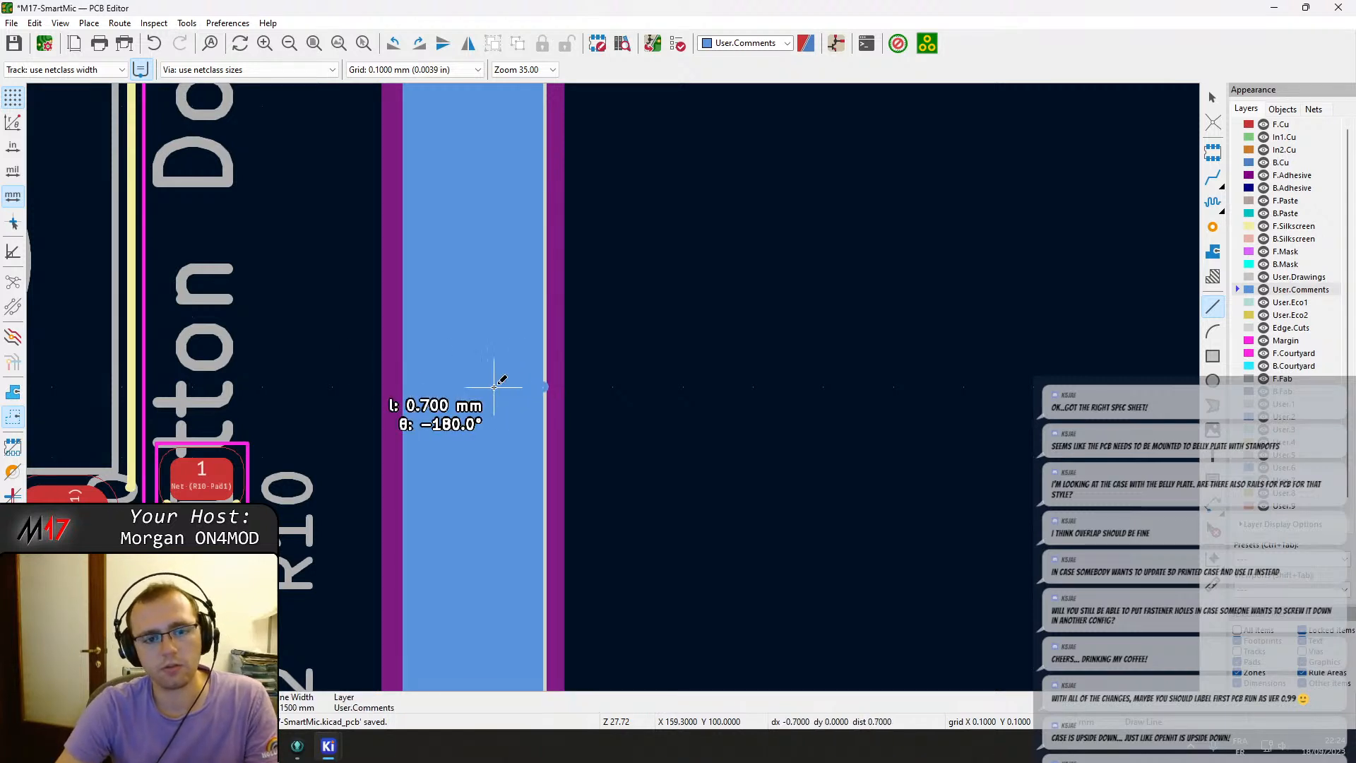
{"action": "key", "text": "Left"}
{"action": "key", "text": "Left"}
{"action": "key", "text": "Left"}
{"action": "key", "text": "Left"}
{"action": "key", "text": "Left"}
{"action": "key", "text": "Left"}
{"action": "key", "text": "Left"}
{"action": "key", "text": "Left"}
{"action": "key", "text": "Left"}
{"action": "key", "text": "Left"}
{"action": "key", "text": "Left"}
{"action": "key", "text": "Left"}
{"action": "key", "text": "Left"}
{"action": "key", "text": "Left"}
{"action": "key", "text": "Left"}
{"action": "key", "text": "Left"}
{"action": "key", "text": "Left"}
{"action": "key", "text": "Left"}
{"action": "key", "text": "Left"}
{"action": "key", "text": "Left"}
{"action": "key", "text": "ctrl+Left"}
{"action": "key", "text": "ctrl+Left"}
{"action": "key", "text": "ctrl+Left"}
{"action": "key", "text": "ctrl+Left"}
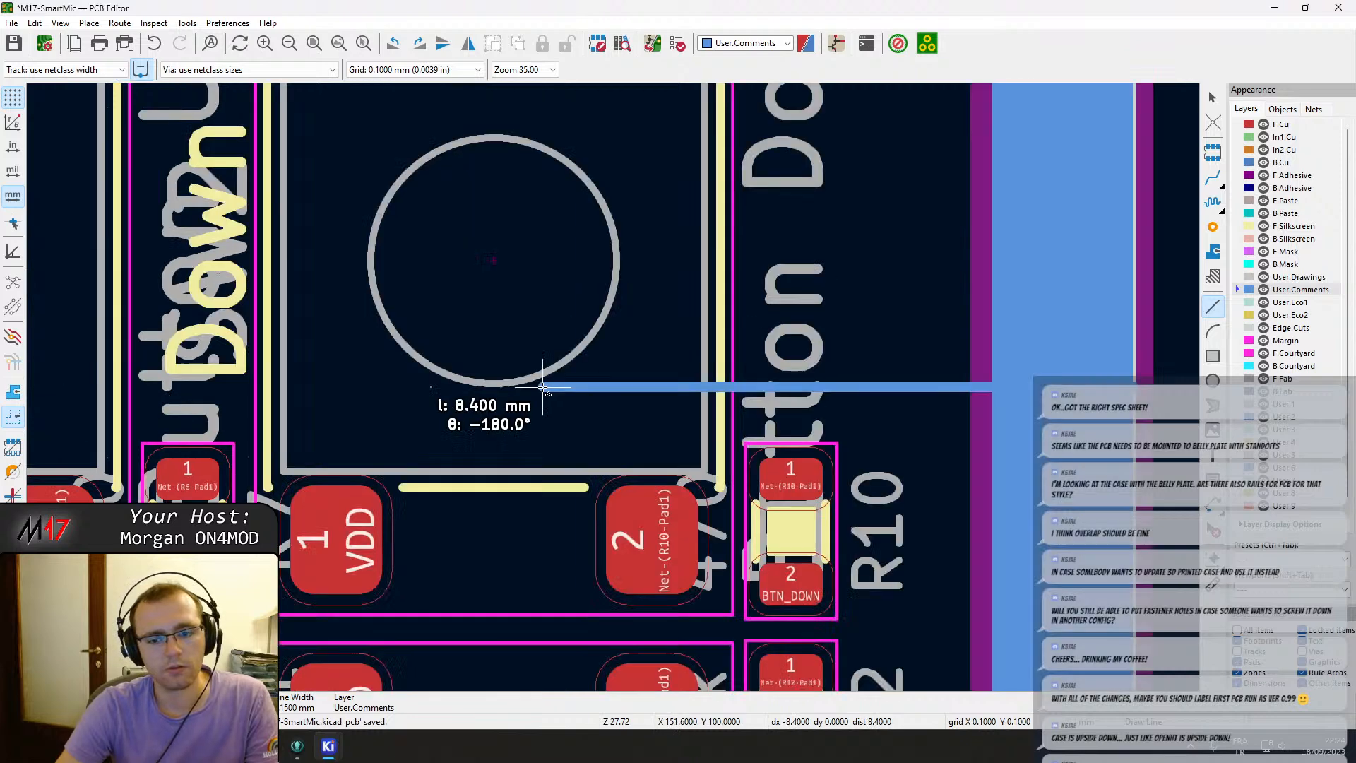
{"action": "key", "text": "ctrl+Left"}
{"action": "key", "text": "ctrl+Left"}
{"action": "key", "text": "ctrl+Left"}
{"action": "key", "text": "ctrl+Left"}
{"action": "key", "text": "ctrl+Left"}
{"action": "key", "text": "ctrl+Left"}
{"action": "key", "text": "ctrl+Left"}
{"action": "key", "text": "ctrl+Left"}
{"action": "key", "text": "ctrl+Left"}
{"action": "key", "text": "ctrl+Left"}
{"action": "key", "text": "ctrl+Left"}
{"action": "key", "text": "ctrl+Left"}
{"action": "key", "text": "ctrl+Left"}
{"action": "key", "text": "ctrl+Left"}
{"action": "key", "text": "ctrl+Left"}
{"action": "key", "text": "ctrl+Left"}
{"action": "key", "text": "ctrl+Left"}
{"action": "key", "text": "ctrl+Left"}
{"action": "key", "text": "ctrl+Left"}
{"action": "key", "text": "ctrl+Left"}
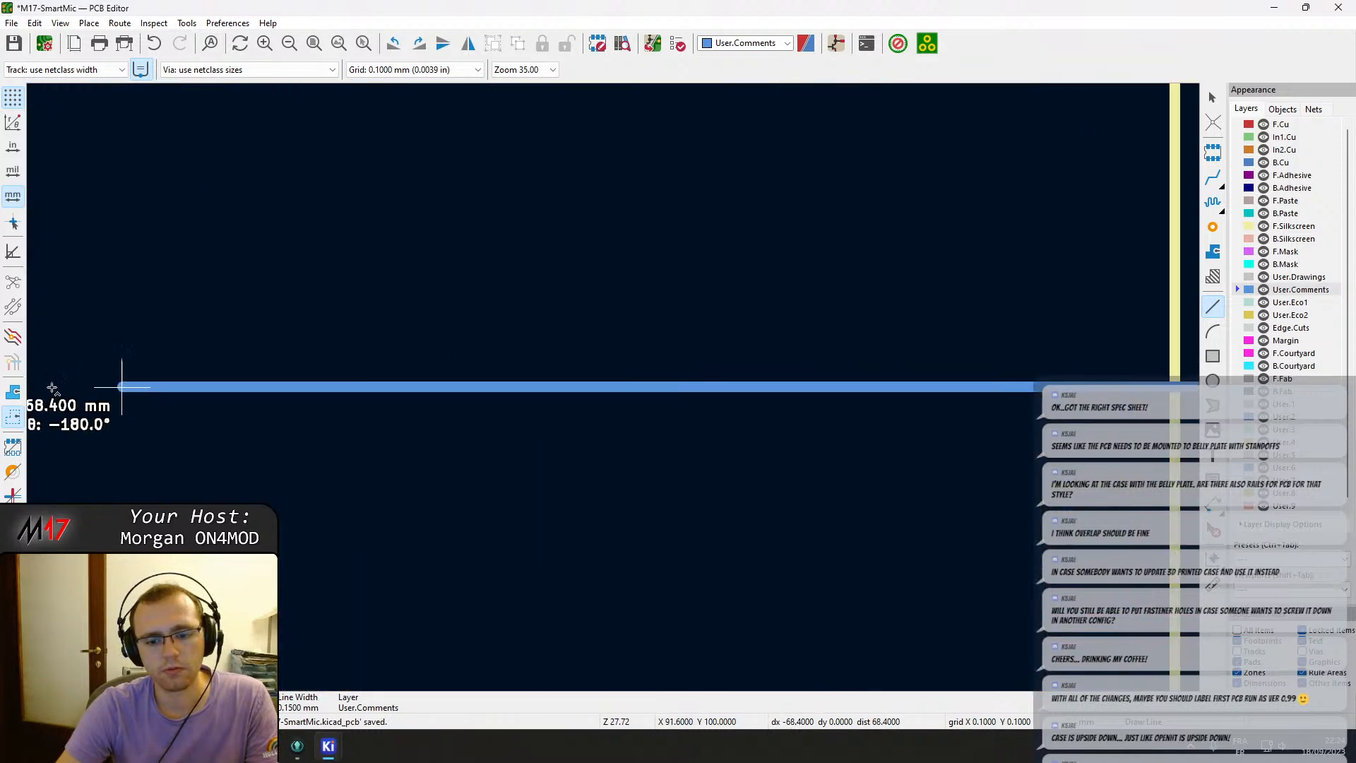
{"action": "key", "text": "ctrl+Left"}
{"action": "key", "text": "ctrl+Left"}
{"action": "key", "text": "ctrl+Left"}
{"action": "key", "text": "ctrl+Left"}
{"action": "key", "text": "ctrl+Left"}
{"action": "key", "text": "ctrl+Left"}
{"action": "key", "text": "ctrl+Left"}
{"action": "key", "text": "ctrl+Left"}
{"action": "key", "text": "ctrl+Left"}
{"action": "key", "text": "ctrl+Left"}
{"action": "key", "text": "ctrl+Left"}
{"action": "key", "text": "ctrl+Left"}
{"action": "key", "text": "ctrl+Left"}
{"action": "key", "text": "ctrl+Left"}
{"action": "key", "text": "ctrl+Left"}
{"action": "key", "text": "ctrl+Left"}
{"action": "key", "text": "ctrl+Left"}
{"action": "key", "text": "ctrl+Left"}
{"action": "key", "text": "ctrl+Left"}
{"action": "key", "text": "ctrl+Left"}
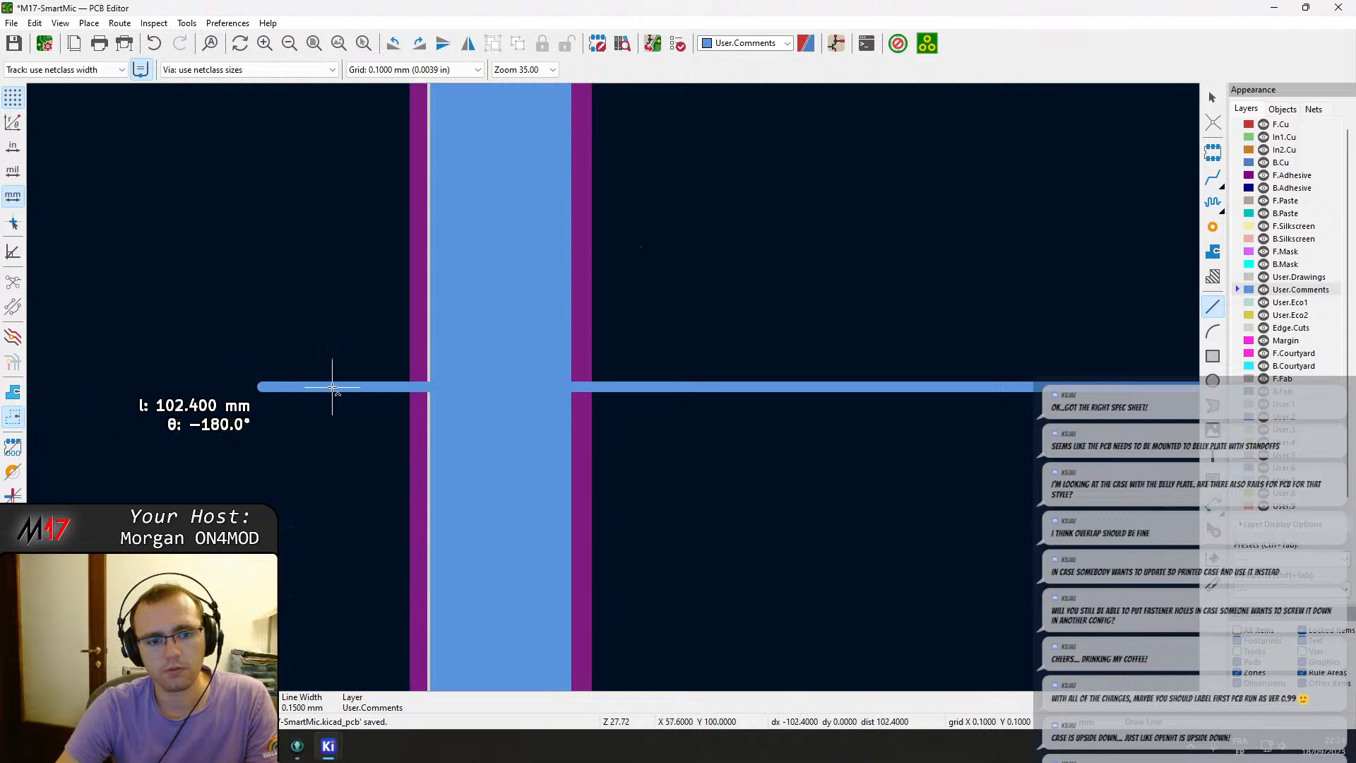
{"action": "key", "text": "ctrl+Right"}
{"action": "key", "text": "Right"}
{"action": "key", "text": "Right"}
{"action": "key", "text": "Right"}
{"action": "key", "text": "Right"}
{"action": "key", "text": "Right"}
{"action": "key", "text": "Left"}
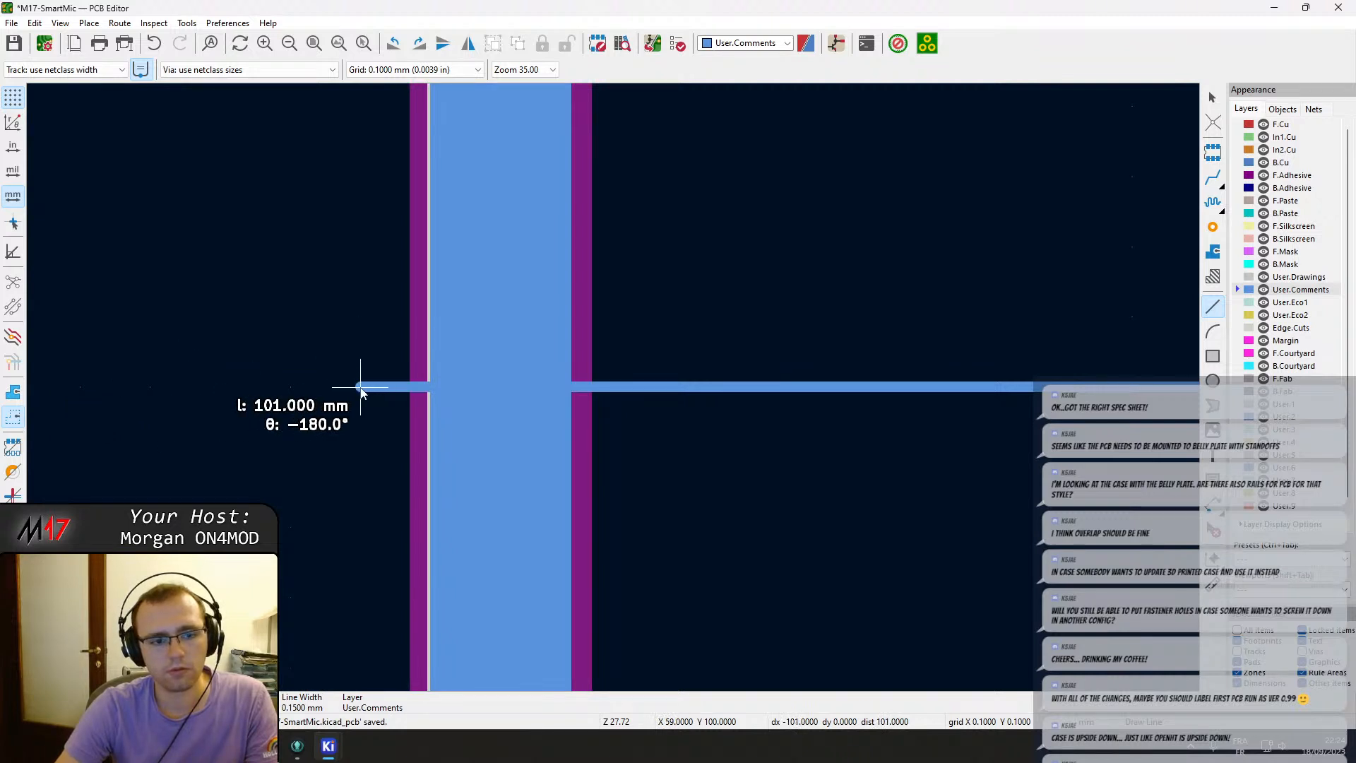
{"action": "key", "text": "Return"}
{"action": "key", "text": "e"}
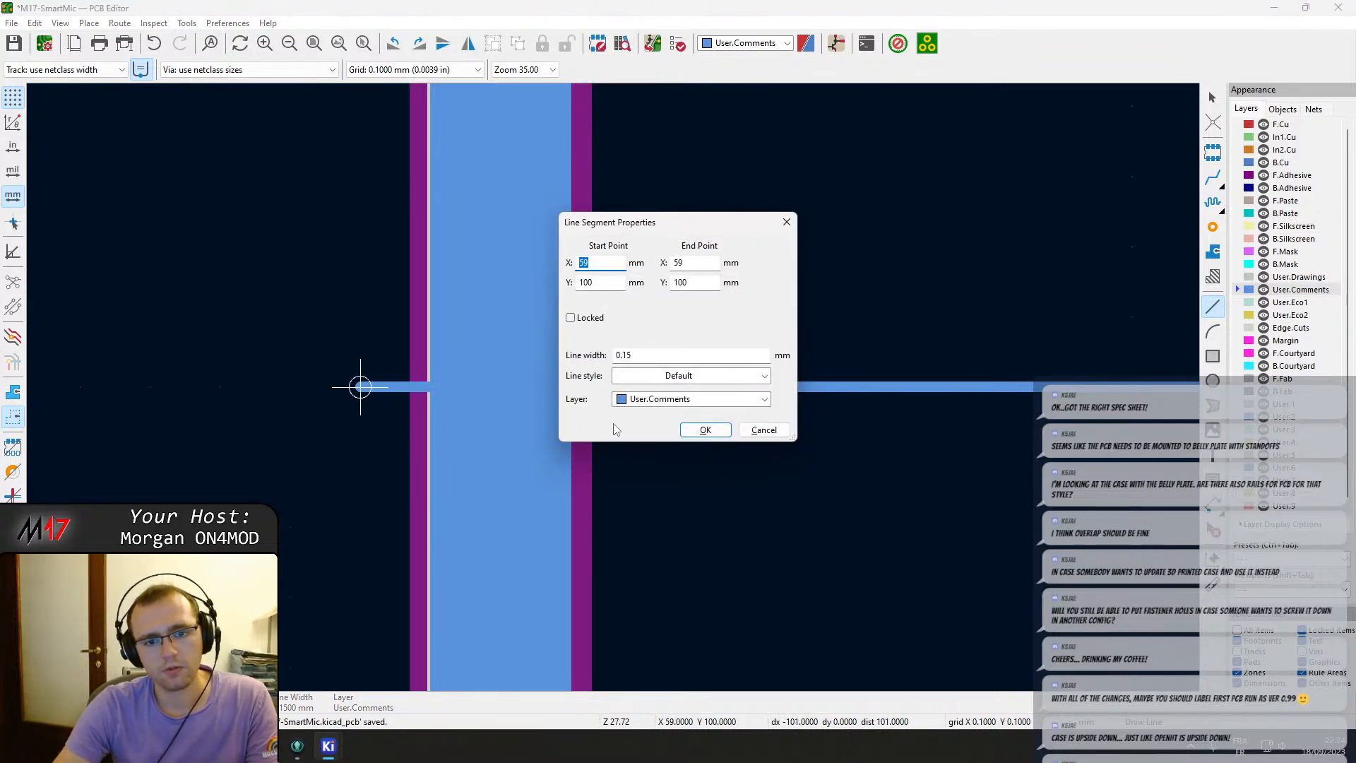
{"action": "left_click", "coordinate": [670, 377]}
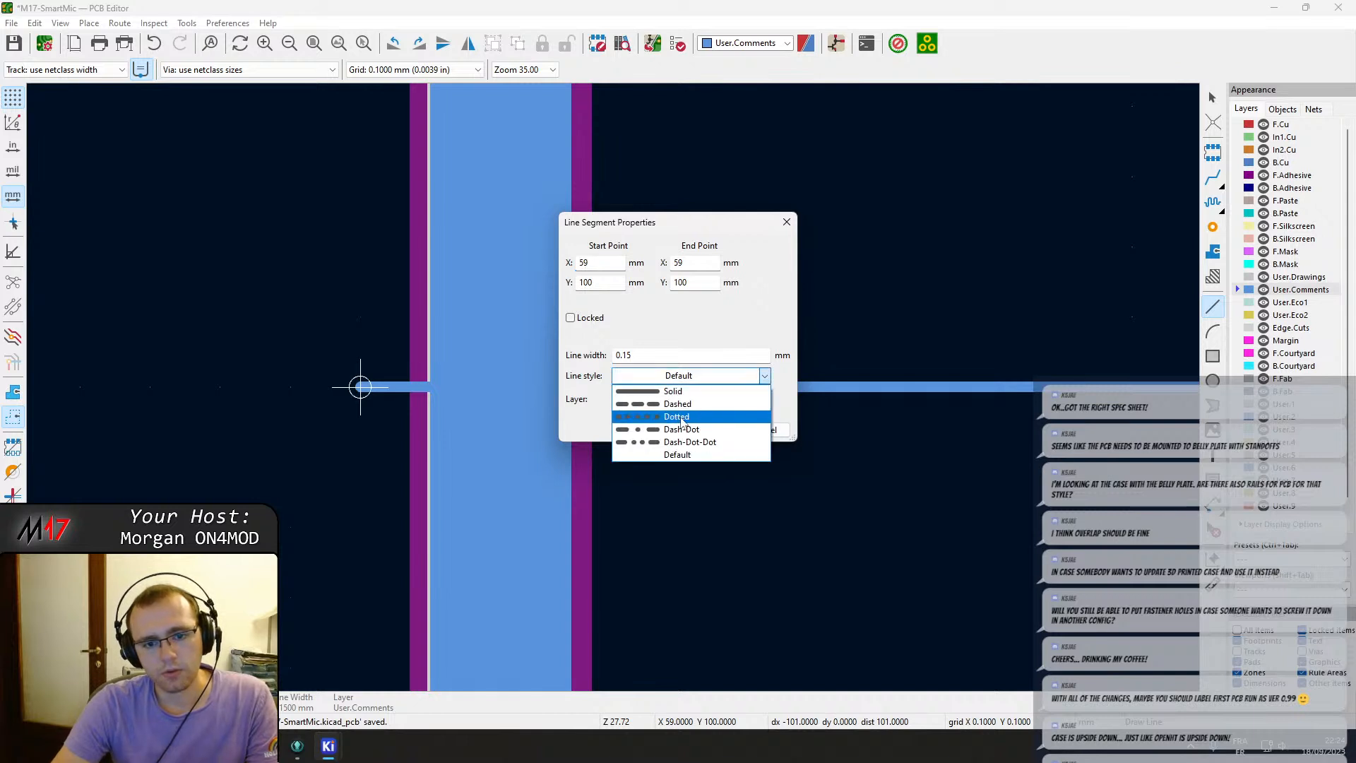
{"action": "left_click", "coordinate": [681, 430]}
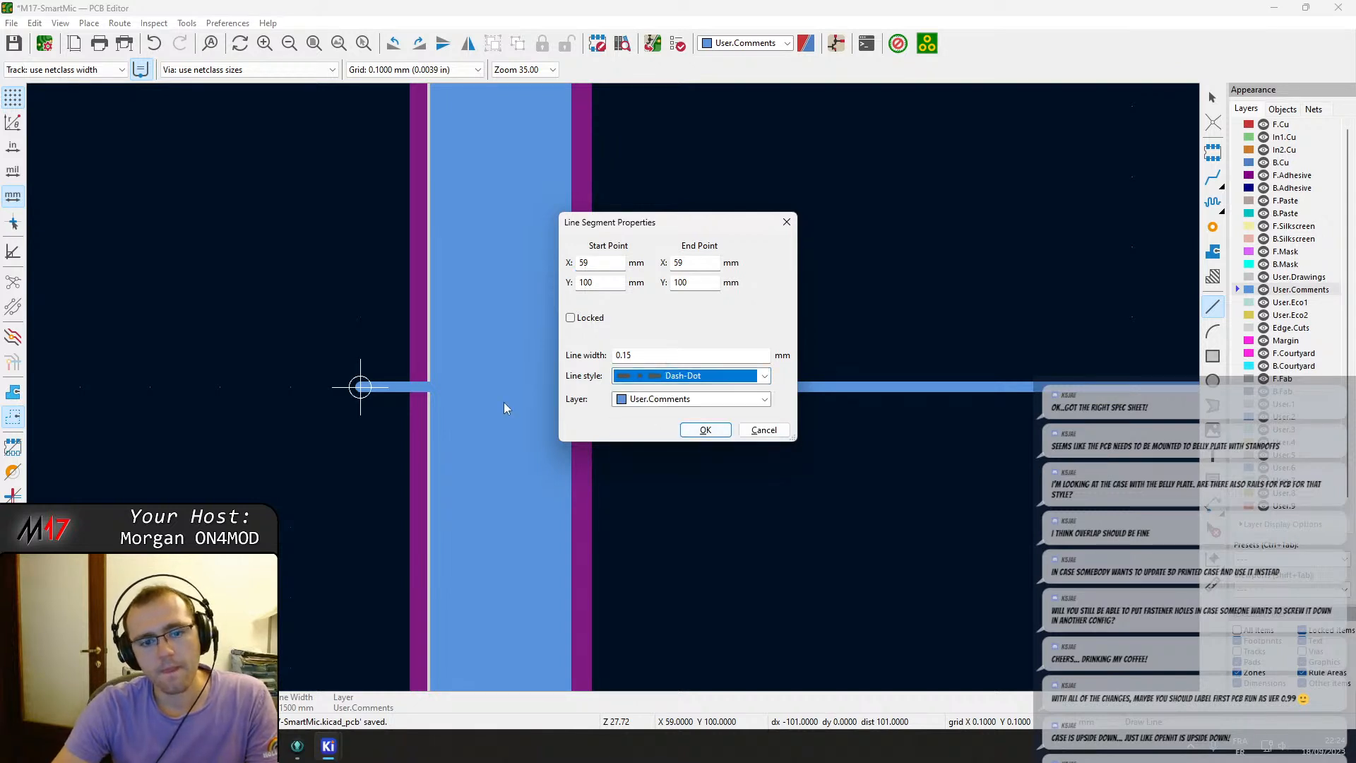
{"action": "left_click", "coordinate": [704, 430]}
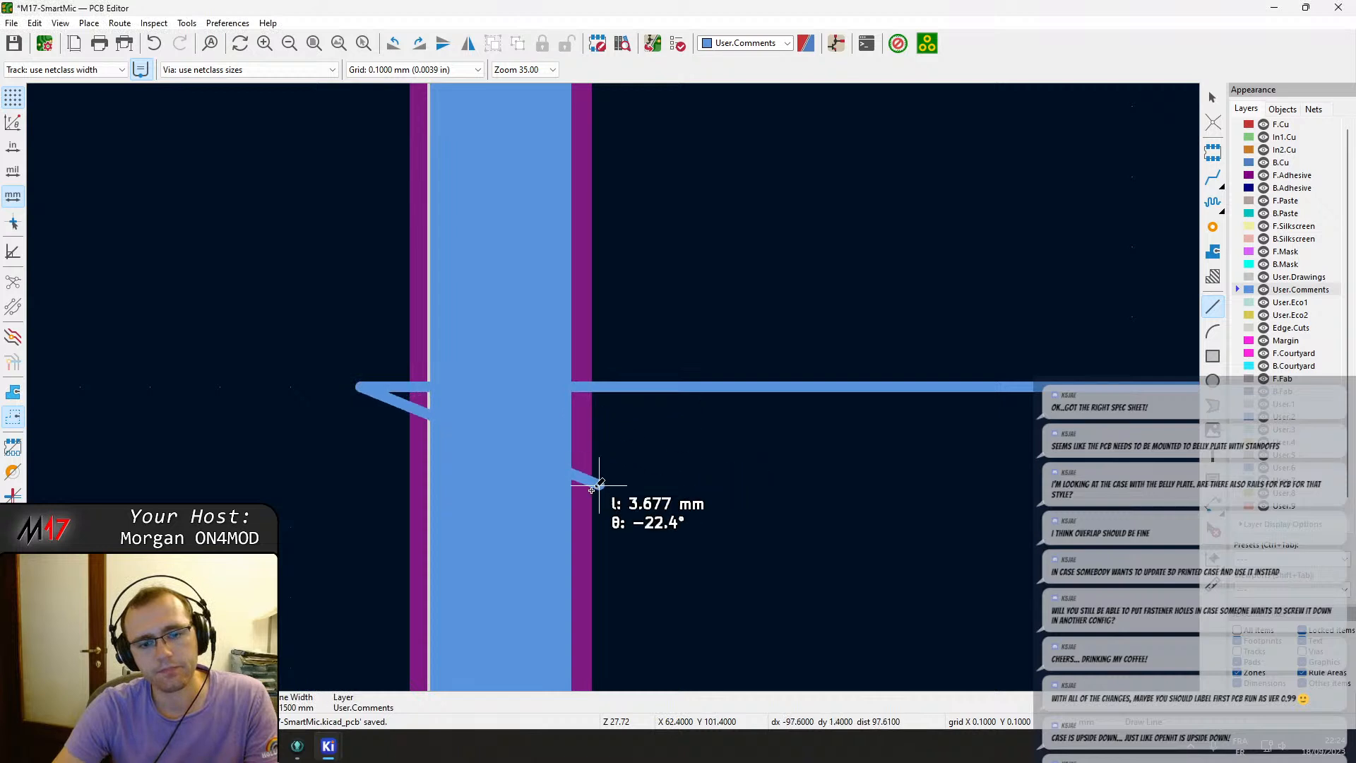
{"action": "key", "text": "Escape"}
{"action": "key", "text": "Escape"}
Set the reference line's style to Dash-Dot.
{"action": "left_click", "coordinate": [382, 388]}
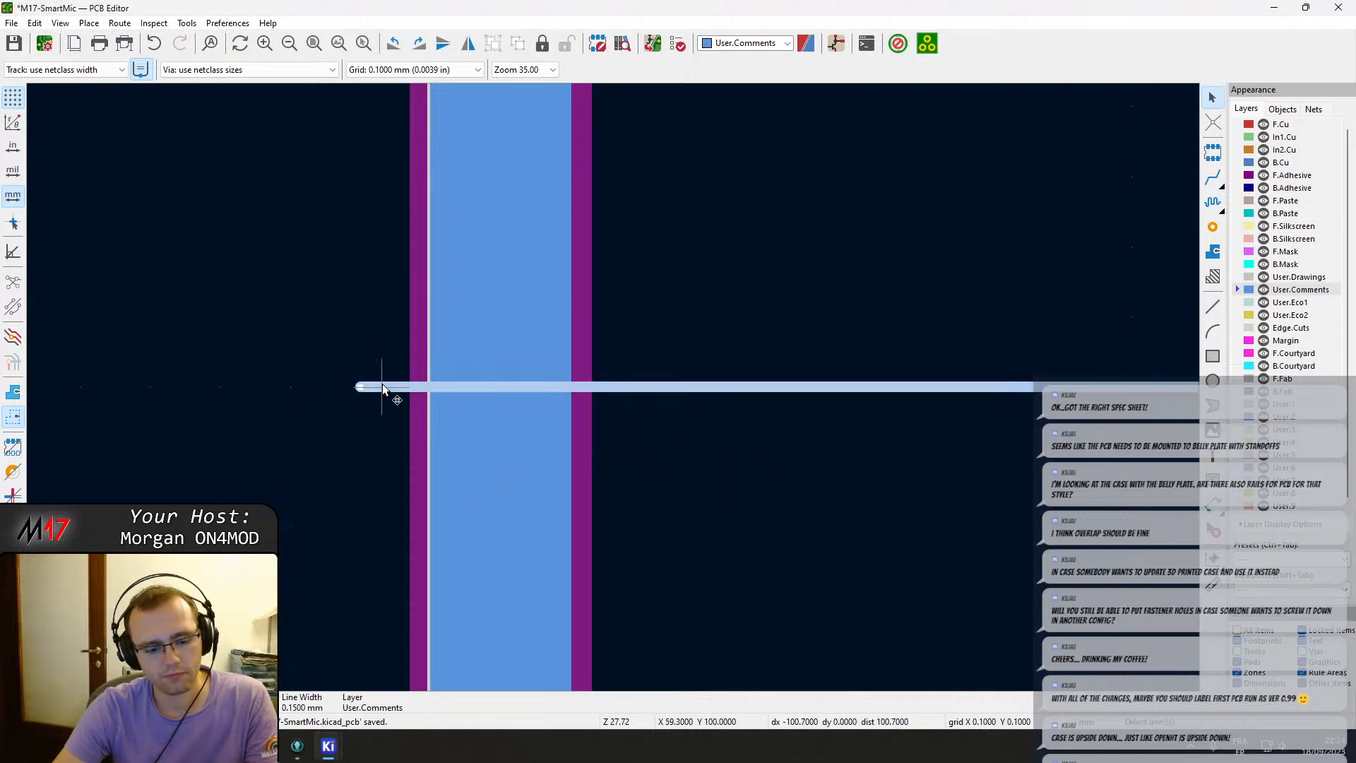
{"action": "key", "text": "e"}
{"action": "left_click", "coordinate": [672, 377]}
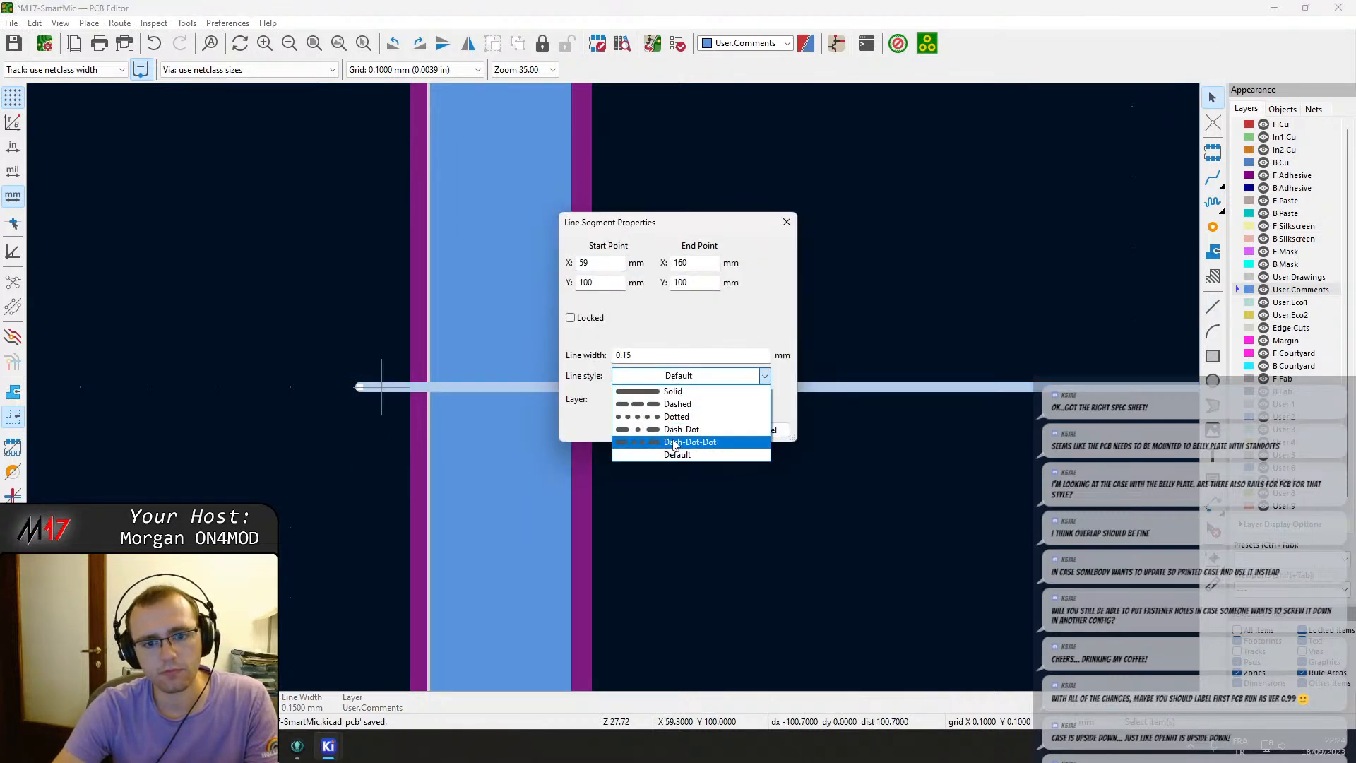
{"action": "left_click", "coordinate": [678, 433]}
{"action": "left_click", "coordinate": [696, 430]}
Extend both ends of the reference line a few millimetres beyond the board's left and right edges.
{"action": "scroll", "coordinate": [696, 433], "scroll_direction": "down", "scroll_amount": 6}
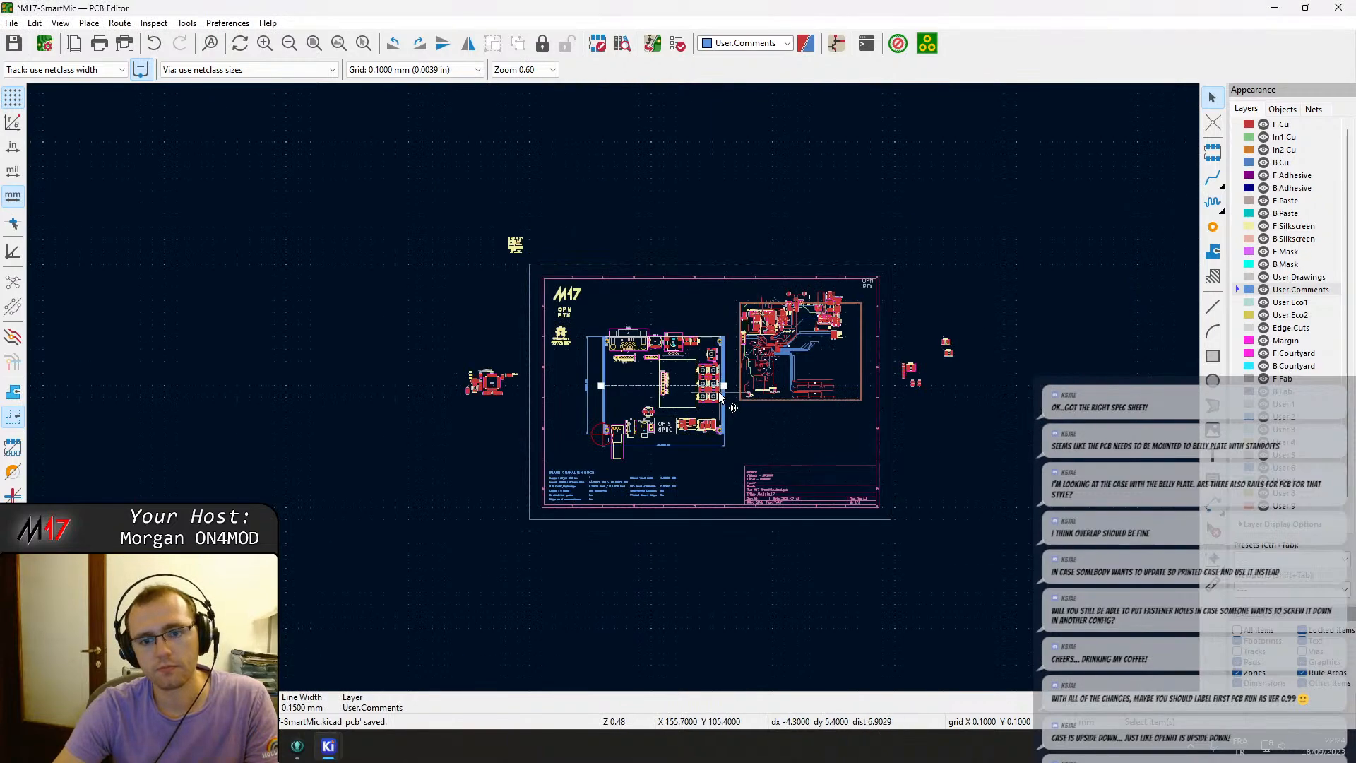
{"action": "scroll", "coordinate": [718, 391], "scroll_direction": "up", "scroll_amount": 8}
{"action": "scroll", "coordinate": [691, 364], "scroll_direction": "down", "scroll_amount": 3}
{"action": "middle_click_drag", "start_coordinate": [664, 381], "coordinate": [528, 315]}
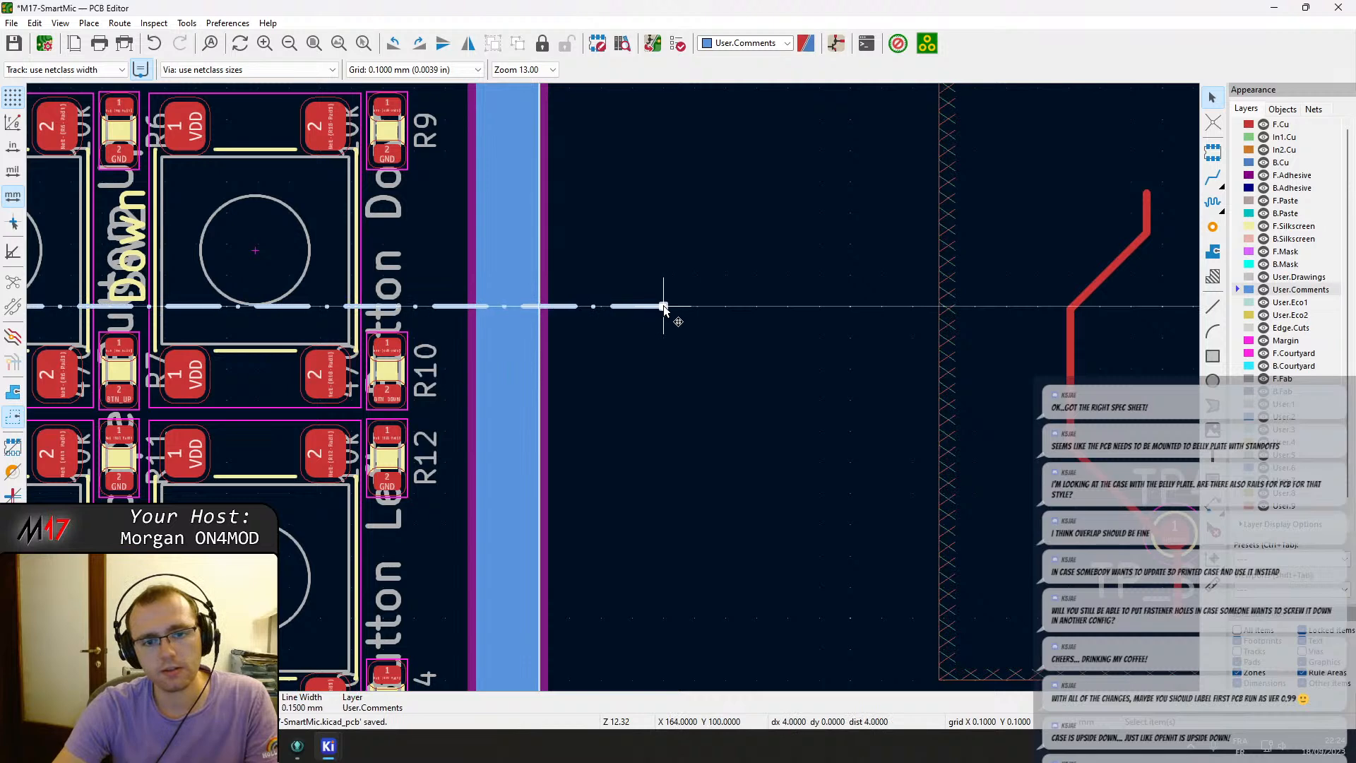
{"action": "scroll", "coordinate": [595, 413], "scroll_direction": "down", "scroll_amount": 6}
{"action": "scroll", "coordinate": [169, 407], "scroll_direction": "up", "scroll_amount": 6}
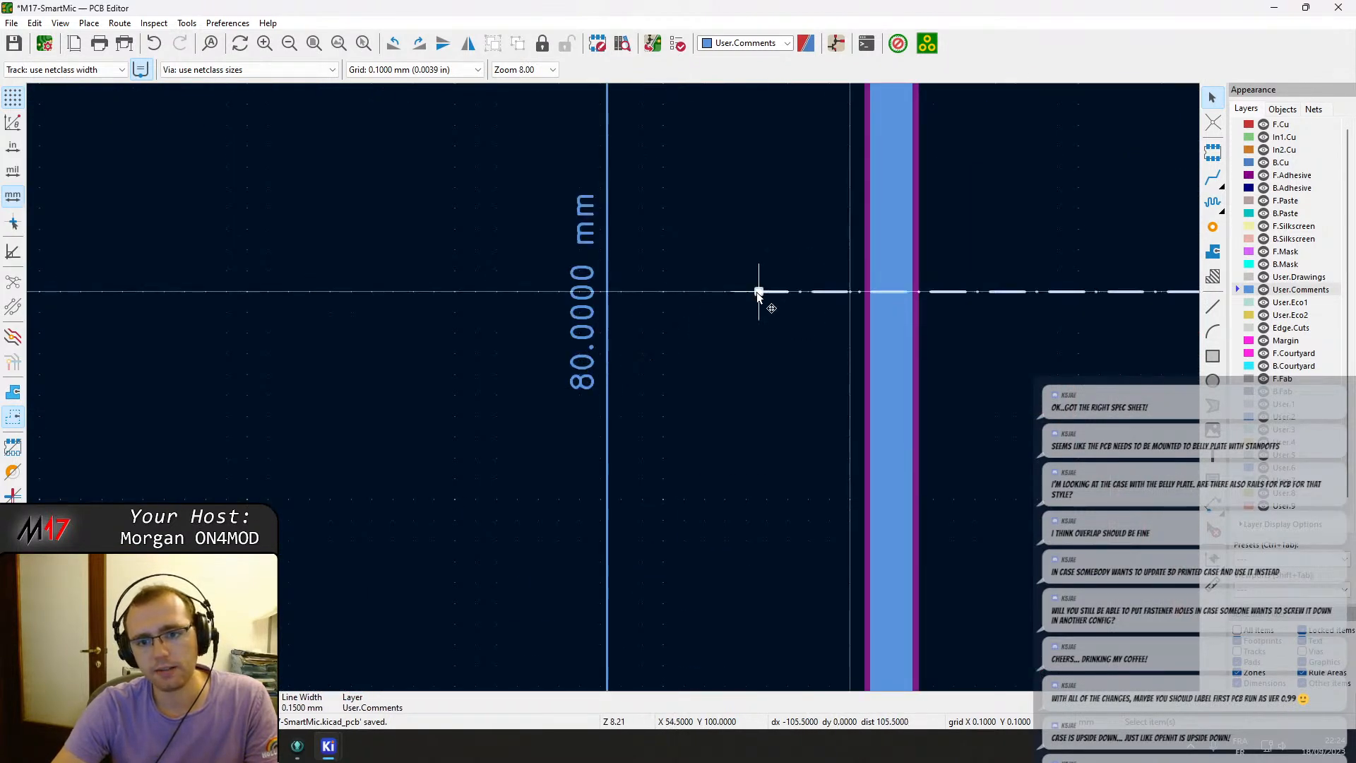
{"action": "scroll", "coordinate": [757, 293], "scroll_direction": "up", "scroll_amount": 3}
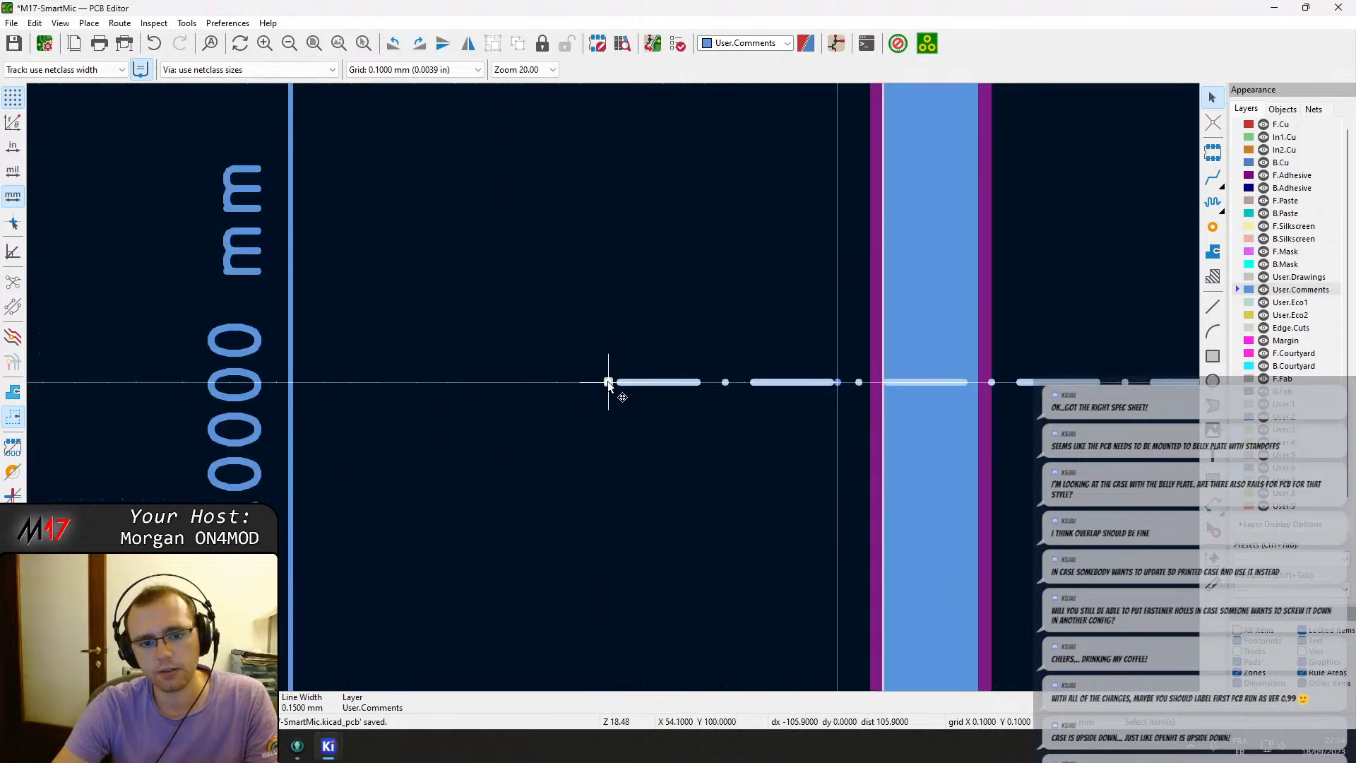
{"action": "left_click", "coordinate": [607, 382]}
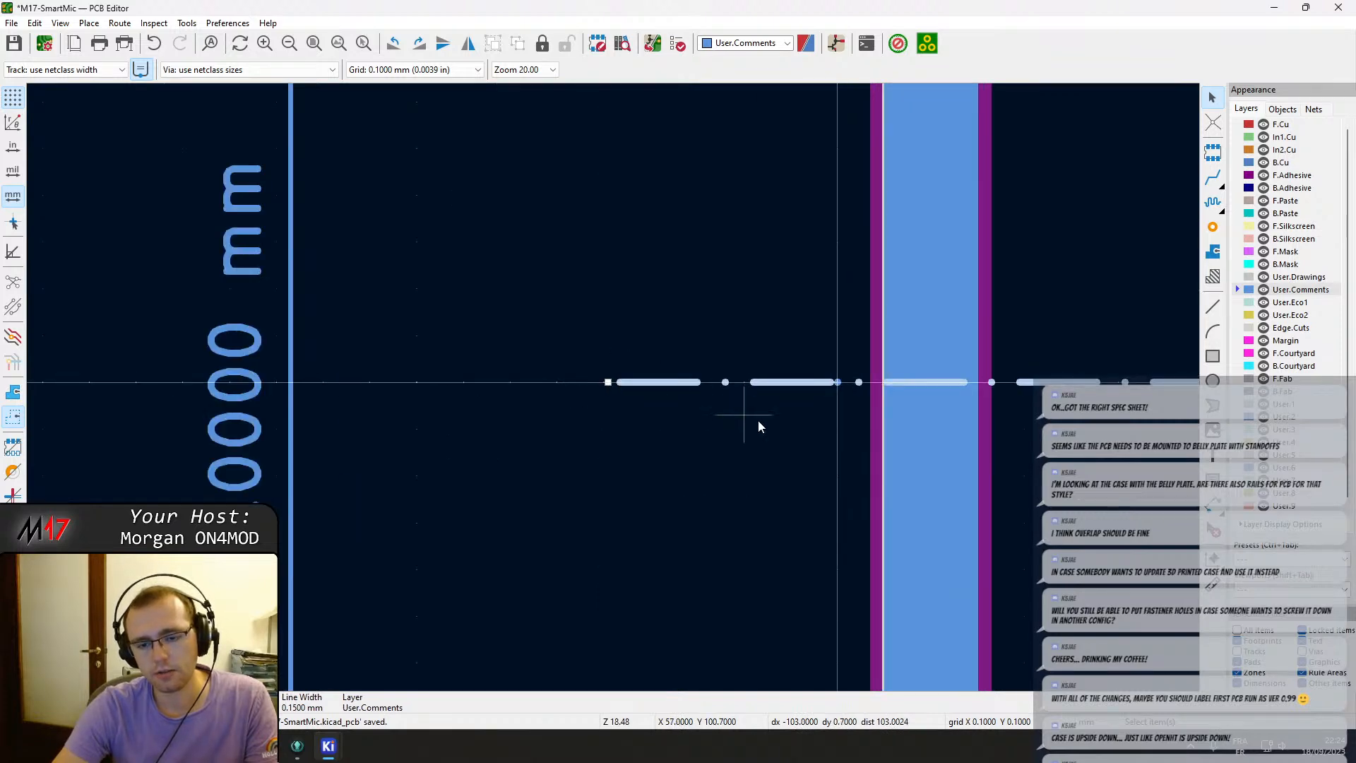
{"action": "scroll", "coordinate": [757, 421], "scroll_direction": "down", "scroll_amount": 8}
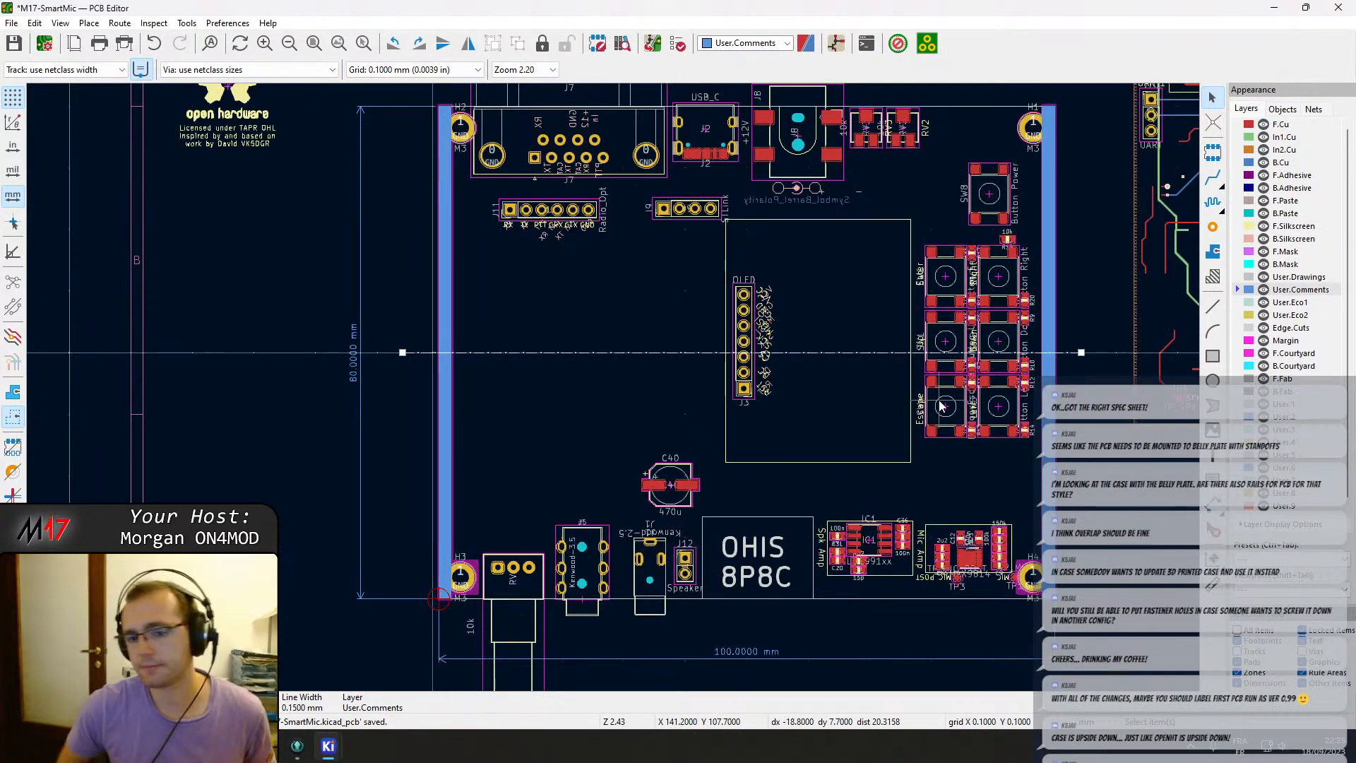
Move the button cluster down so its middle row of buttons centres on the horizontal reference line.
{"action": "left_click", "coordinate": [980, 429]}
{"action": "key", "text": "m"}
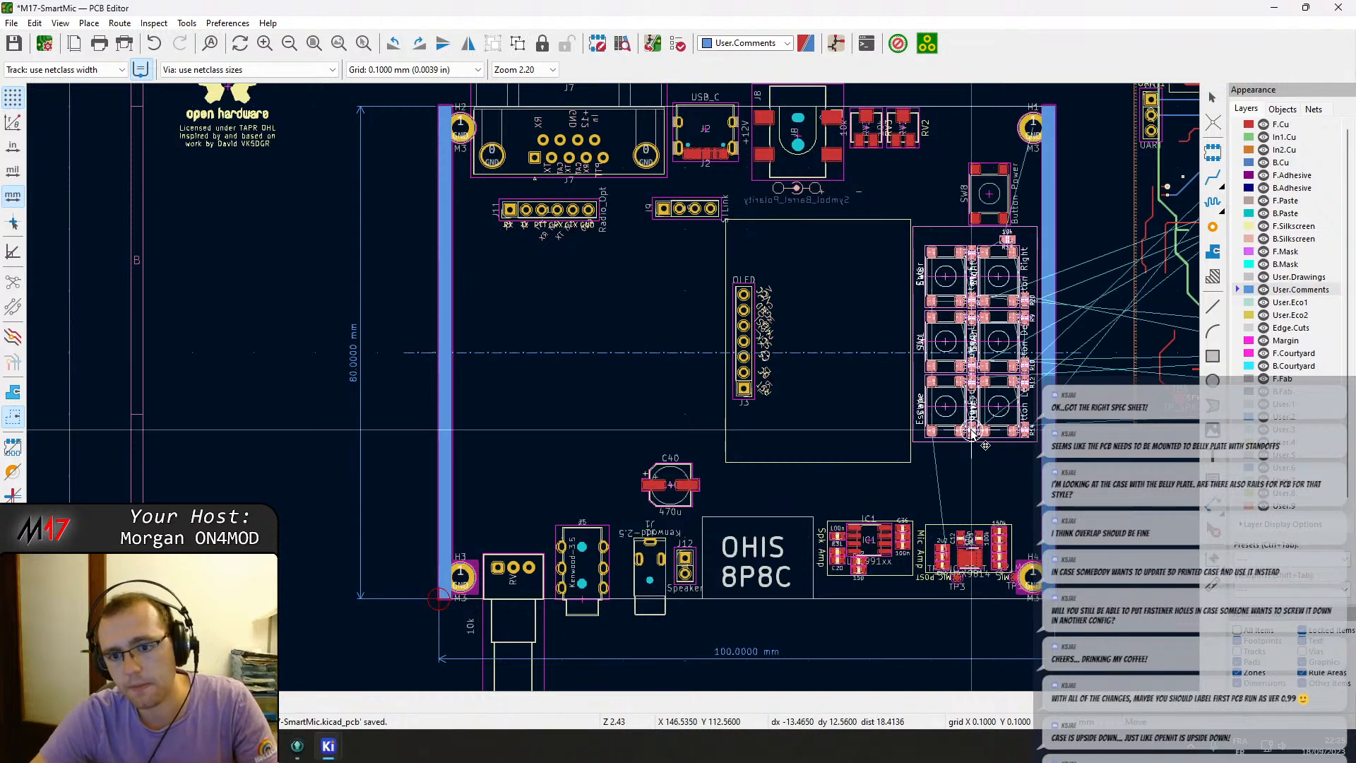
{"action": "key", "text": "Down"}
{"action": "key", "text": "Down"}
{"action": "key", "text": "Down"}
{"action": "key", "text": "Down"}
{"action": "key", "text": "Down"}
{"action": "key", "text": "Down"}
{"action": "key", "text": "Down"}
{"action": "key", "text": "Down"}
{"action": "key", "text": "Down"}
{"action": "key", "text": "Down"}
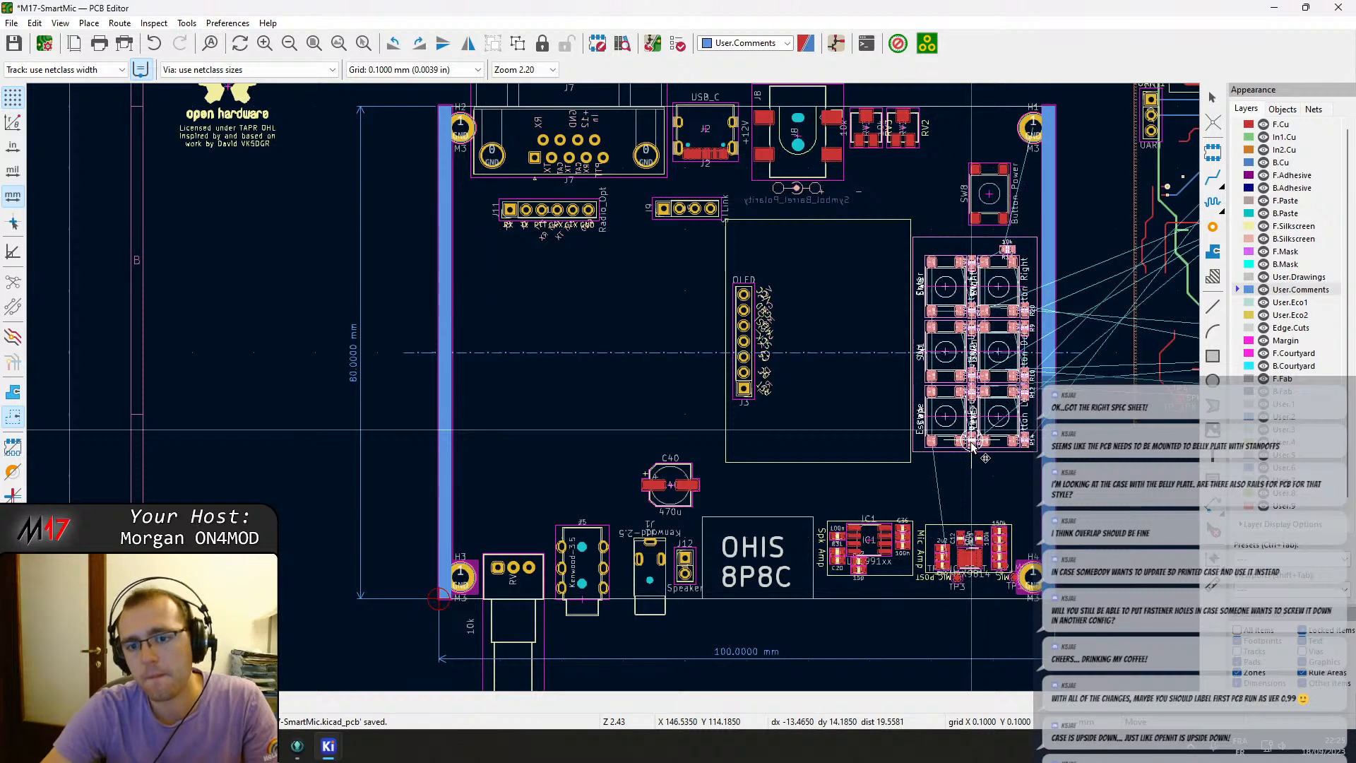
{"action": "left_click", "coordinate": [972, 445]}
{"action": "scroll", "coordinate": [972, 445], "scroll_direction": "up", "scroll_amount": 3}
{"action": "scroll", "coordinate": [612, 334], "scroll_direction": "up", "scroll_amount": 3}
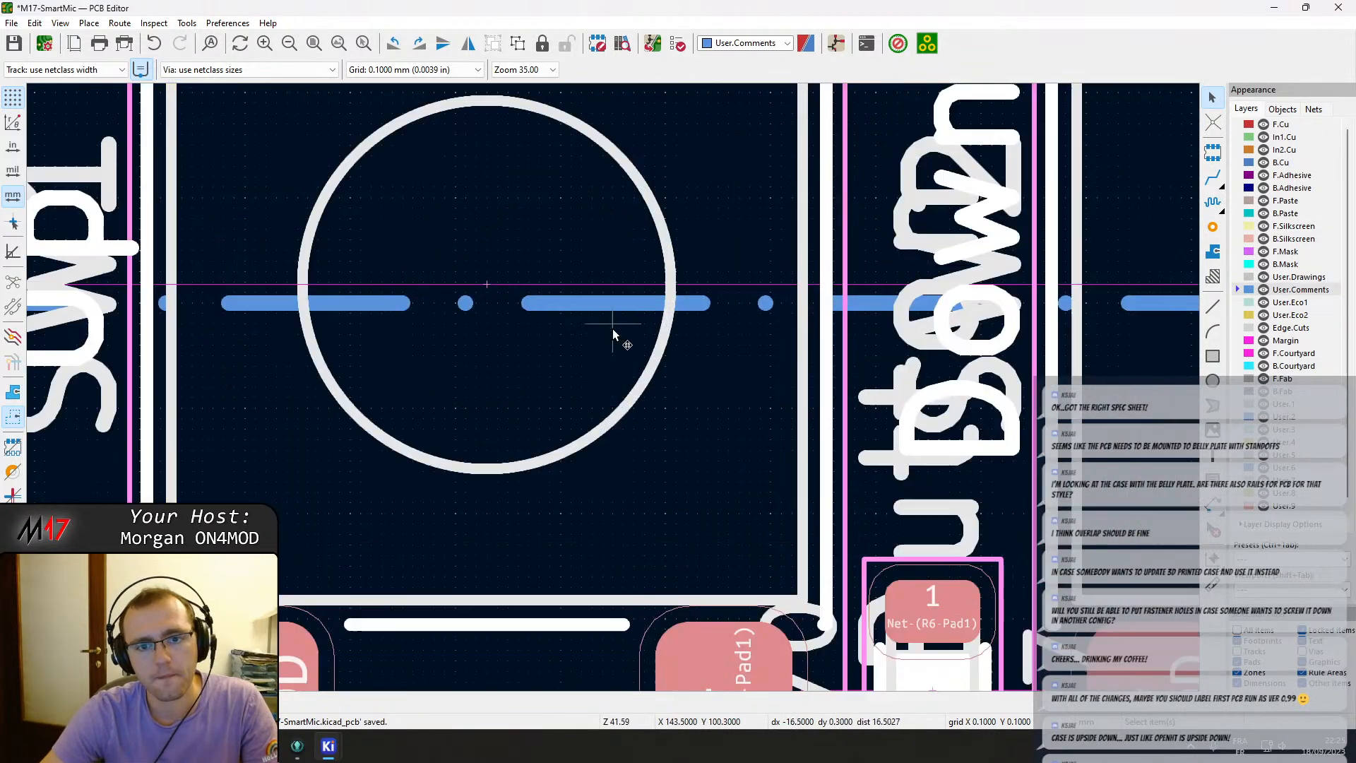
{"action": "key", "text": "m"}
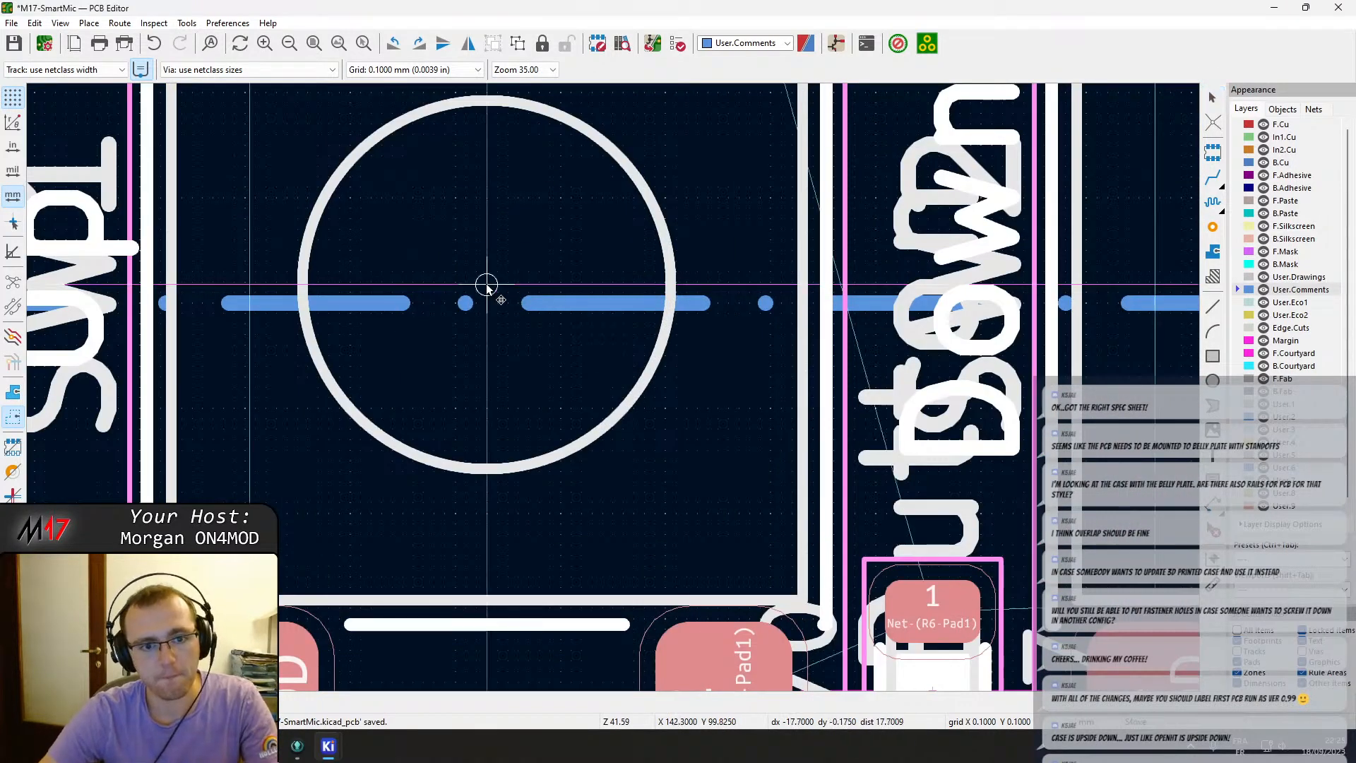
{"action": "left_click", "coordinate": [486, 306]}
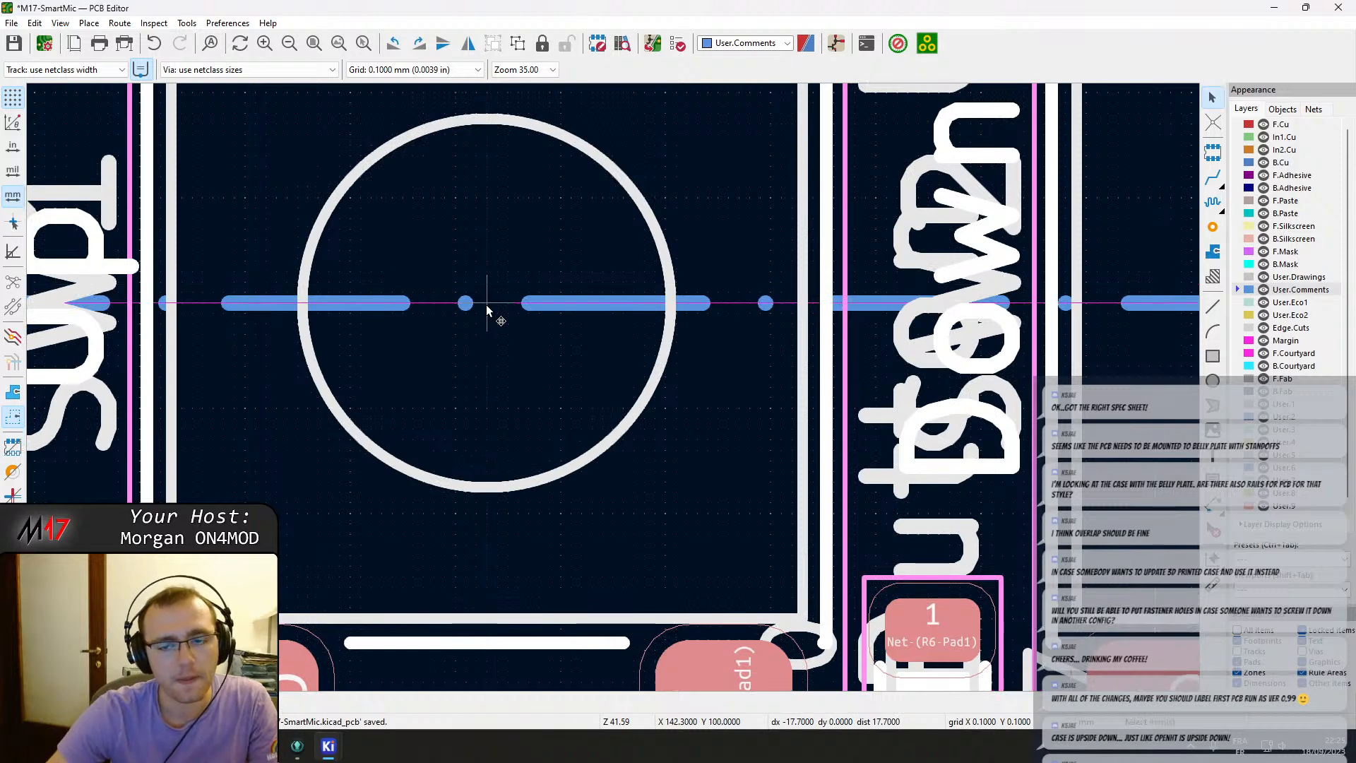
Move the OLED header J3 so its pin 4 centre sits on the horizontal reference line.
{"action": "scroll", "coordinate": [488, 309], "scroll_direction": "down", "scroll_amount": 5}
{"action": "scroll", "coordinate": [240, 422], "scroll_direction": "down", "scroll_amount": 2}
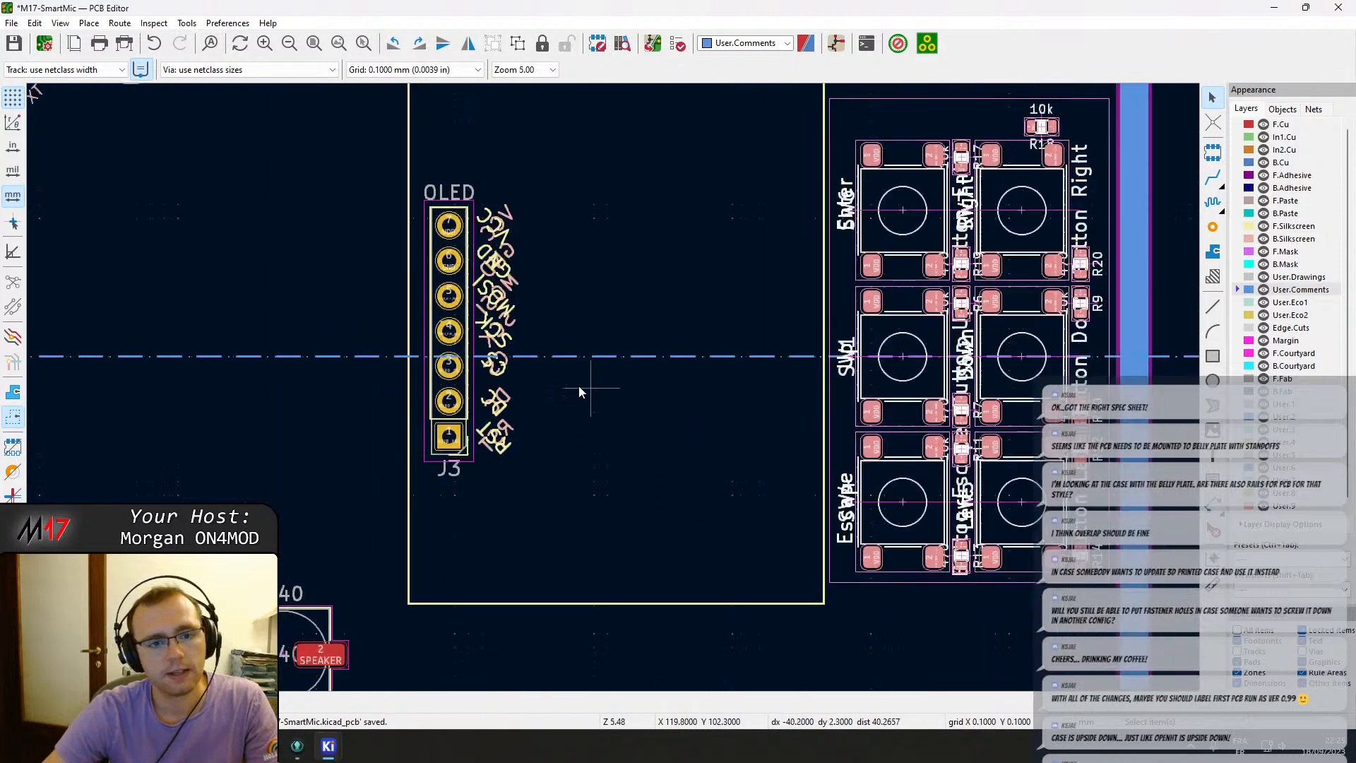
{"action": "left_click", "coordinate": [463, 340]}
{"action": "key", "text": "m"}
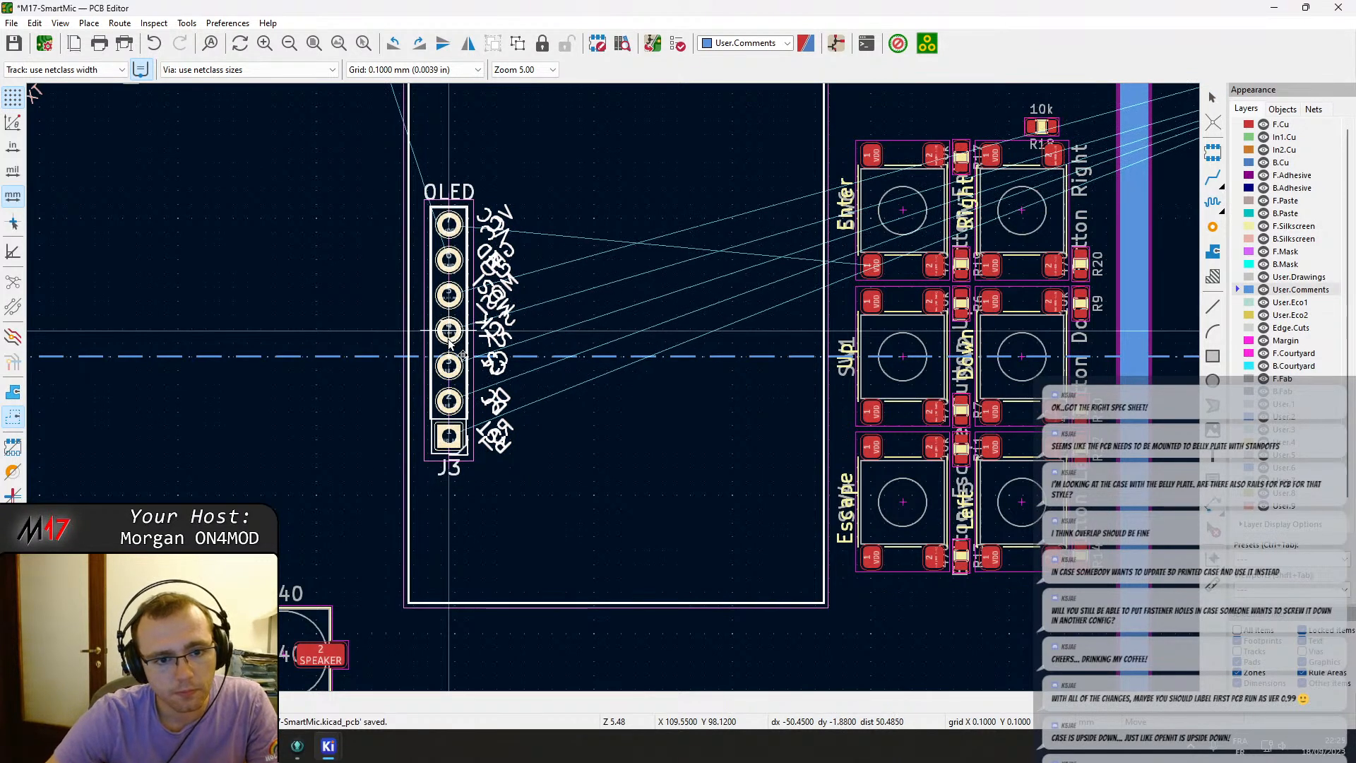
{"action": "scroll", "coordinate": [449, 343], "scroll_direction": "up", "scroll_amount": 2}
{"action": "scroll", "coordinate": [480, 368], "scroll_direction": "down", "scroll_amount": 4}
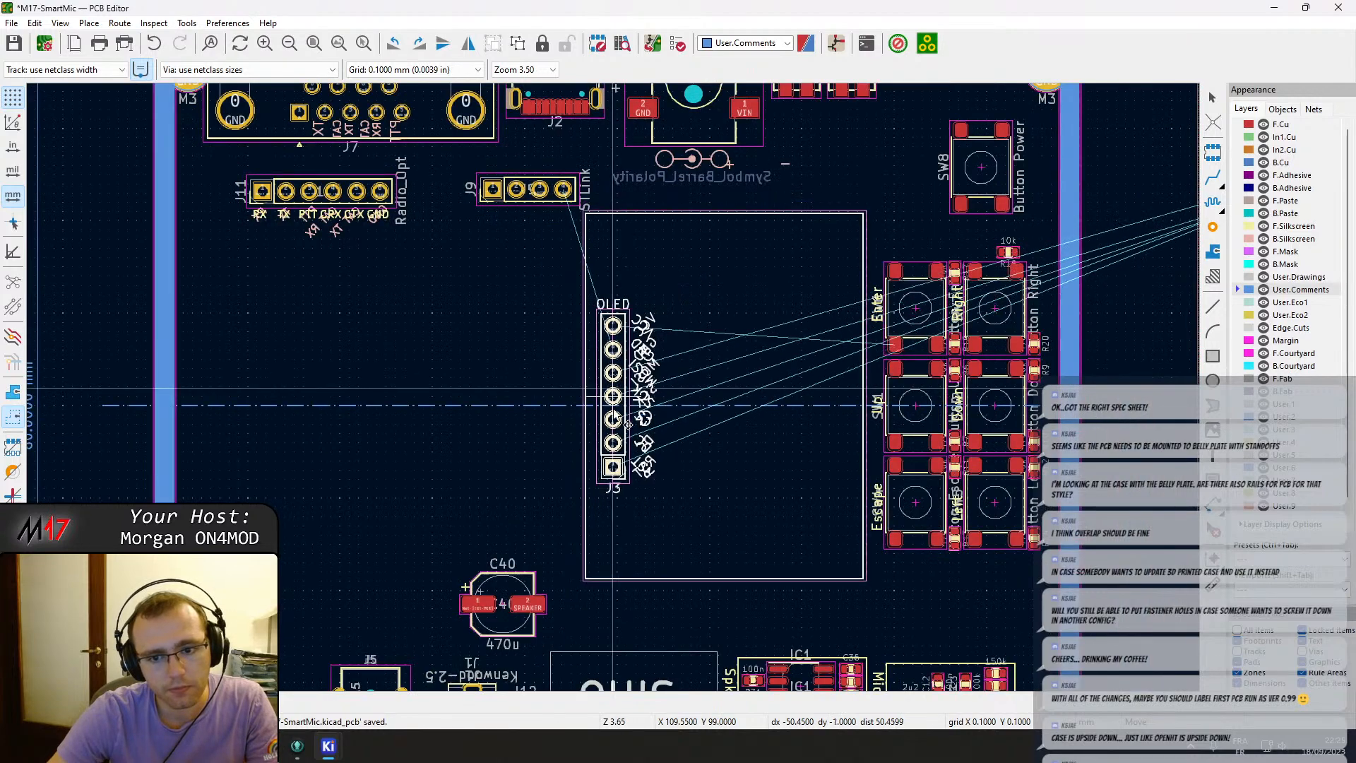
{"action": "scroll", "coordinate": [606, 446], "scroll_direction": "up", "scroll_amount": 1}
{"action": "scroll", "coordinate": [607, 447], "scroll_direction": "up", "scroll_amount": 7}
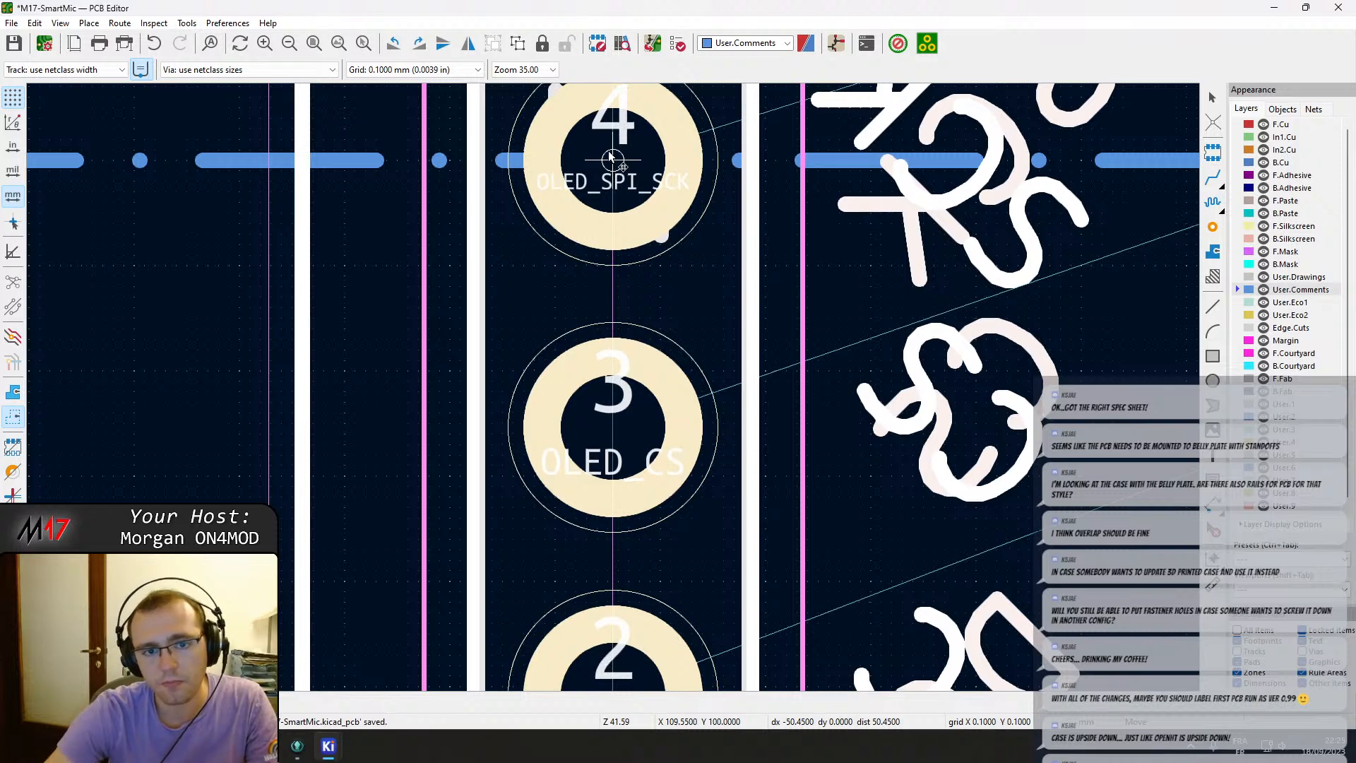
{"action": "left_click", "coordinate": [611, 159]}
Save the board layout.
{"action": "scroll", "coordinate": [612, 212], "scroll_direction": "down", "scroll_amount": 10}
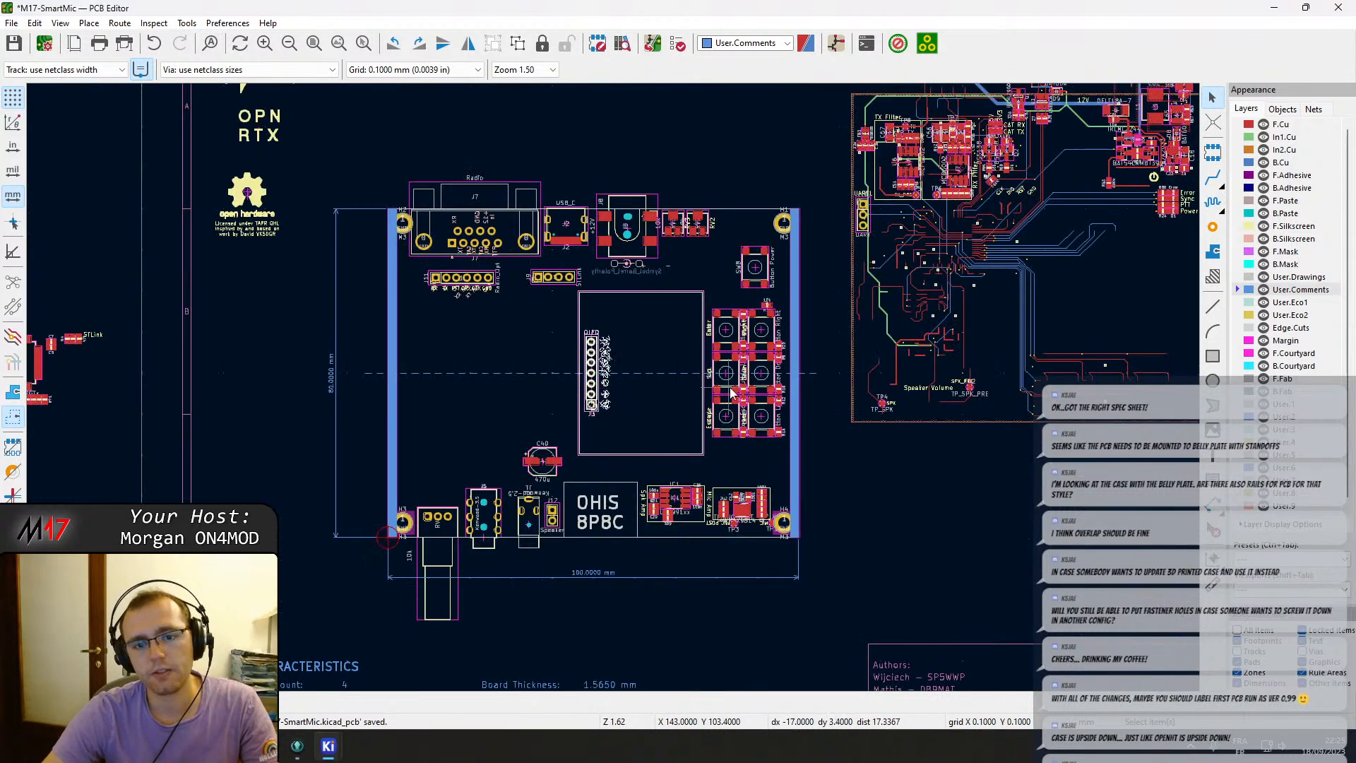
{"action": "scroll", "coordinate": [731, 393], "scroll_direction": "up", "scroll_amount": 2}
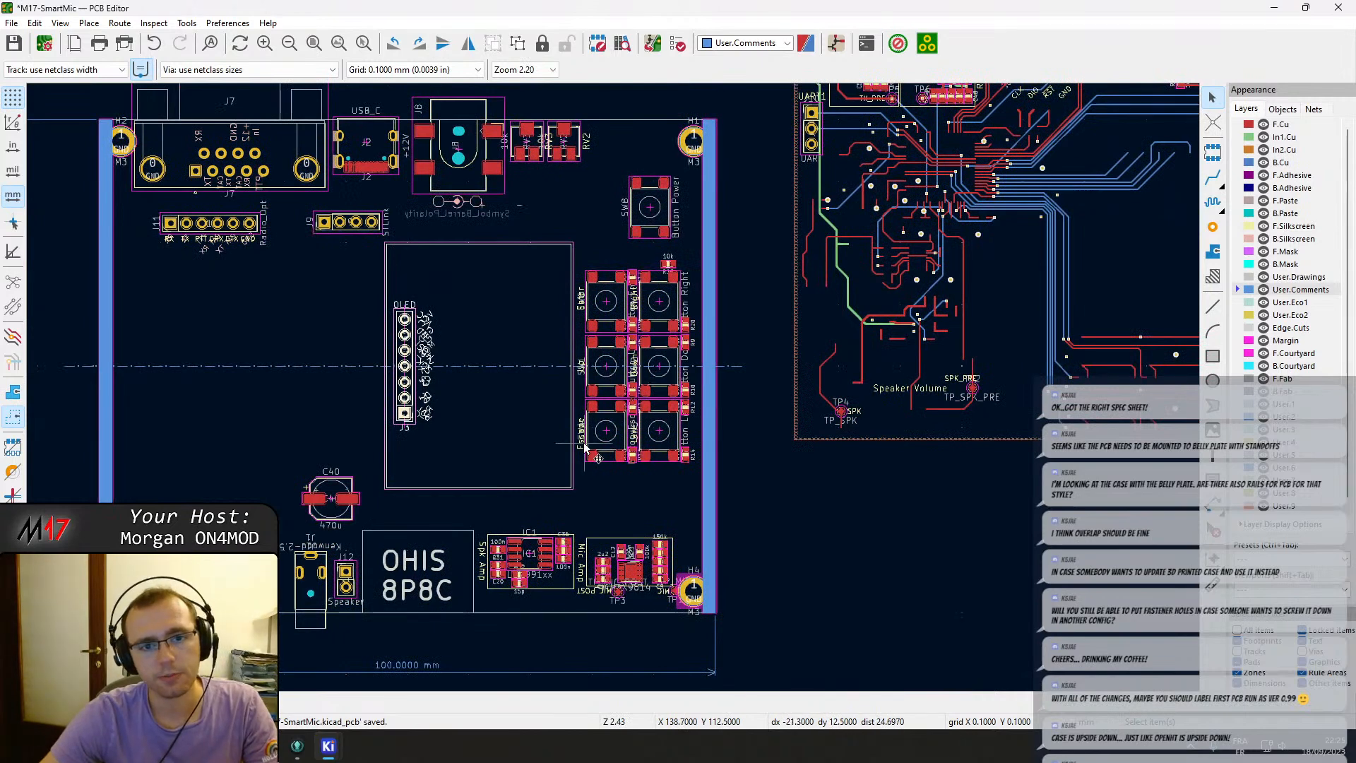
{"action": "left_click", "coordinate": [657, 229]}
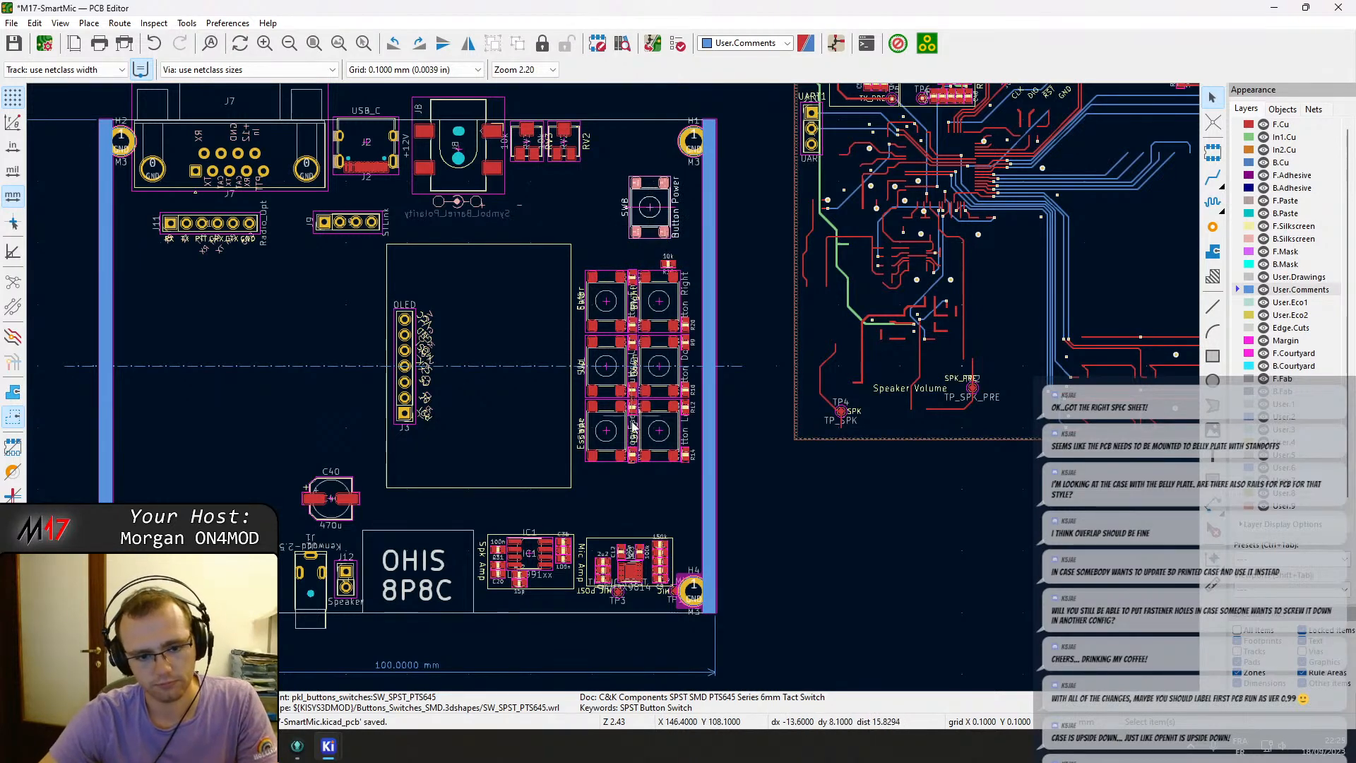
{"action": "middle_click_drag", "start_coordinate": [603, 429], "coordinate": [730, 498]}
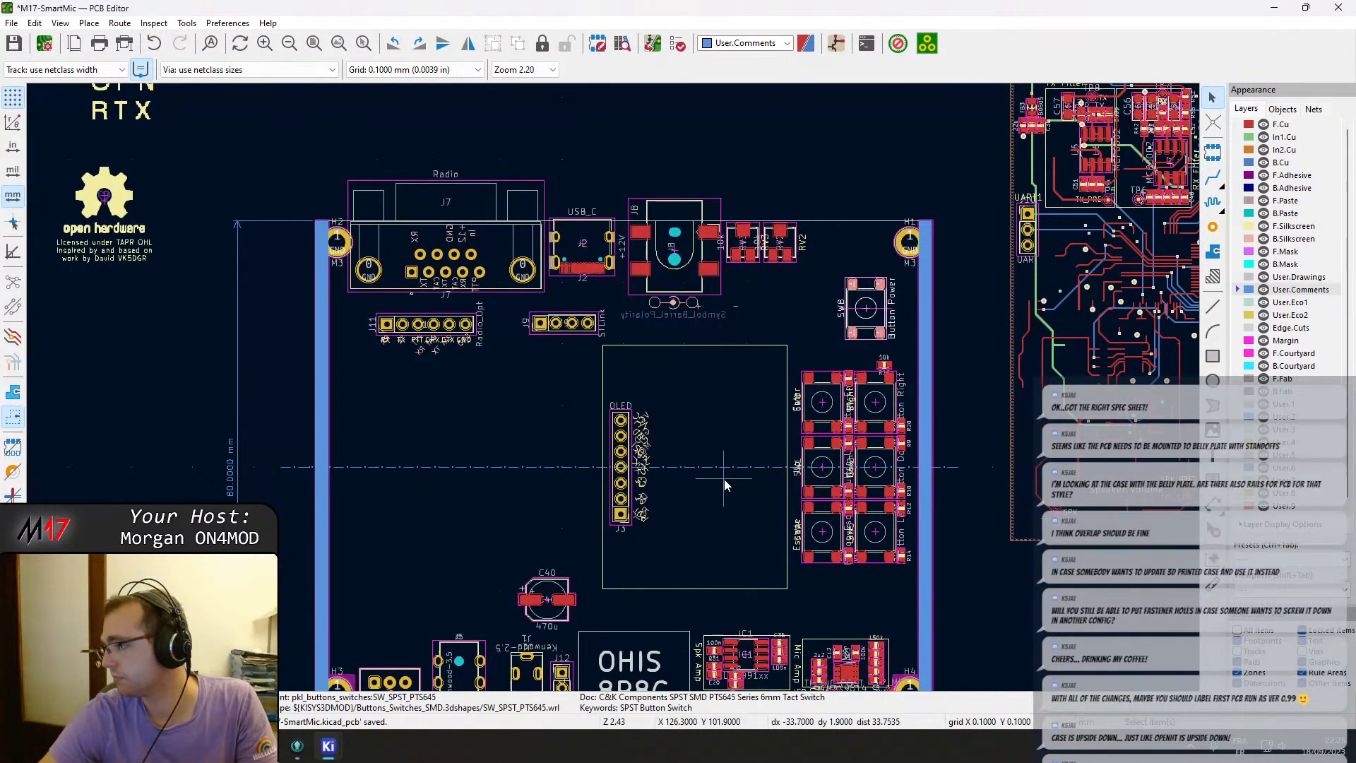
{"action": "middle_click_drag", "start_coordinate": [481, 410], "coordinate": [484, 382]}
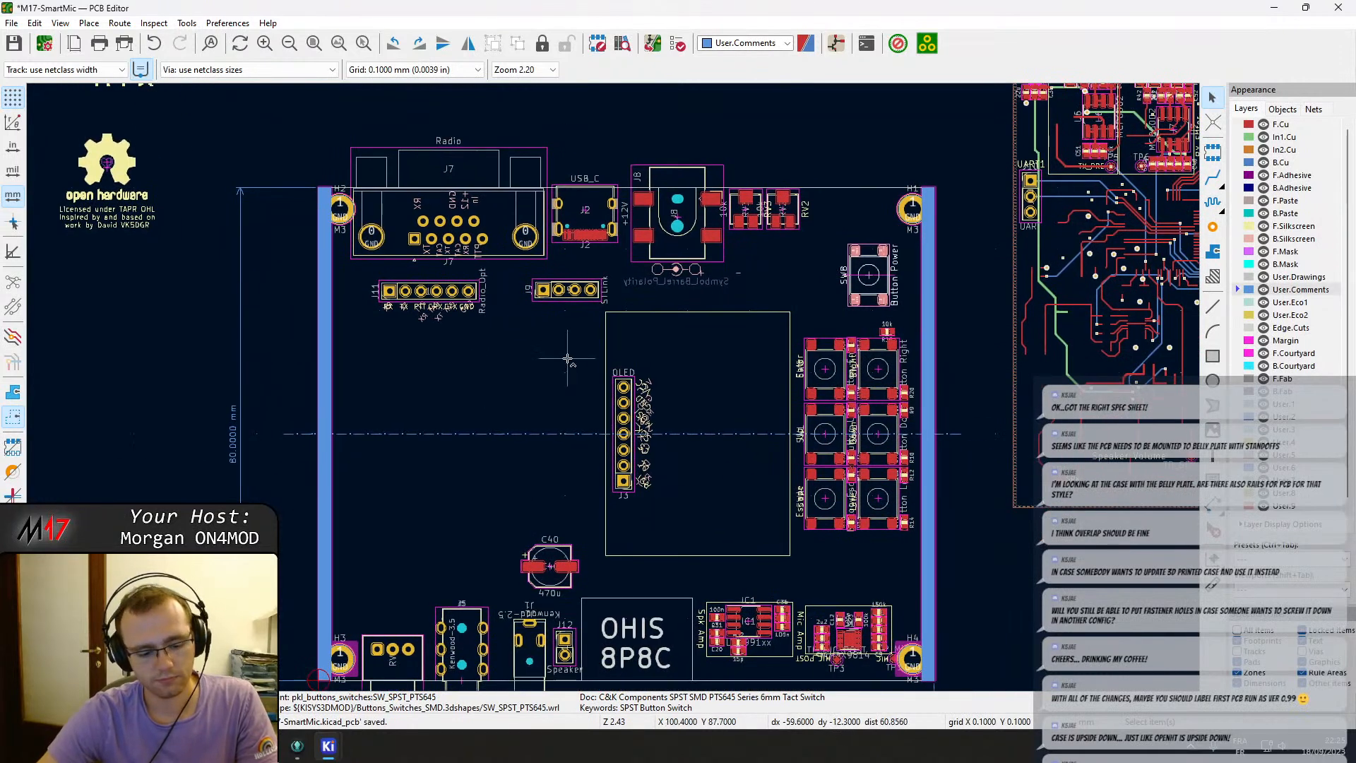
{"action": "key", "text": "ctrl+s"}
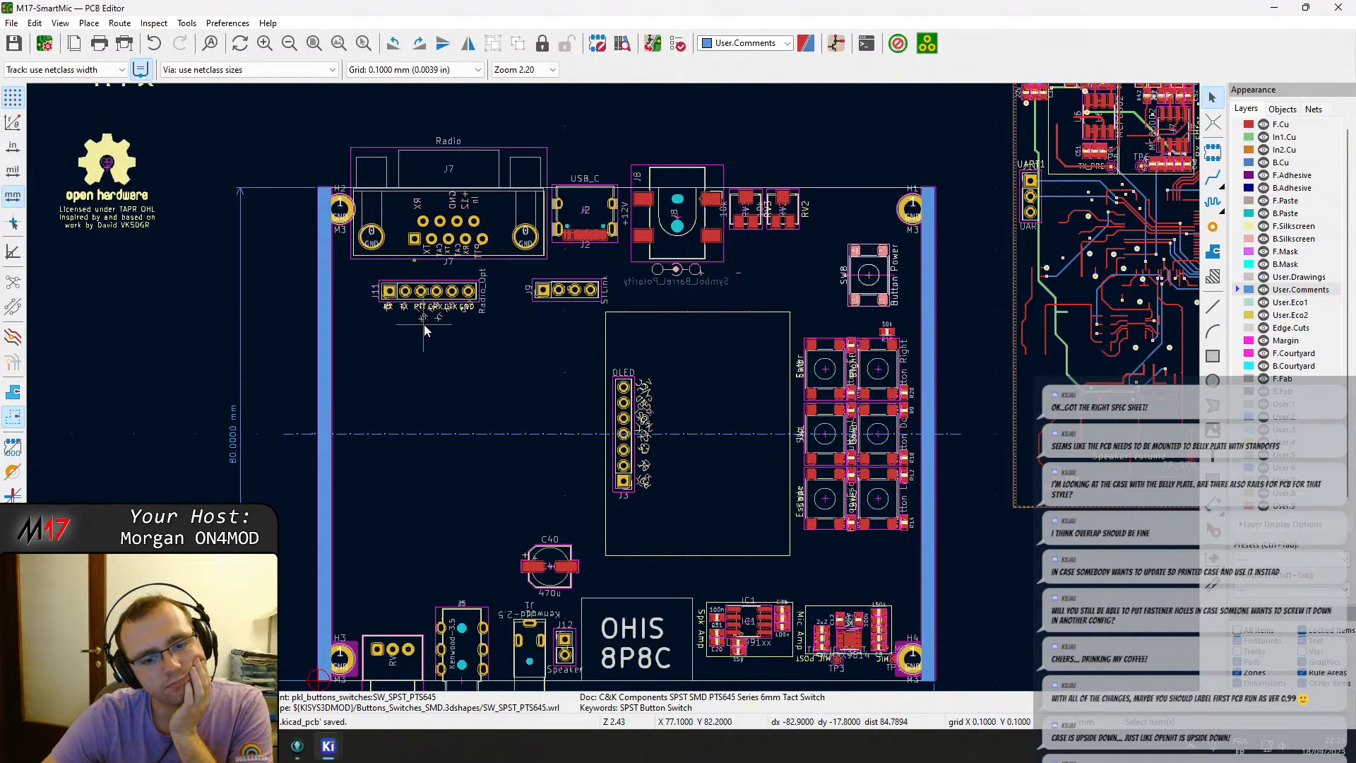
Move the STLink header J9 onto the board's left edge below the radio connector and rotate it vertical.
{"action": "scroll", "coordinate": [424, 330], "scroll_direction": "up", "scroll_amount": 3}
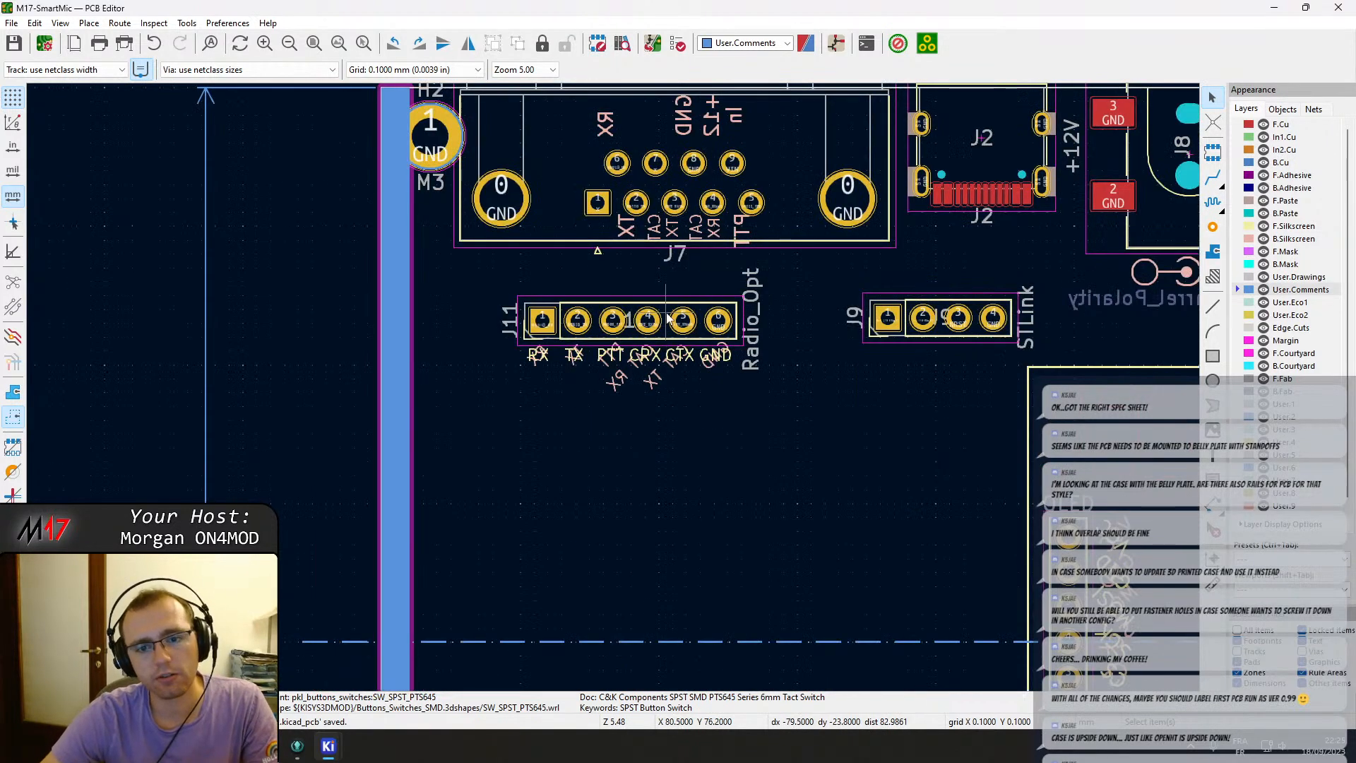
{"action": "left_click", "coordinate": [667, 318]}
{"action": "left_click_drag", "start_coordinate": [666, 307], "coordinate": [727, 300]}
{"action": "key", "text": "ctrl+z"}
{"action": "middle_click_drag", "start_coordinate": [875, 340], "coordinate": [747, 356]}
{"action": "left_click_drag", "start_coordinate": [822, 353], "coordinate": [347, 409]}
{"action": "key", "text": "r"}
{"action": "scroll", "coordinate": [347, 408], "scroll_direction": "down", "scroll_amount": 5}
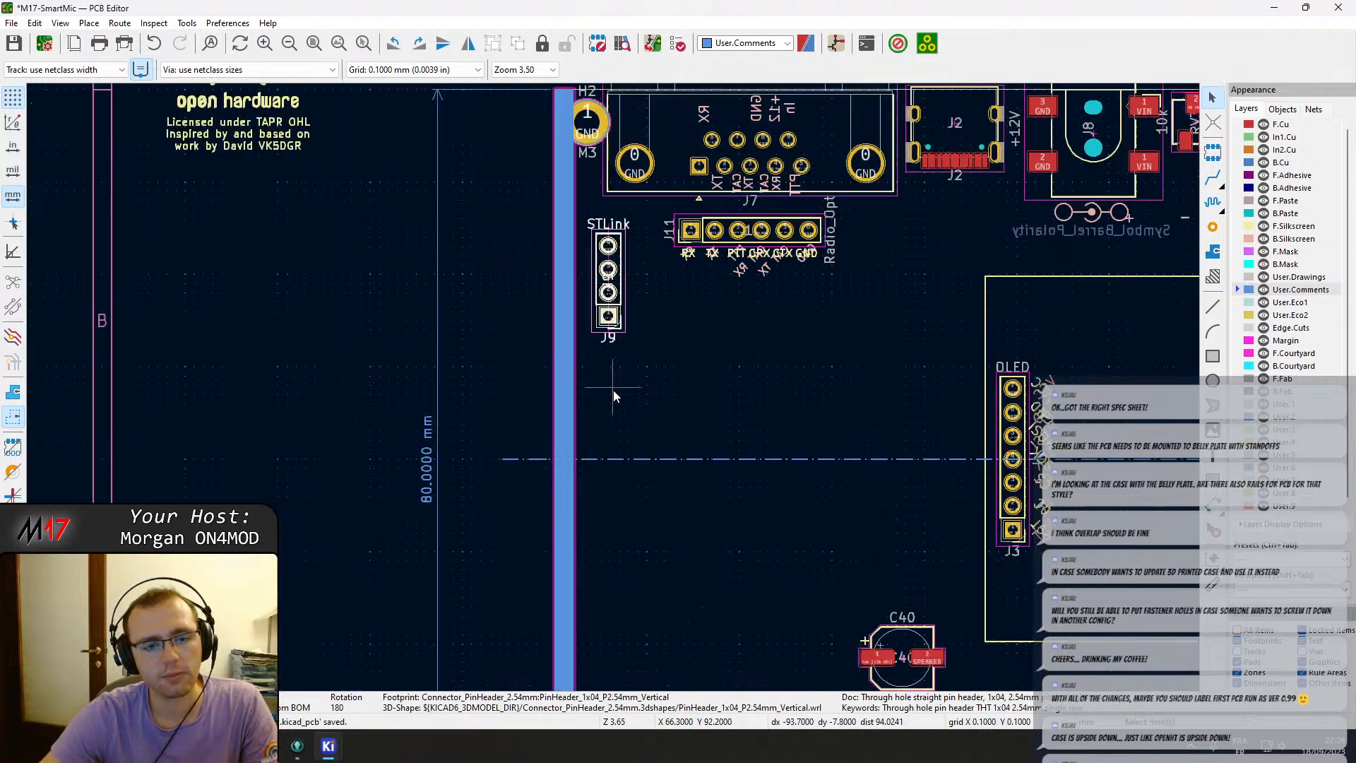
Move the UART header J10 from the unplaced parts onto the board beneath the STLink header.
{"action": "middle_click_drag", "start_coordinate": [782, 385], "coordinate": [464, 453]}
{"action": "scroll", "coordinate": [762, 313], "scroll_direction": "up", "scroll_amount": 5}
{"action": "left_click", "coordinate": [591, 381]}
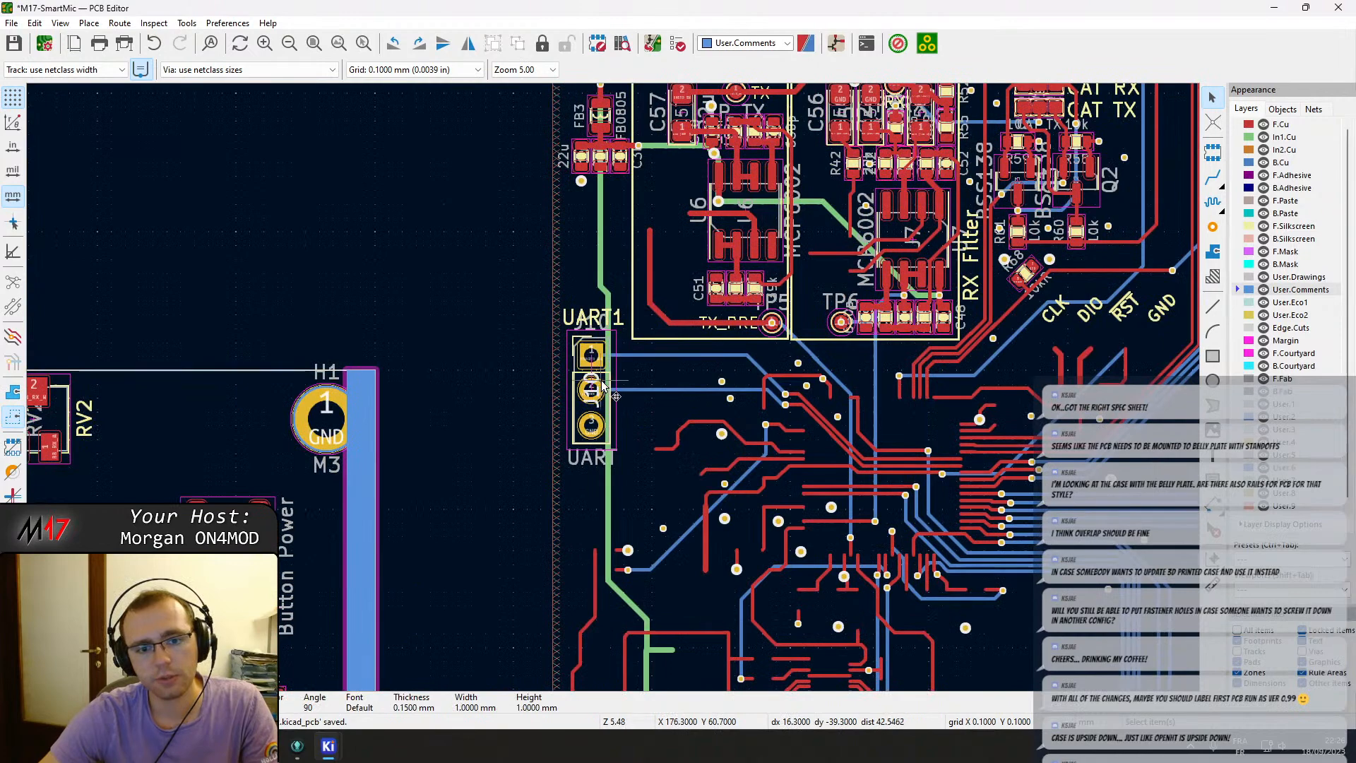
{"action": "left_click", "coordinate": [605, 379]}
{"action": "key", "text": "m"}
{"action": "middle_click_drag", "start_coordinate": [196, 490], "coordinate": [846, 404]}
Inspect the unplaced parts area and the board for remaining labels and components to position.
{"action": "scroll", "coordinate": [847, 405], "scroll_direction": "down", "scroll_amount": 1}
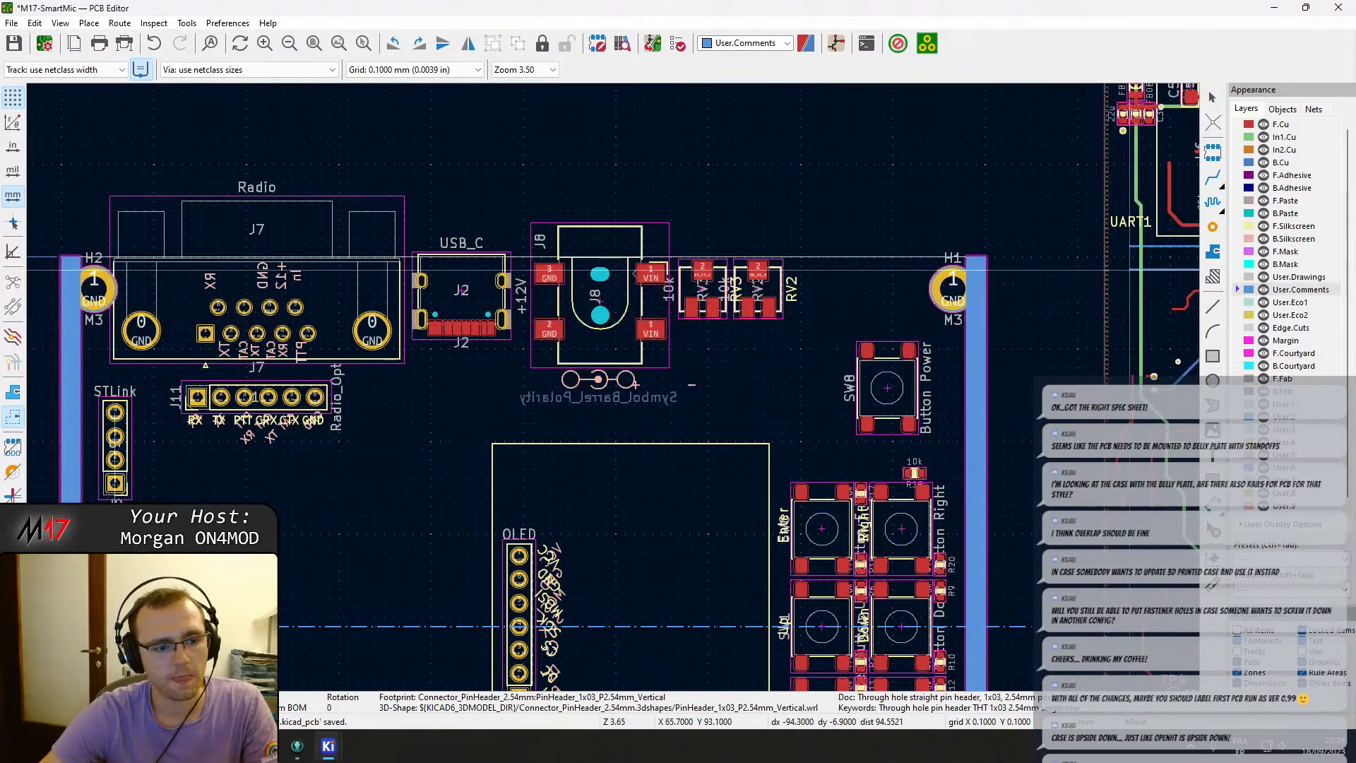
{"action": "scroll", "coordinate": [765, 355], "scroll_direction": "down", "scroll_amount": 3}
{"action": "scroll", "coordinate": [613, 387], "scroll_direction": "up", "scroll_amount": 3}
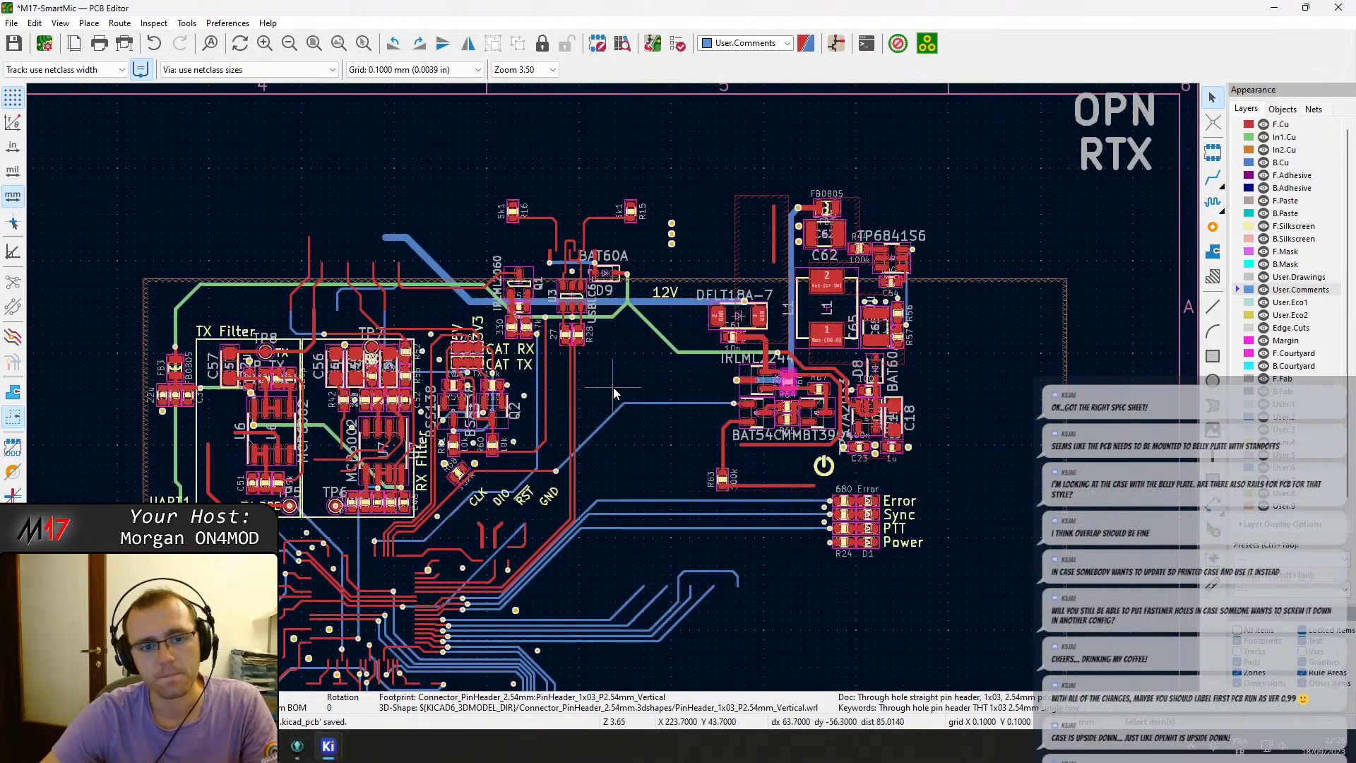
{"action": "scroll", "coordinate": [613, 387], "scroll_direction": "up", "scroll_amount": 2}
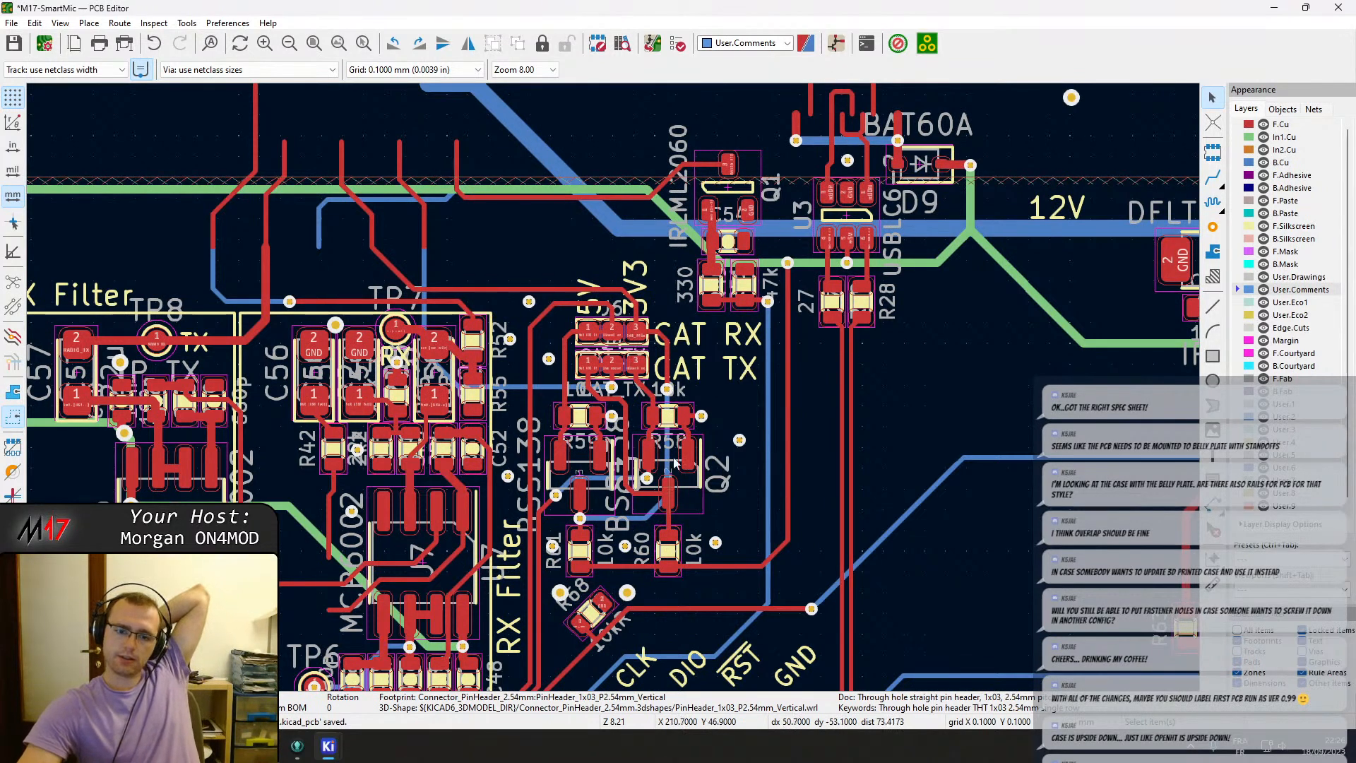
{"action": "scroll", "coordinate": [674, 462], "scroll_direction": "down", "scroll_amount": 2}
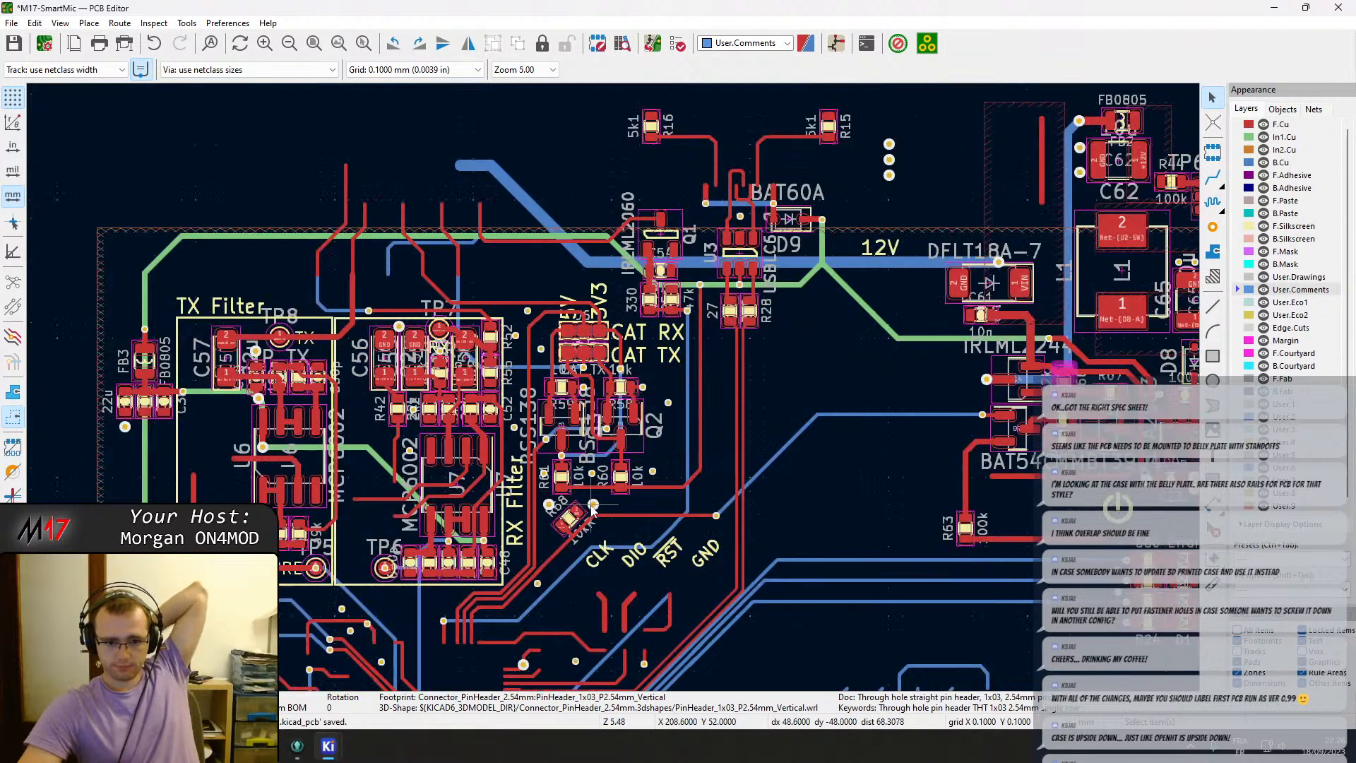
{"action": "left_click", "coordinate": [569, 521]}
{"action": "scroll", "coordinate": [653, 386], "scroll_direction": "down", "scroll_amount": 4}
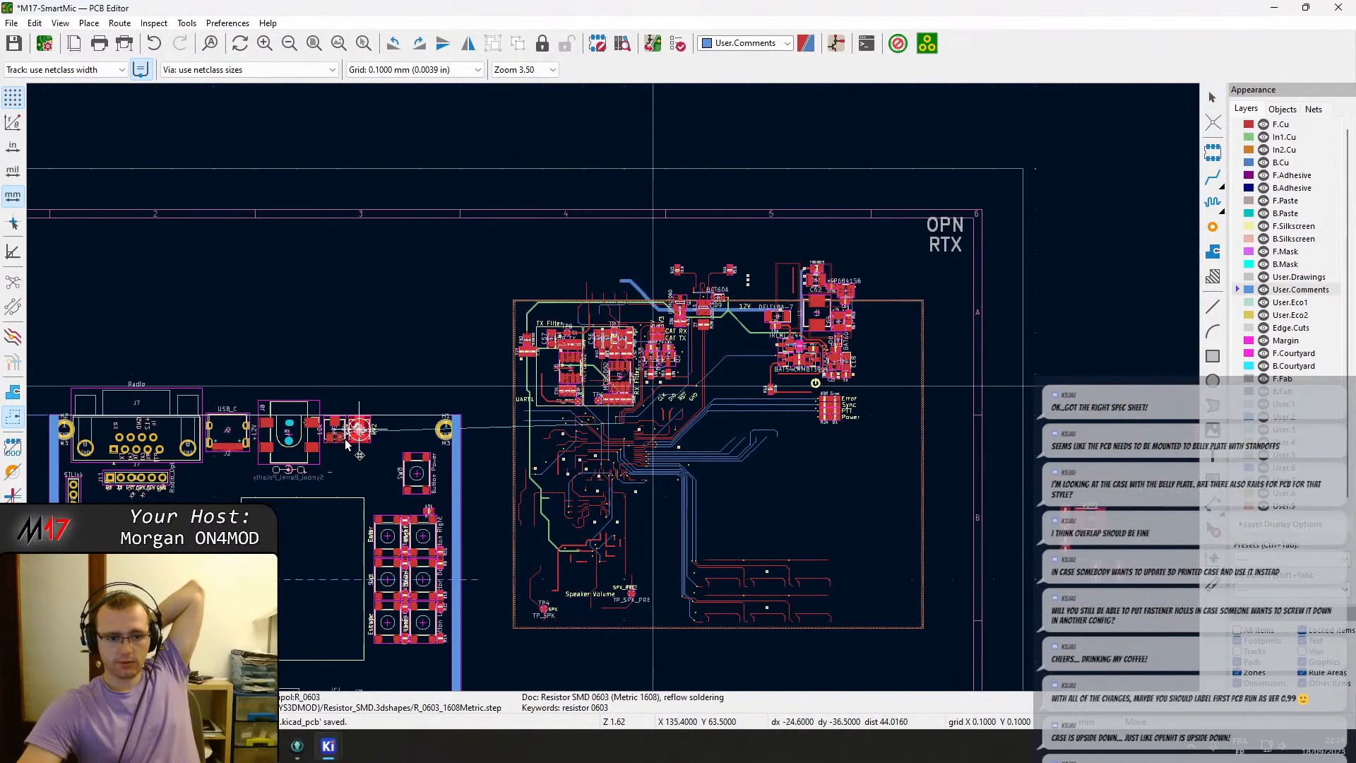
{"action": "scroll", "coordinate": [204, 581], "scroll_direction": "up", "scroll_amount": 2}
{"action": "scroll", "coordinate": [565, 339], "scroll_direction": "down", "scroll_amount": 5}
{"action": "scroll", "coordinate": [459, 385], "scroll_direction": "up", "scroll_amount": 6}
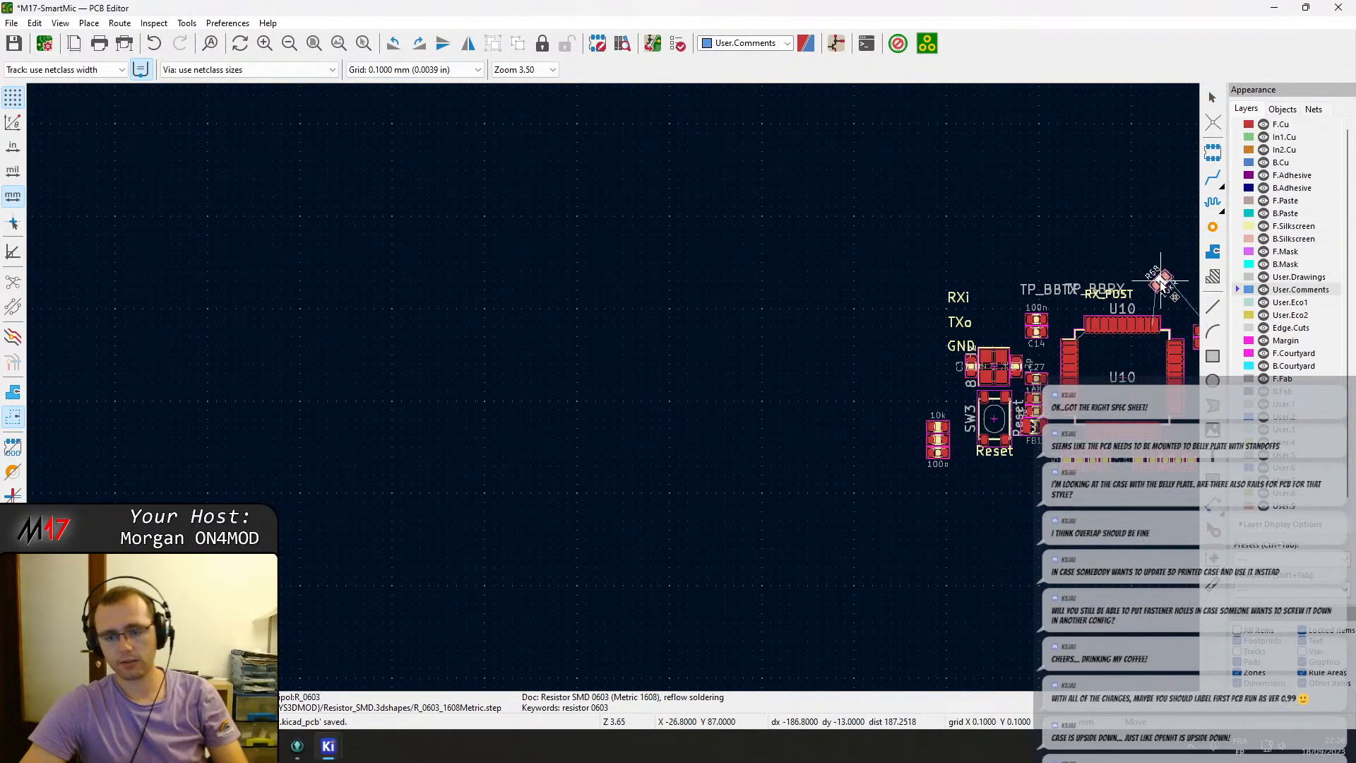
{"action": "scroll", "coordinate": [975, 399], "scroll_direction": "up", "scroll_amount": 3}
{"action": "scroll", "coordinate": [613, 394], "scroll_direction": "down", "scroll_amount": 6}
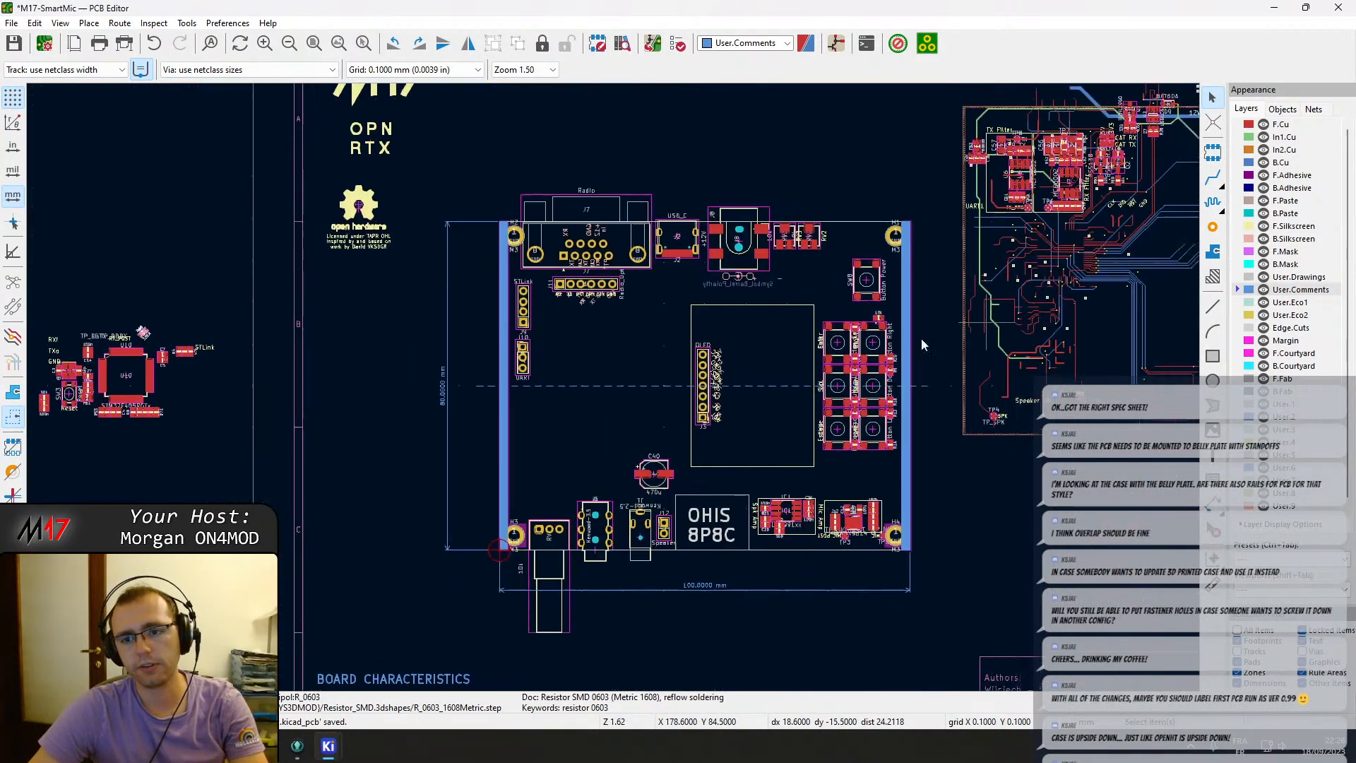
{"action": "scroll", "coordinate": [614, 393], "scroll_direction": "up", "scroll_amount": 1}
{"action": "scroll", "coordinate": [590, 567], "scroll_direction": "up", "scroll_amount": 4}
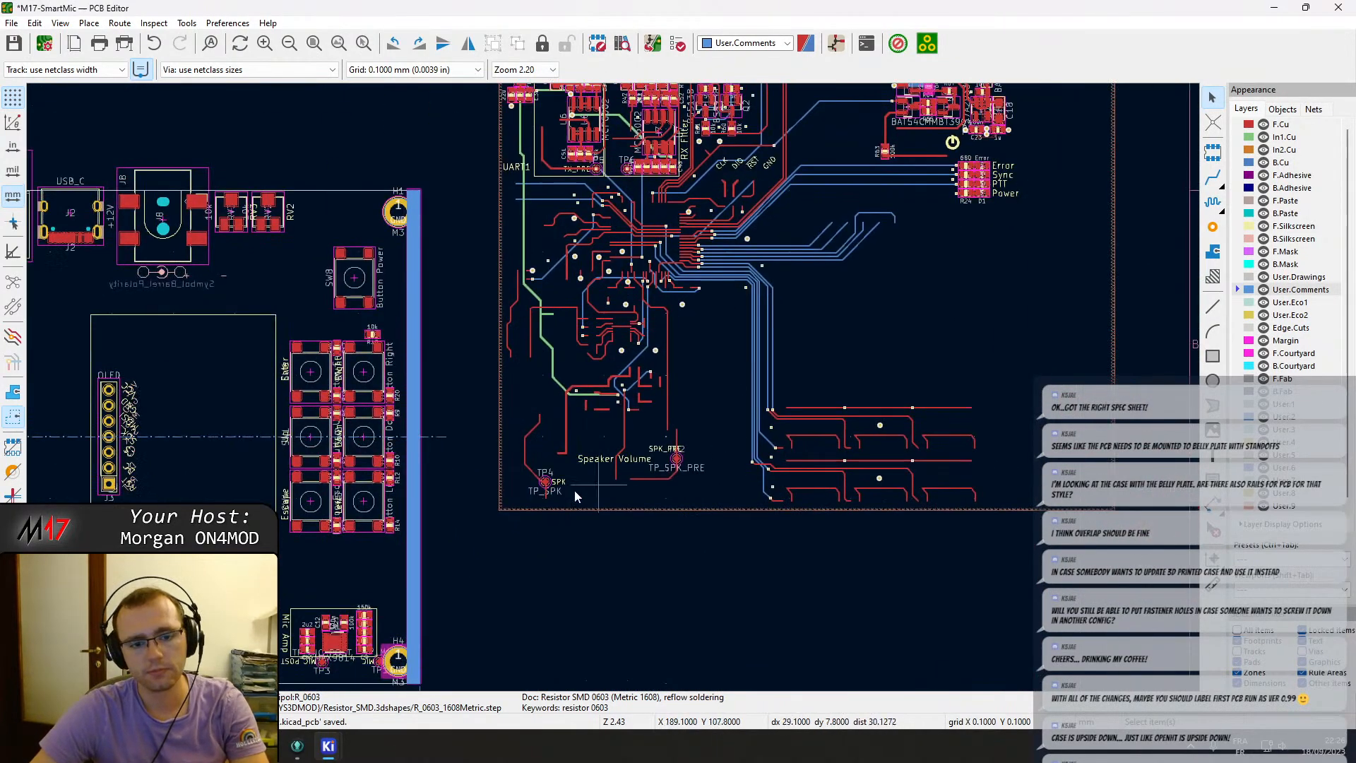
{"action": "scroll", "coordinate": [686, 376], "scroll_direction": "down", "scroll_amount": 3}
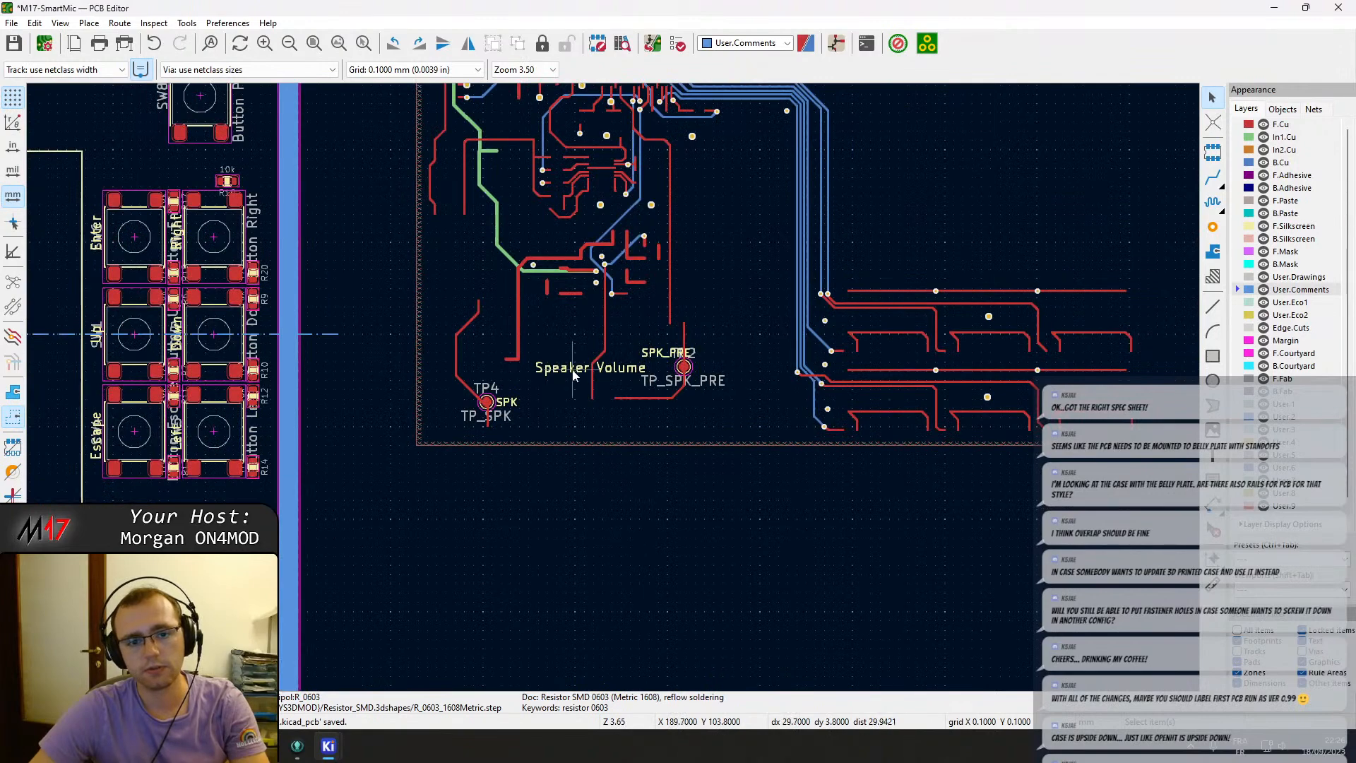
Move the Speaker Volume label onto the board just above the RV1 potentiometer.
{"action": "left_click", "coordinate": [573, 371]}
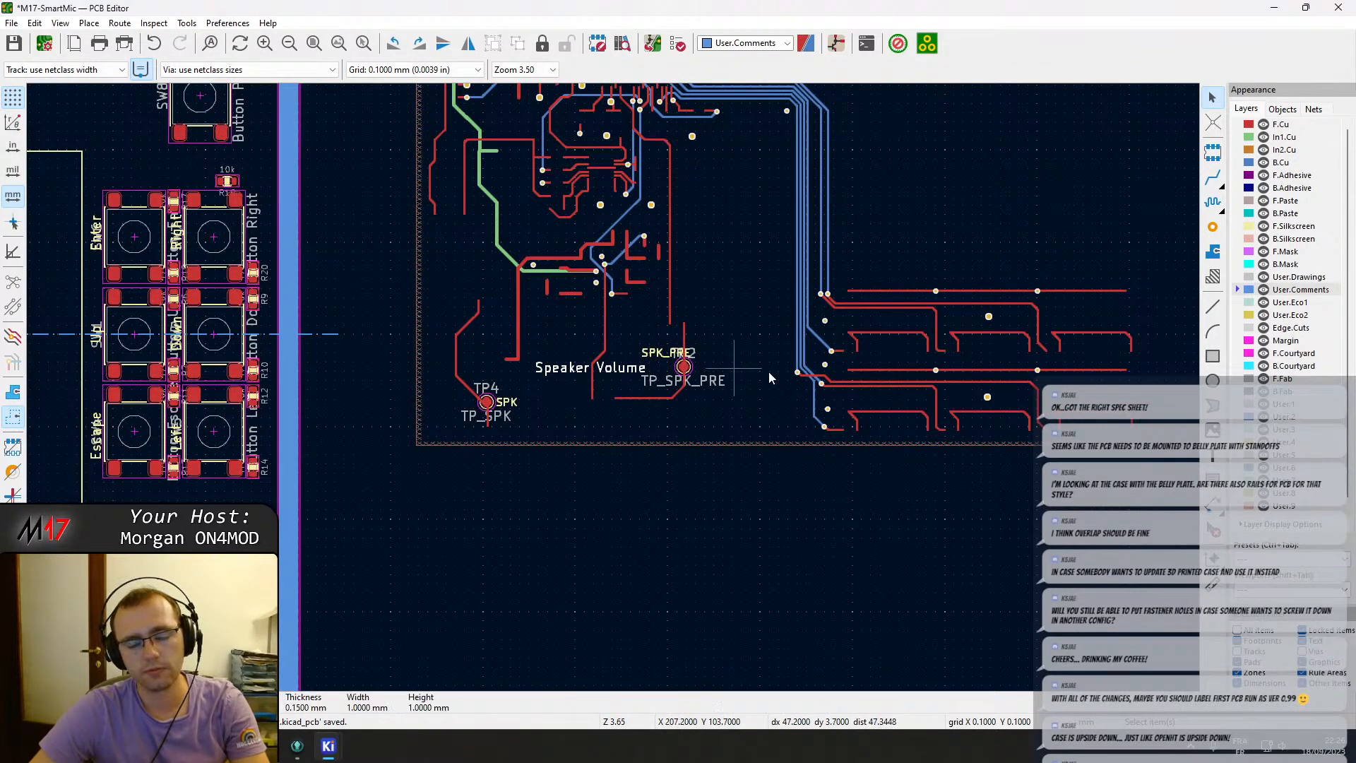
{"action": "key", "text": "m"}
{"action": "scroll", "coordinate": [536, 380], "scroll_direction": "down", "scroll_amount": 3}
{"action": "scroll", "coordinate": [329, 461], "scroll_direction": "up", "scroll_amount": 3}
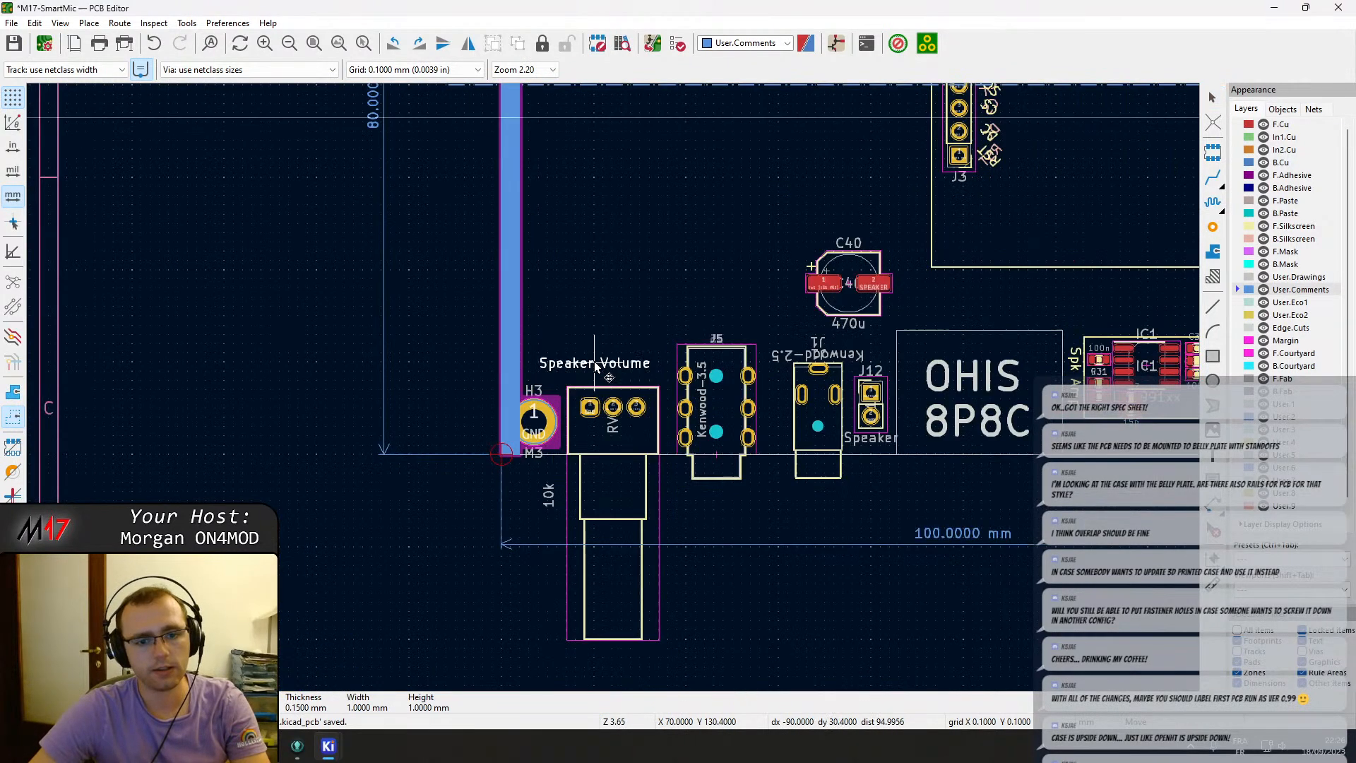
{"action": "left_click", "coordinate": [612, 373]}
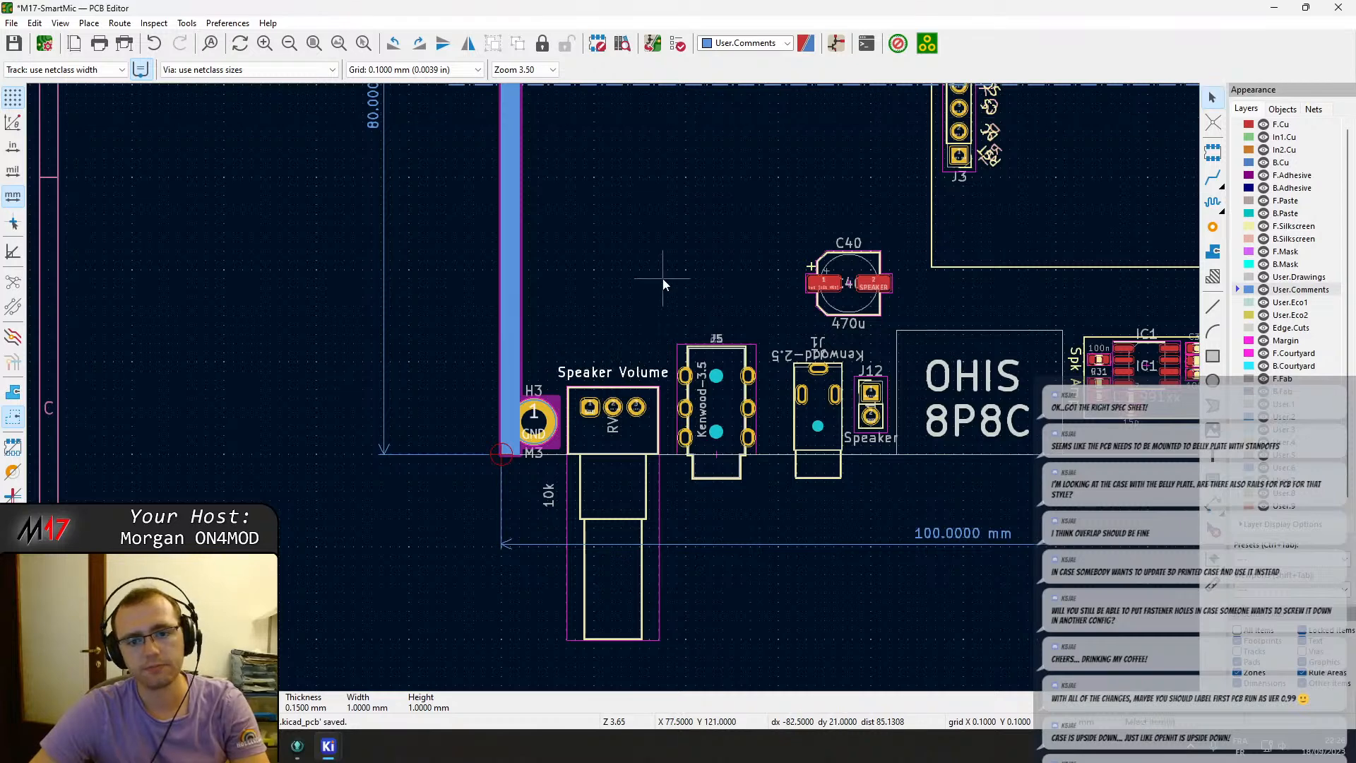
Move the CLK, DIO, RST and GND labels beside the STLink header pins and rotate them to match.
{"action": "scroll", "coordinate": [673, 241], "scroll_direction": "down", "scroll_amount": 1}
{"action": "scroll", "coordinate": [727, 375], "scroll_direction": "down", "scroll_amount": 1}
{"action": "scroll", "coordinate": [835, 193], "scroll_direction": "up", "scroll_amount": 1}
{"action": "scroll", "coordinate": [1013, 316], "scroll_direction": "up", "scroll_amount": 3}
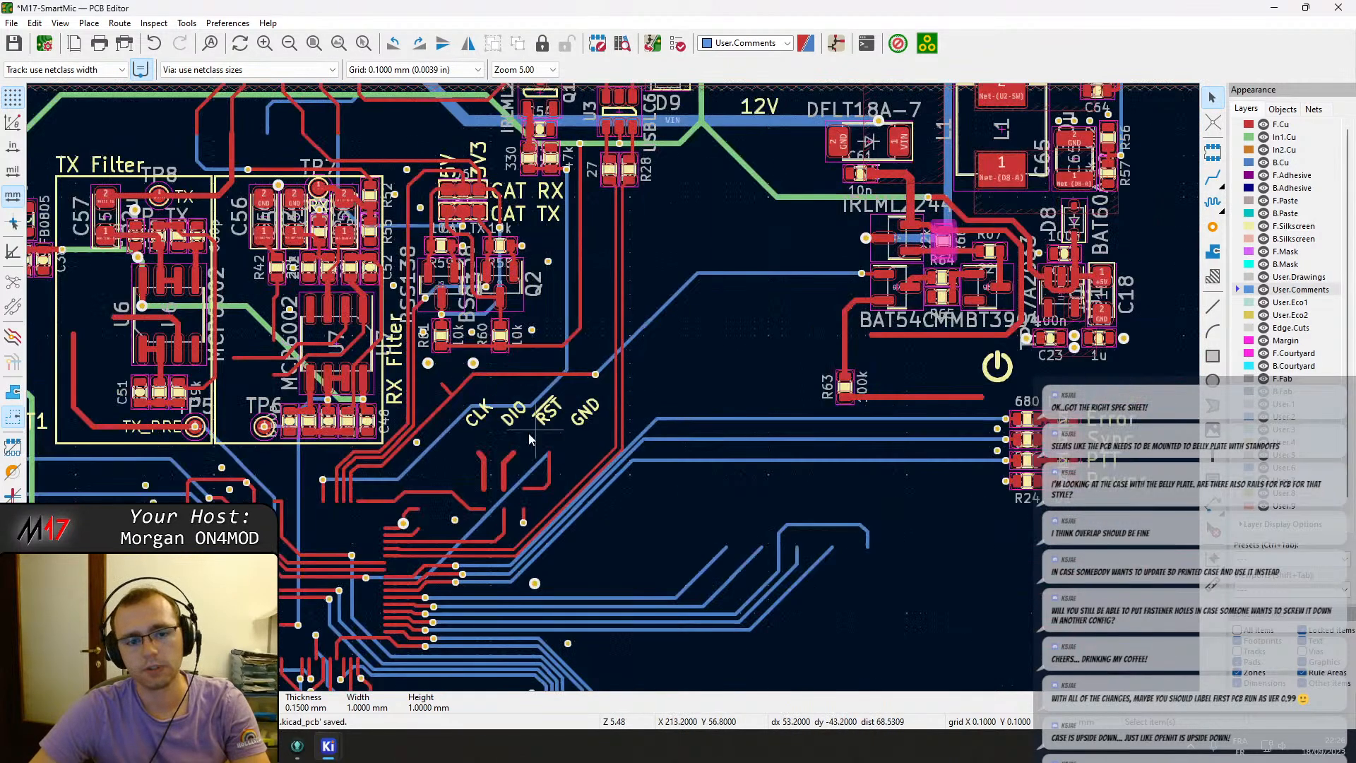
{"action": "left_click", "coordinate": [589, 413]}
{"action": "left_click", "coordinate": [548, 421], "text": "shift"}
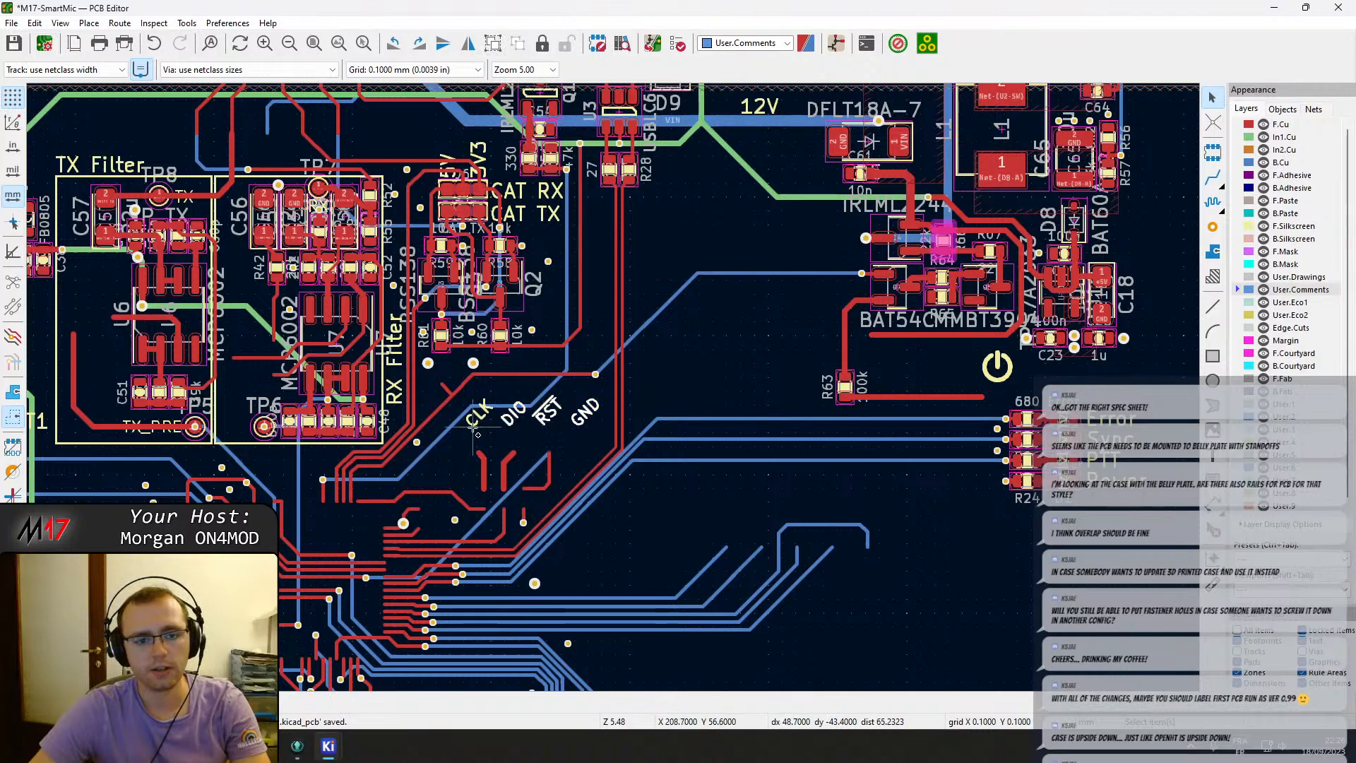
{"action": "key", "text": "m"}
{"action": "scroll", "coordinate": [385, 450], "scroll_direction": "down", "scroll_amount": 5}
{"action": "scroll", "coordinate": [300, 352], "scroll_direction": "up", "scroll_amount": 3}
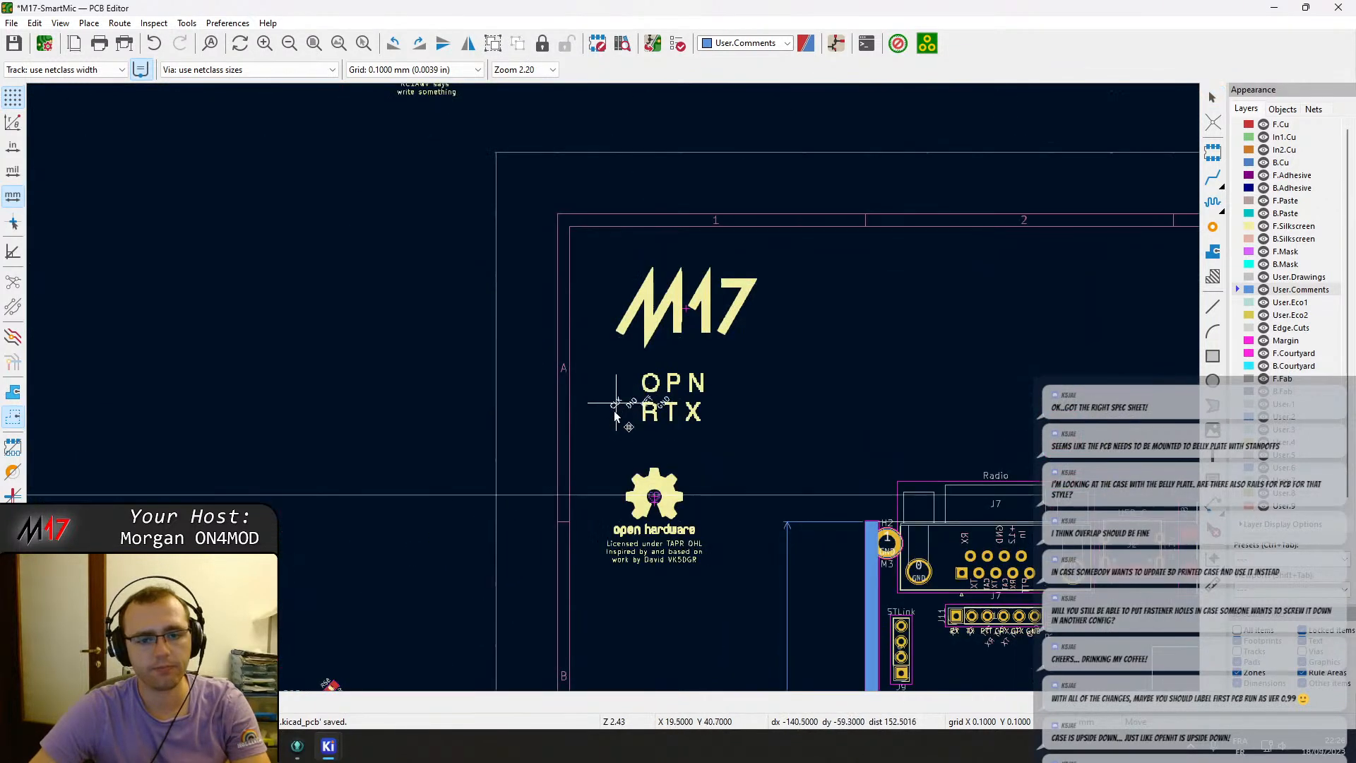
{"action": "scroll", "coordinate": [630, 469], "scroll_direction": "down", "scroll_amount": 1}
{"action": "scroll", "coordinate": [624, 400], "scroll_direction": "up", "scroll_amount": 4}
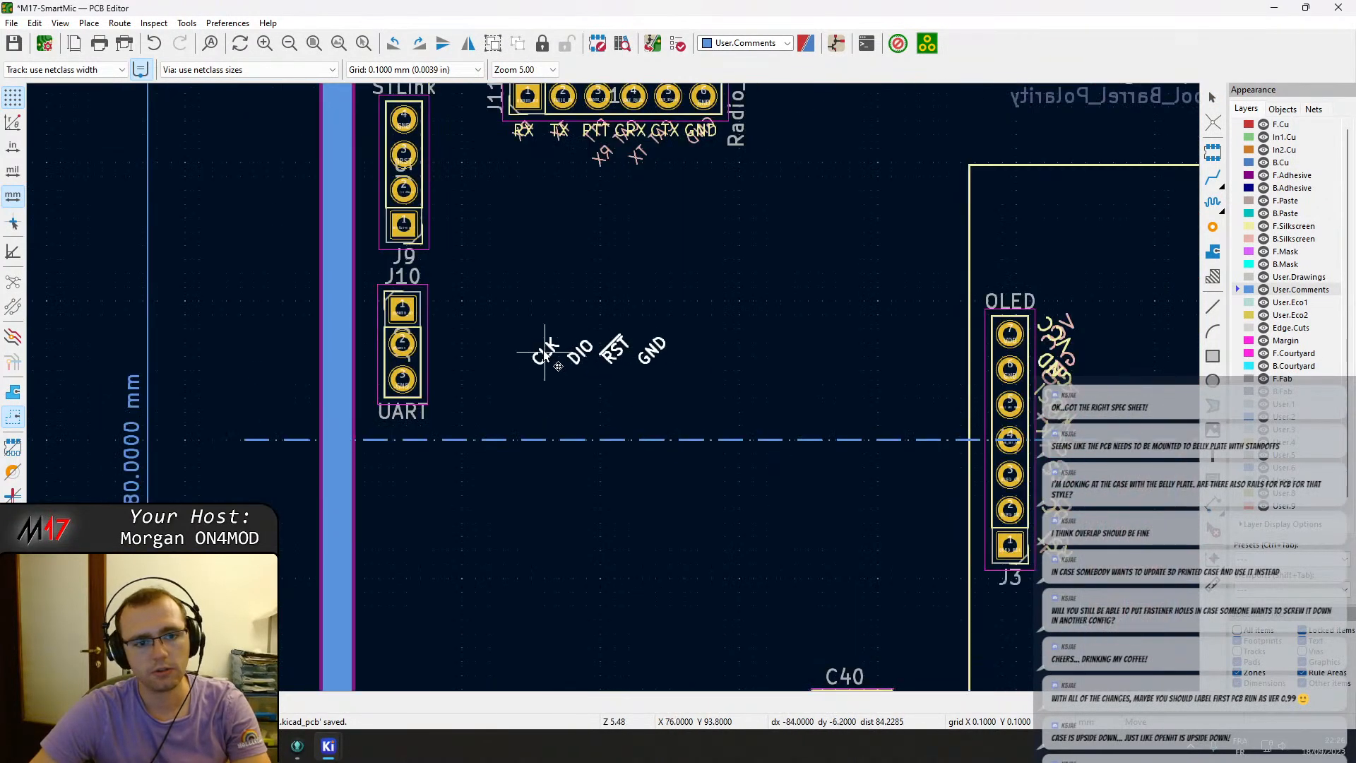
{"action": "scroll", "coordinate": [462, 222], "scroll_direction": "up", "scroll_amount": 4}
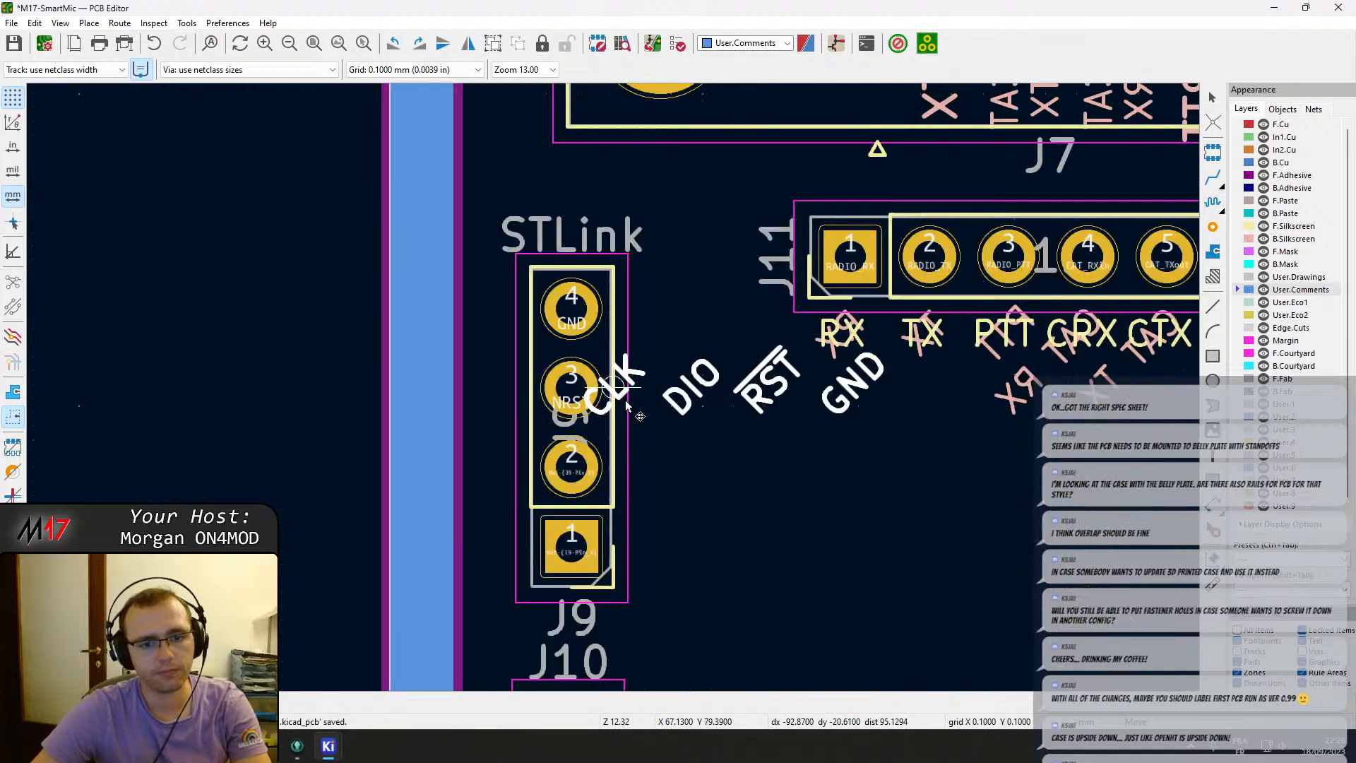
{"action": "key", "text": "r"}
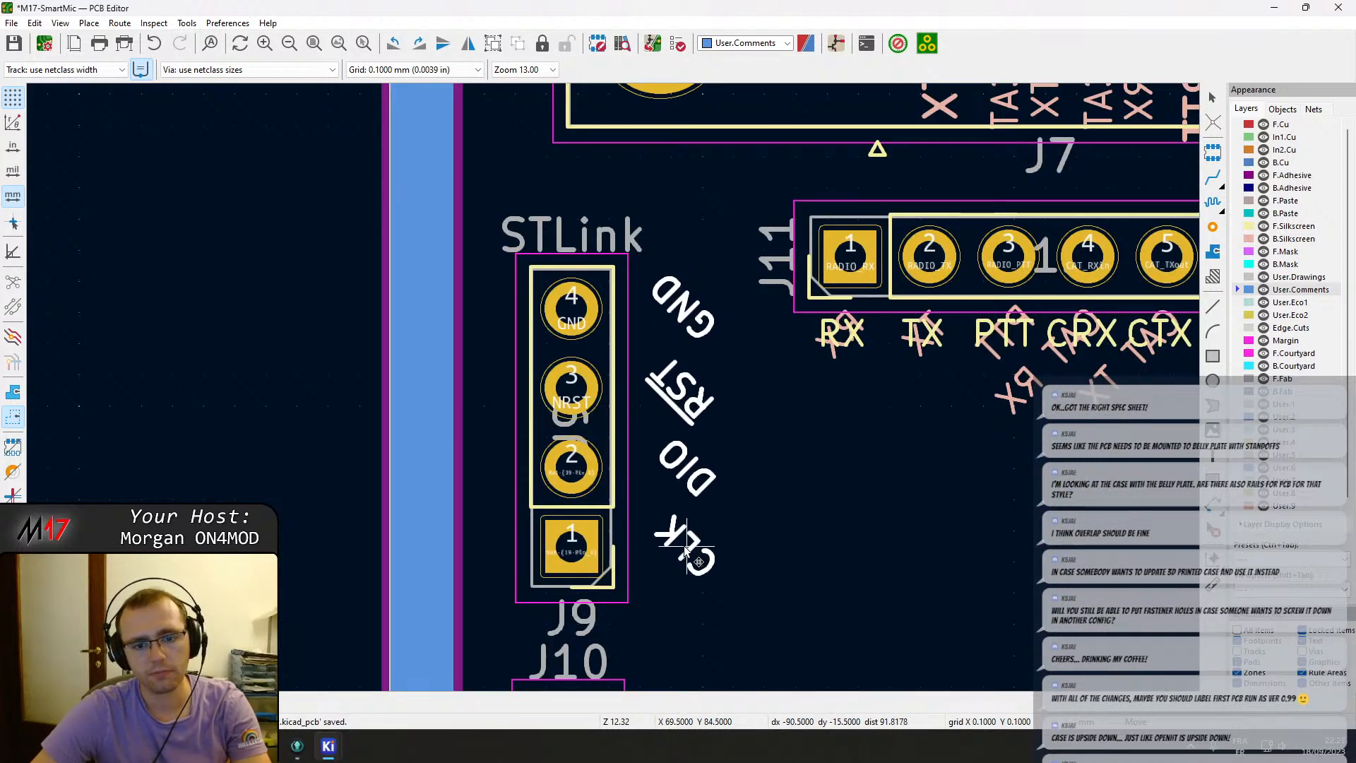
{"action": "left_click", "coordinate": [676, 550]}
Move the UART1 label onto the board directly below the UART header J10.
{"action": "key", "text": "Home"}
{"action": "scroll", "coordinate": [649, 390], "scroll_direction": "up", "scroll_amount": 5}
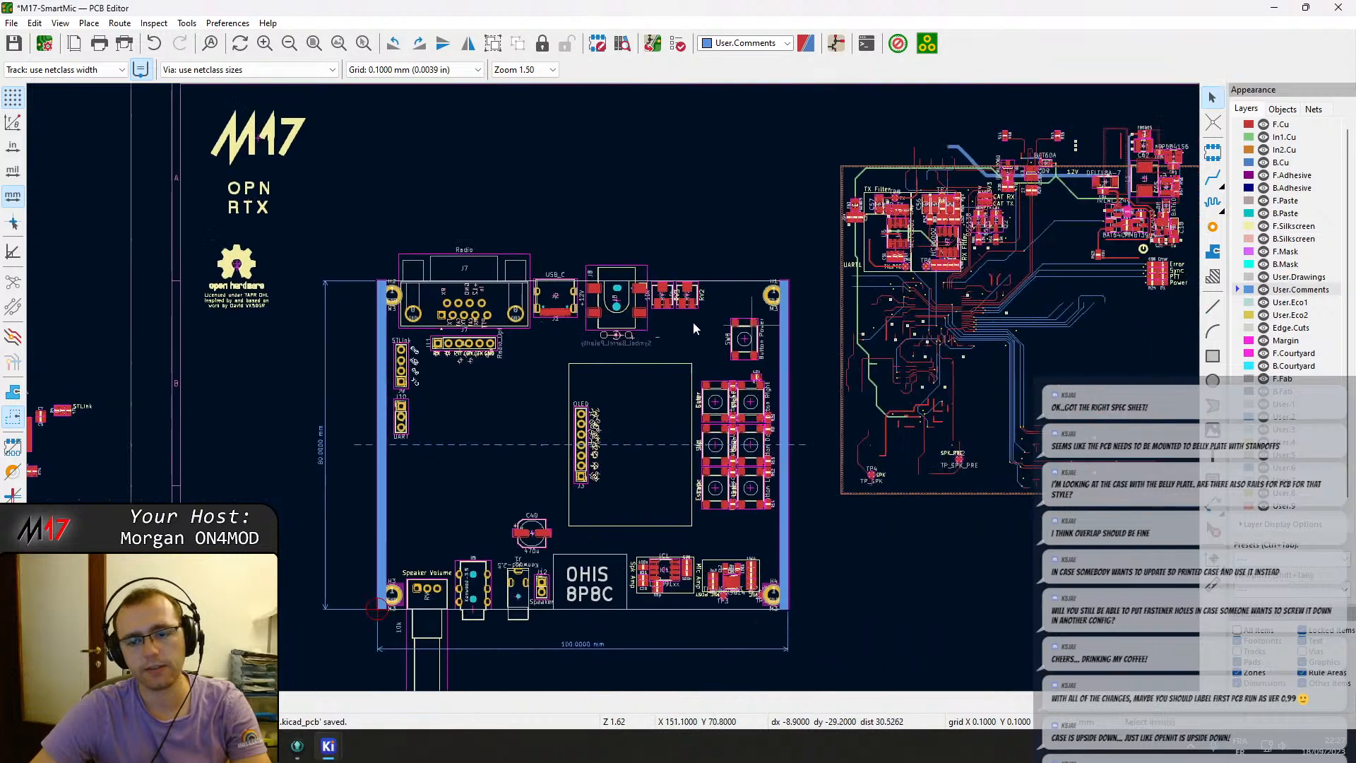
{"action": "scroll", "coordinate": [783, 391], "scroll_direction": "down", "scroll_amount": 2}
{"action": "middle_click_drag", "start_coordinate": [686, 300], "coordinate": [698, 388]}
{"action": "double_click", "coordinate": [400, 367]}
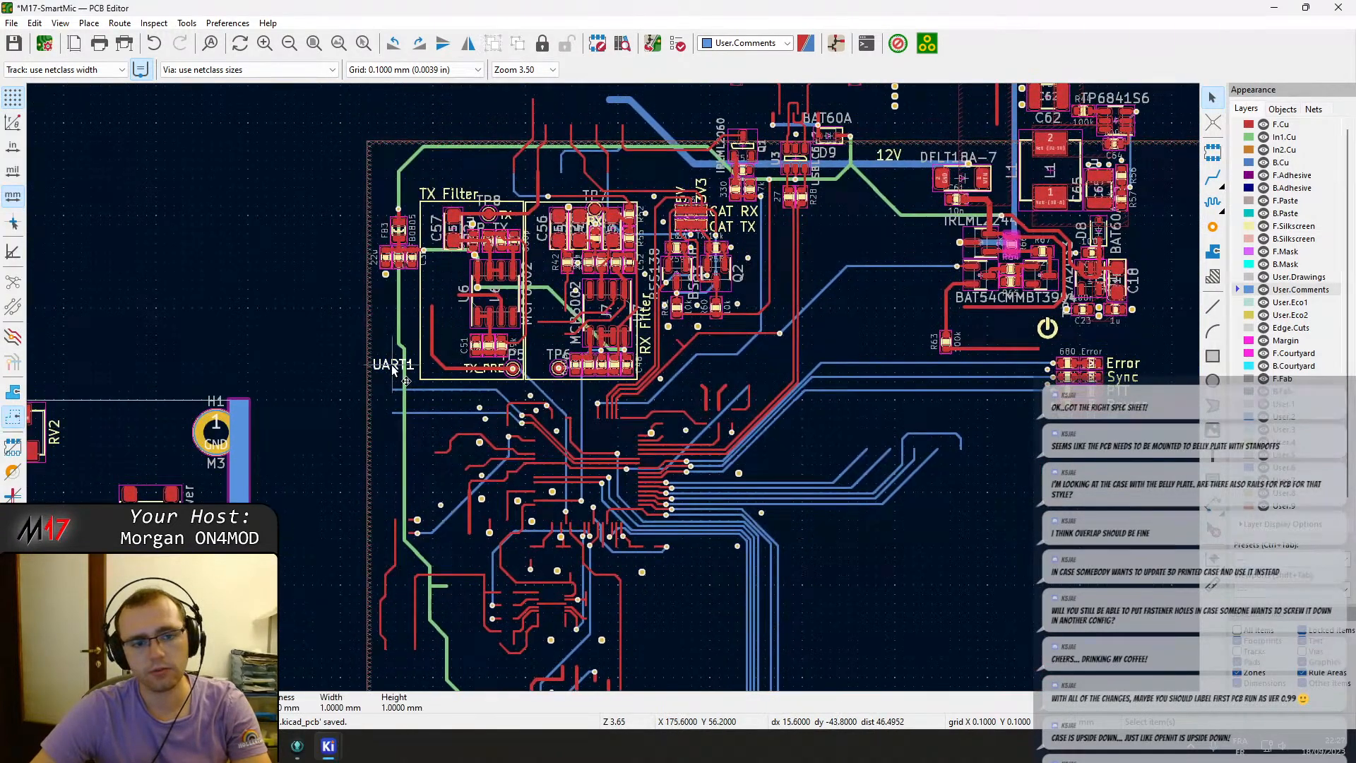
{"action": "key", "text": "Escape"}
{"action": "key", "text": "m"}
{"action": "scroll", "coordinate": [393, 369], "scroll_direction": "down", "scroll_amount": 3}
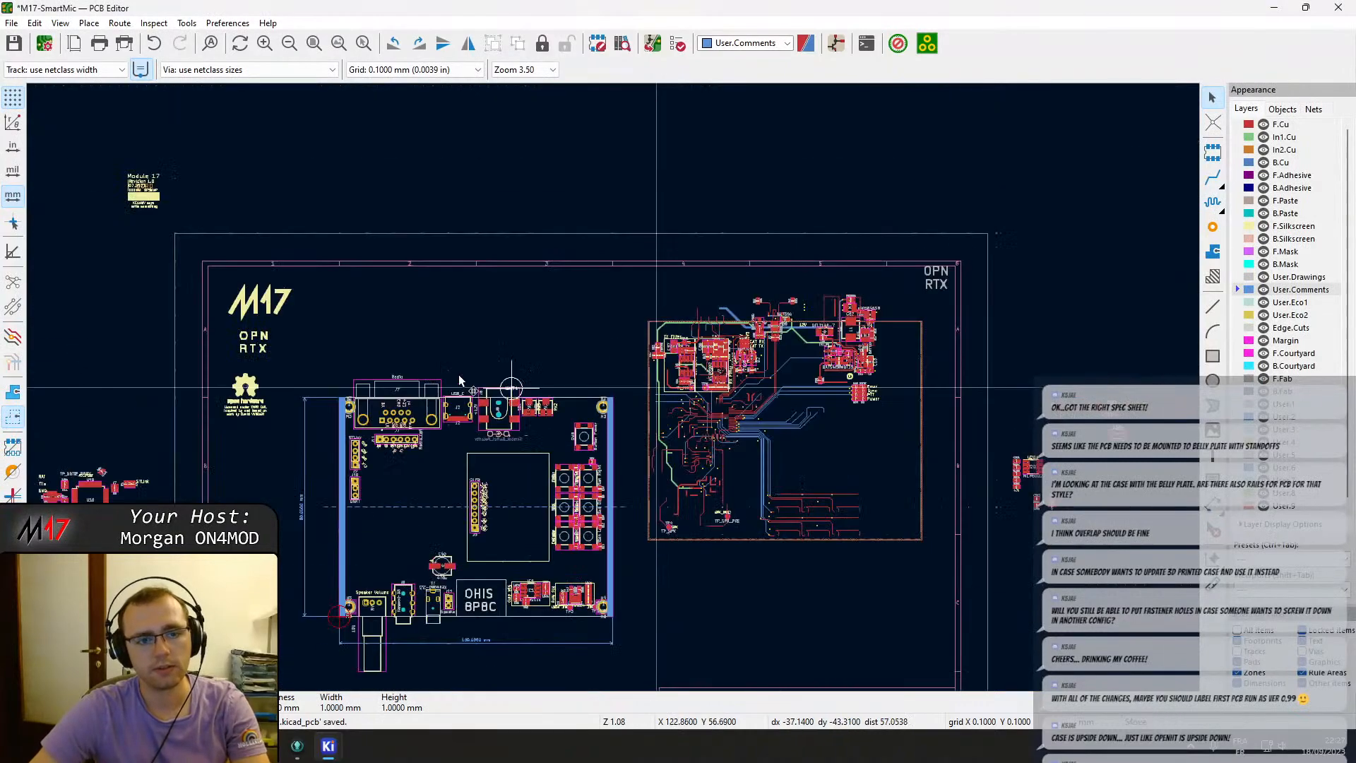
{"action": "scroll", "coordinate": [330, 375], "scroll_direction": "up", "scroll_amount": 3}
{"action": "scroll", "coordinate": [613, 387], "scroll_direction": "down", "scroll_amount": 2}
{"action": "scroll", "coordinate": [787, 494], "scroll_direction": "up", "scroll_amount": 2}
{"action": "scroll", "coordinate": [606, 396], "scroll_direction": "up", "scroll_amount": 2}
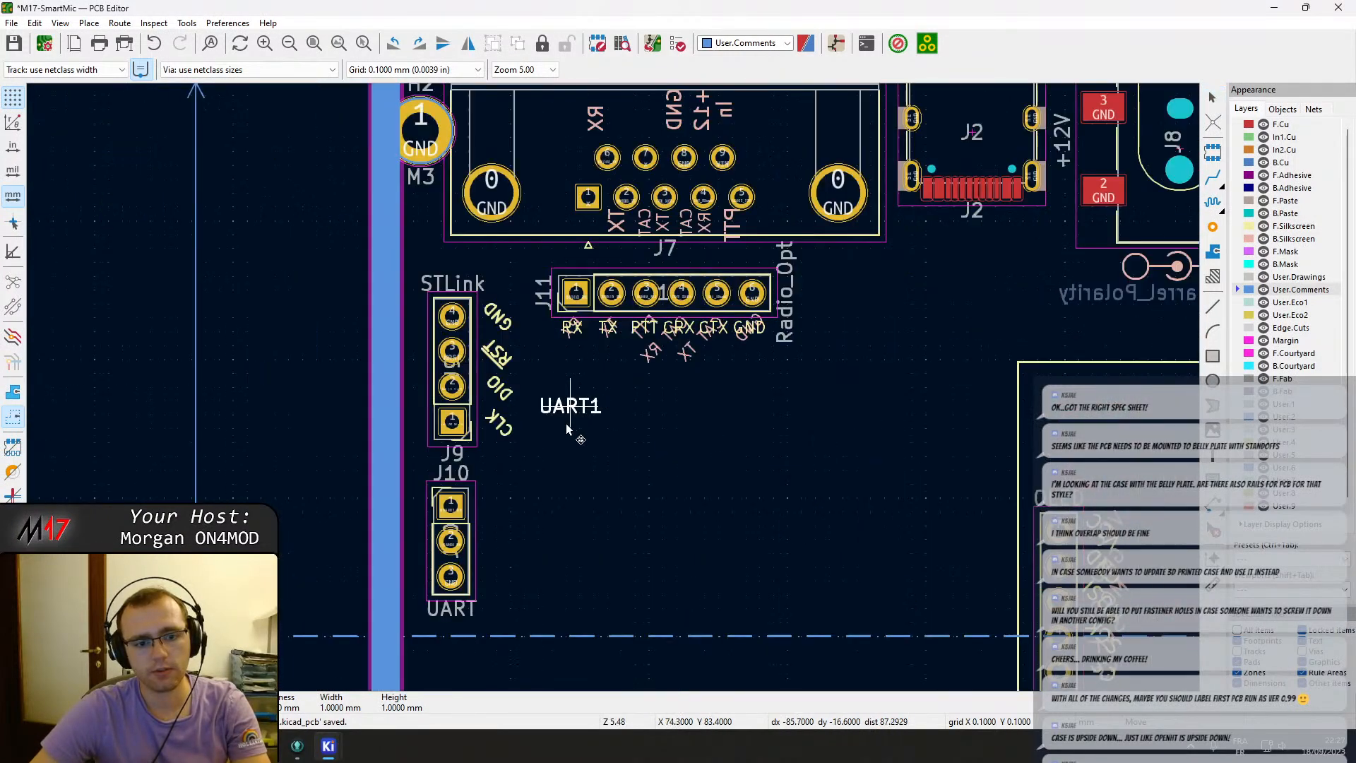
{"action": "left_click", "coordinate": [451, 612]}
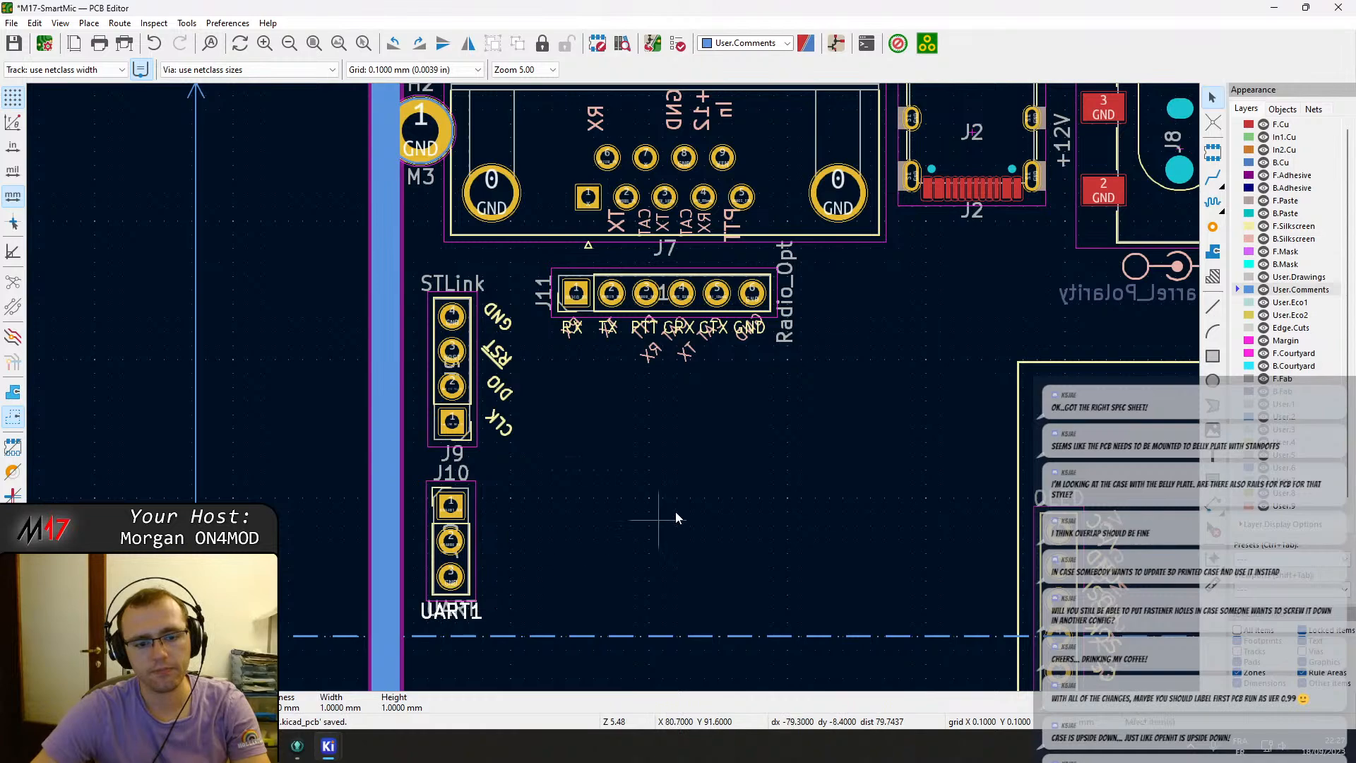
Move the power button SW8 down to the board's lower right corner above the mic amplifier.
{"action": "scroll", "coordinate": [675, 510], "scroll_direction": "down", "scroll_amount": 5}
{"action": "middle_click_drag", "start_coordinate": [730, 352], "coordinate": [341, 401]}
{"action": "scroll", "coordinate": [982, 307], "scroll_direction": "up", "scroll_amount": 5}
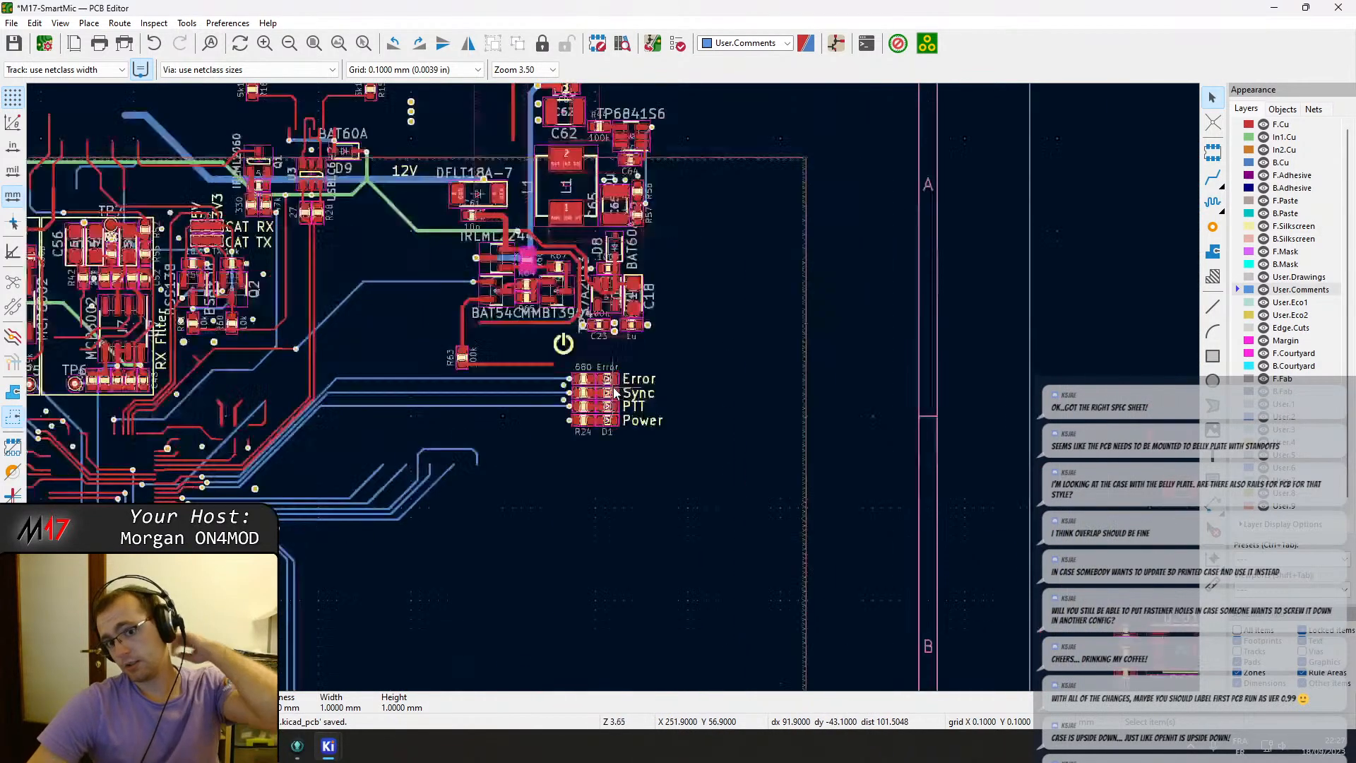
{"action": "scroll", "coordinate": [613, 387], "scroll_direction": "down", "scroll_amount": 5}
{"action": "middle_click_drag", "start_coordinate": [544, 428], "coordinate": [617, 367]}
{"action": "scroll", "coordinate": [576, 440], "scroll_direction": "up", "scroll_amount": 3}
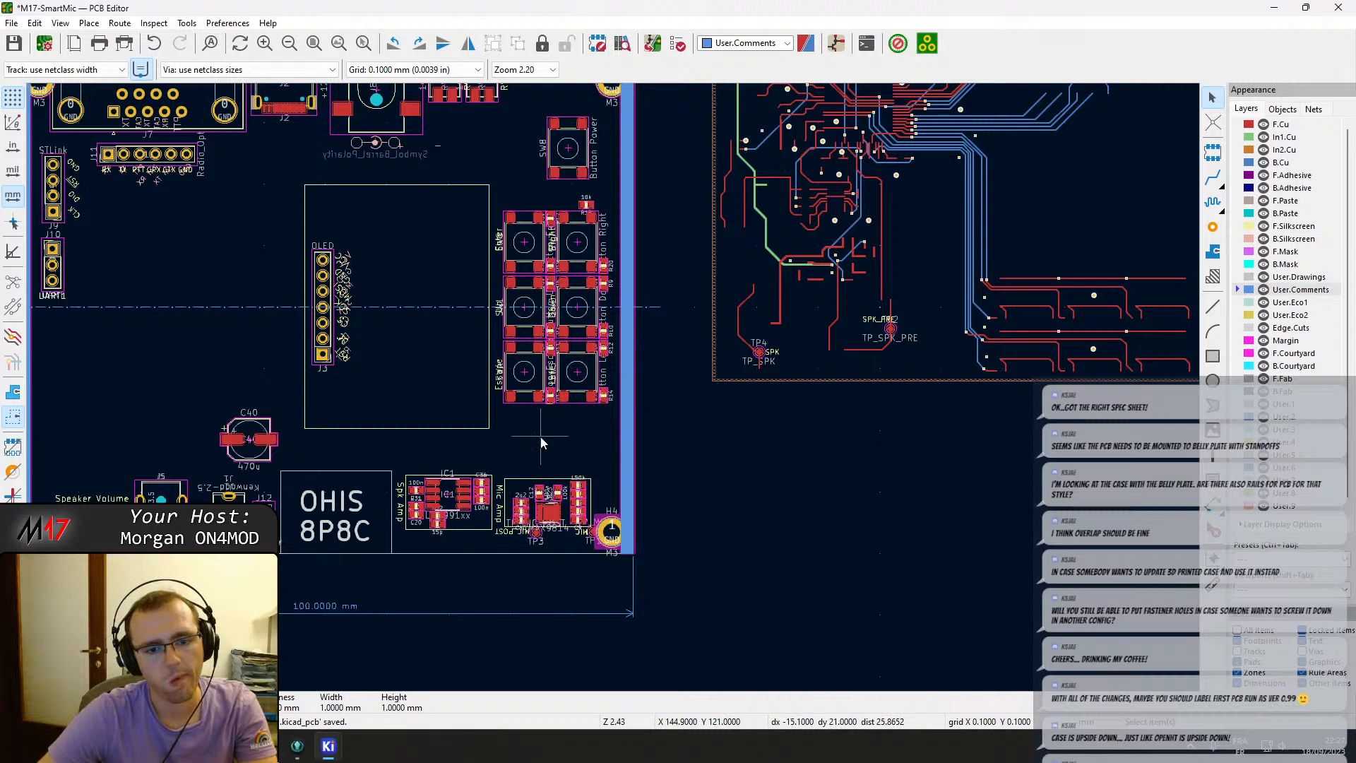
{"action": "scroll", "coordinate": [613, 392], "scroll_direction": "down", "scroll_amount": 2}
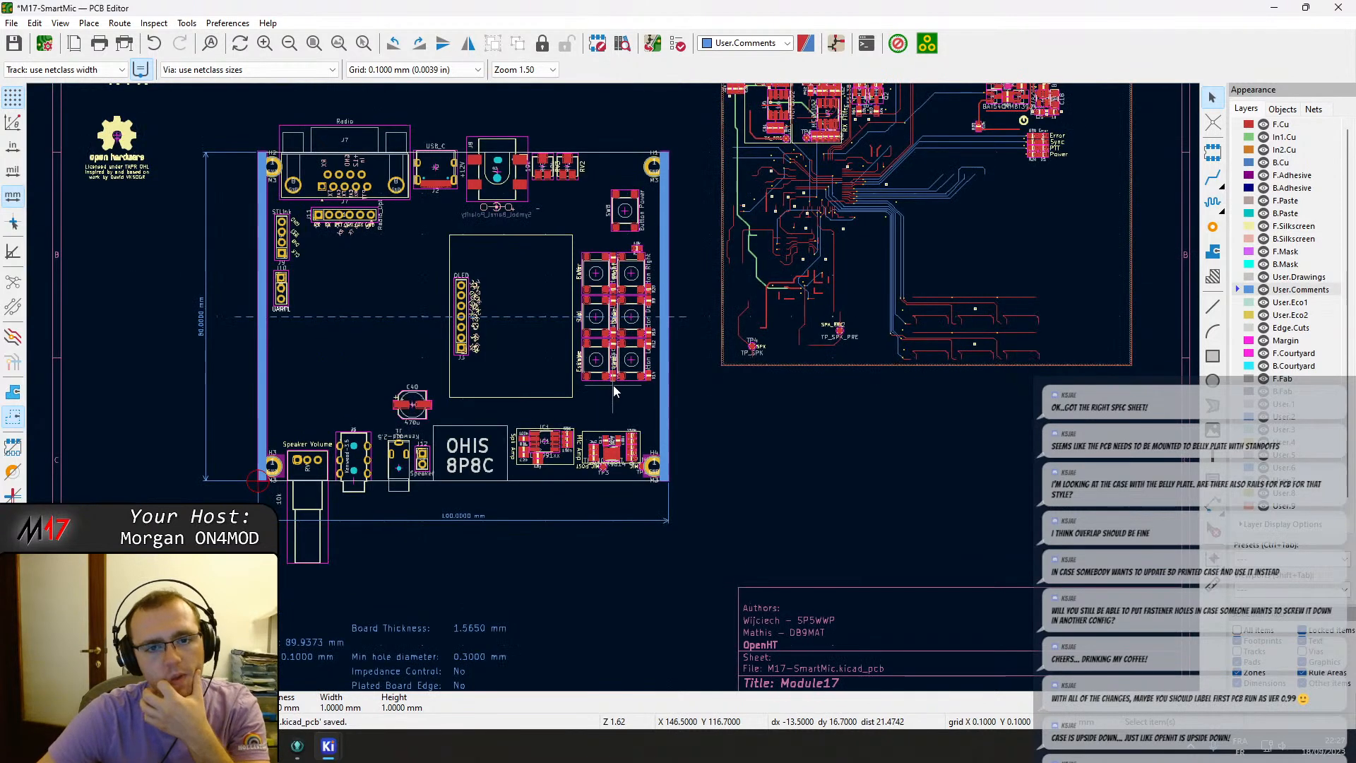
{"action": "middle_click_drag", "start_coordinate": [632, 339], "coordinate": [603, 365]}
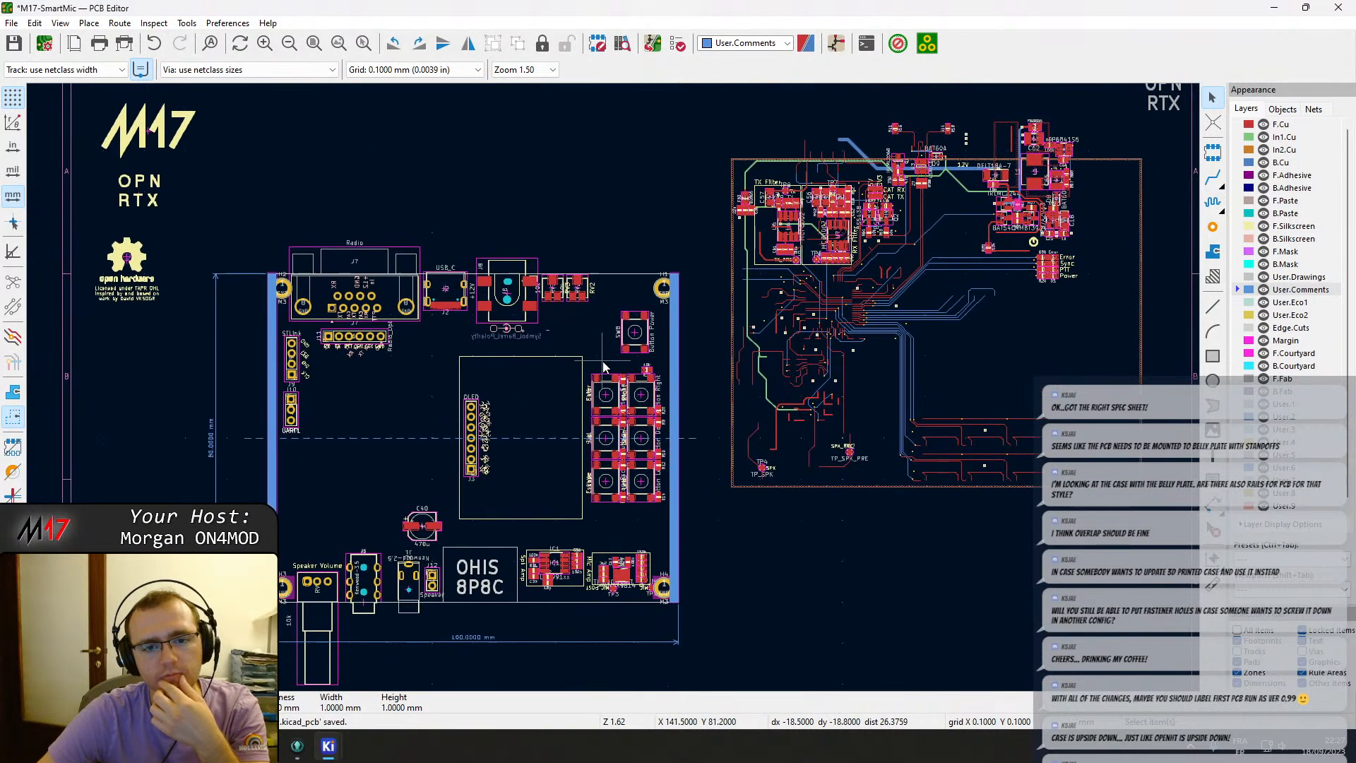
{"action": "scroll", "coordinate": [621, 300], "scroll_direction": "up", "scroll_amount": 4}
{"action": "left_click", "coordinate": [664, 395]}
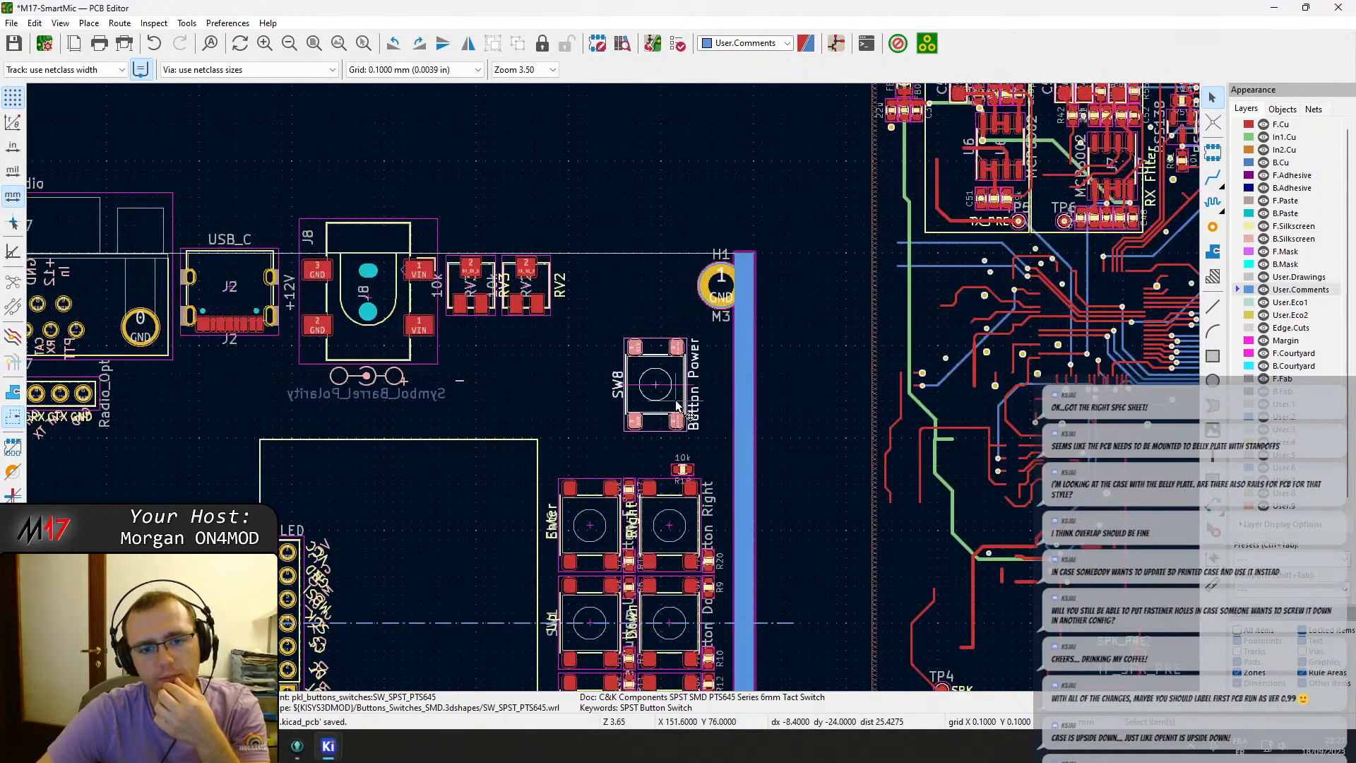
{"action": "mouse_move", "coordinate": [663, 396]}
{"action": "left_mouse_down"}
{"action": "mouse_move", "coordinate": [638, 482]}
{"action": "mouse_move", "coordinate": [653, 674]}
{"action": "mouse_move", "coordinate": [692, 432]}
{"action": "mouse_move", "coordinate": [675, 405]}
{"action": "left_mouse_up"}
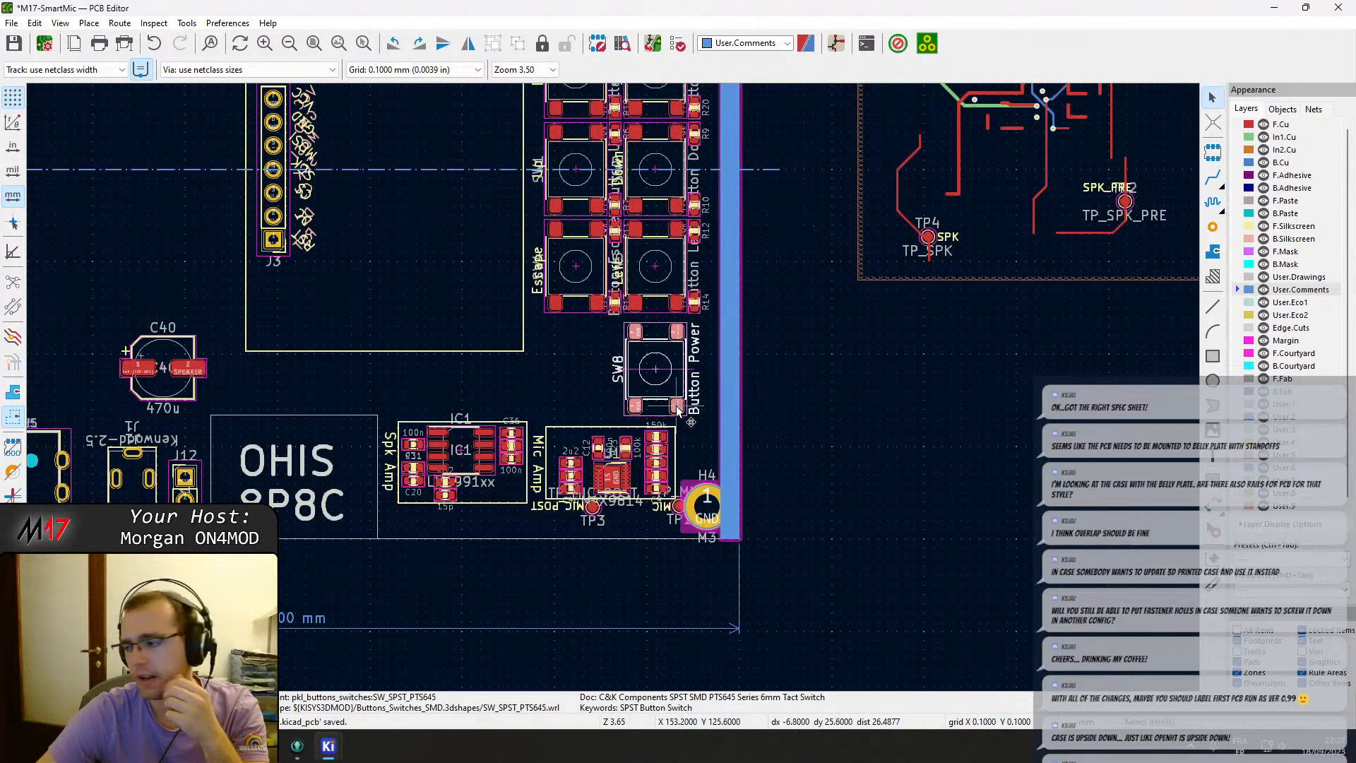
Nudge the power button SW8 into its final spot at the board's lower right and save the board.
{"action": "scroll", "coordinate": [656, 380], "scroll_direction": "up", "scroll_amount": 5}
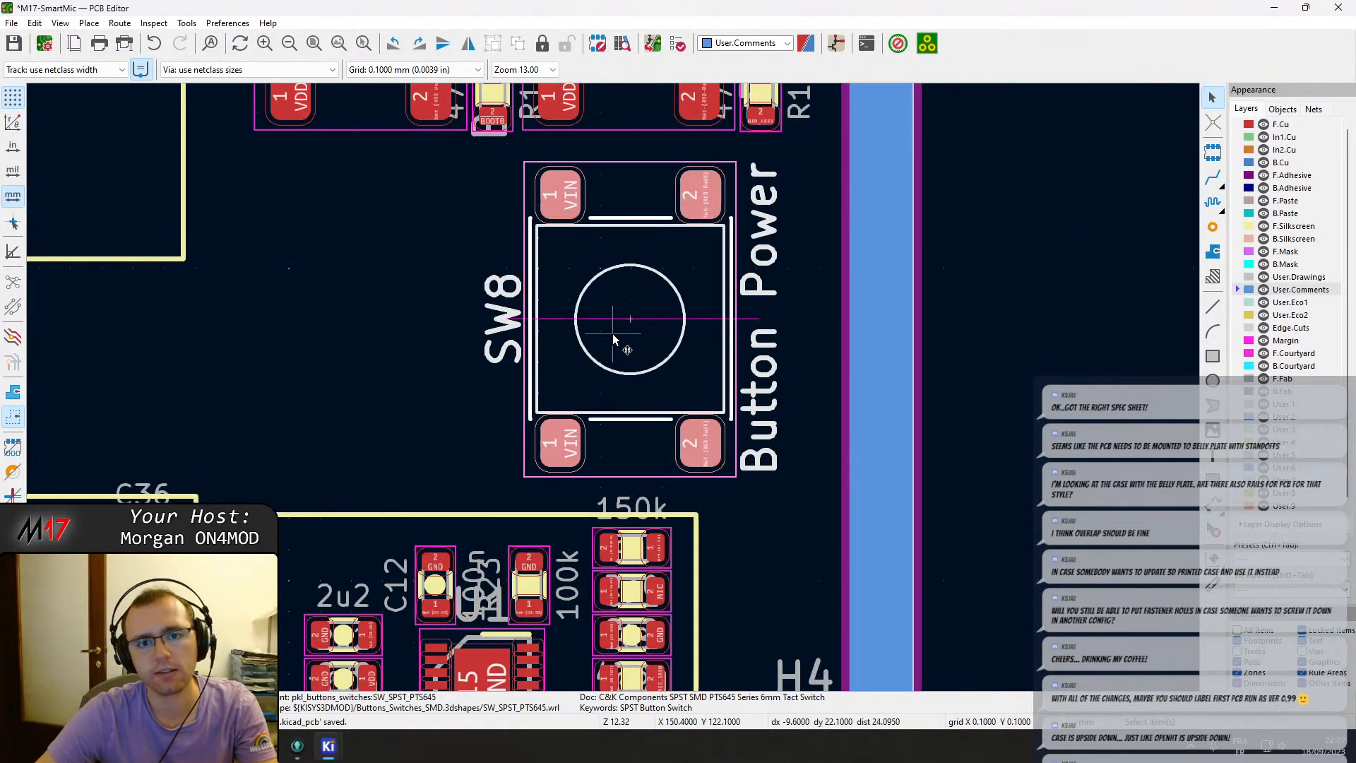
{"action": "key", "text": "m"}
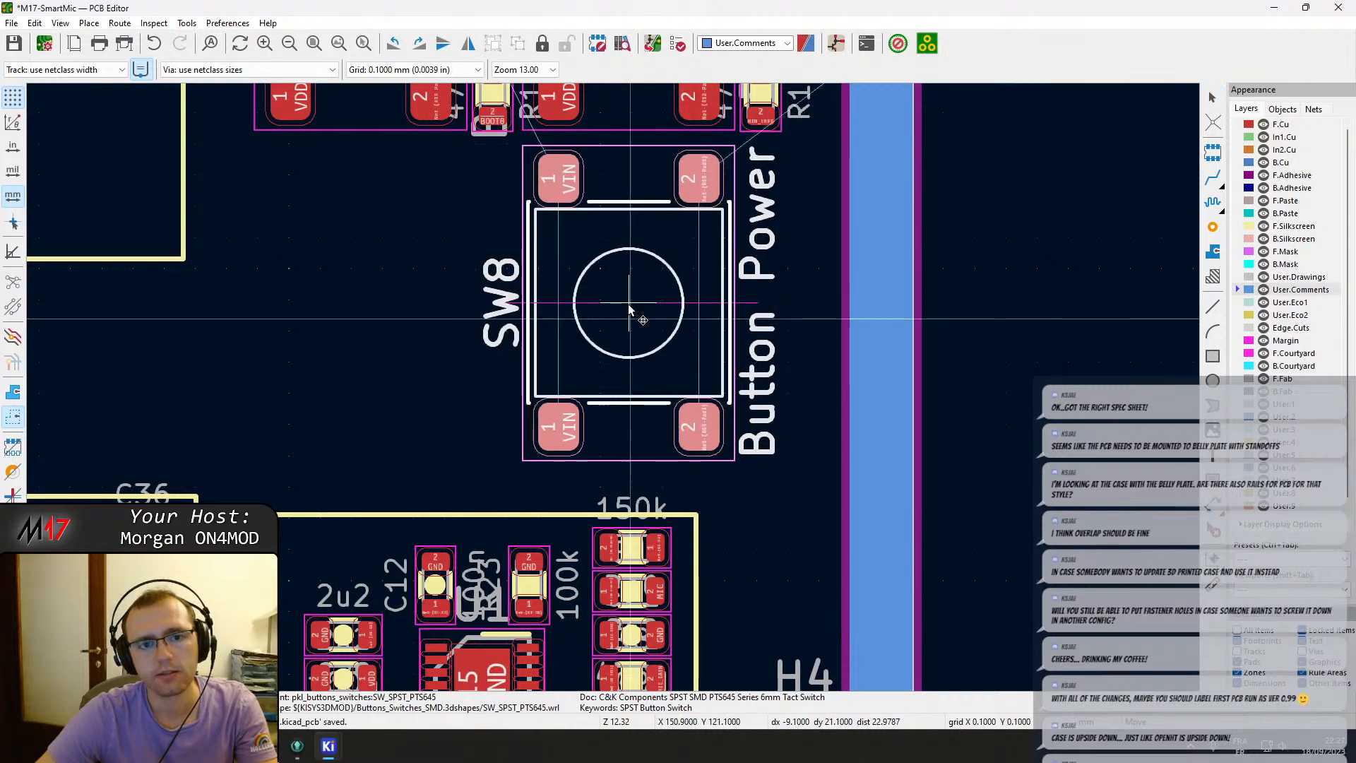
{"action": "scroll", "coordinate": [619, 346], "scroll_direction": "up", "scroll_amount": 4}
{"action": "scroll", "coordinate": [613, 387], "scroll_direction": "up", "scroll_amount": 4}
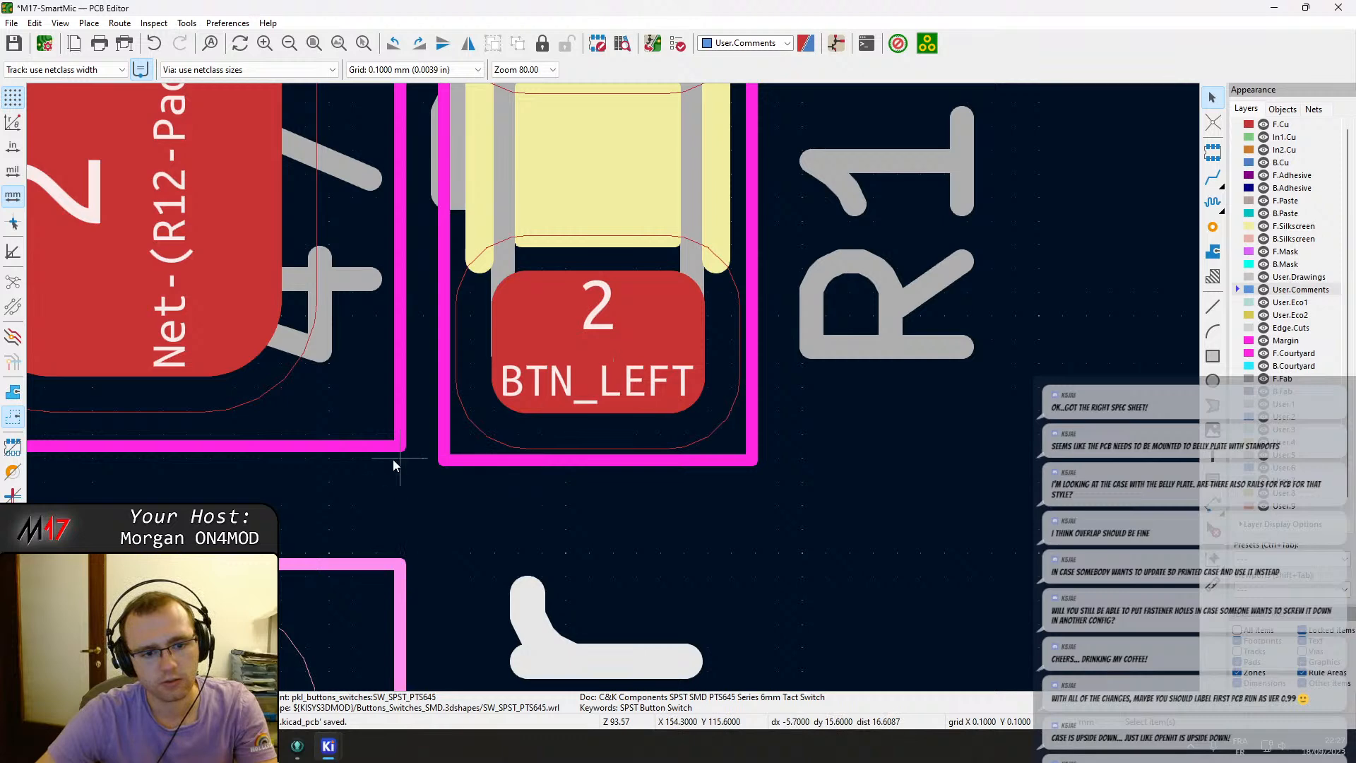
{"action": "scroll", "coordinate": [399, 452], "scroll_direction": "down", "scroll_amount": 14}
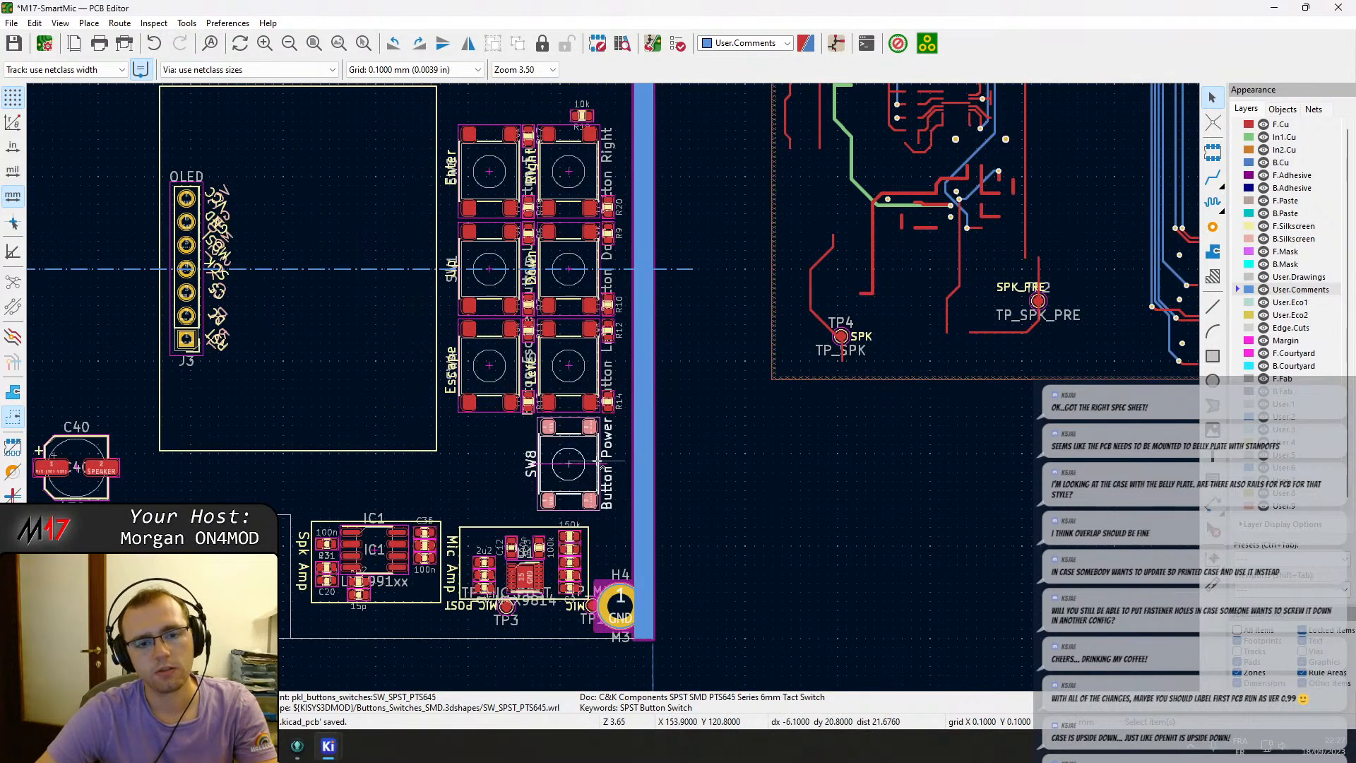
{"action": "key", "text": "ctrl+s"}
Move the status LED group (D1, R24 and the Error, Sync, PTT, Power labels) onto the board left of SW8.
{"action": "scroll", "coordinate": [616, 392], "scroll_direction": "down", "scroll_amount": 2}
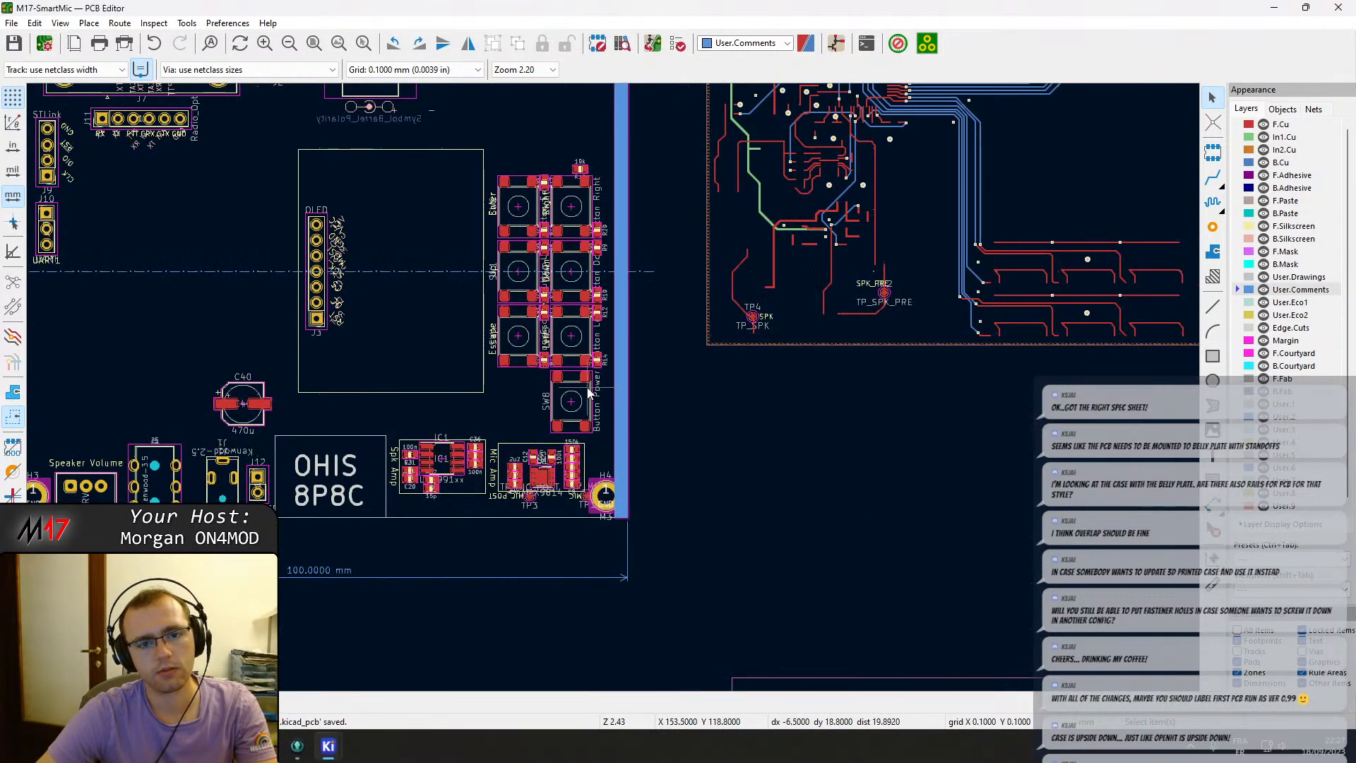
{"action": "scroll", "coordinate": [588, 407], "scroll_direction": "up", "scroll_amount": 2}
{"action": "scroll", "coordinate": [781, 394], "scroll_direction": "down", "scroll_amount": 2}
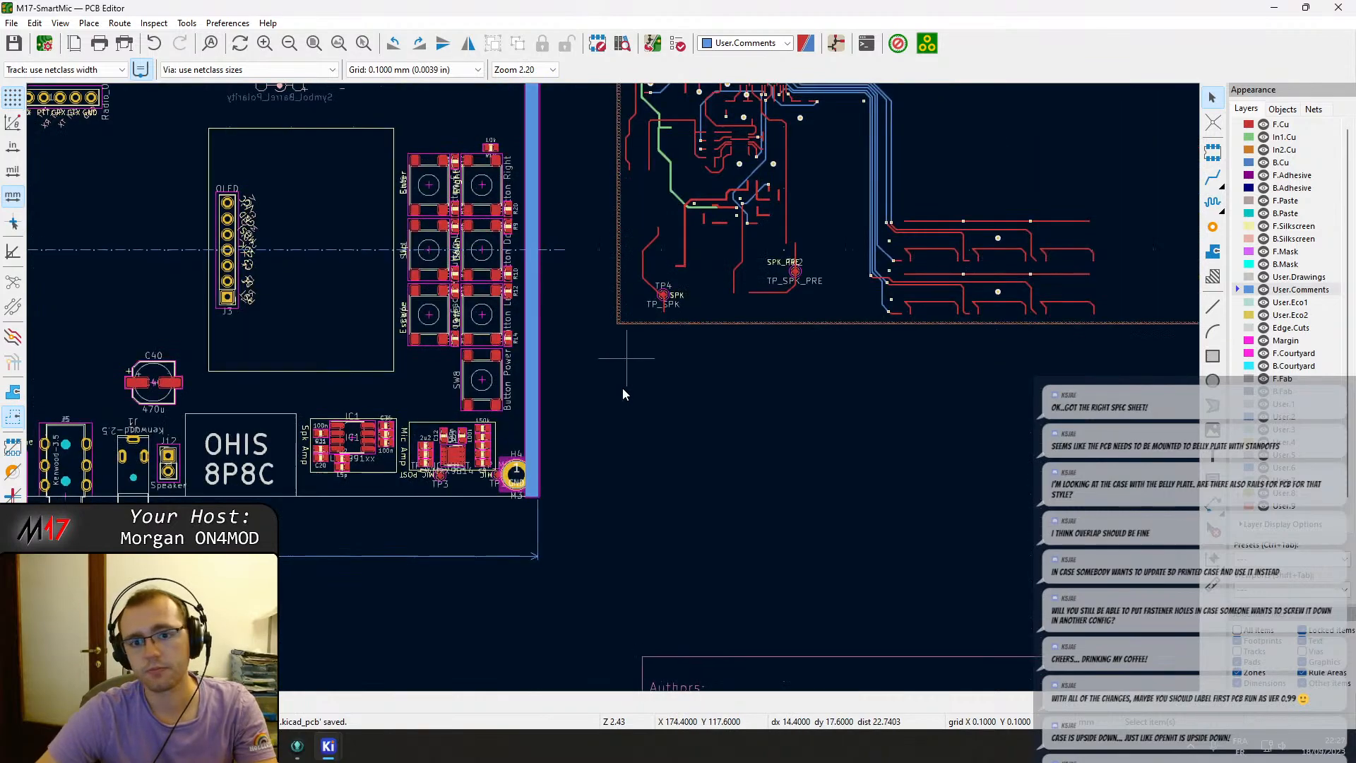
{"action": "middle_click_drag", "start_coordinate": [623, 388], "coordinate": [557, 634]}
{"action": "scroll", "coordinate": [1055, 265], "scroll_direction": "up", "scroll_amount": 4}
{"action": "left_click_drag", "start_coordinate": [626, 408], "coordinate": [521, 289]}
{"action": "key", "text": "m"}
{"action": "scroll", "coordinate": [556, 397], "scroll_direction": "down", "scroll_amount": 6}
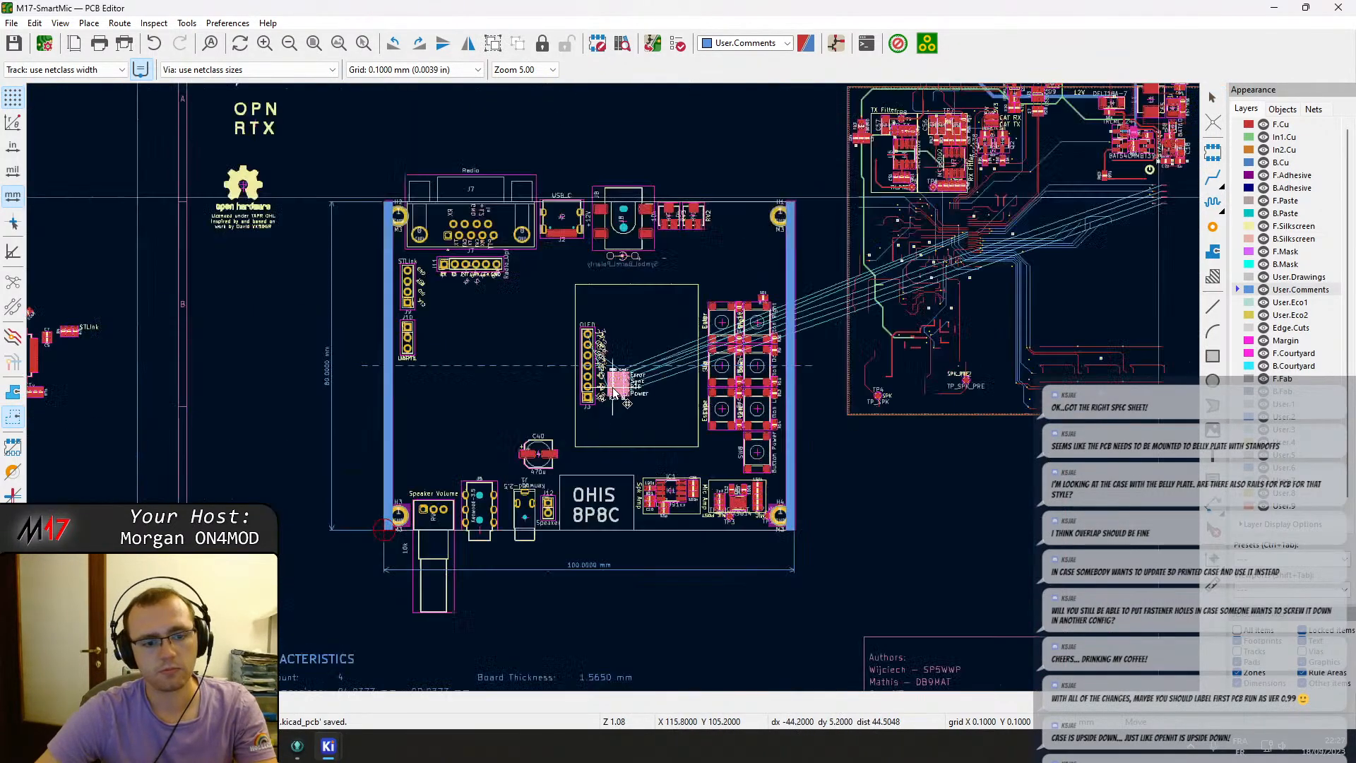
{"action": "scroll", "coordinate": [612, 393], "scroll_direction": "up", "scroll_amount": 5}
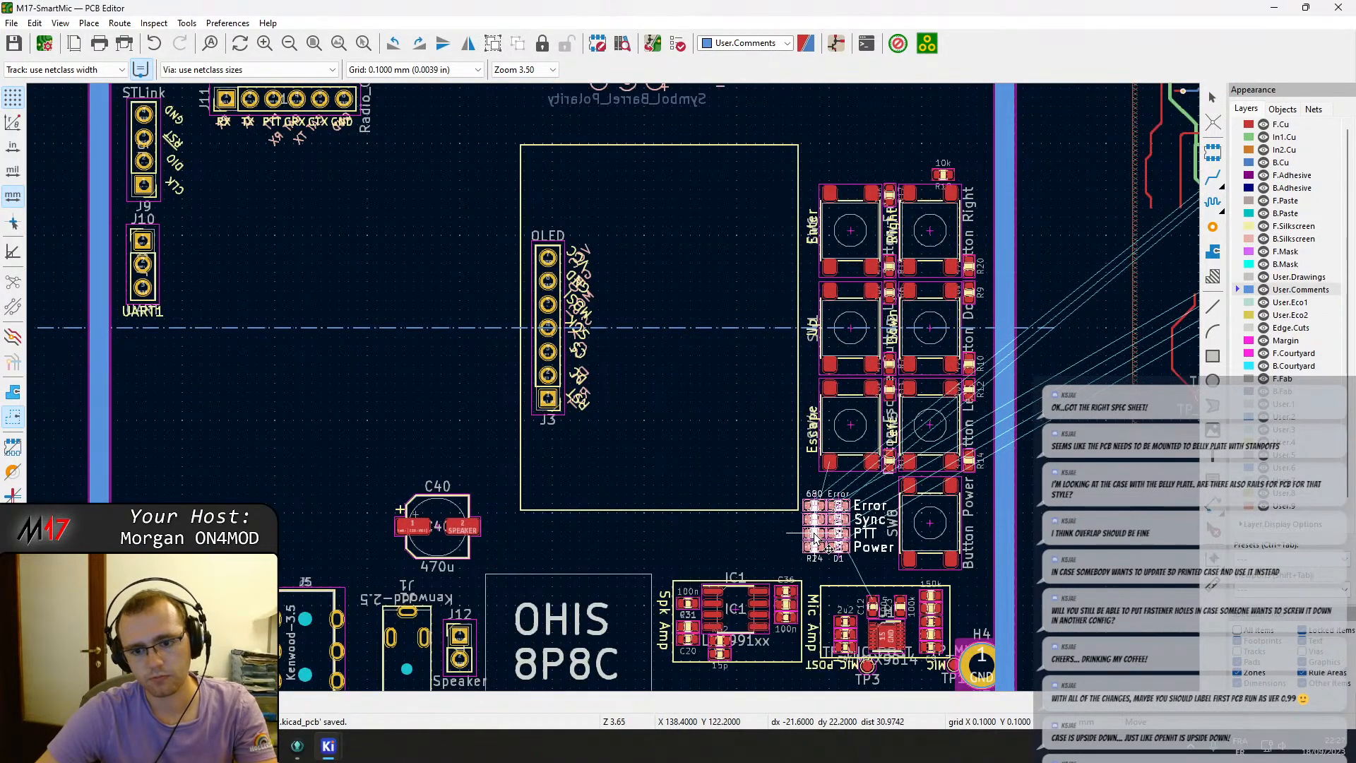
{"action": "left_click", "coordinate": [827, 529]}
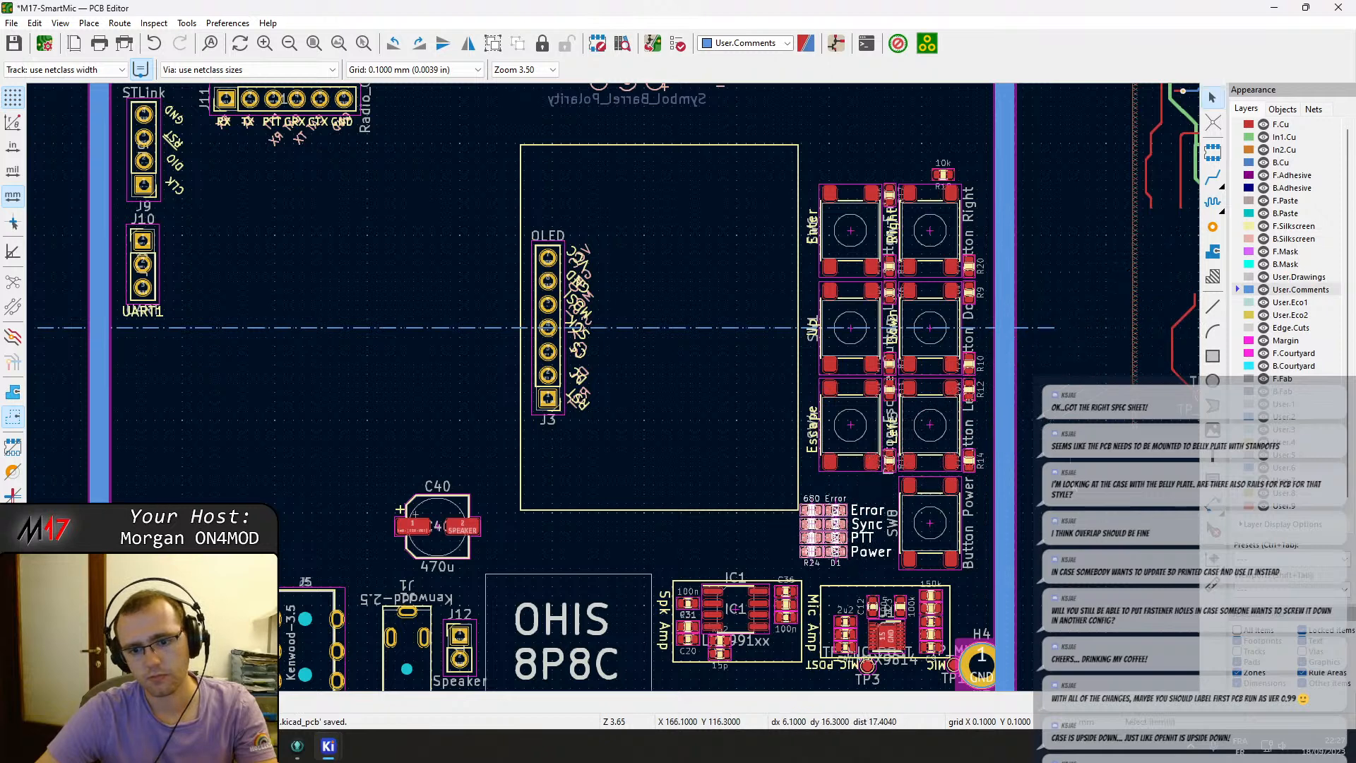
Adjust the status LED group's position slightly so it sits neatly beside SW8.
{"action": "scroll", "coordinate": [620, 406], "scroll_direction": "up", "scroll_amount": 5}
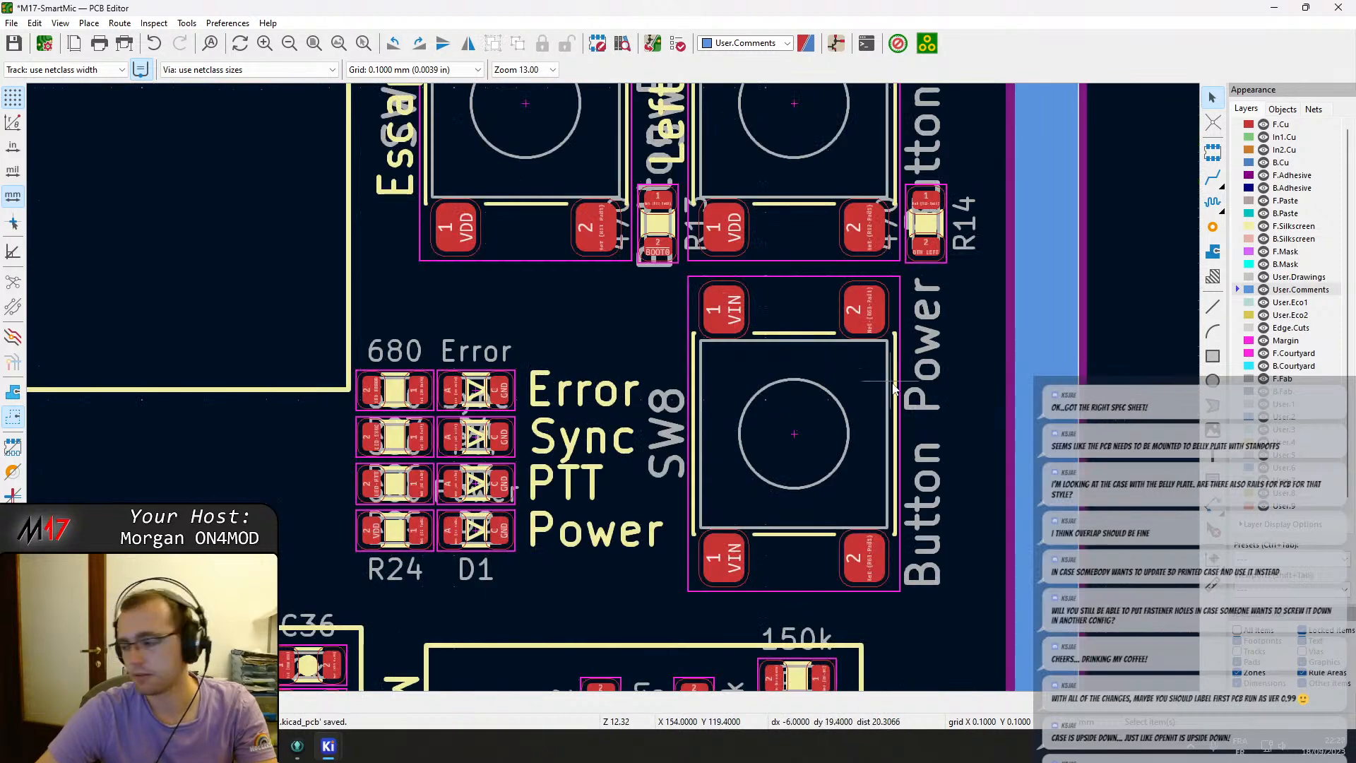
{"action": "middle_click_drag", "start_coordinate": [908, 429], "coordinate": [879, 433]}
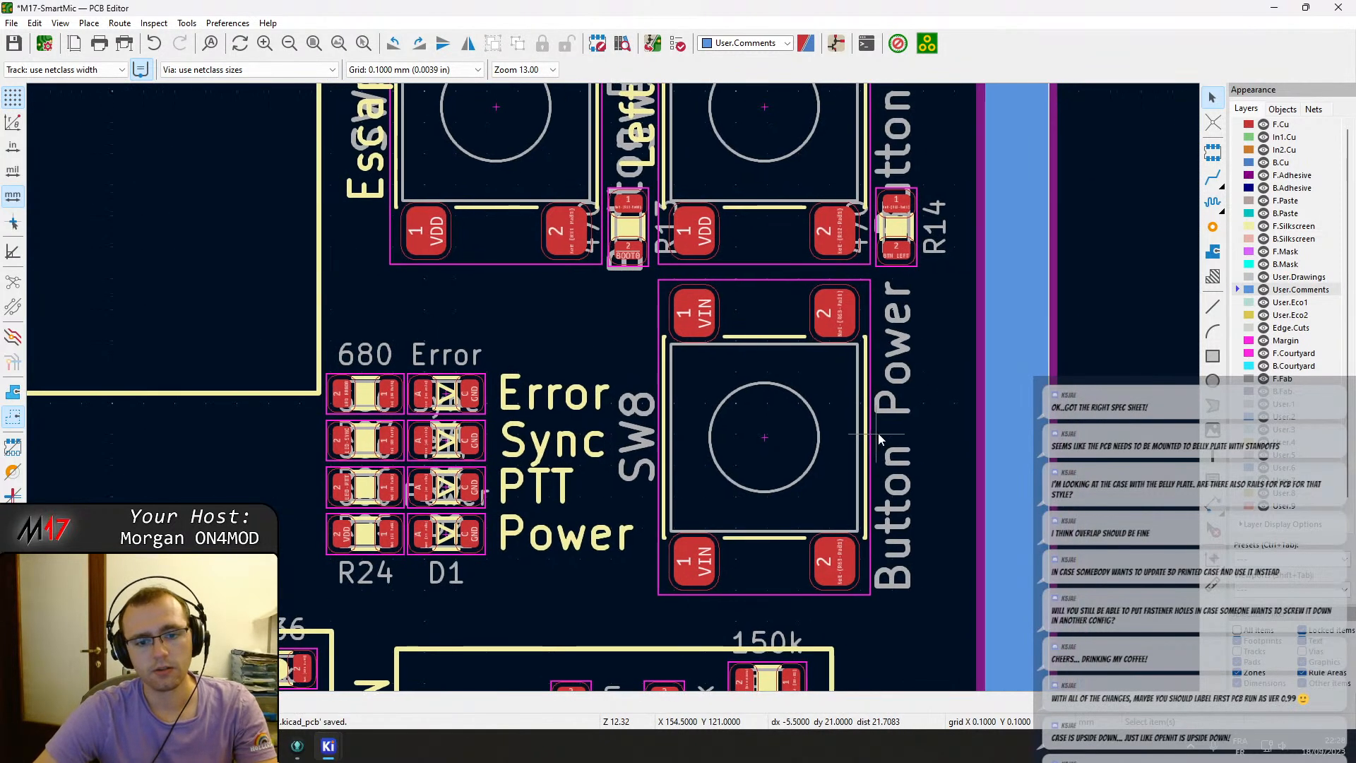
{"action": "left_click_drag", "start_coordinate": [603, 589], "coordinate": [383, 491]}
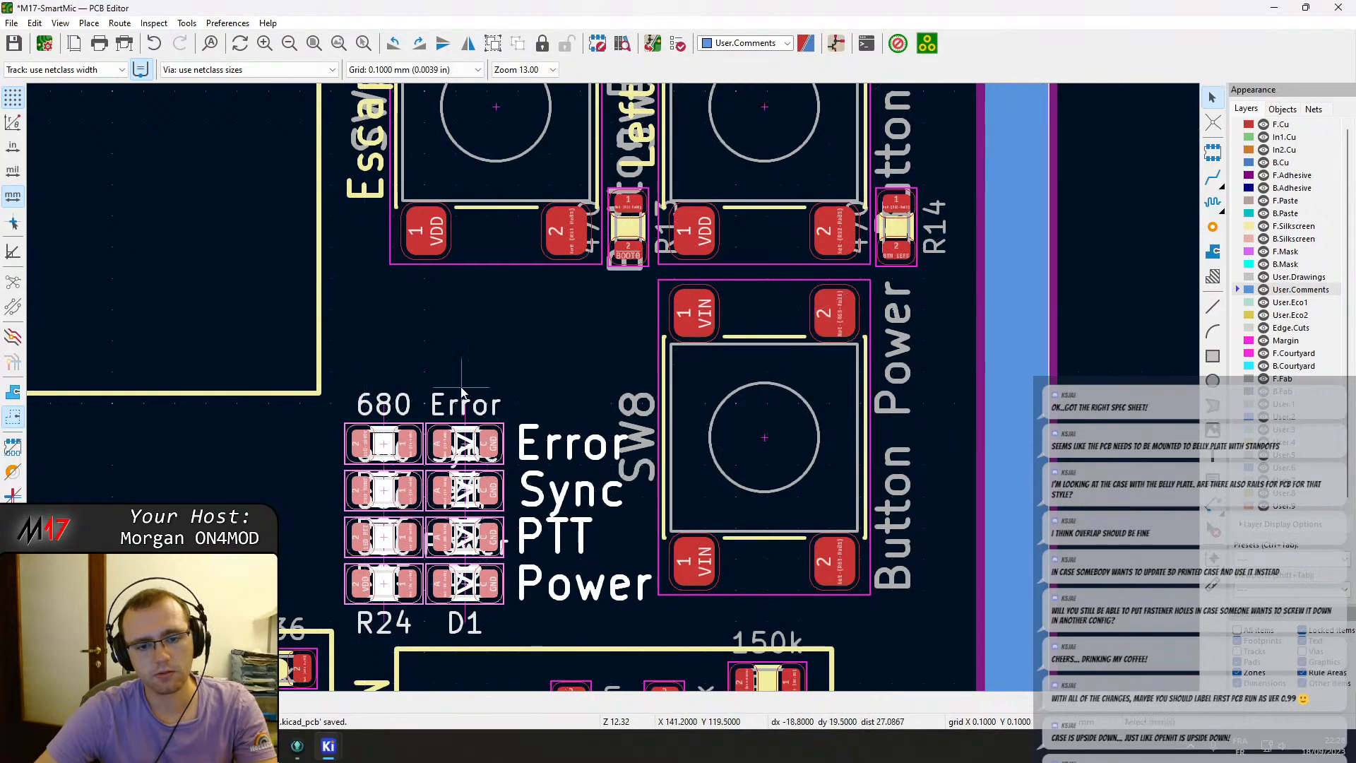
{"action": "left_click", "coordinate": [471, 375]}
{"action": "scroll", "coordinate": [487, 361], "scroll_direction": "down", "scroll_amount": 2}
{"action": "scroll", "coordinate": [740, 426], "scroll_direction": "down", "scroll_amount": 1}
{"action": "middle_click_drag", "start_coordinate": [772, 388], "coordinate": [768, 405]}
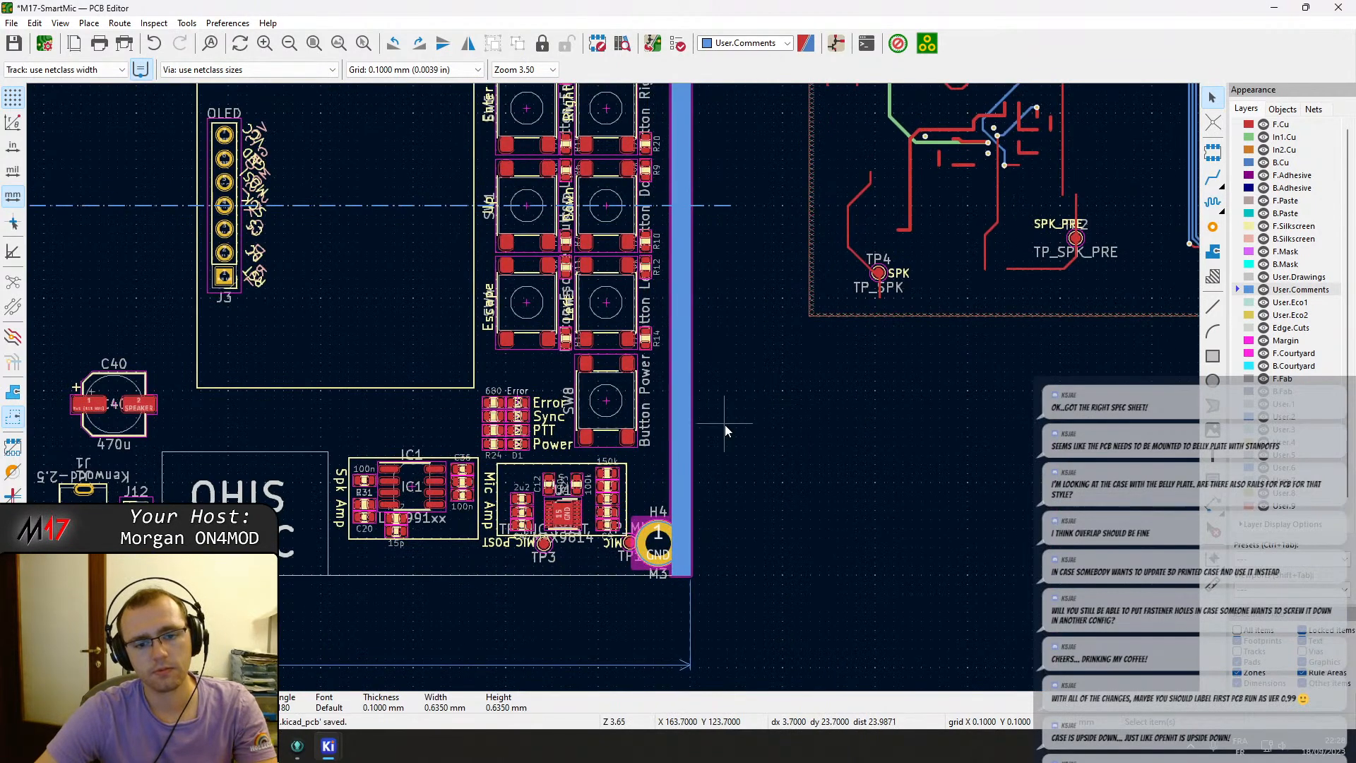
Examine the off-board radio circuitry around the TX filter and FB3.
{"action": "scroll", "coordinate": [741, 381], "scroll_direction": "down", "scroll_amount": 1}
{"action": "middle_click_drag", "start_coordinate": [838, 92], "coordinate": [807, 339]}
{"action": "middle_click_drag", "start_coordinate": [874, 179], "coordinate": [844, 328]}
{"action": "scroll", "coordinate": [686, 303], "scroll_direction": "up", "scroll_amount": 6}
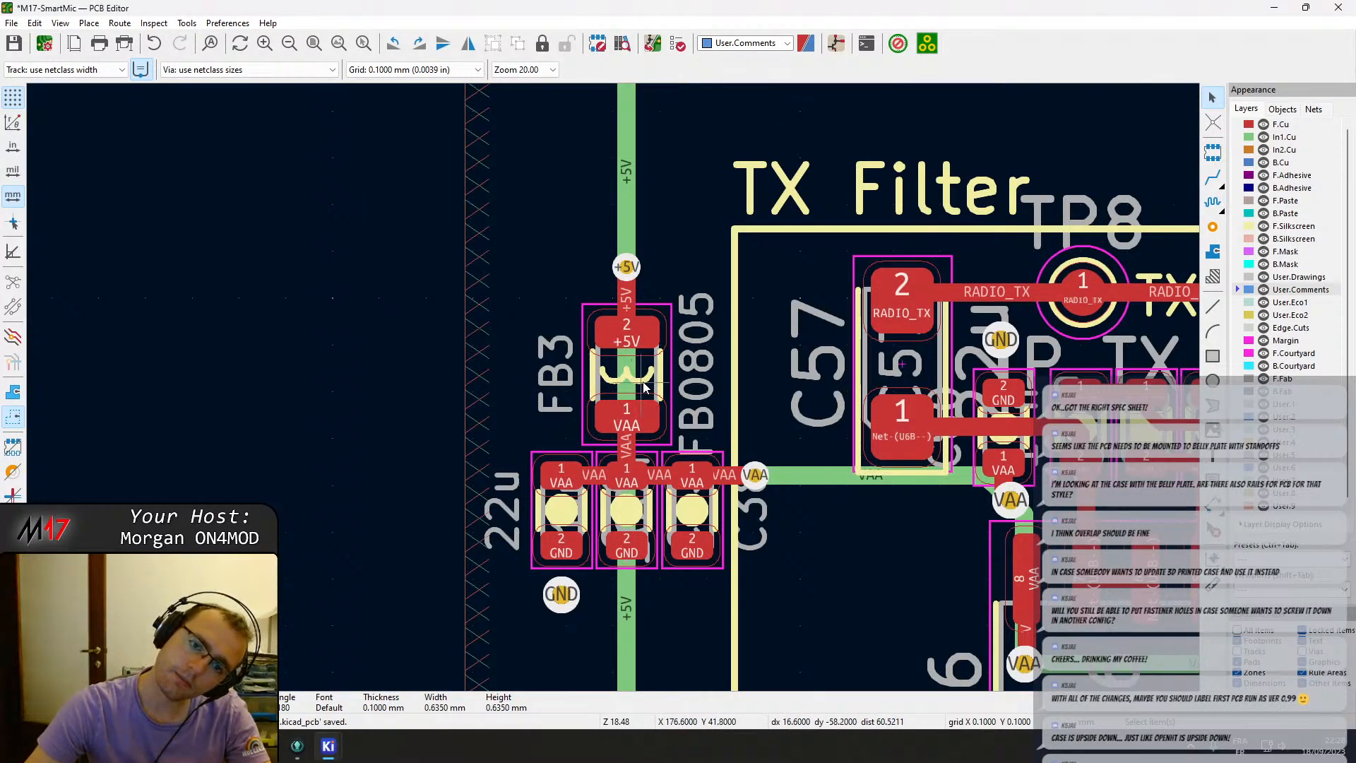
{"action": "scroll", "coordinate": [644, 386], "scroll_direction": "down", "scroll_amount": 2}
{"action": "scroll", "coordinate": [614, 394], "scroll_direction": "down", "scroll_amount": 1}
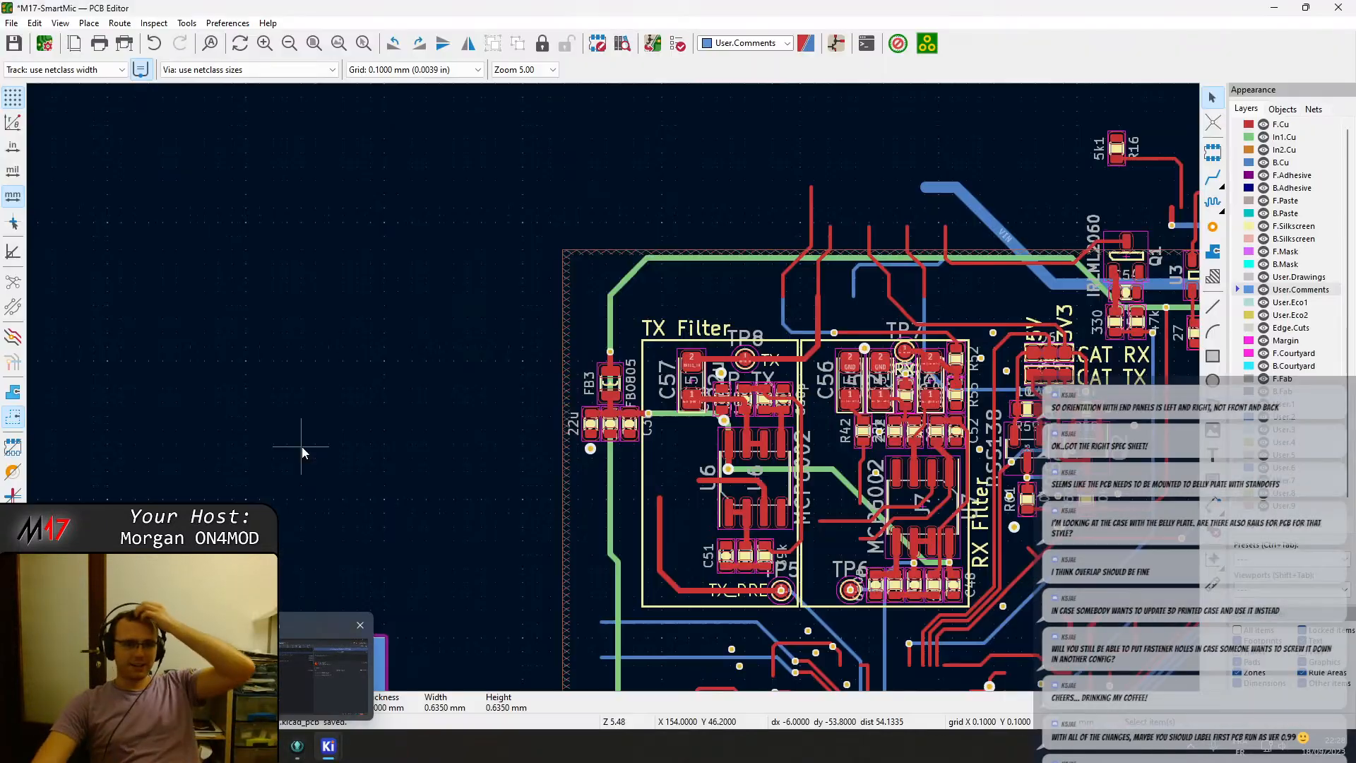
Switch to the browser and review the Hammond 1455L801 enclosure drawing and product page.
{"action": "left_click", "coordinate": [265, 745]}
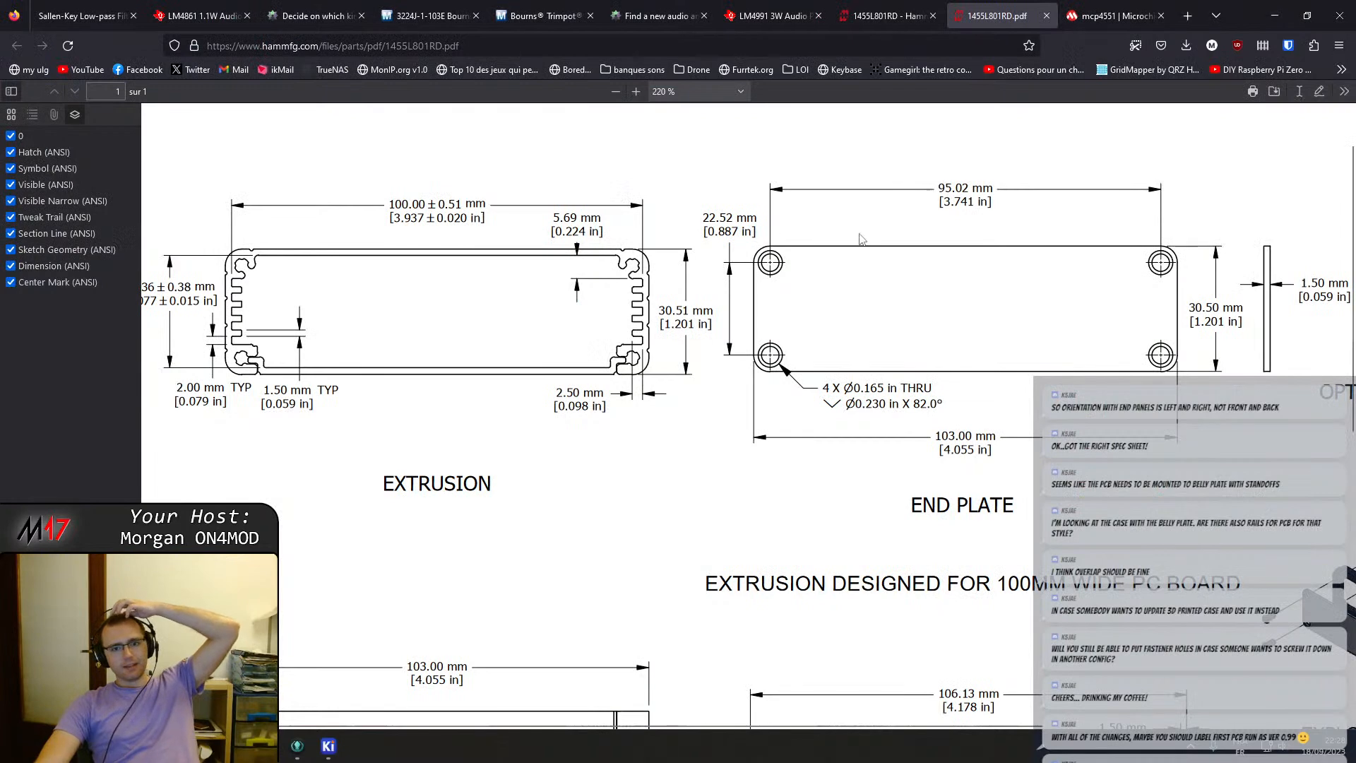
{"action": "scroll", "coordinate": [915, 331], "scroll_direction": "down", "scroll_amount": 2}
{"action": "scroll", "coordinate": [915, 330], "scroll_direction": "down", "scroll_amount": 6}
{"action": "scroll", "coordinate": [915, 330], "scroll_direction": "up", "scroll_amount": 4}
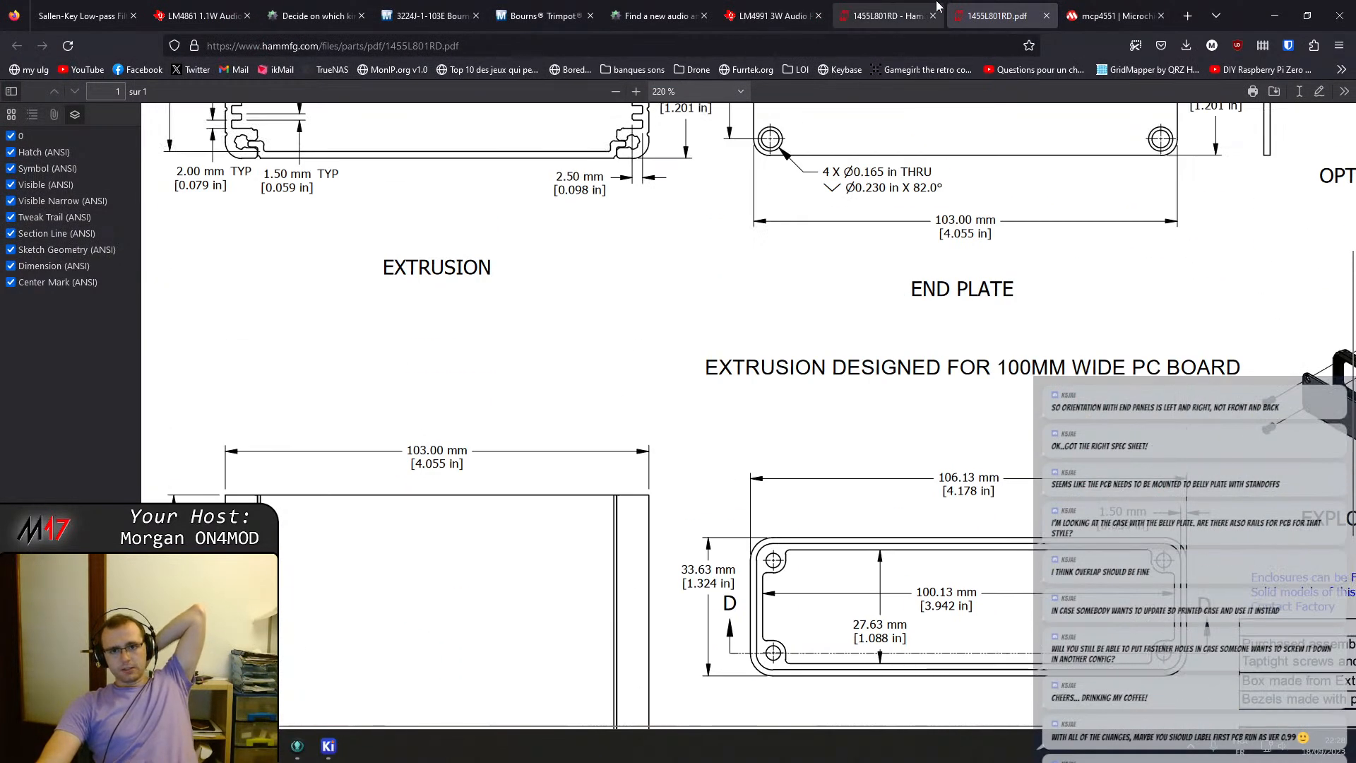
{"action": "left_click", "coordinate": [910, 6]}
{"action": "mouse_move", "coordinate": [736, 185]}
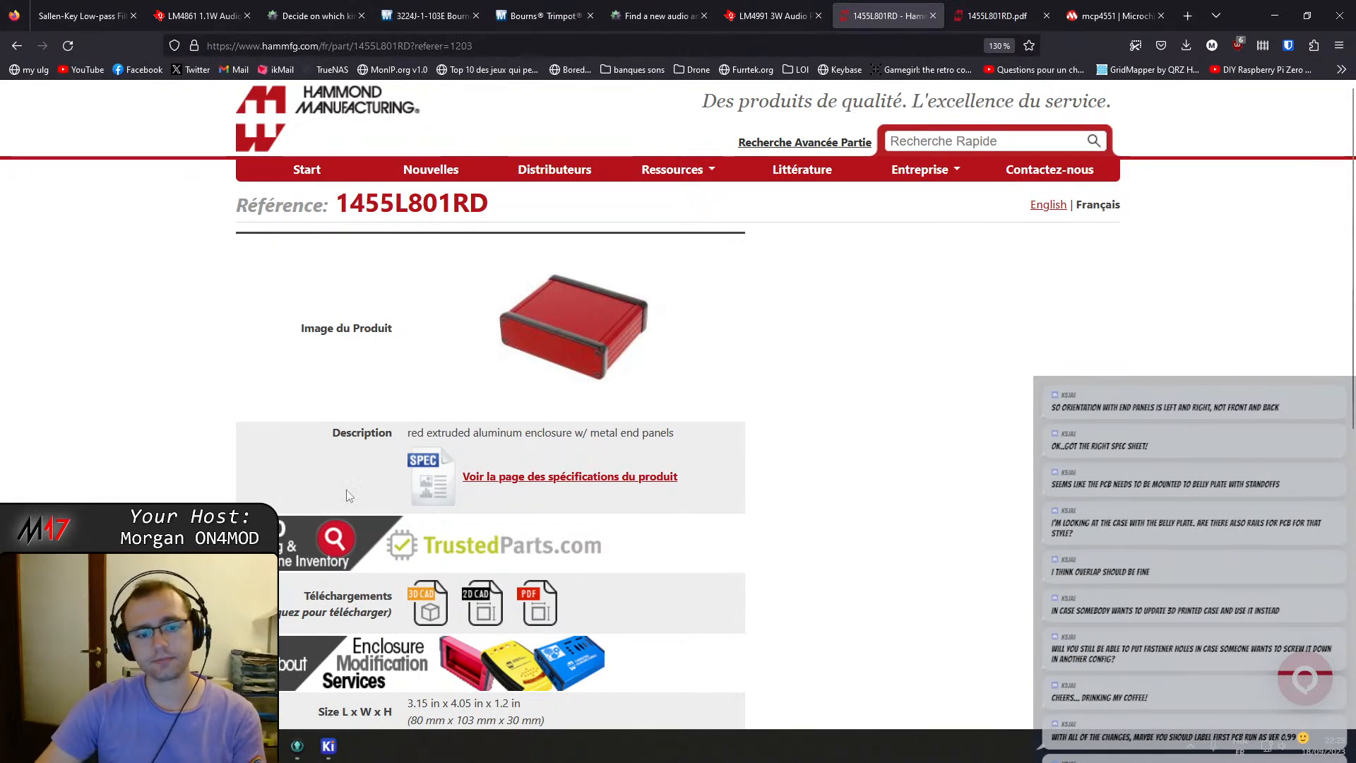
Return to the PCB editor and inspect the board outline, connectors and mounting holes against the enclosure.
{"action": "left_click", "coordinate": [333, 750]}
{"action": "left_click", "coordinate": [447, 671]}
{"action": "scroll", "coordinate": [562, 516], "scroll_direction": "down", "scroll_amount": 3}
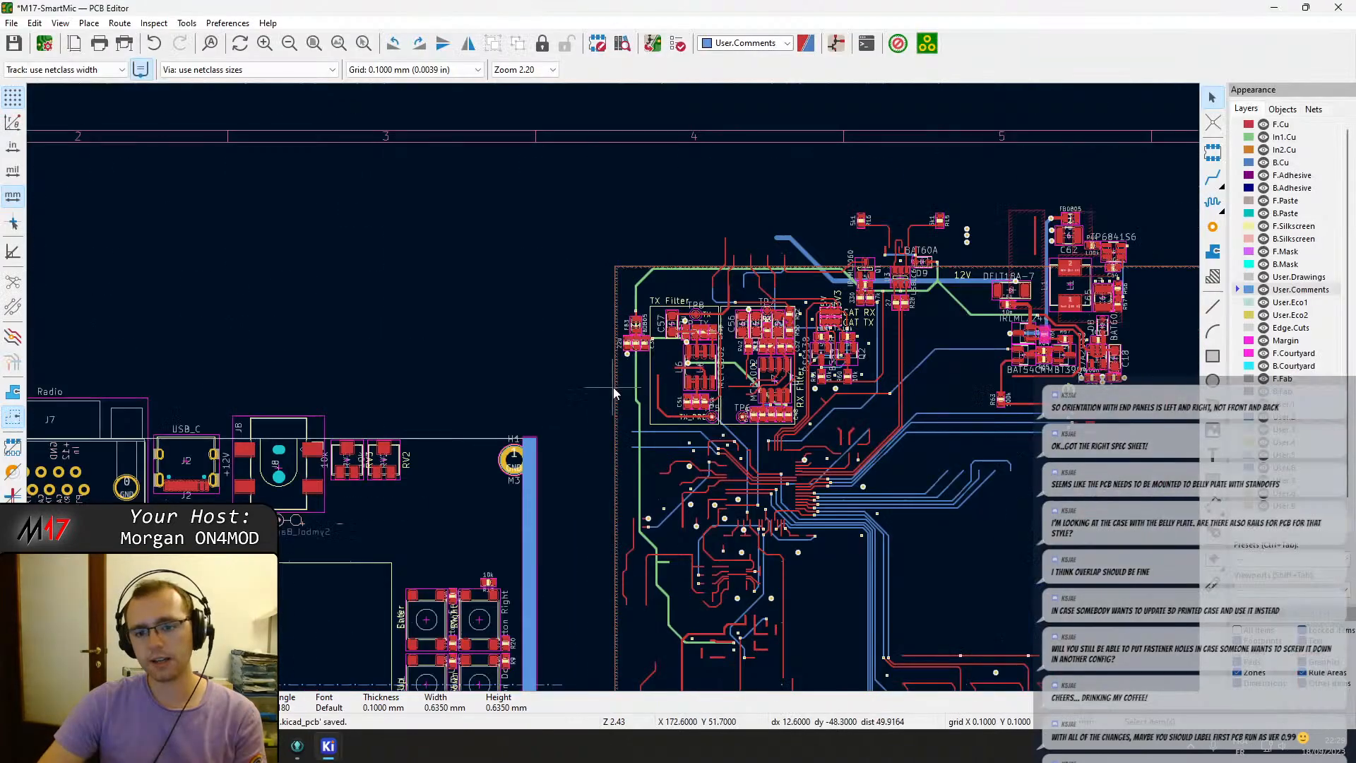
{"action": "middle_click_drag", "start_coordinate": [800, 347], "coordinate": [763, 262]}
{"action": "scroll", "coordinate": [762, 263], "scroll_direction": "down", "scroll_amount": 4}
{"action": "middle_click_drag", "start_coordinate": [664, 461], "coordinate": [695, 442]}
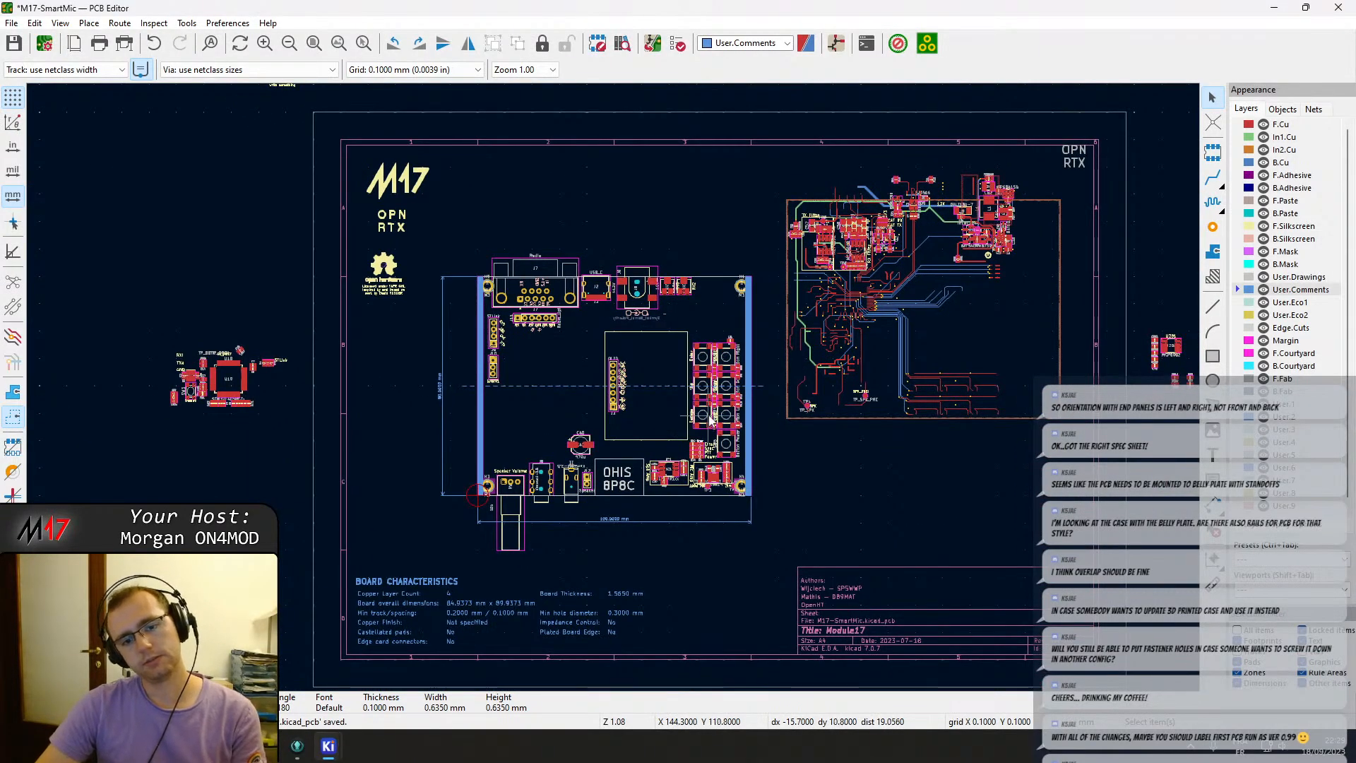
{"action": "scroll", "coordinate": [710, 419], "scroll_direction": "up", "scroll_amount": 2}
{"action": "middle_click_drag", "start_coordinate": [657, 231], "coordinate": [651, 263]}
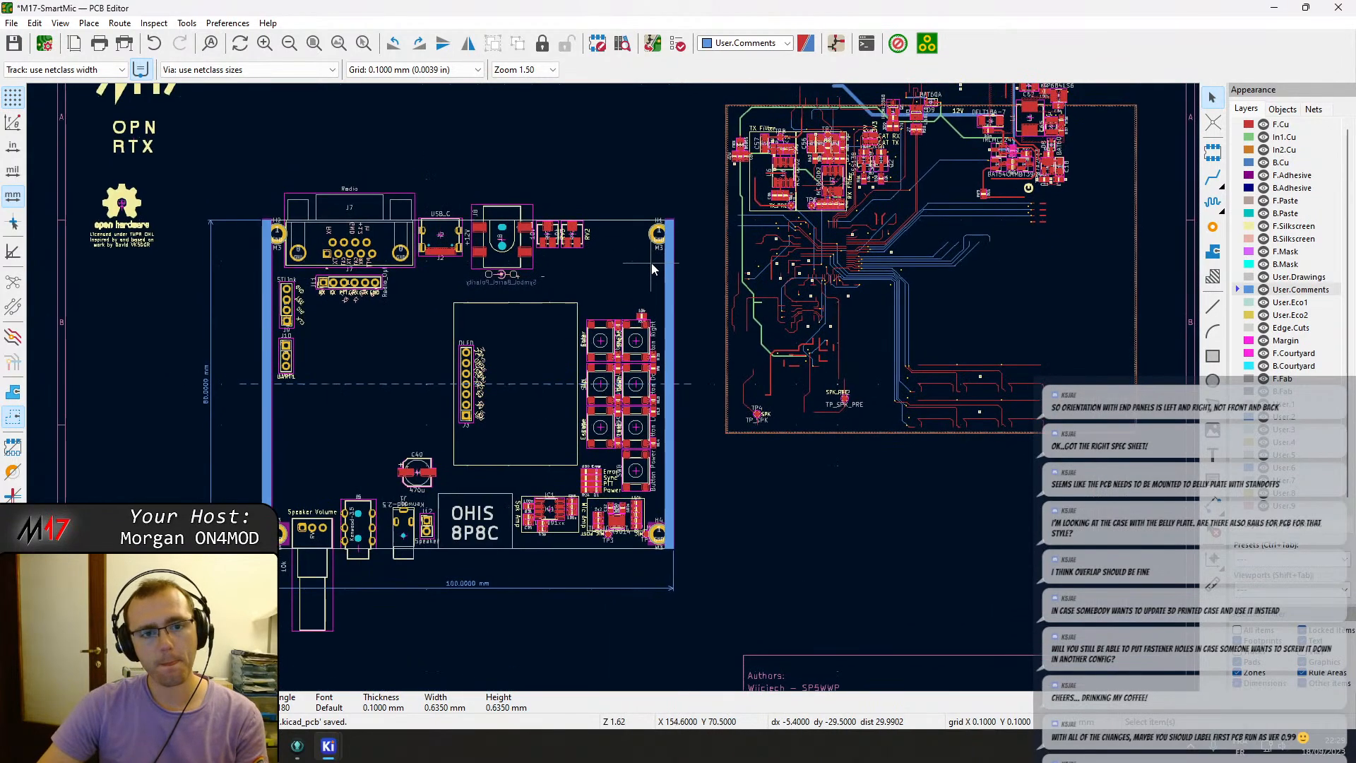
{"action": "scroll", "coordinate": [651, 262], "scroll_direction": "up", "scroll_amount": 3}
{"action": "scroll", "coordinate": [494, 415], "scroll_direction": "left", "scroll_amount": 3}
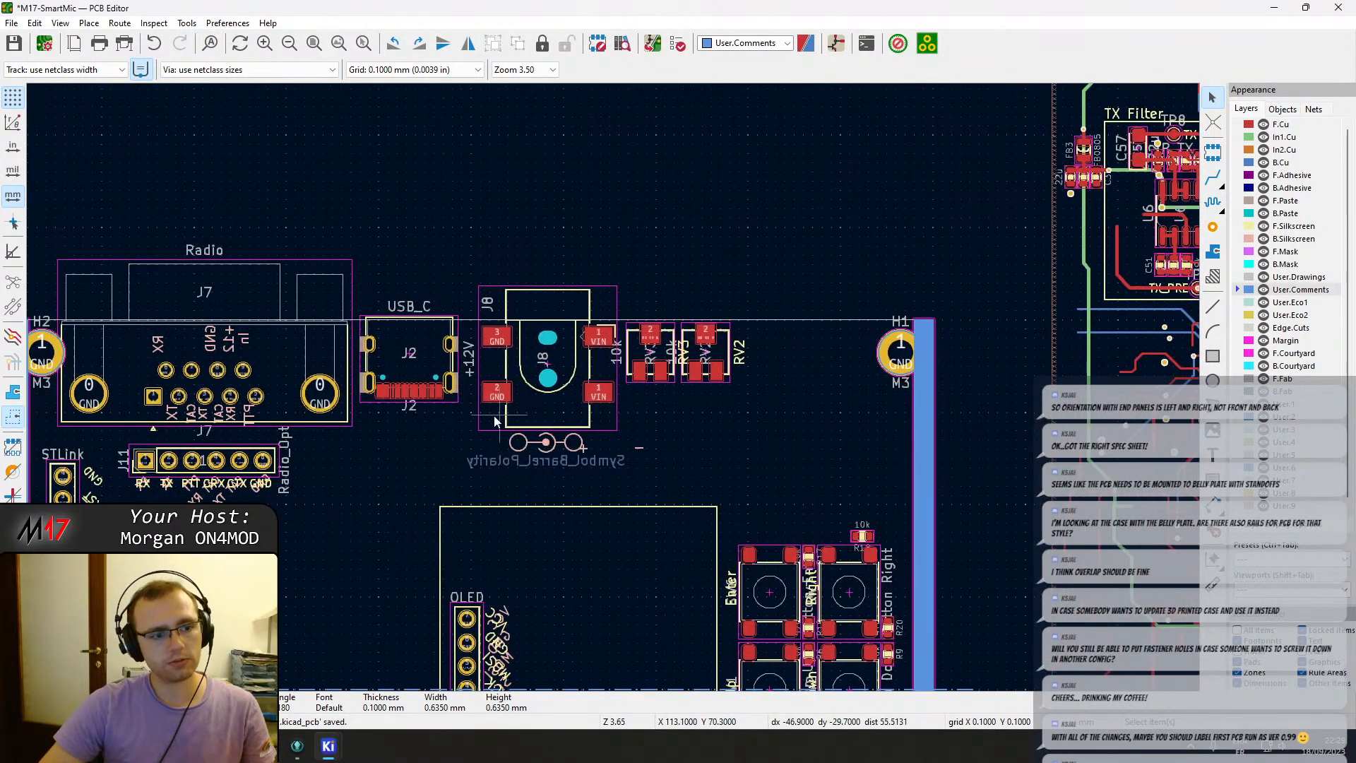
{"action": "scroll", "coordinate": [494, 421], "scroll_direction": "left", "scroll_amount": 2}
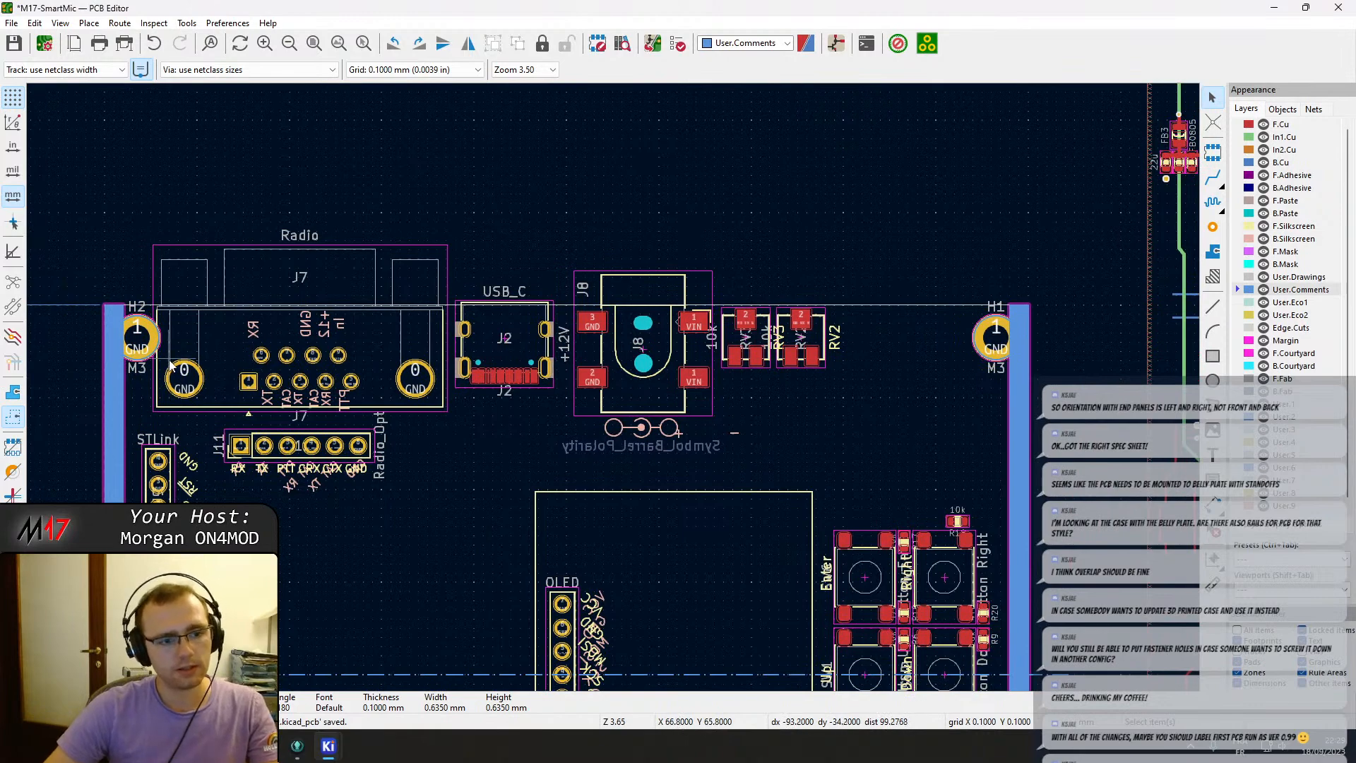
{"action": "scroll", "coordinate": [172, 365], "scroll_direction": "down", "scroll_amount": 4}
{"action": "scroll", "coordinate": [613, 387], "scroll_direction": "up", "scroll_amount": 3}
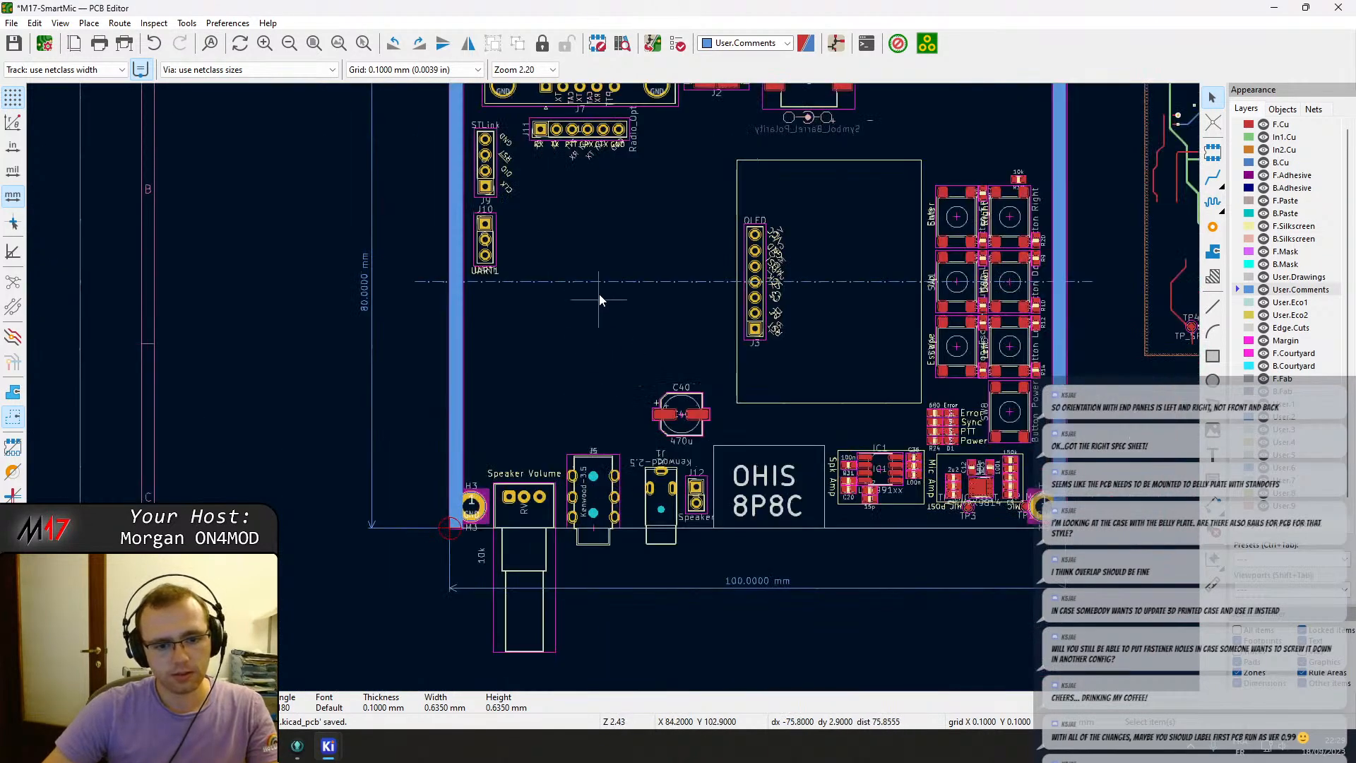
{"action": "middle_click_drag", "start_coordinate": [639, 238], "coordinate": [558, 366]}
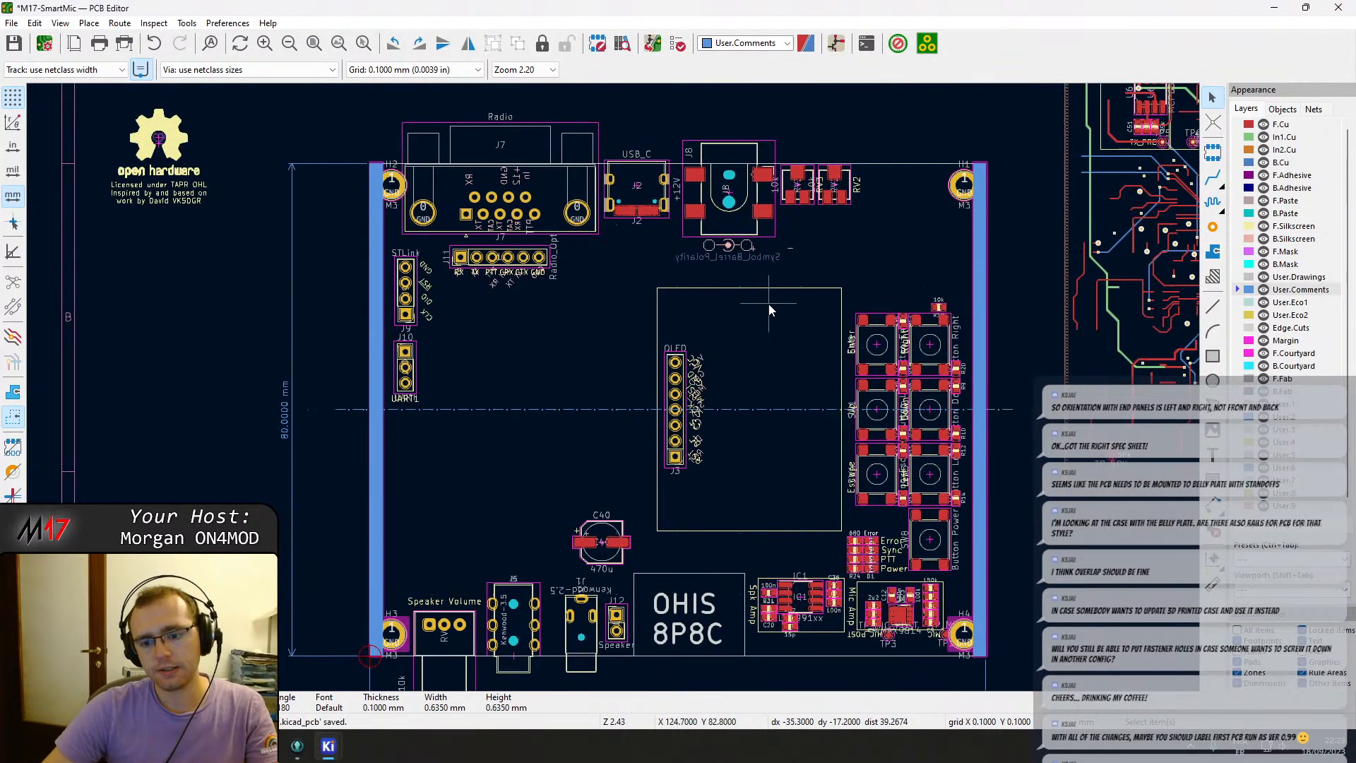
{"action": "middle_click_drag", "start_coordinate": [771, 233], "coordinate": [710, 245]}
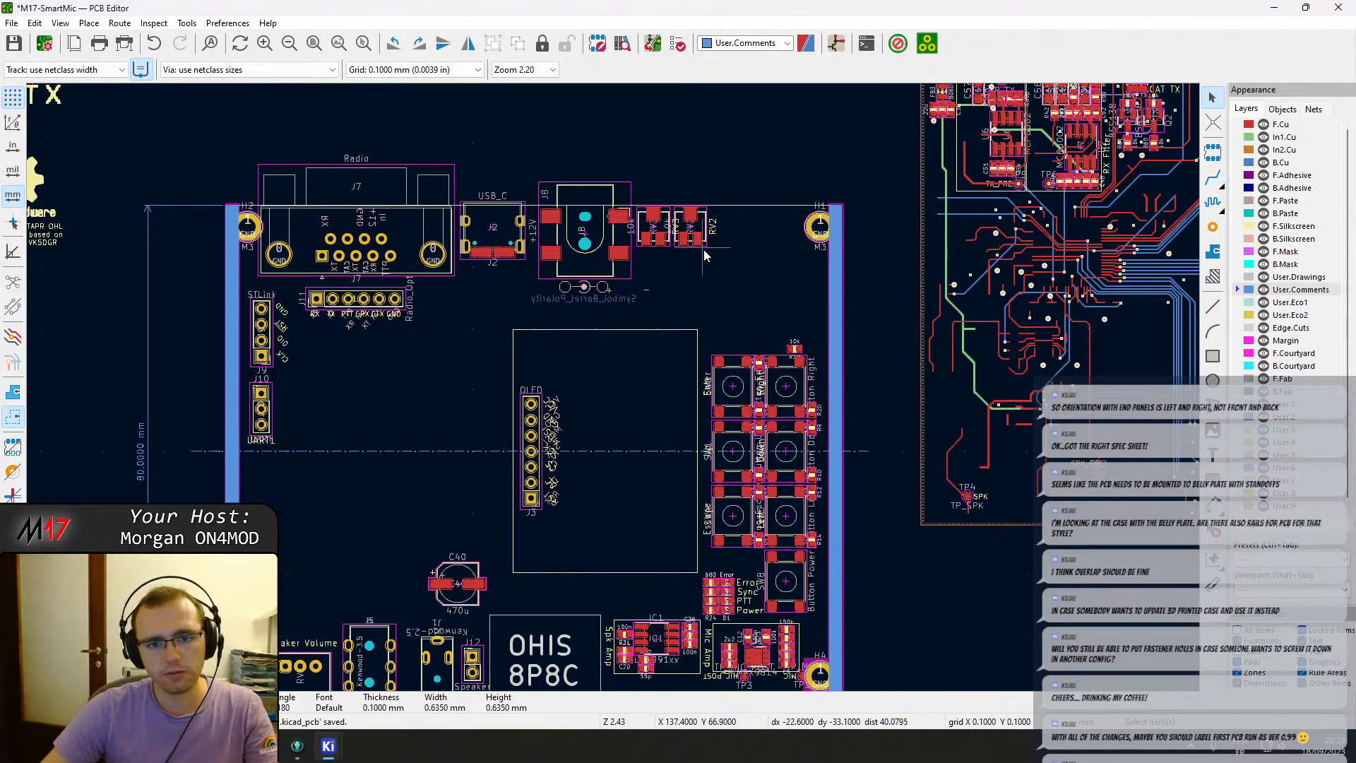
{"action": "scroll", "coordinate": [703, 249], "scroll_direction": "down", "scroll_amount": 2}
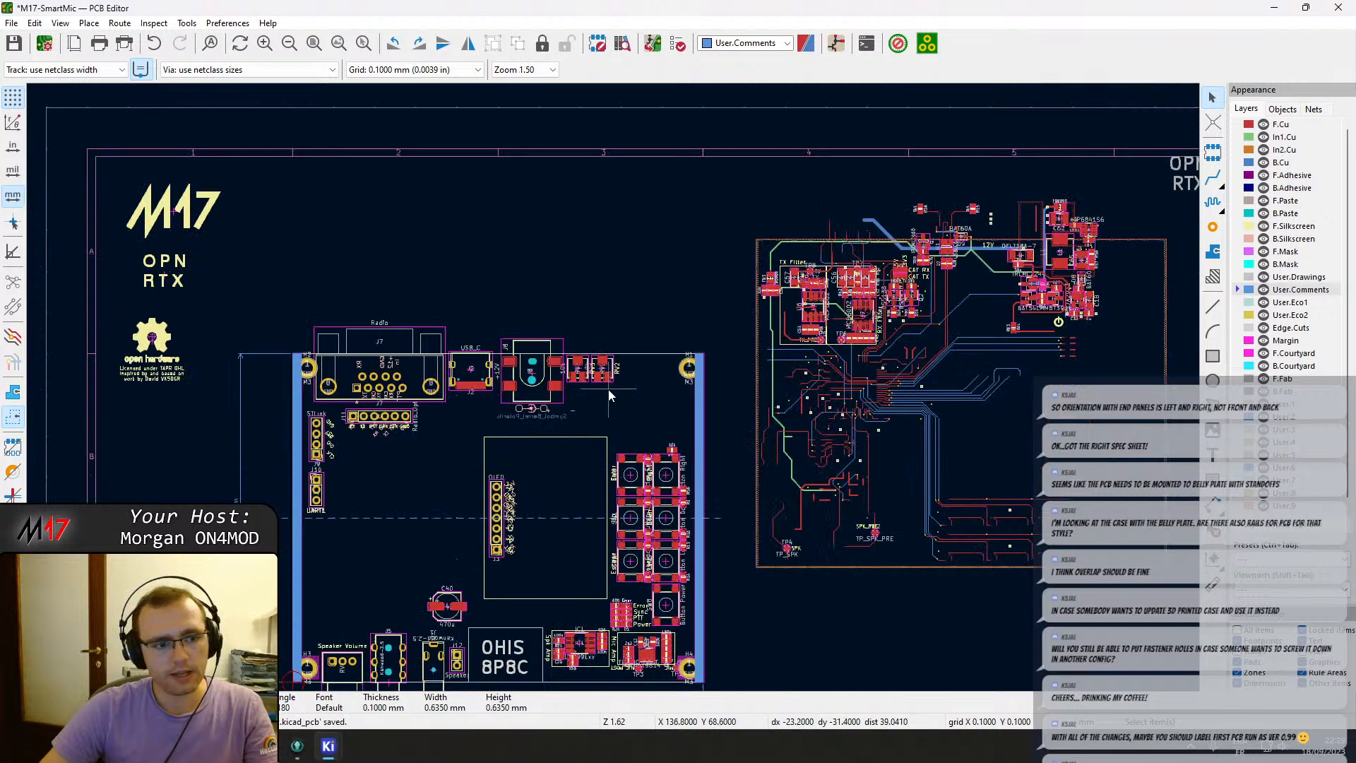
Inspect the power input section around D9, U3 and the 12V regulator parts.
{"action": "middle_click_drag", "start_coordinate": [708, 387], "coordinate": [531, 385]}
{"action": "scroll", "coordinate": [816, 224], "scroll_direction": "up", "scroll_amount": 4}
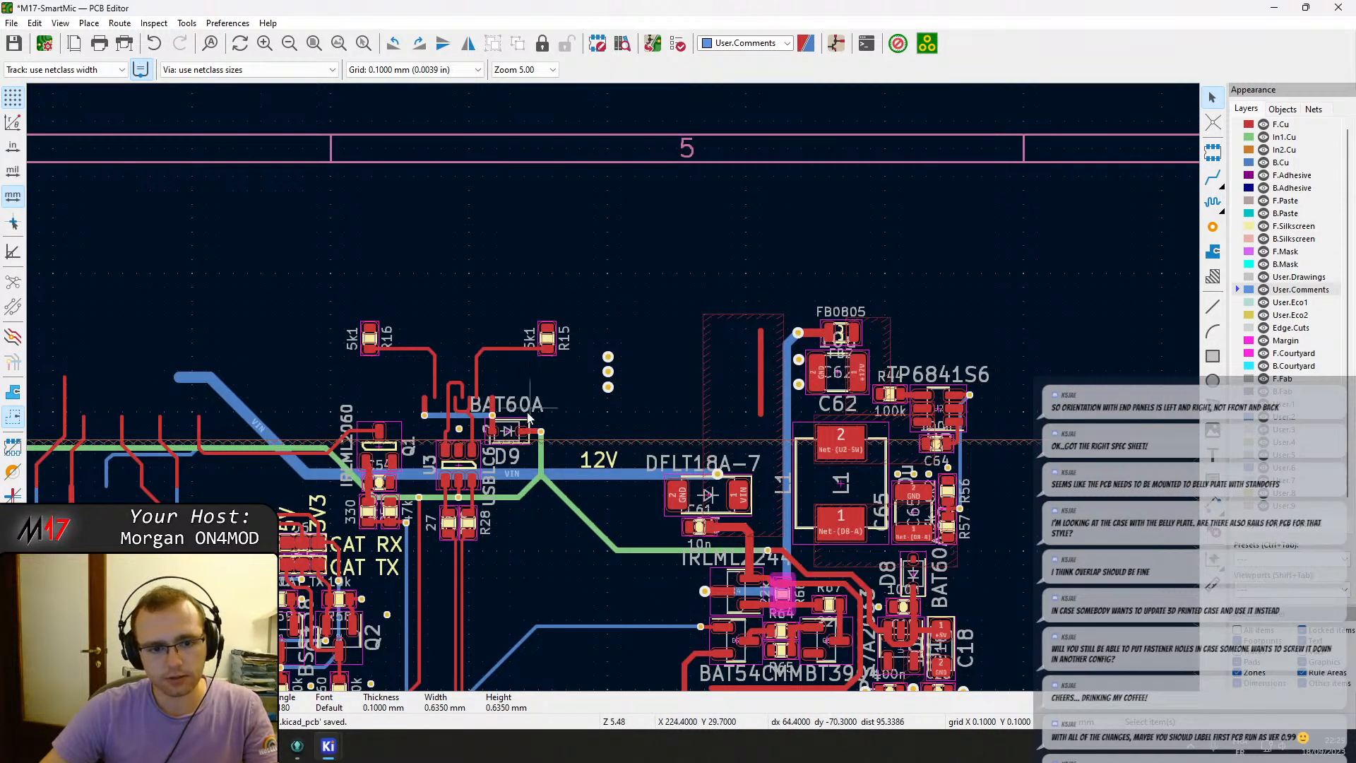
{"action": "scroll", "coordinate": [458, 419], "scroll_direction": "up", "scroll_amount": 4}
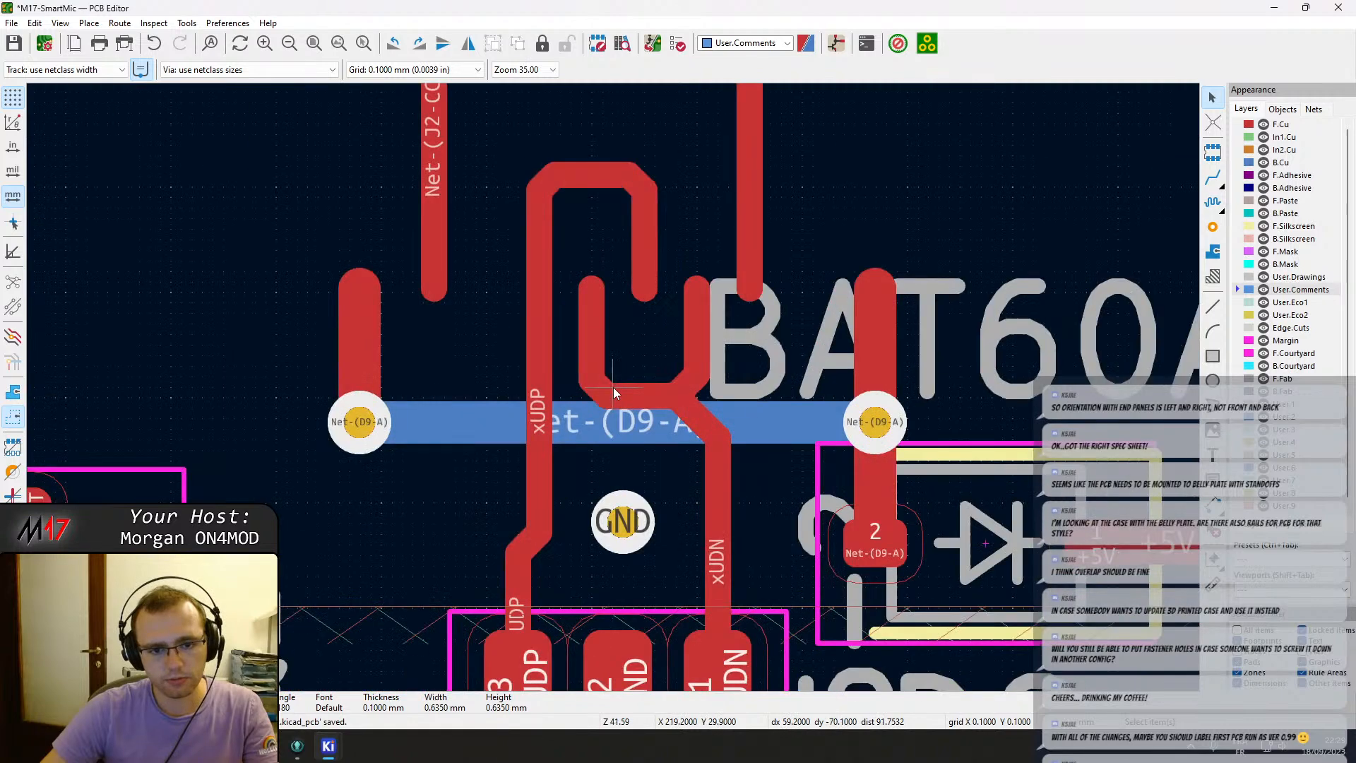
{"action": "scroll", "coordinate": [612, 387], "scroll_direction": "down", "scroll_amount": 4}
{"action": "scroll", "coordinate": [642, 365], "scroll_direction": "up", "scroll_amount": 3}
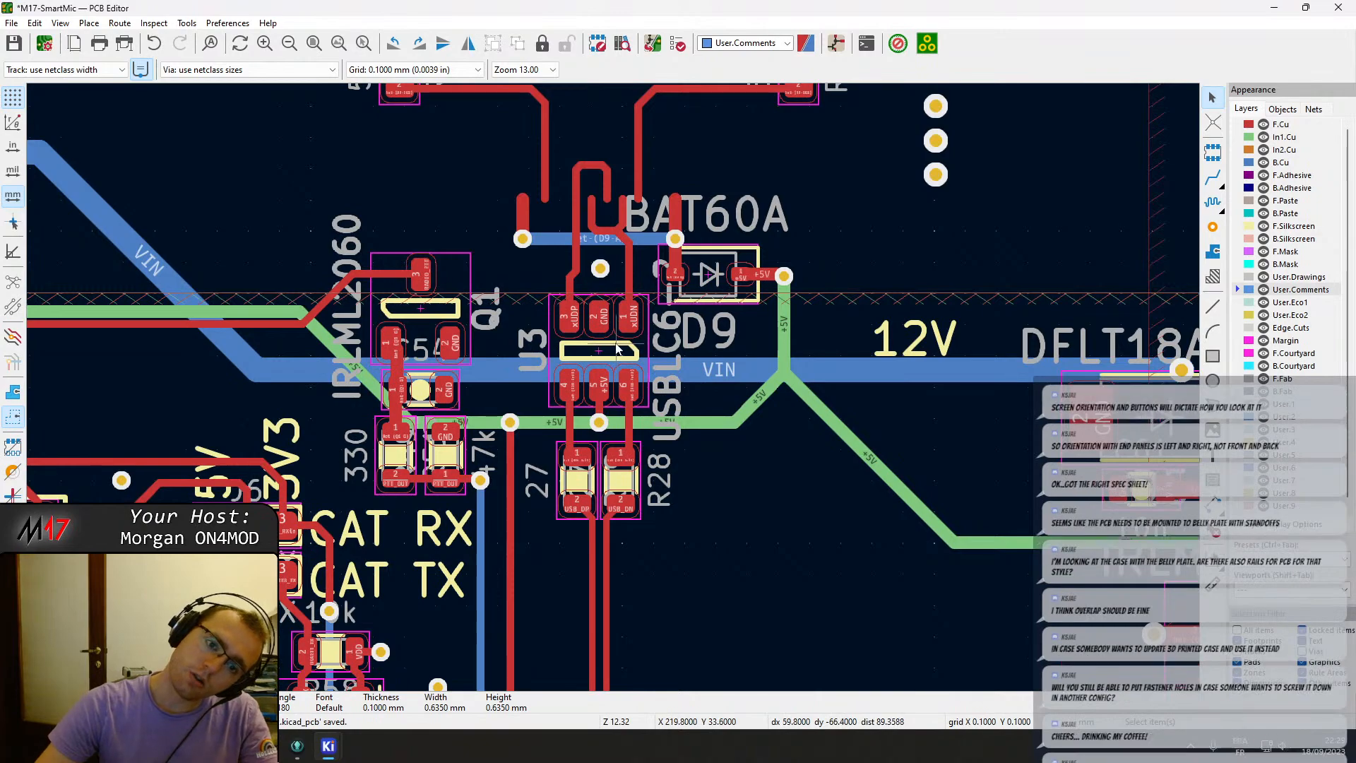
{"action": "scroll", "coordinate": [648, 368], "scroll_direction": "down", "scroll_amount": 3}
{"action": "scroll", "coordinate": [613, 387], "scroll_direction": "down", "scroll_amount": 1}
{"action": "middle_click_drag", "start_coordinate": [381, 499], "coordinate": [989, 249]}
{"action": "middle_click_drag", "start_coordinate": [790, 365], "coordinate": [287, 544]}
{"action": "scroll", "coordinate": [734, 281], "scroll_direction": "up", "scroll_amount": 2}
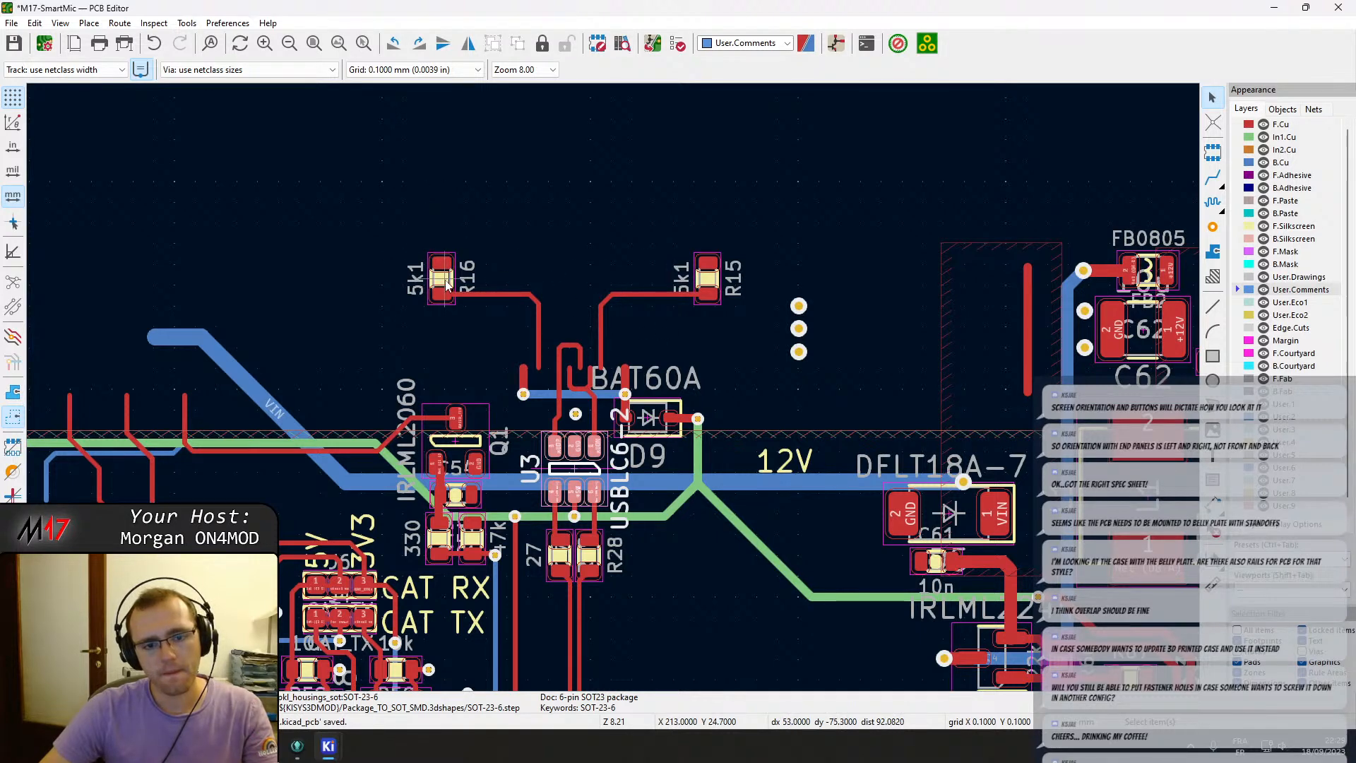
{"action": "scroll", "coordinate": [403, 242], "scroll_direction": "down", "scroll_amount": 3}
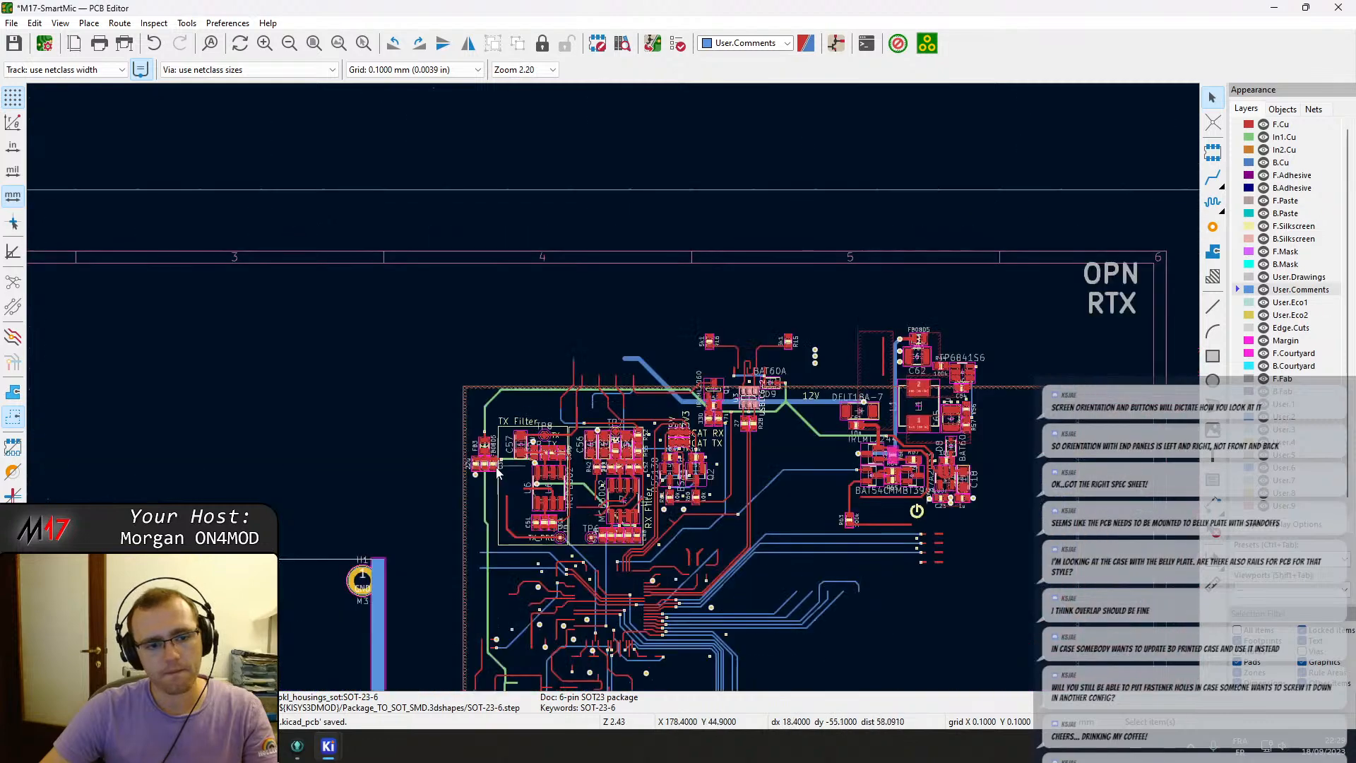
{"action": "scroll", "coordinate": [666, 369], "scroll_direction": "up", "scroll_amount": 2}
{"action": "scroll", "coordinate": [667, 369], "scroll_direction": "up", "scroll_amount": 2}
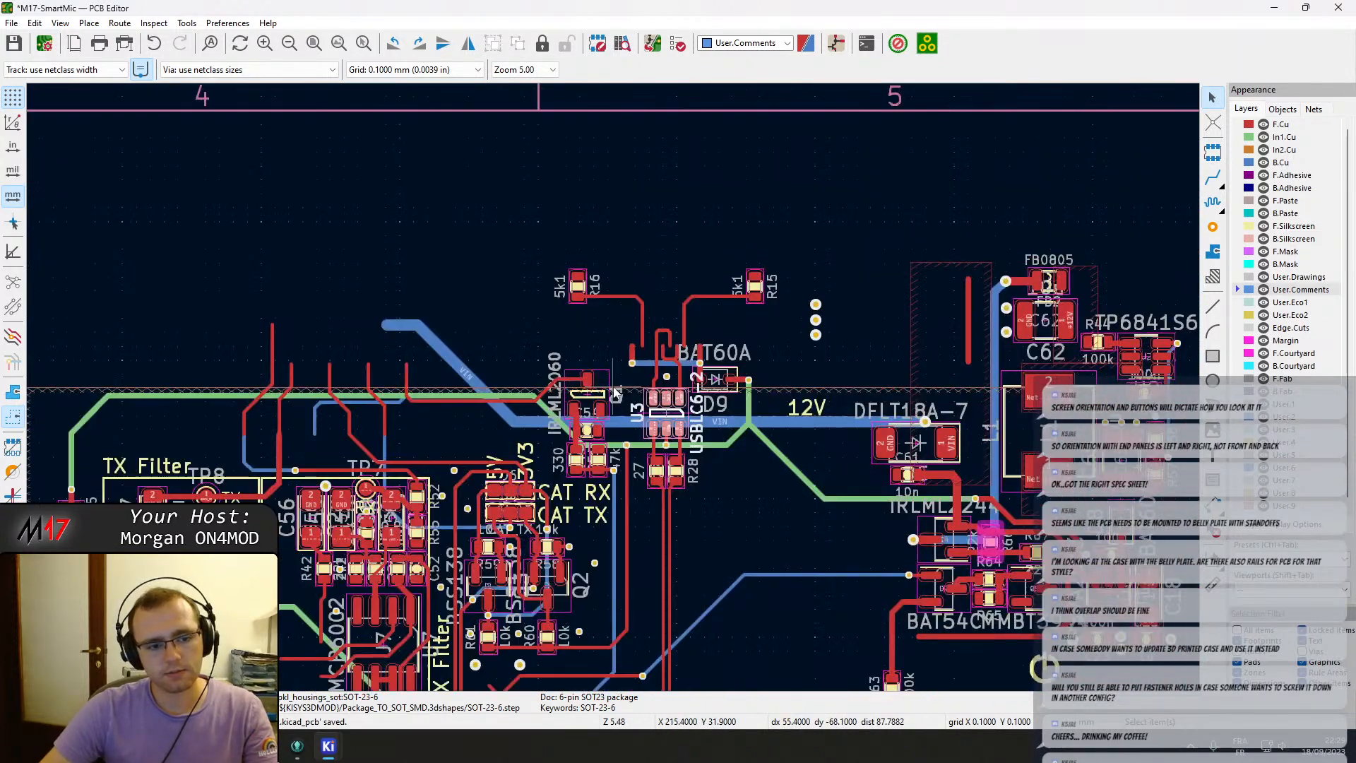
{"action": "middle_click_drag", "start_coordinate": [614, 388], "coordinate": [354, 417]}
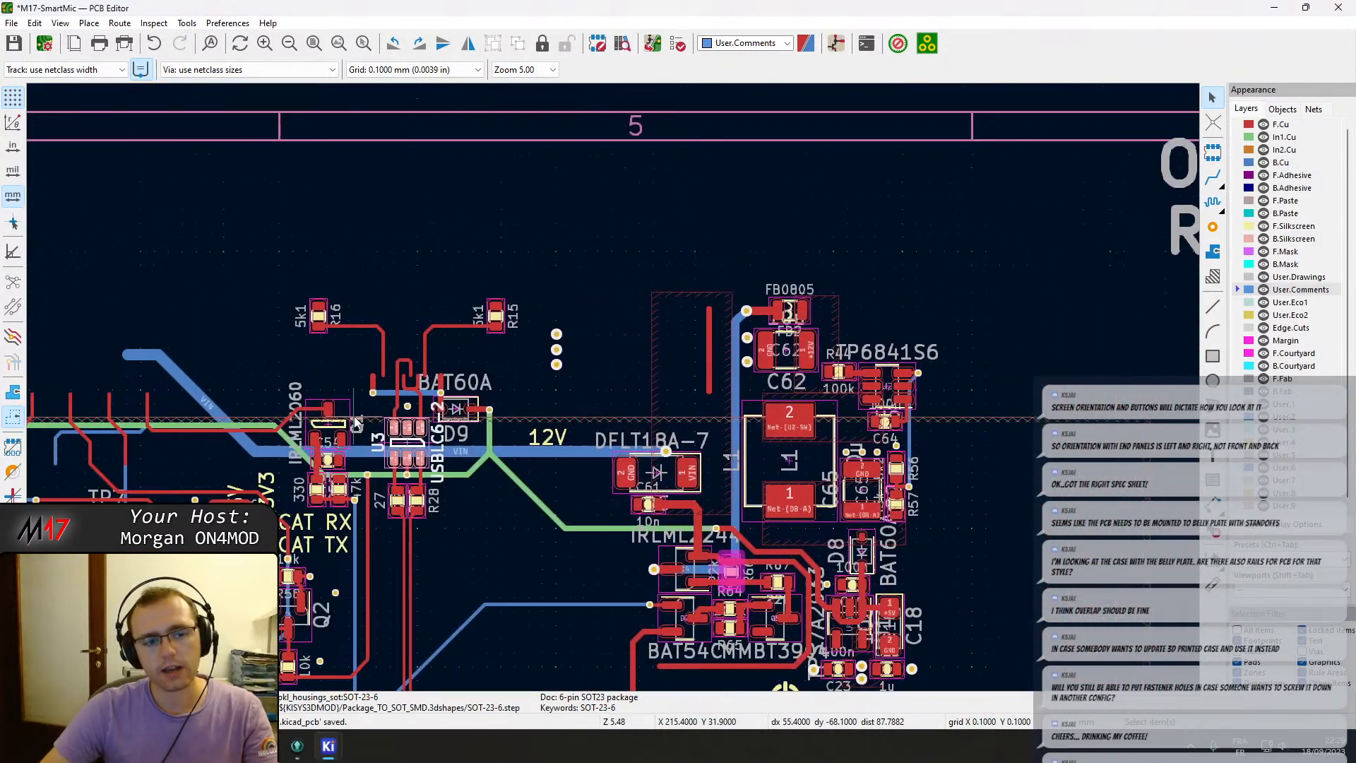
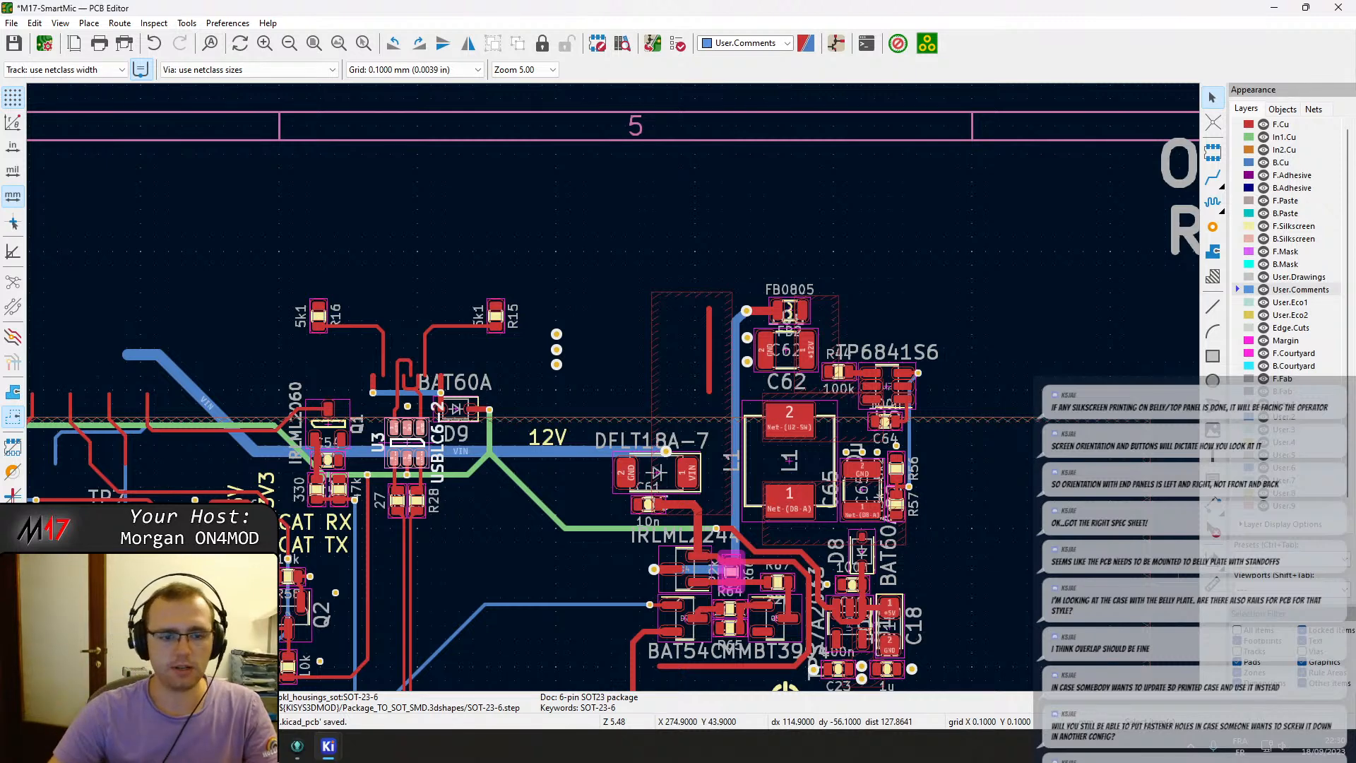
Paste a copy of the 12V label onto the barrel-jack polarity symbol below J8 and save the board.
{"action": "middle_click_drag", "start_coordinate": [438, 544], "coordinate": [608, 477]}
{"action": "left_click", "coordinate": [709, 382]}
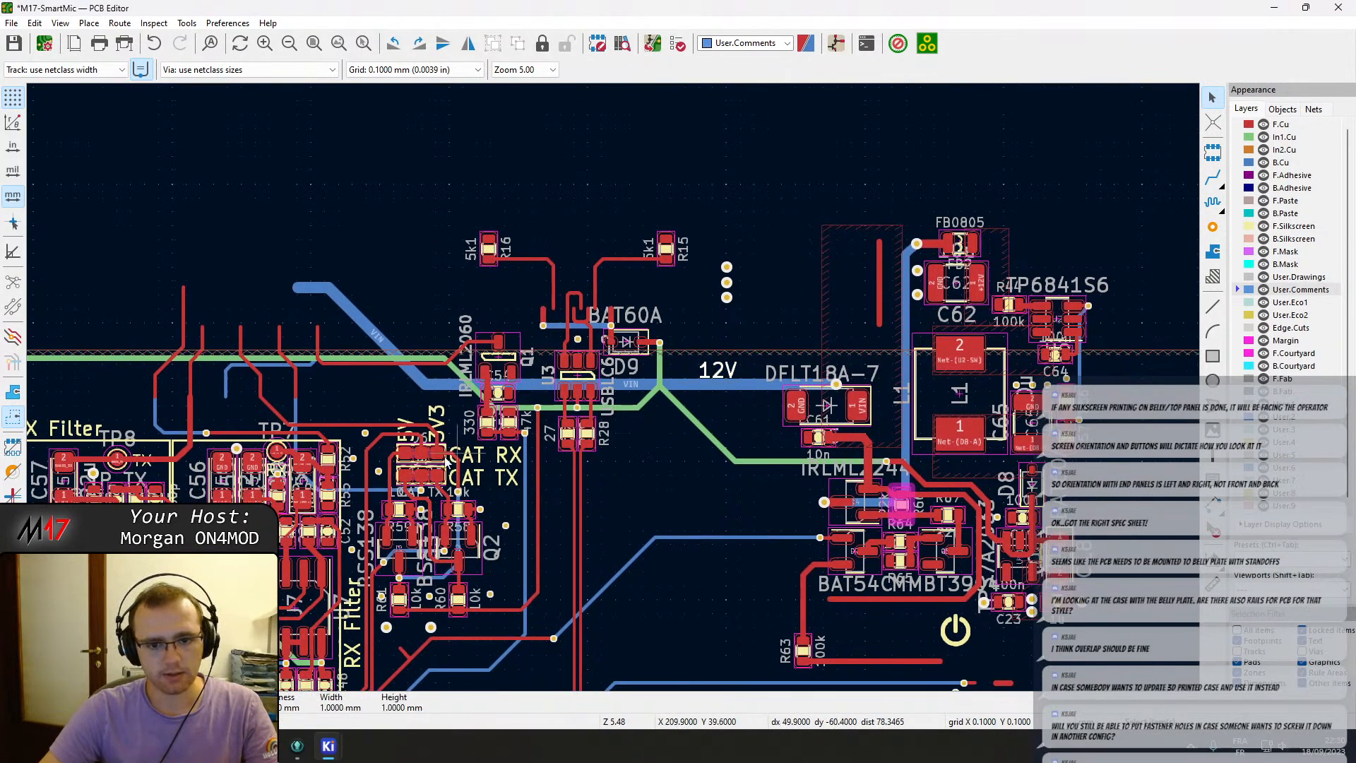
{"action": "scroll", "coordinate": [777, 332], "scroll_direction": "down", "scroll_amount": 5}
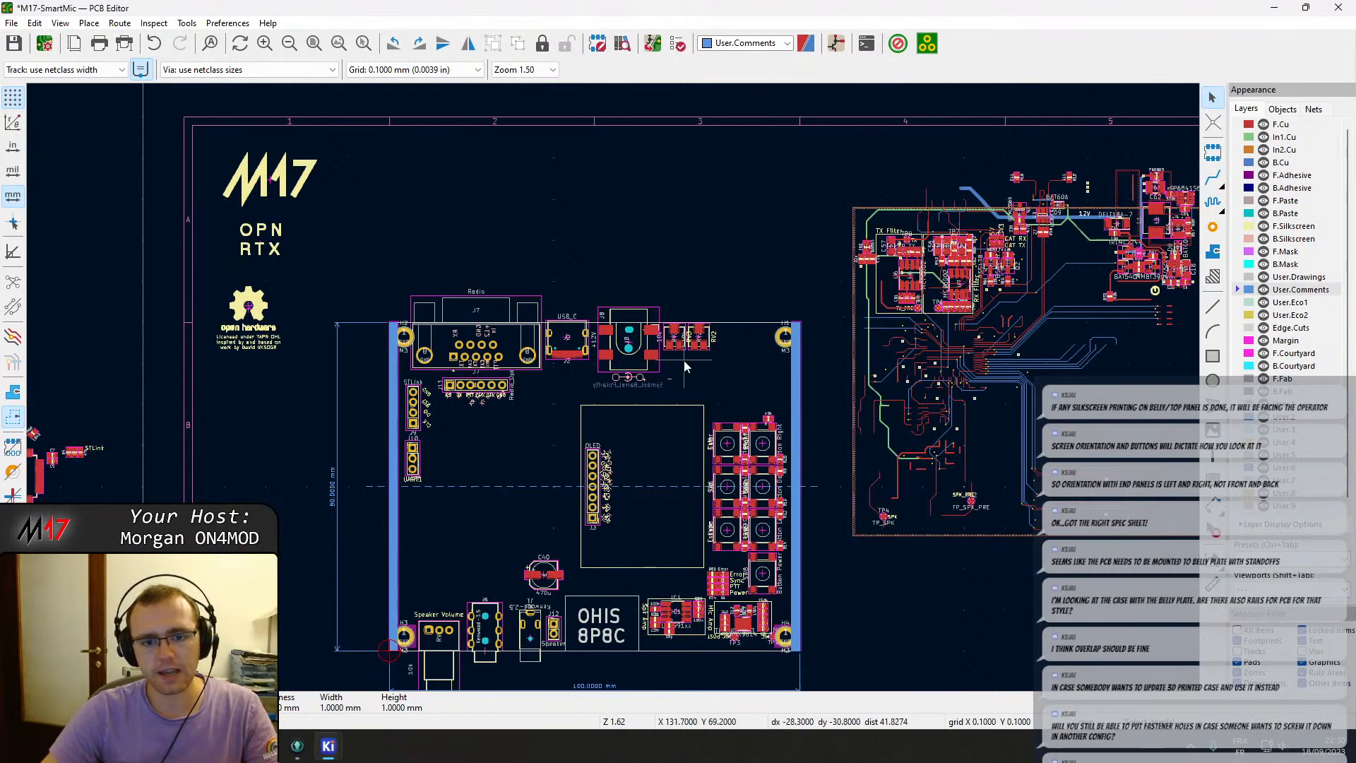
{"action": "scroll", "coordinate": [683, 368], "scroll_direction": "up", "scroll_amount": 3}
{"action": "scroll", "coordinate": [597, 394], "scroll_direction": "down", "scroll_amount": 3}
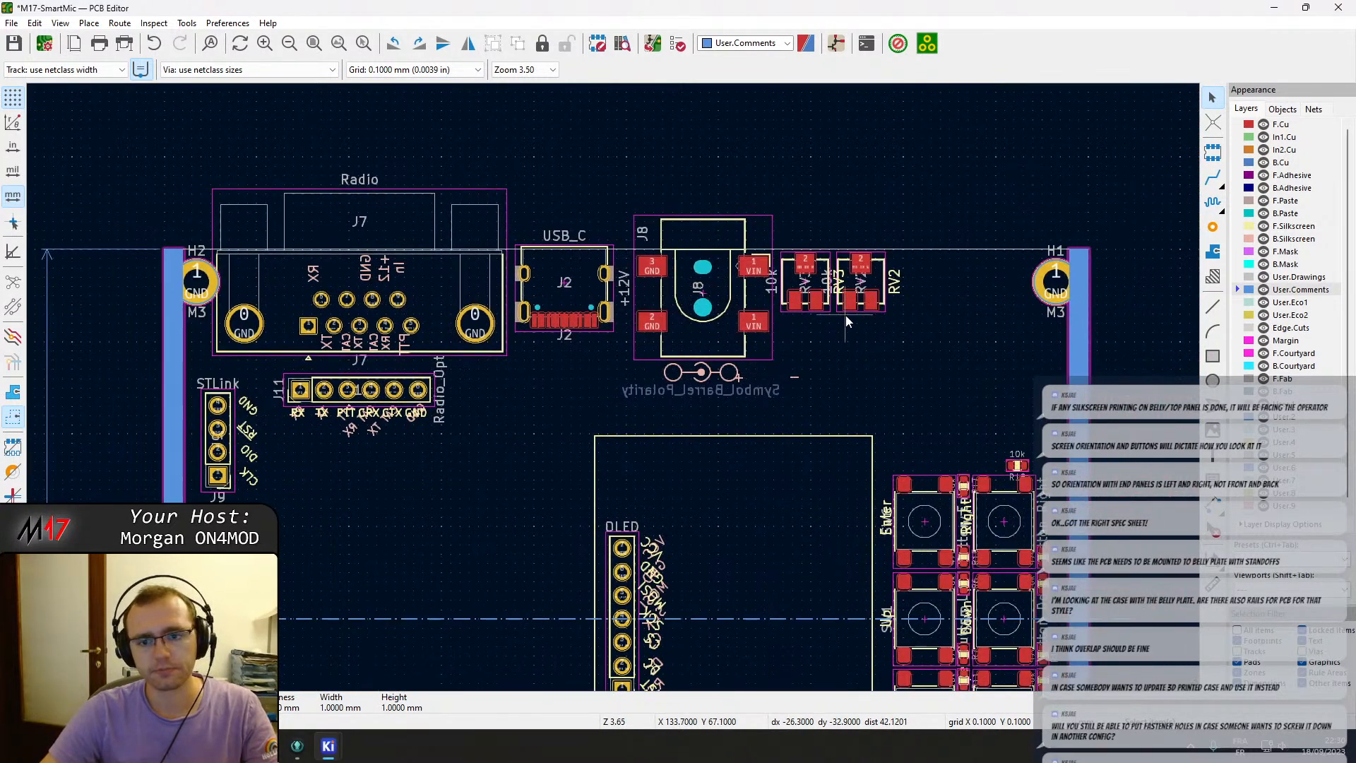
{"action": "middle_click_drag", "start_coordinate": [665, 397], "coordinate": [533, 375]}
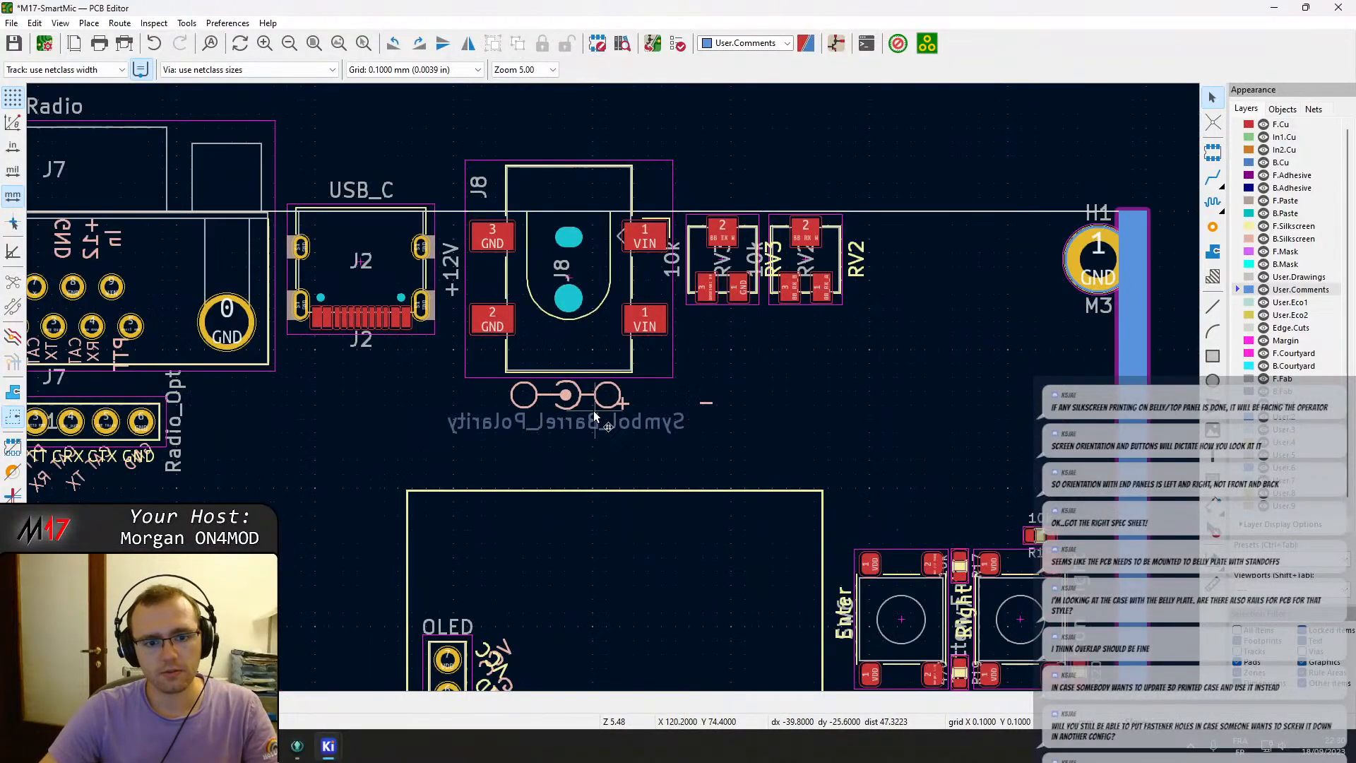
{"action": "type", "text": "12V"}
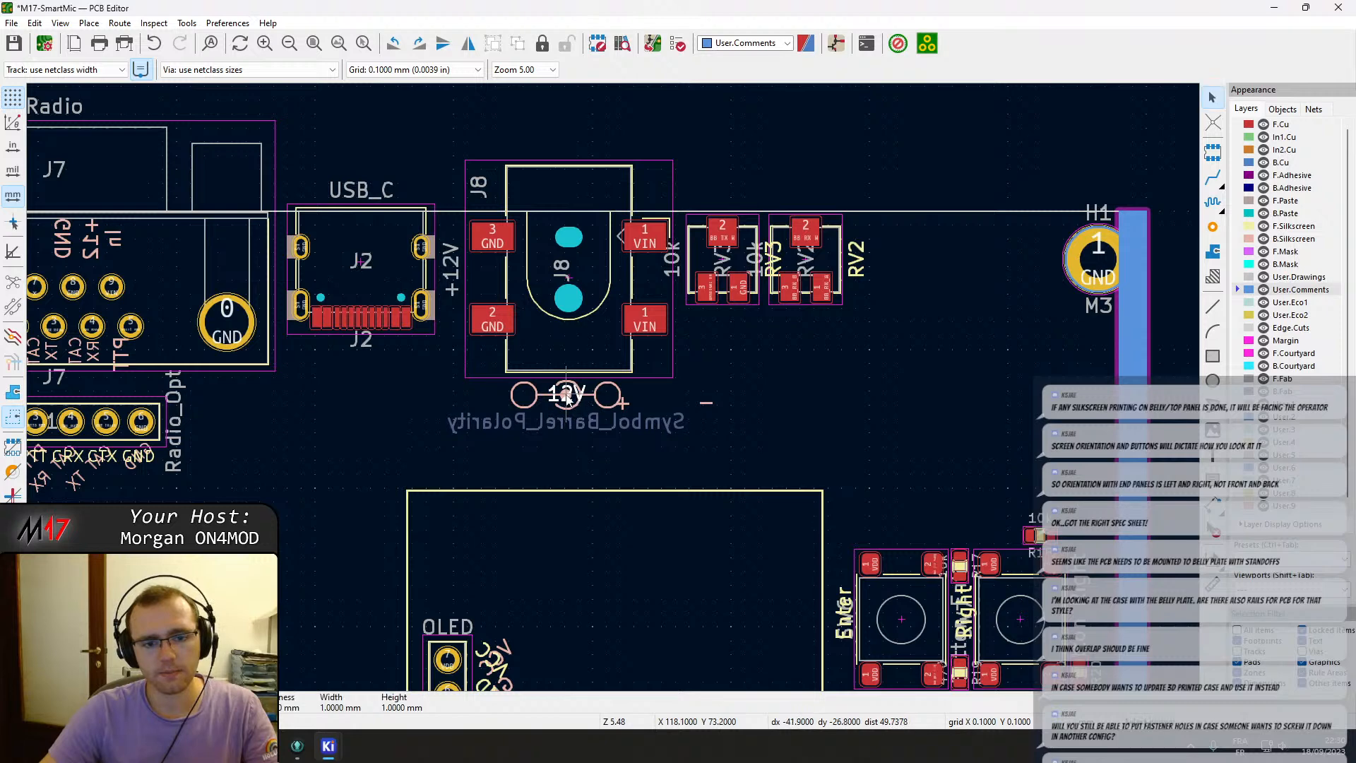
{"action": "scroll", "coordinate": [565, 397], "scroll_direction": "up", "scroll_amount": 6}
{"action": "left_click", "coordinate": [617, 399]}
{"action": "key", "text": "ctrl+s"}
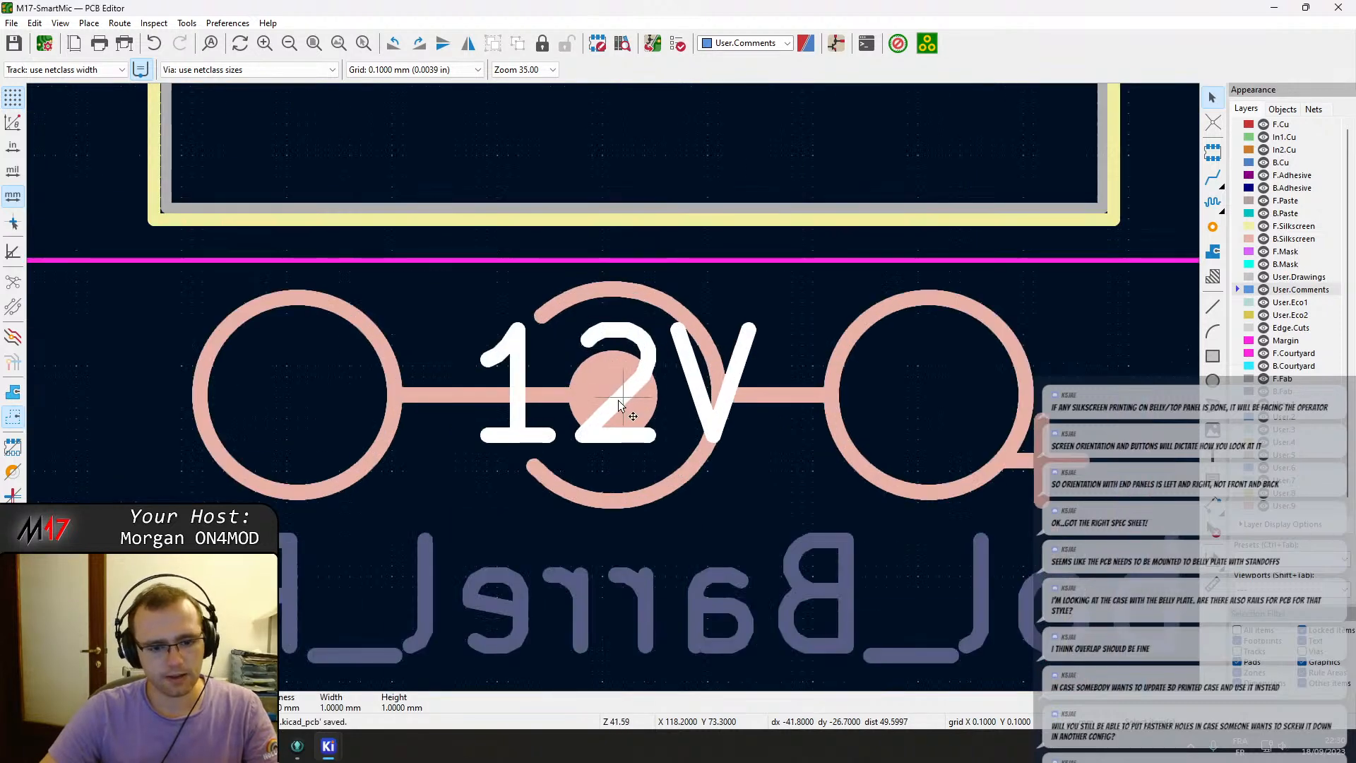
Switch to the schematic and examine the USB-C connector sheet and the CAT TX/RX level-shifter circuit on the Audio & Filter sheet.
{"action": "mouse_move", "coordinate": [340, 747]}
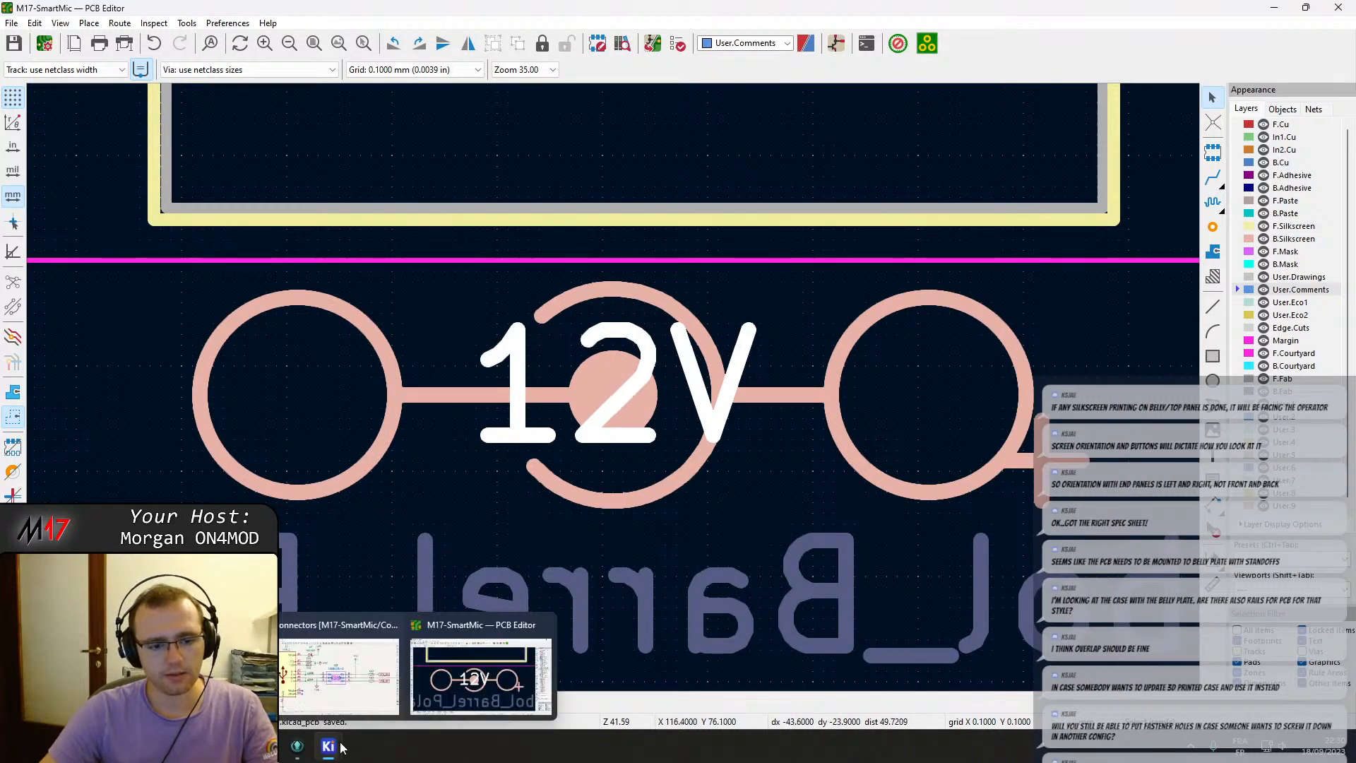
{"action": "left_click", "coordinate": [339, 675]}
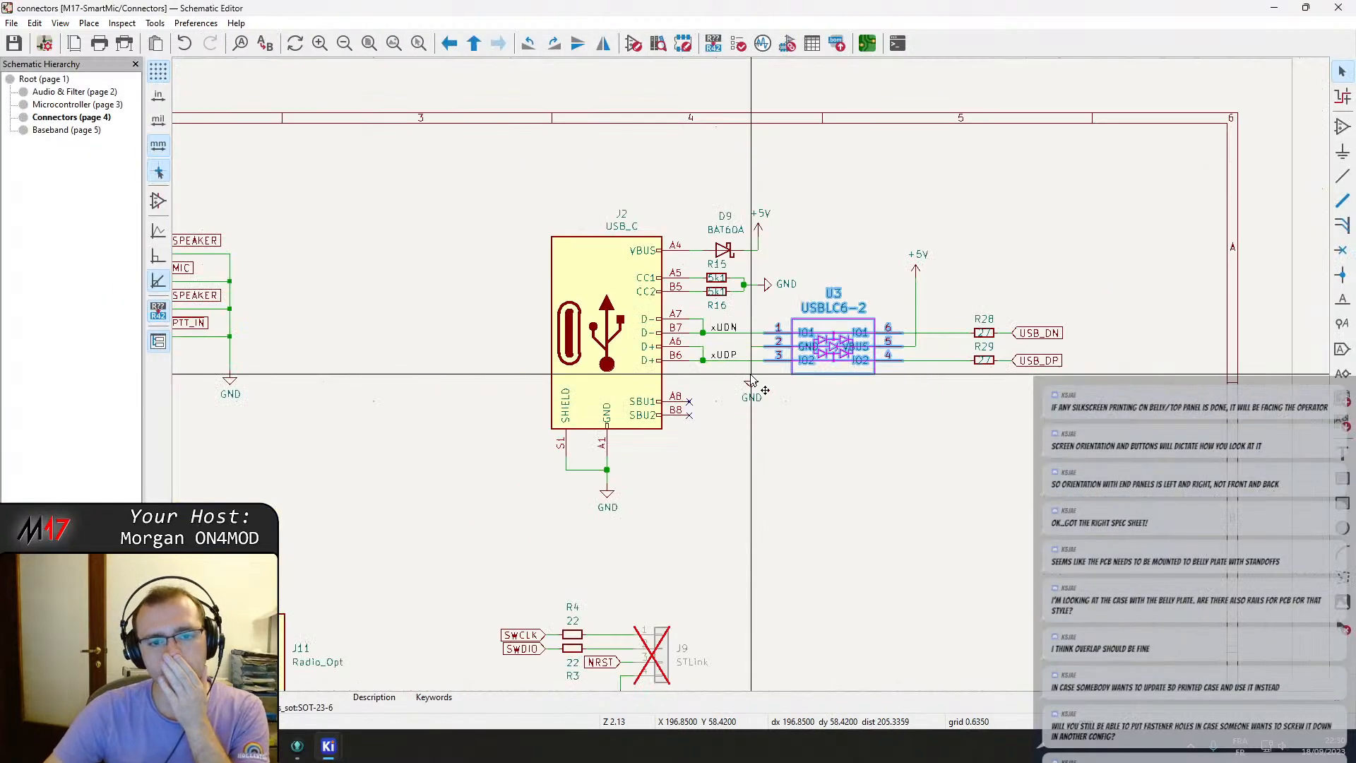
{"action": "right_click", "coordinate": [773, 449]}
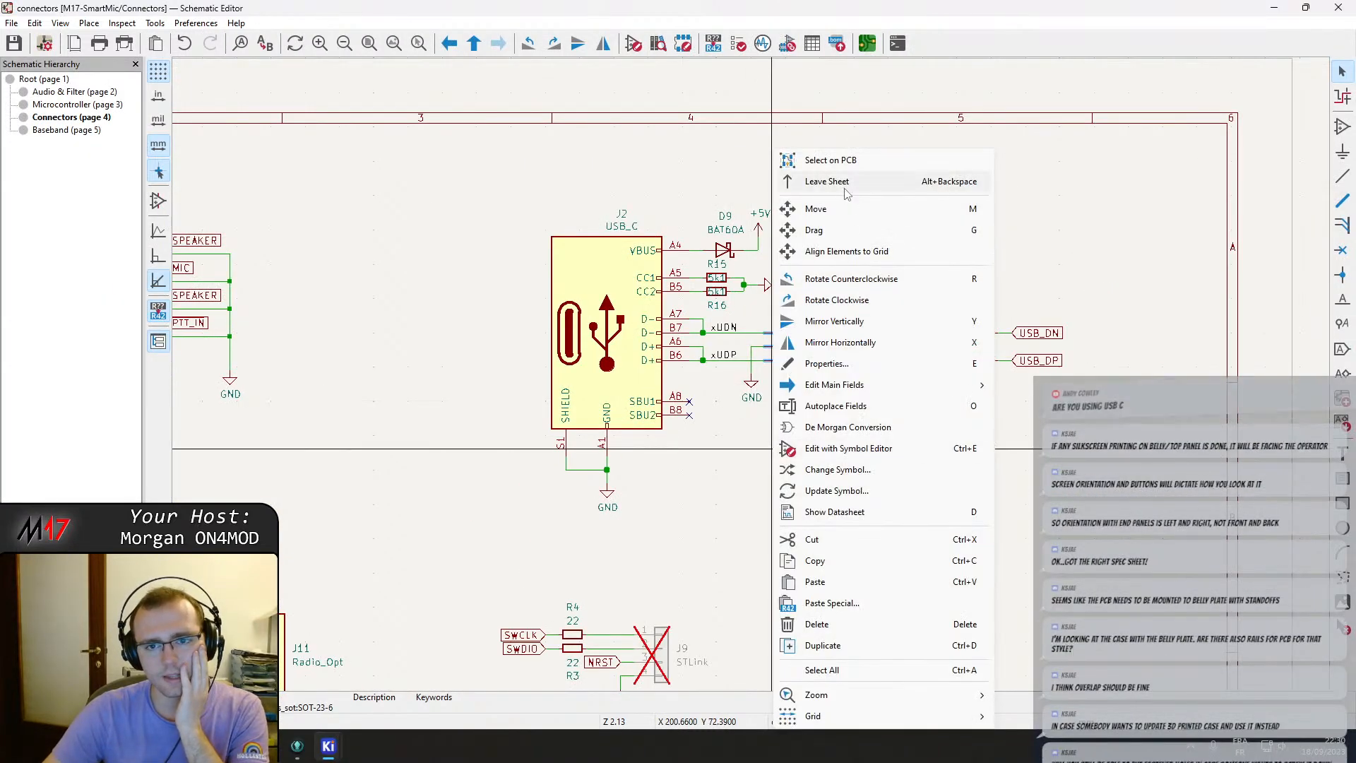
{"action": "left_click", "coordinate": [845, 185]}
{"action": "left_click", "coordinate": [916, 167]}
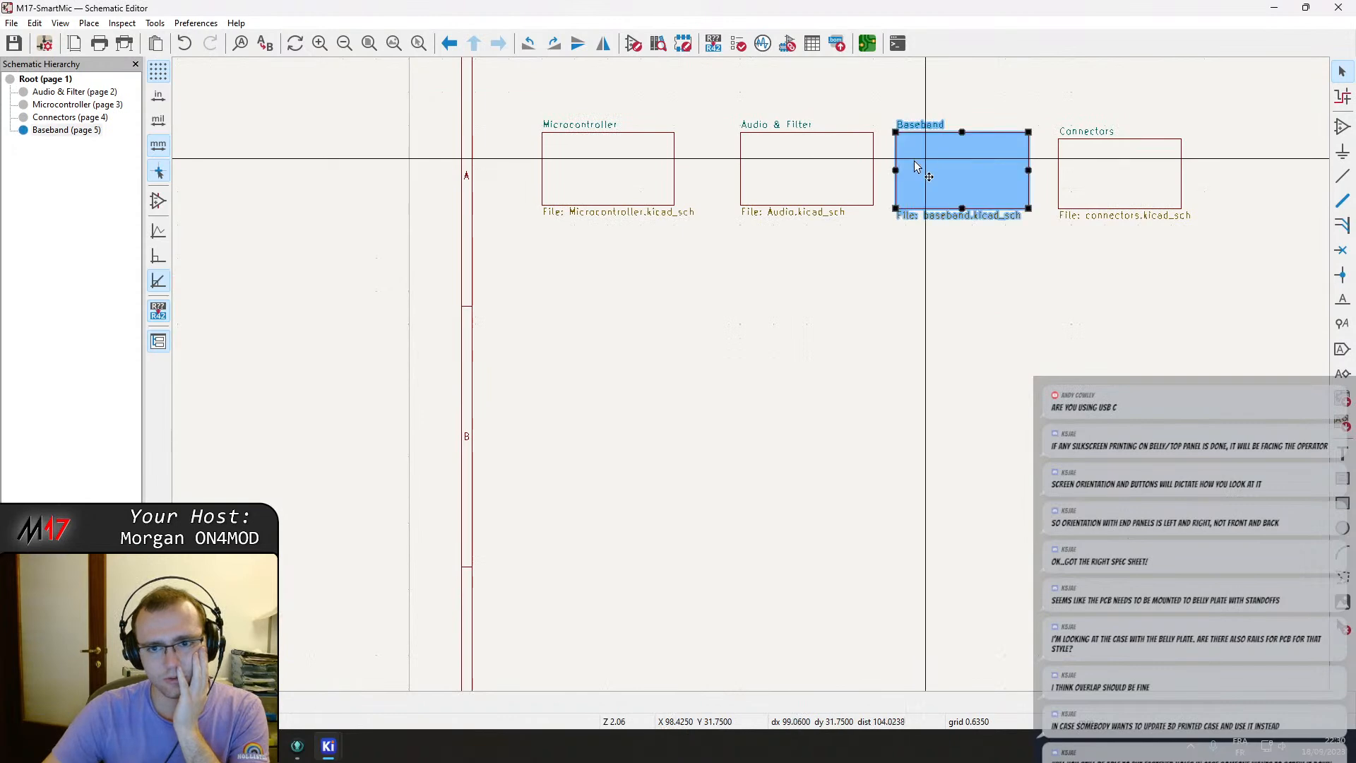
{"action": "double_click", "coordinate": [793, 172]}
{"action": "scroll", "coordinate": [802, 469], "scroll_direction": "up", "scroll_amount": 3}
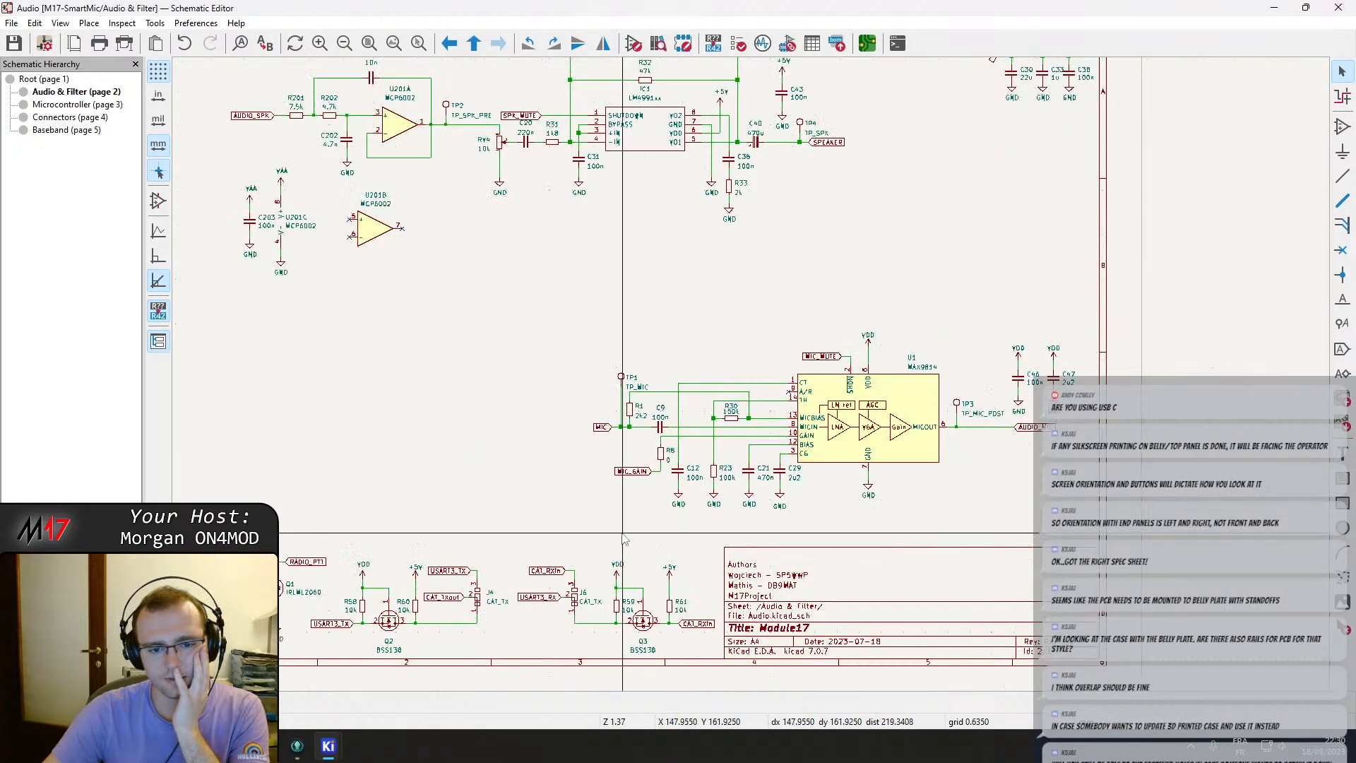
{"action": "scroll", "coordinate": [625, 540], "scroll_direction": "up", "scroll_amount": 3}
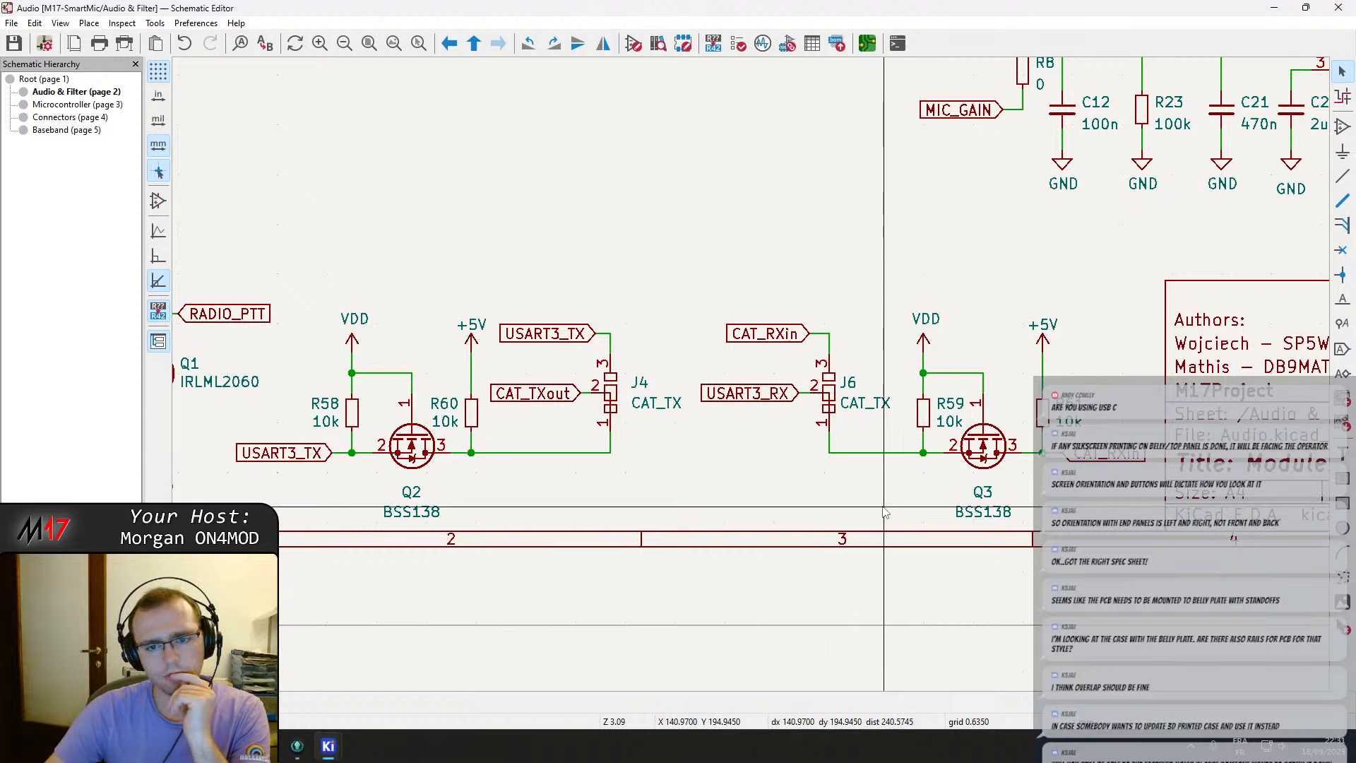
{"action": "scroll", "coordinate": [813, 366], "scroll_direction": "down", "scroll_amount": 2}
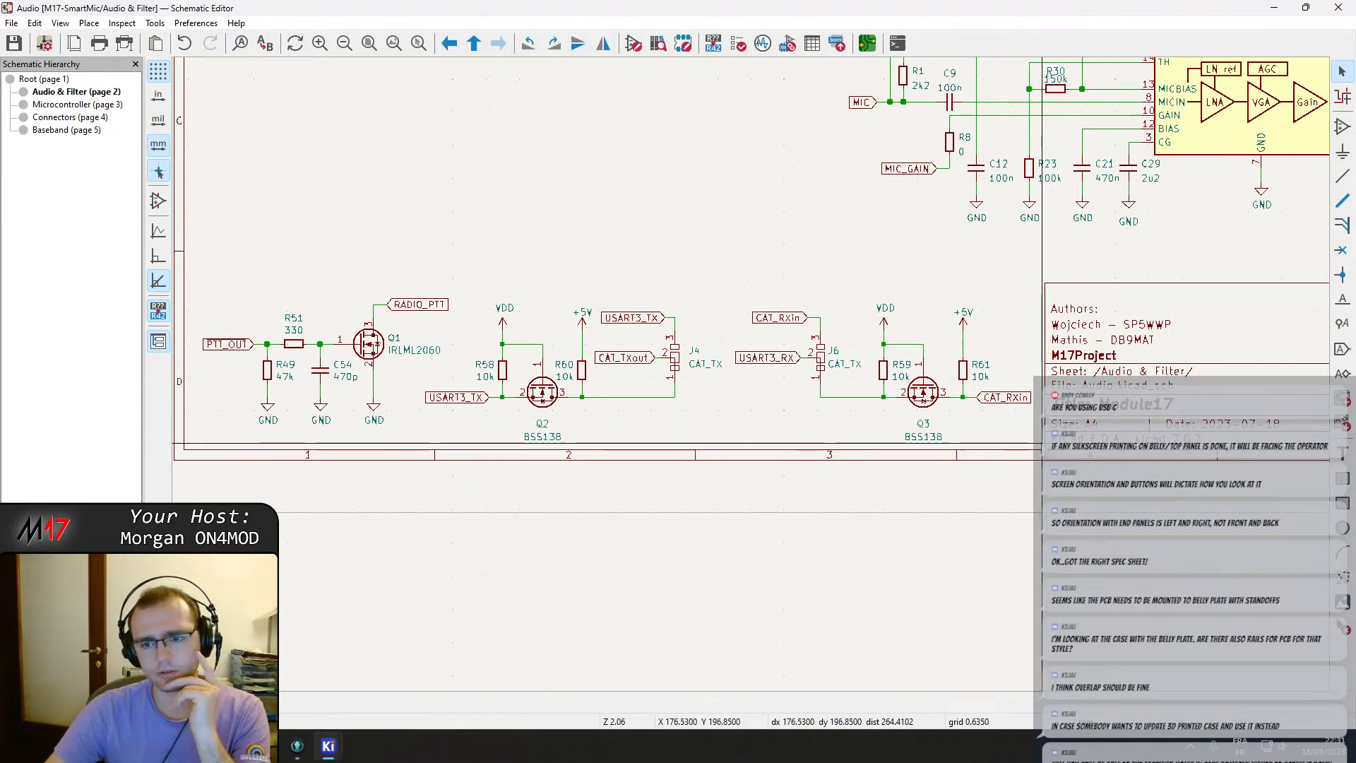
{"action": "left_click_drag", "start_coordinate": [1042, 443], "coordinate": [613, 548]}
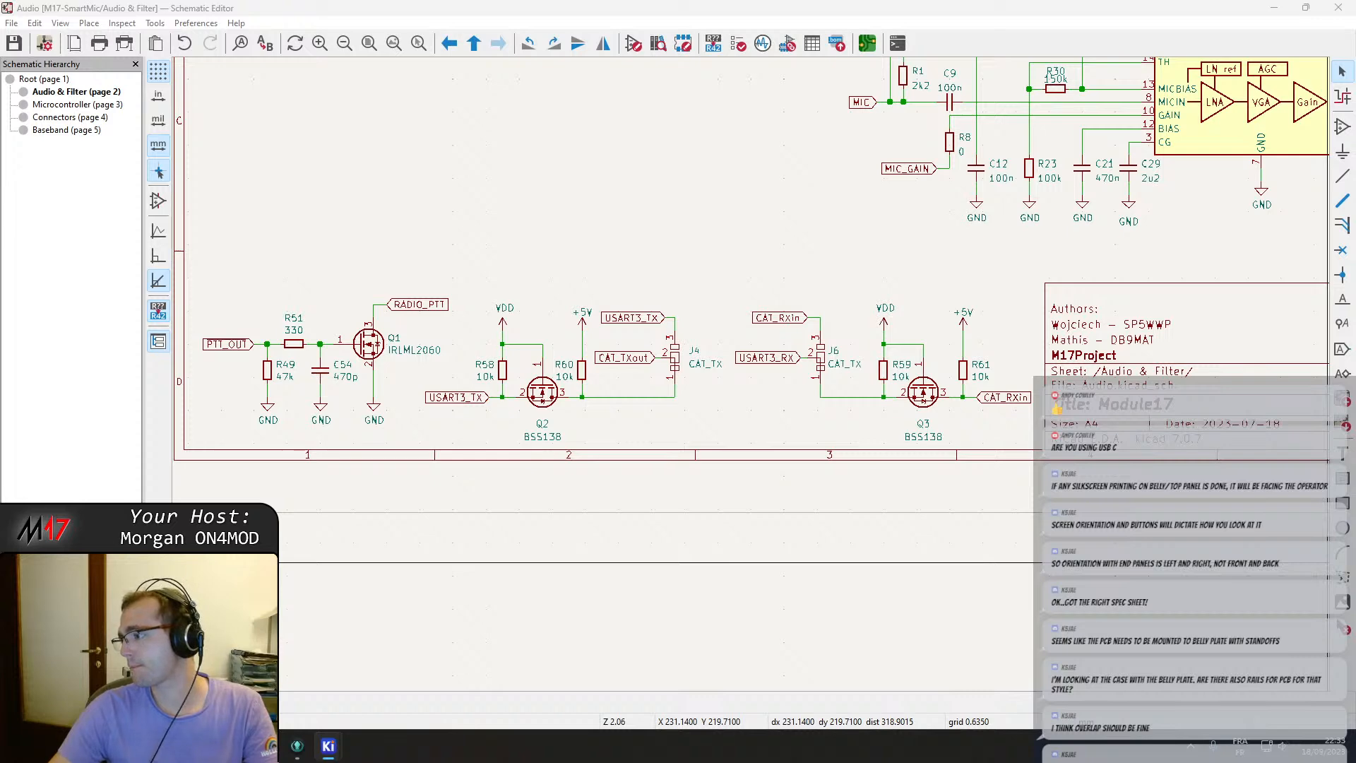
{"action": "scroll", "coordinate": [512, 428], "scroll_direction": "down", "scroll_amount": 4}
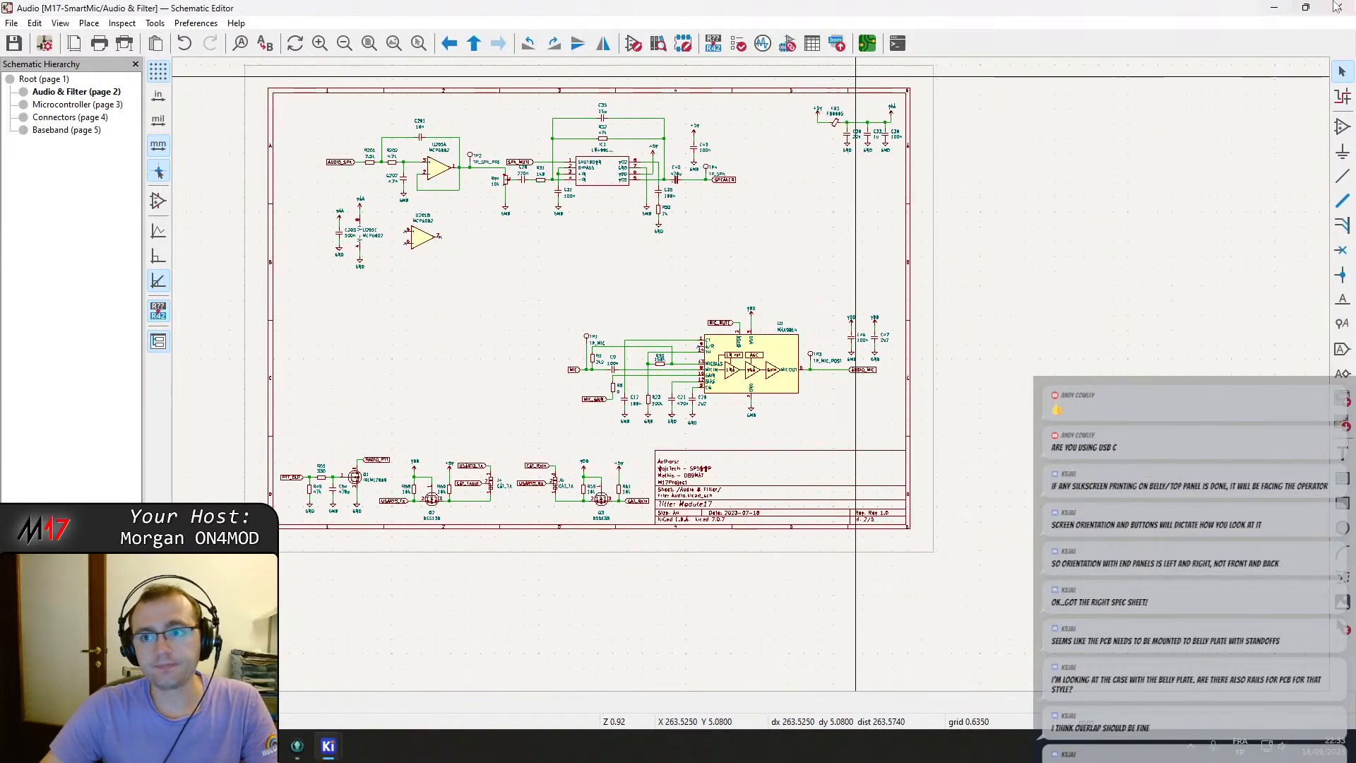
Return to the PCB editor and inspect the USB-C support parts R15, R16, D9 and U3 near the power section.
{"action": "left_click", "coordinate": [1273, 7]}
{"action": "scroll", "coordinate": [537, 365], "scroll_direction": "up", "scroll_amount": 5}
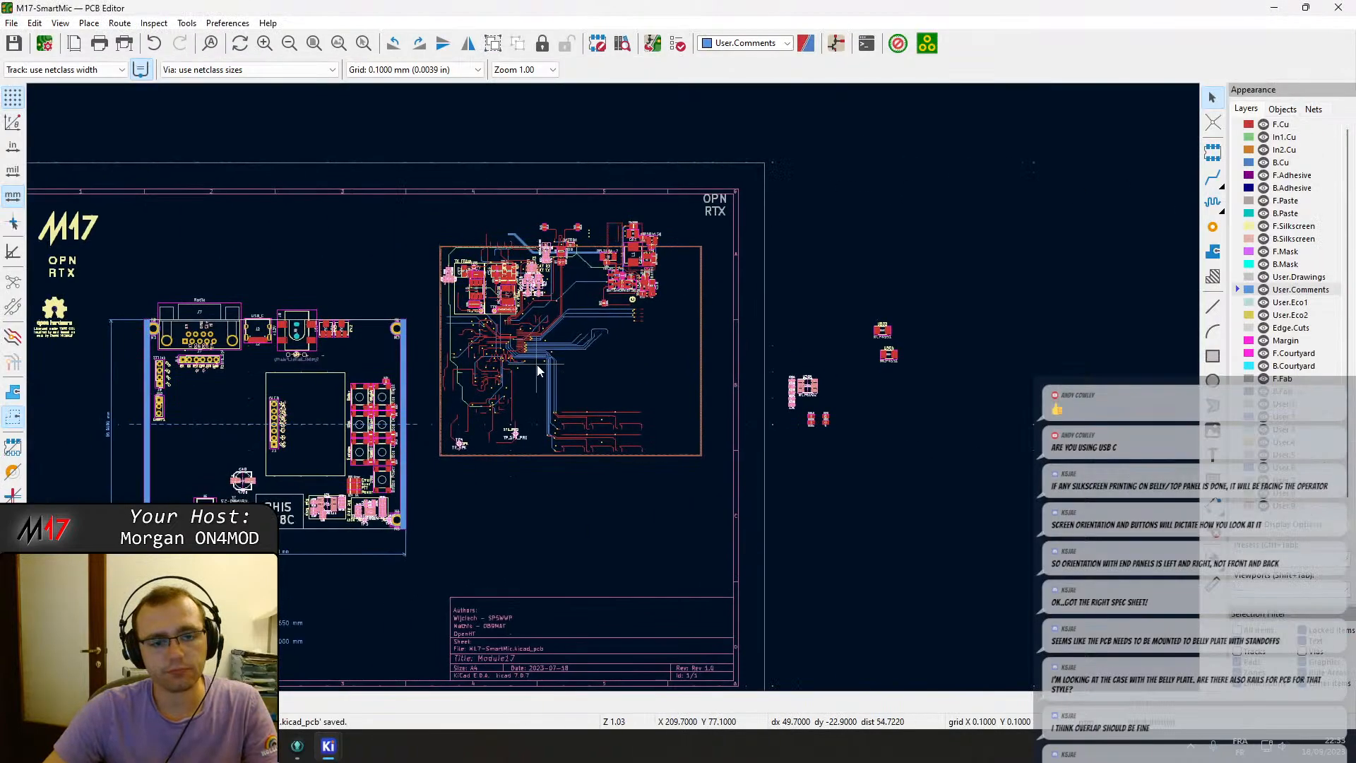
{"action": "scroll", "coordinate": [618, 387], "scroll_direction": "up", "scroll_amount": 4}
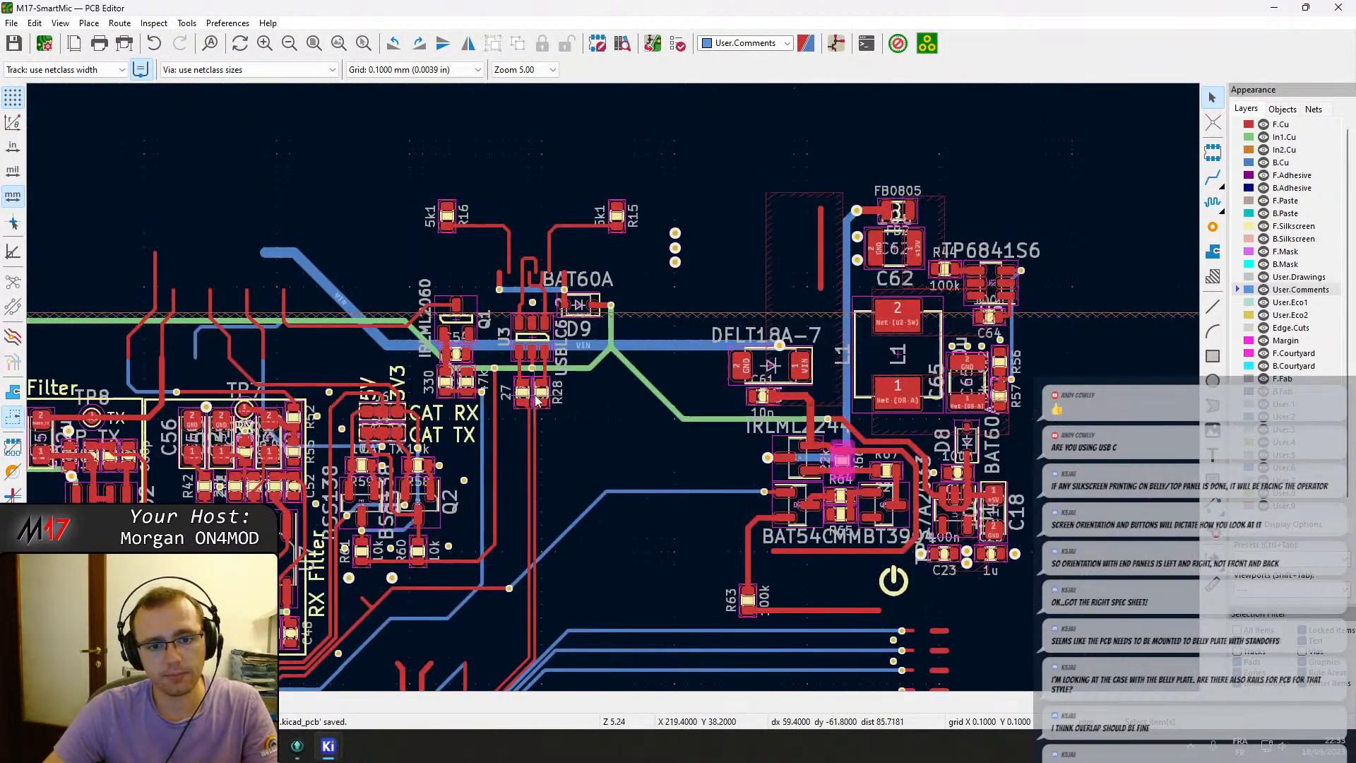
{"action": "scroll", "coordinate": [630, 387], "scroll_direction": "up", "scroll_amount": 2}
{"action": "left_click", "coordinate": [631, 386]}
{"action": "left_click", "coordinate": [587, 386], "text": "shift"}
{"action": "left_click", "coordinate": [620, 260], "text": "shift"}
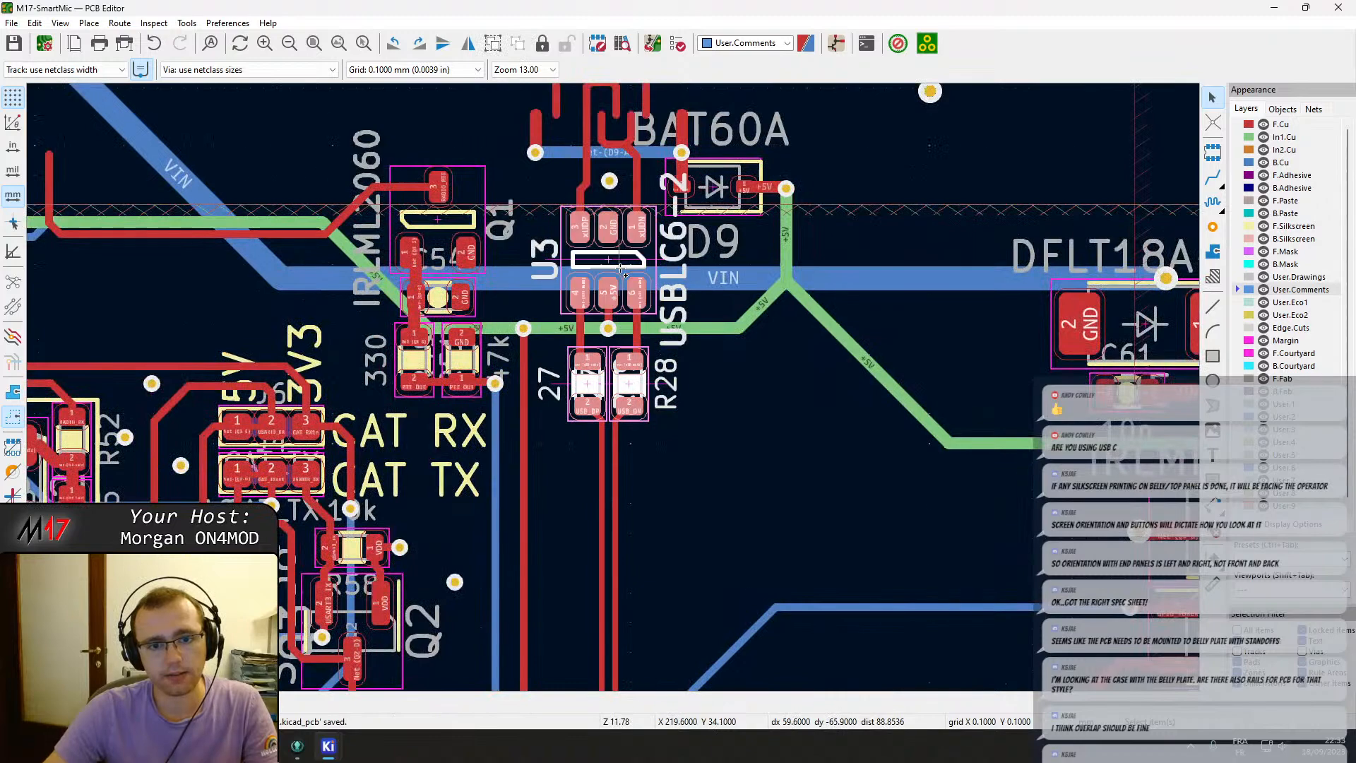
{"action": "left_click", "coordinate": [716, 178], "text": "shift"}
{"action": "middle_click_drag", "start_coordinate": [624, 123], "coordinate": [636, 355], "text": "shift"}
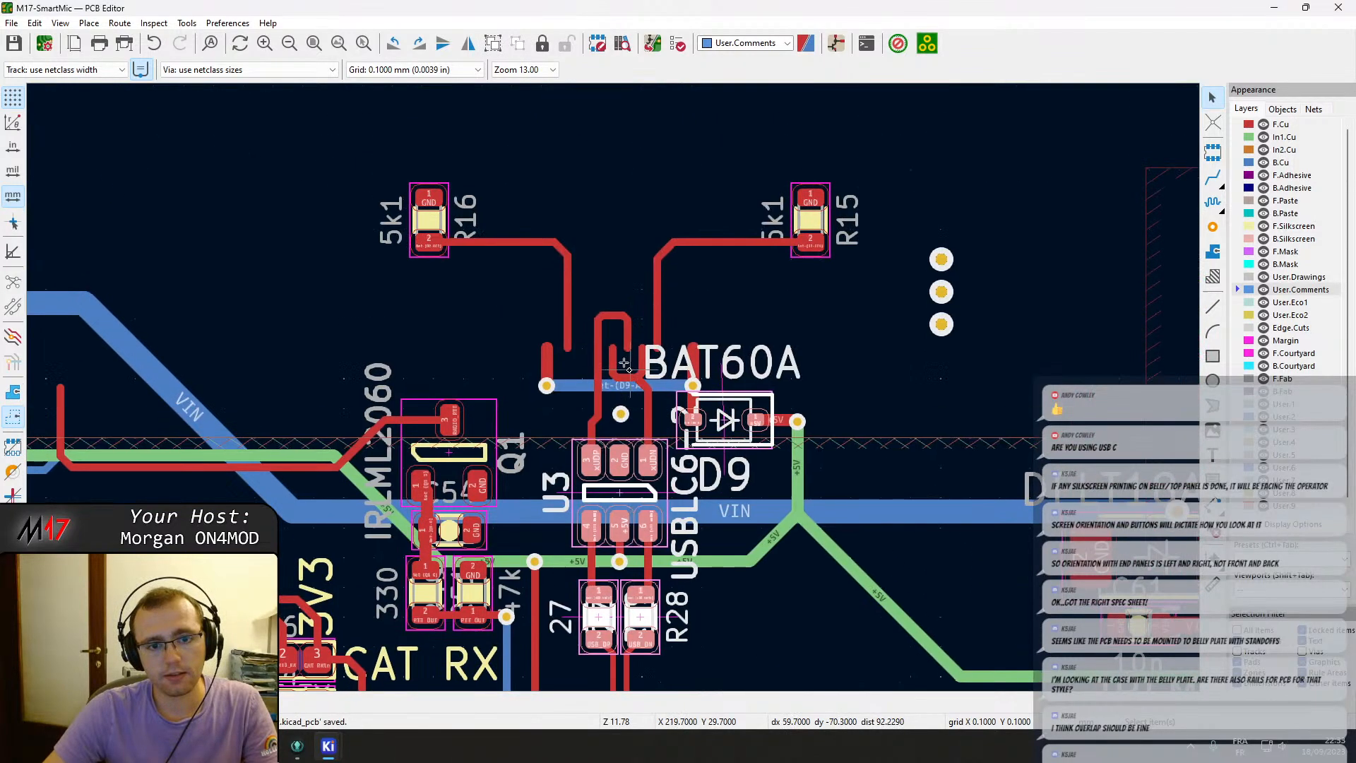
{"action": "left_click", "coordinate": [430, 218], "text": "shift"}
{"action": "left_click", "coordinate": [810, 219], "text": "shift"}
{"action": "scroll", "coordinate": [809, 219], "scroll_direction": "down", "scroll_amount": 2}
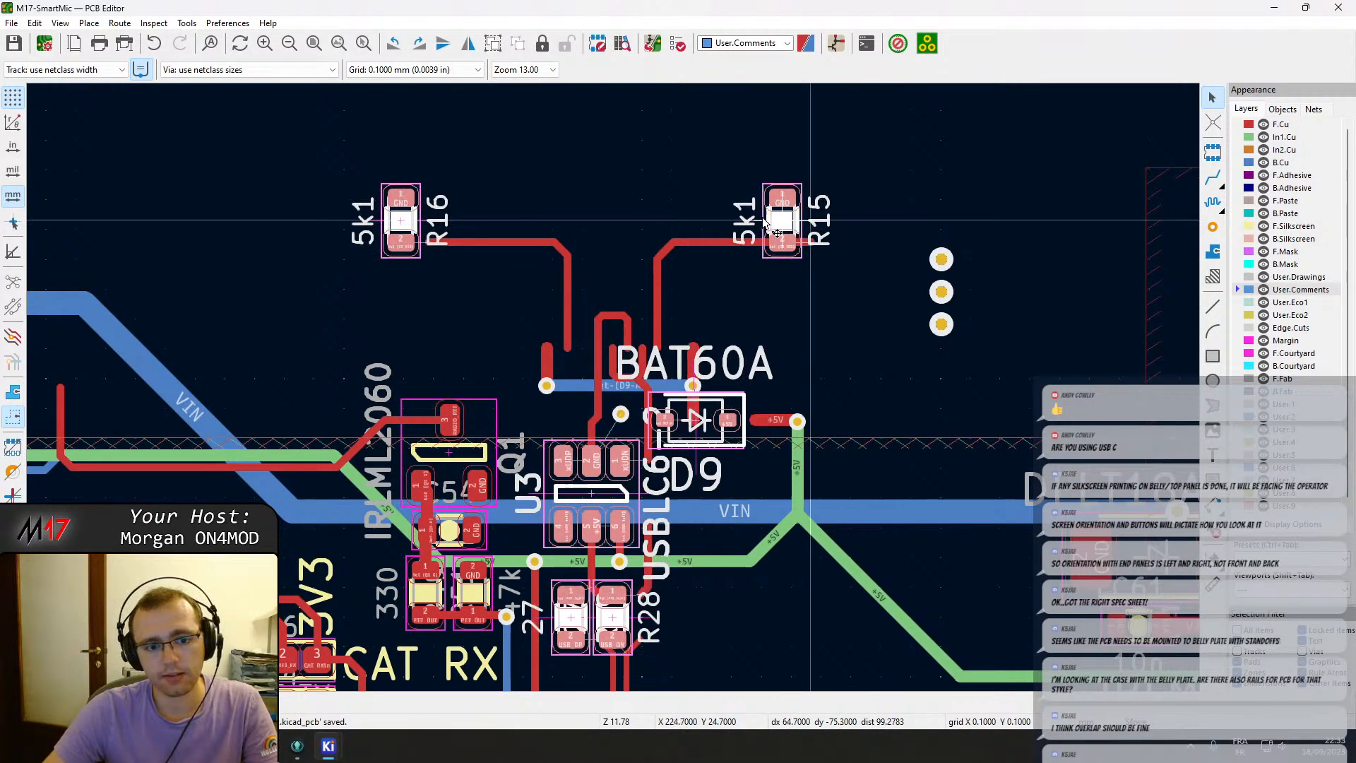
{"action": "scroll", "coordinate": [613, 390], "scroll_direction": "down", "scroll_amount": 1}
Move resistor R15 to just below the USB-C connector J2 and rotate it horizontal.
{"action": "middle_click_drag", "start_coordinate": [62, 441], "coordinate": [1117, 130]}
{"action": "middle_click_drag", "start_coordinate": [438, 452], "coordinate": [711, 143]}
{"action": "middle_click_drag", "start_coordinate": [405, 104], "coordinate": [563, 247]}
{"action": "left_click", "coordinate": [587, 170]}
{"action": "left_click", "coordinate": [624, 247]}
{"action": "left_click", "coordinate": [593, 176]}
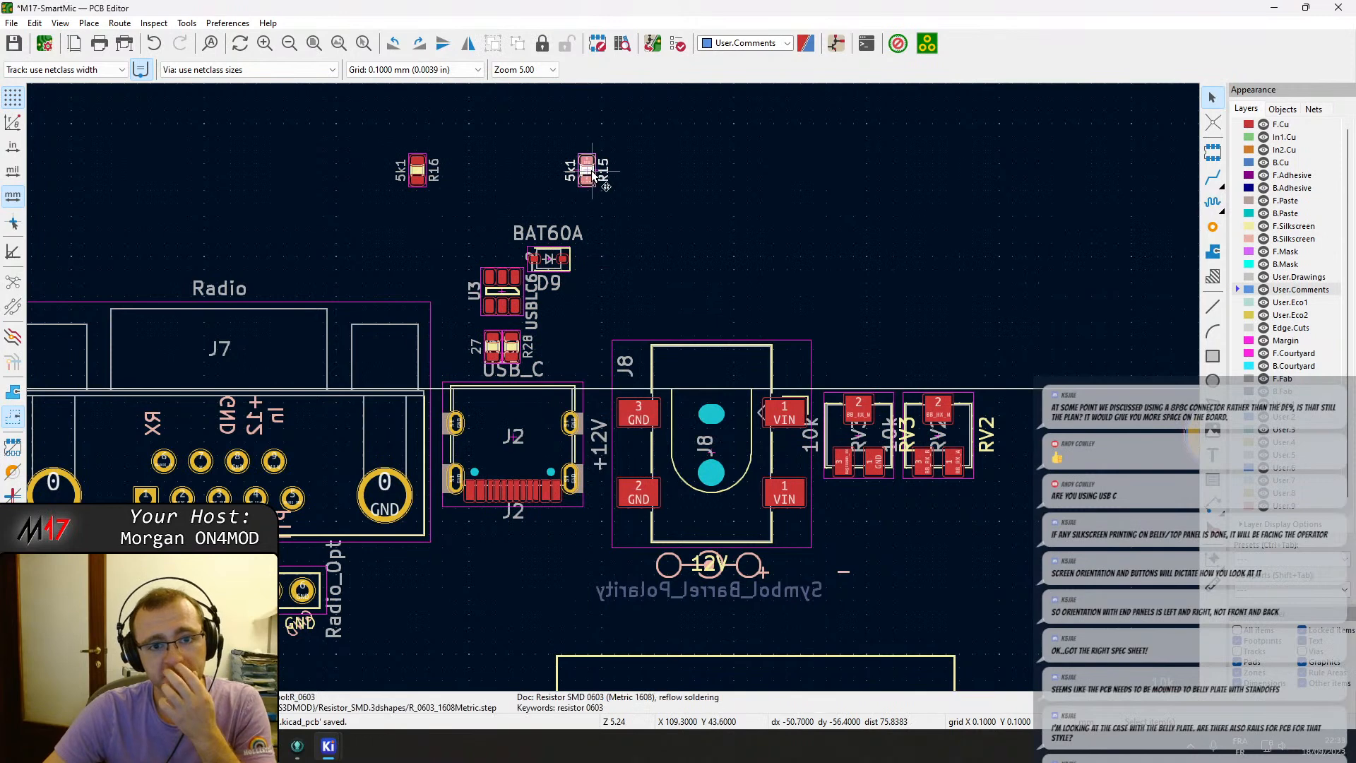
{"action": "key", "text": "m"}
{"action": "scroll", "coordinate": [548, 541], "scroll_direction": "up", "scroll_amount": 3}
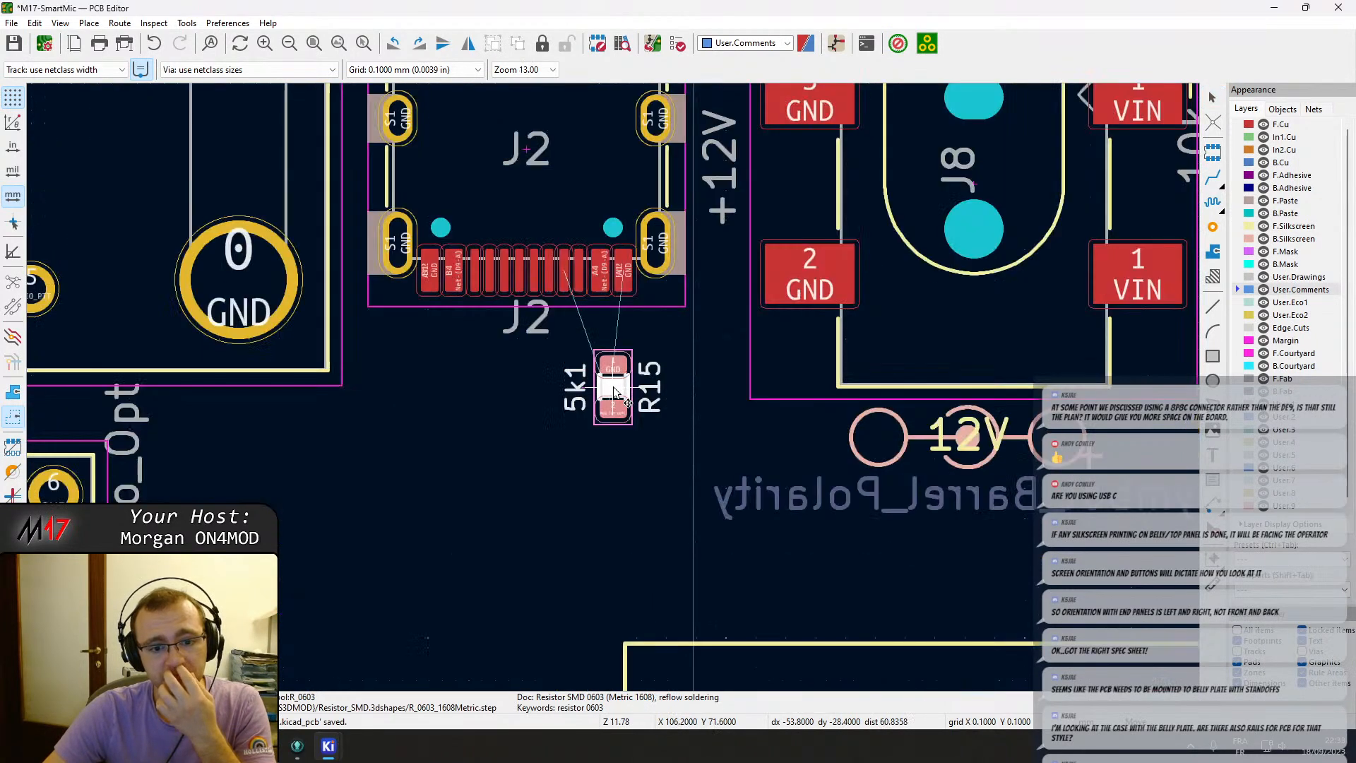
{"action": "key", "text": "r"}
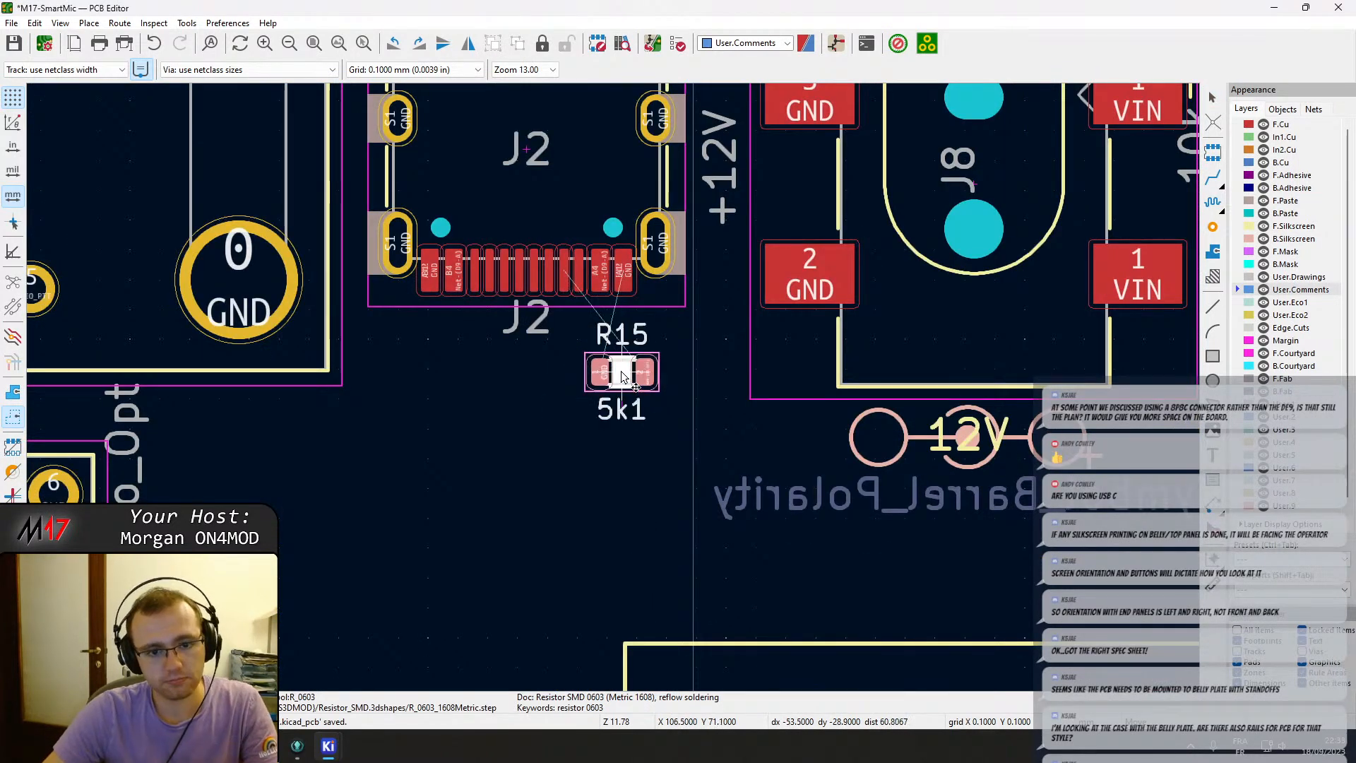
{"action": "key", "text": "r"}
{"action": "key", "text": "r"}
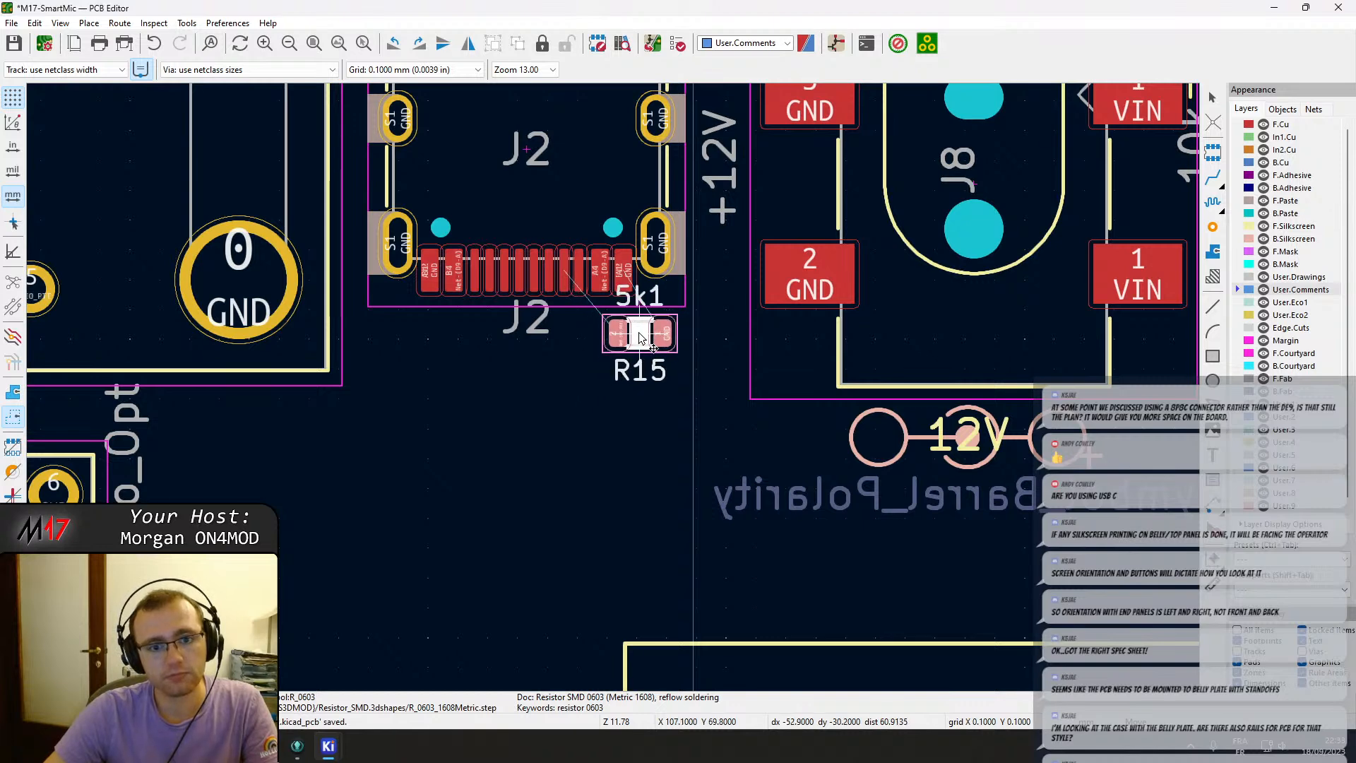
{"action": "left_click", "coordinate": [639, 334]}
Move resistor R16 below the left side of J2 and rotate it horizontal.
{"action": "scroll", "coordinate": [527, 220], "scroll_direction": "down", "scroll_amount": 2}
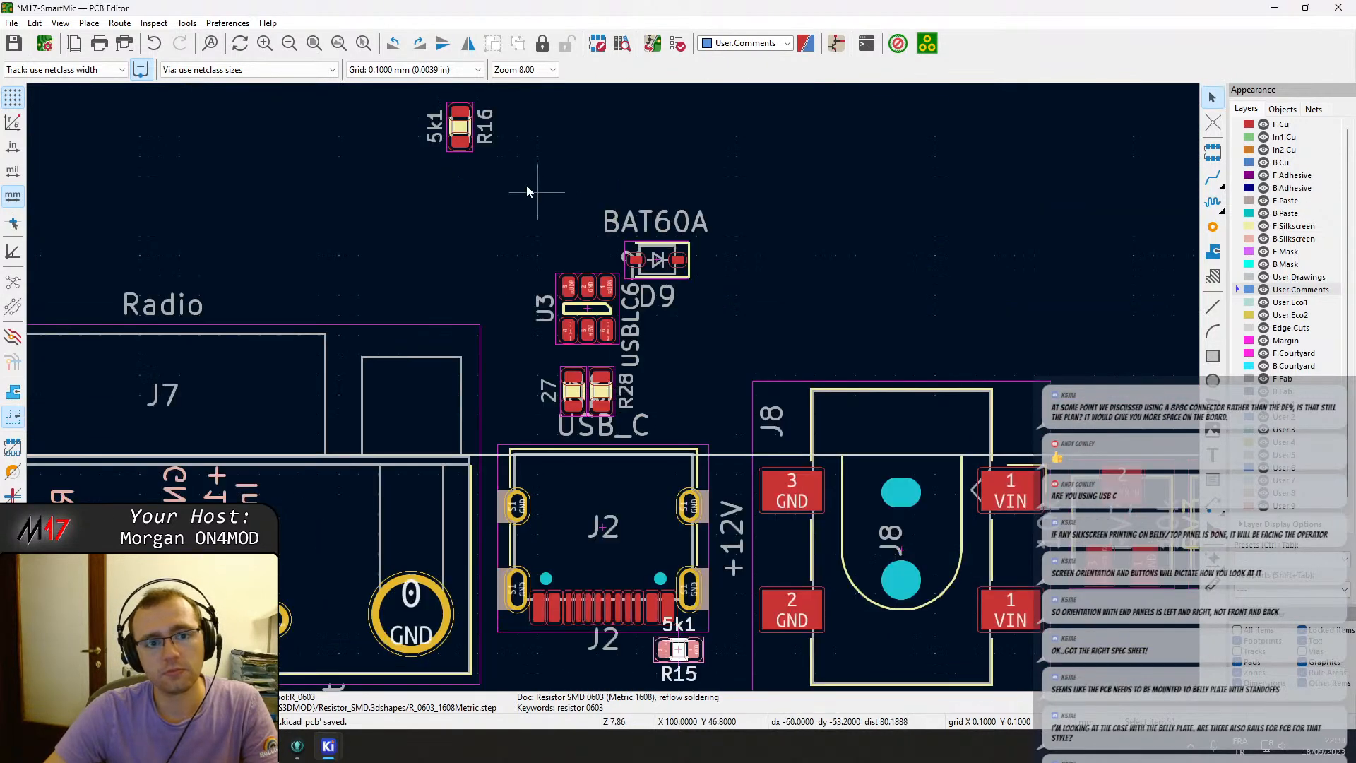
{"action": "left_click", "coordinate": [471, 129]}
{"action": "key", "text": "m"}
{"action": "middle_click_drag", "start_coordinate": [539, 674], "coordinate": [534, 541]}
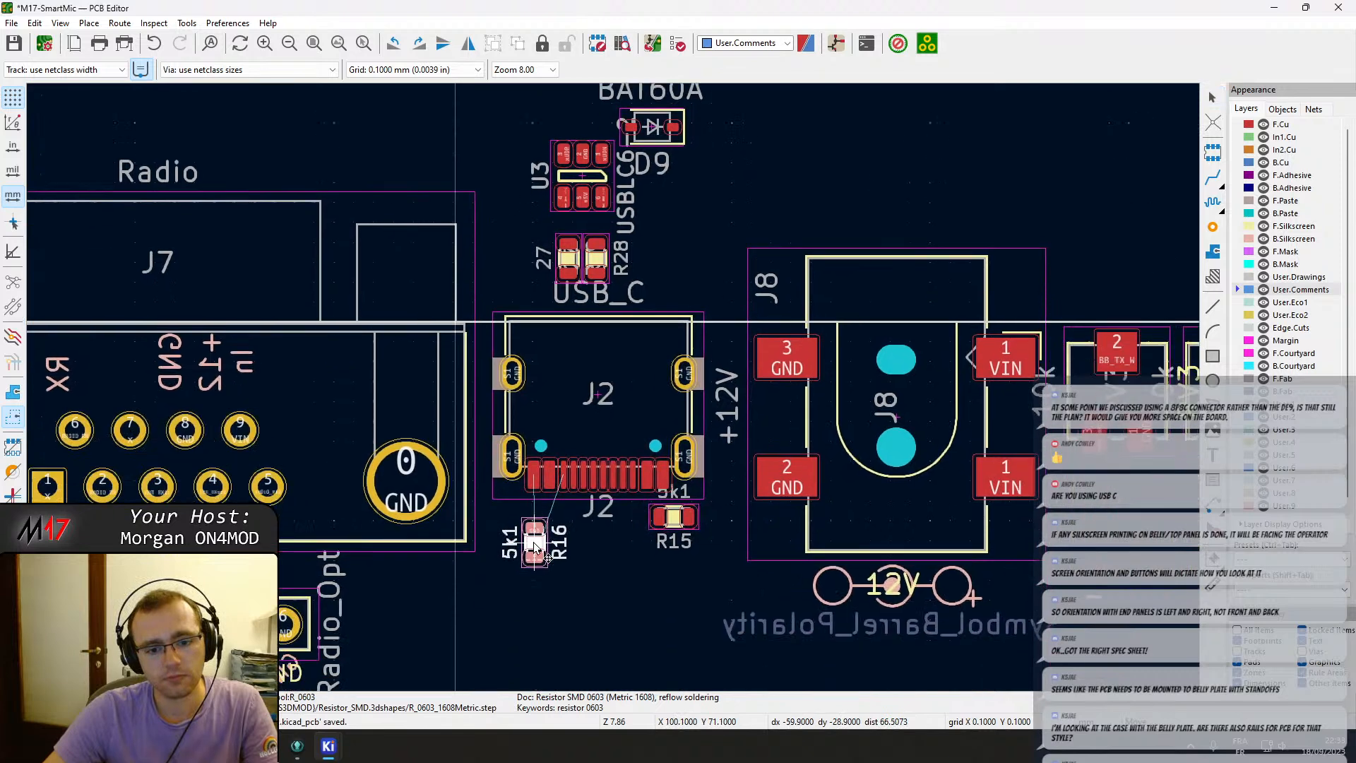
{"action": "key", "text": "r"}
{"action": "left_click", "coordinate": [546, 523]}
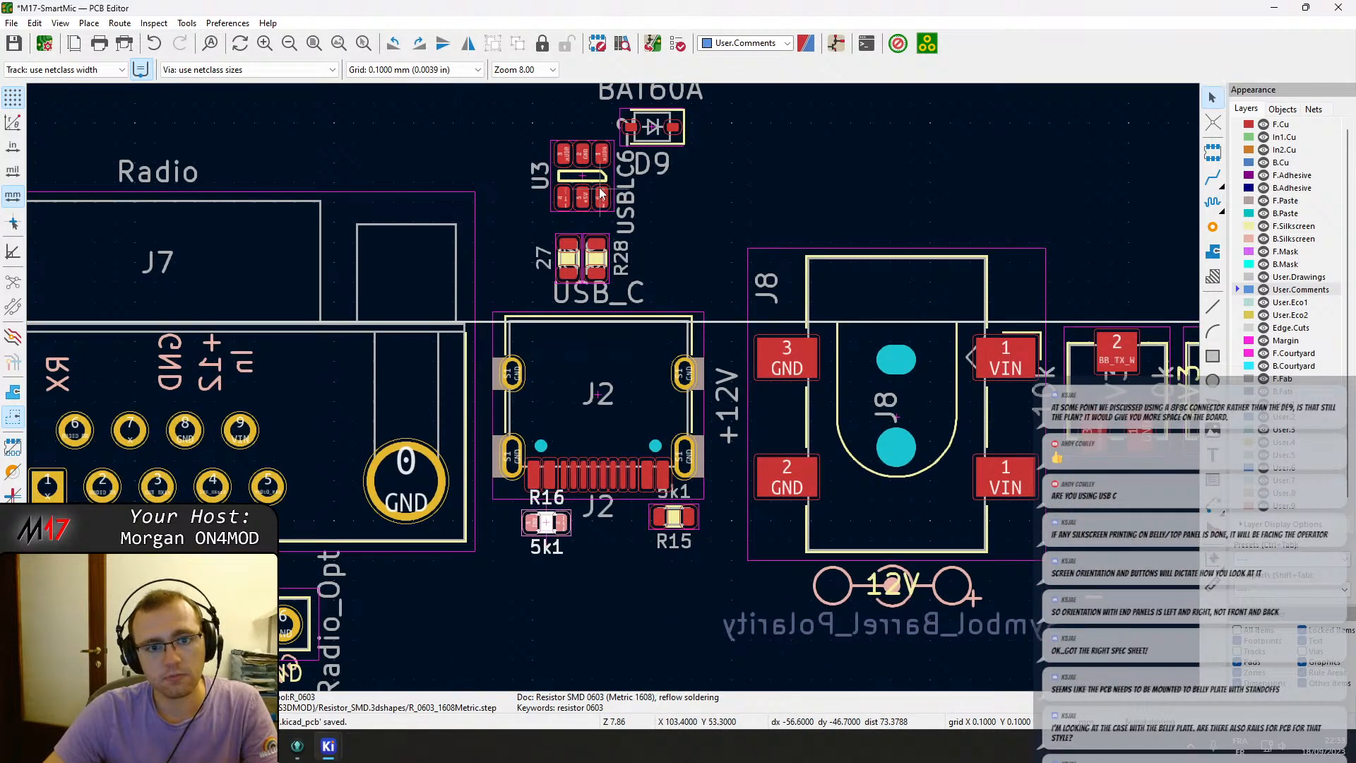
Move diode D9 below R15 near the USB-C connector.
{"action": "left_click", "coordinate": [656, 138]}
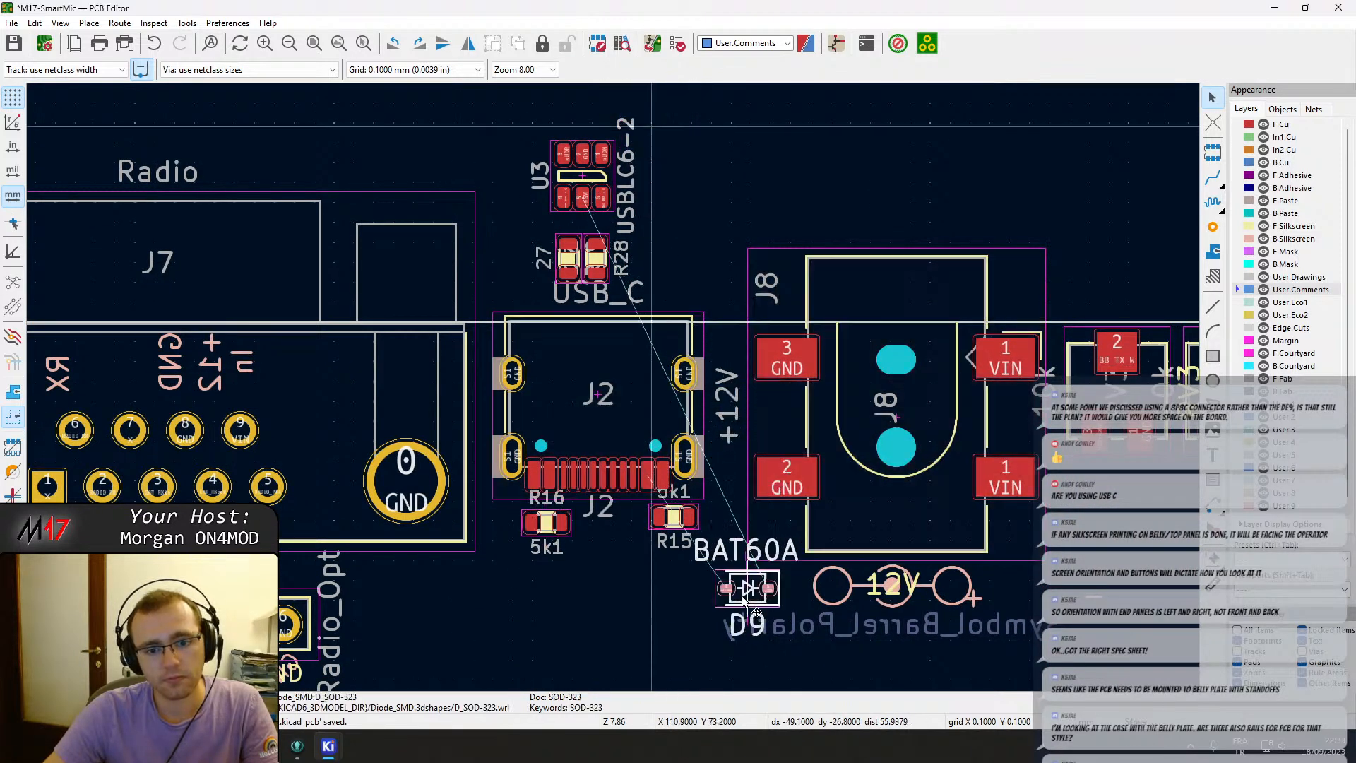
{"action": "scroll", "coordinate": [671, 594], "scroll_direction": "up", "scroll_amount": 3}
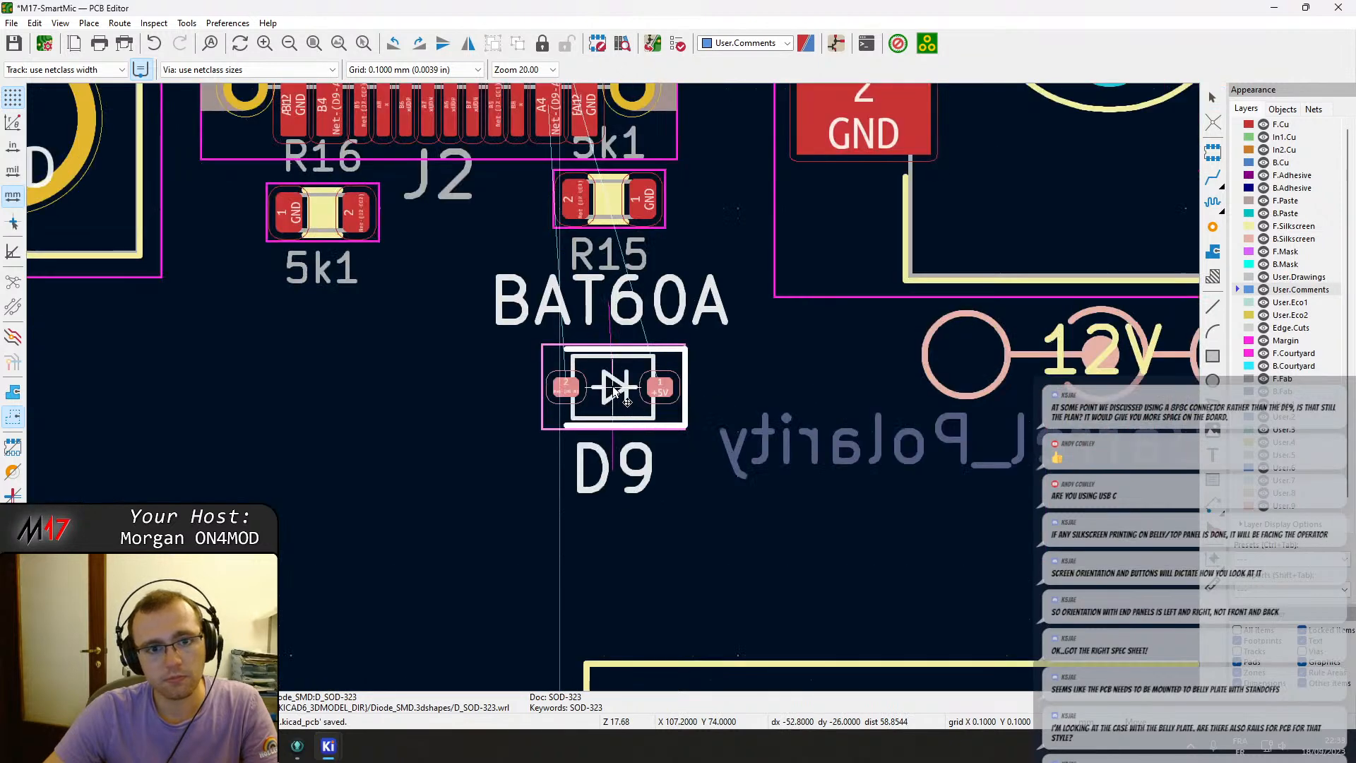
{"action": "middle_click_drag", "start_coordinate": [608, 331], "coordinate": [593, 408]}
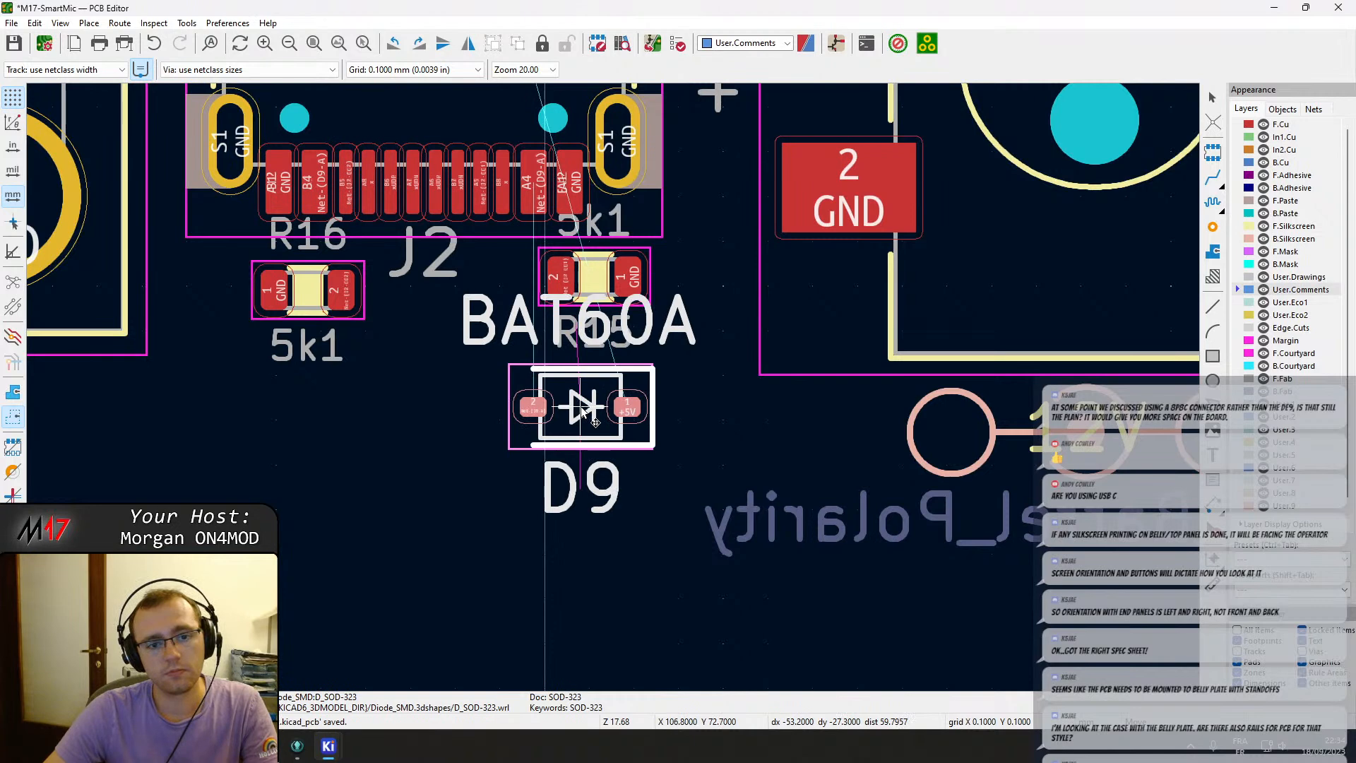
{"action": "left_click", "coordinate": [582, 412]}
{"action": "middle_click_drag", "start_coordinate": [582, 412], "coordinate": [709, 503]}
{"action": "scroll", "coordinate": [675, 431], "scroll_direction": "down", "scroll_amount": 1}
{"action": "middle_click_drag", "start_coordinate": [603, 318], "coordinate": [556, 619]}
Move the USBLC6-2 protection chip U3 below D9 near J2.
{"action": "left_click", "coordinate": [525, 180]}
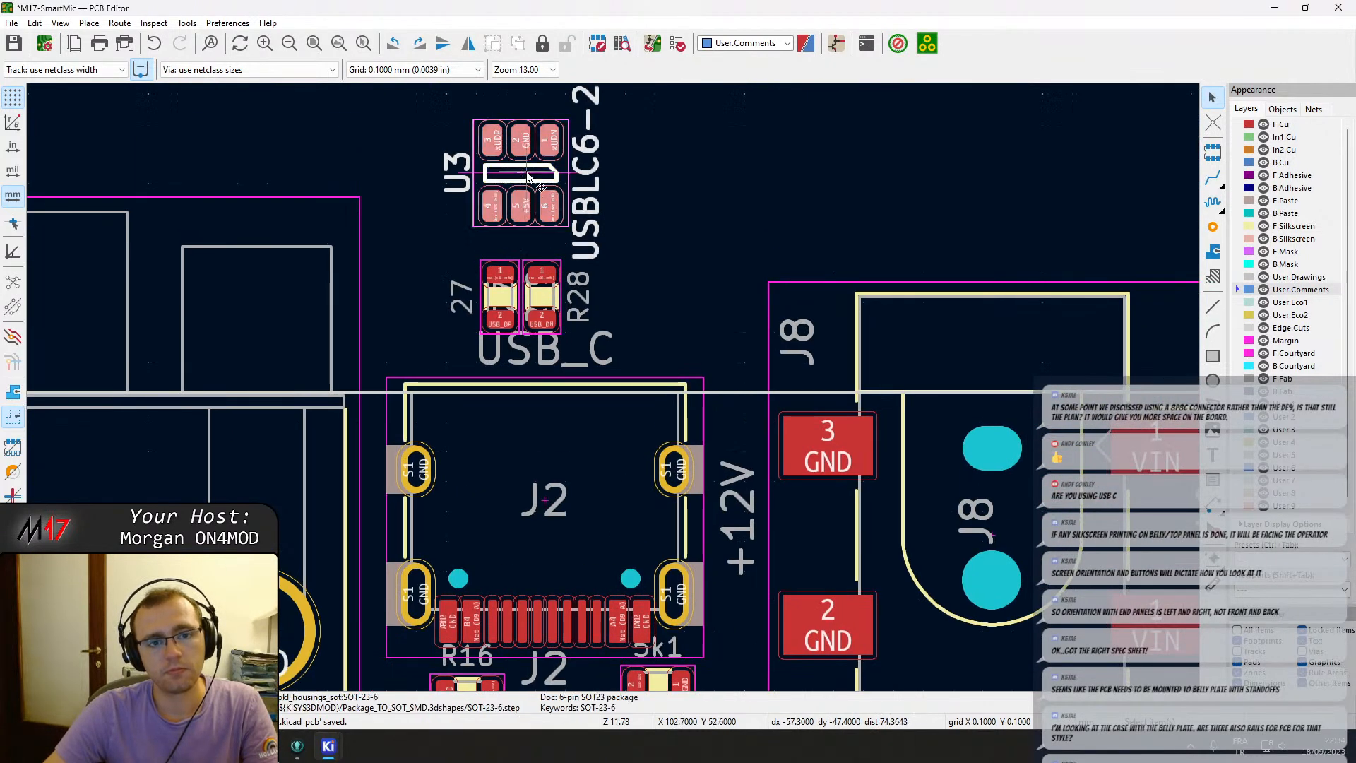
{"action": "key", "text": "m"}
{"action": "middle_click_drag", "start_coordinate": [485, 518], "coordinate": [542, 189]}
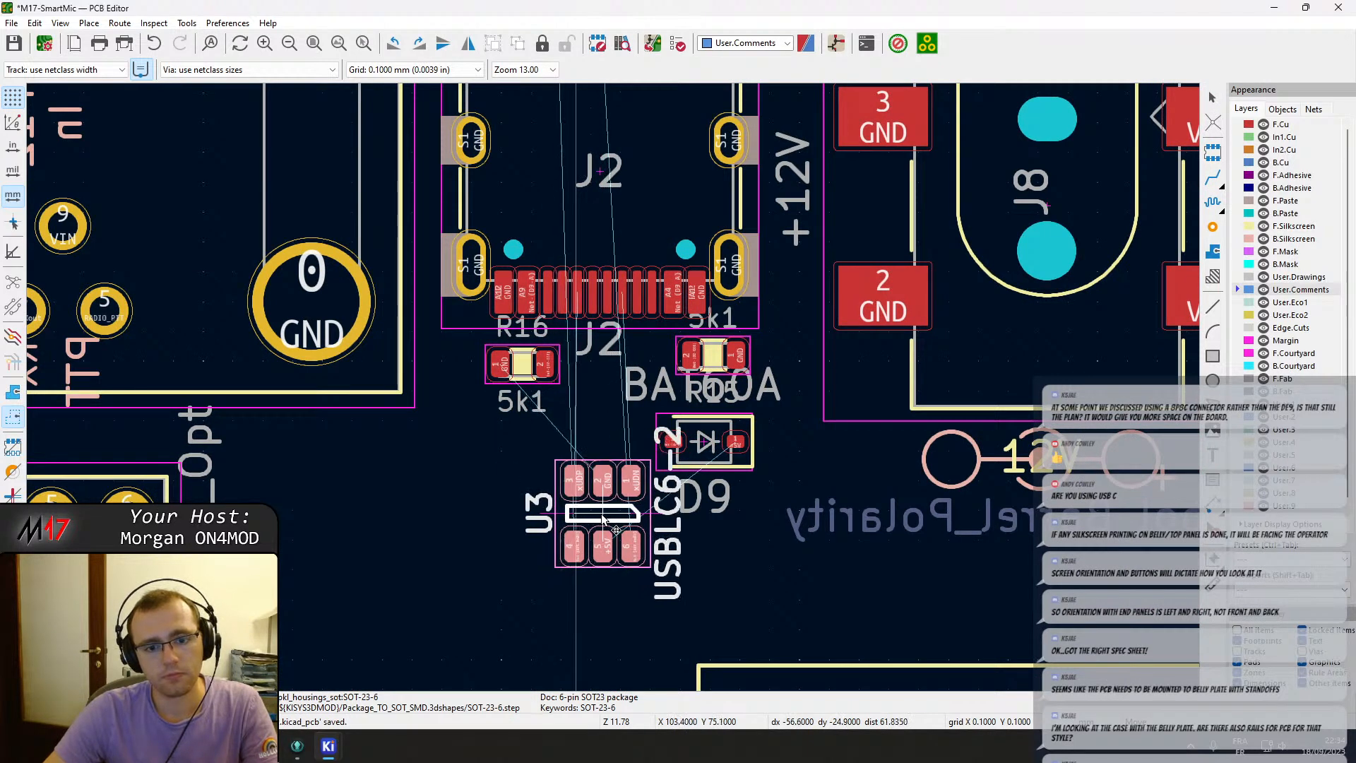
Move resistors R27 and R28 together to just below the USBLC6-2 chip U3.
{"action": "middle_click_drag", "start_coordinate": [620, 127], "coordinate": [630, 436]}
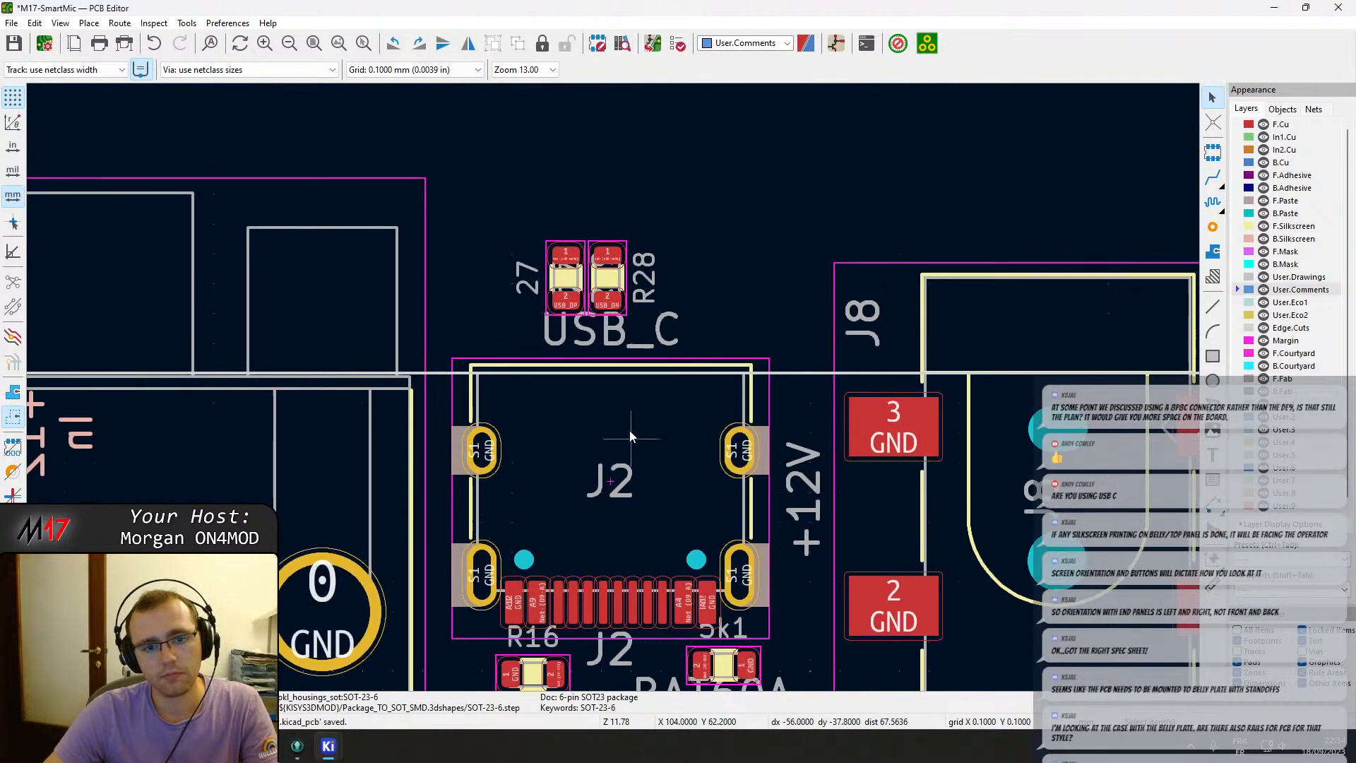
{"action": "left_click", "coordinate": [609, 282]}
{"action": "left_click", "coordinate": [562, 275], "text": "shift"}
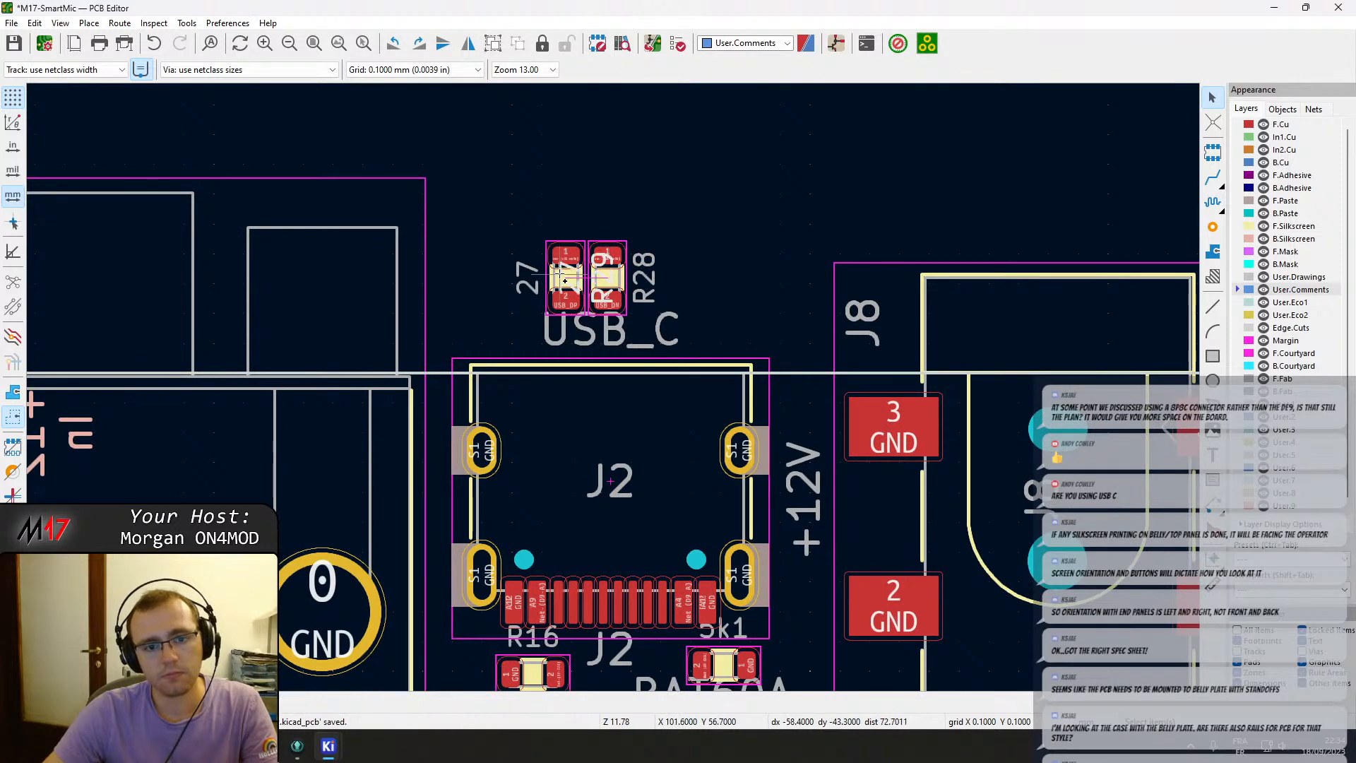
{"action": "left_click", "coordinate": [622, 273]}
{"action": "left_click", "coordinate": [610, 274]}
{"action": "left_click", "coordinate": [570, 272], "text": "shift"}
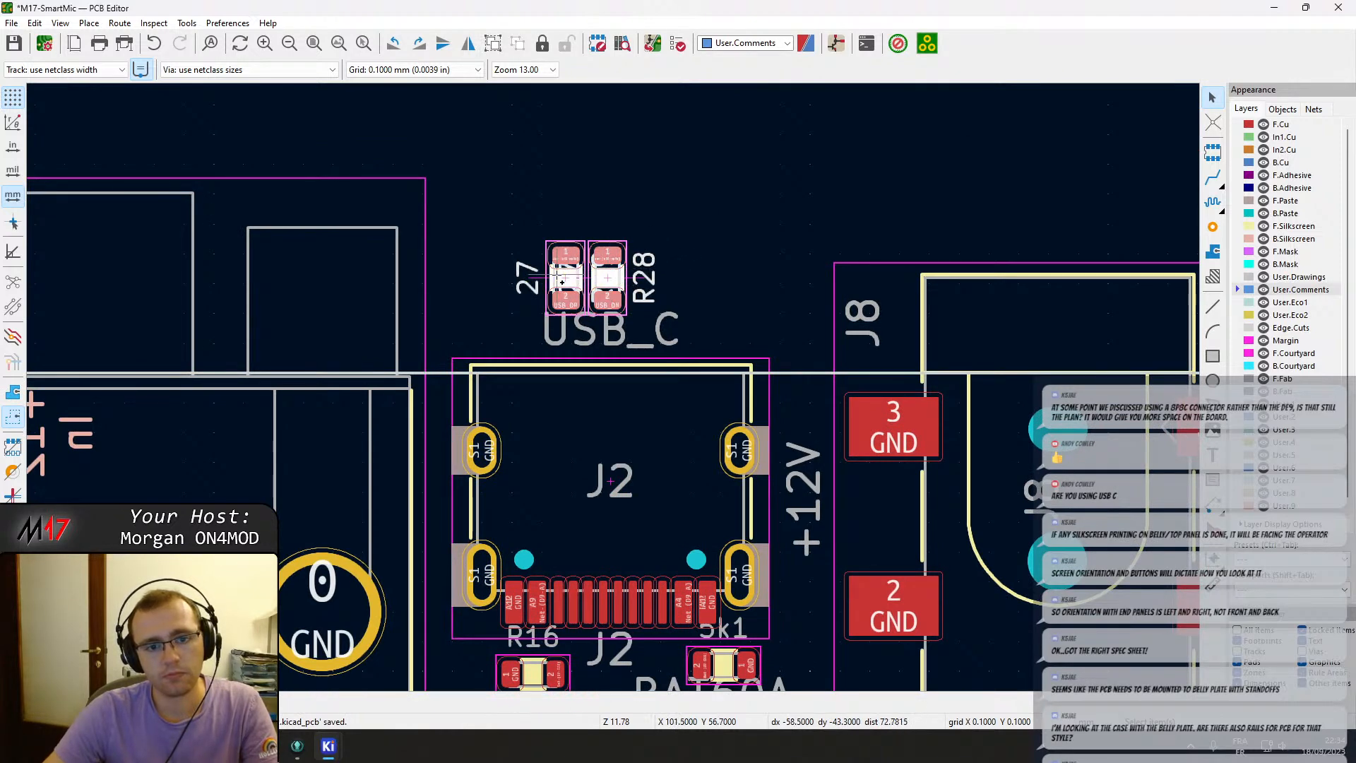
{"action": "key", "text": "m"}
{"action": "scroll", "coordinate": [549, 480], "scroll_direction": "down", "scroll_amount": 3}
{"action": "scroll", "coordinate": [599, 521], "scroll_direction": "up", "scroll_amount": 4}
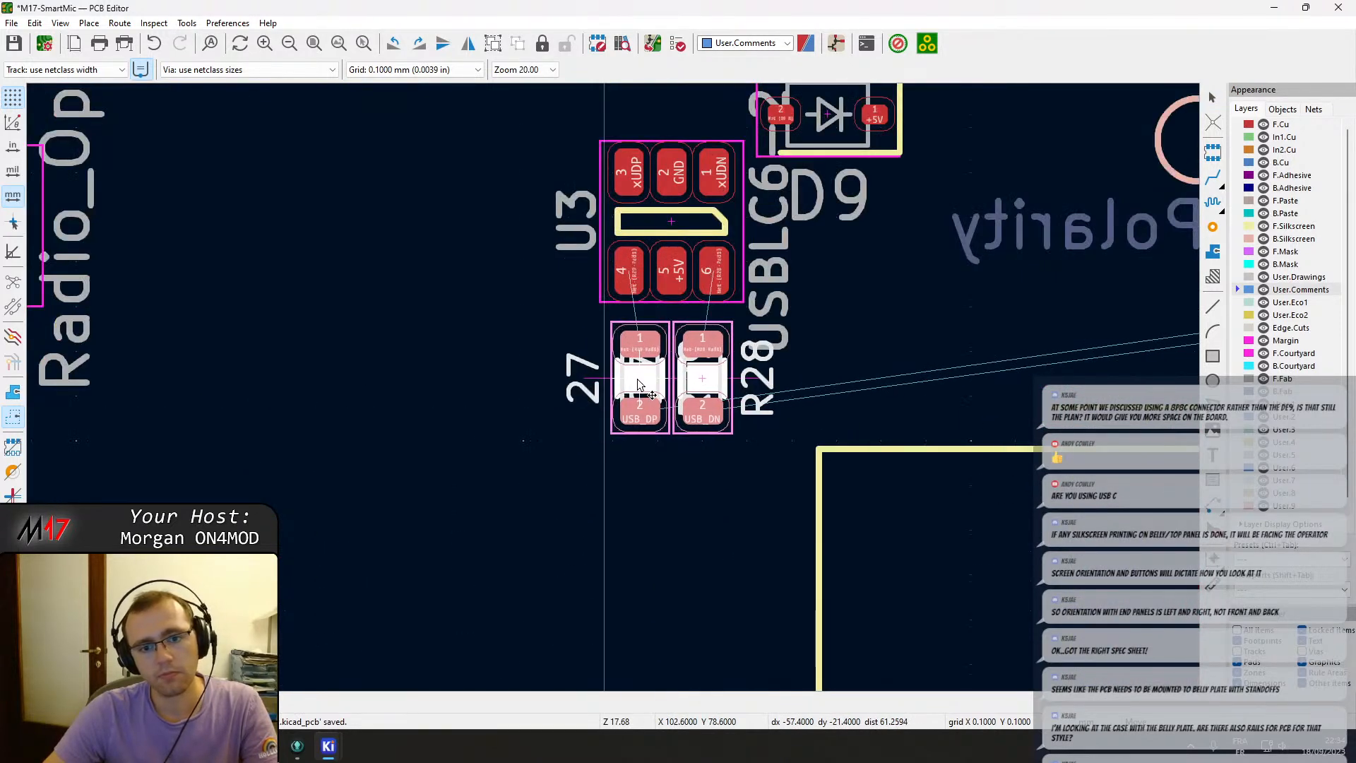
{"action": "left_click", "coordinate": [637, 378]}
Move diode D9, rotated vertical, beside R15 to the right of U3.
{"action": "scroll", "coordinate": [637, 378], "scroll_direction": "down", "scroll_amount": 3}
{"action": "left_click", "coordinate": [706, 285]}
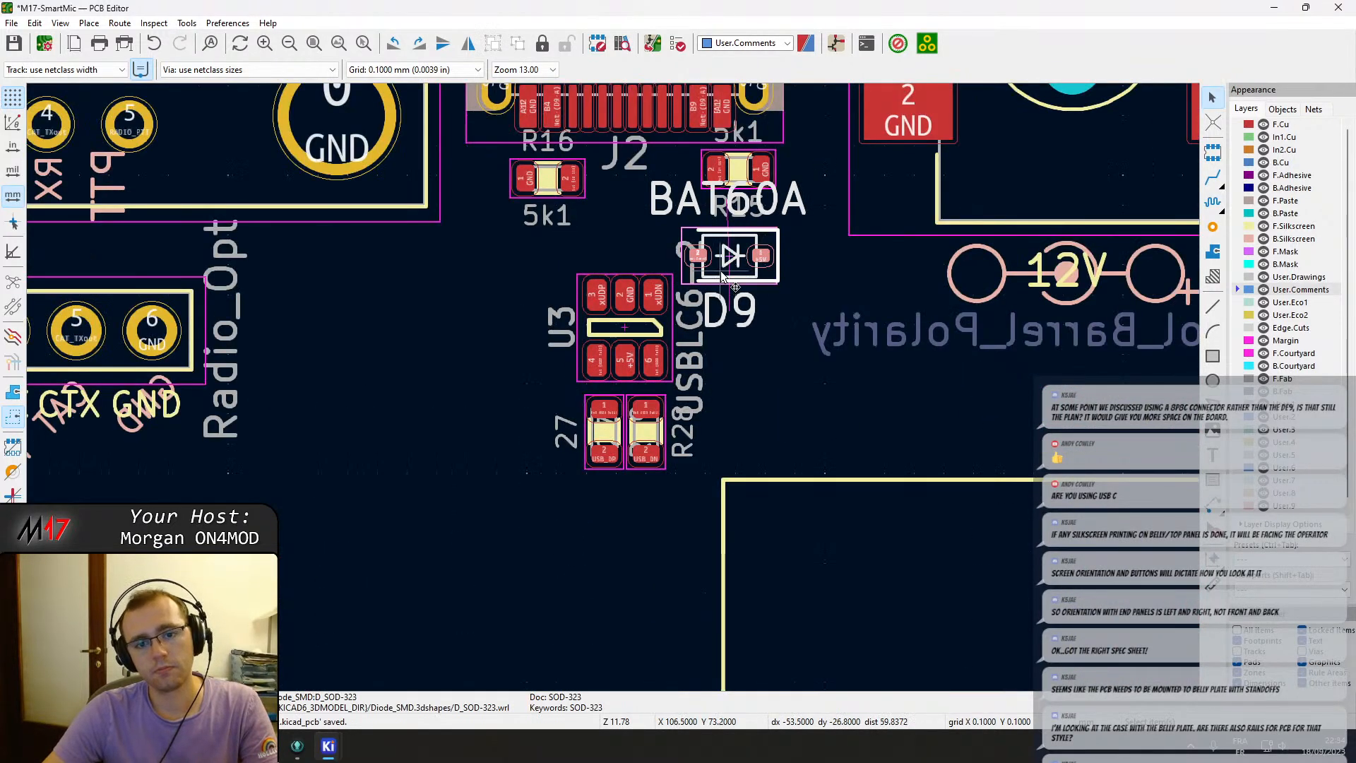
{"action": "key", "text": "m"}
{"action": "key", "text": "r"}
{"action": "key", "text": "r"}
{"action": "key", "text": "r"}
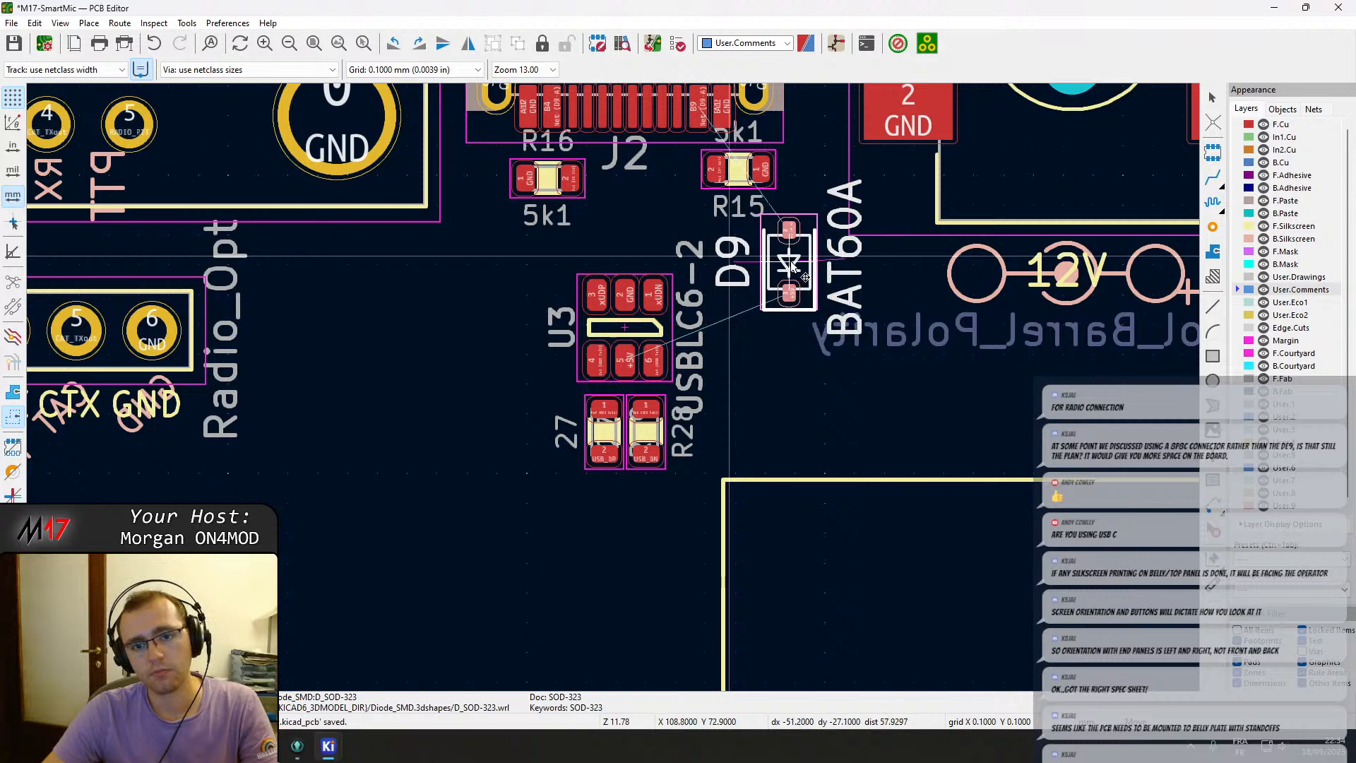
{"action": "left_click", "coordinate": [798, 264]}
{"action": "scroll", "coordinate": [644, 503], "scroll_direction": "down", "scroll_amount": 2}
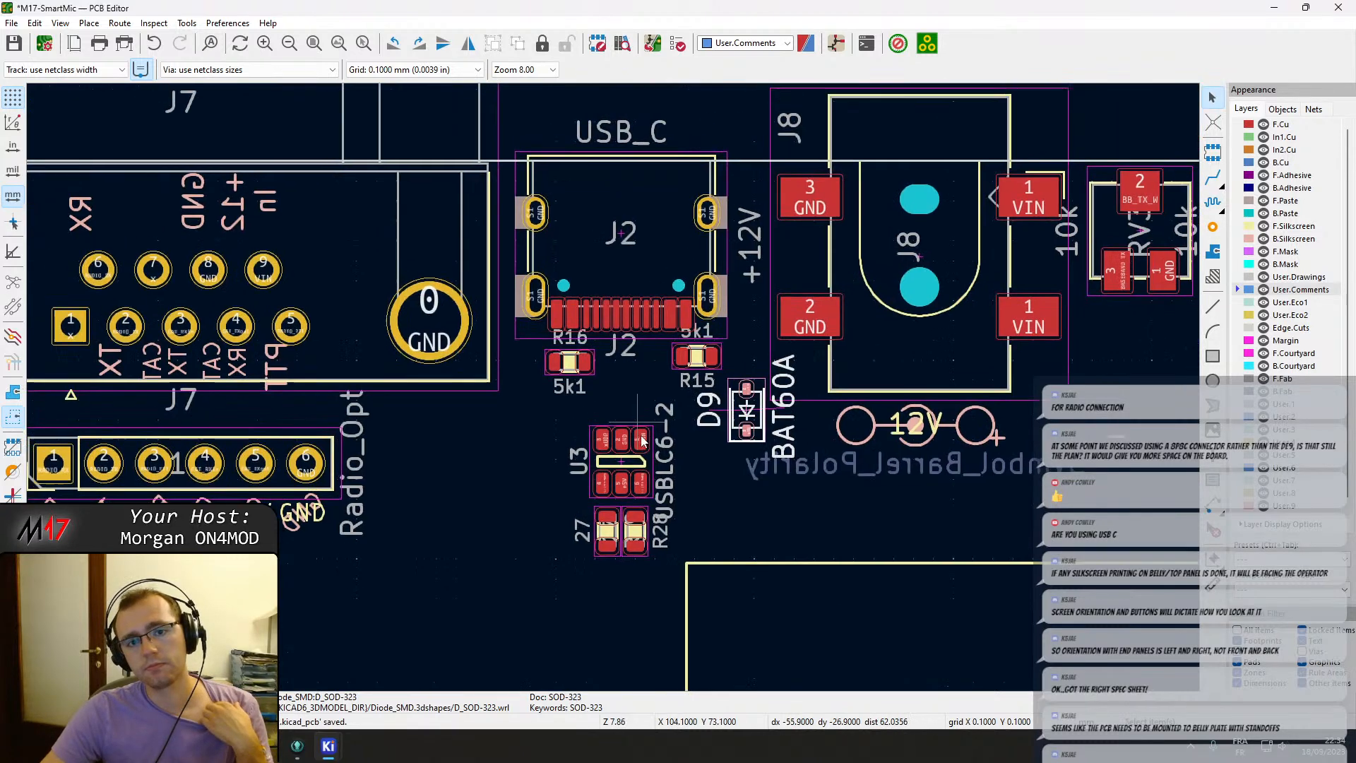
Move U3 together with R27 and R28 slightly up, closer to connector J2.
{"action": "left_click_drag", "start_coordinate": [663, 601], "coordinate": [605, 460]}
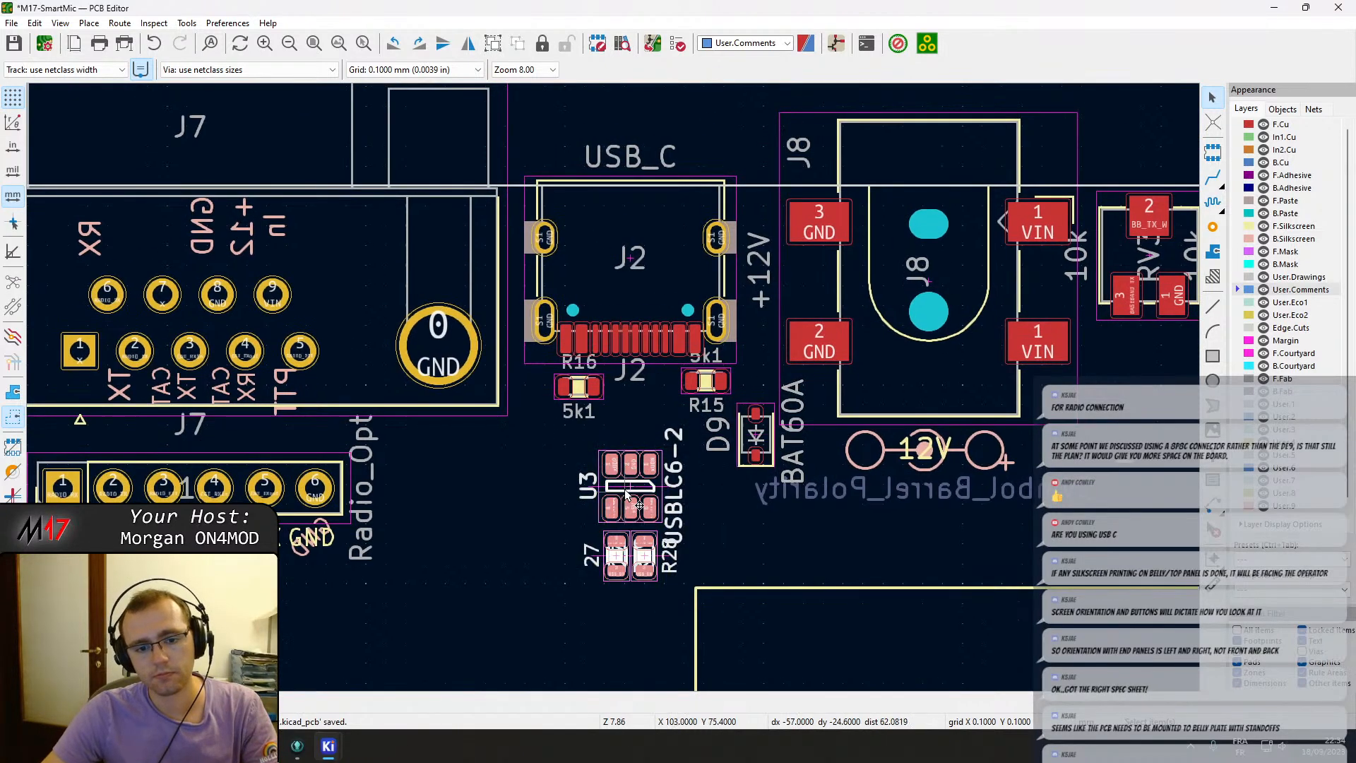
{"action": "key", "text": "m"}
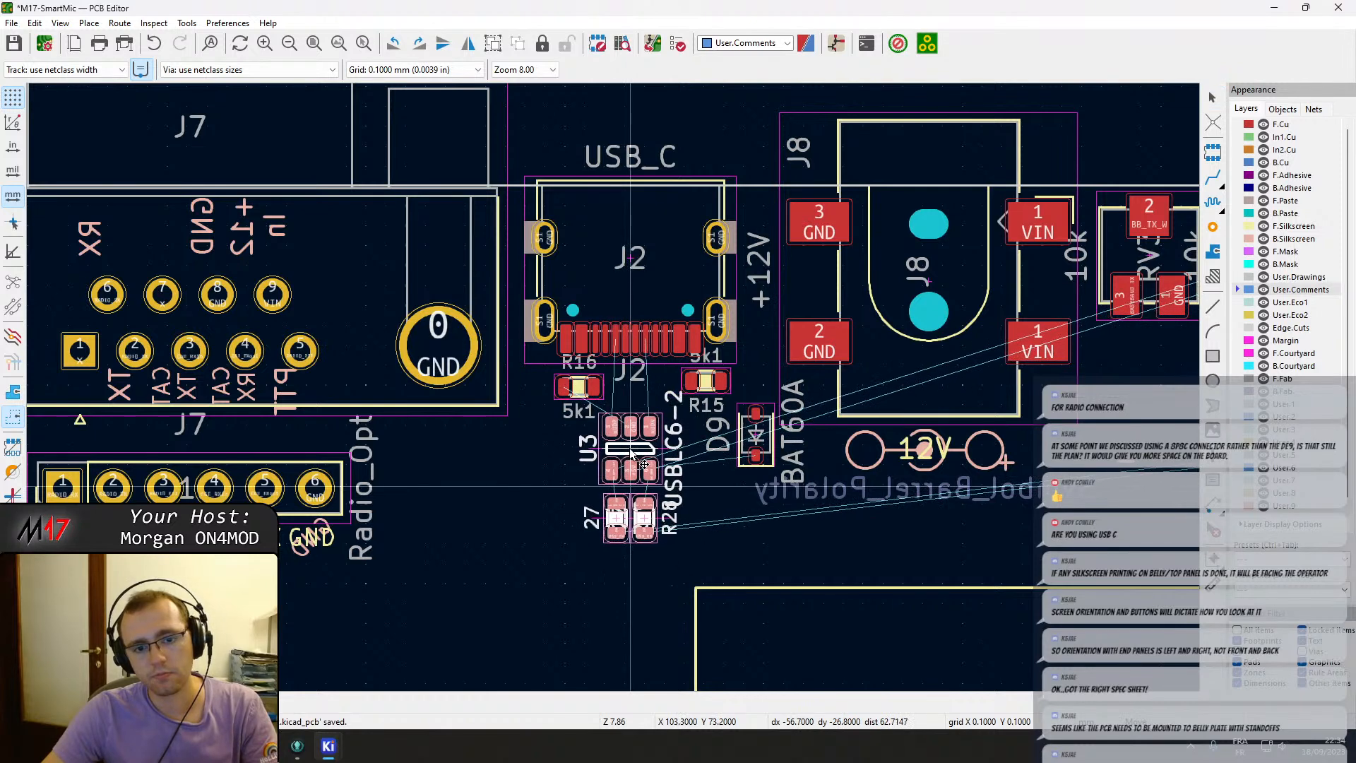
{"action": "left_click", "coordinate": [632, 455]}
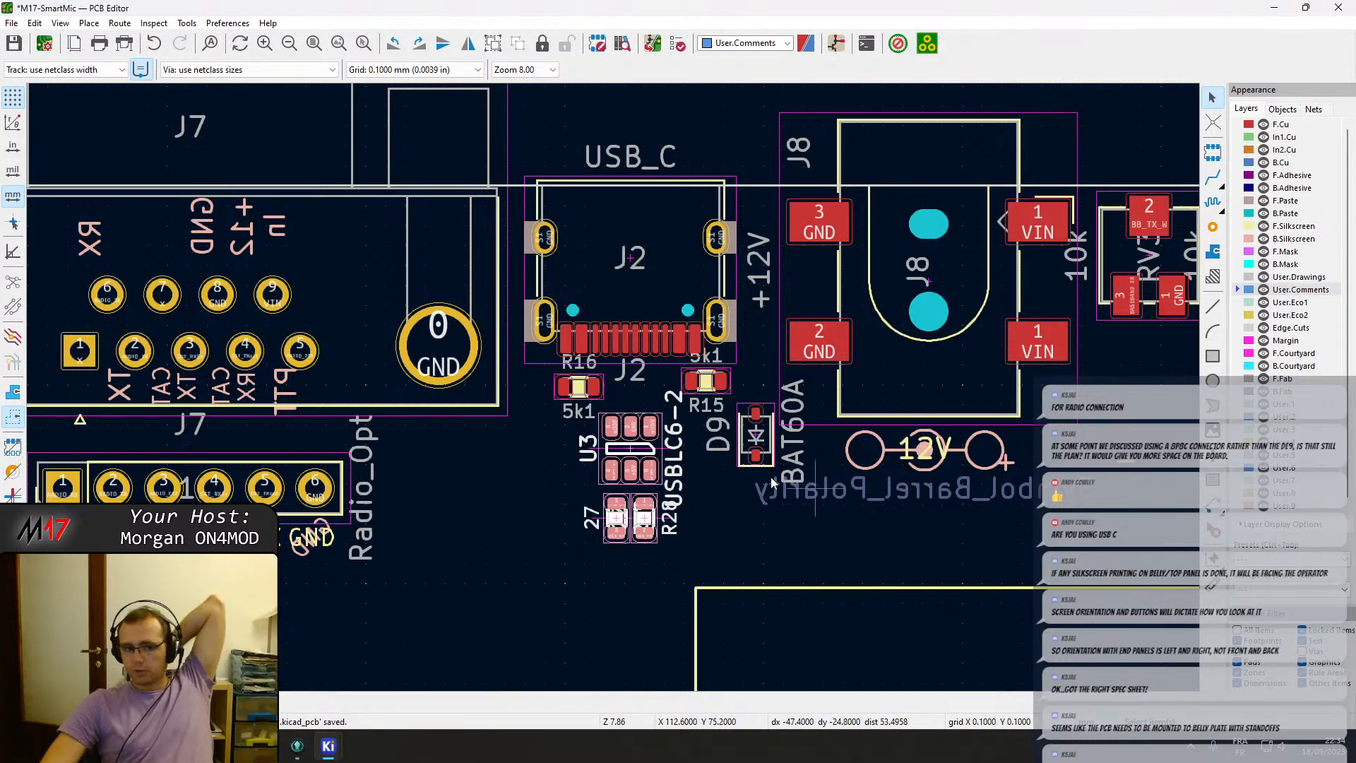
Move the + and − markings into the left and right circles of the barrel-jack polarity symbol.
{"action": "middle_click_drag", "start_coordinate": [422, 404], "coordinate": [987, 489]}
{"action": "scroll", "coordinate": [800, 466], "scroll_direction": "down", "scroll_amount": 2}
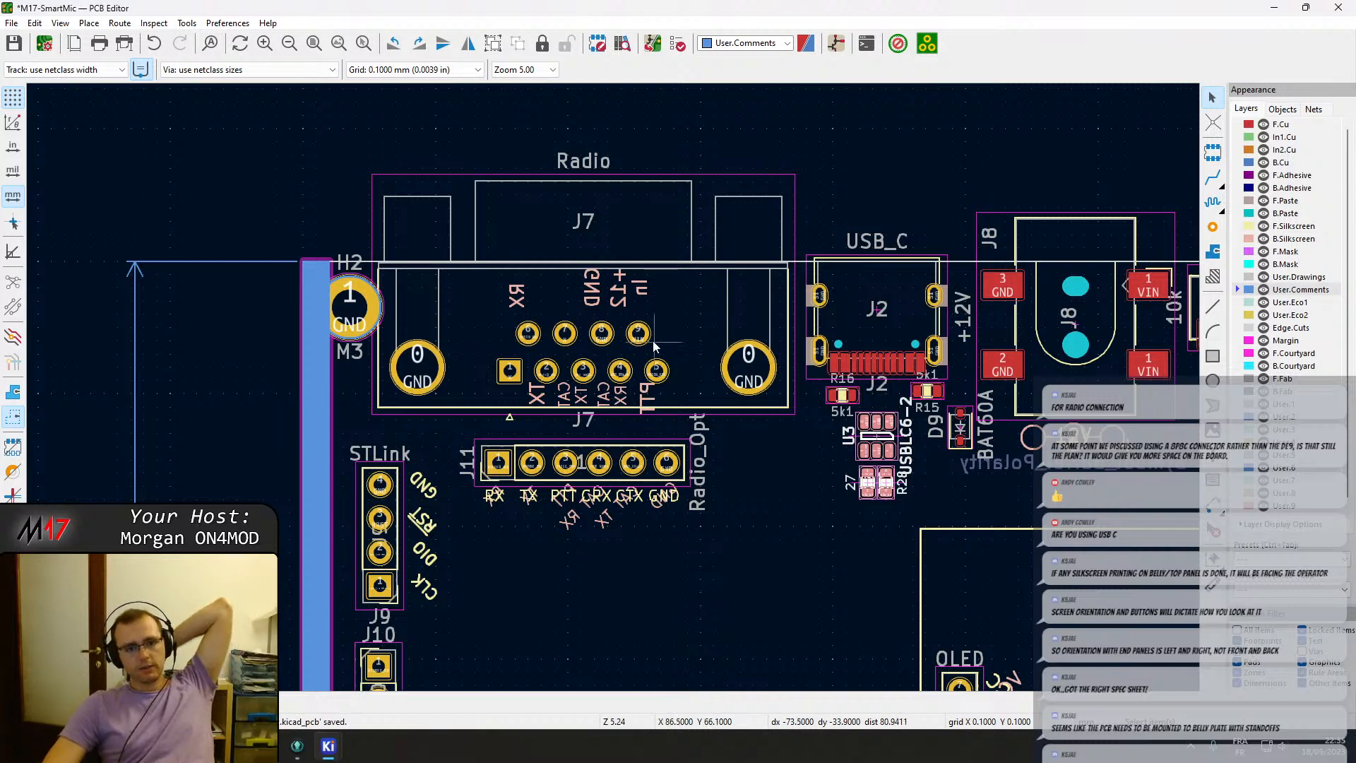
{"action": "scroll", "coordinate": [613, 392], "scroll_direction": "up", "scroll_amount": 2}
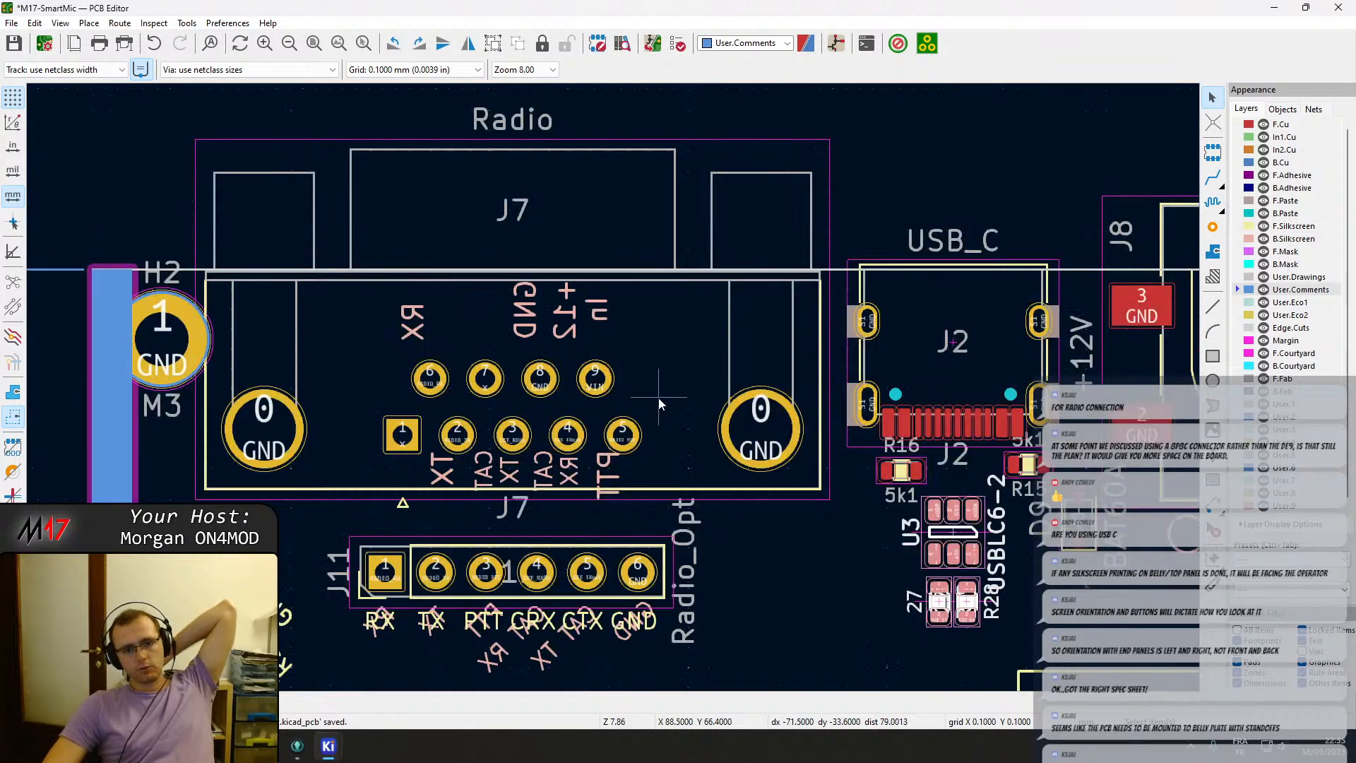
{"action": "scroll", "coordinate": [579, 393], "scroll_direction": "down", "scroll_amount": 3}
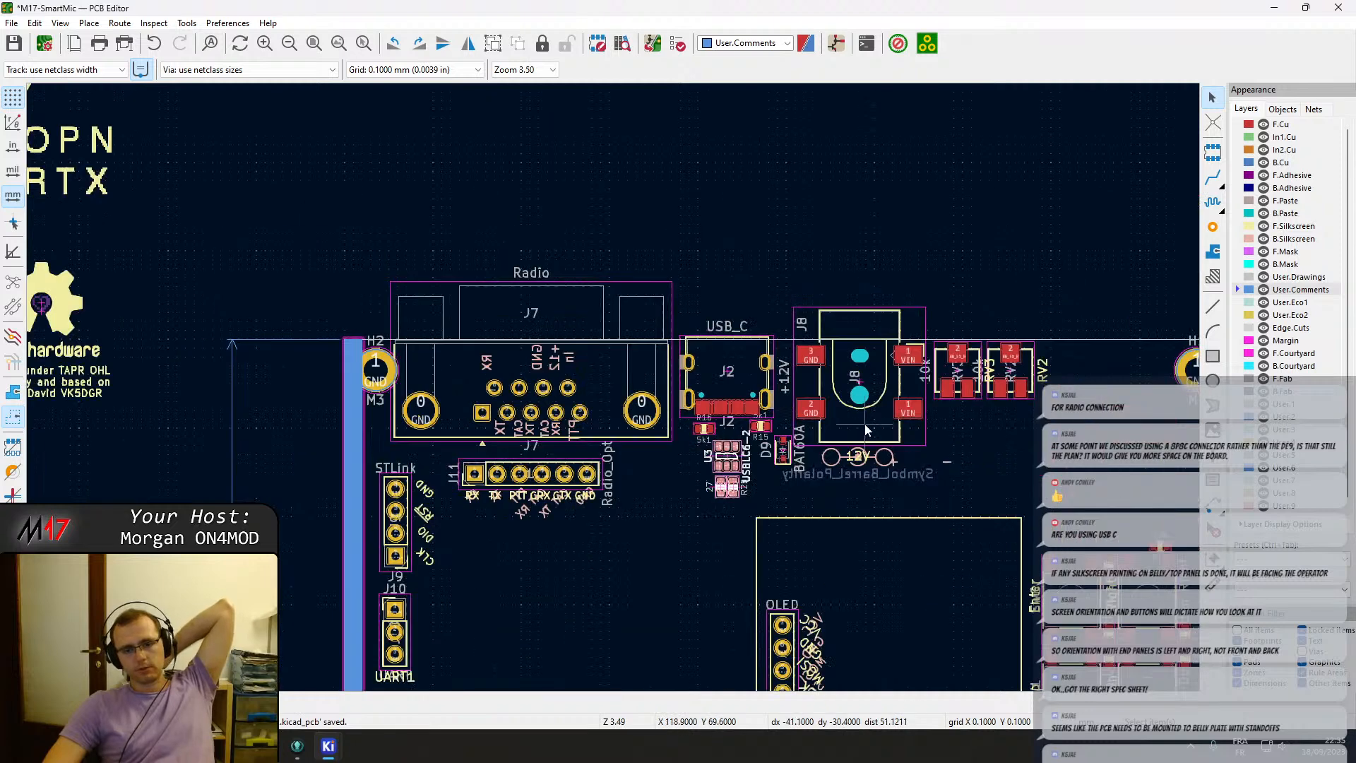
{"action": "middle_click_drag", "start_coordinate": [866, 429], "coordinate": [643, 412]}
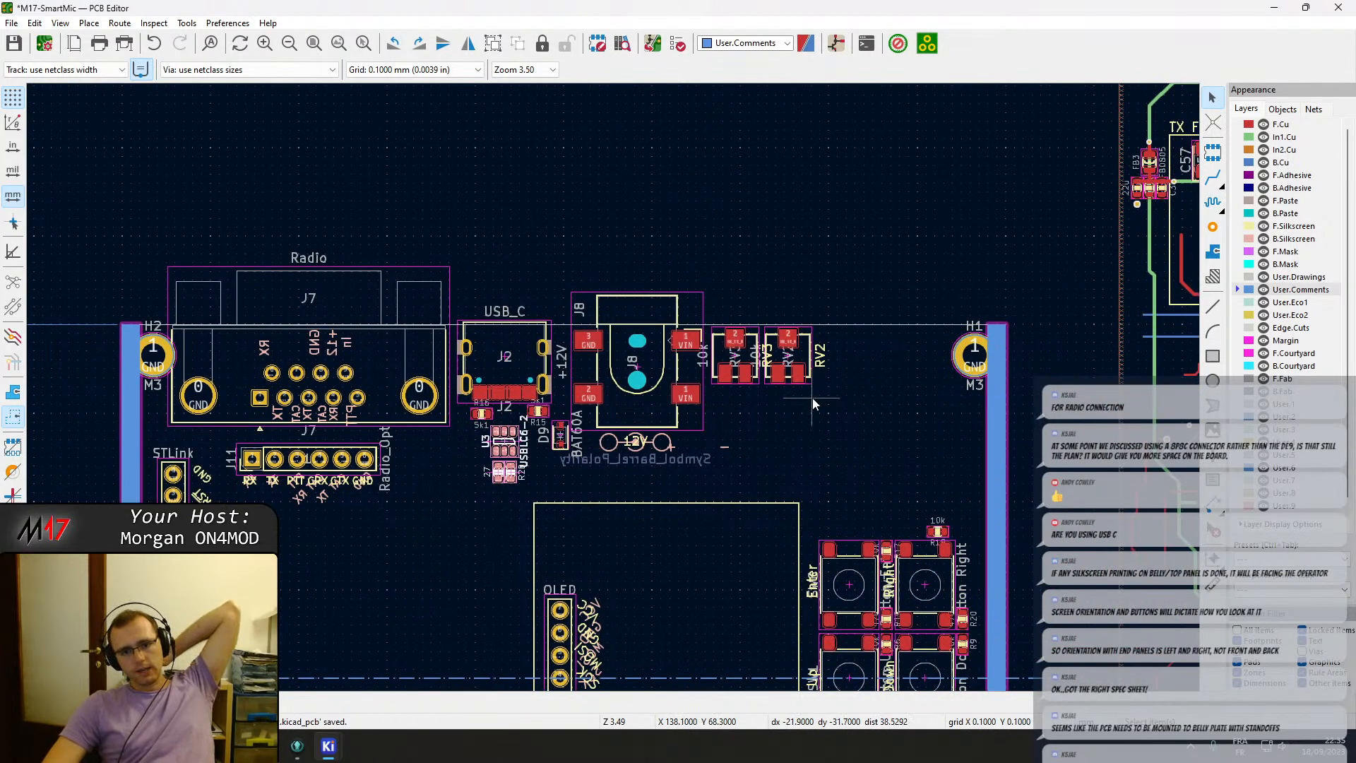
{"action": "scroll", "coordinate": [807, 398], "scroll_direction": "up", "scroll_amount": 2}
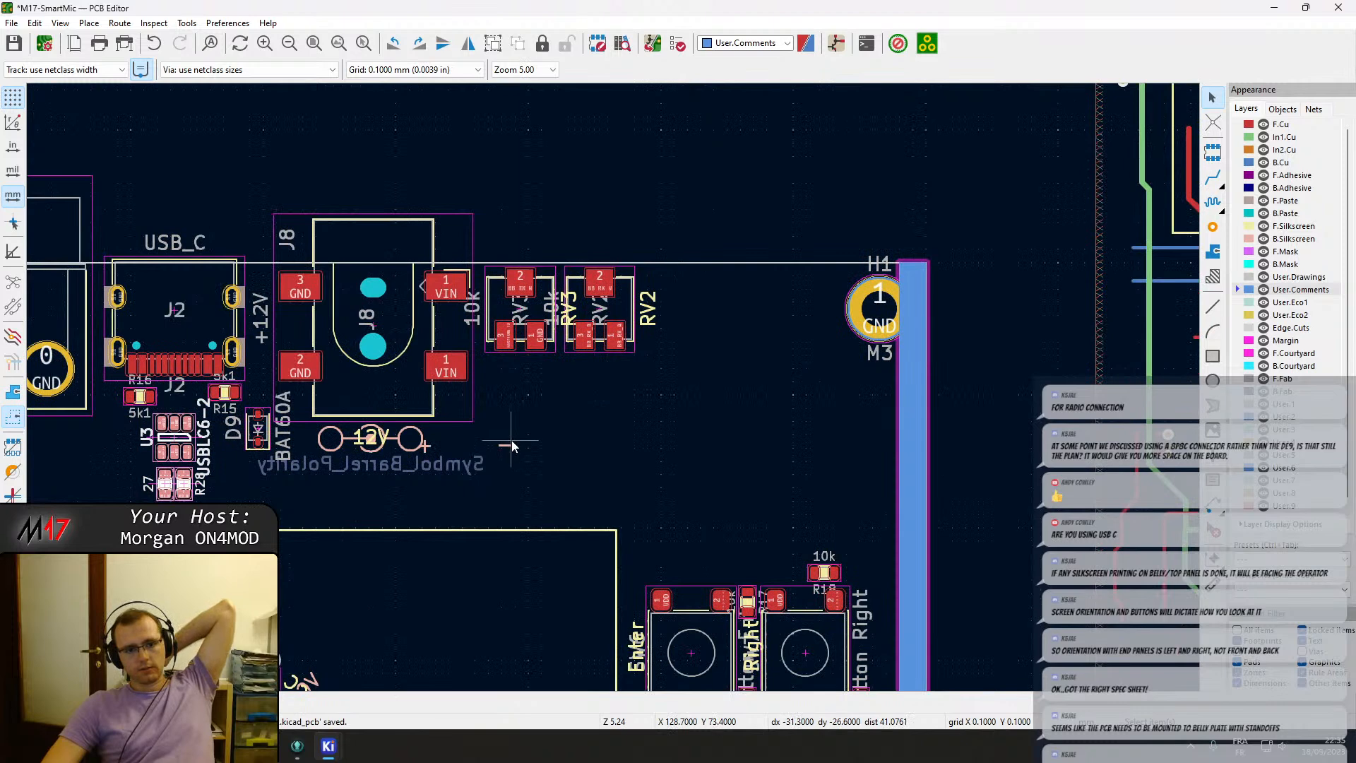
{"action": "left_click", "coordinate": [511, 445]}
{"action": "mouse_move", "coordinate": [507, 445]}
{"action": "left_mouse_down"}
{"action": "mouse_move", "coordinate": [487, 466]}
{"action": "mouse_move", "coordinate": [499, 458]}
{"action": "left_mouse_up"}
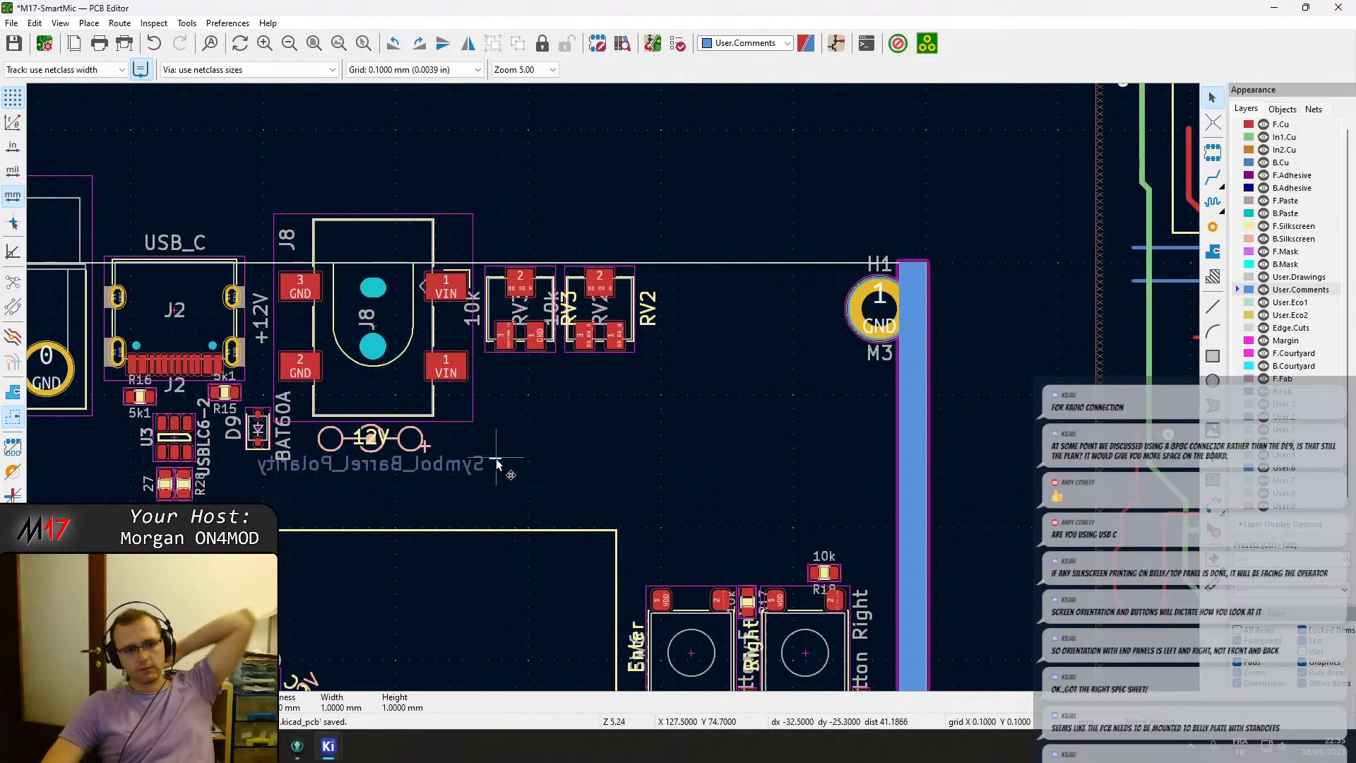
{"action": "scroll", "coordinate": [442, 466], "scroll_direction": "up", "scroll_amount": 2}
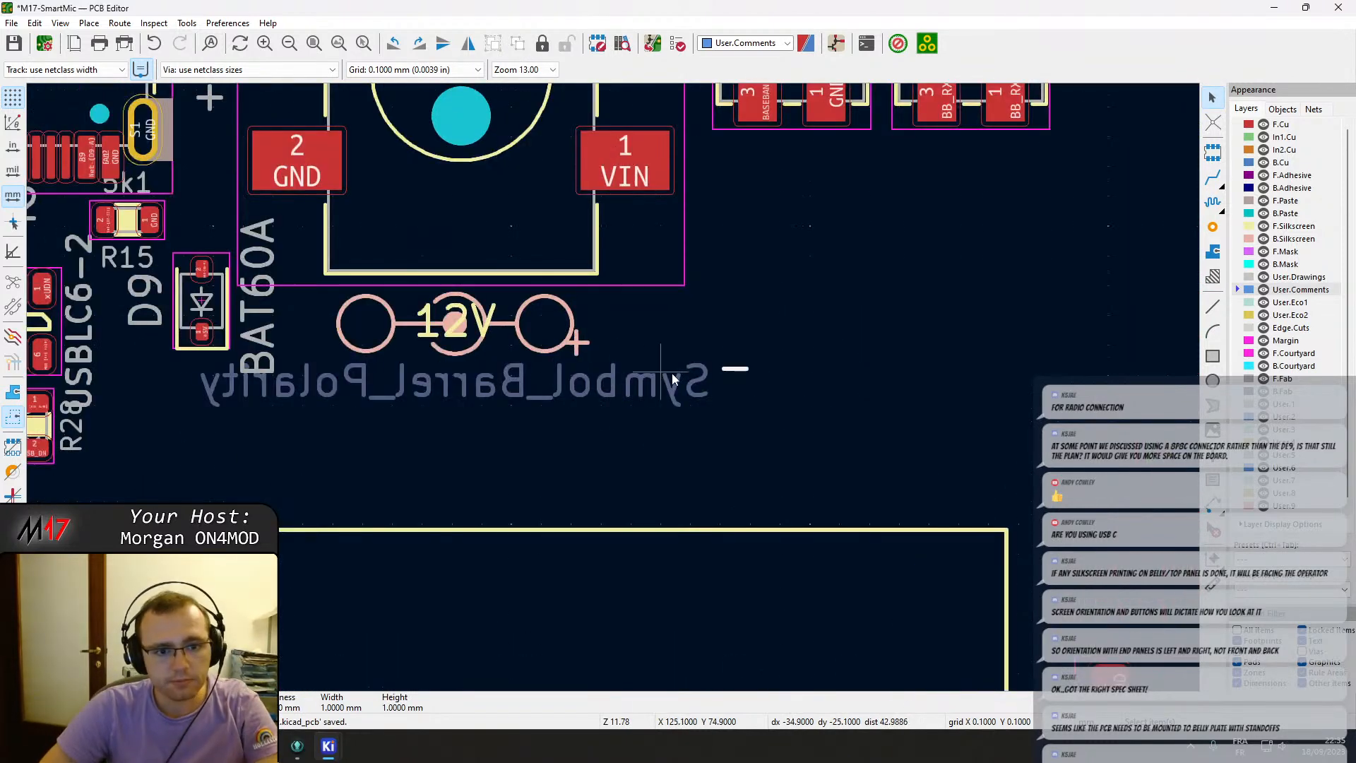
{"action": "left_click_drag", "start_coordinate": [735, 367], "coordinate": [533, 327]}
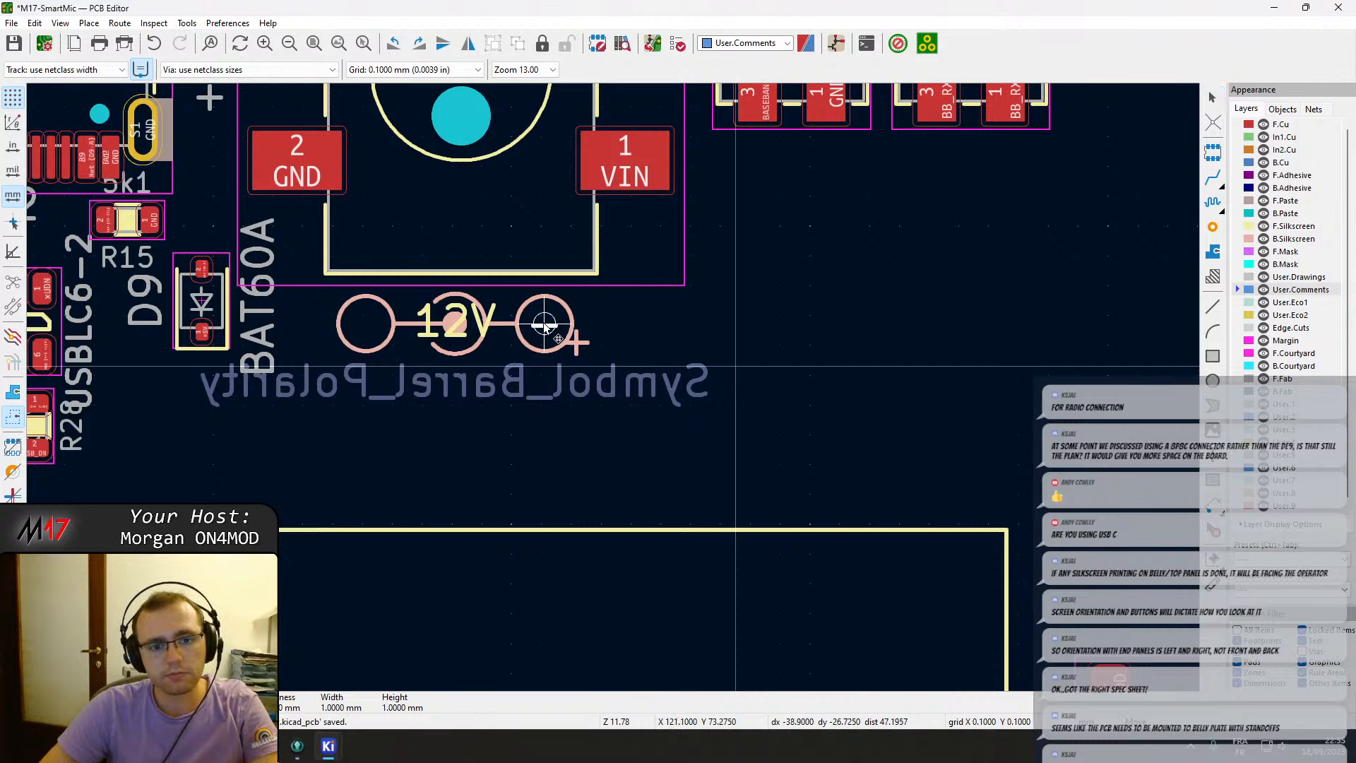
{"action": "double_click", "coordinate": [578, 342]}
{"action": "key", "text": "Escape"}
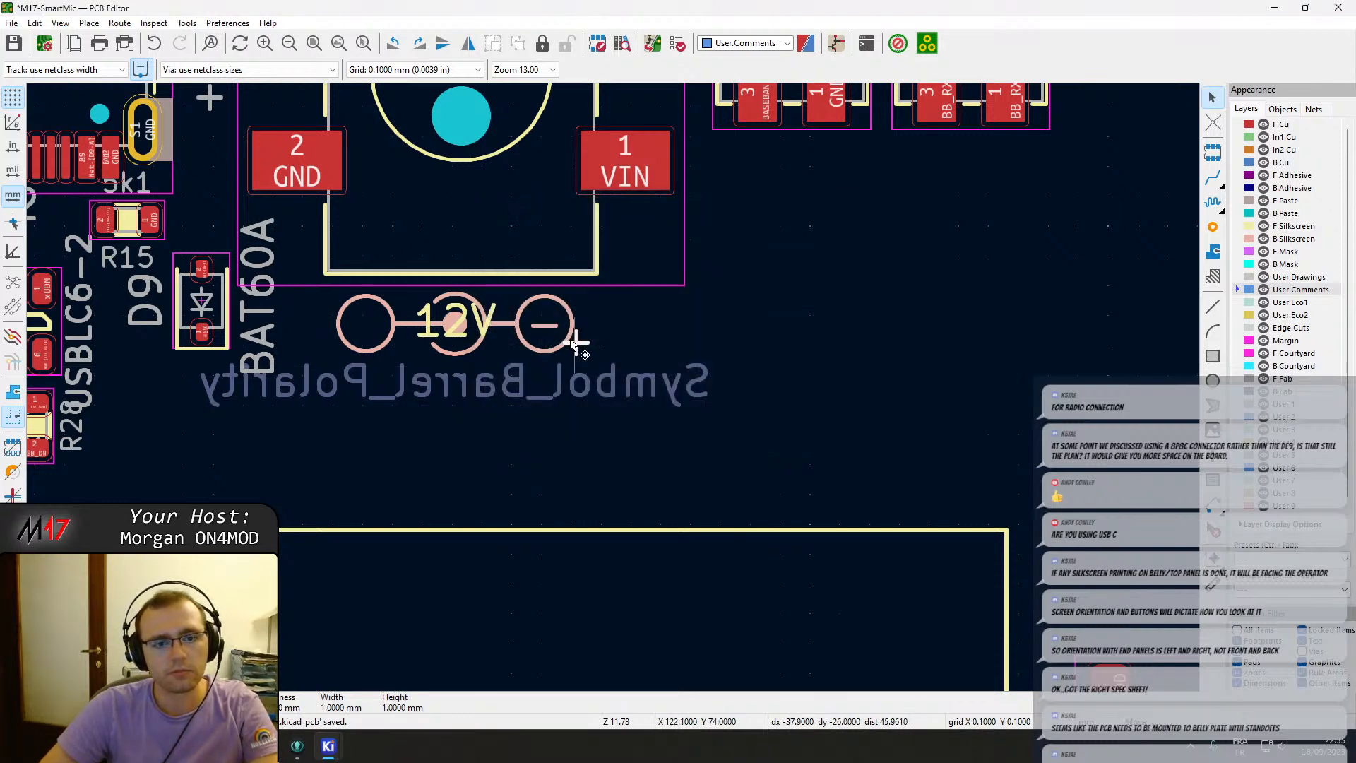
{"action": "left_click_drag", "start_coordinate": [573, 344], "coordinate": [363, 325]}
{"action": "key", "text": "Escape"}
Shift barrel jack J8, its polarity symbol and trimmers RV2 and RV3 to the right, away from J2.
{"action": "scroll", "coordinate": [413, 266], "scroll_direction": "down", "scroll_amount": 1}
{"action": "middle_click_drag", "start_coordinate": [651, 370], "coordinate": [669, 393]}
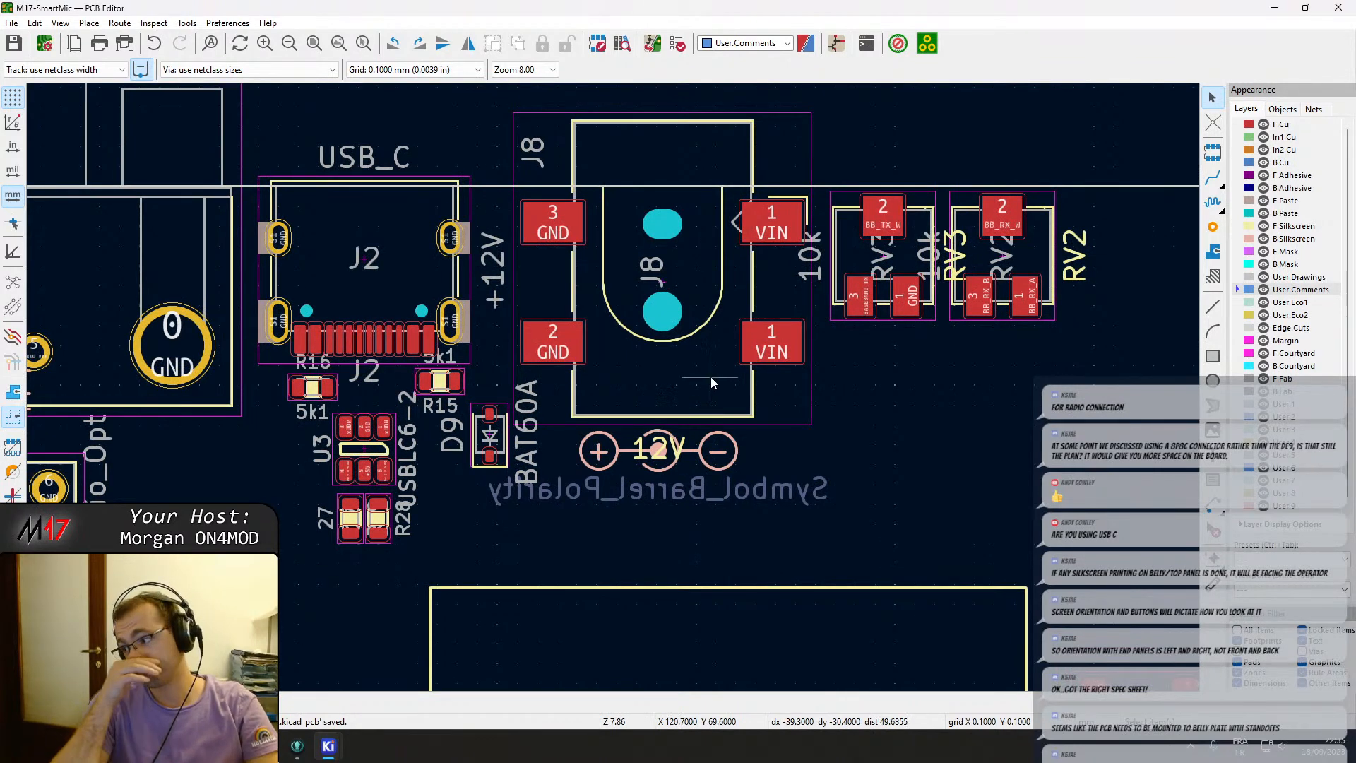
{"action": "scroll", "coordinate": [715, 379], "scroll_direction": "down", "scroll_amount": 1}
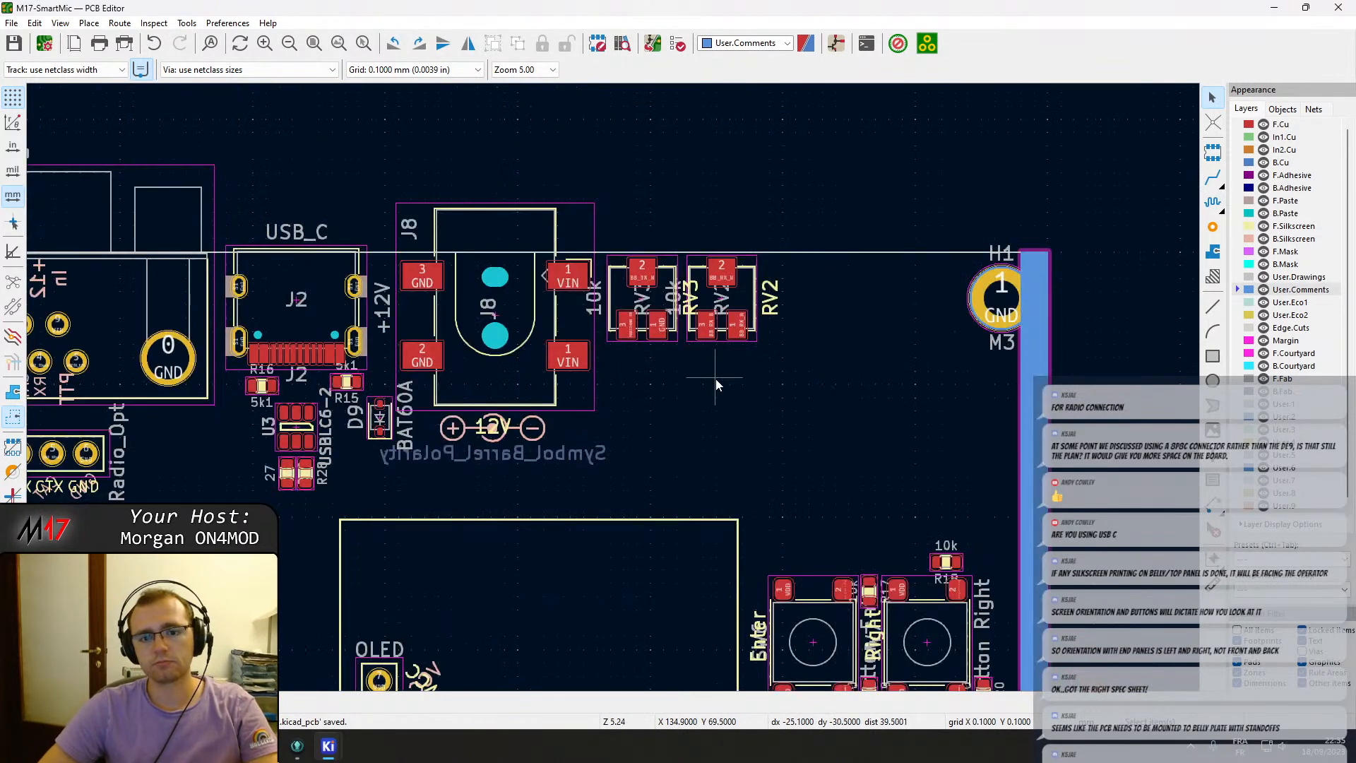
{"action": "left_click_drag", "start_coordinate": [742, 370], "coordinate": [739, 305]}
{"action": "middle_click_drag", "start_coordinate": [583, 344], "coordinate": [632, 351]}
{"action": "left_click", "coordinate": [591, 340]}
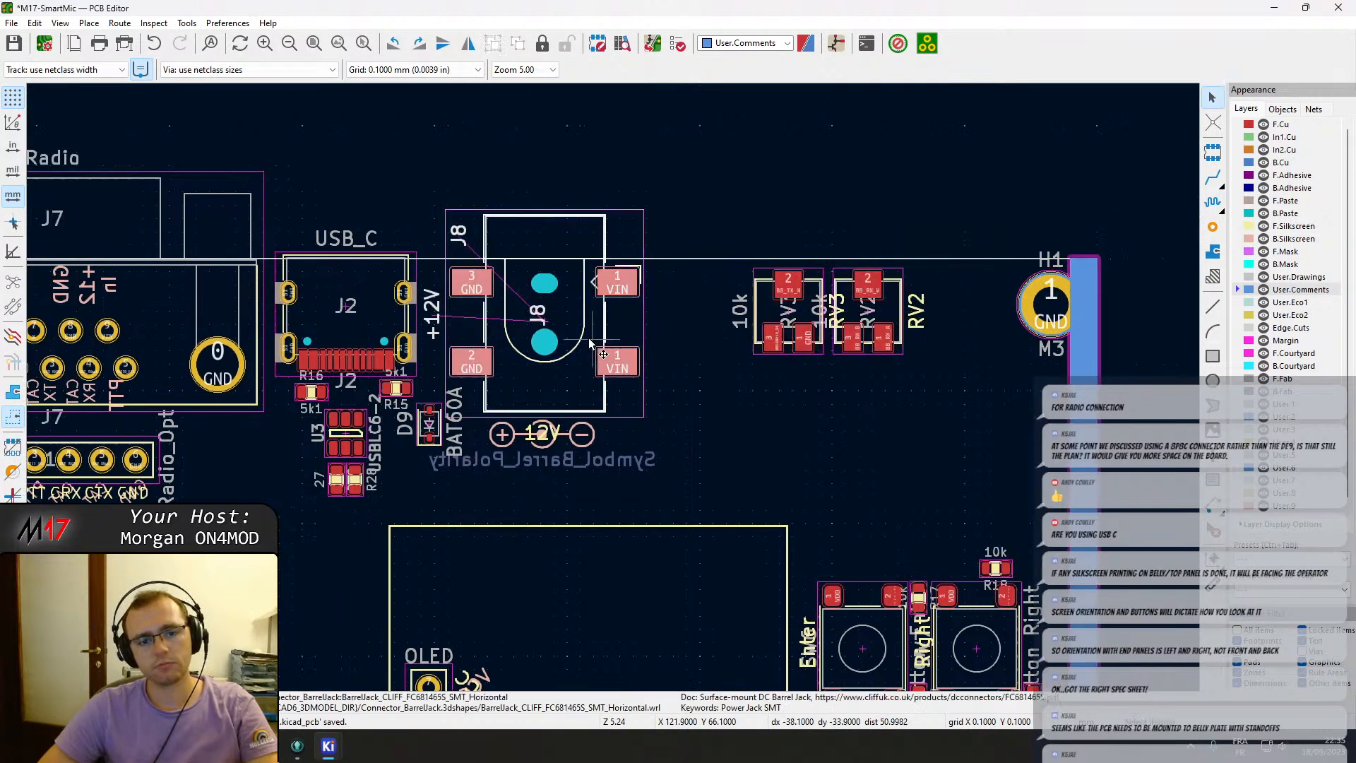
{"action": "left_click_drag", "start_coordinate": [590, 341], "coordinate": [706, 366]}
{"action": "middle_click_drag", "start_coordinate": [517, 441], "coordinate": [658, 434]}
{"action": "left_click_drag", "start_coordinate": [602, 486], "coordinate": [379, 307]}
{"action": "left_click_drag", "start_coordinate": [480, 305], "coordinate": [527, 307]}
{"action": "key", "text": "ctrl+z"}
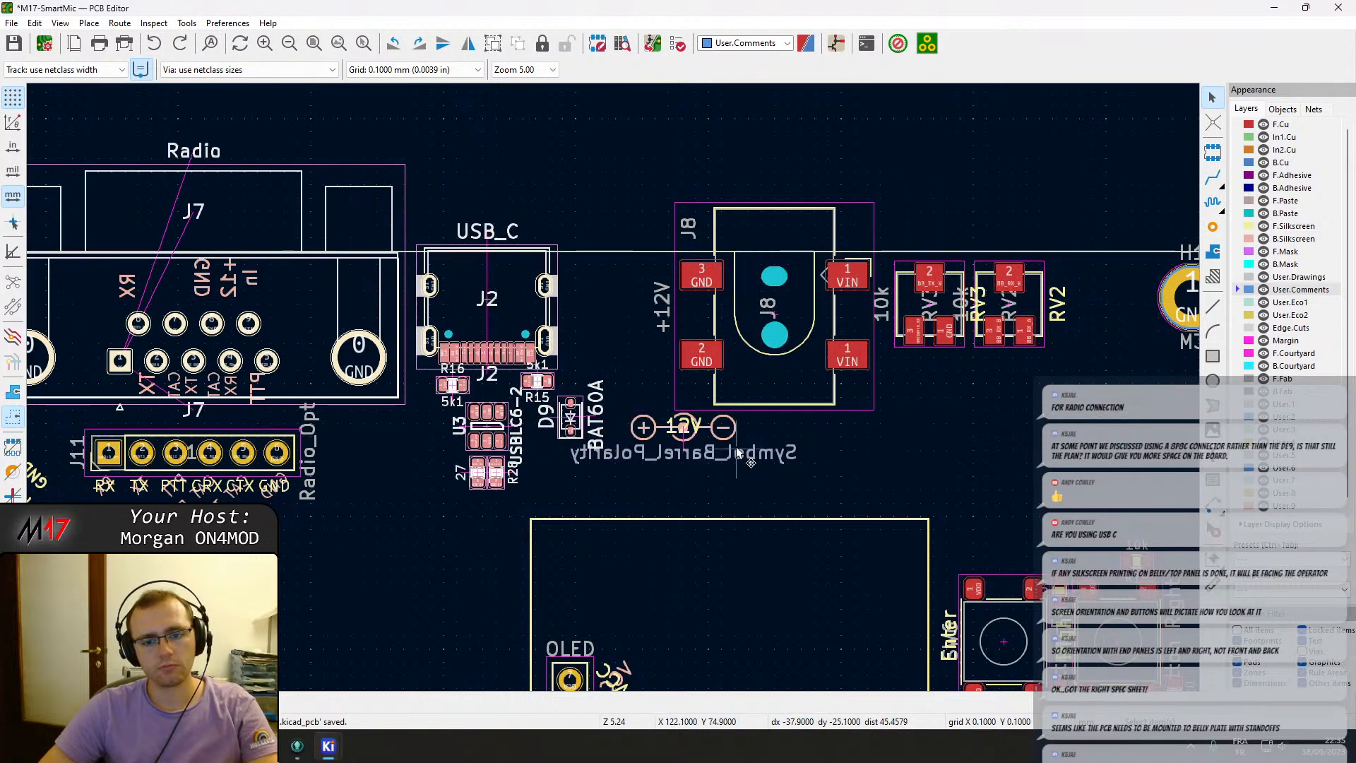
Rearrange the polarity symbol so the 12V label sits over its centre between + and −.
{"action": "scroll", "coordinate": [748, 451], "scroll_direction": "up", "scroll_amount": 5}
{"action": "left_click", "coordinate": [573, 354]}
{"action": "left_click", "coordinate": [552, 344], "text": "shift"}
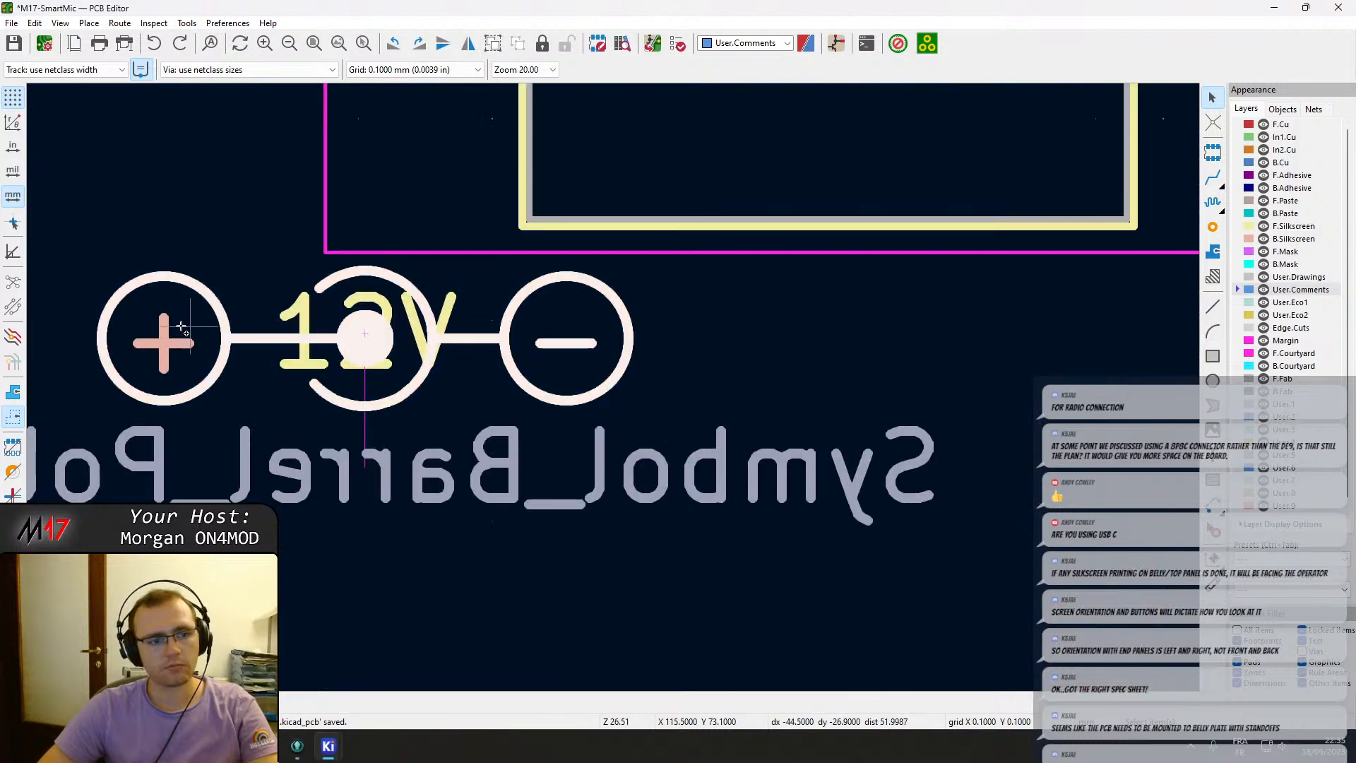
{"action": "left_click_drag", "start_coordinate": [173, 353], "coordinate": [646, 329]}
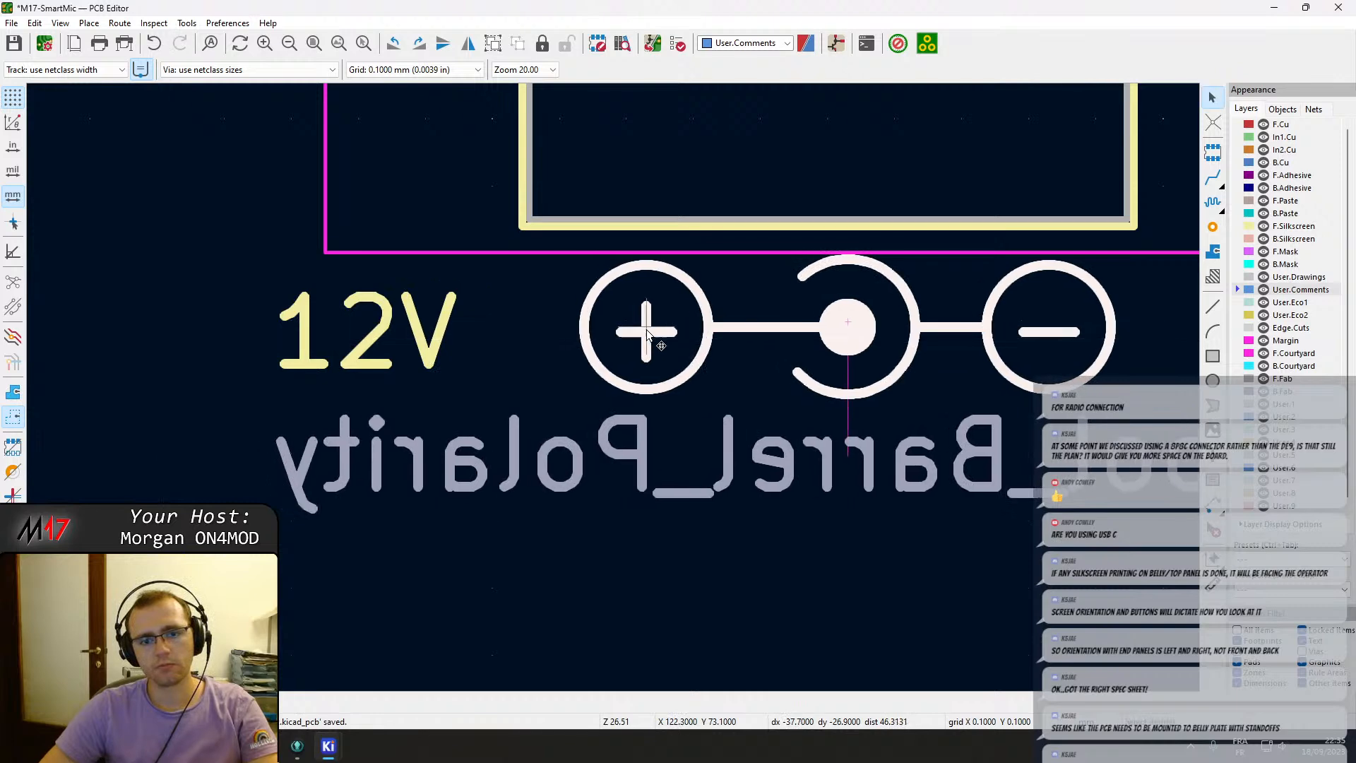
{"action": "scroll", "coordinate": [460, 400], "scroll_direction": "down", "scroll_amount": 3}
{"action": "left_click_drag", "start_coordinate": [603, 377], "coordinate": [819, 379]}
{"action": "scroll", "coordinate": [584, 387], "scroll_direction": "down", "scroll_amount": 2}
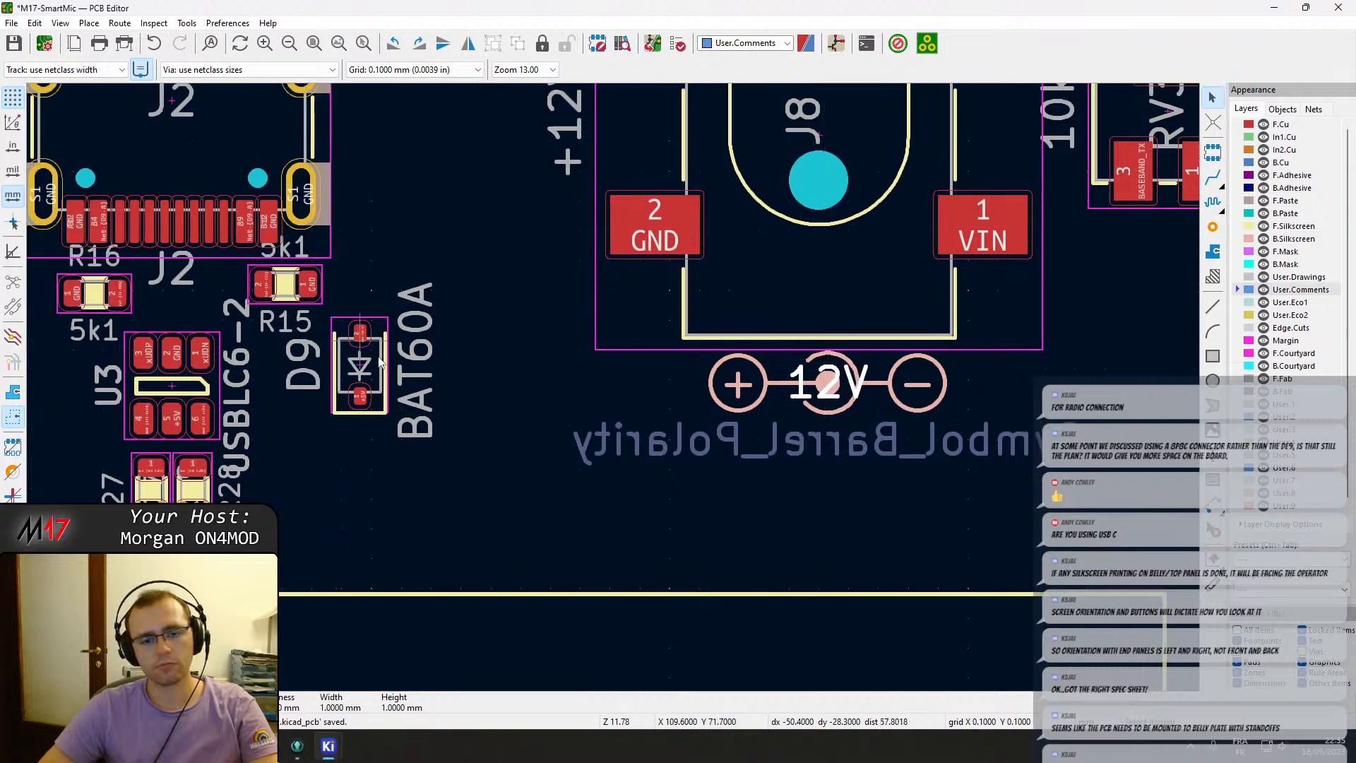
Try to move the DB9 connector J7 up and left, and undo that move.
{"action": "left_click_drag", "start_coordinate": [647, 456], "coordinate": [385, 144]}
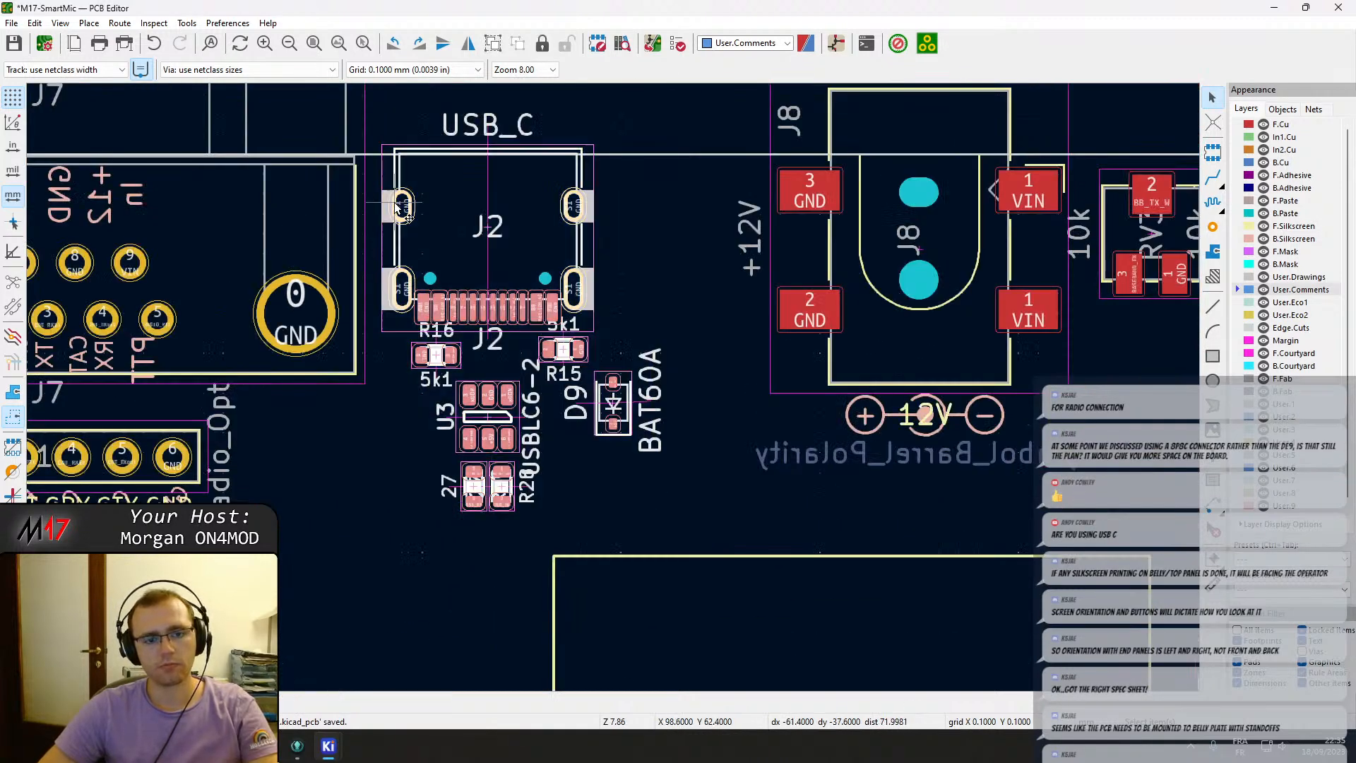
{"action": "left_click_drag", "start_coordinate": [401, 206], "coordinate": [502, 211]}
{"action": "middle_click_drag", "start_coordinate": [384, 280], "coordinate": [734, 311]}
{"action": "left_click_drag", "start_coordinate": [569, 312], "coordinate": [548, 356]}
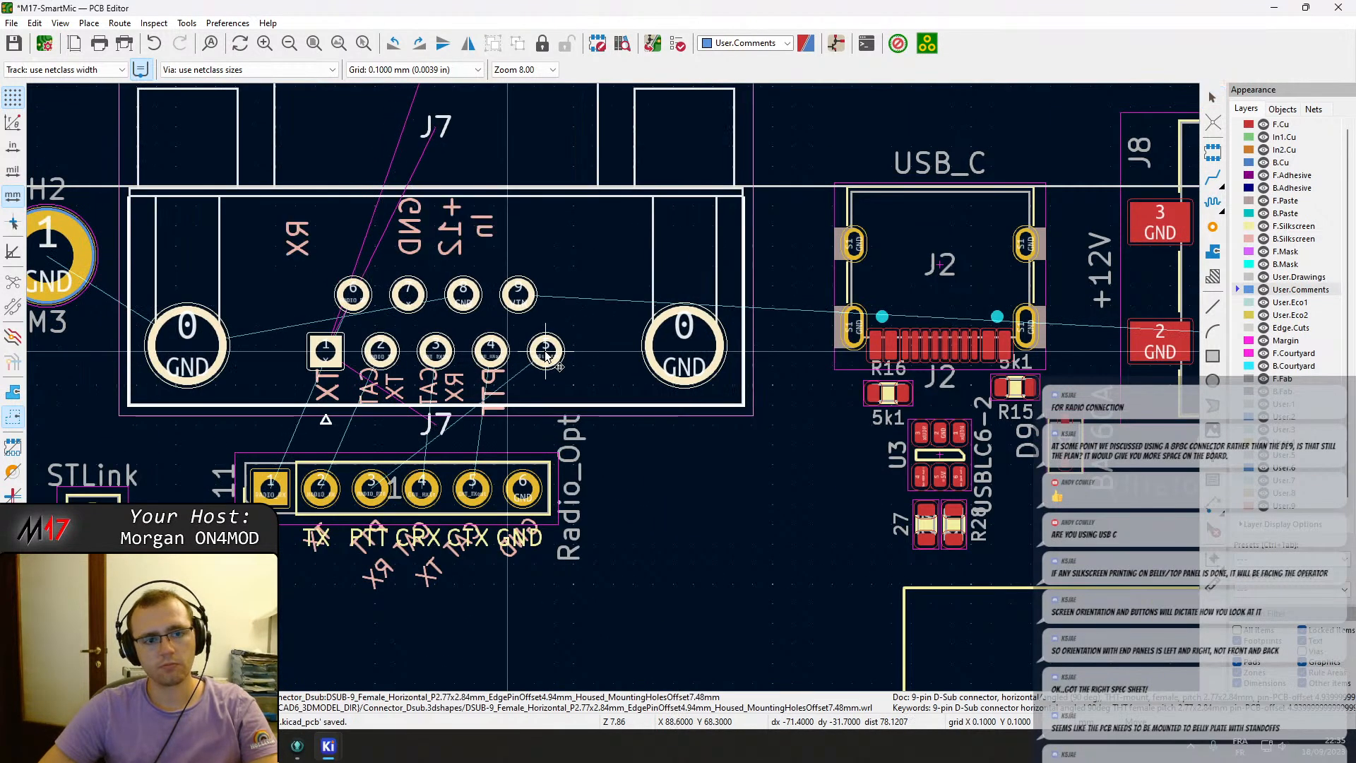
{"action": "key", "text": "Escape"}
{"action": "key", "text": "m"}
{"action": "left_click", "coordinate": [405, 261]}
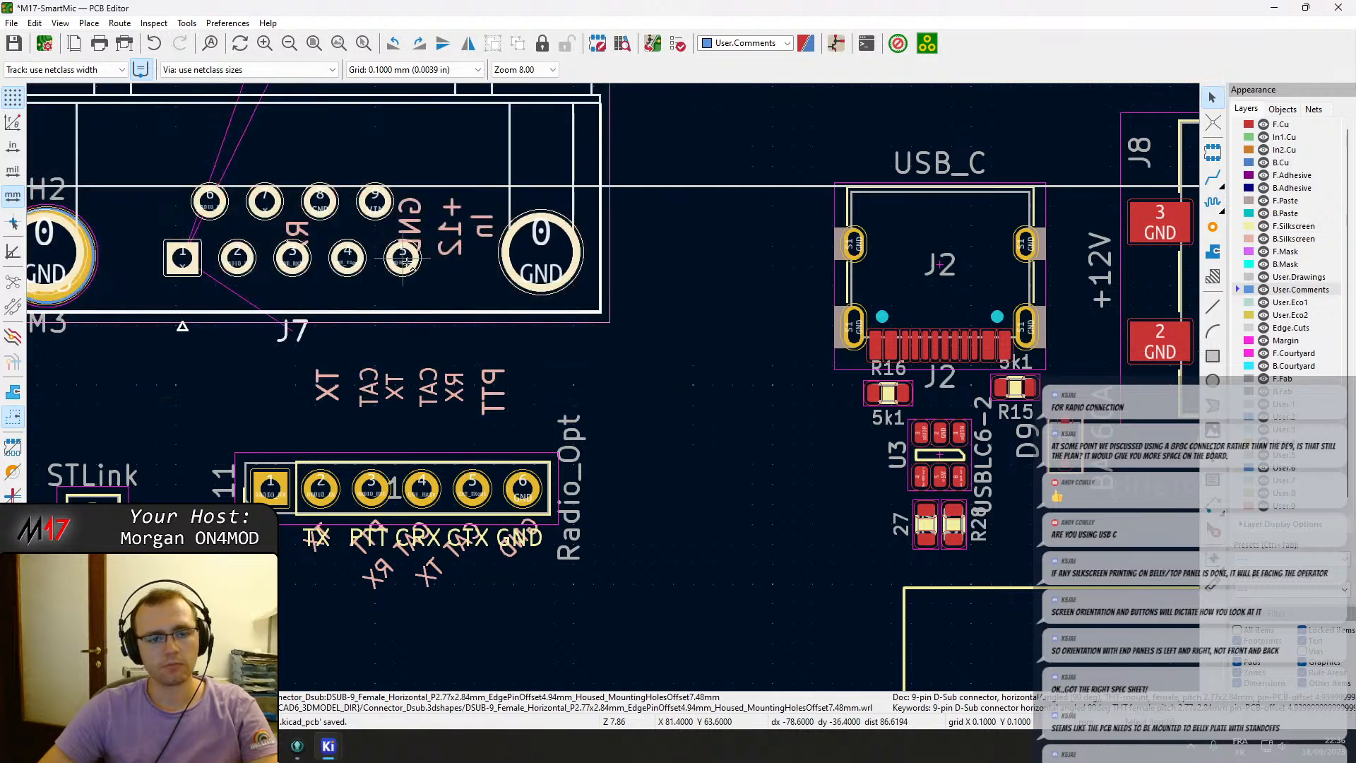
{"action": "key", "text": "ctrl+z"}
Move connector J7 slightly to the right.
{"action": "left_click_drag", "start_coordinate": [544, 424], "coordinate": [277, 219]}
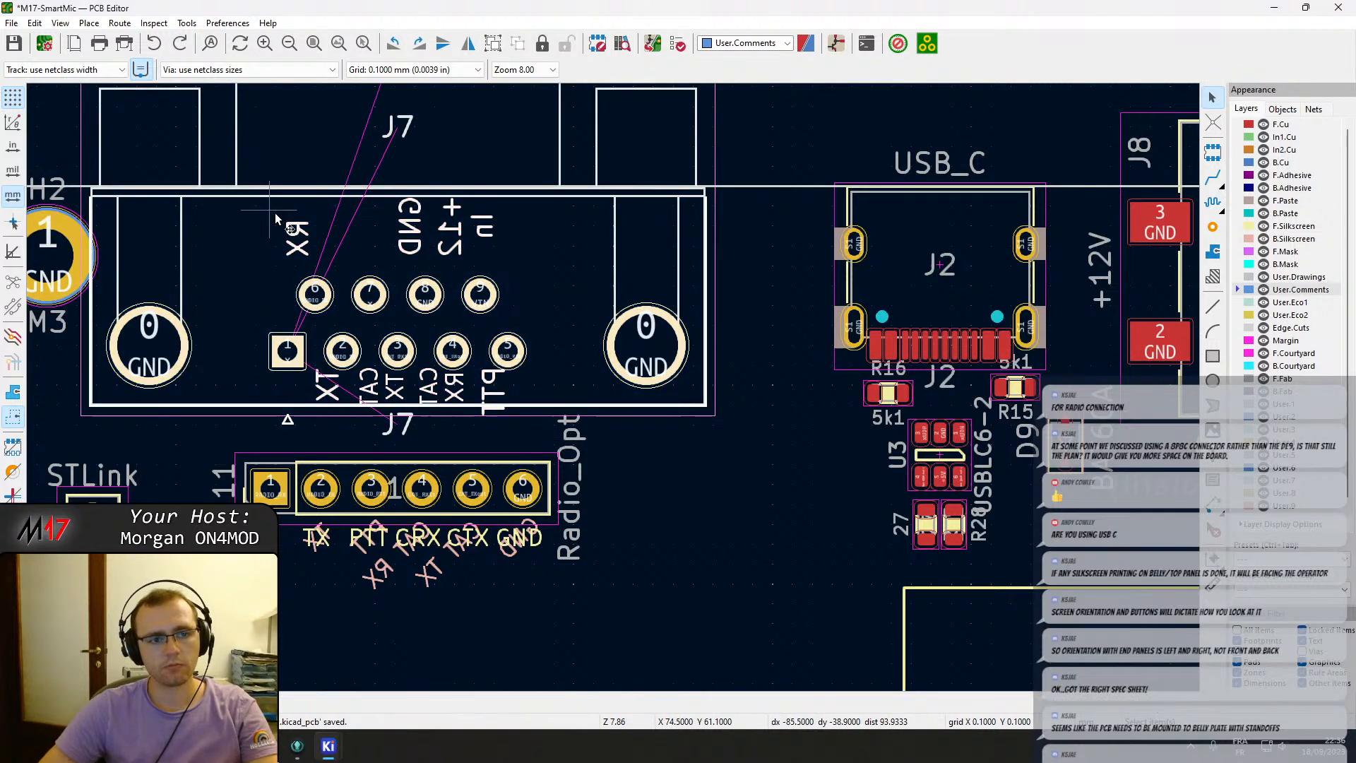
{"action": "key", "text": "m"}
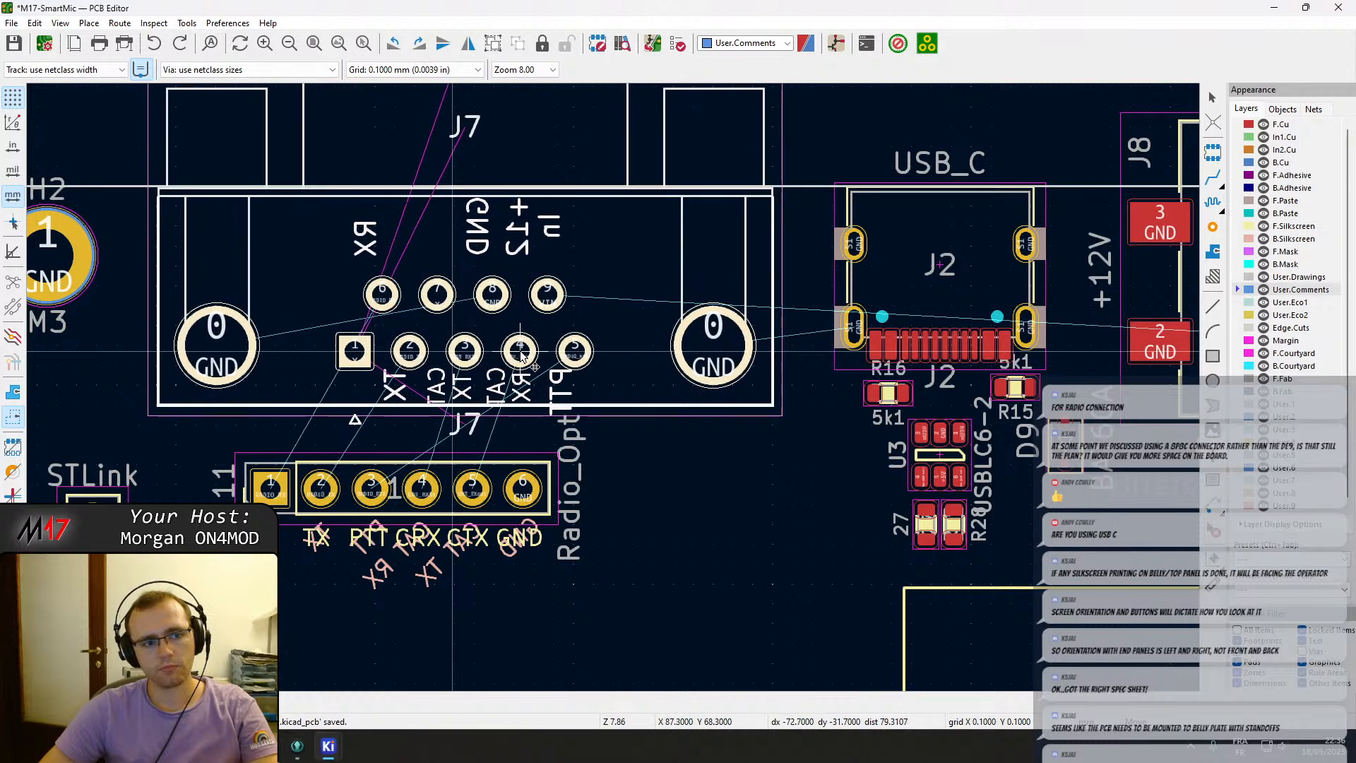
{"action": "left_click", "coordinate": [520, 355]}
{"action": "scroll", "coordinate": [520, 355], "scroll_direction": "down", "scroll_amount": 3}
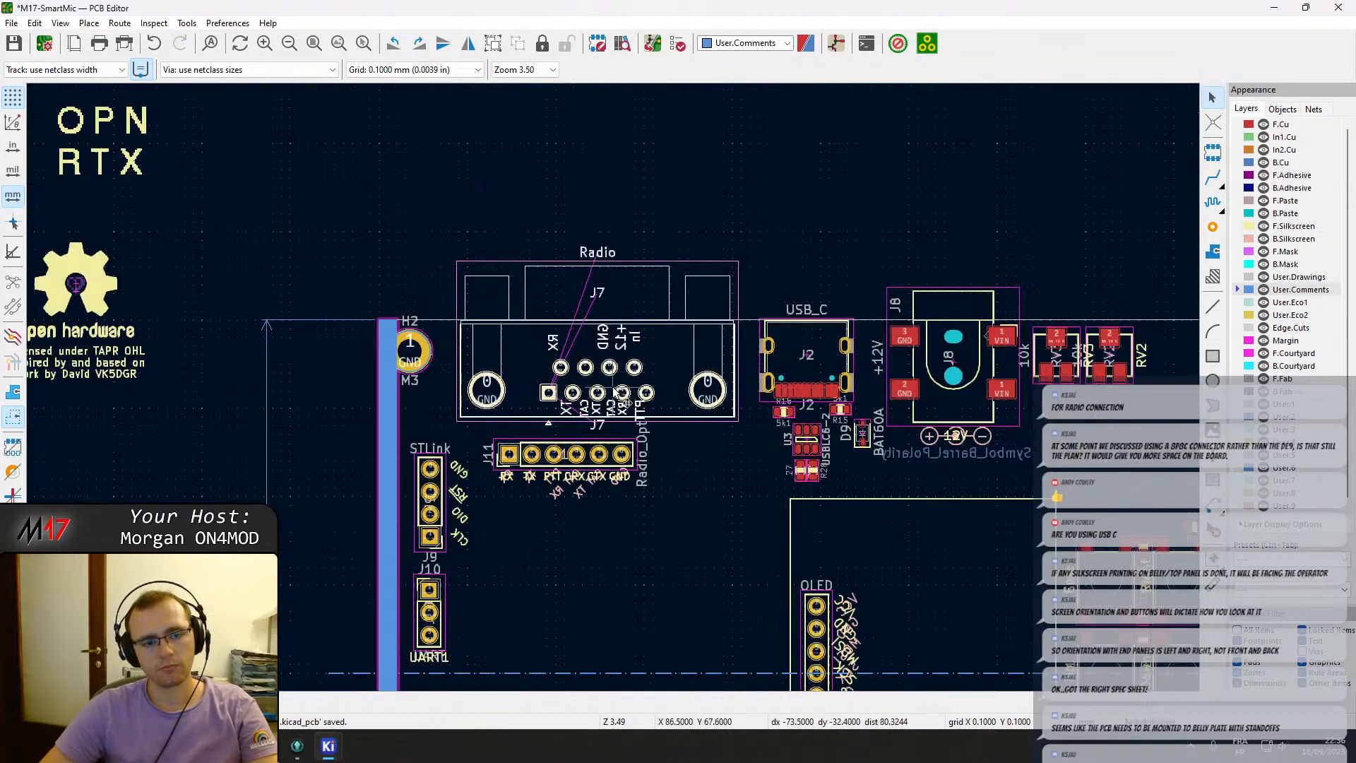
{"action": "scroll", "coordinate": [624, 400], "scroll_direction": "up", "scroll_amount": 3}
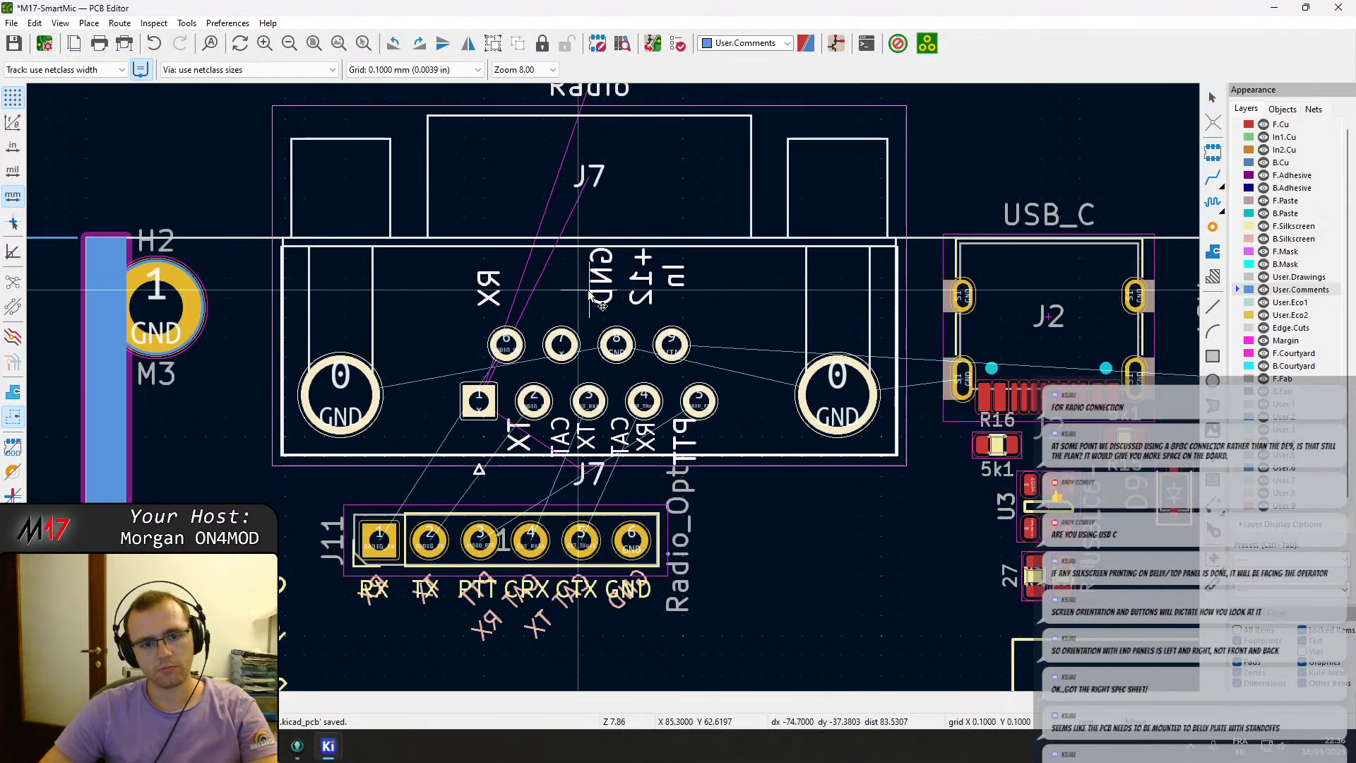
{"action": "scroll", "coordinate": [634, 374], "scroll_direction": "up", "scroll_amount": 4}
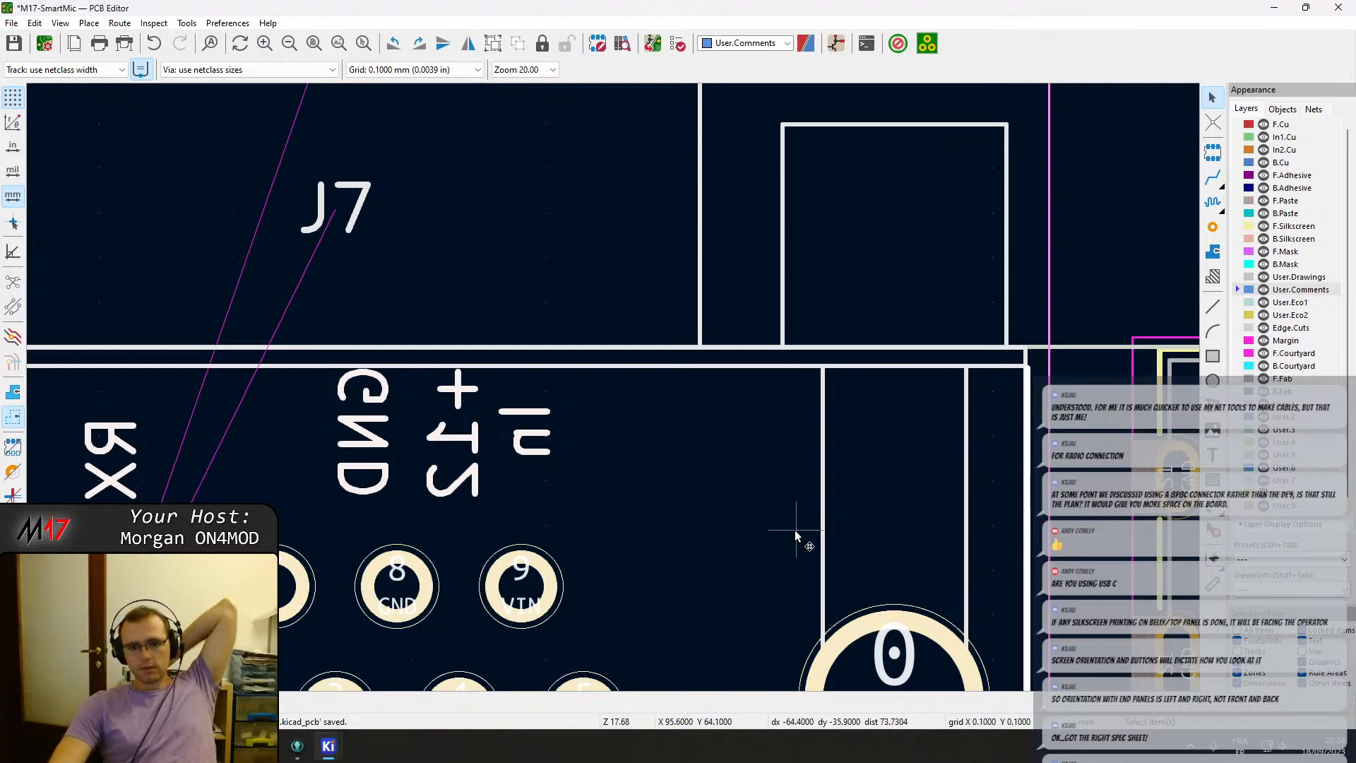
{"action": "scroll", "coordinate": [798, 531], "scroll_direction": "down", "scroll_amount": 3}
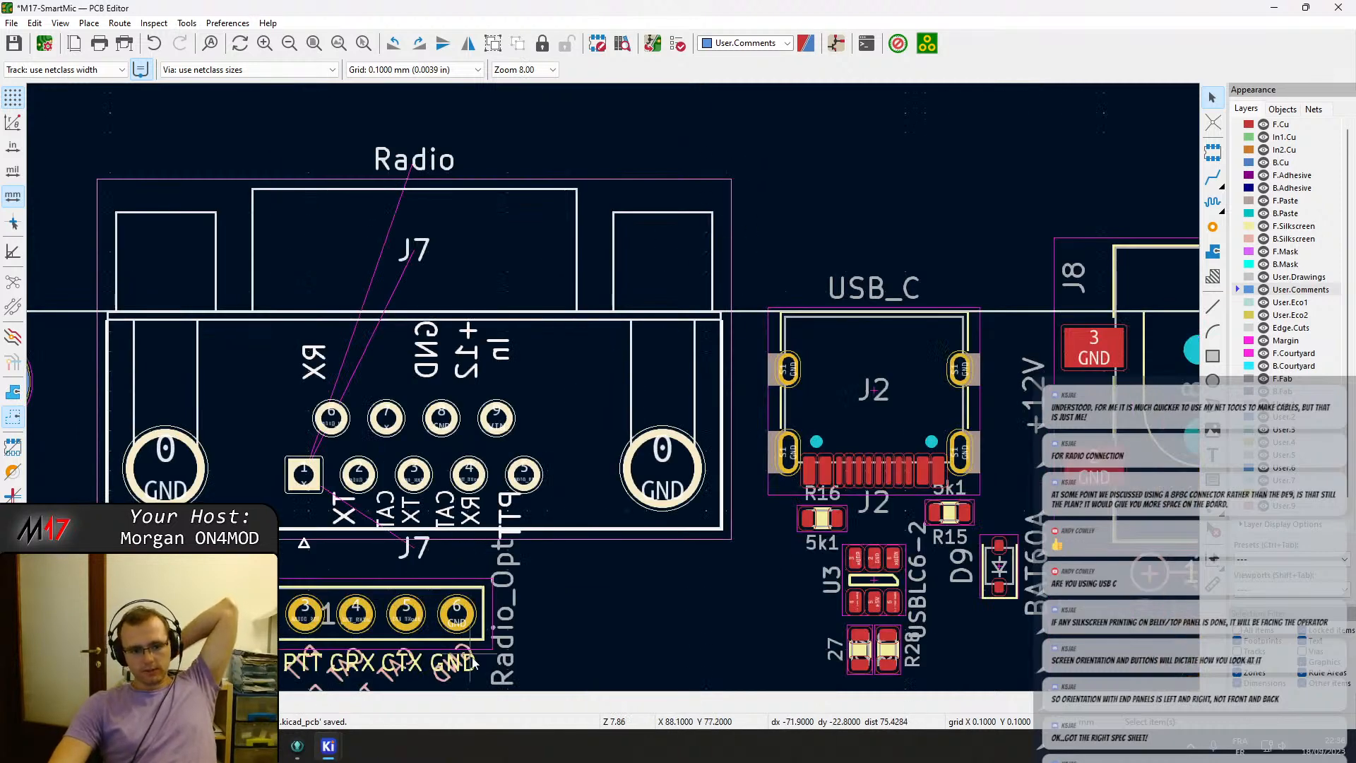
Move header J11 slightly up and right beneath DB9 connector J7, then save the board.
{"action": "middle_click_drag", "start_coordinate": [473, 660], "coordinate": [629, 519]}
{"action": "left_click_drag", "start_coordinate": [632, 567], "coordinate": [334, 395]}
{"action": "key", "text": "m"}
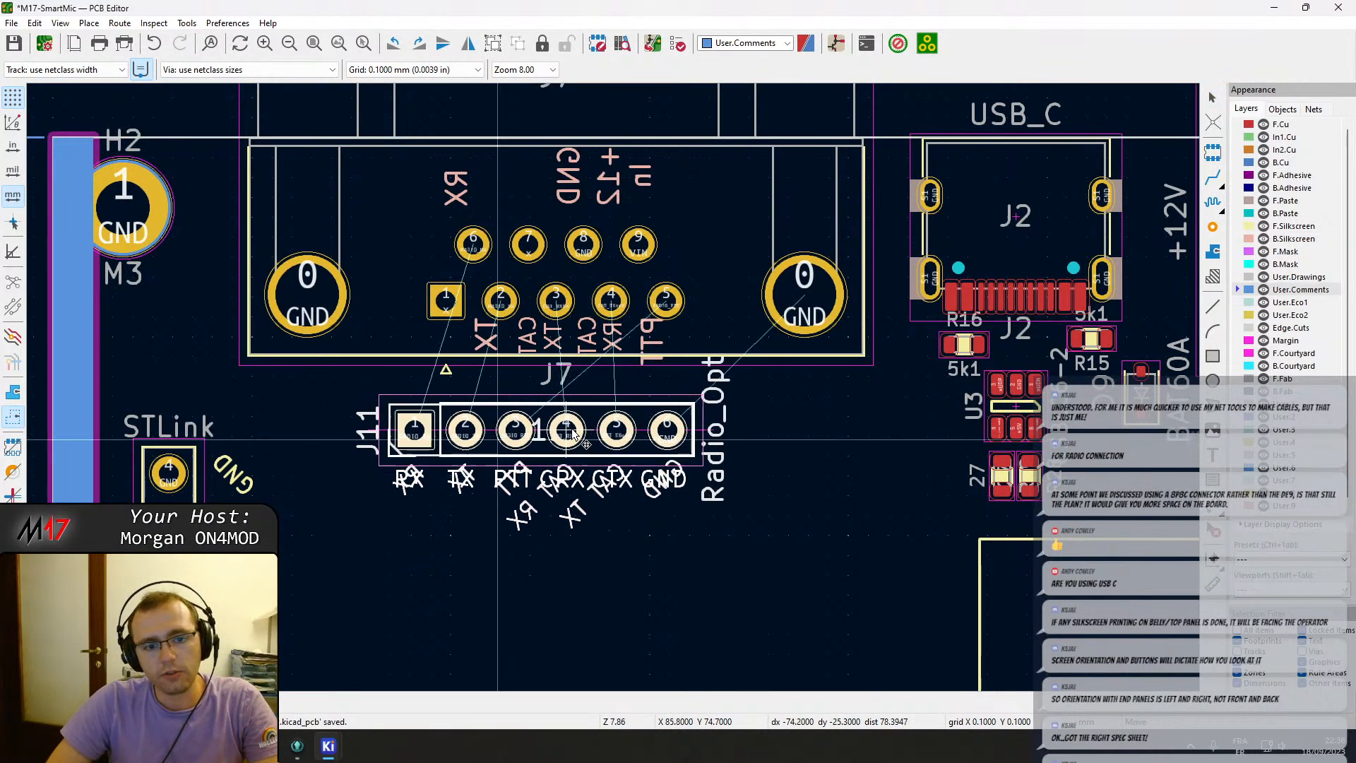
{"action": "left_click", "coordinate": [577, 415]}
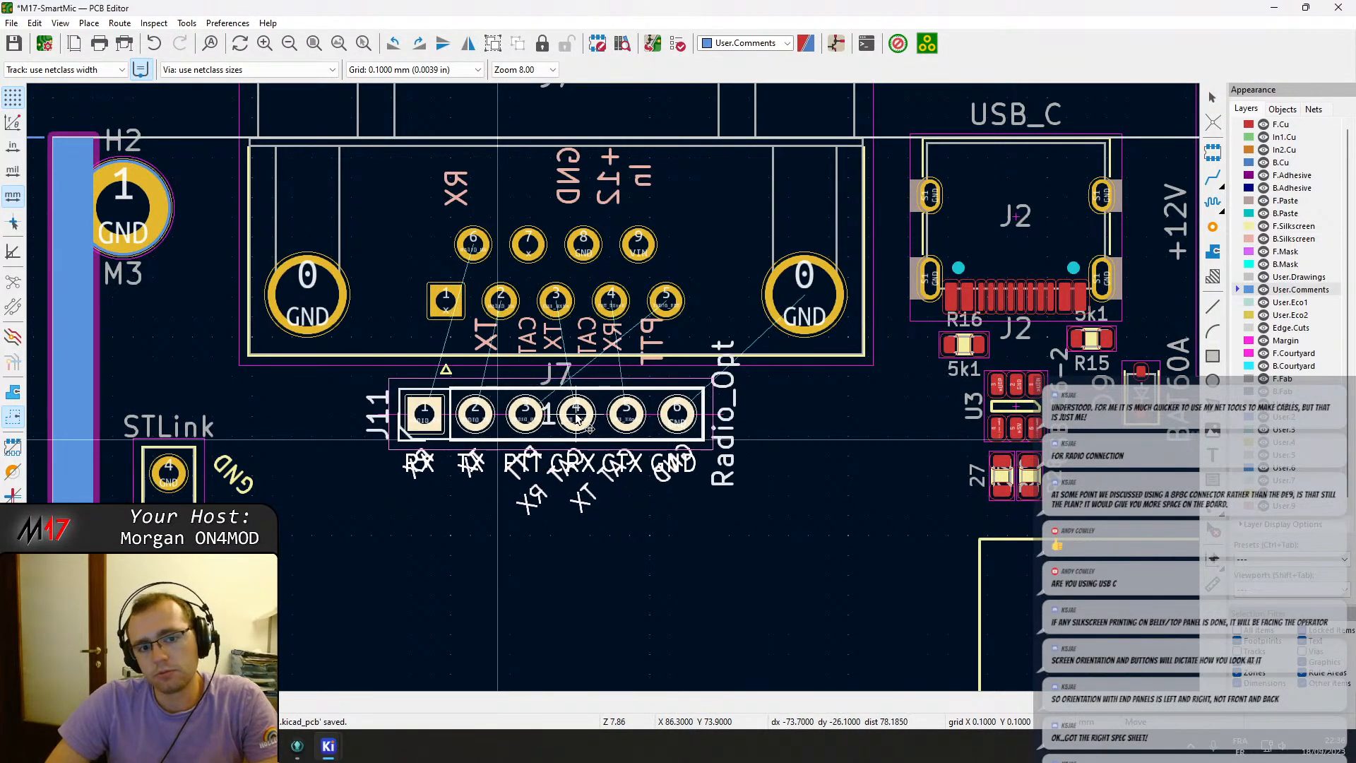
{"action": "left_click", "coordinate": [805, 560]}
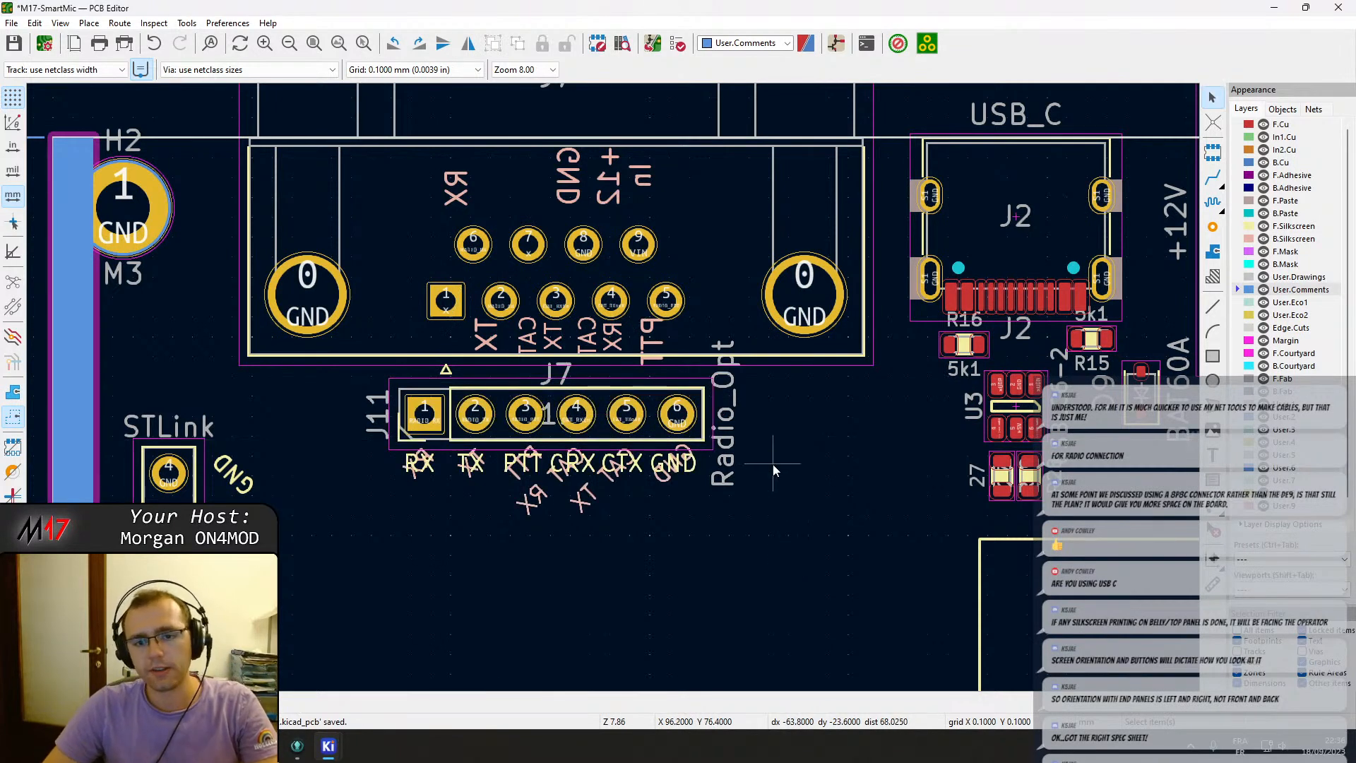
{"action": "key", "text": "ctrl+s"}
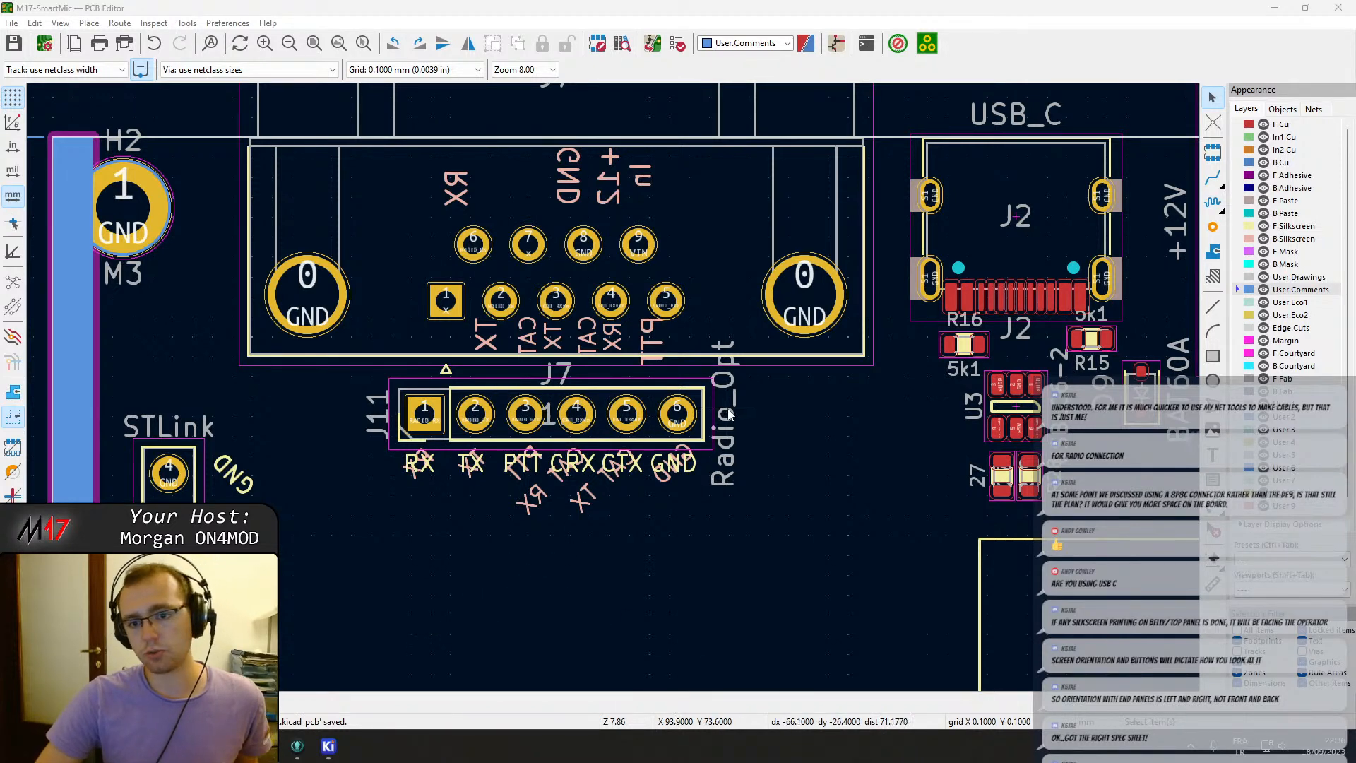
{"action": "scroll", "coordinate": [709, 435], "scroll_direction": "down", "scroll_amount": 4}
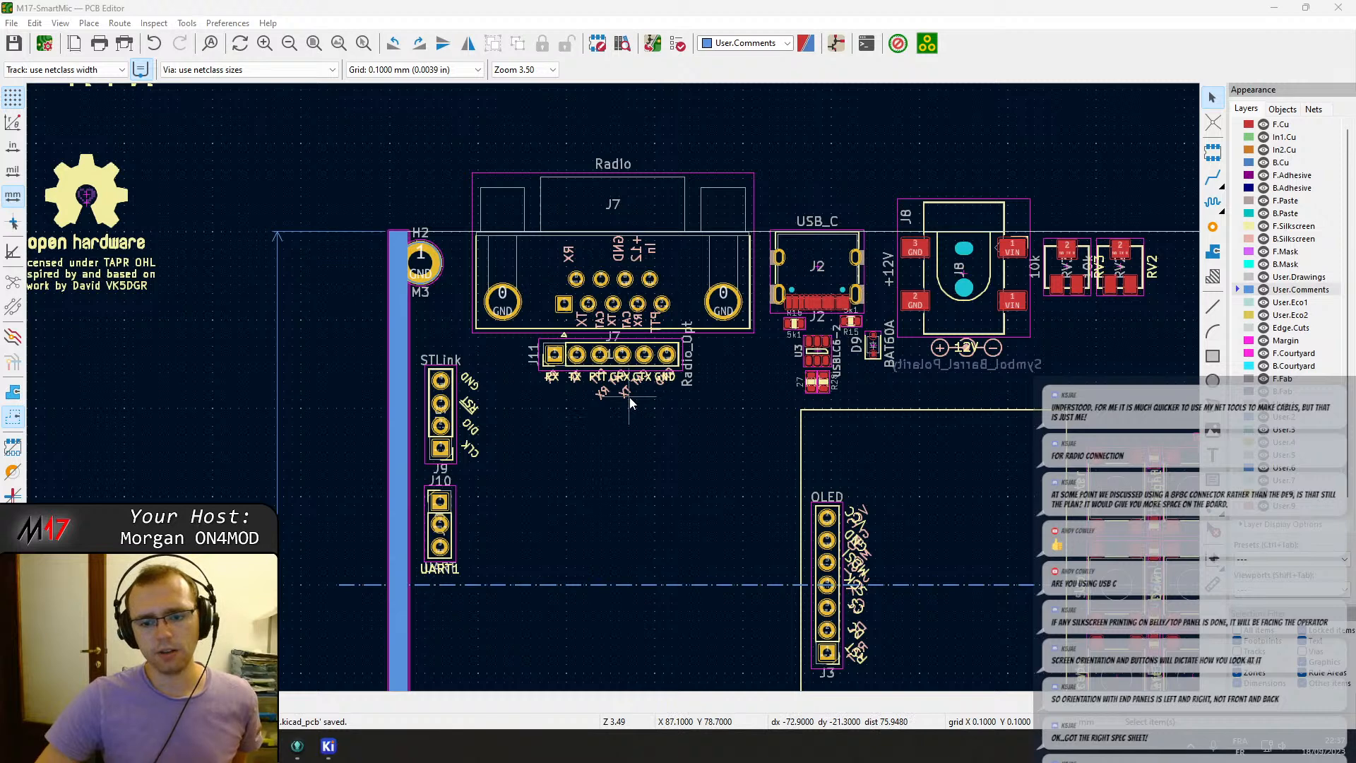
{"action": "middle_click_drag", "start_coordinate": [835, 425], "coordinate": [498, 373]}
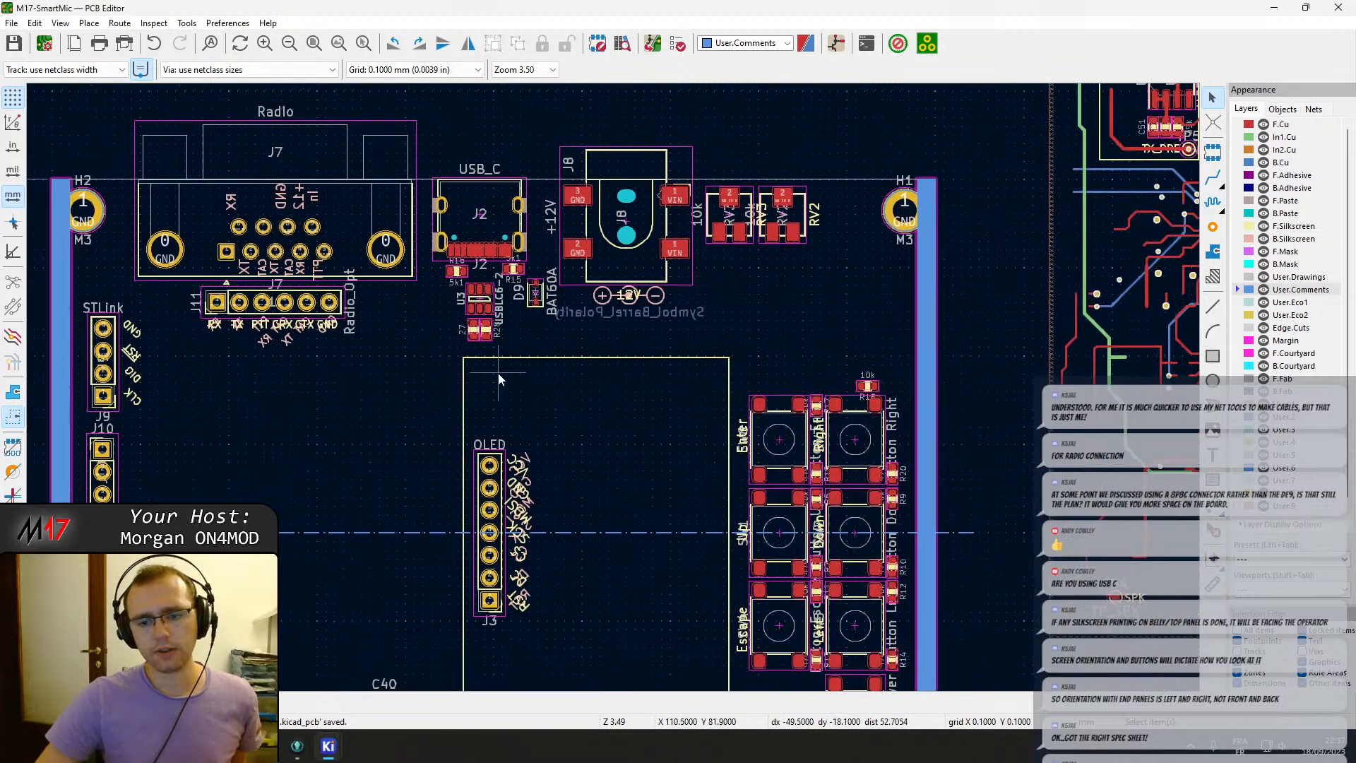
{"action": "middle_click_drag", "start_coordinate": [878, 534], "coordinate": [827, 377]}
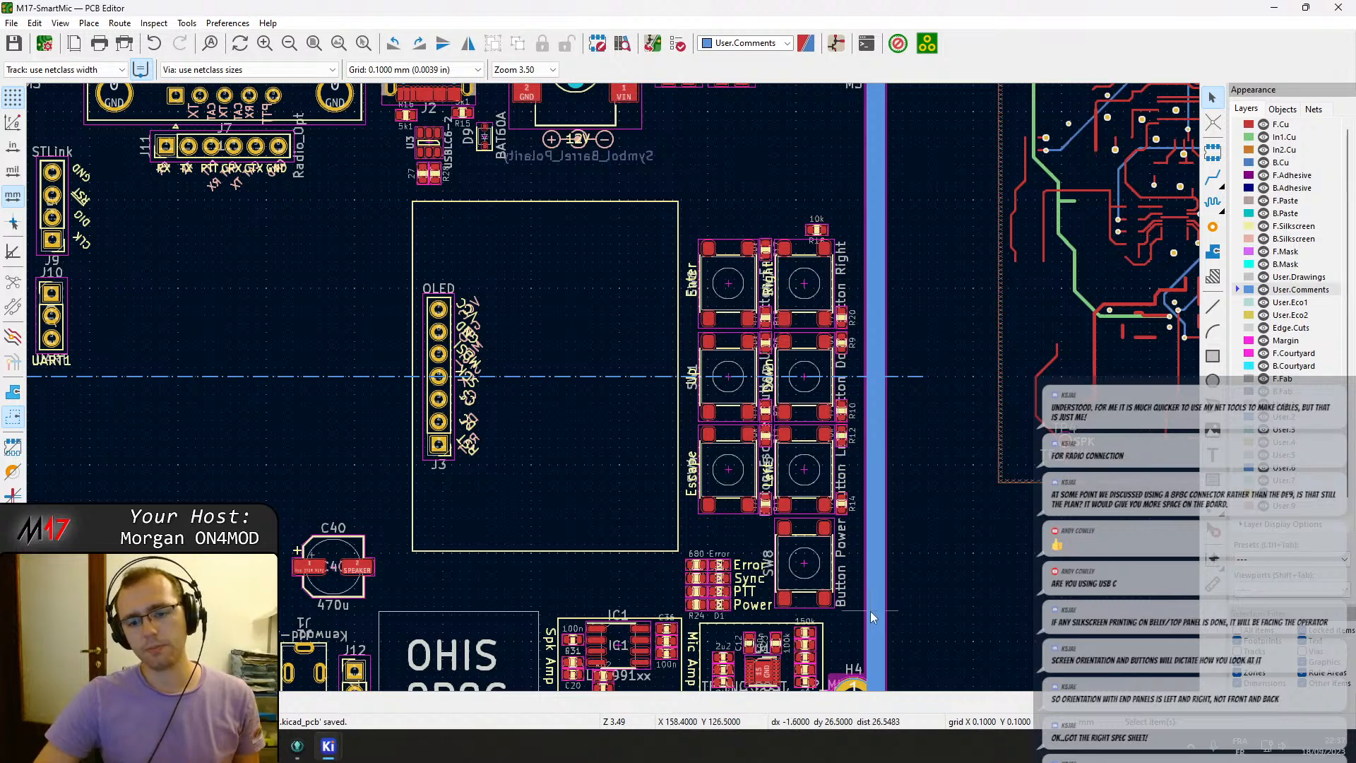
{"action": "left_click_drag", "start_coordinate": [854, 613], "coordinate": [378, 201]}
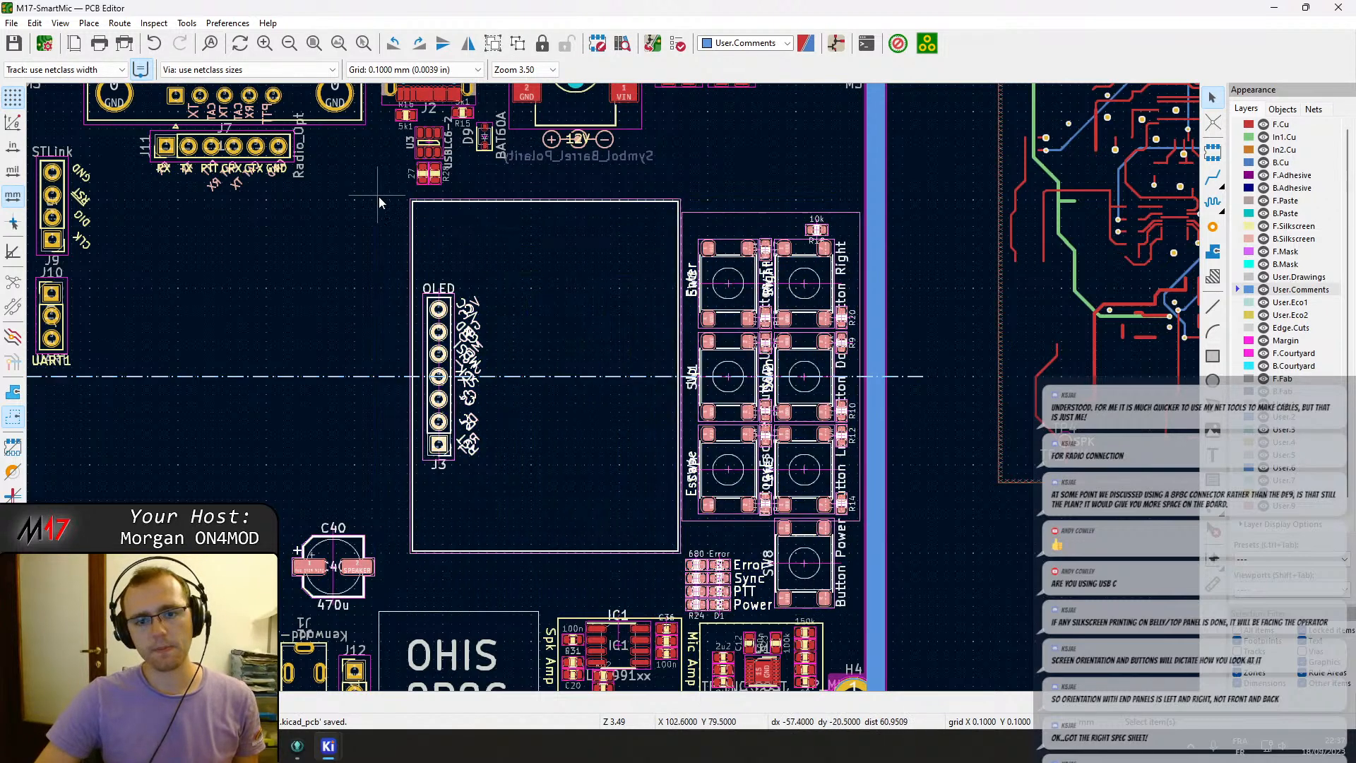
{"action": "key", "text": "m"}
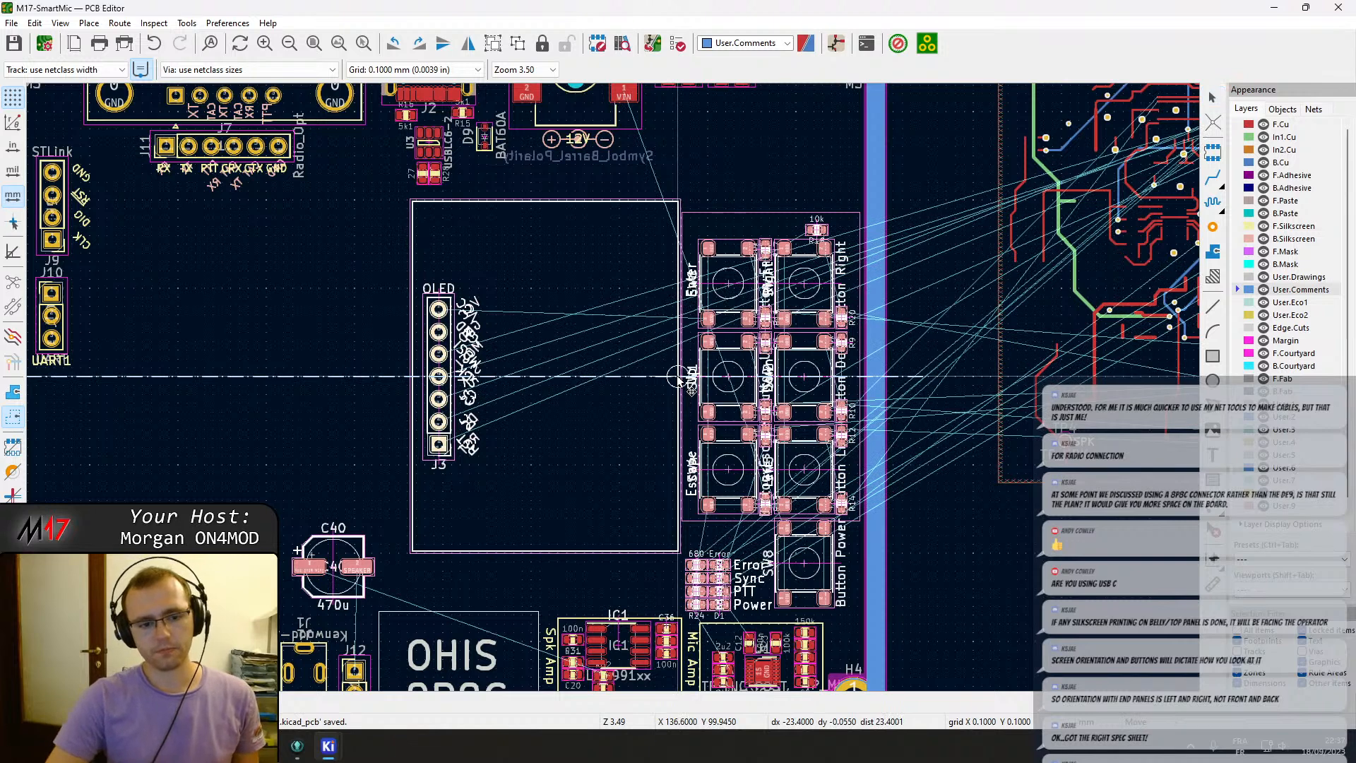
{"action": "left_click", "coordinate": [678, 379]}
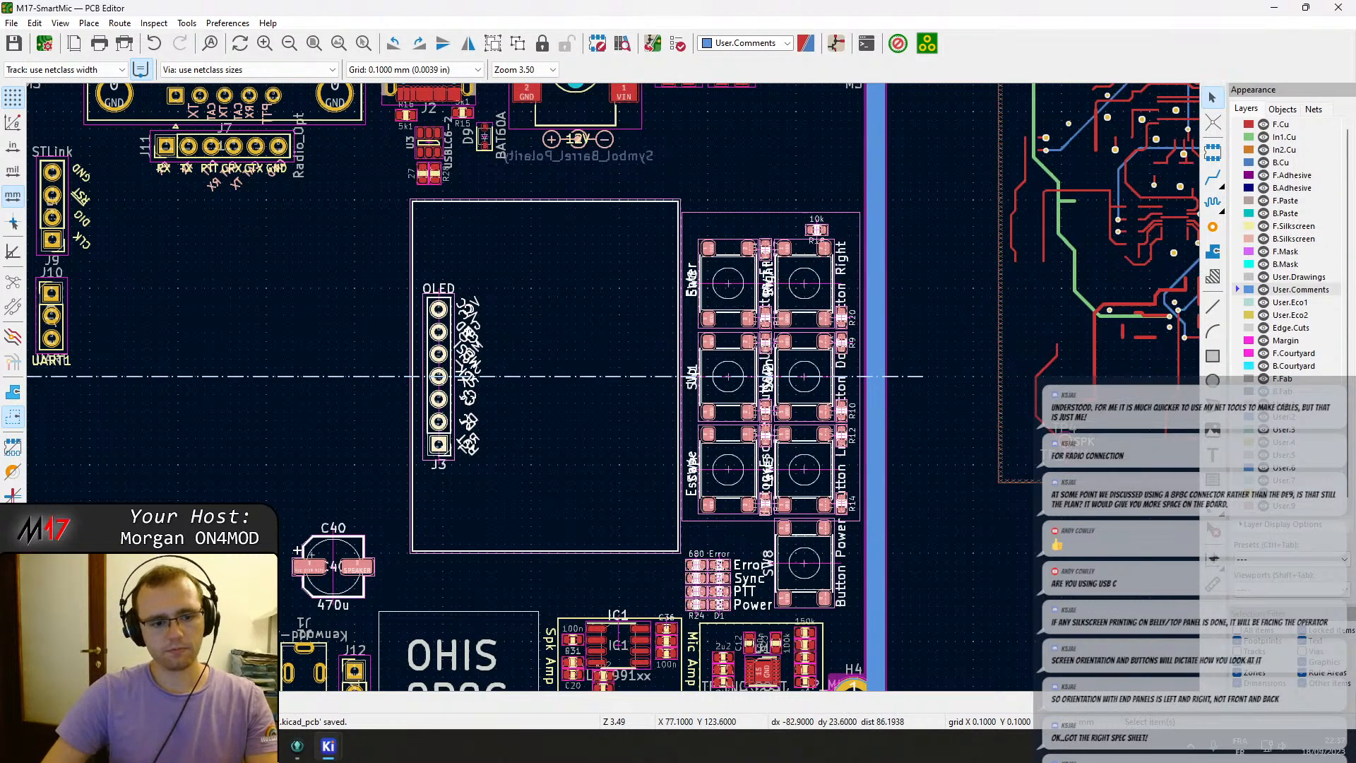
{"action": "left_click", "coordinate": [334, 572], "text": "ctrl+shift"}
{"action": "key", "text": "m"}
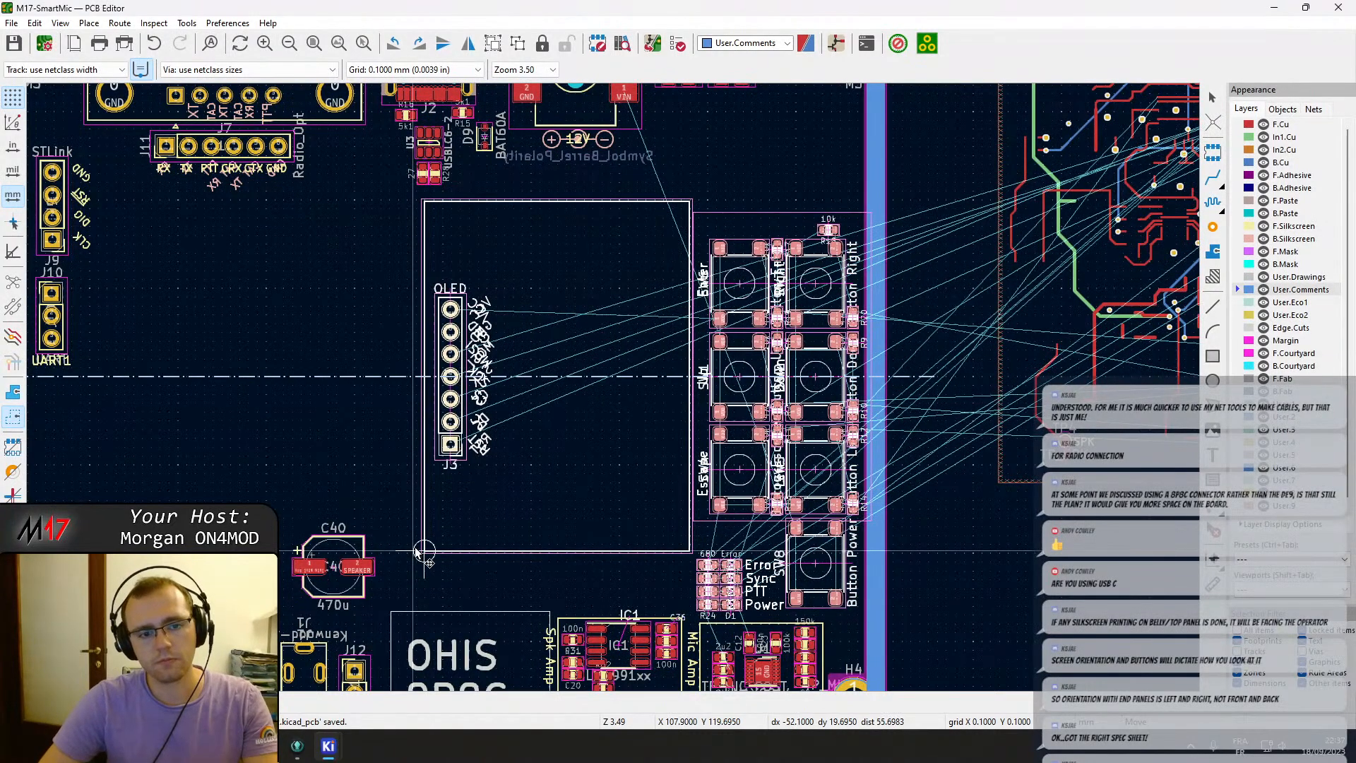
{"action": "key", "text": "Escape"}
Nudge the Down button so its centre sits on the horizontal centre line.
{"action": "scroll", "coordinate": [634, 503], "scroll_direction": "up", "scroll_amount": 2}
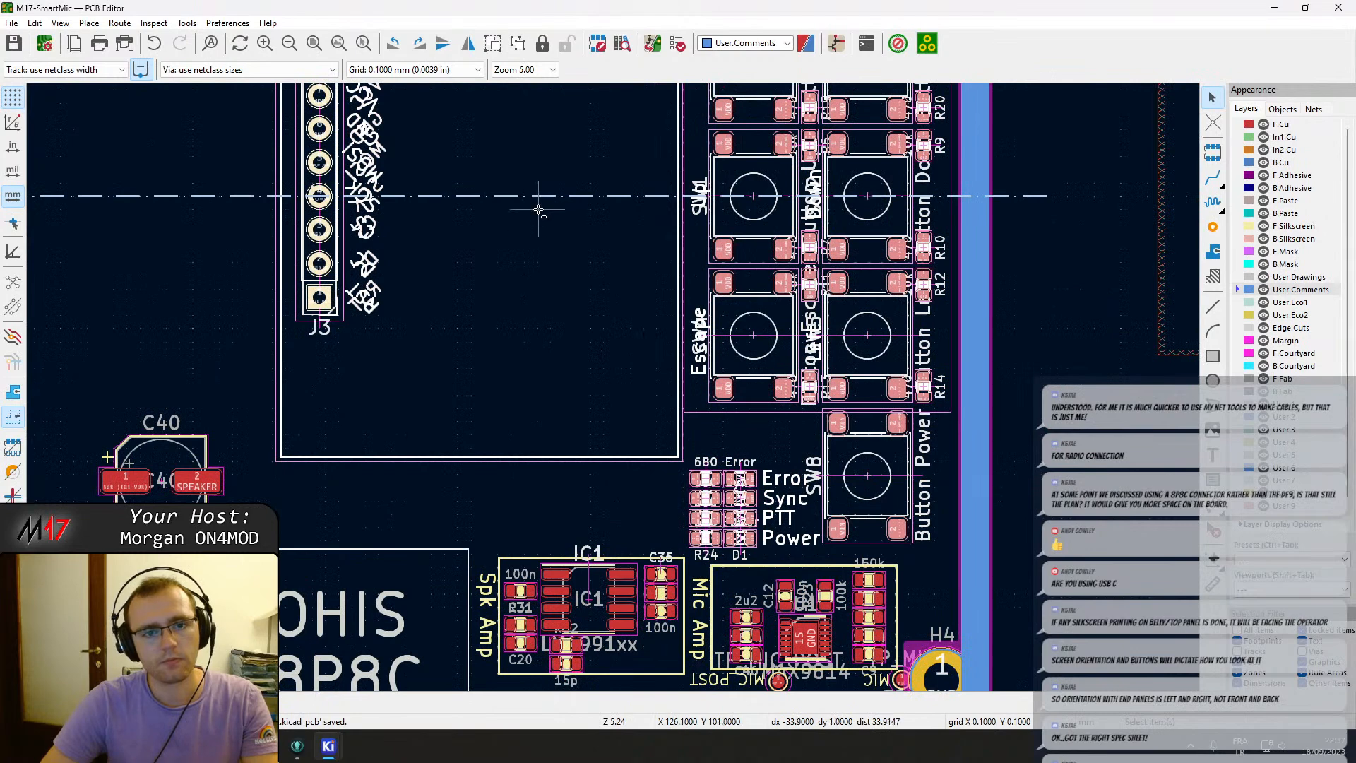
{"action": "scroll", "coordinate": [847, 191], "scroll_direction": "up", "scroll_amount": 5}
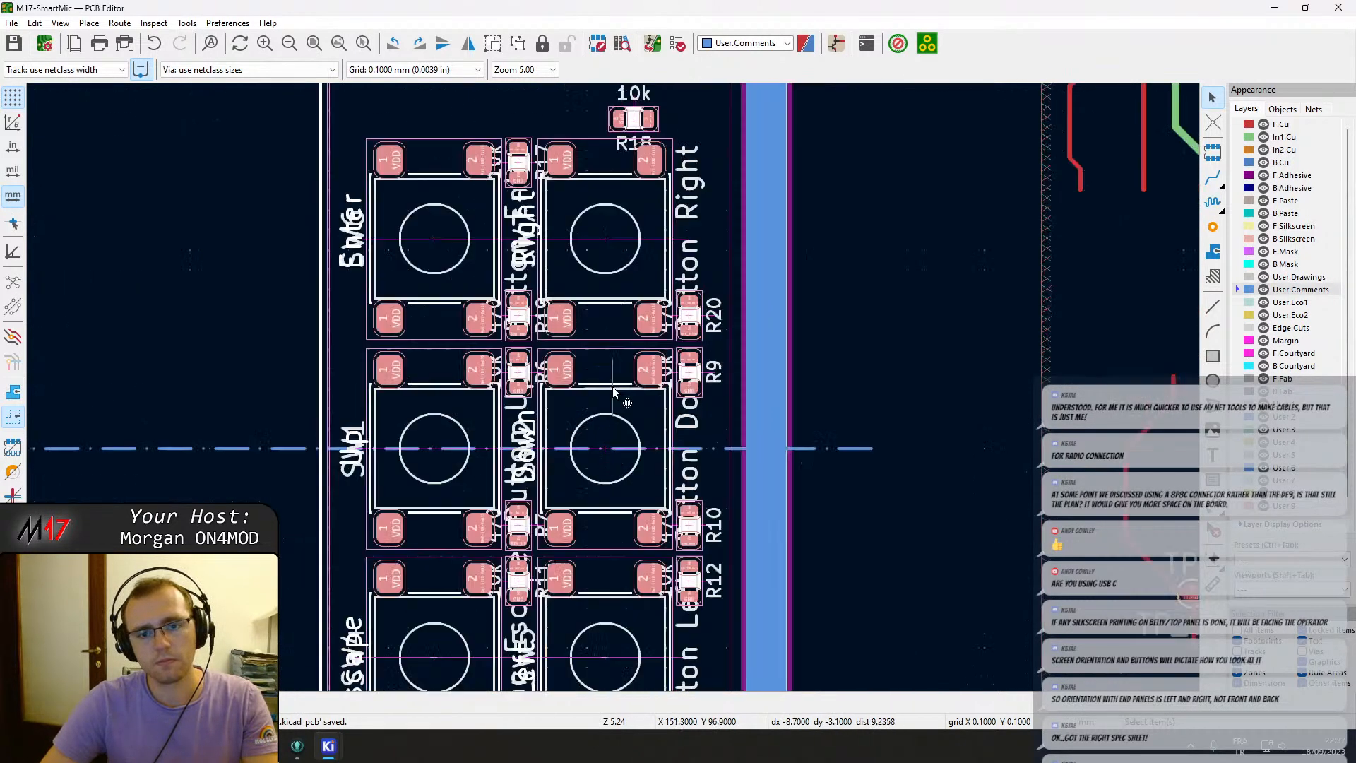
{"action": "key", "text": "m"}
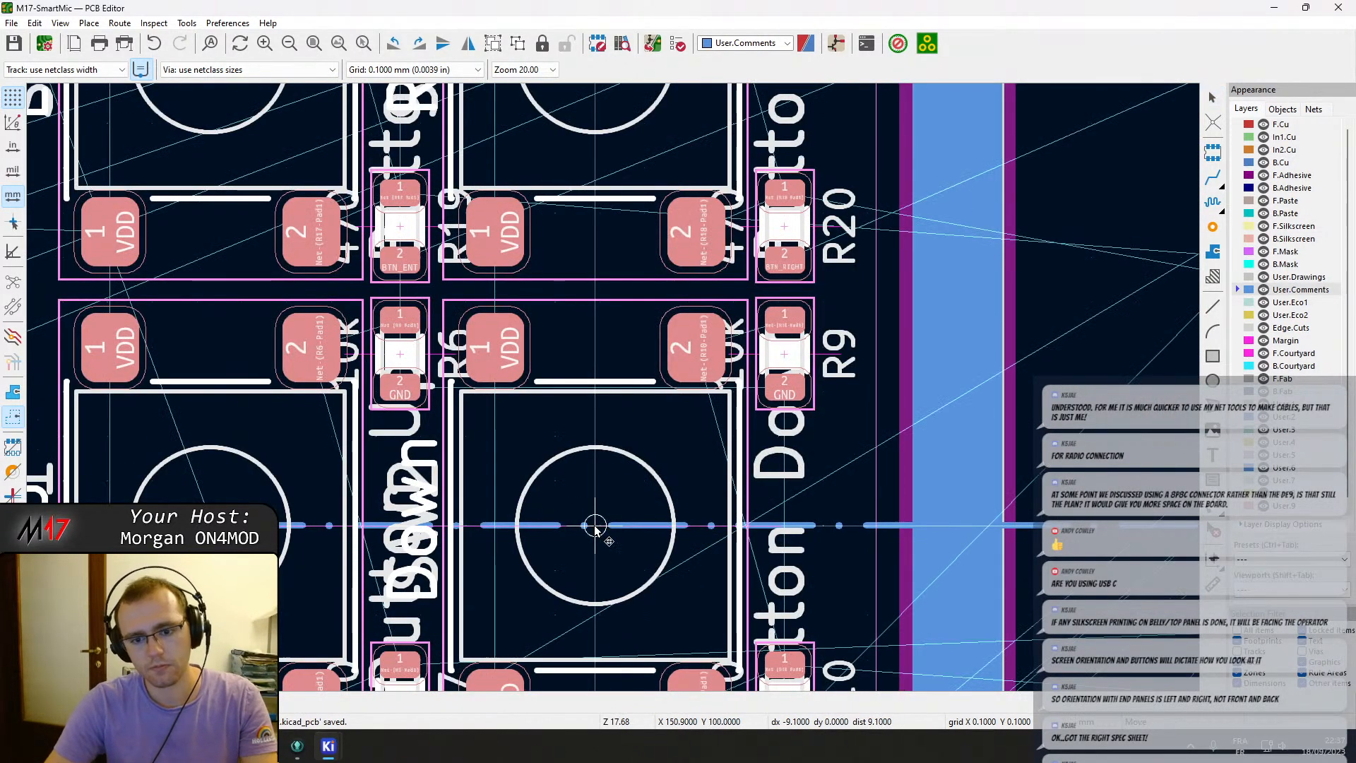
{"action": "left_click", "coordinate": [608, 530]}
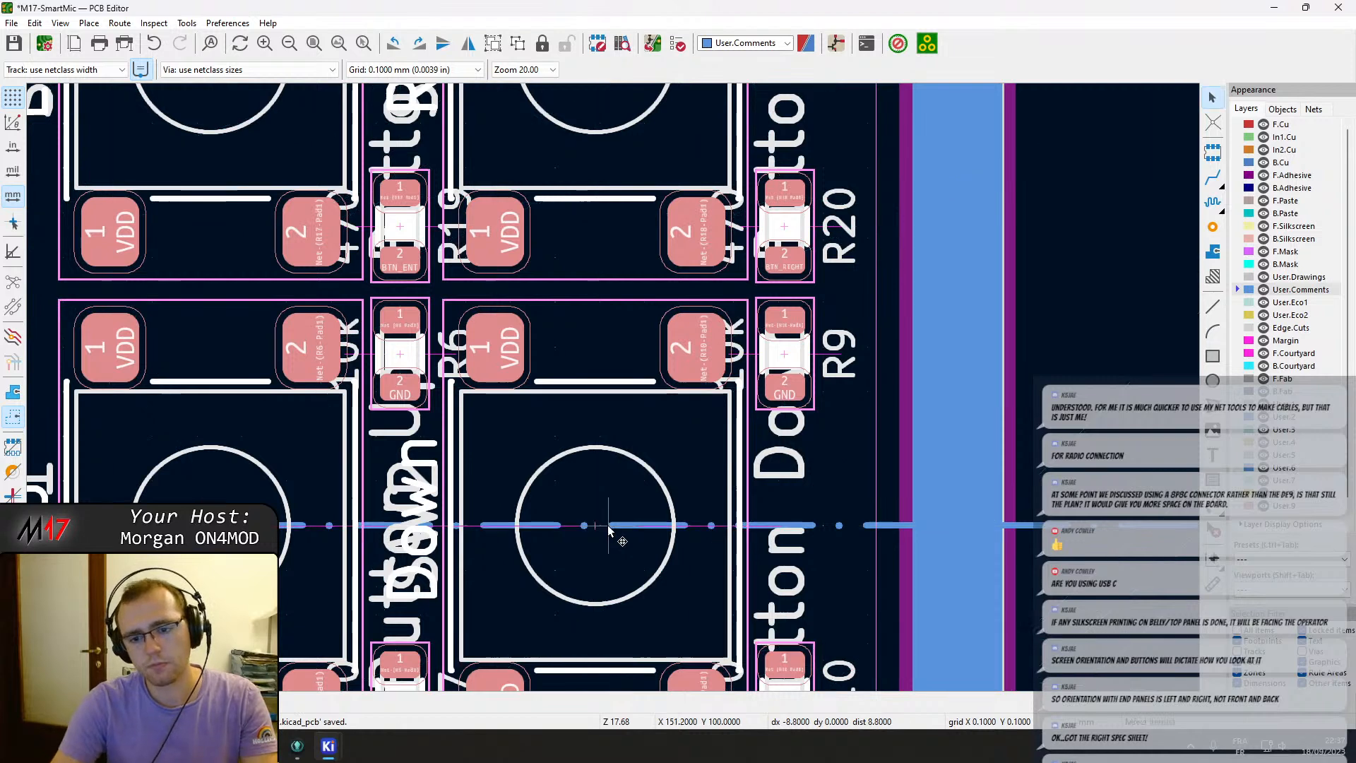
{"action": "key", "text": "m"}
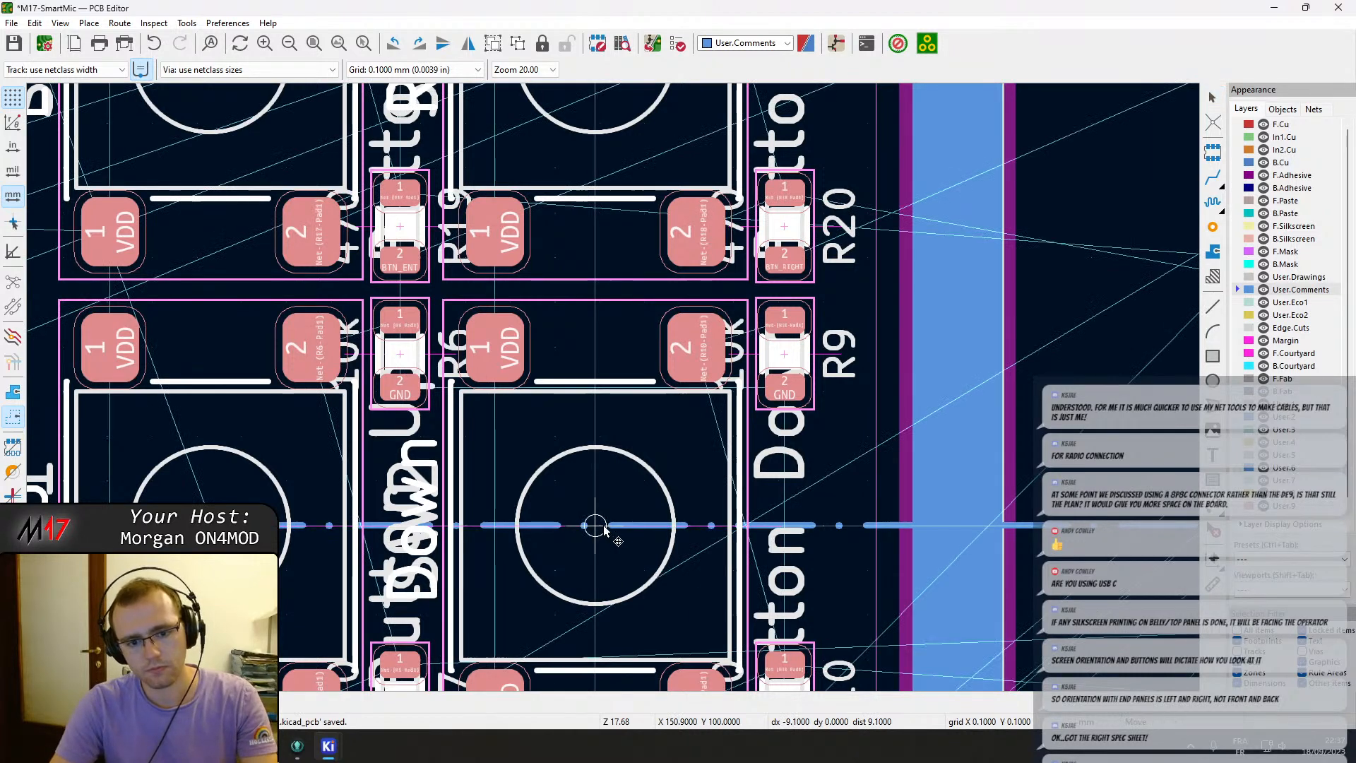
{"action": "left_click", "coordinate": [604, 528]}
Move the OLED outline together with the button cluster slightly to the right.
{"action": "scroll", "coordinate": [604, 528], "scroll_direction": "down", "scroll_amount": 4}
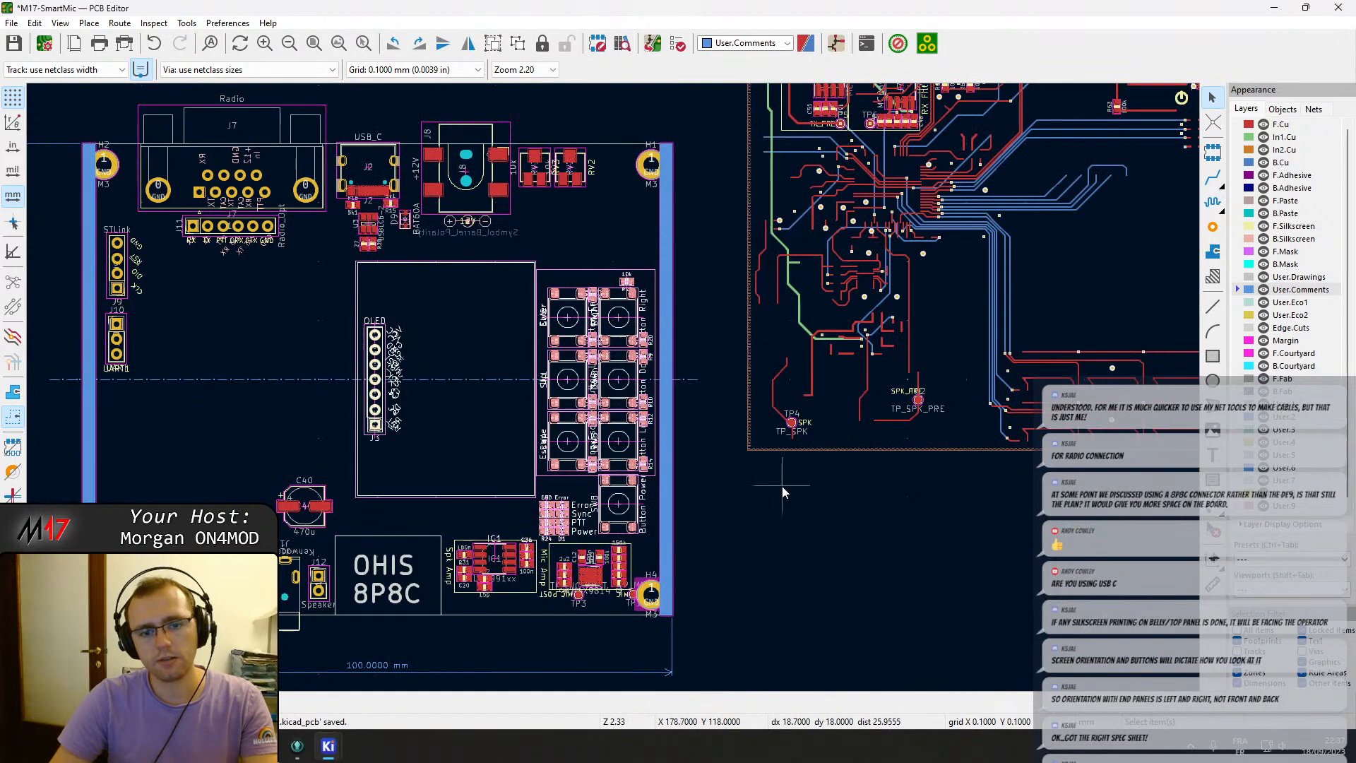
{"action": "scroll", "coordinate": [541, 382], "scroll_direction": "up", "scroll_amount": 1}
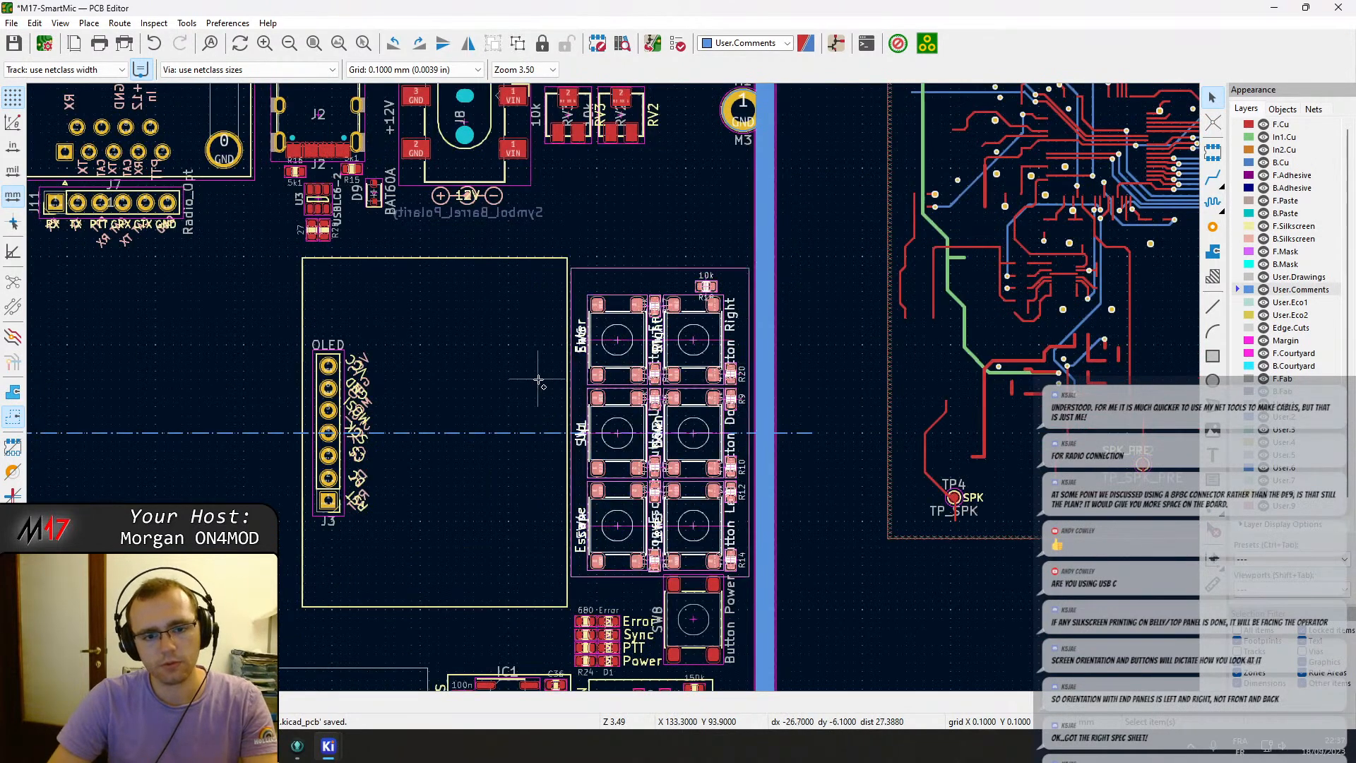
{"action": "left_click", "coordinate": [329, 401]}
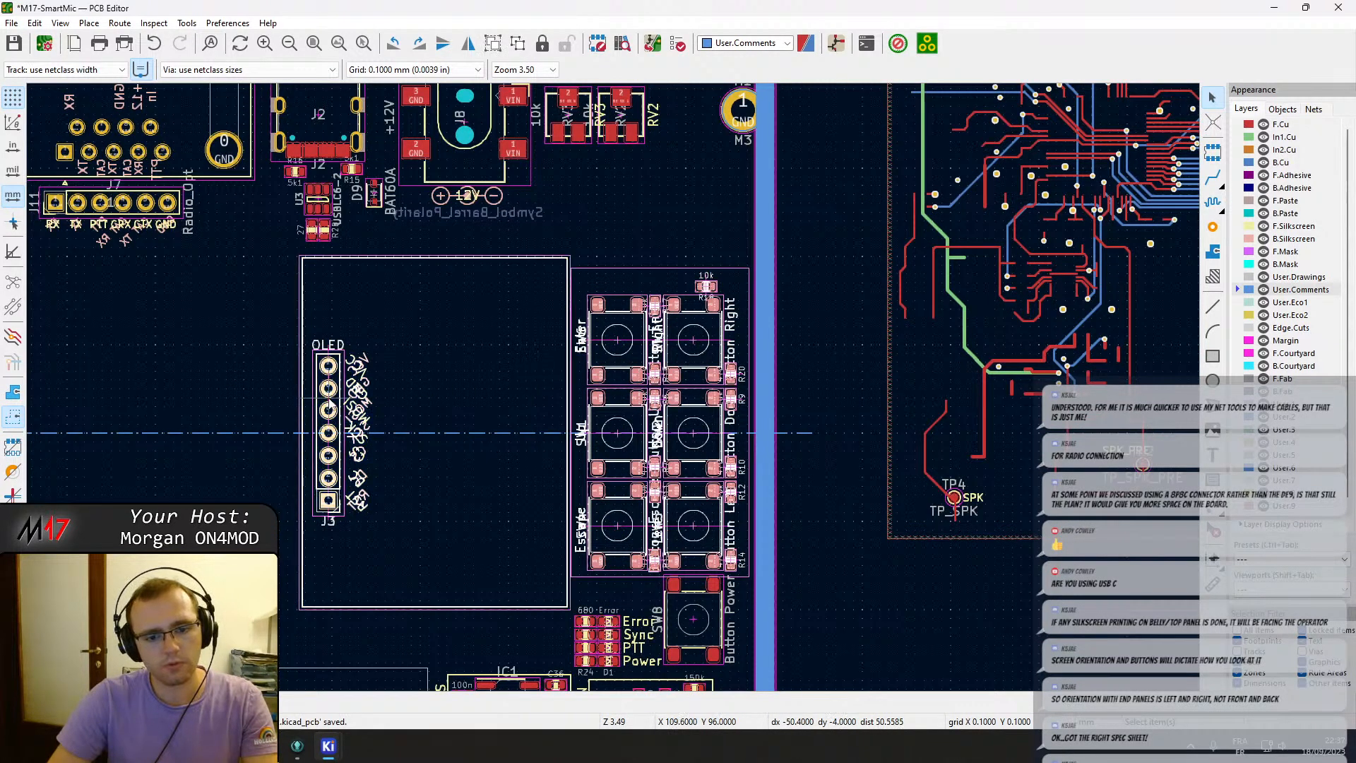
{"action": "key", "text": "m"}
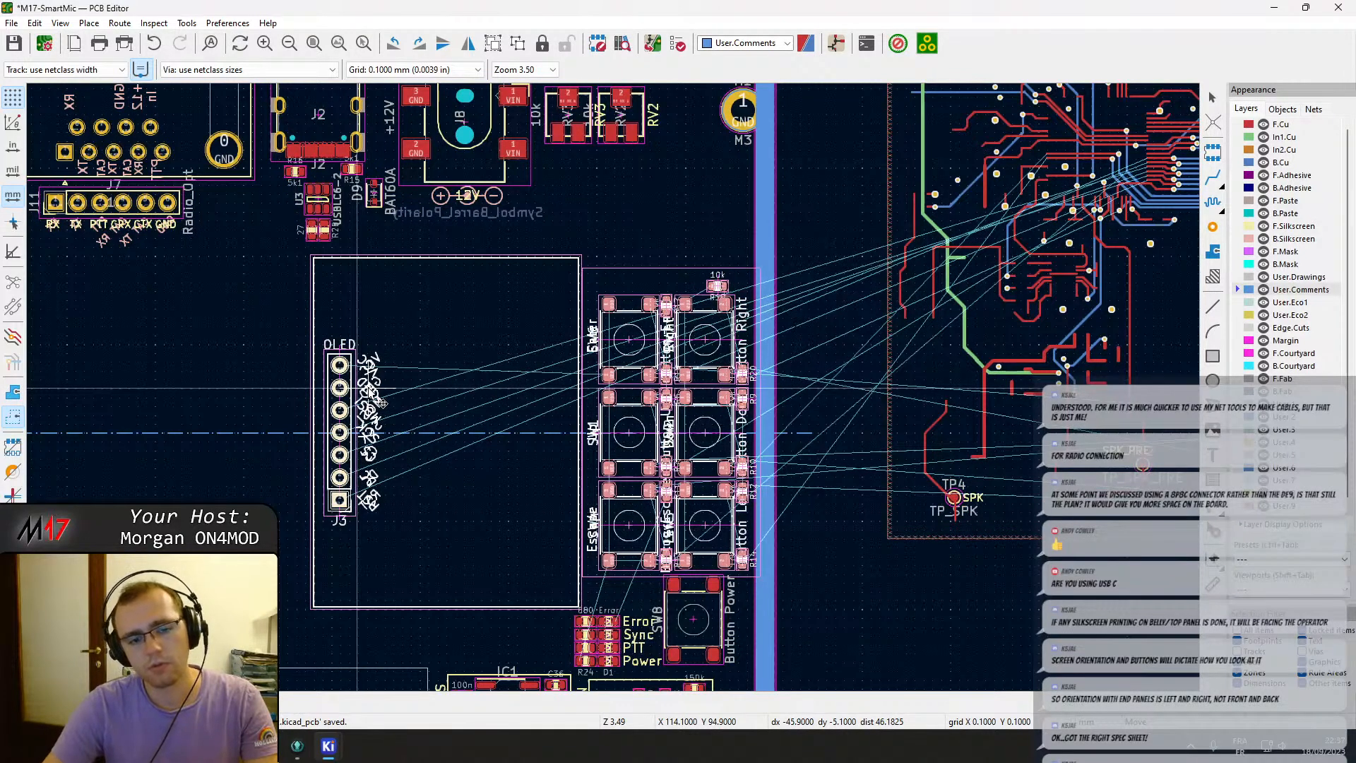
{"action": "left_click", "coordinate": [378, 401]}
Move the small resistors between the upper buttons slightly to a new position.
{"action": "scroll", "coordinate": [699, 410], "scroll_direction": "up", "scroll_amount": 2}
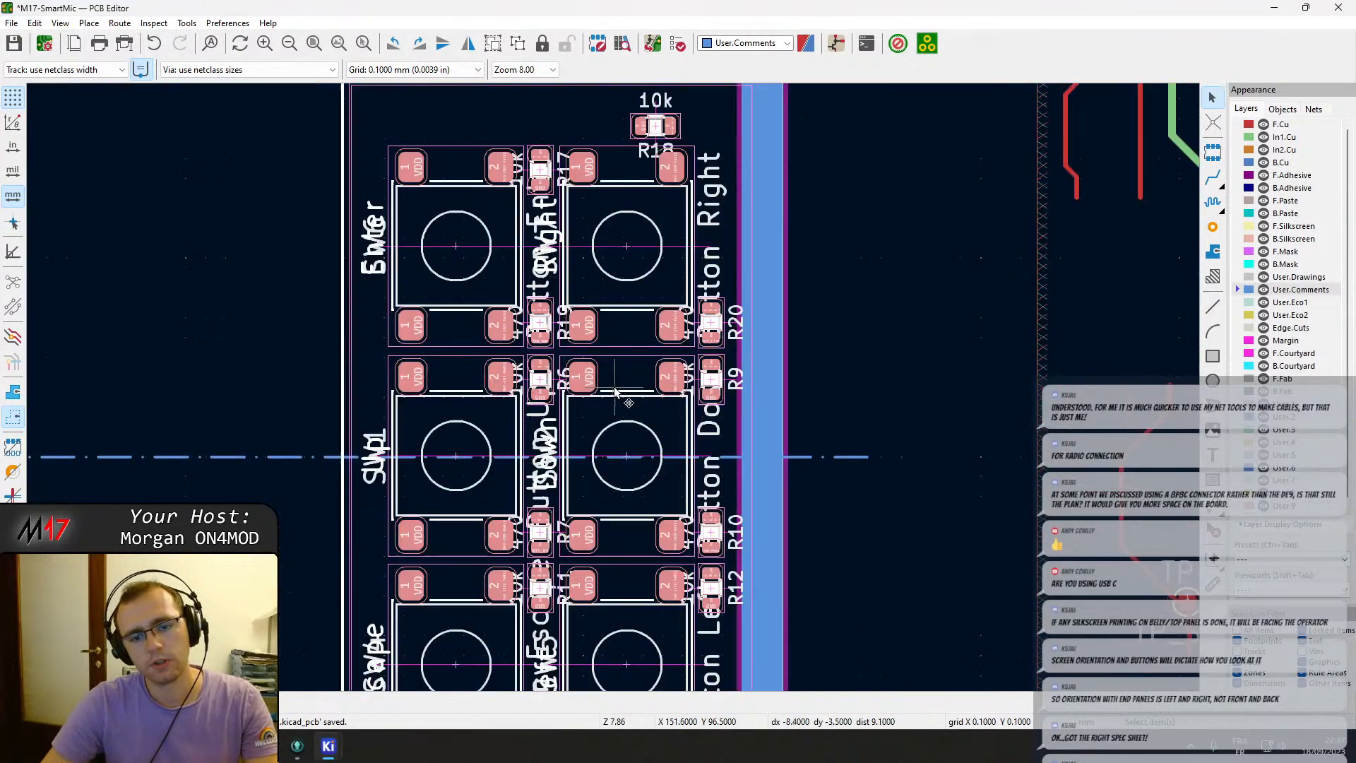
{"action": "scroll", "coordinate": [612, 388], "scroll_direction": "up", "scroll_amount": 2}
{"action": "scroll", "coordinate": [612, 388], "scroll_direction": "down", "scroll_amount": 2}
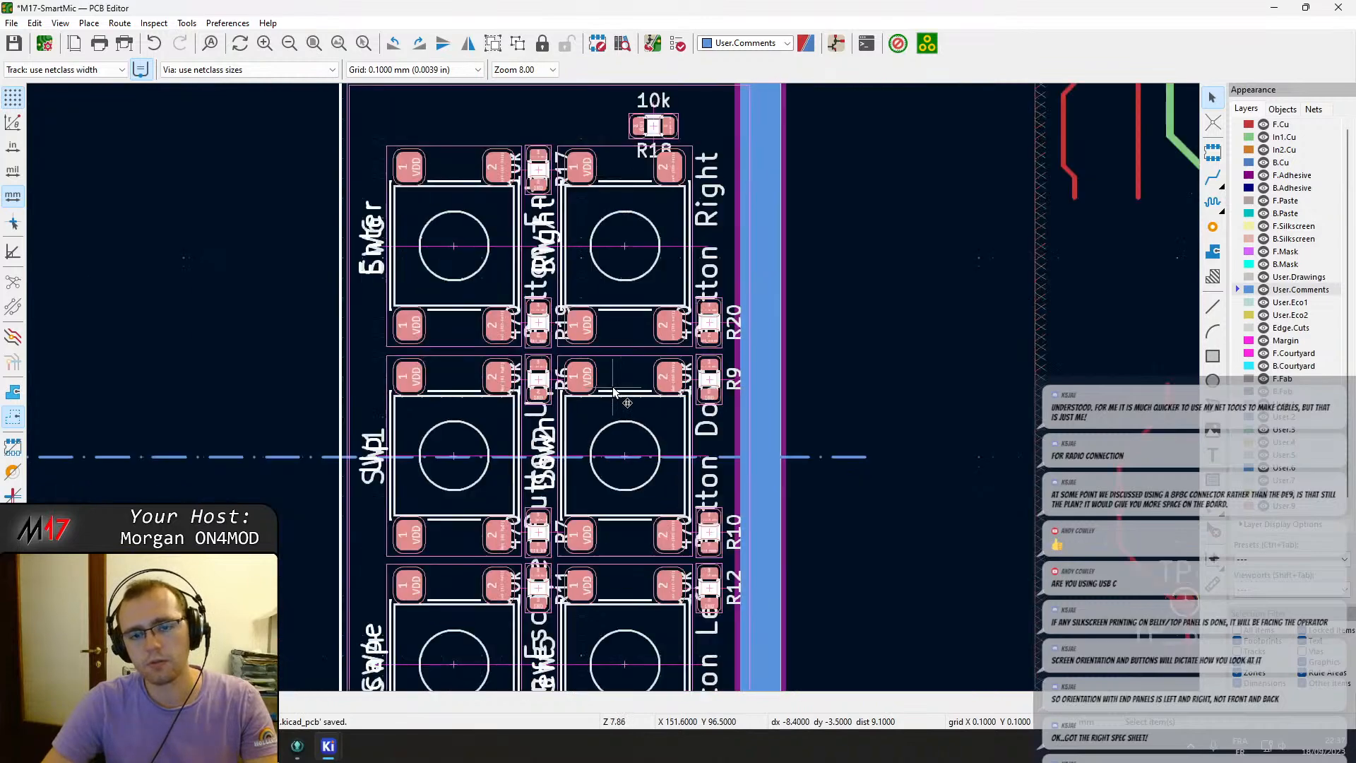
{"action": "scroll", "coordinate": [613, 389], "scroll_direction": "up", "scroll_amount": 3}
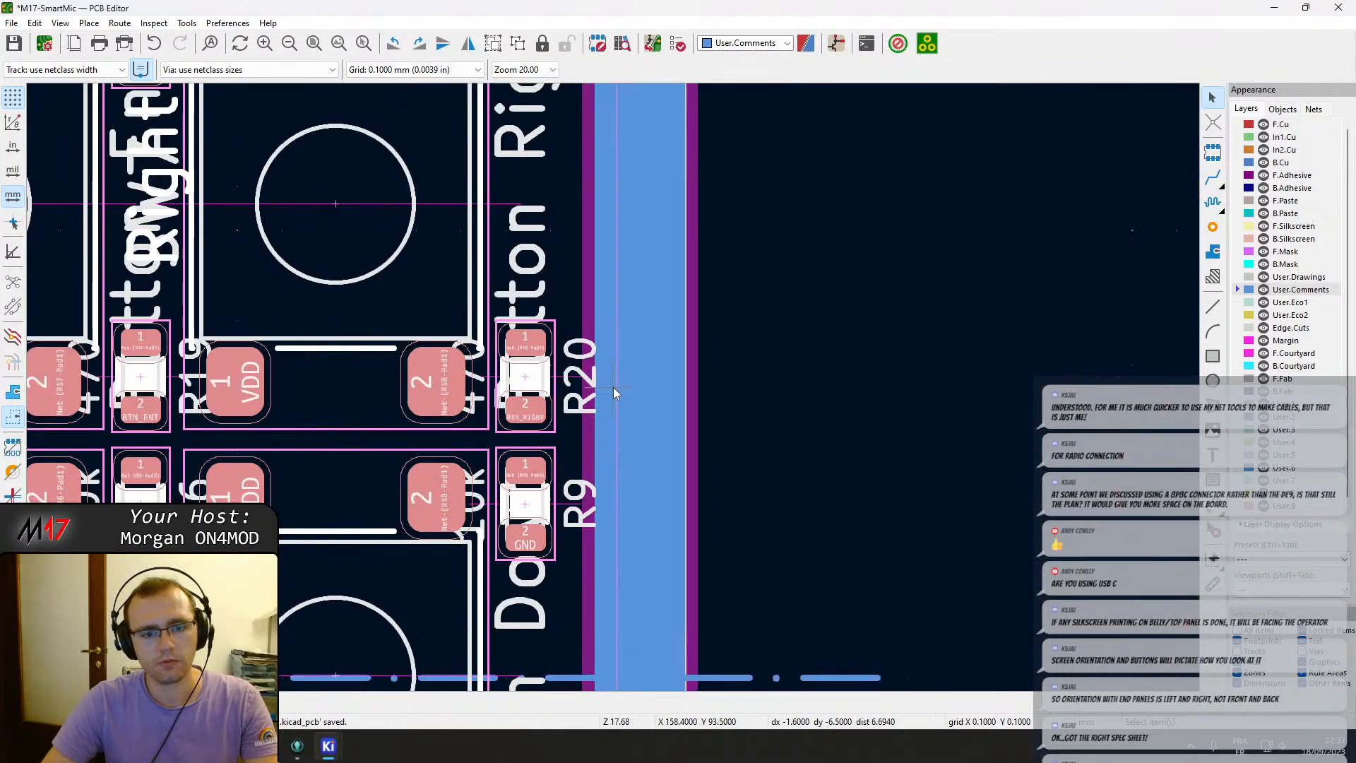
{"action": "scroll", "coordinate": [613, 387], "scroll_direction": "down", "scroll_amount": 2}
{"action": "middle_click_drag", "start_coordinate": [428, 412], "coordinate": [571, 314]}
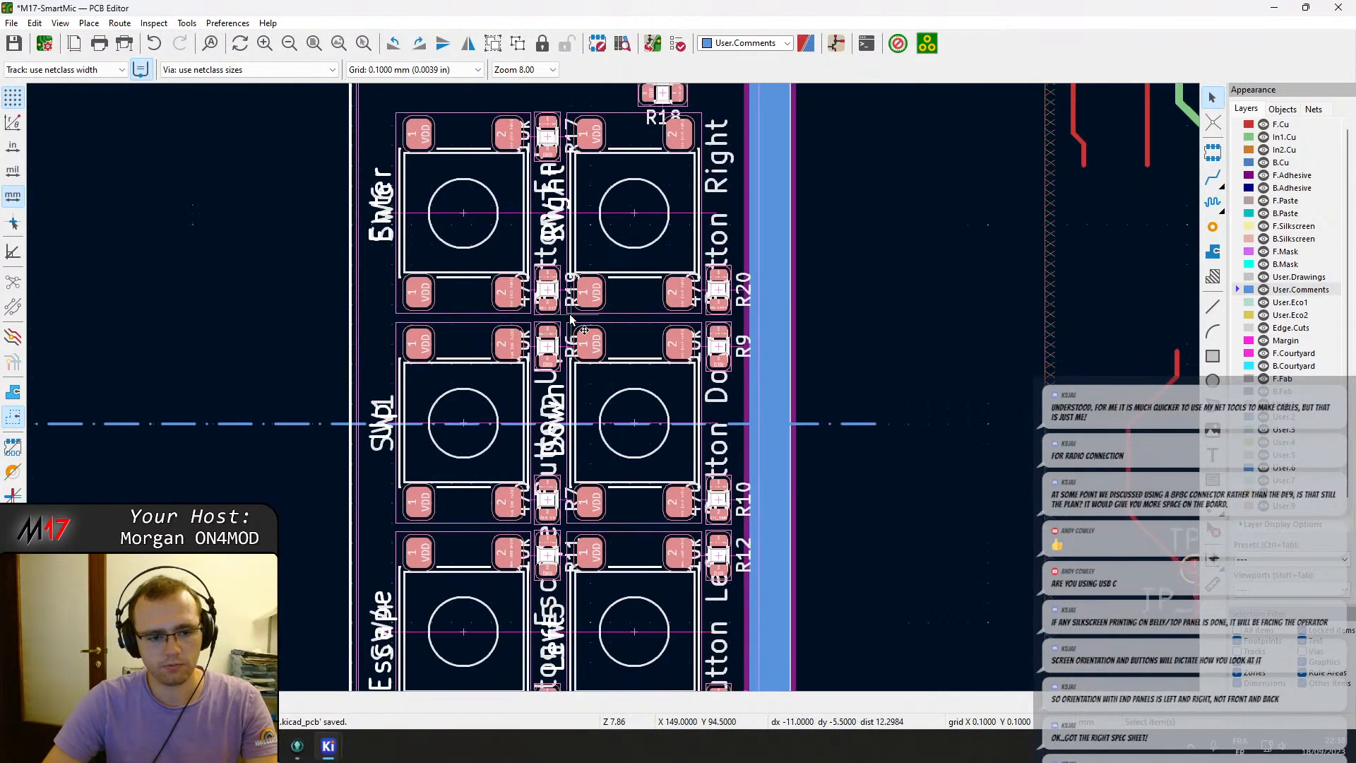
{"action": "key", "text": "m"}
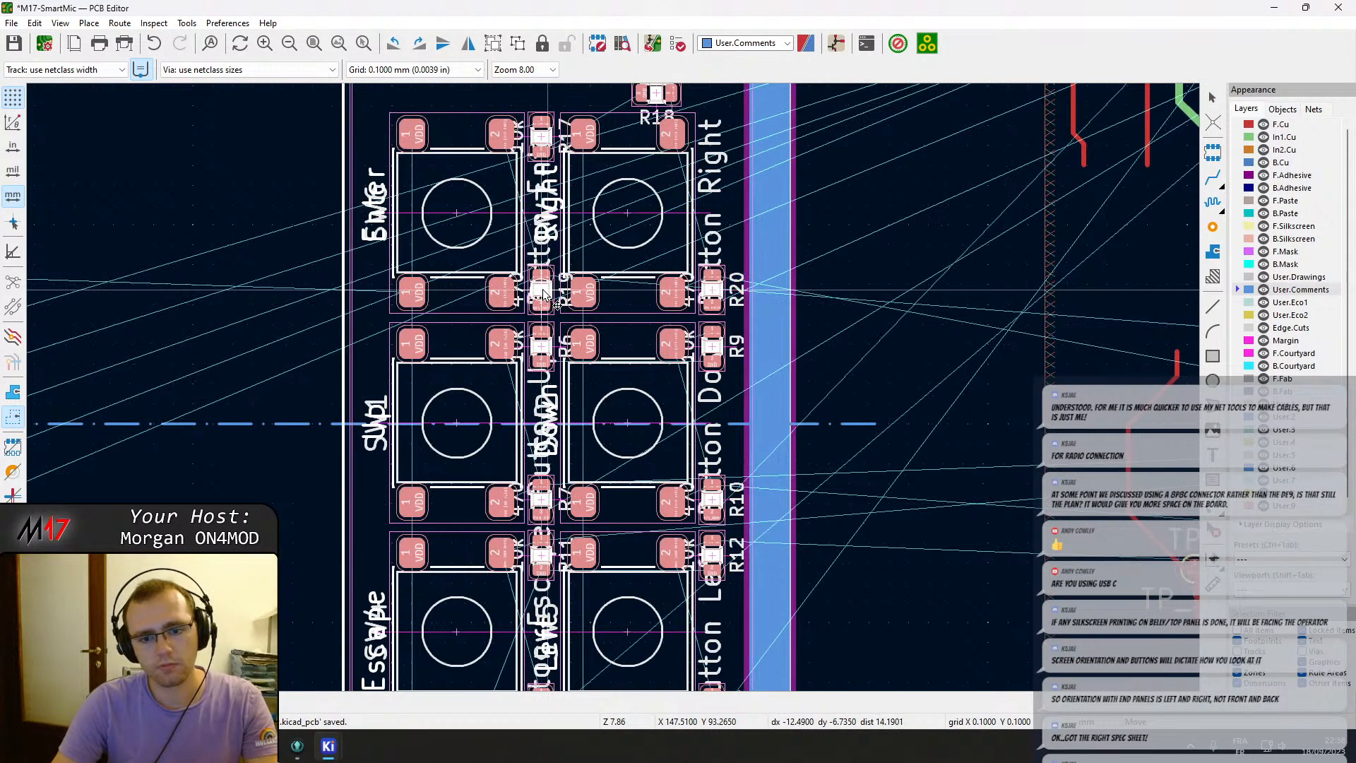
{"action": "left_click", "coordinate": [543, 290]}
{"action": "key", "text": "Escape"}
{"action": "scroll", "coordinate": [543, 290], "scroll_direction": "up", "scroll_amount": 1}
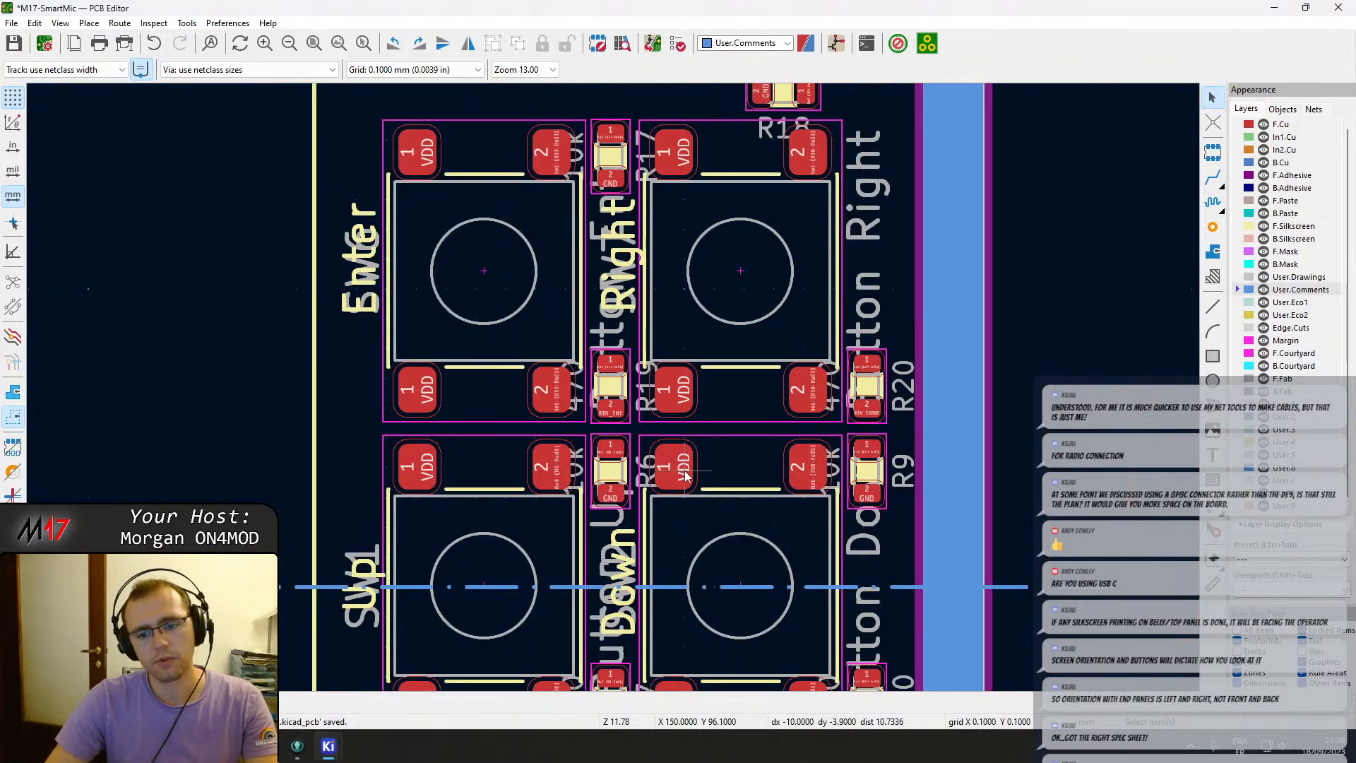
{"action": "scroll", "coordinate": [705, 544], "scroll_direction": "down", "scroll_amount": 1}
{"action": "middle_click_drag", "start_coordinate": [613, 387], "coordinate": [706, 244]}
{"action": "scroll", "coordinate": [568, 416], "scroll_direction": "down", "scroll_amount": 3}
{"action": "middle_click_drag", "start_coordinate": [501, 493], "coordinate": [637, 454]}
{"action": "scroll", "coordinate": [613, 387], "scroll_direction": "down", "scroll_amount": 2}
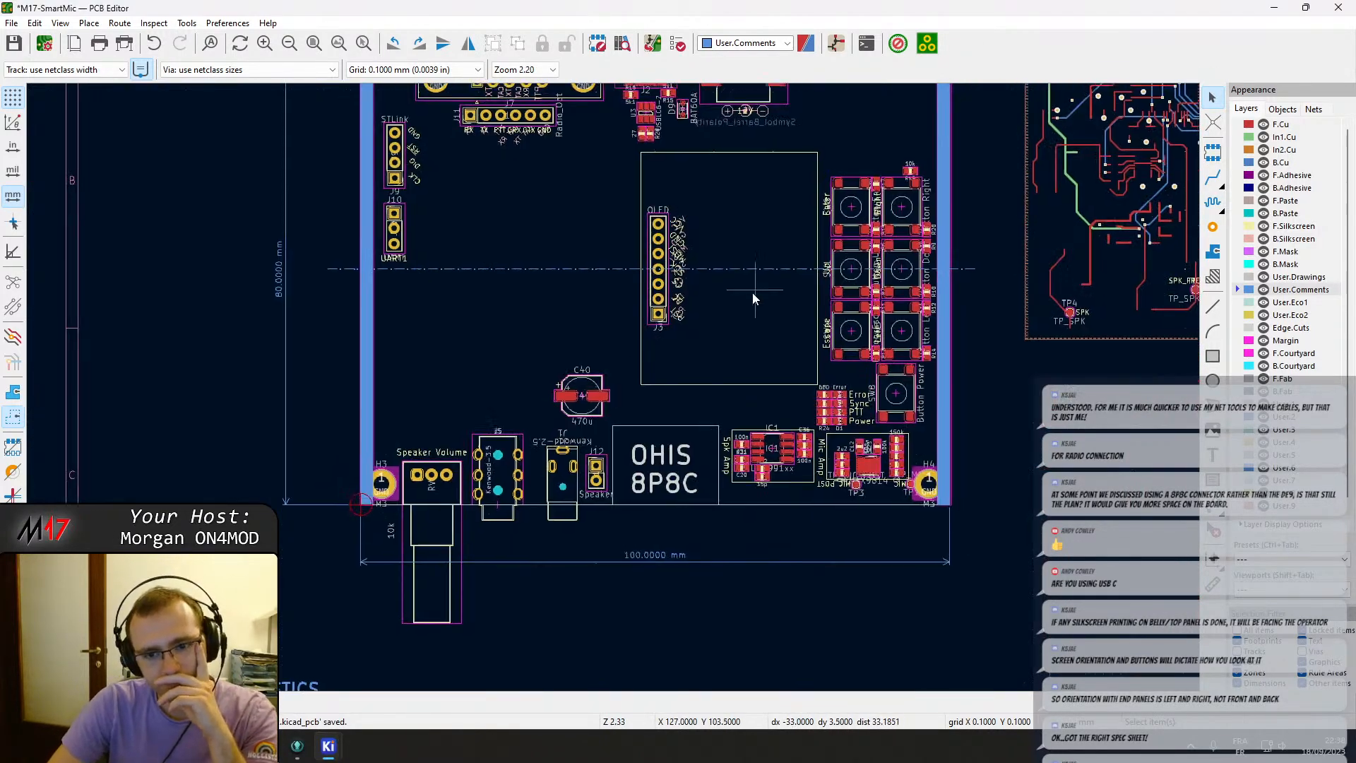
{"action": "middle_click_drag", "start_coordinate": [752, 293], "coordinate": [630, 456]}
{"action": "scroll", "coordinate": [630, 456], "scroll_direction": "up", "scroll_amount": 5}
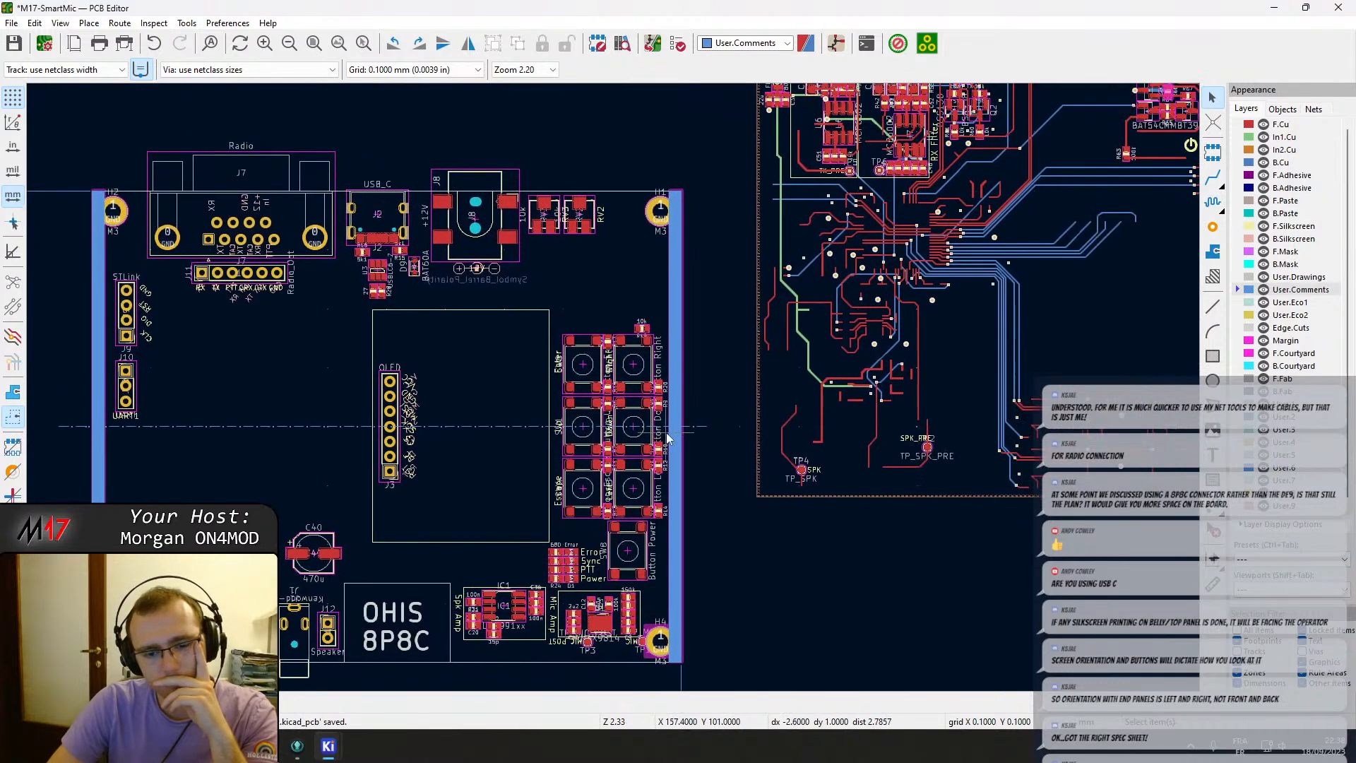
{"action": "left_click", "coordinate": [570, 532]}
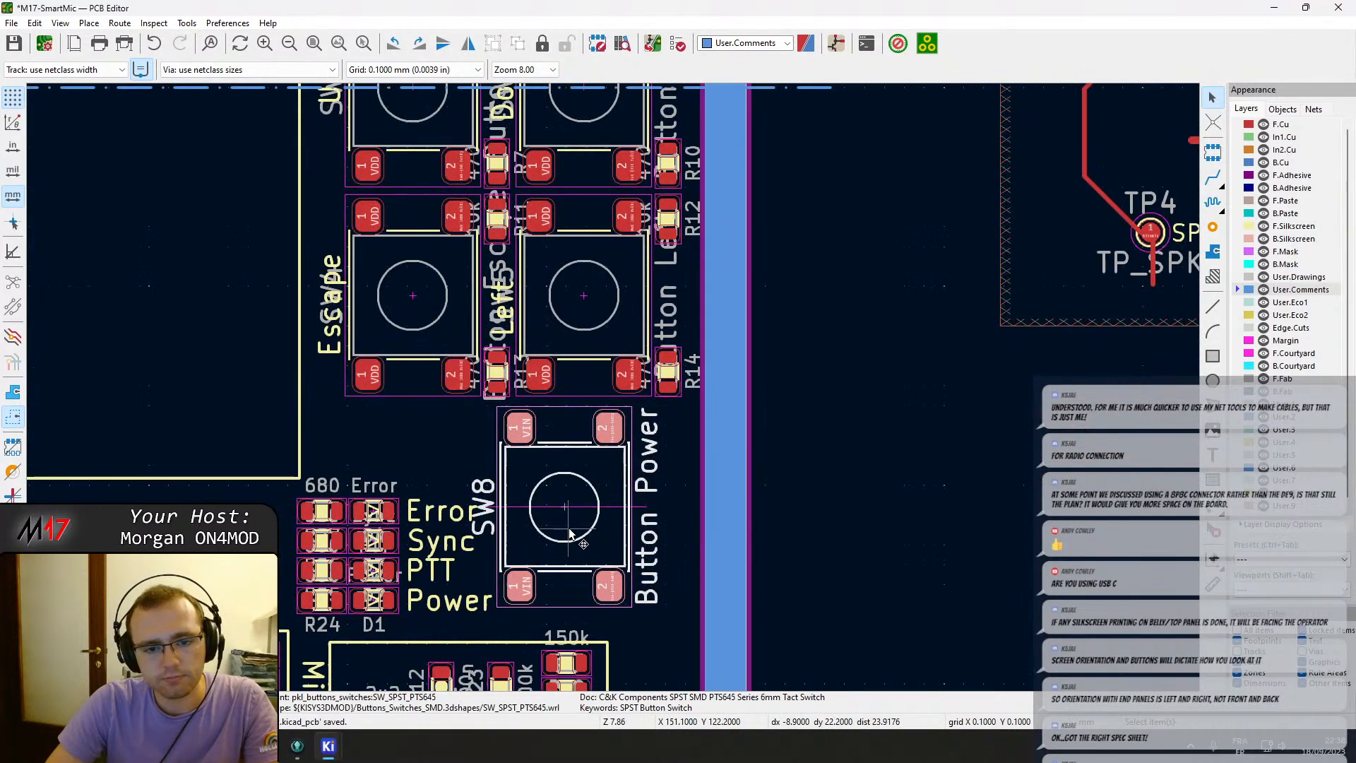
{"action": "key", "text": "m"}
{"action": "scroll", "coordinate": [576, 310], "scroll_direction": "up", "scroll_amount": 8}
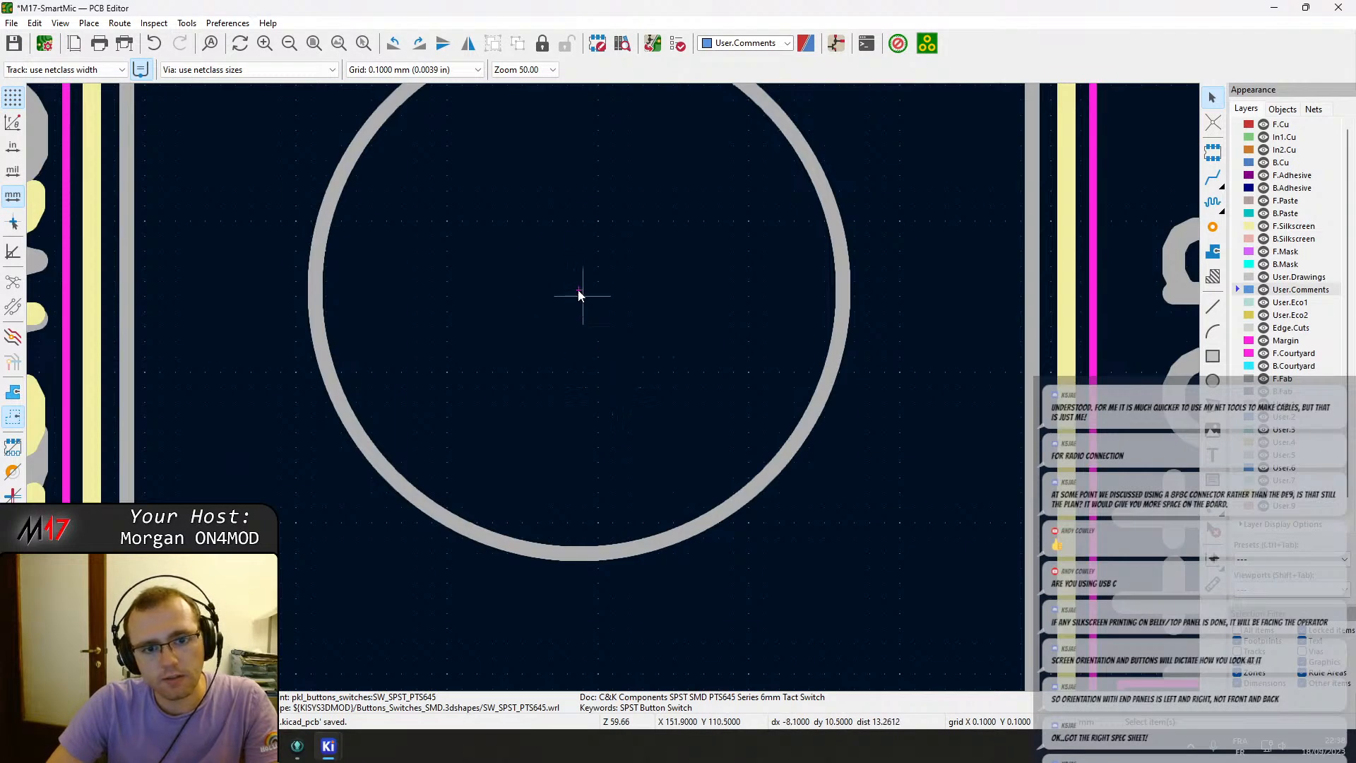
{"action": "scroll", "coordinate": [579, 293], "scroll_direction": "up", "scroll_amount": 6}
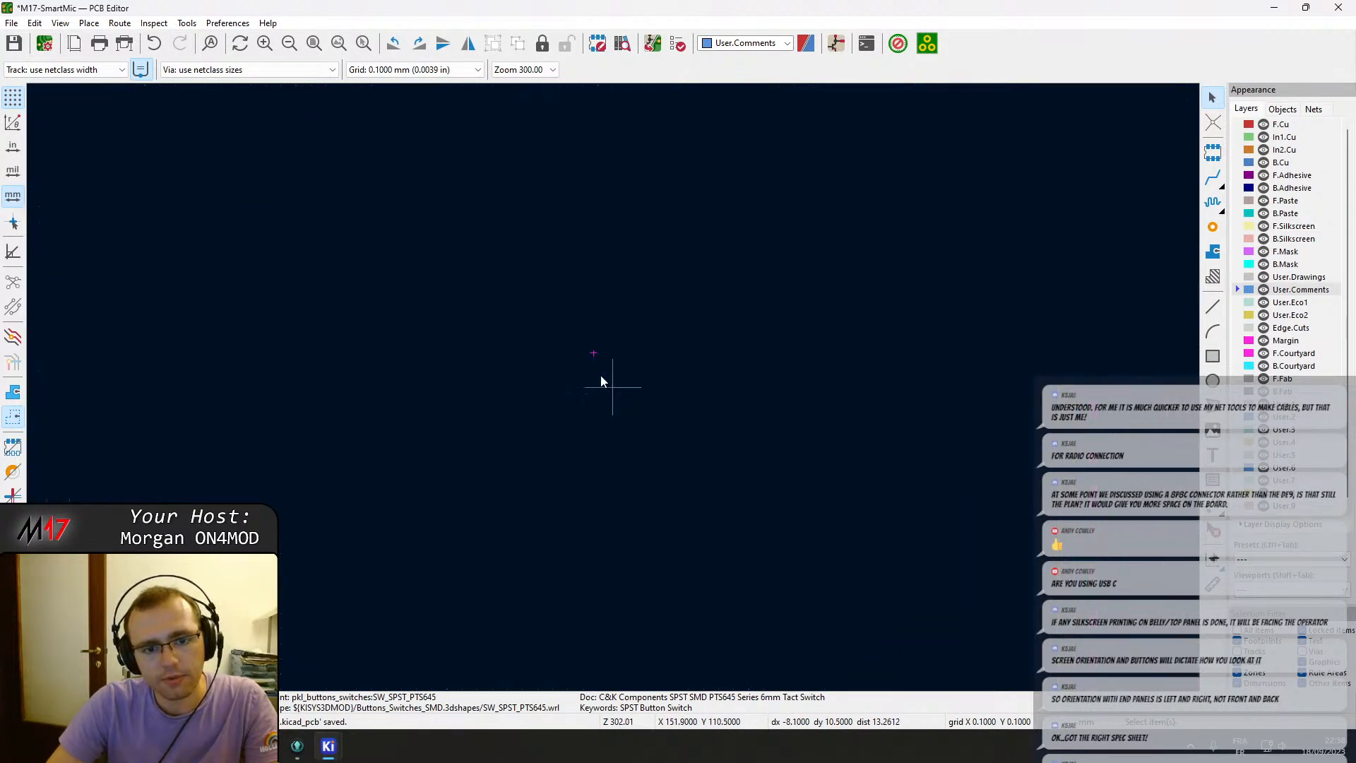
{"action": "scroll", "coordinate": [580, 332], "scroll_direction": "down", "scroll_amount": 10}
{"action": "scroll", "coordinate": [613, 387], "scroll_direction": "up", "scroll_amount": 4}
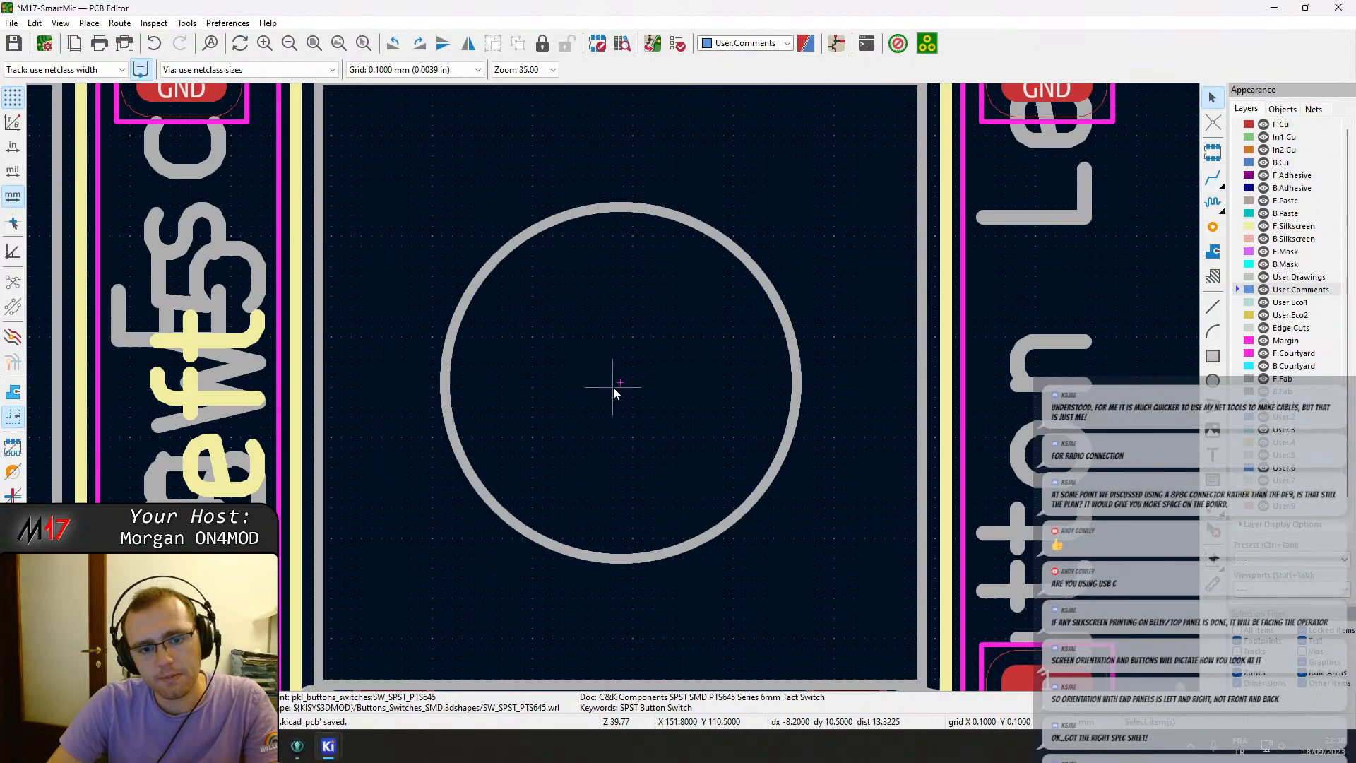
{"action": "scroll", "coordinate": [613, 387], "scroll_direction": "up", "scroll_amount": 3}
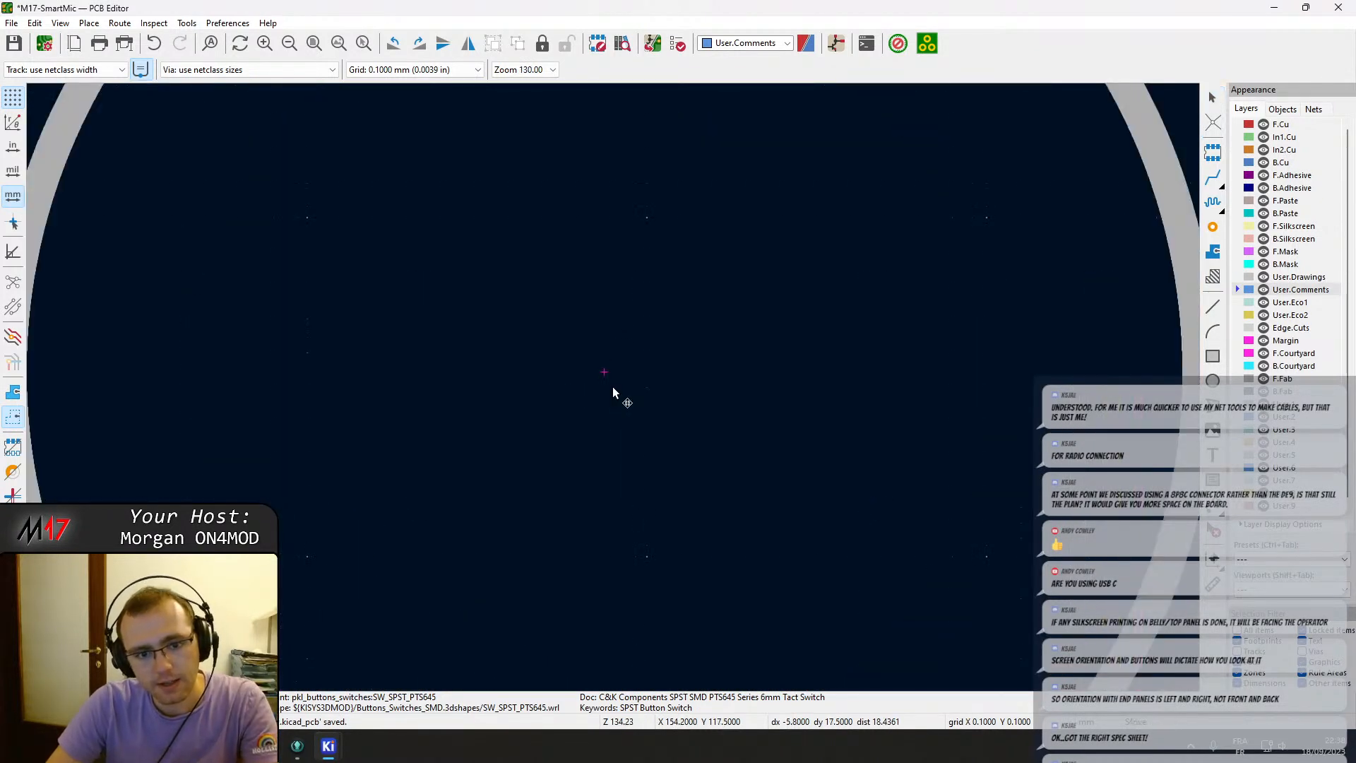
{"action": "scroll", "coordinate": [605, 374], "scroll_direction": "down", "scroll_amount": 11}
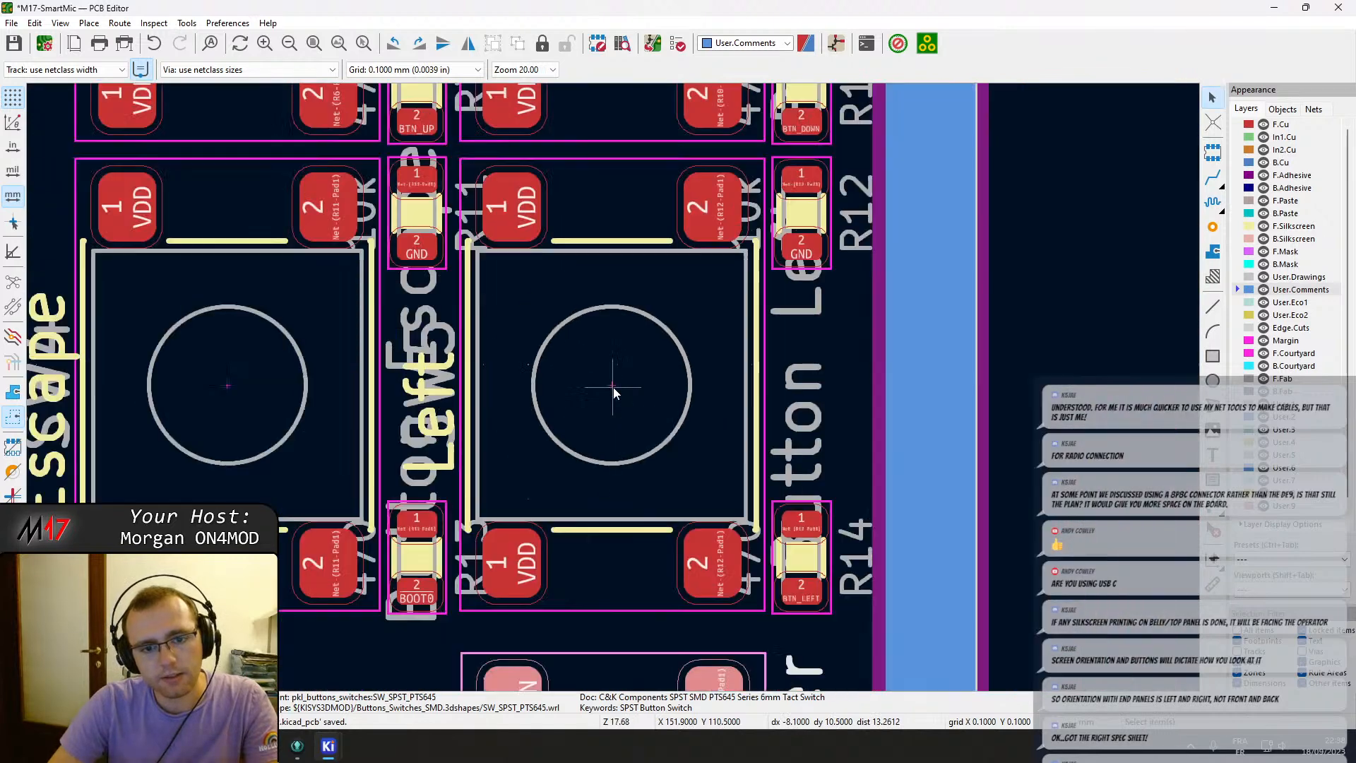
{"action": "scroll", "coordinate": [612, 388], "scroll_direction": "up", "scroll_amount": 9}
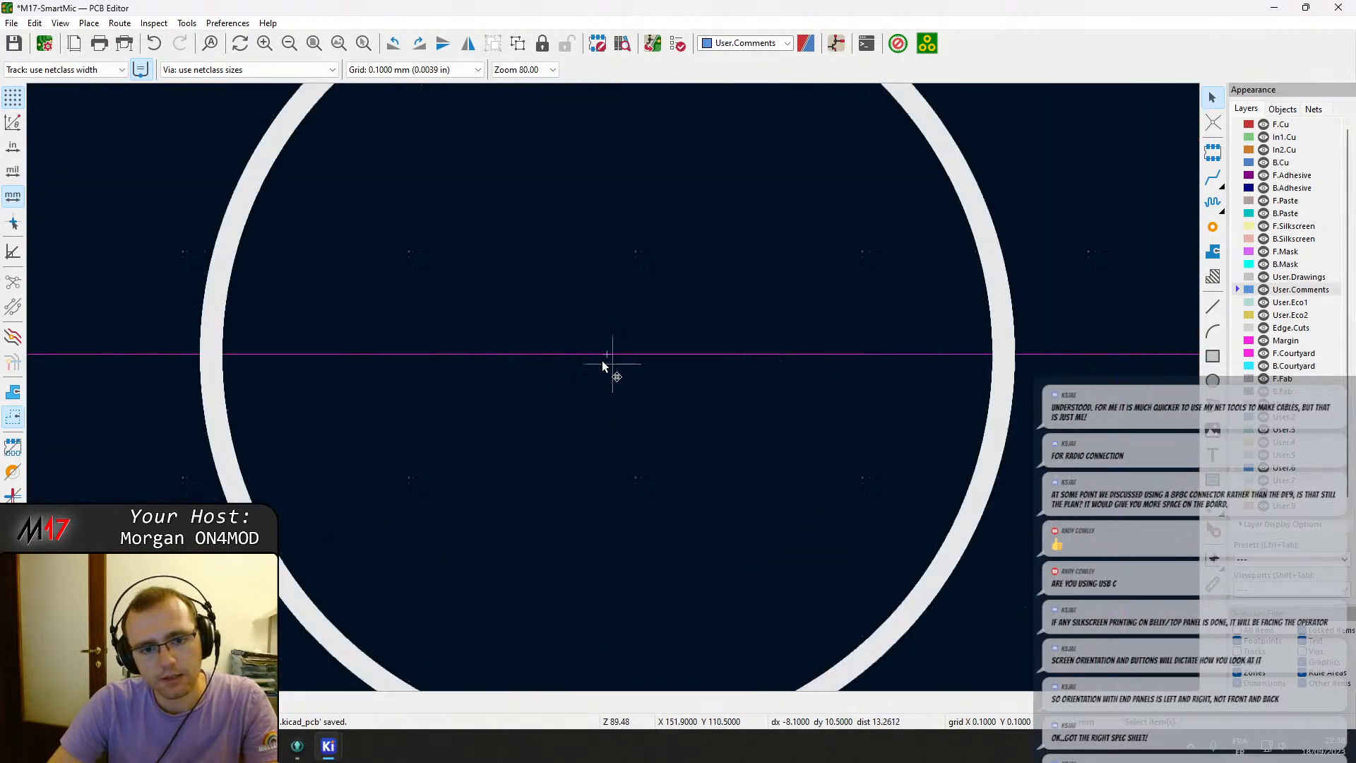
{"action": "key", "text": "m"}
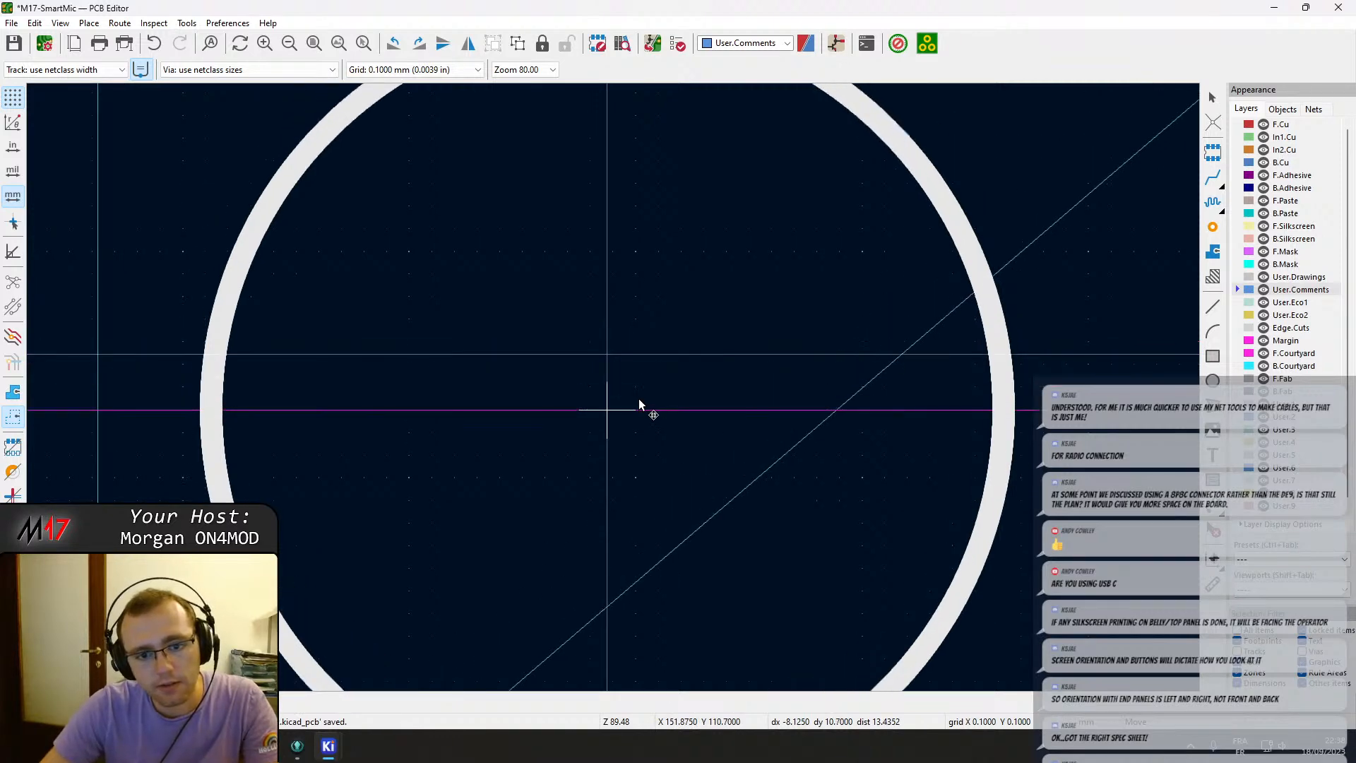
{"action": "scroll", "coordinate": [653, 398], "scroll_direction": "down", "scroll_amount": 15}
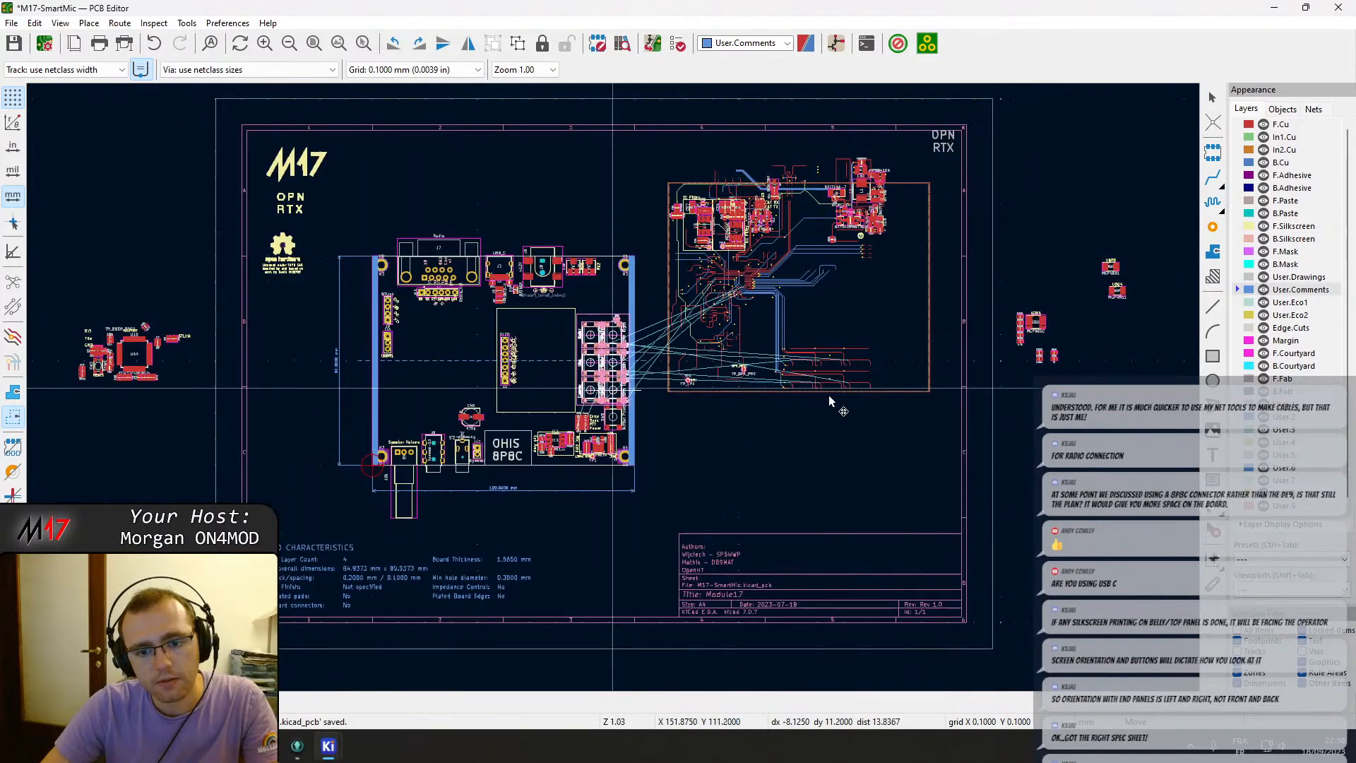
{"action": "key", "text": "Escape"}
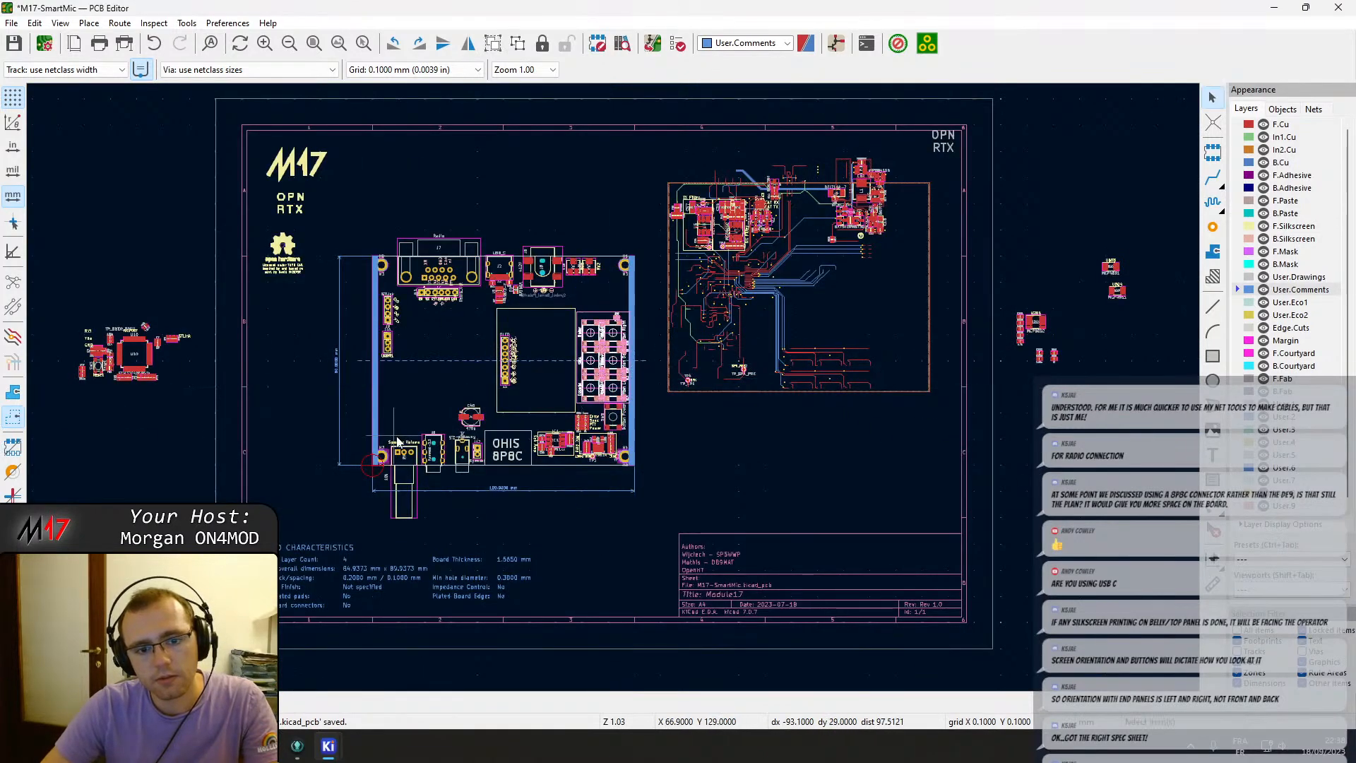
Save the board.
{"action": "key", "text": "Escape"}
{"action": "key", "text": "ctrl+s"}
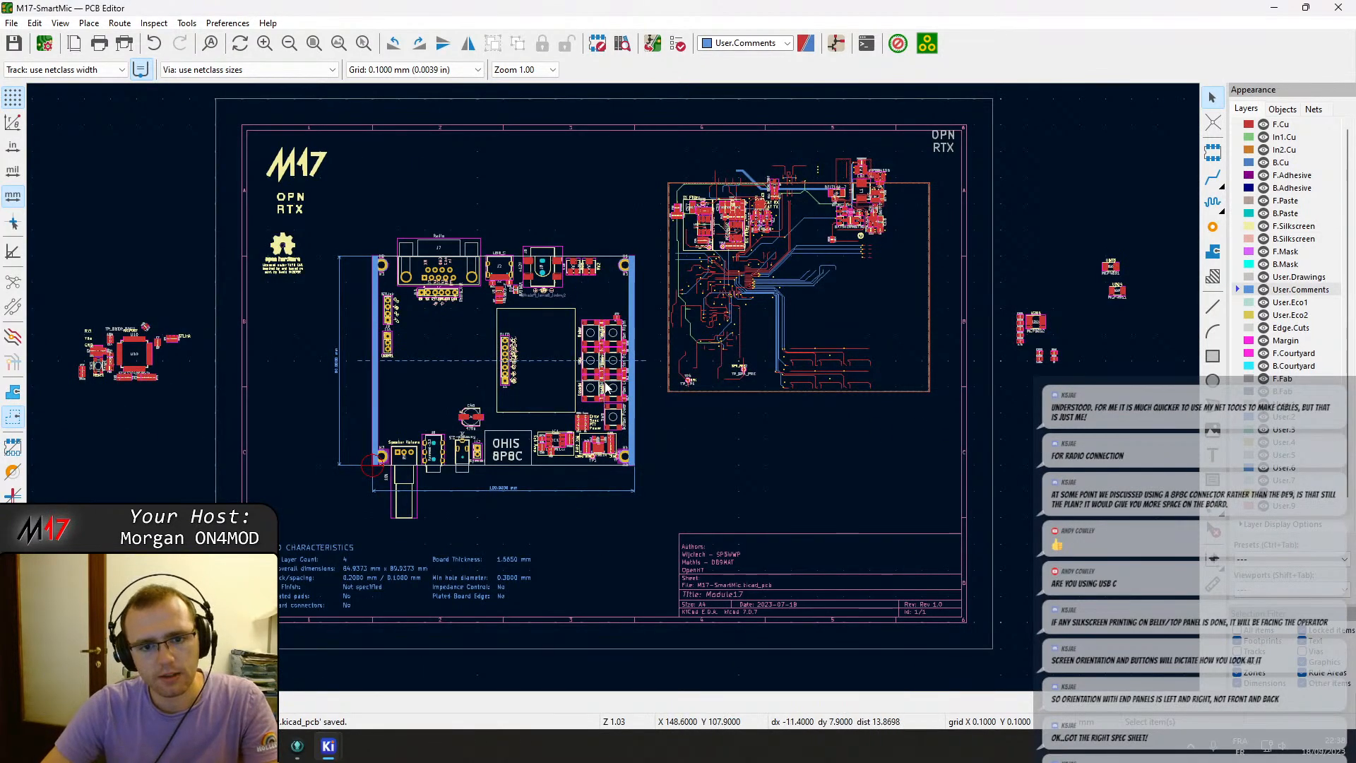
Re-centre the Down button exactly on the horizontal dash-dot centre line.
{"action": "scroll", "coordinate": [603, 379], "scroll_direction": "up", "scroll_amount": 5}
{"action": "scroll", "coordinate": [665, 293], "scroll_direction": "up", "scroll_amount": 8}
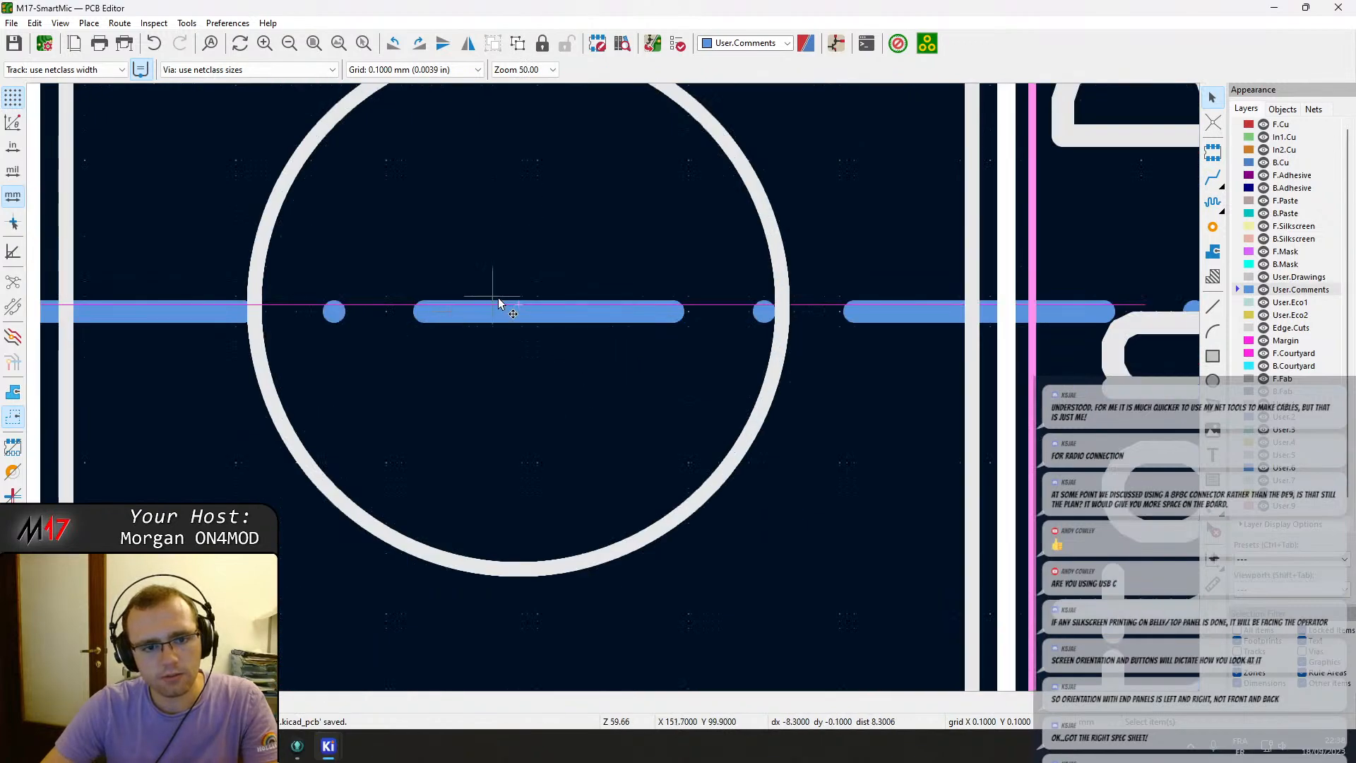
{"action": "key", "text": "m"}
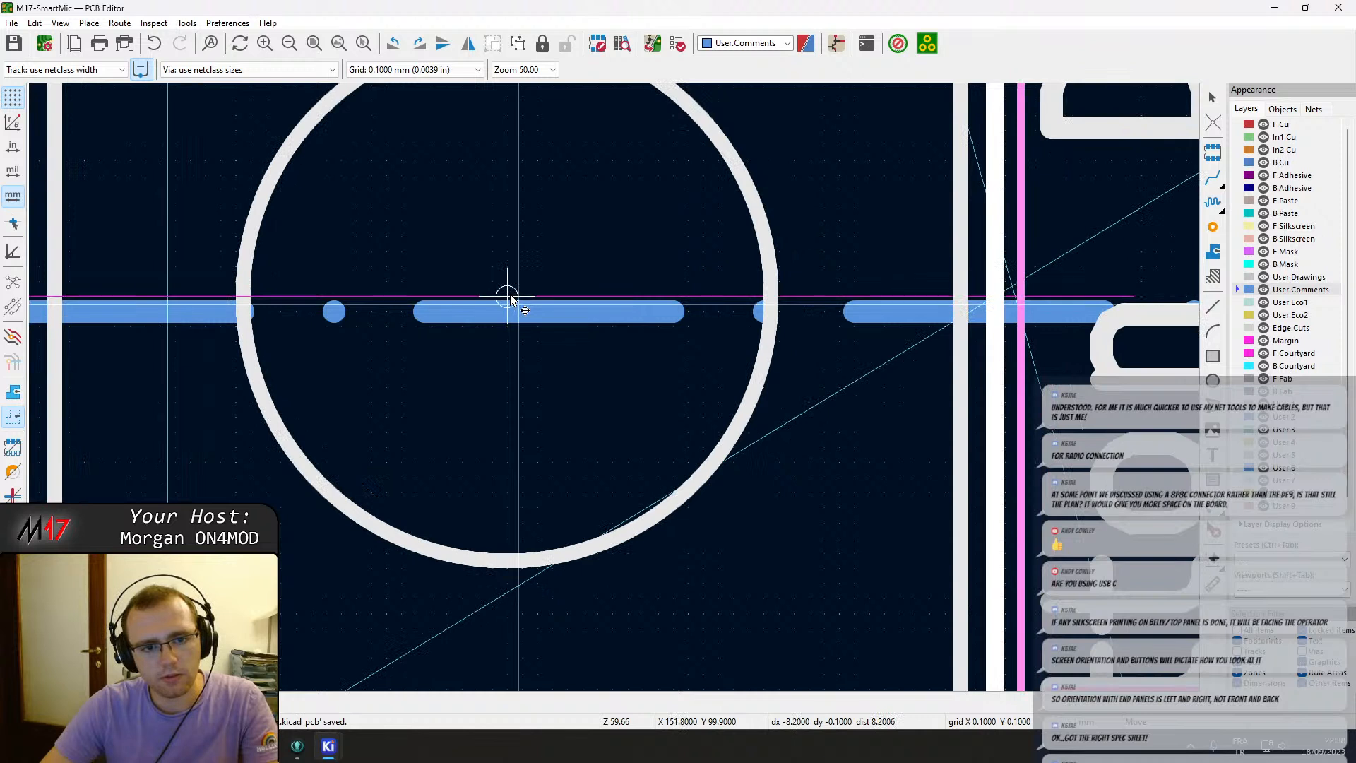
{"action": "left_click", "coordinate": [514, 310]}
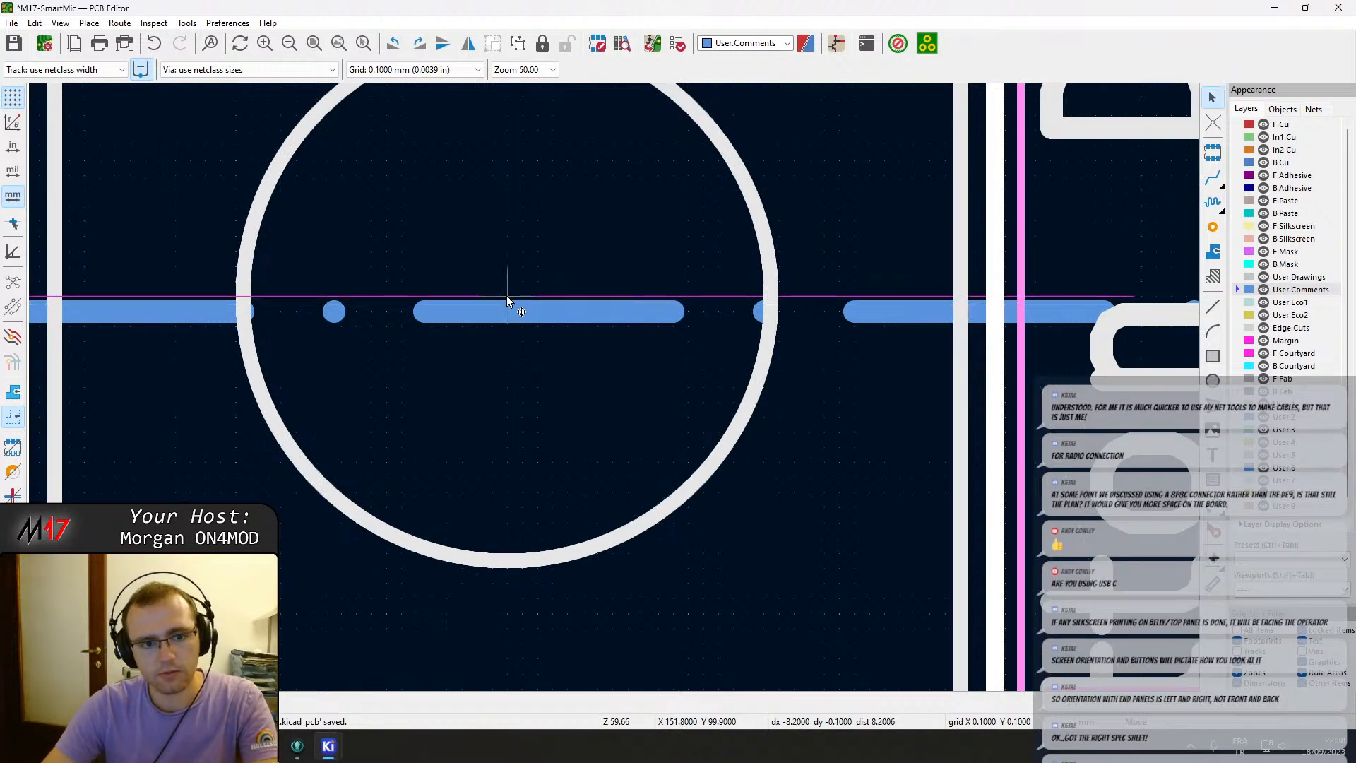
{"action": "key", "text": "m"}
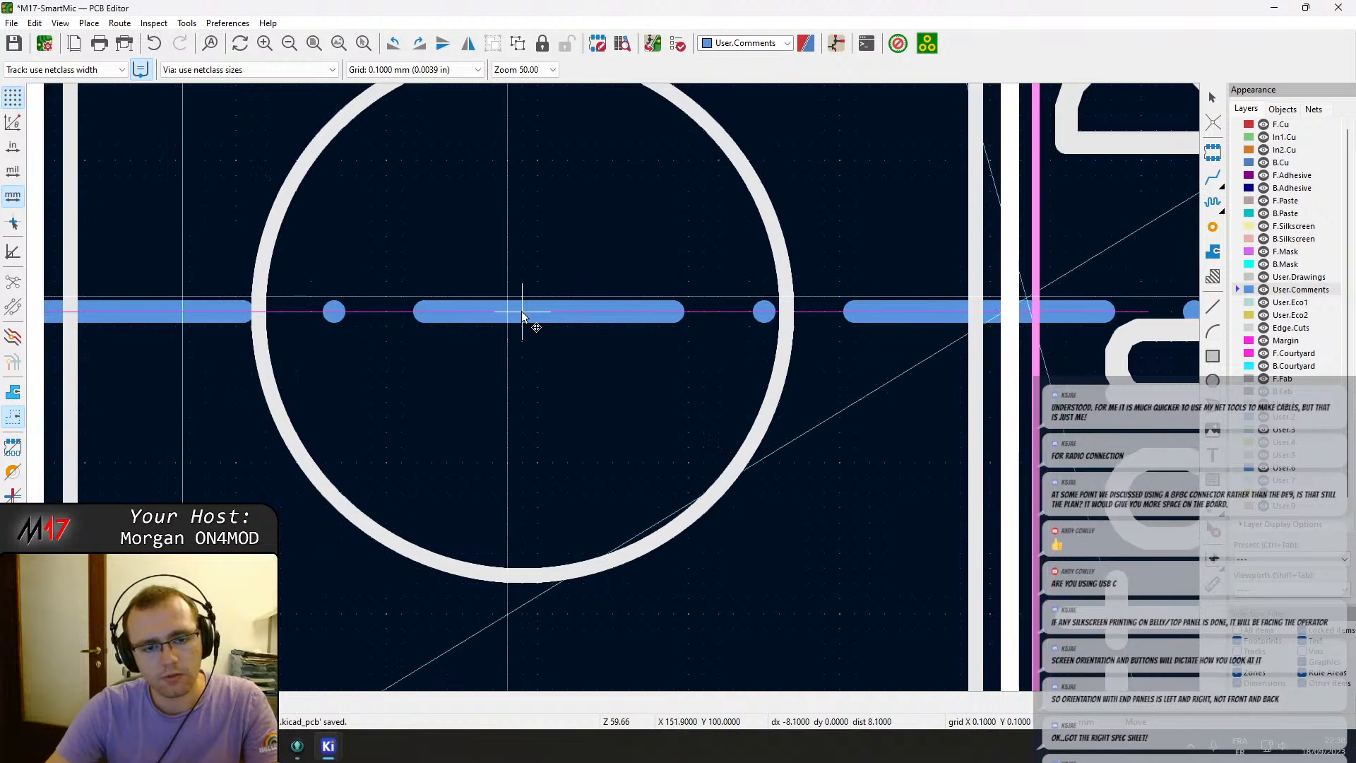
{"action": "left_click", "coordinate": [521, 311]}
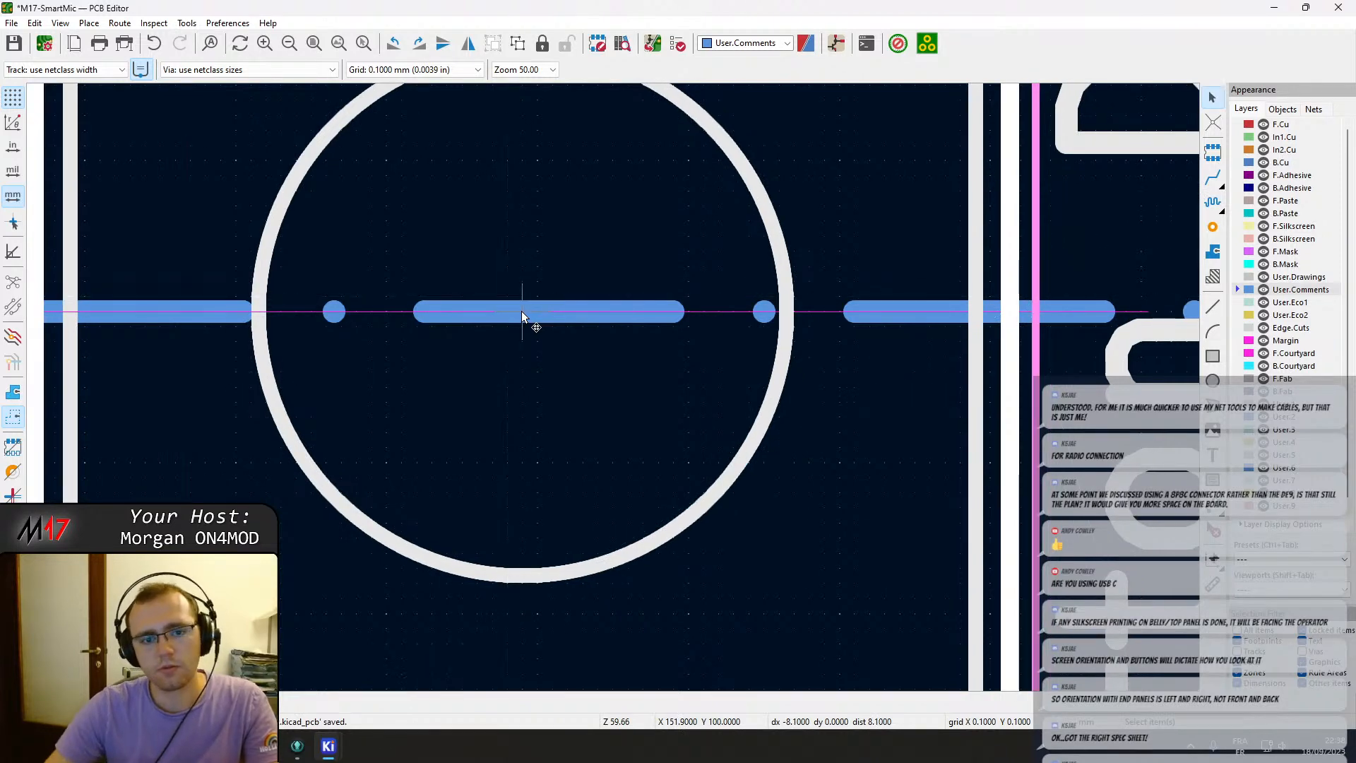
{"action": "scroll", "coordinate": [612, 387], "scroll_direction": "down", "scroll_amount": 8}
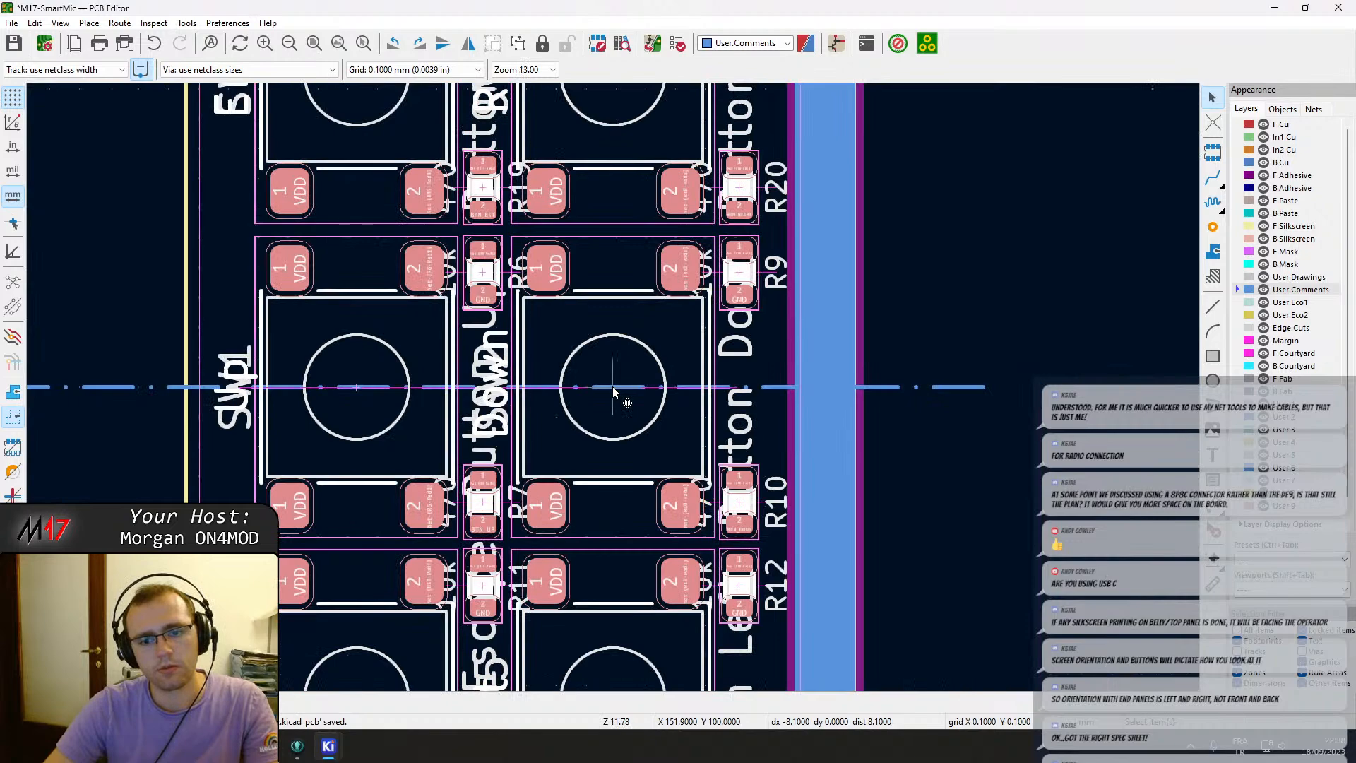
{"action": "scroll", "coordinate": [613, 387], "scroll_direction": "up", "scroll_amount": 7}
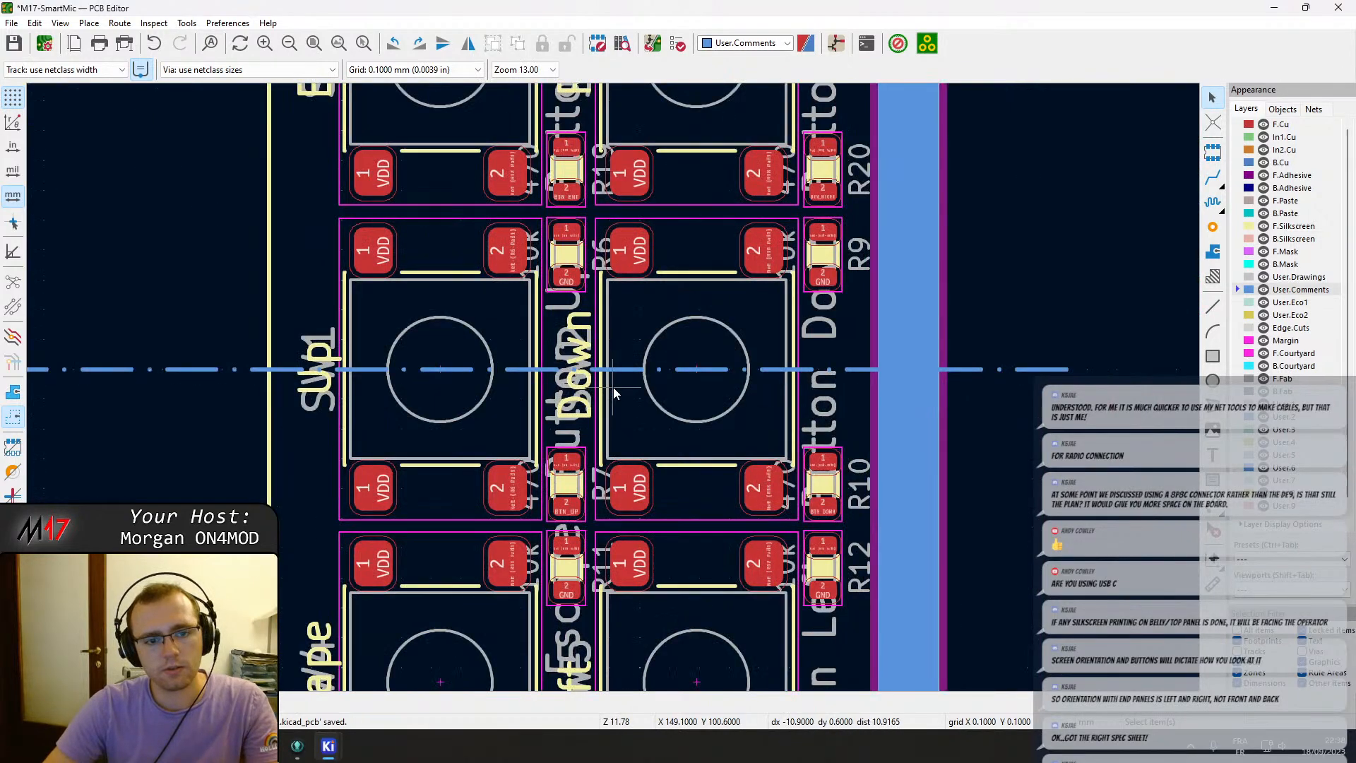
{"action": "scroll", "coordinate": [613, 387], "scroll_direction": "down", "scroll_amount": 8}
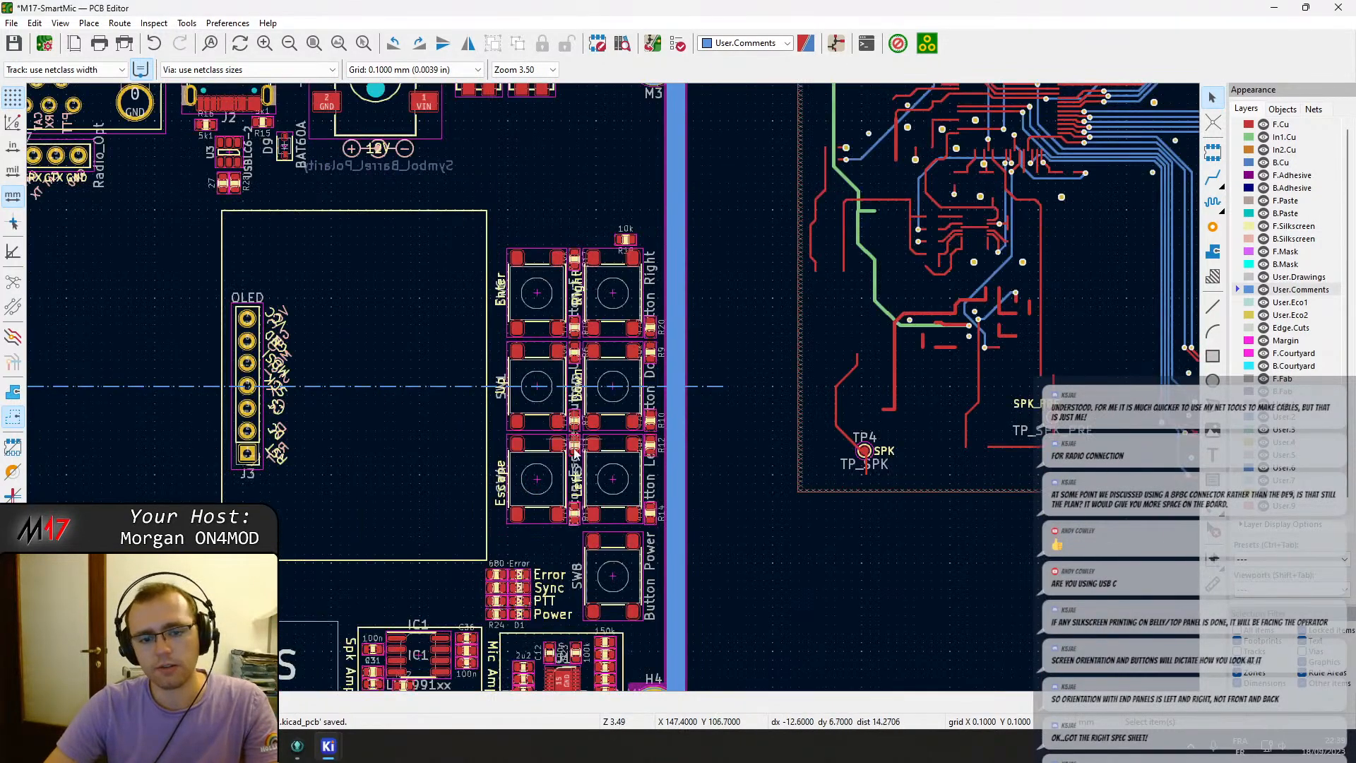
{"action": "scroll", "coordinate": [586, 381], "scroll_direction": "up", "scroll_amount": 10}
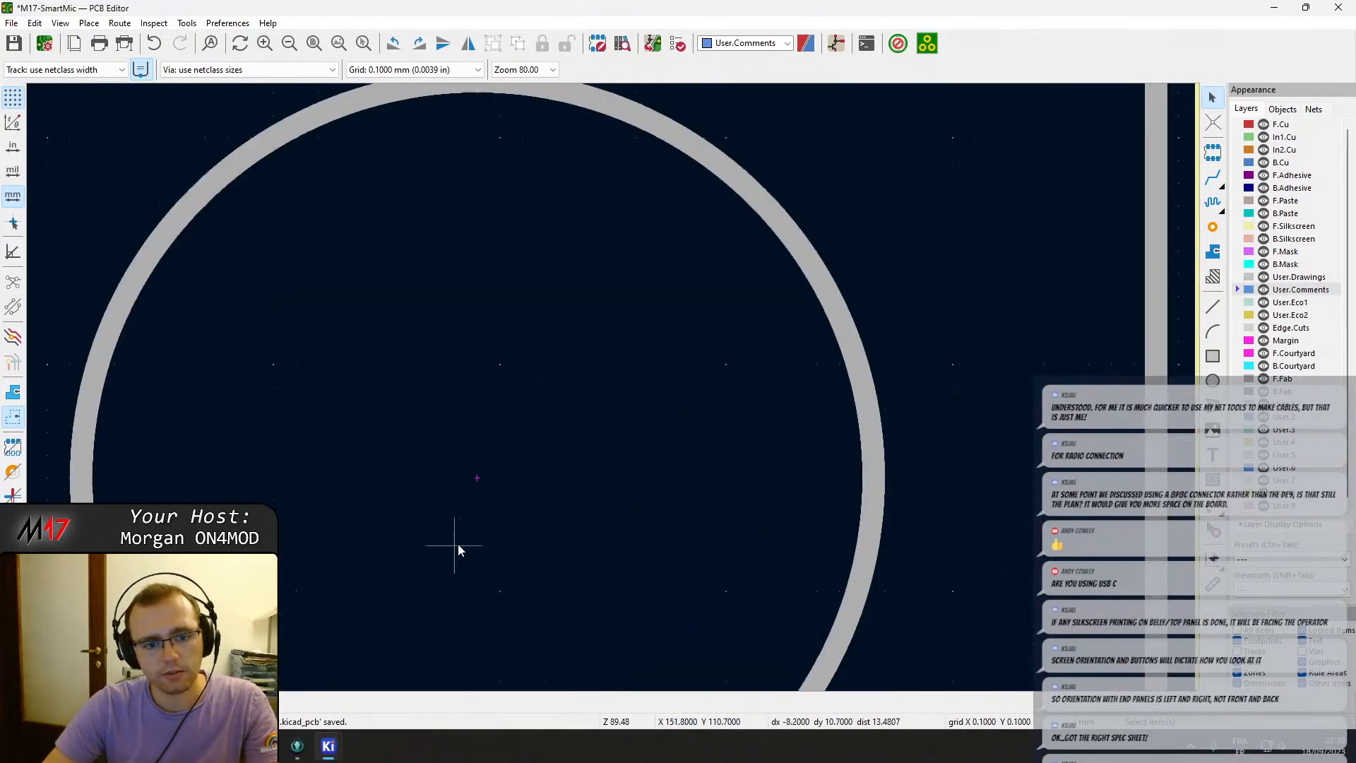
Move the Power button SW8 so it sits directly 11.4 mm below the Down button's centre.
{"action": "key", "text": "space"}
{"action": "scroll", "coordinate": [485, 482], "scroll_direction": "down", "scroll_amount": 2}
{"action": "middle_click_drag", "start_coordinate": [624, 494], "coordinate": [637, 84]}
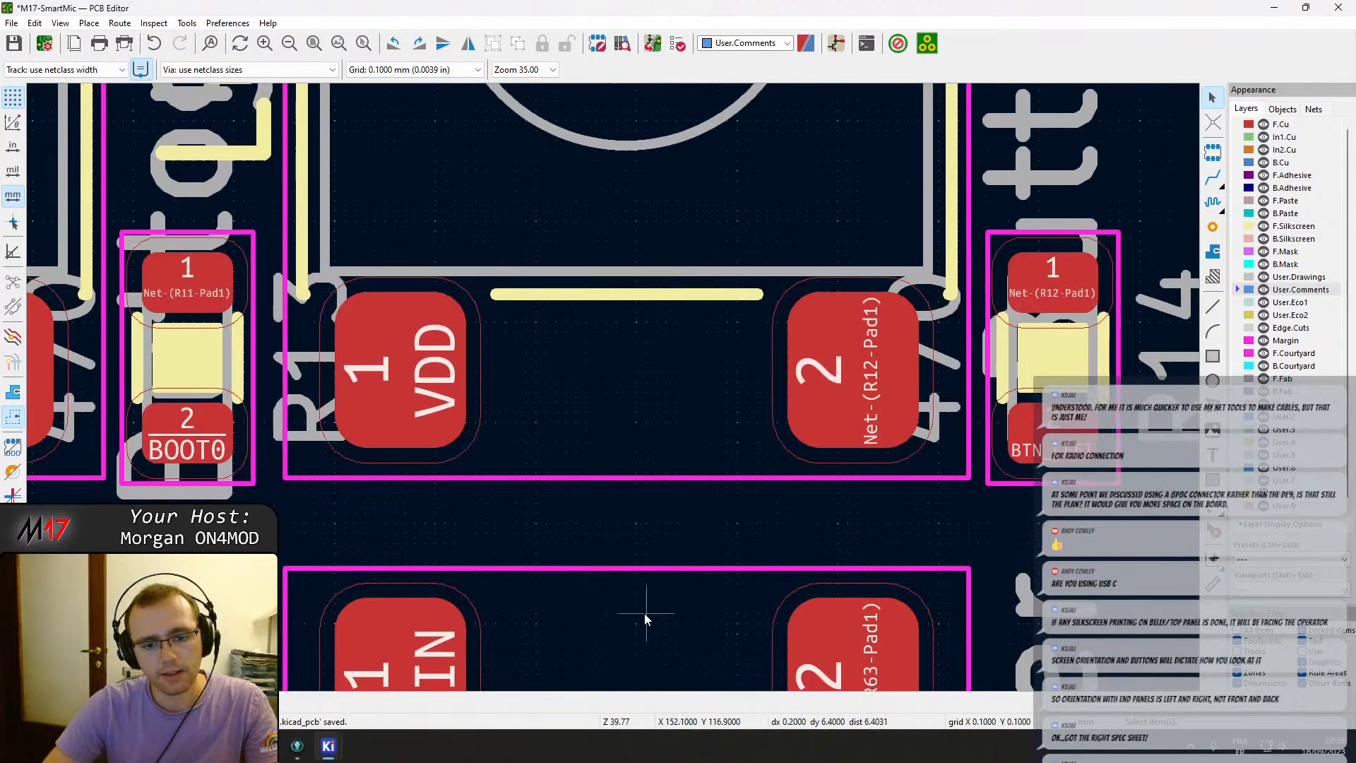
{"action": "middle_click_drag", "start_coordinate": [644, 613], "coordinate": [623, 406]}
{"action": "left_click", "coordinate": [623, 629]}
{"action": "key", "text": "m"}
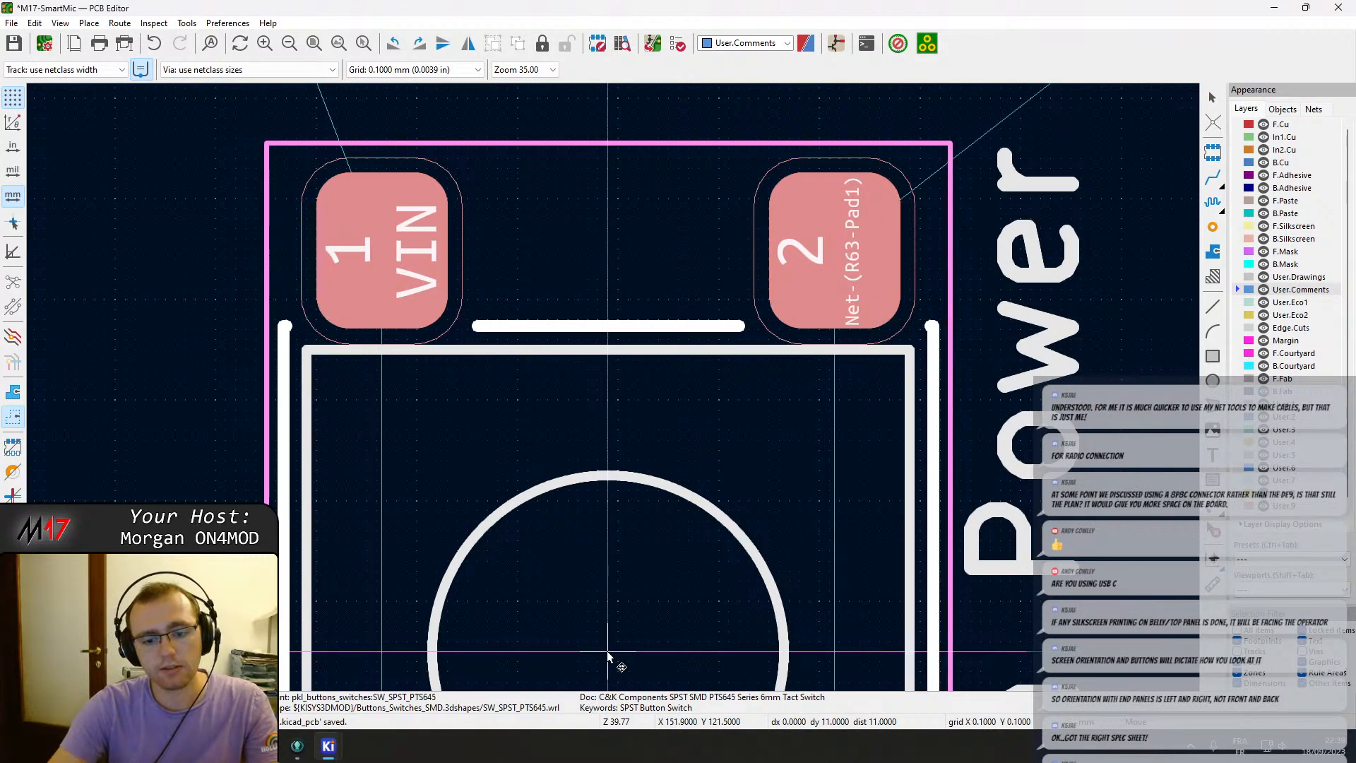
{"action": "scroll", "coordinate": [607, 655], "scroll_direction": "down", "scroll_amount": 4}
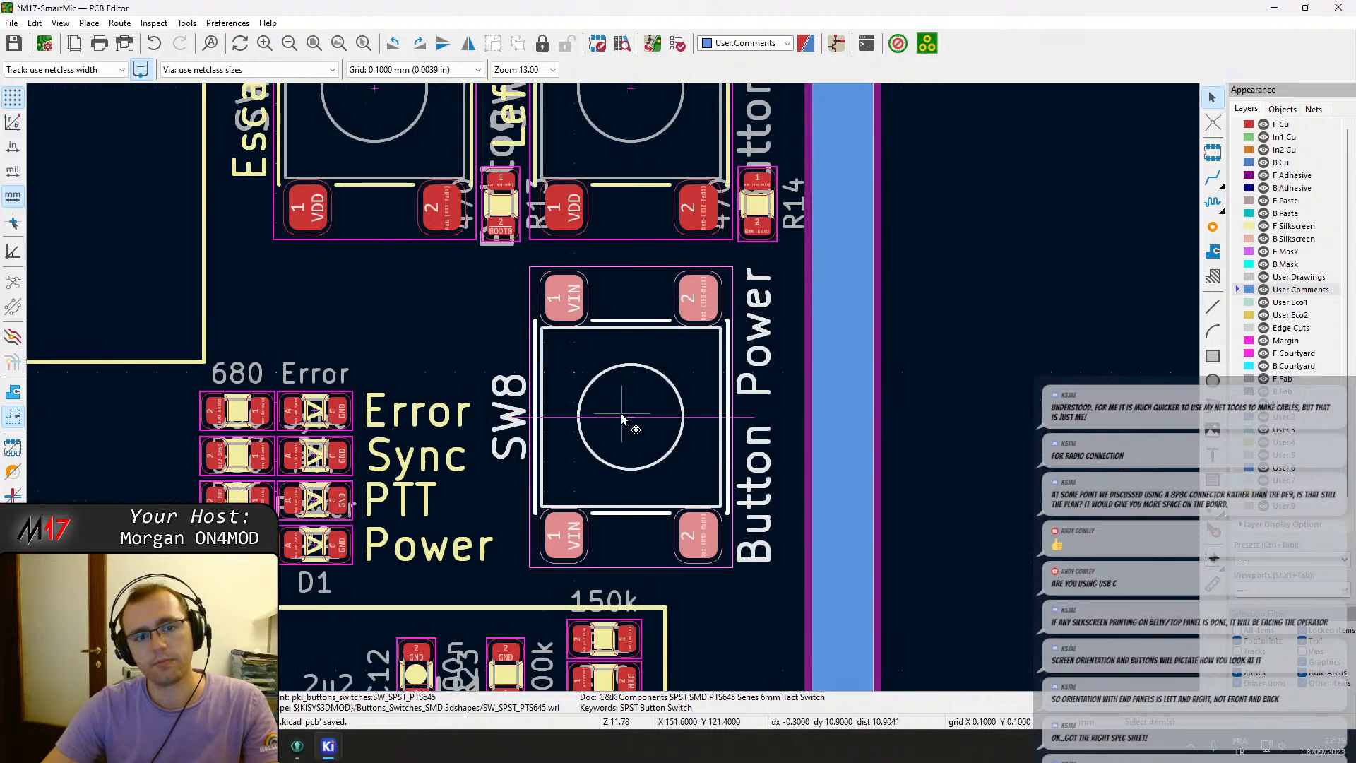
{"action": "middle_click_drag", "start_coordinate": [612, 387], "coordinate": [612, 321]}
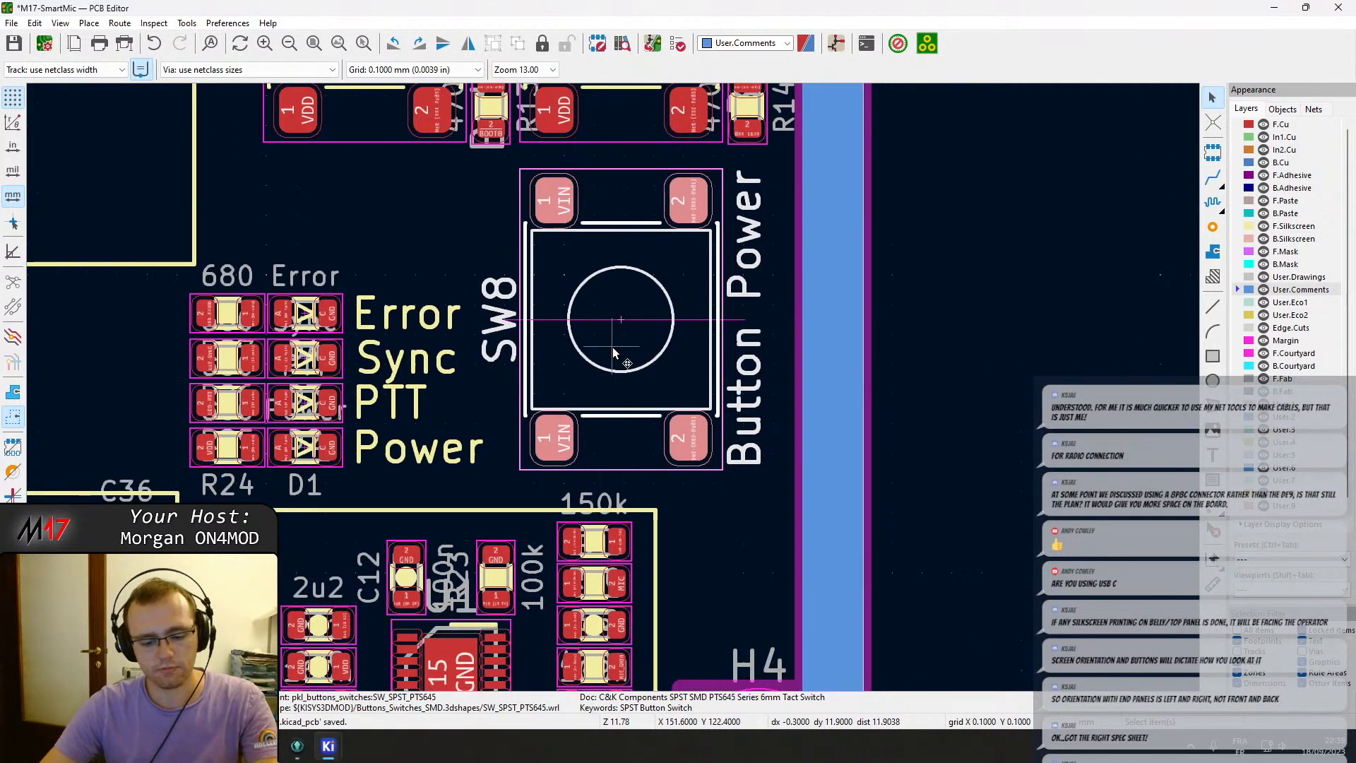
{"action": "key", "text": "m"}
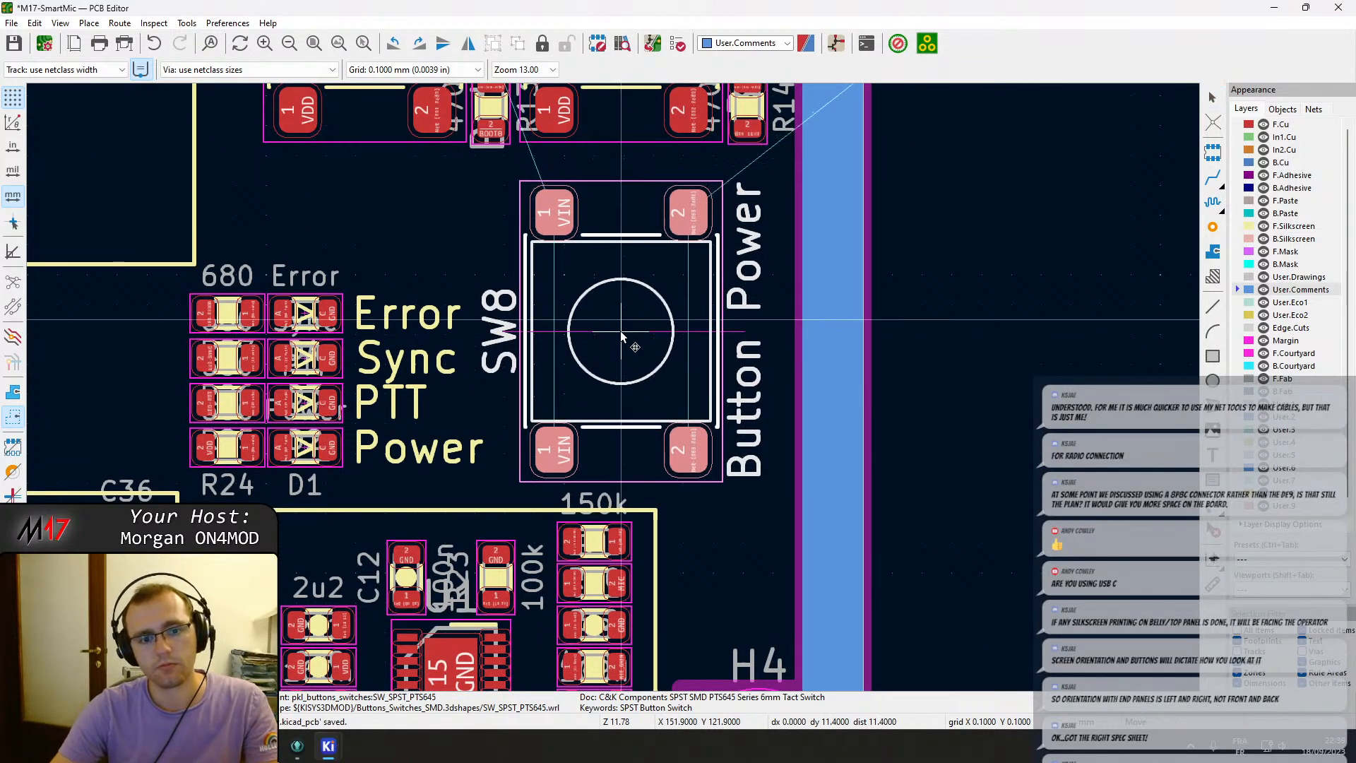
{"action": "left_click", "coordinate": [622, 337]}
{"action": "key", "text": "Escape"}
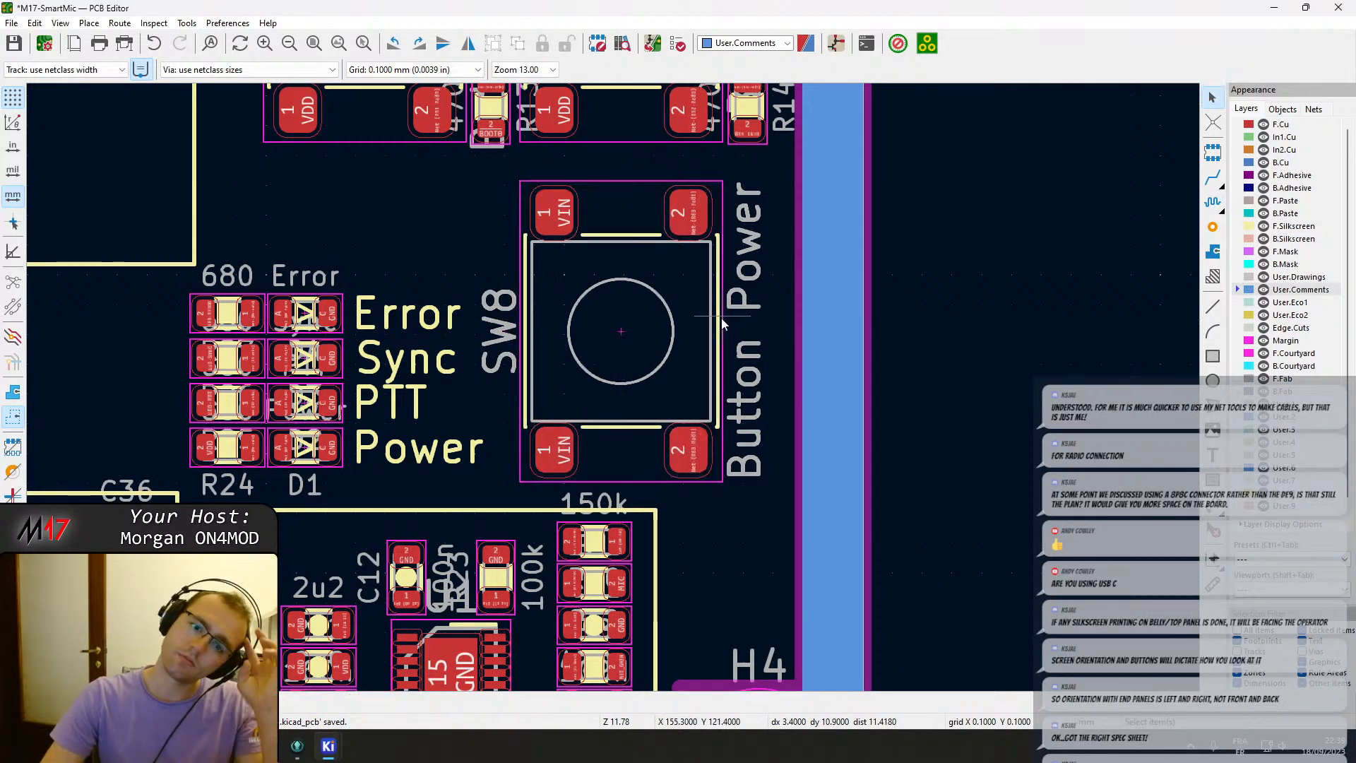
{"action": "left_click", "coordinate": [747, 380]}
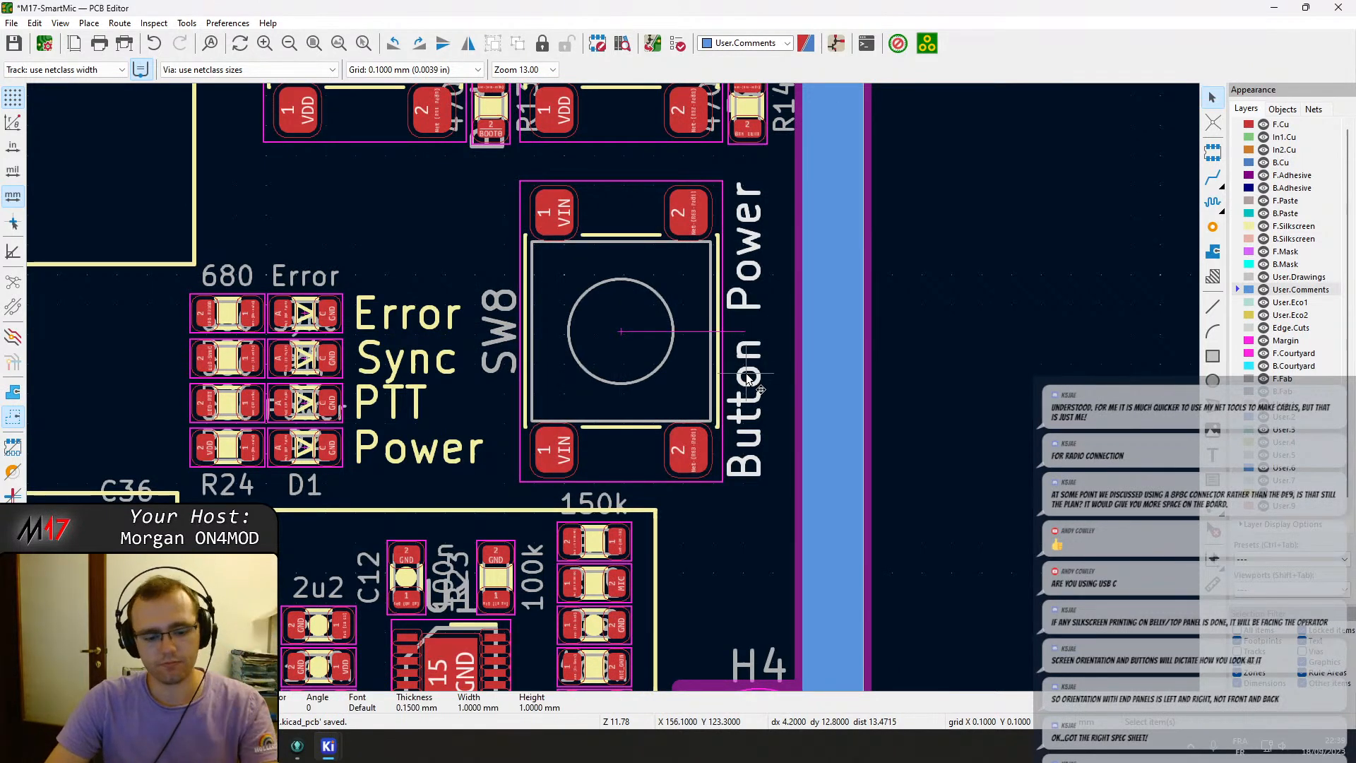
{"action": "key", "text": "e"}
{"action": "key", "text": "Escape"}
{"action": "scroll", "coordinate": [747, 381], "scroll_direction": "down", "scroll_amount": 3}
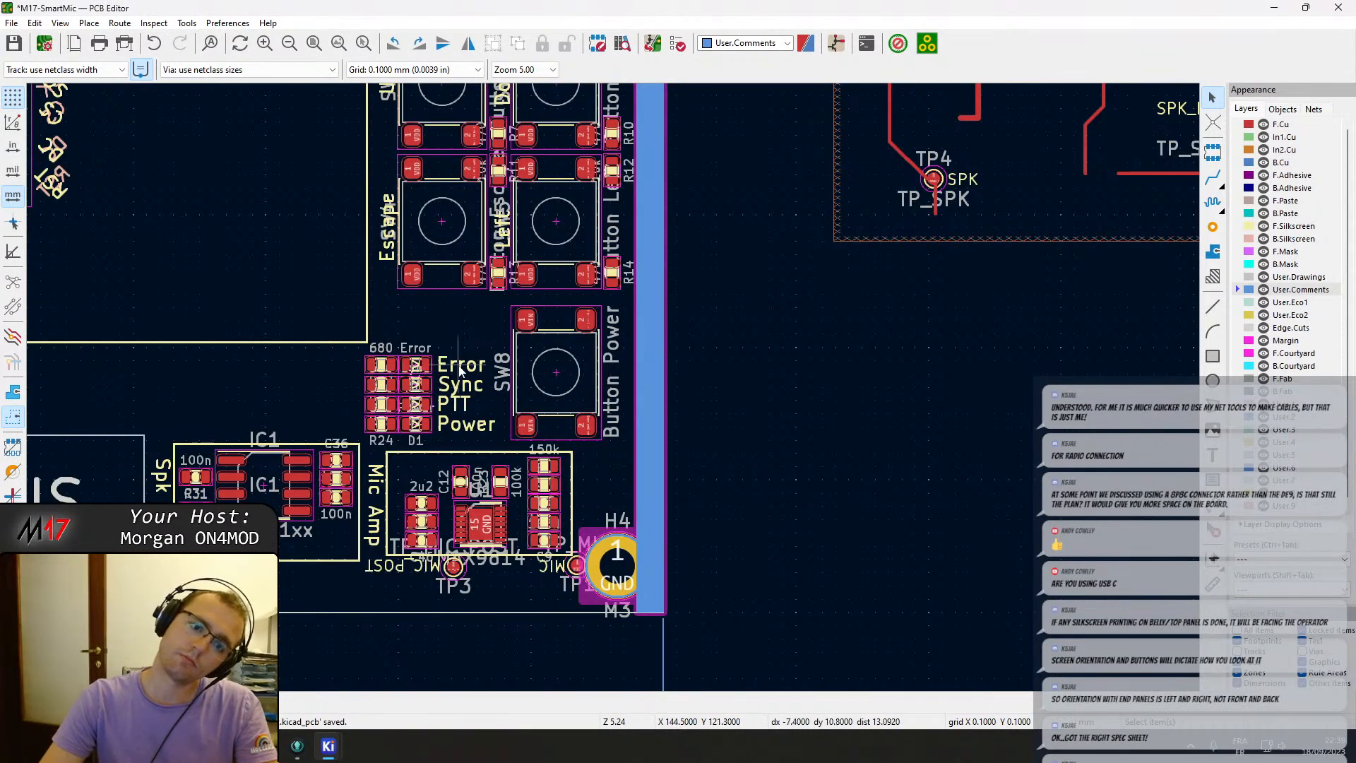
Rotate the status LED and resistor group to a vertical column orientation and place it just left of the Power button.
{"action": "middle_click_drag", "start_coordinate": [438, 410], "coordinate": [593, 387]}
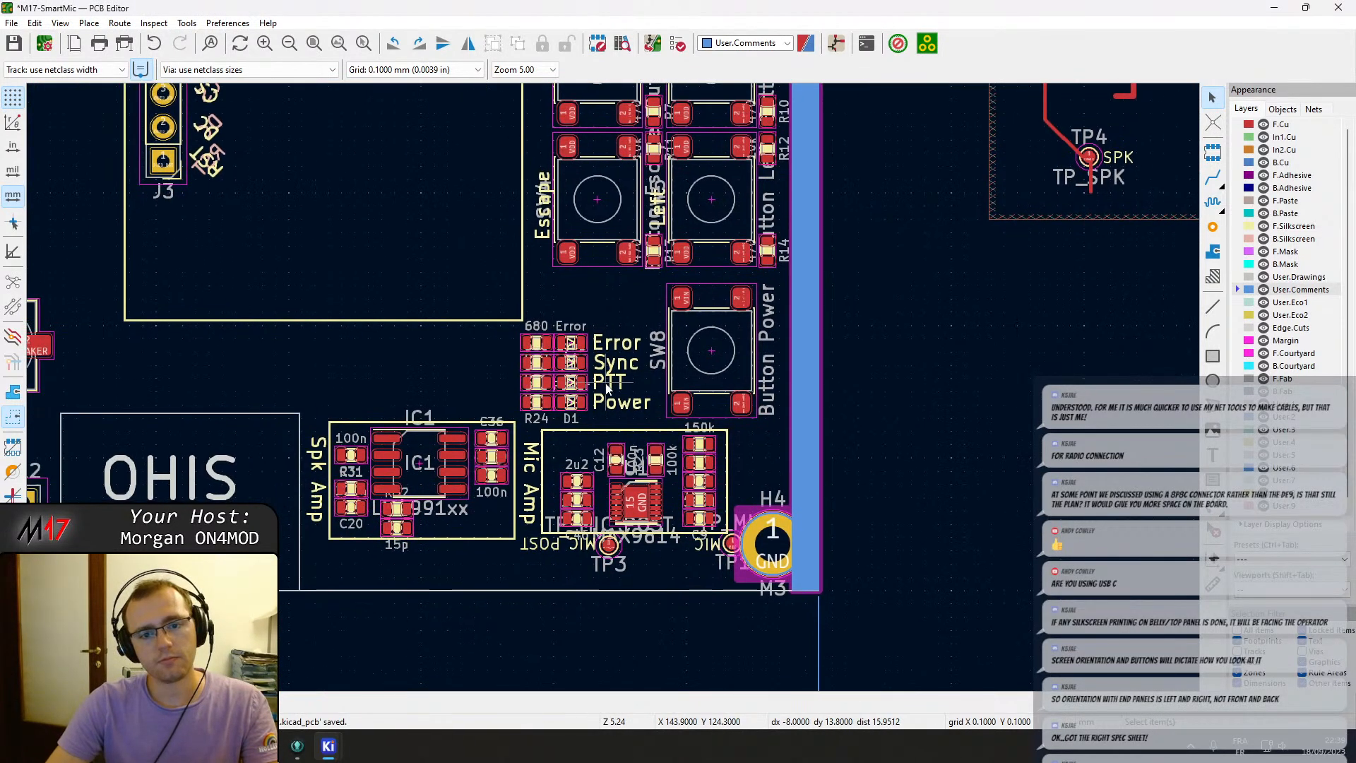
{"action": "left_click_drag", "start_coordinate": [620, 420], "coordinate": [498, 328]}
{"action": "key", "text": "m"}
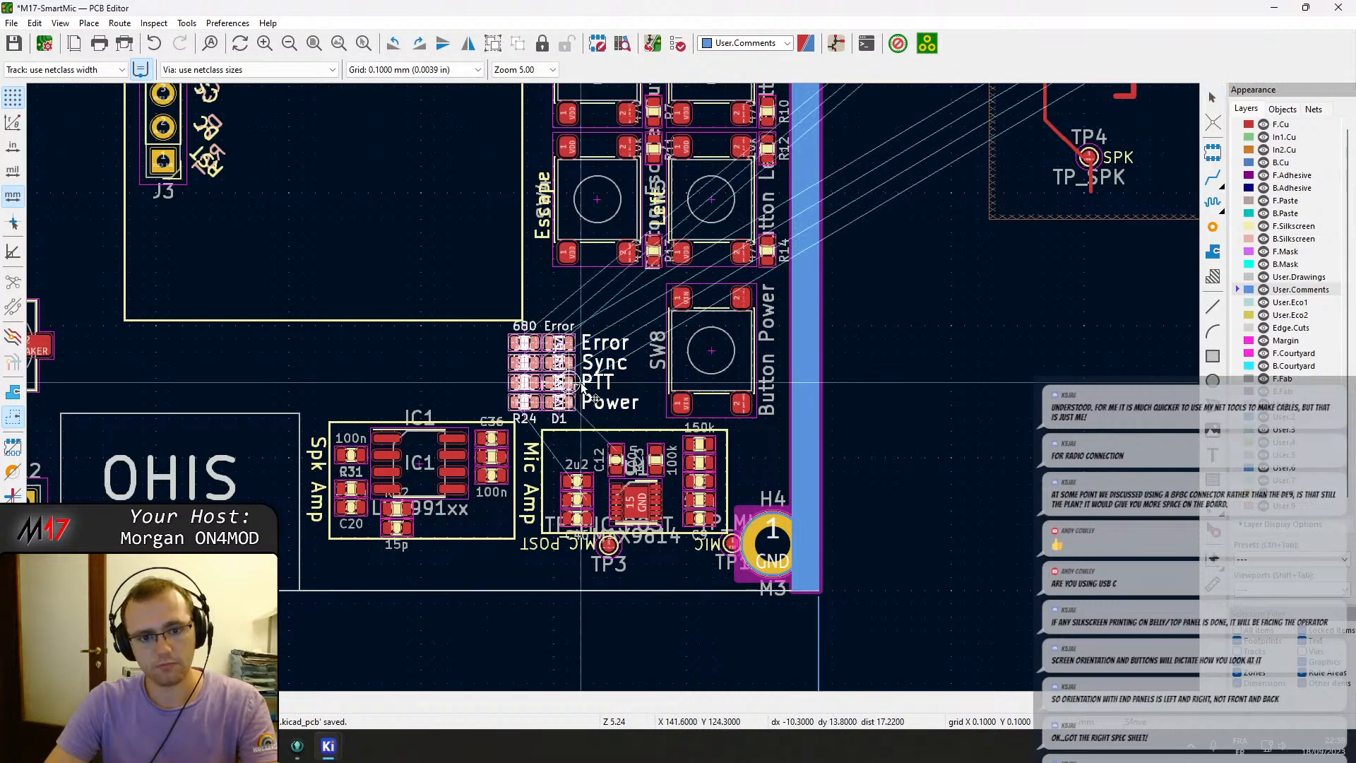
{"action": "key", "text": "r"}
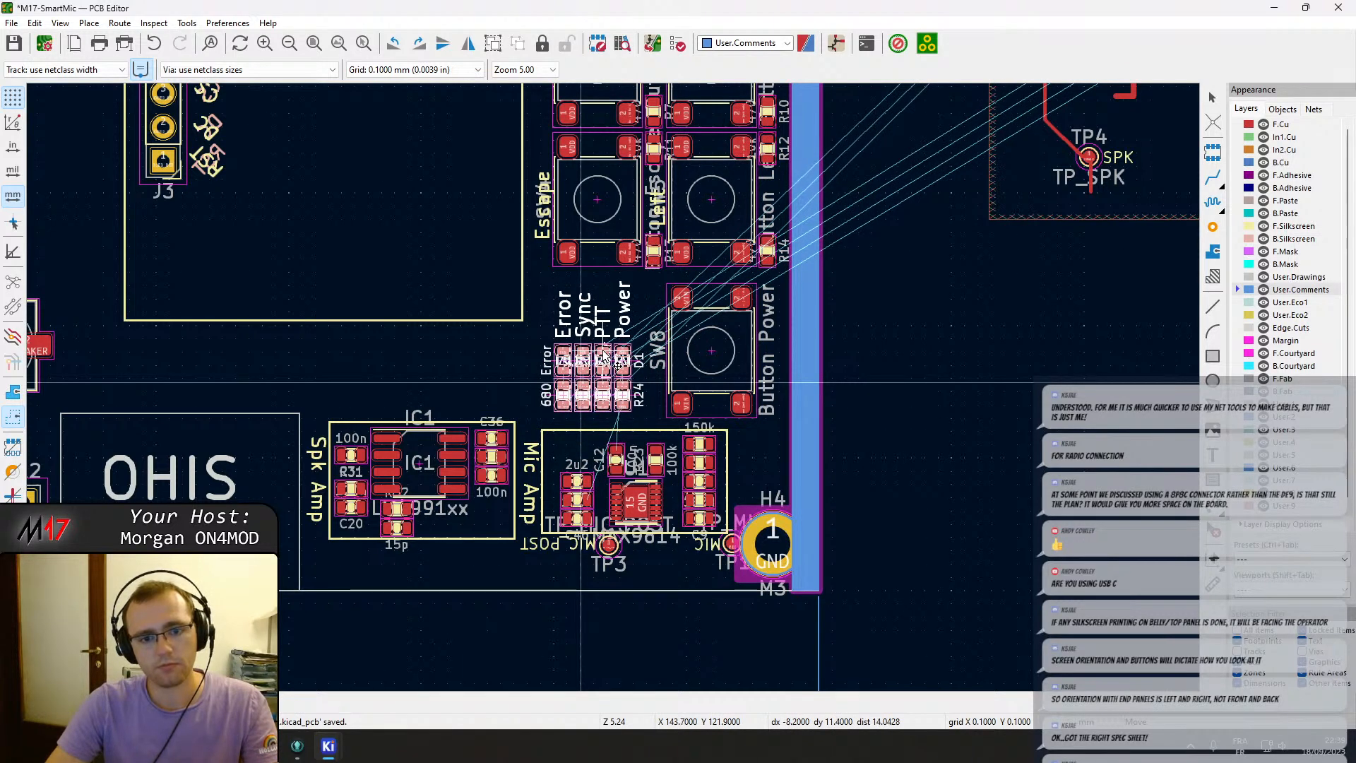
{"action": "scroll", "coordinate": [605, 359], "scroll_direction": "up", "scroll_amount": 5}
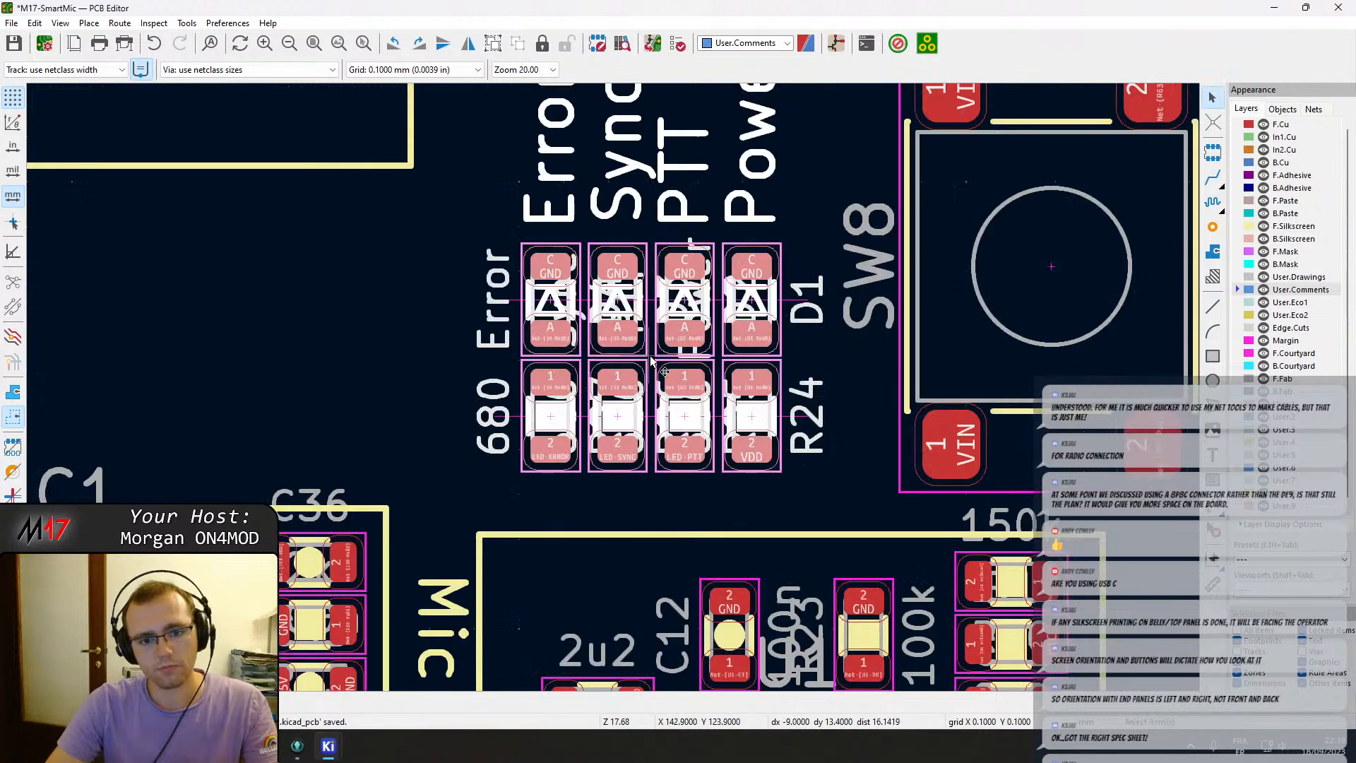
{"action": "scroll", "coordinate": [653, 363], "scroll_direction": "up", "scroll_amount": 2}
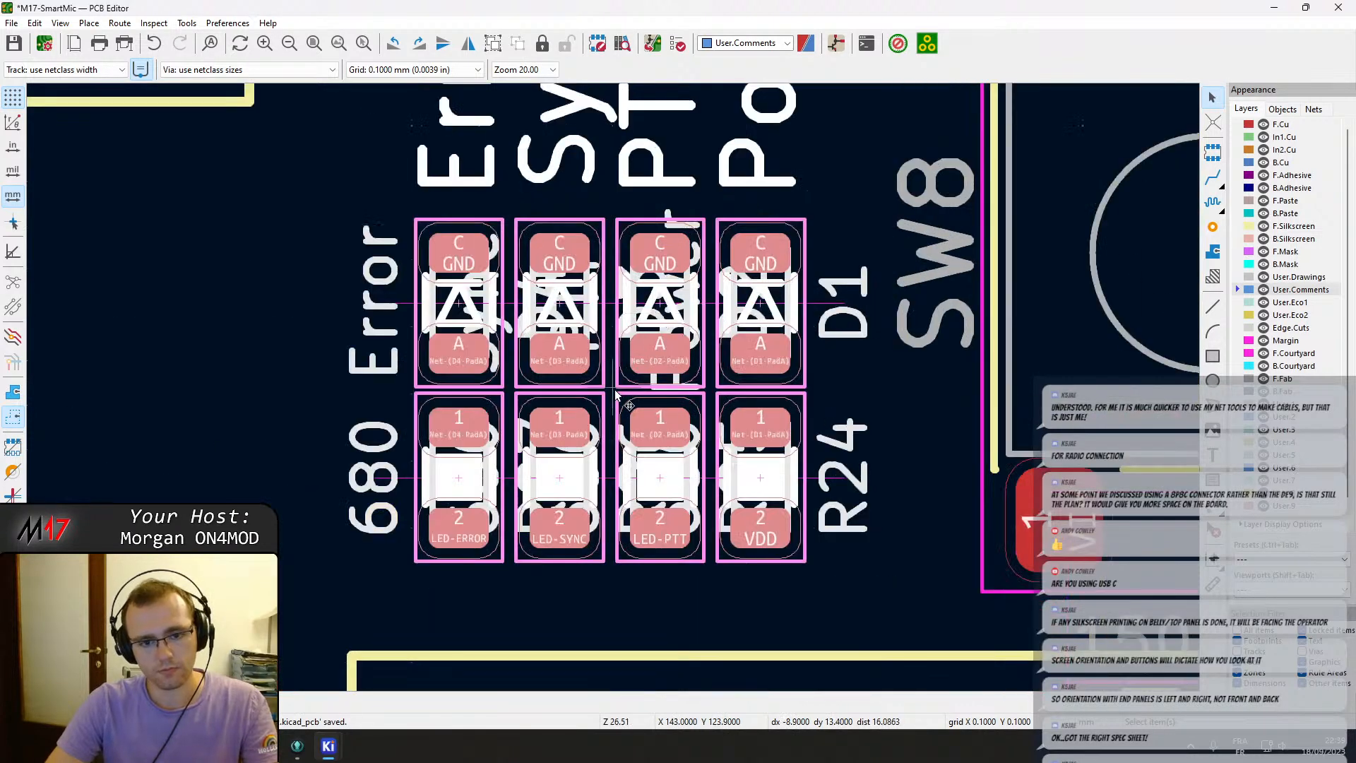
{"action": "key", "text": "m"}
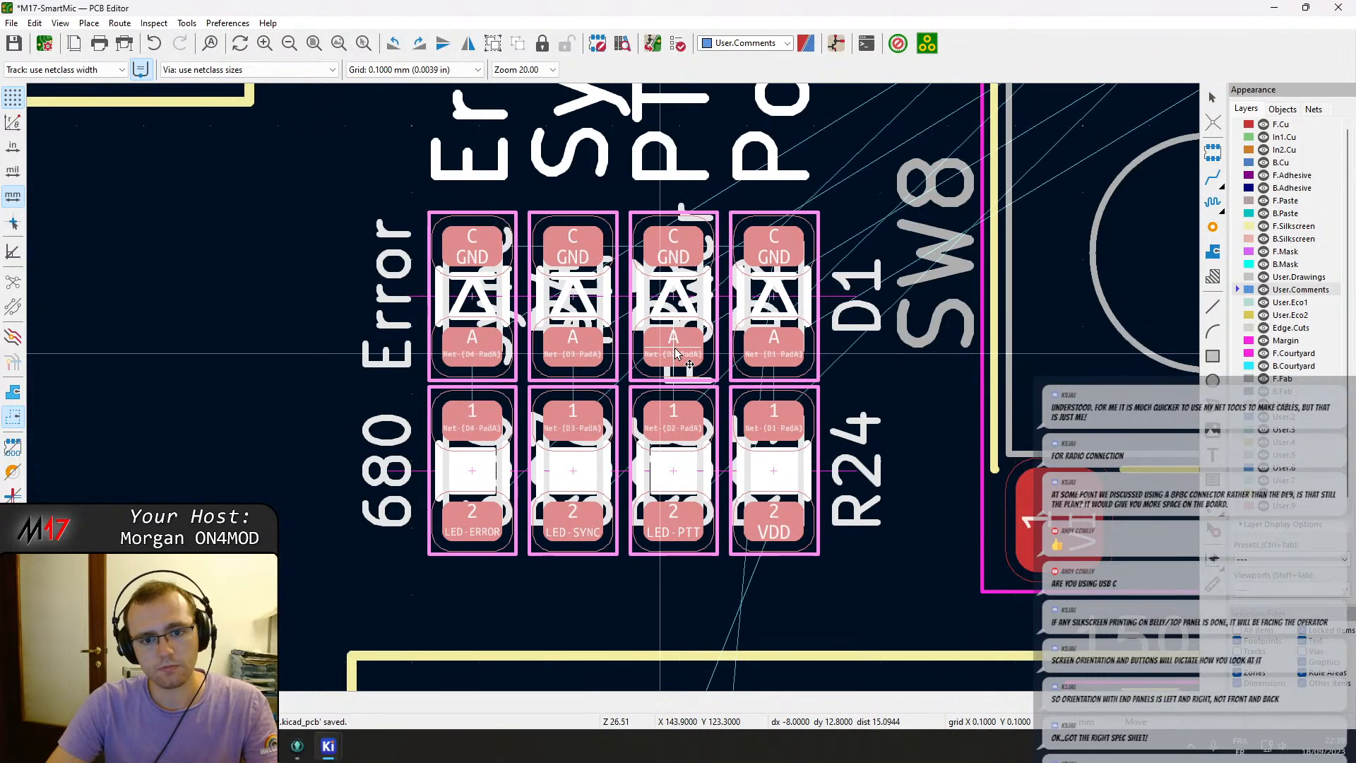
{"action": "left_click", "coordinate": [680, 348]}
Zoom in closely to check the alignment of the rotated LED and resistor pads.
{"action": "scroll", "coordinate": [680, 347], "scroll_direction": "down", "scroll_amount": 2}
{"action": "scroll", "coordinate": [586, 131], "scroll_direction": "up", "scroll_amount": 4}
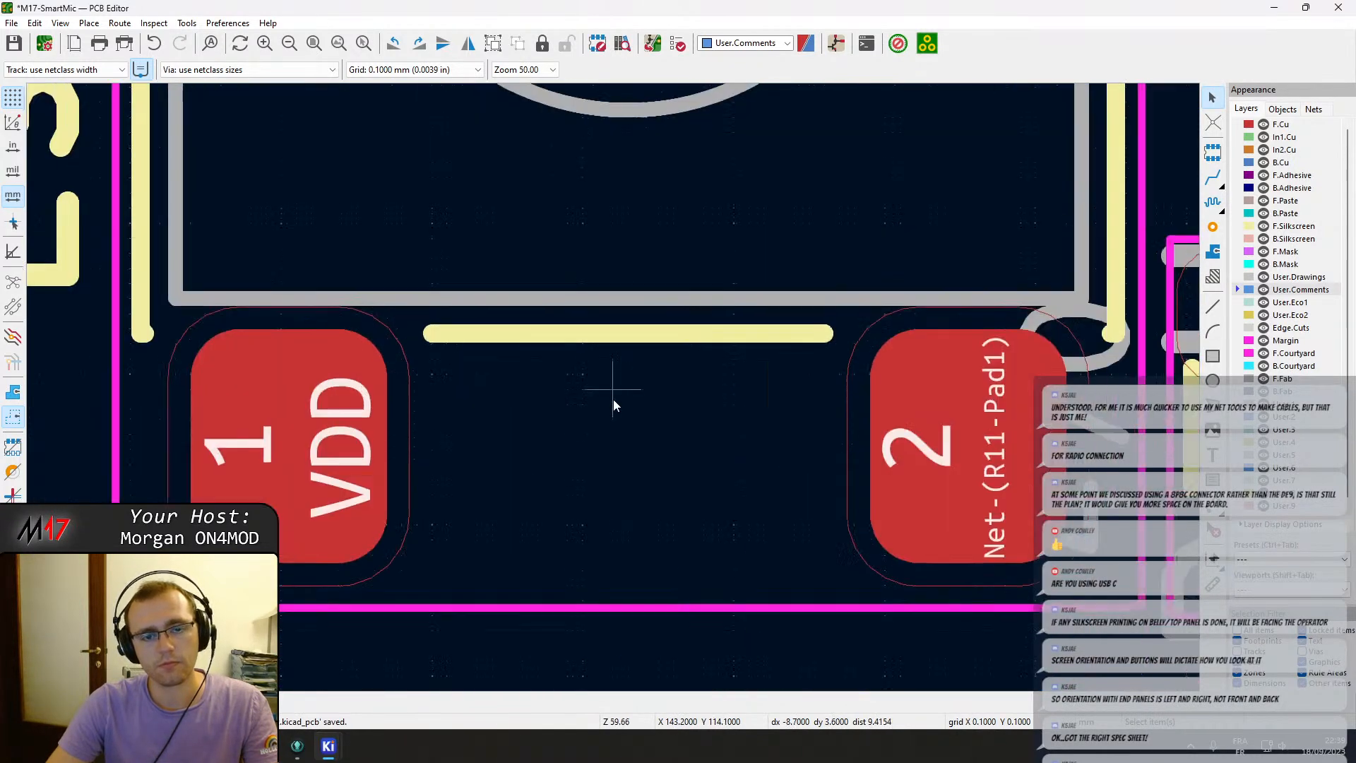
{"action": "scroll", "coordinate": [613, 396], "scroll_direction": "down", "scroll_amount": 2}
{"action": "scroll", "coordinate": [608, 283], "scroll_direction": "up", "scroll_amount": 1}
{"action": "scroll", "coordinate": [613, 387], "scroll_direction": "down", "scroll_amount": 2}
{"action": "scroll", "coordinate": [660, 423], "scroll_direction": "up", "scroll_amount": 3}
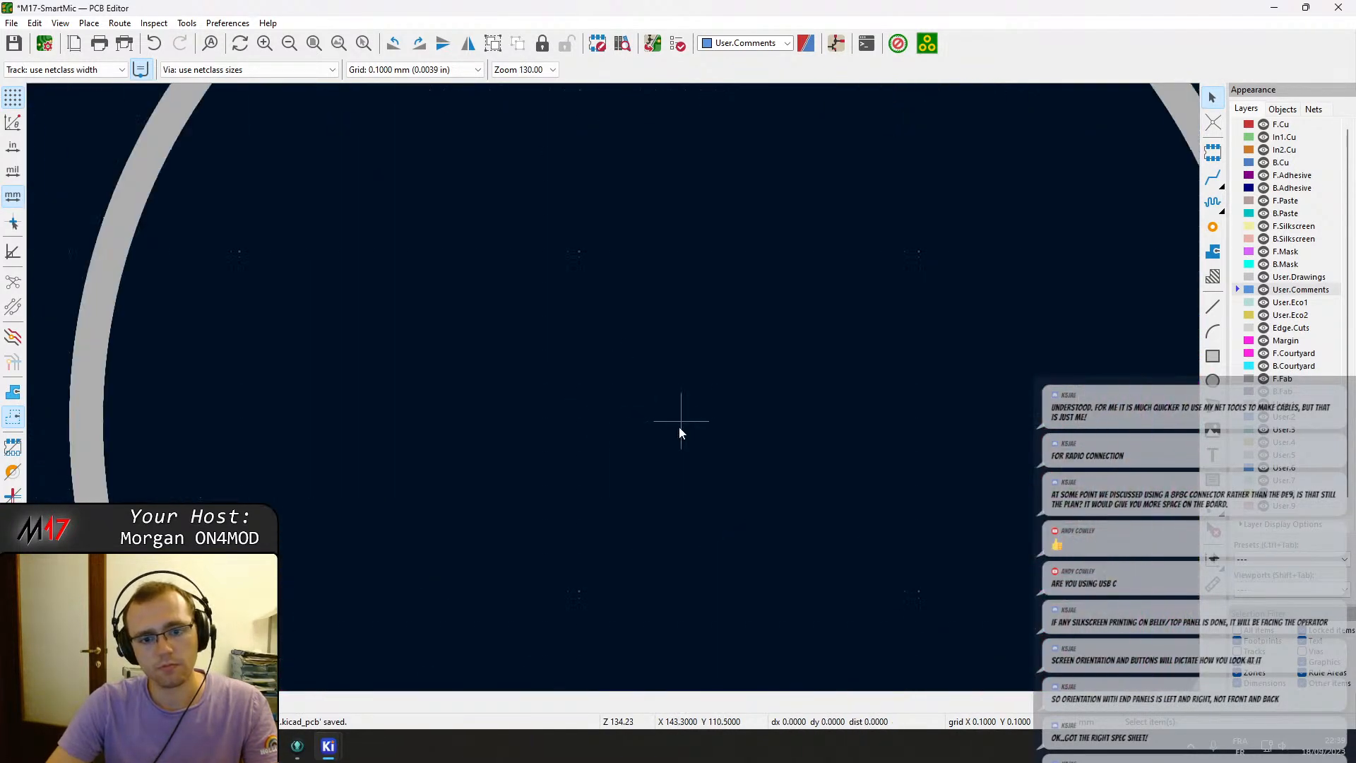
{"action": "scroll", "coordinate": [678, 430], "scroll_direction": "down", "scroll_amount": 4}
{"action": "scroll", "coordinate": [612, 572], "scroll_direction": "up", "scroll_amount": 8}
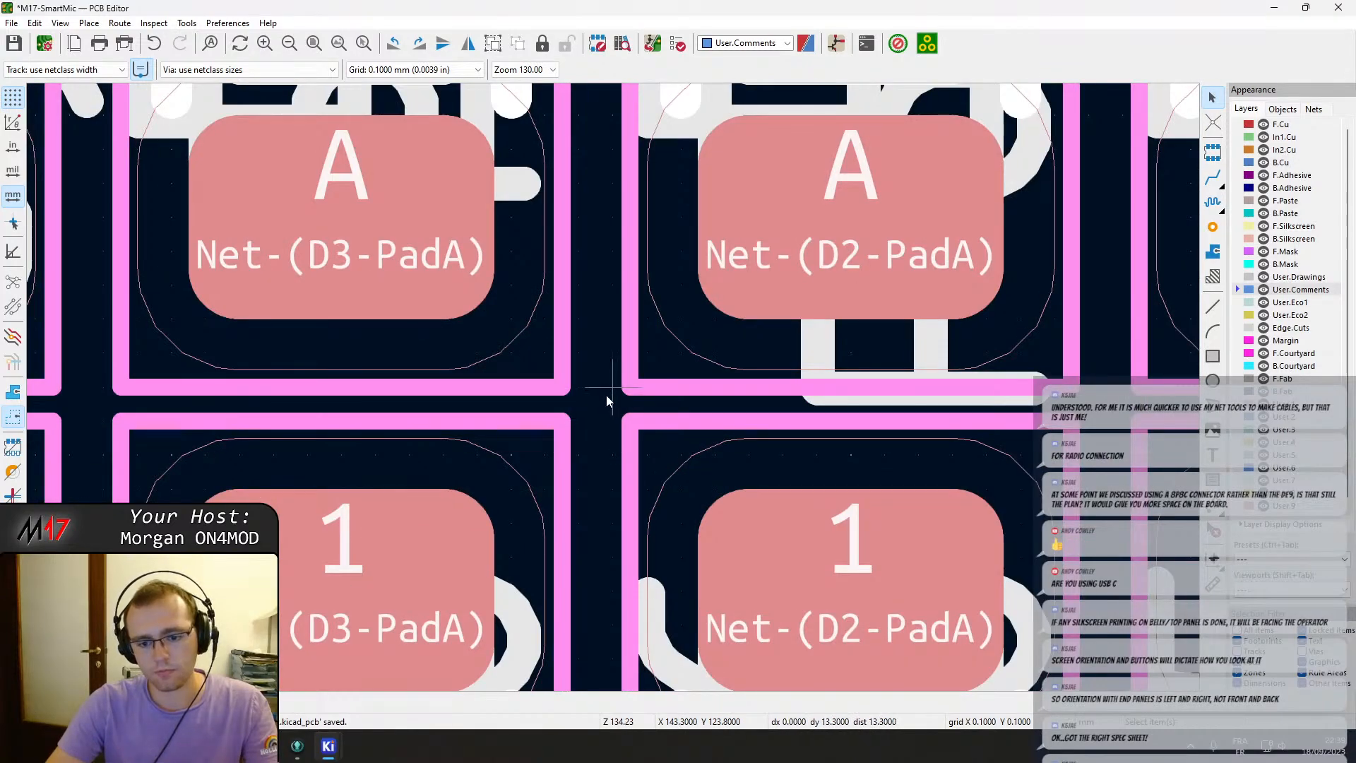
{"action": "left_click", "coordinate": [613, 387]}
Open the 3D viewer and inspect the board's button and status LED area from several angles.
{"action": "scroll", "coordinate": [613, 387], "scroll_direction": "down", "scroll_amount": 10}
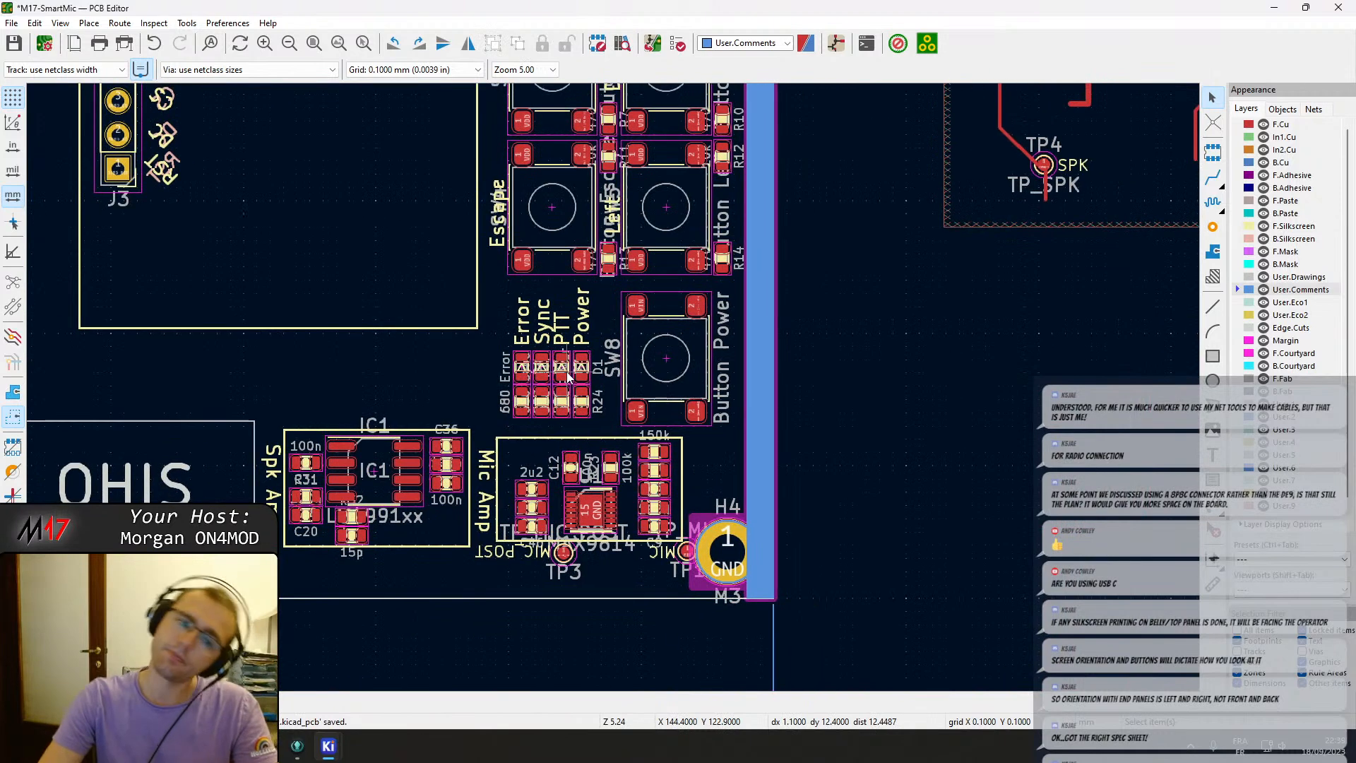
{"action": "scroll", "coordinate": [566, 372], "scroll_direction": "down", "scroll_amount": 3}
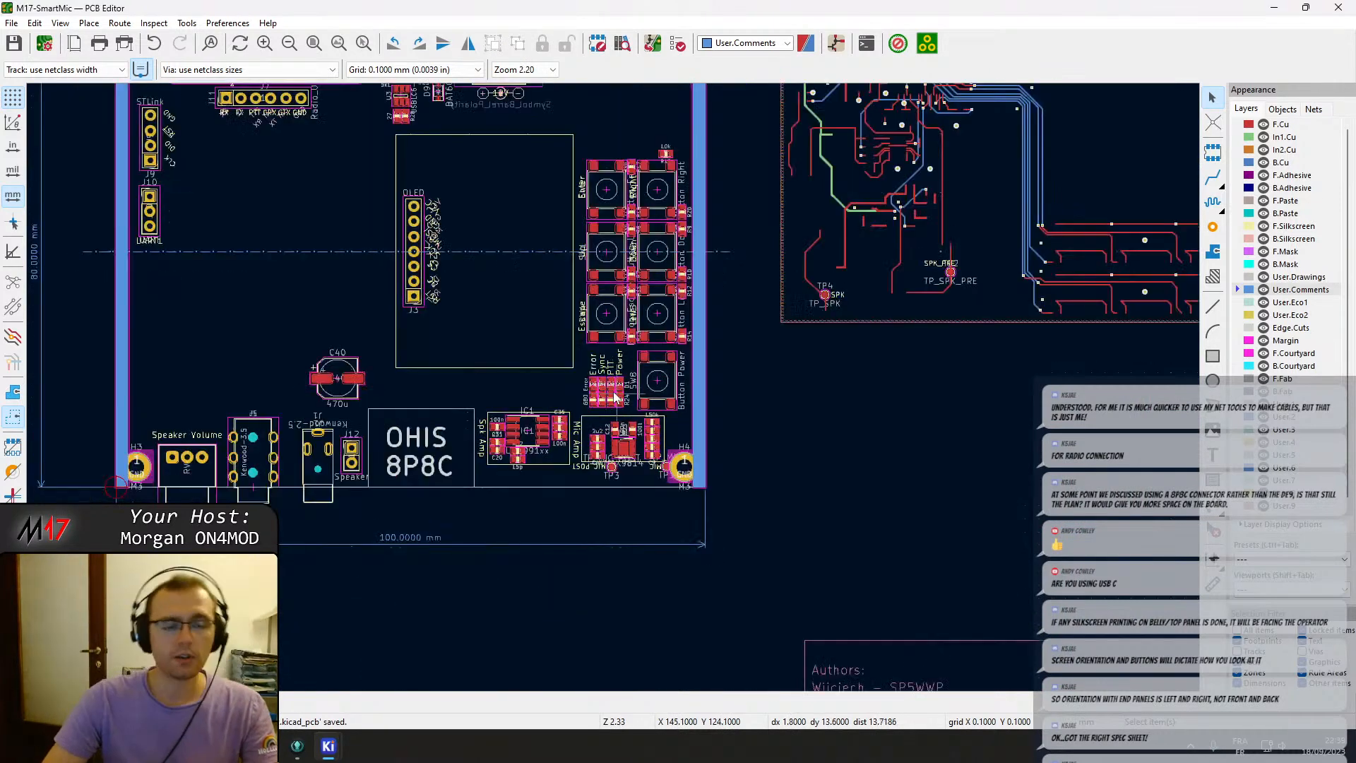
{"action": "left_click", "coordinate": [60, 24]}
{"action": "left_click", "coordinate": [78, 94]}
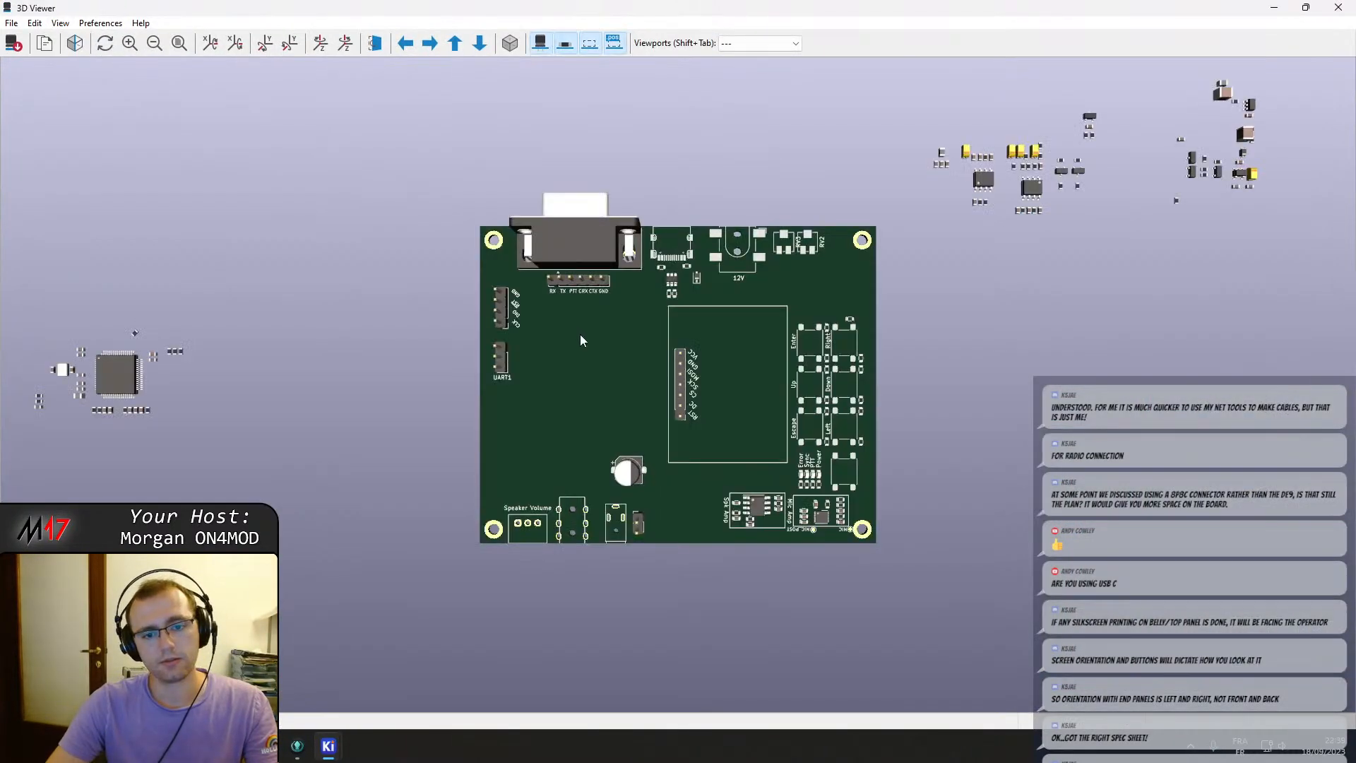
{"action": "left_click_drag", "start_coordinate": [853, 508], "coordinate": [894, 375]}
{"action": "left_click_drag", "start_coordinate": [487, 497], "coordinate": [531, 565]}
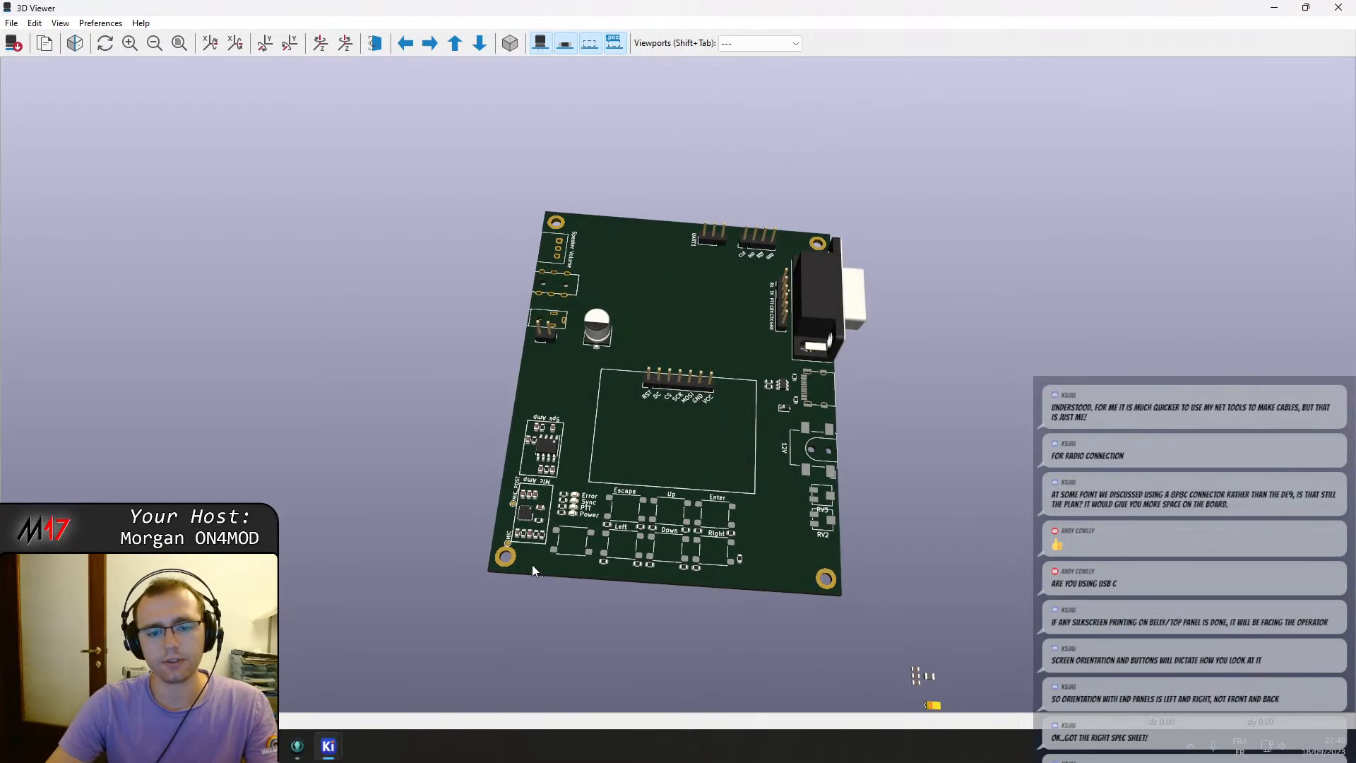
{"action": "scroll", "coordinate": [532, 565], "scroll_direction": "up", "scroll_amount": 5}
{"action": "middle_click_drag", "start_coordinate": [592, 528], "coordinate": [854, 389]}
{"action": "left_click_drag", "start_coordinate": [630, 496], "coordinate": [661, 567]}
{"action": "left_click_drag", "start_coordinate": [1259, 210], "coordinate": [1046, 320]}
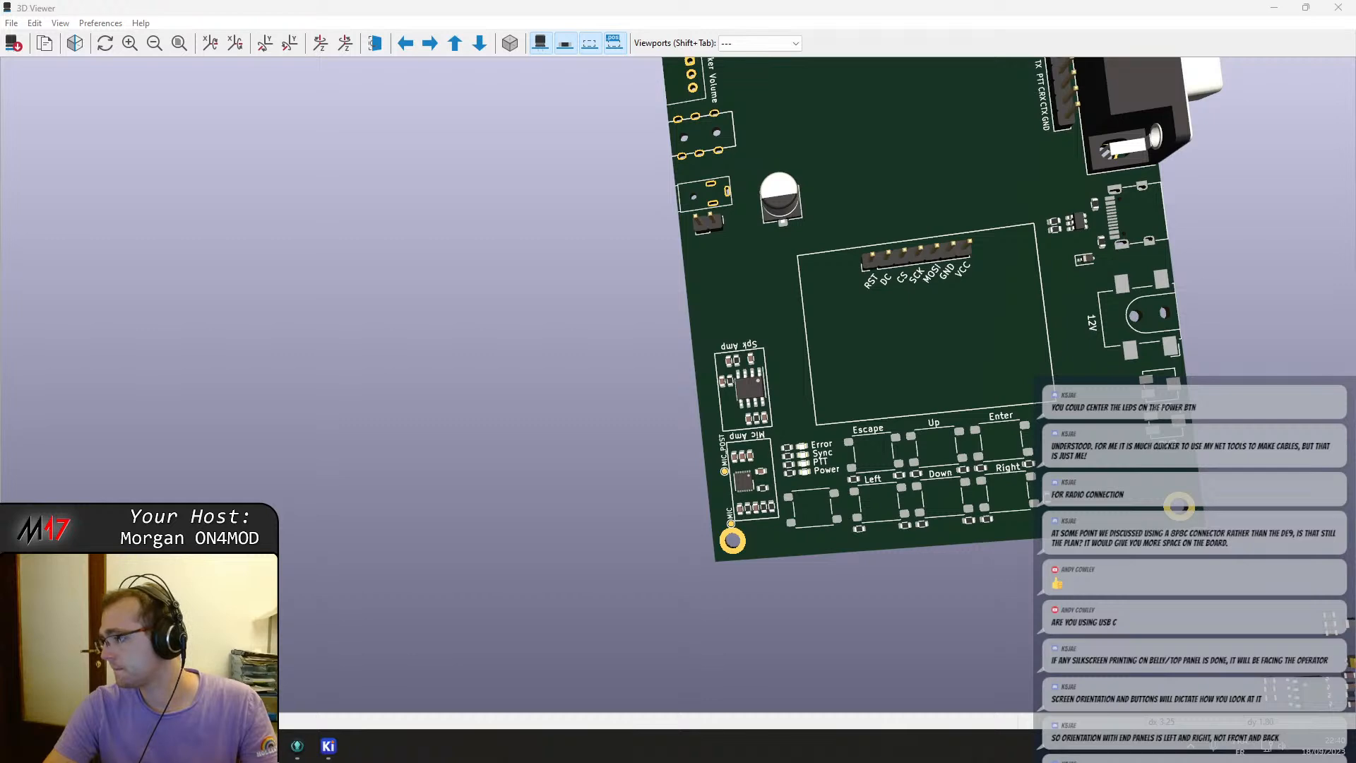
{"action": "scroll", "coordinate": [840, 526], "scroll_direction": "up", "scroll_amount": 5}
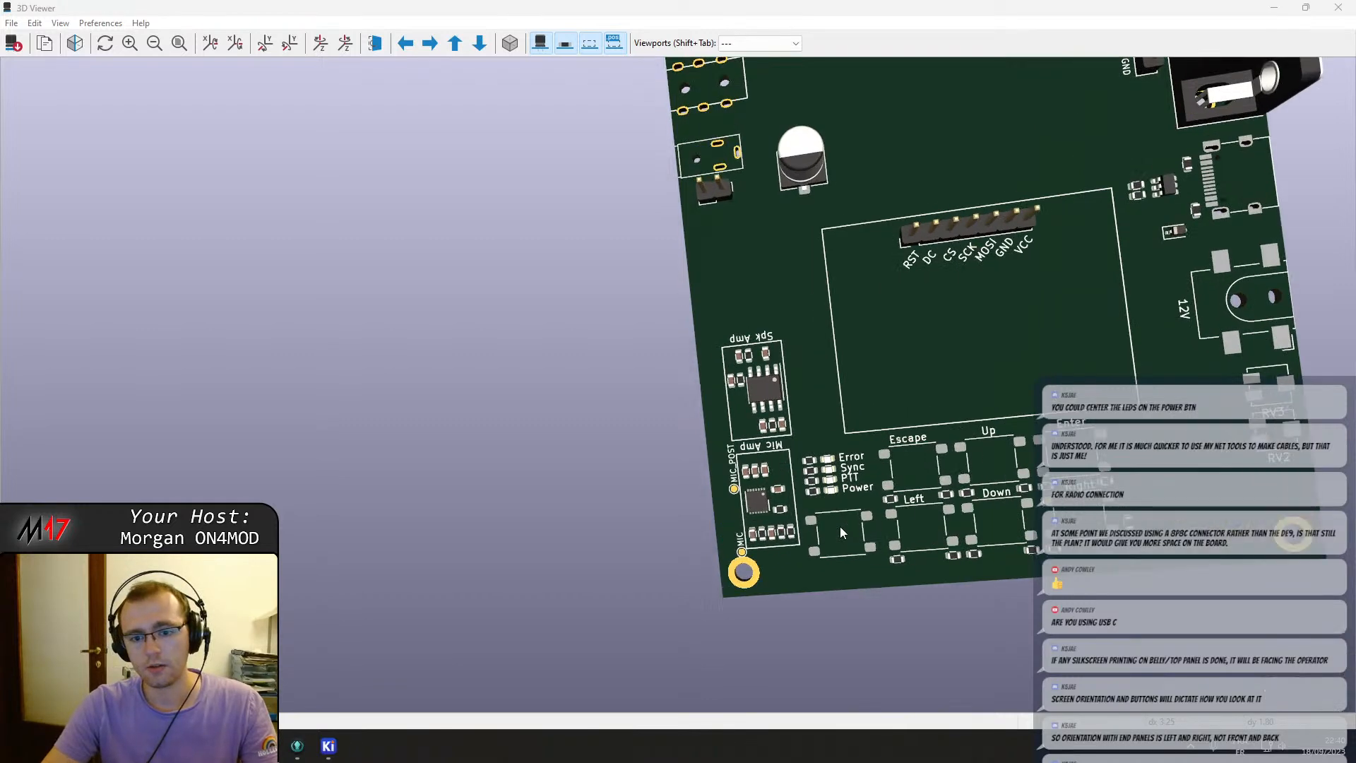
{"action": "scroll", "coordinate": [816, 311], "scroll_direction": "up", "scroll_amount": 1}
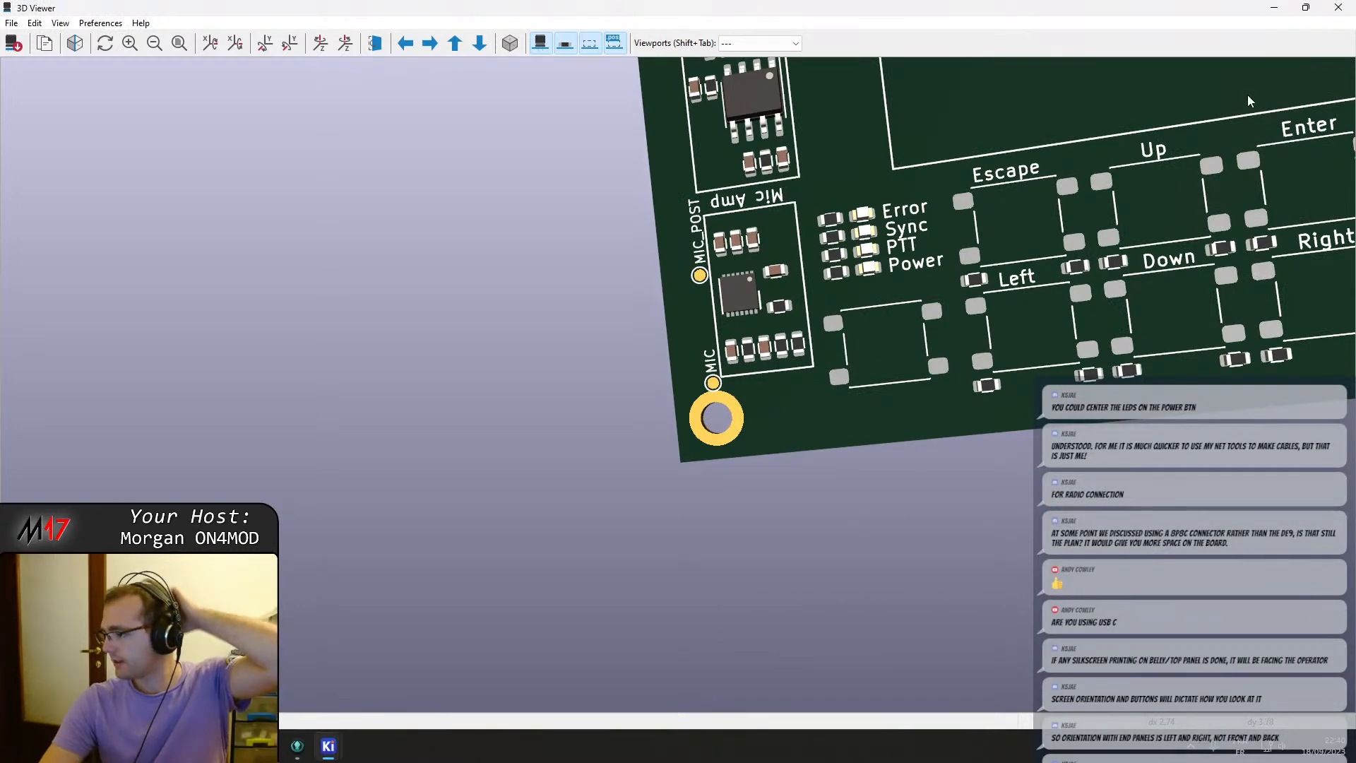
{"action": "left_click", "coordinate": [1338, 7]}
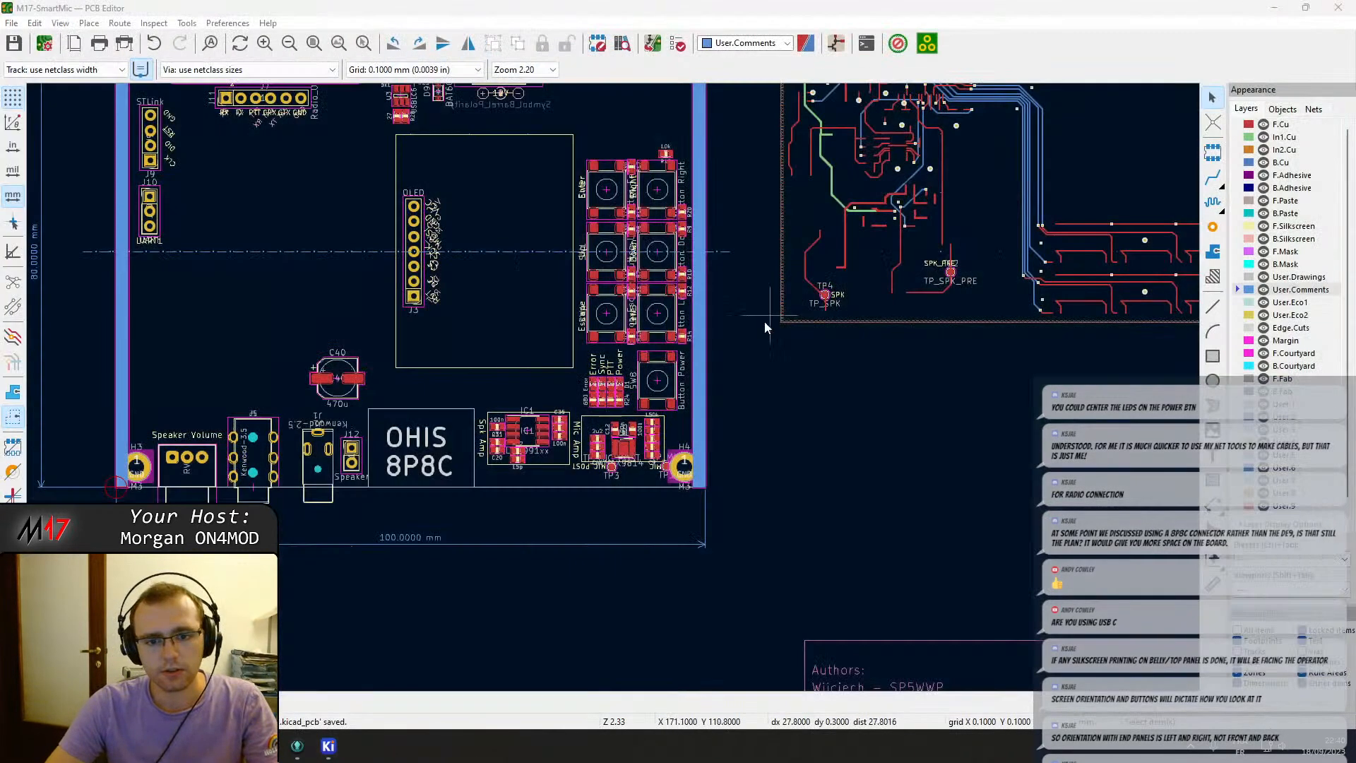
Nudge the status LED group slightly down and measure its horizontal offset to the Power button centre.
{"action": "scroll", "coordinate": [635, 367], "scroll_direction": "up", "scroll_amount": 3}
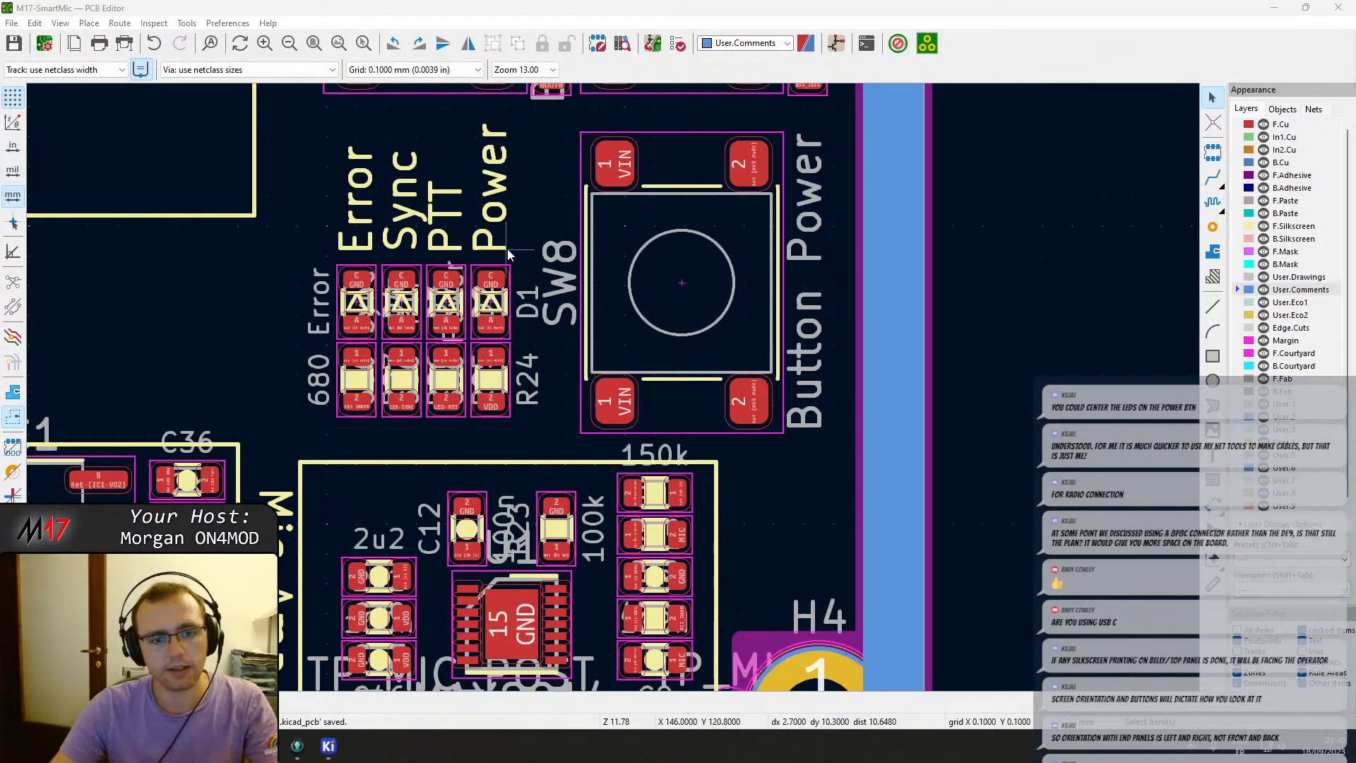
{"action": "left_click_drag", "start_coordinate": [519, 436], "coordinate": [345, 149]}
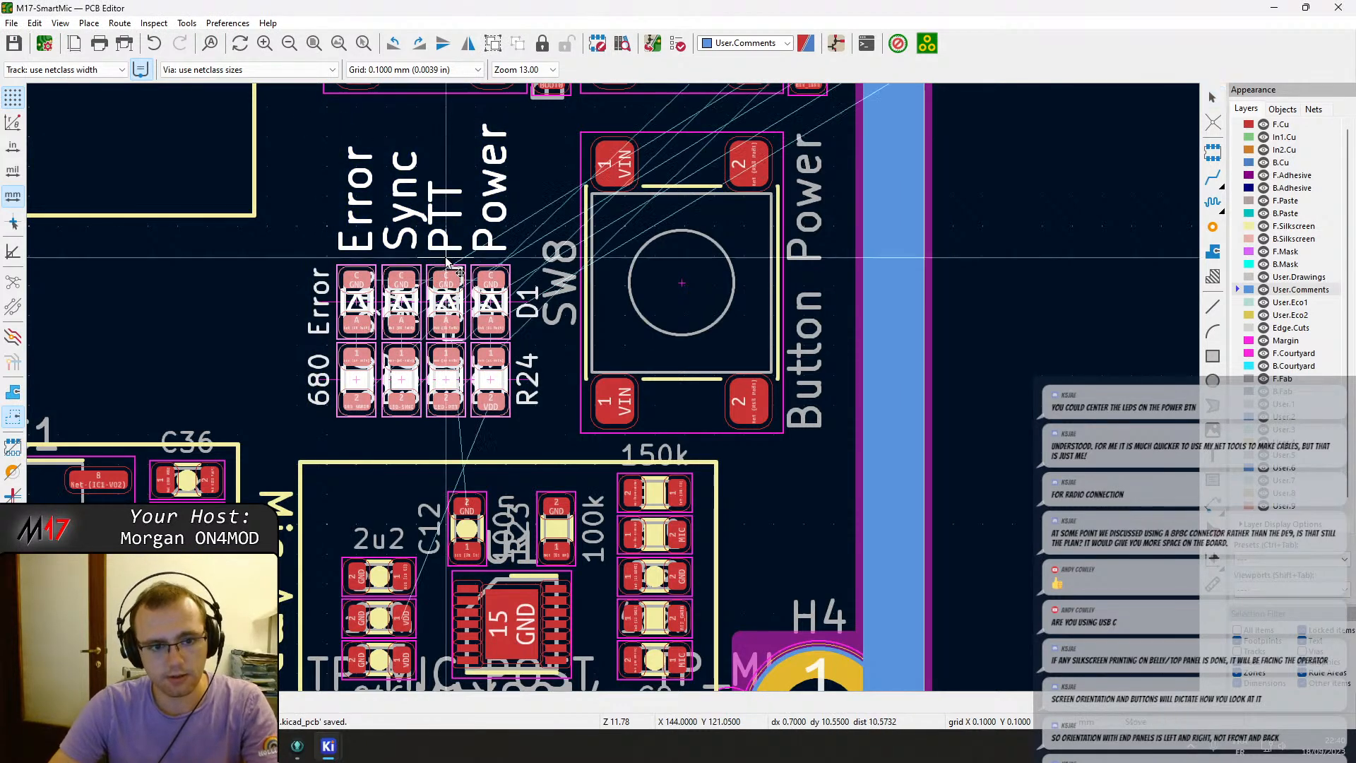
{"action": "key", "text": "m"}
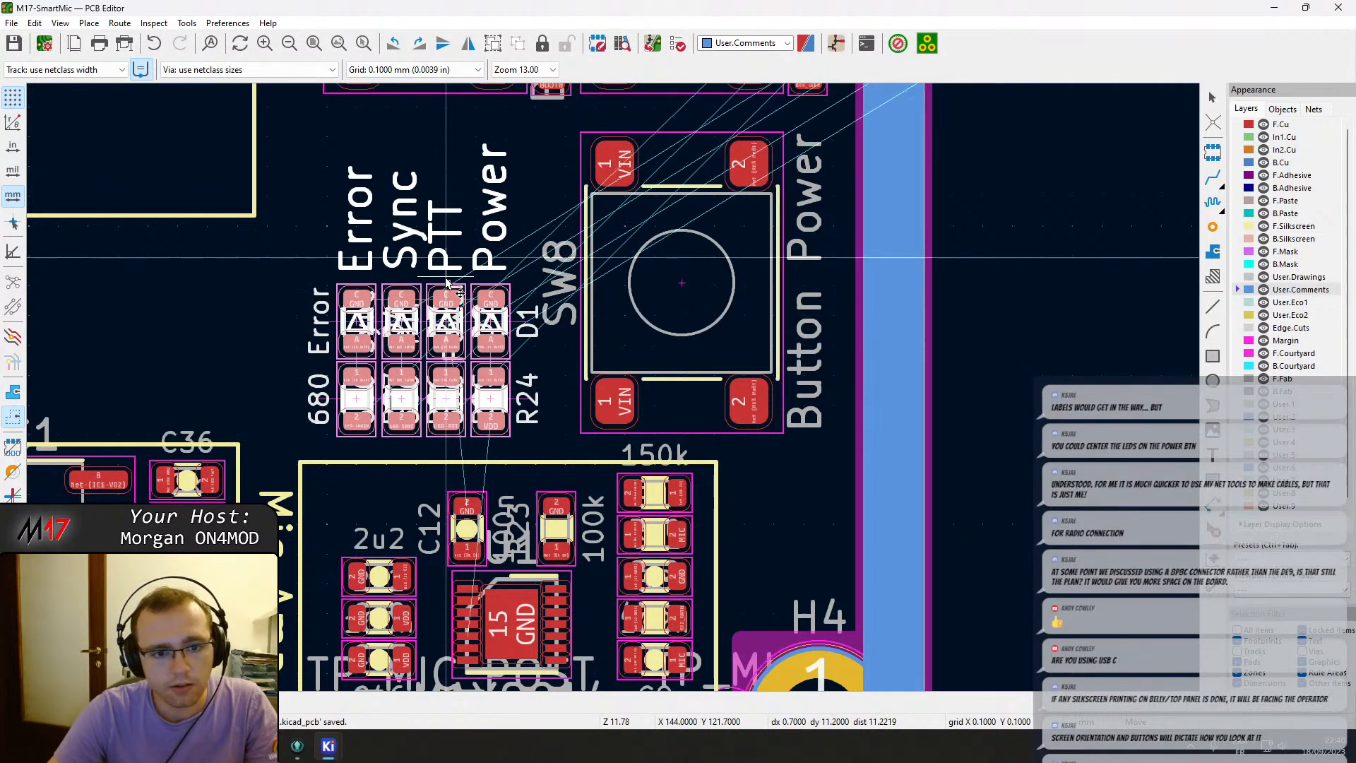
{"action": "left_click", "coordinate": [446, 284]}
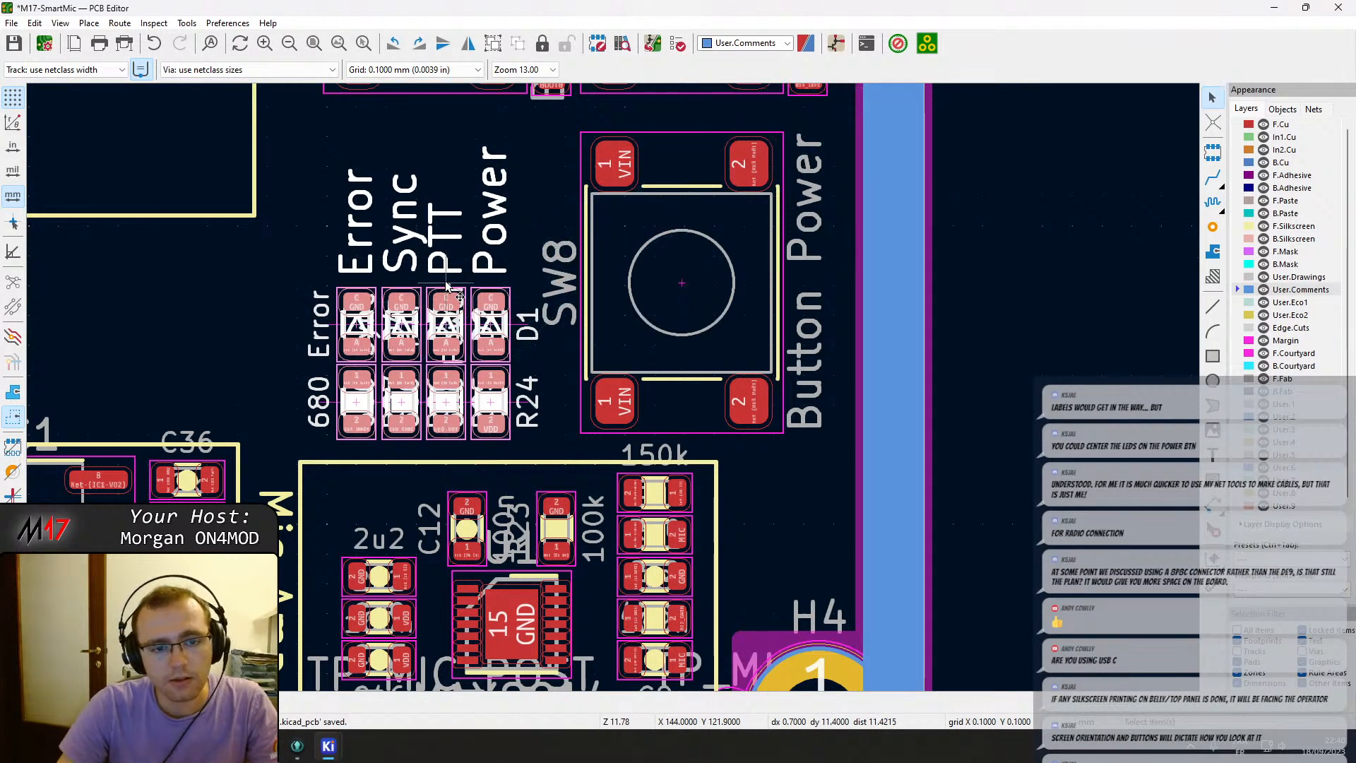
{"action": "key", "text": "space"}
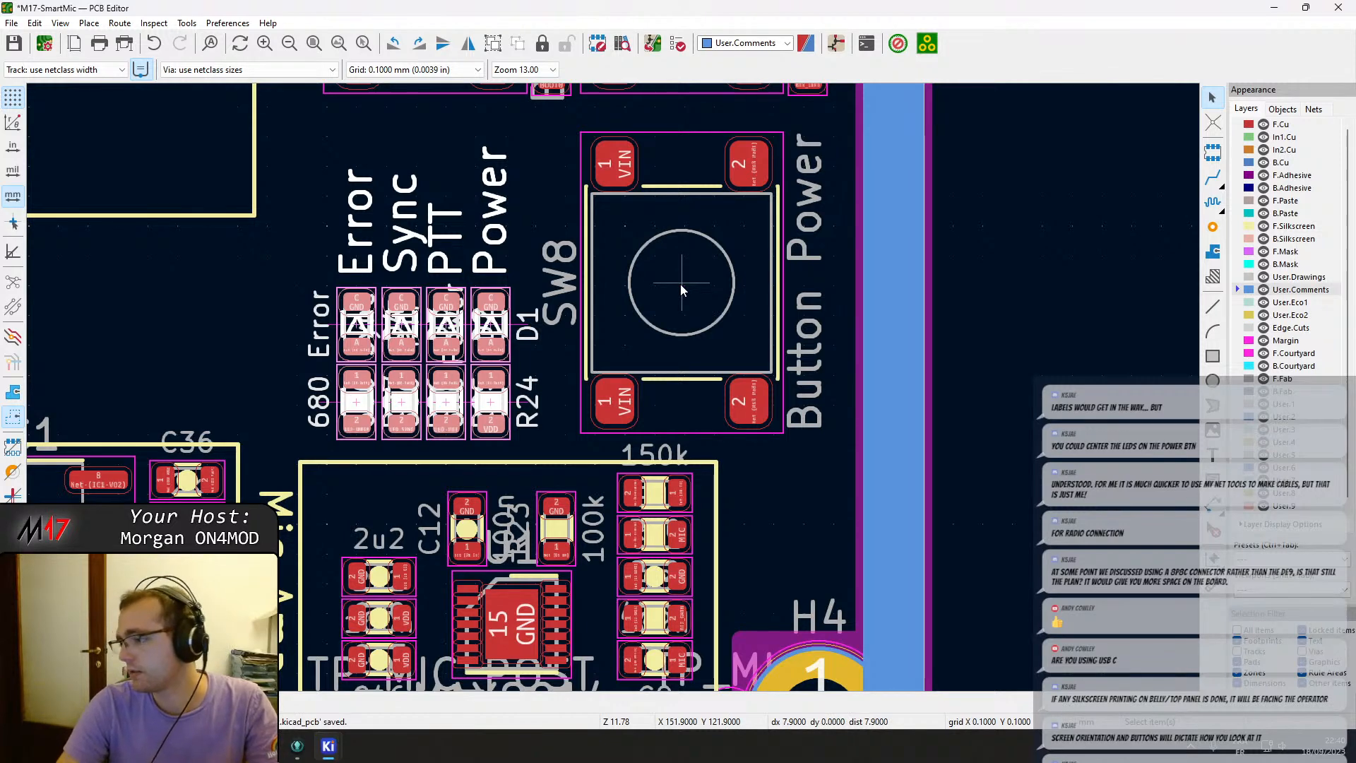
{"action": "key", "text": "Escape"}
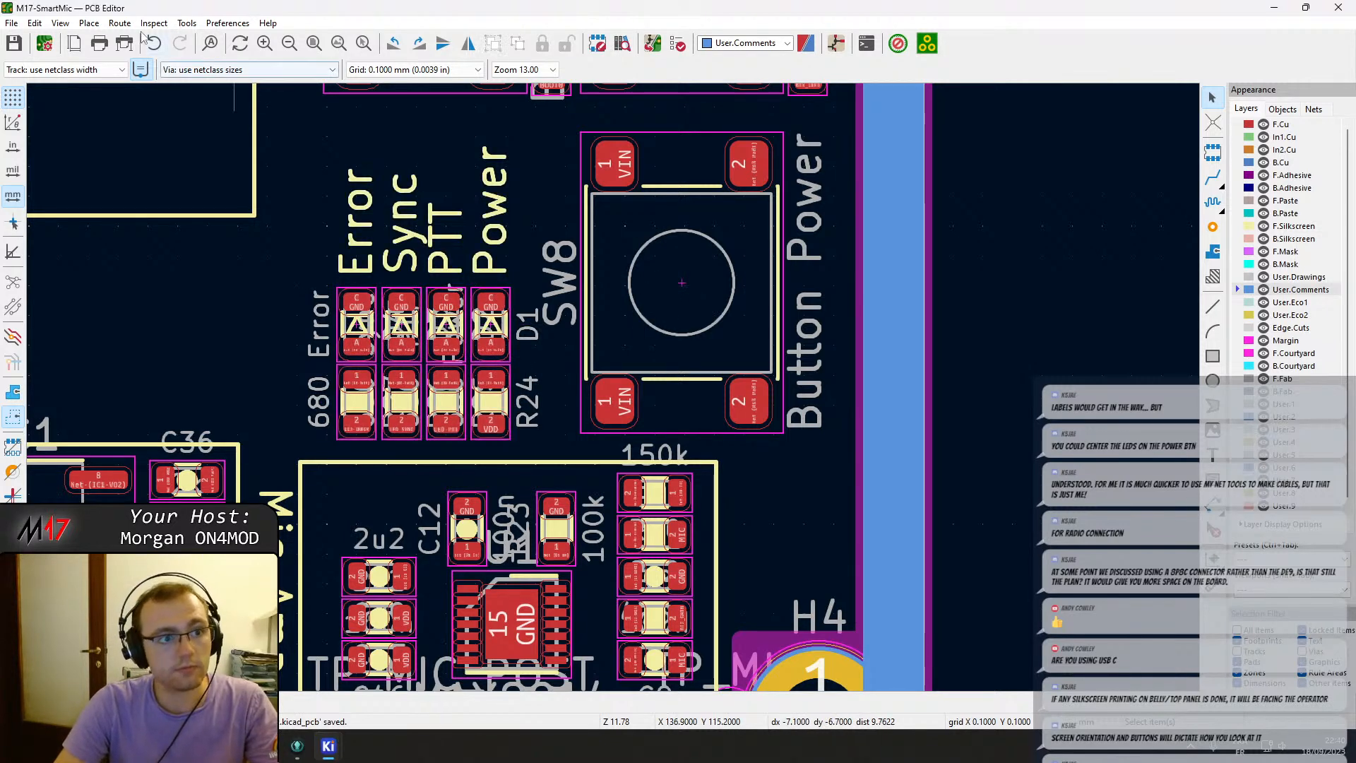
Reopen the 3D viewer and orbit around the board to review the front-panel layout.
{"action": "left_click", "coordinate": [60, 22]}
{"action": "left_click", "coordinate": [99, 94]}
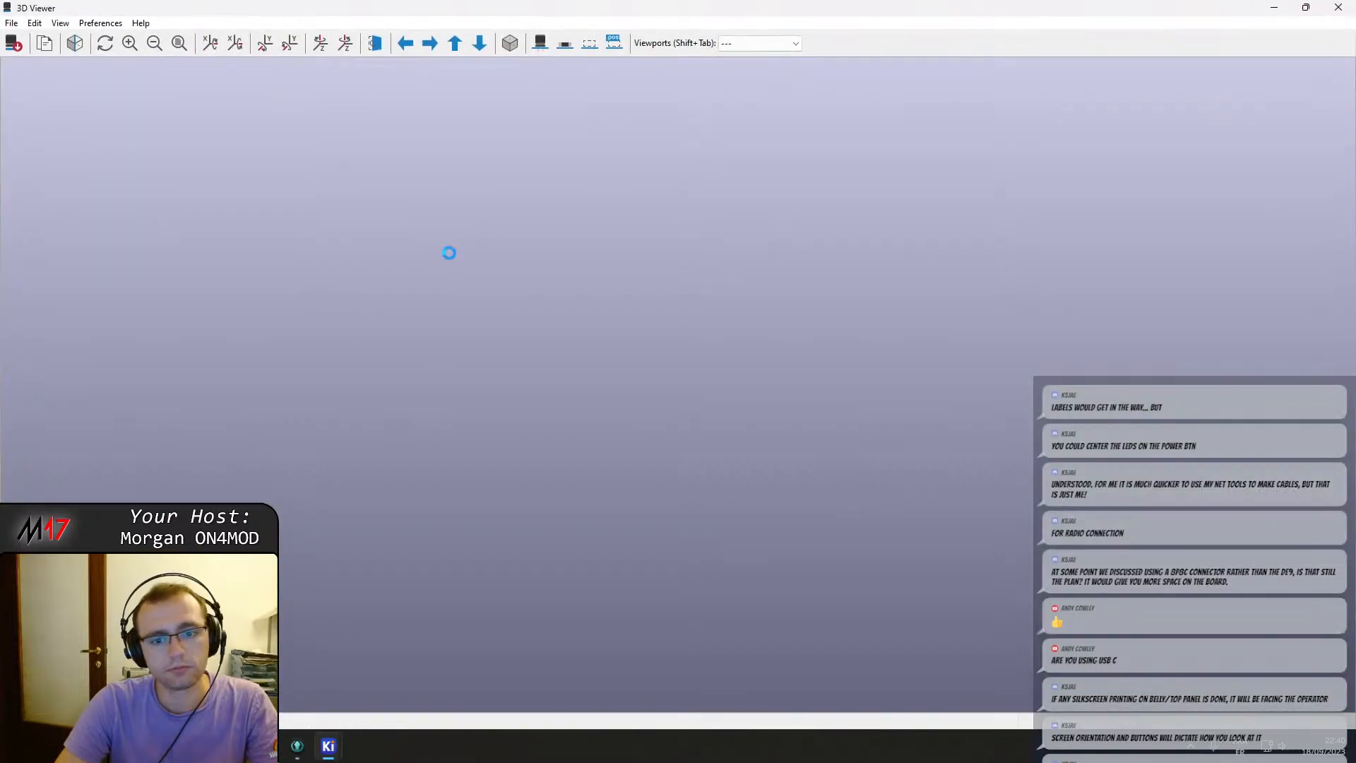
{"action": "scroll", "coordinate": [884, 580], "scroll_direction": "up", "scroll_amount": 3}
{"action": "left_click_drag", "start_coordinate": [884, 575], "coordinate": [628, 549]}
{"action": "left_click_drag", "start_coordinate": [892, 511], "coordinate": [980, 529]}
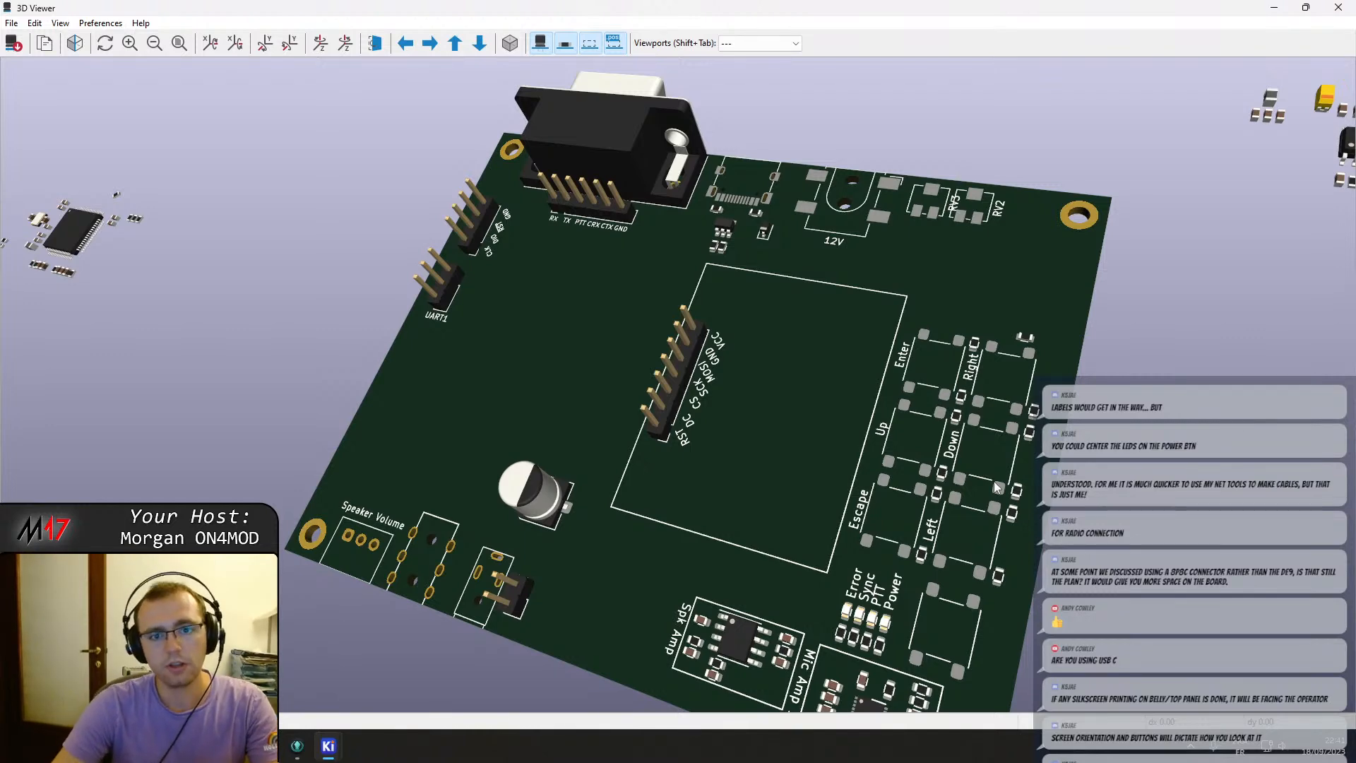
{"action": "mouse_move", "coordinate": [651, 286]}
{"action": "left_mouse_down"}
{"action": "mouse_move", "coordinate": [645, 251]}
{"action": "mouse_move", "coordinate": [662, 305]}
{"action": "left_mouse_up"}
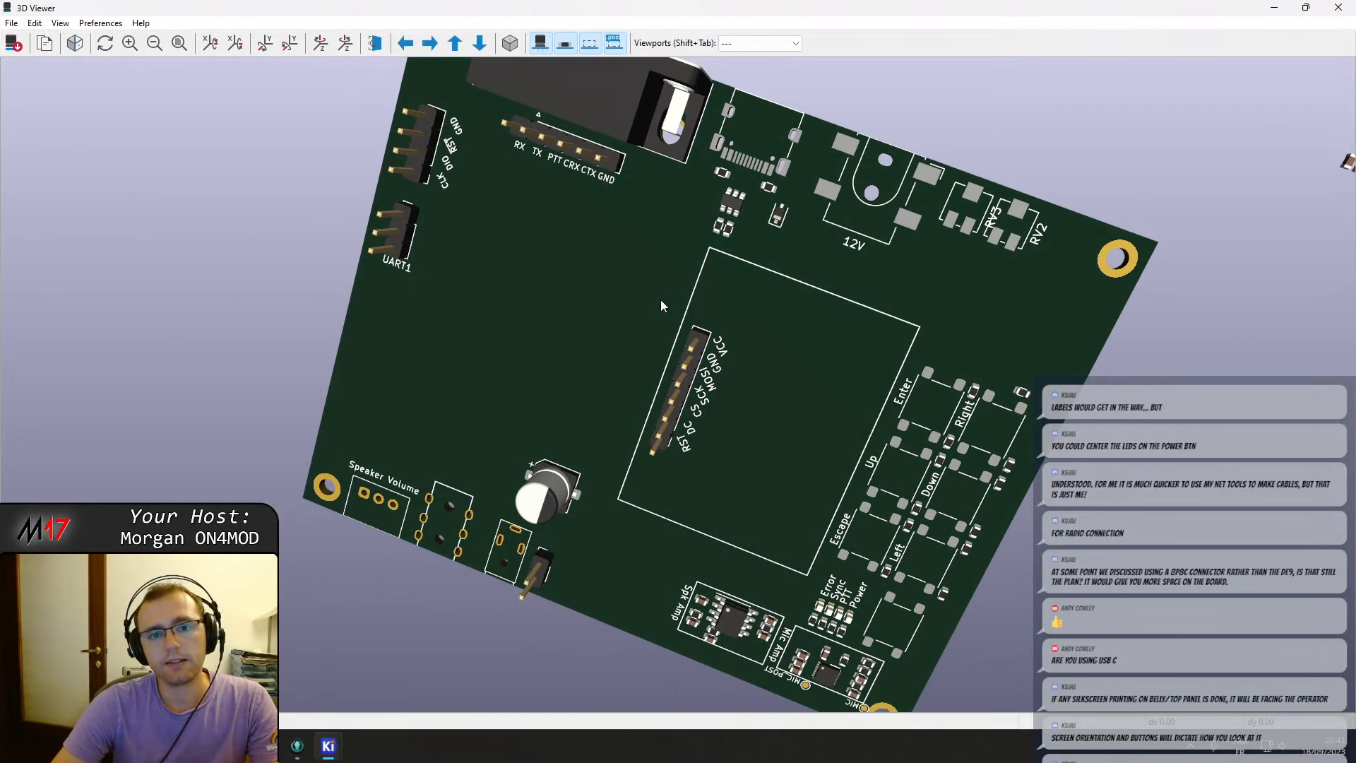
{"action": "scroll", "coordinate": [677, 223], "scroll_direction": "up", "scroll_amount": 1}
{"action": "scroll", "coordinate": [677, 222], "scroll_direction": "down", "scroll_amount": 4}
{"action": "left_click_drag", "start_coordinate": [621, 200], "coordinate": [674, 426]}
{"action": "left_click", "coordinate": [1338, 7]}
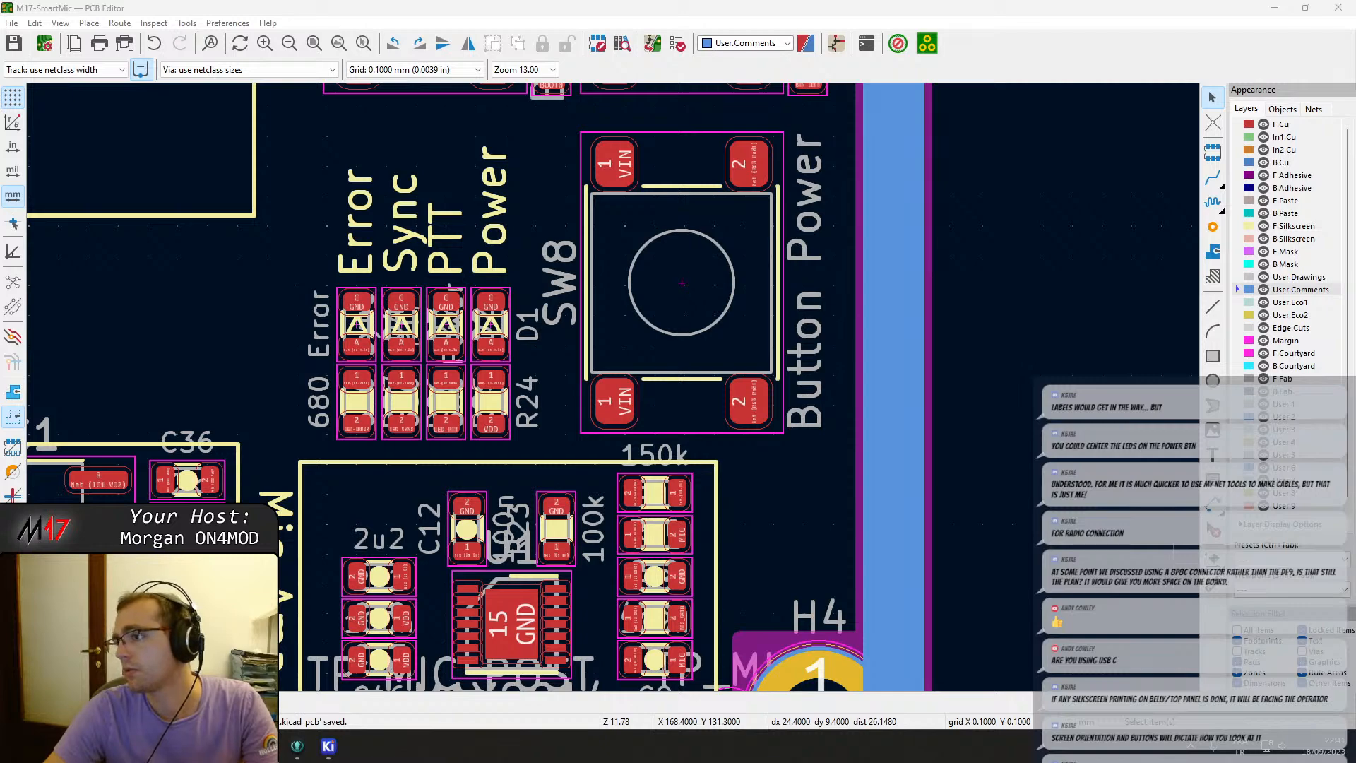
Move the loose microcontroller component cluster from outside the sheet onto the board left of the OLED.
{"action": "scroll", "coordinate": [613, 388], "scroll_direction": "down", "scroll_amount": 4}
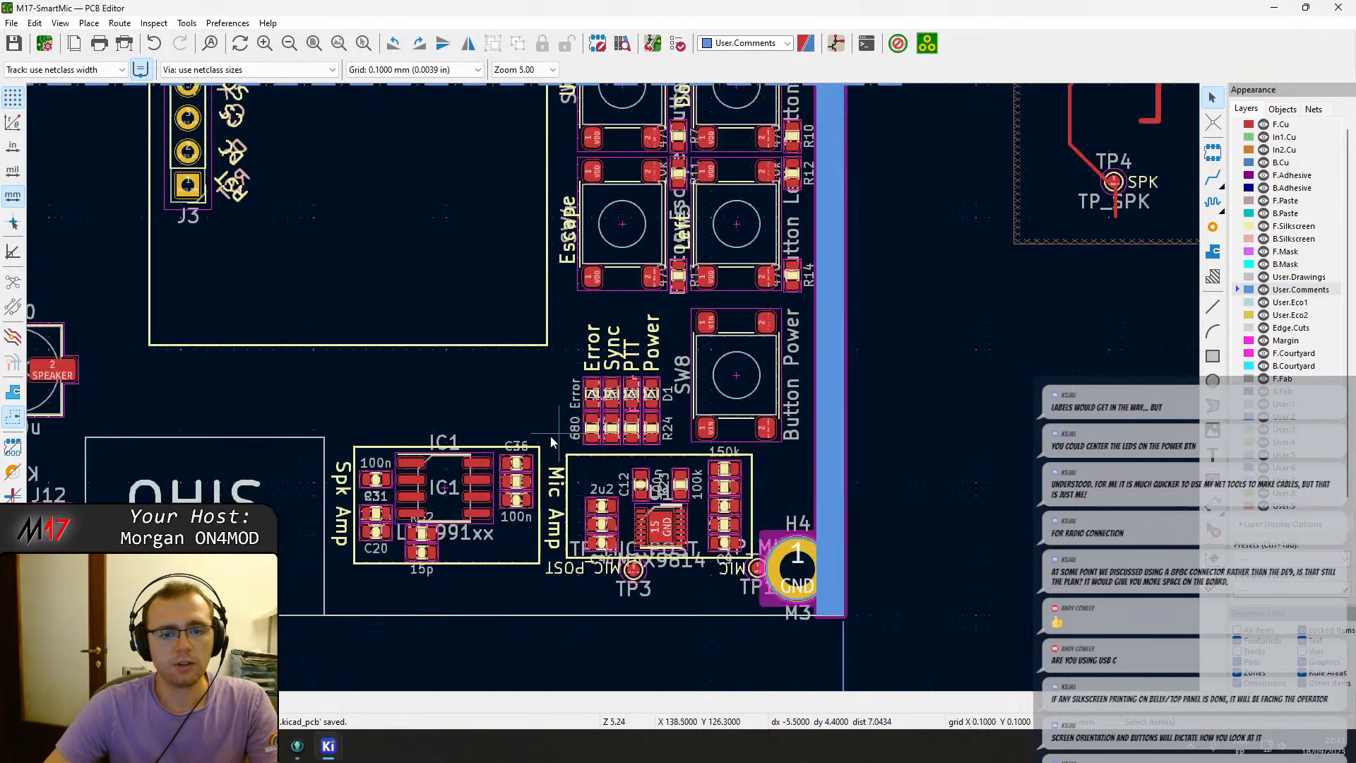
{"action": "scroll", "coordinate": [613, 387], "scroll_direction": "down", "scroll_amount": 1}
{"action": "middle_click_drag", "start_coordinate": [663, 262], "coordinate": [681, 533]}
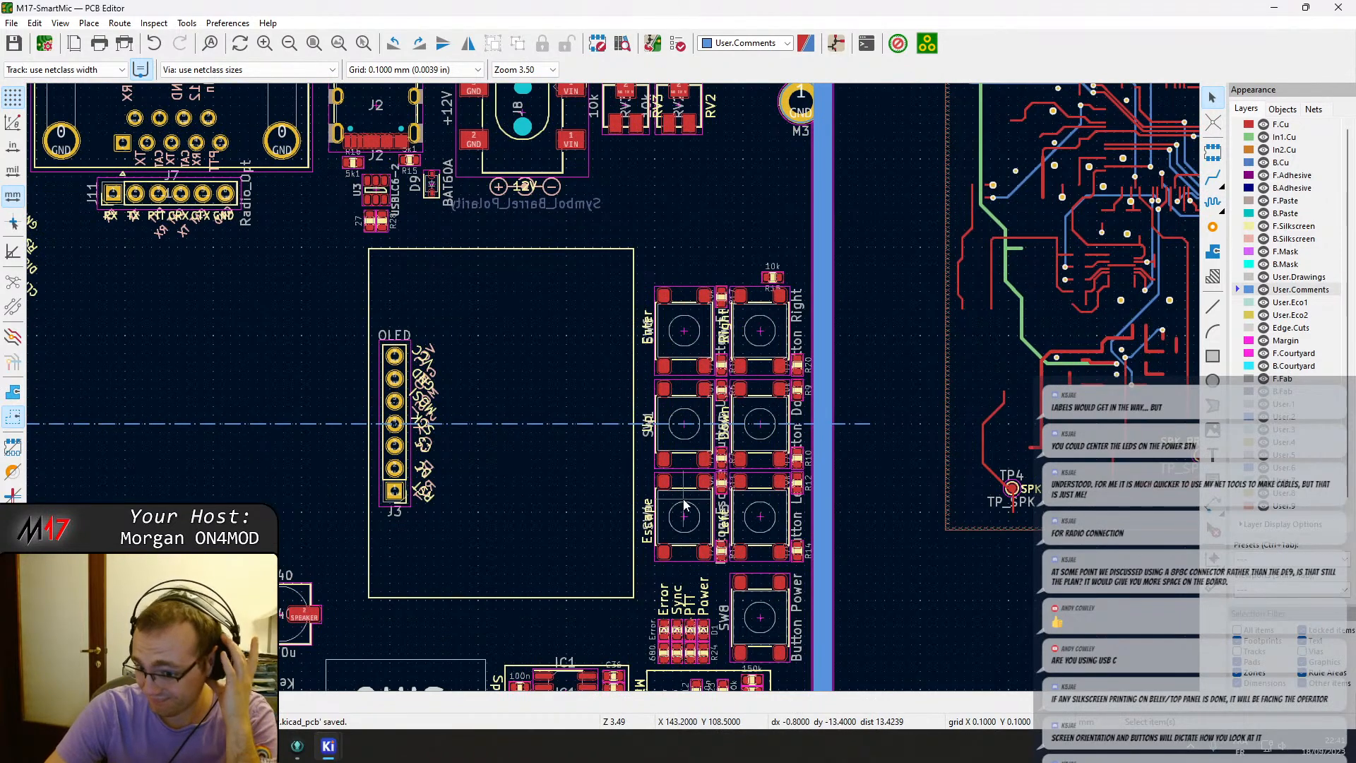
{"action": "middle_click_drag", "start_coordinate": [407, 577], "coordinate": [704, 353]}
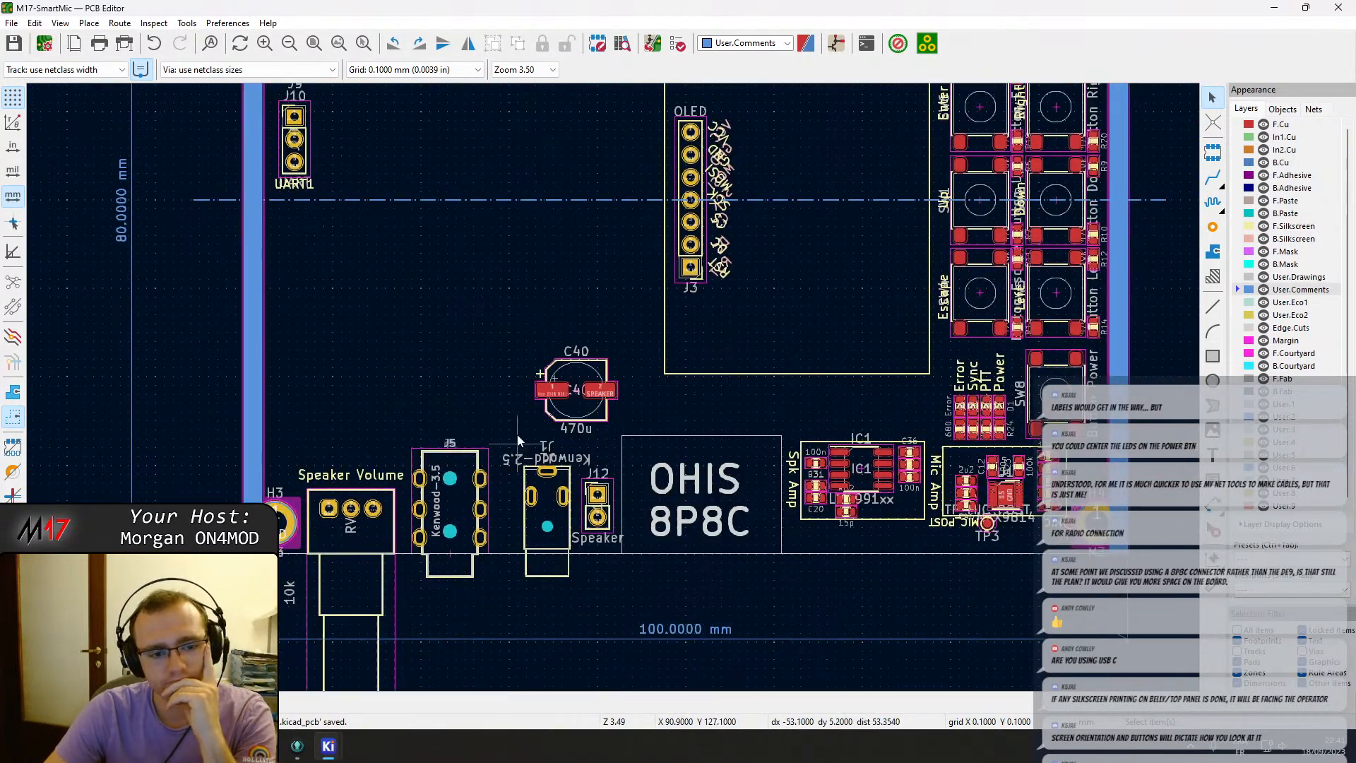
{"action": "middle_click_drag", "start_coordinate": [551, 241], "coordinate": [569, 482]}
{"action": "scroll", "coordinate": [618, 374], "scroll_direction": "down", "scroll_amount": 1}
{"action": "middle_click_drag", "start_coordinate": [735, 340], "coordinate": [774, 449]}
{"action": "scroll", "coordinate": [613, 393], "scroll_direction": "down", "scroll_amount": 3}
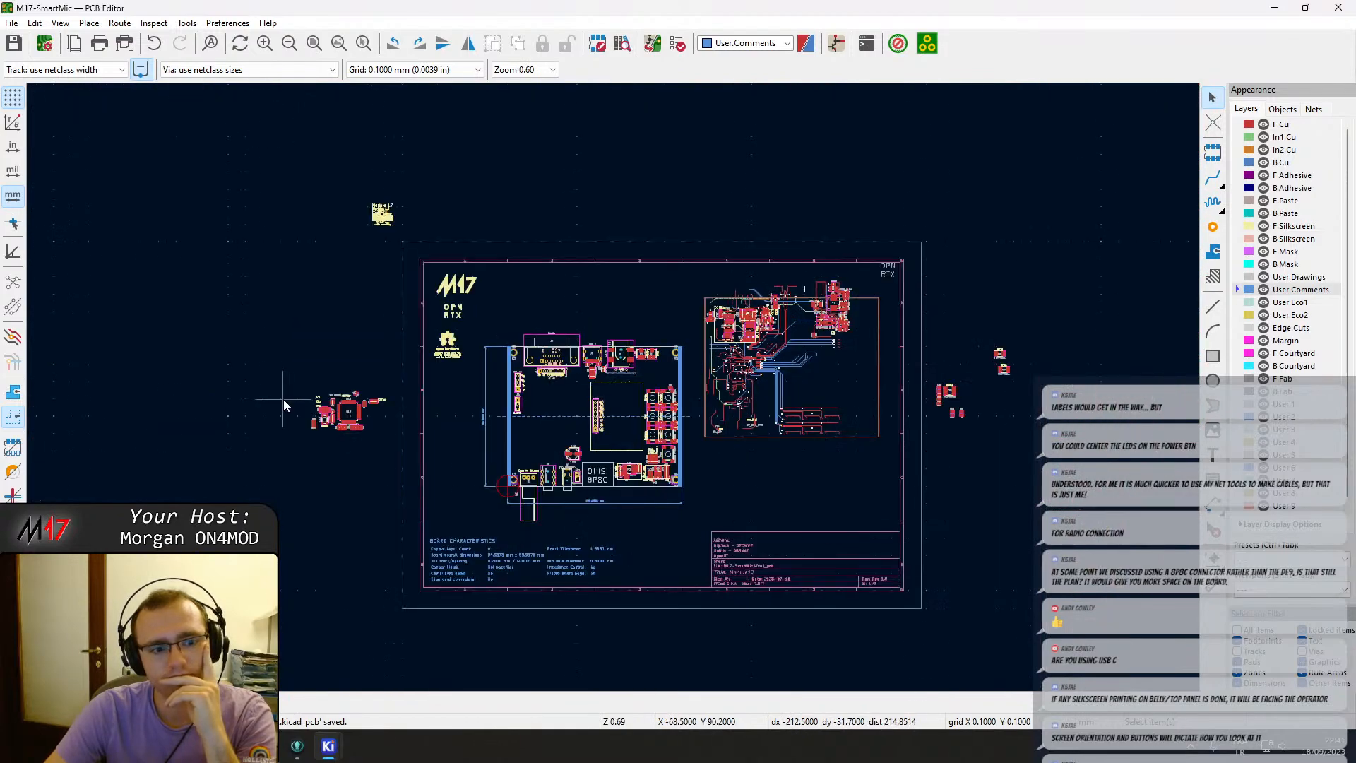
{"action": "scroll", "coordinate": [282, 400], "scroll_direction": "up", "scroll_amount": 2}
{"action": "left_click_drag", "start_coordinate": [584, 354], "coordinate": [774, 476]}
{"action": "key", "text": "m"}
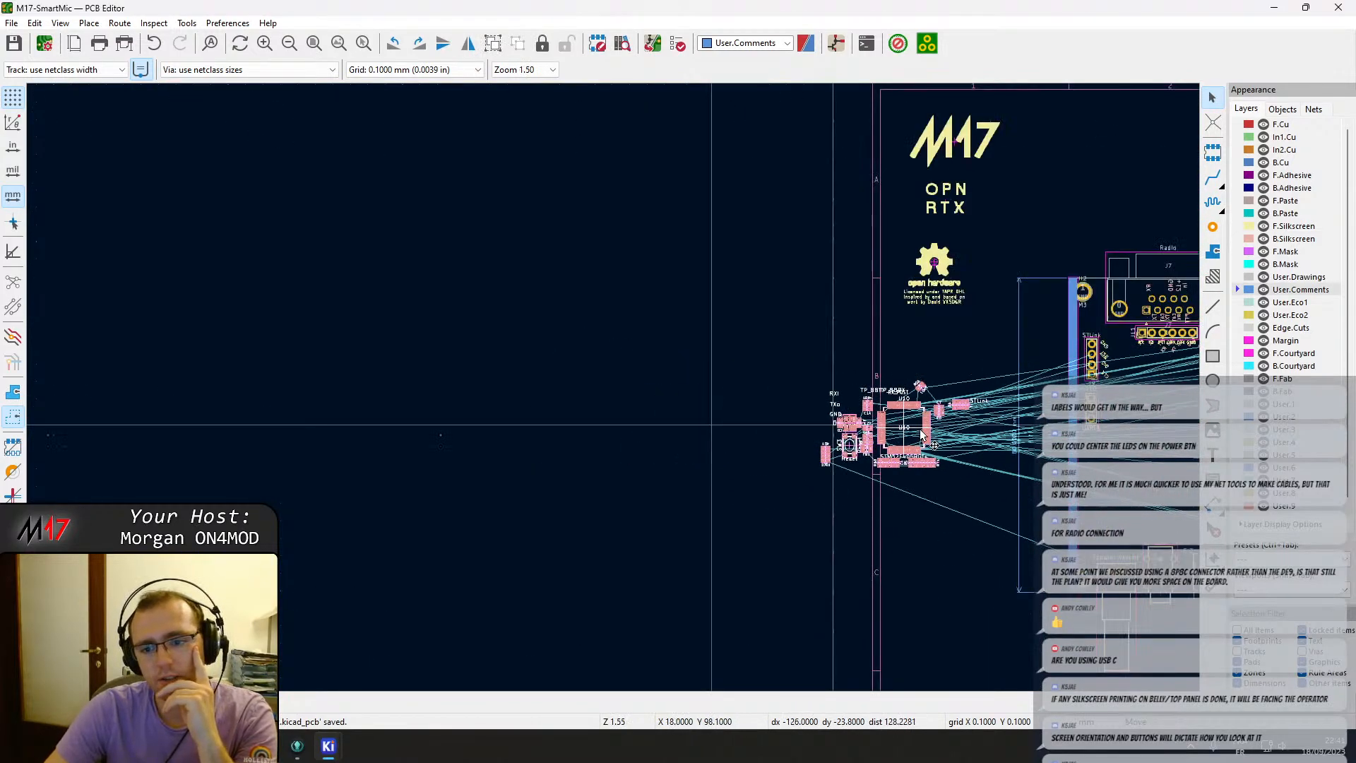
{"action": "middle_click_drag", "start_coordinate": [883, 438], "coordinate": [339, 332]}
{"action": "left_click", "coordinate": [599, 349]}
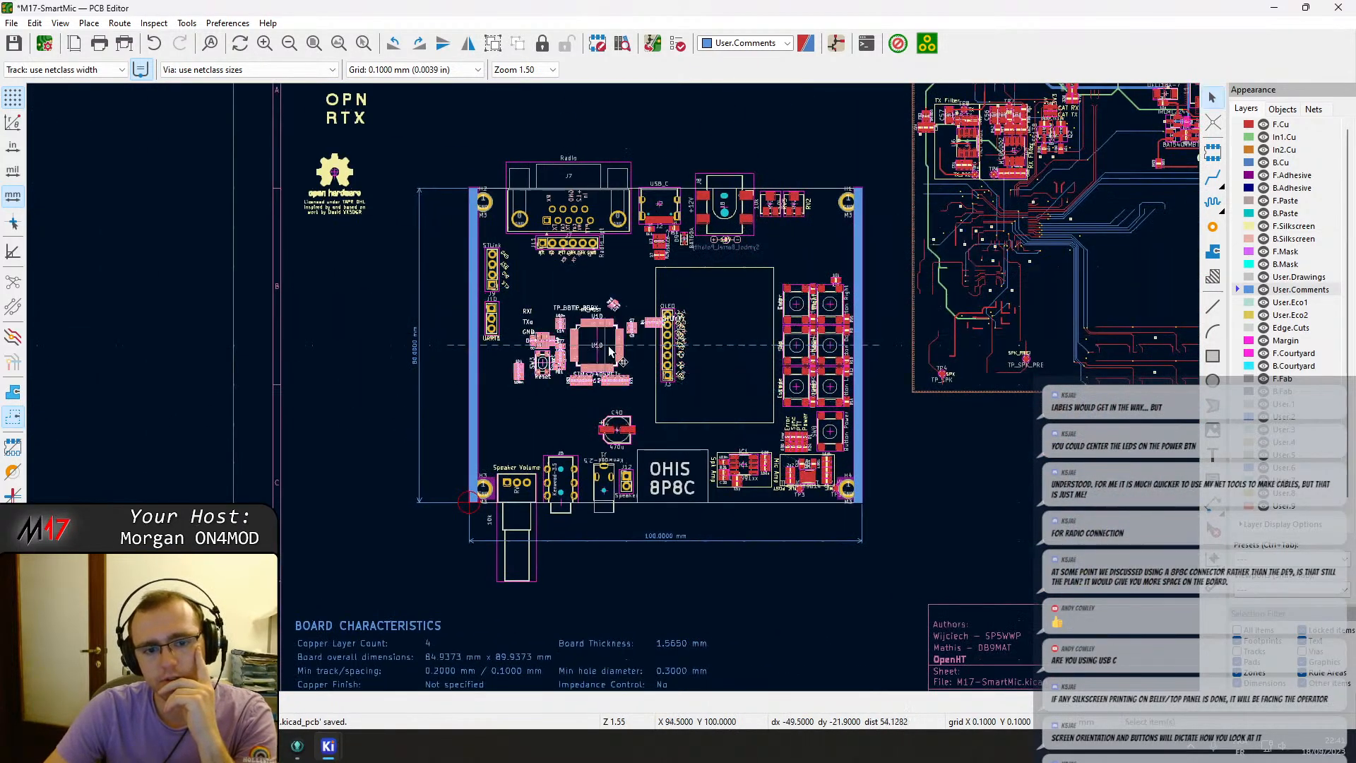
Examine the TX filter section of the reference RF circuitry up close.
{"action": "middle_click_drag", "start_coordinate": [926, 305], "coordinate": [727, 427]}
{"action": "scroll", "coordinate": [778, 356], "scroll_direction": "up", "scroll_amount": 6}
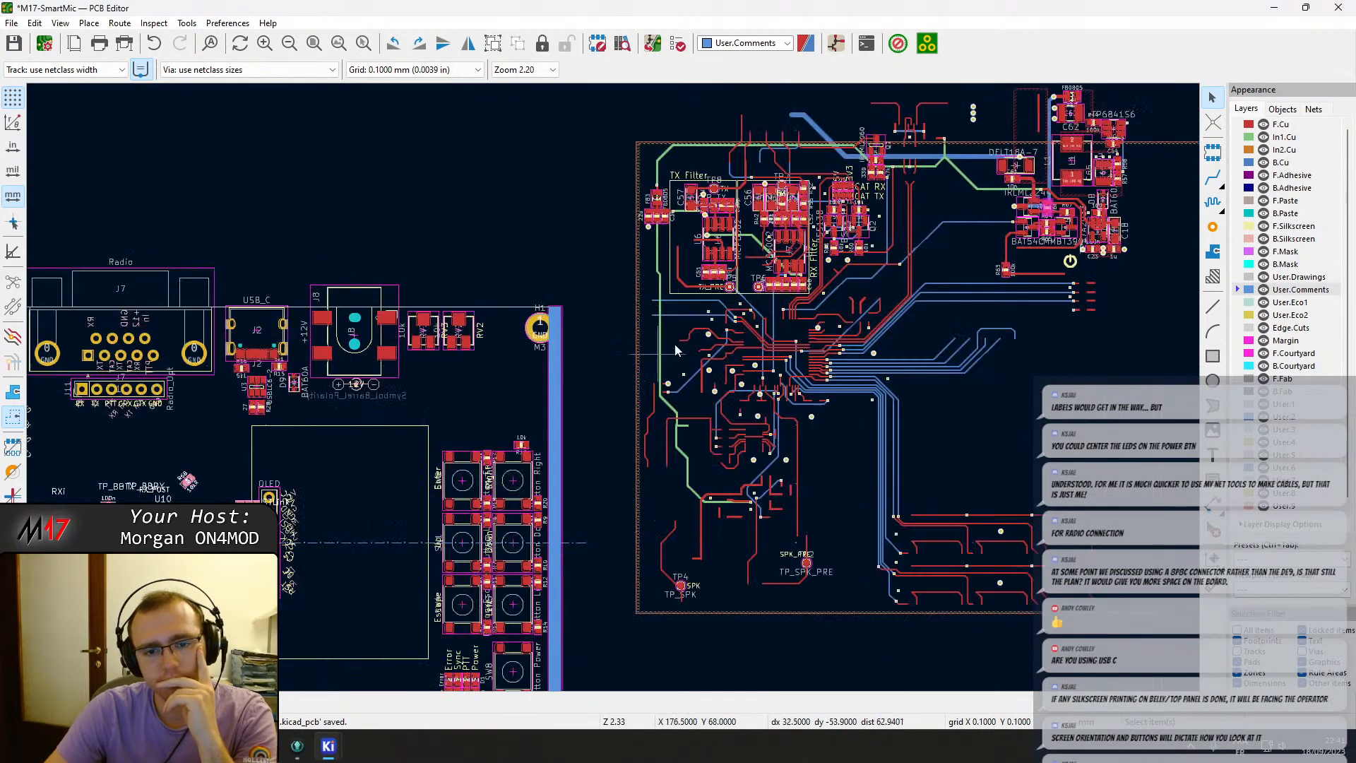
{"action": "middle_click_drag", "start_coordinate": [471, 357], "coordinate": [547, 443]}
{"action": "scroll", "coordinate": [358, 292], "scroll_direction": "up", "scroll_amount": 2}
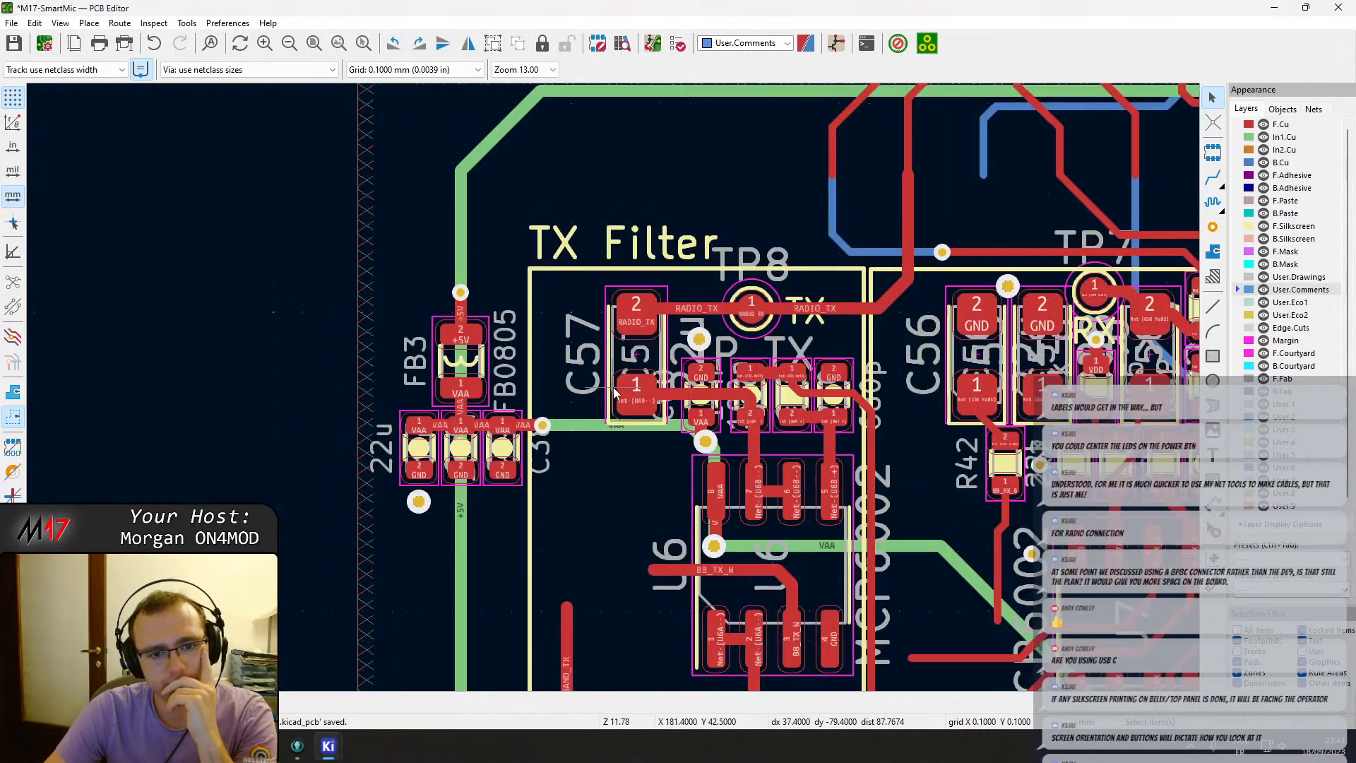
Select the TX filter section components and move the whole group up near the top of the board, above the connectors.
{"action": "left_click_drag", "start_coordinate": [520, 228], "coordinate": [740, 436]}
{"action": "middle_click_drag", "start_coordinate": [763, 671], "coordinate": [722, 407]}
{"action": "left_click_drag", "start_coordinate": [740, 437], "coordinate": [755, 459]}
{"action": "left_click", "coordinate": [837, 618]}
{"action": "left_click_drag", "start_coordinate": [829, 590], "coordinate": [690, 340]}
{"action": "middle_click_drag", "start_coordinate": [650, 285], "coordinate": [692, 544]}
{"action": "left_click_drag", "start_coordinate": [689, 340], "coordinate": [526, 215]}
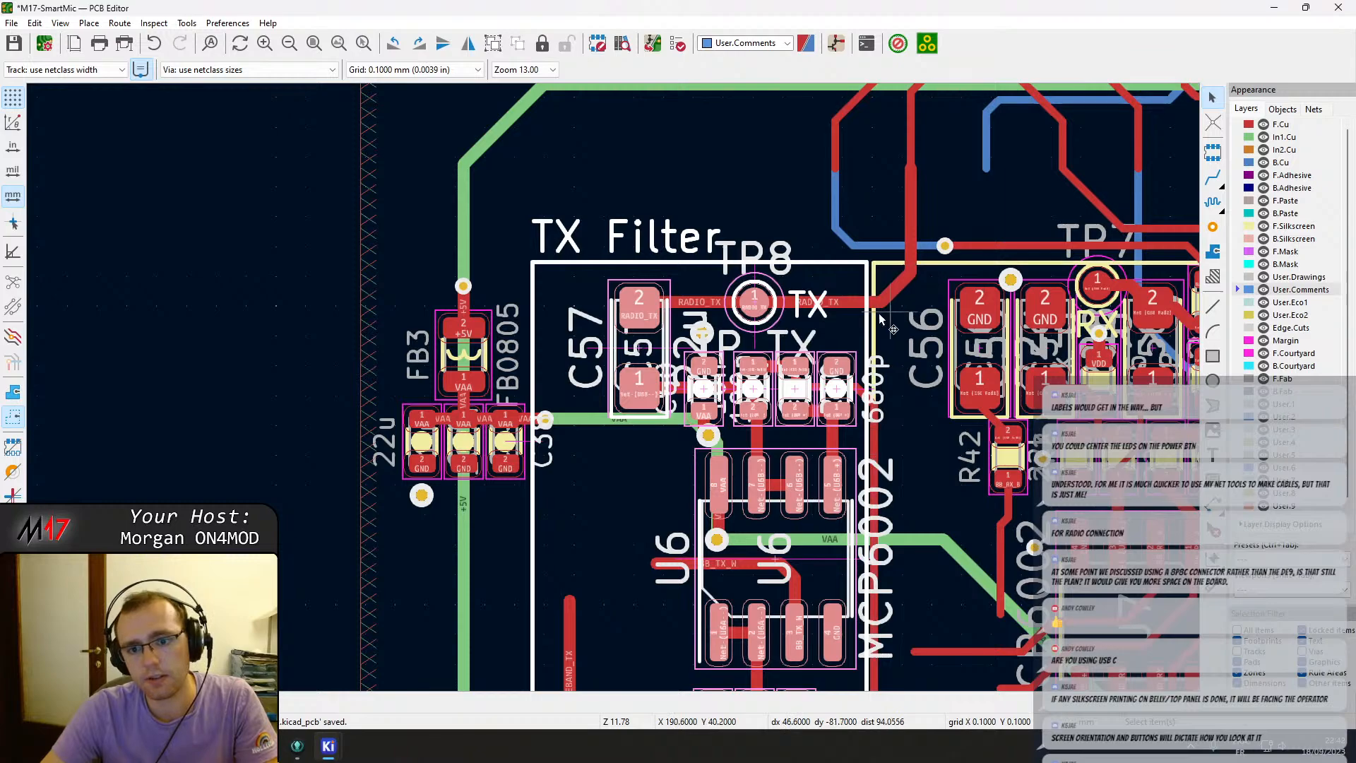
{"action": "key", "text": "m"}
{"action": "scroll", "coordinate": [387, 279], "scroll_direction": "down", "scroll_amount": 5}
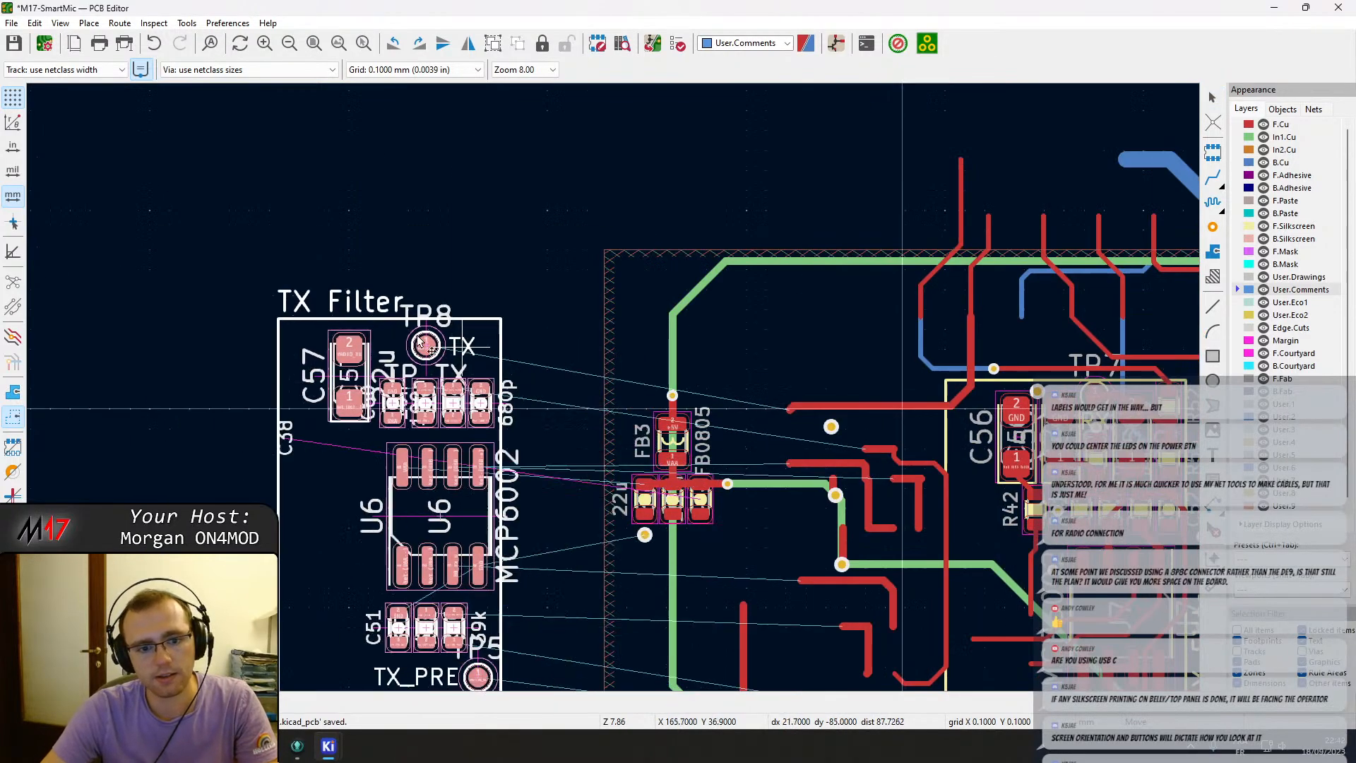
{"action": "middle_click_drag", "start_coordinate": [392, 324], "coordinate": [535, 142]}
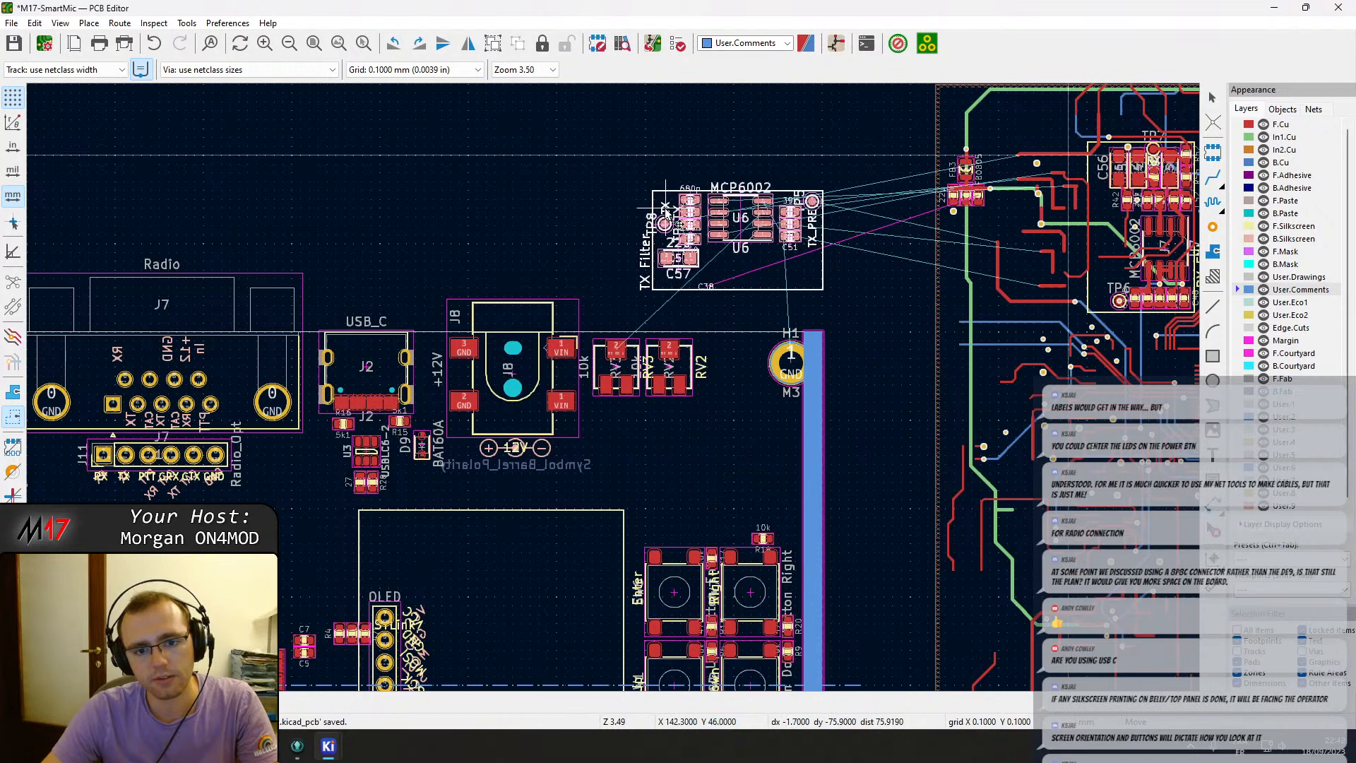
{"action": "left_click", "coordinate": [654, 212]}
Check the Hammond 1455L801RD end-plate drawing in the browser, then return to the PCB editor.
{"action": "middle_click_drag", "start_coordinate": [714, 444], "coordinate": [695, 283]}
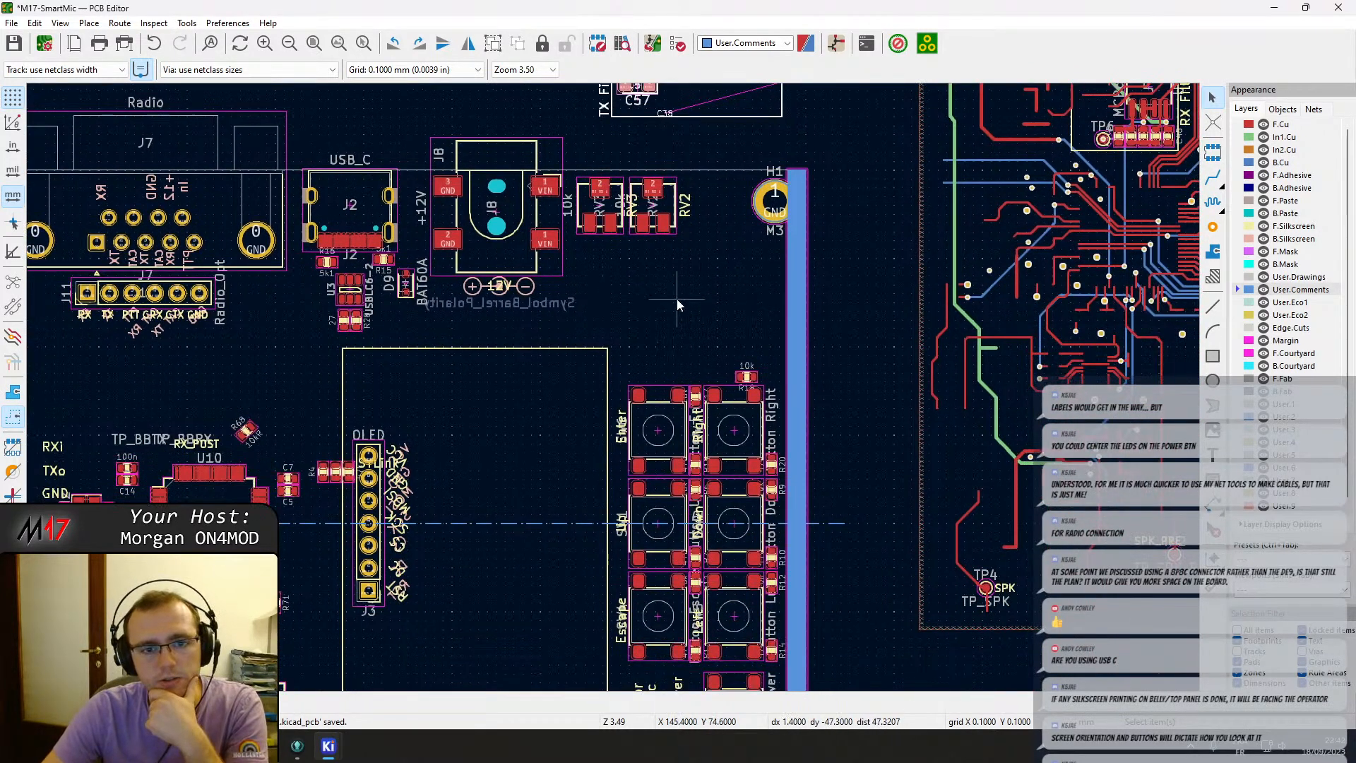
{"action": "middle_click_drag", "start_coordinate": [406, 311], "coordinate": [739, 341]}
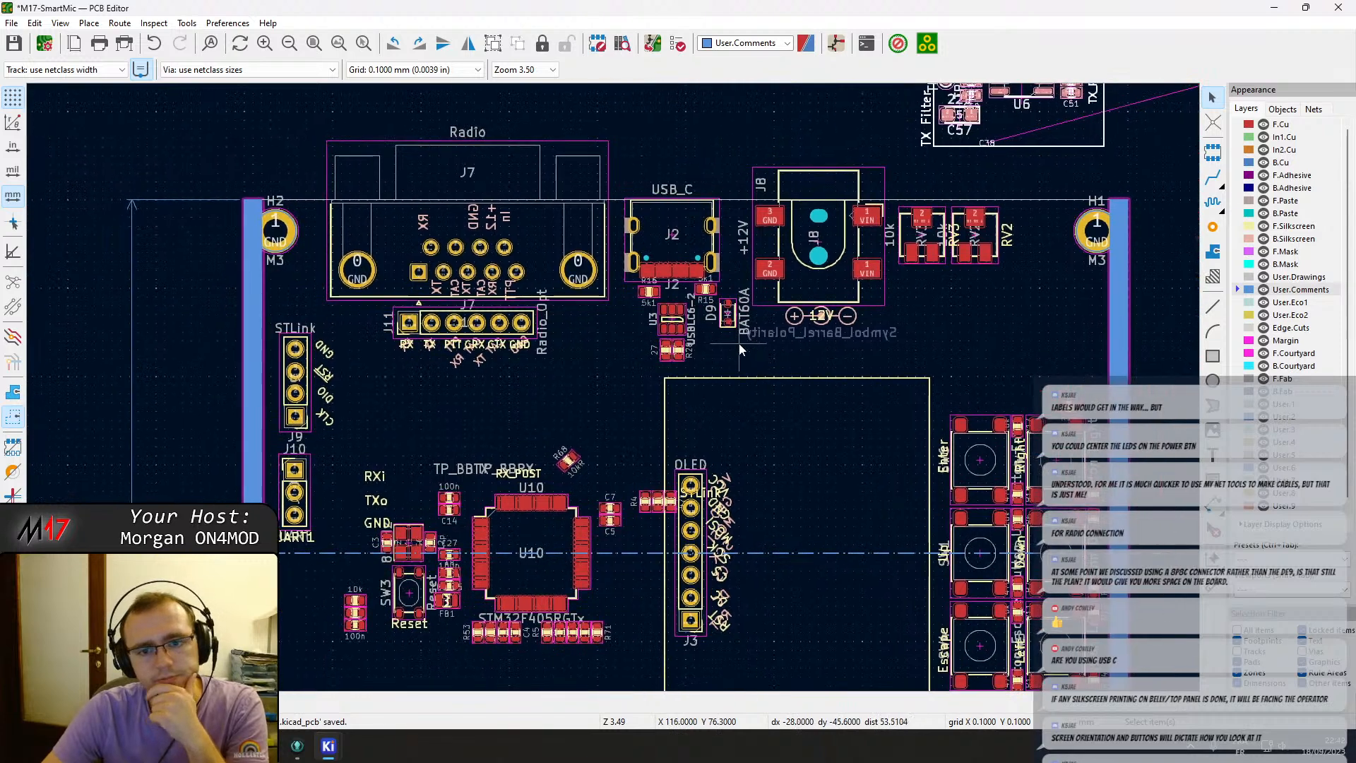
{"action": "middle_click_drag", "start_coordinate": [444, 268], "coordinate": [492, 306]}
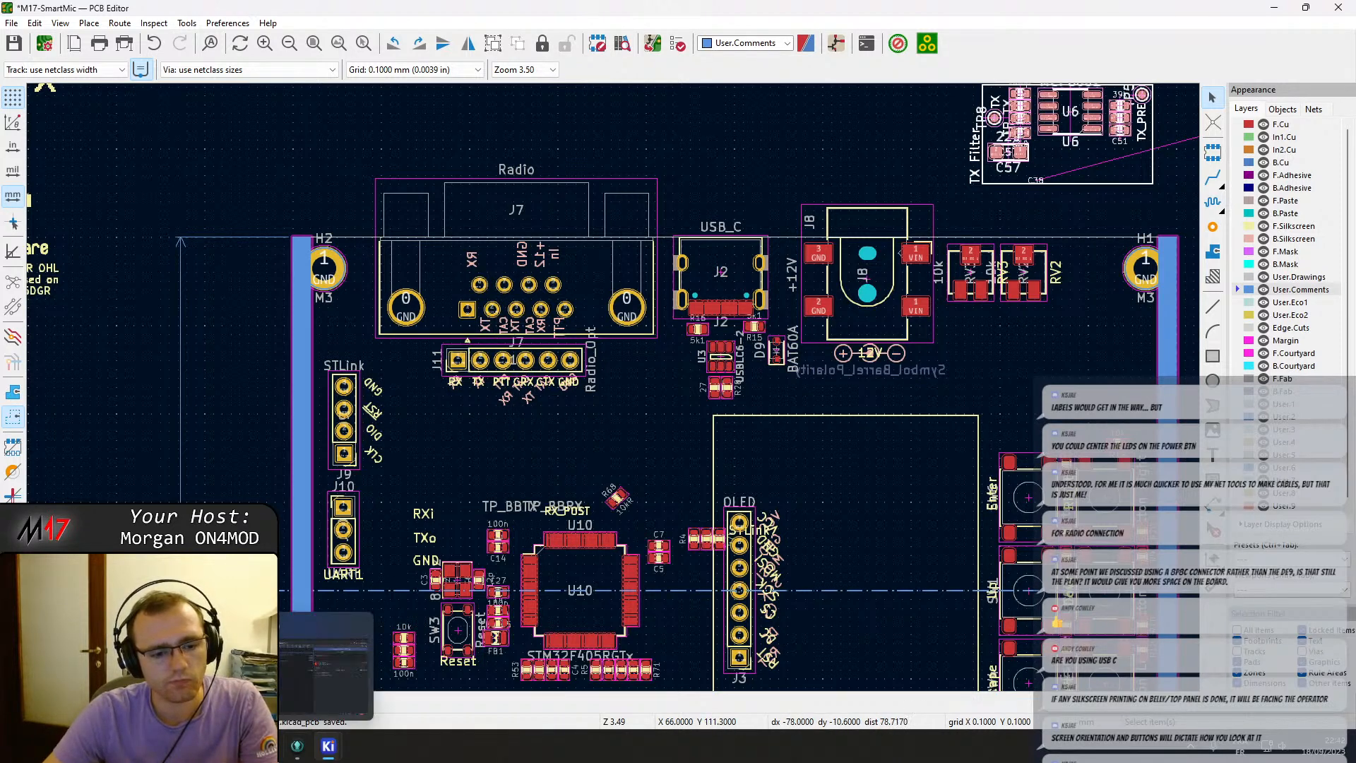
{"action": "left_click", "coordinate": [267, 746]}
{"action": "left_click", "coordinate": [995, 16]}
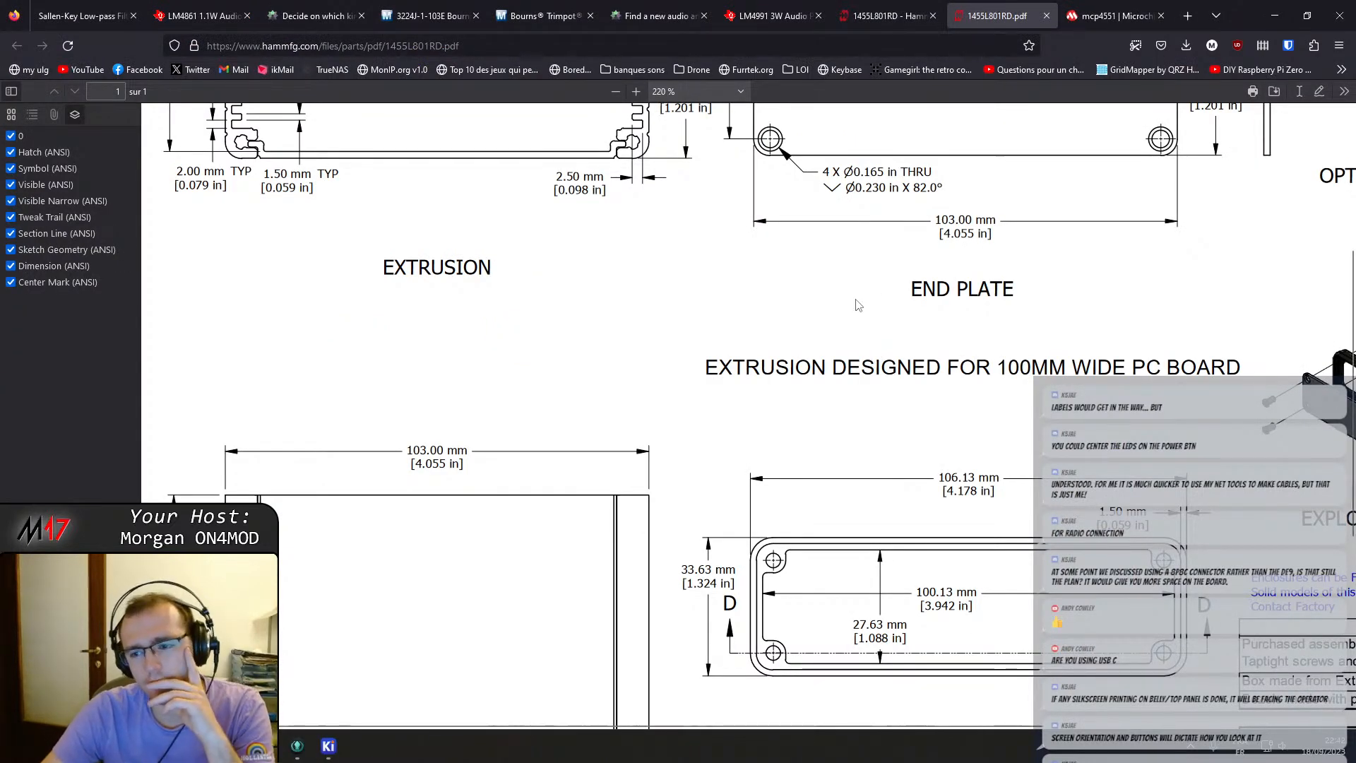
{"action": "mouse_move", "coordinate": [328, 746]}
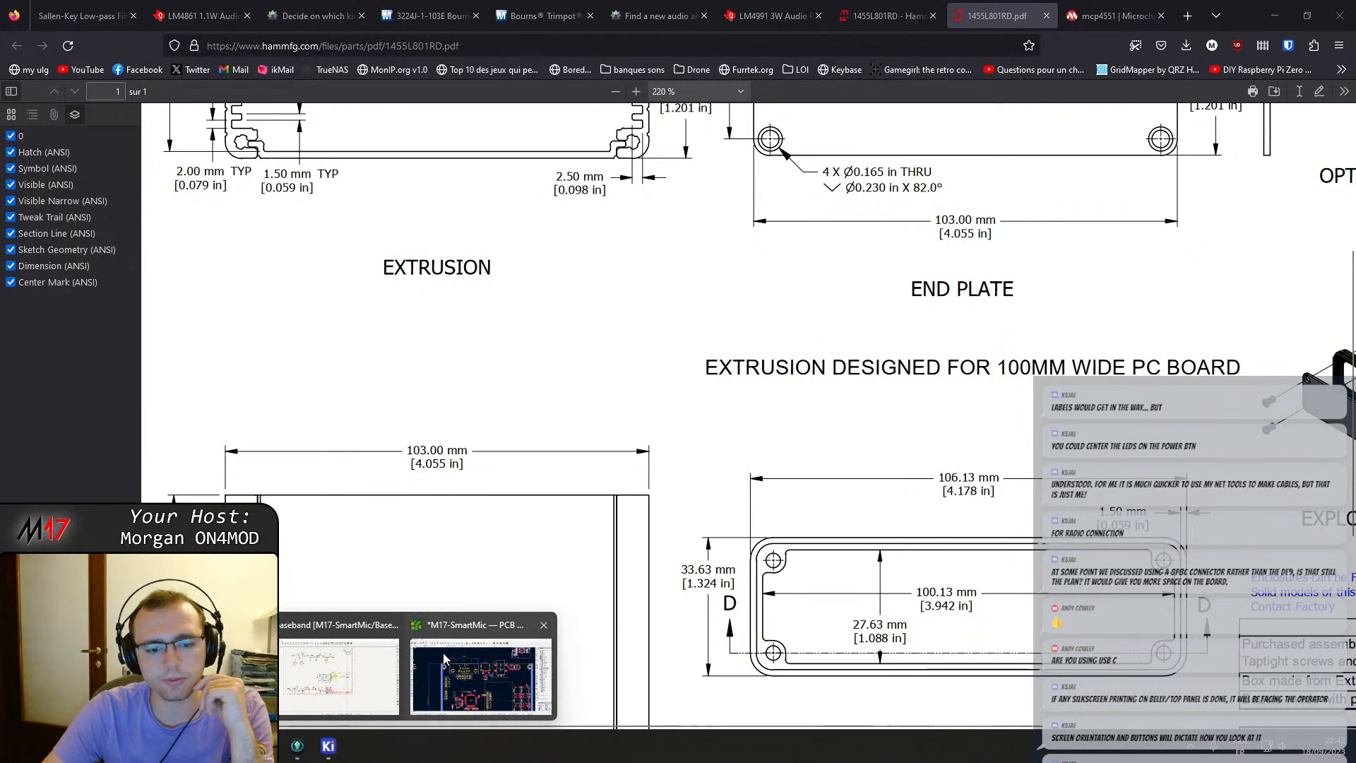
{"action": "left_click", "coordinate": [482, 639]}
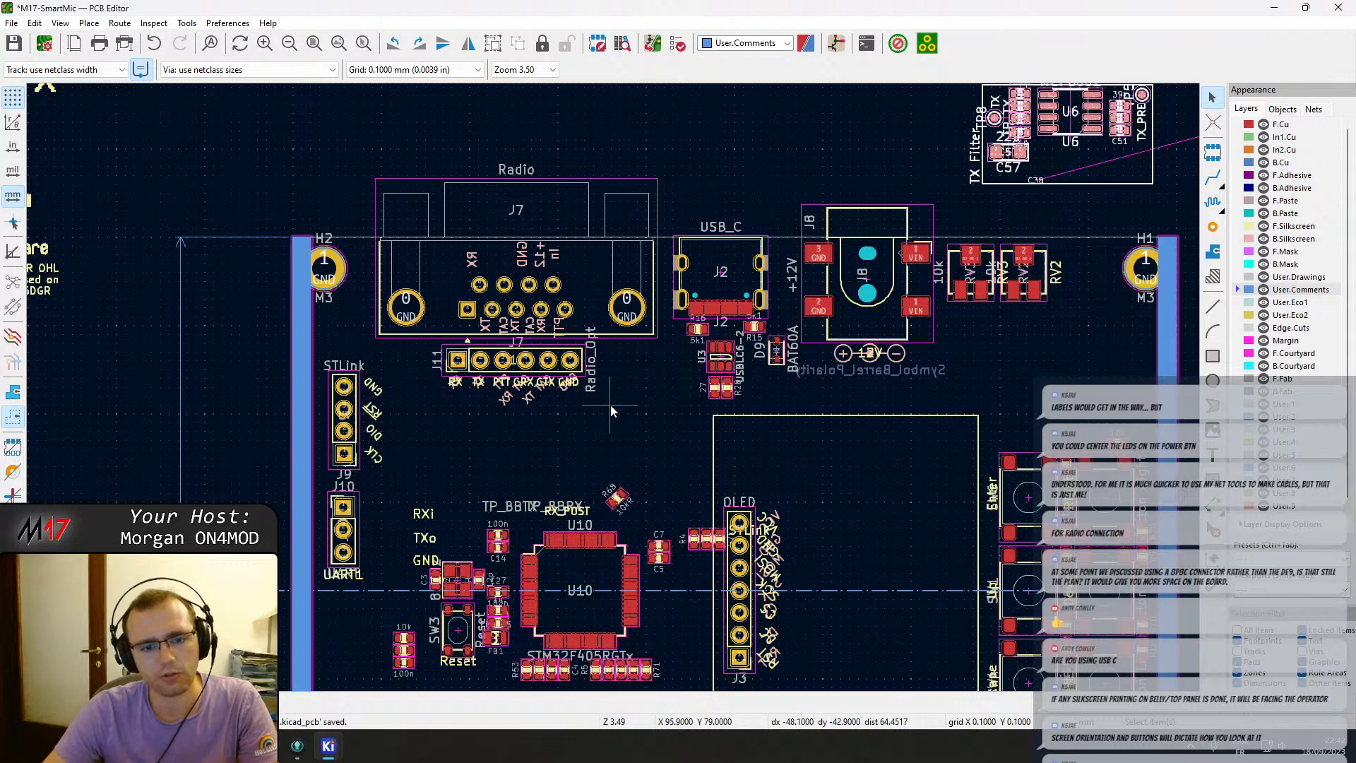
Shift the Radio DE9 connector J7 slightly left along the board's top edge.
{"action": "left_click_drag", "start_coordinate": [604, 419], "coordinate": [461, 247]}
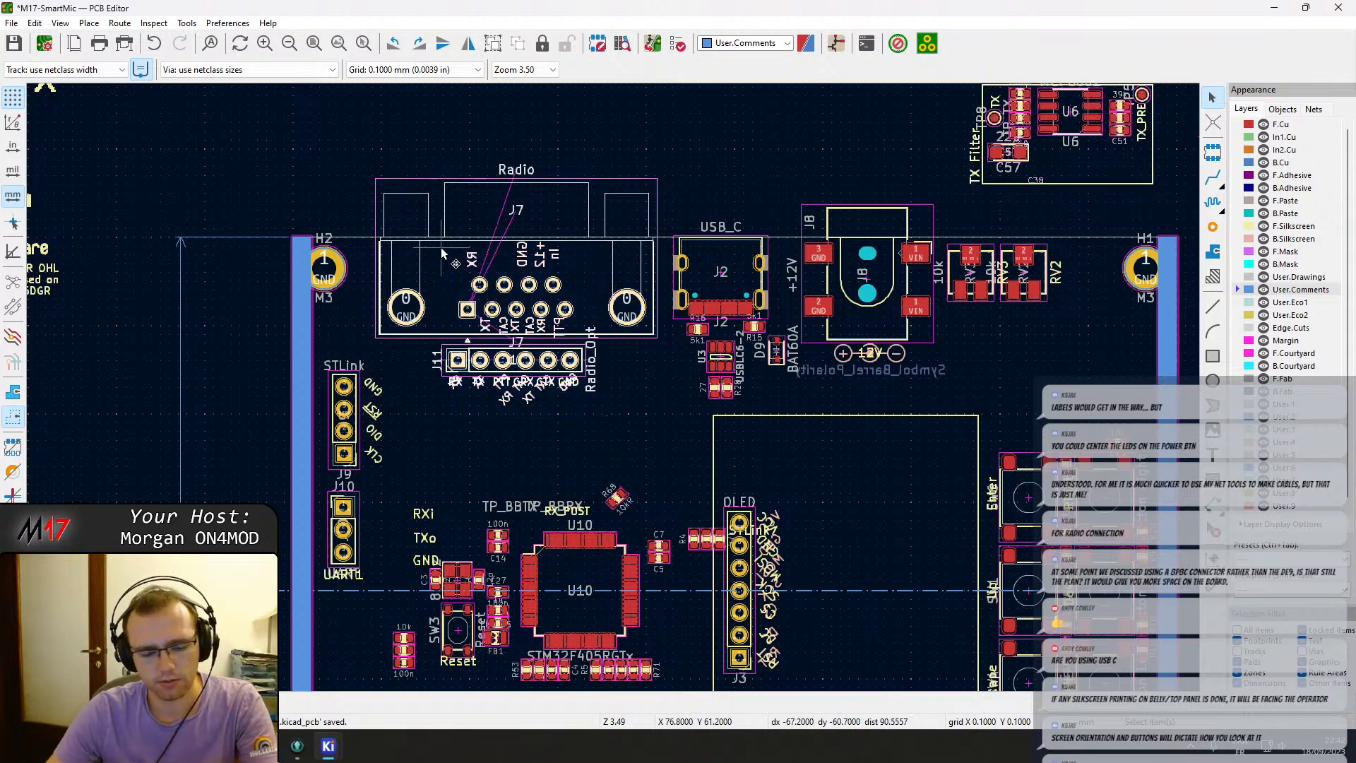
{"action": "key", "text": "m"}
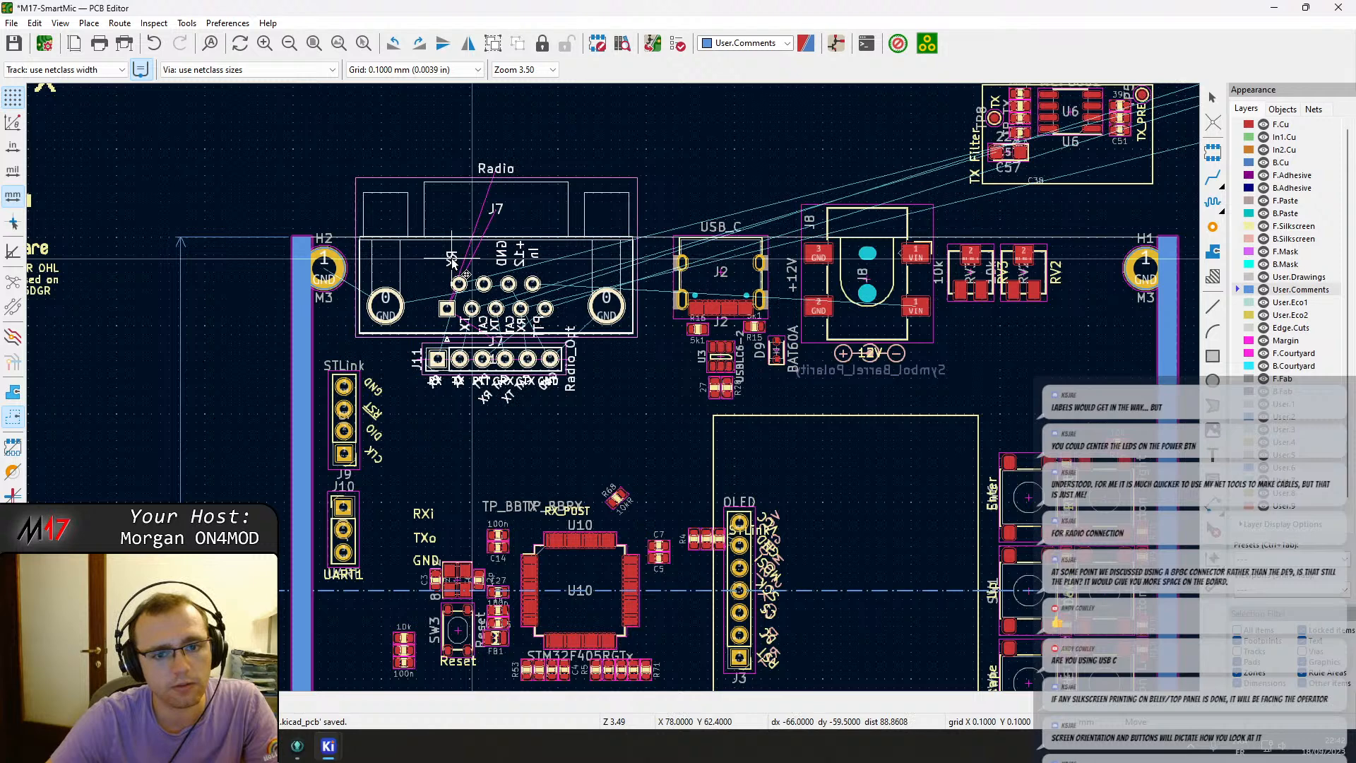
{"action": "scroll", "coordinate": [453, 262], "scroll_direction": "up", "scroll_amount": 1}
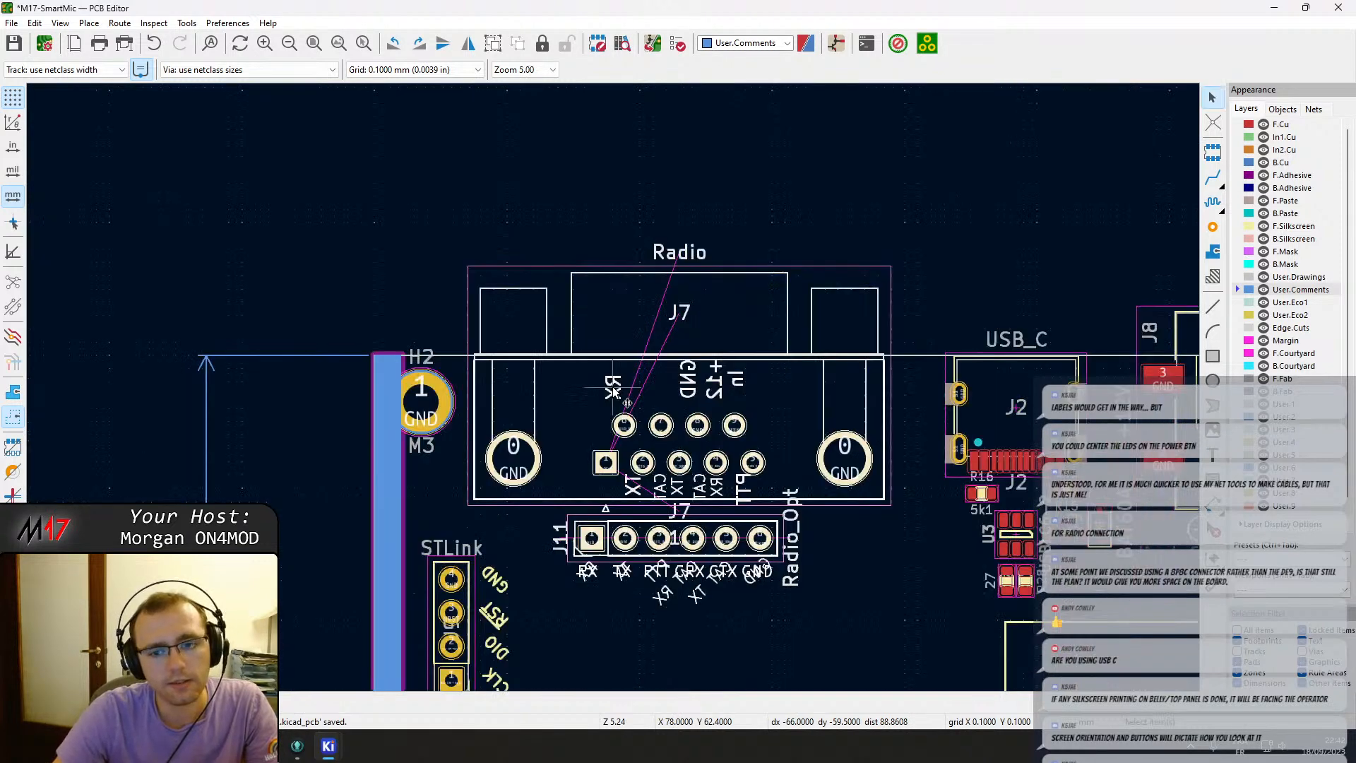
{"action": "middle_click_drag", "start_coordinate": [1047, 602], "coordinate": [843, 560]}
{"action": "left_click_drag", "start_coordinate": [901, 566], "coordinate": [747, 352]}
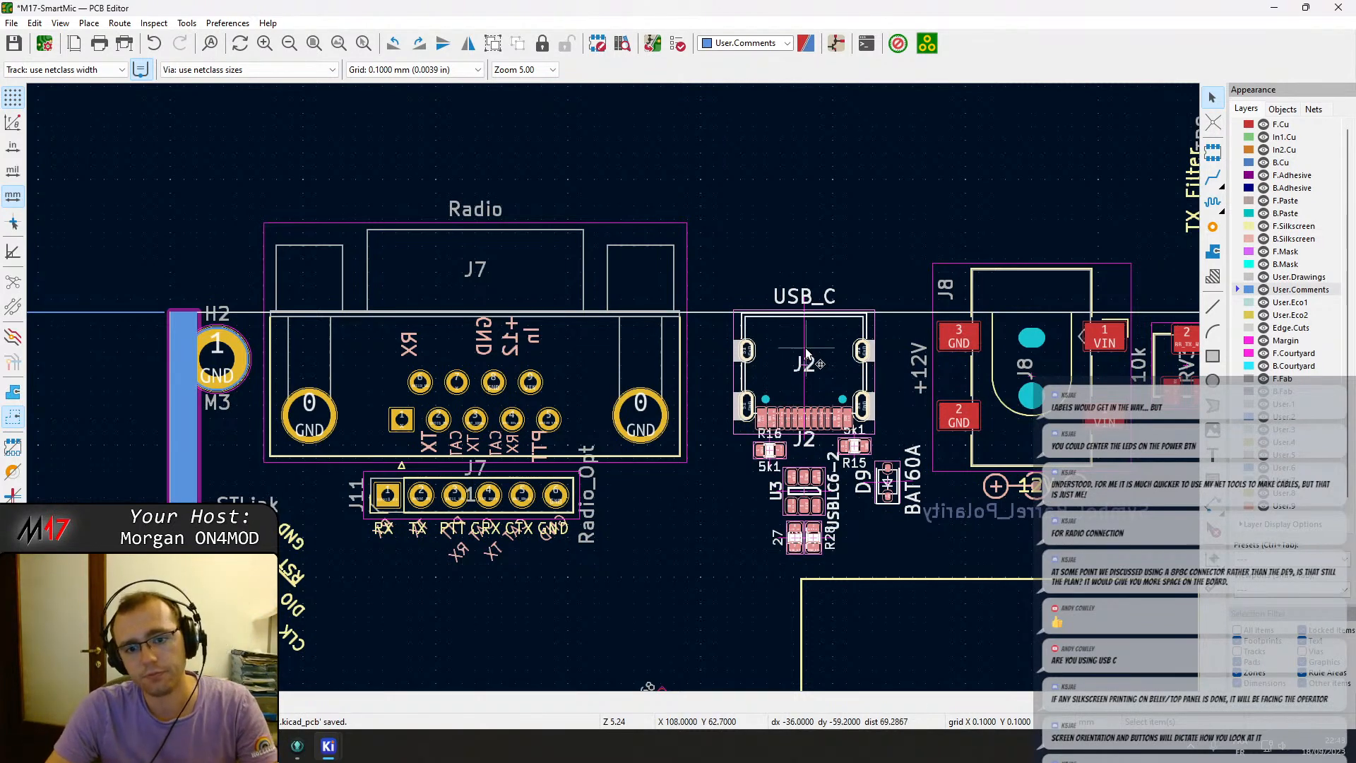
{"action": "middle_click_drag", "start_coordinate": [973, 362], "coordinate": [740, 343]}
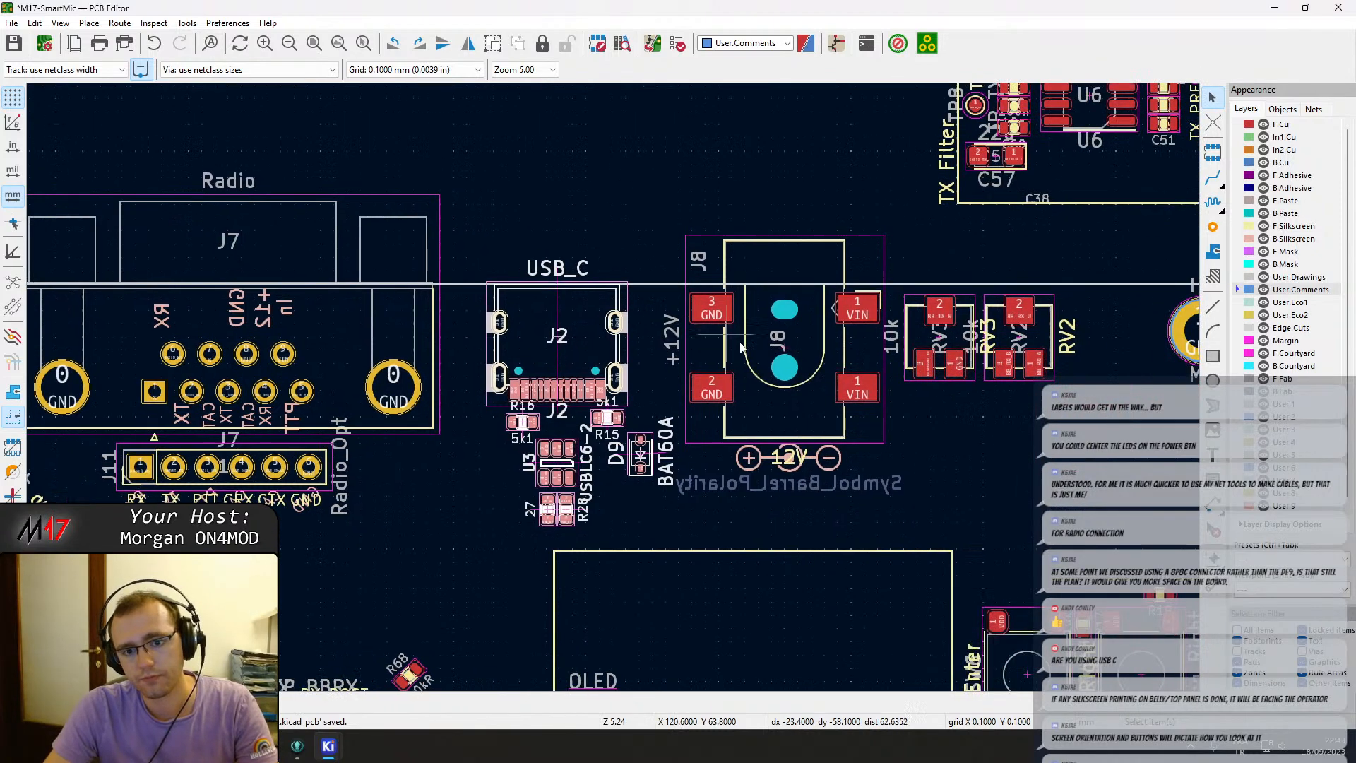
Nudge the barrel jack J8 slightly left, closer to the USB-C connector.
{"action": "left_click", "coordinate": [782, 397]}
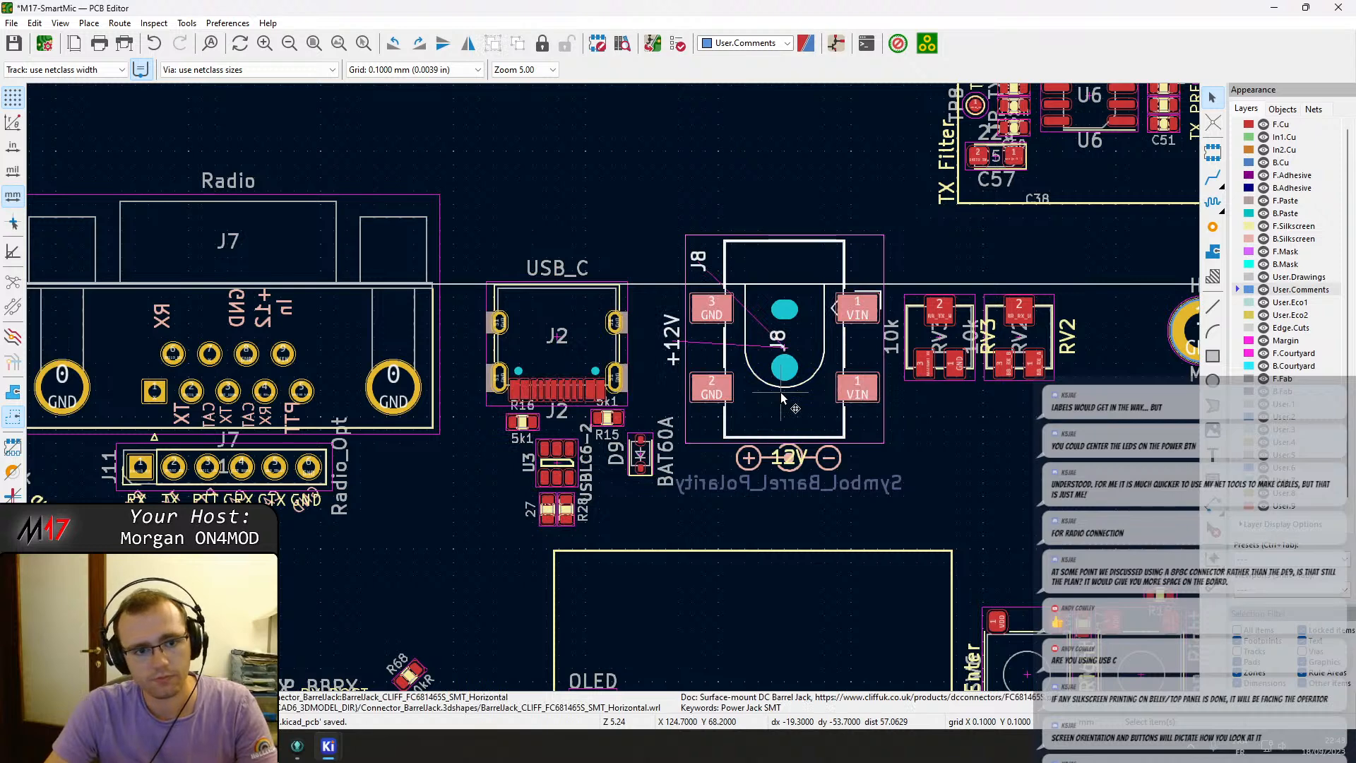
{"action": "key", "text": "m"}
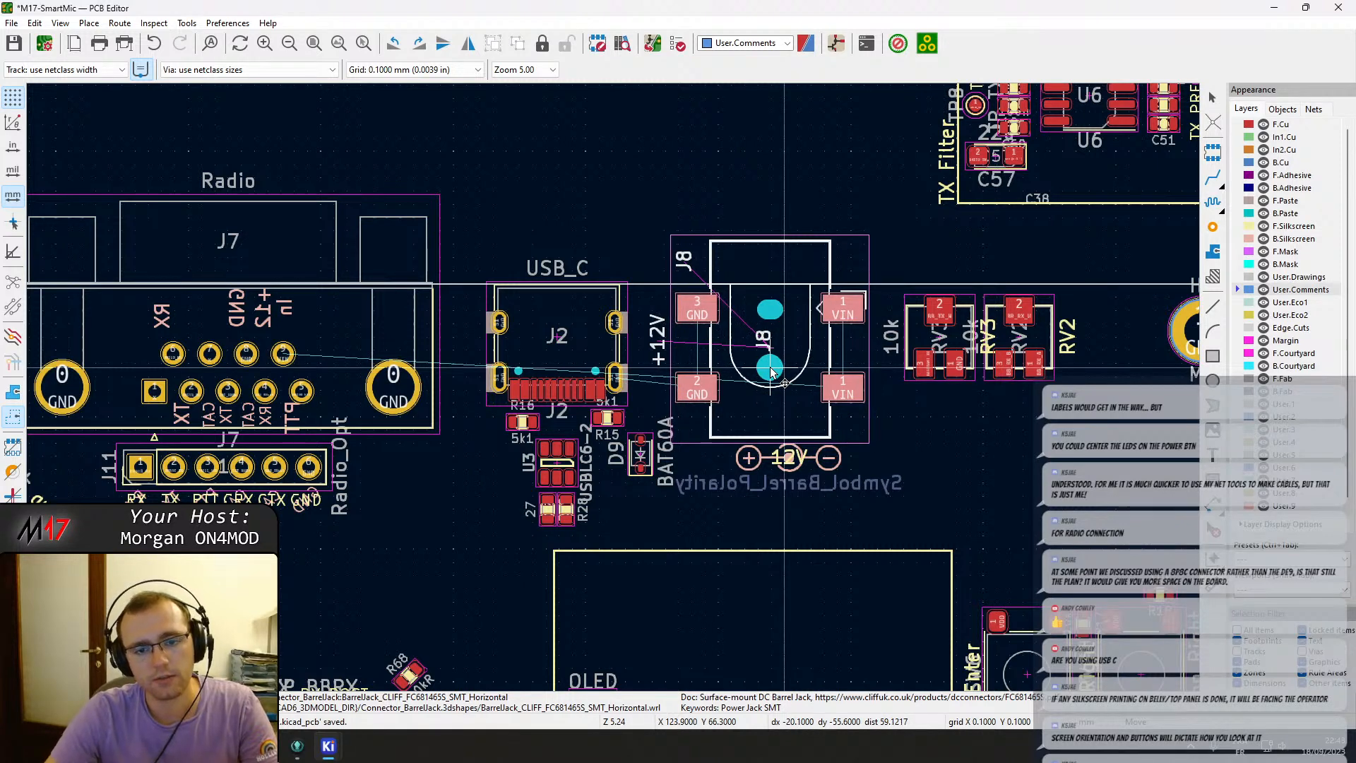
{"action": "left_click", "coordinate": [768, 368]}
{"action": "middle_click_drag", "start_coordinate": [888, 447], "coordinate": [569, 393]}
{"action": "middle_click_drag", "start_coordinate": [727, 421], "coordinate": [764, 256]}
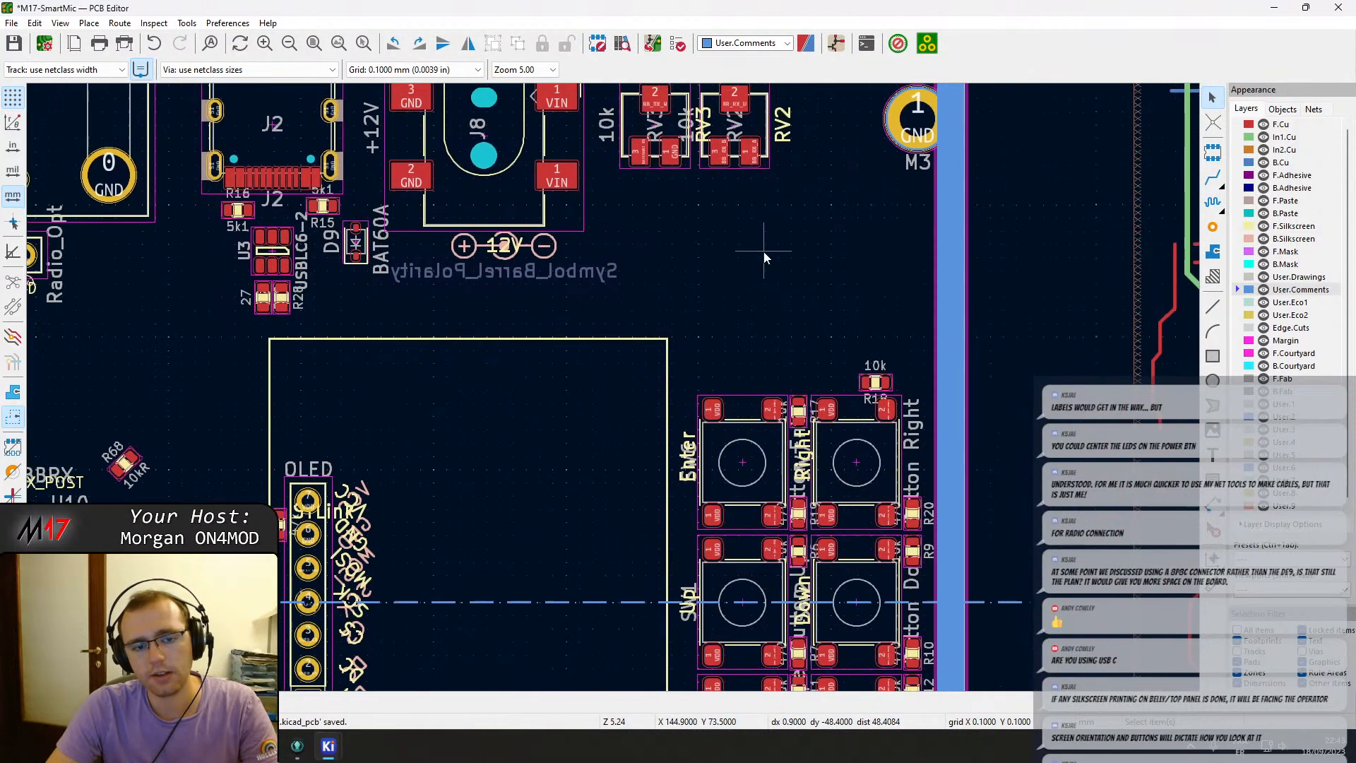
{"action": "middle_click_drag", "start_coordinate": [583, 394], "coordinate": [640, 413]}
{"action": "scroll", "coordinate": [616, 390], "scroll_direction": "down", "scroll_amount": 3}
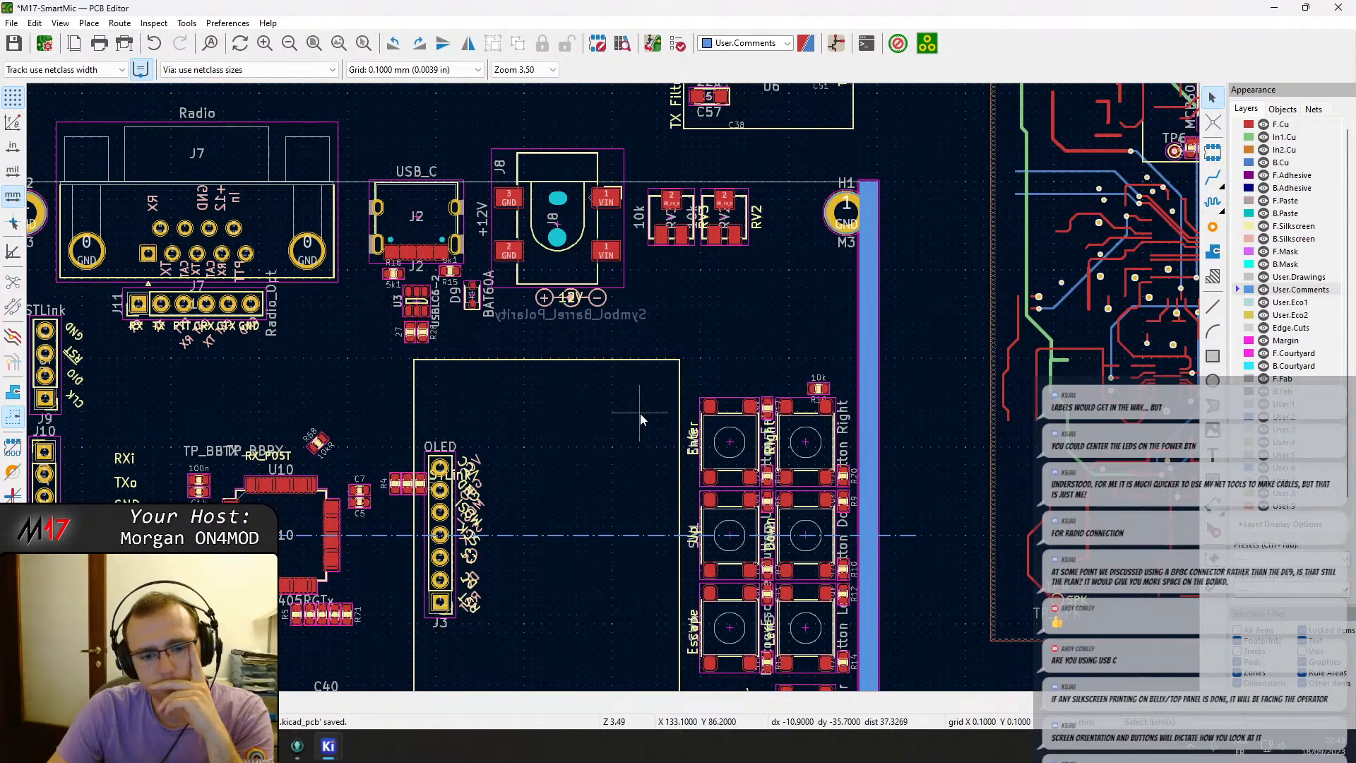
Move the loose MCP6002 op-amp U201 onto the board above the speaker amplifier block.
{"action": "middle_click_drag", "start_coordinate": [631, 328], "coordinate": [713, 315]}
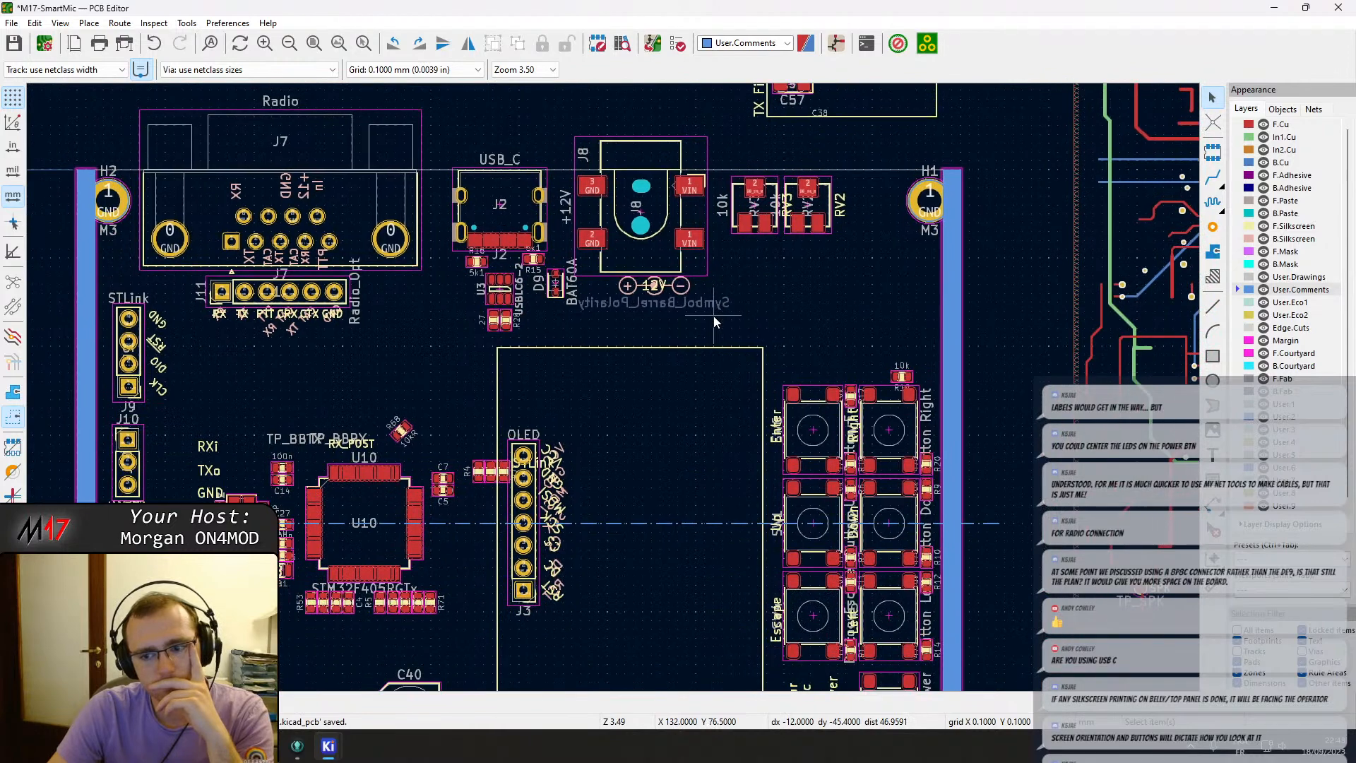
{"action": "scroll", "coordinate": [713, 323], "scroll_direction": "down", "scroll_amount": 4}
{"action": "scroll", "coordinate": [713, 323], "scroll_direction": "up", "scroll_amount": 2}
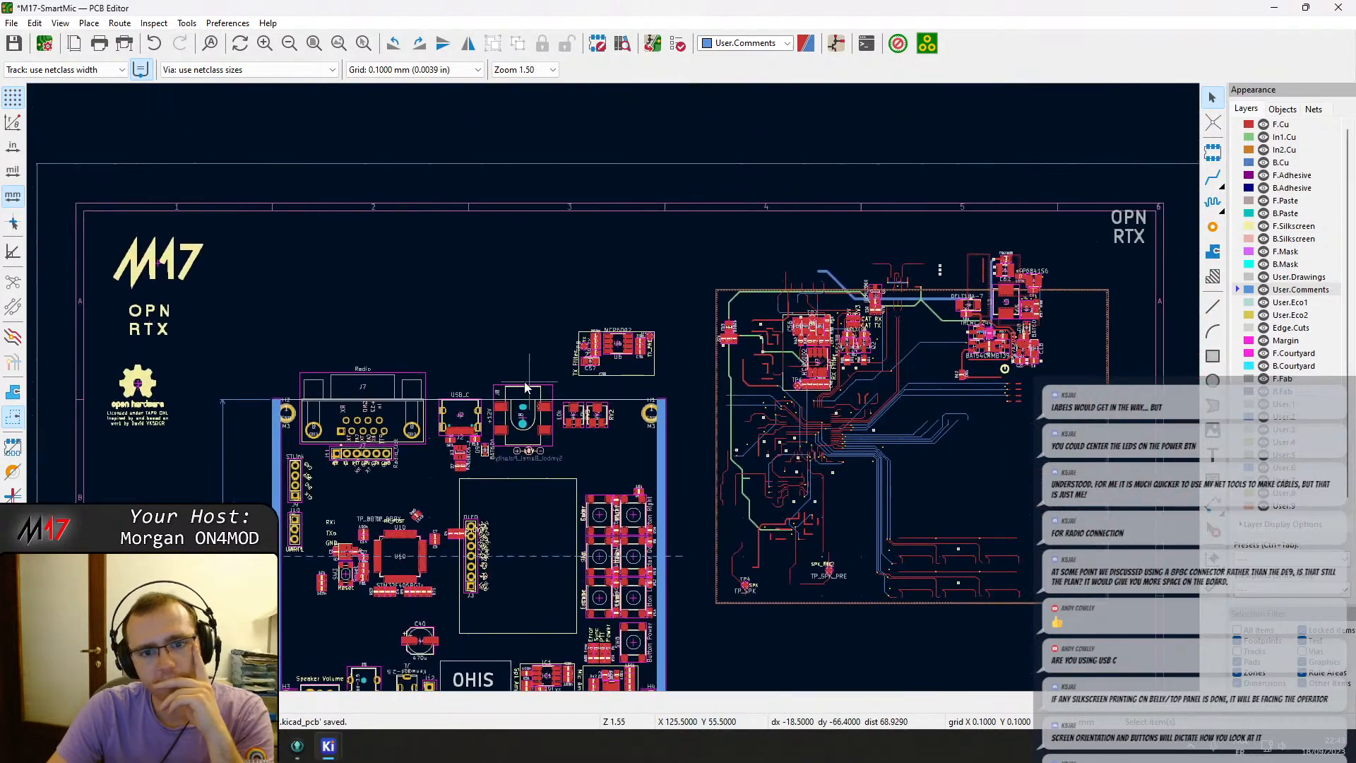
{"action": "scroll", "coordinate": [1077, 386], "scroll_direction": "up", "scroll_amount": 2}
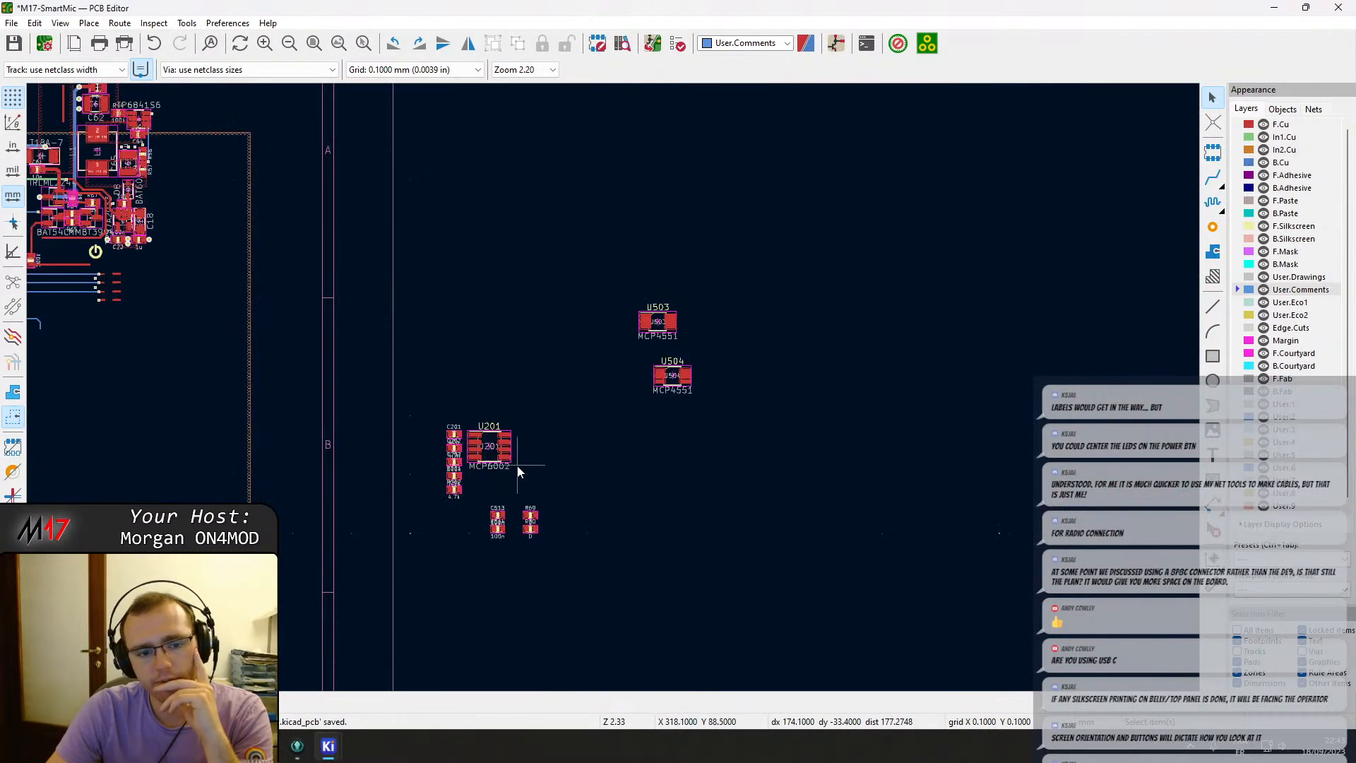
{"action": "left_click", "coordinate": [487, 452]}
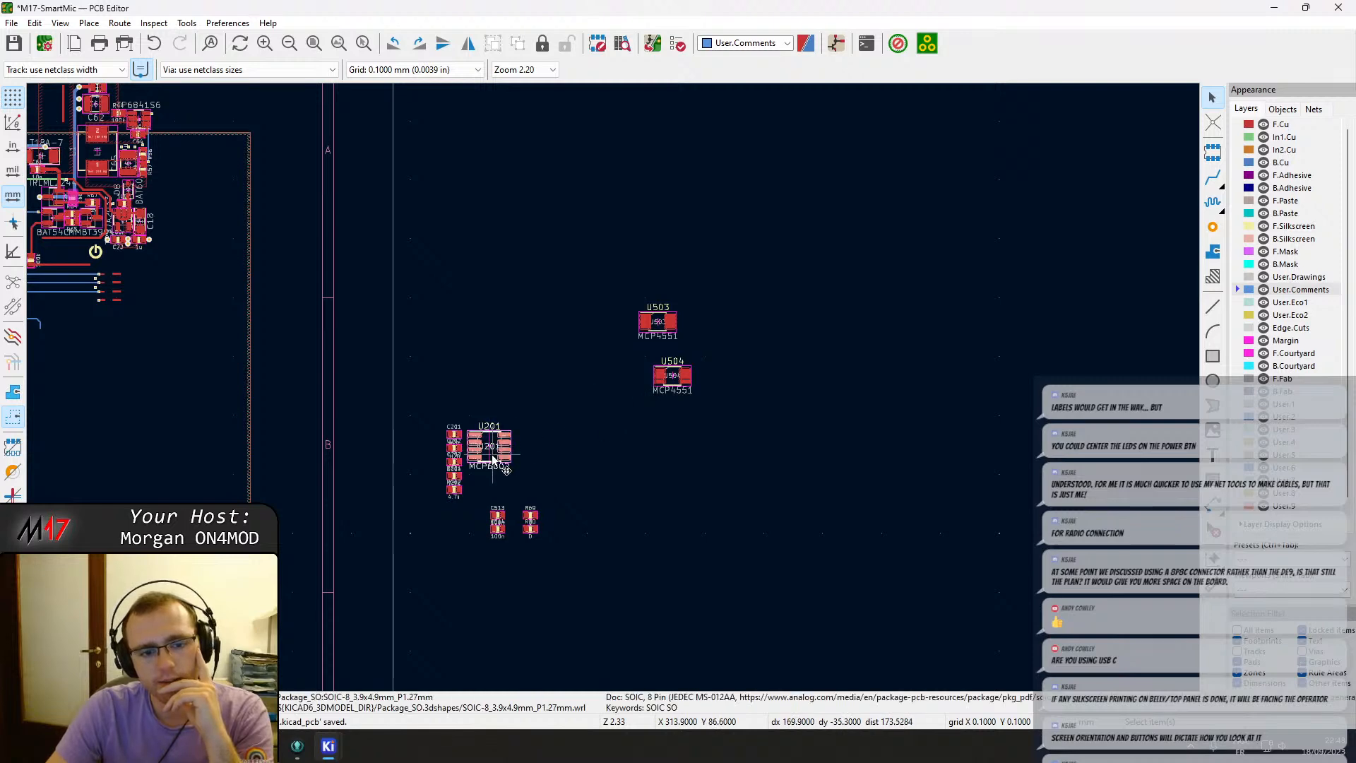
{"action": "key", "text": "m"}
{"action": "middle_click_drag", "start_coordinate": [167, 515], "coordinate": [1029, 146]}
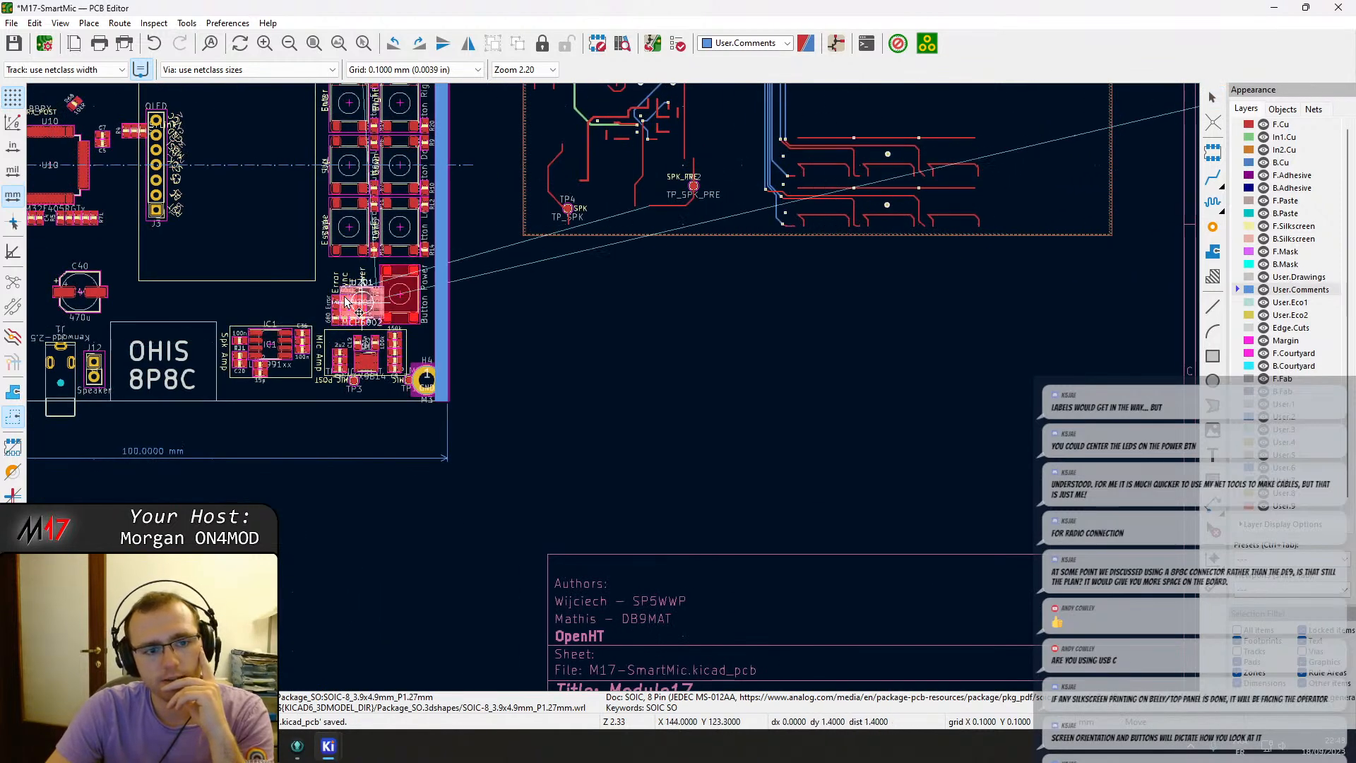
{"action": "middle_click_drag", "start_coordinate": [346, 302], "coordinate": [1052, 211]}
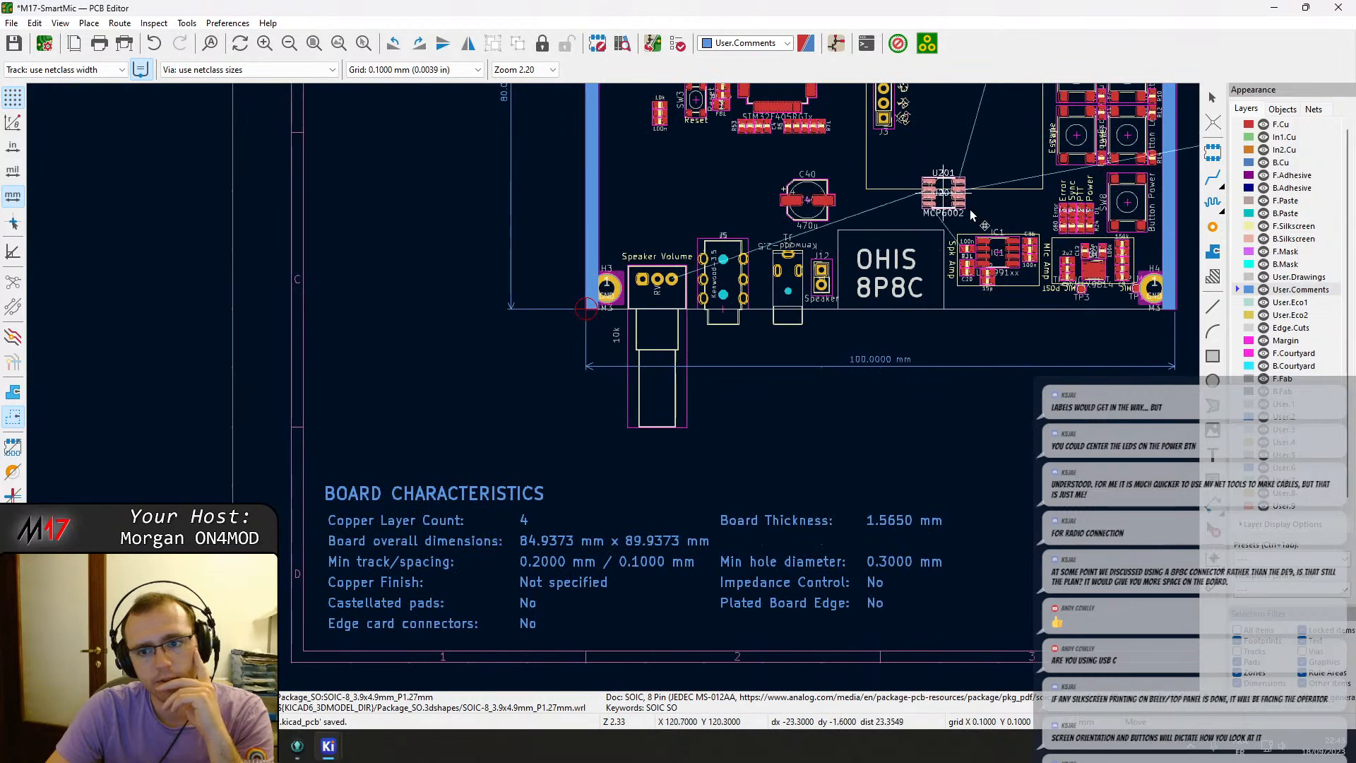
{"action": "scroll", "coordinate": [975, 215], "scroll_direction": "up", "scroll_amount": 3}
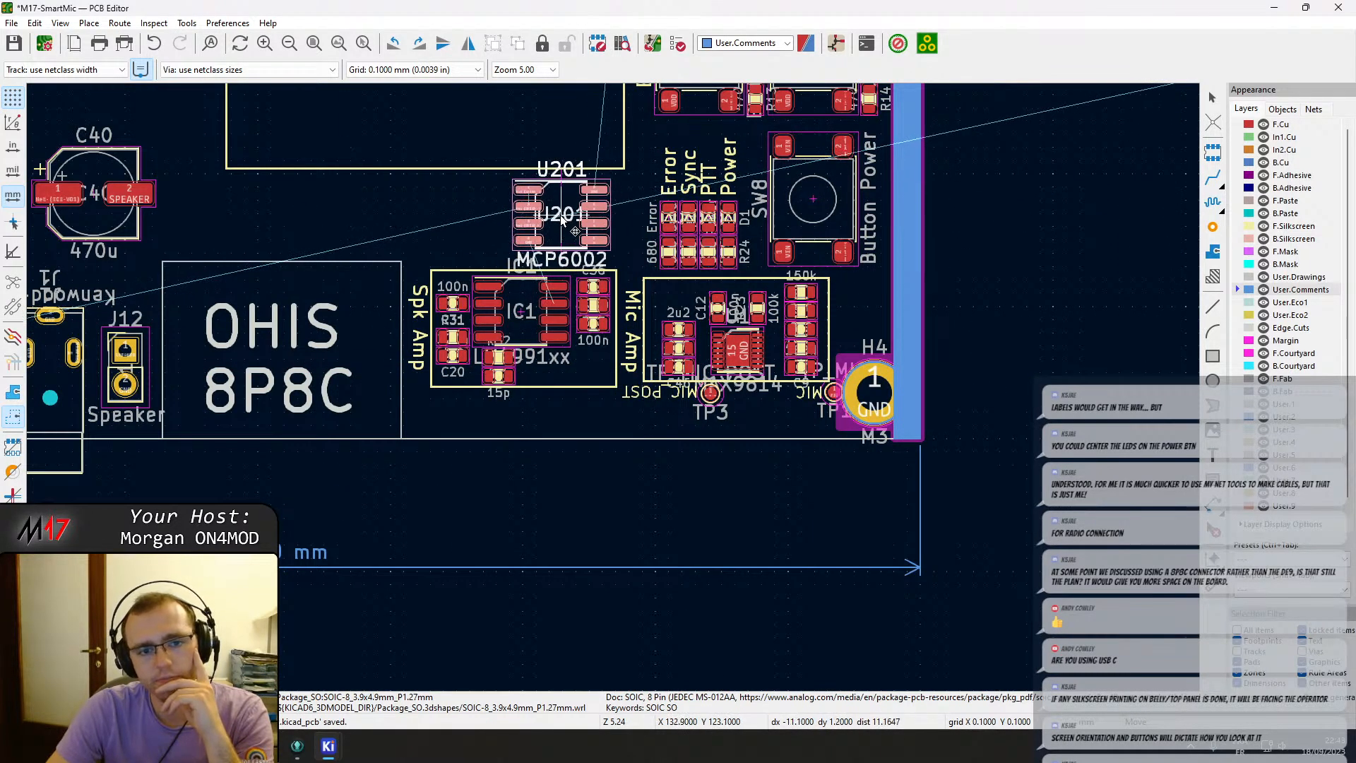
{"action": "left_click", "coordinate": [561, 216]}
Box-select the loose passives beside the sheet and drag them just below the board's bottom edge.
{"action": "scroll", "coordinate": [678, 248], "scroll_direction": "down", "scroll_amount": 3}
{"action": "scroll", "coordinate": [540, 543], "scroll_direction": "down", "scroll_amount": 2}
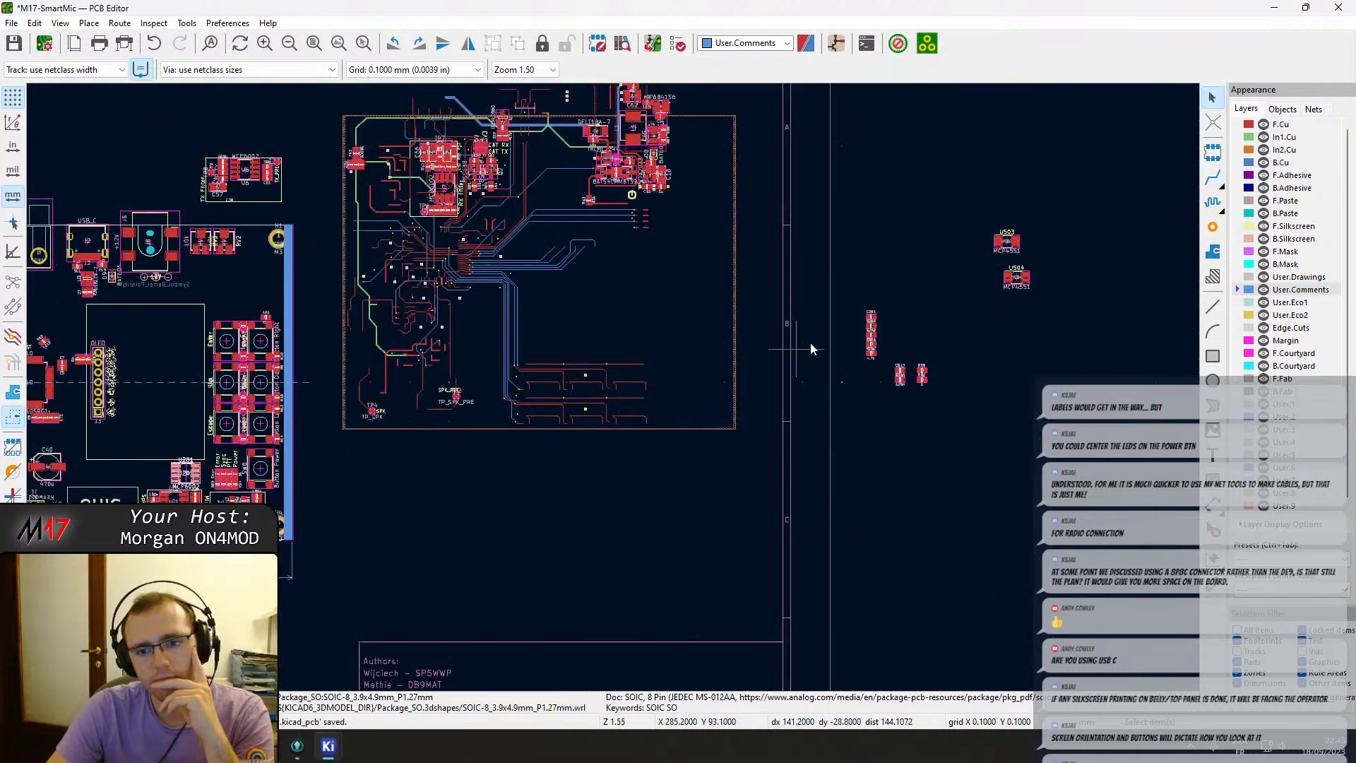
{"action": "left_click_drag", "start_coordinate": [932, 392], "coordinate": [819, 264]}
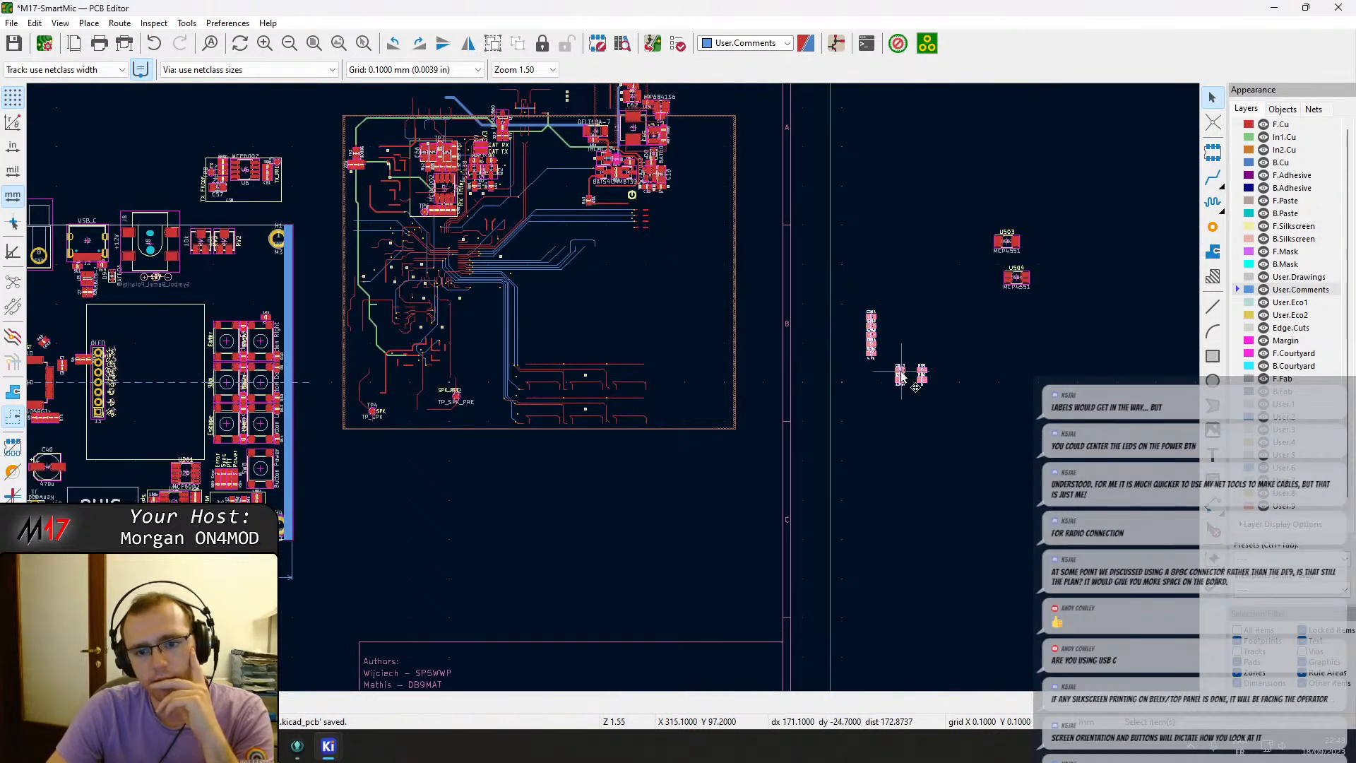
{"action": "left_click_drag", "start_coordinate": [901, 373], "coordinate": [243, 550]}
{"action": "middle_click_drag", "start_coordinate": [146, 614], "coordinate": [331, 560]}
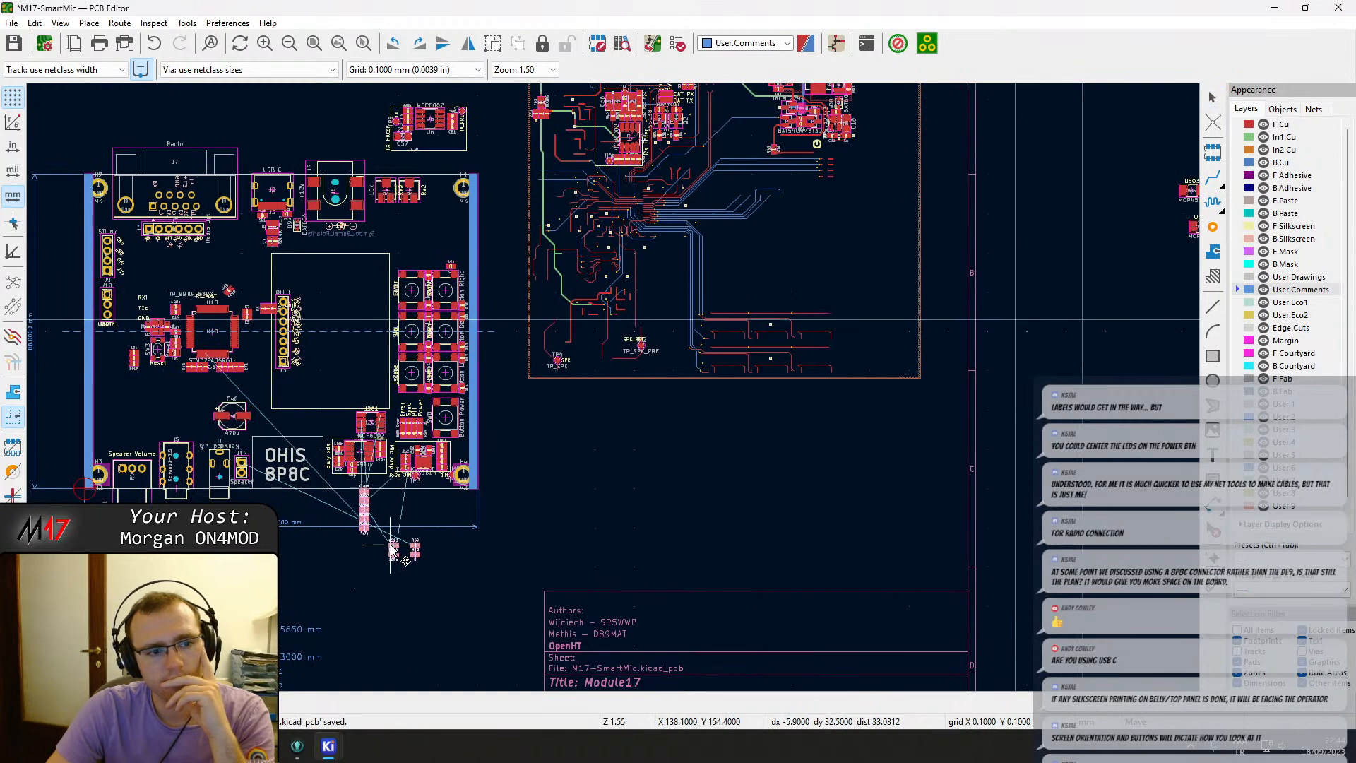
{"action": "left_click", "coordinate": [420, 598]}
Move capacitor C201 onto the board right next to op-amp U201.
{"action": "scroll", "coordinate": [421, 599], "scroll_direction": "up", "scroll_amount": 3}
{"action": "scroll", "coordinate": [627, 413], "scroll_direction": "up", "scroll_amount": 3}
{"action": "left_click_drag", "start_coordinate": [622, 413], "coordinate": [722, 547]}
{"action": "scroll", "coordinate": [676, 463], "scroll_direction": "down", "scroll_amount": 5}
{"action": "left_click_drag", "start_coordinate": [676, 463], "coordinate": [505, 242]}
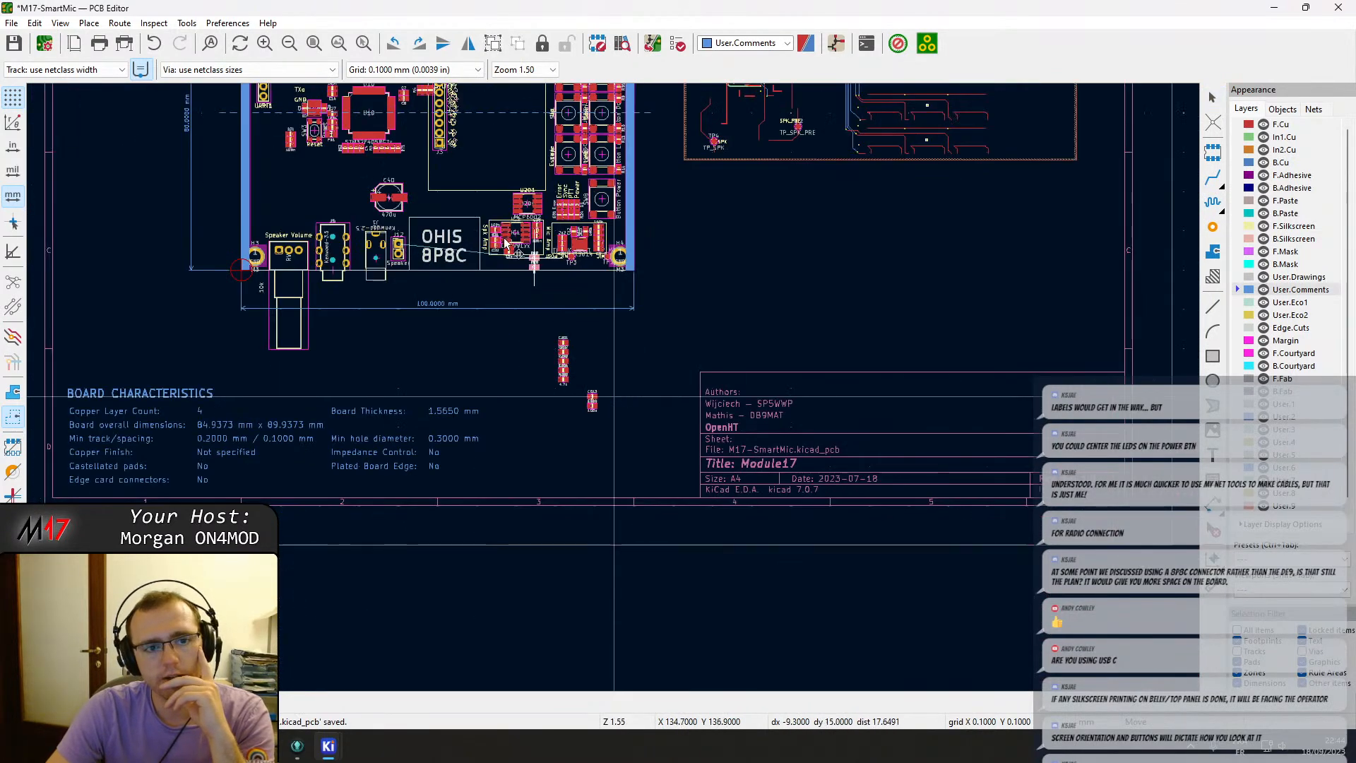
{"action": "left_click", "coordinate": [434, 262]}
{"action": "scroll", "coordinate": [613, 388], "scroll_direction": "up", "scroll_amount": 5}
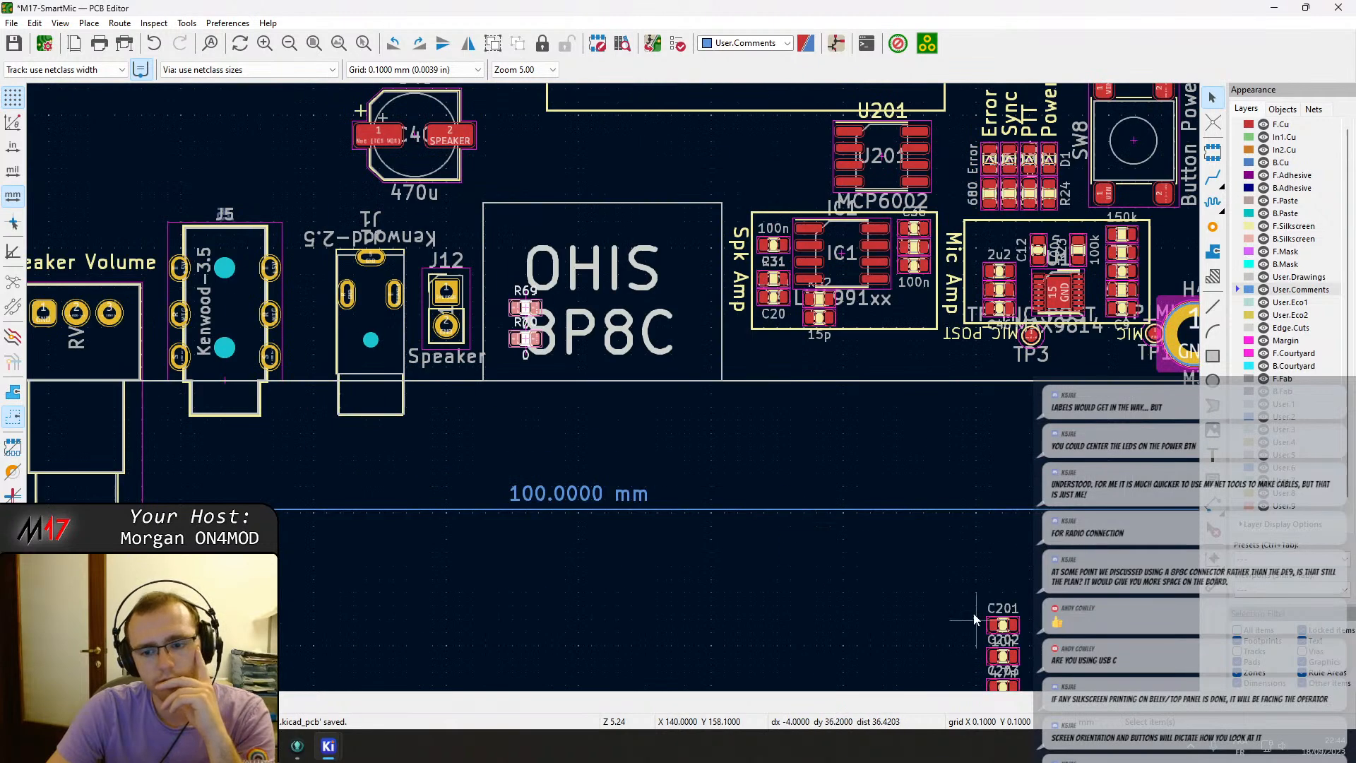
{"action": "left_click", "coordinate": [781, 450]}
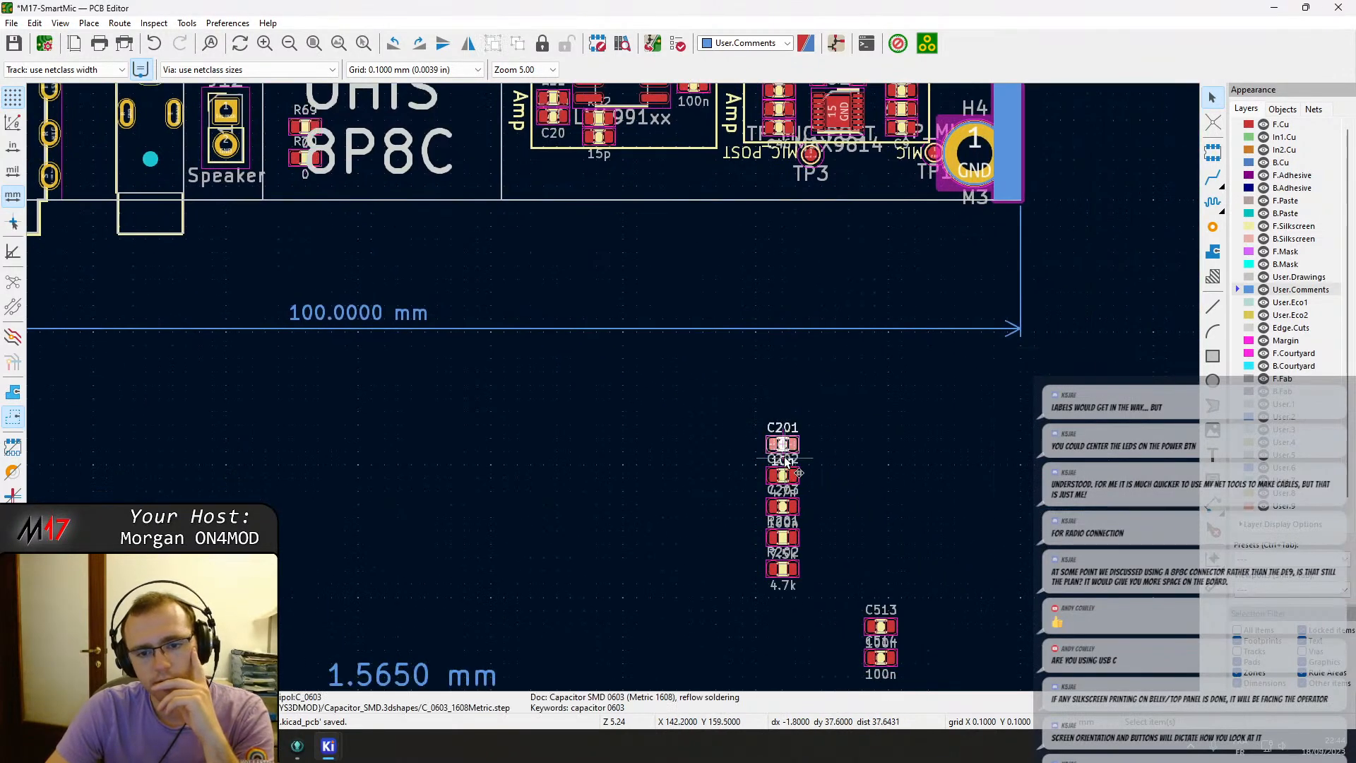
{"action": "key", "text": "m"}
{"action": "middle_click_drag", "start_coordinate": [670, 260], "coordinate": [662, 494]}
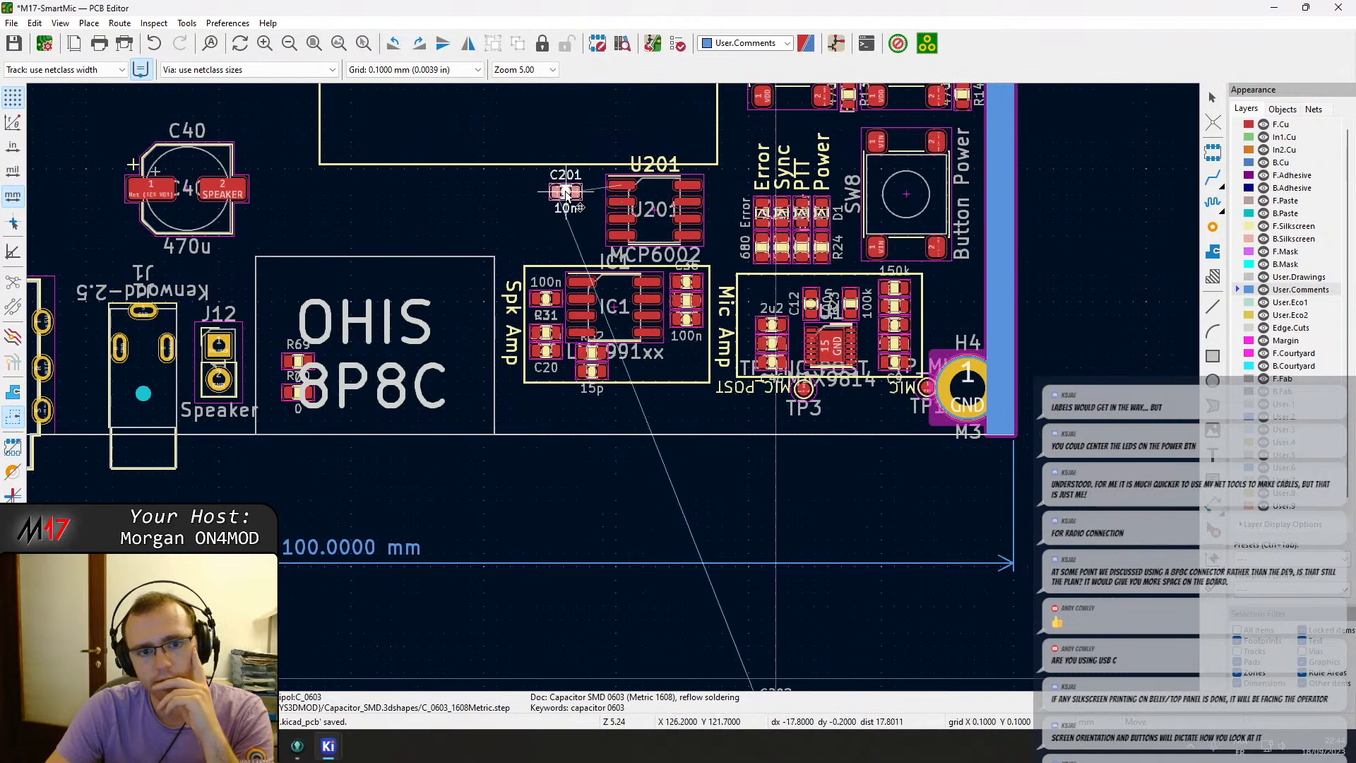
{"action": "left_click", "coordinate": [566, 191]}
Move and rotate the remaining small passives into place left of U201.
{"action": "middle_click_drag", "start_coordinate": [628, 544], "coordinate": [613, 179]}
{"action": "scroll", "coordinate": [758, 346], "scroll_direction": "up", "scroll_amount": 1}
{"action": "left_click_drag", "start_coordinate": [570, 325], "coordinate": [703, 618]}
{"action": "key", "text": "m"}
{"action": "middle_click_drag", "start_coordinate": [486, 251], "coordinate": [639, 473]}
{"action": "scroll", "coordinate": [639, 473], "scroll_direction": "down", "scroll_amount": 3}
{"action": "middle_click_drag", "start_coordinate": [534, 206], "coordinate": [550, 297]}
{"action": "key", "text": "r"}
{"action": "left_click", "coordinate": [535, 300]}
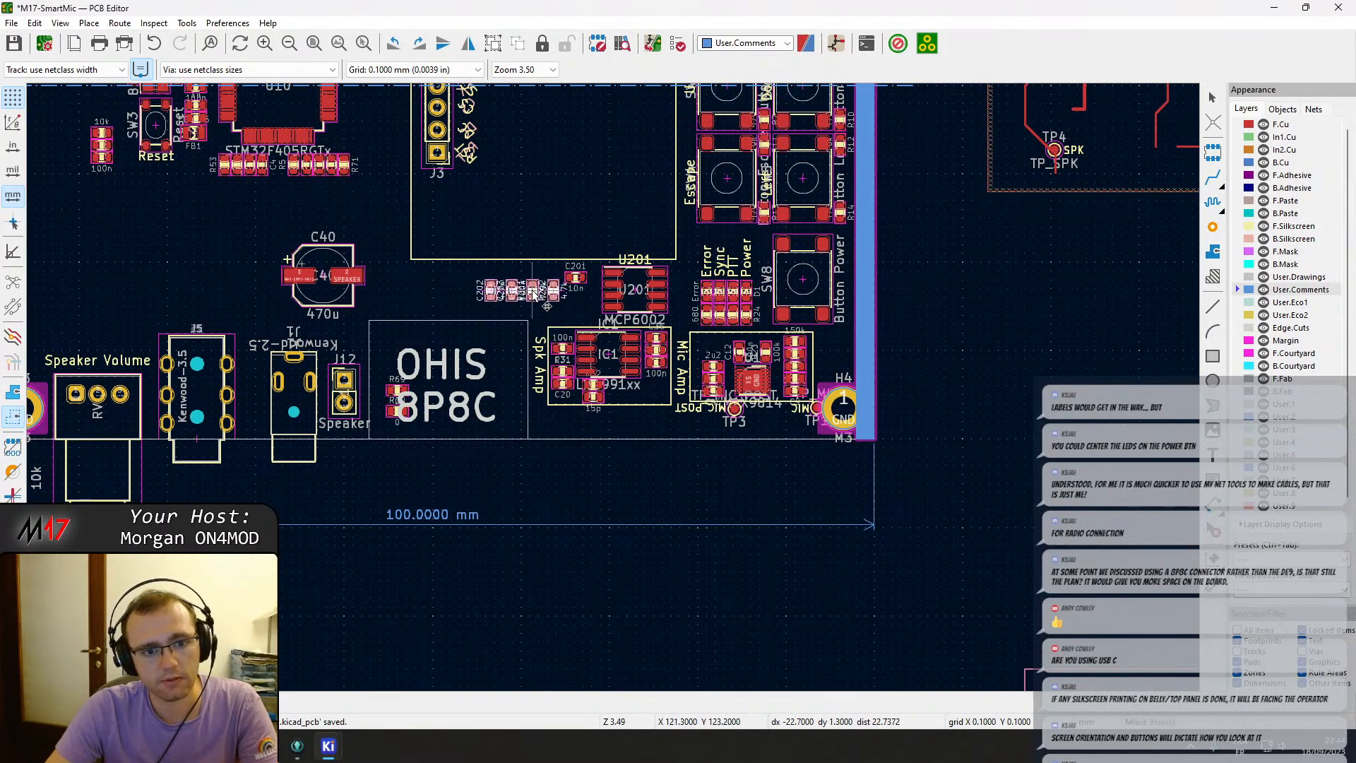
Move resistor R201 onto the board just below R202, left of op-amp U201.
{"action": "scroll", "coordinate": [531, 393], "scroll_direction": "up", "scroll_amount": 6}
{"action": "left_click_drag", "start_coordinate": [528, 392], "coordinate": [499, 453]}
{"action": "left_click", "coordinate": [625, 383]}
{"action": "key", "text": "m"}
{"action": "scroll", "coordinate": [582, 349], "scroll_direction": "down", "scroll_amount": 6}
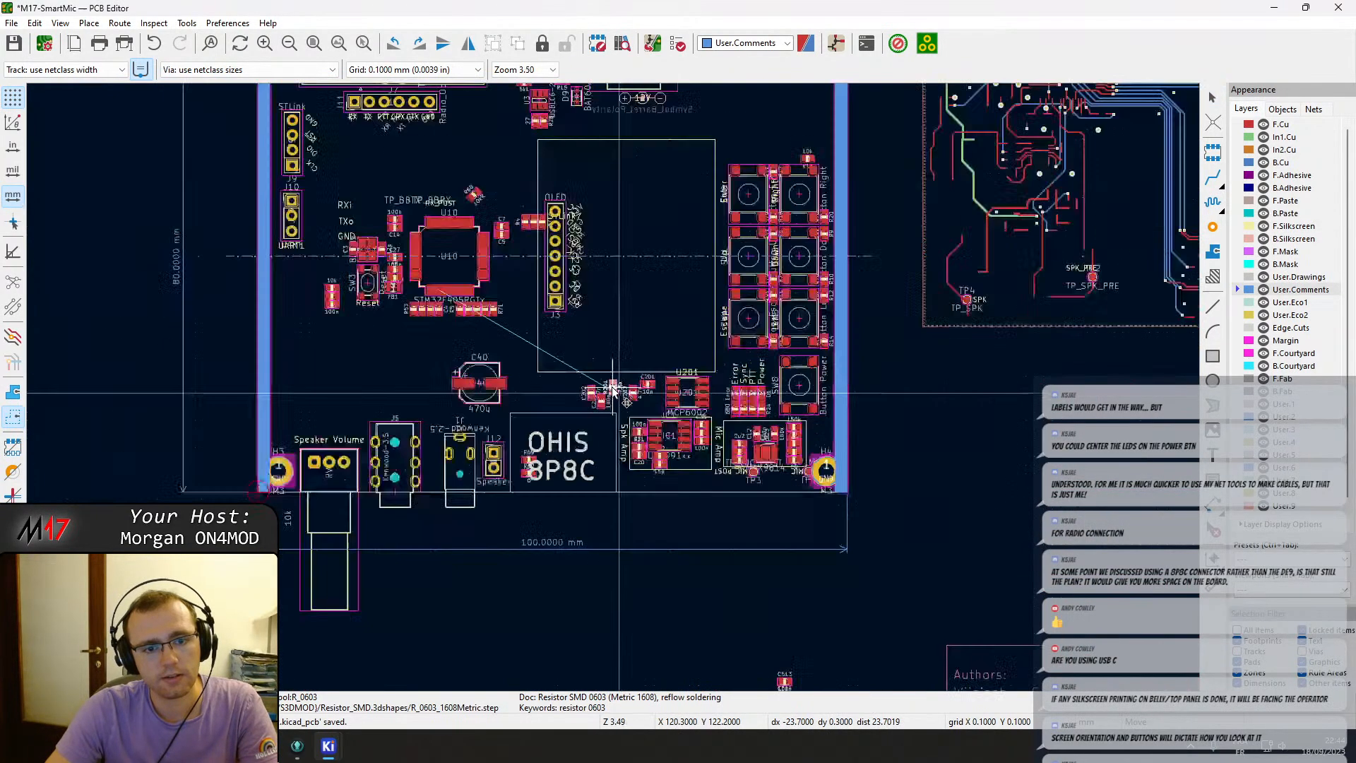
{"action": "scroll", "coordinate": [414, 315], "scroll_direction": "up", "scroll_amount": 4}
{"action": "scroll", "coordinate": [659, 372], "scroll_direction": "up", "scroll_amount": 3}
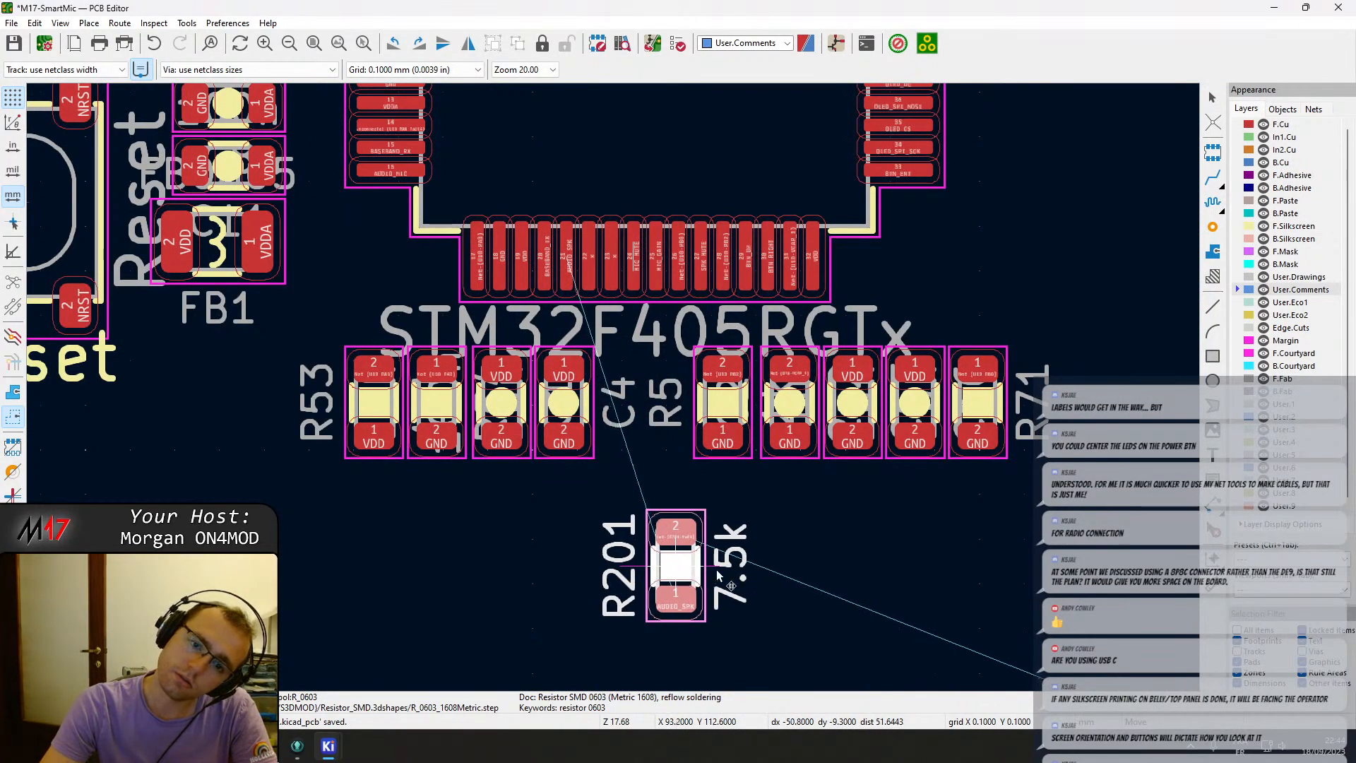
{"action": "scroll", "coordinate": [661, 565], "scroll_direction": "down", "scroll_amount": 3}
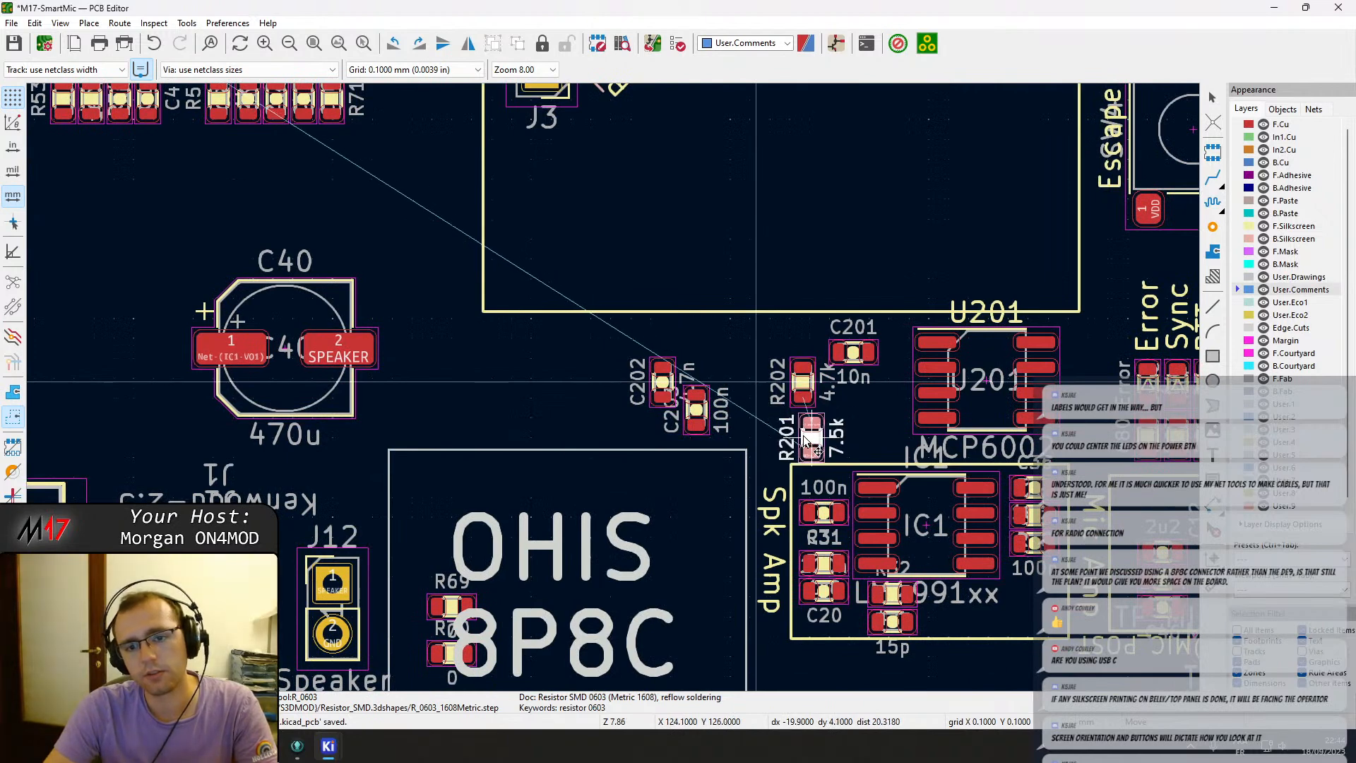
{"action": "left_click", "coordinate": [791, 439]}
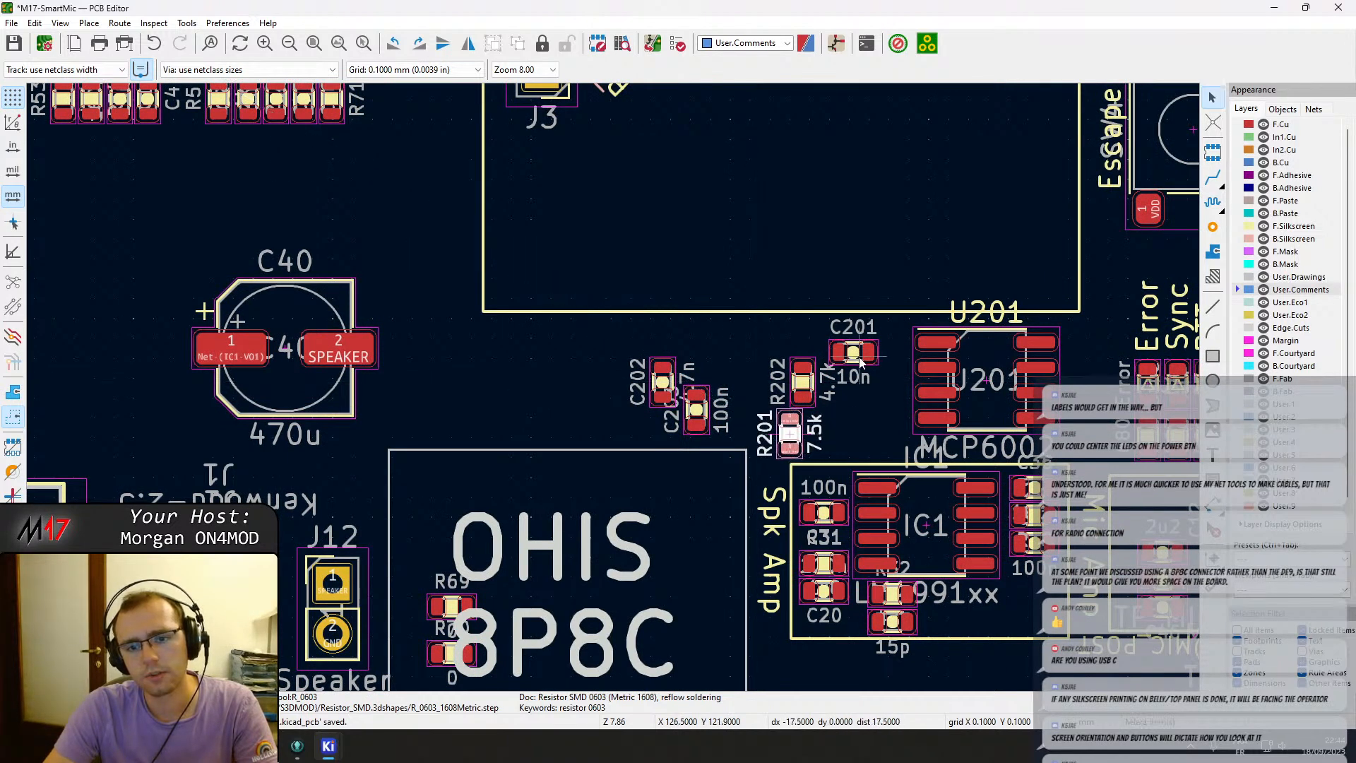
Move capacitor C203 up beside R202, above the other small passives left of U201.
{"action": "left_click", "coordinate": [696, 424]}
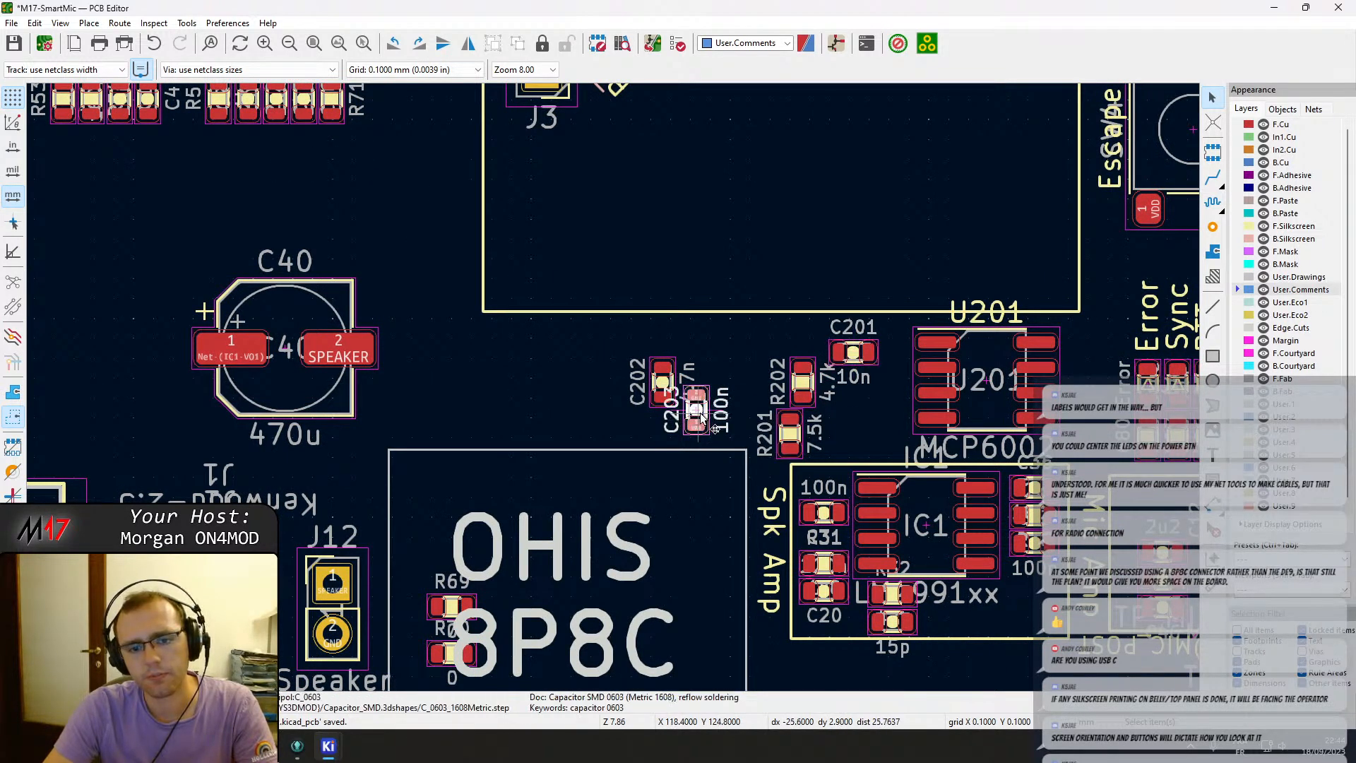
{"action": "key", "text": "m"}
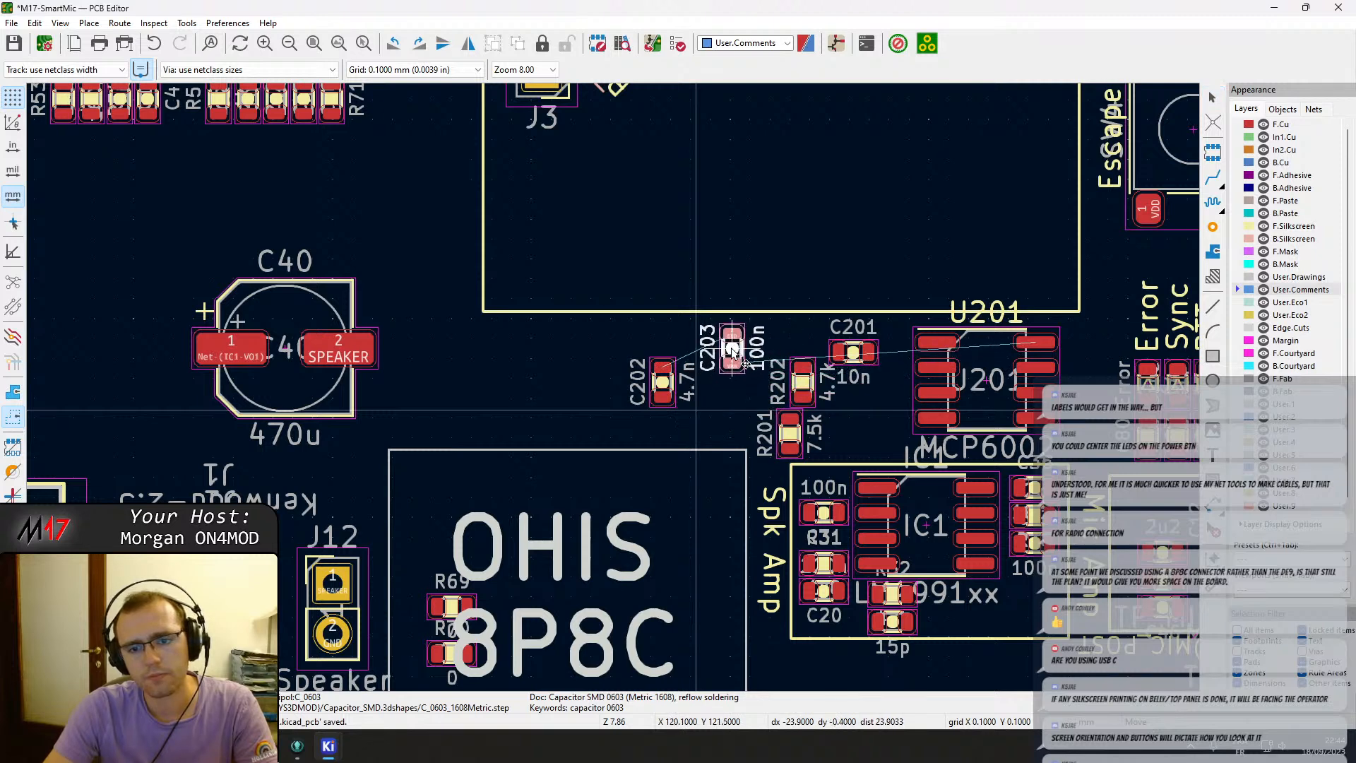
{"action": "left_click", "coordinate": [749, 353]}
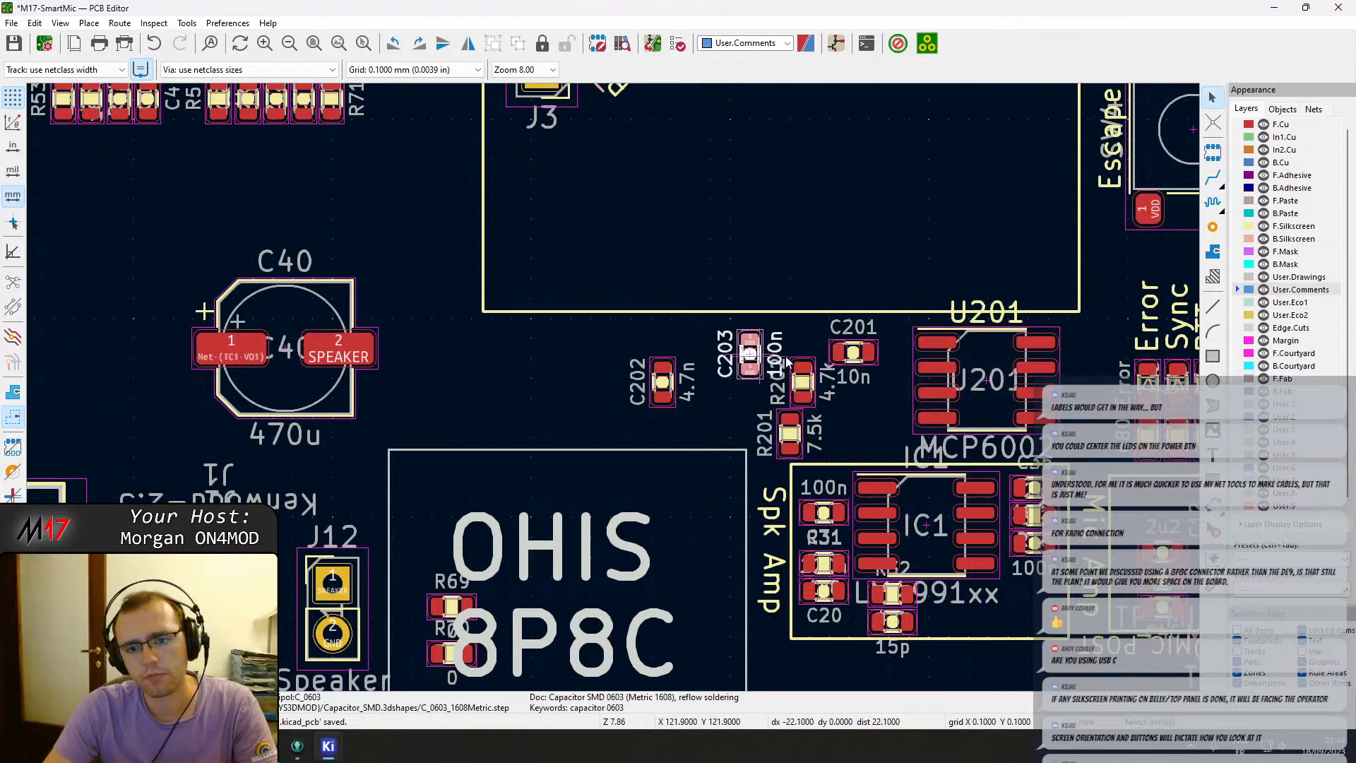
Shift capacitor C201 slightly right, closer to op-amp U201.
{"action": "left_click", "coordinate": [854, 351]}
{"action": "key", "text": "m"}
{"action": "left_click", "coordinate": [865, 349]}
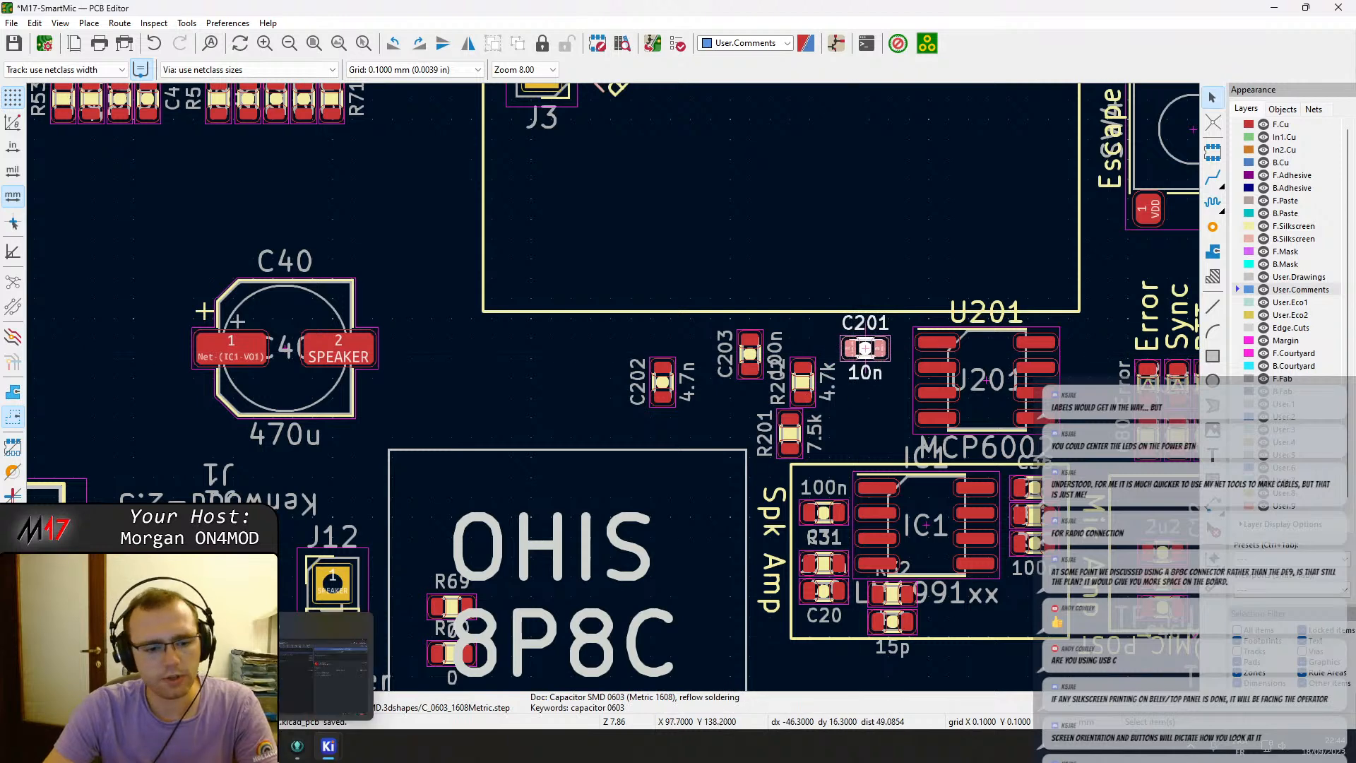
{"action": "mouse_move", "coordinate": [328, 746]}
{"action": "left_click", "coordinate": [492, 703]}
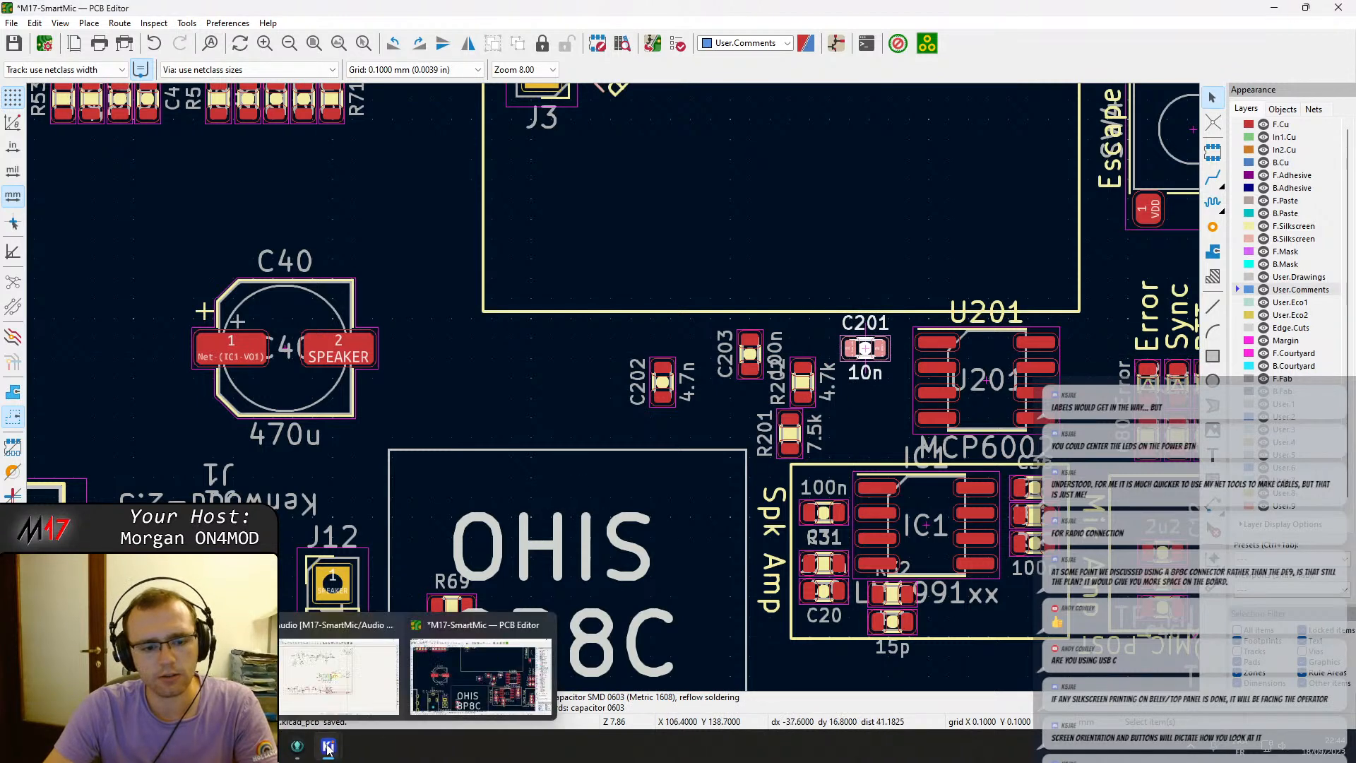
{"action": "left_click", "coordinate": [809, 333]}
Box-select the loose capacitors C513 and C514 and move them just below the board's bottom-right corner.
{"action": "middle_click_drag", "start_coordinate": [931, 346], "coordinate": [346, 409]}
{"action": "scroll", "coordinate": [346, 410], "scroll_direction": "down", "scroll_amount": 2}
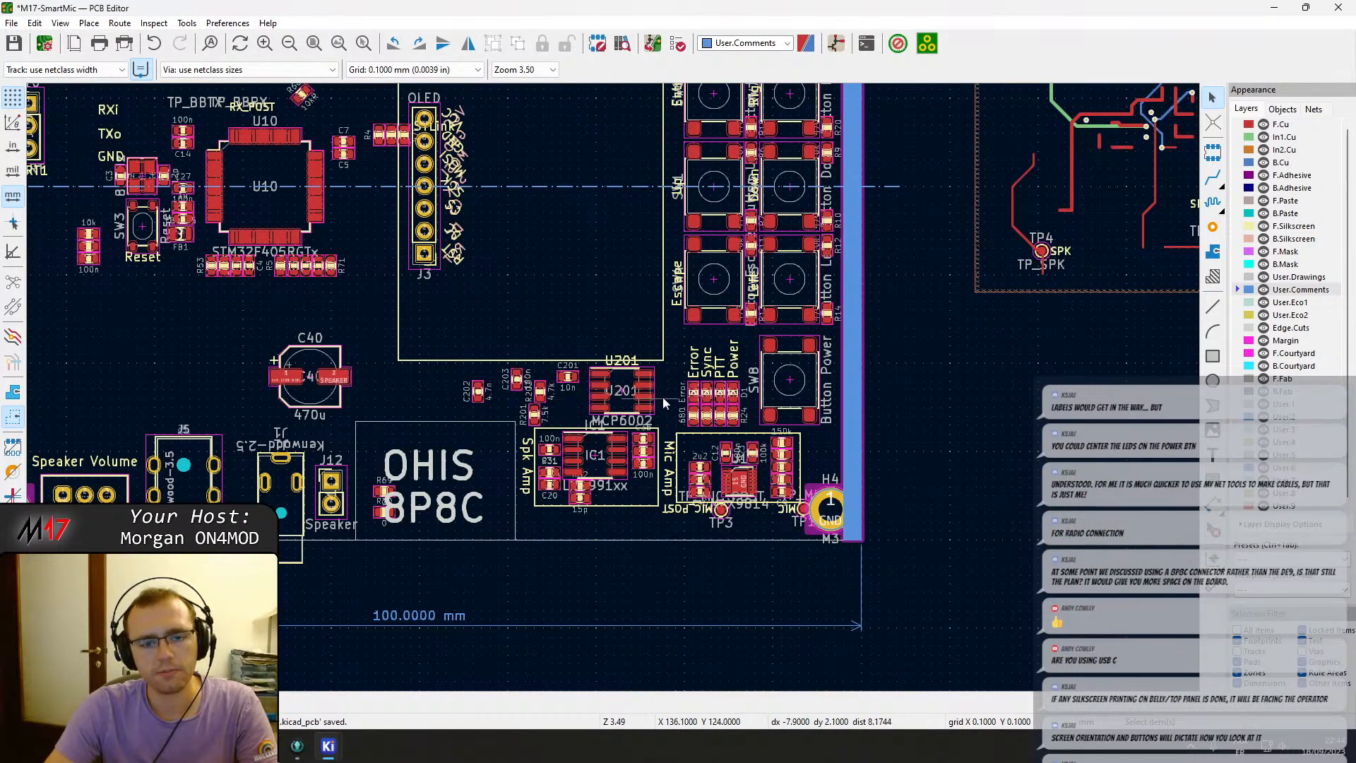
{"action": "scroll", "coordinate": [663, 397], "scroll_direction": "down", "scroll_amount": 3}
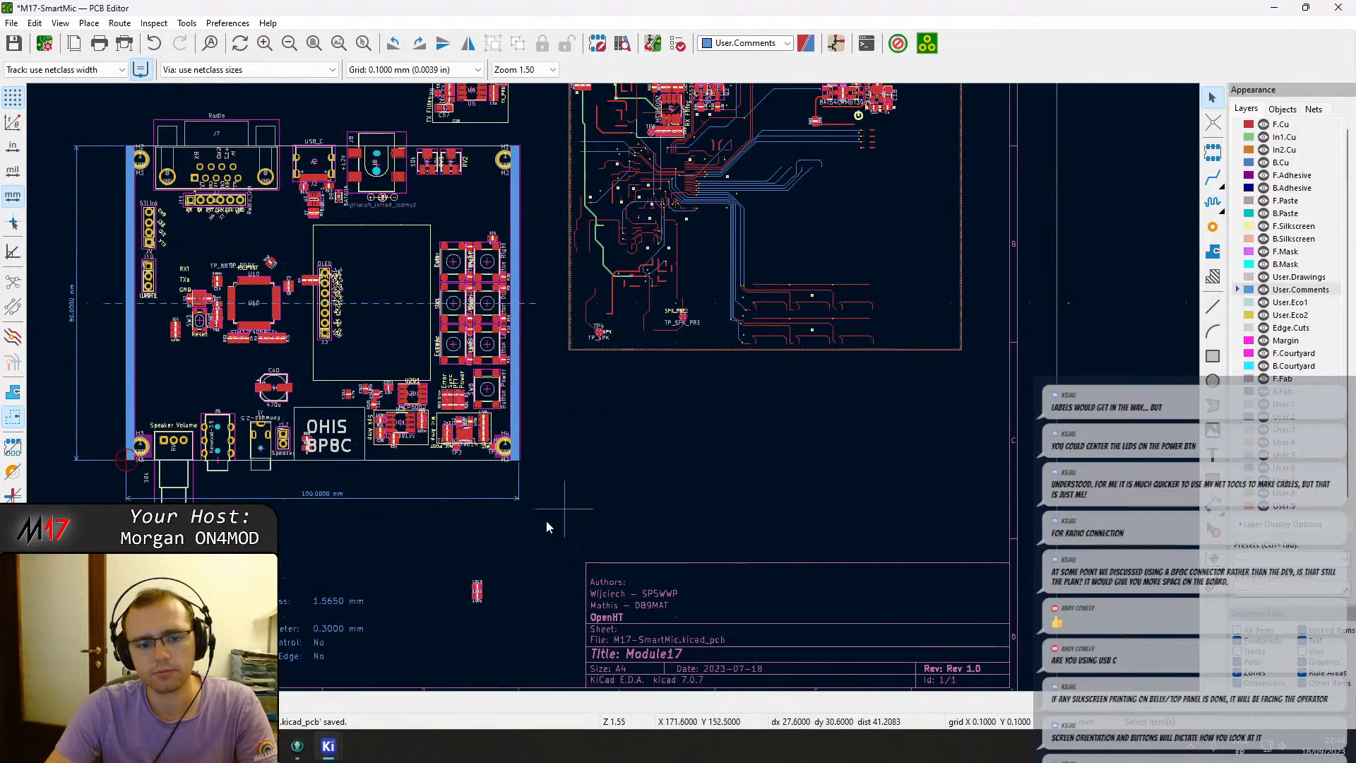
{"action": "scroll", "coordinate": [548, 526], "scroll_direction": "up", "scroll_amount": 4}
{"action": "left_click_drag", "start_coordinate": [526, 410], "coordinate": [595, 523]}
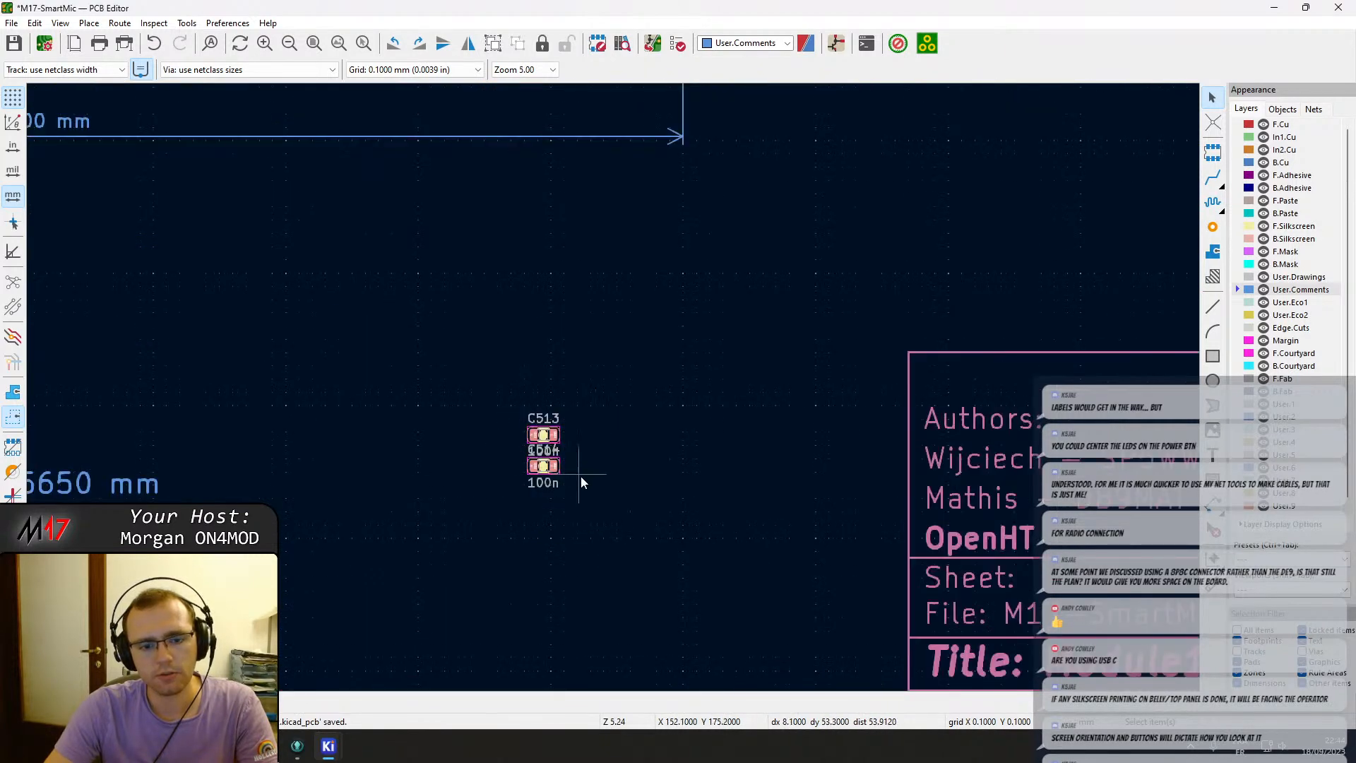
{"action": "key", "text": "m"}
{"action": "scroll", "coordinate": [542, 436], "scroll_direction": "down", "scroll_amount": 3}
{"action": "scroll", "coordinate": [624, 284], "scroll_direction": "up", "scroll_amount": 3}
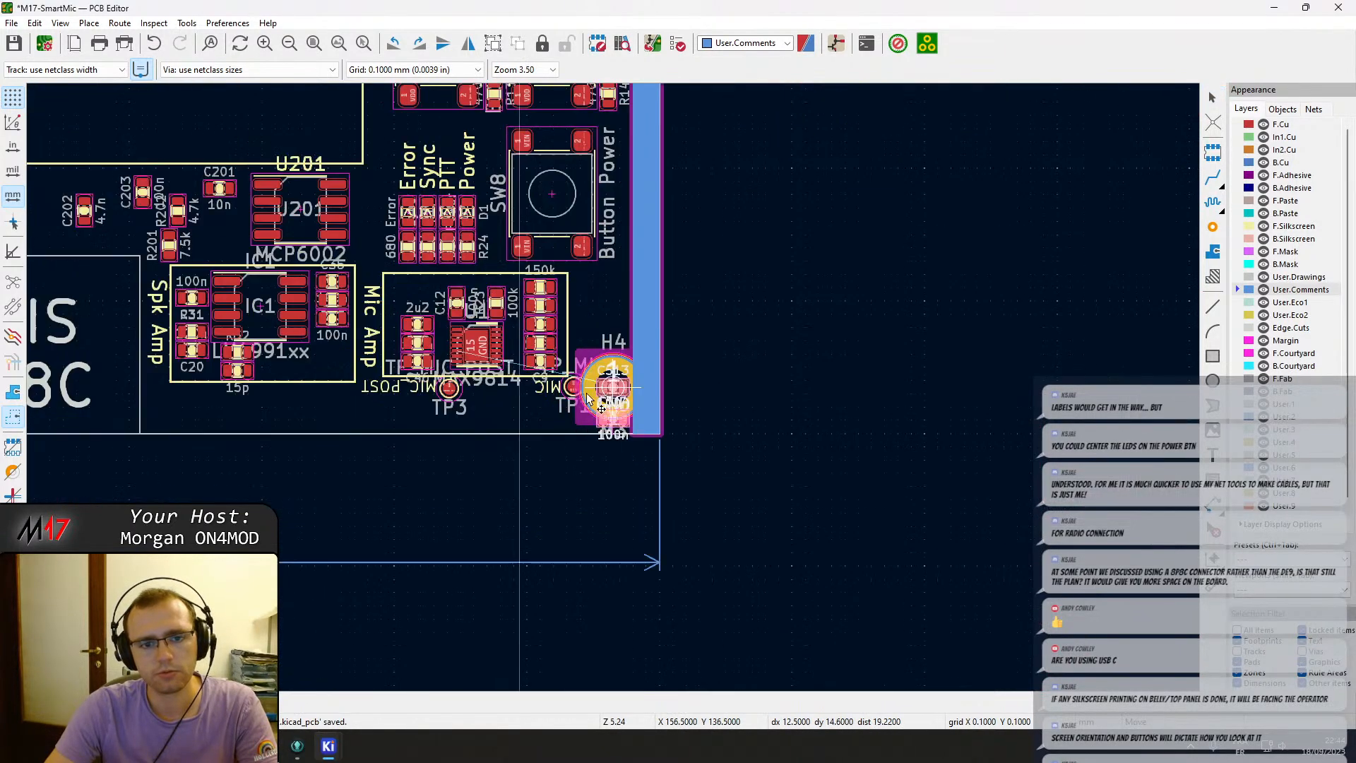
{"action": "scroll", "coordinate": [515, 482], "scroll_direction": "up", "scroll_amount": 4}
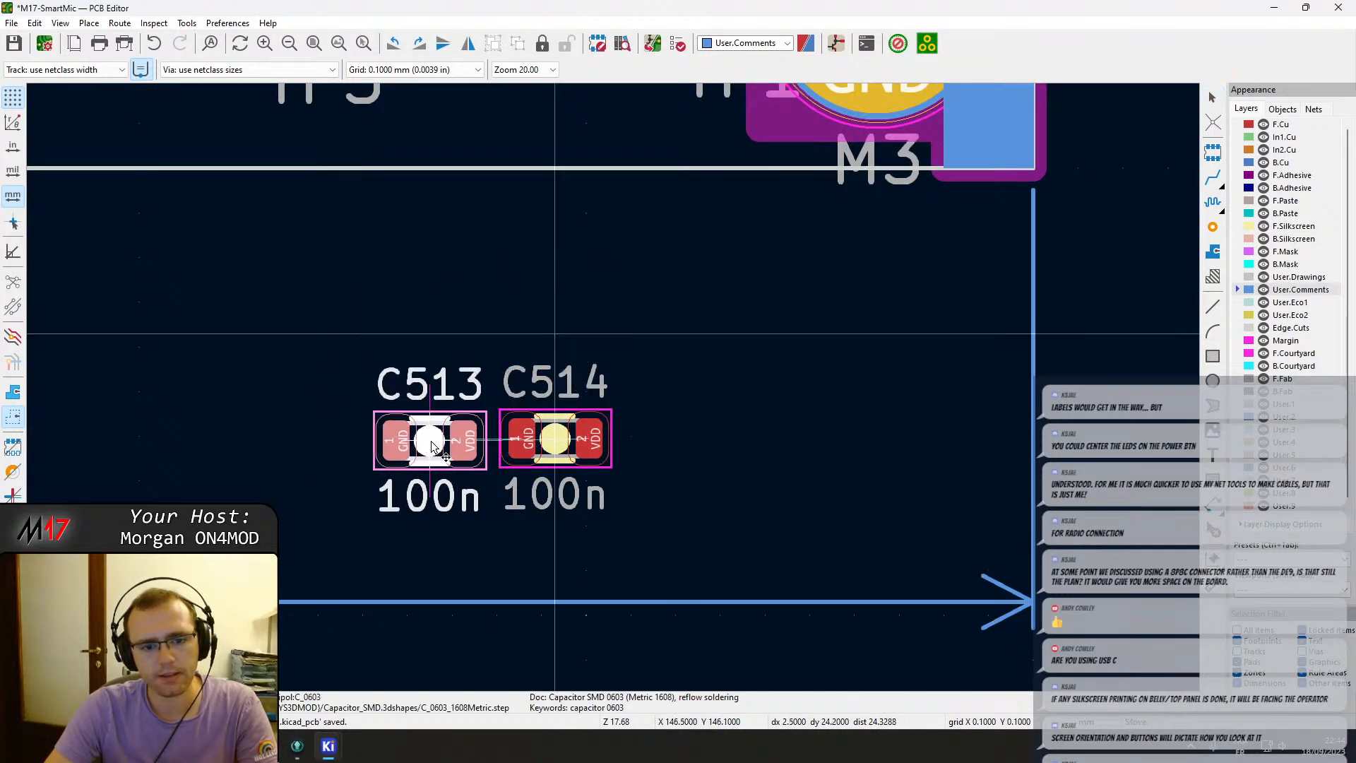
{"action": "left_click", "coordinate": [430, 452]}
Move capacitors C513 and C514 next to the MCP4551 chips U503 and U504 above the board.
{"action": "left_click_drag", "start_coordinate": [694, 508], "coordinate": [207, 347]}
{"action": "scroll", "coordinate": [634, 375], "scroll_direction": "down", "scroll_amount": 8}
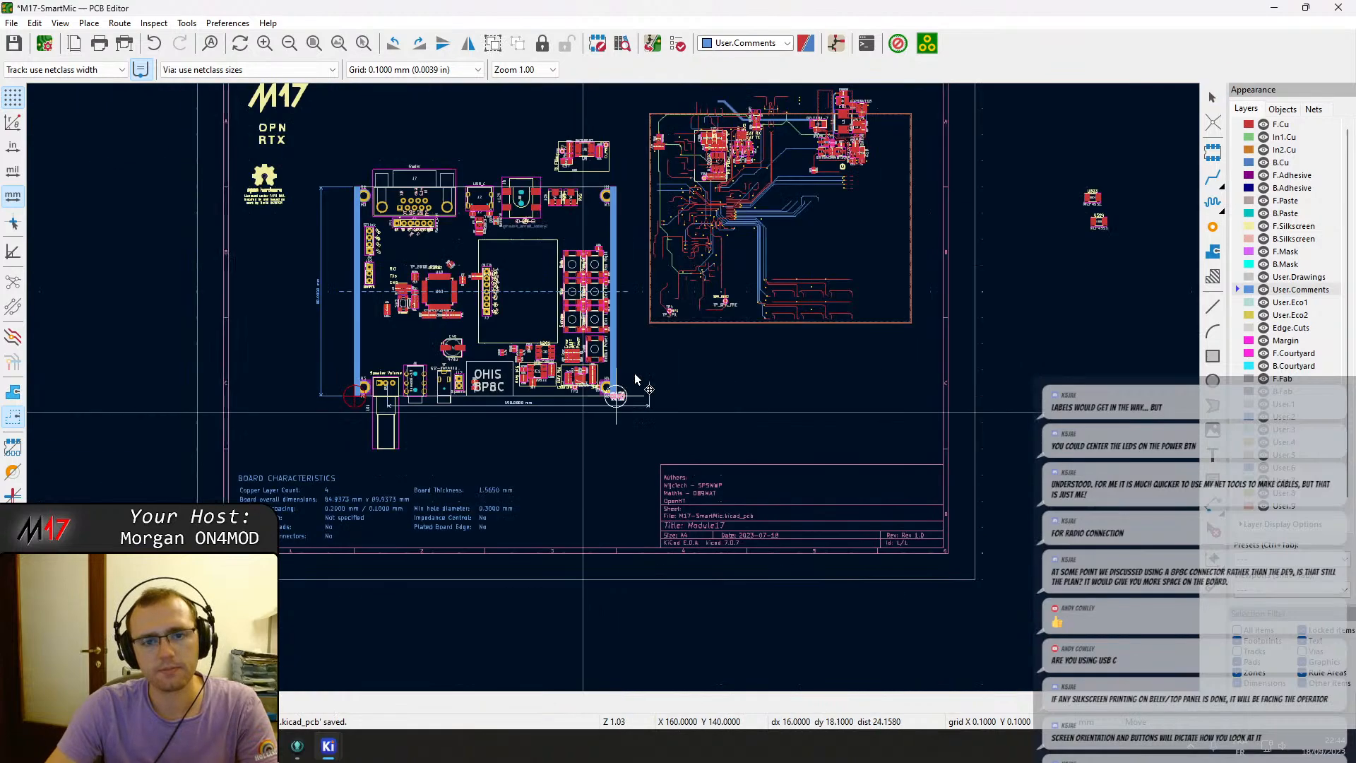
{"action": "scroll", "coordinate": [1103, 198], "scroll_direction": "up", "scroll_amount": 6}
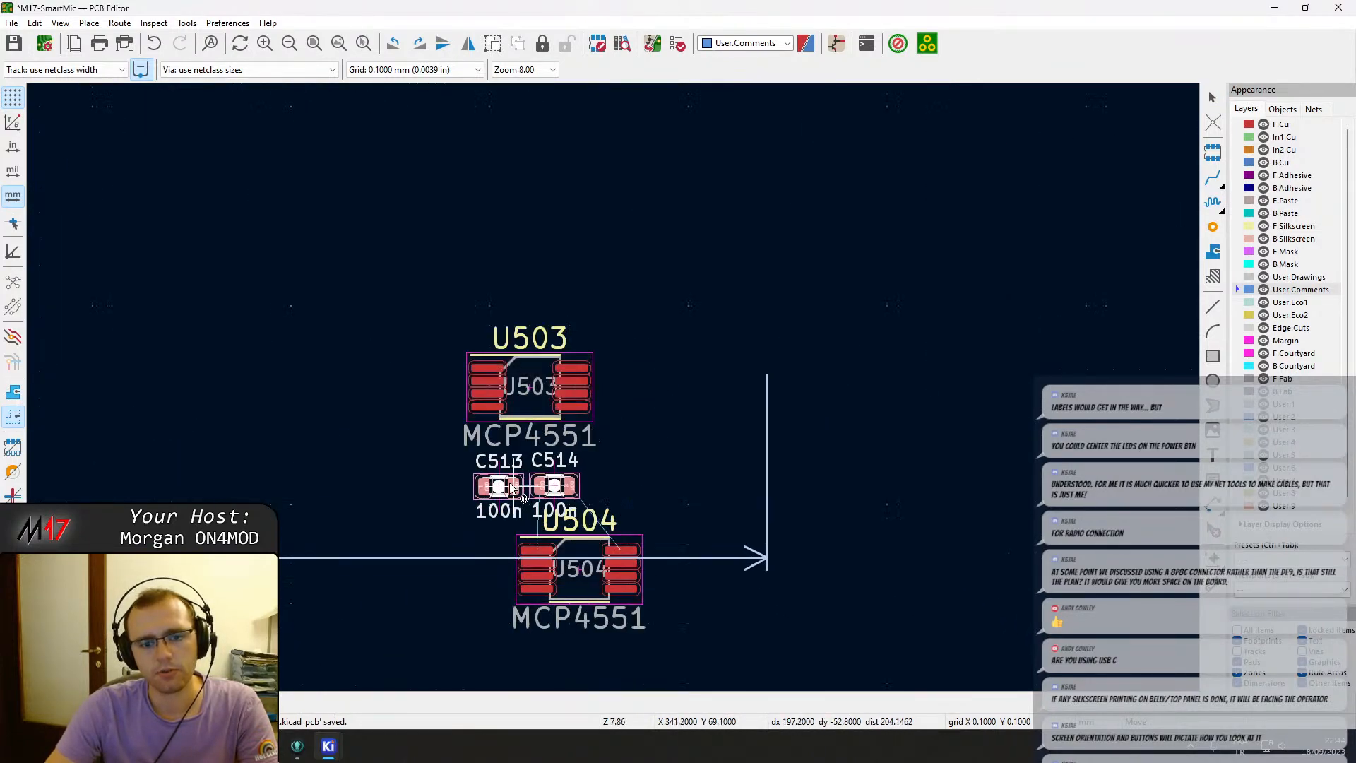
{"action": "key", "text": "Escape"}
{"action": "scroll", "coordinate": [510, 481], "scroll_direction": "down", "scroll_amount": 5}
{"action": "scroll", "coordinate": [337, 621], "scroll_direction": "up", "scroll_amount": 3}
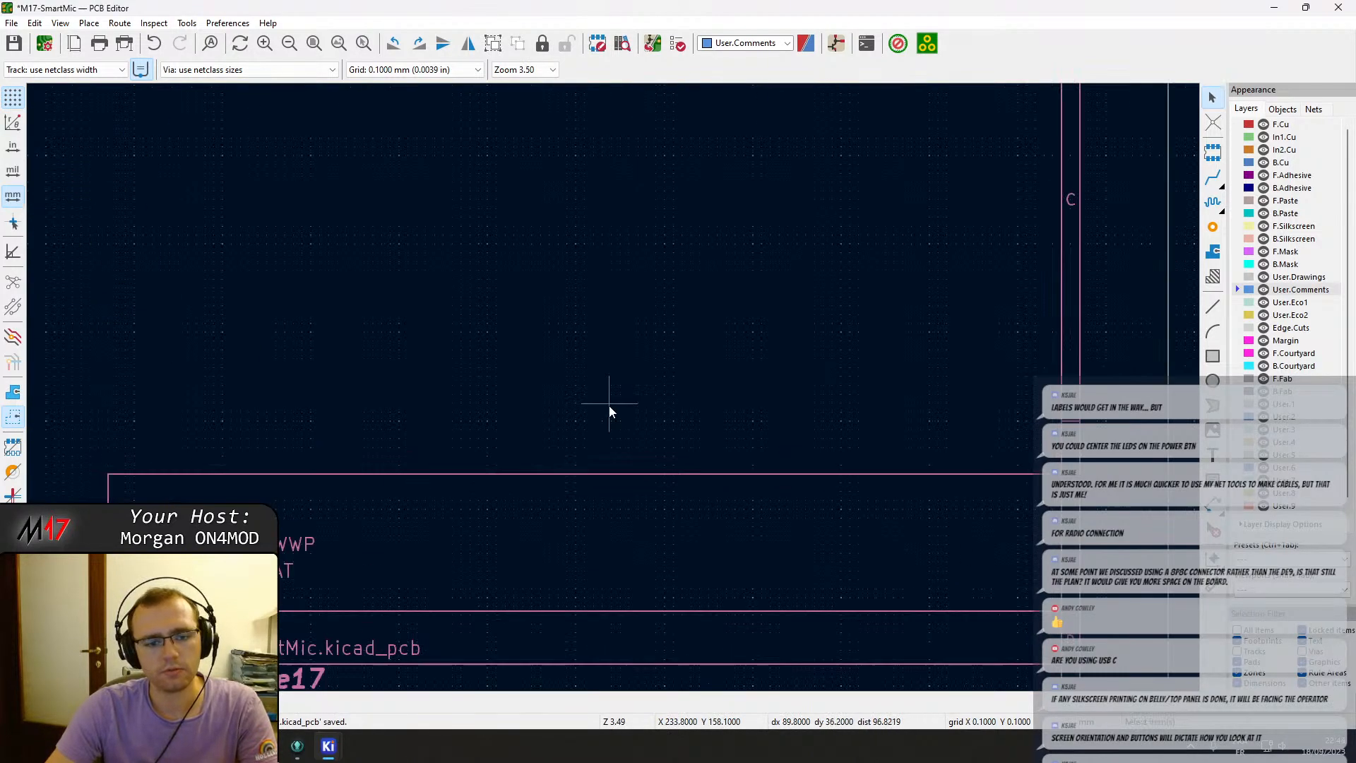
{"action": "scroll", "coordinate": [609, 405], "scroll_direction": "down", "scroll_amount": 3}
{"action": "scroll", "coordinate": [333, 347], "scroll_direction": "up", "scroll_amount": 3}
{"action": "scroll", "coordinate": [943, 418], "scroll_direction": "up", "scroll_amount": 3}
{"action": "left_click", "coordinate": [377, 303]}
{"action": "left_click_drag", "start_coordinate": [255, 326], "coordinate": [30, 258]}
{"action": "left_click", "coordinate": [109, 314]}
{"action": "left_click", "coordinate": [69, 309], "text": "shift"}
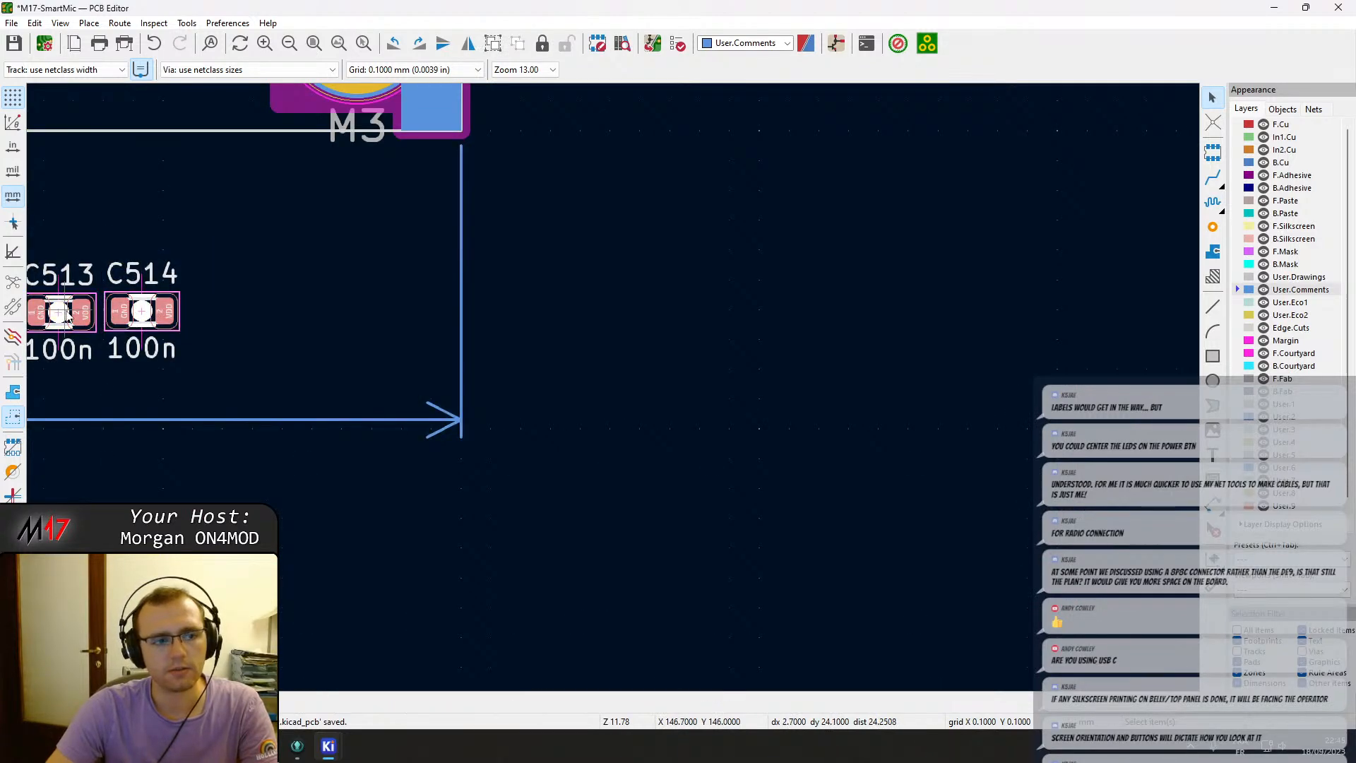
{"action": "key", "text": "m"}
{"action": "scroll", "coordinate": [69, 309], "scroll_direction": "down", "scroll_amount": 8}
{"action": "scroll", "coordinate": [708, 340], "scroll_direction": "up", "scroll_amount": 4}
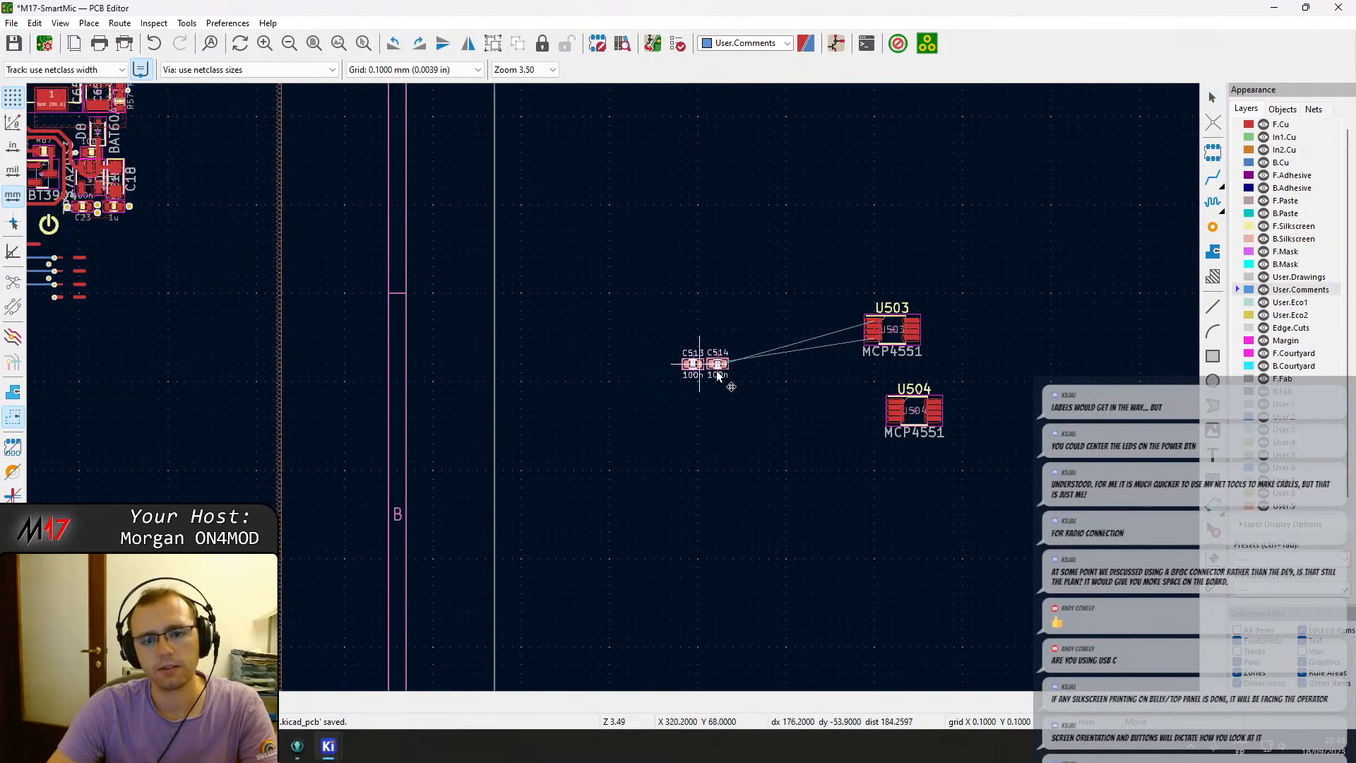
{"action": "left_click", "coordinate": [895, 436]}
Delete the silkscreen outline drawn around the TX filter block.
{"action": "scroll", "coordinate": [703, 298], "scroll_direction": "down", "scroll_amount": 5}
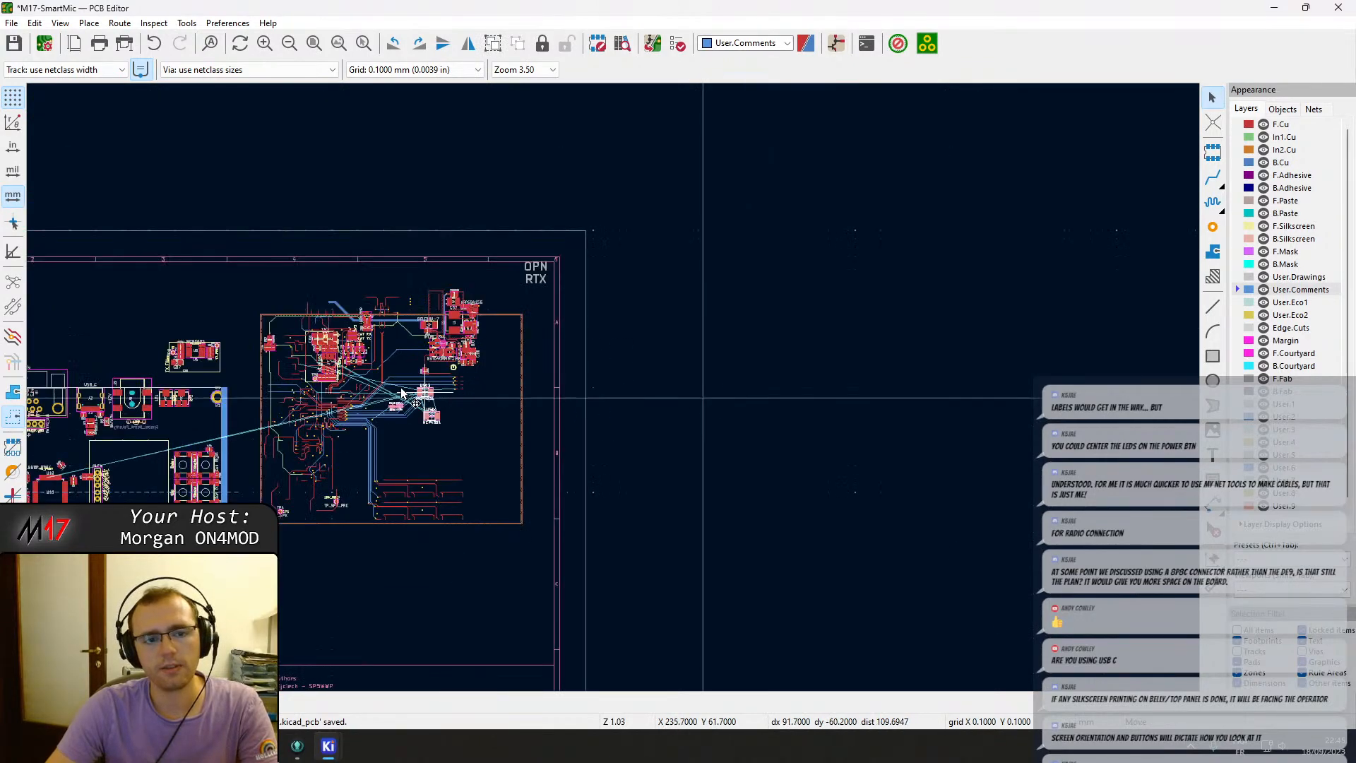
{"action": "middle_click_drag", "start_coordinate": [433, 310], "coordinate": [558, 294]}
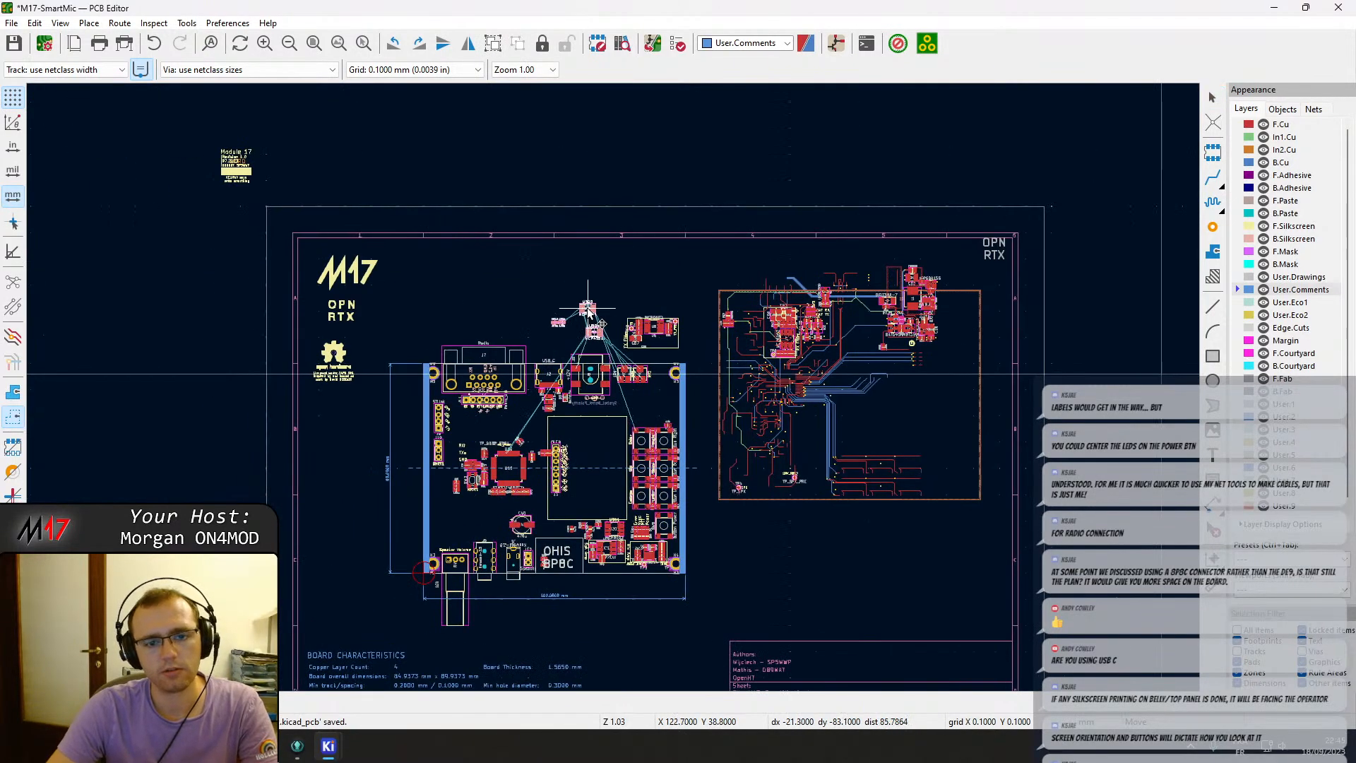
{"action": "left_click", "coordinate": [588, 311]}
{"action": "scroll", "coordinate": [621, 377], "scroll_direction": "up", "scroll_amount": 5}
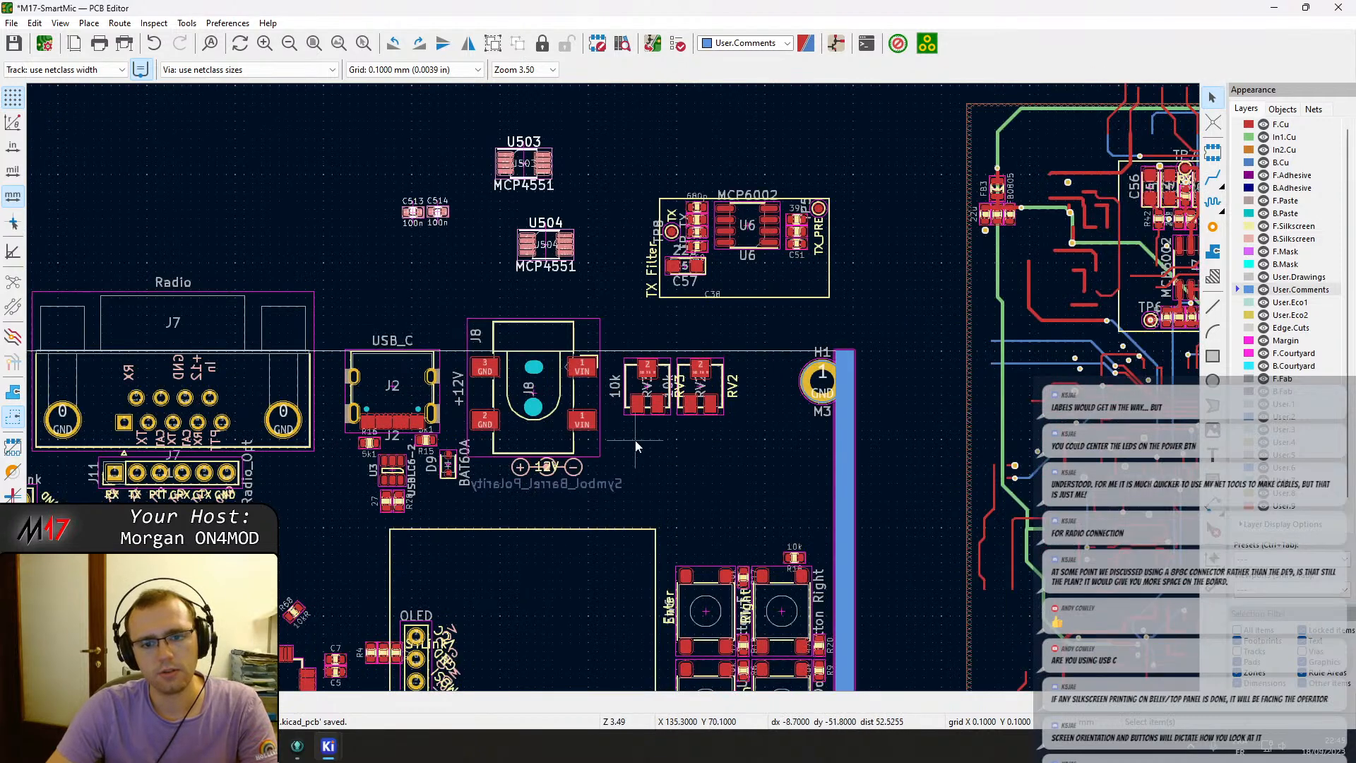
{"action": "left_click", "coordinate": [781, 298]}
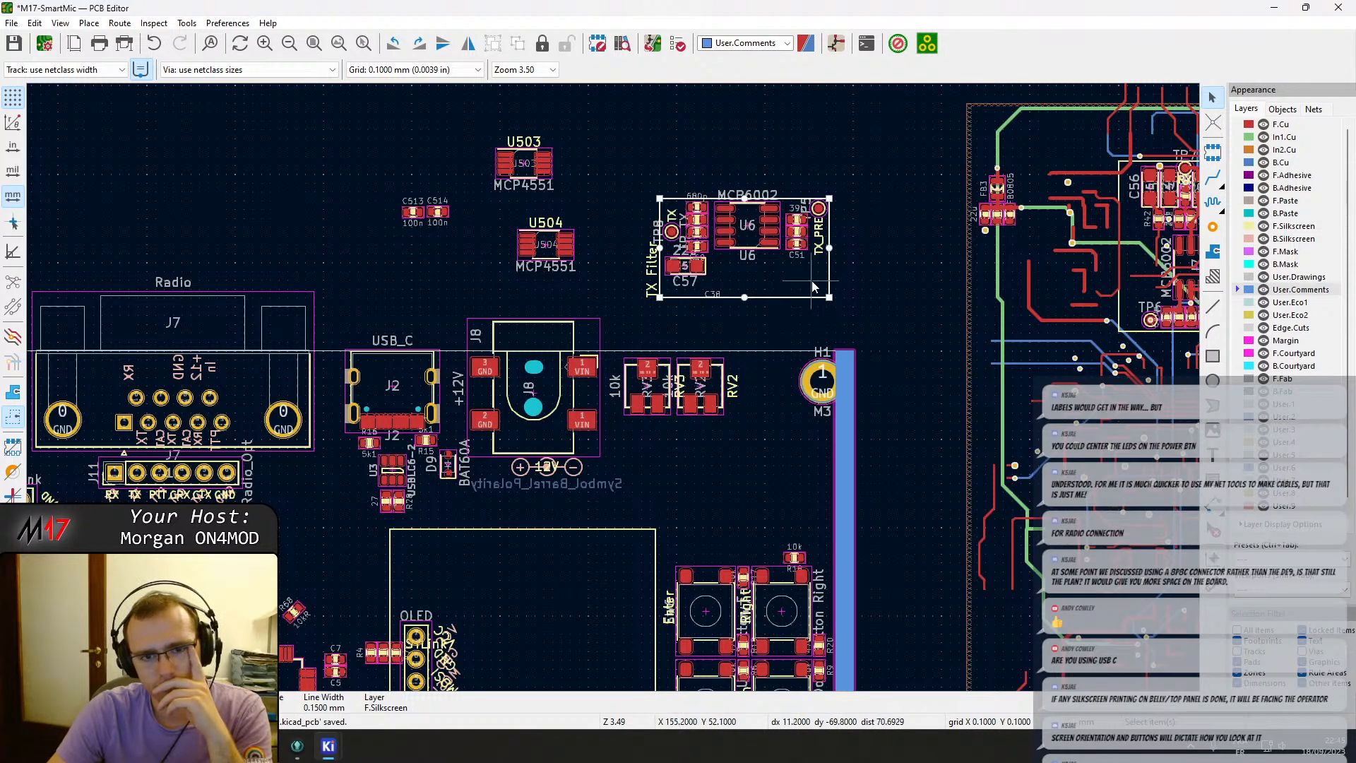
{"action": "scroll", "coordinate": [812, 286], "scroll_direction": "up", "scroll_amount": 2}
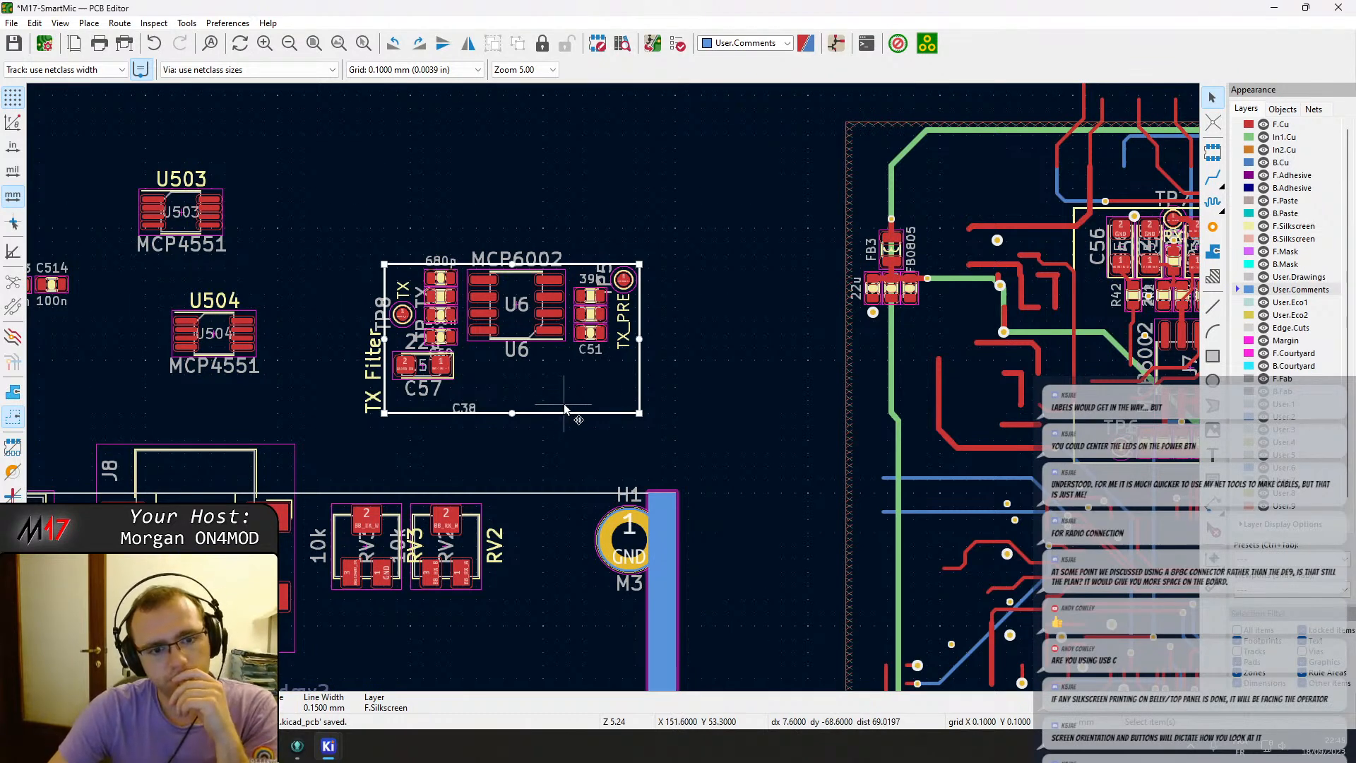
{"action": "key", "text": "Delete"}
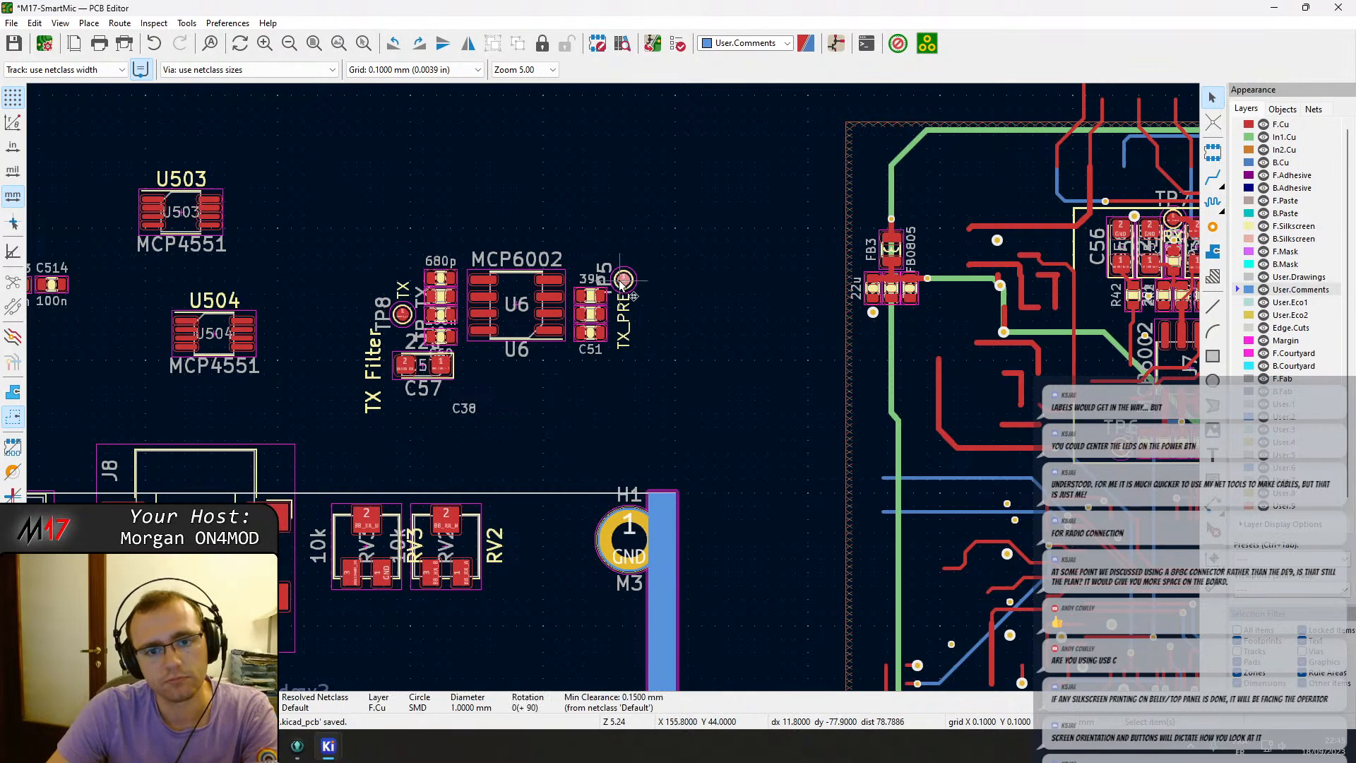
Move test point TP5 and its TX_PRE label above and right of the TX filter.
{"action": "mouse_move", "coordinate": [621, 282]}
{"action": "left_mouse_down"}
{"action": "mouse_move", "coordinate": [642, 221]}
{"action": "mouse_move", "coordinate": [623, 257]}
{"action": "mouse_move", "coordinate": [638, 263]}
{"action": "left_mouse_up"}
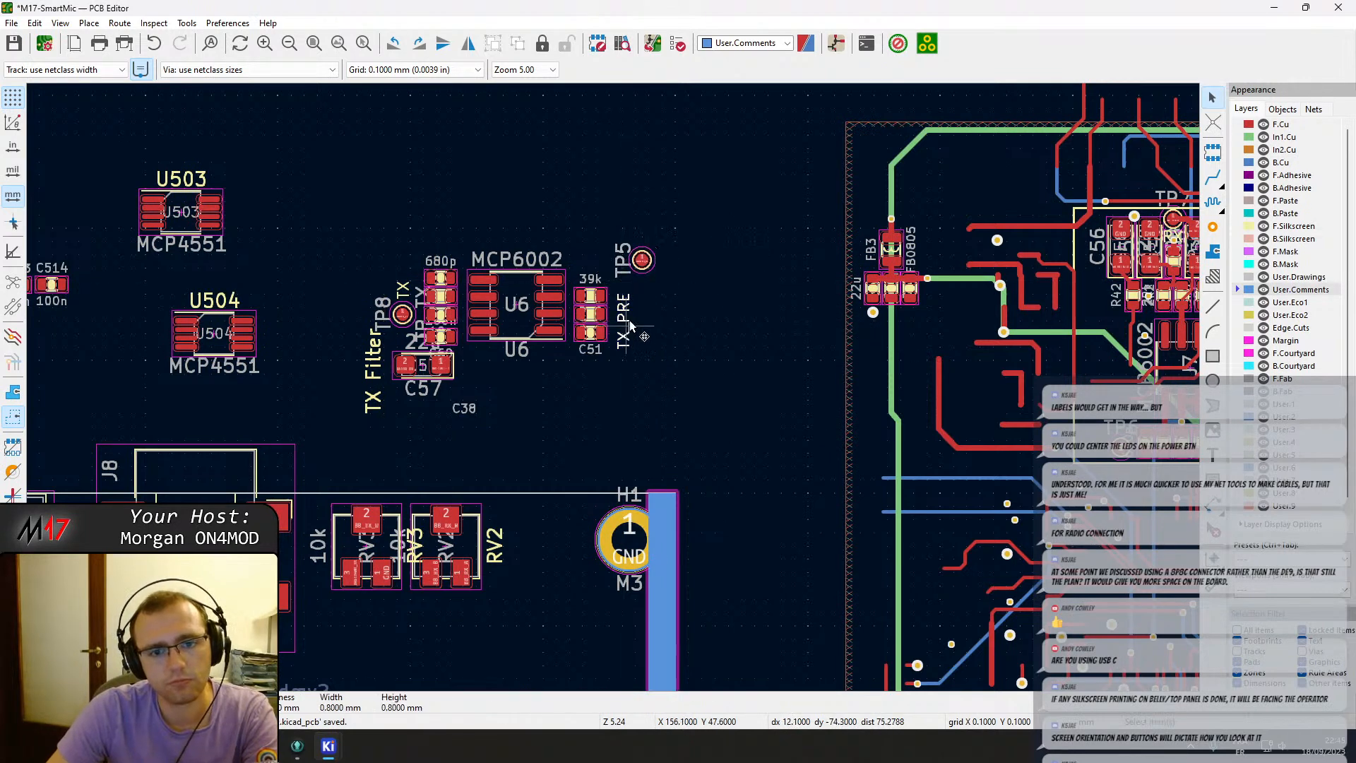
{"action": "left_click_drag", "start_coordinate": [630, 327], "coordinate": [660, 240]}
Spread the trimmers apart, moving RV2 right beside mounting hole H1 and RV3 slightly left.
{"action": "left_click", "coordinate": [519, 331]}
{"action": "scroll", "coordinate": [570, 377], "scroll_direction": "down", "scroll_amount": 3}
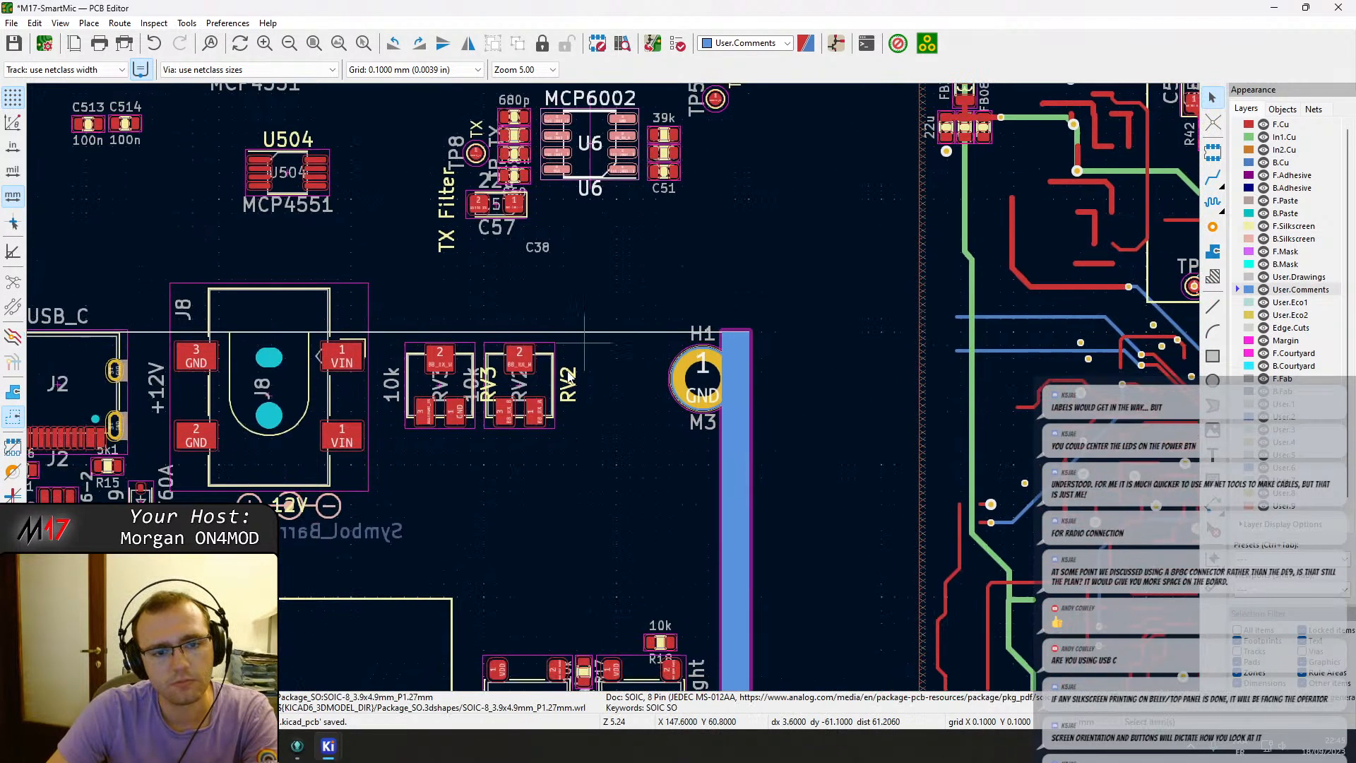
{"action": "left_click_drag", "start_coordinate": [529, 390], "coordinate": [628, 387]}
{"action": "left_click_drag", "start_coordinate": [439, 387], "coordinate": [419, 385]}
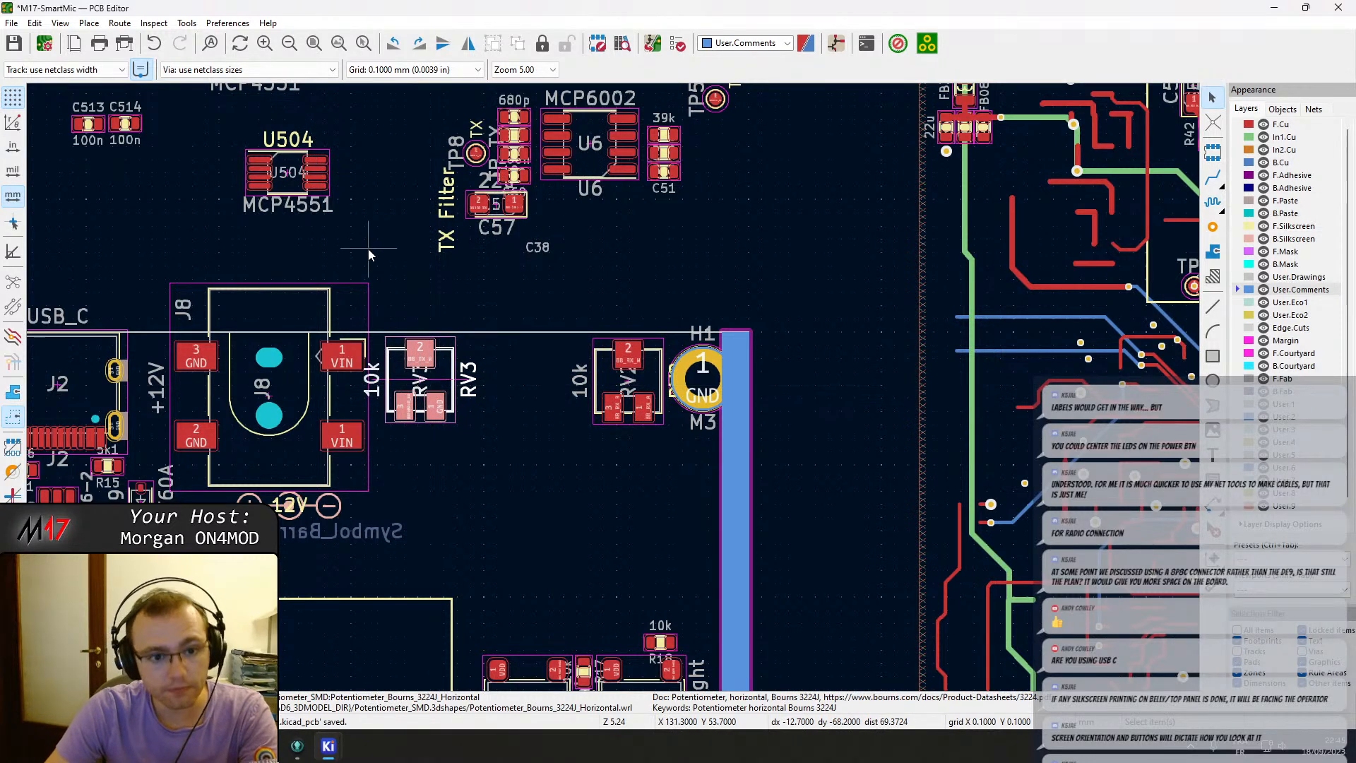
Rotate digital potentiometers U503 and U504 and place them on the board below RV3 and RV2.
{"action": "middle_click_drag", "start_coordinate": [368, 254], "coordinate": [402, 339]}
{"action": "left_click_drag", "start_coordinate": [351, 295], "coordinate": [726, 597]}
{"action": "key", "text": "r"}
{"action": "left_click_drag", "start_coordinate": [309, 176], "coordinate": [460, 572]}
{"action": "key", "text": "r"}
{"action": "key", "text": "r"}
{"action": "key", "text": "r"}
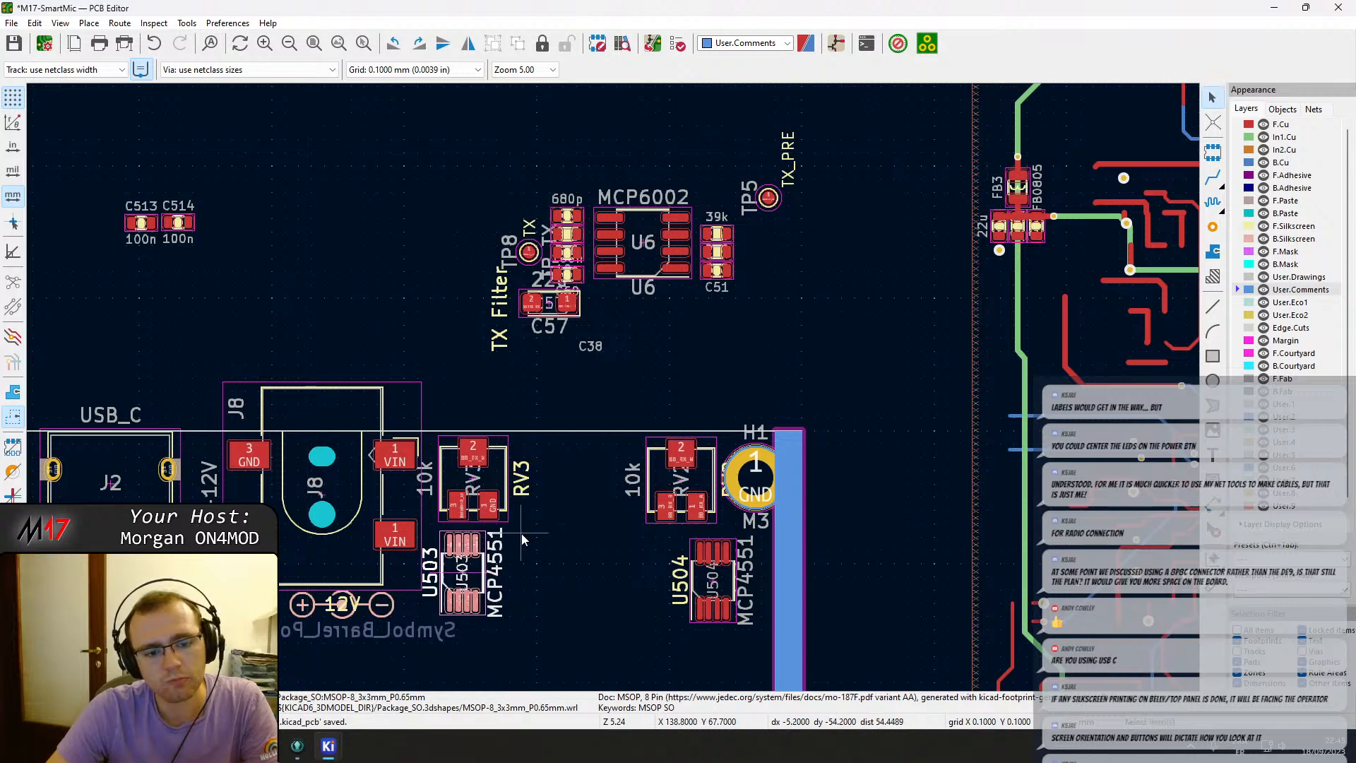
{"action": "middle_click_drag", "start_coordinate": [531, 539], "coordinate": [532, 459]}
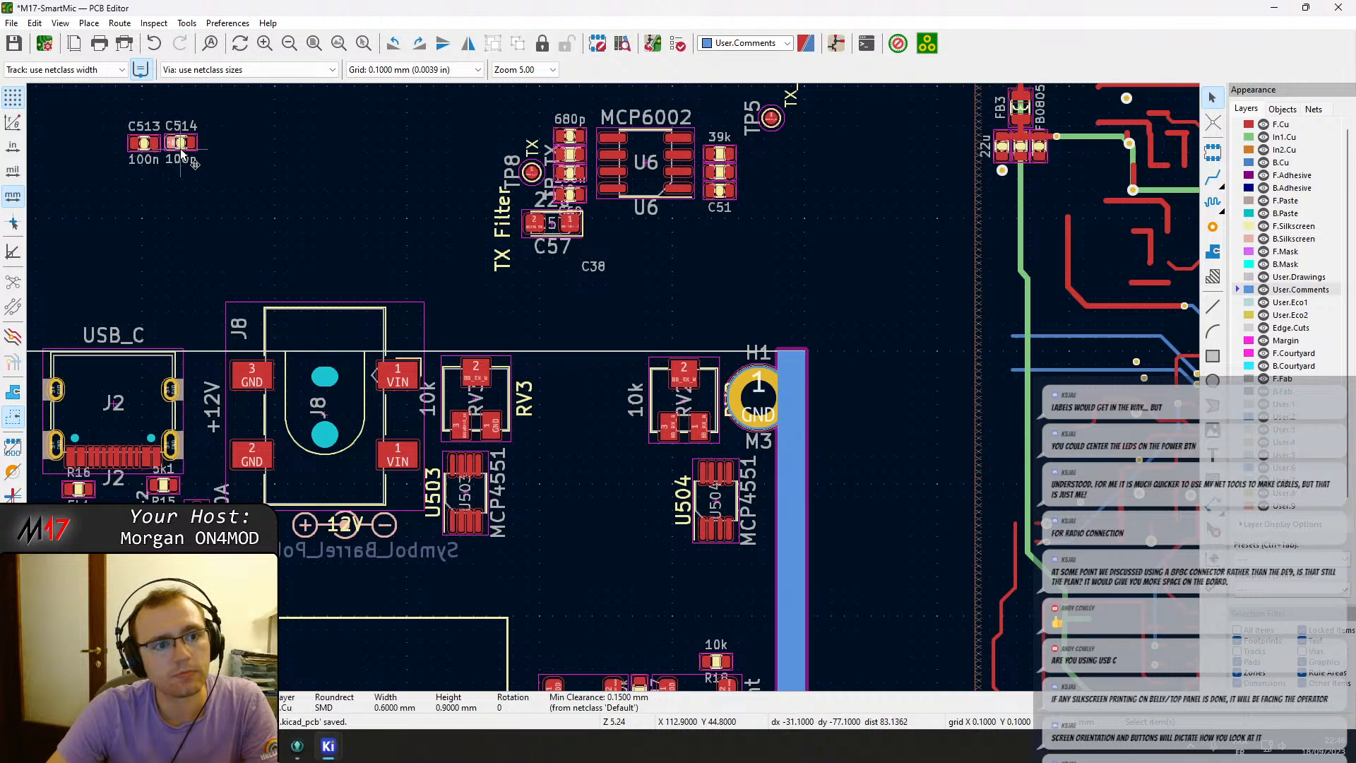
Rotate capacitor C514 and place it right beside U503's VDD pin.
{"action": "left_click_drag", "start_coordinate": [180, 149], "coordinate": [613, 371]}
{"action": "scroll", "coordinate": [456, 496], "scroll_direction": "up", "scroll_amount": 2}
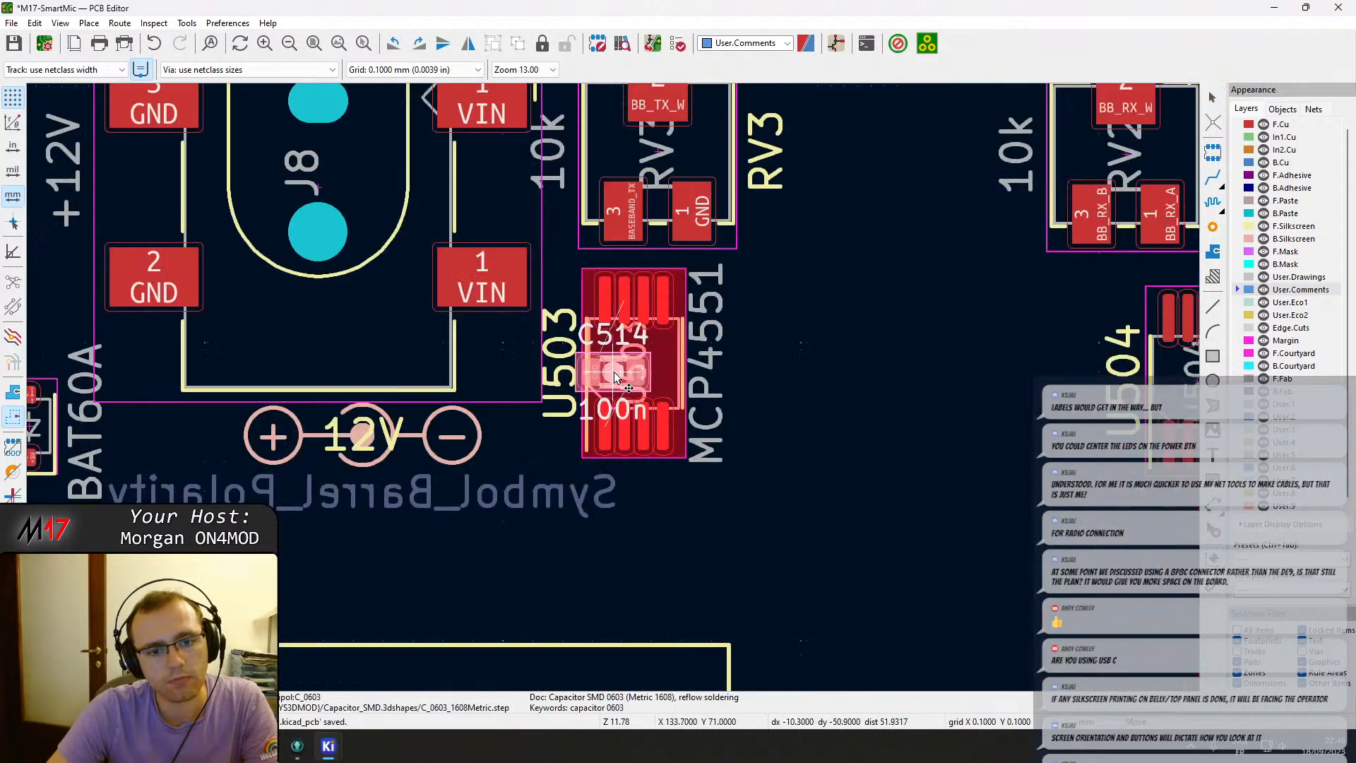
{"action": "key", "text": "r"}
{"action": "left_click_drag", "start_coordinate": [594, 302], "coordinate": [753, 336]}
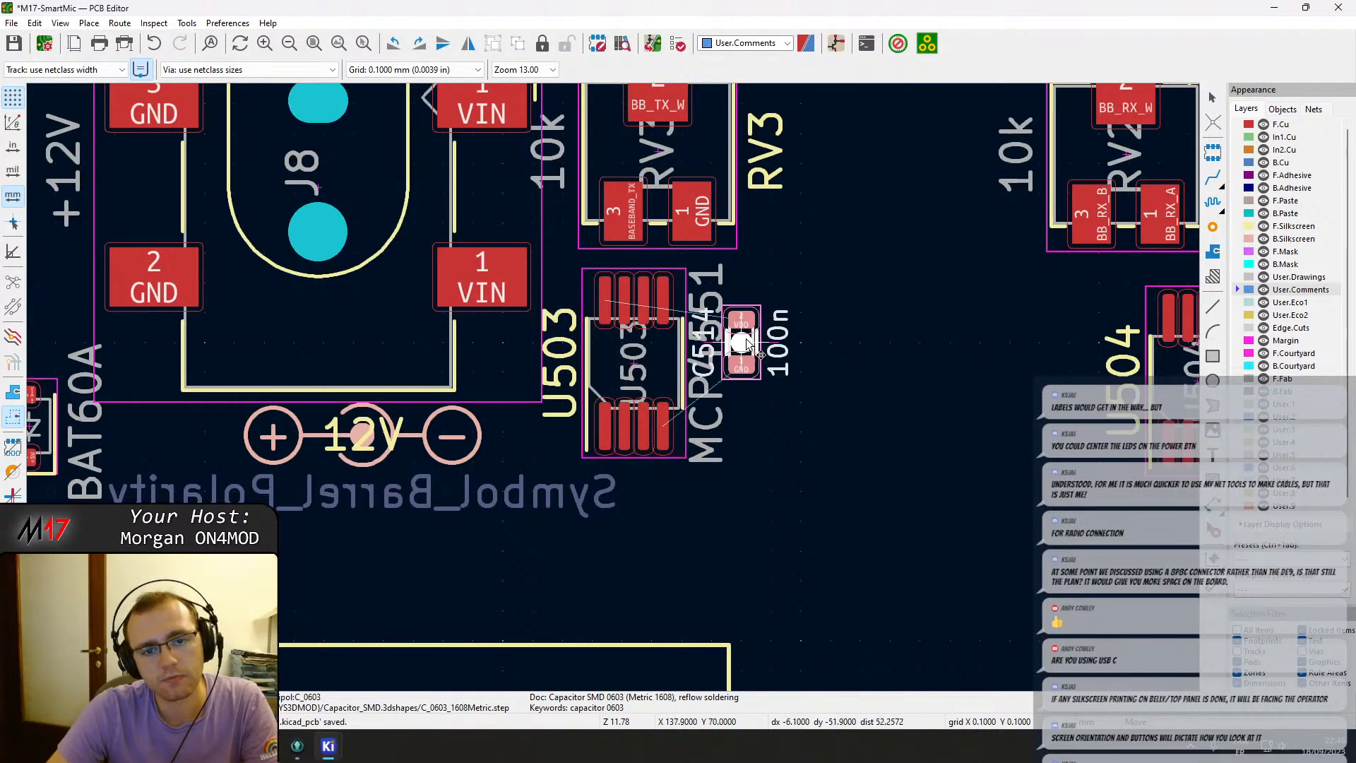
{"action": "left_click", "coordinate": [659, 352]}
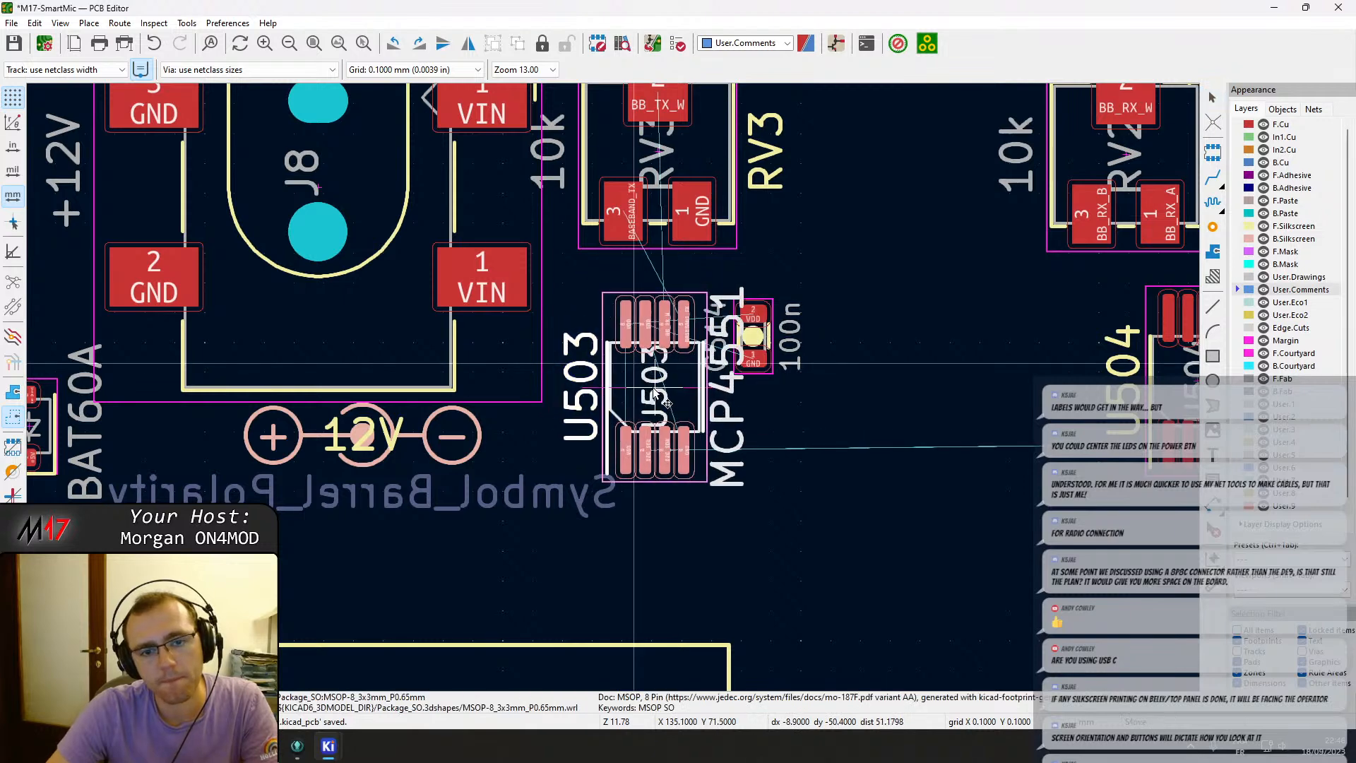
{"action": "scroll", "coordinate": [722, 338], "scroll_direction": "up", "scroll_amount": 4}
{"action": "left_click_drag", "start_coordinate": [738, 389], "coordinate": [328, 307]}
{"action": "middle_click_drag", "start_coordinate": [144, 279], "coordinate": [327, 308]}
{"action": "left_click_drag", "start_coordinate": [328, 308], "coordinate": [294, 307]}
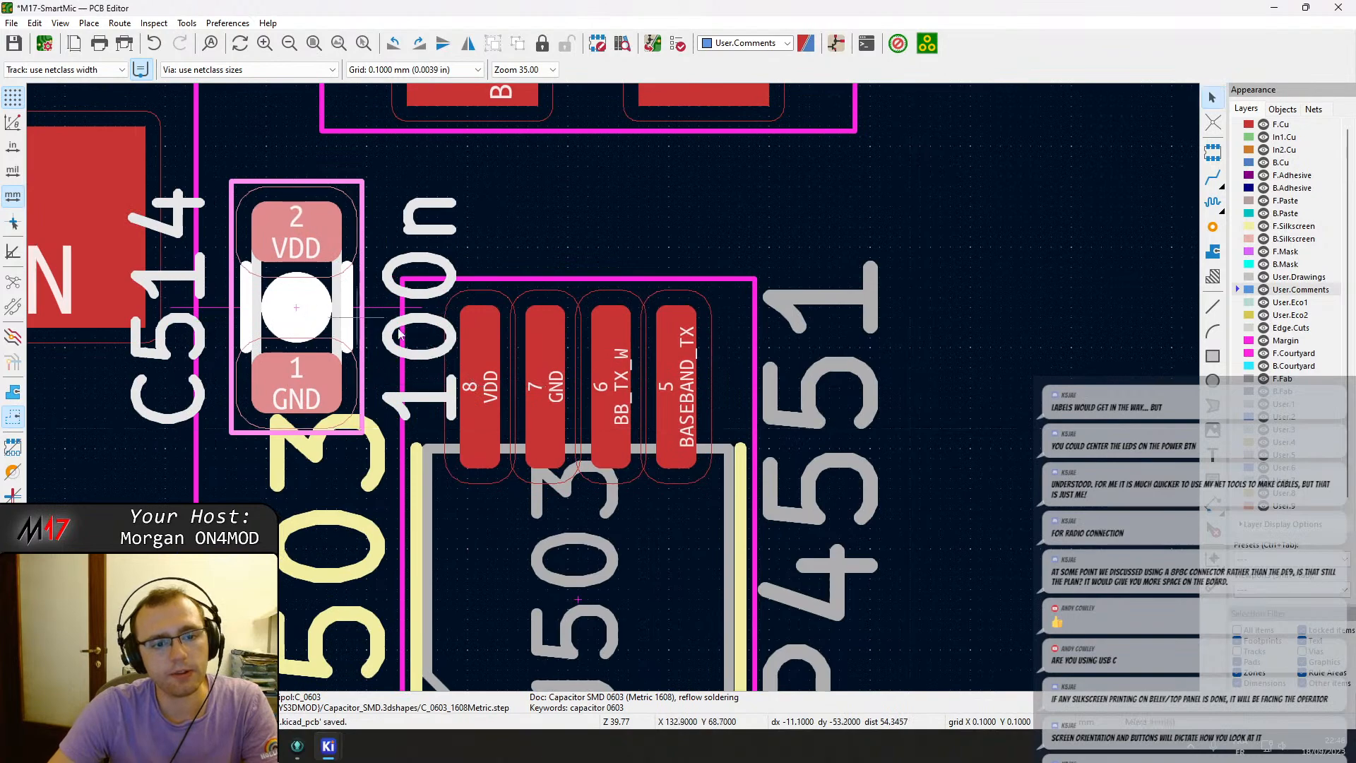
{"action": "scroll", "coordinate": [480, 347], "scroll_direction": "down", "scroll_amount": 3}
Shift U504 to line up beneath trimmer RV2.
{"action": "middle_click_drag", "start_coordinate": [874, 443], "coordinate": [609, 426]}
{"action": "left_click", "coordinate": [942, 457]}
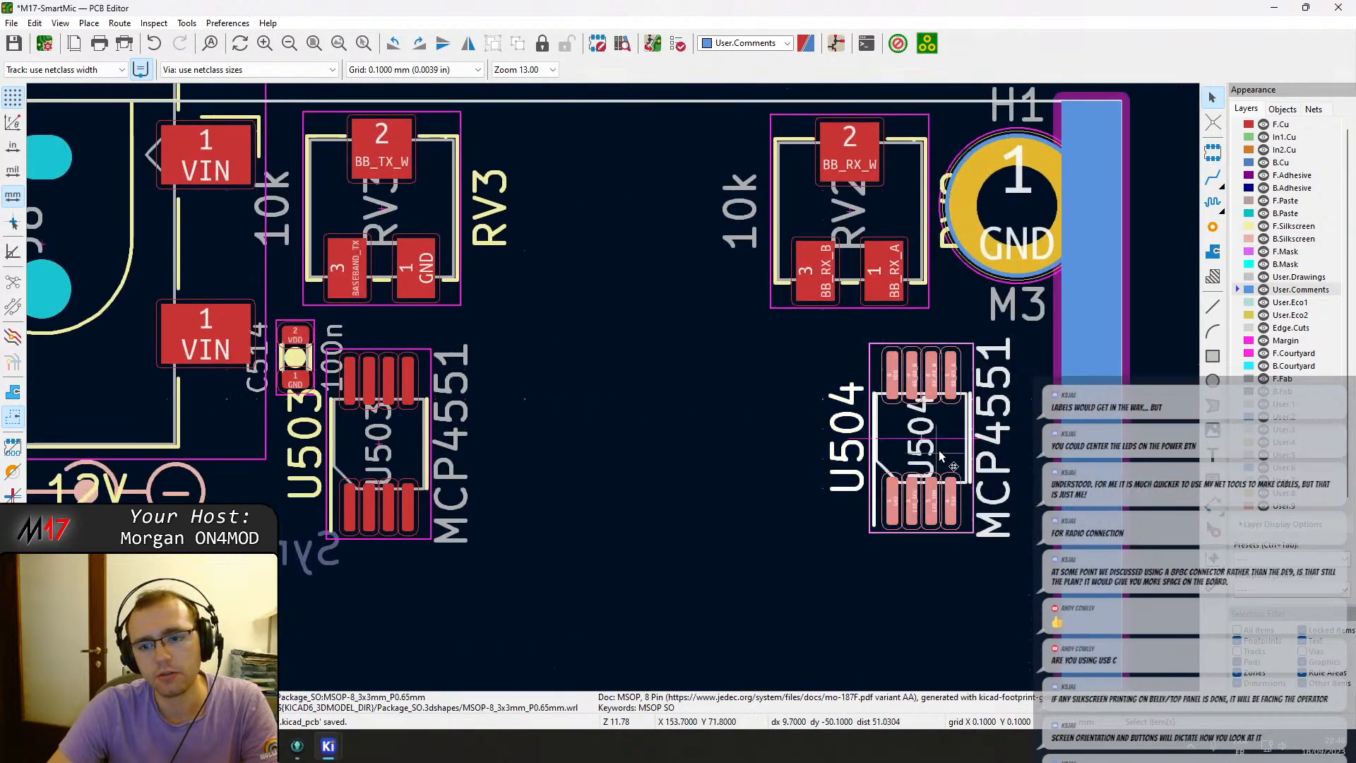
Nudge U504 into place and move capacitor C513 right beside U504's VDD pin.
{"action": "key", "text": "m"}
{"action": "left_click", "coordinate": [948, 419]}
{"action": "scroll", "coordinate": [713, 302], "scroll_direction": "down", "scroll_amount": 2}
{"action": "scroll", "coordinate": [613, 387], "scroll_direction": "down", "scroll_amount": 5}
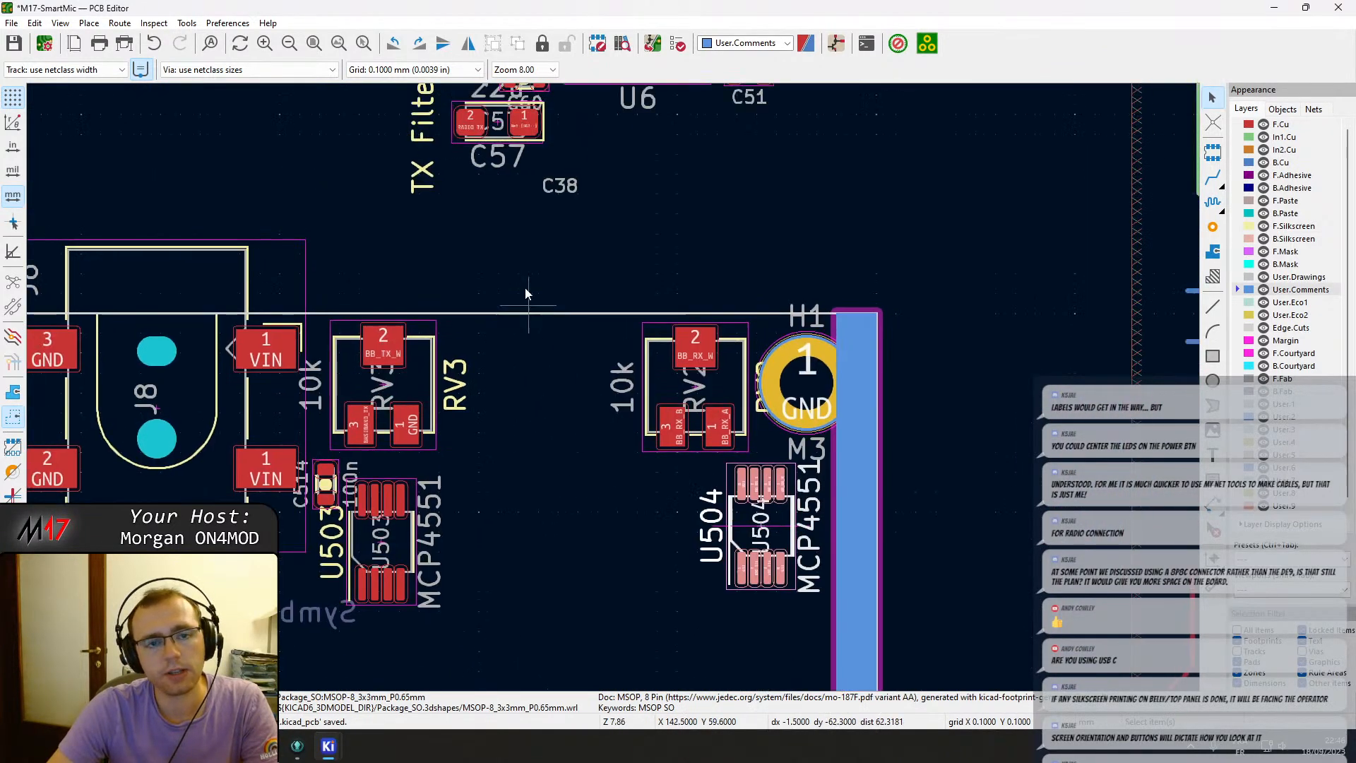
{"action": "left_click", "coordinate": [424, 308]}
{"action": "key", "text": "m"}
{"action": "scroll", "coordinate": [649, 432], "scroll_direction": "up", "scroll_amount": 7}
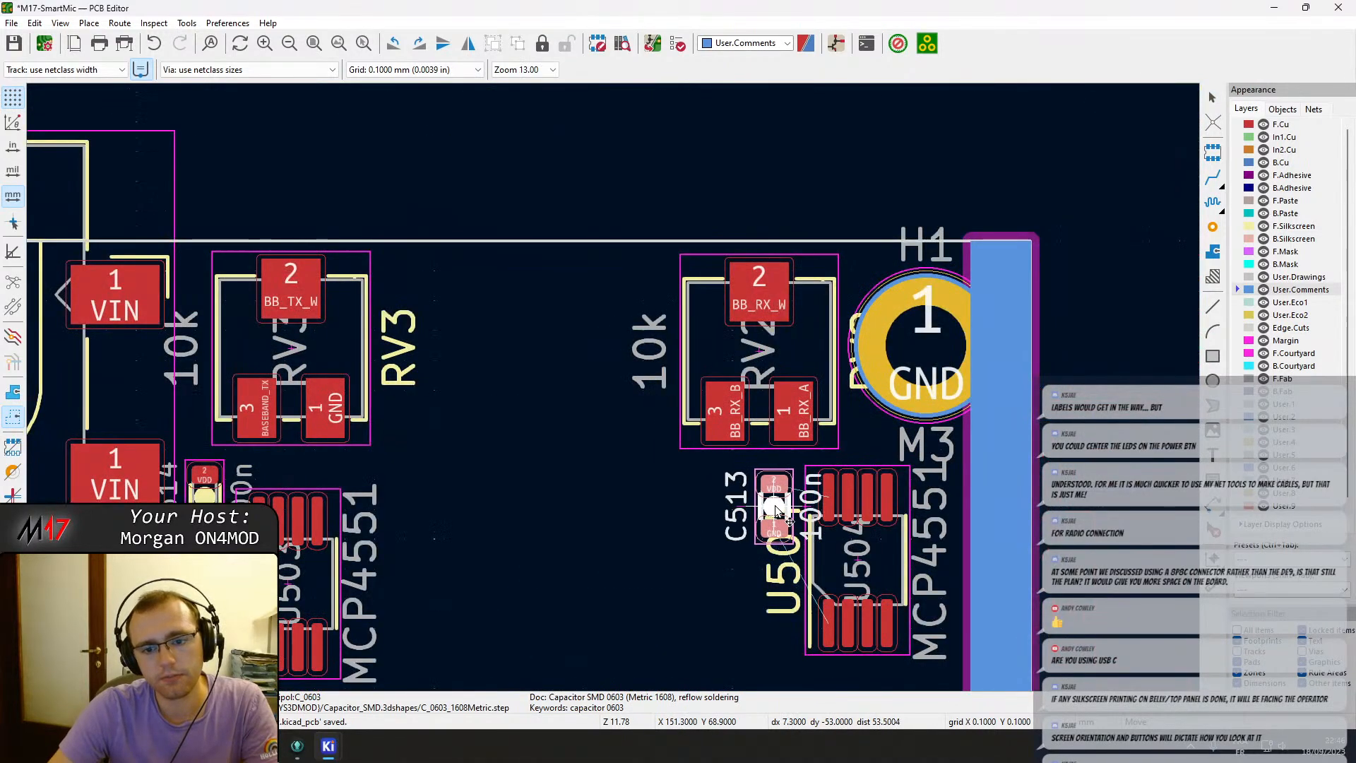
{"action": "left_click", "coordinate": [777, 504]}
Rotate op-amp U6 and place it on the board between digital potentiometers U503 and U504.
{"action": "scroll", "coordinate": [573, 247], "scroll_direction": "down", "scroll_amount": 2}
{"action": "middle_click_drag", "start_coordinate": [567, 173], "coordinate": [617, 524]}
{"action": "left_click", "coordinate": [619, 316]}
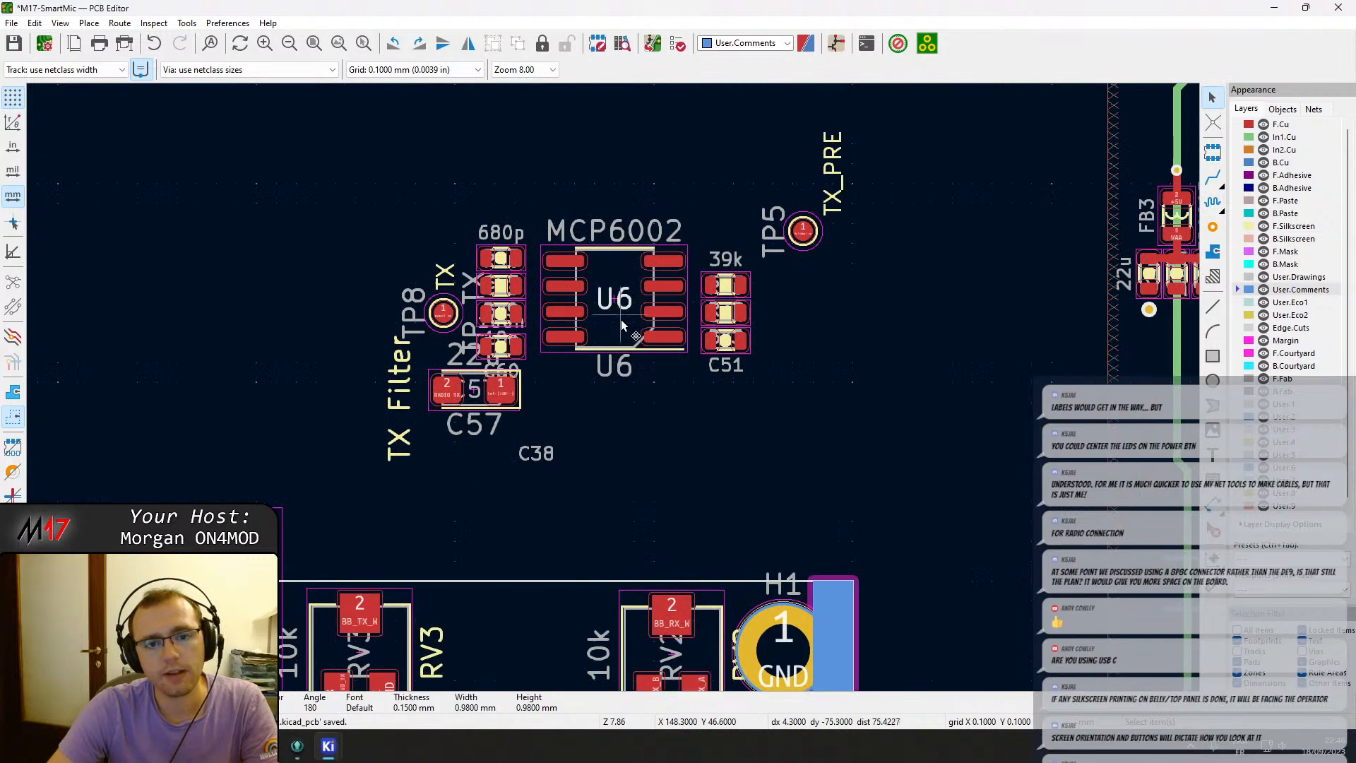
{"action": "key", "text": "m"}
{"action": "left_click", "coordinate": [618, 312]}
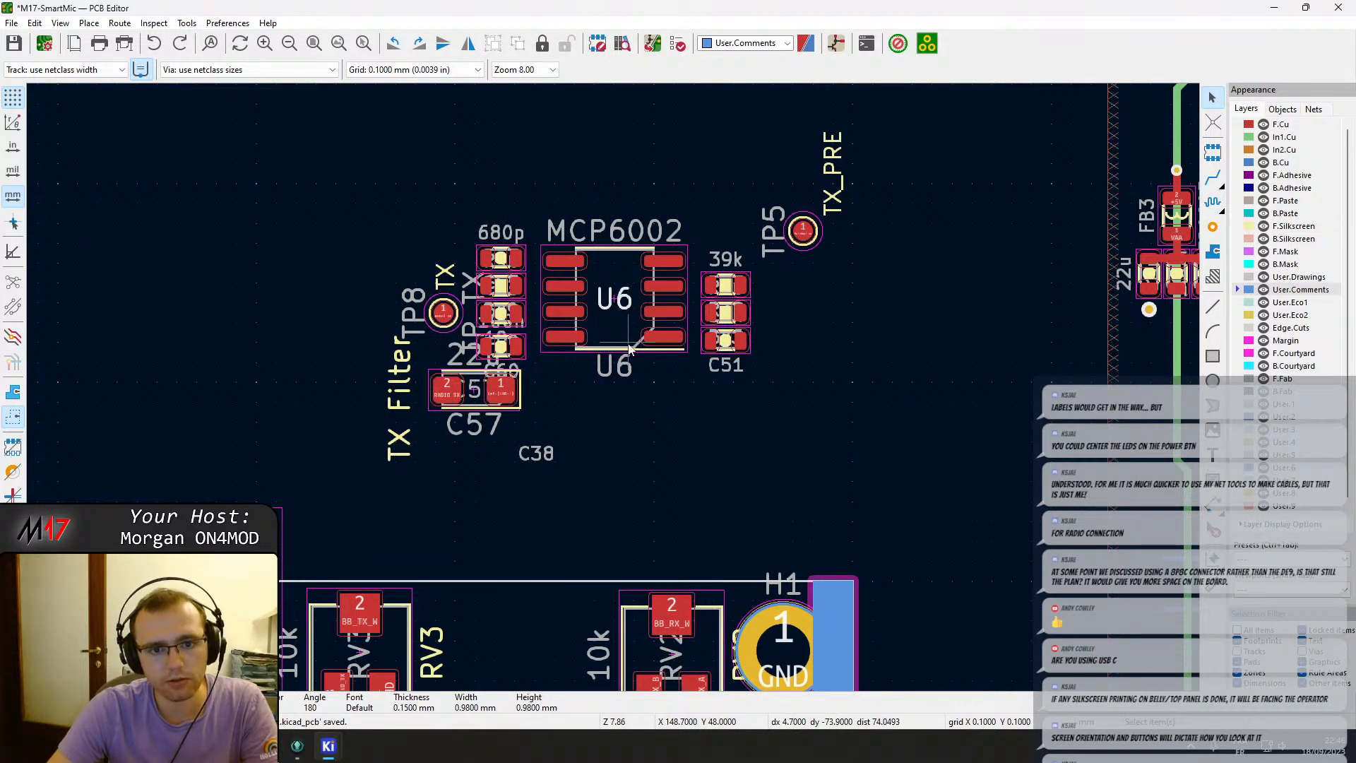
{"action": "left_click", "coordinate": [629, 349]}
{"action": "key", "text": "m"}
{"action": "scroll", "coordinate": [639, 346], "scroll_direction": "down", "scroll_amount": 3}
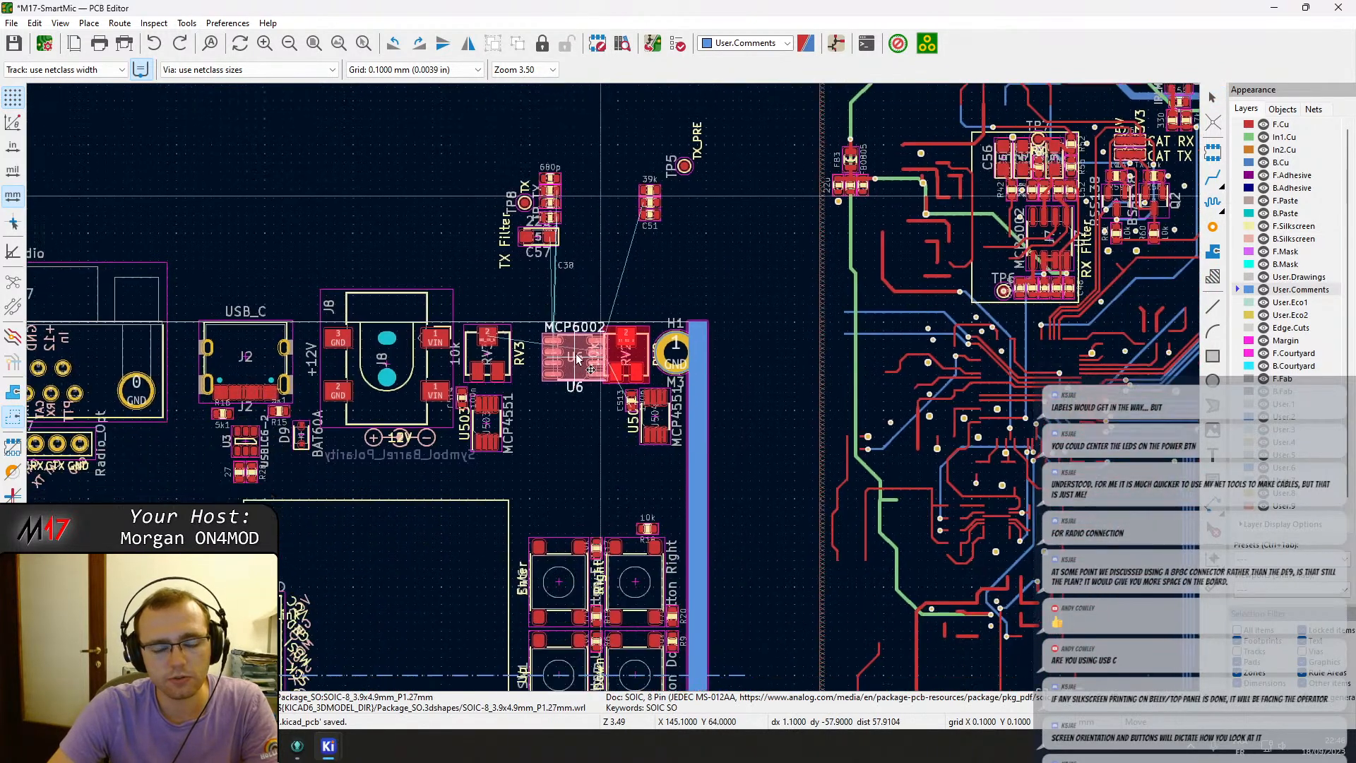
{"action": "scroll", "coordinate": [577, 424], "scroll_direction": "up", "scroll_amount": 3}
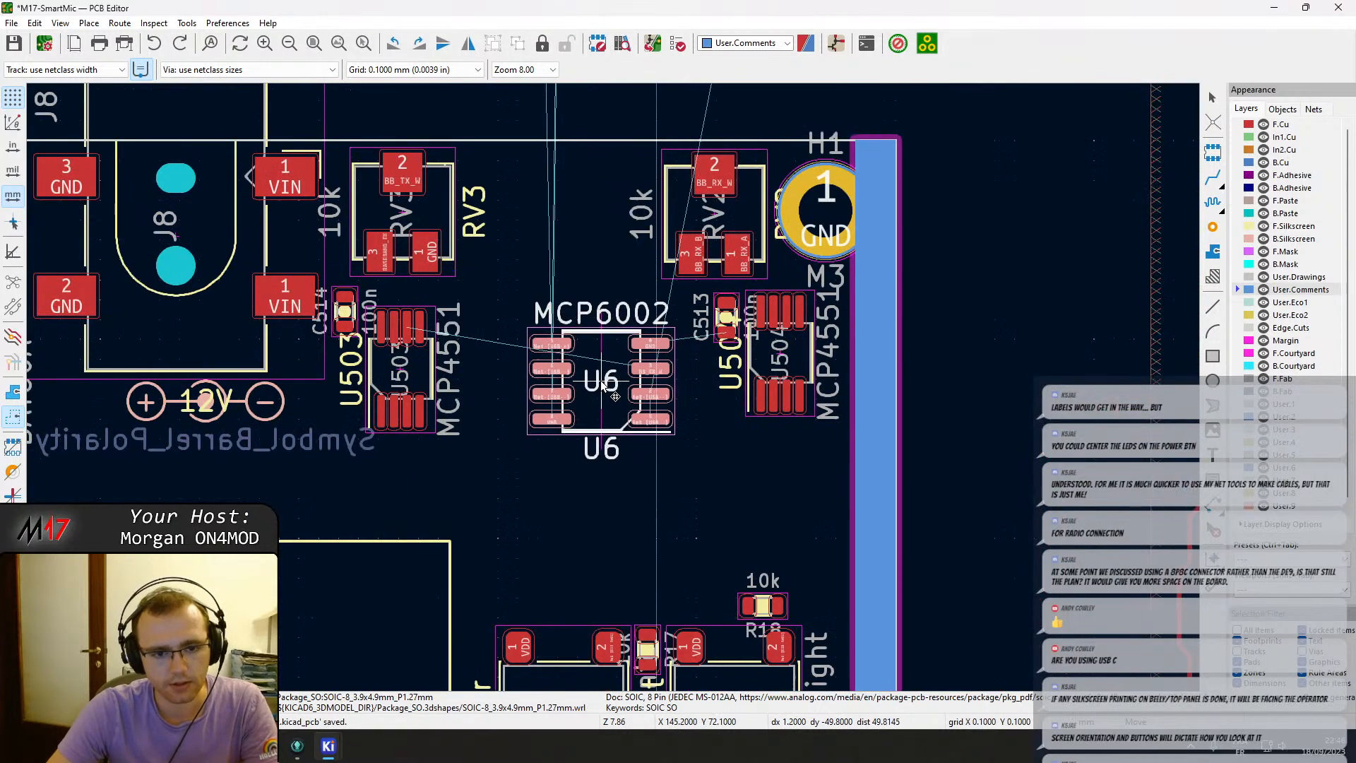
{"action": "key", "text": "r"}
{"action": "key", "text": "r"}
{"action": "key", "text": "r"}
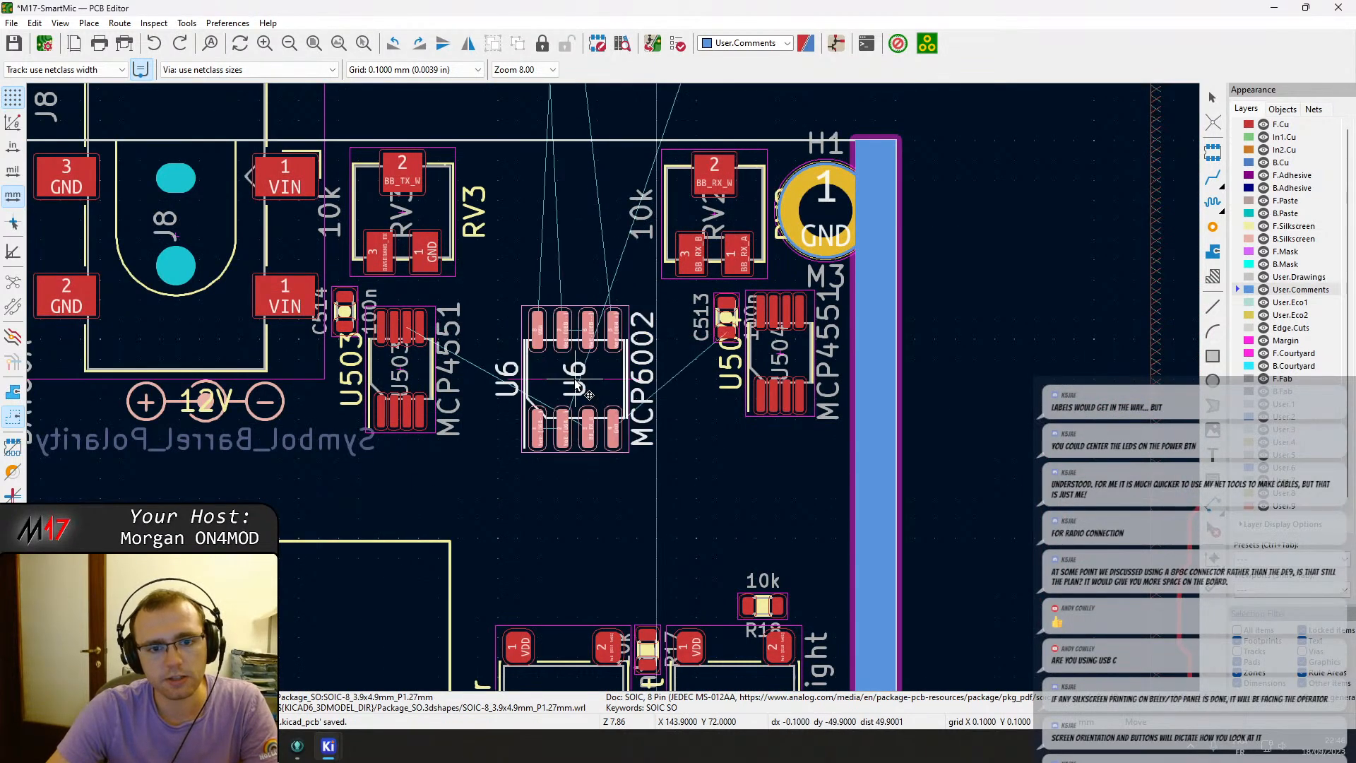
{"action": "scroll", "coordinate": [577, 387], "scroll_direction": "down", "scroll_amount": 3}
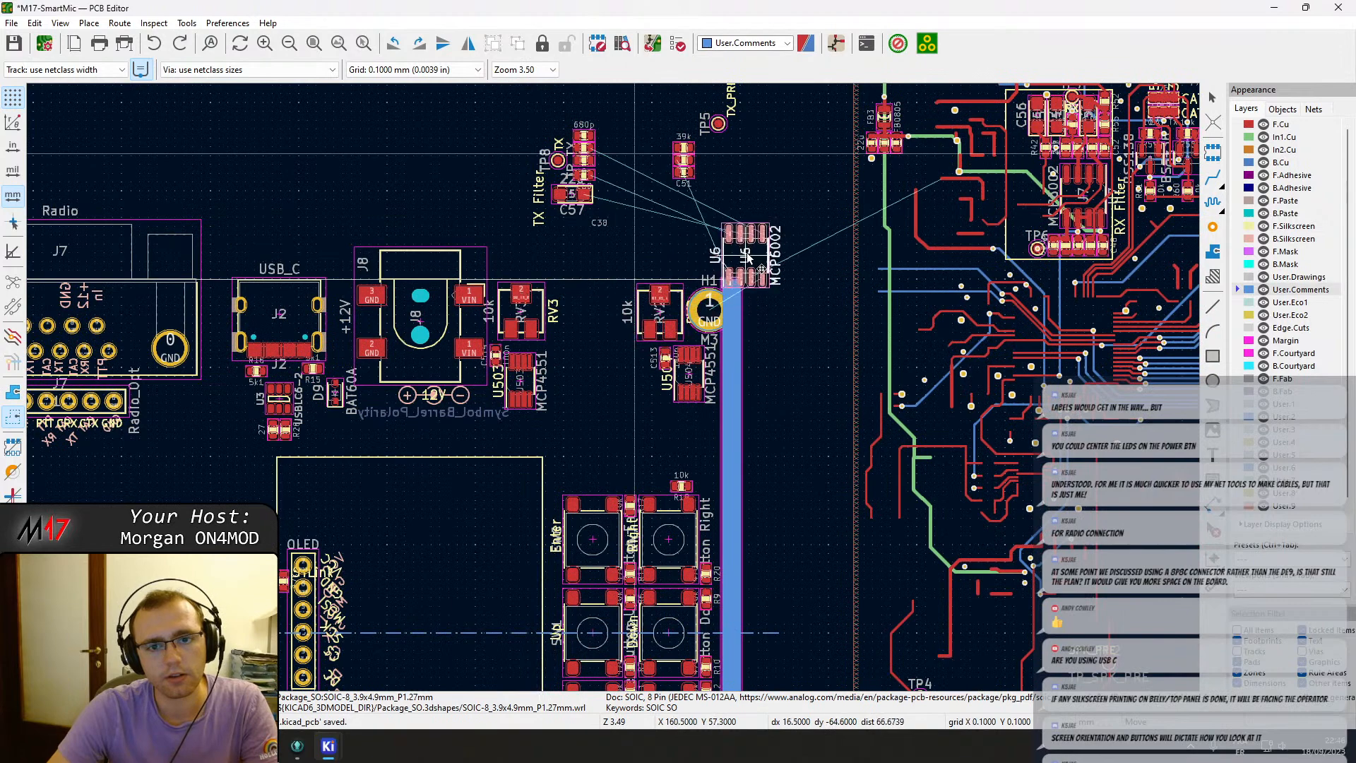
{"action": "left_click", "coordinate": [576, 399]}
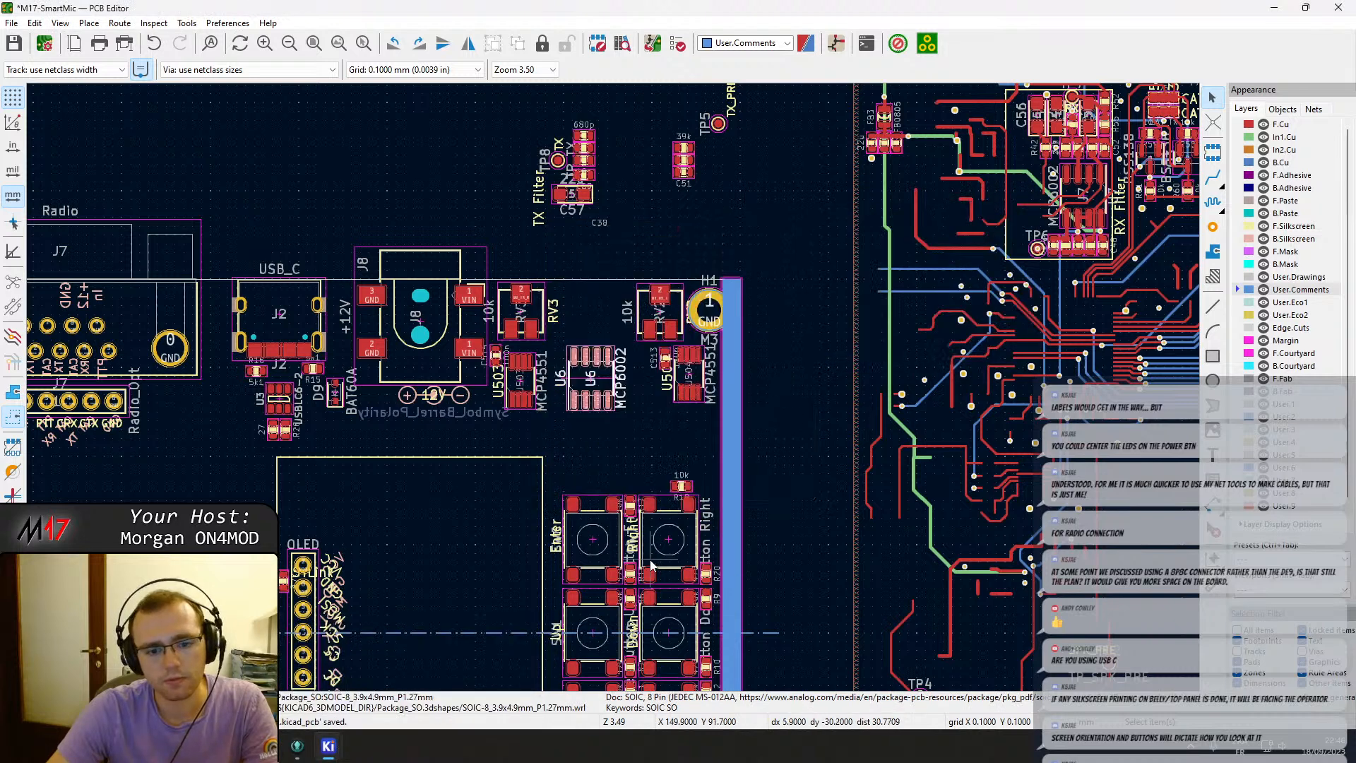
{"action": "key", "text": "Escape"}
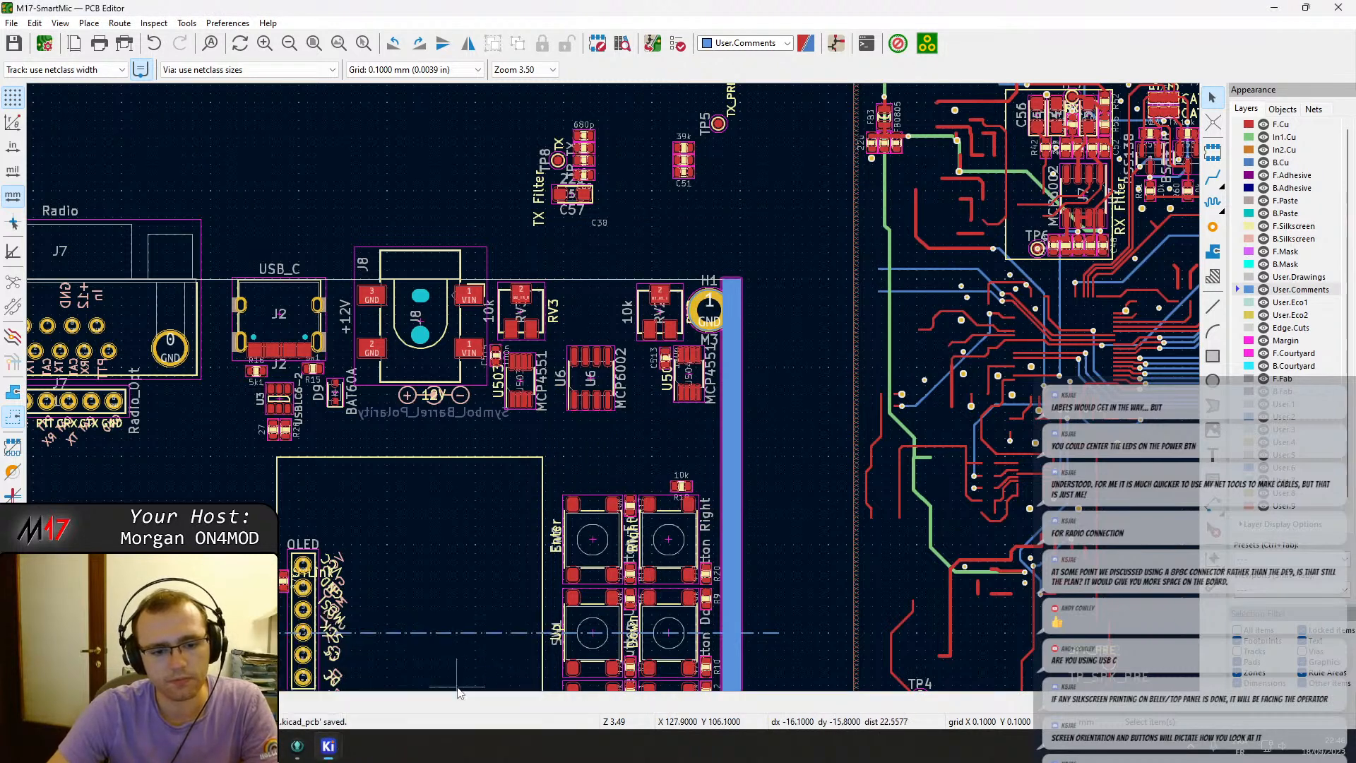
{"action": "left_click", "coordinate": [1274, 10]}
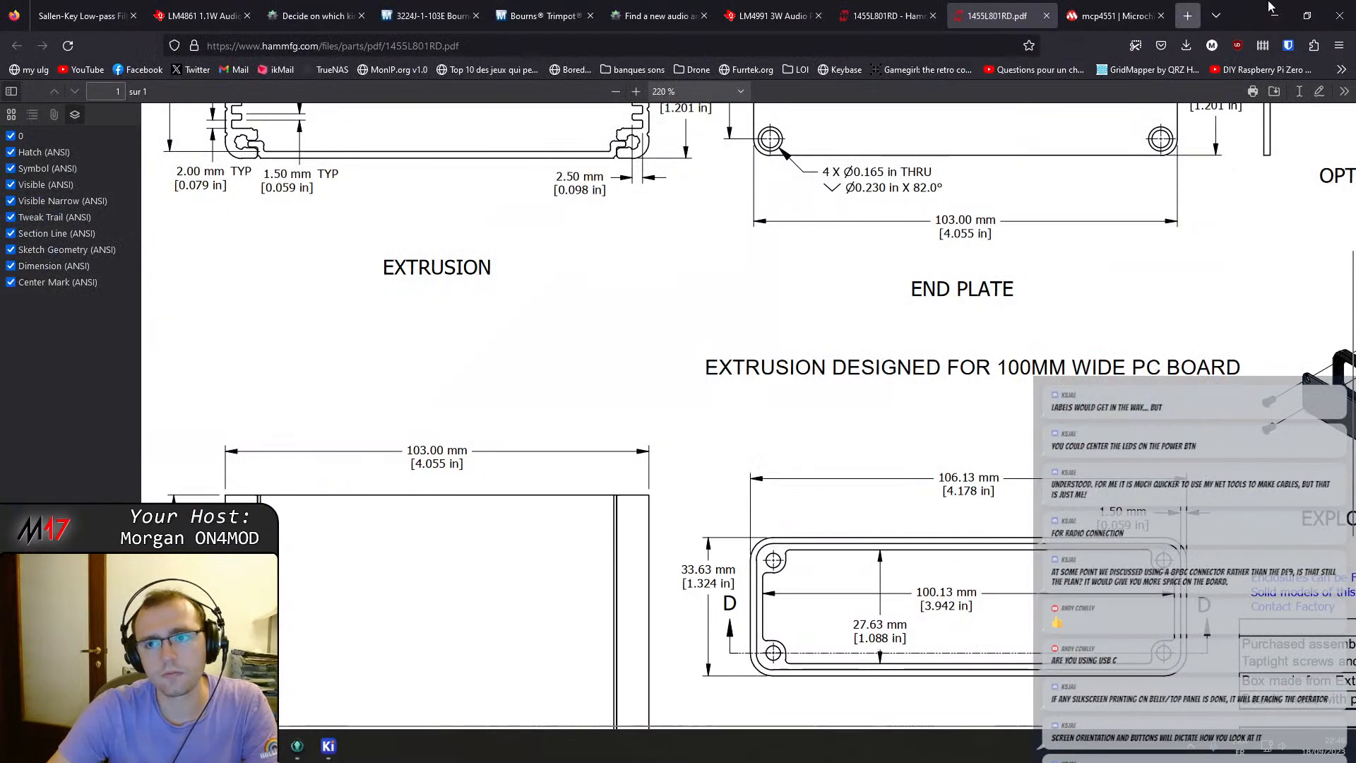
{"action": "left_click", "coordinate": [1283, 6]}
{"action": "left_click", "coordinate": [1273, 7]}
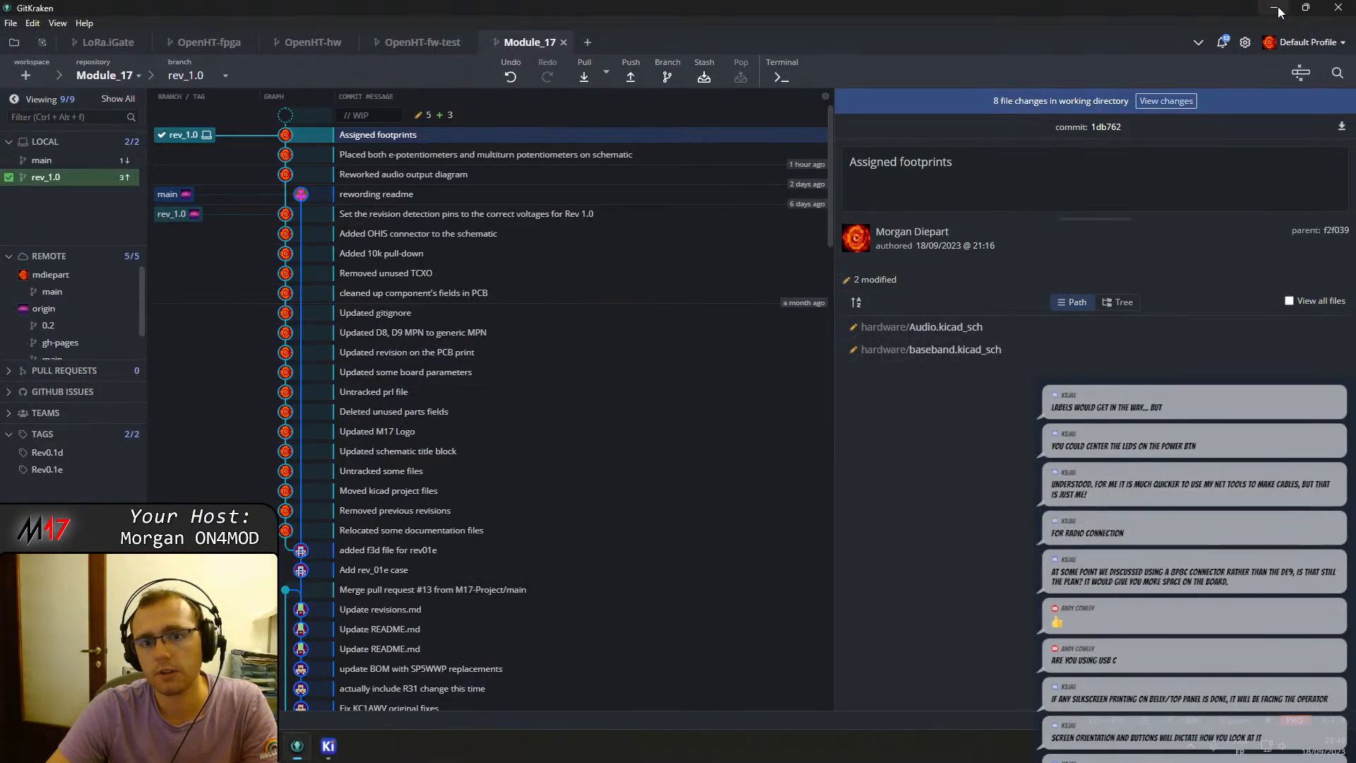
{"action": "left_click", "coordinate": [296, 746]}
{"action": "mouse_move", "coordinate": [344, 747]}
{"action": "left_click", "coordinate": [338, 668]}
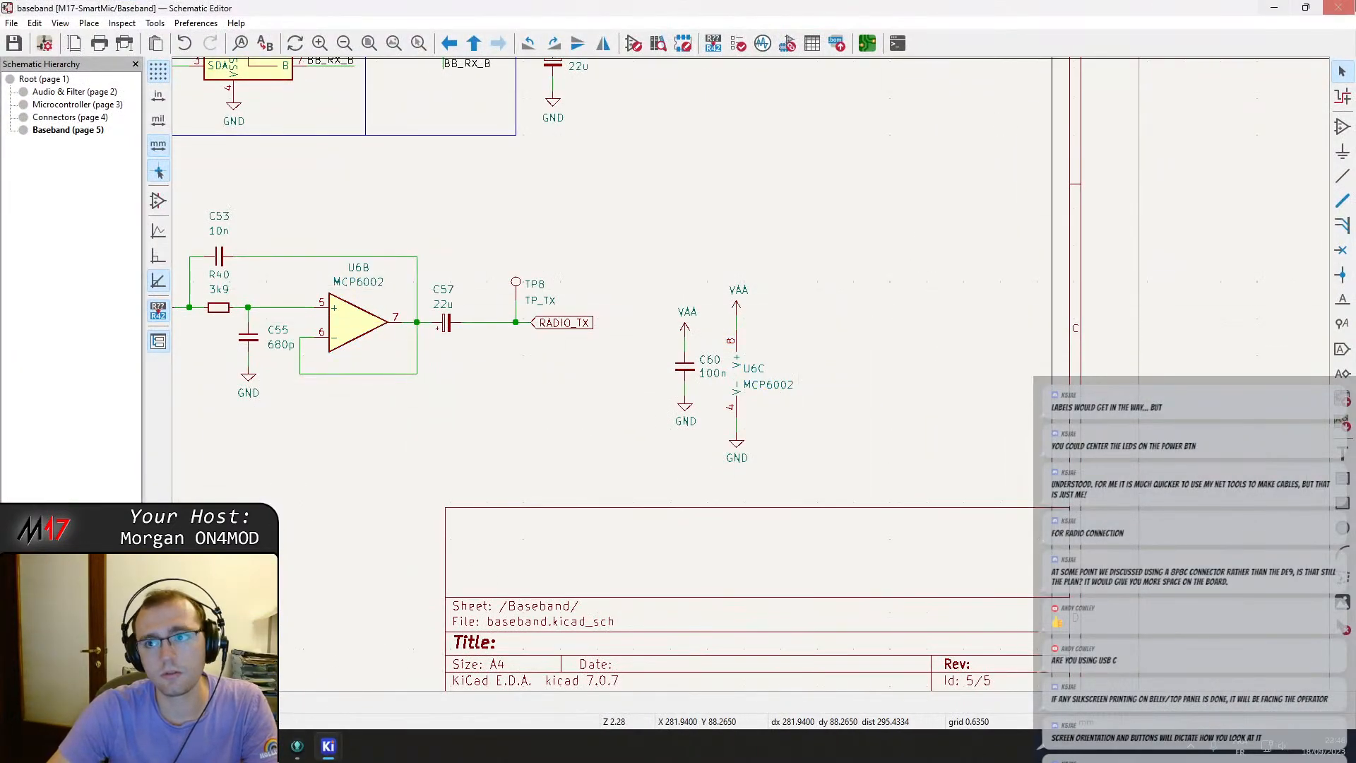
{"action": "left_click", "coordinate": [1337, 7]}
{"action": "mouse_move", "coordinate": [319, 757]}
{"action": "left_click", "coordinate": [419, 694]}
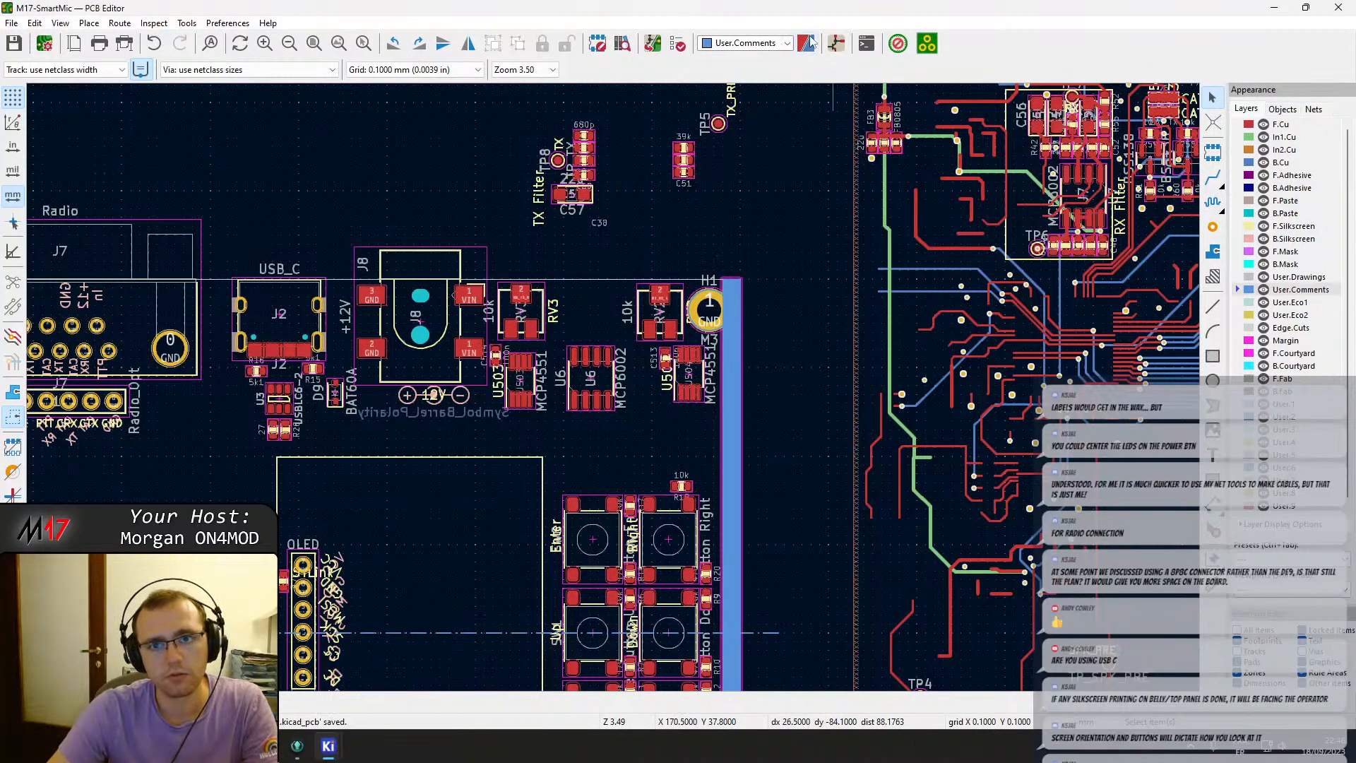
Open the schematic and examine the Baseband sheet's TX and RX filter circuits around the op-amps.
{"action": "left_click", "coordinate": [836, 43]}
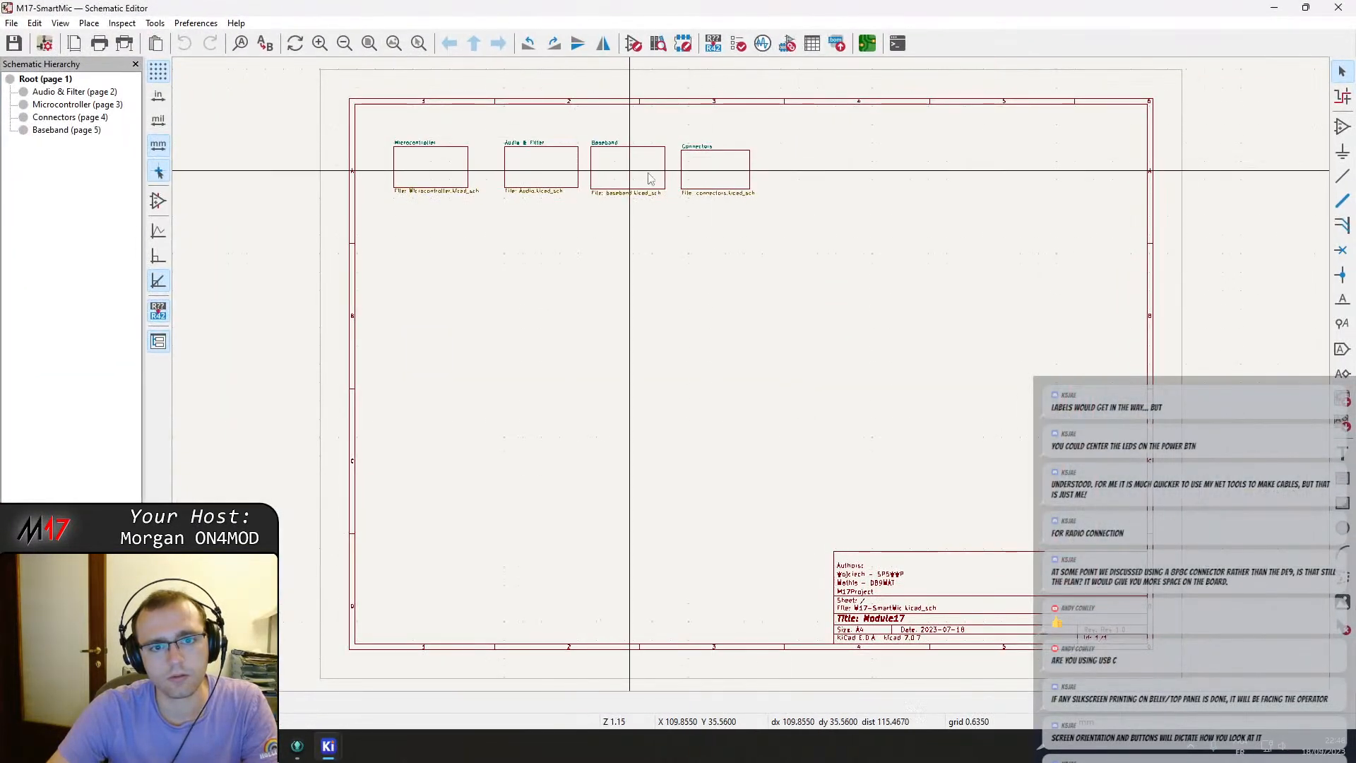
{"action": "double_click", "coordinate": [606, 175]}
{"action": "scroll", "coordinate": [644, 434], "scroll_direction": "up", "scroll_amount": 3}
{"action": "middle_click_drag", "start_coordinate": [643, 427], "coordinate": [680, 320]}
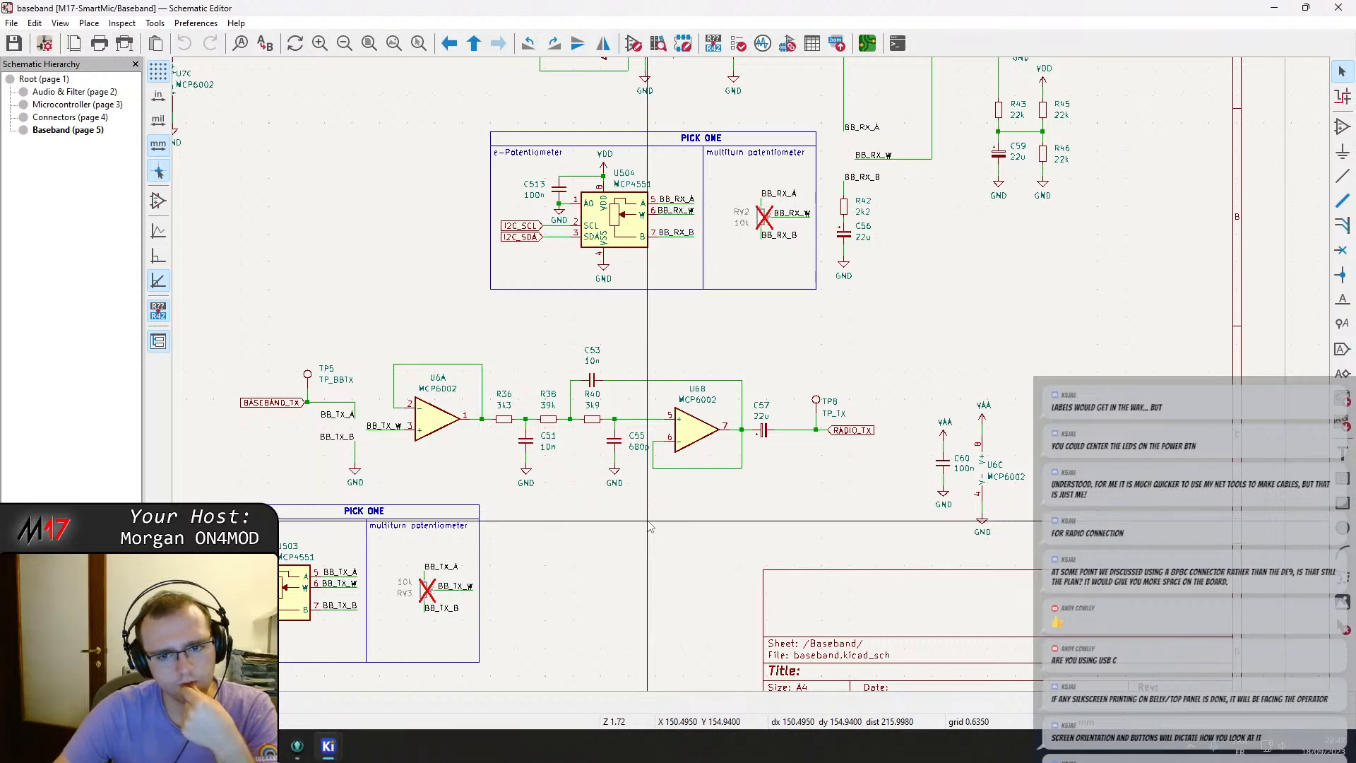
{"action": "scroll", "coordinate": [785, 410], "scroll_direction": "up", "scroll_amount": 1}
{"action": "scroll", "coordinate": [751, 375], "scroll_direction": "down", "scroll_amount": 1}
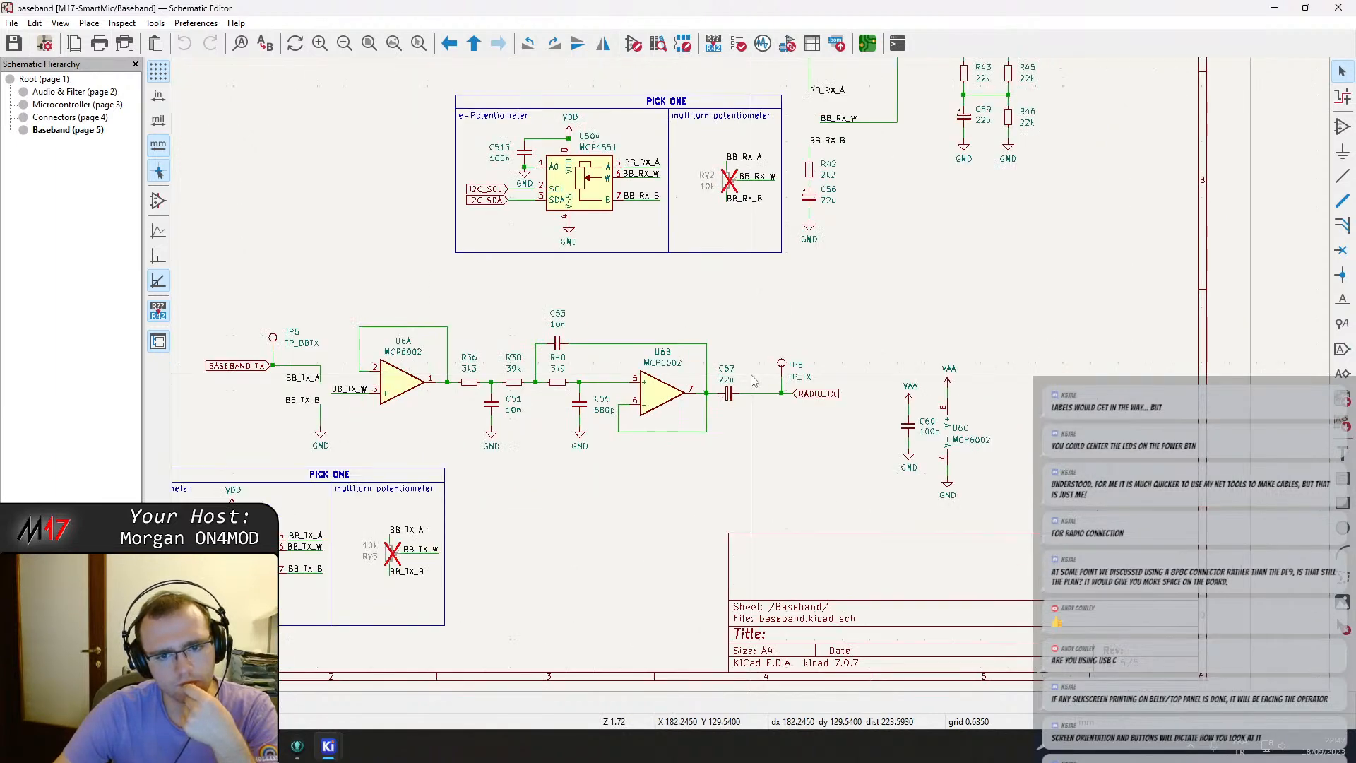
{"action": "middle_click_drag", "start_coordinate": [719, 297], "coordinate": [901, 341]}
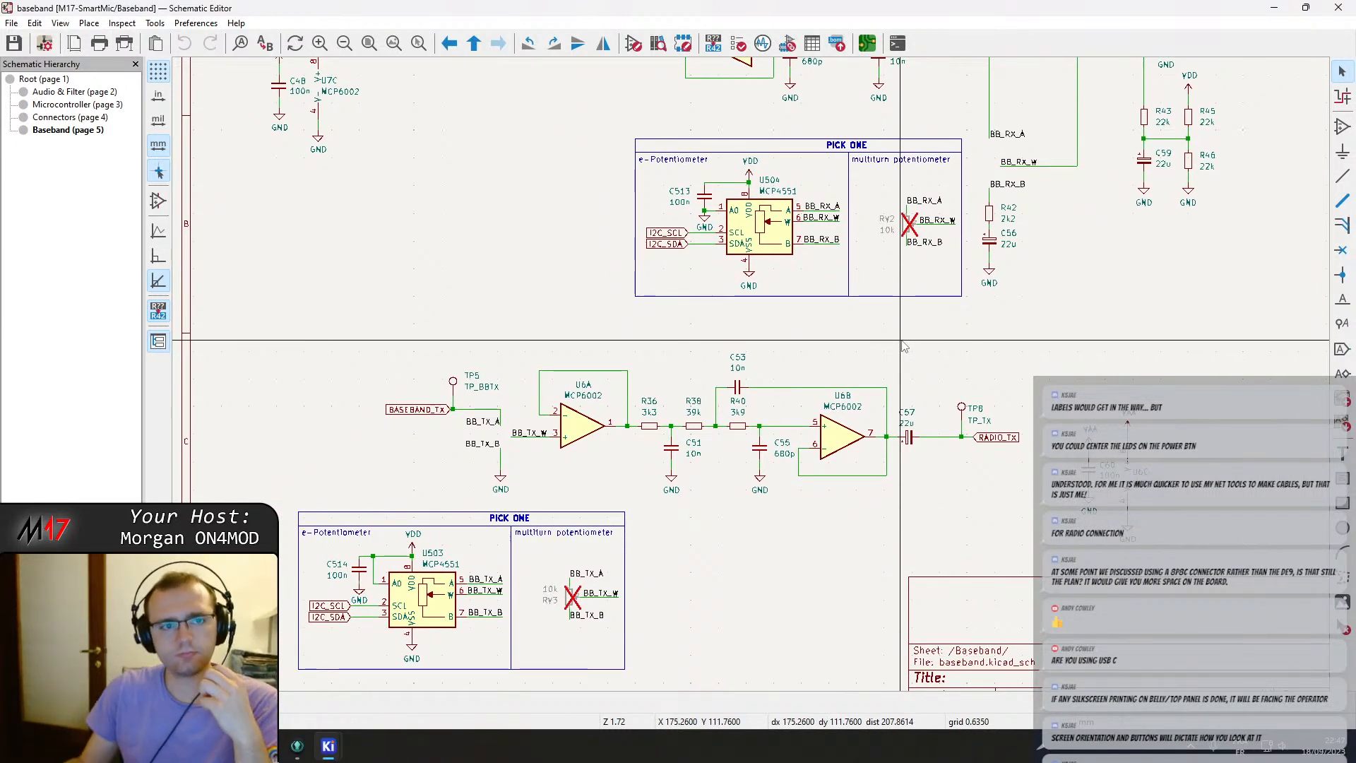
{"action": "scroll", "coordinate": [904, 346], "scroll_direction": "down", "scroll_amount": 4}
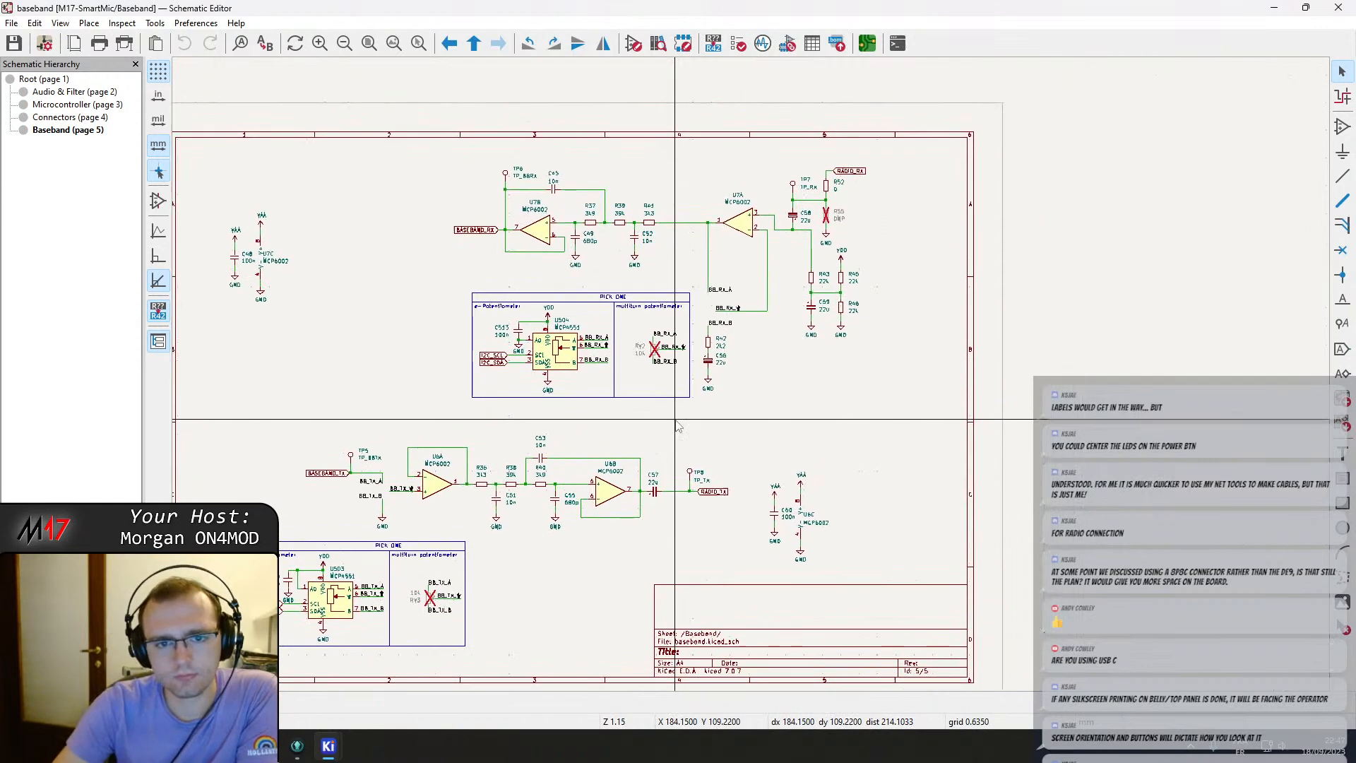
{"action": "scroll", "coordinate": [691, 356], "scroll_direction": "up", "scroll_amount": 2}
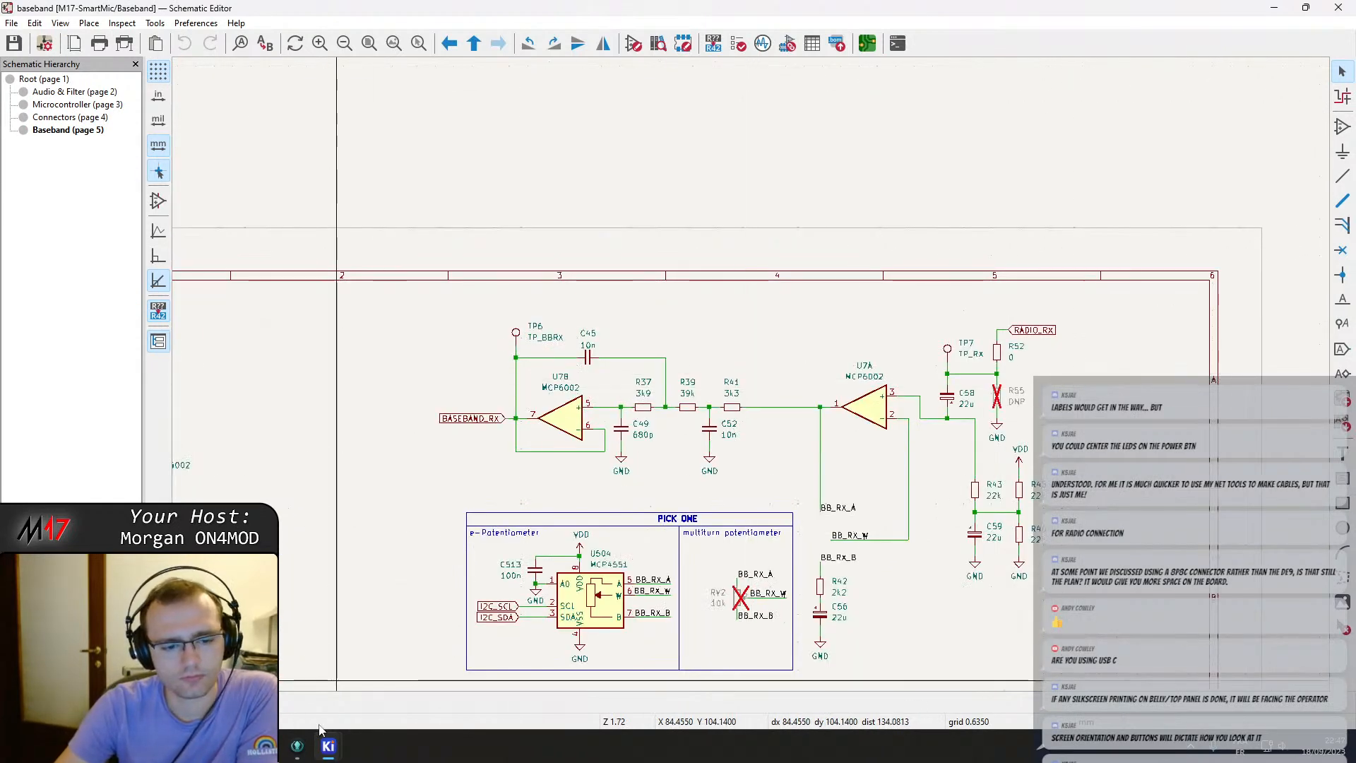
{"action": "mouse_move", "coordinate": [329, 750]}
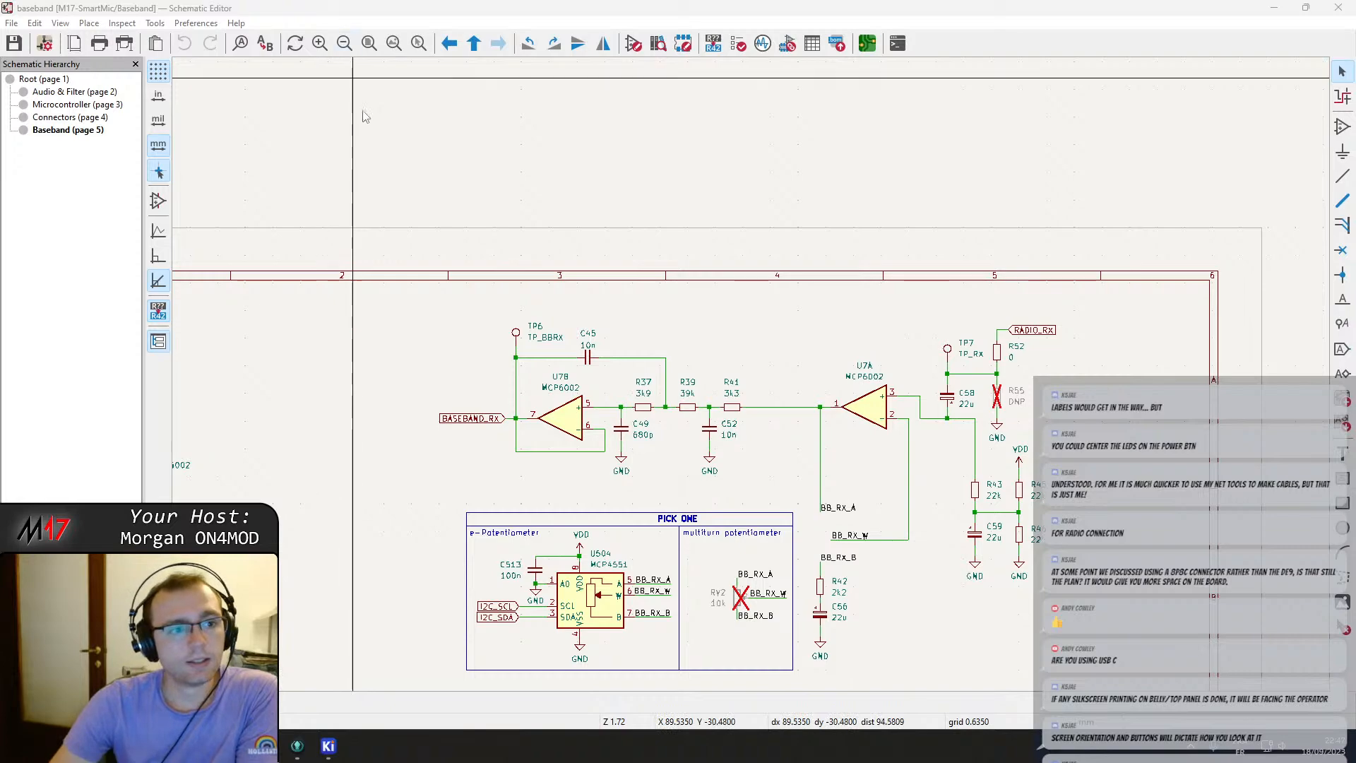
{"action": "scroll", "coordinate": [756, 389], "scroll_direction": "down", "scroll_amount": 2}
{"action": "right_click", "coordinate": [618, 416]}
{"action": "left_click", "coordinate": [677, 428]}
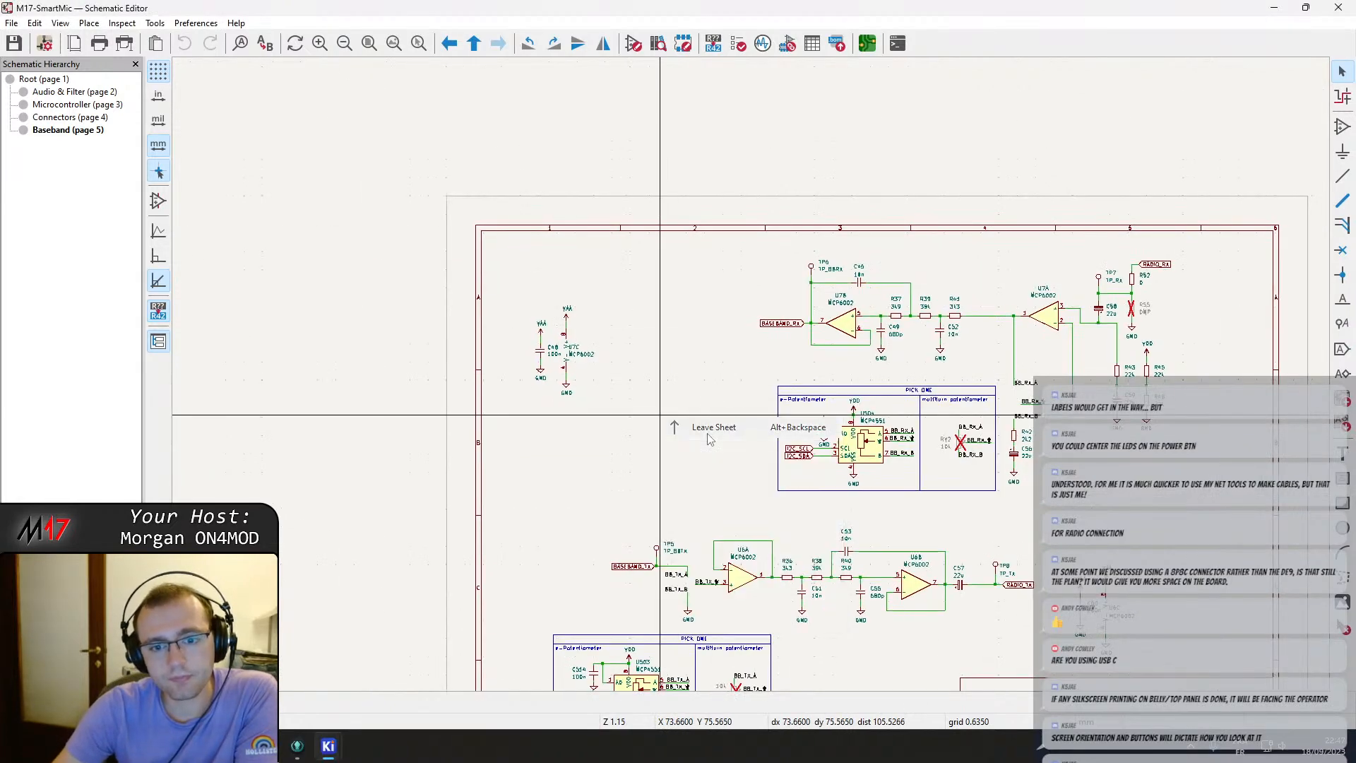
{"action": "left_click", "coordinate": [1338, 7]}
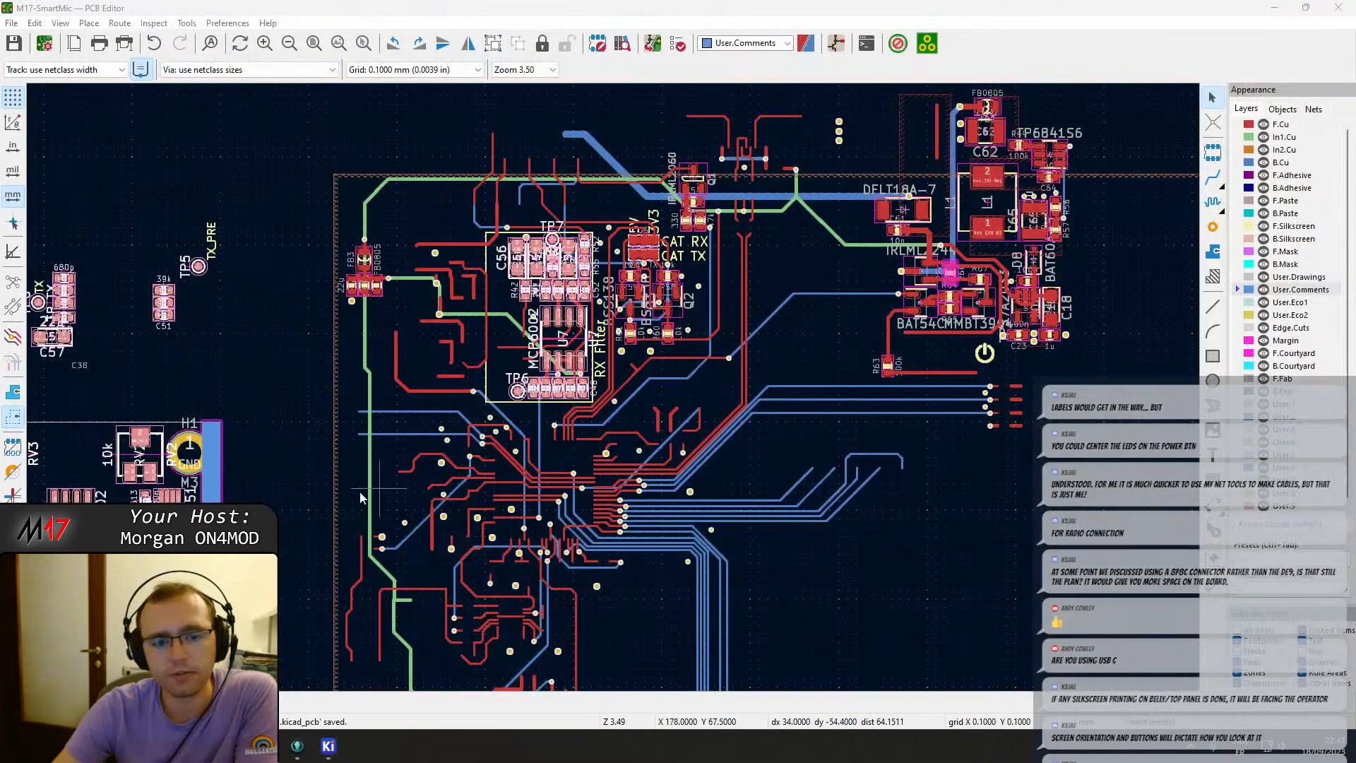
Locate the RX filter circuit around U7 on the board and open the properties of tantalum capacitor C58.
{"action": "middle_click_drag", "start_coordinate": [364, 493], "coordinate": [807, 262]}
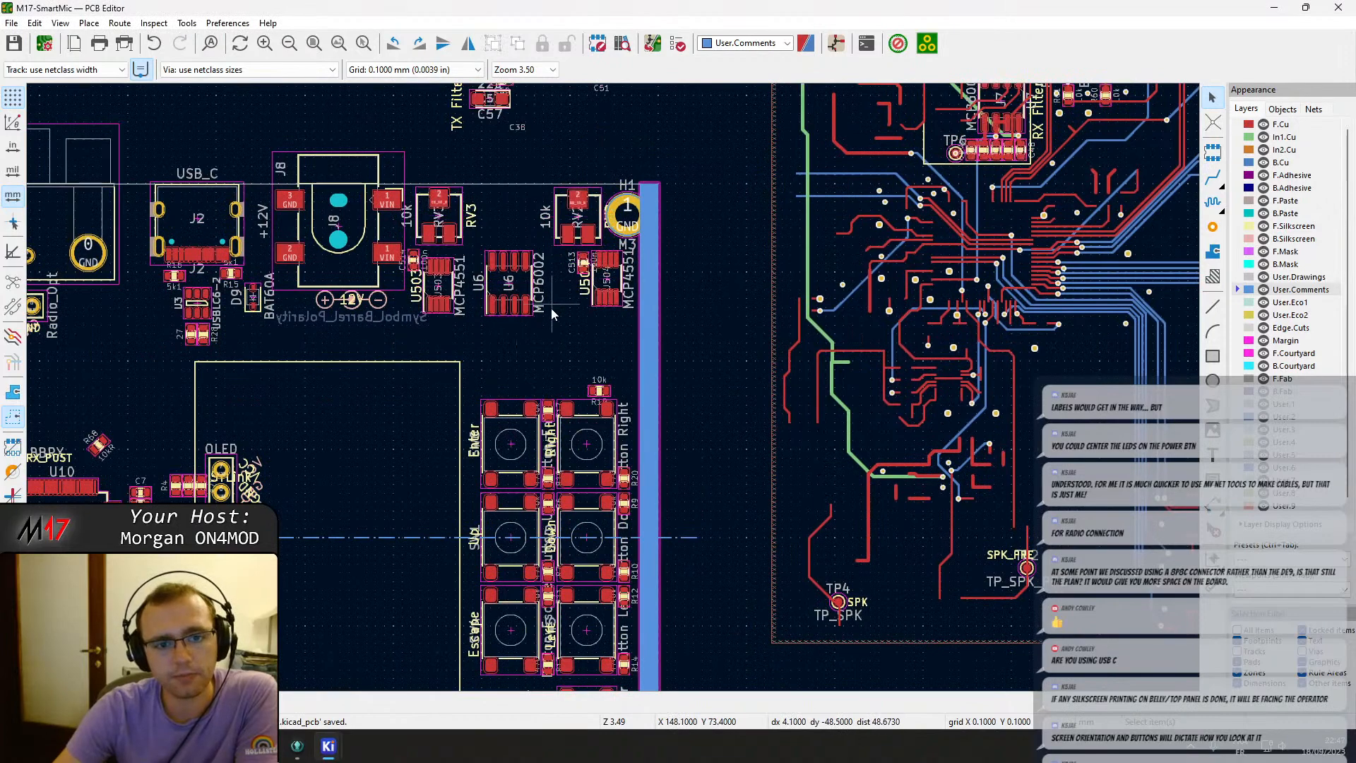
{"action": "middle_click_drag", "start_coordinate": [541, 326], "coordinate": [615, 341]}
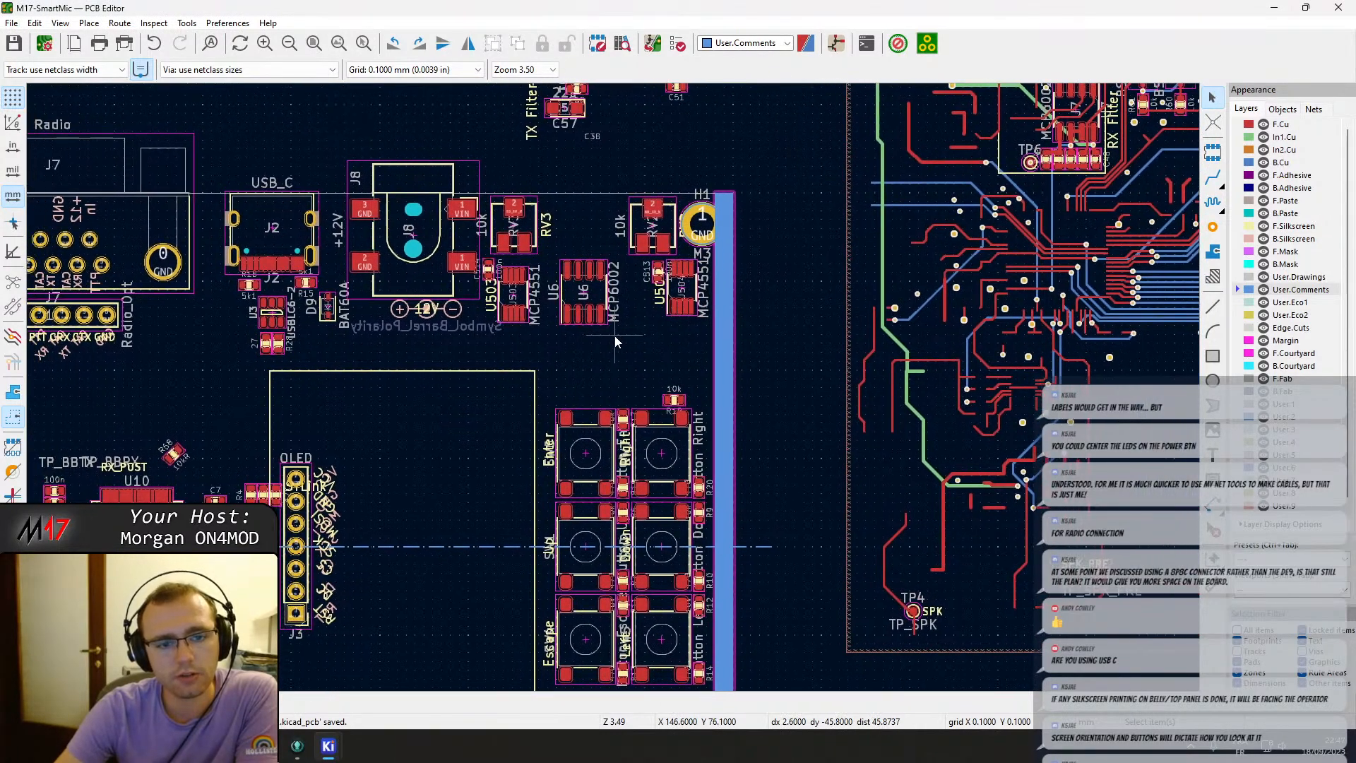
{"action": "middle_click_drag", "start_coordinate": [606, 277], "coordinate": [538, 473]}
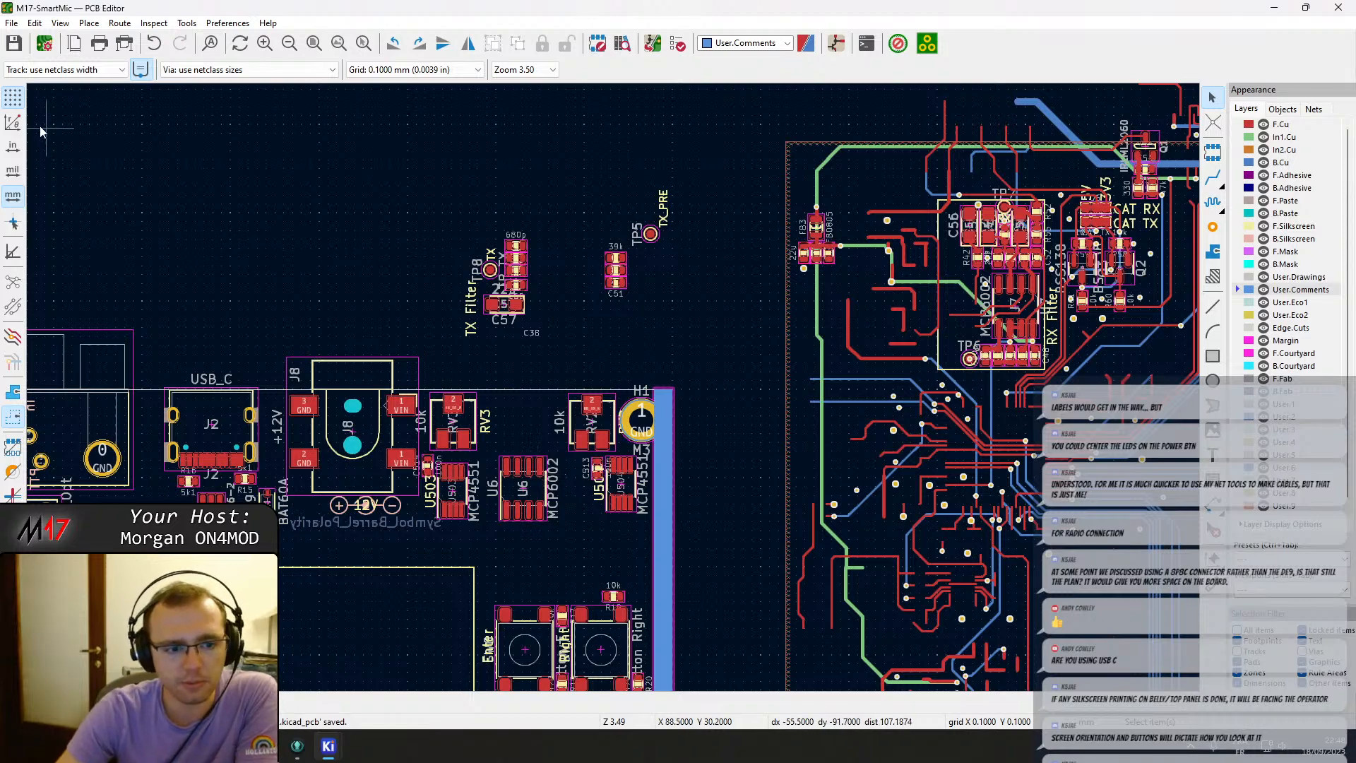
{"action": "middle_click_drag", "start_coordinate": [283, 137], "coordinate": [501, 96]}
{"action": "middle_click_drag", "start_coordinate": [543, 156], "coordinate": [629, 123]}
{"action": "middle_click_drag", "start_coordinate": [714, 124], "coordinate": [125, 254]}
{"action": "middle_click_drag", "start_coordinate": [866, 235], "coordinate": [768, 257]}
{"action": "scroll", "coordinate": [773, 256], "scroll_direction": "up", "scroll_amount": 5}
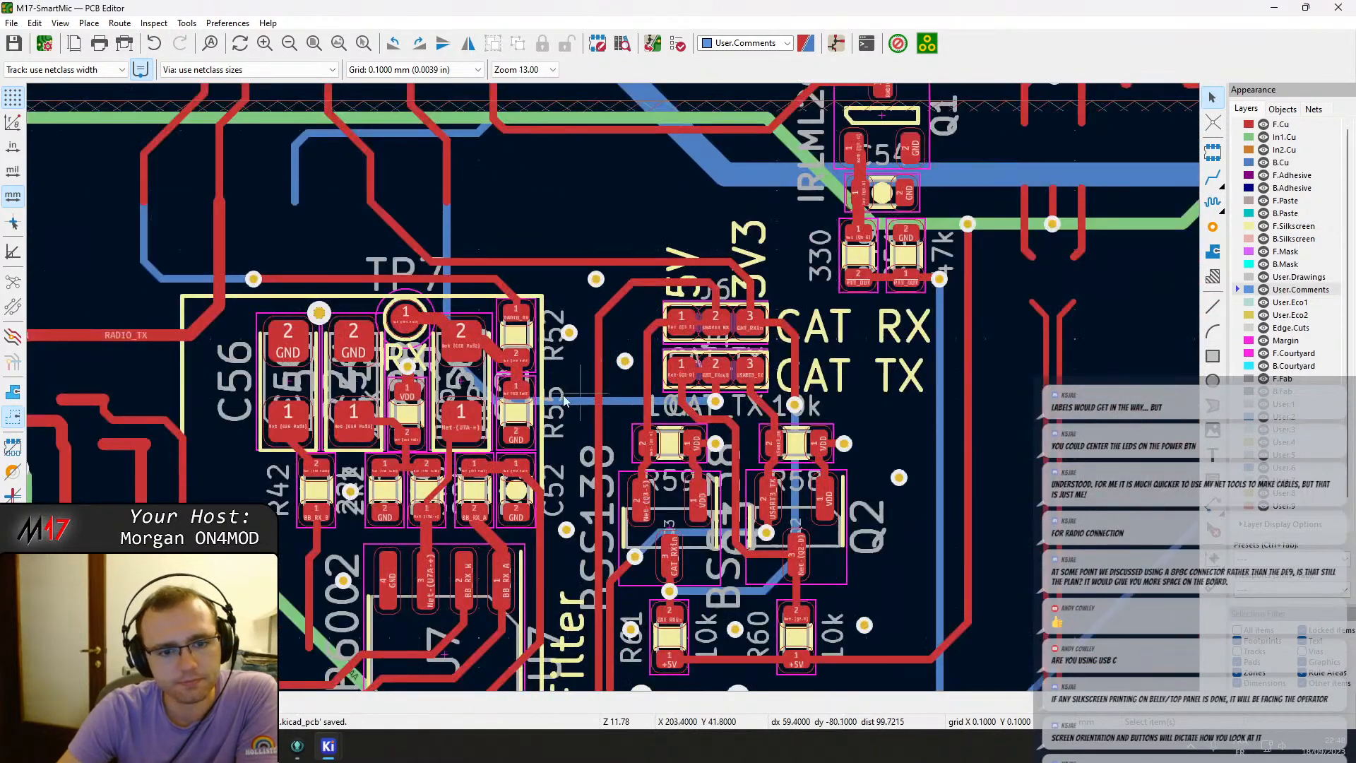
{"action": "left_click", "coordinate": [470, 387]}
{"action": "left_click", "coordinate": [487, 389]}
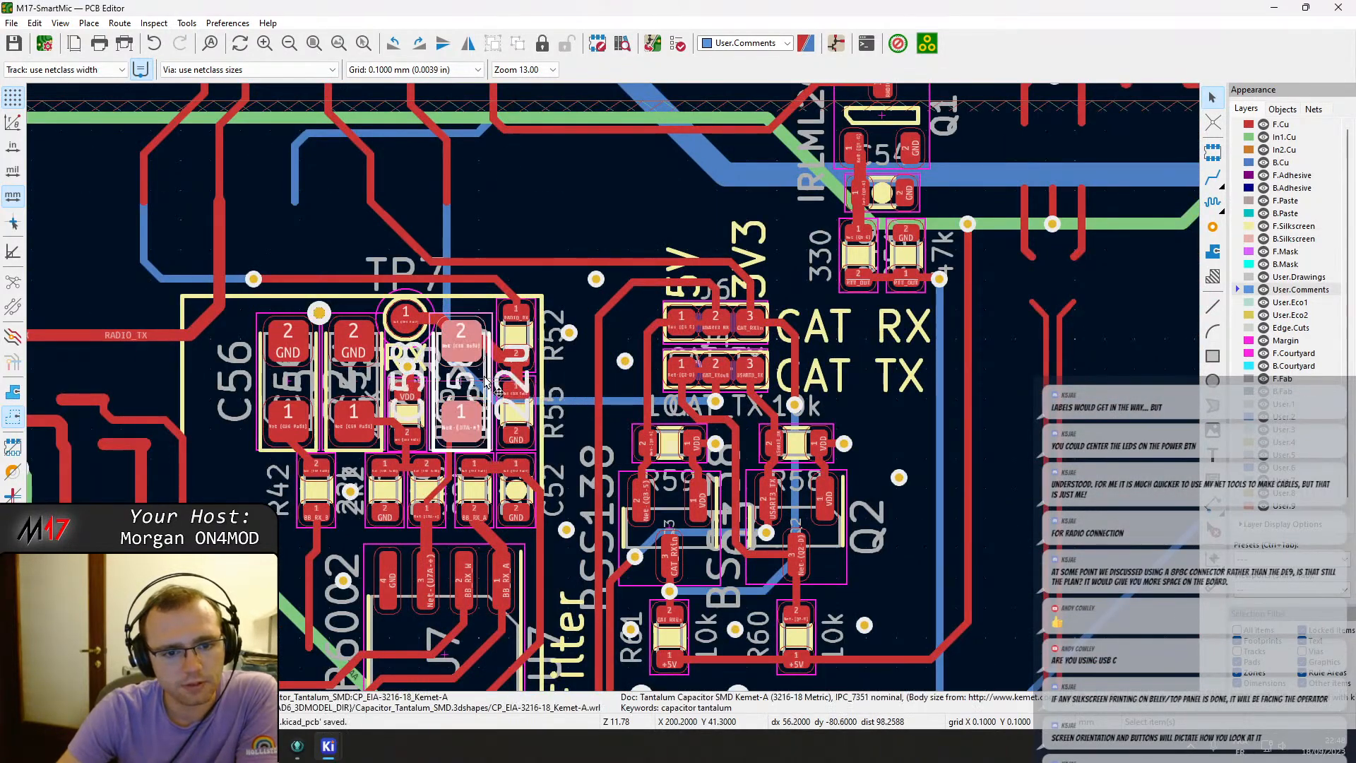
{"action": "scroll", "coordinate": [614, 392], "scroll_direction": "up", "scroll_amount": 5}
{"action": "scroll", "coordinate": [614, 392], "scroll_direction": "down", "scroll_amount": 2}
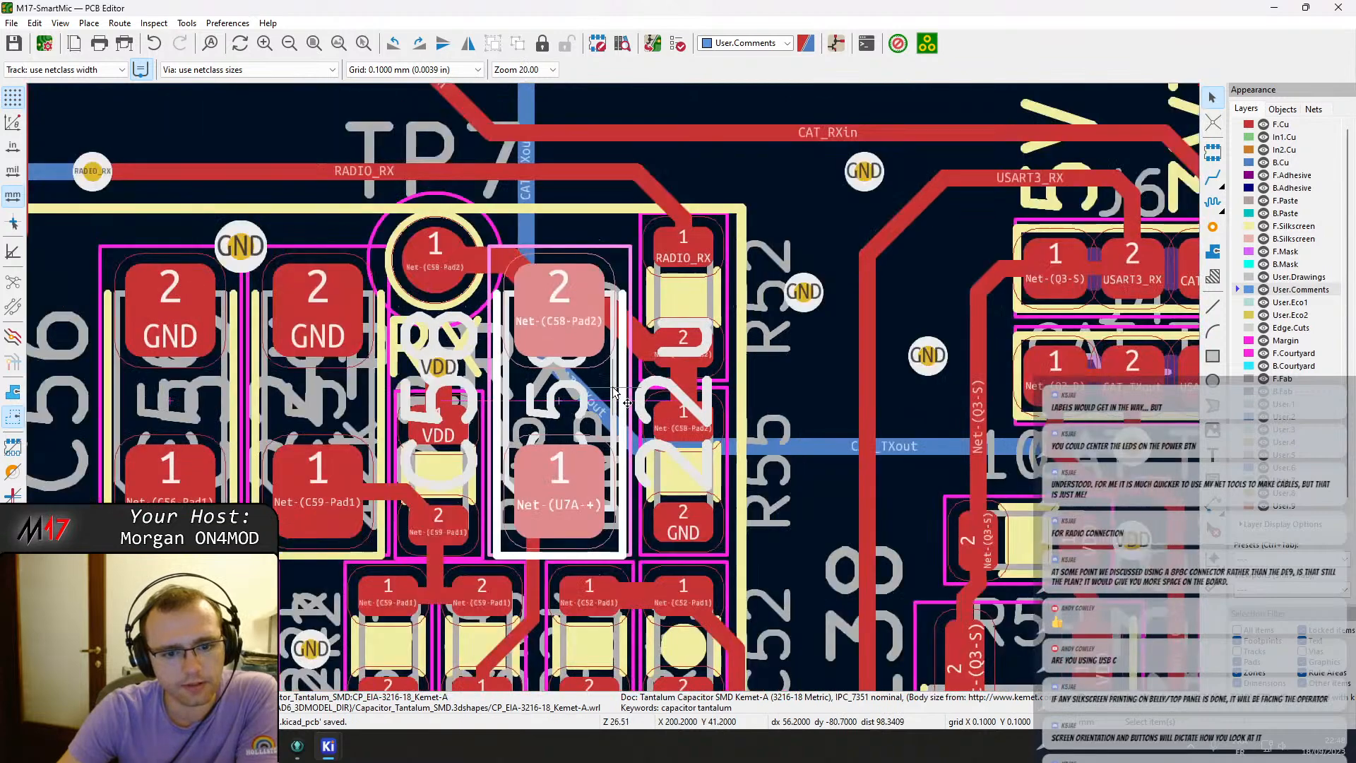
{"action": "scroll", "coordinate": [614, 393], "scroll_direction": "down", "scroll_amount": 2}
{"action": "left_click", "coordinate": [443, 388]}
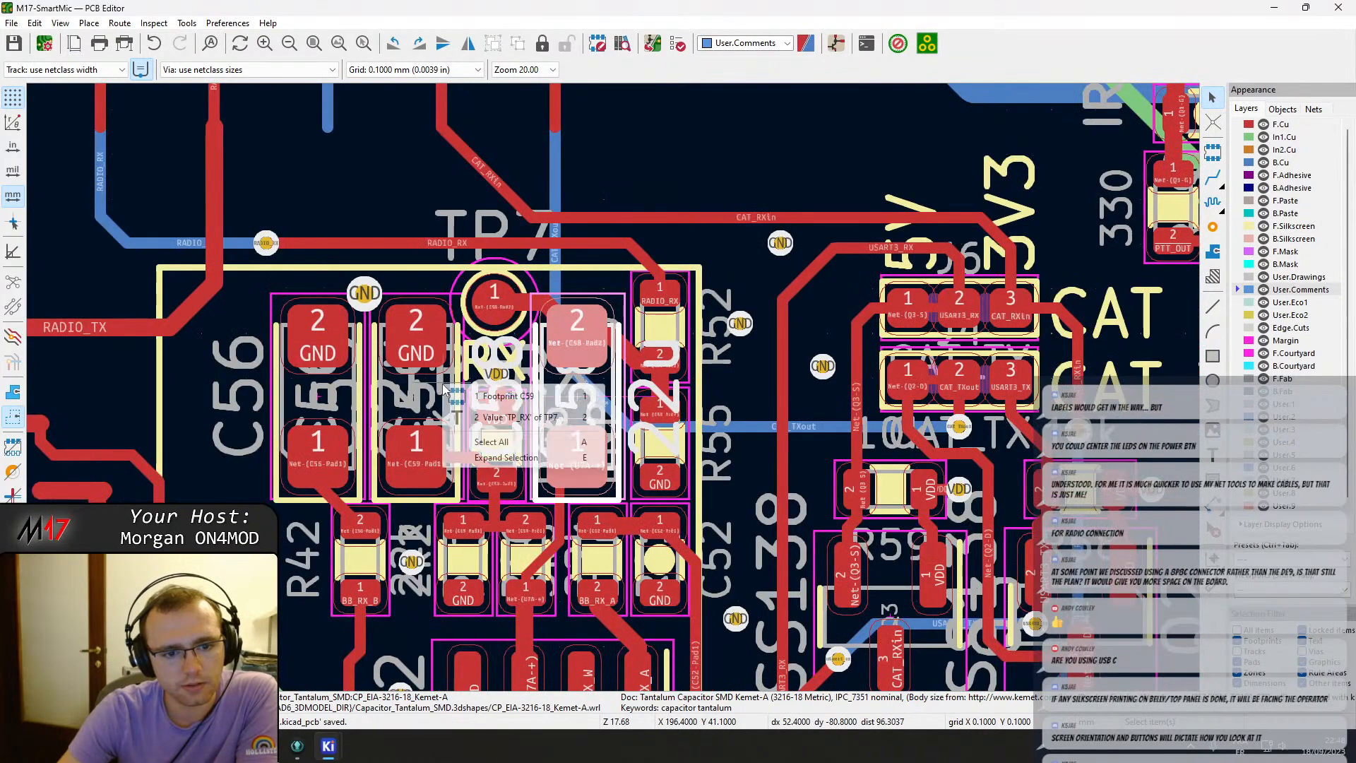
{"action": "left_click", "coordinate": [487, 397]}
{"action": "key", "text": "e"}
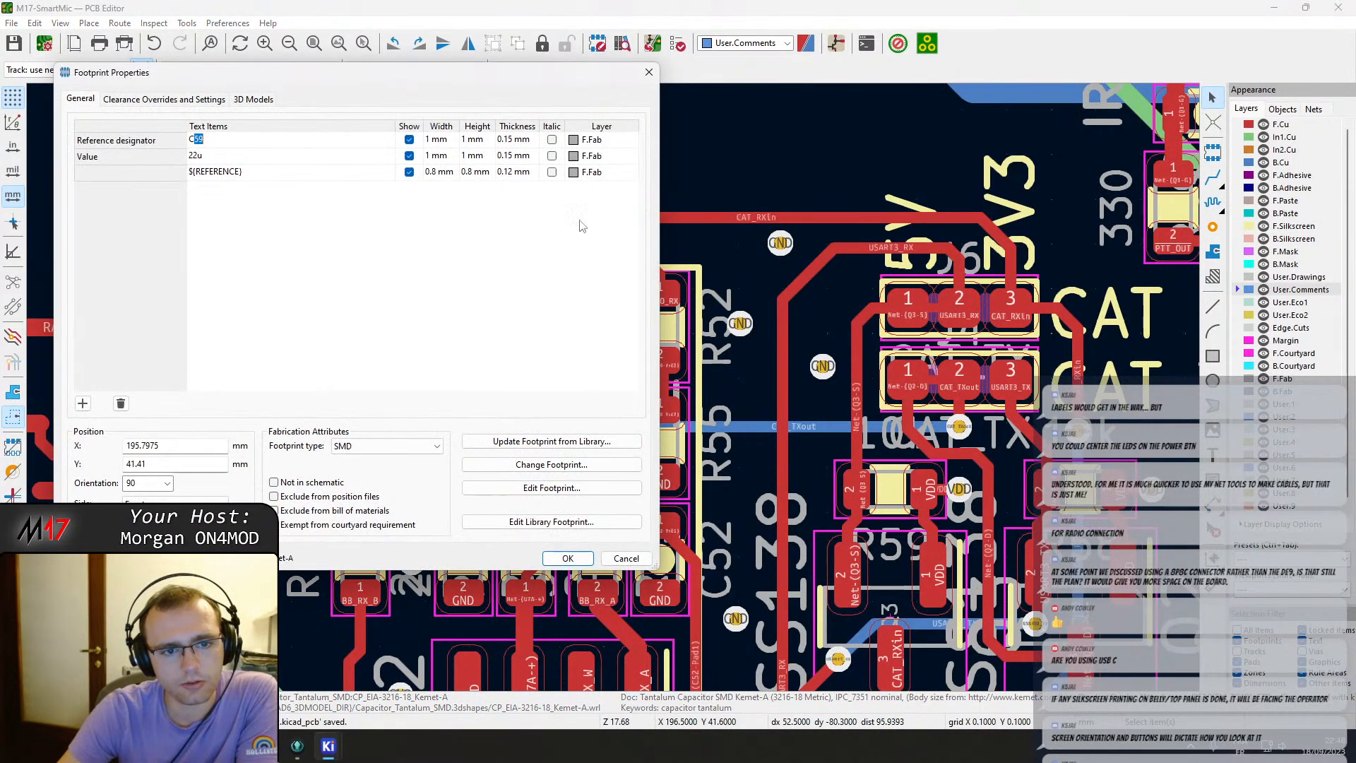
{"action": "left_click", "coordinate": [648, 72]}
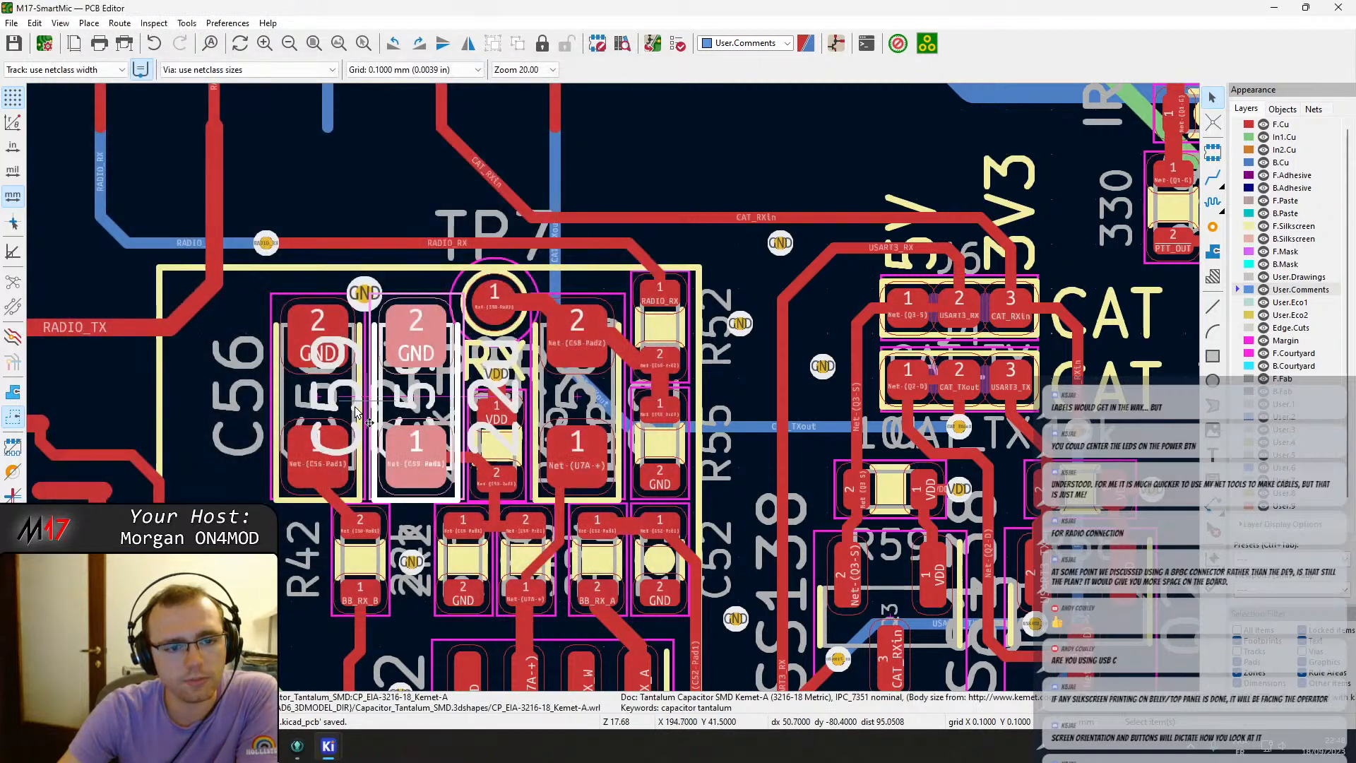
Open the properties of the neighbouring tantalum capacitors to check their references and values.
{"action": "left_click", "coordinate": [292, 402]}
{"action": "key", "text": "e"}
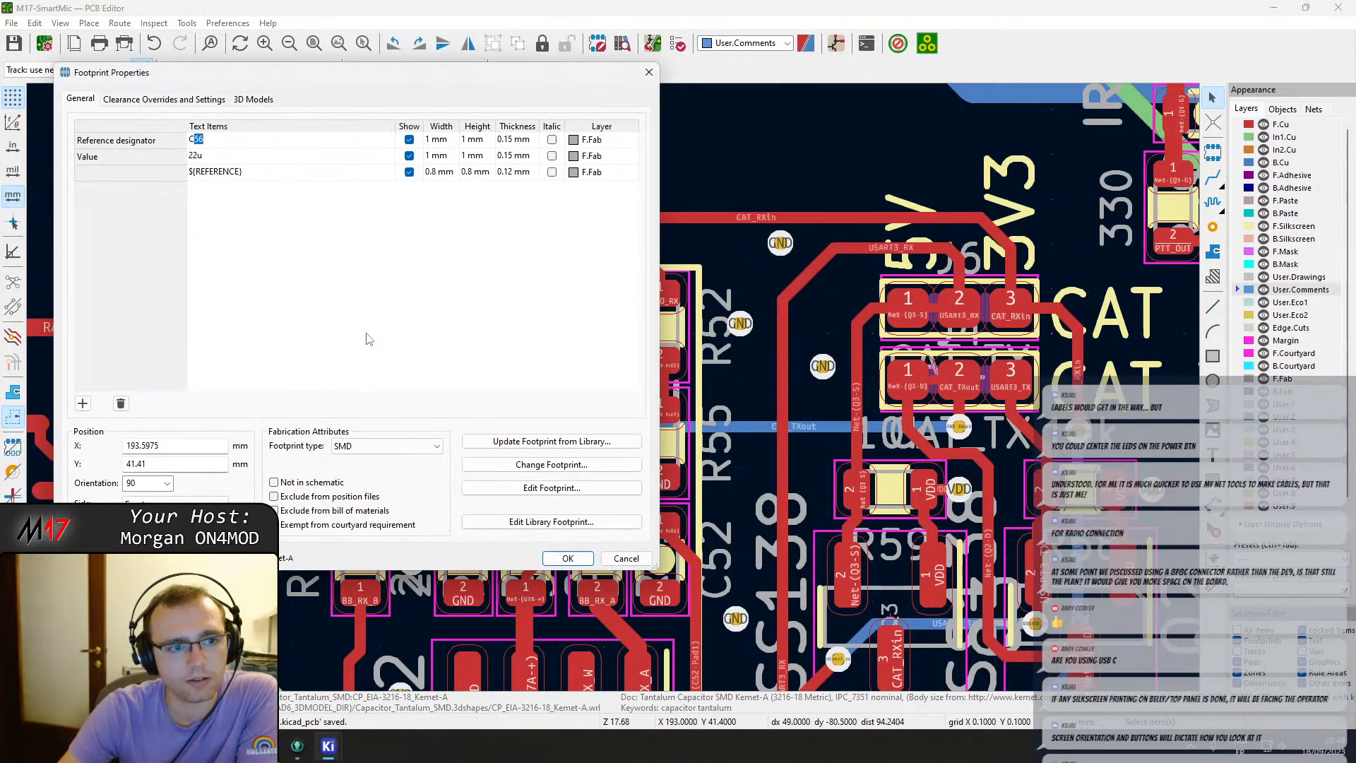
{"action": "left_click", "coordinate": [649, 72]}
{"action": "left_click", "coordinate": [608, 417]}
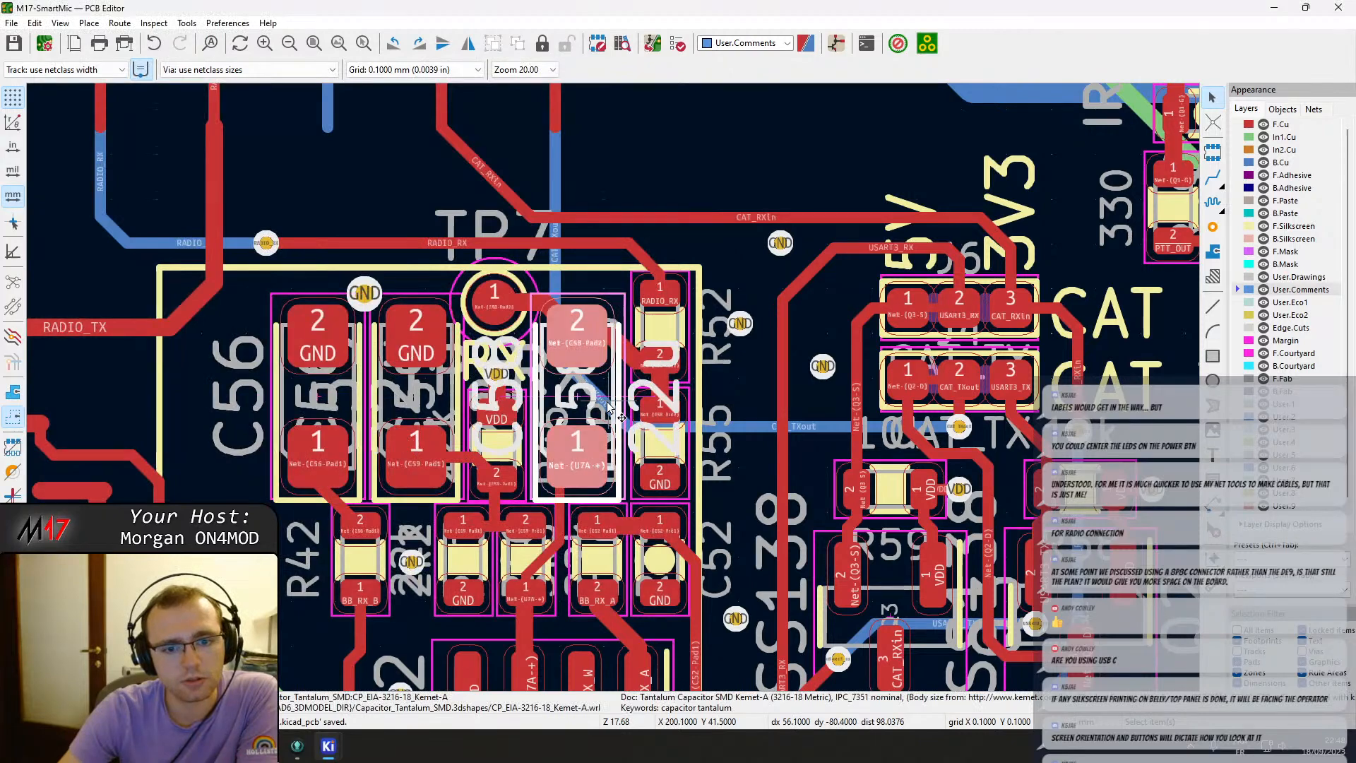
{"action": "key", "text": "e"}
{"action": "left_click", "coordinate": [649, 72]}
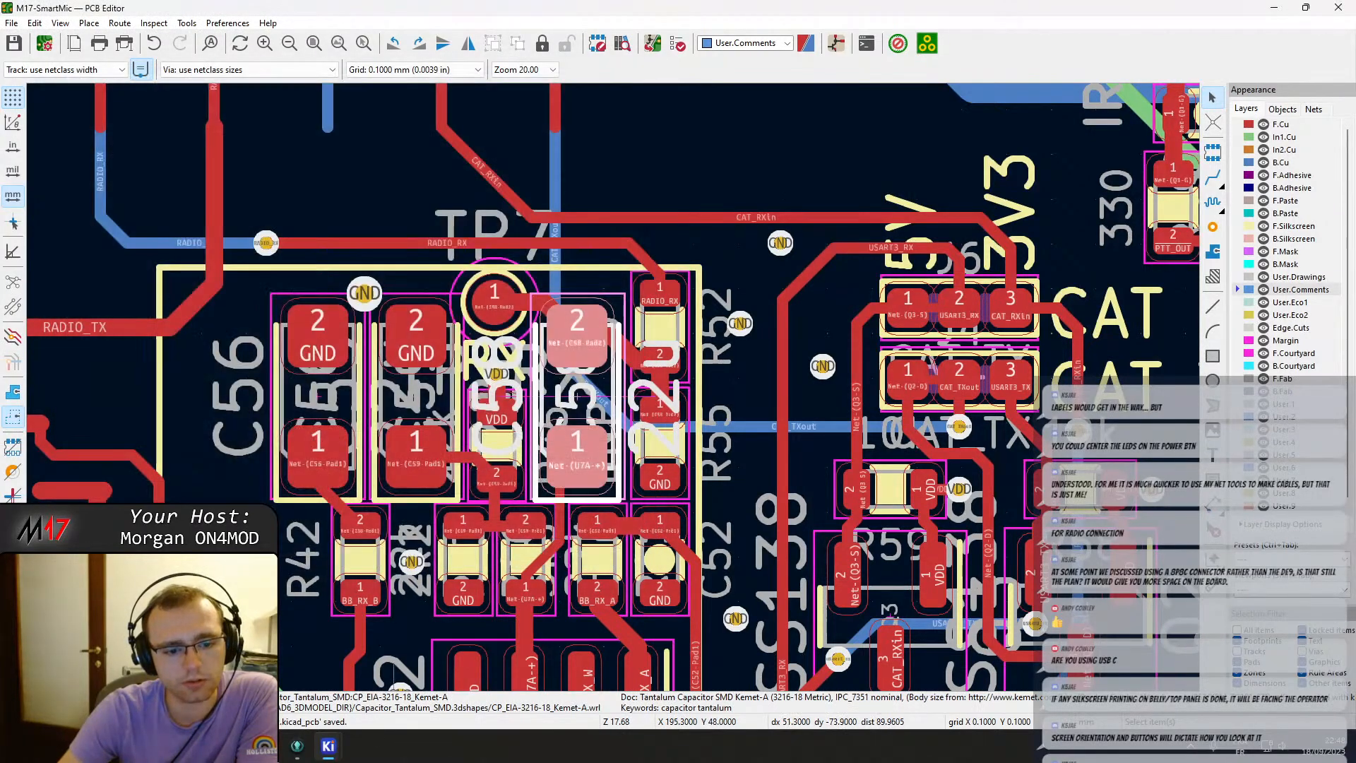
Switch to the schematic and select tantalum capacitors C59, C58 and C57 in the baseband filters to cross-probe them.
{"action": "left_click", "coordinate": [836, 44]}
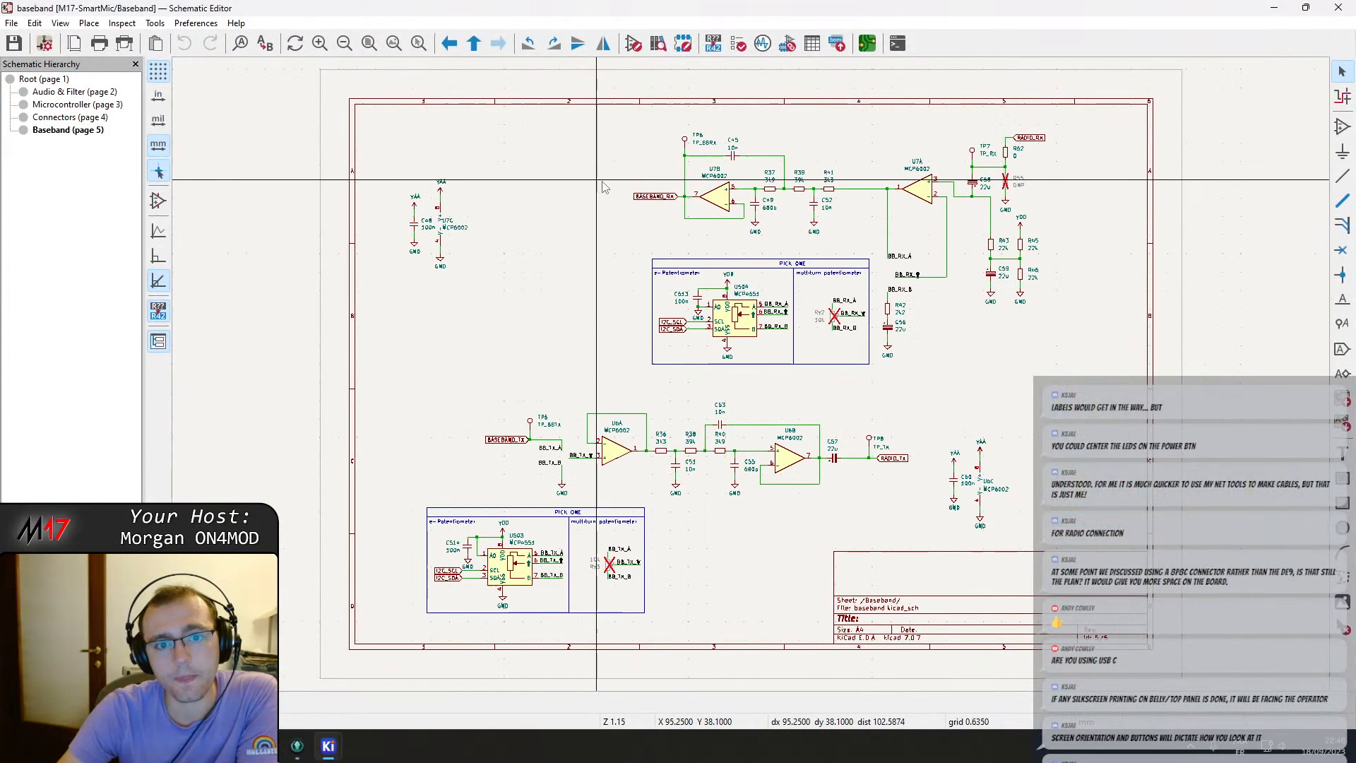
{"action": "scroll", "coordinate": [789, 293], "scroll_direction": "up", "scroll_amount": 2}
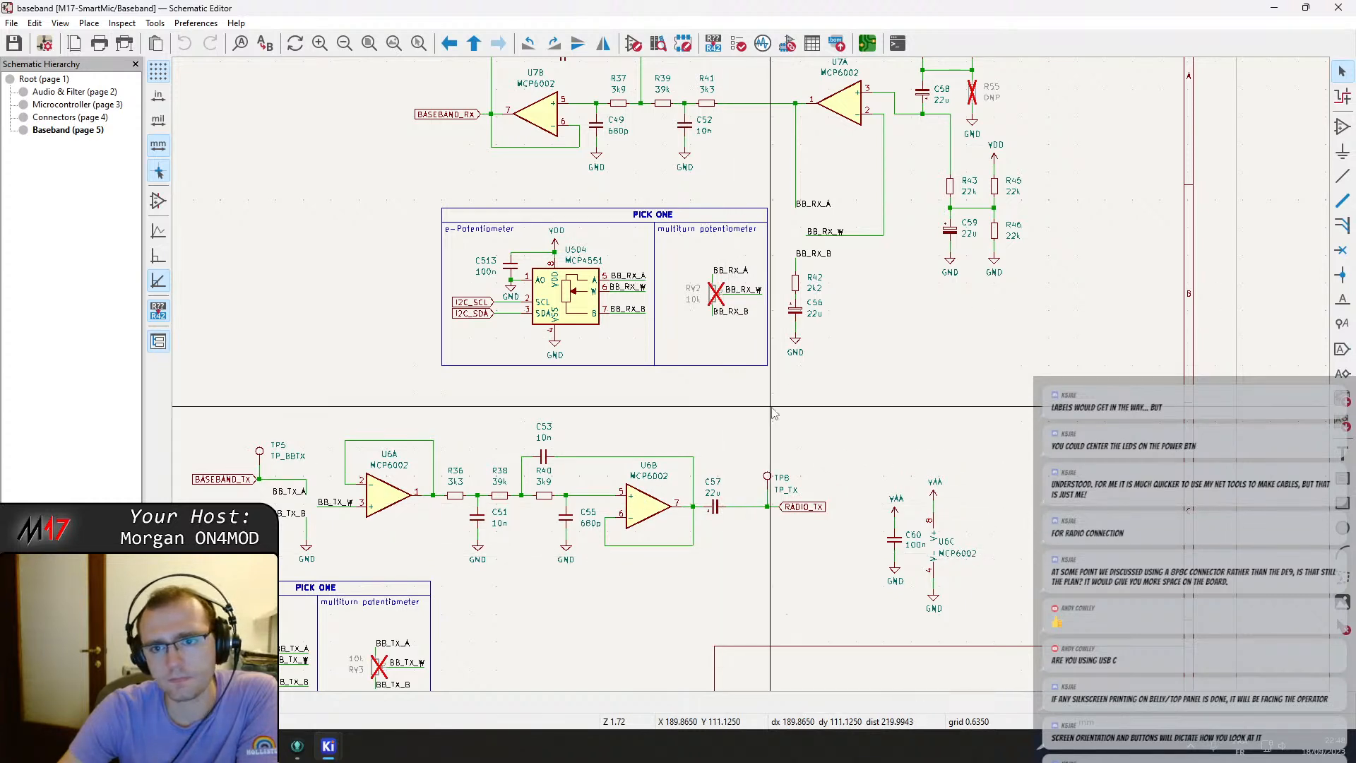
{"action": "scroll", "coordinate": [781, 438], "scroll_direction": "up", "scroll_amount": 3}
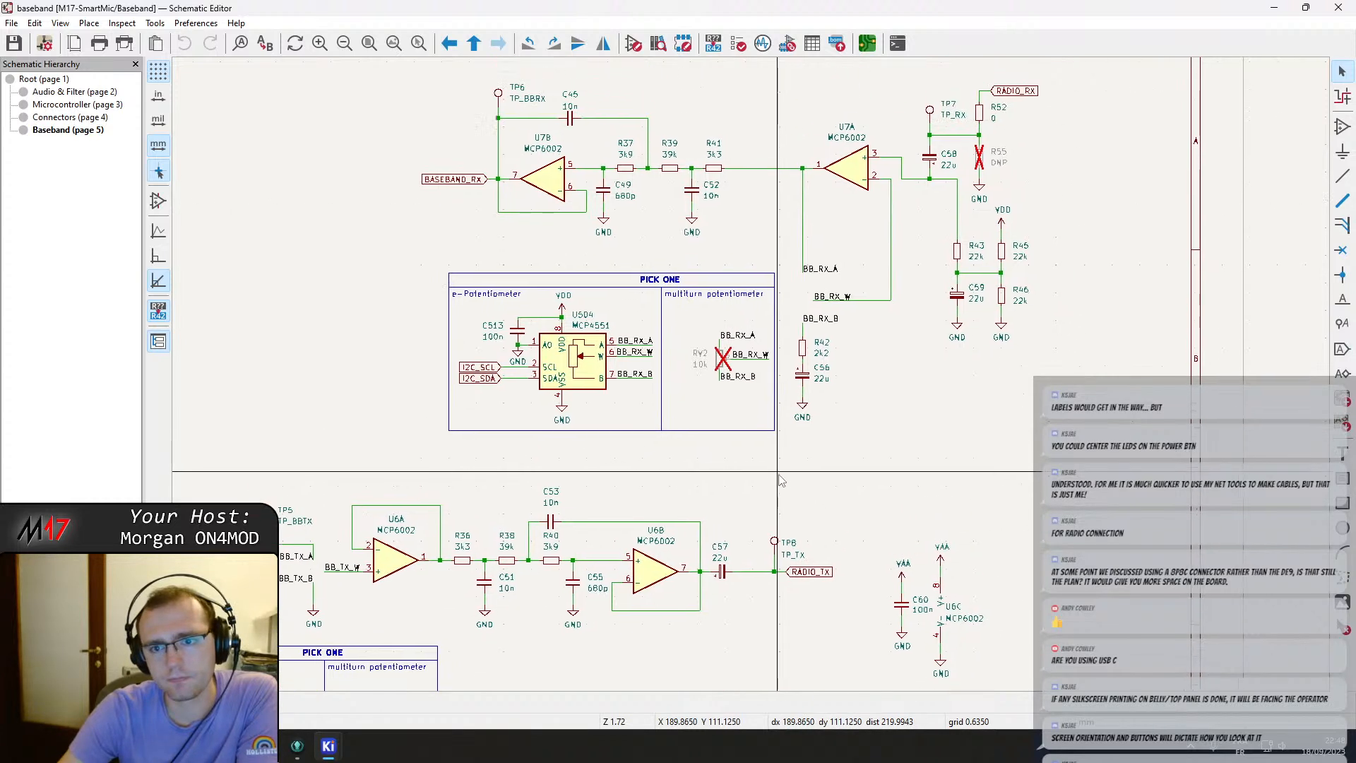
{"action": "left_click", "coordinate": [953, 311]}
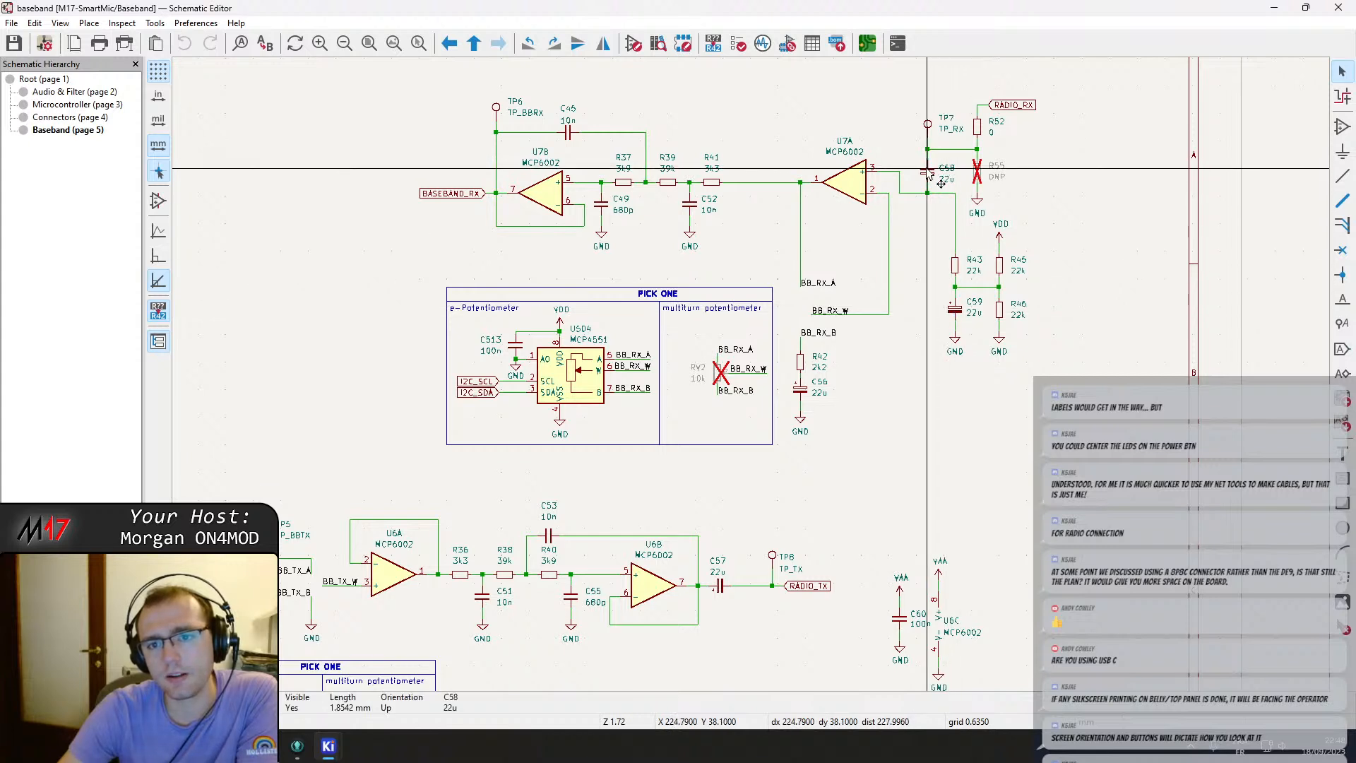
{"action": "left_click", "coordinate": [928, 172]}
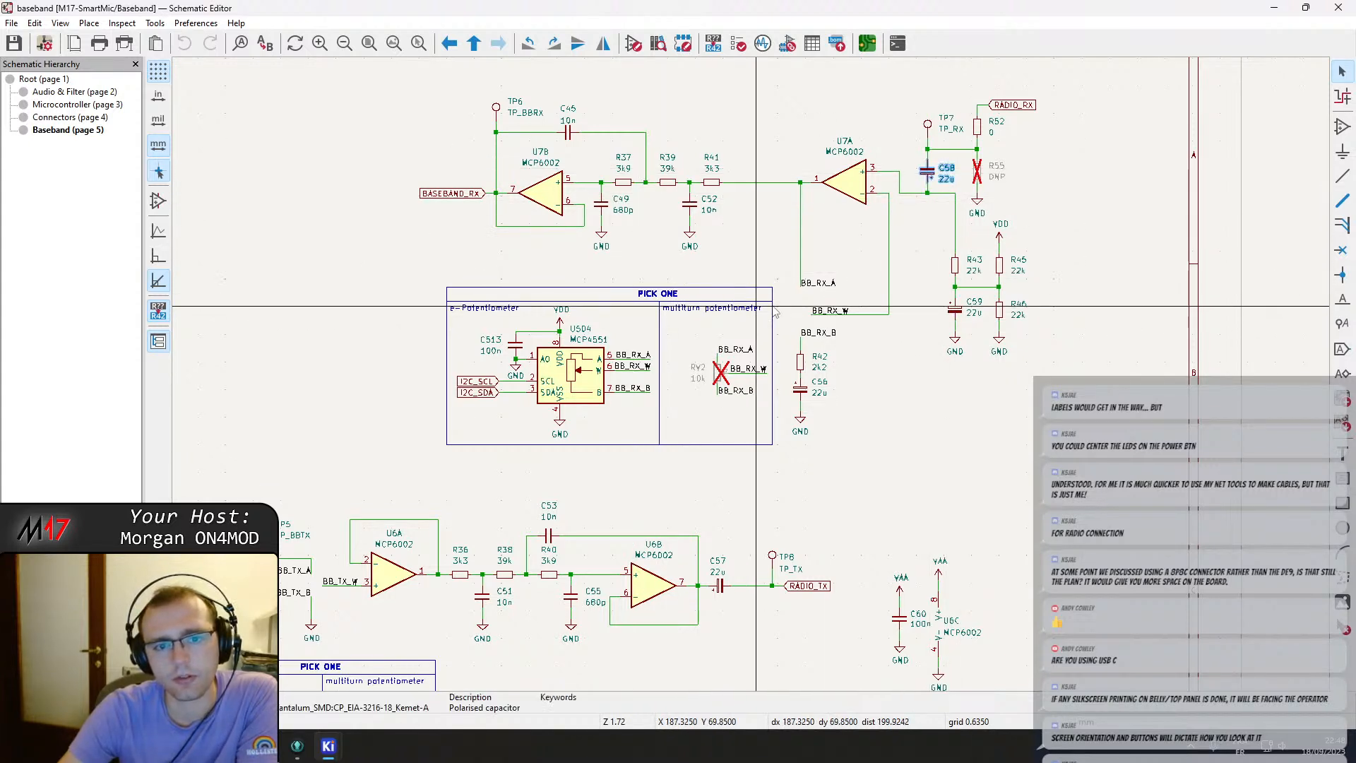
{"action": "left_click", "coordinate": [719, 585]}
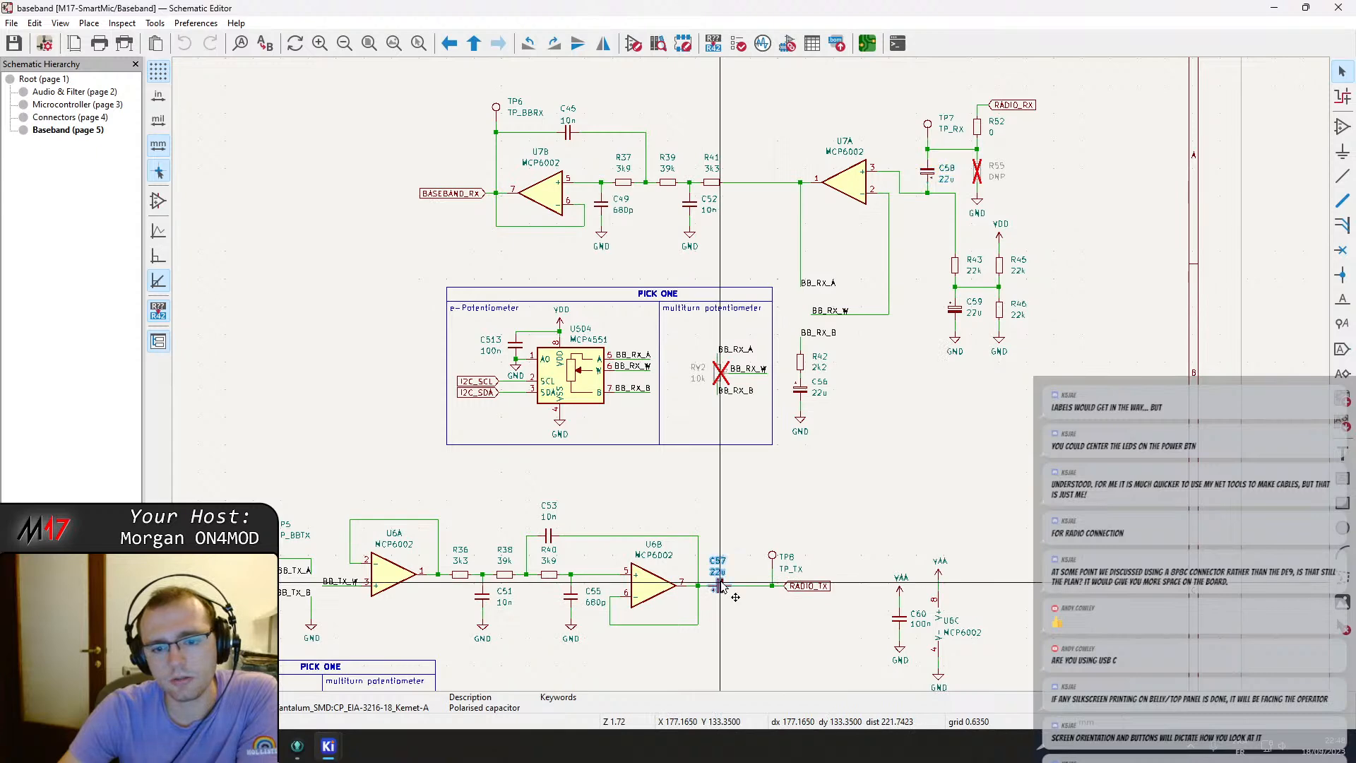
Locate capacitor C57 next to the TX filter area on the board.
{"action": "mouse_move", "coordinate": [328, 746]}
{"action": "left_click", "coordinate": [370, 678]}
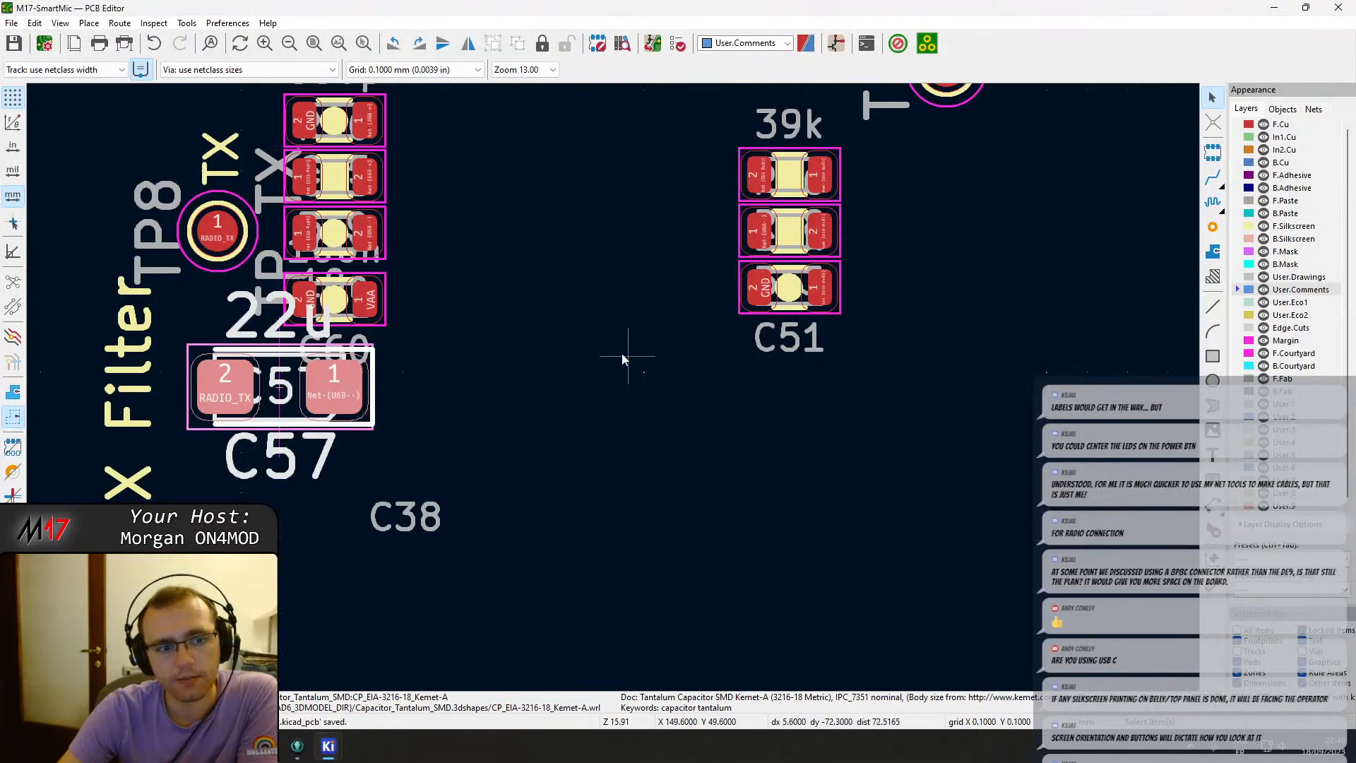
{"action": "scroll", "coordinate": [620, 368], "scroll_direction": "down", "scroll_amount": 4}
{"action": "middle_click_drag", "start_coordinate": [577, 431], "coordinate": [243, 423]}
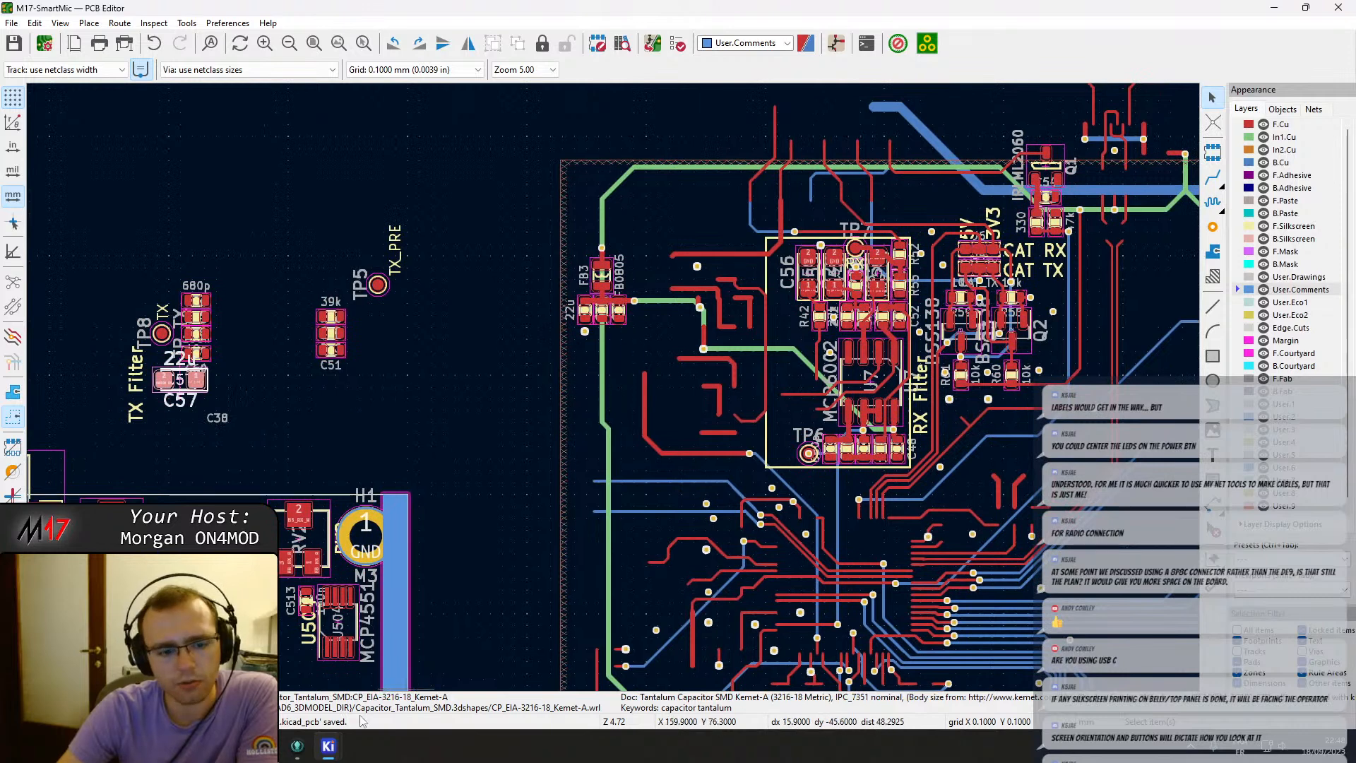
Return to the schematic and examine the RX and TX filter capacitors around op-amps U7 and U6.
{"action": "mouse_move", "coordinate": [328, 746]}
{"action": "left_click", "coordinate": [540, 670]}
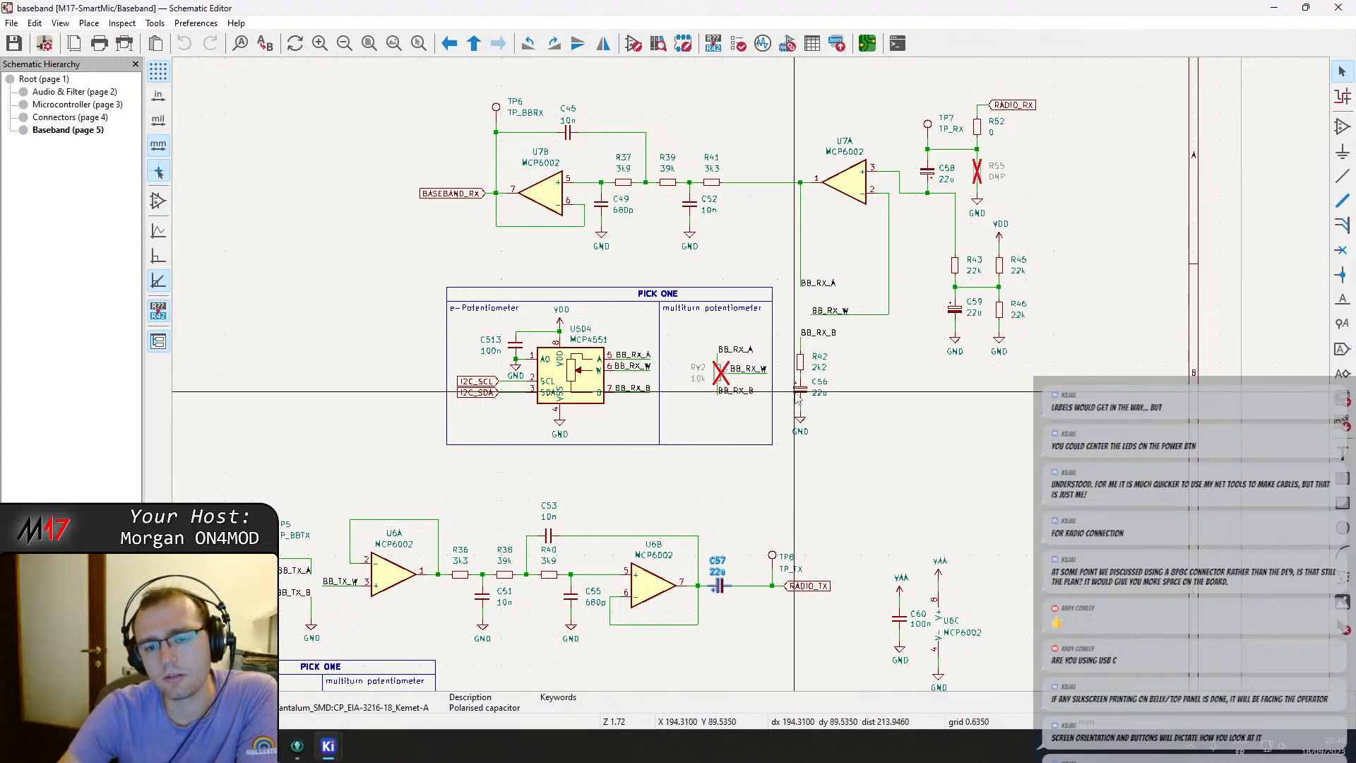
{"action": "scroll", "coordinate": [798, 396], "scroll_direction": "up", "scroll_amount": 2}
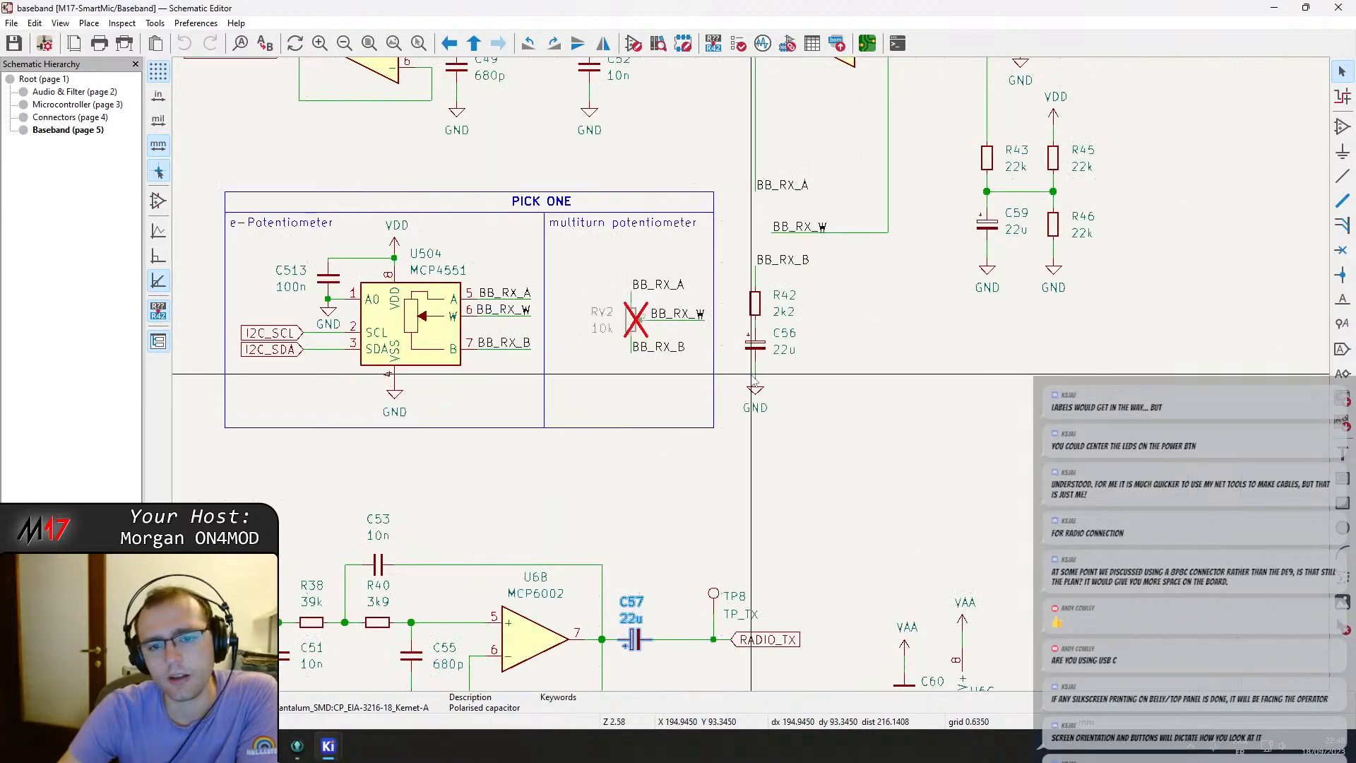
{"action": "scroll", "coordinate": [754, 381], "scroll_direction": "down", "scroll_amount": 2}
{"action": "middle_click_drag", "start_coordinate": [735, 448], "coordinate": [741, 371]}
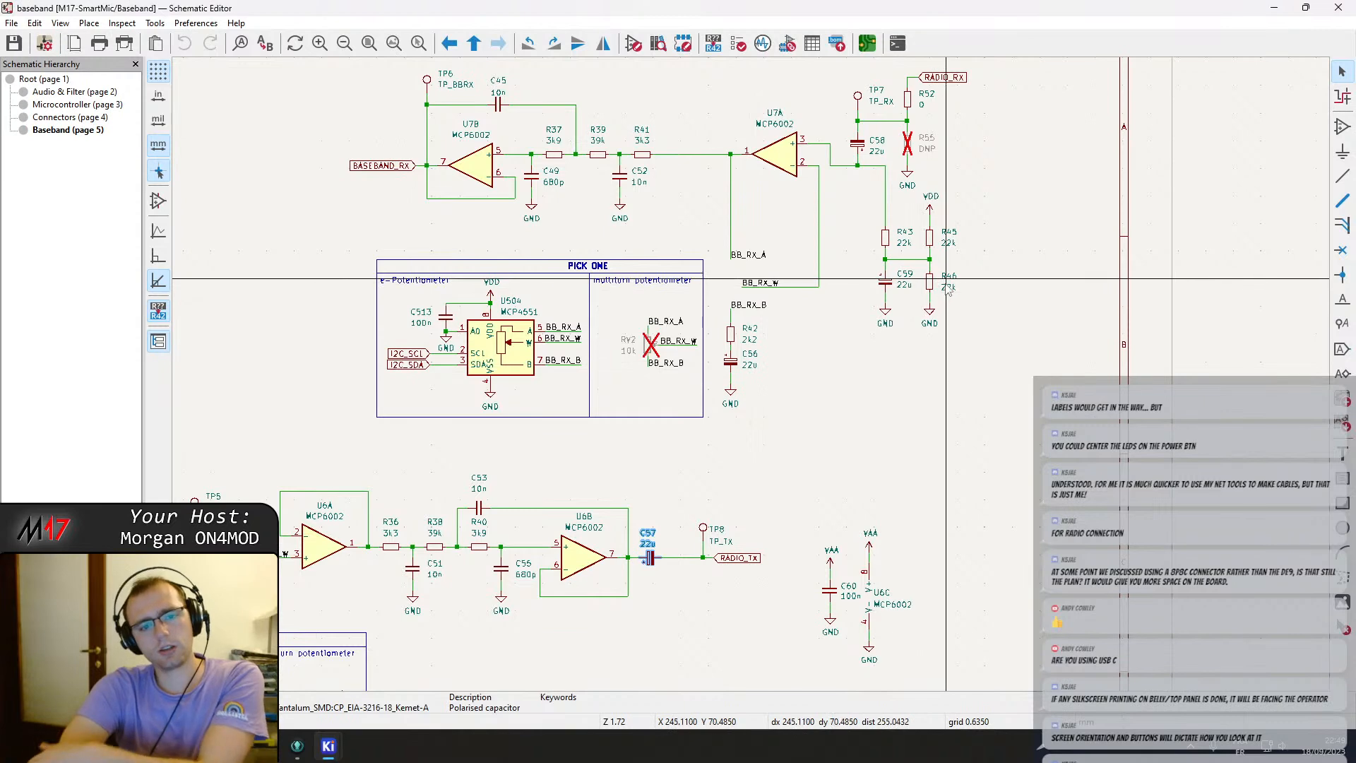
{"action": "scroll", "coordinate": [886, 265], "scroll_direction": "up", "scroll_amount": 1}
{"action": "scroll", "coordinate": [716, 338], "scroll_direction": "down", "scroll_amount": 1}
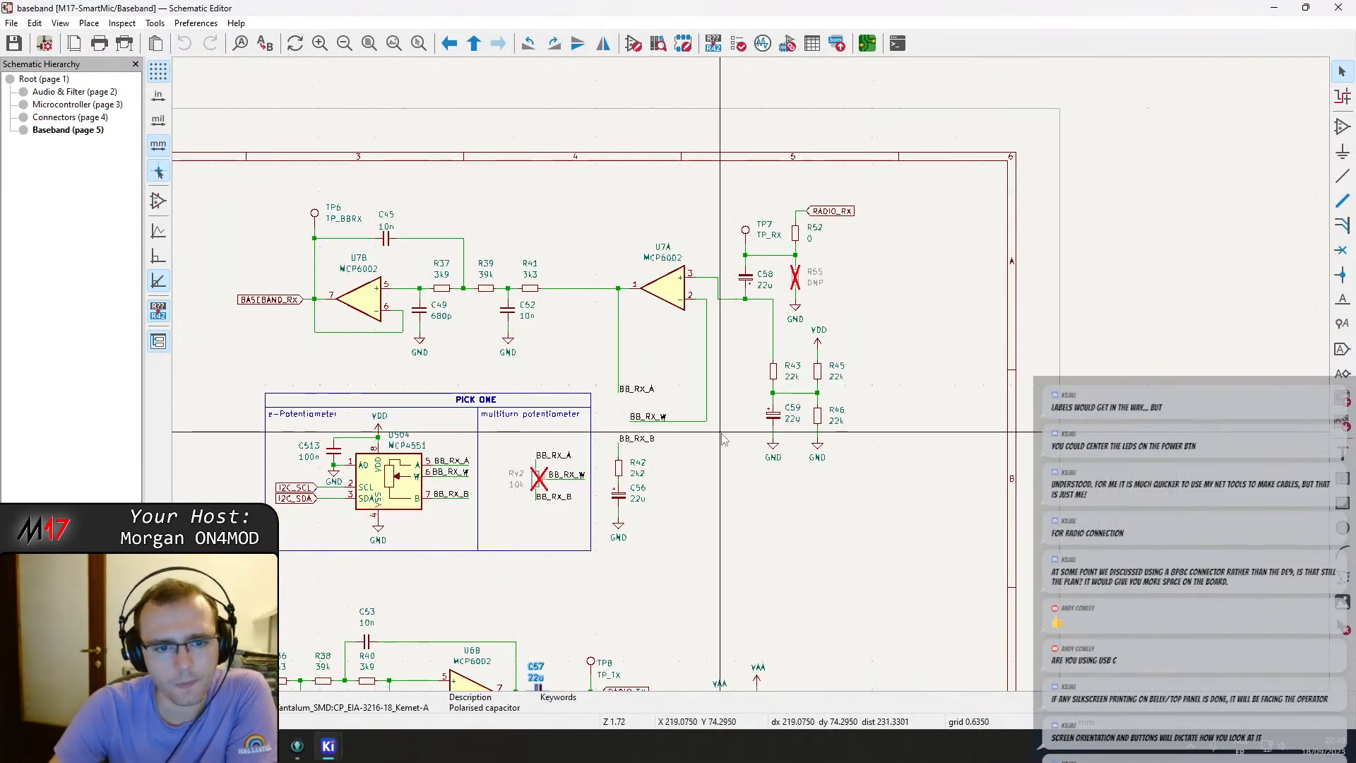
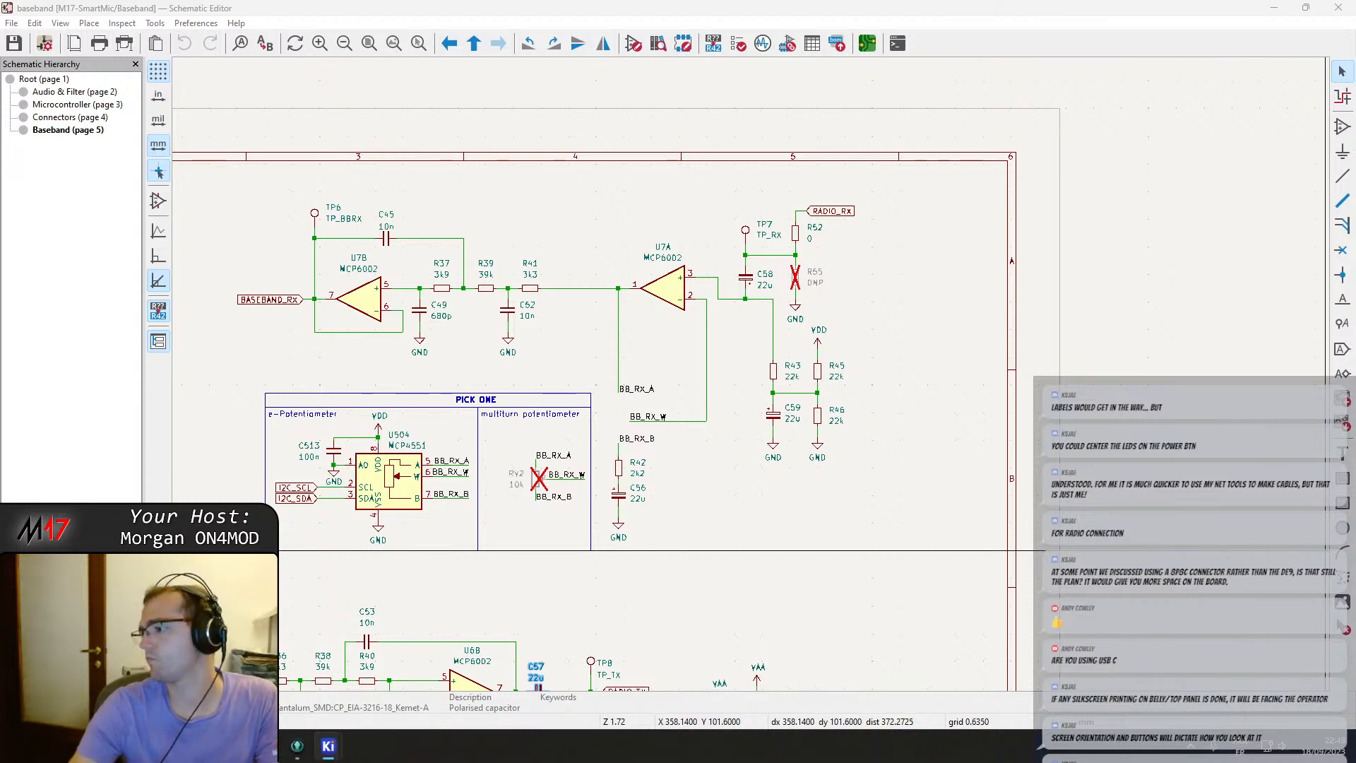
Switch to the PCB editor and survey the board layout around the connectors and analog section.
{"action": "scroll", "coordinate": [678, 296], "scroll_direction": "down", "scroll_amount": 3}
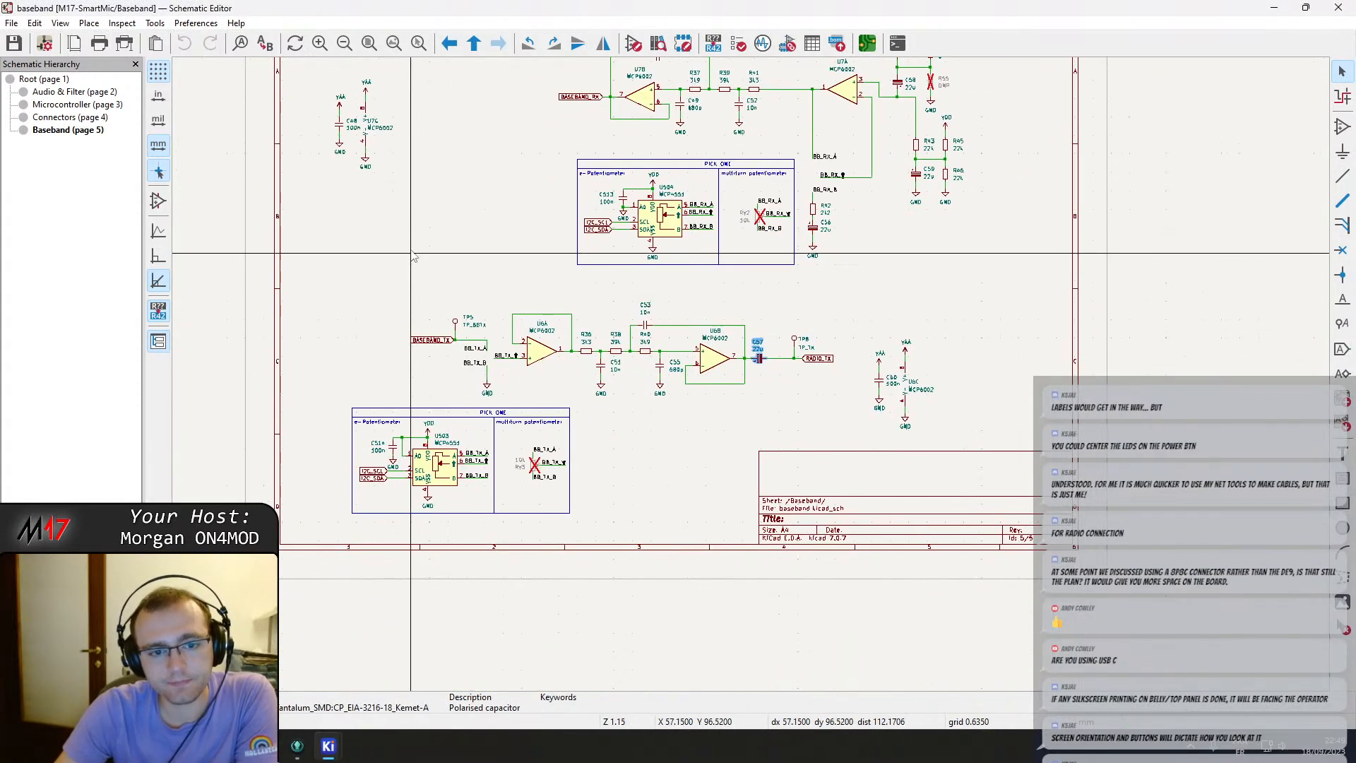
{"action": "mouse_move", "coordinate": [329, 746]}
{"action": "left_click", "coordinate": [346, 689]}
{"action": "scroll", "coordinate": [444, 628], "scroll_direction": "down", "scroll_amount": 5}
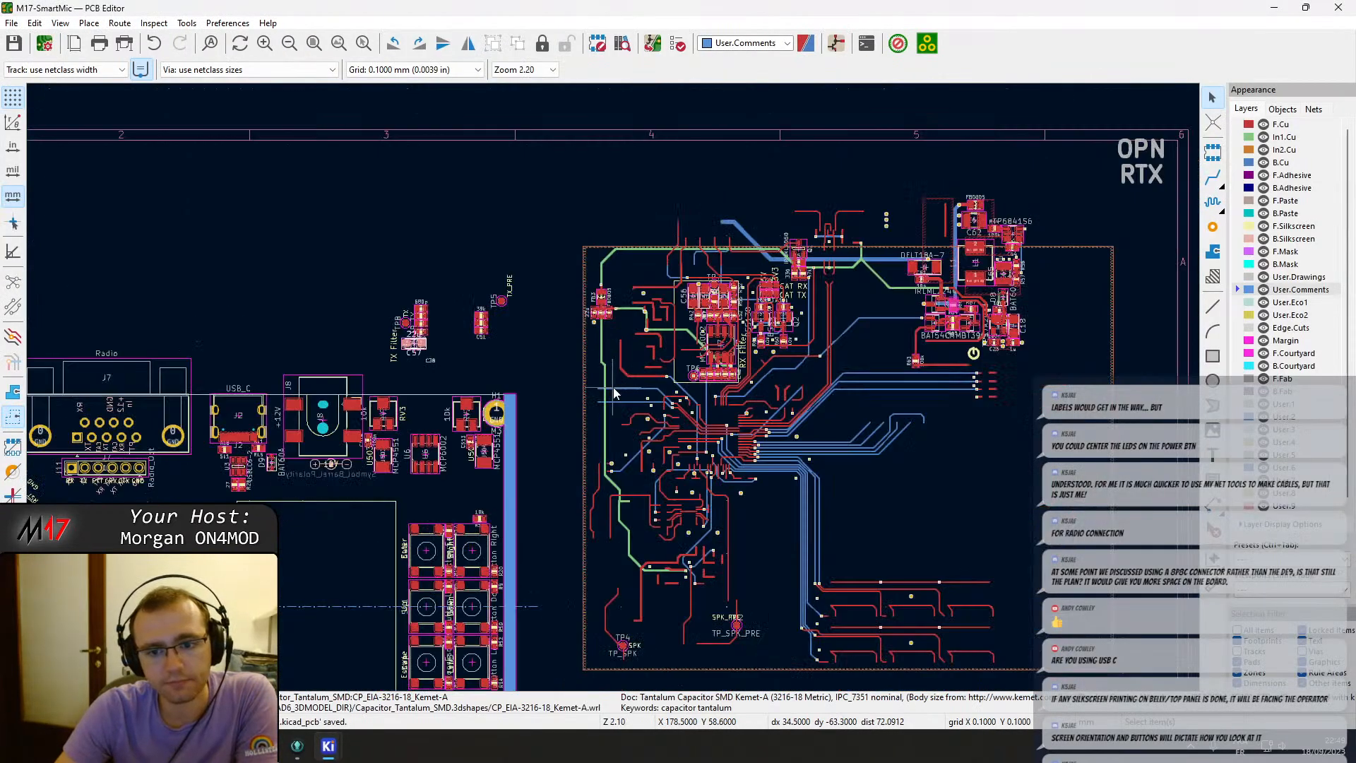
{"action": "scroll", "coordinate": [613, 387], "scroll_direction": "up", "scroll_amount": 3}
{"action": "middle_click_drag", "start_coordinate": [584, 409], "coordinate": [628, 333]}
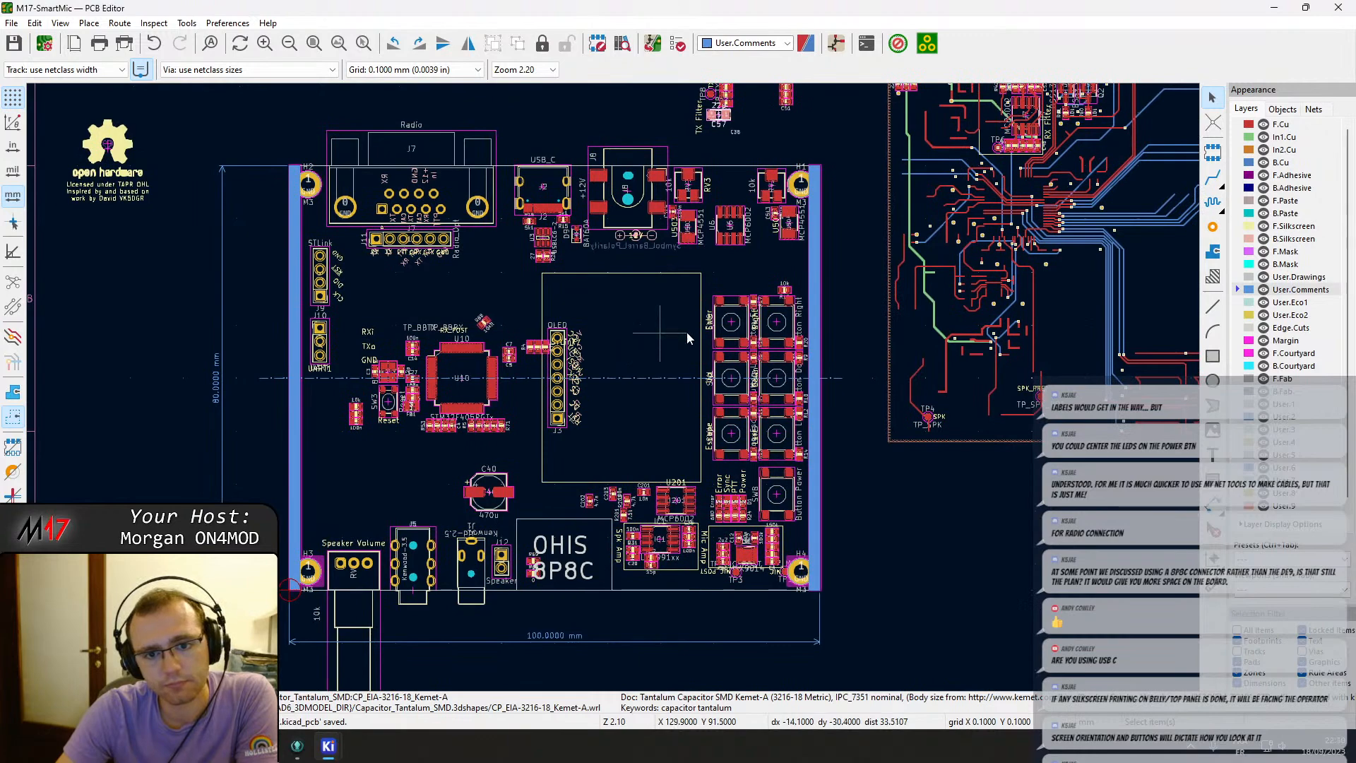
{"action": "middle_click_drag", "start_coordinate": [759, 308], "coordinate": [607, 346]}
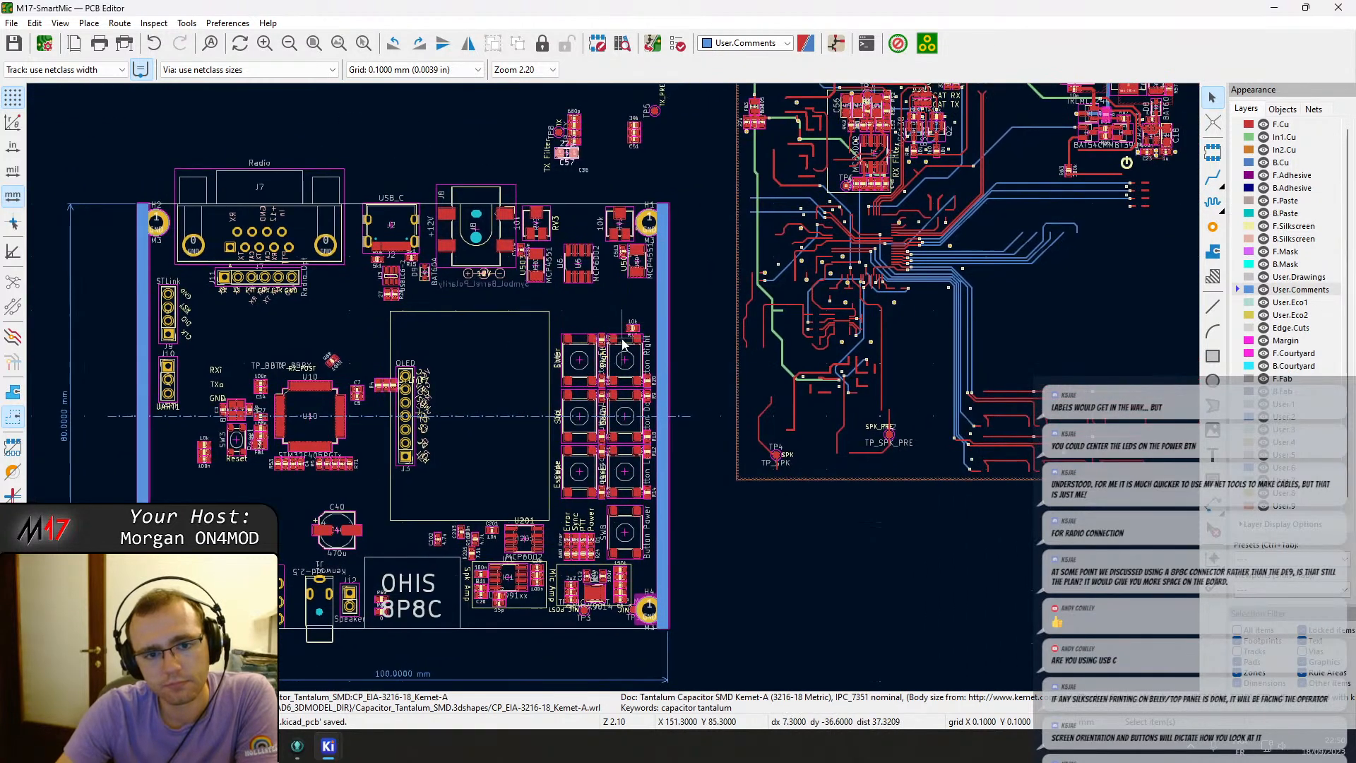
{"action": "scroll", "coordinate": [626, 326], "scroll_direction": "up", "scroll_amount": 2}
{"action": "scroll", "coordinate": [613, 387], "scroll_direction": "down", "scroll_amount": 1}
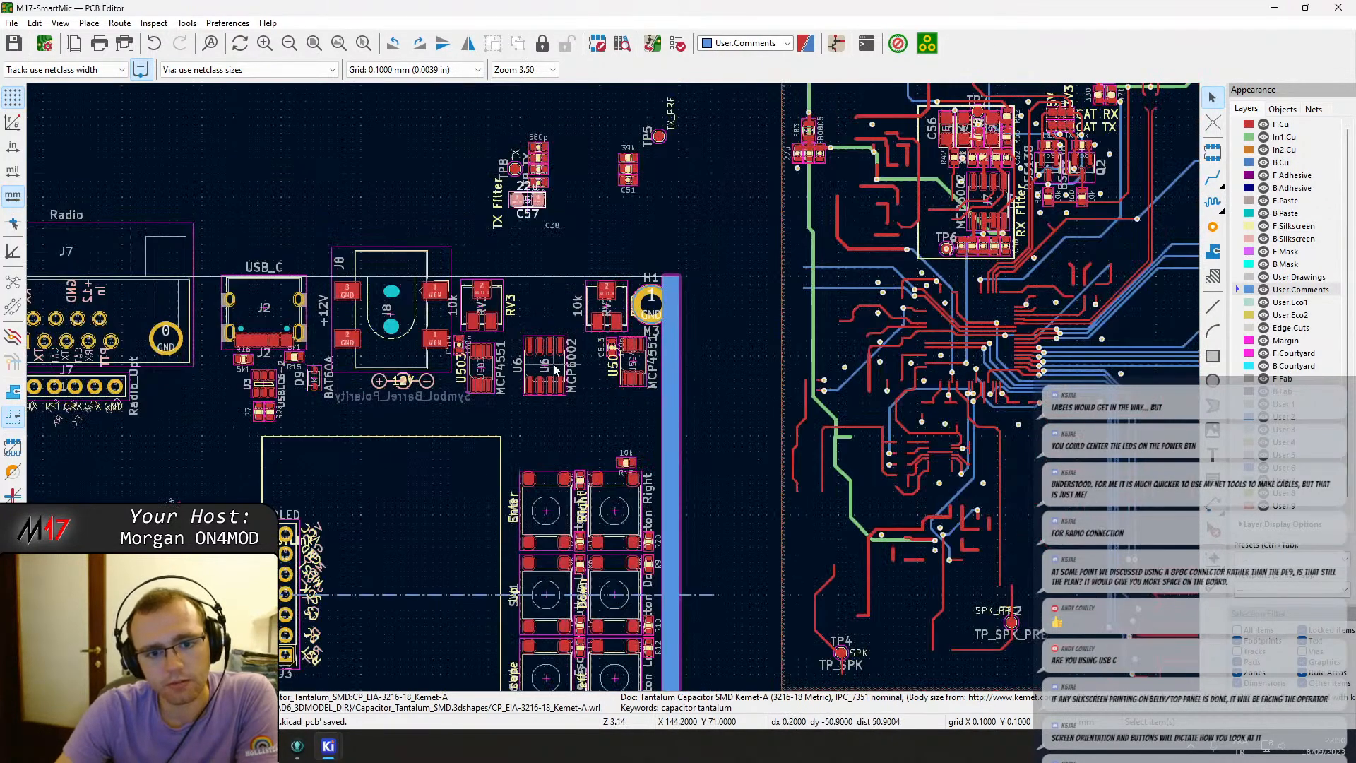
Move the MCP6002 op-amp U6 slightly to sit between RV3 and U504.
{"action": "left_click", "coordinate": [555, 368]}
{"action": "key", "text": "m"}
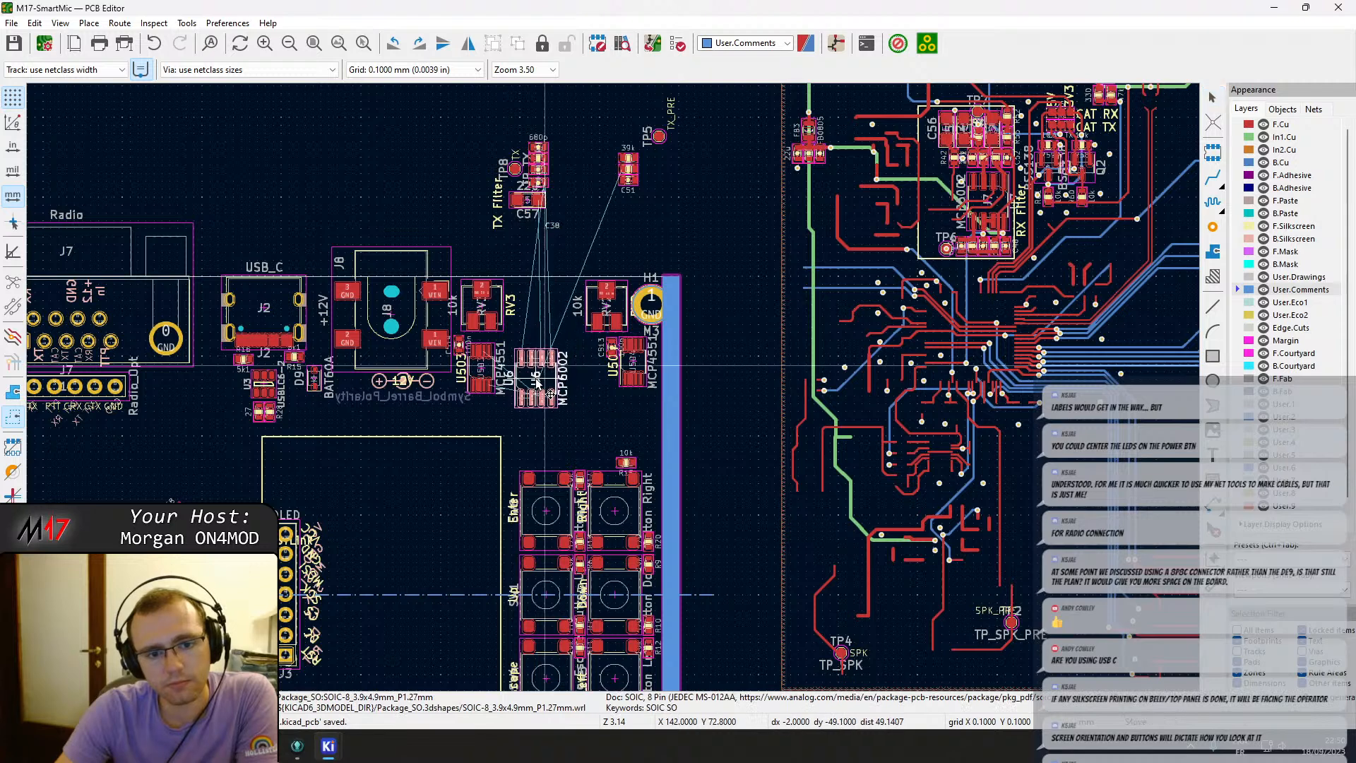
{"action": "left_click", "coordinate": [533, 381]}
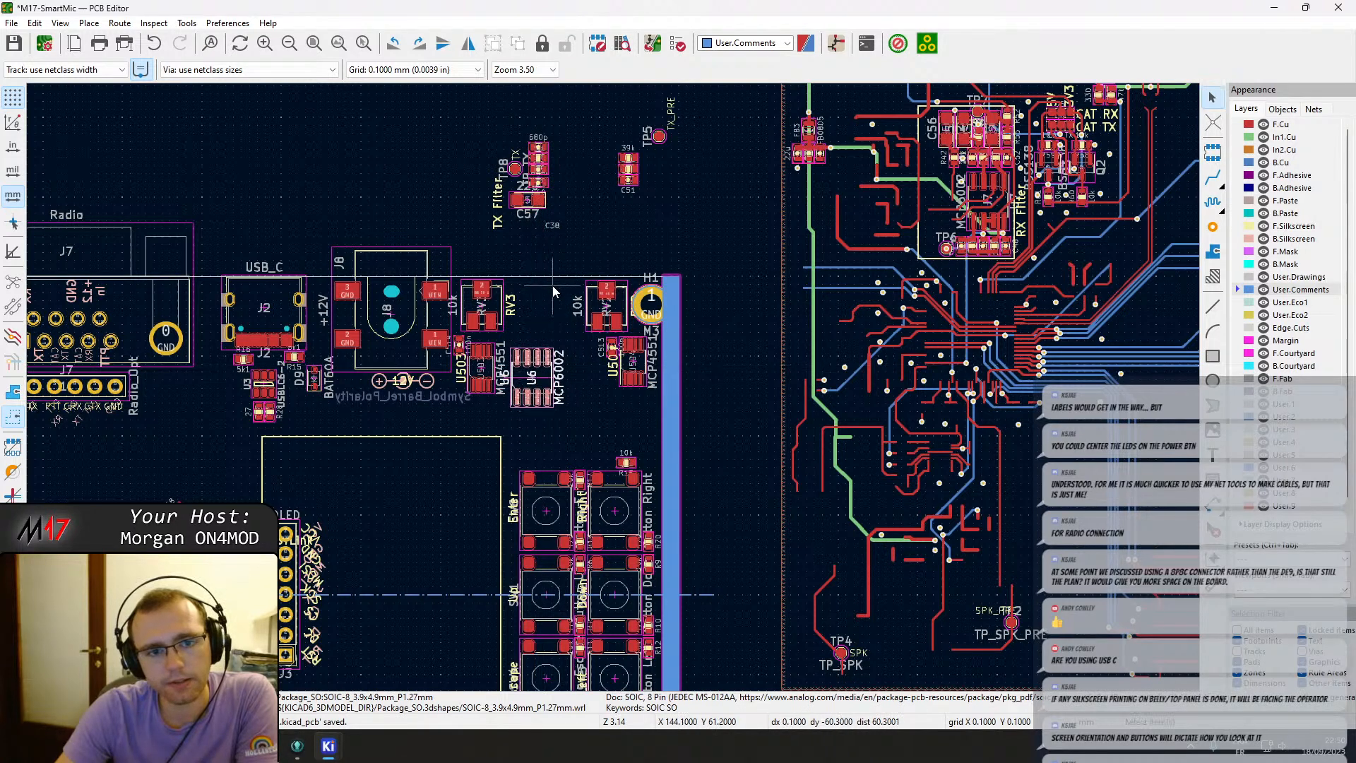
Move capacitor C57 down beside RV3 above U6 and rotate it vertical.
{"action": "left_click", "coordinate": [528, 205]}
{"action": "key", "text": "m"}
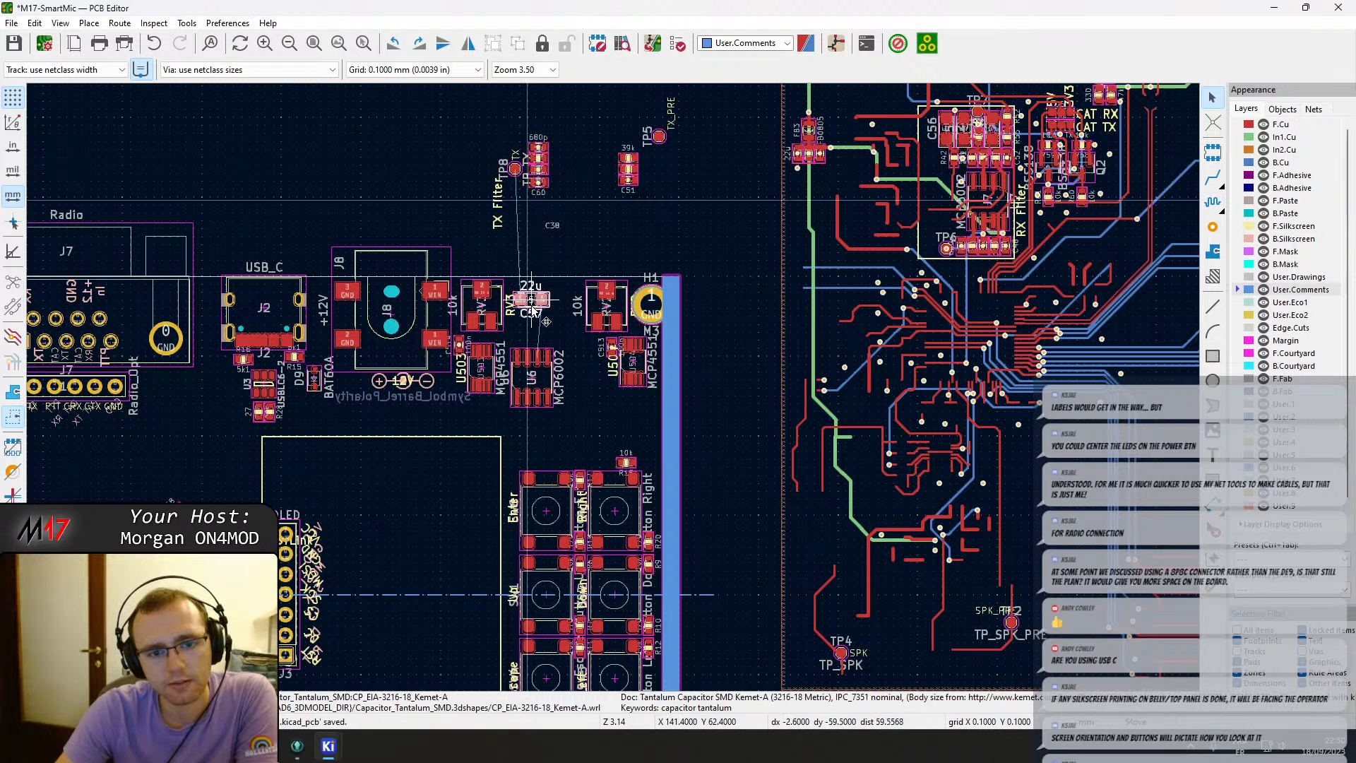
{"action": "scroll", "coordinate": [540, 311], "scroll_direction": "up", "scroll_amount": 1}
{"action": "scroll", "coordinate": [614, 391], "scroll_direction": "up", "scroll_amount": 1}
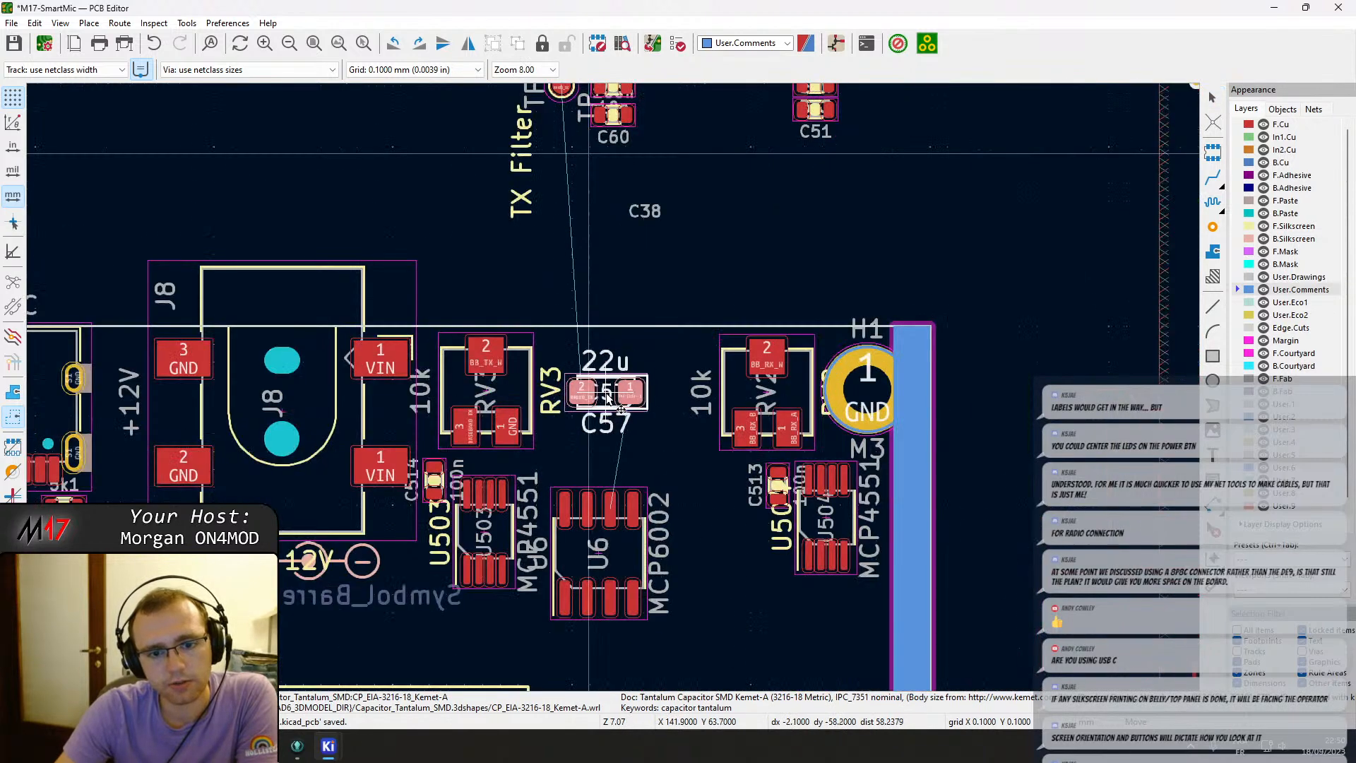
{"action": "key", "text": "r"}
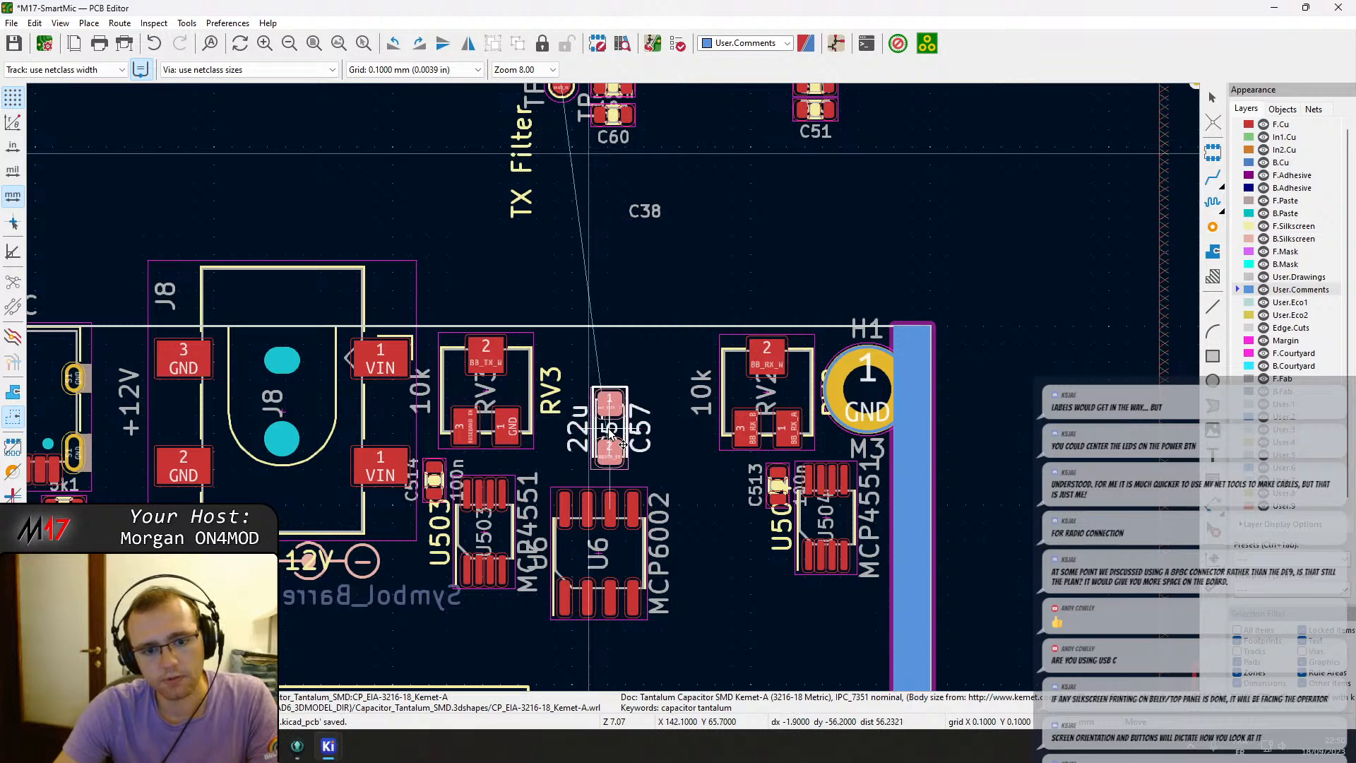
{"action": "left_click", "coordinate": [611, 434]}
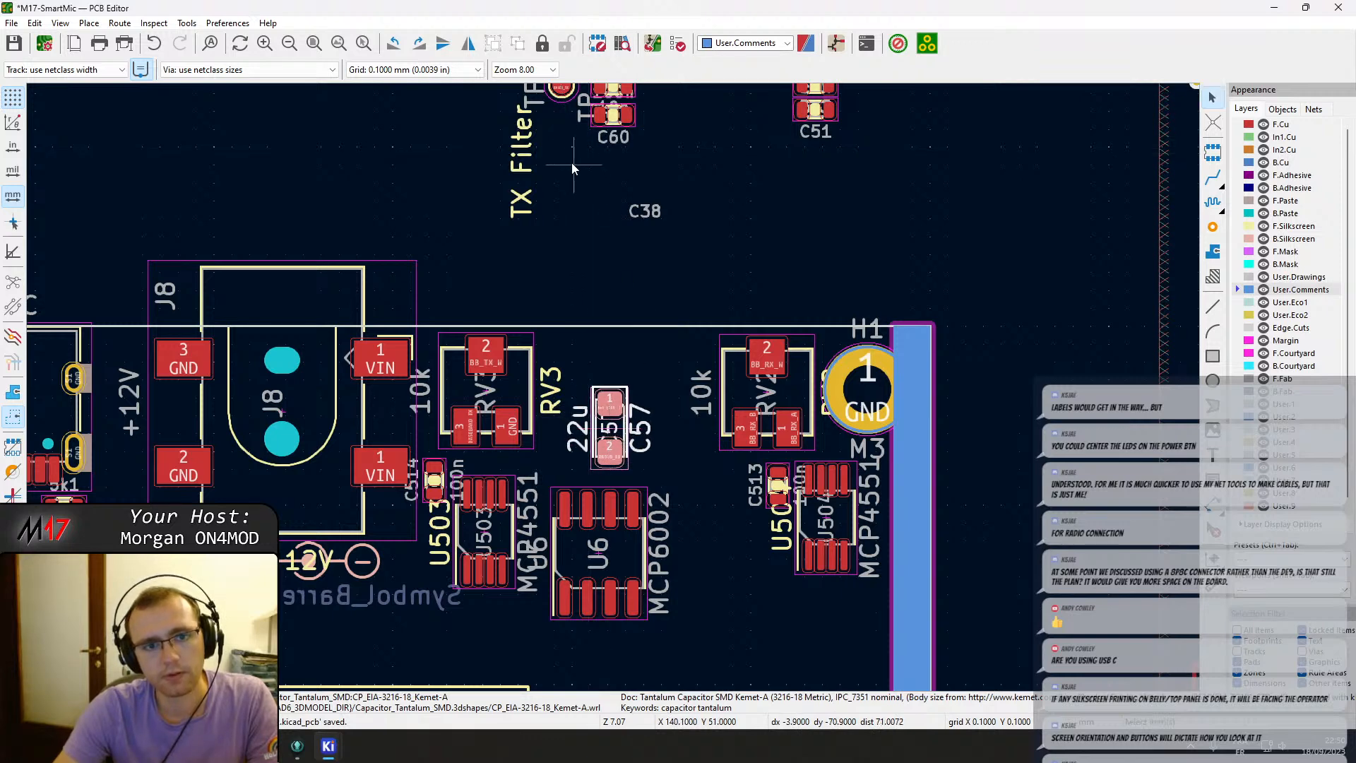
Move test point TP8 down next to the J11 radio header.
{"action": "left_click", "coordinate": [565, 106]}
{"action": "key", "text": "m"}
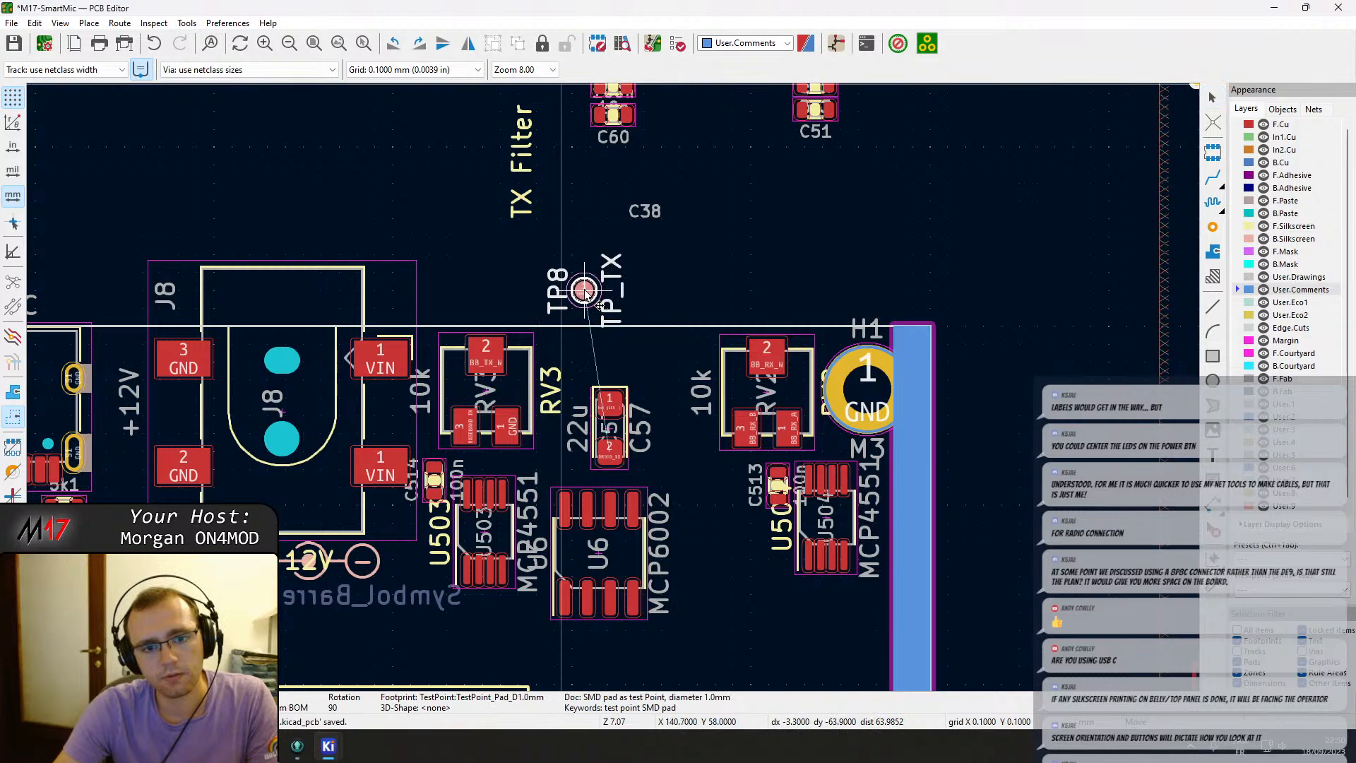
{"action": "scroll", "coordinate": [585, 291], "scroll_direction": "down", "scroll_amount": 3}
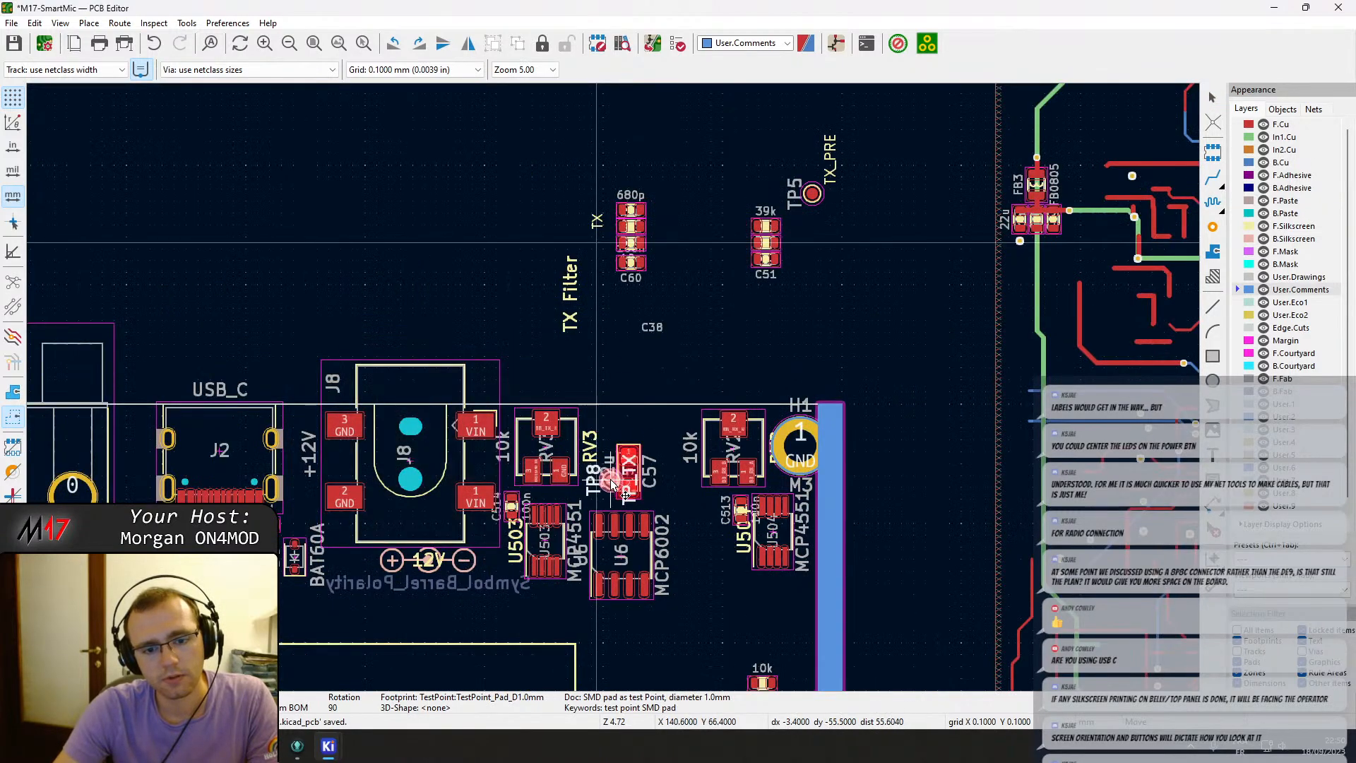
{"action": "scroll", "coordinate": [436, 385], "scroll_direction": "up", "scroll_amount": 5}
{"action": "scroll", "coordinate": [653, 382], "scroll_direction": "down", "scroll_amount": 5}
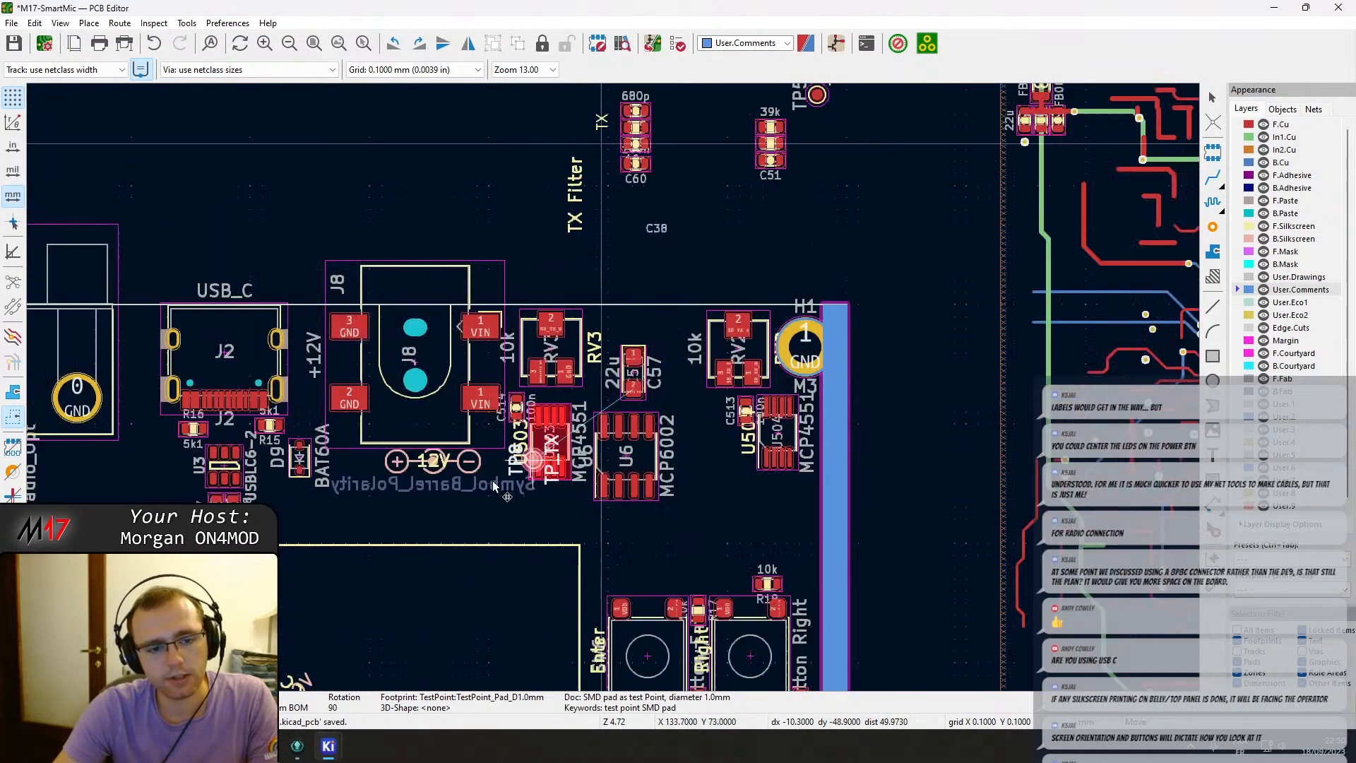
{"action": "scroll", "coordinate": [612, 387], "scroll_direction": "down", "scroll_amount": 4}
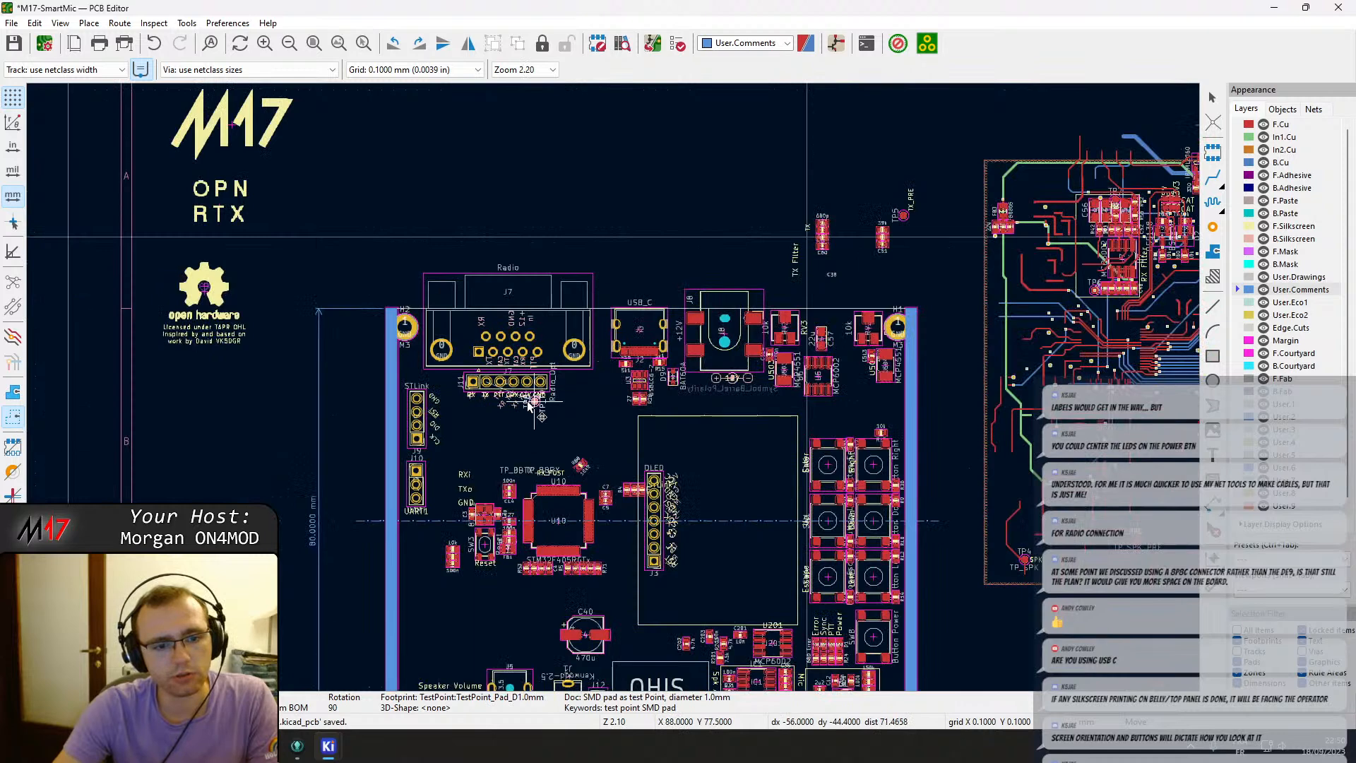
{"action": "left_click", "coordinate": [486, 409]}
Move test point TP5 onto the board just below the STM32 microcontroller U10.
{"action": "middle_click_drag", "start_coordinate": [925, 403], "coordinate": [536, 514]}
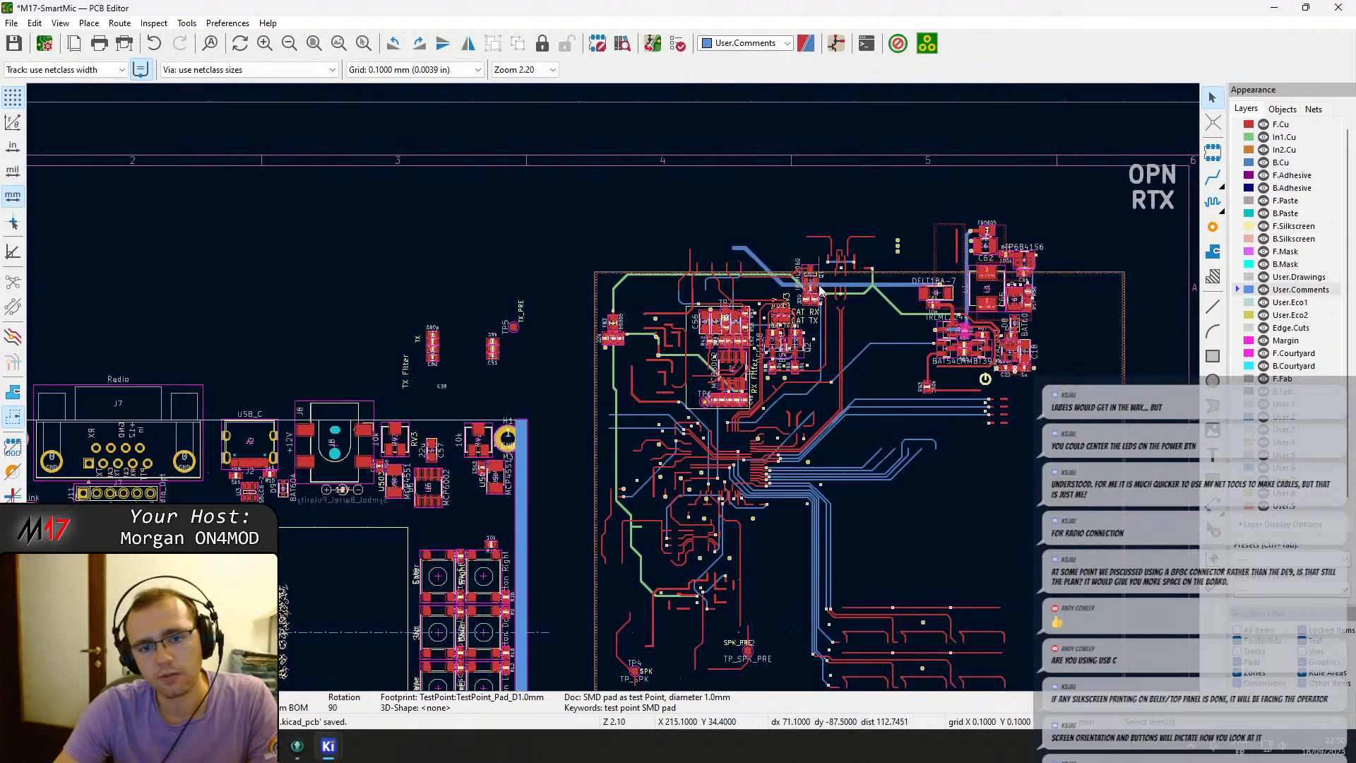
{"action": "scroll", "coordinate": [557, 392], "scroll_direction": "up", "scroll_amount": 4}
{"action": "left_click", "coordinate": [600, 356]}
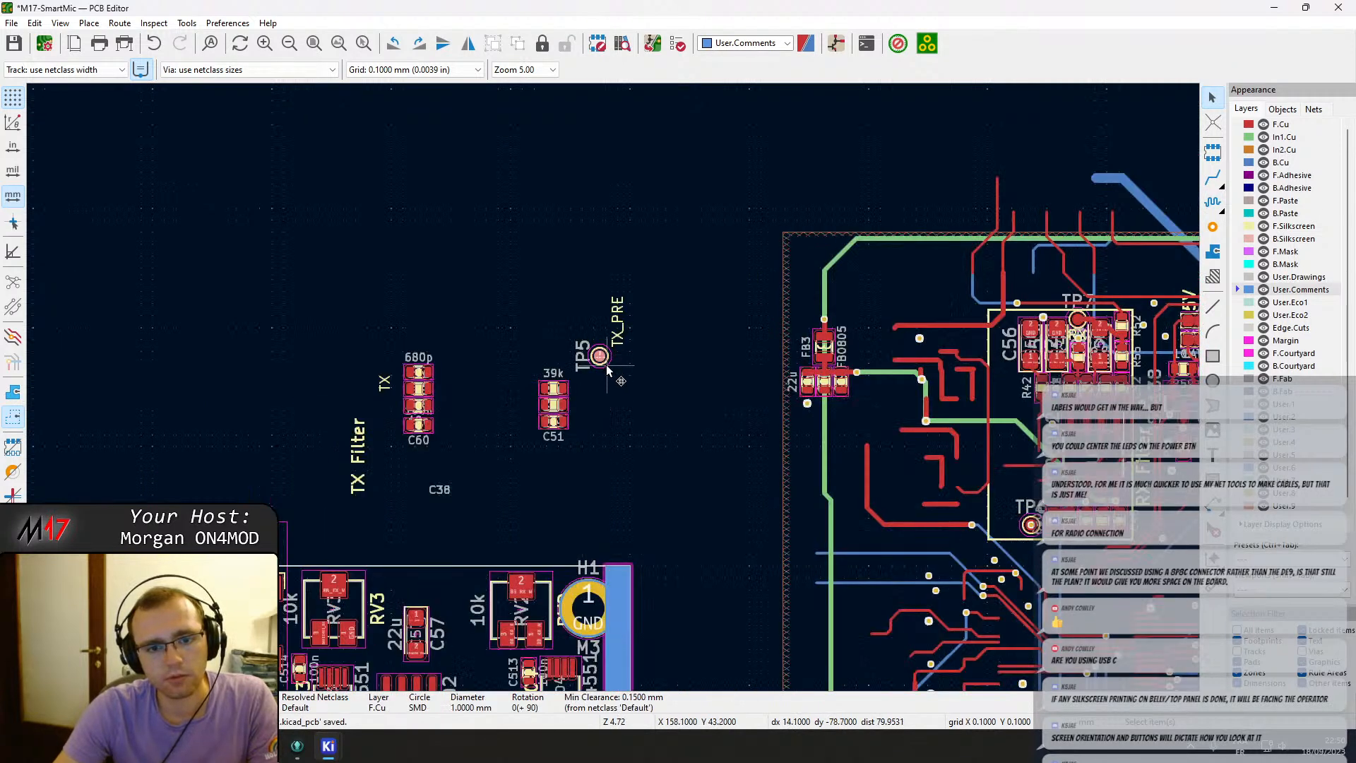
{"action": "key", "text": "m"}
{"action": "scroll", "coordinate": [698, 443], "scroll_direction": "down", "scroll_amount": 1}
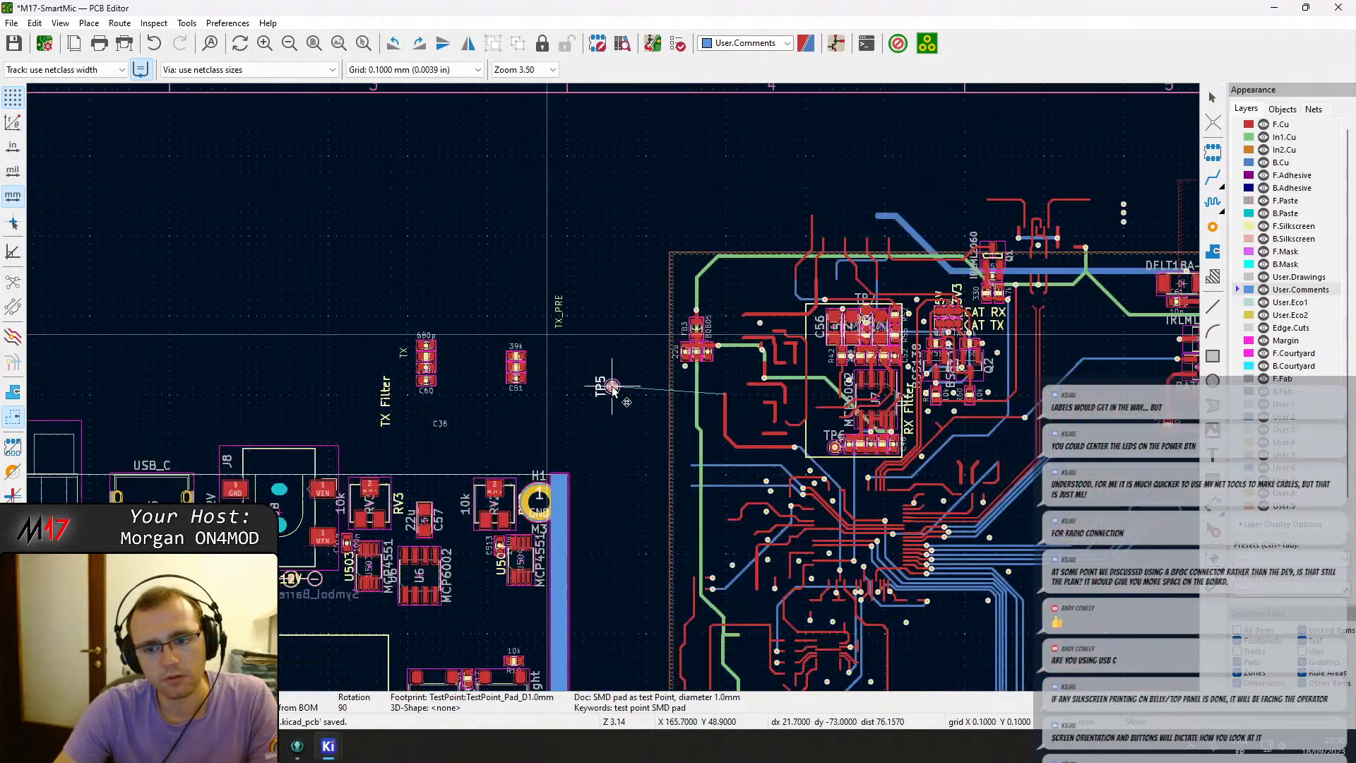
{"action": "scroll", "coordinate": [280, 507], "scroll_direction": "down", "scroll_amount": 1}
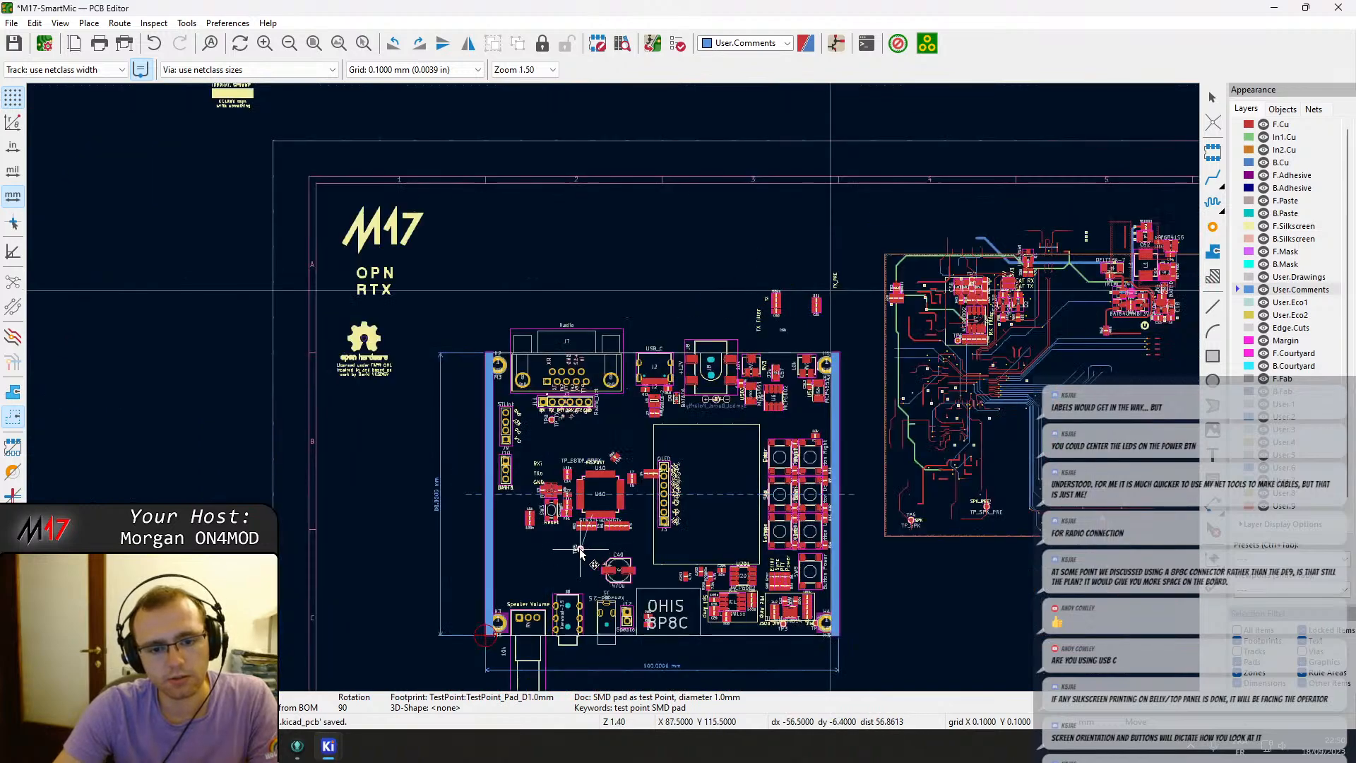
{"action": "scroll", "coordinate": [579, 551], "scroll_direction": "up", "scroll_amount": 4}
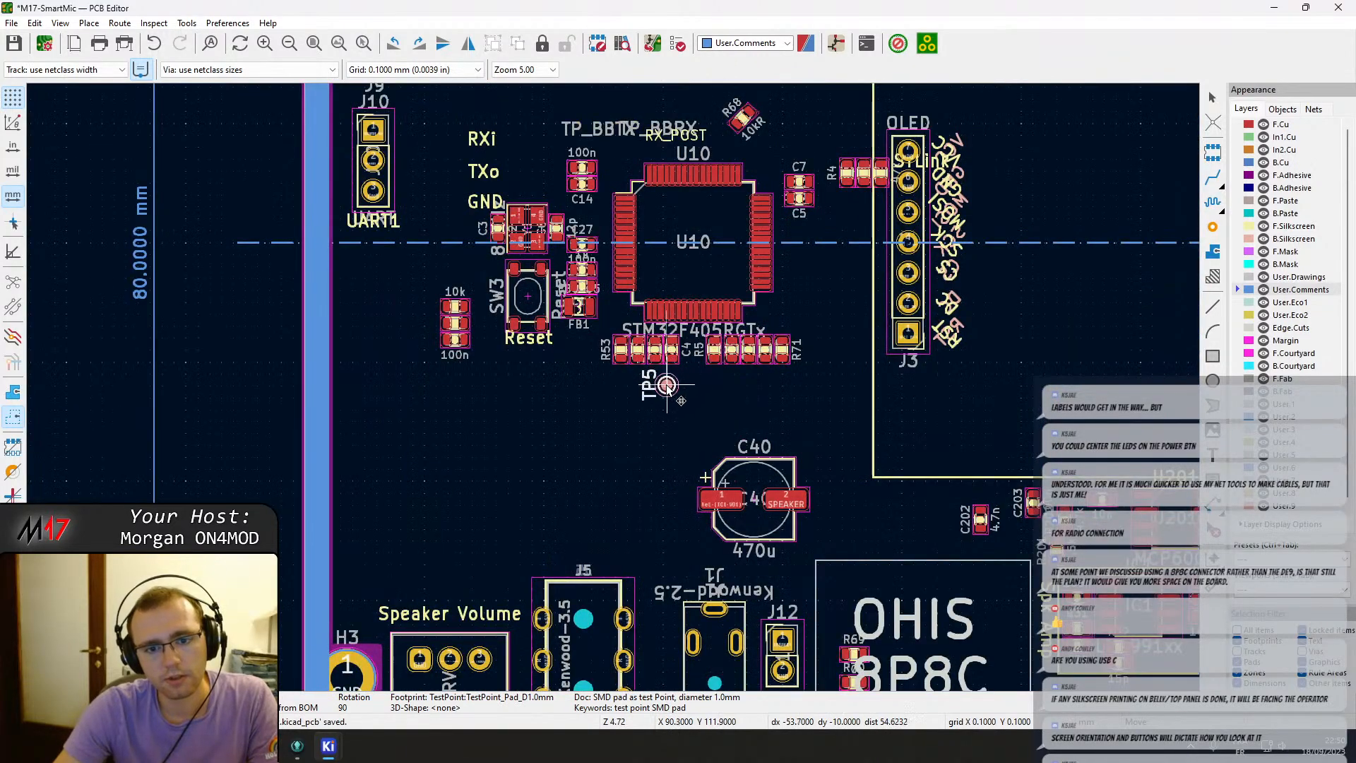
{"action": "scroll", "coordinate": [960, 176], "scroll_direction": "down", "scroll_amount": 2}
{"action": "middle_click_drag", "start_coordinate": [742, 241], "coordinate": [608, 385]}
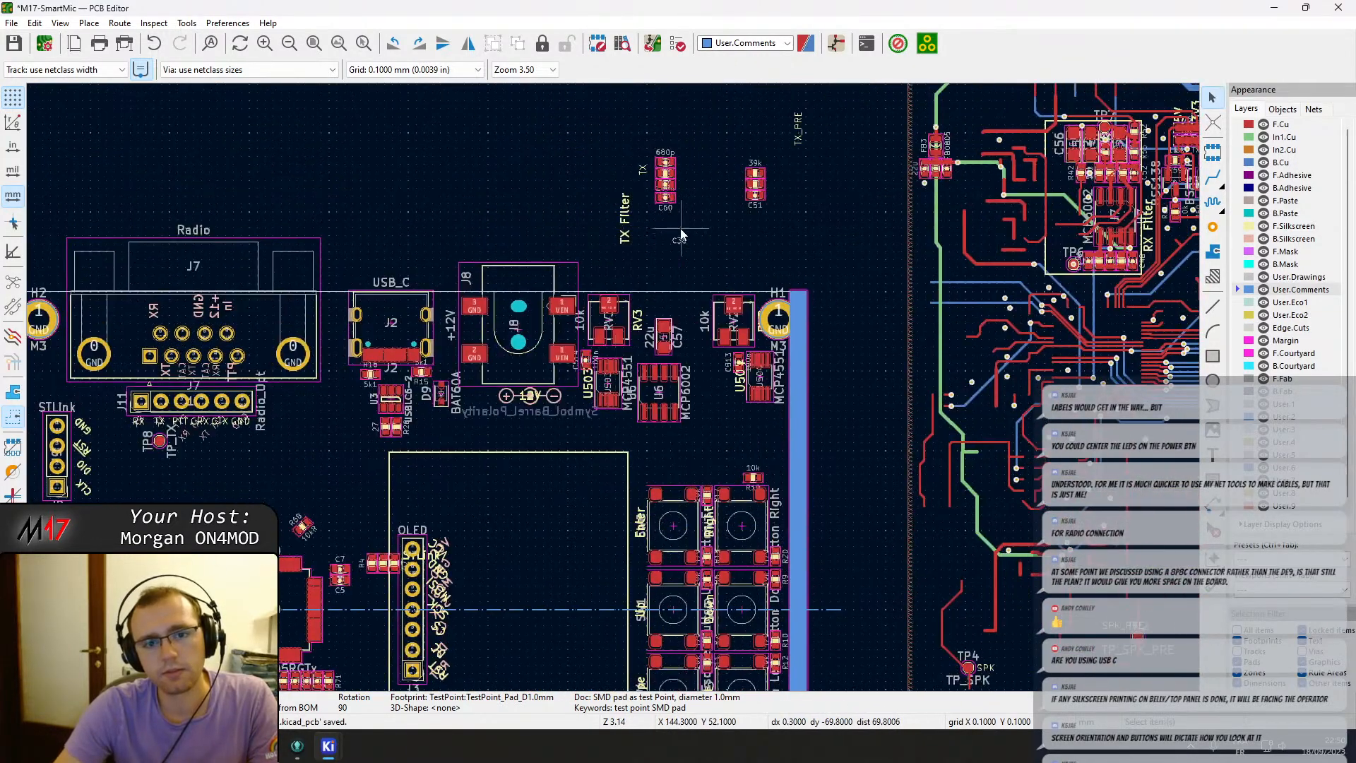
Move the TX filter capacitor group including C60 above U6 and rotate it into a row.
{"action": "scroll", "coordinate": [670, 209], "scroll_direction": "up", "scroll_amount": 3}
{"action": "left_click_drag", "start_coordinate": [620, 420], "coordinate": [600, 289]}
{"action": "key", "text": "m"}
{"action": "middle_click_drag", "start_coordinate": [579, 474], "coordinate": [639, 16]}
{"action": "key", "text": "r"}
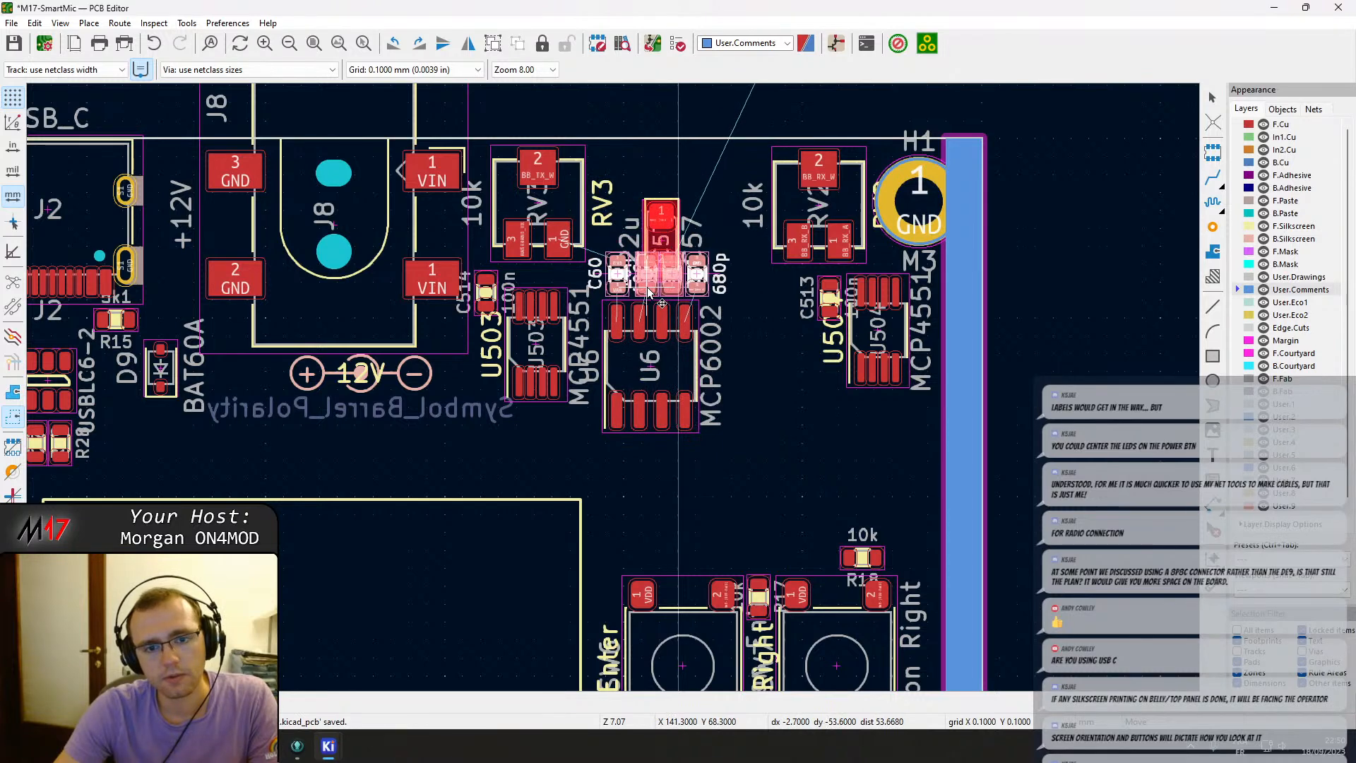
{"action": "left_click", "coordinate": [642, 290]}
Shift capacitor C57 up above the capacitor row beside RV3.
{"action": "left_click", "coordinate": [667, 234]}
{"action": "key", "text": "m"}
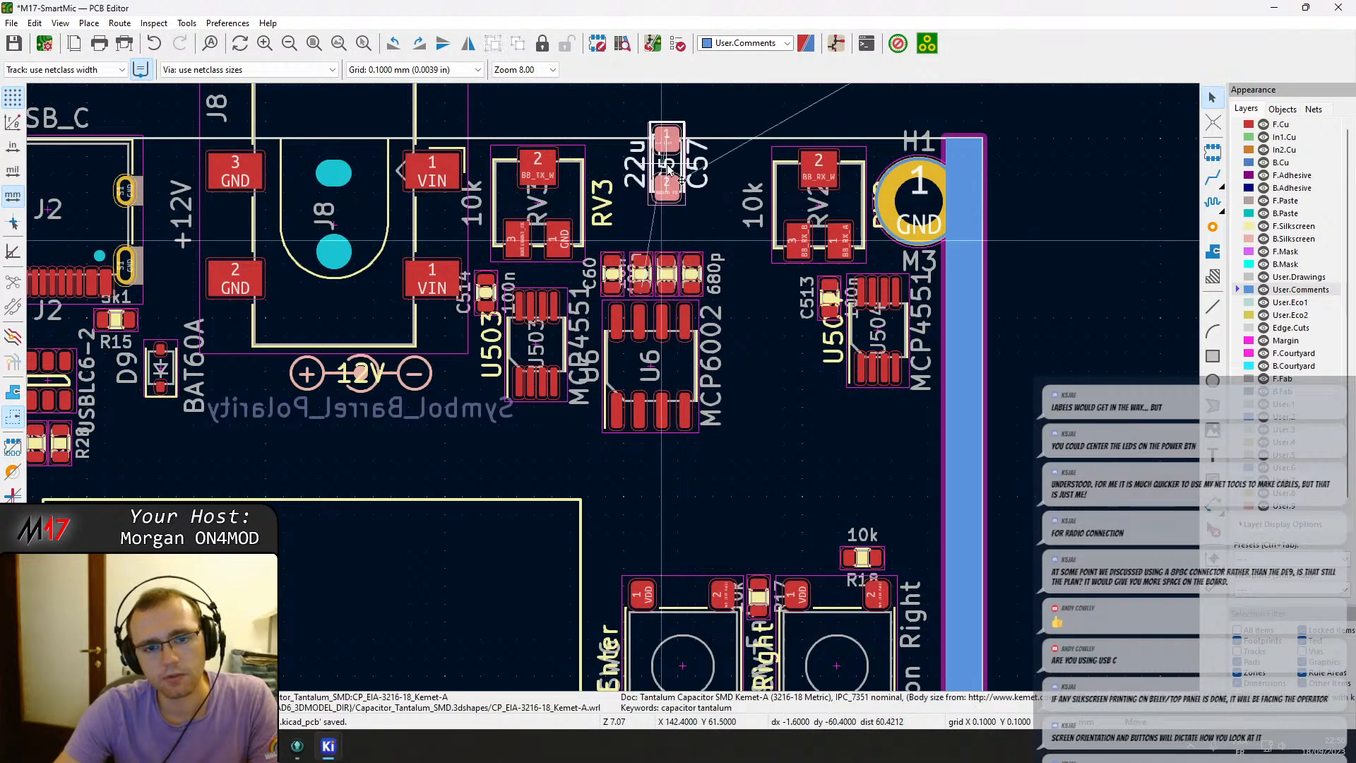
{"action": "left_click", "coordinate": [647, 205]}
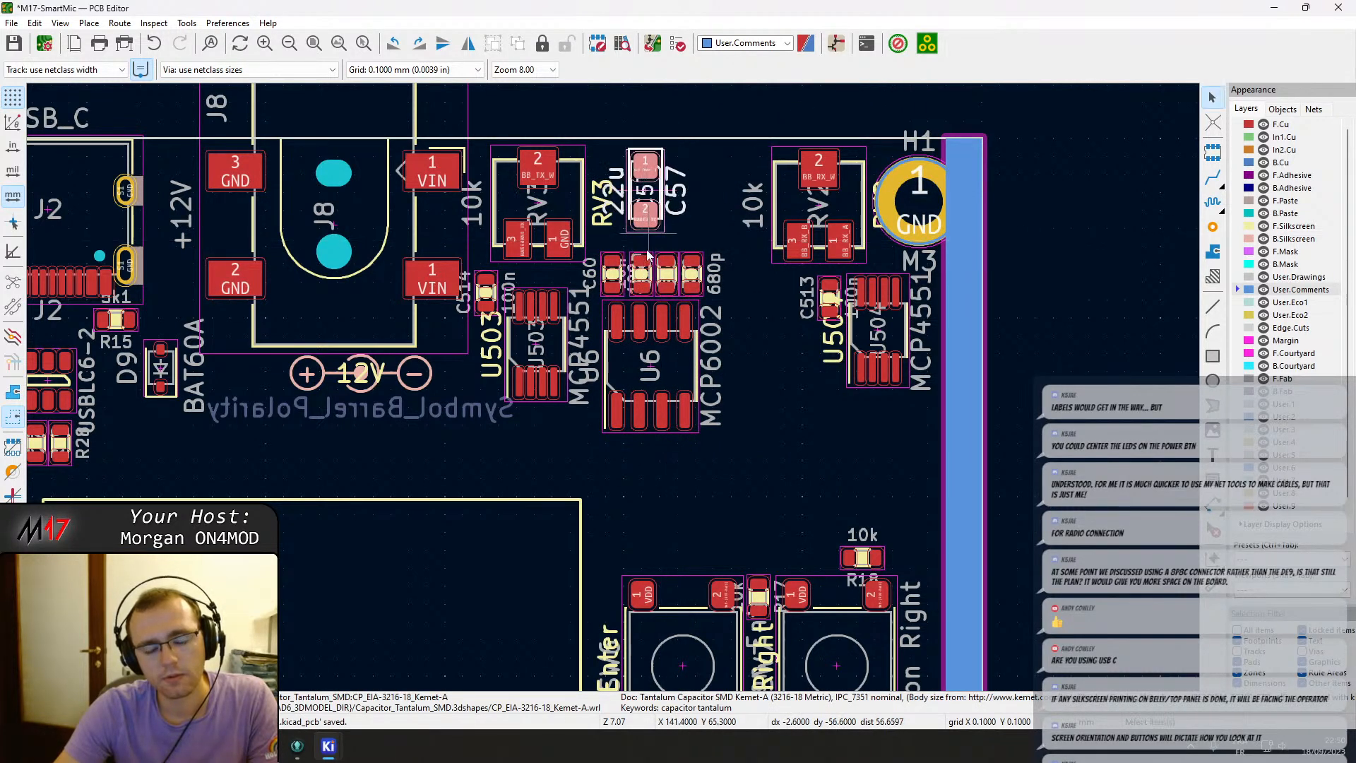
Check C57's connection to TP_TX in the schematic, then return to the PCB editor.
{"action": "mouse_move", "coordinate": [332, 749]}
{"action": "left_click", "coordinate": [594, 667]}
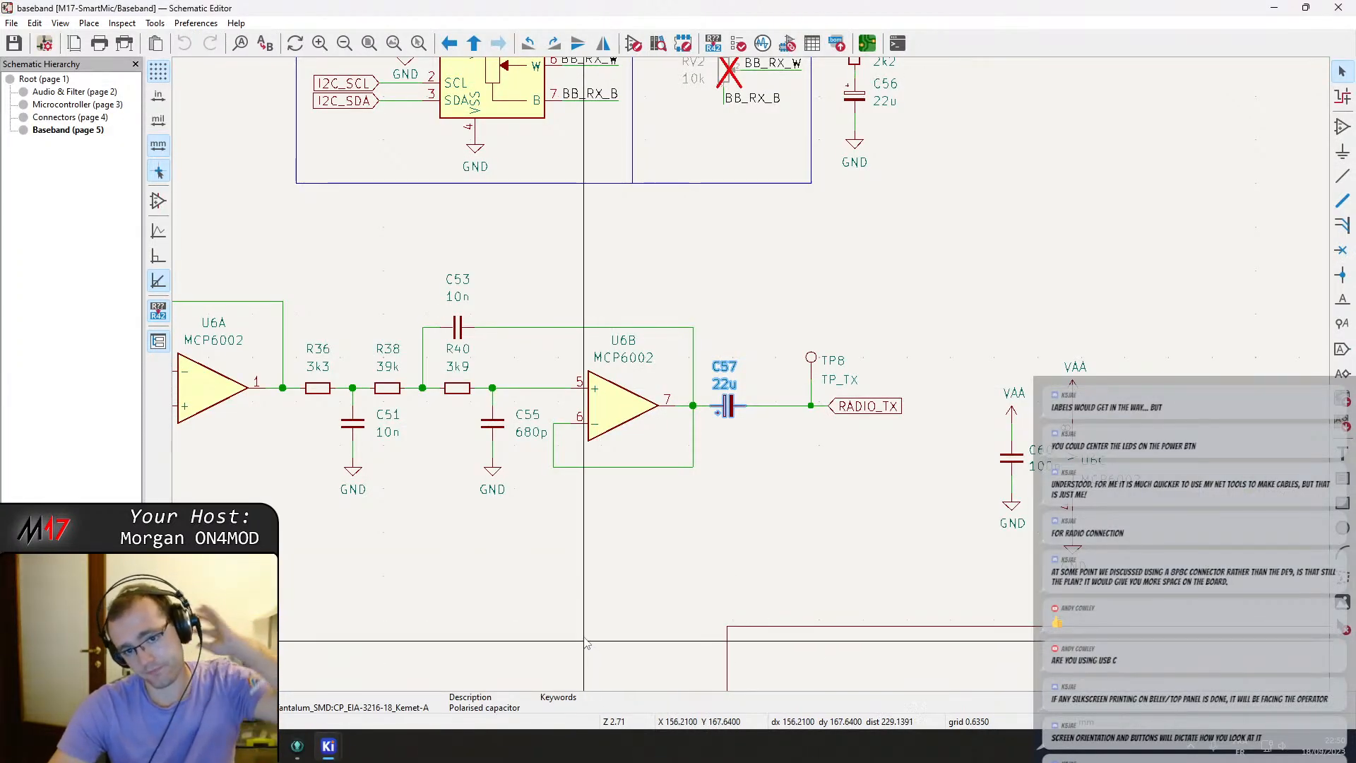
{"action": "mouse_move", "coordinate": [329, 746]}
{"action": "left_click", "coordinate": [374, 678]}
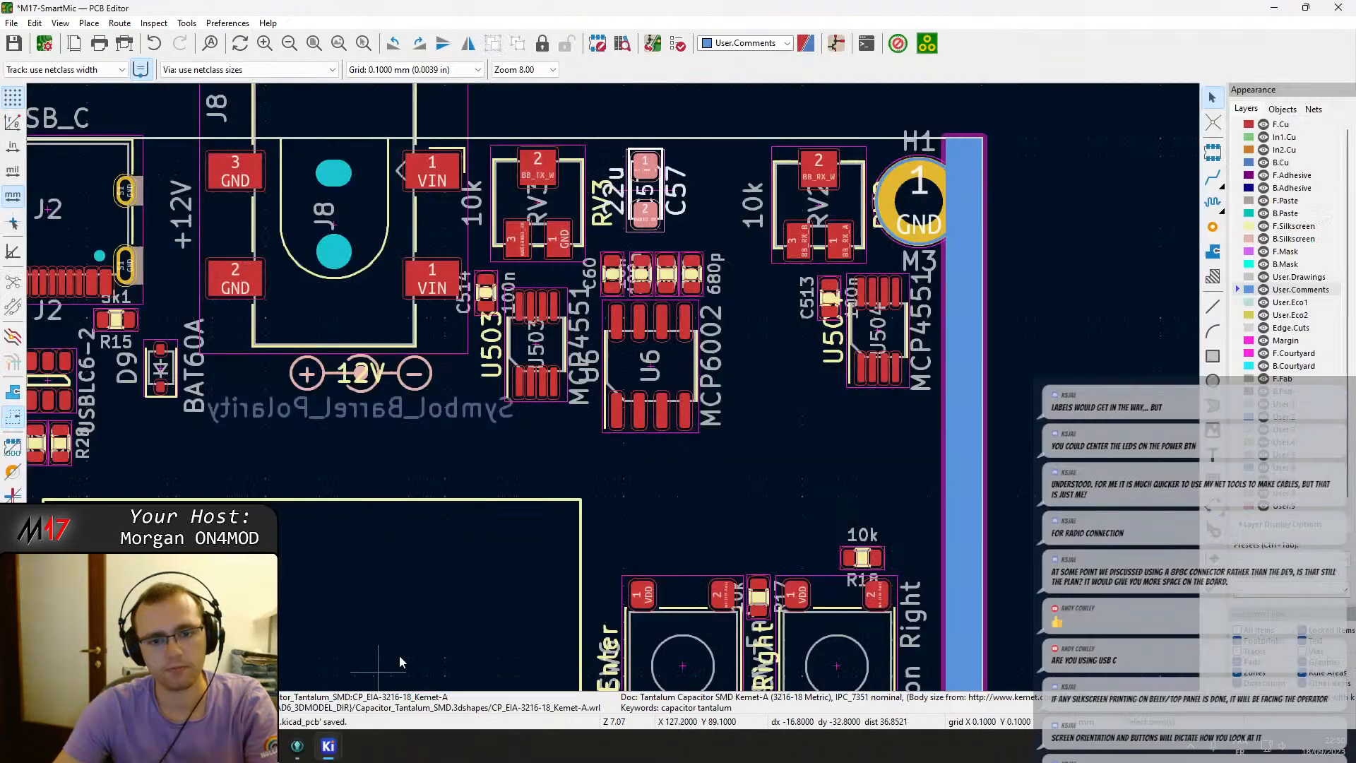
Move capacitor C57 beside test point TP8 near J11, rotated vertical.
{"action": "left_click", "coordinate": [657, 198]}
{"action": "key", "text": "m"}
{"action": "scroll", "coordinate": [645, 191], "scroll_direction": "down", "scroll_amount": 4}
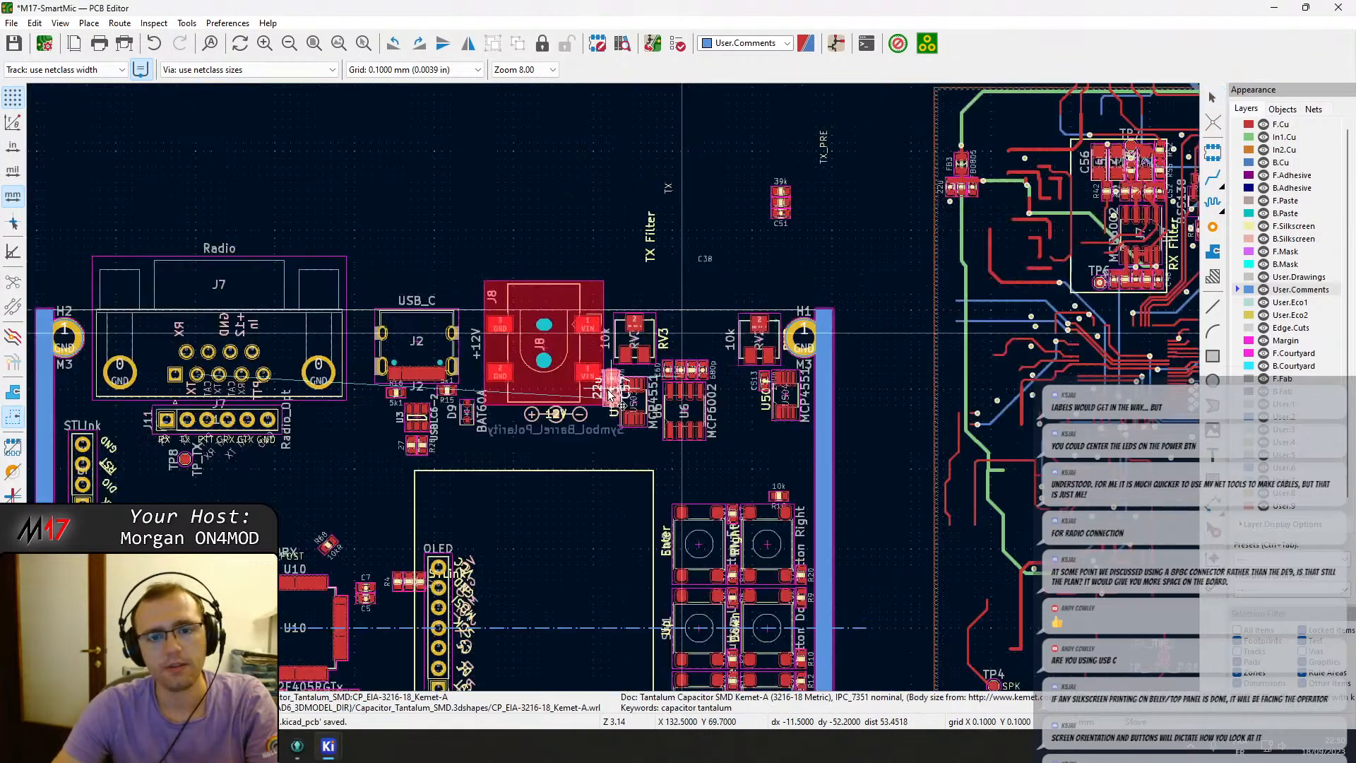
{"action": "scroll", "coordinate": [288, 508], "scroll_direction": "up", "scroll_amount": 4}
{"action": "key", "text": "r"}
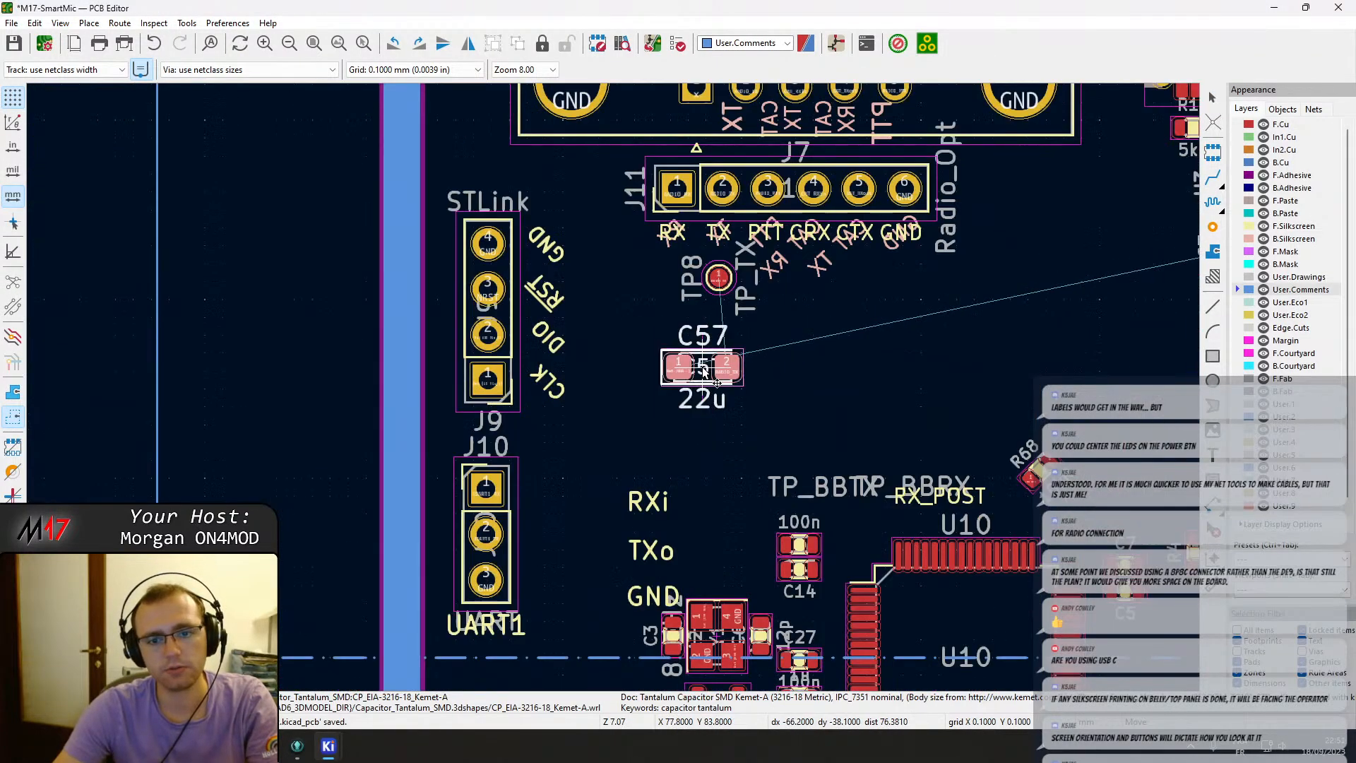
{"action": "key", "text": "r"}
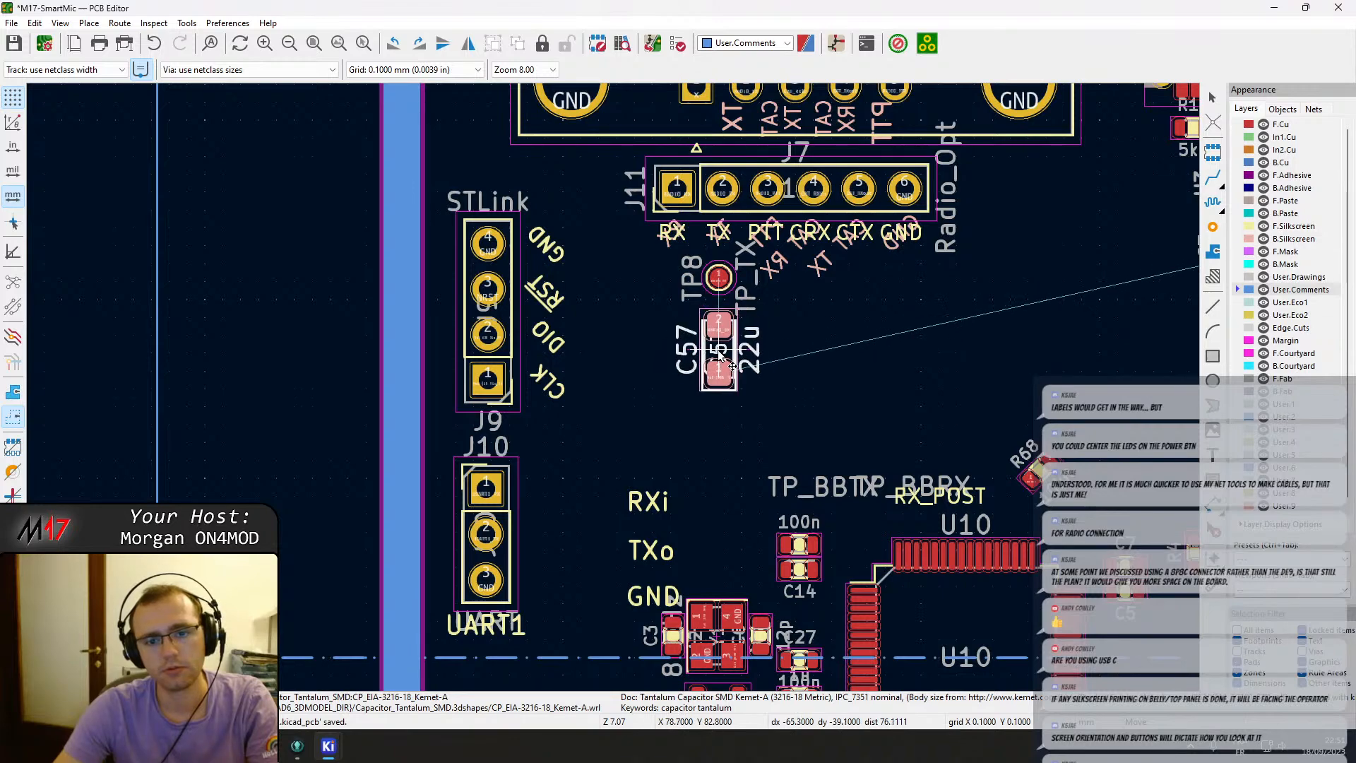
{"action": "left_click", "coordinate": [719, 357]}
{"action": "scroll", "coordinate": [697, 374], "scroll_direction": "down", "scroll_amount": 5}
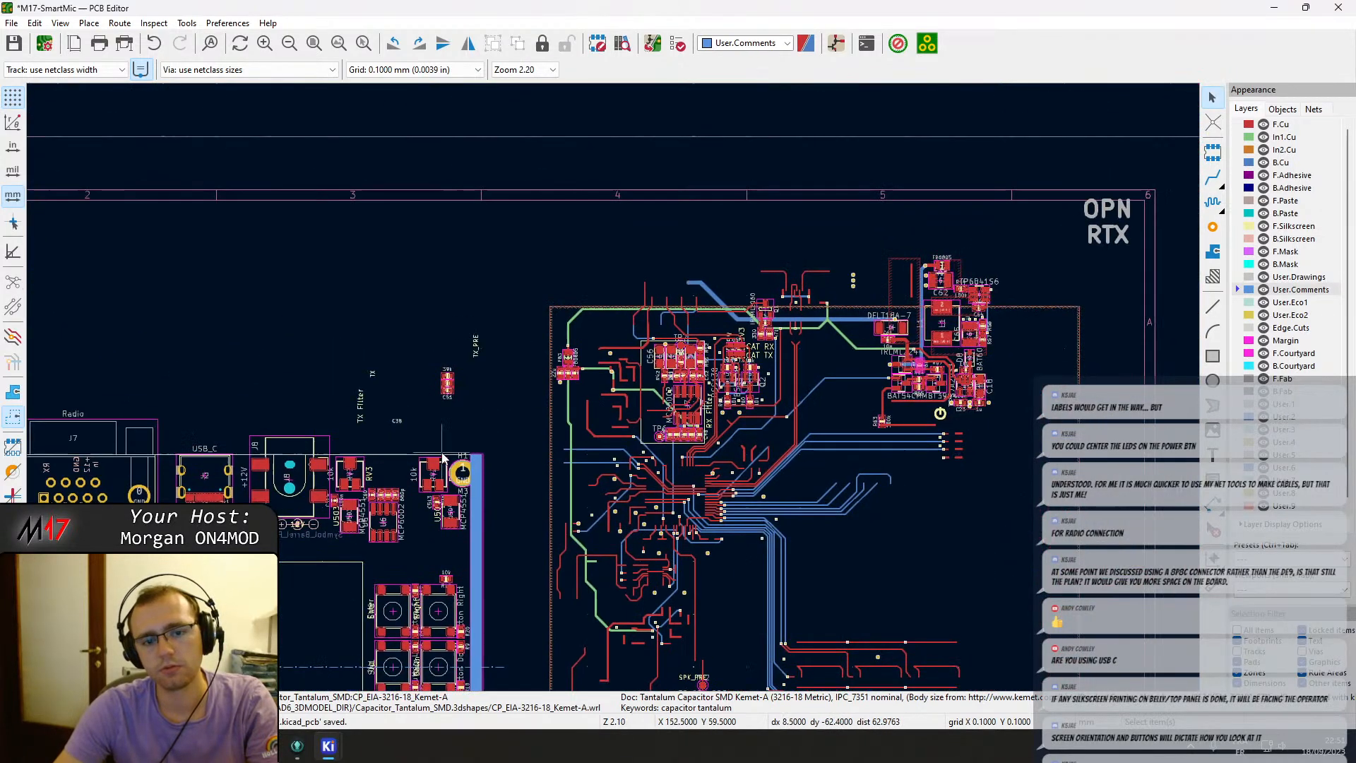
{"action": "middle_click_drag", "start_coordinate": [442, 459], "coordinate": [454, 460]}
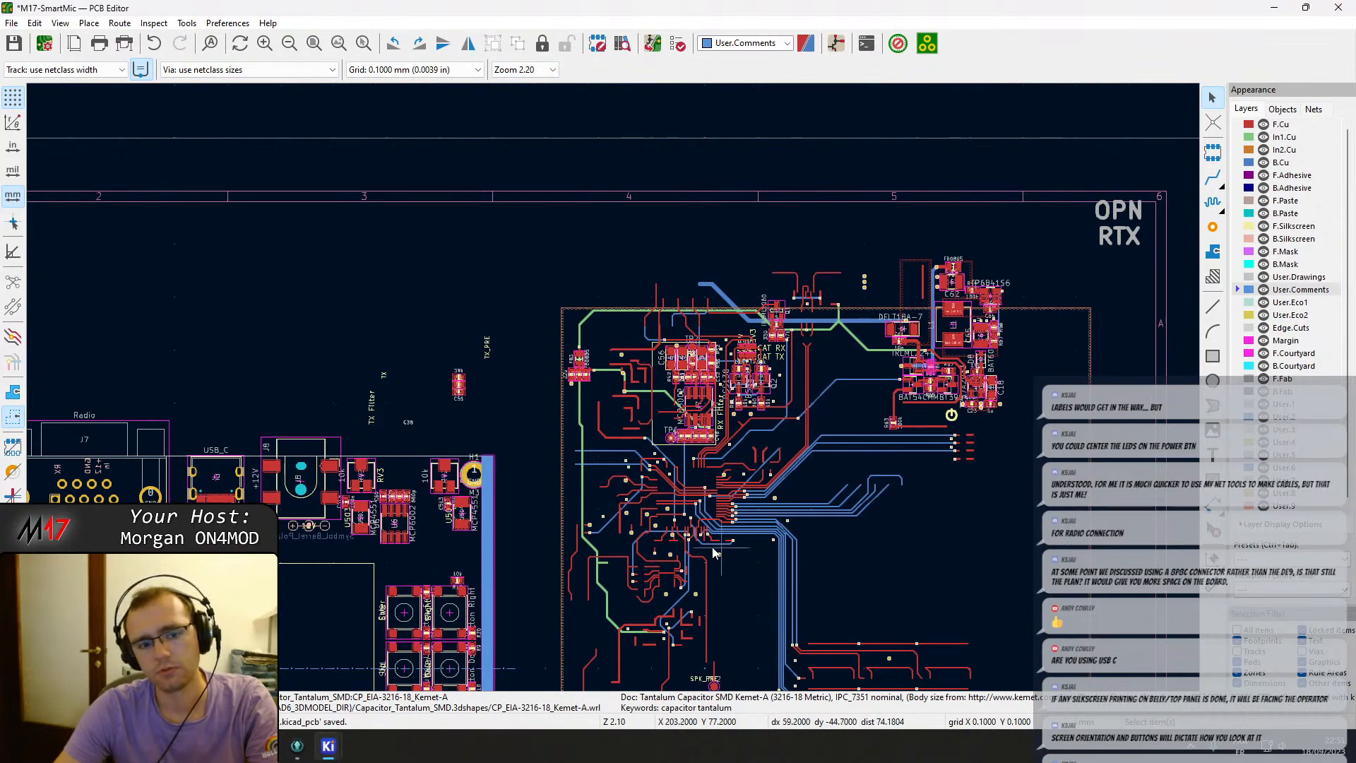
{"action": "mouse_move", "coordinate": [322, 754]}
{"action": "mouse_move", "coordinate": [447, 702]}
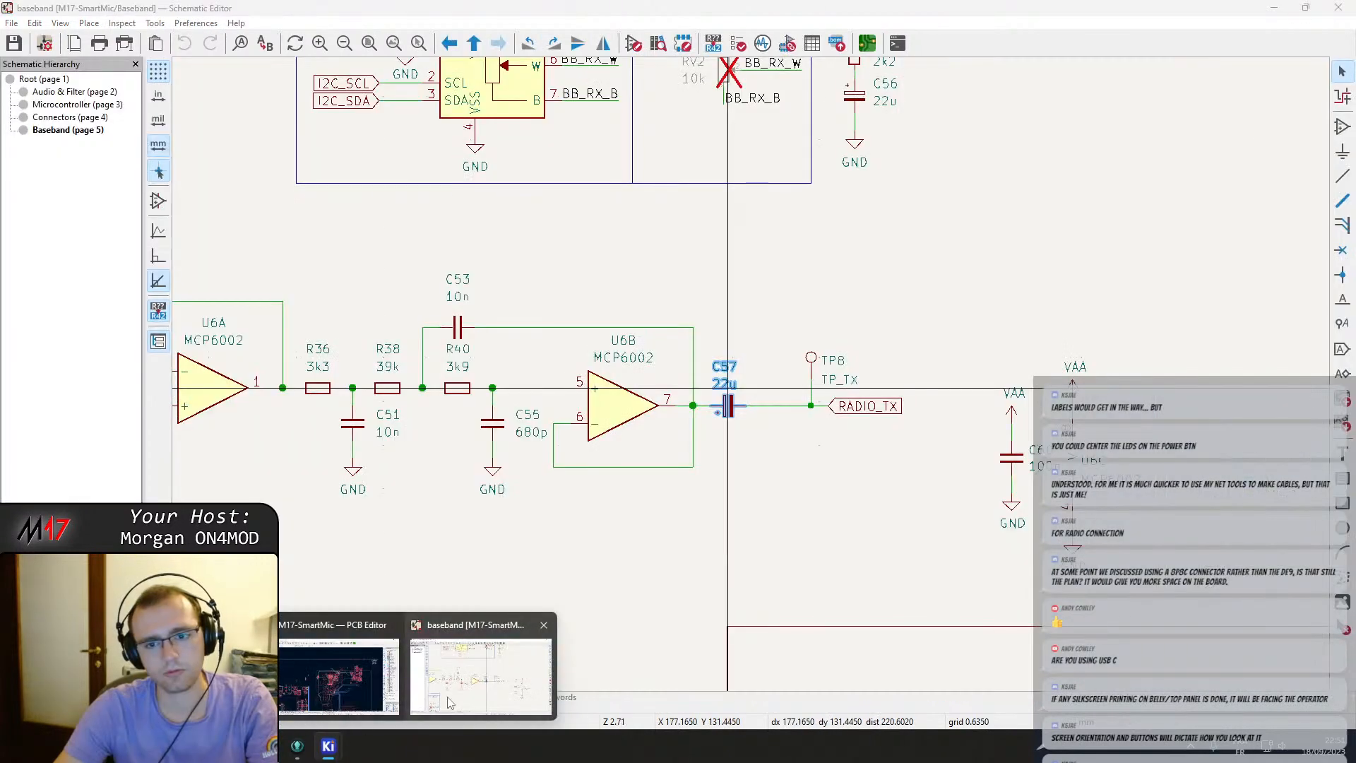
{"action": "left_click", "coordinate": [339, 675]}
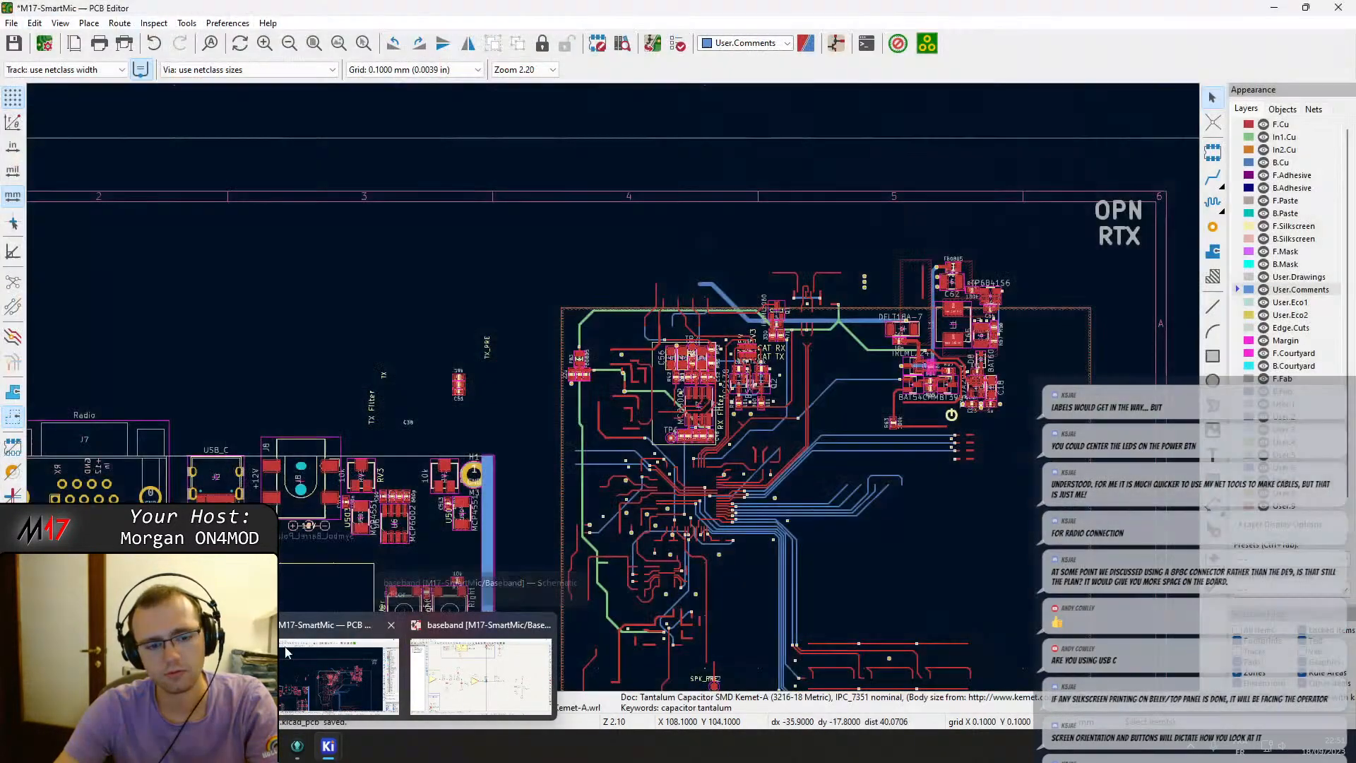
{"action": "scroll", "coordinate": [613, 387], "scroll_direction": "up", "scroll_amount": 4}
{"action": "scroll", "coordinate": [613, 387], "scroll_direction": "down", "scroll_amount": 2}
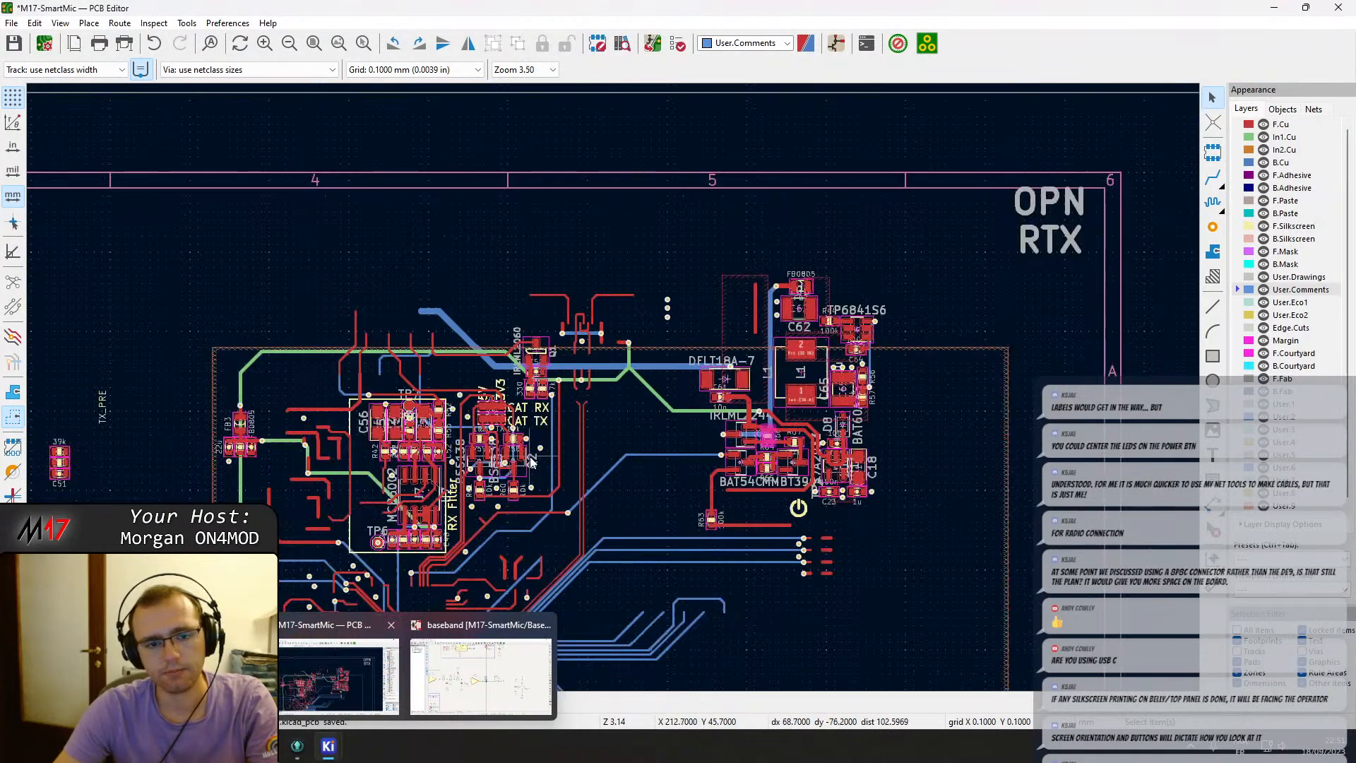
{"action": "middle_click_drag", "start_coordinate": [495, 438], "coordinate": [554, 411]}
{"action": "middle_click_drag", "start_coordinate": [392, 381], "coordinate": [832, 216]}
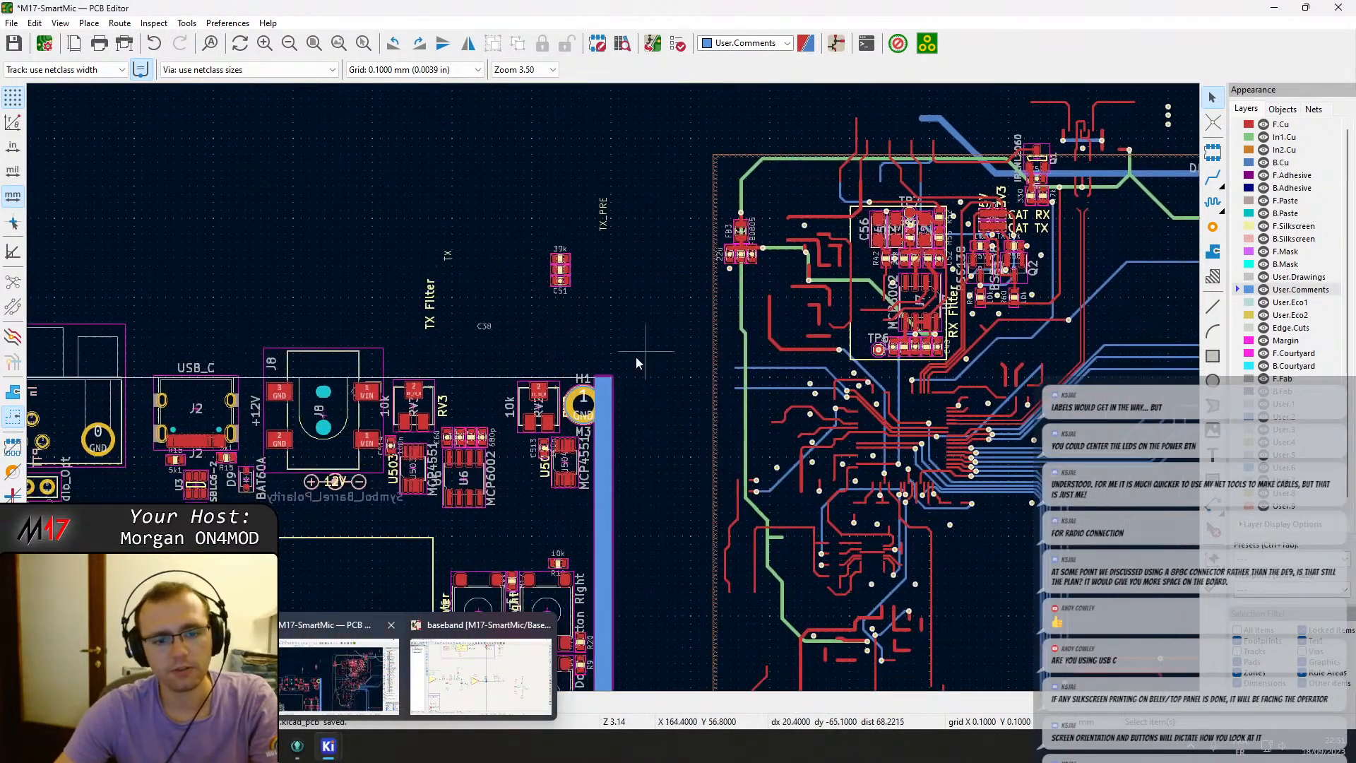
Move the 39k resistor and capacitor C51 pair below U6 and rotate them into a horizontal row.
{"action": "scroll", "coordinate": [490, 457], "scroll_direction": "up", "scroll_amount": 4}
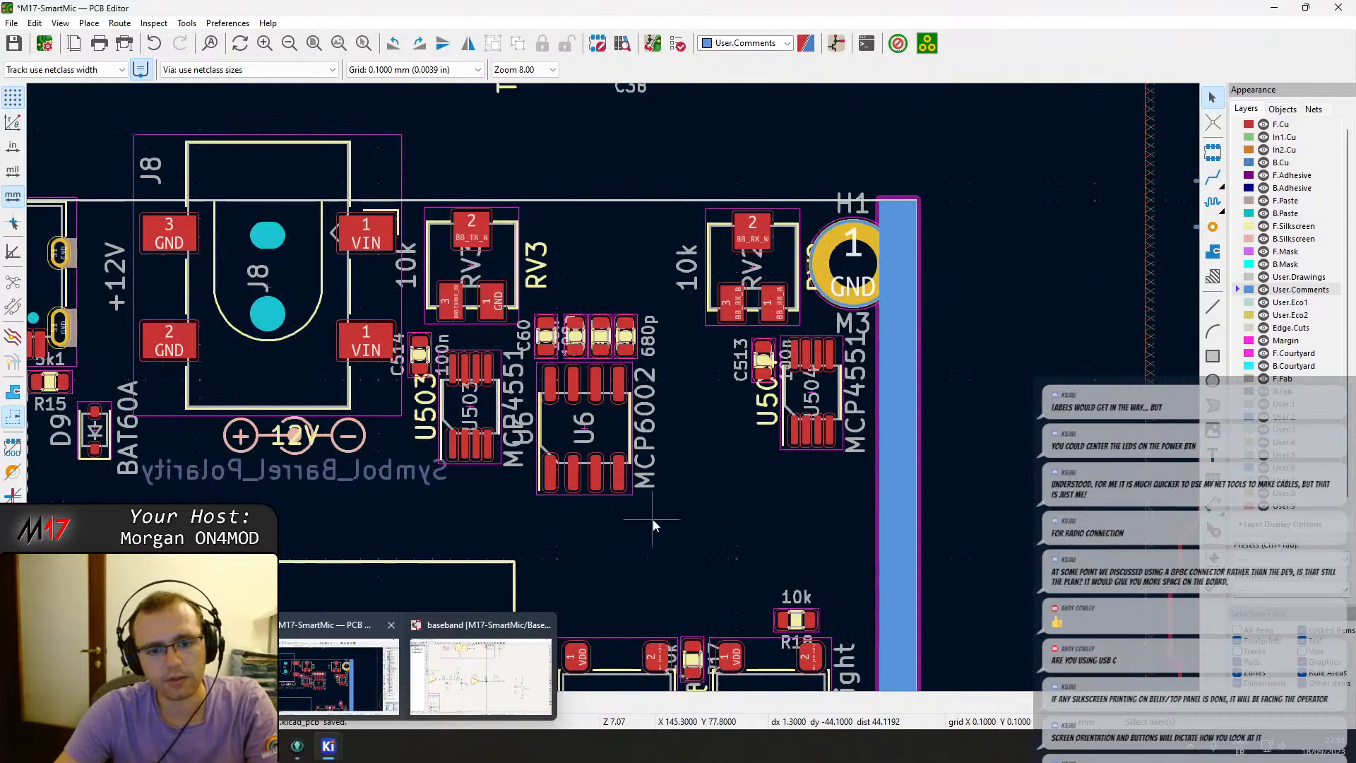
{"action": "left_click_drag", "start_coordinate": [656, 522], "coordinate": [511, 289]}
{"action": "left_click_drag", "start_coordinate": [545, 350], "coordinate": [568, 259]}
{"action": "scroll", "coordinate": [632, 204], "scroll_direction": "down", "scroll_amount": 1}
{"action": "middle_click_drag", "start_coordinate": [632, 204], "coordinate": [626, 378]}
{"action": "left_click_drag", "start_coordinate": [753, 286], "coordinate": [594, 531]}
{"action": "key", "text": "r"}
{"action": "middle_click_drag", "start_coordinate": [696, 545], "coordinate": [534, 403]}
Try to move tantalum capacitor C58 from the RX filter area toward the J11 connector, then undo the move.
{"action": "scroll", "coordinate": [534, 402], "scroll_direction": "down", "scroll_amount": 2}
{"action": "middle_click_drag", "start_coordinate": [885, 263], "coordinate": [530, 495]}
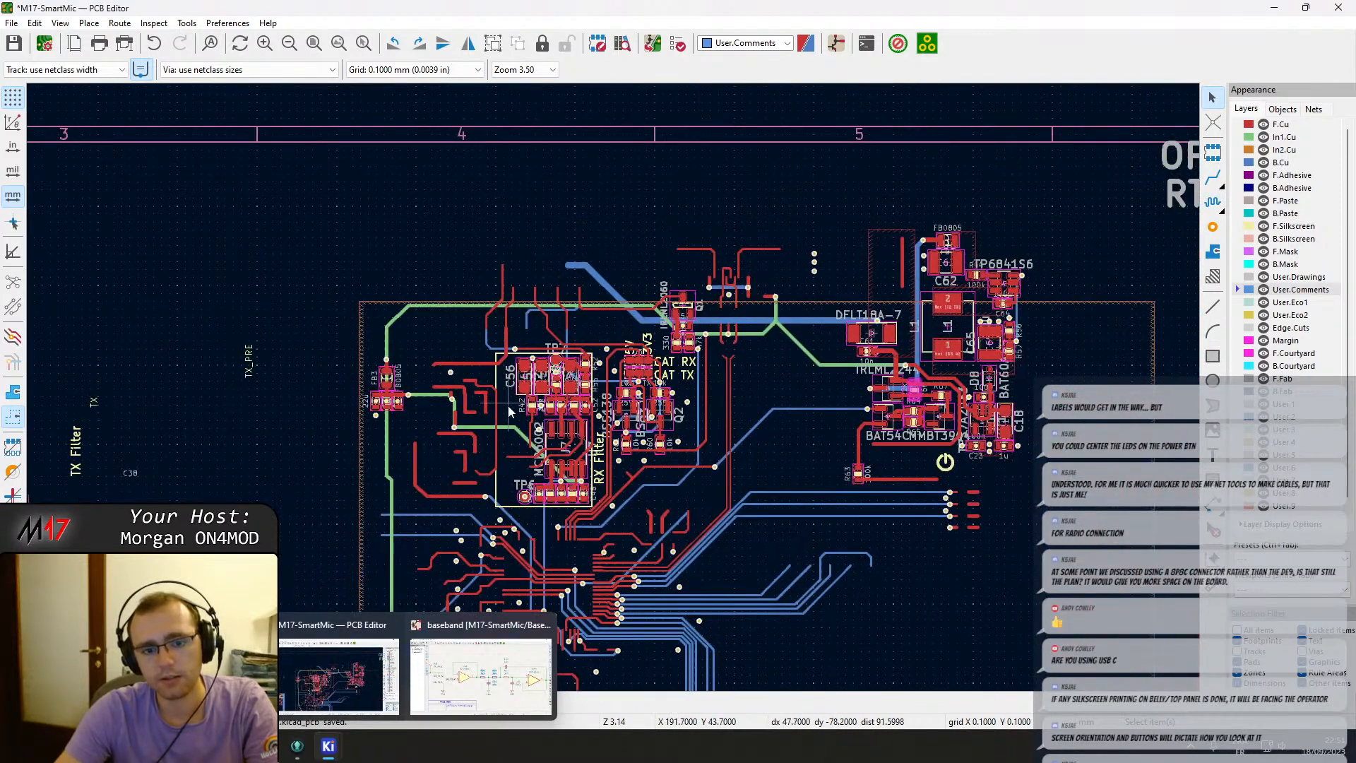
{"action": "scroll", "coordinate": [510, 411], "scroll_direction": "up", "scroll_amount": 2}
{"action": "left_click", "coordinate": [719, 317]}
{"action": "key", "text": "m"}
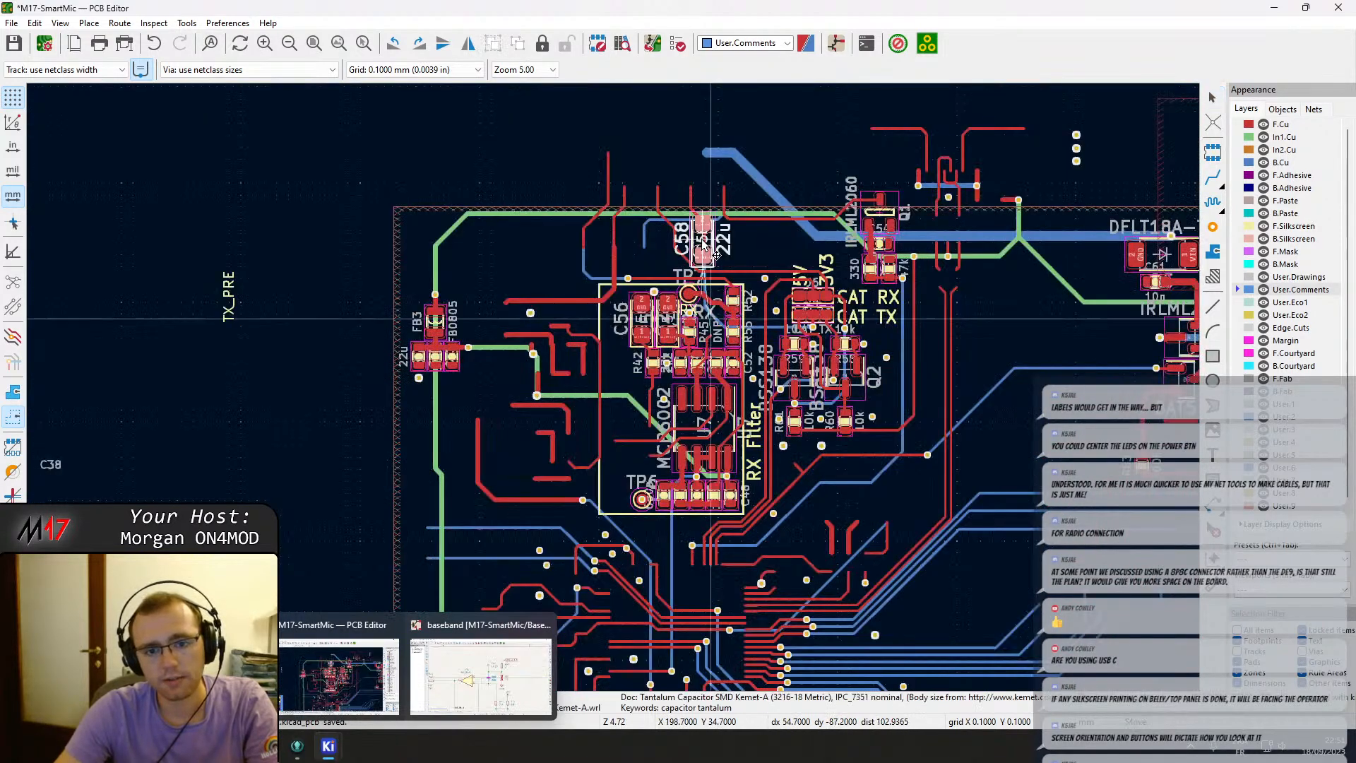
{"action": "scroll", "coordinate": [350, 380], "scroll_direction": "down", "scroll_amount": 2}
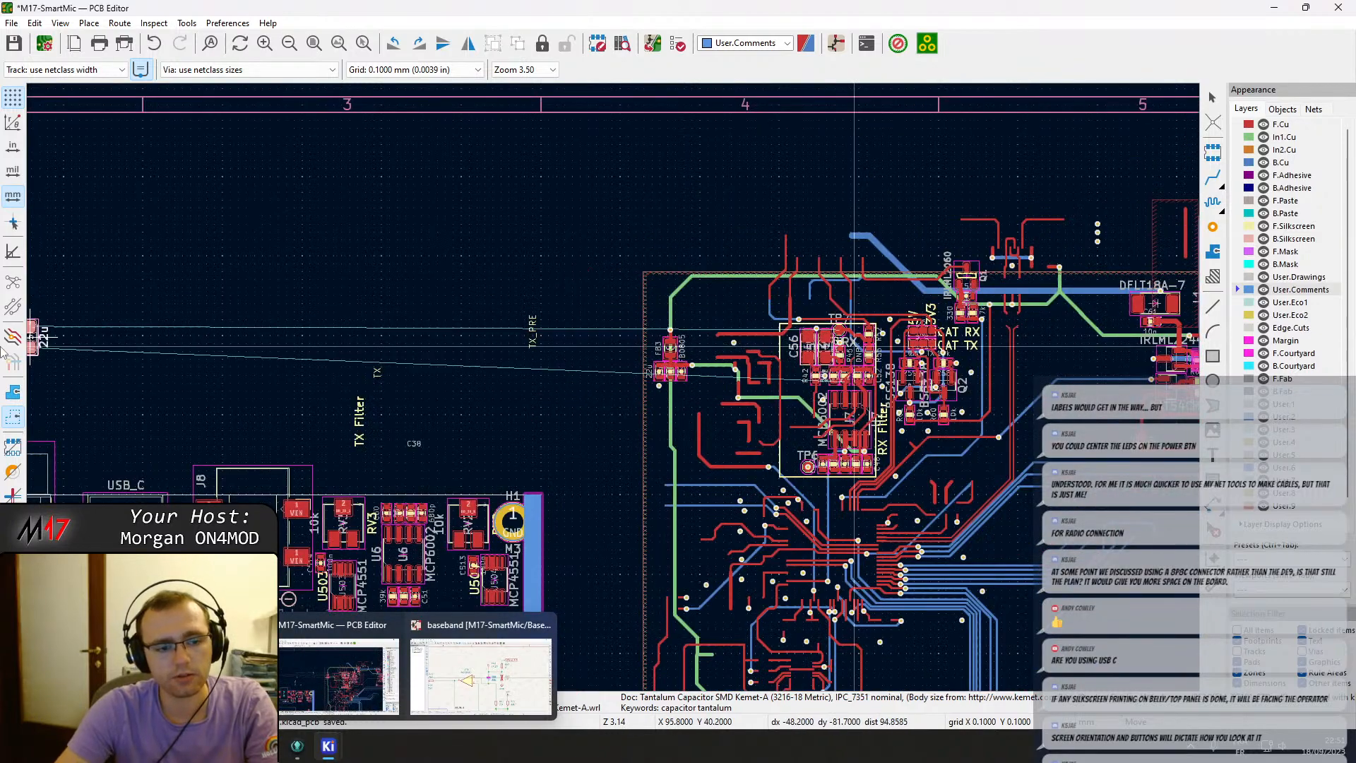
{"action": "middle_click_drag", "start_coordinate": [311, 404], "coordinate": [839, 91]}
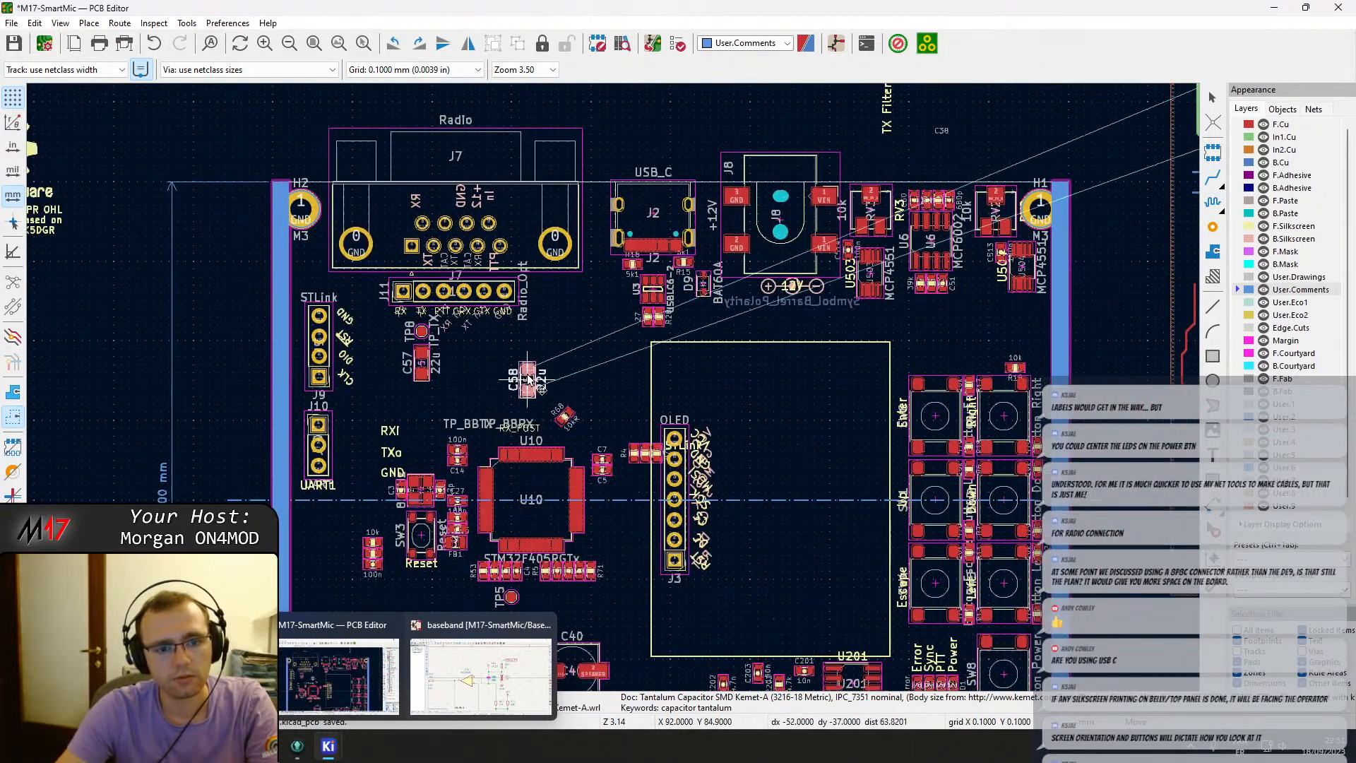
{"action": "key", "text": "ctrl+z"}
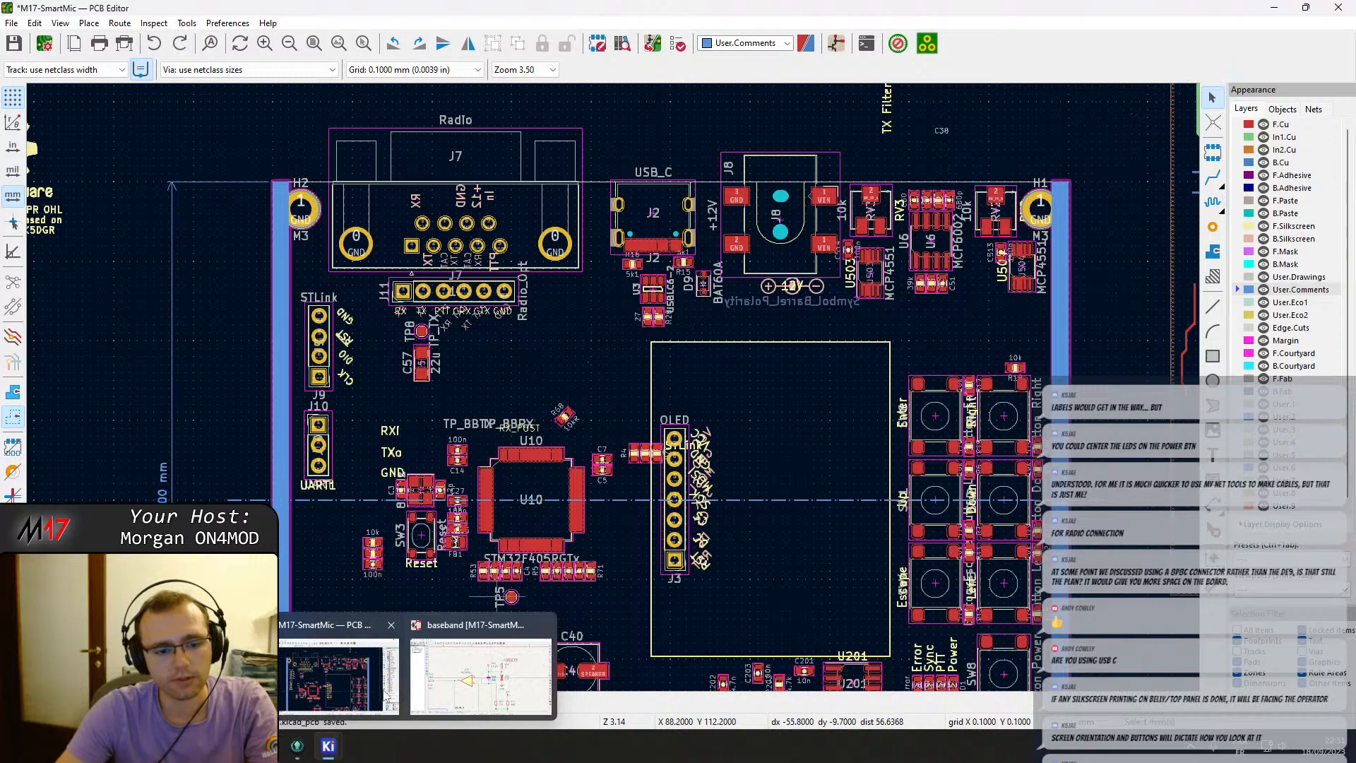
Check capacitor C58 in the RX output stage of the baseband schematic, then return to the PCB editor.
{"action": "left_click", "coordinate": [466, 681]}
{"action": "scroll", "coordinate": [826, 487], "scroll_direction": "down", "scroll_amount": 3}
{"action": "middle_click_drag", "start_coordinate": [775, 432], "coordinate": [1012, 378]}
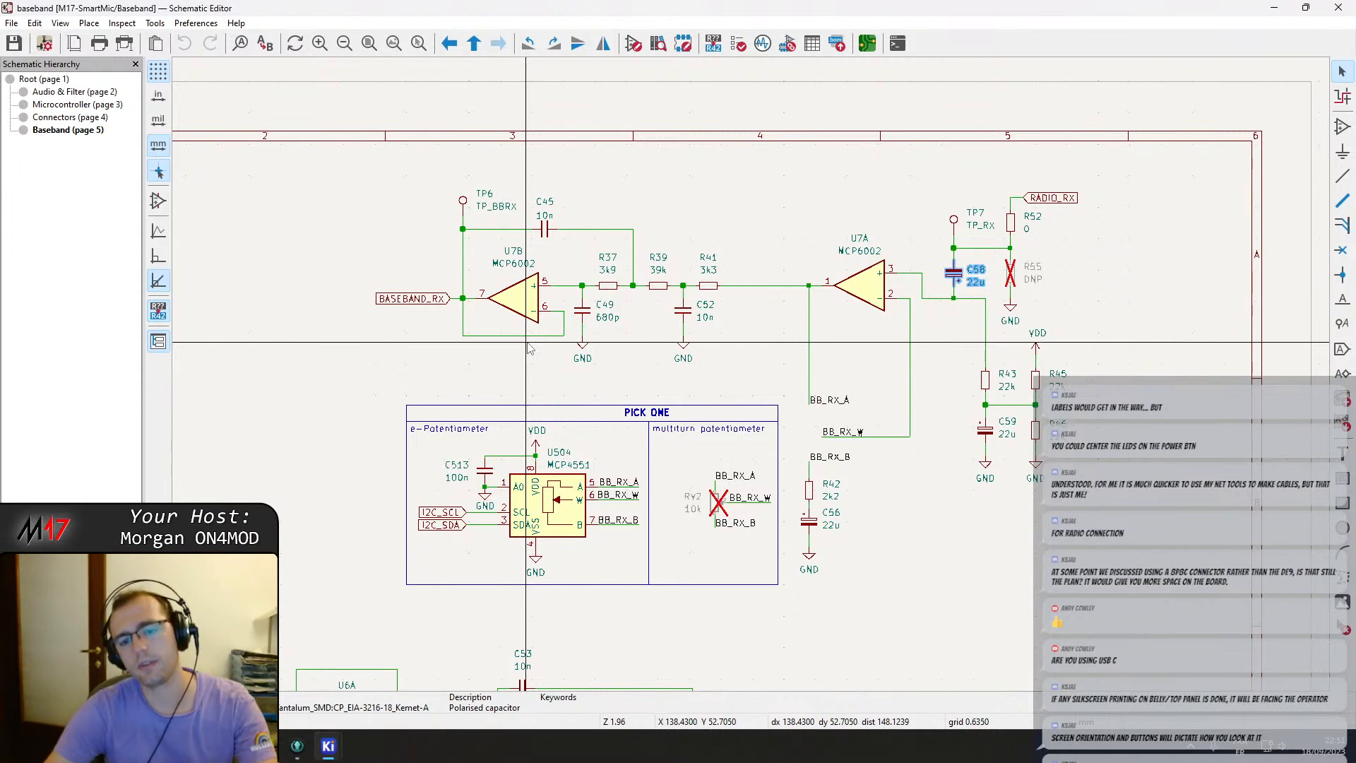
{"action": "left_click", "coordinate": [791, 516]}
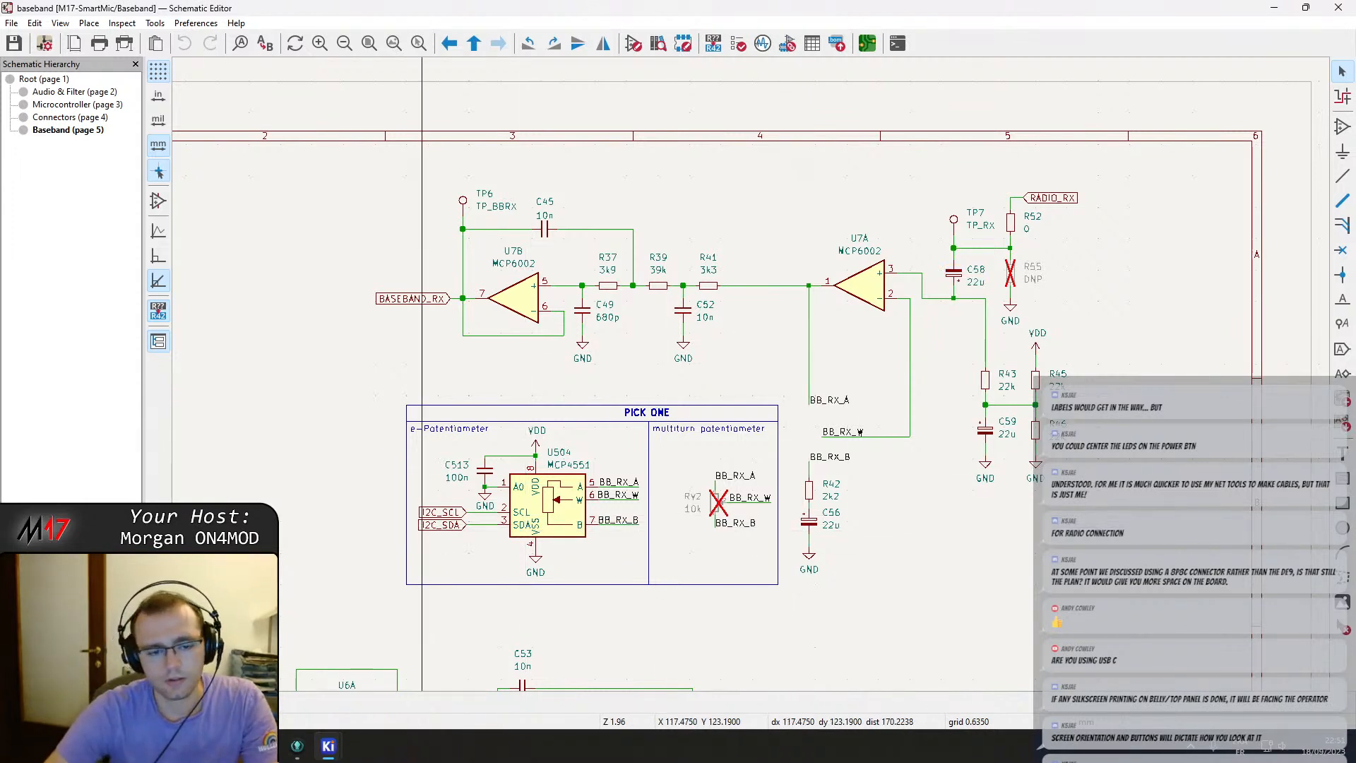
{"action": "mouse_move", "coordinate": [329, 750]}
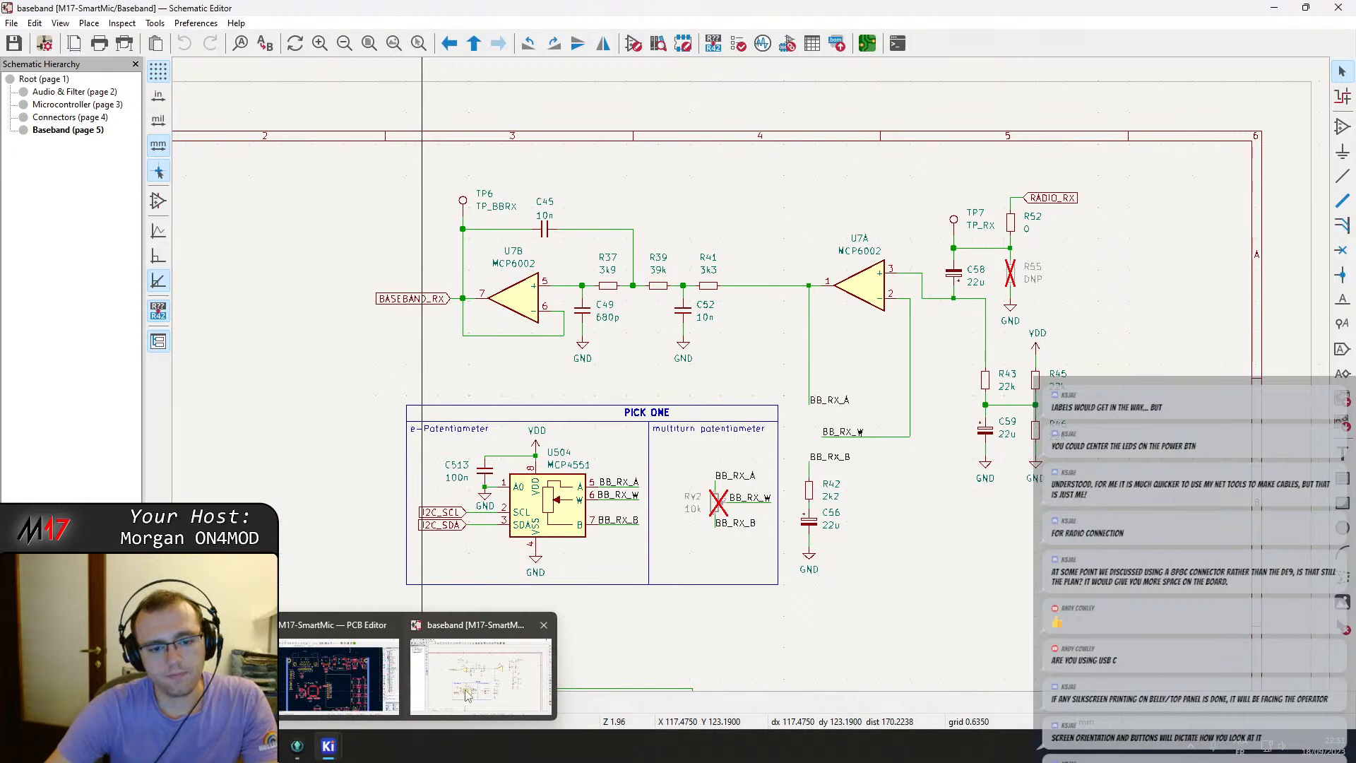
{"action": "left_click", "coordinate": [352, 678]}
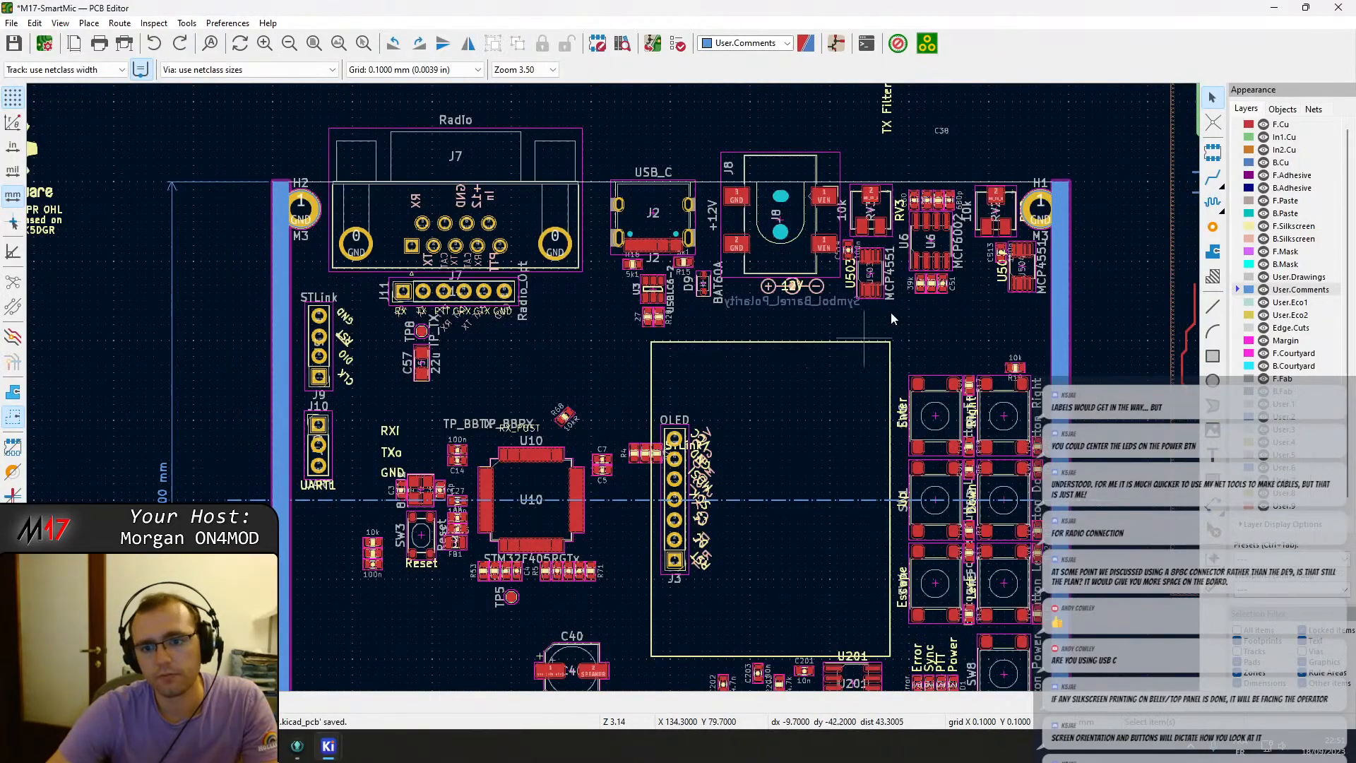
Move resistor R18 next to the Right button's footprint and rotate it vertical.
{"action": "middle_click_drag", "start_coordinate": [896, 310], "coordinate": [549, 429]}
{"action": "scroll", "coordinate": [615, 388], "scroll_direction": "down", "scroll_amount": 3}
{"action": "middle_click_drag", "start_coordinate": [848, 349], "coordinate": [608, 387]}
{"action": "scroll", "coordinate": [607, 387], "scroll_direction": "up", "scroll_amount": 3}
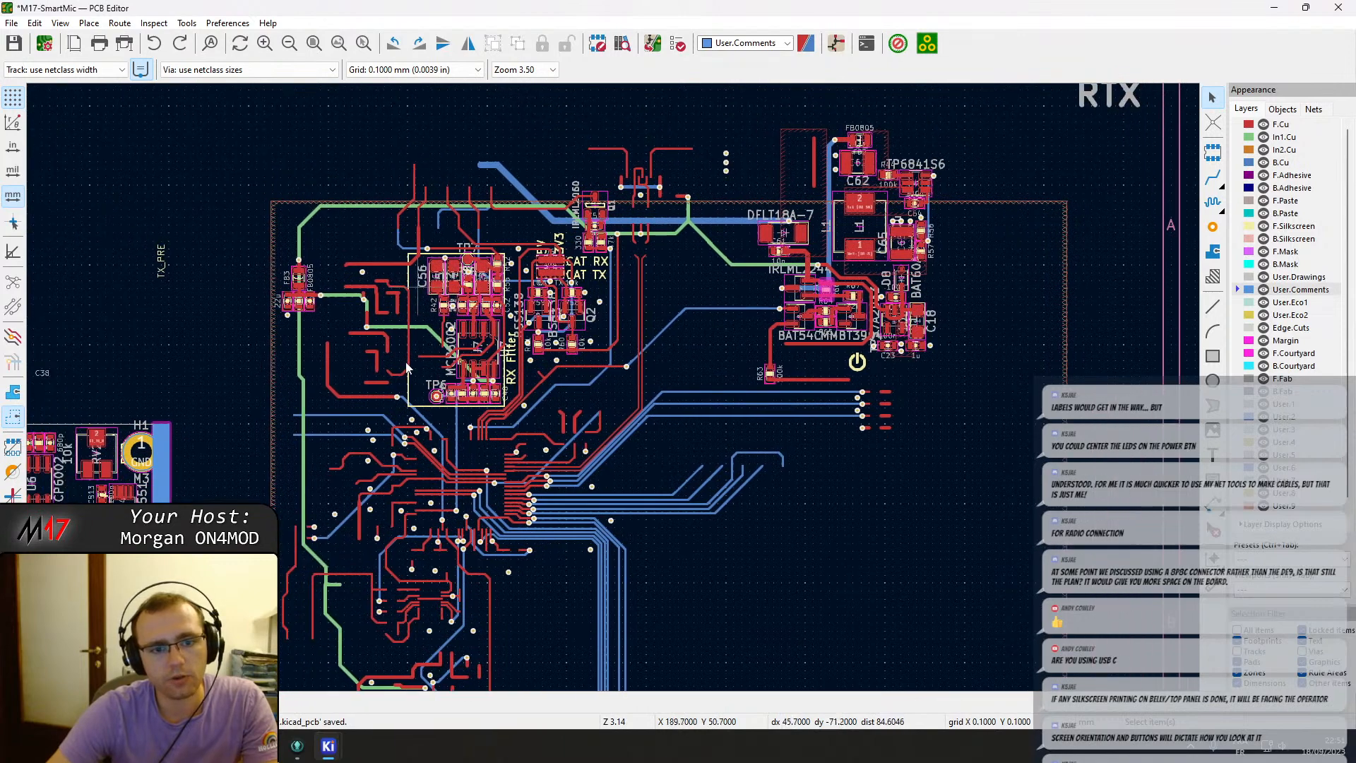
{"action": "middle_click_drag", "start_coordinate": [408, 371], "coordinate": [730, 168]}
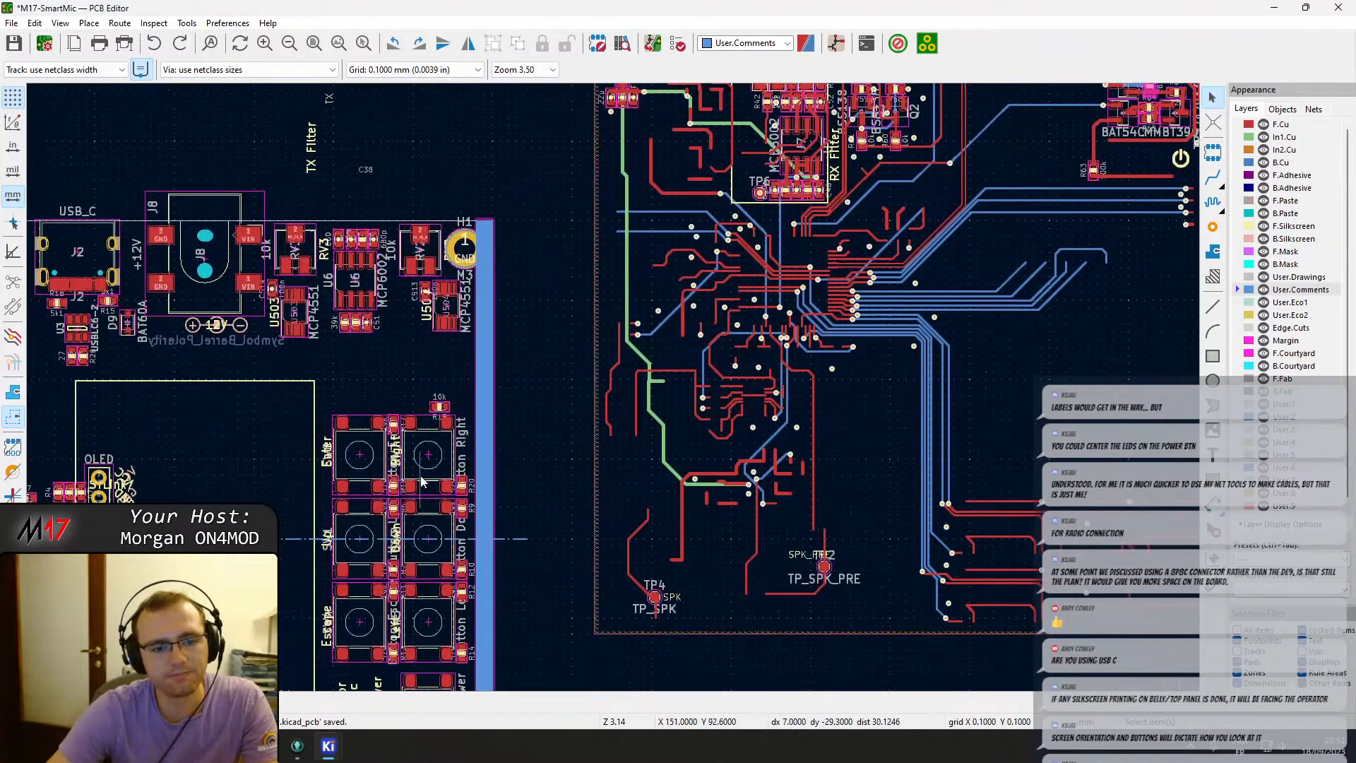
{"action": "scroll", "coordinate": [441, 423], "scroll_direction": "up", "scroll_amount": 3}
{"action": "left_click", "coordinate": [608, 375]}
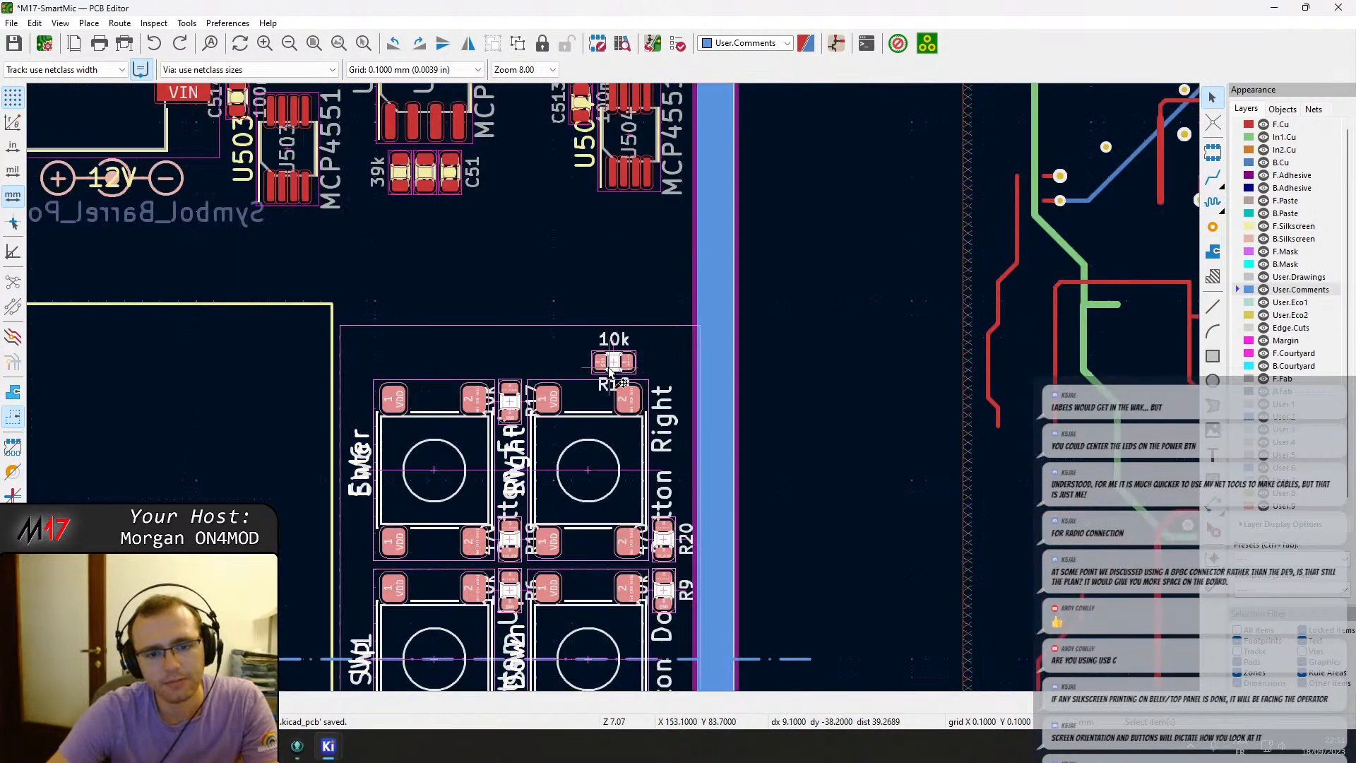
{"action": "double_click", "coordinate": [609, 370]}
{"action": "left_click", "coordinate": [613, 363]}
{"action": "key", "text": "m"}
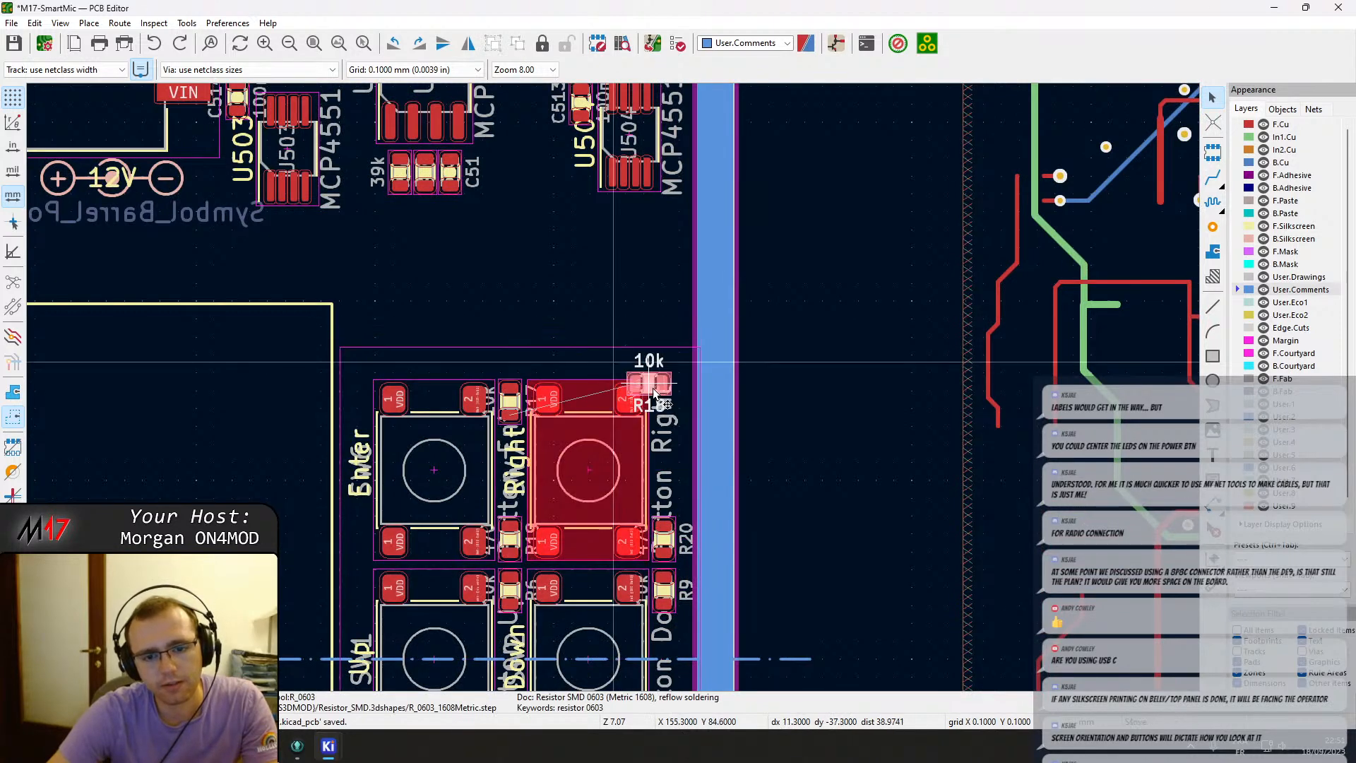
{"action": "scroll", "coordinate": [653, 387], "scroll_direction": "up", "scroll_amount": 3}
{"action": "key", "text": "r"}
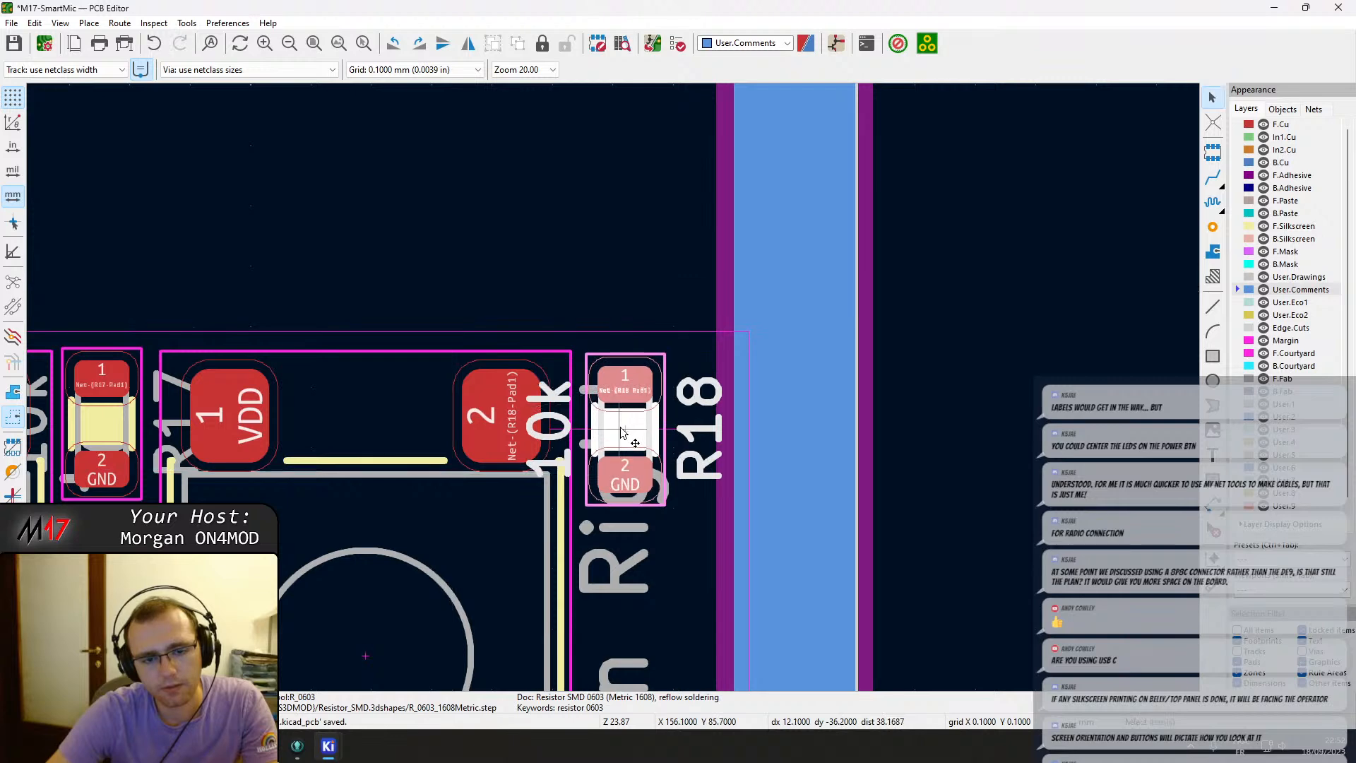
{"action": "scroll", "coordinate": [622, 424], "scroll_direction": "down", "scroll_amount": 1}
{"action": "scroll", "coordinate": [621, 573], "scroll_direction": "up", "scroll_amount": 2}
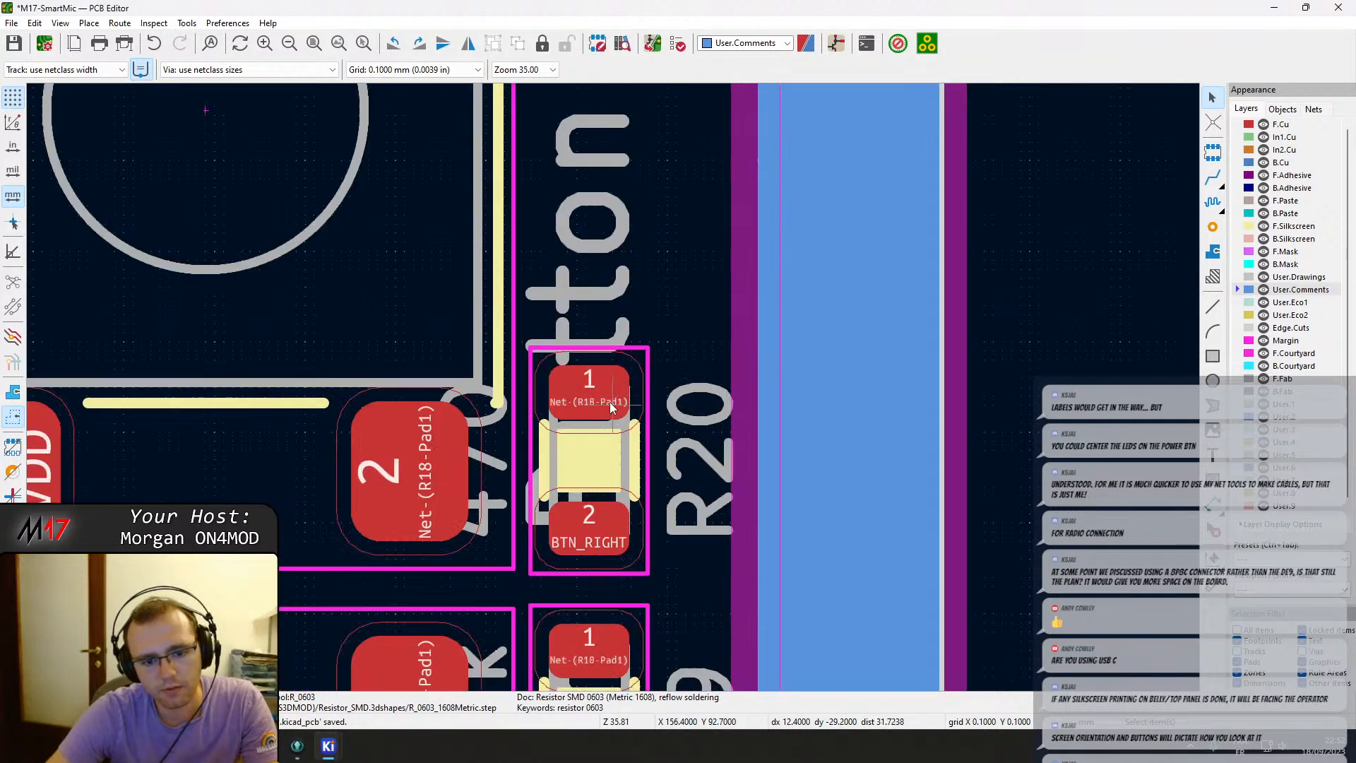
{"action": "middle_click_drag", "start_coordinate": [577, 214], "coordinate": [537, 586]}
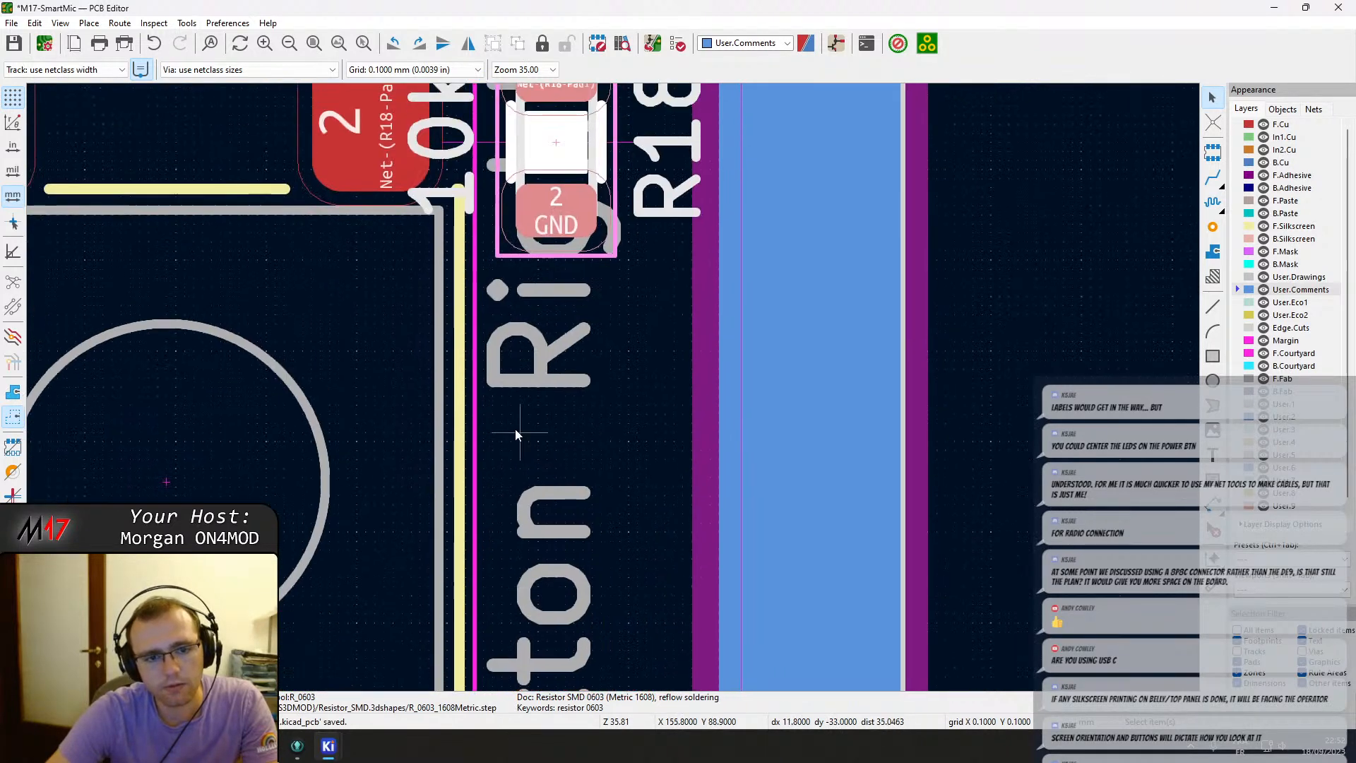
{"action": "left_click", "coordinate": [551, 214]}
{"action": "key", "text": "m"}
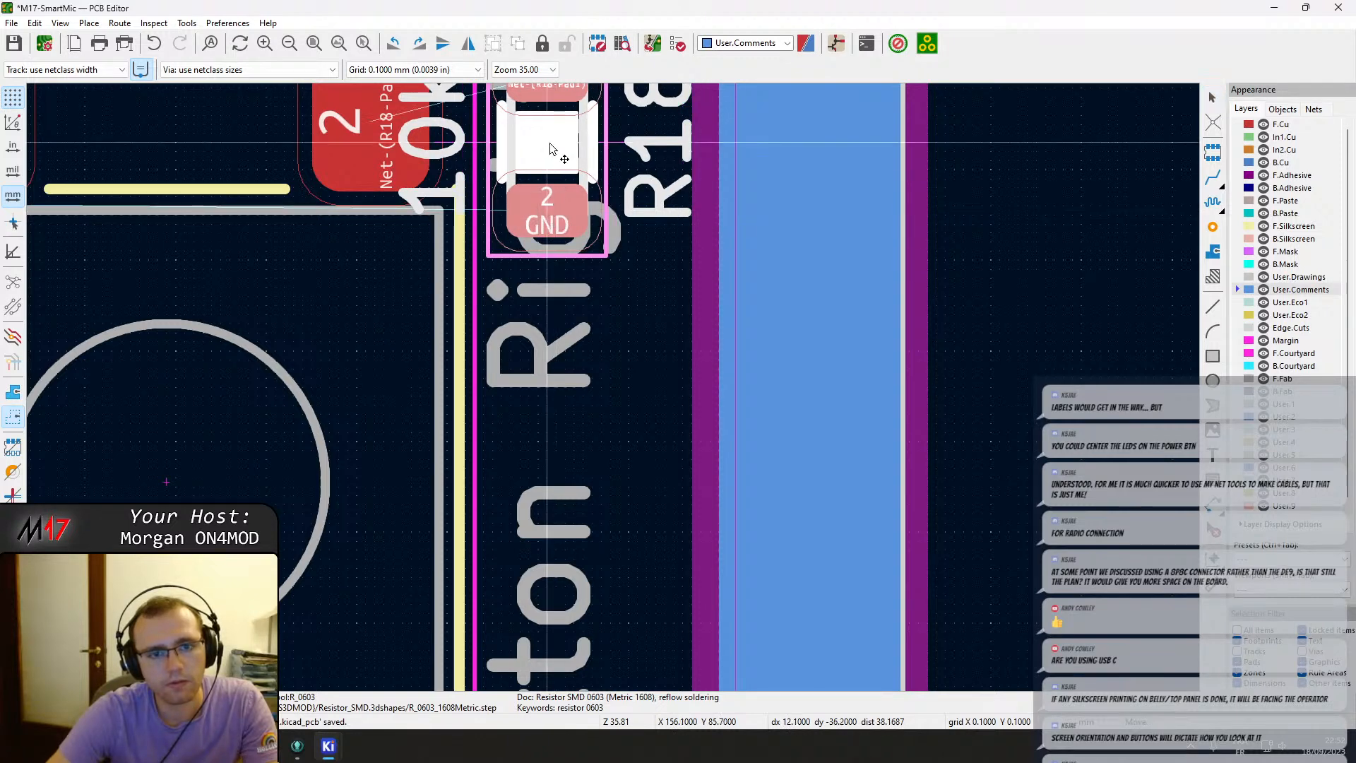
{"action": "left_click", "coordinate": [544, 150]}
Nudge resistor R18 slightly to line it up beside the Right button.
{"action": "scroll", "coordinate": [636, 317], "scroll_direction": "down", "scroll_amount": 3}
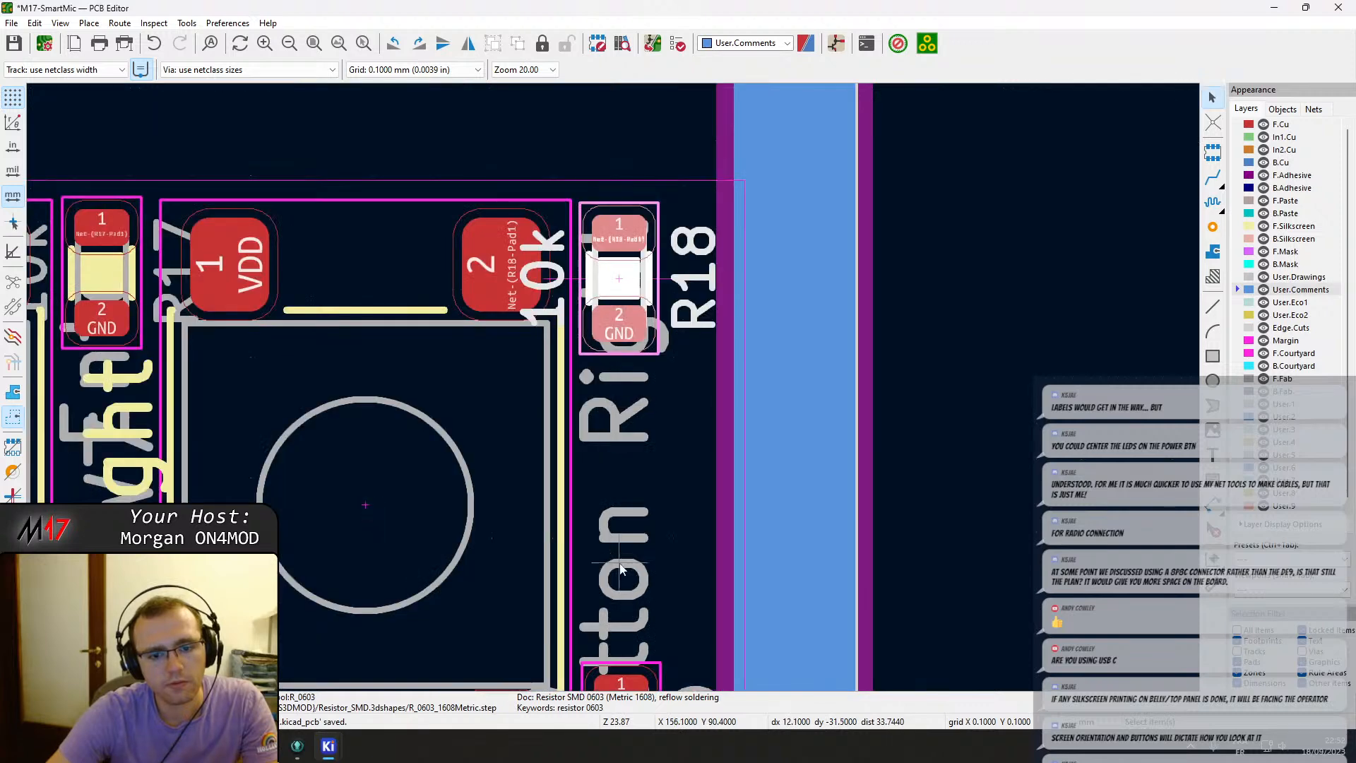
{"action": "scroll", "coordinate": [616, 394], "scroll_direction": "up", "scroll_amount": 6}
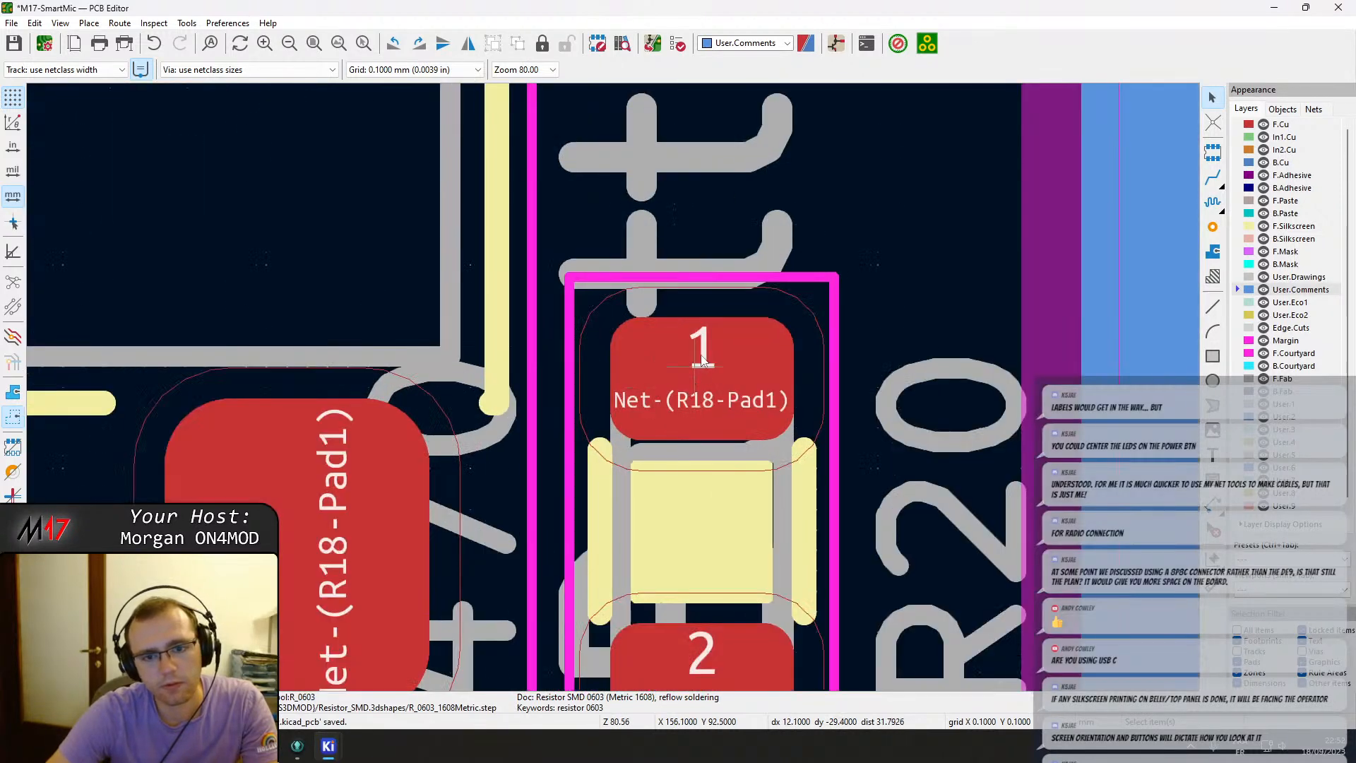
{"action": "scroll", "coordinate": [613, 388], "scroll_direction": "down", "scroll_amount": 6}
{"action": "scroll", "coordinate": [613, 391], "scroll_direction": "up", "scroll_amount": 3}
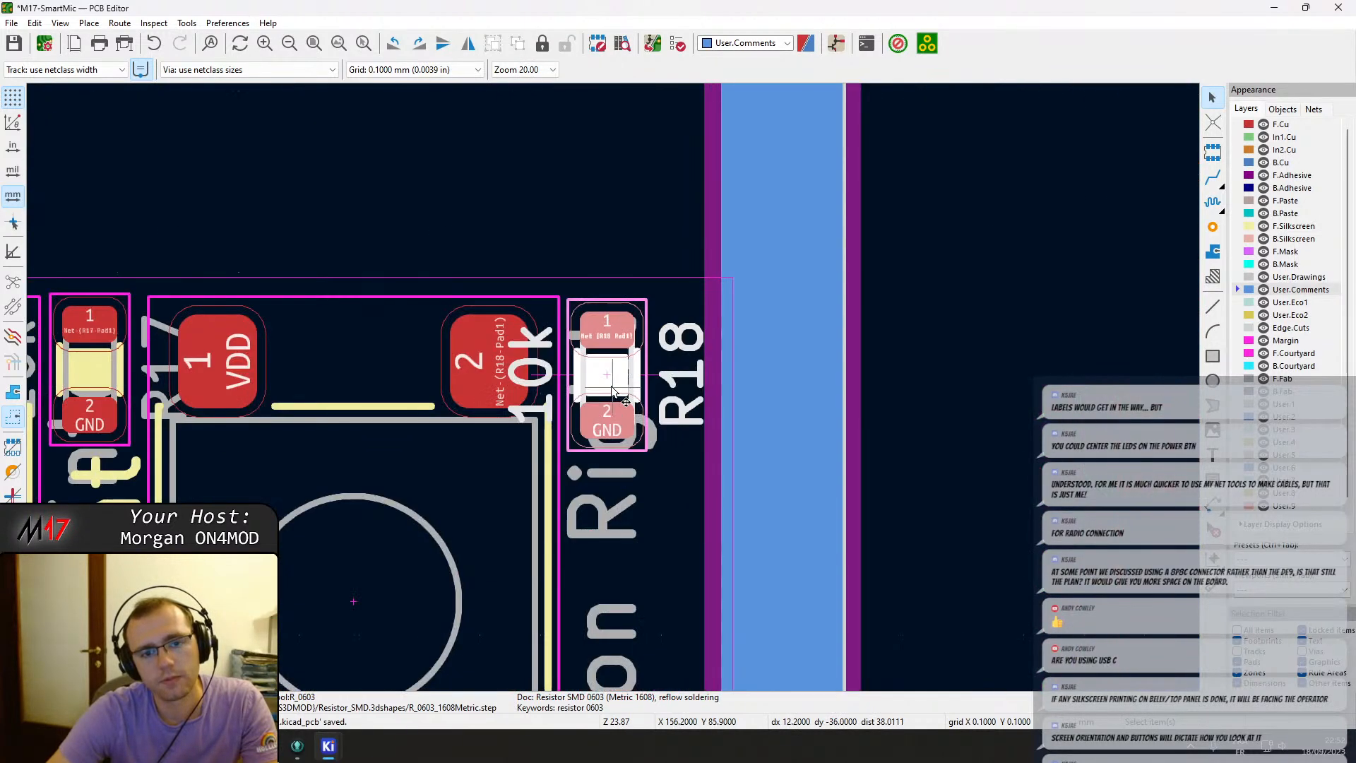
{"action": "scroll", "coordinate": [608, 424], "scroll_direction": "down", "scroll_amount": 1}
{"action": "scroll", "coordinate": [593, 346], "scroll_direction": "up", "scroll_amount": 1}
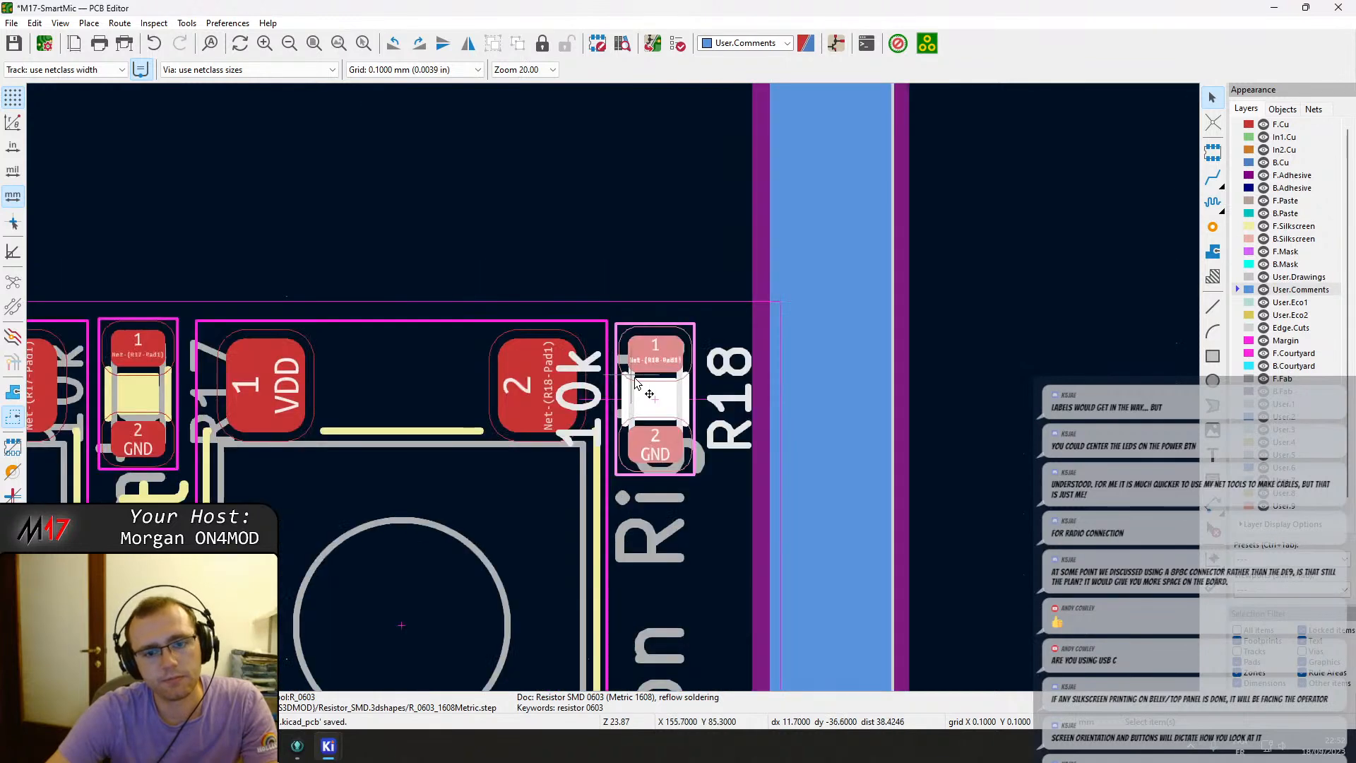
{"action": "left_click_drag", "start_coordinate": [649, 394], "coordinate": [654, 393]}
{"action": "left_click", "coordinate": [600, 230]}
{"action": "scroll", "coordinate": [611, 394], "scroll_direction": "down", "scroll_amount": 3}
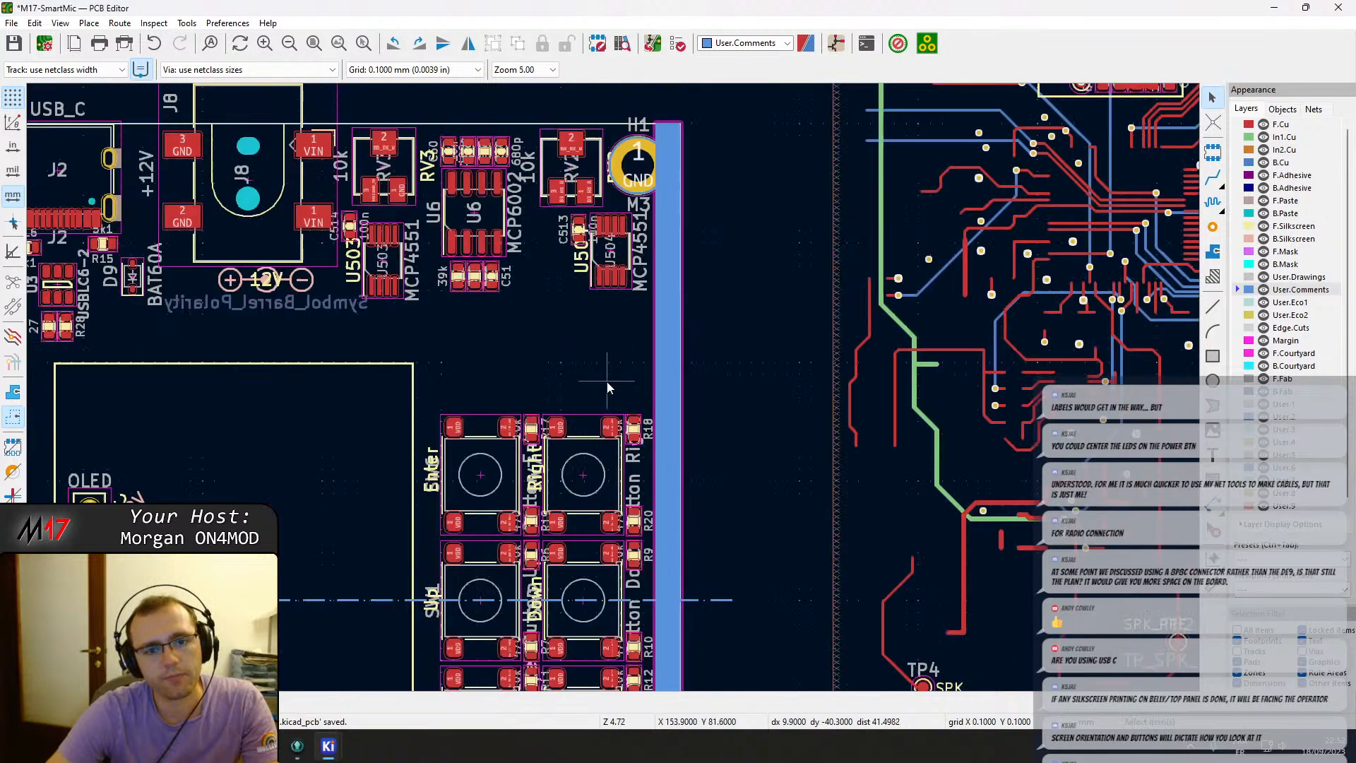
Move the RV3 reference label to the left side of the trimmer.
{"action": "middle_click_drag", "start_coordinate": [600, 329], "coordinate": [580, 376]}
{"action": "left_click", "coordinate": [592, 294]}
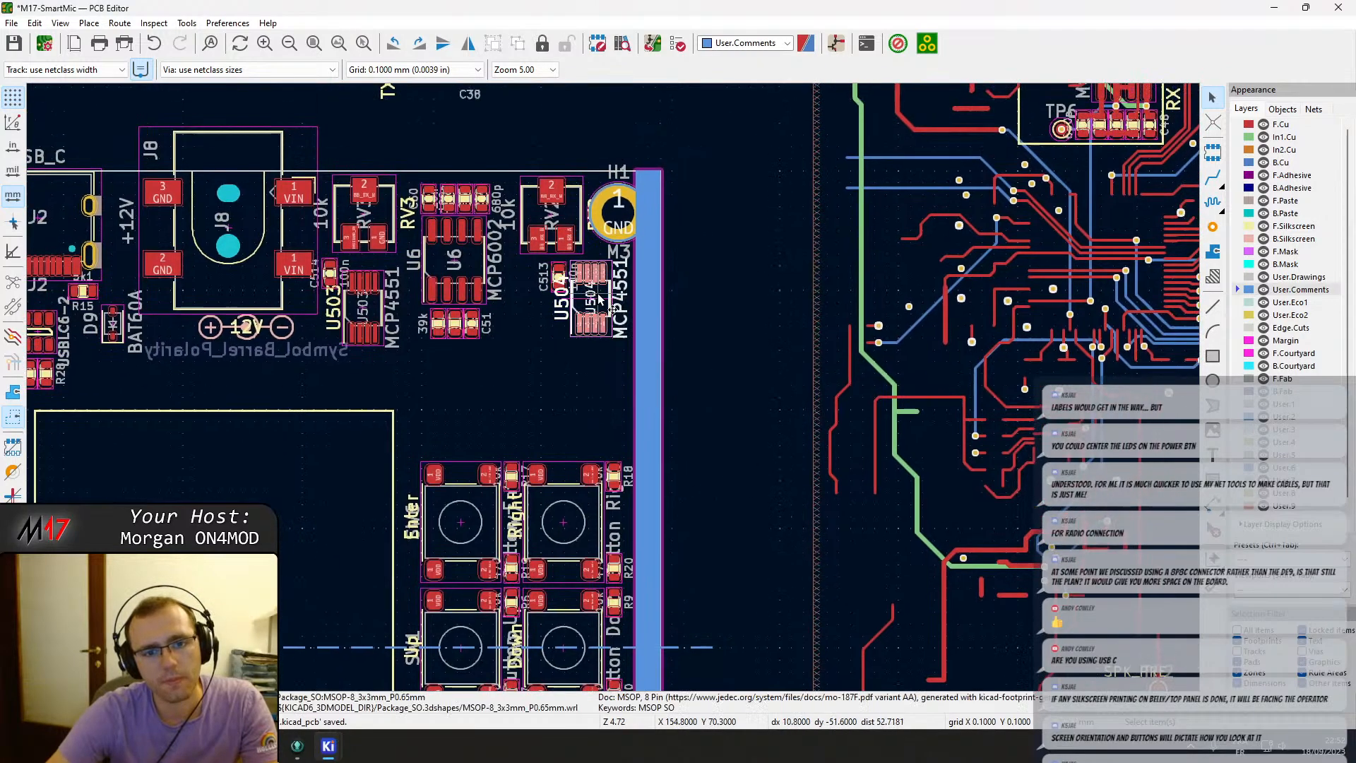
{"action": "scroll", "coordinate": [593, 295], "scroll_direction": "up", "scroll_amount": 3}
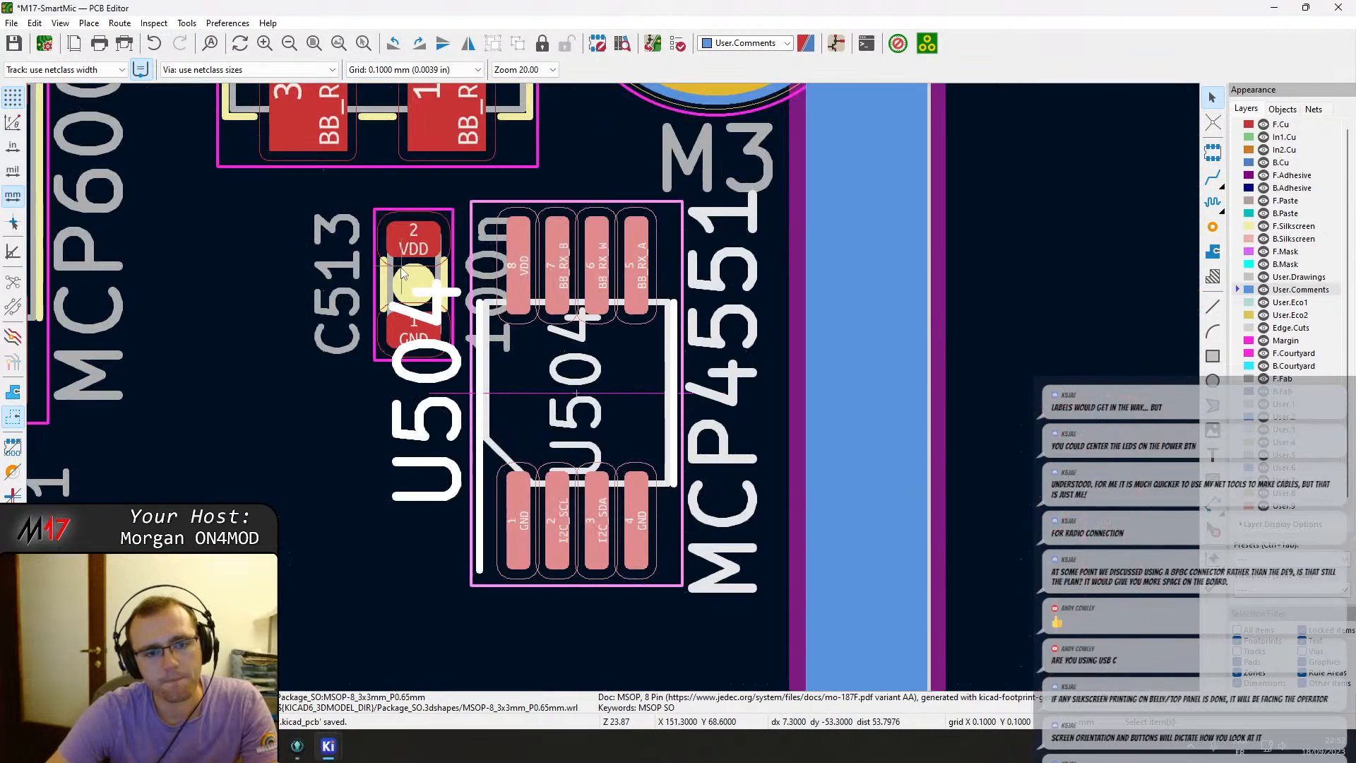
{"action": "scroll", "coordinate": [402, 274], "scroll_direction": "down", "scroll_amount": 2}
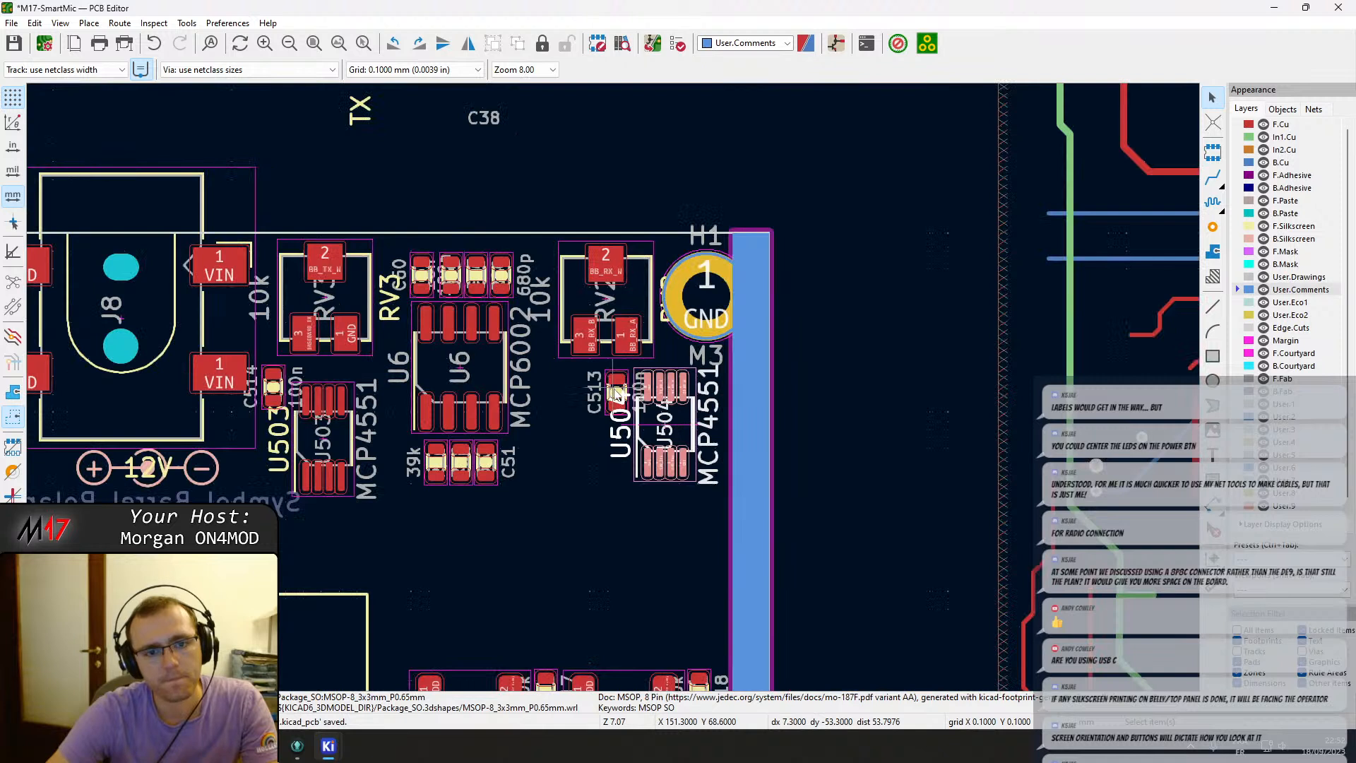
{"action": "left_click", "coordinate": [407, 318]}
{"action": "left_click_drag", "start_coordinate": [393, 315], "coordinate": [375, 298]}
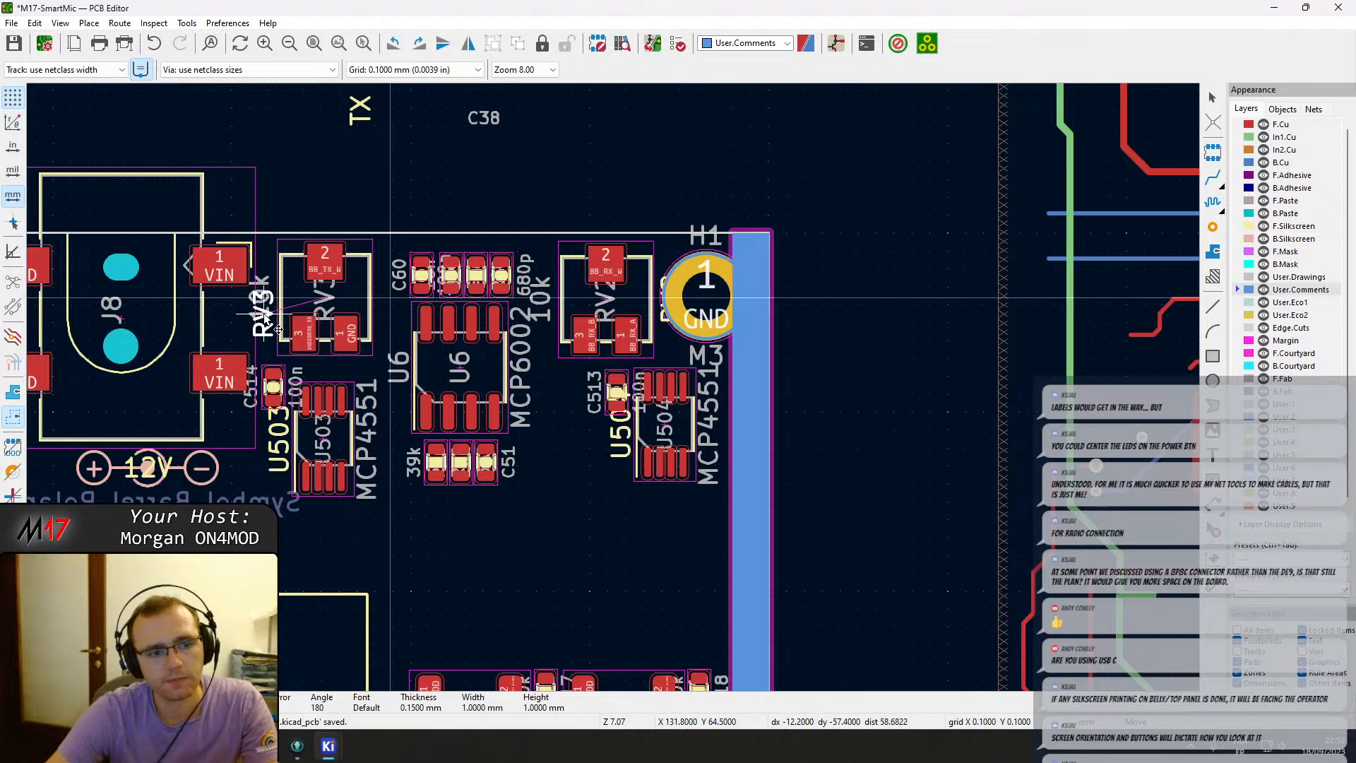
{"action": "left_click", "coordinate": [277, 329]}
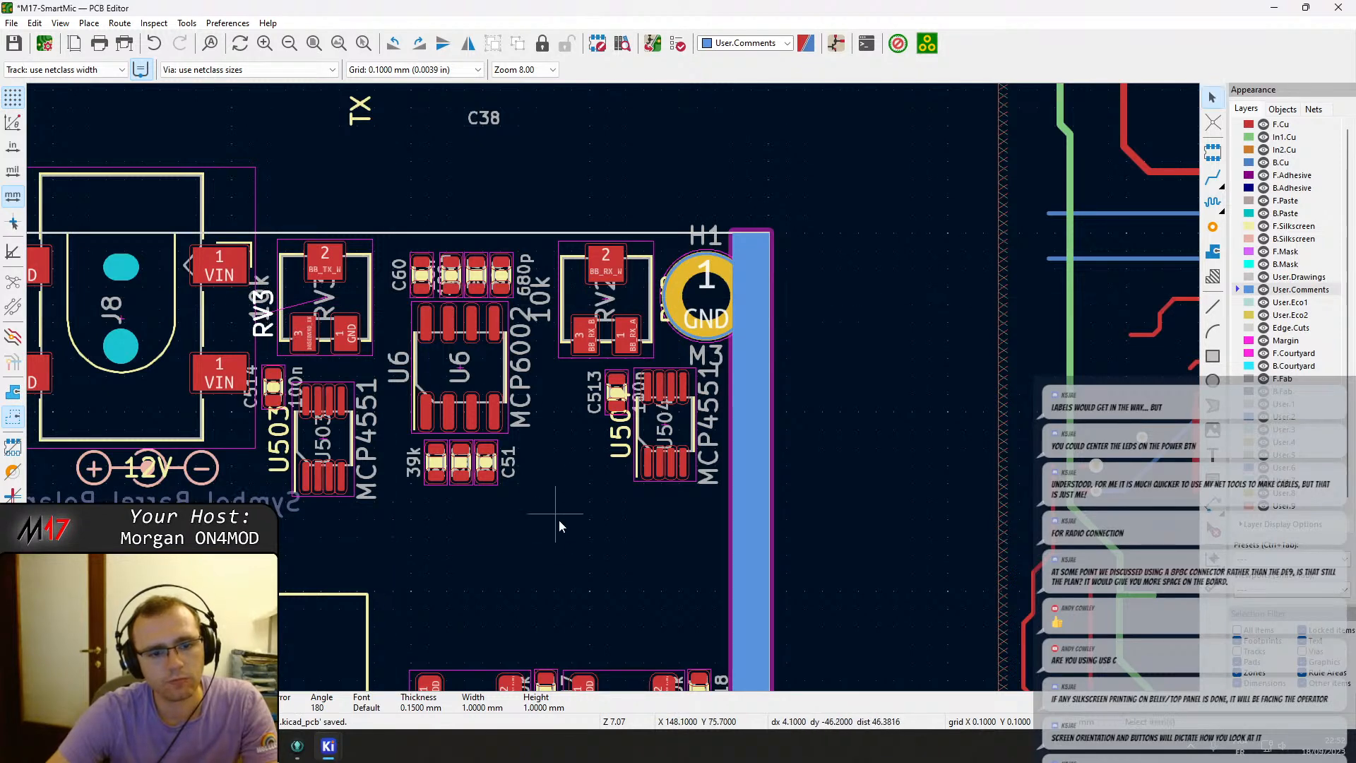
Select the U6 amplifier group with its capacitors and resistors and shift it slightly left.
{"action": "left_click_drag", "start_coordinate": [558, 519], "coordinate": [421, 278]}
{"action": "key", "text": "m"}
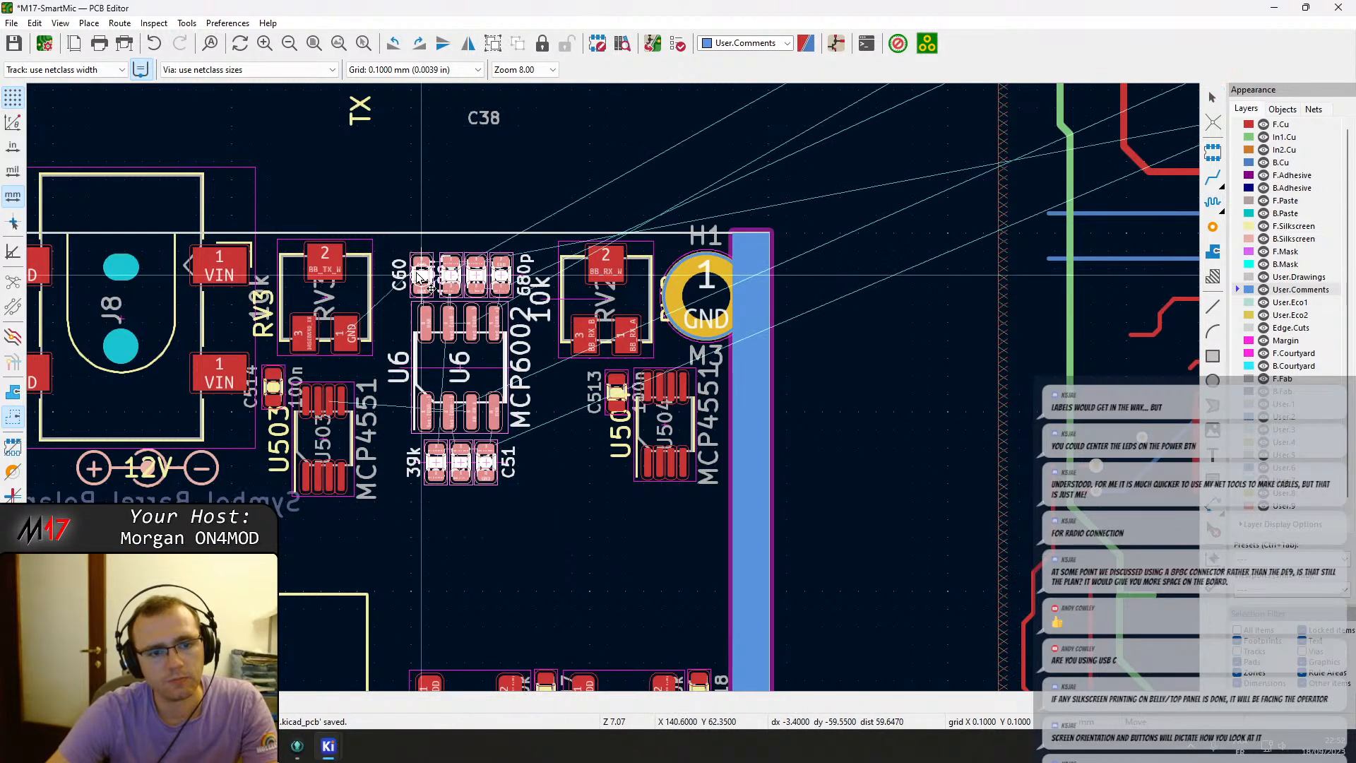
{"action": "left_click", "coordinate": [421, 276]}
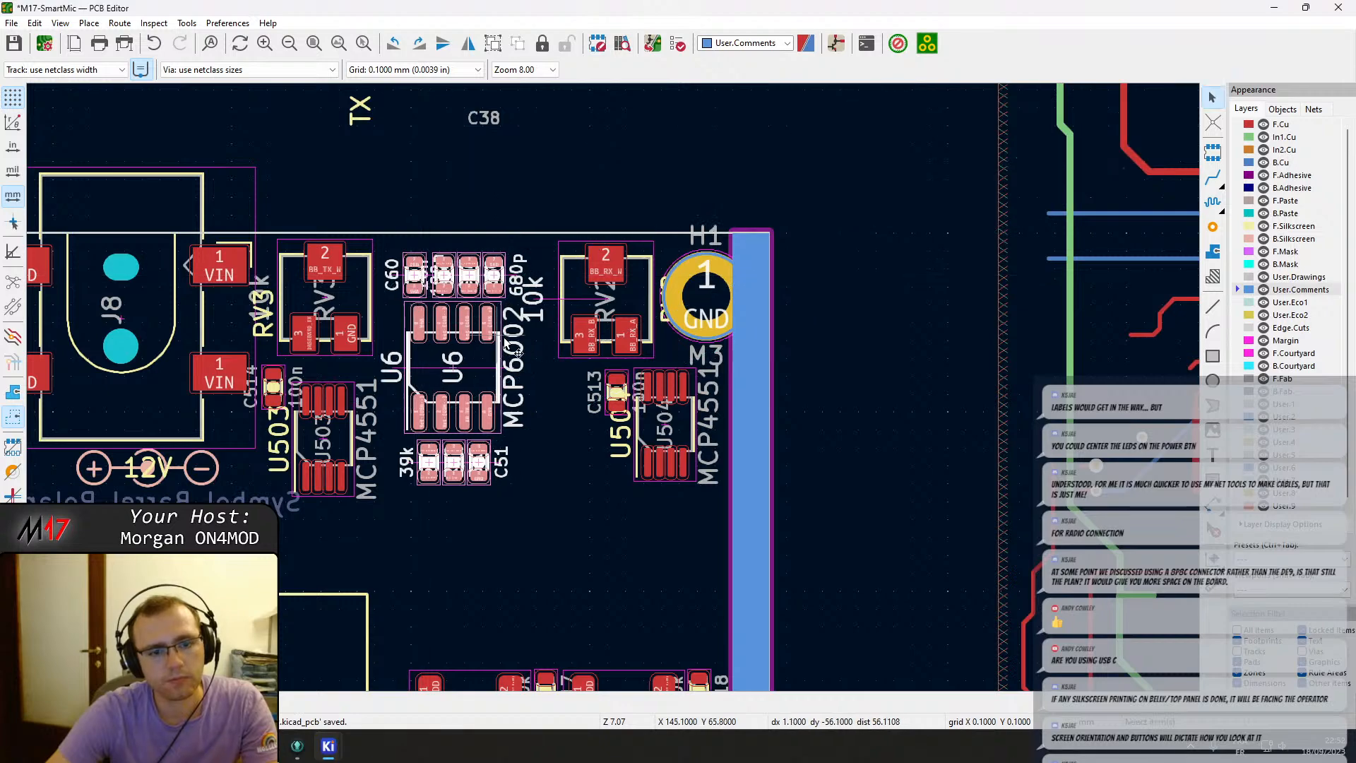
Move test point TP6 from the RX filter area to beside TP5 below microcontroller U10.
{"action": "scroll", "coordinate": [718, 353], "scroll_direction": "down", "scroll_amount": 4}
{"action": "scroll", "coordinate": [718, 353], "scroll_direction": "up", "scroll_amount": 6}
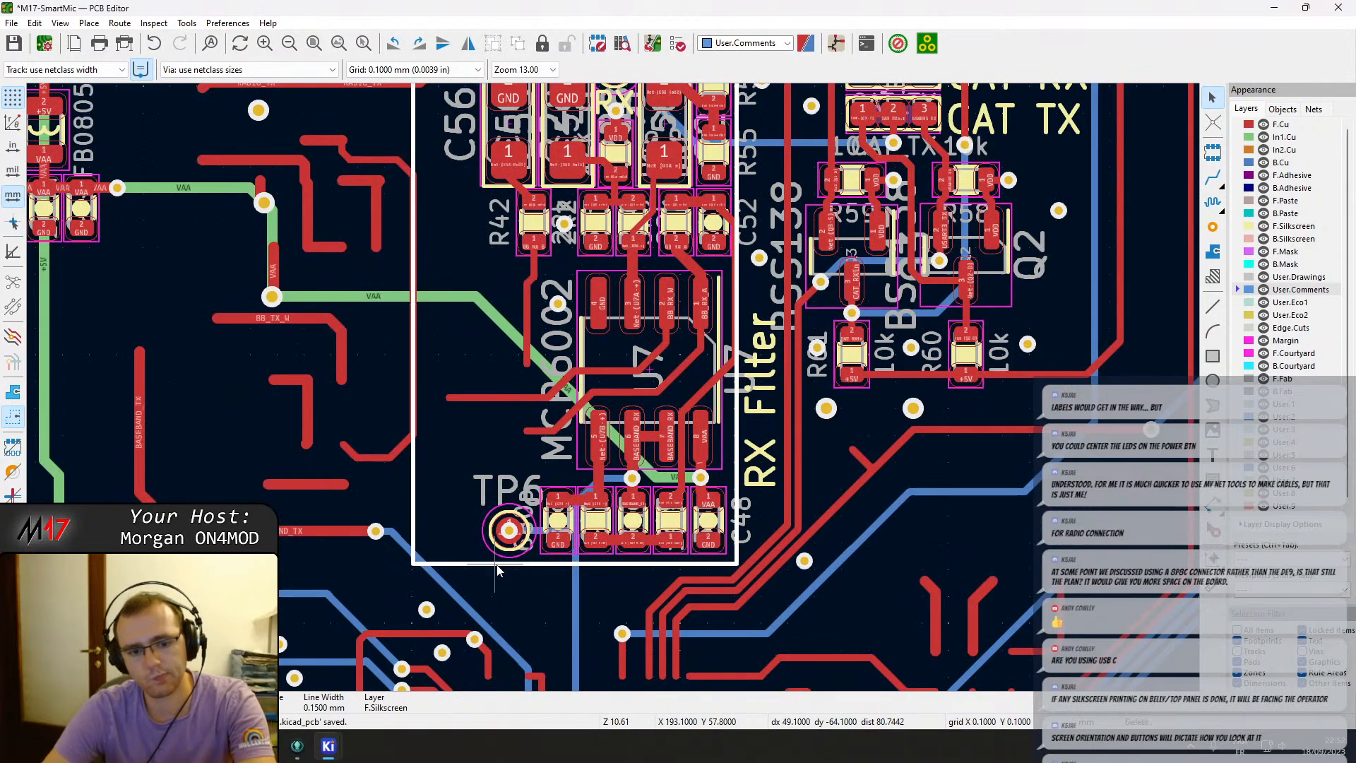
{"action": "left_click", "coordinate": [514, 542]}
{"action": "key", "text": "m"}
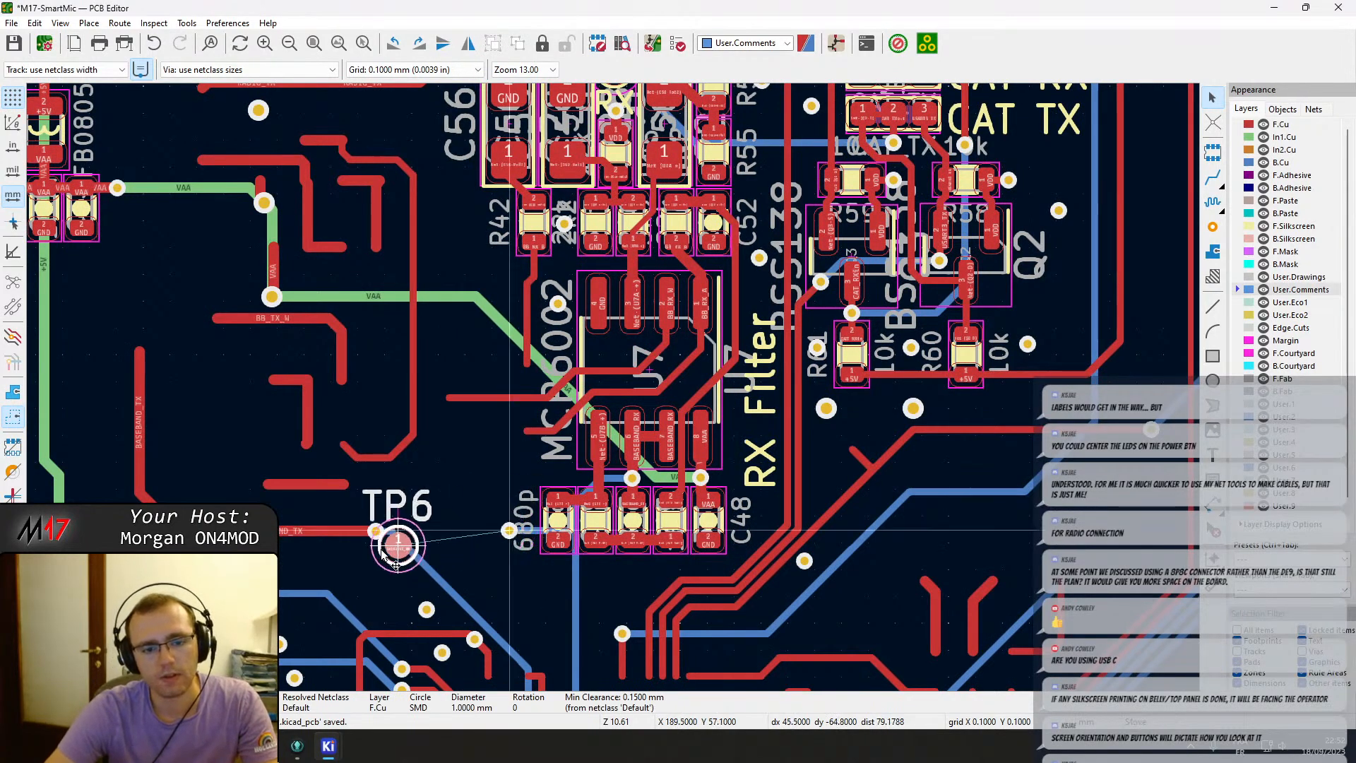
{"action": "scroll", "coordinate": [664, 381], "scroll_direction": "down", "scroll_amount": 6}
{"action": "scroll", "coordinate": [605, 349], "scroll_direction": "up", "scroll_amount": 3}
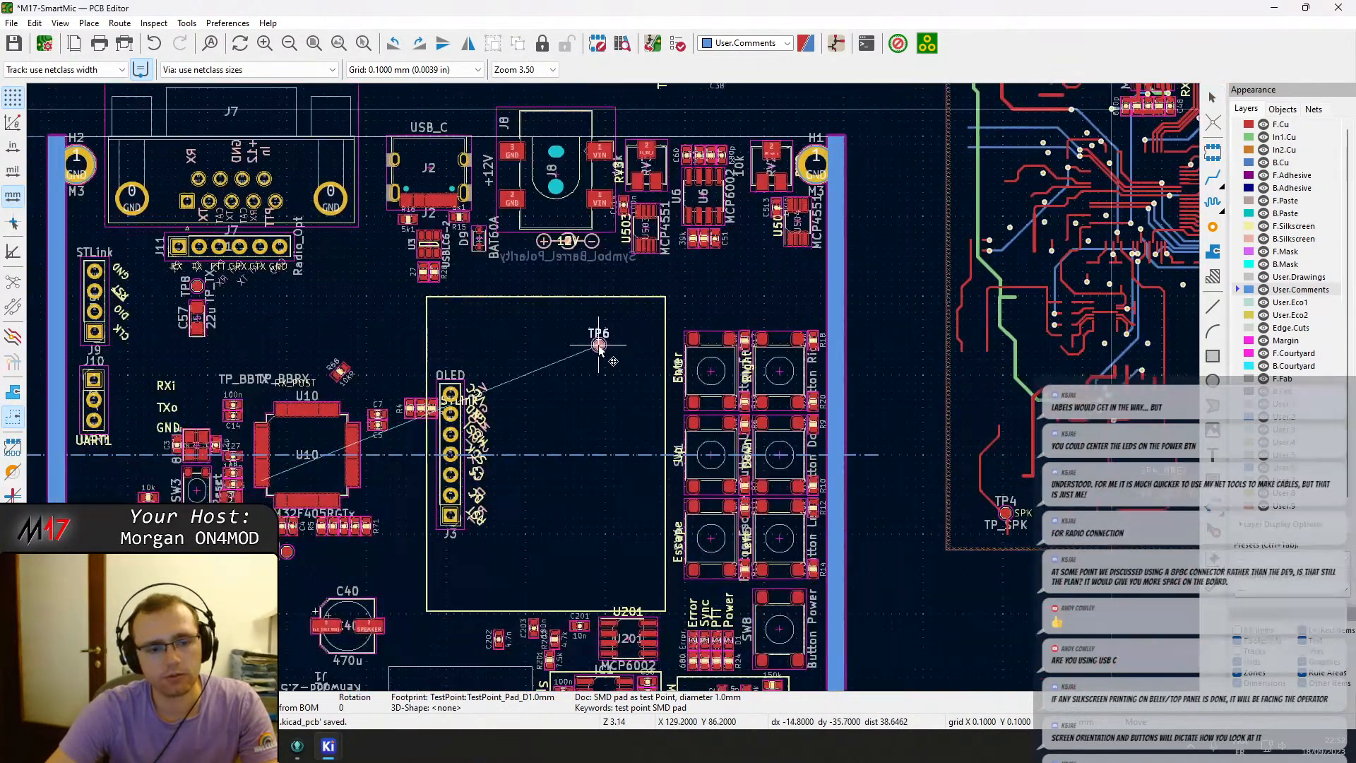
{"action": "scroll", "coordinate": [620, 348], "scroll_direction": "up", "scroll_amount": 2}
{"action": "left_click", "coordinate": [585, 487]}
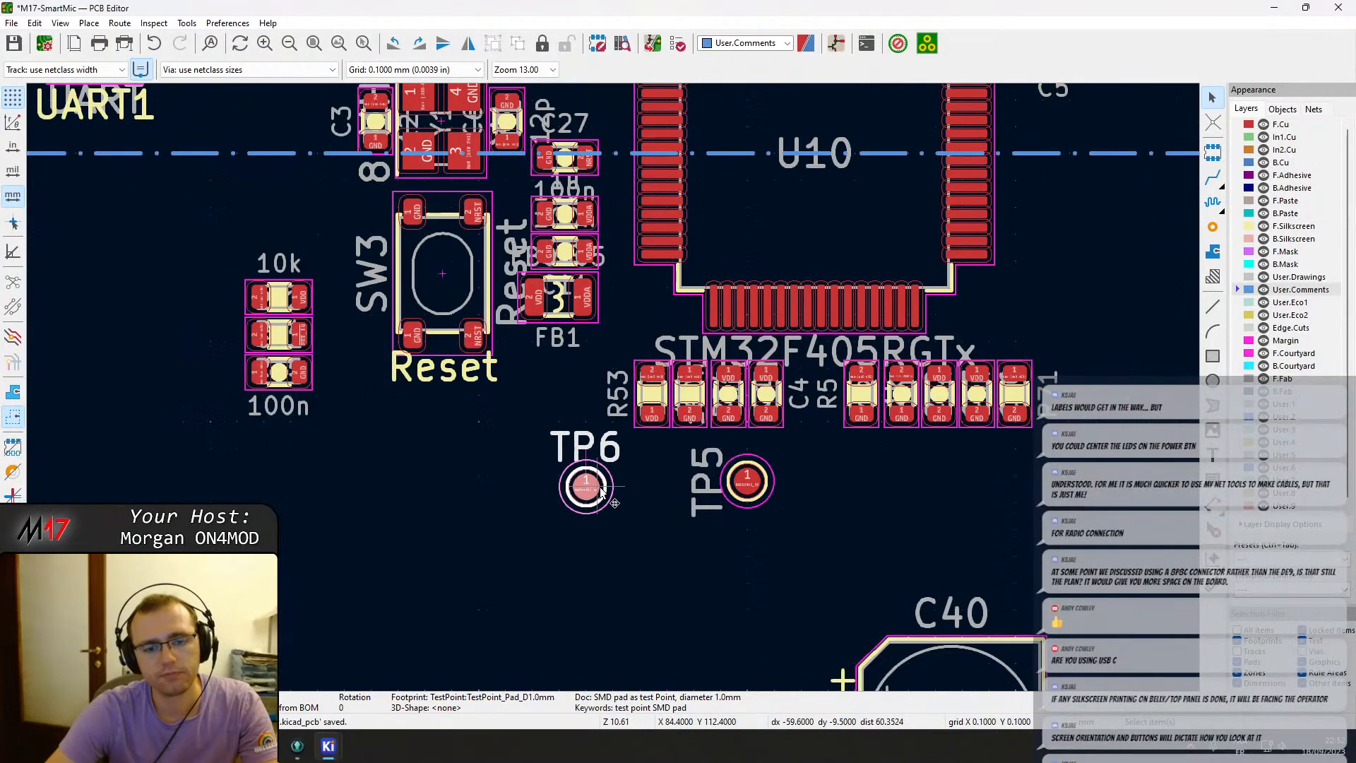
{"action": "scroll", "coordinate": [589, 480], "scroll_direction": "down", "scroll_amount": 6}
{"action": "middle_click_drag", "start_coordinate": [687, 330], "coordinate": [421, 591]}
{"action": "middle_click_drag", "start_coordinate": [1017, 225], "coordinate": [732, 376]}
{"action": "scroll", "coordinate": [915, 272], "scroll_direction": "up", "scroll_amount": 3}
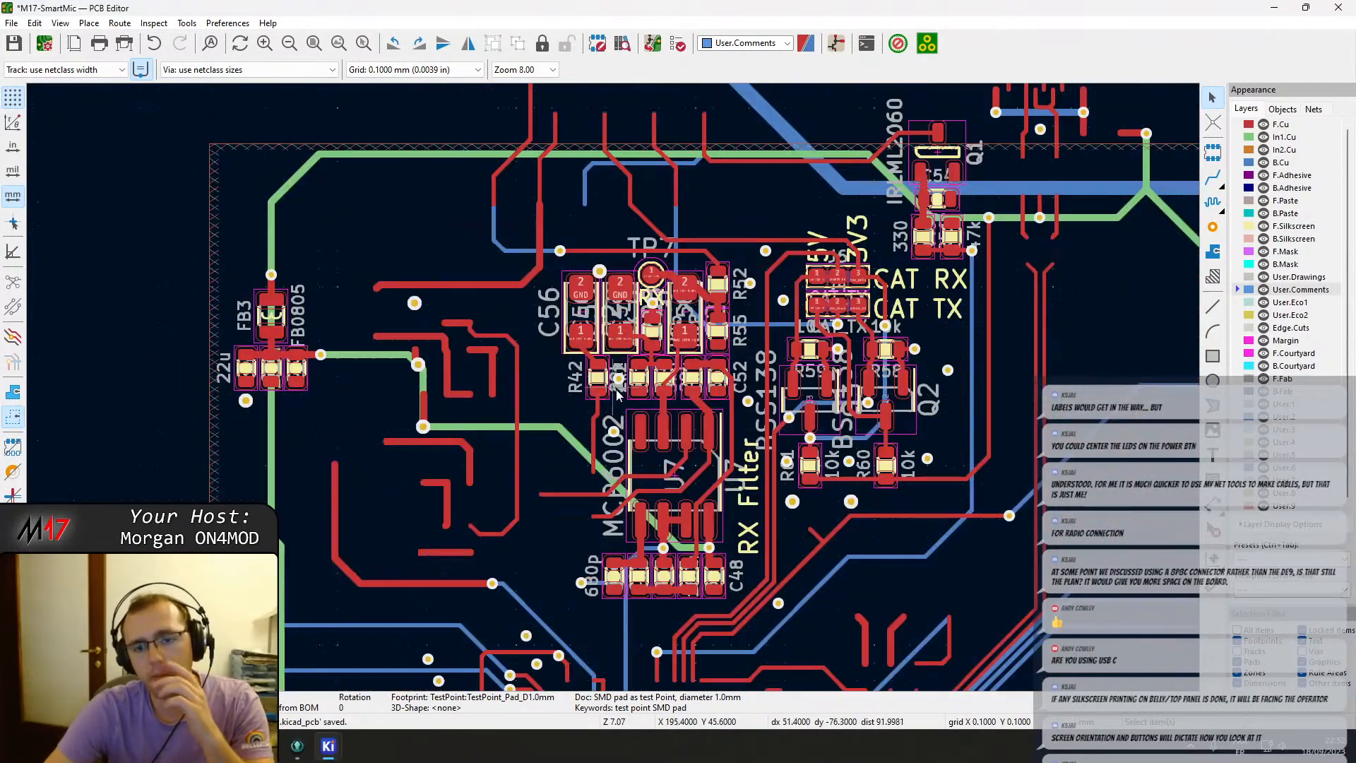
Move test point TP7 from the RX filter area to below connector J11, beside TP8.
{"action": "key", "text": "m"}
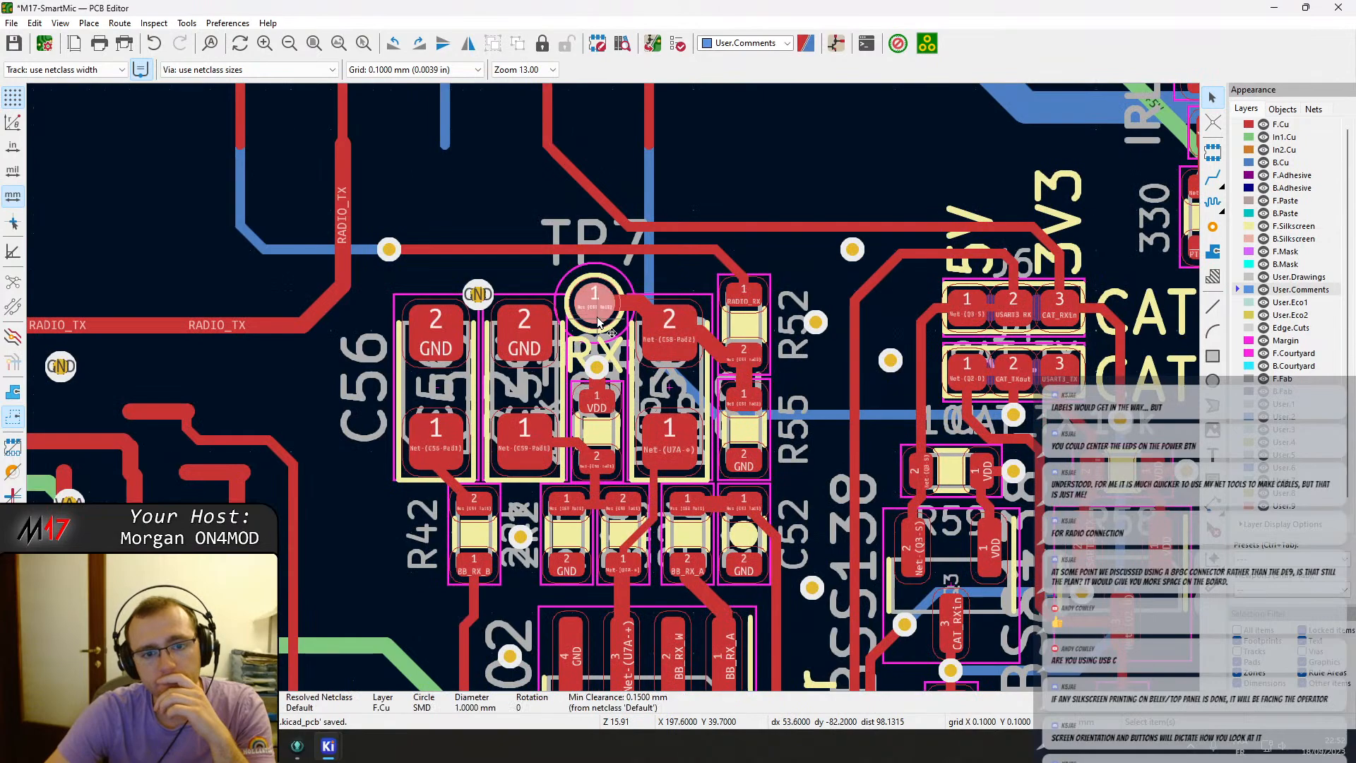
{"action": "scroll", "coordinate": [613, 387], "scroll_direction": "down", "scroll_amount": 3}
{"action": "scroll", "coordinate": [611, 387], "scroll_direction": "down", "scroll_amount": 4}
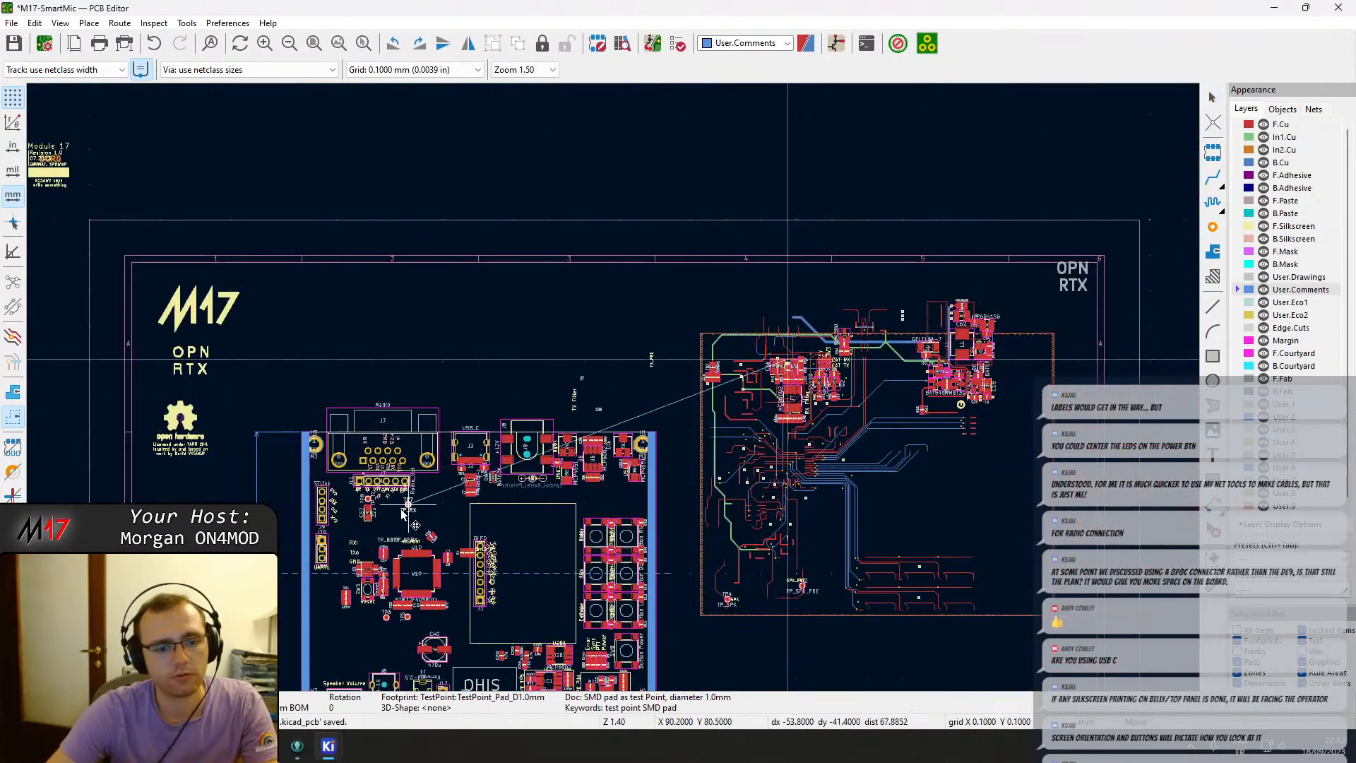
{"action": "scroll", "coordinate": [611, 385], "scroll_direction": "up", "scroll_amount": 4}
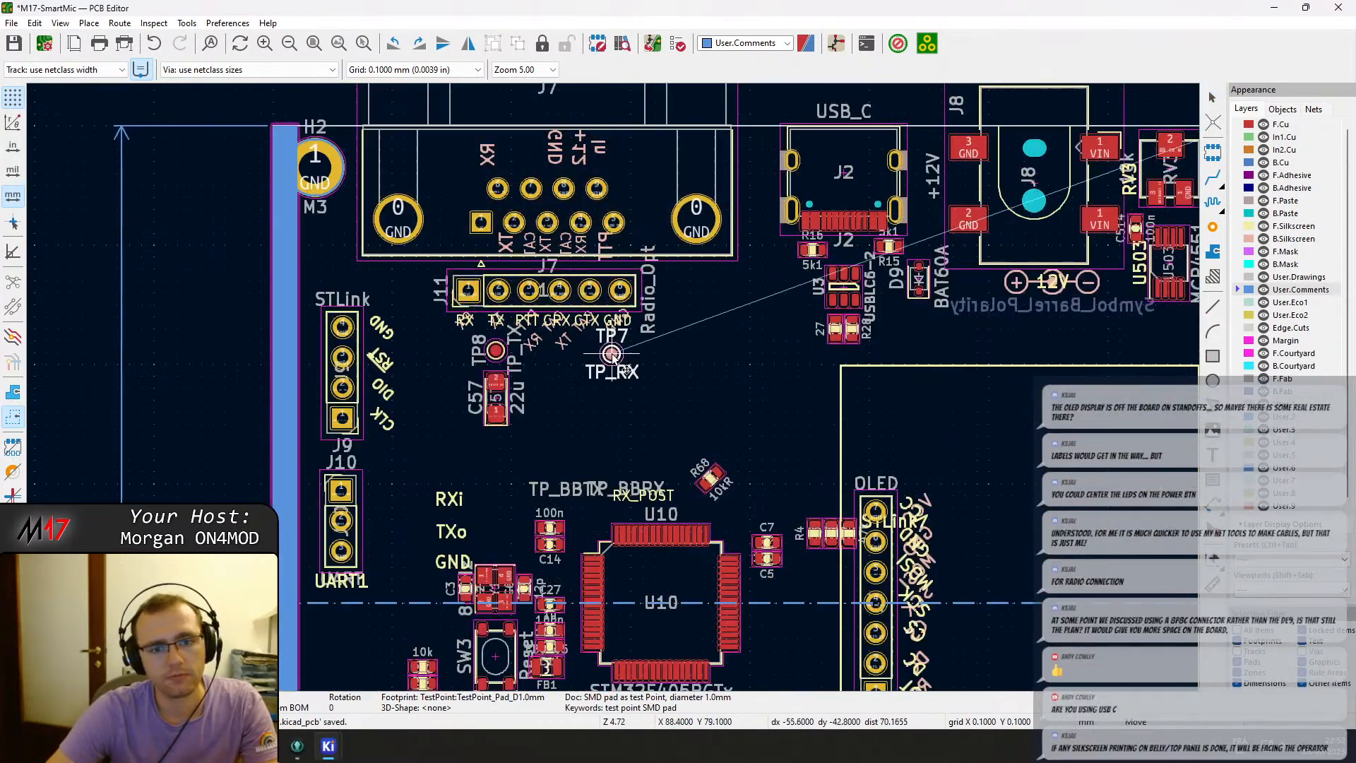
{"action": "left_click", "coordinate": [614, 376]}
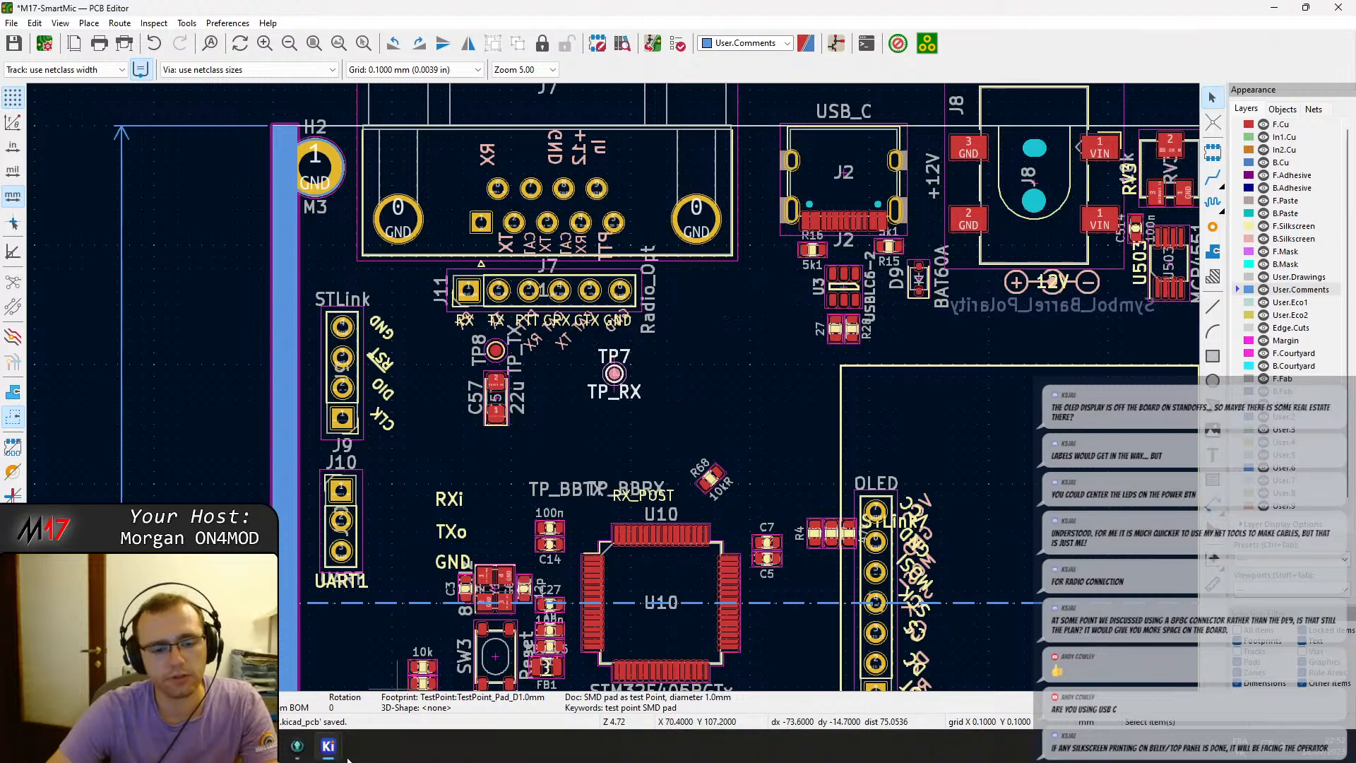
Examine the TP7, R52, R55 and C58 circuit on the baseband schematic sheet and cross-probe C58 into the PCB layout.
{"action": "mouse_move", "coordinate": [347, 757]}
{"action": "left_click", "coordinate": [480, 678]}
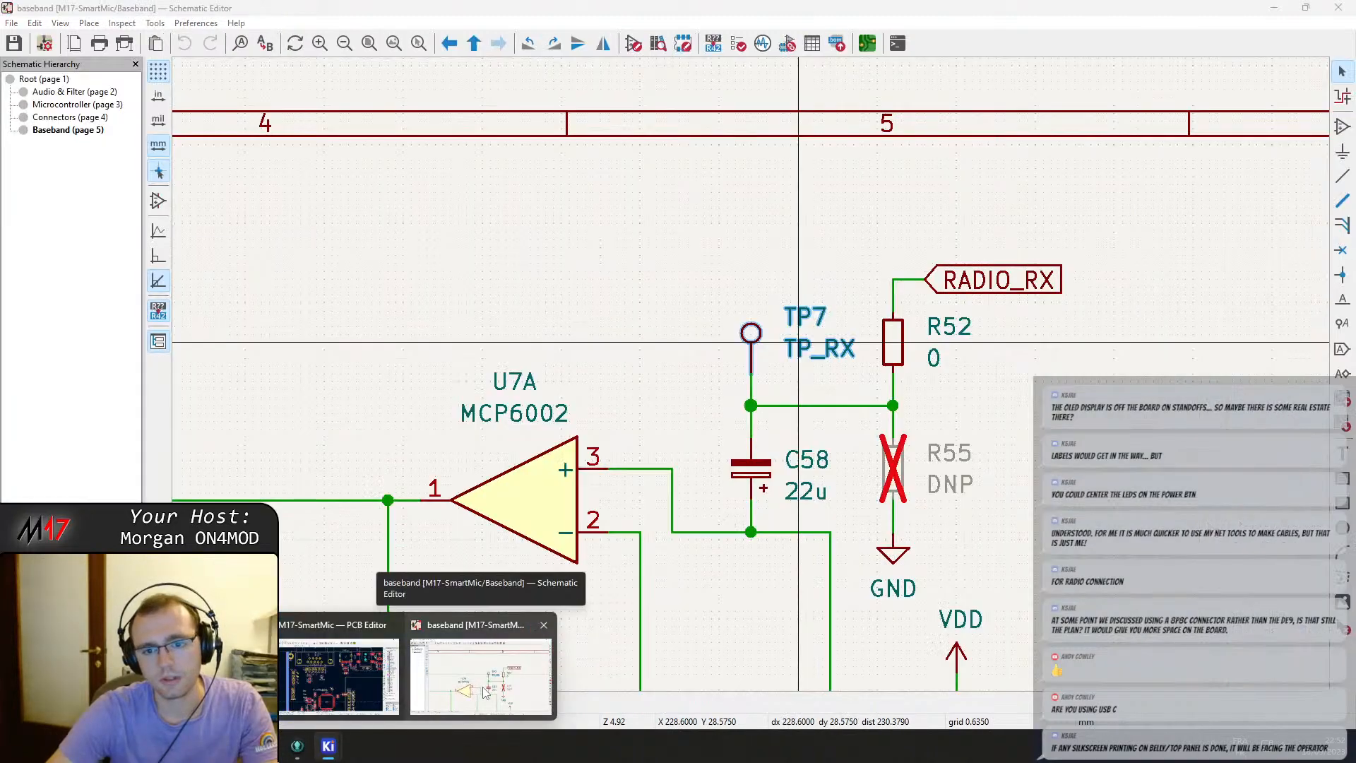
{"action": "scroll", "coordinate": [554, 229], "scroll_direction": "down", "scroll_amount": 3}
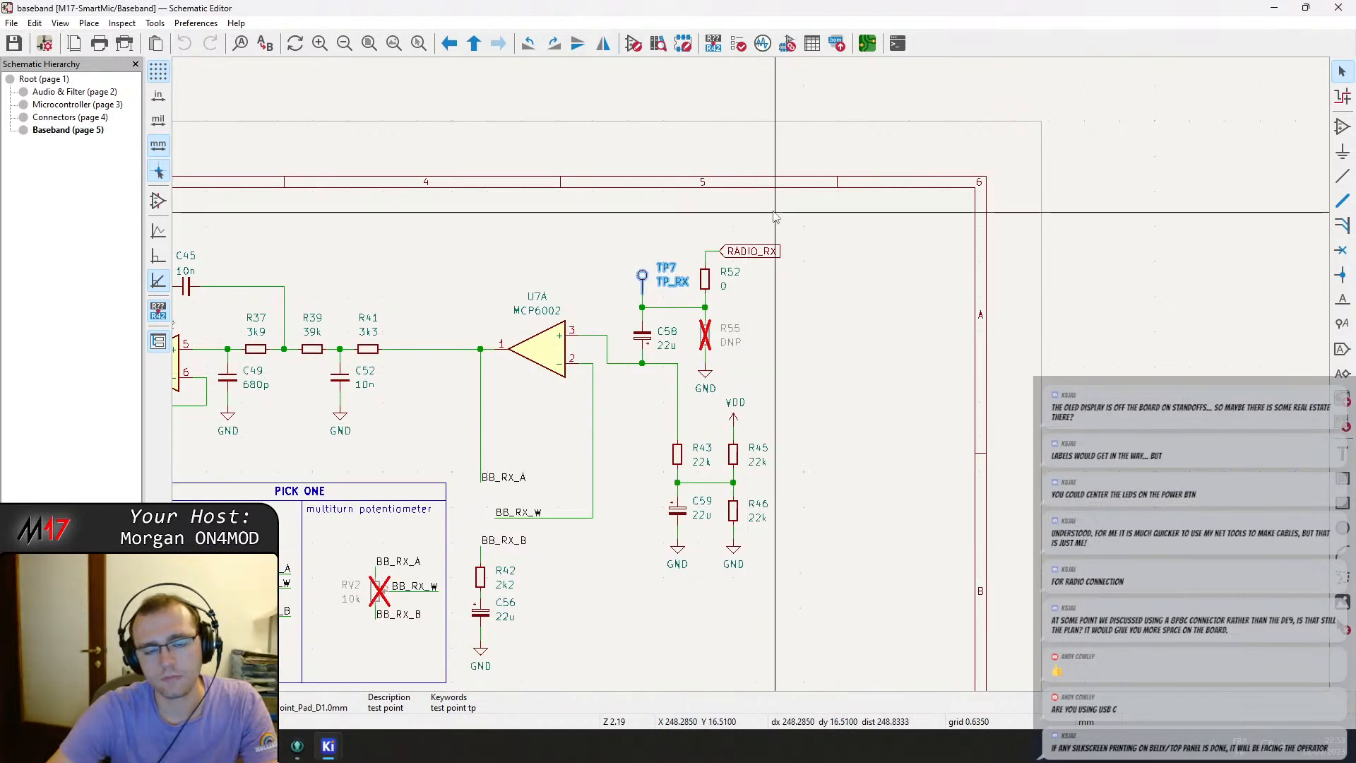
{"action": "mouse_move", "coordinate": [328, 745]}
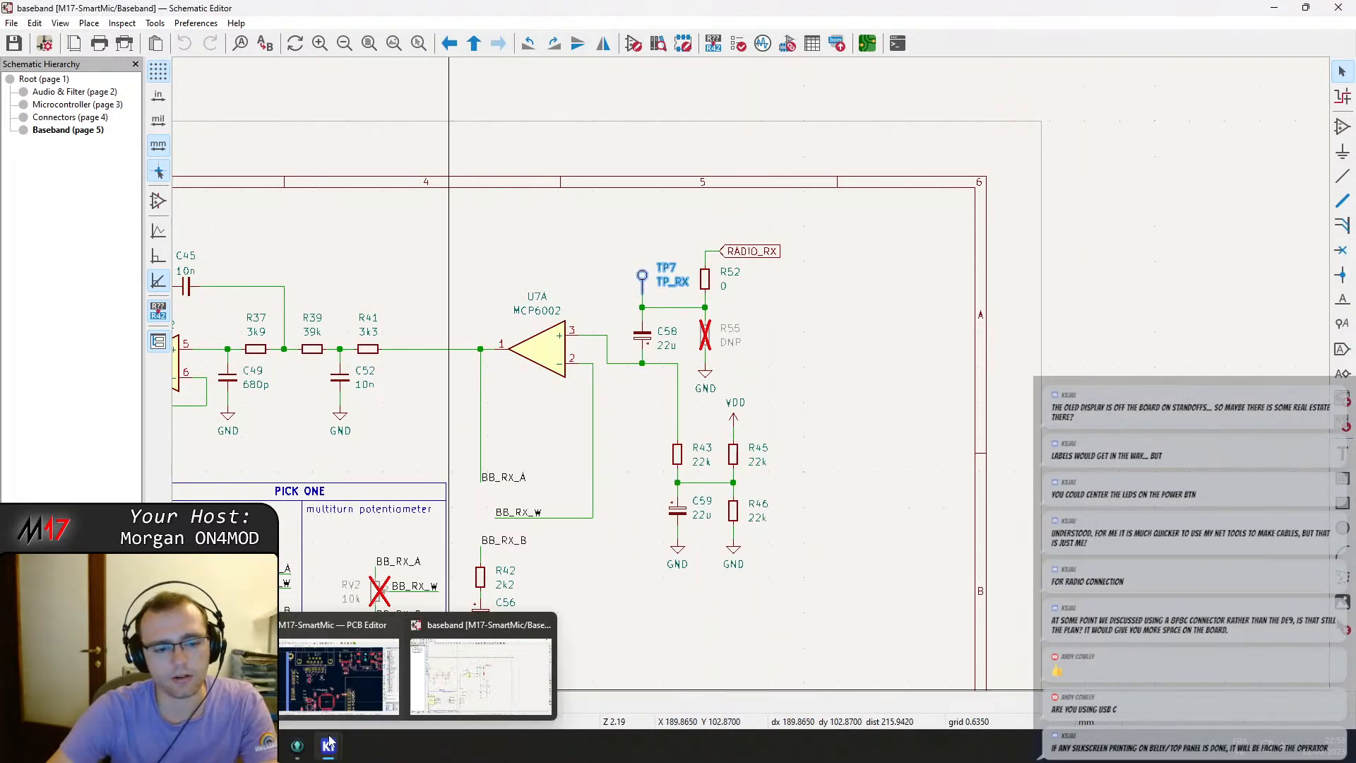
{"action": "left_click", "coordinate": [342, 677]}
{"action": "scroll", "coordinate": [713, 309], "scroll_direction": "down", "scroll_amount": 3}
{"action": "middle_click_drag", "start_coordinate": [893, 196], "coordinate": [446, 432]}
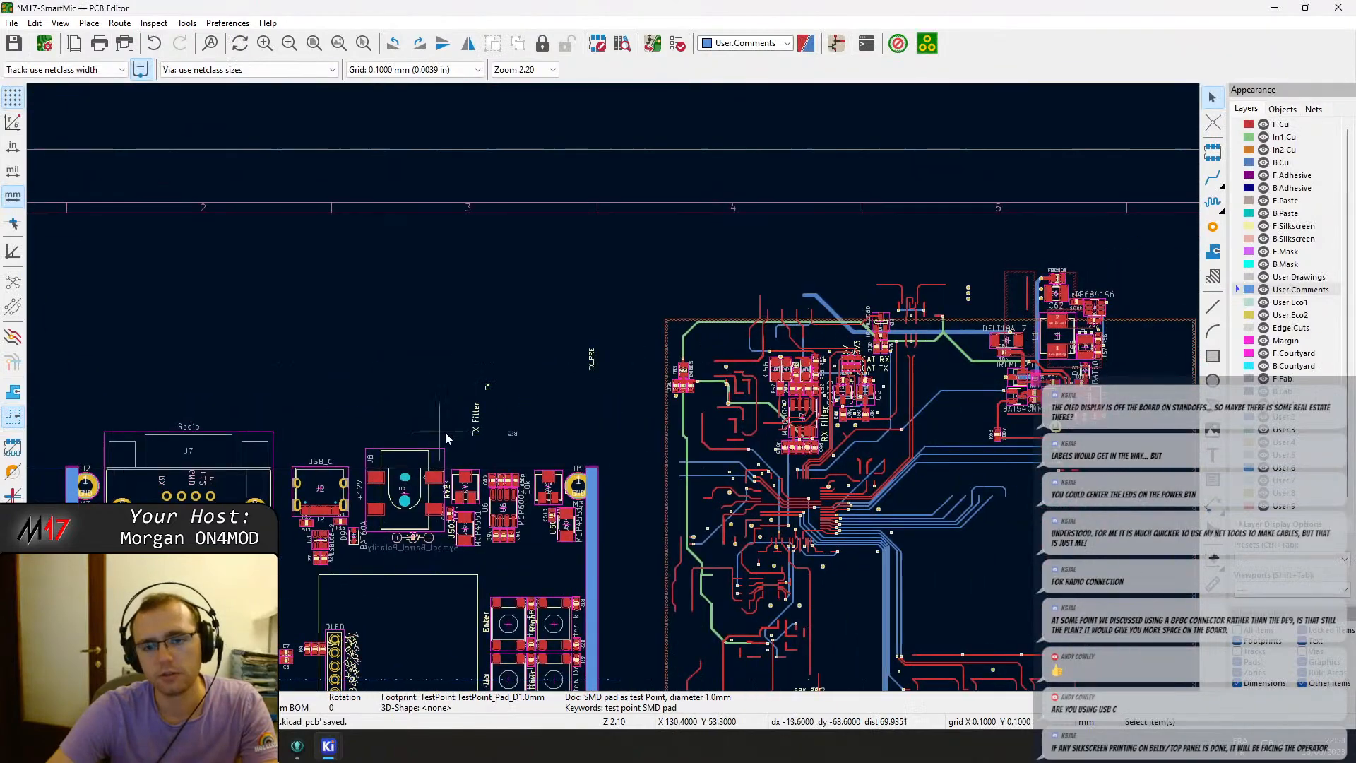
{"action": "middle_click_drag", "start_coordinate": [393, 567], "coordinate": [537, 417]}
{"action": "mouse_move", "coordinate": [328, 746]}
{"action": "left_click", "coordinate": [488, 681]}
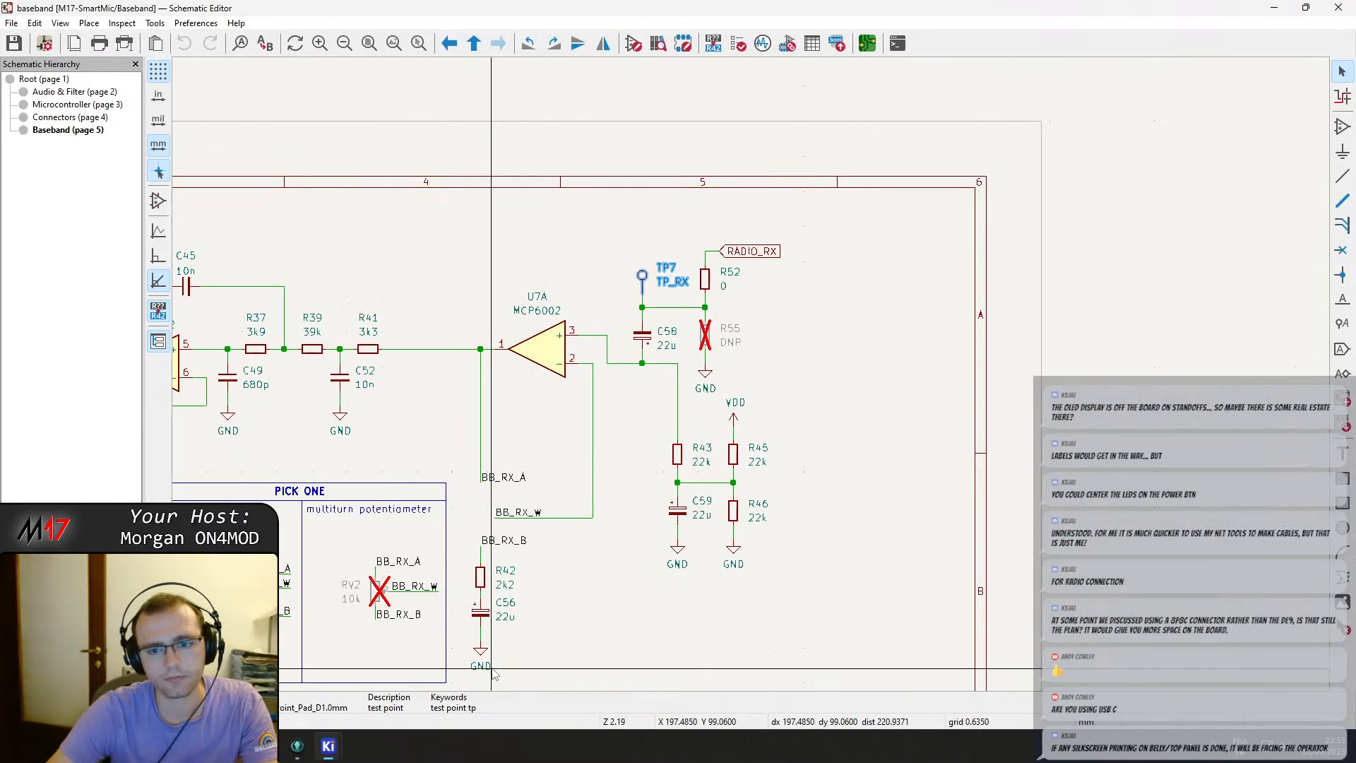
{"action": "scroll", "coordinate": [753, 383], "scroll_direction": "up", "scroll_amount": 3}
{"action": "left_click", "coordinate": [732, 381]}
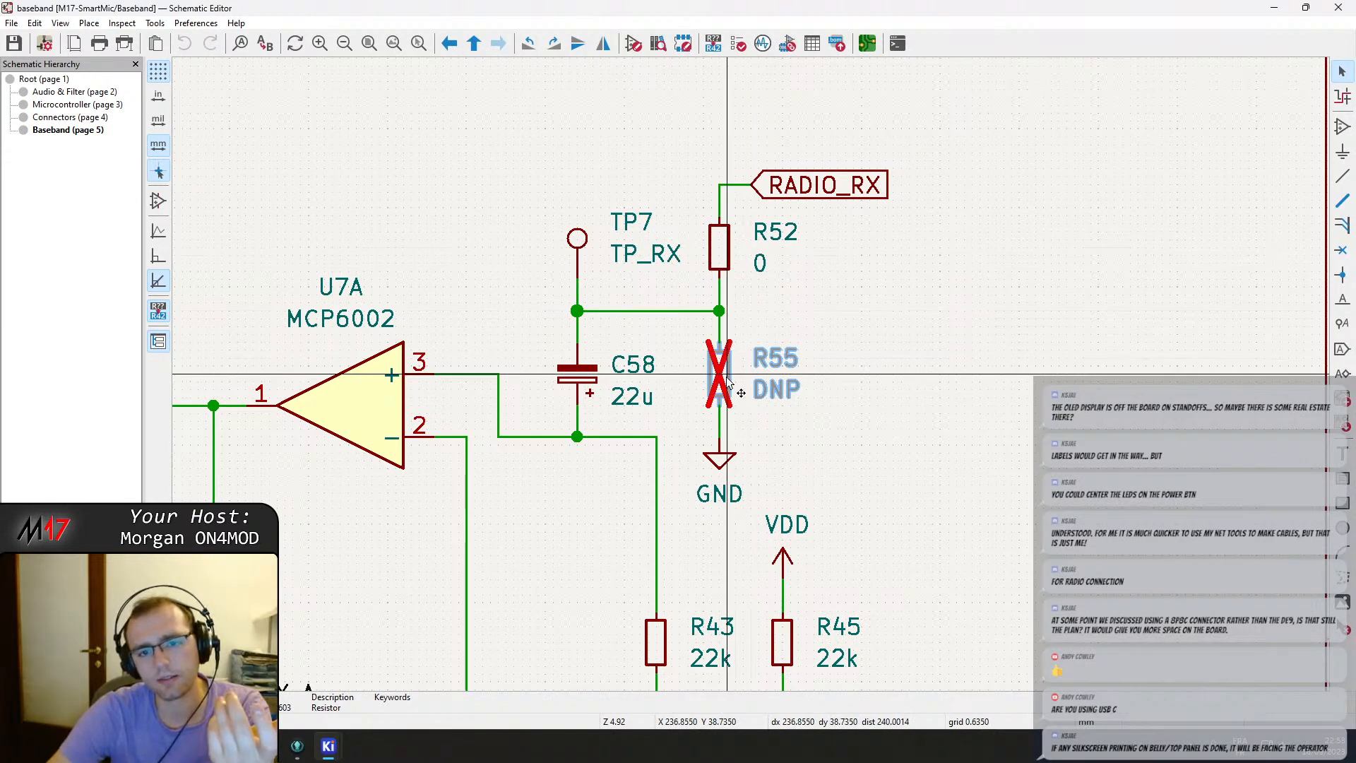
{"action": "scroll", "coordinate": [727, 380], "scroll_direction": "down", "scroll_amount": 2}
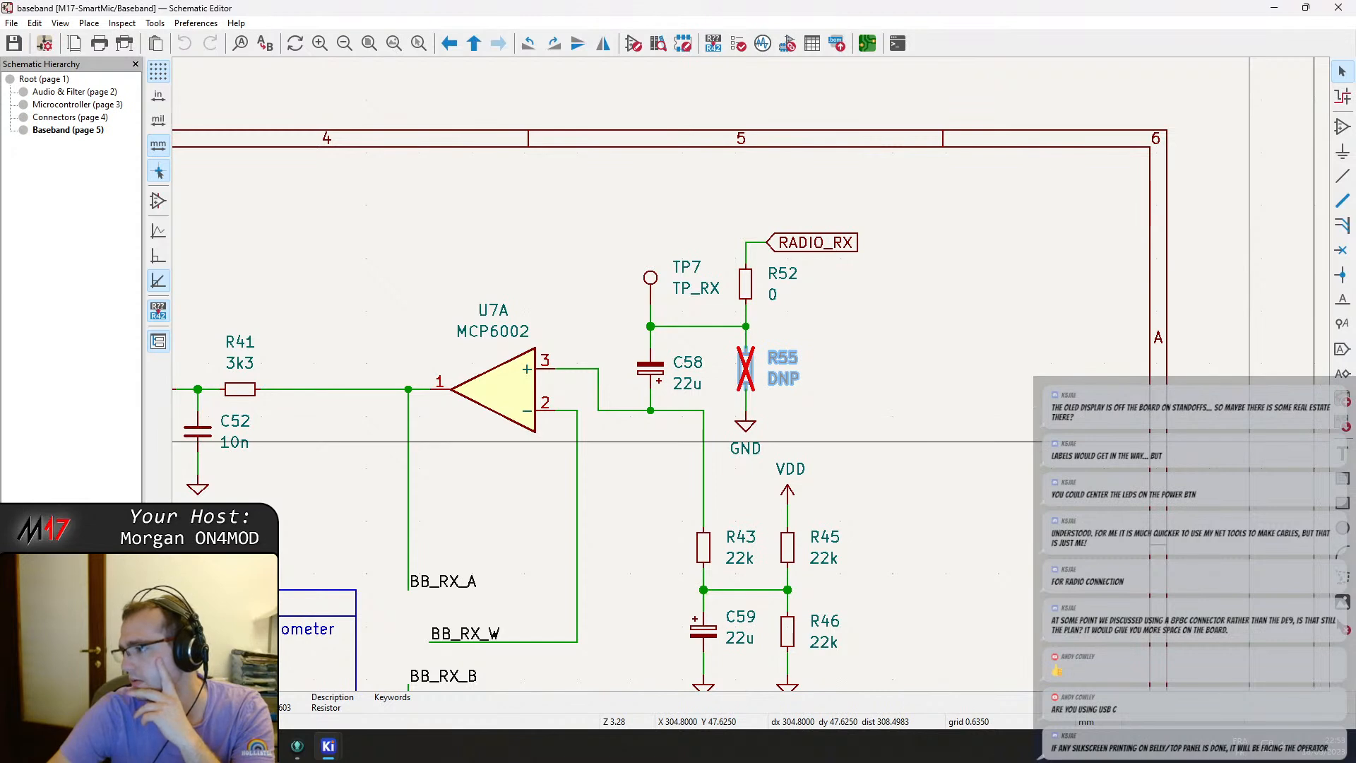
{"action": "left_click", "coordinate": [923, 375]}
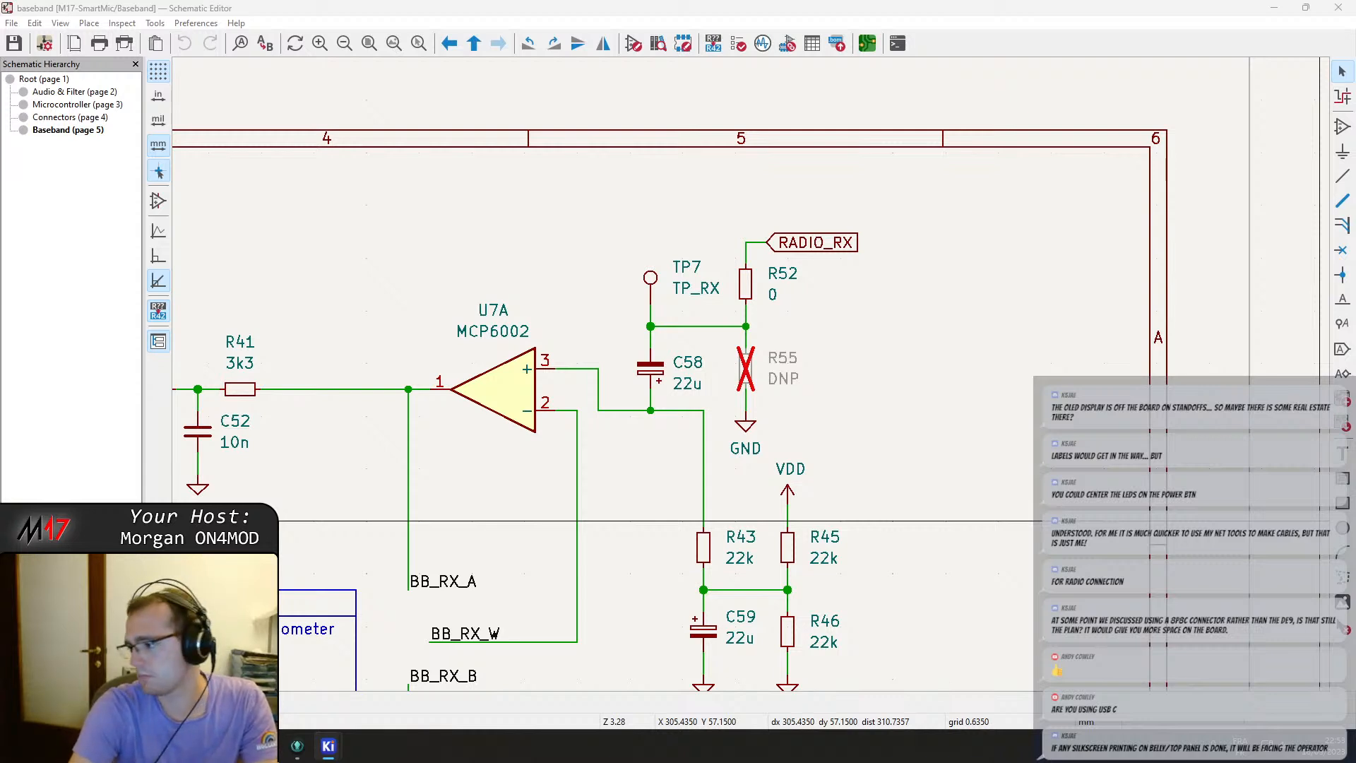
{"action": "scroll", "coordinate": [394, 387], "scroll_direction": "down", "scroll_amount": 2}
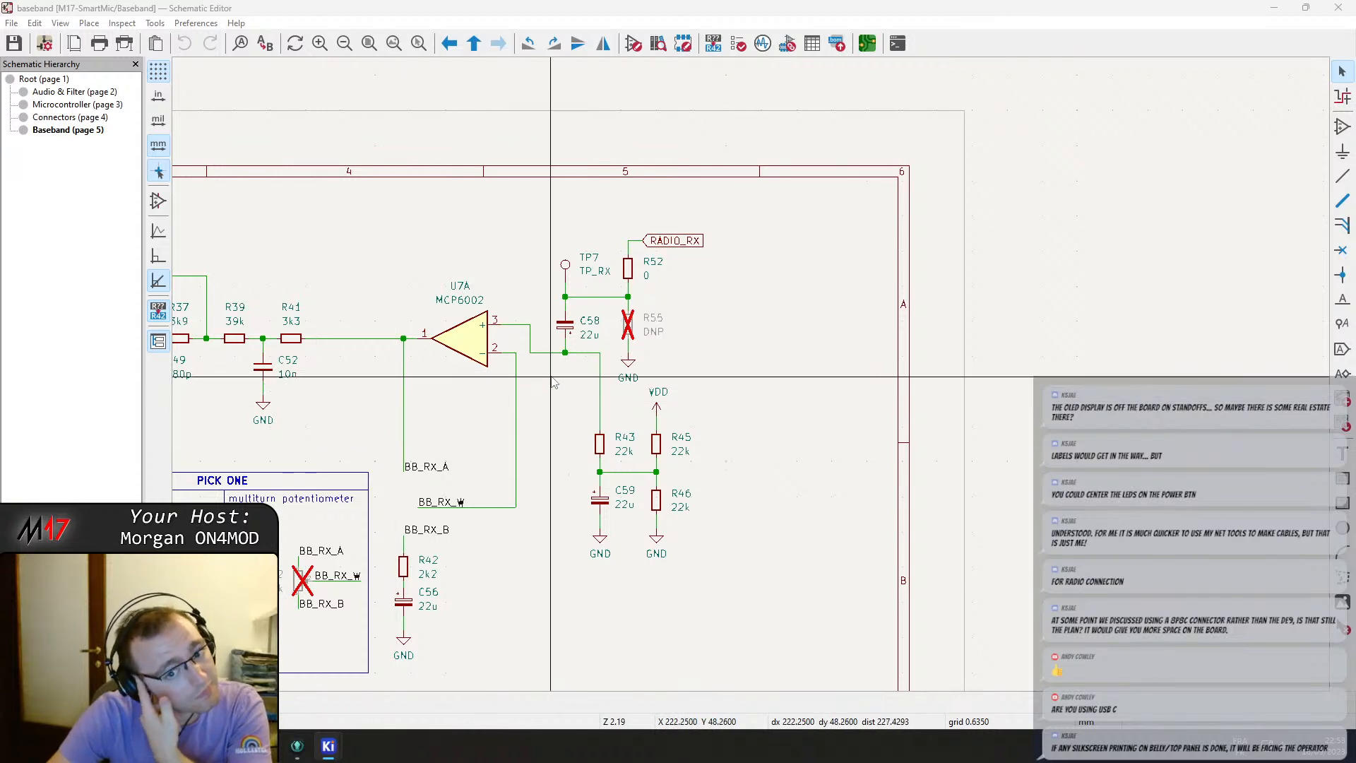
{"action": "middle_click_drag", "start_coordinate": [548, 329], "coordinate": [668, 324]}
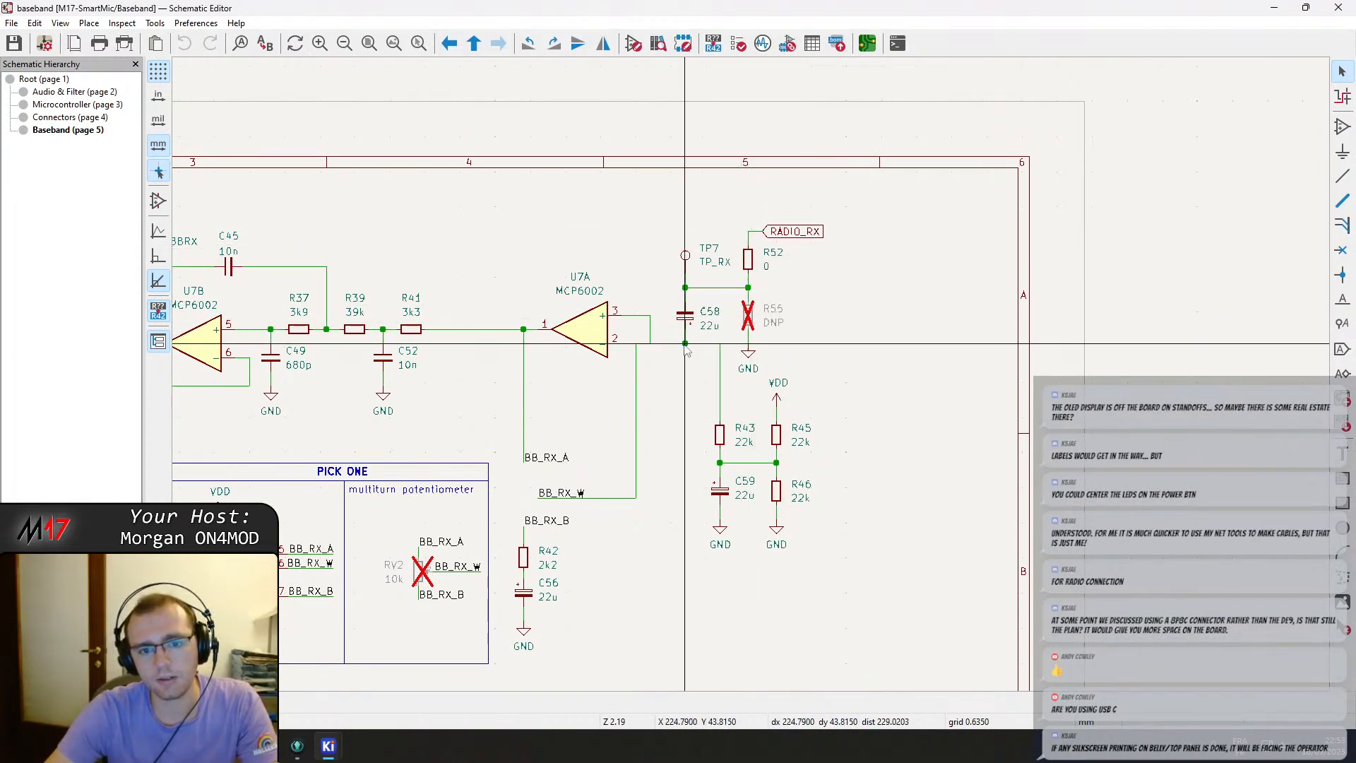
{"action": "left_click", "coordinate": [685, 319]}
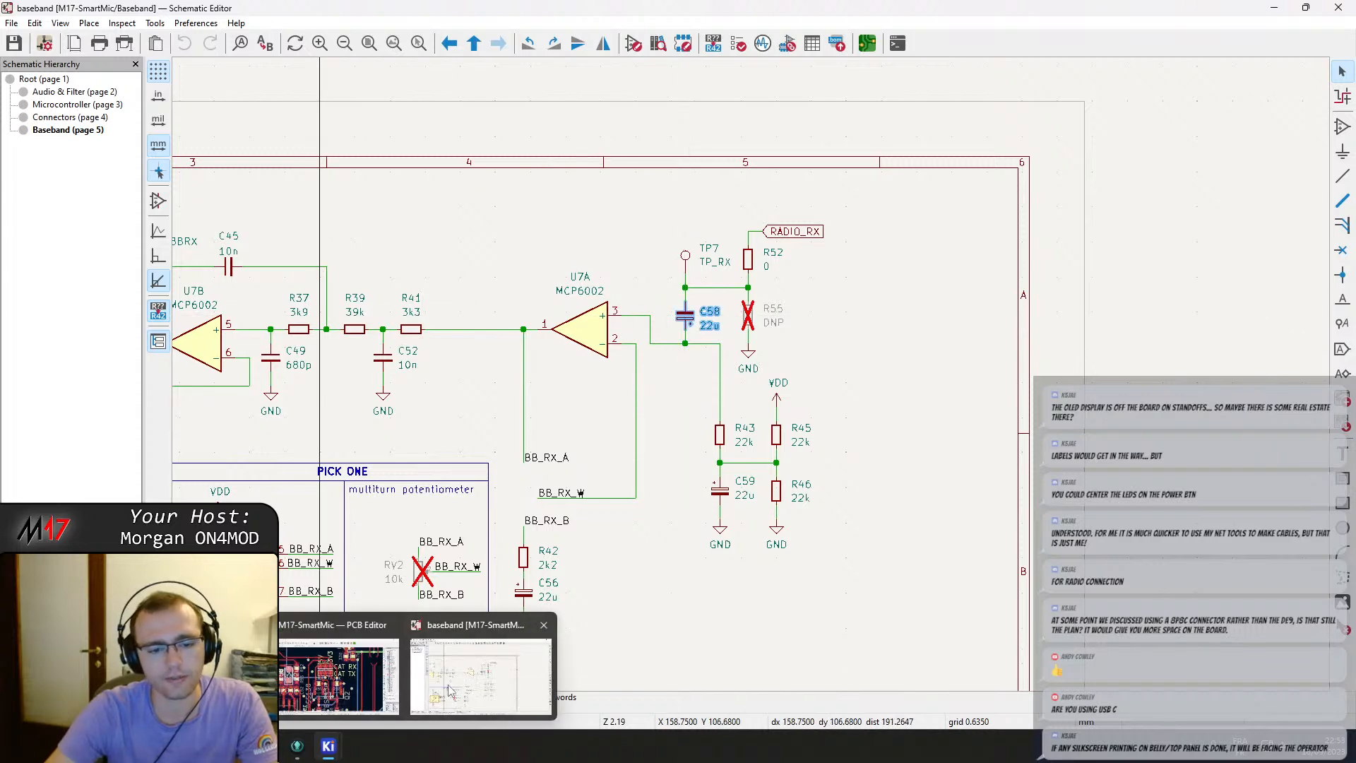
{"action": "left_click", "coordinate": [350, 684]}
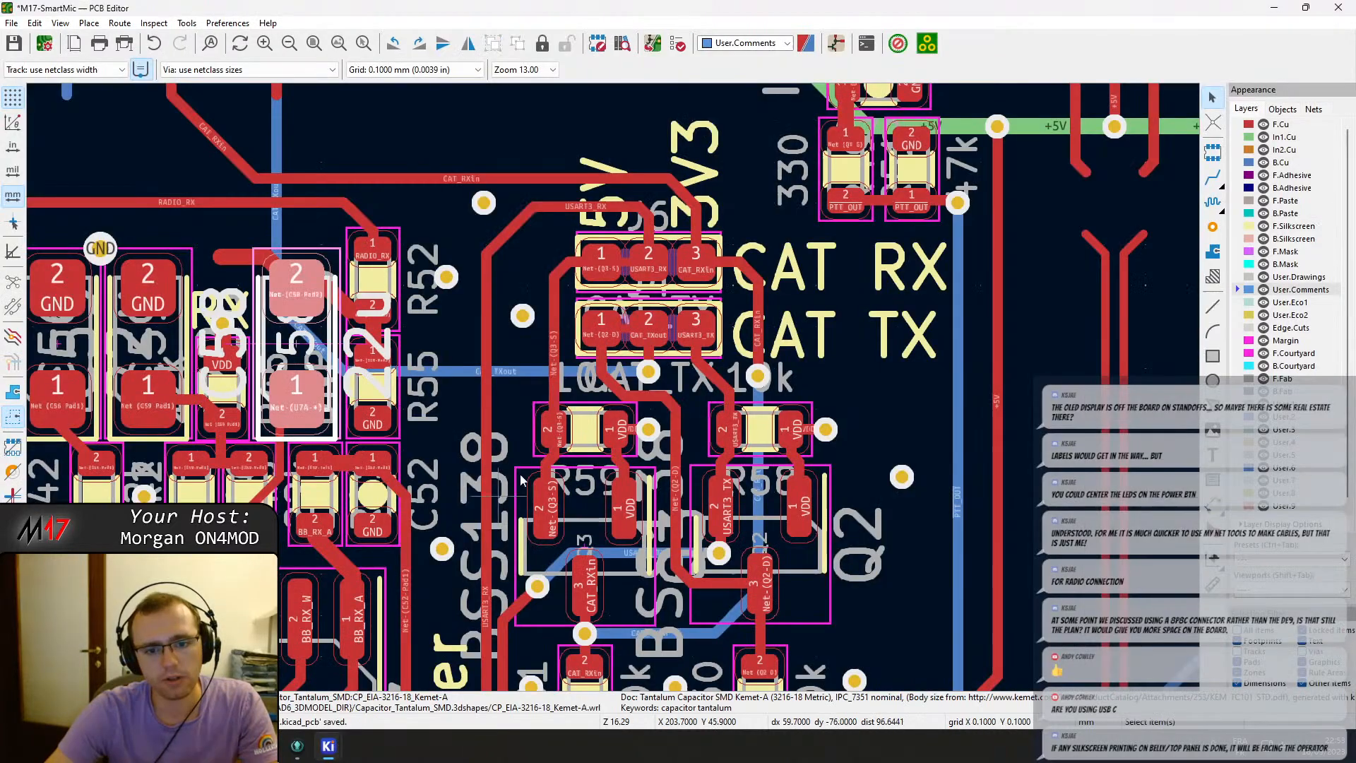
{"action": "scroll", "coordinate": [548, 459], "scroll_direction": "down", "scroll_amount": 1}
{"action": "middle_click_drag", "start_coordinate": [767, 297], "coordinate": [663, 424]}
{"action": "scroll", "coordinate": [664, 424], "scroll_direction": "down", "scroll_amount": 1}
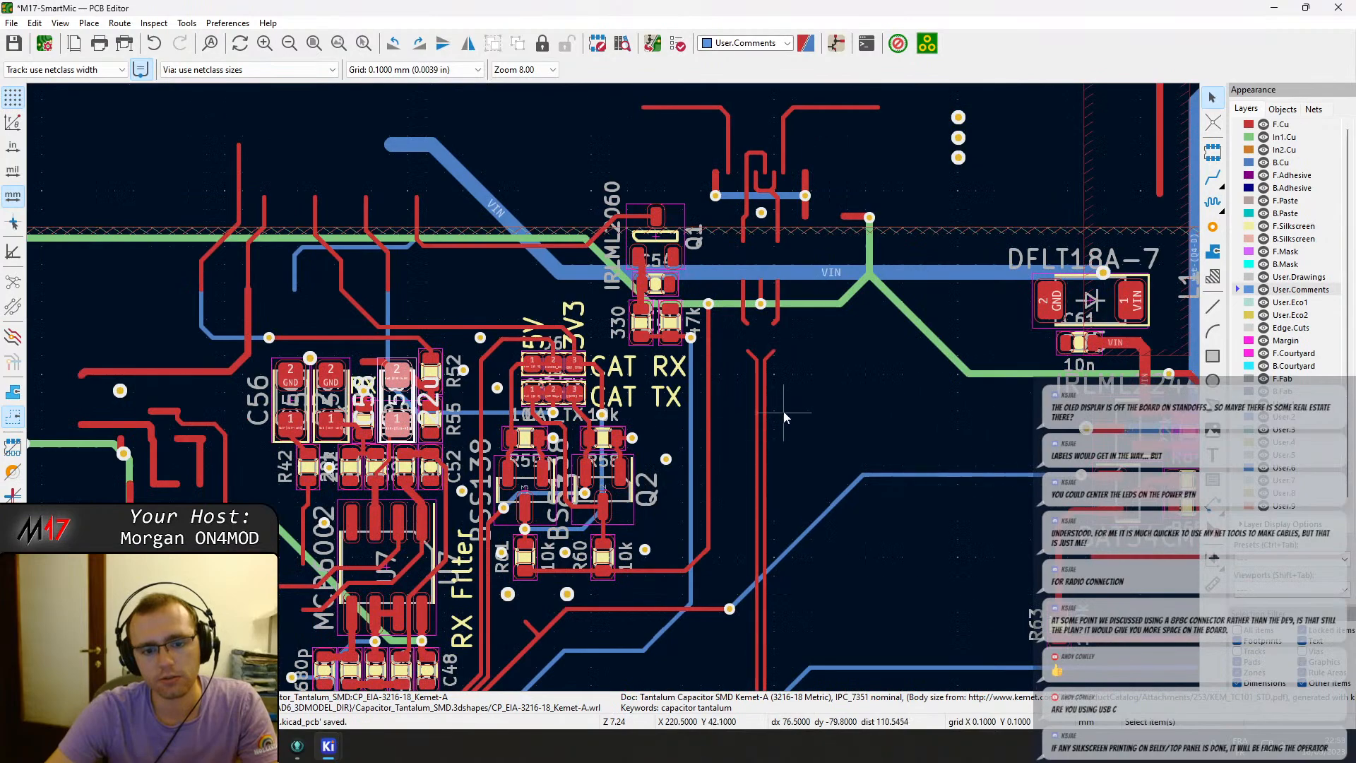
{"action": "middle_click_drag", "start_coordinate": [785, 416], "coordinate": [367, 380]}
{"action": "scroll", "coordinate": [763, 400], "scroll_direction": "down", "scroll_amount": 5}
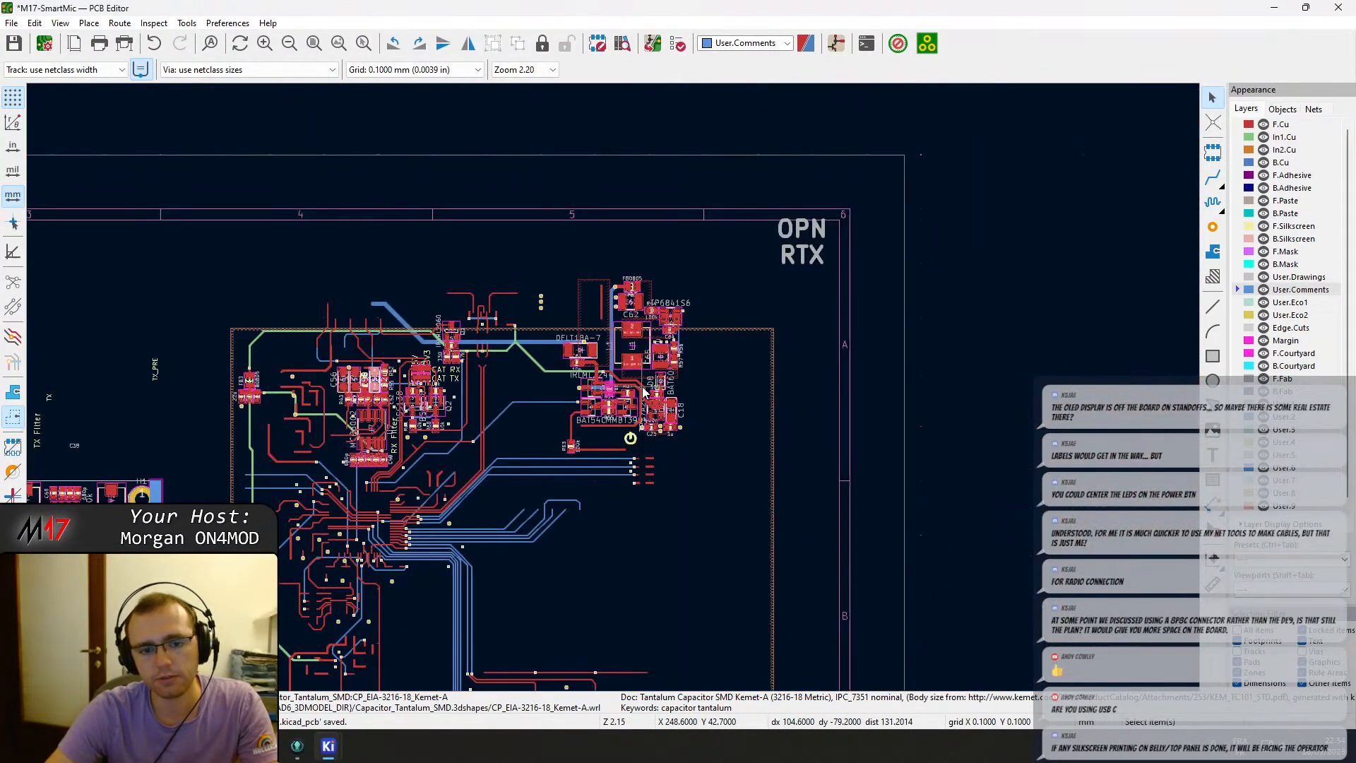
{"action": "scroll", "coordinate": [601, 444], "scroll_direction": "up", "scroll_amount": 5}
{"action": "scroll", "coordinate": [438, 332], "scroll_direction": "up", "scroll_amount": 3}
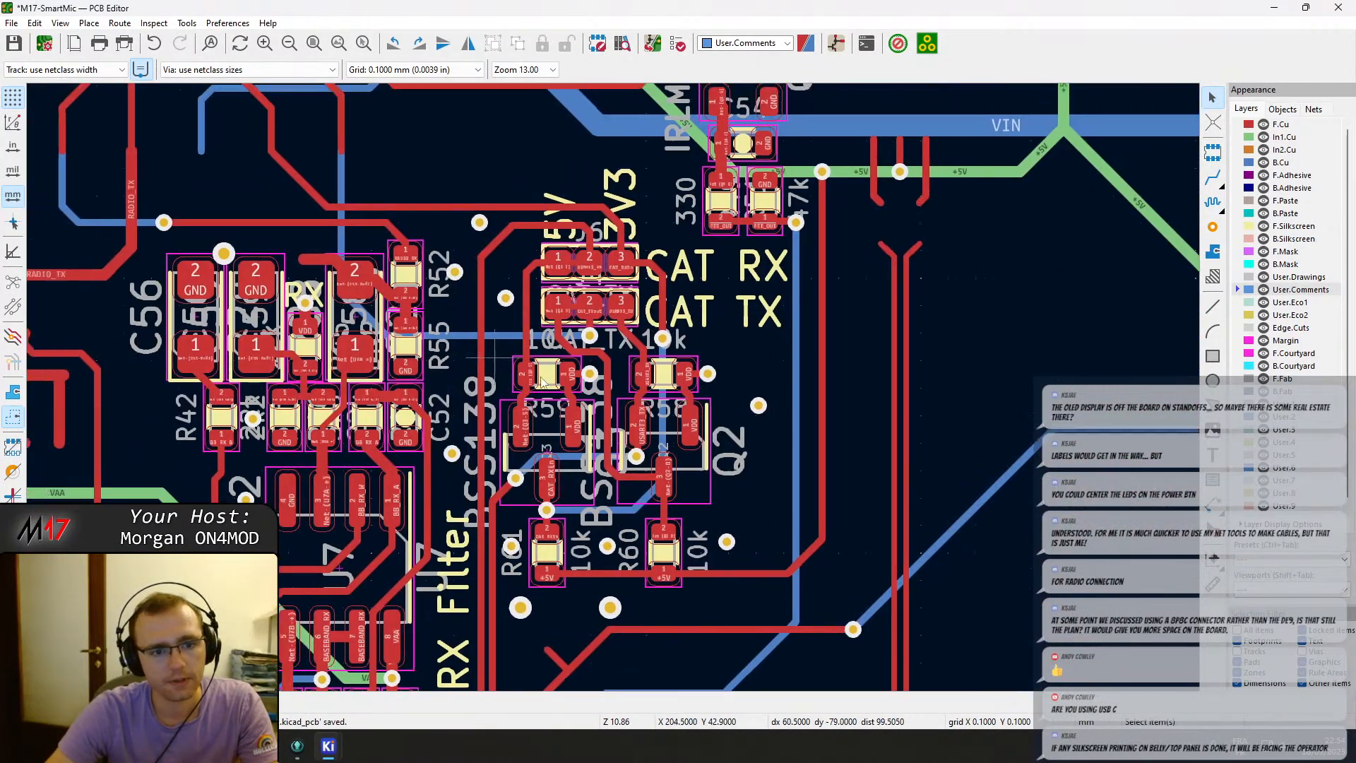
{"action": "left_click", "coordinate": [462, 351]}
{"action": "left_click_drag", "start_coordinate": [459, 345], "coordinate": [423, 333]}
{"action": "key", "text": "ctrl+z"}
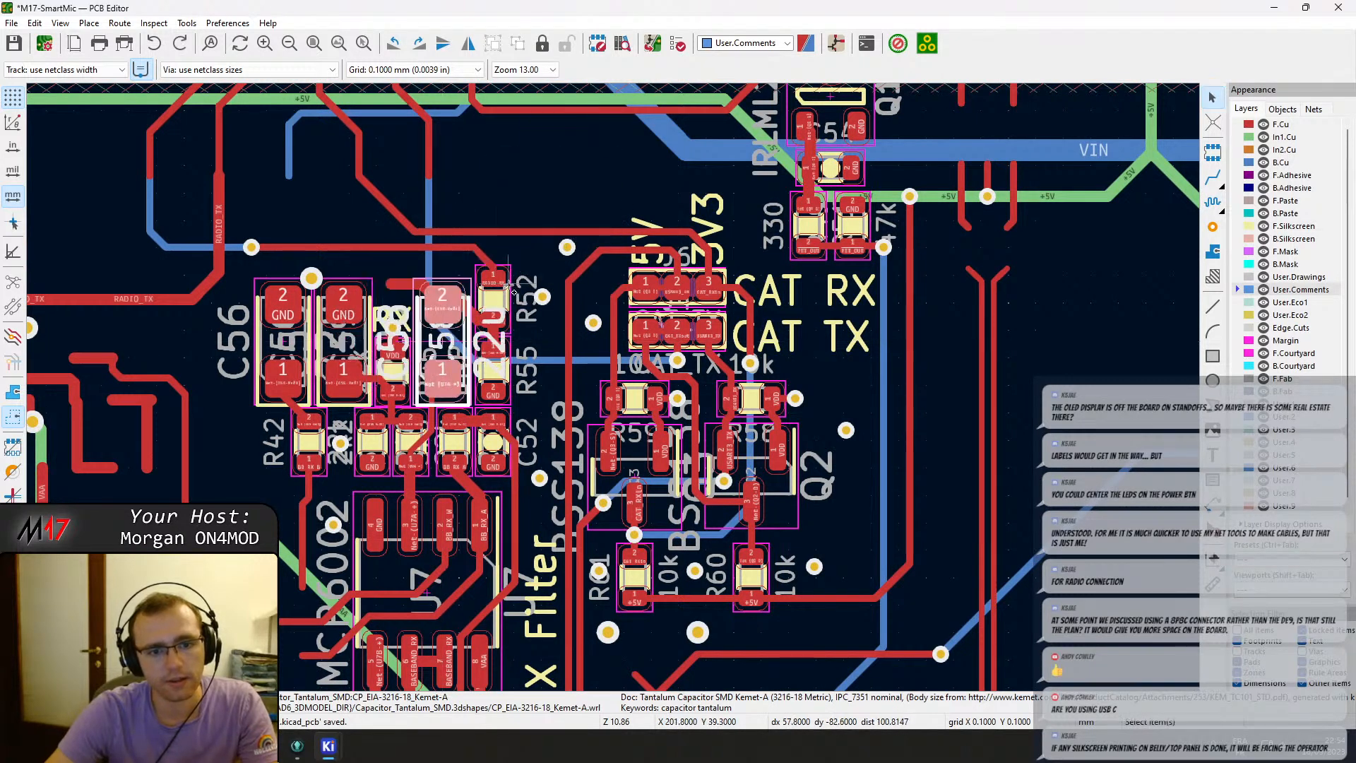
Move resistors R52, R55 and capacitor C58 together, rotated, to beside connector J11 near TP7.
{"action": "left_click", "coordinate": [499, 382]}
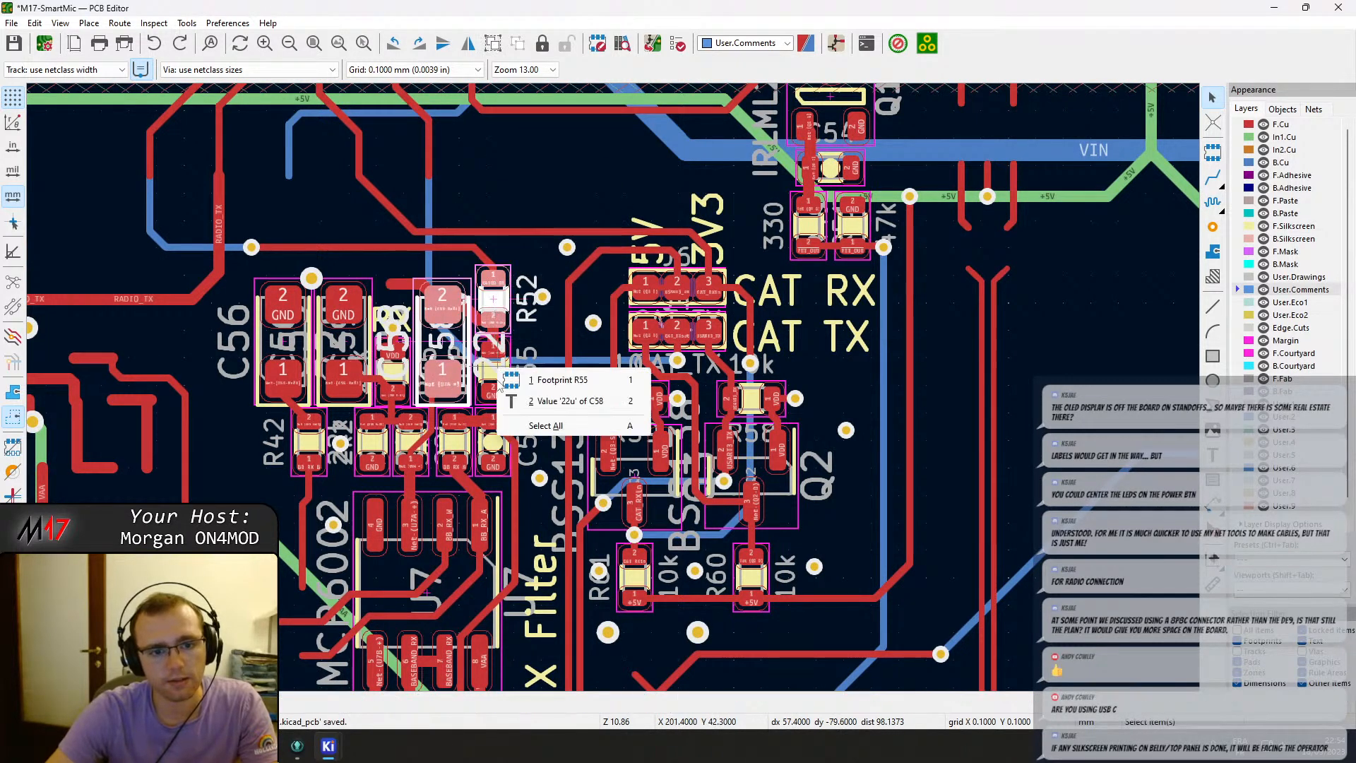
{"action": "left_click", "coordinate": [566, 385]}
{"action": "key", "text": "m"}
{"action": "scroll", "coordinate": [438, 374], "scroll_direction": "down", "scroll_amount": 4}
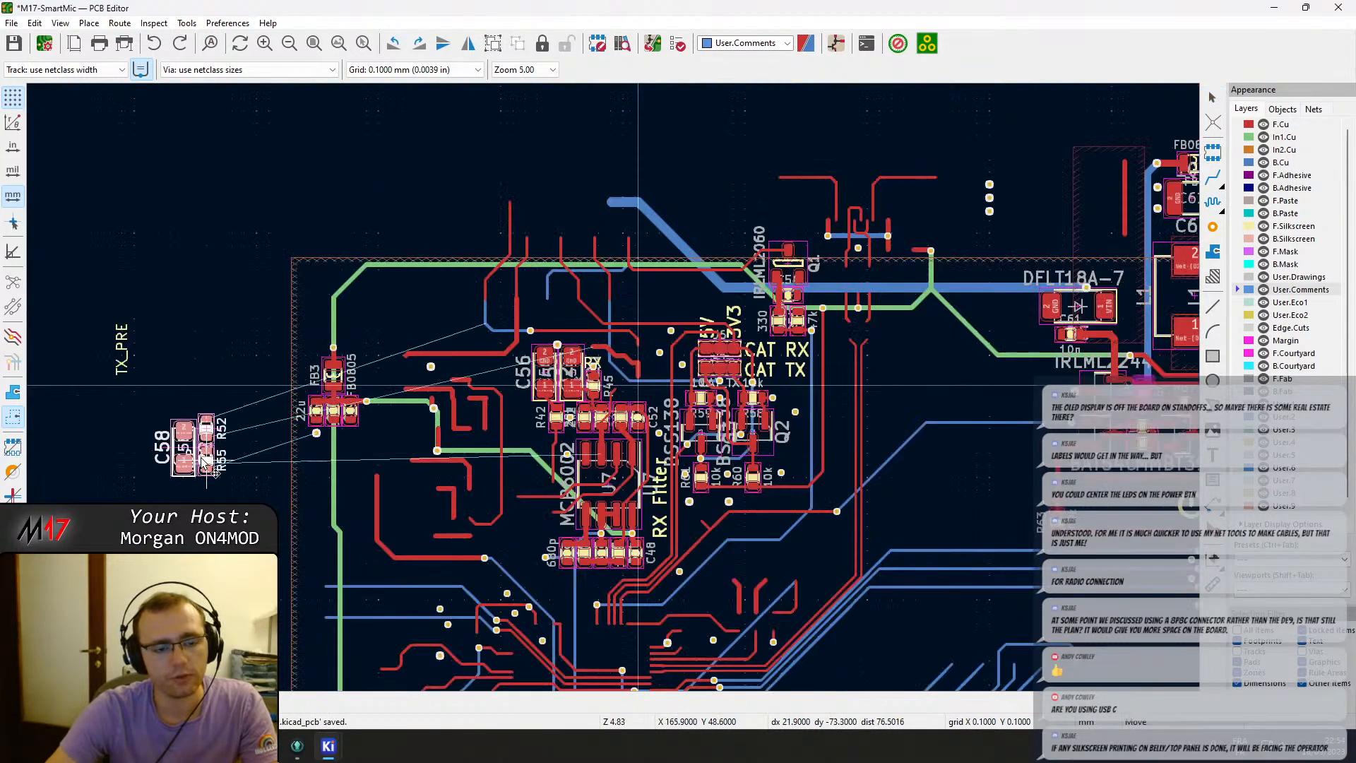
{"action": "scroll", "coordinate": [423, 315], "scroll_direction": "down", "scroll_amount": 4}
{"action": "scroll", "coordinate": [657, 363], "scroll_direction": "up", "scroll_amount": 6}
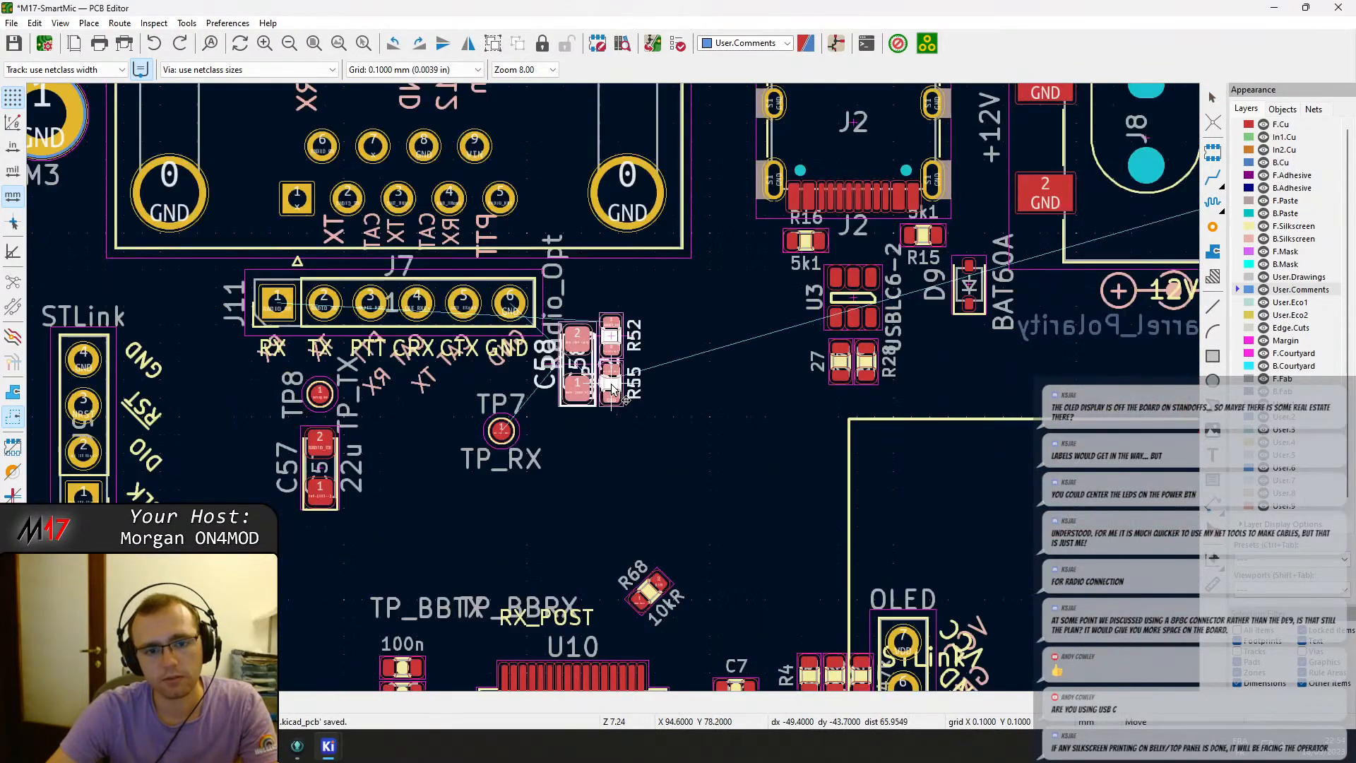
{"action": "key", "text": "r"}
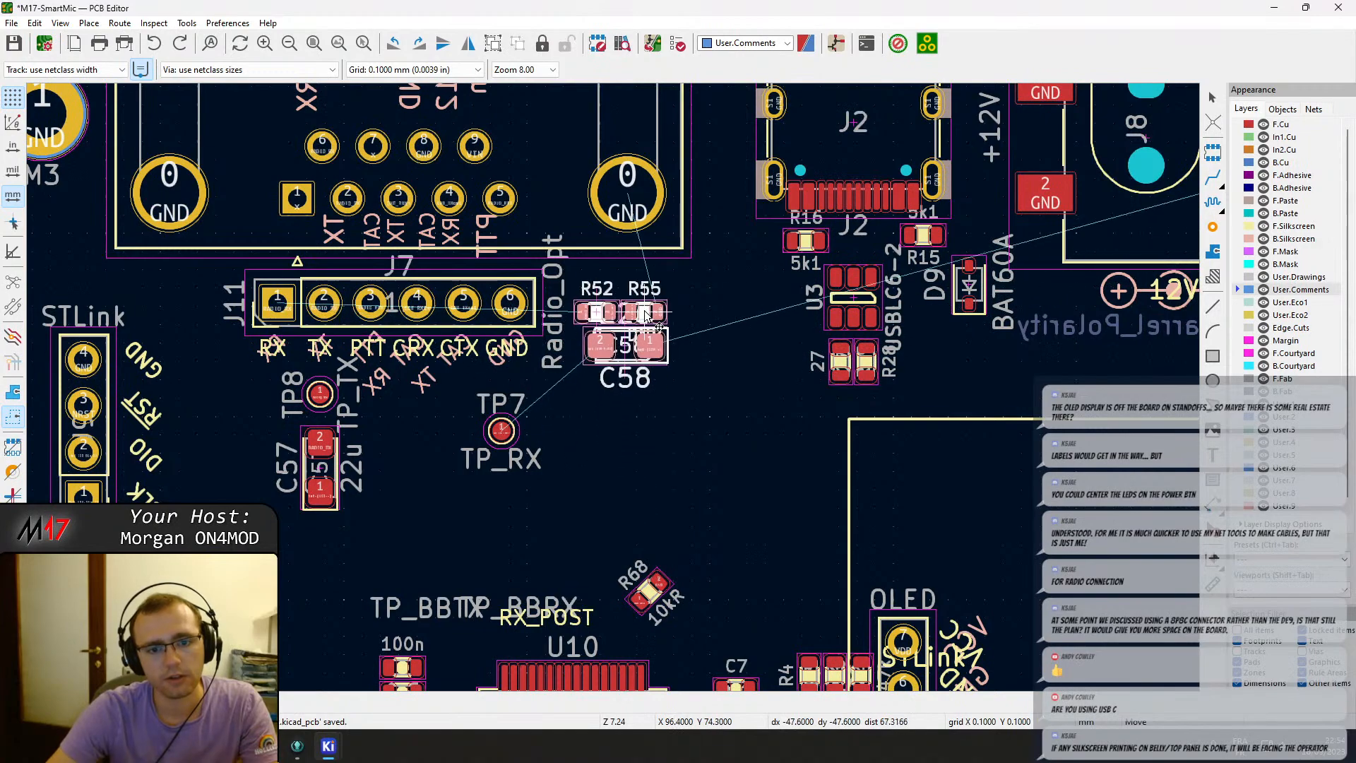
{"action": "left_click", "coordinate": [645, 313]}
Select the U7 RX filter group with its resistors and capacitors, rotate it and move it beside the buttons.
{"action": "scroll", "coordinate": [749, 396], "scroll_direction": "down", "scroll_amount": 5}
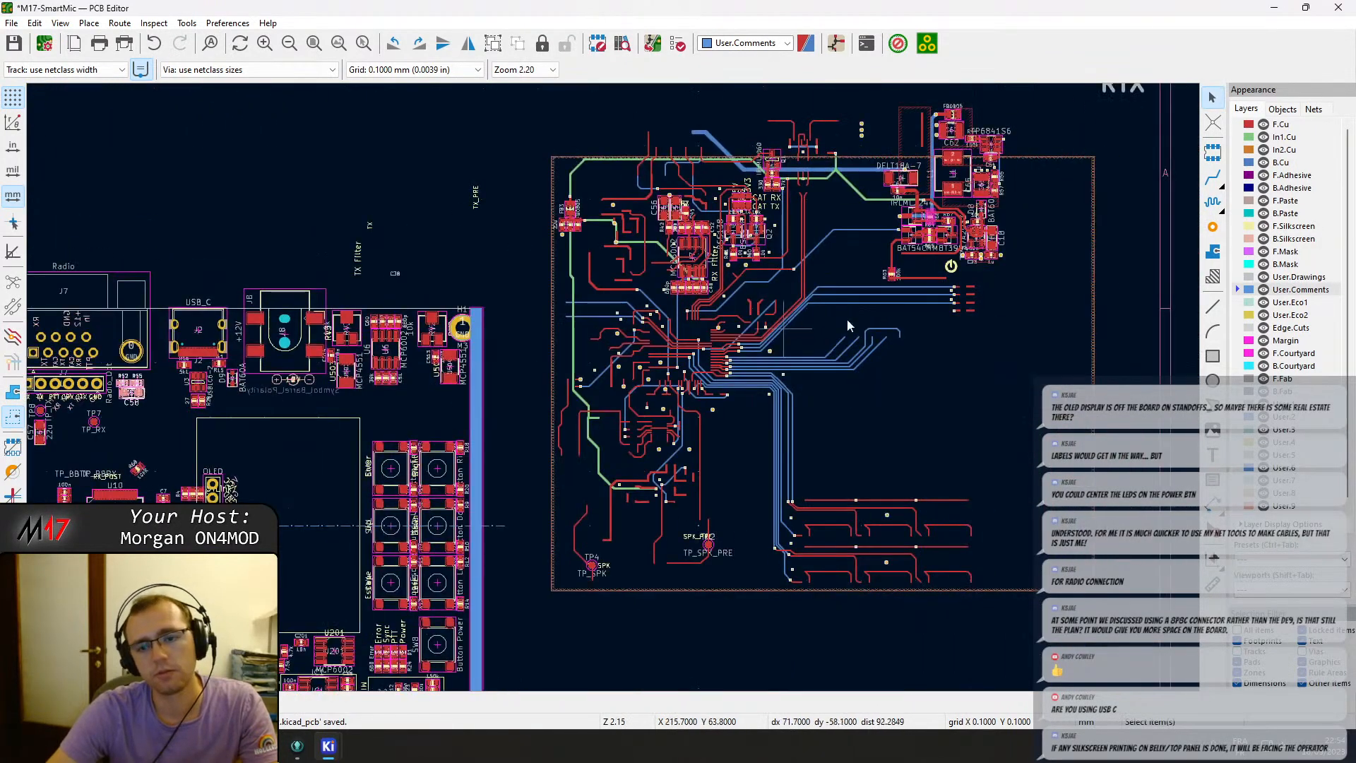
{"action": "scroll", "coordinate": [661, 203], "scroll_direction": "up", "scroll_amount": 5}
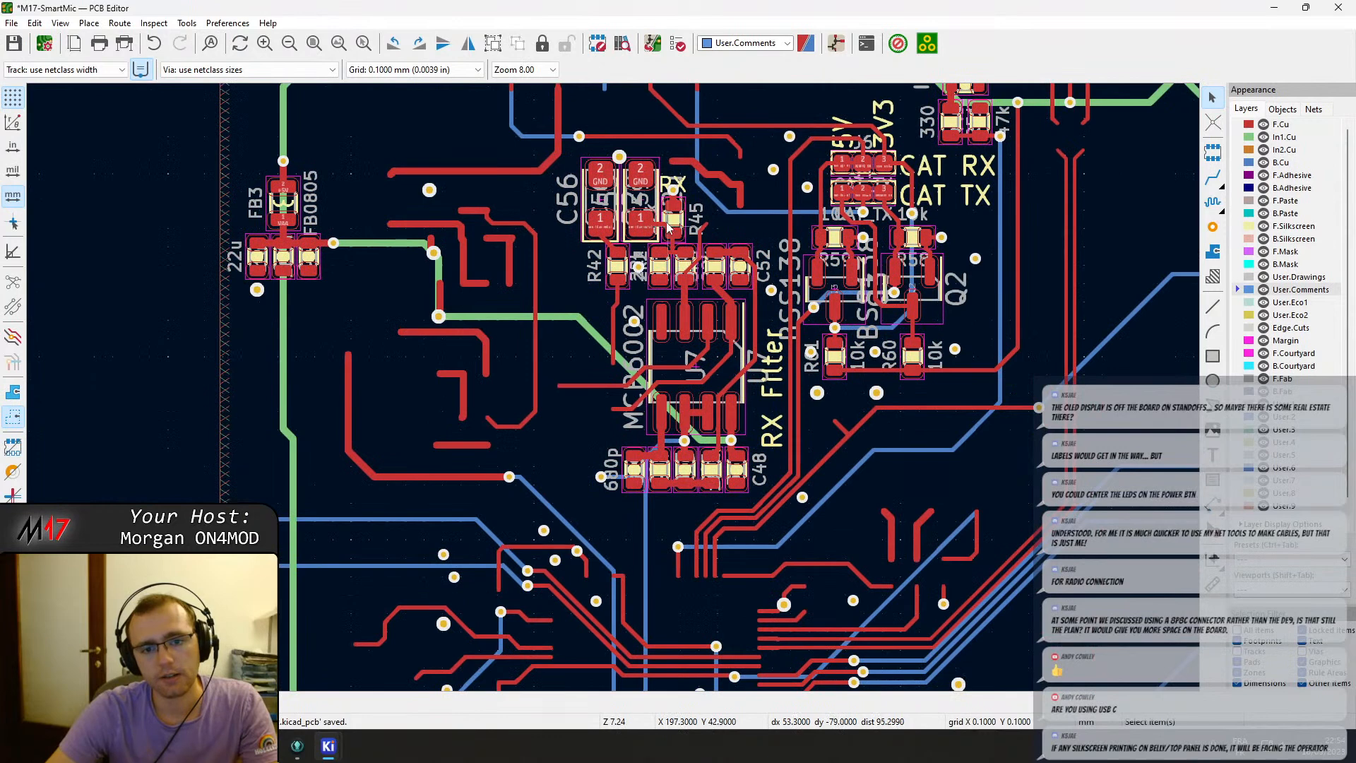
{"action": "left_click", "coordinate": [651, 207]}
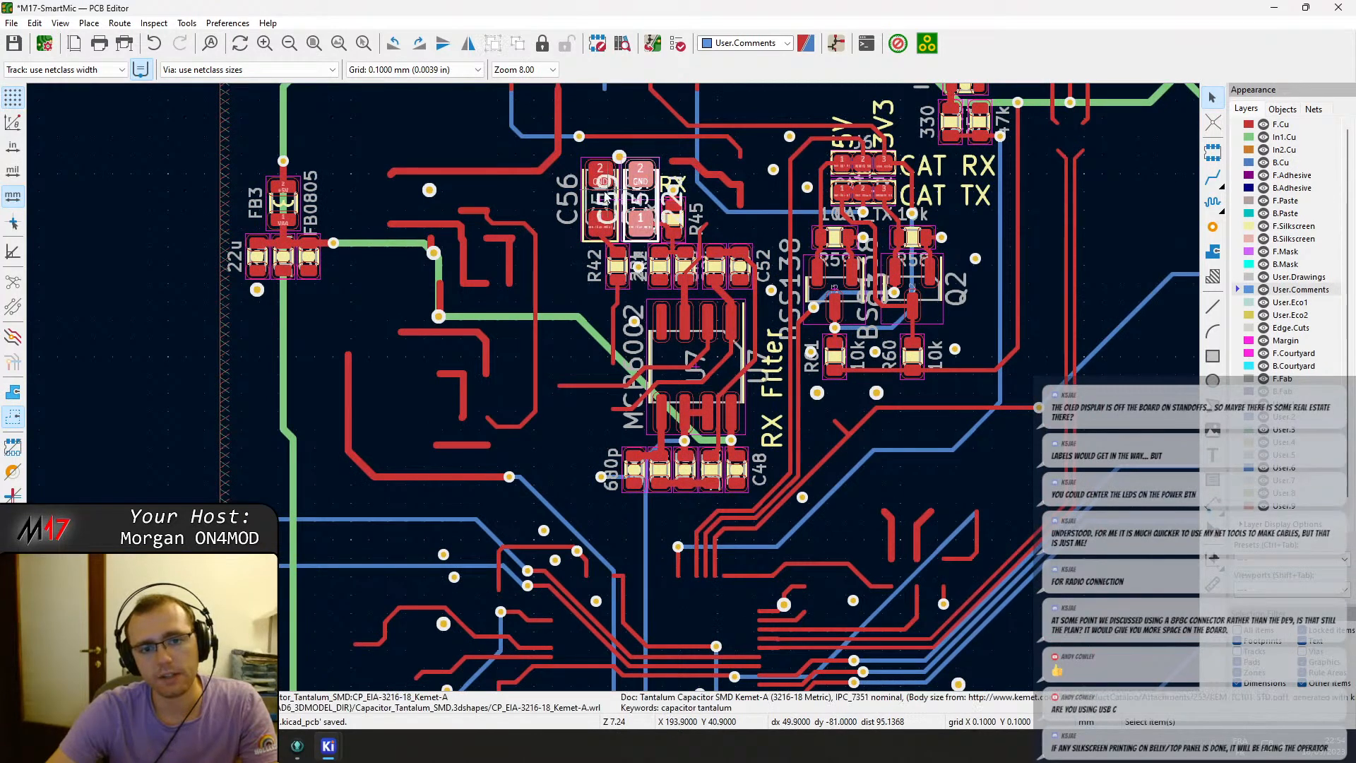
{"action": "left_click", "coordinate": [677, 220]}
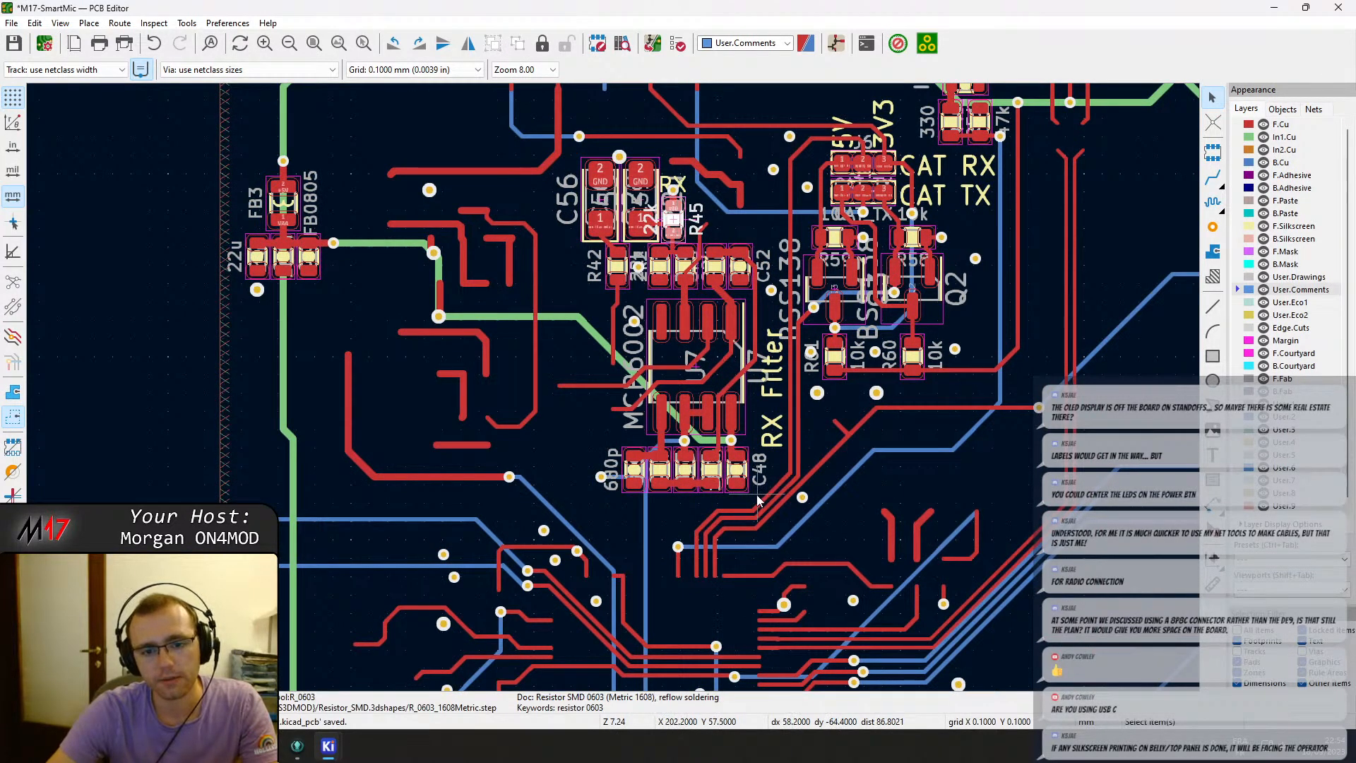
{"action": "left_click_drag", "start_coordinate": [758, 500], "coordinate": [577, 155]}
{"action": "key", "text": "m"}
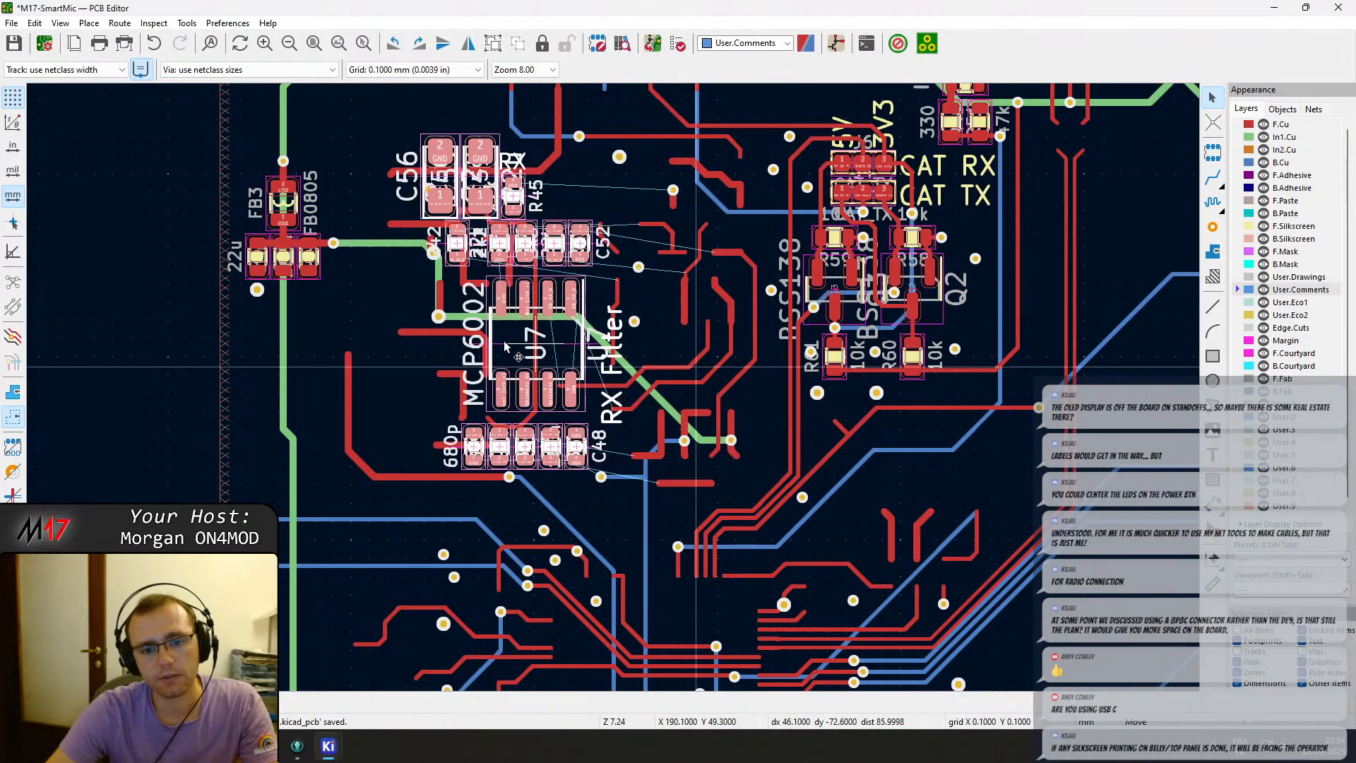
{"action": "scroll", "coordinate": [424, 466], "scroll_direction": "down", "scroll_amount": 3}
{"action": "key", "text": "r"}
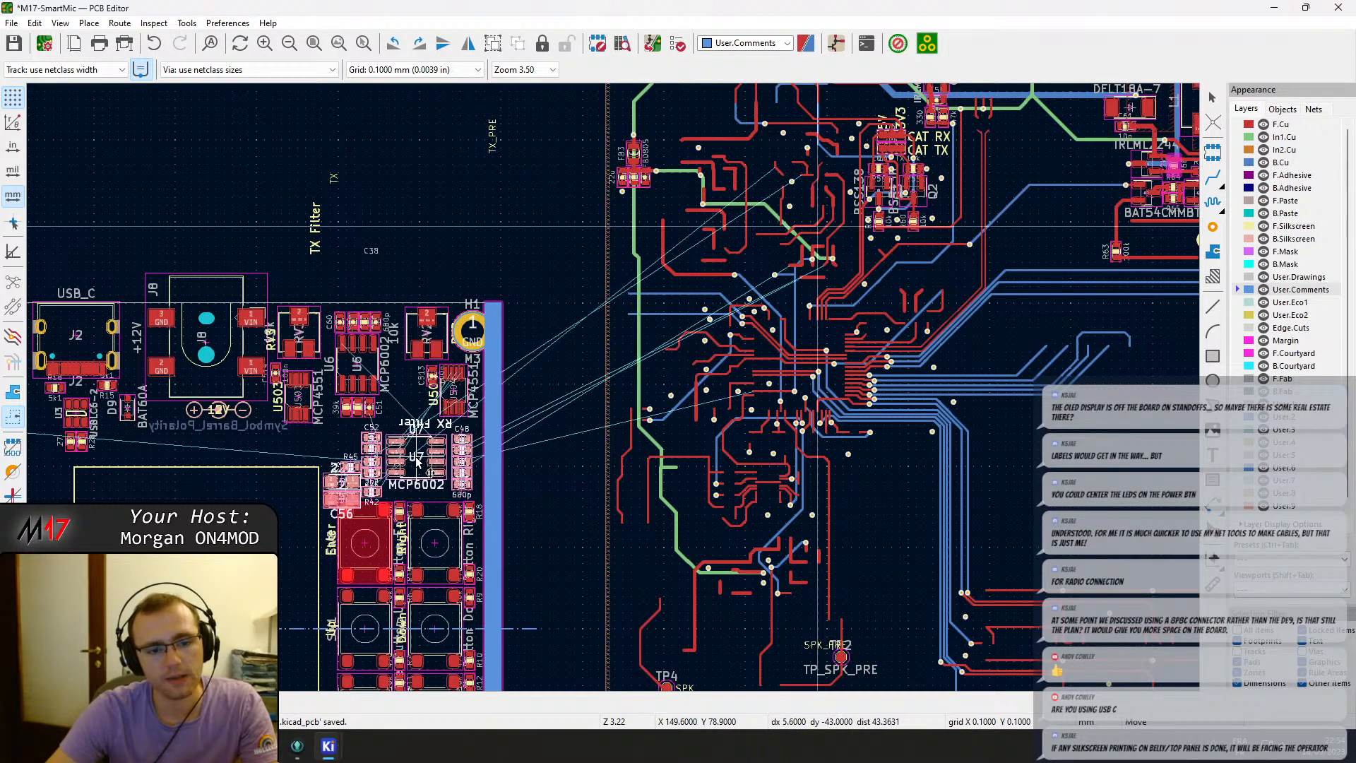
{"action": "left_click", "coordinate": [415, 463]}
Move capacitors C59 and C56 to stack above resistor R45 beside the U7 amplifier.
{"action": "scroll", "coordinate": [414, 463], "scroll_direction": "up", "scroll_amount": 5}
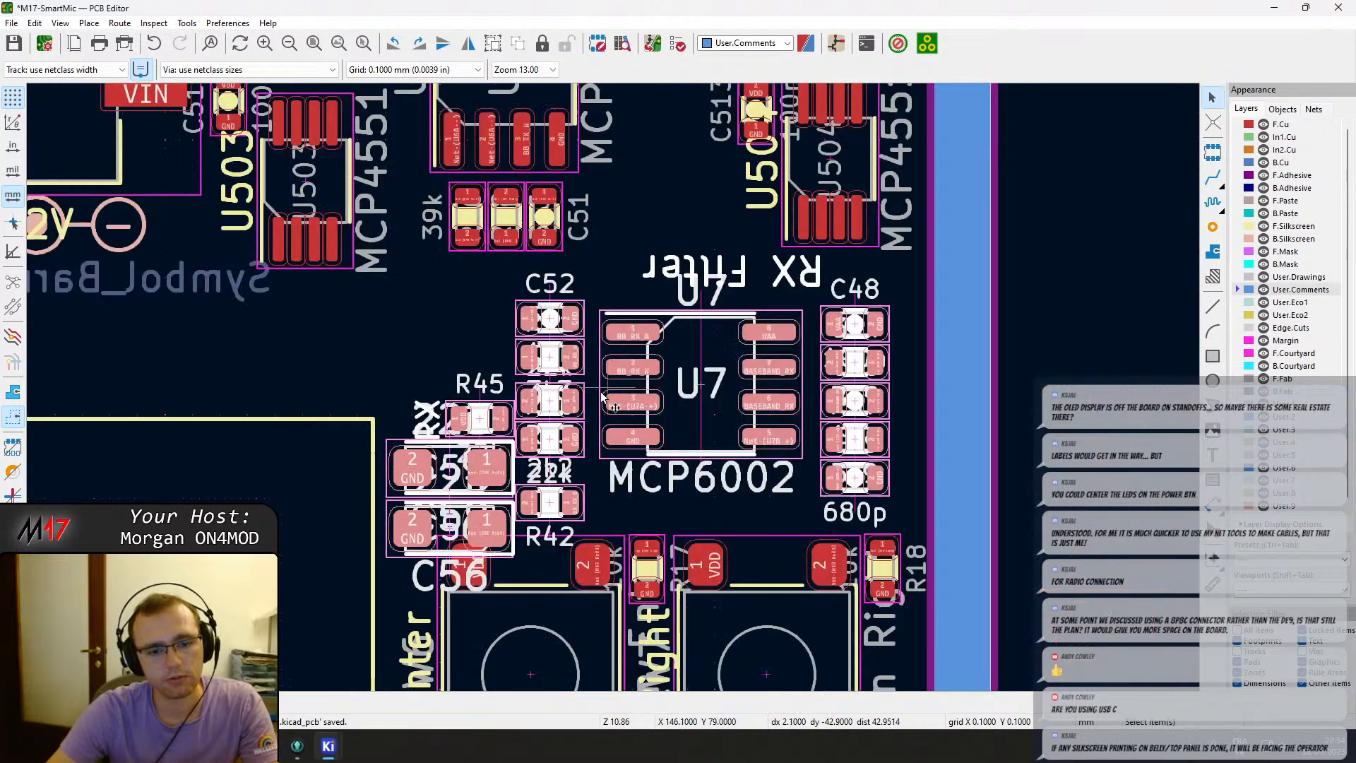
{"action": "left_click", "coordinate": [431, 476]}
{"action": "key", "text": "Escape"}
{"action": "key", "text": "Escape"}
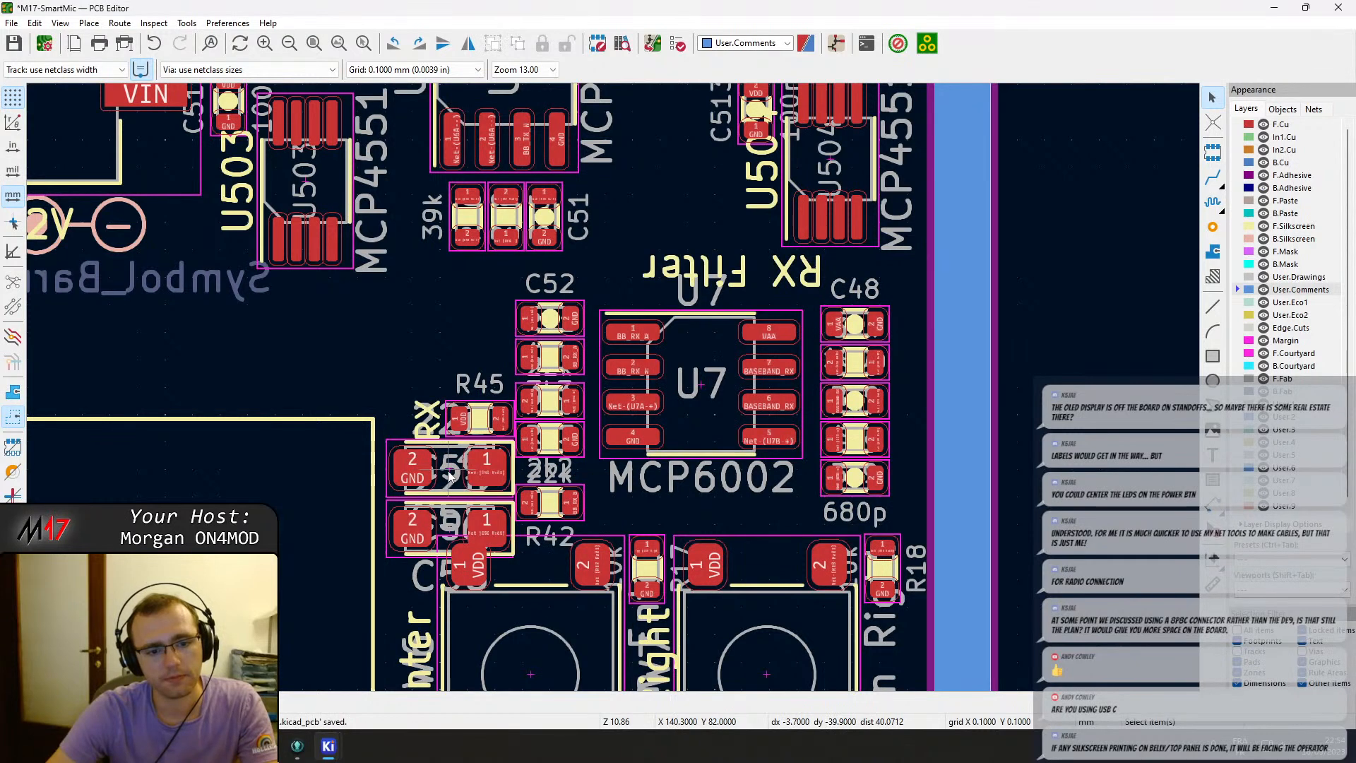
{"action": "key", "text": "m"}
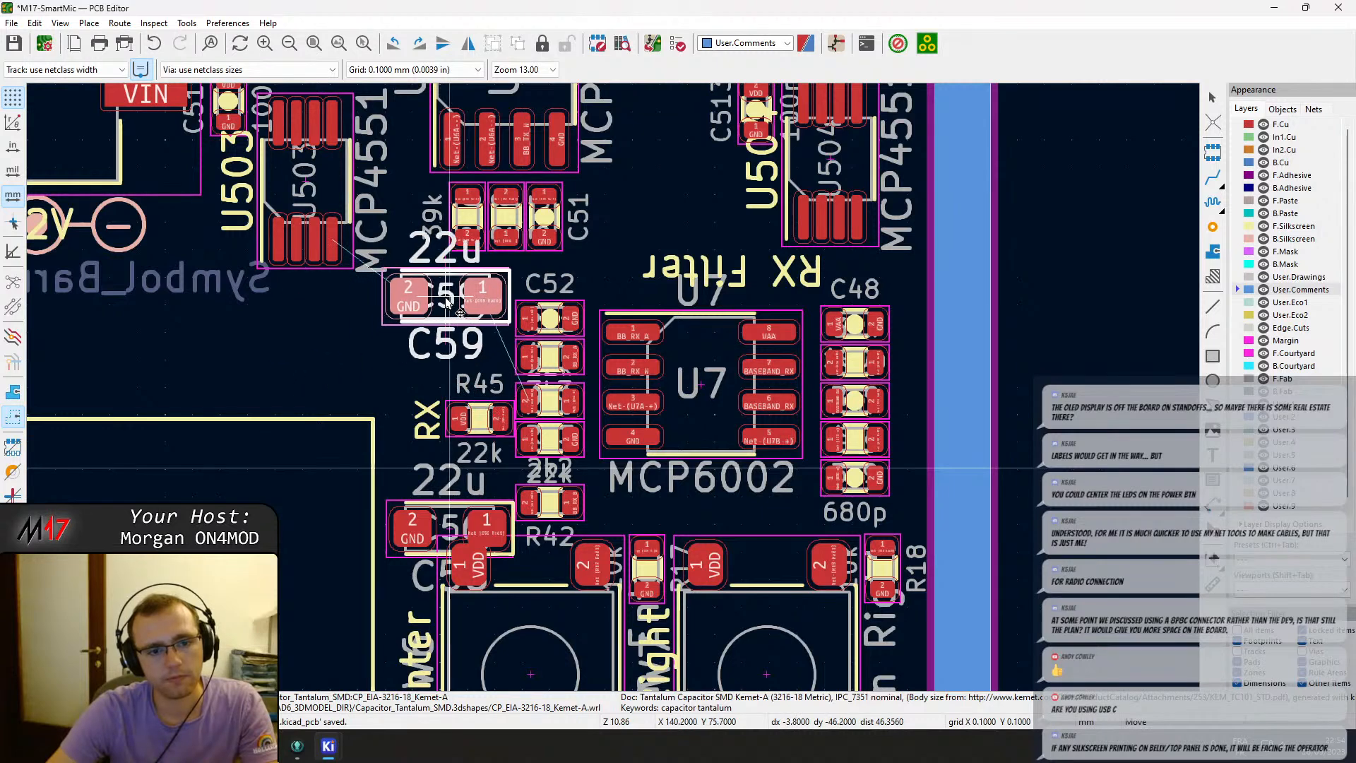
{"action": "left_click", "coordinate": [452, 294]}
{"action": "left_click", "coordinate": [445, 536]}
{"action": "key", "text": "m"}
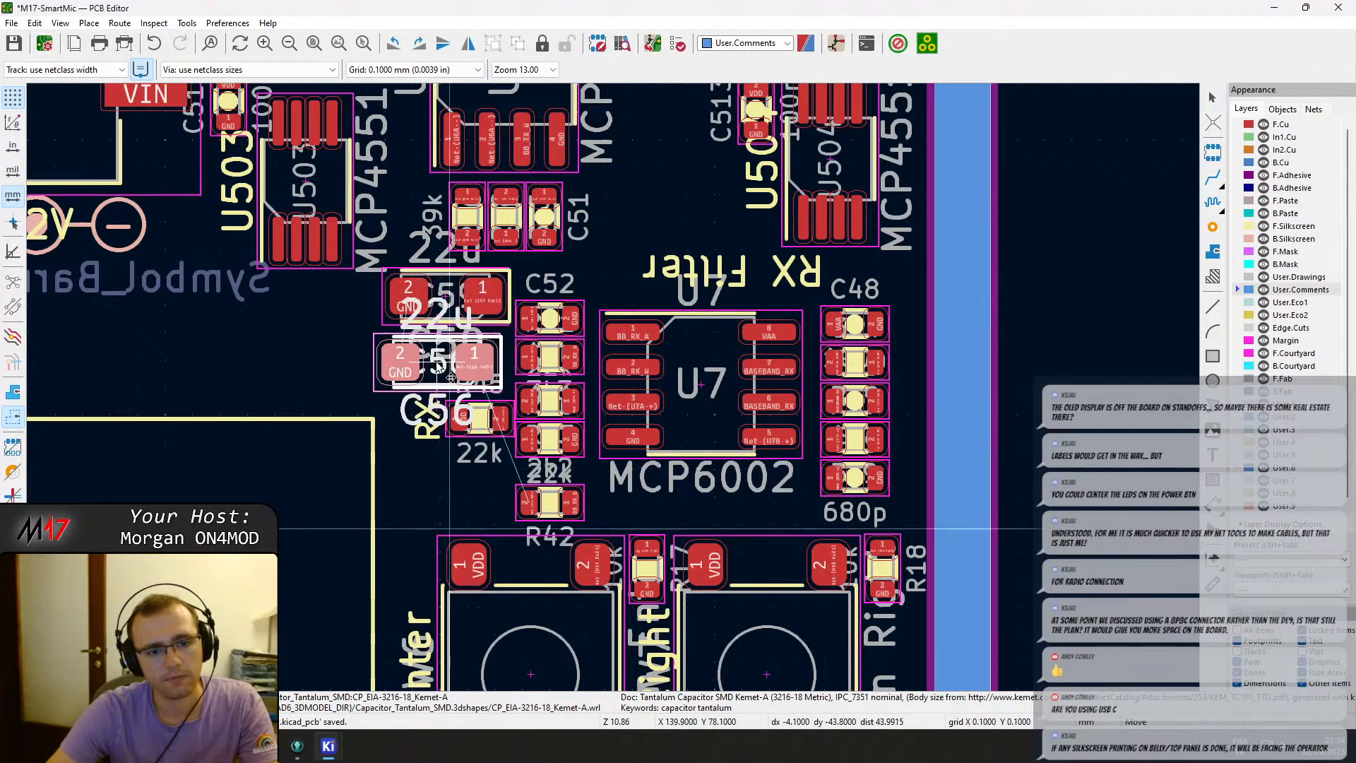
{"action": "left_click", "coordinate": [444, 365]}
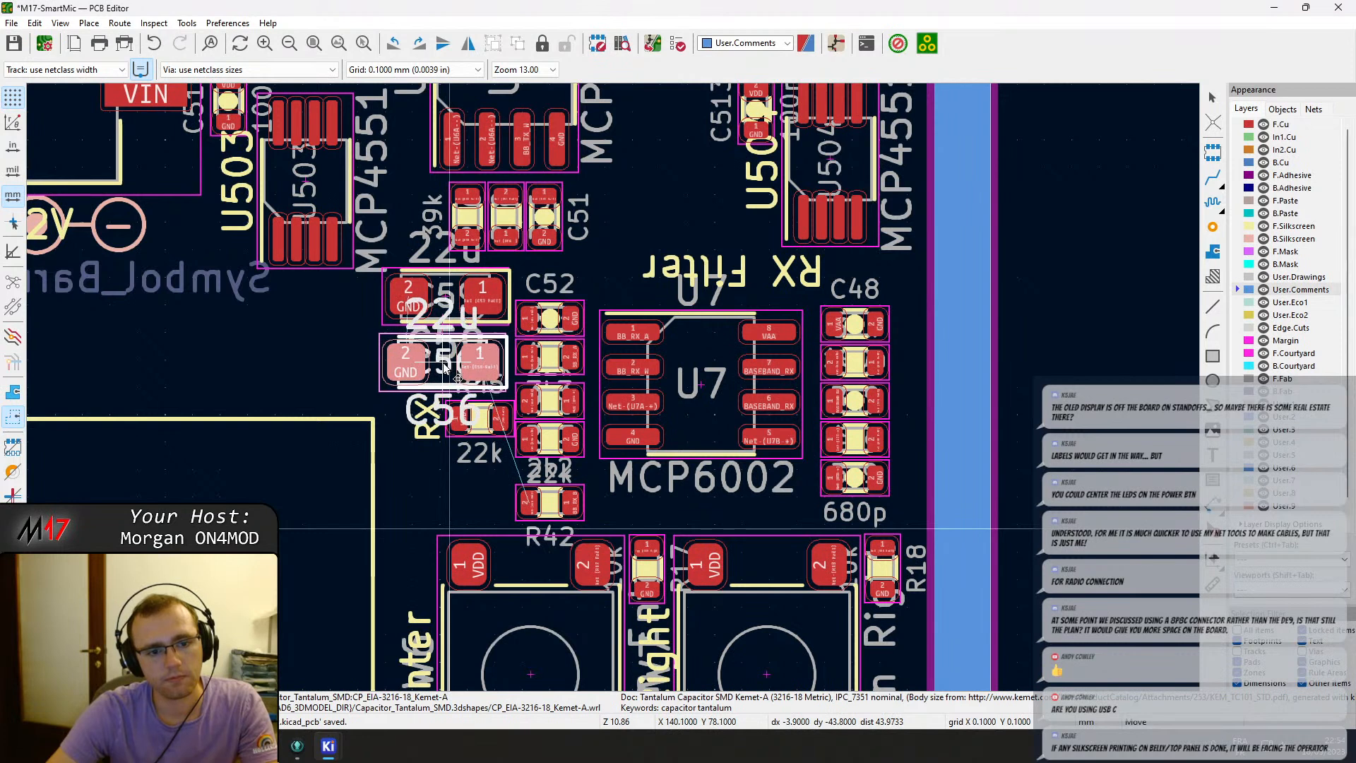
Shift the C48 capacitor column and the U7 amplifier with its capacitors upward to tighten the RX filter layout.
{"action": "scroll", "coordinate": [501, 472], "scroll_direction": "down", "scroll_amount": 3}
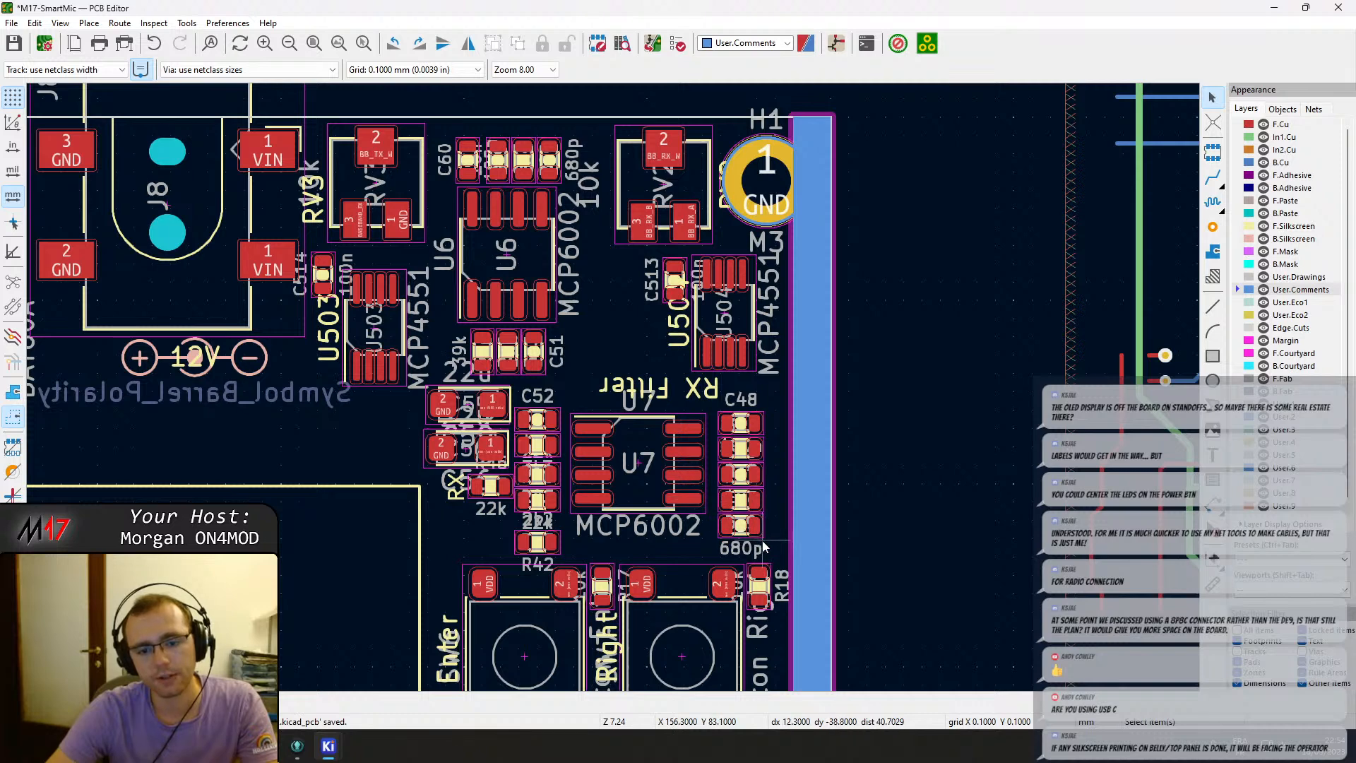
{"action": "left_click_drag", "start_coordinate": [735, 481], "coordinate": [712, 402]}
{"action": "key", "text": "m"}
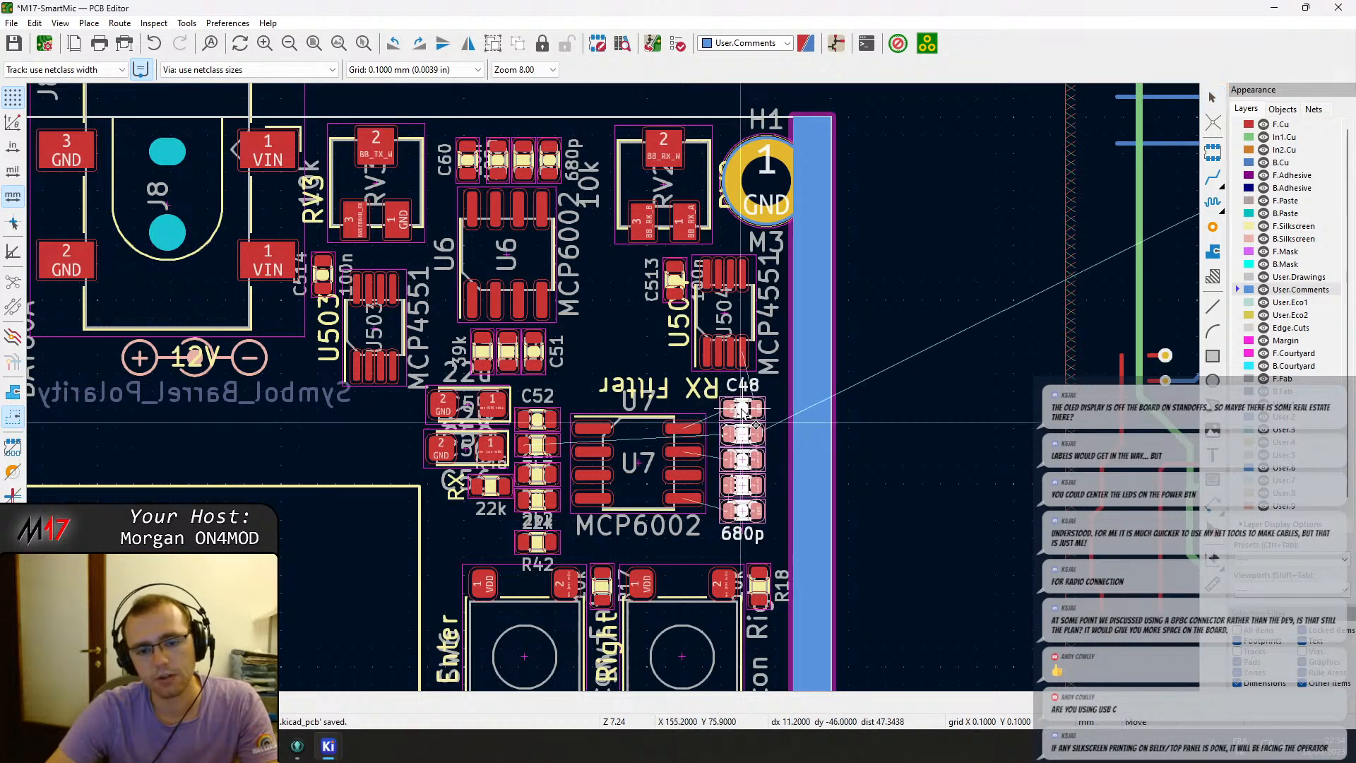
{"action": "left_click", "coordinate": [743, 413]}
{"action": "left_click_drag", "start_coordinate": [777, 548], "coordinate": [565, 382]}
{"action": "key", "text": "m"}
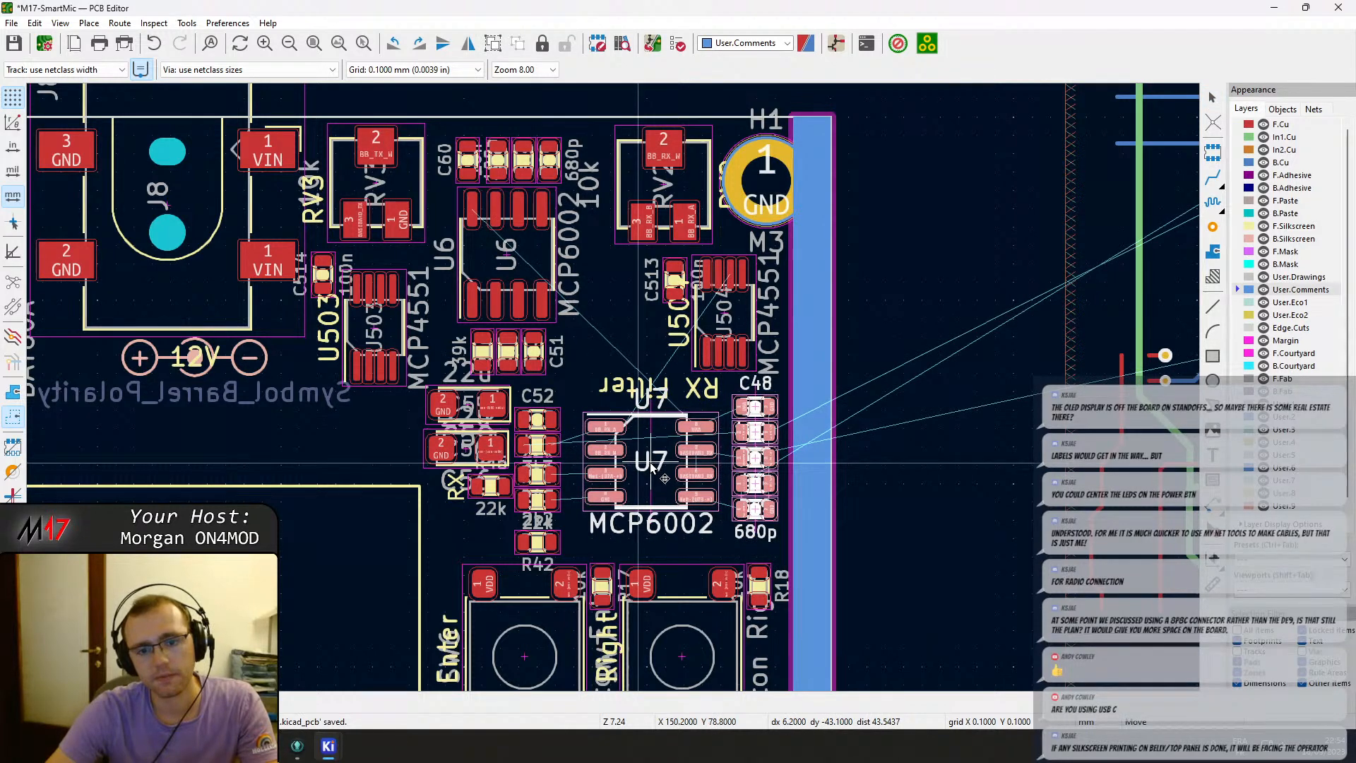
{"action": "left_click", "coordinate": [649, 468]}
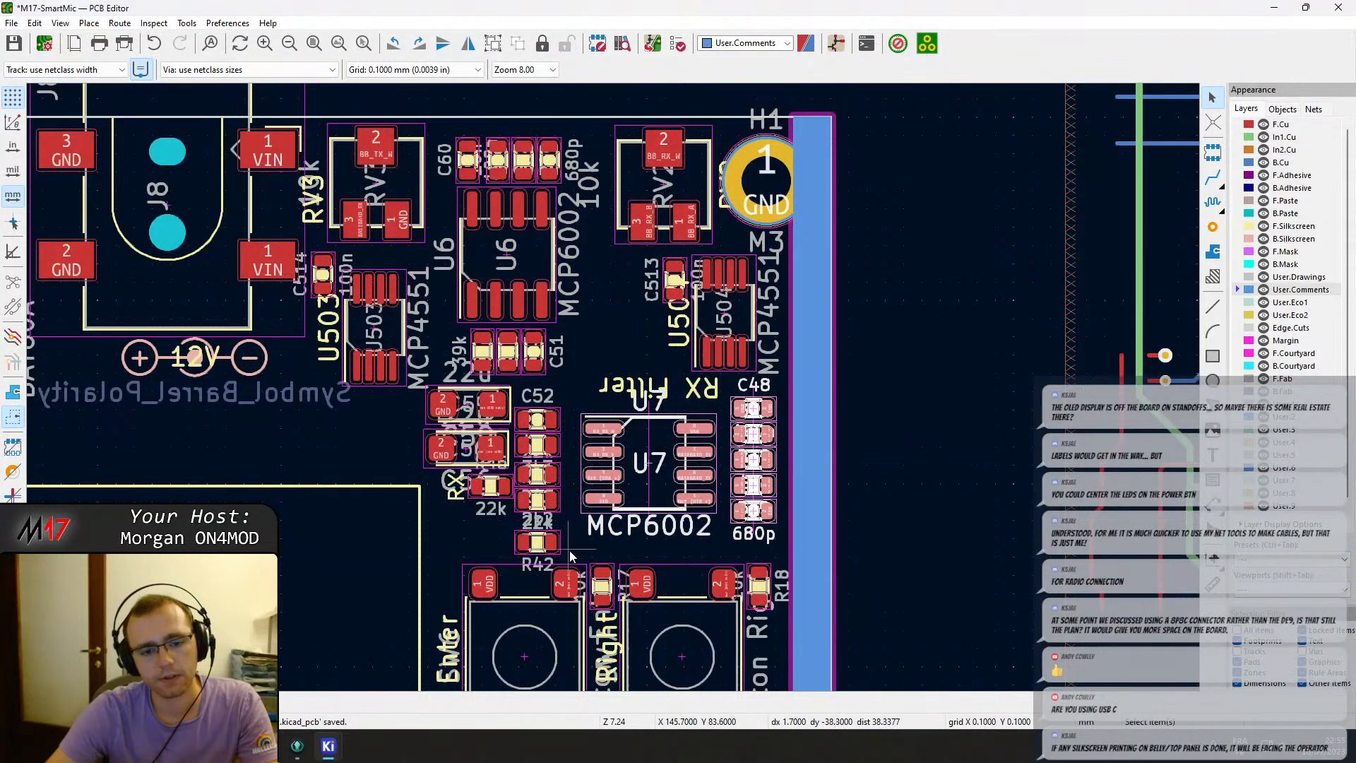
Move the R42 resistor column up beside U7 and reposition resistor R45 next to it.
{"action": "left_click_drag", "start_coordinate": [571, 556], "coordinate": [494, 384]}
{"action": "key", "text": "m"}
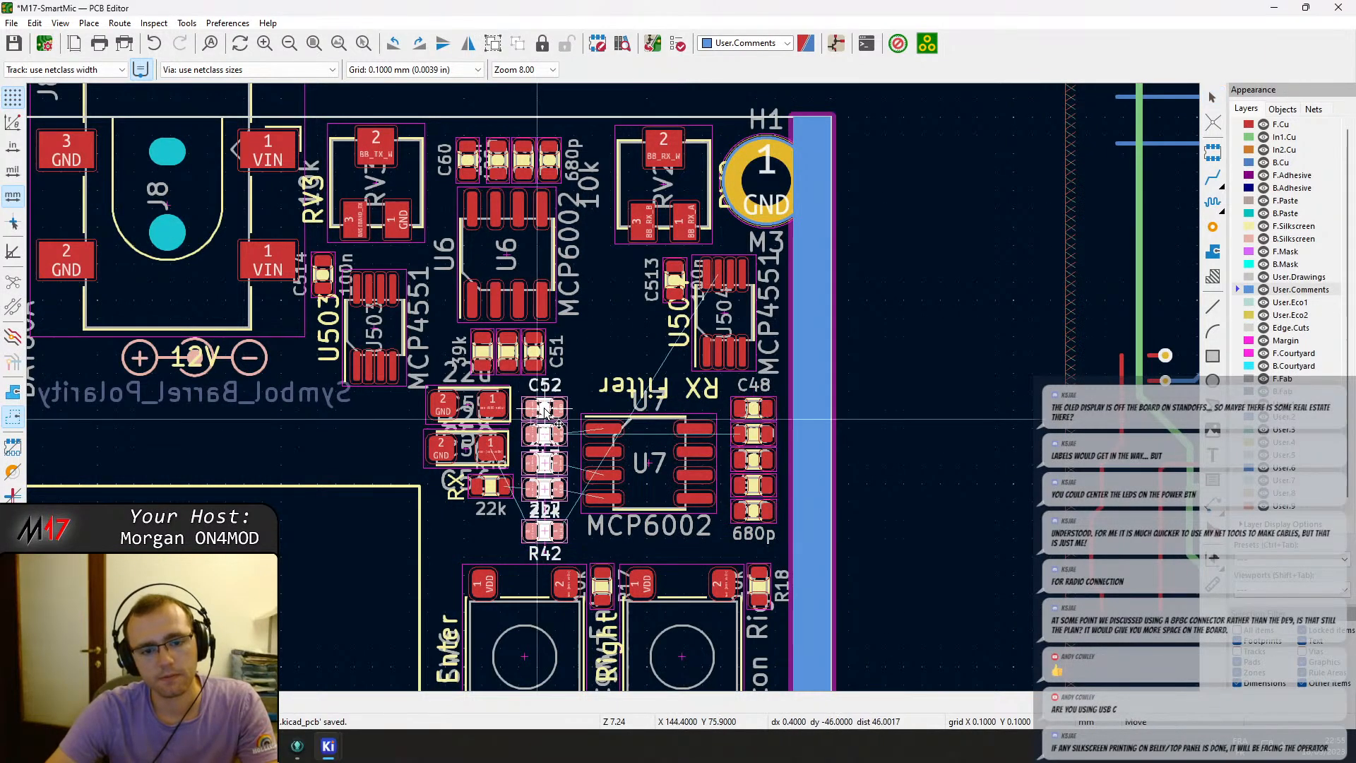
{"action": "left_click", "coordinate": [553, 413]}
{"action": "left_click", "coordinate": [497, 486]}
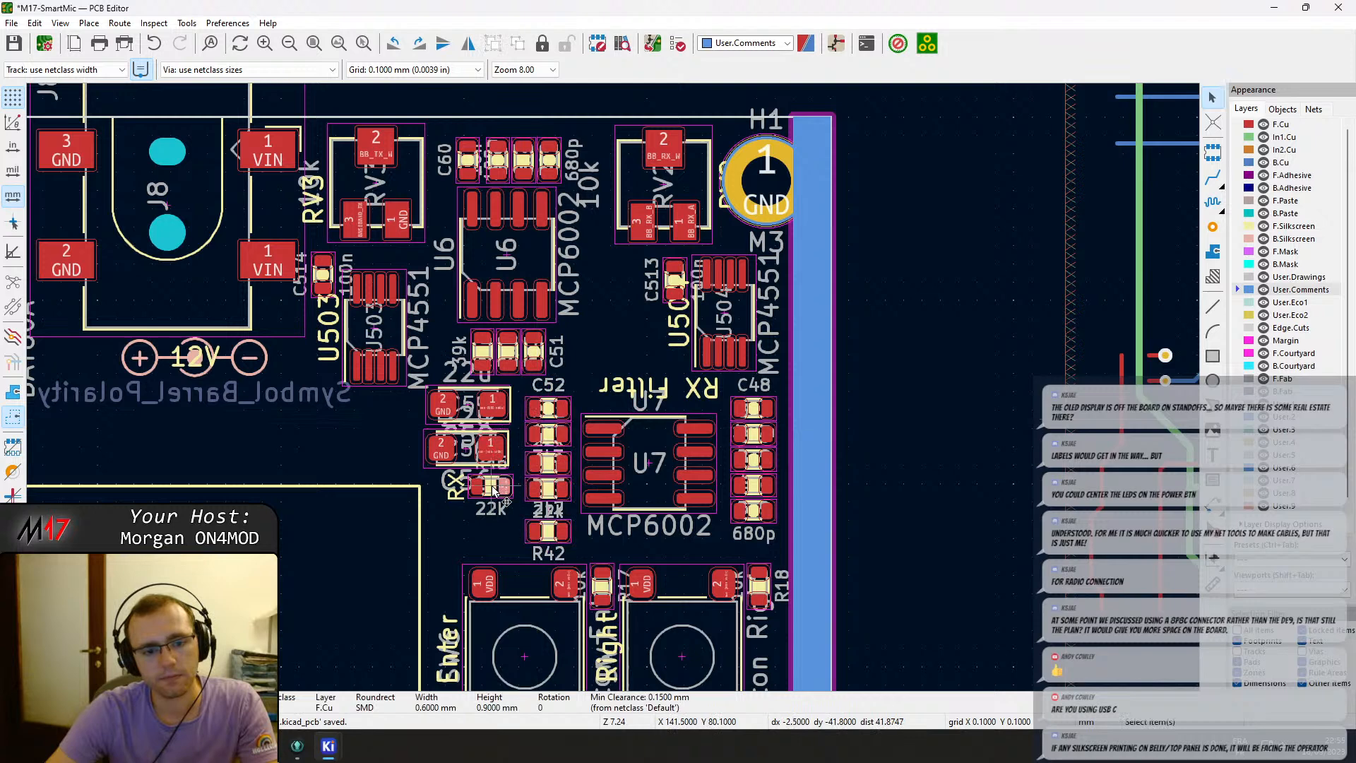
{"action": "key", "text": "m"}
{"action": "left_click", "coordinate": [497, 490]}
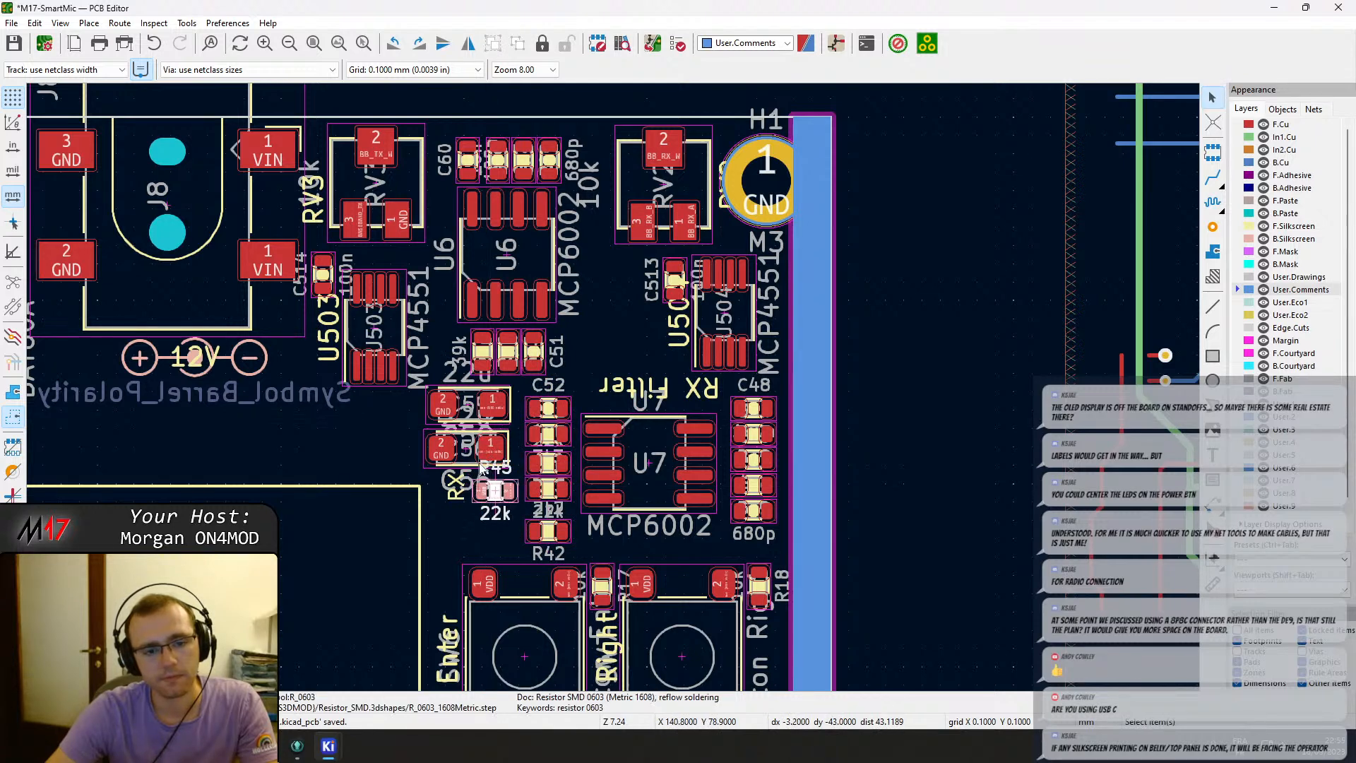
Rearrange tantalum capacitors C56 and C59 above and below resistor R45 to the left of the RX filter.
{"action": "left_click", "coordinate": [473, 452]}
{"action": "key", "text": "ctrl+z"}
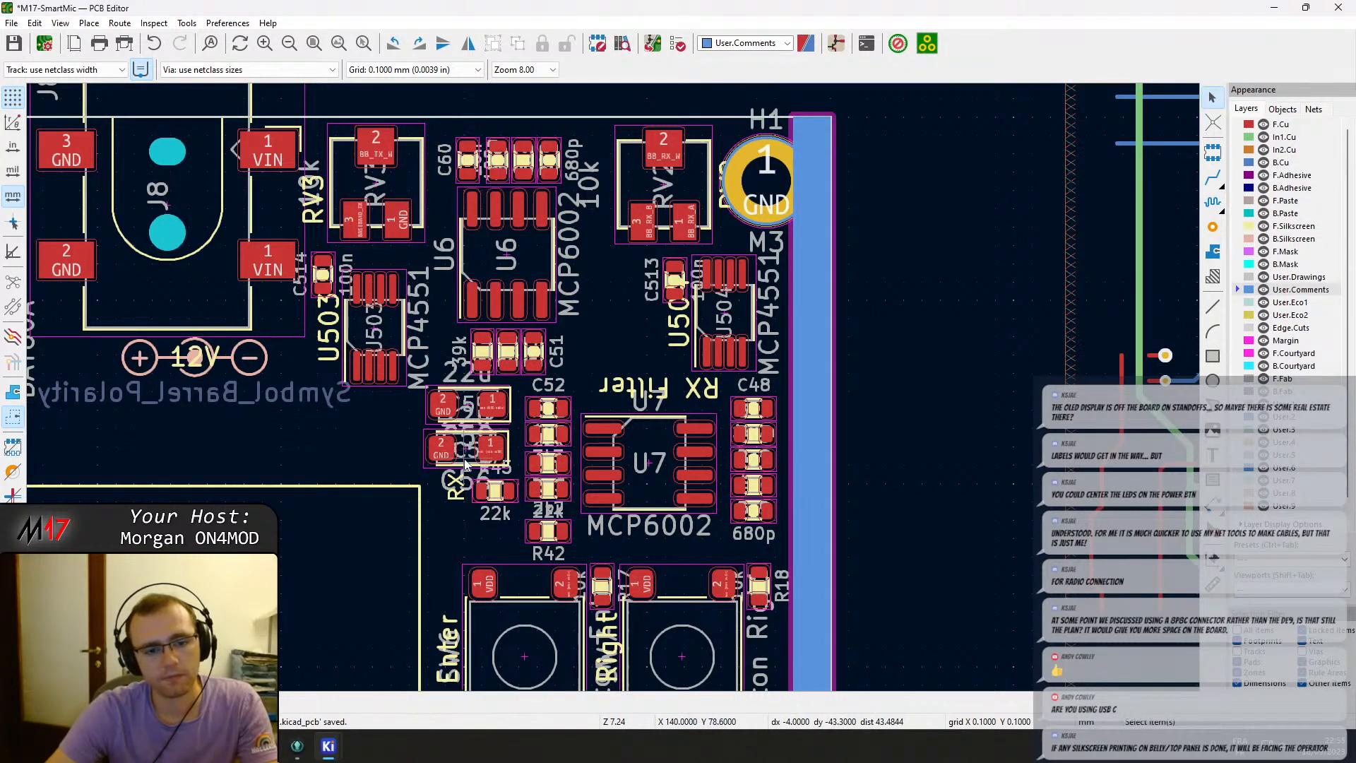
{"action": "left_click", "coordinate": [466, 460]}
{"action": "left_click", "coordinate": [463, 456]}
{"action": "left_click", "coordinate": [467, 464]}
{"action": "key", "text": "m"}
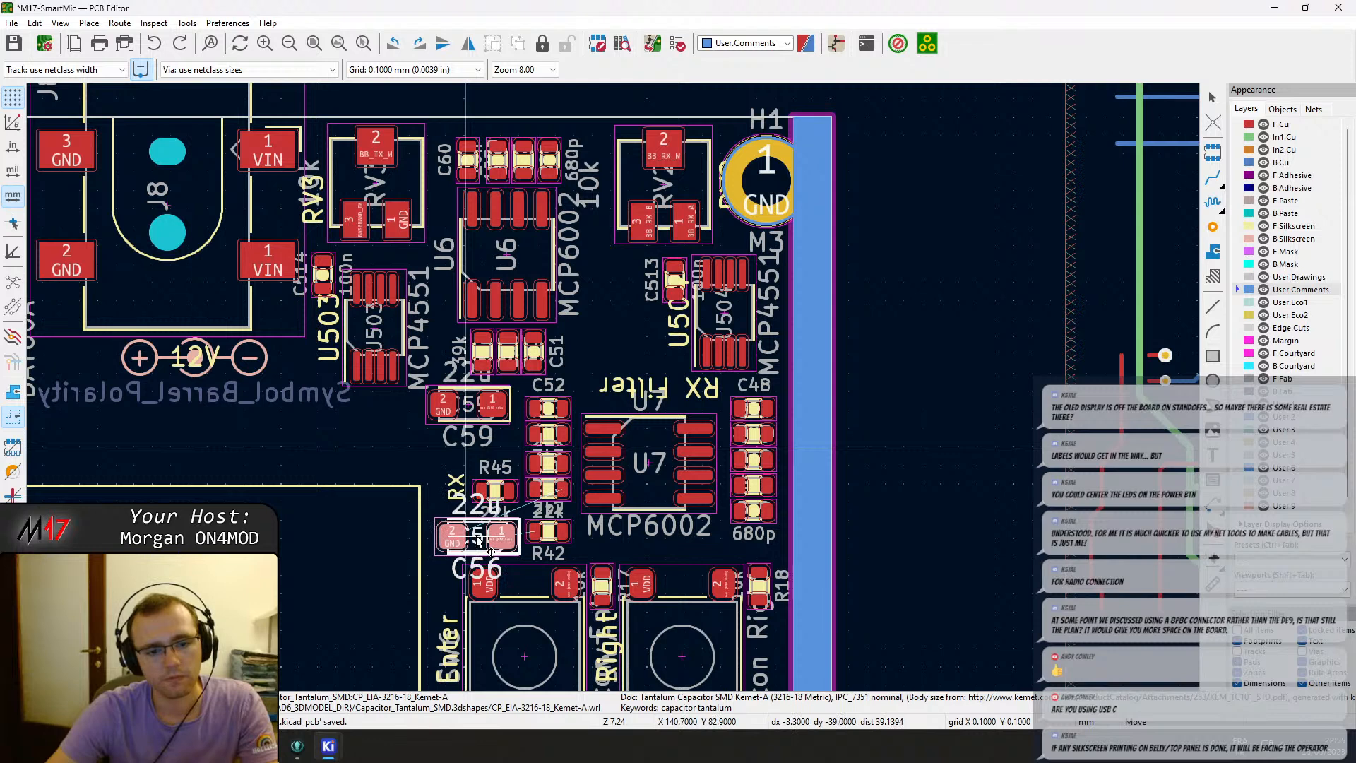
{"action": "left_click", "coordinate": [491, 551]}
{"action": "key", "text": "m"}
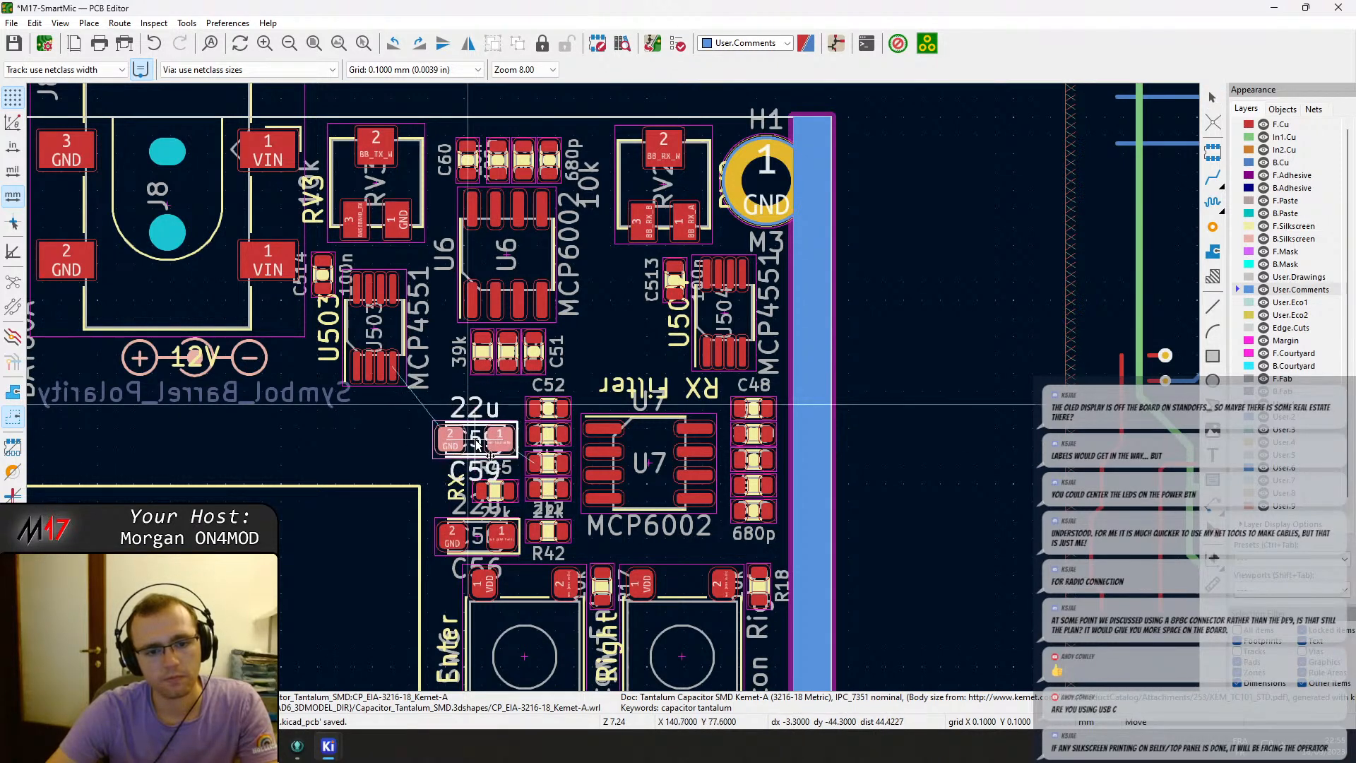
{"action": "left_click", "coordinate": [476, 442]}
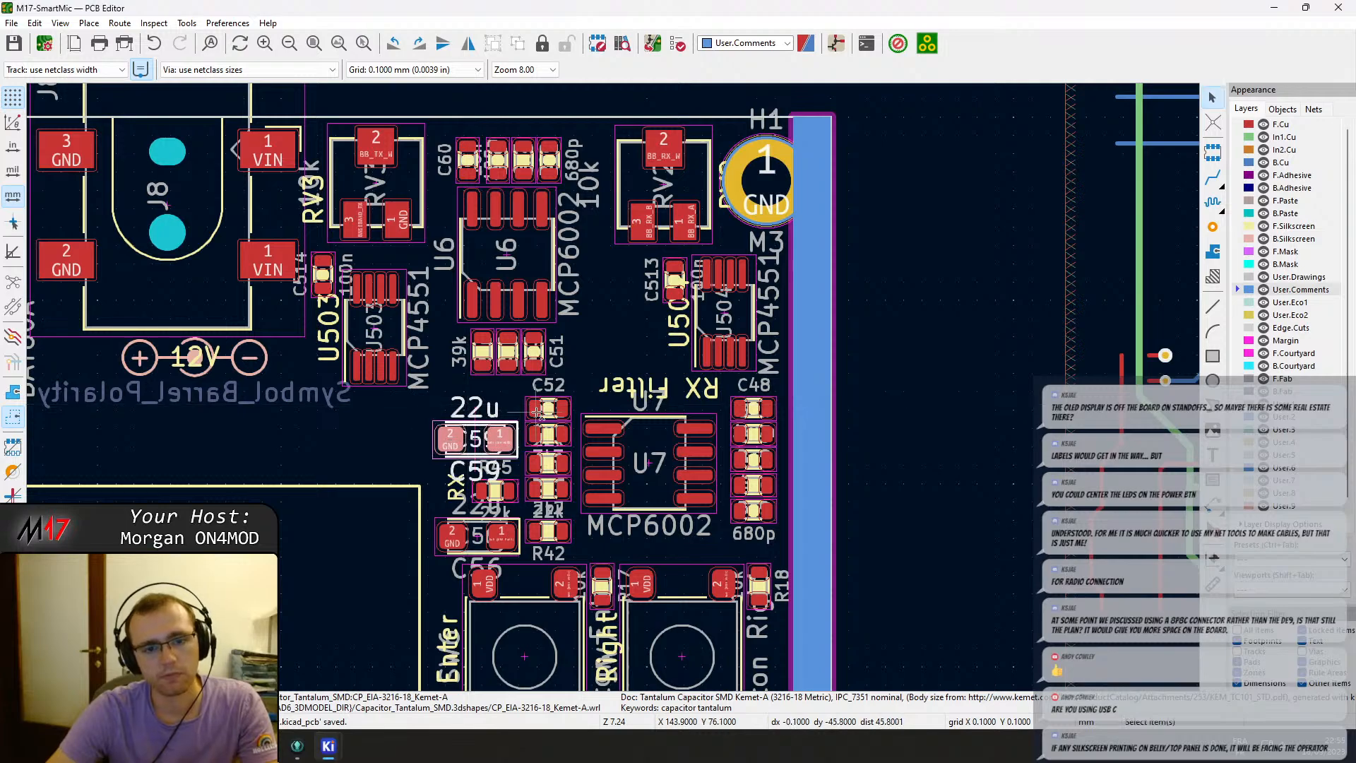
Examine the CAT RX/TX level-shifter circuit with transistors Q1 and Q2 around the board.
{"action": "left_click", "coordinate": [635, 373]}
{"action": "scroll", "coordinate": [639, 378], "scroll_direction": "down", "scroll_amount": 3}
{"action": "scroll", "coordinate": [641, 399], "scroll_direction": "up", "scroll_amount": 3}
{"action": "scroll", "coordinate": [625, 389], "scroll_direction": "down", "scroll_amount": 2}
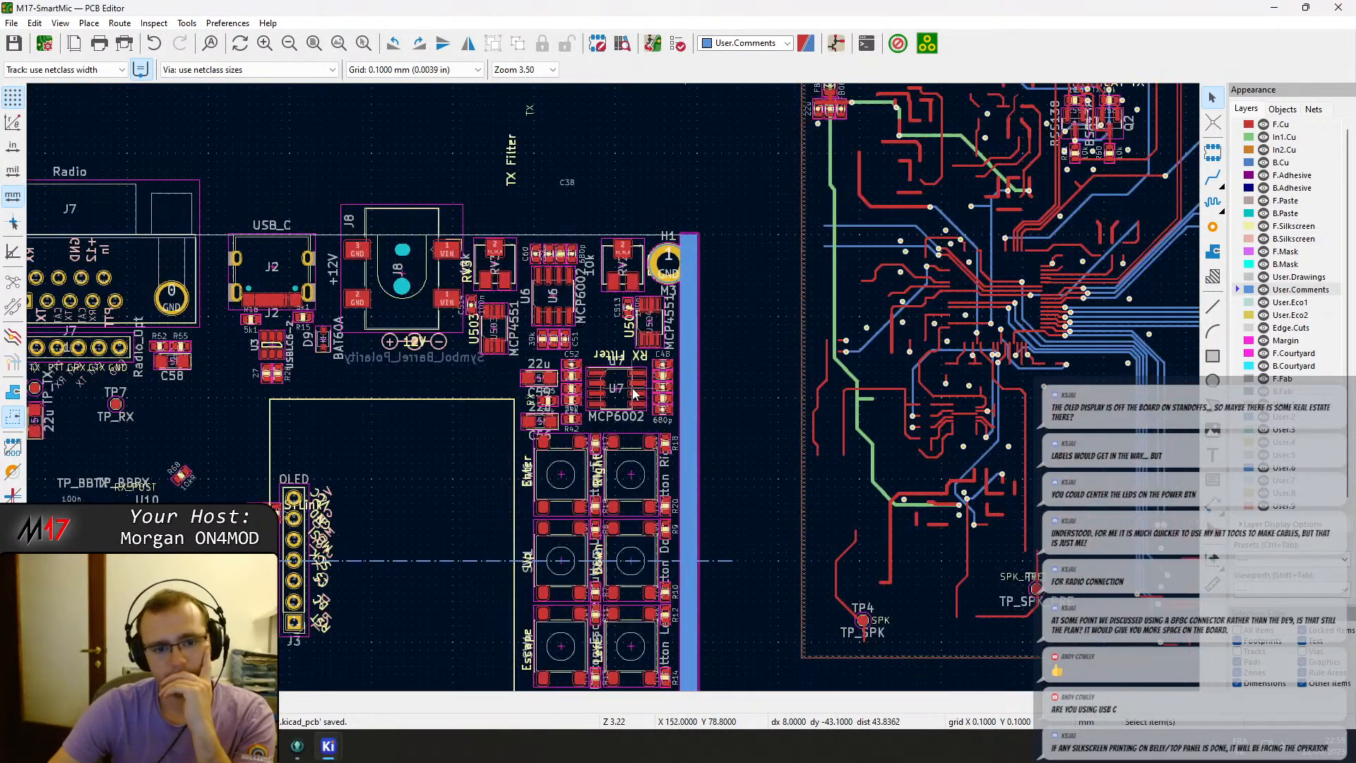
{"action": "scroll", "coordinate": [629, 399], "scroll_direction": "down", "scroll_amount": 3}
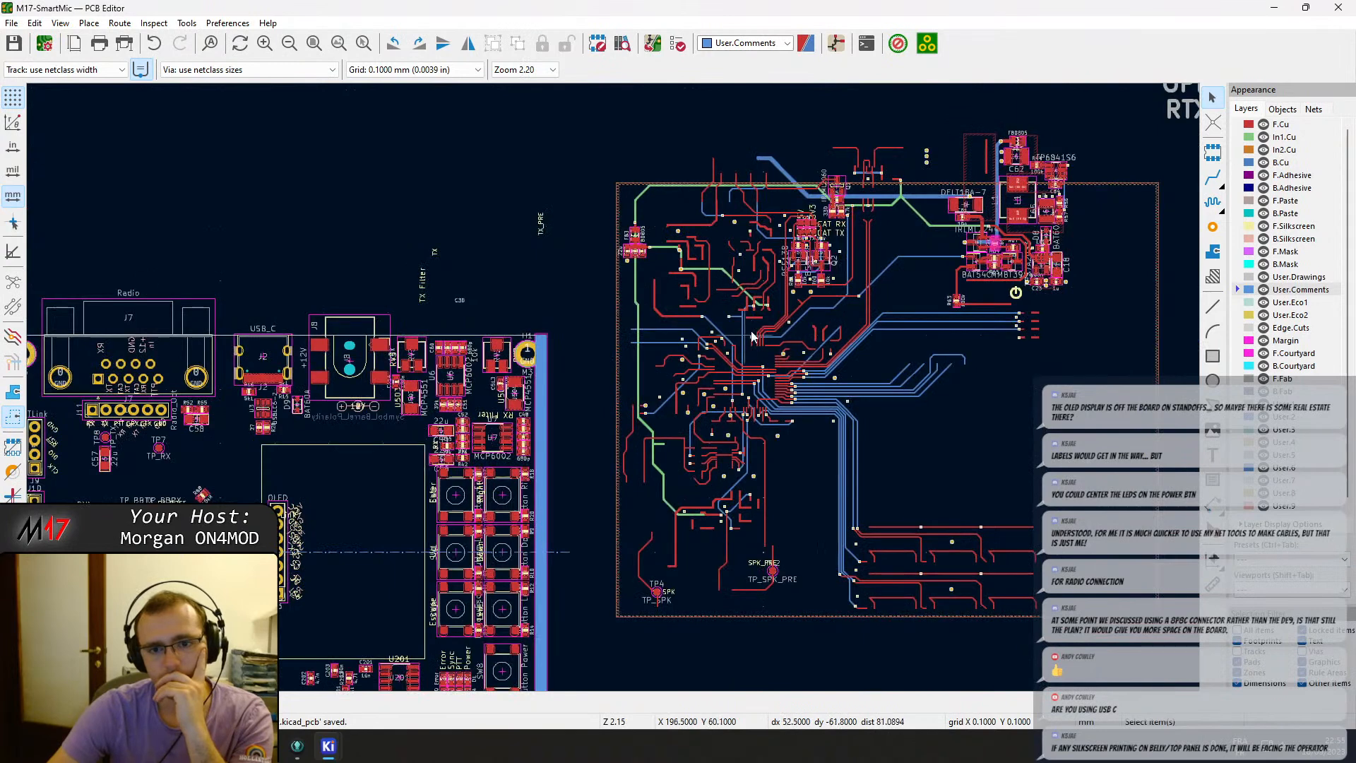
{"action": "scroll", "coordinate": [791, 300], "scroll_direction": "up", "scroll_amount": 5}
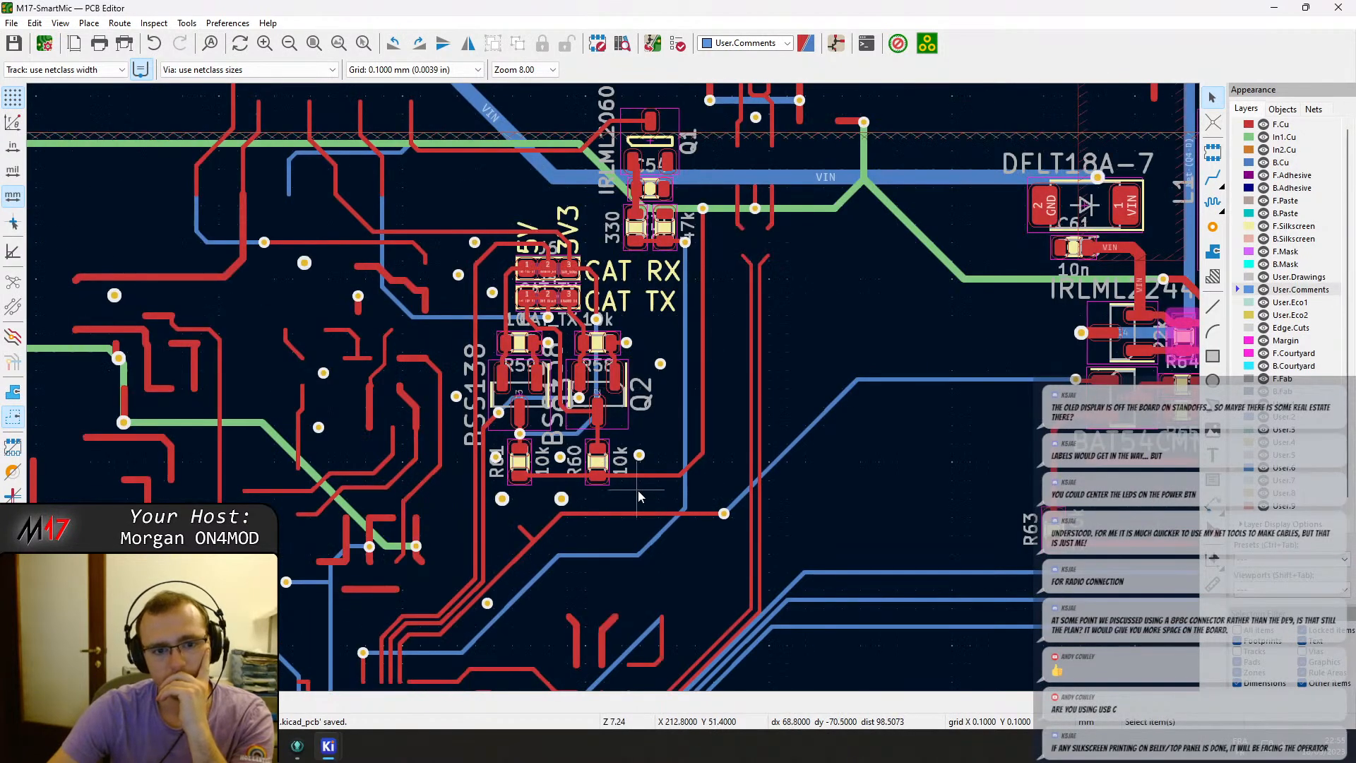
{"action": "left_click_drag", "start_coordinate": [625, 489], "coordinate": [448, 260]}
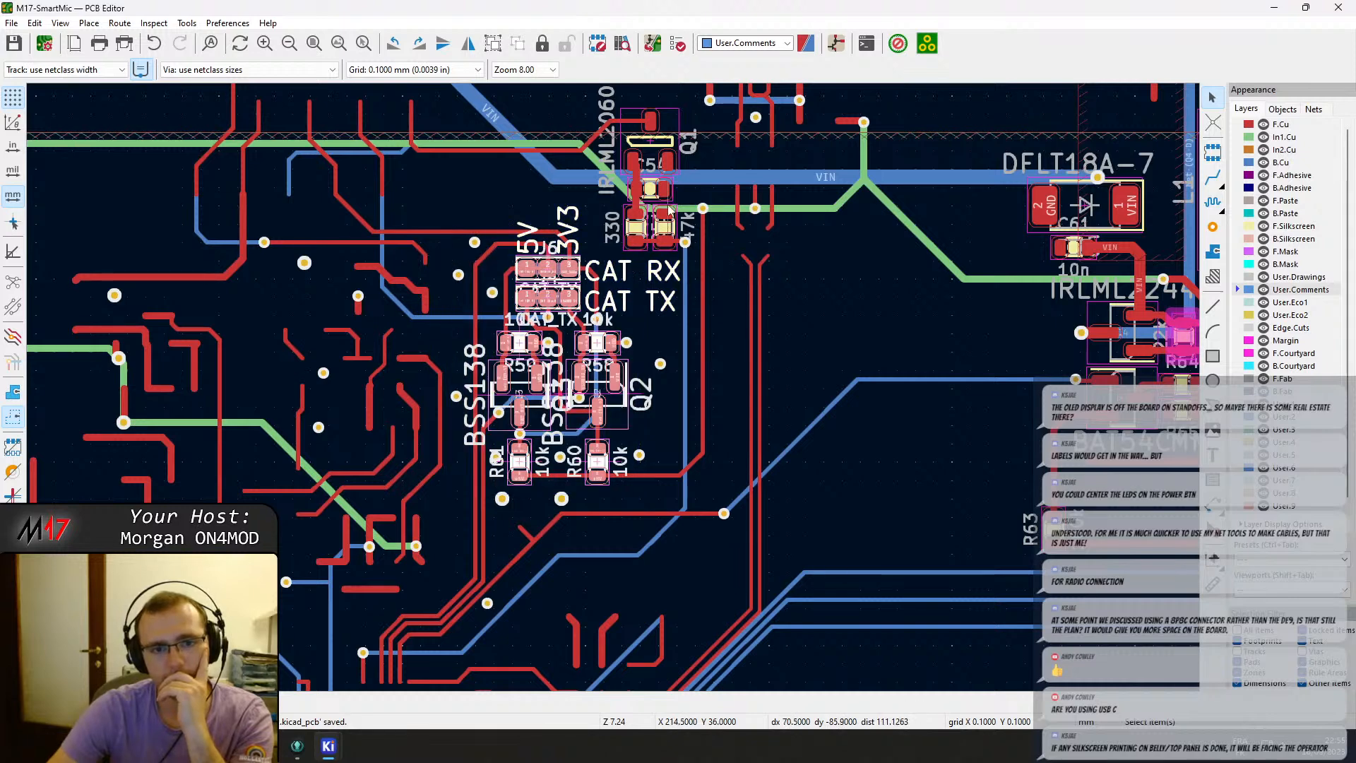
{"action": "scroll", "coordinate": [668, 211], "scroll_direction": "up", "scroll_amount": 3}
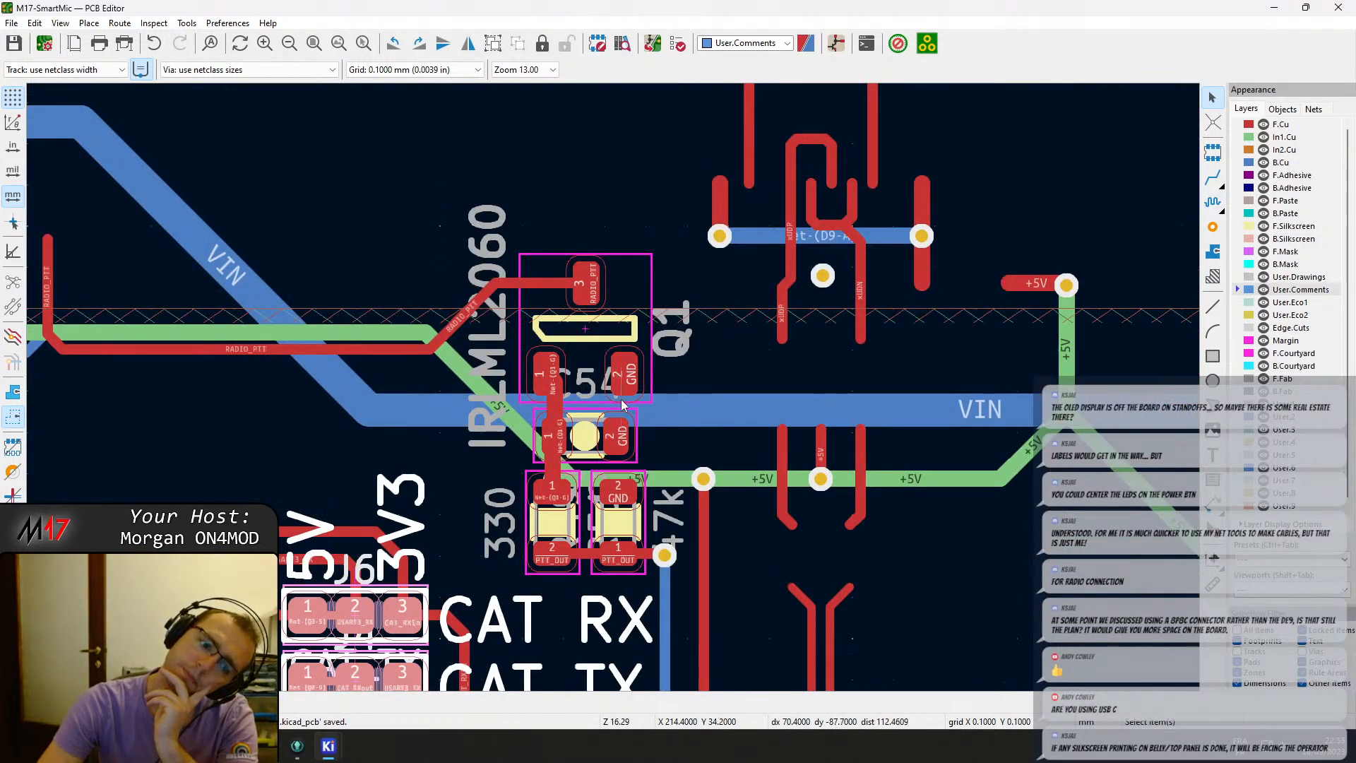
{"action": "scroll", "coordinate": [622, 404], "scroll_direction": "down", "scroll_amount": 3}
{"action": "scroll", "coordinate": [638, 446], "scroll_direction": "up", "scroll_amount": 2}
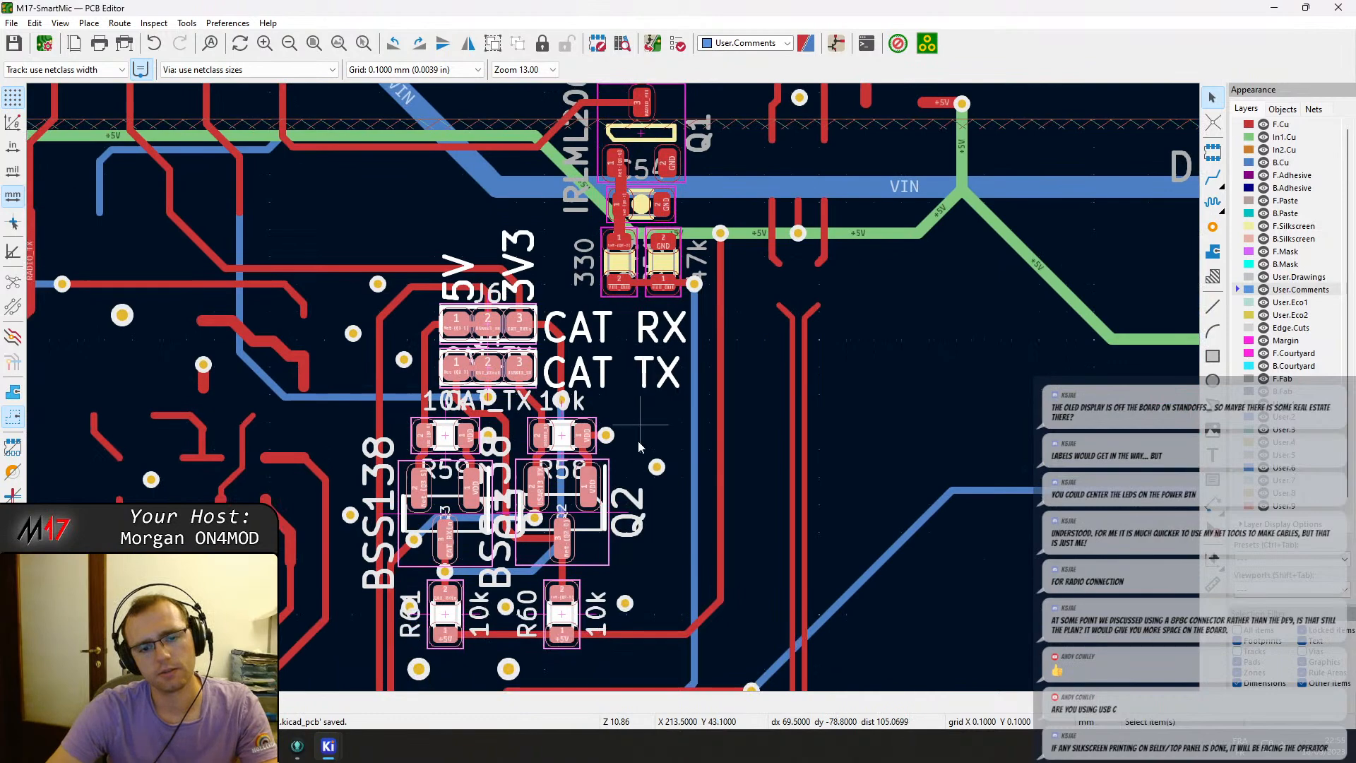
{"action": "scroll", "coordinate": [637, 448], "scroll_direction": "down", "scroll_amount": 1}
{"action": "left_click_drag", "start_coordinate": [646, 531], "coordinate": [425, 86]}
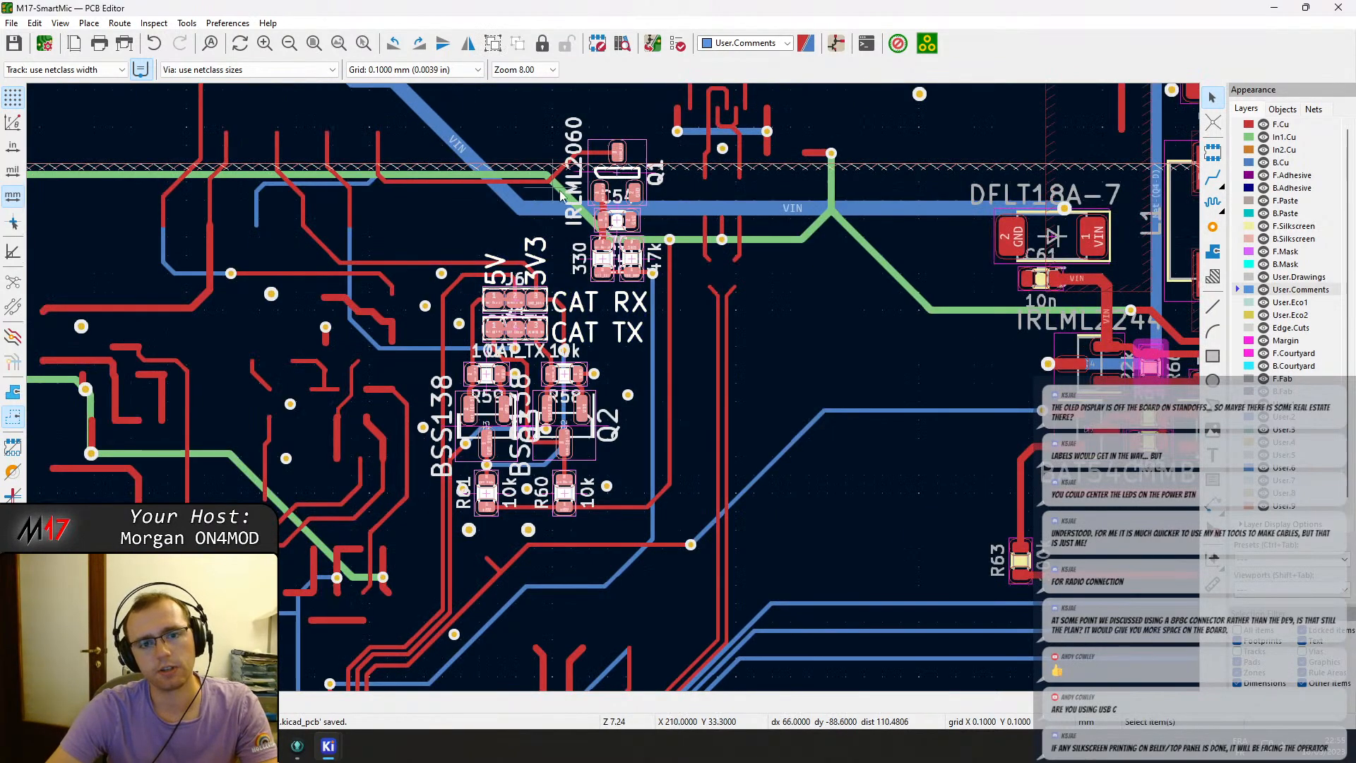
{"action": "left_click_drag", "start_coordinate": [598, 192], "coordinate": [588, 226]}
{"action": "key", "text": "ctrl+z"}
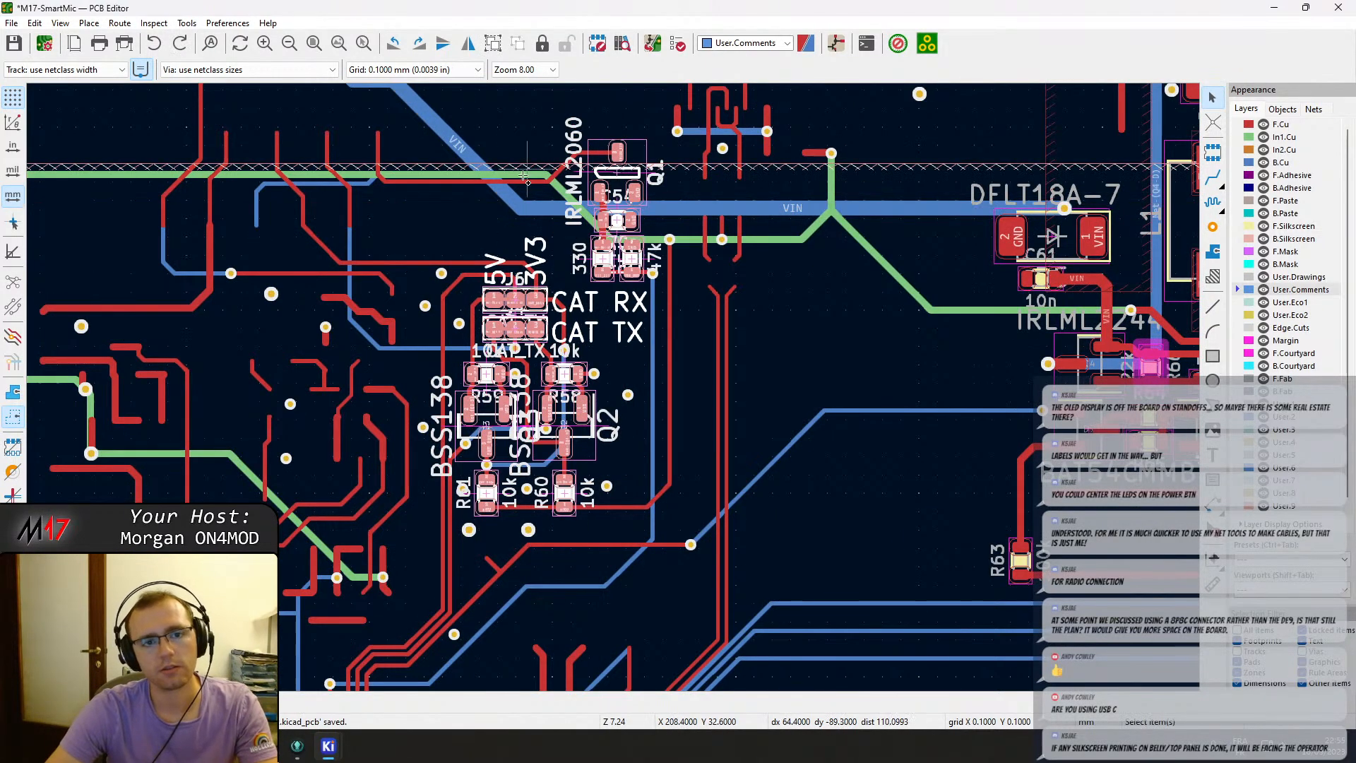
Move the whole CAT RX/TX level-shifter circuit with Q1 and Q2 off the board outline to its left.
{"action": "left_click_drag", "start_coordinate": [411, 120], "coordinate": [651, 457]}
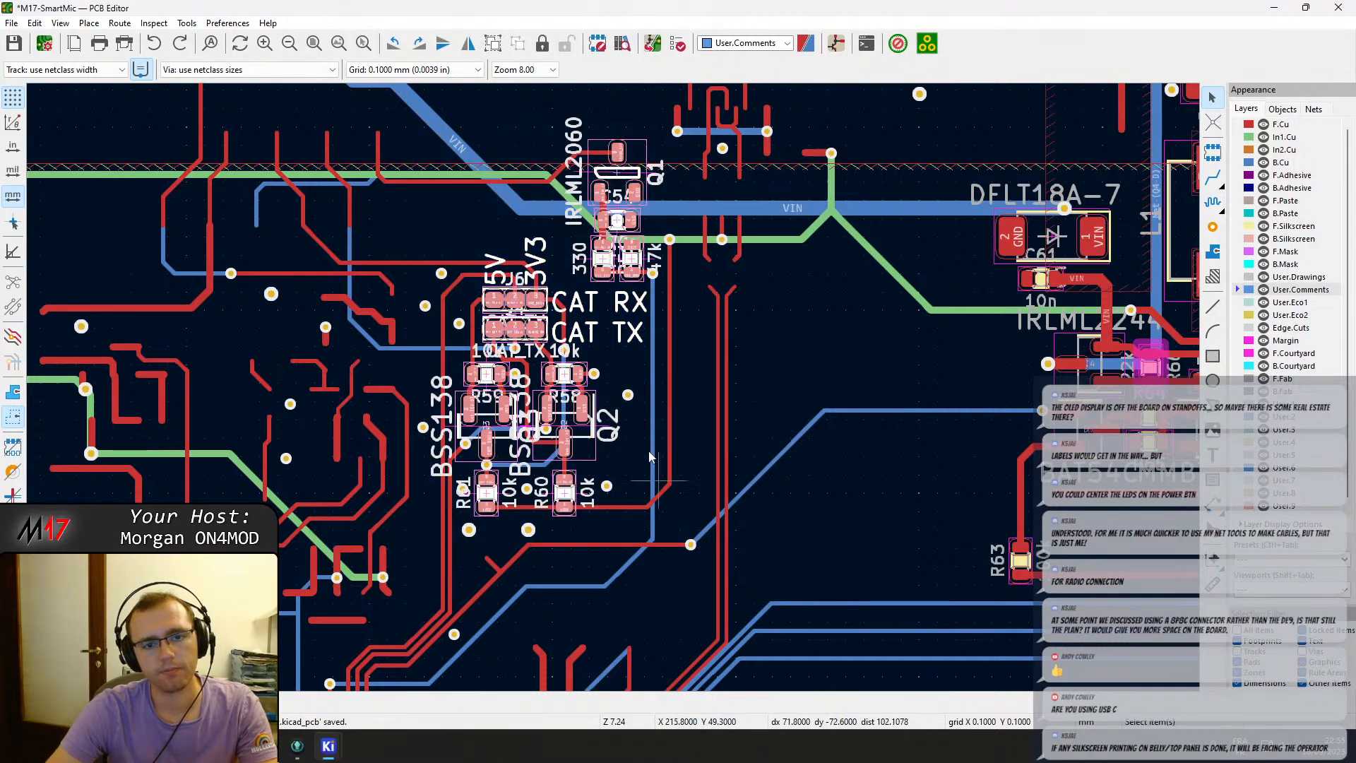
{"action": "scroll", "coordinate": [614, 263], "scroll_direction": "down", "scroll_amount": 3}
{"action": "key", "text": "m"}
{"action": "middle_click_drag", "start_coordinate": [261, 553], "coordinate": [704, 209]}
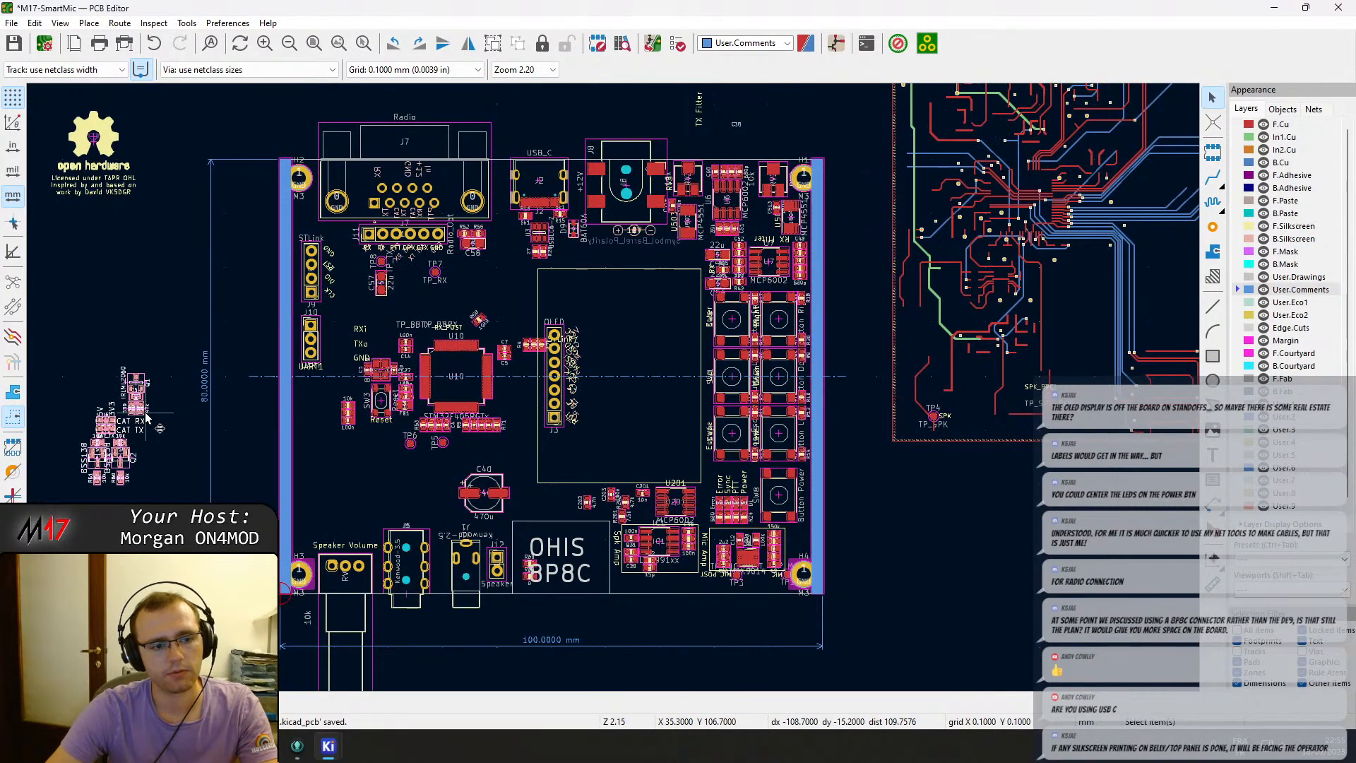
{"action": "left_click", "coordinate": [134, 395]}
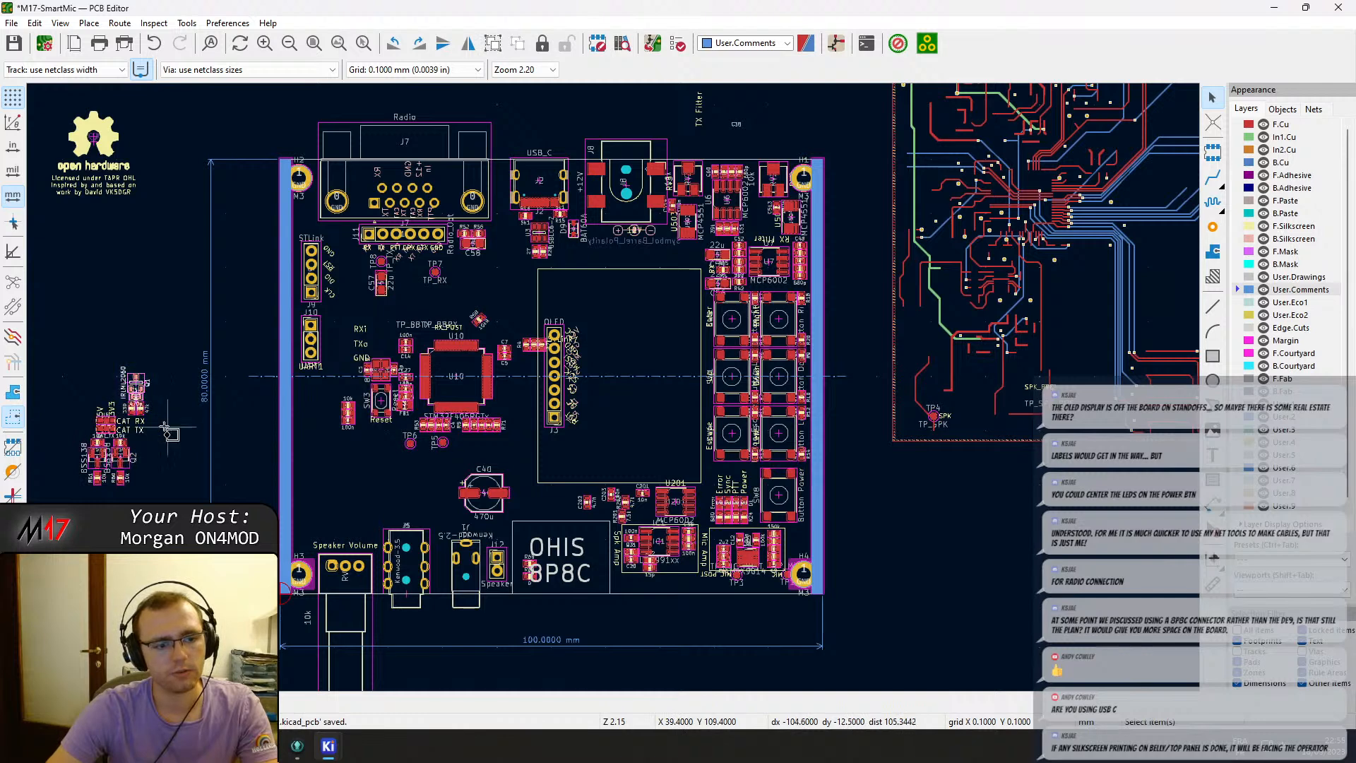
{"action": "scroll", "coordinate": [170, 432], "scroll_direction": "up", "scroll_amount": 3}
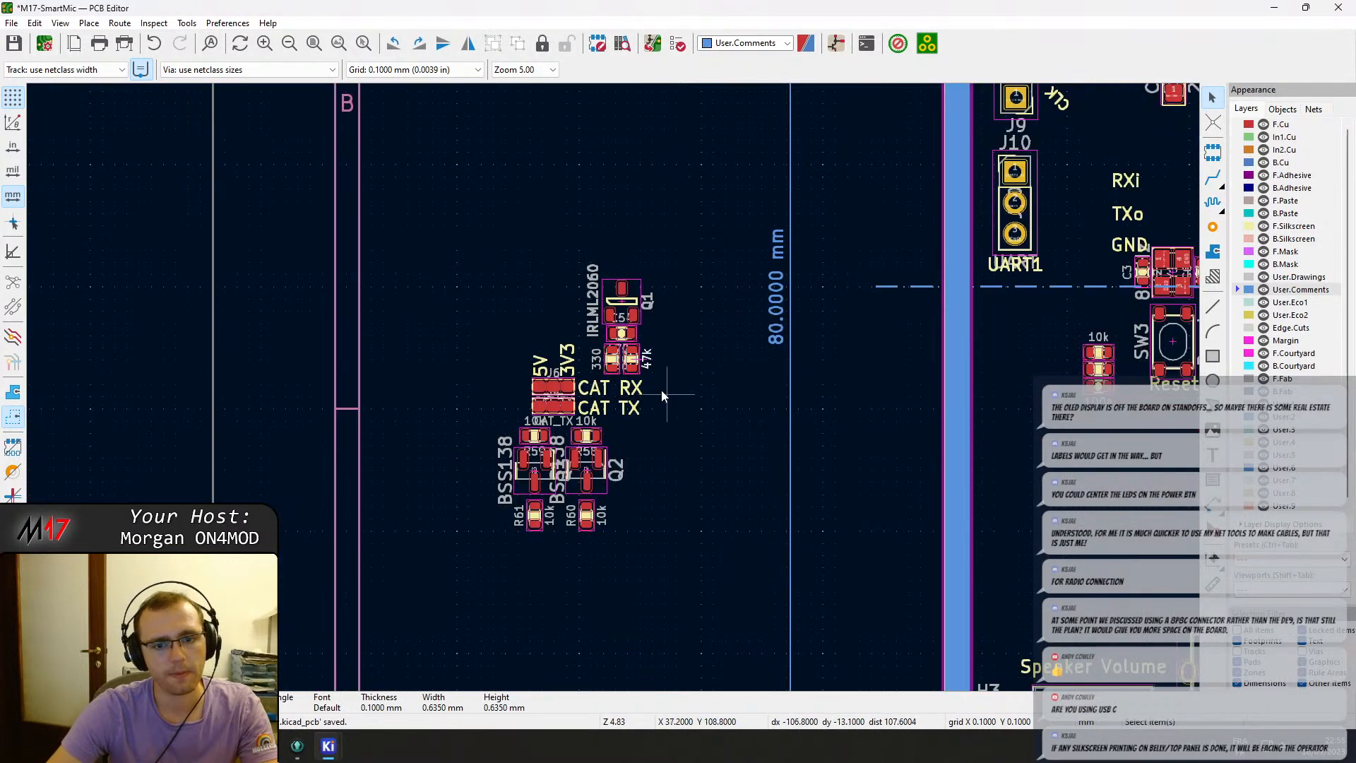
{"action": "key", "text": "m"}
{"action": "left_click", "coordinate": [589, 251]}
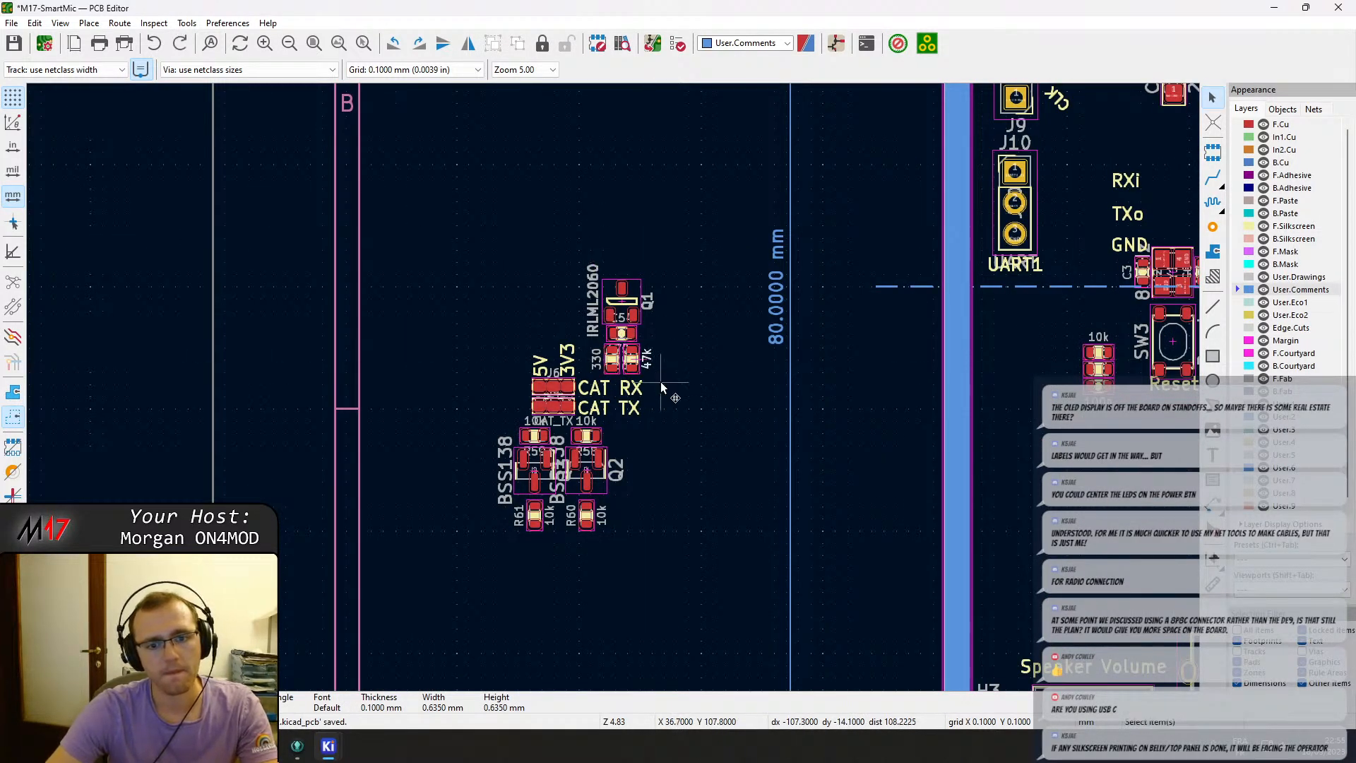
{"action": "key", "text": "ctrl+y"}
{"action": "left_click_drag", "start_coordinate": [678, 406], "coordinate": [558, 223]}
{"action": "key", "text": "m"}
{"action": "middle_click_drag", "start_coordinate": [687, 256], "coordinate": [445, 129]}
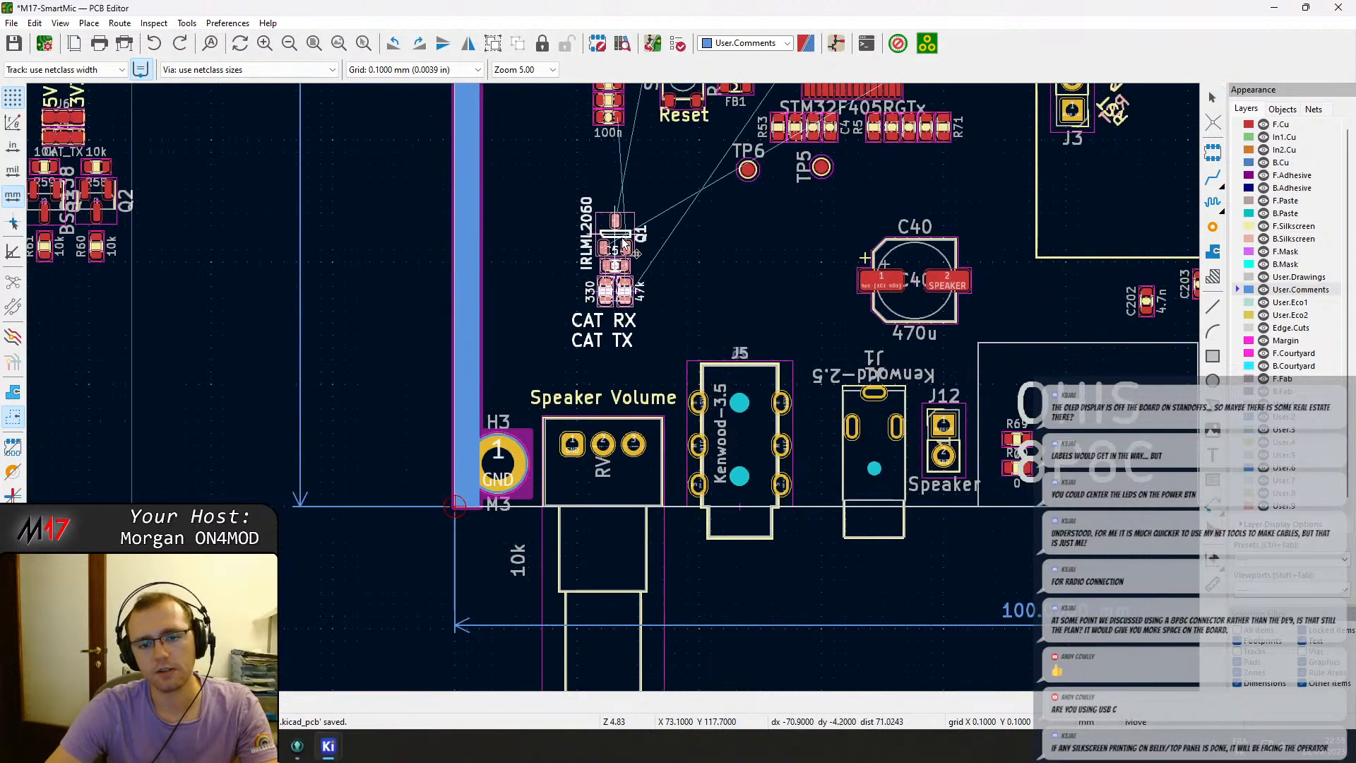
{"action": "key", "text": "Escape"}
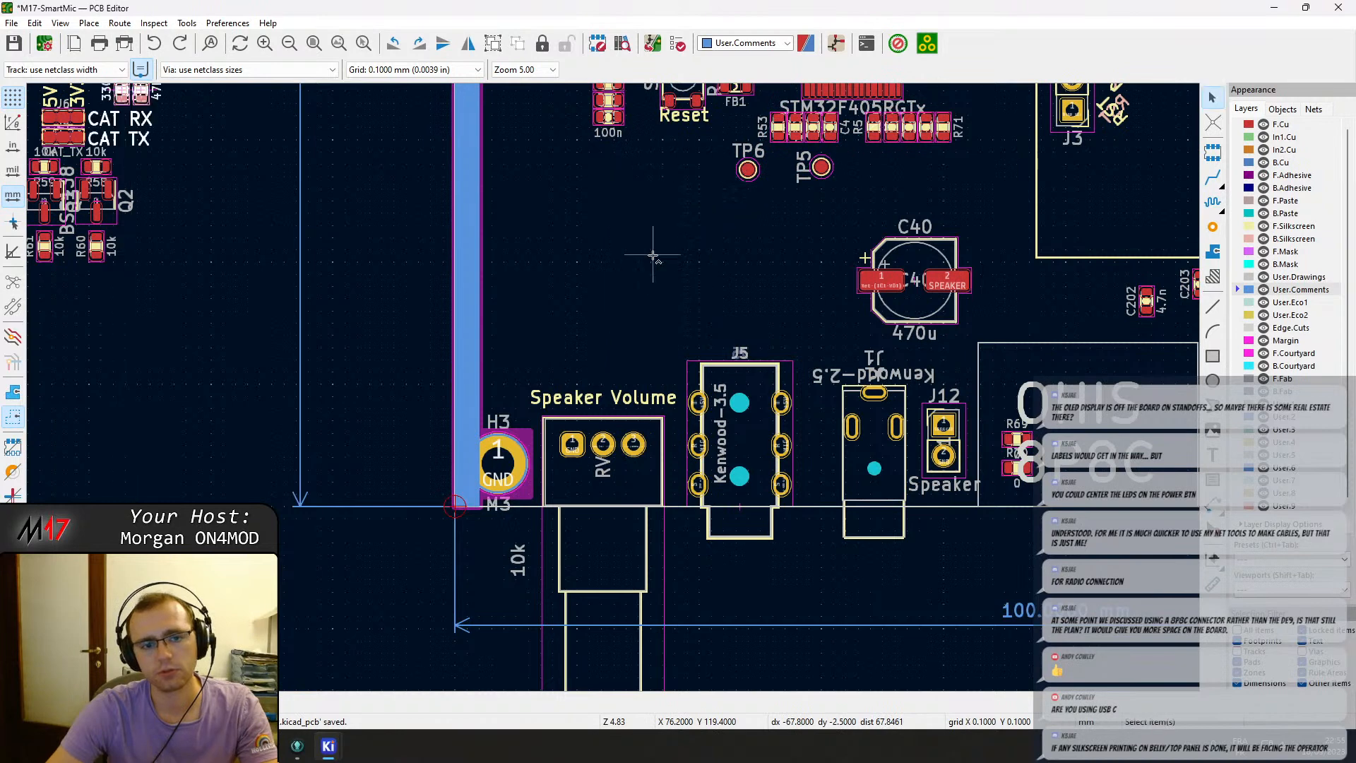
Move transistor Q1 with C54 and its 330 and 47k resistors, rotated, onto the board beside capacitor C40.
{"action": "scroll", "coordinate": [235, 197], "scroll_direction": "up", "scroll_amount": 5}
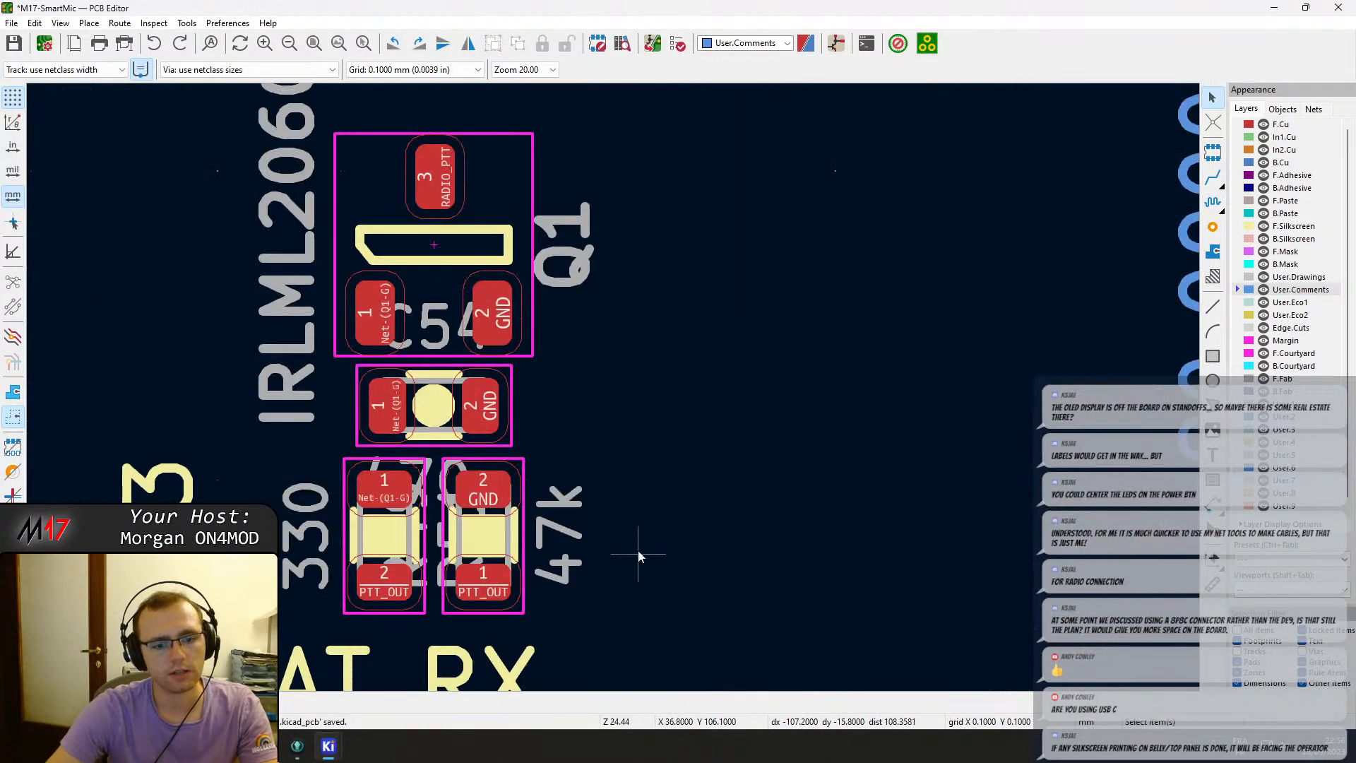
{"action": "left_click_drag", "start_coordinate": [637, 556], "coordinate": [274, 134]}
{"action": "key", "text": "m"}
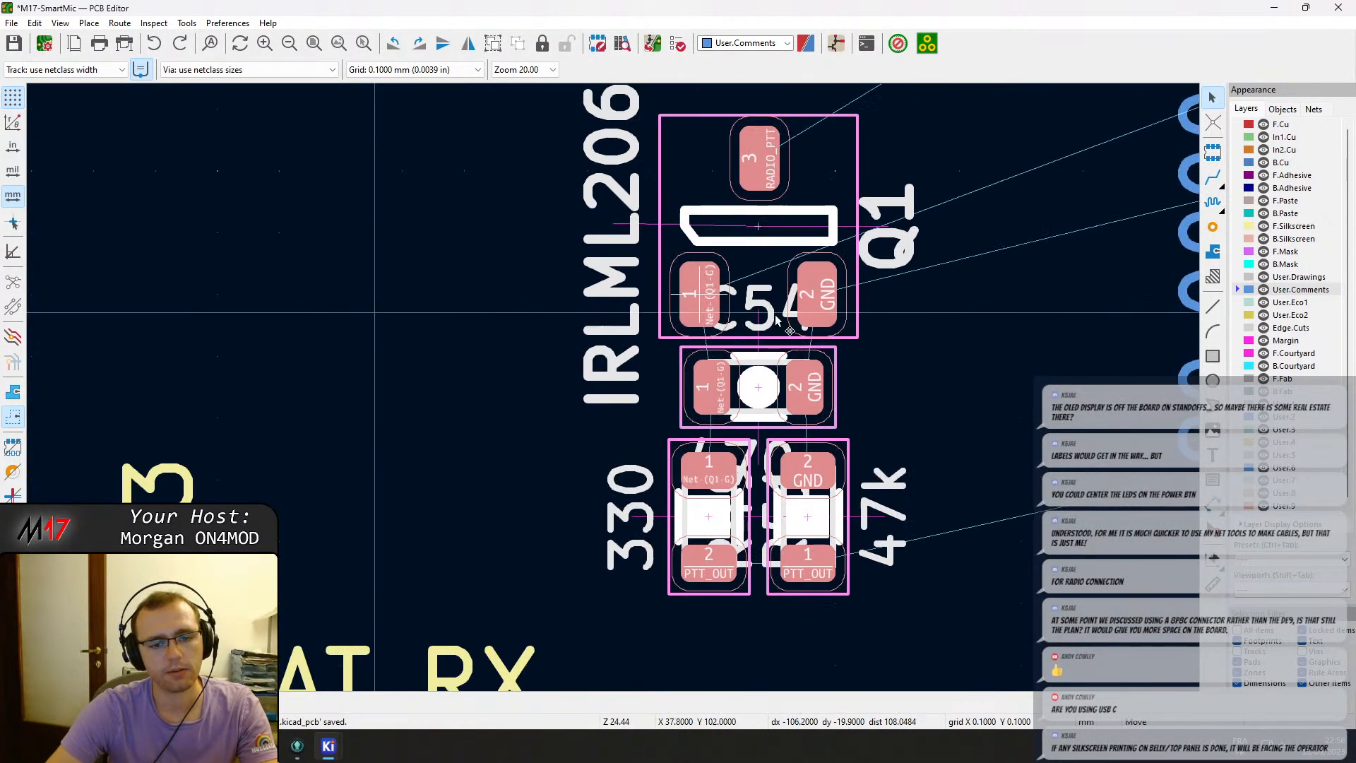
{"action": "scroll", "coordinate": [840, 328], "scroll_direction": "down", "scroll_amount": 4}
{"action": "middle_click_drag", "start_coordinate": [775, 506], "coordinate": [179, 171]}
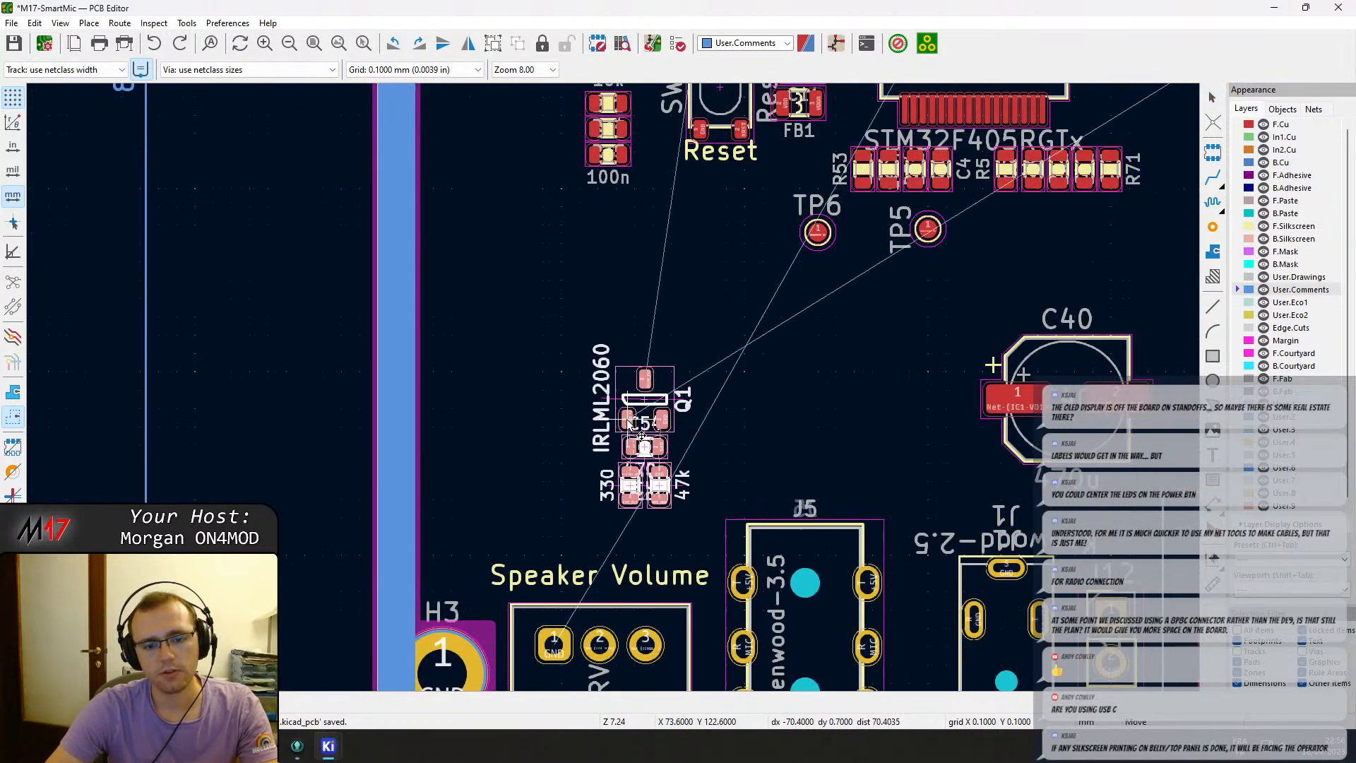
{"action": "scroll", "coordinate": [590, 438], "scroll_direction": "up", "scroll_amount": 5}
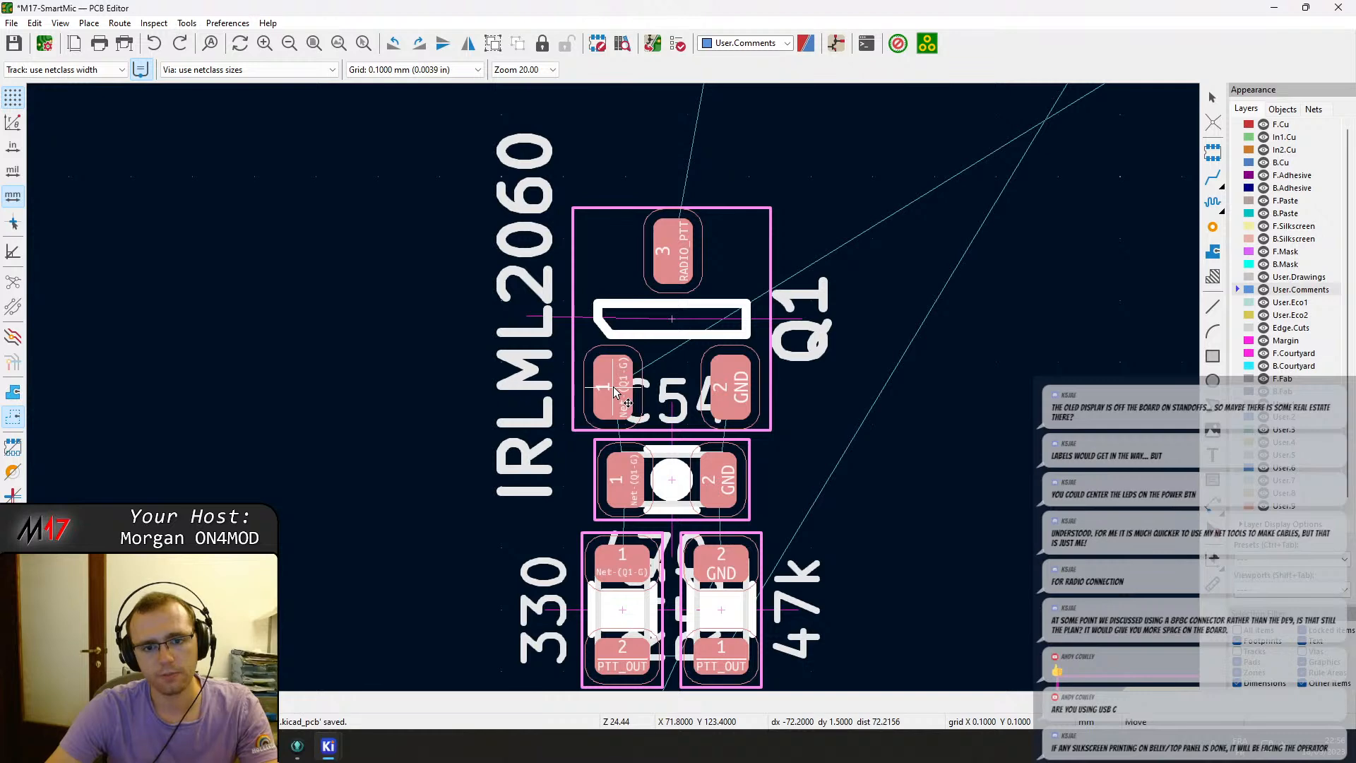
{"action": "scroll", "coordinate": [611, 389], "scroll_direction": "down", "scroll_amount": 3}
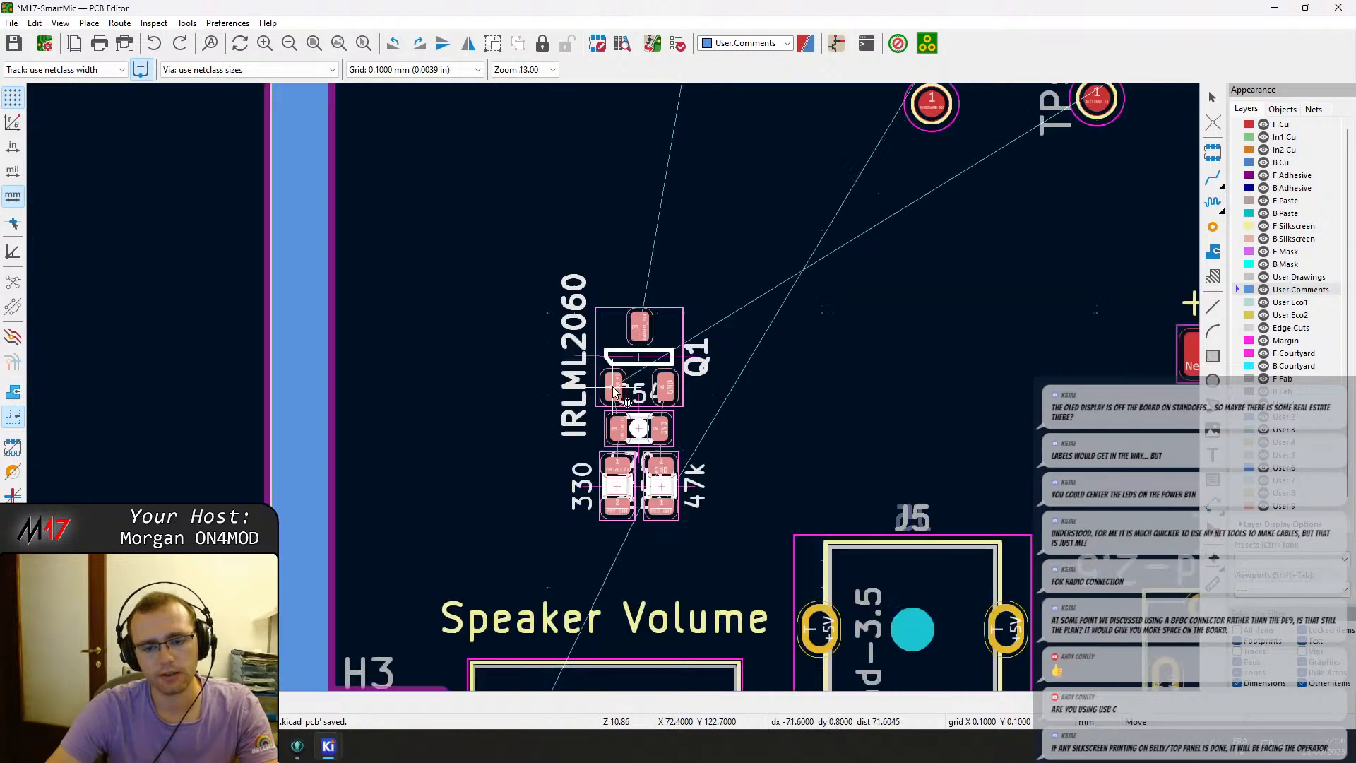
{"action": "middle_click_drag", "start_coordinate": [976, 393], "coordinate": [362, 226]}
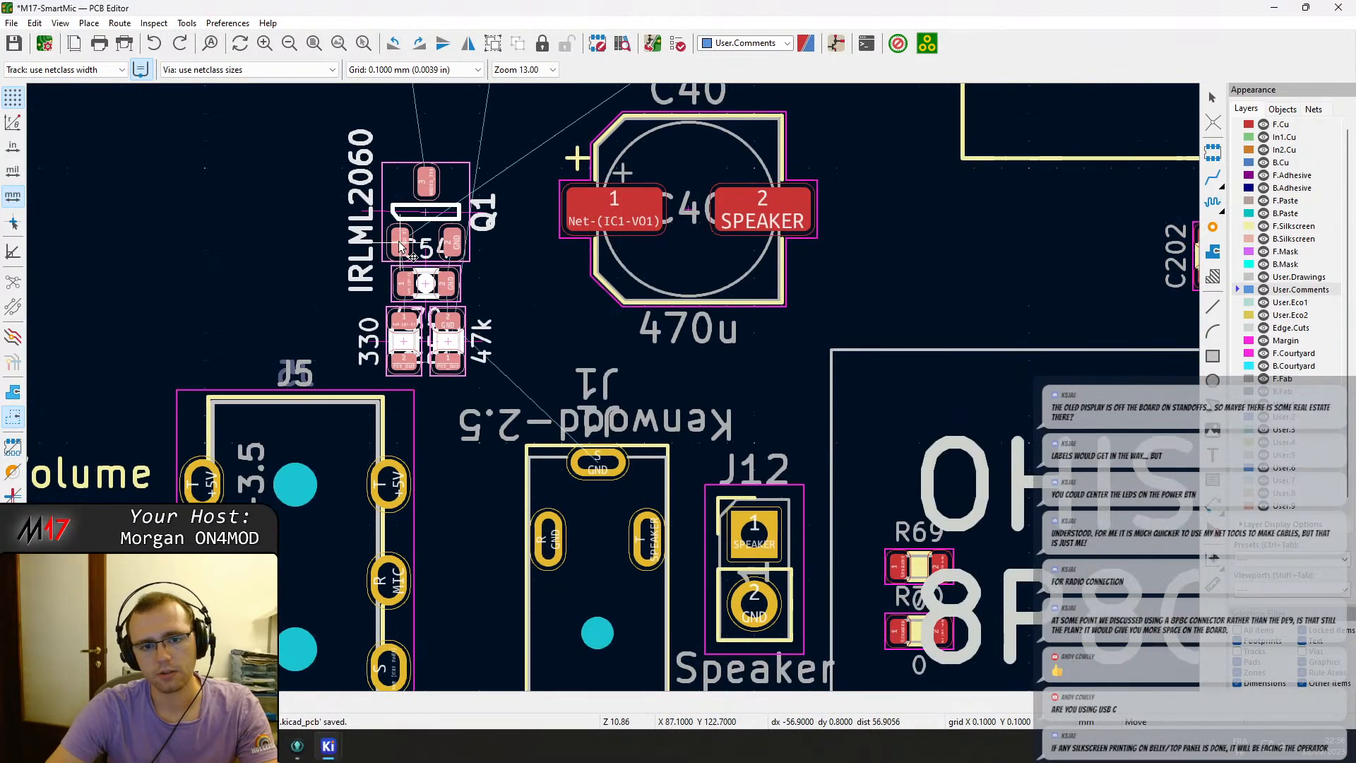
{"action": "scroll", "coordinate": [402, 244], "scroll_direction": "down", "scroll_amount": 1}
{"action": "middle_click_drag", "start_coordinate": [637, 408], "coordinate": [226, 420]}
{"action": "key", "text": "r"}
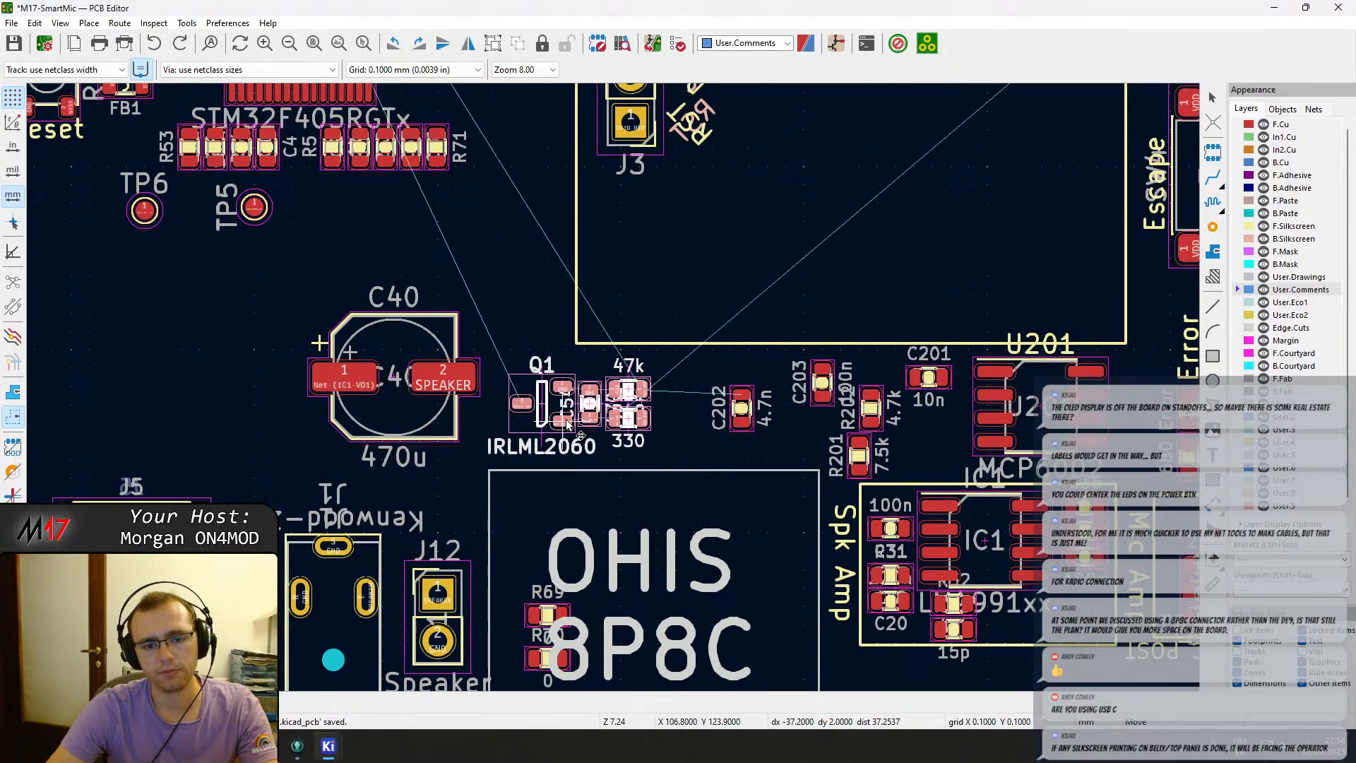
{"action": "left_click", "coordinate": [580, 398]}
Move the CAT RX/TX level-shifter circuit with Q2 from off the board back onto it, beside test point TP_RX.
{"action": "scroll", "coordinate": [580, 398], "scroll_direction": "down", "scroll_amount": 3}
{"action": "middle_click_drag", "start_coordinate": [384, 340], "coordinate": [493, 462]}
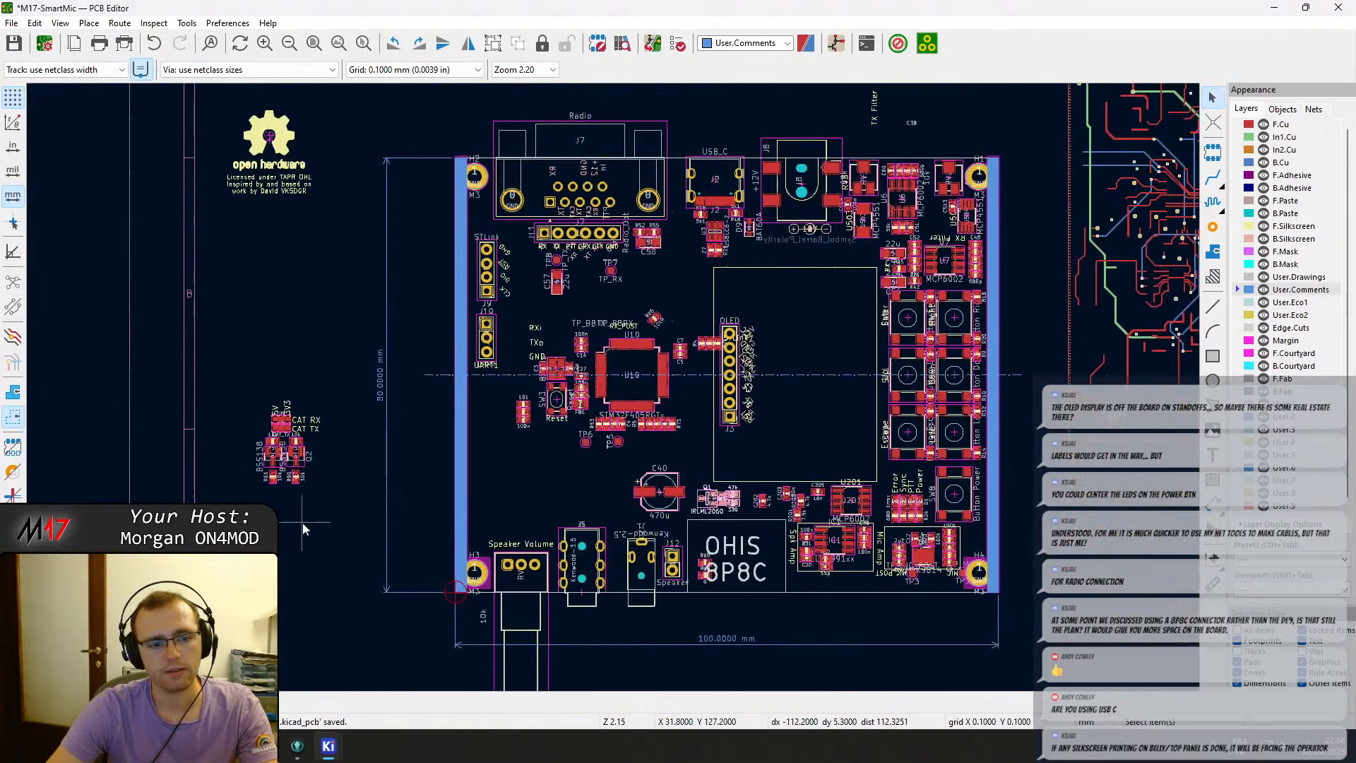
{"action": "left_click_drag", "start_coordinate": [303, 520], "coordinate": [242, 373]}
{"action": "key", "text": "m"}
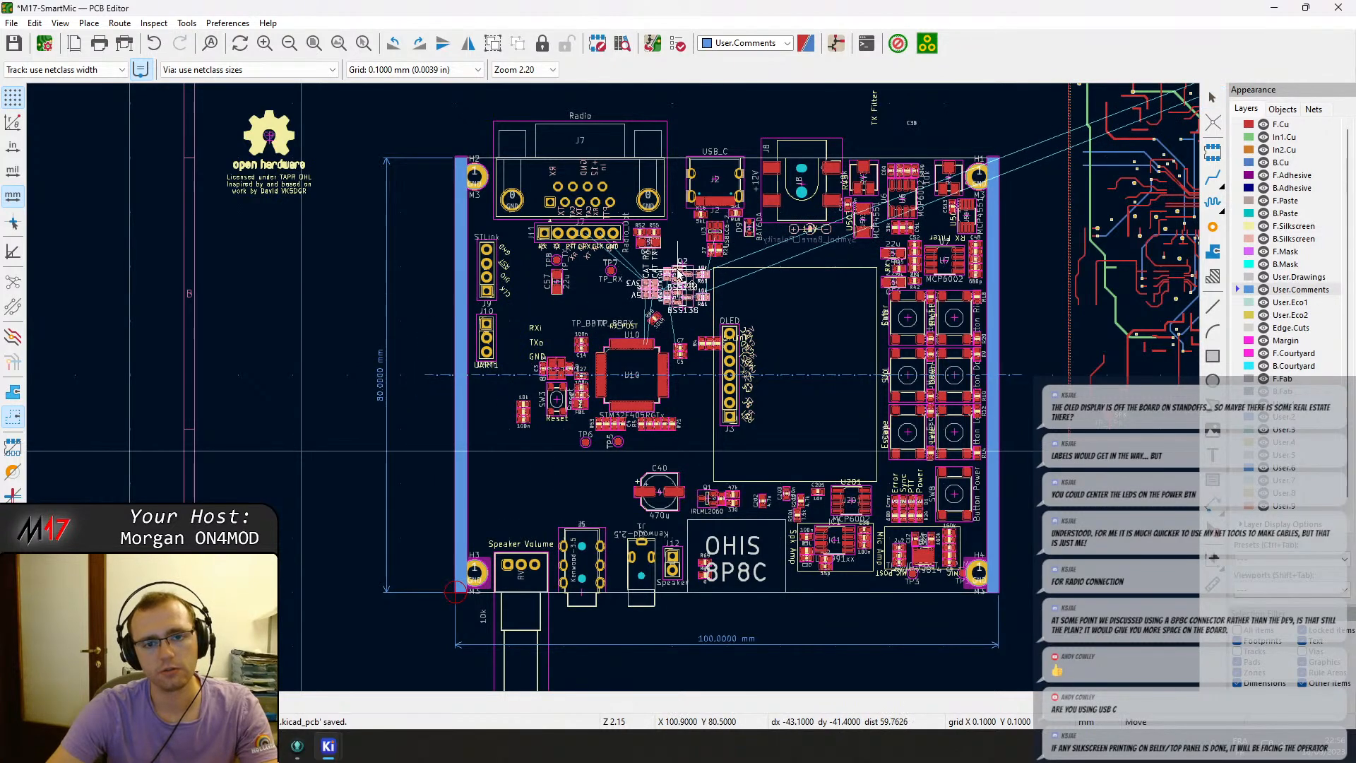
{"action": "left_click", "coordinate": [678, 274]}
{"action": "scroll", "coordinate": [678, 274], "scroll_direction": "up", "scroll_amount": 5}
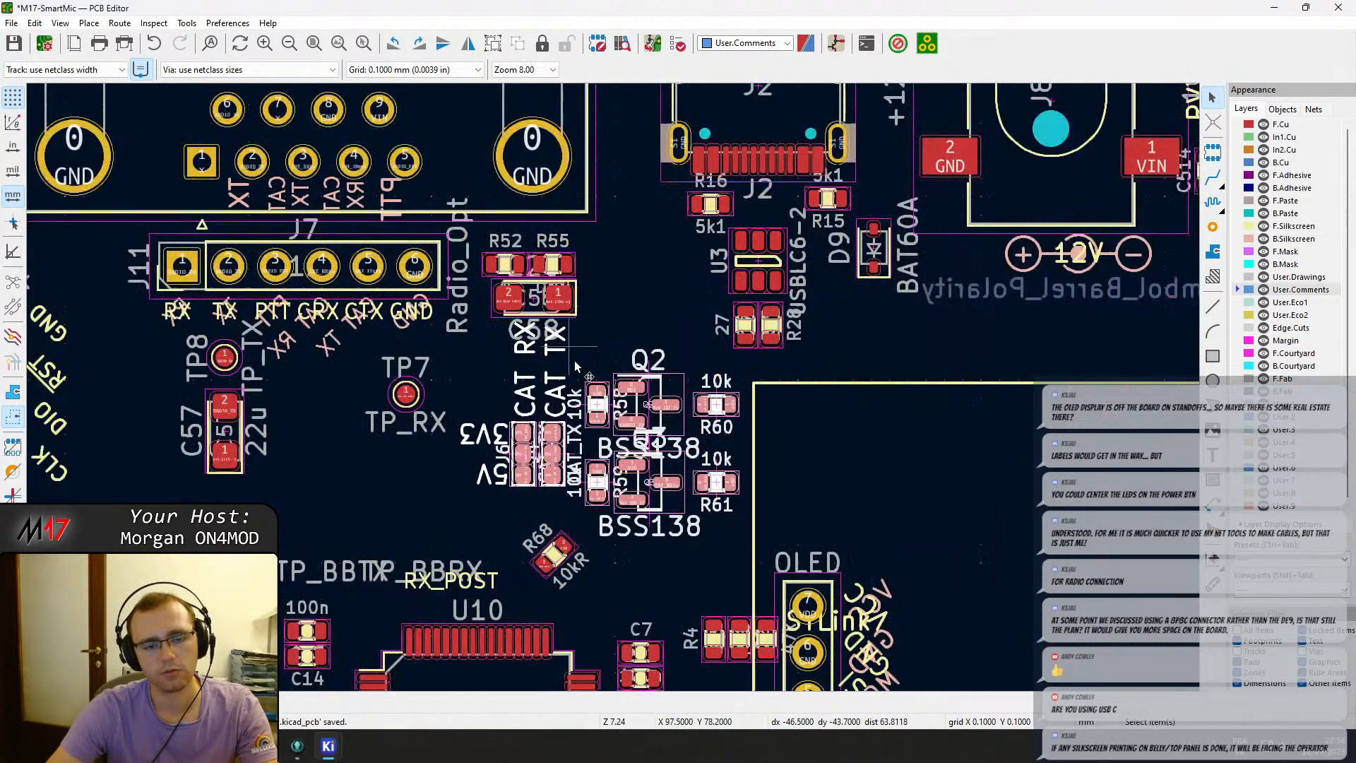
{"action": "key", "text": "Home"}
{"action": "scroll", "coordinate": [608, 410], "scroll_direction": "up", "scroll_amount": 6}
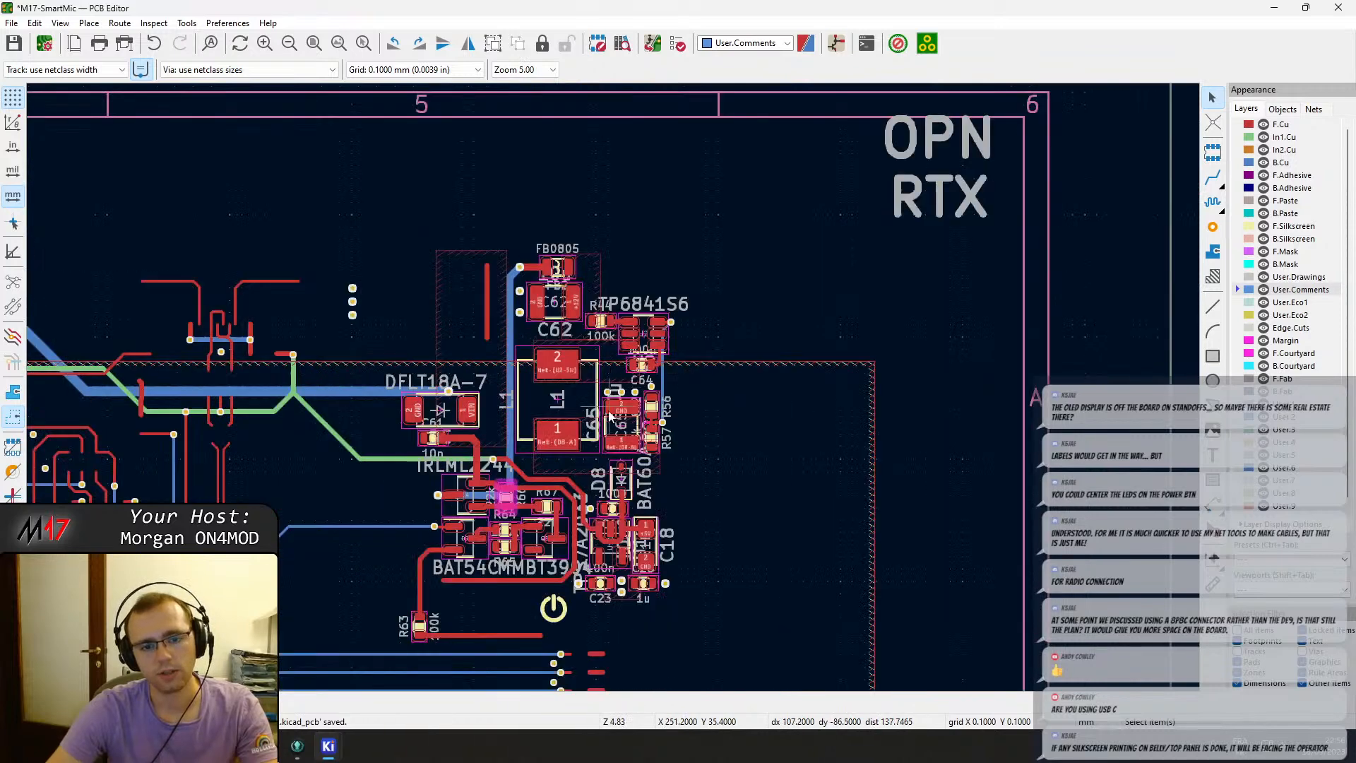
{"action": "scroll", "coordinate": [507, 519], "scroll_direction": "up", "scroll_amount": 2}
{"action": "scroll", "coordinate": [613, 386], "scroll_direction": "down", "scroll_amount": 1}
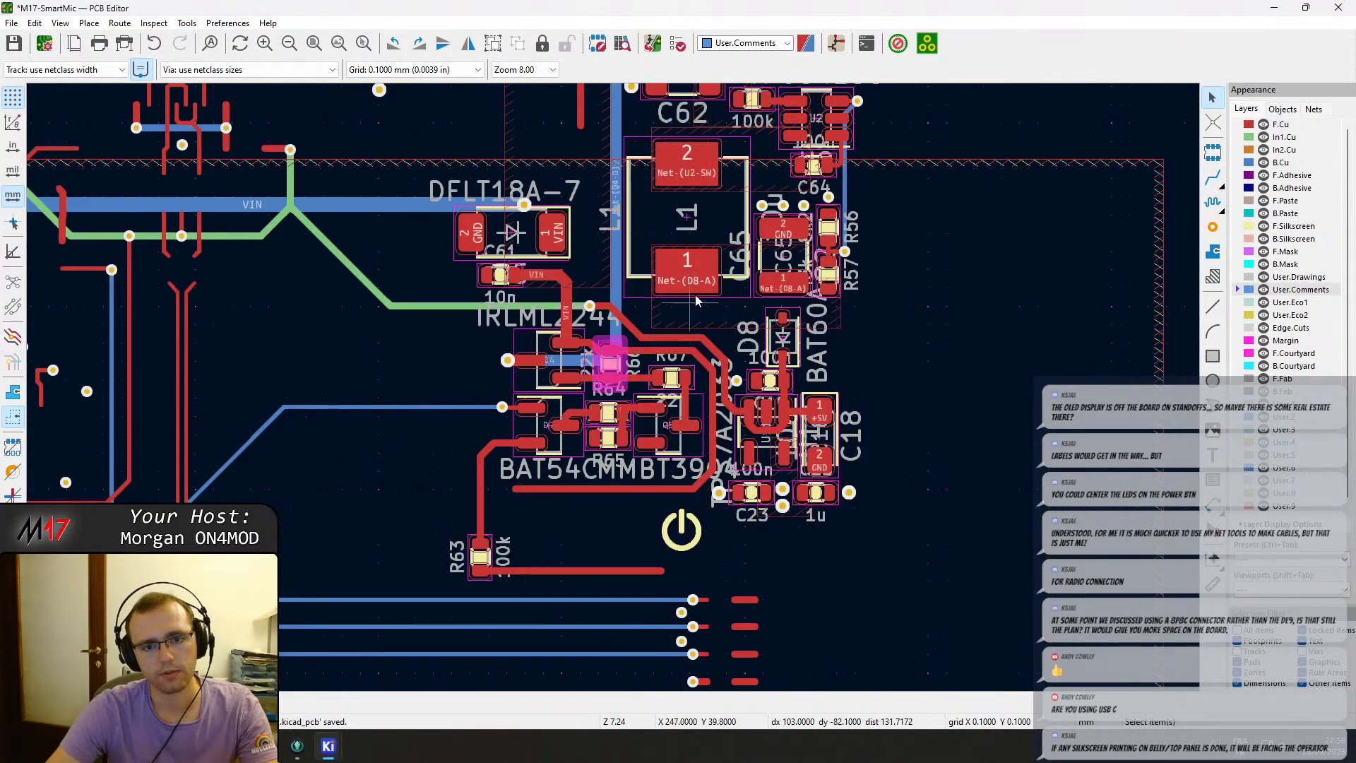
{"action": "scroll", "coordinate": [734, 221], "scroll_direction": "down", "scroll_amount": 1}
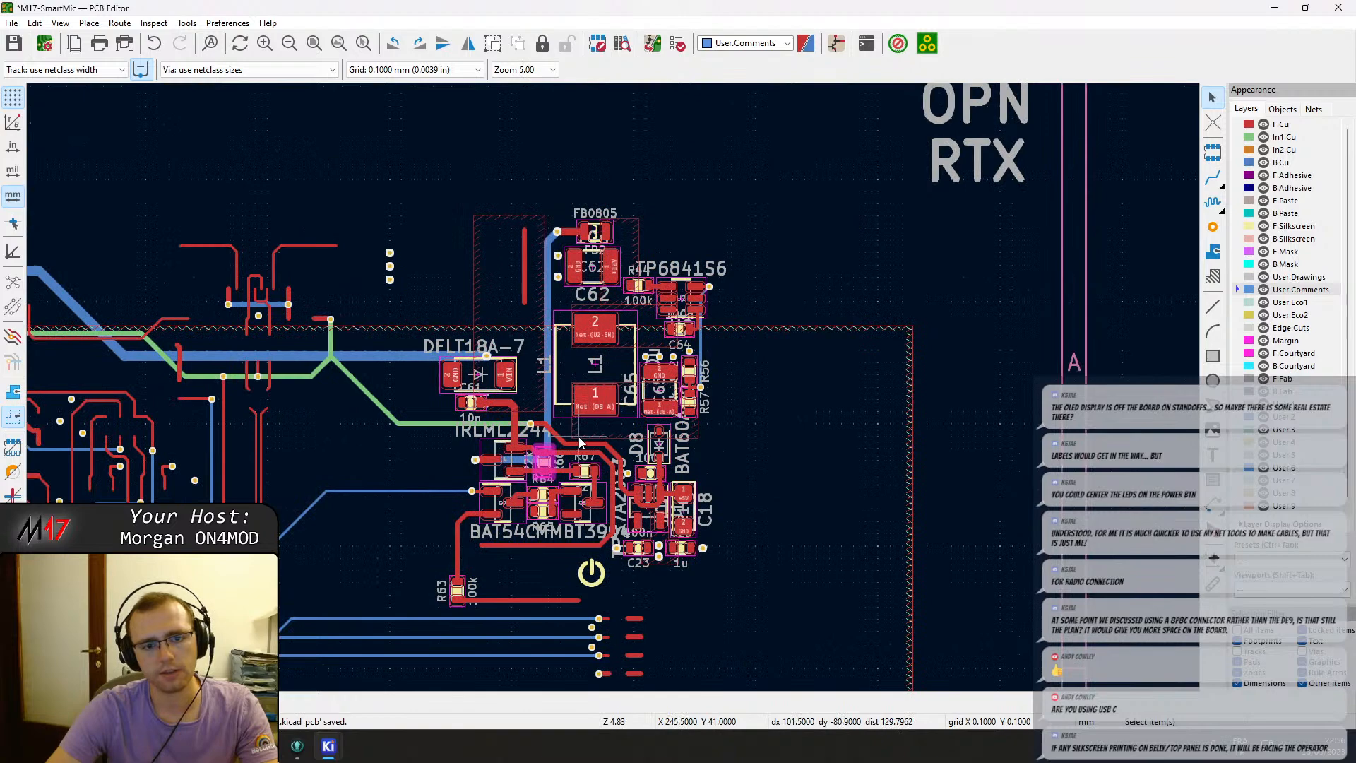
{"action": "scroll", "coordinate": [611, 396], "scroll_direction": "down", "scroll_amount": 3}
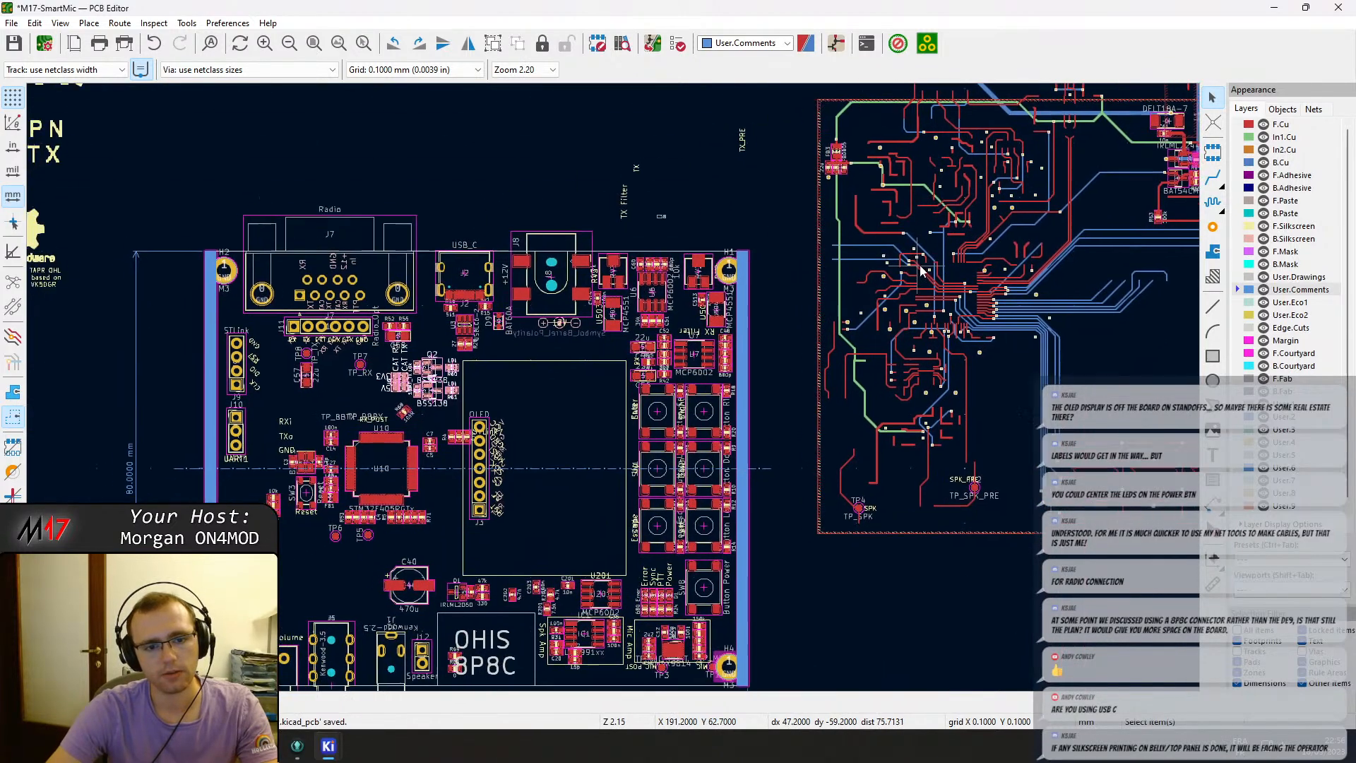
{"action": "middle_click_drag", "start_coordinate": [950, 255], "coordinate": [981, 234]}
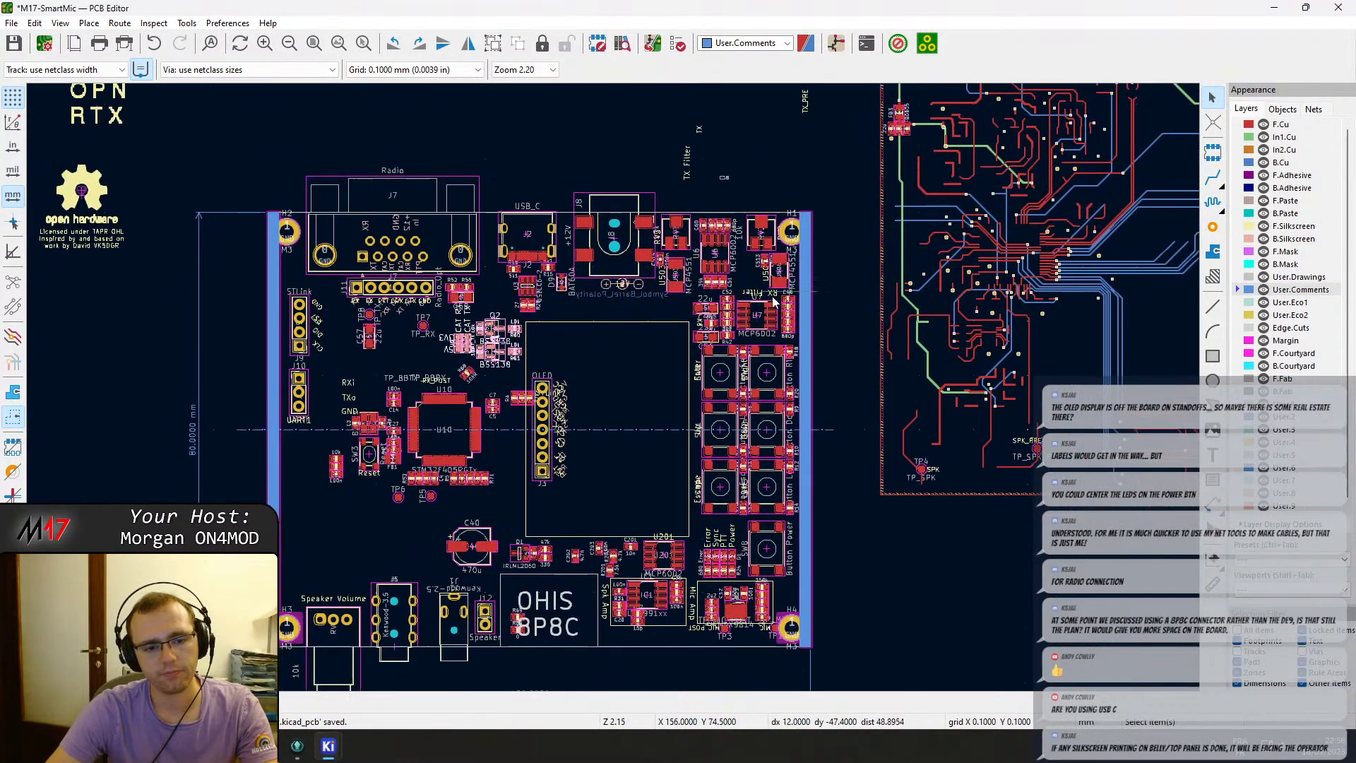
Move resistor R4 and its two neighbouring resistors up beside the STLink header J9.
{"action": "middle_click_drag", "start_coordinate": [357, 416], "coordinate": [596, 293]}
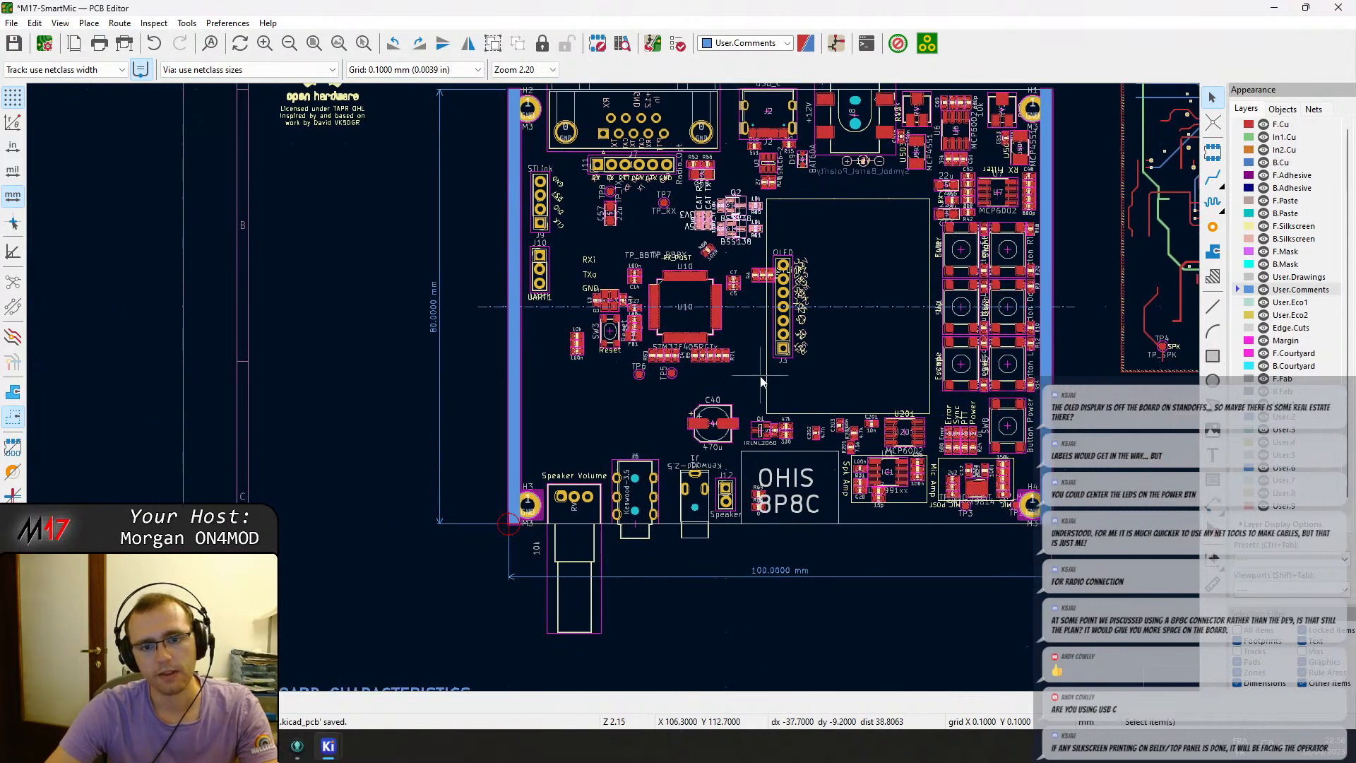
{"action": "scroll", "coordinate": [762, 298], "scroll_direction": "up", "scroll_amount": 3}
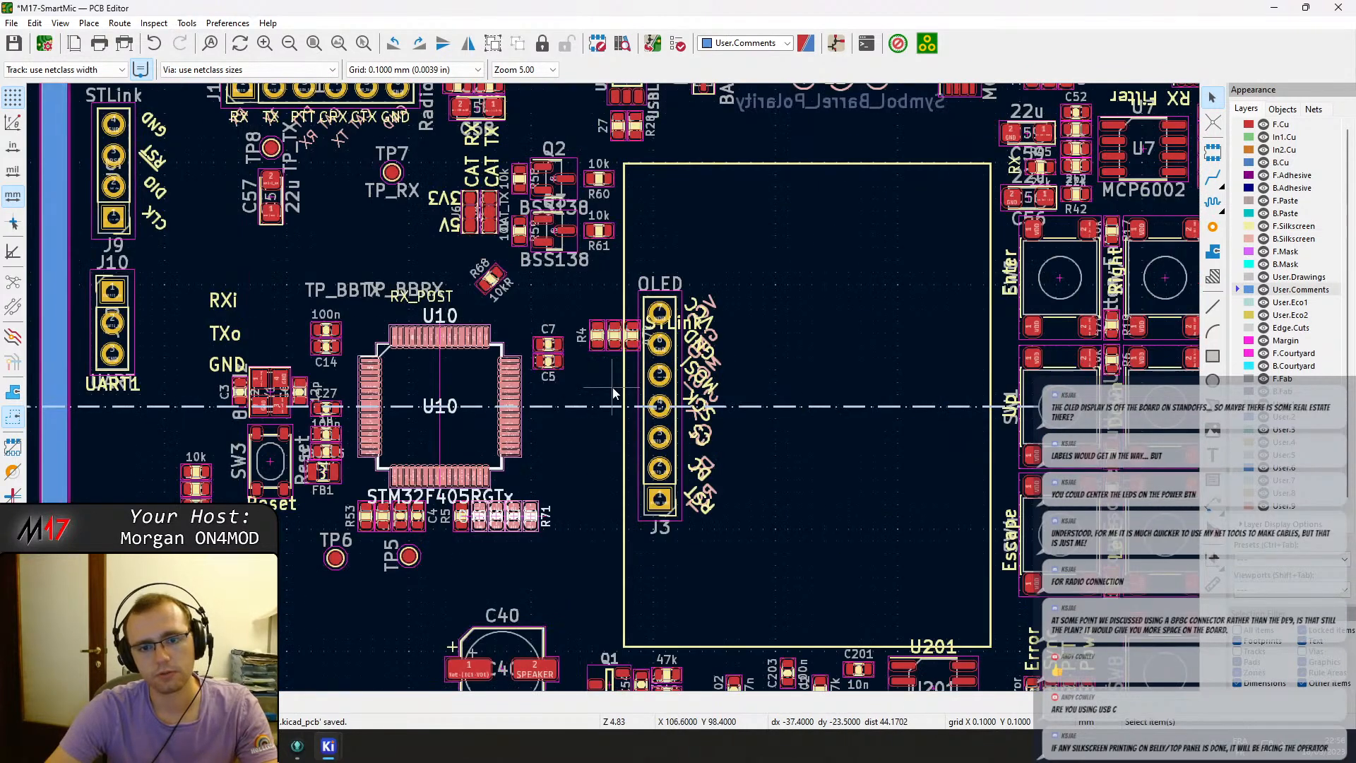
{"action": "left_click", "coordinate": [631, 338]}
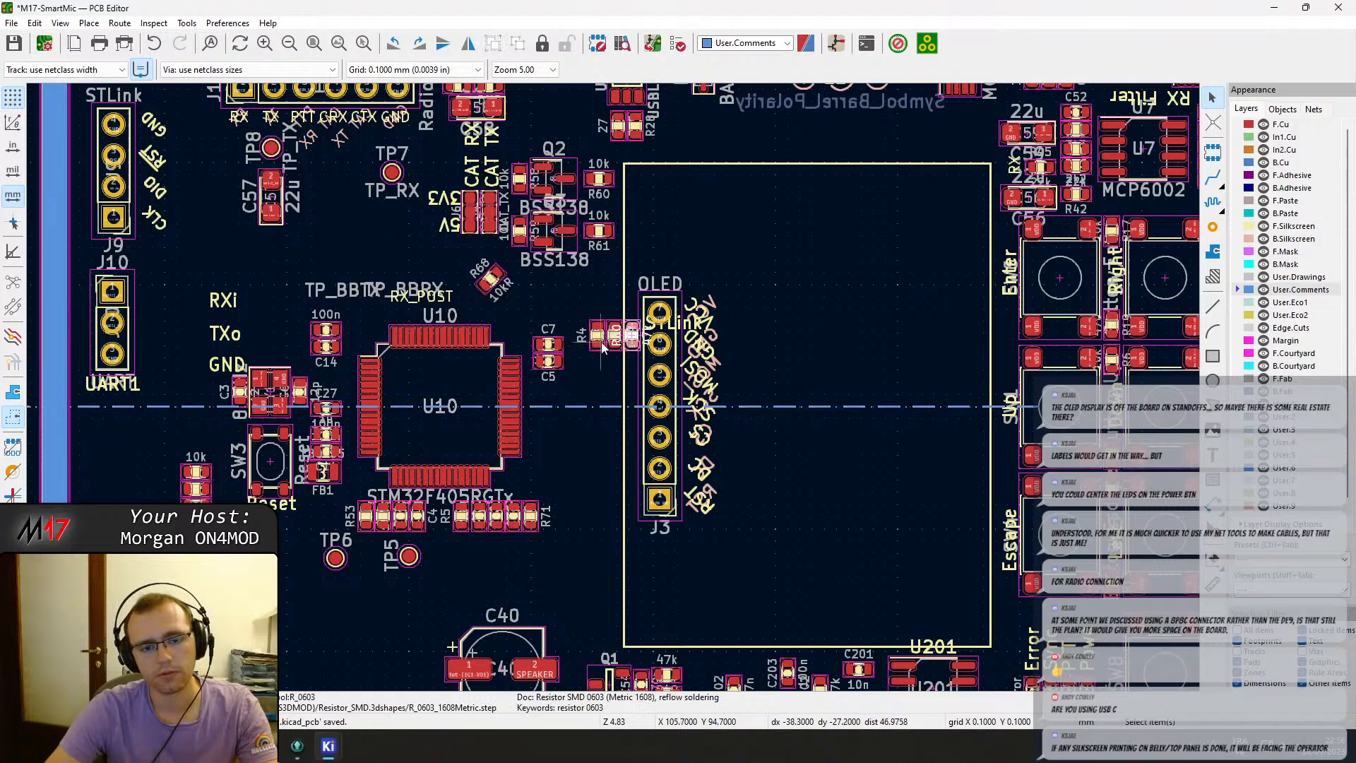
{"action": "scroll", "coordinate": [601, 346], "scroll_direction": "up", "scroll_amount": 2}
{"action": "scroll", "coordinate": [641, 395], "scroll_direction": "up", "scroll_amount": 3}
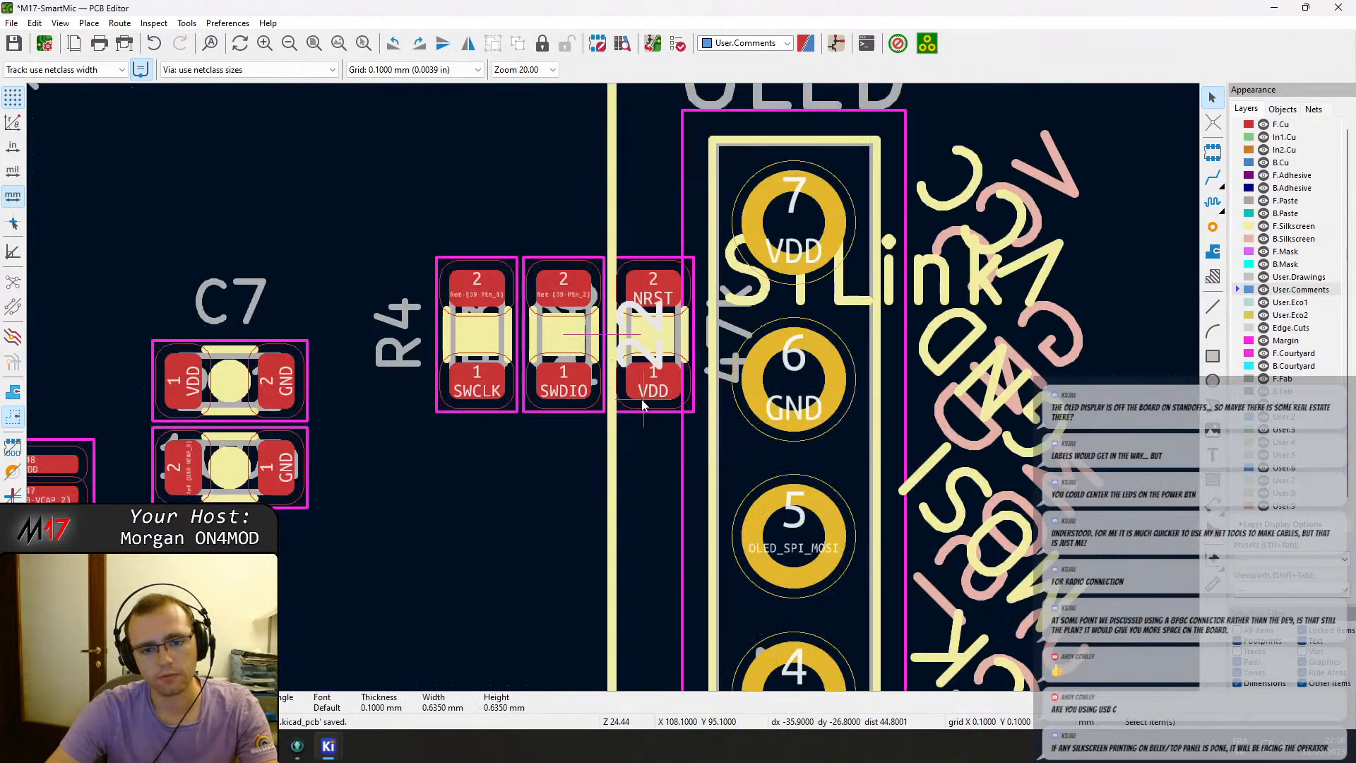
{"action": "left_click", "coordinate": [550, 409]}
{"action": "key", "text": "m"}
{"action": "scroll", "coordinate": [495, 408], "scroll_direction": "down", "scroll_amount": 5}
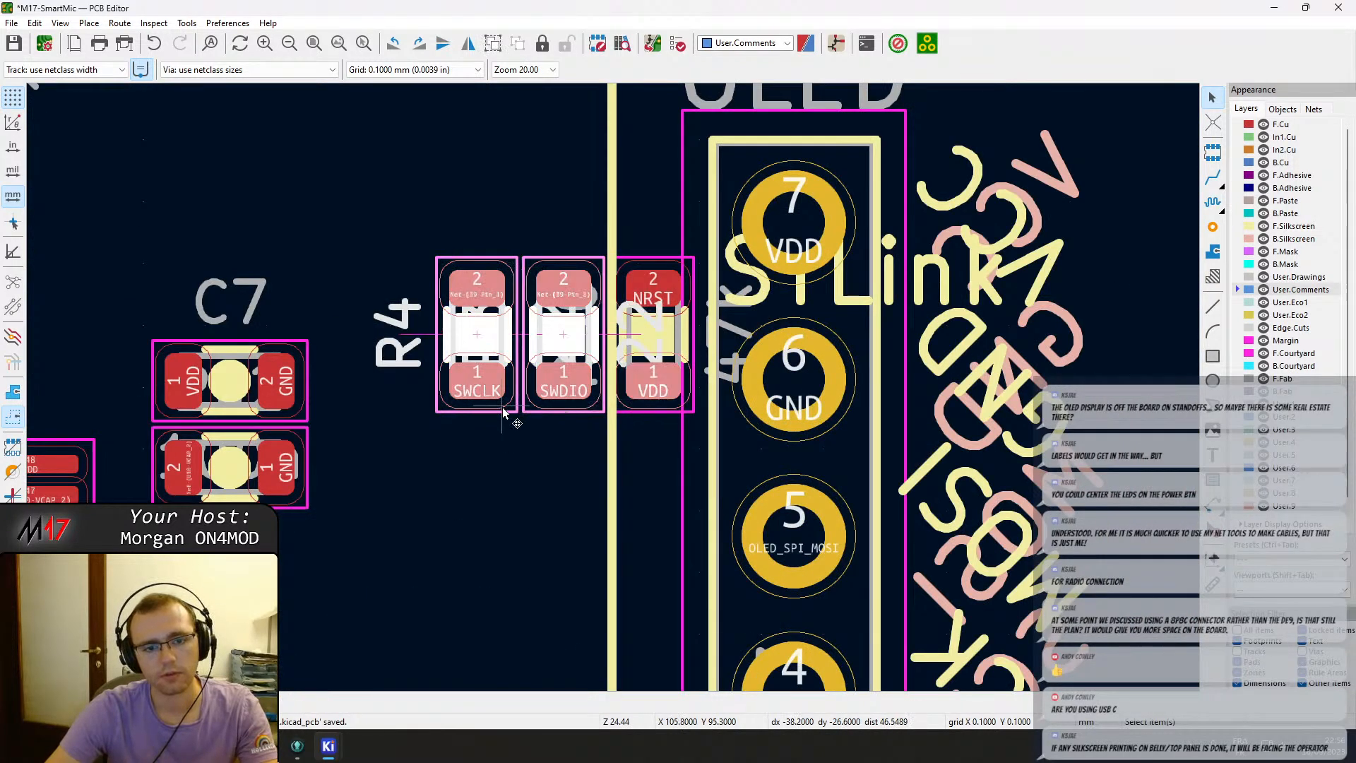
{"action": "scroll", "coordinate": [613, 392], "scroll_direction": "down", "scroll_amount": 2}
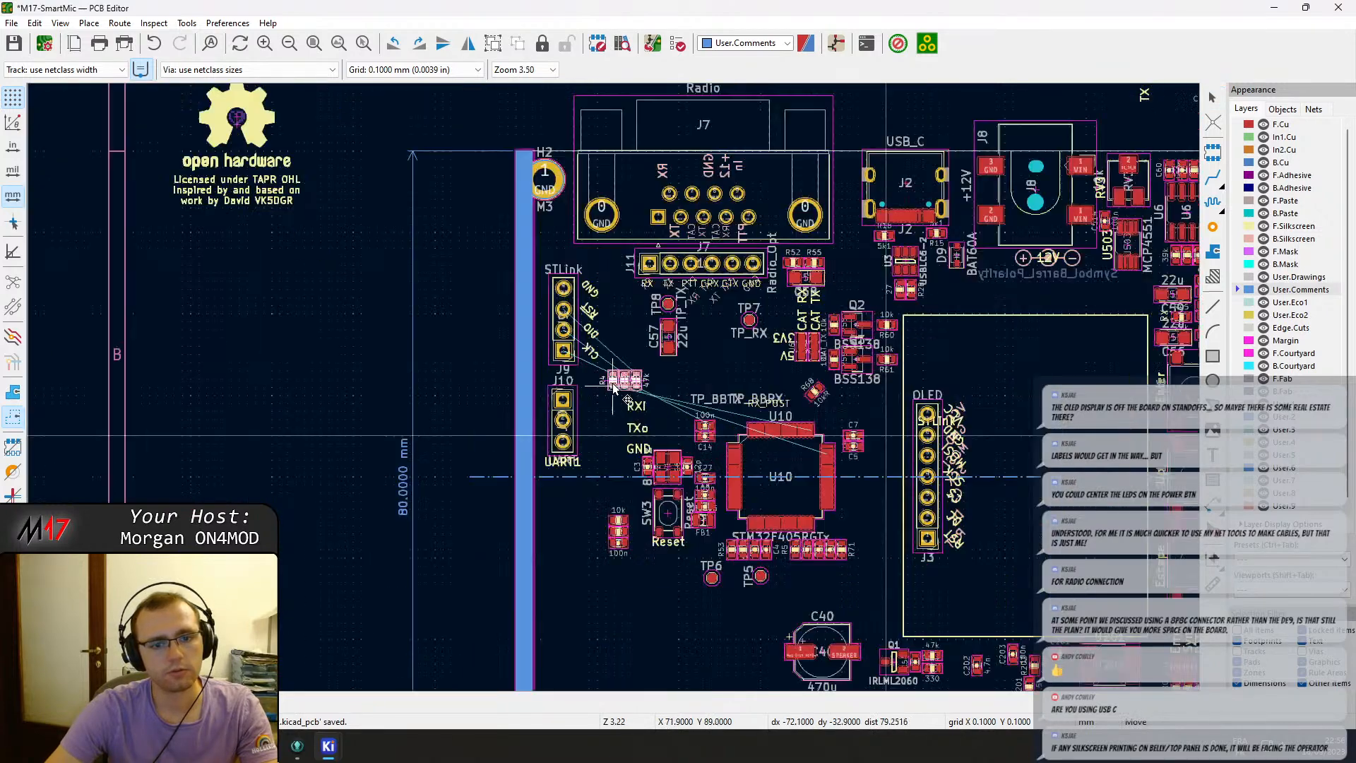
{"action": "scroll", "coordinate": [614, 353], "scroll_direction": "up", "scroll_amount": 4}
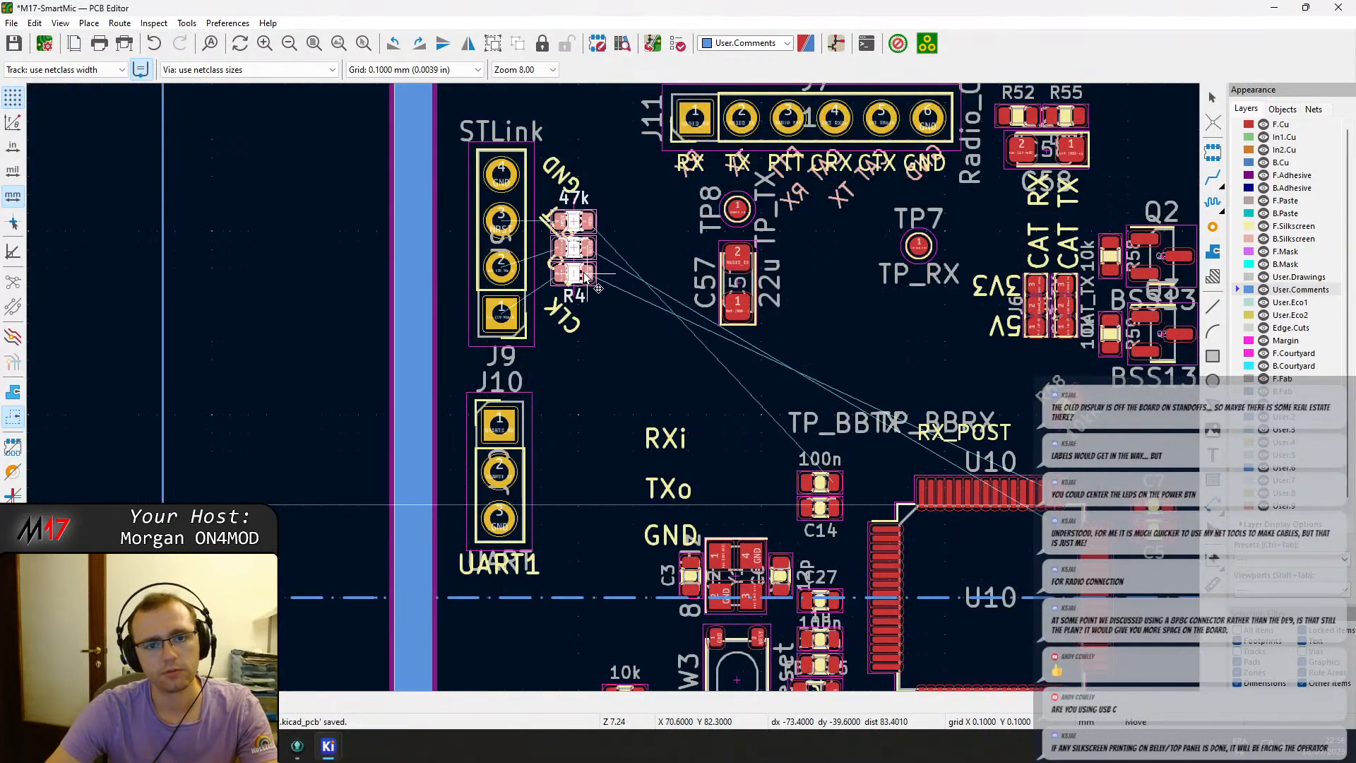
{"action": "left_click", "coordinate": [579, 283]}
Move the RXi, TXo and GND labels up beside the UART1 header J10.
{"action": "scroll", "coordinate": [771, 469], "scroll_direction": "down", "scroll_amount": 2}
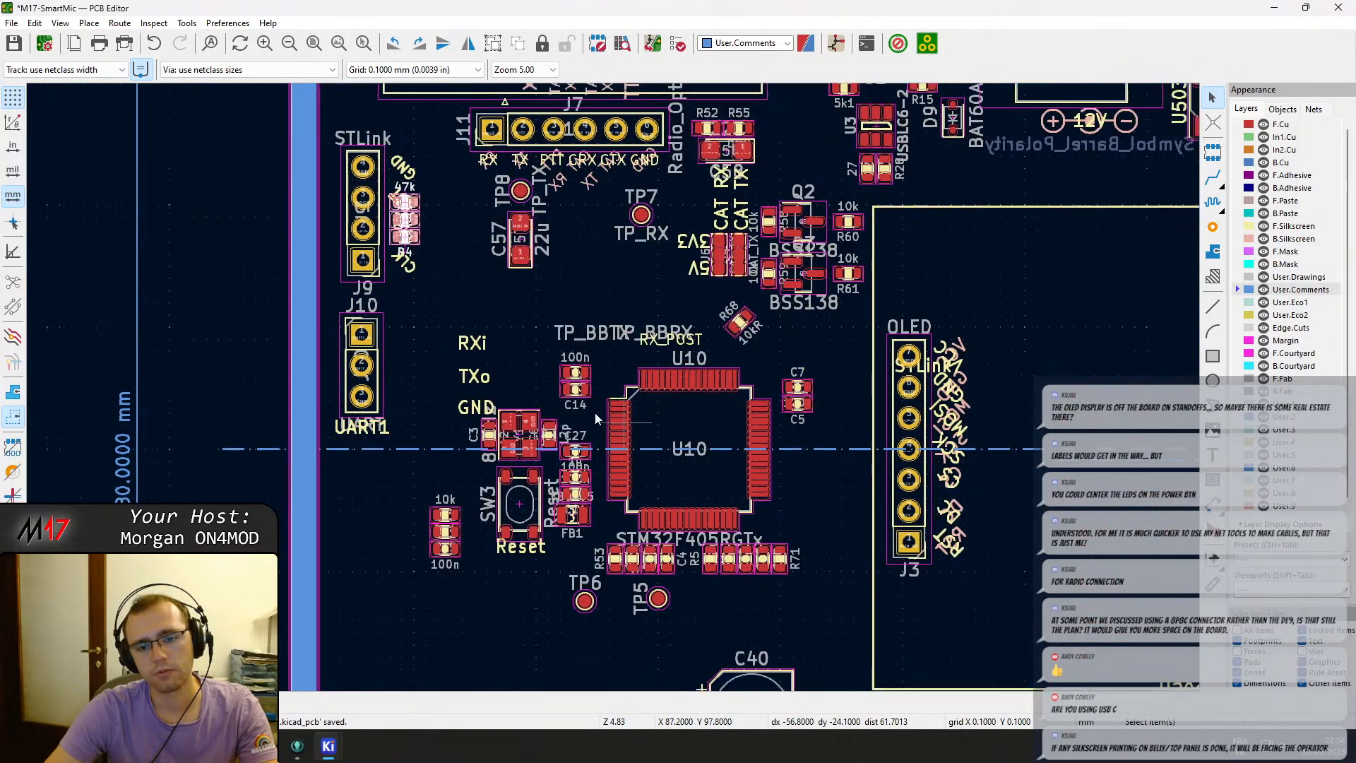
{"action": "left_click_drag", "start_coordinate": [798, 589], "coordinate": [391, 306]}
{"action": "left_click", "coordinate": [429, 356]}
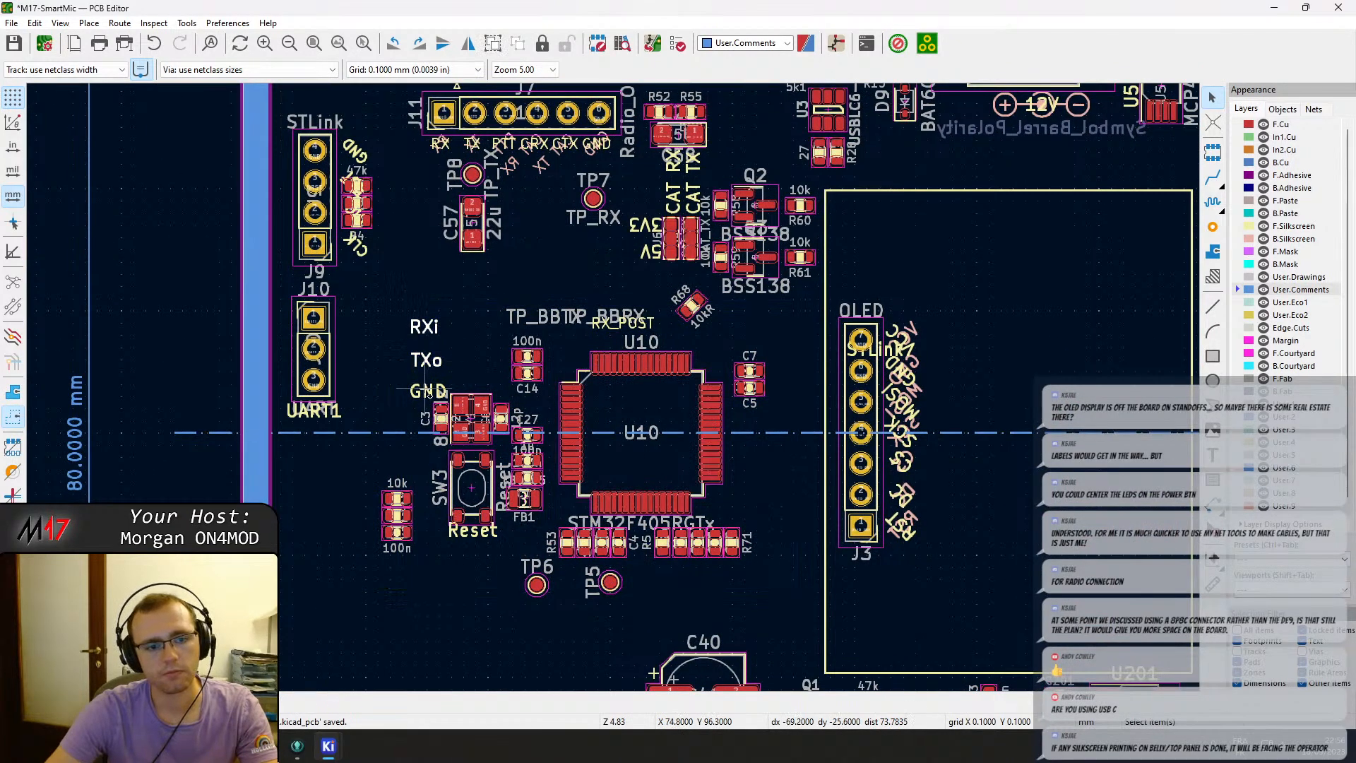
{"action": "left_click_drag", "start_coordinate": [429, 398], "coordinate": [433, 325]}
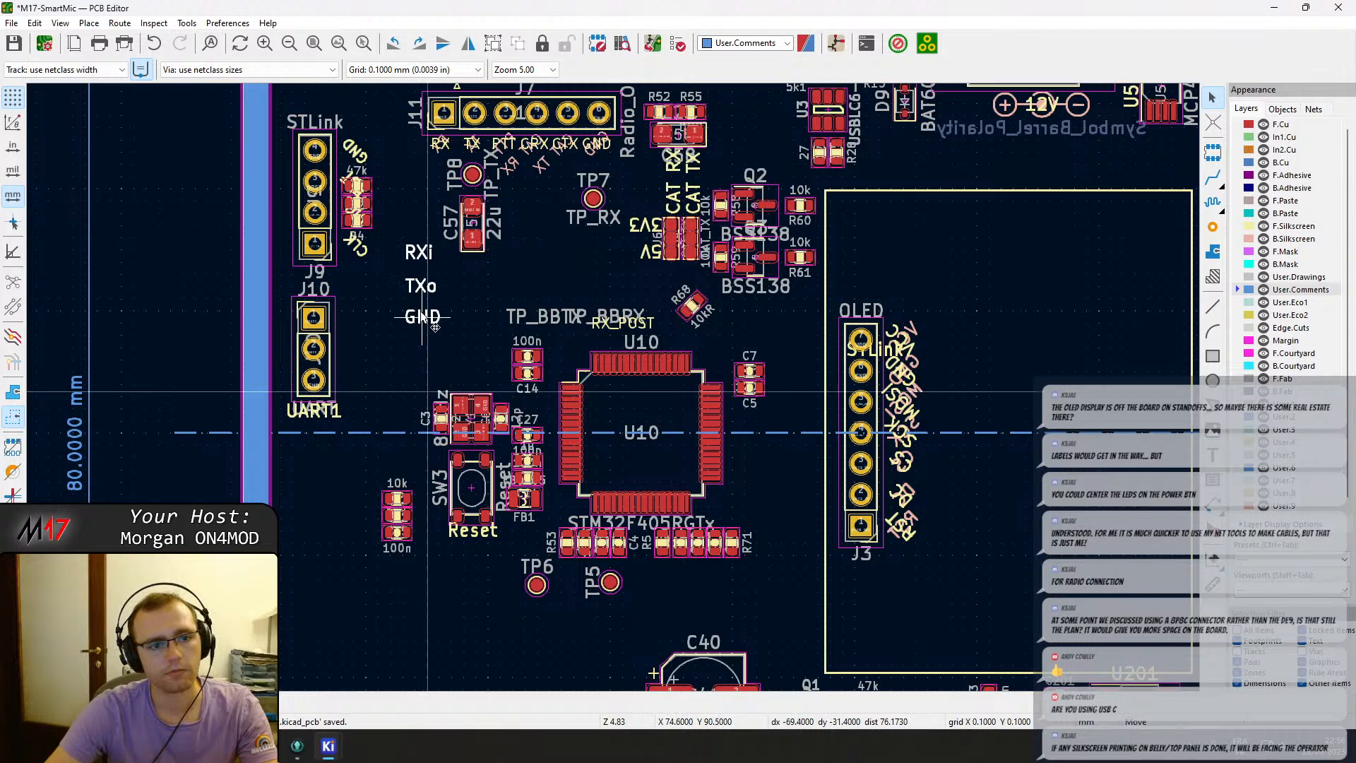
{"action": "left_click", "coordinate": [368, 400]}
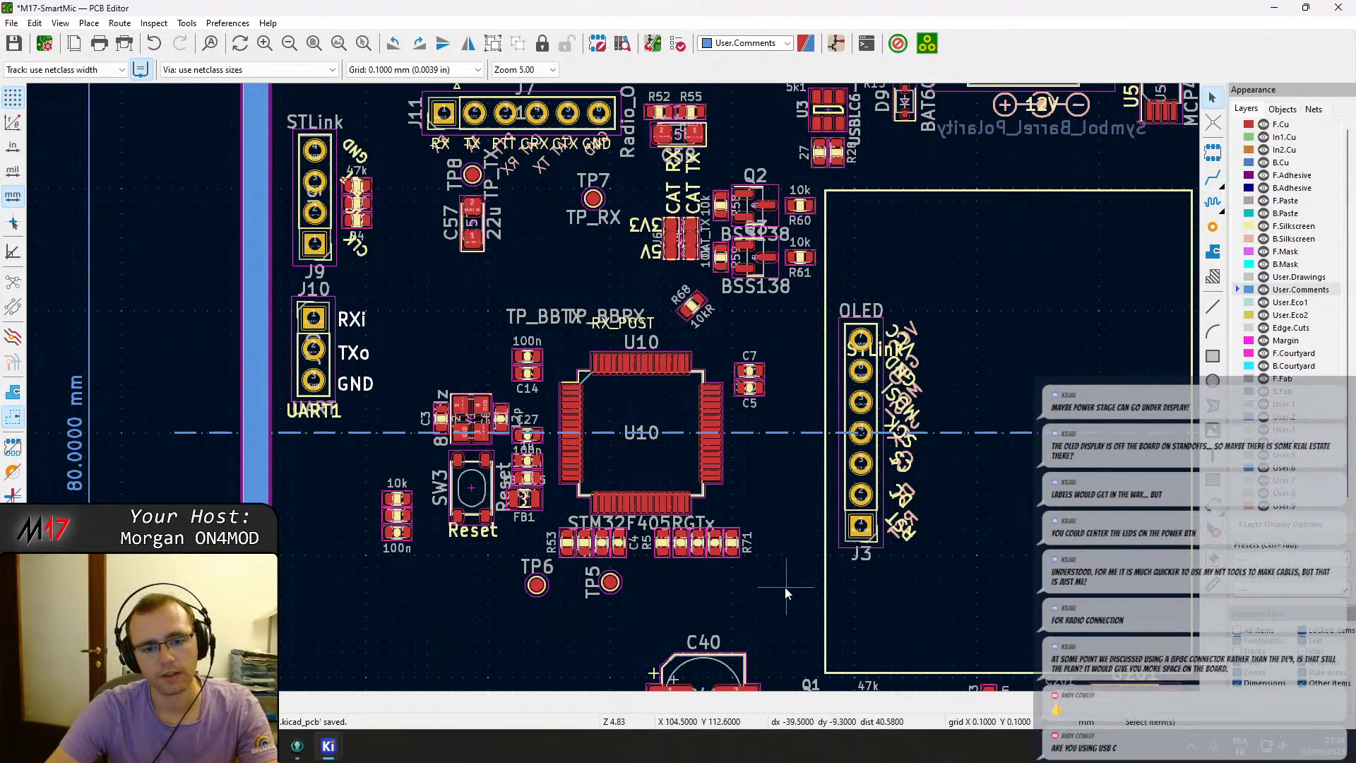
Move the microcontroller U10 together with its surrounding capacitors further down on the board.
{"action": "left_click_drag", "start_coordinate": [785, 587], "coordinate": [394, 347]}
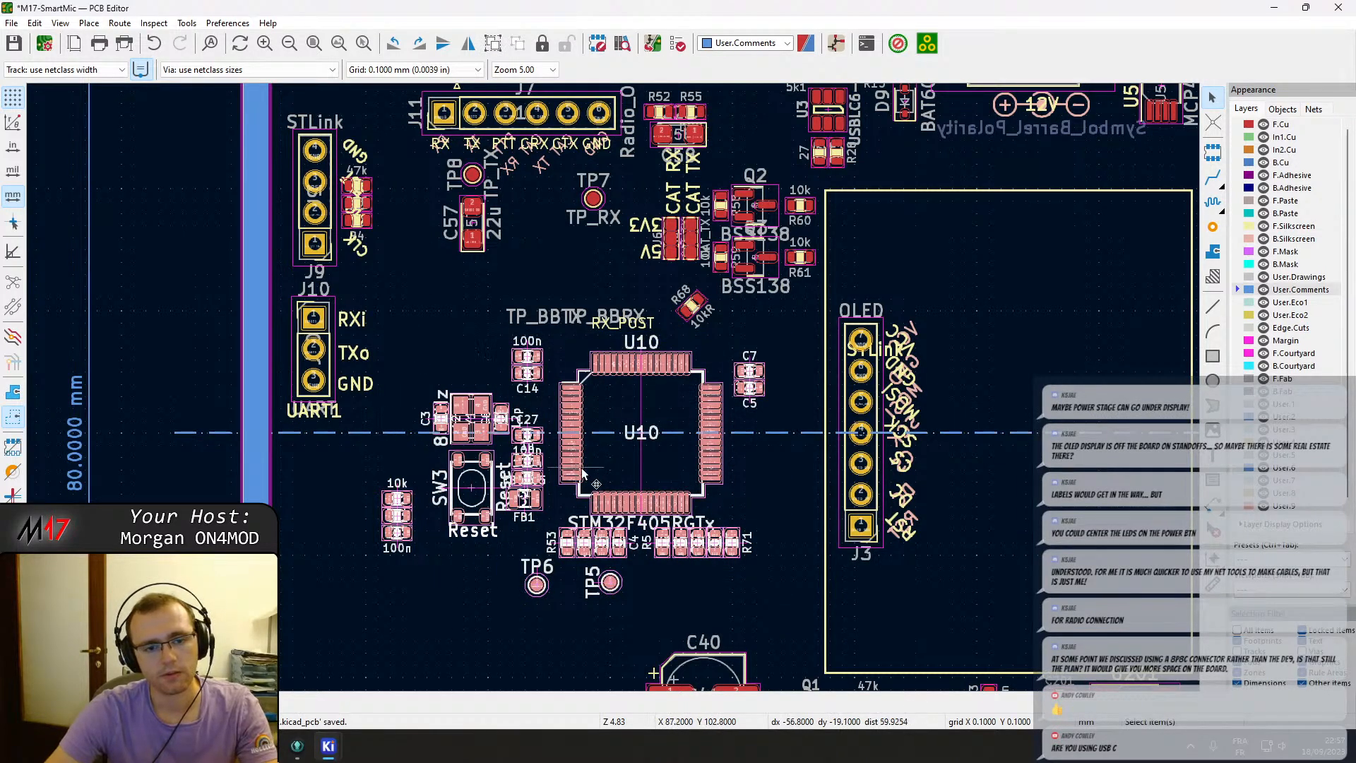
{"action": "middle_click_drag", "start_coordinate": [542, 571], "coordinate": [619, 485]}
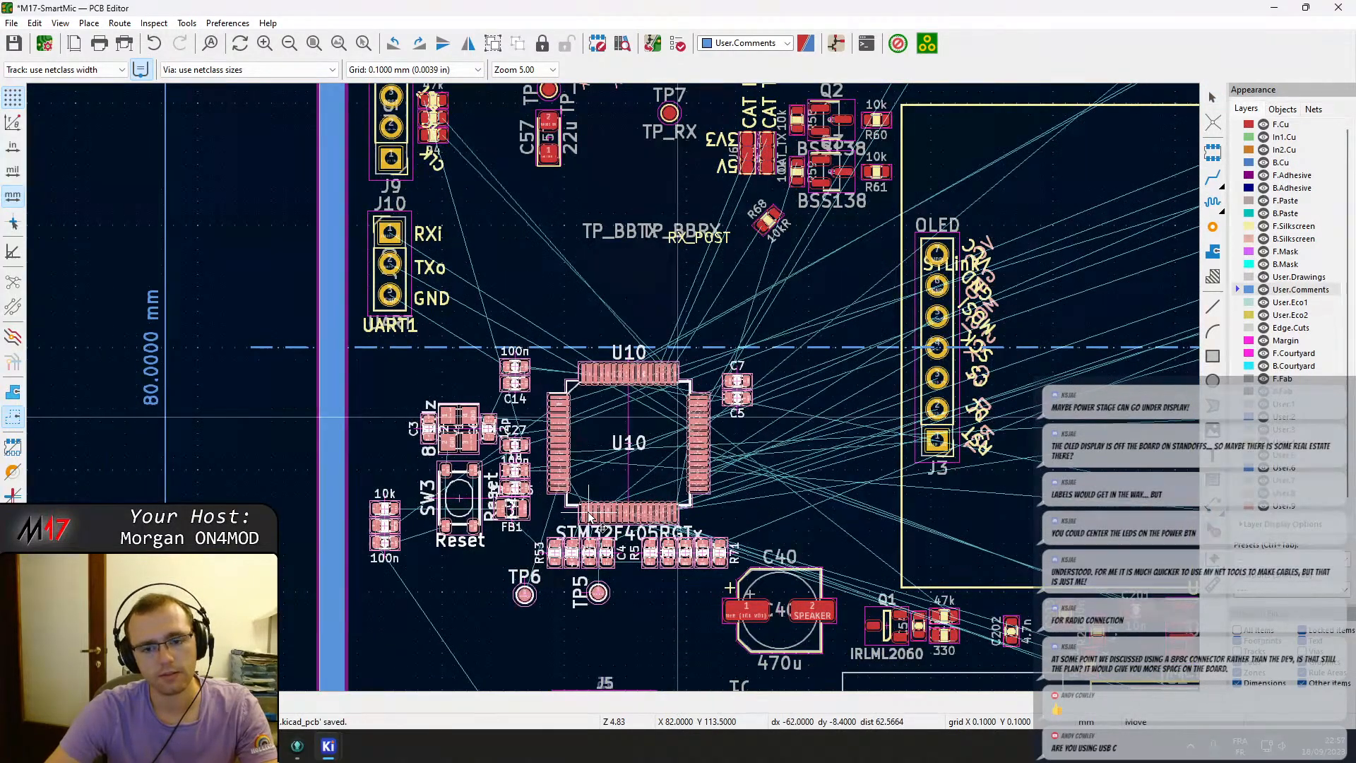
{"action": "left_click", "coordinate": [590, 517]}
{"action": "middle_click_drag", "start_coordinate": [718, 398], "coordinate": [591, 552]}
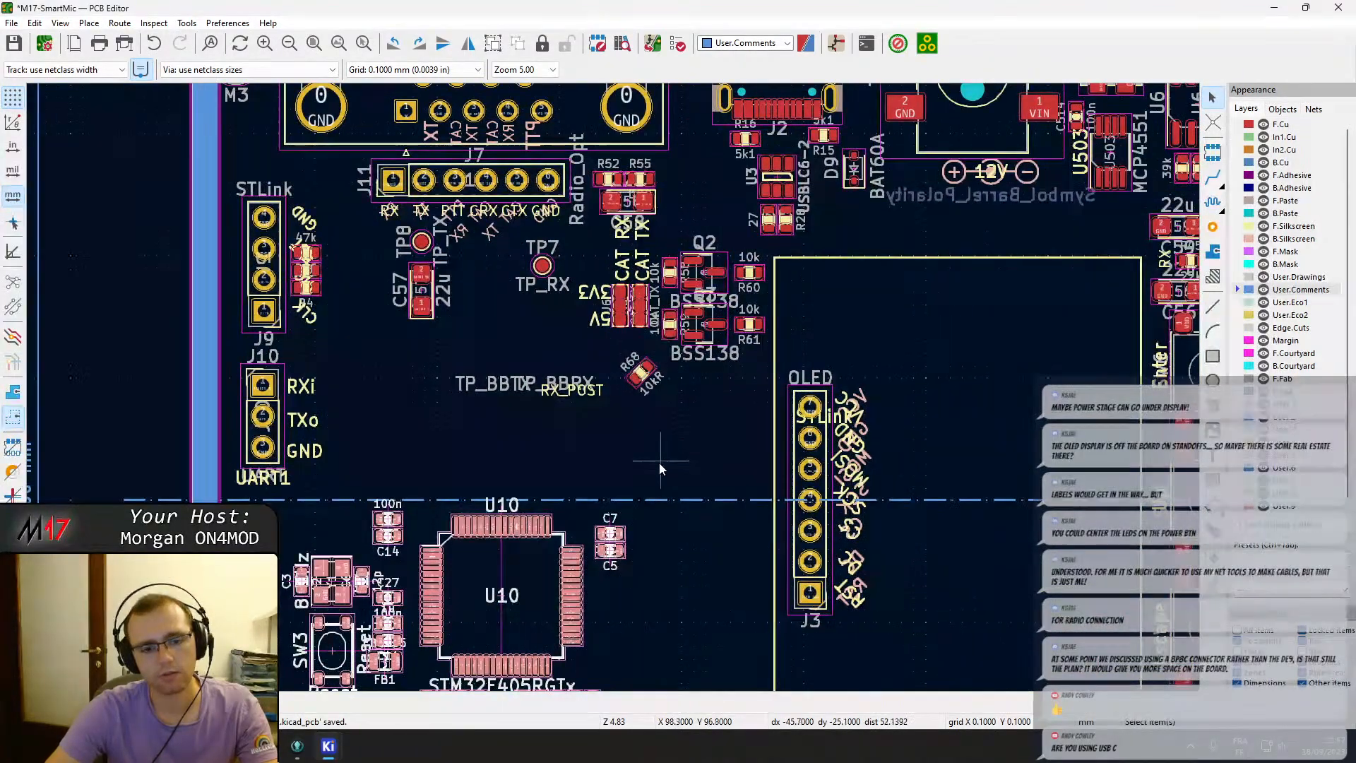
Move the TP_BBTX, RX_POST and TP_BBRX fab labels off the board outline to its left.
{"action": "middle_click_drag", "start_coordinate": [659, 465], "coordinate": [658, 457]}
{"action": "middle_click_drag", "start_coordinate": [512, 388], "coordinate": [510, 403]}
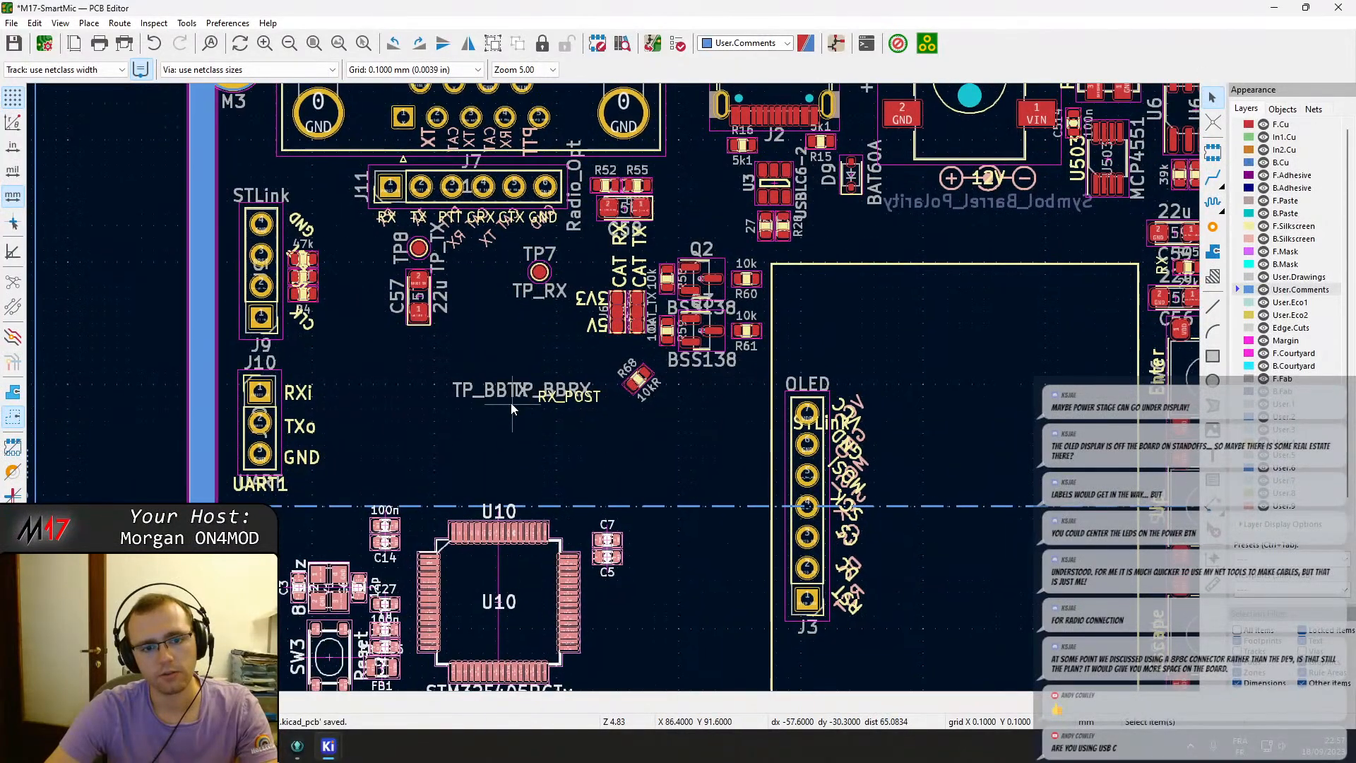
{"action": "left_click_drag", "start_coordinate": [508, 392], "coordinate": [399, 448]}
{"action": "left_click_drag", "start_coordinate": [55, 379], "coordinate": [46, 378]}
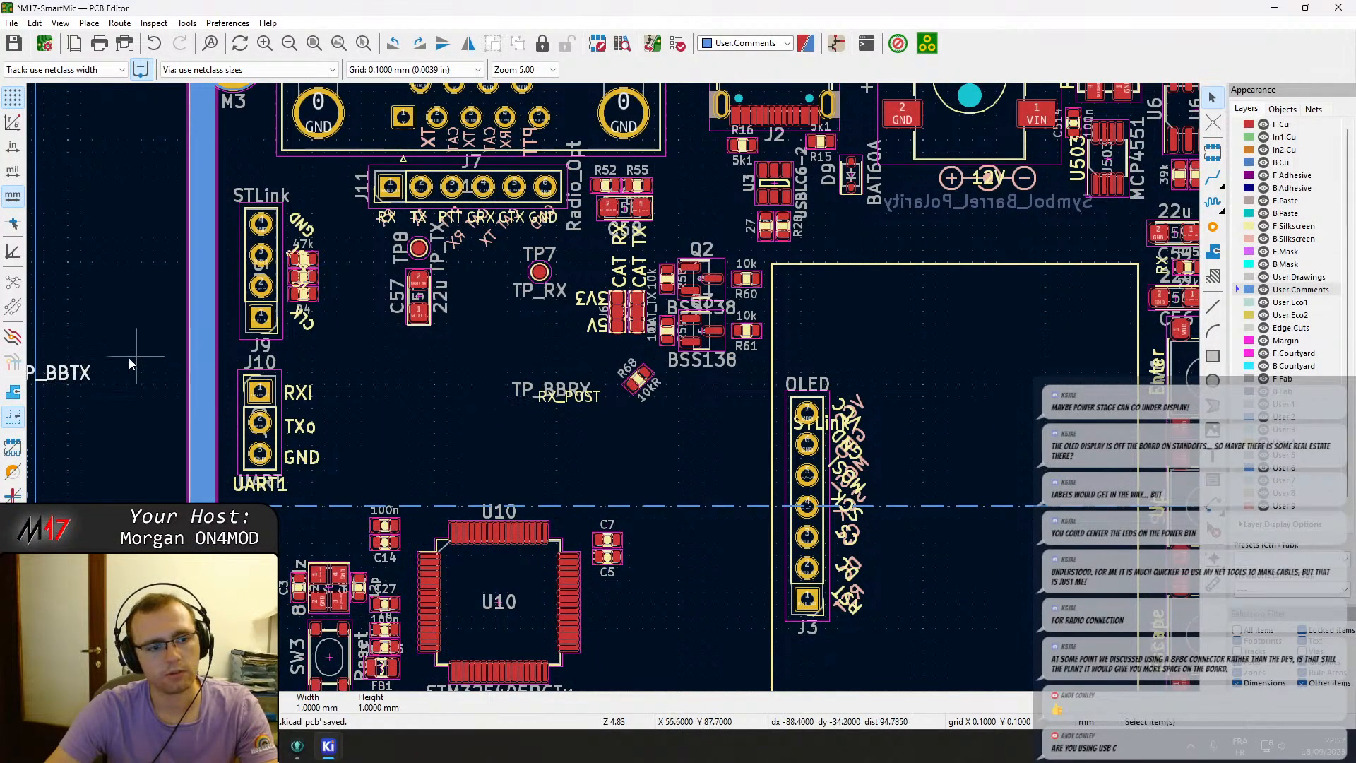
{"action": "double_click", "coordinate": [79, 379]}
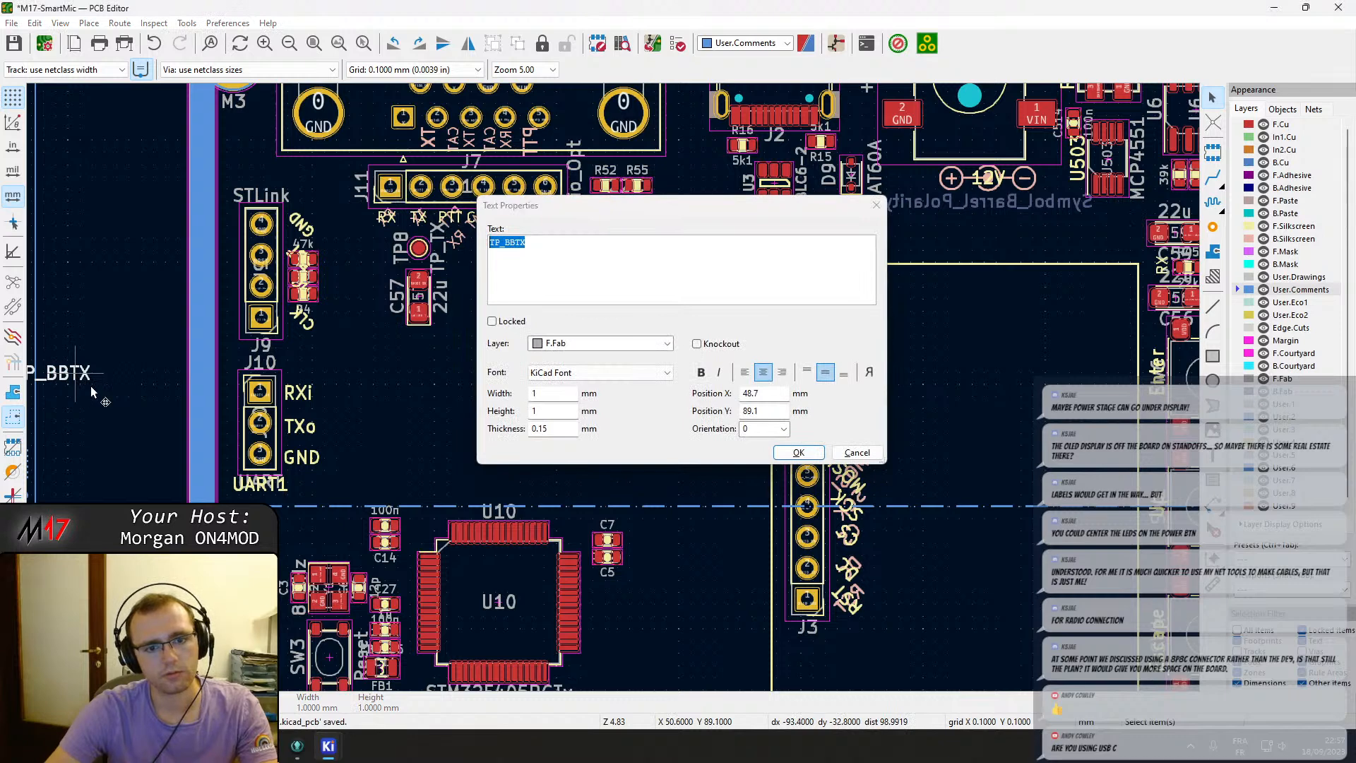
{"action": "key", "text": "Escape"}
{"action": "key", "text": "m"}
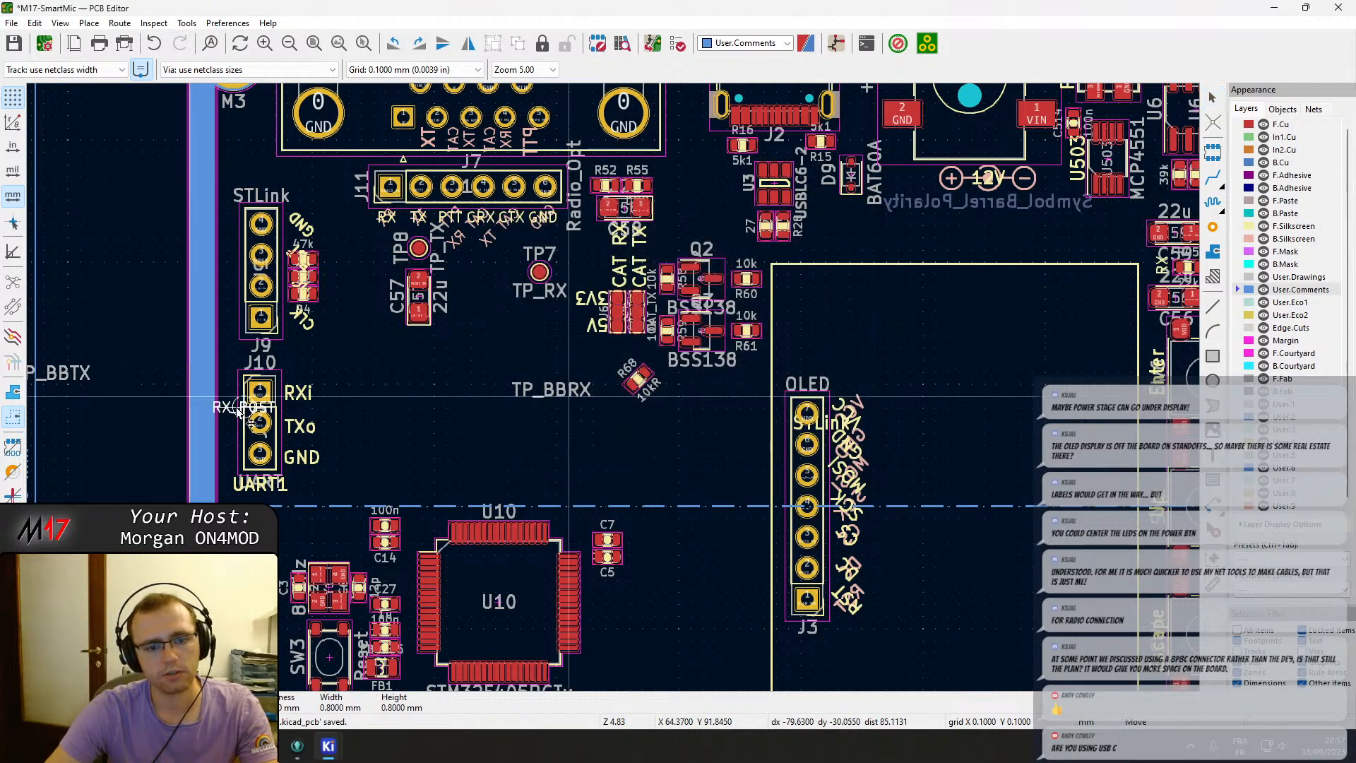
{"action": "middle_click_drag", "start_coordinate": [93, 428], "coordinate": [213, 402]}
{"action": "left_click", "coordinate": [213, 402]}
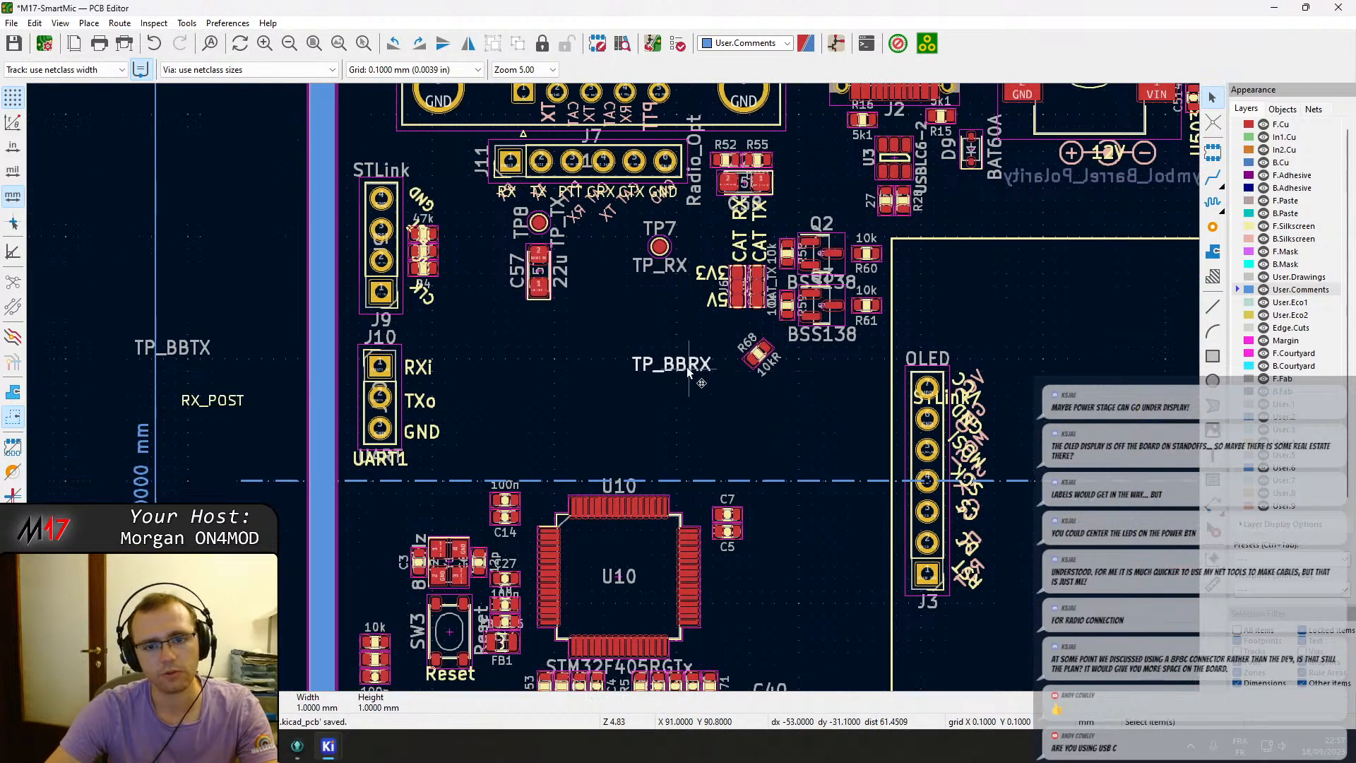
{"action": "left_click_drag", "start_coordinate": [699, 375], "coordinate": [175, 369]}
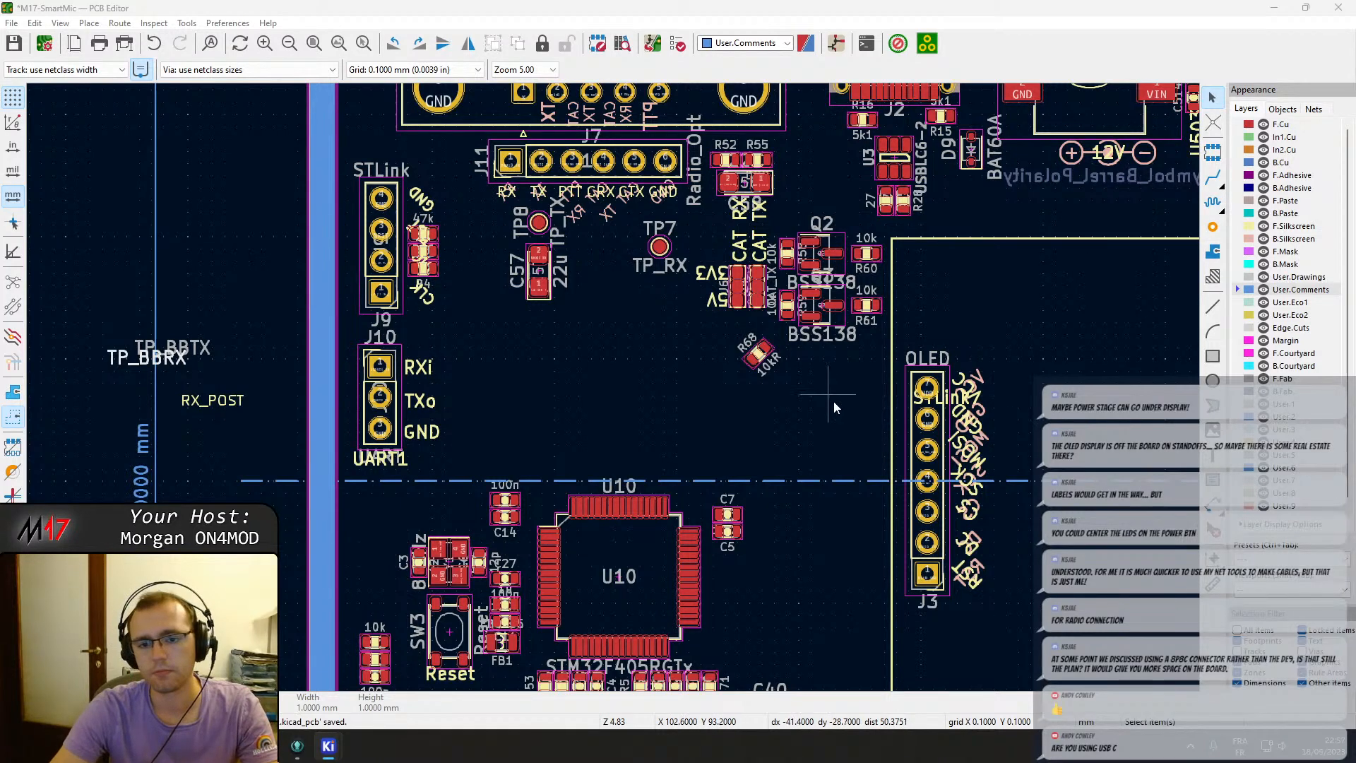
Examine the power-supply circuit and routing placed off the board to the right.
{"action": "scroll", "coordinate": [834, 407], "scroll_direction": "down", "scroll_amount": 3}
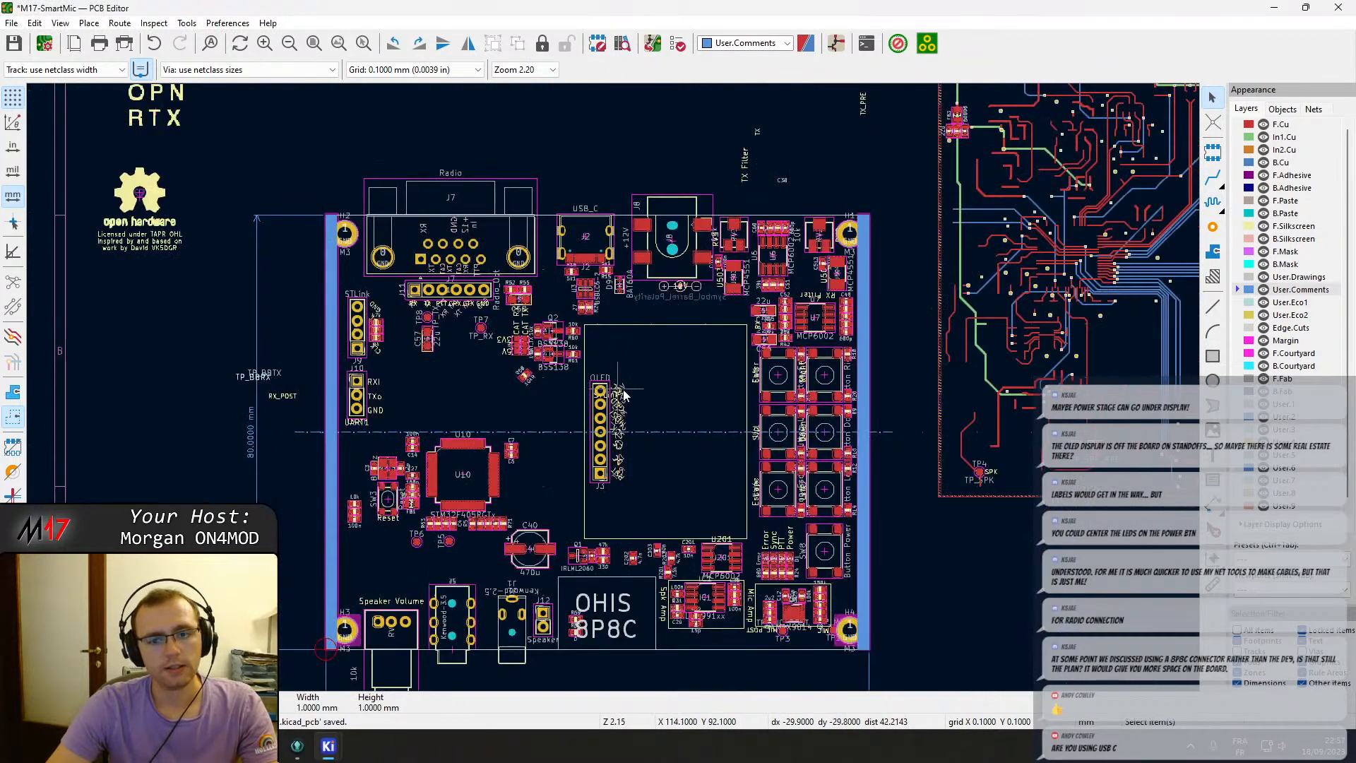
{"action": "middle_click_drag", "start_coordinate": [749, 325], "coordinate": [560, 401]}
{"action": "middle_click_drag", "start_coordinate": [1031, 311], "coordinate": [610, 404]}
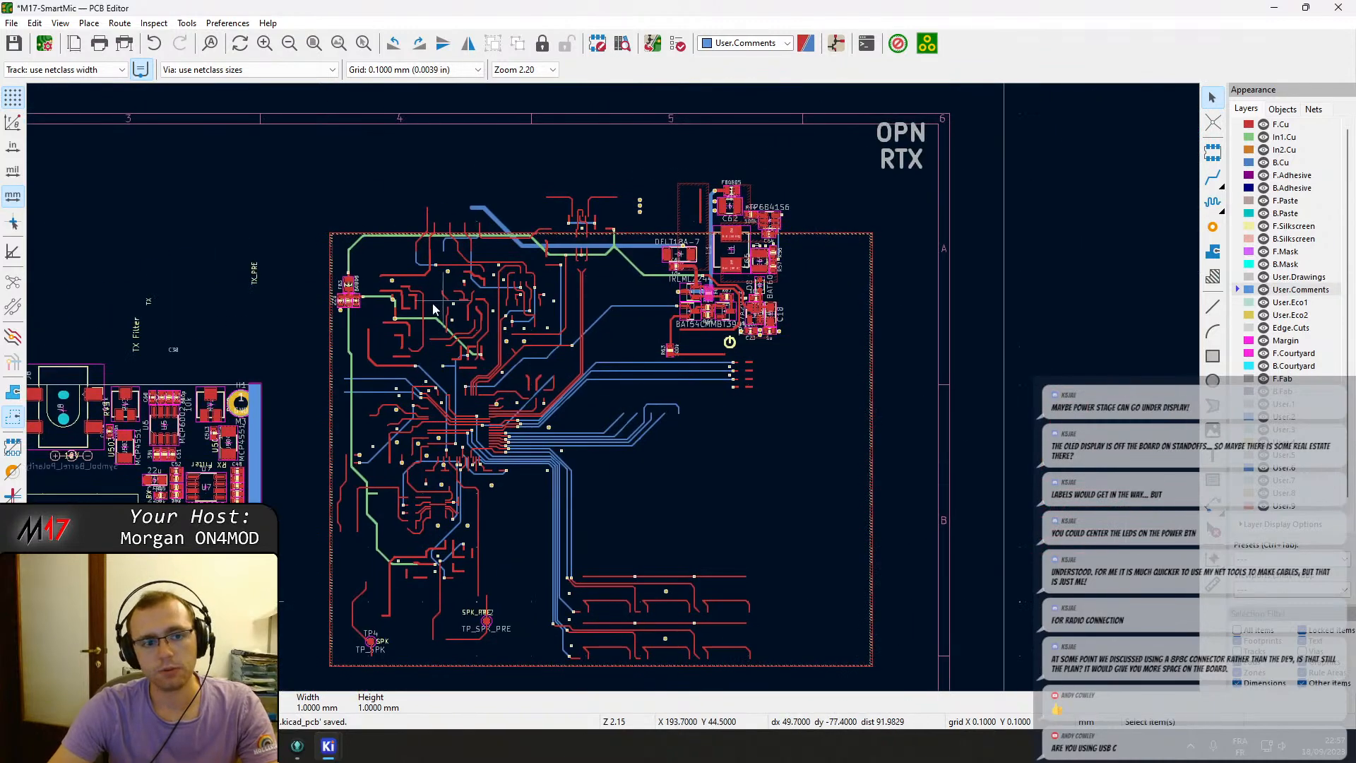
{"action": "scroll", "coordinate": [353, 293], "scroll_direction": "up", "scroll_amount": 5}
{"action": "scroll", "coordinate": [634, 433], "scroll_direction": "down", "scroll_amount": 5}
{"action": "scroll", "coordinate": [477, 389], "scroll_direction": "up", "scroll_amount": 2}
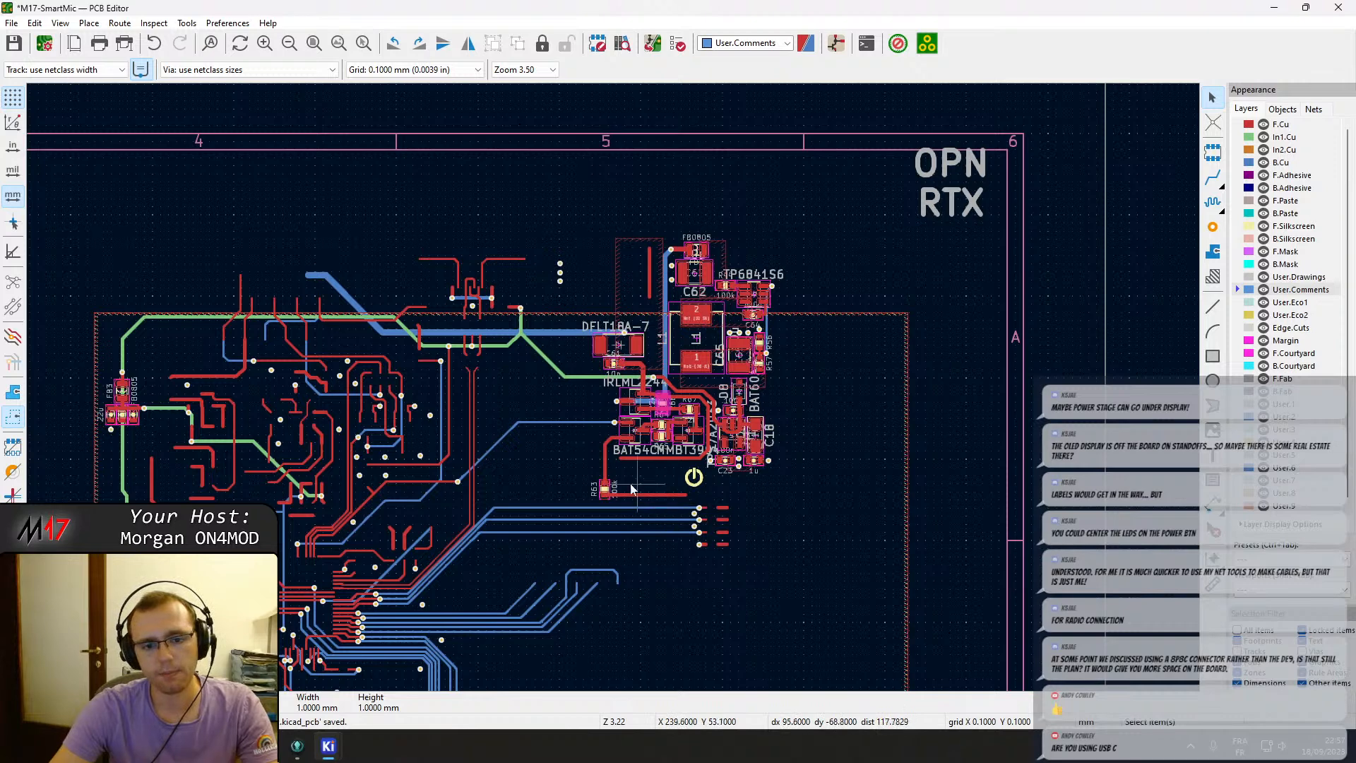
{"action": "middle_click_drag", "start_coordinate": [435, 513], "coordinate": [836, 328]}
{"action": "scroll", "coordinate": [311, 428], "scroll_direction": "down", "scroll_amount": 2}
{"action": "middle_click_drag", "start_coordinate": [519, 436], "coordinate": [703, 340]}
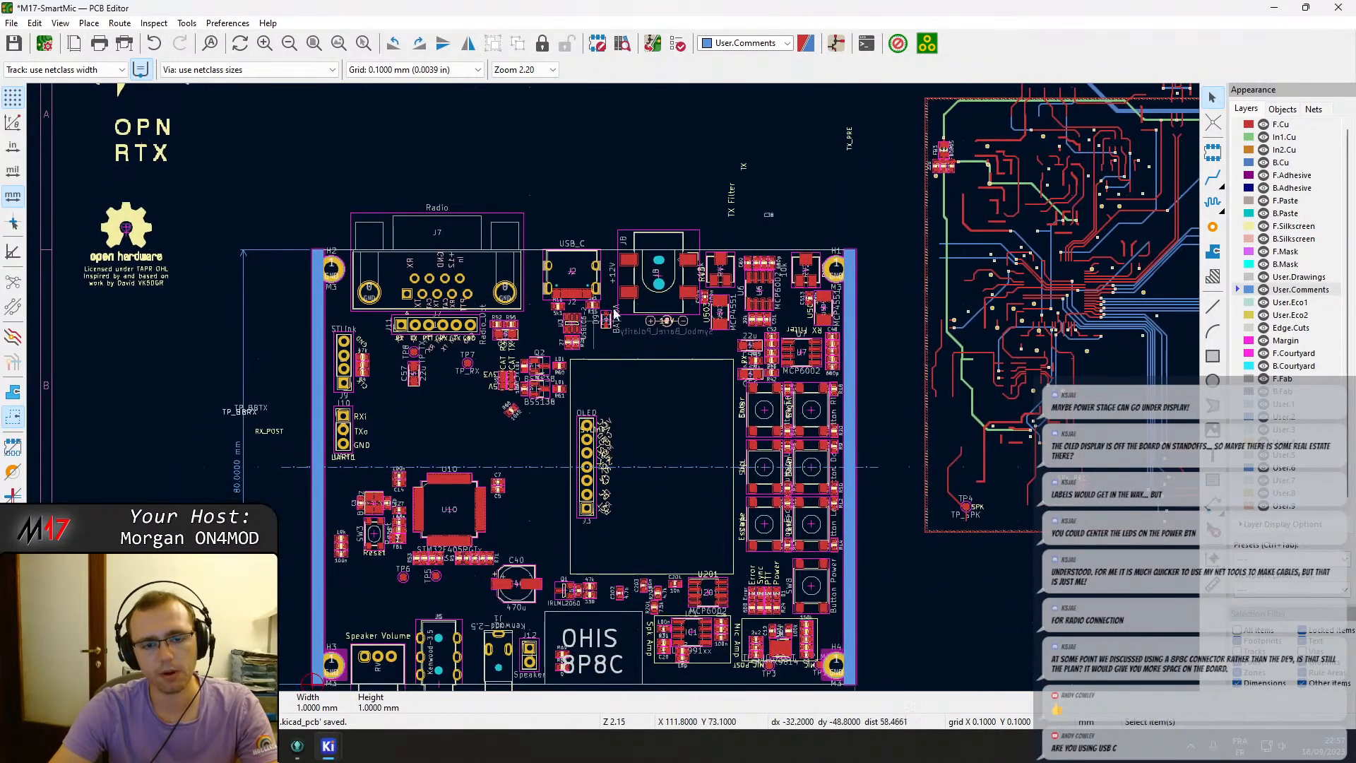
{"action": "scroll", "coordinate": [512, 422], "scroll_direction": "up", "scroll_amount": 2}
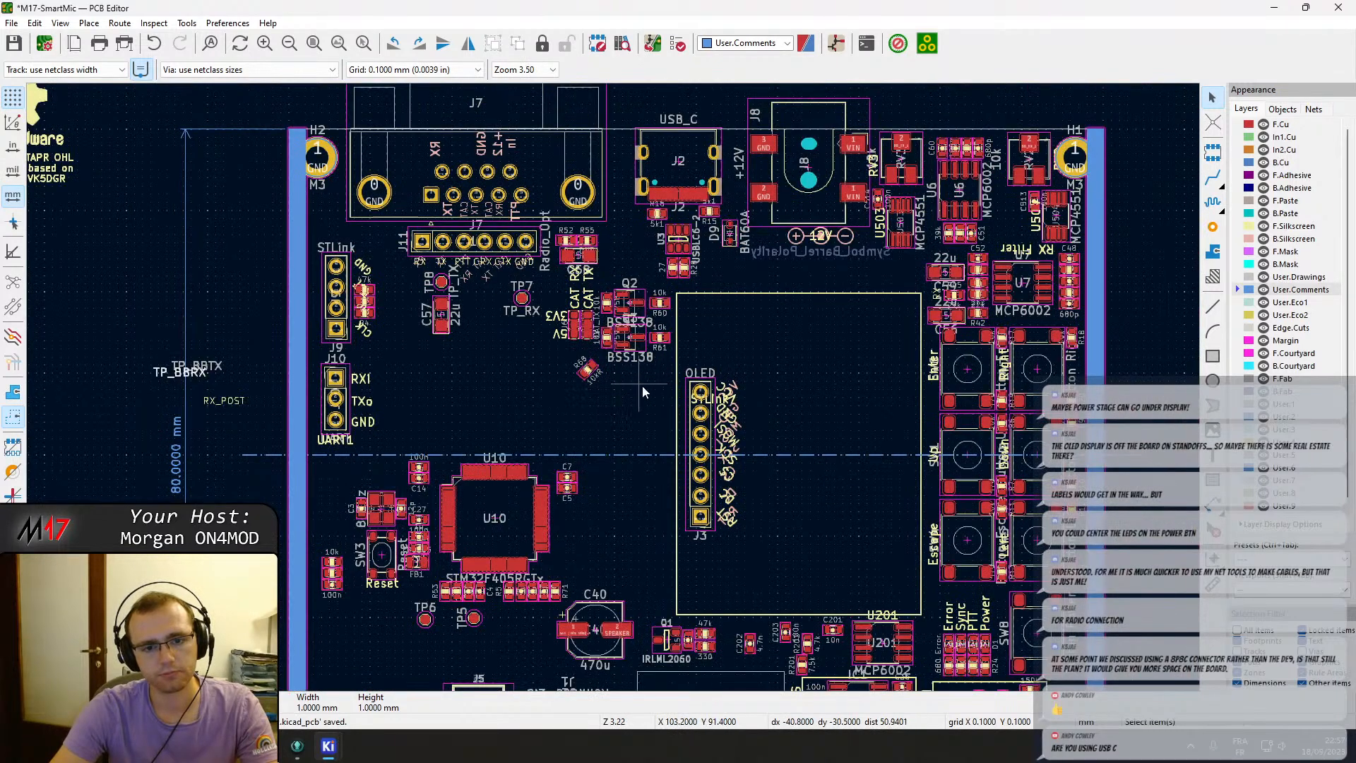
Move the CAT RX/TX level-shifter circuit with Q2 down between microcontroller U10 and the OLED header, above C40.
{"action": "left_click_drag", "start_coordinate": [662, 394], "coordinate": [566, 300]}
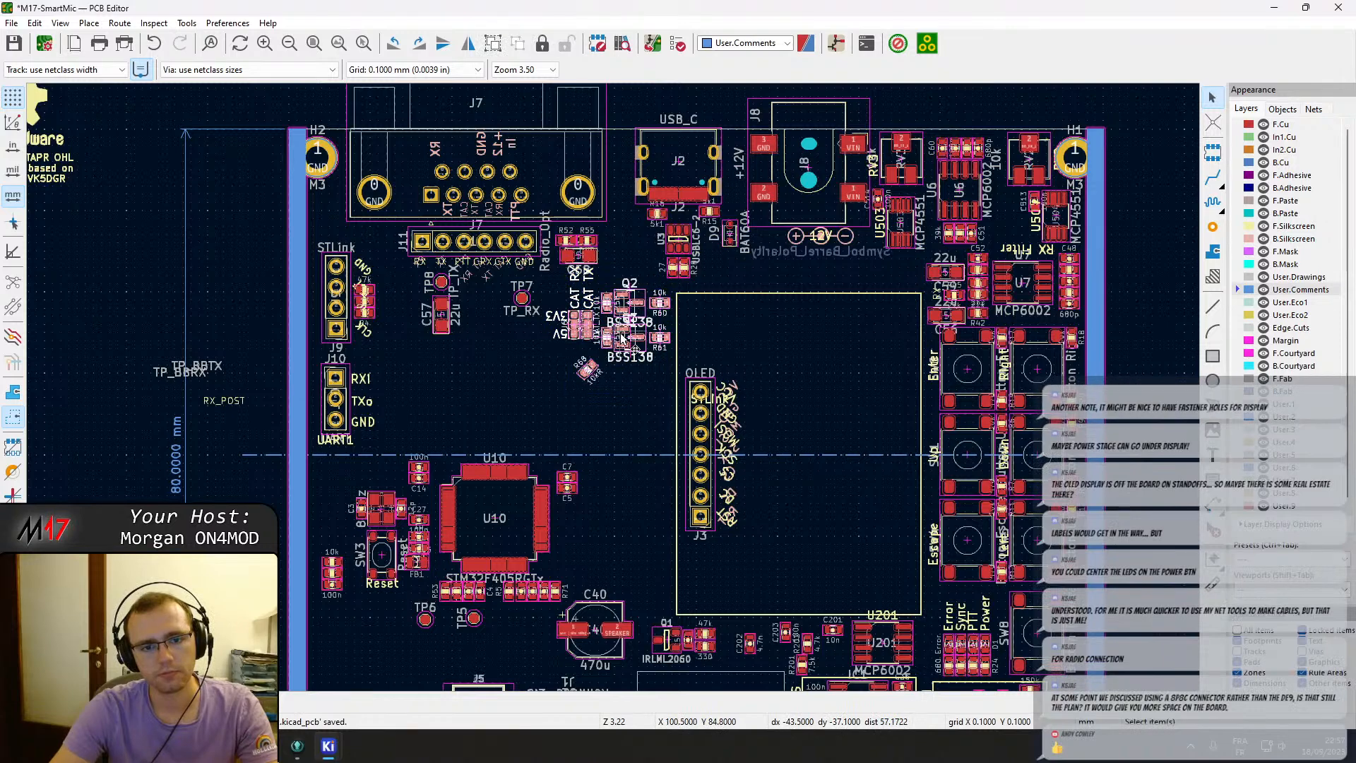
{"action": "left_click_drag", "start_coordinate": [622, 335], "coordinate": [632, 544]}
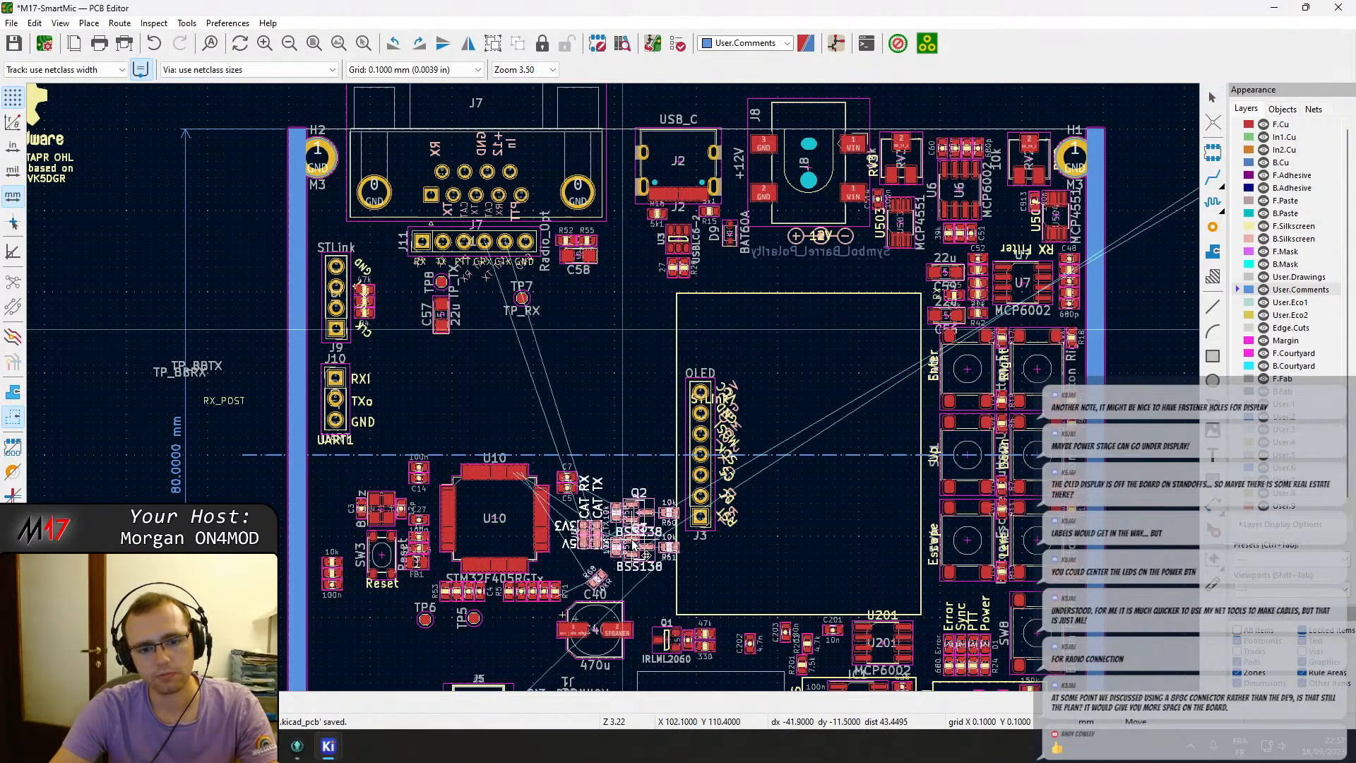
Move resistor R68 up beside the top edge of U10, set its orientation to 0°, then rotate it vertical.
{"action": "scroll", "coordinate": [634, 544], "scroll_direction": "up", "scroll_amount": 4}
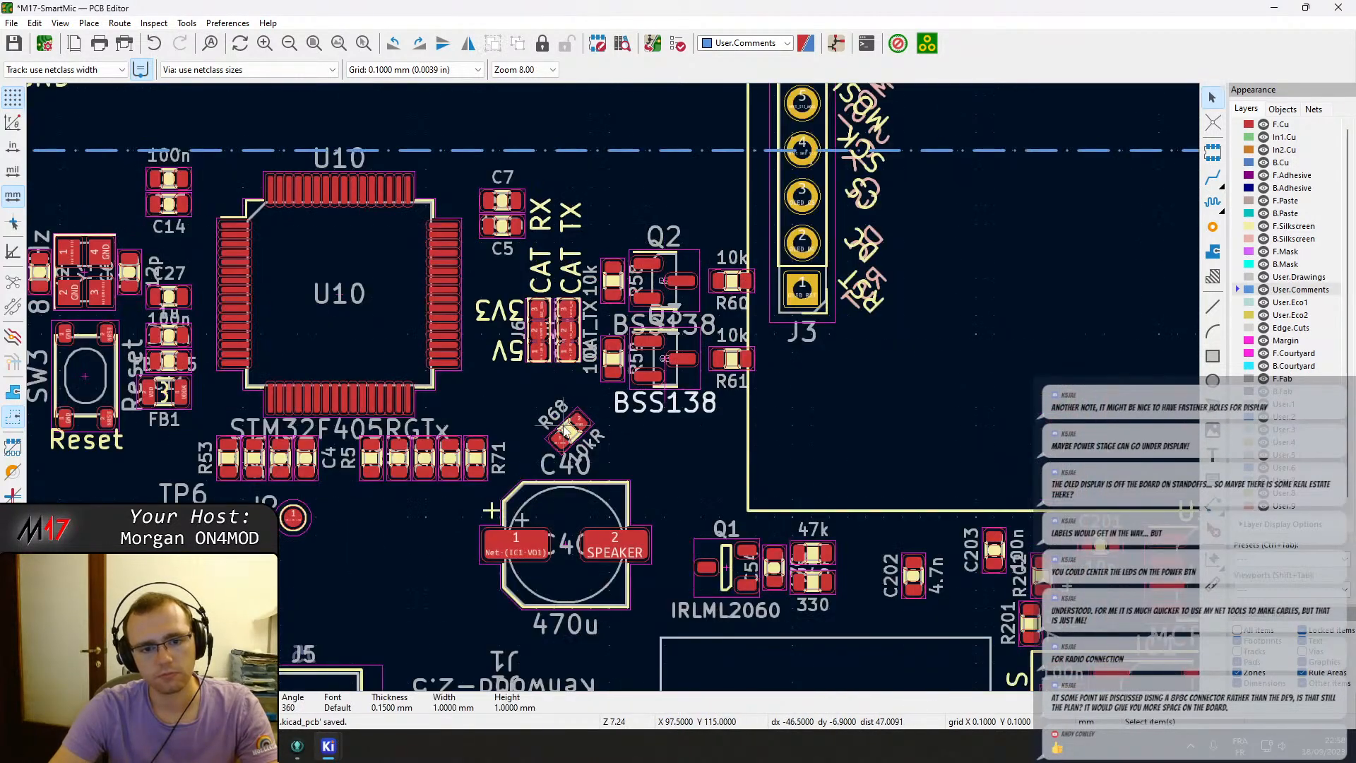
{"action": "left_click", "coordinate": [567, 432]}
{"action": "left_click_drag", "start_coordinate": [567, 433], "coordinate": [404, 122]}
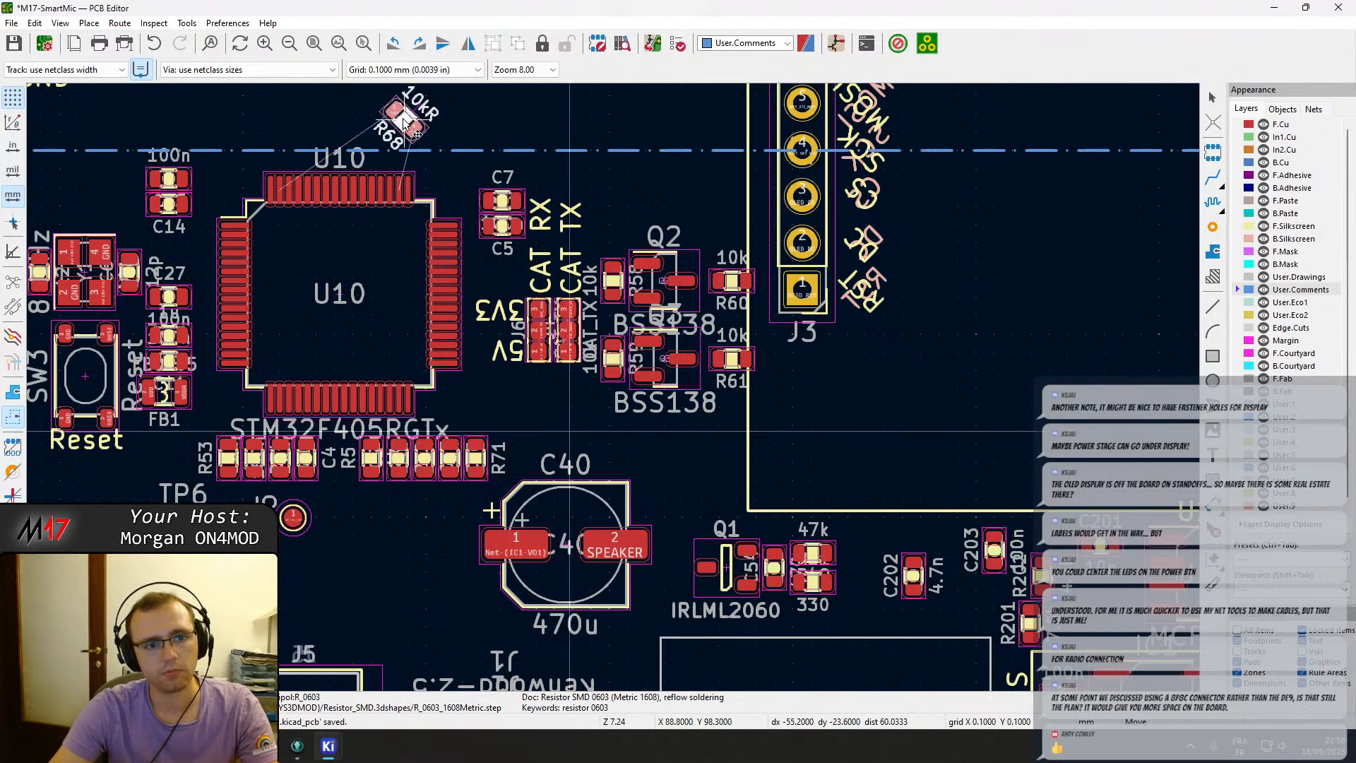
{"action": "left_click", "coordinate": [404, 122]}
{"action": "double_click", "coordinate": [404, 121]}
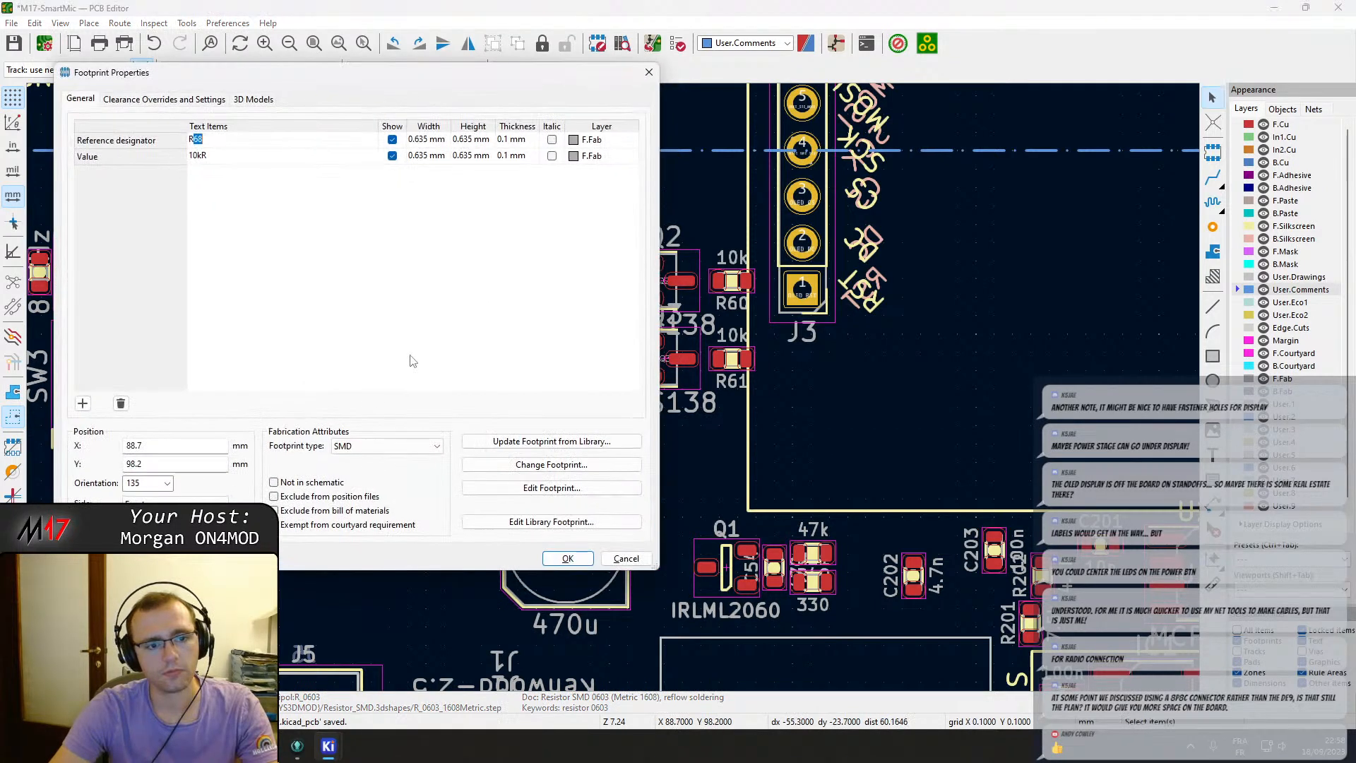
{"action": "left_click", "coordinate": [153, 483]}
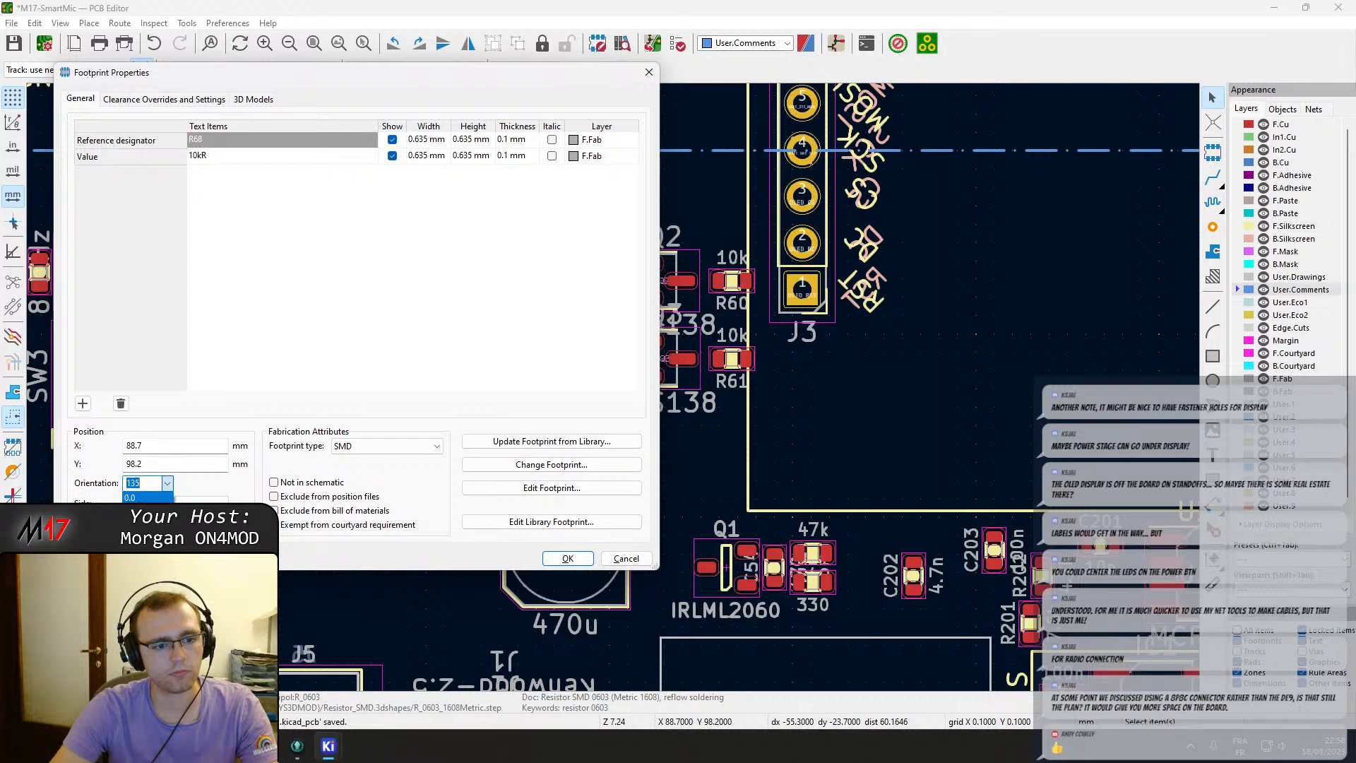
{"action": "left_click", "coordinate": [142, 498]}
{"action": "left_click", "coordinate": [565, 558]}
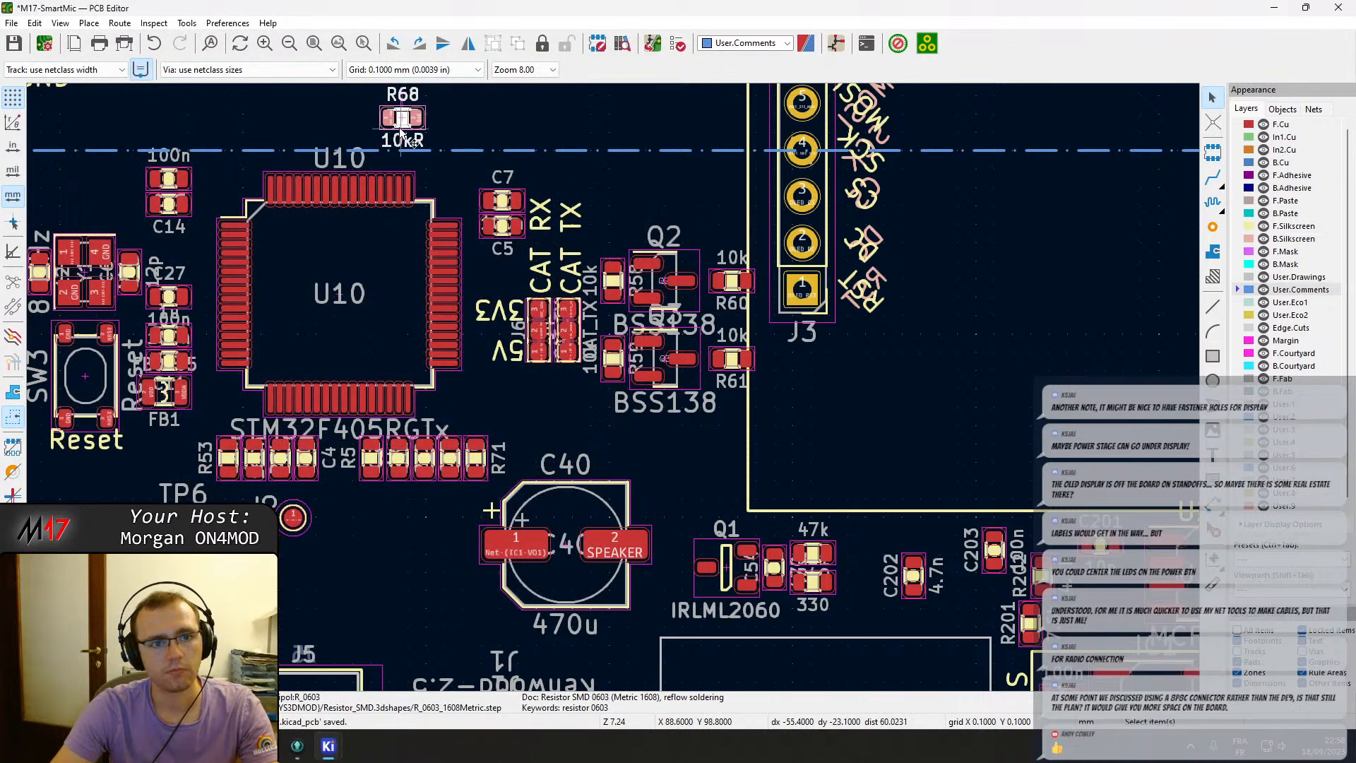
{"action": "key", "text": "m"}
{"action": "key", "text": "r"}
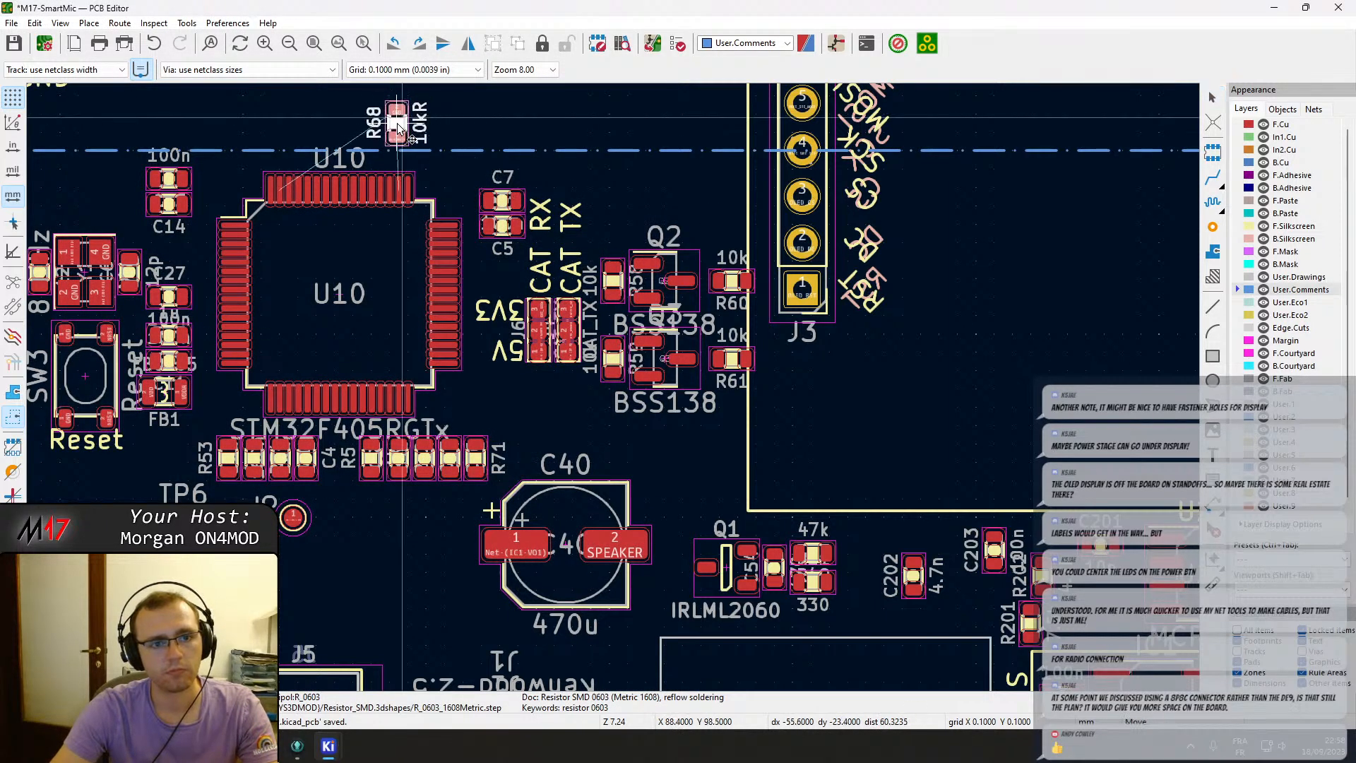
{"action": "left_click", "coordinate": [401, 141]}
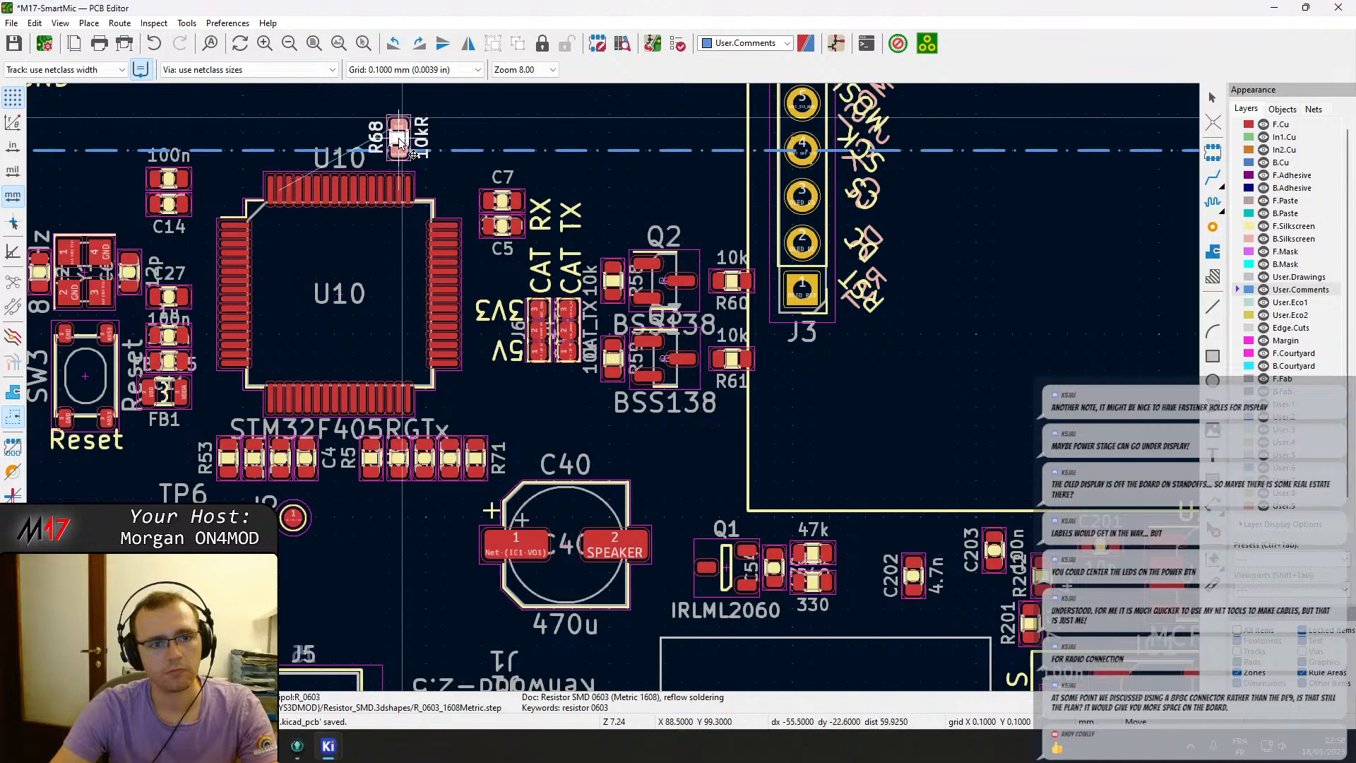
{"action": "scroll", "coordinate": [588, 423], "scroll_direction": "down", "scroll_amount": 5}
{"action": "middle_click_drag", "start_coordinate": [701, 373], "coordinate": [499, 517]}
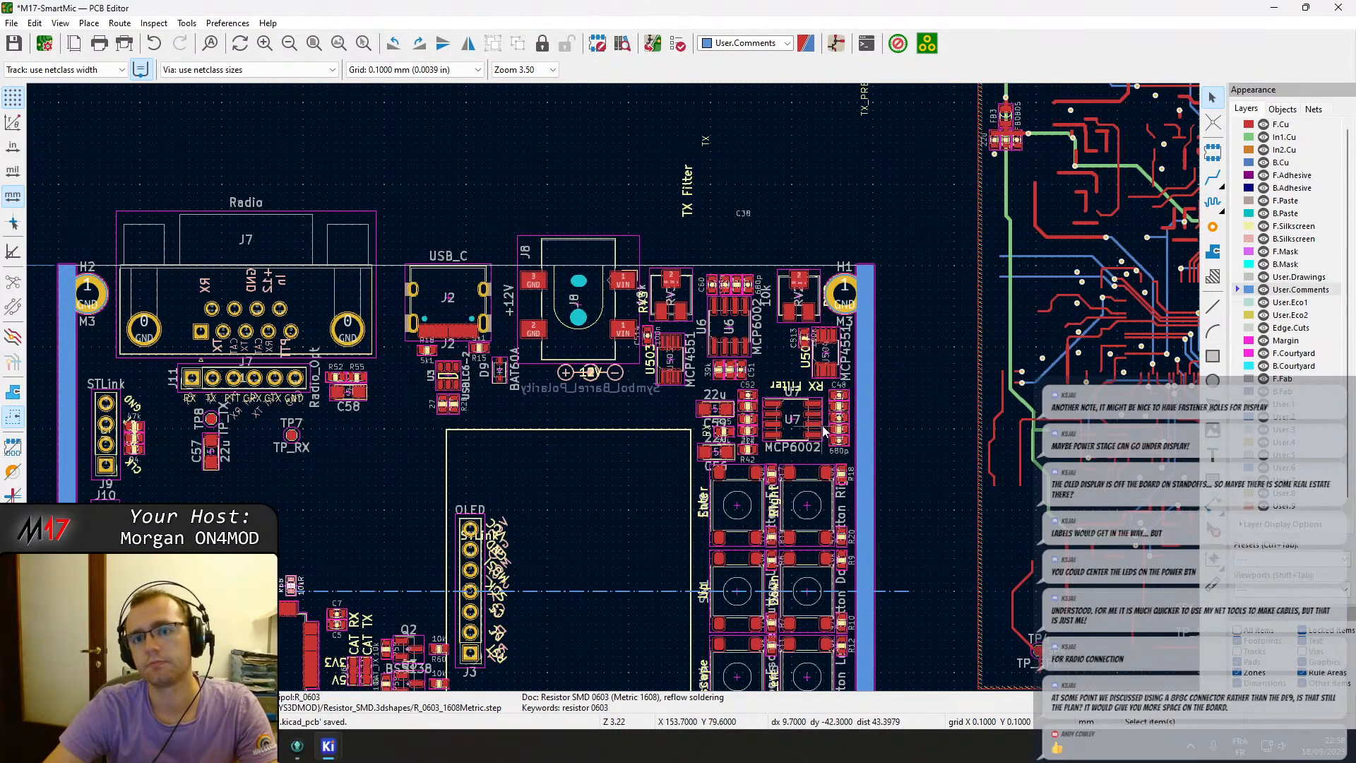
{"action": "scroll", "coordinate": [1016, 123], "scroll_direction": "up", "scroll_amount": 5}
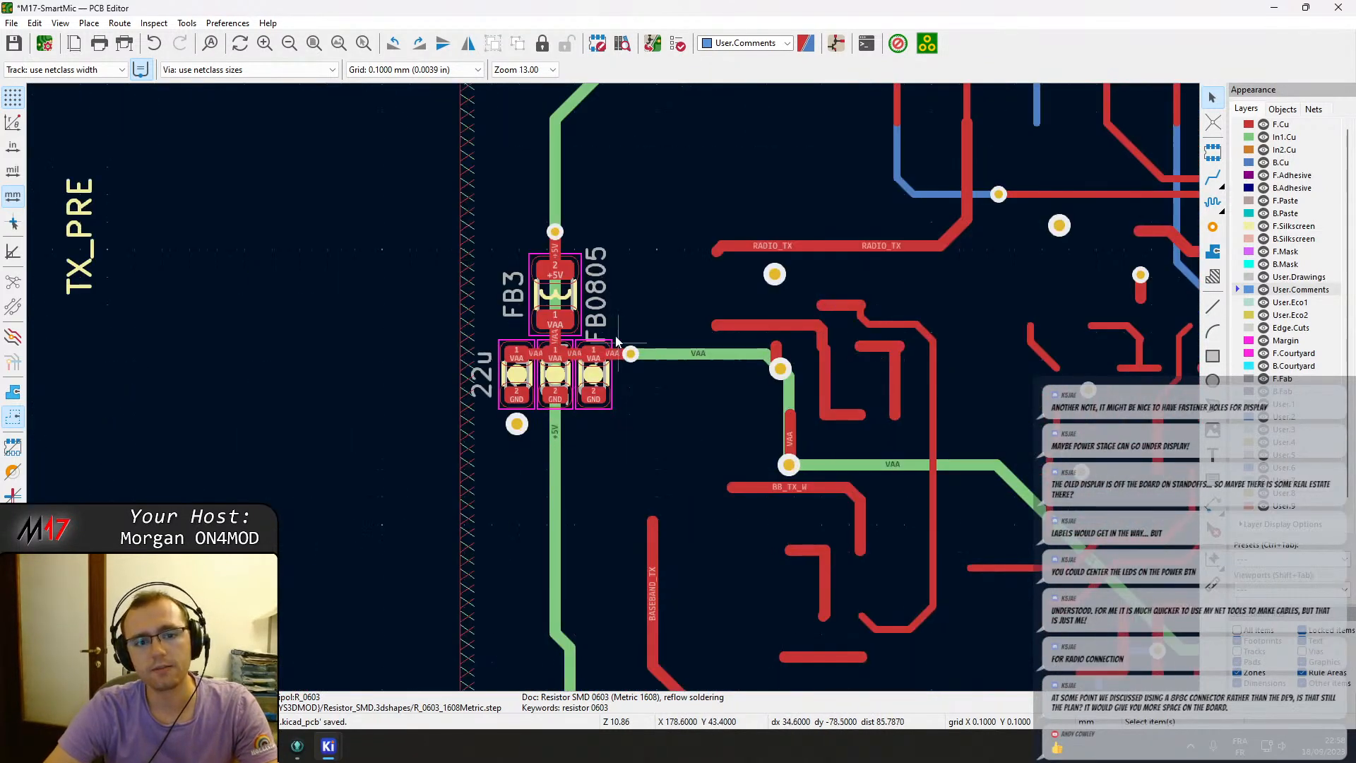
{"action": "left_click_drag", "start_coordinate": [612, 424], "coordinate": [487, 212]}
{"action": "key", "text": "m"}
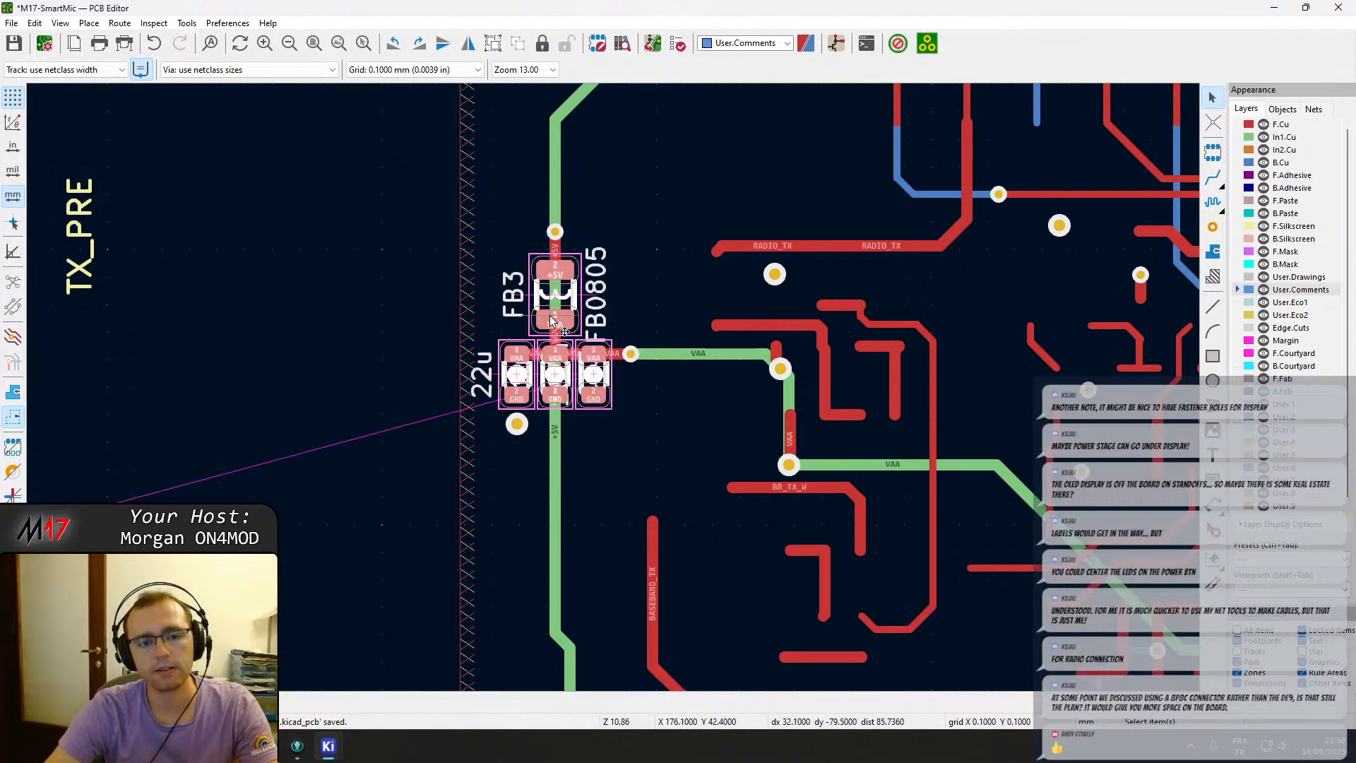
{"action": "scroll", "coordinate": [527, 460], "scroll_direction": "down", "scroll_amount": 5}
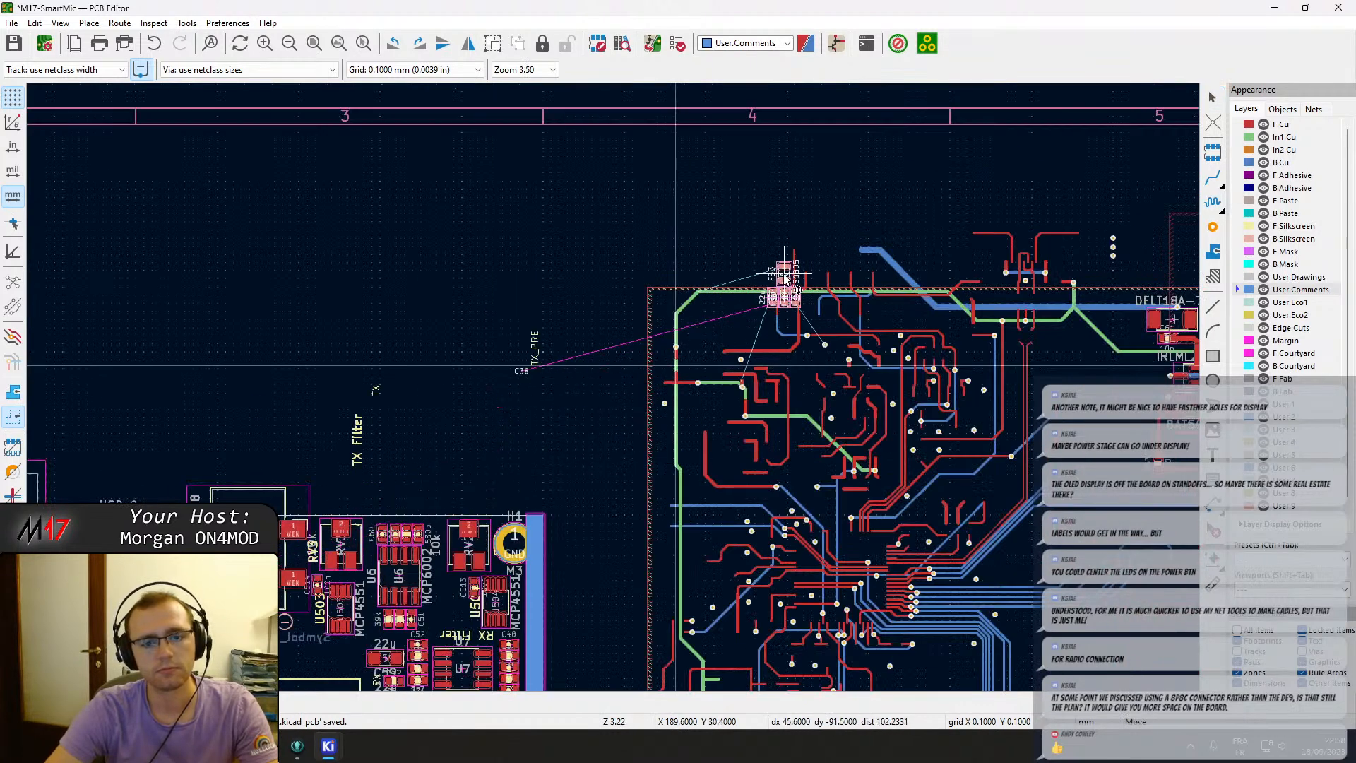
{"action": "key", "text": "Escape"}
Move the C38 reference label next to the FB3 capacitors and rotate it to 0°.
{"action": "left_click", "coordinate": [420, 464]}
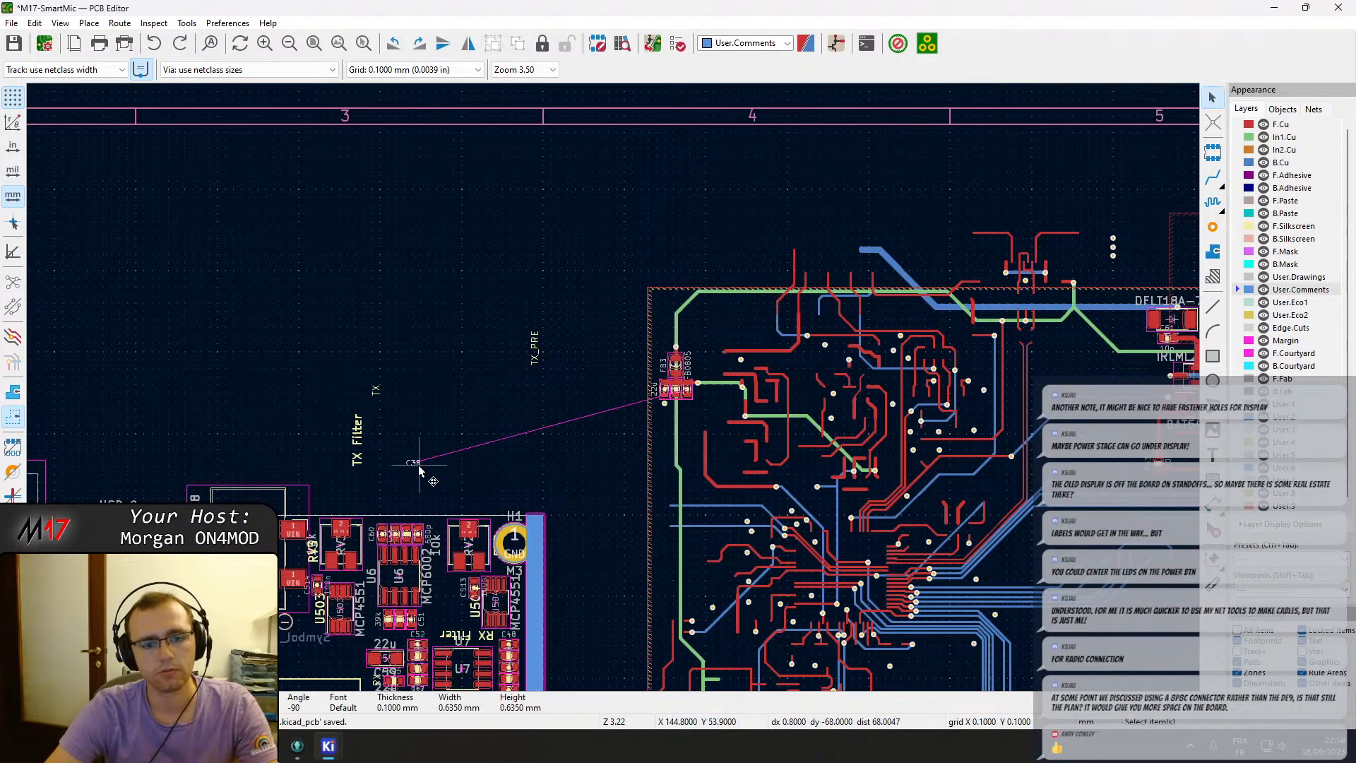
{"action": "key", "text": "m"}
{"action": "scroll", "coordinate": [678, 414], "scroll_direction": "up", "scroll_amount": 5}
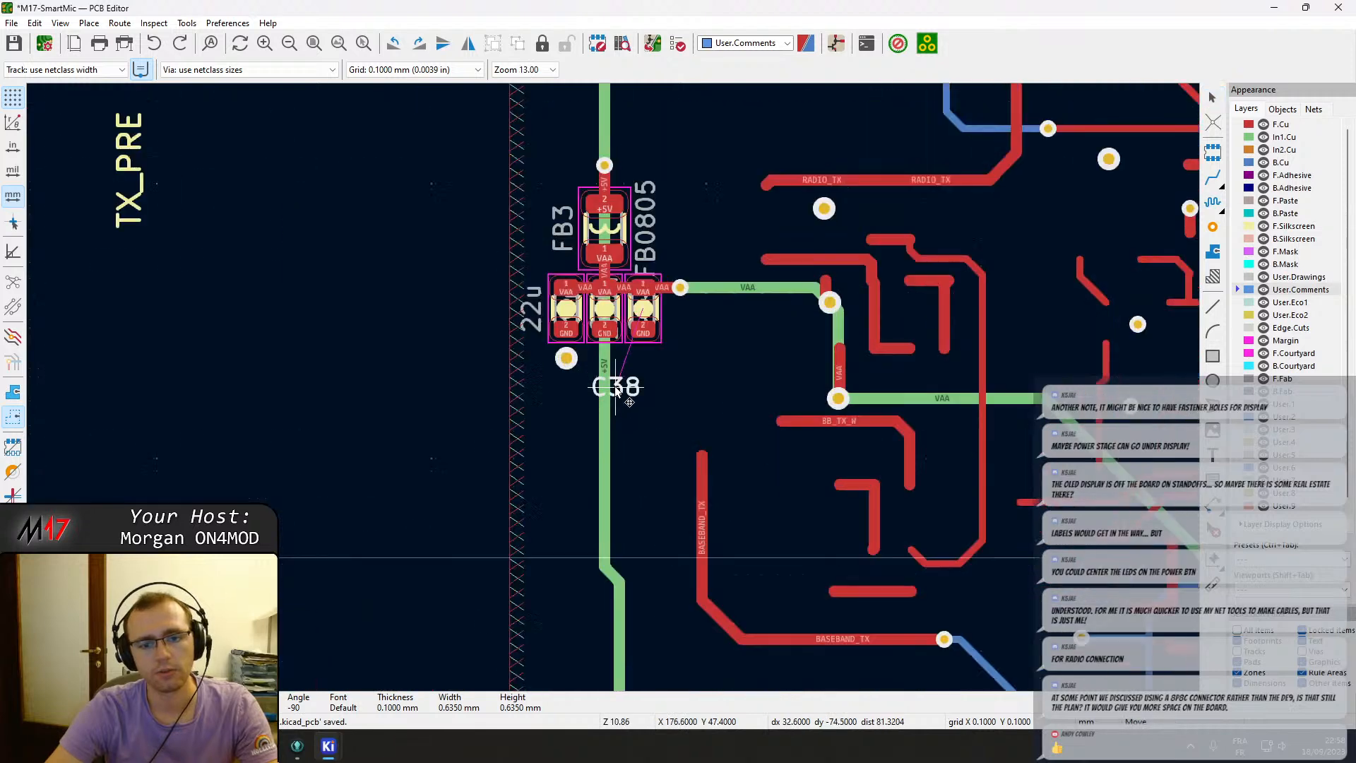
{"action": "key", "text": "r"}
{"action": "left_click", "coordinate": [651, 310]}
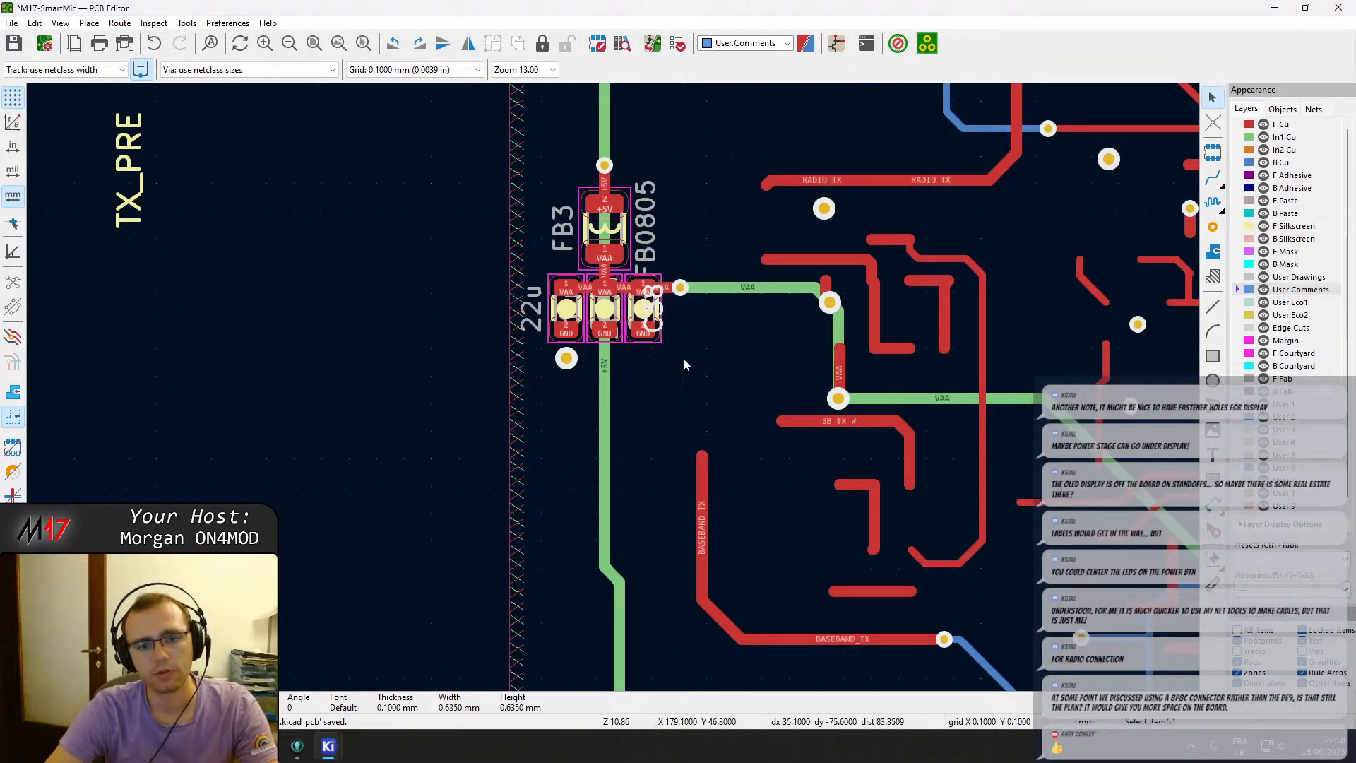
Move FB3 with its 22u capacitors onto the board beside the RX filter, rotating the group 180°.
{"action": "left_click_drag", "start_coordinate": [683, 359], "coordinate": [539, 136]}
{"action": "key", "text": "m"}
{"action": "scroll", "coordinate": [406, 368], "scroll_direction": "down", "scroll_amount": 5}
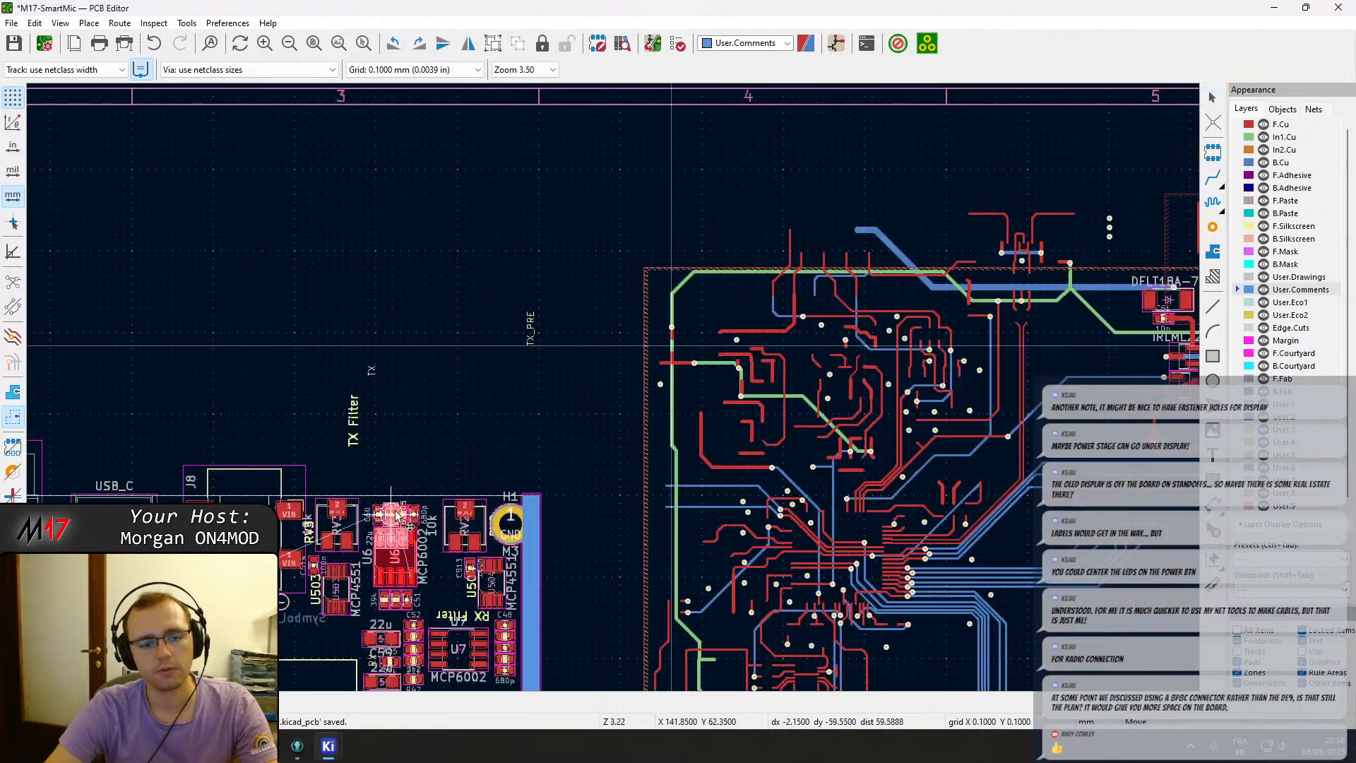
{"action": "middle_click_drag", "start_coordinate": [391, 514], "coordinate": [667, 274]}
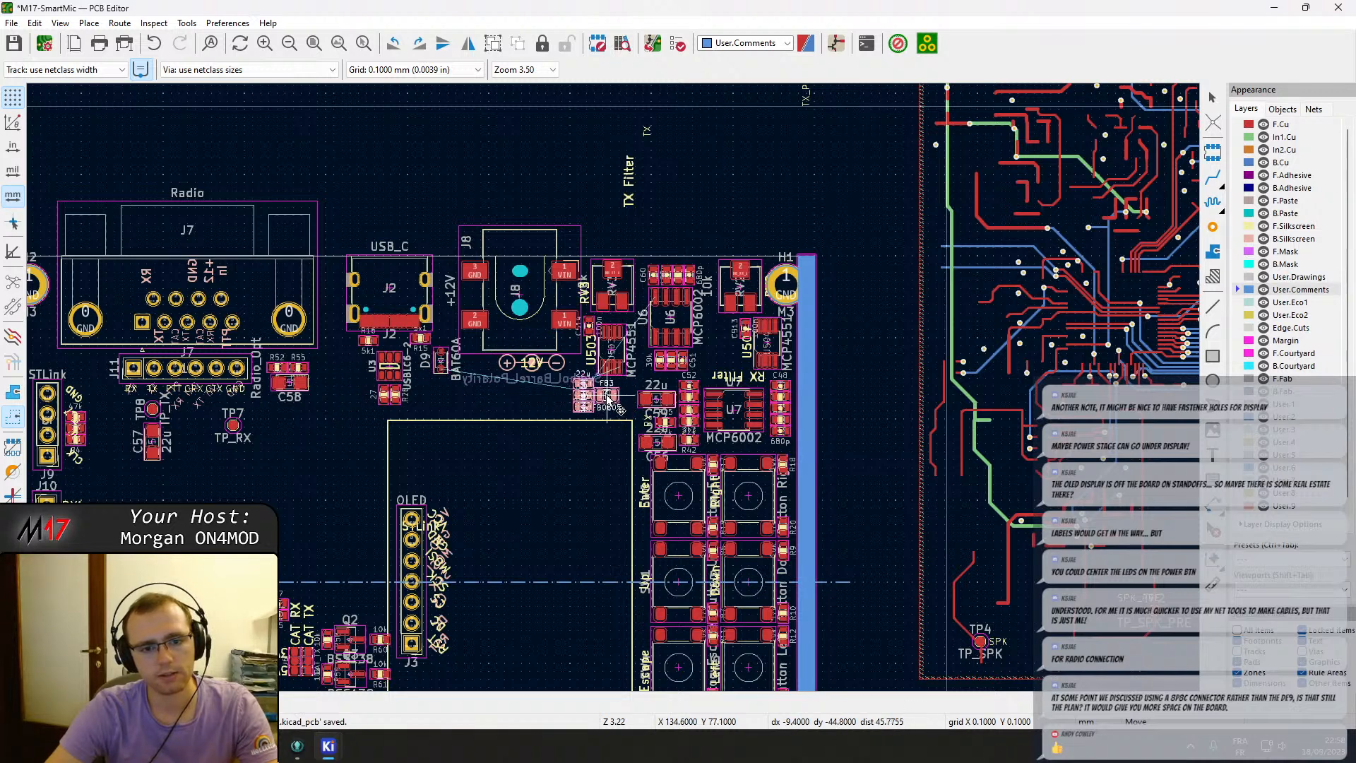
{"action": "key", "text": "r"}
{"action": "key", "text": "r"}
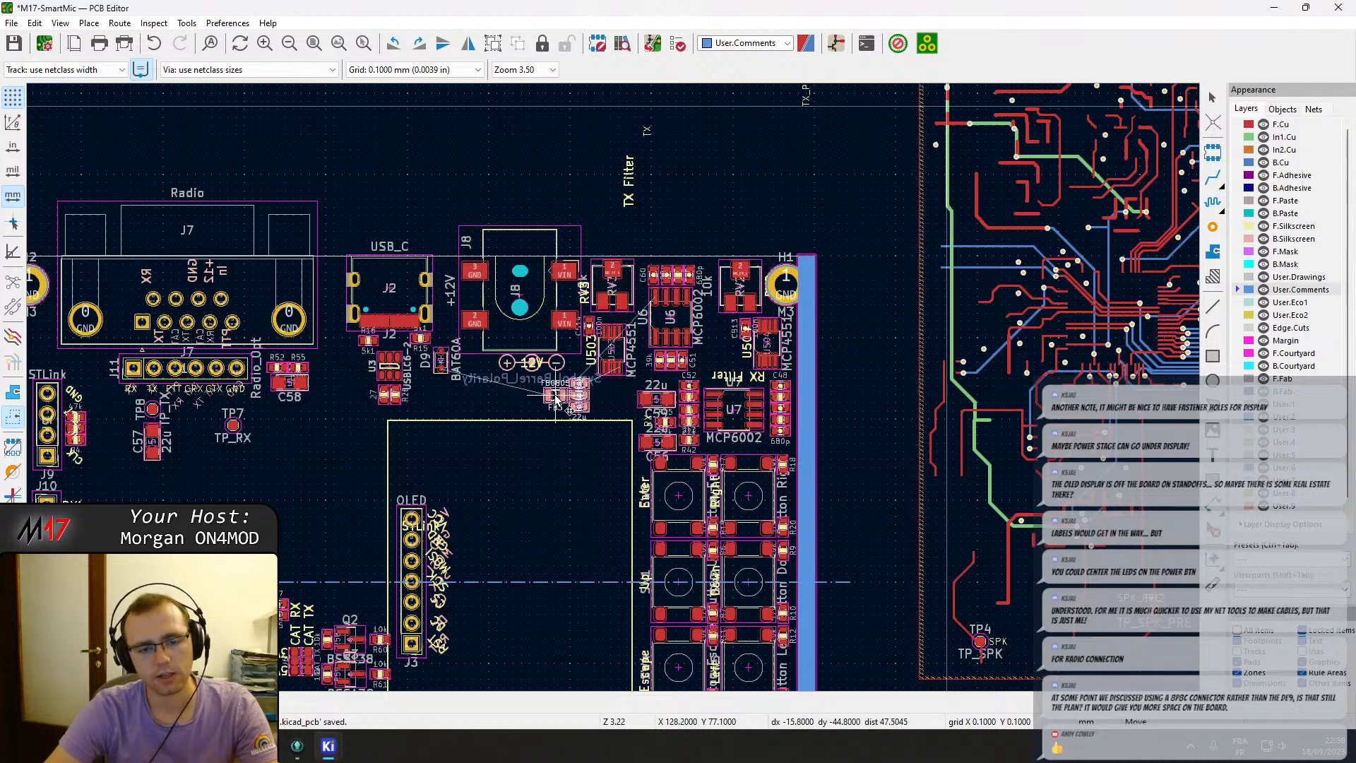
{"action": "left_click", "coordinate": [555, 400]}
Inspect the power-supply circuit and board outline beyond the board's right edge.
{"action": "scroll", "coordinate": [570, 394], "scroll_direction": "up", "scroll_amount": 2}
{"action": "scroll", "coordinate": [598, 376], "scroll_direction": "down", "scroll_amount": 2}
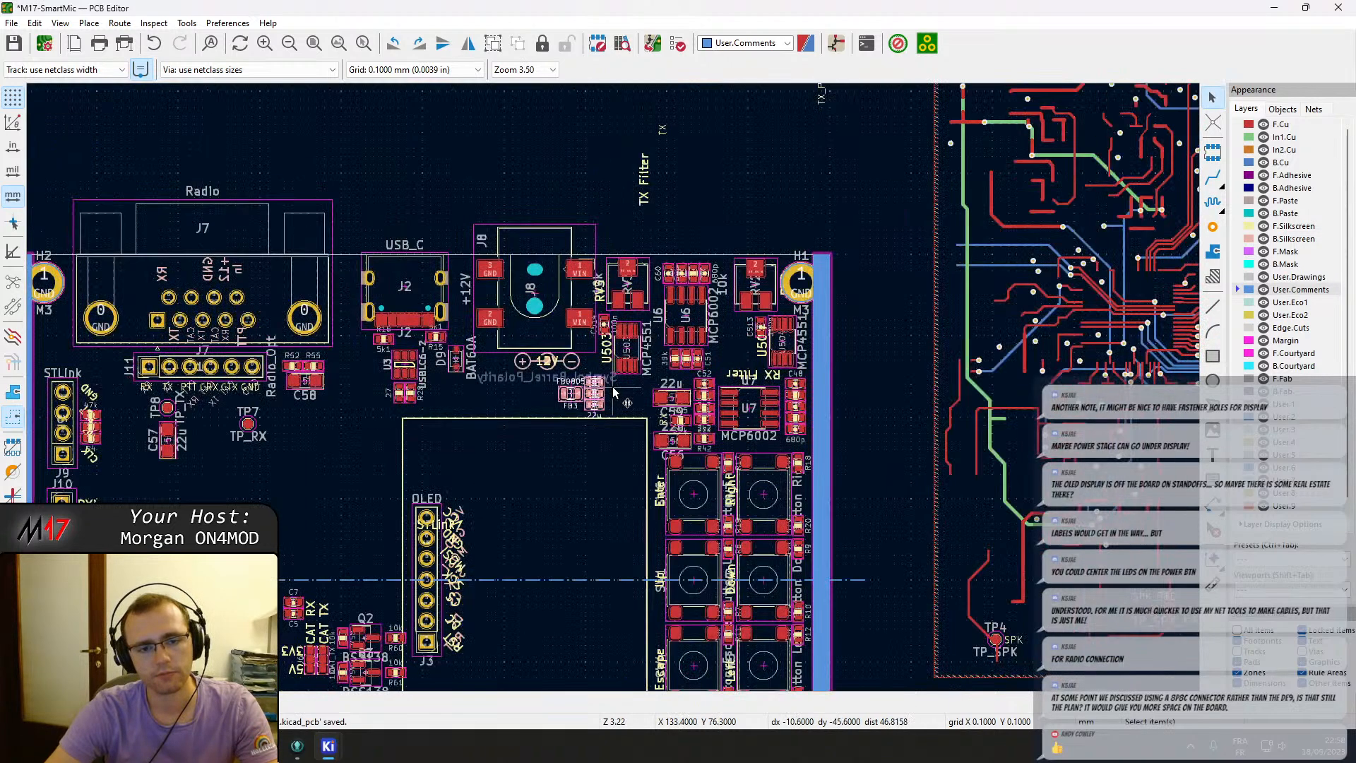
{"action": "scroll", "coordinate": [600, 380], "scroll_direction": "down", "scroll_amount": 2}
{"action": "scroll", "coordinate": [1031, 246], "scroll_direction": "up", "scroll_amount": 5}
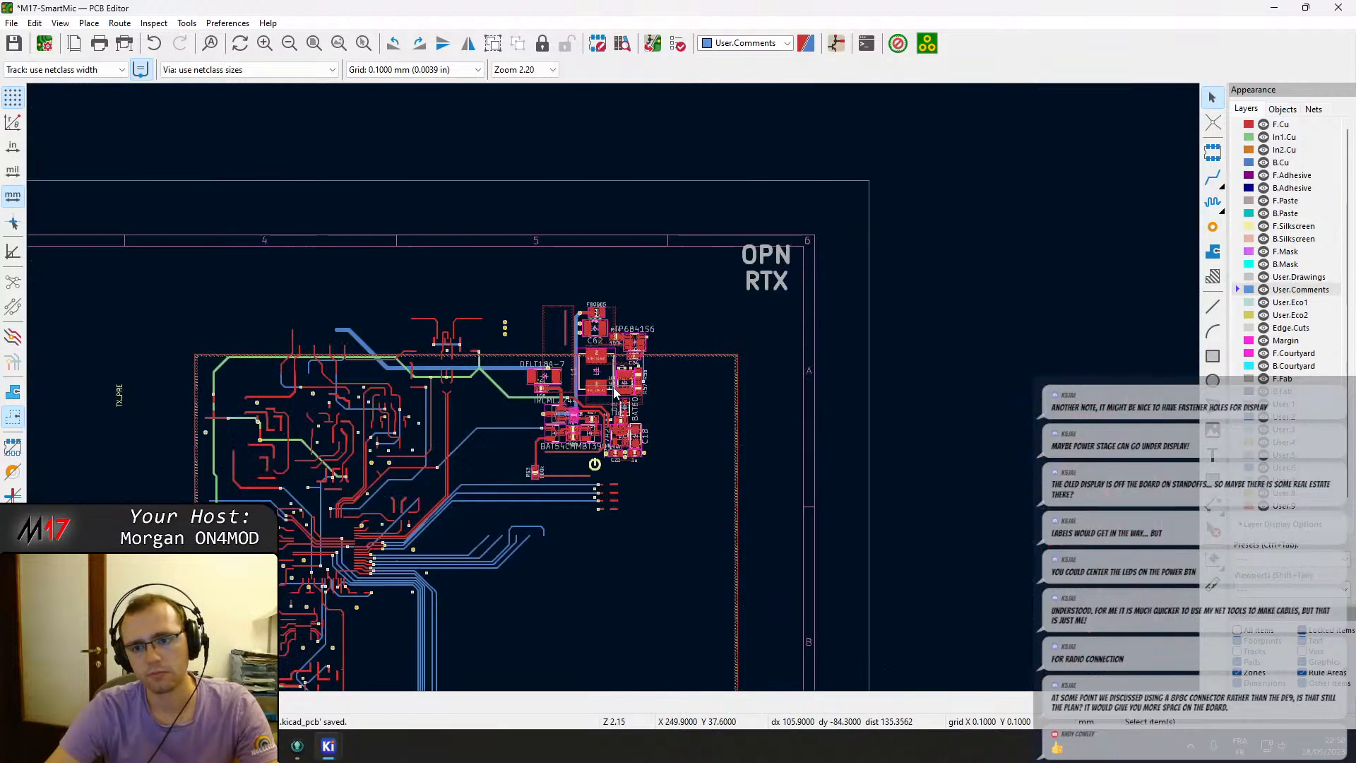
{"action": "left_click_drag", "start_coordinate": [728, 624], "coordinate": [362, 142]}
{"action": "key", "text": "Escape"}
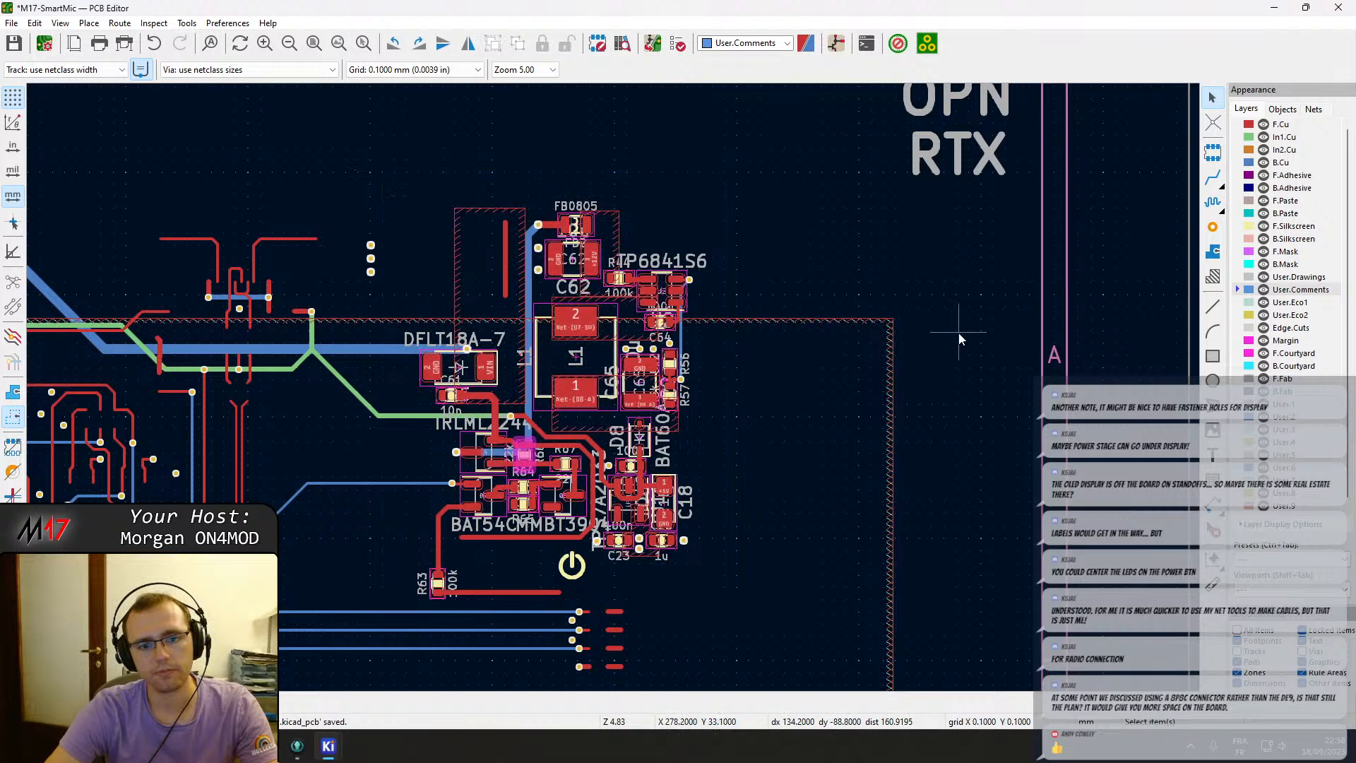
{"action": "left_click", "coordinate": [860, 324]}
{"action": "left_click", "coordinate": [875, 329]}
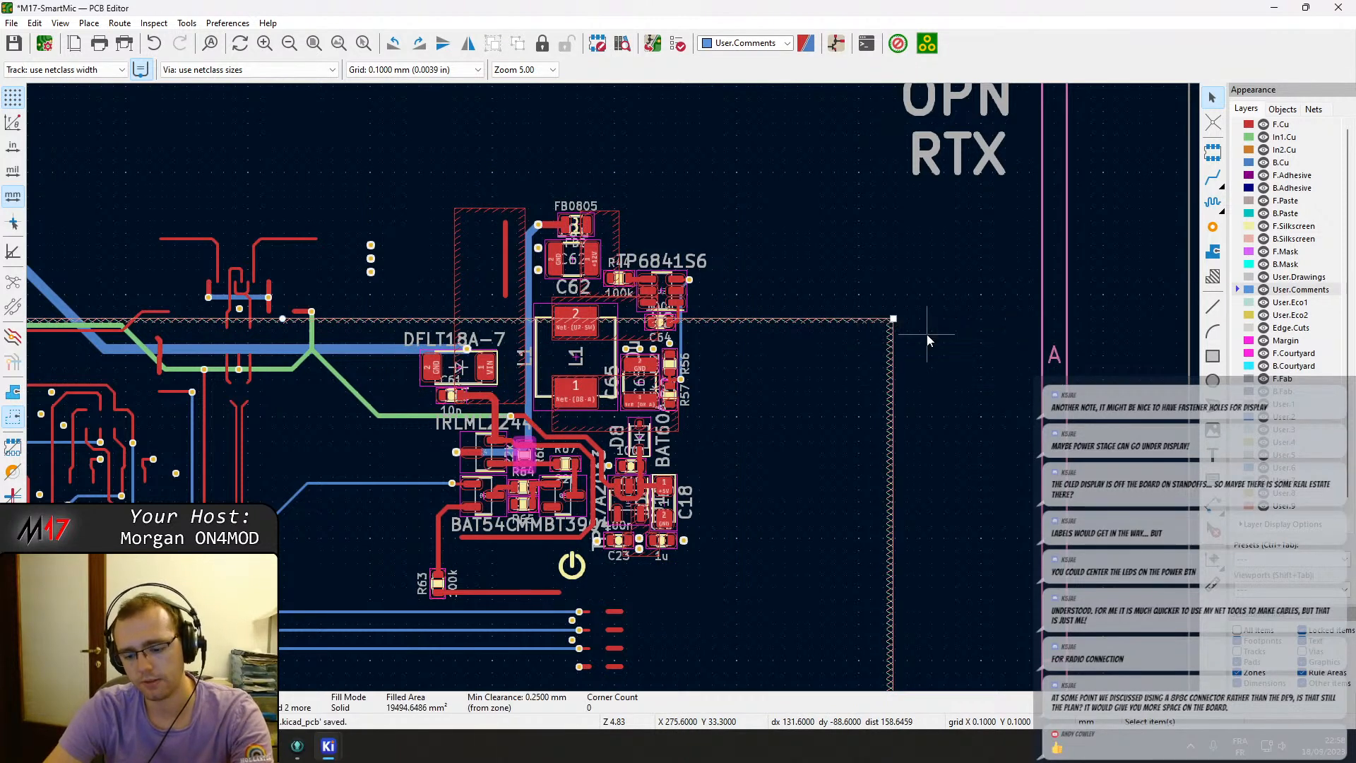
{"action": "key", "text": "Escape"}
{"action": "scroll", "coordinate": [905, 349], "scroll_direction": "down", "scroll_amount": 2}
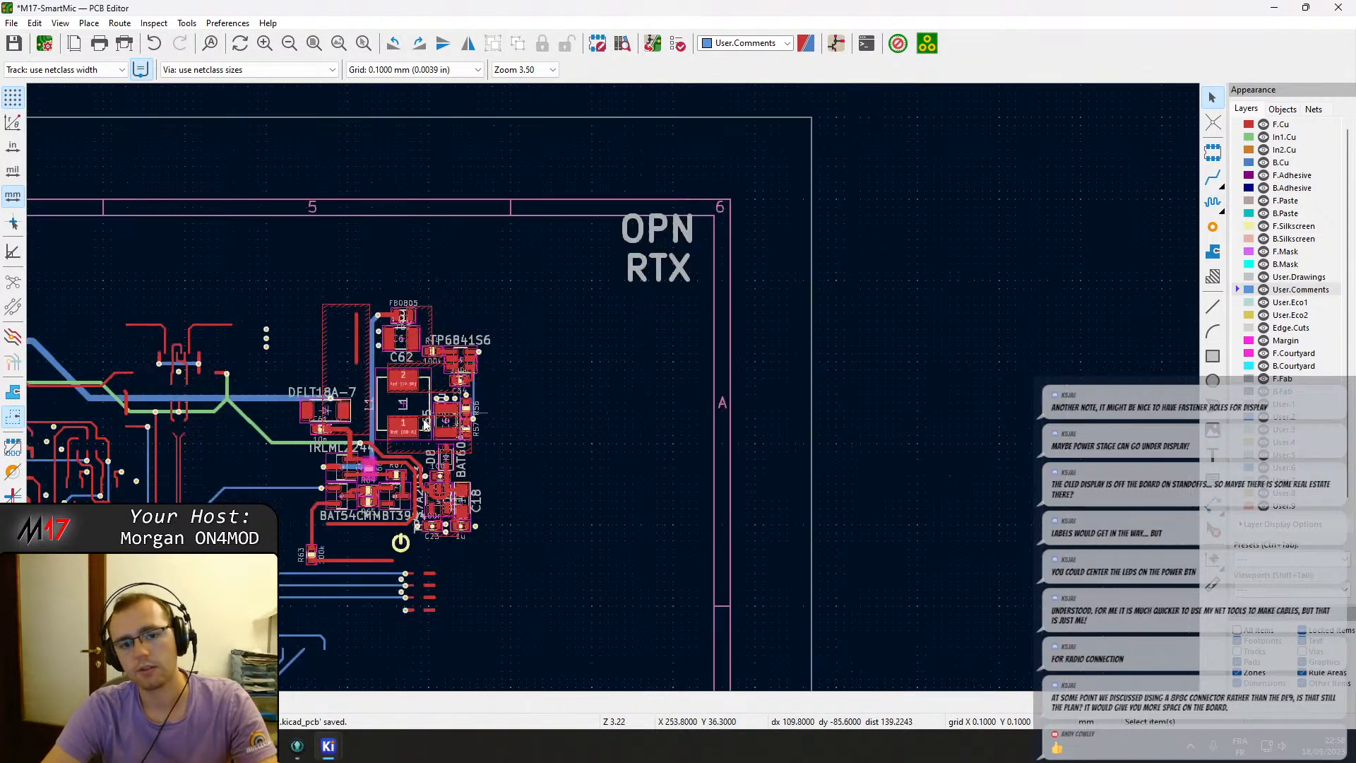
{"action": "left_click_drag", "start_coordinate": [401, 452], "coordinate": [289, 281]}
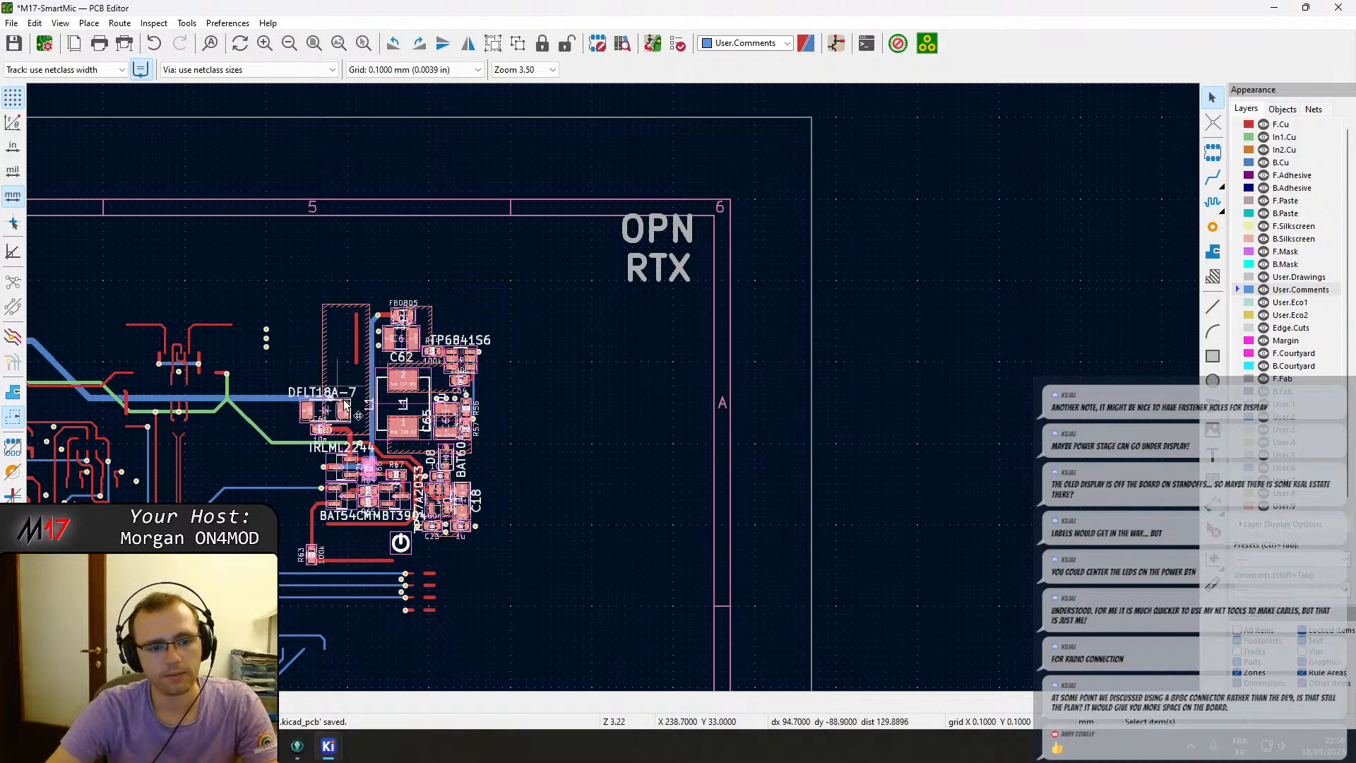
{"action": "scroll", "coordinate": [361, 418], "scroll_direction": "up", "scroll_amount": 3}
{"action": "scroll", "coordinate": [633, 424], "scroll_direction": "down", "scroll_amount": 1}
{"action": "scroll", "coordinate": [614, 394], "scroll_direction": "down", "scroll_amount": 2}
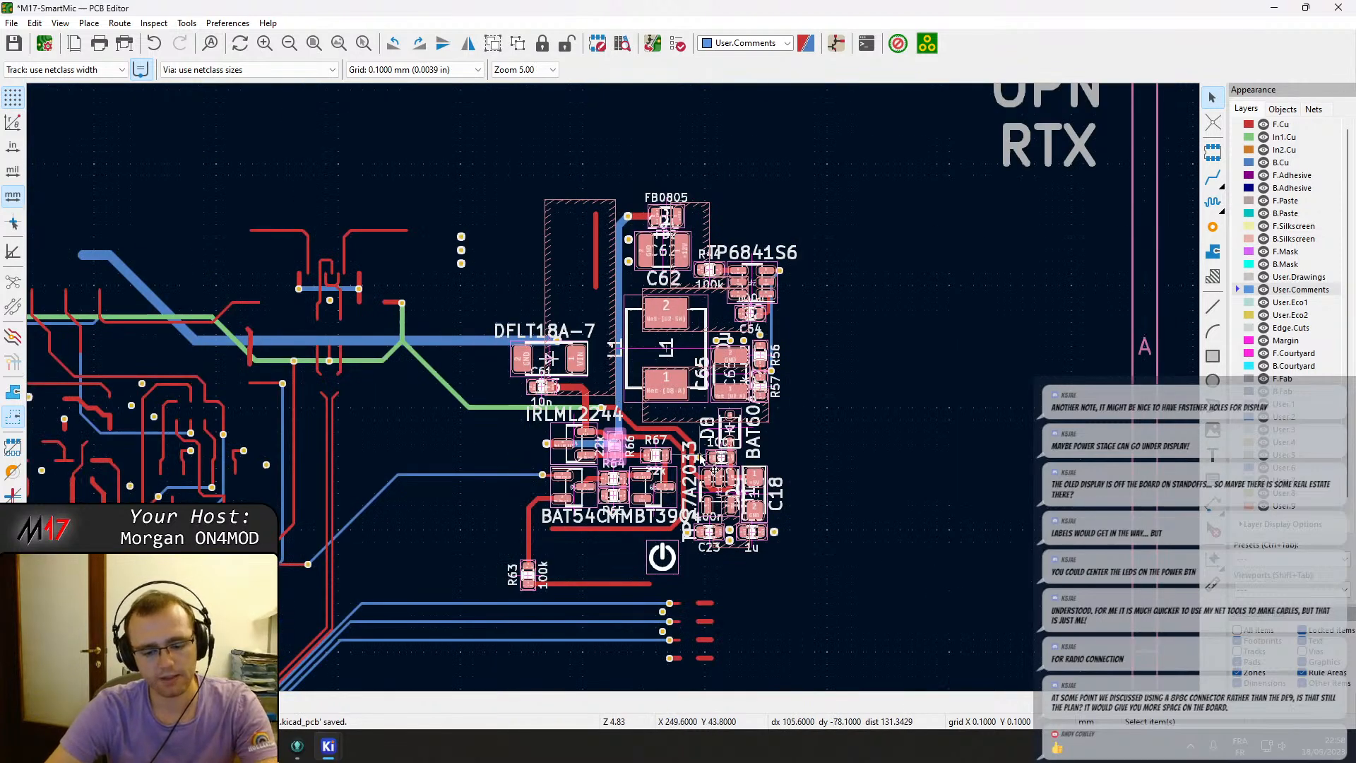
{"action": "key", "text": "m"}
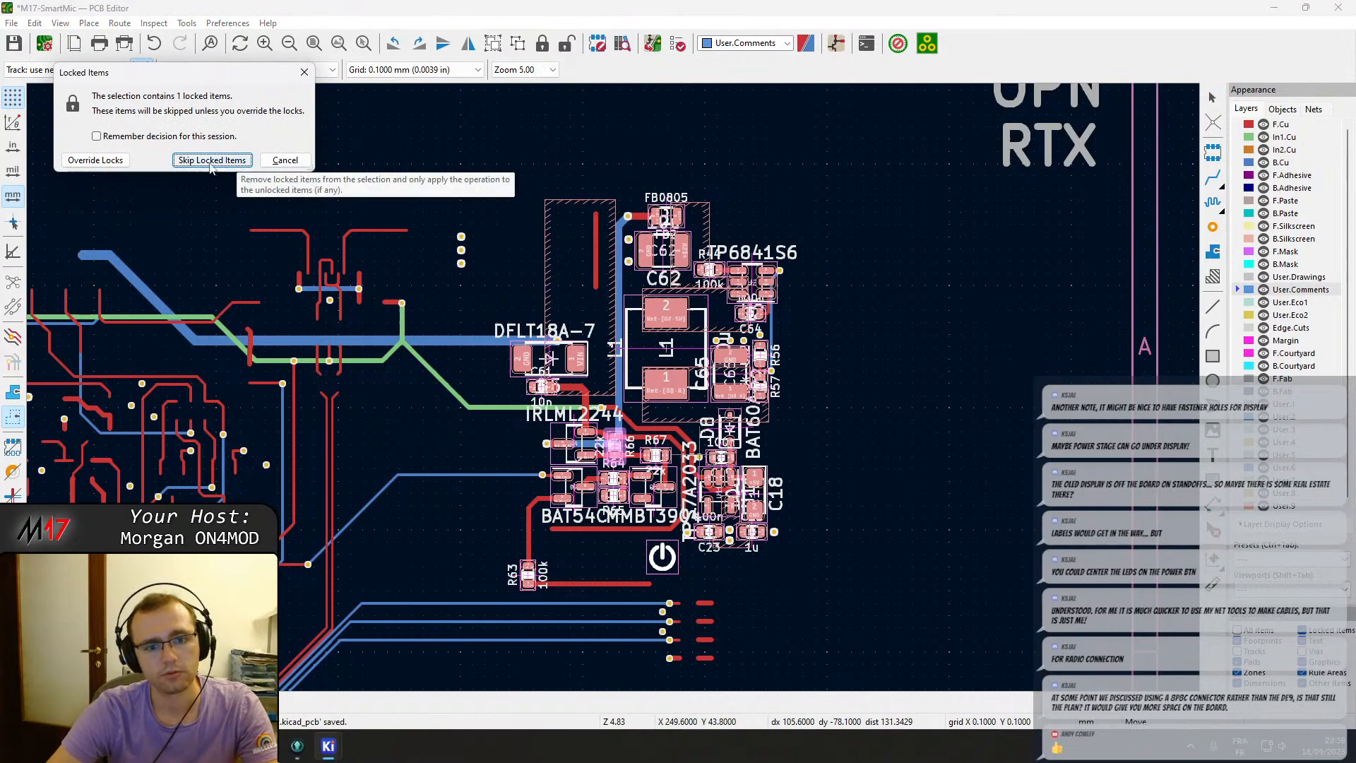
{"action": "left_click", "coordinate": [211, 160]}
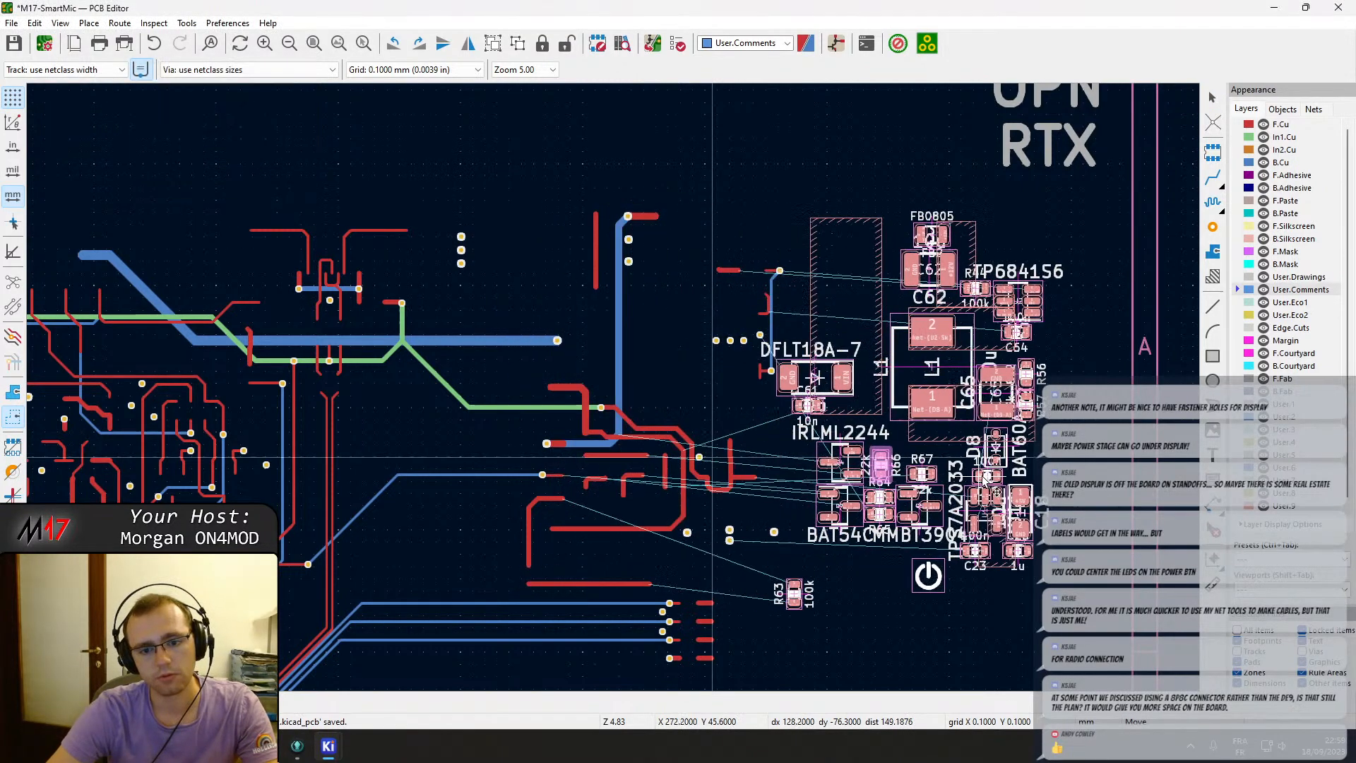
{"action": "key", "text": "Escape"}
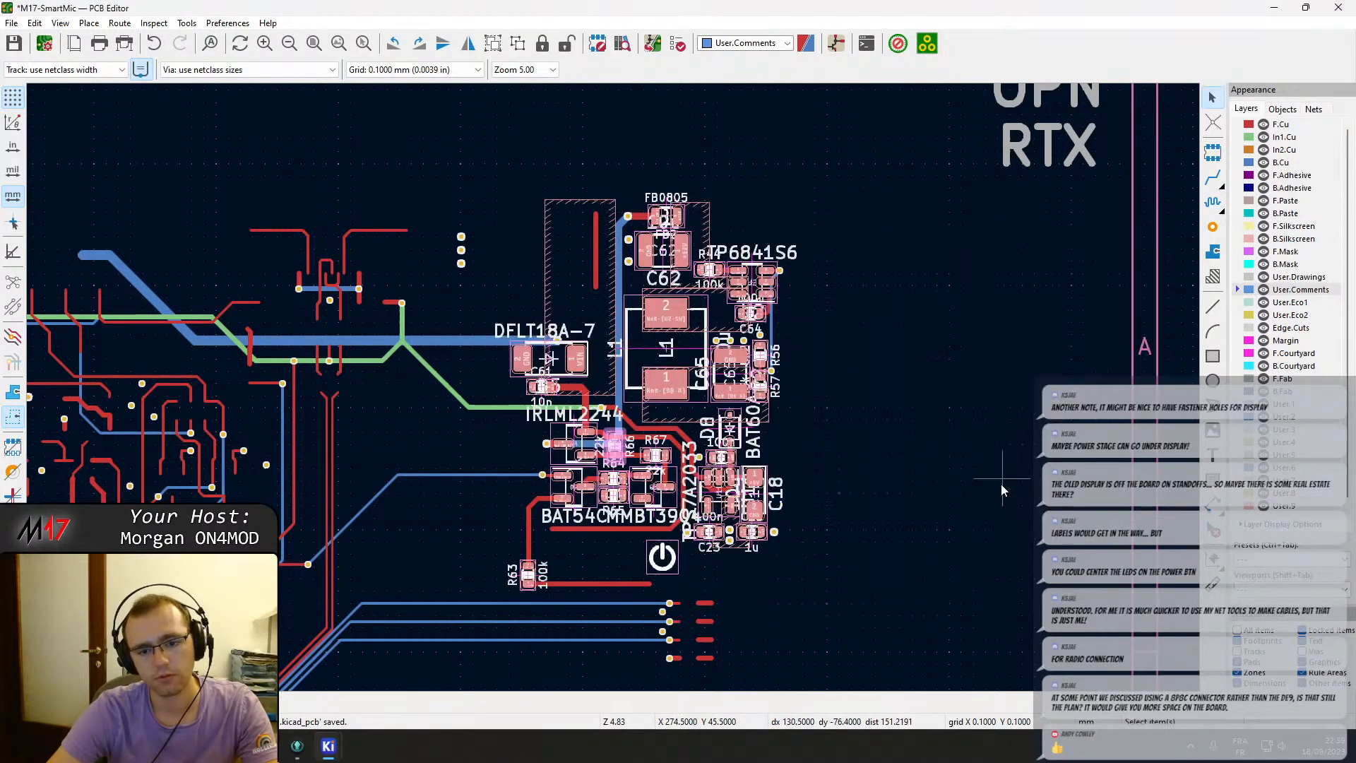
Unlock the locked resistor R66 in the power-supply circuit.
{"action": "scroll", "coordinate": [663, 539], "scroll_direction": "up", "scroll_amount": 3}
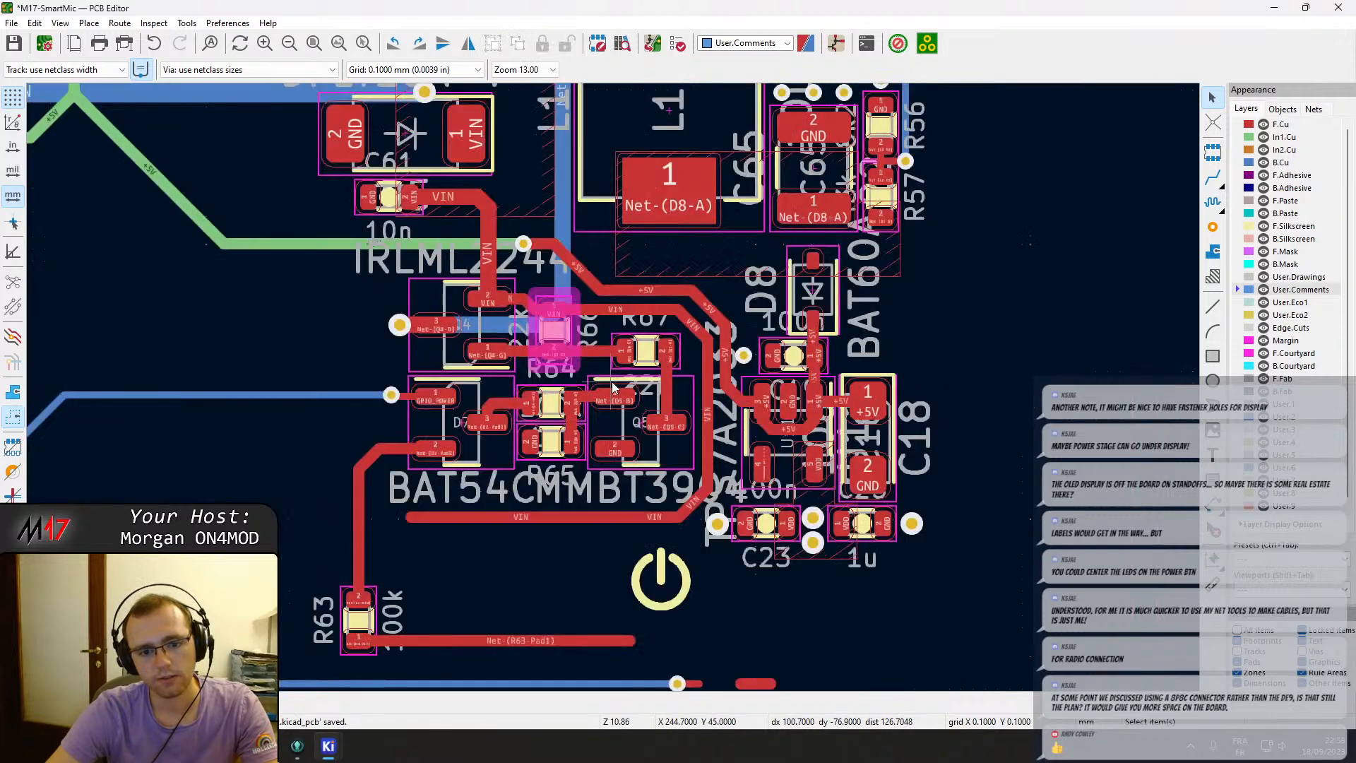
{"action": "left_click", "coordinate": [573, 334]}
{"action": "key", "text": "l"}
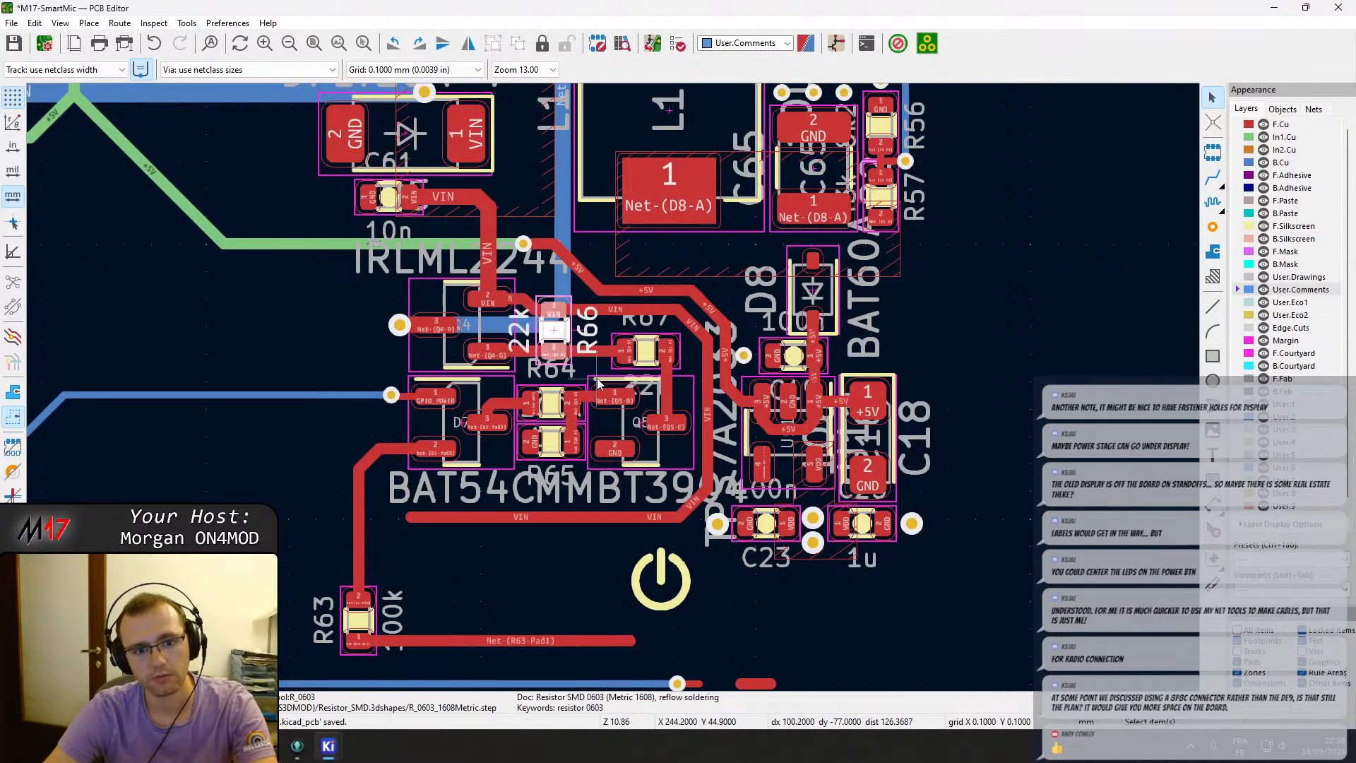
Move the power symbol graphic onto the SW8 power button on the board.
{"action": "left_click", "coordinate": [993, 288]}
{"action": "left_click", "coordinate": [644, 564]}
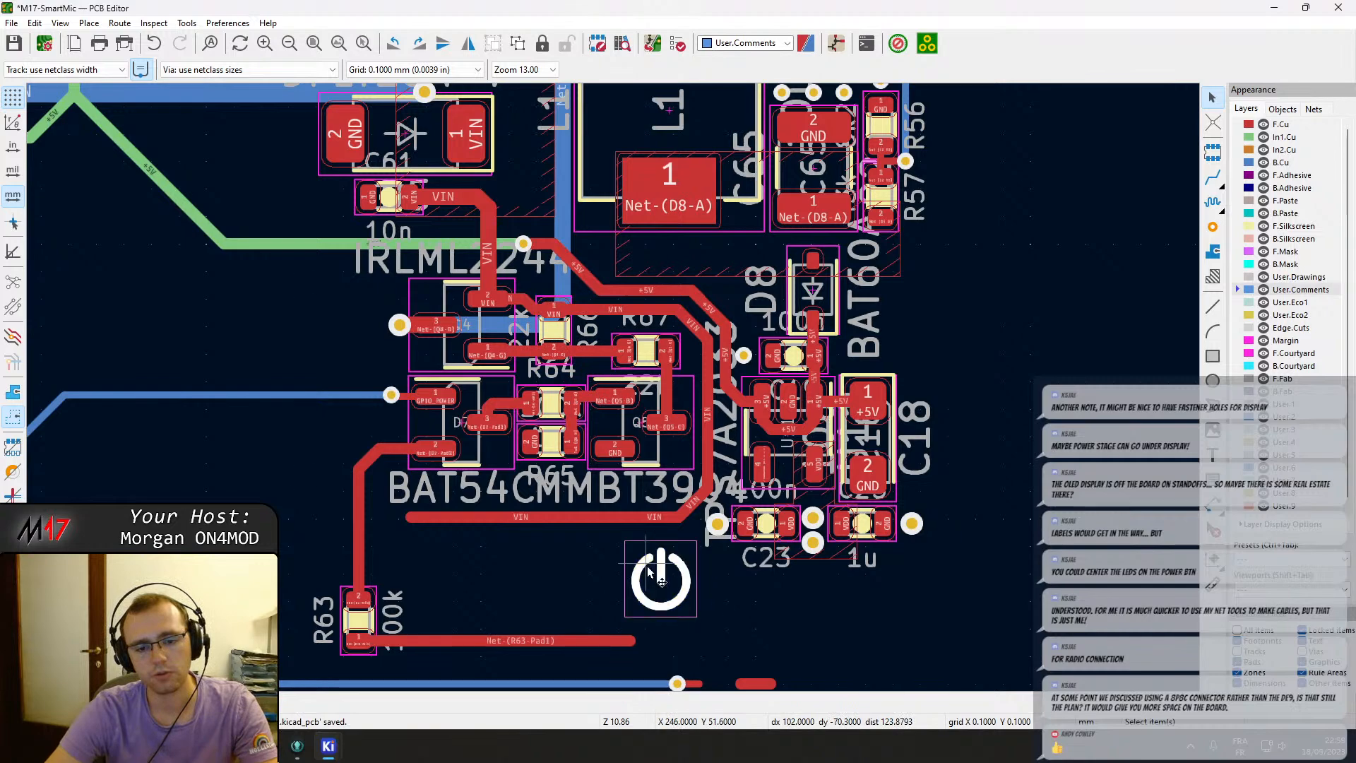
{"action": "key", "text": "m"}
{"action": "scroll", "coordinate": [702, 612], "scroll_direction": "down", "scroll_amount": 6}
{"action": "middle_click_drag", "start_coordinate": [377, 599], "coordinate": [526, 366]}
{"action": "scroll", "coordinate": [339, 554], "scroll_direction": "up", "scroll_amount": 3}
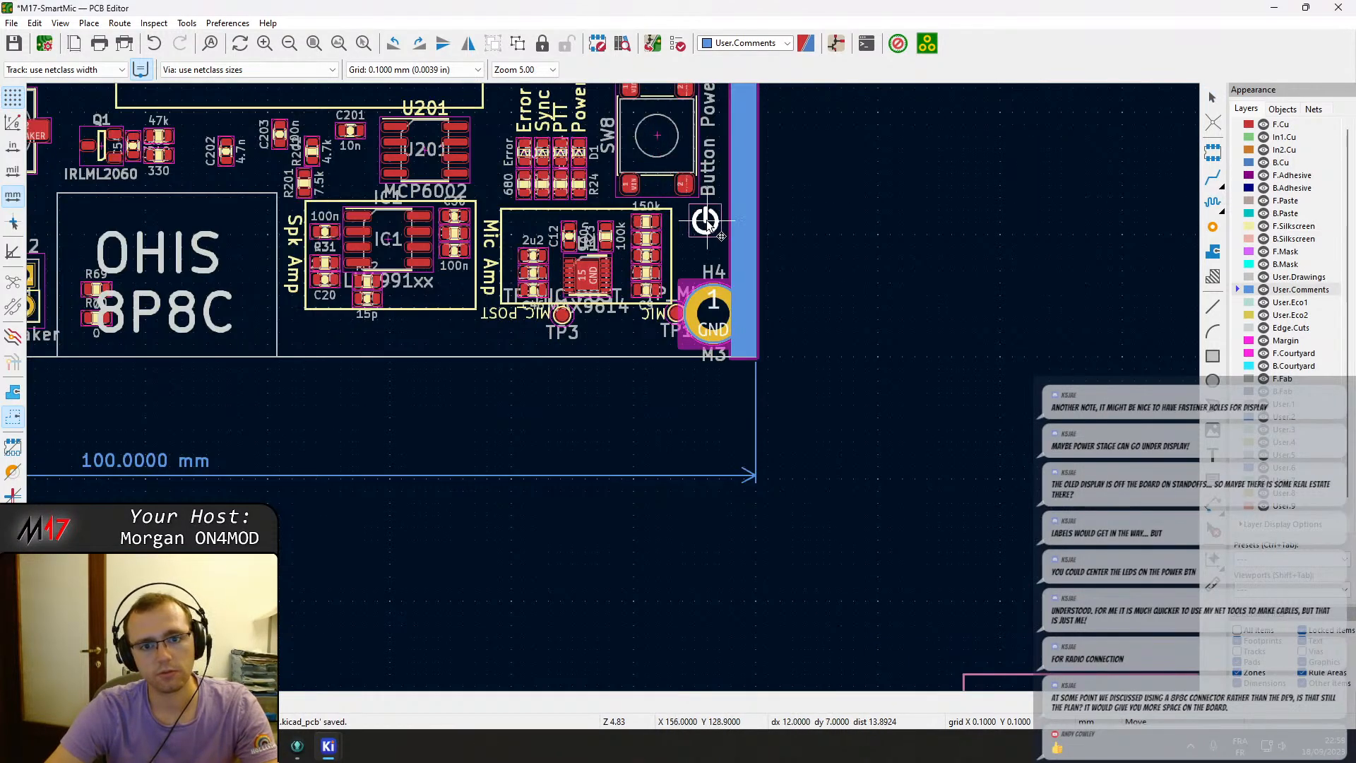
{"action": "left_click", "coordinate": [713, 137]}
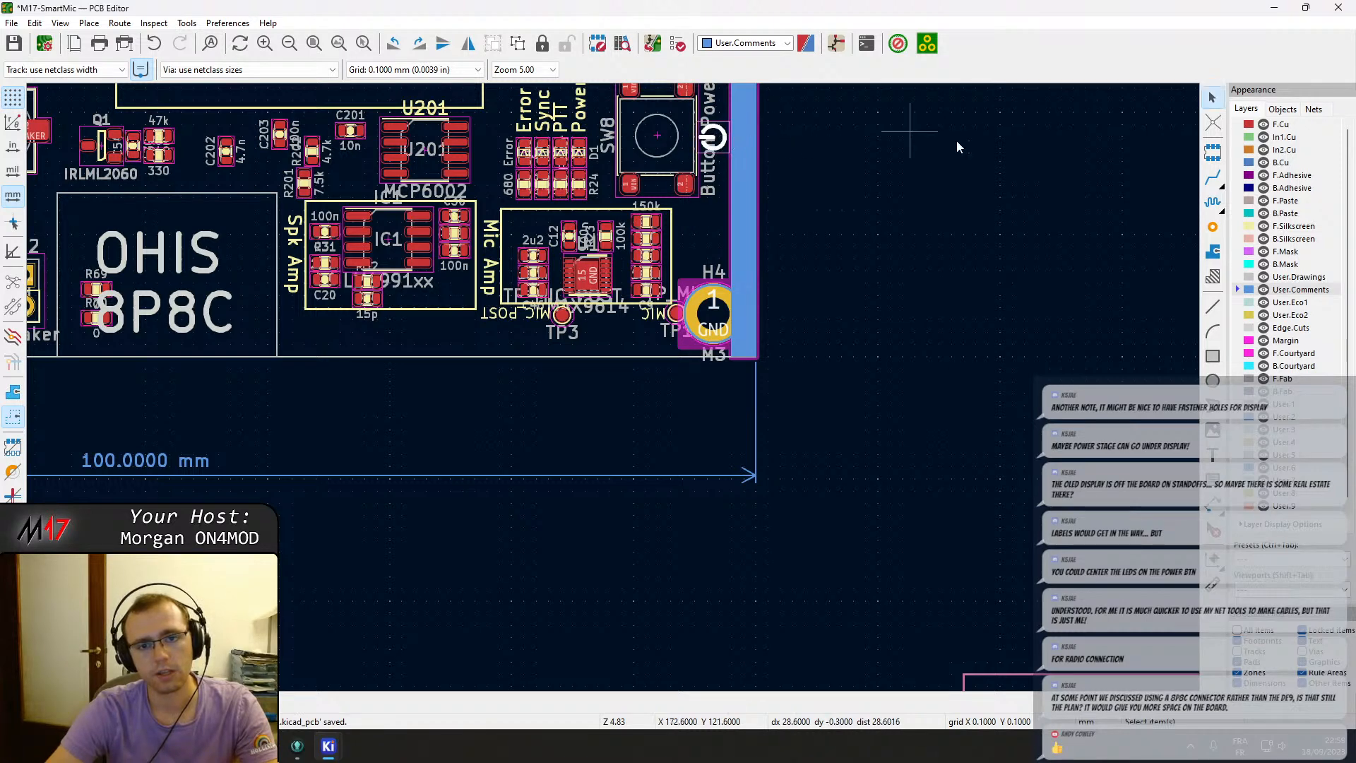
Move test point TP2 (TP_SPK_PRE) next to test point TP4 below the buttons.
{"action": "scroll", "coordinate": [1008, 460], "scroll_direction": "up", "scroll_amount": 5, "text": "shift"}
{"action": "middle_click_drag", "start_coordinate": [1000, 396], "coordinate": [899, 562]}
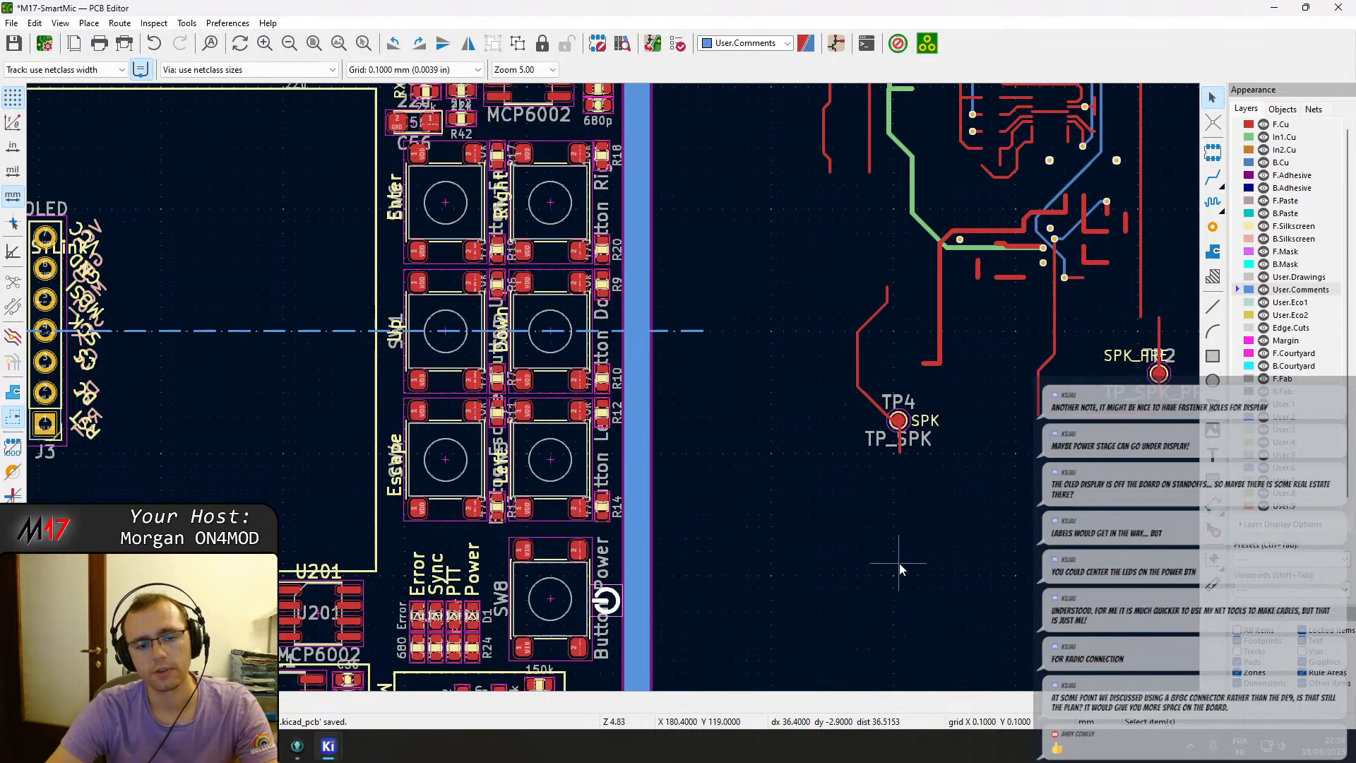
{"action": "middle_click_drag", "start_coordinate": [892, 484], "coordinate": [730, 641]}
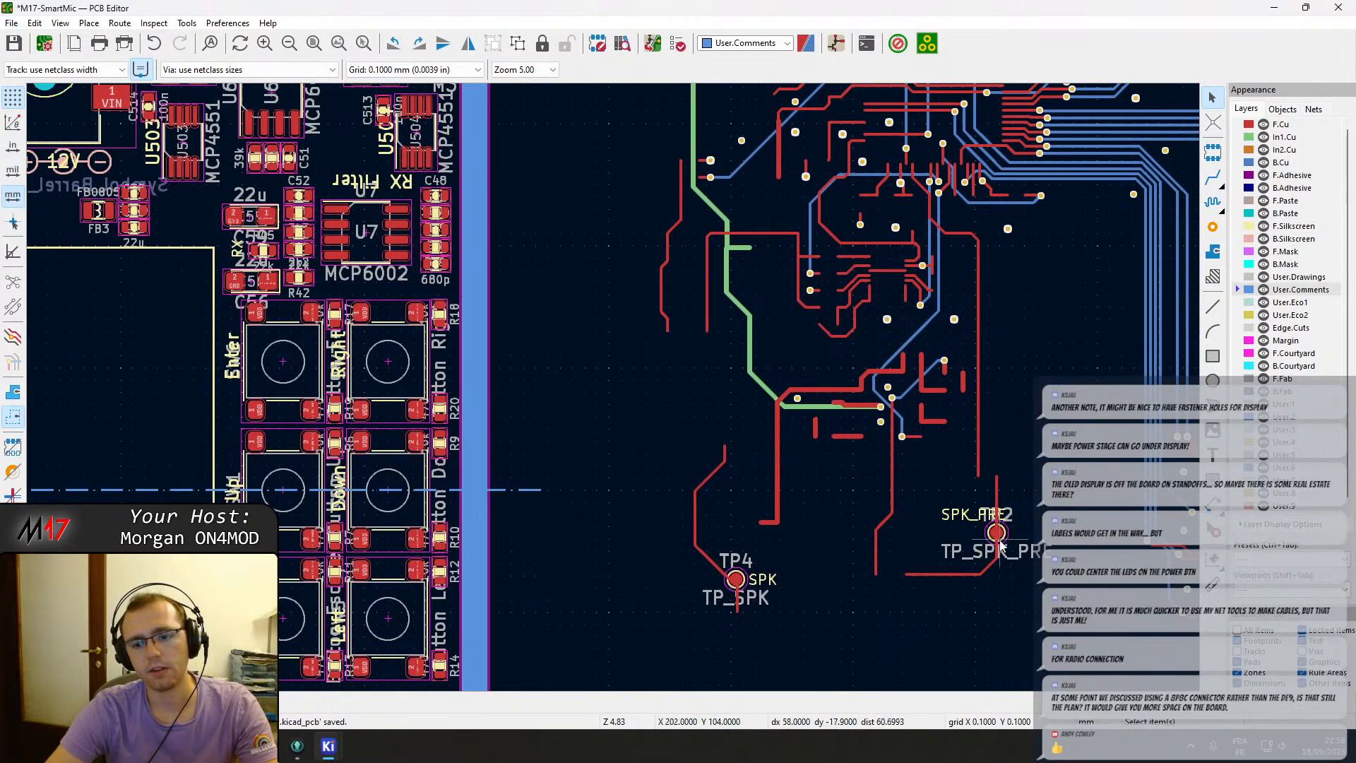
{"action": "left_click_drag", "start_coordinate": [995, 535], "coordinate": [676, 586]}
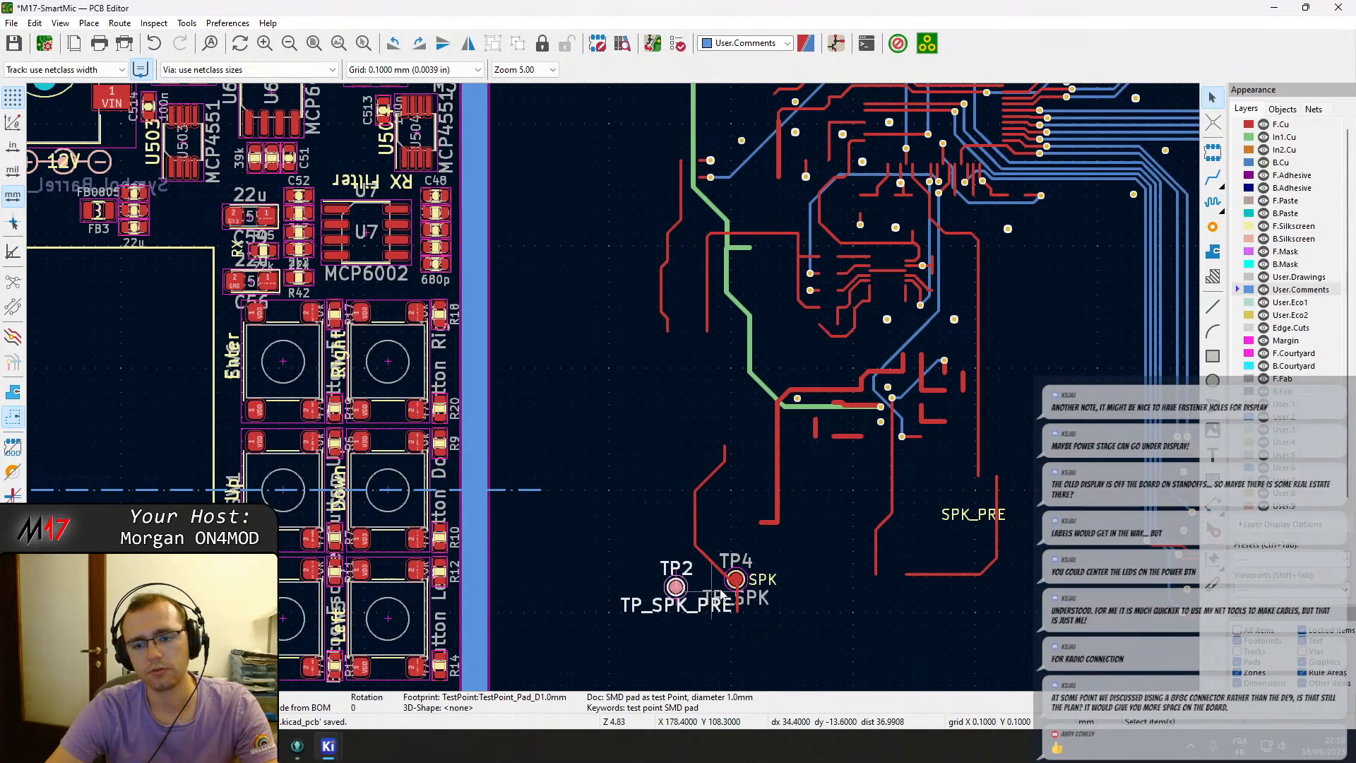
Try to move the power-supply circuit group onto the board, then undo the move.
{"action": "double_click", "coordinate": [738, 583]}
{"action": "left_click", "coordinate": [947, 521]}
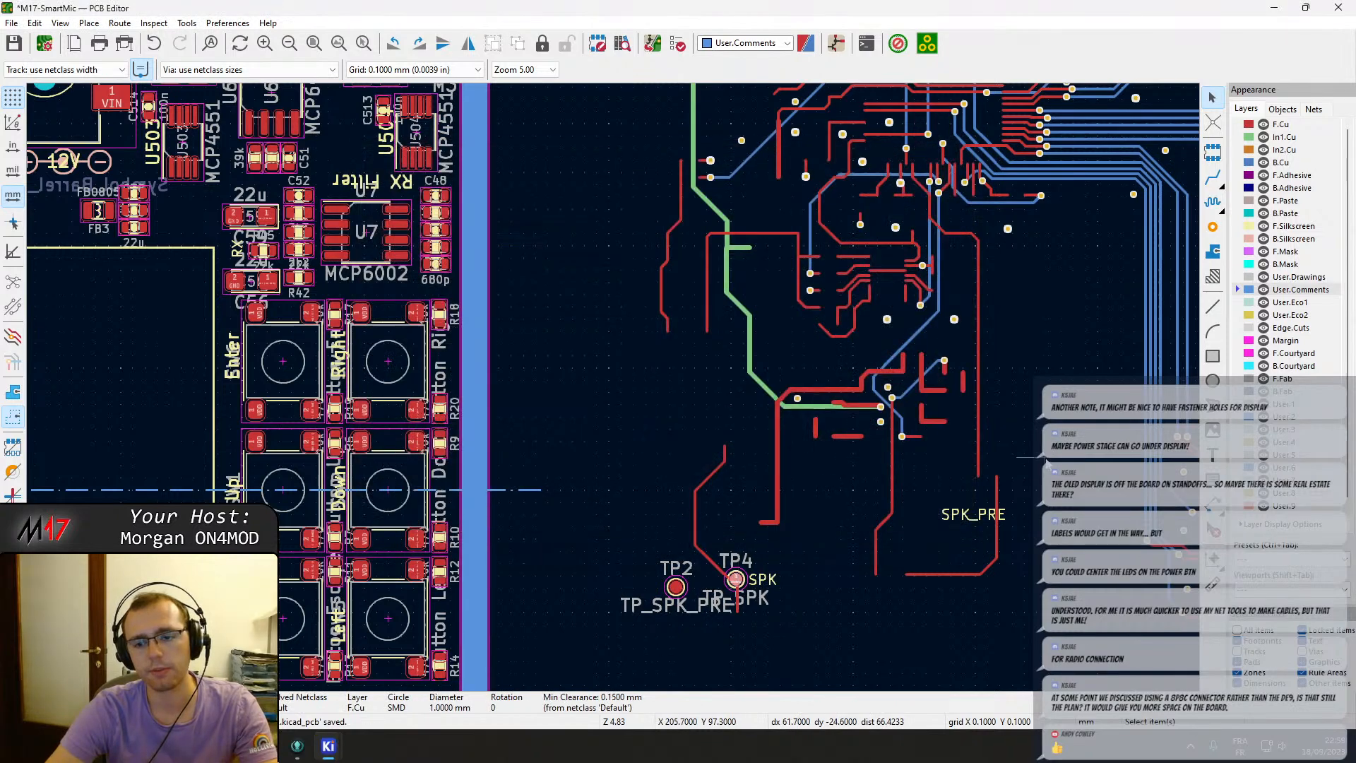
{"action": "scroll", "coordinate": [1045, 460], "scroll_direction": "down", "scroll_amount": 4}
{"action": "middle_click_drag", "start_coordinate": [627, 332], "coordinate": [604, 583]}
{"action": "left_click_drag", "start_coordinate": [861, 386], "coordinate": [802, 328]}
{"action": "left_click_drag", "start_coordinate": [864, 414], "coordinate": [738, 230]}
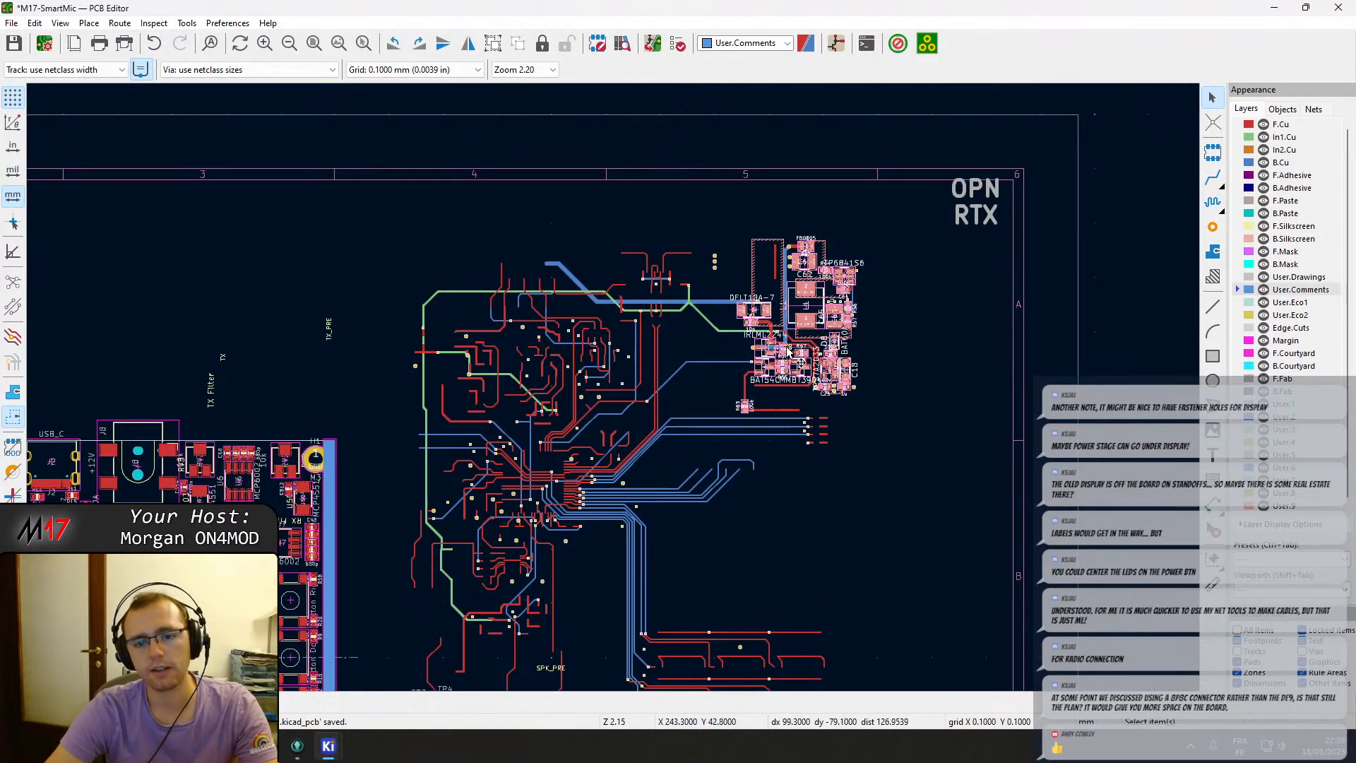
{"action": "key", "text": "m"}
{"action": "middle_click_drag", "start_coordinate": [303, 494], "coordinate": [1050, 195]}
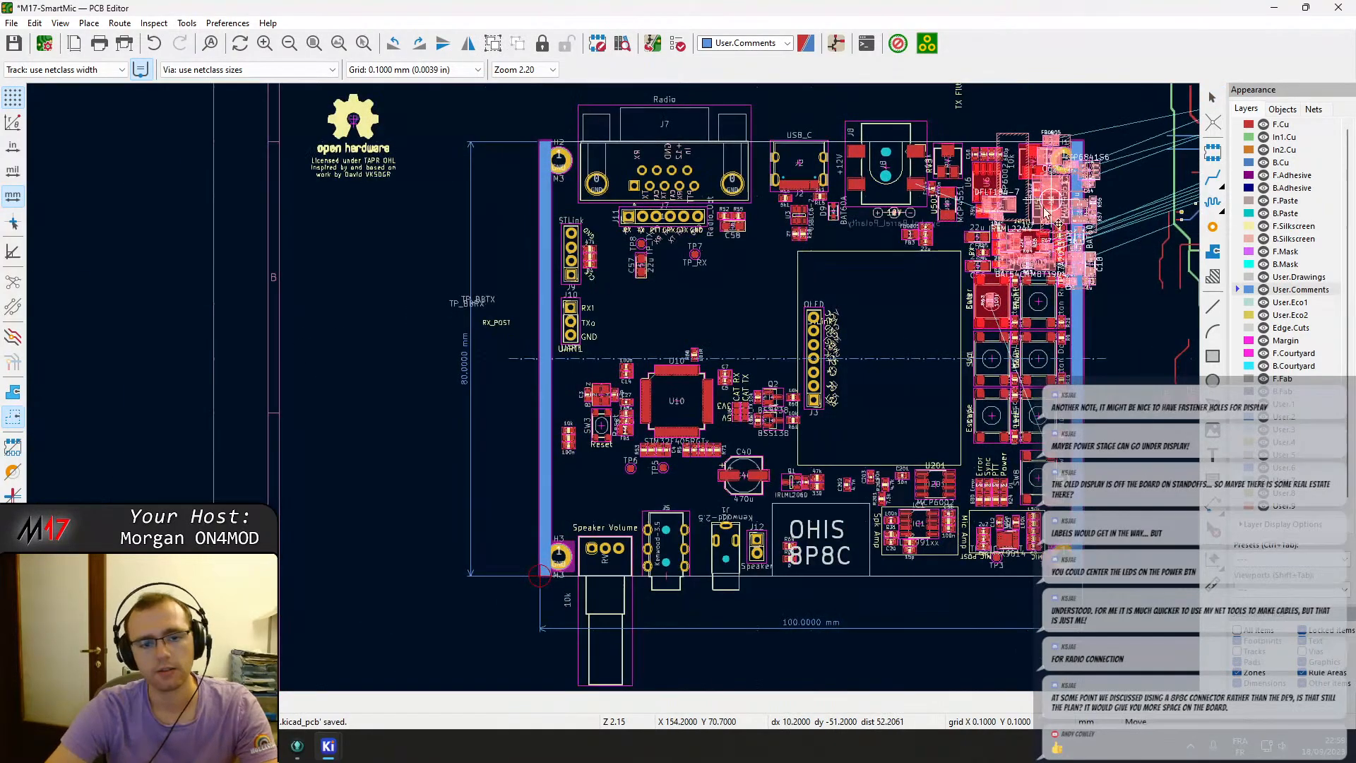
{"action": "left_click", "coordinate": [389, 320]}
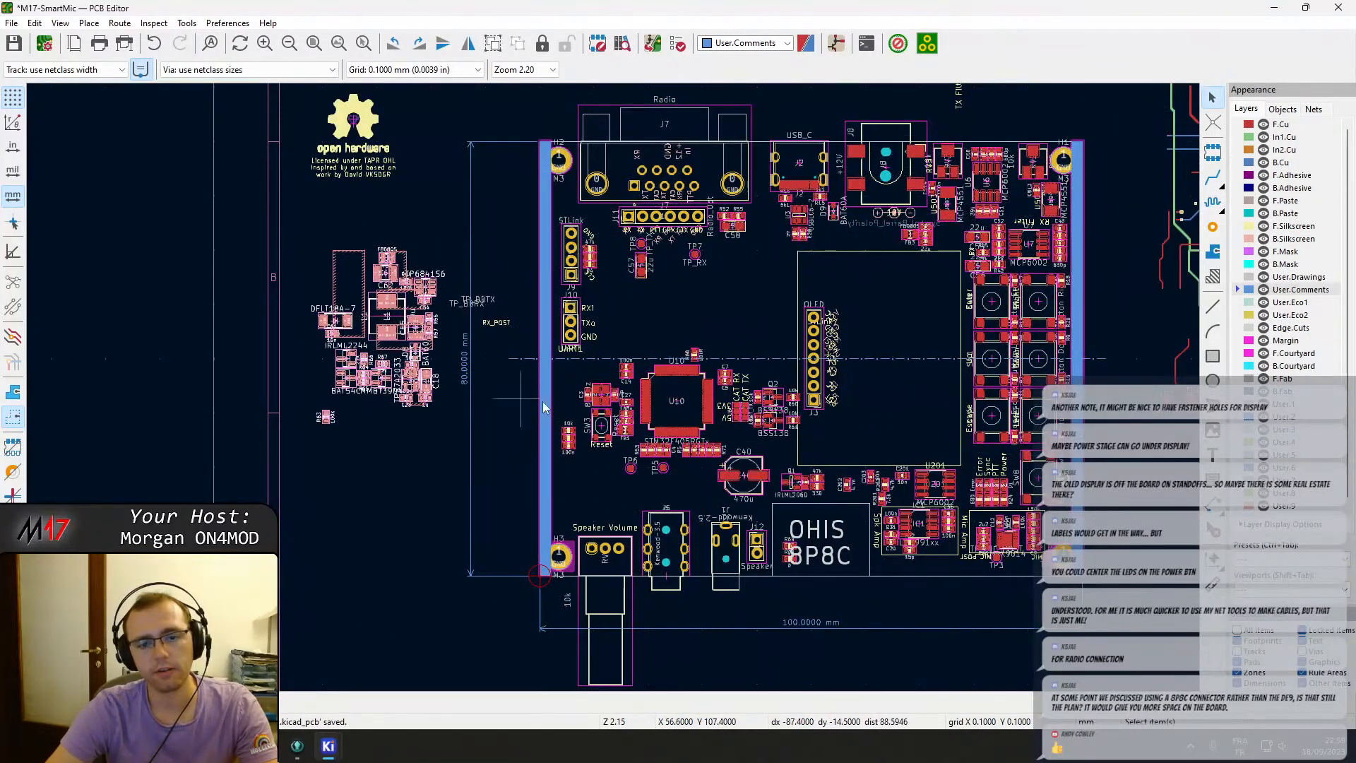
{"action": "key", "text": "ctrl+z"}
{"action": "middle_click_drag", "start_coordinate": [953, 367], "coordinate": [295, 673]}
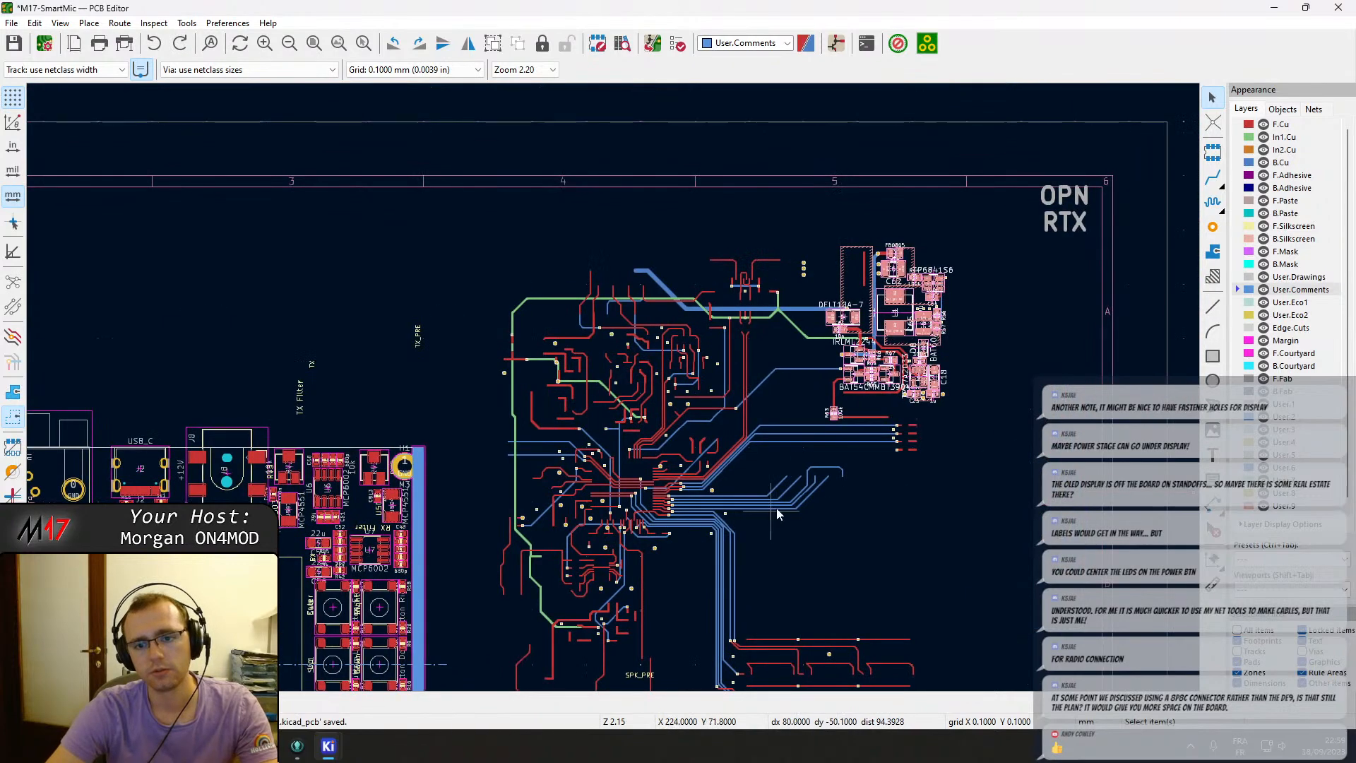
Delete the dangling green track segment left of the power-supply circuit.
{"action": "scroll", "coordinate": [898, 429], "scroll_direction": "up", "scroll_amount": 2}
{"action": "scroll", "coordinate": [591, 369], "scroll_direction": "up", "scroll_amount": 1}
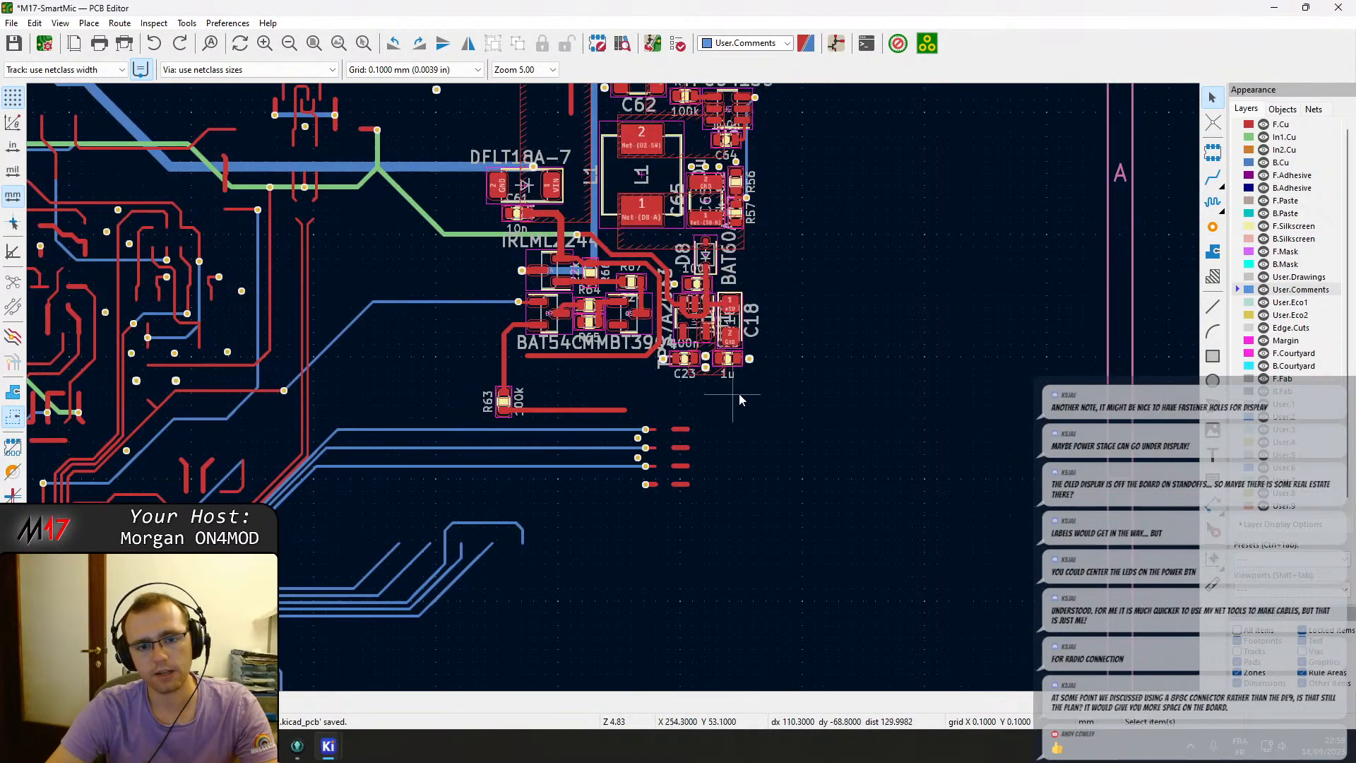
{"action": "middle_click_drag", "start_coordinate": [770, 370], "coordinate": [768, 442]}
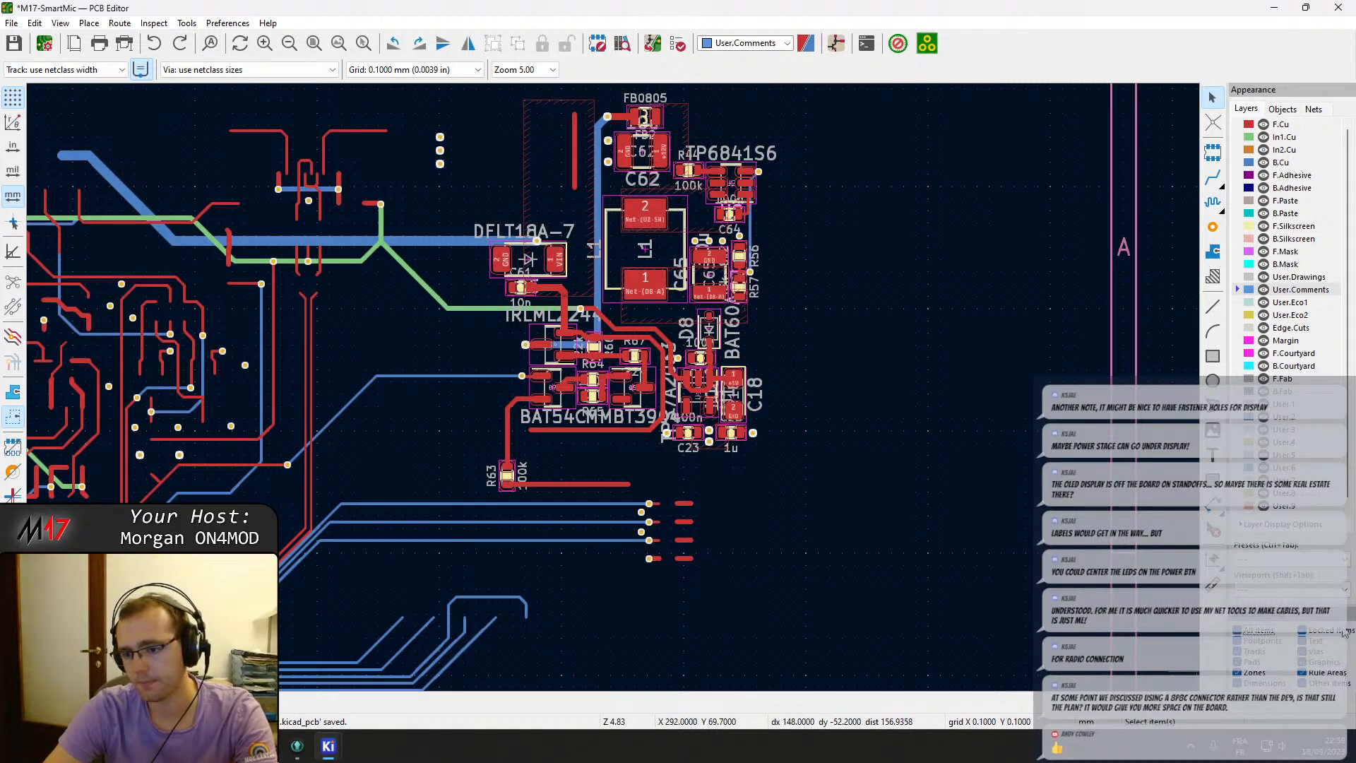
{"action": "left_click", "coordinate": [424, 301]}
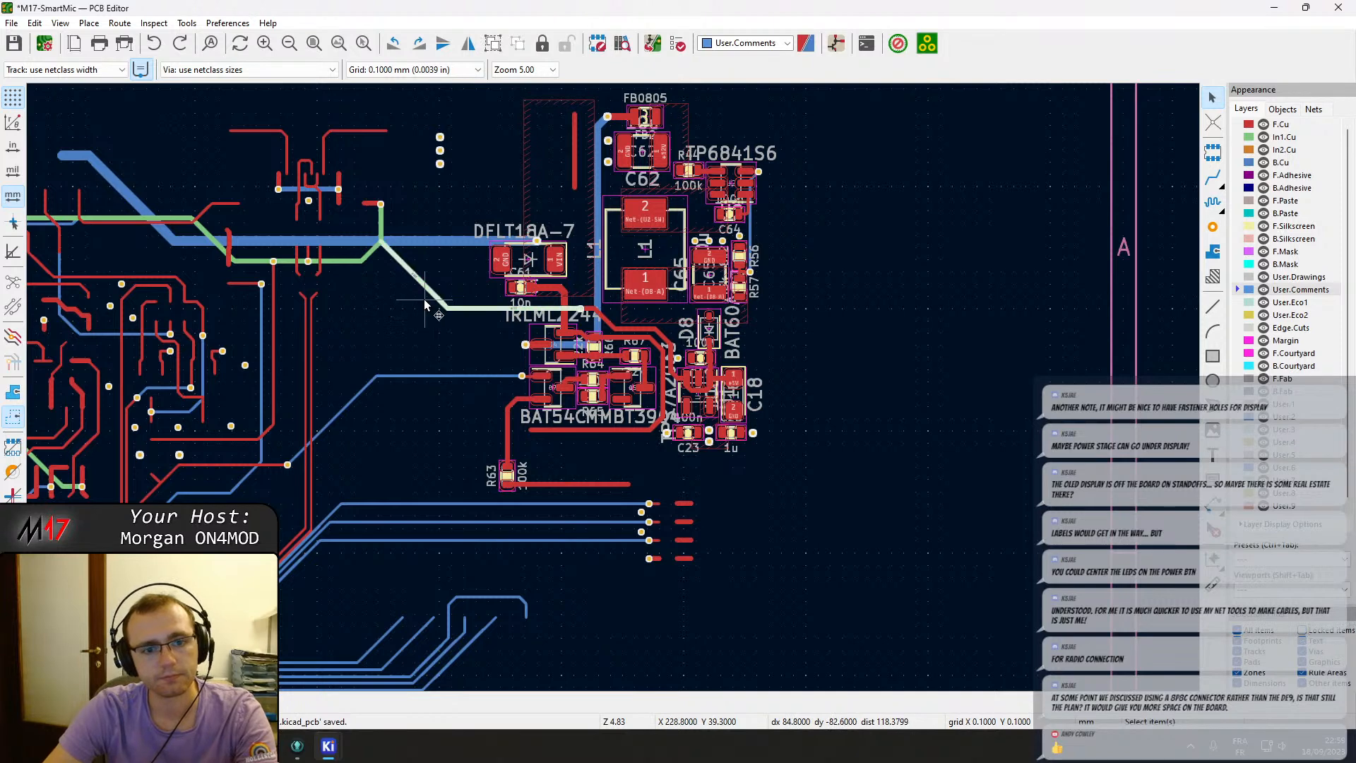
{"action": "left_click_drag", "start_coordinate": [463, 330], "coordinate": [429, 291]}
{"action": "key", "text": "Delete"}
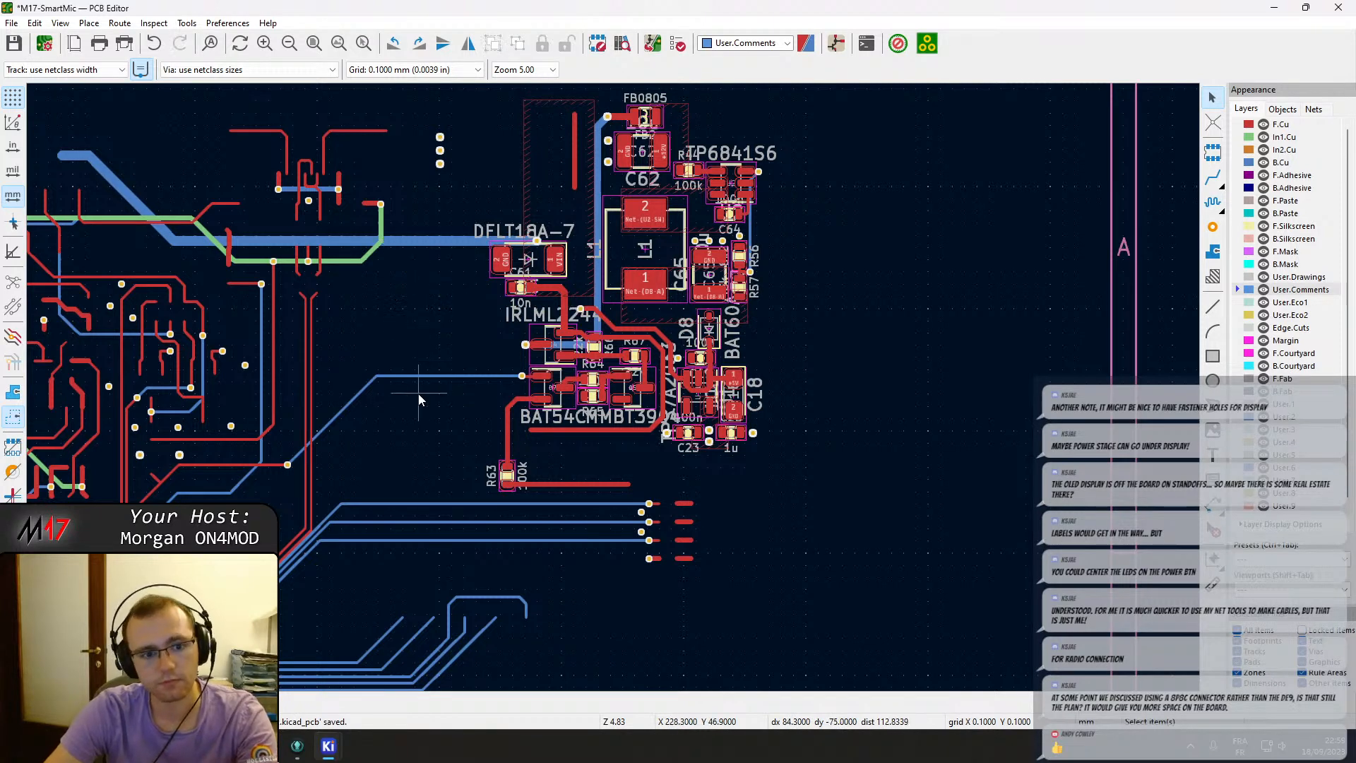
Delete the leftover tracks running from R63 and the dangling track stubs below the power-supply circuit.
{"action": "left_click", "coordinate": [565, 485]}
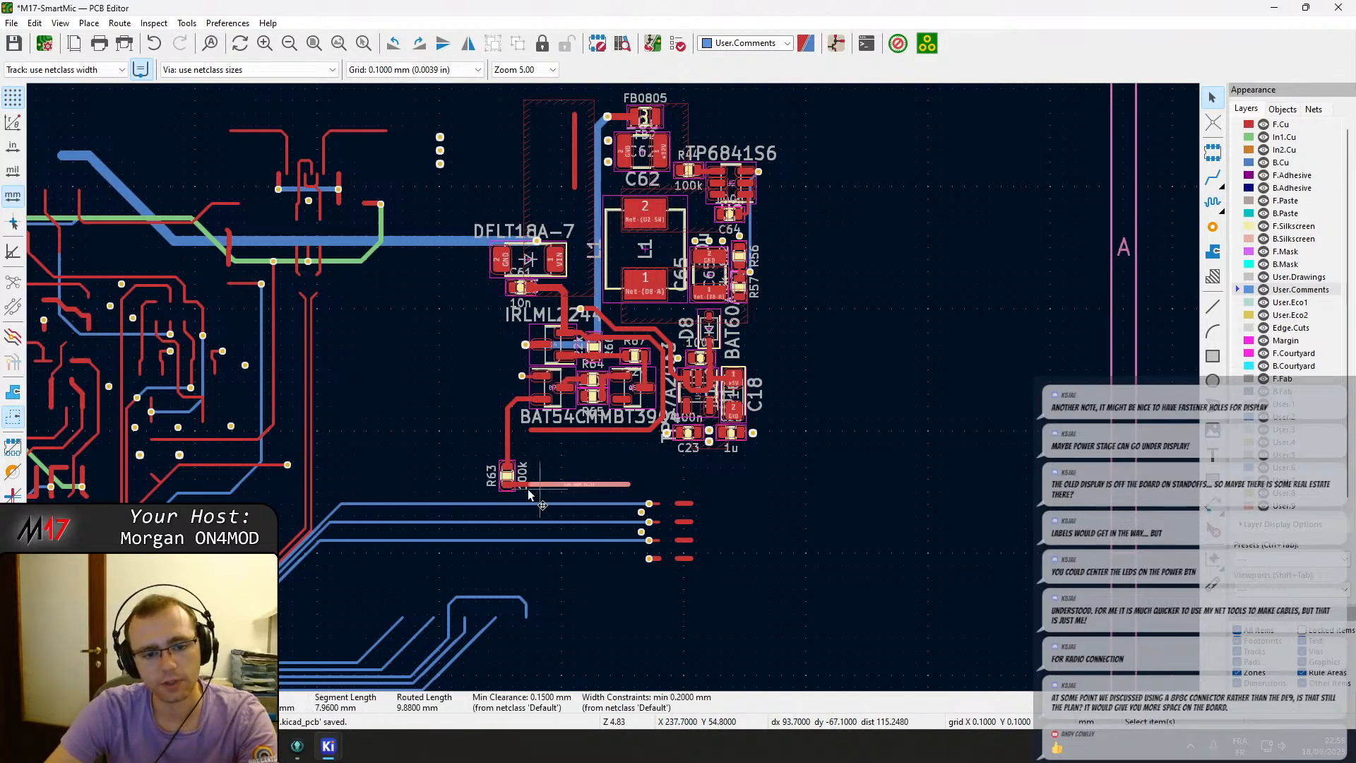
{"action": "key", "text": "Delete"}
{"action": "left_click", "coordinate": [530, 485]}
{"action": "key", "text": "Delete"}
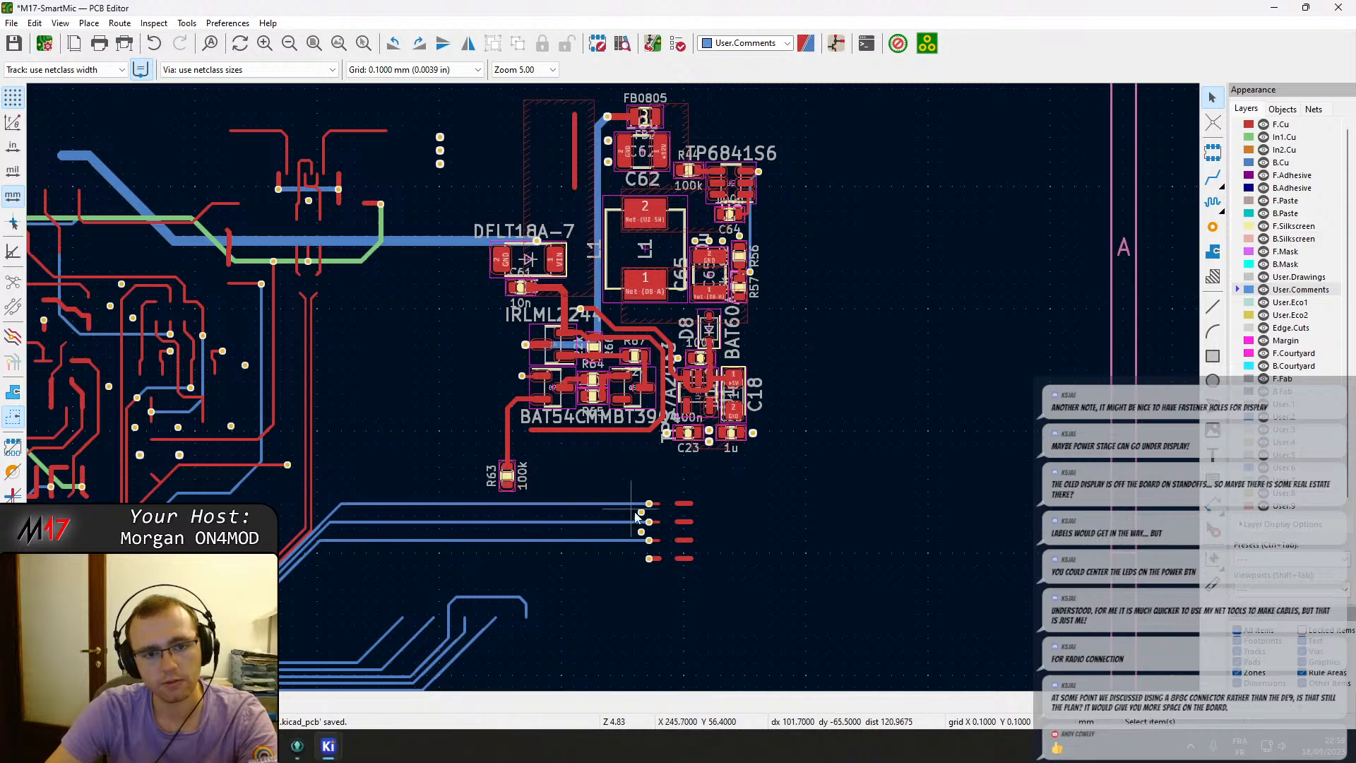
{"action": "left_click_drag", "start_coordinate": [702, 580], "coordinate": [637, 491]}
{"action": "key", "text": "Delete"}
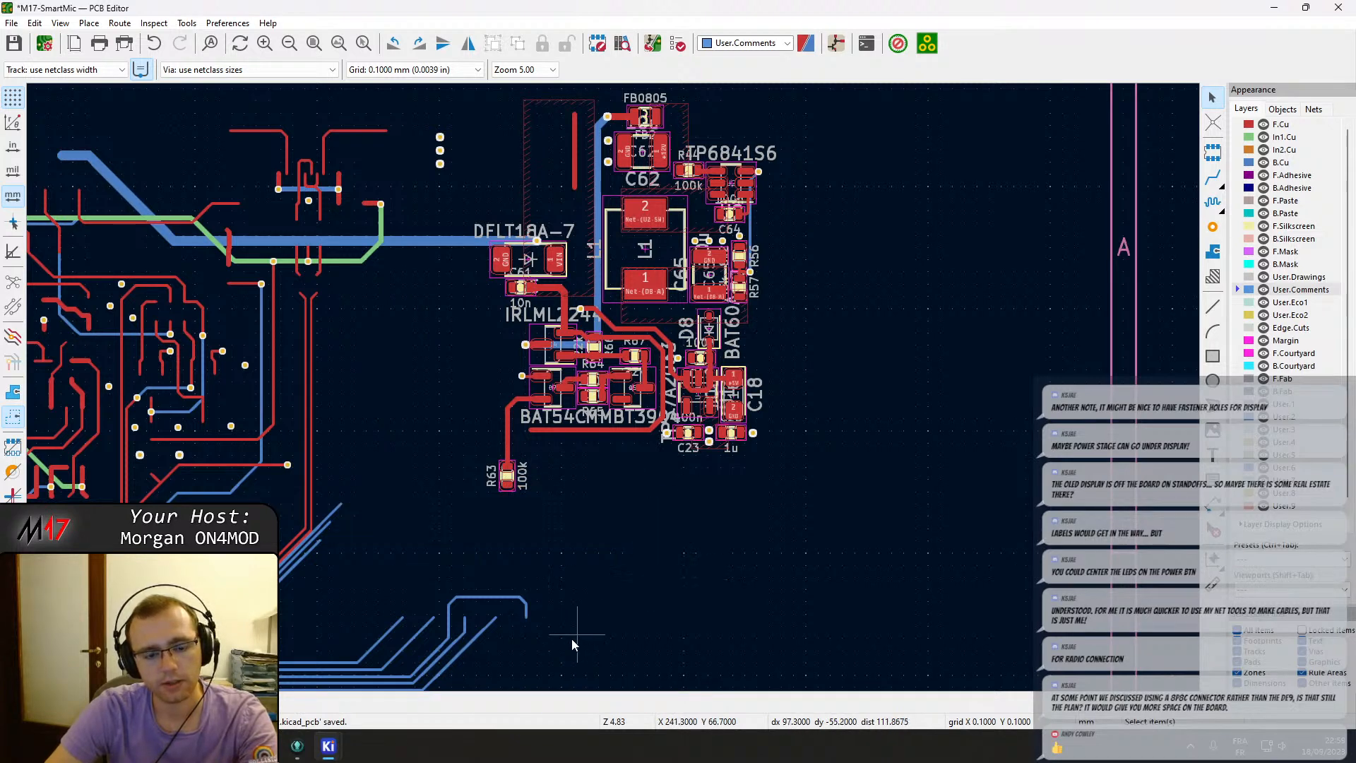
{"action": "left_click_drag", "start_coordinate": [545, 652], "coordinate": [389, 587]}
{"action": "key", "text": "Delete"}
Delete the dangling track stub above inductor L1 and save the board.
{"action": "middle_click_drag", "start_coordinate": [582, 223], "coordinate": [598, 385]}
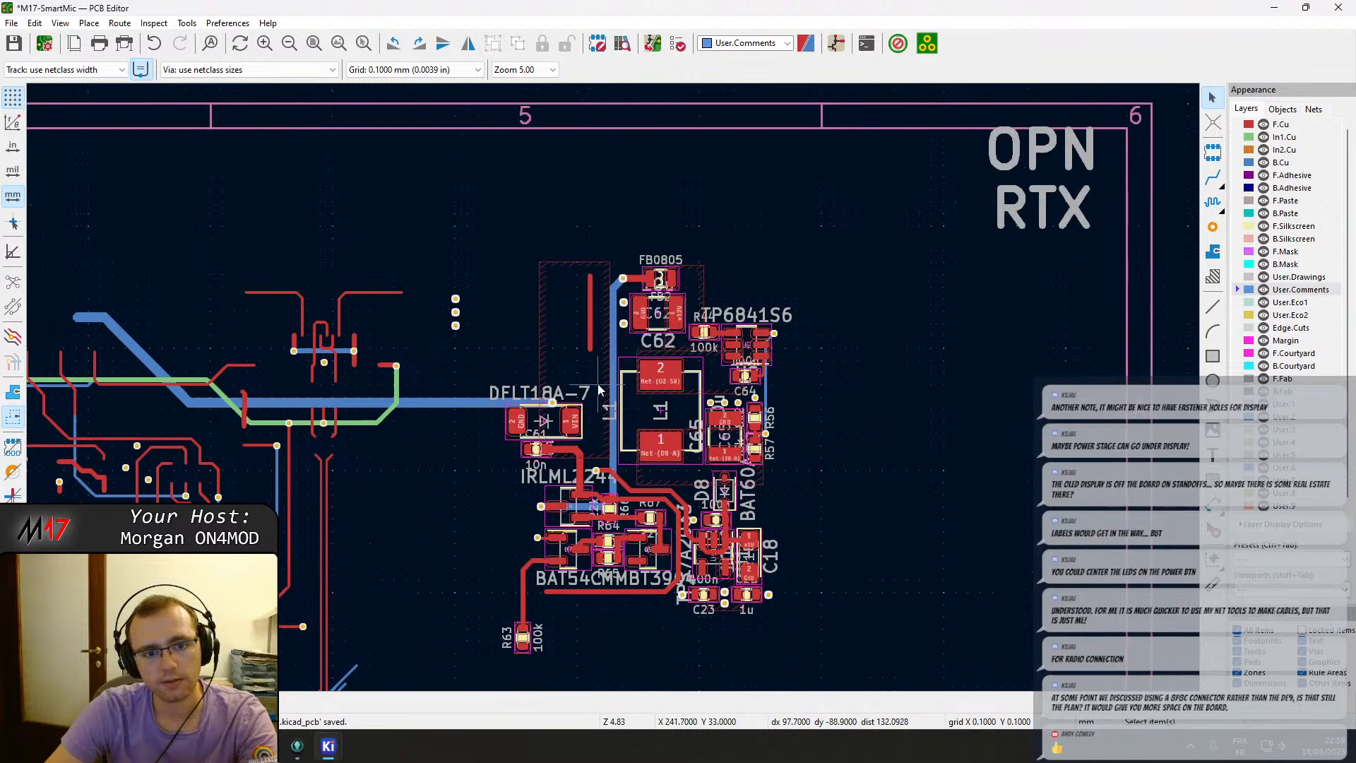
{"action": "left_click", "coordinate": [589, 310]}
{"action": "key", "text": "Delete"}
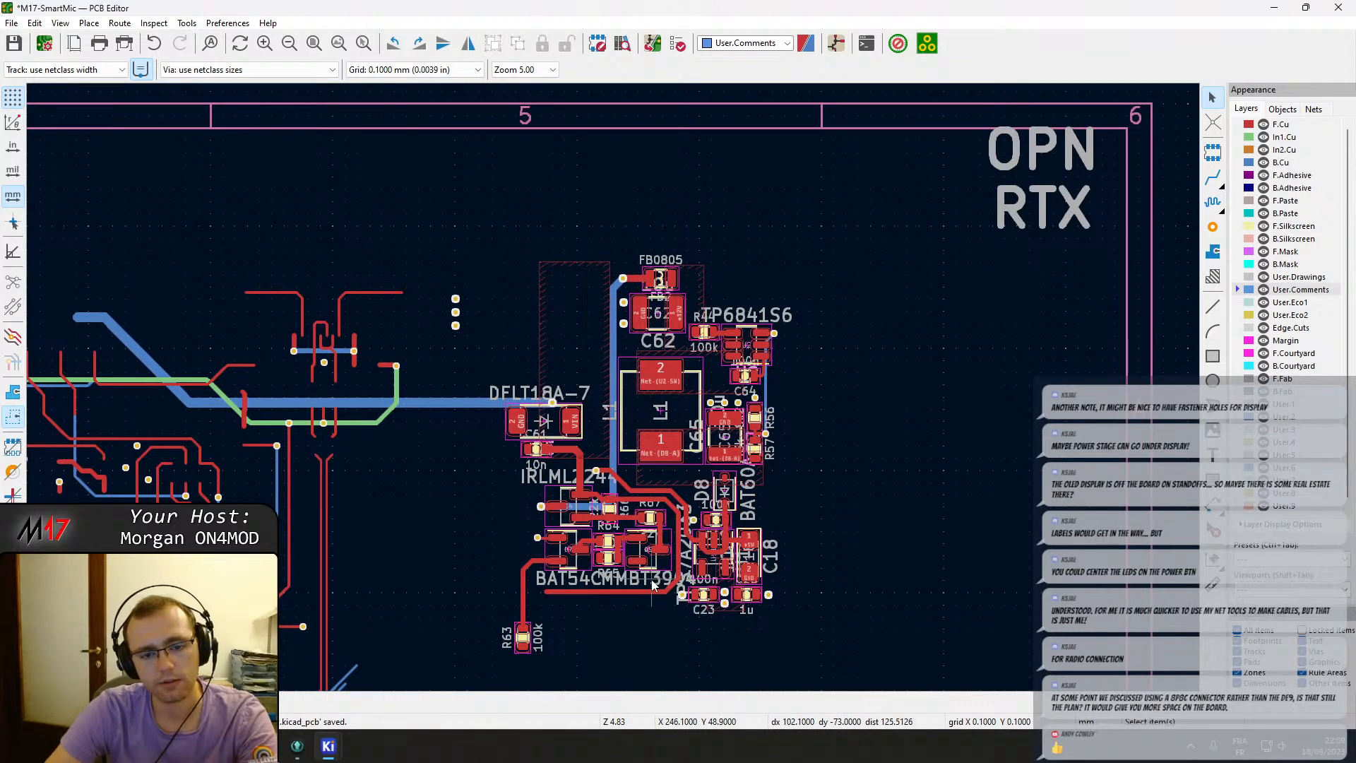
{"action": "middle_click_drag", "start_coordinate": [653, 585], "coordinate": [694, 535]}
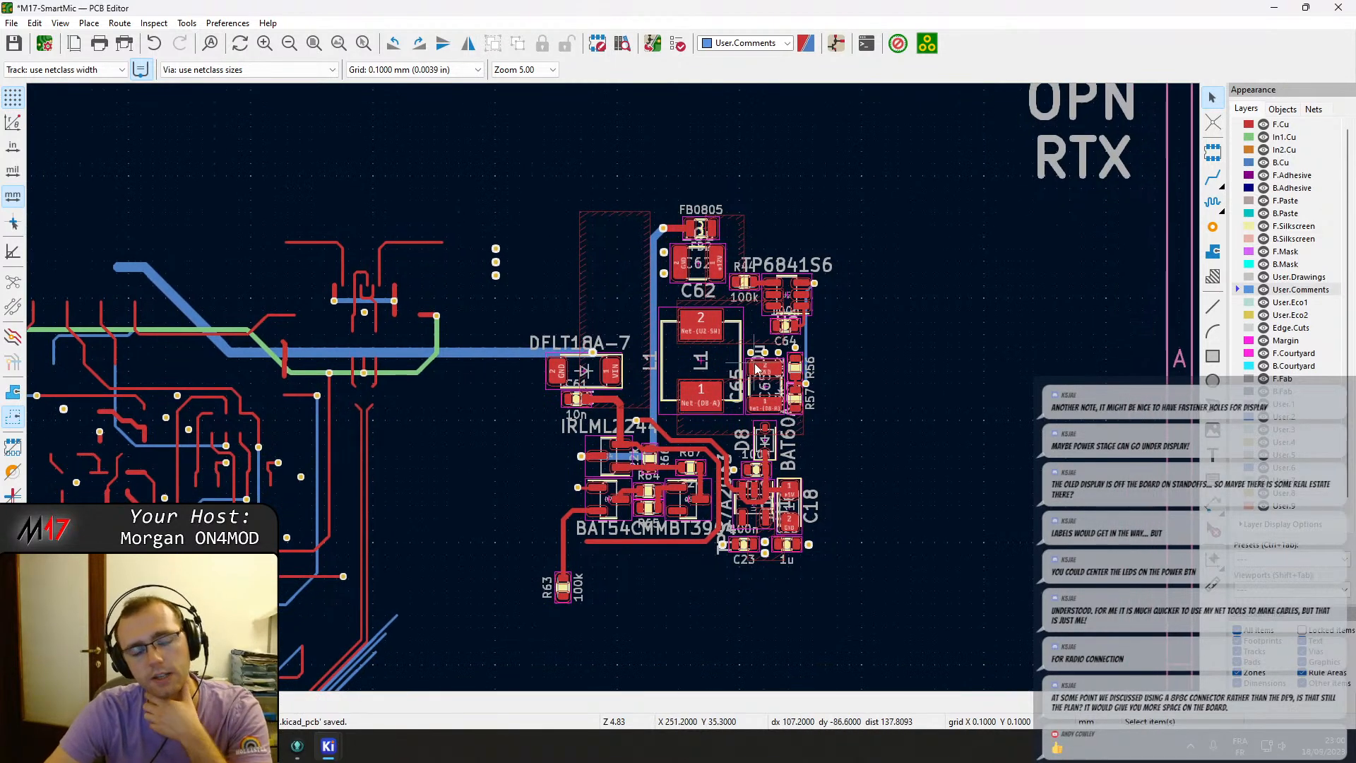
{"action": "middle_click_drag", "start_coordinate": [491, 507], "coordinate": [910, 362]}
{"action": "scroll", "coordinate": [735, 456], "scroll_direction": "down", "scroll_amount": 1}
{"action": "key", "text": "ctrl+s"}
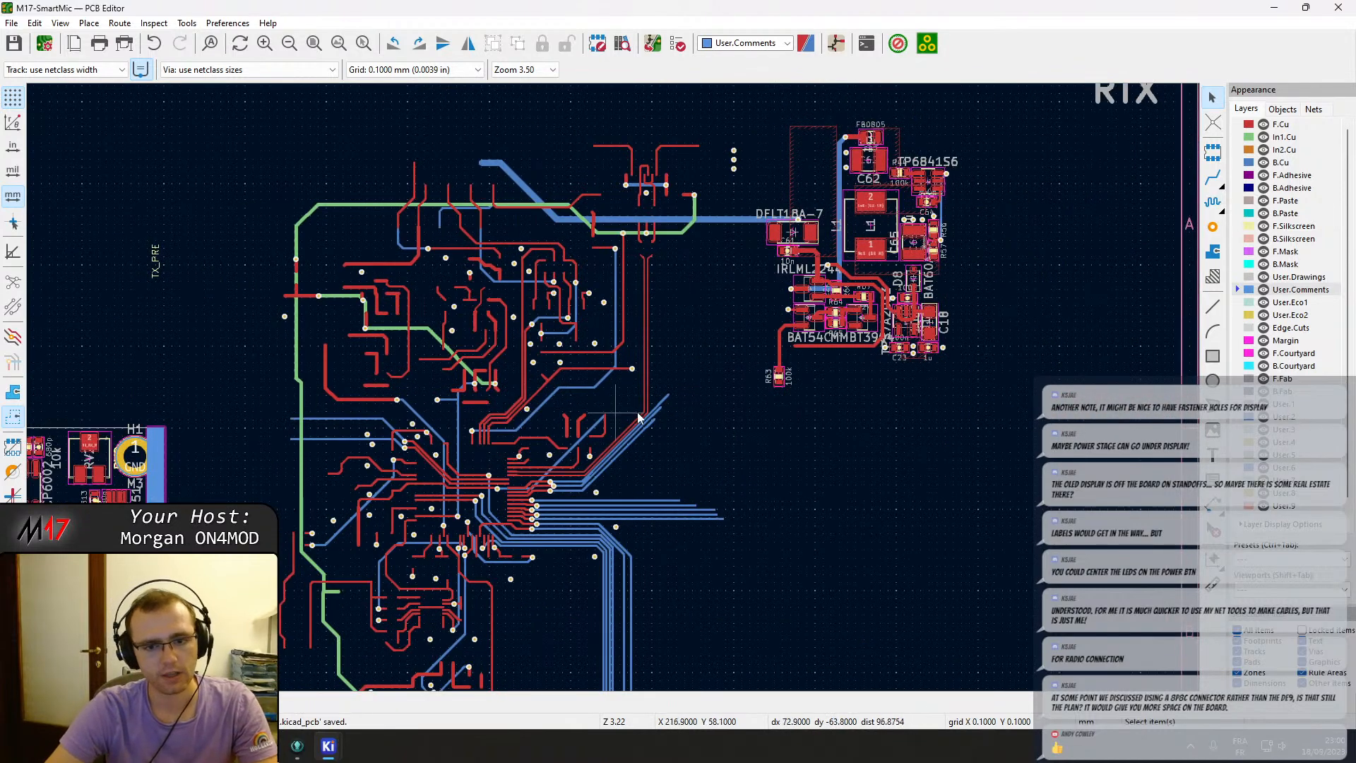
Delete the old routed tracks left in the area beyond the board's right edge.
{"action": "left_click_drag", "start_coordinate": [717, 308], "coordinate": [460, 115]}
{"action": "key", "text": "Delete"}
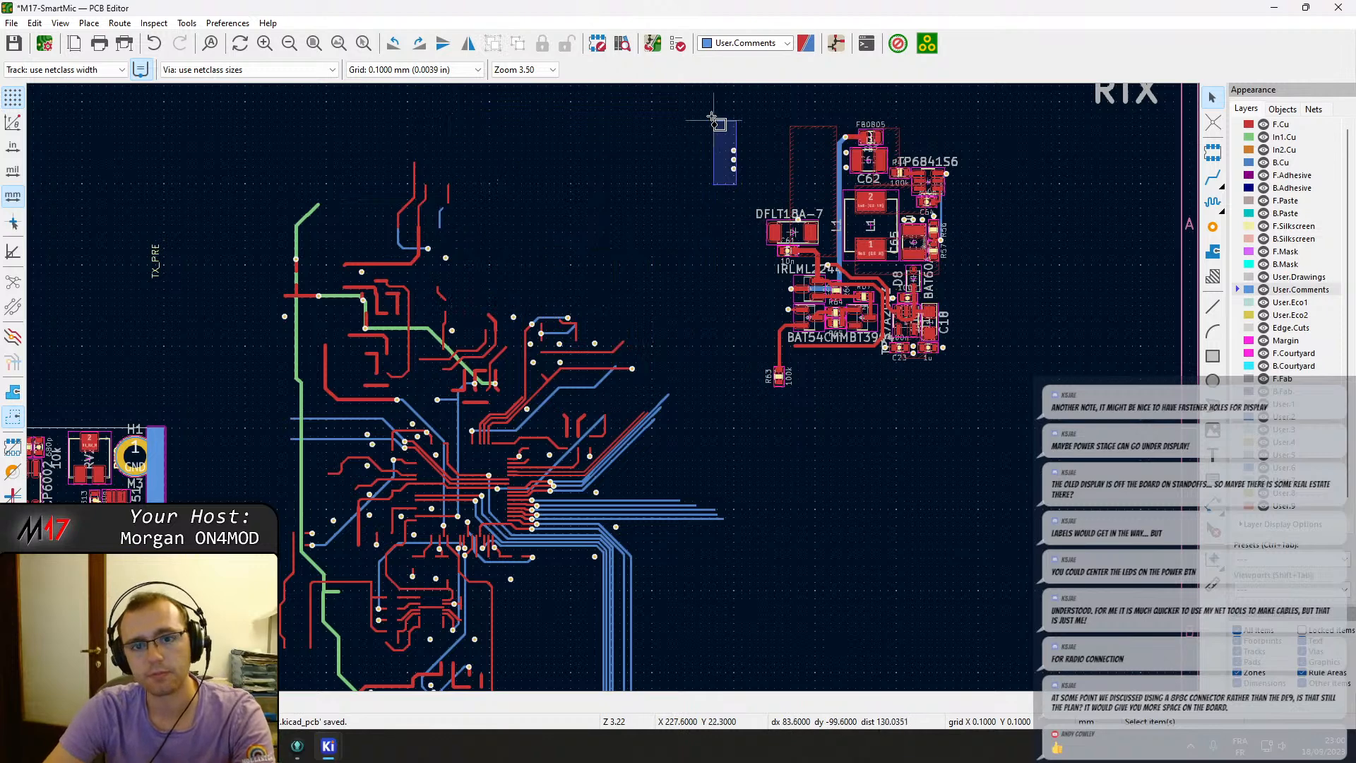
{"action": "scroll", "coordinate": [471, 573], "scroll_direction": "down", "scroll_amount": 2}
{"action": "left_click_drag", "start_coordinate": [932, 618], "coordinate": [598, 376]}
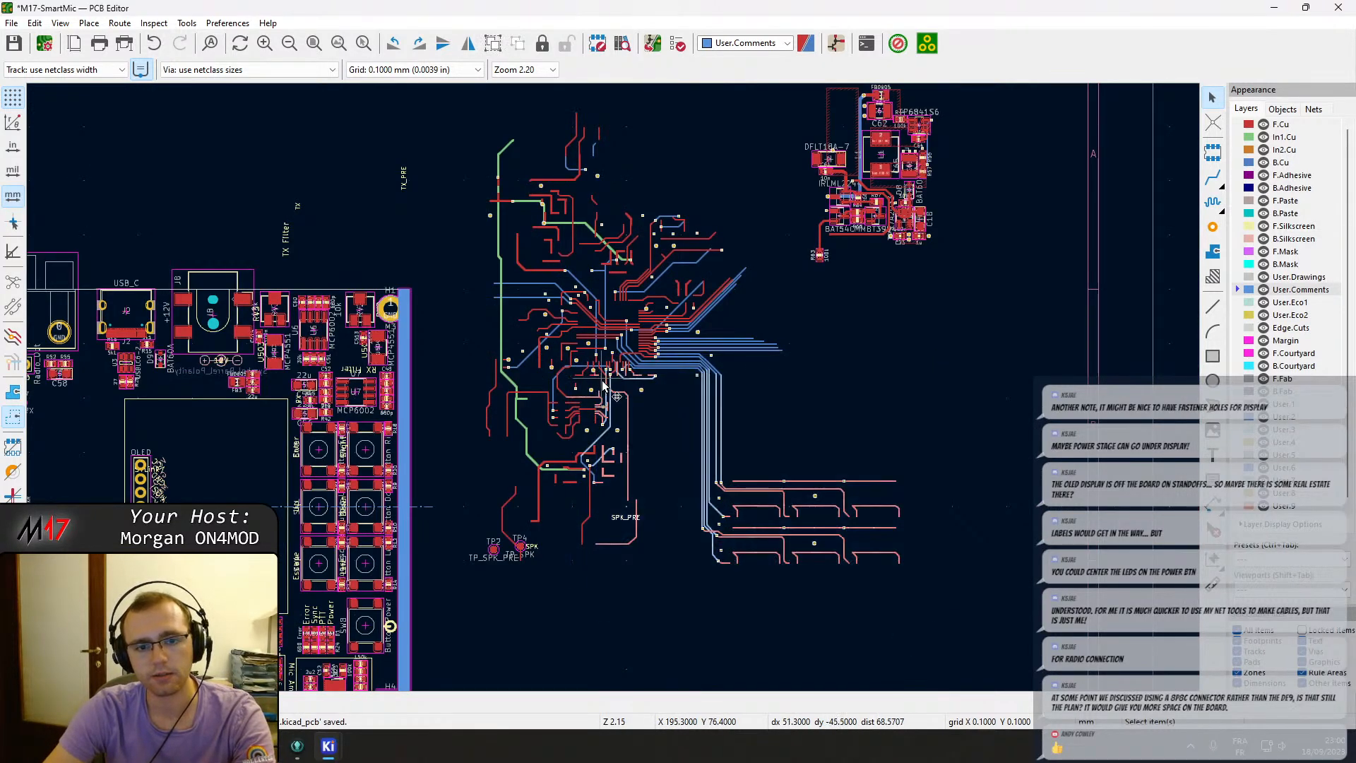
{"action": "left_click_drag", "start_coordinate": [742, 424], "coordinate": [492, 113]}
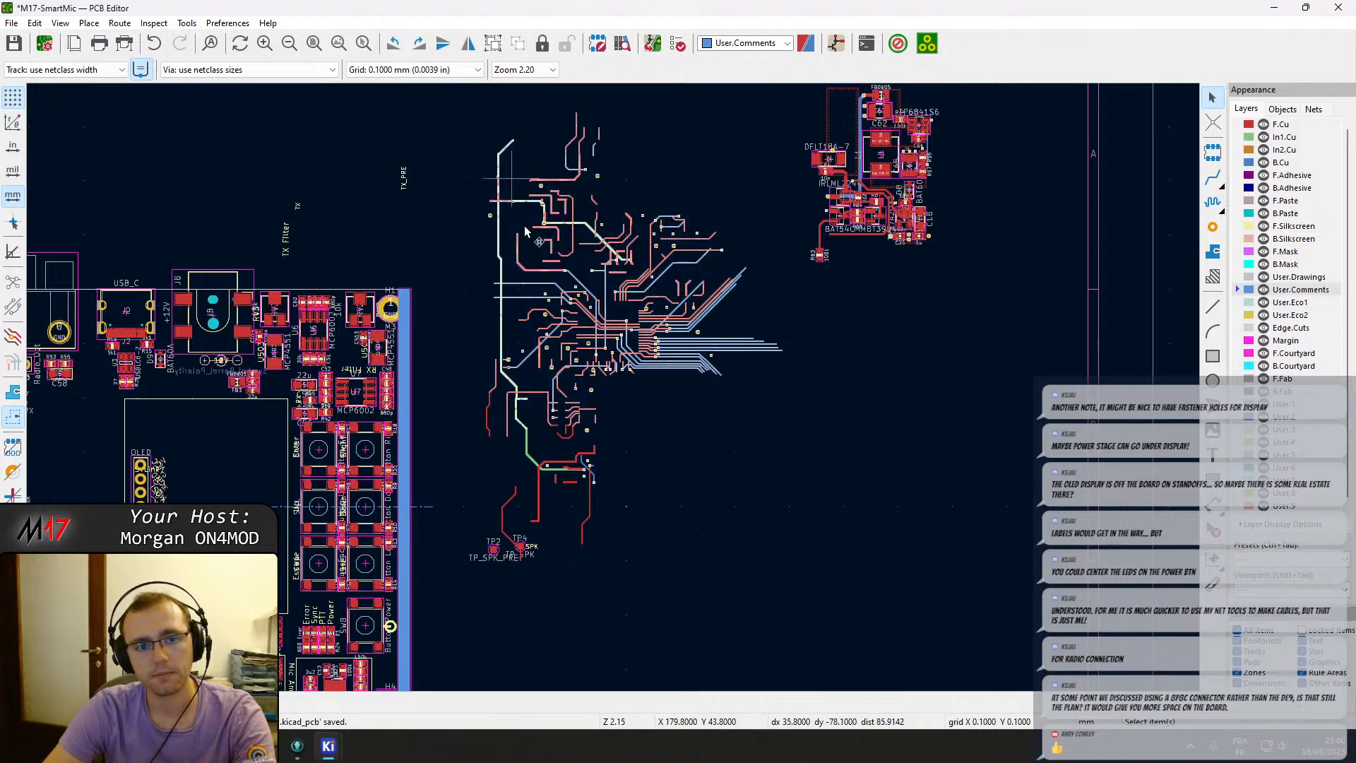
{"action": "key", "text": "Delete"}
{"action": "left_click_drag", "start_coordinate": [608, 552], "coordinate": [484, 378]}
{"action": "key", "text": "Delete"}
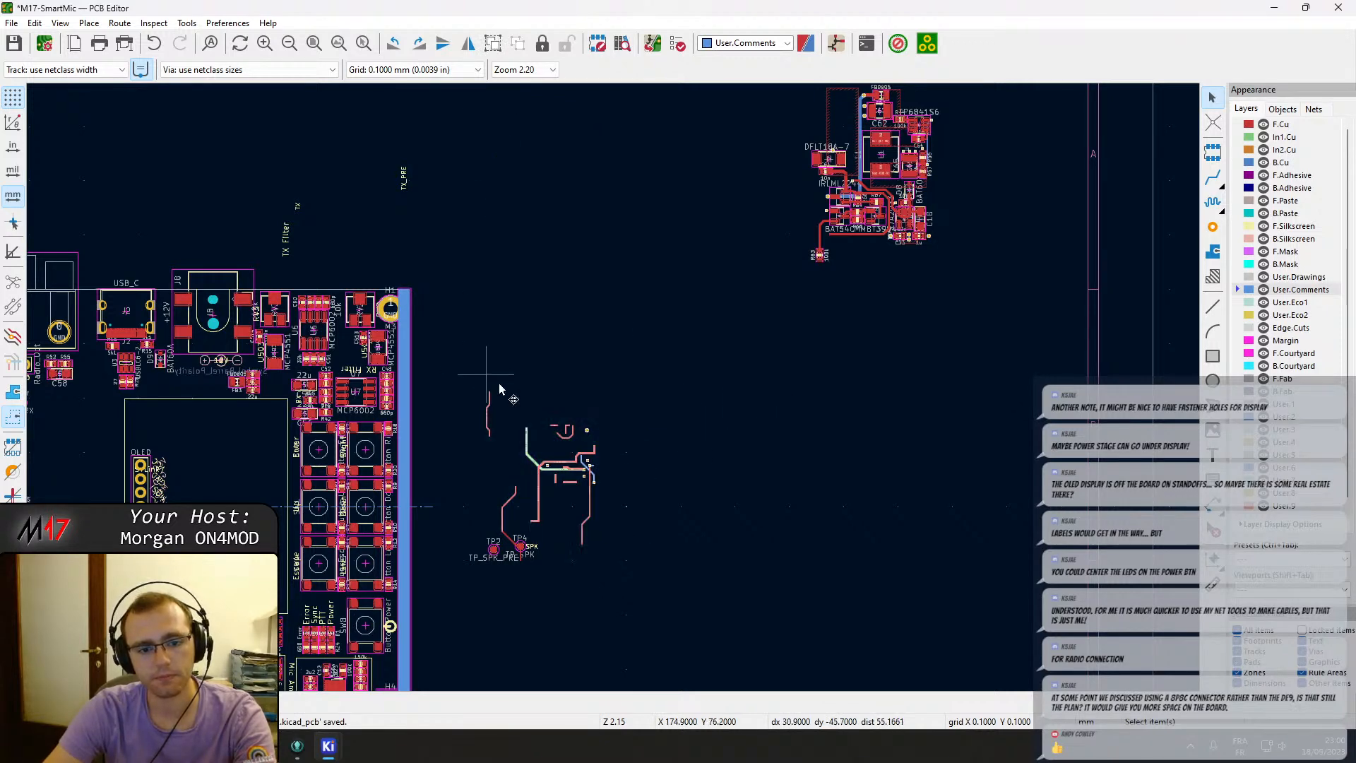
Delete the two track segments attached to test point TP4.
{"action": "scroll", "coordinate": [552, 512], "scroll_direction": "up", "scroll_amount": 5}
{"action": "scroll", "coordinate": [613, 387], "scroll_direction": "up", "scroll_amount": 1}
{"action": "left_click", "coordinate": [595, 450]}
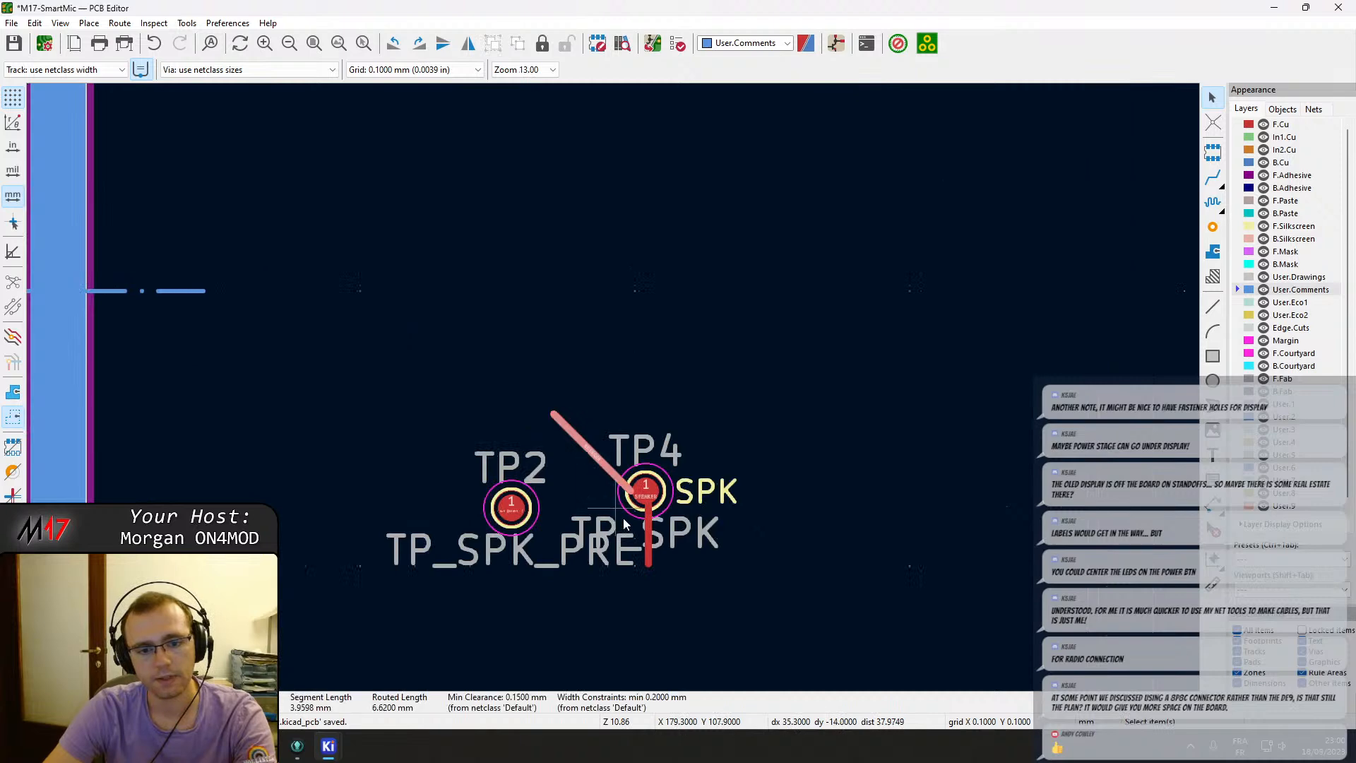
{"action": "key", "text": "Delete"}
{"action": "left_click", "coordinate": [648, 538]}
{"action": "key", "text": "Delete"}
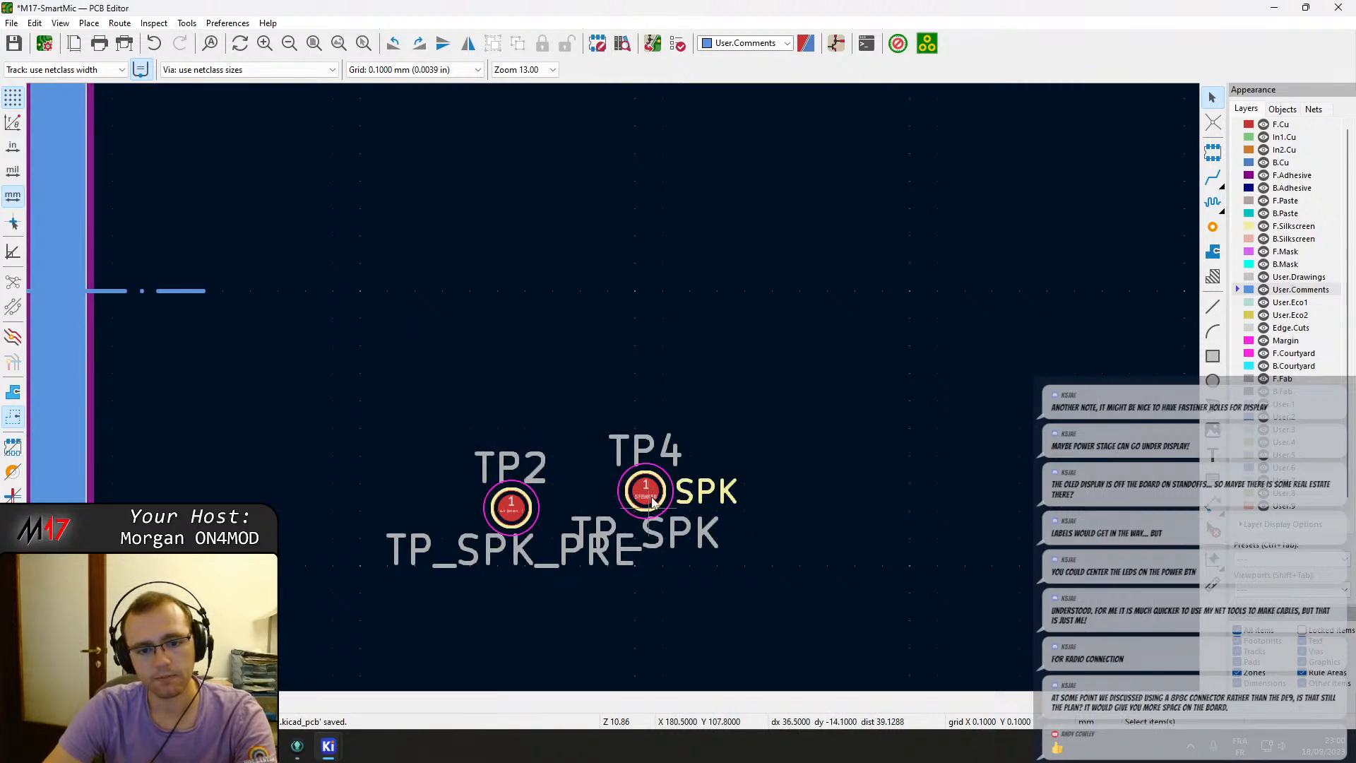
Save the board and fit the whole sheet in view.
{"action": "scroll", "coordinate": [586, 381], "scroll_direction": "down", "scroll_amount": 5}
{"action": "scroll", "coordinate": [613, 418], "scroll_direction": "down", "scroll_amount": 4}
{"action": "middle_click_drag", "start_coordinate": [610, 367], "coordinate": [663, 382]}
{"action": "scroll", "coordinate": [613, 385], "scroll_direction": "up", "scroll_amount": 3}
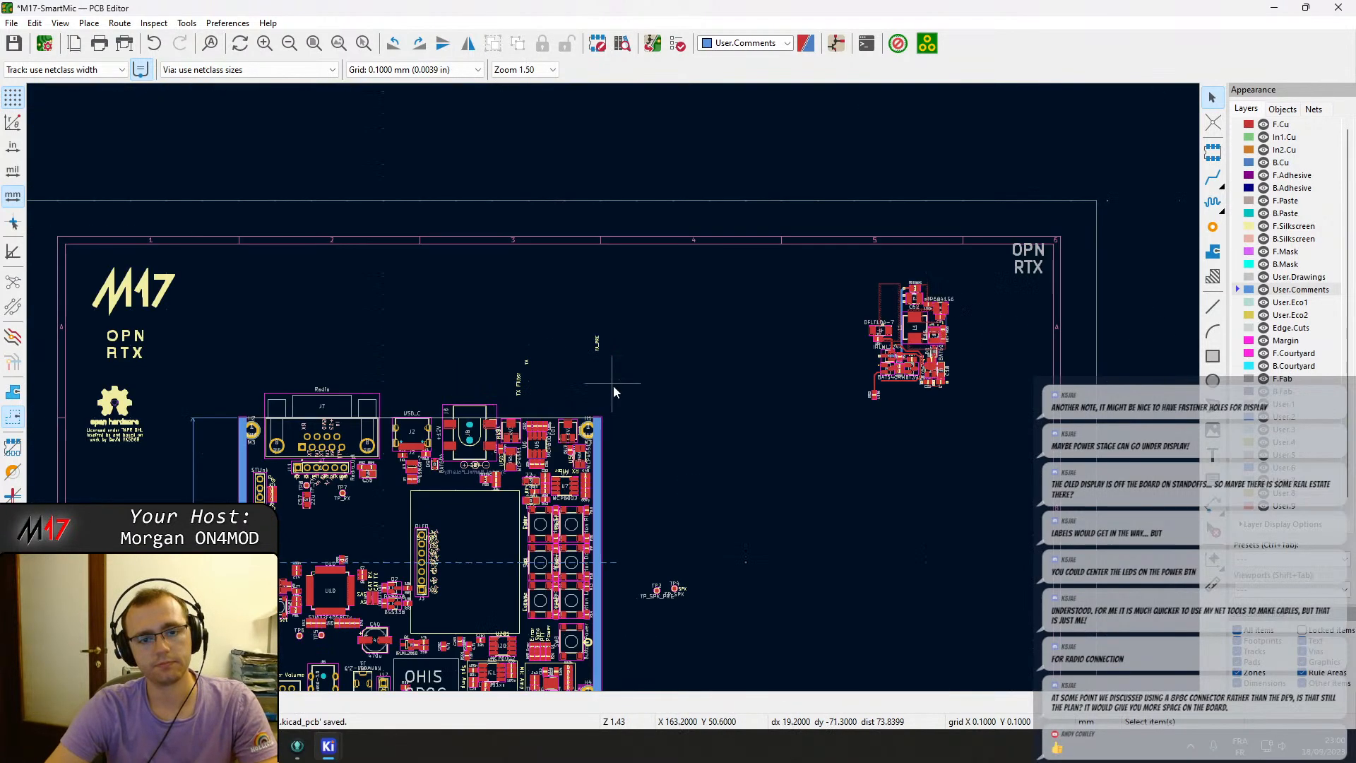
{"action": "middle_click_drag", "start_coordinate": [487, 549], "coordinate": [697, 418]}
{"action": "key", "text": "ctrl+s"}
{"action": "key", "text": "Home"}
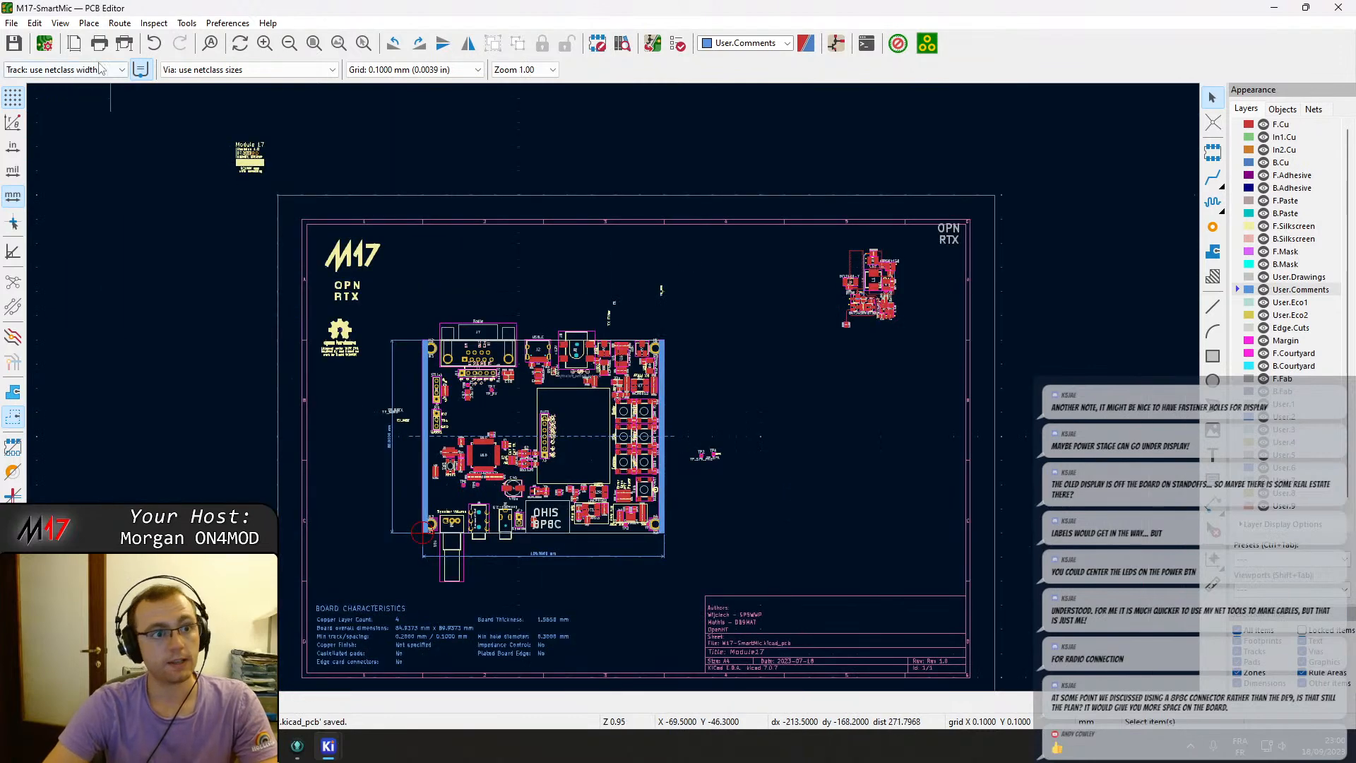
Open the 3D viewer of the board.
{"action": "left_click", "coordinate": [60, 22]}
{"action": "left_click", "coordinate": [106, 95]}
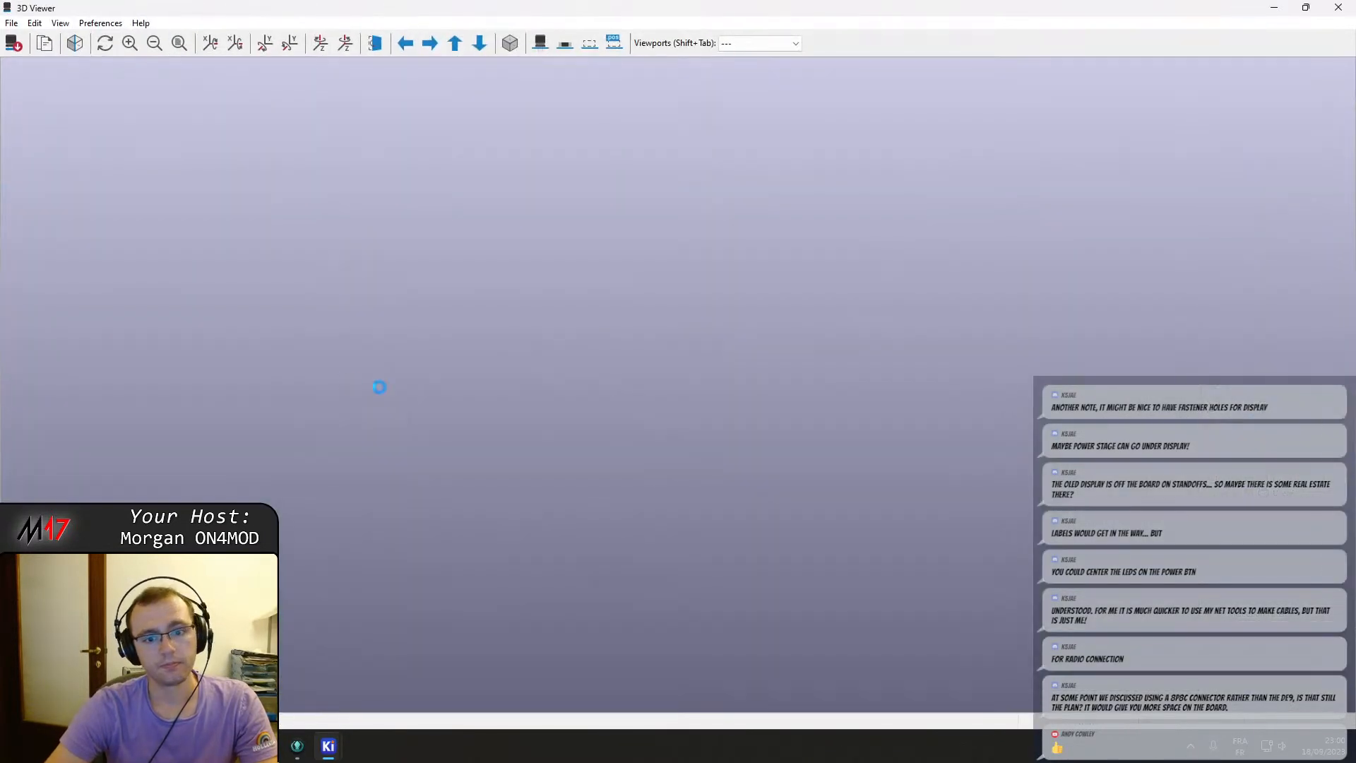
{"action": "scroll", "coordinate": [688, 403], "scroll_direction": "up", "scroll_amount": 2}
{"action": "left_click_drag", "start_coordinate": [726, 543], "coordinate": [308, 343]}
{"action": "left_click_drag", "start_coordinate": [540, 324], "coordinate": [604, 344]}
{"action": "left_click_drag", "start_coordinate": [711, 346], "coordinate": [829, 358]}
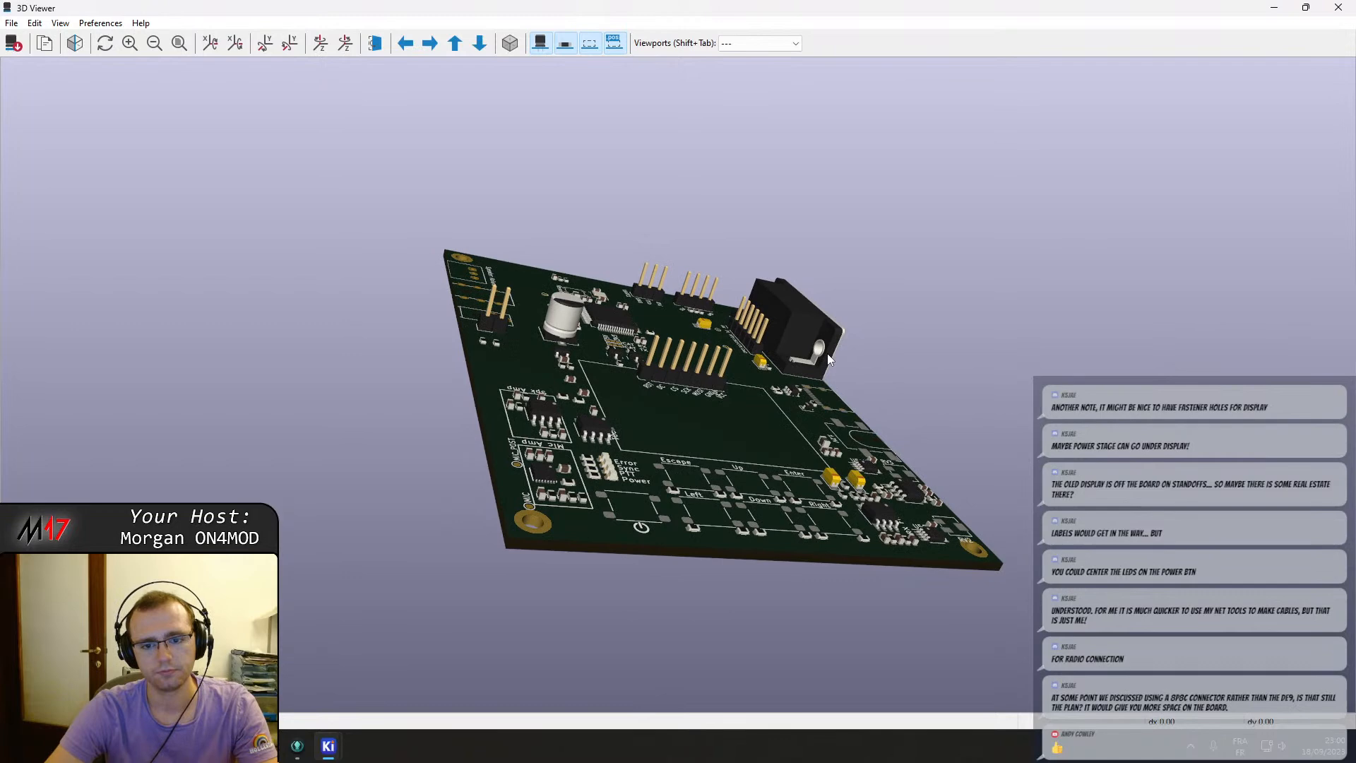
Rotate and zoom the 3D view to inspect the component layout on the board's top side.
{"action": "left_click_drag", "start_coordinate": [827, 353], "coordinate": [749, 476]}
{"action": "left_click_drag", "start_coordinate": [778, 291], "coordinate": [695, 361]}
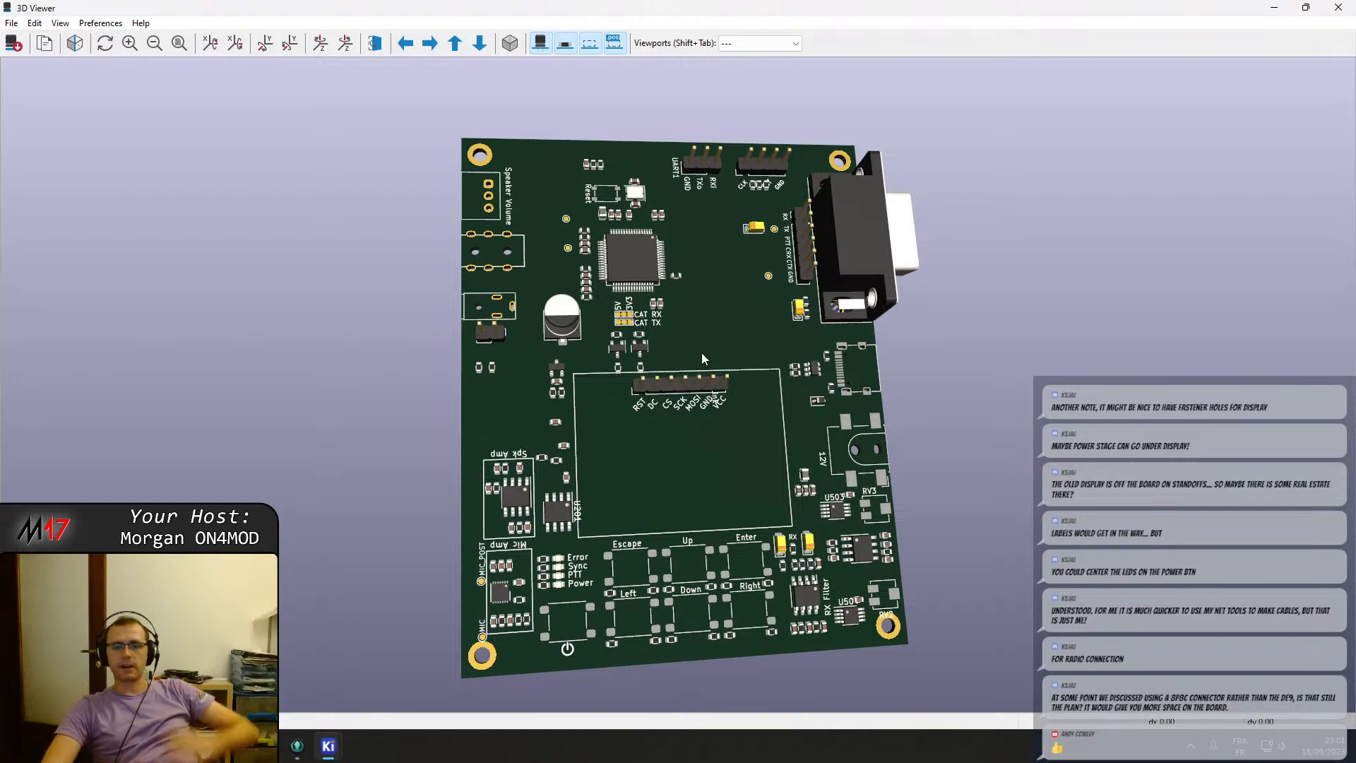
{"action": "left_click_drag", "start_coordinate": [710, 286], "coordinate": [761, 363]}
{"action": "left_click_drag", "start_coordinate": [861, 361], "coordinate": [677, 177]}
{"action": "left_click_drag", "start_coordinate": [791, 286], "coordinate": [484, 425]}
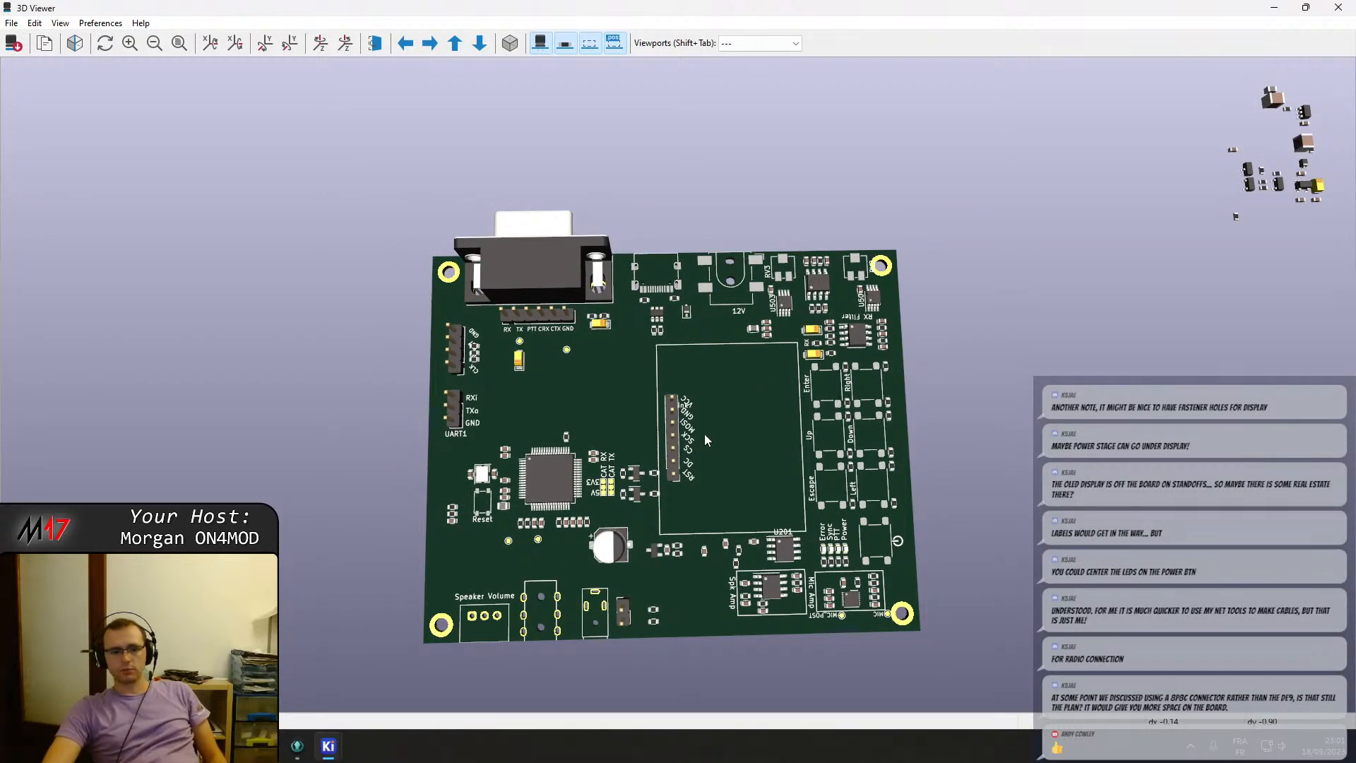
{"action": "scroll", "coordinate": [705, 433], "scroll_direction": "up", "scroll_amount": 4}
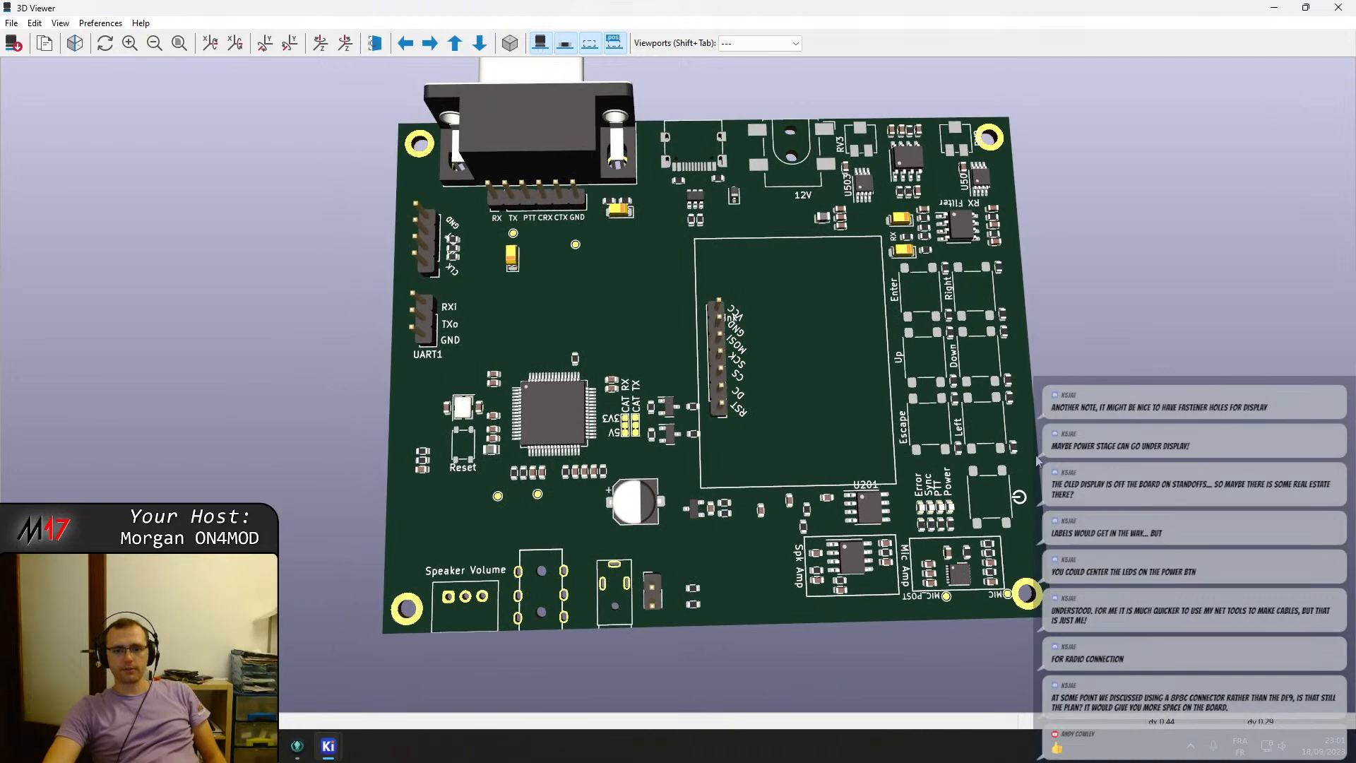
{"action": "mouse_move", "coordinate": [1037, 457]}
{"action": "left_mouse_down"}
{"action": "mouse_move", "coordinate": [1025, 504]}
{"action": "mouse_move", "coordinate": [1026, 467]}
{"action": "left_mouse_up"}
{"action": "left_click_drag", "start_coordinate": [731, 400], "coordinate": [737, 348]}
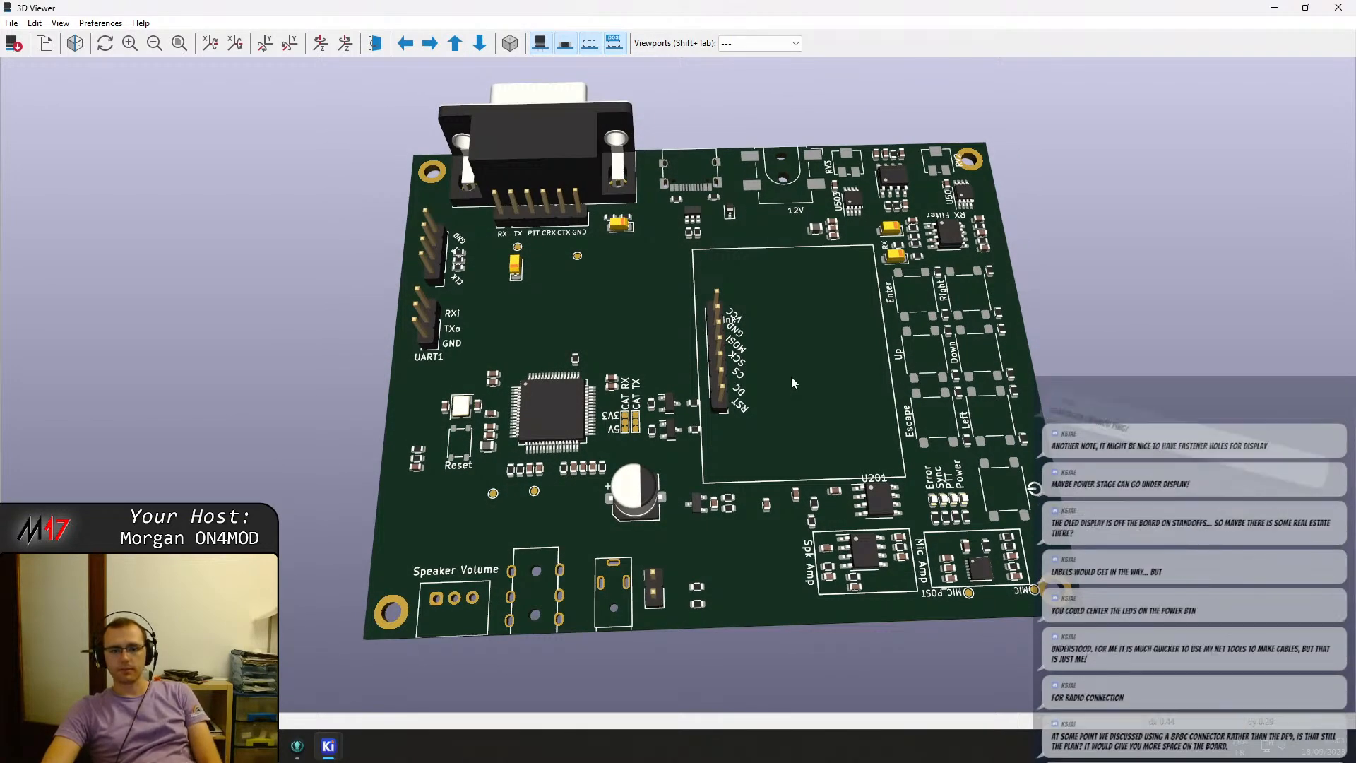
{"action": "middle_click_drag", "start_coordinate": [701, 274], "coordinate": [717, 303]}
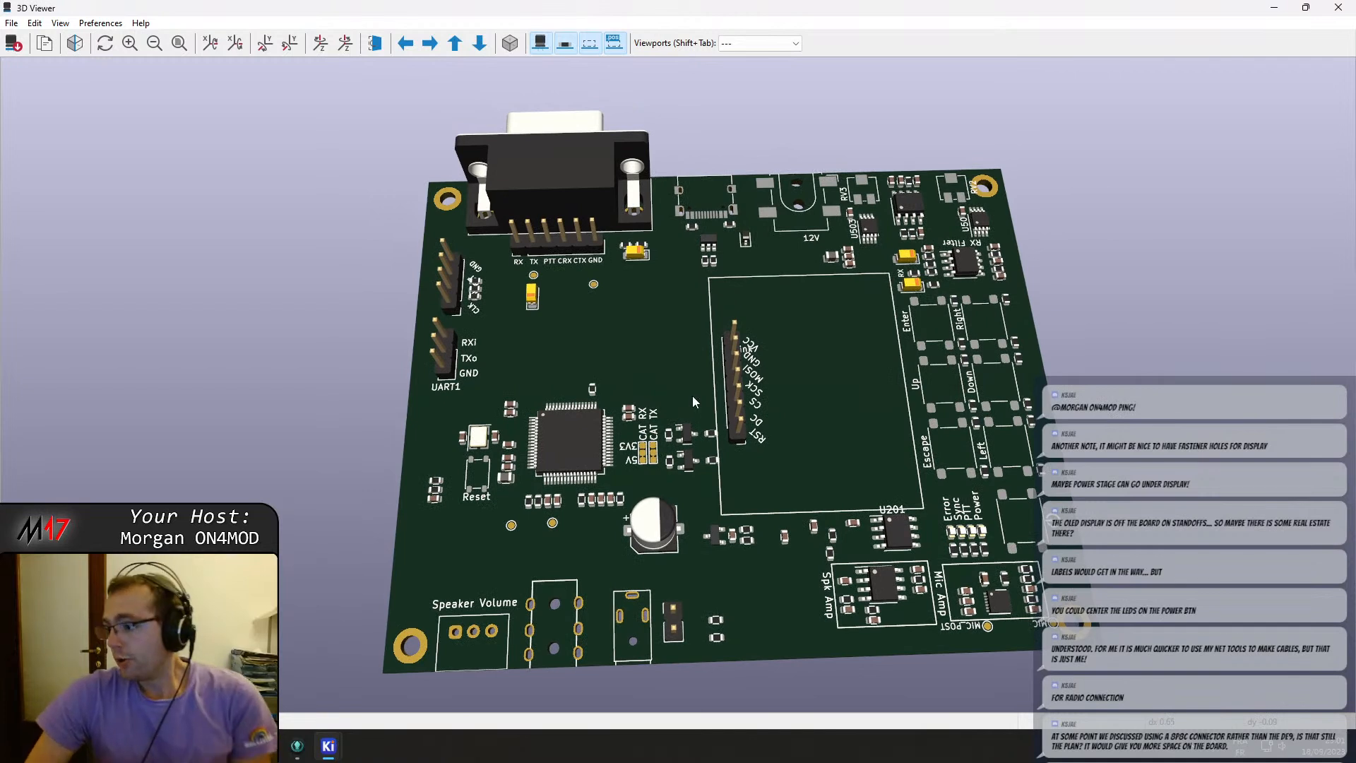
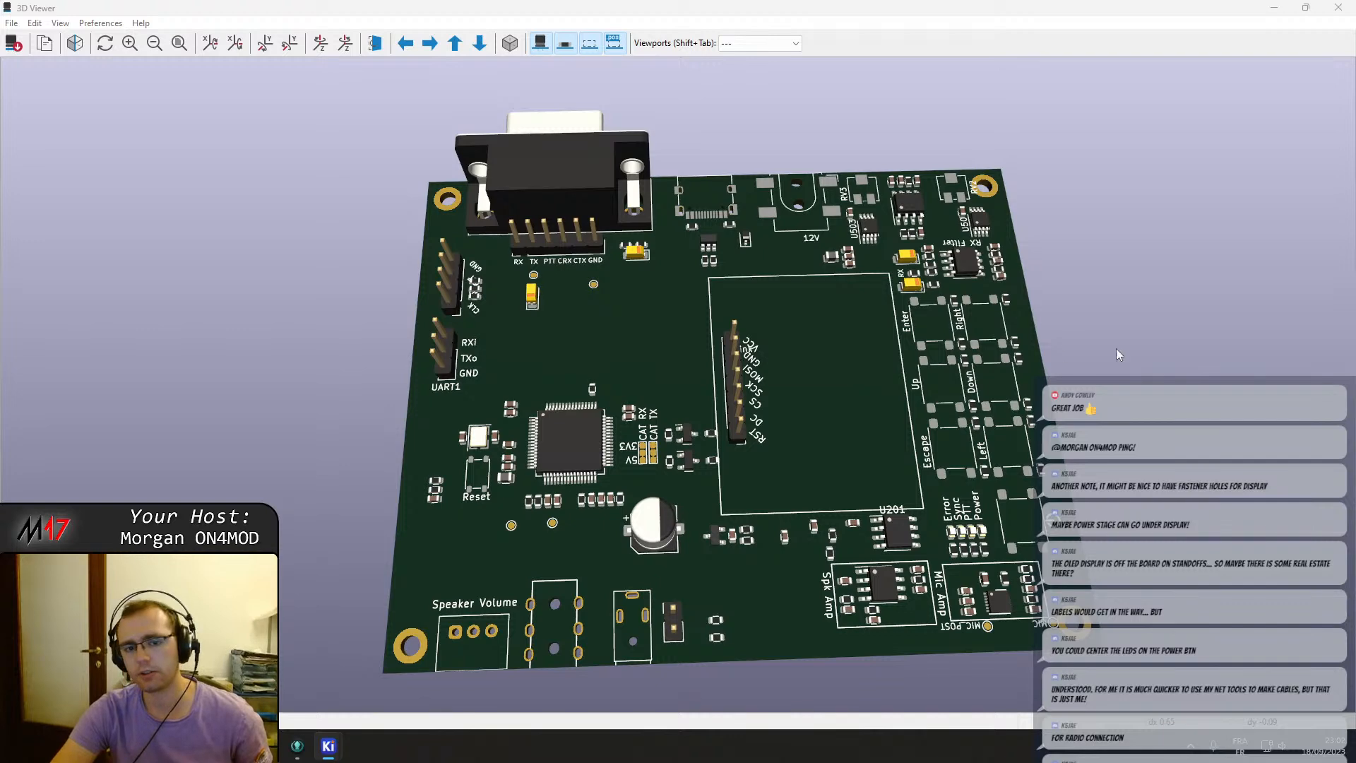
Orbit and zoom the 3D board view to examine part placement from several angles, then close the 3D viewer.
{"action": "middle_click_drag", "start_coordinate": [744, 379], "coordinate": [783, 411]}
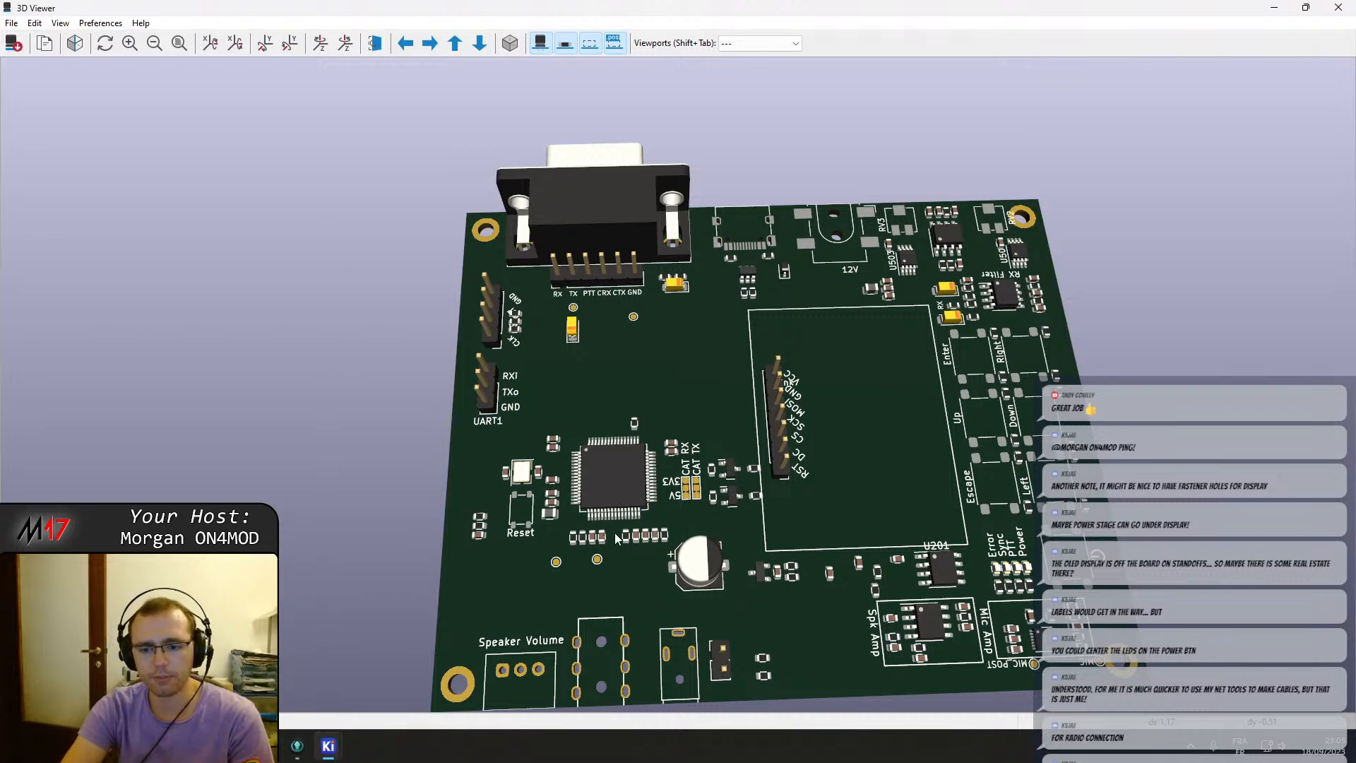
{"action": "scroll", "coordinate": [761, 560], "scroll_direction": "down", "scroll_amount": 2}
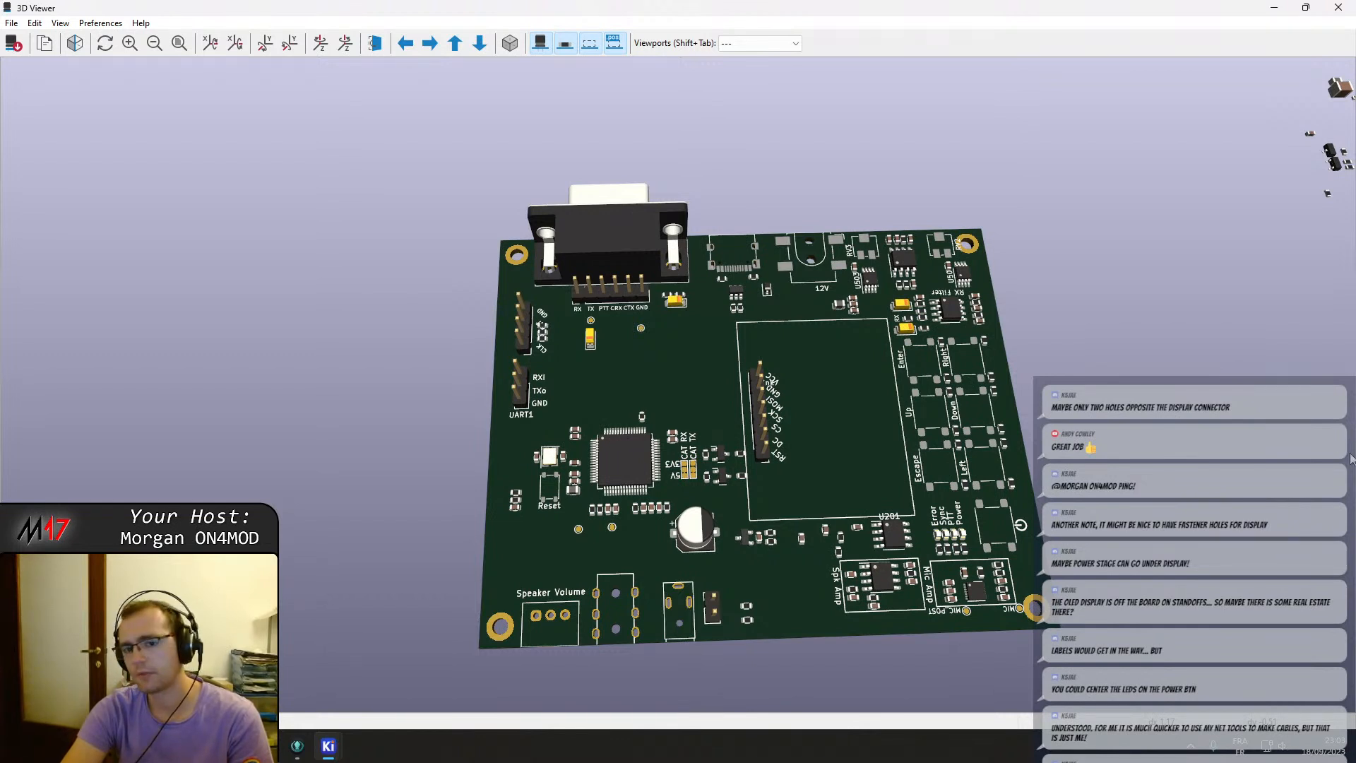
{"action": "scroll", "coordinate": [901, 484], "scroll_direction": "up", "scroll_amount": 2}
{"action": "middle_click_drag", "start_coordinate": [908, 479], "coordinate": [769, 459]}
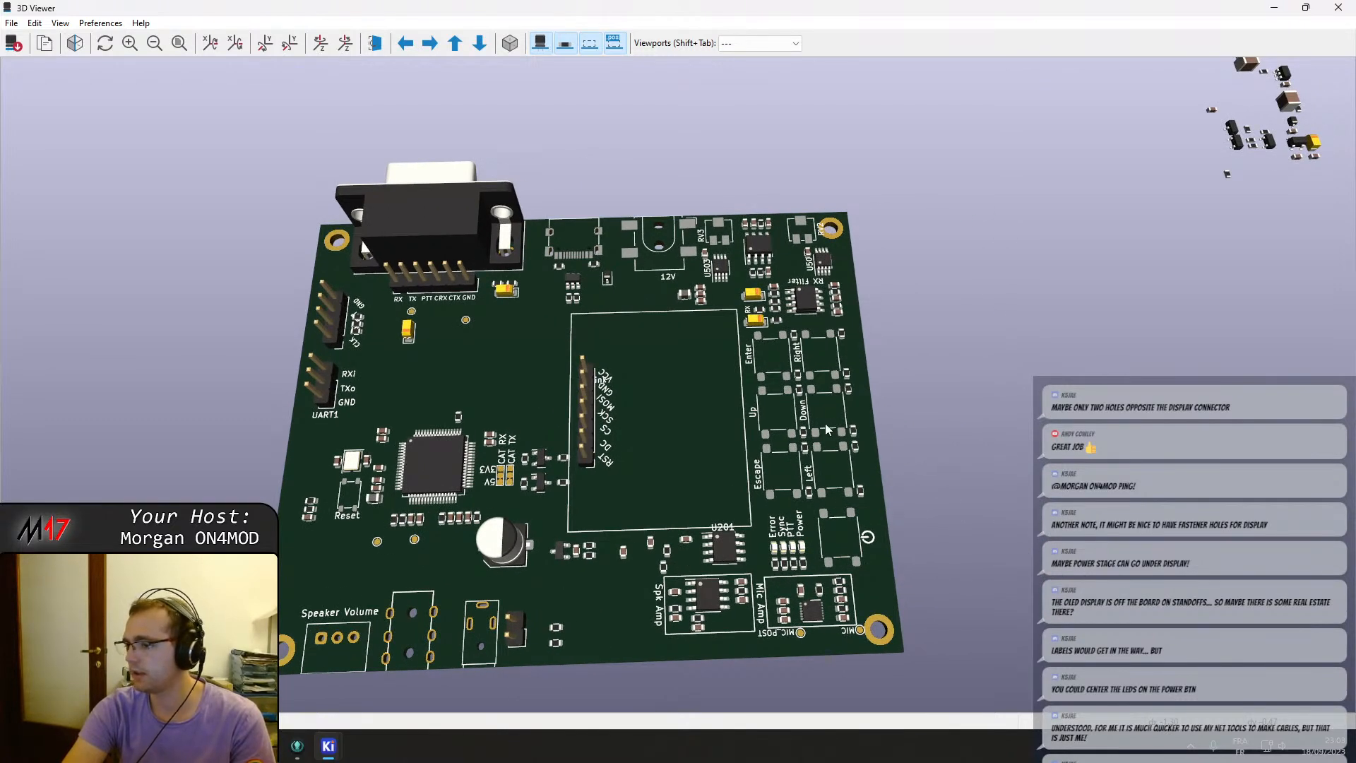
{"action": "middle_click_drag", "start_coordinate": [648, 391], "coordinate": [726, 373]}
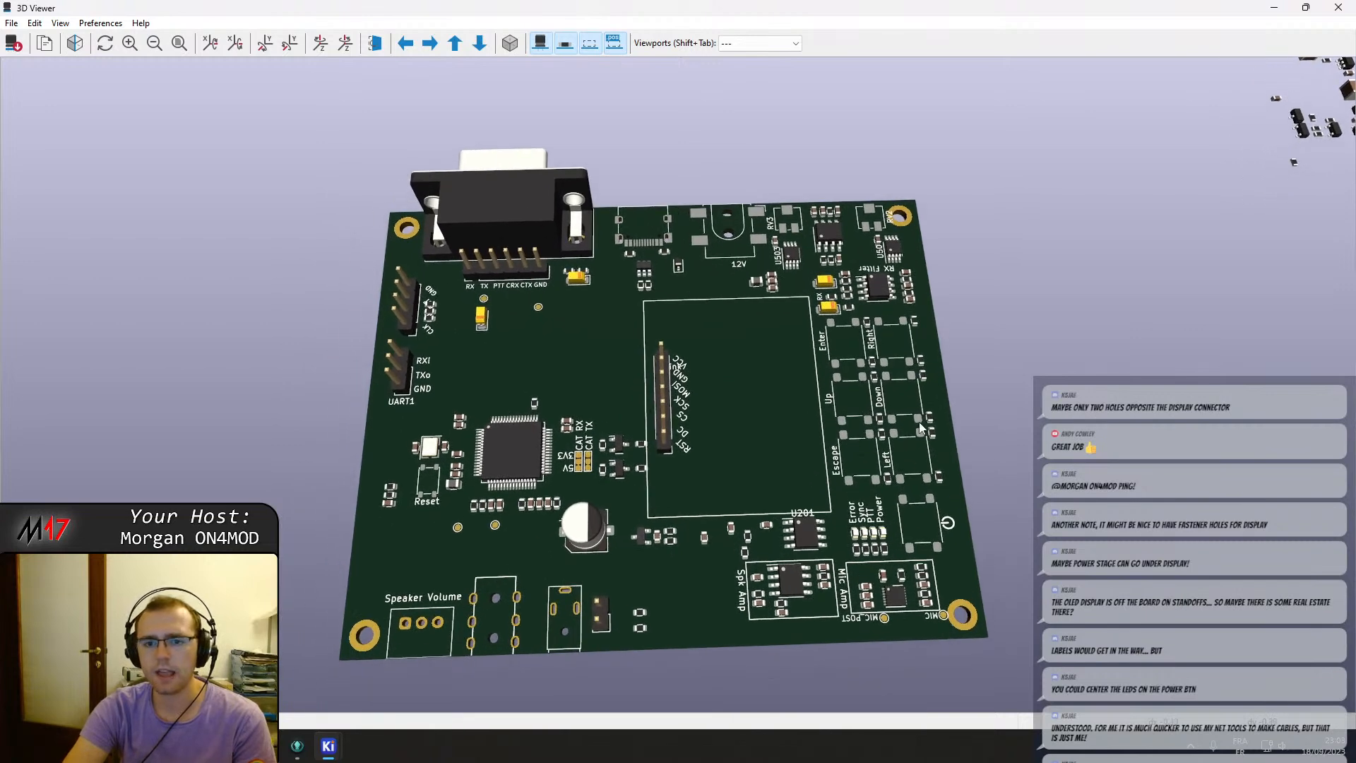
{"action": "left_click_drag", "start_coordinate": [918, 421], "coordinate": [913, 463]}
{"action": "left_click_drag", "start_coordinate": [631, 353], "coordinate": [624, 391]}
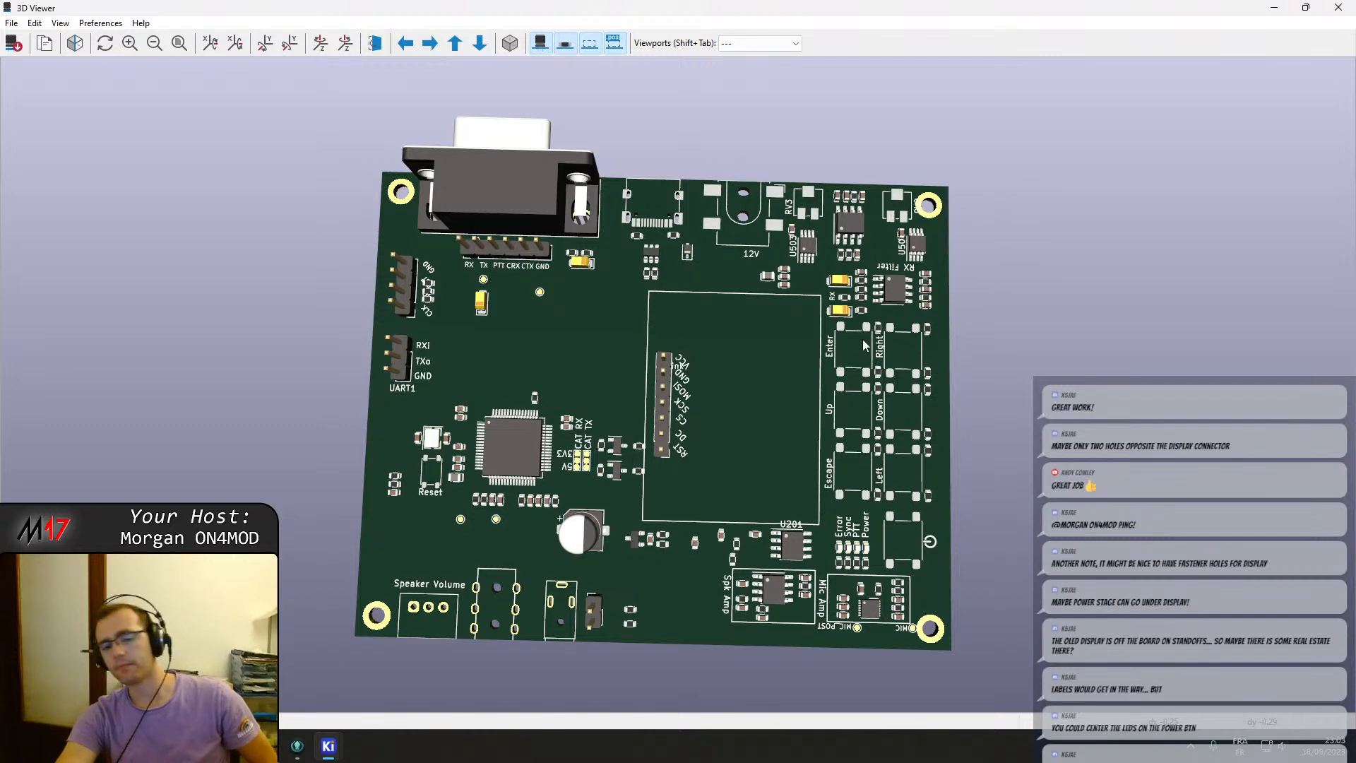
{"action": "left_click_drag", "start_coordinate": [693, 430], "coordinate": [723, 287]}
{"action": "scroll", "coordinate": [723, 286], "scroll_direction": "down", "scroll_amount": 3}
{"action": "left_click_drag", "start_coordinate": [925, 313], "coordinate": [431, 341]}
{"action": "left_click_drag", "start_coordinate": [728, 369], "coordinate": [981, 481]}
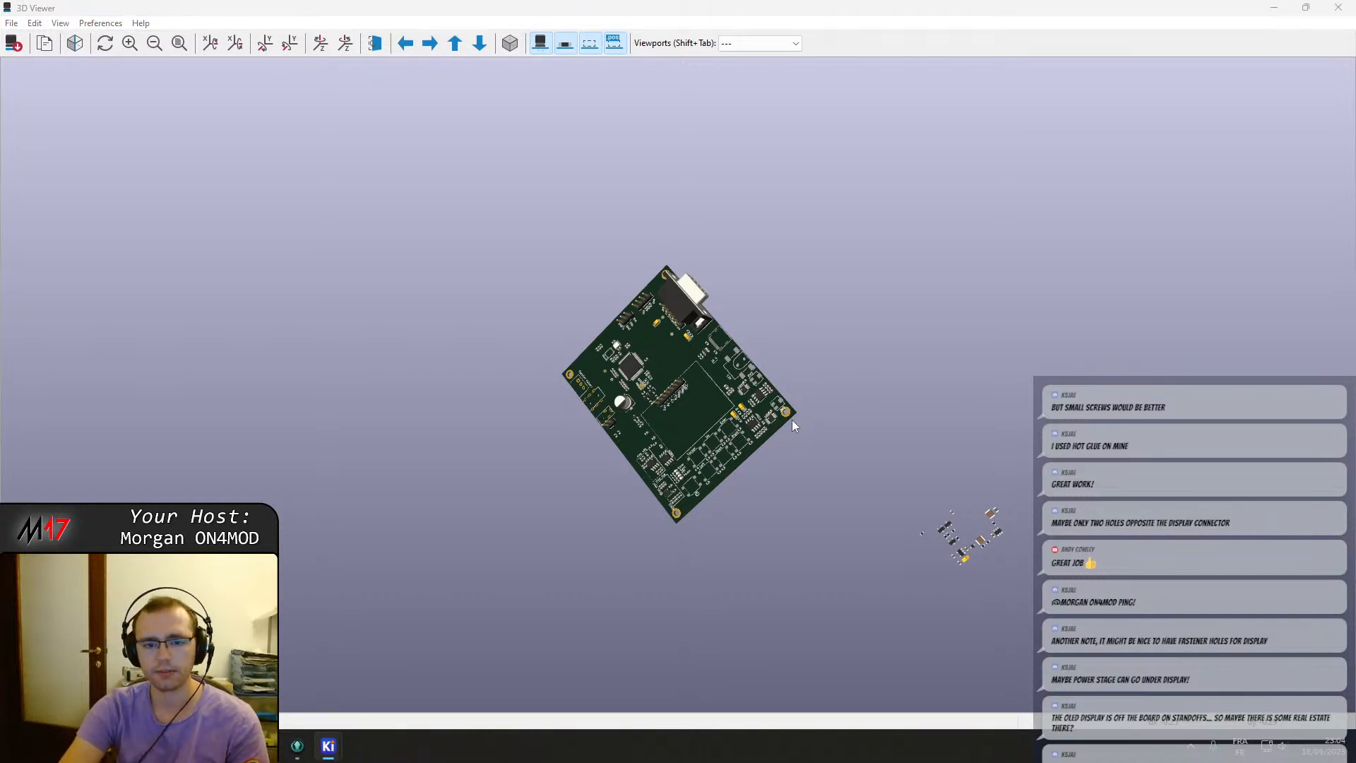
{"action": "scroll", "coordinate": [790, 421], "scroll_direction": "up", "scroll_amount": 4}
{"action": "left_click_drag", "start_coordinate": [648, 409], "coordinate": [771, 407]}
{"action": "scroll", "coordinate": [700, 434], "scroll_direction": "up", "scroll_amount": 2}
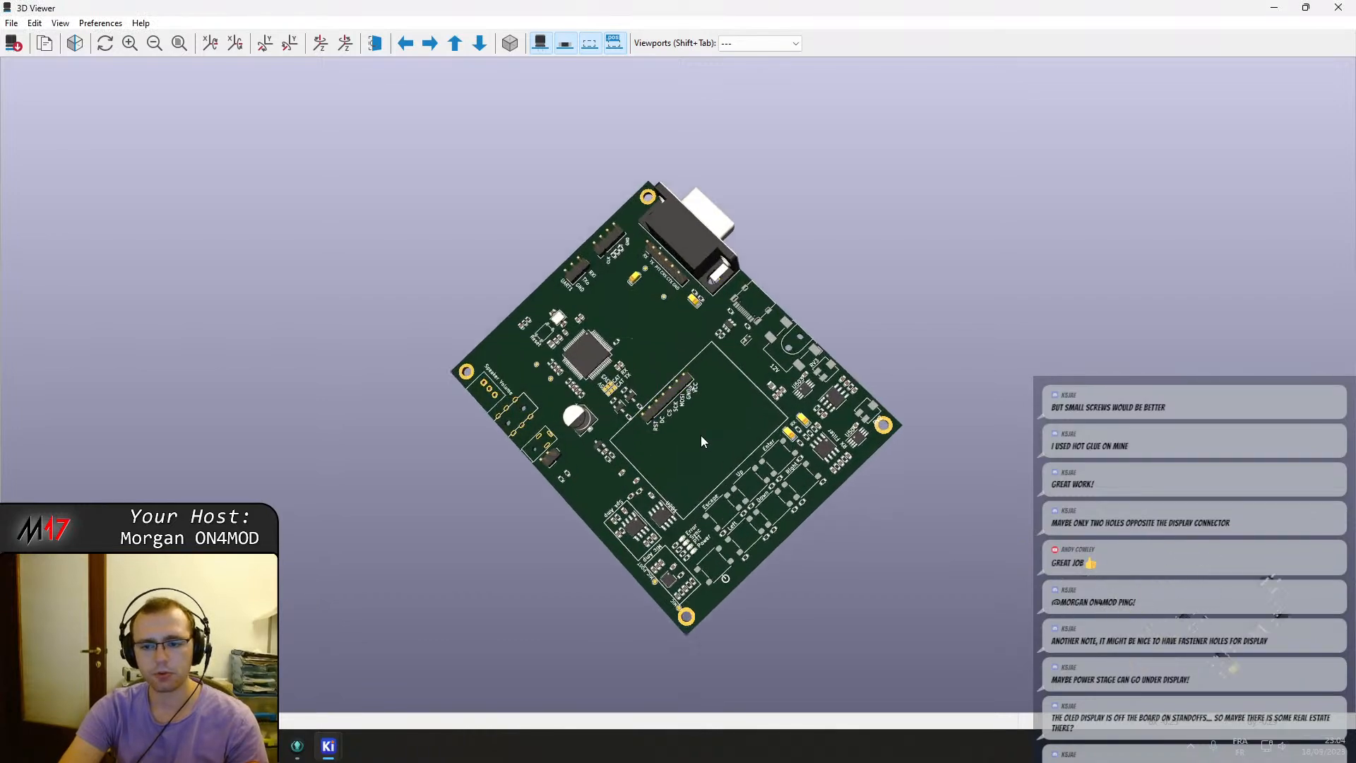
{"action": "left_click_drag", "start_coordinate": [700, 435], "coordinate": [826, 328]}
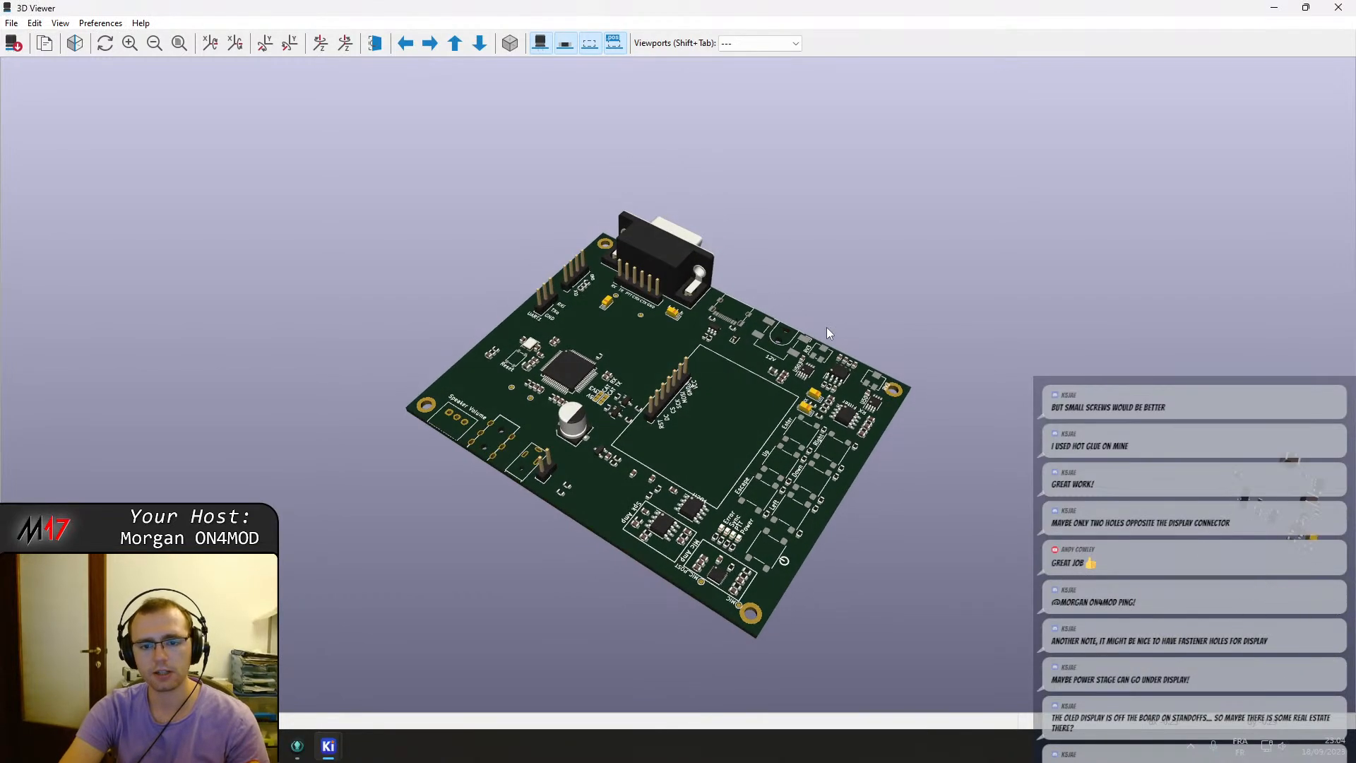
{"action": "left_click_drag", "start_coordinate": [594, 351], "coordinate": [819, 504]}
{"action": "scroll", "coordinate": [676, 455], "scroll_direction": "up", "scroll_amount": 4}
{"action": "left_click_drag", "start_coordinate": [710, 412], "coordinate": [657, 434]}
{"action": "middle_click_drag", "start_coordinate": [752, 302], "coordinate": [757, 362]}
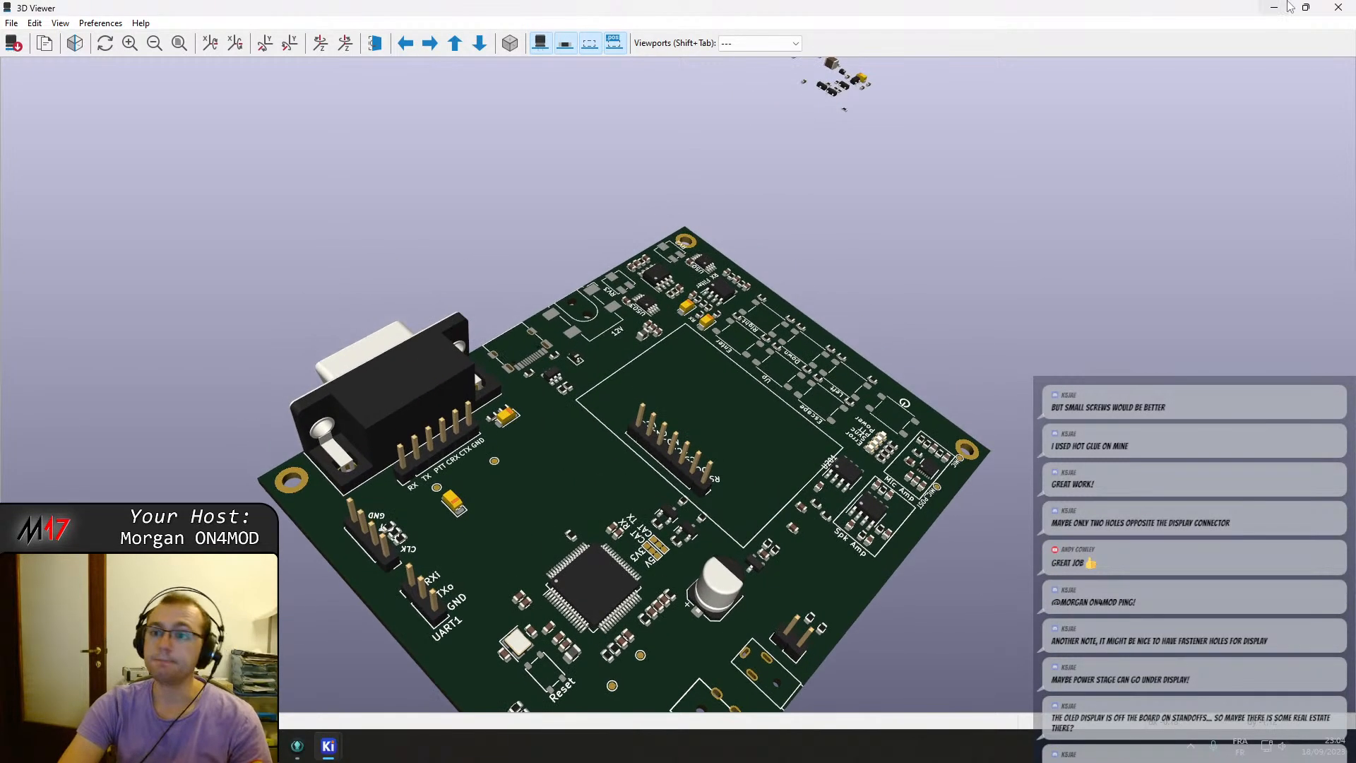
{"action": "left_click", "coordinate": [1337, 7]}
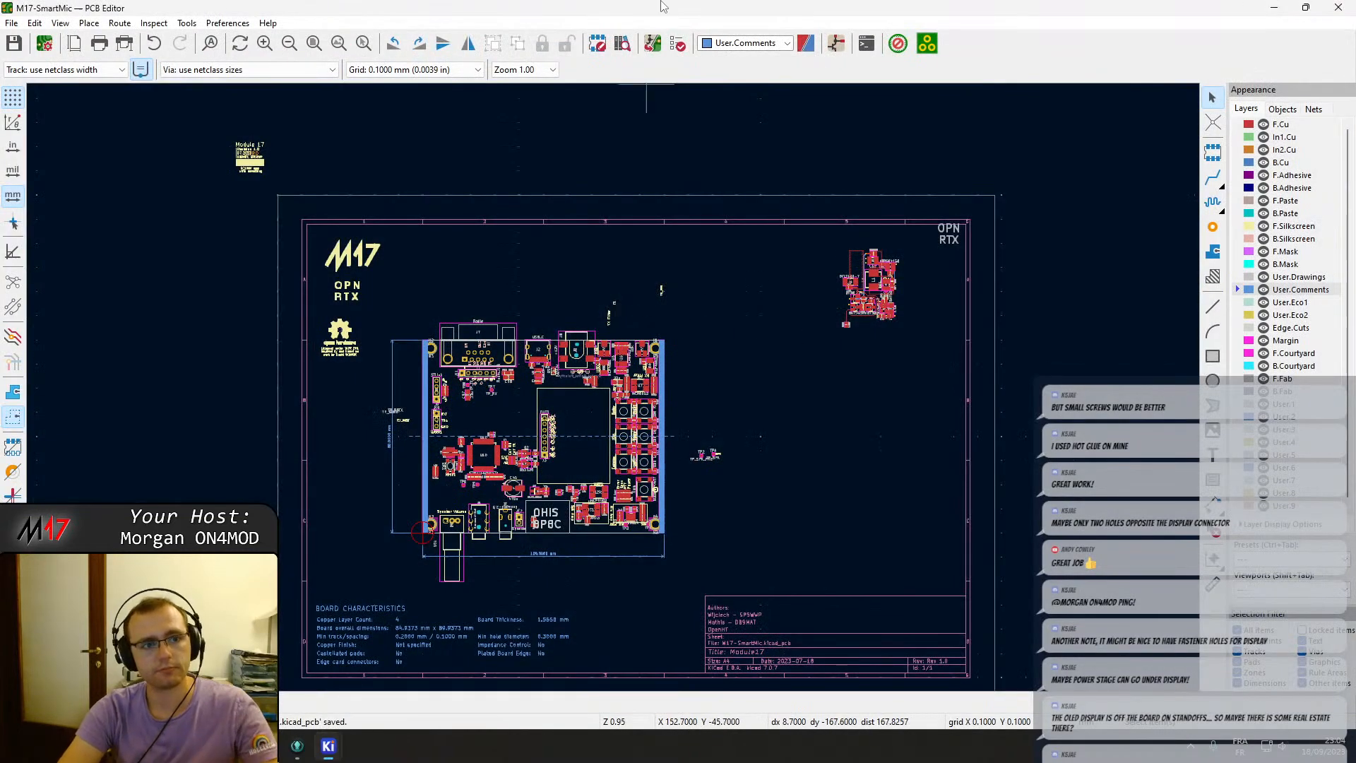
Move the Module 17 revision label block from outside the sheet to just below the open hardware logo.
{"action": "scroll", "coordinate": [533, 387], "scroll_direction": "up", "scroll_amount": 2}
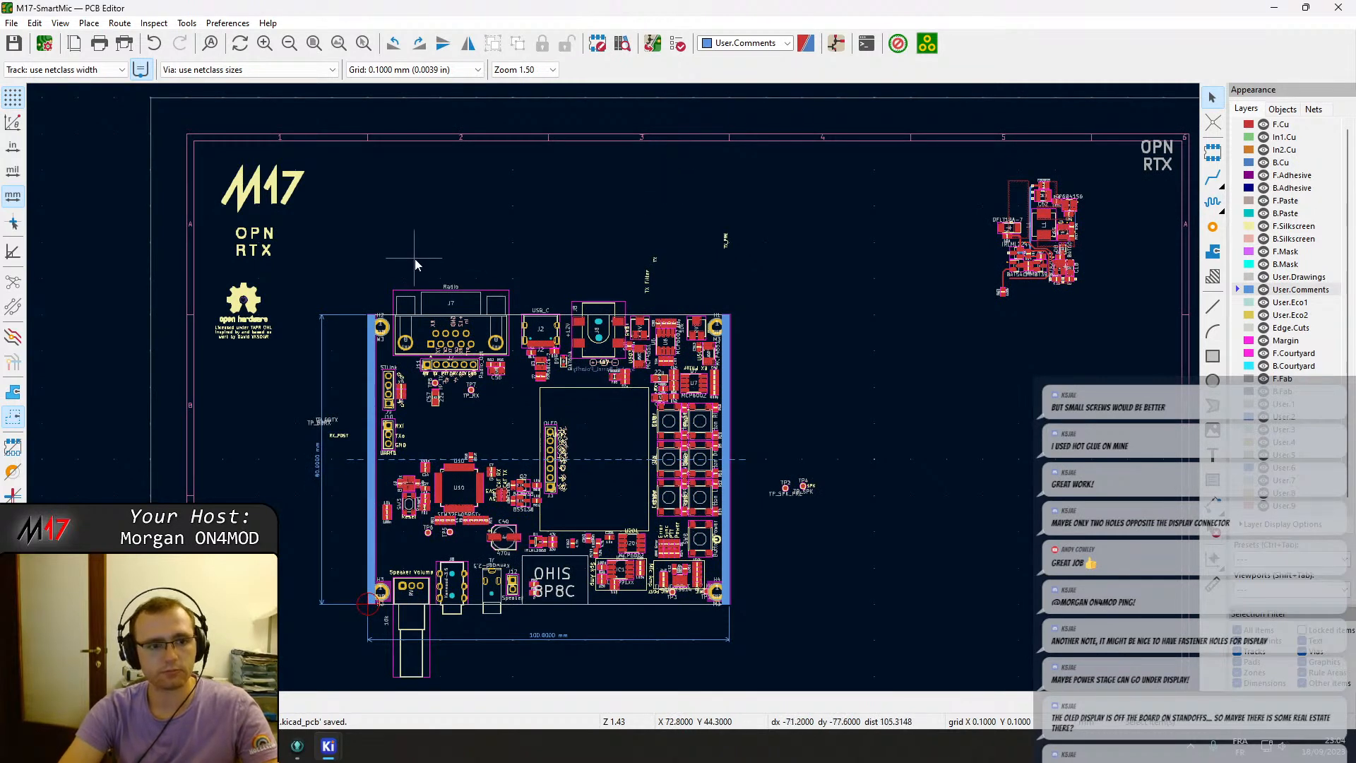
{"action": "middle_click_drag", "start_coordinate": [414, 260], "coordinate": [557, 365]}
{"action": "left_click_drag", "start_coordinate": [203, 113], "coordinate": [322, 195]}
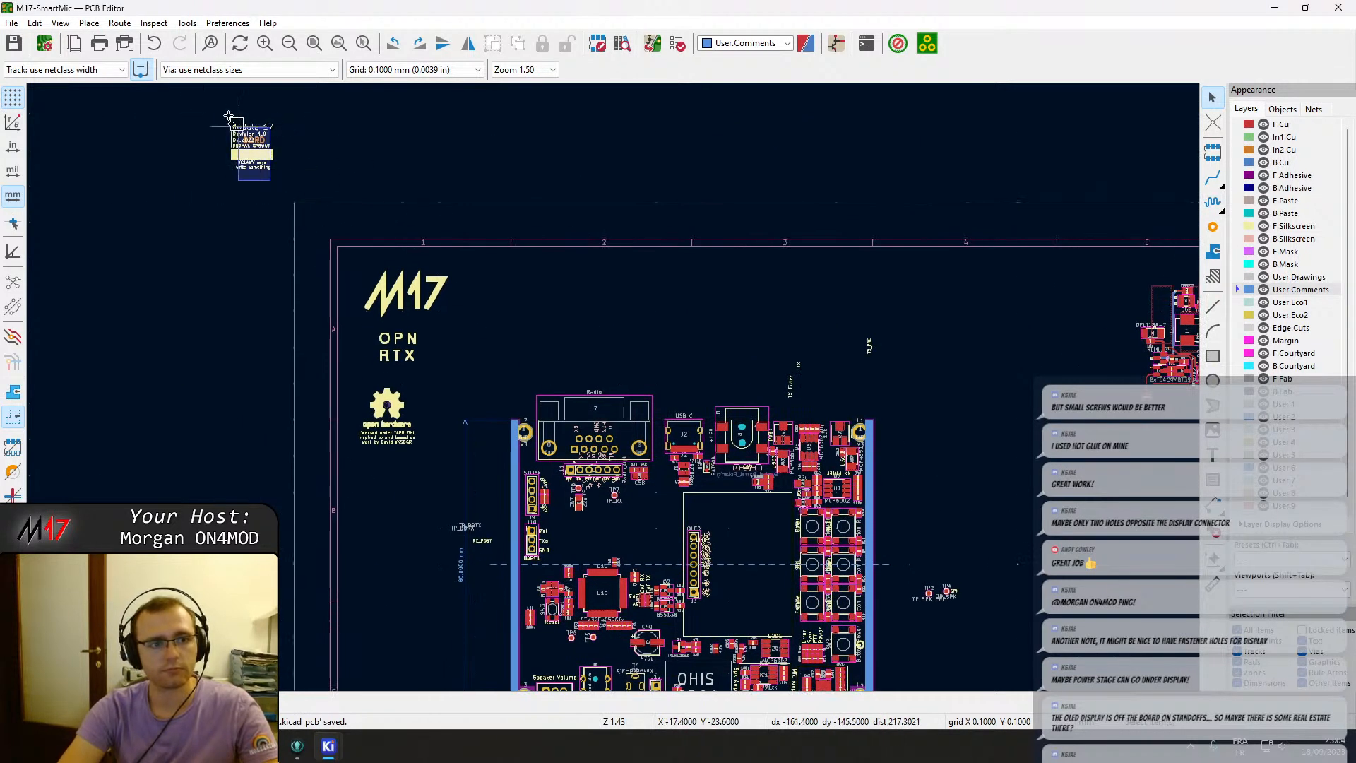
{"action": "left_click_drag", "start_coordinate": [255, 155], "coordinate": [387, 499]}
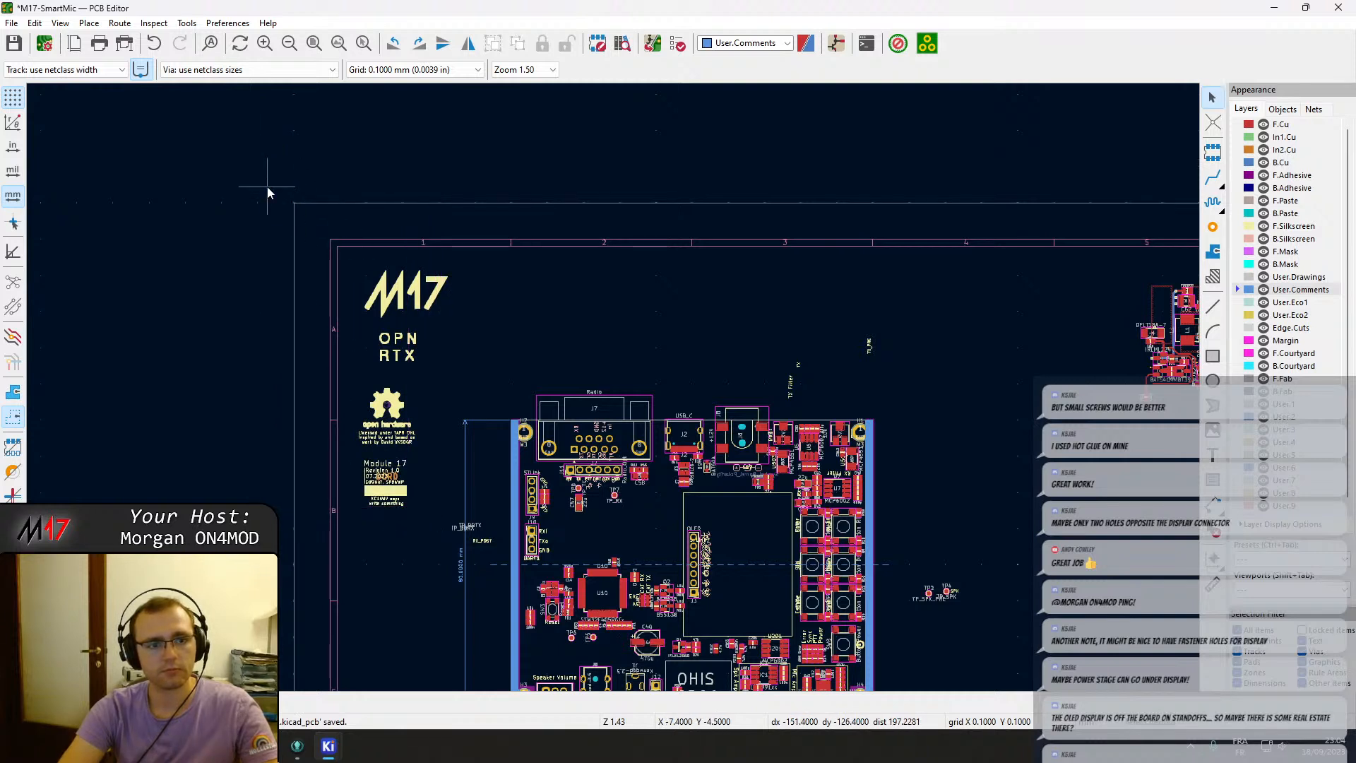
Nudge the Module 17 revision label block slightly lower beneath the open hardware logo.
{"action": "scroll", "coordinate": [297, 207], "scroll_direction": "up", "scroll_amount": 10}
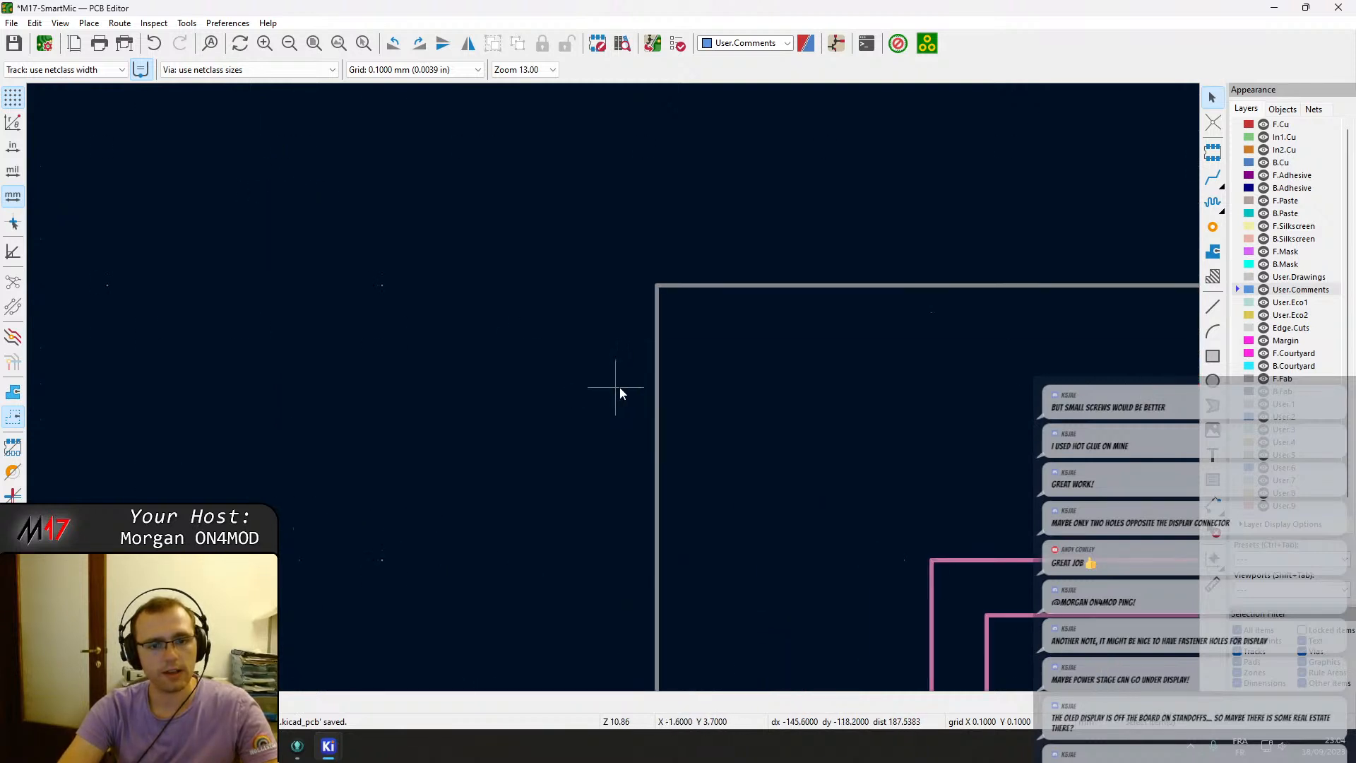
{"action": "scroll", "coordinate": [663, 286], "scroll_direction": "down", "scroll_amount": 10}
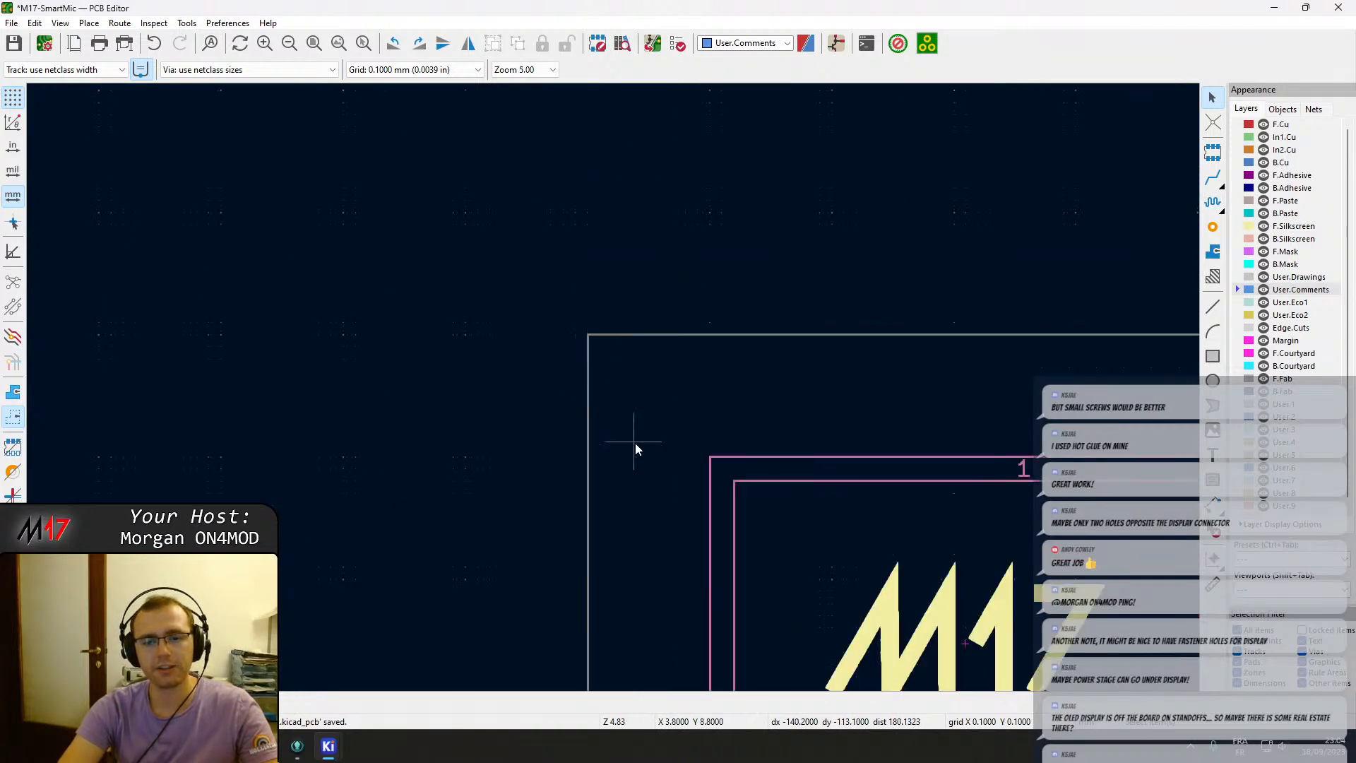
{"action": "left_click", "coordinate": [696, 560]}
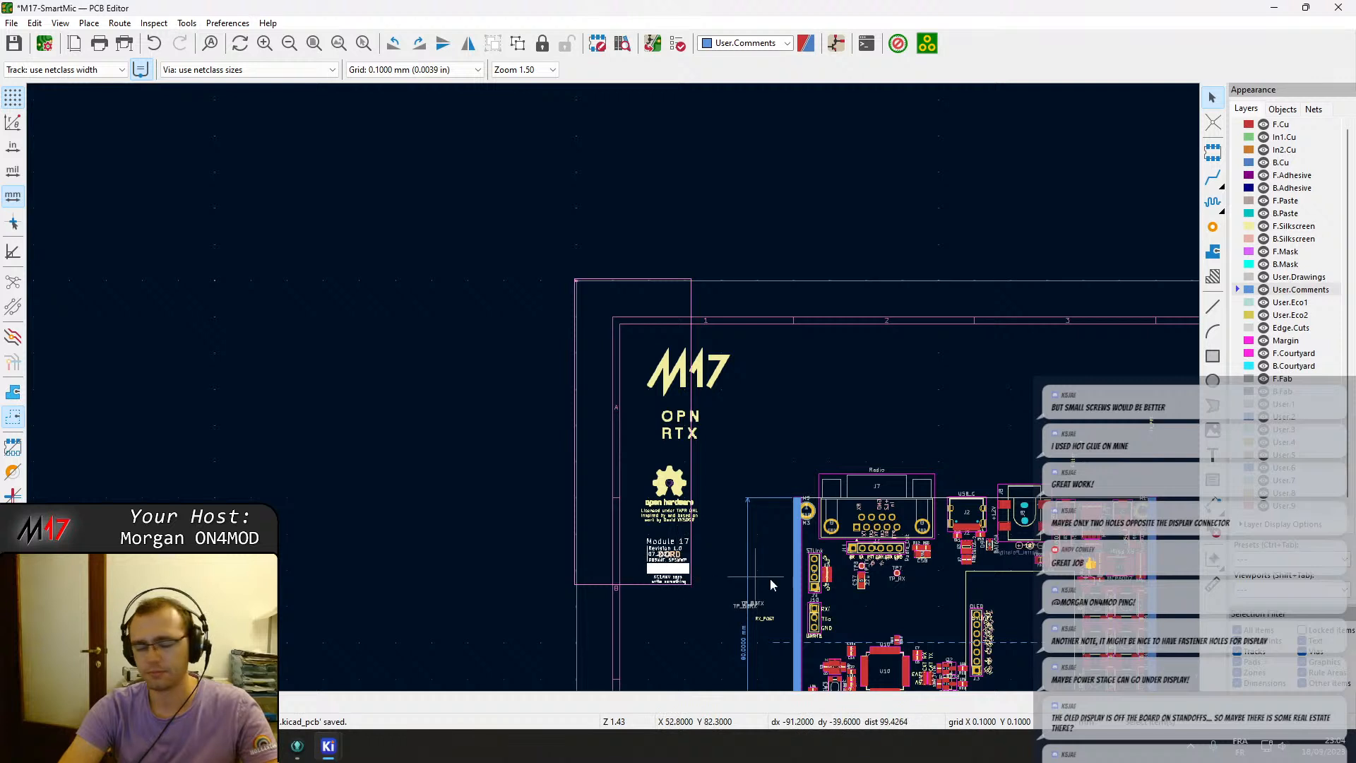
{"action": "mouse_move", "coordinate": [685, 564]}
{"action": "left_mouse_down"}
{"action": "mouse_move", "coordinate": [724, 586]}
{"action": "mouse_move", "coordinate": [935, 616]}
{"action": "mouse_move", "coordinate": [696, 554]}
{"action": "mouse_move", "coordinate": [672, 592]}
{"action": "mouse_move", "coordinate": [682, 586]}
{"action": "left_mouse_up"}
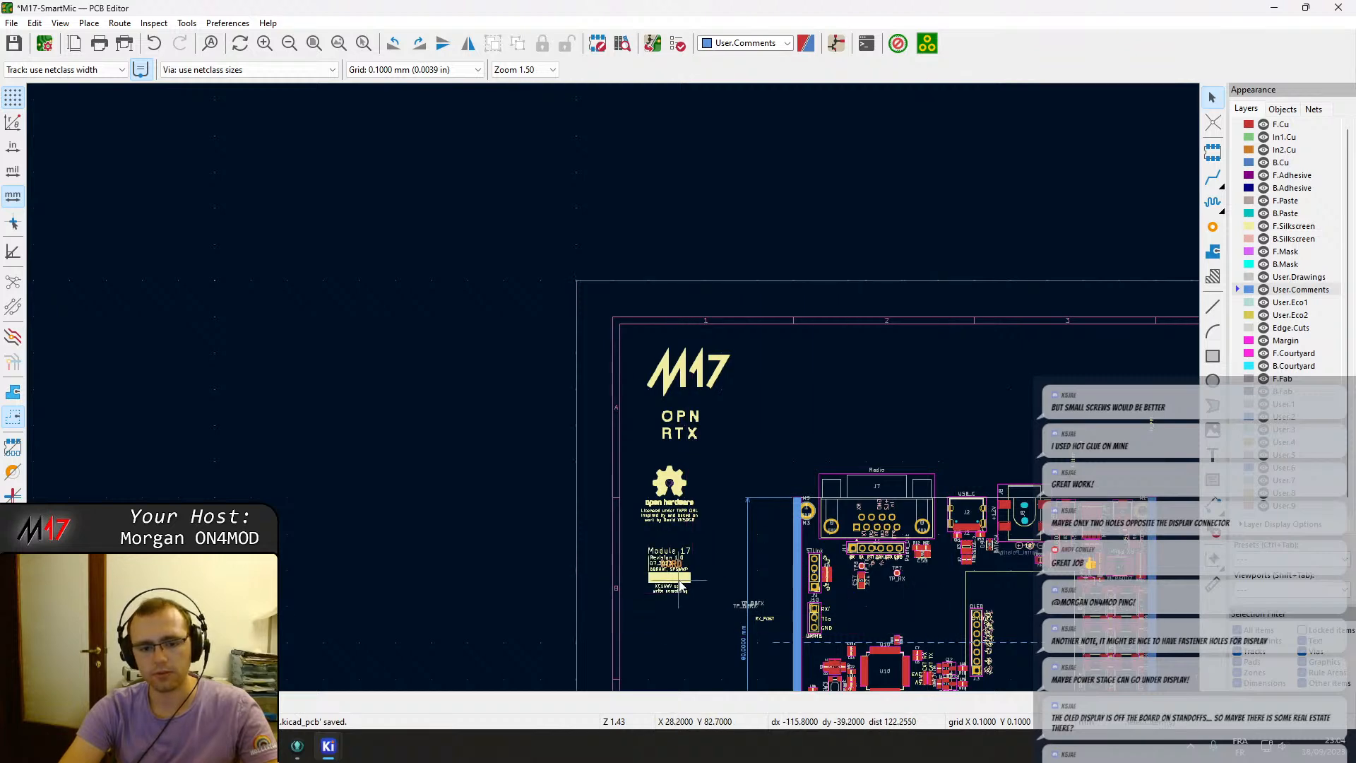
Save the board and close the PCB editor.
{"action": "scroll", "coordinate": [682, 586], "scroll_direction": "up", "scroll_amount": 8}
{"action": "scroll", "coordinate": [612, 387], "scroll_direction": "down", "scroll_amount": 15}
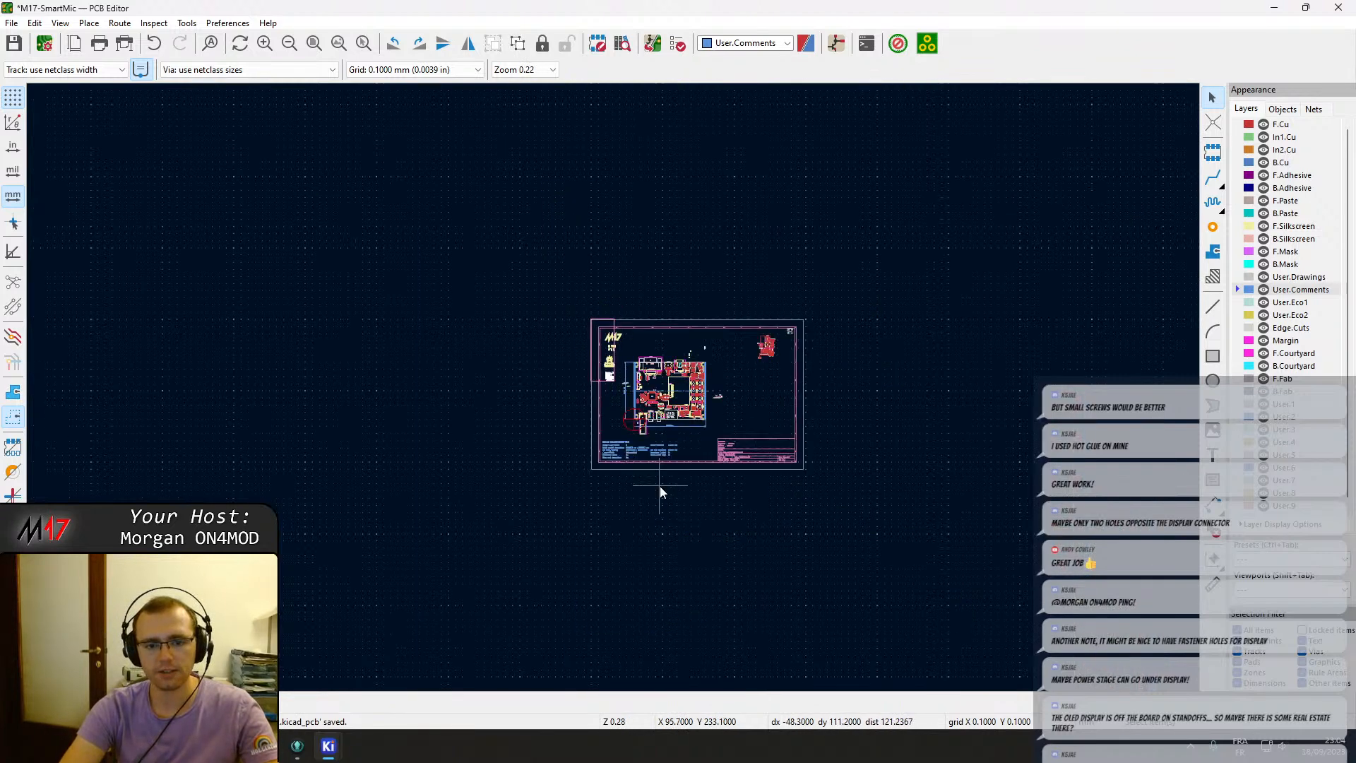
{"action": "scroll", "coordinate": [603, 370], "scroll_direction": "up", "scroll_amount": 8}
{"action": "key", "text": "ctrl+s"}
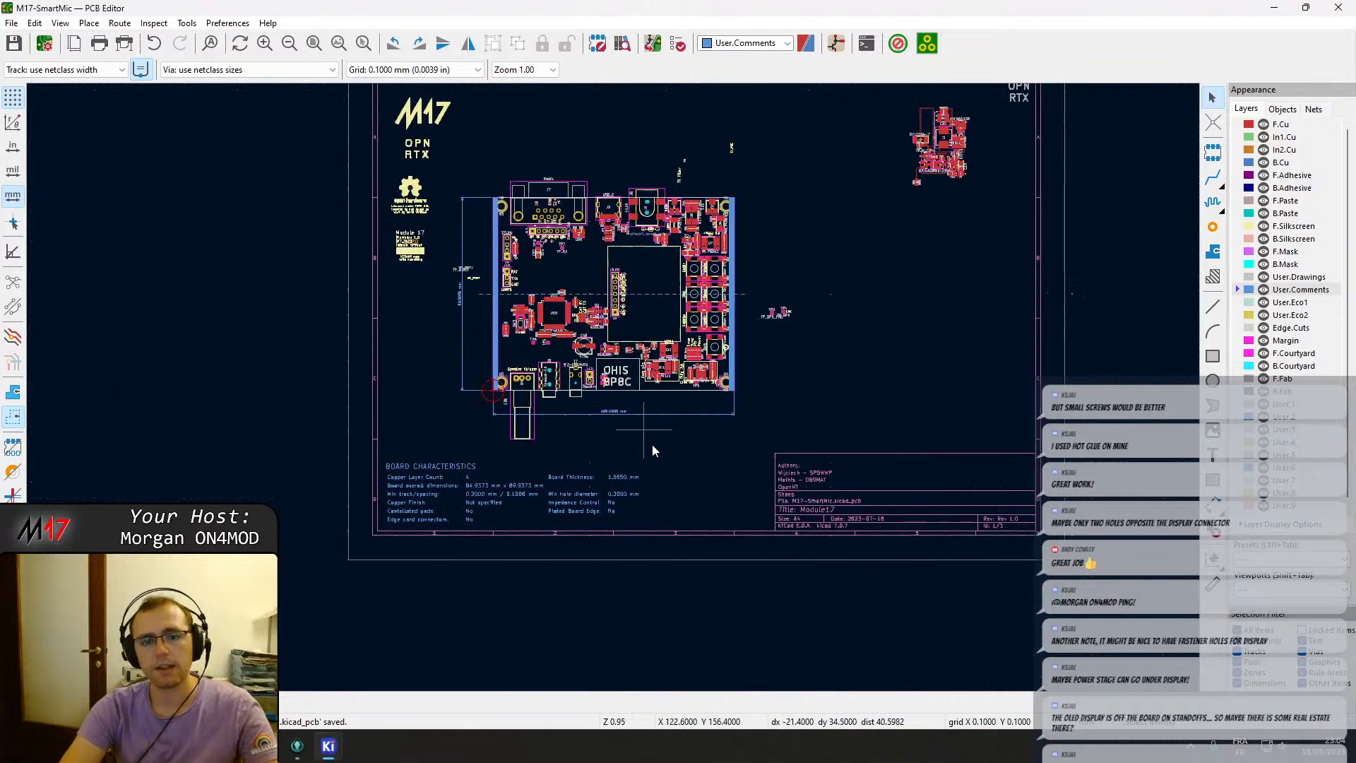
{"action": "middle_click_drag", "start_coordinate": [651, 445], "coordinate": [682, 587]}
{"action": "left_click", "coordinate": [1339, 7]}
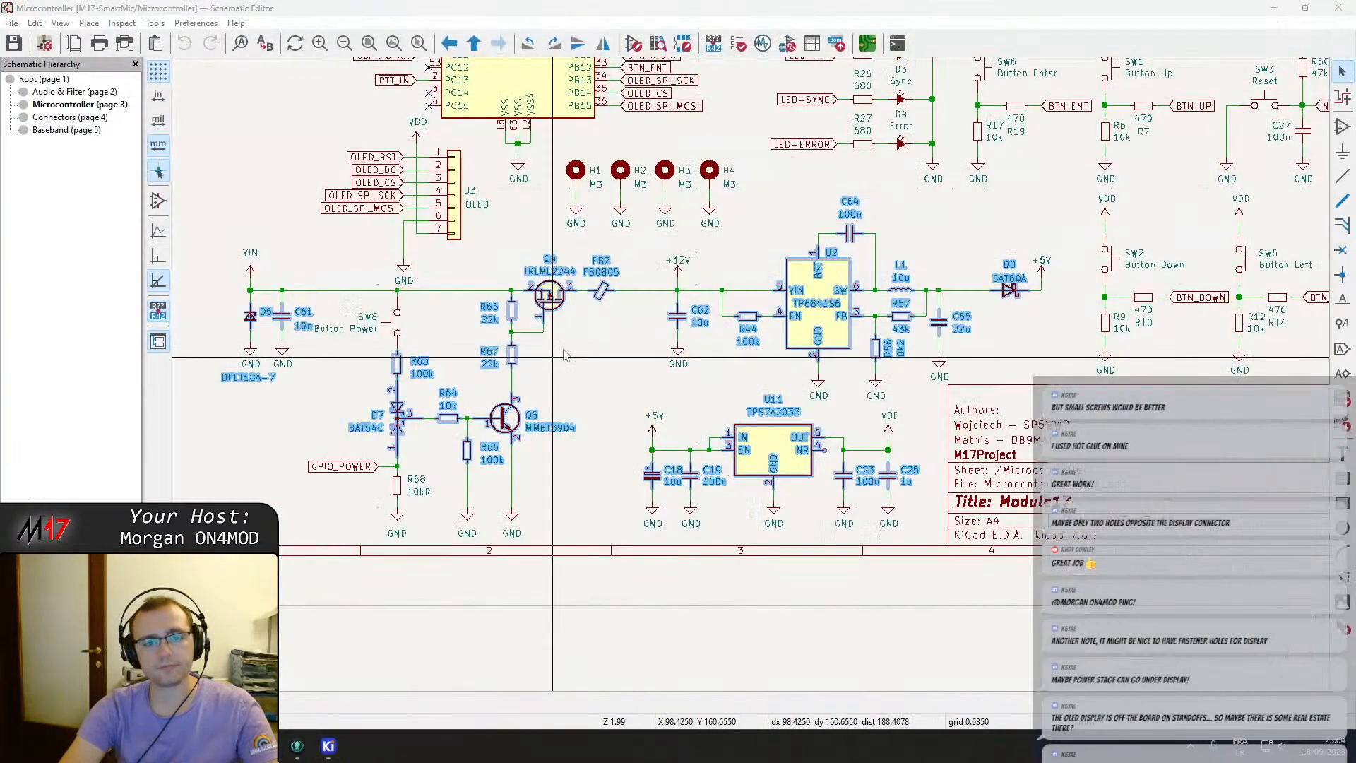
Save the schematic, fit it in view and close the schematic editor.
{"action": "key", "text": "ctrl+s"}
{"action": "key", "text": "Home"}
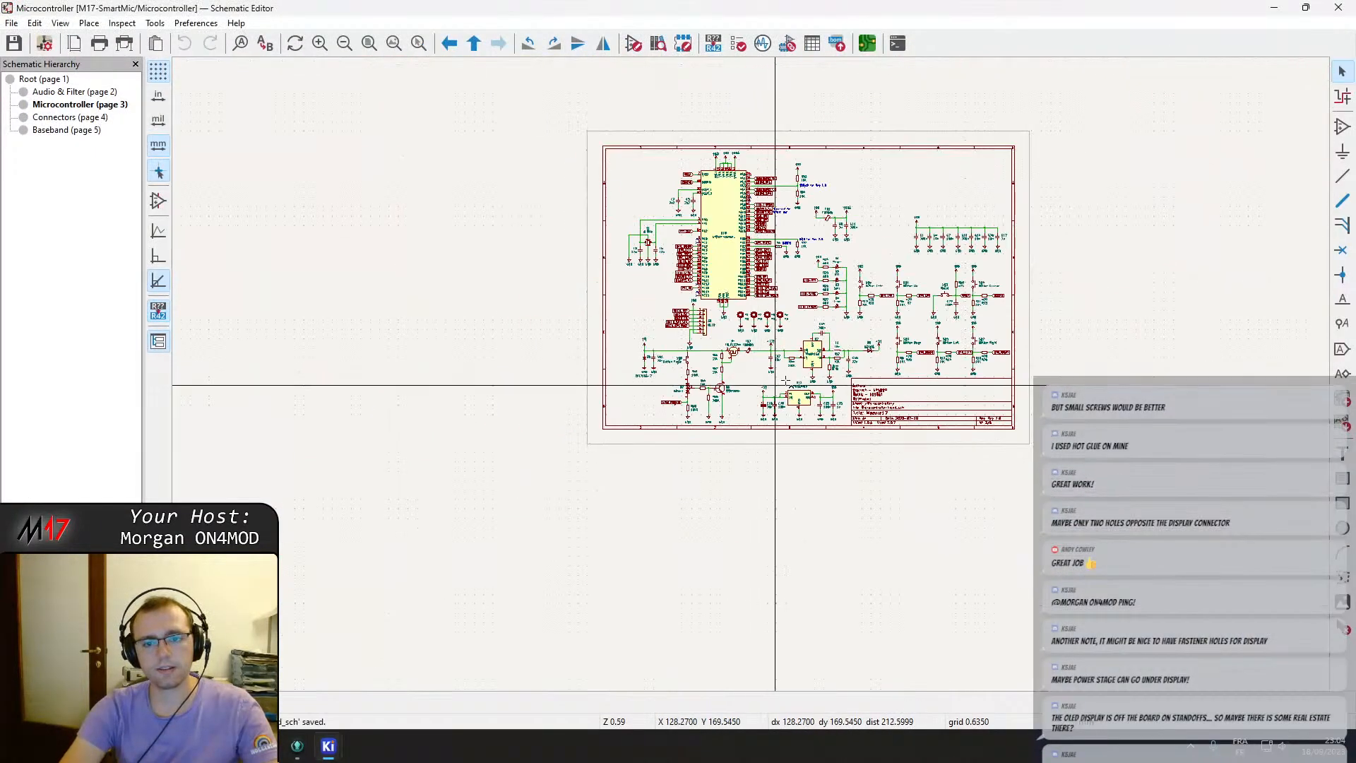
{"action": "left_click", "coordinate": [1350, 6]}
Switch to GitKraken with the Module_17 repository open.
{"action": "left_click", "coordinate": [274, 748]}
{"action": "left_click", "coordinate": [297, 747]}
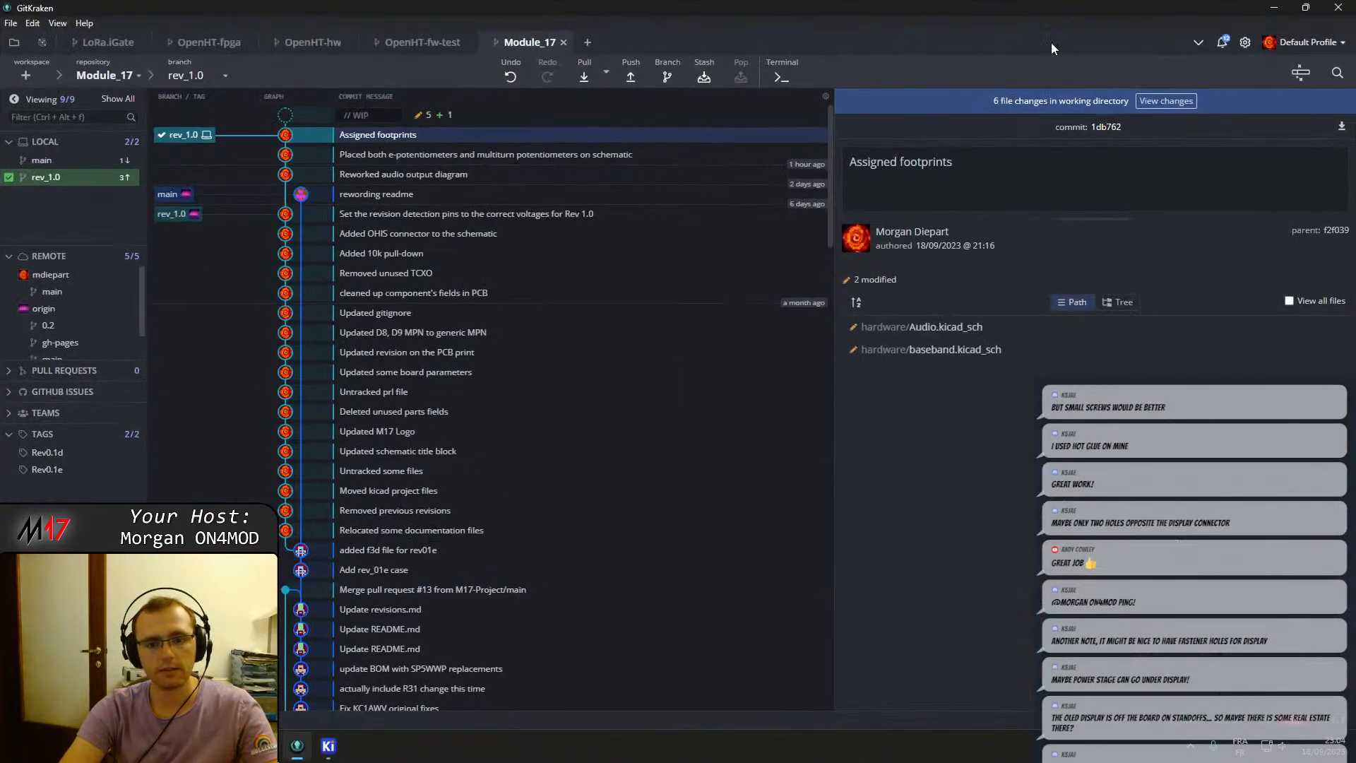
{"action": "right_click", "coordinate": [268, 747]}
{"action": "left_click", "coordinate": [247, 697]}
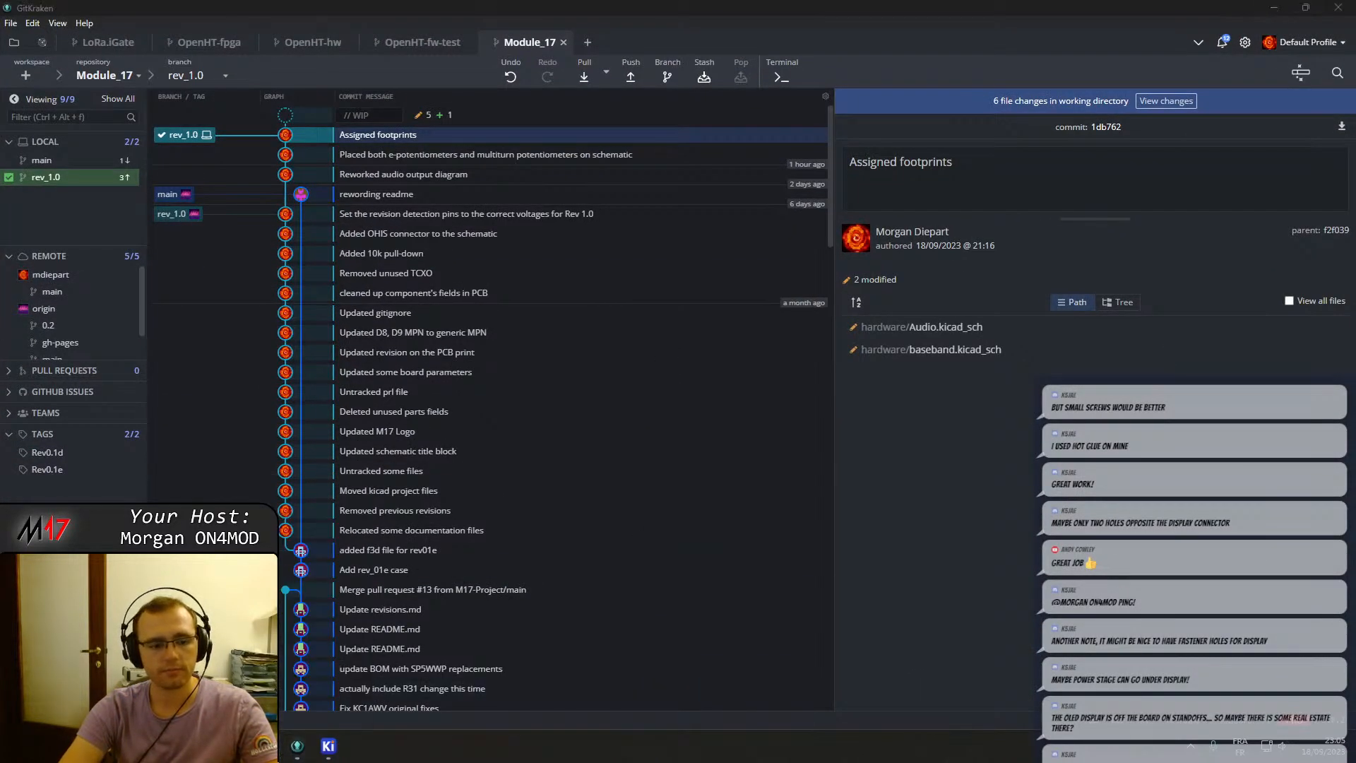
{"action": "right_click", "coordinate": [269, 747]}
{"action": "left_click", "coordinate": [261, 699]}
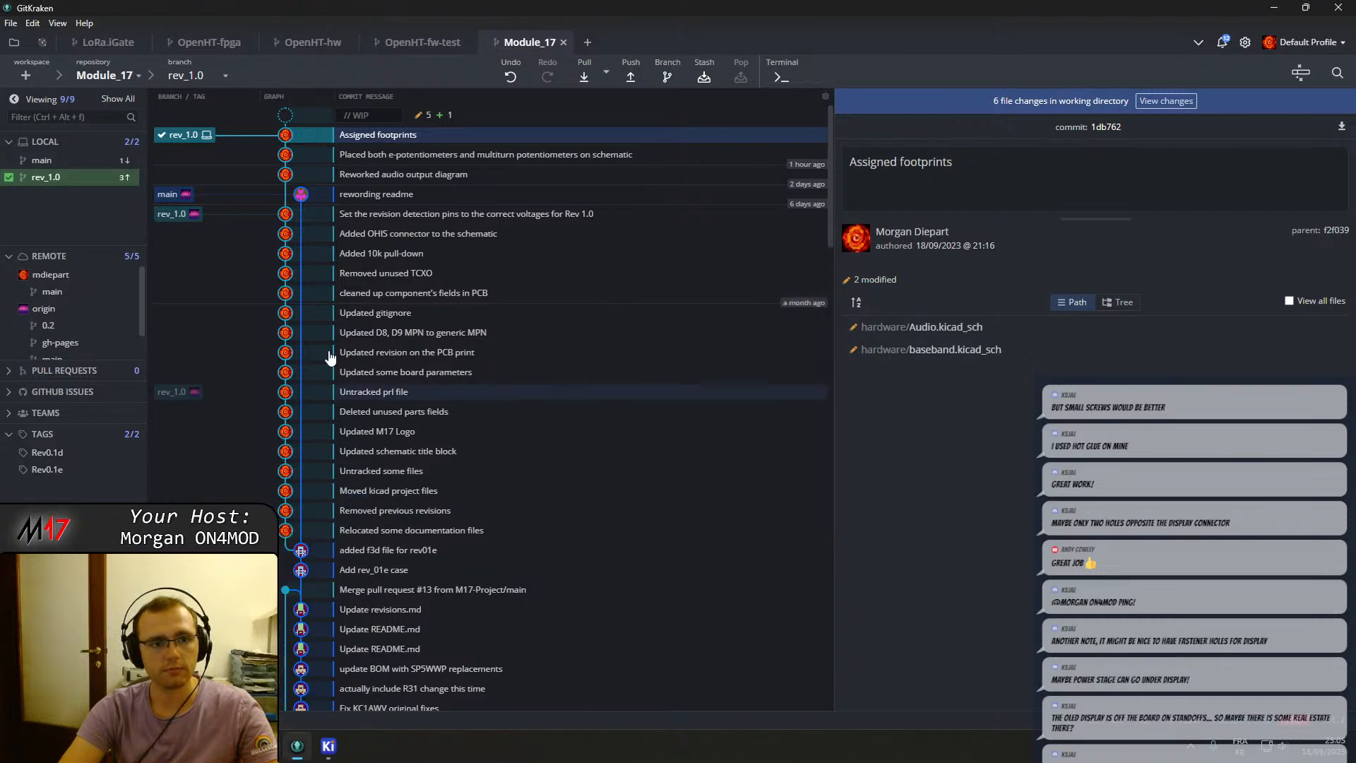
Open the working-directory changes and stage hardware/Audio.kicad_sch.
{"action": "left_click", "coordinate": [486, 114]}
{"action": "left_click", "coordinate": [1016, 185]}
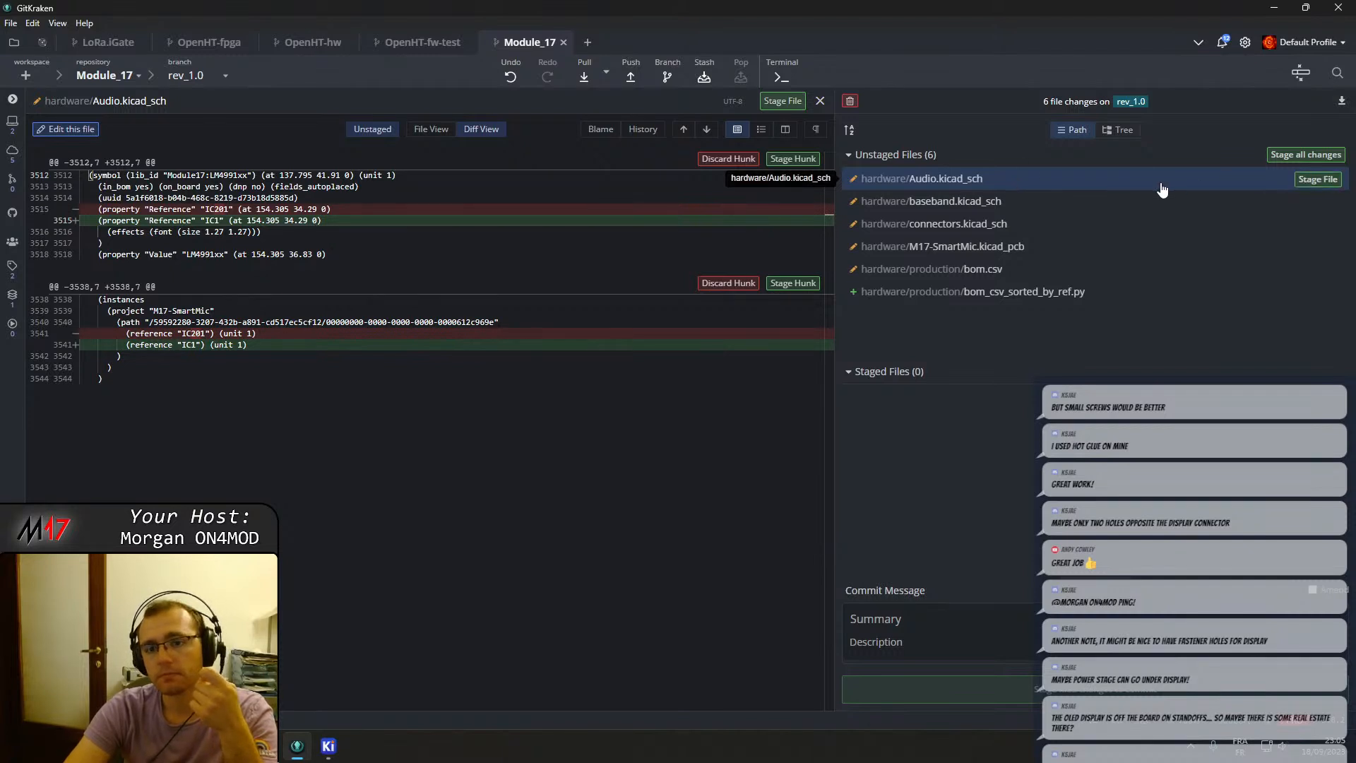
{"action": "left_click", "coordinate": [1310, 179]}
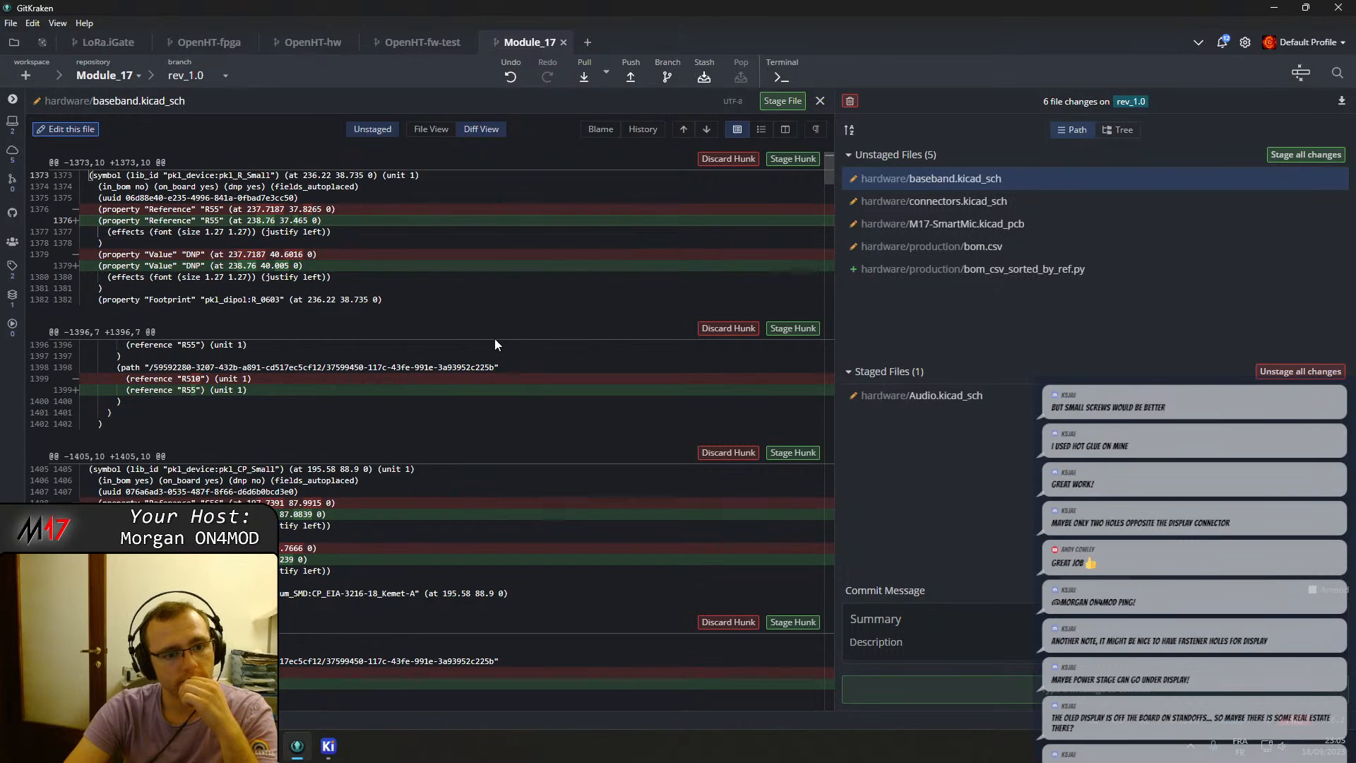
Scroll through the unstaged hardware/baseband.kicad_sch diff to review the changed component references and property positions.
{"action": "scroll", "coordinate": [499, 347], "scroll_direction": "down", "scroll_amount": 5}
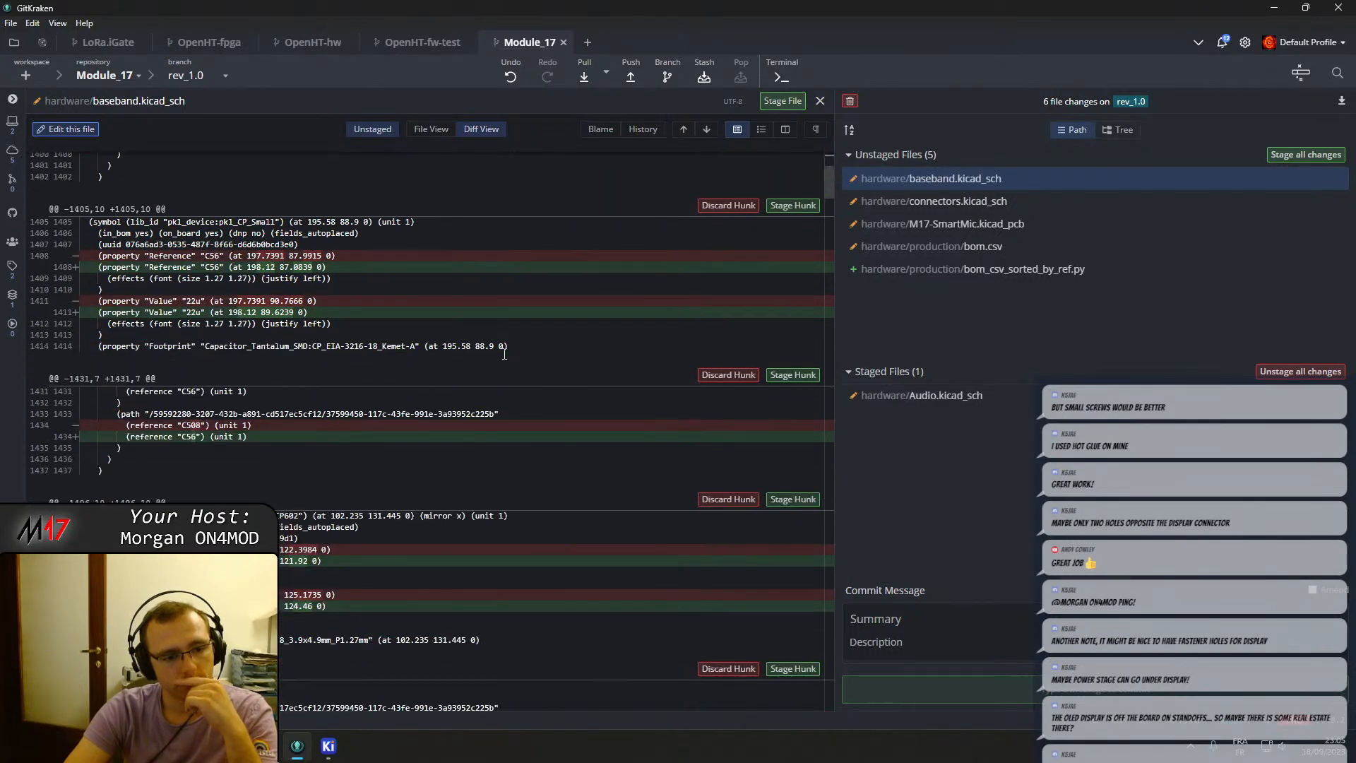
{"action": "scroll", "coordinate": [505, 354], "scroll_direction": "down", "scroll_amount": 5}
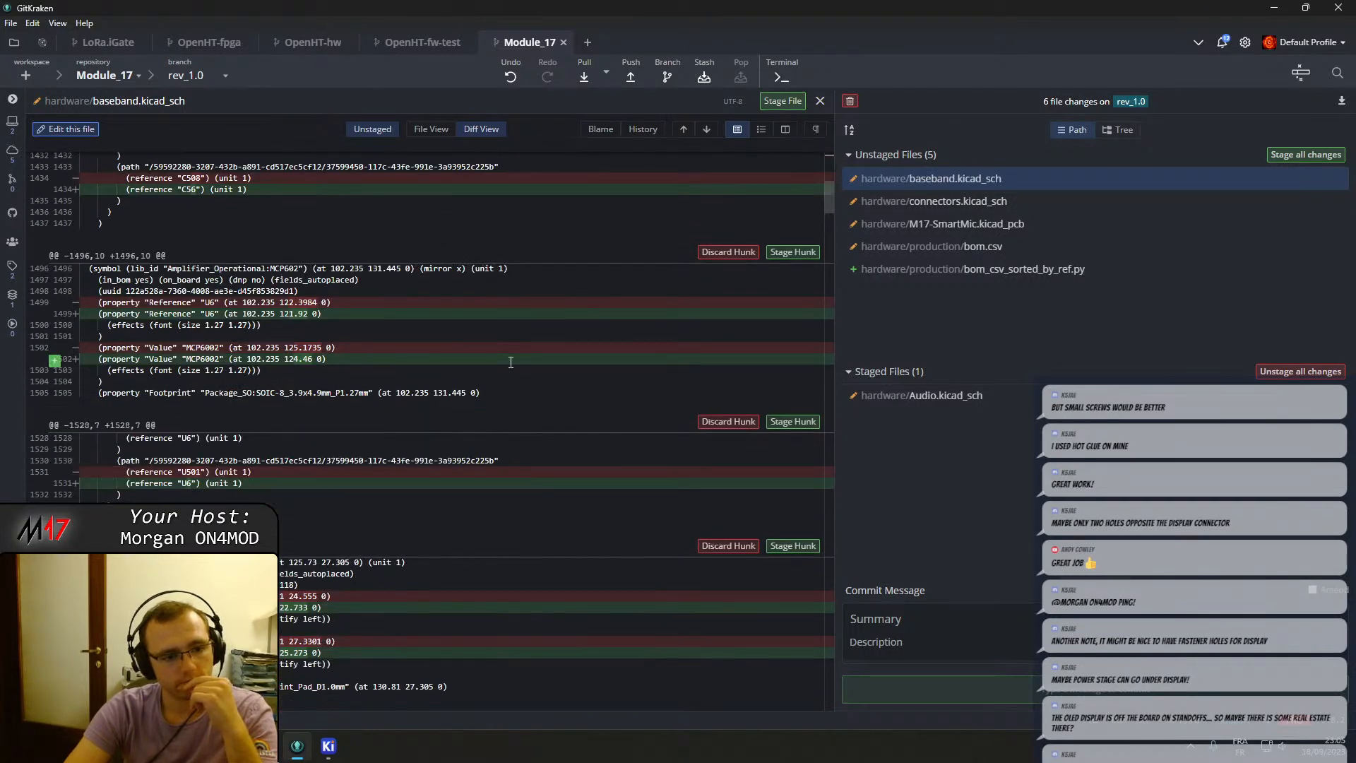
{"action": "scroll", "coordinate": [510, 362], "scroll_direction": "down", "scroll_amount": 5}
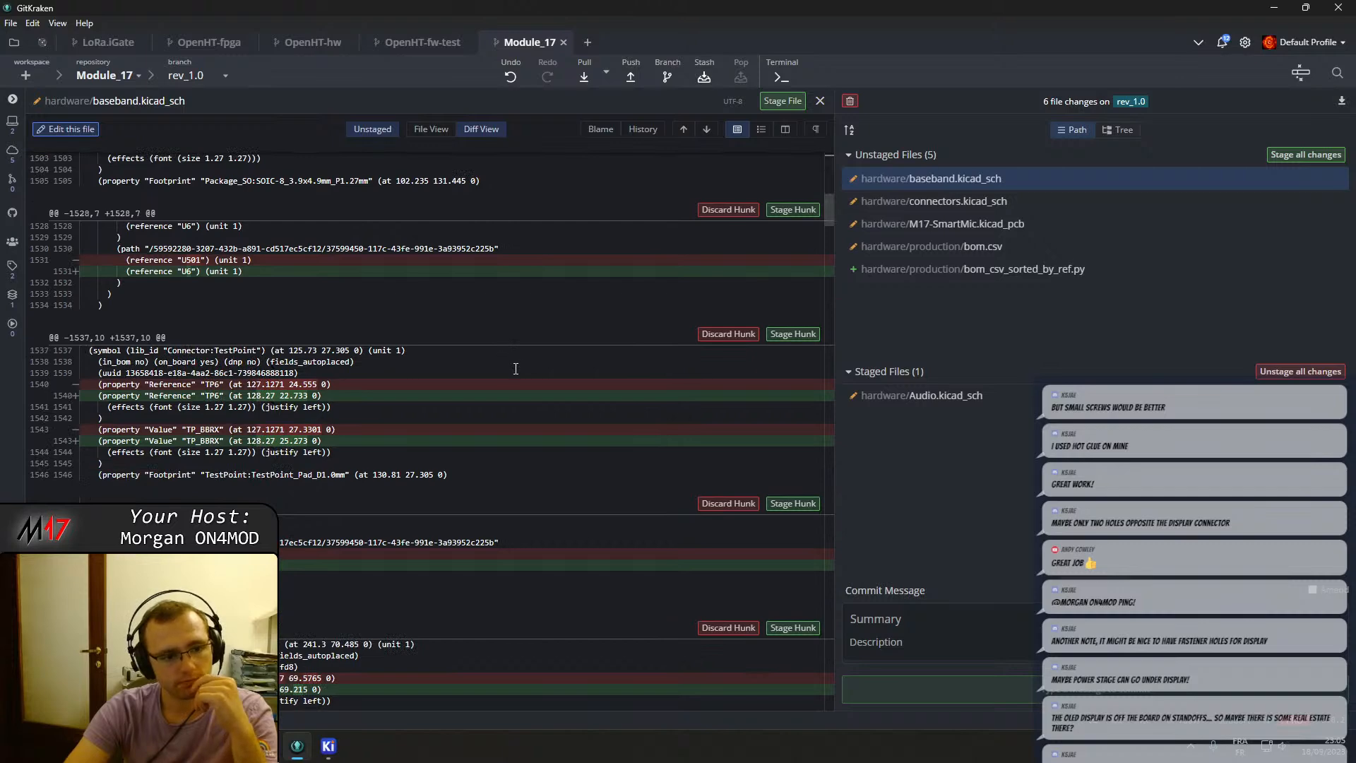
{"action": "scroll", "coordinate": [517, 372], "scroll_direction": "down", "scroll_amount": 4}
{"action": "scroll", "coordinate": [520, 376], "scroll_direction": "down", "scroll_amount": 8}
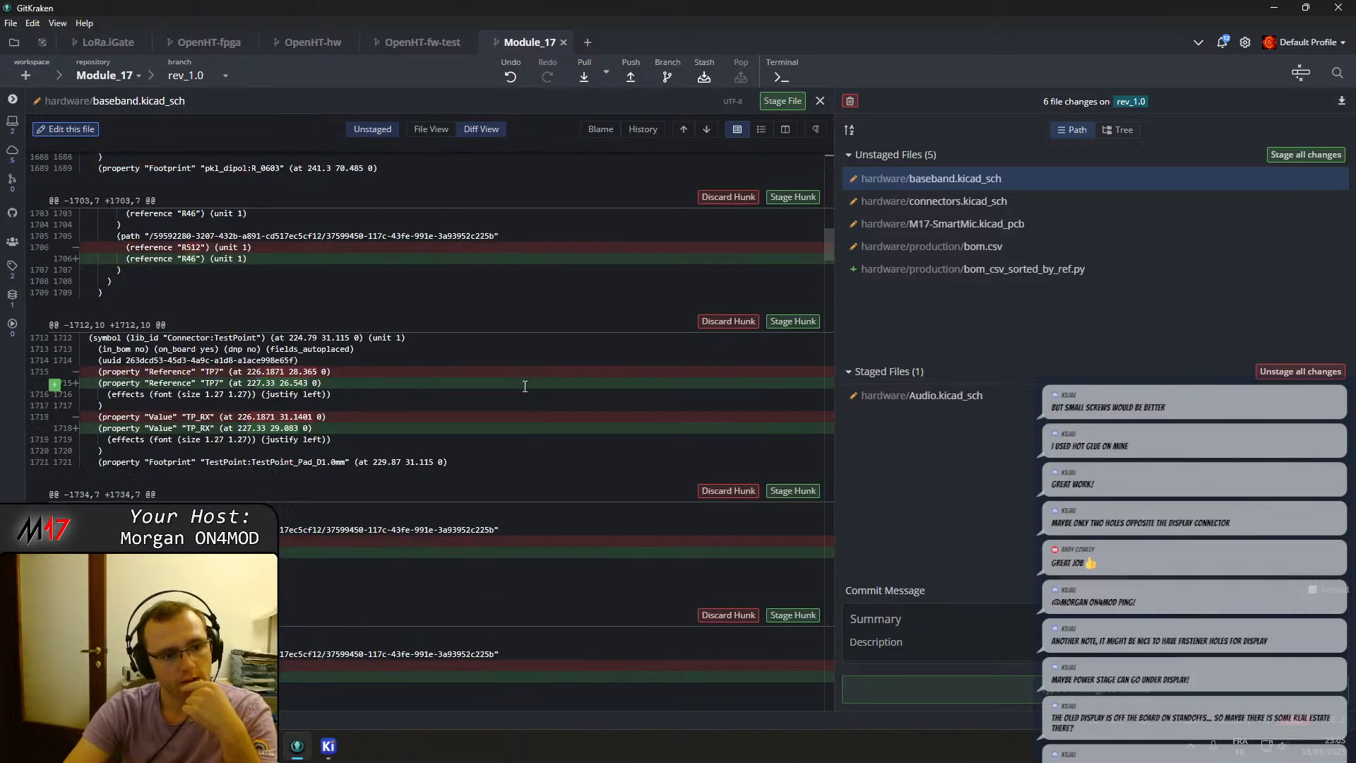
{"action": "scroll", "coordinate": [357, 425], "scroll_direction": "down", "scroll_amount": 8}
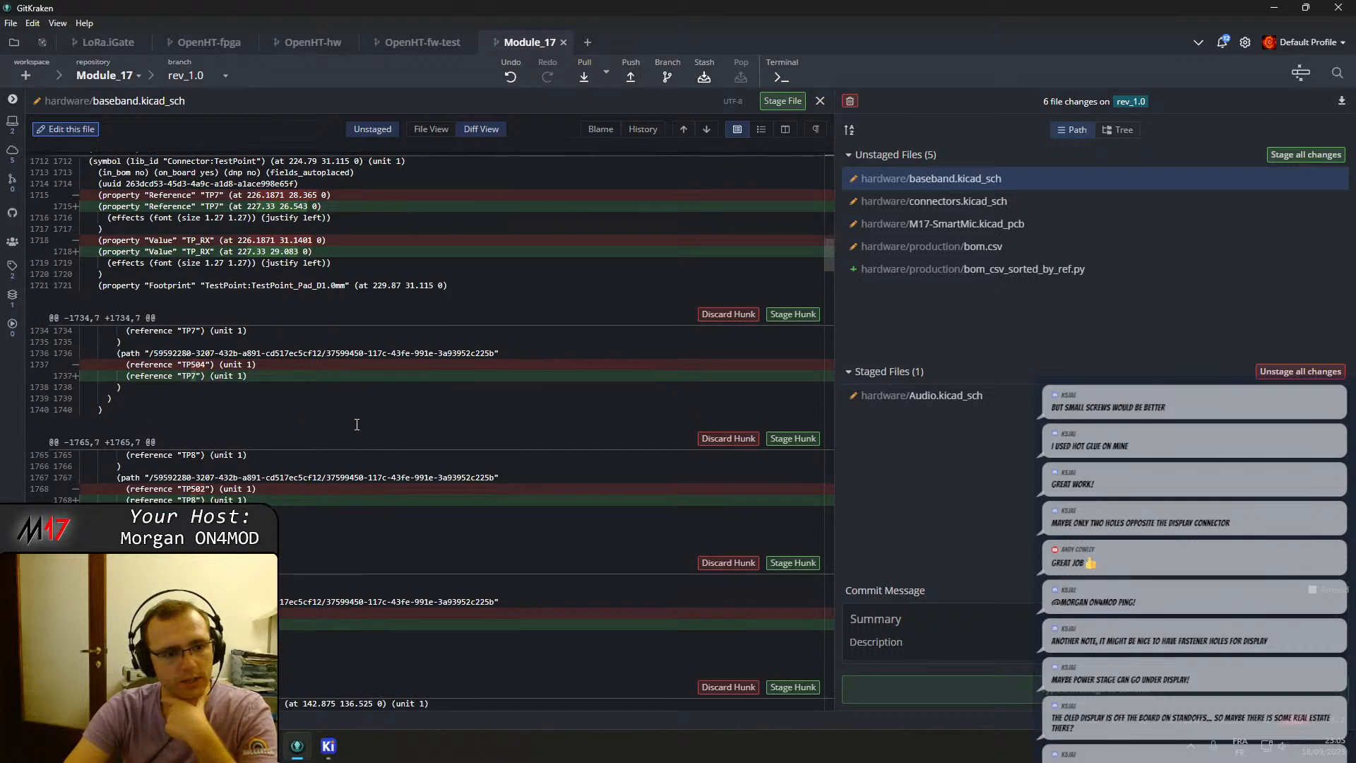
{"action": "scroll", "coordinate": [359, 432], "scroll_direction": "down", "scroll_amount": 3}
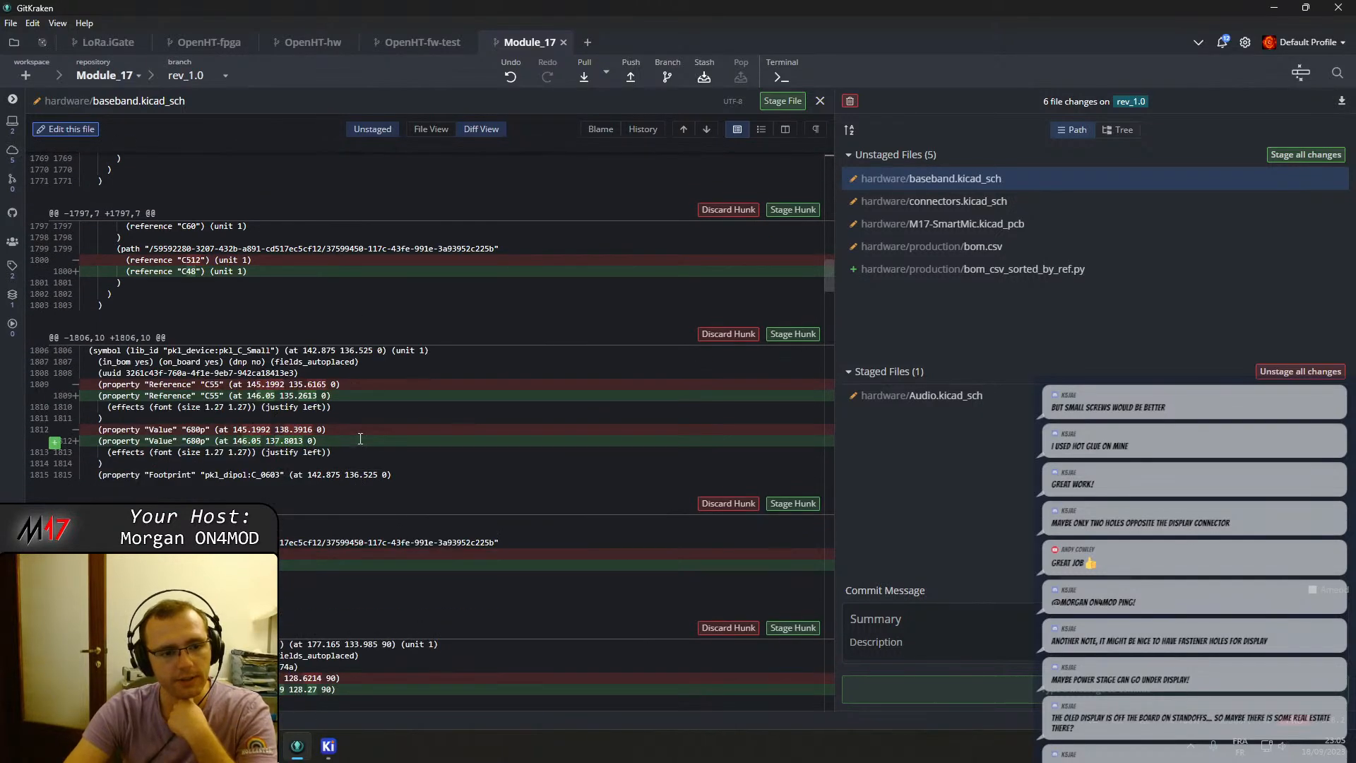
{"action": "scroll", "coordinate": [360, 439], "scroll_direction": "down", "scroll_amount": 5}
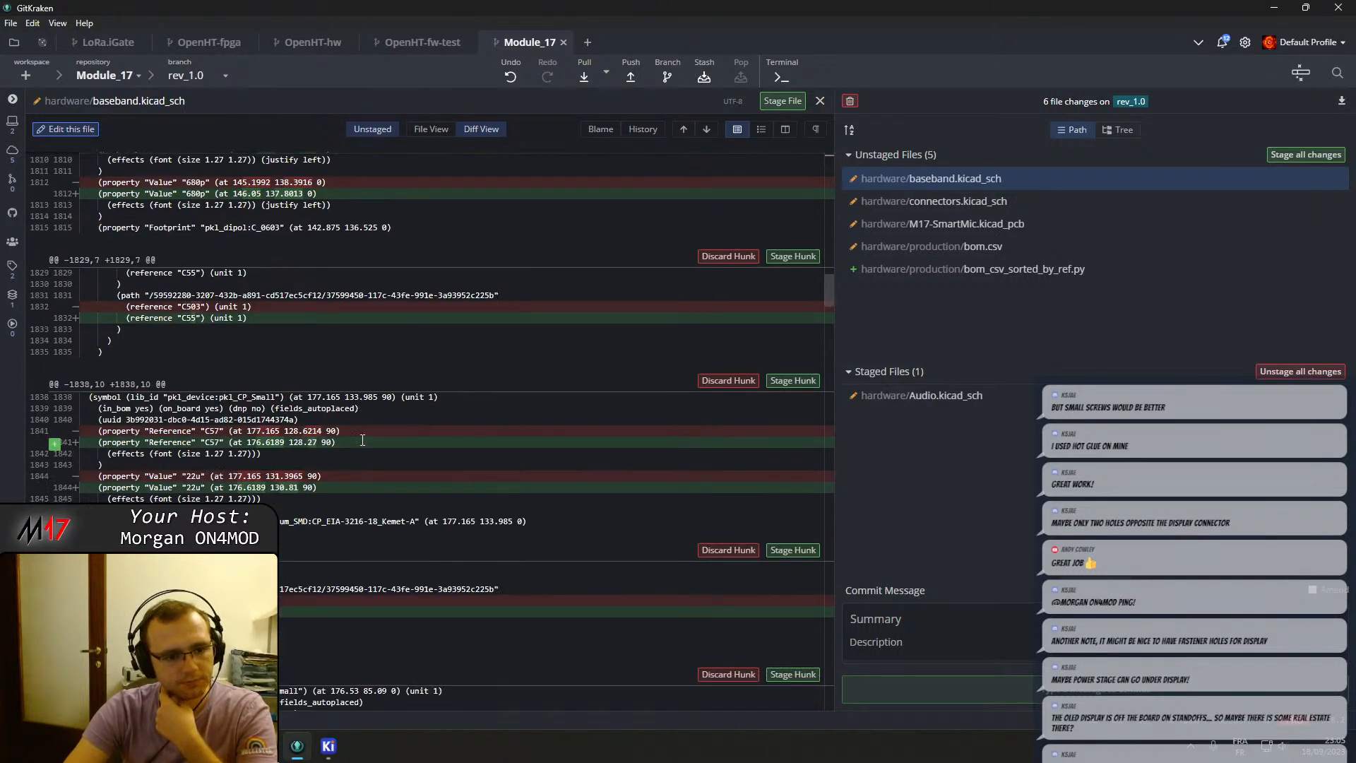
{"action": "scroll", "coordinate": [362, 440], "scroll_direction": "down", "scroll_amount": 3}
{"action": "scroll", "coordinate": [363, 440], "scroll_direction": "down", "scroll_amount": 4}
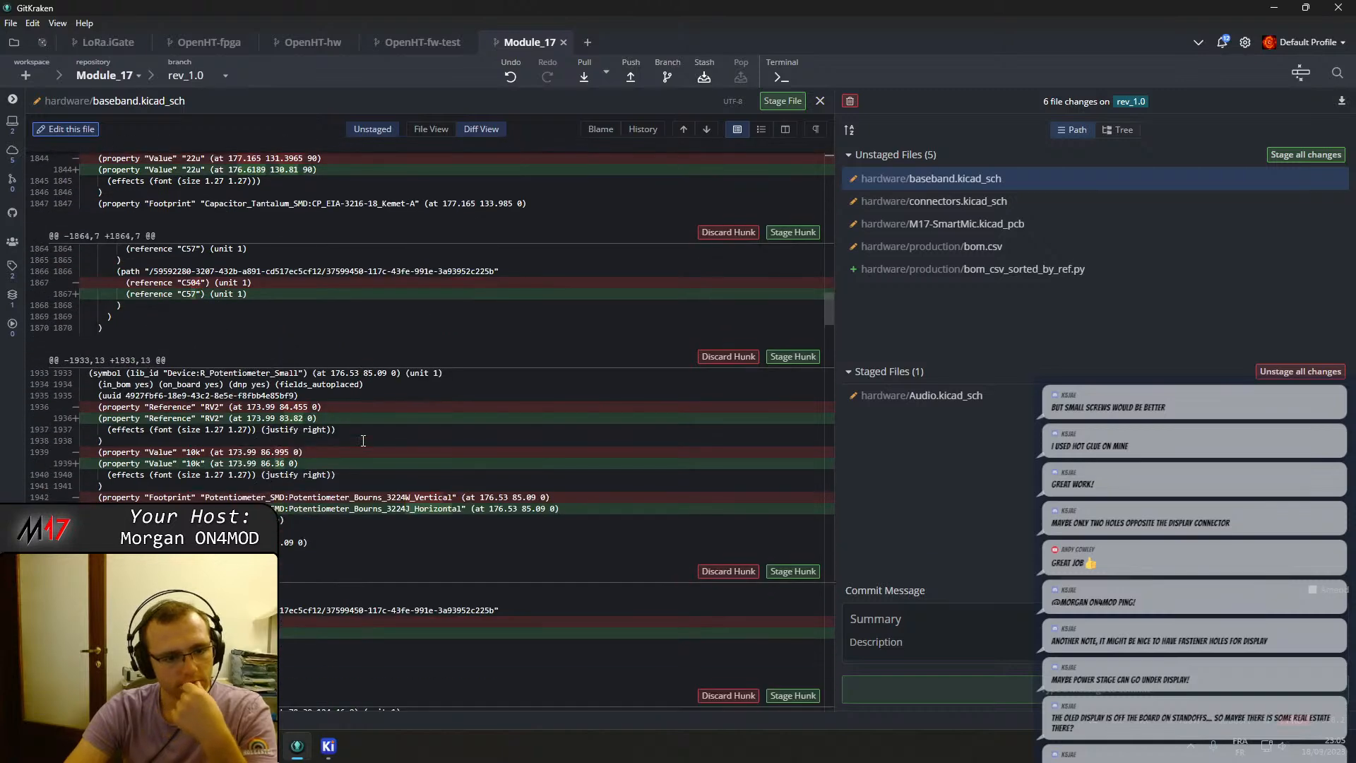
{"action": "scroll", "coordinate": [363, 441], "scroll_direction": "down", "scroll_amount": 4}
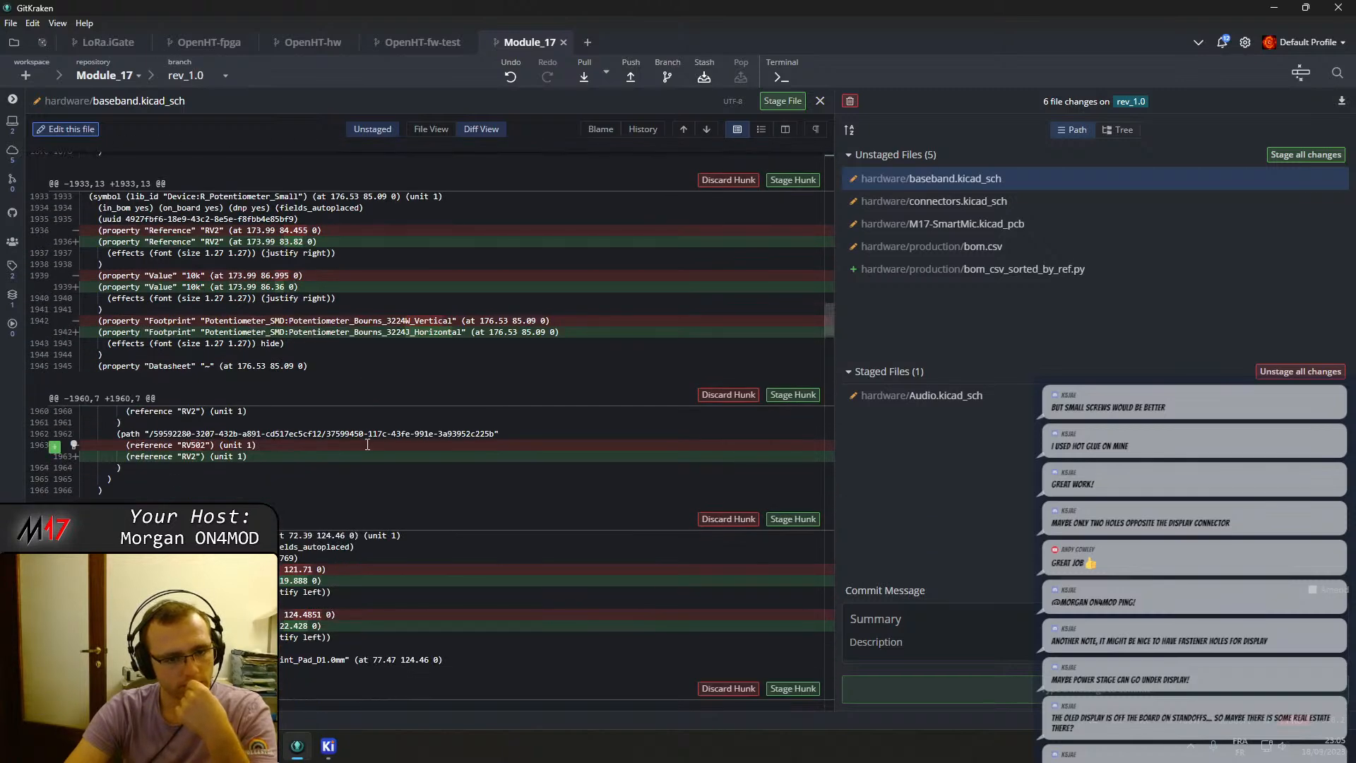
{"action": "scroll", "coordinate": [375, 448], "scroll_direction": "down", "scroll_amount": 4}
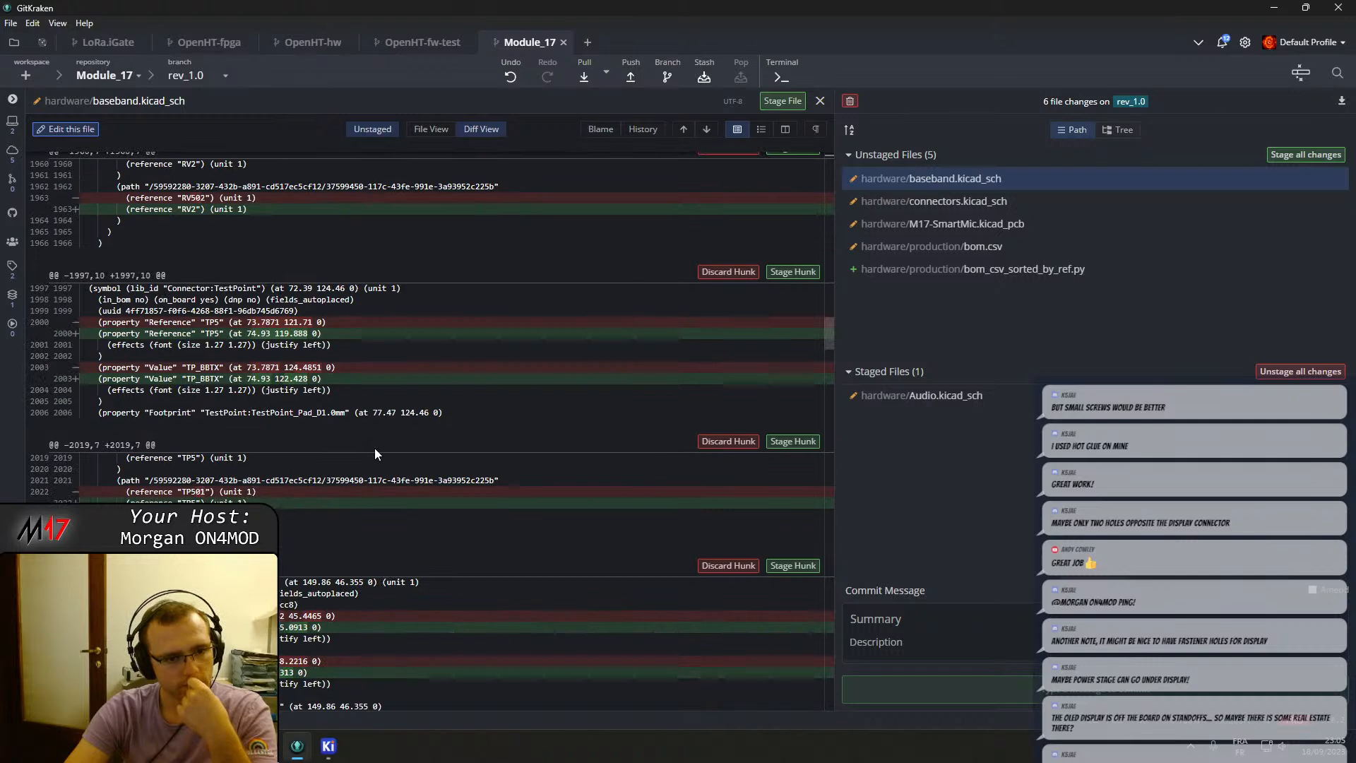
{"action": "scroll", "coordinate": [374, 447], "scroll_direction": "down", "scroll_amount": 8}
{"action": "scroll", "coordinate": [380, 456], "scroll_direction": "down", "scroll_amount": 5}
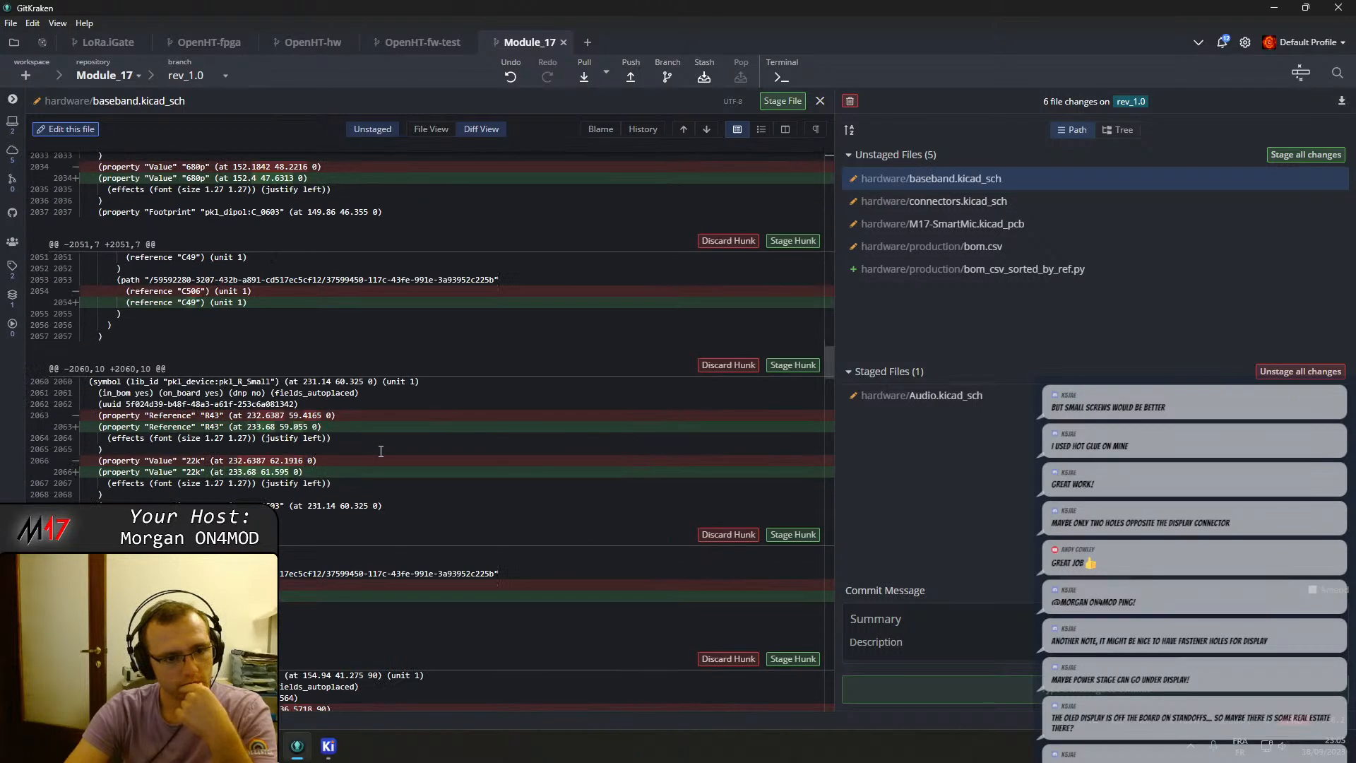
{"action": "scroll", "coordinate": [380, 450], "scroll_direction": "up", "scroll_amount": 15}
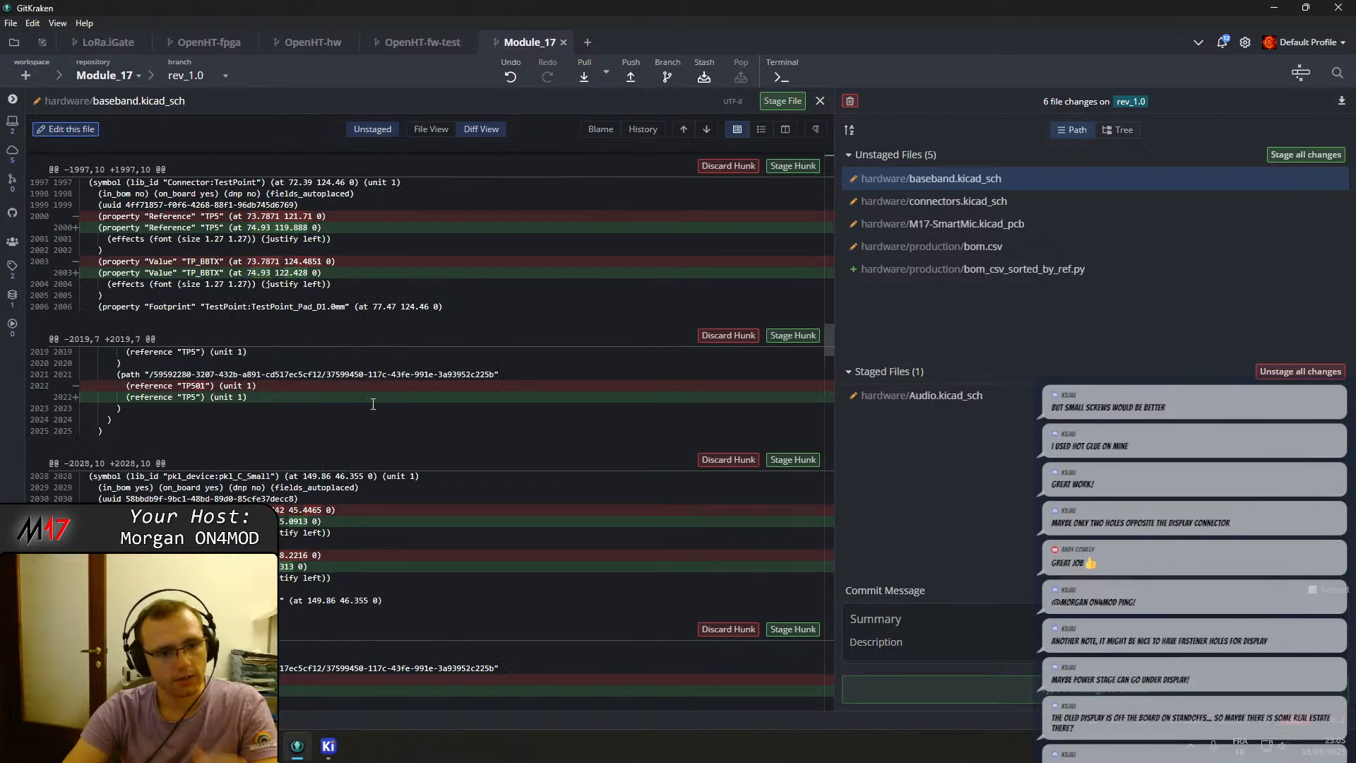
{"action": "scroll", "coordinate": [379, 420], "scroll_direction": "down", "scroll_amount": 20}
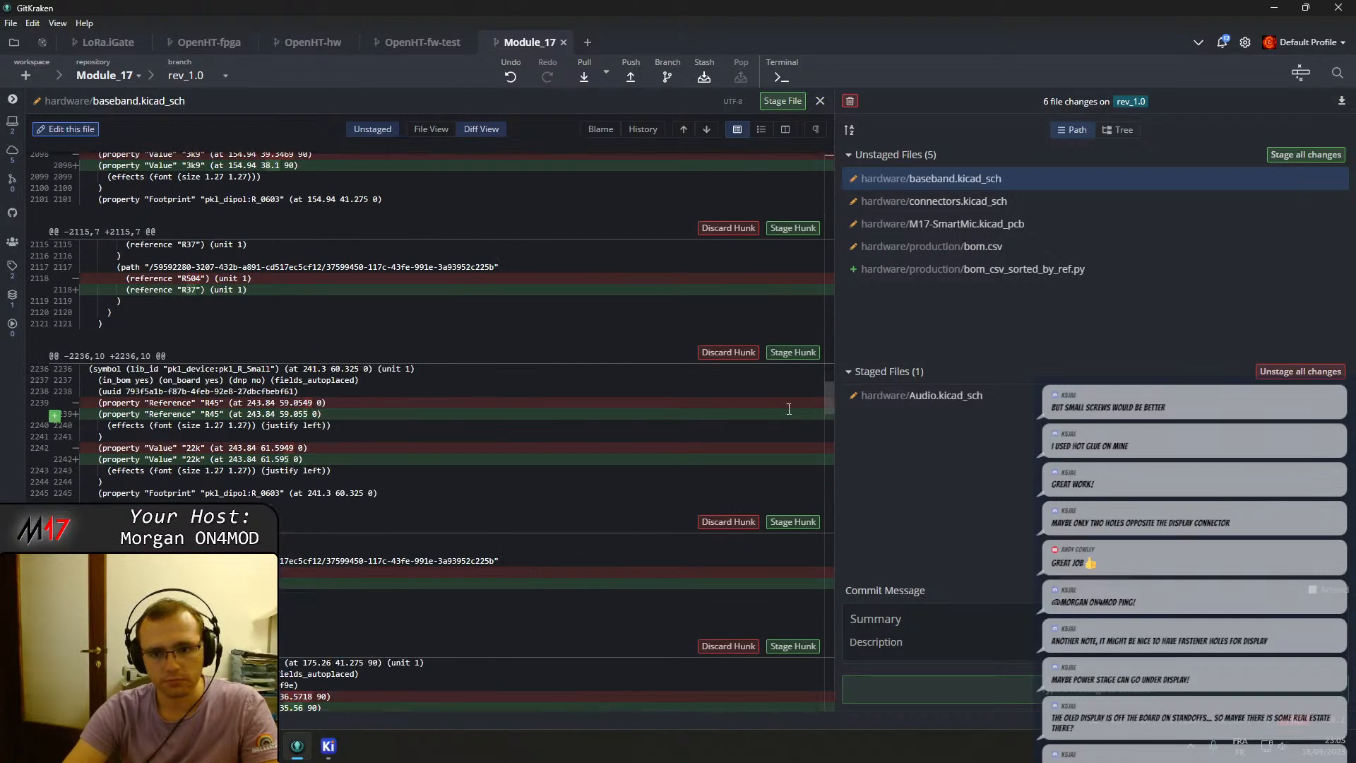
{"action": "scroll", "coordinate": [675, 479], "scroll_direction": "down", "scroll_amount": 10}
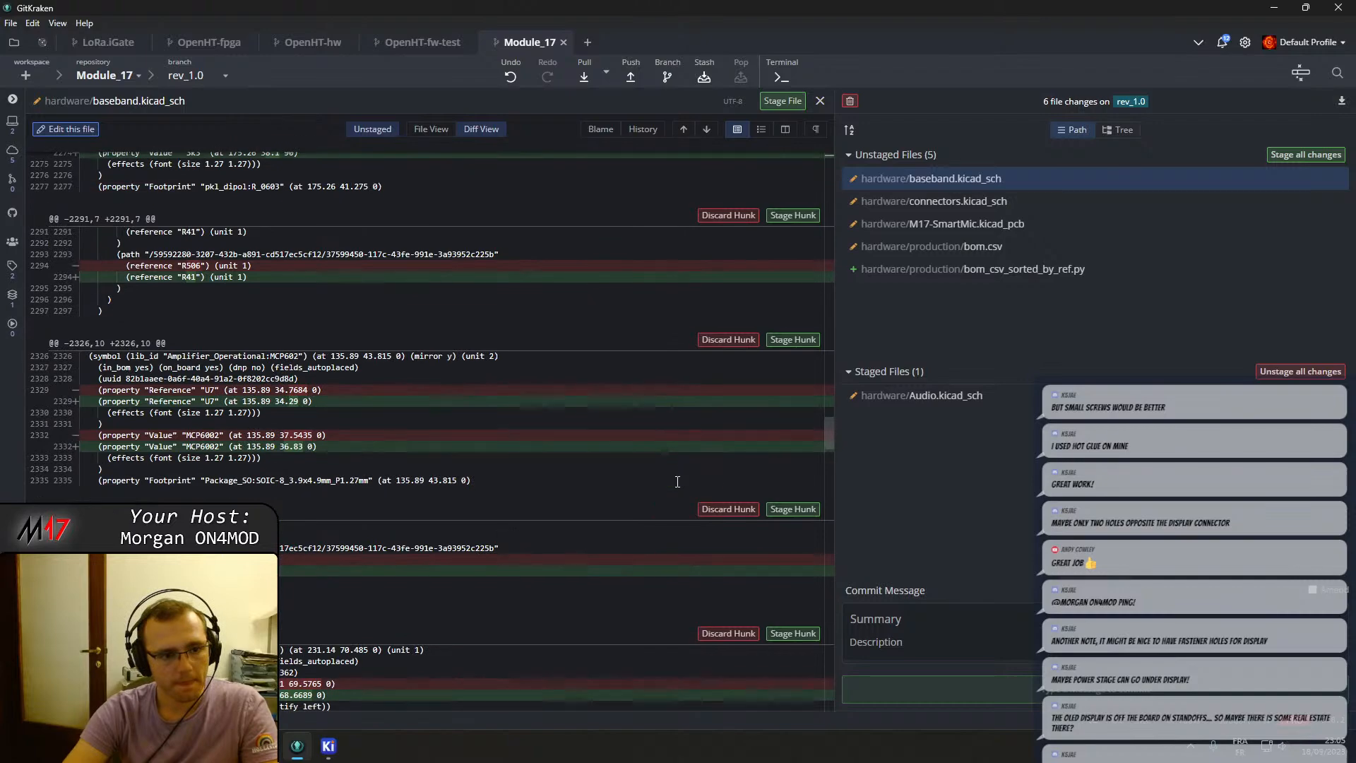
Review the hardware/connectors.kicad_sch diff and stage that file.
{"action": "left_click_drag", "start_coordinate": [826, 438], "coordinate": [838, 717]}
{"action": "left_click", "coordinate": [989, 201]}
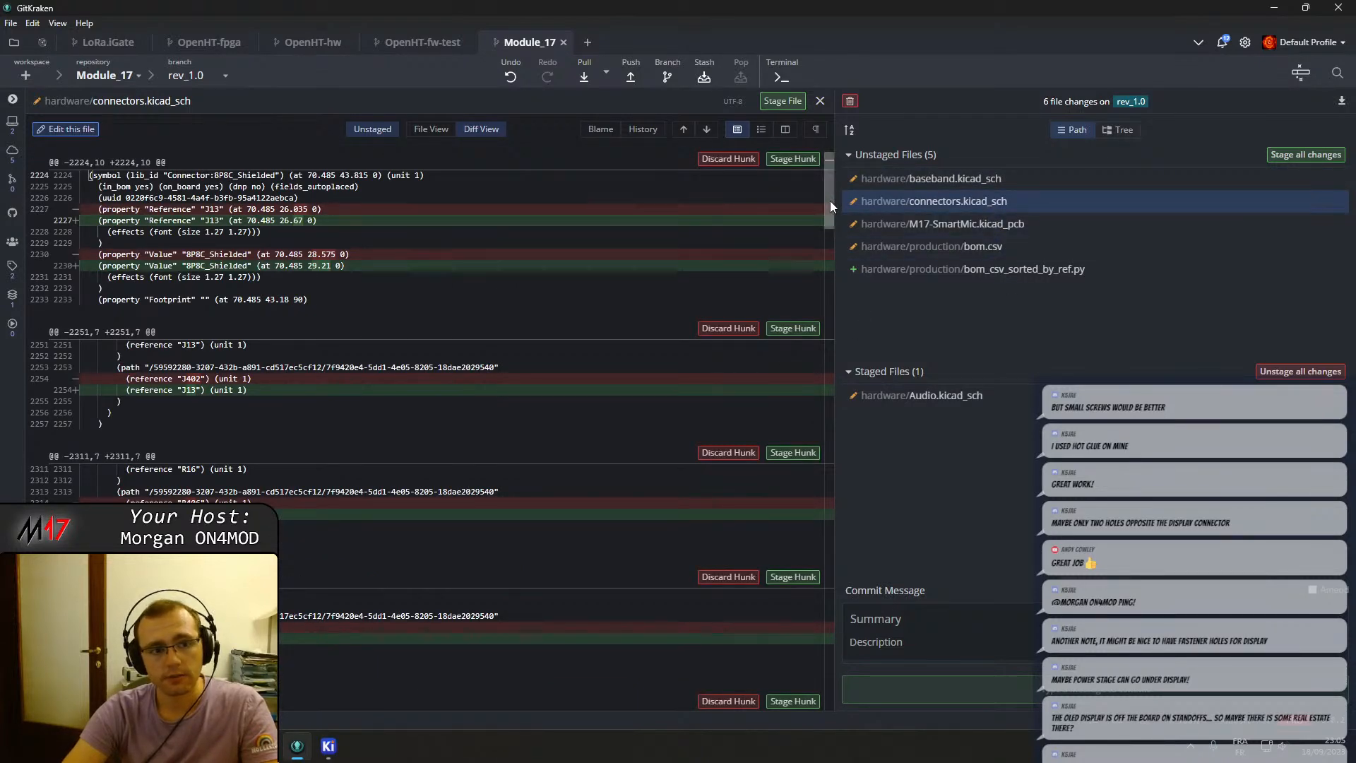
{"action": "left_click_drag", "start_coordinate": [828, 200], "coordinate": [847, 666]}
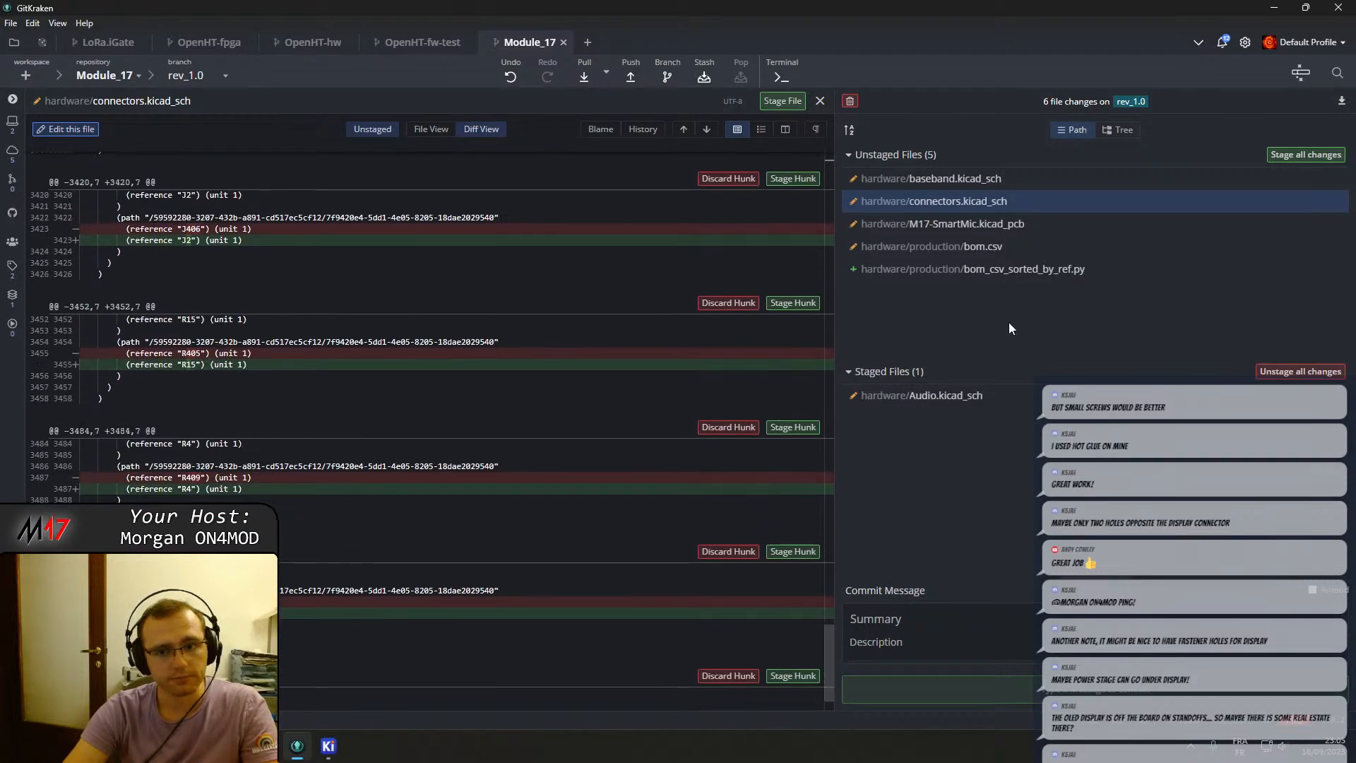
{"action": "left_click", "coordinate": [969, 230]}
{"action": "left_click", "coordinate": [964, 202]}
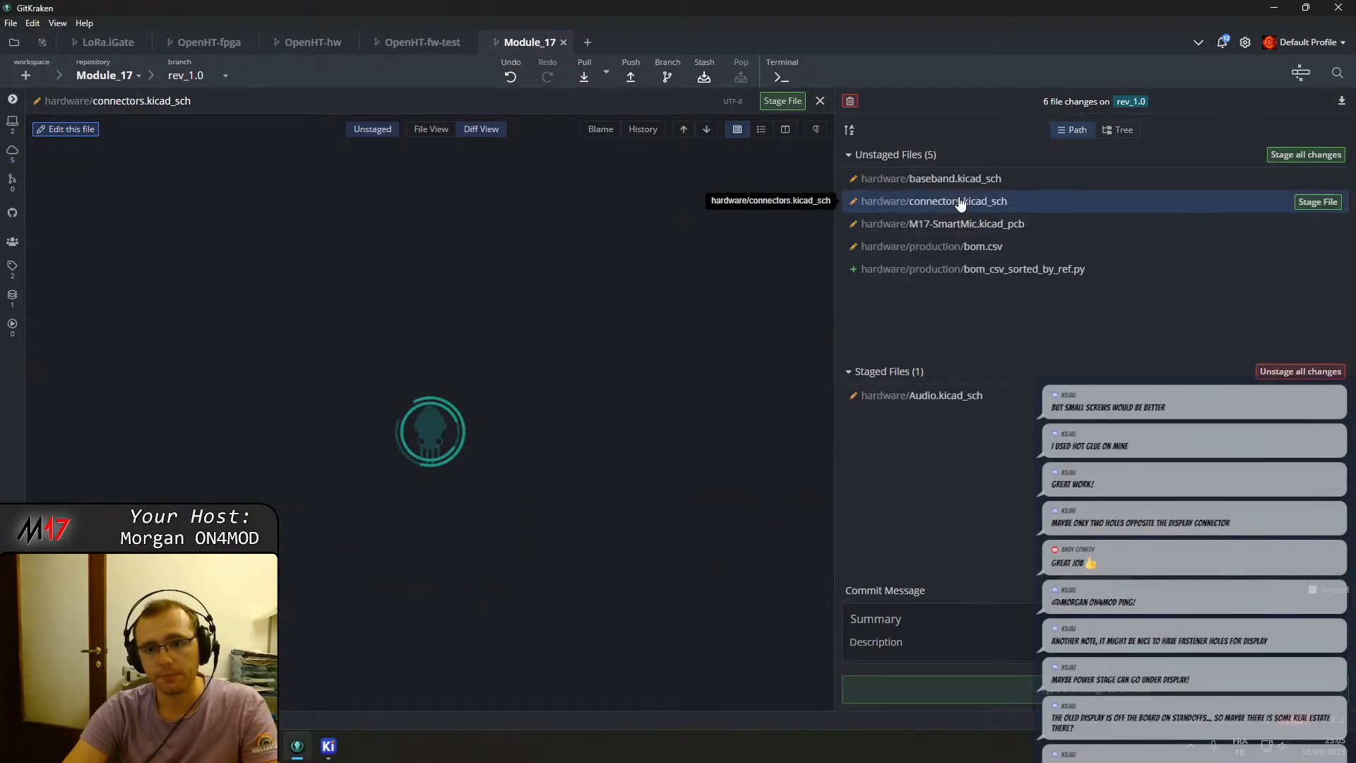
{"action": "left_click", "coordinate": [1313, 202]}
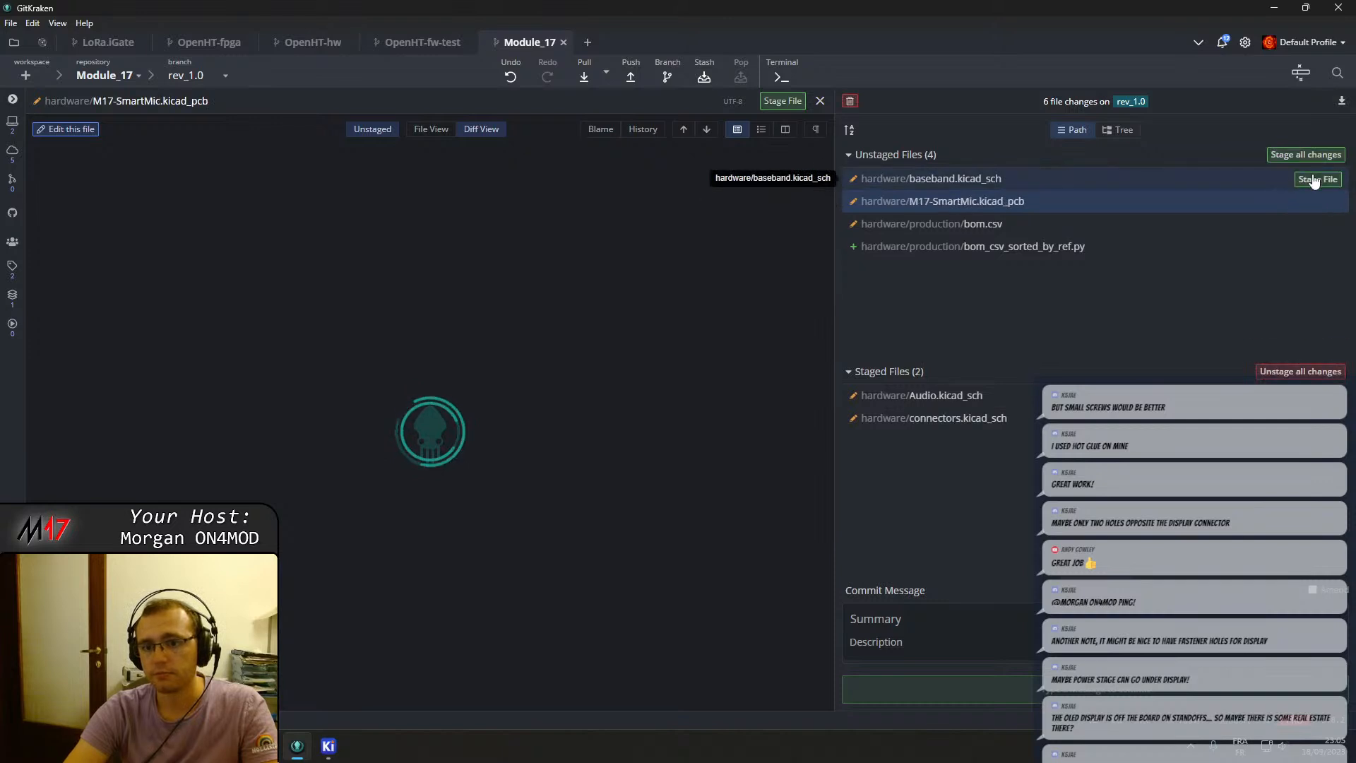
Stage hardware/baseband.kicad_sch and review its staged diff.
{"action": "left_click", "coordinate": [1313, 179]}
{"action": "left_click", "coordinate": [989, 417]}
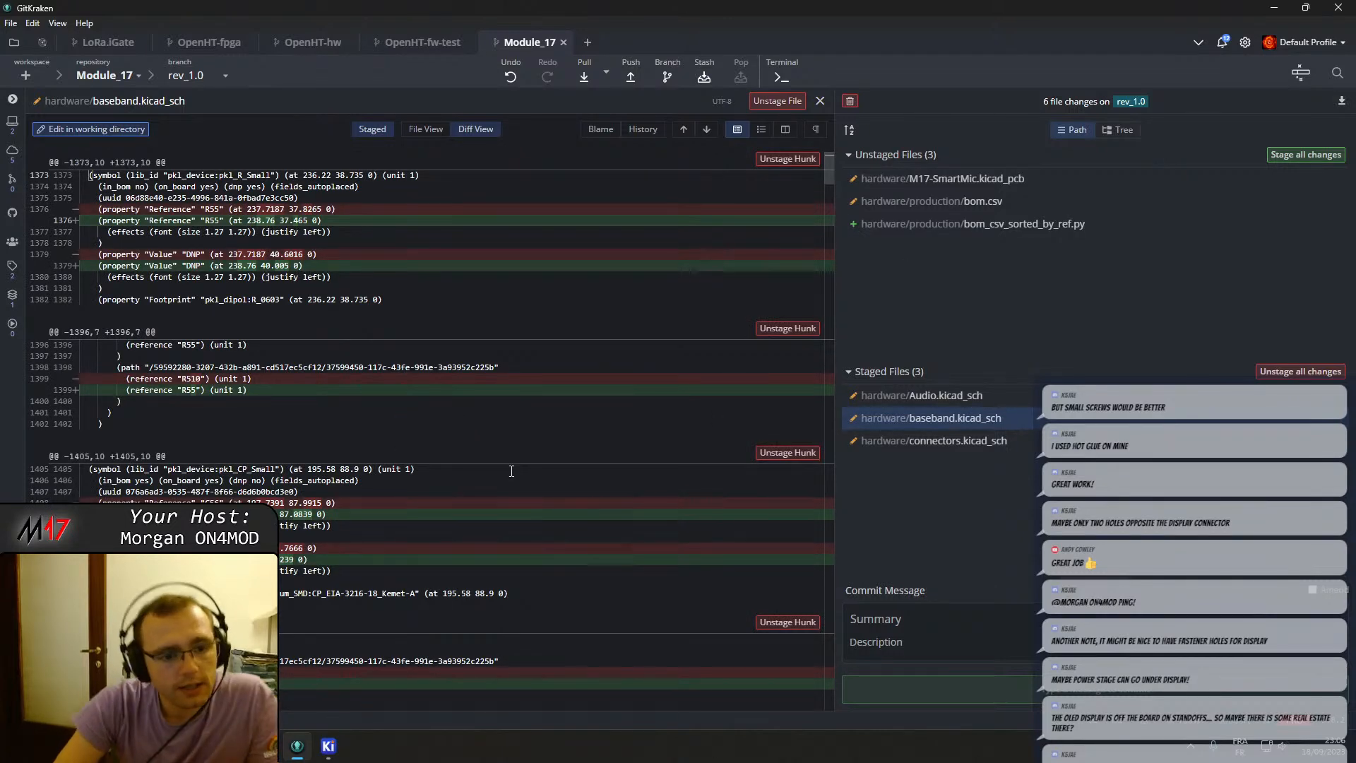
{"action": "scroll", "coordinate": [423, 455], "scroll_direction": "down", "scroll_amount": 3}
{"action": "scroll", "coordinate": [419, 450], "scroll_direction": "down", "scroll_amount": 9}
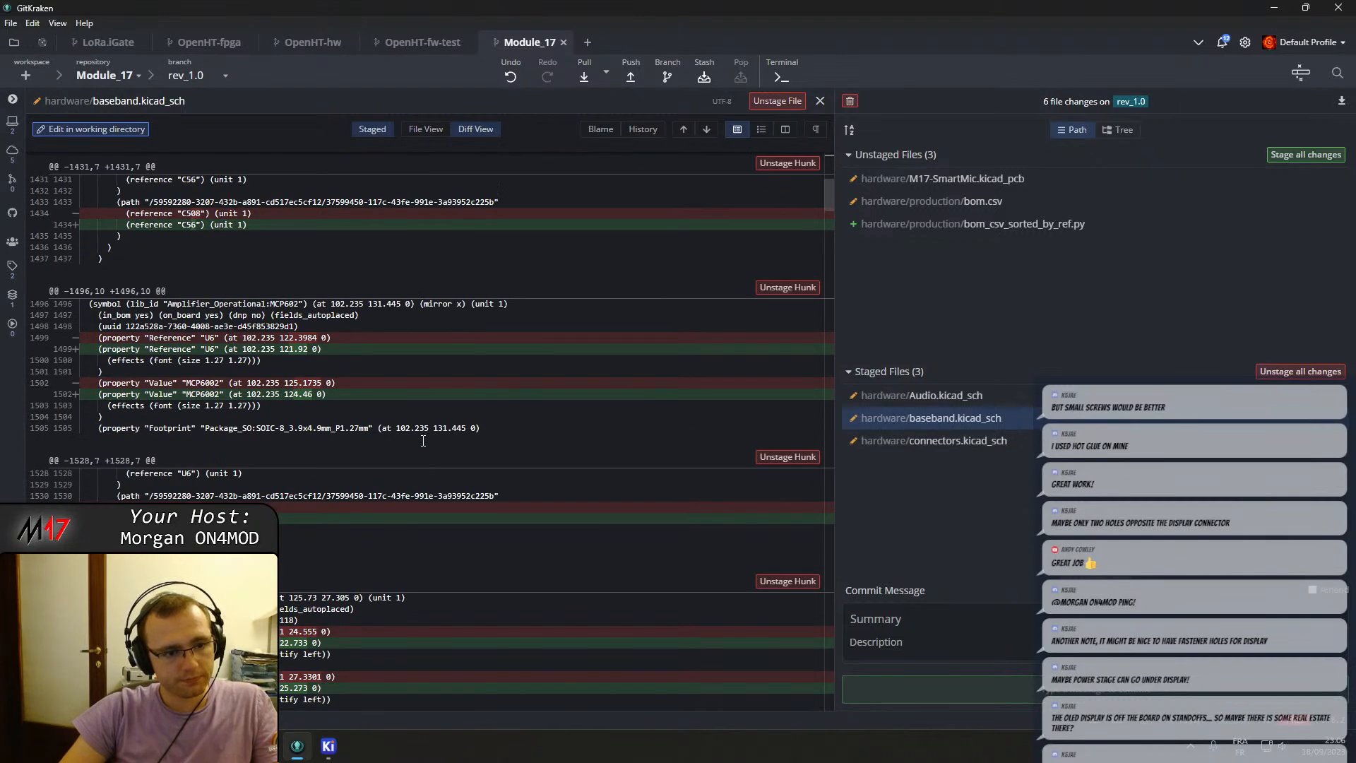
{"action": "scroll", "coordinate": [422, 442], "scroll_direction": "down", "scroll_amount": 1}
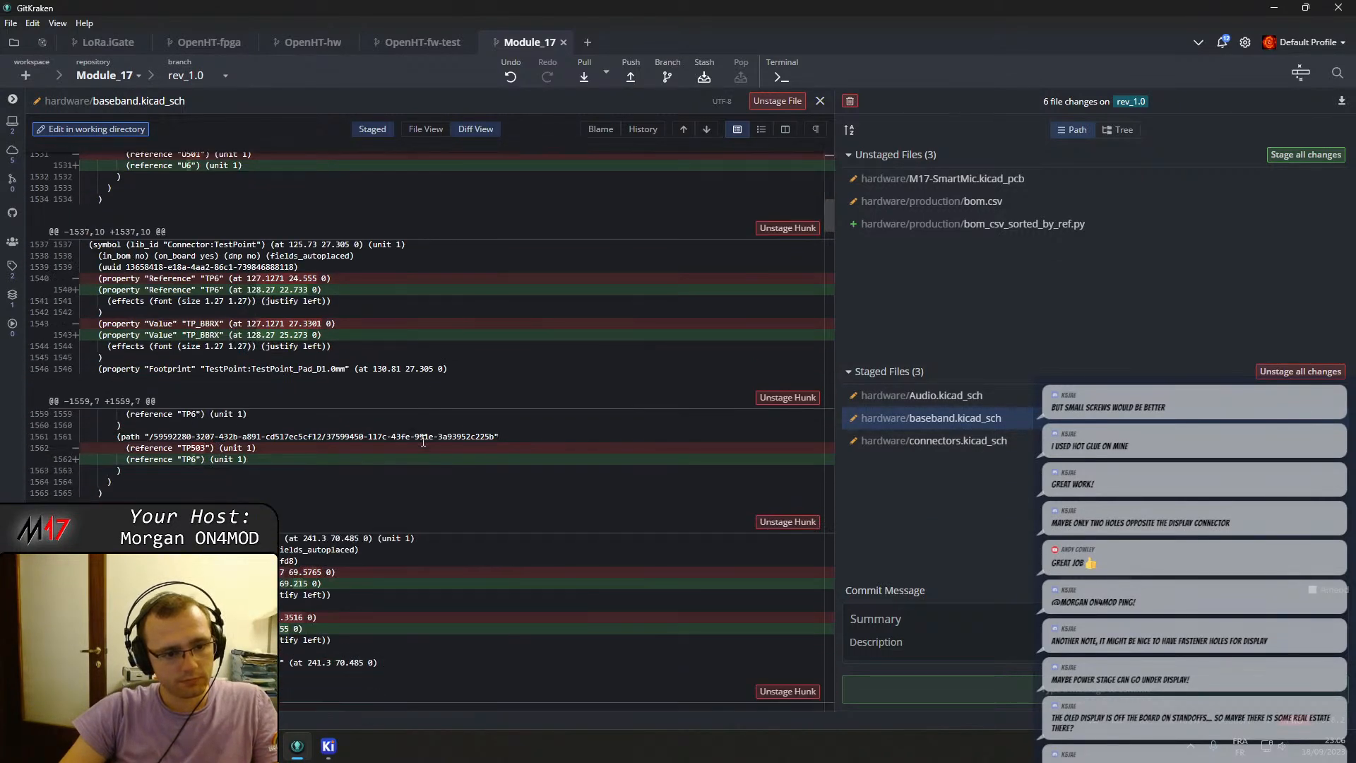
{"action": "scroll", "coordinate": [423, 441], "scroll_direction": "down", "scroll_amount": 10}
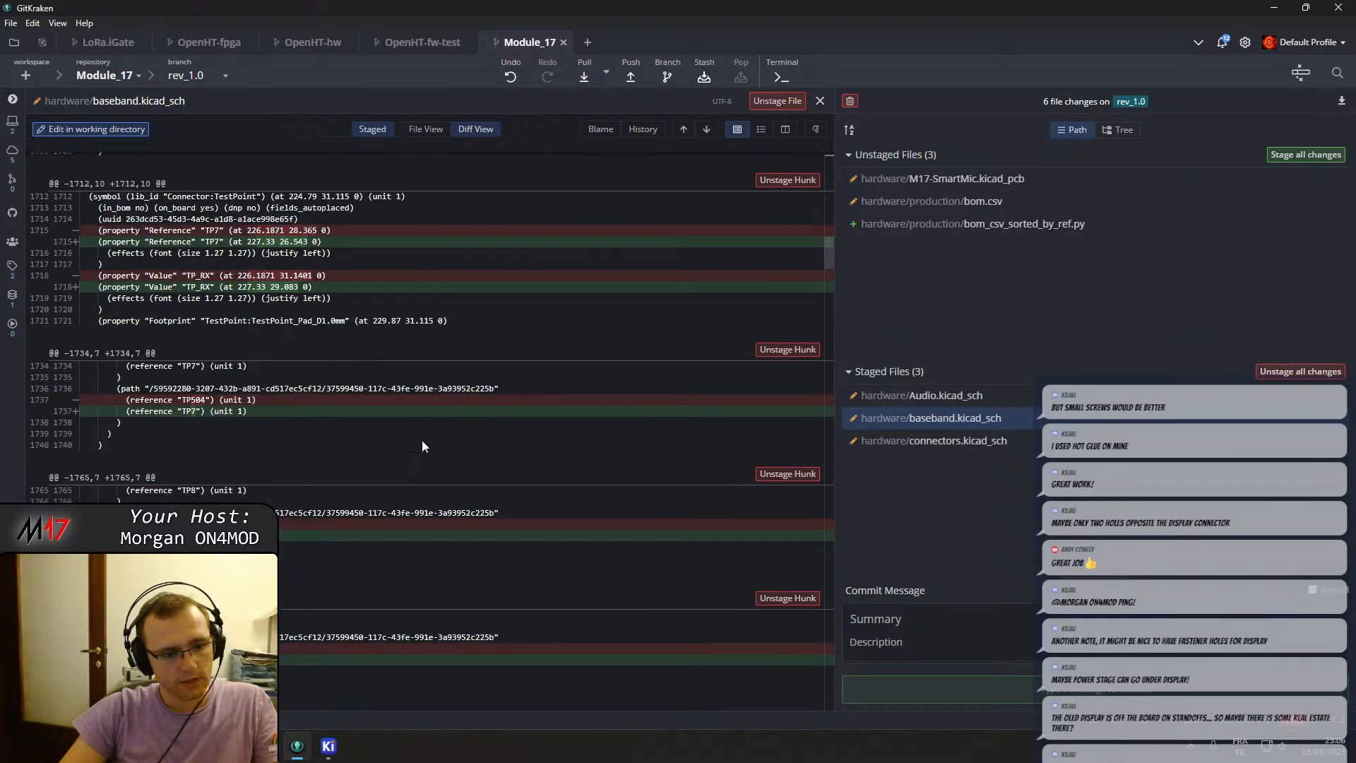
{"action": "scroll", "coordinate": [423, 444], "scroll_direction": "down", "scroll_amount": 3}
{"action": "scroll", "coordinate": [423, 440], "scroll_direction": "down", "scroll_amount": 3}
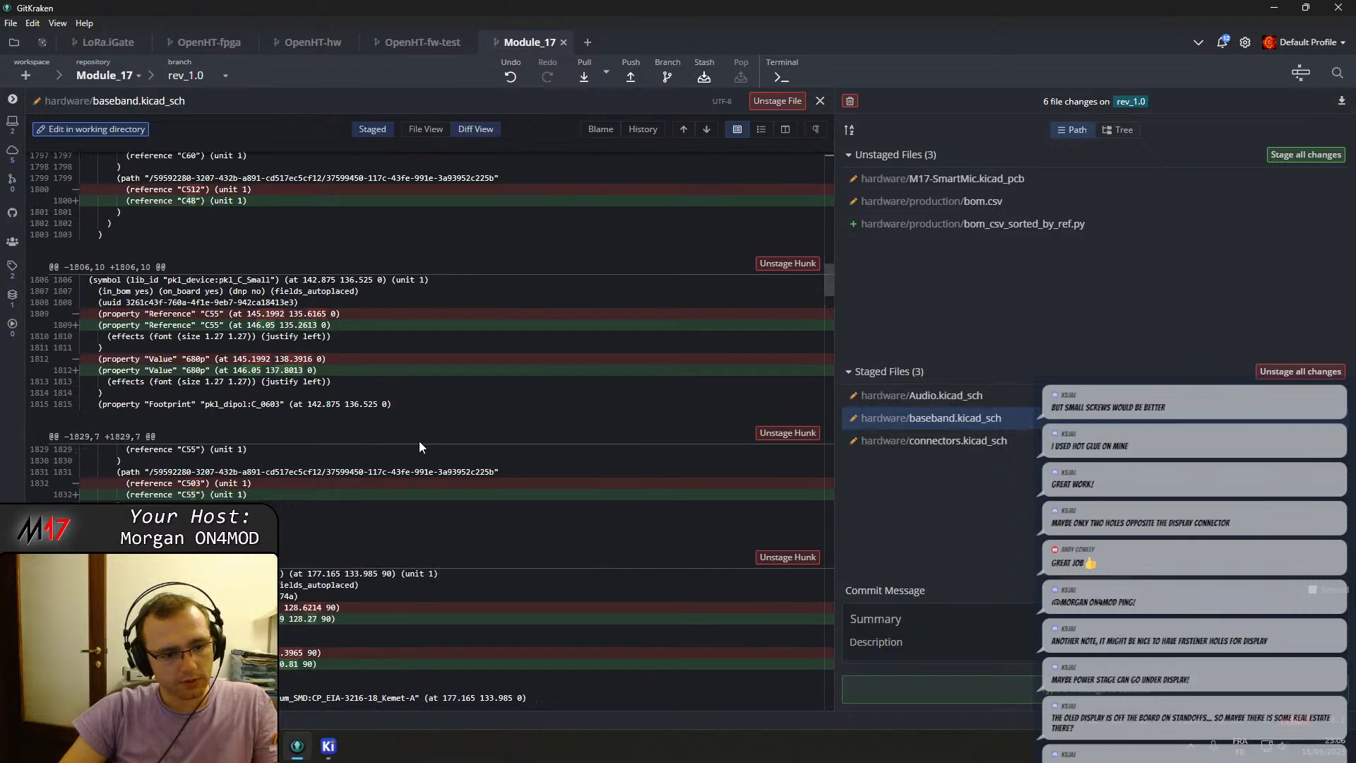
{"action": "scroll", "coordinate": [420, 442], "scroll_direction": "down", "scroll_amount": 4}
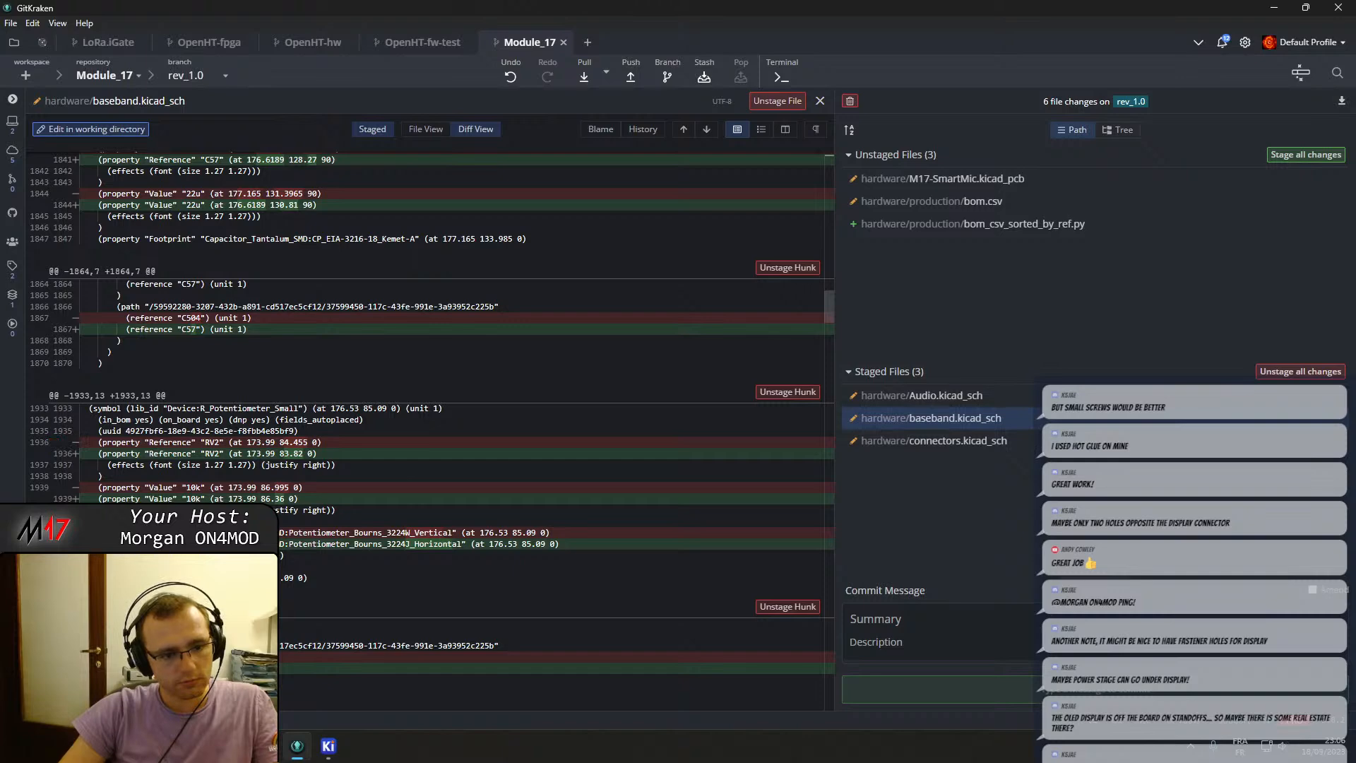
Unstage the potentiometer footprint change lines for RV2 and RV3 in the staged baseband.kicad_sch diff.
{"action": "left_click", "coordinate": [288, 555]}
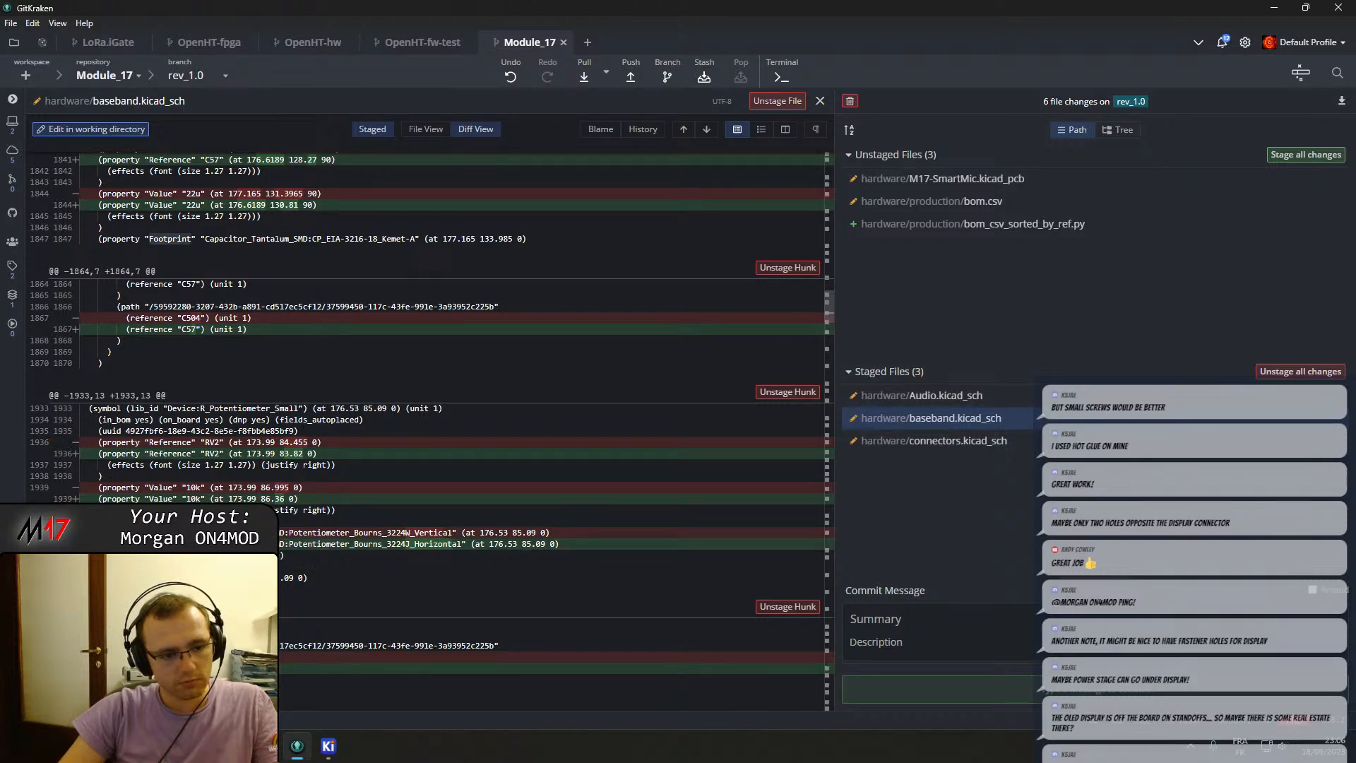
{"action": "scroll", "coordinate": [328, 535], "scroll_direction": "down", "scroll_amount": 6}
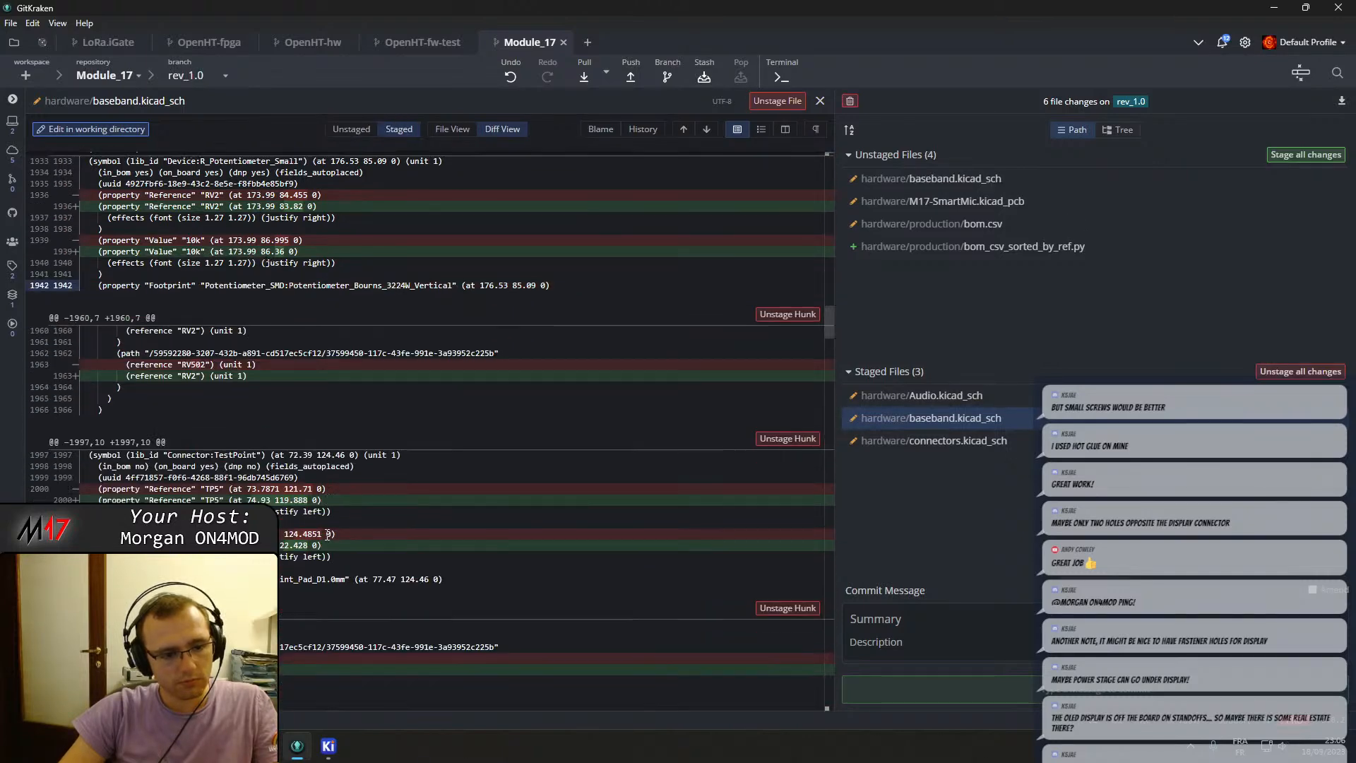
{"action": "scroll", "coordinate": [328, 534], "scroll_direction": "down", "scroll_amount": 6}
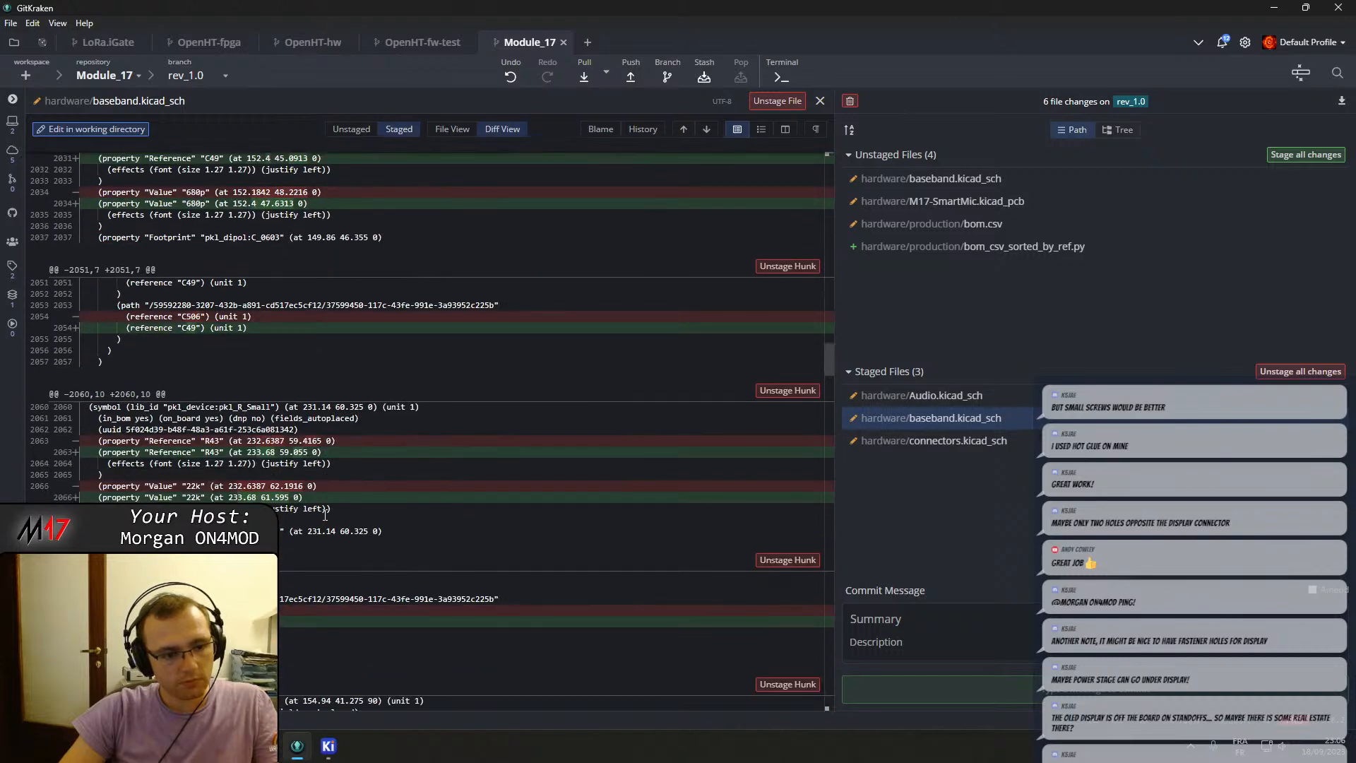
{"action": "scroll", "coordinate": [331, 507], "scroll_direction": "down", "scroll_amount": 5}
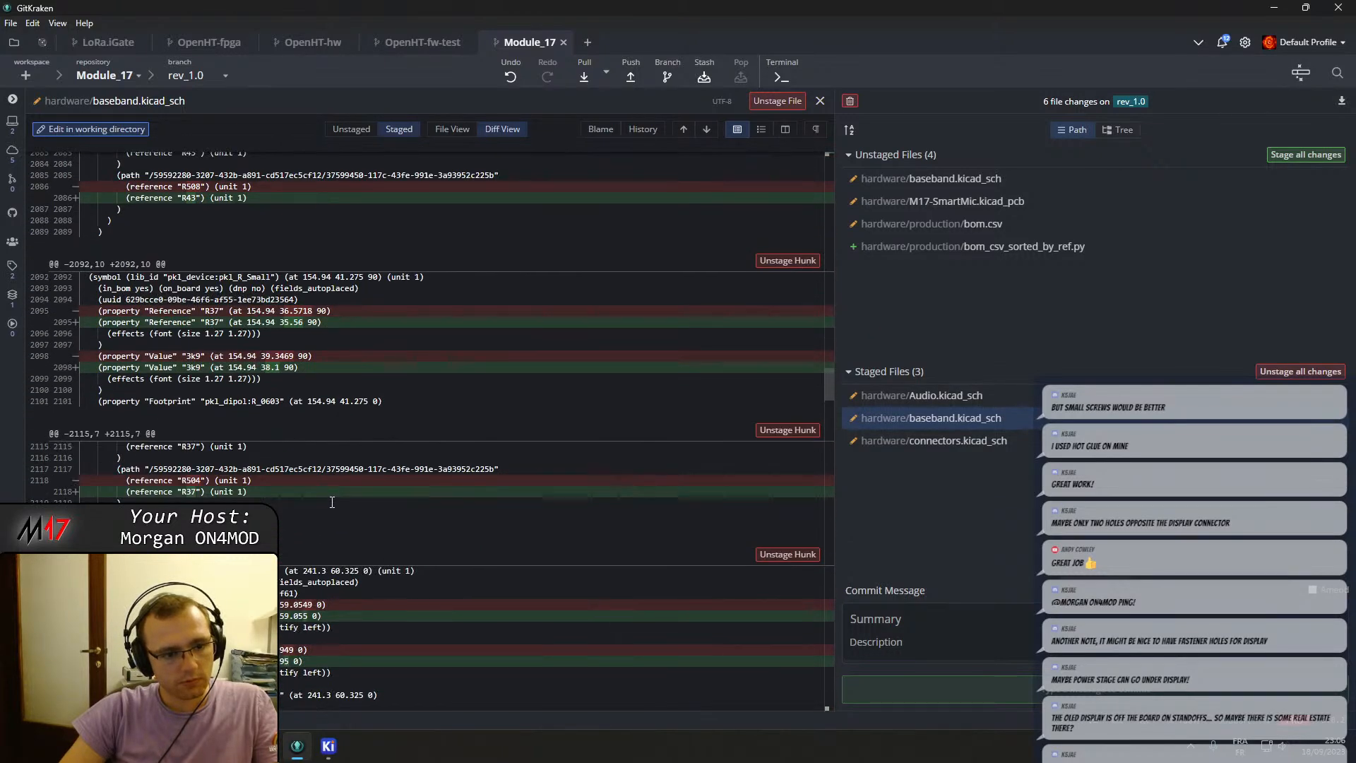
{"action": "scroll", "coordinate": [333, 500], "scroll_direction": "down", "scroll_amount": 8}
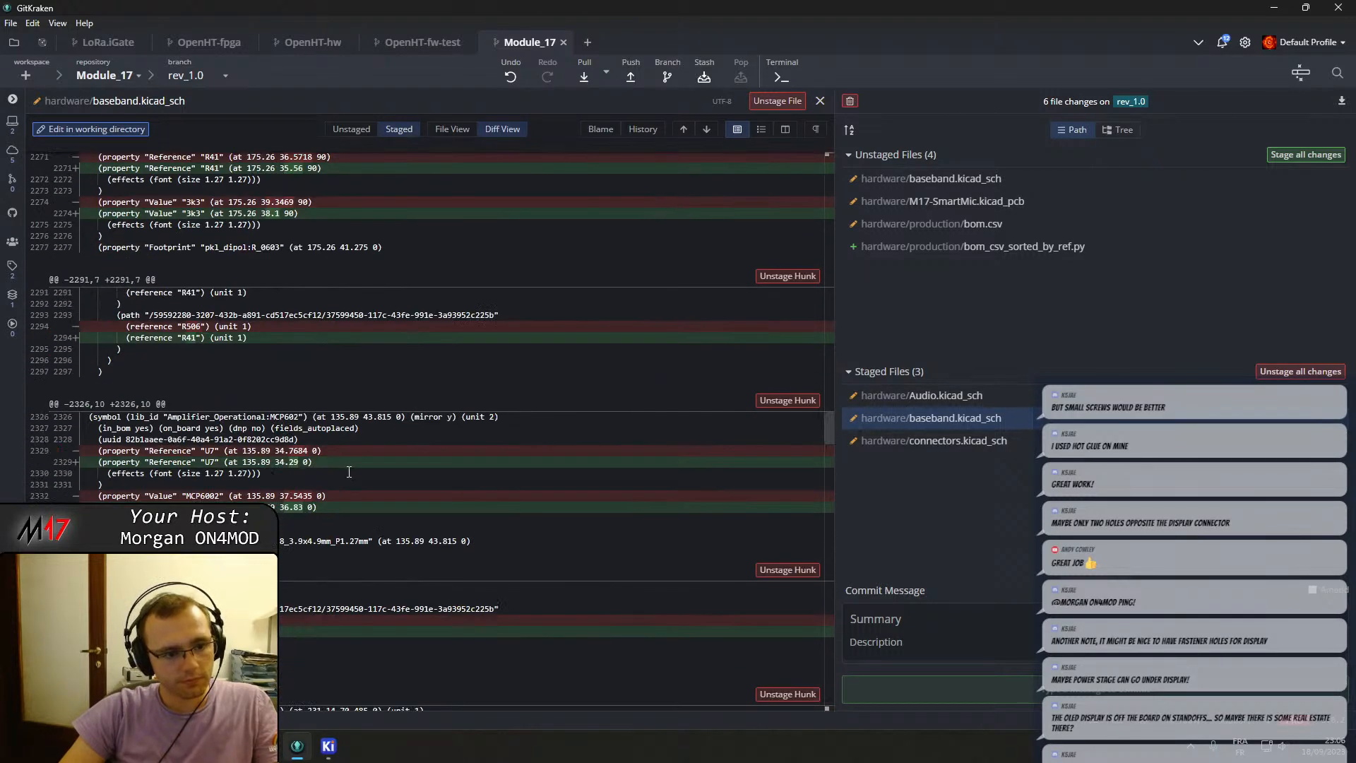
{"action": "scroll", "coordinate": [349, 471], "scroll_direction": "down", "scroll_amount": 2}
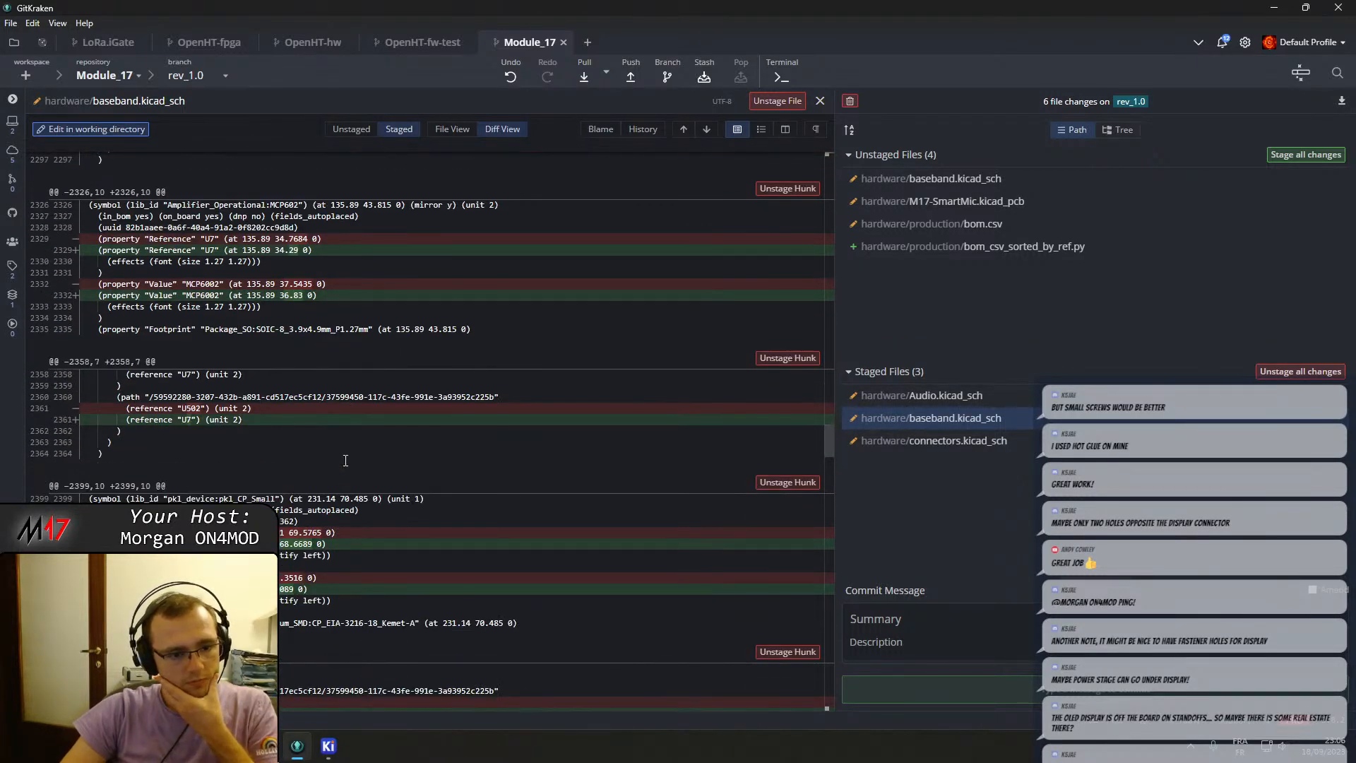
{"action": "scroll", "coordinate": [346, 460], "scroll_direction": "down", "scroll_amount": 3}
{"action": "scroll", "coordinate": [345, 460], "scroll_direction": "down", "scroll_amount": 3}
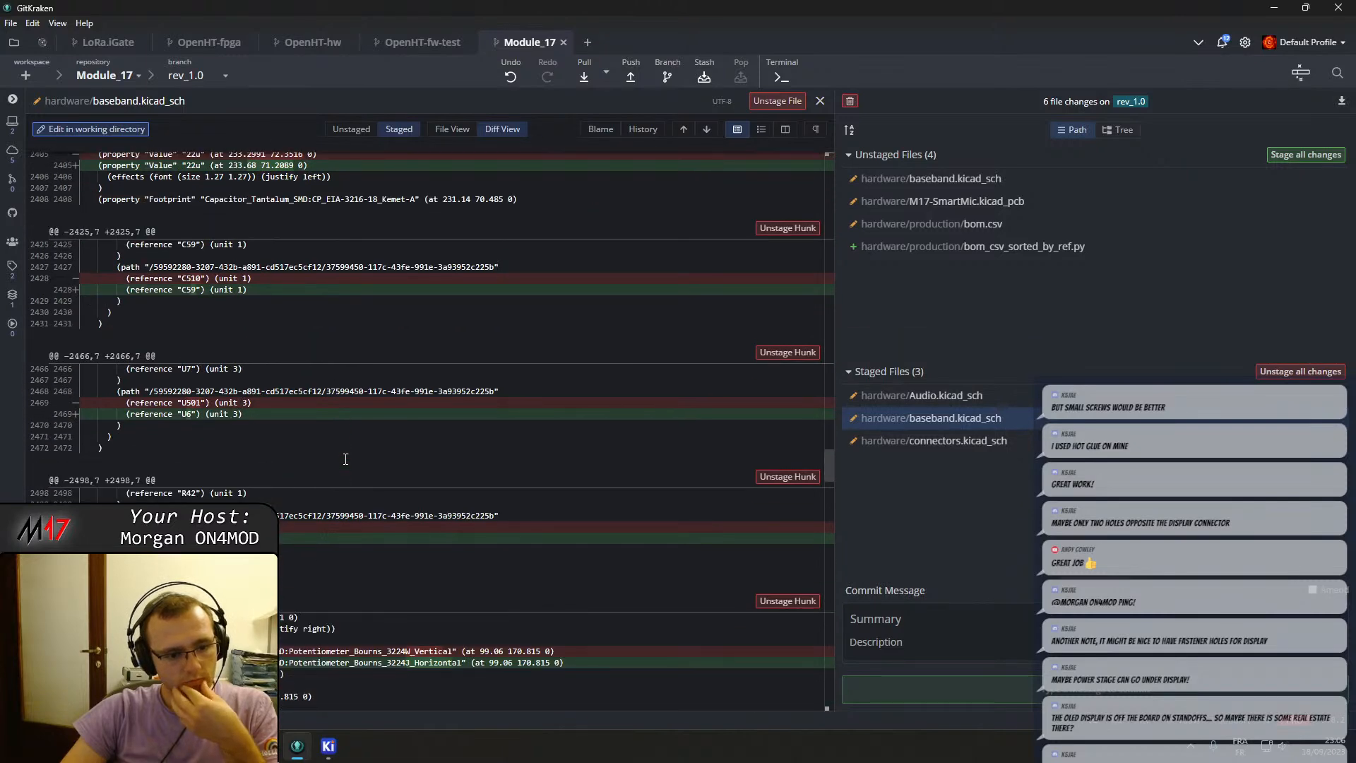
{"action": "scroll", "coordinate": [346, 460], "scroll_direction": "down", "scroll_amount": 3}
{"action": "scroll", "coordinate": [405, 504], "scroll_direction": "down", "scroll_amount": 3}
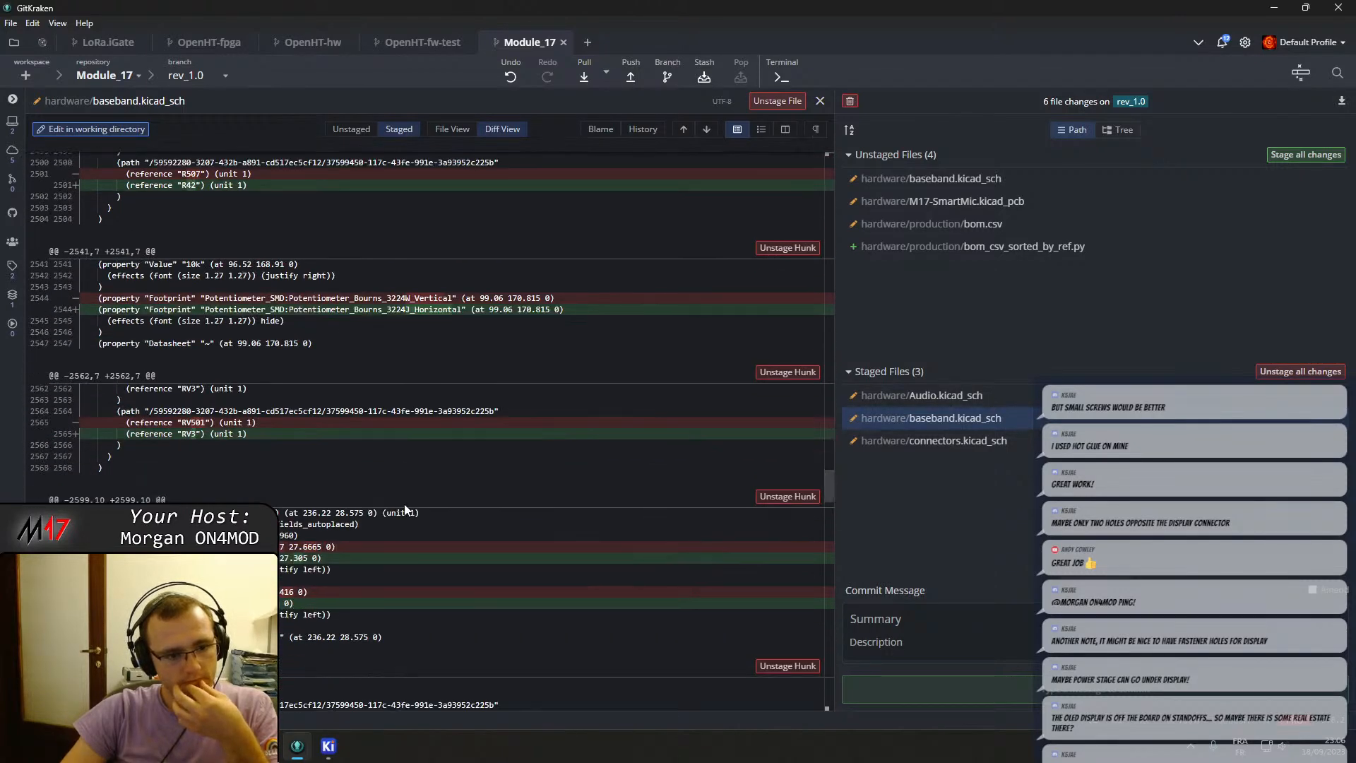
{"action": "left_click", "coordinate": [55, 302]}
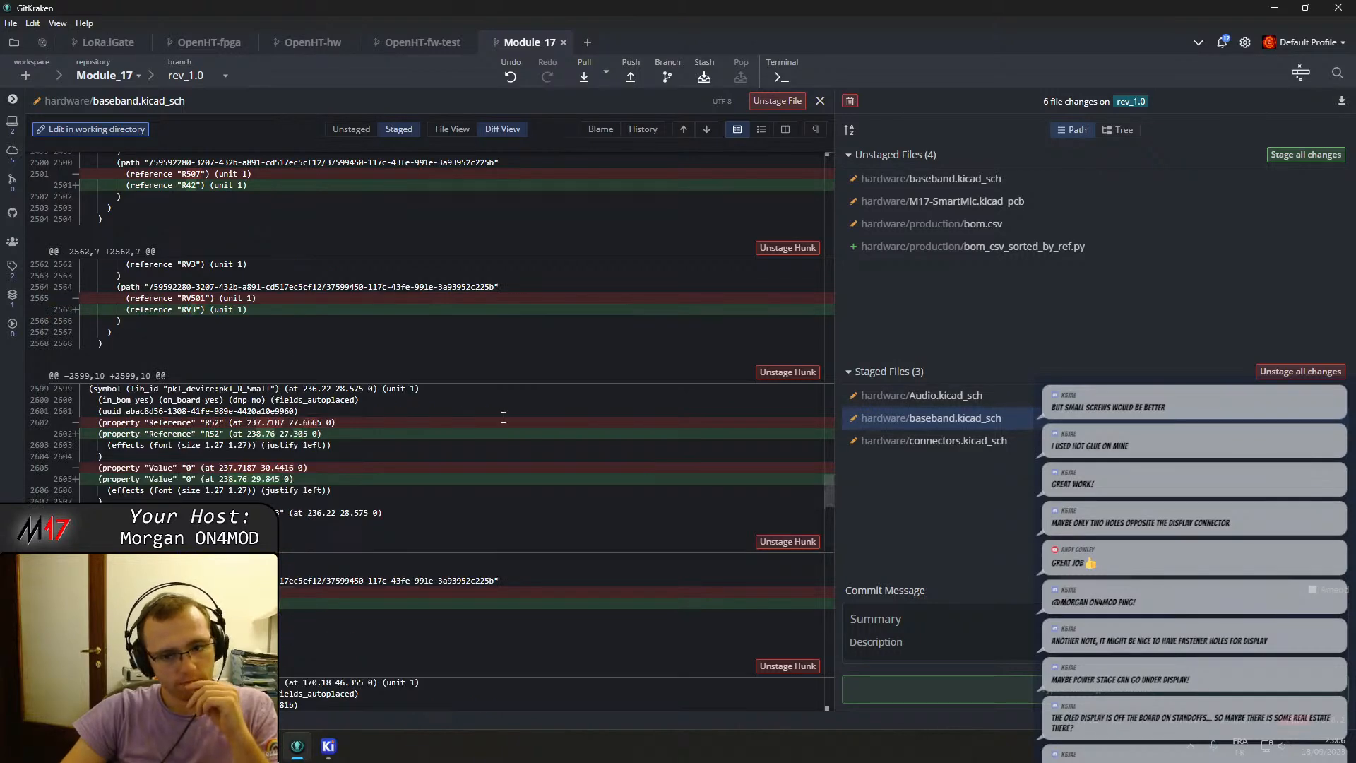
Enter the commit summary "Modified components references".
{"action": "left_click", "coordinate": [918, 621]}
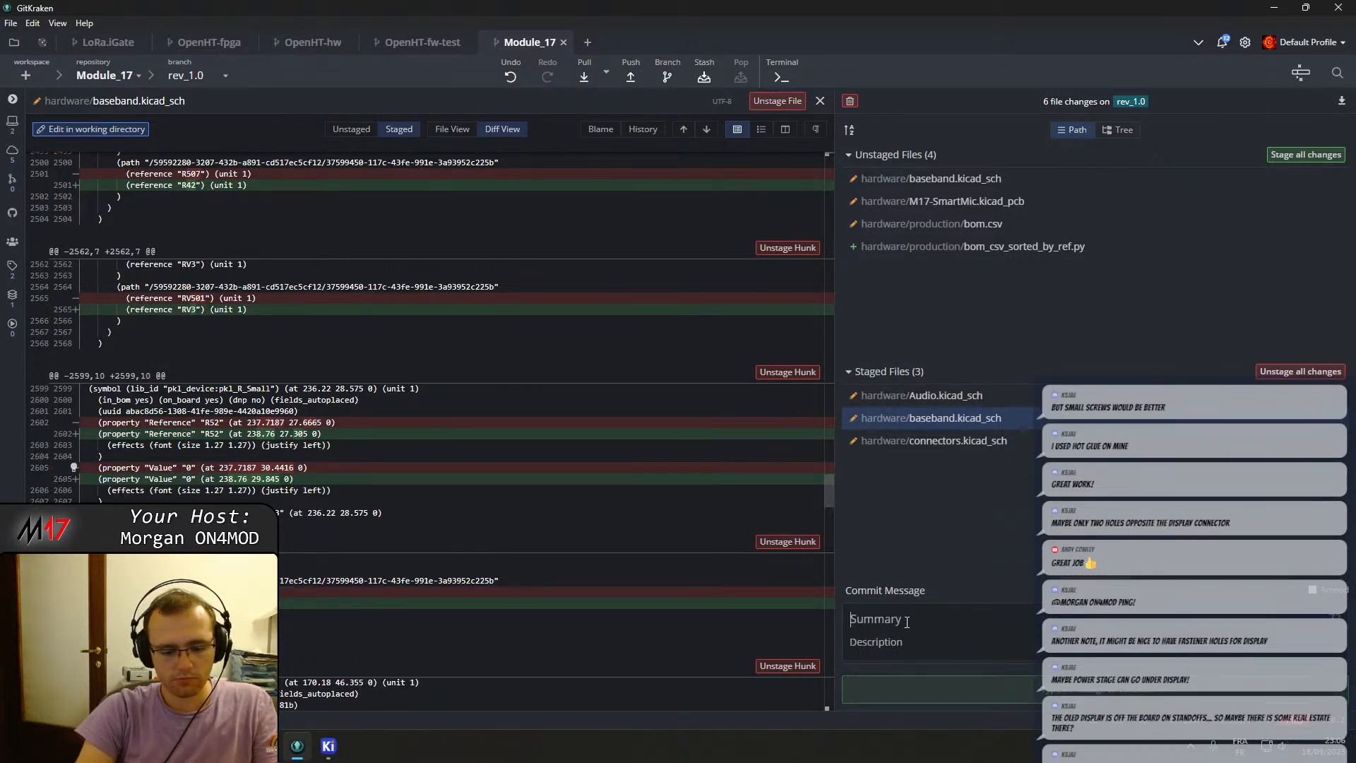
{"action": "type", "text": "Modified components references"}
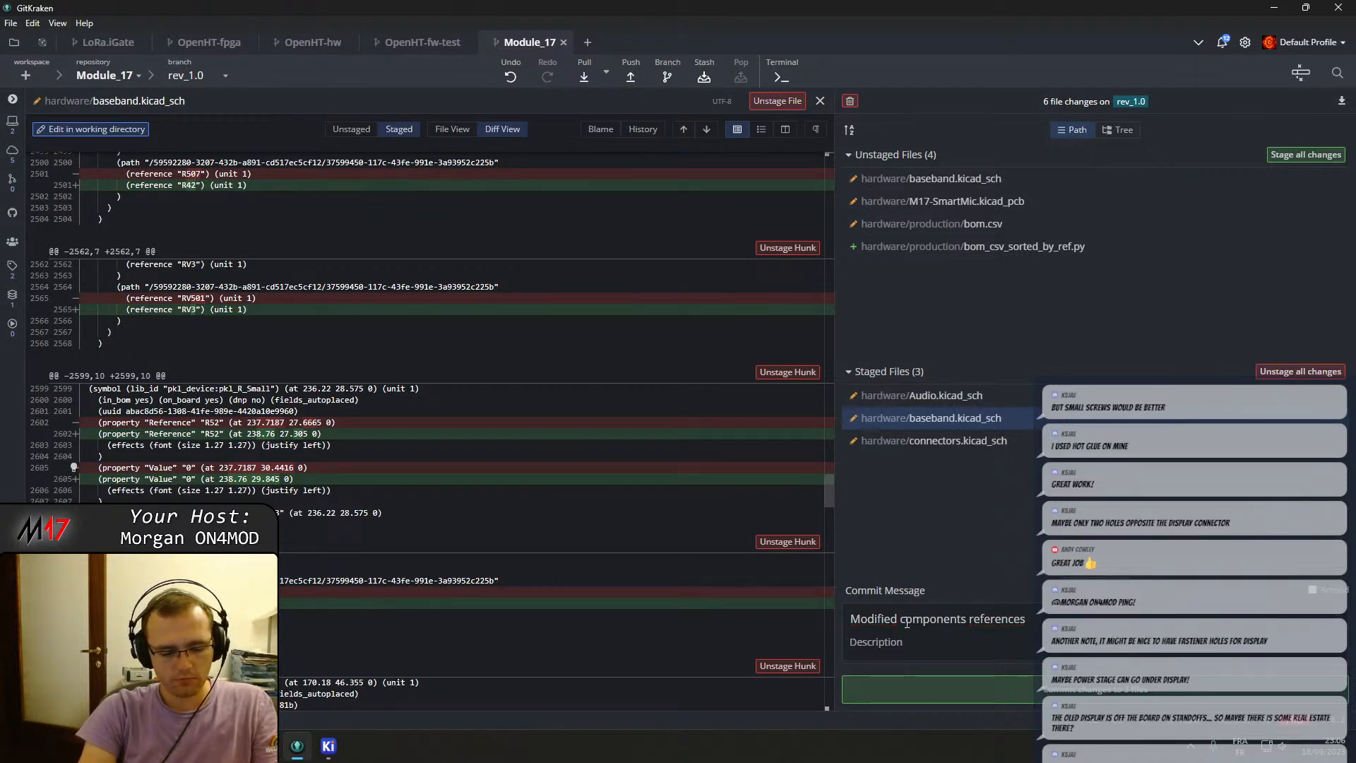
Enter the commit description "Modified references to fit the previous ref..." and commit the staged files.
{"action": "type", "text": "Modif"}
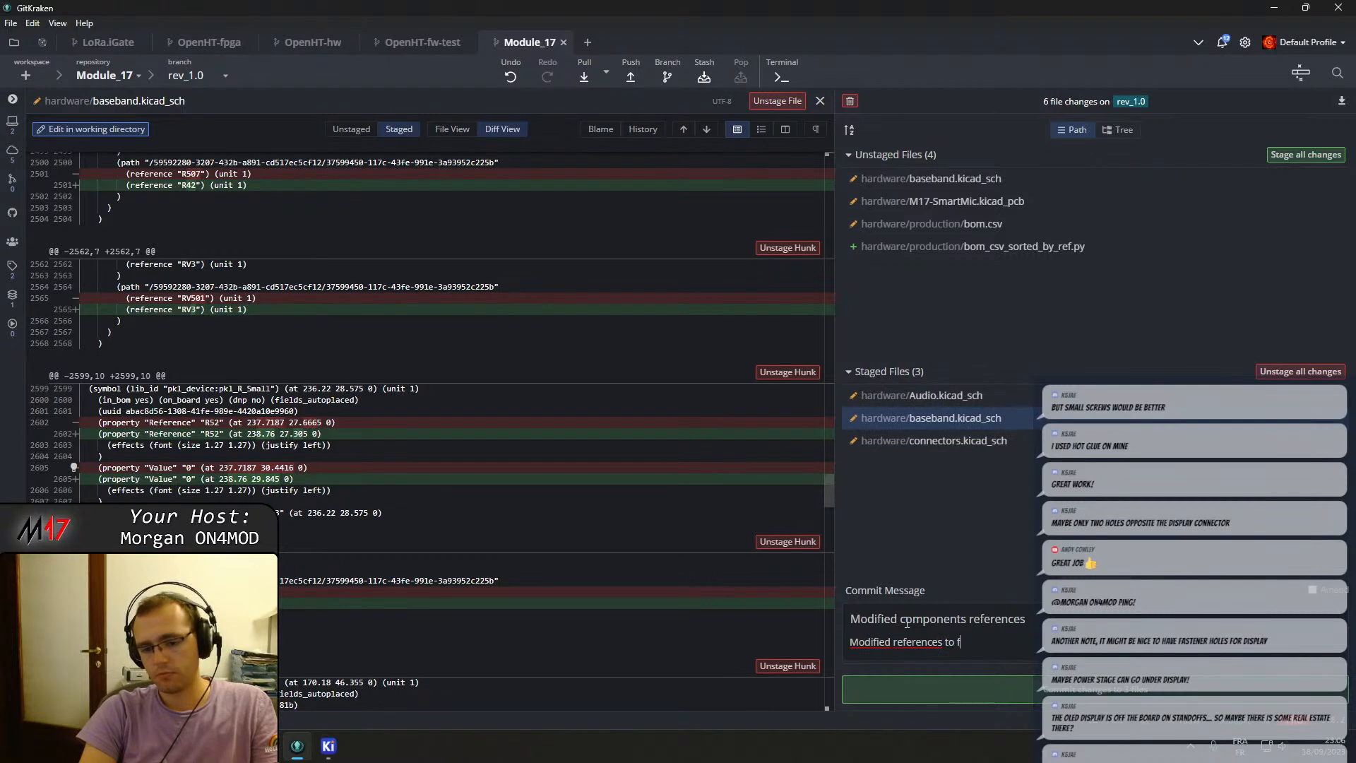
{"action": "type", "text": "ied r"}
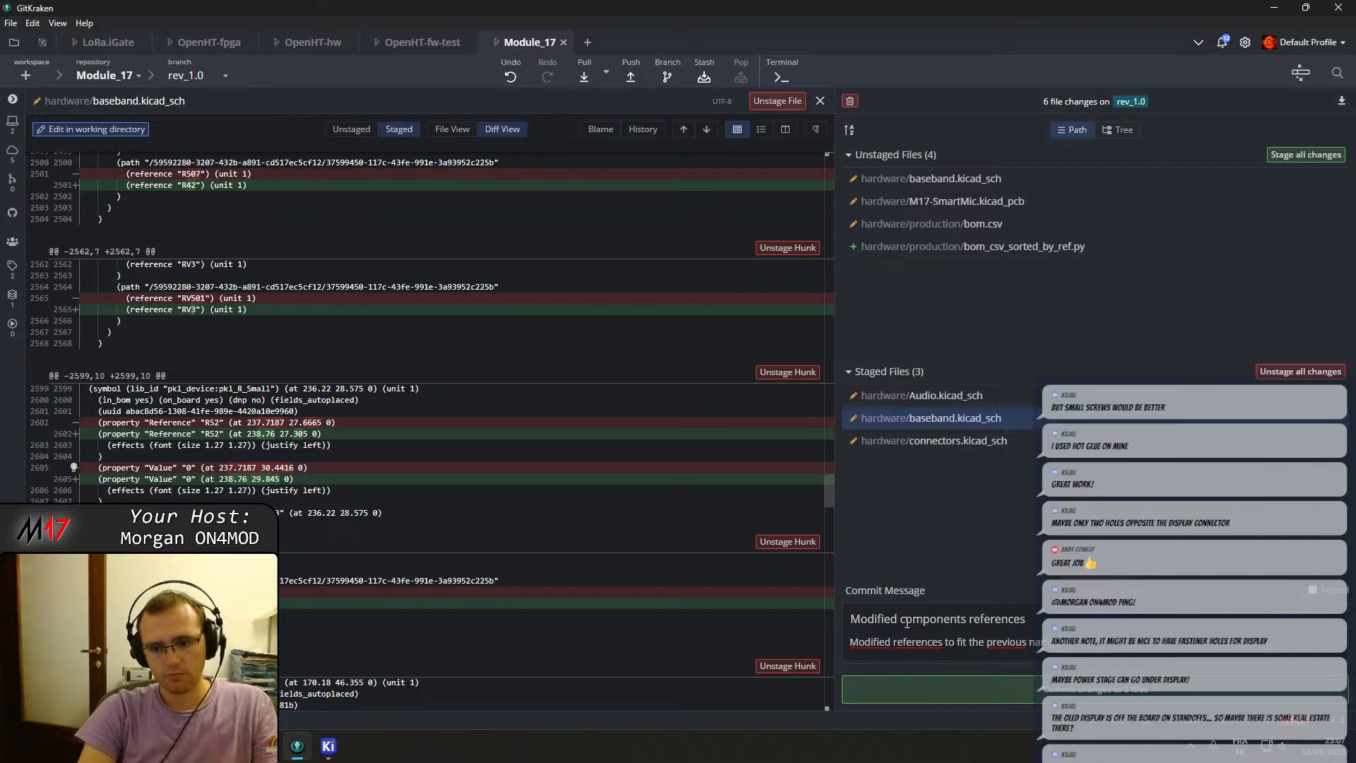
{"action": "key", "text": "BackSpace"}
{"action": "key", "text": "BackSpace"}
{"action": "key", "text": "BackSpace"}
{"action": "type", "text": "ref"}
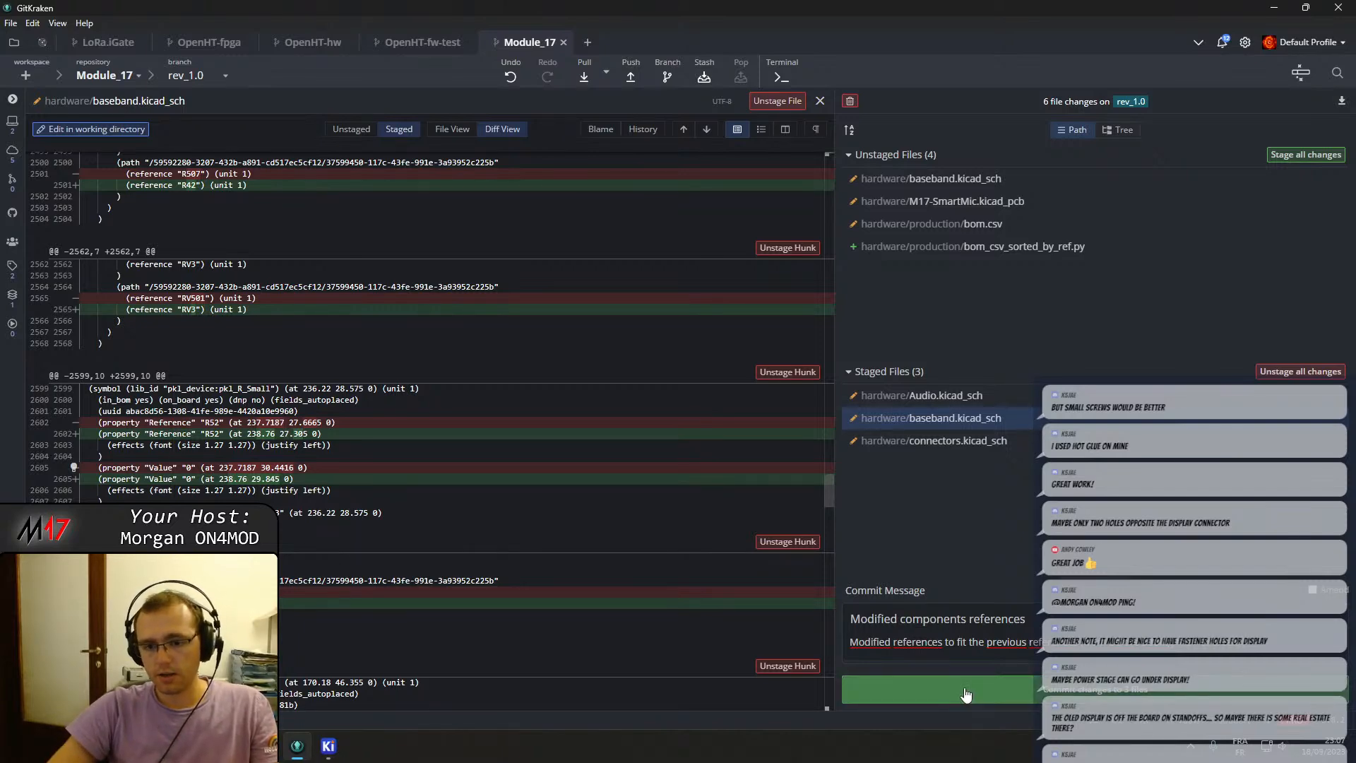
{"action": "left_click", "coordinate": [939, 688]}
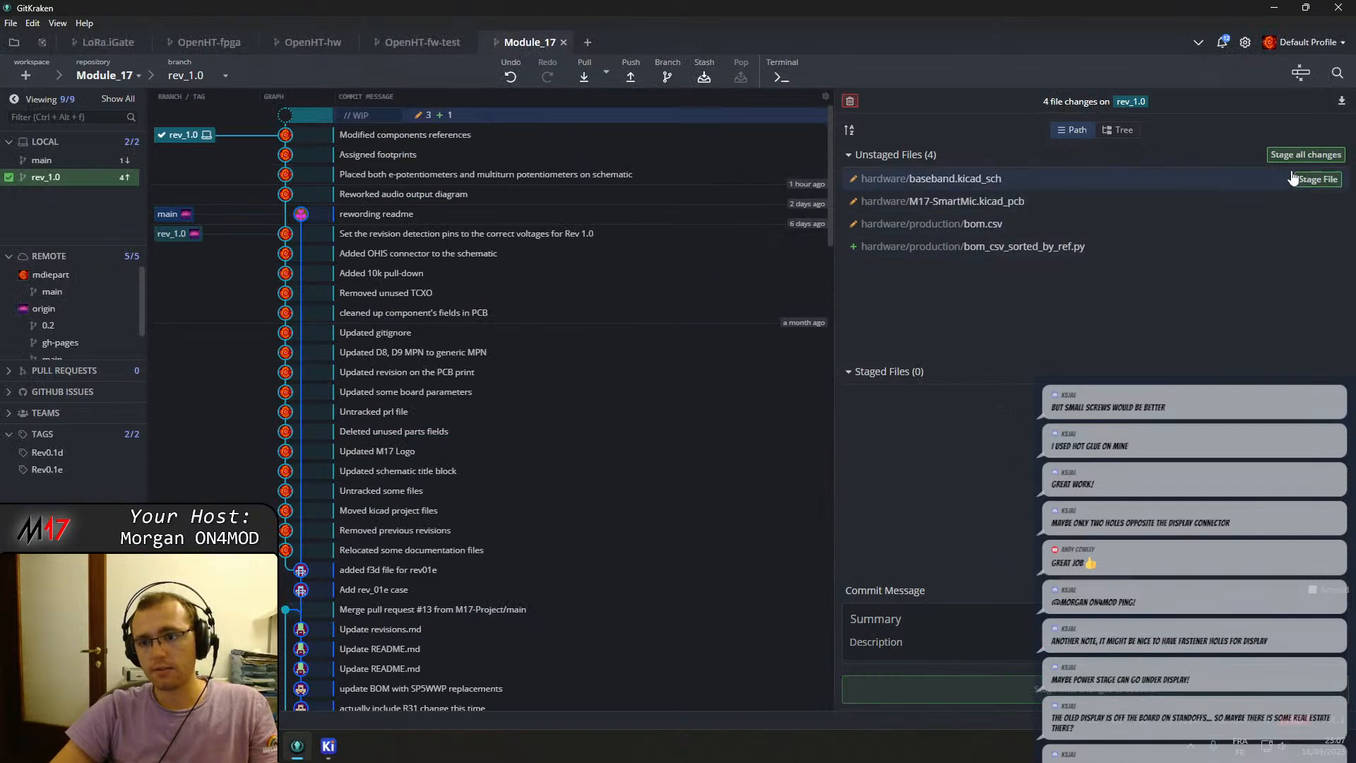
Stage hardware/baseband.kicad_sch and hardware/M17-SmartMic.kicad_pcb and commit them with the summary "Started new PCB layout".
{"action": "left_click", "coordinate": [1317, 178]}
{"action": "left_click", "coordinate": [1316, 178]}
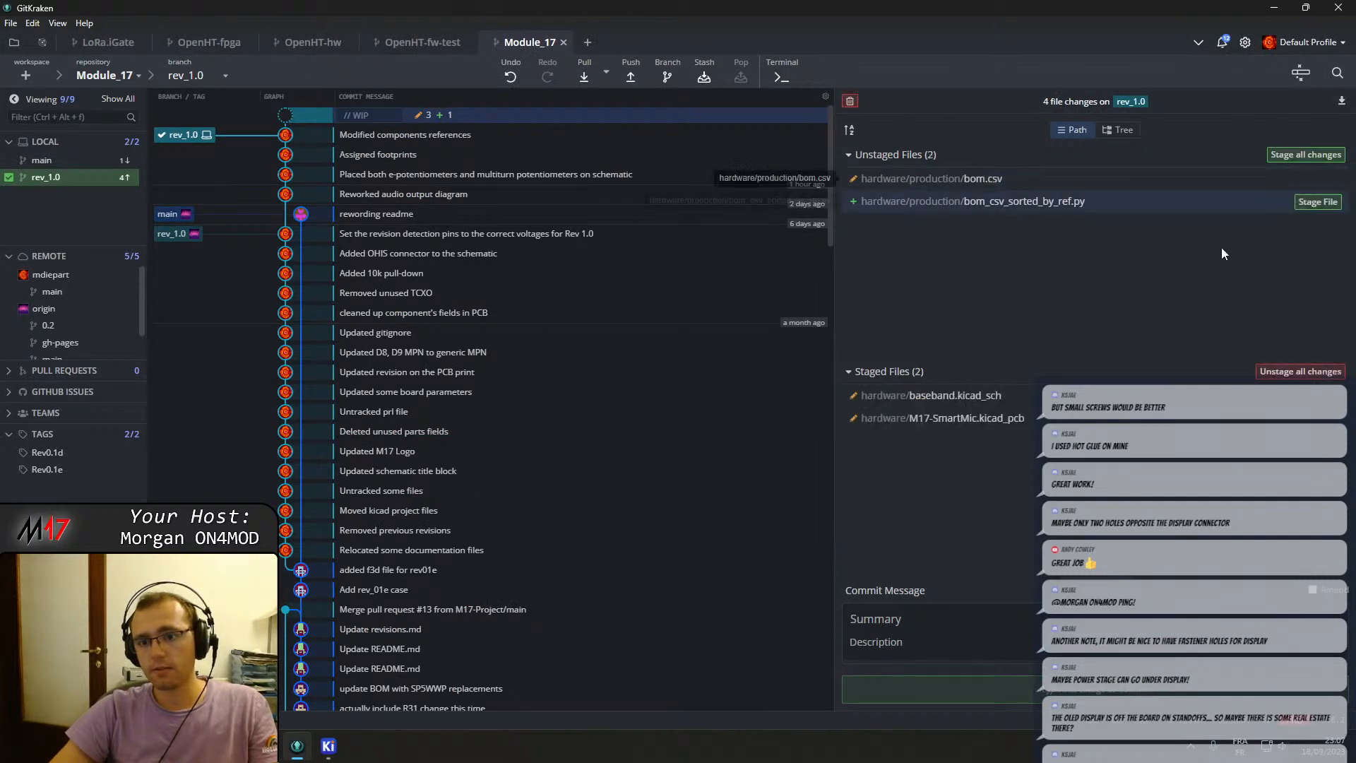
{"action": "left_click", "coordinate": [928, 619]}
{"action": "type", "text": "Starte"}
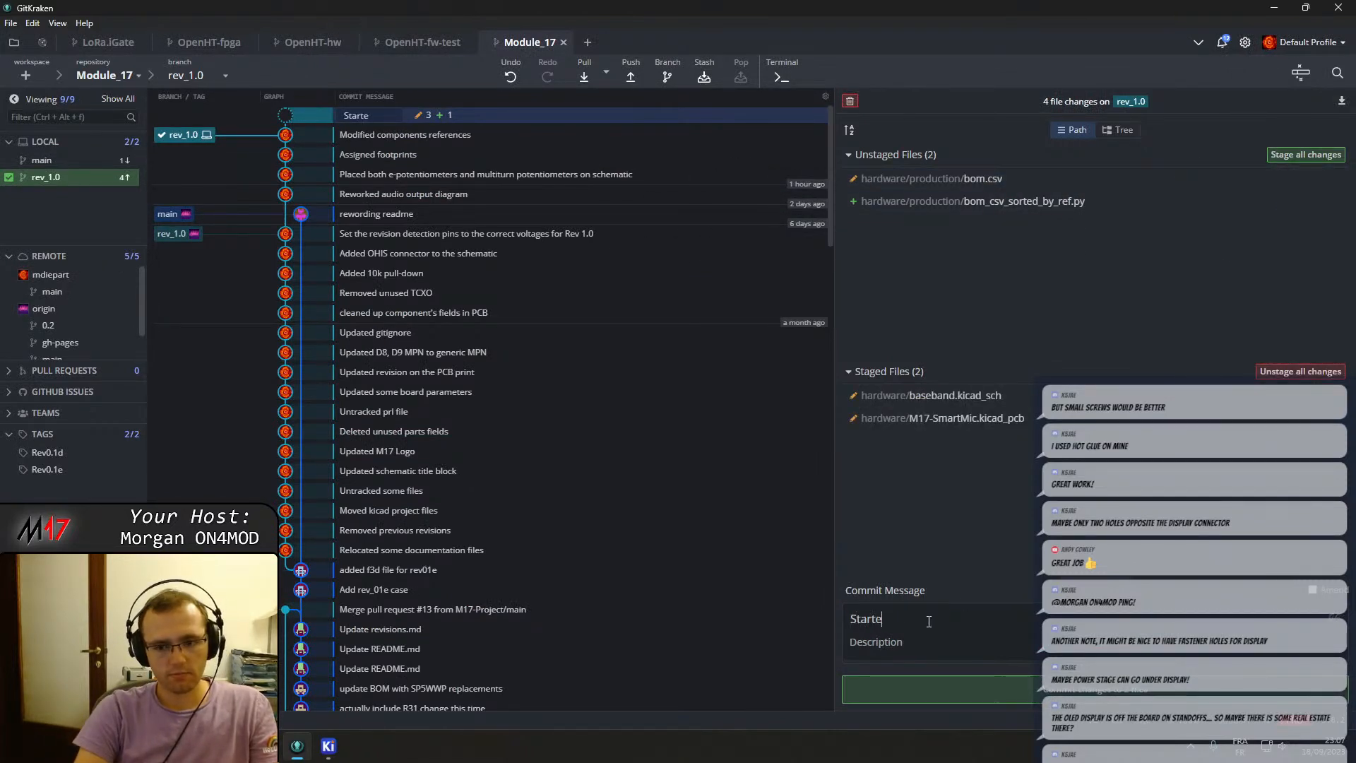
{"action": "type", "text": "d new PCB layout"}
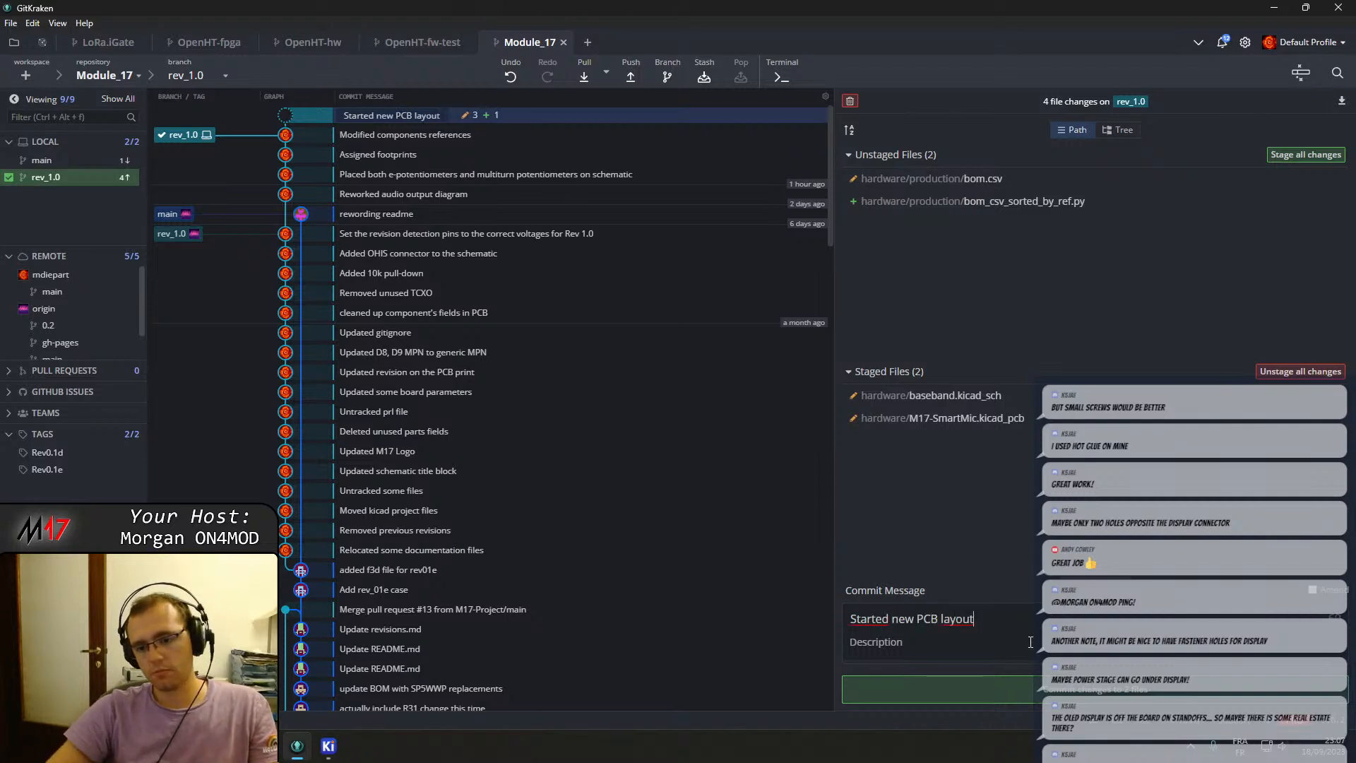
{"action": "left_click", "coordinate": [1073, 692]}
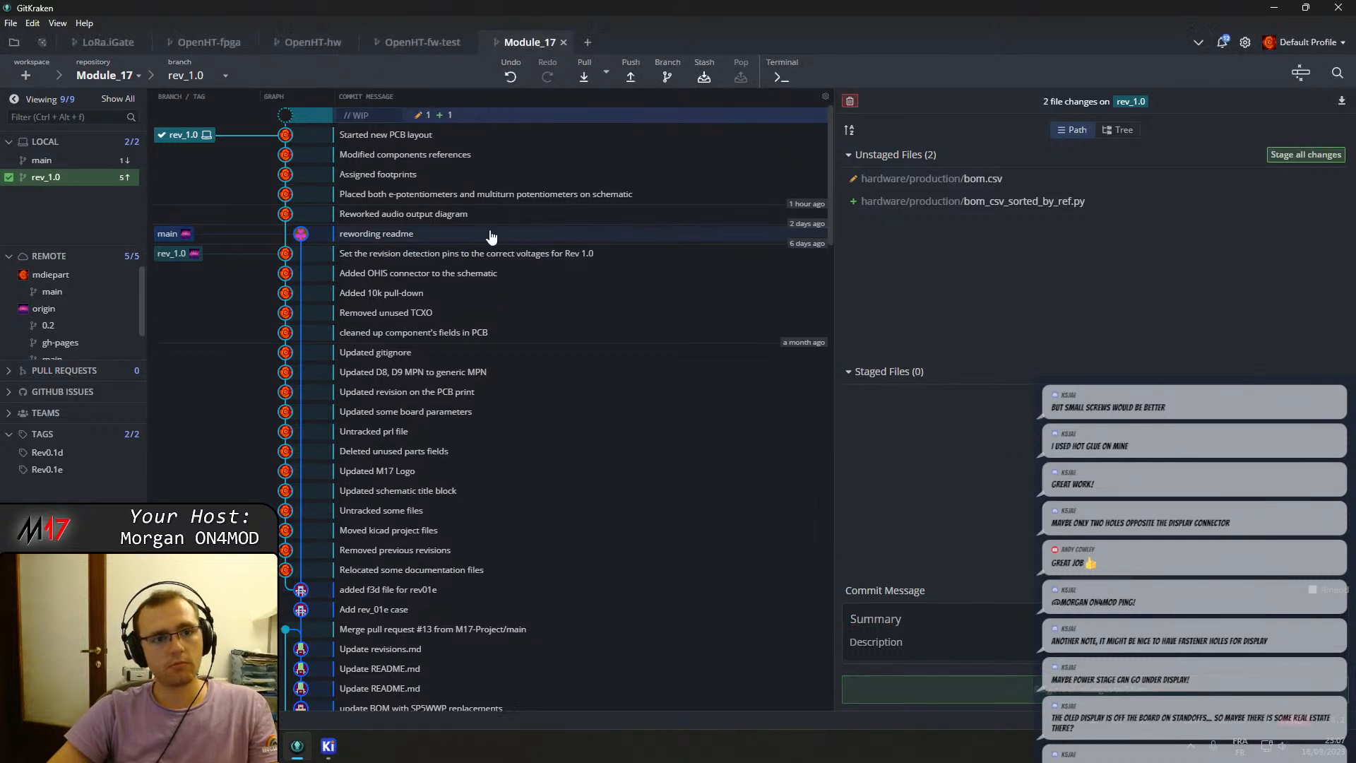
Push the rev_1.0 branch commits to the remote repository.
{"action": "left_click", "coordinate": [633, 79]}
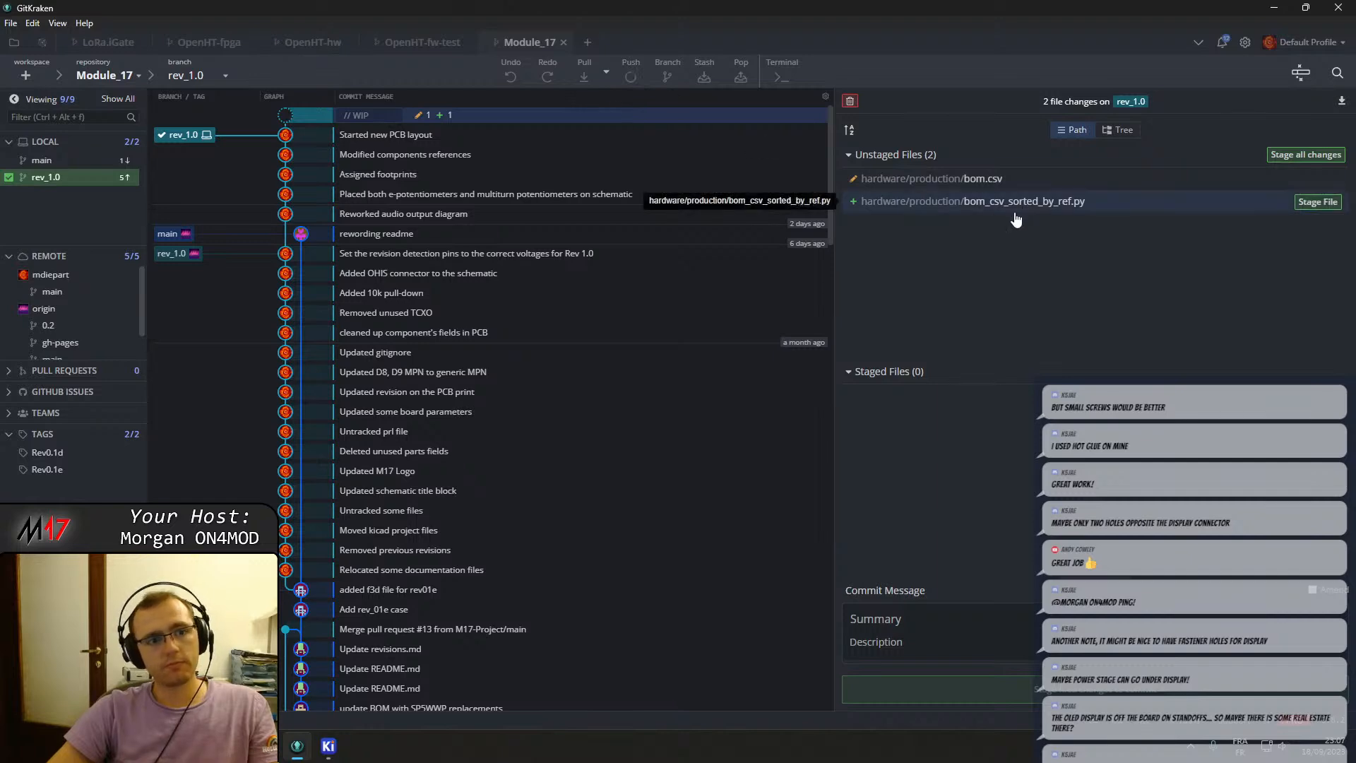
{"action": "left_click", "coordinate": [328, 746]}
{"action": "left_click", "coordinate": [1339, 7]}
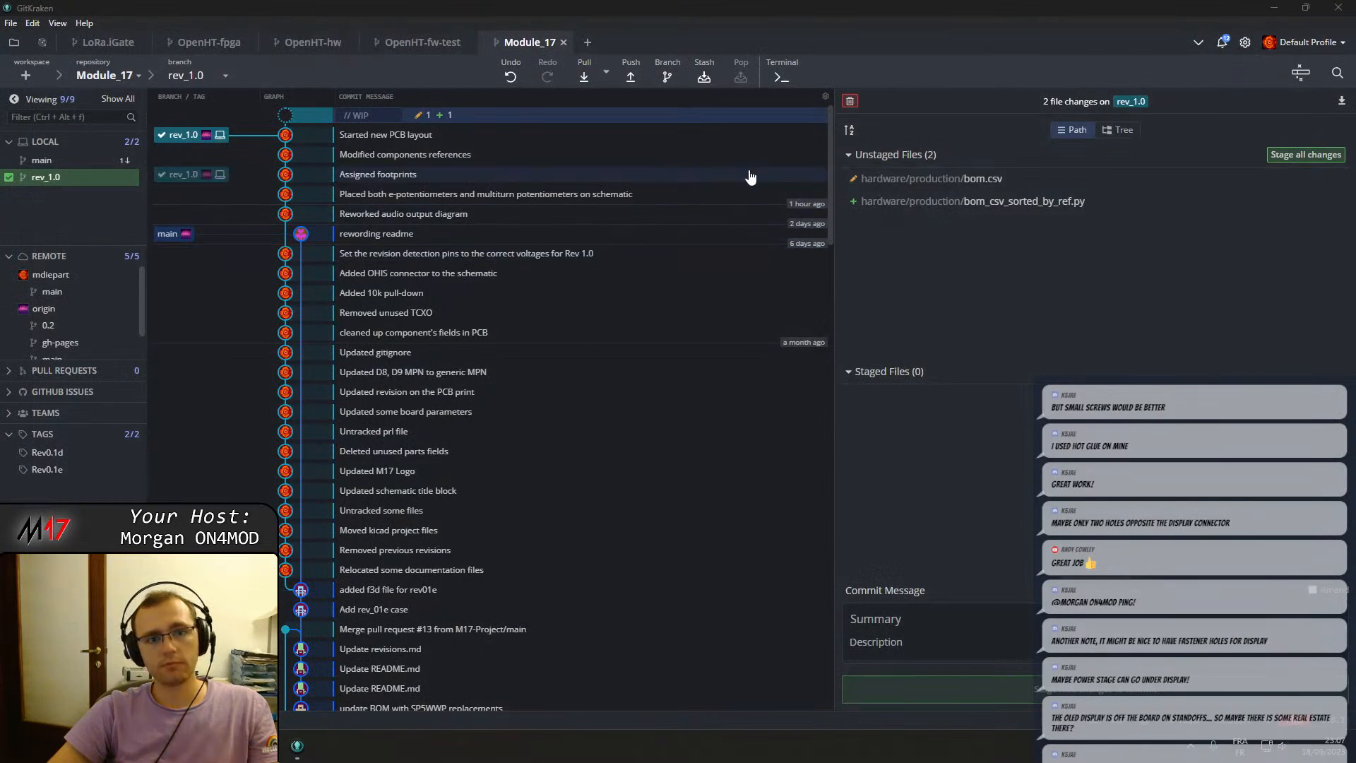
{"action": "left_click", "coordinate": [1339, 8]}
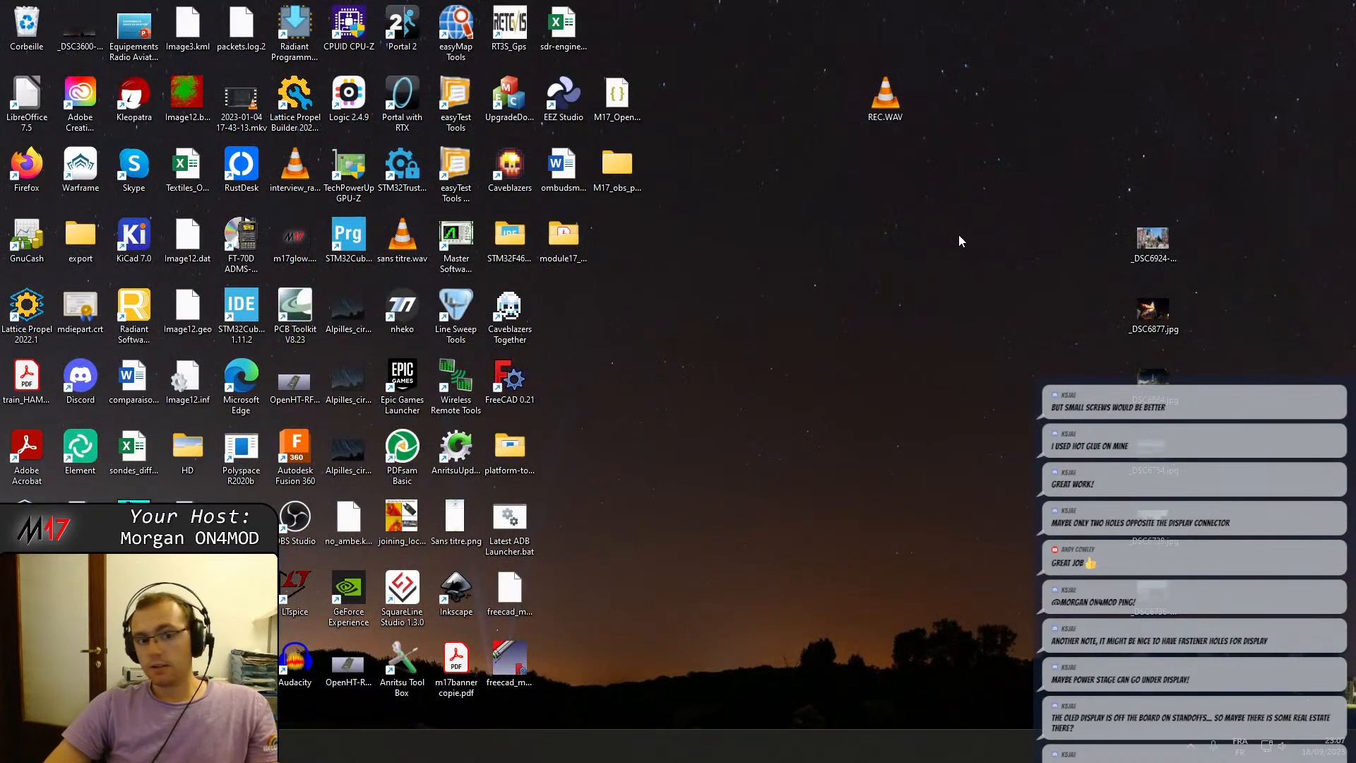
Switch to the browser and examine the Hammond 1455L801RD enclosure drawing's extrusion and end plate dimensions.
{"action": "left_click", "coordinate": [141, 746]}
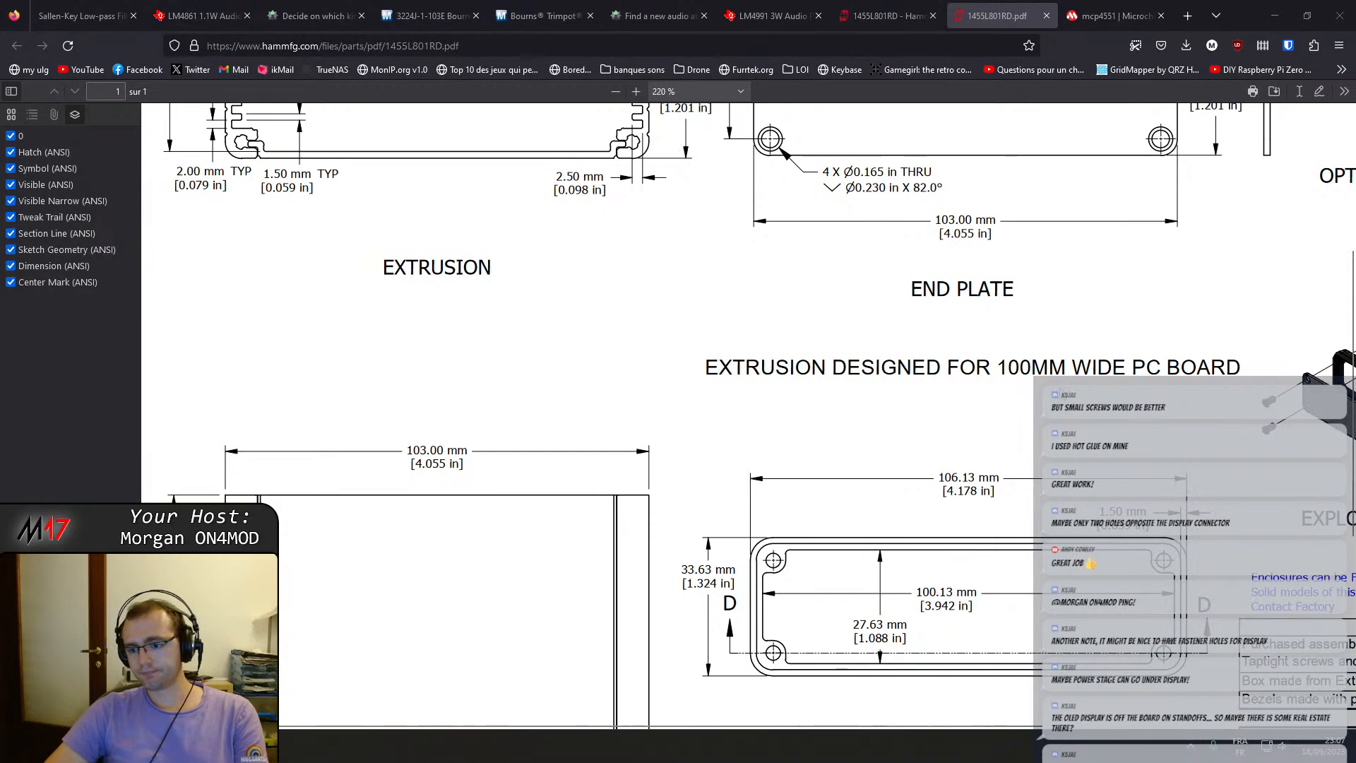
{"action": "scroll", "coordinate": [1095, 373], "scroll_direction": "down", "scroll_amount": 3}
{"action": "scroll", "coordinate": [1095, 373], "scroll_direction": "up", "scroll_amount": 6}
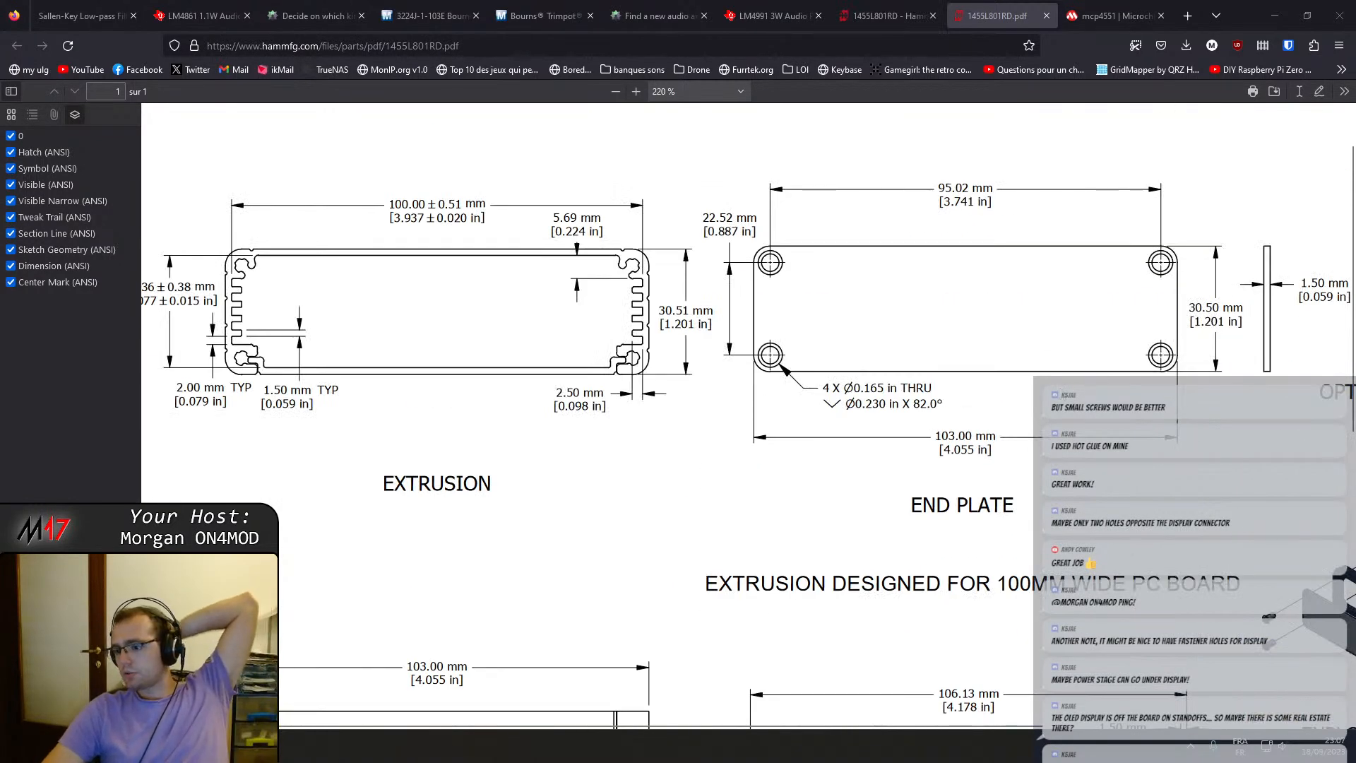